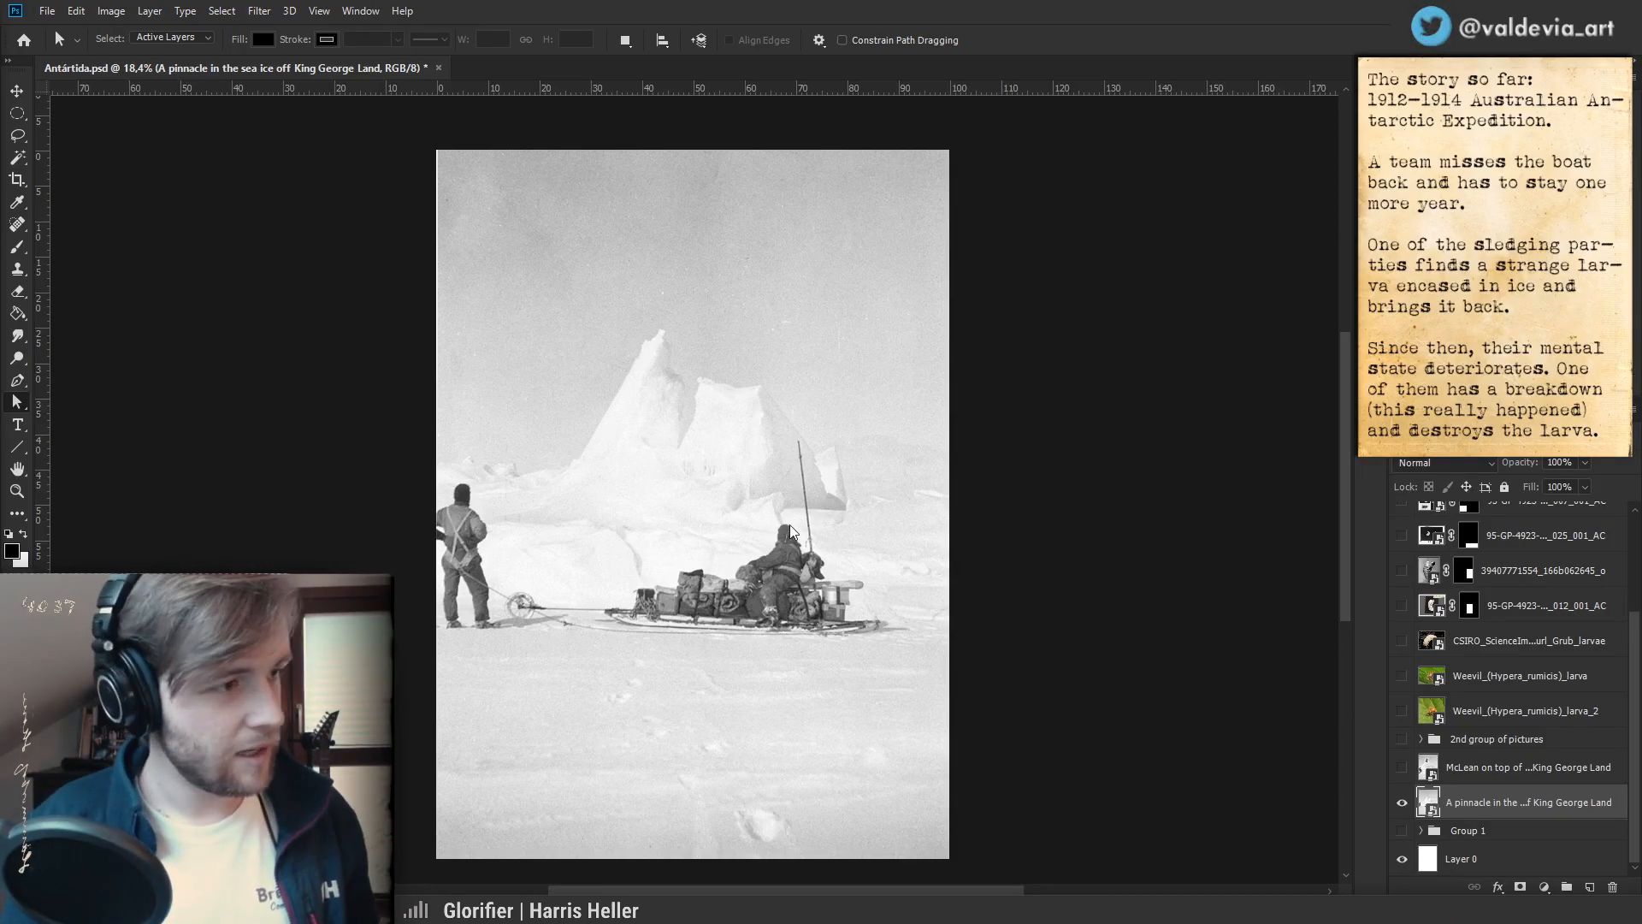
- Show the layer with the man seated on top of the berg over the sea-ice pinnacle photo
{"action": "left_click_drag", "start_coordinate": [779, 549], "coordinate": [834, 528]}
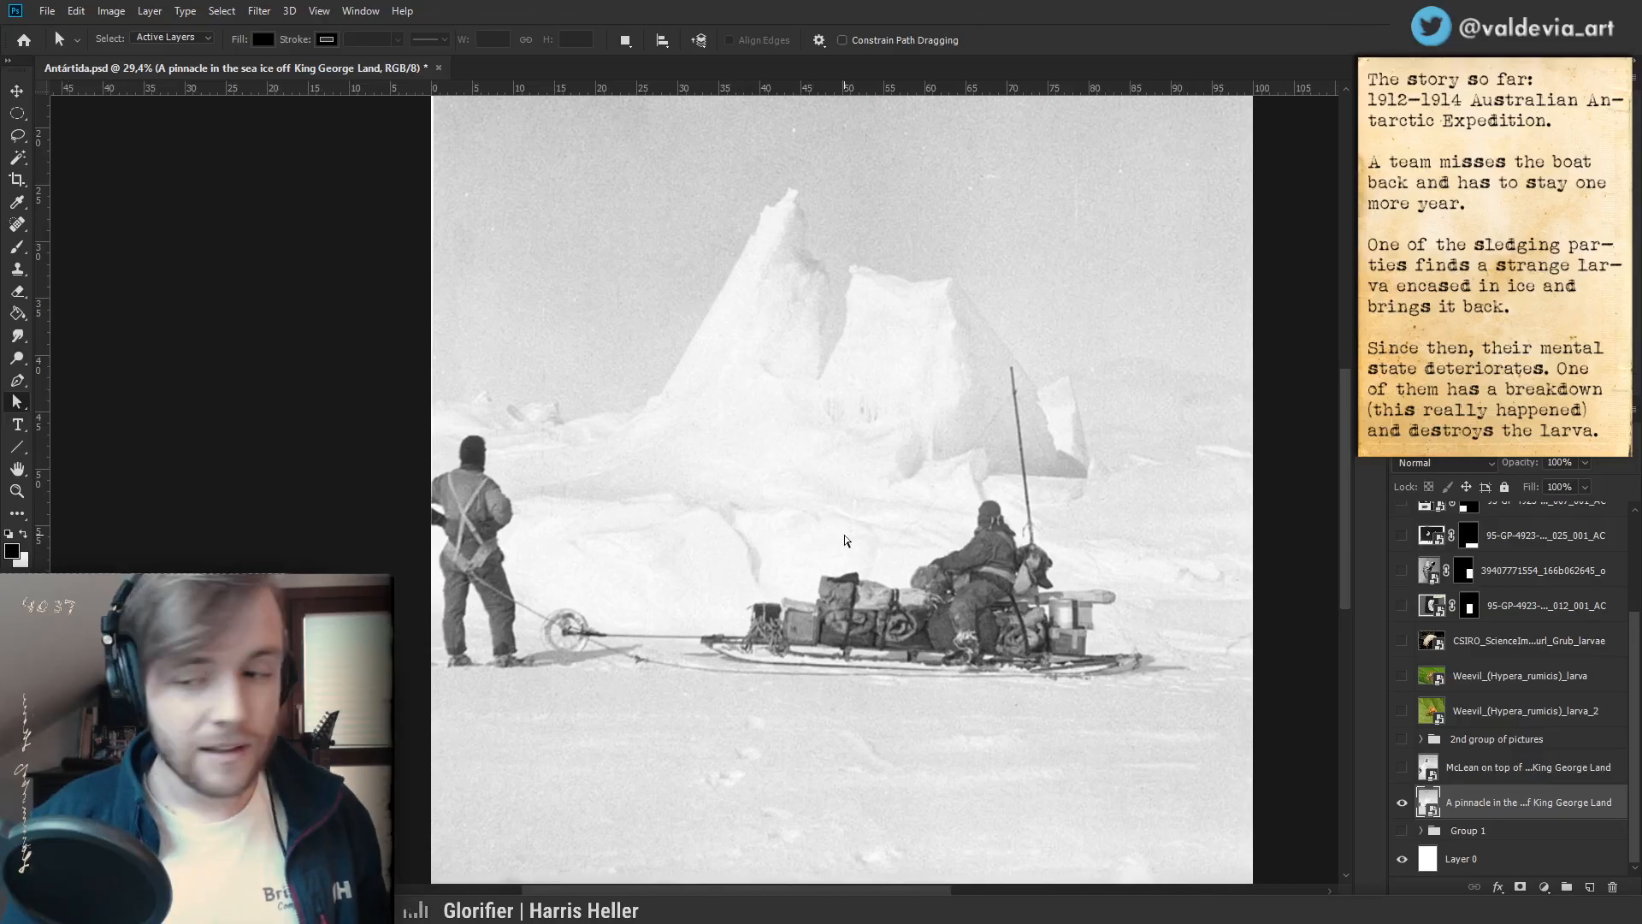
{"action": "left_click_drag", "start_coordinate": [918, 558], "coordinate": [886, 552]}
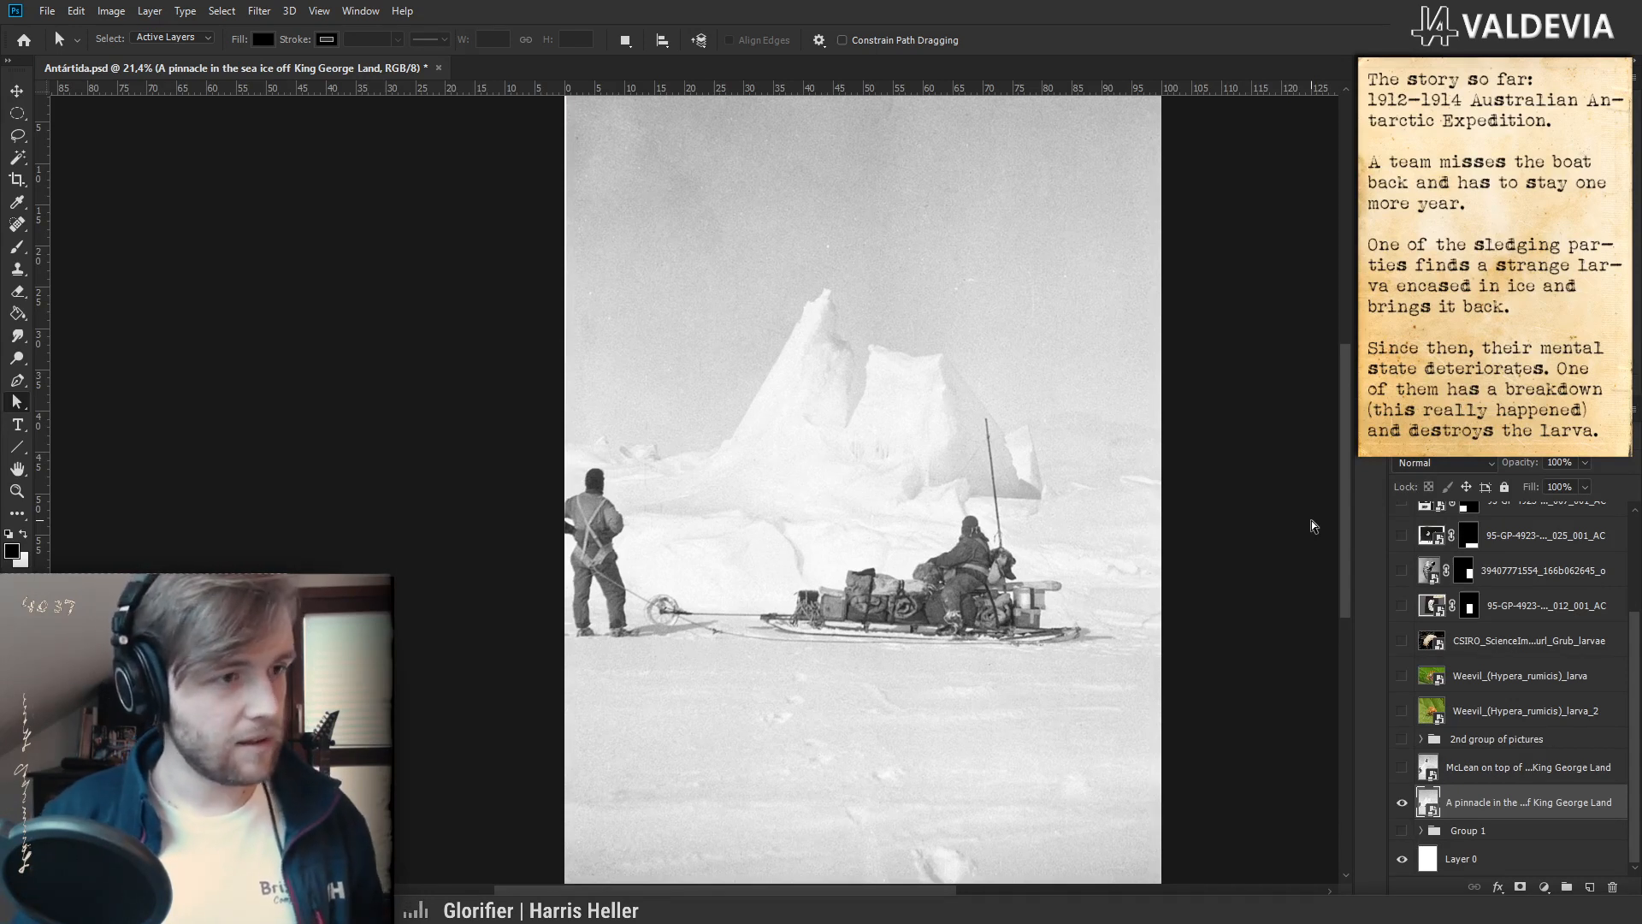
{"action": "mouse_move", "coordinate": [1637, 724]}
{"action": "left_mouse_down"}
{"action": "mouse_move", "coordinate": [1638, 635]}
{"action": "mouse_move", "coordinate": [1638, 734]}
{"action": "left_mouse_up"}
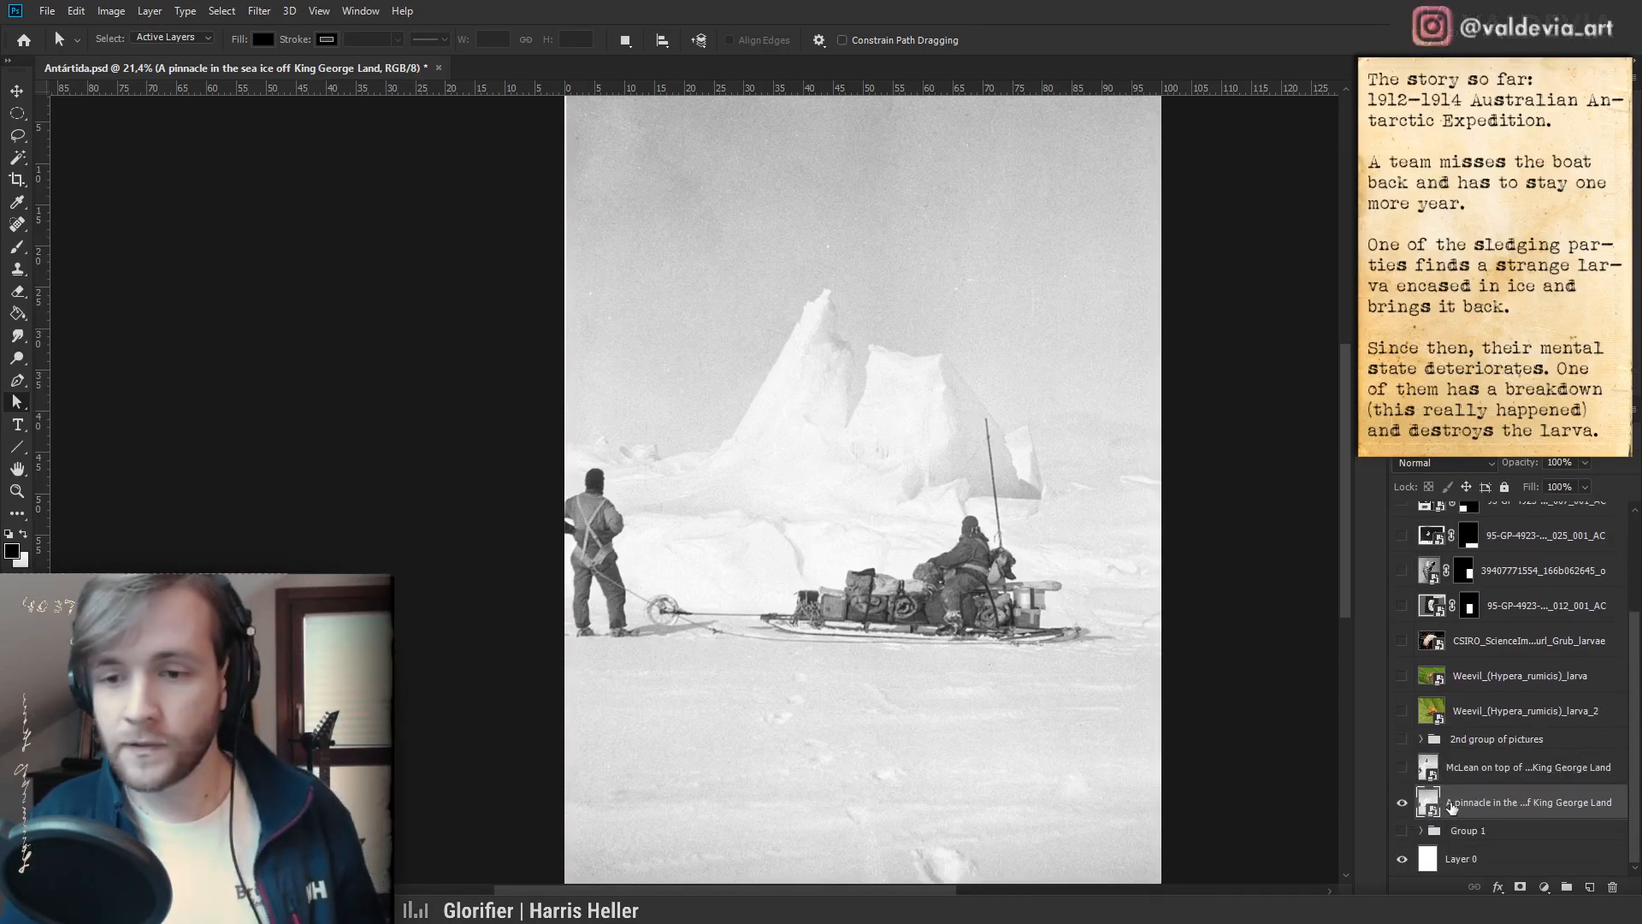
{"action": "left_click", "coordinate": [1402, 767]}
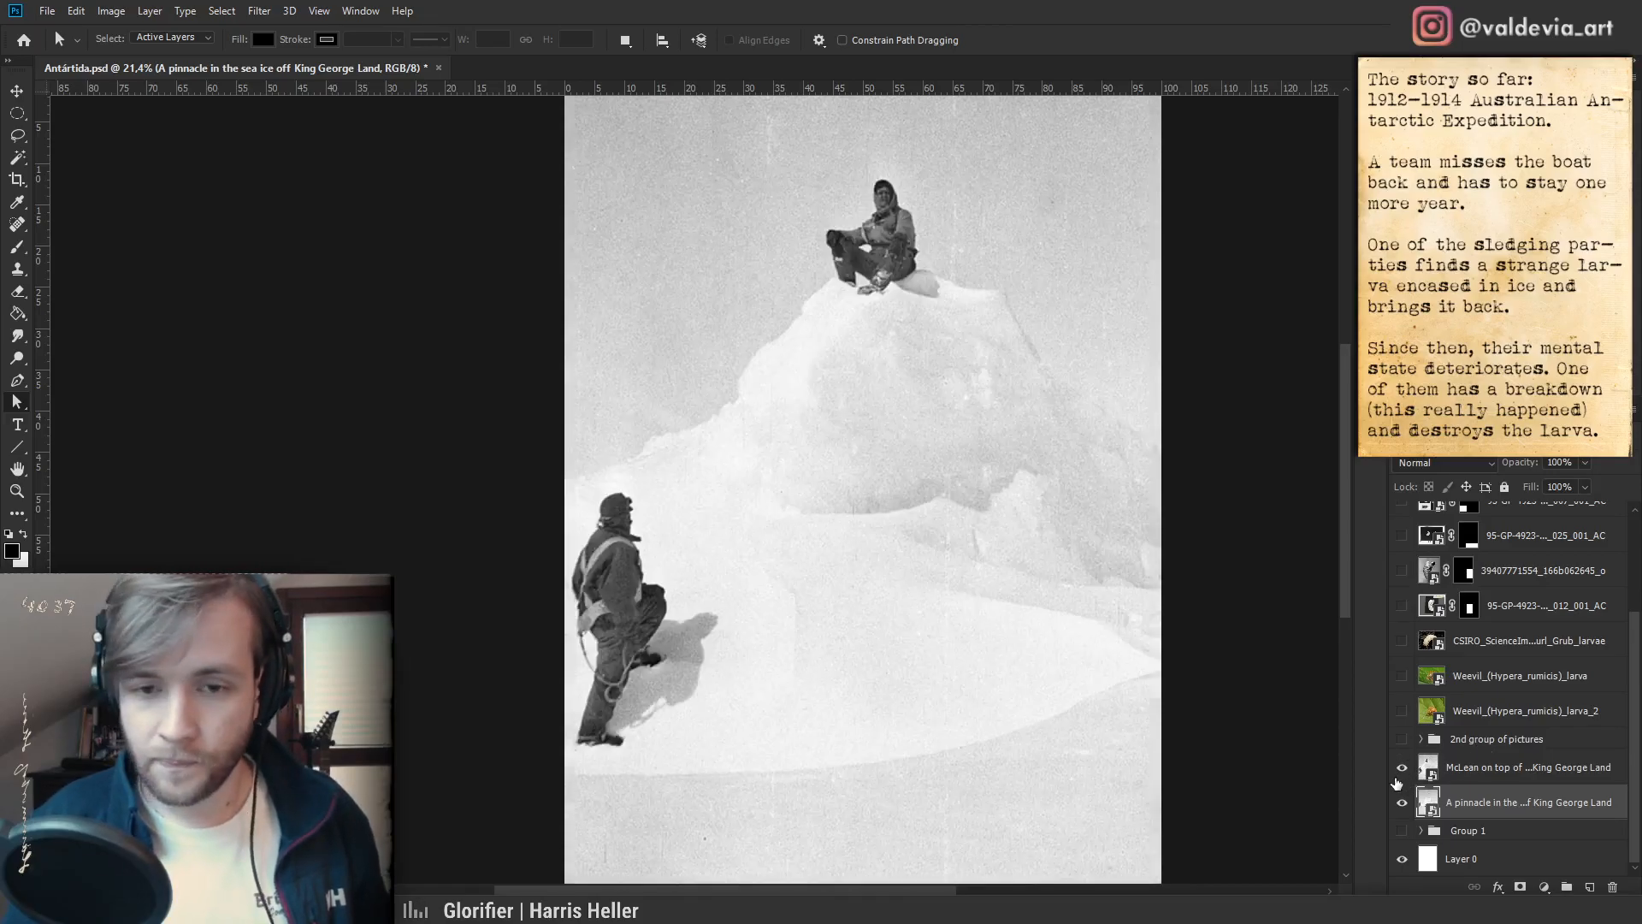
{"action": "key", "text": "z"}
{"action": "mouse_move", "coordinate": [795, 548]}
{"action": "left_mouse_down"}
{"action": "mouse_move", "coordinate": [766, 550]}
{"action": "mouse_move", "coordinate": [833, 553]}
{"action": "mouse_move", "coordinate": [813, 537]}
{"action": "left_mouse_up"}
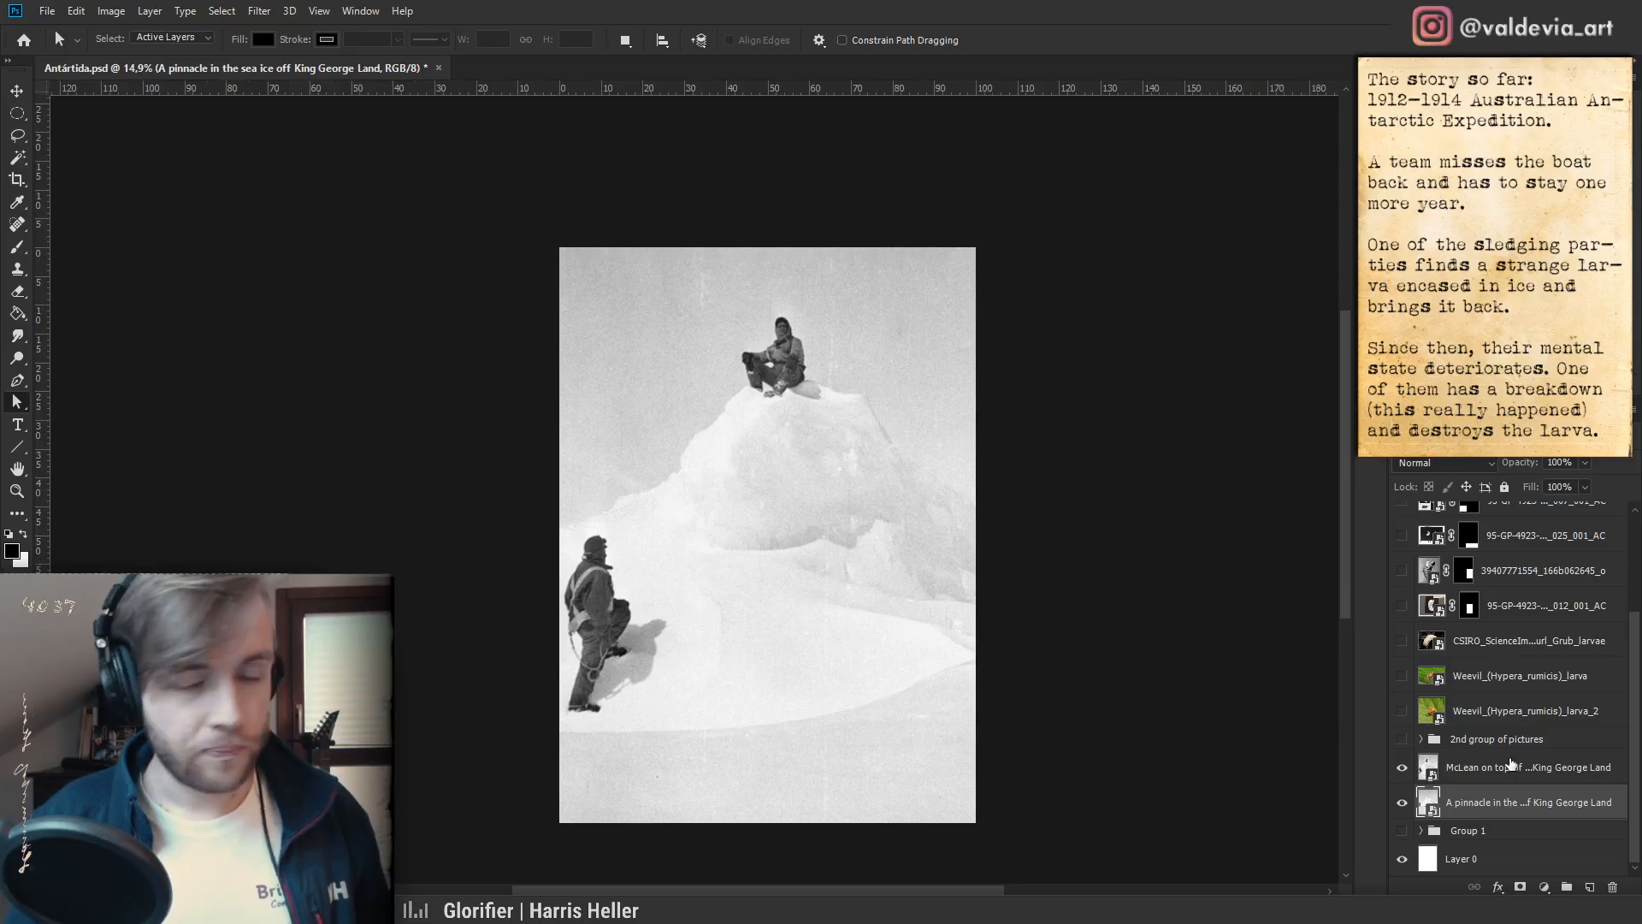
- Select the layer of the man on the berg and compare it with the pinnacle photo by toggling its visibility
{"action": "left_click", "coordinate": [1401, 767]}
{"action": "left_click", "coordinate": [1401, 767]}
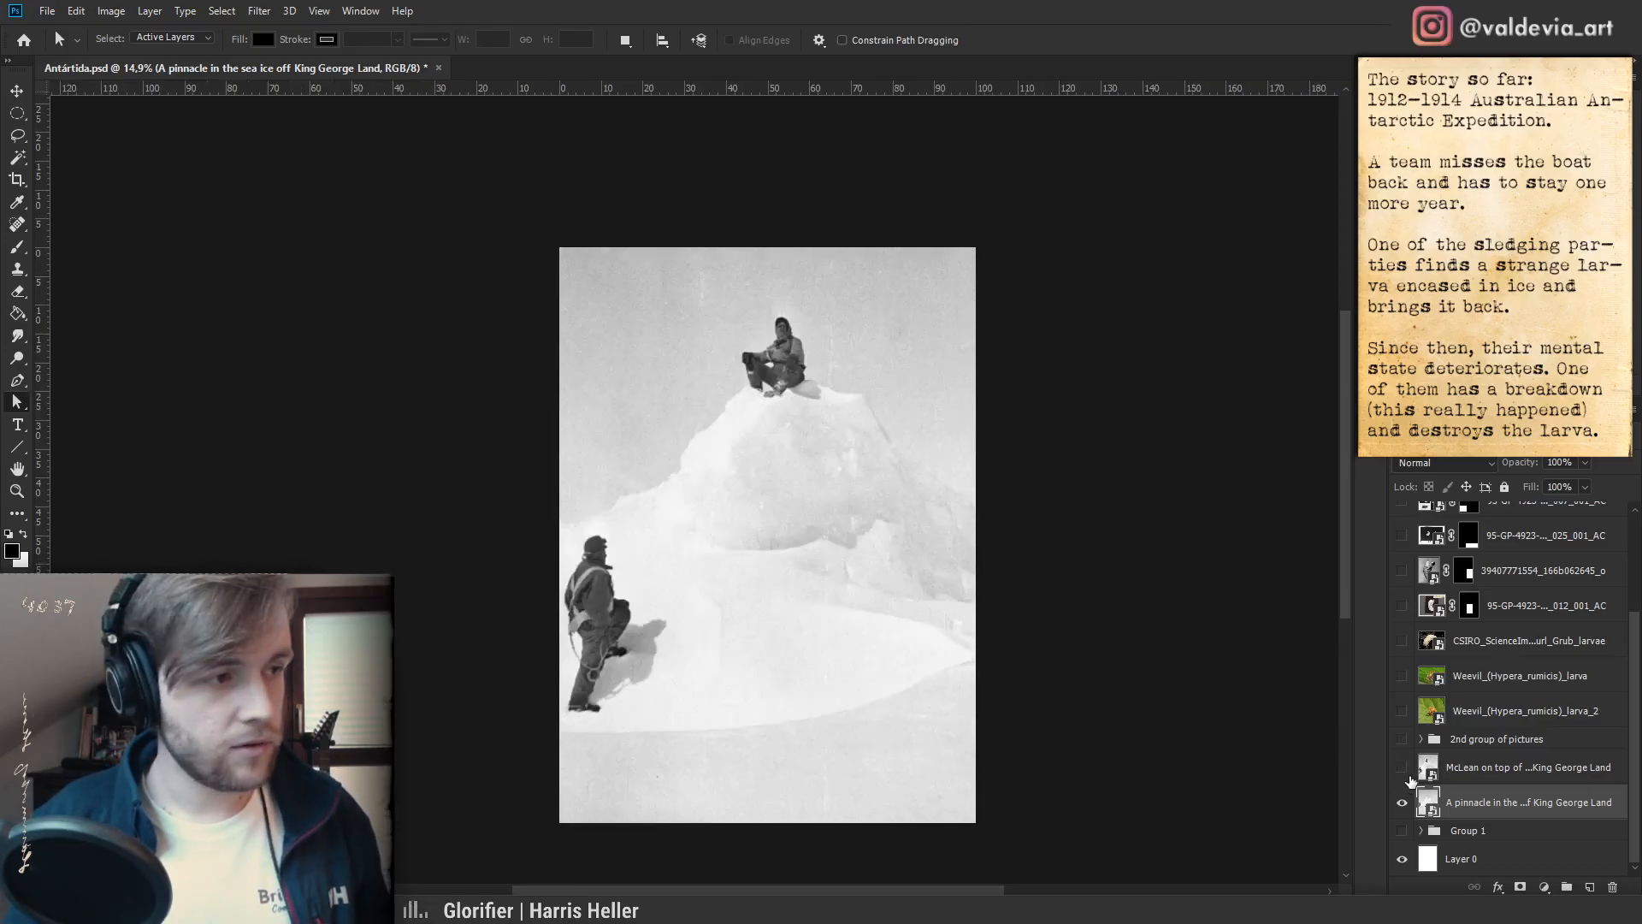
{"action": "left_click", "coordinate": [1414, 778]}
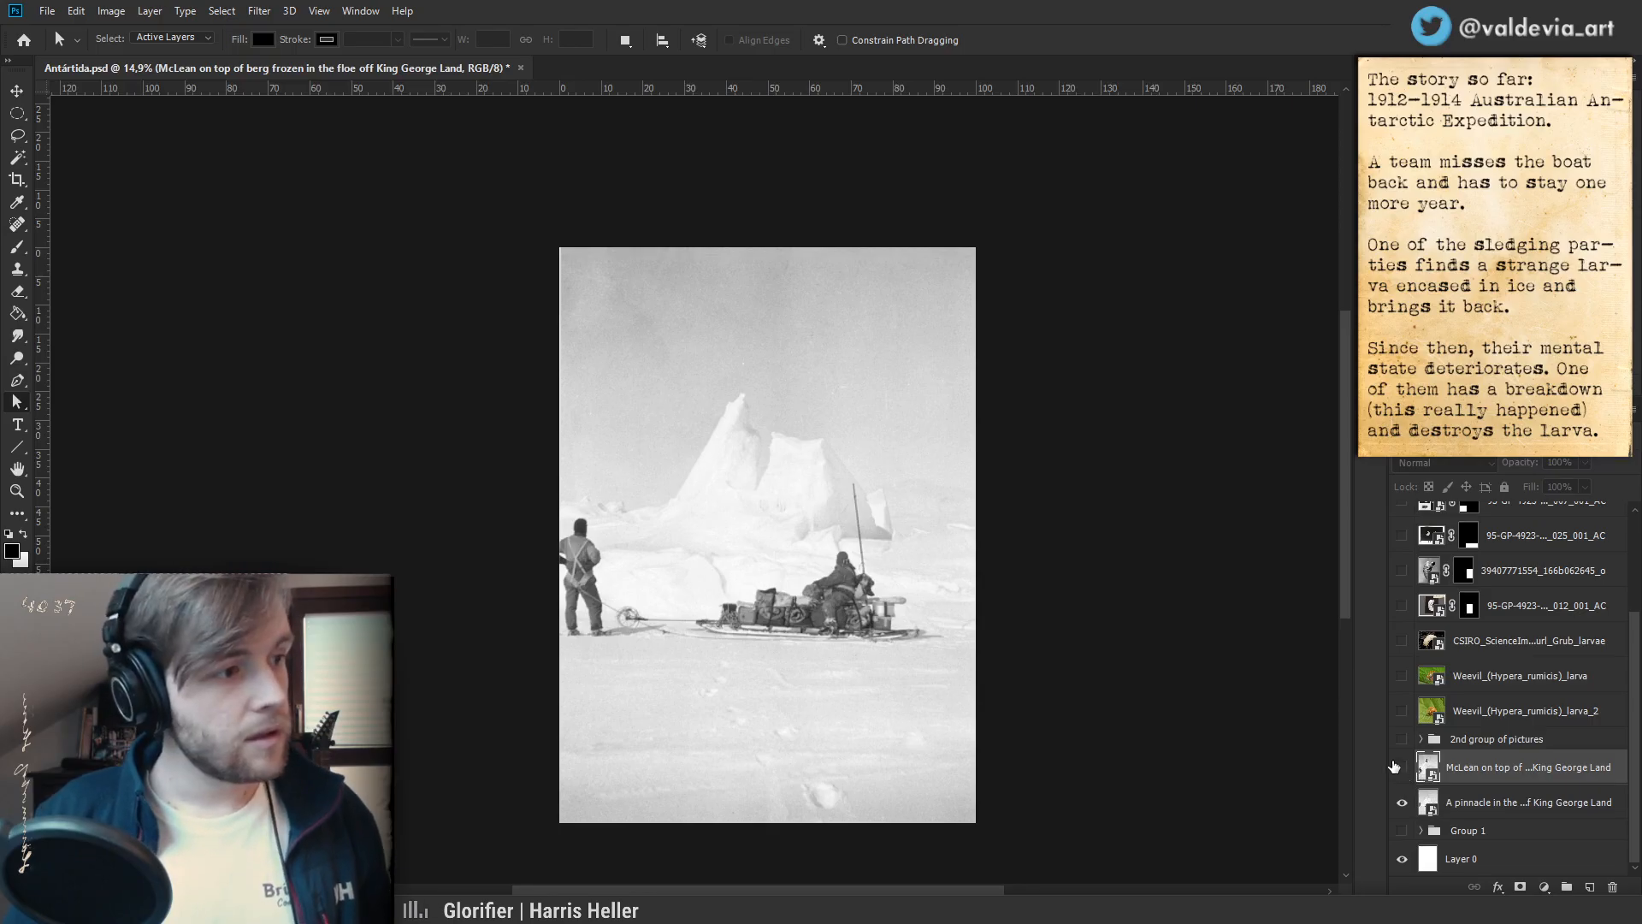
{"action": "left_click", "coordinate": [1399, 770]}
{"action": "left_click", "coordinate": [1399, 769]}
{"action": "left_click", "coordinate": [1400, 770]}
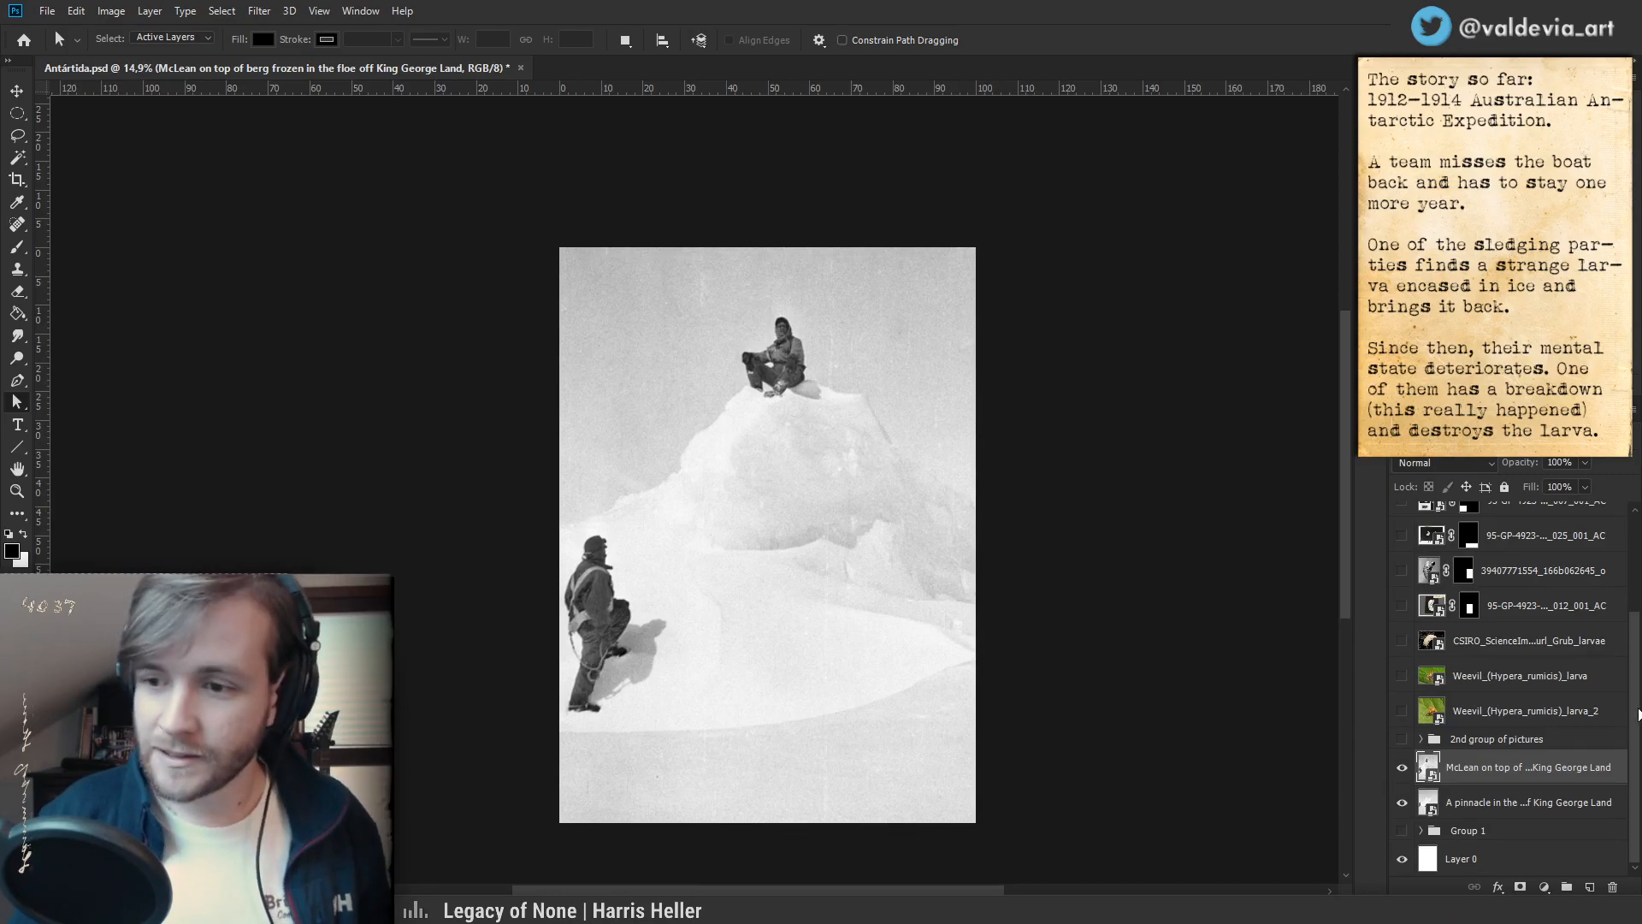
- Review the photo layers inside the "2nd group of pictures" group, leaving the group hidden and collapsed
{"action": "mouse_move", "coordinate": [1640, 712]}
{"action": "left_mouse_down"}
{"action": "mouse_move", "coordinate": [1639, 681]}
{"action": "mouse_move", "coordinate": [1638, 716]}
{"action": "left_mouse_up"}
{"action": "left_click", "coordinate": [1408, 742]}
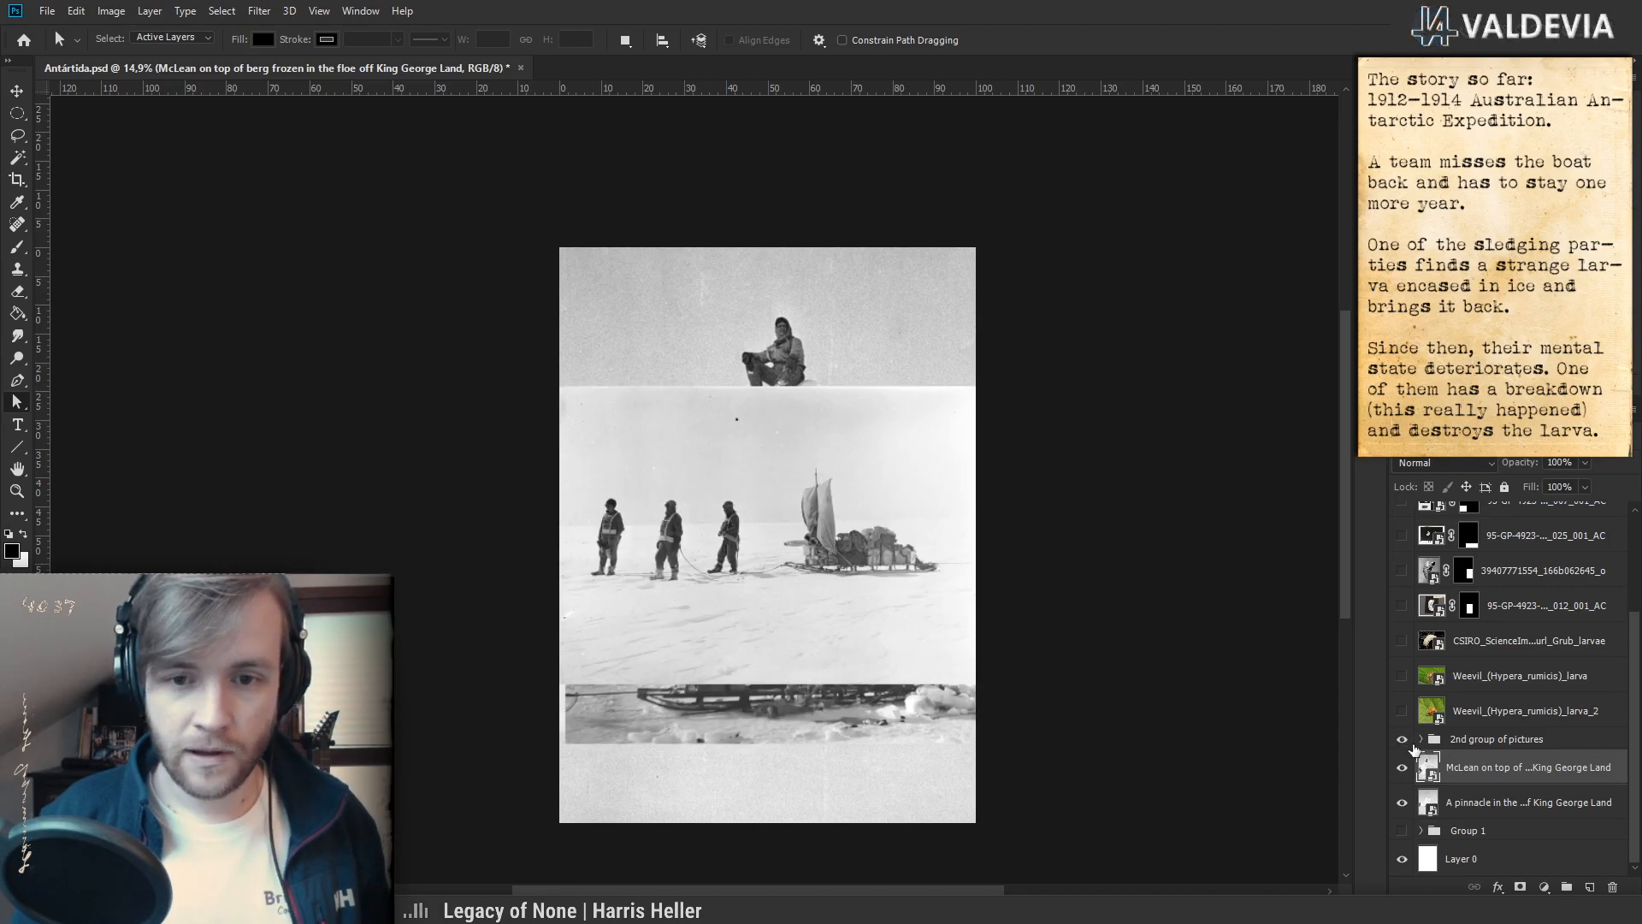
{"action": "left_click", "coordinate": [1421, 740]}
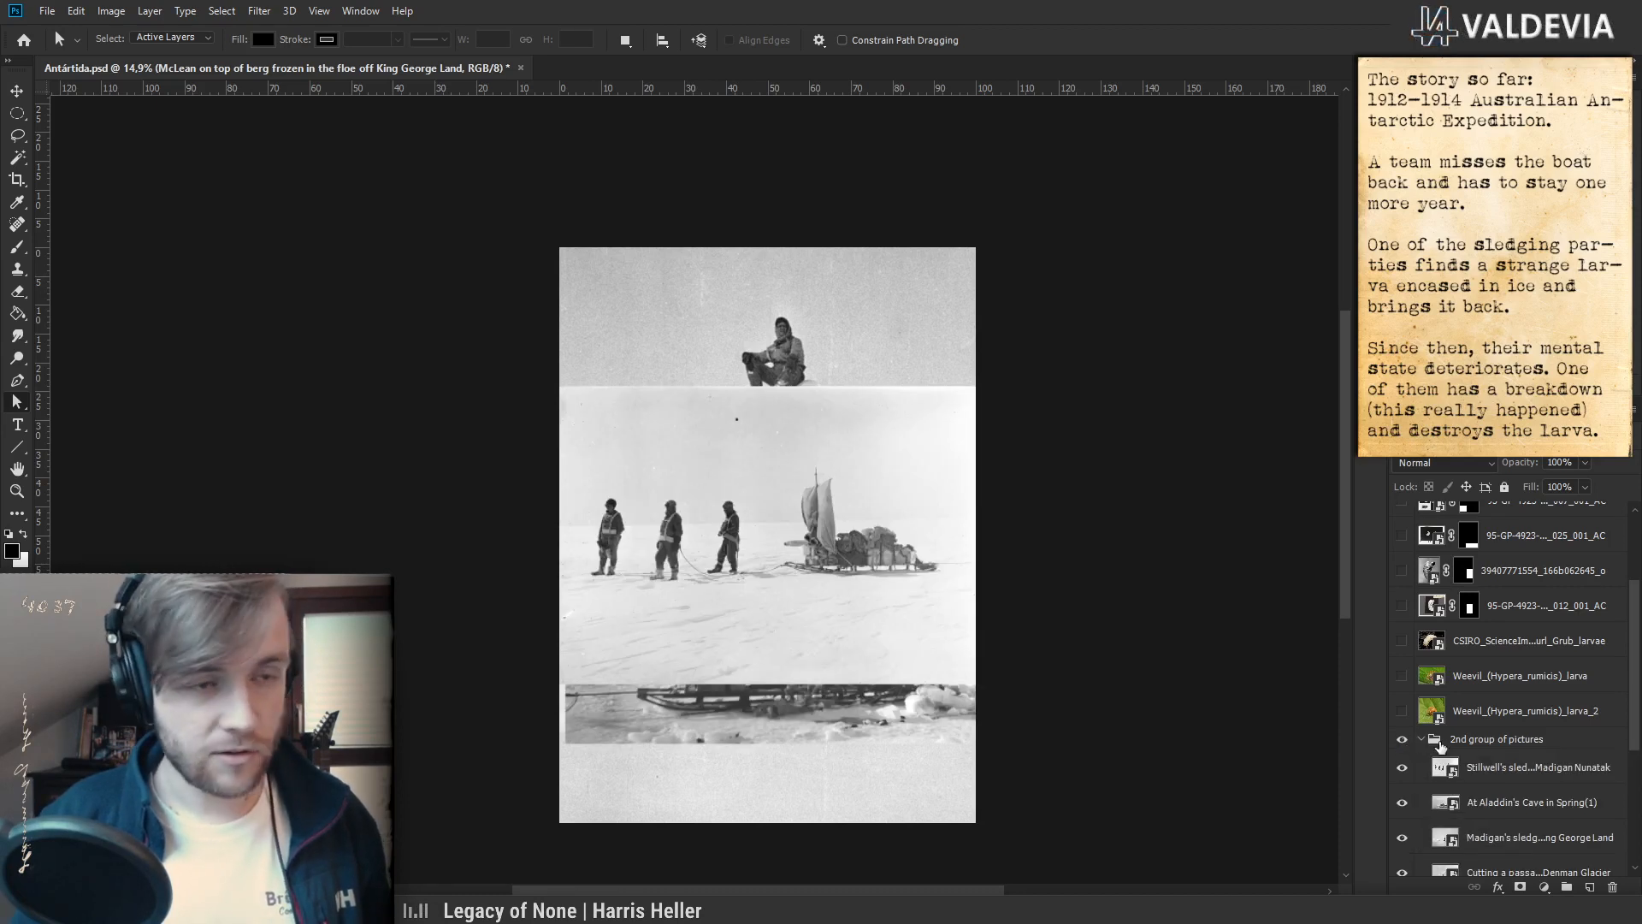
{"action": "left_click_drag", "start_coordinate": [1635, 718], "coordinate": [1635, 804]}
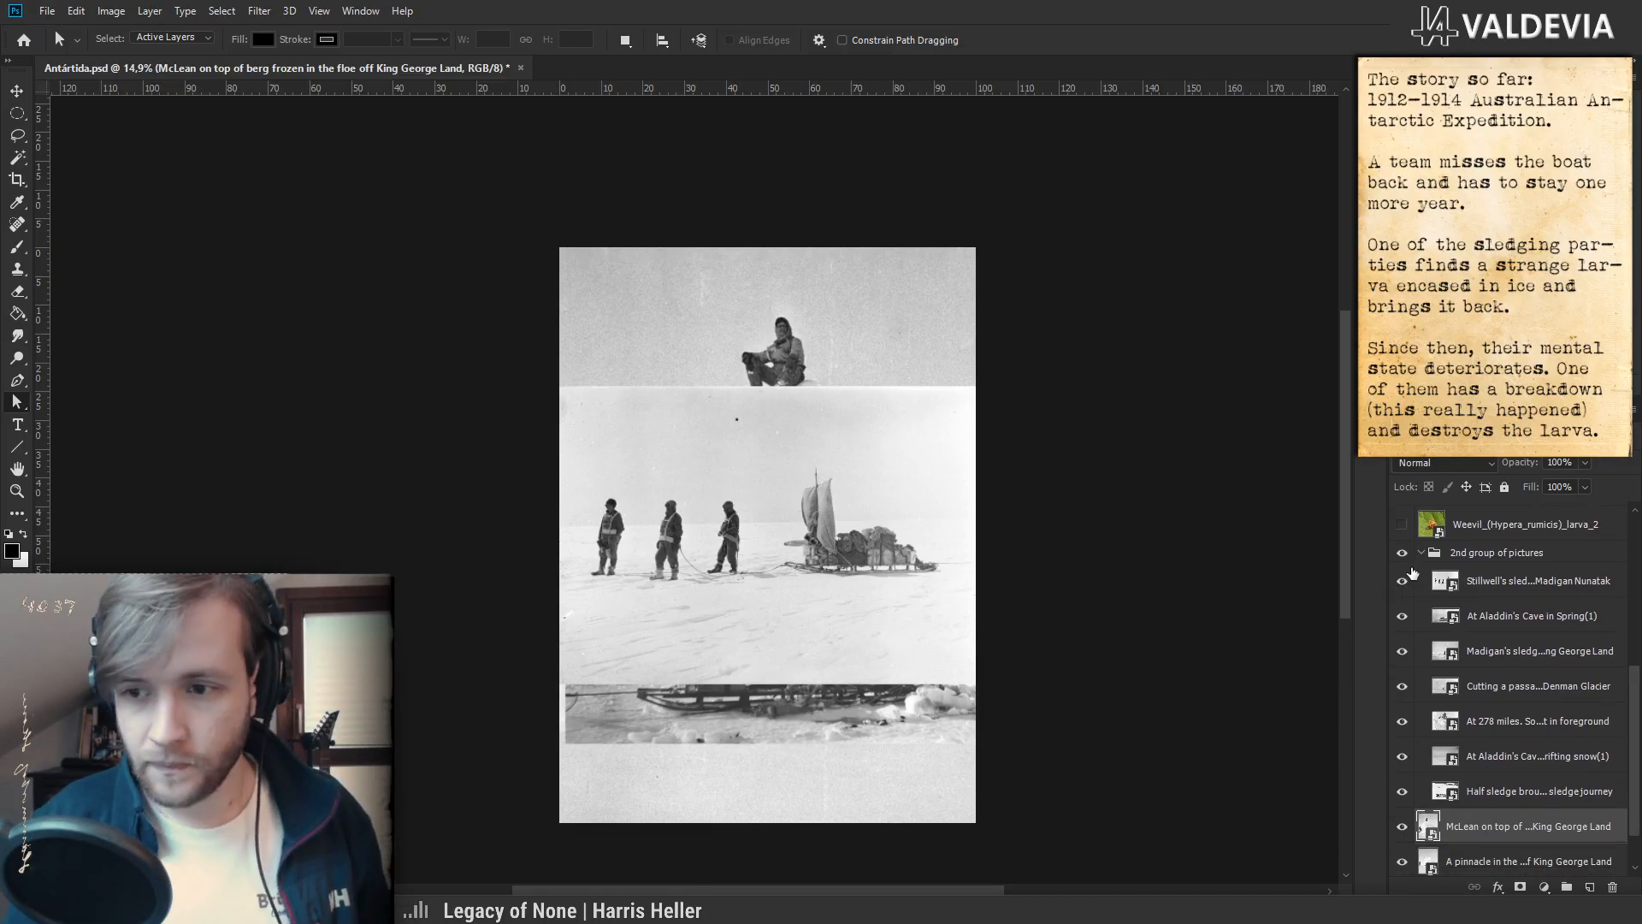
{"action": "mouse_move", "coordinate": [1401, 582]}
{"action": "left_mouse_down"}
{"action": "mouse_move", "coordinate": [1403, 758]}
{"action": "mouse_move", "coordinate": [1410, 590]}
{"action": "left_mouse_up"}
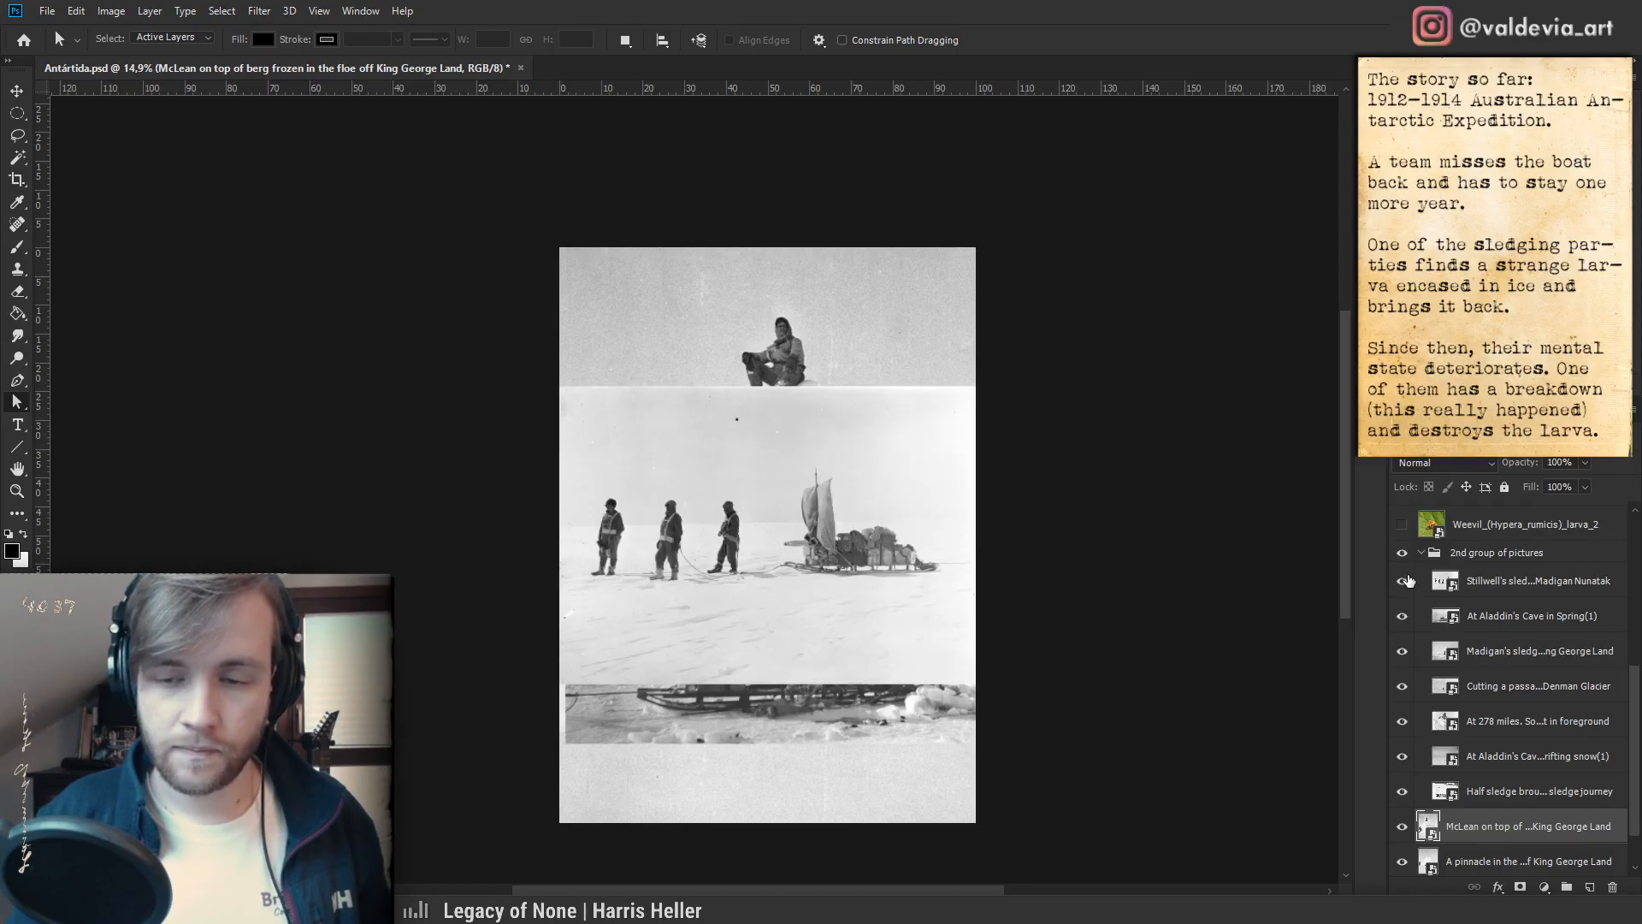
{"action": "left_click", "coordinate": [1401, 553]}
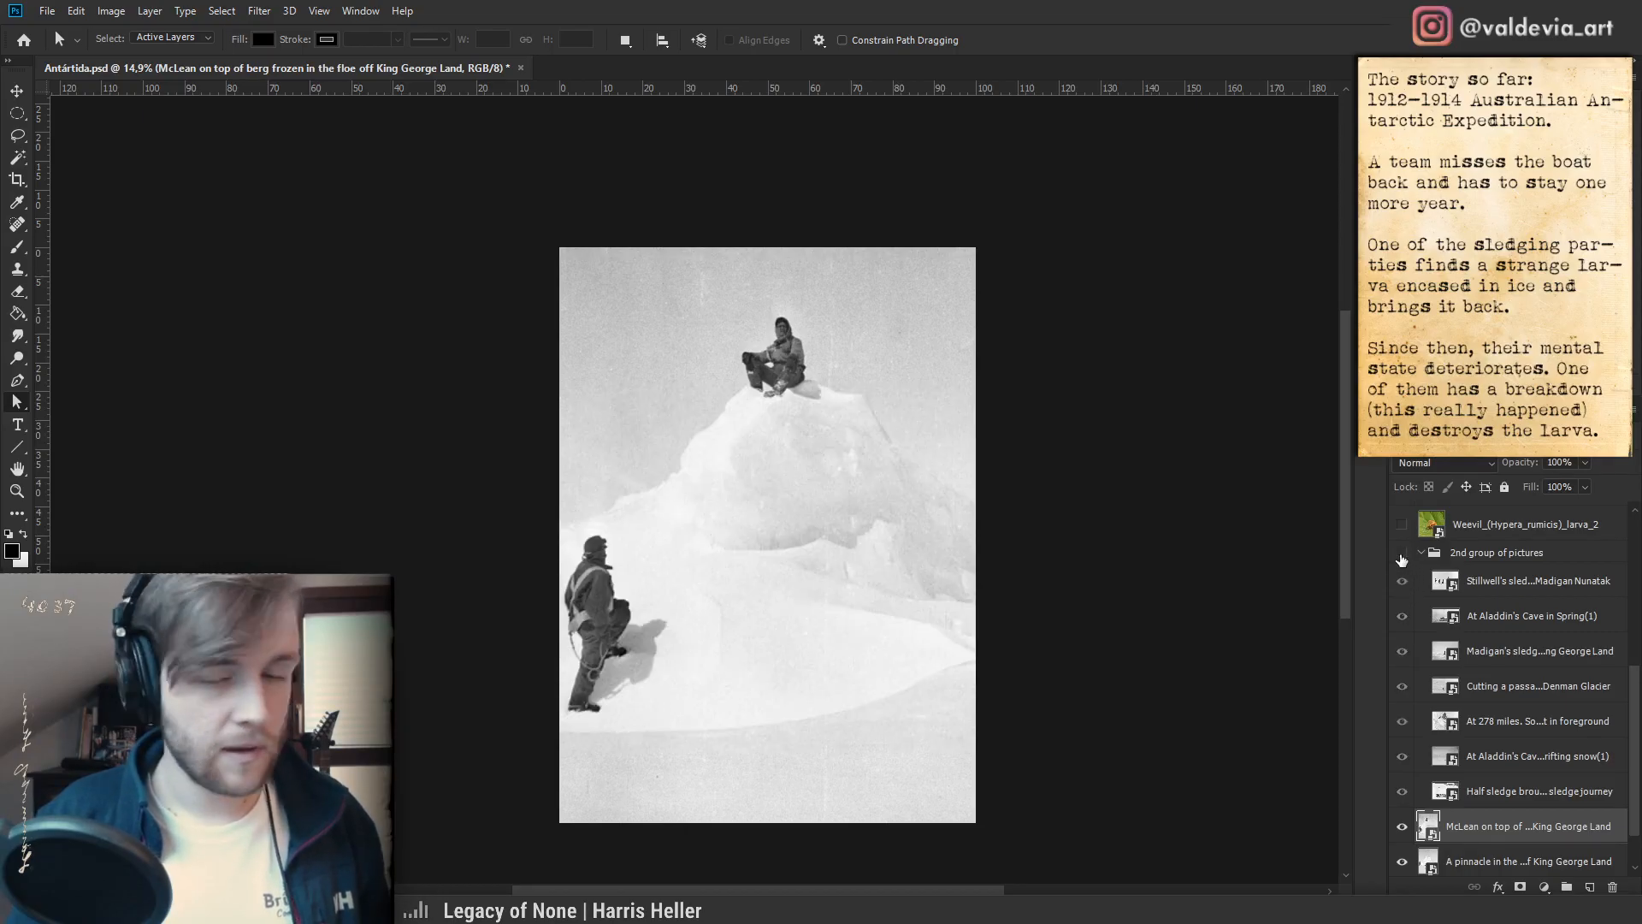
{"action": "left_click", "coordinate": [1422, 552]}
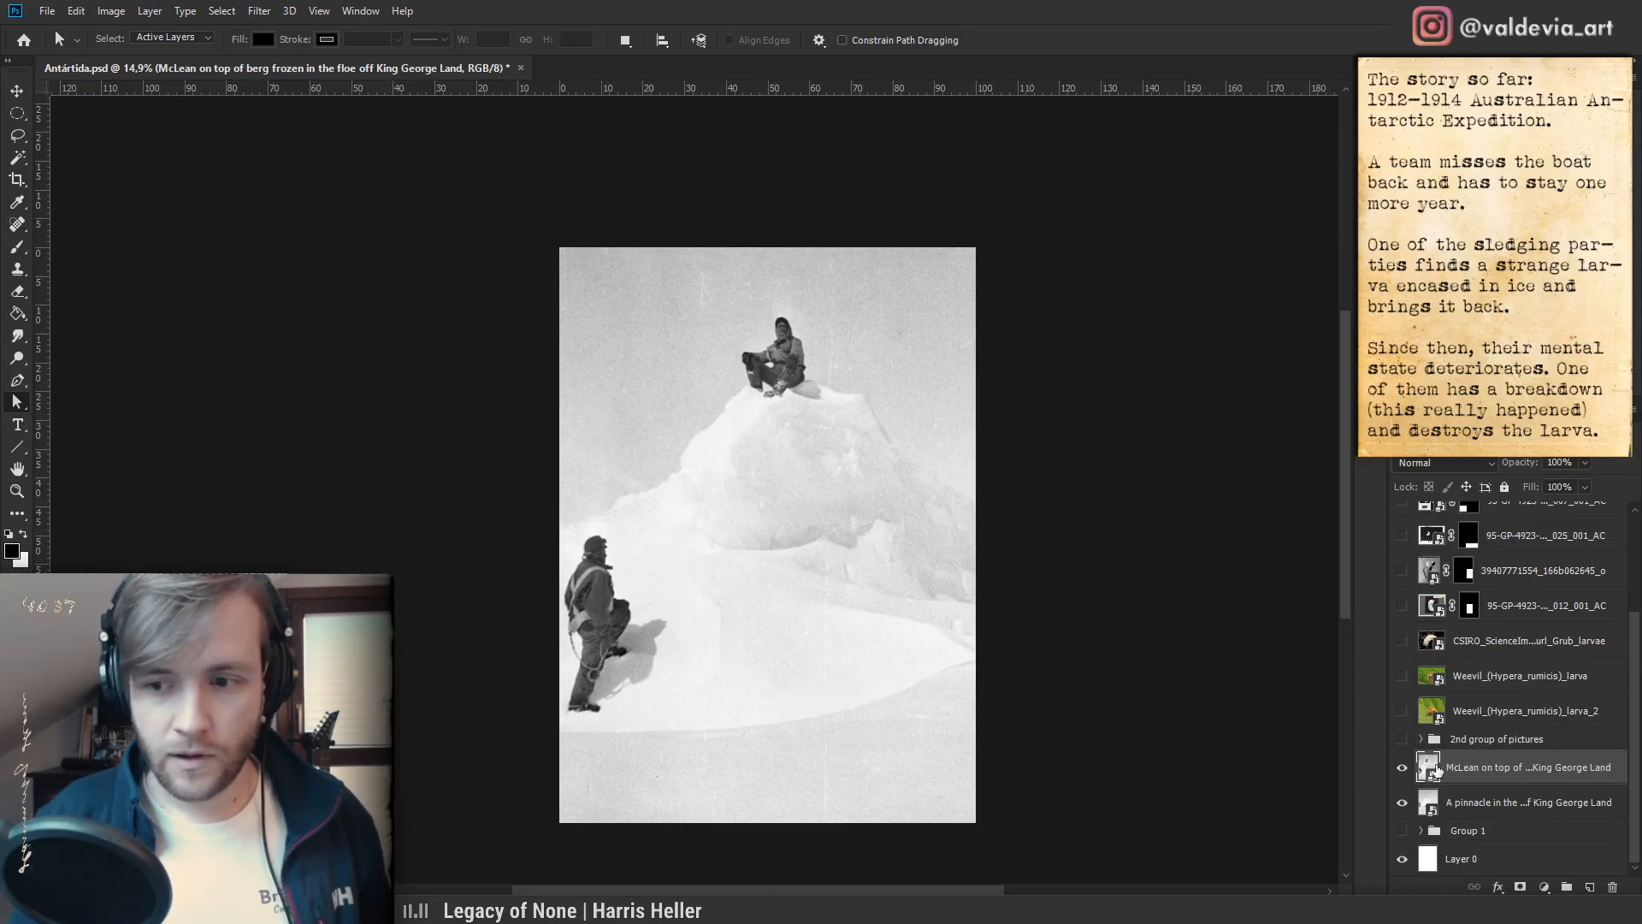
{"action": "left_click", "coordinate": [1403, 768]}
{"action": "left_click", "coordinate": [1403, 768]}
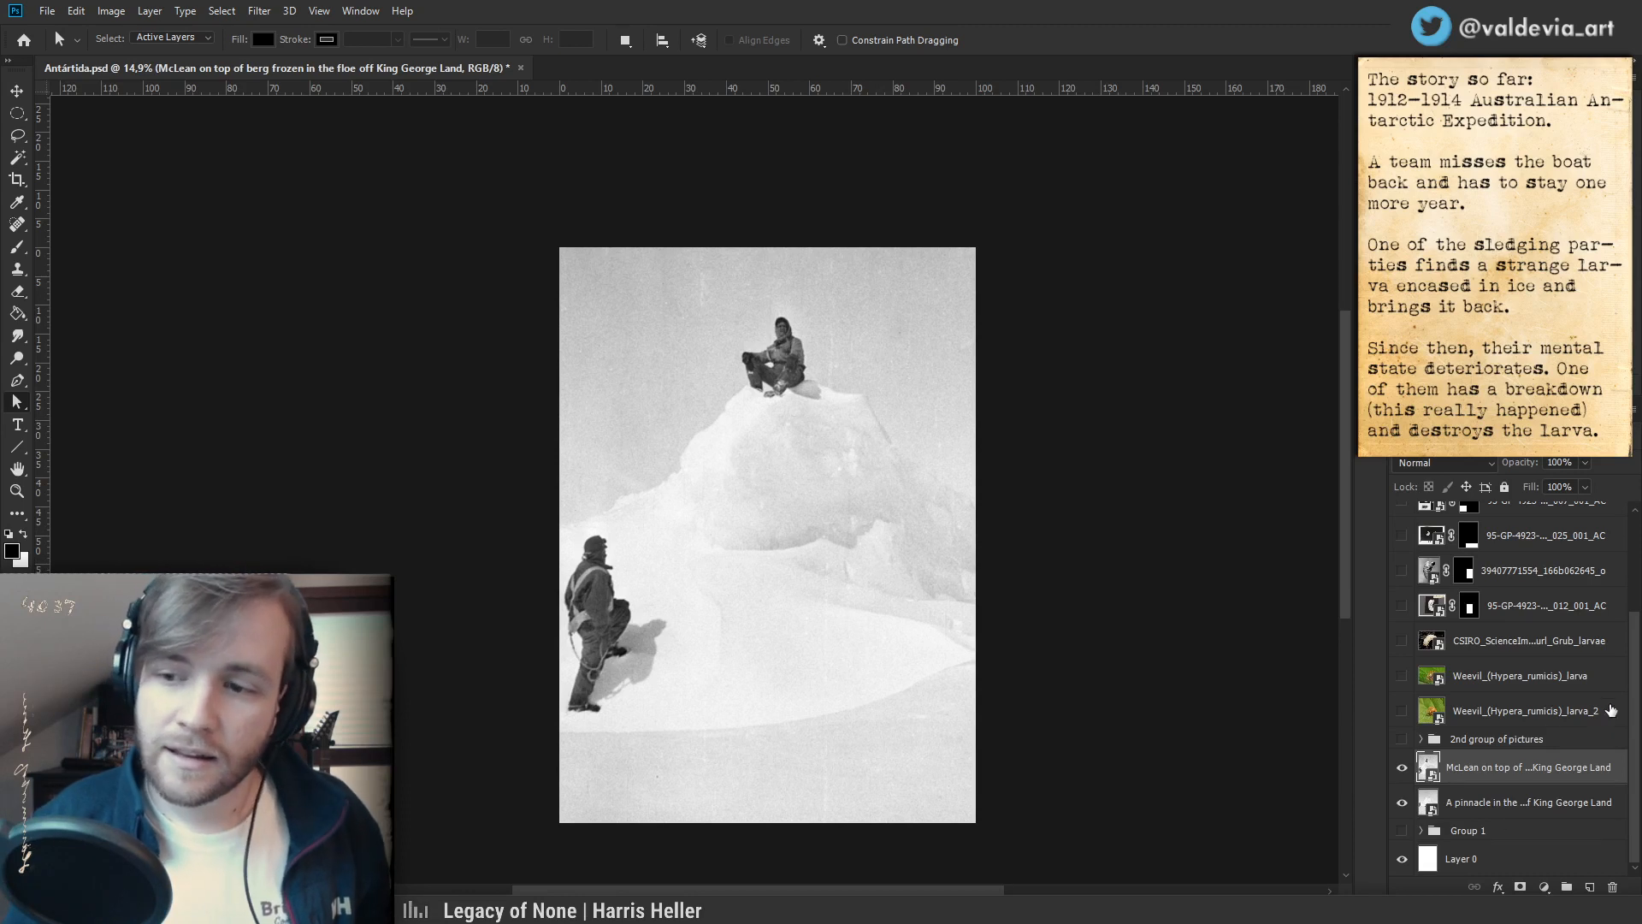
{"action": "left_click_drag", "start_coordinate": [1631, 701], "coordinate": [1632, 661]}
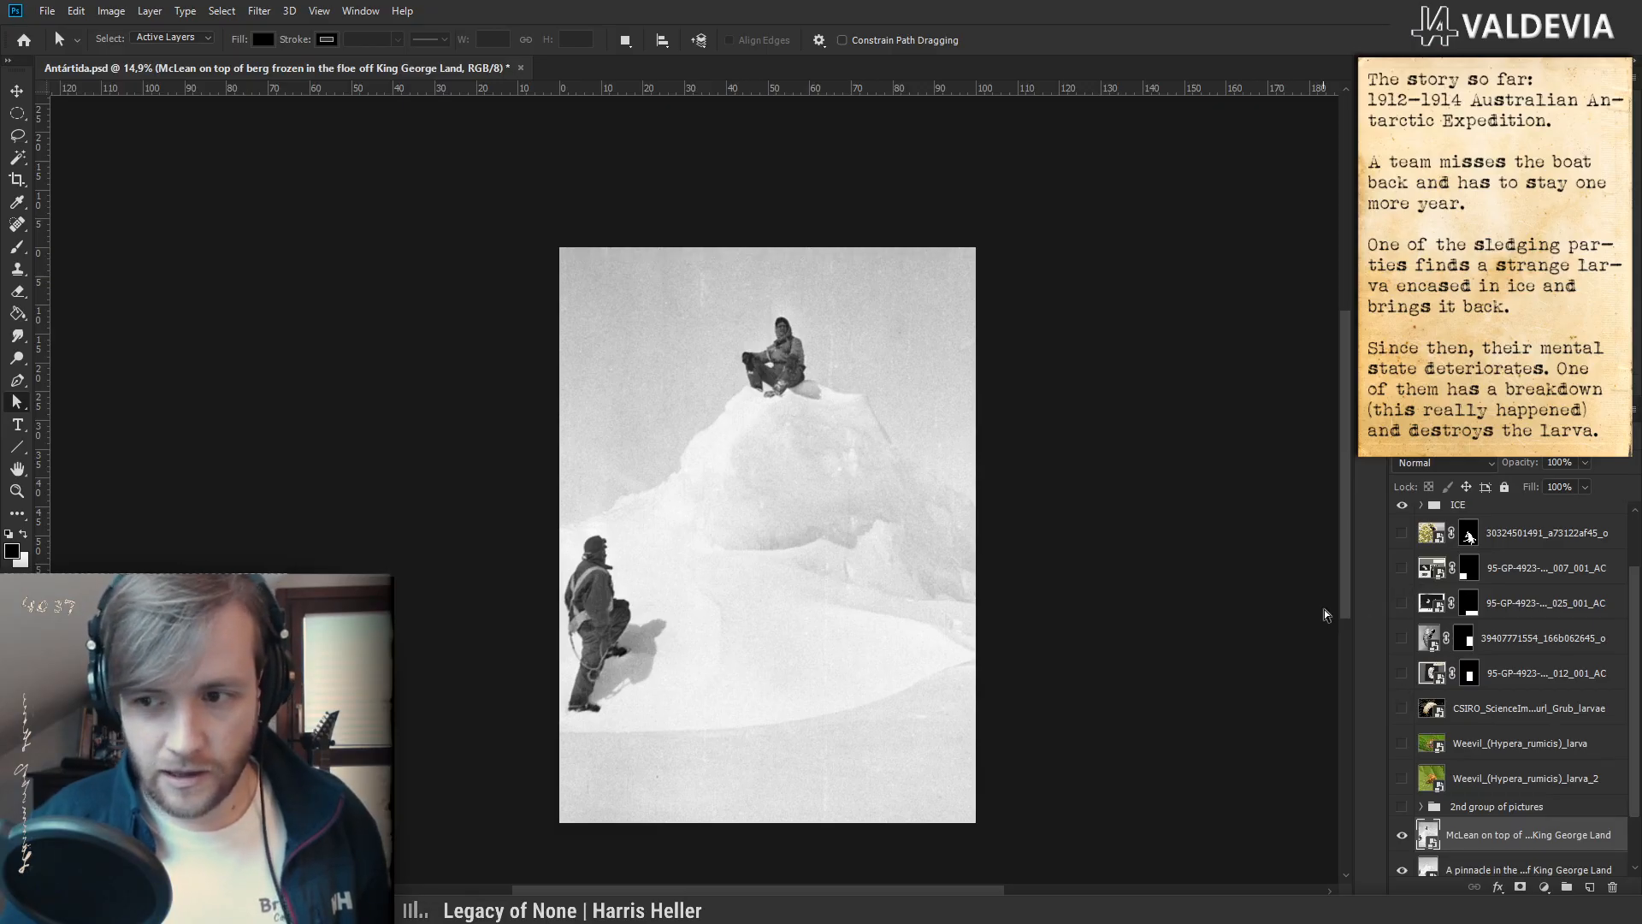
{"action": "left_click", "coordinate": [1402, 673]}
{"action": "left_click", "coordinate": [1402, 638]}
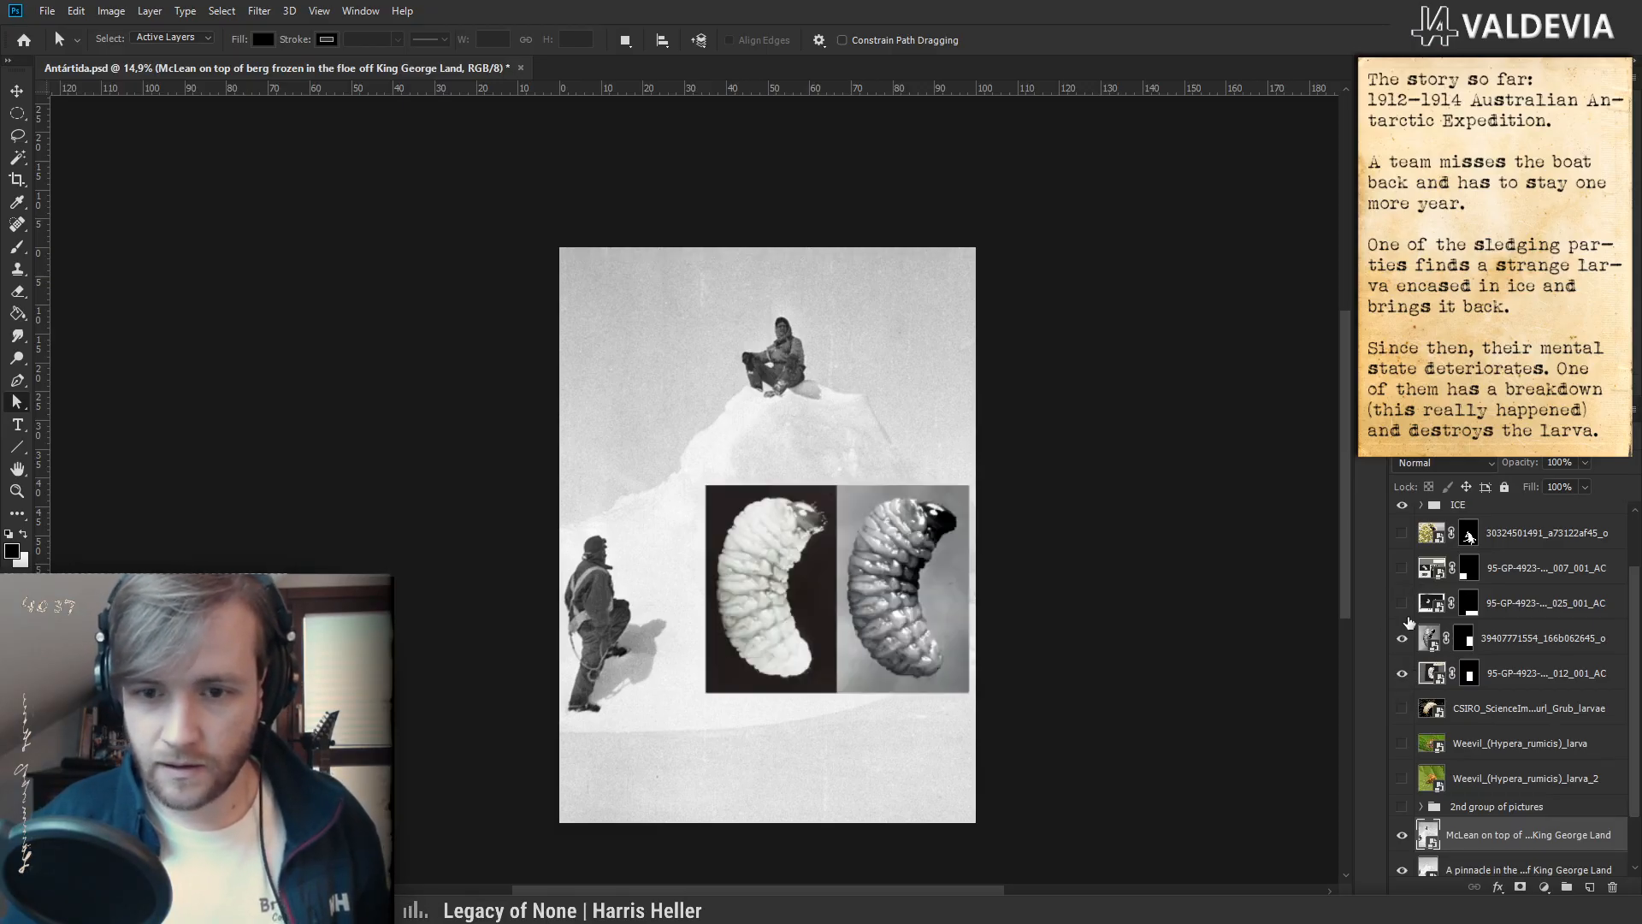
{"action": "left_click_drag", "start_coordinate": [1405, 607], "coordinate": [1387, 568]}
{"action": "left_click_drag", "start_coordinate": [800, 656], "coordinate": [861, 656]}
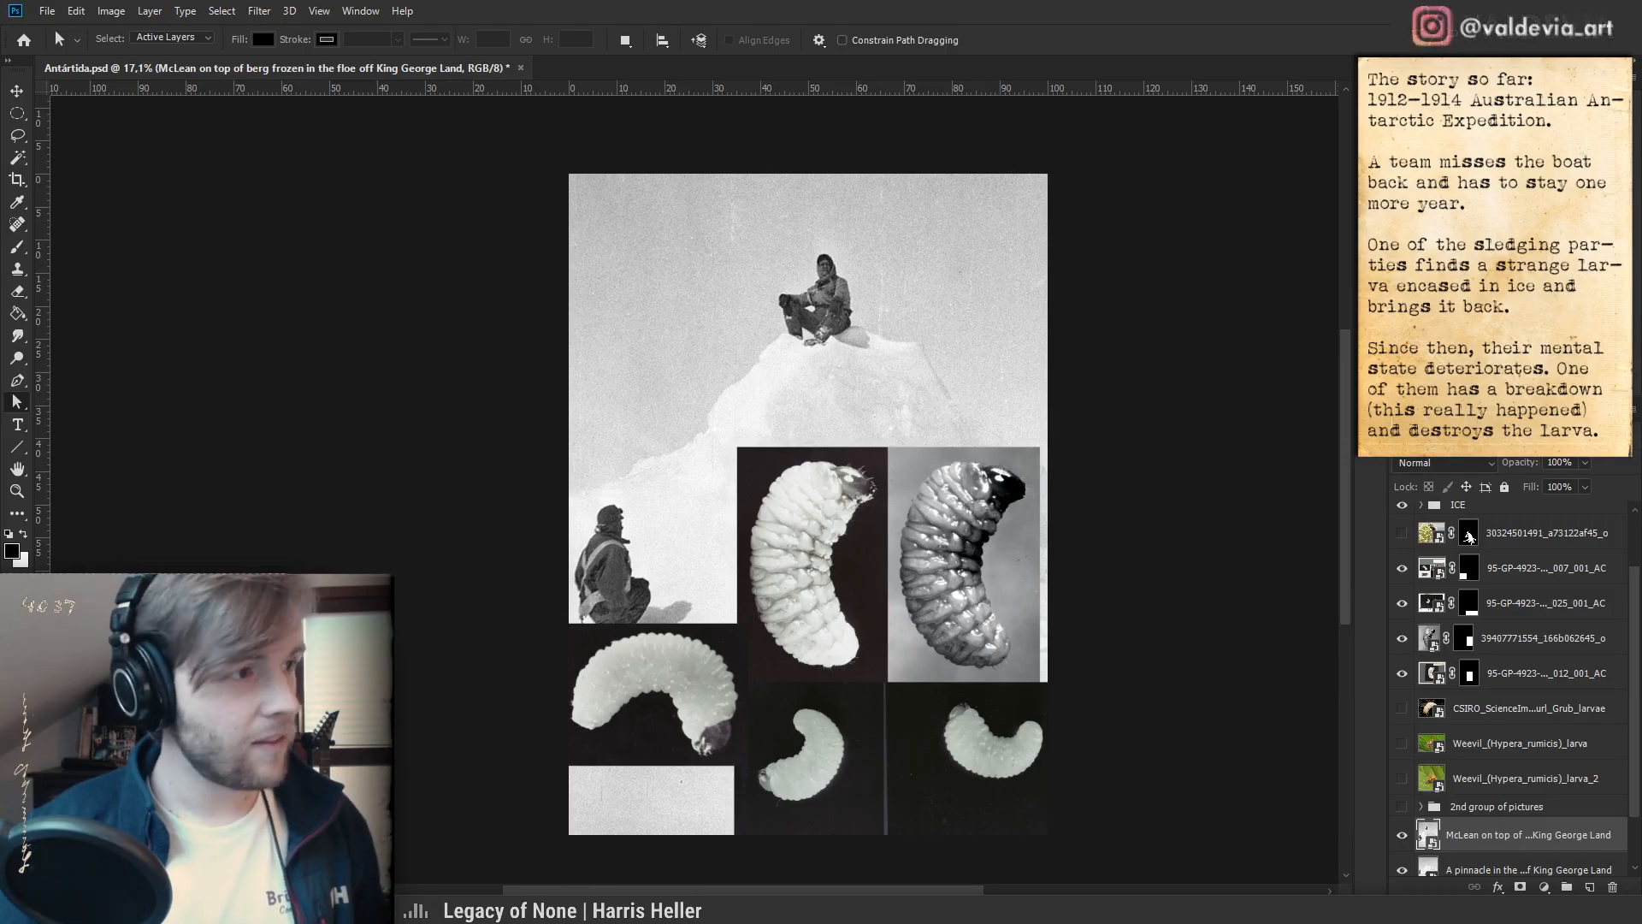
- Switch to the browser, search Google for "larva pronunciation" and play the British pronunciation
{"action": "key", "text": "ctrl+t"}
{"action": "type", "text": "lar"}
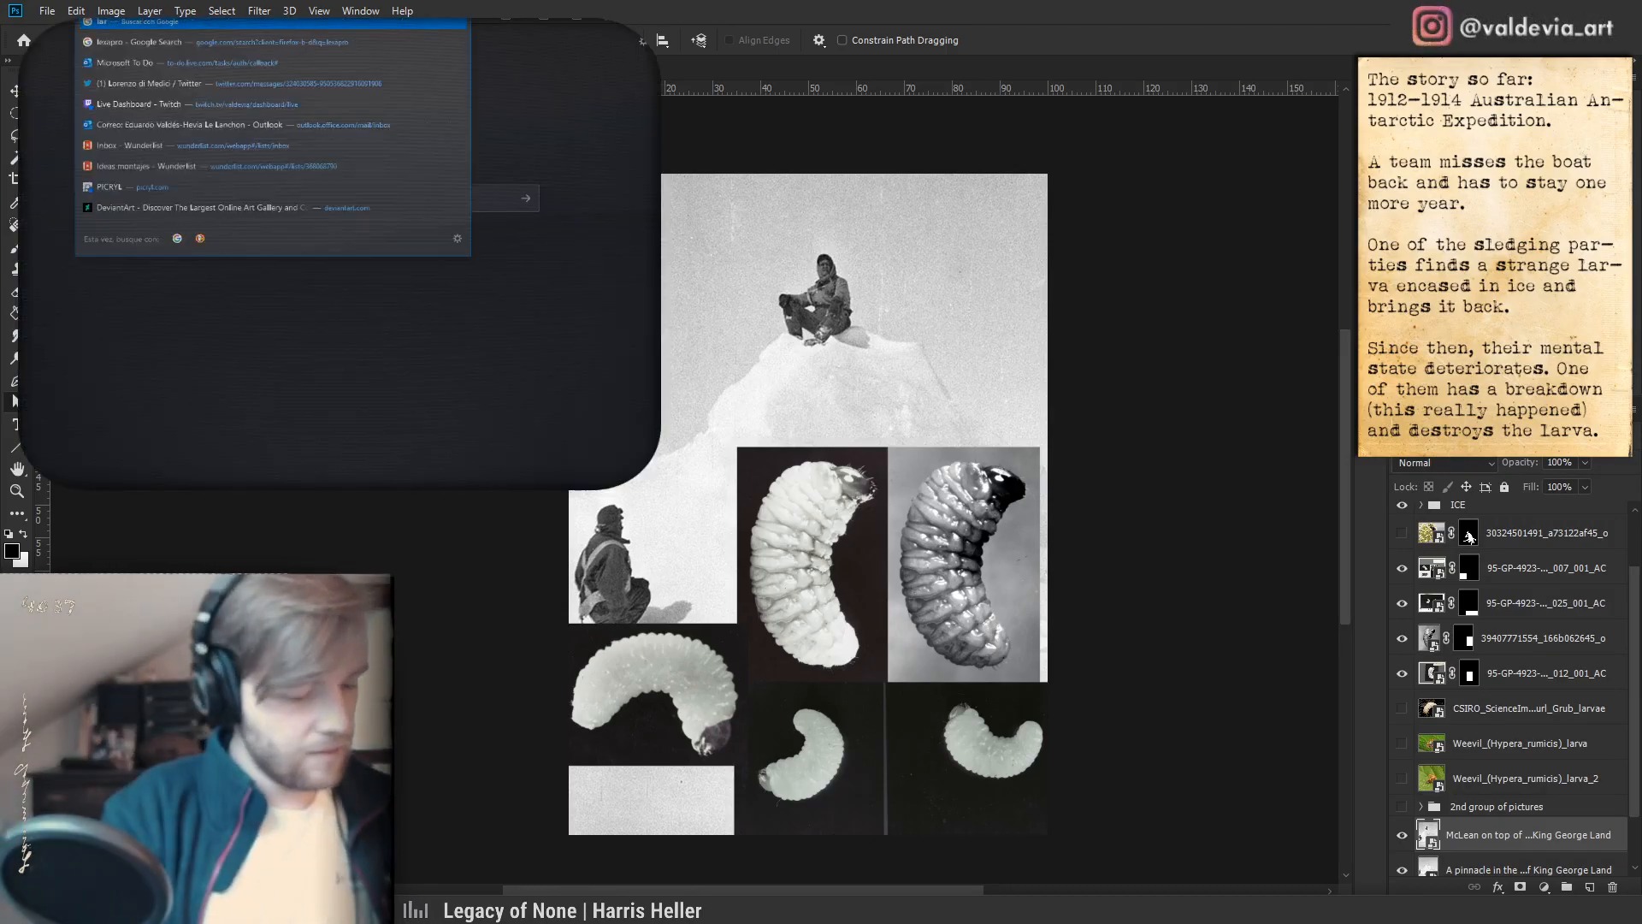
{"action": "type", "text": "va pronunciation"}
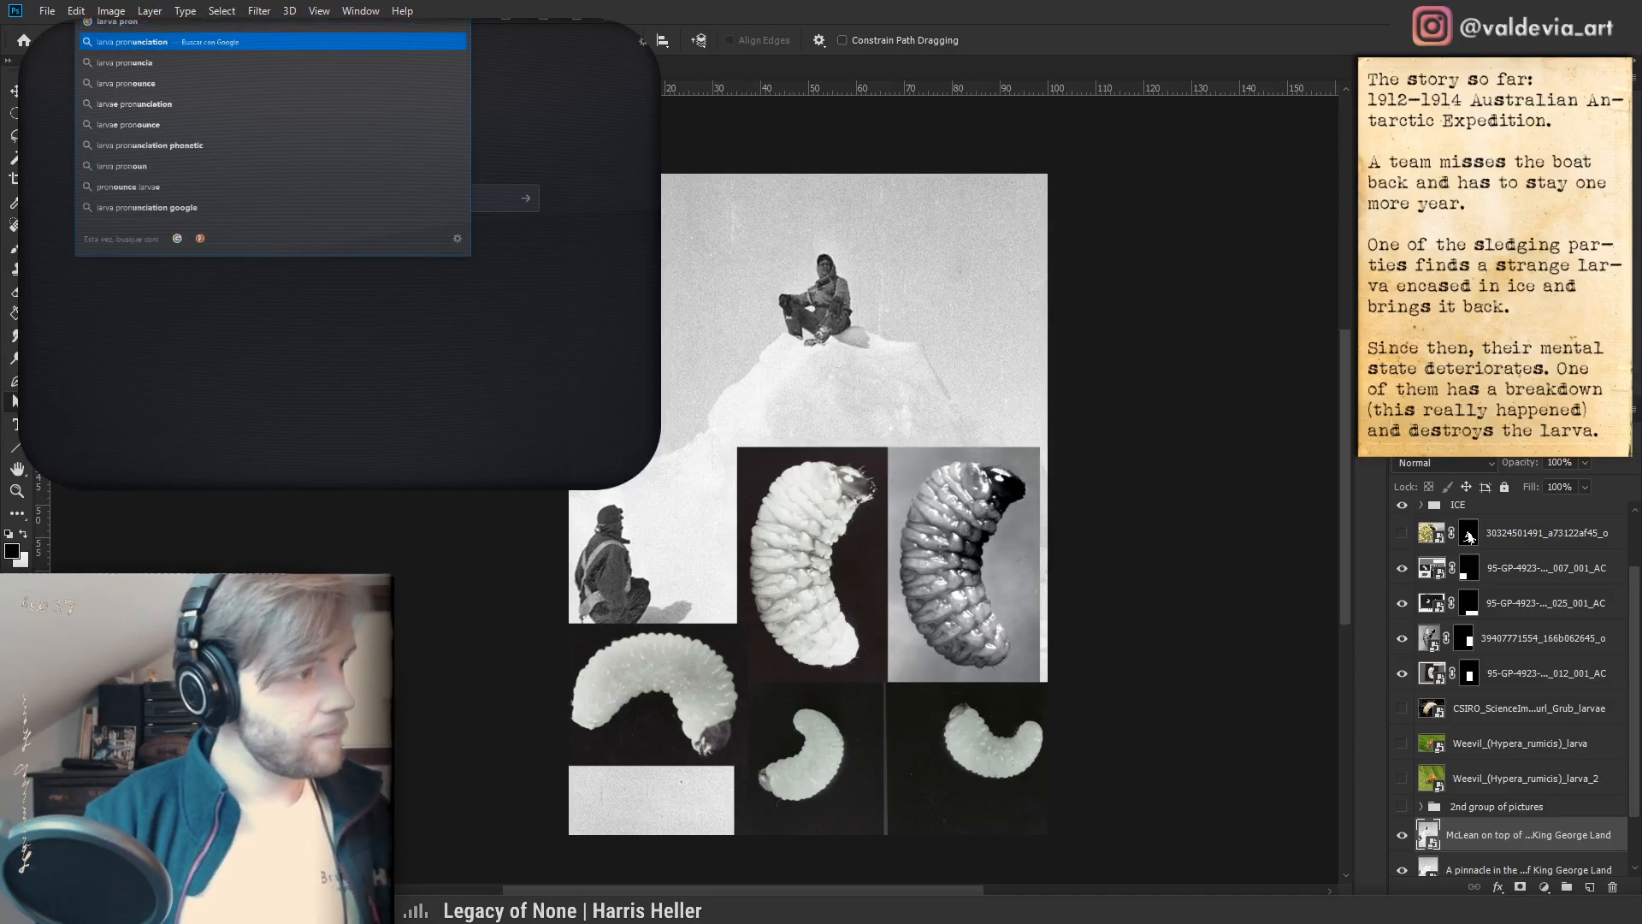
{"action": "key", "text": "Return"}
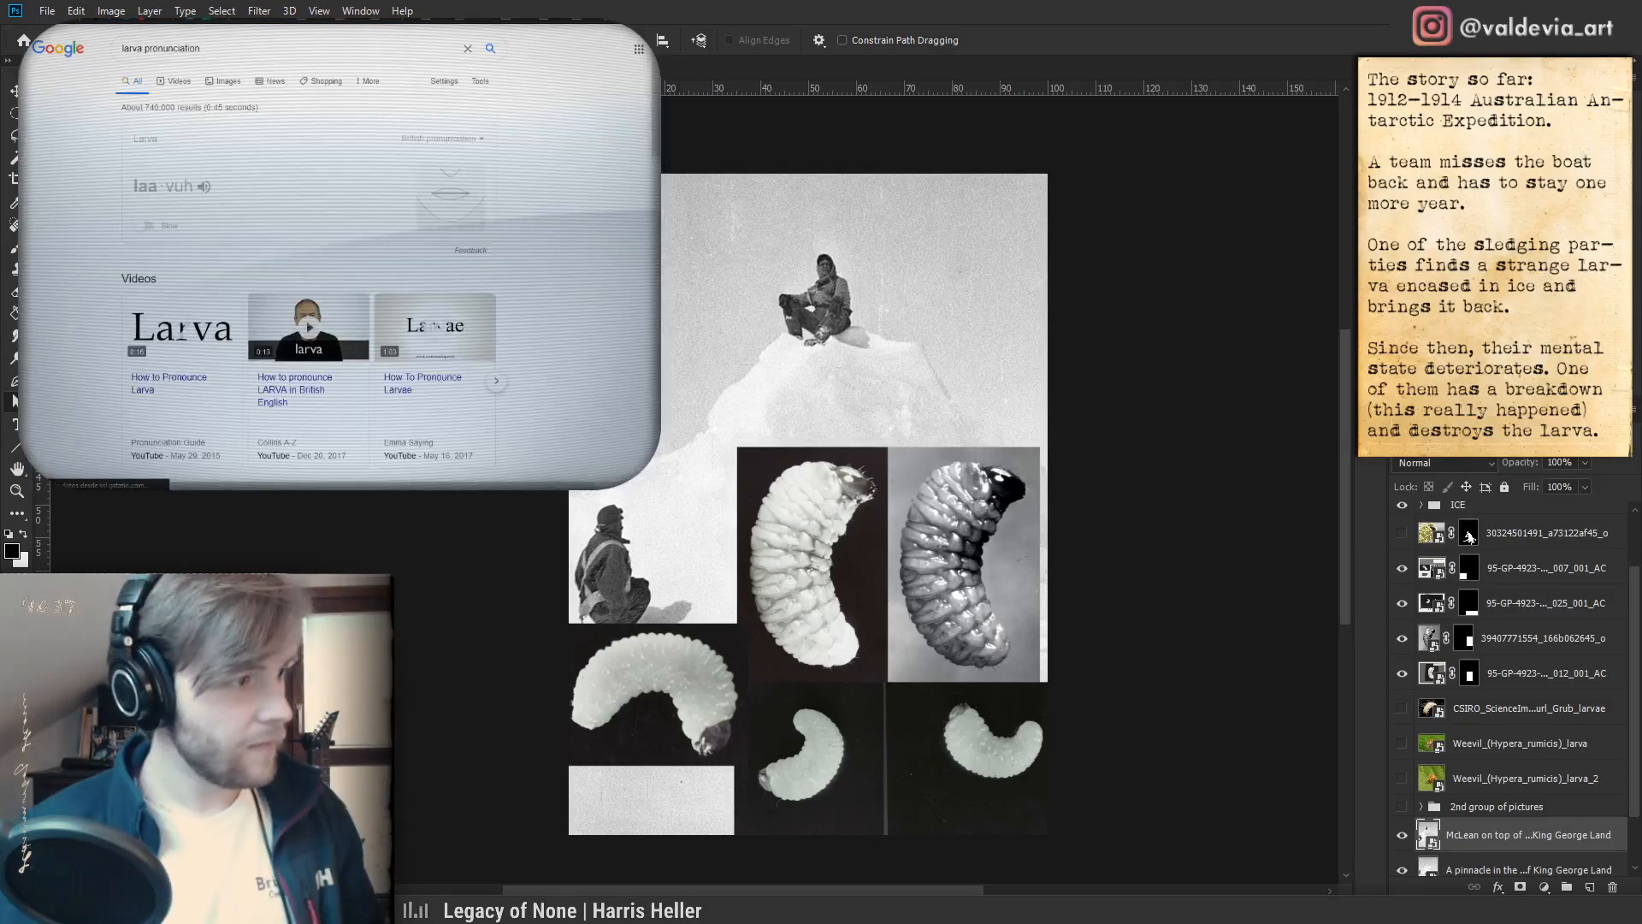
{"action": "left_click", "coordinate": [206, 187]}
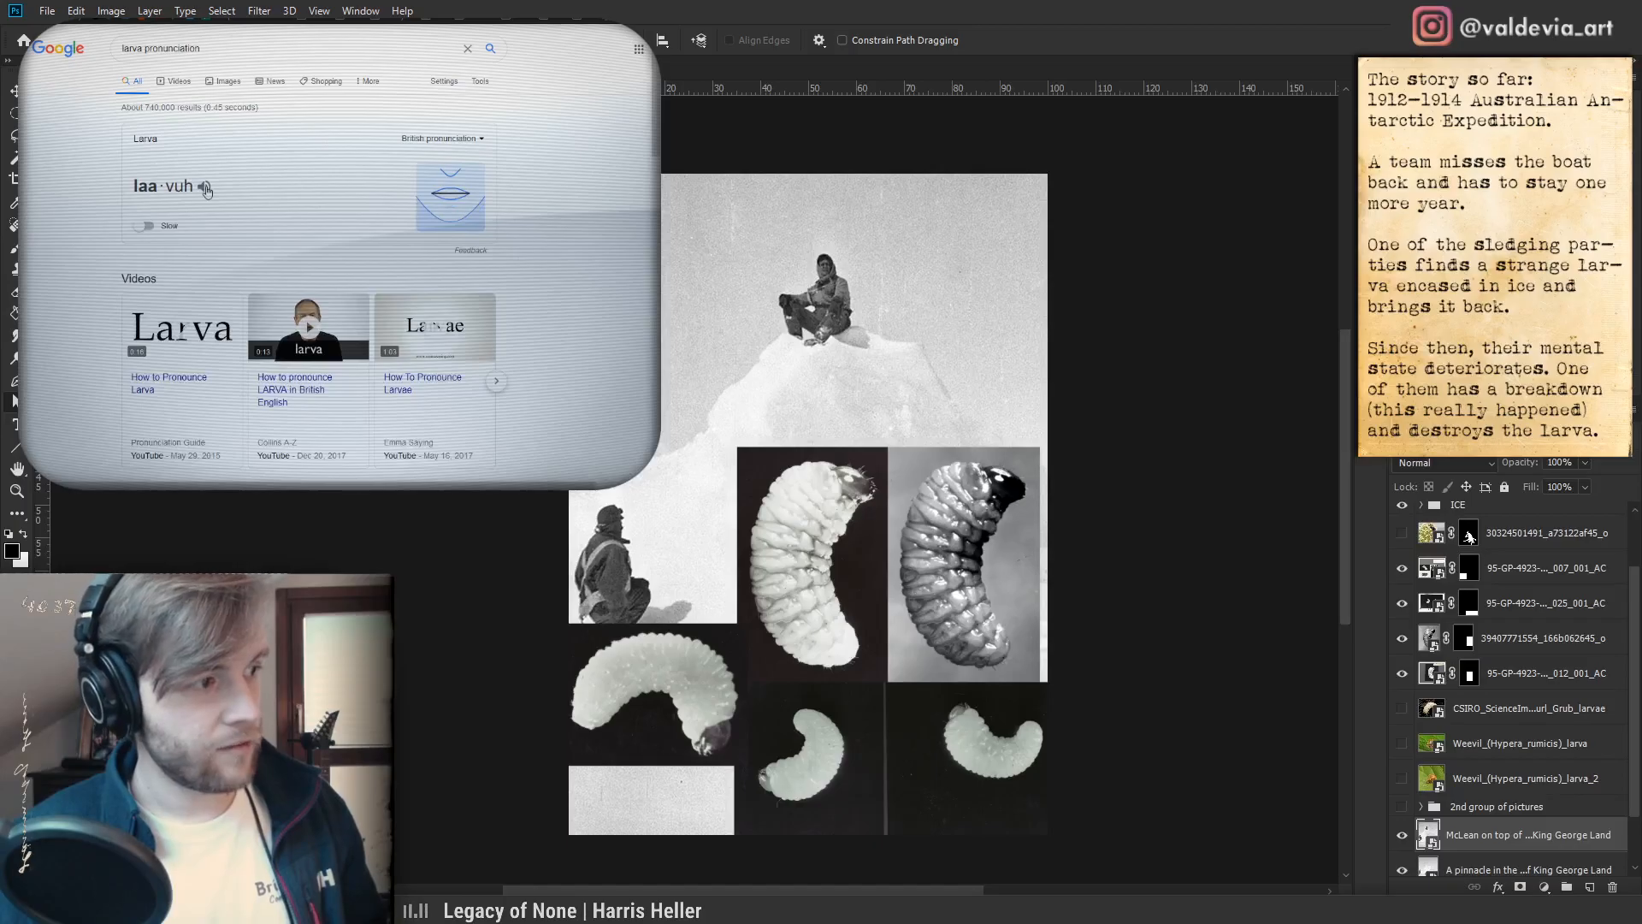
{"action": "key", "text": "ctrl+t"}
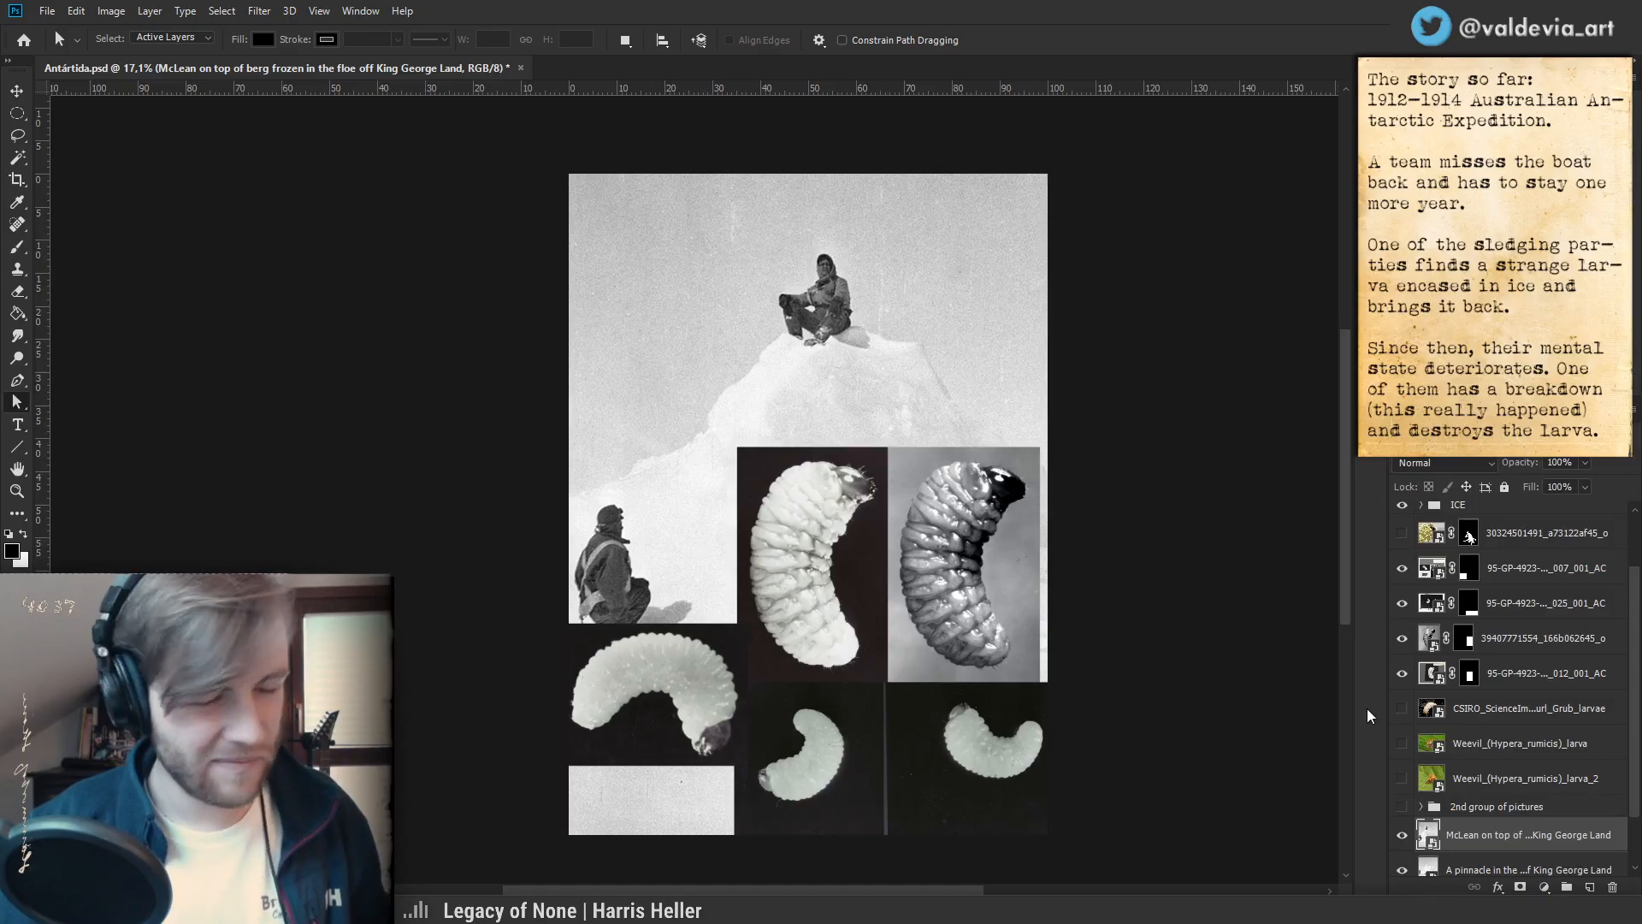
- Hide the four masked larva reference layers so the berg photo is unobstructed
{"action": "scroll", "coordinate": [1461, 770], "scroll_direction": "down", "scroll_amount": 2}
{"action": "scroll", "coordinate": [1461, 770], "scroll_direction": "up", "scroll_amount": 4}
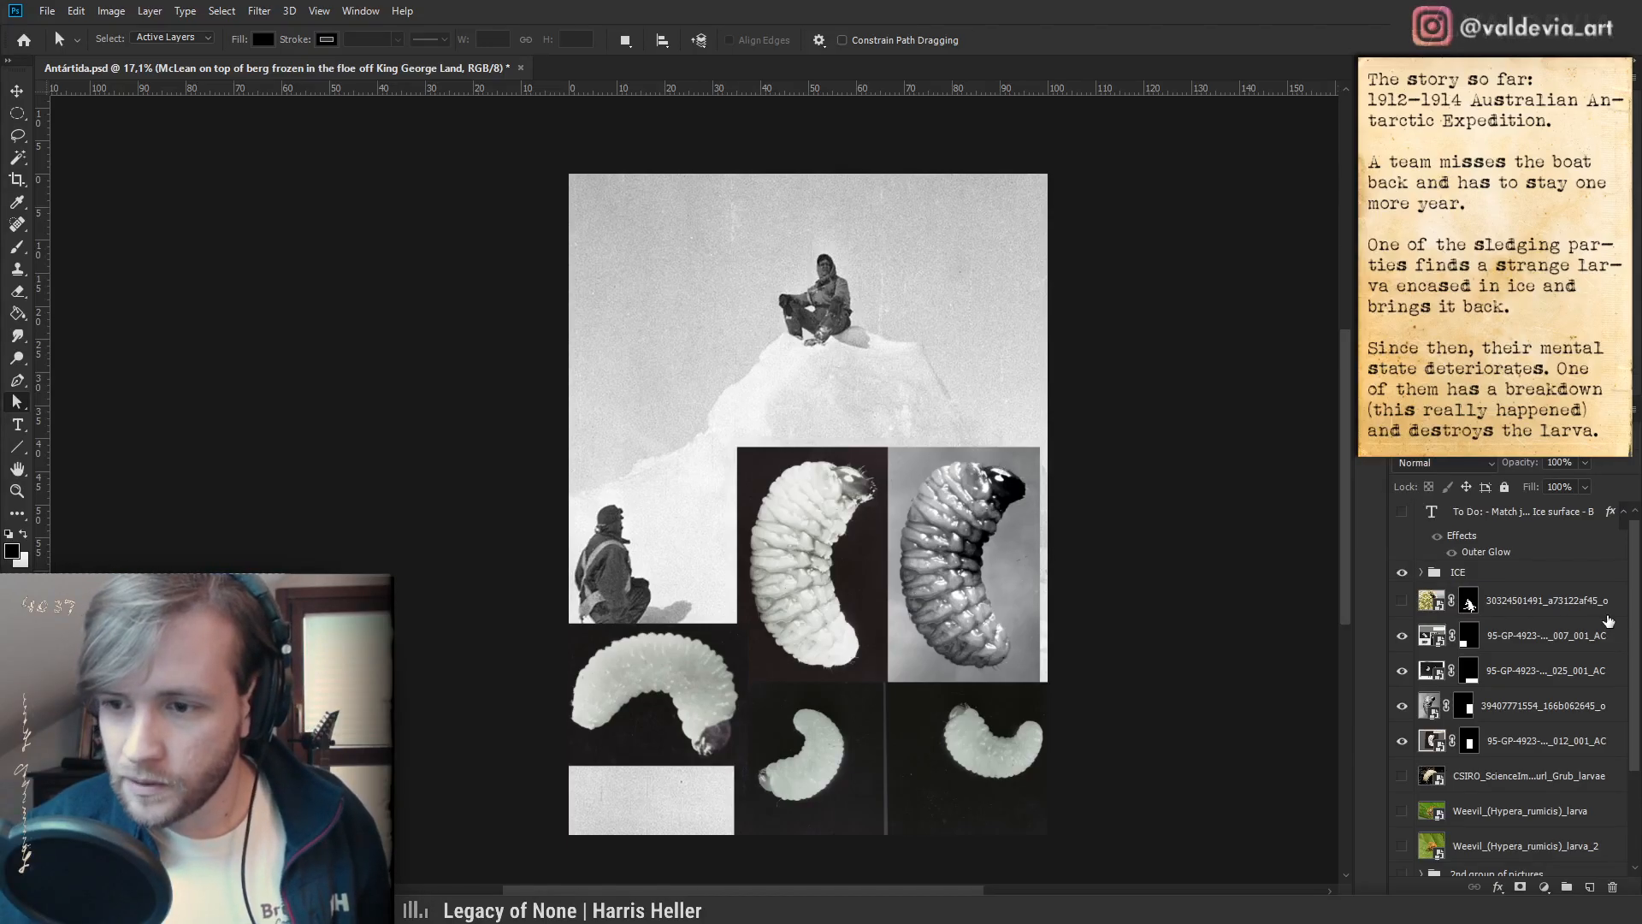
{"action": "left_click", "coordinate": [1402, 635]}
{"action": "left_click", "coordinate": [1402, 669]}
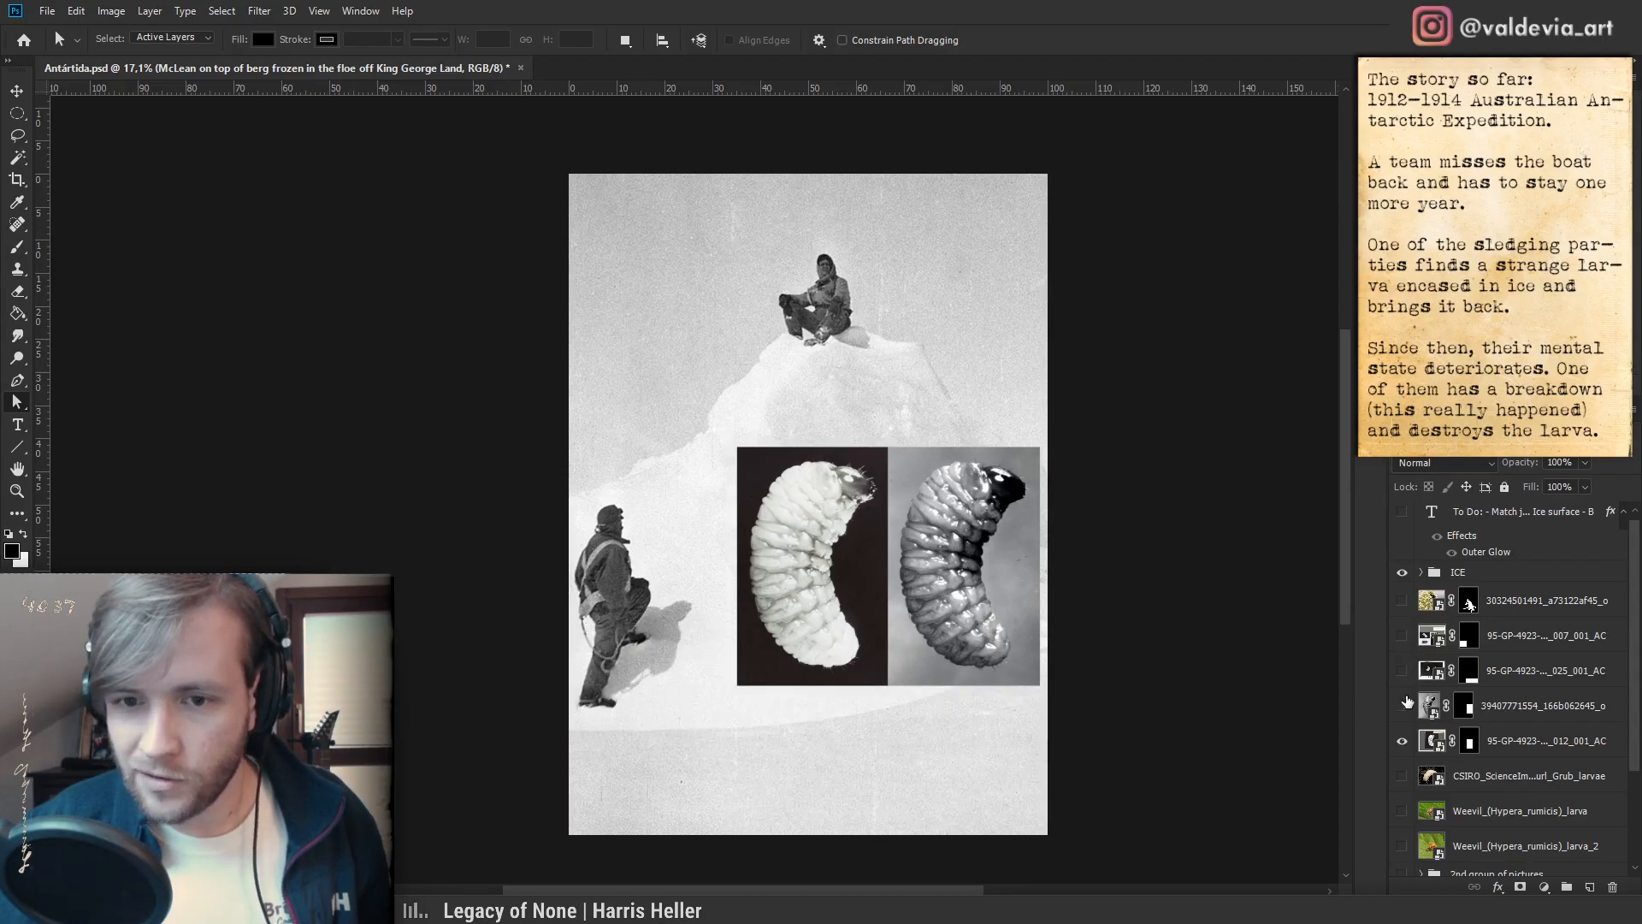
{"action": "left_click", "coordinate": [1402, 705]}
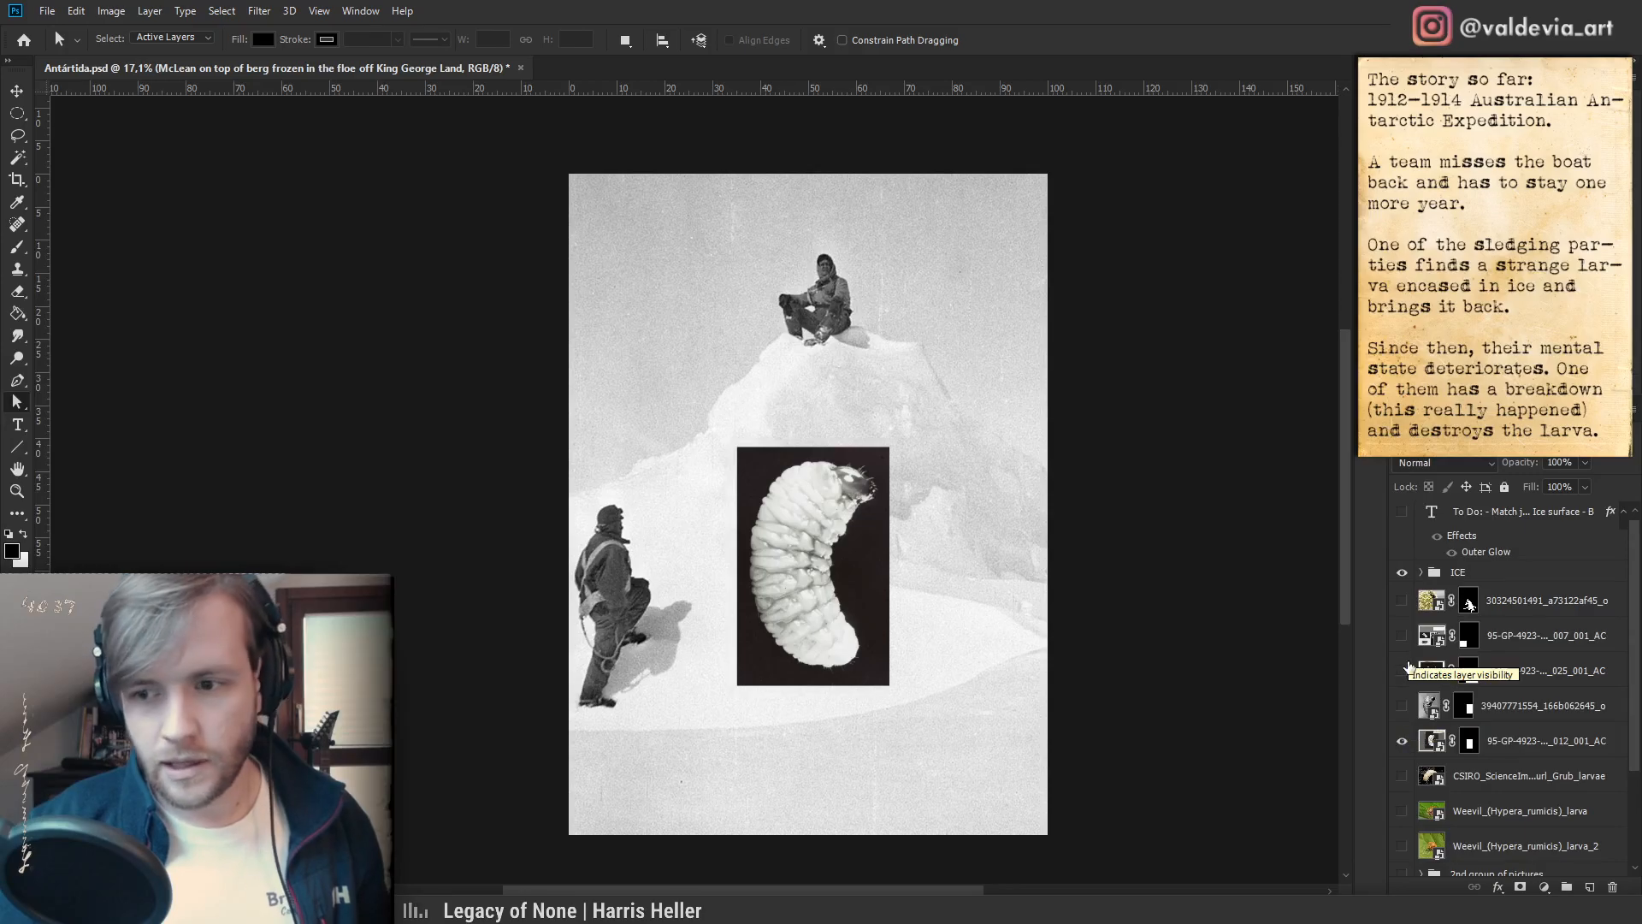
{"action": "left_click", "coordinate": [1402, 741]}
- Examine the ice mound and the snow area beside the standing man in the berg photo
{"action": "key", "text": "z"}
{"action": "left_click", "coordinate": [766, 390]}
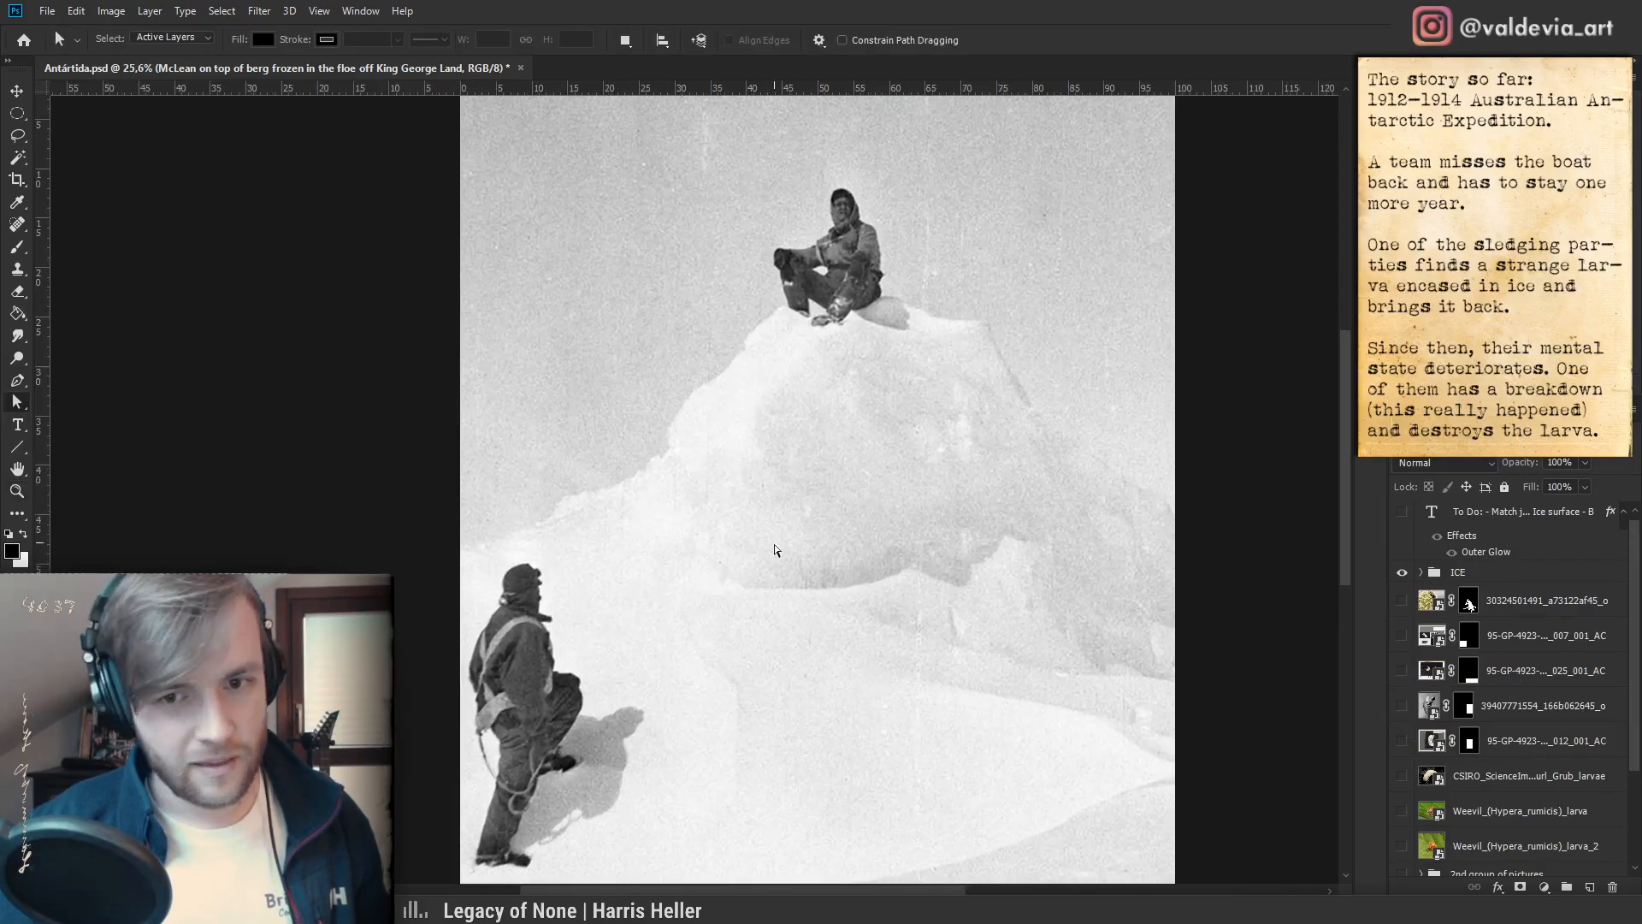
{"action": "key", "text": "z"}
{"action": "left_click_drag", "start_coordinate": [879, 523], "coordinate": [856, 519]}
{"action": "key", "text": "space"}
{"action": "left_click_drag", "start_coordinate": [917, 585], "coordinate": [867, 472]}
{"action": "key", "text": "z"}
{"action": "key", "text": "space"}
{"action": "left_click_drag", "start_coordinate": [868, 410], "coordinate": [889, 453]}
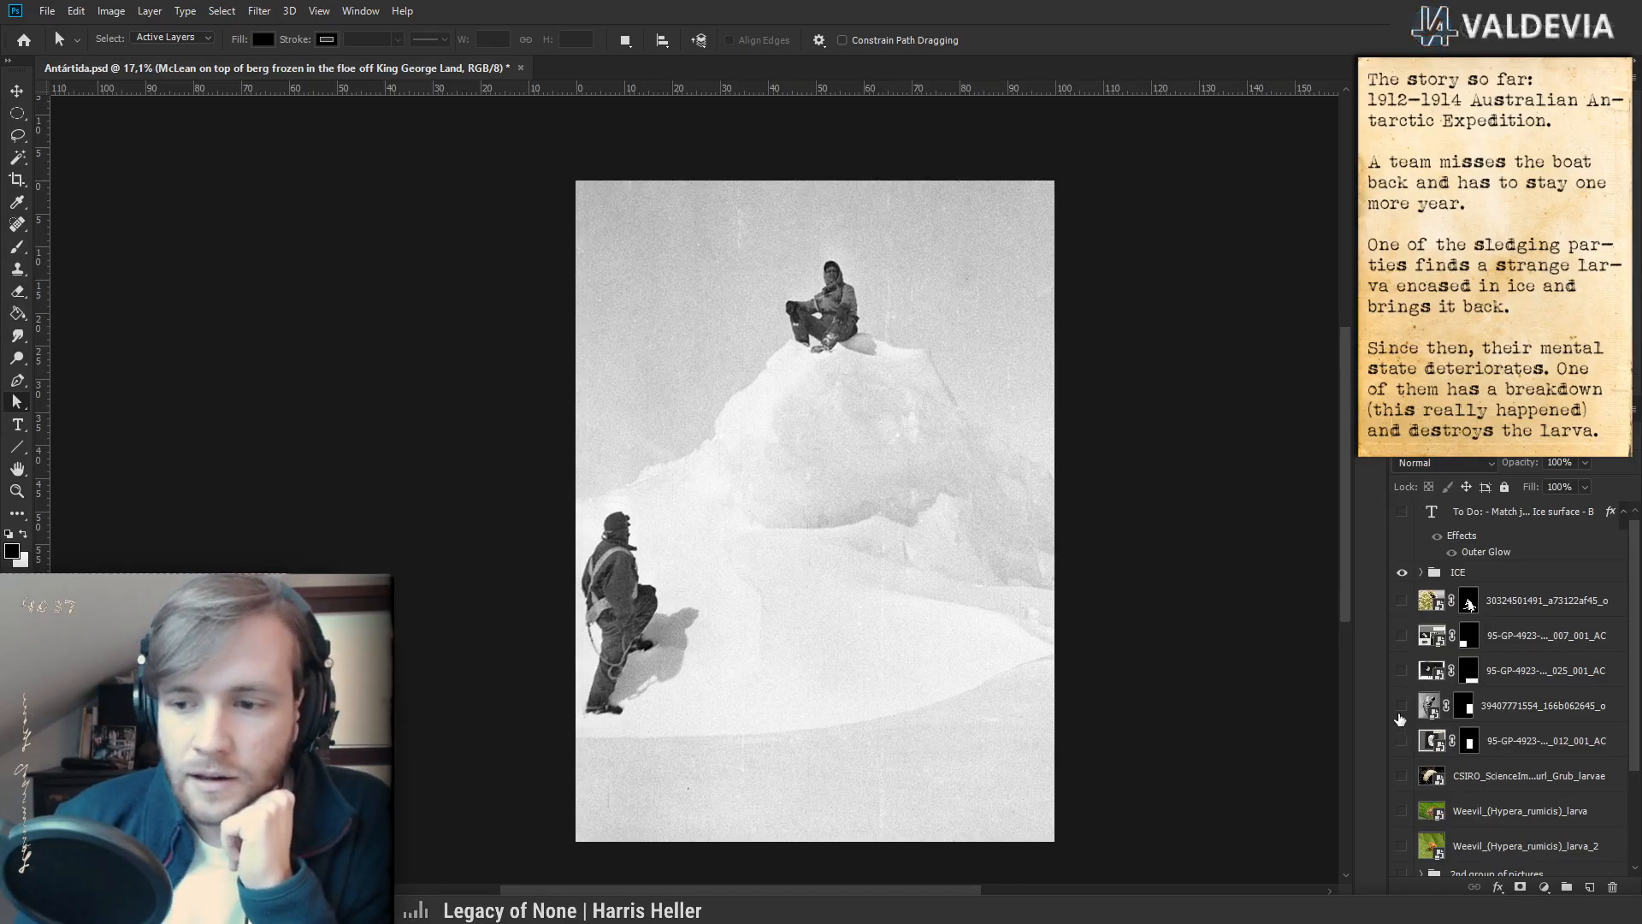
- Preview the larva photo layer ending in 012_001_AC over the berg photo, leaving it hidden
{"action": "left_click", "coordinate": [1402, 741]}
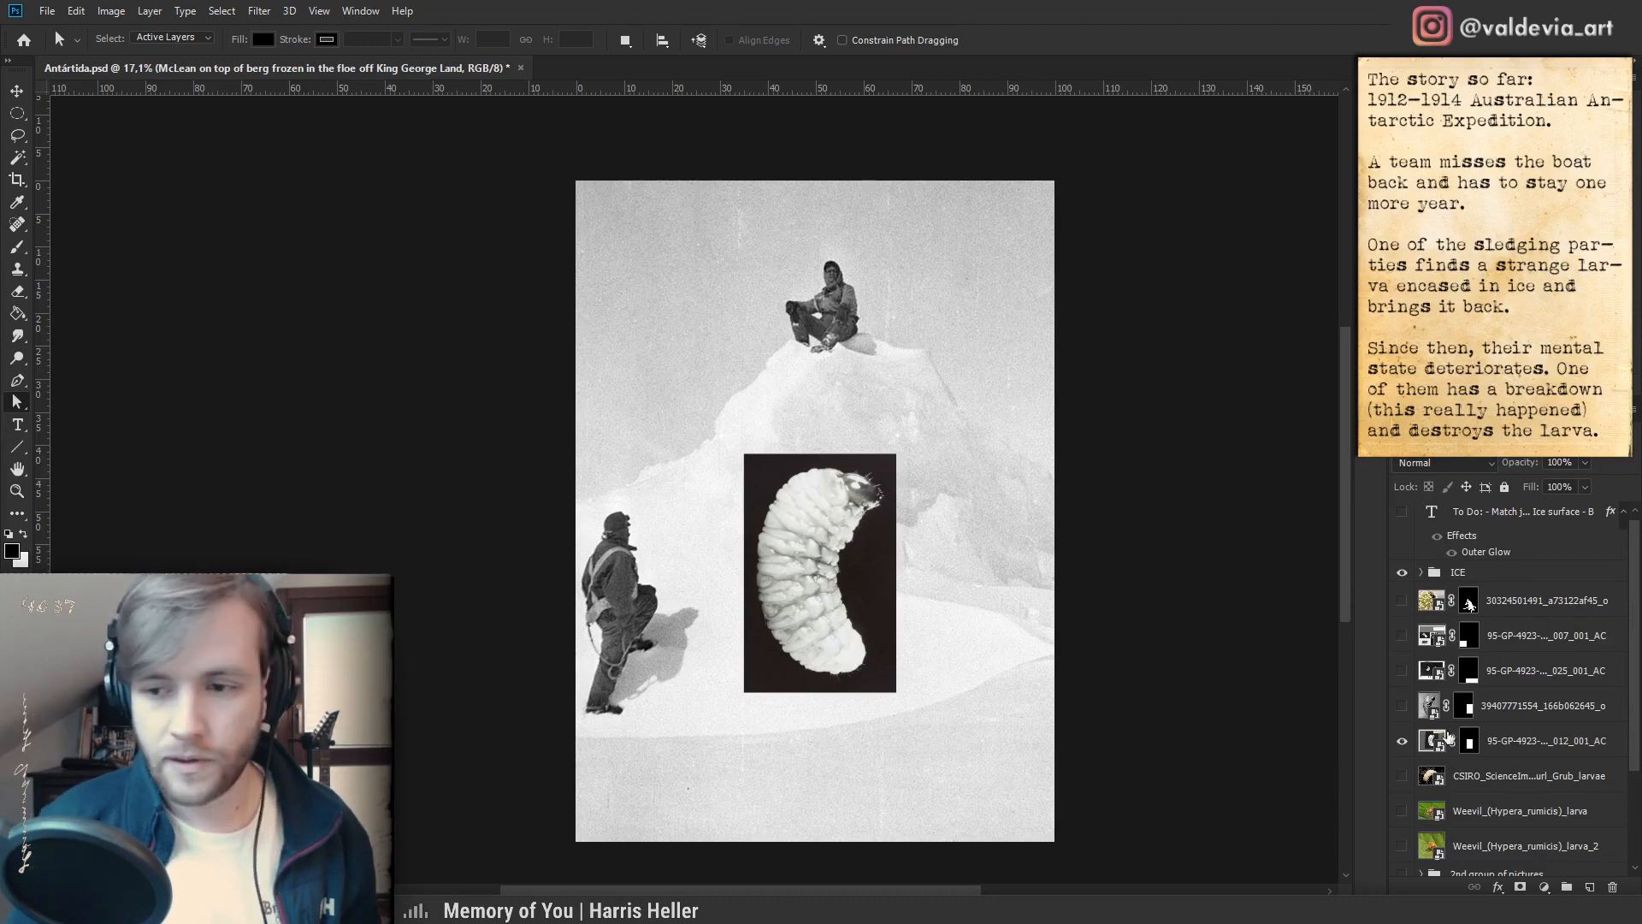
{"action": "left_click", "coordinate": [1402, 740]}
{"action": "mouse_move", "coordinate": [922, 569]}
{"action": "left_mouse_down"}
{"action": "mouse_move", "coordinate": [869, 560]}
{"action": "mouse_move", "coordinate": [942, 561]}
{"action": "left_mouse_up"}
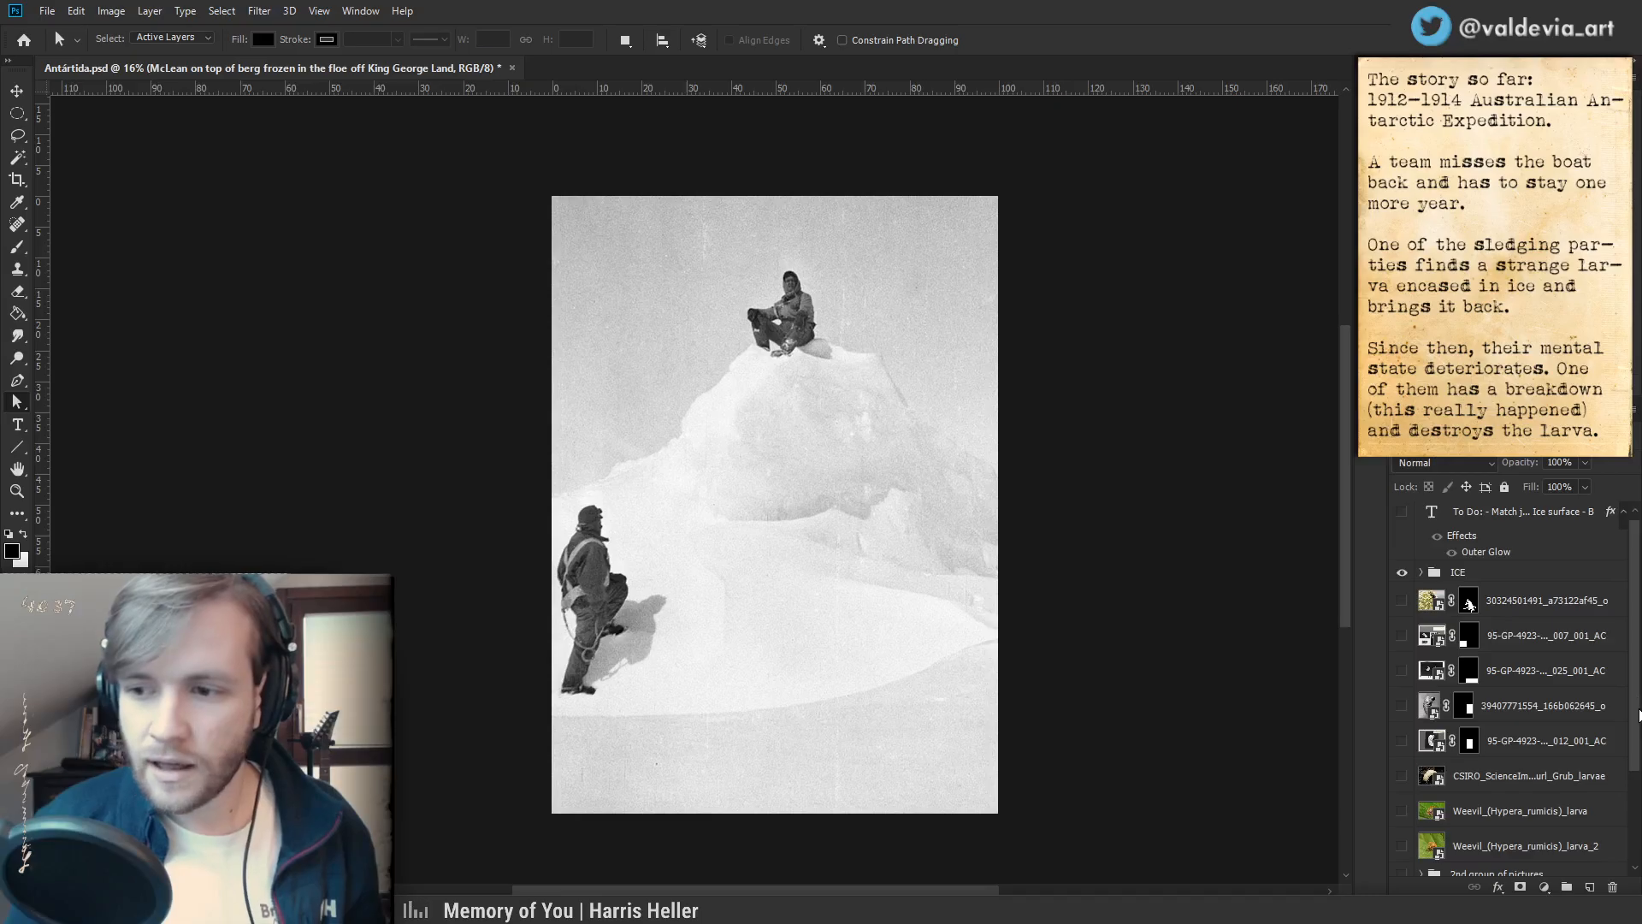
- Compare the full compositions of the berg photo and the pinnacle photo by toggling the upper photo's visibility
{"action": "scroll", "coordinate": [1639, 715], "scroll_direction": "down", "scroll_amount": 3}
{"action": "left_click", "coordinate": [1402, 774]}
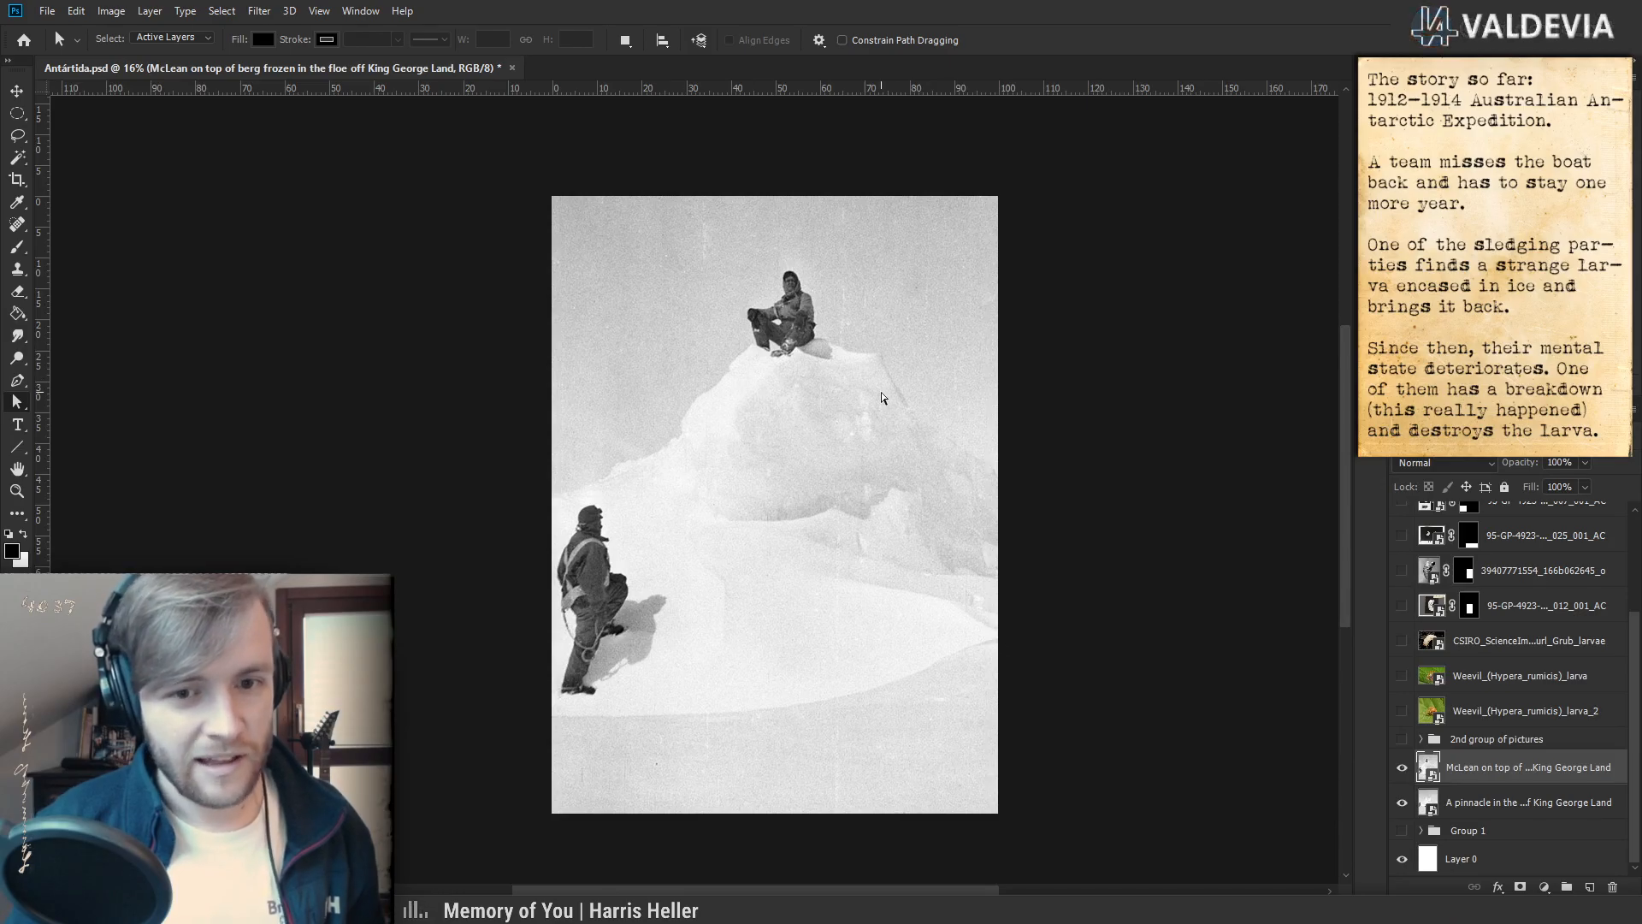
{"action": "left_click", "coordinate": [1403, 771]}
{"action": "left_click", "coordinate": [1402, 769]}
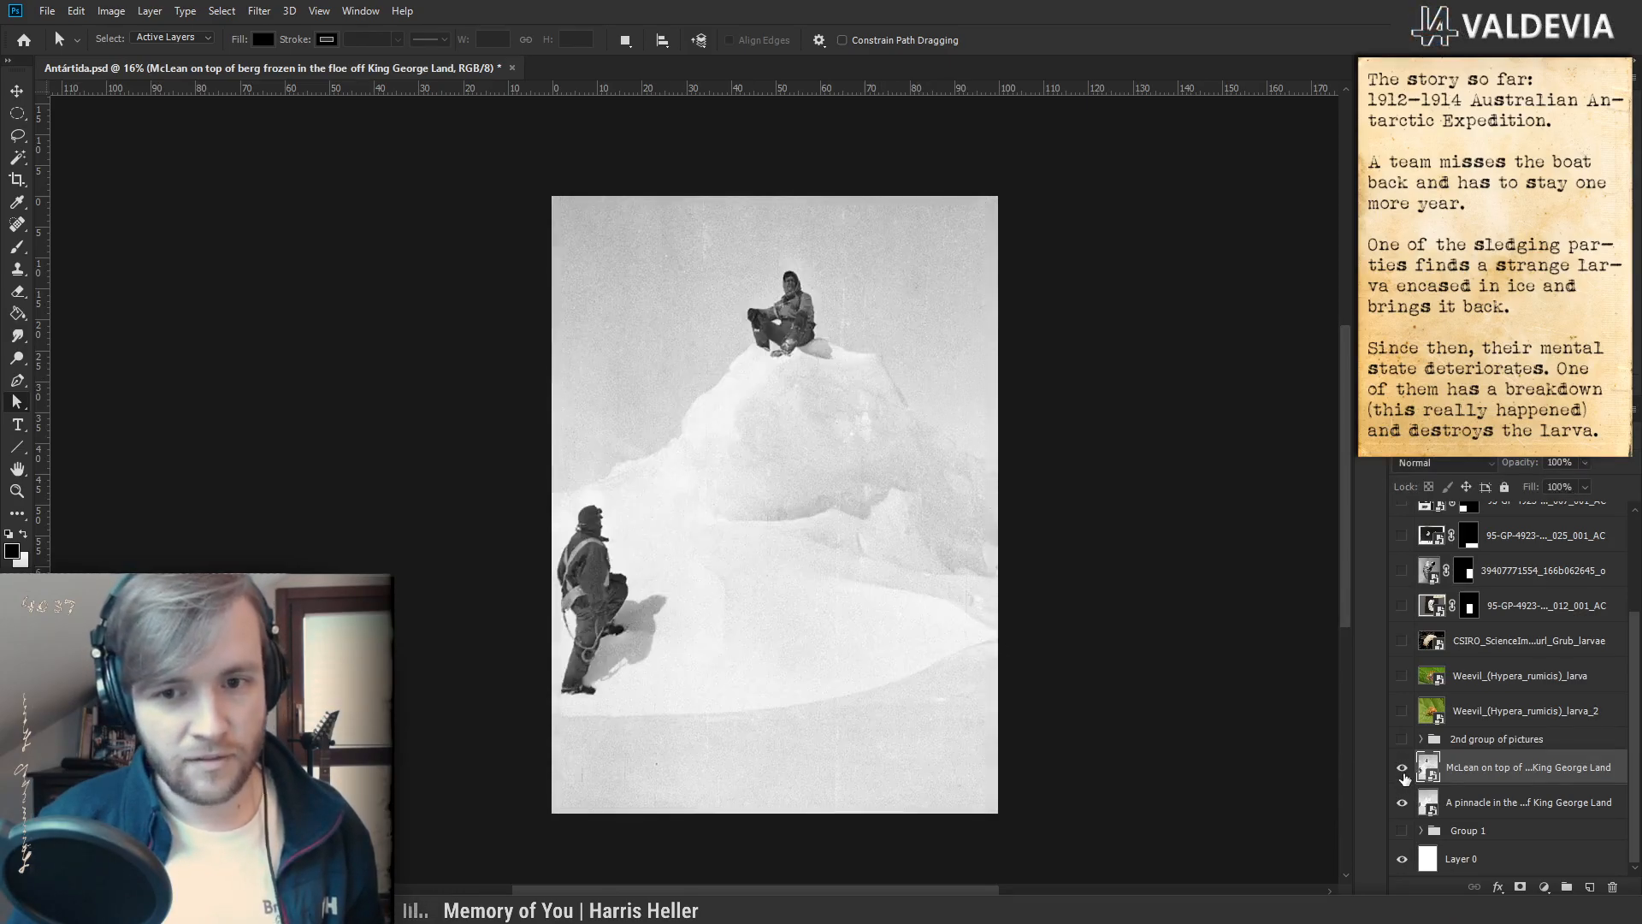
{"action": "left_click", "coordinate": [1403, 768]}
{"action": "left_click", "coordinate": [1402, 768]}
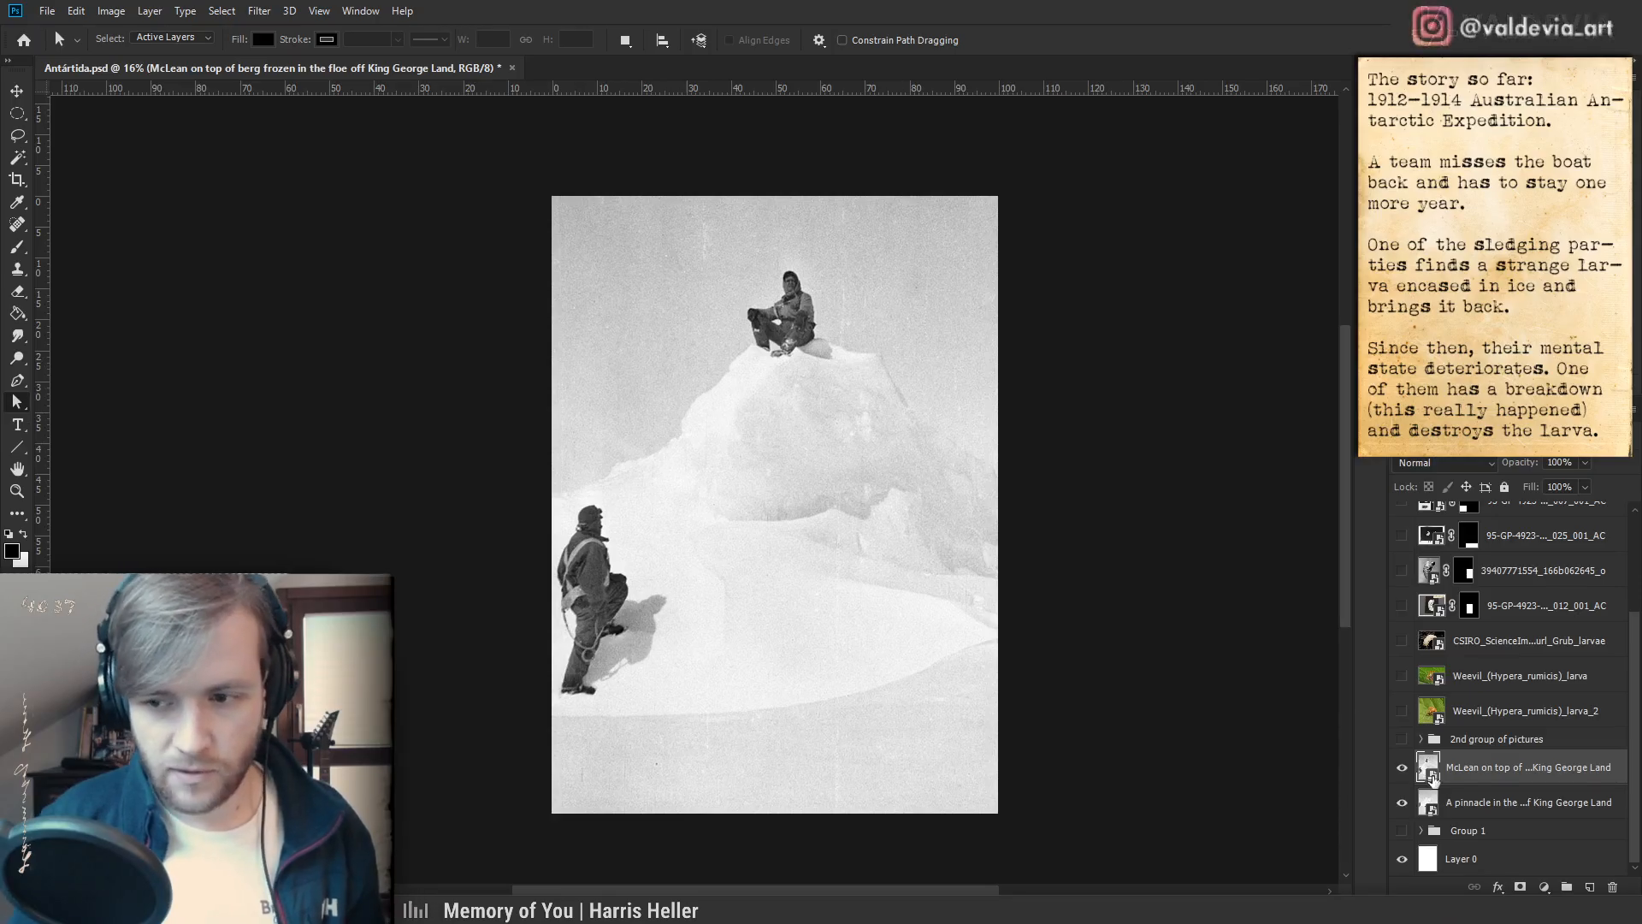
- Compare the sledge scene of the pinnacle photo with the ice mound of the berg photo at close range
{"action": "left_click", "coordinate": [1402, 768]}
{"action": "key", "text": "z"}
{"action": "left_click", "coordinate": [823, 573]}
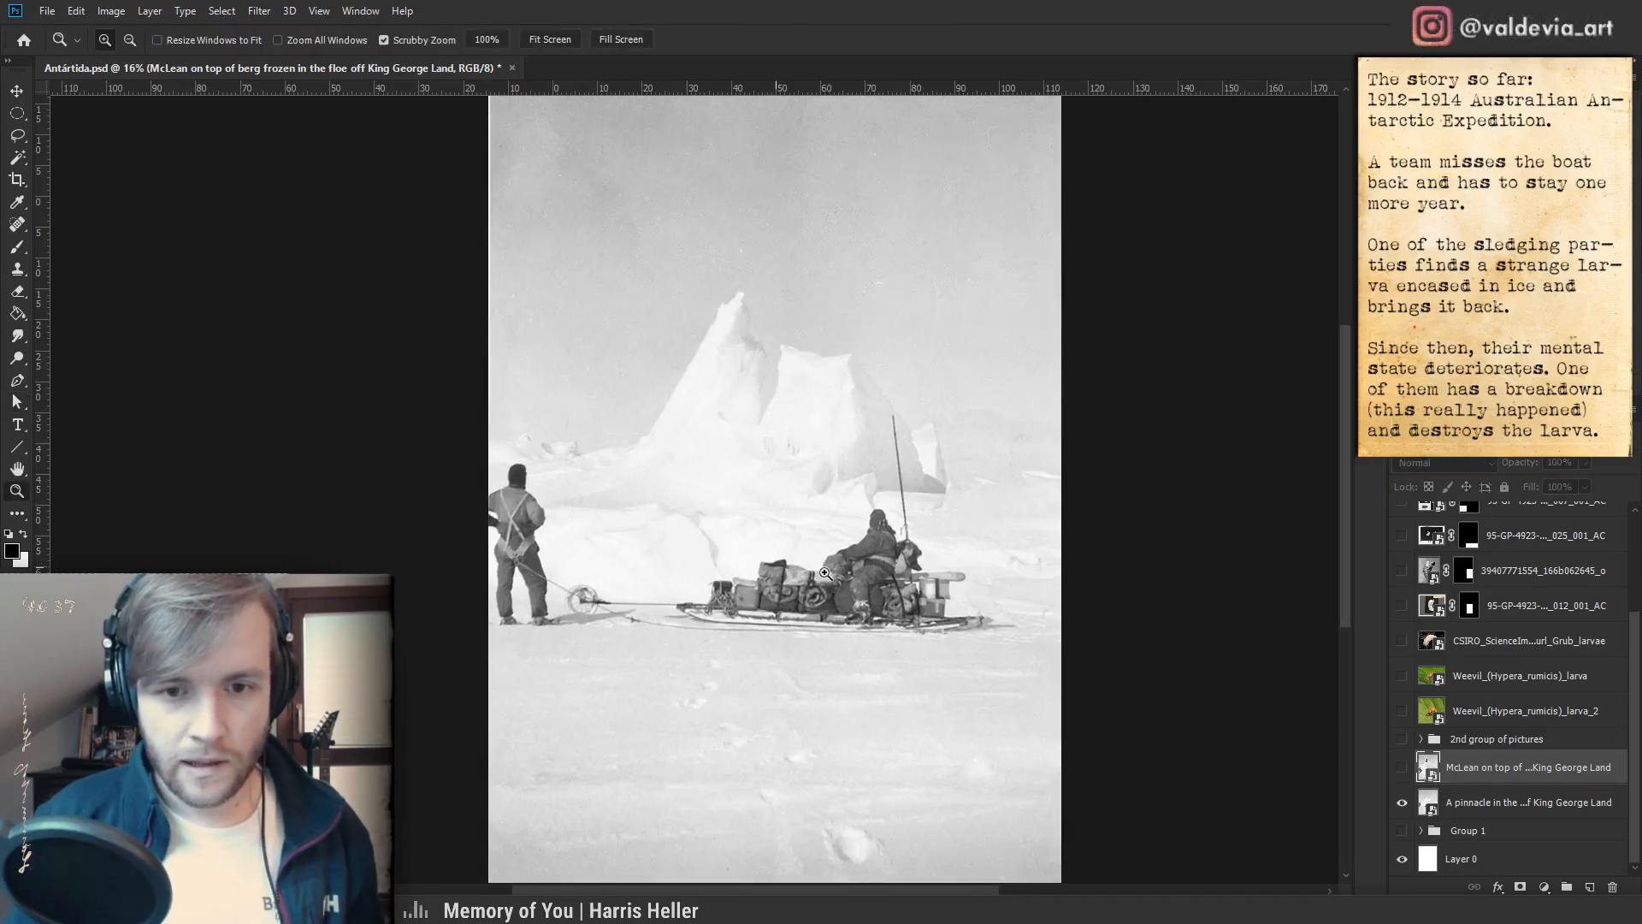
{"action": "key", "text": "a"}
{"action": "left_click", "coordinate": [1401, 768]}
{"action": "left_click", "coordinate": [1400, 770]}
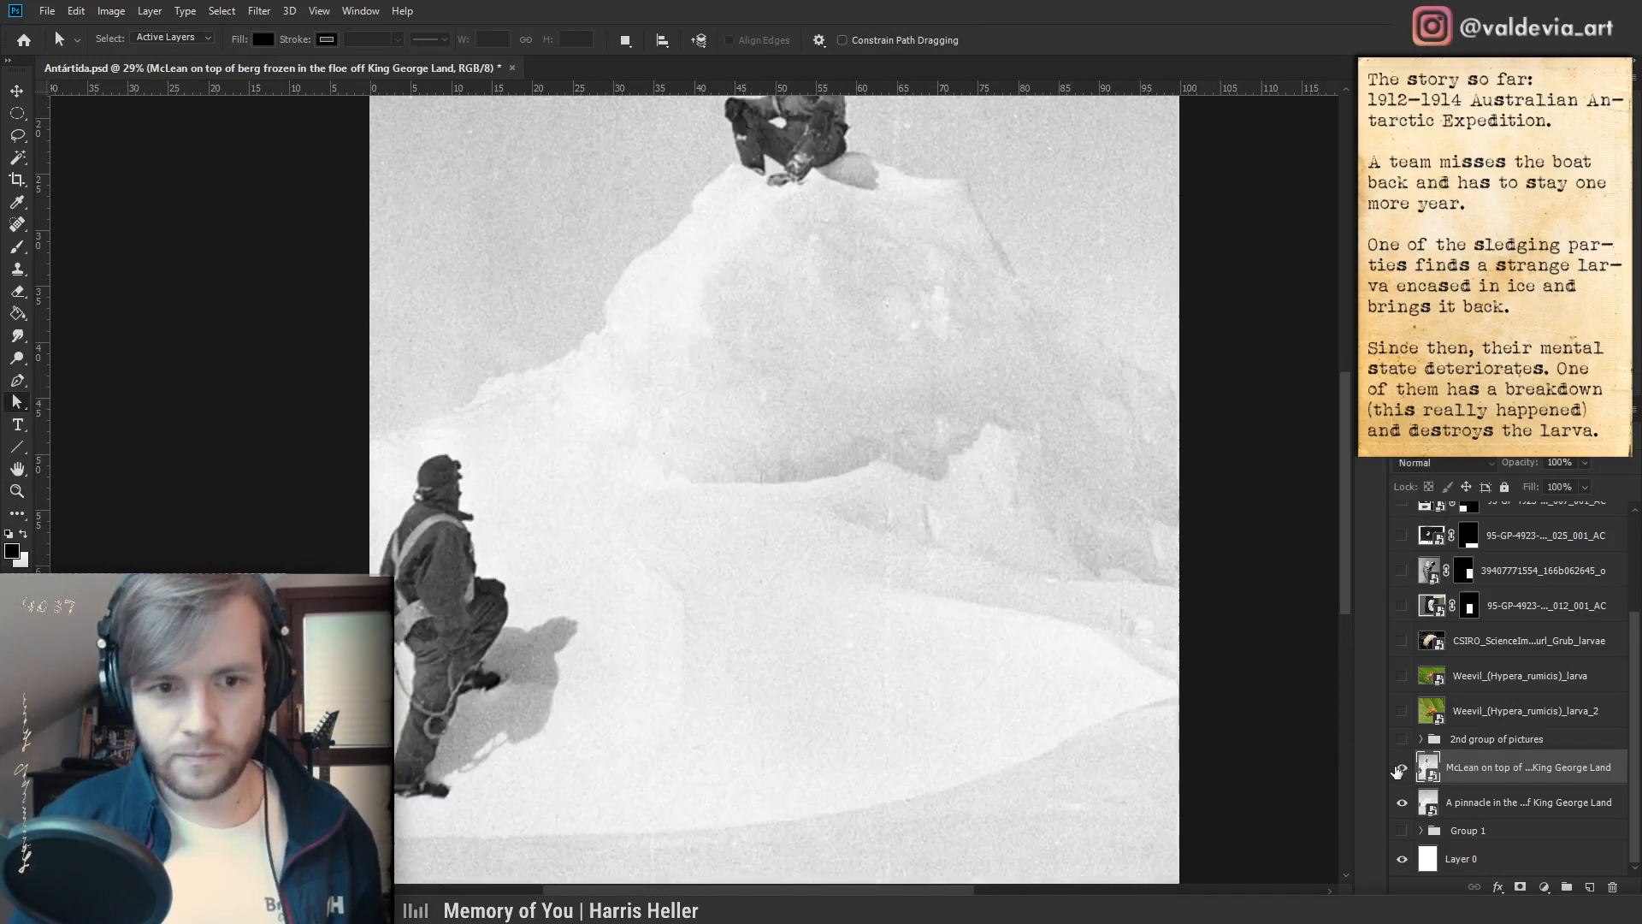
- Compare the berg photo's ice mound with the pinnacle photo's iceberg by toggling the upper photo layer, leaving the berg photo visible
{"action": "key", "text": "ctrl+0"}
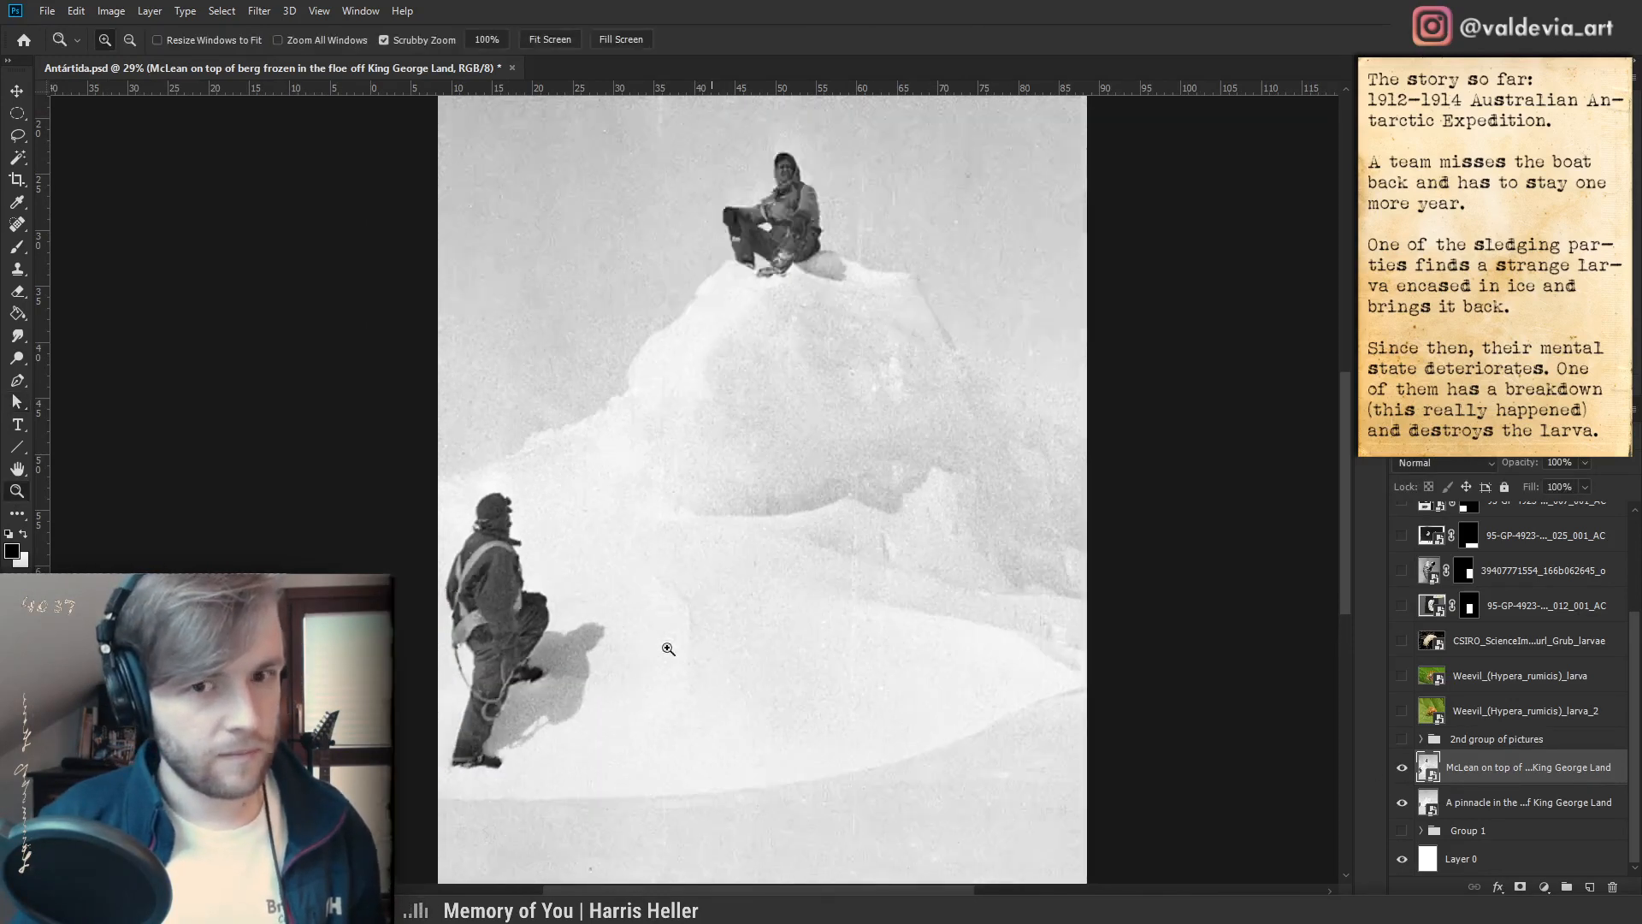
{"action": "left_click", "coordinate": [1402, 768]}
{"action": "key", "text": "ctrl+plus"}
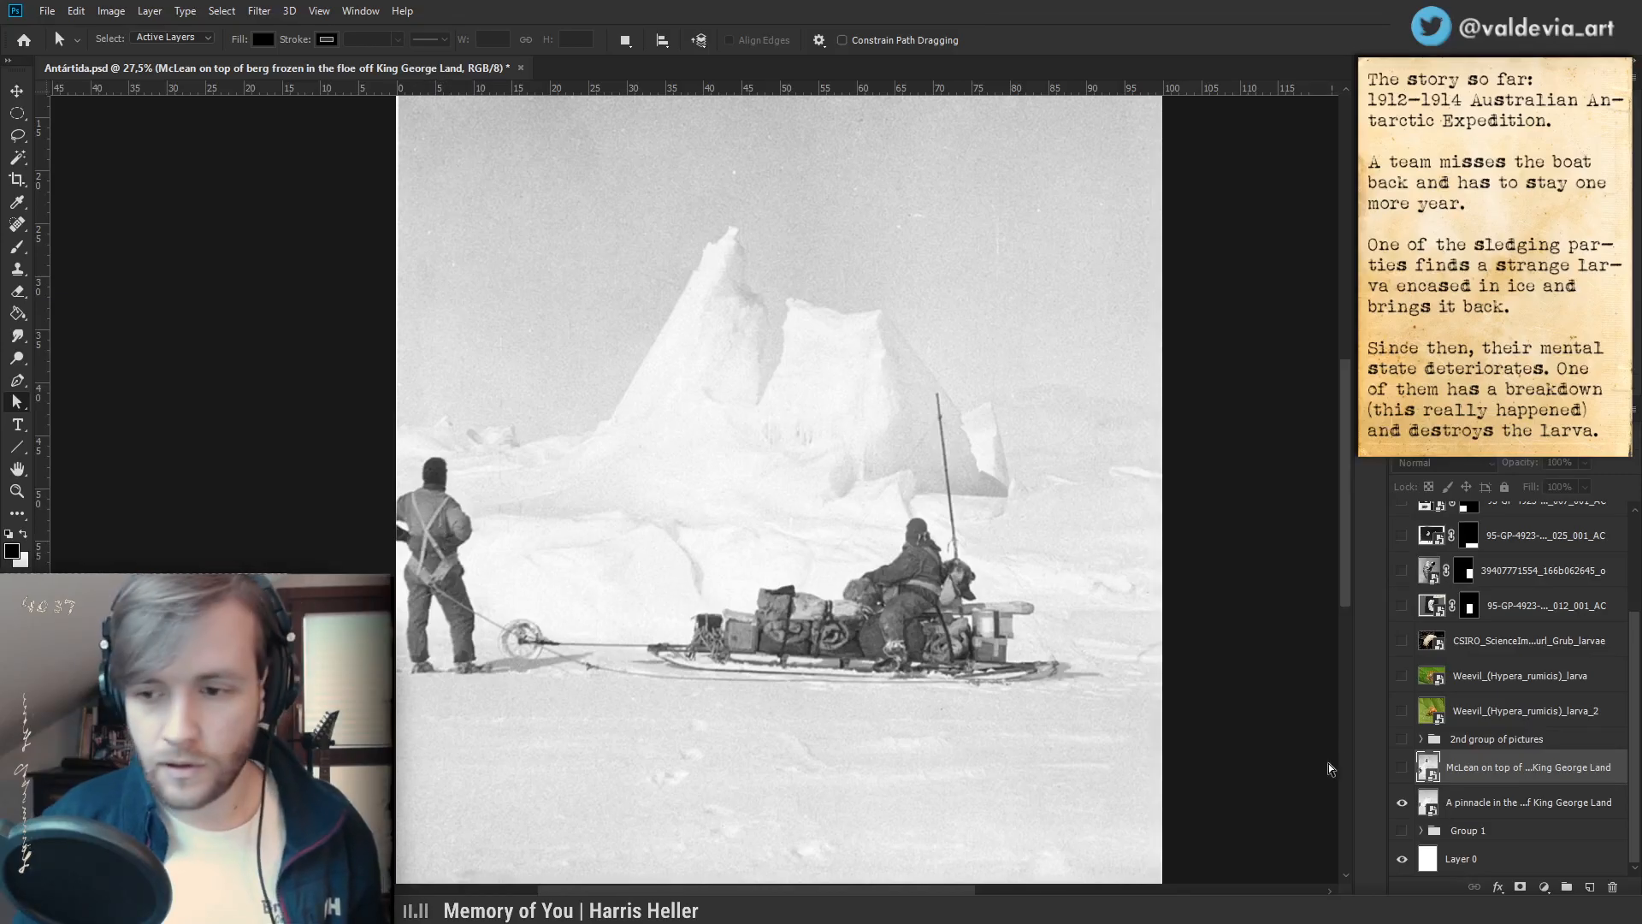
{"action": "left_click", "coordinate": [1400, 769]}
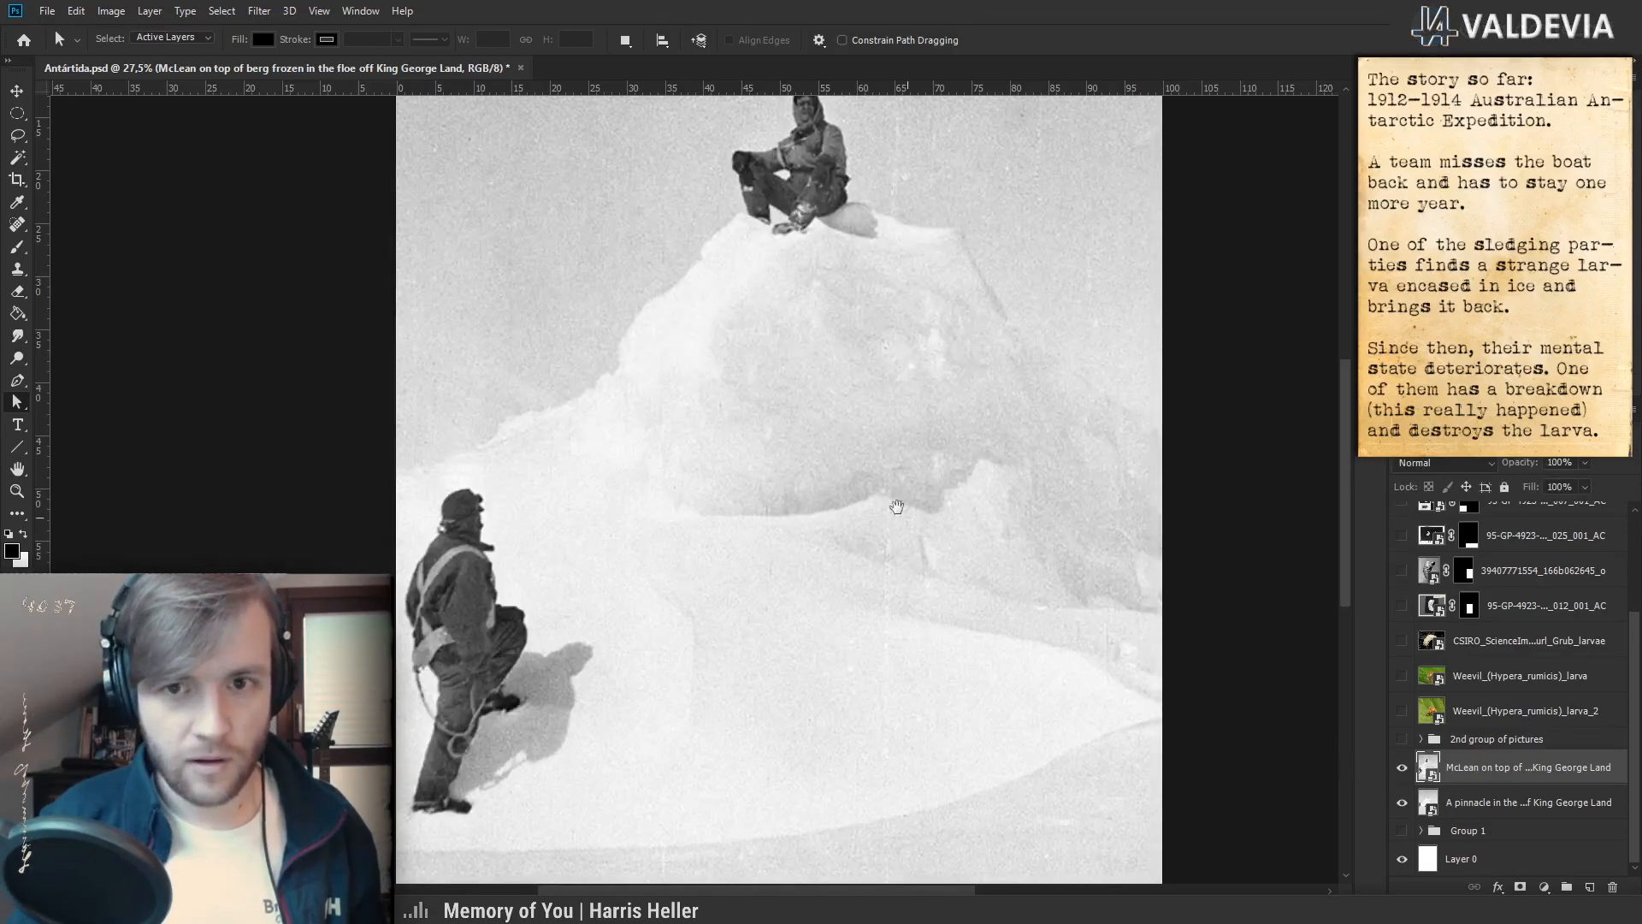
{"action": "key", "text": "z"}
{"action": "key", "text": "a"}
{"action": "left_click", "coordinate": [1401, 767]}
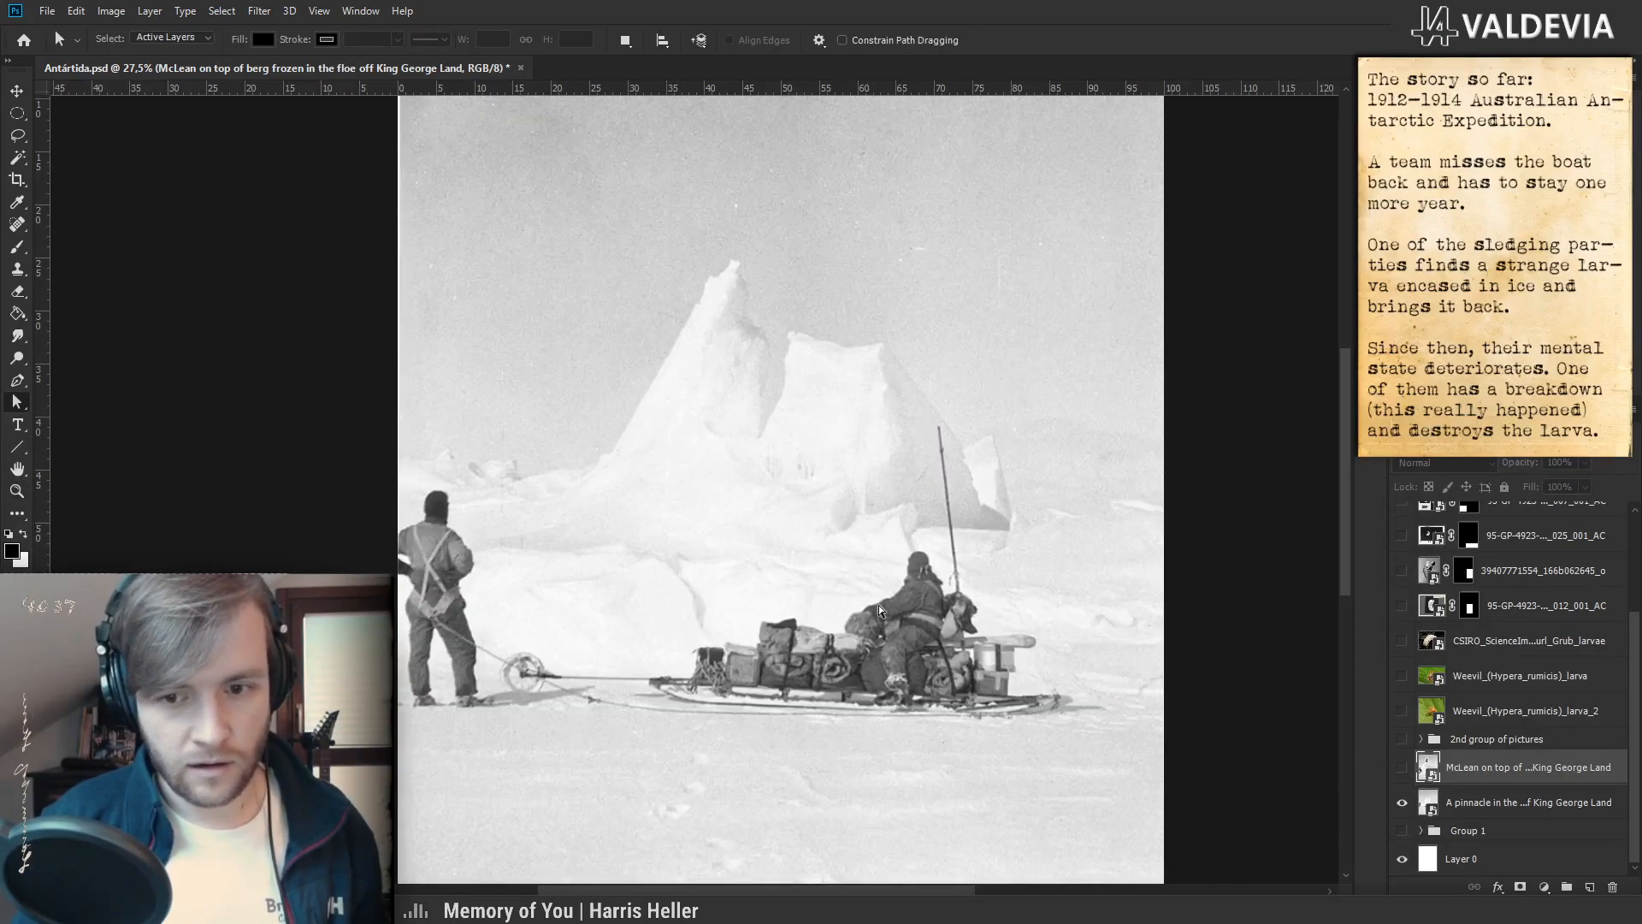
{"action": "left_click", "coordinate": [1401, 767]}
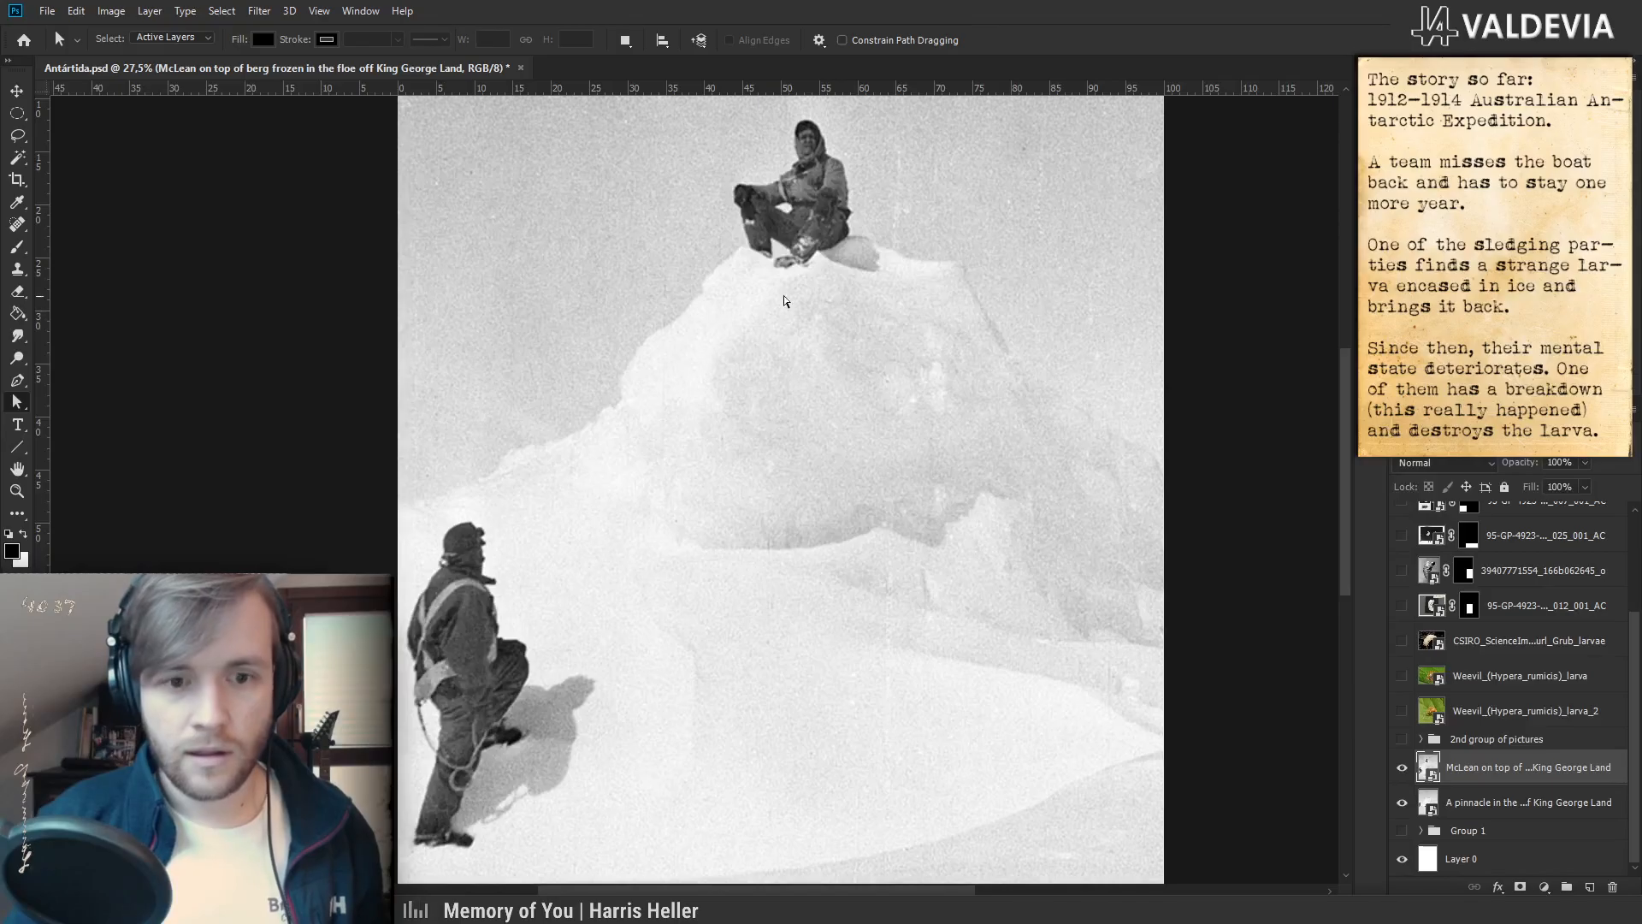
{"action": "left_click_drag", "start_coordinate": [558, 682], "coordinate": [539, 575]}
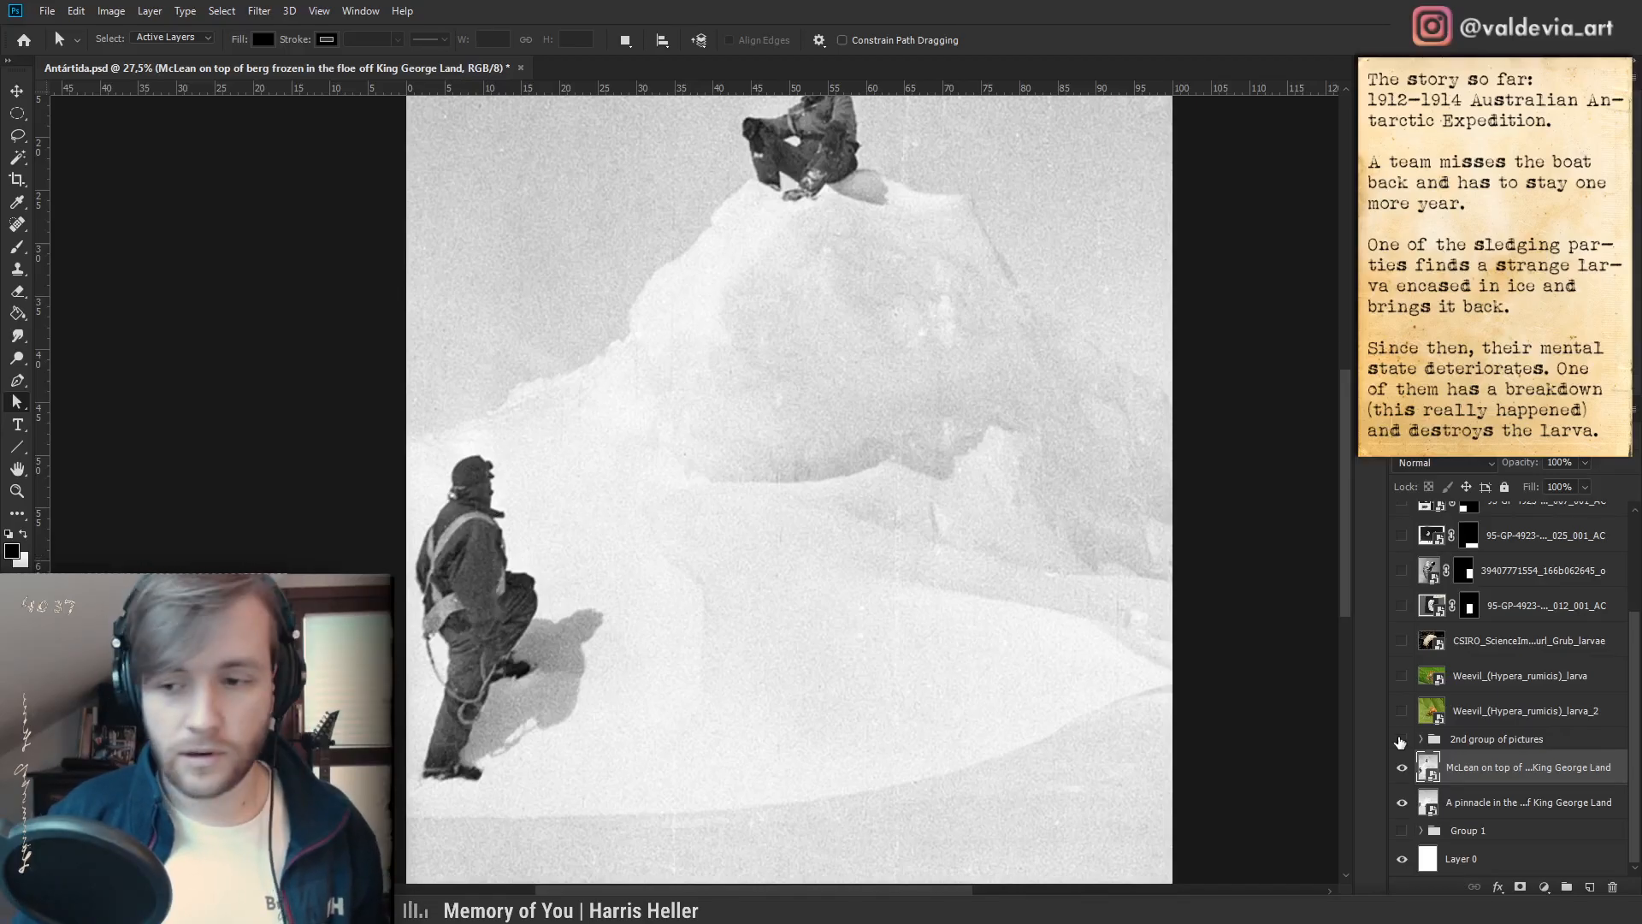
- Examine the harnessed man and loaded sledge in the pinnacle photo, then show the berg photo again
{"action": "left_click", "coordinate": [1402, 767]}
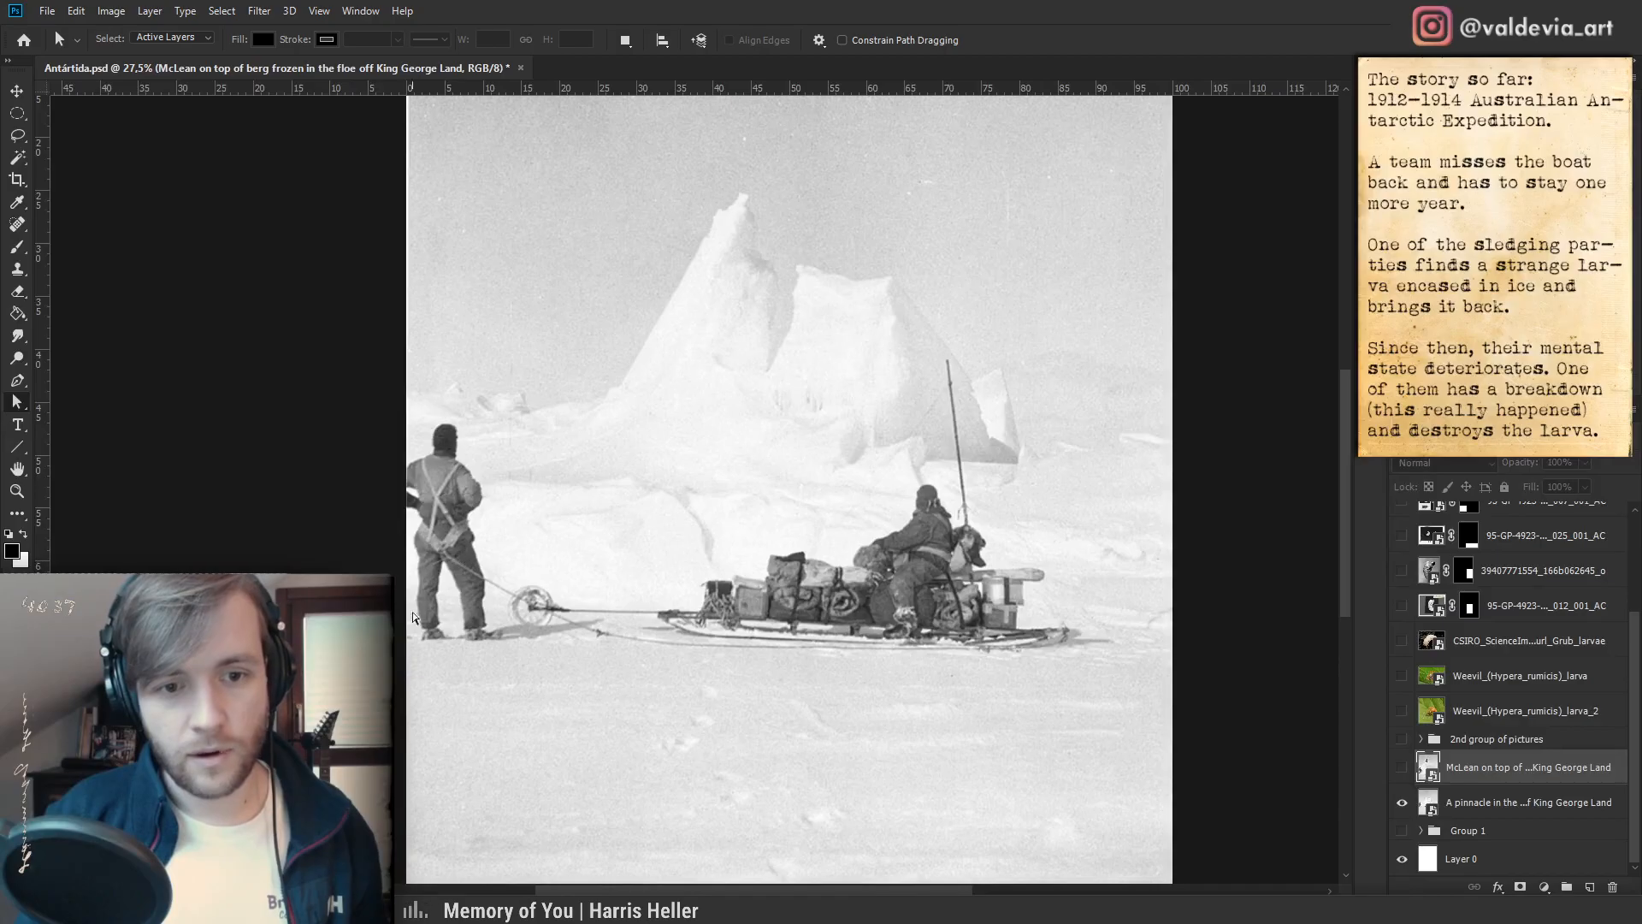
{"action": "left_click_drag", "start_coordinate": [584, 529], "coordinate": [510, 508]}
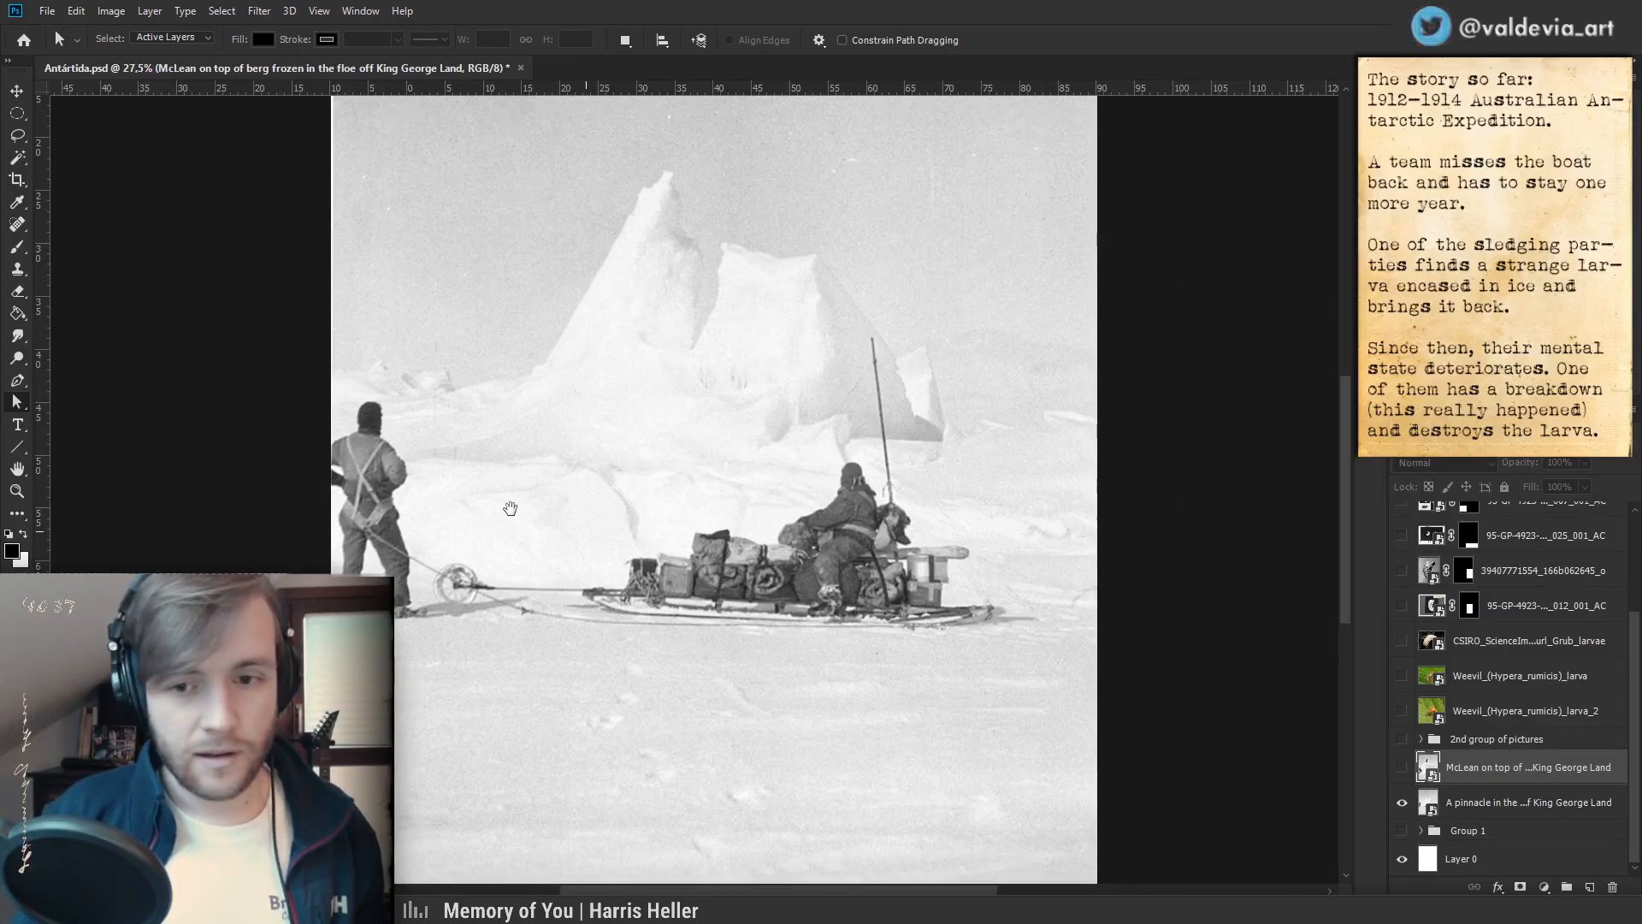
{"action": "left_click_drag", "start_coordinate": [603, 530], "coordinate": [599, 618]}
{"action": "left_click", "coordinate": [1402, 767]}
{"action": "scroll", "coordinate": [907, 521], "scroll_direction": "down", "scroll_amount": 5}
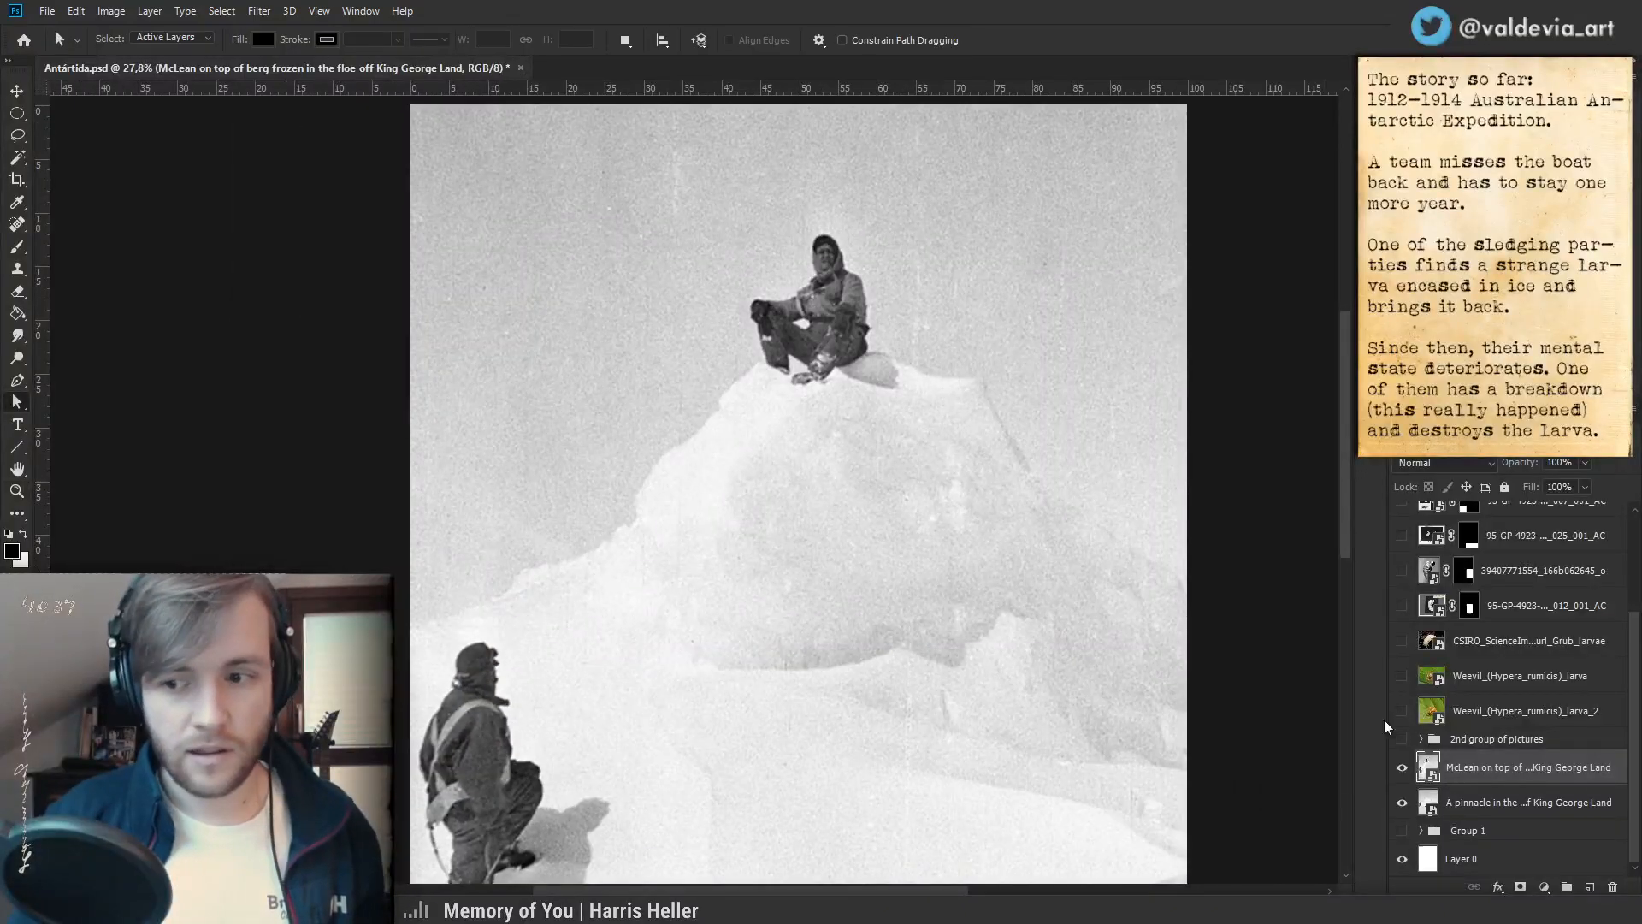
- Alternate repeatedly between the berg photo and the pinnacle photo to weigh them as montage bases, ending on the berg photo
{"action": "left_click", "coordinate": [1404, 768]}
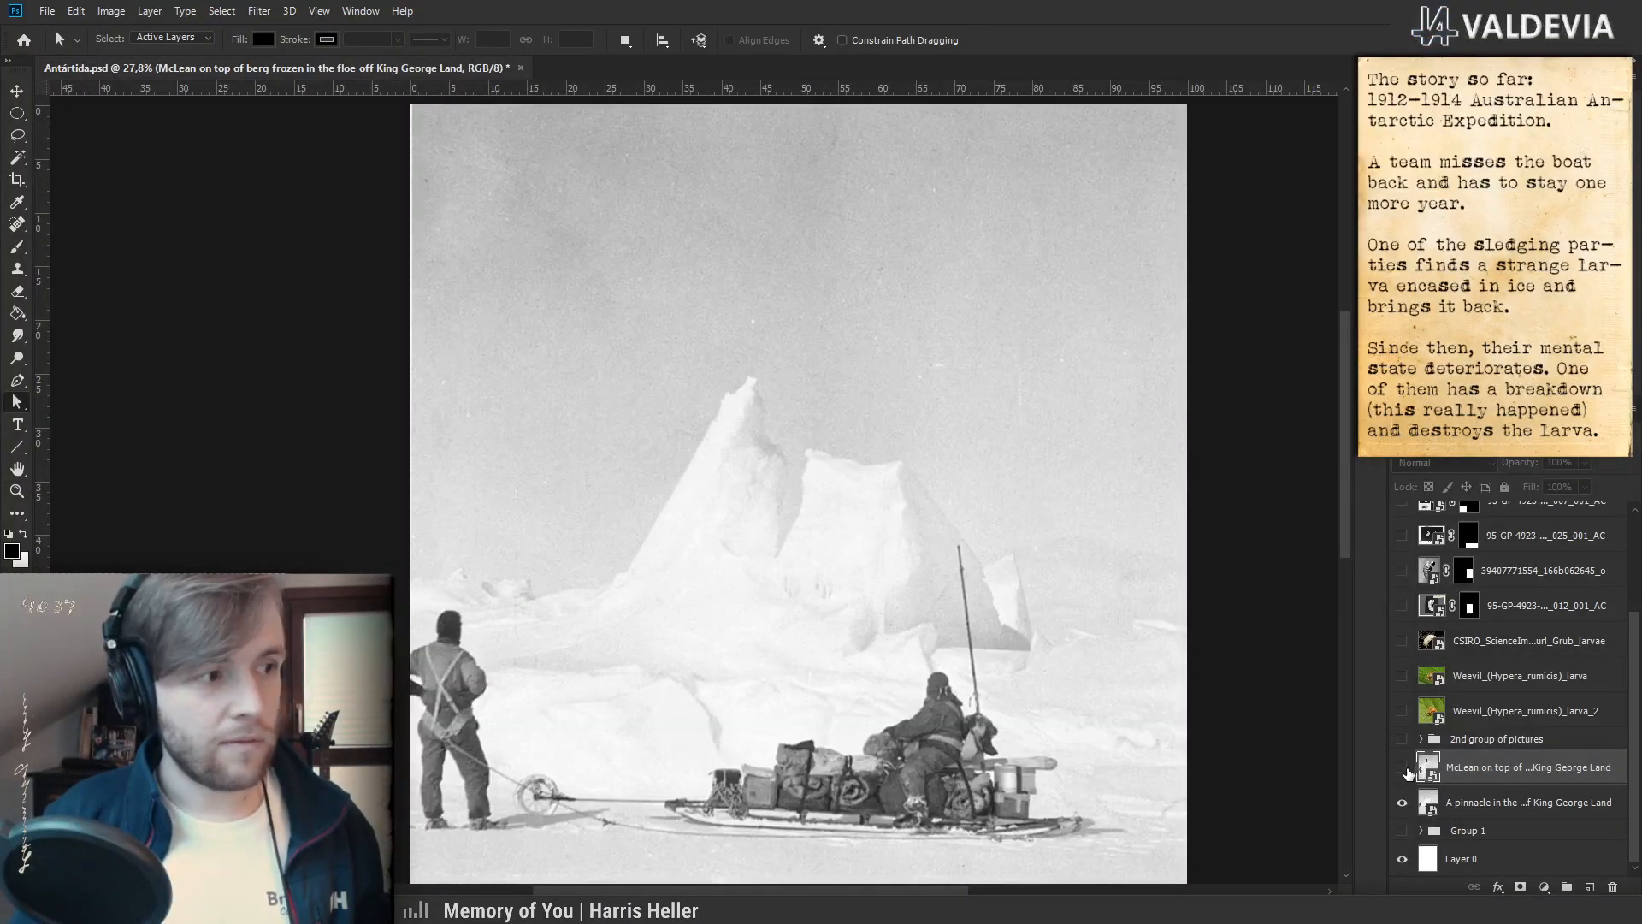
{"action": "left_click", "coordinate": [1402, 768]}
{"action": "left_click", "coordinate": [1406, 773]}
{"action": "left_click_drag", "start_coordinate": [855, 641], "coordinate": [830, 449]}
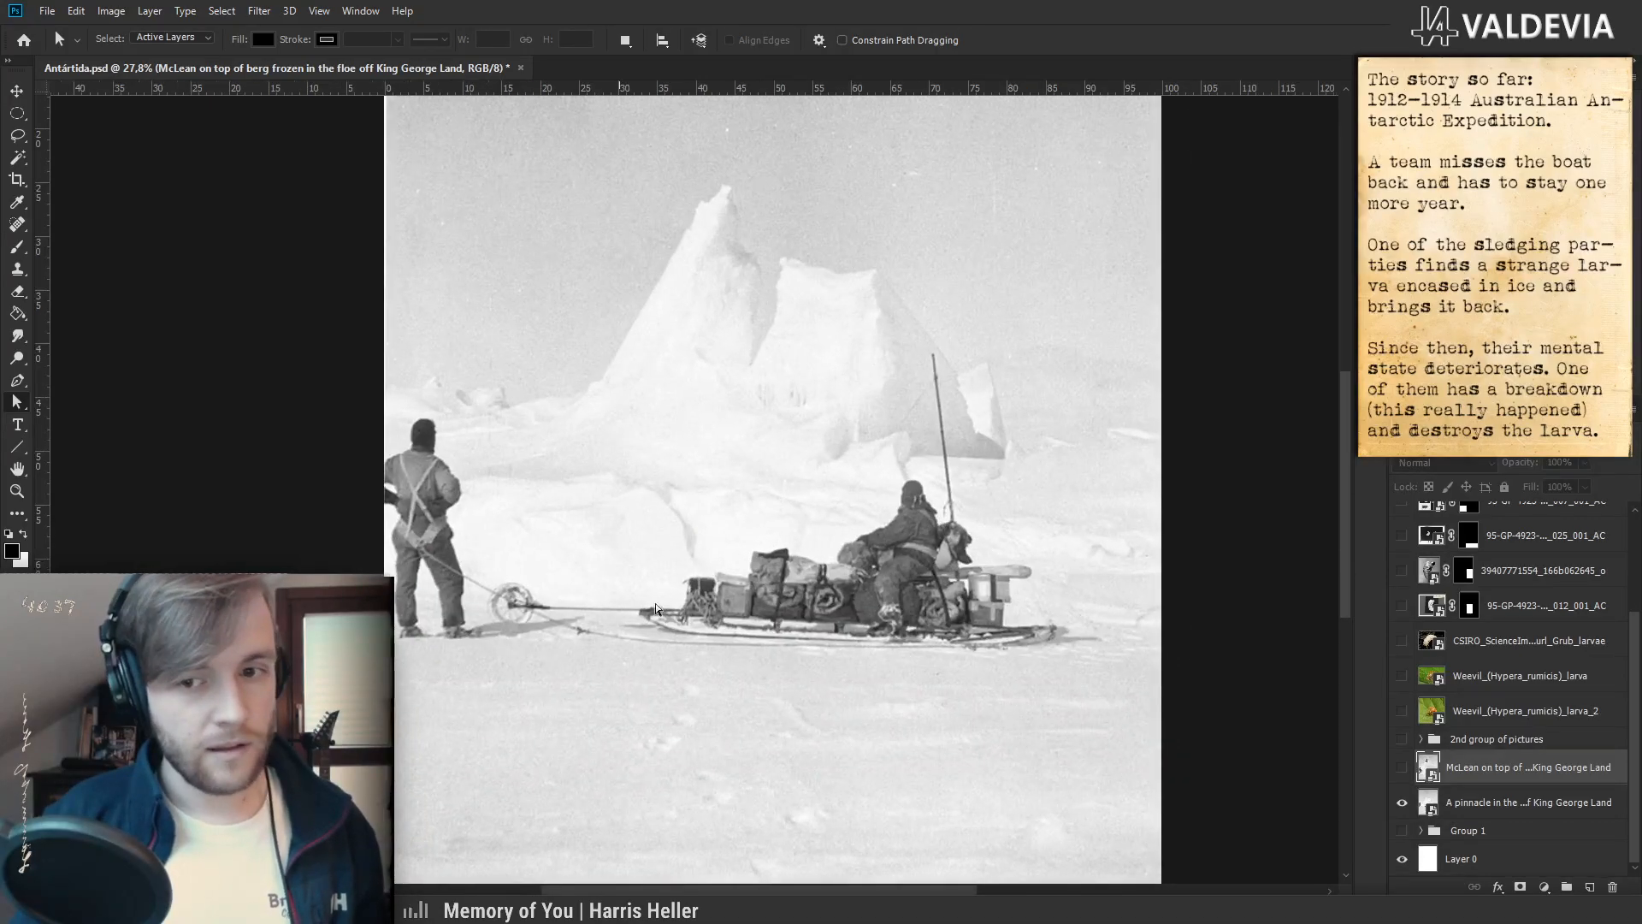
{"action": "left_click", "coordinate": [1401, 768]}
{"action": "scroll", "coordinate": [960, 523], "scroll_direction": "up", "scroll_amount": 3}
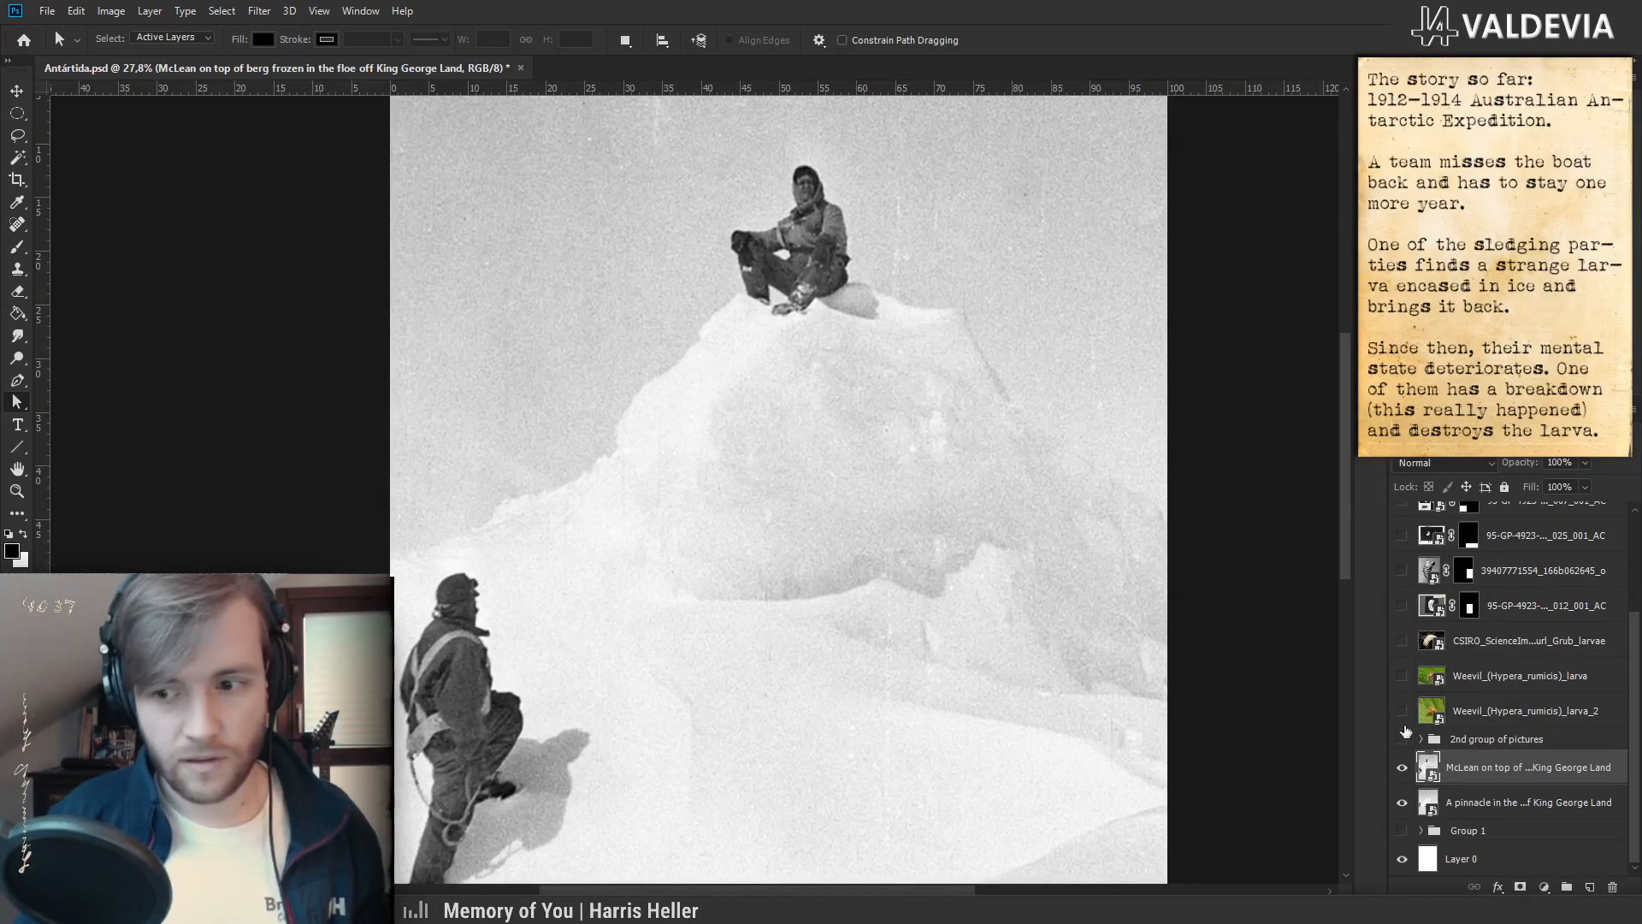
{"action": "left_click", "coordinate": [1402, 768]}
{"action": "left_click", "coordinate": [1402, 768]}
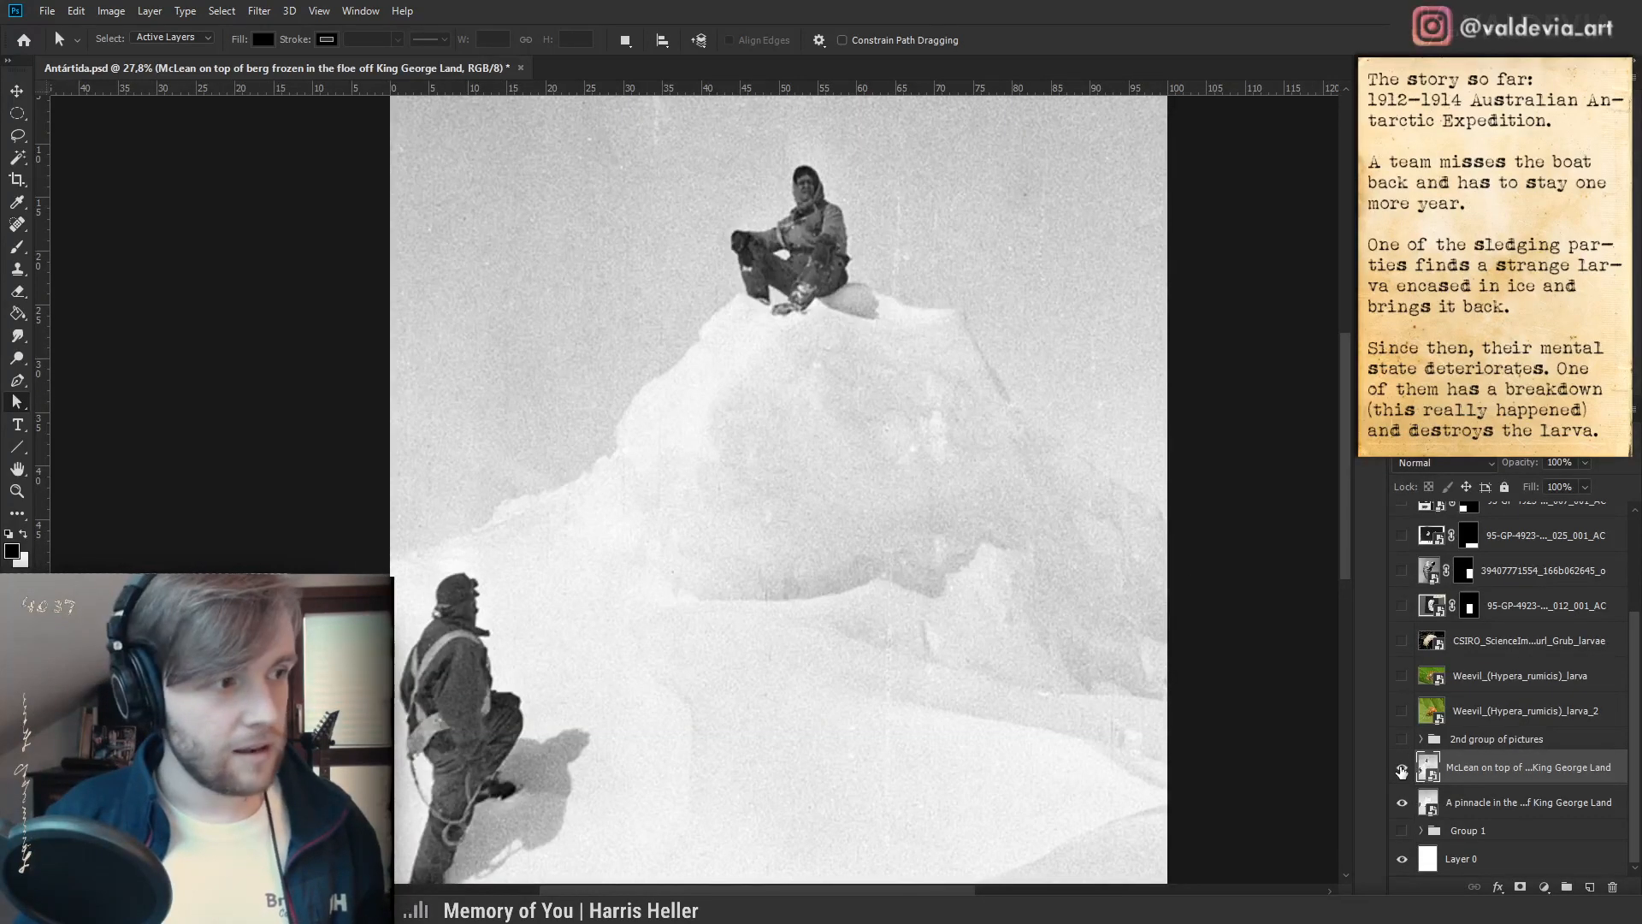
{"action": "left_click", "coordinate": [1402, 768]}
{"action": "left_click", "coordinate": [1401, 768]}
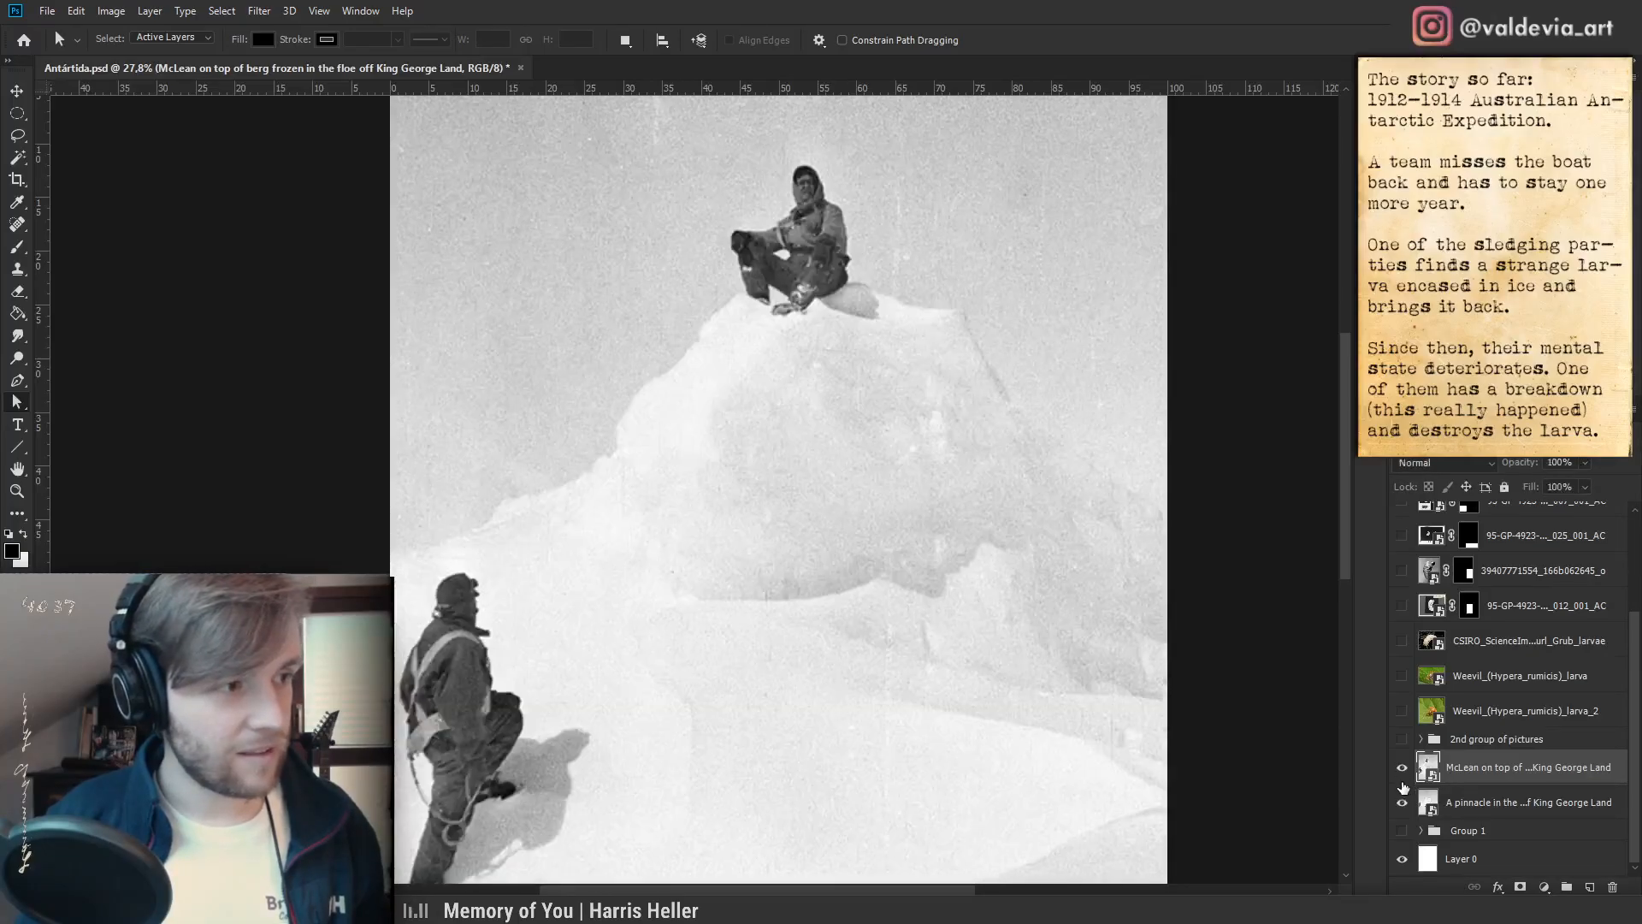
- Review the berg photo's whole composition, including both men and the snow in the foreground
{"action": "left_click_drag", "start_coordinate": [884, 649], "coordinate": [855, 599]}
{"action": "key", "text": "z"}
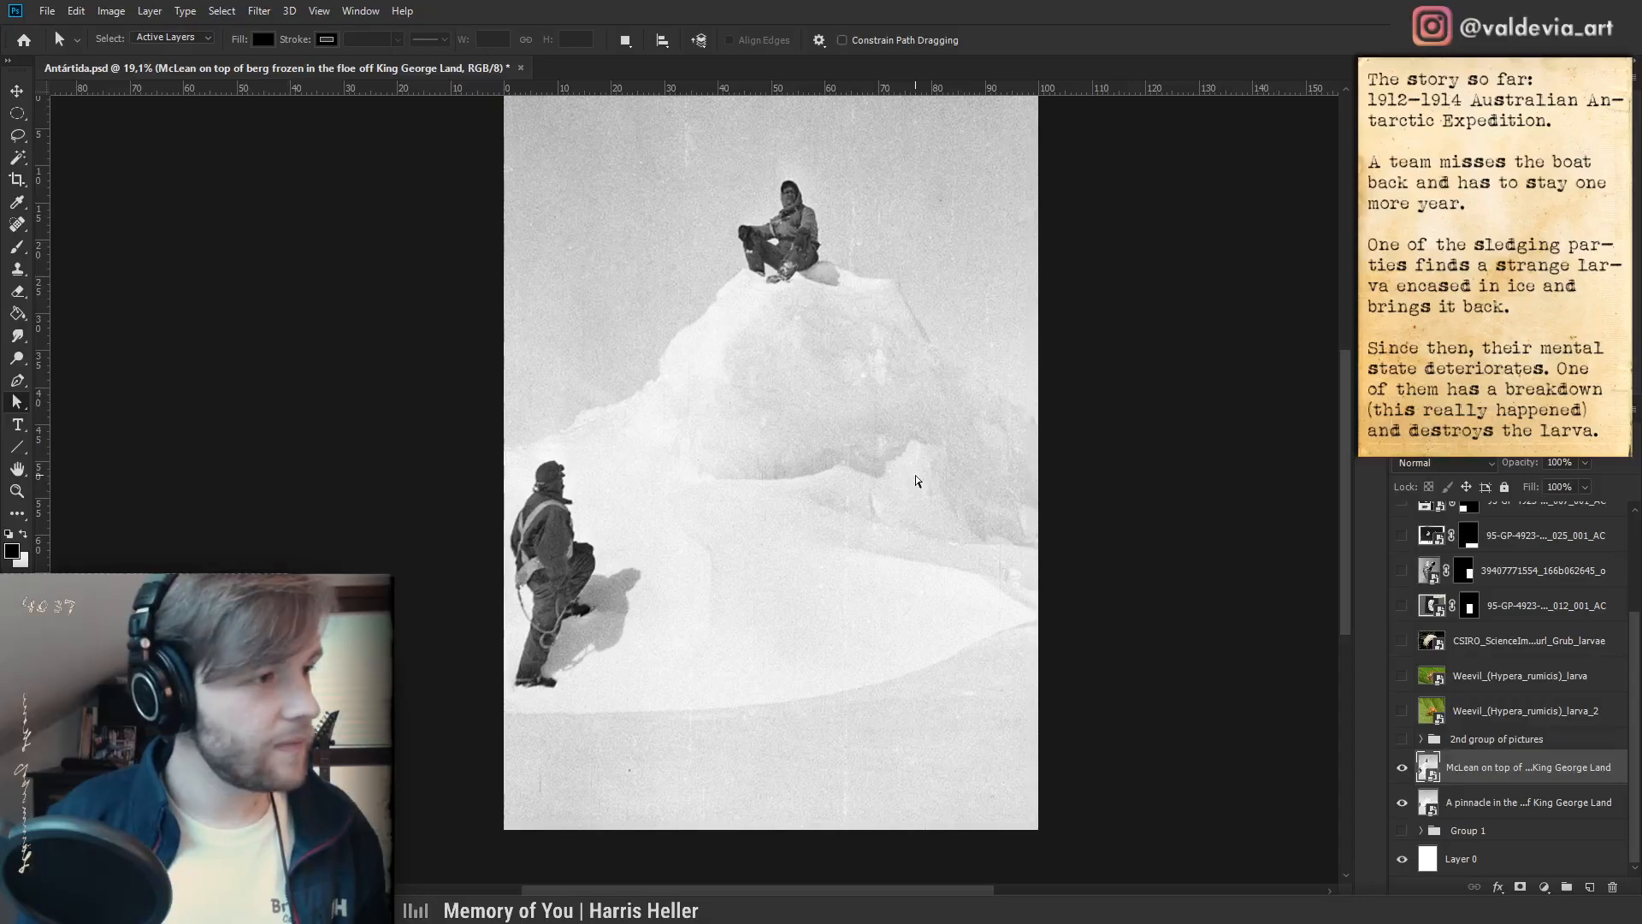
{"action": "key", "text": "z"}
{"action": "mouse_move", "coordinate": [865, 542]}
{"action": "left_mouse_down"}
{"action": "mouse_move", "coordinate": [831, 545]}
{"action": "mouse_move", "coordinate": [903, 544]}
{"action": "mouse_move", "coordinate": [858, 565]}
{"action": "left_mouse_up"}
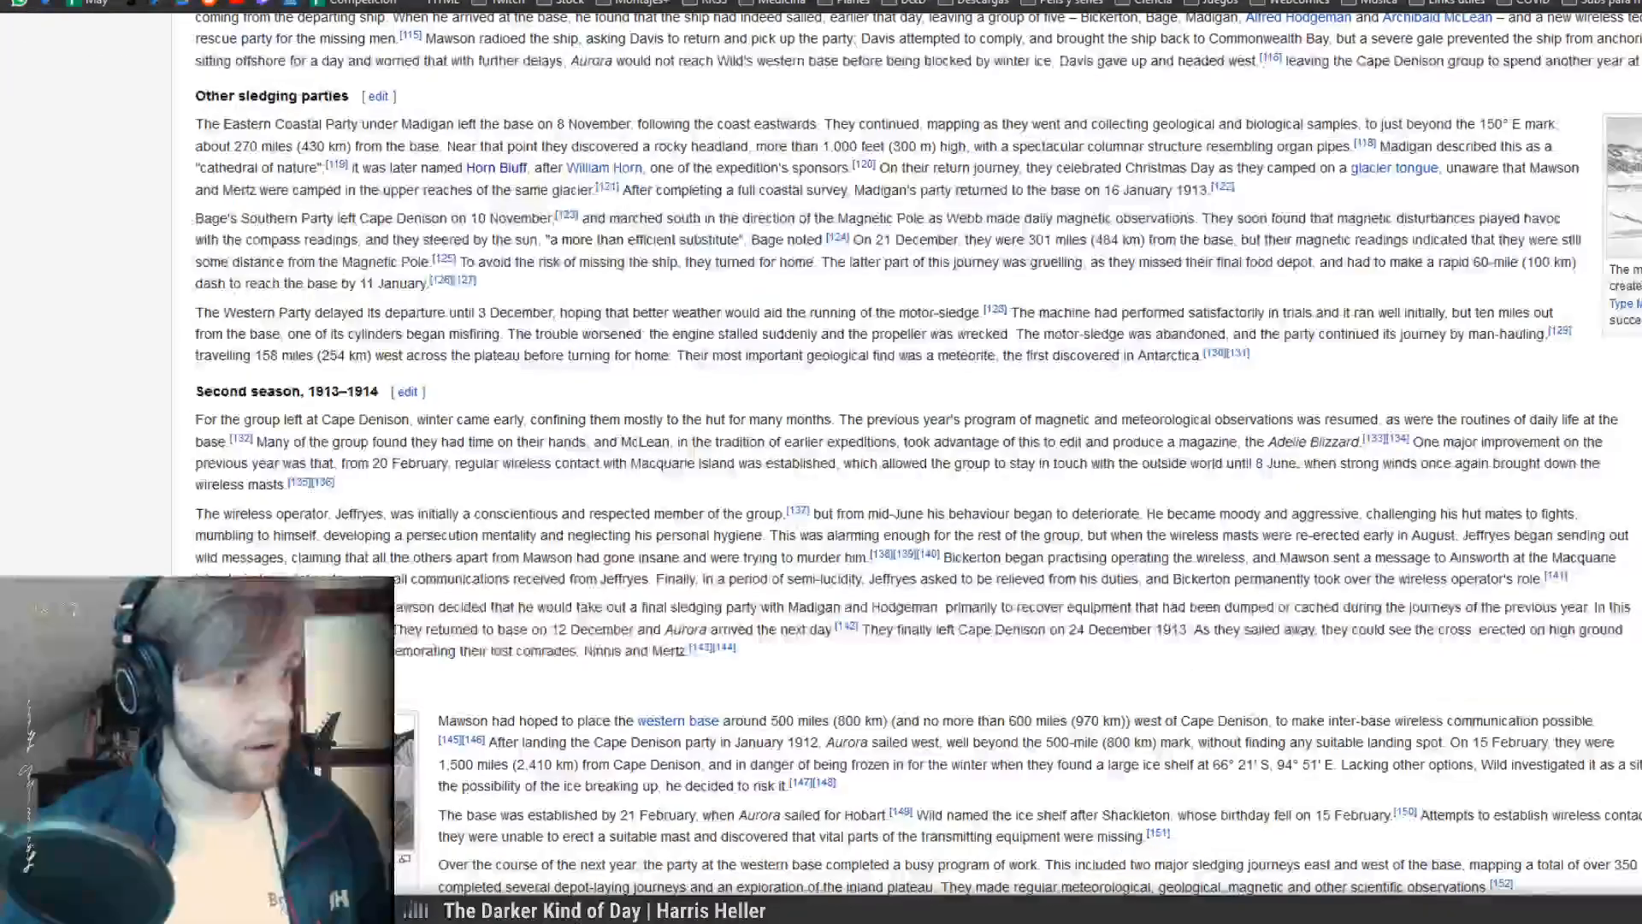
- In the browser, go back to the introduction of Wikipedia's Australasian Antarctic Expedition article and read it
{"action": "scroll", "coordinate": [414, 633], "scroll_direction": "up", "scroll_amount": 20}
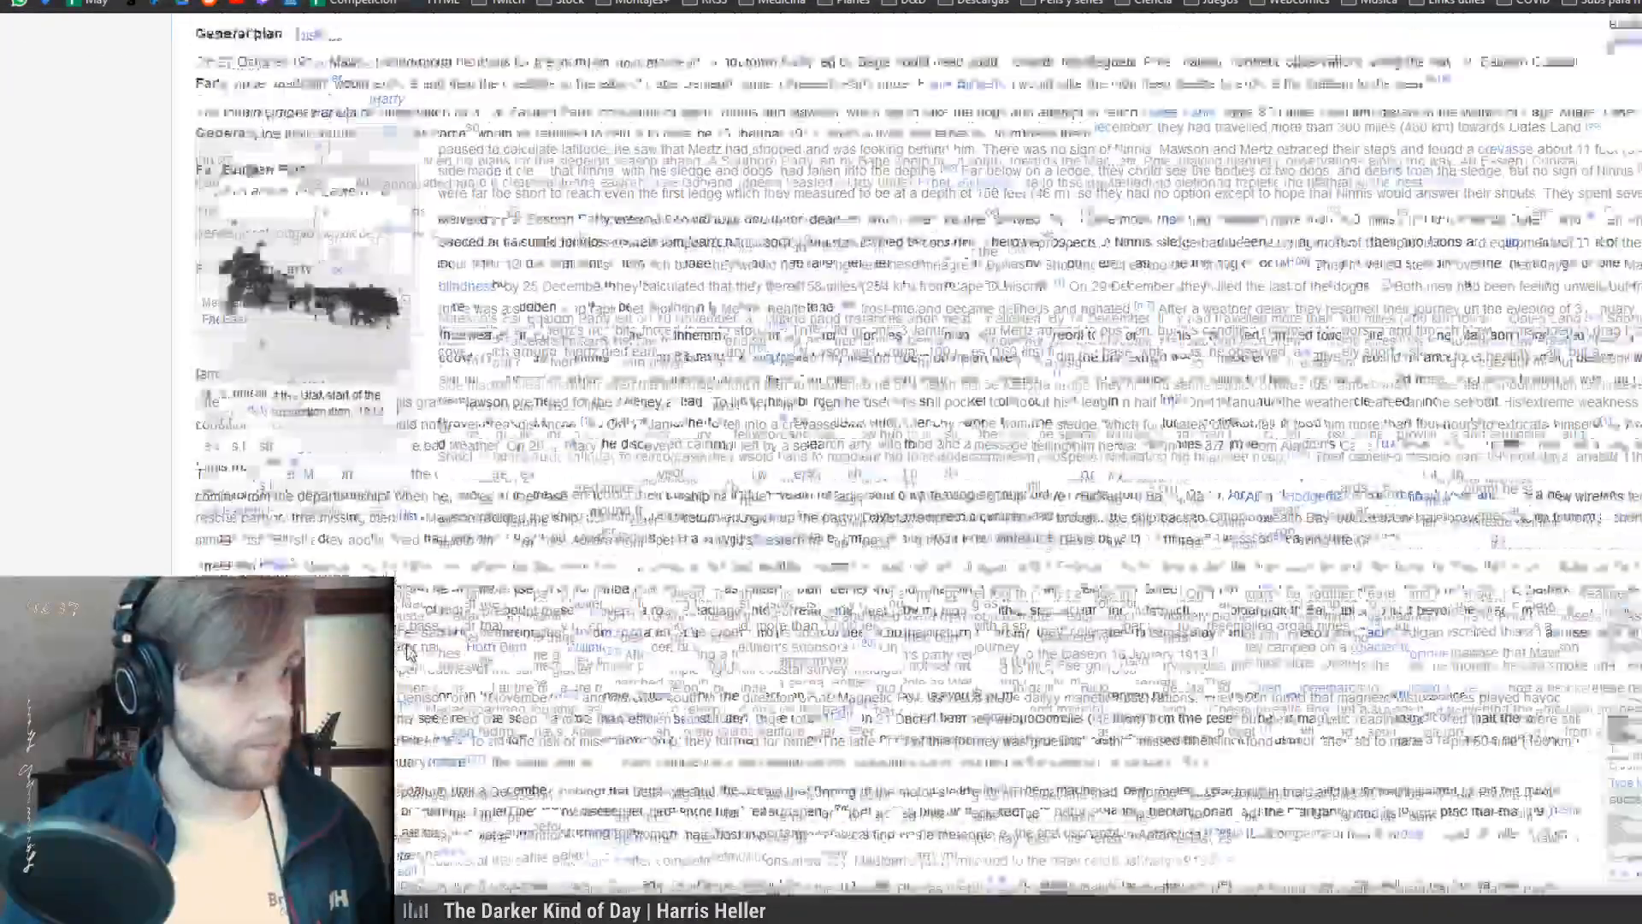
{"action": "scroll", "coordinate": [414, 633], "scroll_direction": "up", "scroll_amount": 10}
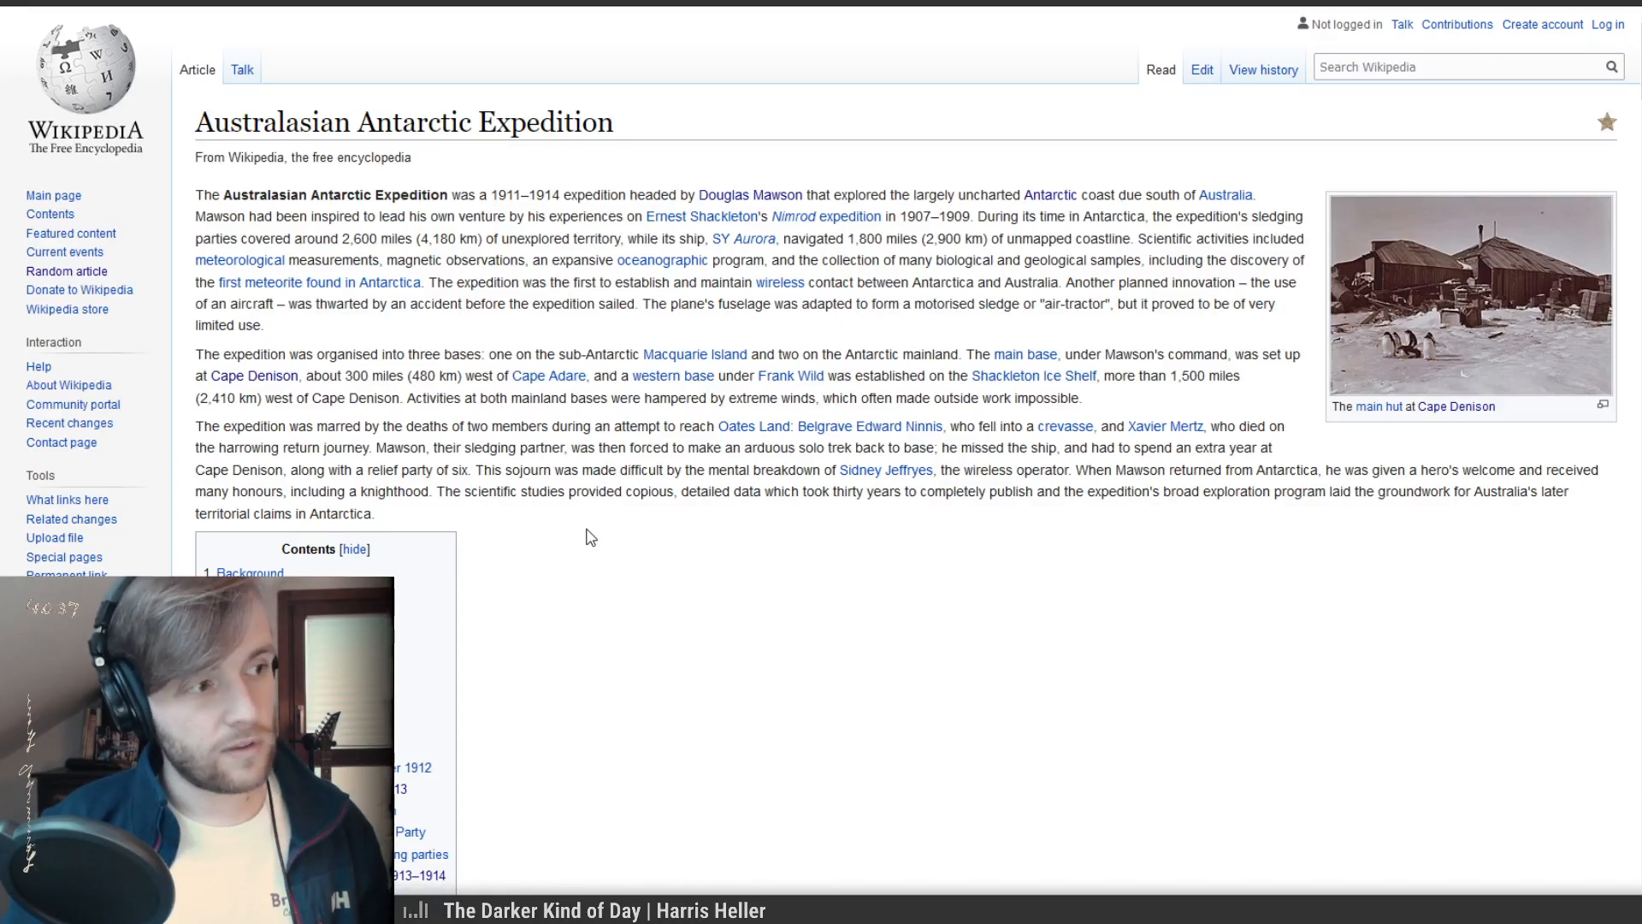
{"action": "scroll", "coordinate": [590, 537], "scroll_direction": "down", "scroll_amount": 1}
{"action": "scroll", "coordinate": [591, 537], "scroll_direction": "up", "scroll_amount": 1}
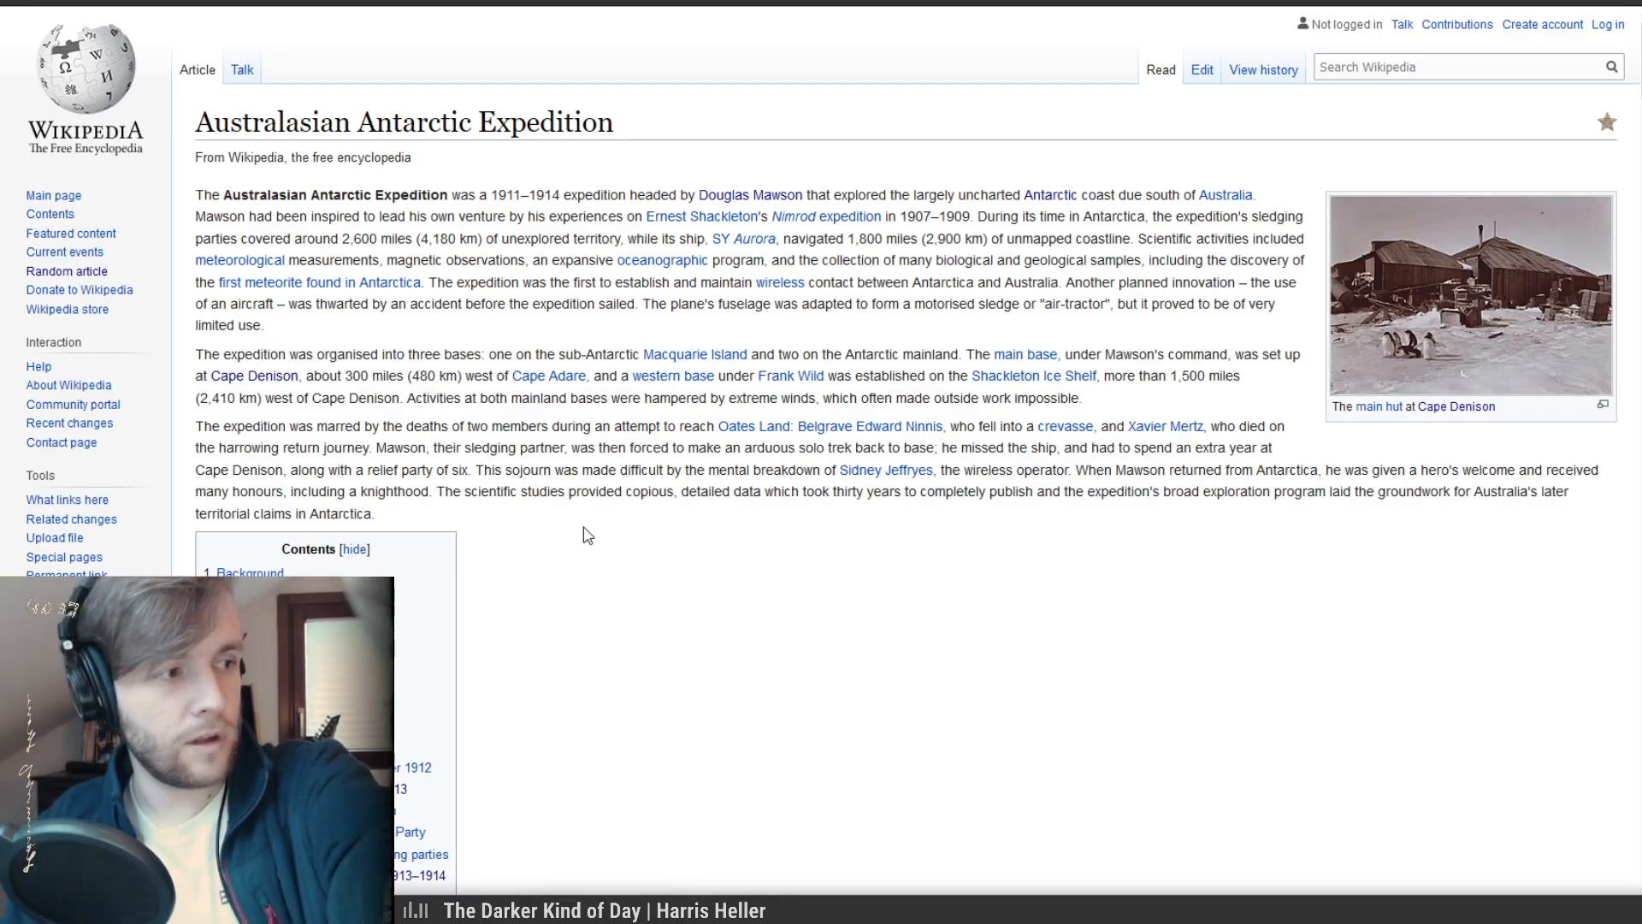
- Skim the expedition article from the Background section through Preparations and Voyage south to the Far Eastern Party section
{"action": "scroll", "coordinate": [855, 573], "scroll_direction": "down", "scroll_amount": 2}
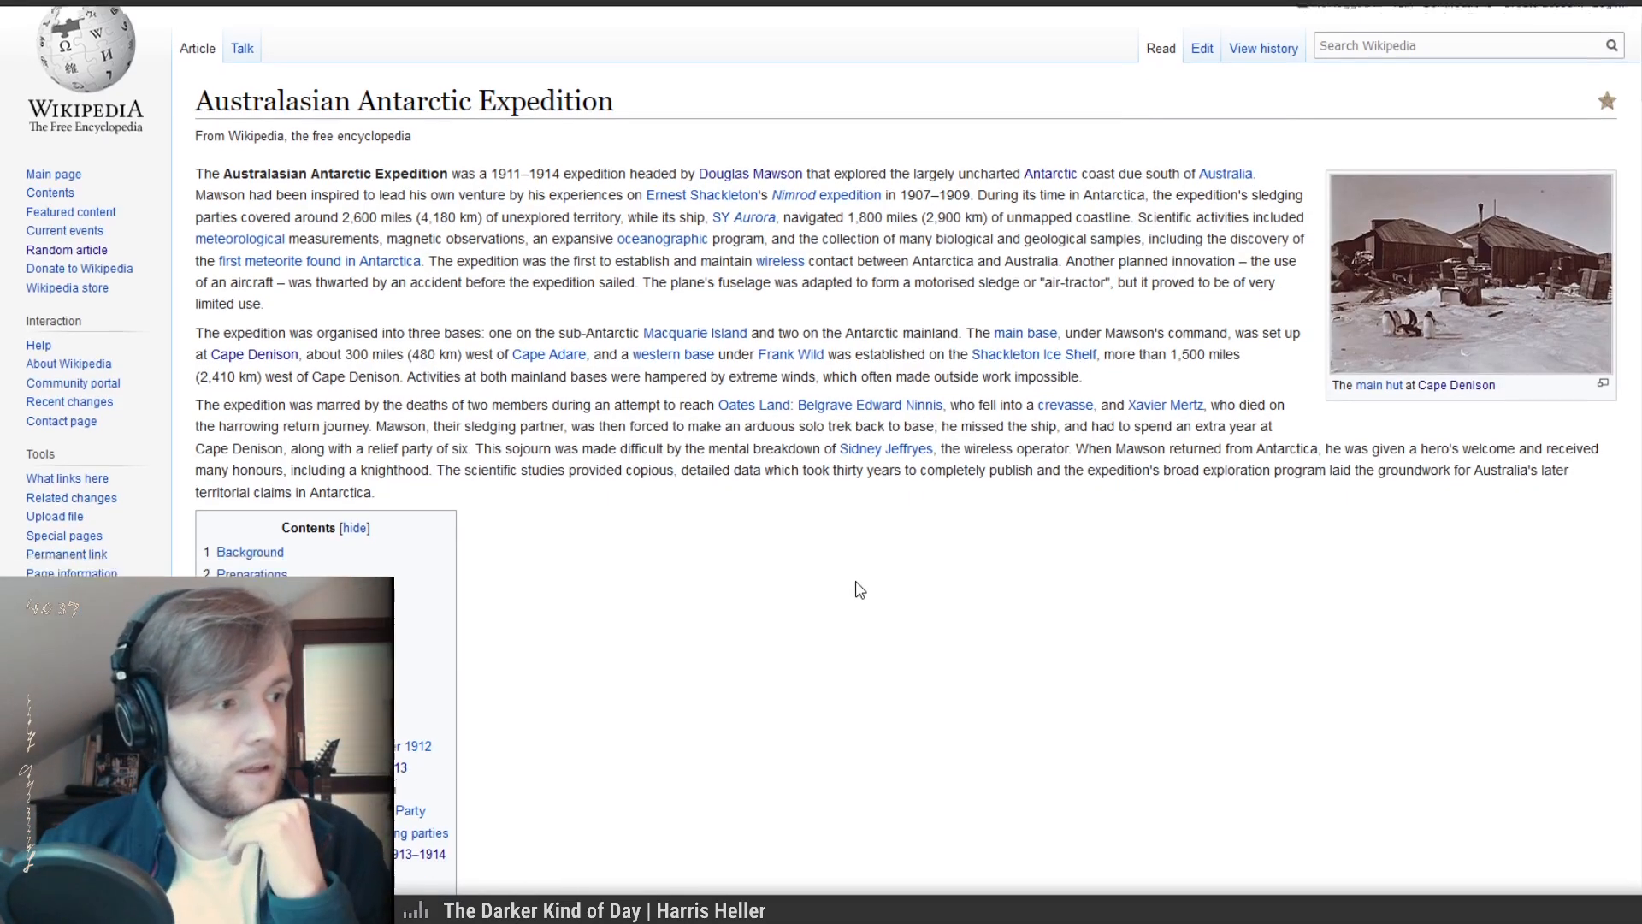
{"action": "scroll", "coordinate": [858, 572], "scroll_direction": "down", "scroll_amount": 10}
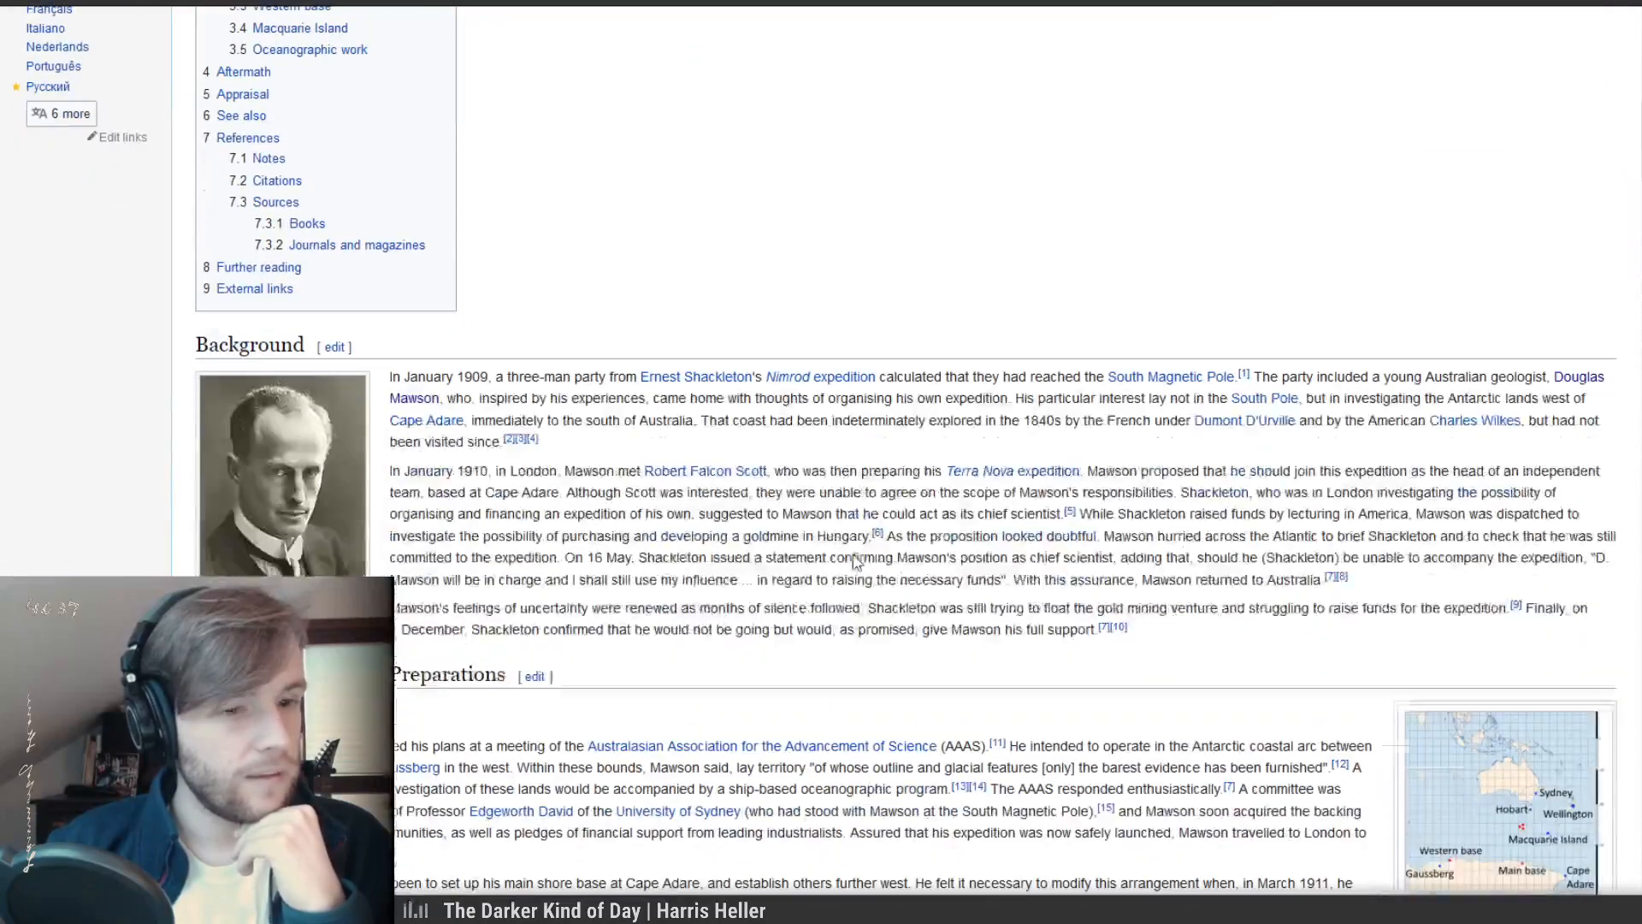
{"action": "scroll", "coordinate": [859, 552], "scroll_direction": "down", "scroll_amount": 4}
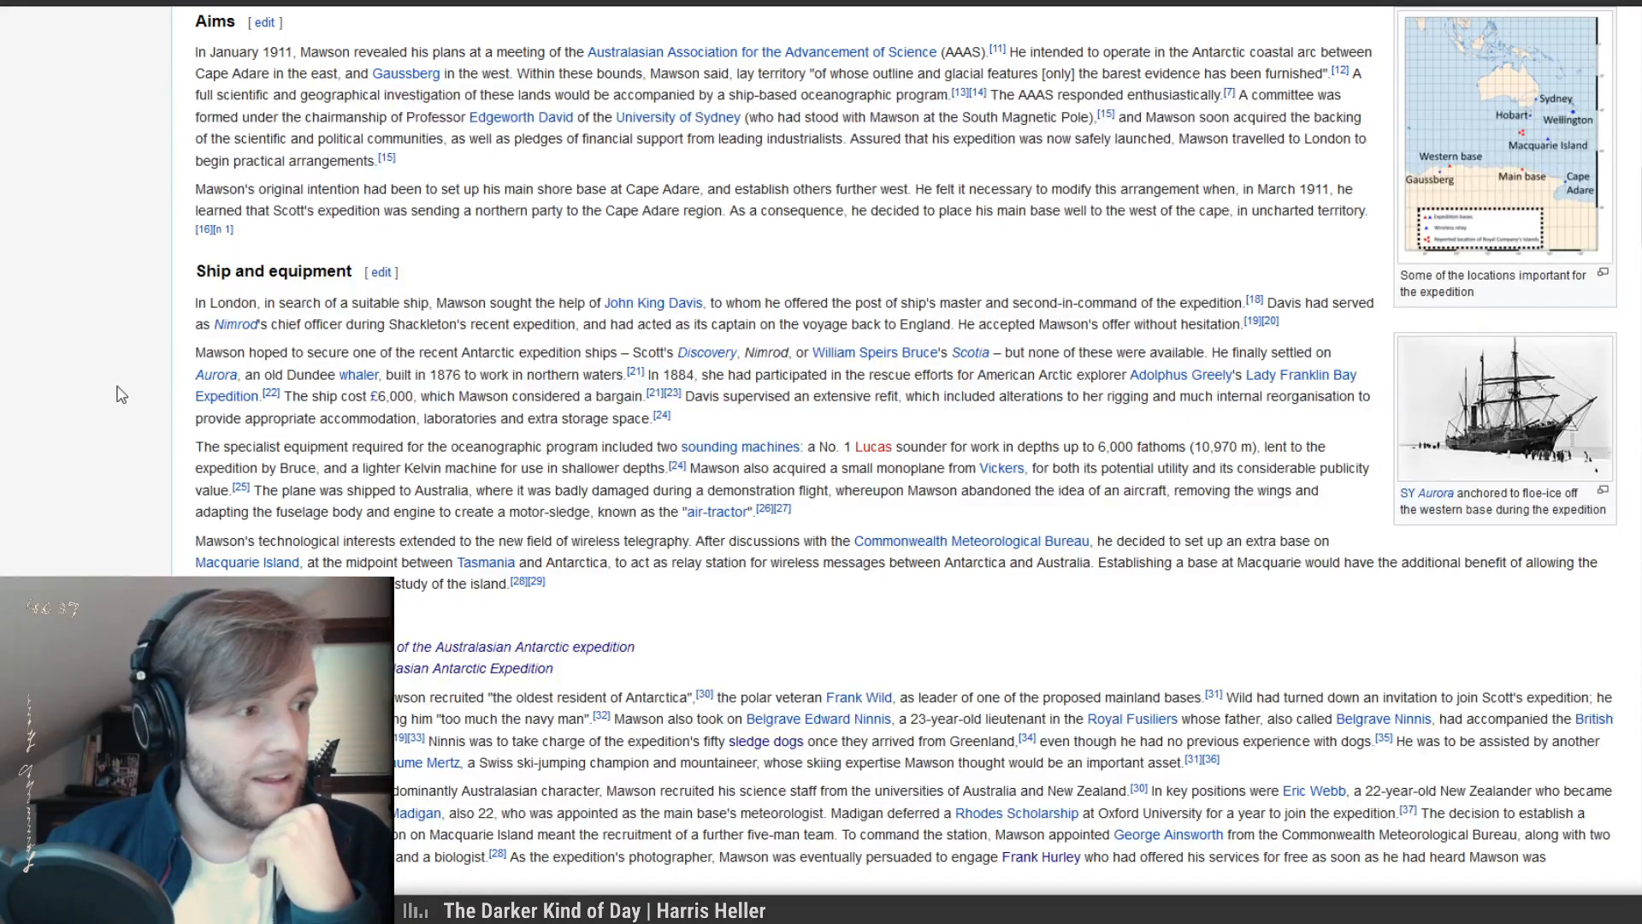
{"action": "scroll", "coordinate": [120, 395], "scroll_direction": "down", "scroll_amount": 5}
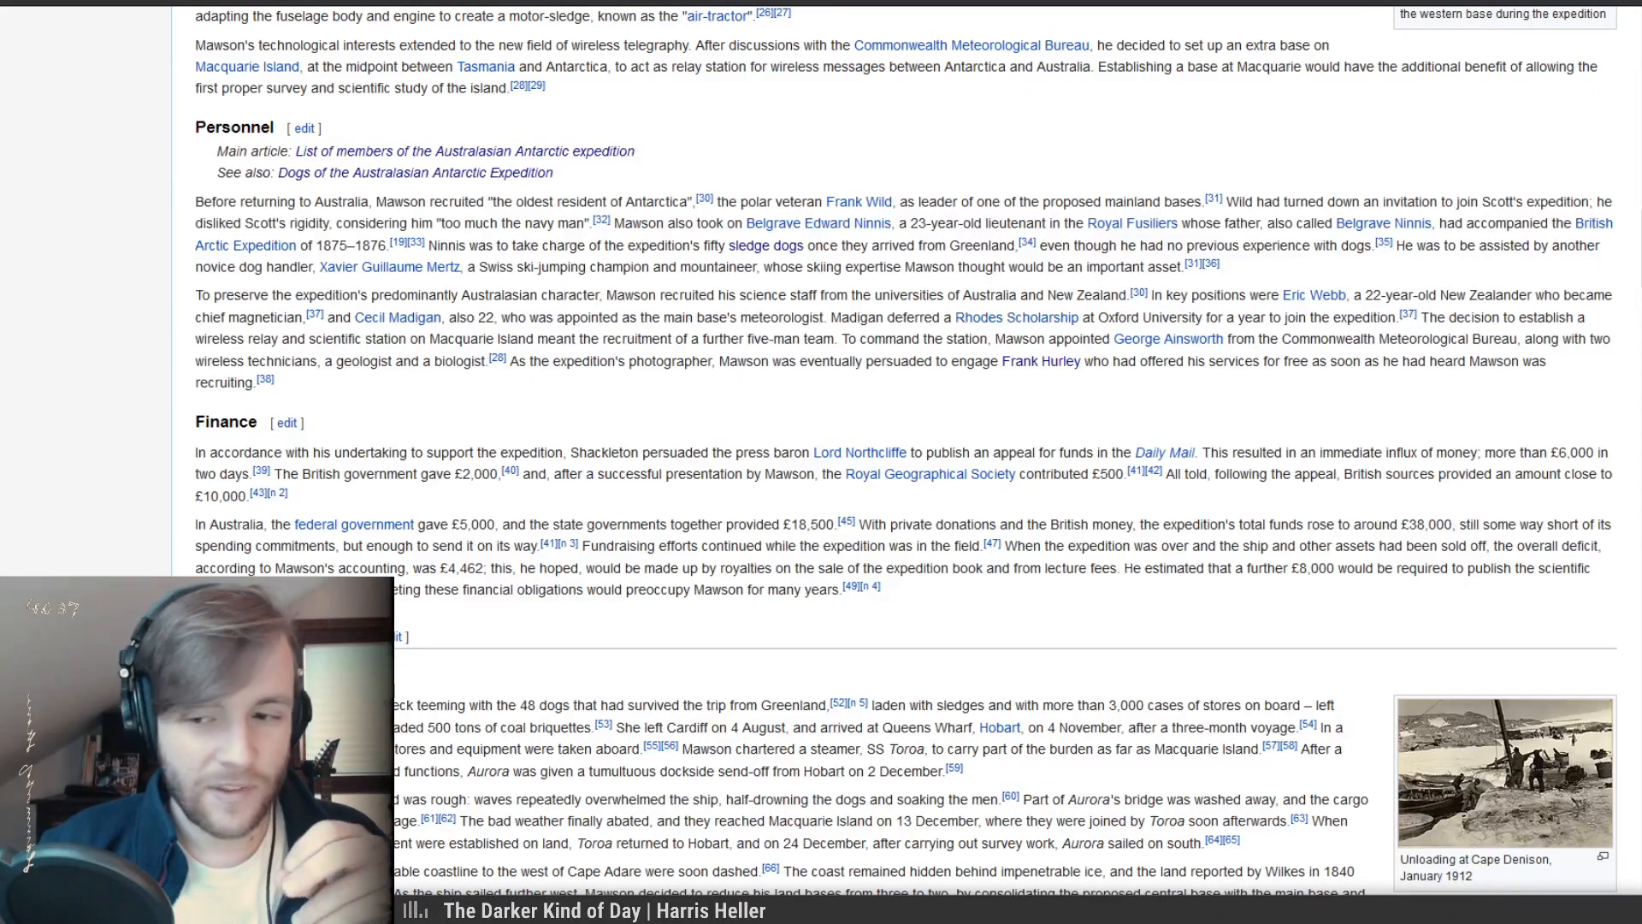
{"action": "scroll", "coordinate": [366, 493], "scroll_direction": "down", "scroll_amount": 3}
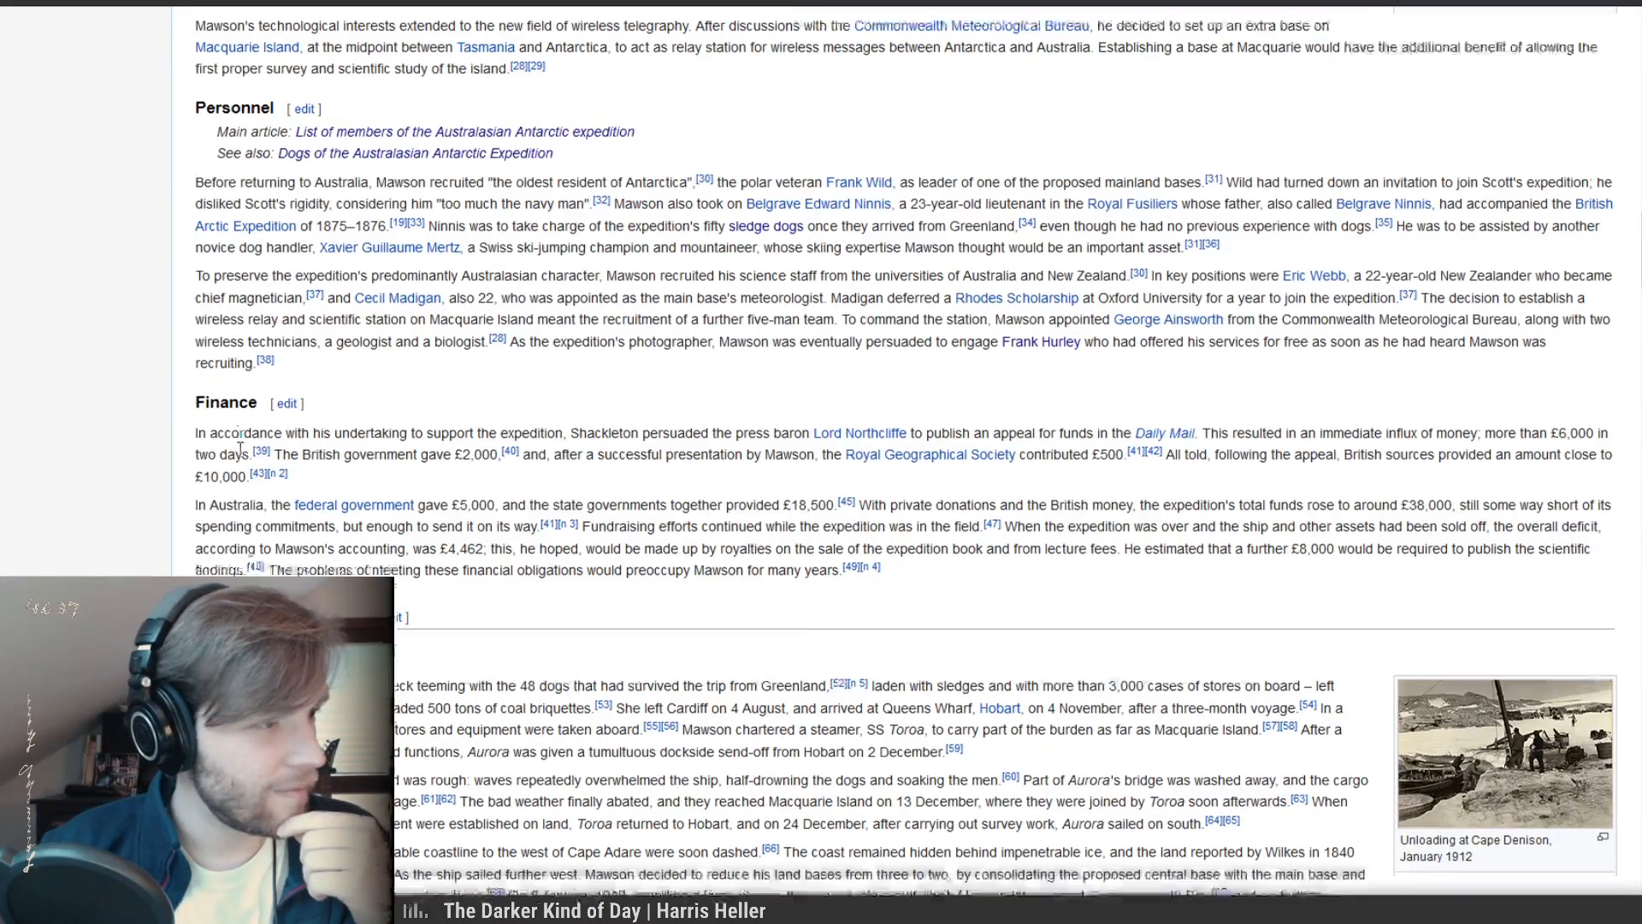
{"action": "scroll", "coordinate": [180, 453], "scroll_direction": "down", "scroll_amount": 2}
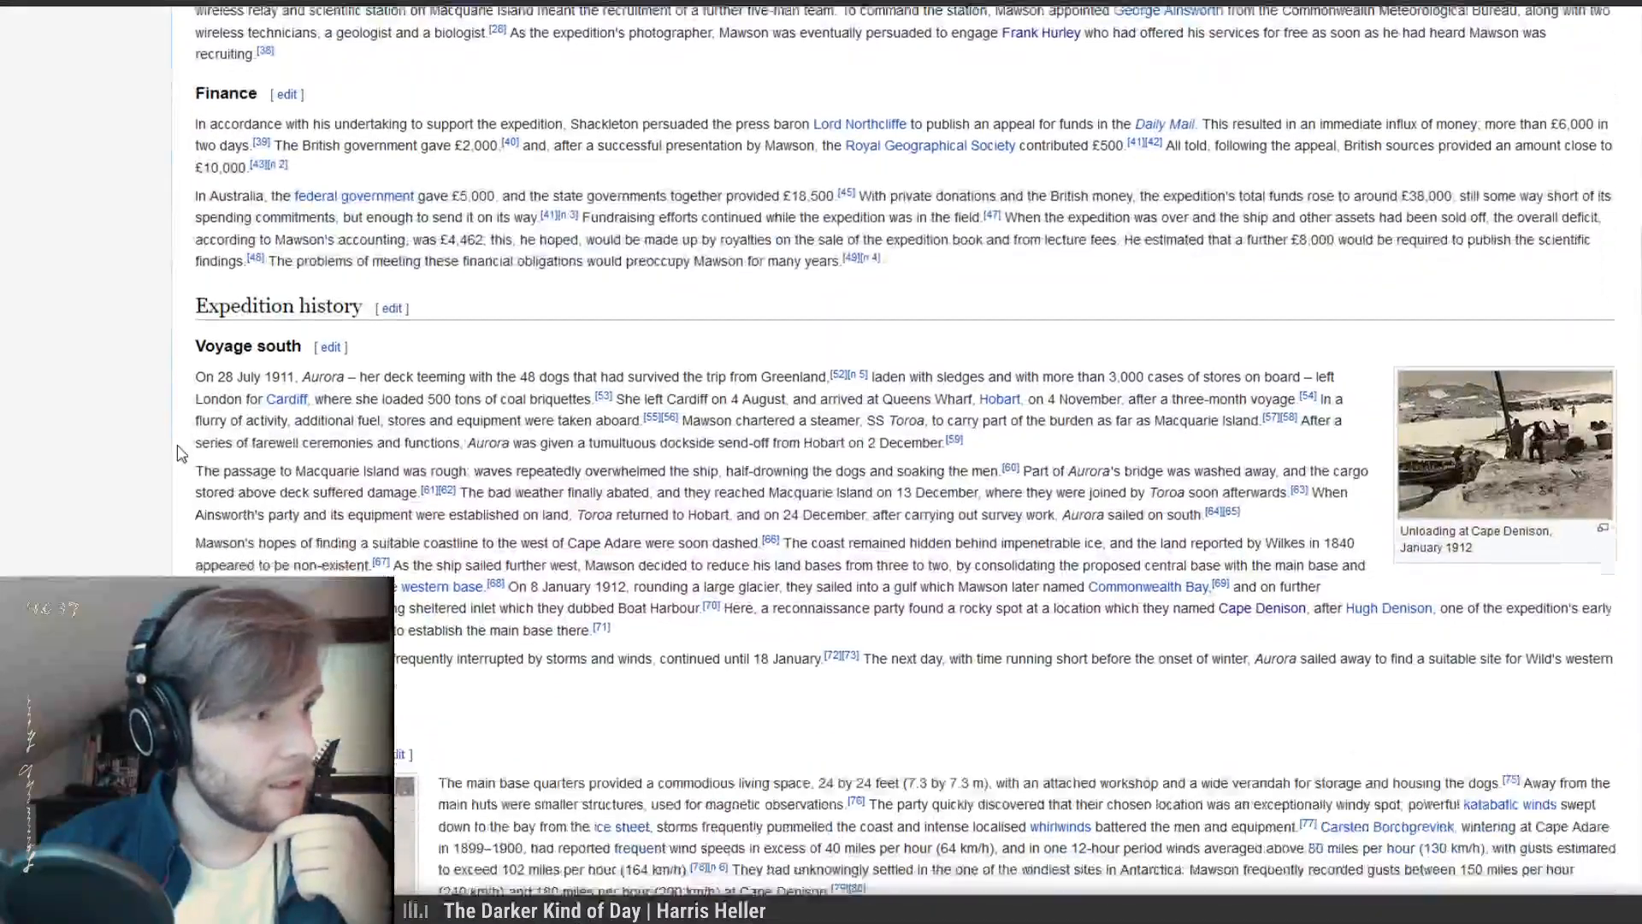
{"action": "scroll", "coordinate": [116, 462], "scroll_direction": "down", "scroll_amount": 1}
{"action": "scroll", "coordinate": [115, 462], "scroll_direction": "down", "scroll_amount": 10}
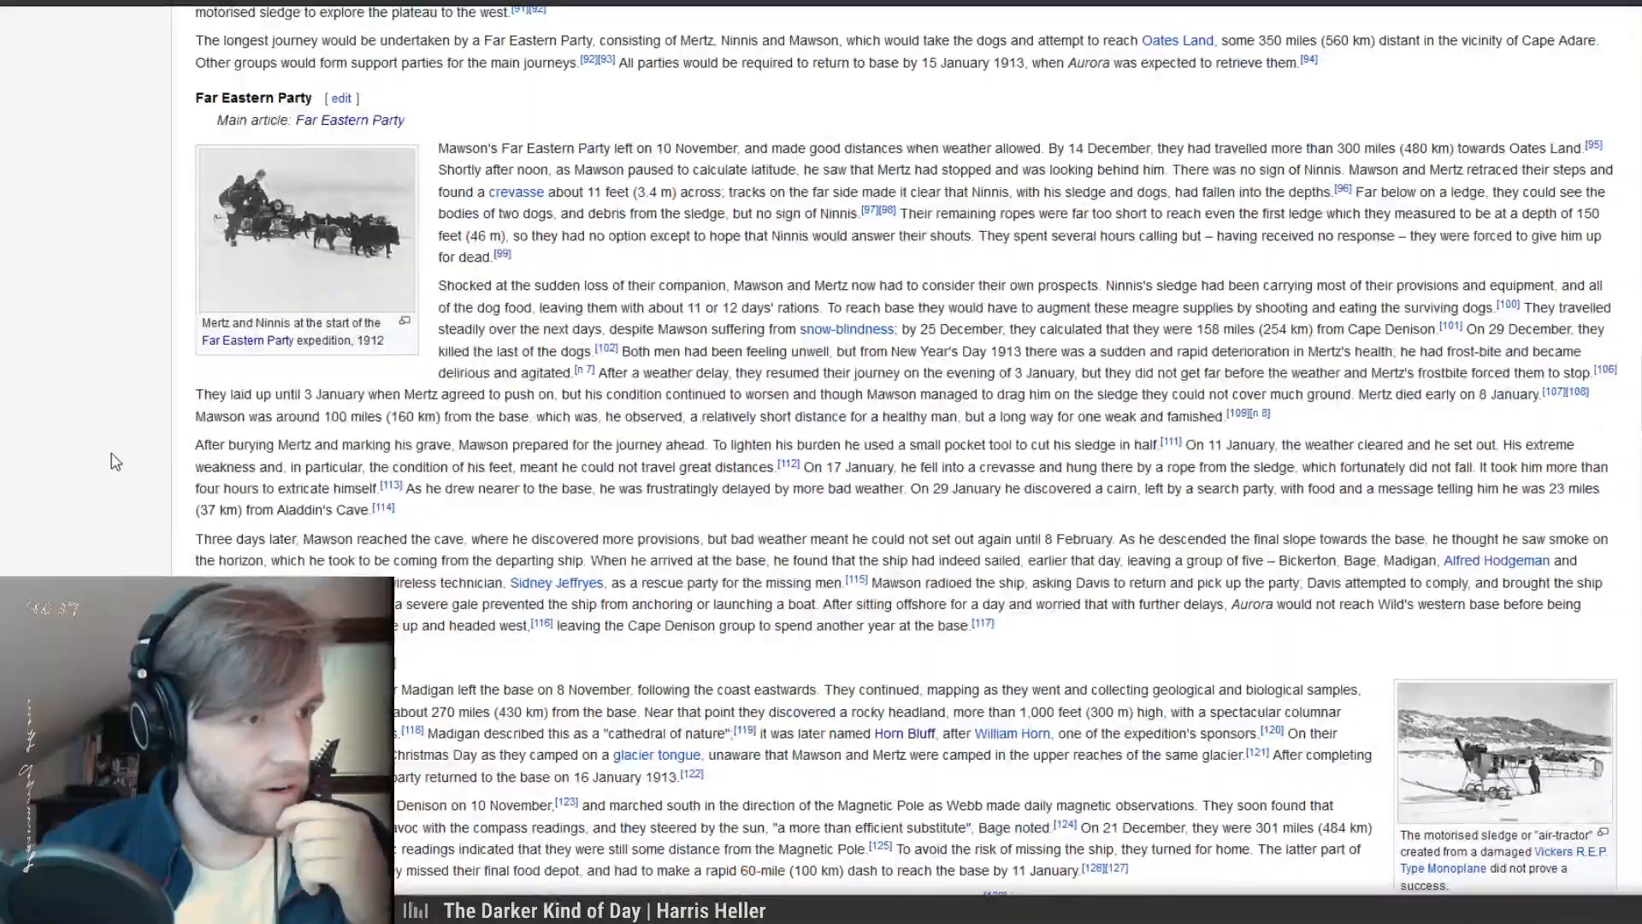
- Return to the start of the expedition article and reread its introductory summary
{"action": "scroll", "coordinate": [116, 462], "scroll_direction": "up", "scroll_amount": 10}
{"action": "scroll", "coordinate": [122, 460], "scroll_direction": "up", "scroll_amount": 12}
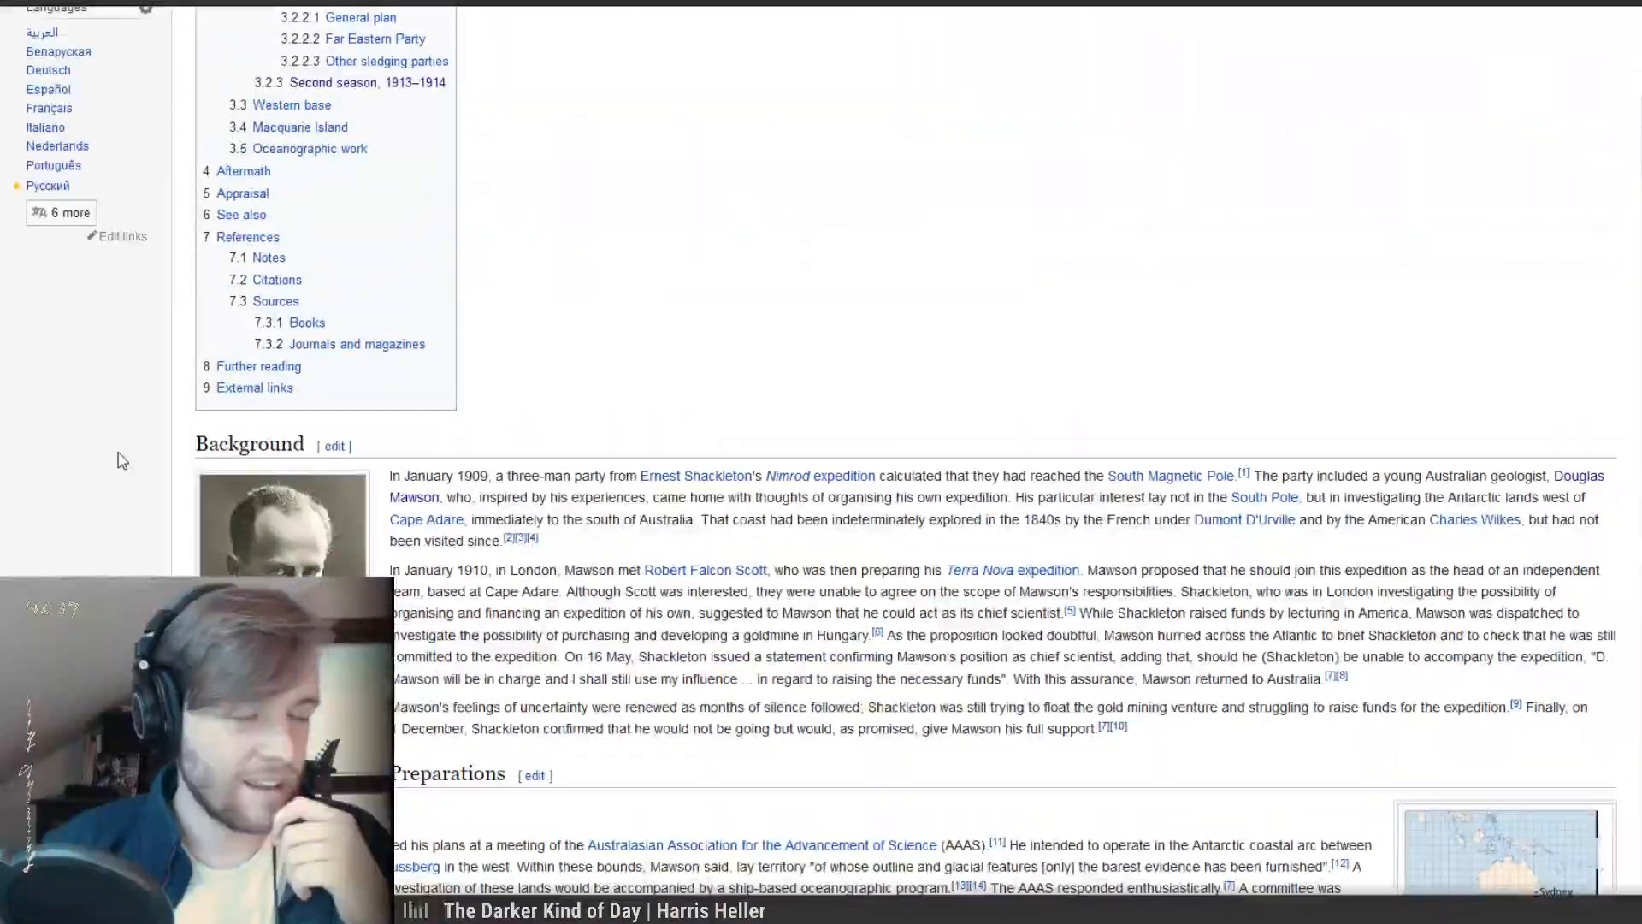
{"action": "scroll", "coordinate": [121, 460], "scroll_direction": "up", "scroll_amount": 7}
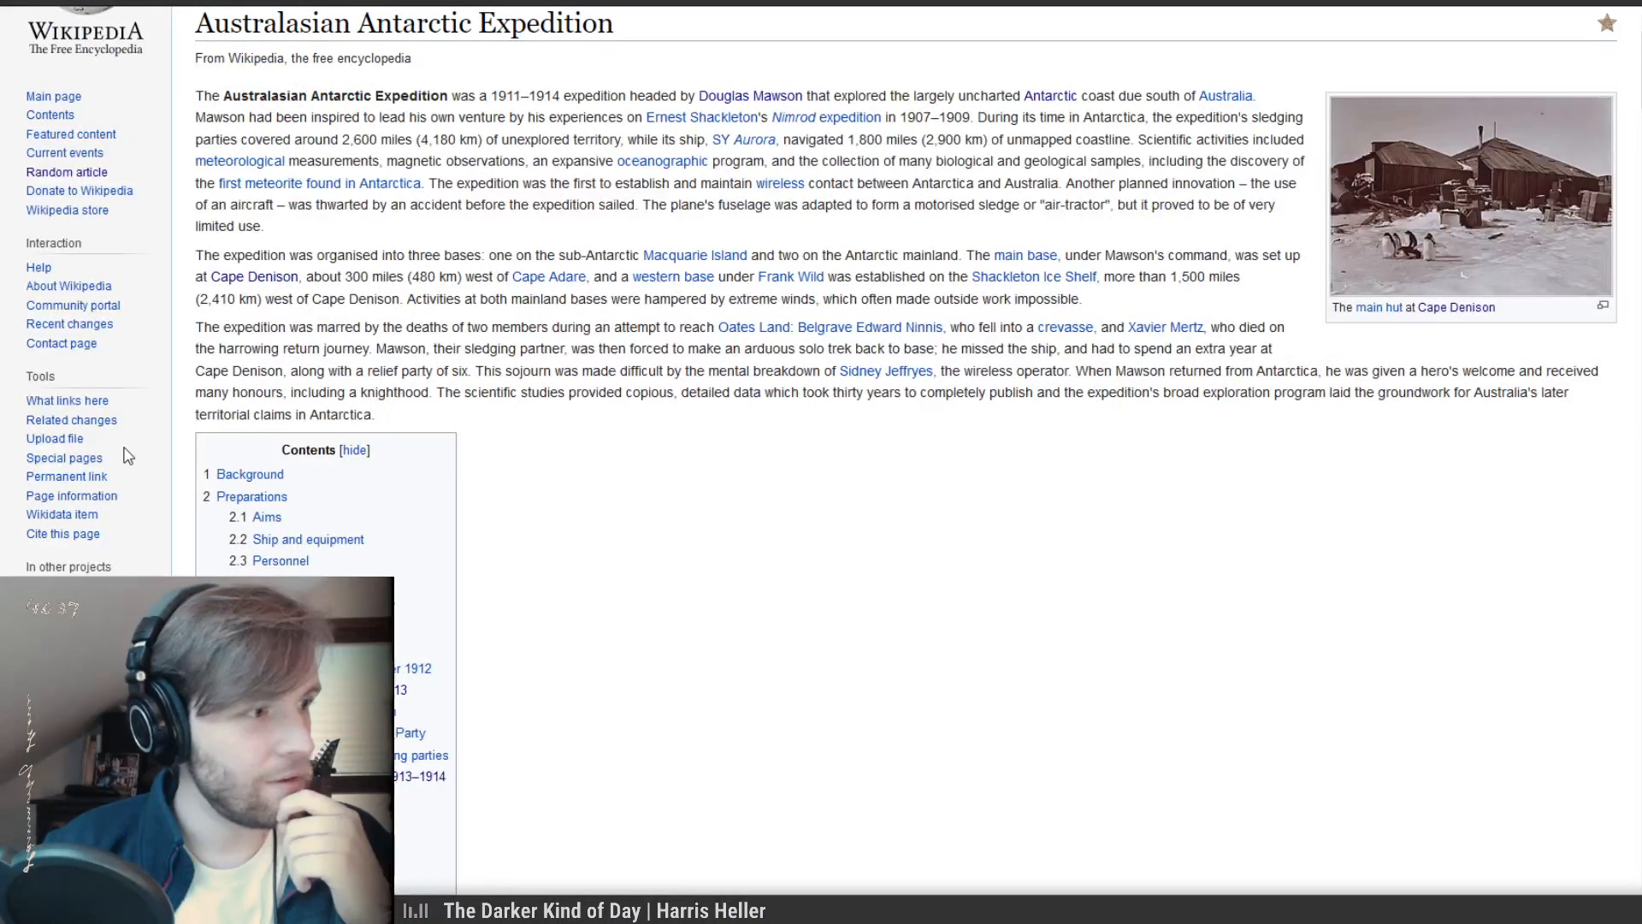
{"action": "scroll", "coordinate": [128, 456], "scroll_direction": "up", "scroll_amount": 1}
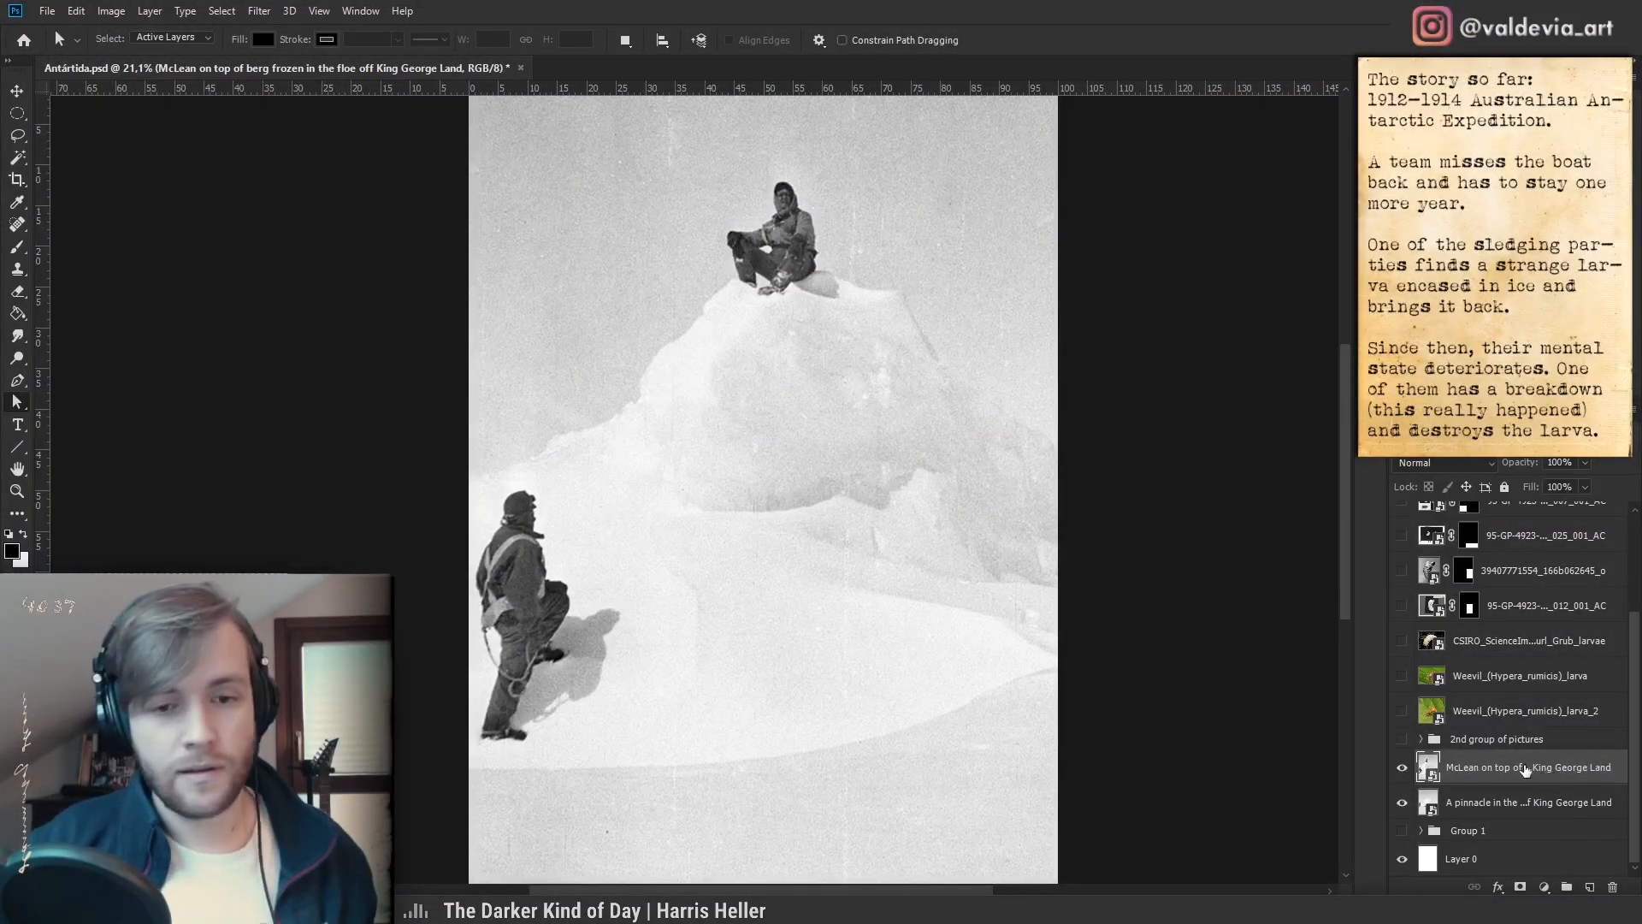
- Switch back to Photoshop and inspect the full berg photo around the ice mound and the standing man
{"action": "left_click_drag", "start_coordinate": [695, 602], "coordinate": [687, 552]}
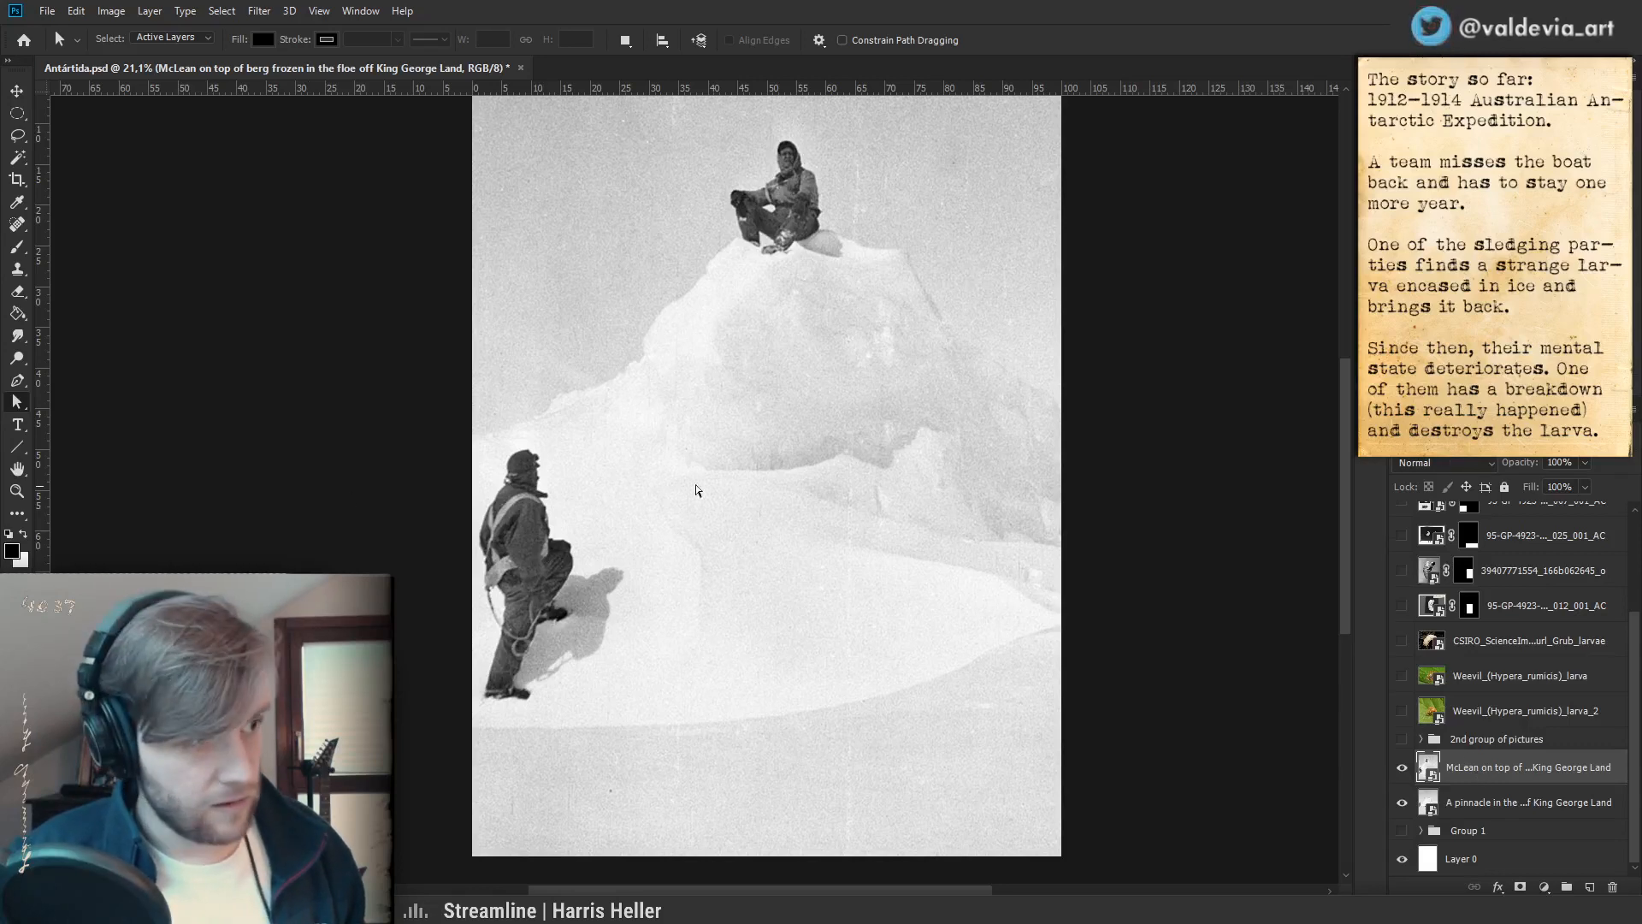
{"action": "key", "text": "ctrl+space"}
{"action": "left_click_drag", "start_coordinate": [693, 449], "coordinate": [674, 454]}
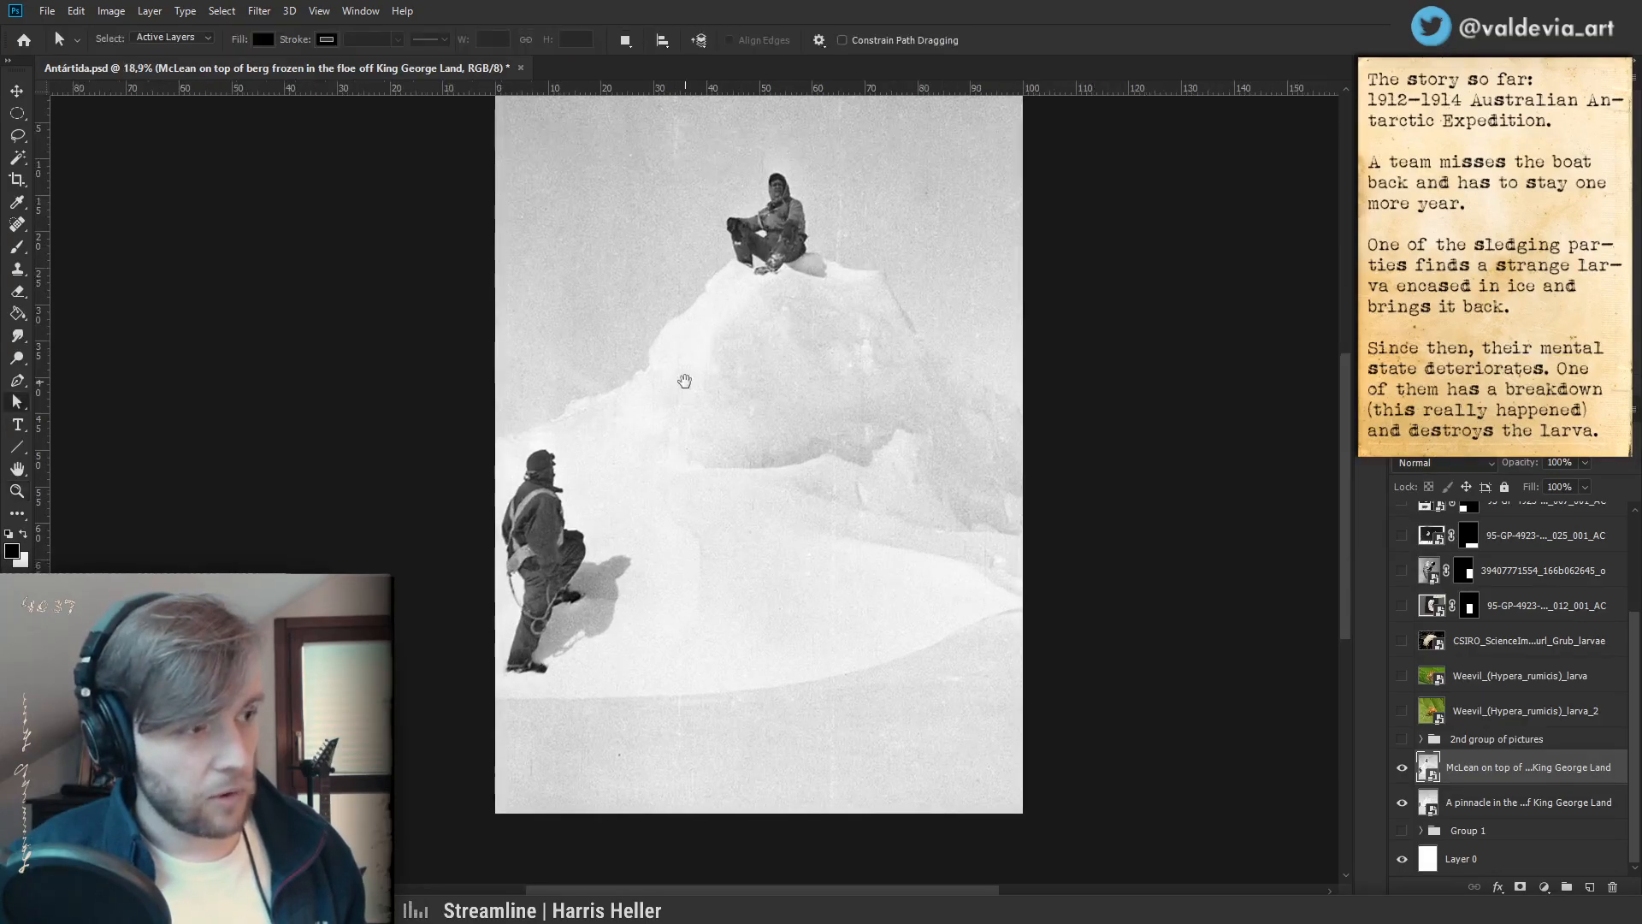
{"action": "left_click_drag", "start_coordinate": [684, 381], "coordinate": [669, 429]}
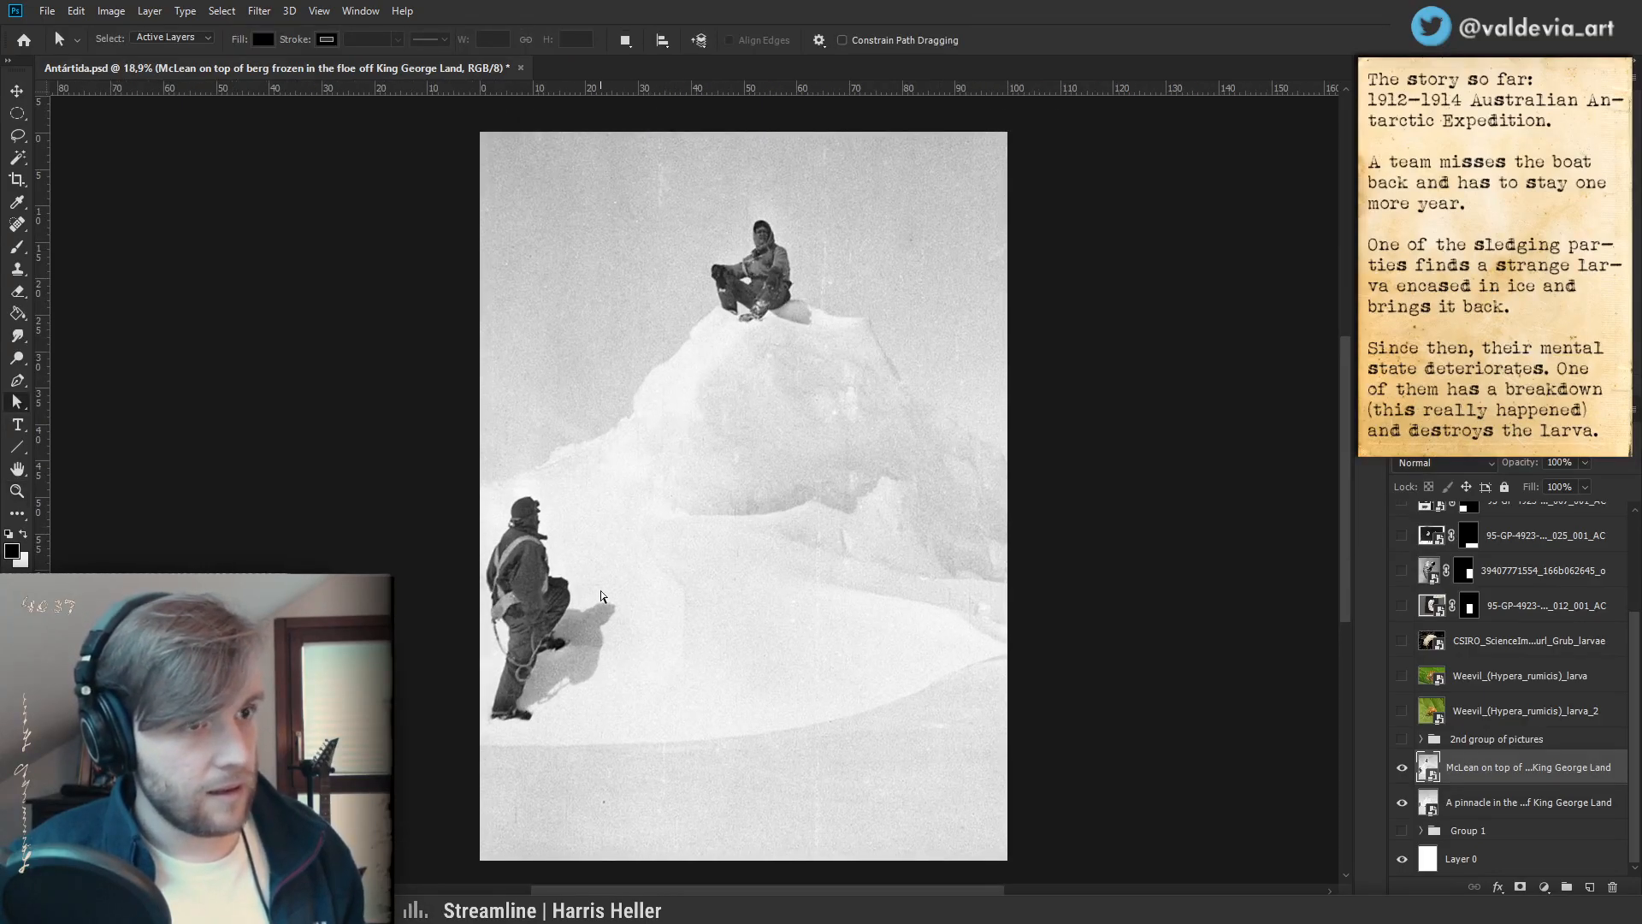
- Hide the berg photo layer and examine the iceberg and sledge party in the pinnacle photo more closely
{"action": "left_click", "coordinate": [1401, 768]}
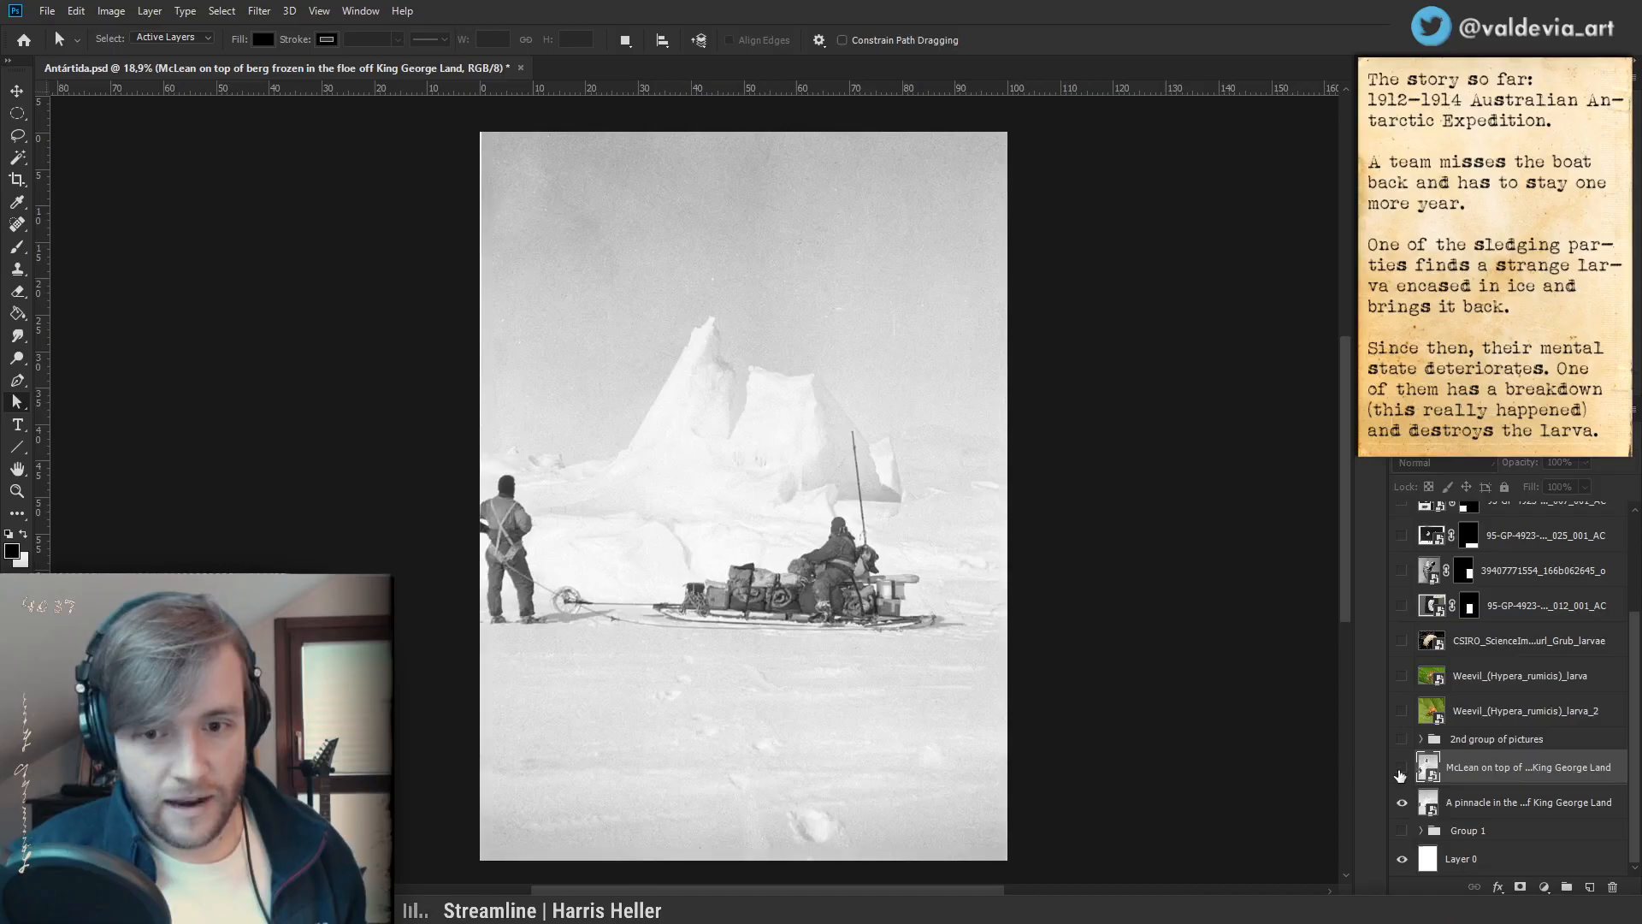
{"action": "key", "text": "z"}
{"action": "left_click_drag", "start_coordinate": [805, 571], "coordinate": [822, 570]}
{"action": "key", "text": "a"}
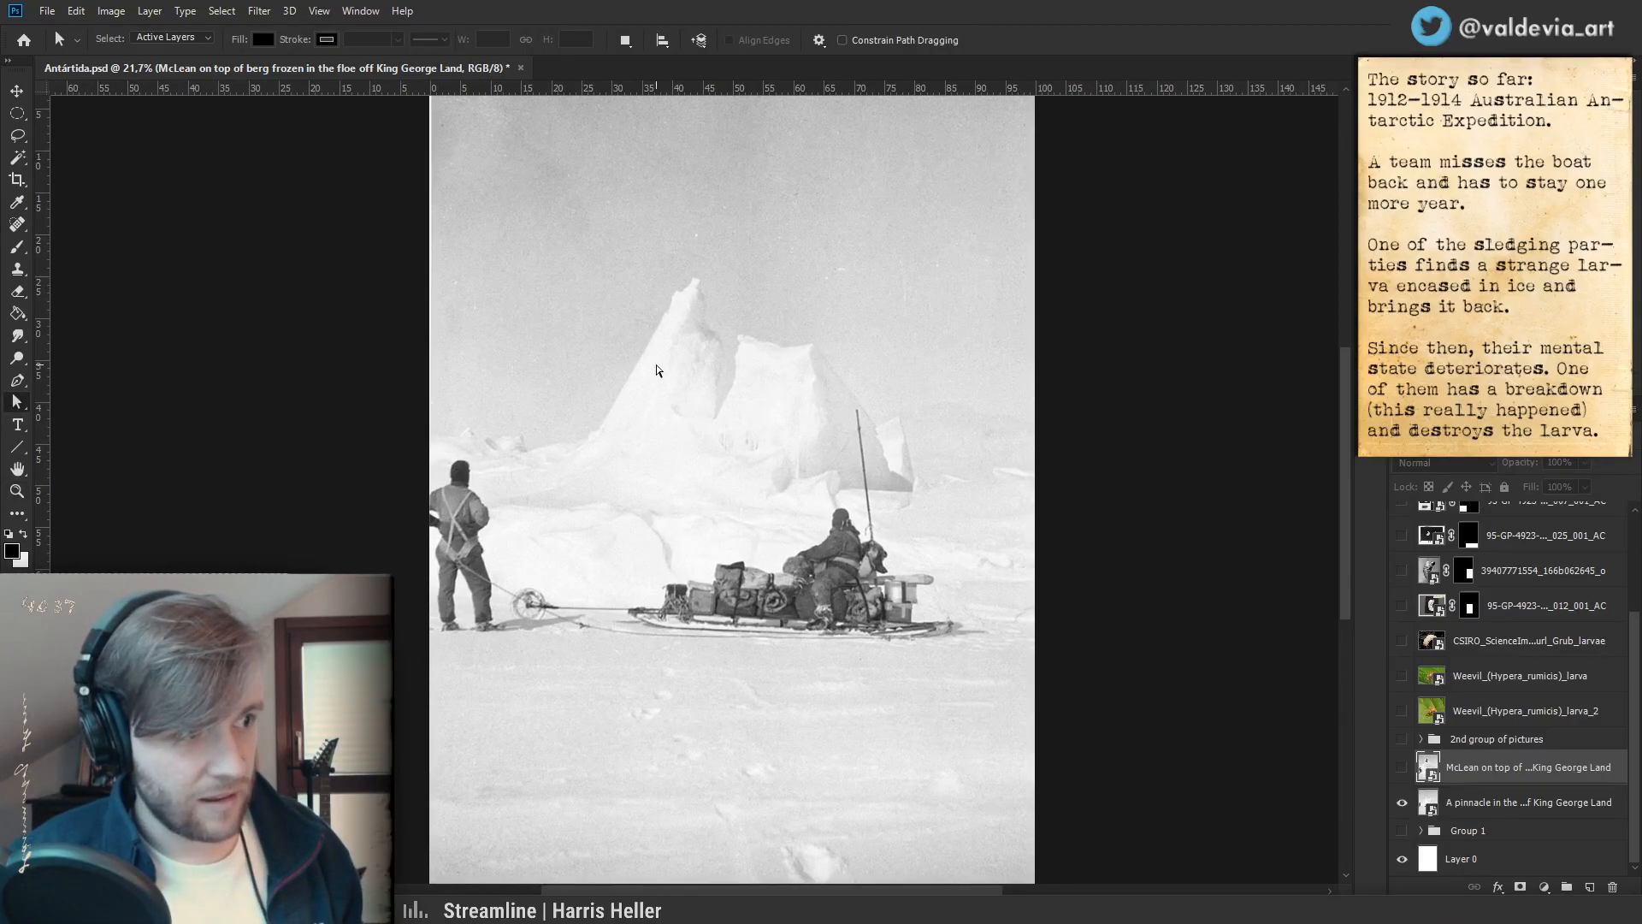
{"action": "left_click_drag", "start_coordinate": [670, 381], "coordinate": [766, 409]}
{"action": "key", "text": "z"}
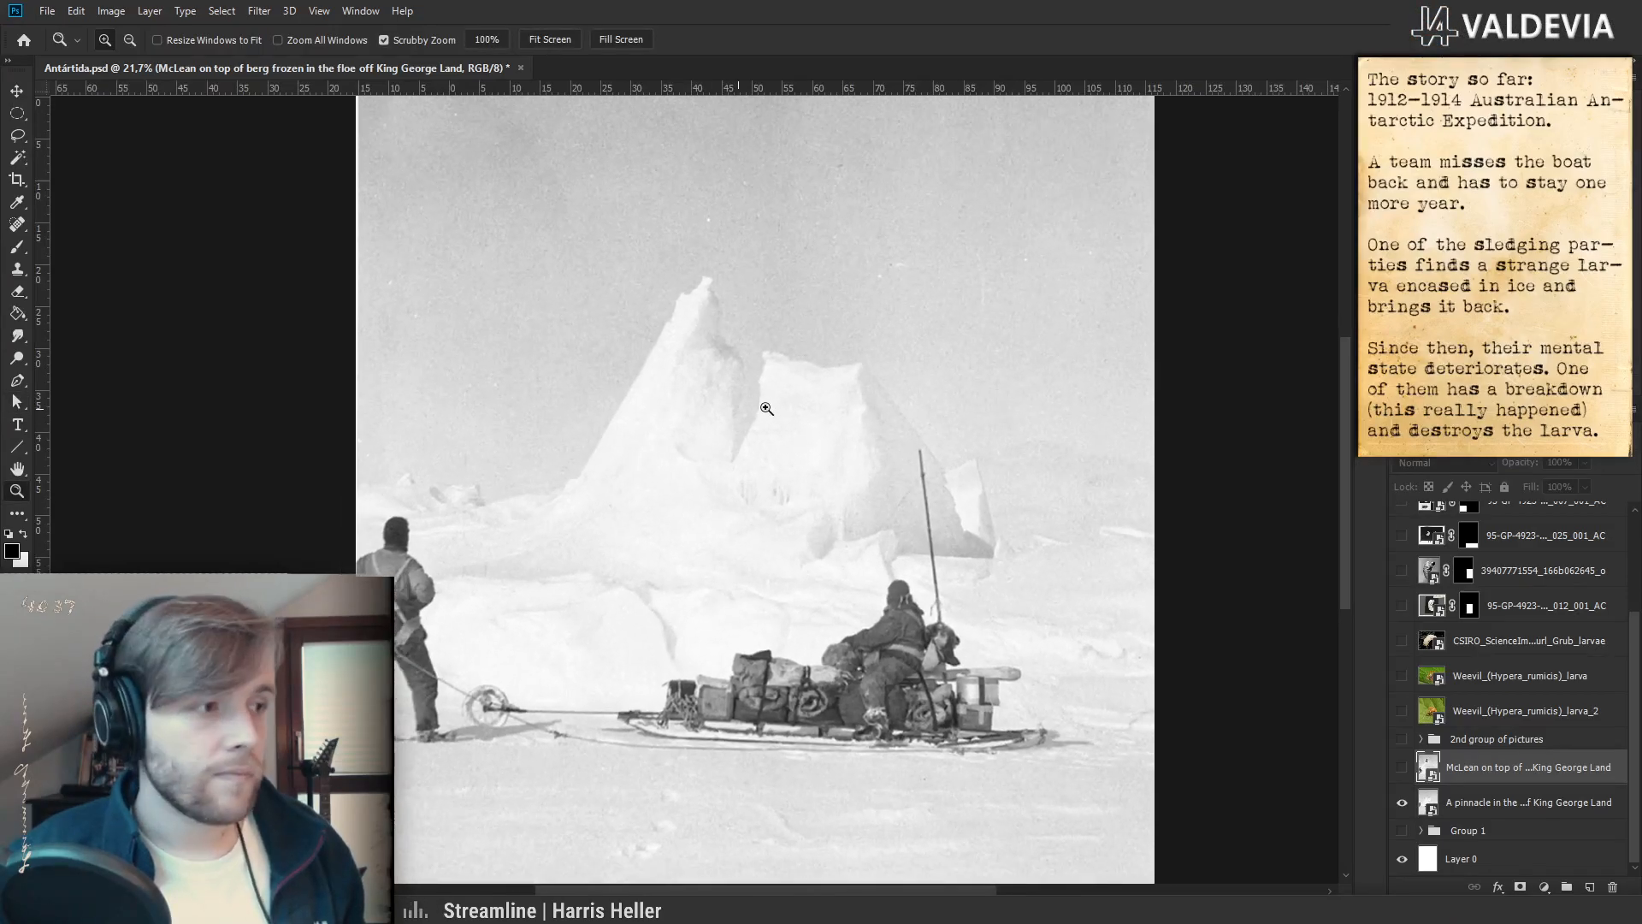
- Select the layer with the pinnacle photo off King George Land as the base image
{"action": "key", "text": "a"}
{"action": "left_click_drag", "start_coordinate": [715, 487], "coordinate": [759, 469]}
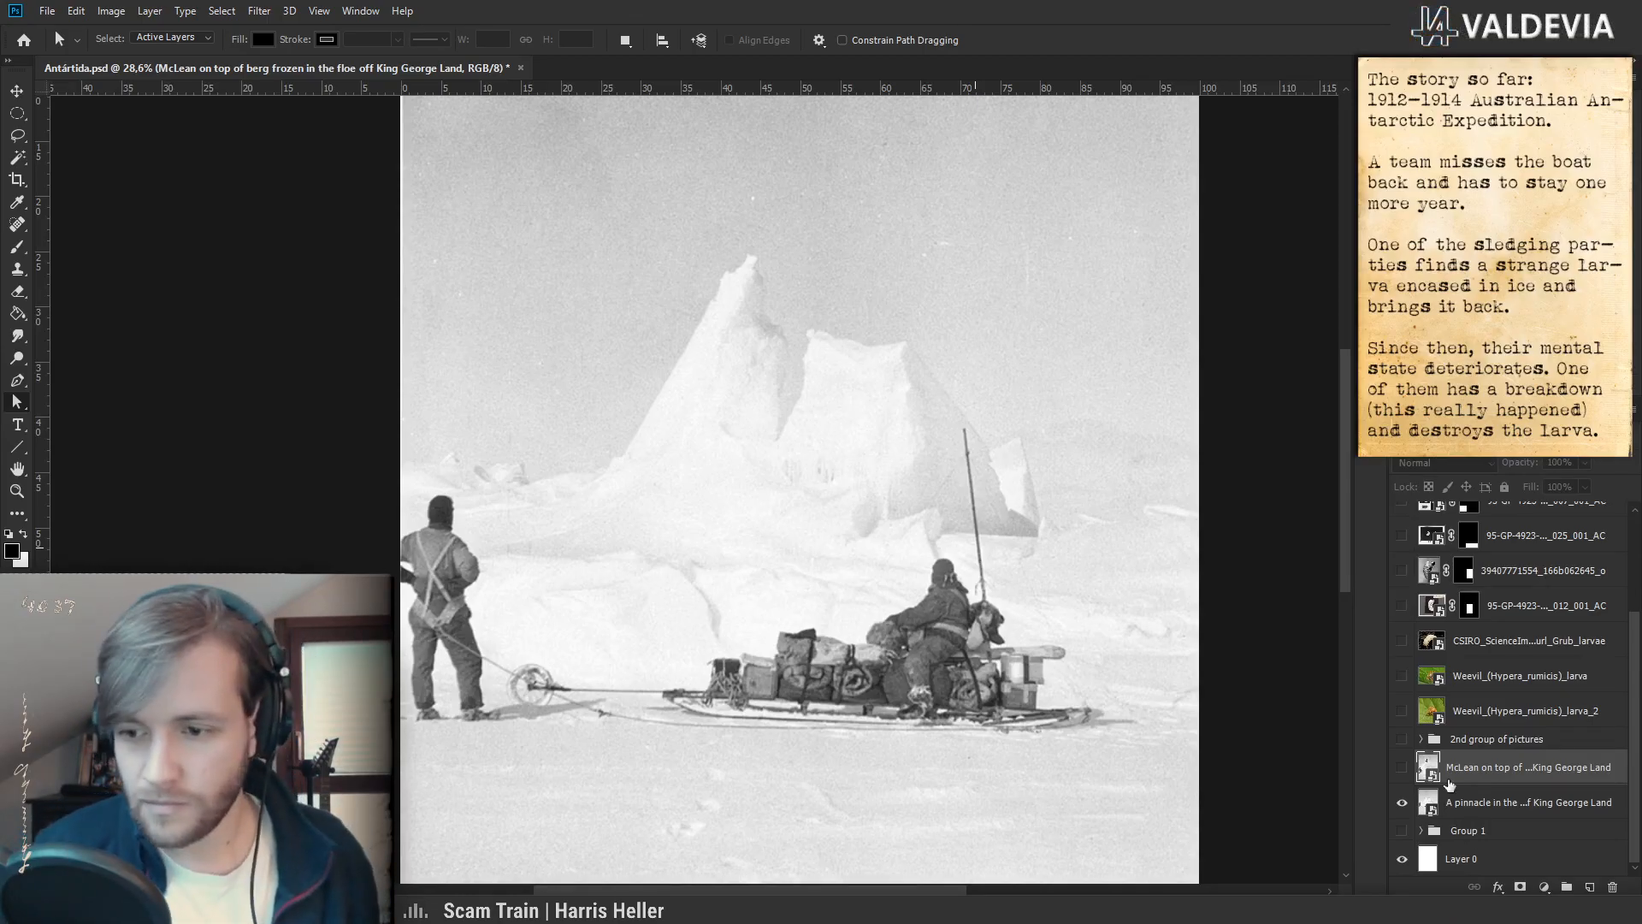
{"action": "left_click", "coordinate": [1502, 804]}
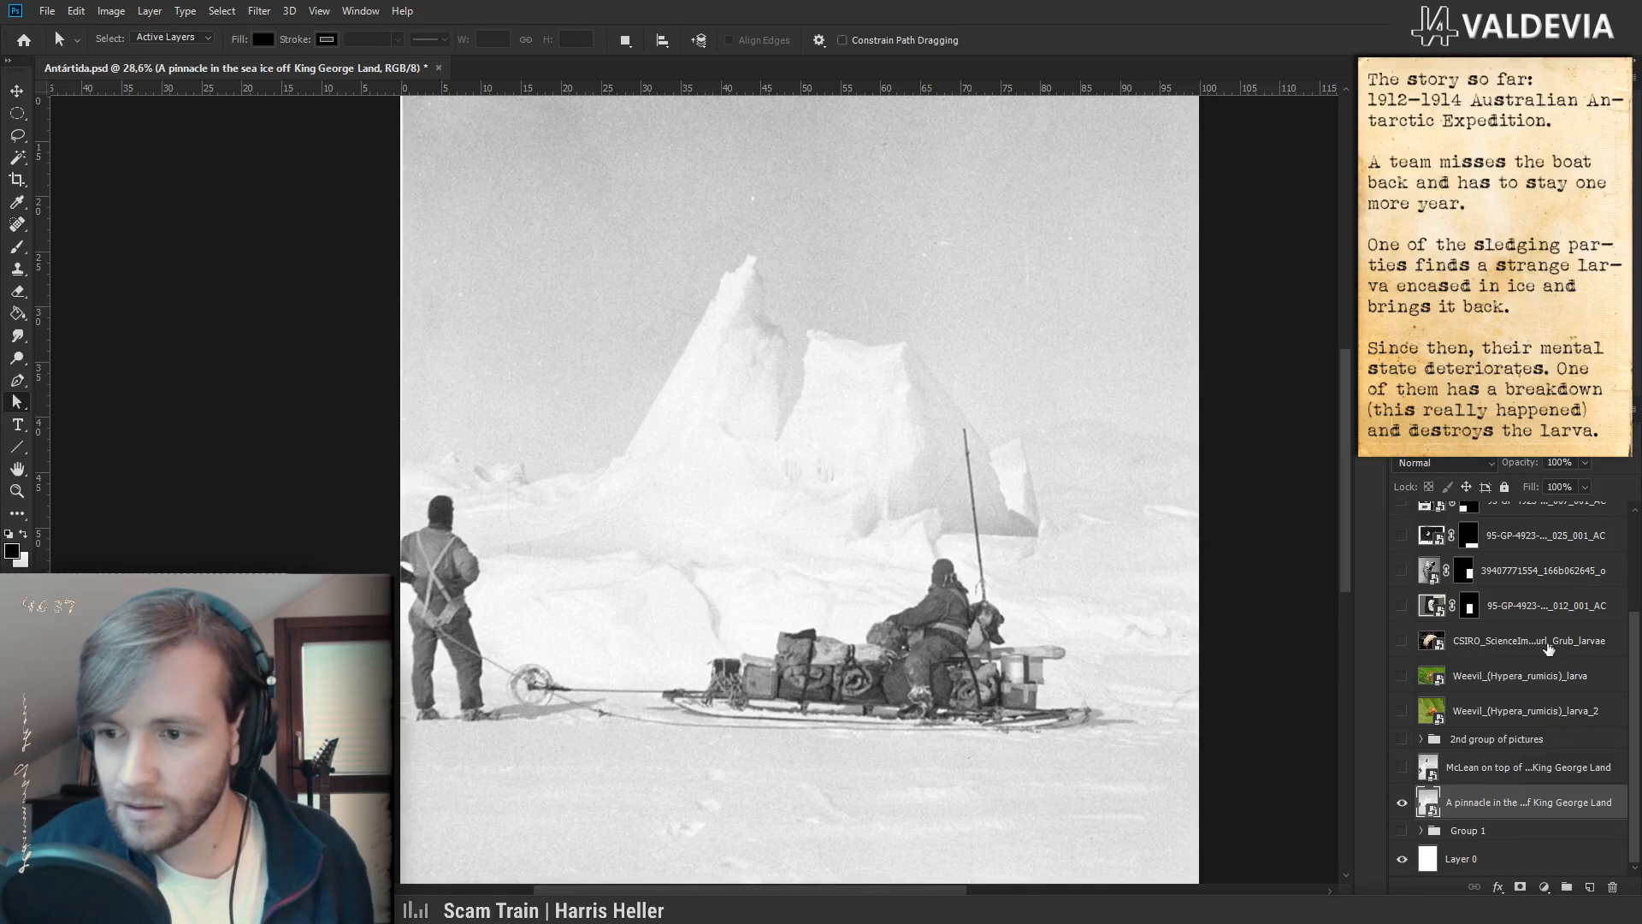
{"action": "scroll", "coordinate": [1546, 642], "scroll_direction": "up", "scroll_amount": 2}
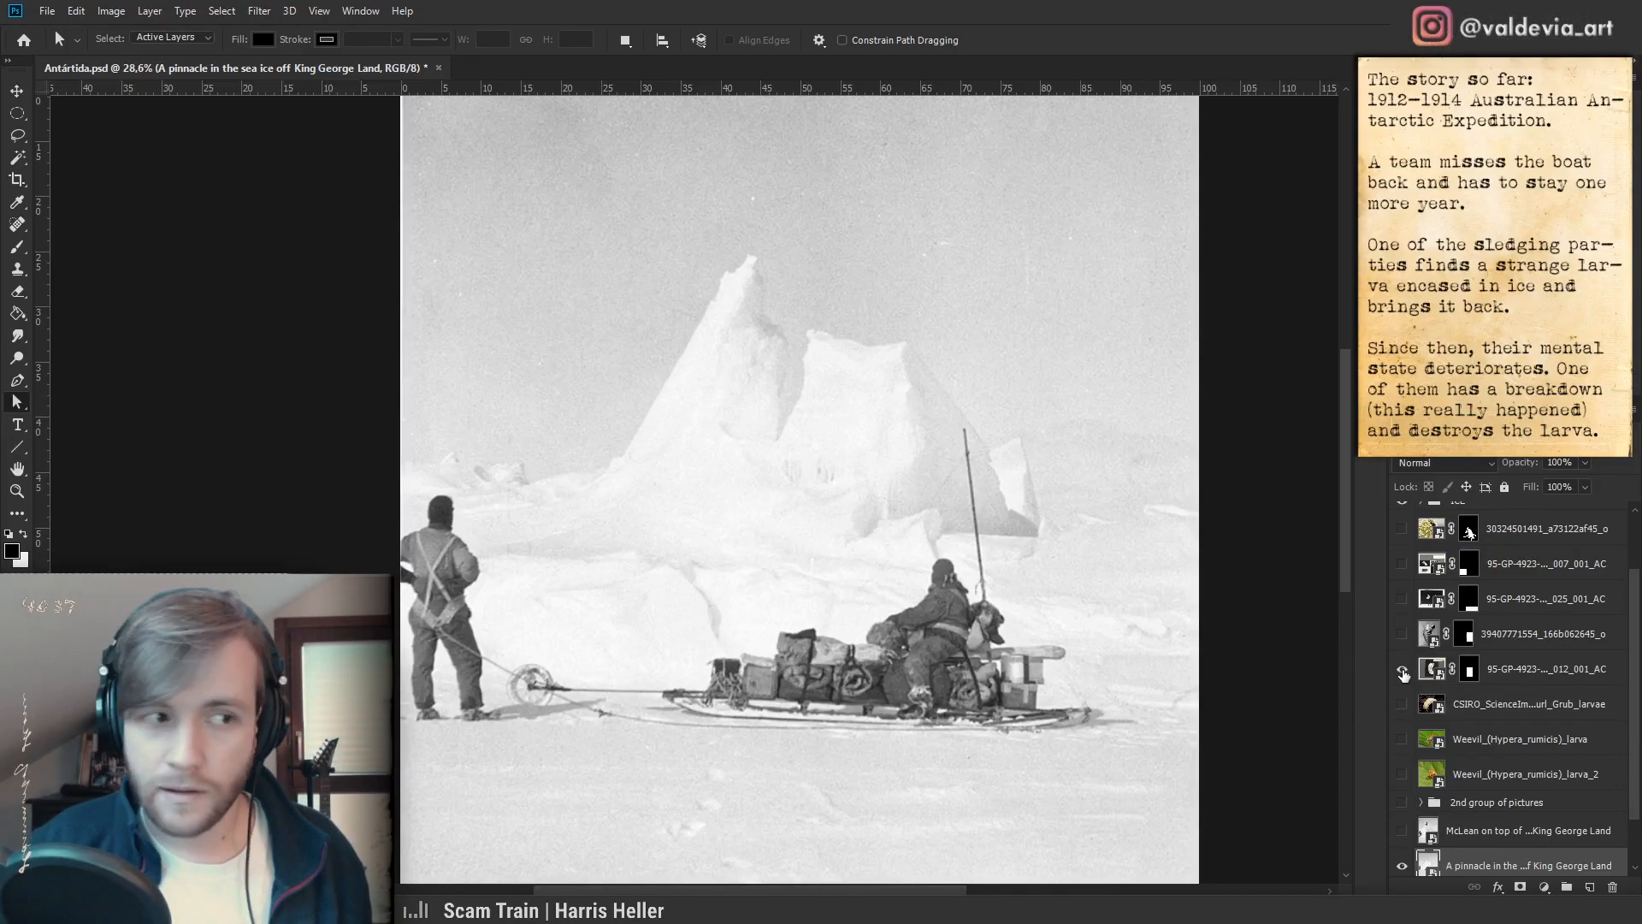
{"action": "left_click", "coordinate": [1401, 669]}
{"action": "left_click", "coordinate": [1402, 634]}
{"action": "key", "text": "z"}
{"action": "scroll", "coordinate": [1015, 657], "scroll_direction": "down", "scroll_amount": 1}
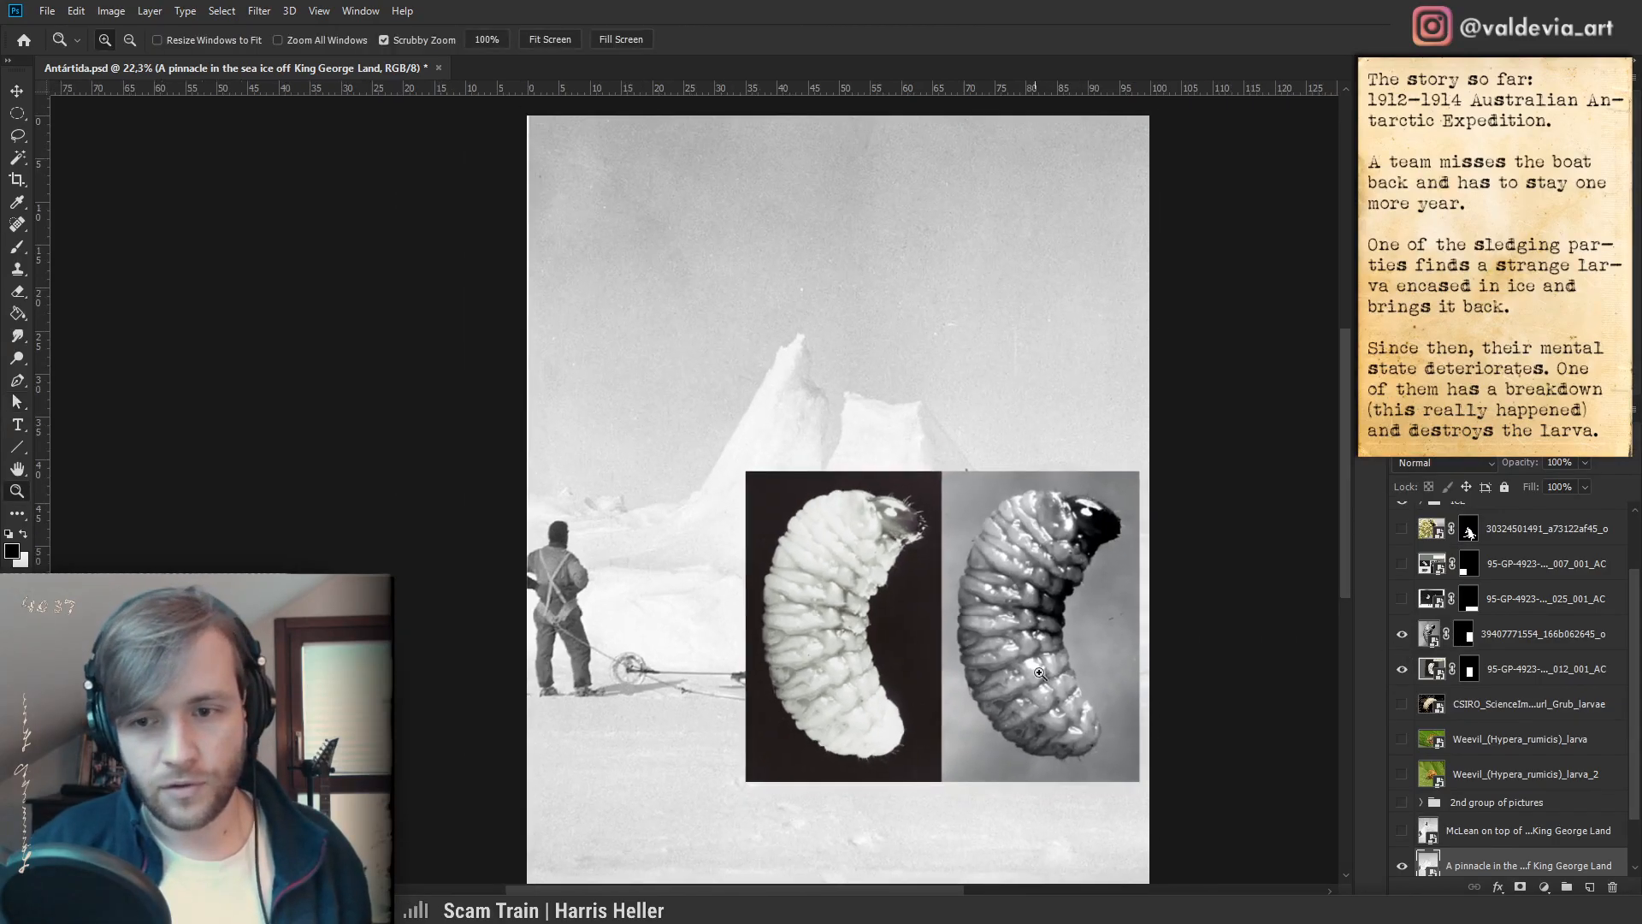
{"action": "scroll", "coordinate": [1096, 688], "scroll_direction": "up", "scroll_amount": 1}
{"action": "key", "text": "a"}
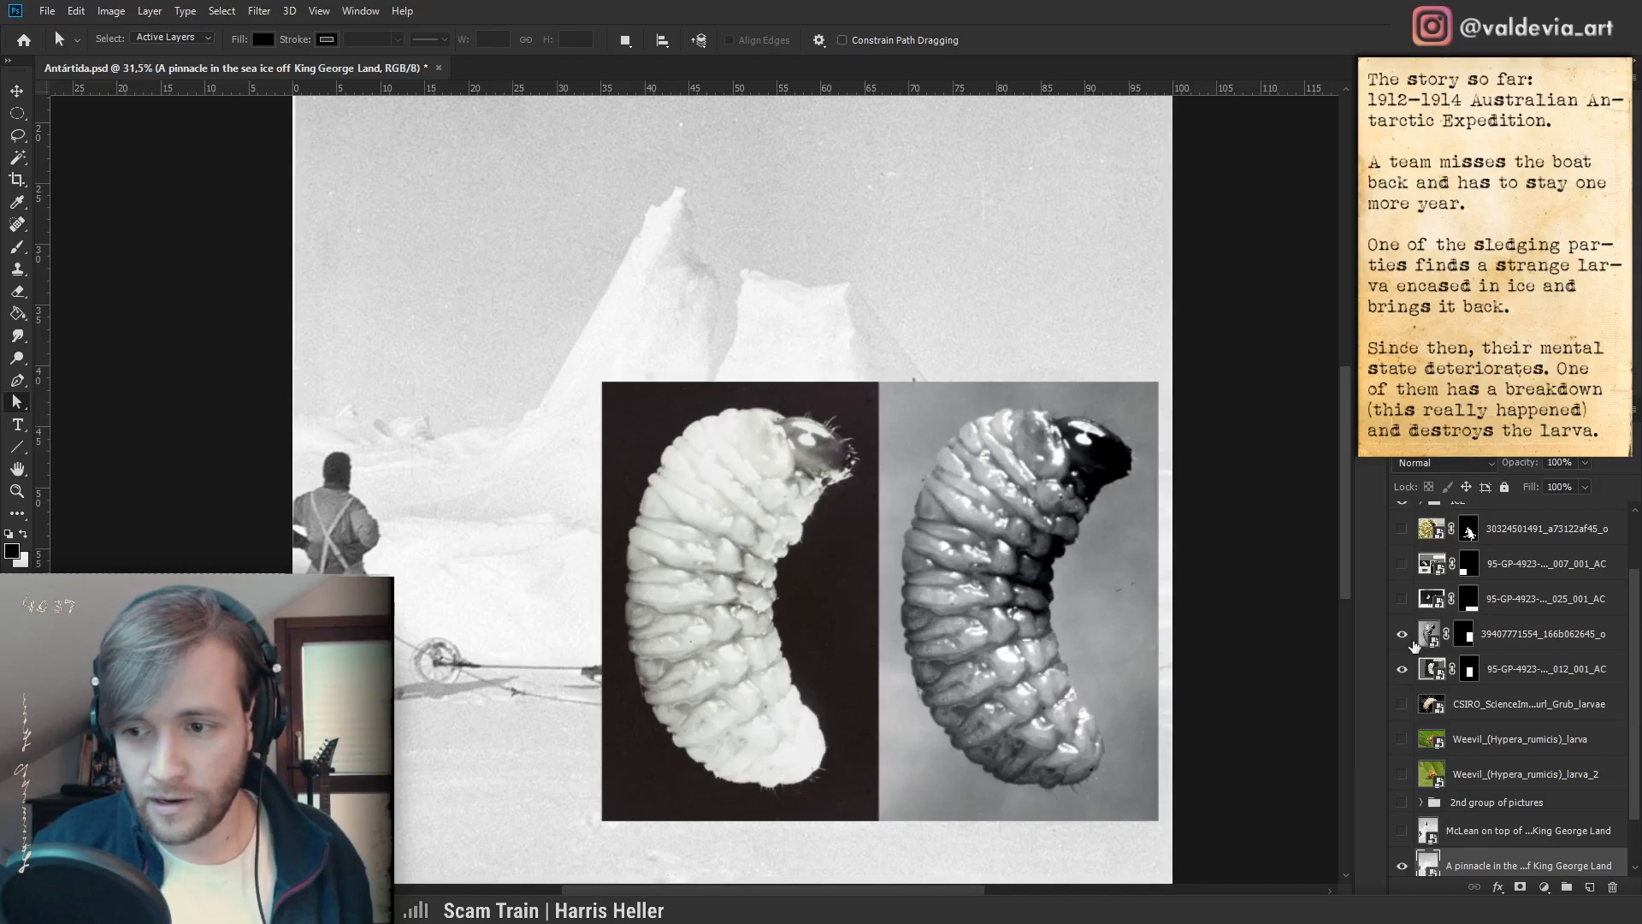
- Check the unmasked extent of the grey larva photo, then disable the mask of the white larva photo and select its layer
{"action": "left_click", "coordinate": [1465, 634], "text": "shift"}
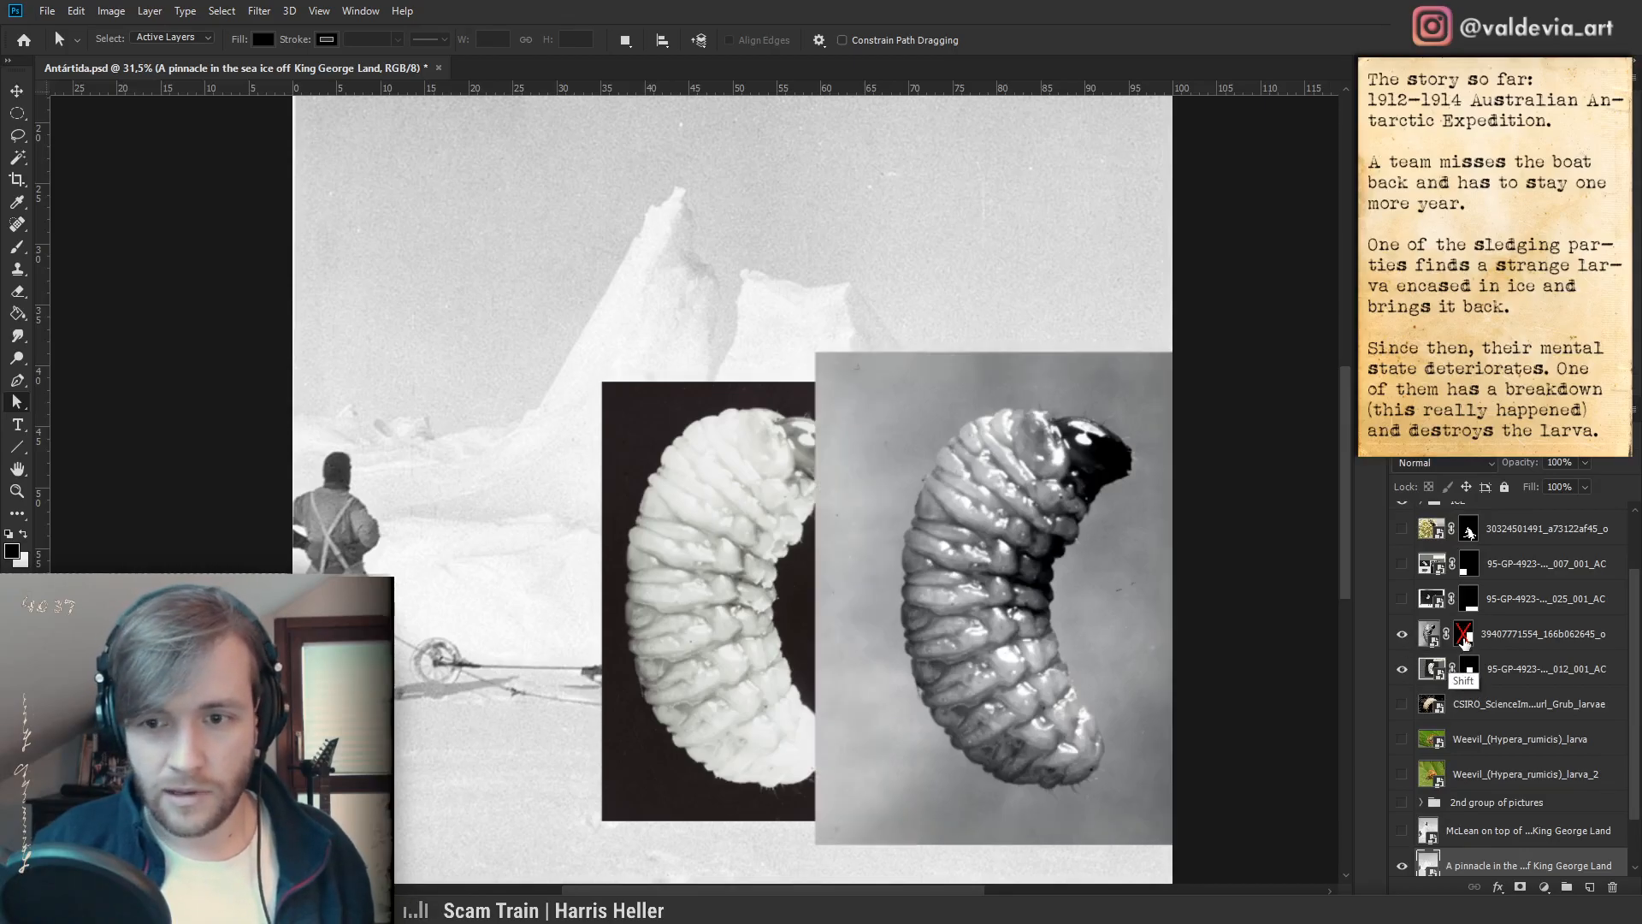
{"action": "left_click", "coordinate": [1464, 634], "text": "shift"}
{"action": "left_click", "coordinate": [1469, 669], "text": "shift"}
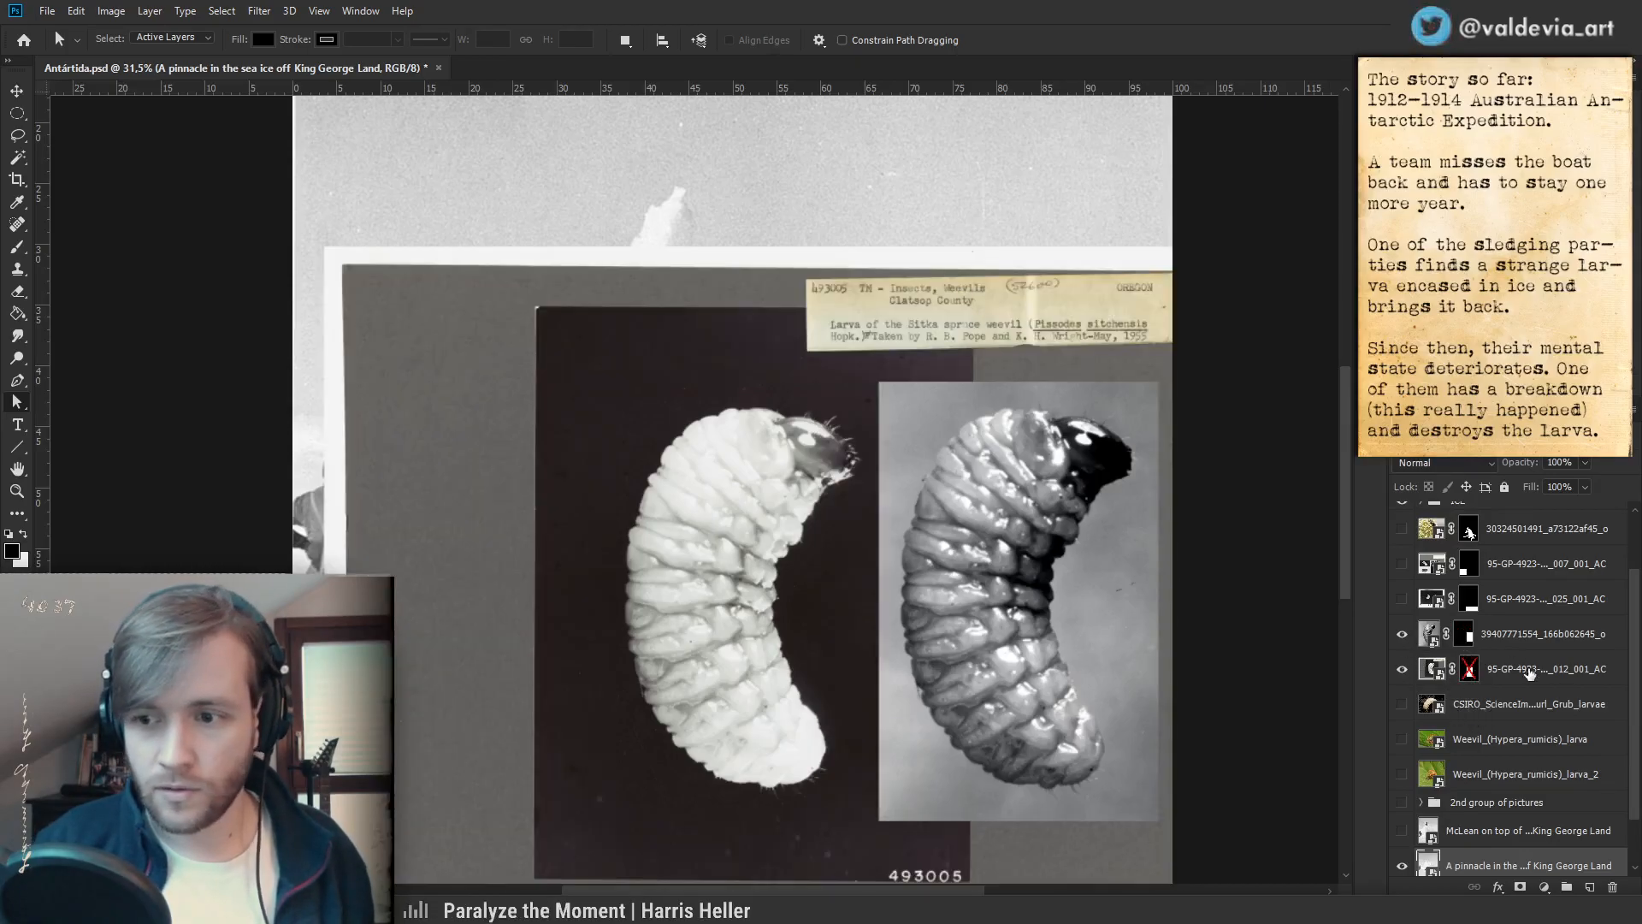
{"action": "left_click", "coordinate": [1431, 669]}
{"action": "left_click_drag", "start_coordinate": [844, 623], "coordinate": [770, 565]}
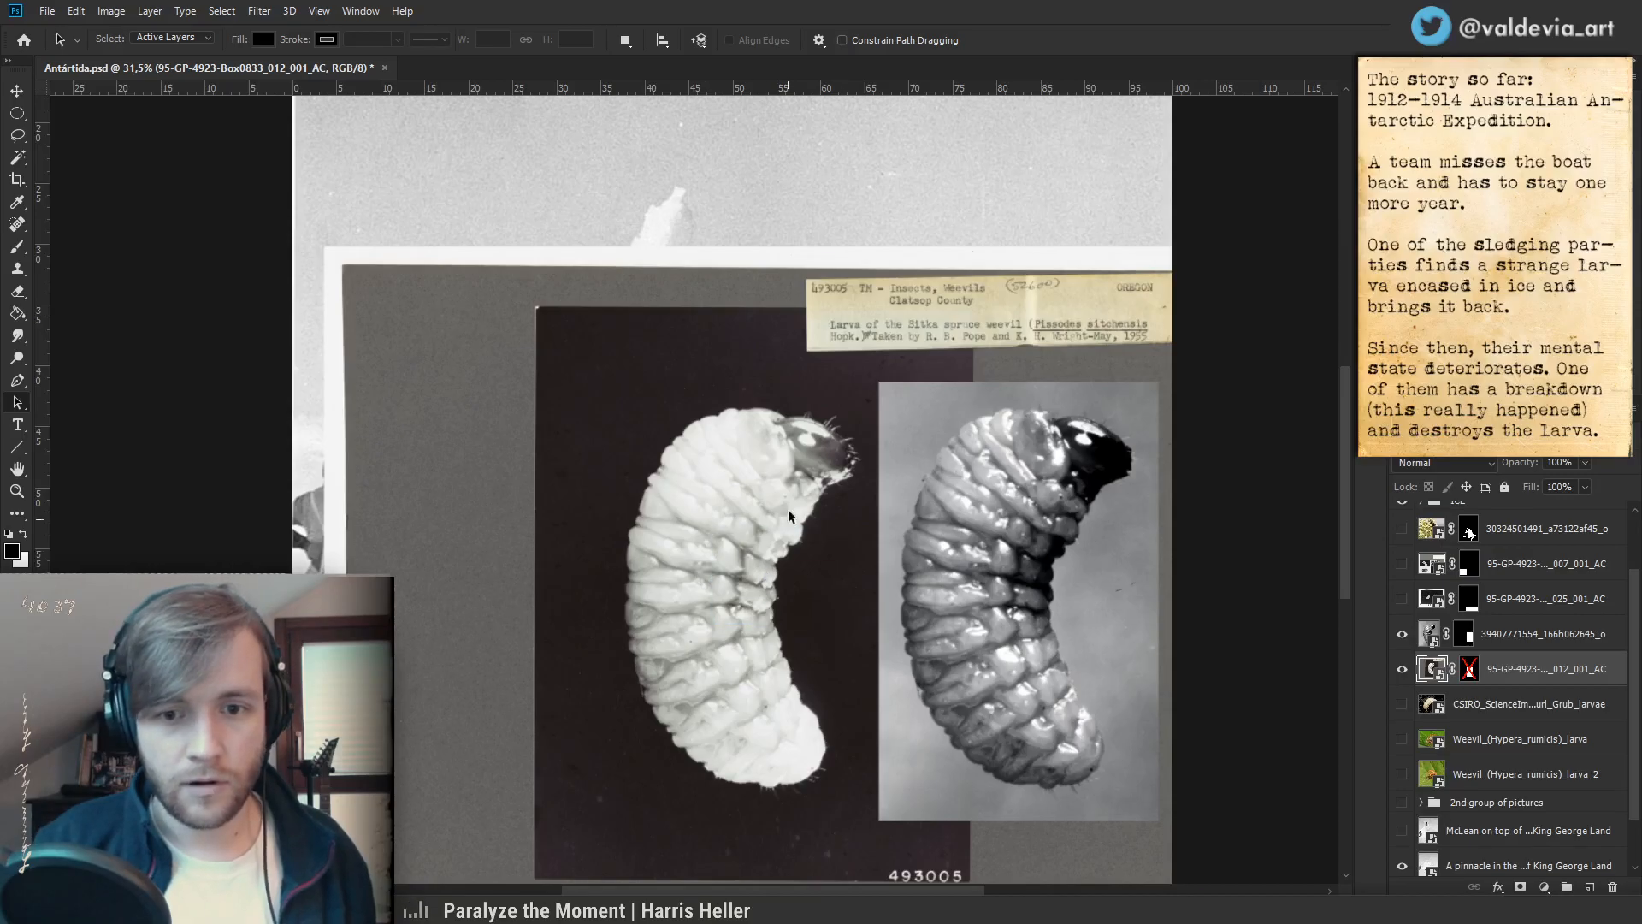
- Read the typed archive label above the white larva in the unmasked photo
{"action": "left_click", "coordinate": [22, 92]}
{"action": "left_click_drag", "start_coordinate": [728, 589], "coordinate": [649, 509]}
{"action": "key", "text": "z"}
{"action": "left_click_drag", "start_coordinate": [804, 273], "coordinate": [909, 254]}
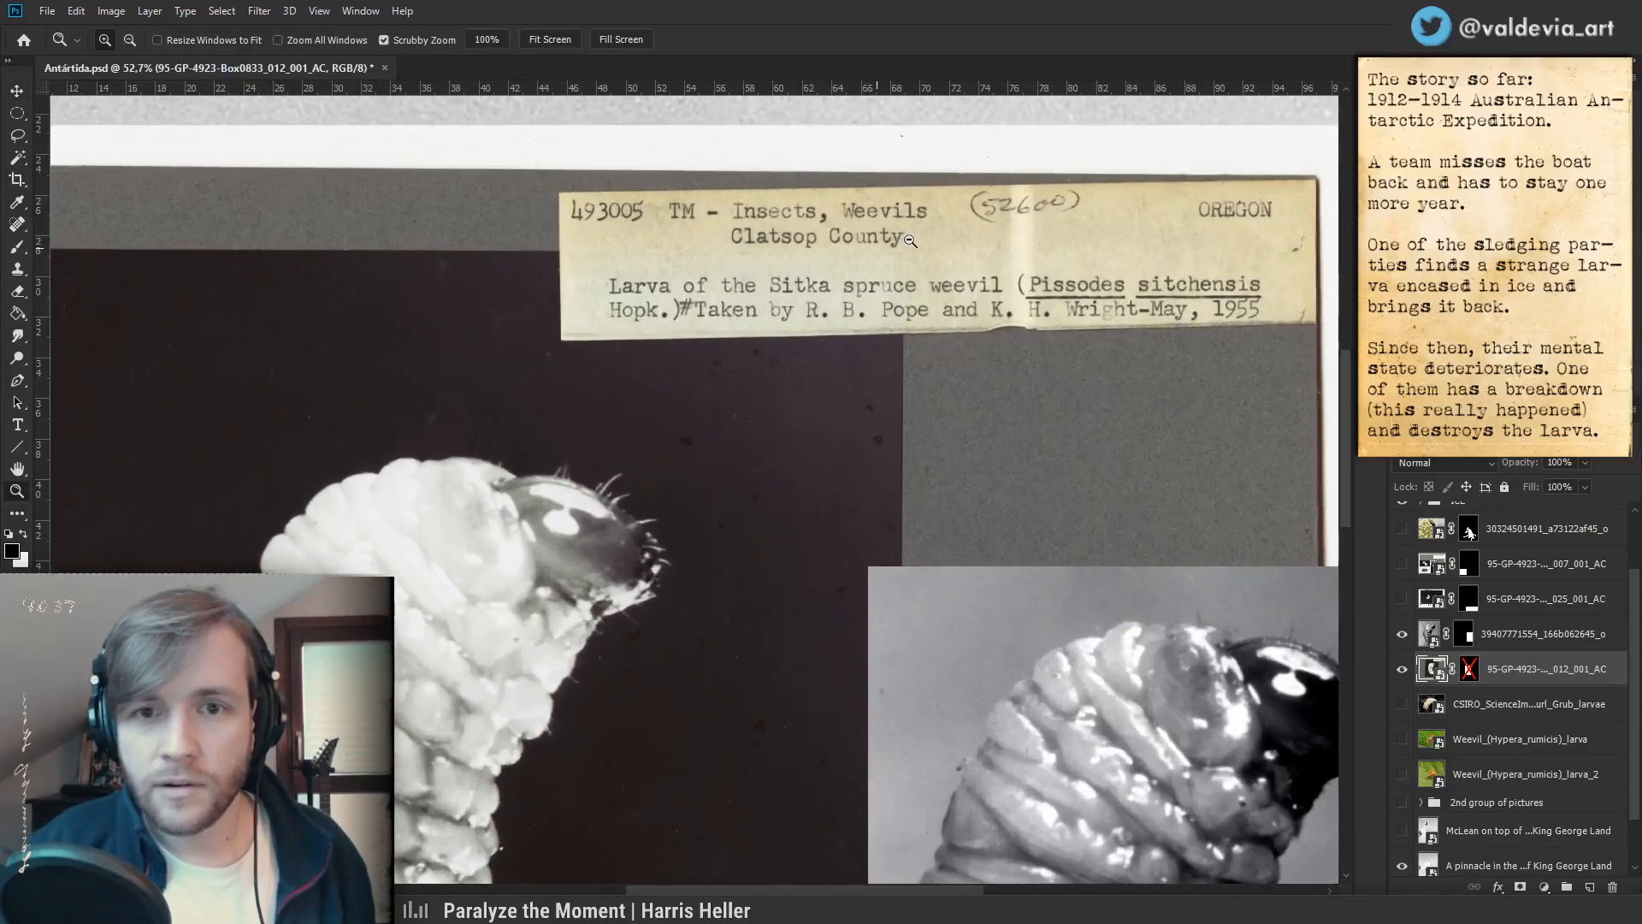
{"action": "key", "text": "v"}
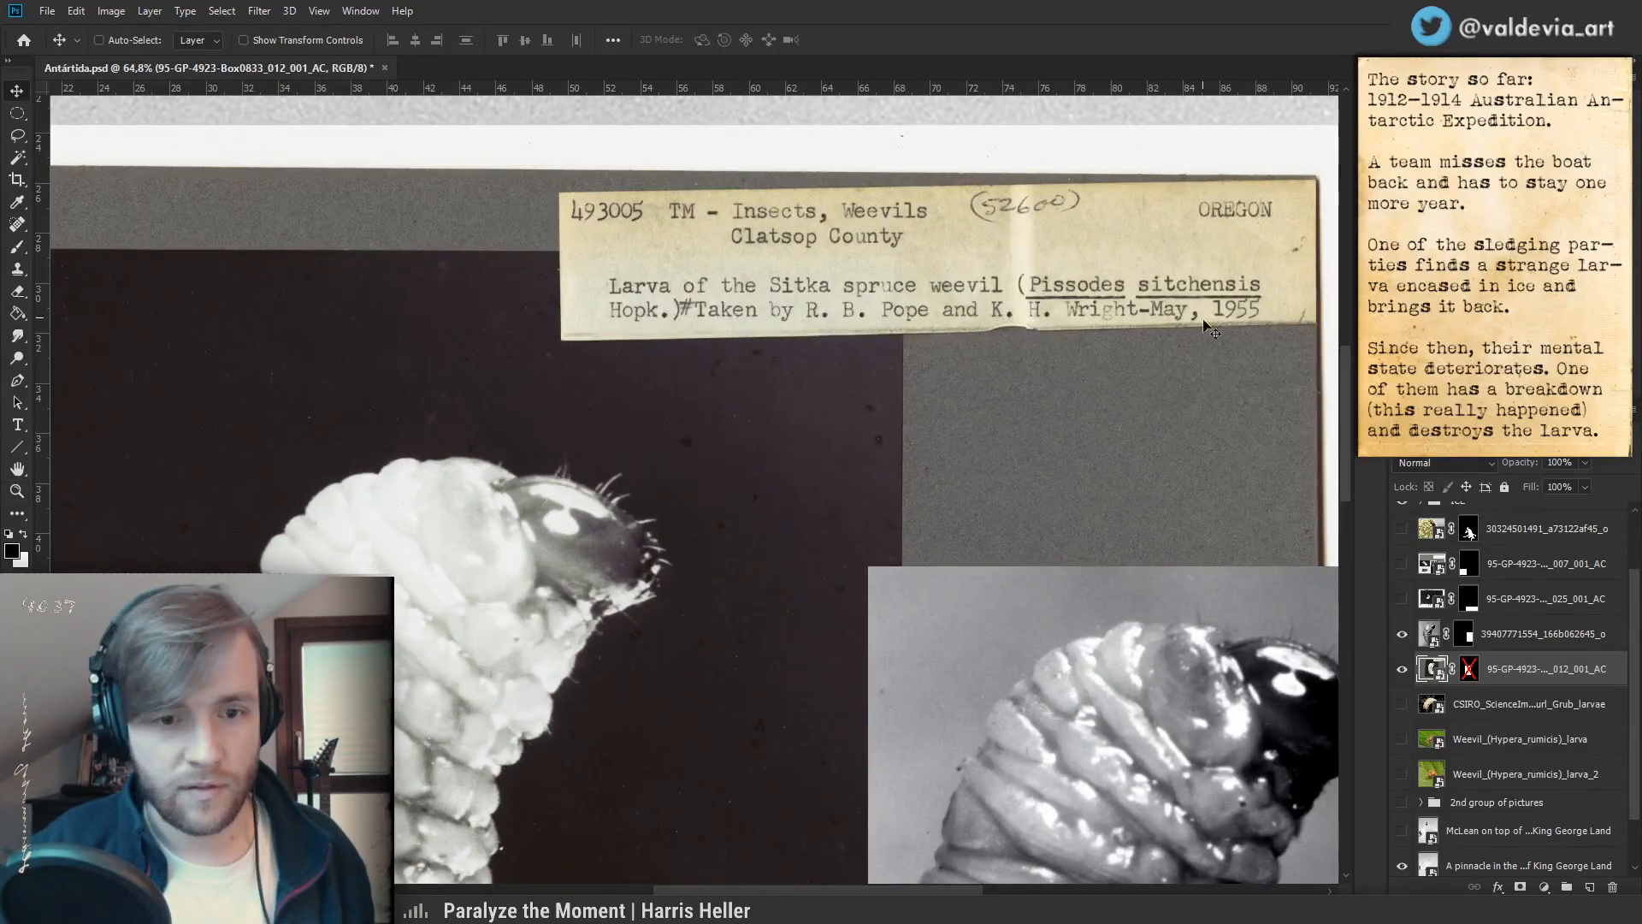
{"action": "key", "text": "z"}
{"action": "left_click_drag", "start_coordinate": [970, 340], "coordinate": [870, 359]}
- Compare the white and grey larvae up close, including their heads and body segments
{"action": "key", "text": "v"}
{"action": "left_click_drag", "start_coordinate": [756, 523], "coordinate": [686, 384]}
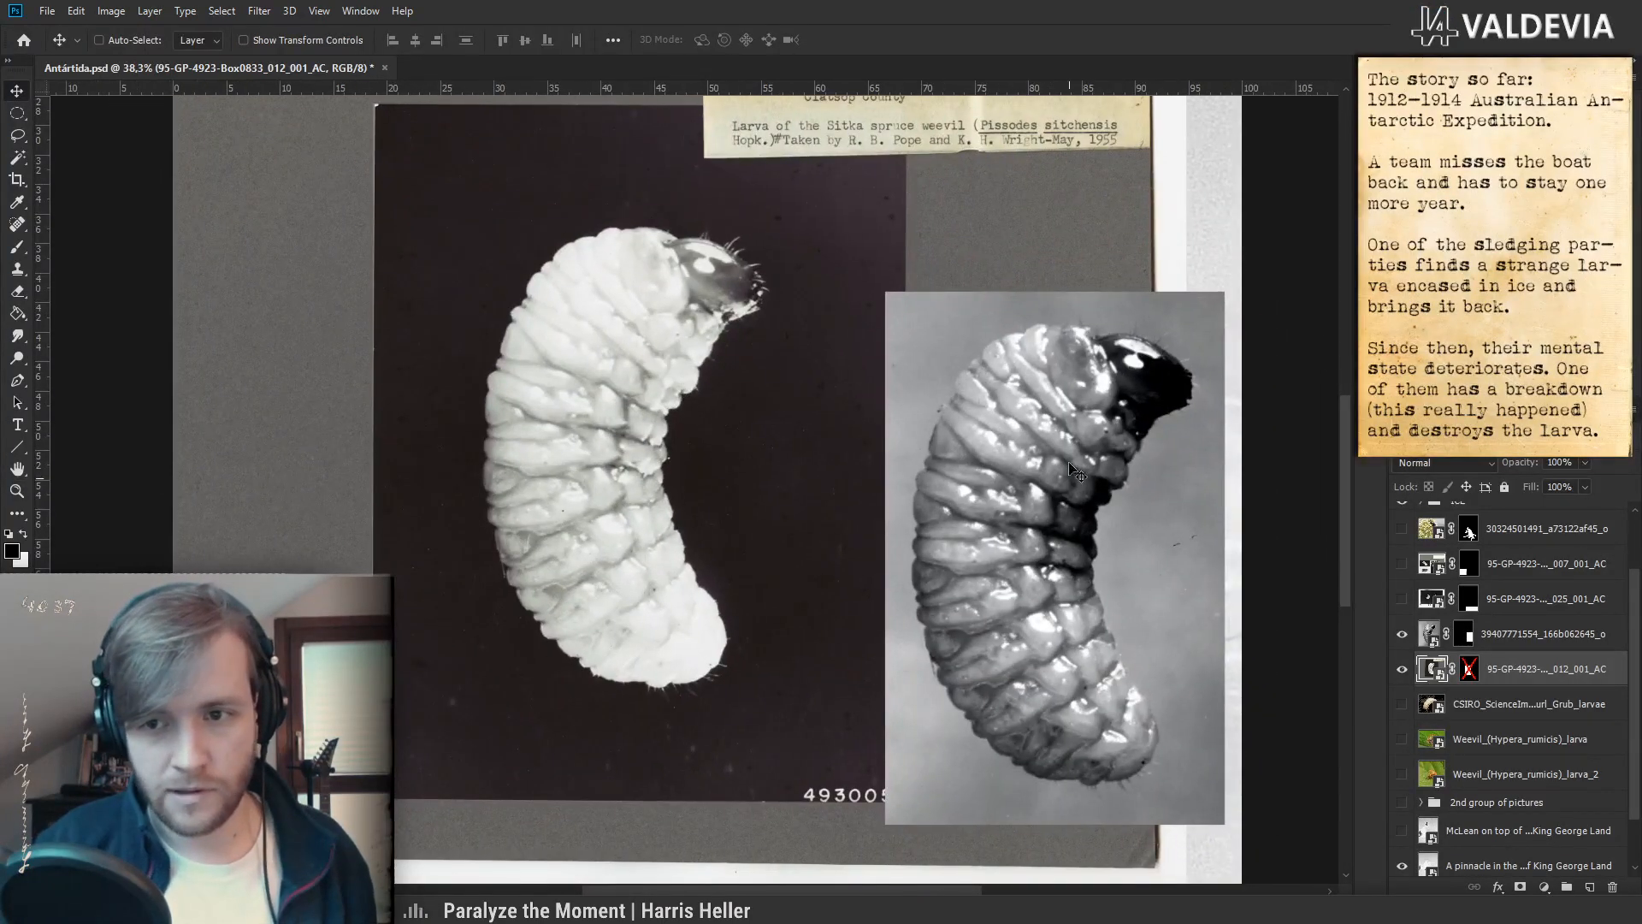
{"action": "left_click_drag", "start_coordinate": [667, 544], "coordinate": [715, 616]}
{"action": "key", "text": "z"}
{"action": "left_click_drag", "start_coordinate": [1115, 416], "coordinate": [1172, 409]}
{"action": "key", "text": "v"}
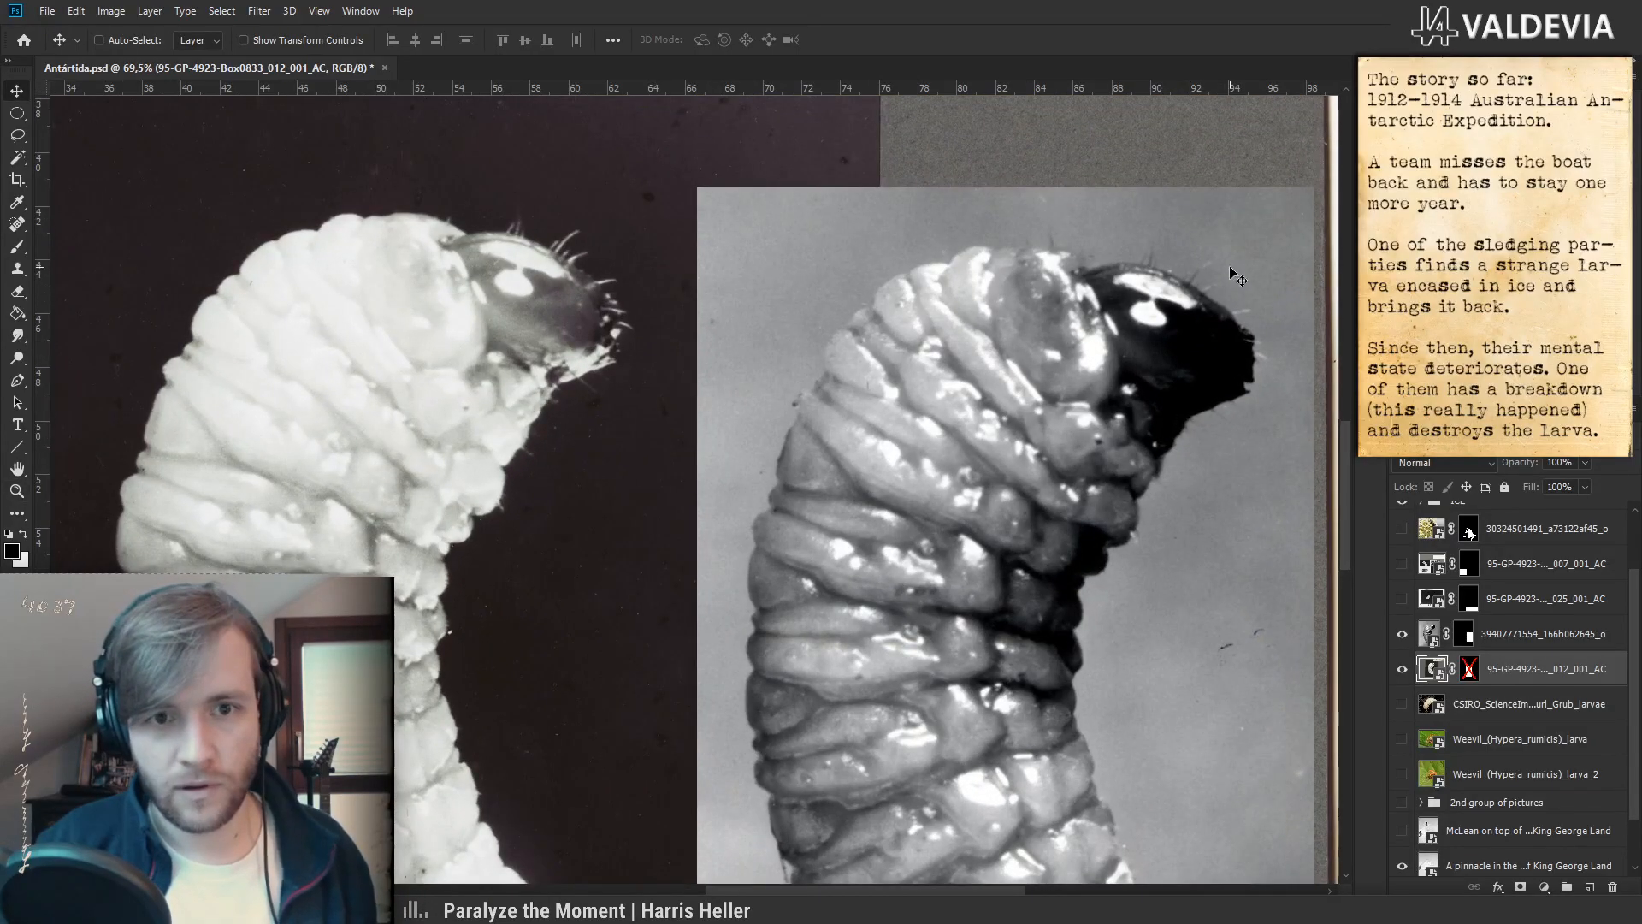
{"action": "key", "text": "z"}
{"action": "left_click_drag", "start_coordinate": [714, 366], "coordinate": [592, 385]}
{"action": "key", "text": "v"}
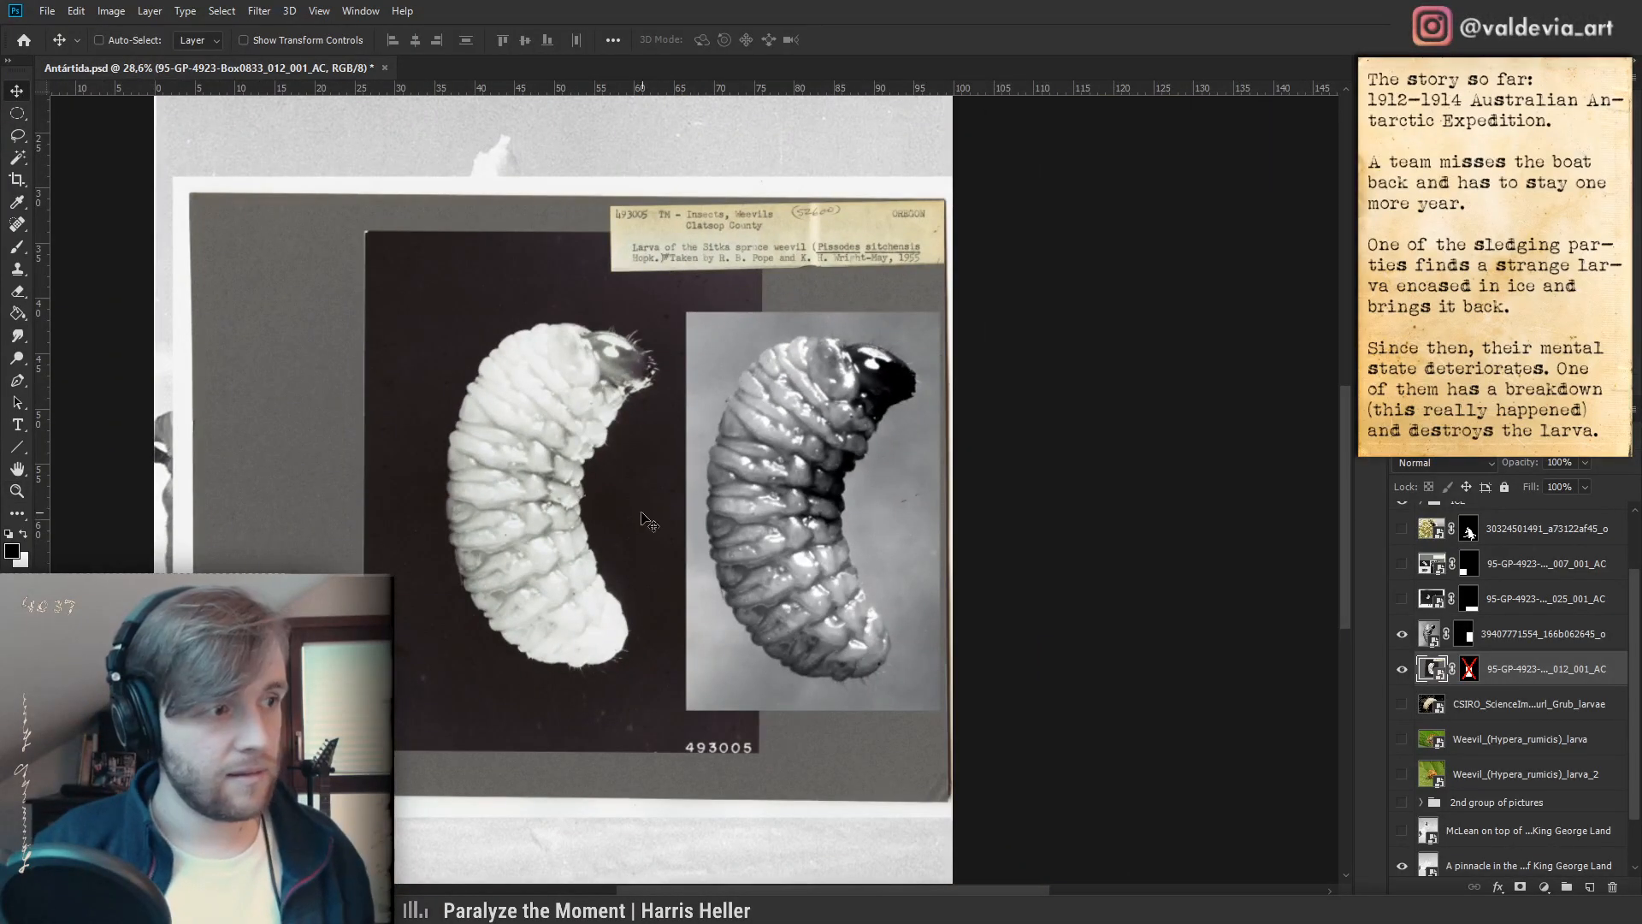
- Re-enable the white larva layer's mask and move its photo slightly down, level with the grey larva photo
{"action": "left_click", "coordinate": [1477, 680], "text": "shift"}
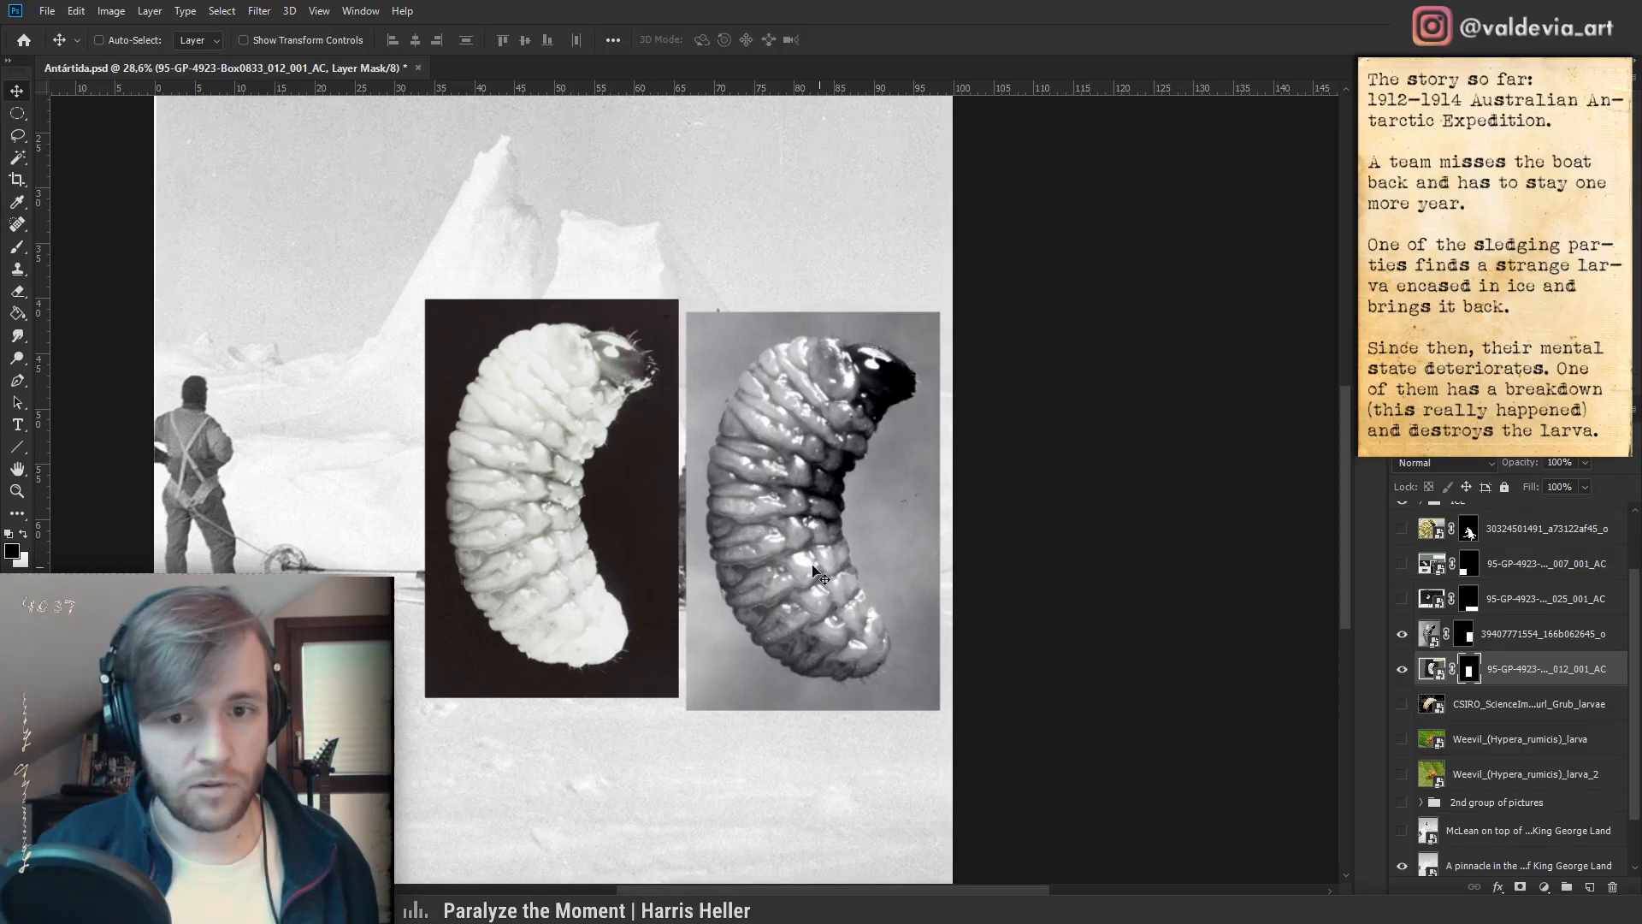
{"action": "left_click_drag", "start_coordinate": [606, 537], "coordinate": [606, 549]}
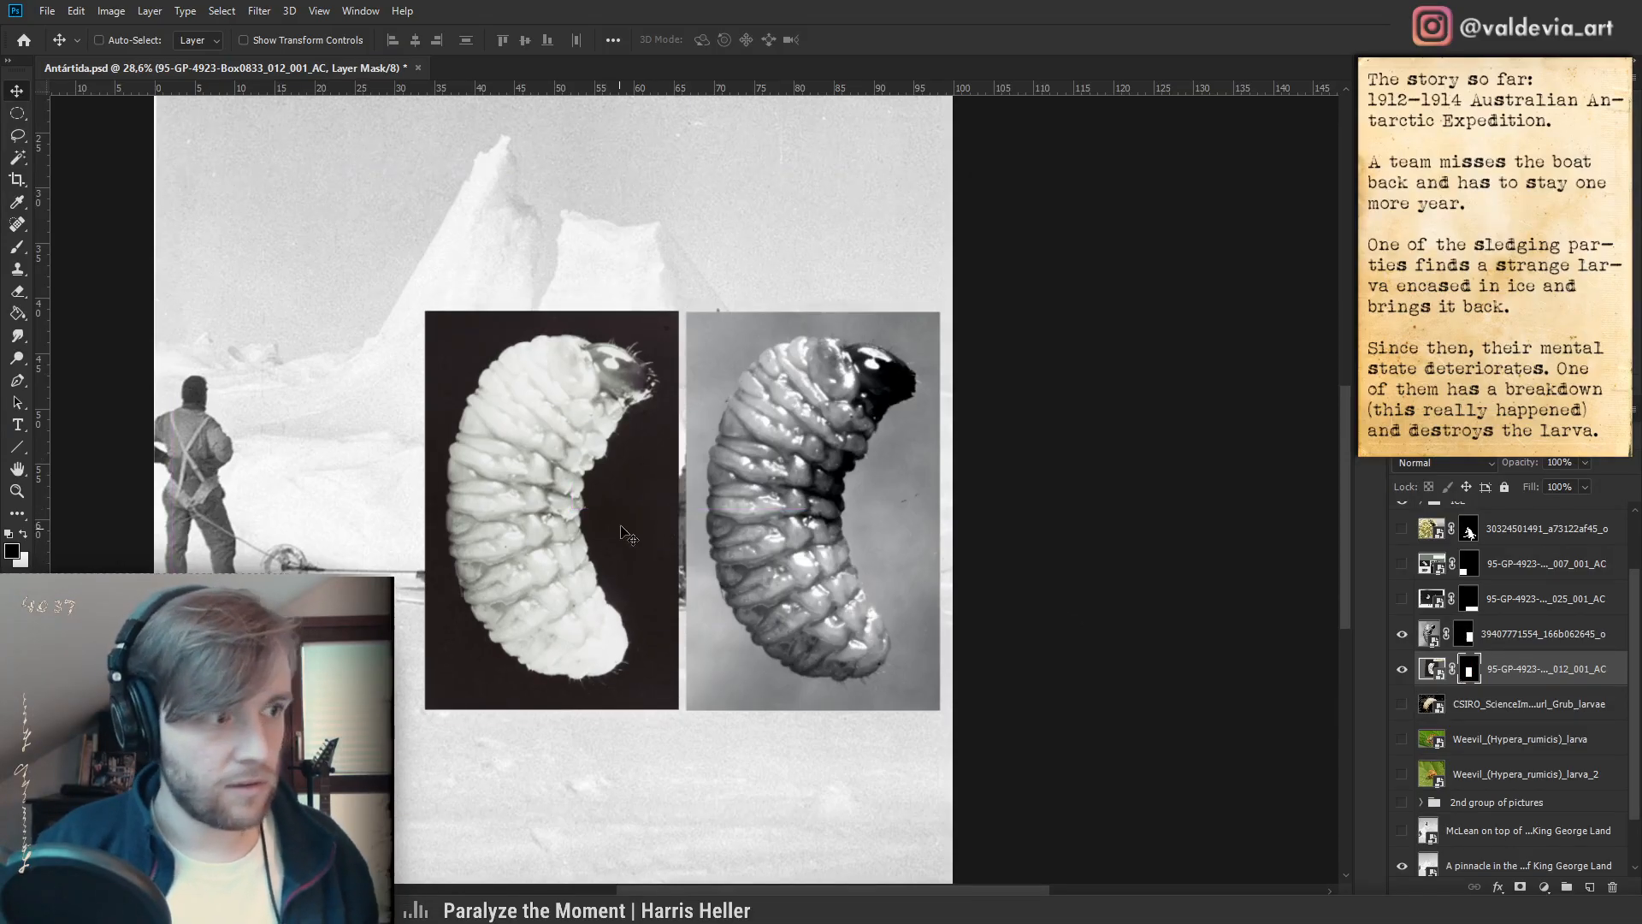
{"action": "key", "text": "z"}
{"action": "left_click_drag", "start_coordinate": [503, 475], "coordinate": [577, 519]}
{"action": "scroll", "coordinate": [577, 524], "scroll_direction": "down", "scroll_amount": 2}
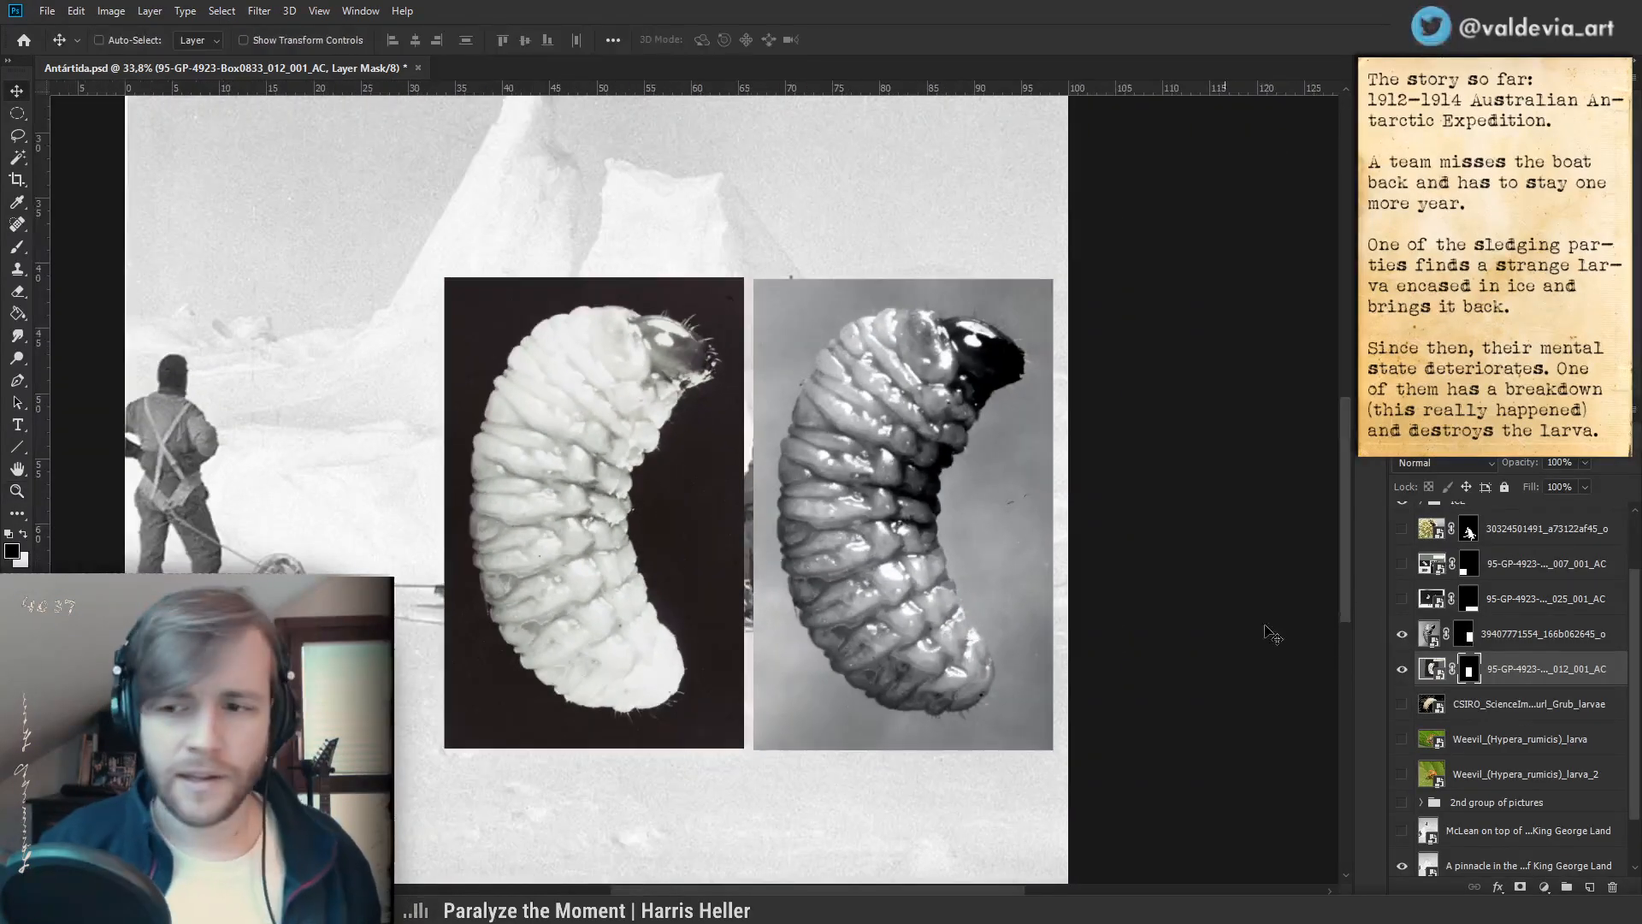
- Show the 025_001_AC and 007_001_AC larva layers and examine the three smooth, pale larvae beneath the large ones
{"action": "left_click", "coordinate": [1402, 599]}
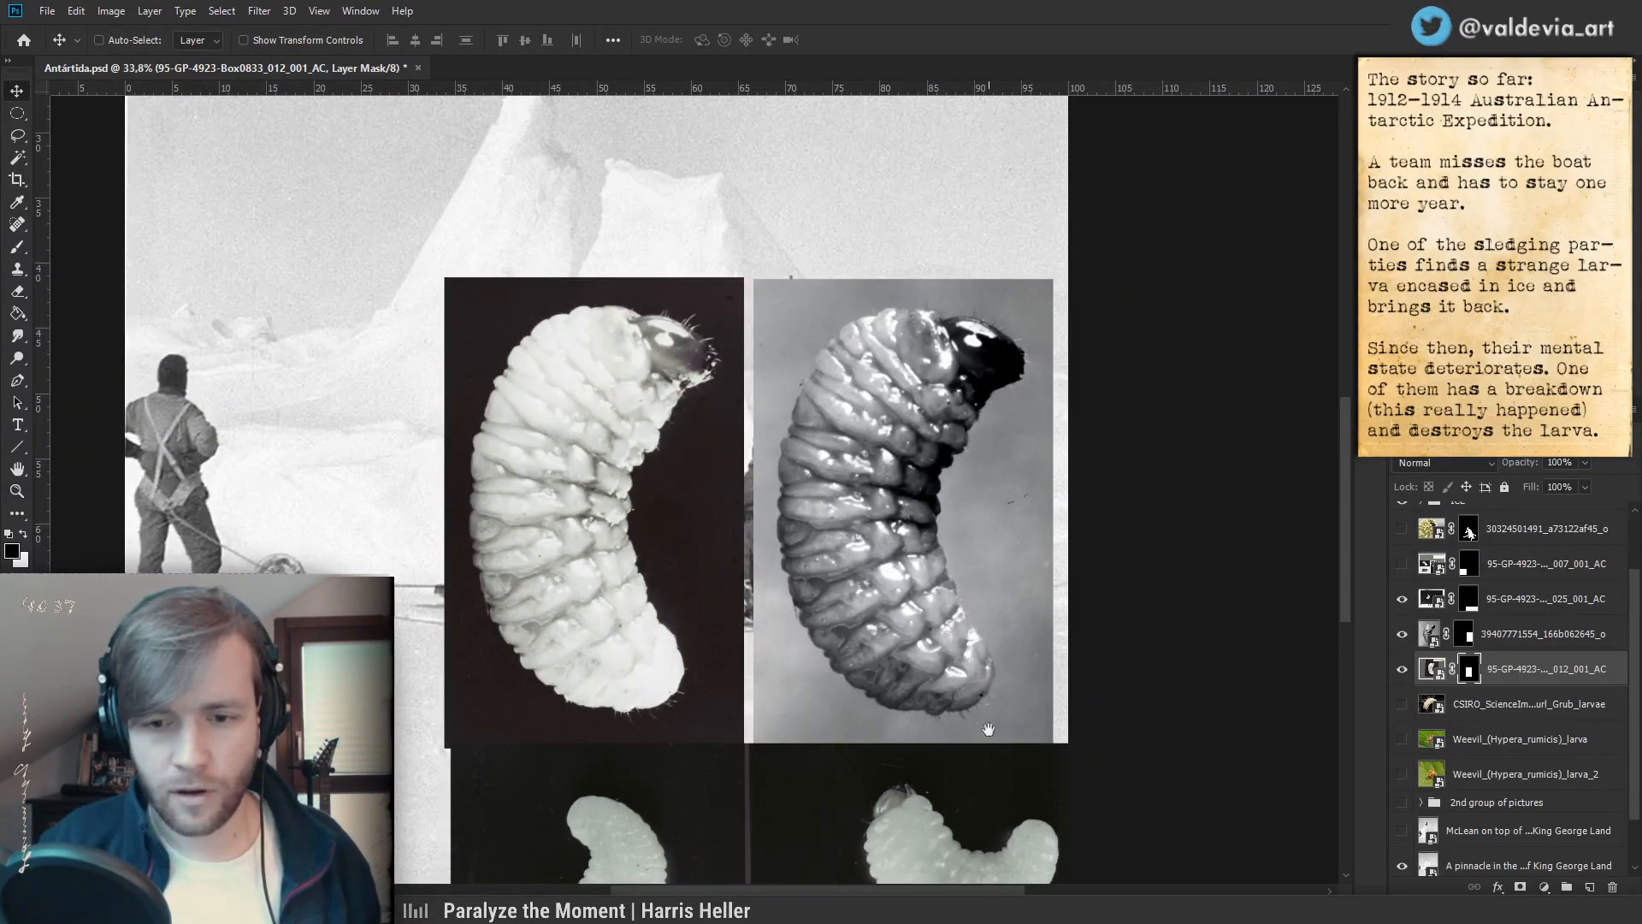
{"action": "left_click_drag", "start_coordinate": [987, 730], "coordinate": [960, 471]}
{"action": "left_click", "coordinate": [1402, 563]}
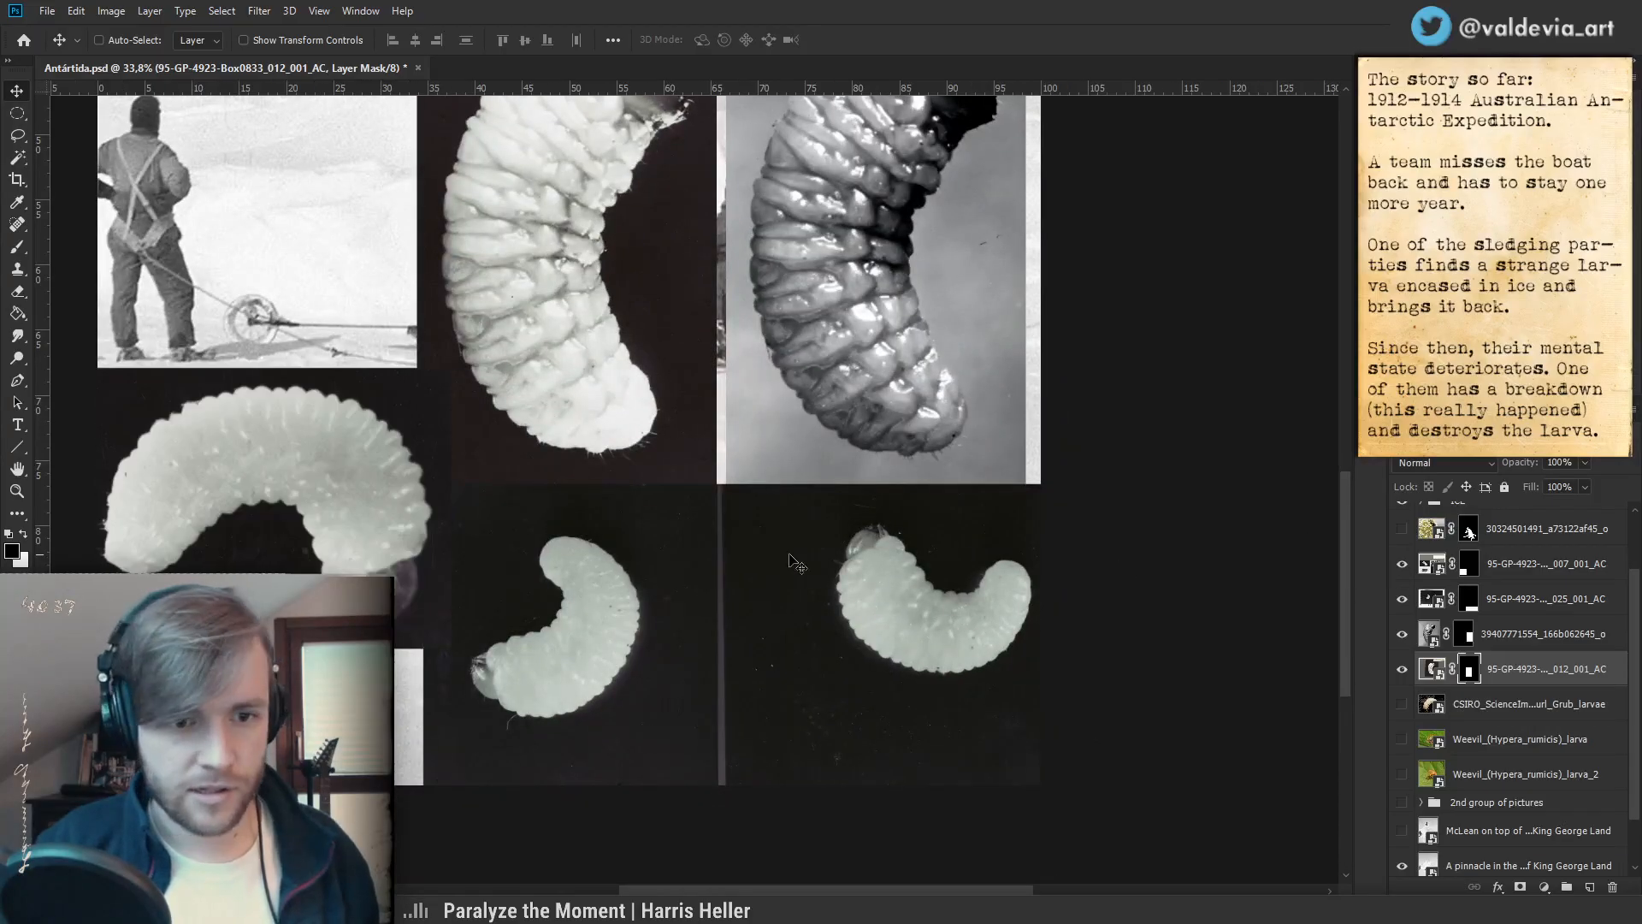
{"action": "scroll", "coordinate": [328, 569], "scroll_direction": "up", "scroll_amount": 2}
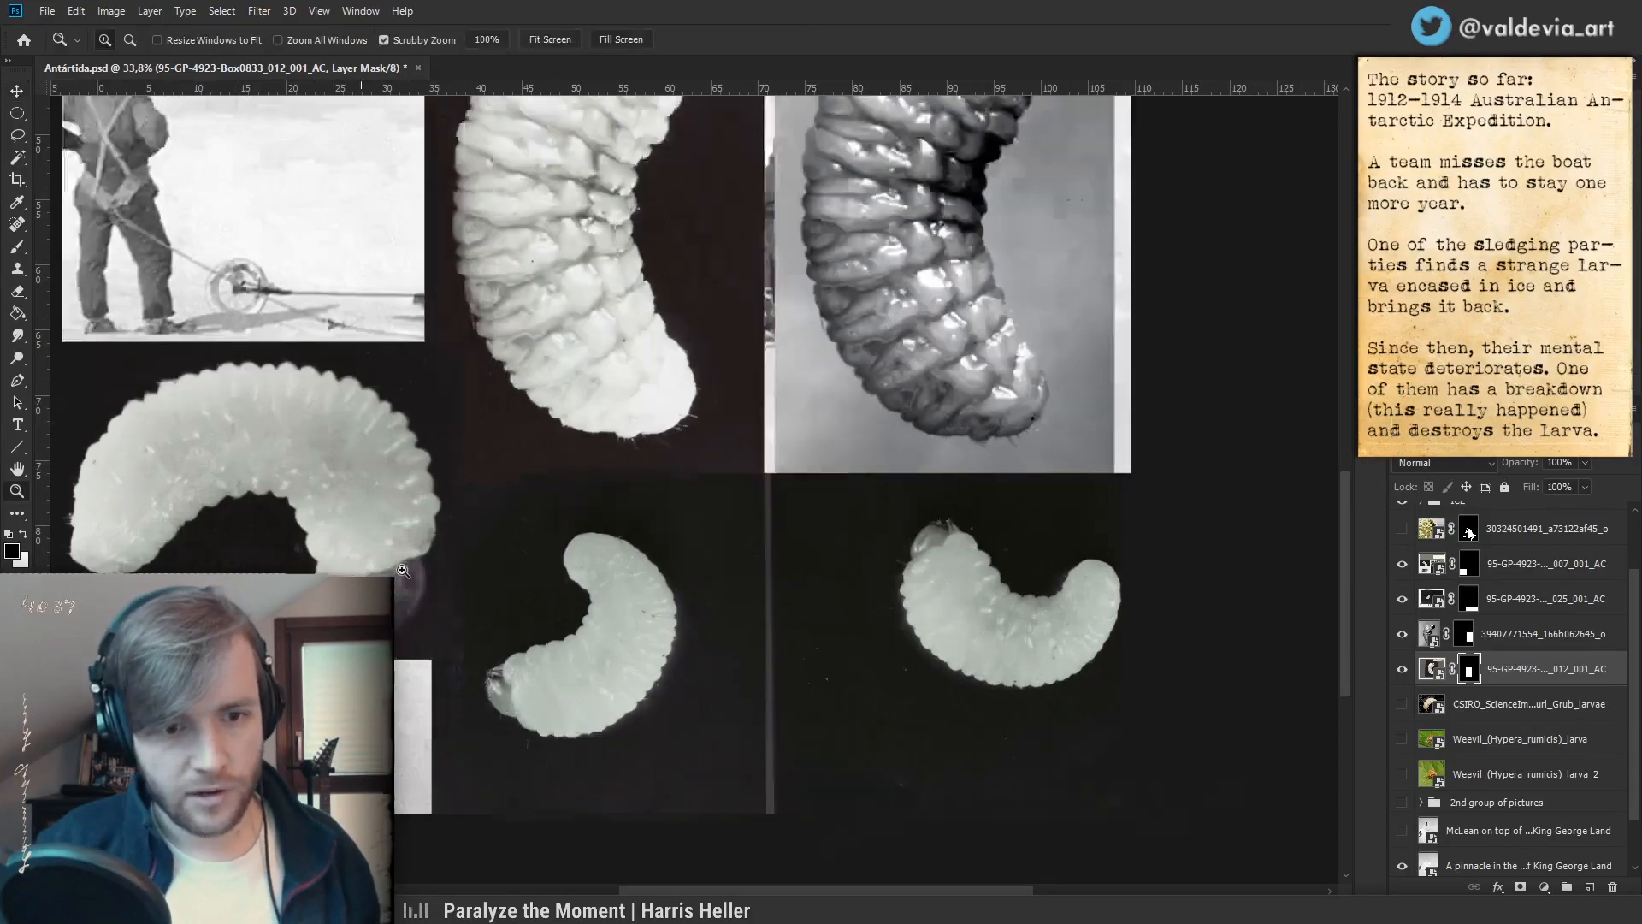
{"action": "left_click_drag", "start_coordinate": [329, 569], "coordinate": [394, 579]}
{"action": "left_click_drag", "start_coordinate": [1082, 655], "coordinate": [1019, 587]}
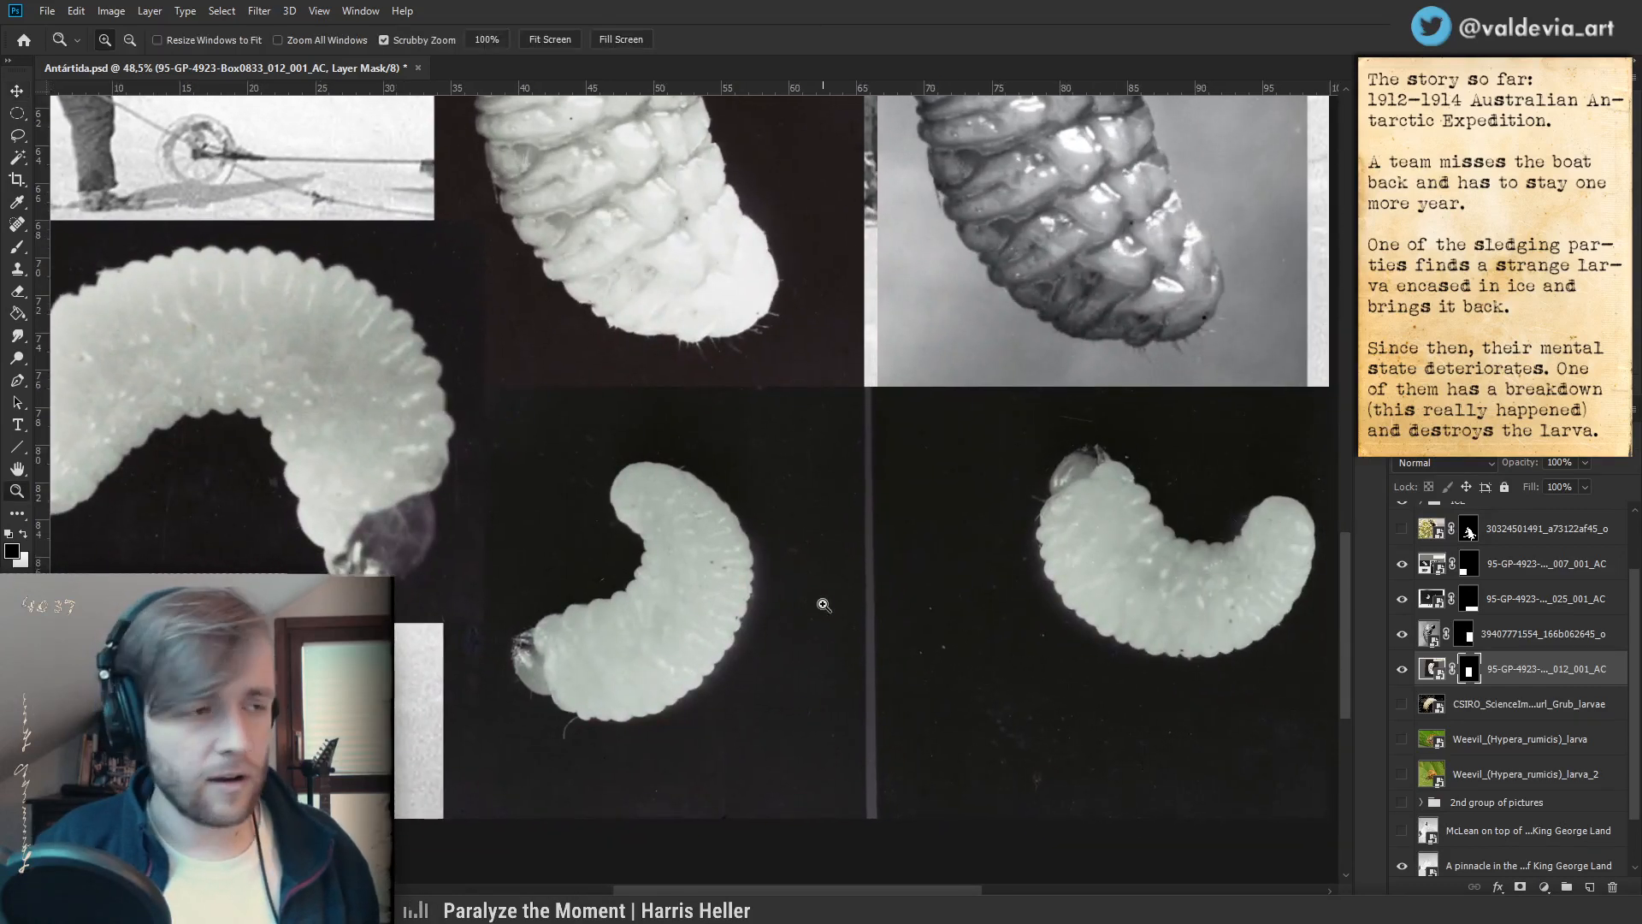
{"action": "scroll", "coordinate": [825, 605], "scroll_direction": "down", "scroll_amount": 4}
{"action": "left_click_drag", "start_coordinate": [788, 469], "coordinate": [778, 538]}
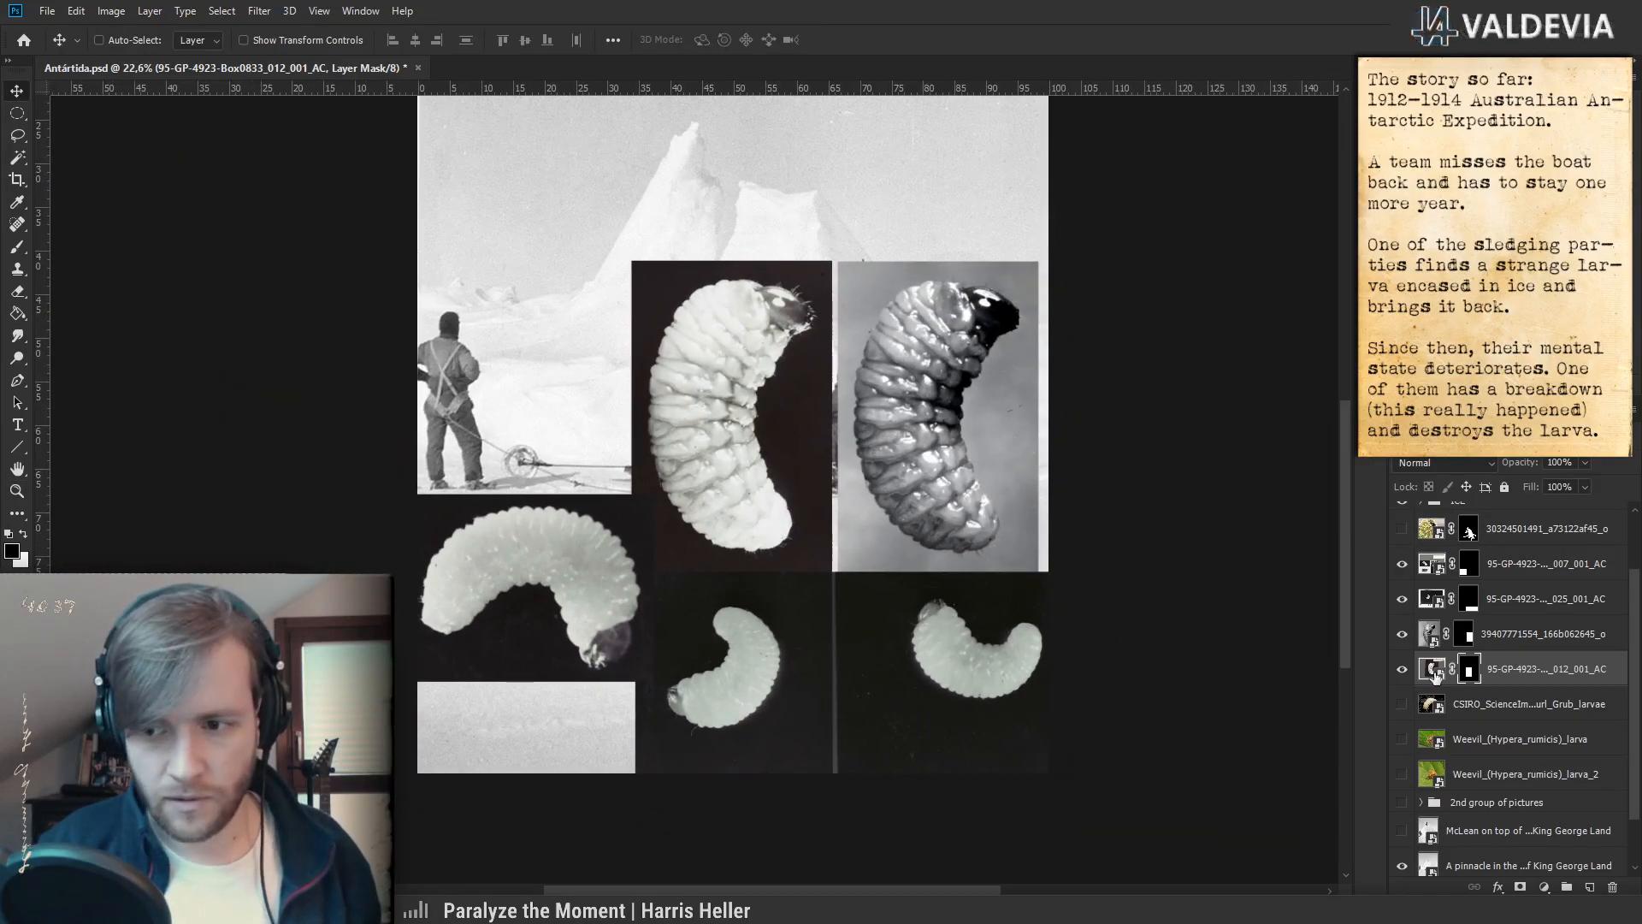
- Hide the 025_001_AC and 007_001_AC larva layers, leaving only the white and grey larvae for comparison
{"action": "left_click", "coordinate": [1402, 598]}
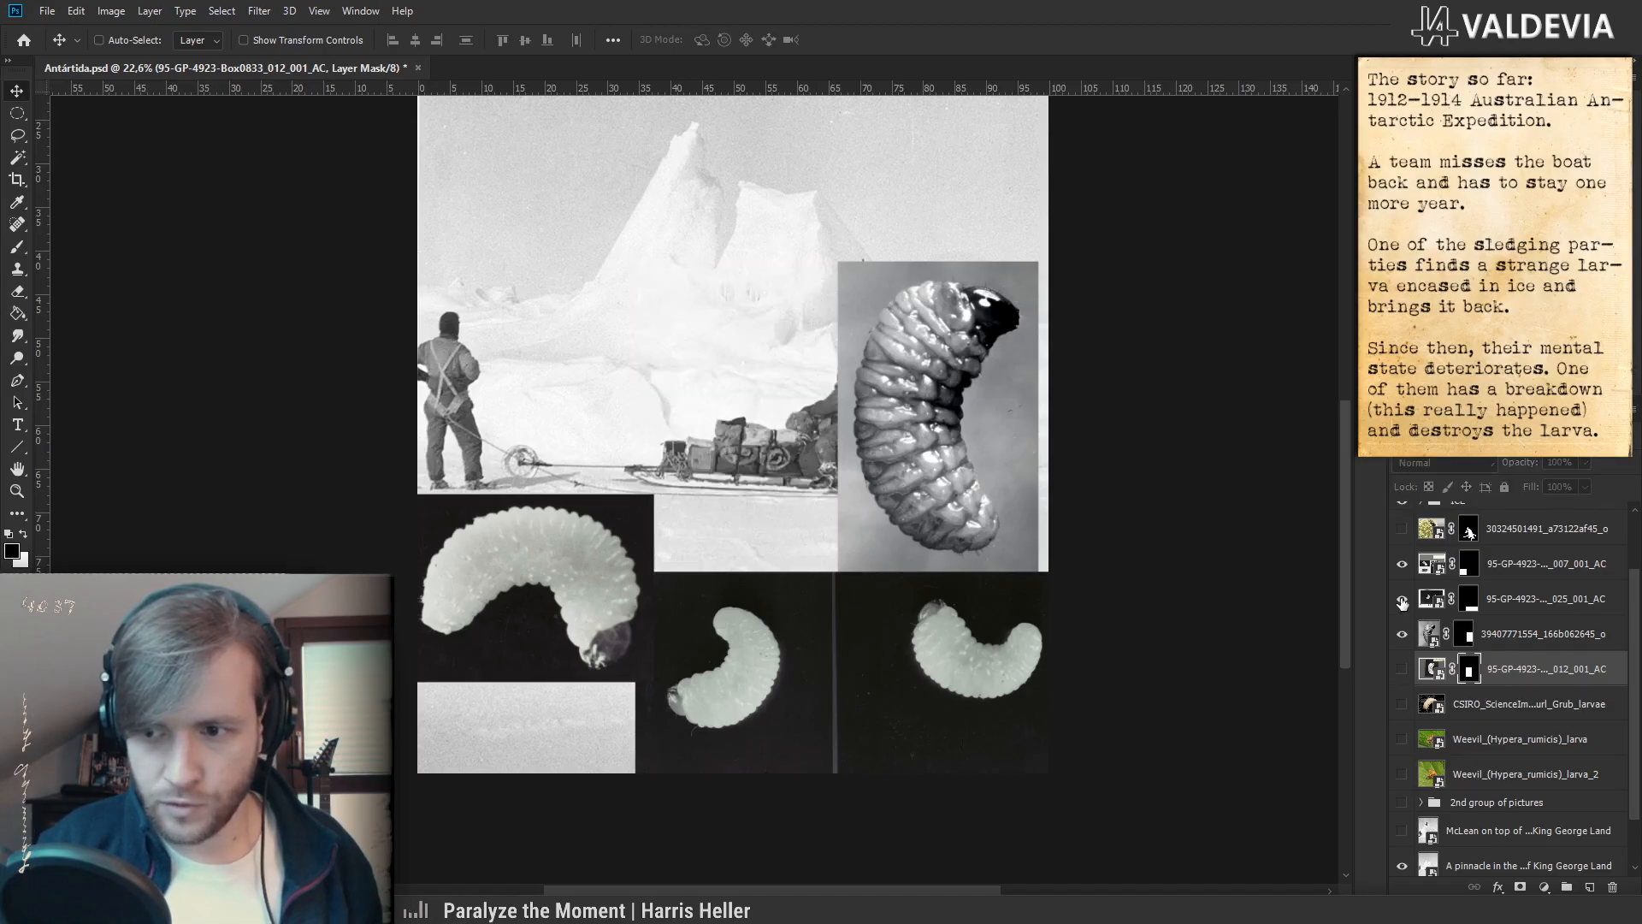
{"action": "left_click", "coordinate": [1402, 564]}
{"action": "left_click_drag", "start_coordinate": [928, 557], "coordinate": [862, 521]}
{"action": "left_click_drag", "start_coordinate": [862, 411], "coordinate": [885, 481]}
{"action": "key", "text": "v"}
{"action": "left_click_drag", "start_coordinate": [846, 563], "coordinate": [837, 501]}
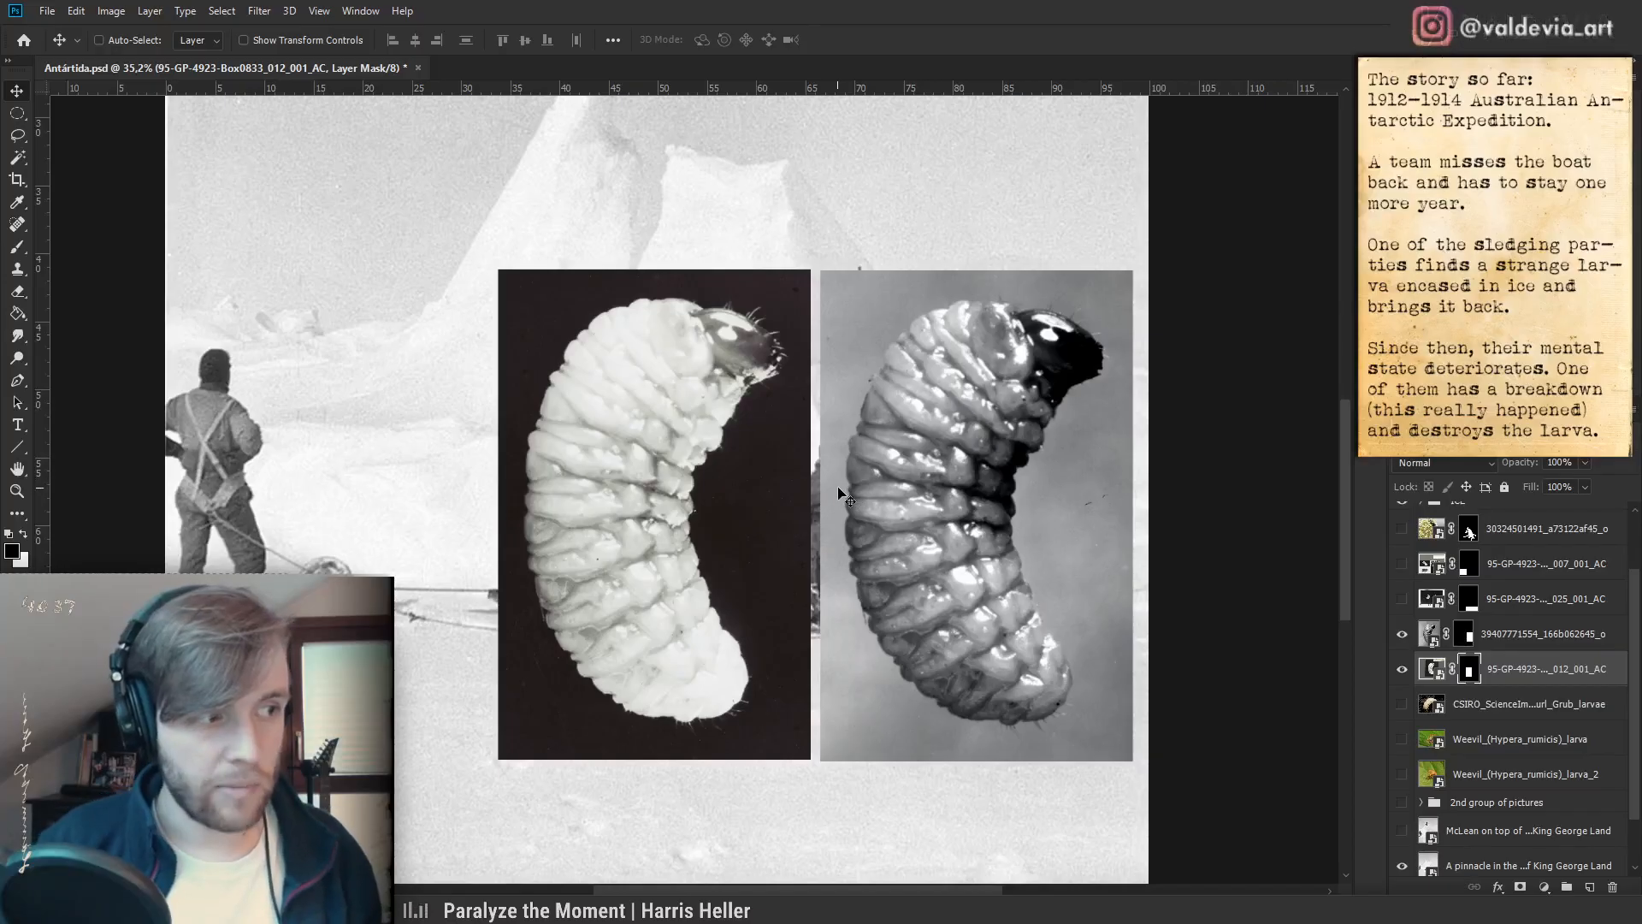
- Hide both remaining larva layers and examine the iceberg as the place for the encased larva
{"action": "left_click", "coordinate": [1401, 637]}
{"action": "left_click", "coordinate": [1398, 670]}
{"action": "key", "text": "z"}
{"action": "left_click_drag", "start_coordinate": [767, 399], "coordinate": [710, 395]}
{"action": "left_click_drag", "start_coordinate": [657, 239], "coordinate": [733, 239]}
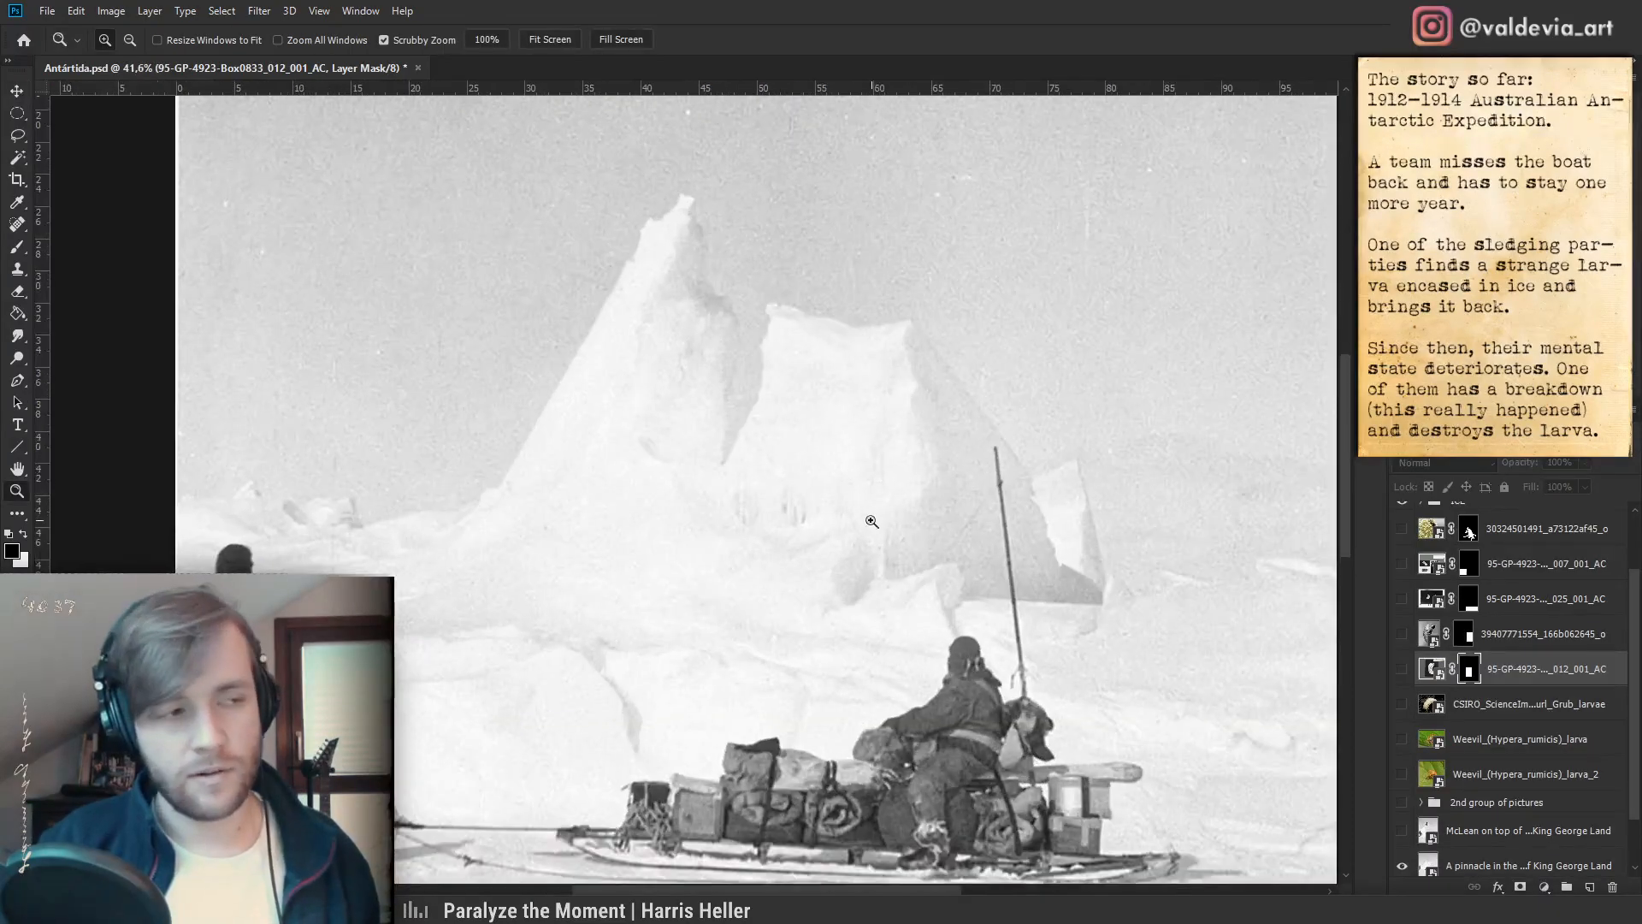
- Show the grey larva layer over the whole pinnacle photo and briefly compare it with the white larva
{"action": "key", "text": "ctrl+0"}
{"action": "key", "text": "v"}
{"action": "left_click", "coordinate": [1401, 634]}
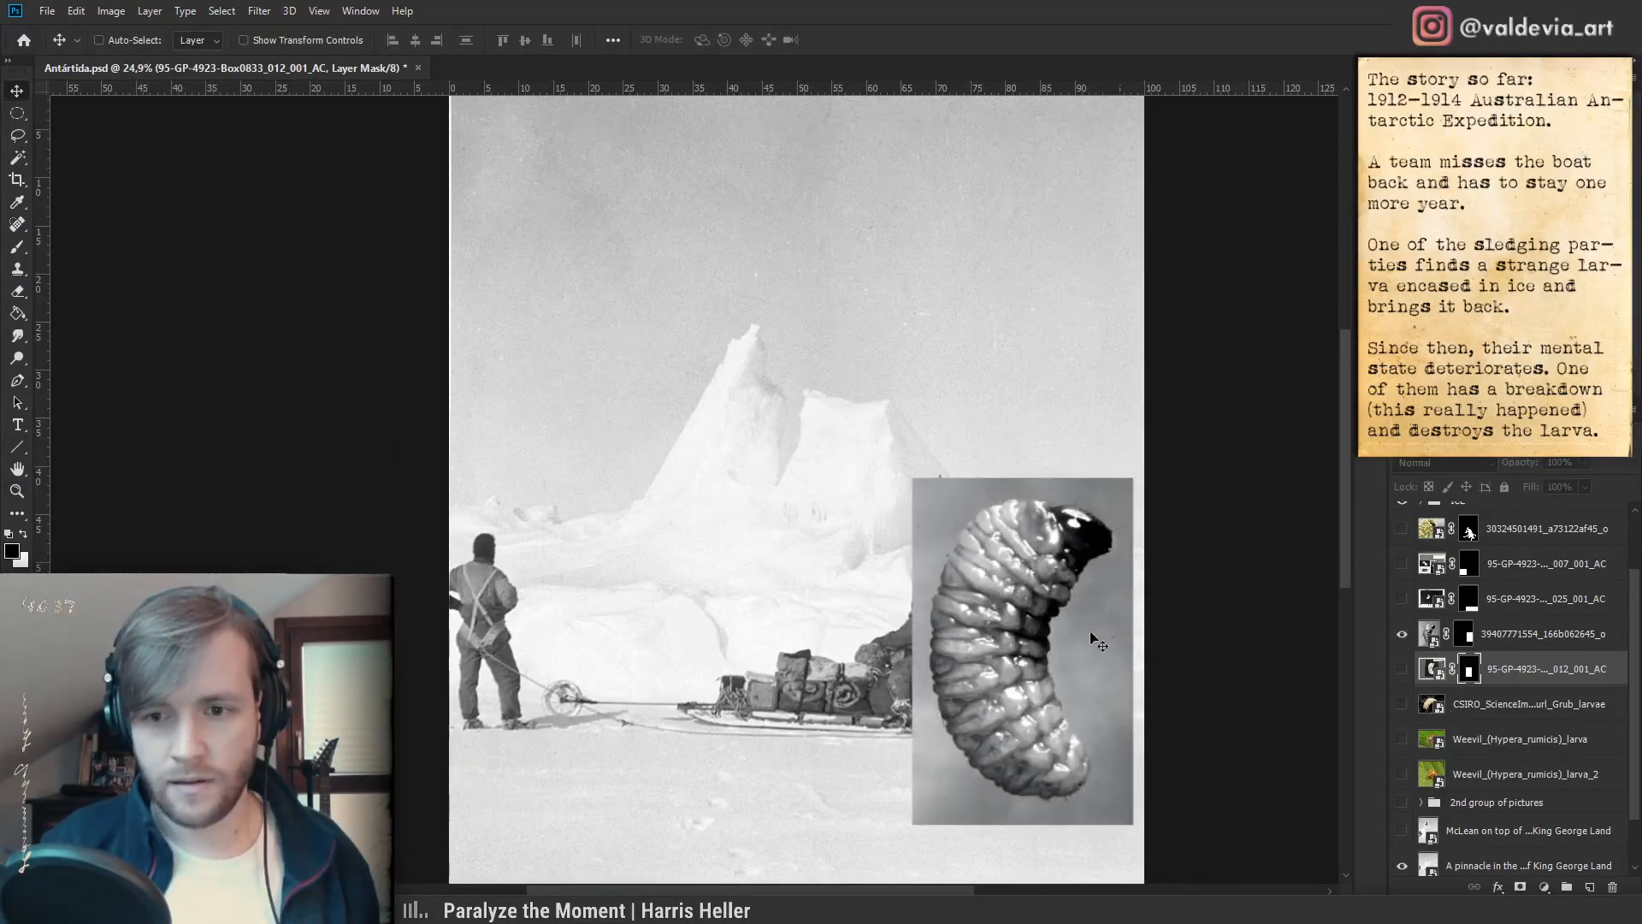
{"action": "scroll", "coordinate": [1411, 652], "scroll_direction": "right", "scroll_amount": 3}
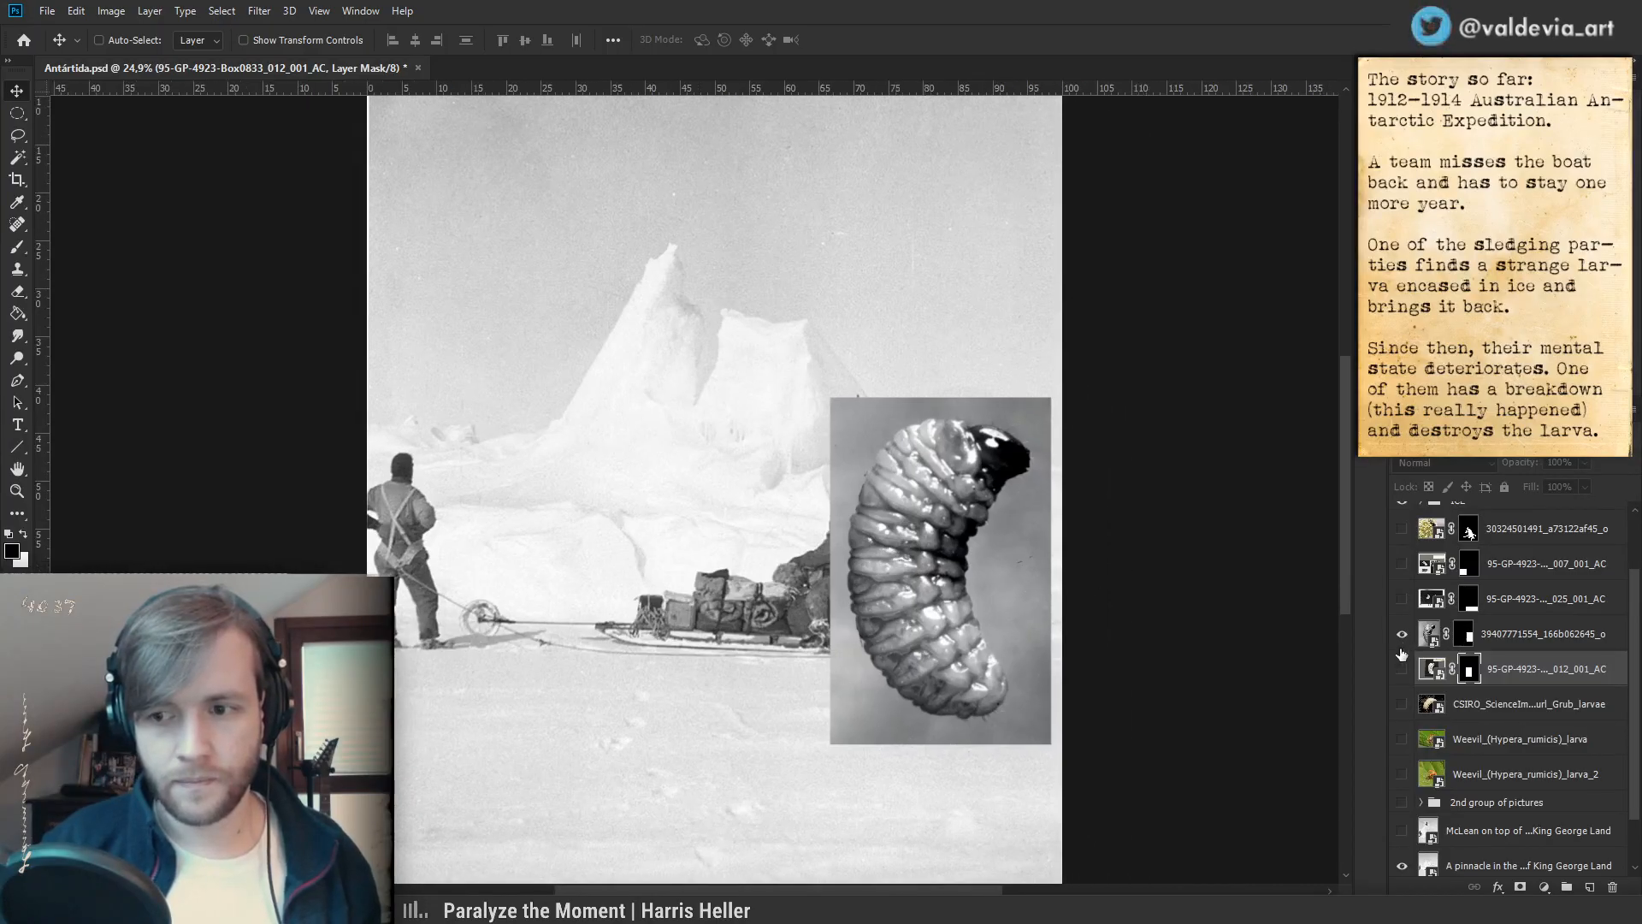
{"action": "left_click", "coordinate": [1401, 669]}
{"action": "left_click", "coordinate": [1400, 671]}
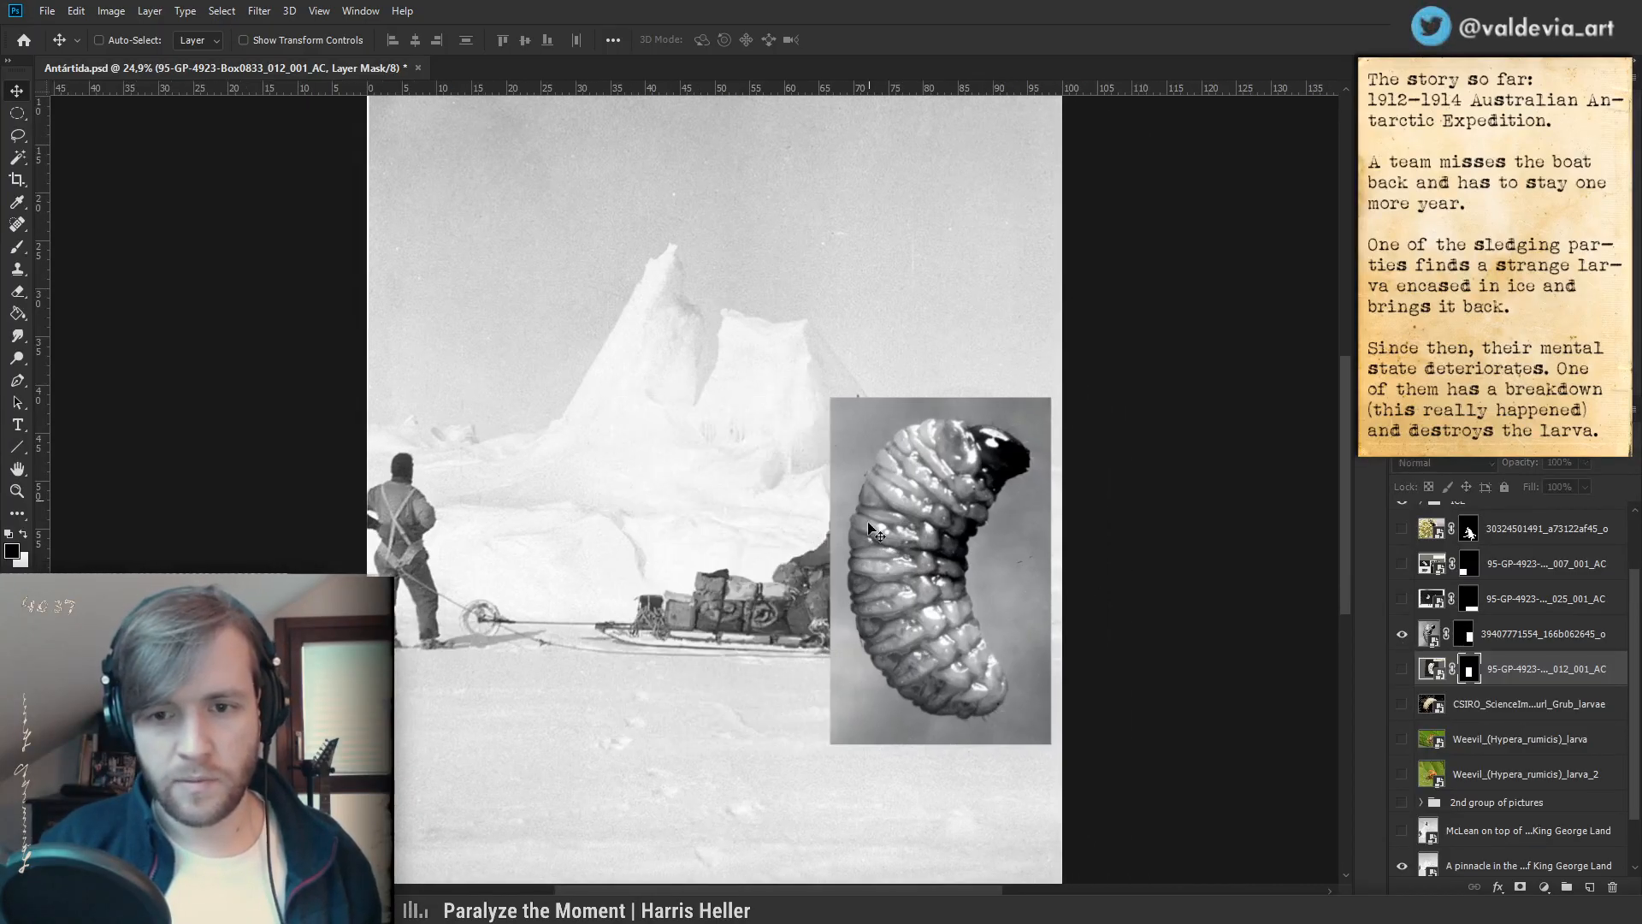
- Select the grey larva layer and move the larva over the taller peak of the iceberg
{"action": "left_click", "coordinate": [1529, 637]}
{"action": "left_click_drag", "start_coordinate": [931, 474], "coordinate": [622, 317]}
{"action": "scroll", "coordinate": [622, 316], "scroll_direction": "up", "scroll_amount": 5}
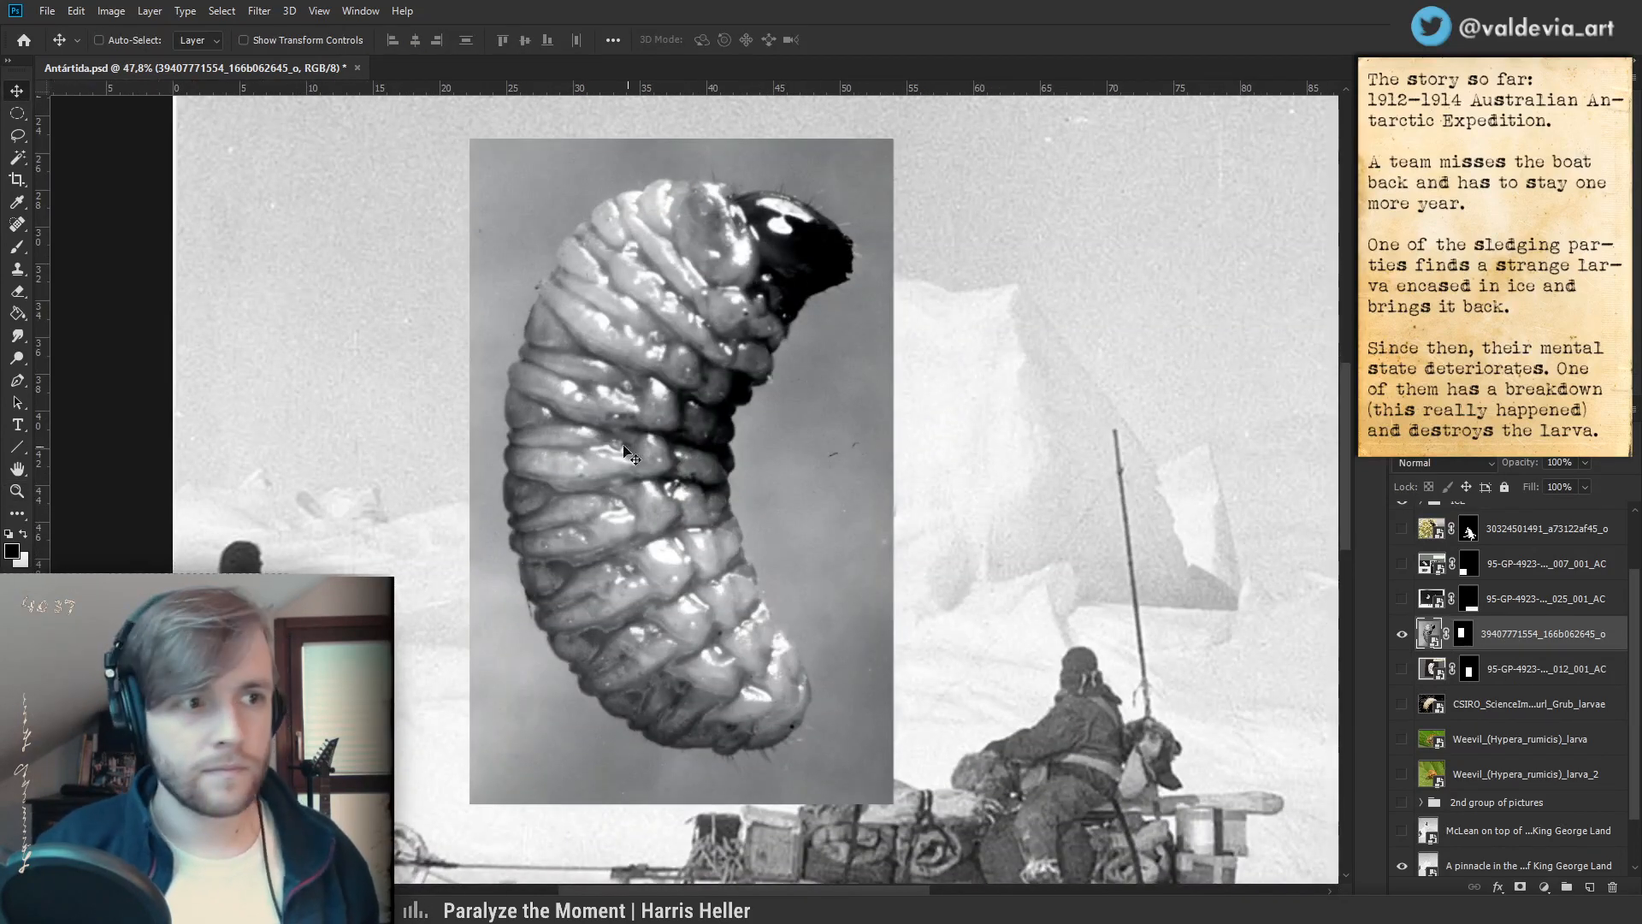
{"action": "left_click_drag", "start_coordinate": [544, 321], "coordinate": [533, 350]}
- Outline the grey larva with a closed Polygonal Lasso selection, leaving a small margin around its body
{"action": "right_click", "coordinate": [17, 136]}
{"action": "left_click", "coordinate": [56, 152]}
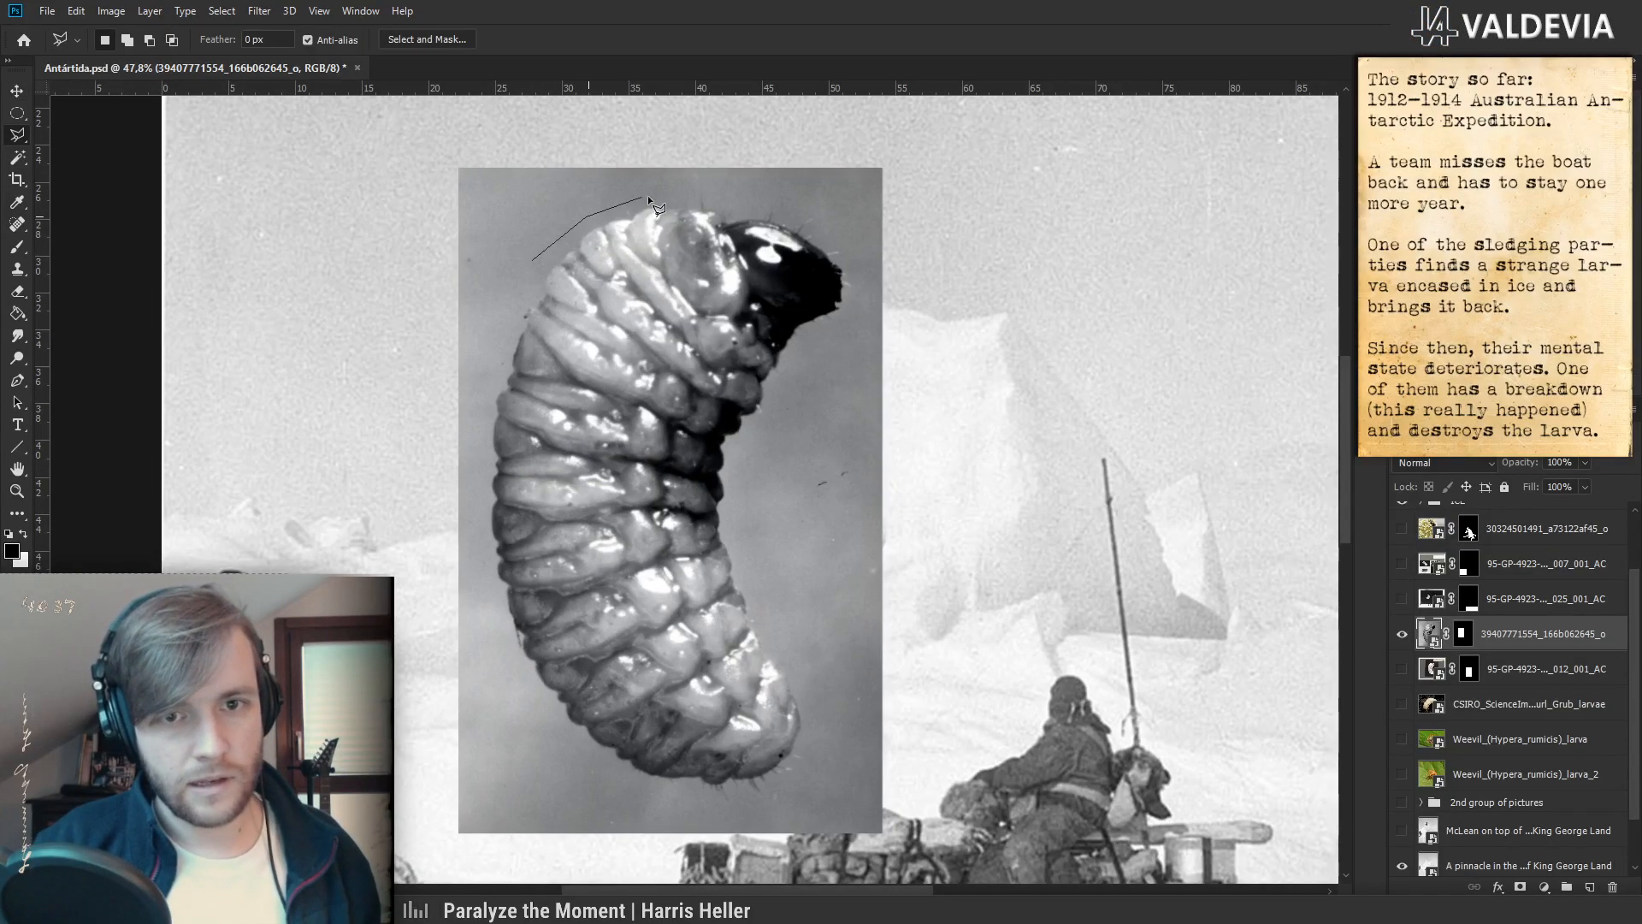
{"action": "left_click", "coordinate": [854, 248]}
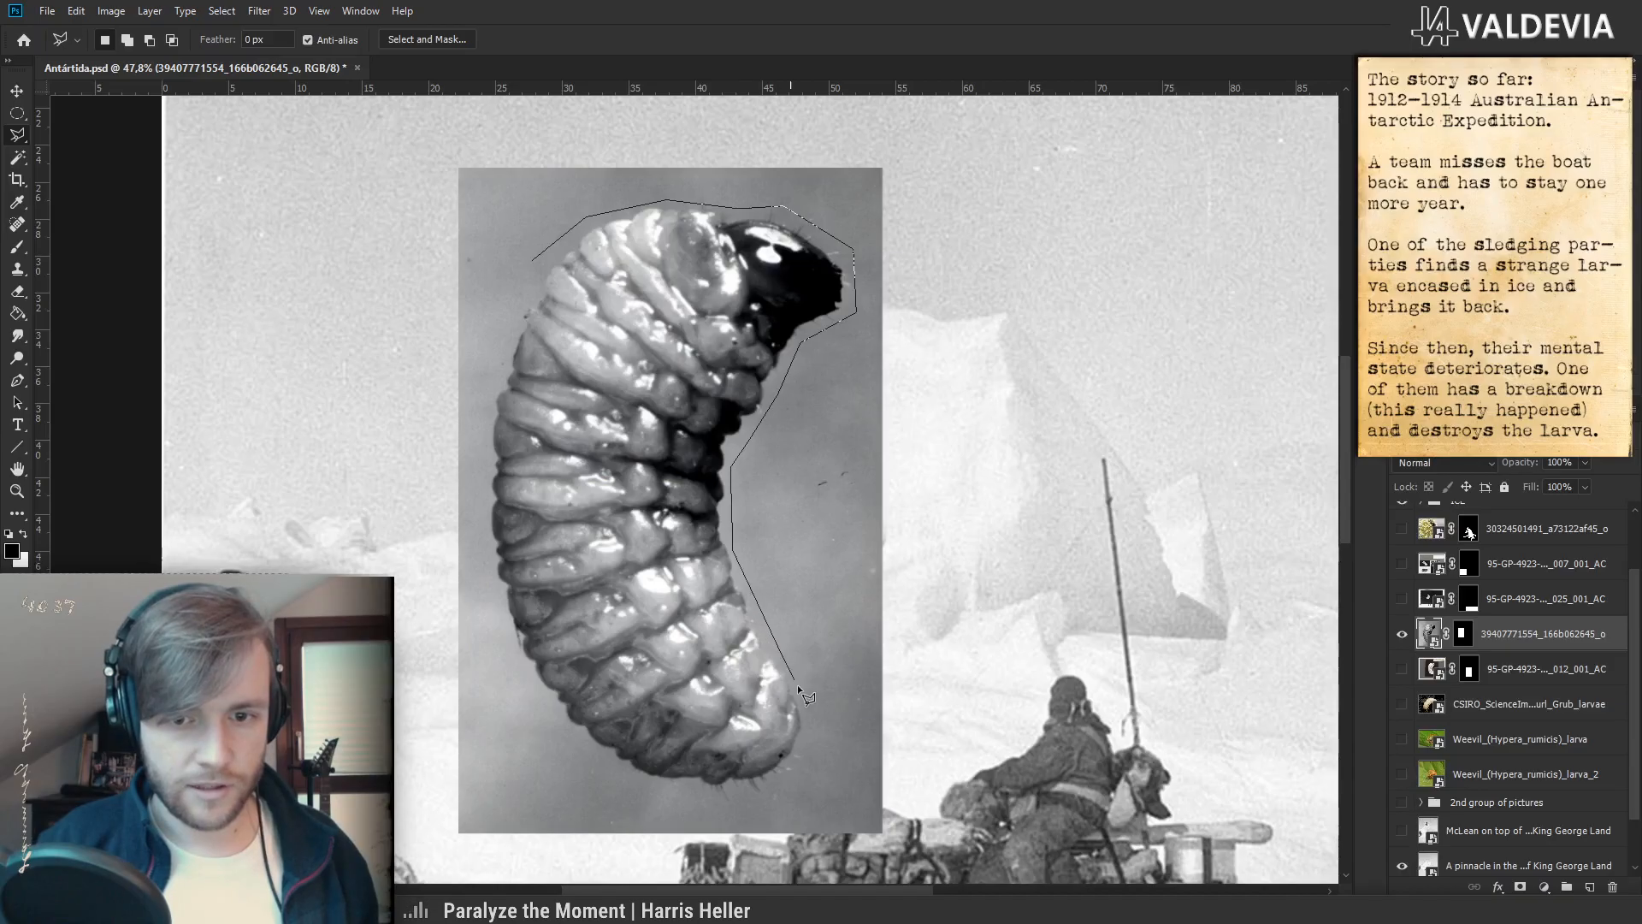
{"action": "left_click", "coordinate": [560, 749]}
{"action": "left_click", "coordinate": [504, 642]}
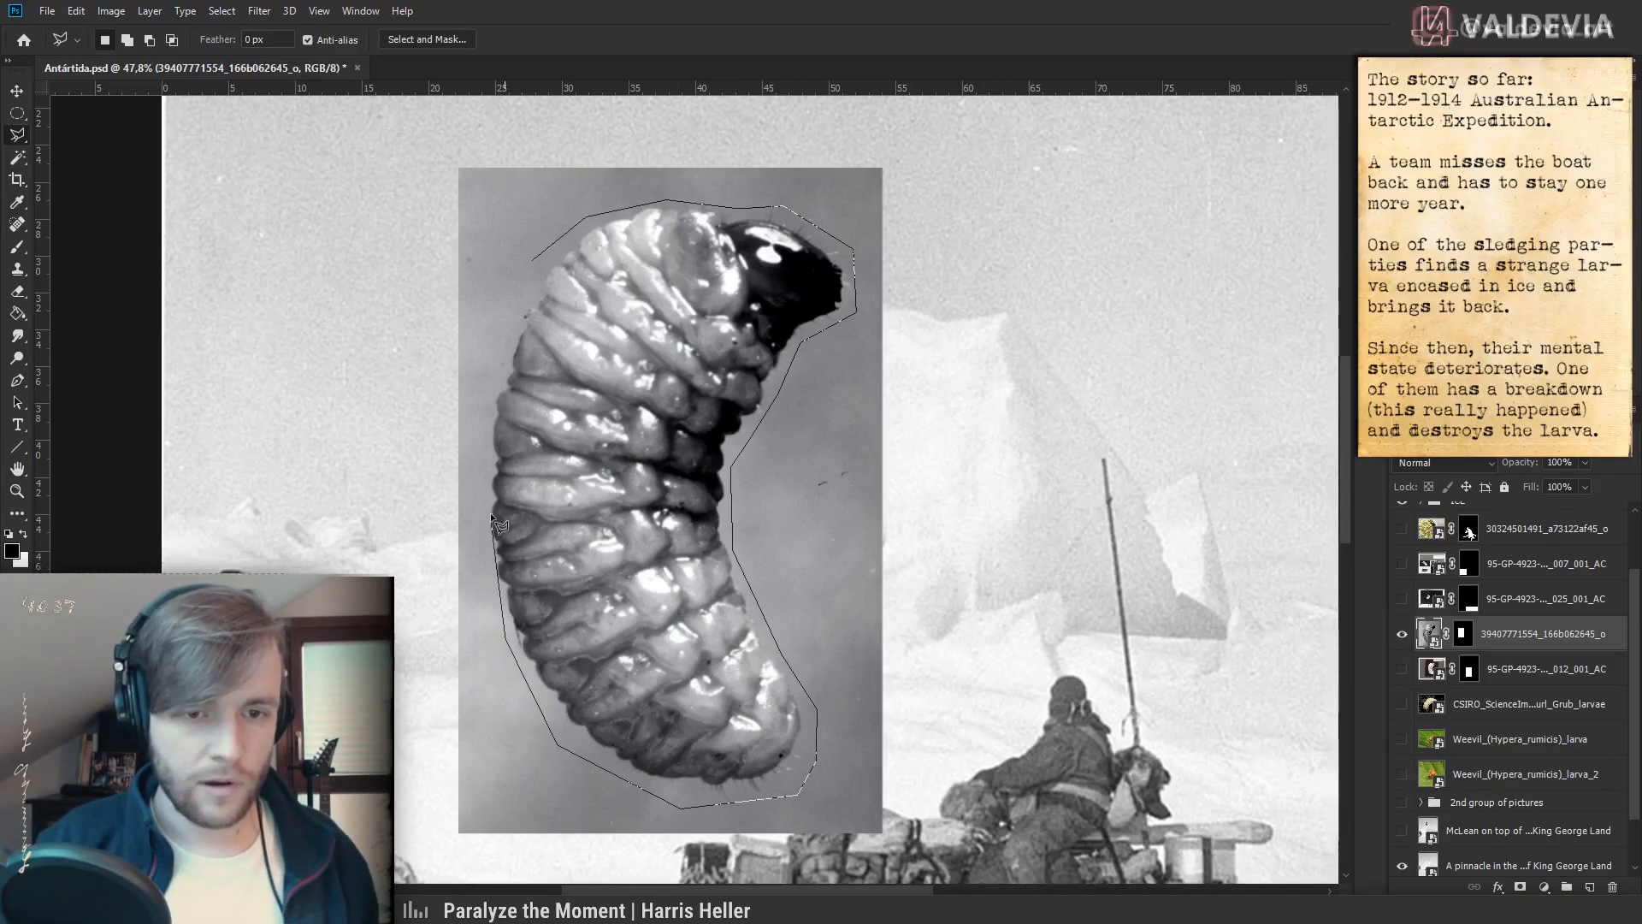
{"action": "left_click", "coordinate": [476, 464]}
{"action": "left_click", "coordinate": [531, 262]}
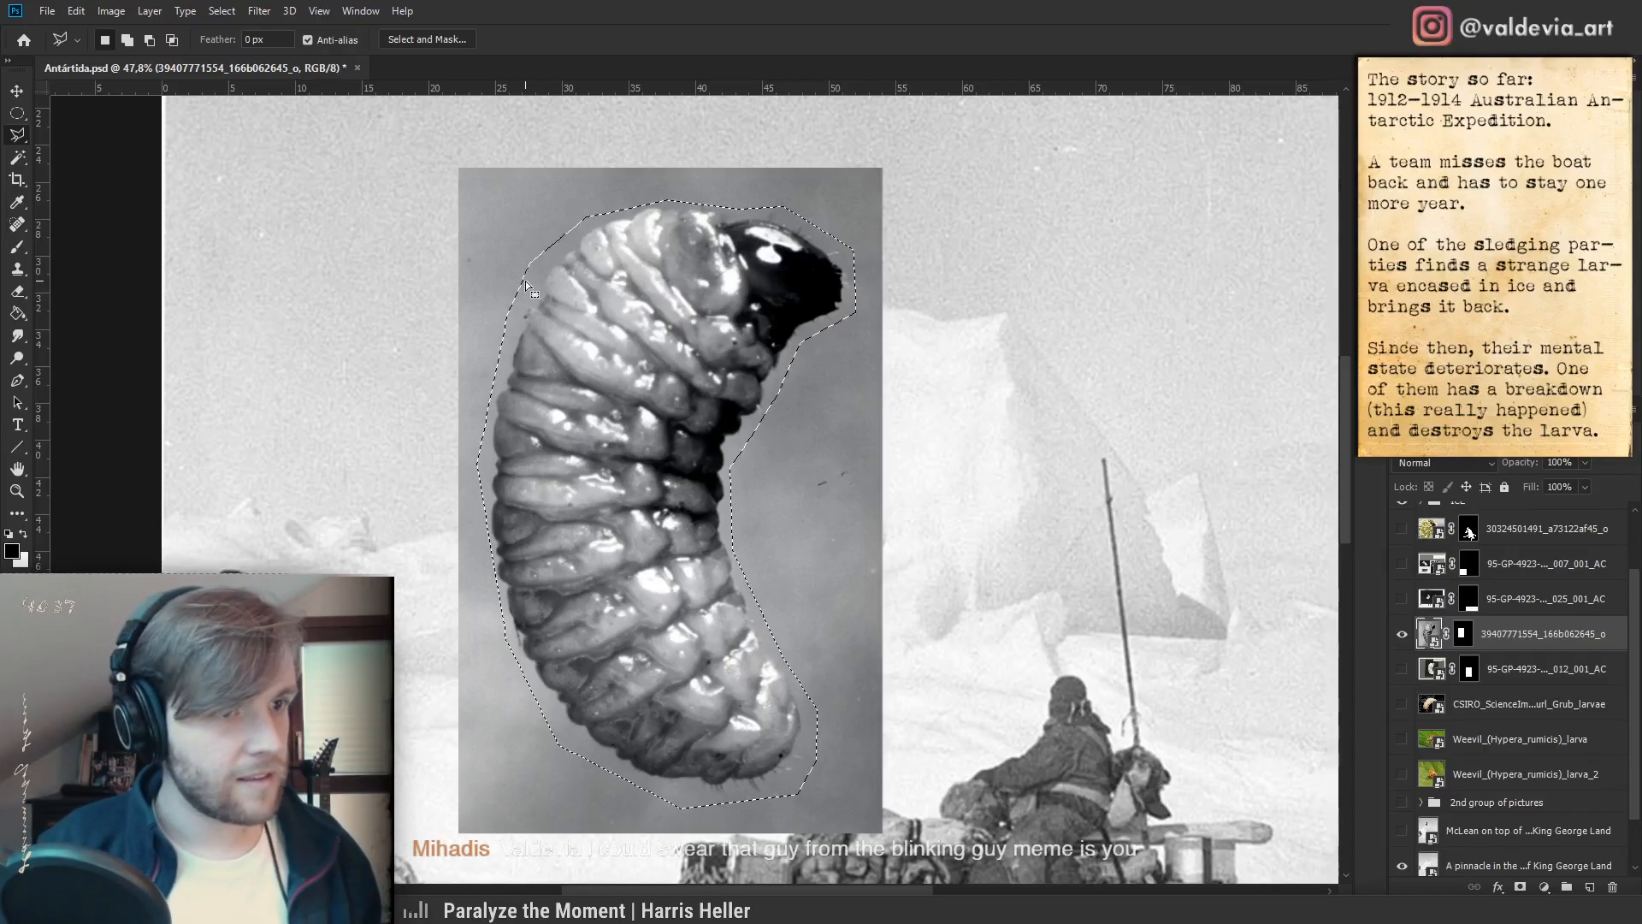
- On the grey larva's layer mask, hide everything outside the lasso outline with black and drop the selection
{"action": "key", "text": "z"}
{"action": "mouse_move", "coordinate": [690, 491]}
{"action": "left_mouse_down"}
{"action": "mouse_move", "coordinate": [636, 491]}
{"action": "mouse_move", "coordinate": [669, 484]}
{"action": "mouse_move", "coordinate": [654, 490]}
{"action": "left_mouse_up"}
{"action": "key", "text": "l"}
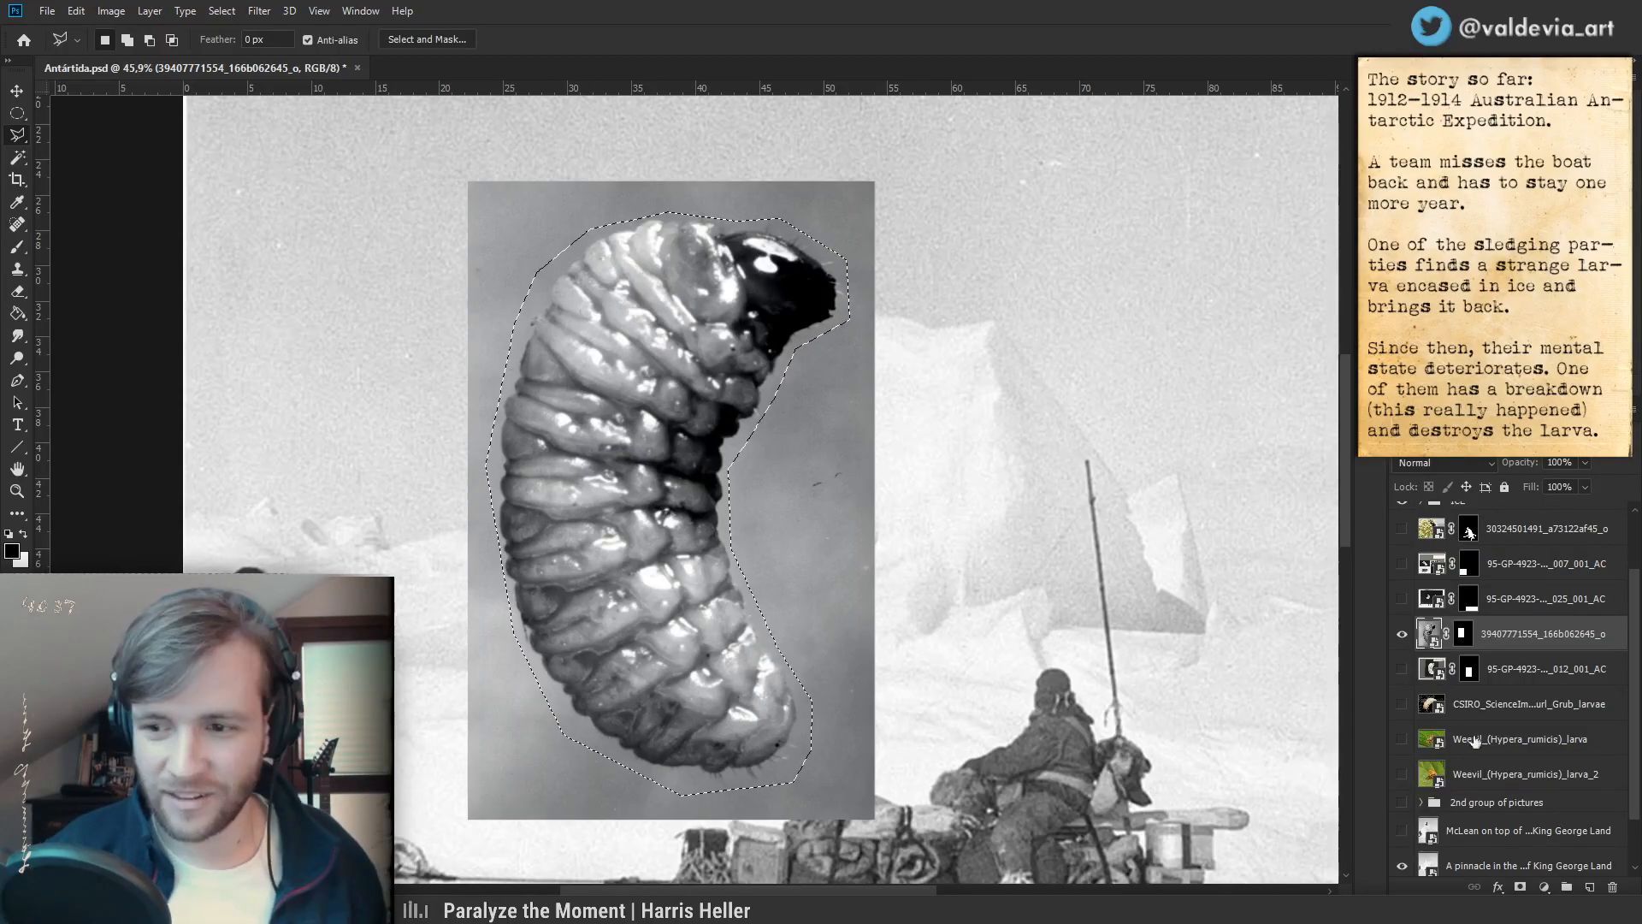
{"action": "left_click", "coordinate": [1460, 638]}
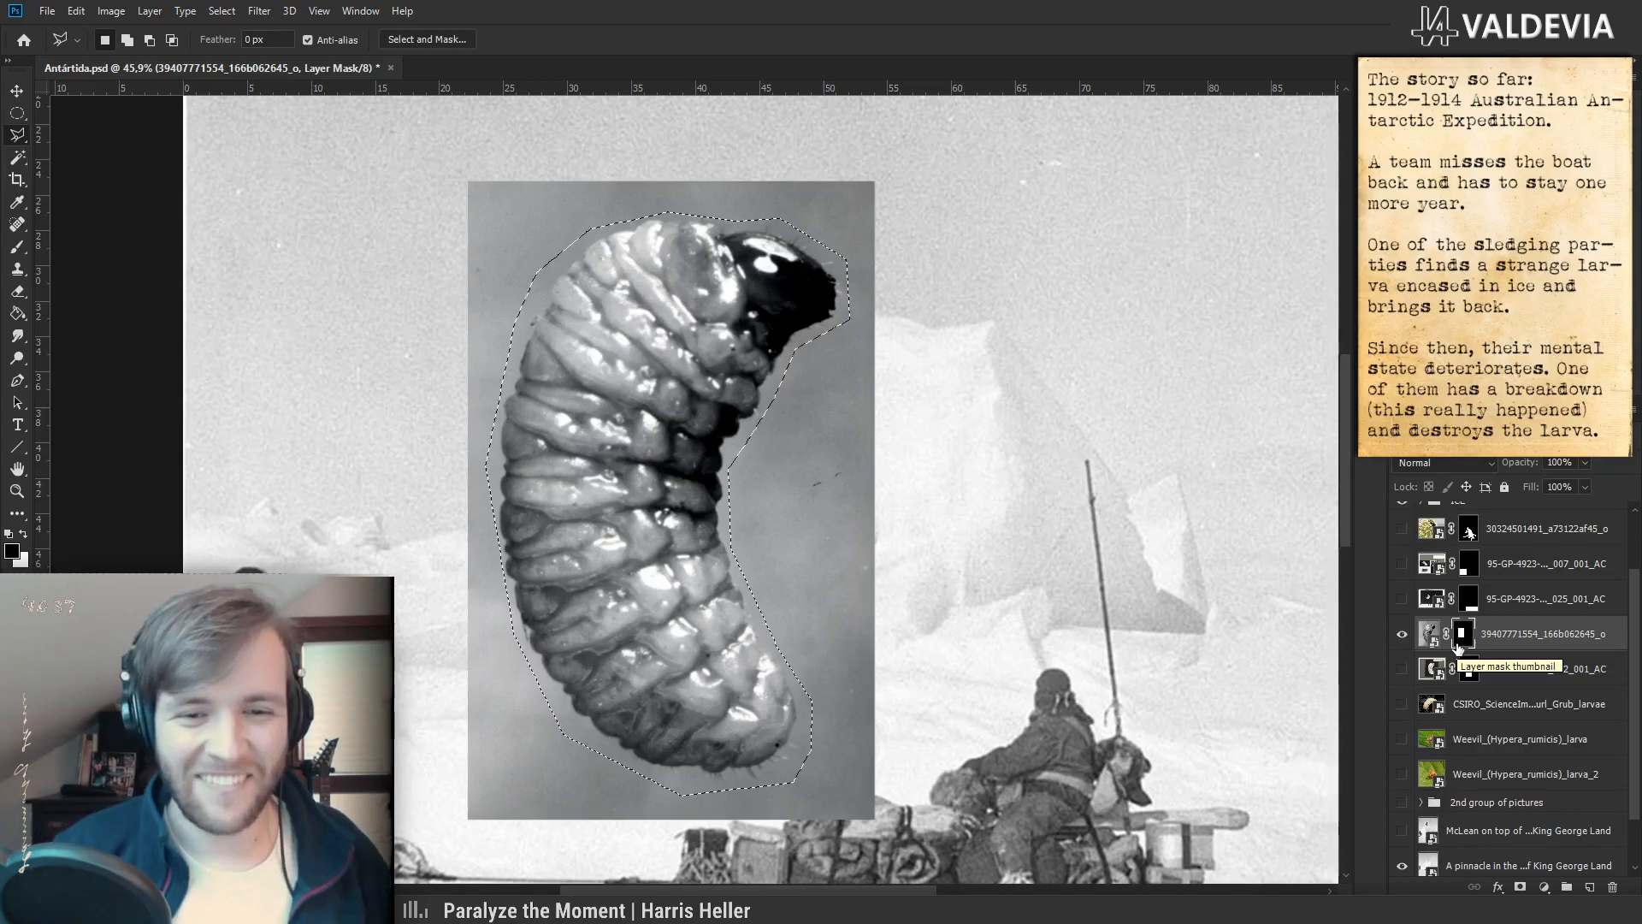
{"action": "key", "text": "z"}
{"action": "left_click_drag", "start_coordinate": [686, 483], "coordinate": [628, 485]}
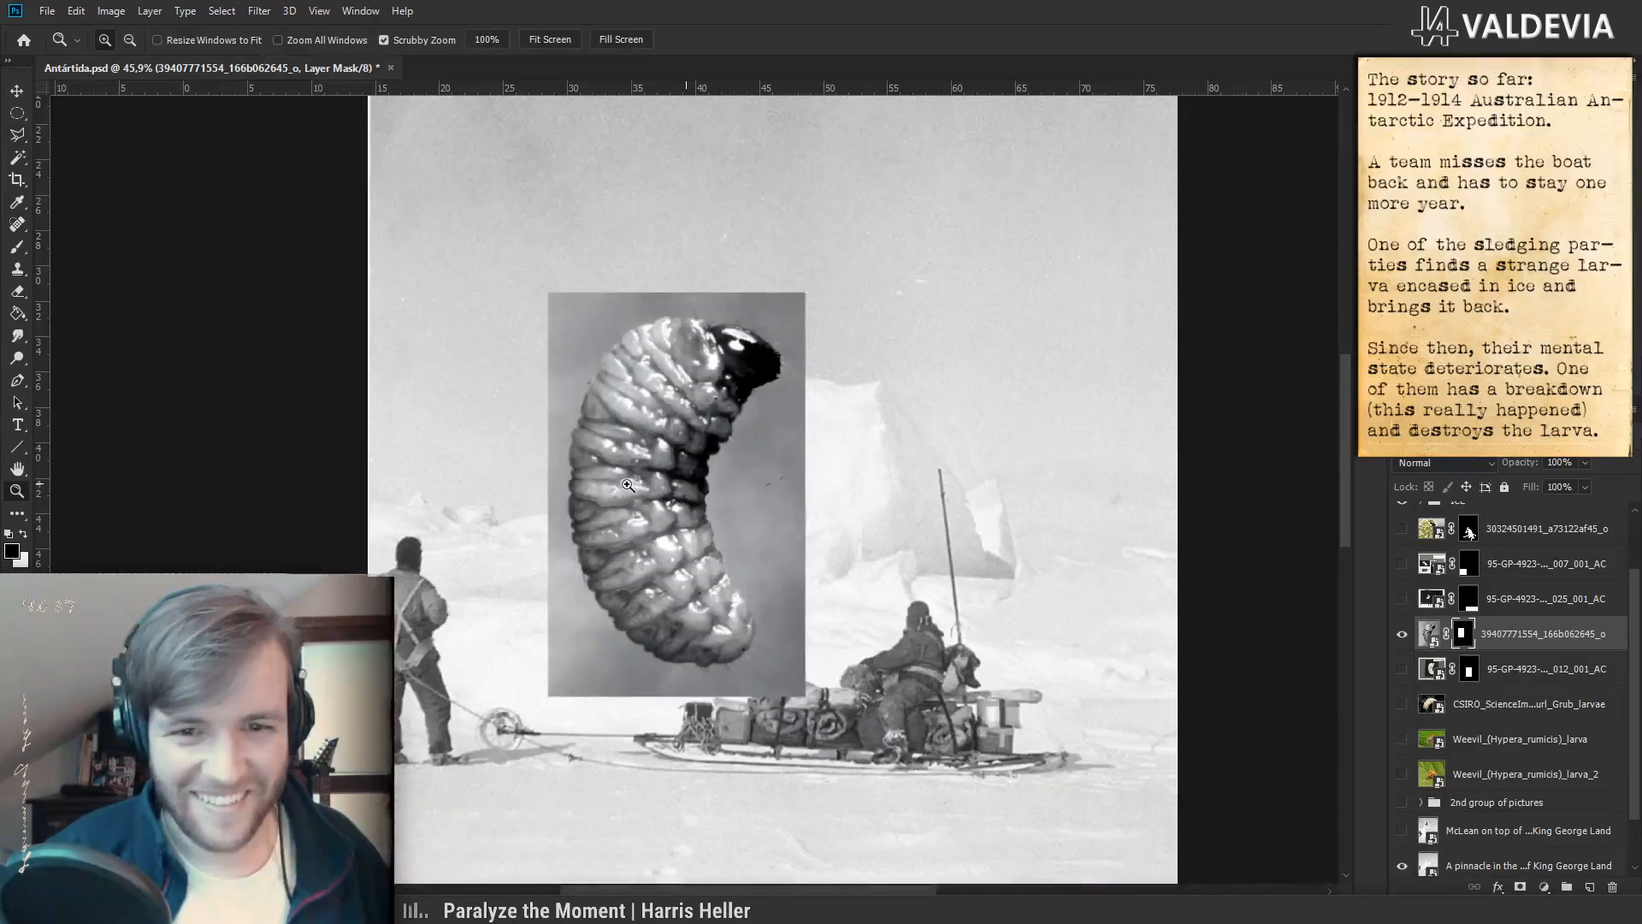
{"action": "key", "text": "l"}
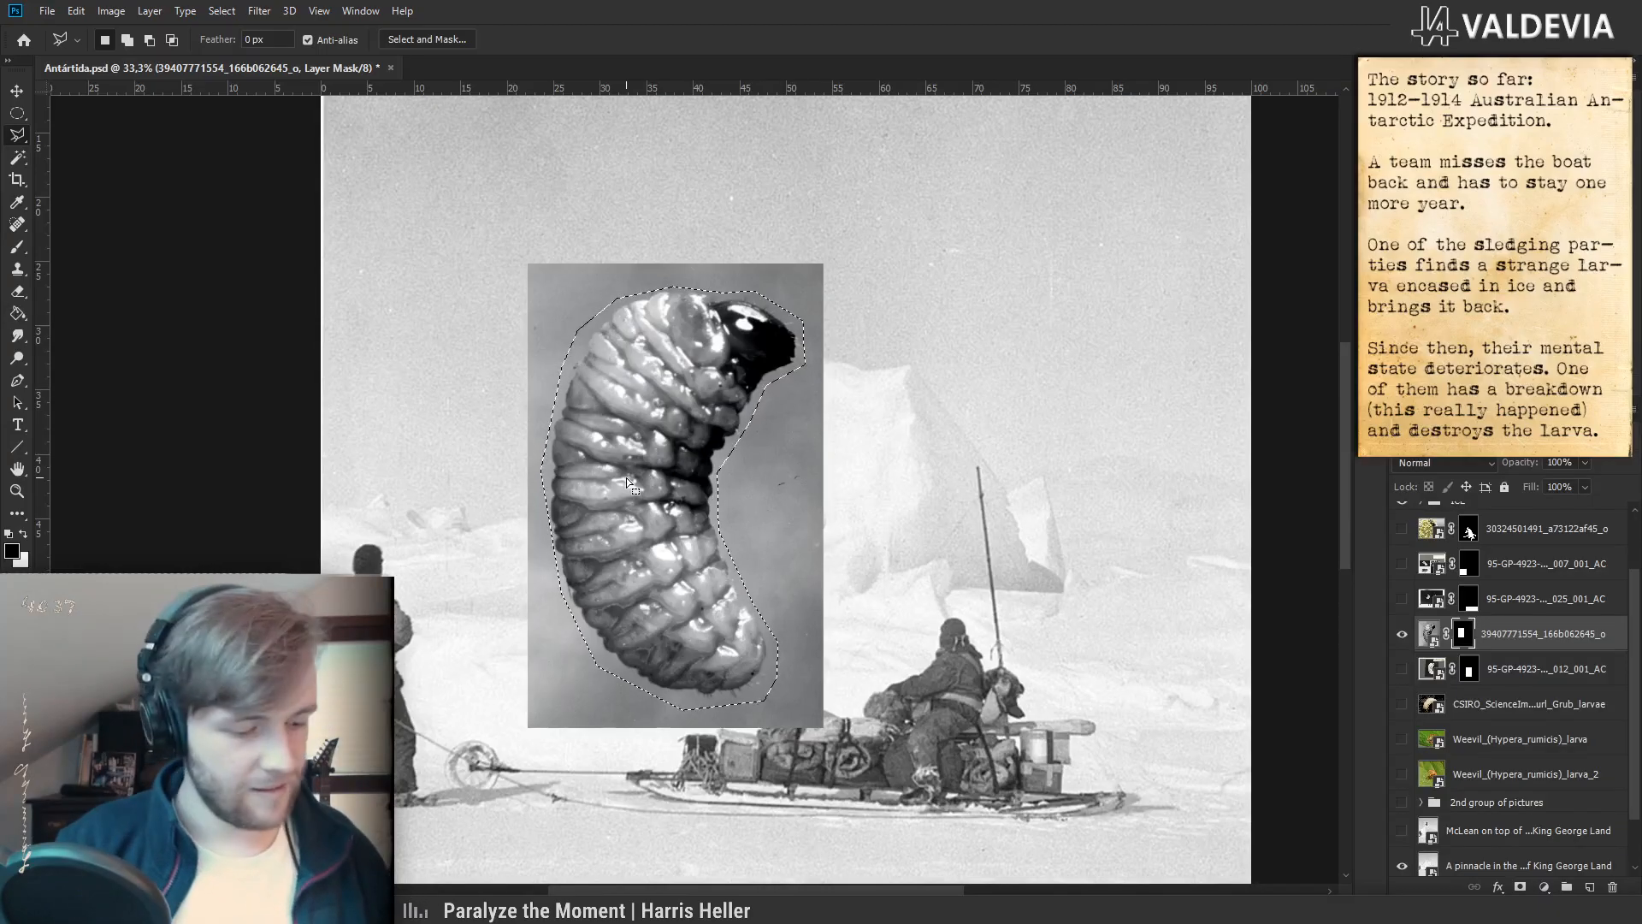
{"action": "key", "text": "ctrl+shift+i"}
{"action": "key", "text": "x"}
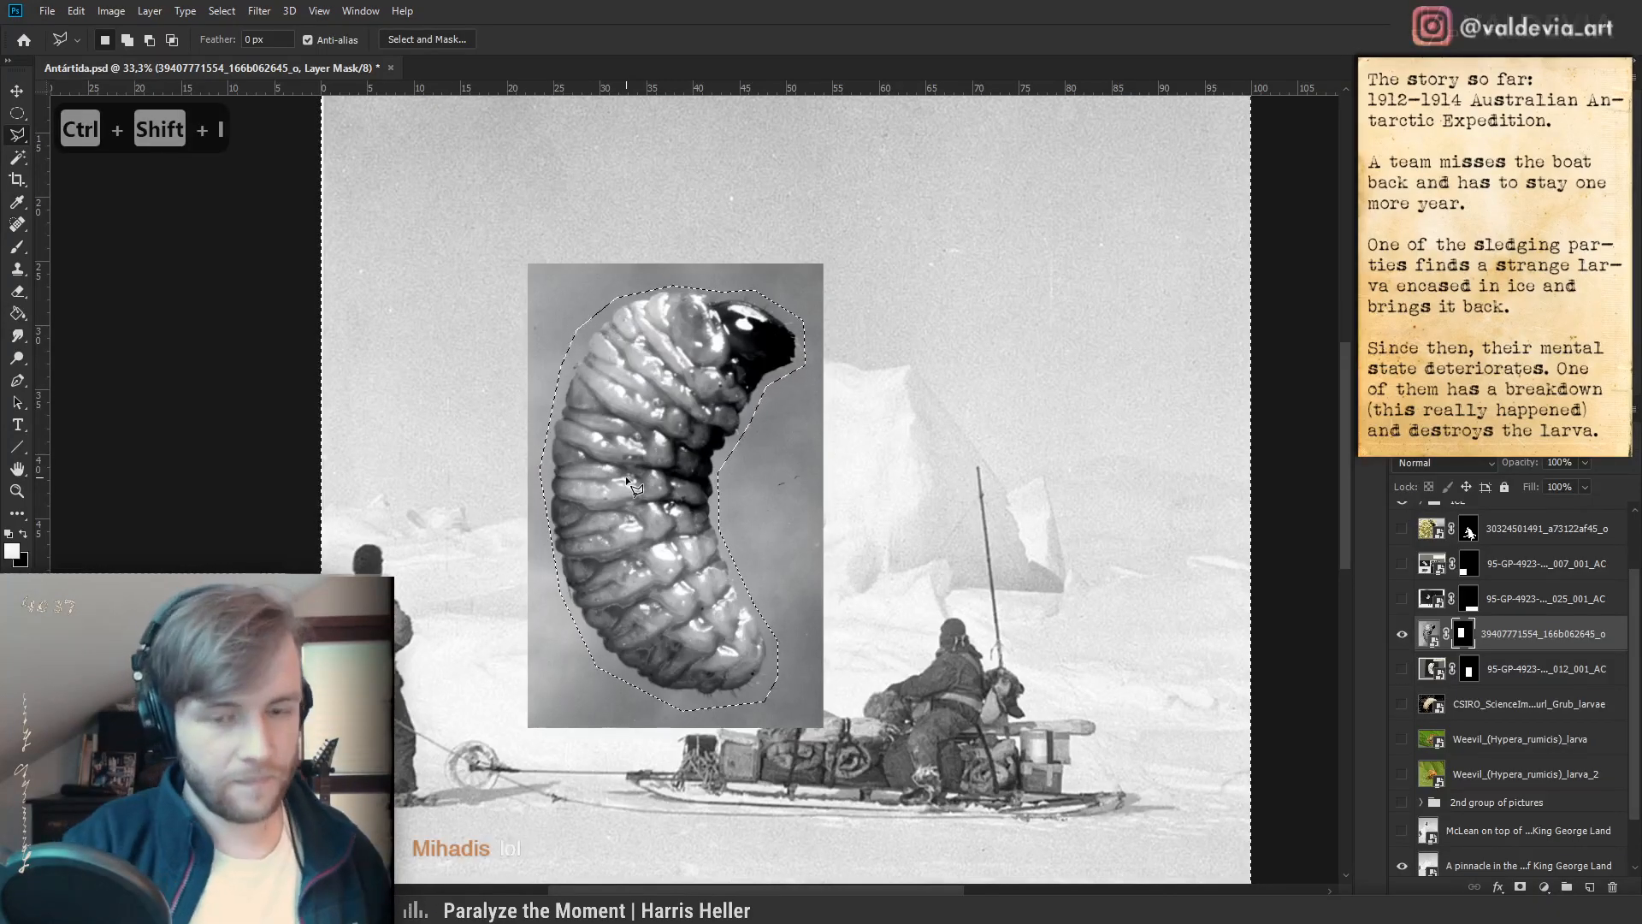
{"action": "key", "text": "Delete"}
{"action": "key", "text": "ctrl+d"}
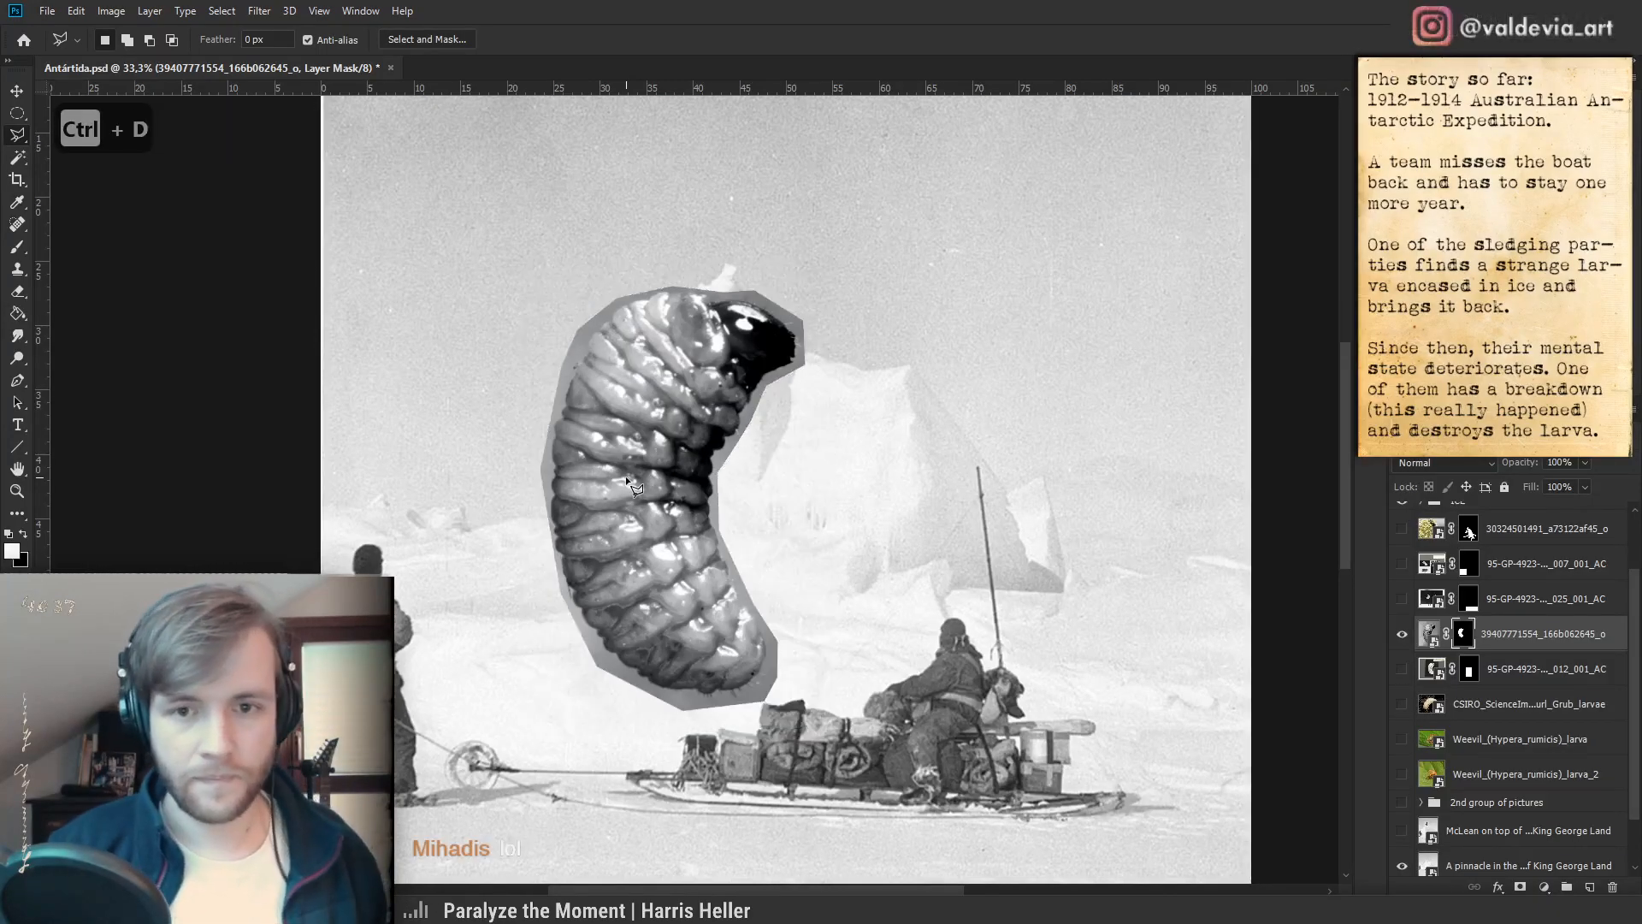
- Target the grey larva's image instead of its mask and select the larva's body with the Magic Wand
{"action": "left_click", "coordinate": [1426, 635]}
{"action": "key", "text": "x"}
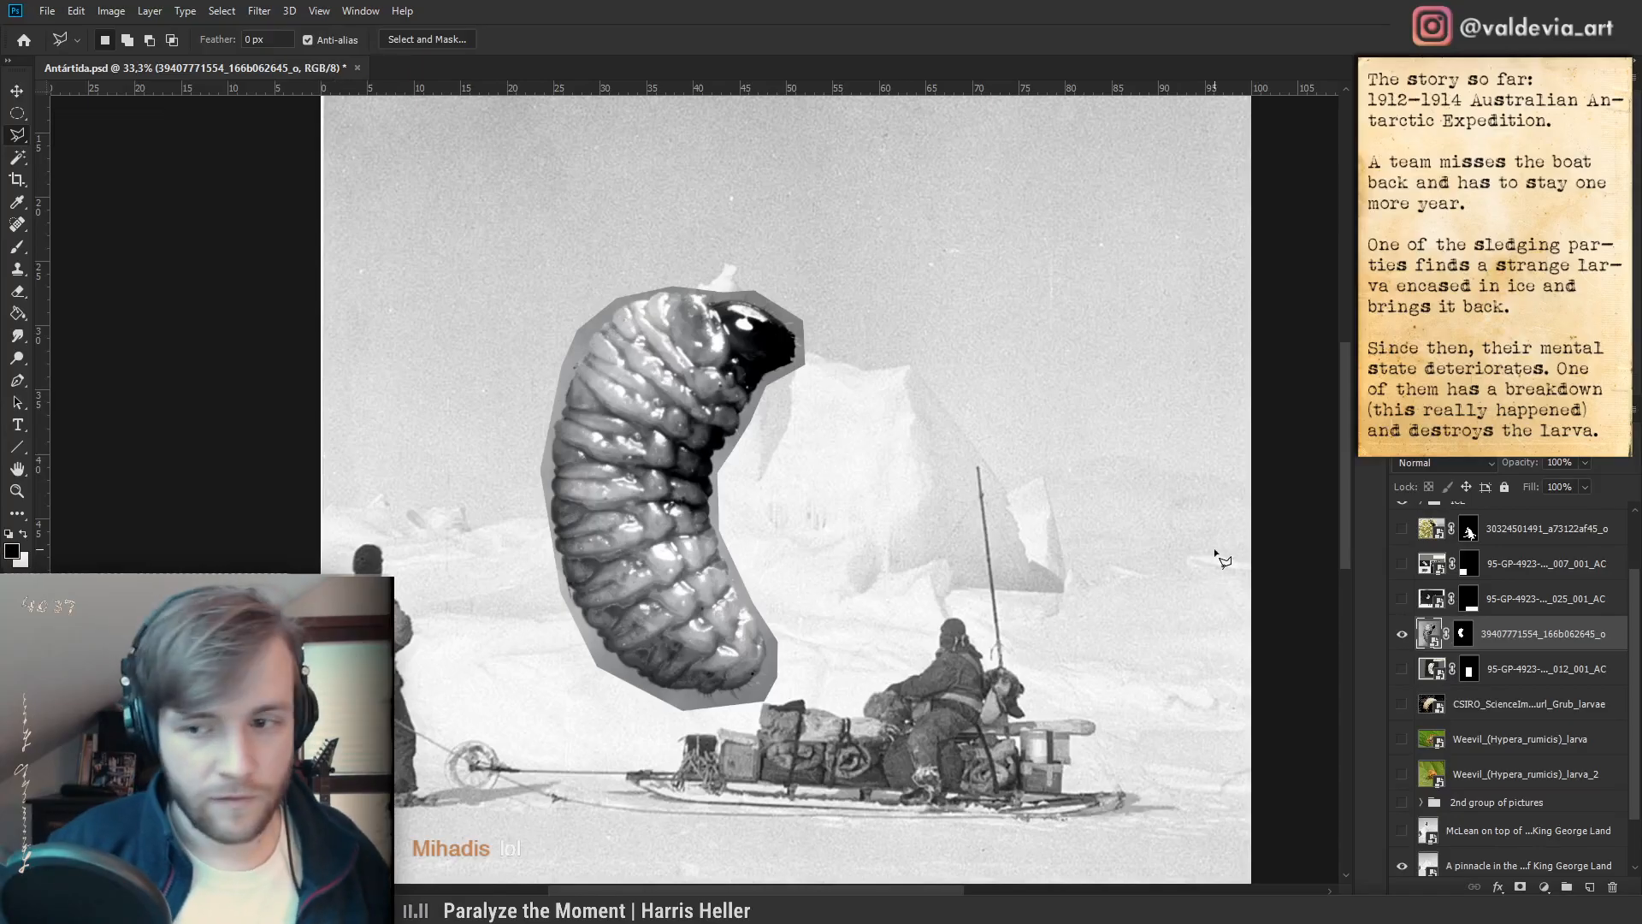
{"action": "left_click", "coordinate": [18, 158]}
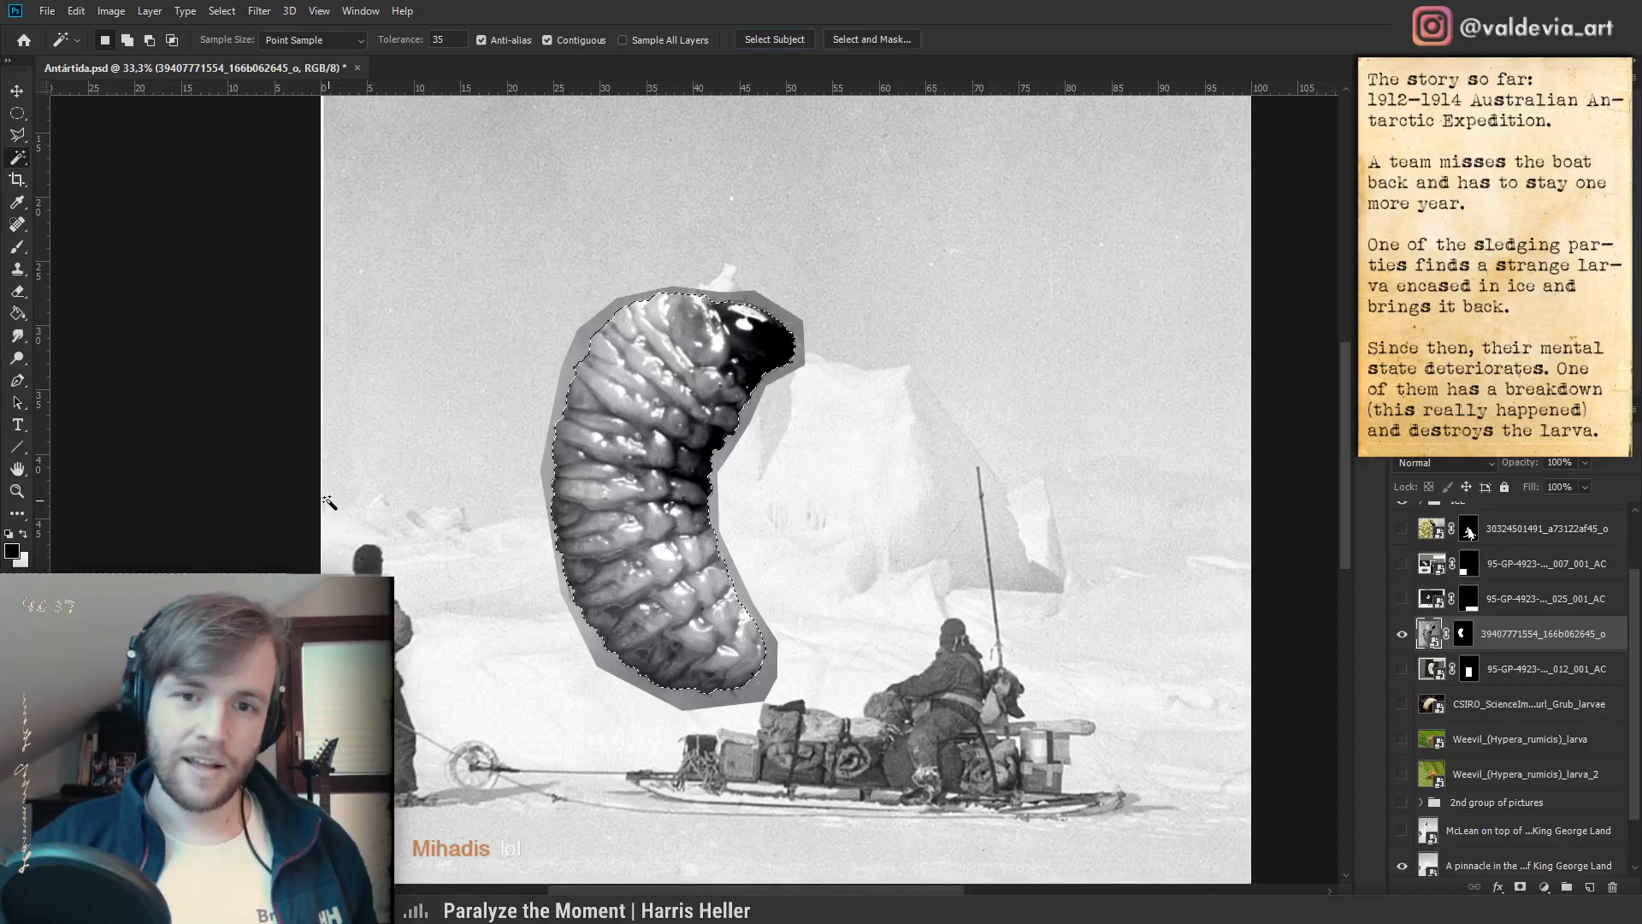
- Mask out the grey margin around the larva by filling the inverted body selection with black on its layer mask, then deselect
{"action": "key", "text": "z"}
{"action": "left_click_drag", "start_coordinate": [643, 518], "coordinate": [675, 546]}
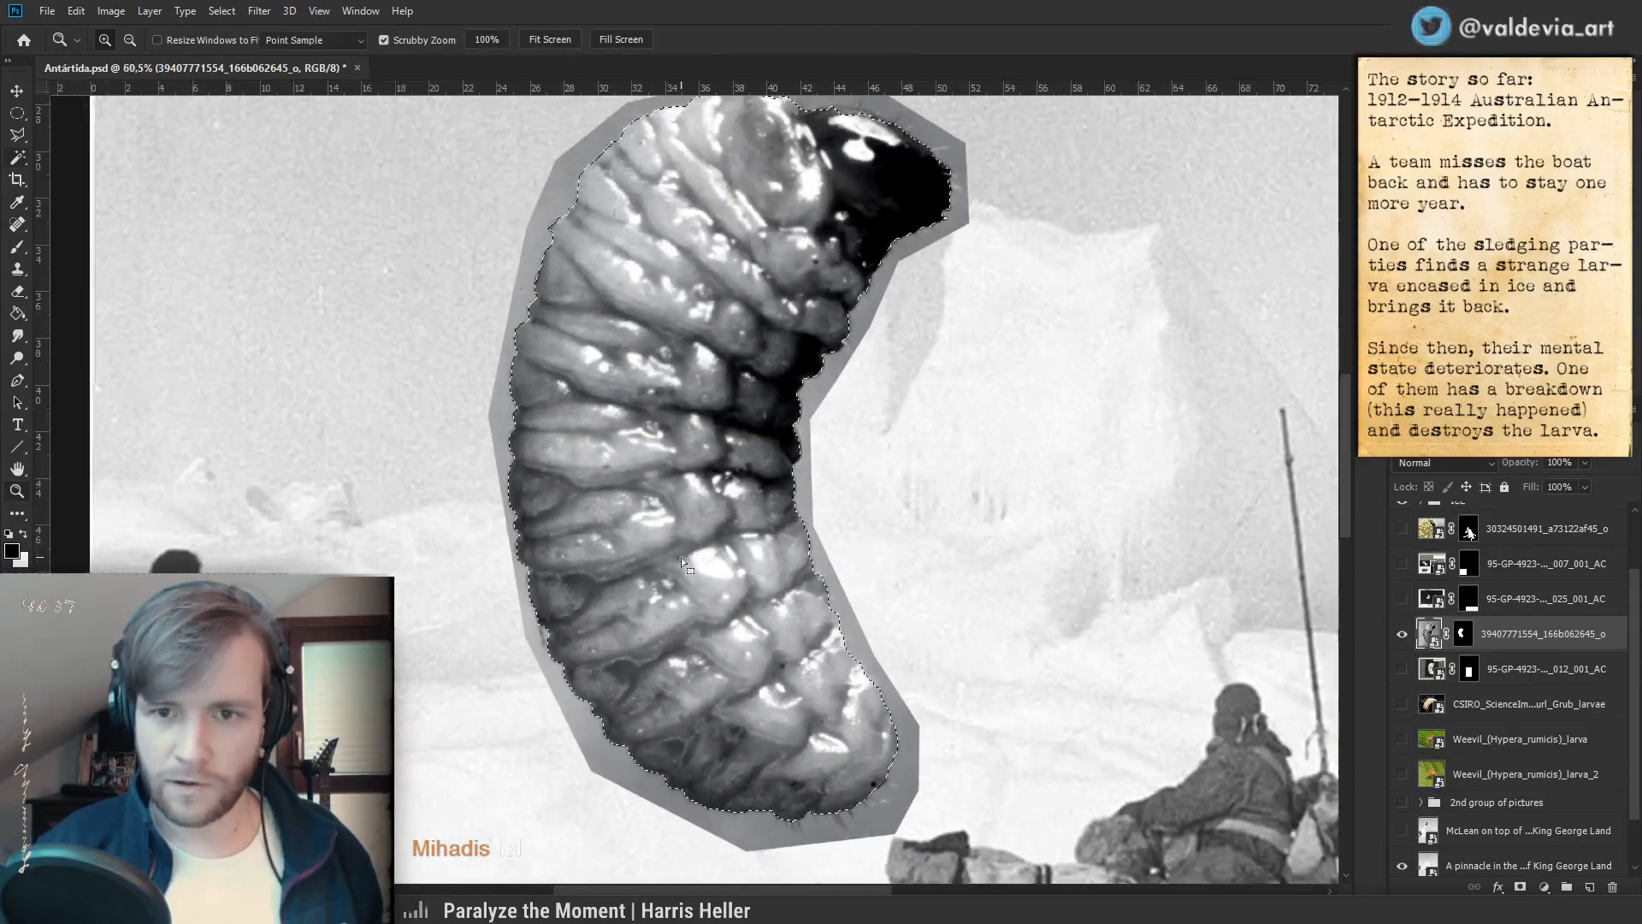
{"action": "key", "text": "w"}
{"action": "left_click", "coordinate": [1470, 642]}
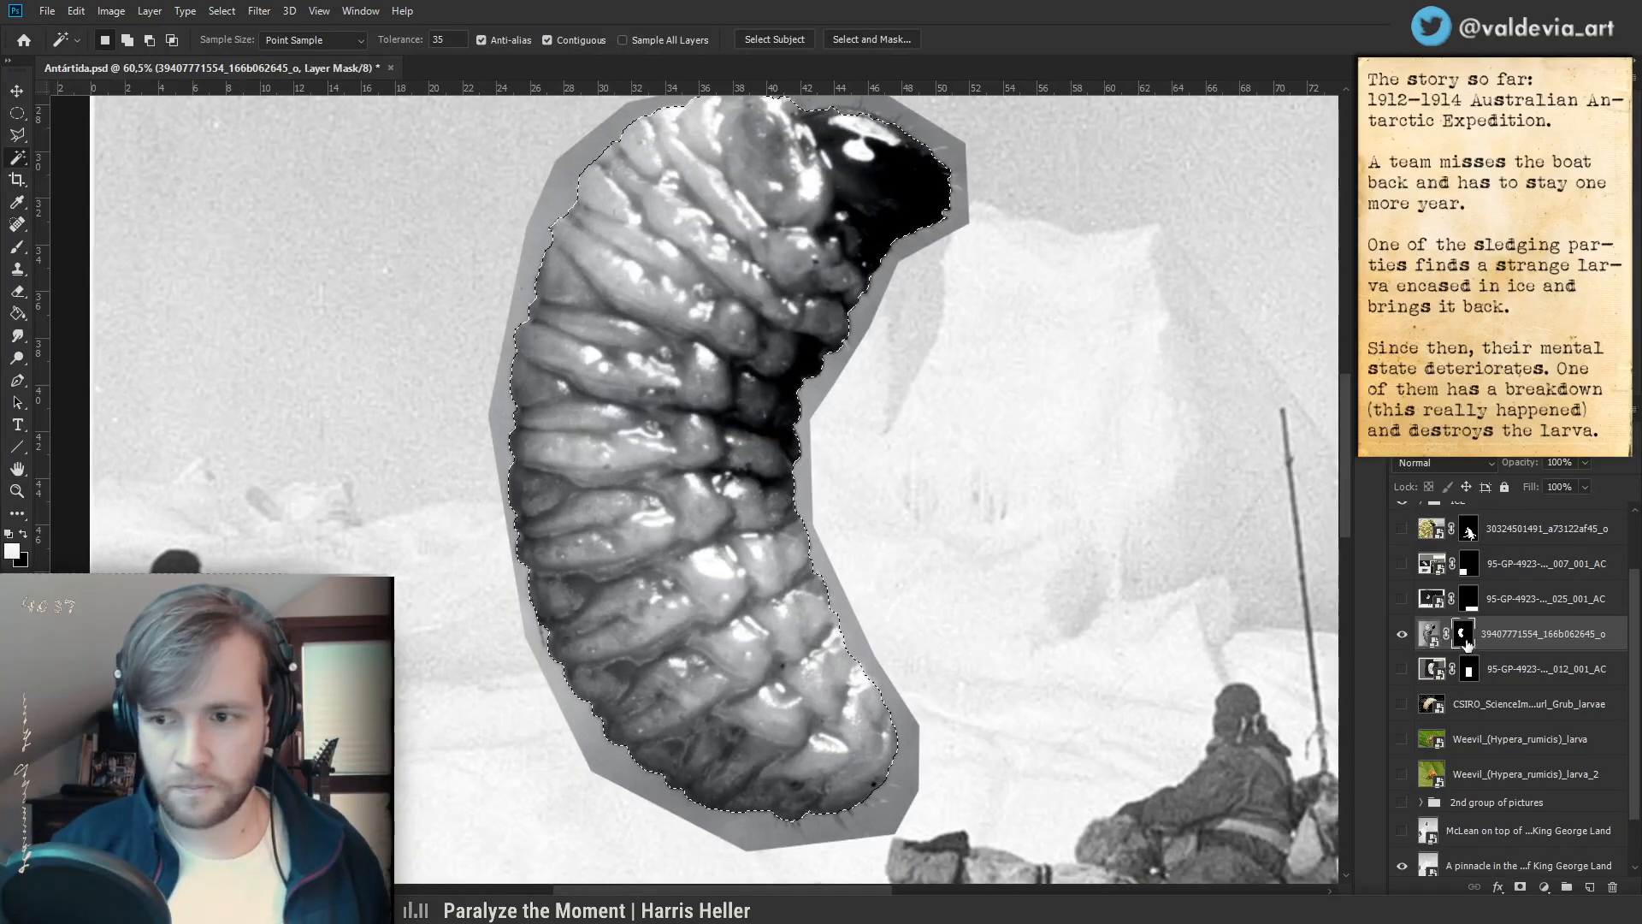
{"action": "key", "text": "ctrl+shift+i"}
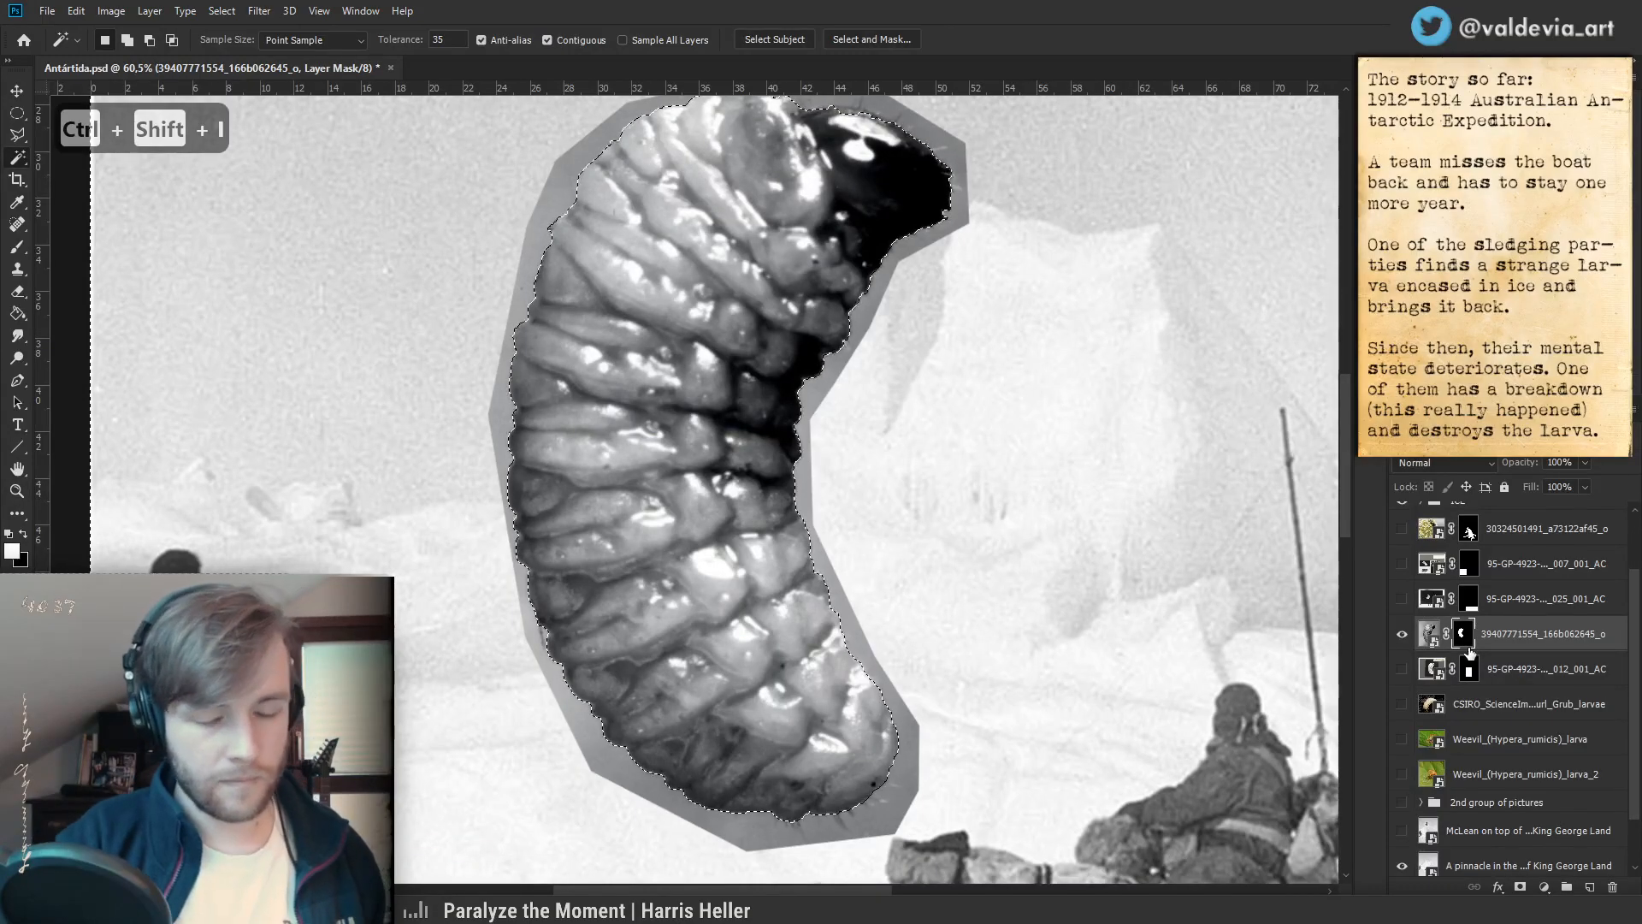
{"action": "key", "text": "Delete"}
{"action": "key", "text": "ctrl+d"}
- Open the grey larva's layer mask in Select and Mask and inspect its outline from the back past the head to the tail
{"action": "left_click_drag", "start_coordinate": [763, 301], "coordinate": [747, 457]}
{"action": "mouse_move", "coordinate": [890, 334]}
{"action": "left_mouse_down"}
{"action": "mouse_move", "coordinate": [966, 335]}
{"action": "mouse_move", "coordinate": [867, 342]}
{"action": "left_mouse_up"}
{"action": "left_click_drag", "start_coordinate": [905, 606], "coordinate": [867, 499]}
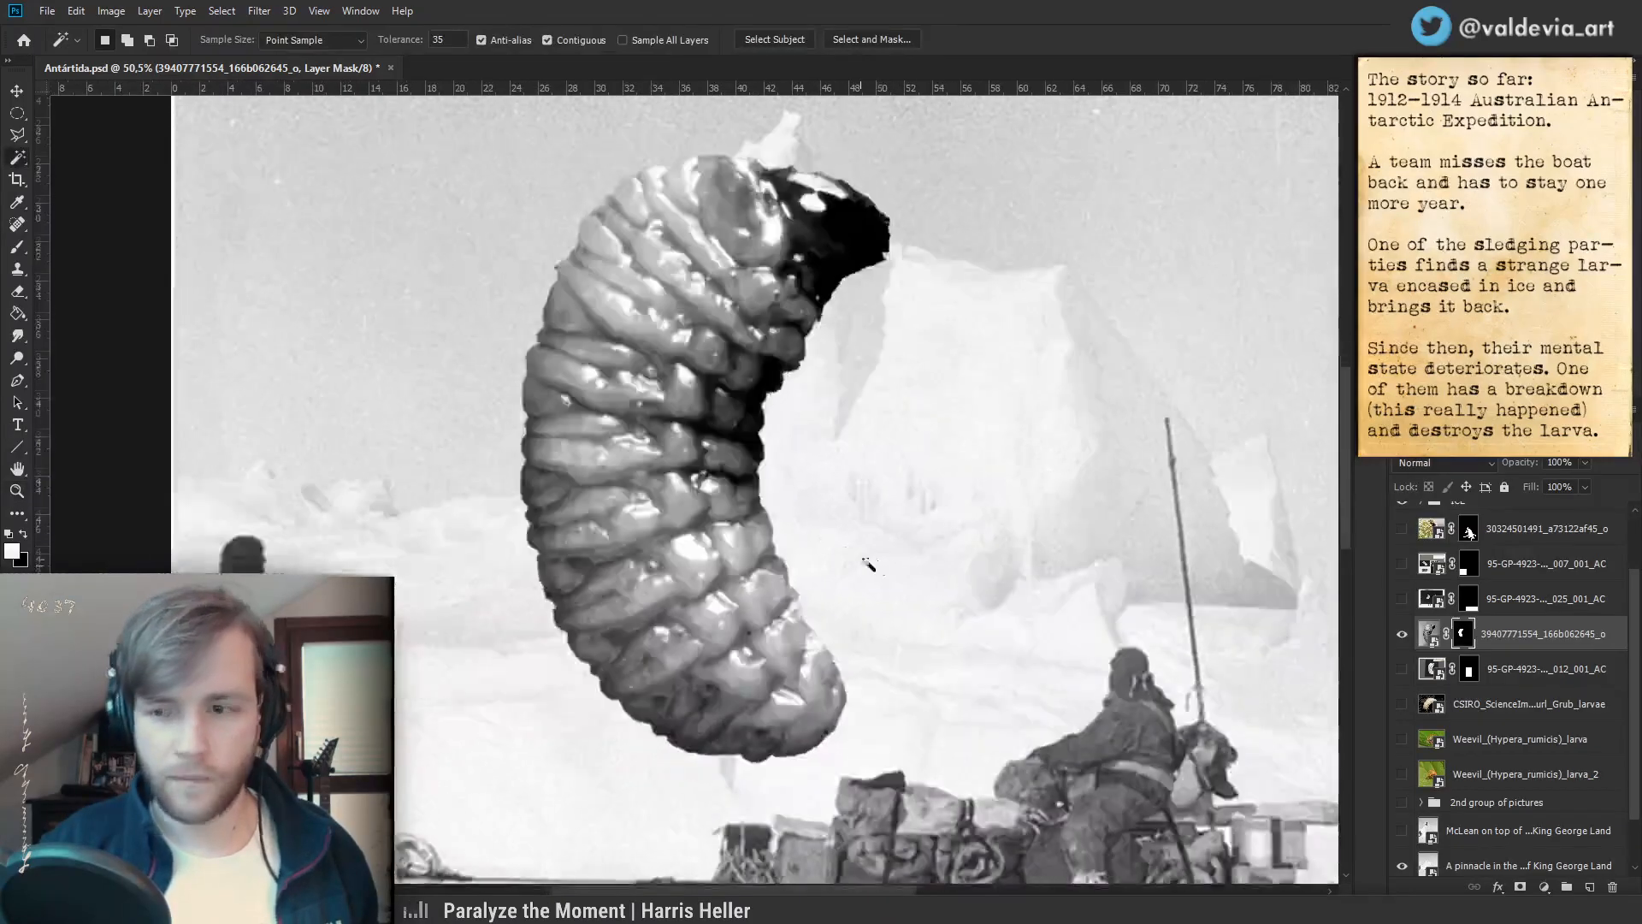
{"action": "double_click", "coordinate": [1466, 642]}
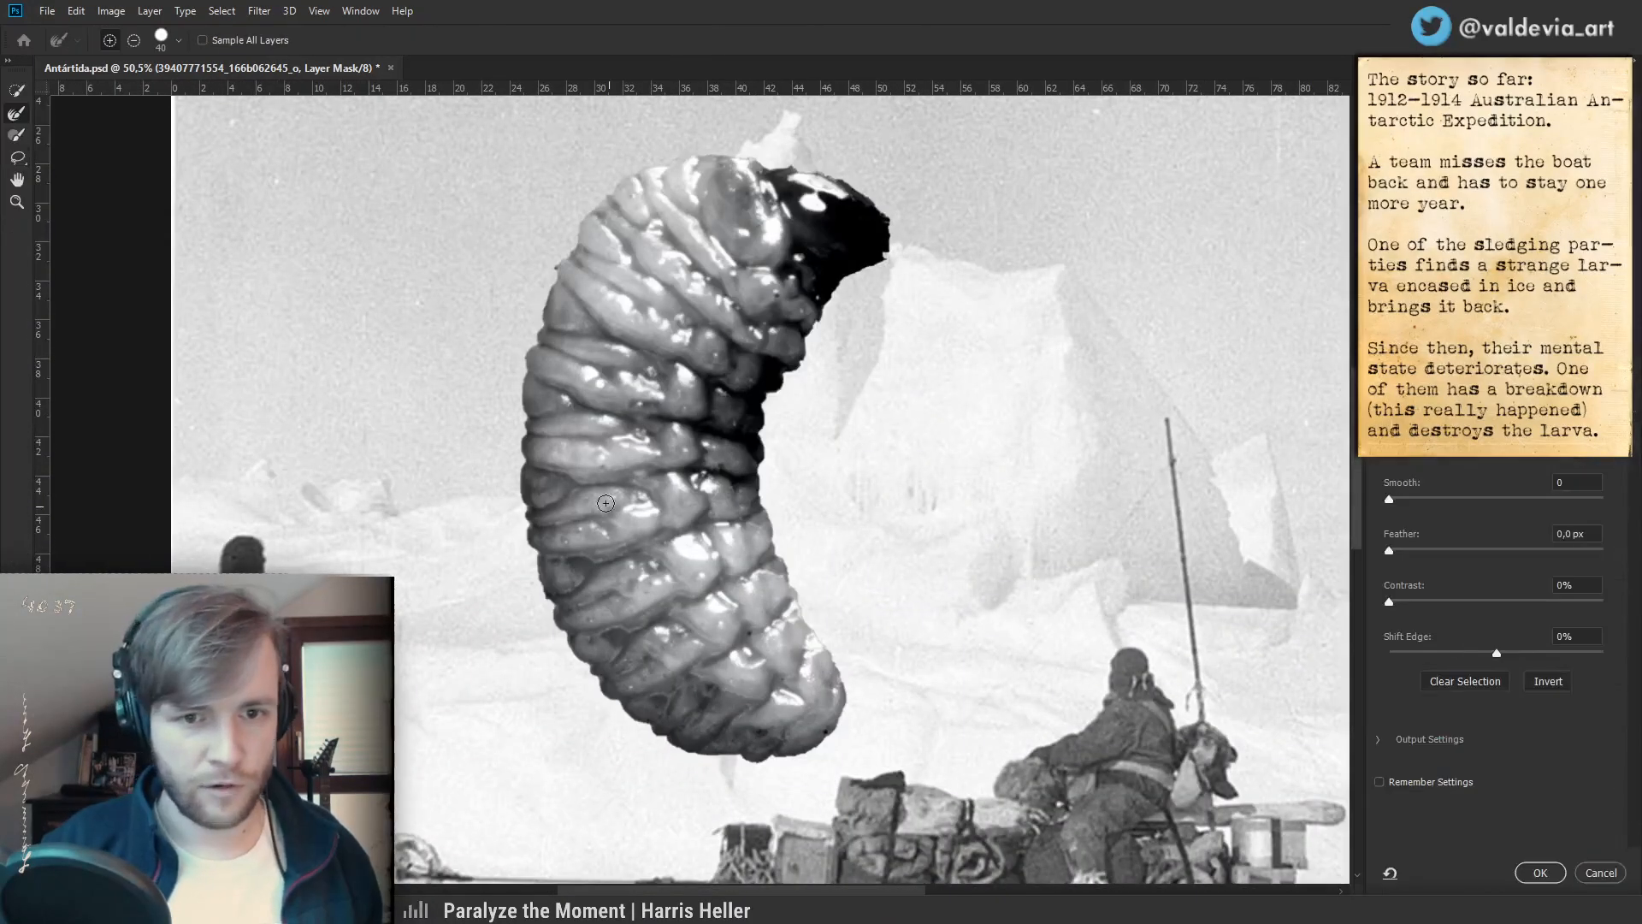
{"action": "left_click_drag", "start_coordinate": [559, 241], "coordinate": [613, 208]}
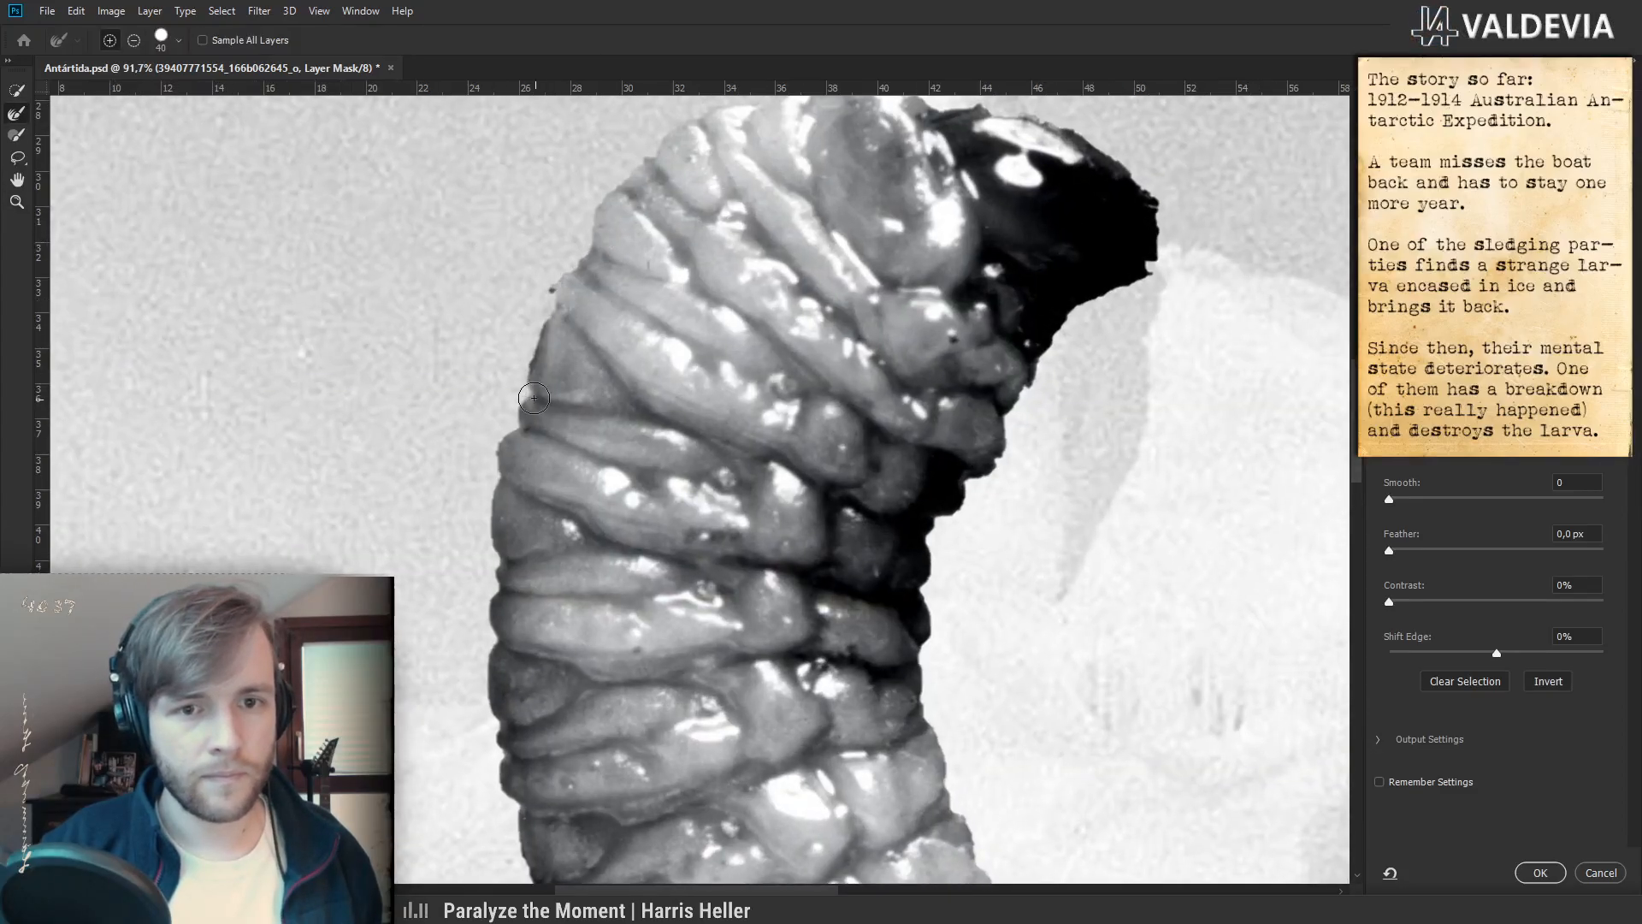
{"action": "key", "text": "ctrl+z"}
{"action": "left_click_drag", "start_coordinate": [1063, 346], "coordinate": [841, 392]}
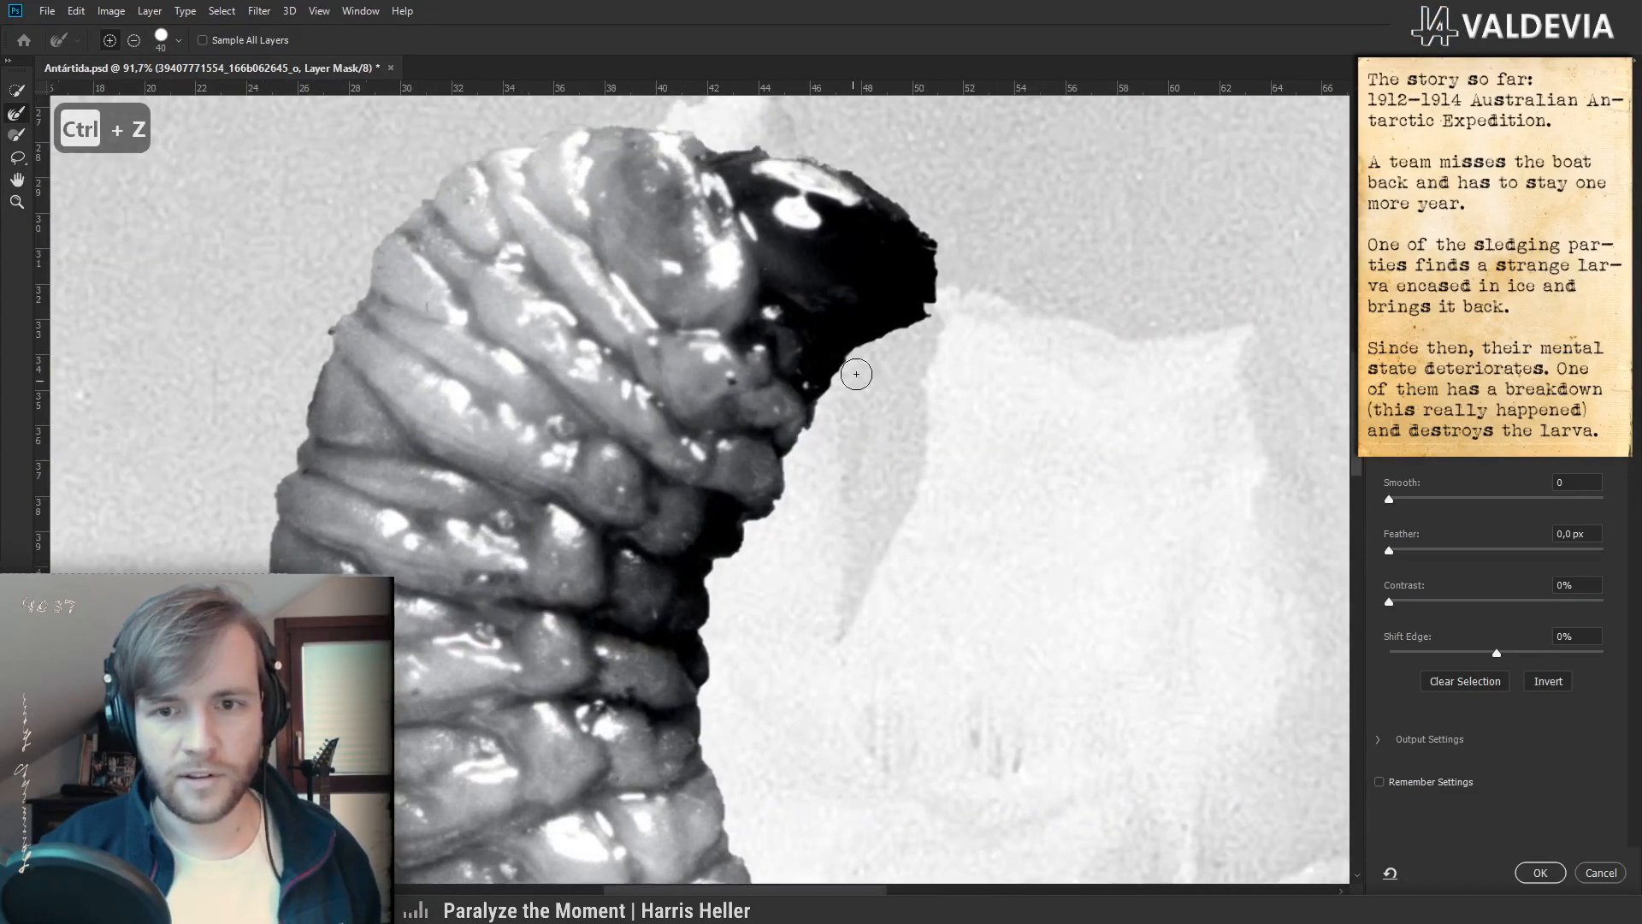
{"action": "left_click_drag", "start_coordinate": [860, 195], "coordinate": [822, 280]}
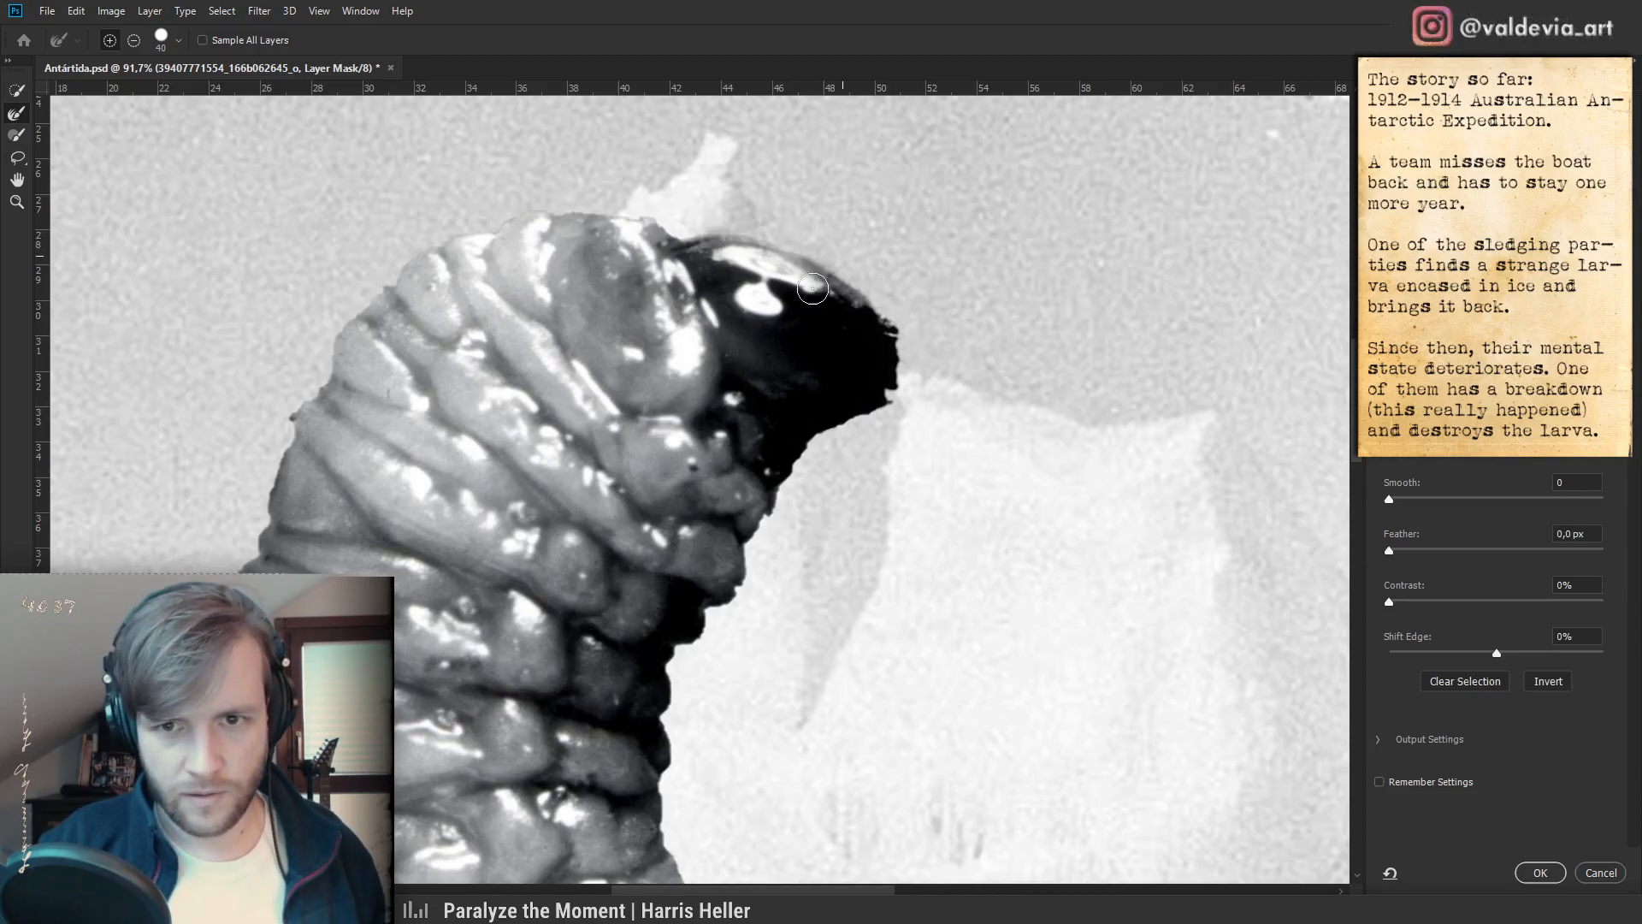
{"action": "left_click_drag", "start_coordinate": [857, 520], "coordinate": [887, 153]}
{"action": "left_click_drag", "start_coordinate": [847, 491], "coordinate": [857, 220]}
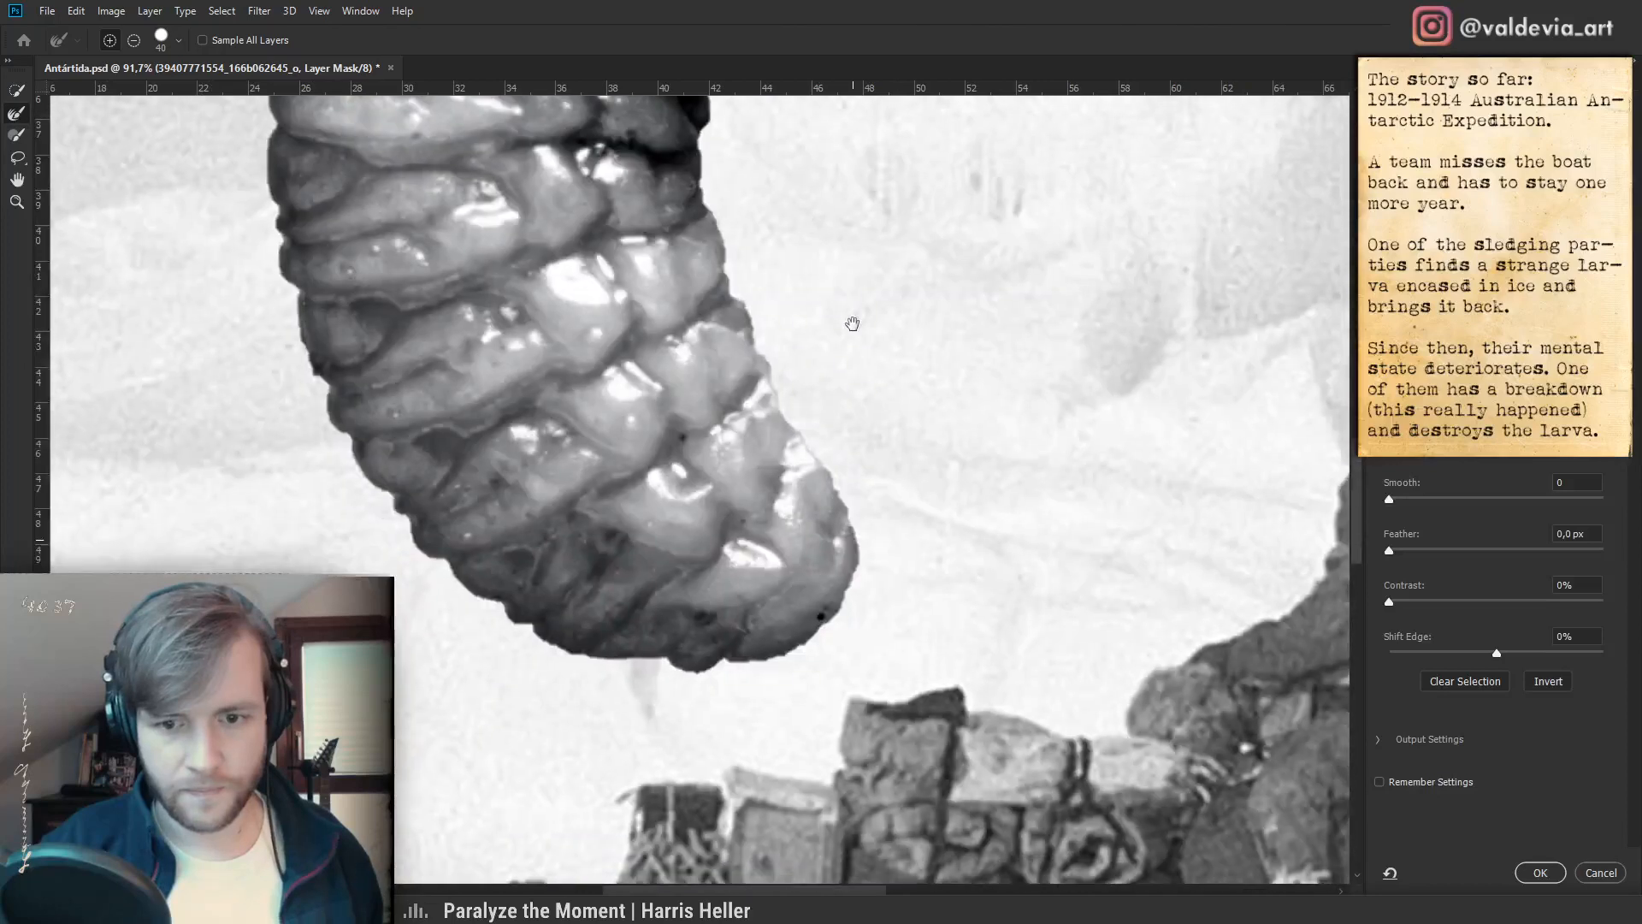
{"action": "mouse_move", "coordinate": [858, 564]}
{"action": "left_mouse_down"}
{"action": "mouse_move", "coordinate": [745, 673]}
{"action": "mouse_move", "coordinate": [702, 675]}
{"action": "left_mouse_up"}
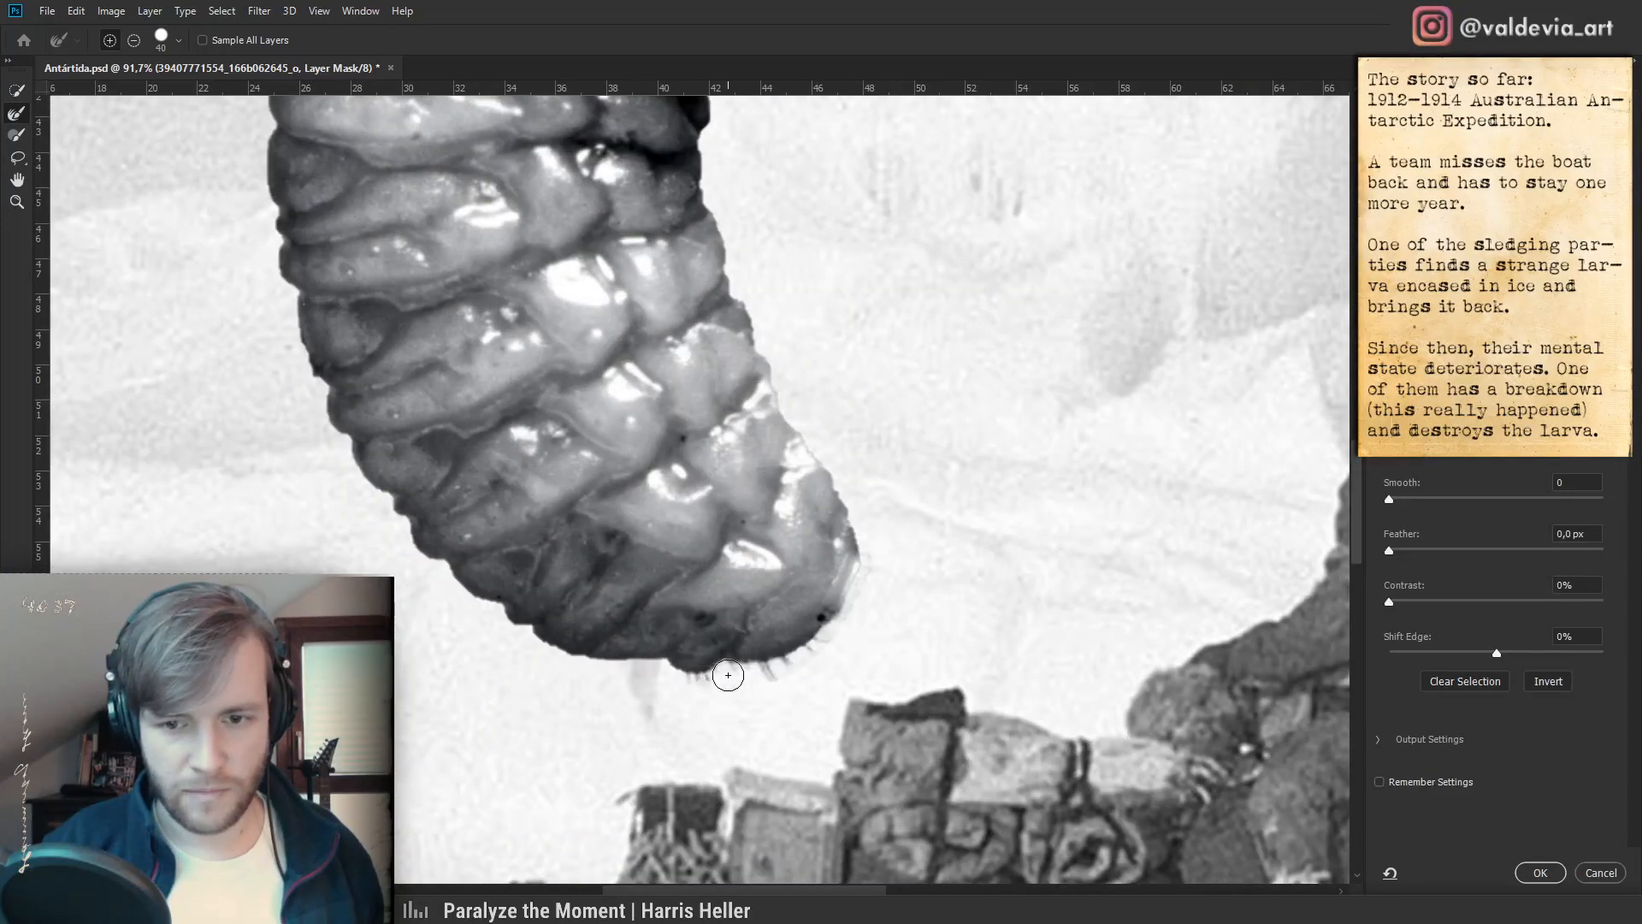
{"action": "key", "text": "ctrl+z"}
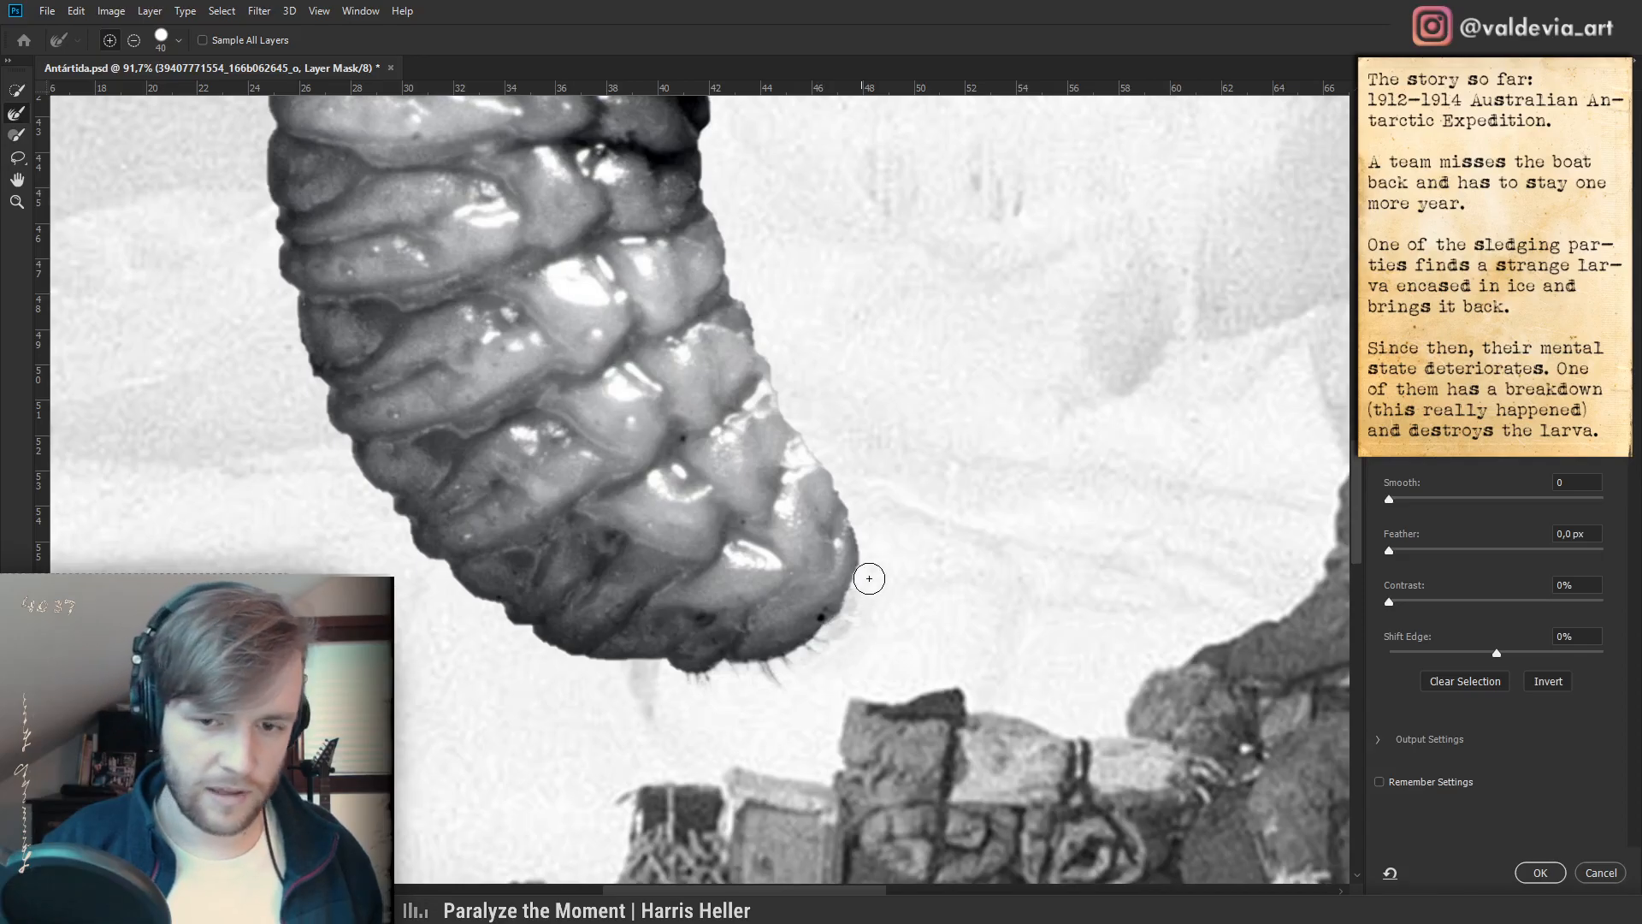
{"action": "key", "text": "ctrl+z"}
- Brush along the underside of the larva's tail to recover its fine hairs and apply the refined mask
{"action": "mouse_move", "coordinate": [816, 649]}
{"action": "left_mouse_down"}
{"action": "mouse_move", "coordinate": [685, 679]}
{"action": "mouse_move", "coordinate": [761, 688]}
{"action": "mouse_move", "coordinate": [773, 672]}
{"action": "mouse_move", "coordinate": [665, 680]}
{"action": "left_mouse_up"}
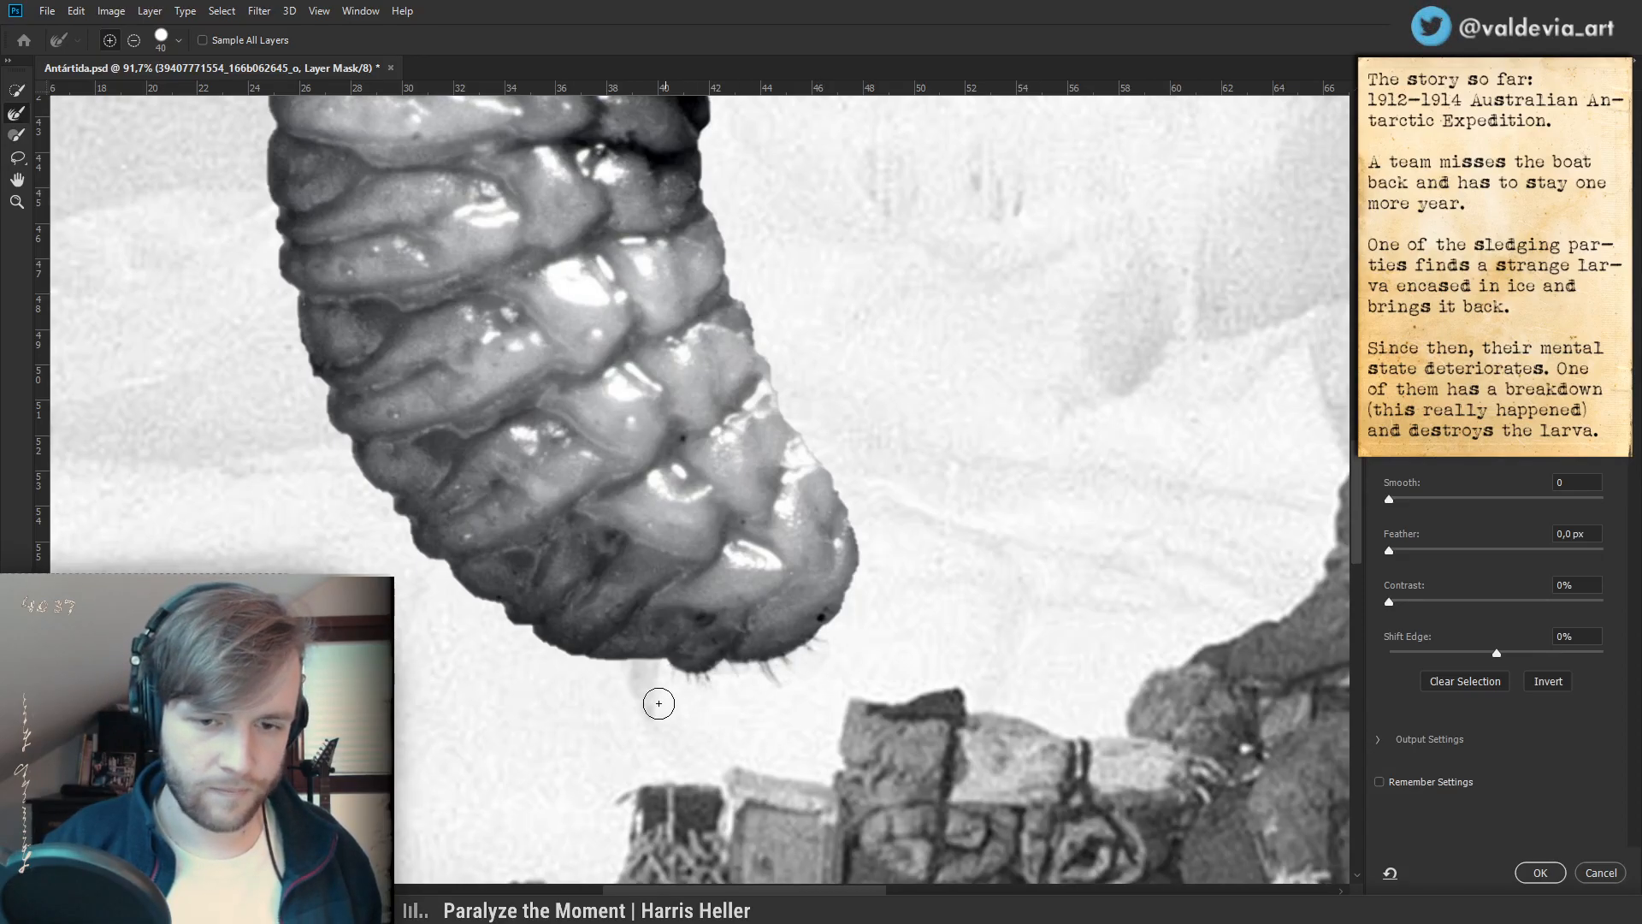
{"action": "key", "text": "z"}
{"action": "mouse_move", "coordinate": [654, 643]}
{"action": "left_mouse_down"}
{"action": "mouse_move", "coordinate": [519, 634]}
{"action": "mouse_move", "coordinate": [599, 603]}
{"action": "left_mouse_up"}
{"action": "key", "text": "r"}
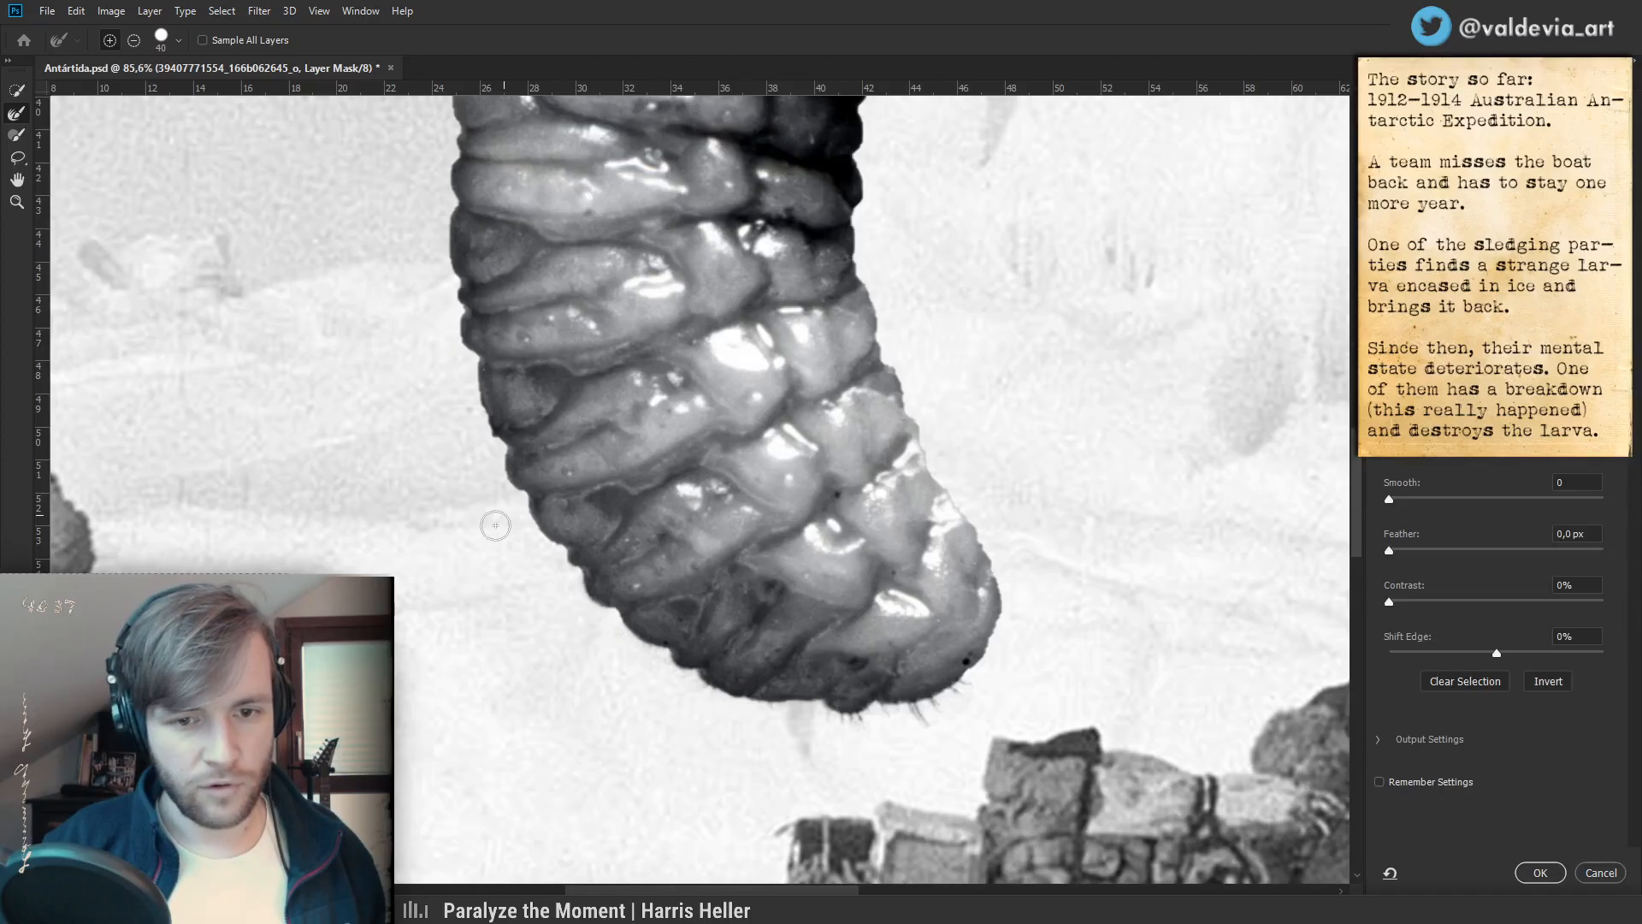
{"action": "left_click", "coordinate": [1540, 873]}
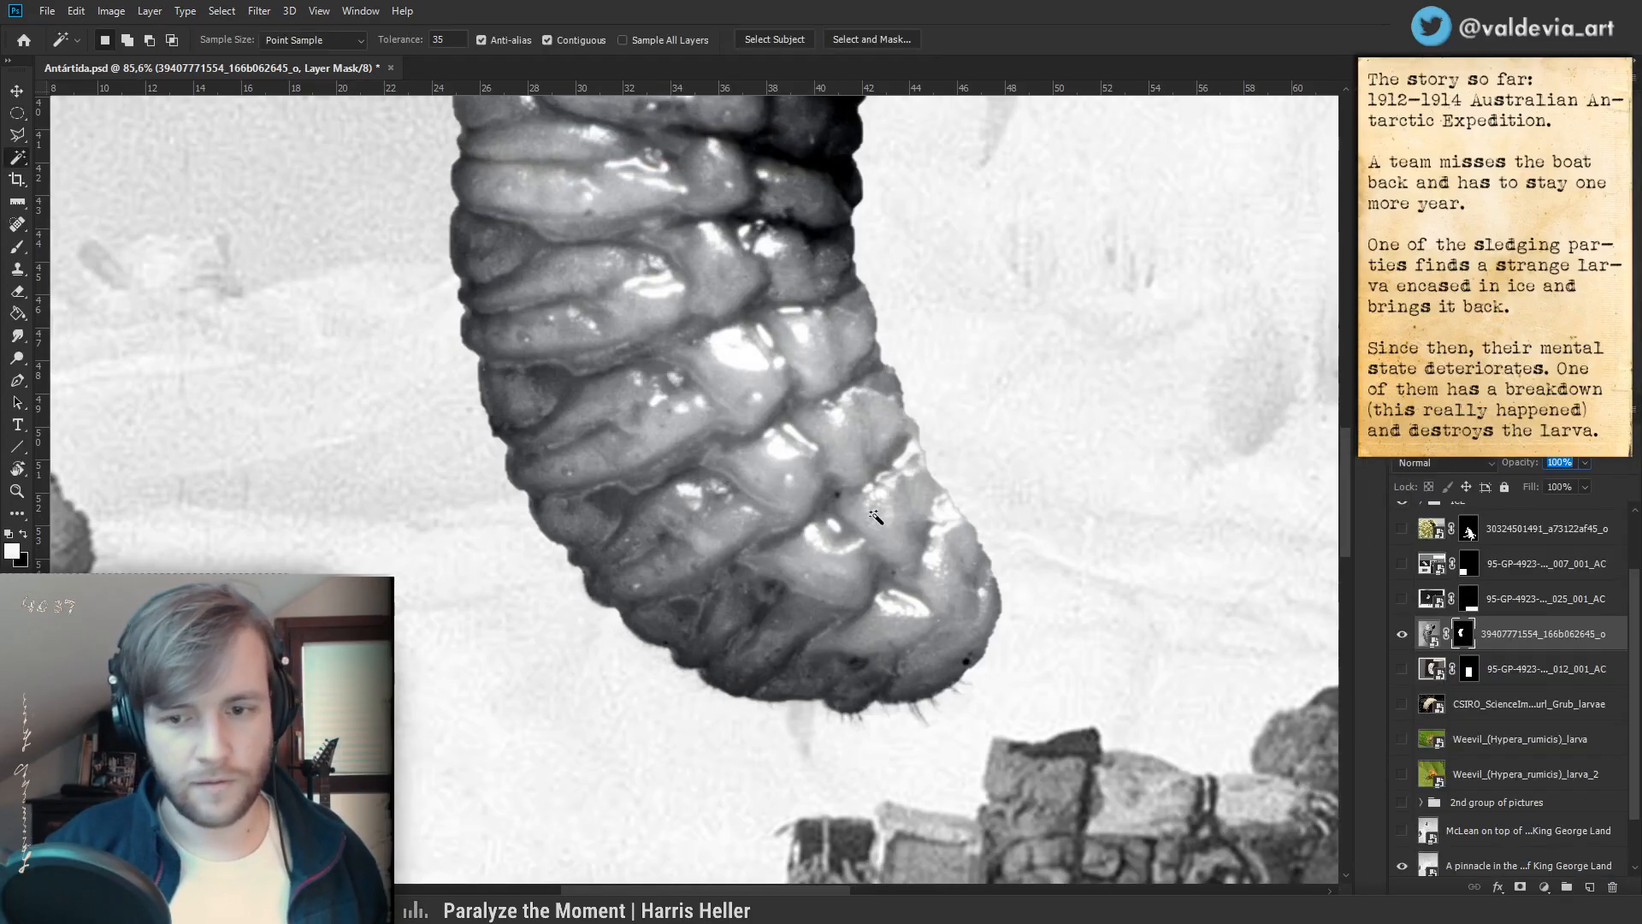
- Examine the cut-out larva against the whole pinnacle photo and then its tail edge up close
{"action": "key", "text": "z"}
{"action": "key", "text": "ctrl+d"}
{"action": "left_click_drag", "start_coordinate": [871, 498], "coordinate": [774, 530]}
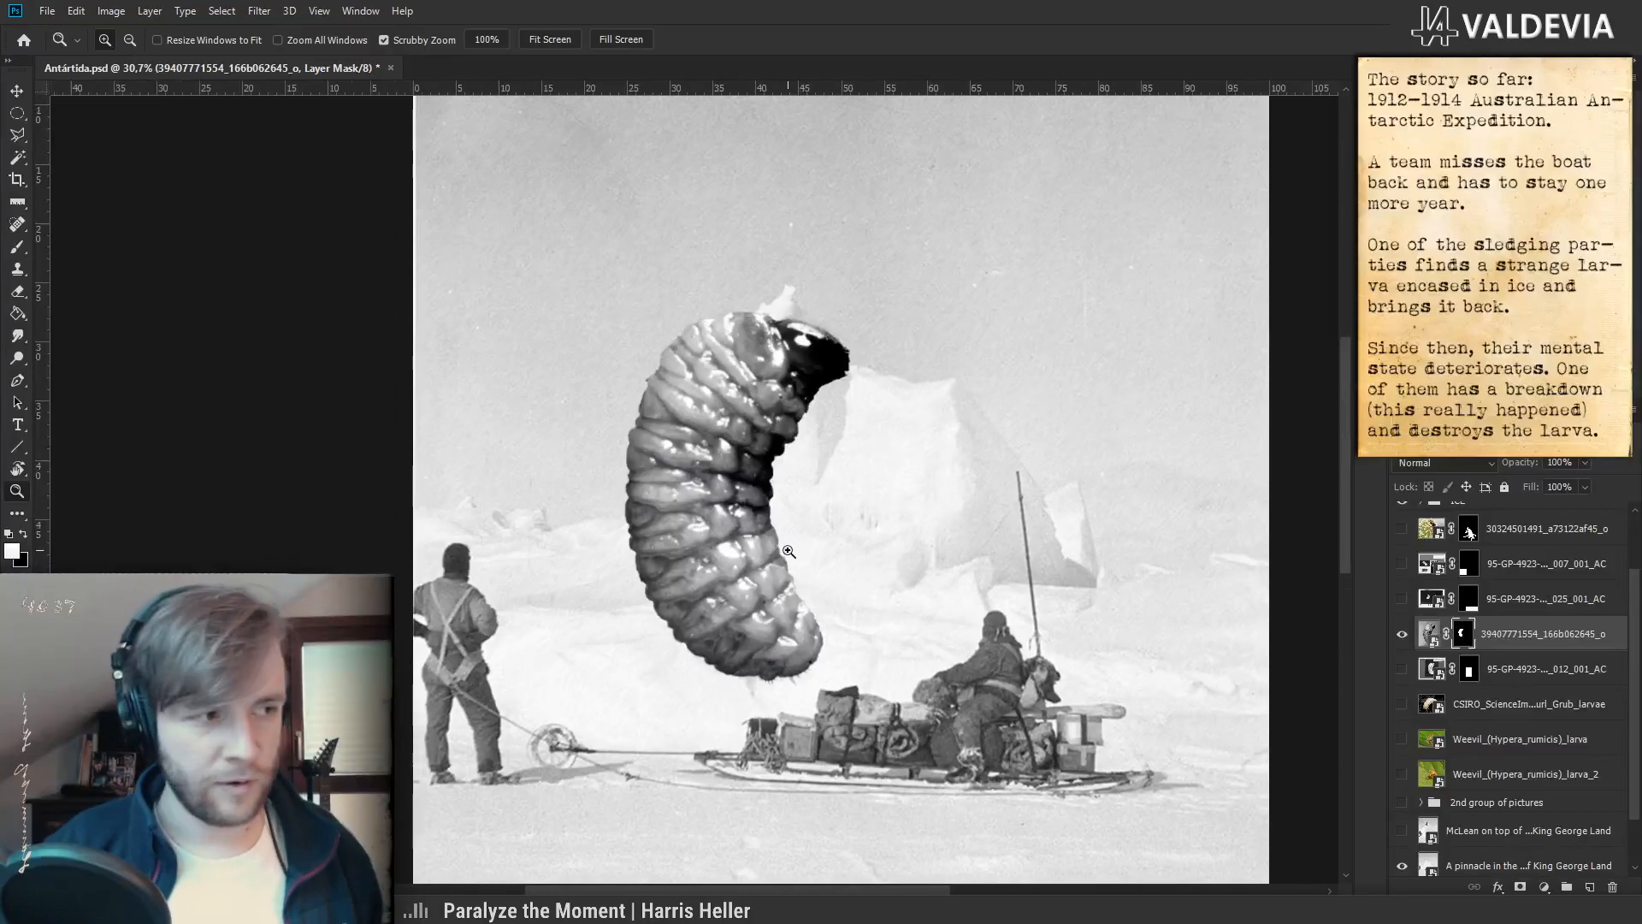
{"action": "left_click_drag", "start_coordinate": [828, 479], "coordinate": [895, 465]}
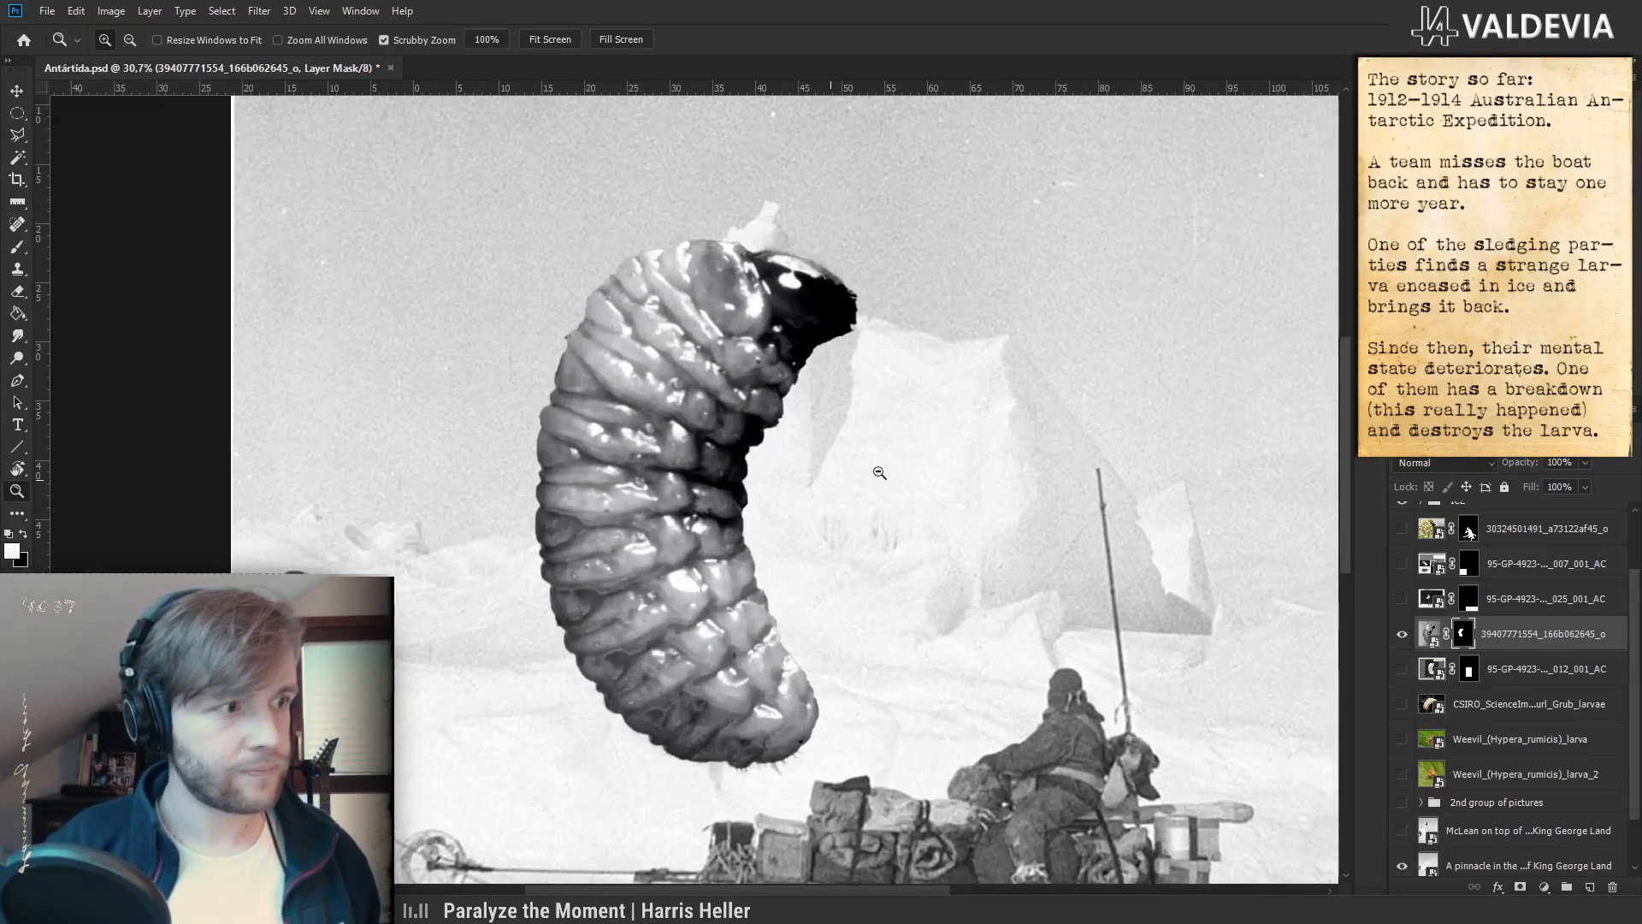
{"action": "left_click_drag", "start_coordinate": [778, 643], "coordinate": [732, 589]}
{"action": "left_click", "coordinate": [777, 642]}
{"action": "left_click_drag", "start_coordinate": [630, 733], "coordinate": [936, 694]}
- Set up a hard round brush at 62% hardness and 58 px for painting on the larva's layer mask
{"action": "key", "text": "b"}
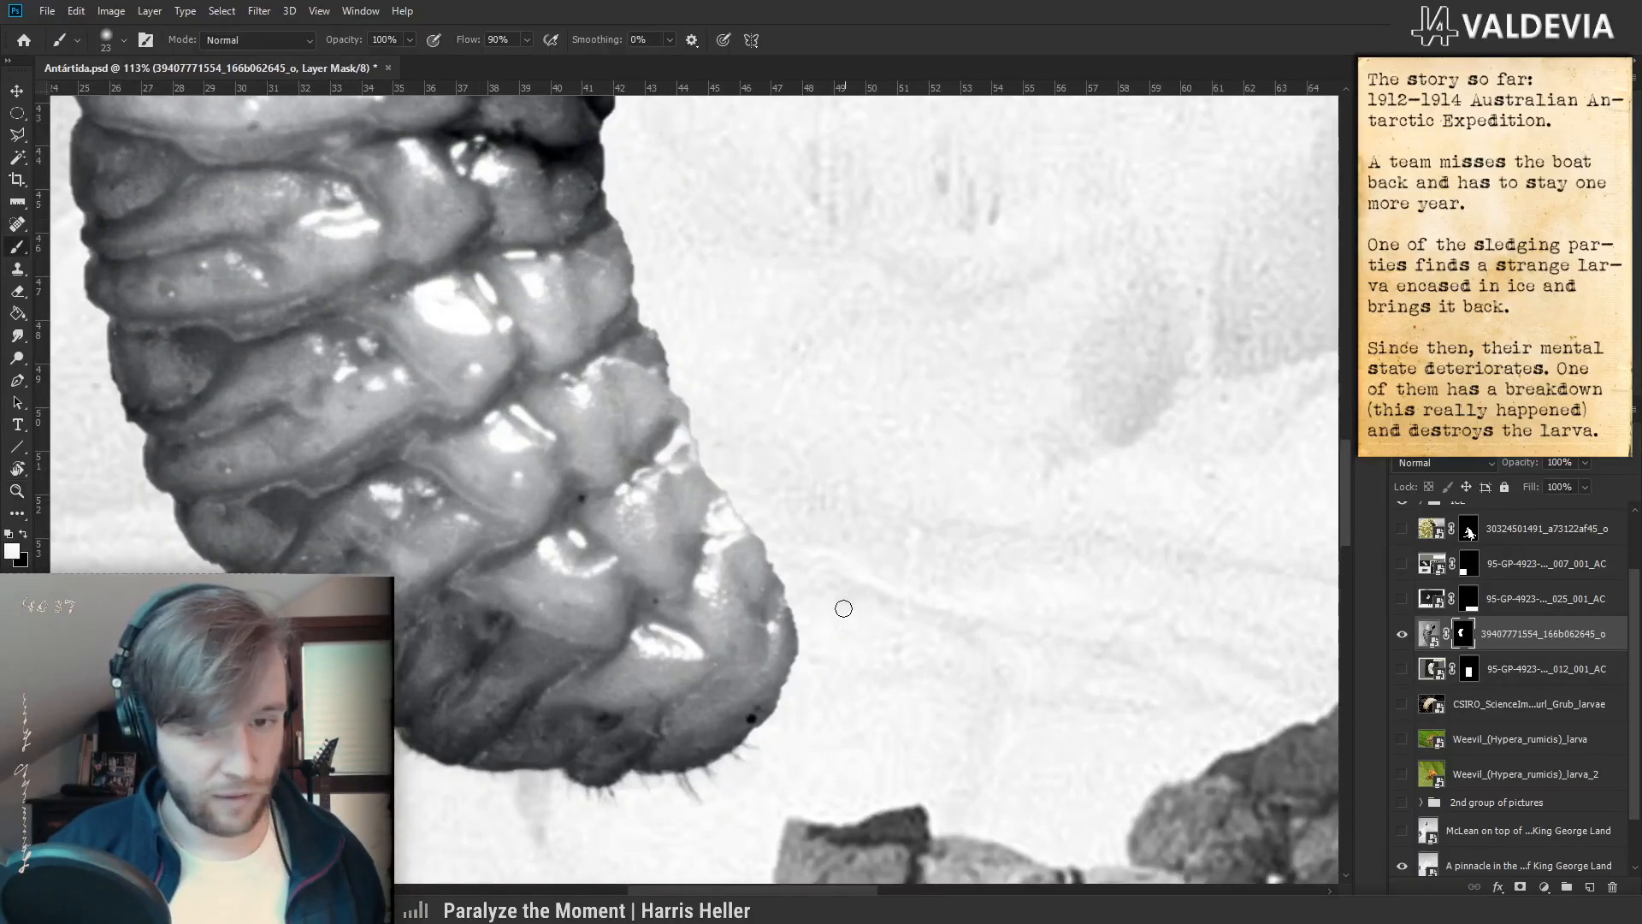
{"action": "right_click", "coordinate": [811, 609]}
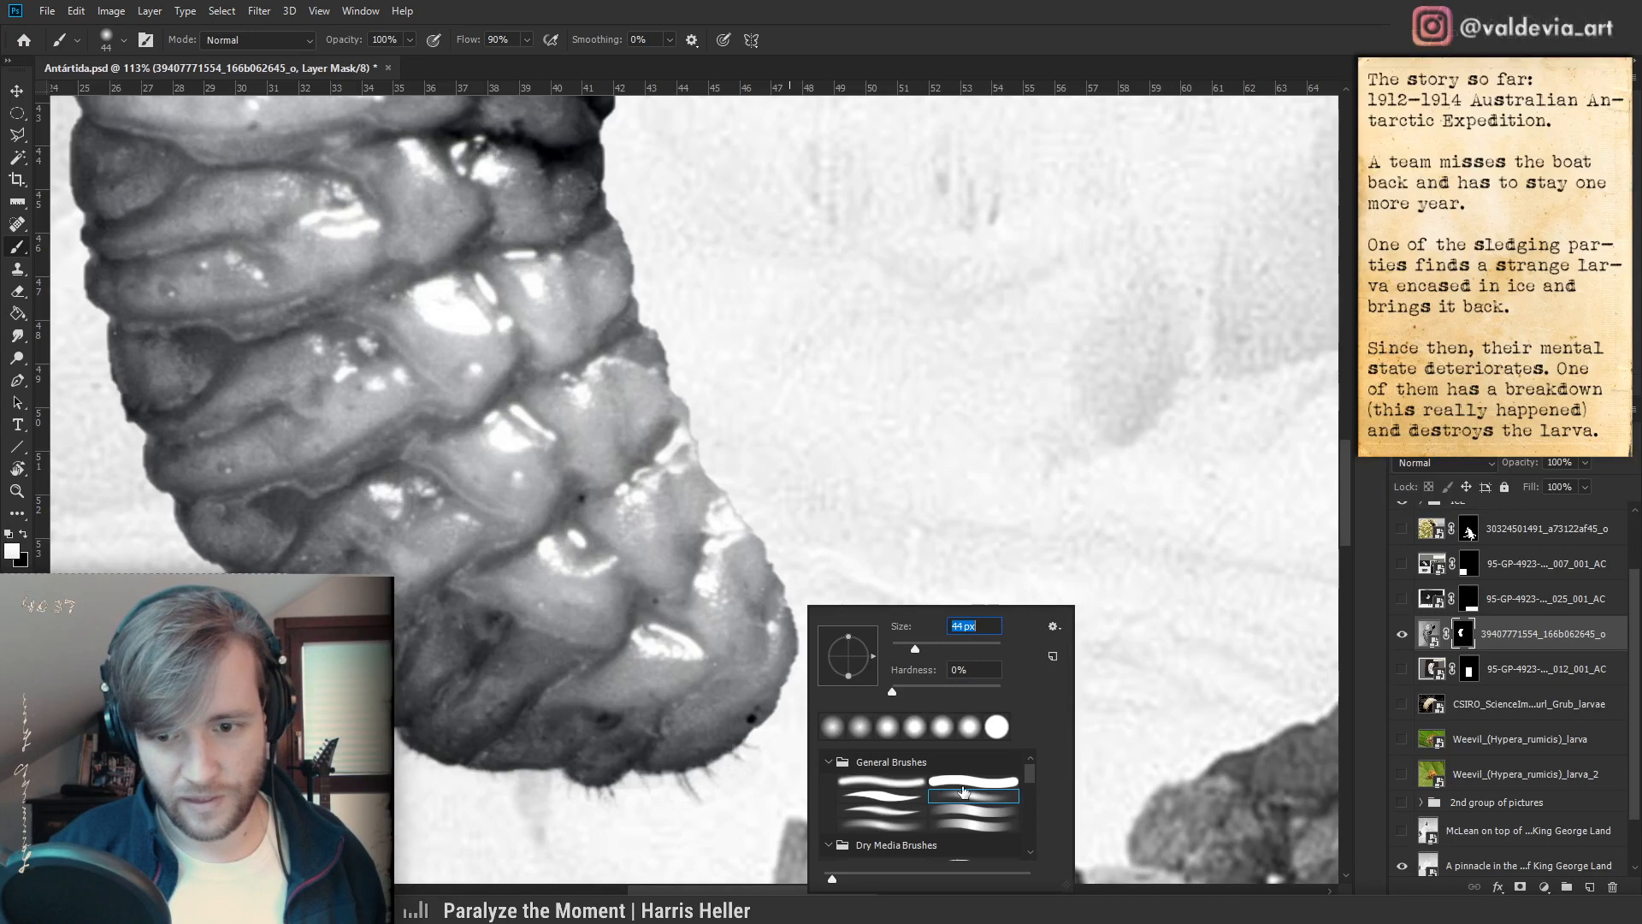
{"action": "left_click", "coordinate": [974, 782]}
{"action": "left_click", "coordinate": [958, 648]}
{"action": "left_click", "coordinate": [961, 691]}
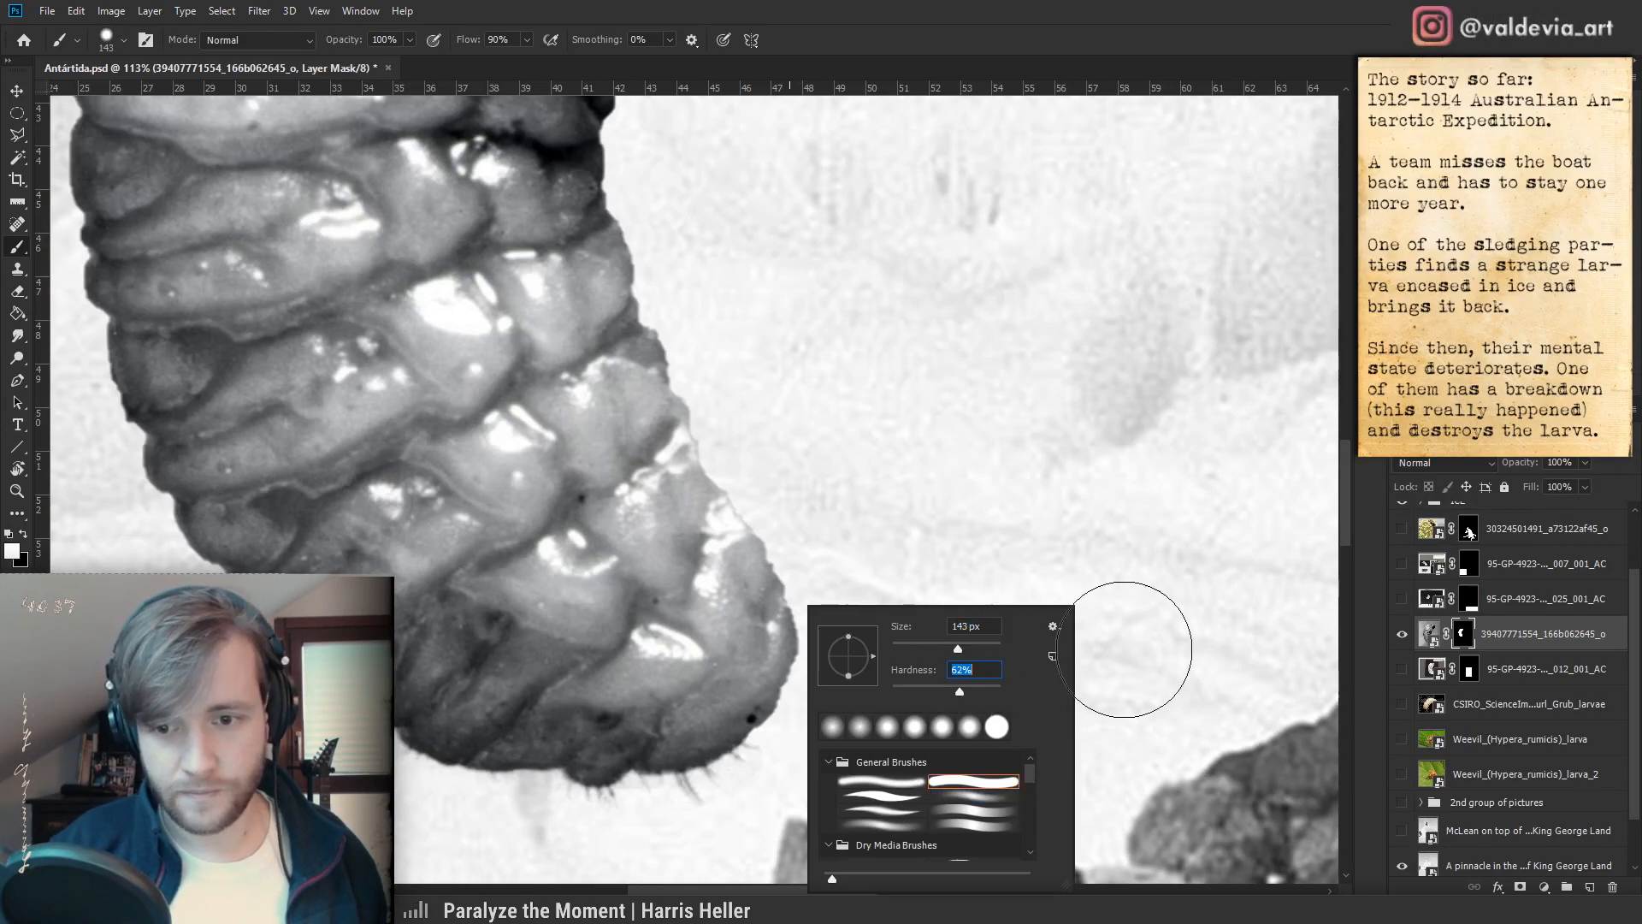
{"action": "left_click", "coordinate": [1467, 638]}
{"action": "right_click", "coordinate": [1020, 564]}
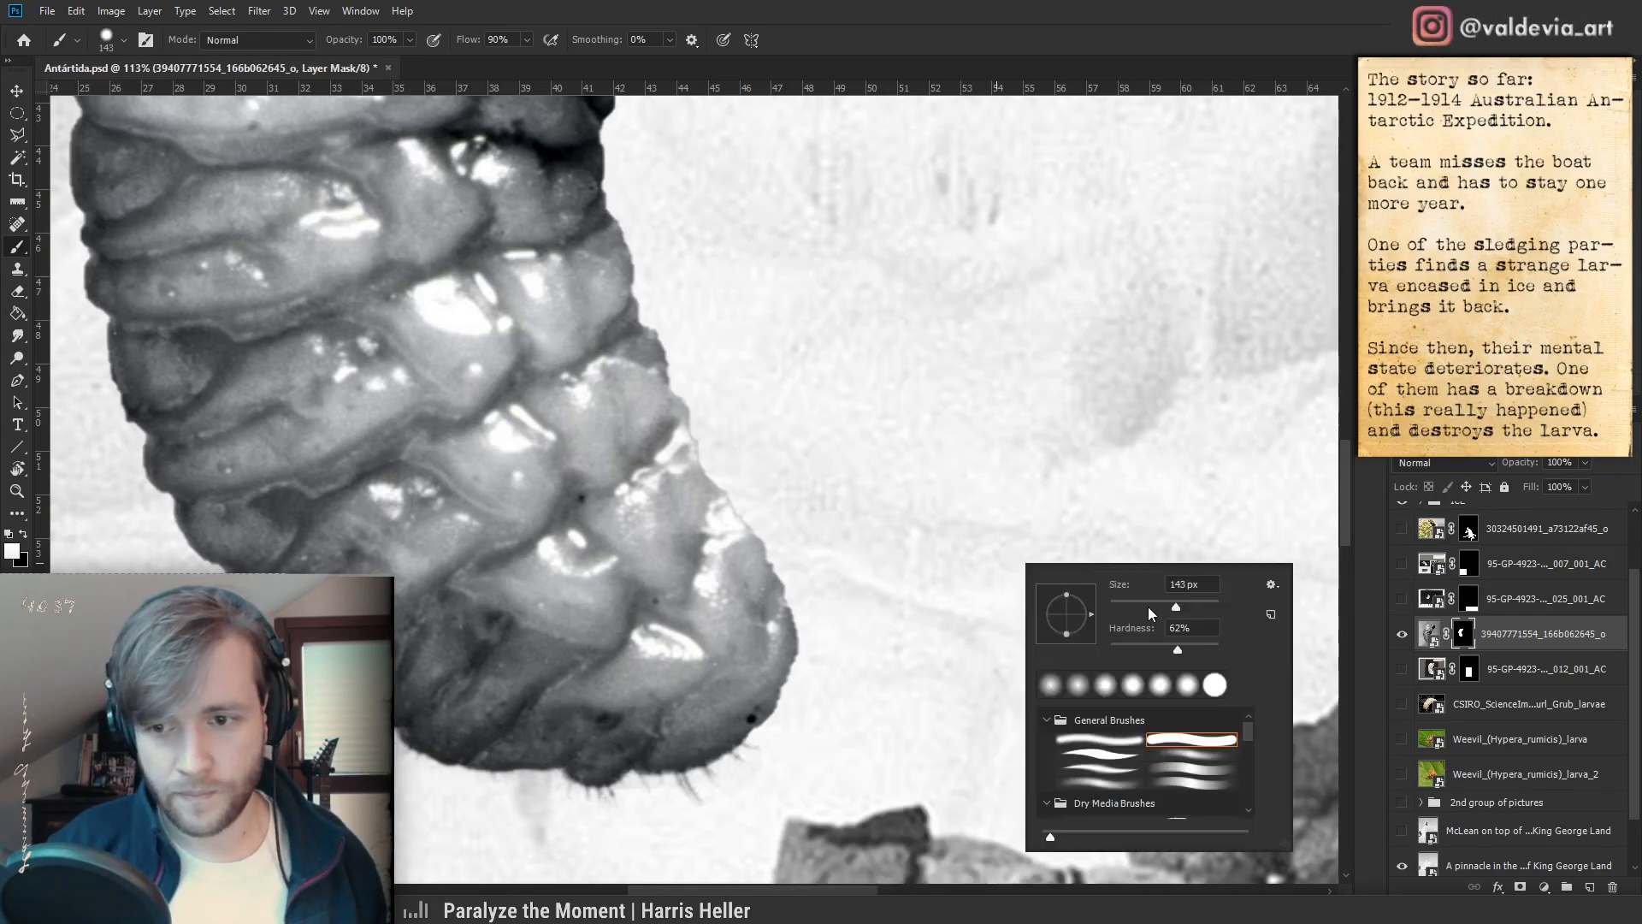
- Touch up the grey larva's mask along the inner edge of its tail, comparing it with the unmasked photo
{"action": "left_click", "coordinate": [1461, 642]}
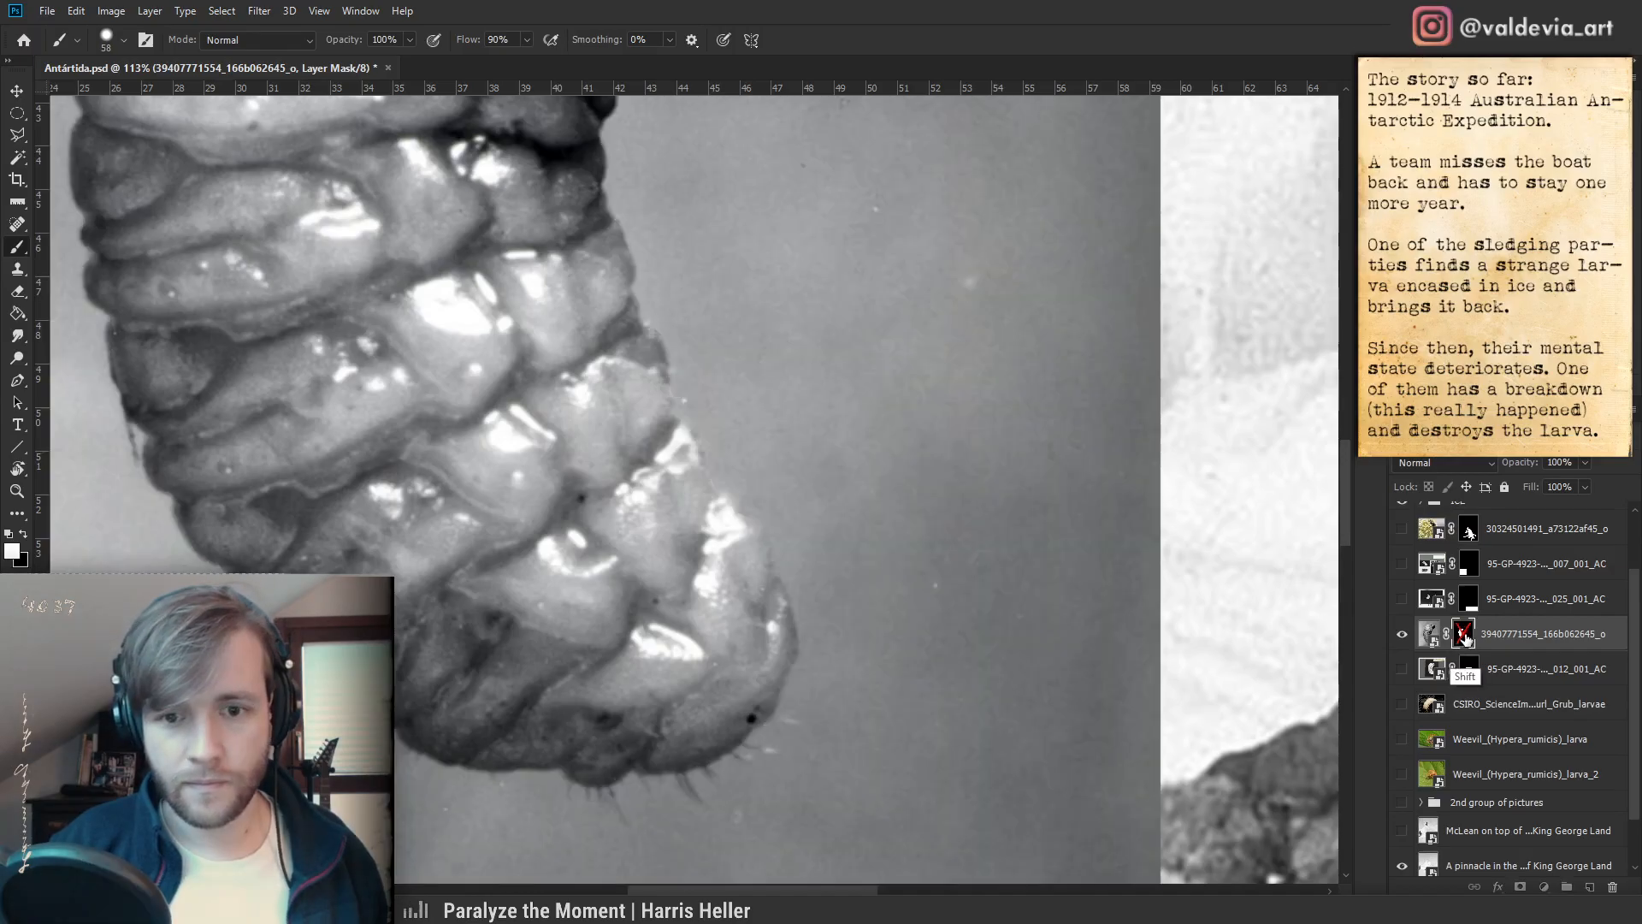
{"action": "left_click", "coordinate": [1463, 636], "text": "shift"}
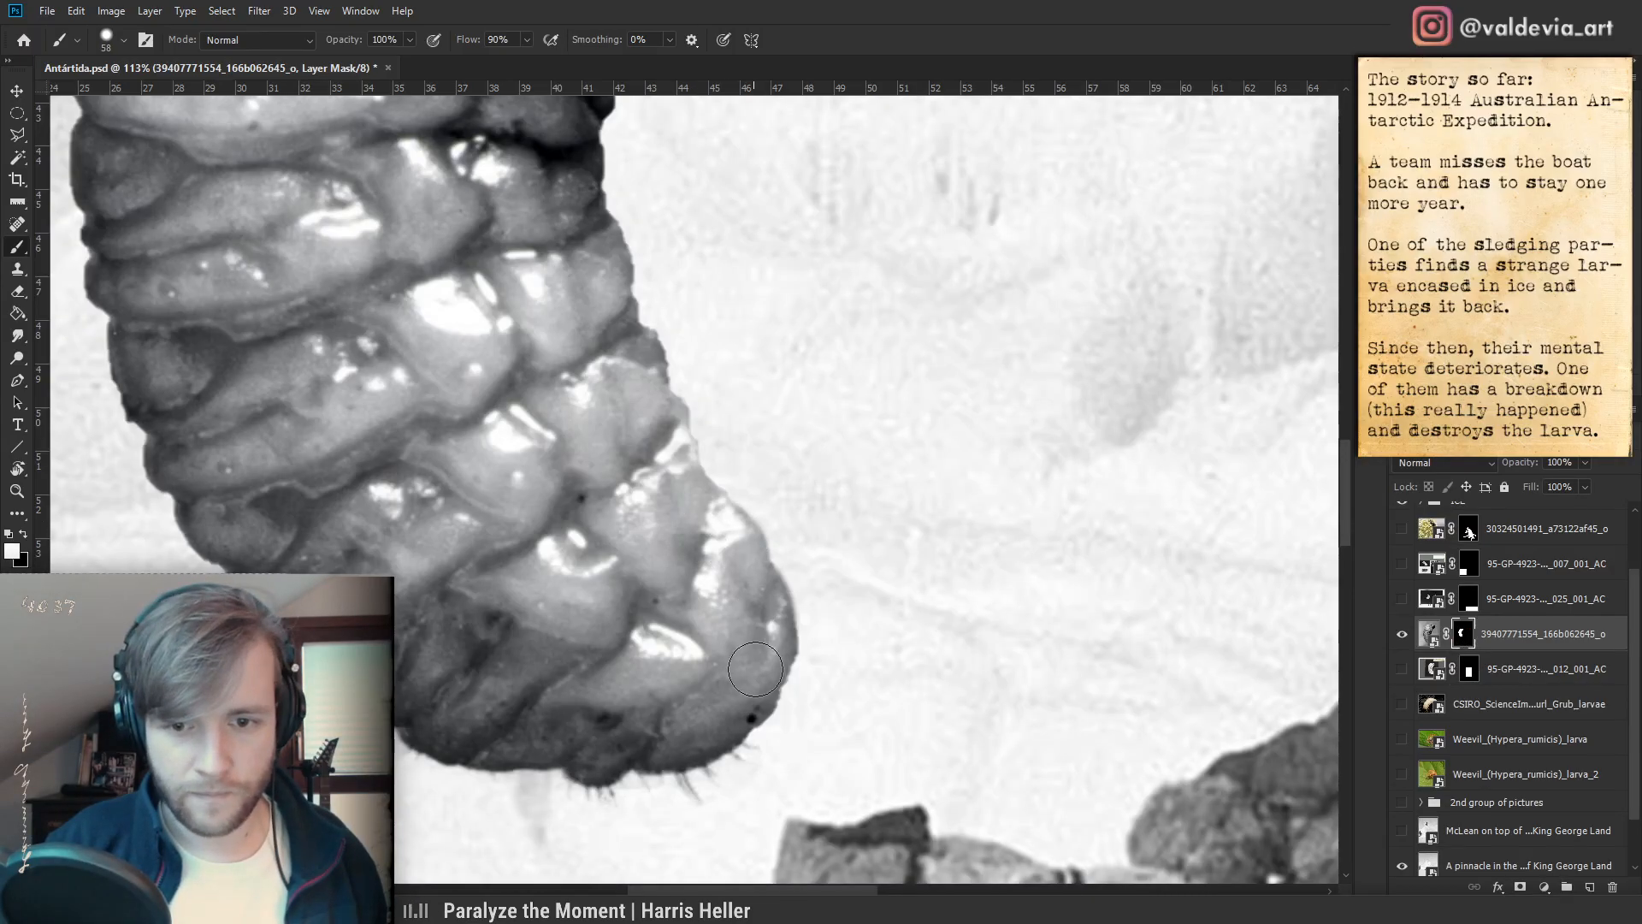
{"action": "key", "text": "x"}
{"action": "key", "text": "ctrl+z"}
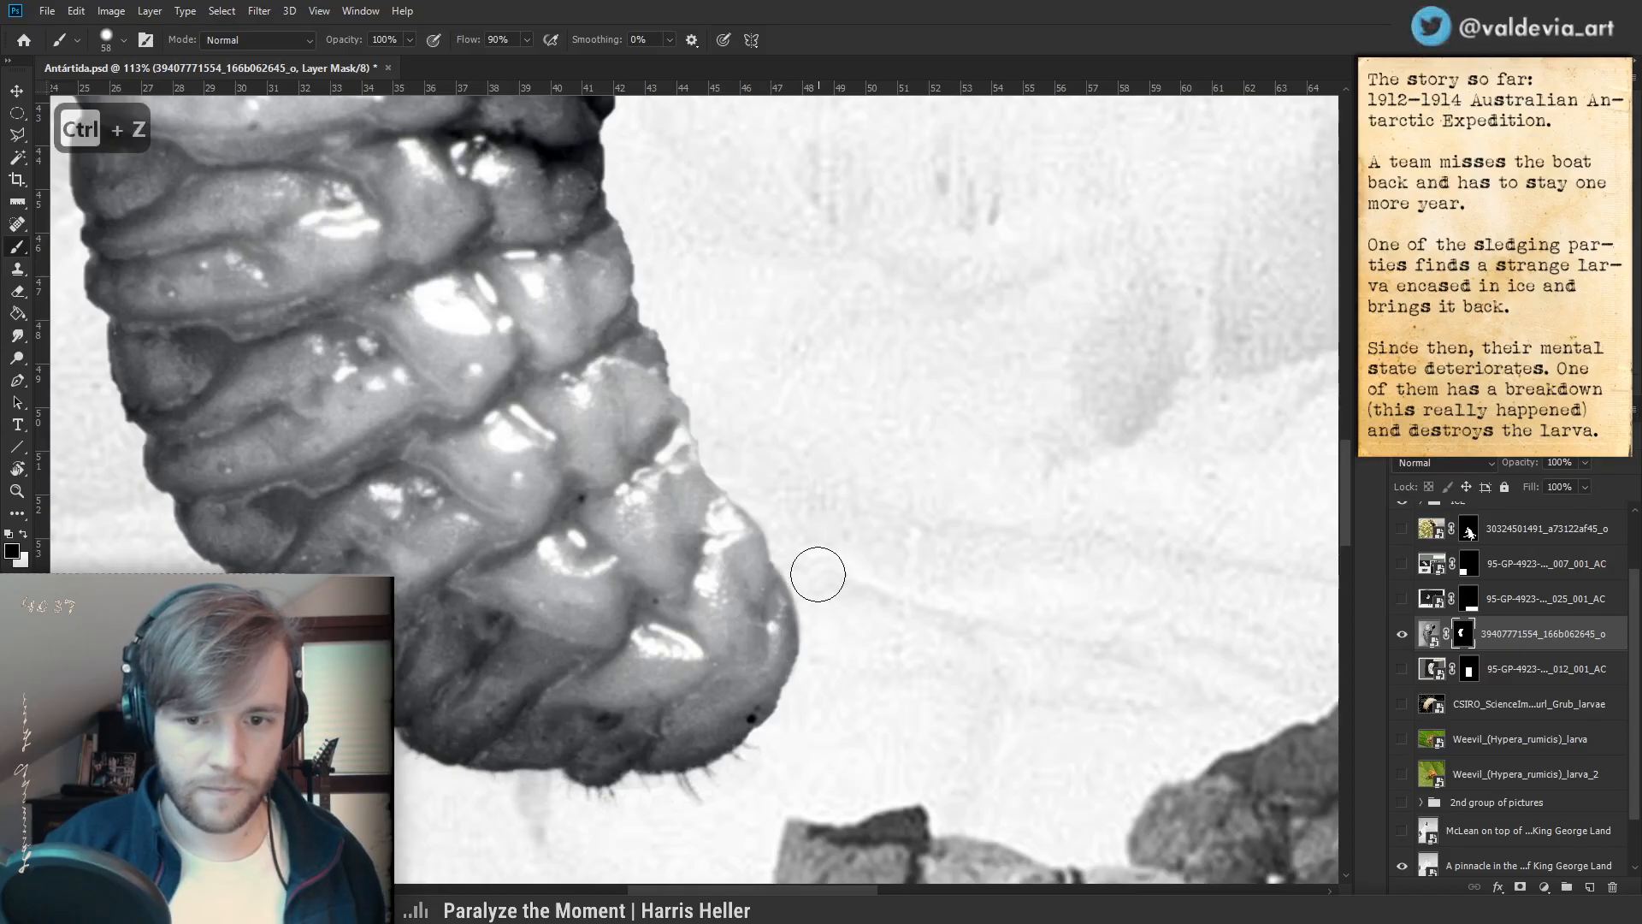
{"action": "key", "text": "x"}
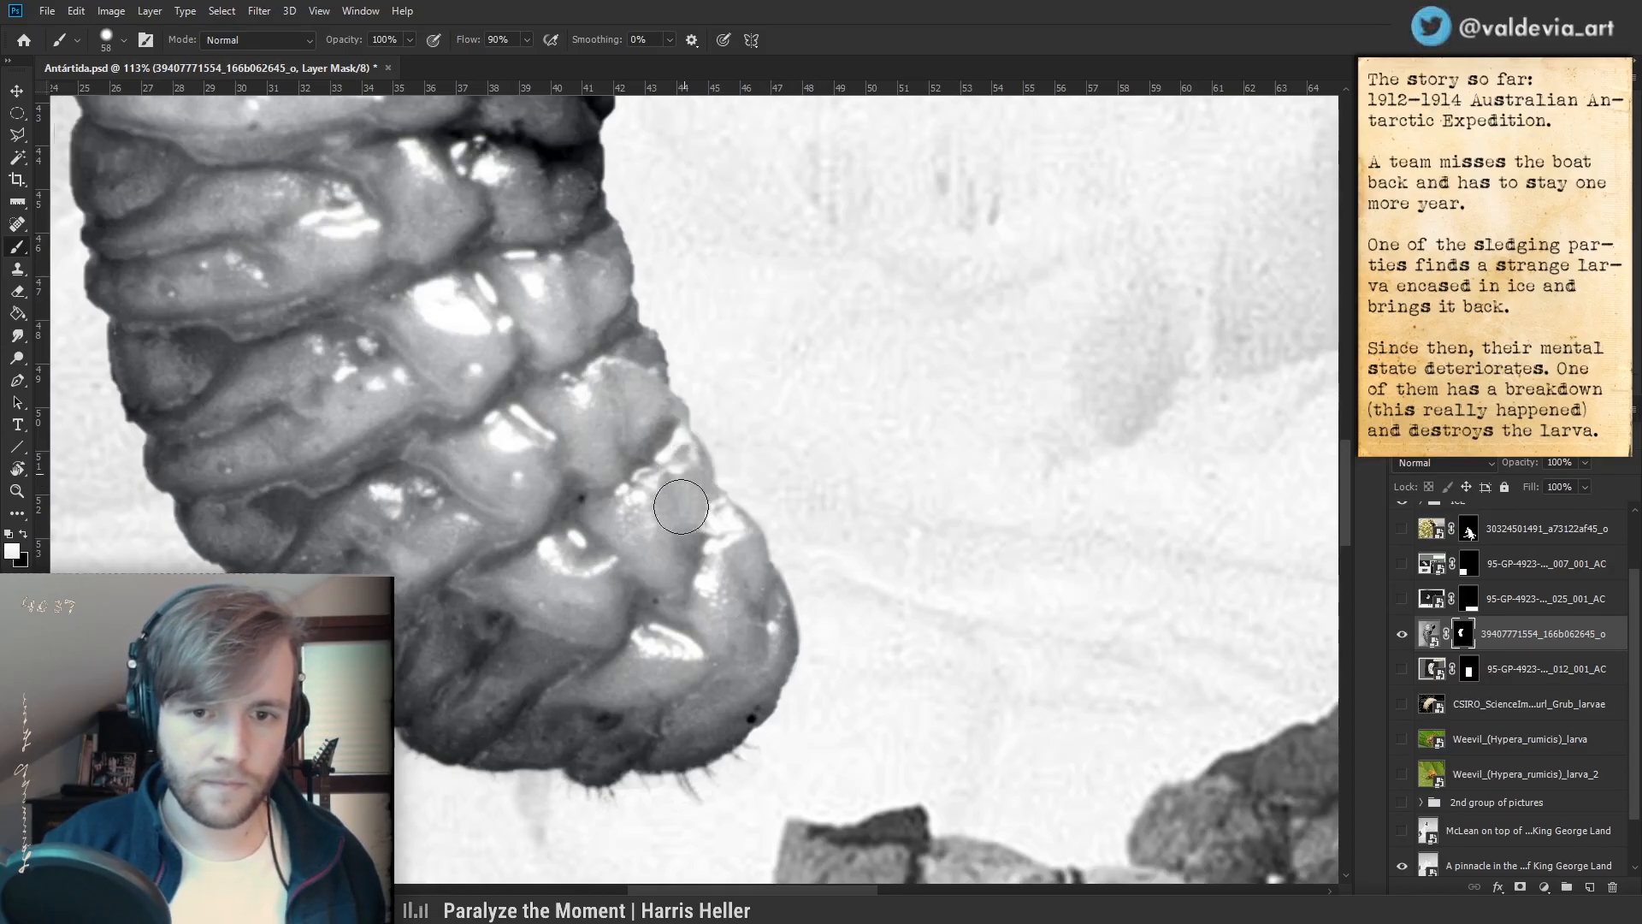
{"action": "left_click", "coordinate": [1465, 634], "text": "shift"}
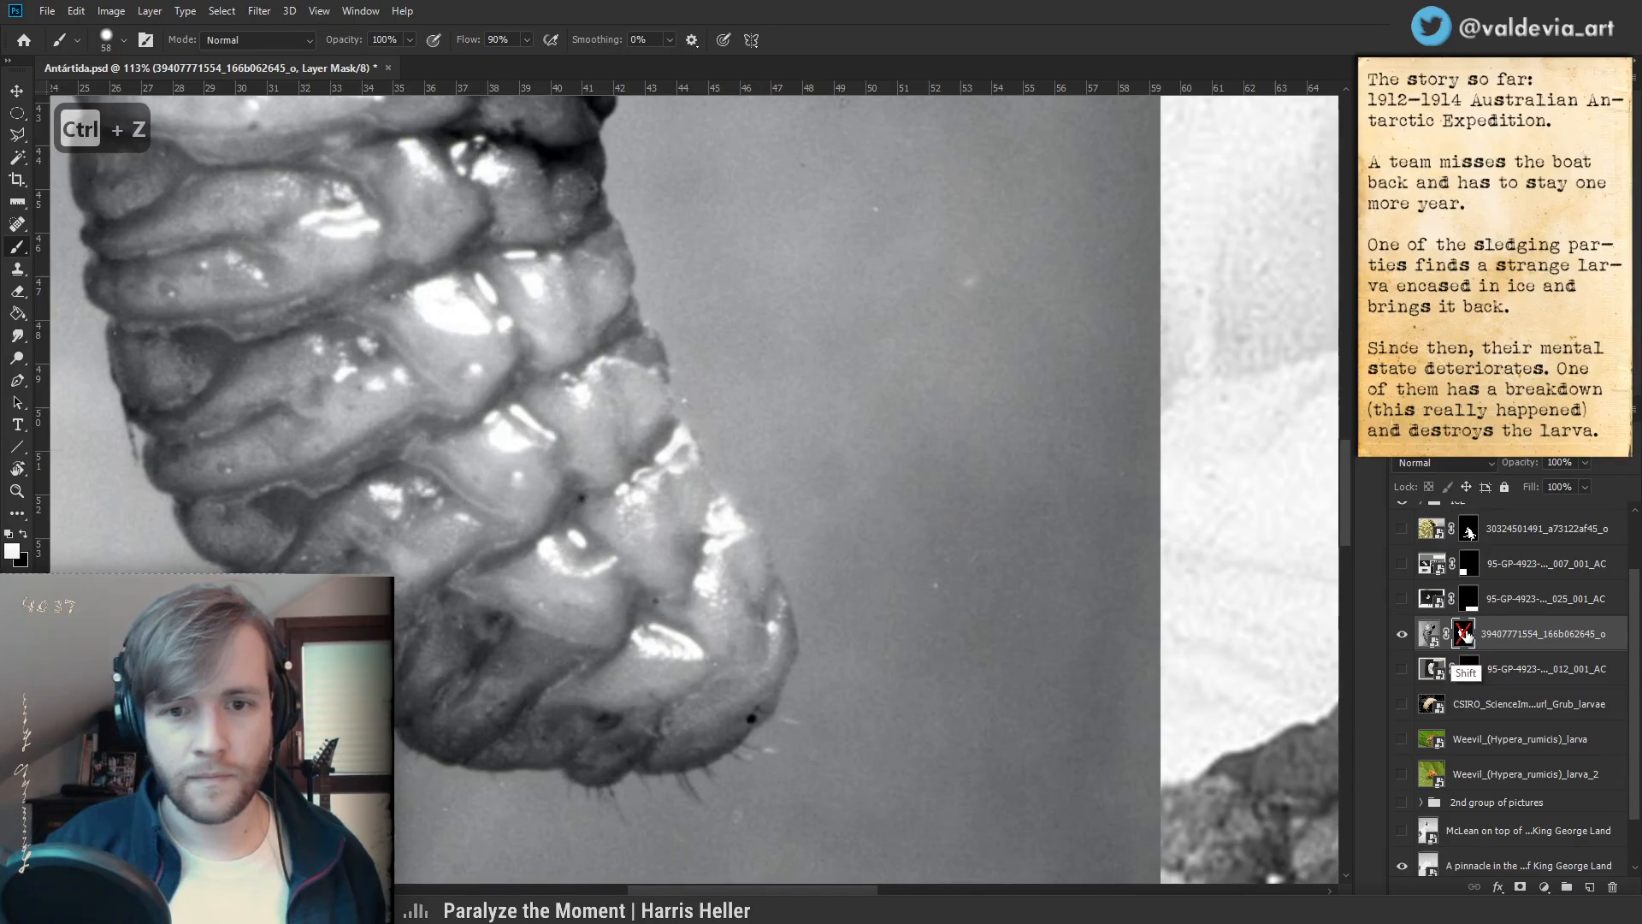
{"action": "left_click", "coordinate": [1464, 634], "text": "shift"}
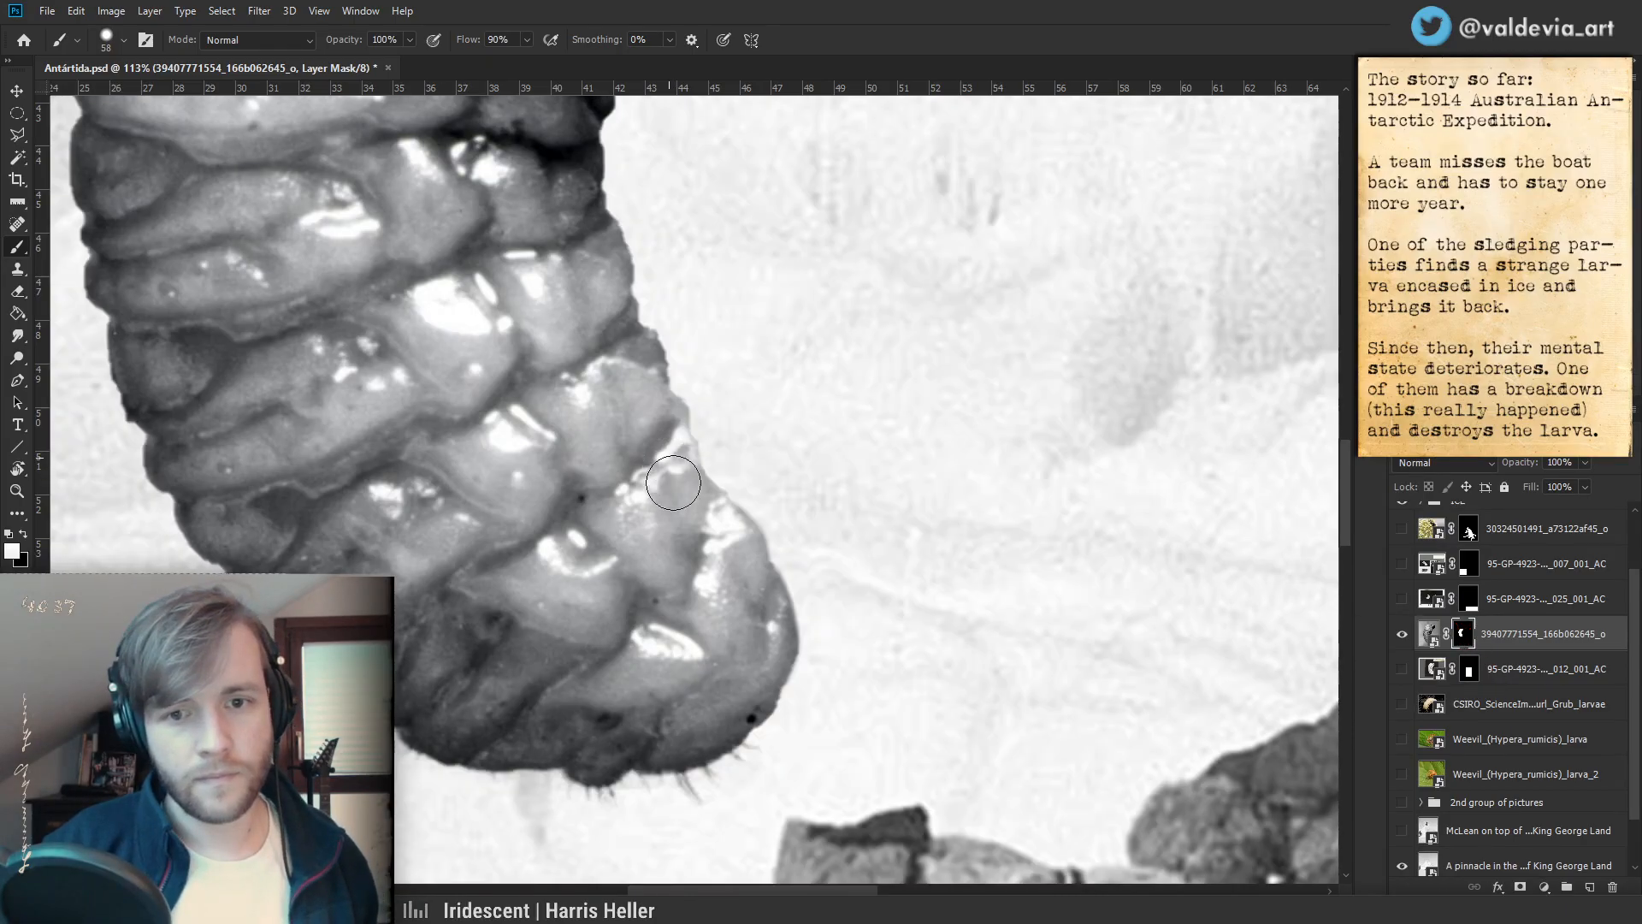
{"action": "key", "text": "x"}
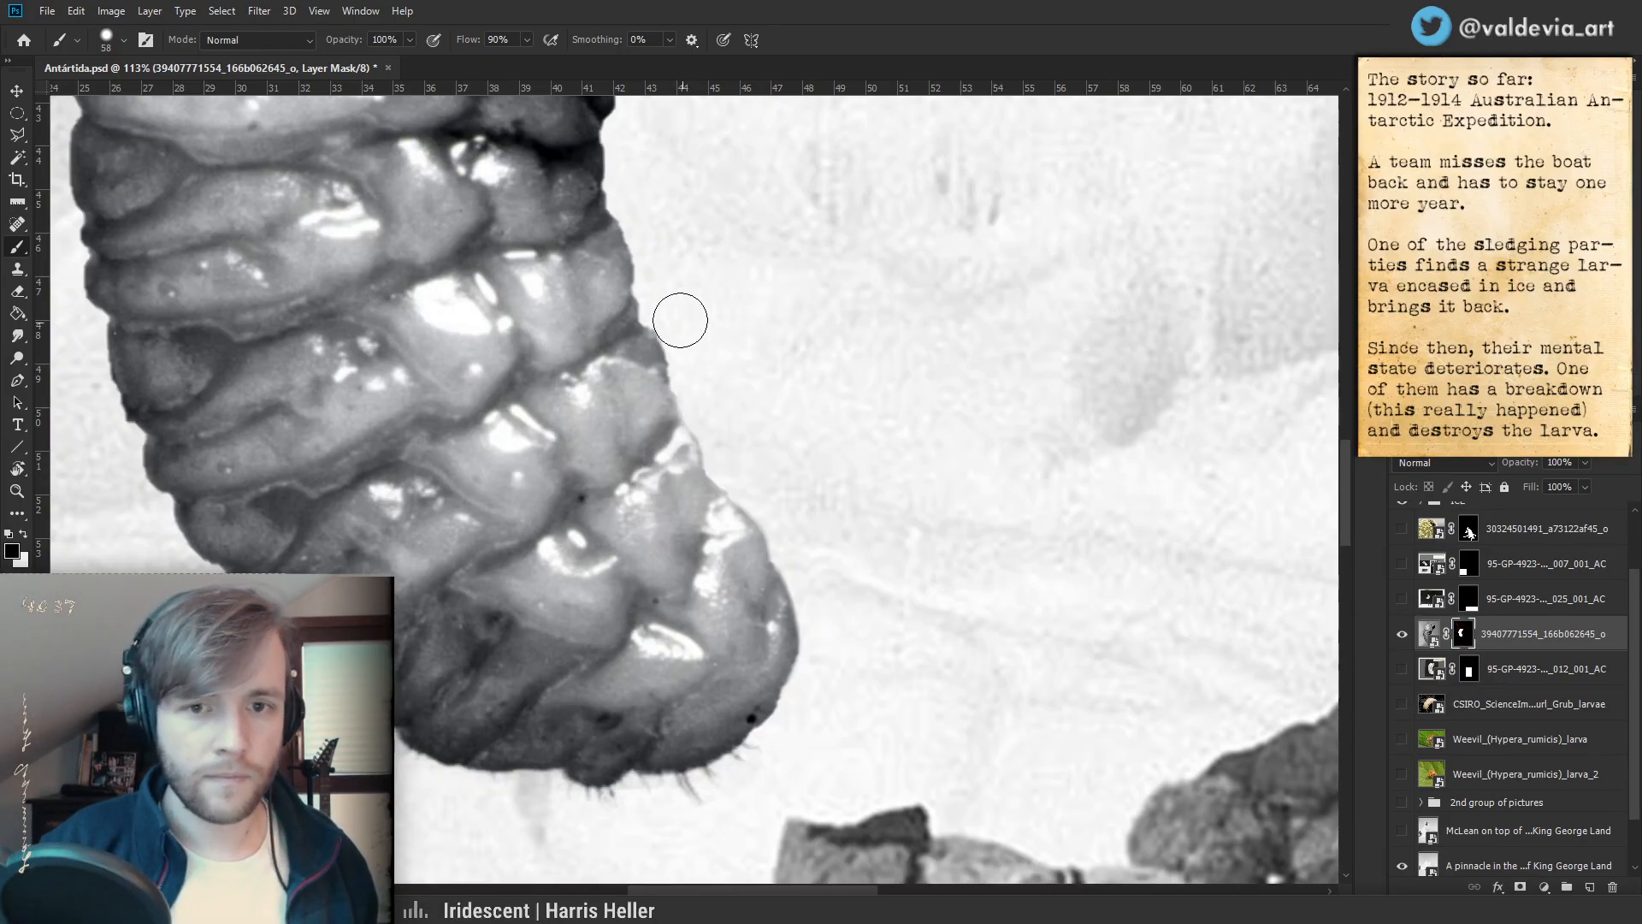
{"action": "mouse_move", "coordinate": [725, 346]}
{"action": "left_mouse_down"}
{"action": "mouse_move", "coordinate": [663, 278]}
{"action": "mouse_move", "coordinate": [767, 279]}
{"action": "left_mouse_up"}
{"action": "key", "text": "x"}
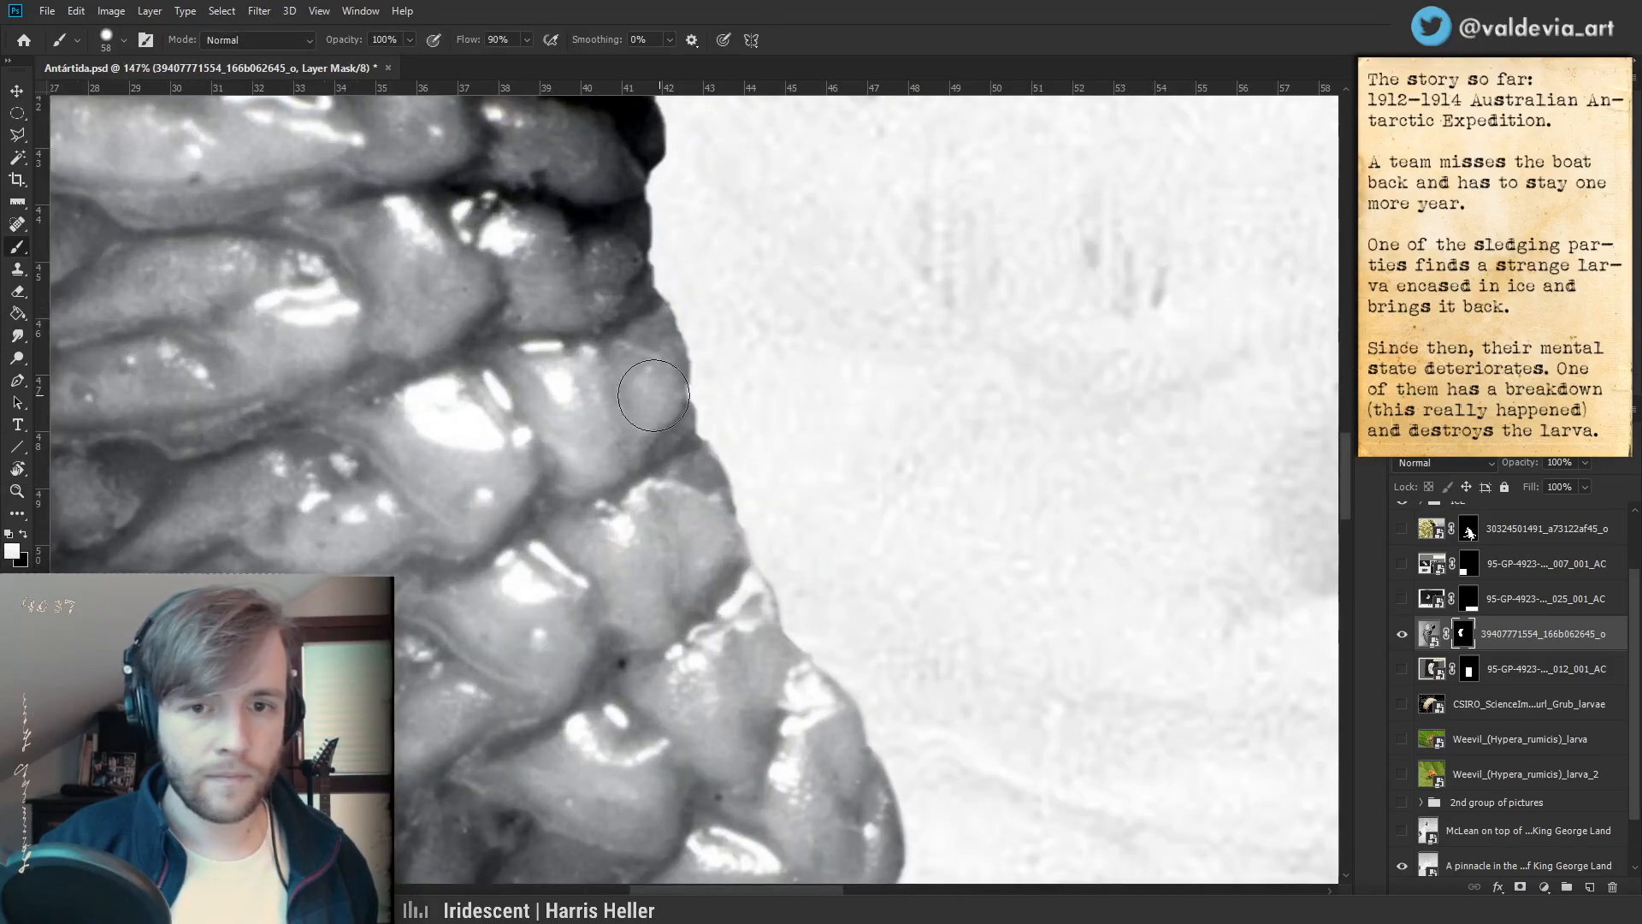
- Clean the mask along the larva's lower belly edge by alternately hiding background and restoring body
{"action": "key", "text": "x"}
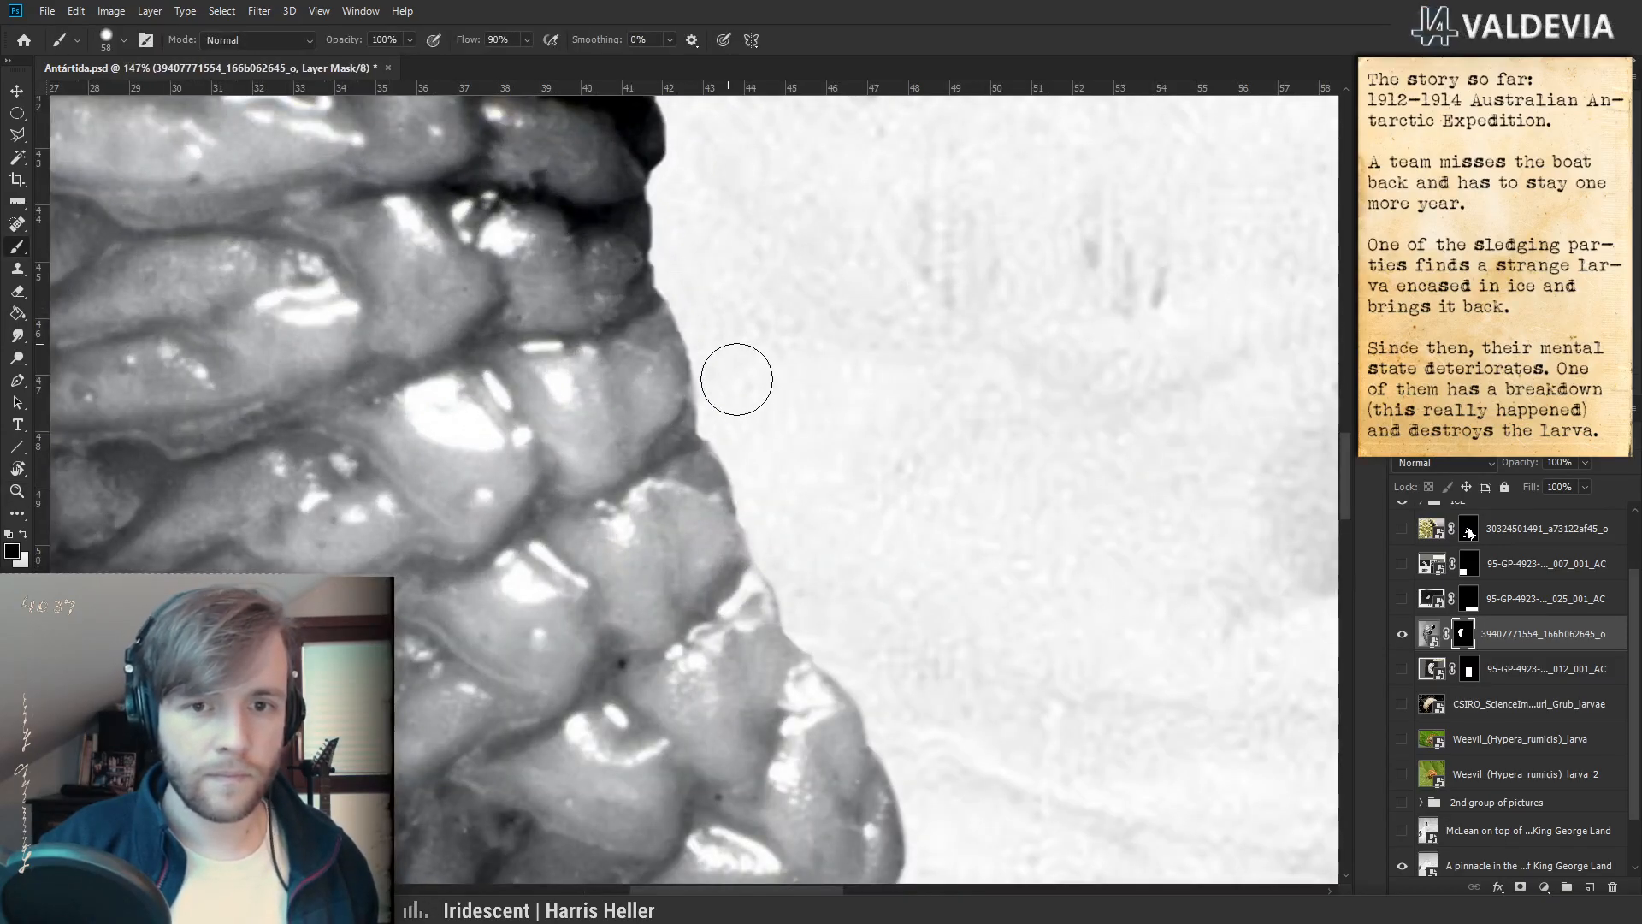
{"action": "mouse_move", "coordinate": [780, 378]}
{"action": "left_mouse_down"}
{"action": "mouse_move", "coordinate": [717, 313]}
{"action": "mouse_move", "coordinate": [774, 266]}
{"action": "mouse_move", "coordinate": [805, 364]}
{"action": "left_mouse_up"}
{"action": "mouse_move", "coordinate": [806, 229]}
{"action": "left_mouse_down"}
{"action": "mouse_move", "coordinate": [731, 435]}
{"action": "mouse_move", "coordinate": [720, 363]}
{"action": "left_mouse_up"}
{"action": "left_click_drag", "start_coordinate": [715, 360], "coordinate": [770, 373]}
{"action": "key", "text": "x"}
{"action": "mouse_move", "coordinate": [685, 460]}
{"action": "left_mouse_down"}
{"action": "mouse_move", "coordinate": [650, 470]}
{"action": "mouse_move", "coordinate": [696, 500]}
{"action": "mouse_move", "coordinate": [704, 536]}
{"action": "left_mouse_up"}
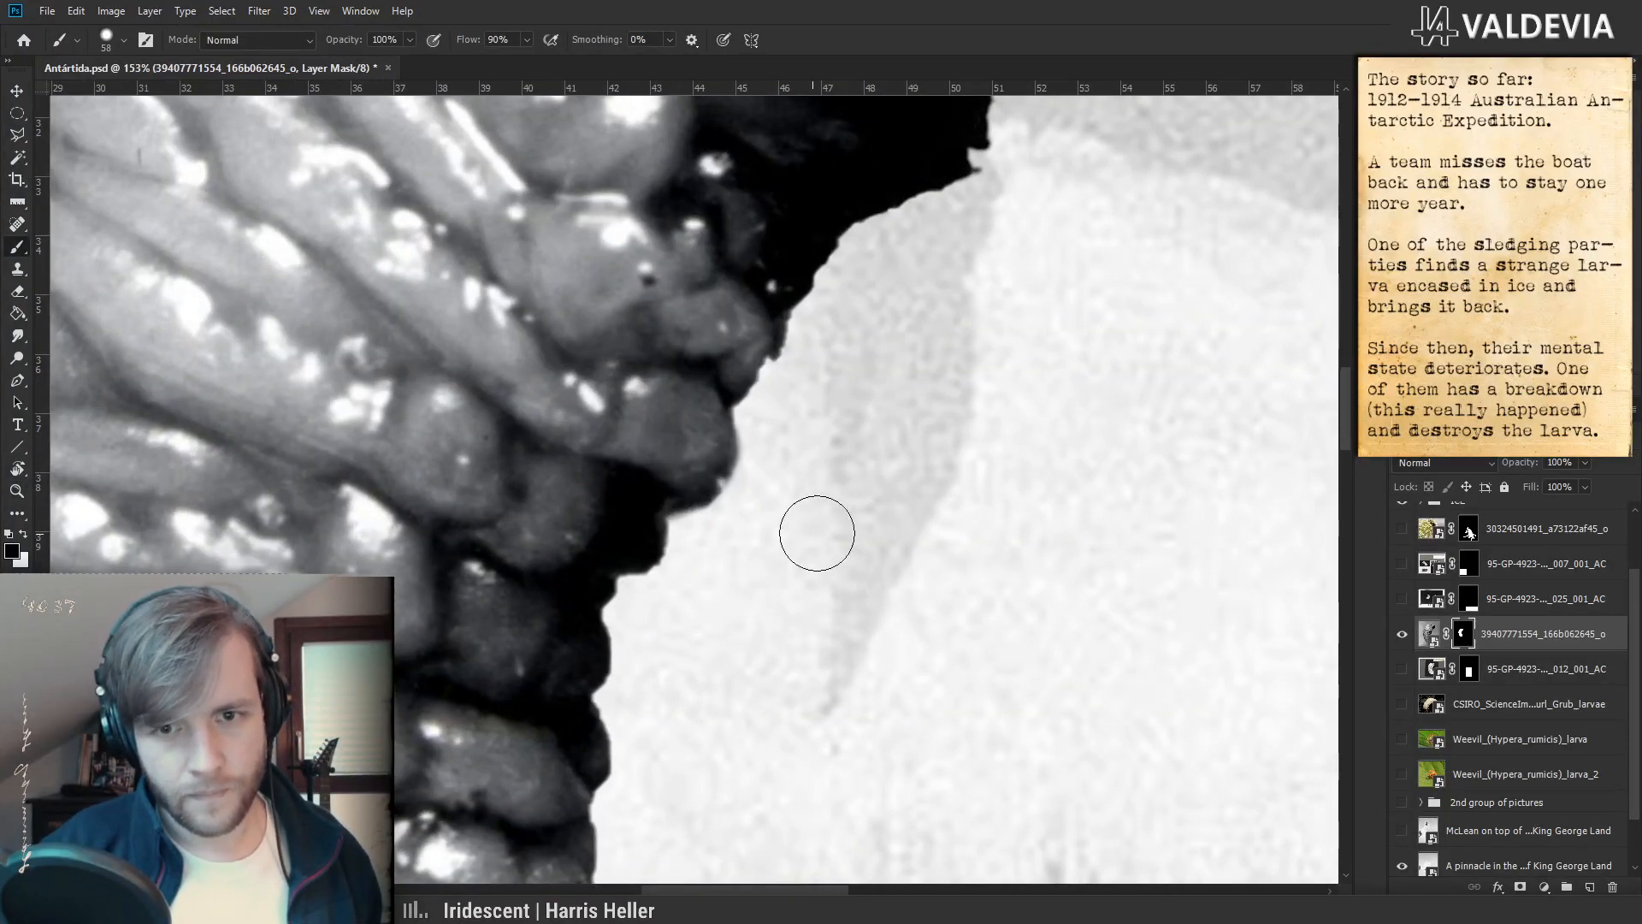
- Refine the mask around the dark belly folds just below the larva's head
{"action": "key", "text": "x"}
{"action": "key", "text": "x"}
{"action": "mouse_move", "coordinate": [716, 360]}
{"action": "left_mouse_down"}
{"action": "mouse_move", "coordinate": [751, 321]}
{"action": "mouse_move", "coordinate": [736, 373]}
{"action": "mouse_move", "coordinate": [828, 377]}
{"action": "left_mouse_up"}
{"action": "key", "text": "x"}
{"action": "left_click_drag", "start_coordinate": [768, 422], "coordinate": [818, 330]}
{"action": "mouse_move", "coordinate": [919, 386]}
{"action": "left_mouse_down"}
{"action": "mouse_move", "coordinate": [842, 392]}
{"action": "mouse_move", "coordinate": [833, 351]}
{"action": "mouse_move", "coordinate": [909, 330]}
{"action": "mouse_move", "coordinate": [945, 372]}
{"action": "mouse_move", "coordinate": [890, 433]}
{"action": "left_mouse_up"}
{"action": "left_click_drag", "start_coordinate": [831, 569], "coordinate": [966, 546]}
{"action": "left_click_drag", "start_coordinate": [712, 609], "coordinate": [733, 598]}
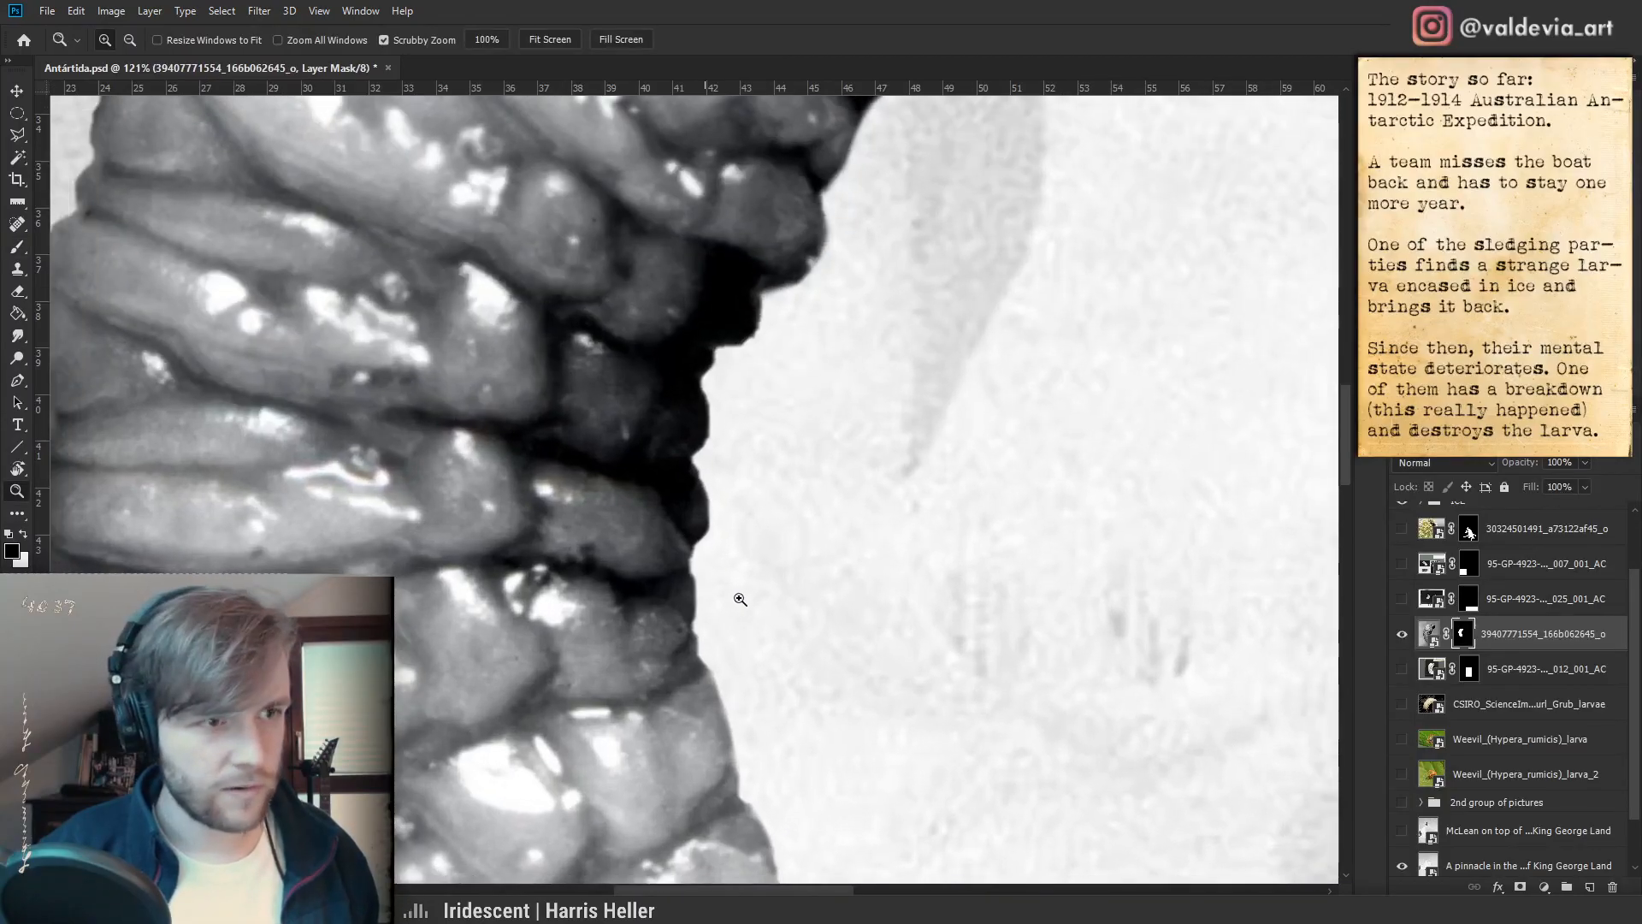
- Compare the mid-belly folds with the layer mask off and on, and touch up the mask edge there
{"action": "left_click", "coordinate": [1465, 641], "text": "shift"}
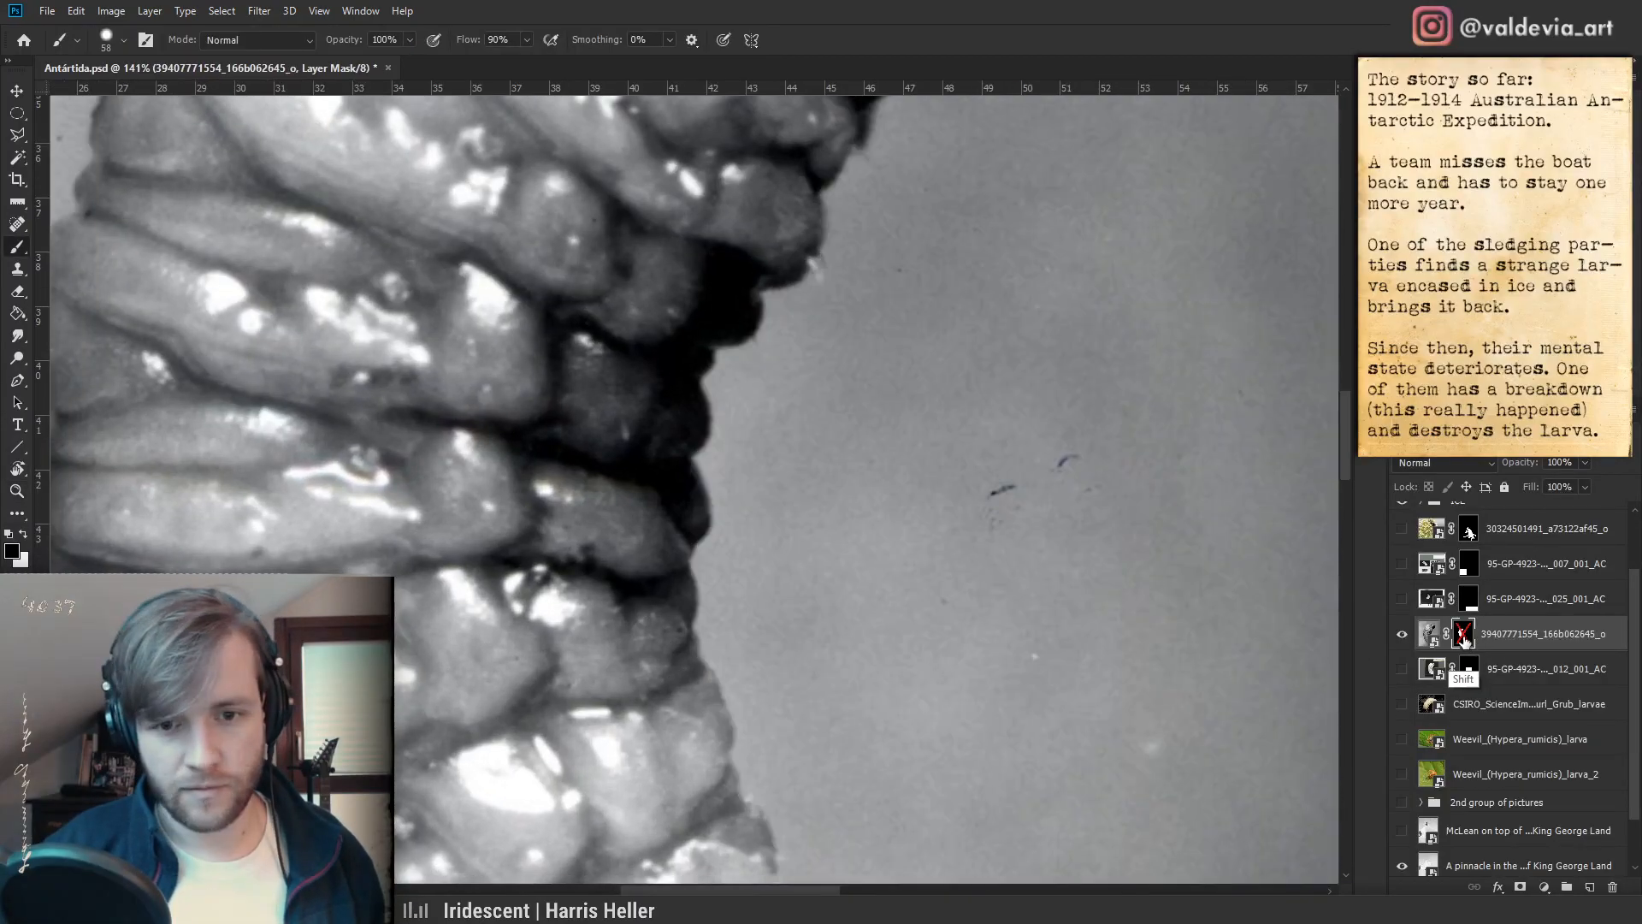
{"action": "left_click", "coordinate": [1465, 642], "text": "shift"}
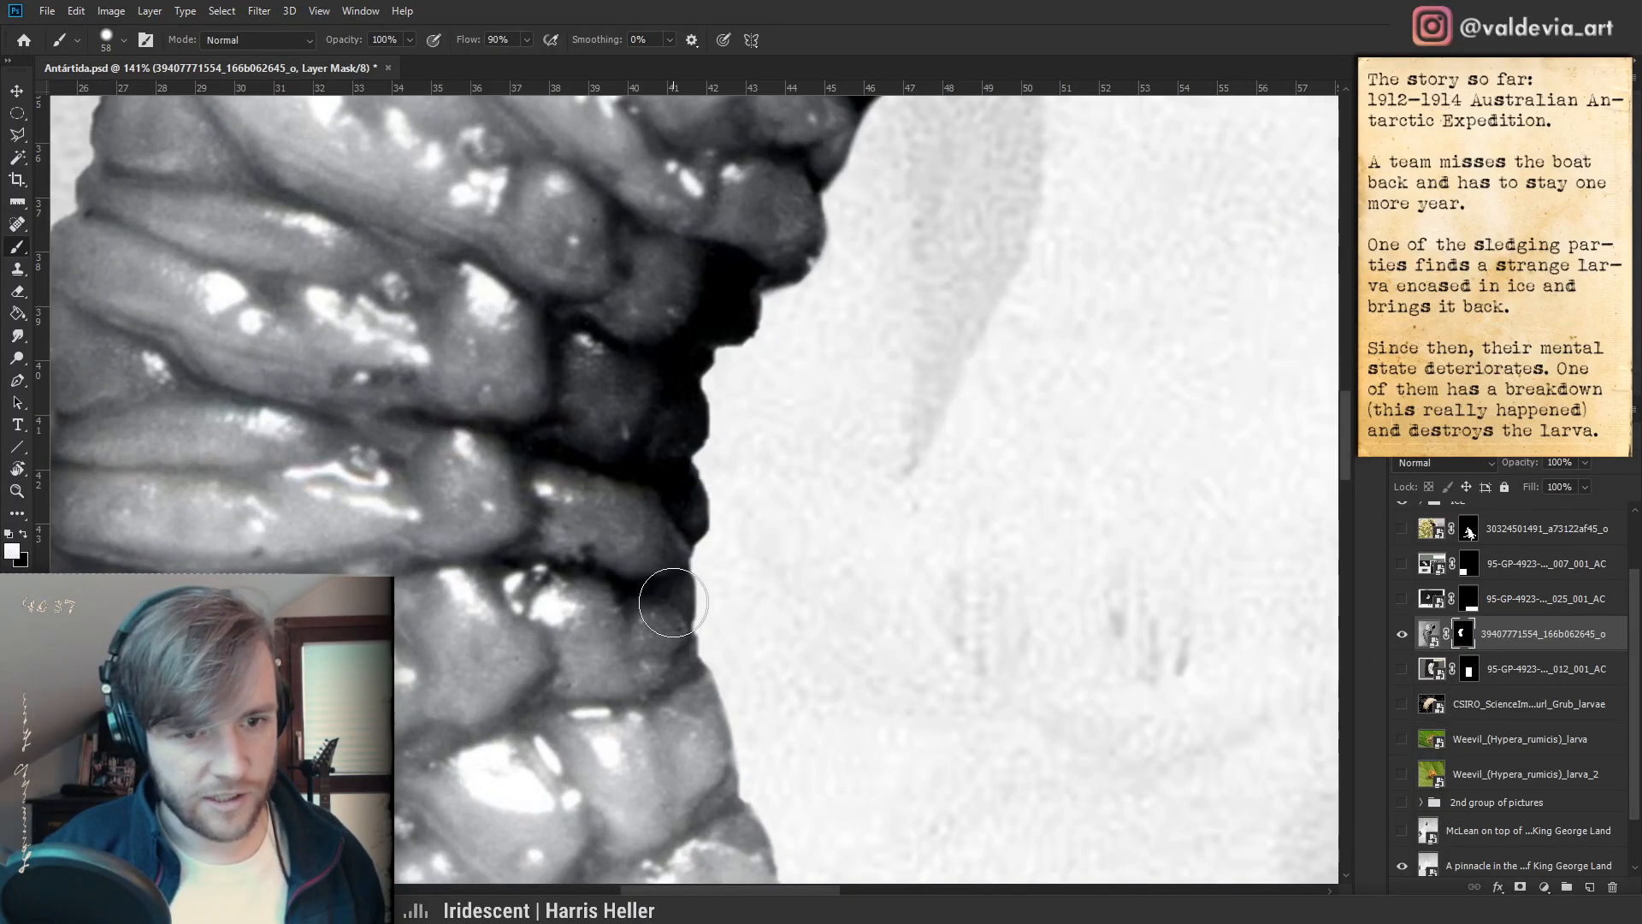
{"action": "left_click_drag", "start_coordinate": [673, 603], "coordinate": [652, 599]}
{"action": "key", "text": "ctrl+z"}
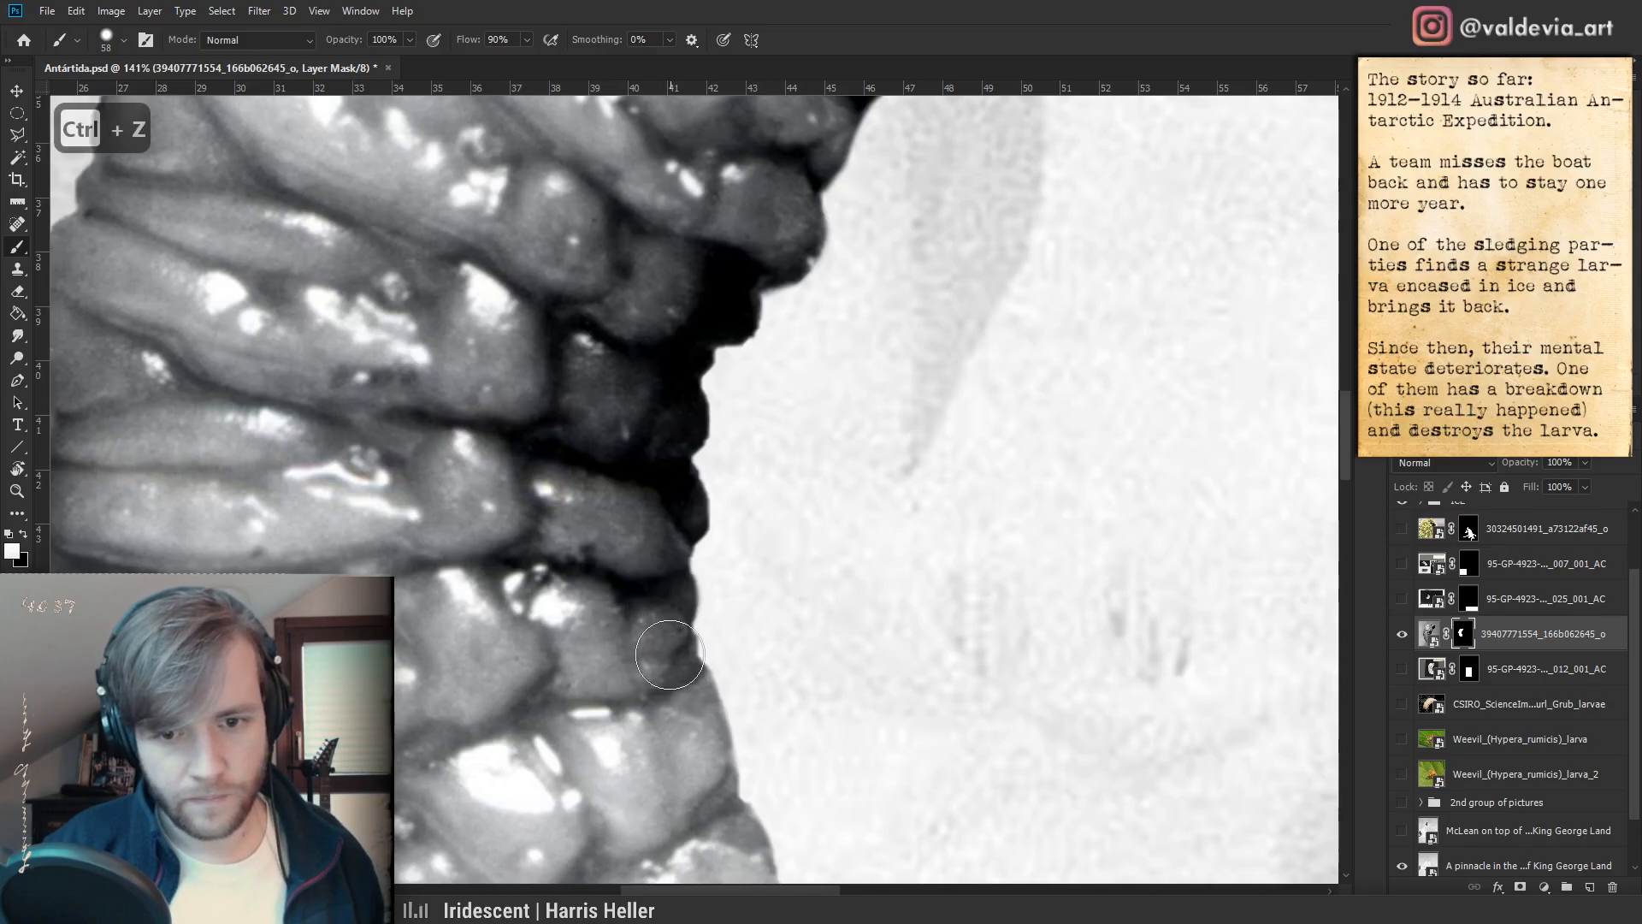
{"action": "key", "text": "x"}
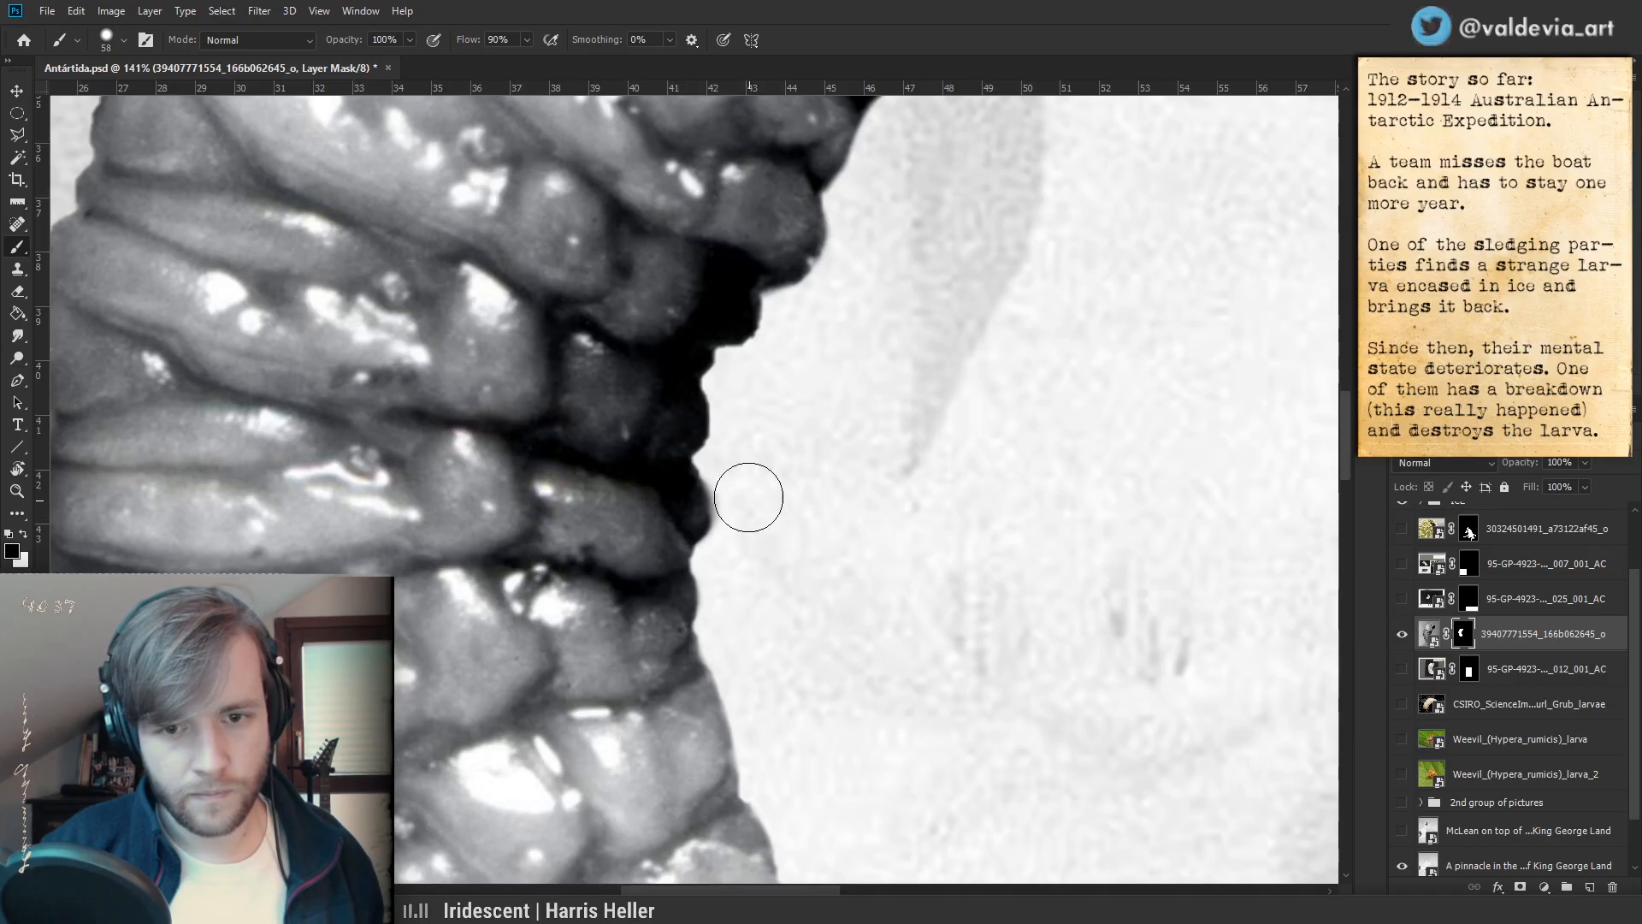
- Check the larva's head against the unmasked photo and paint its dark upper edge back into the mask
{"action": "key", "text": "z"}
{"action": "left_click_drag", "start_coordinate": [796, 535], "coordinate": [694, 516]}
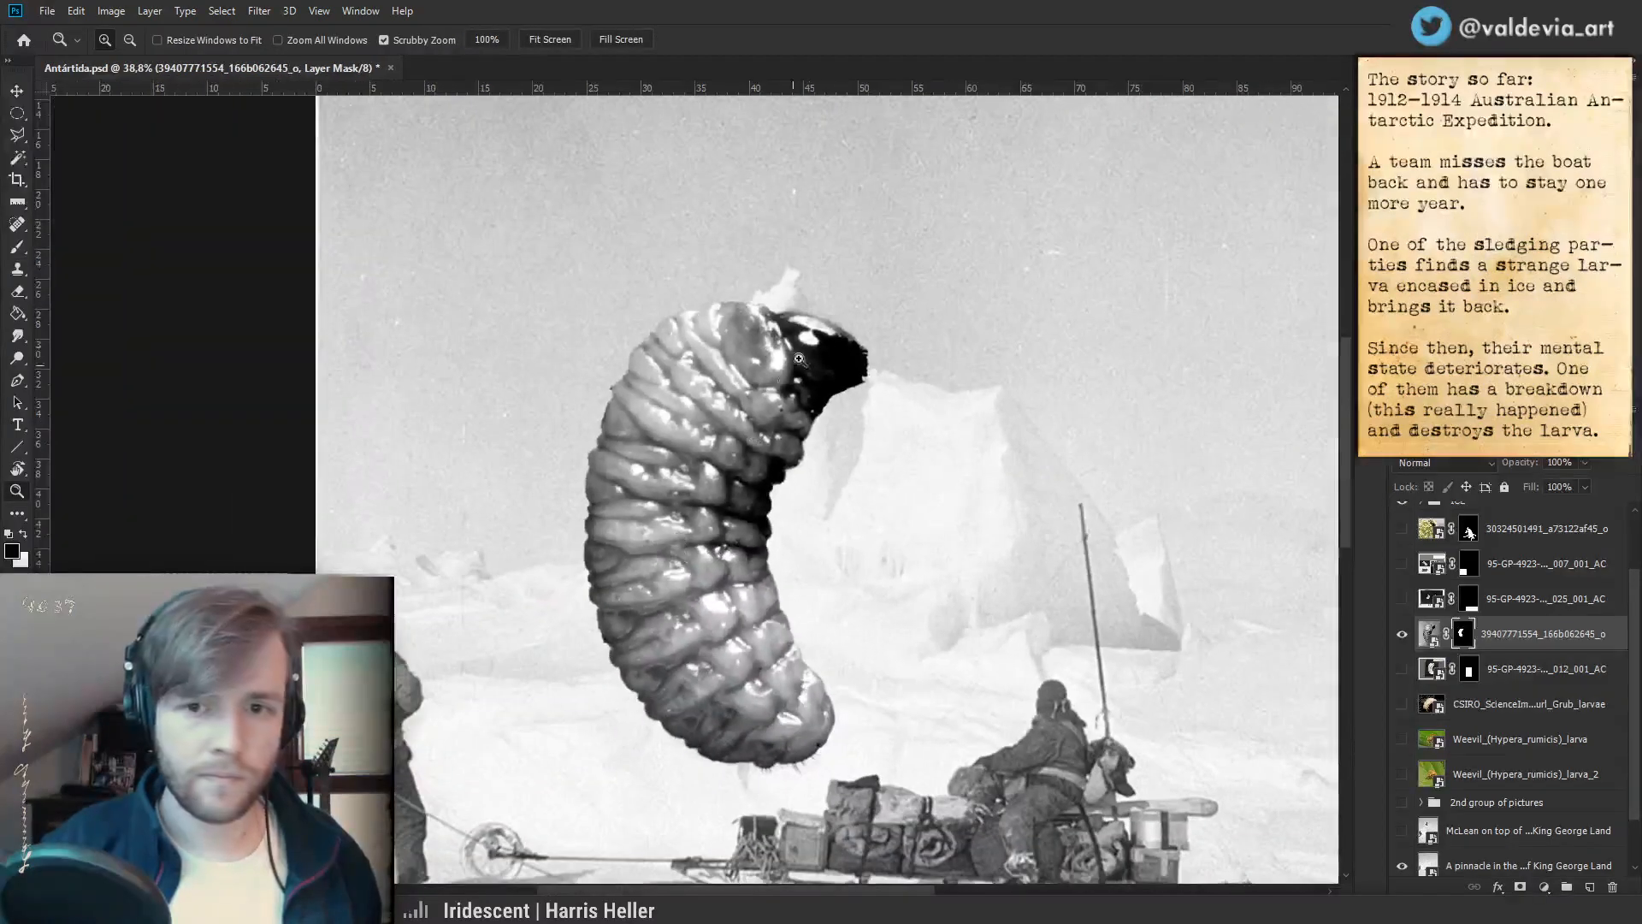
{"action": "left_click_drag", "start_coordinate": [828, 342], "coordinate": [916, 341]}
{"action": "key", "text": "b"}
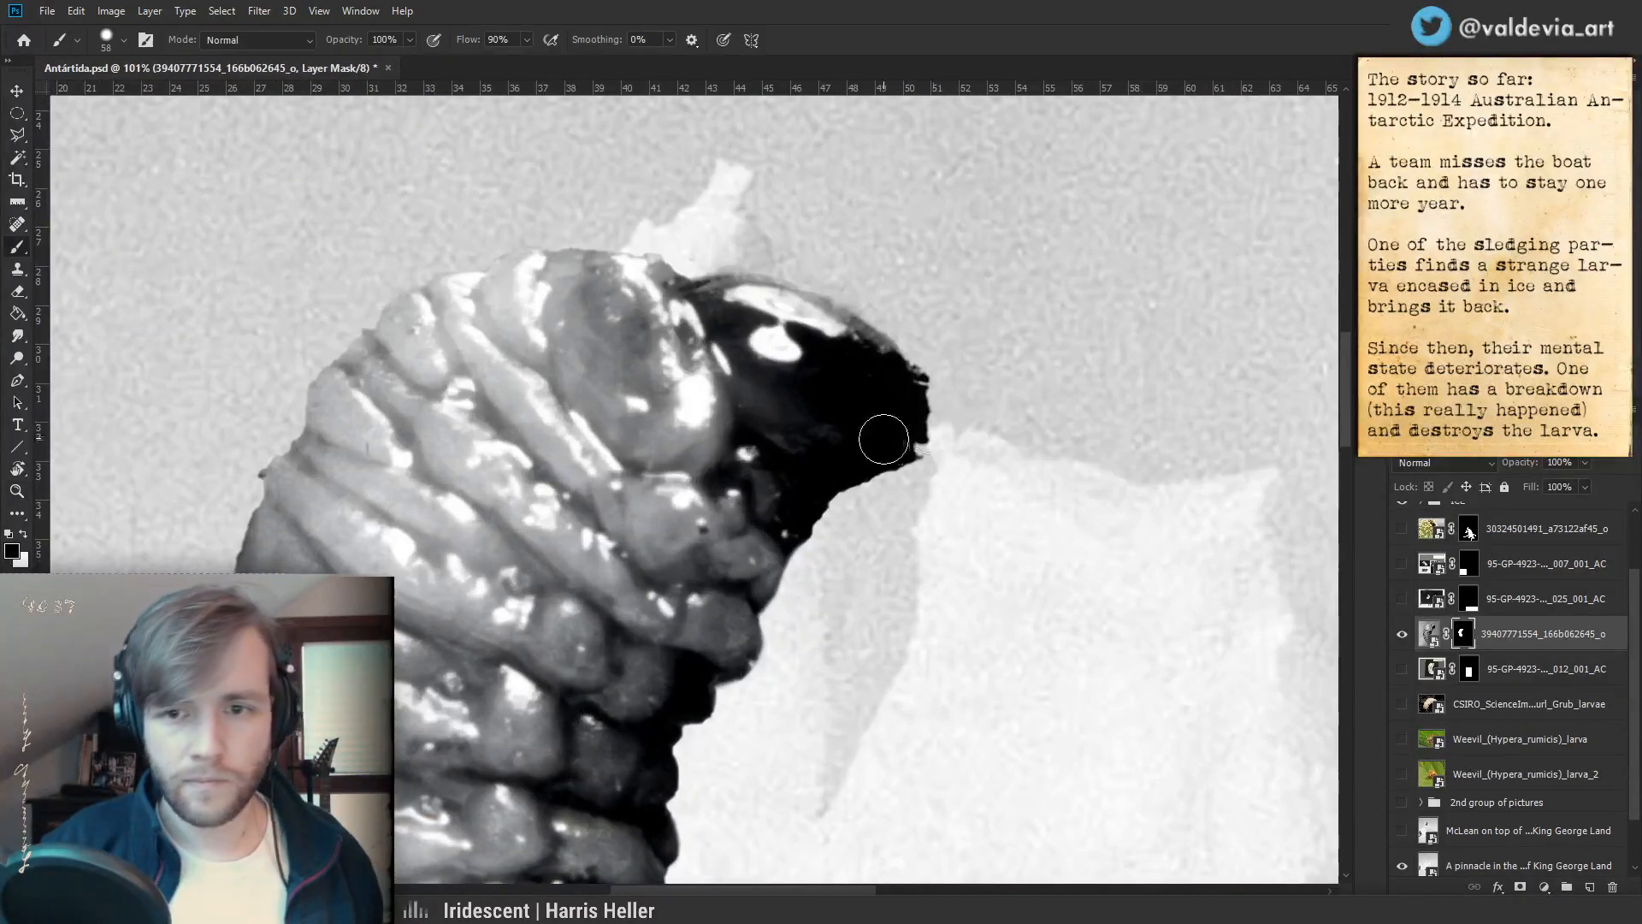
{"action": "left_click", "coordinate": [1463, 636], "text": "shift"}
{"action": "left_click", "coordinate": [1464, 636], "text": "shift"}
{"action": "left_click_drag", "start_coordinate": [727, 300], "coordinate": [838, 342]}
{"action": "key", "text": "ctrl+z"}
{"action": "key", "text": "x"}
{"action": "left_click_drag", "start_coordinate": [726, 306], "coordinate": [762, 315]}
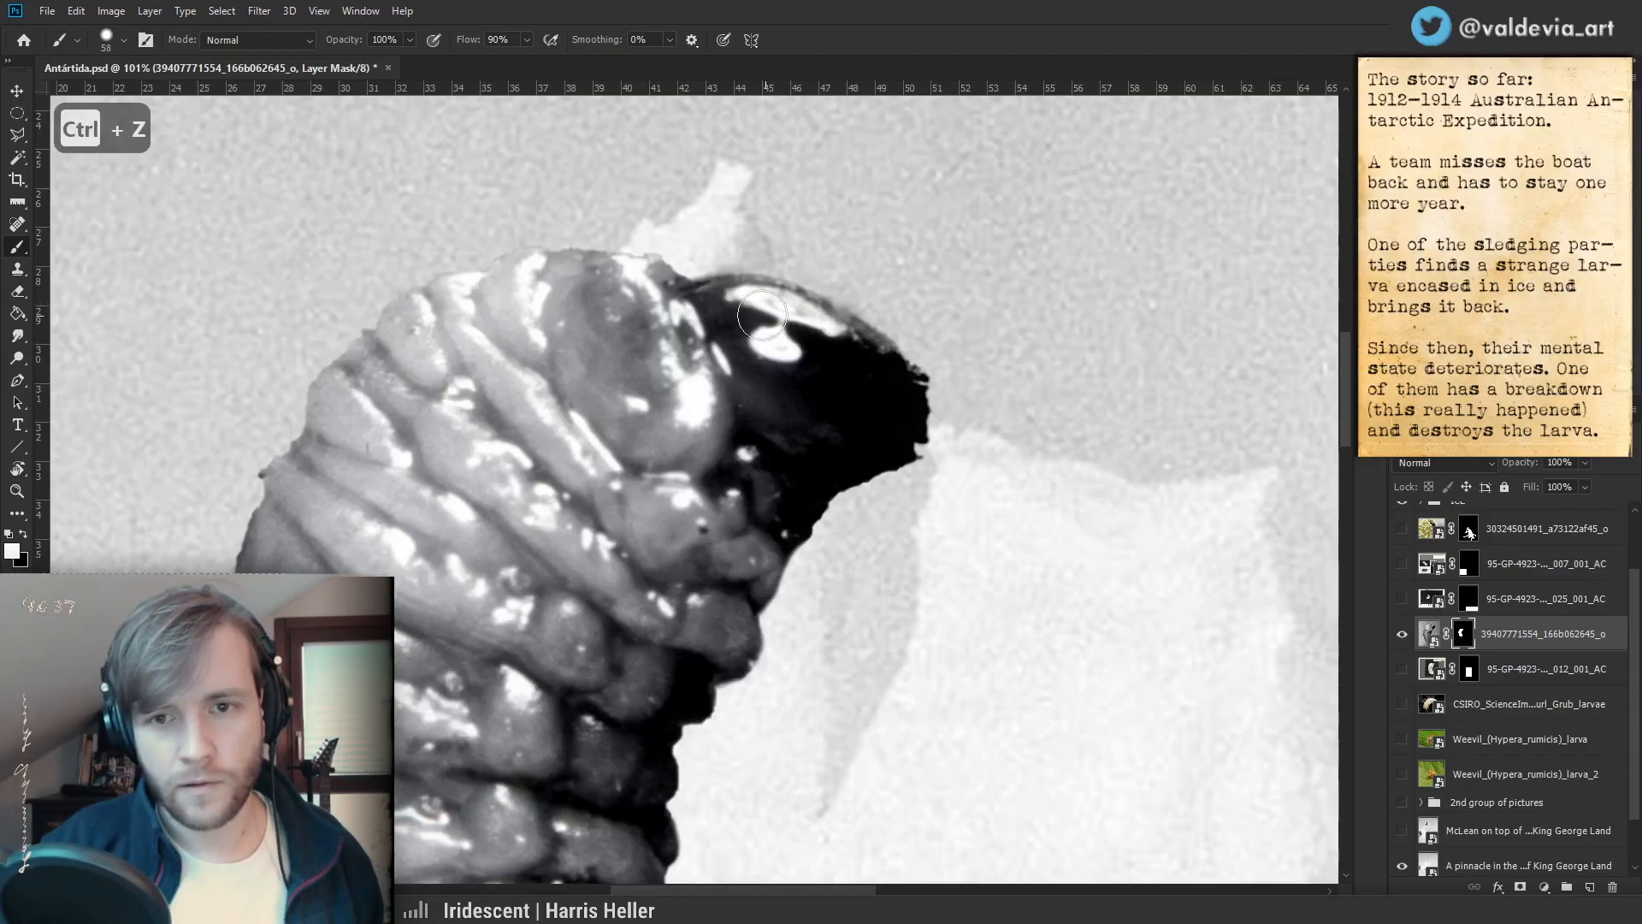
- Touch up the mask along the larva's upper back behind the head, painting out the small bump on its outline
{"action": "key", "text": "z"}
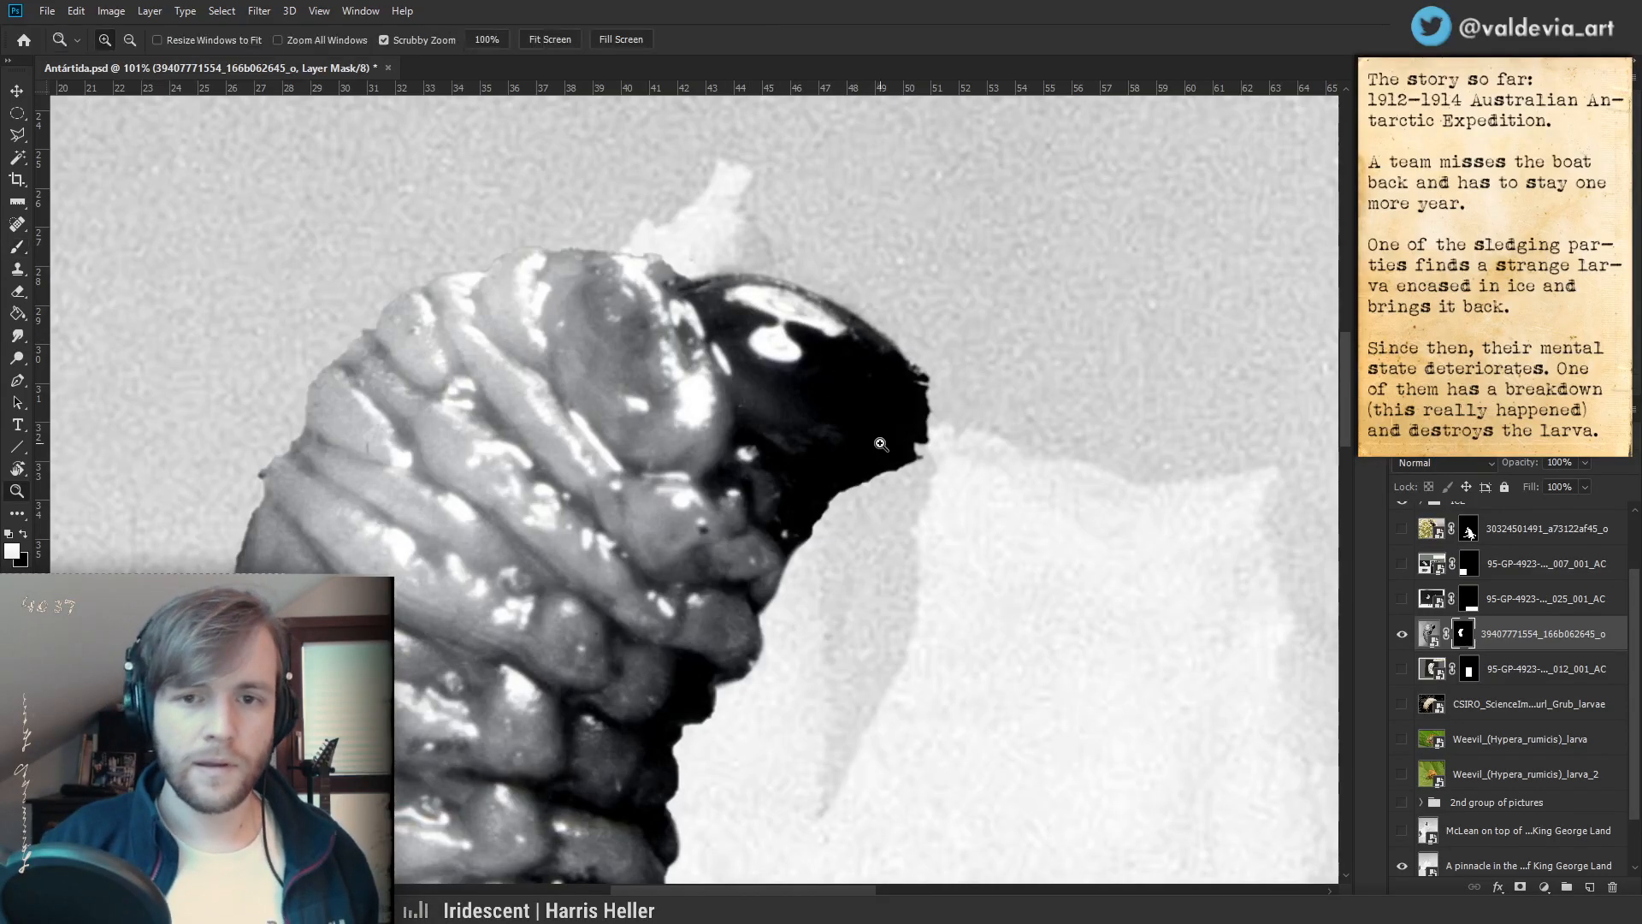
{"action": "left_click_drag", "start_coordinate": [880, 443], "coordinate": [780, 411]}
{"action": "left_click_drag", "start_coordinate": [784, 320], "coordinate": [880, 304]}
{"action": "key", "text": "b"}
{"action": "left_click_drag", "start_coordinate": [901, 661], "coordinate": [814, 554]}
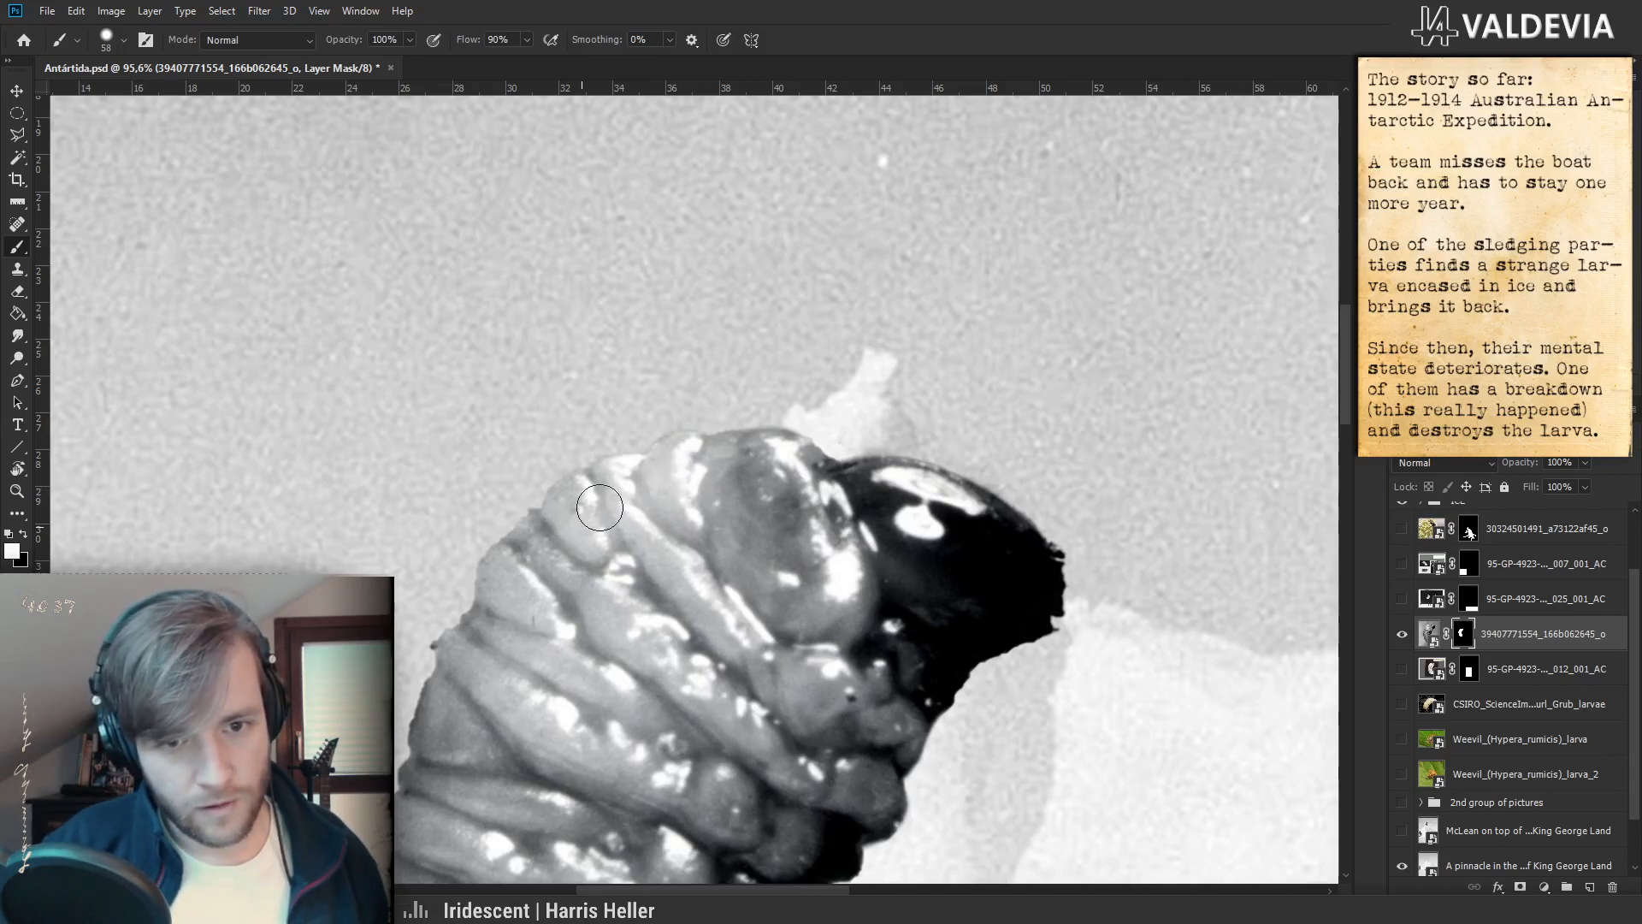
{"action": "left_click_drag", "start_coordinate": [541, 572], "coordinate": [786, 506]}
{"action": "mouse_move", "coordinate": [757, 438]}
{"action": "left_mouse_down"}
{"action": "mouse_move", "coordinate": [729, 467]}
{"action": "mouse_move", "coordinate": [733, 446]}
{"action": "mouse_move", "coordinate": [776, 417]}
{"action": "left_mouse_up"}
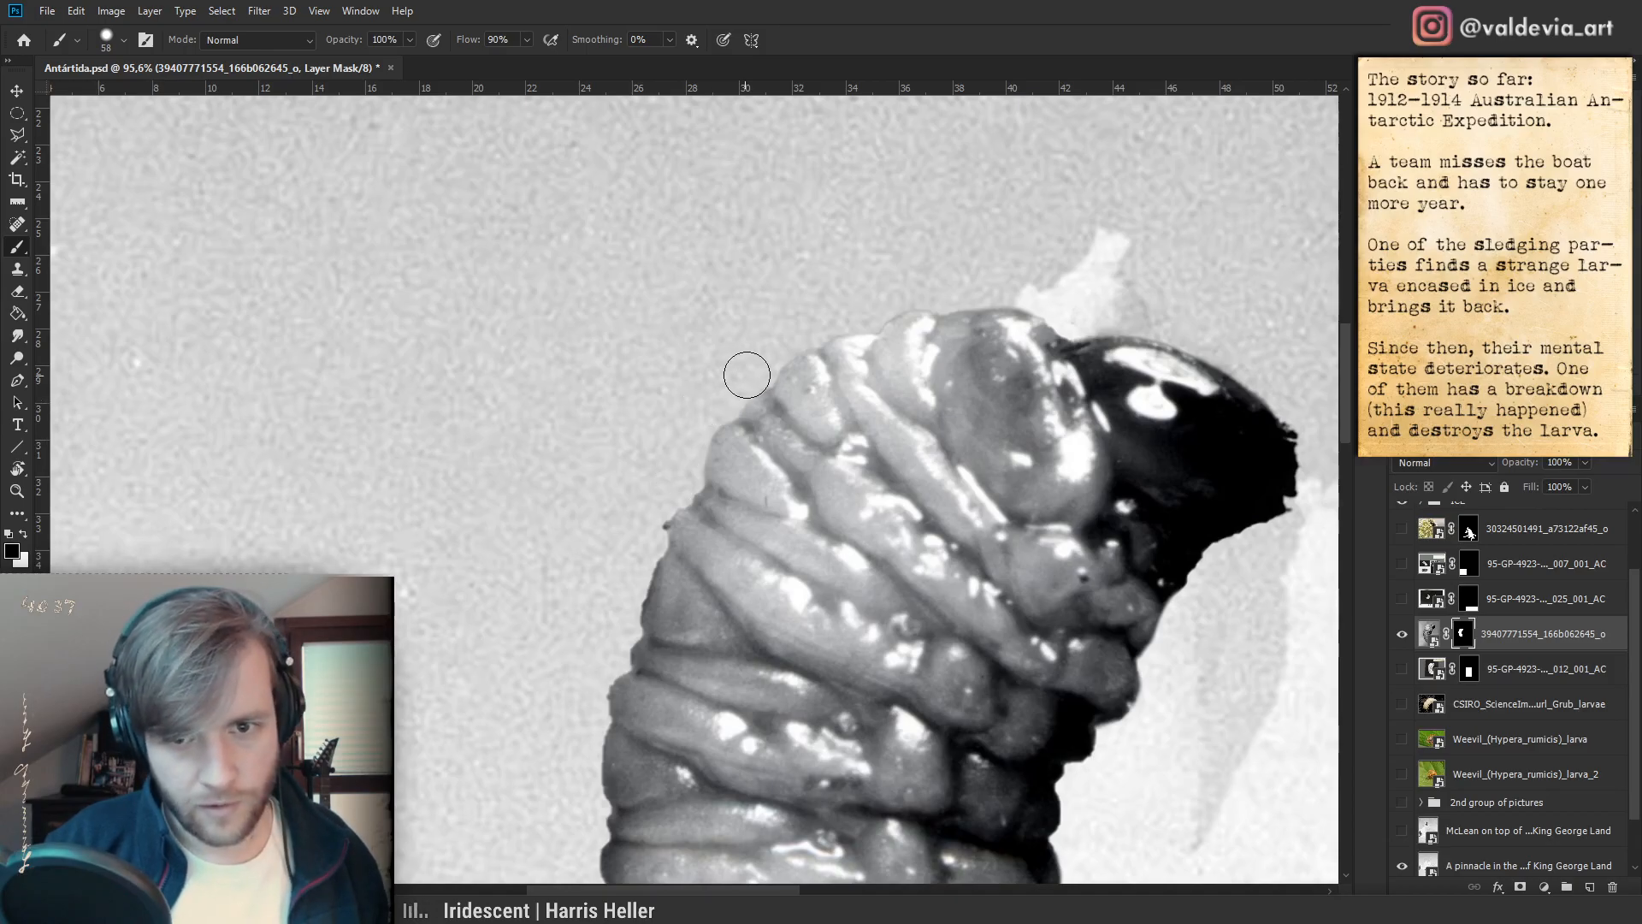
{"action": "scroll", "coordinate": [710, 453], "scroll_direction": "down", "scroll_amount": 2}
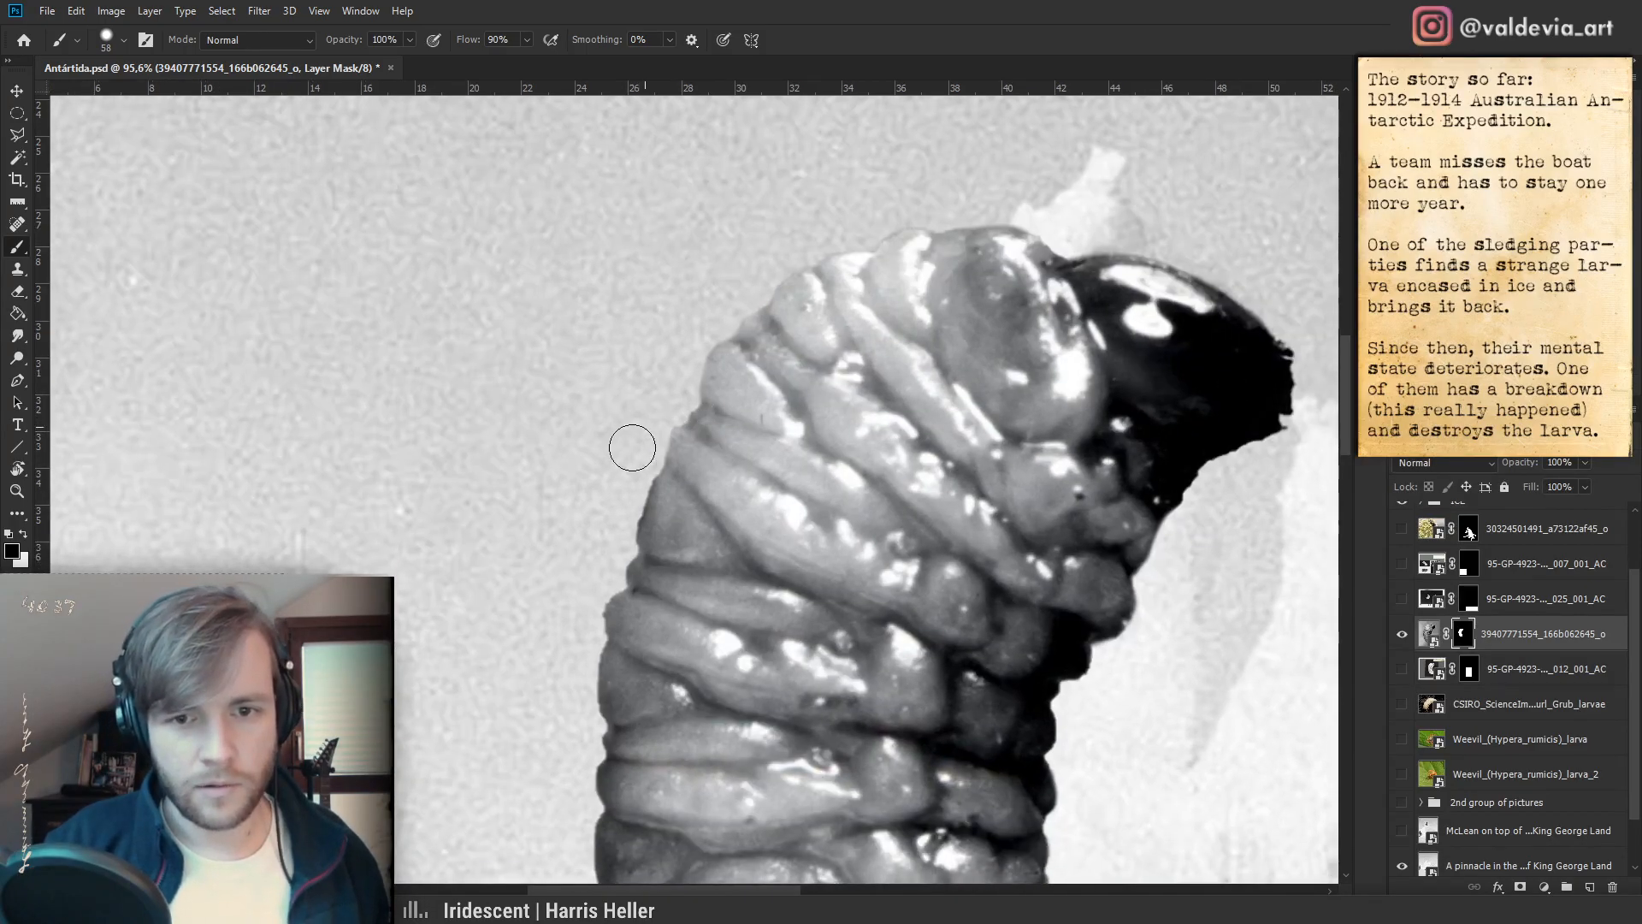
{"action": "key", "text": "x"}
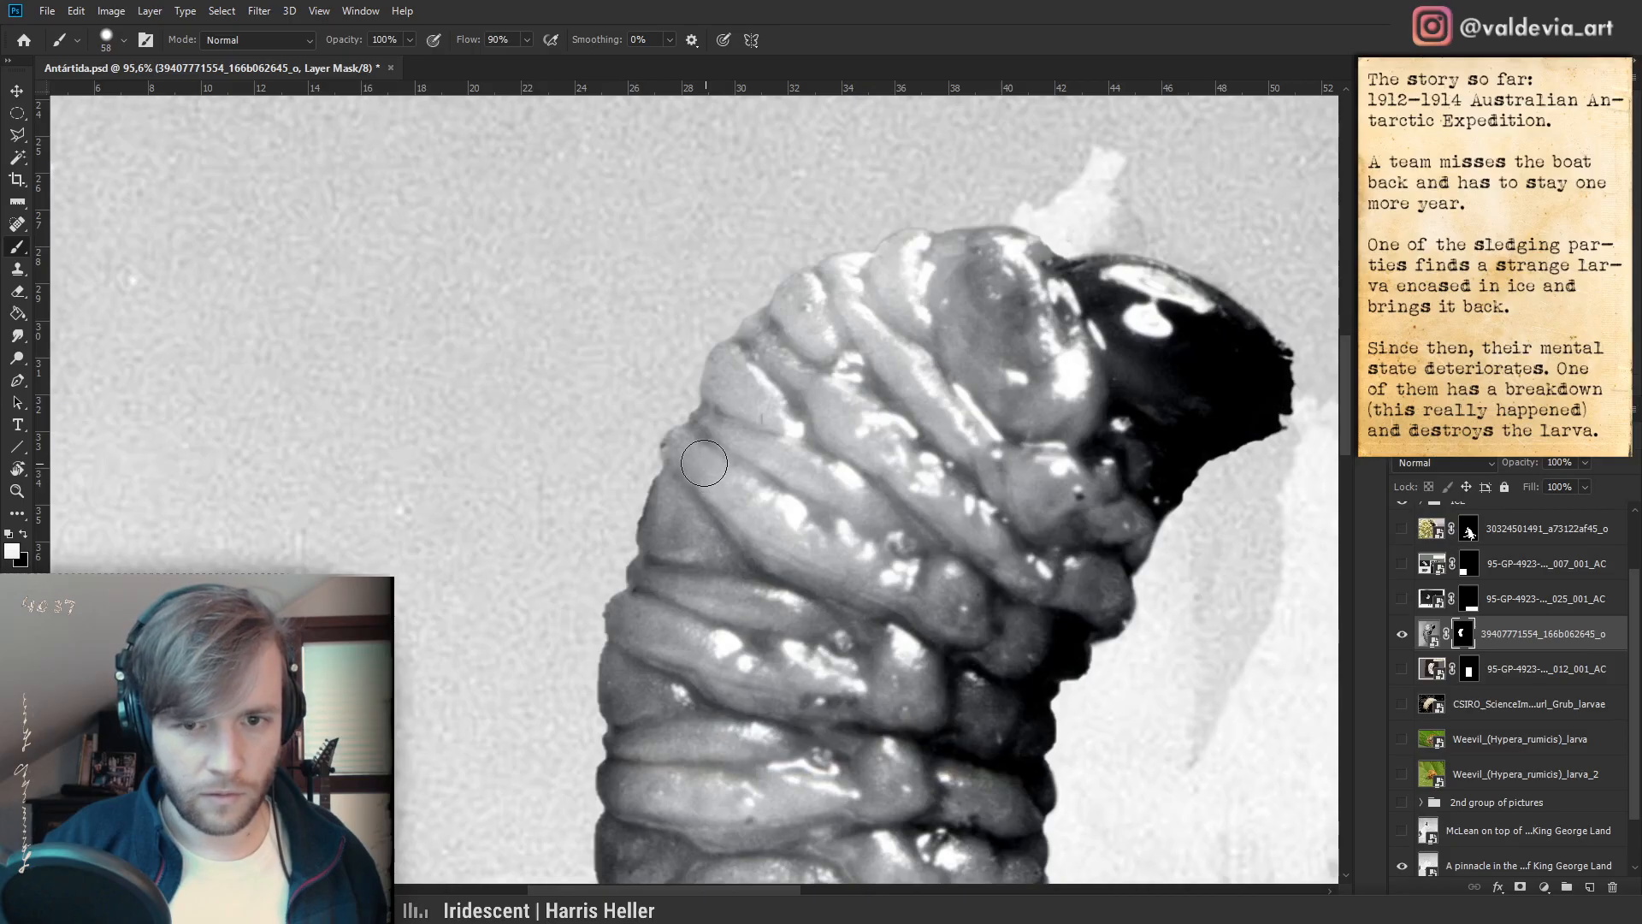
- Paint out the leftover background fringe along the middle segments of the larva's back
{"action": "key", "text": "ctrl+space"}
{"action": "left_click_drag", "start_coordinate": [693, 561], "coordinate": [729, 548]}
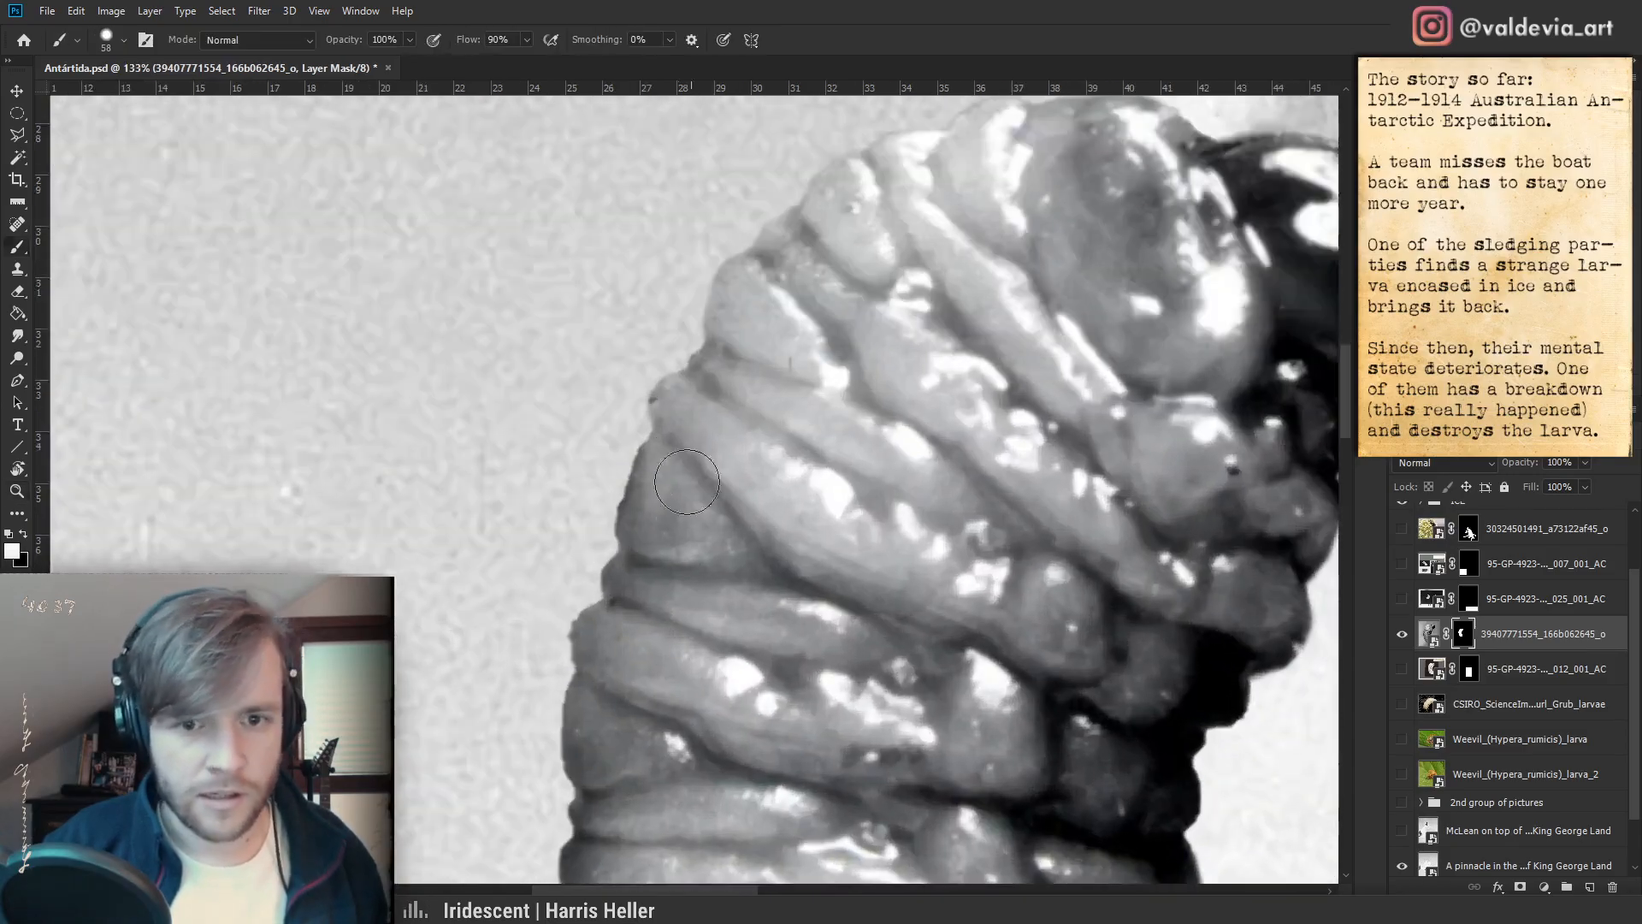
{"action": "key", "text": "x"}
{"action": "left_click_drag", "start_coordinate": [618, 427], "coordinate": [583, 535]}
{"action": "key", "text": "ctrl+z"}
{"action": "left_click_drag", "start_coordinate": [619, 432], "coordinate": [569, 548]}
{"action": "key", "text": "space"}
{"action": "left_click_drag", "start_coordinate": [653, 709], "coordinate": [657, 582]}
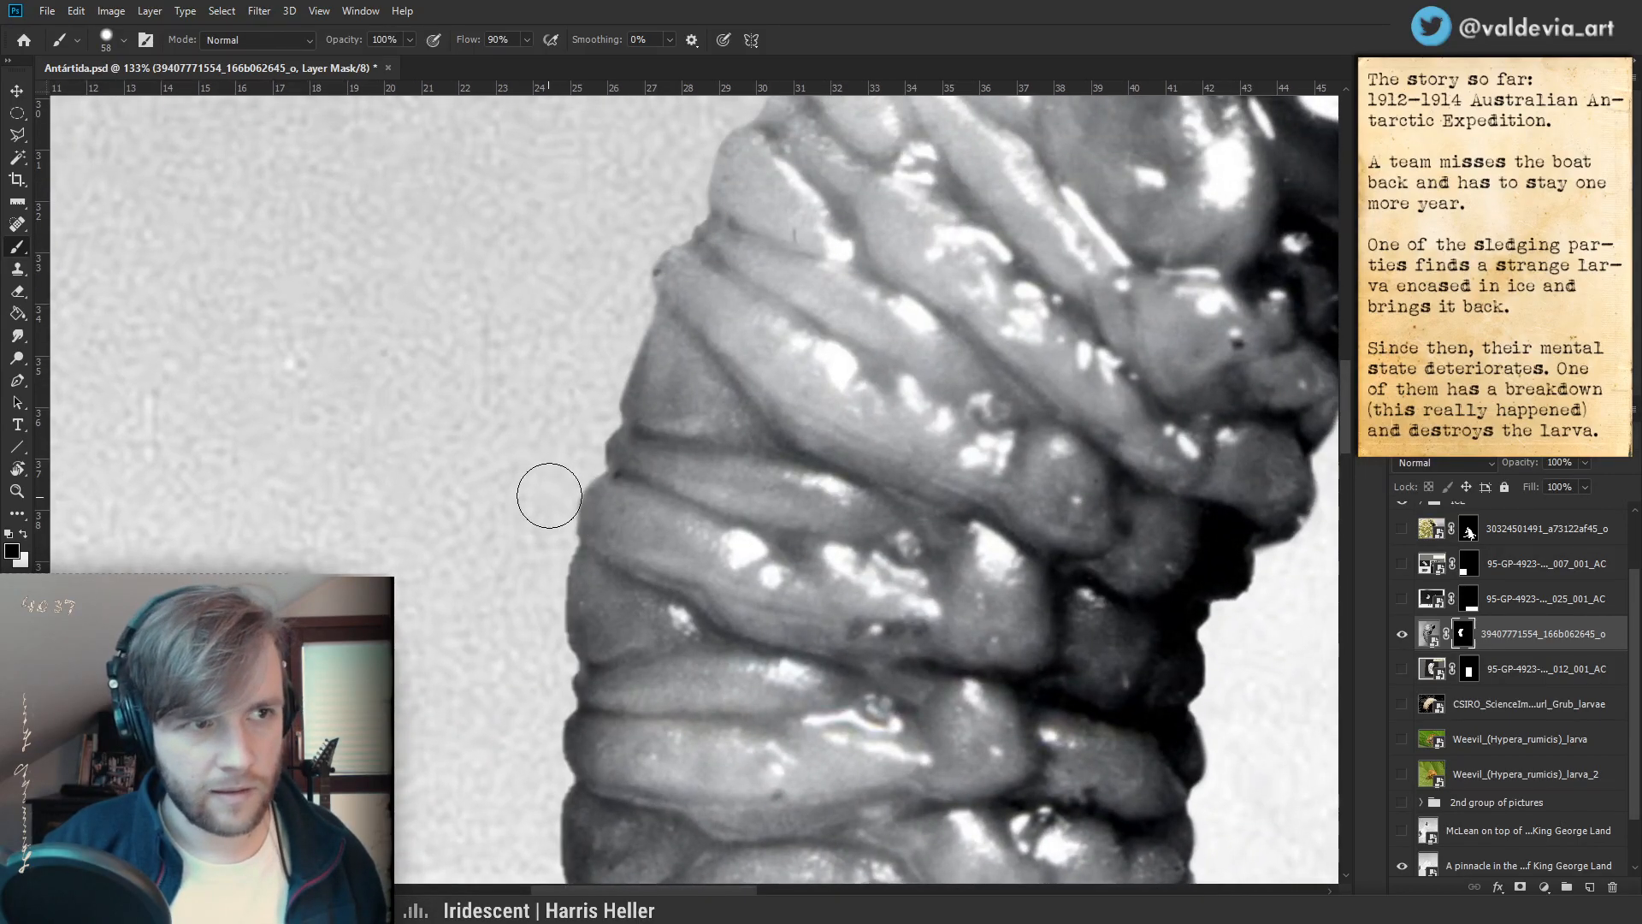
{"action": "left_click_drag", "start_coordinate": [641, 554], "coordinate": [625, 456]}
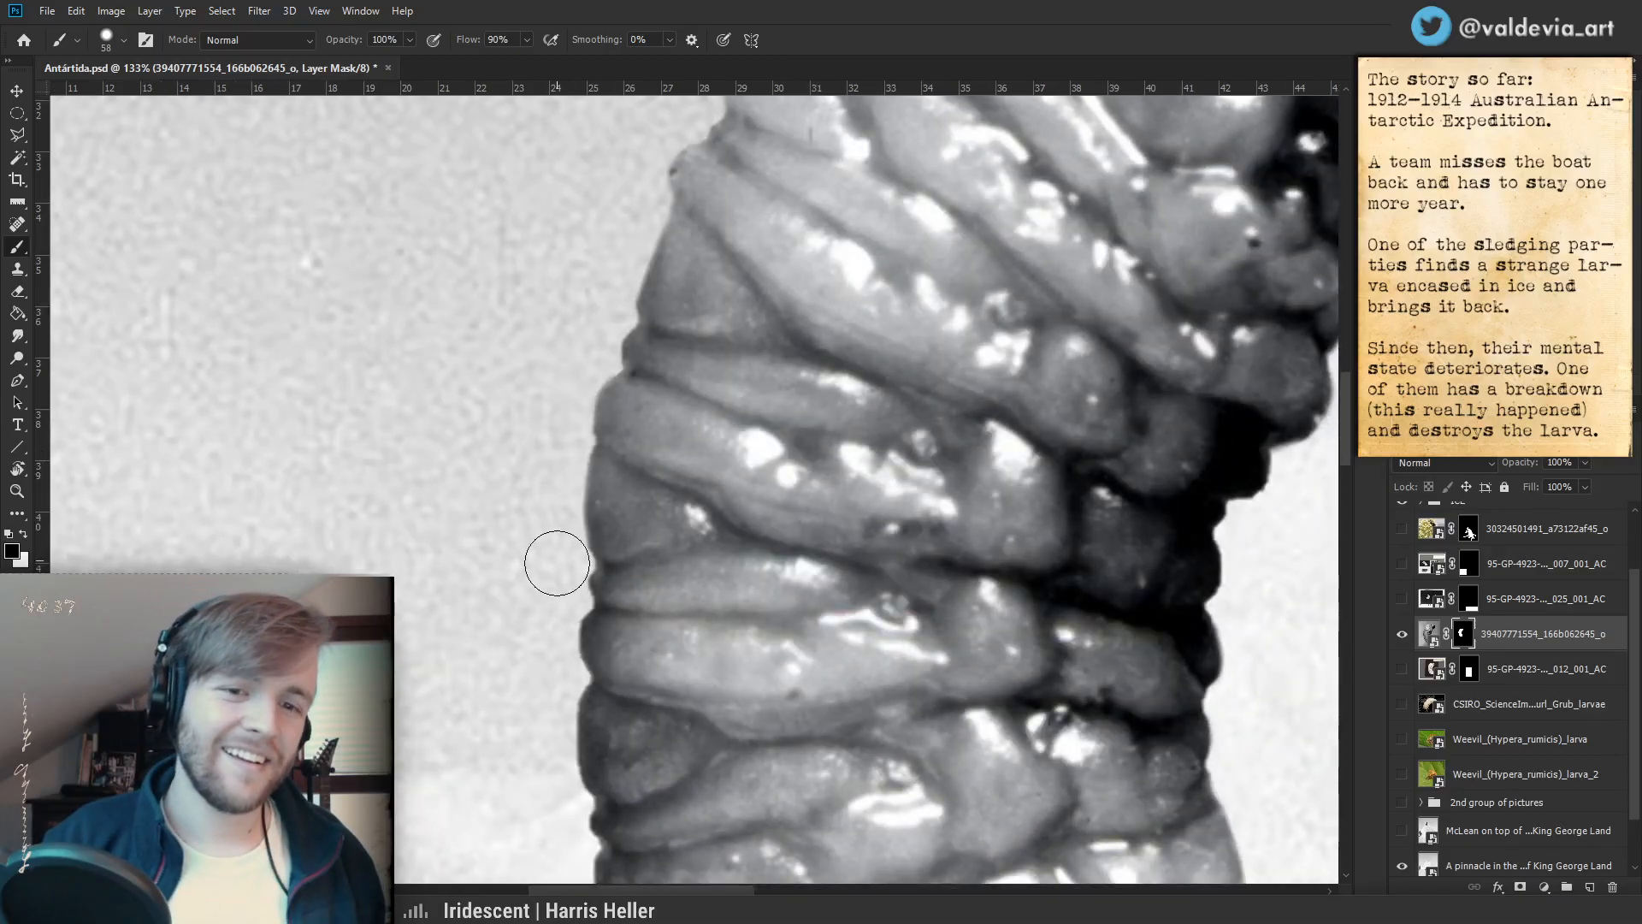
- Continue the mask cleanup along the larva's back down to its lower segments
{"action": "key", "text": "z"}
{"action": "left_click_drag", "start_coordinate": [674, 551], "coordinate": [561, 557]}
{"action": "left_click_drag", "start_coordinate": [679, 581], "coordinate": [762, 579]}
{"action": "key", "text": "b"}
{"action": "mouse_move", "coordinate": [680, 623]}
{"action": "left_mouse_down"}
{"action": "mouse_move", "coordinate": [675, 508]}
{"action": "mouse_move", "coordinate": [683, 533]}
{"action": "left_mouse_up"}
{"action": "key", "text": "x"}
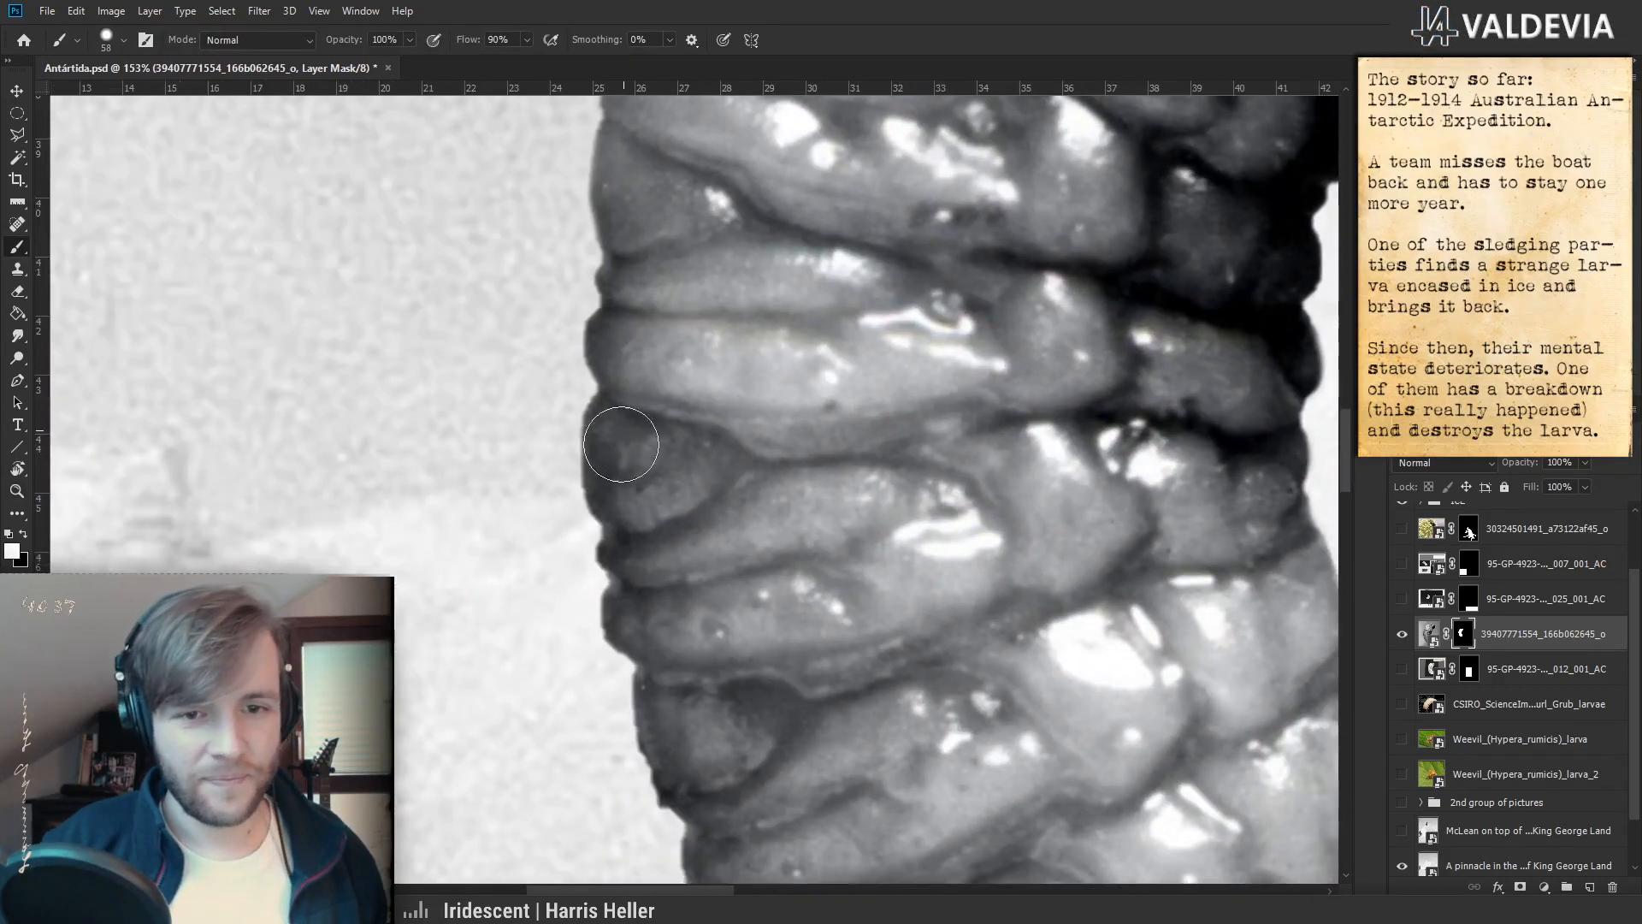
- Reduce the brush to 44 px and touch up the mask around the lower back folds
{"action": "key", "text": "z"}
{"action": "left_click_drag", "start_coordinate": [624, 477], "coordinate": [579, 536]}
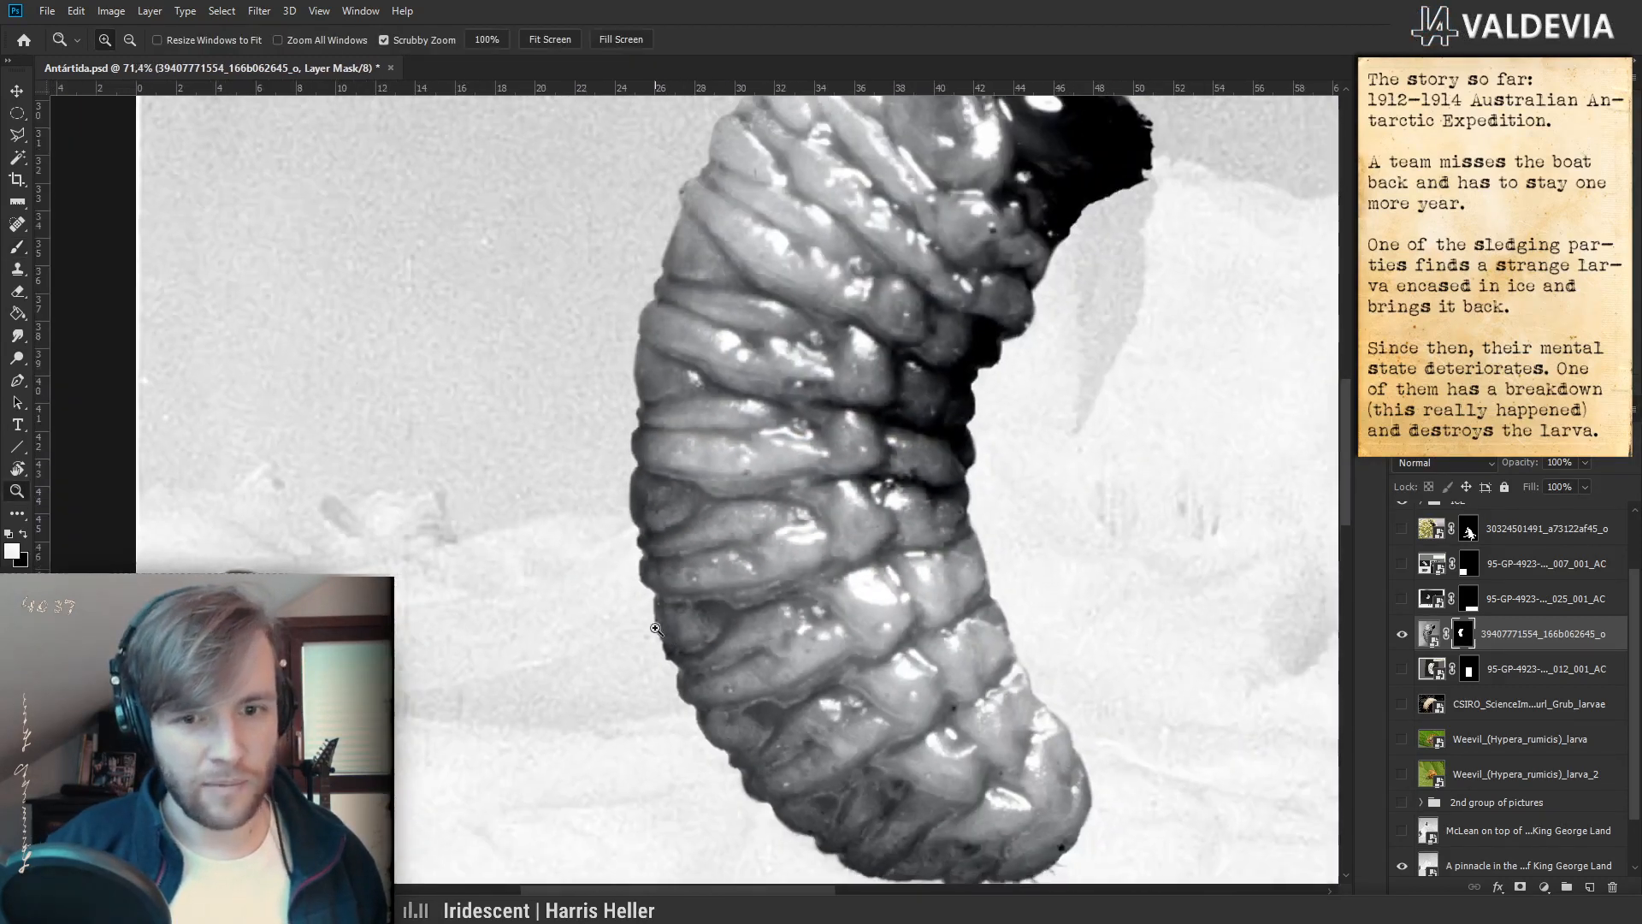
{"action": "left_click_drag", "start_coordinate": [655, 628], "coordinate": [744, 626]}
{"action": "key", "text": "b"}
{"action": "right_click", "coordinate": [738, 490]}
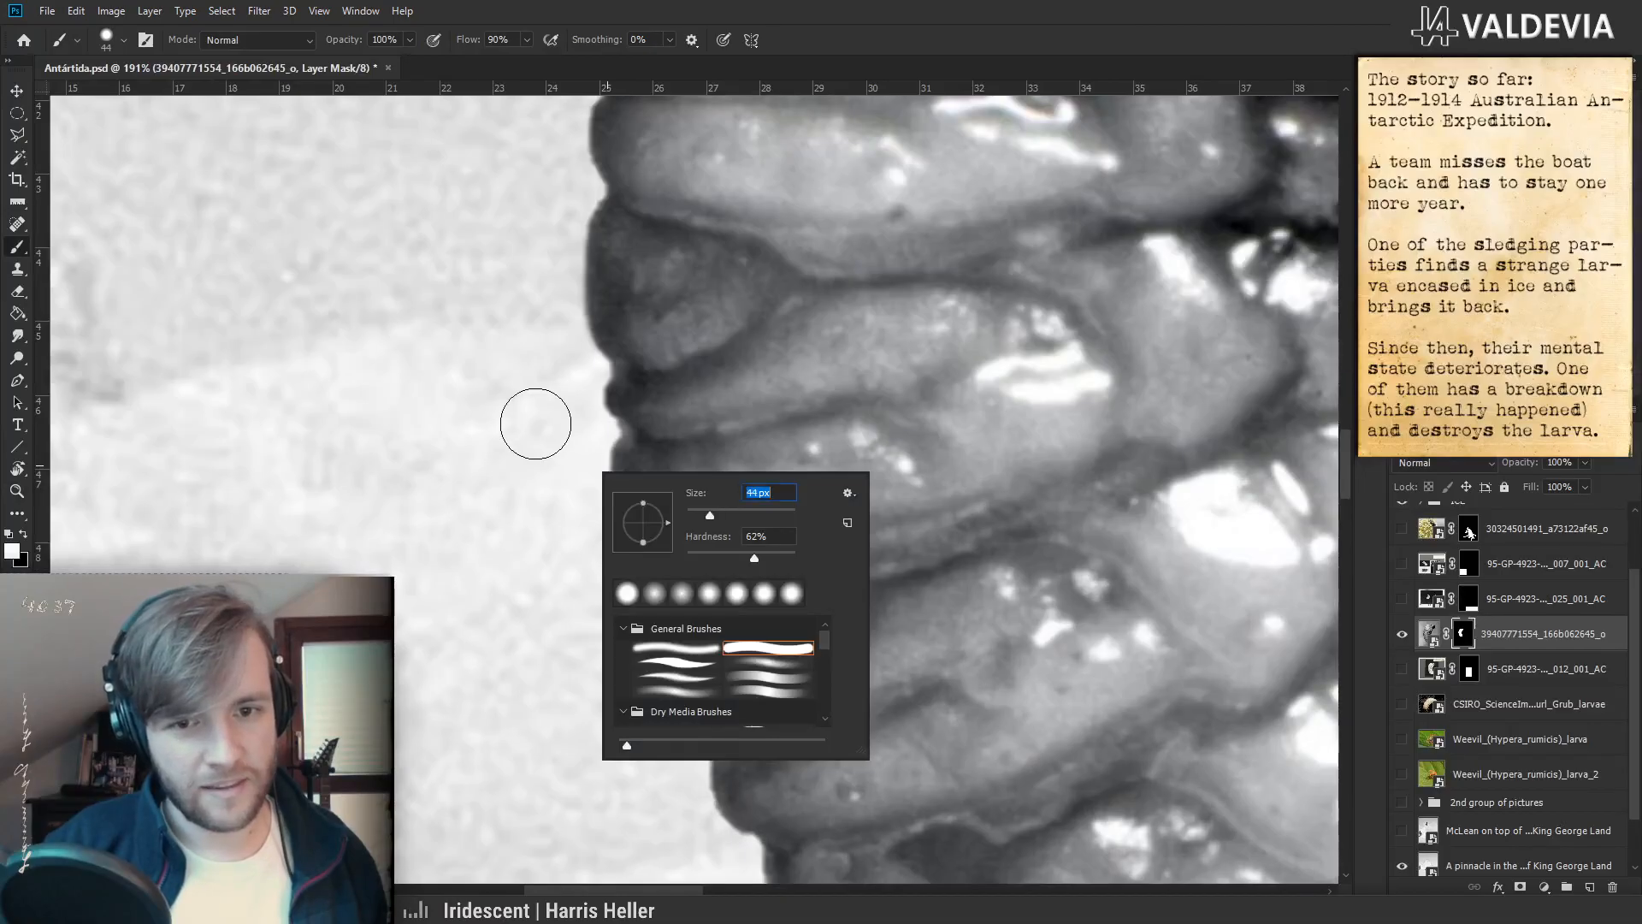
{"action": "left_click_drag", "start_coordinate": [535, 424], "coordinate": [561, 465]}
{"action": "key", "text": "ctrl+z"}
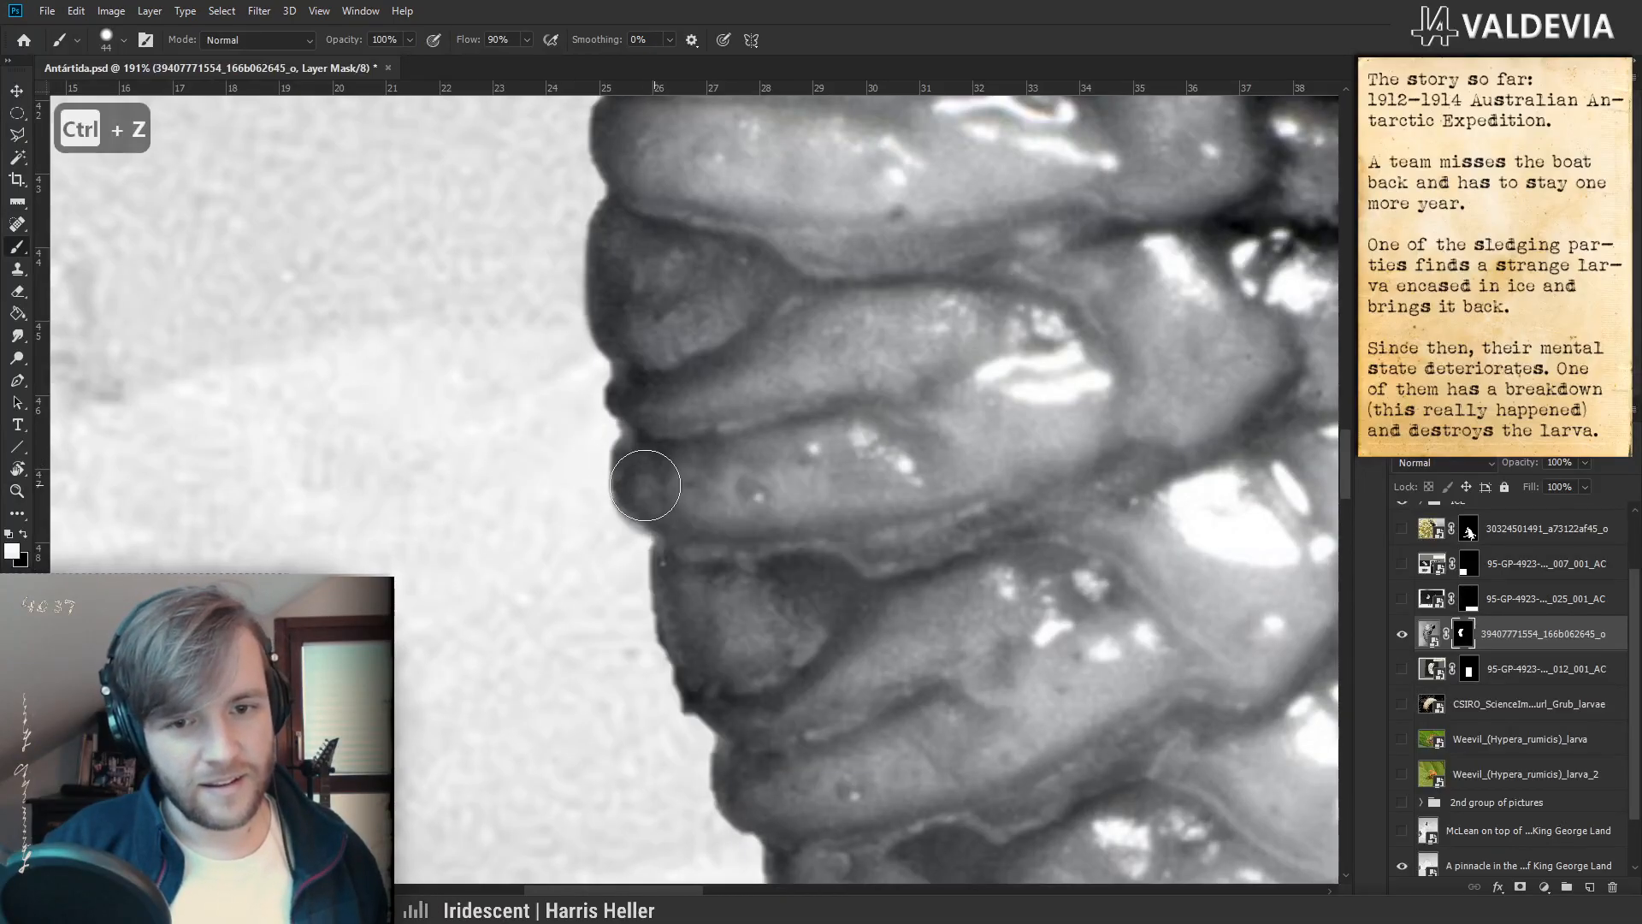
- Disable the grey larva's layer mask and examine the fine hairs around its head up close
{"action": "key", "text": "z"}
{"action": "left_click_drag", "start_coordinate": [684, 475], "coordinate": [619, 539]}
{"action": "mouse_move", "coordinate": [706, 574]}
{"action": "left_mouse_down"}
{"action": "mouse_move", "coordinate": [769, 560]}
{"action": "mouse_move", "coordinate": [620, 586]}
{"action": "left_mouse_up"}
{"action": "key", "text": "b"}
{"action": "key", "text": "z"}
{"action": "mouse_move", "coordinate": [910, 346]}
{"action": "left_mouse_down"}
{"action": "mouse_move", "coordinate": [983, 344]}
{"action": "mouse_move", "coordinate": [898, 376]}
{"action": "mouse_move", "coordinate": [768, 524]}
{"action": "mouse_move", "coordinate": [864, 489]}
{"action": "left_mouse_up"}
{"action": "key", "text": "b"}
{"action": "key", "text": "z"}
{"action": "key", "text": "b"}
{"action": "left_click", "coordinate": [1462, 634], "text": "shift"}
{"action": "left_click", "coordinate": [1462, 635], "text": "shift"}
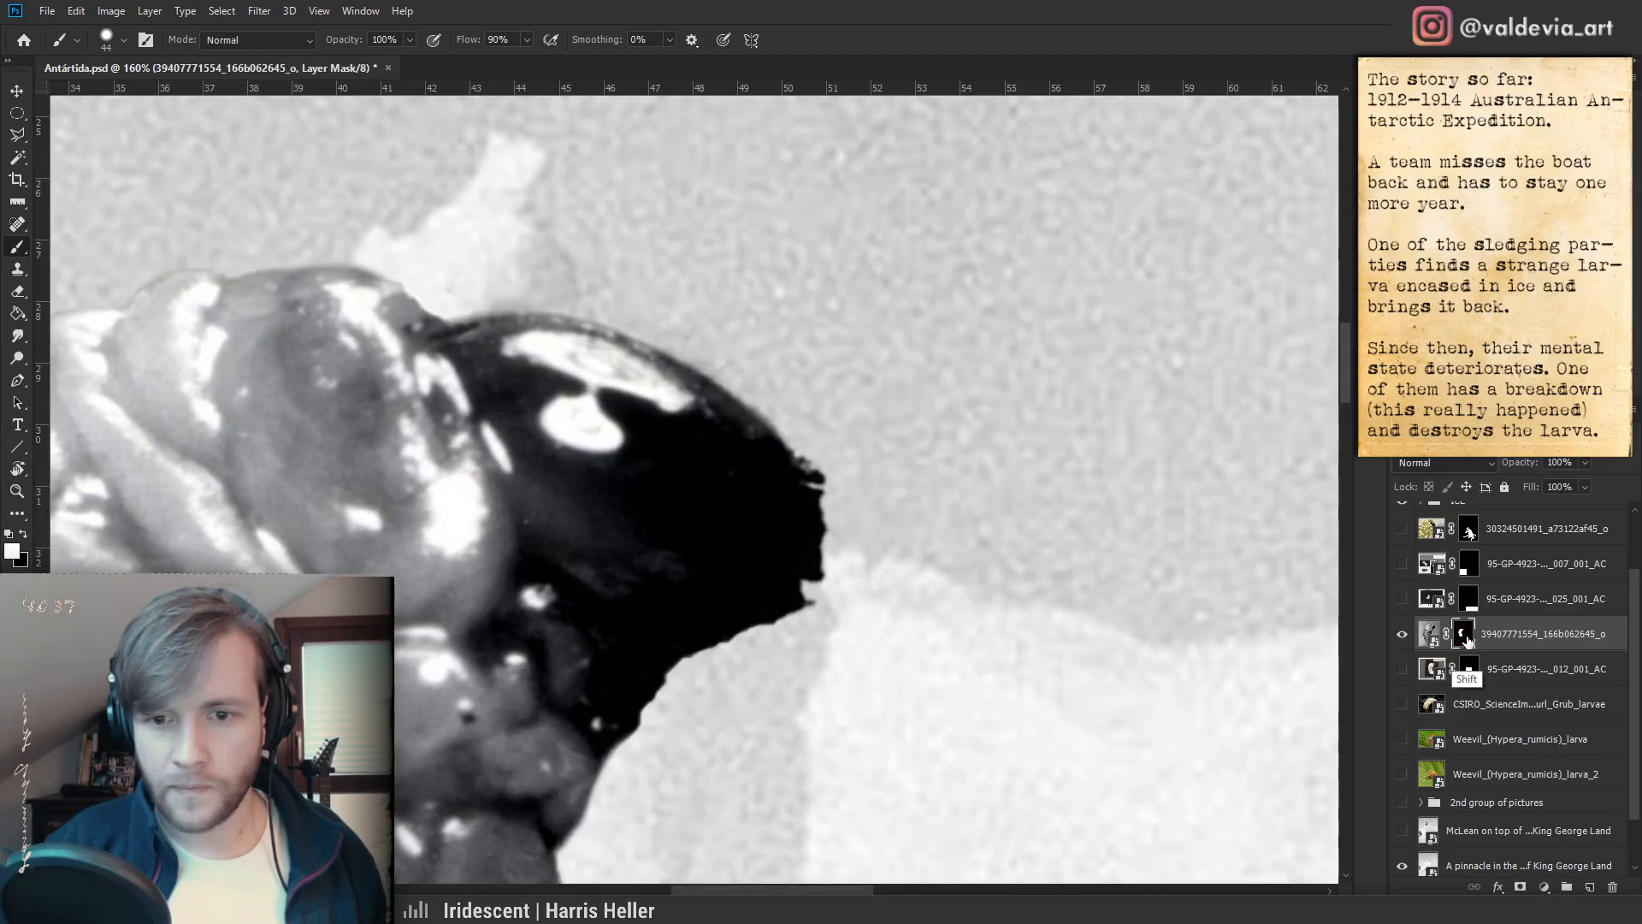
{"action": "left_click", "coordinate": [1472, 639], "text": "shift"}
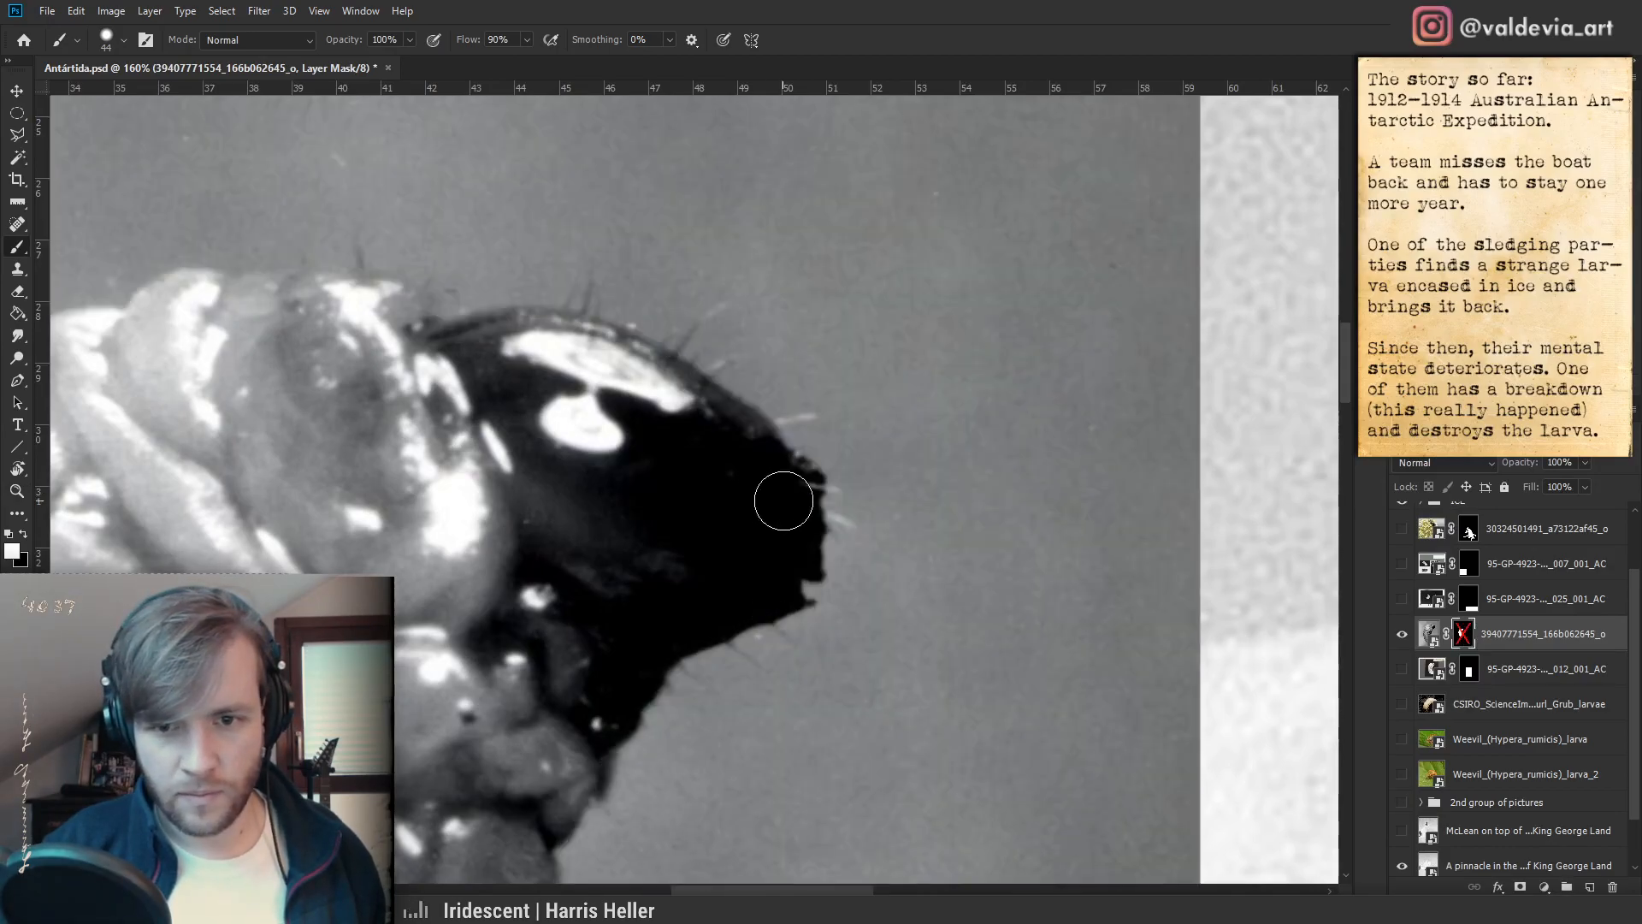
{"action": "key", "text": "z"}
{"action": "left_click_drag", "start_coordinate": [787, 525], "coordinate": [830, 526]}
{"action": "key", "text": "b"}
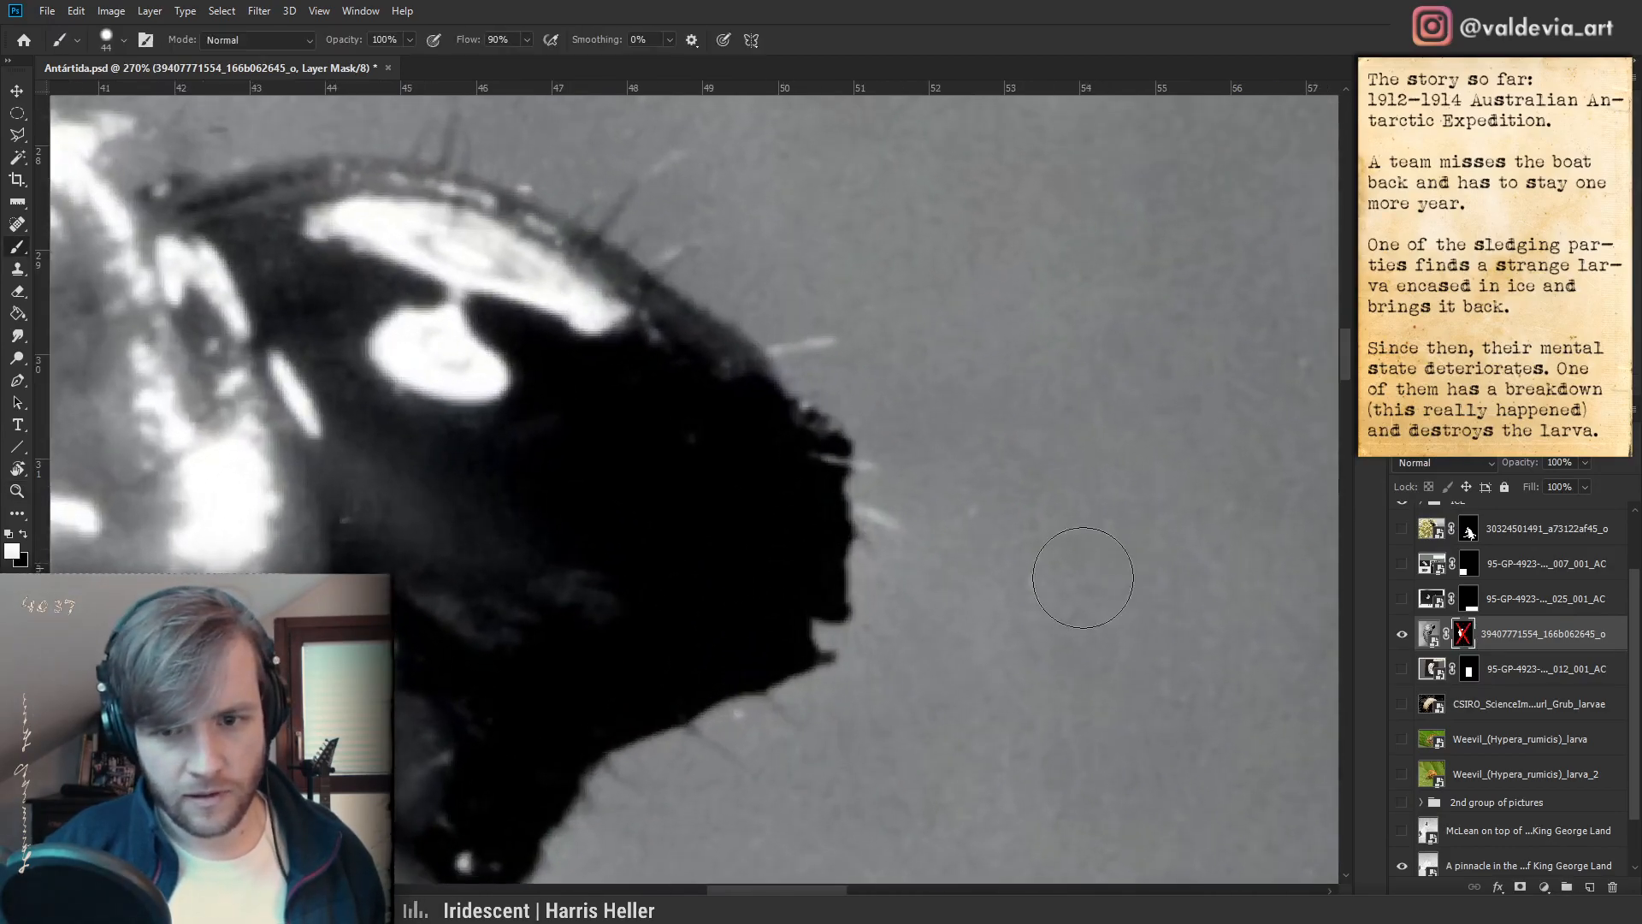
- Hide the grey larva, show the 95-GP-4923 012_001_AC larva photo, and inspect the hairs around its head
{"action": "left_click", "coordinate": [1403, 634]}
{"action": "left_click", "coordinate": [1402, 669]}
{"action": "mouse_move", "coordinate": [990, 598]}
{"action": "left_mouse_down"}
{"action": "mouse_move", "coordinate": [916, 598]}
{"action": "mouse_move", "coordinate": [738, 225]}
{"action": "mouse_move", "coordinate": [764, 195]}
{"action": "left_mouse_up"}
{"action": "key", "text": "z"}
{"action": "left_click_drag", "start_coordinate": [735, 591], "coordinate": [804, 591]}
{"action": "key", "text": "b"}
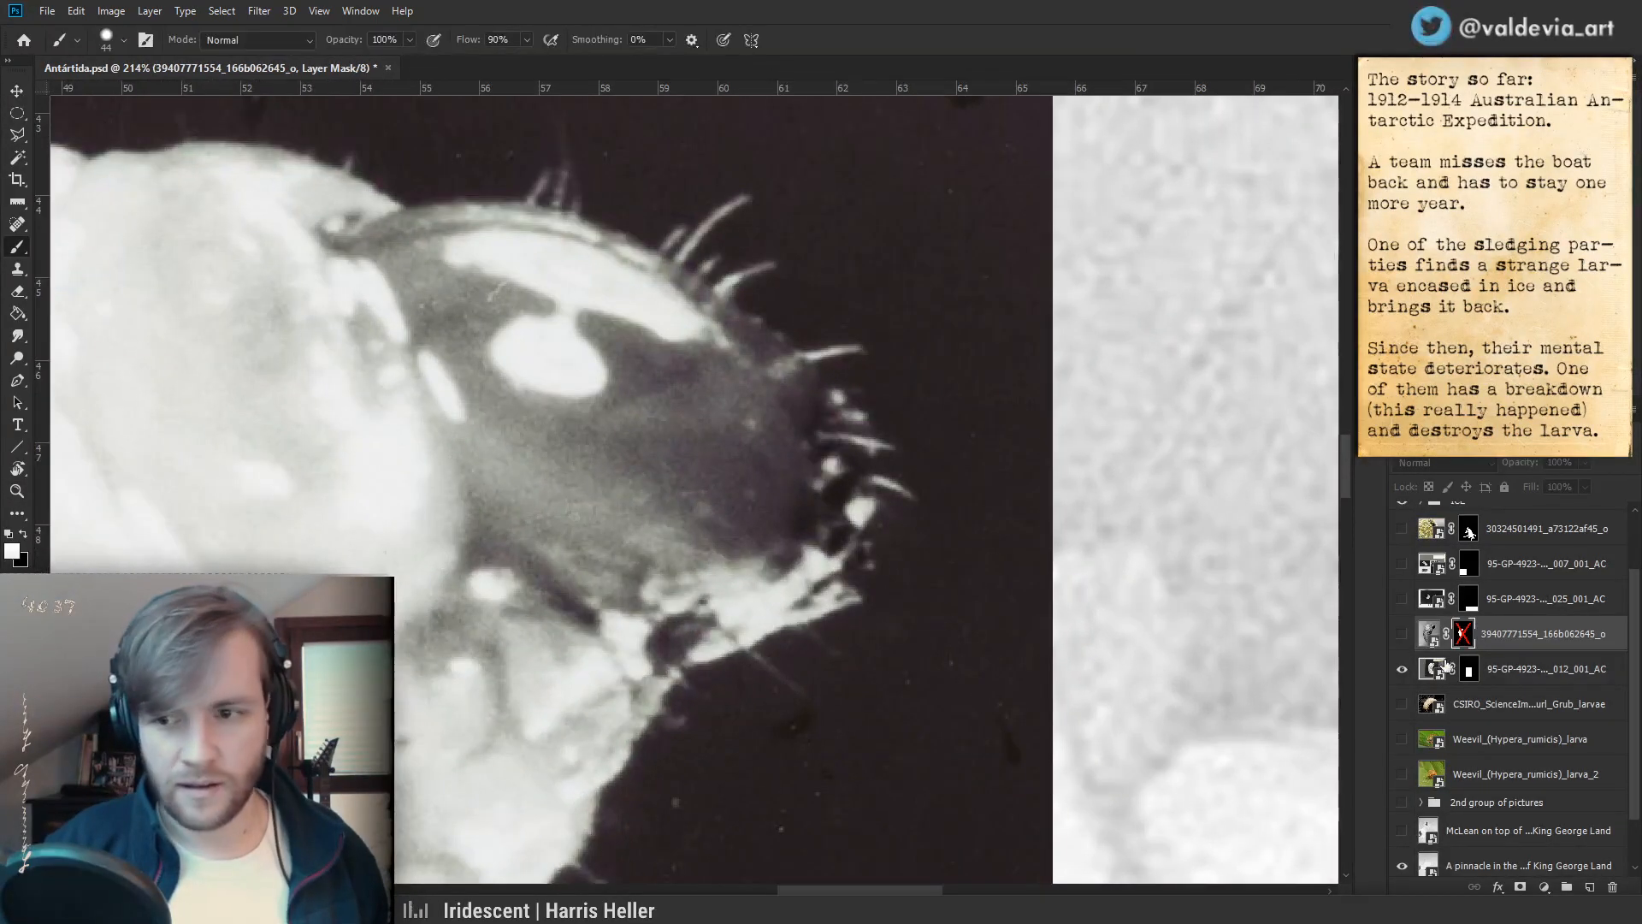
- Show the grey larva again and move the 95-GP-4923 012_001_AC layer directly above it
{"action": "key", "text": "z"}
{"action": "left_click_drag", "start_coordinate": [1005, 569], "coordinate": [890, 570]}
{"action": "key", "text": "b"}
{"action": "left_click", "coordinate": [1403, 636]}
{"action": "left_click_drag", "start_coordinate": [1512, 671], "coordinate": [1486, 622]}
{"action": "left_click_drag", "start_coordinate": [943, 556], "coordinate": [806, 313]}
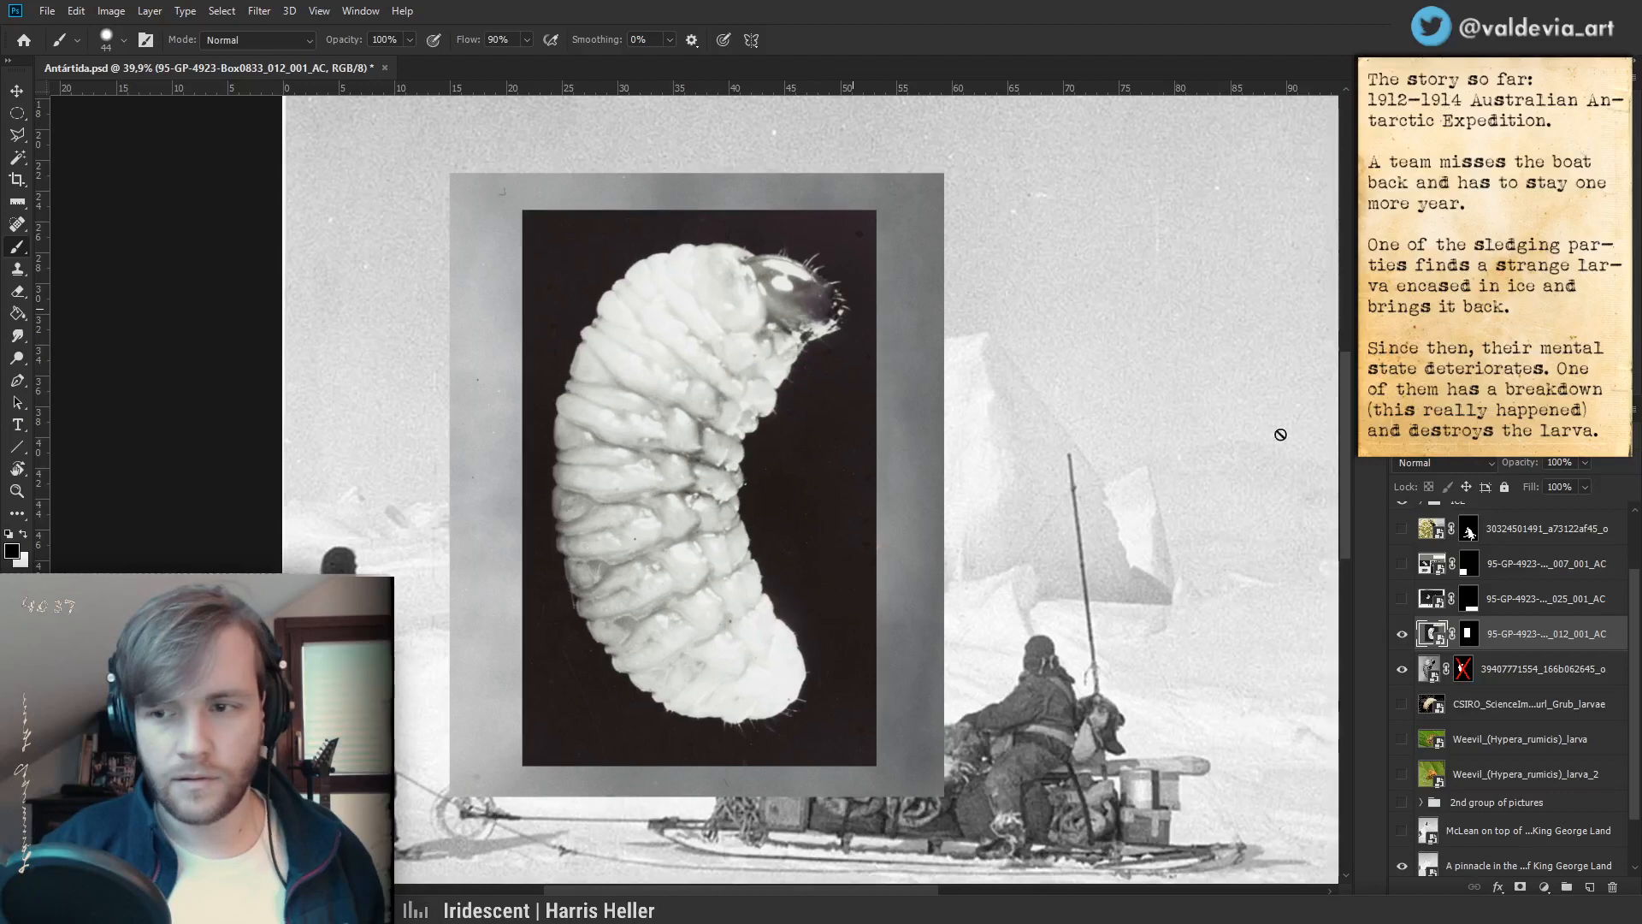
- Lower the 95-GP-4923 012_001_AC layer's opacity to 59%, compare its head with the grey larva beneath, and restore the opacity to 100%
{"action": "left_click_drag", "start_coordinate": [1522, 465], "coordinate": [1486, 464]}
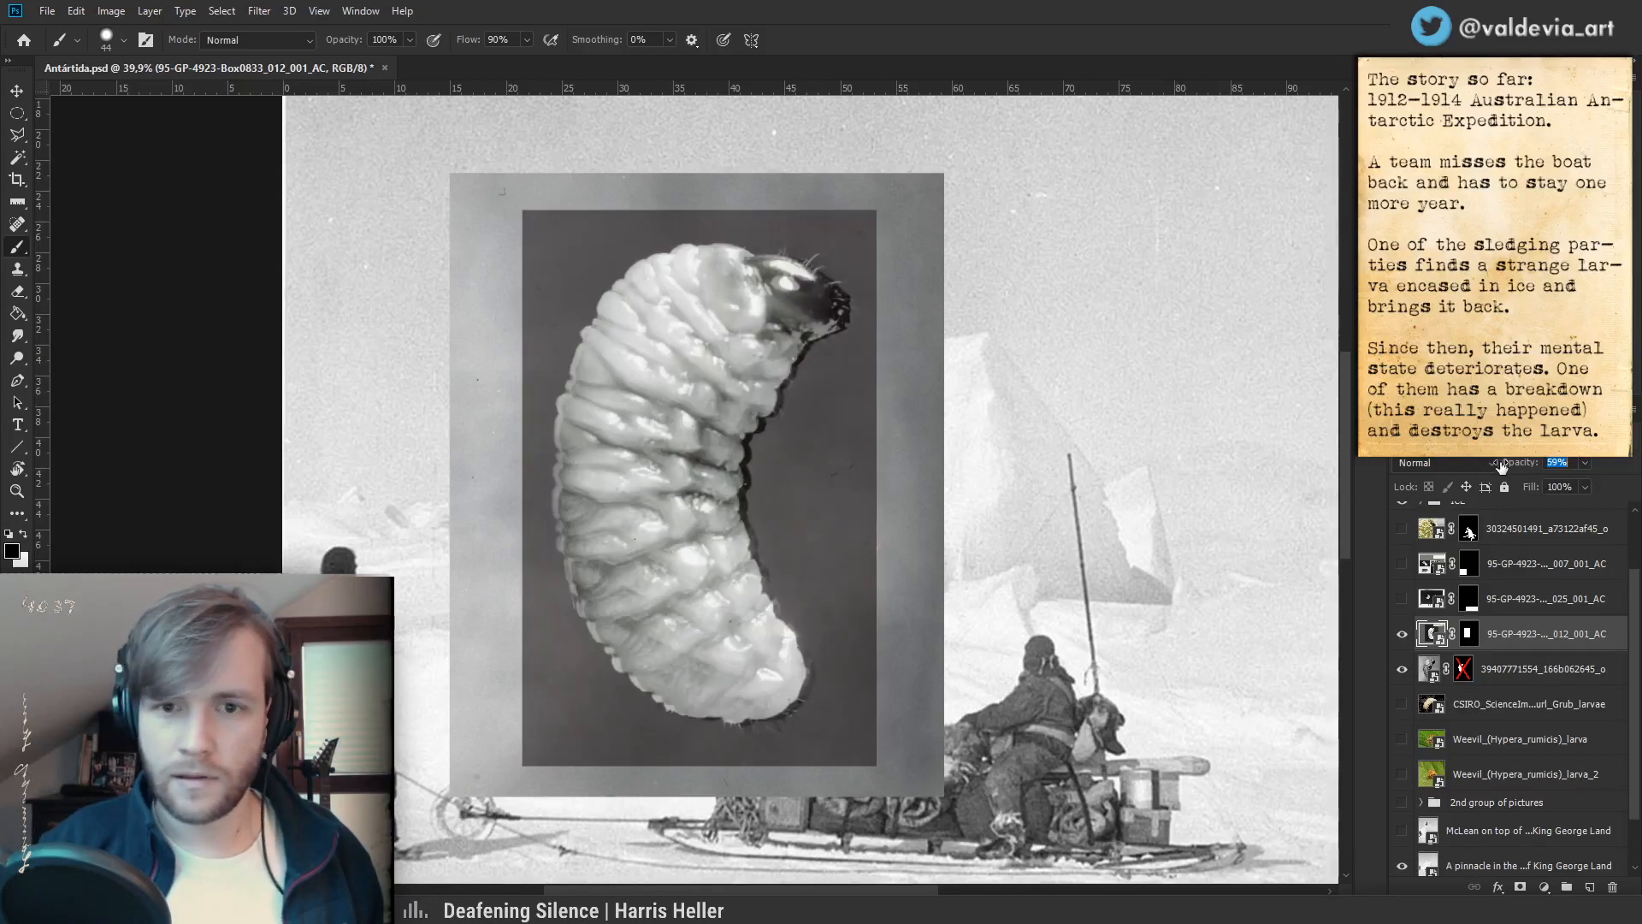
{"action": "left_click_drag", "start_coordinate": [793, 339], "coordinate": [751, 382]}
{"action": "key", "text": "z"}
{"action": "left_click", "coordinate": [912, 301]}
{"action": "key", "text": "b"}
{"action": "left_click_drag", "start_coordinate": [849, 327], "coordinate": [863, 321]}
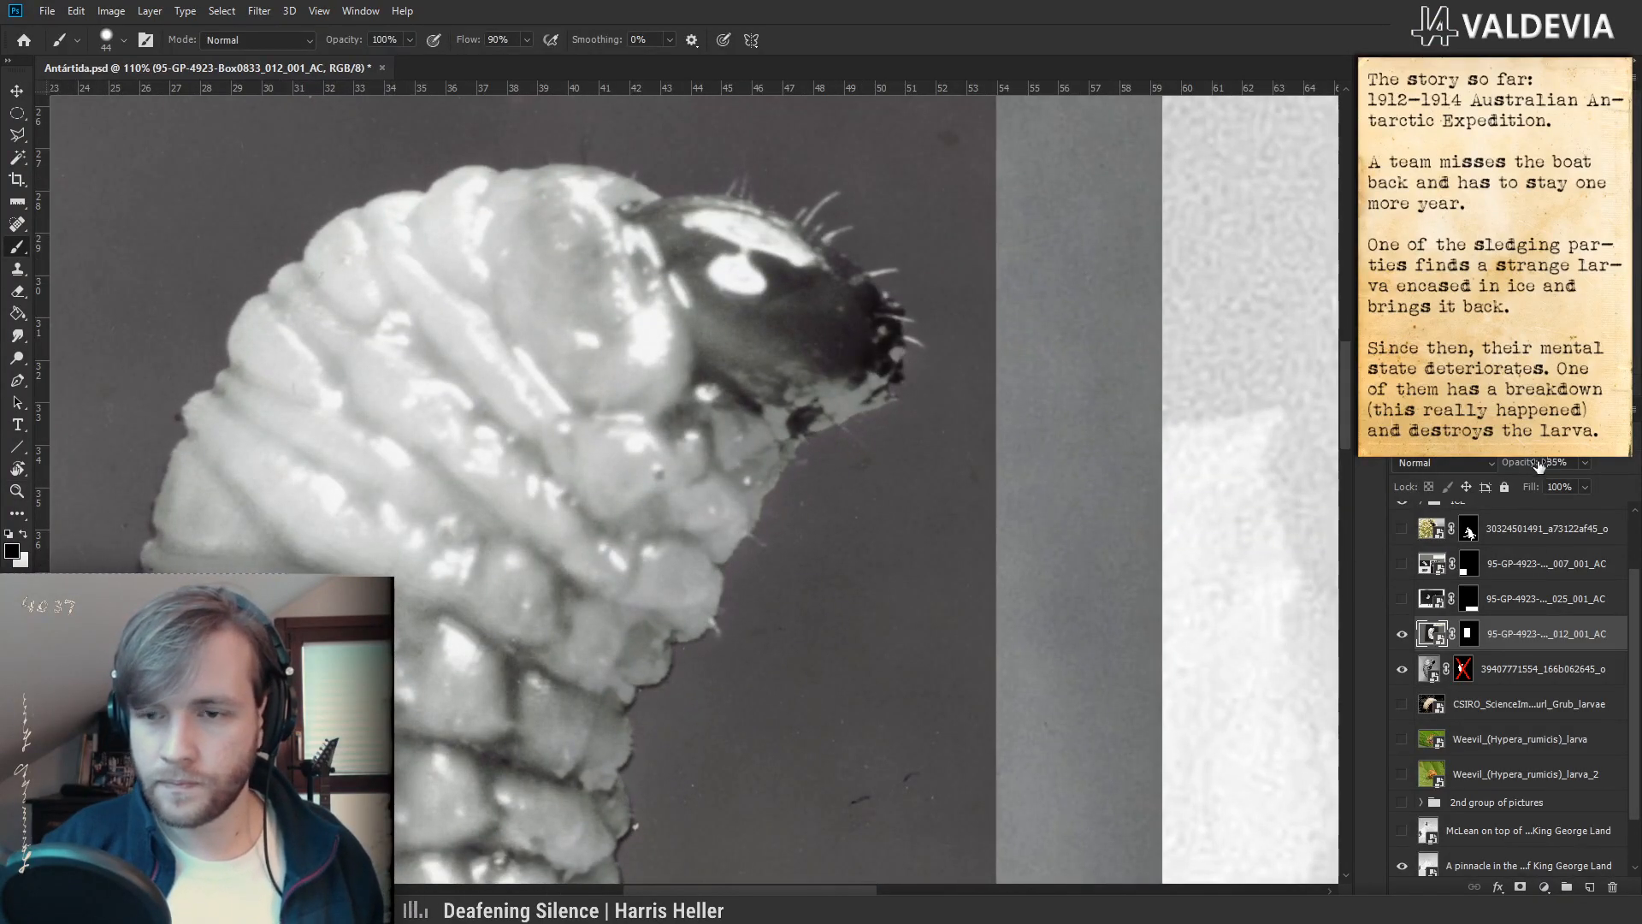
{"action": "left_click_drag", "start_coordinate": [1539, 464], "coordinate": [1563, 695]}
- Clip the 95-GP-4923 012_001_AC layer to the grey larva and re-enable the grey larva's layer mask
{"action": "left_click", "coordinate": [1523, 647], "text": "alt"}
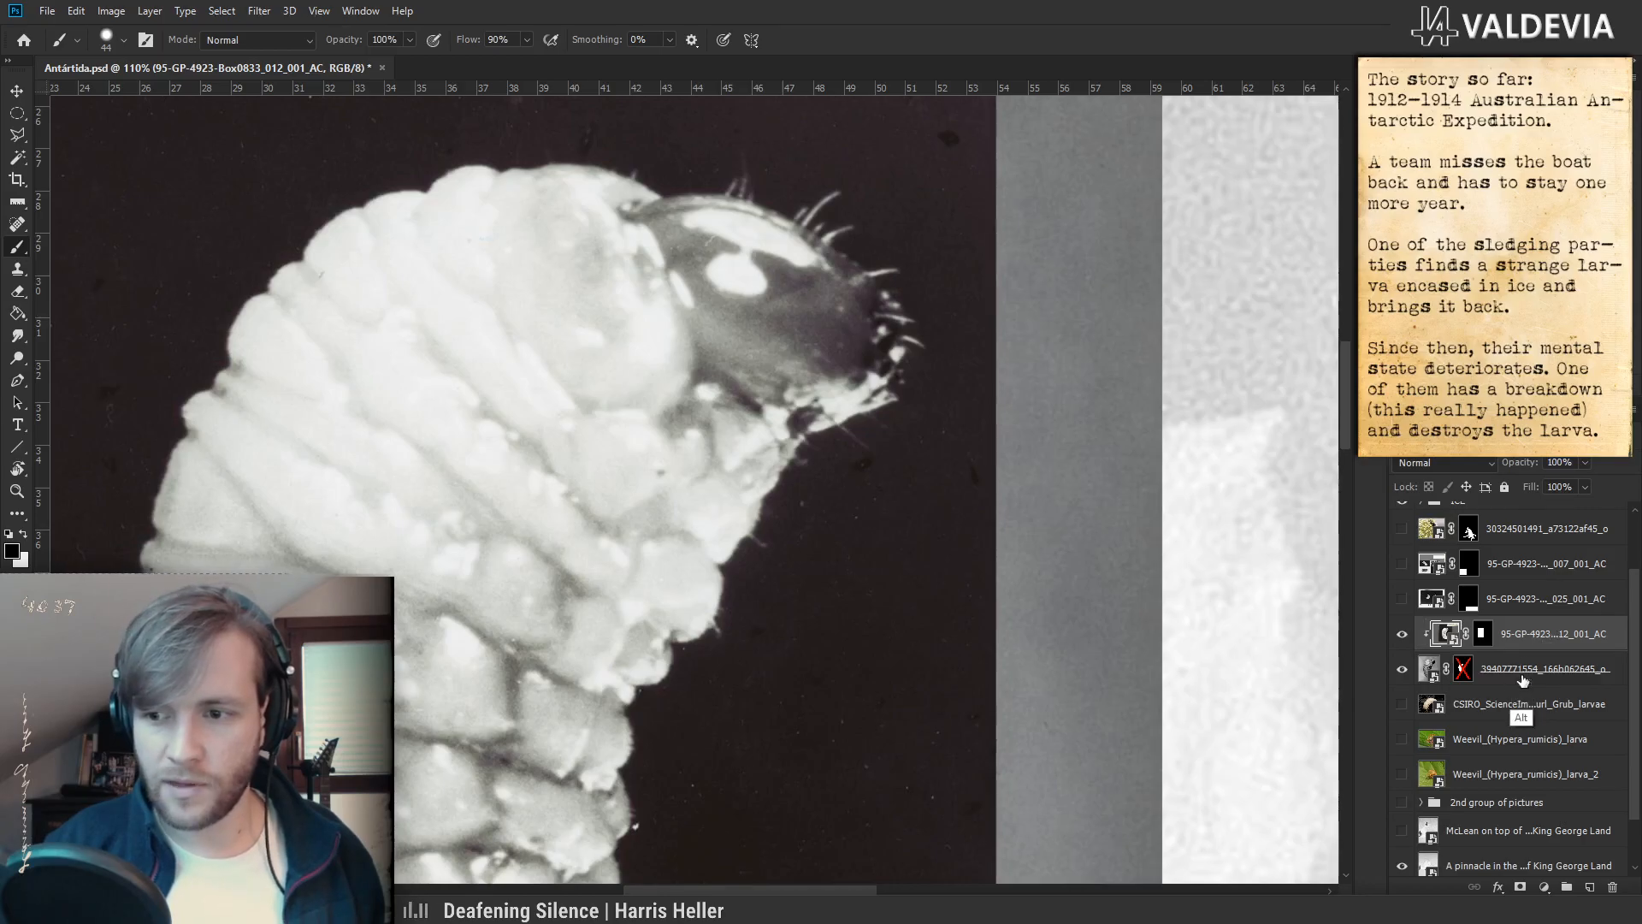
{"action": "left_click", "coordinate": [1460, 671], "text": "shift"}
{"action": "key", "text": "x"}
{"action": "scroll", "coordinate": [856, 472], "scroll_direction": "down", "scroll_amount": 3}
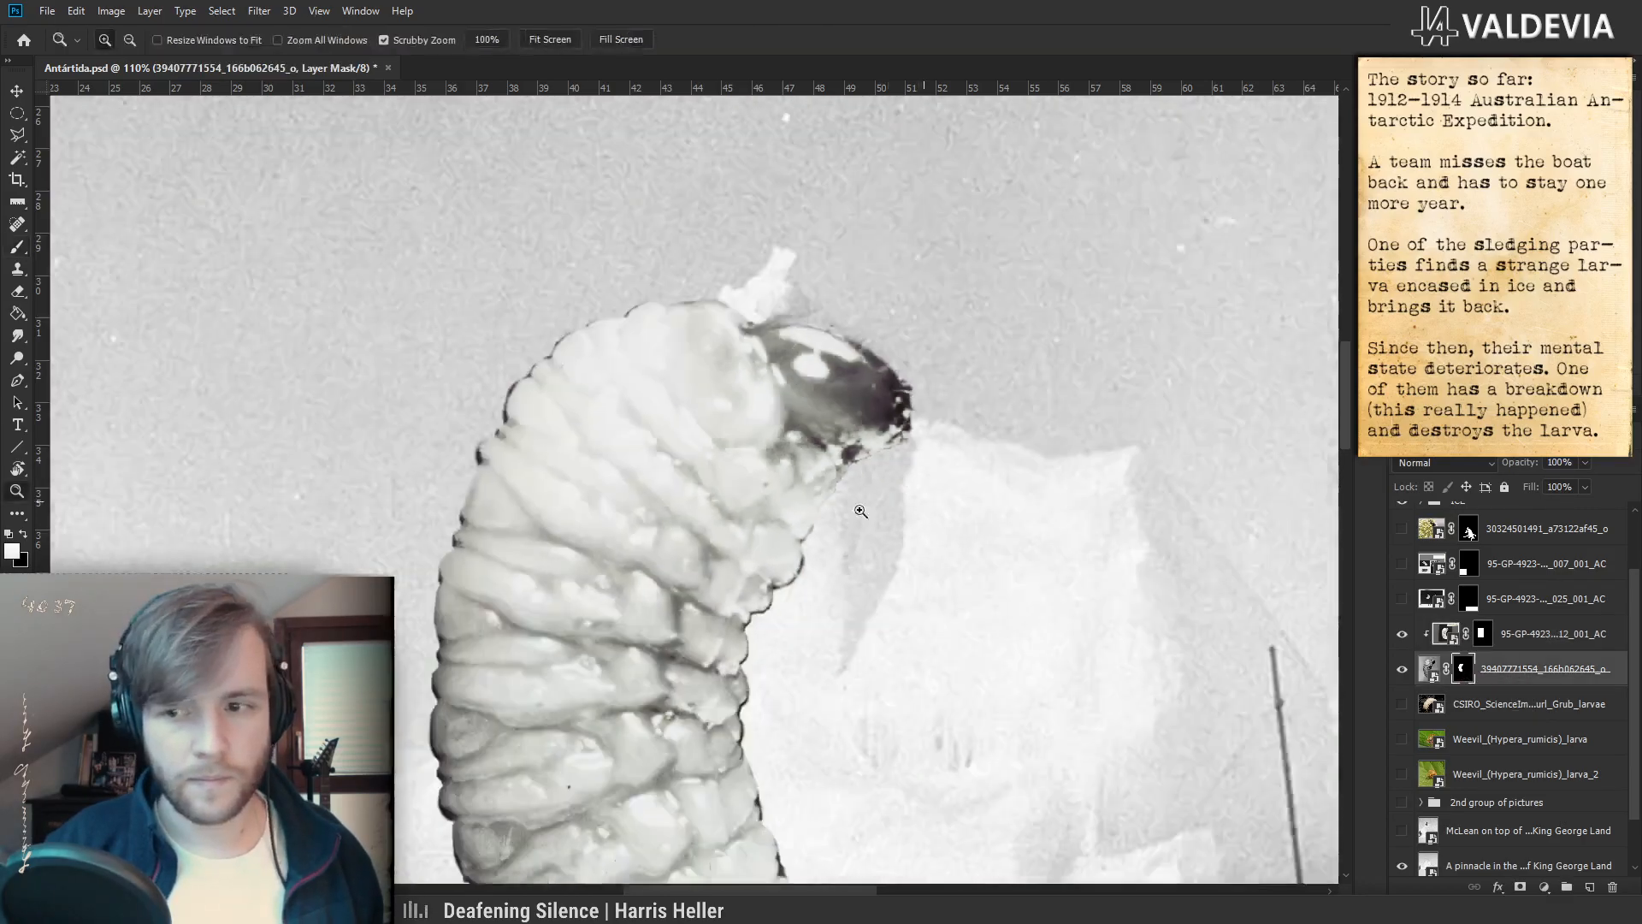
- Replace the clipped larva layer's mask with a new black mask that hides the whole layer
{"action": "right_click", "coordinate": [1482, 633]}
{"action": "left_click", "coordinate": [1507, 660]}
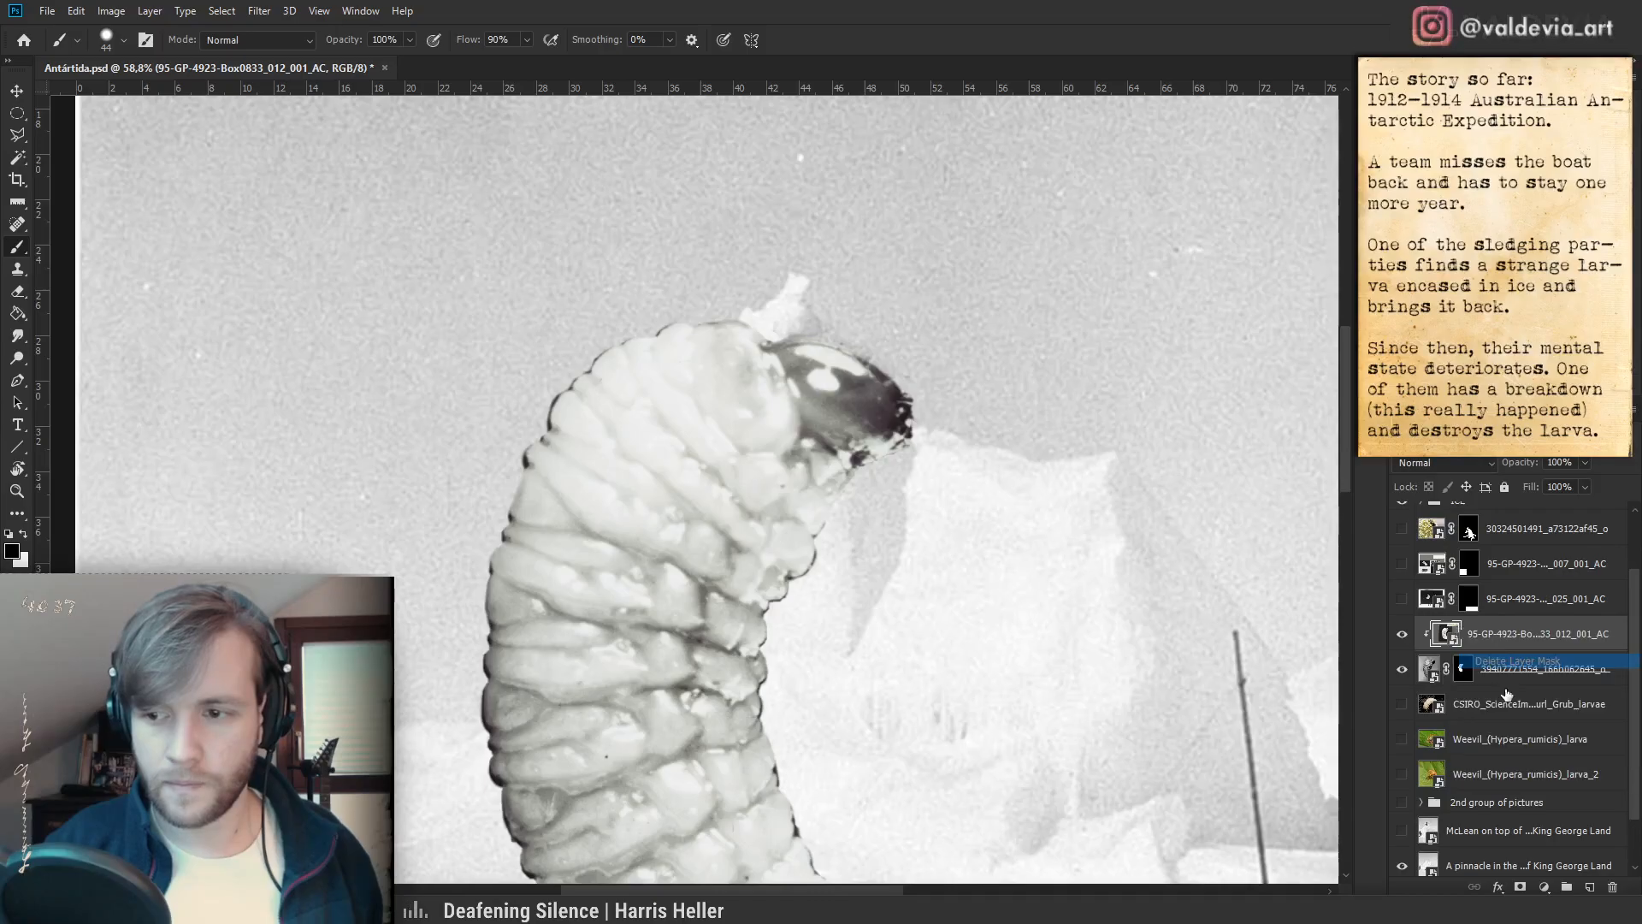
{"action": "left_click", "coordinate": [1522, 886], "text": "alt"}
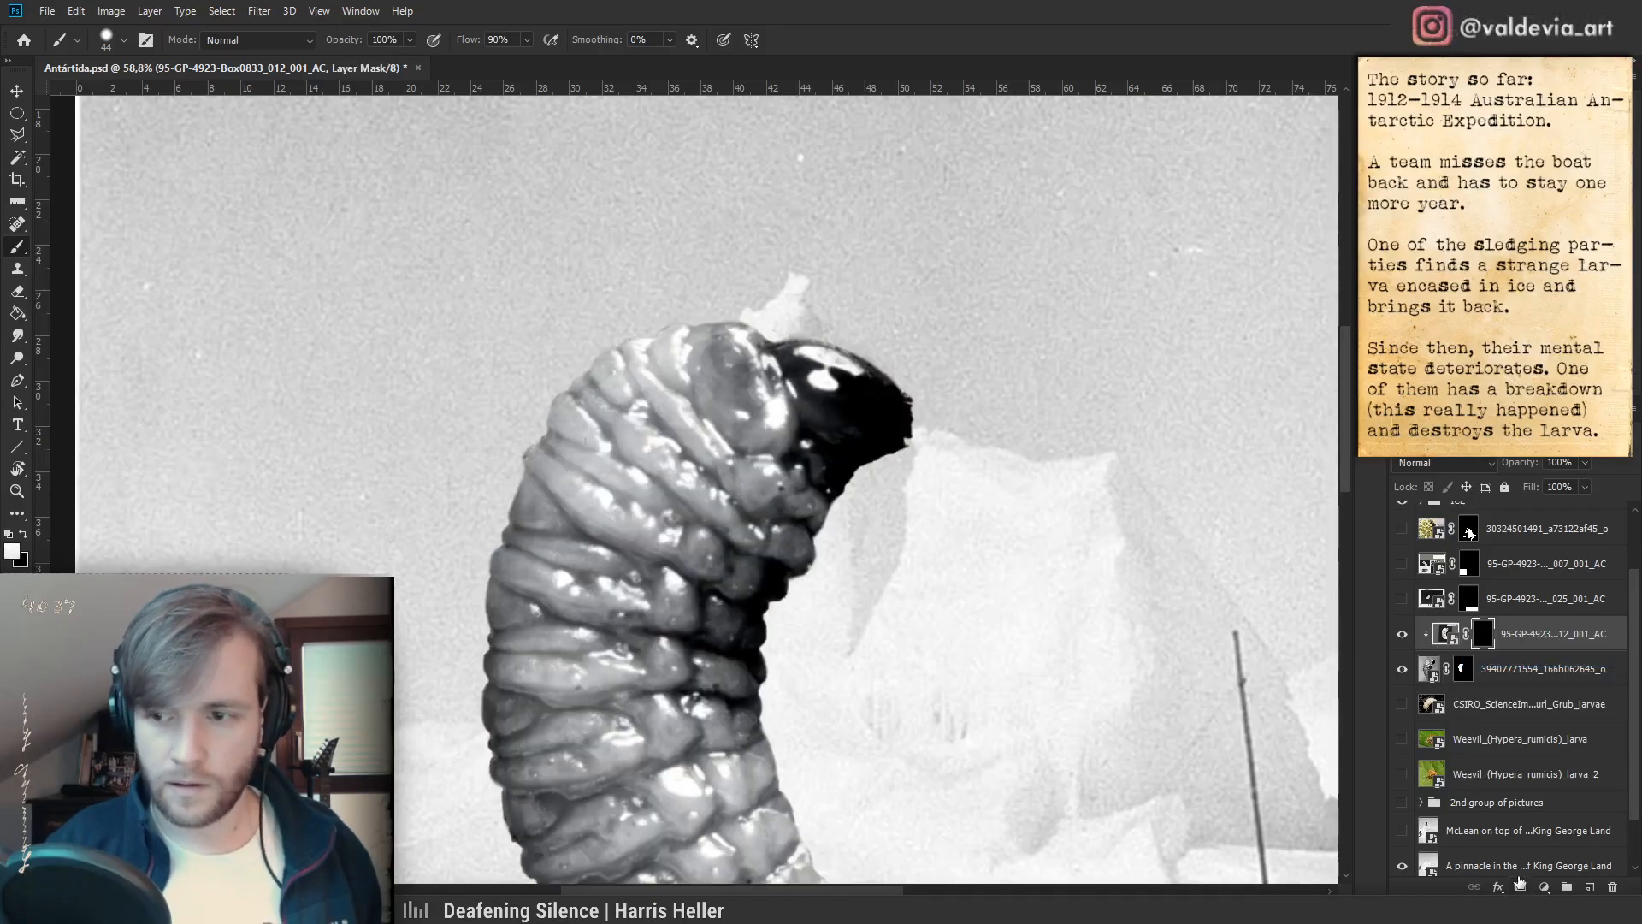
- Enlarge the brush to 81 px and reveal the clipped larva on the dark head and along the upper inner folds
{"action": "right_click", "coordinate": [950, 440]}
{"action": "left_click", "coordinate": [924, 398]}
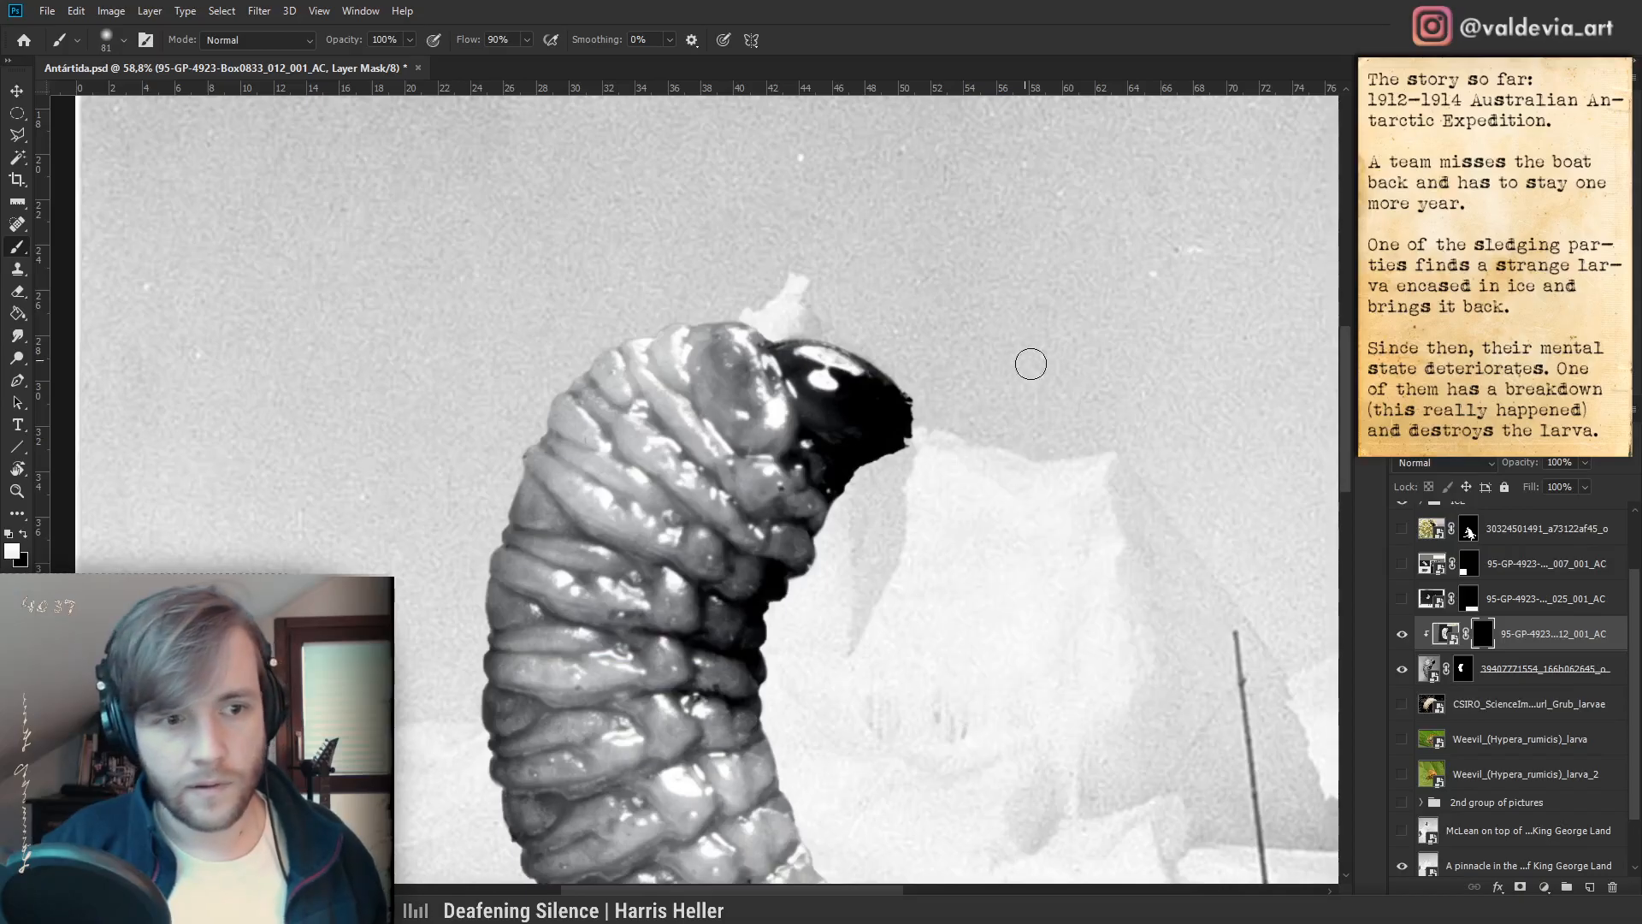
{"action": "mouse_move", "coordinate": [895, 455]}
{"action": "left_mouse_down"}
{"action": "mouse_move", "coordinate": [884, 416]}
{"action": "mouse_move", "coordinate": [929, 416]}
{"action": "mouse_move", "coordinate": [876, 394]}
{"action": "mouse_move", "coordinate": [918, 410]}
{"action": "mouse_move", "coordinate": [906, 385]}
{"action": "mouse_move", "coordinate": [885, 440]}
{"action": "mouse_move", "coordinate": [803, 363]}
{"action": "mouse_move", "coordinate": [867, 412]}
{"action": "mouse_move", "coordinate": [895, 383]}
{"action": "mouse_move", "coordinate": [821, 431]}
{"action": "mouse_move", "coordinate": [877, 514]}
{"action": "mouse_move", "coordinate": [838, 507]}
{"action": "mouse_move", "coordinate": [790, 439]}
{"action": "mouse_move", "coordinate": [906, 561]}
{"action": "left_mouse_up"}
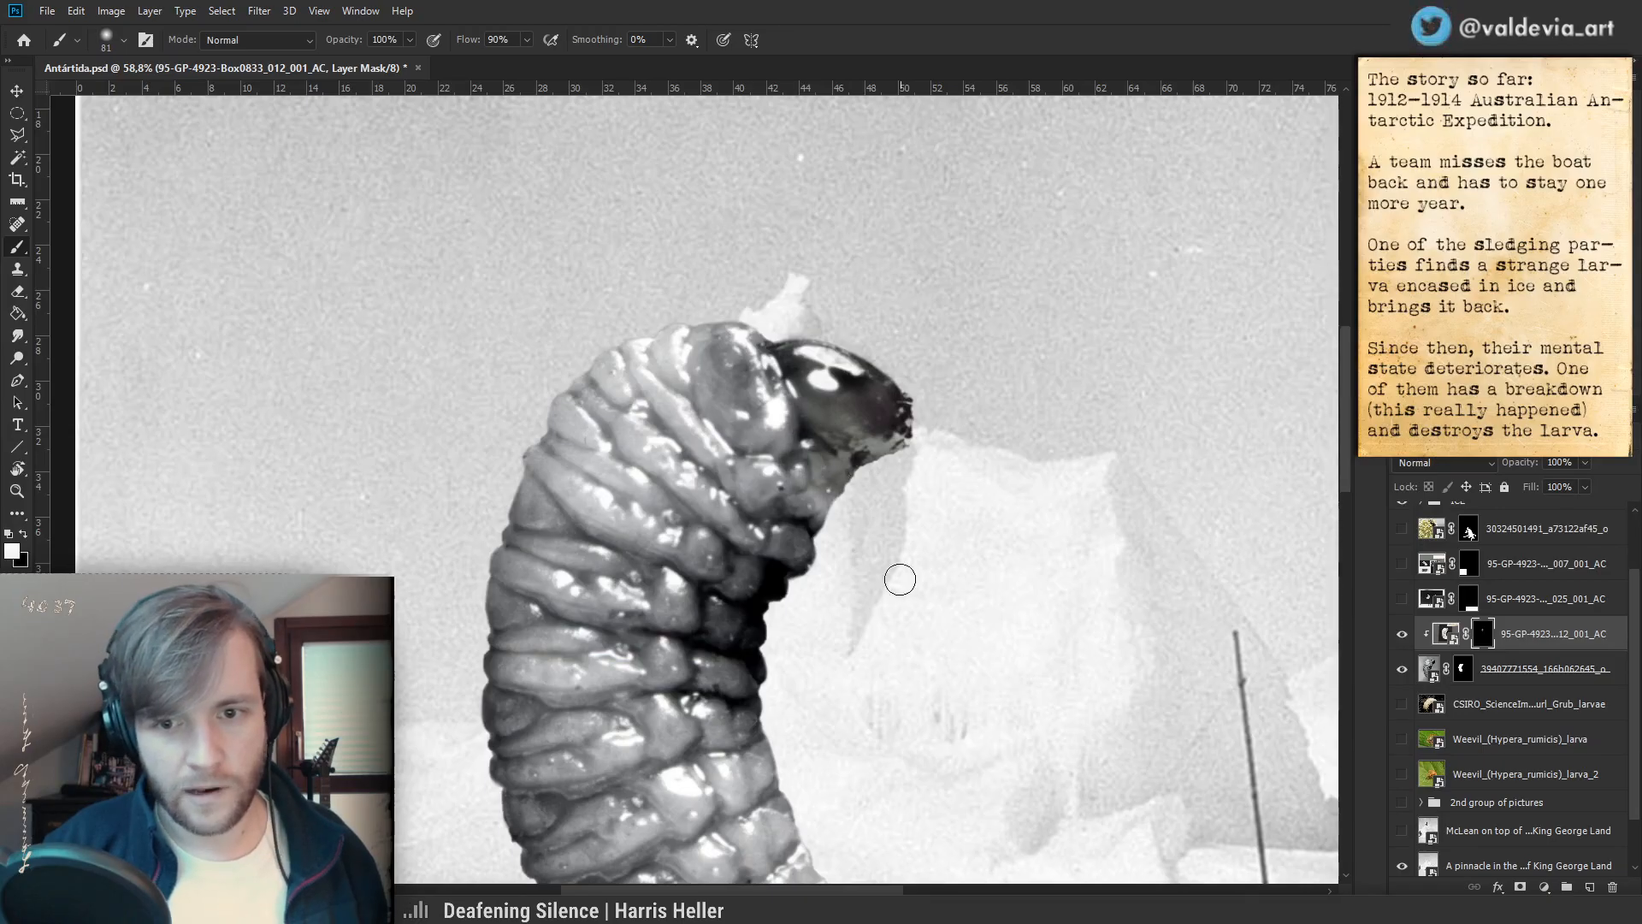
{"action": "left_click_drag", "start_coordinate": [854, 622], "coordinate": [836, 542]}
{"action": "key", "text": "ctrl+z"}
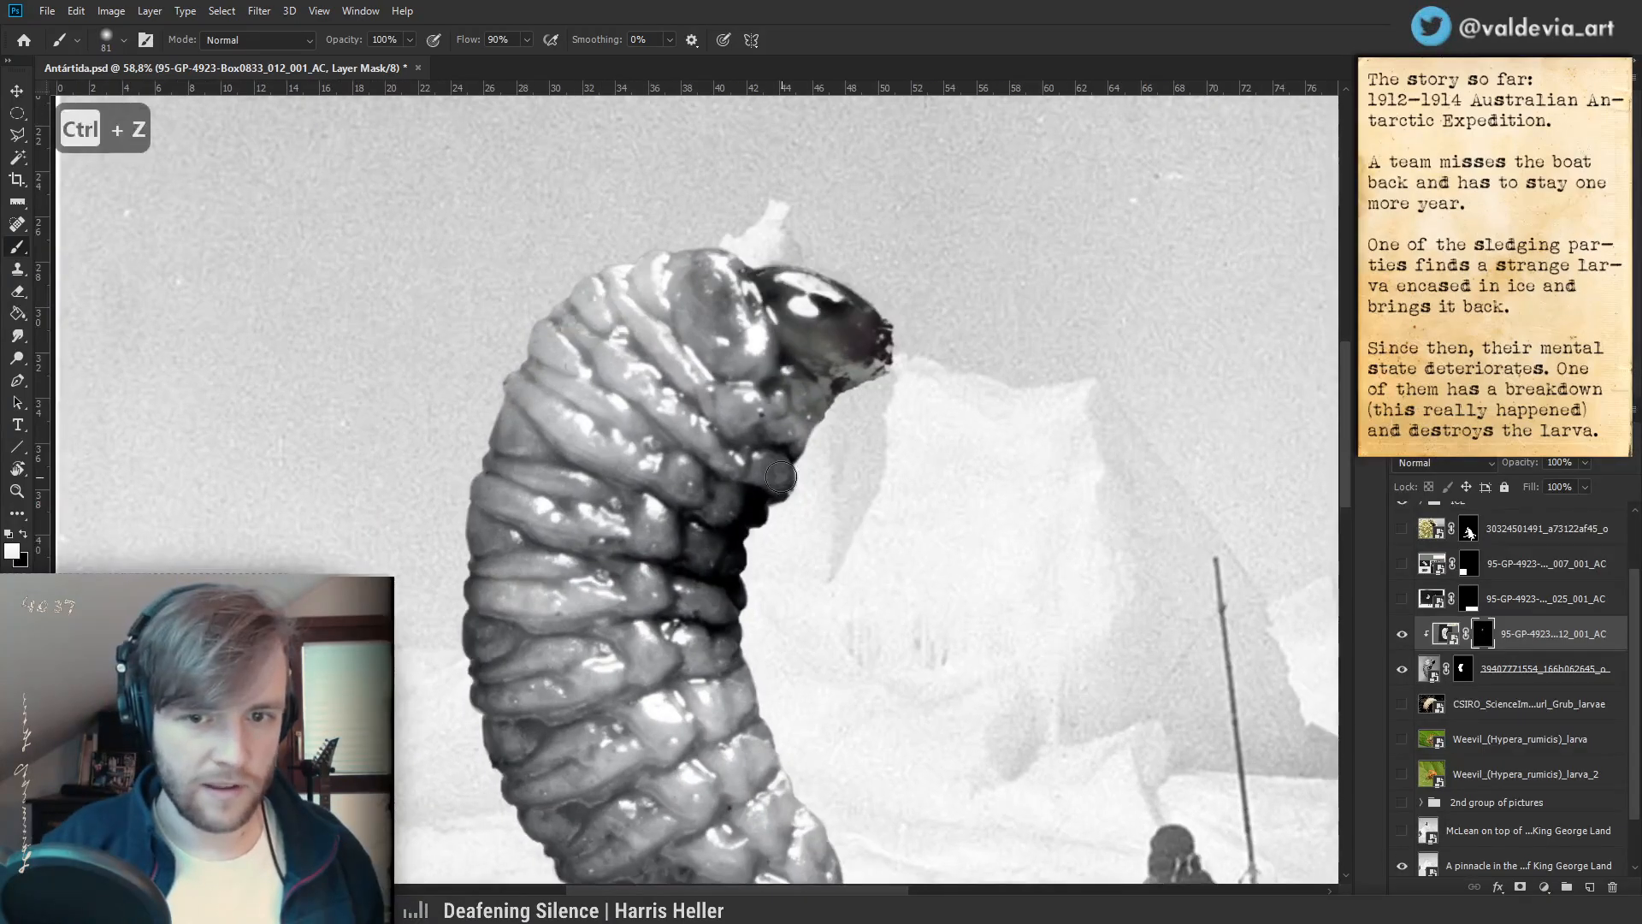
{"action": "mouse_move", "coordinate": [774, 515]}
{"action": "left_mouse_down"}
{"action": "mouse_move", "coordinate": [709, 566]}
{"action": "mouse_move", "coordinate": [777, 622]}
{"action": "mouse_move", "coordinate": [698, 565]}
{"action": "mouse_move", "coordinate": [781, 665]}
{"action": "mouse_move", "coordinate": [782, 469]}
{"action": "mouse_move", "coordinate": [752, 683]}
{"action": "left_mouse_up"}
{"action": "left_click_drag", "start_coordinate": [720, 357], "coordinate": [709, 329]}
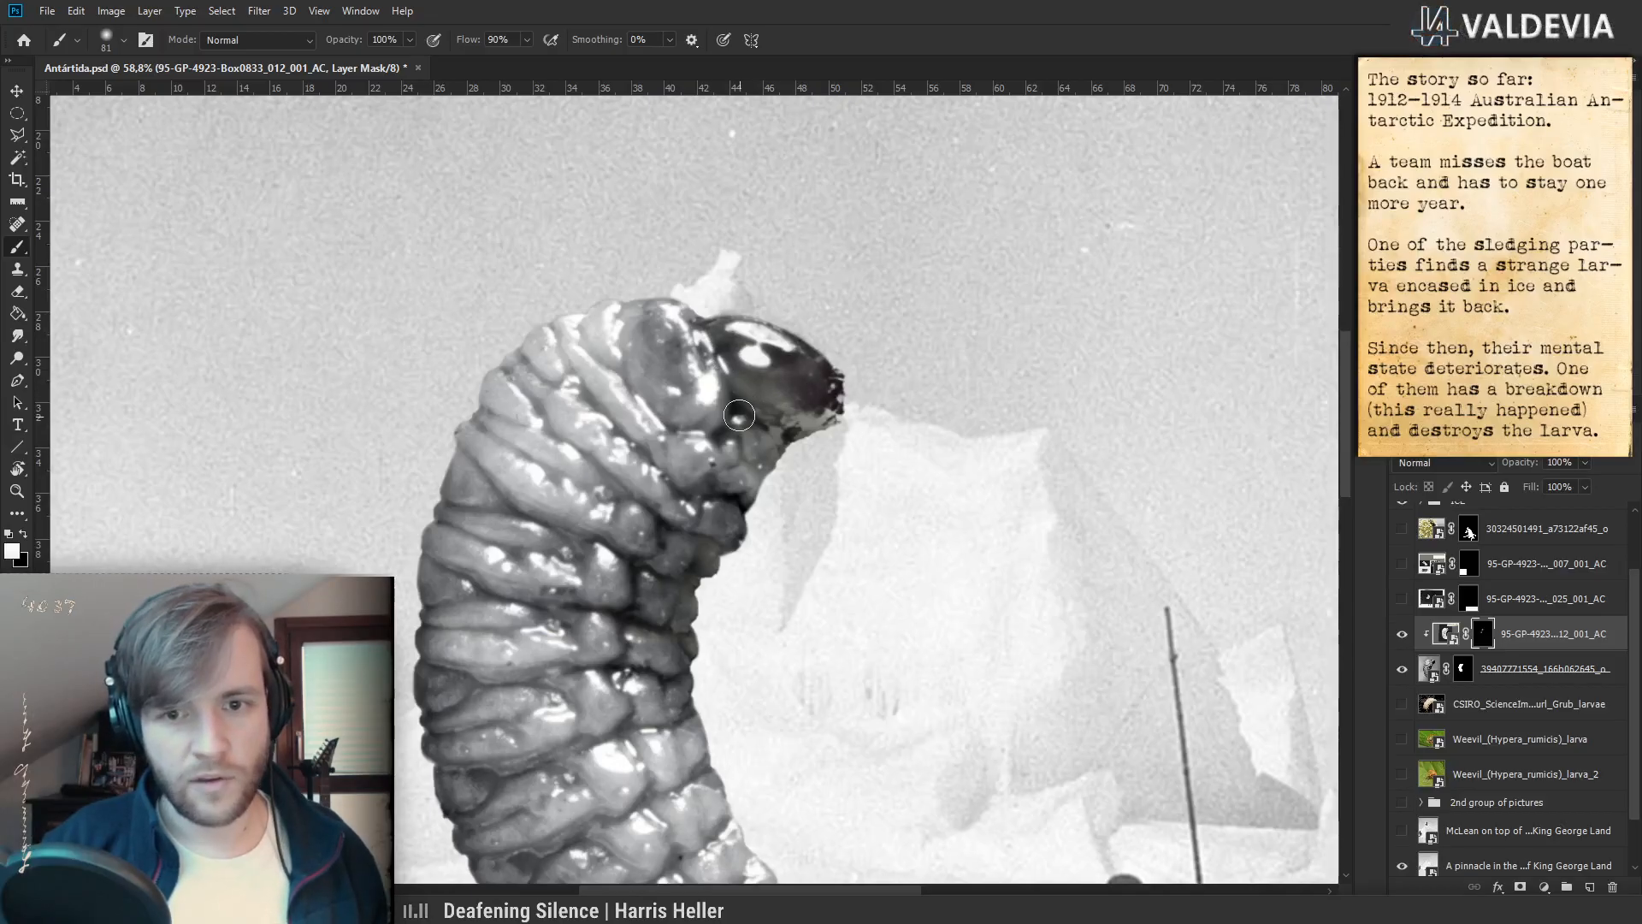
- Enlarge the brush to 187 px and reveal more of the clipped larva in the shadowed folds of the inner curve
{"action": "key", "text": "z"}
{"action": "mouse_move", "coordinate": [807, 554]}
{"action": "left_mouse_down"}
{"action": "mouse_move", "coordinate": [700, 519]}
{"action": "mouse_move", "coordinate": [858, 524]}
{"action": "left_mouse_up"}
{"action": "key", "text": "b"}
{"action": "right_click", "coordinate": [860, 518]}
{"action": "mouse_move", "coordinate": [782, 448]}
{"action": "left_mouse_down"}
{"action": "mouse_move", "coordinate": [717, 597]}
{"action": "mouse_move", "coordinate": [716, 531]}
{"action": "left_mouse_up"}
{"action": "key", "text": "ctrl+z"}
{"action": "left_click_drag", "start_coordinate": [791, 604], "coordinate": [802, 446]}
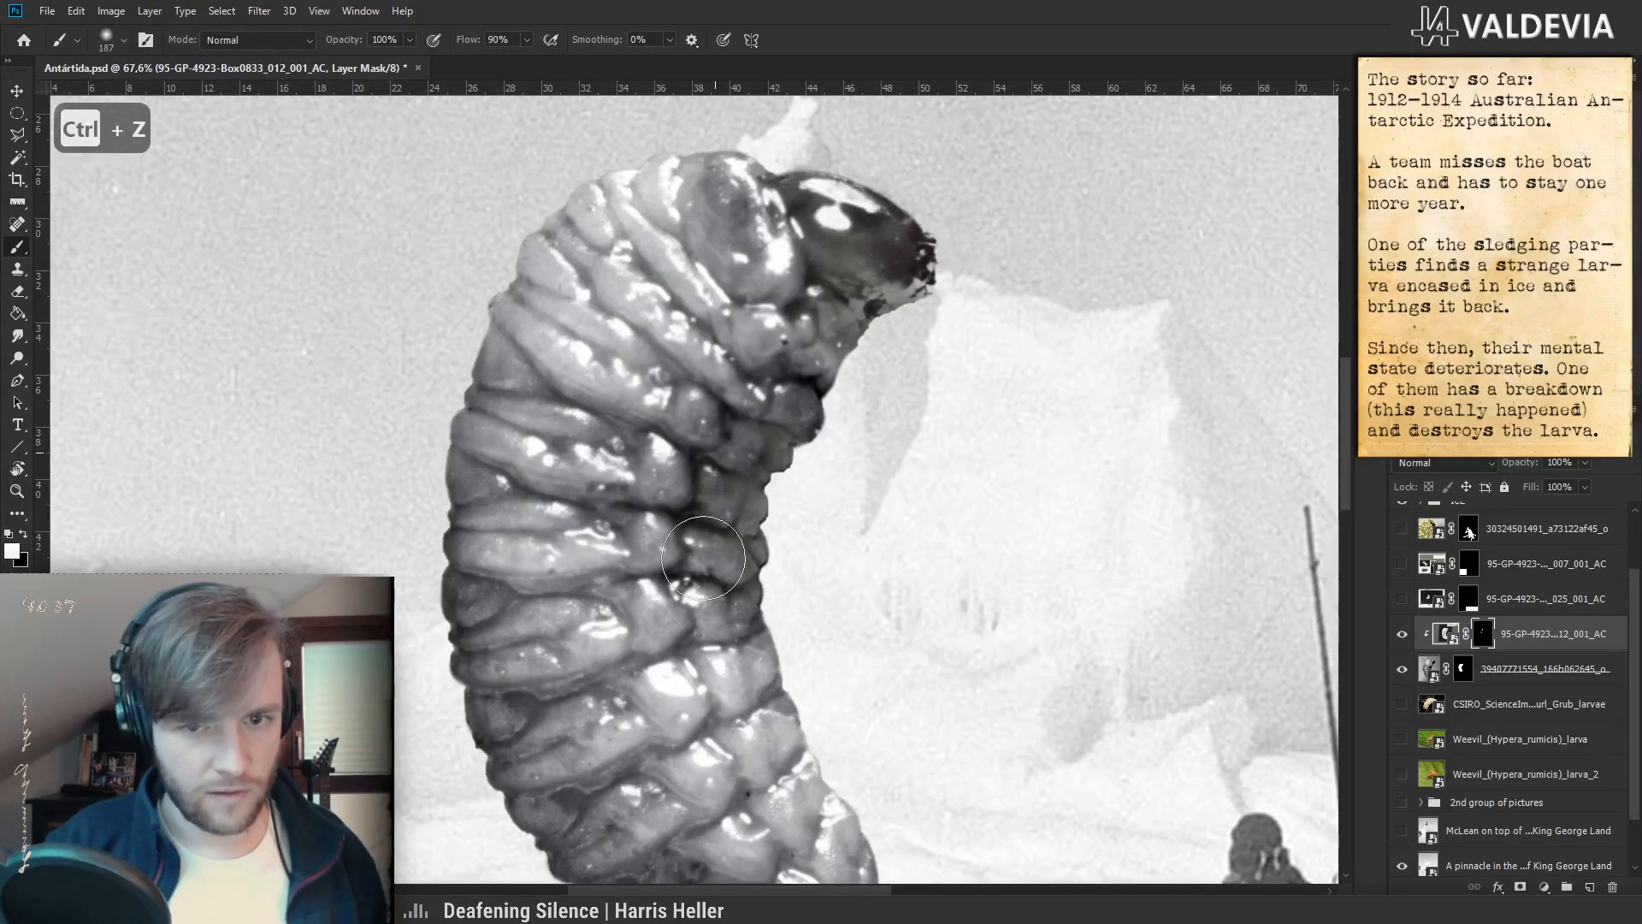
- Compare the inner folds with and without the clipped larva, and lighten their edge by painting white on its mask
{"action": "key", "text": "z"}
{"action": "mouse_move", "coordinate": [821, 561]}
{"action": "left_mouse_down"}
{"action": "mouse_move", "coordinate": [702, 560]}
{"action": "mouse_move", "coordinate": [851, 553]}
{"action": "left_mouse_up"}
{"action": "key", "text": "b"}
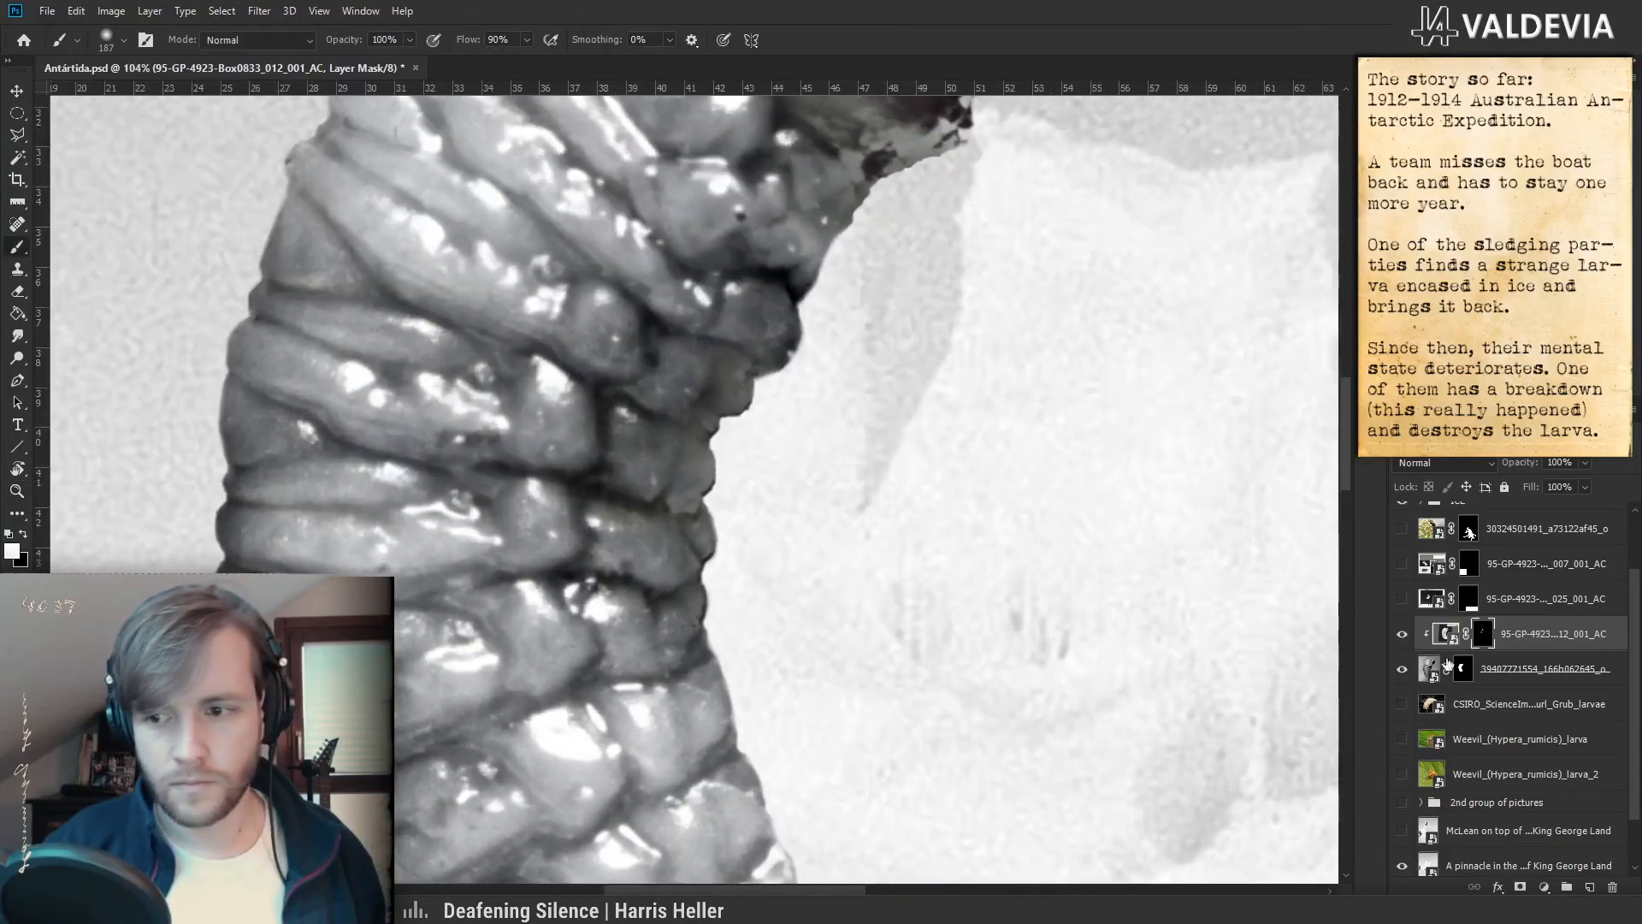
{"action": "left_click", "coordinate": [1403, 633]}
{"action": "left_click", "coordinate": [1403, 633]}
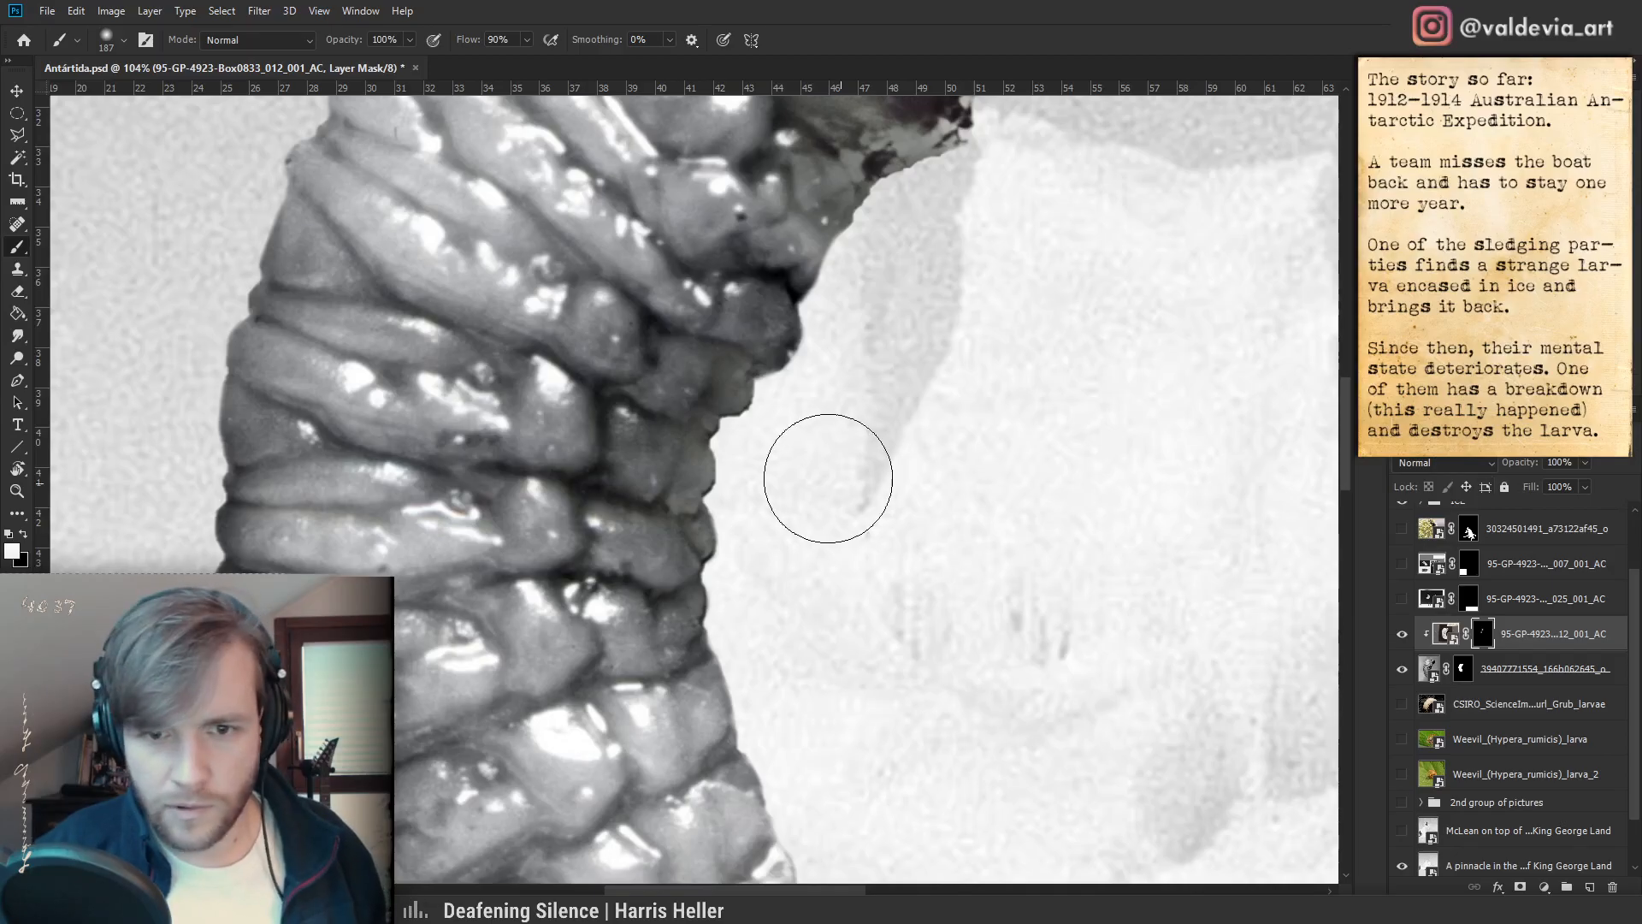
{"action": "left_click_drag", "start_coordinate": [693, 400], "coordinate": [692, 404]}
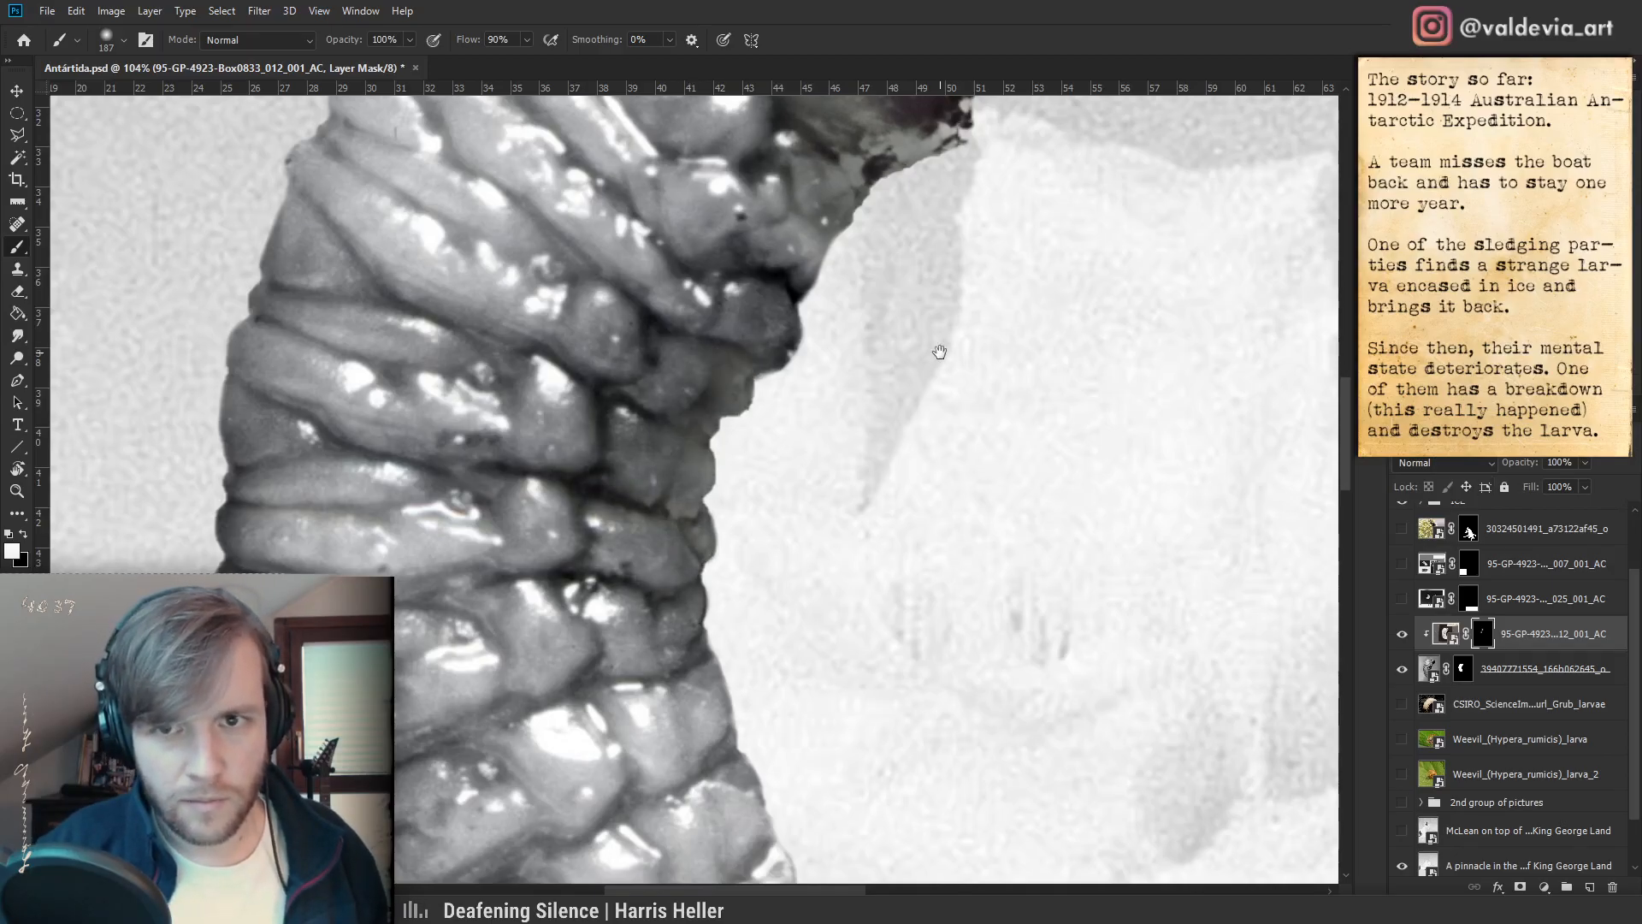
- Blend the clipped larva into more folds between the head and the lower body, undoing unsuitable mask strokes
{"action": "left_click_drag", "start_coordinate": [939, 352], "coordinate": [850, 587]}
{"action": "key", "text": "z"}
{"action": "mouse_move", "coordinate": [891, 495]}
{"action": "left_mouse_down"}
{"action": "mouse_move", "coordinate": [810, 491]}
{"action": "mouse_move", "coordinate": [854, 491]}
{"action": "left_mouse_up"}
{"action": "key", "text": "b"}
{"action": "left_click_drag", "start_coordinate": [824, 430], "coordinate": [973, 413]}
{"action": "key", "text": "ctrl+z"}
{"action": "key", "text": "z"}
{"action": "left_click_drag", "start_coordinate": [907, 514], "coordinate": [781, 405]}
{"action": "key", "text": "b"}
{"action": "mouse_move", "coordinate": [721, 506]}
{"action": "left_mouse_down"}
{"action": "mouse_move", "coordinate": [760, 506]}
{"action": "mouse_move", "coordinate": [737, 676]}
{"action": "mouse_move", "coordinate": [961, 775]}
{"action": "left_mouse_up"}
{"action": "key", "text": "ctrl+z"}
{"action": "mouse_move", "coordinate": [688, 496]}
{"action": "left_mouse_down"}
{"action": "mouse_move", "coordinate": [890, 794]}
{"action": "mouse_move", "coordinate": [839, 771]}
{"action": "mouse_move", "coordinate": [1109, 728]}
{"action": "mouse_move", "coordinate": [800, 629]}
{"action": "mouse_move", "coordinate": [837, 623]}
{"action": "left_mouse_up"}
{"action": "key", "text": "z"}
{"action": "key", "text": "b"}
{"action": "mouse_move", "coordinate": [758, 561]}
{"action": "left_mouse_down"}
{"action": "mouse_move", "coordinate": [810, 561]}
{"action": "mouse_move", "coordinate": [774, 635]}
{"action": "mouse_move", "coordinate": [701, 642]}
{"action": "left_mouse_up"}
{"action": "key", "text": "z"}
{"action": "key", "text": "b"}
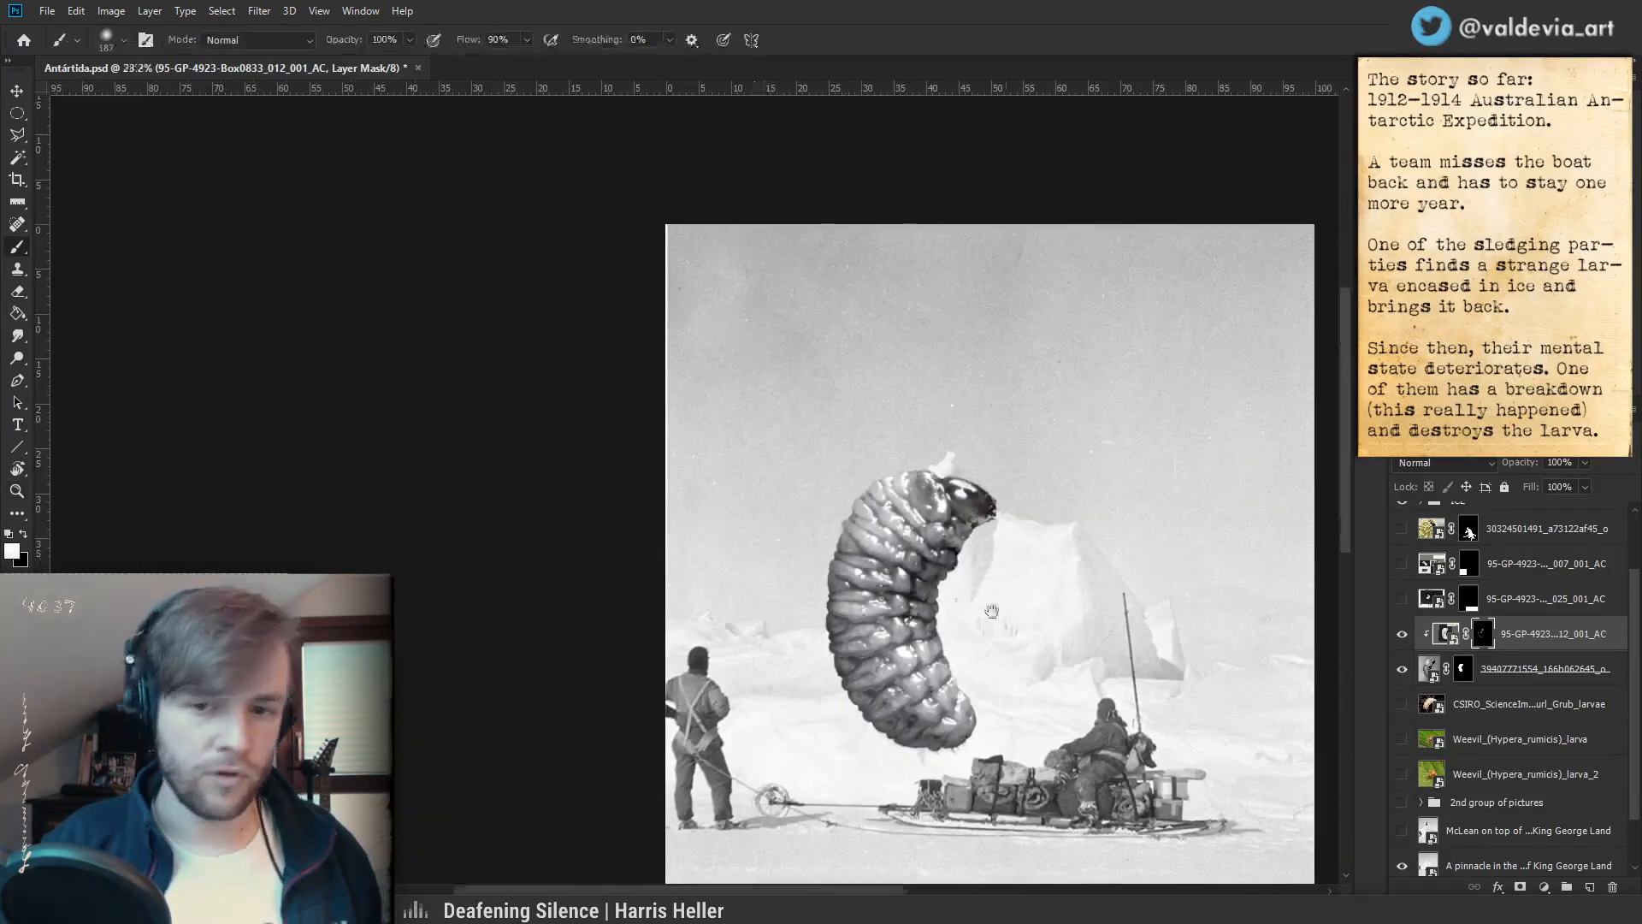
- Compare the whole larva with and without the clipped layer, and undo the last mask stroke on the inner folds
{"action": "left_click_drag", "start_coordinate": [1002, 618], "coordinate": [845, 608]}
{"action": "left_click", "coordinate": [1405, 638]}
{"action": "left_click", "coordinate": [1403, 636]}
{"action": "key", "text": "z"}
{"action": "left_click_drag", "start_coordinate": [782, 481], "coordinate": [917, 500]}
{"action": "key", "text": "b"}
{"action": "mouse_move", "coordinate": [791, 703]}
{"action": "left_mouse_down"}
{"action": "mouse_move", "coordinate": [901, 521]}
{"action": "mouse_move", "coordinate": [880, 542]}
{"action": "left_mouse_up"}
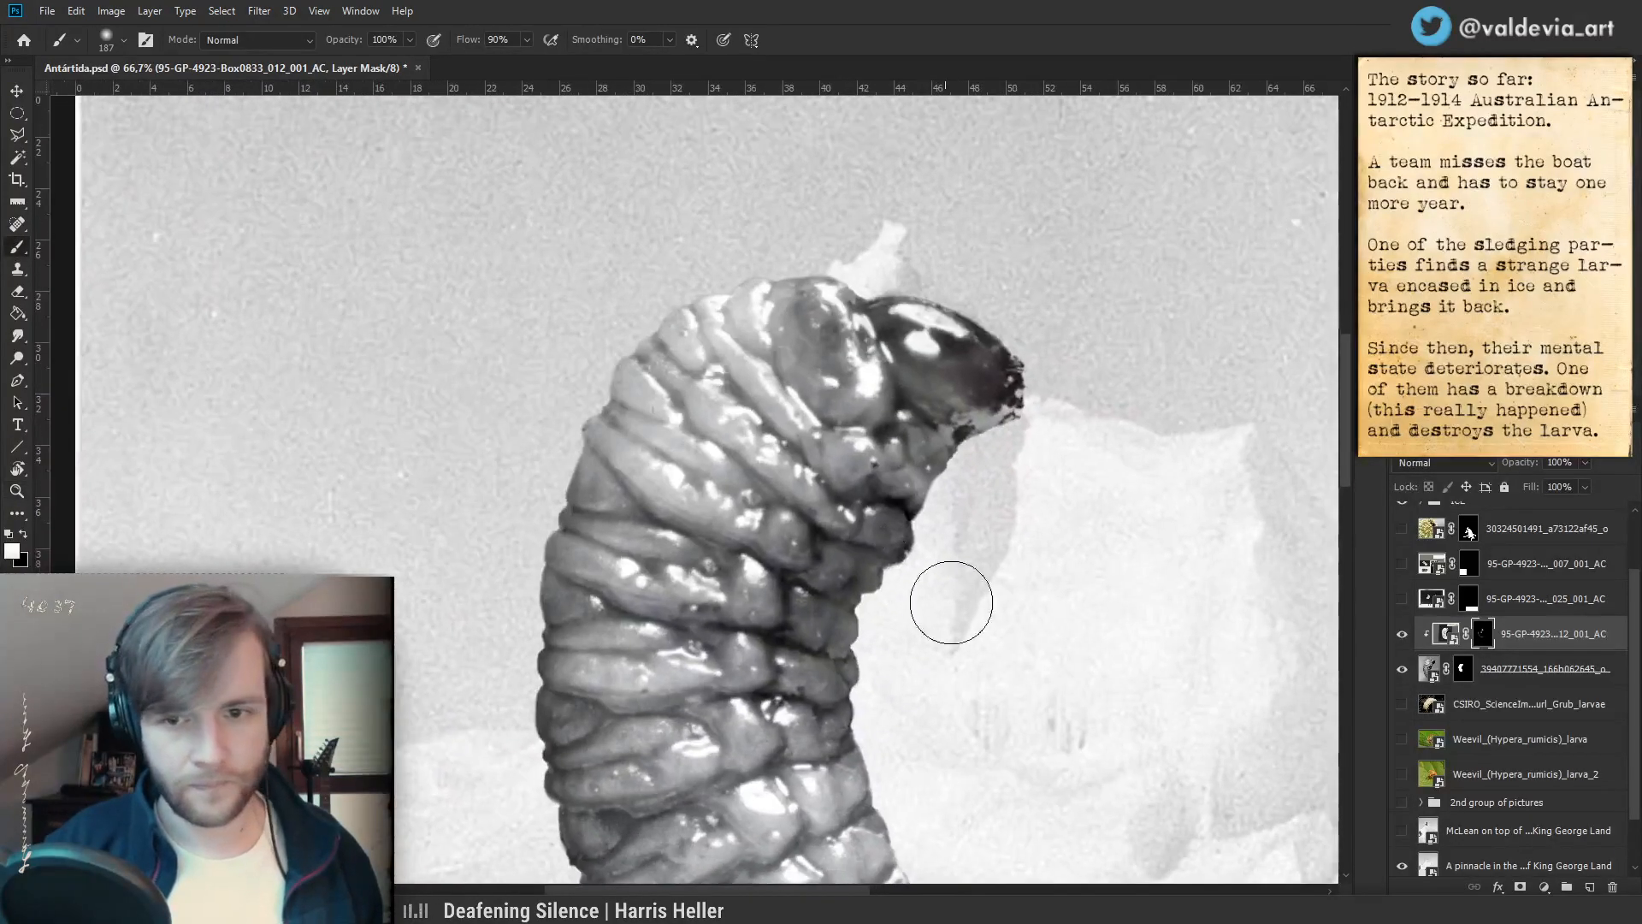
{"action": "key", "text": "ctrl+z"}
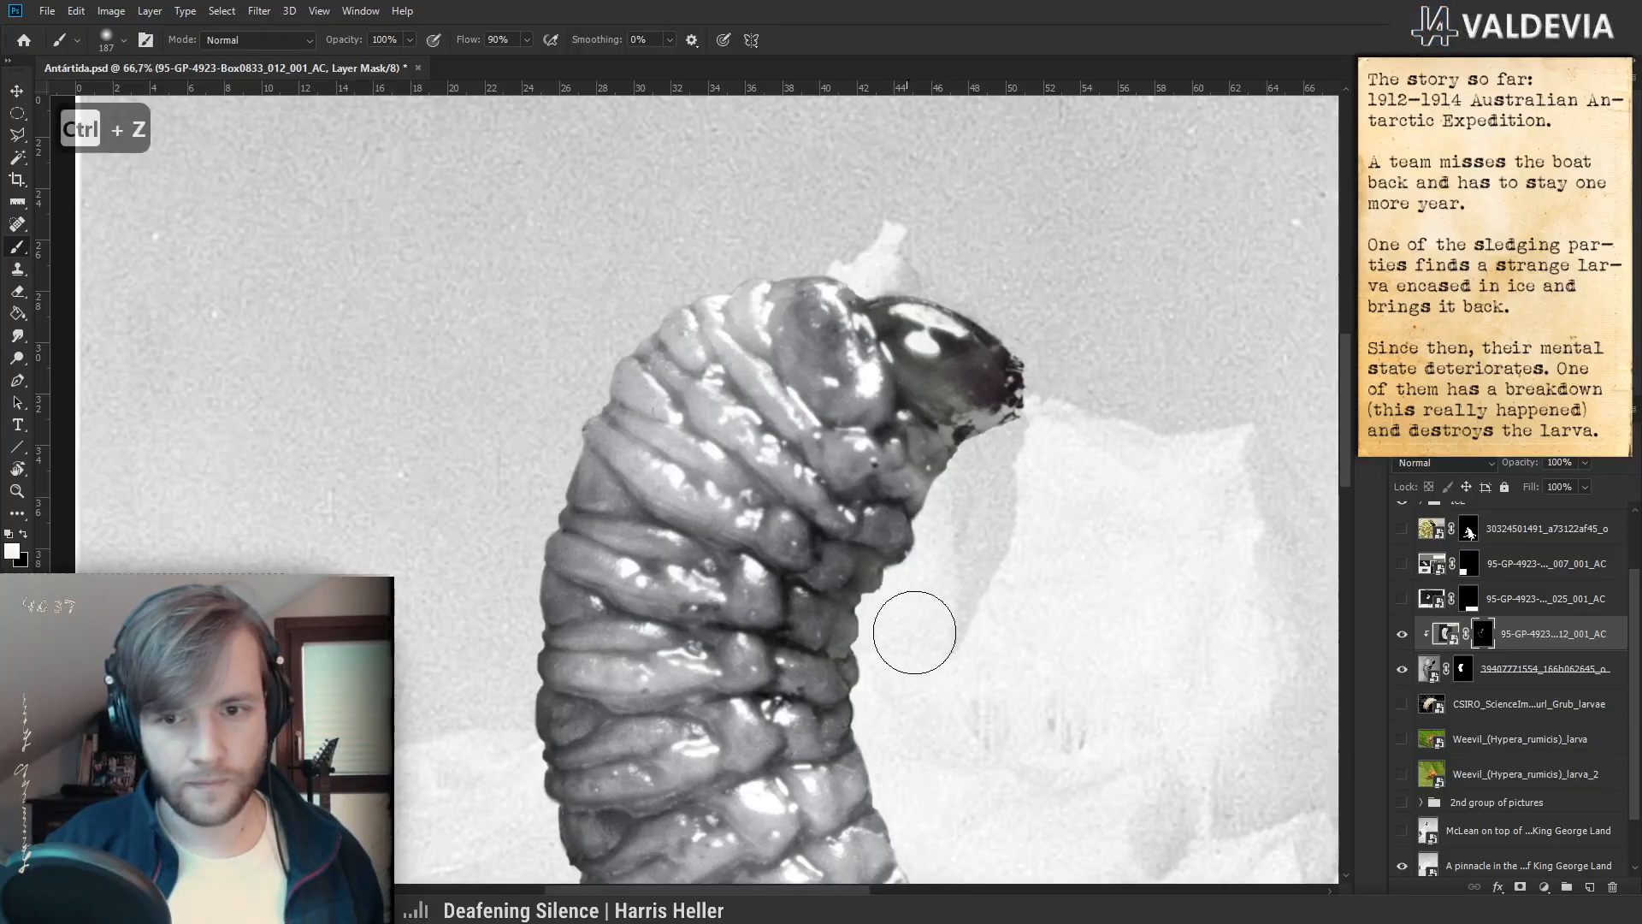
- Blend the clipped larva into the lower back of the body and review the whole figure
{"action": "key", "text": "ctrl+0"}
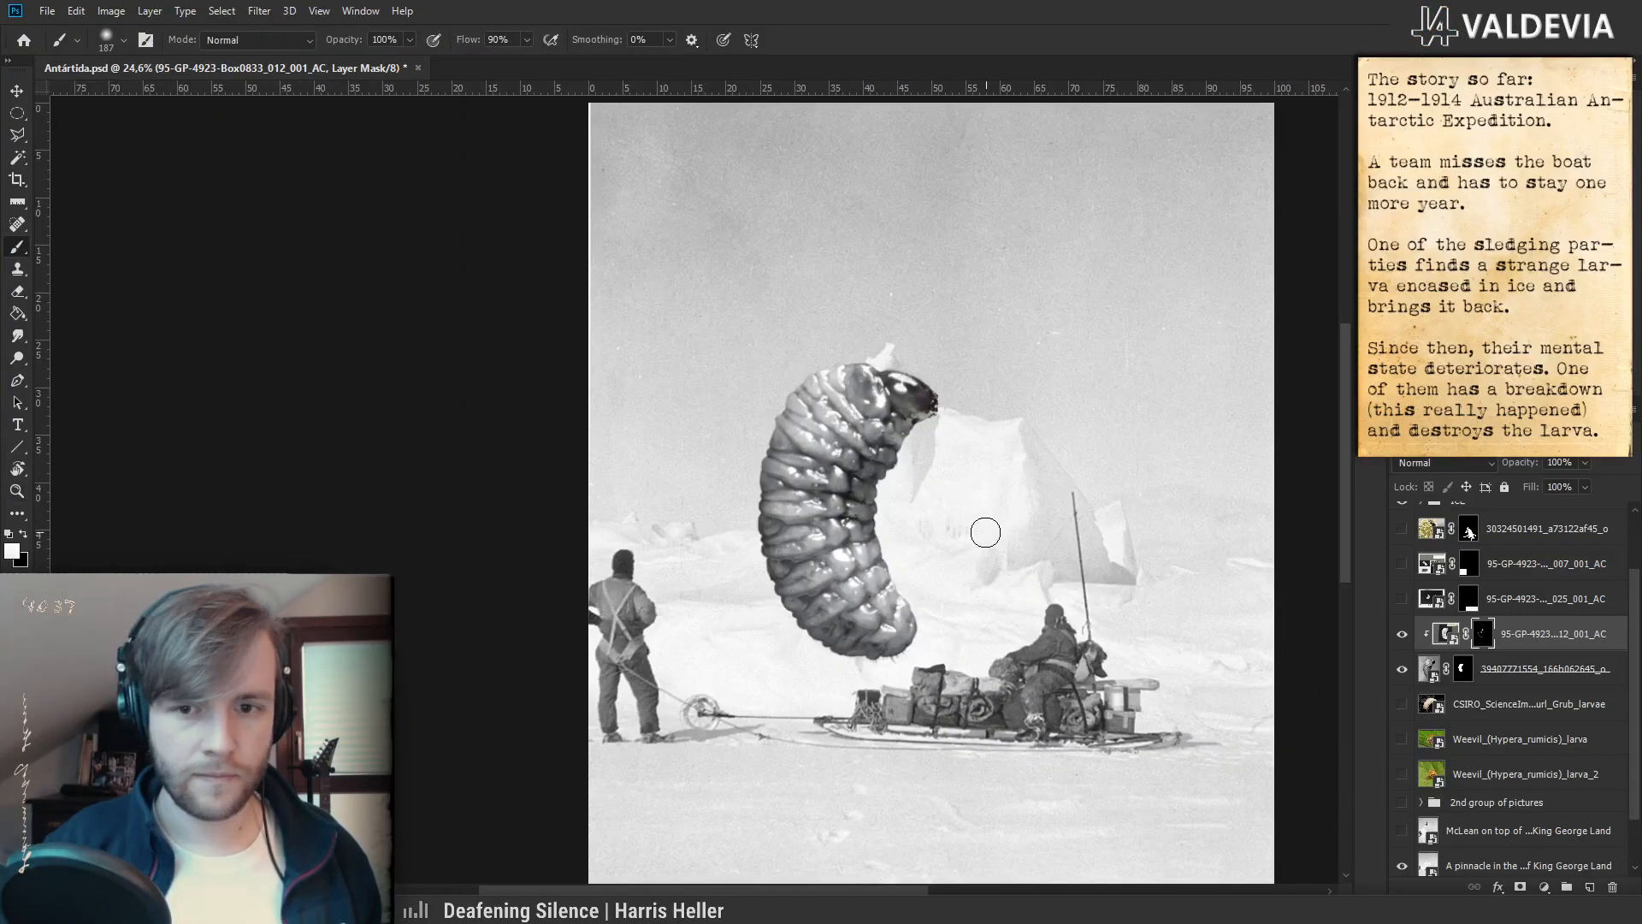
{"action": "key", "text": "z"}
{"action": "left_click_drag", "start_coordinate": [905, 461], "coordinate": [977, 466]}
{"action": "key", "text": "b"}
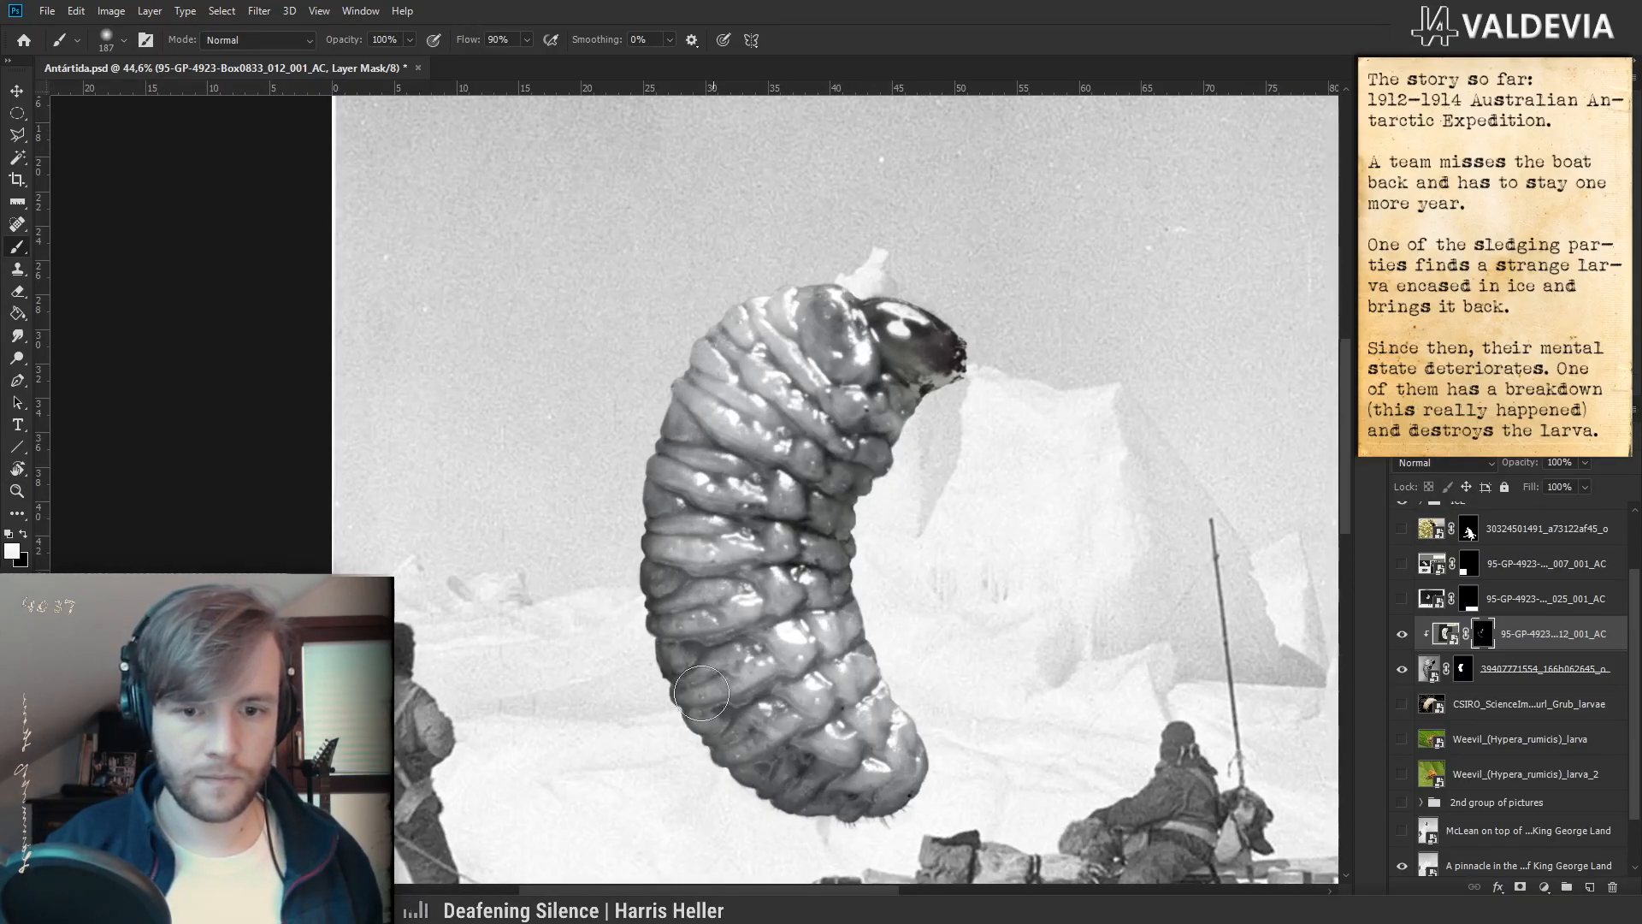
{"action": "key", "text": "z"}
{"action": "left_click_drag", "start_coordinate": [975, 753], "coordinate": [942, 753]}
{"action": "key", "text": "b"}
{"action": "left_click_drag", "start_coordinate": [968, 648], "coordinate": [867, 614]}
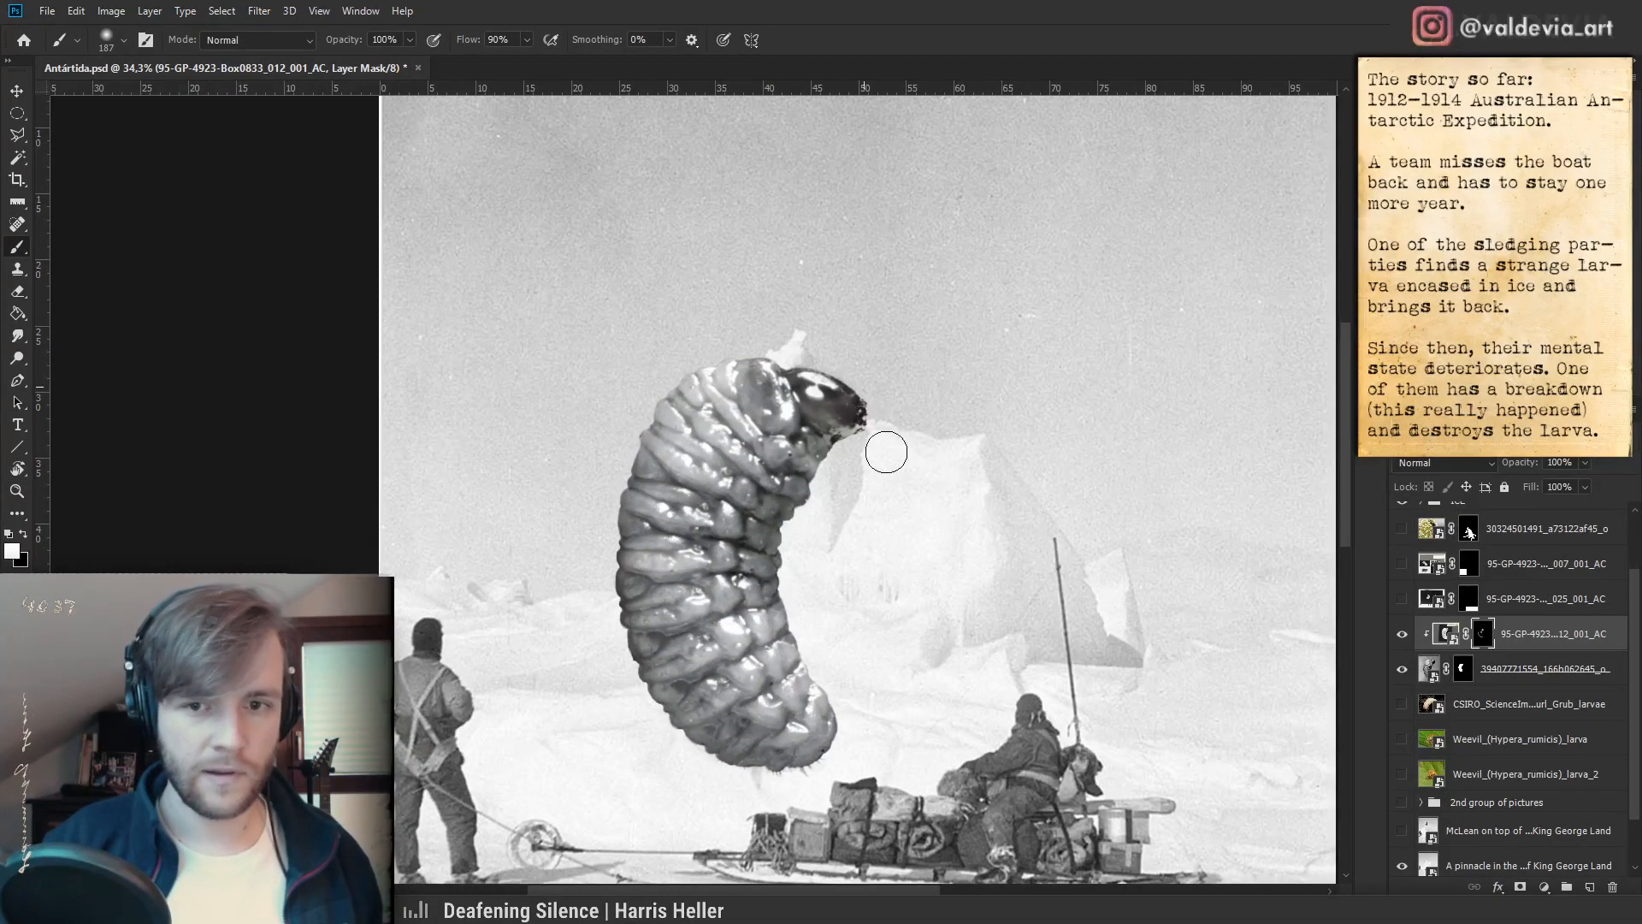
- Toggle the clipped larva for comparison, and try another mask stroke below the head before undoing it
{"action": "left_click", "coordinate": [1404, 635]}
{"action": "left_click", "coordinate": [1404, 635]}
{"action": "left_click", "coordinate": [1403, 635]}
{"action": "left_click", "coordinate": [1403, 635]}
{"action": "mouse_move", "coordinate": [671, 468]}
{"action": "left_mouse_down"}
{"action": "mouse_move", "coordinate": [589, 452]}
{"action": "mouse_move", "coordinate": [703, 466]}
{"action": "left_mouse_up"}
{"action": "left_click_drag", "start_coordinate": [817, 369], "coordinate": [940, 384]}
{"action": "left_click_drag", "start_coordinate": [834, 494], "coordinate": [887, 510]}
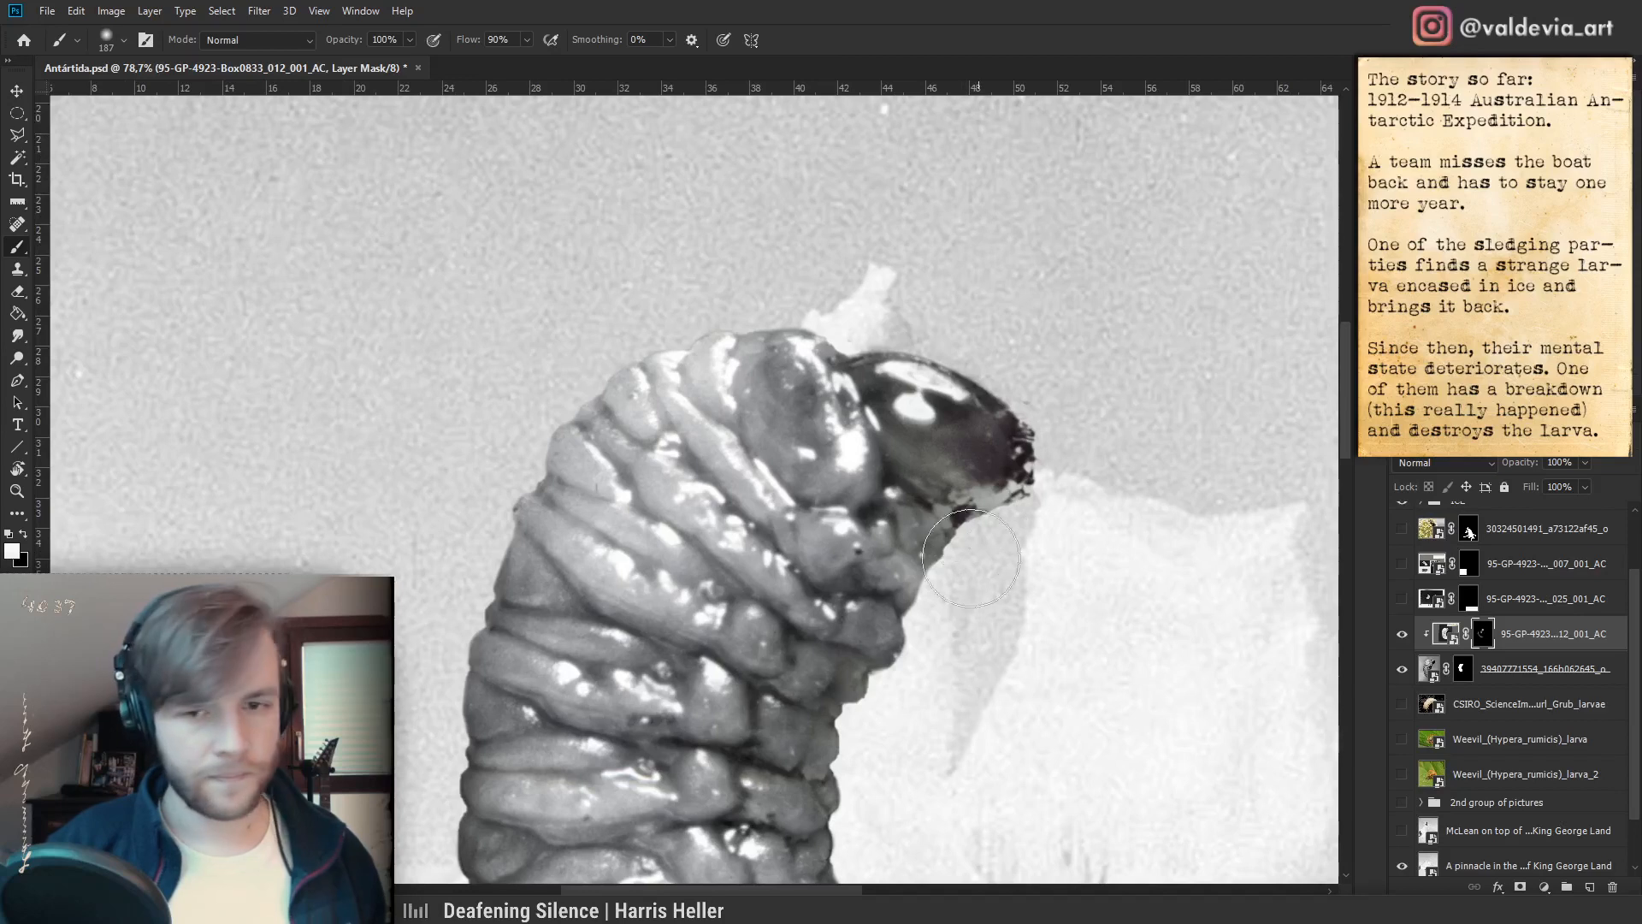
{"action": "left_click_drag", "start_coordinate": [886, 699], "coordinate": [1037, 513]}
{"action": "key", "text": "ctrl+z"}
- Inspect the head up close with the clipped larva hidden and shown, and with its mask off and on
{"action": "left_click_drag", "start_coordinate": [1039, 607], "coordinate": [938, 583]}
{"action": "left_click_drag", "start_coordinate": [901, 394], "coordinate": [1026, 410]}
{"action": "left_click", "coordinate": [1402, 642]}
{"action": "left_click", "coordinate": [1401, 637]}
{"action": "left_click", "coordinate": [1480, 641], "text": "shift"}
{"action": "left_click", "coordinate": [1481, 640], "text": "shift"}
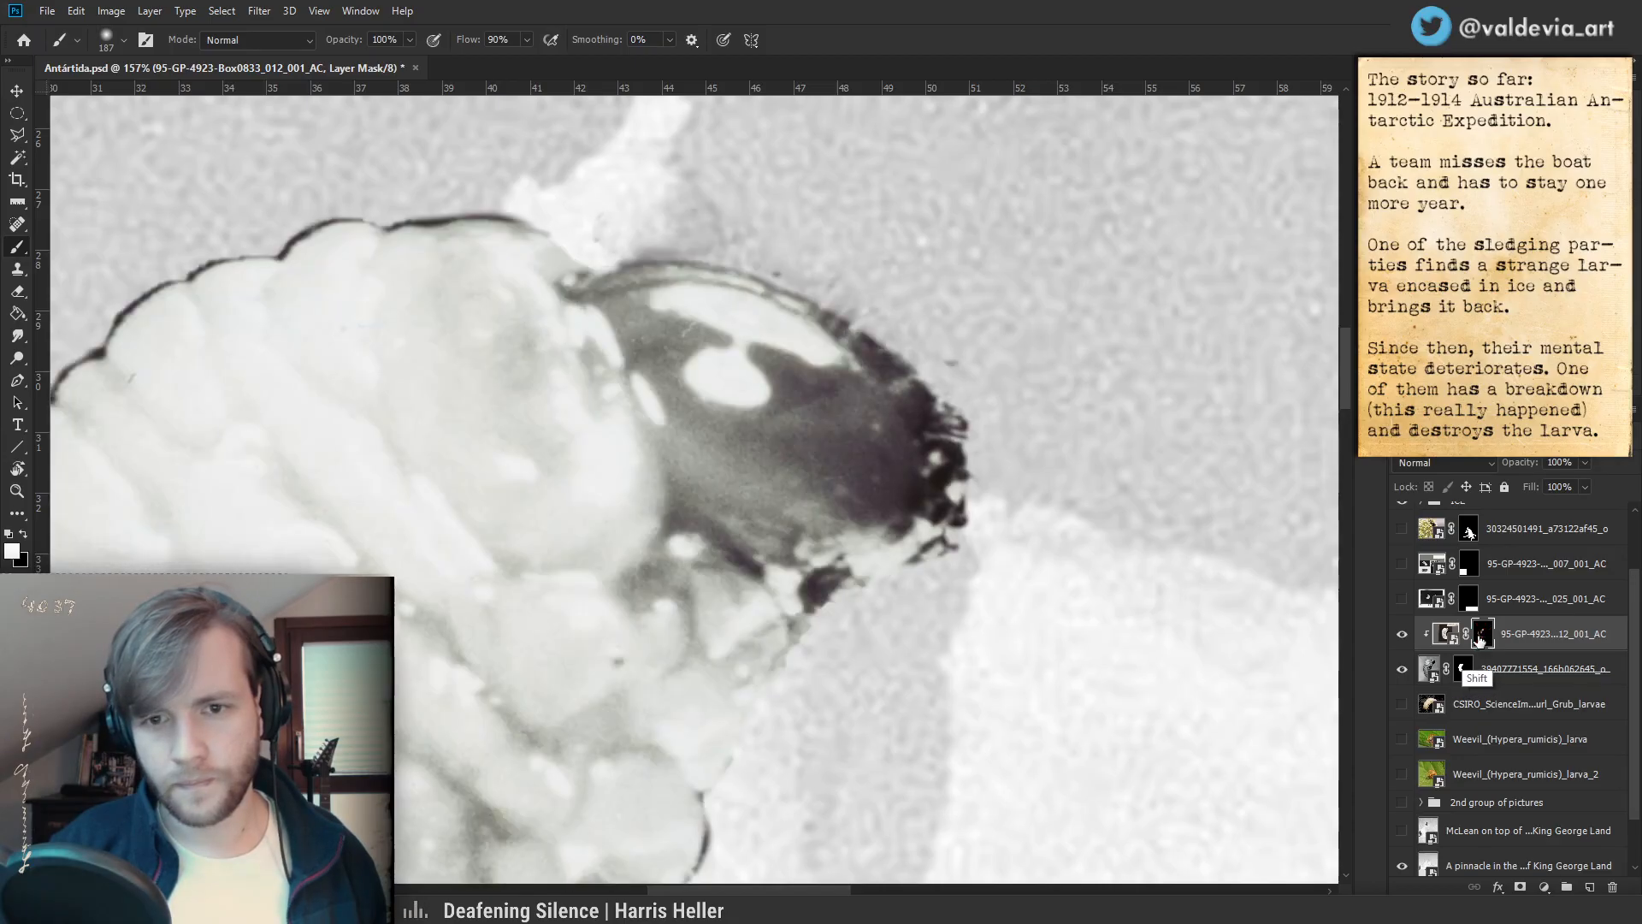
- Target the grey larva's layer mask and choose a fine 4 px brush for the head hairs
{"action": "left_click", "coordinate": [1464, 669]}
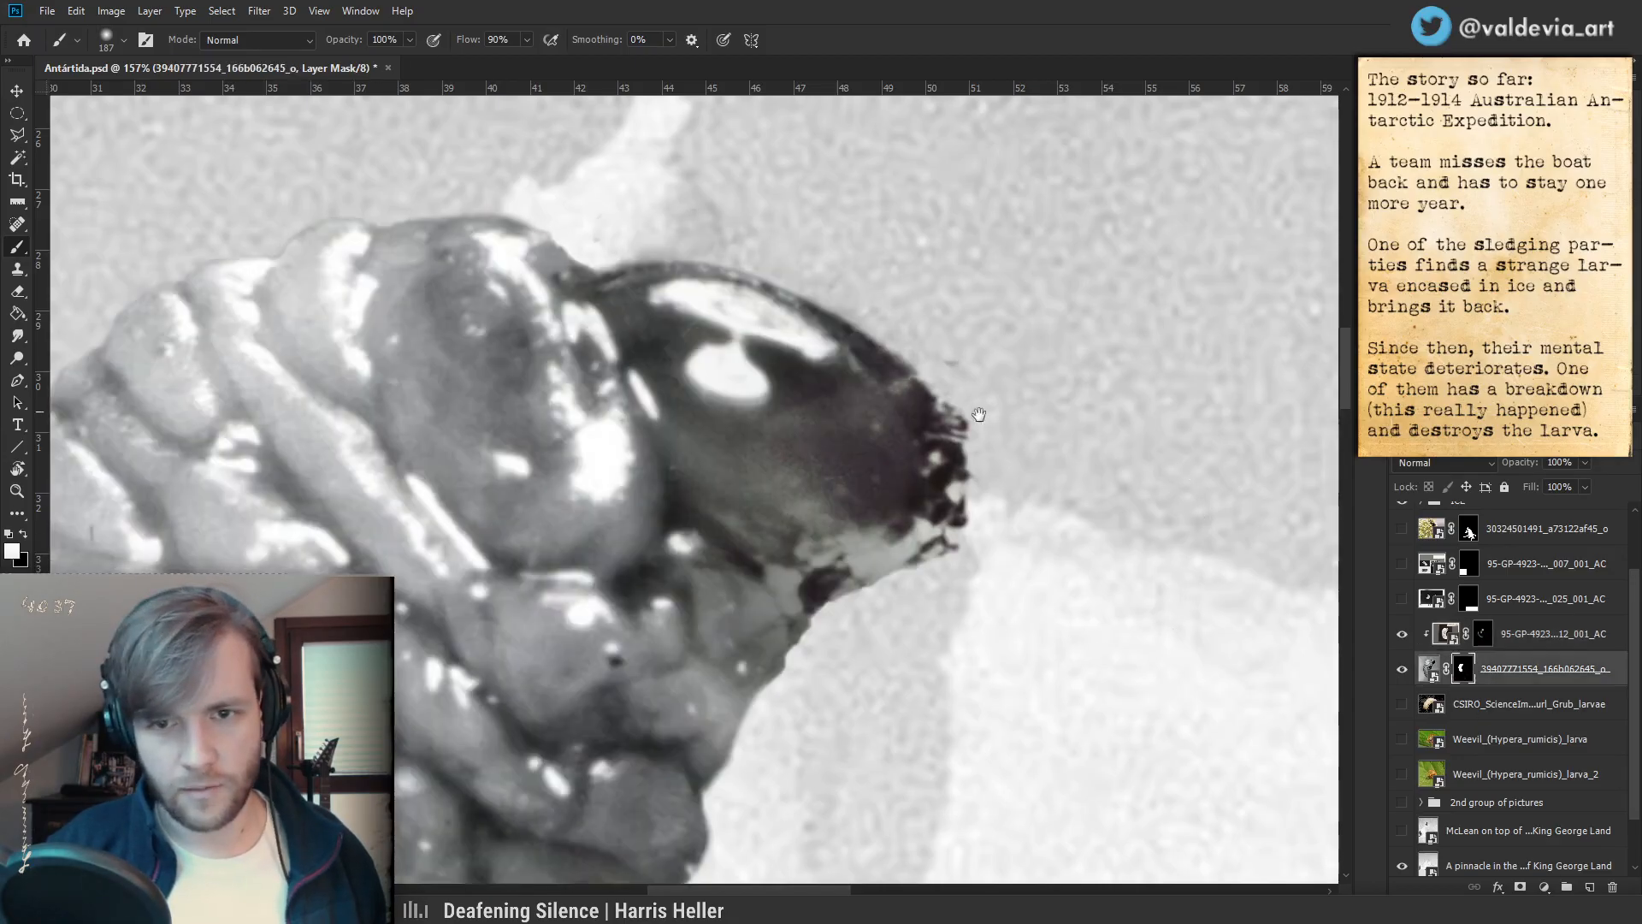
{"action": "left_click_drag", "start_coordinate": [996, 410], "coordinate": [918, 479]}
{"action": "right_click", "coordinate": [917, 513]}
{"action": "left_click_drag", "start_coordinate": [1011, 556], "coordinate": [1006, 556]}
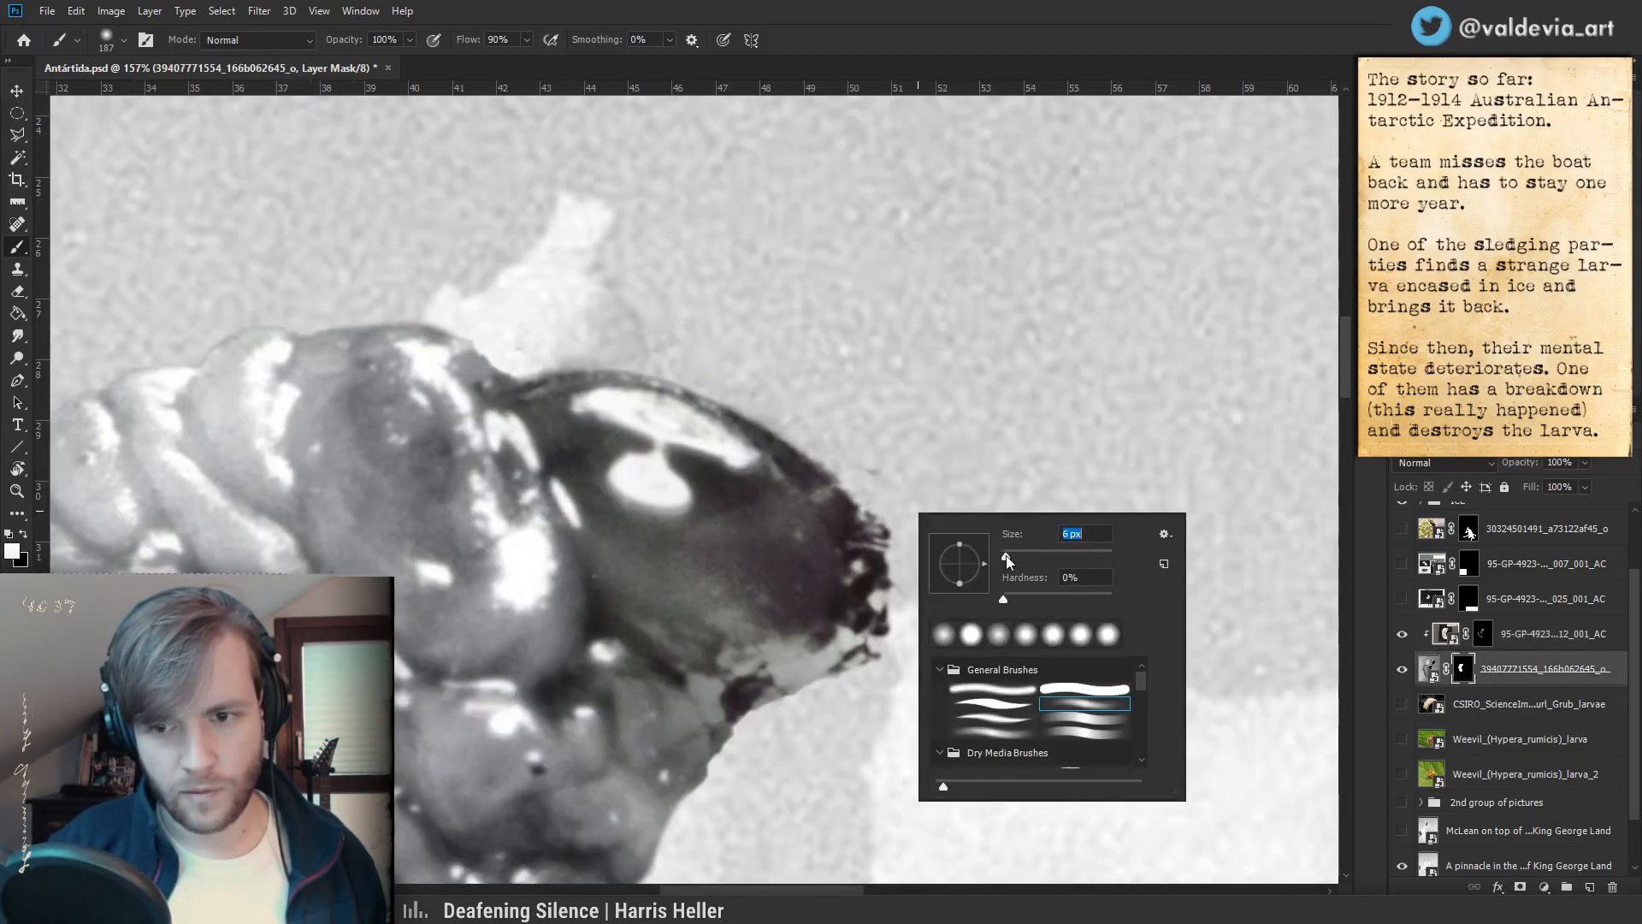
{"action": "left_click", "coordinate": [1013, 719]}
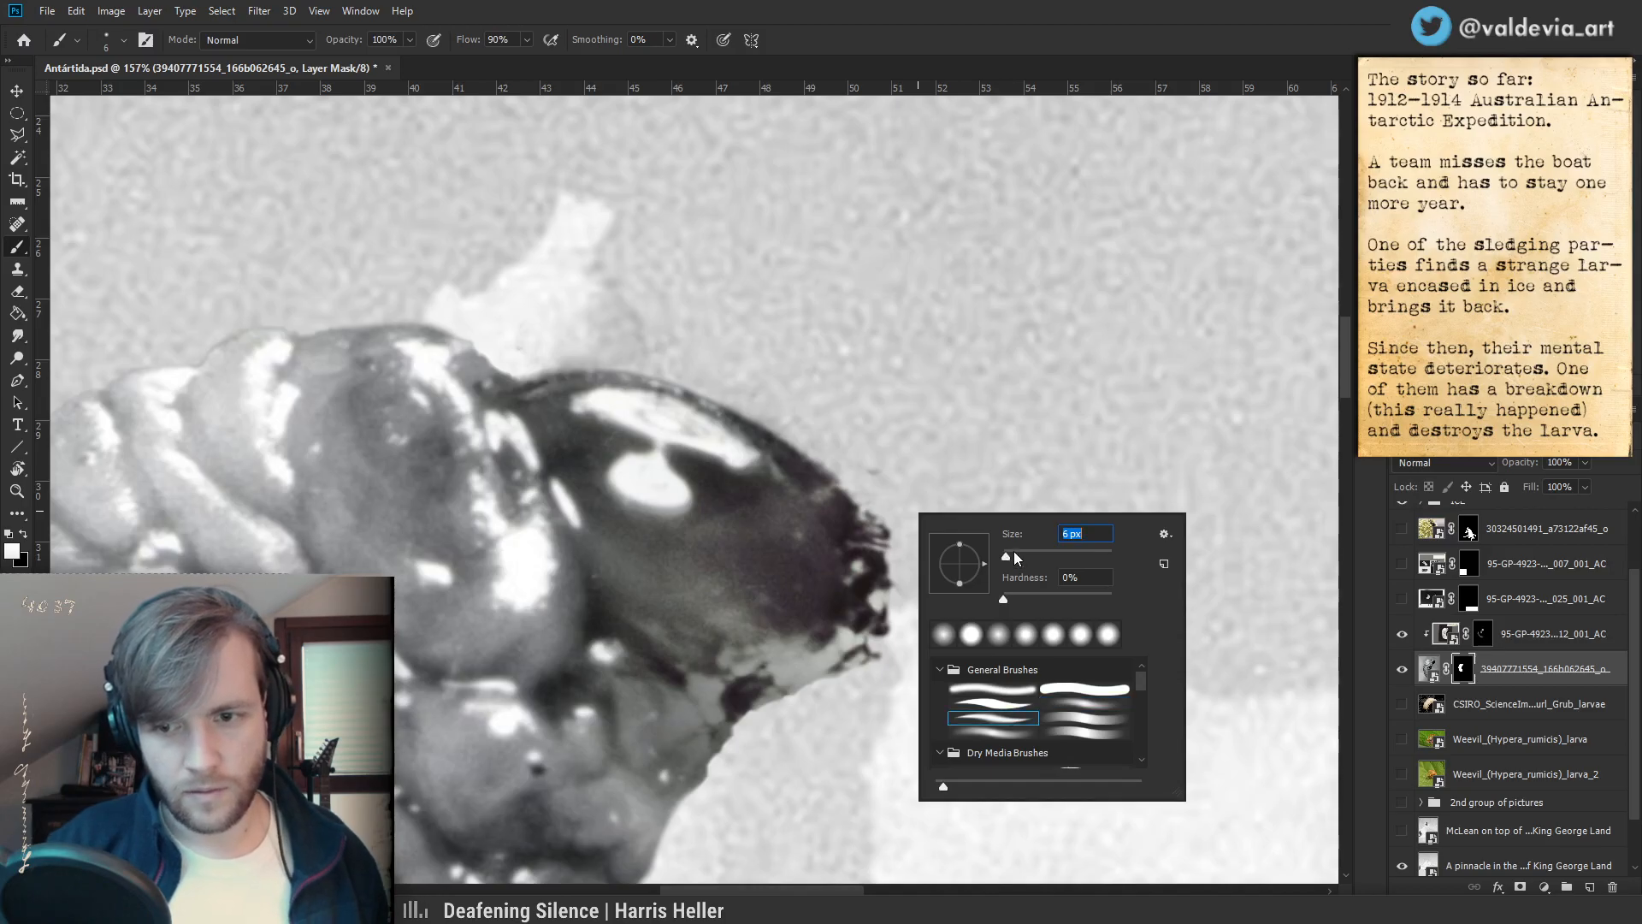
{"action": "left_click_drag", "start_coordinate": [1004, 560], "coordinate": [1006, 560]}
{"action": "left_click", "coordinate": [1046, 508]}
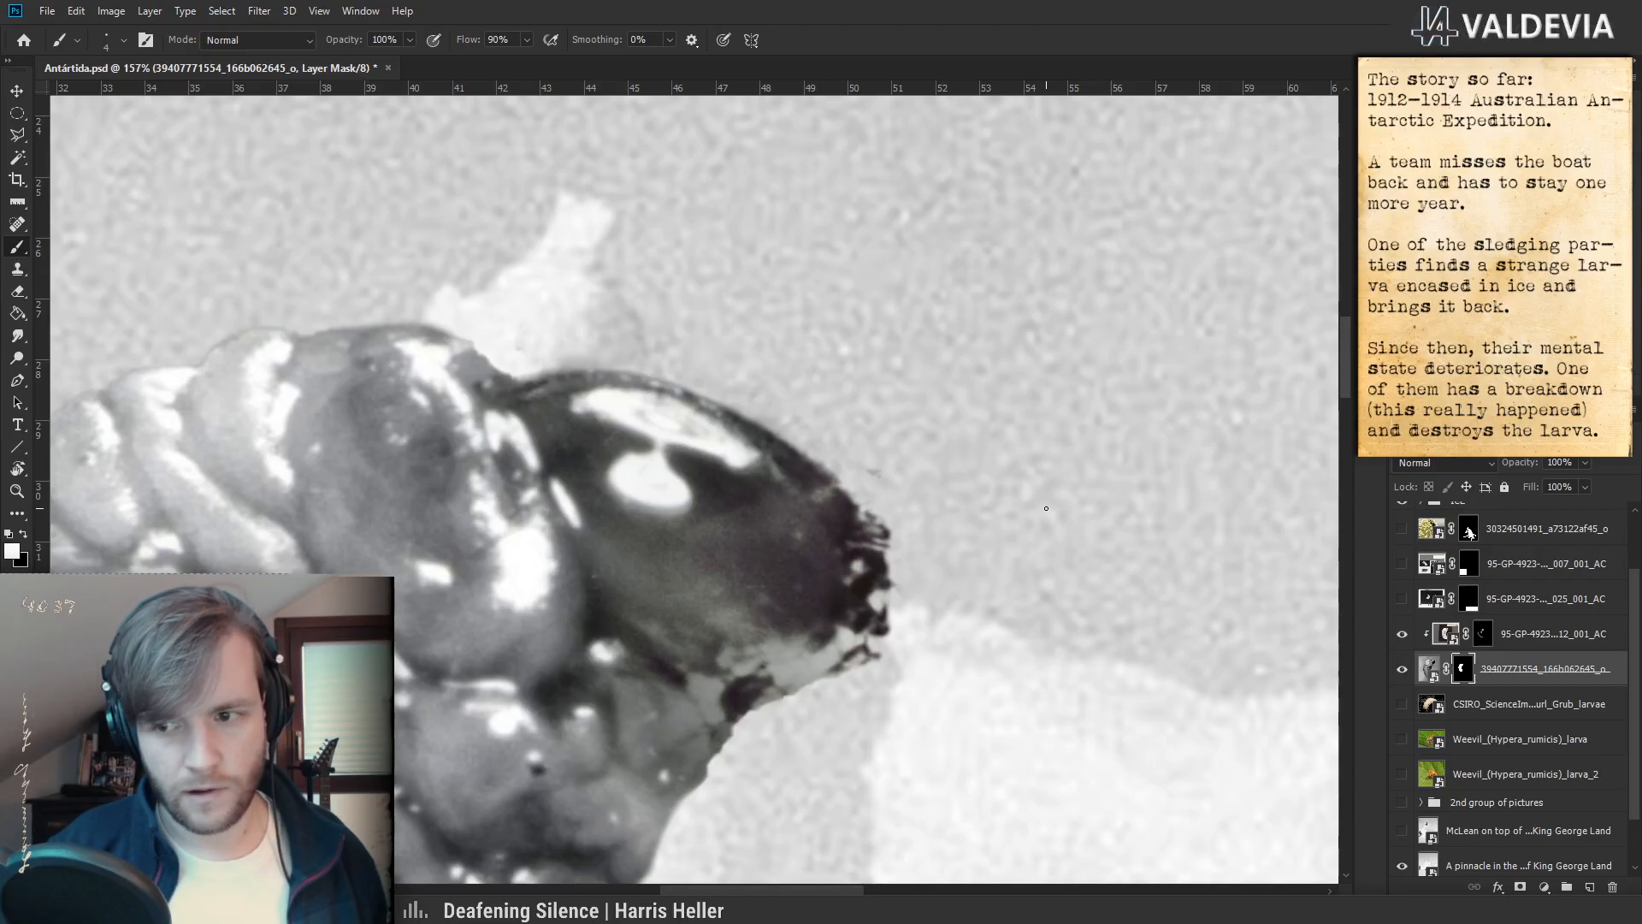
- Check the original hairs without the grey larva's mask, and undo the first strokes painted at the front of the head
{"action": "left_click", "coordinate": [1464, 669], "text": "shift"}
{"action": "left_click", "coordinate": [1465, 670], "text": "shift"}
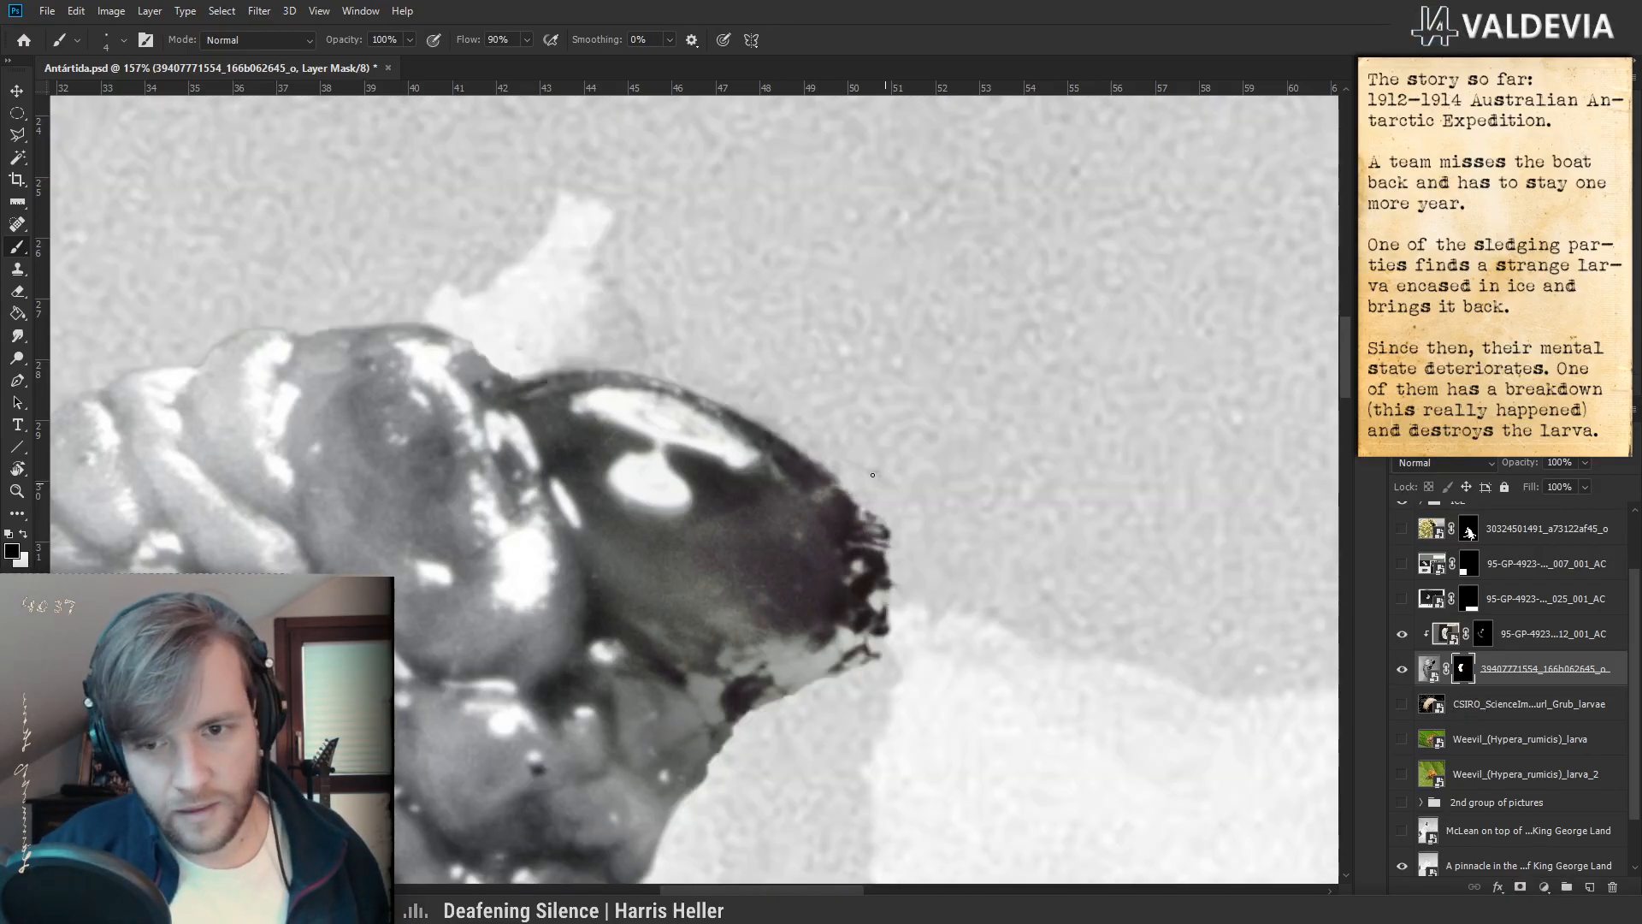
{"action": "key", "text": "ctrl+z"}
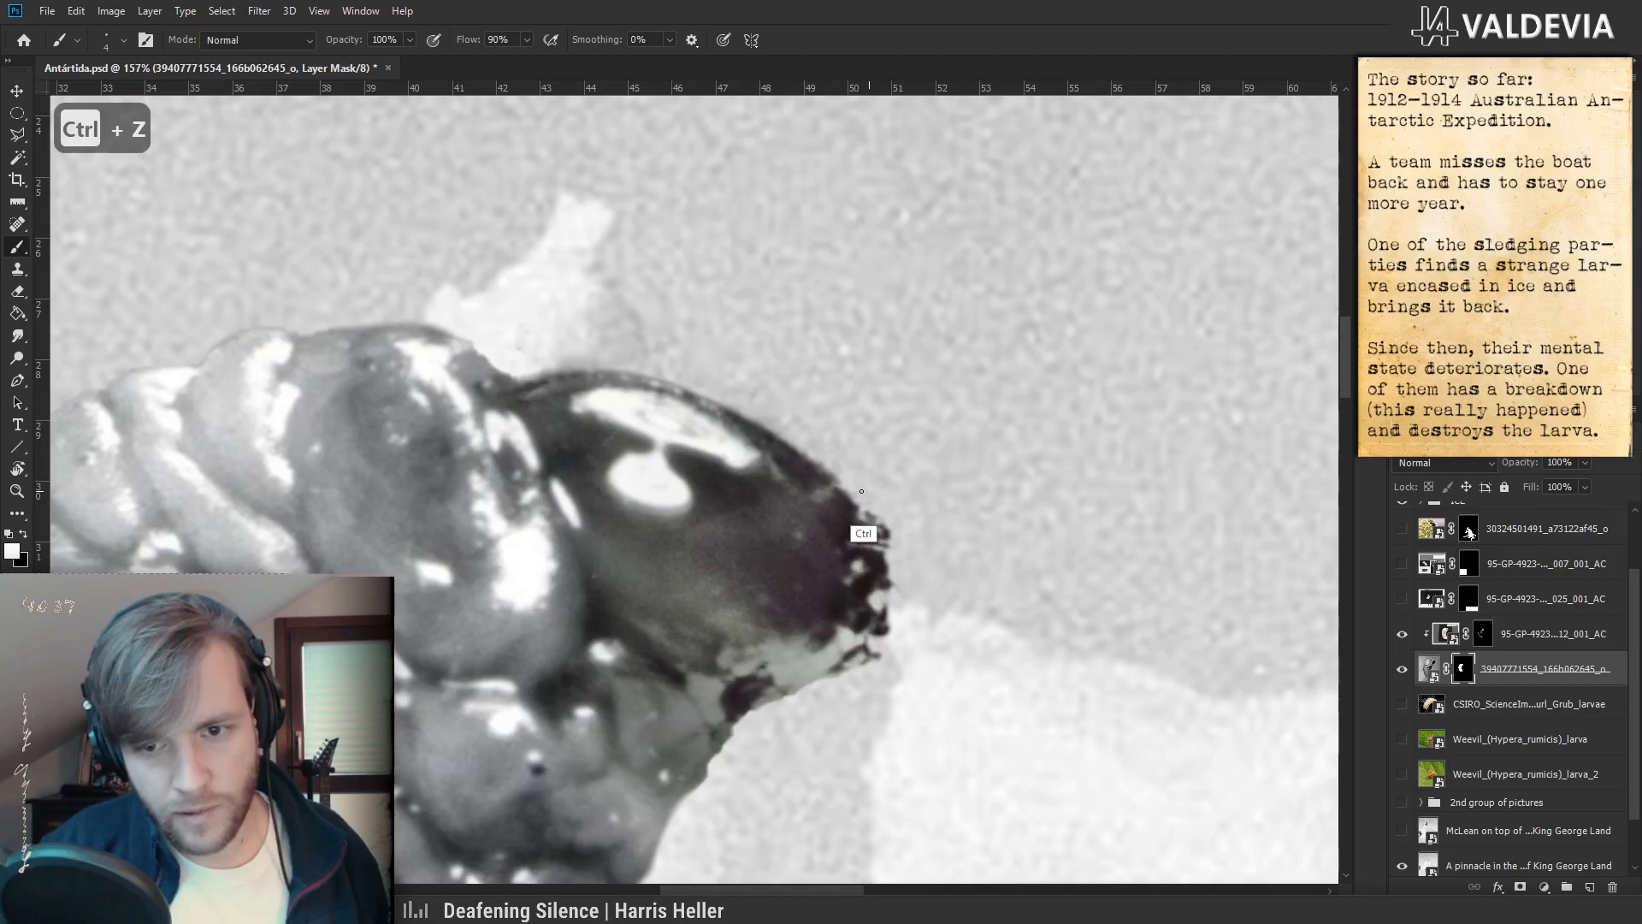
{"action": "key", "text": "ctrl+z"}
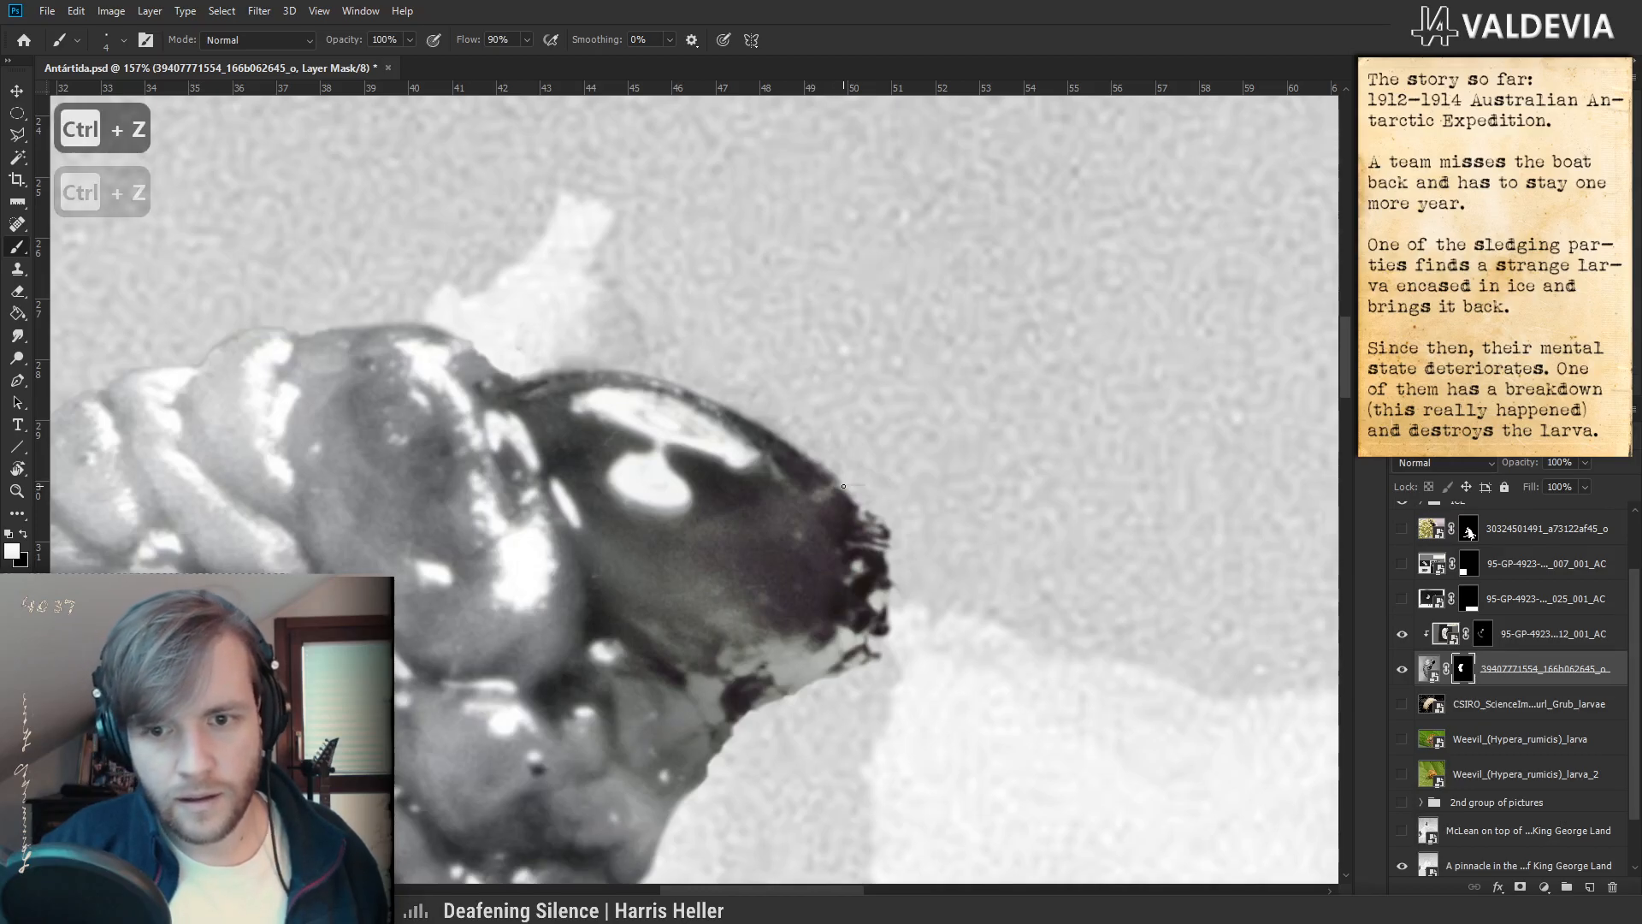
- Locate a fine hair by toggling the grey larva's mask and reveal it at the front of the head
{"action": "left_click", "coordinate": [1458, 680], "text": "shift"}
{"action": "left_click", "coordinate": [1459, 679], "text": "shift"}
{"action": "left_click_drag", "start_coordinate": [850, 489], "coordinate": [877, 479]}
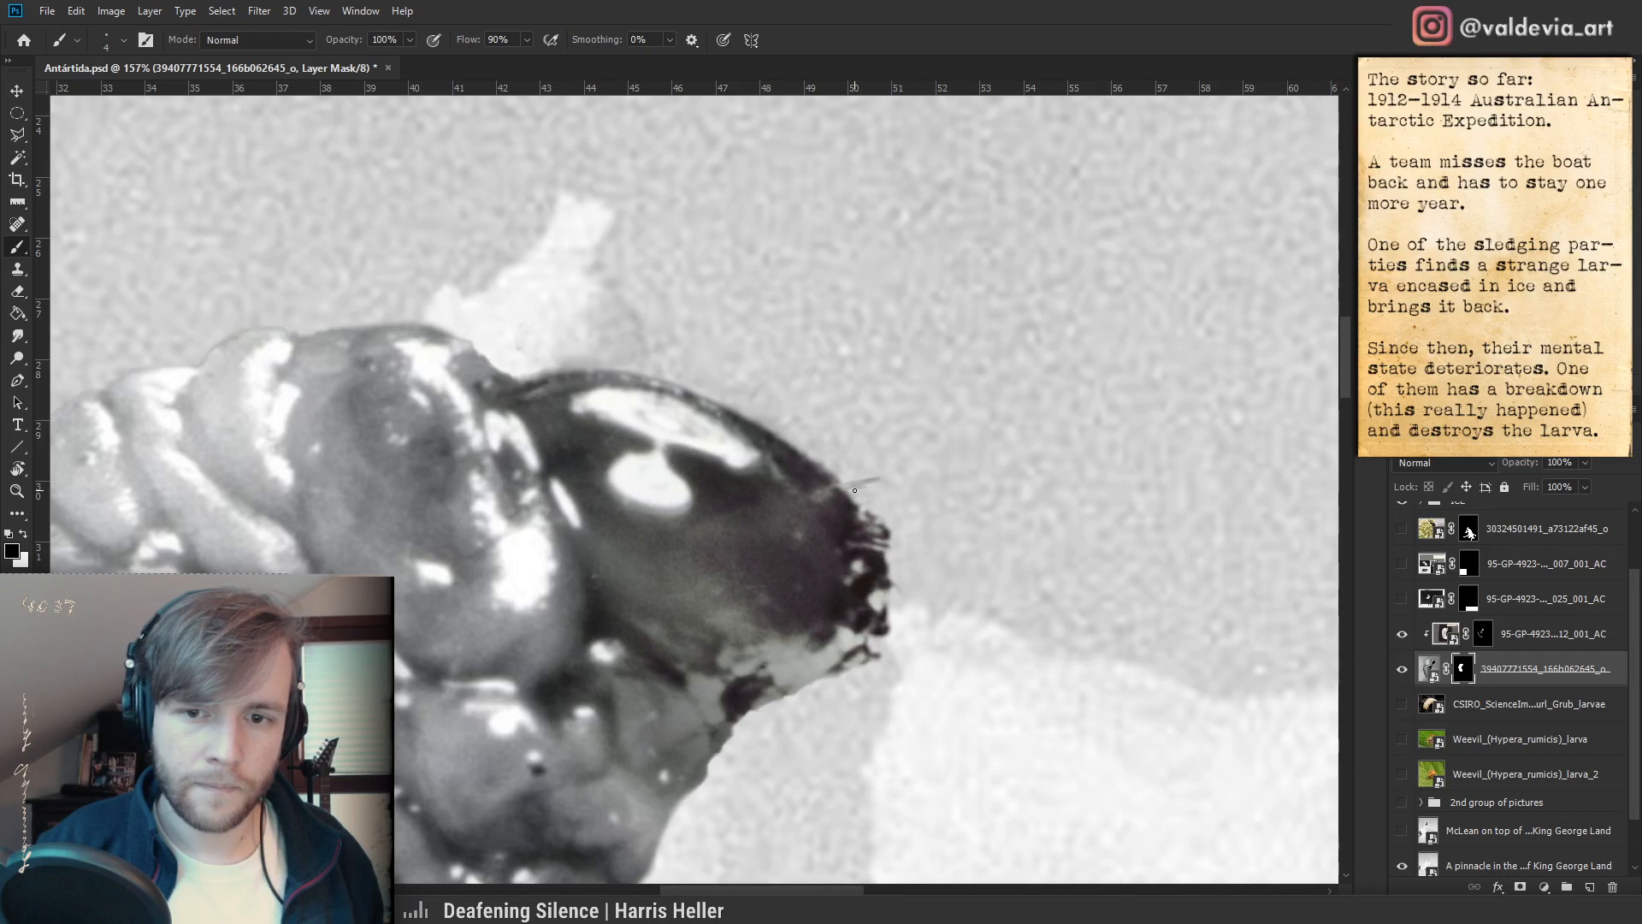
- Reveal a second fine hair on the head's upper edge, checking its position against the unmasked grey larva
{"action": "key", "text": "z"}
{"action": "mouse_move", "coordinate": [745, 388]}
{"action": "left_mouse_down"}
{"action": "mouse_move", "coordinate": [655, 393]}
{"action": "mouse_move", "coordinate": [740, 399]}
{"action": "left_mouse_up"}
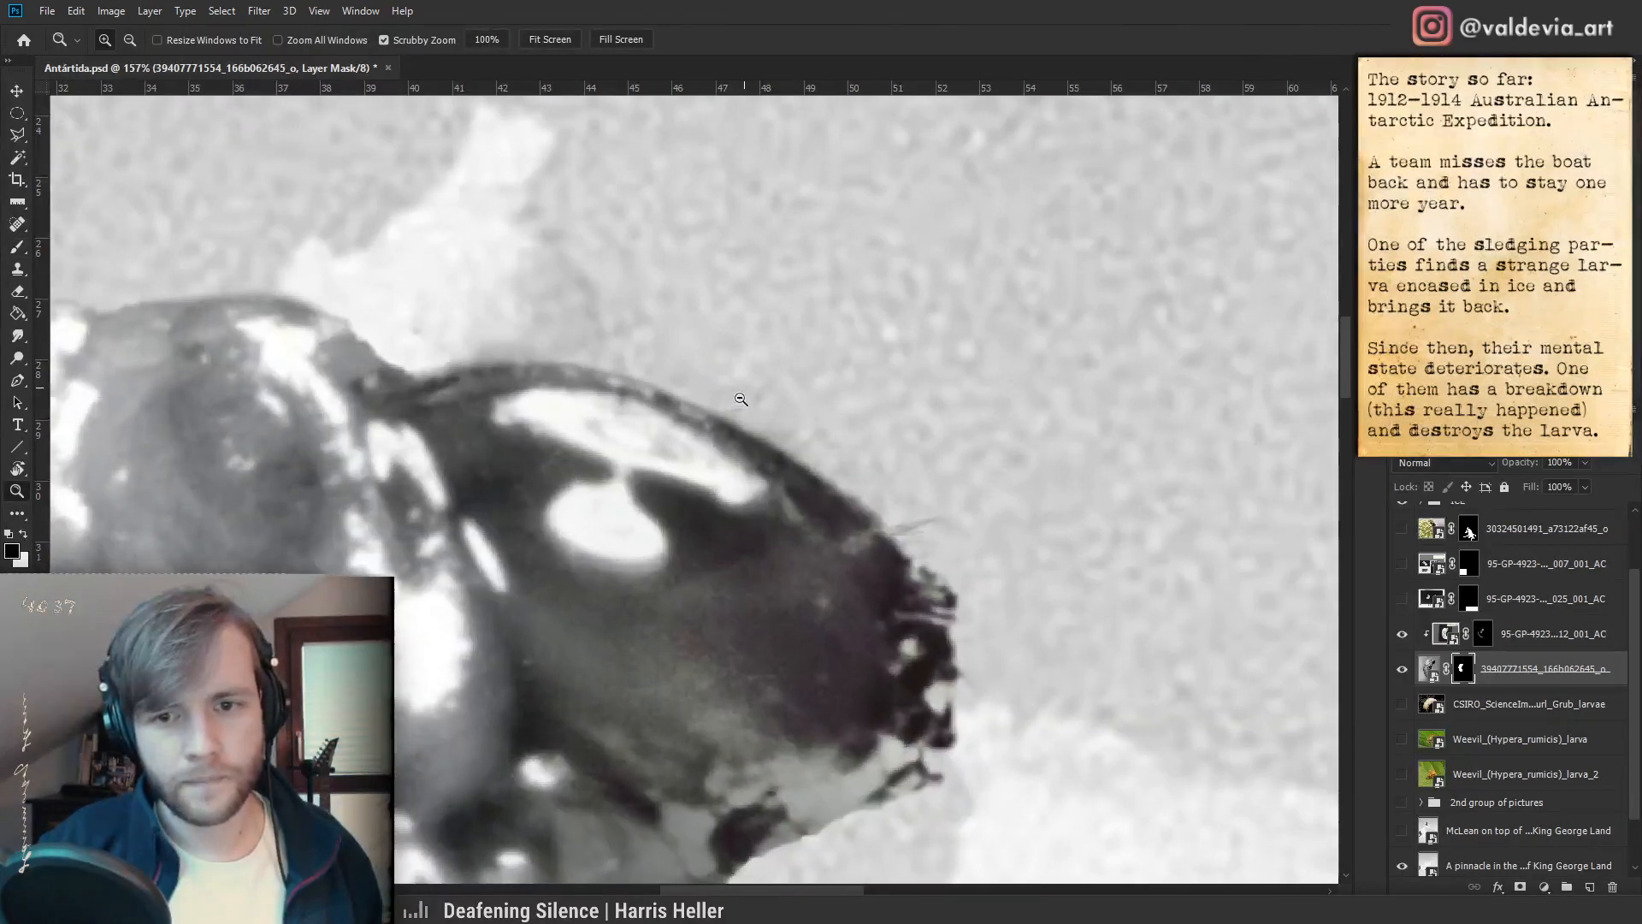
{"action": "key", "text": "b"}
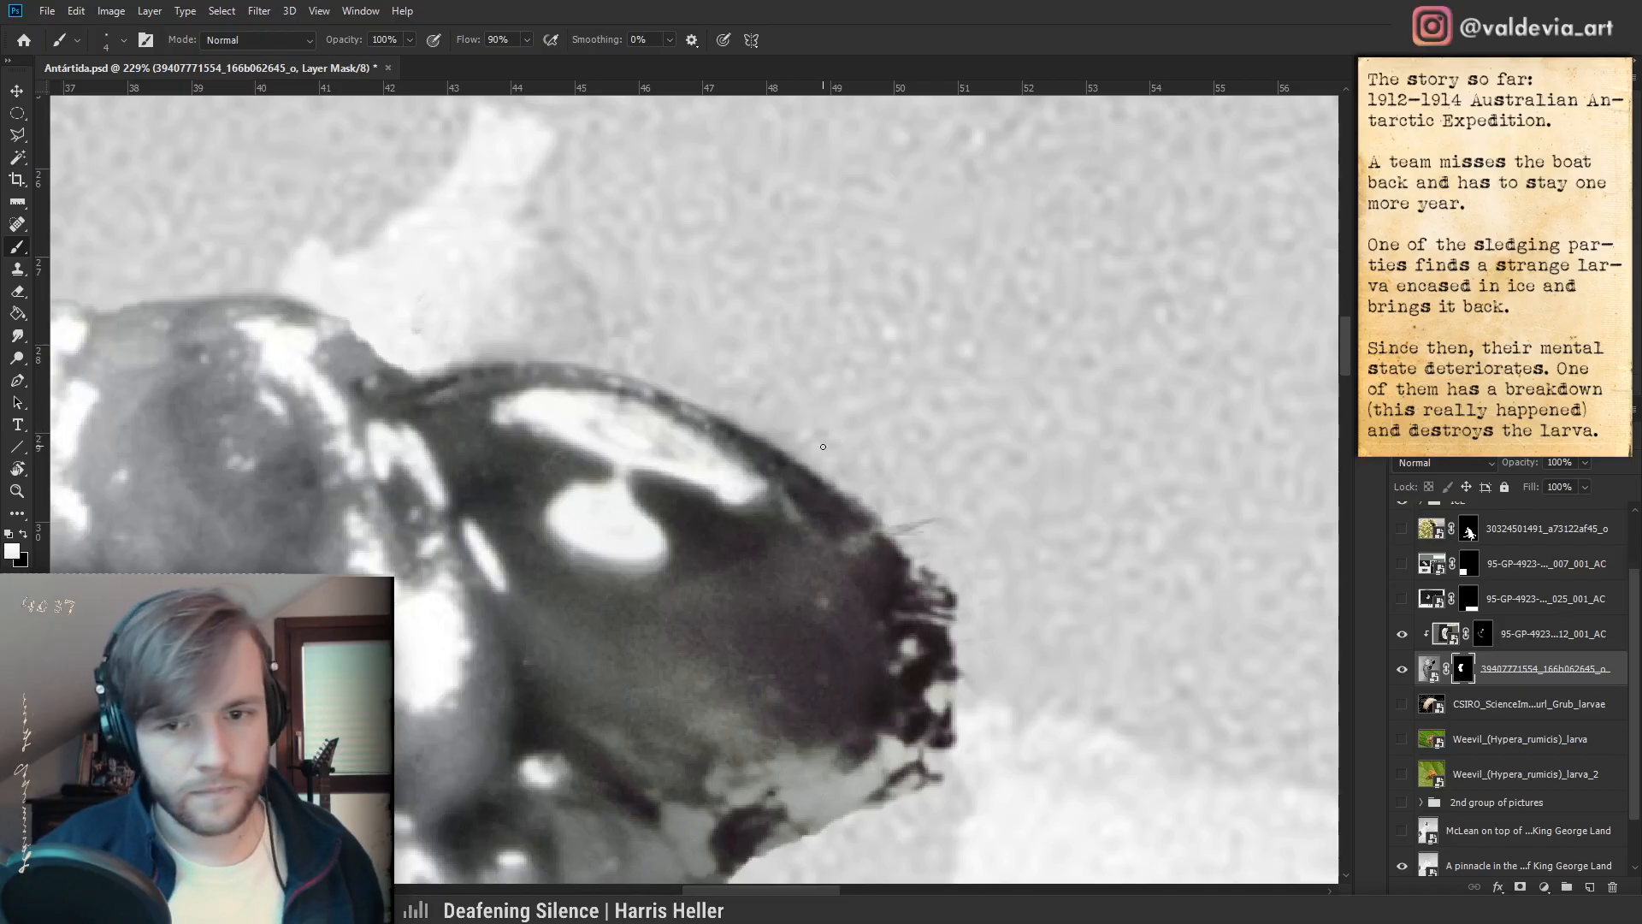
{"action": "left_click", "coordinate": [1402, 669]}
{"action": "left_click", "coordinate": [1402, 669]}
{"action": "left_click", "coordinate": [1463, 669], "text": "shift"}
{"action": "left_click", "coordinate": [1464, 669], "text": "shift"}
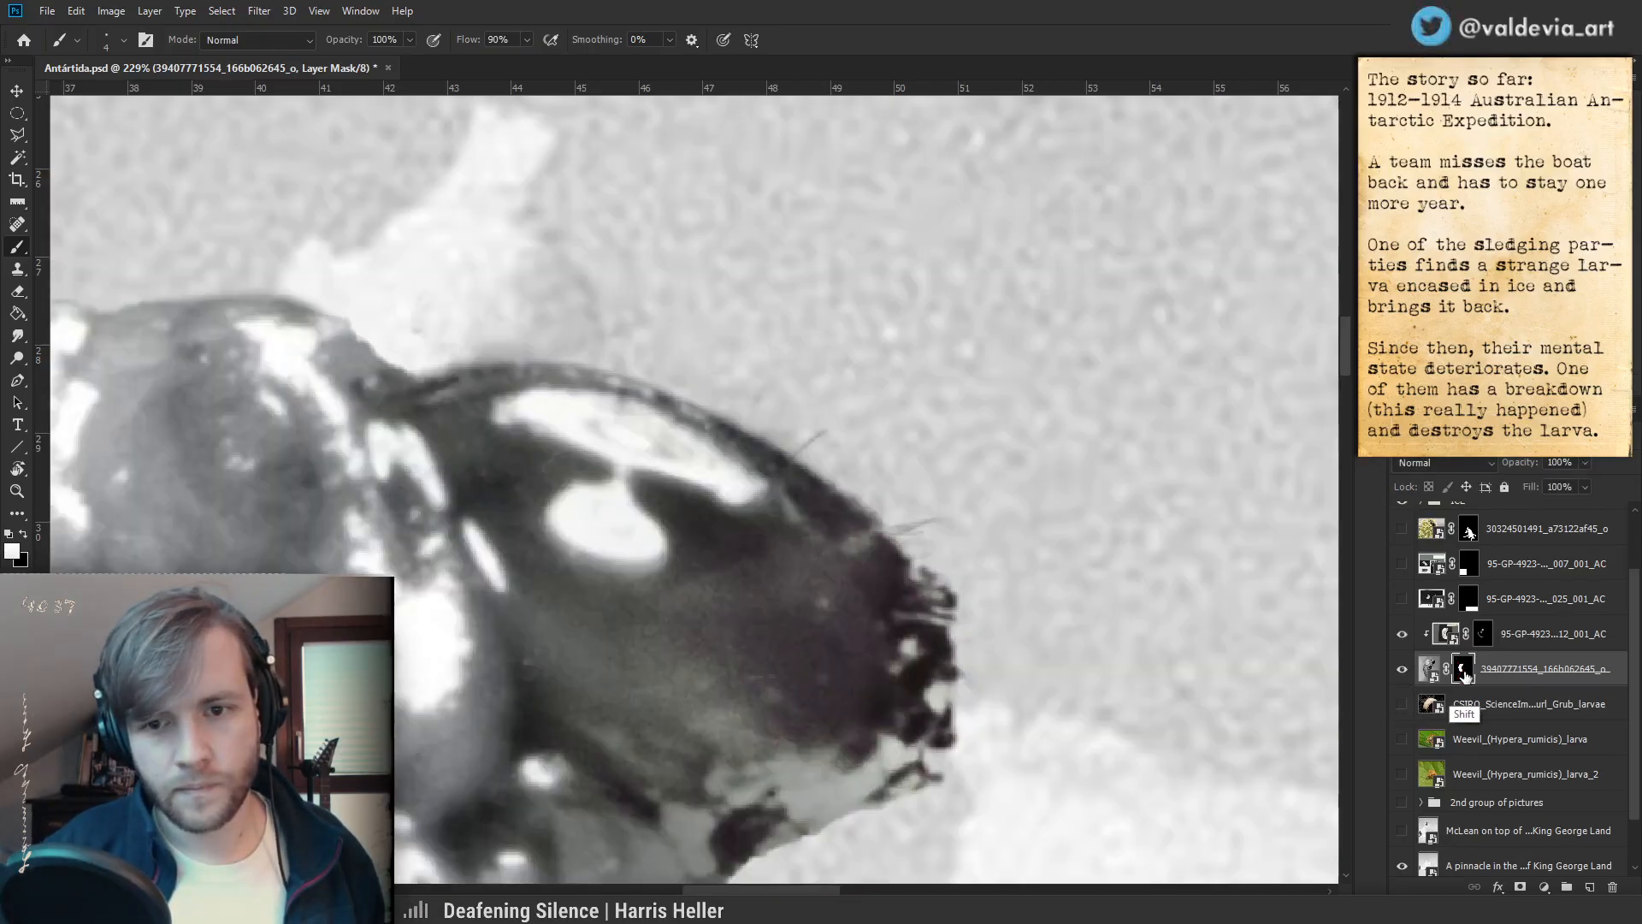
- Reveal a third, longer hair further back on the head's upper edge and undo the stray mask strokes
{"action": "left_click", "coordinate": [1464, 669], "text": "shift"}
{"action": "left_click", "coordinate": [1464, 669], "text": "shift"}
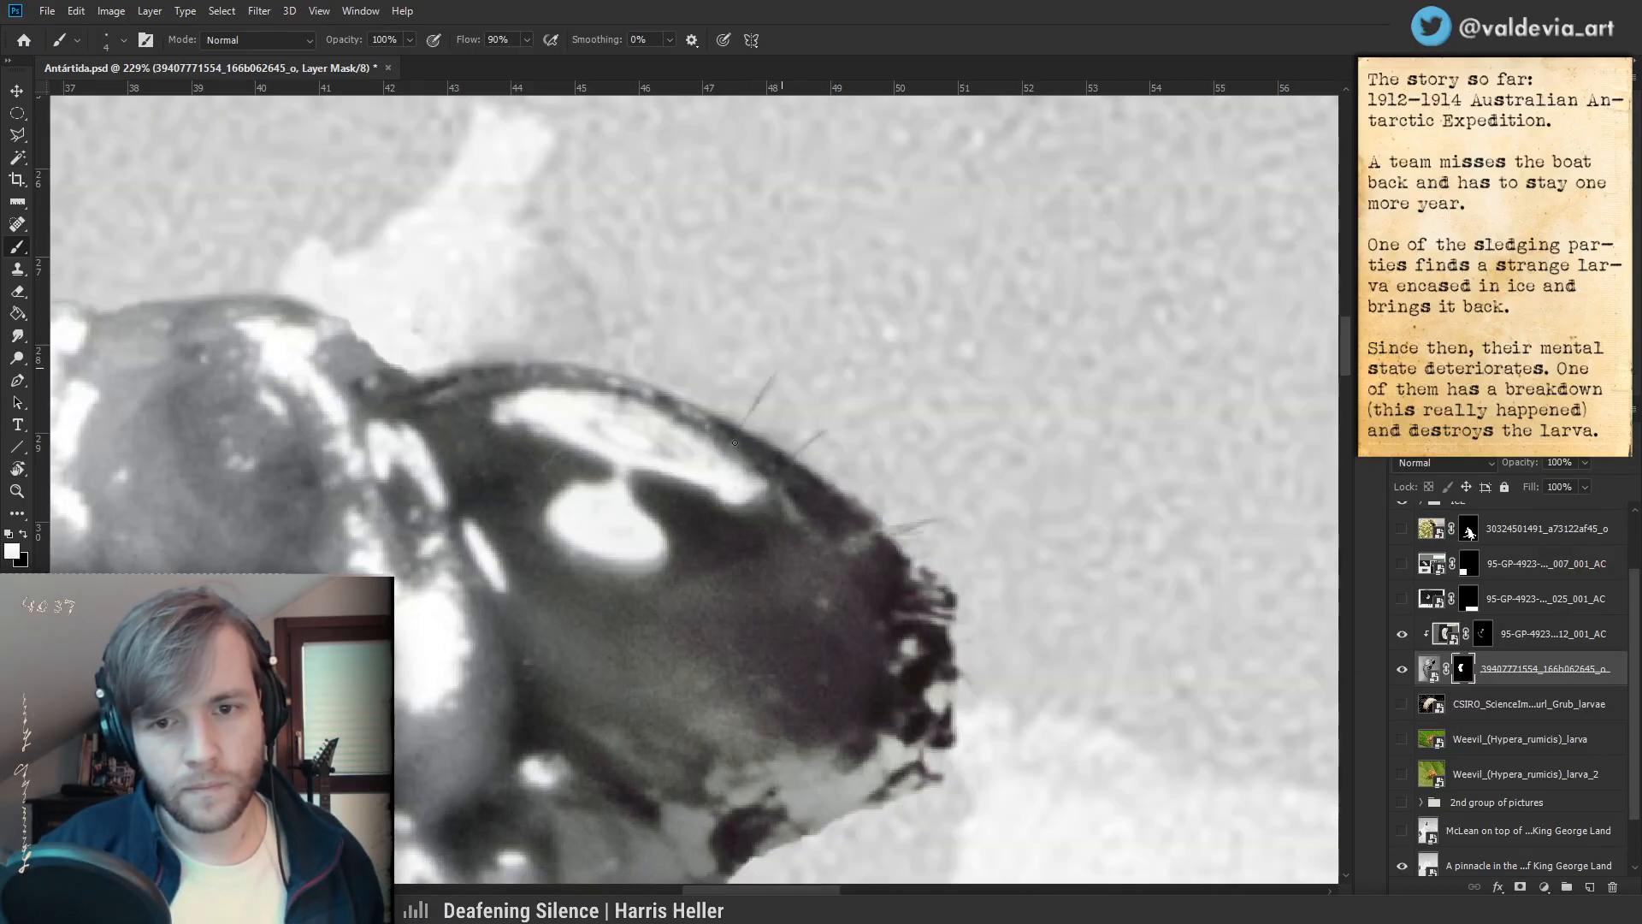
{"action": "mouse_move", "coordinate": [817, 433]}
{"action": "left_mouse_down"}
{"action": "mouse_move", "coordinate": [727, 433]}
{"action": "mouse_move", "coordinate": [828, 431]}
{"action": "left_mouse_up"}
{"action": "key", "text": "ctrl+z"}
{"action": "key", "text": "ctrl+z"}
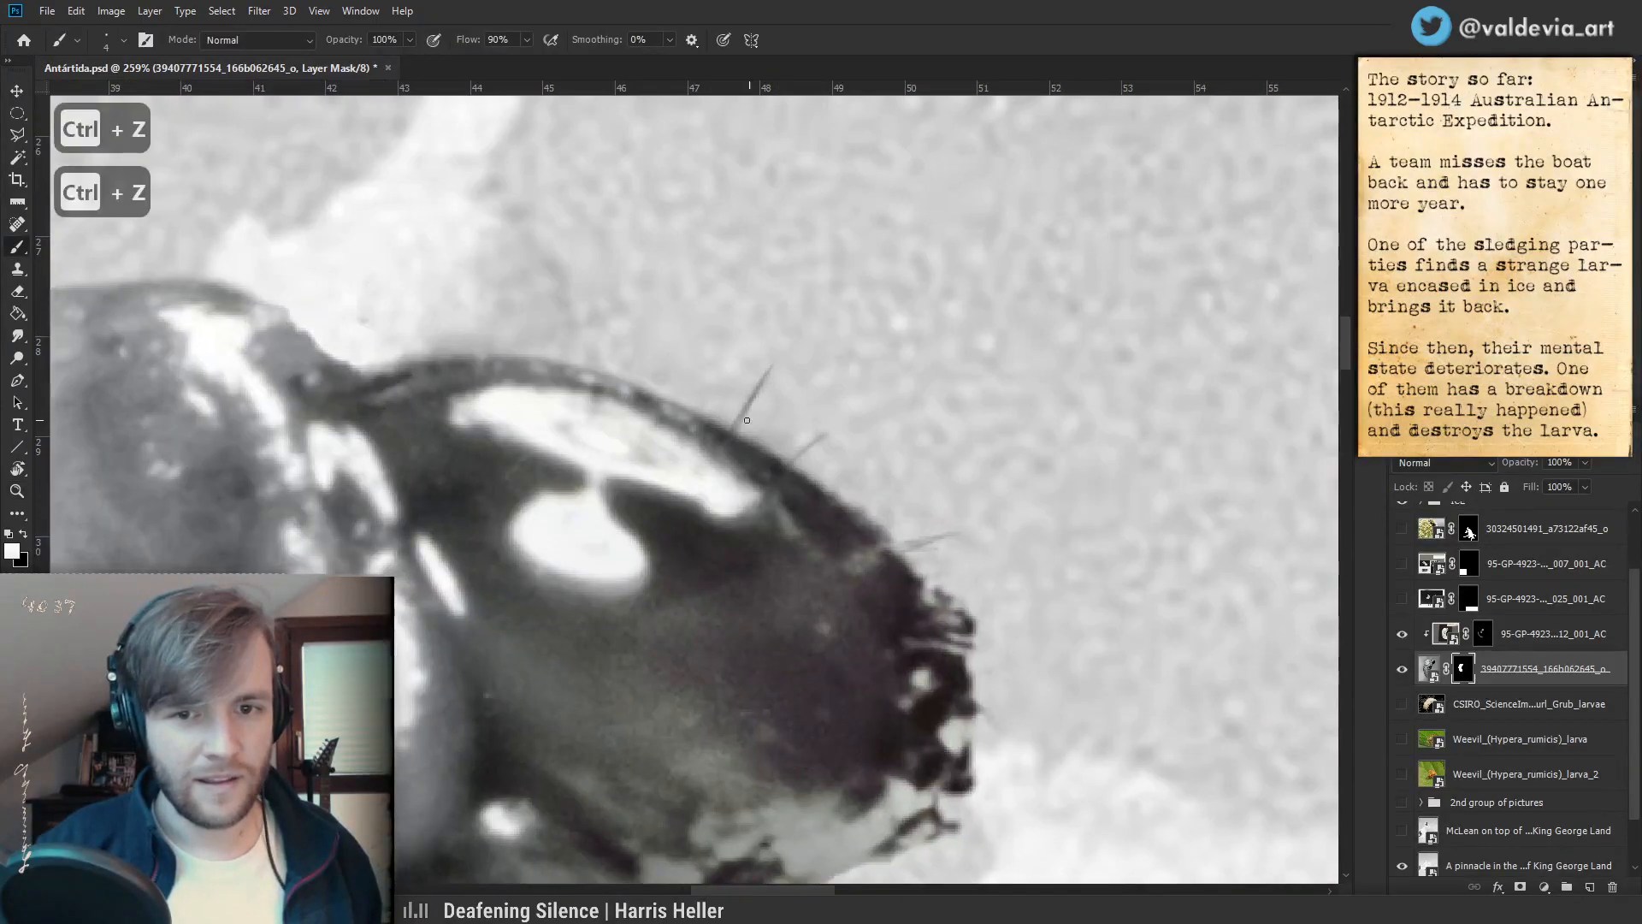
- Undo the last mask stroke and reveal further fine hairs around the long one on the head's upper edge, toggling the mask to locate them
{"action": "key", "text": "ctrl+z"}
{"action": "mouse_move", "coordinate": [806, 426]}
{"action": "left_mouse_down"}
{"action": "mouse_move", "coordinate": [720, 426]}
{"action": "mouse_move", "coordinate": [802, 426]}
{"action": "left_mouse_up"}
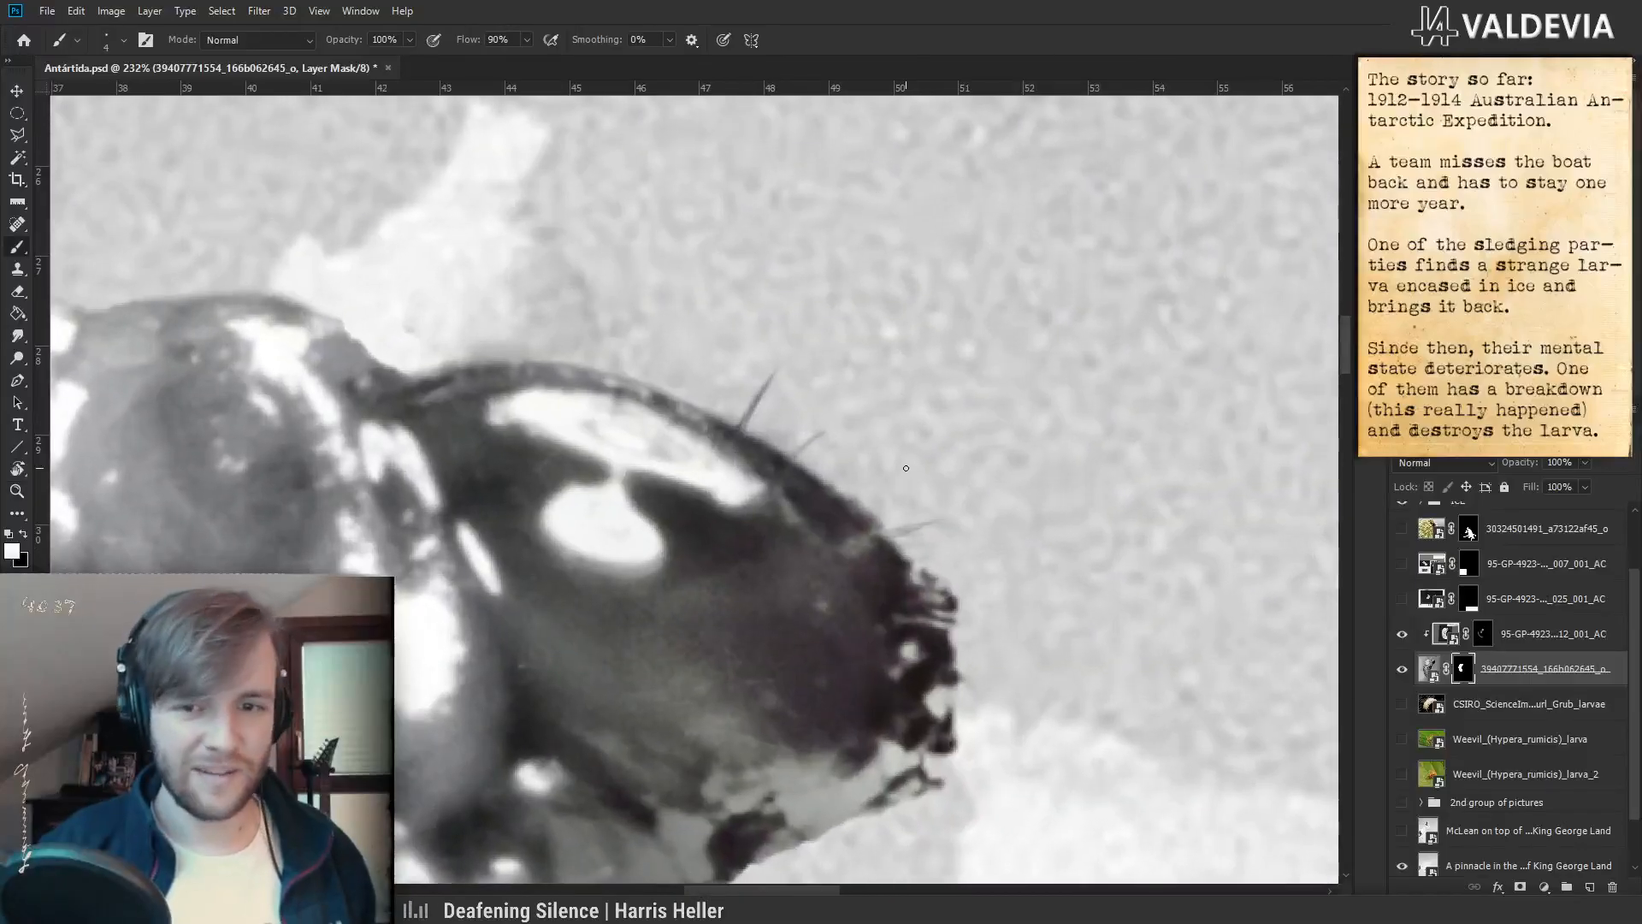
{"action": "left_click", "coordinate": [1465, 674], "text": "shift"}
{"action": "left_click", "coordinate": [1465, 674], "text": "shift"}
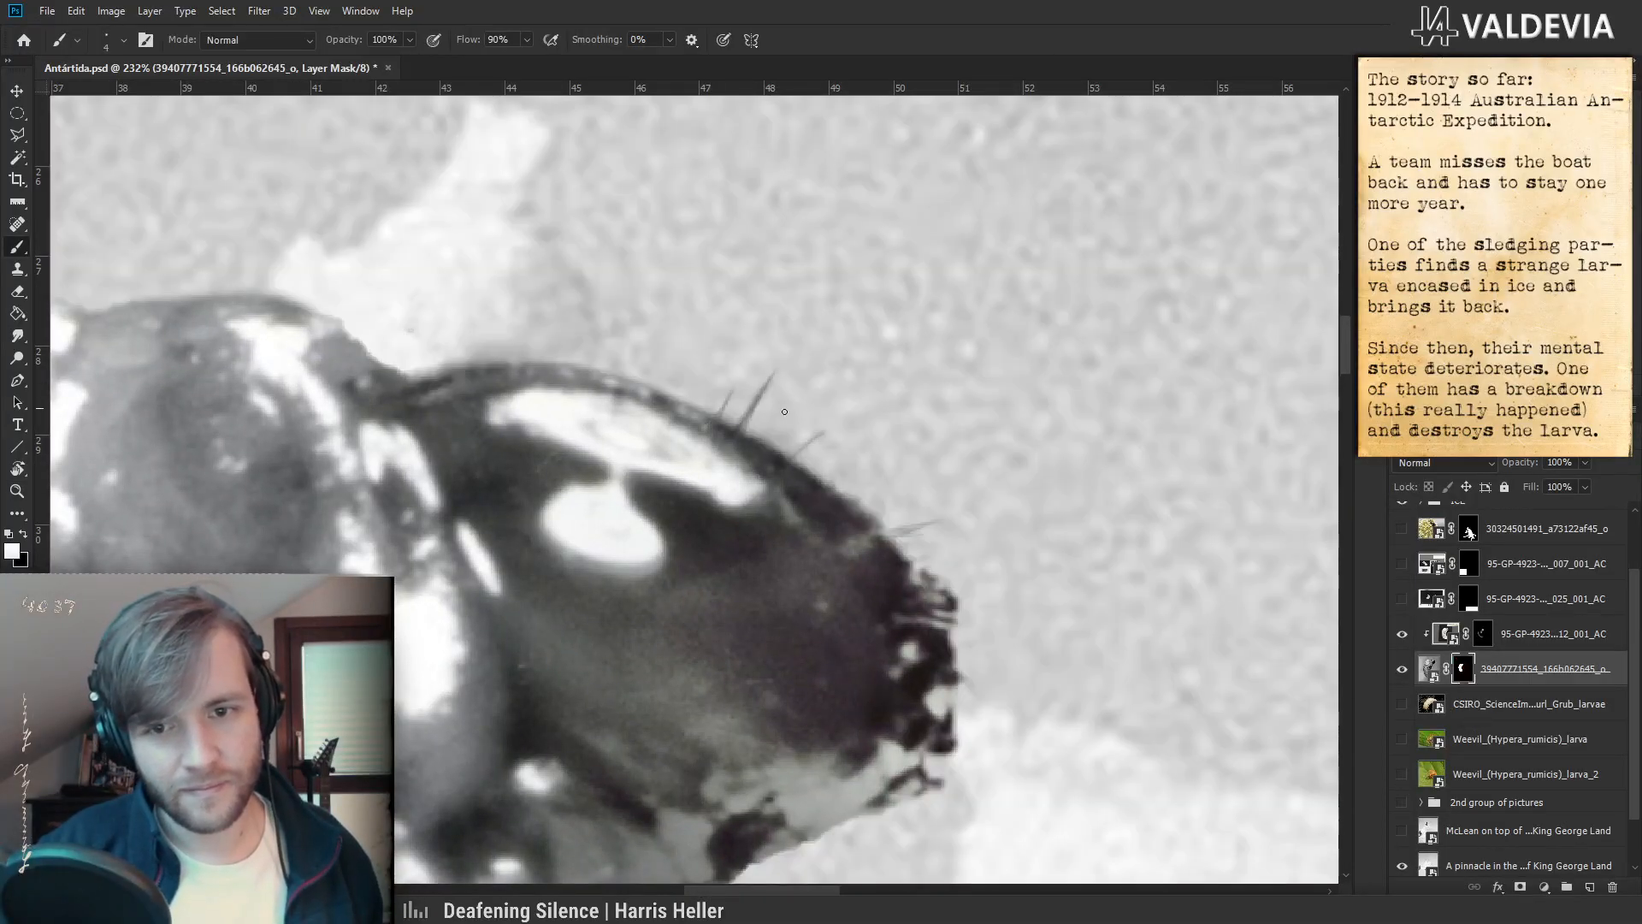
{"action": "left_click", "coordinate": [1465, 675], "text": "shift"}
{"action": "left_click", "coordinate": [1465, 676], "text": "shift"}
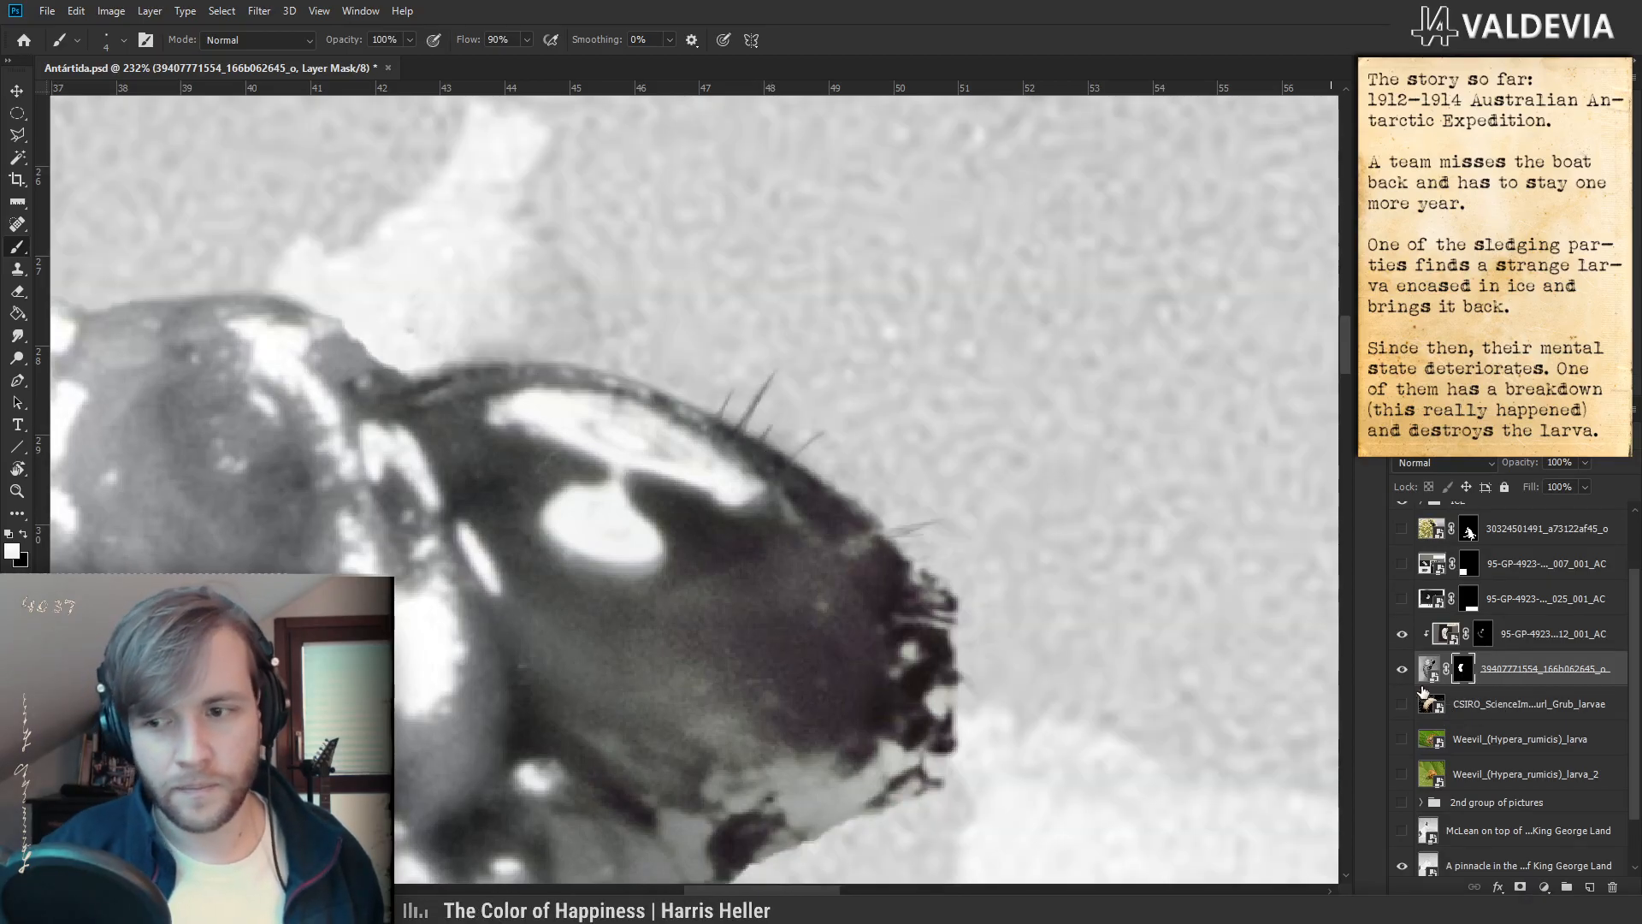
{"action": "left_click", "coordinate": [1465, 671], "text": "shift"}
{"action": "left_click", "coordinate": [1465, 671], "text": "shift"}
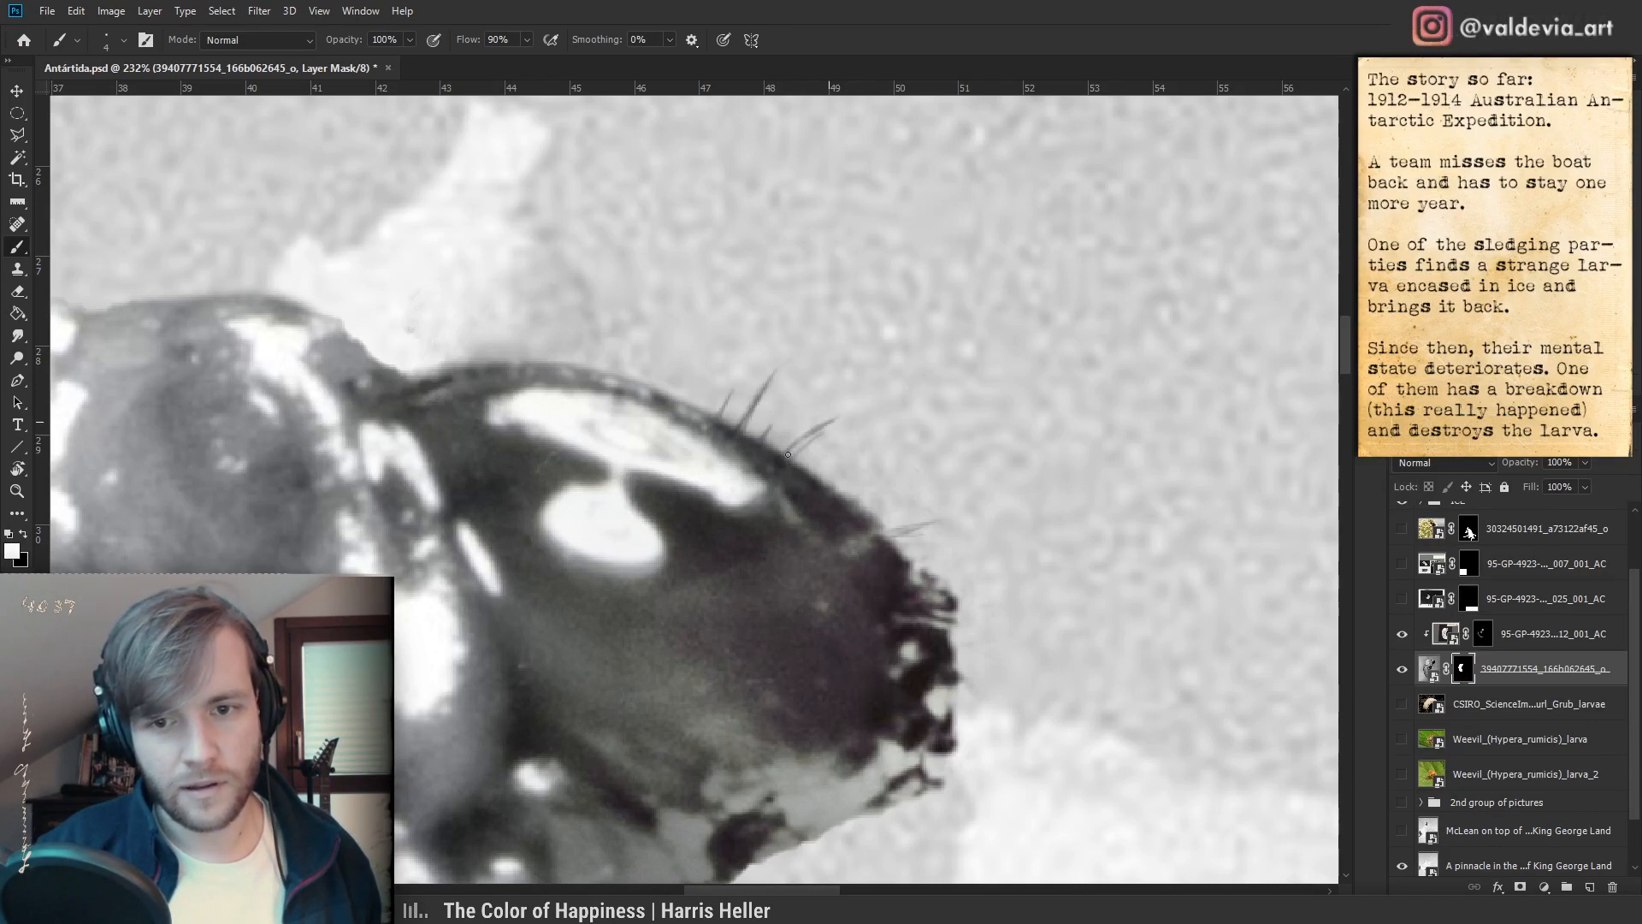
- Locate a fine hair at the front of the head by toggling the grey larva's mask and reveal it
{"action": "key", "text": "z"}
{"action": "left_click_drag", "start_coordinate": [859, 470], "coordinate": [770, 473]}
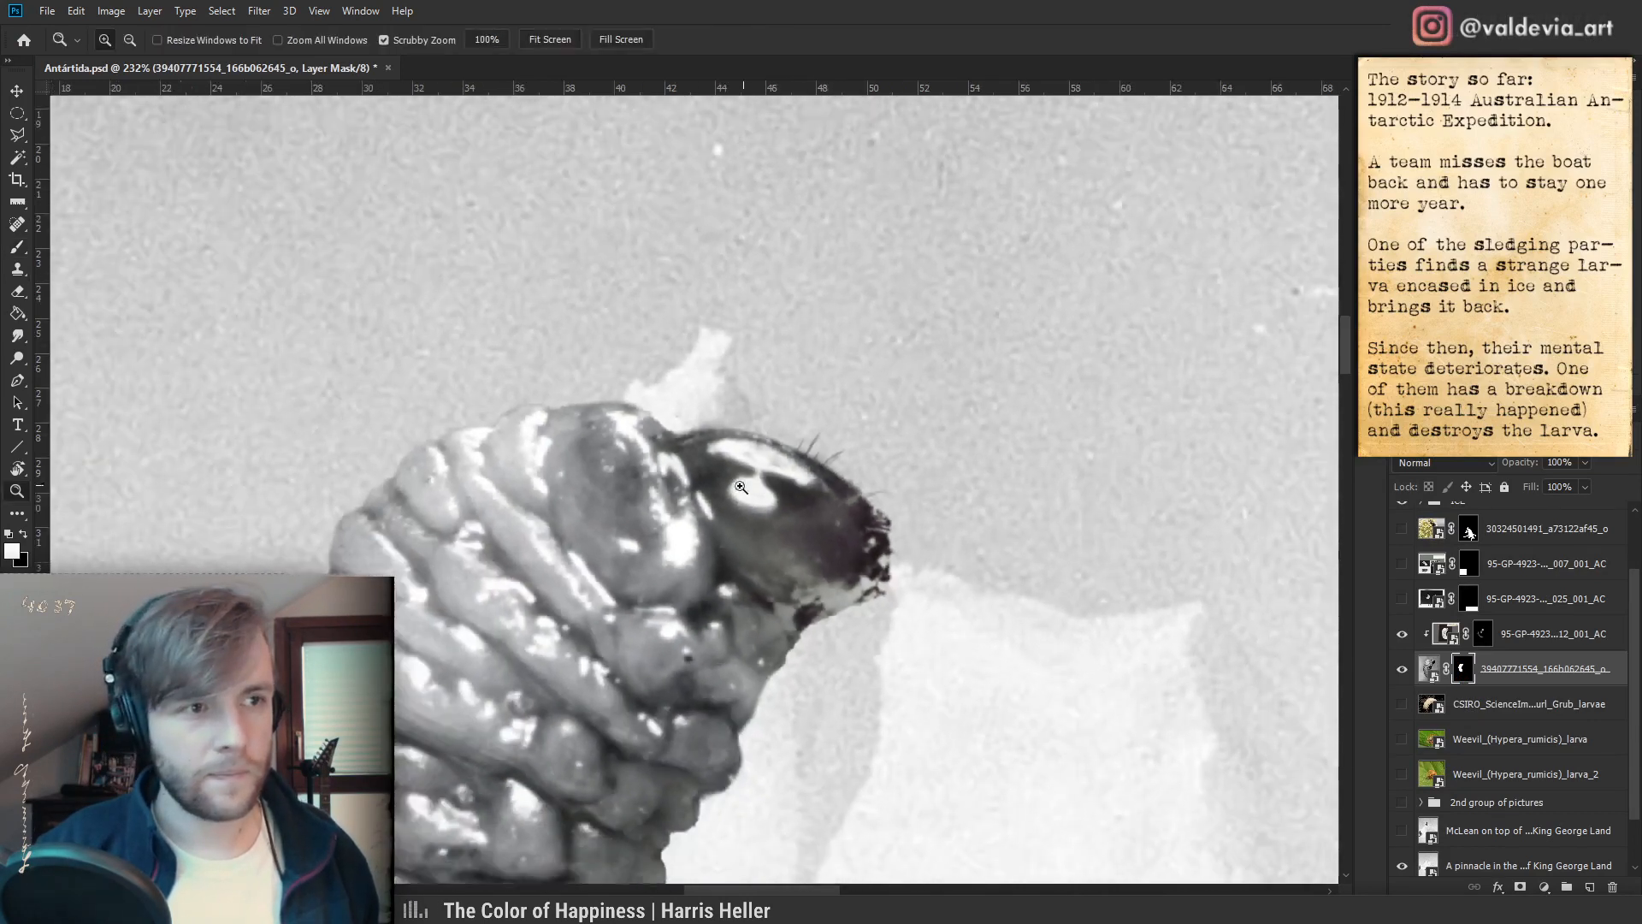
{"action": "left_click_drag", "start_coordinate": [951, 581], "coordinate": [1014, 579]}
{"action": "key", "text": "b"}
{"action": "left_click", "coordinate": [1461, 672], "text": "shift"}
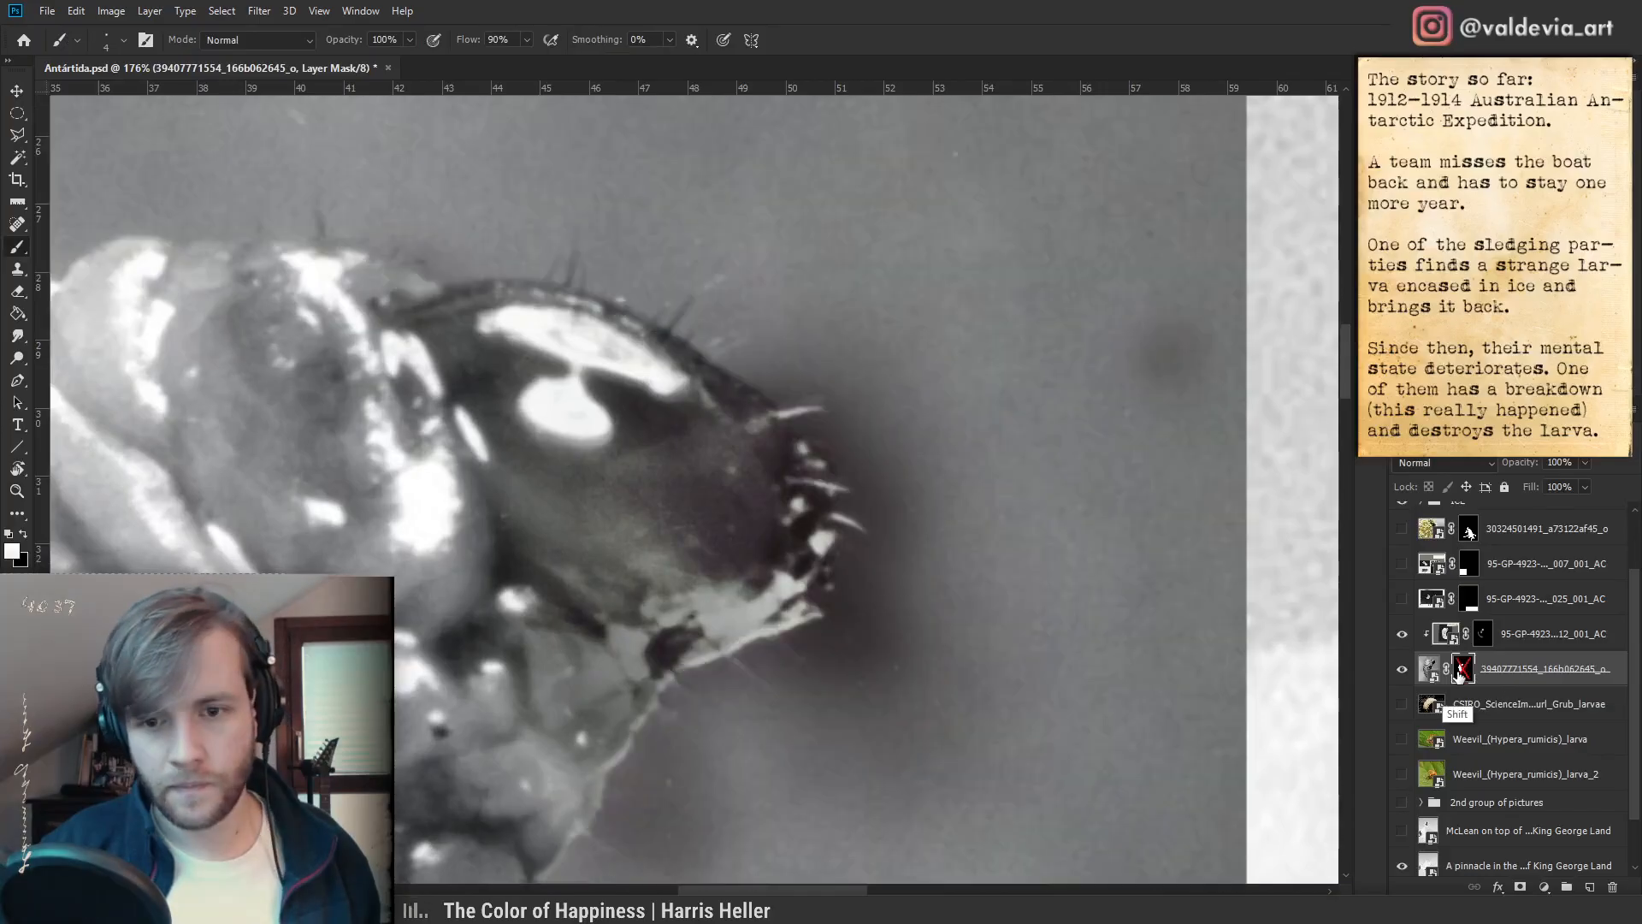
{"action": "left_click", "coordinate": [1461, 671], "text": "shift"}
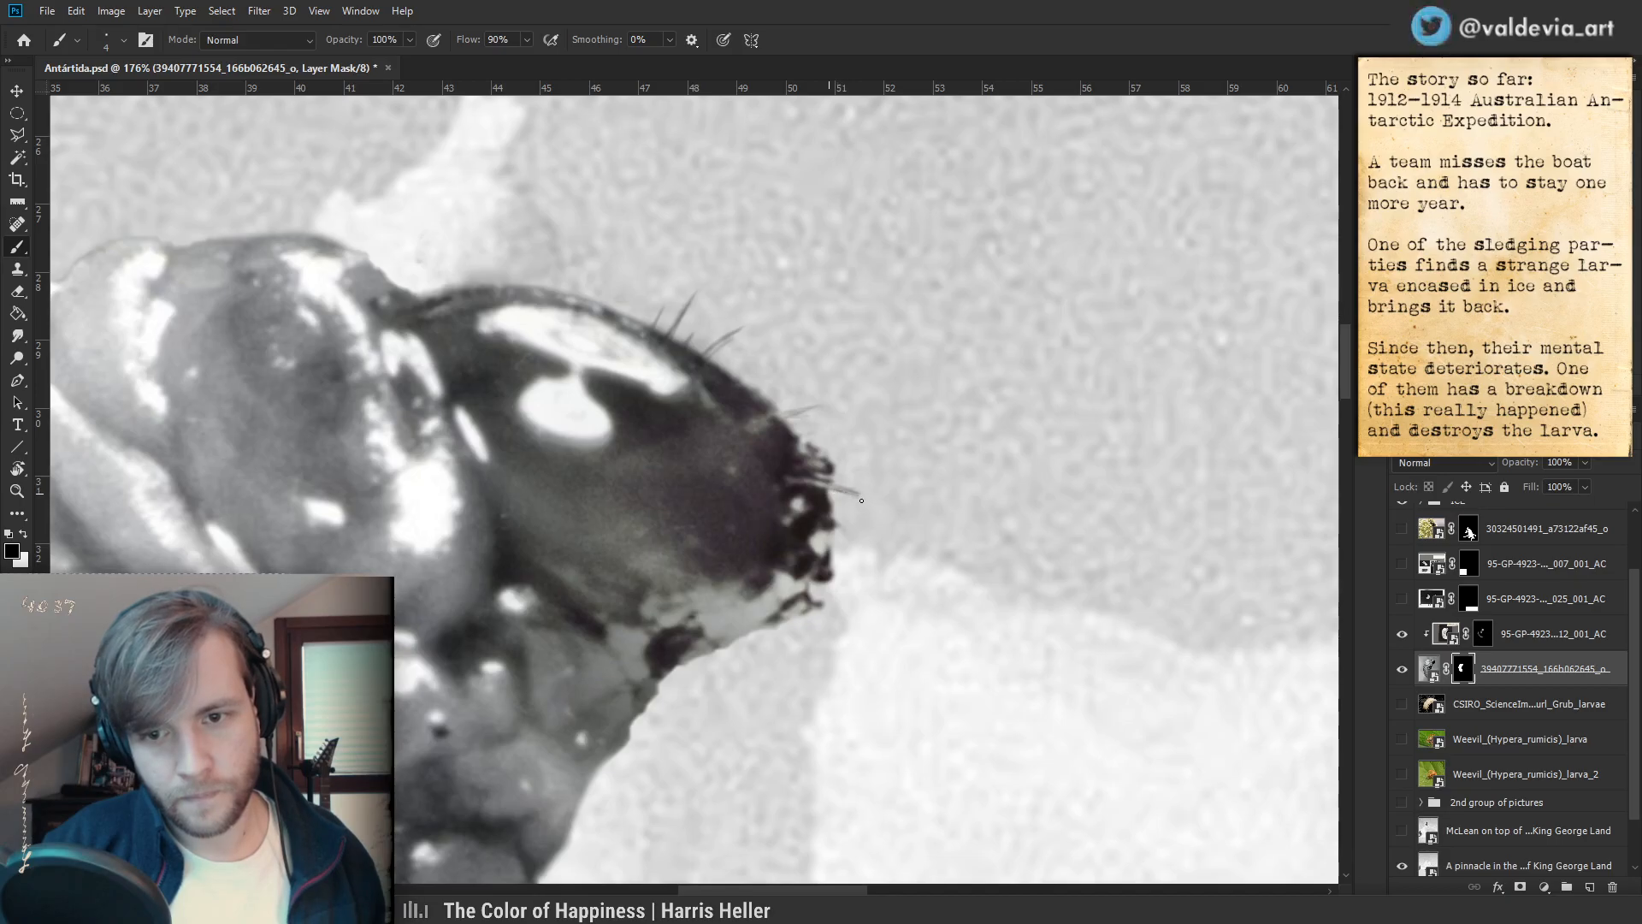
- Check the unmasked grey larva, undo the stray strokes, and reveal a second fine hair lower on the front of the head
{"action": "left_click", "coordinate": [1462, 671], "text": "shift"}
{"action": "left_click", "coordinate": [1463, 672], "text": "shift"}
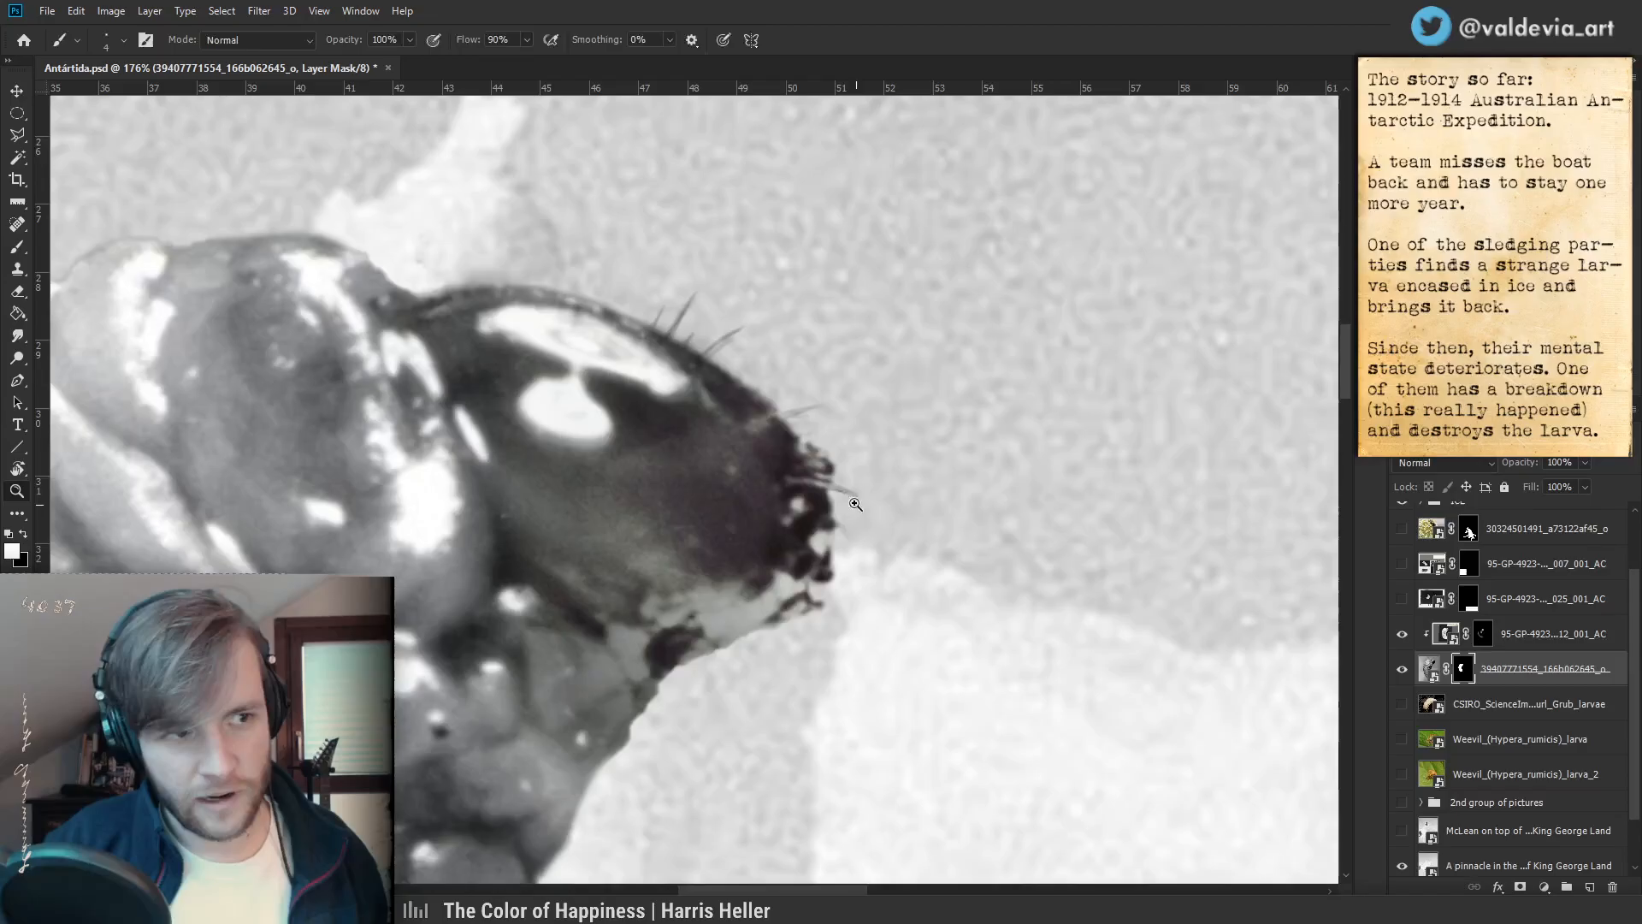
{"action": "scroll", "coordinate": [834, 520], "scroll_direction": "up", "scroll_amount": 3}
{"action": "key", "text": "ctrl+z"}
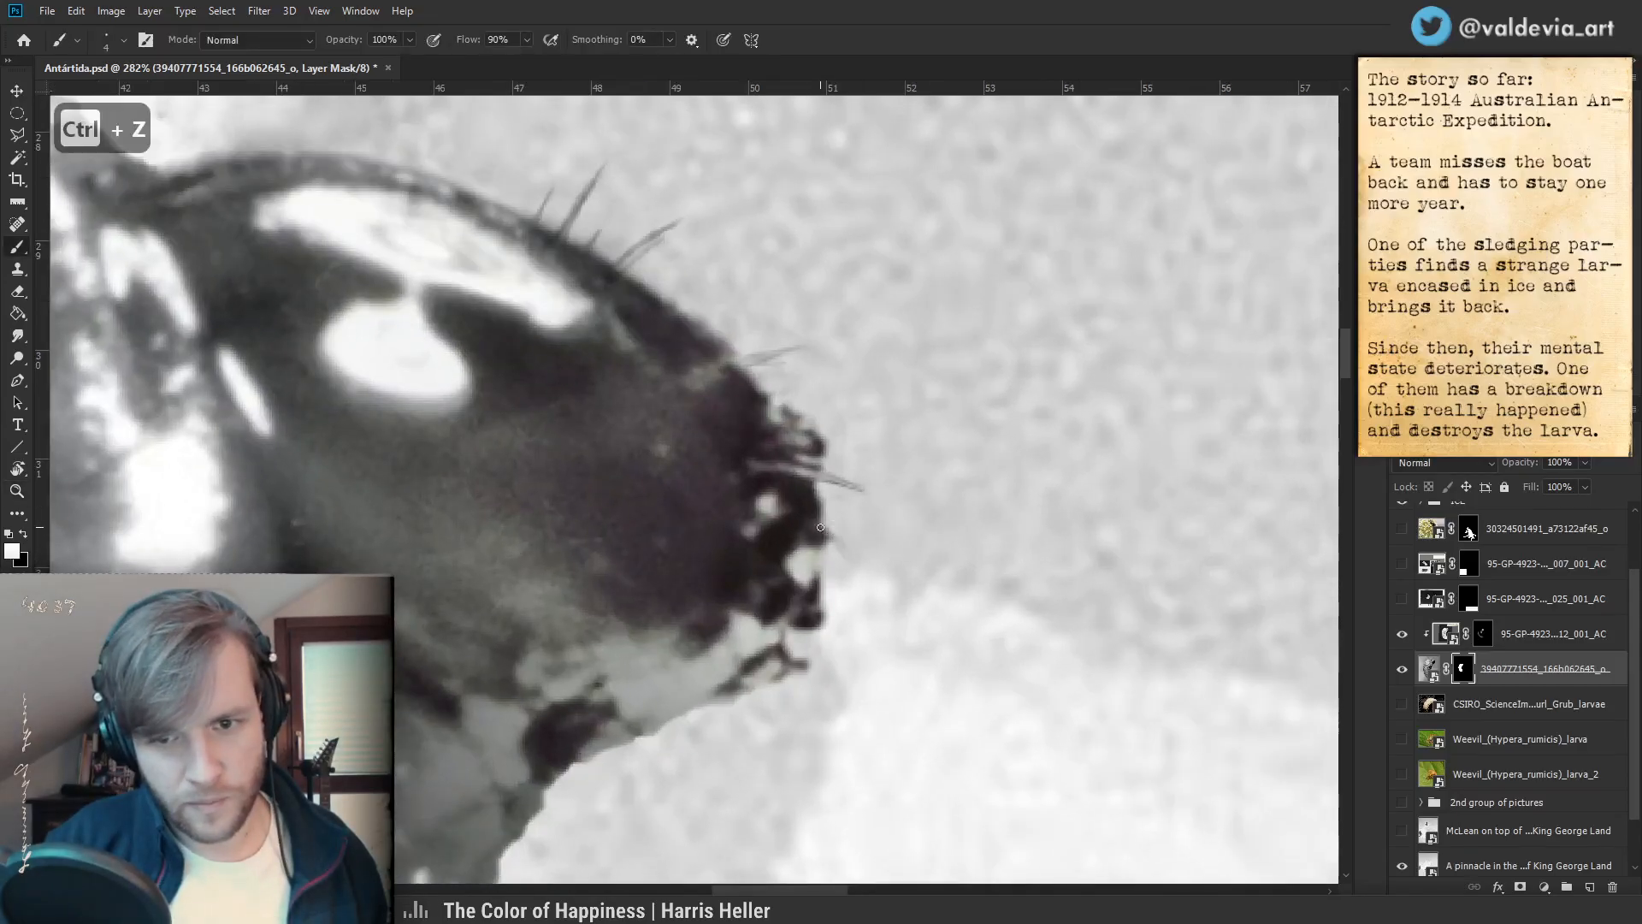
{"action": "key", "text": "ctrl+z"}
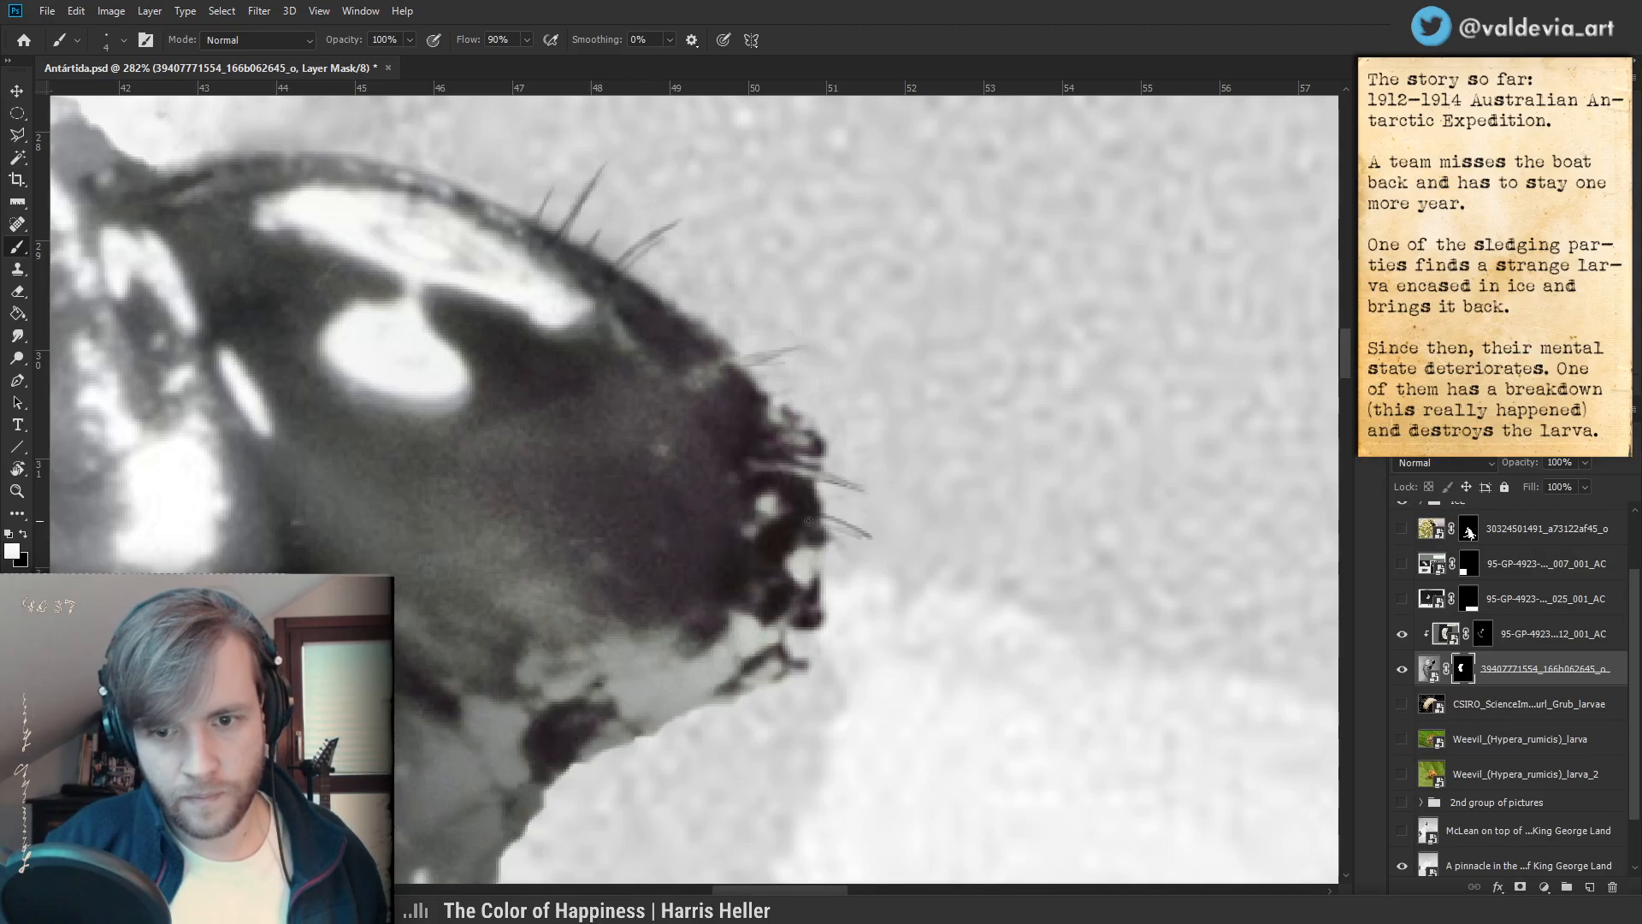
{"action": "left_click_drag", "start_coordinate": [823, 517], "coordinate": [881, 547]}
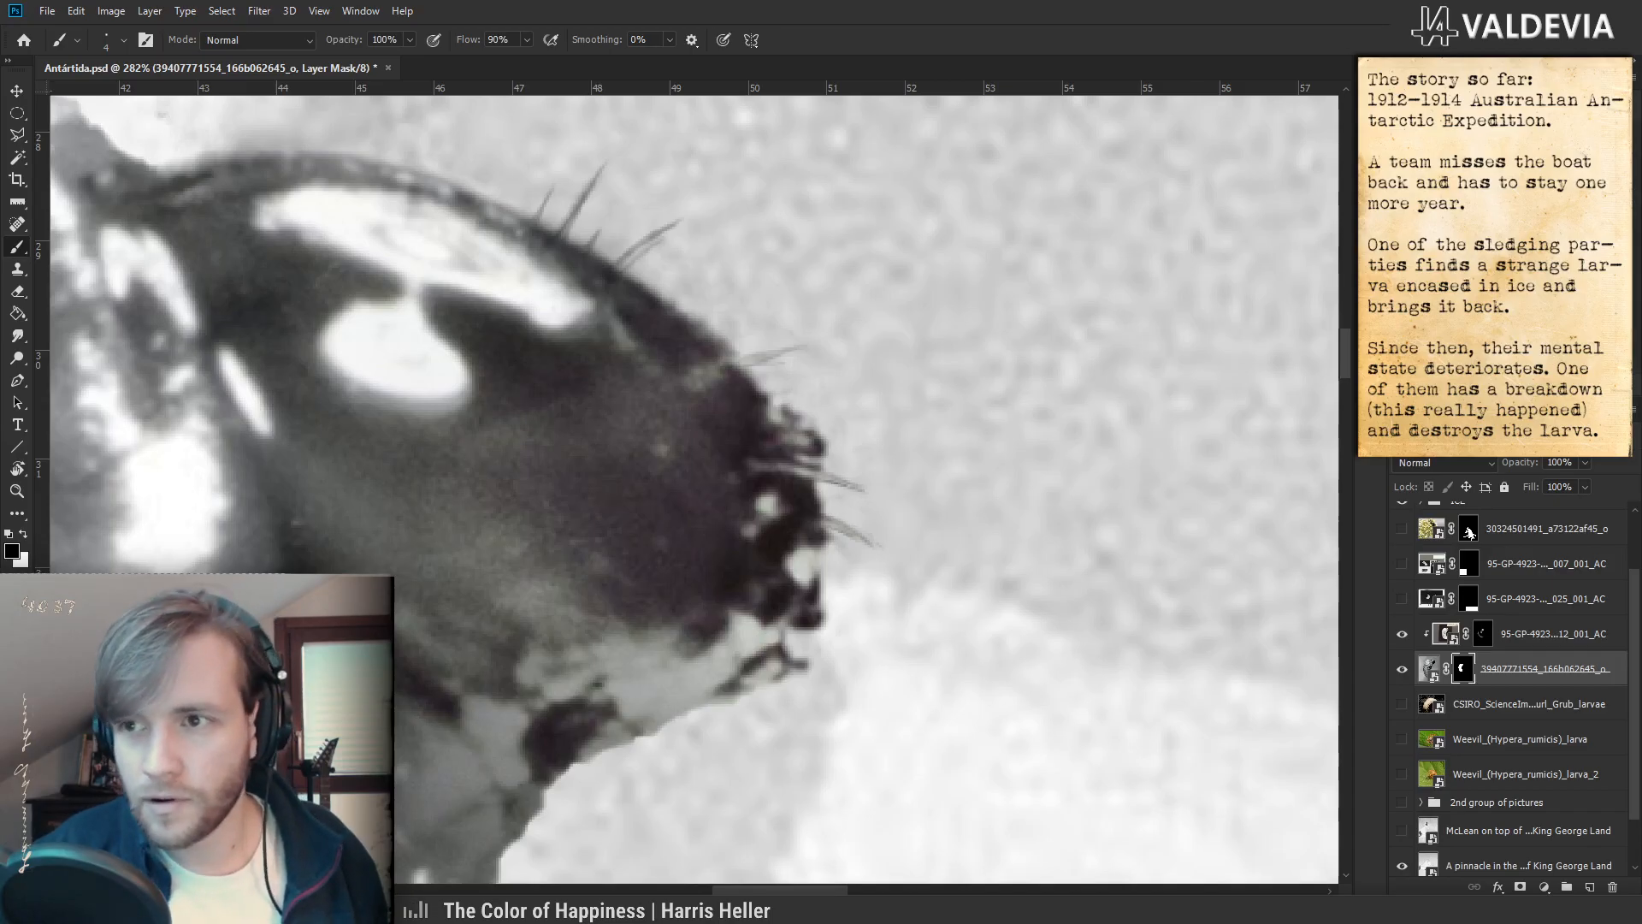
- Reduce the density of the grey larva's mask so its hidden surroundings show faintly, comparing with the mask and the layer switched off
{"action": "key", "text": "ctrl+i"}
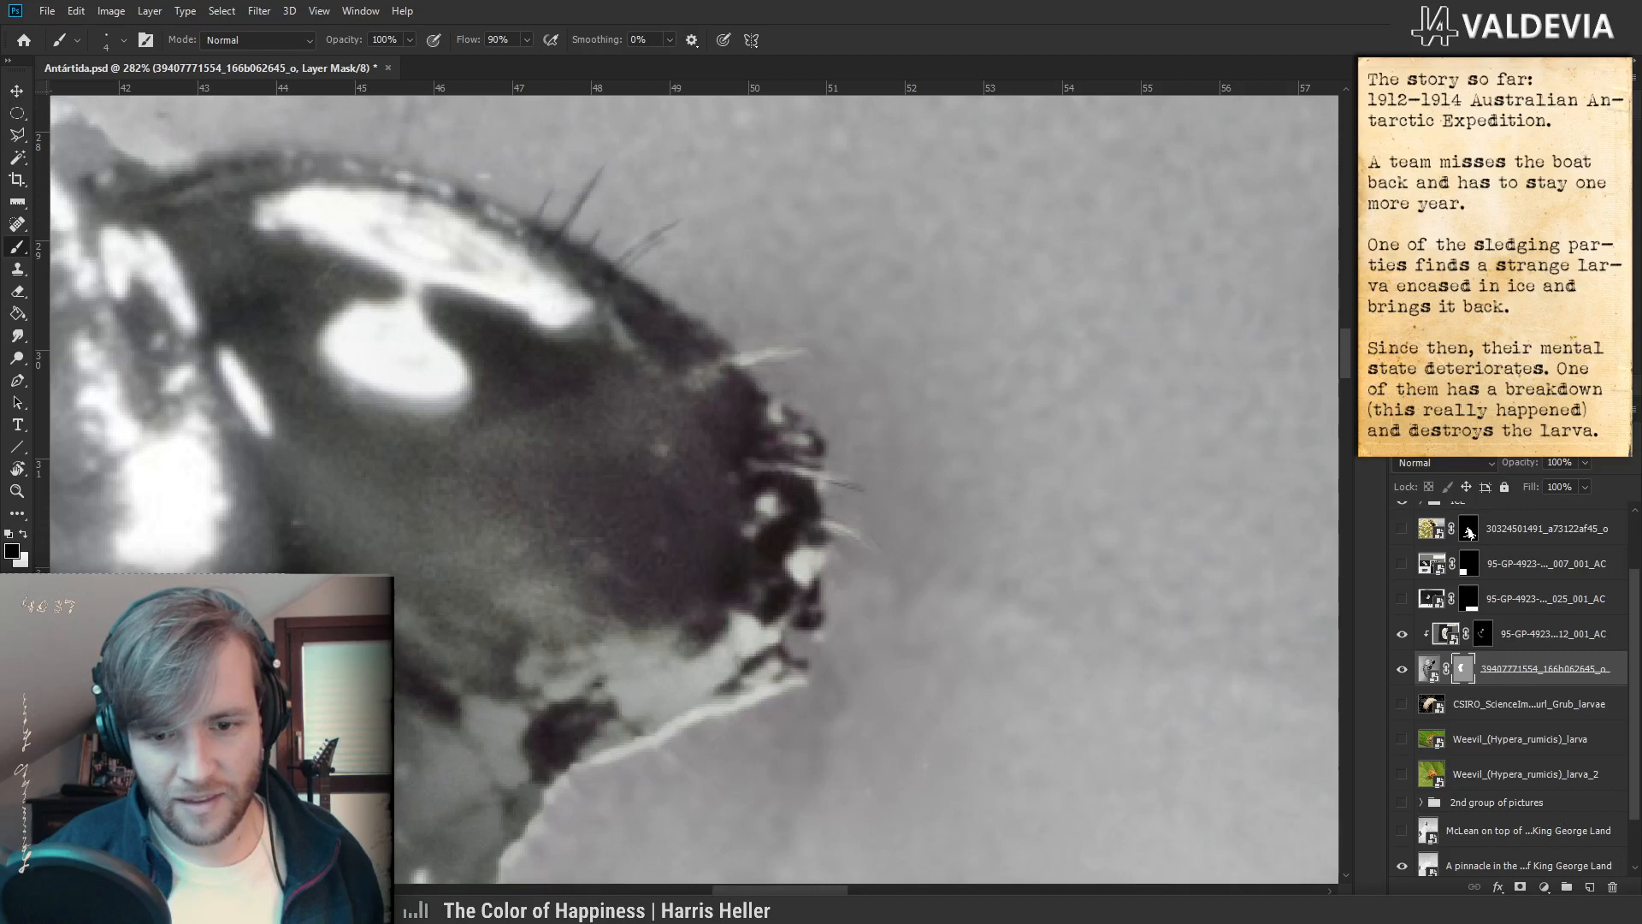
{"action": "left_click", "coordinate": [1464, 671], "text": "shift"}
{"action": "left_click", "coordinate": [1463, 671], "text": "shift"}
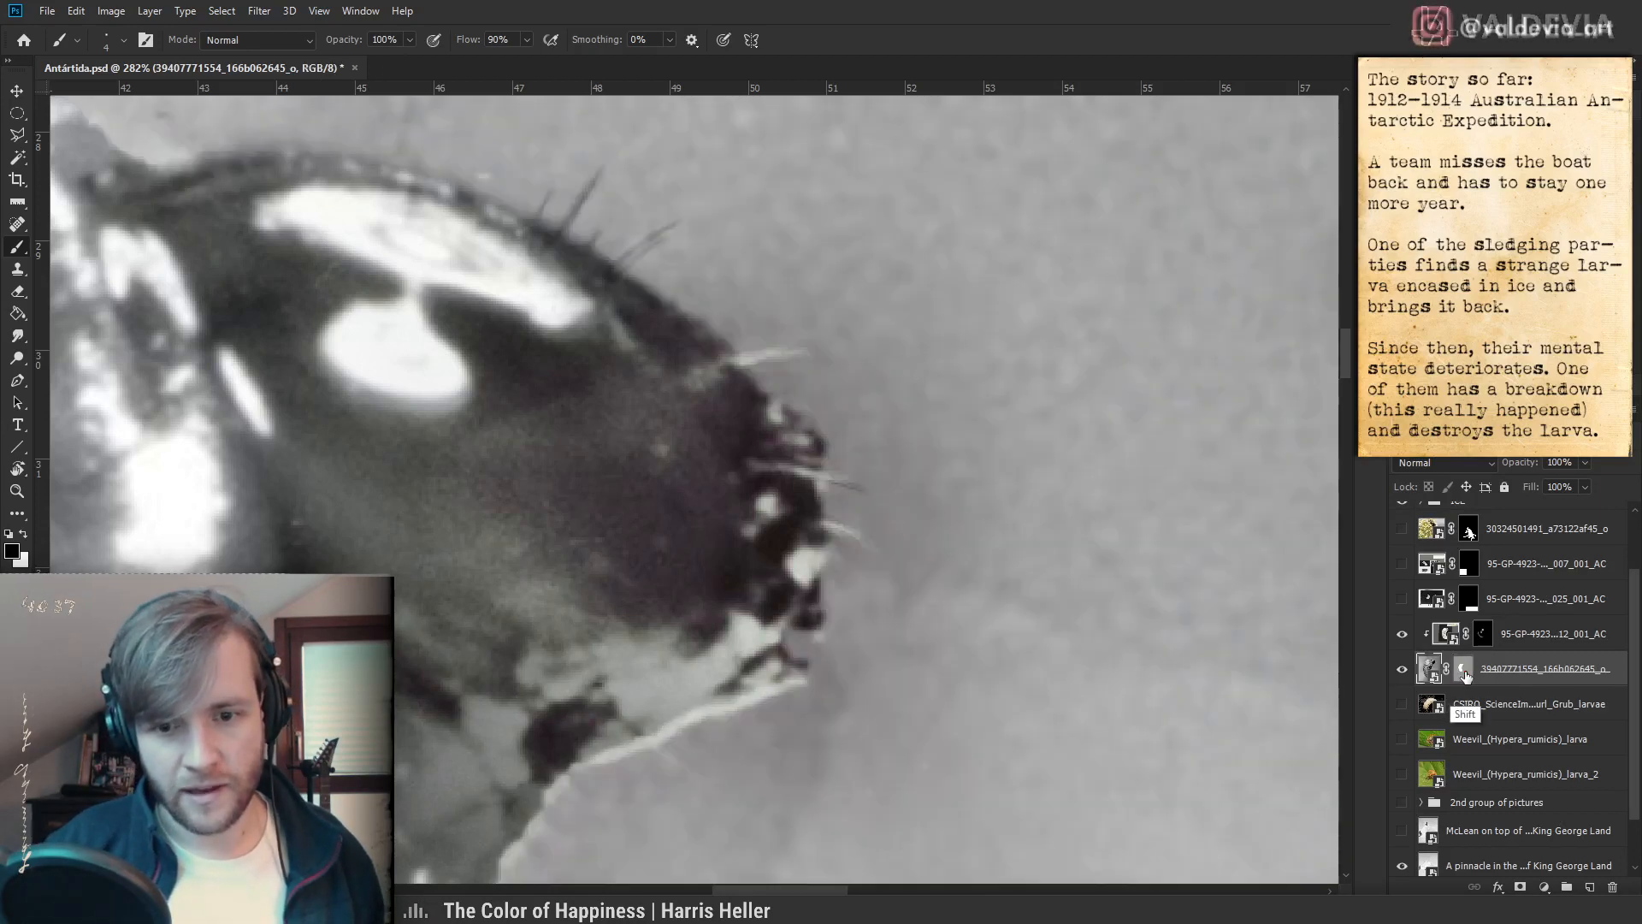
{"action": "left_click", "coordinate": [1403, 671]}
{"action": "left_click", "coordinate": [1403, 670]}
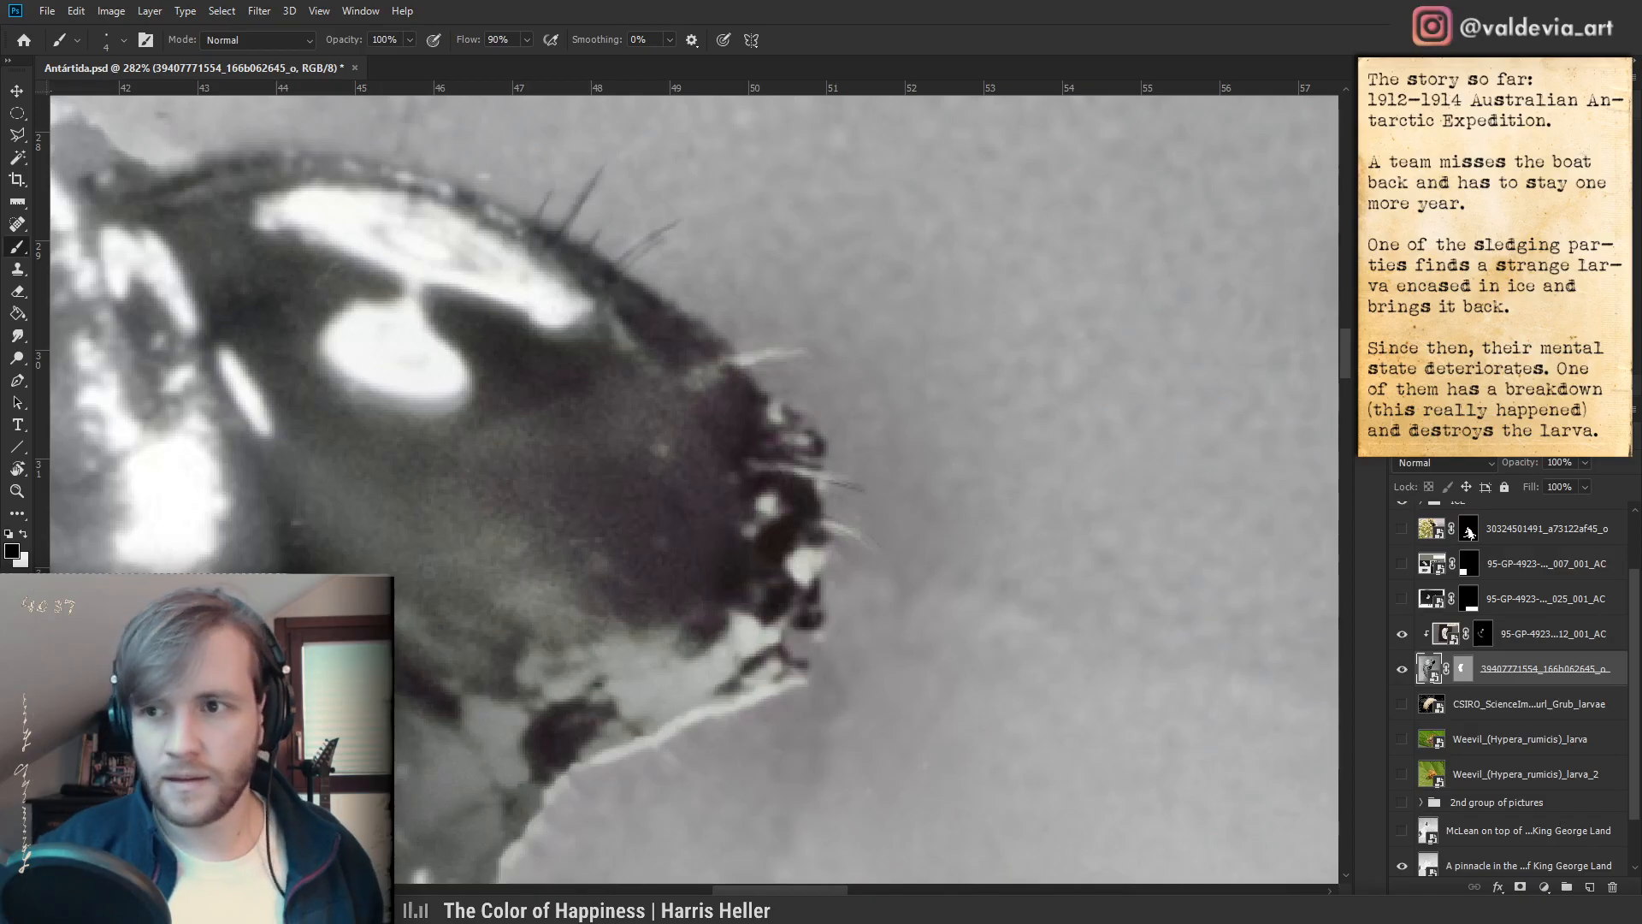
{"action": "left_click", "coordinate": [1463, 669]}
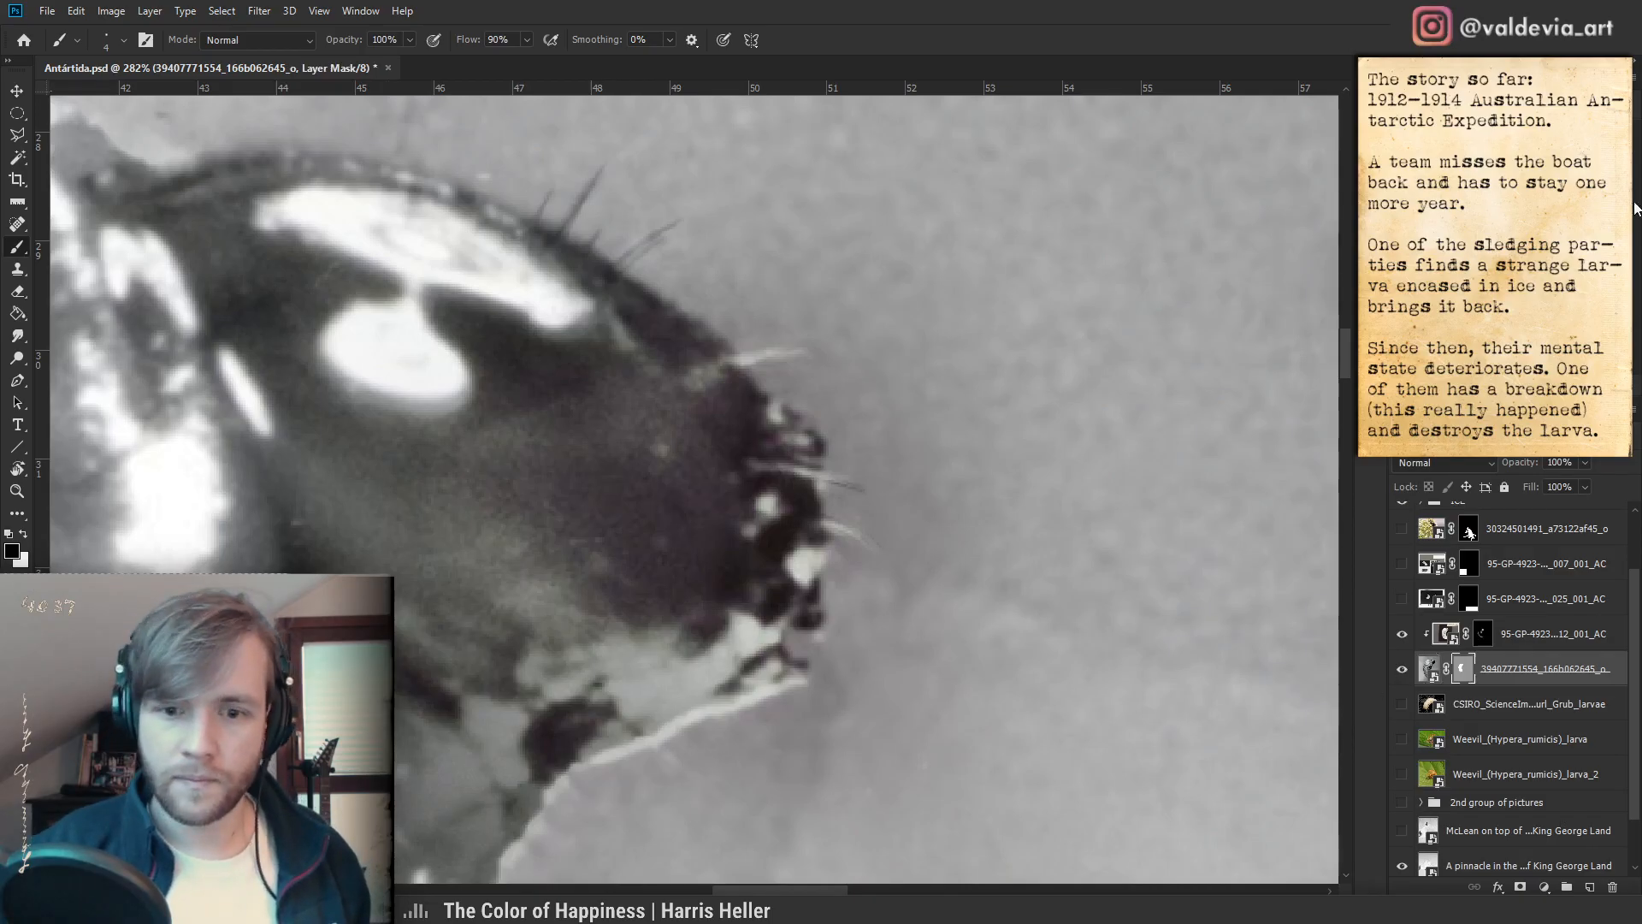
{"action": "key", "text": "ctrl+i"}
{"action": "key", "text": "ctrl+i"}
- Set the mask brush to 17 px for the underside of the head and reduce it to 7 px for the mouthparts
{"action": "left_click_drag", "start_coordinate": [783, 770], "coordinate": [822, 493]}
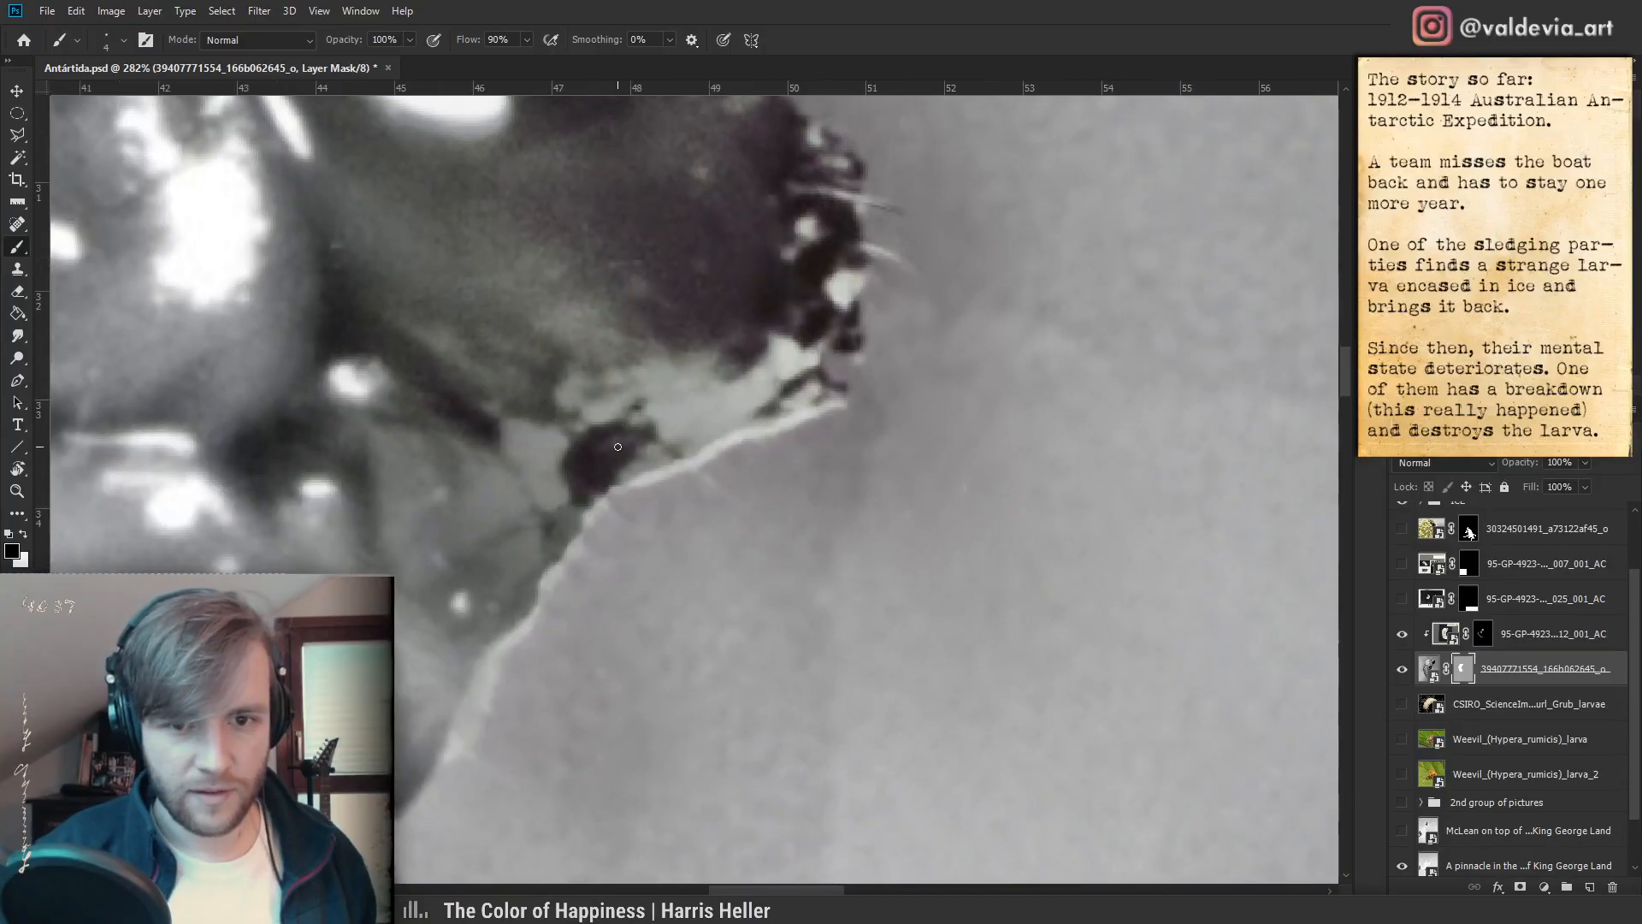
{"action": "right_click", "coordinate": [712, 446]}
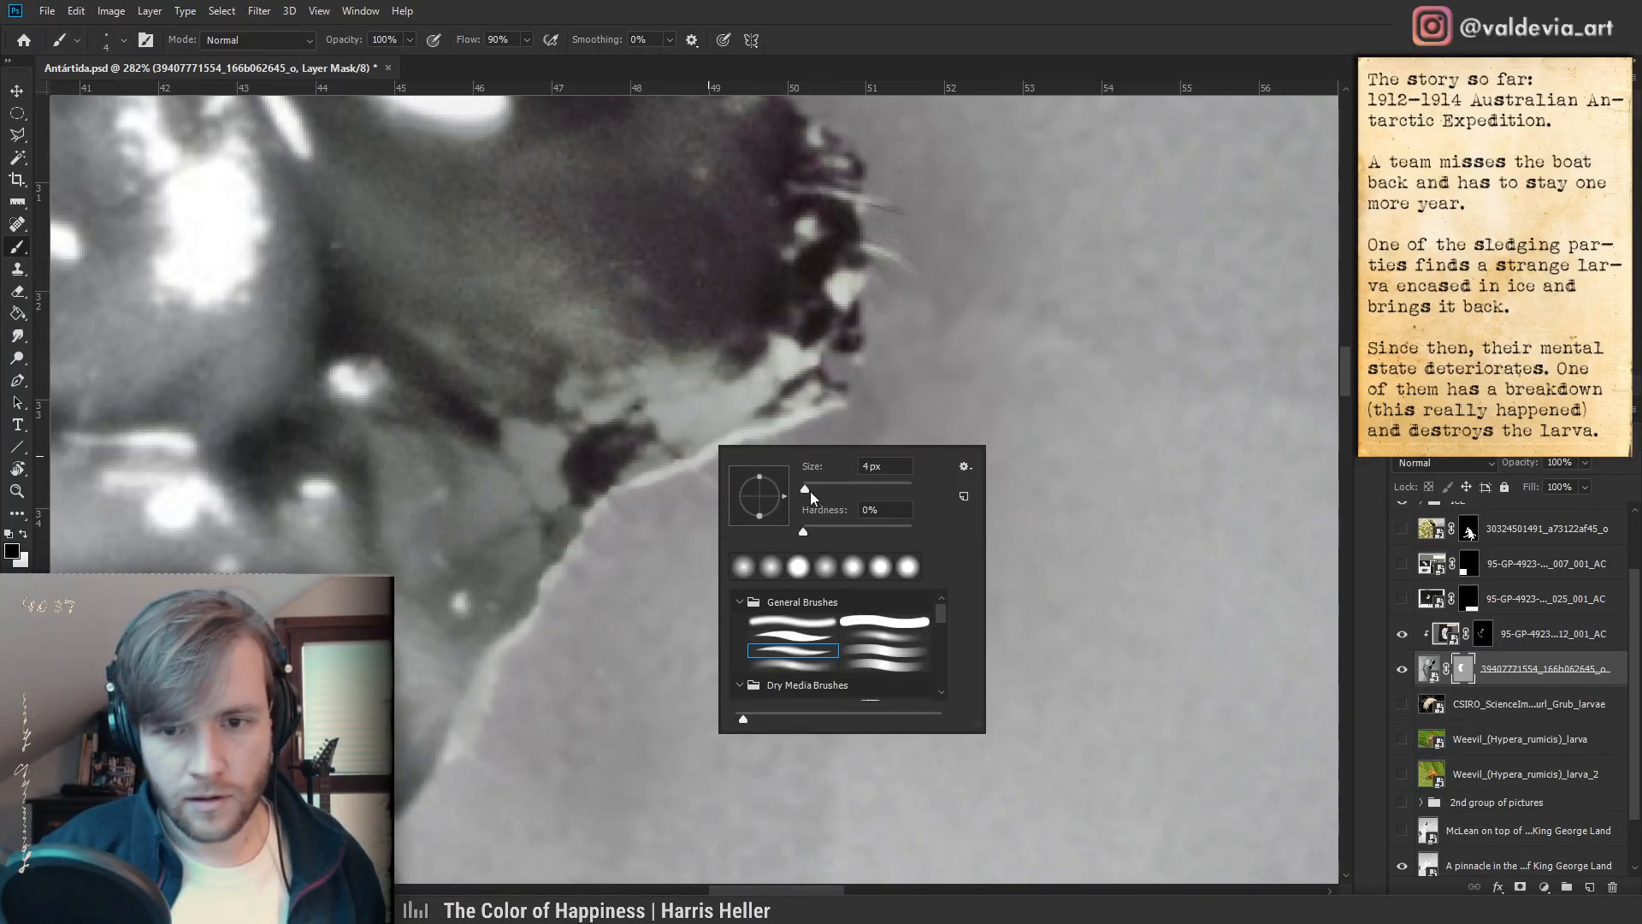
{"action": "left_click", "coordinate": [813, 490]}
{"action": "left_click", "coordinate": [1465, 668]}
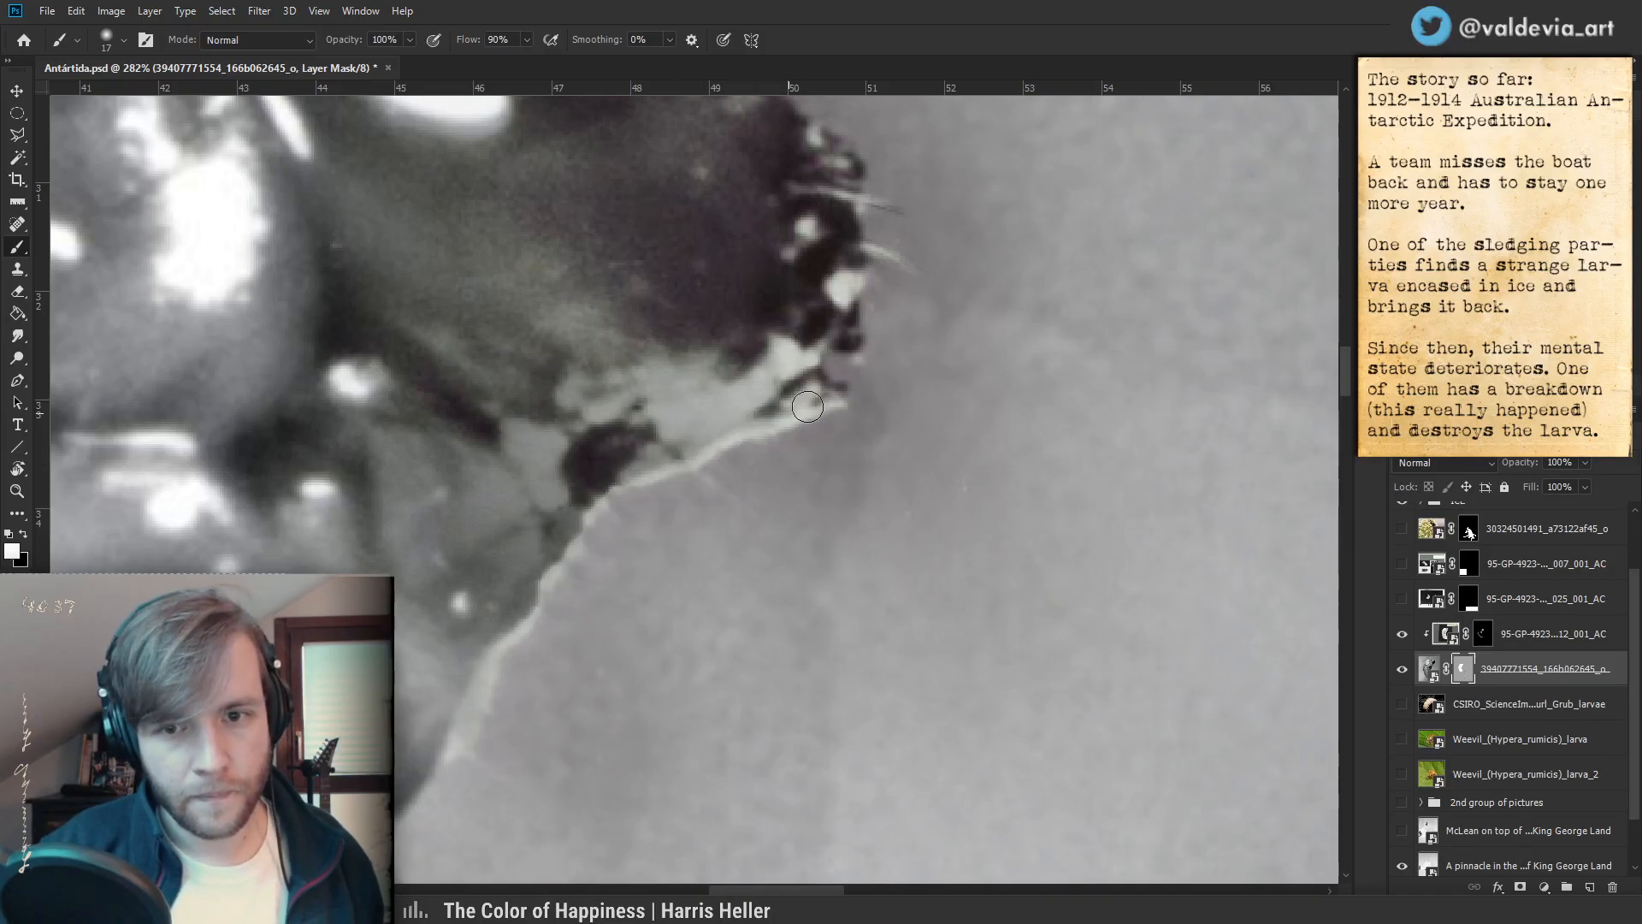
{"action": "left_click_drag", "start_coordinate": [856, 363], "coordinate": [747, 508]}
{"action": "right_click", "coordinate": [750, 392]}
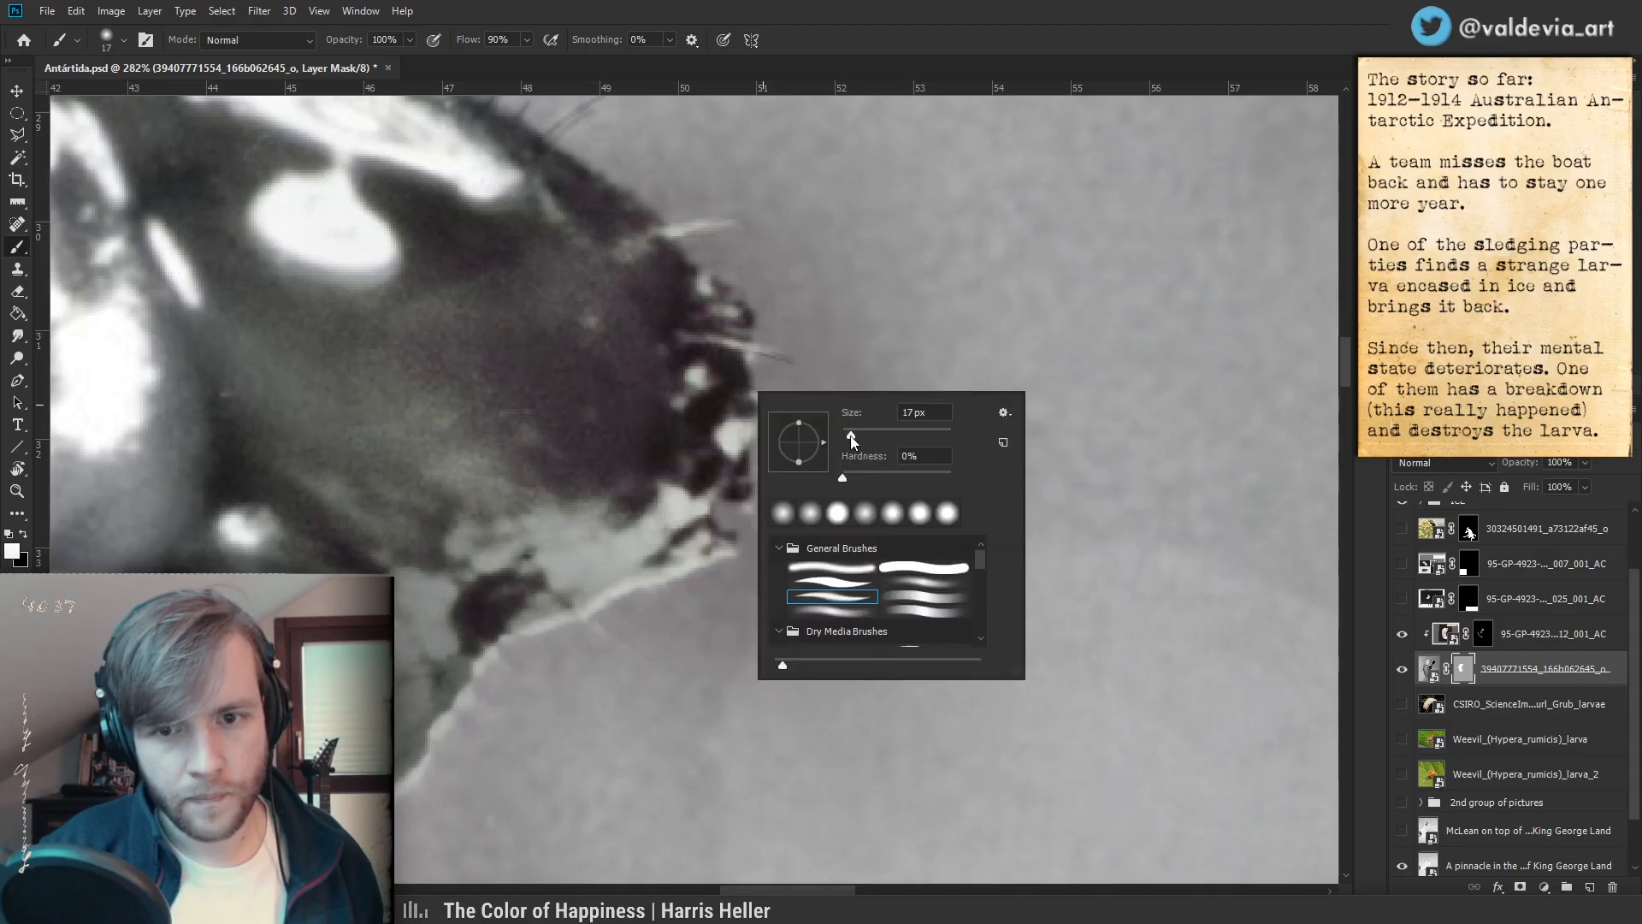
{"action": "key", "text": "Return"}
{"action": "right_click", "coordinate": [804, 386]}
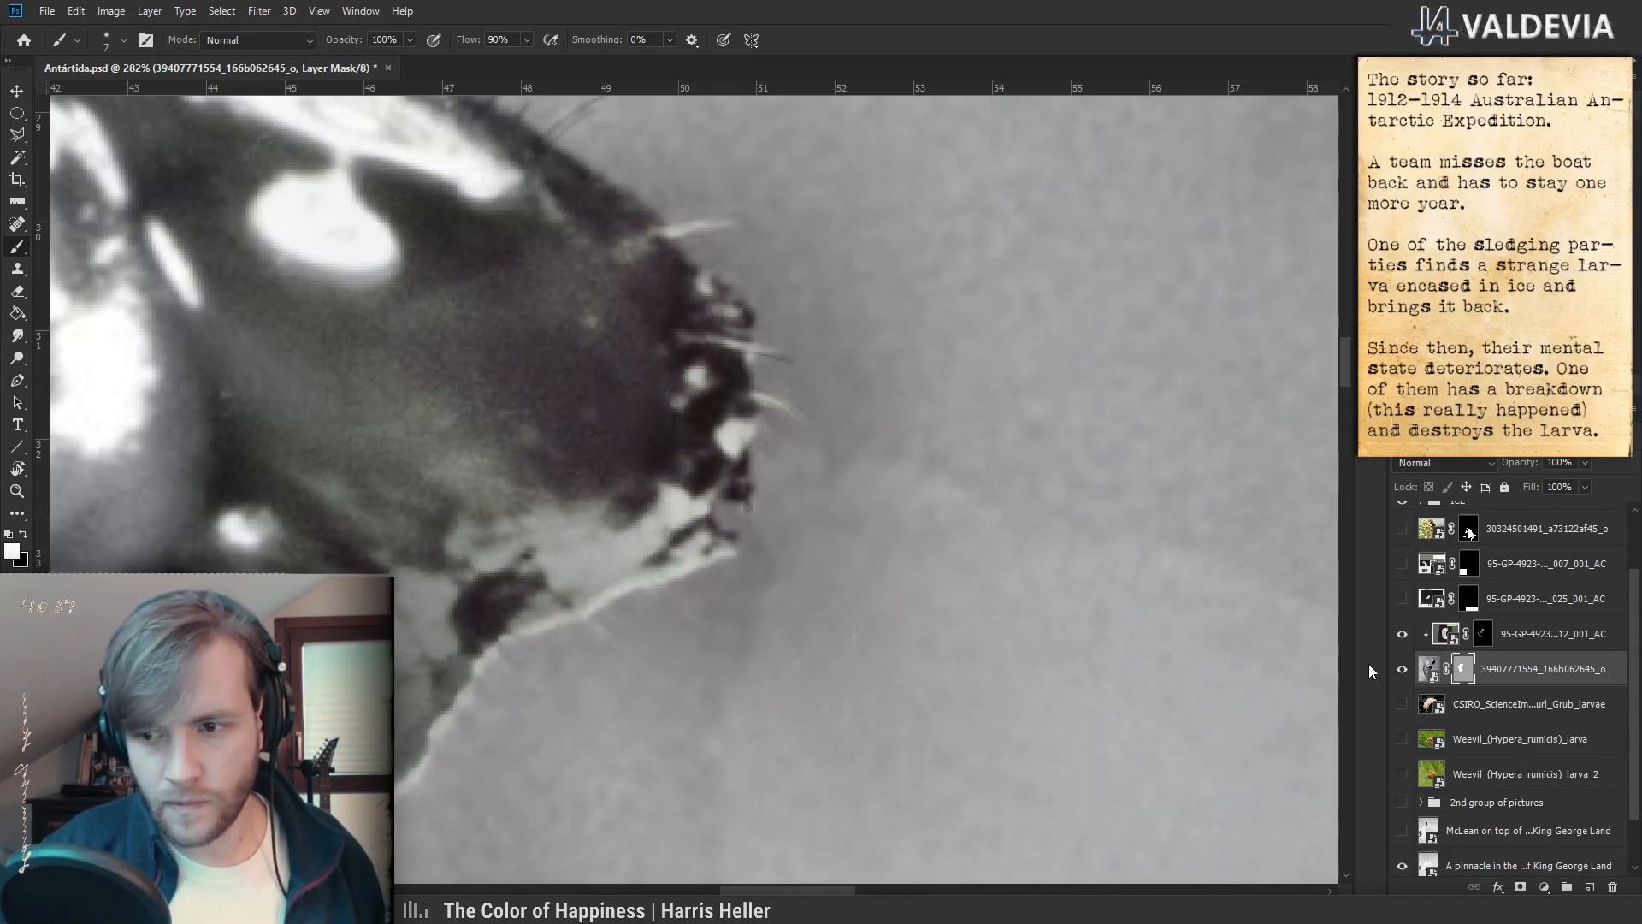
- Compare the grey larva's mask at full and zero density and settle on a partial density
{"action": "key", "text": "ctrl+i"}
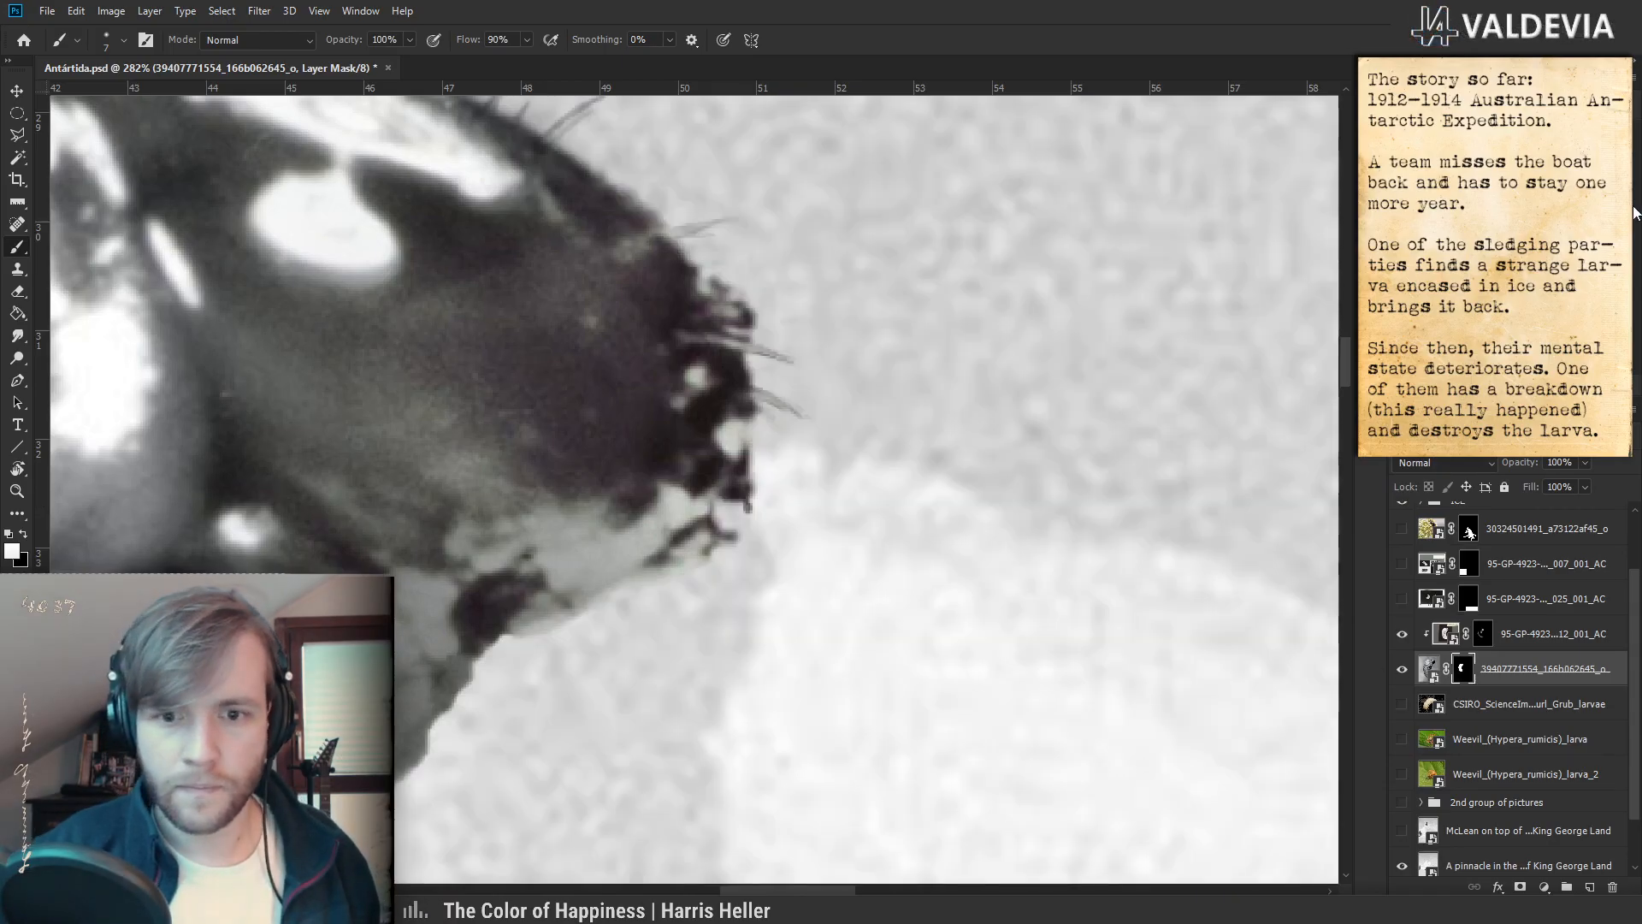
{"action": "key", "text": "ctrl+i"}
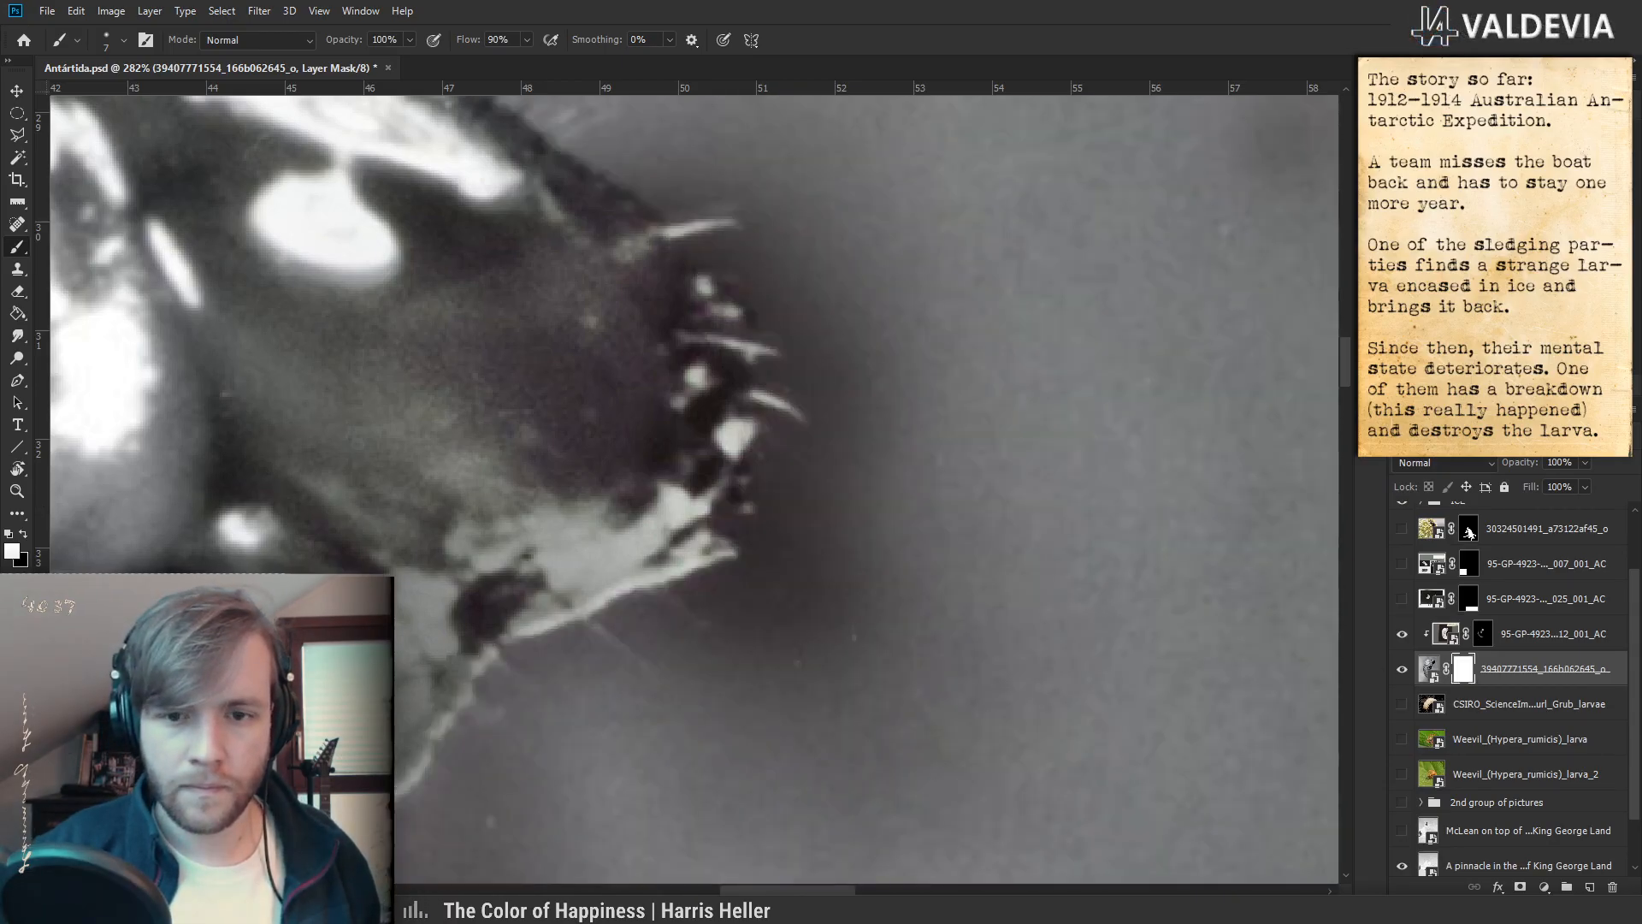
{"action": "left_click_drag", "start_coordinate": [1402, 173], "coordinate": [1510, 174]}
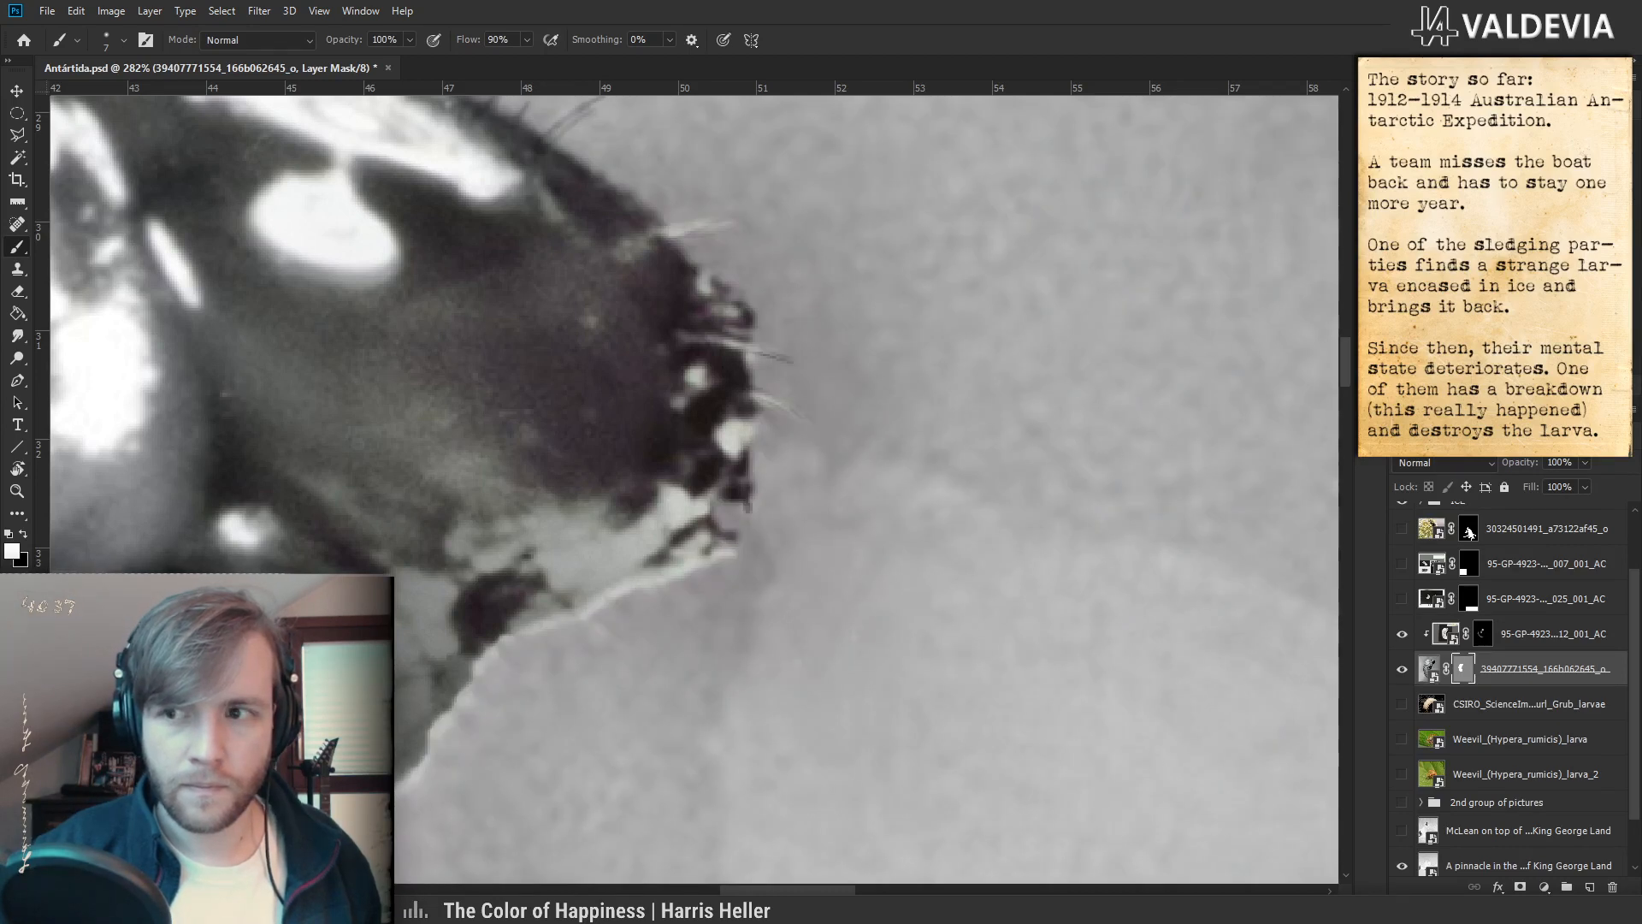
{"action": "key", "text": "ctrl+z"}
{"action": "key", "text": "ctrl+shift+z"}
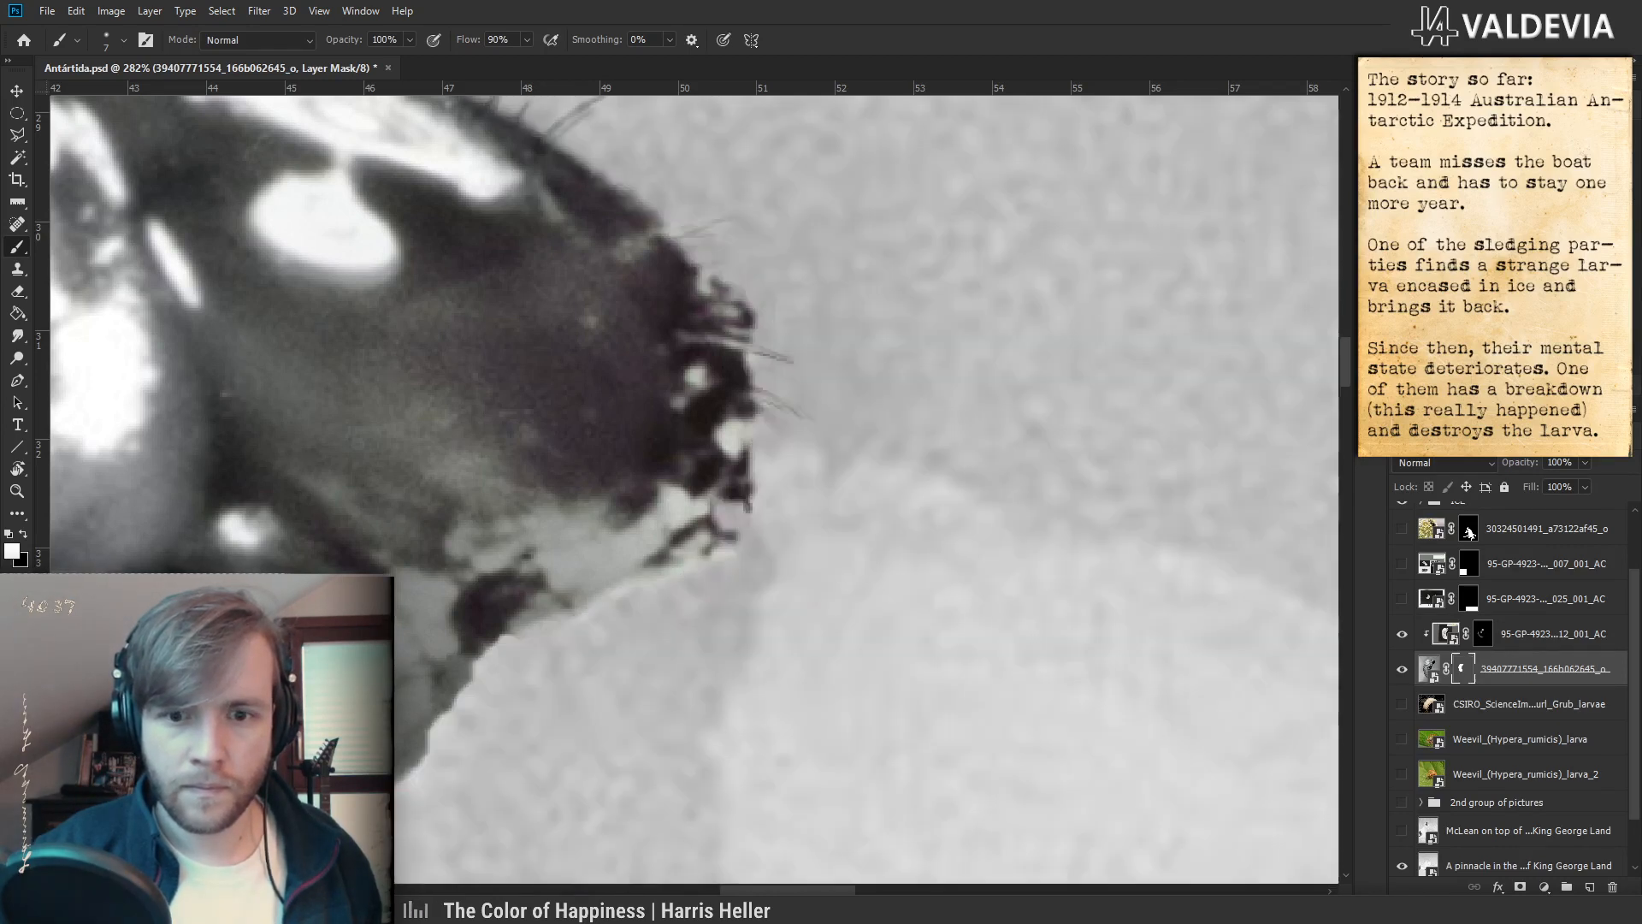
- Mask out the background between the mouthparts at the head's lower front and trim the tip of a hair above them
{"action": "key", "text": "x"}
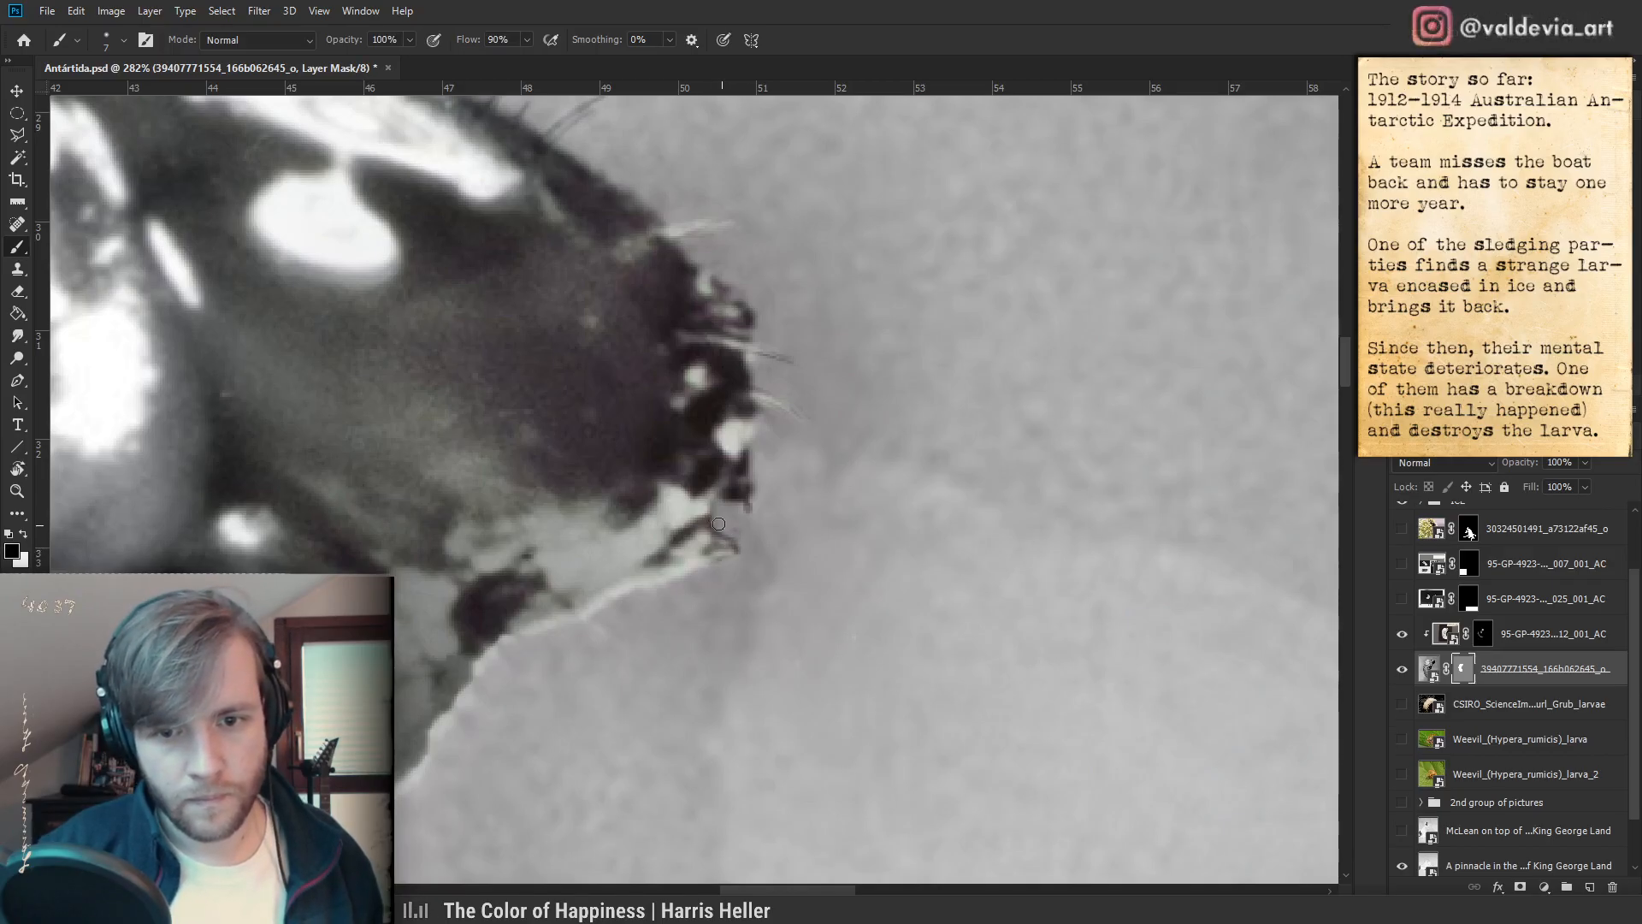
{"action": "left_click_drag", "start_coordinate": [777, 554], "coordinate": [789, 486]}
{"action": "left_click_drag", "start_coordinate": [898, 513], "coordinate": [948, 511]}
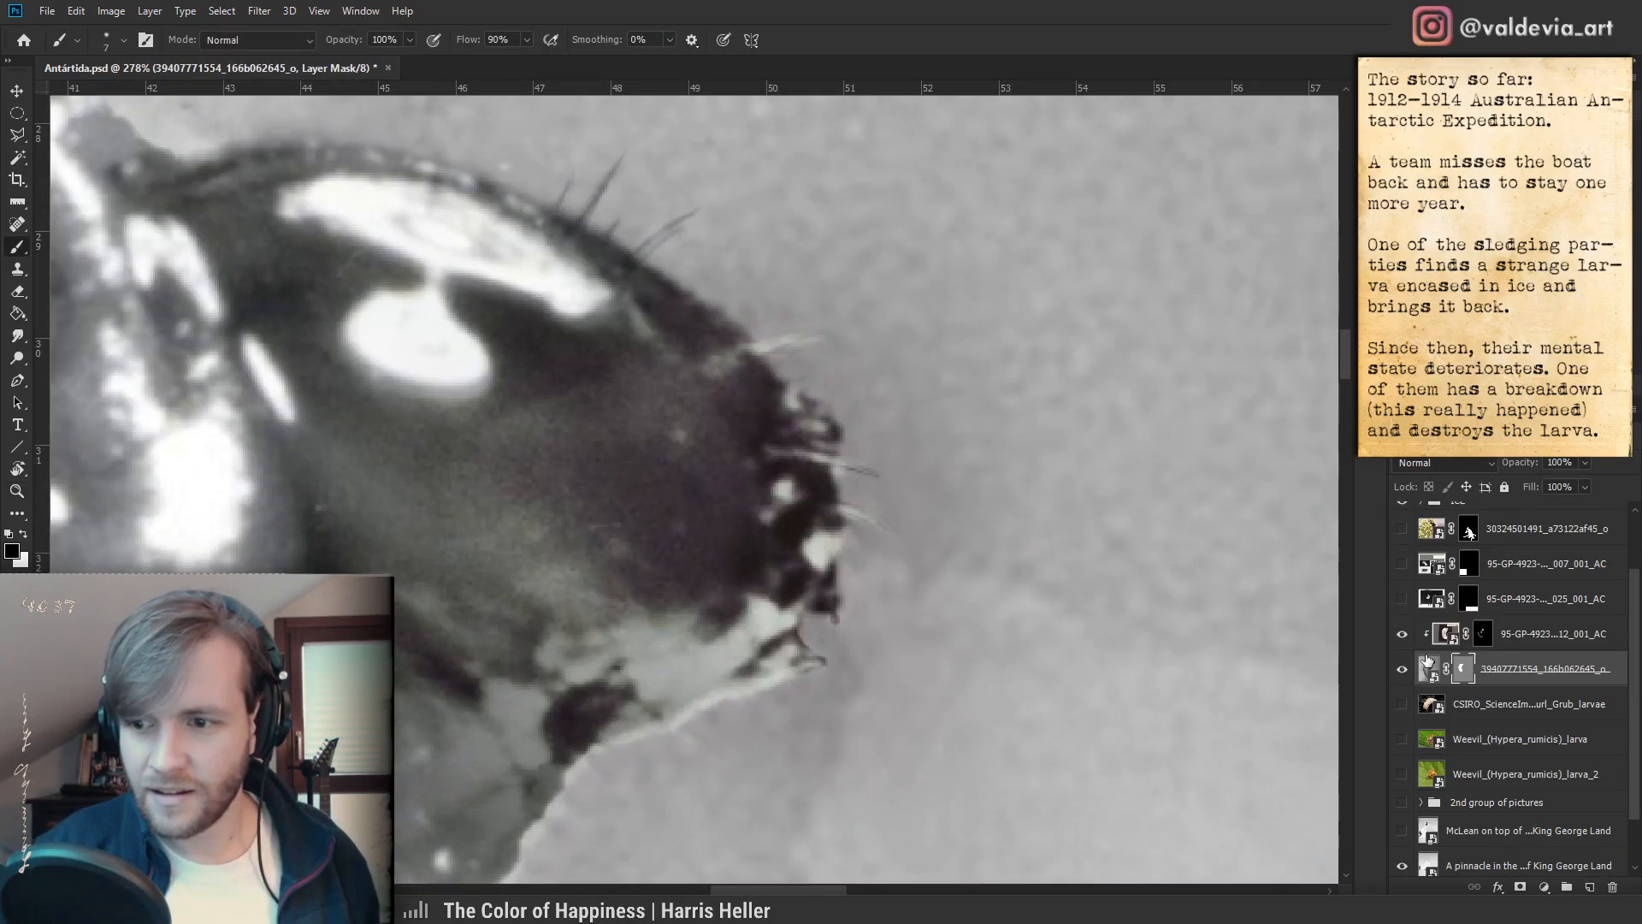
{"action": "left_click", "coordinate": [1462, 670], "text": "shift"}
{"action": "left_click", "coordinate": [1463, 671], "text": "shift"}
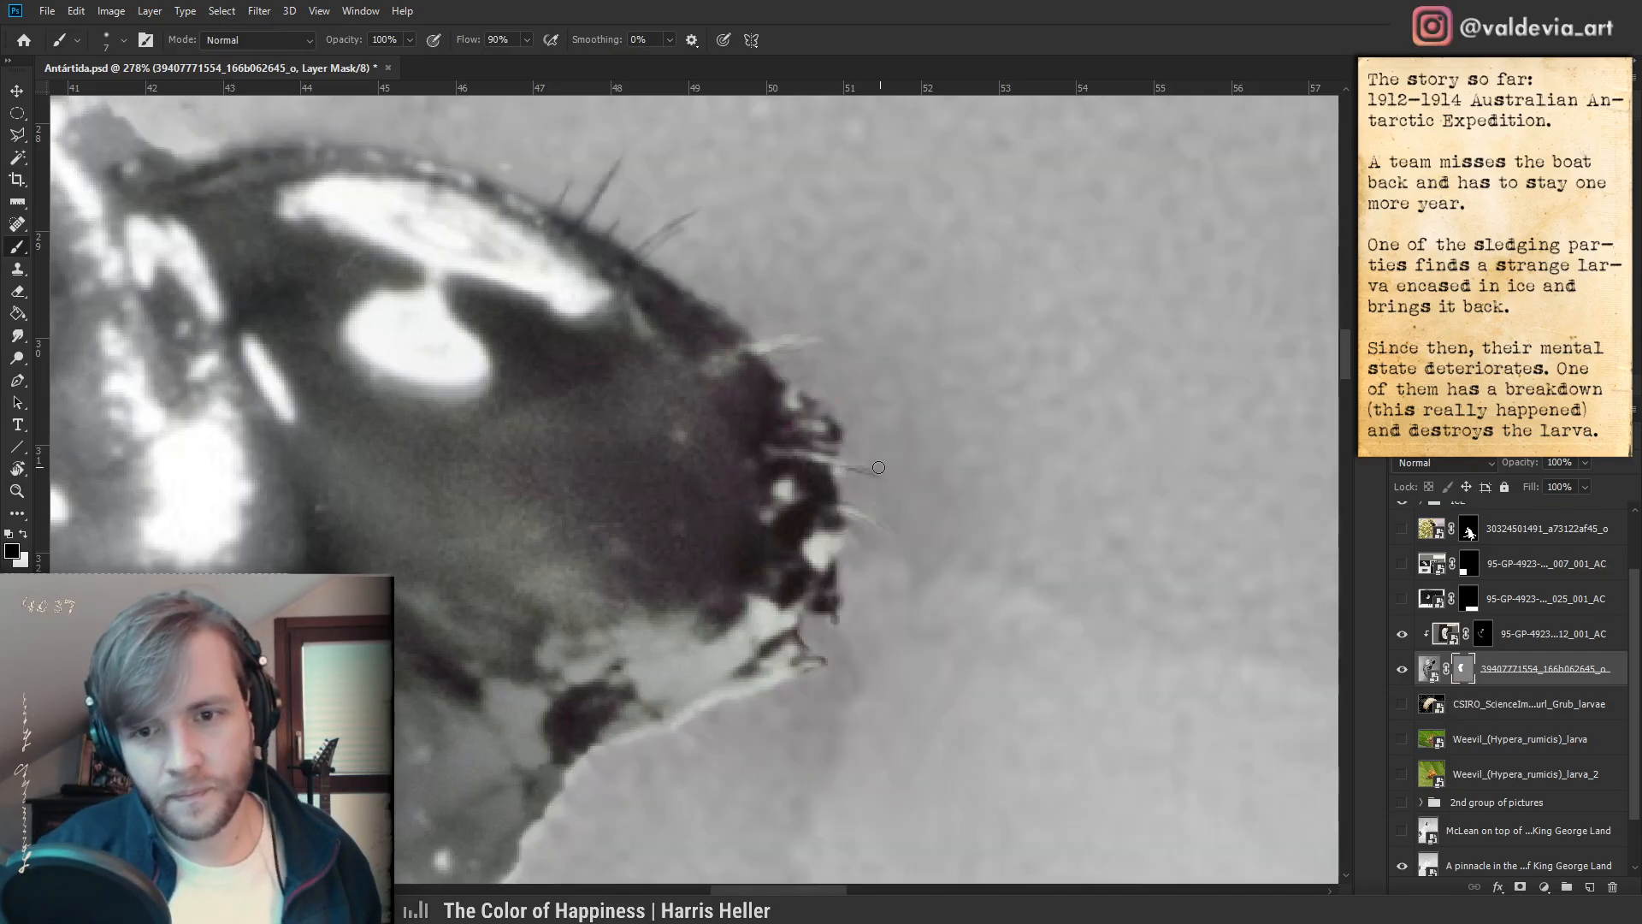
{"action": "left_click_drag", "start_coordinate": [886, 466], "coordinate": [856, 470]}
{"action": "key", "text": "ctrl+z"}
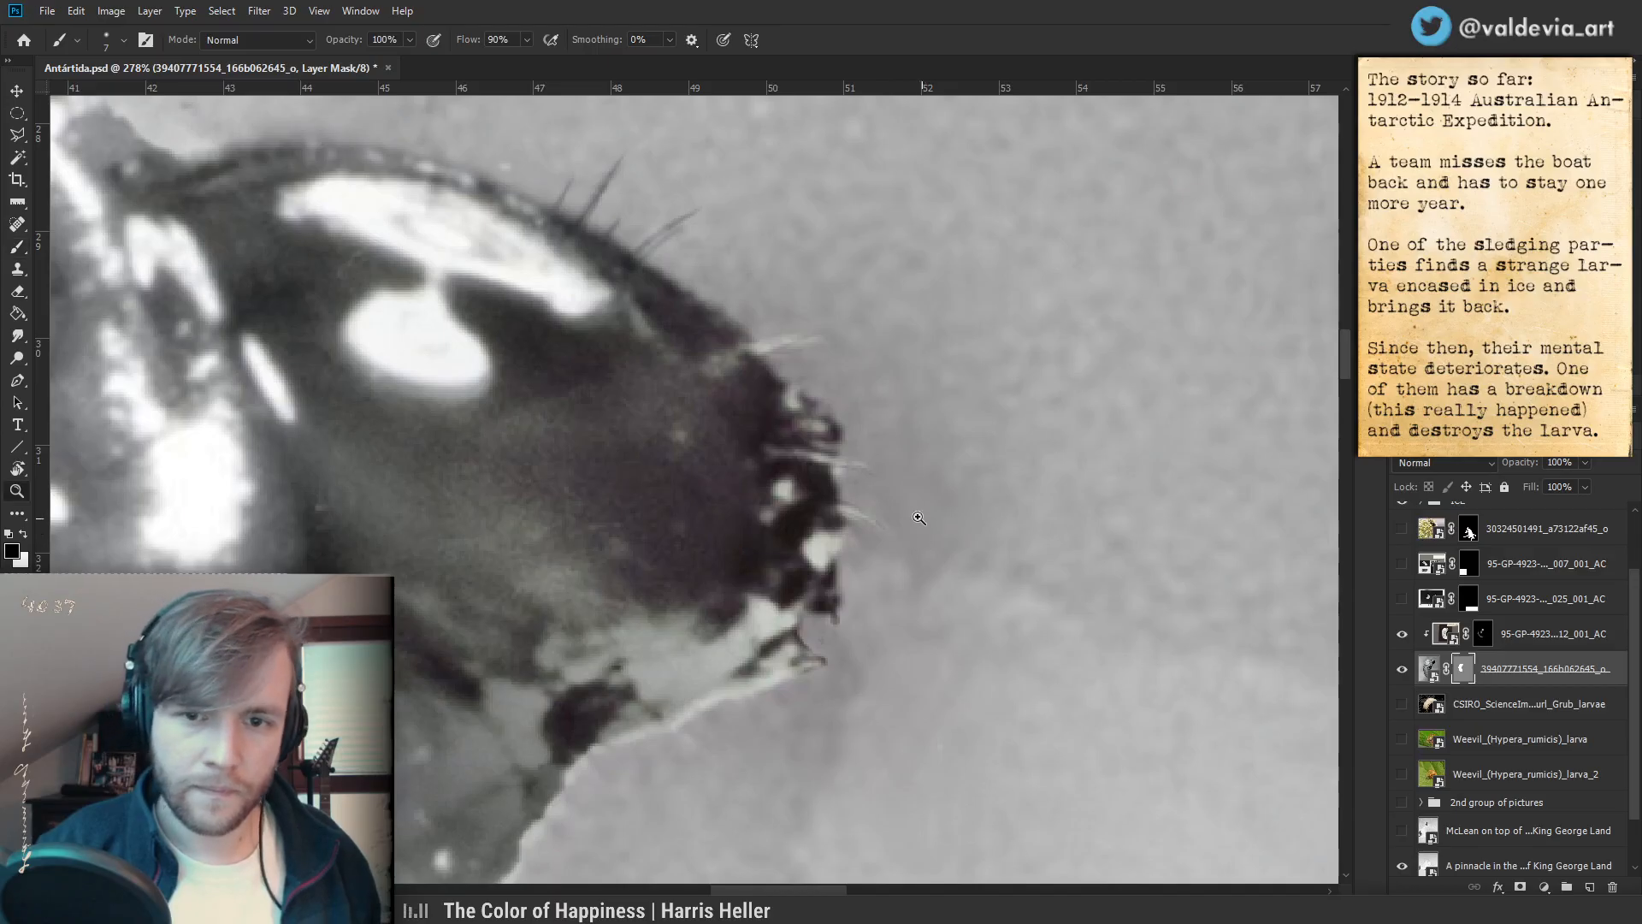
- Examine the upper edge where the head meets the body, comparing the grey larva with and without its mask
{"action": "left_click_drag", "start_coordinate": [926, 521], "coordinate": [827, 490]}
{"action": "left_click_drag", "start_coordinate": [709, 360], "coordinate": [804, 370]}
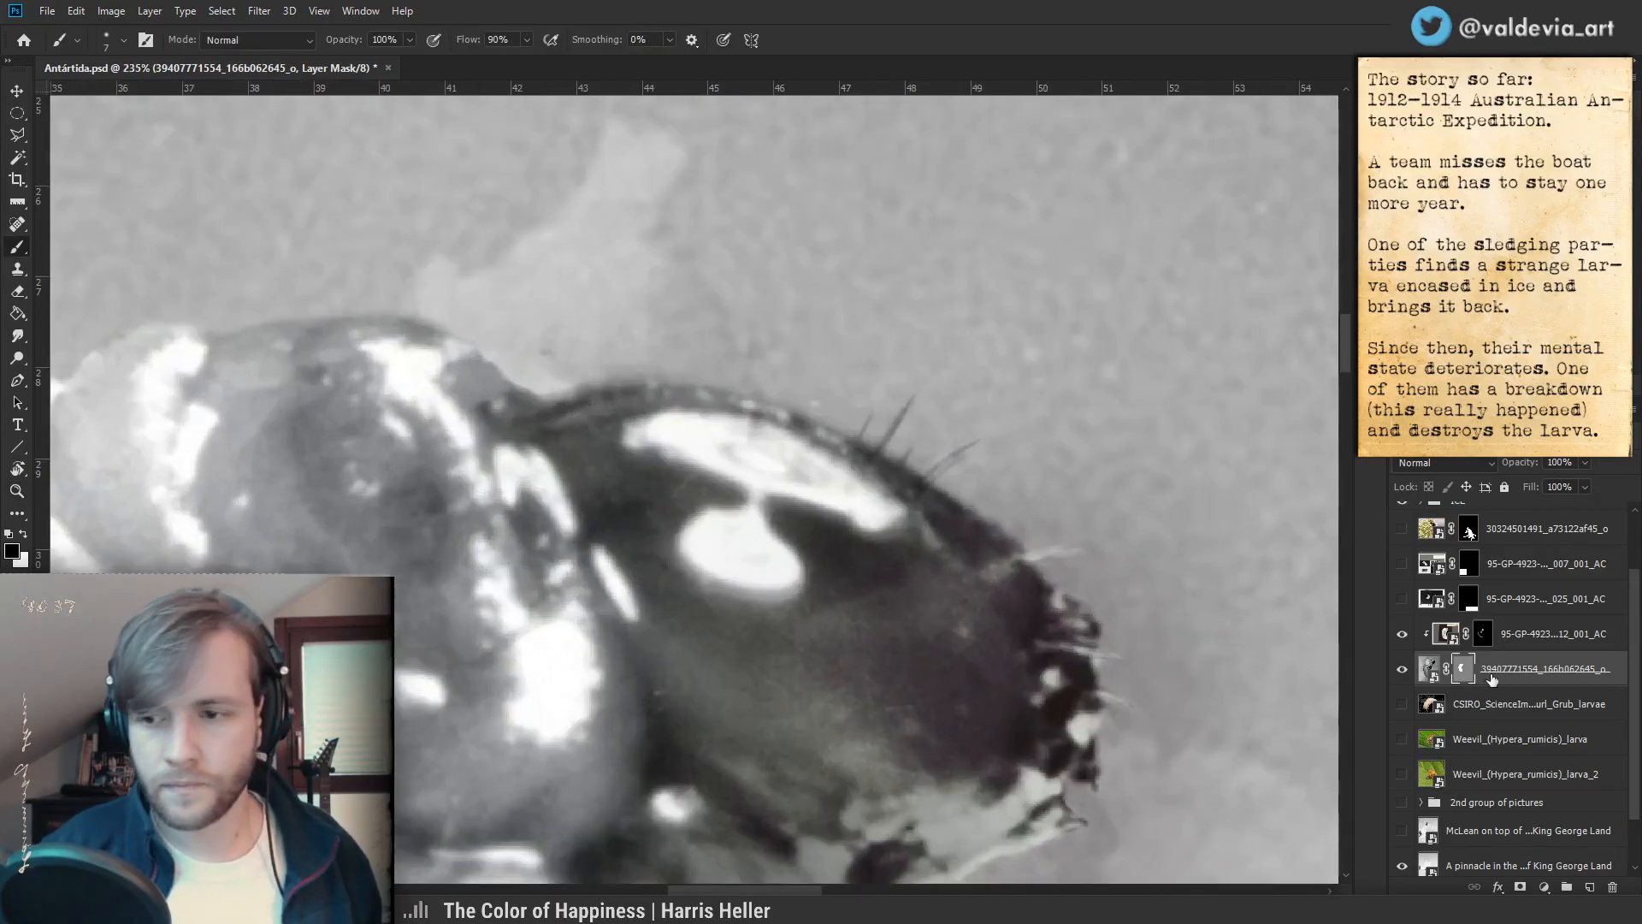
{"action": "left_click", "coordinate": [1461, 671], "text": "shift"}
{"action": "left_click", "coordinate": [1461, 671], "text": "shift"}
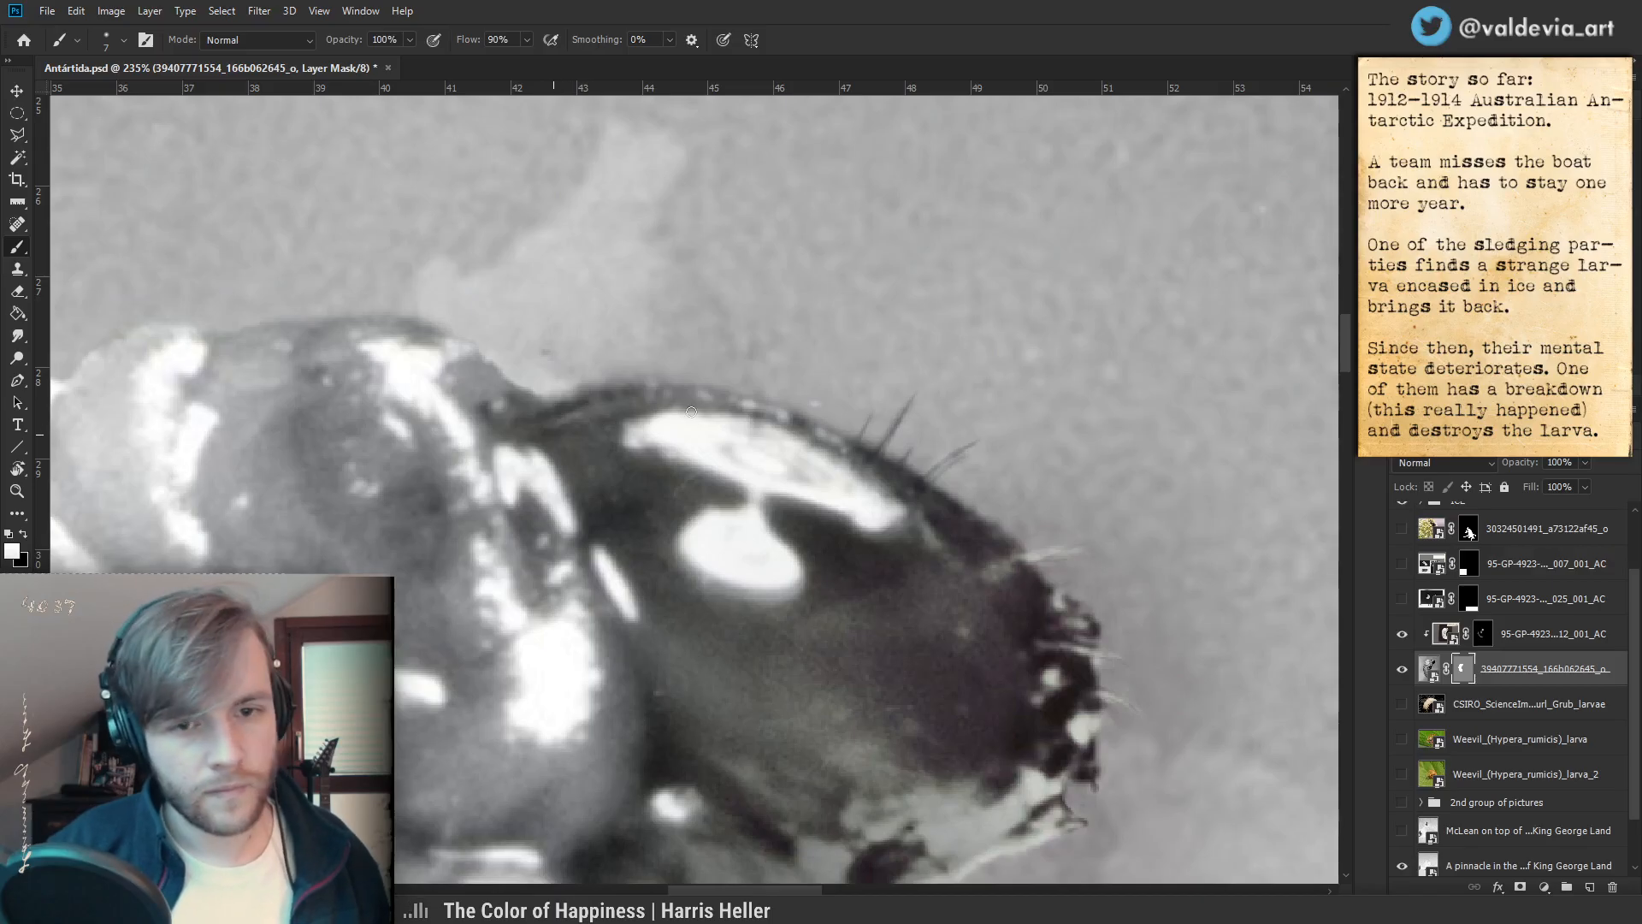
{"action": "mouse_move", "coordinate": [772, 483]}
{"action": "left_mouse_down"}
{"action": "mouse_move", "coordinate": [687, 490]}
{"action": "mouse_move", "coordinate": [761, 493]}
{"action": "left_mouse_up"}
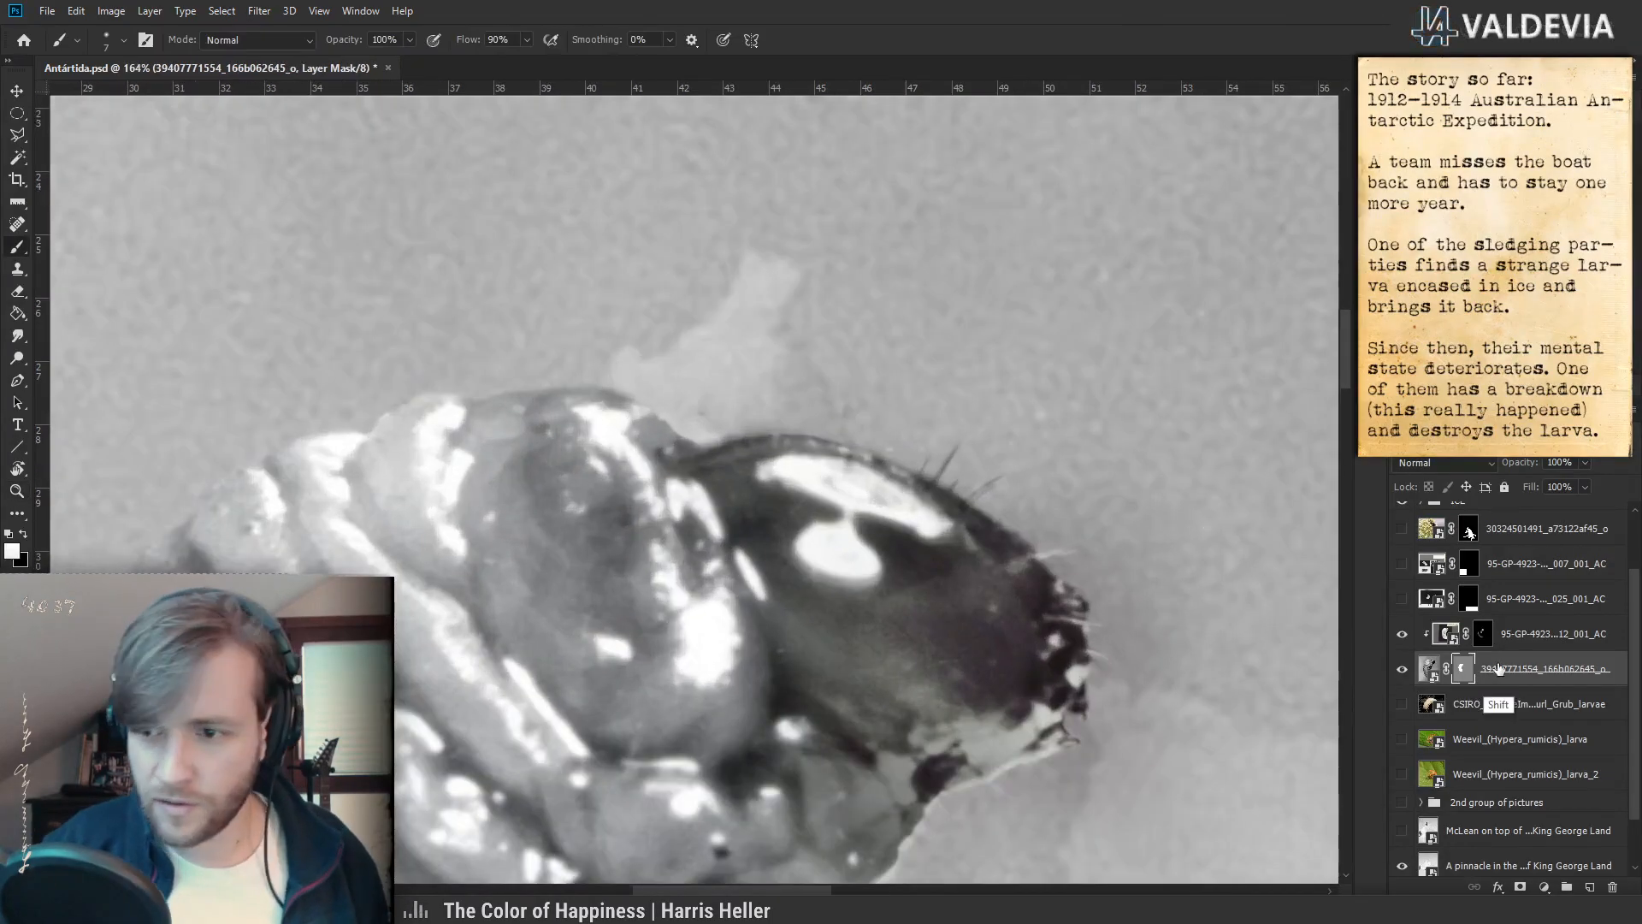
{"action": "left_click", "coordinate": [1466, 673], "text": "shift"}
{"action": "left_click", "coordinate": [1466, 673], "text": "shift"}
- Switch the mask brush to a hard round preset with 73% hardness and enlarge it to 29 px
{"action": "right_click", "coordinate": [684, 426]}
{"action": "left_click", "coordinate": [838, 600]}
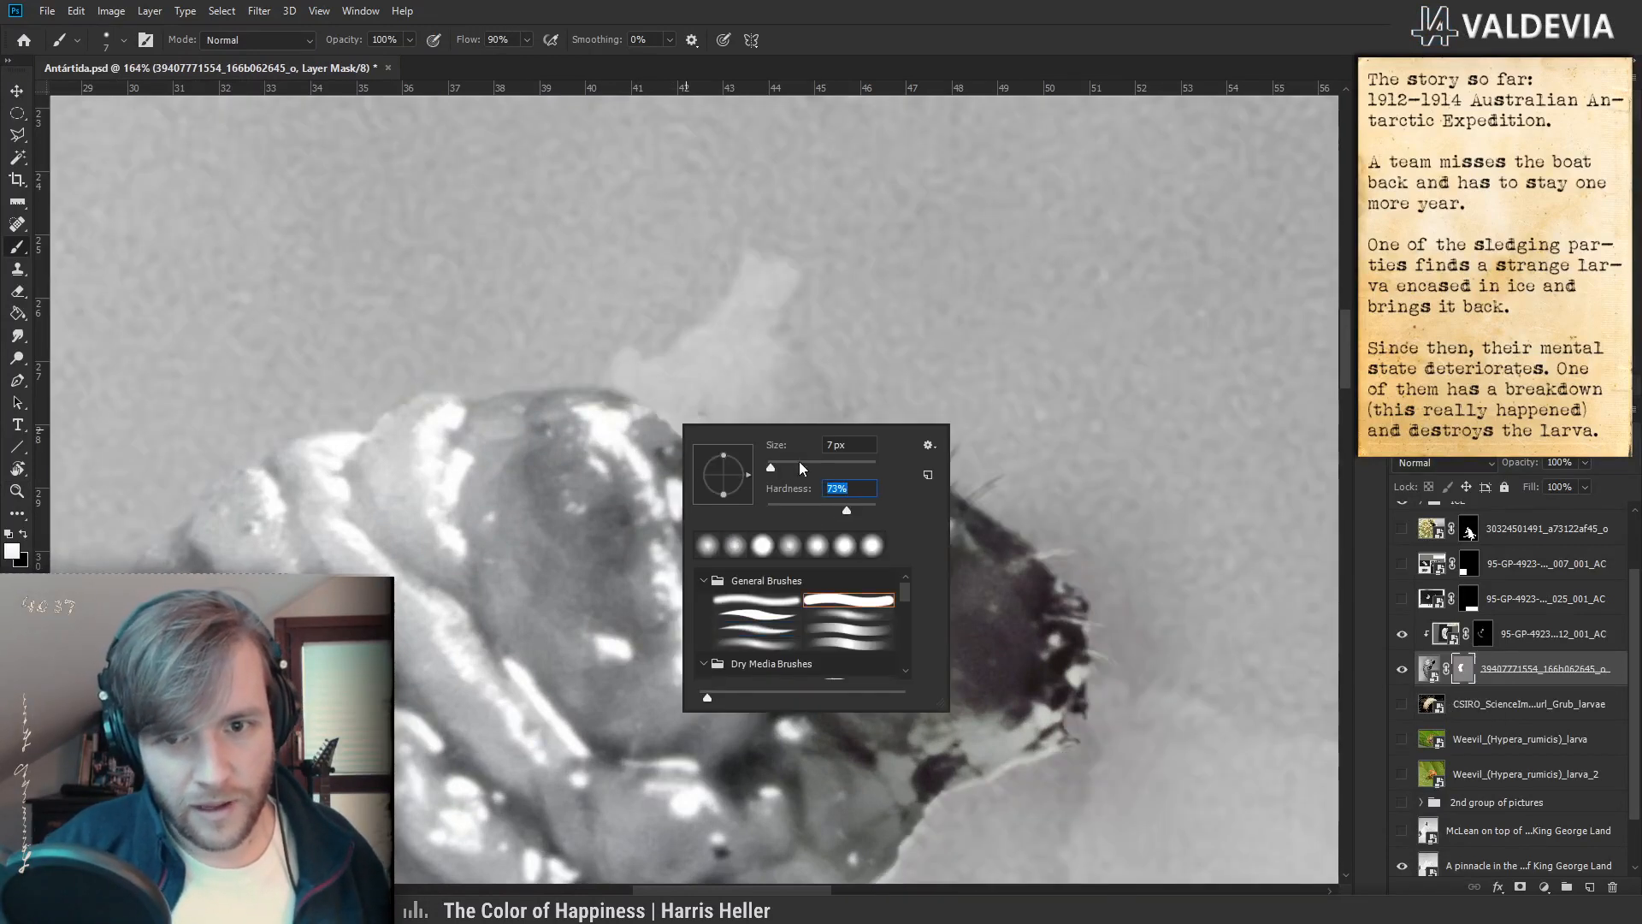
{"action": "left_click", "coordinate": [788, 464]}
{"action": "mouse_move", "coordinate": [647, 438]}
{"action": "left_mouse_down"}
{"action": "mouse_move", "coordinate": [721, 466]}
{"action": "mouse_move", "coordinate": [635, 476]}
{"action": "mouse_move", "coordinate": [881, 466]}
{"action": "mouse_move", "coordinate": [783, 481]}
{"action": "left_mouse_up"}
- Examine the blended larva within the whole expedition scene and look through the upper layers
{"action": "key", "text": "z"}
{"action": "key", "text": "b"}
{"action": "key", "text": "z"}
{"action": "key", "text": "b"}
{"action": "key", "text": "ctrl+space"}
{"action": "left_click_drag", "start_coordinate": [954, 556], "coordinate": [744, 558]}
{"action": "key", "text": "space"}
{"action": "left_click_drag", "start_coordinate": [927, 676], "coordinate": [817, 454]}
{"action": "key", "text": "ctrl+space"}
{"action": "left_click_drag", "start_coordinate": [894, 510], "coordinate": [784, 506]}
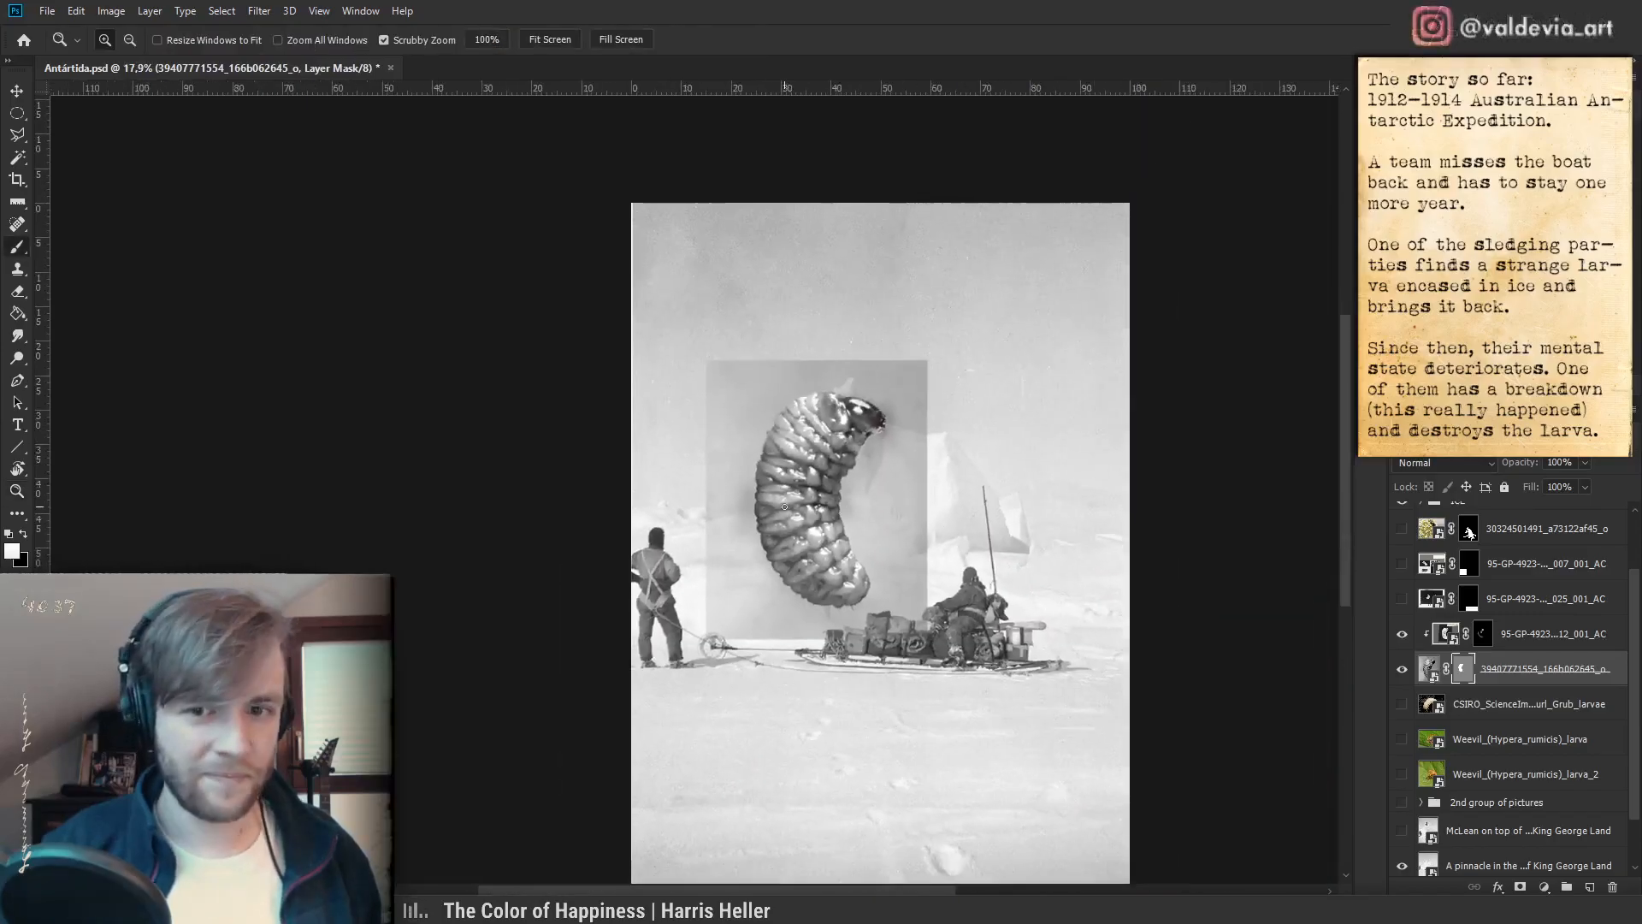
{"action": "mouse_move", "coordinate": [847, 601]}
{"action": "left_mouse_down"}
{"action": "mouse_move", "coordinate": [704, 553]}
{"action": "mouse_move", "coordinate": [702, 536]}
{"action": "left_mouse_up"}
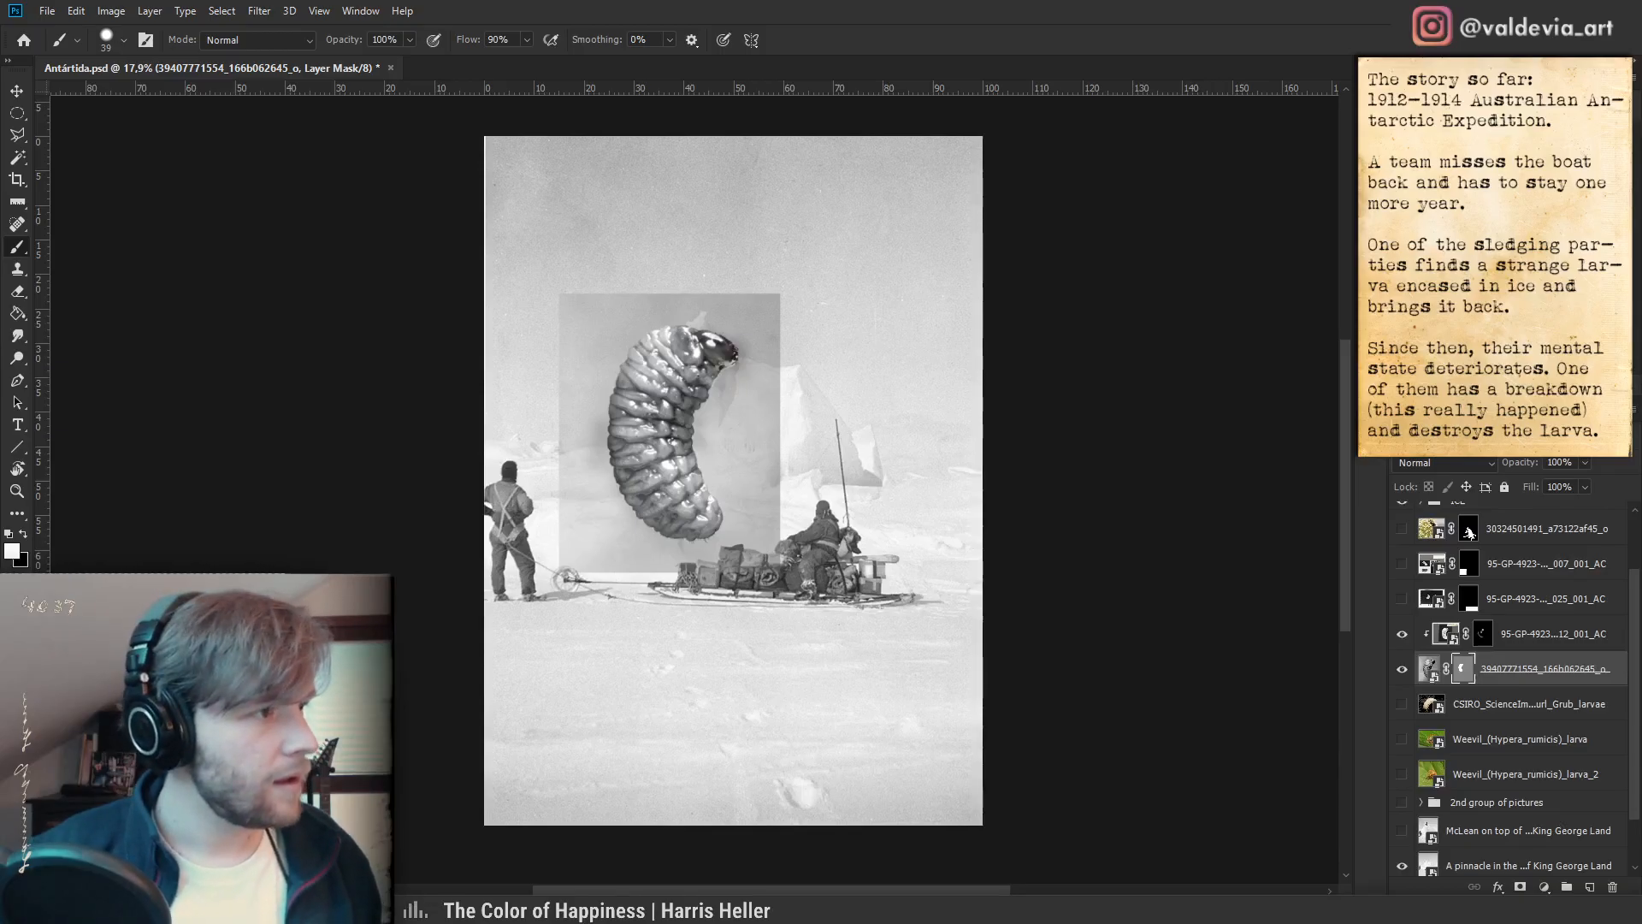
{"action": "scroll", "coordinate": [1429, 541], "scroll_direction": "up", "scroll_amount": 2}
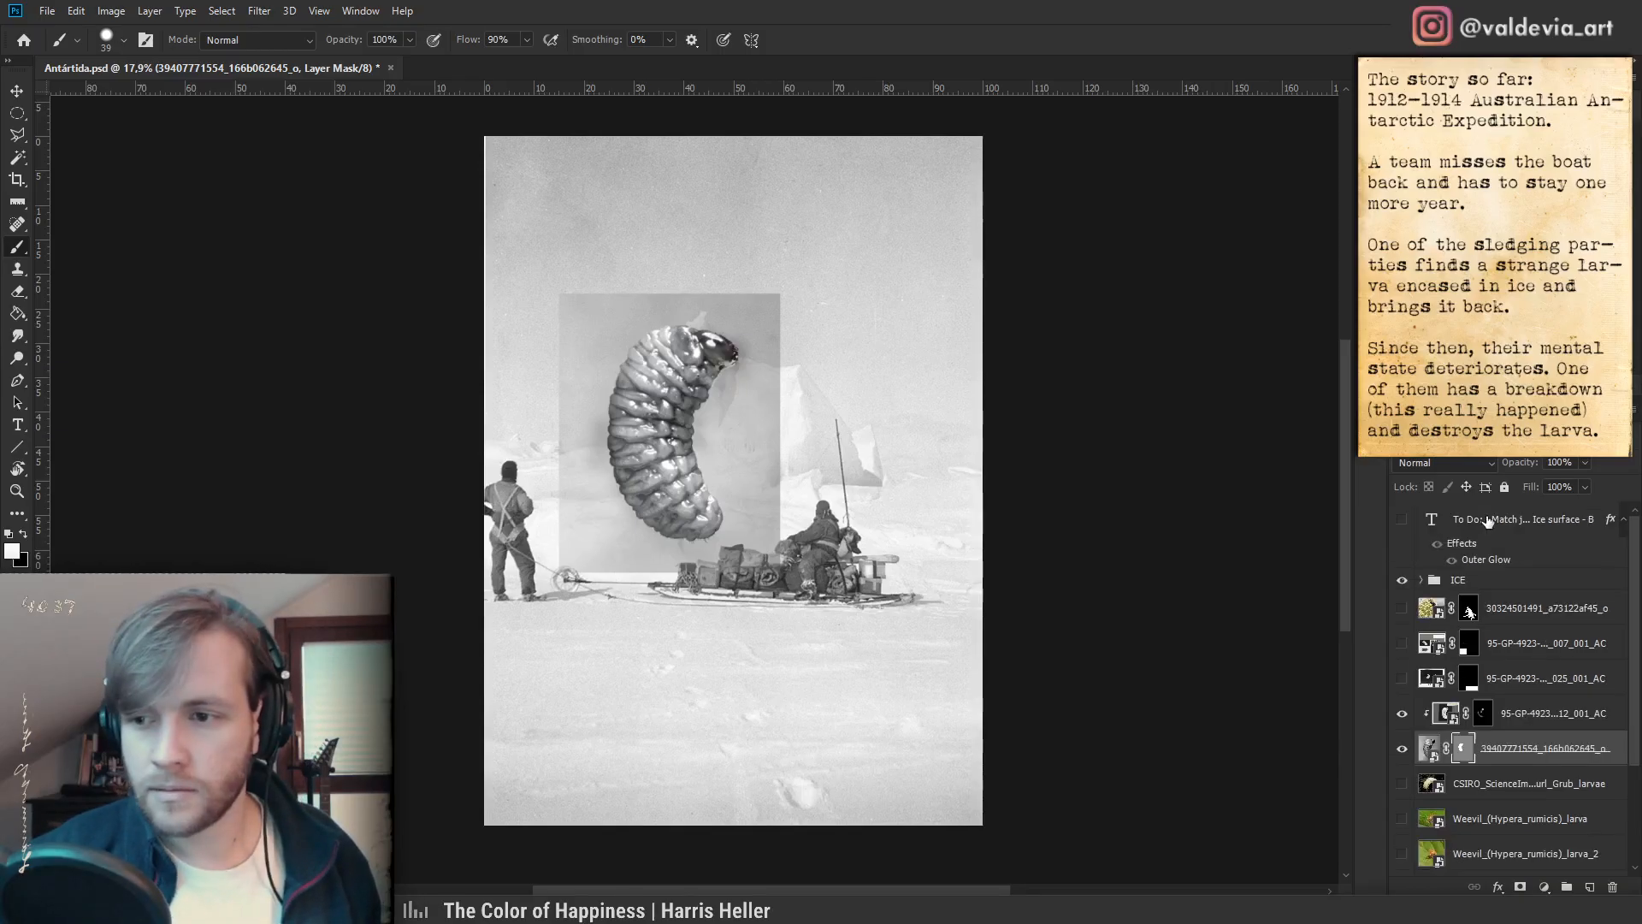
- Place the two "2 fotos" reference composites at the top of the layer stack and hide the upper one
{"action": "left_click", "coordinate": [1488, 523]}
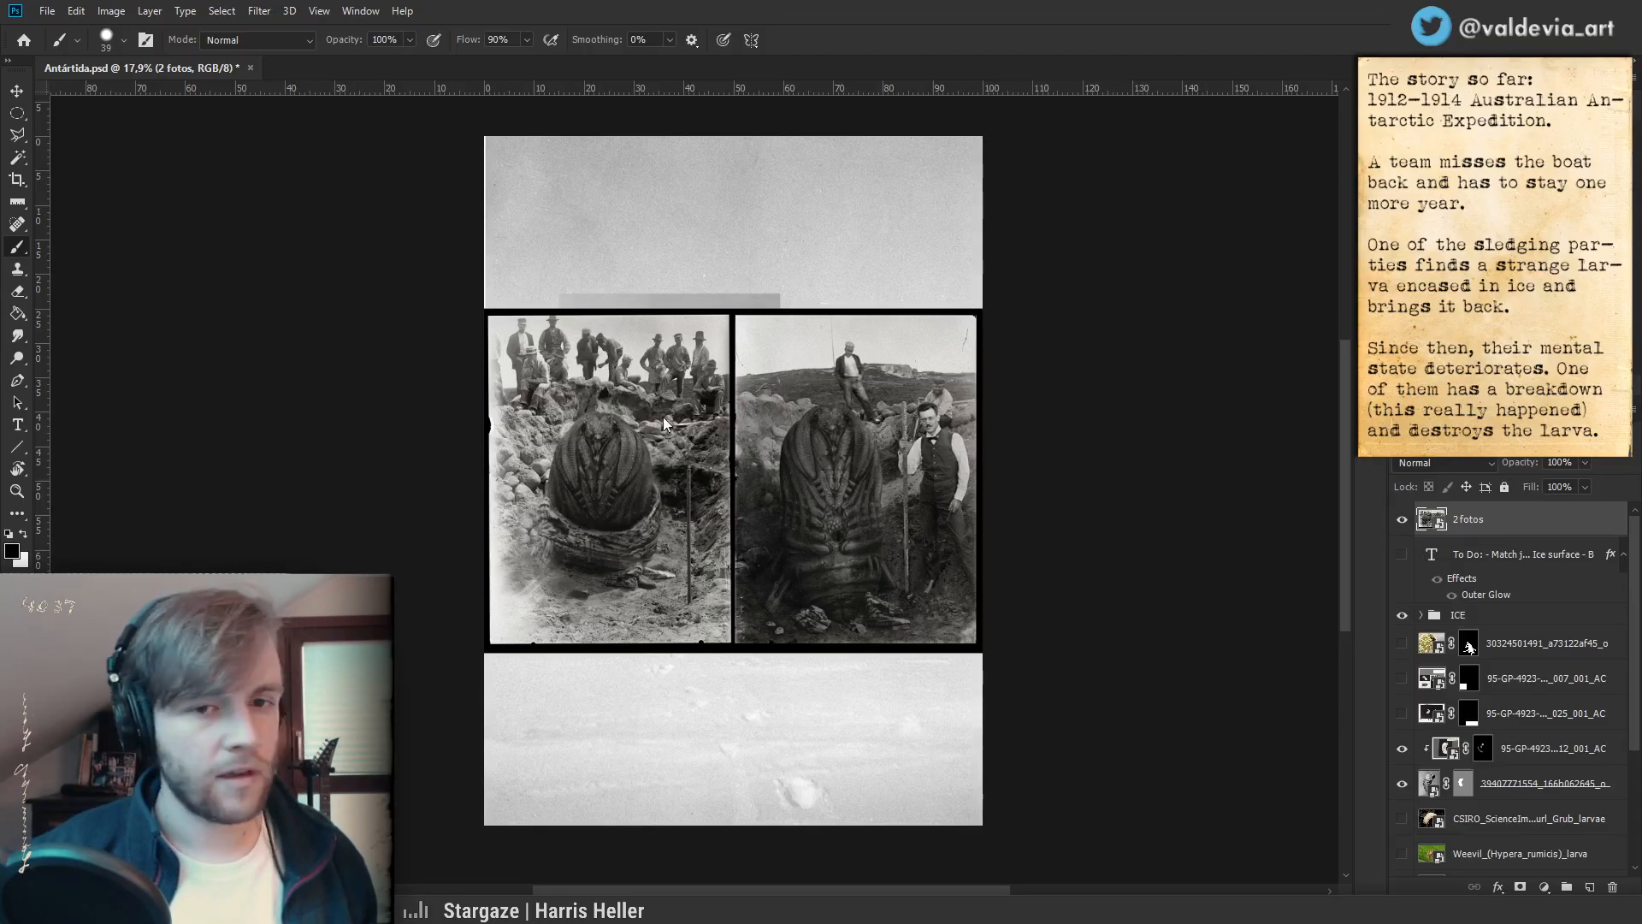
{"action": "key", "text": "z"}
{"action": "left_click_drag", "start_coordinate": [739, 491], "coordinate": [779, 494]}
{"action": "left_click", "coordinate": [1402, 520]}
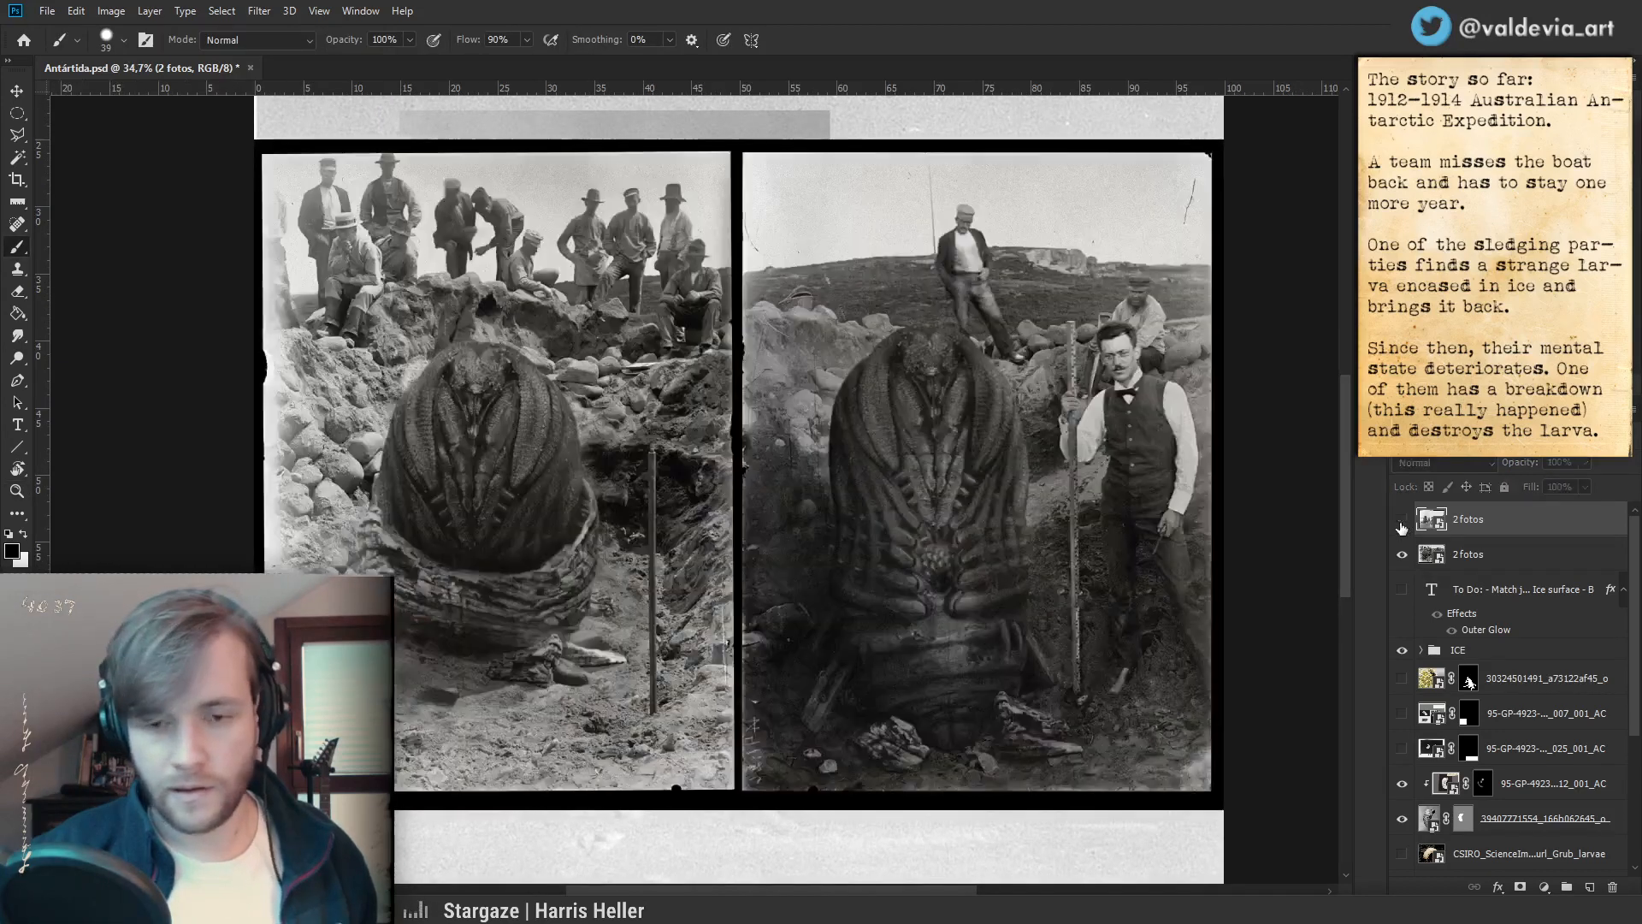
- Examine the paired vintage excavation photos showing the giant insect-like pupa among the diggers
{"action": "key", "text": "ctrl+space"}
{"action": "left_click_drag", "start_coordinate": [898, 469], "coordinate": [896, 469]}
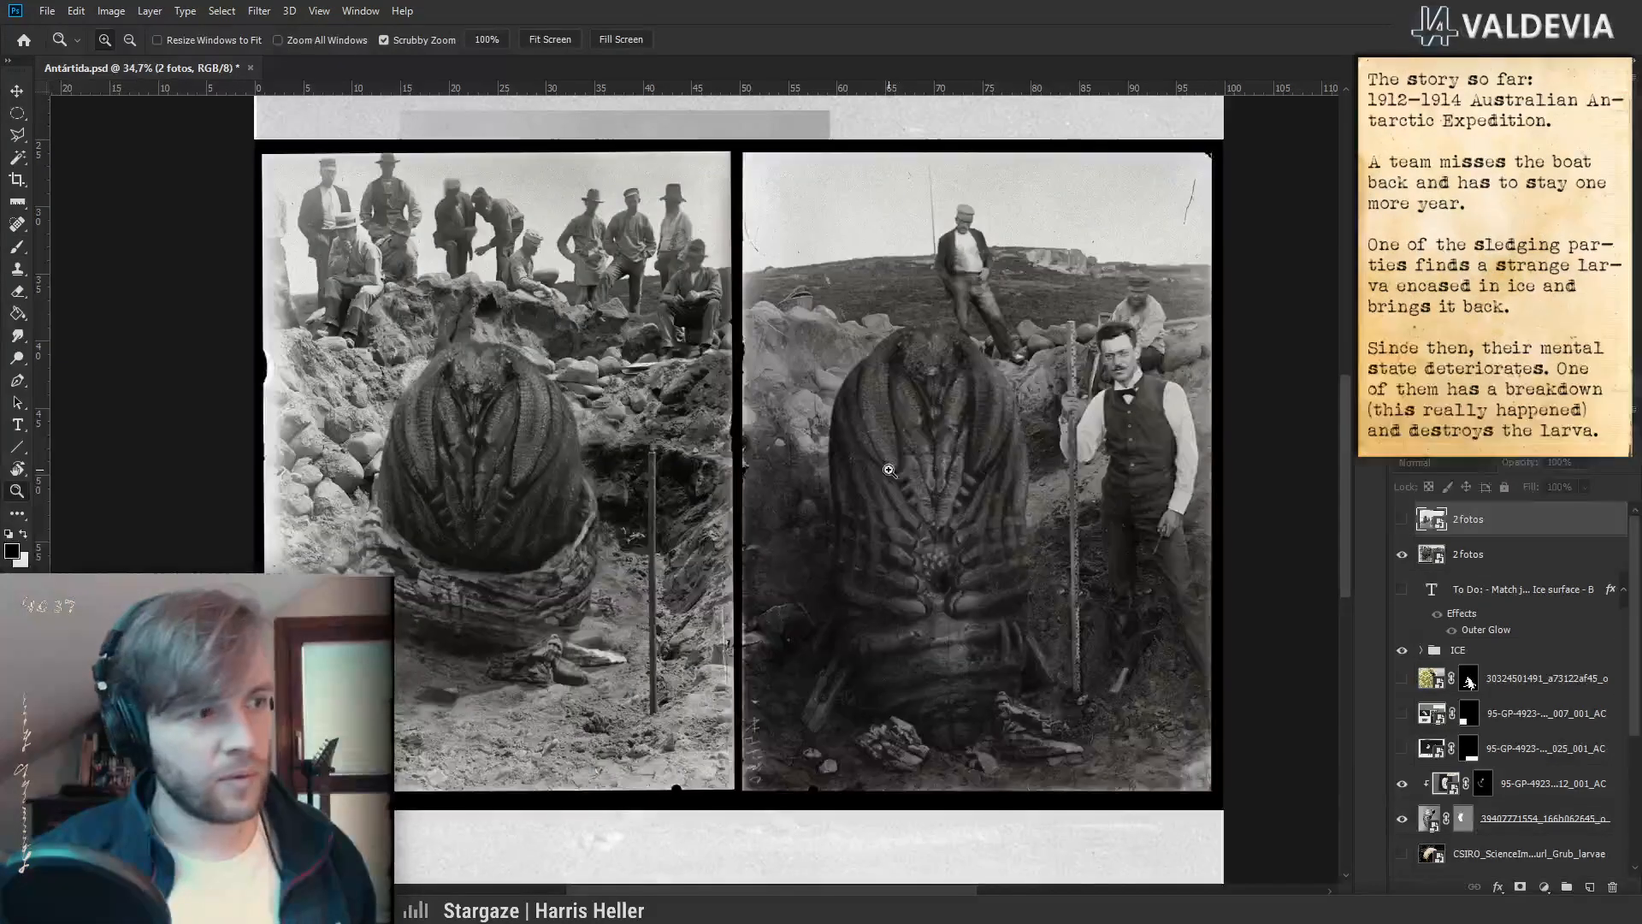
{"action": "key", "text": "space"}
{"action": "mouse_move", "coordinate": [881, 553]}
{"action": "left_mouse_down"}
{"action": "mouse_move", "coordinate": [896, 527]}
{"action": "mouse_move", "coordinate": [871, 563]}
{"action": "left_mouse_up"}
{"action": "key", "text": "ctrl+space"}
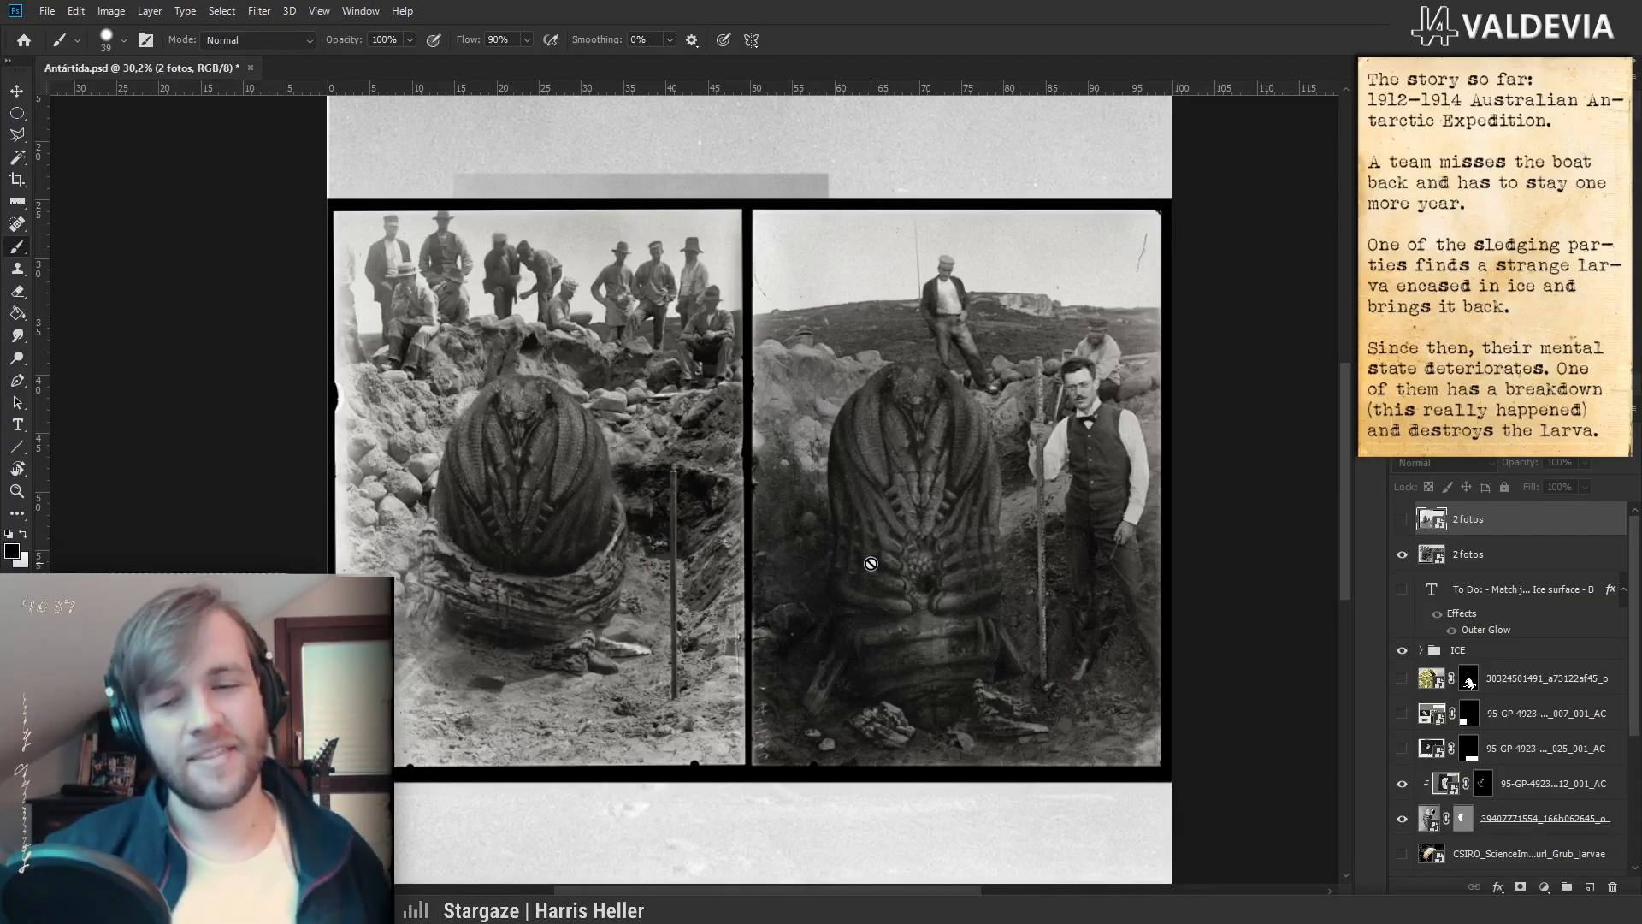
{"action": "key", "text": "ctrl+space"}
{"action": "mouse_move", "coordinate": [912, 519]}
{"action": "left_mouse_down"}
{"action": "mouse_move", "coordinate": [884, 515]}
{"action": "mouse_move", "coordinate": [902, 511]}
{"action": "left_mouse_up"}
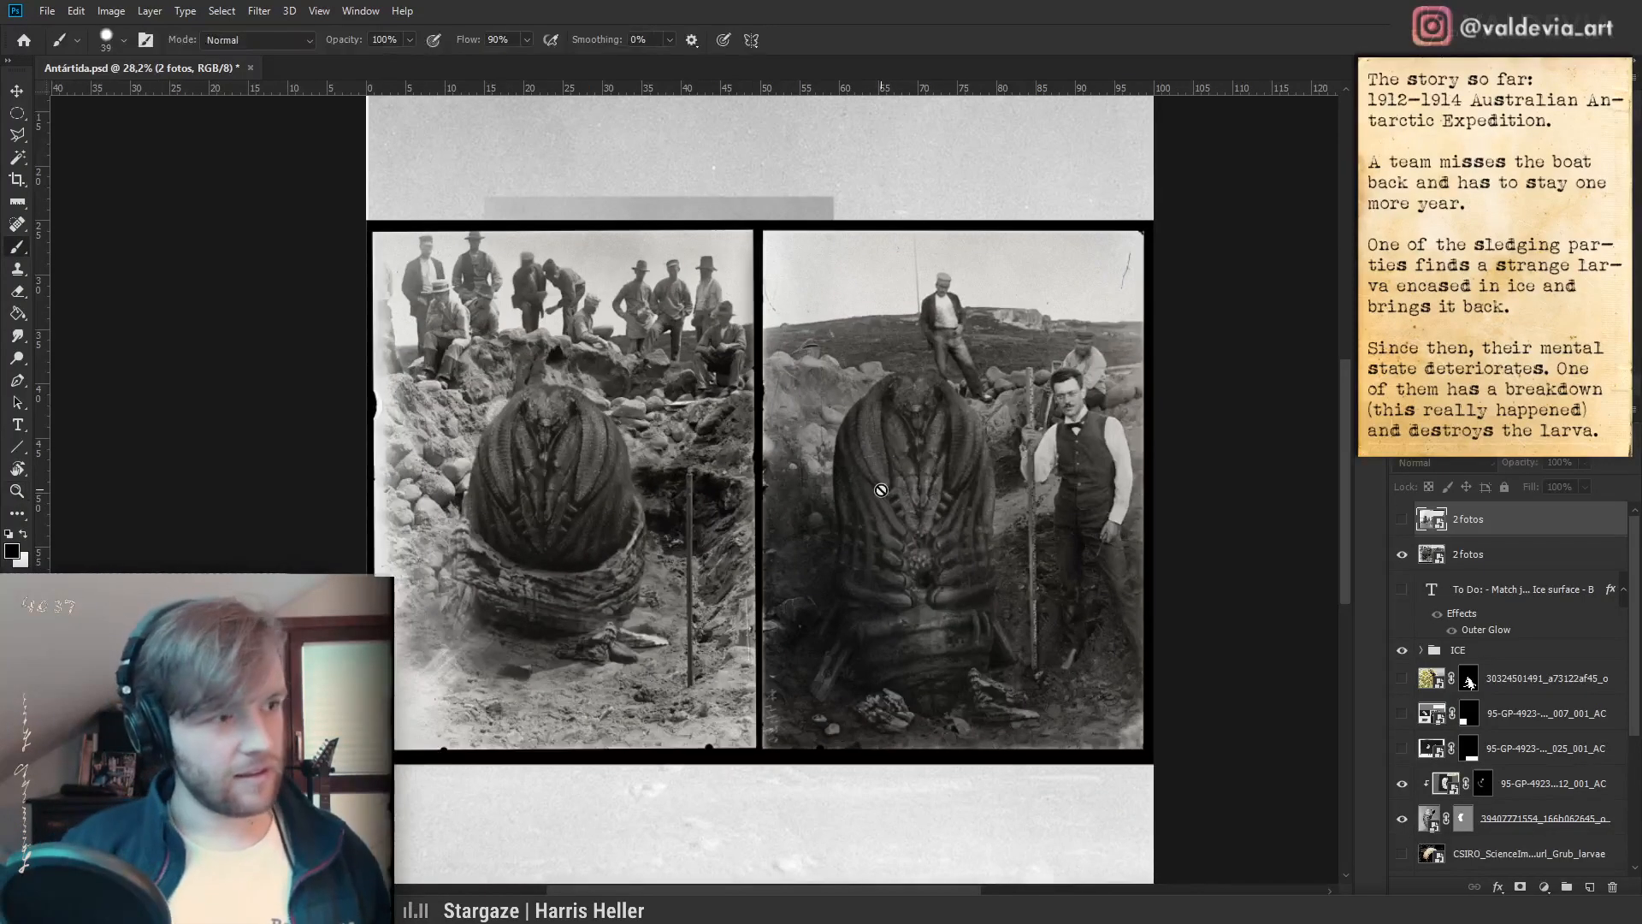
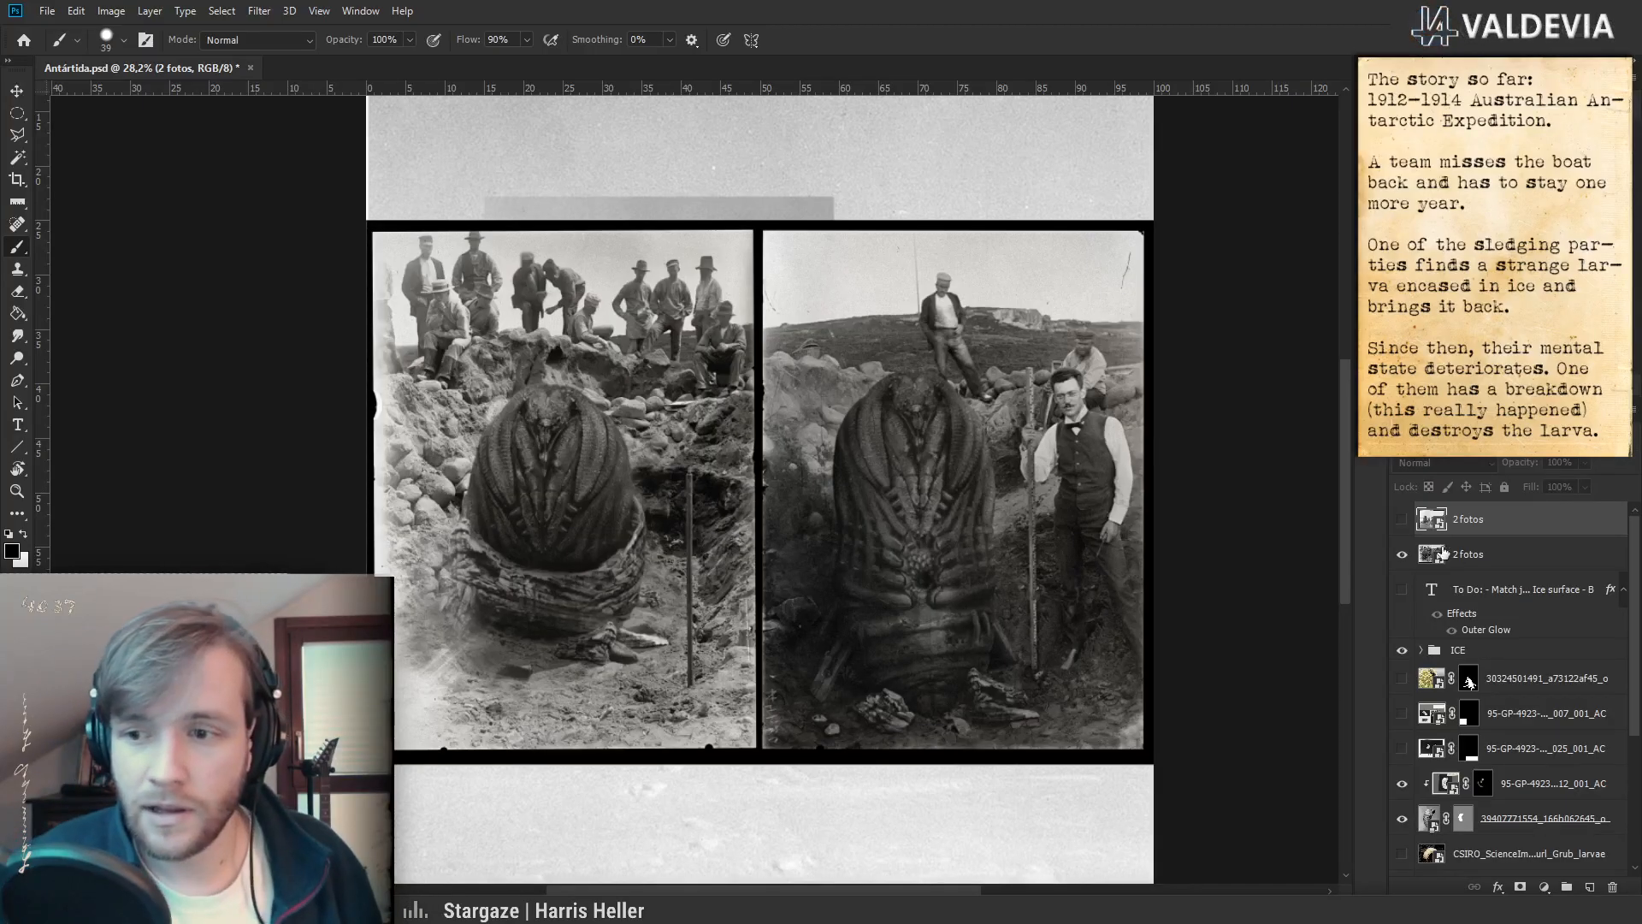
- Show the beach creature photo pair instead of the excavation pair and examine its details
{"action": "left_click", "coordinate": [1402, 519]}
{"action": "left_click", "coordinate": [1402, 555]}
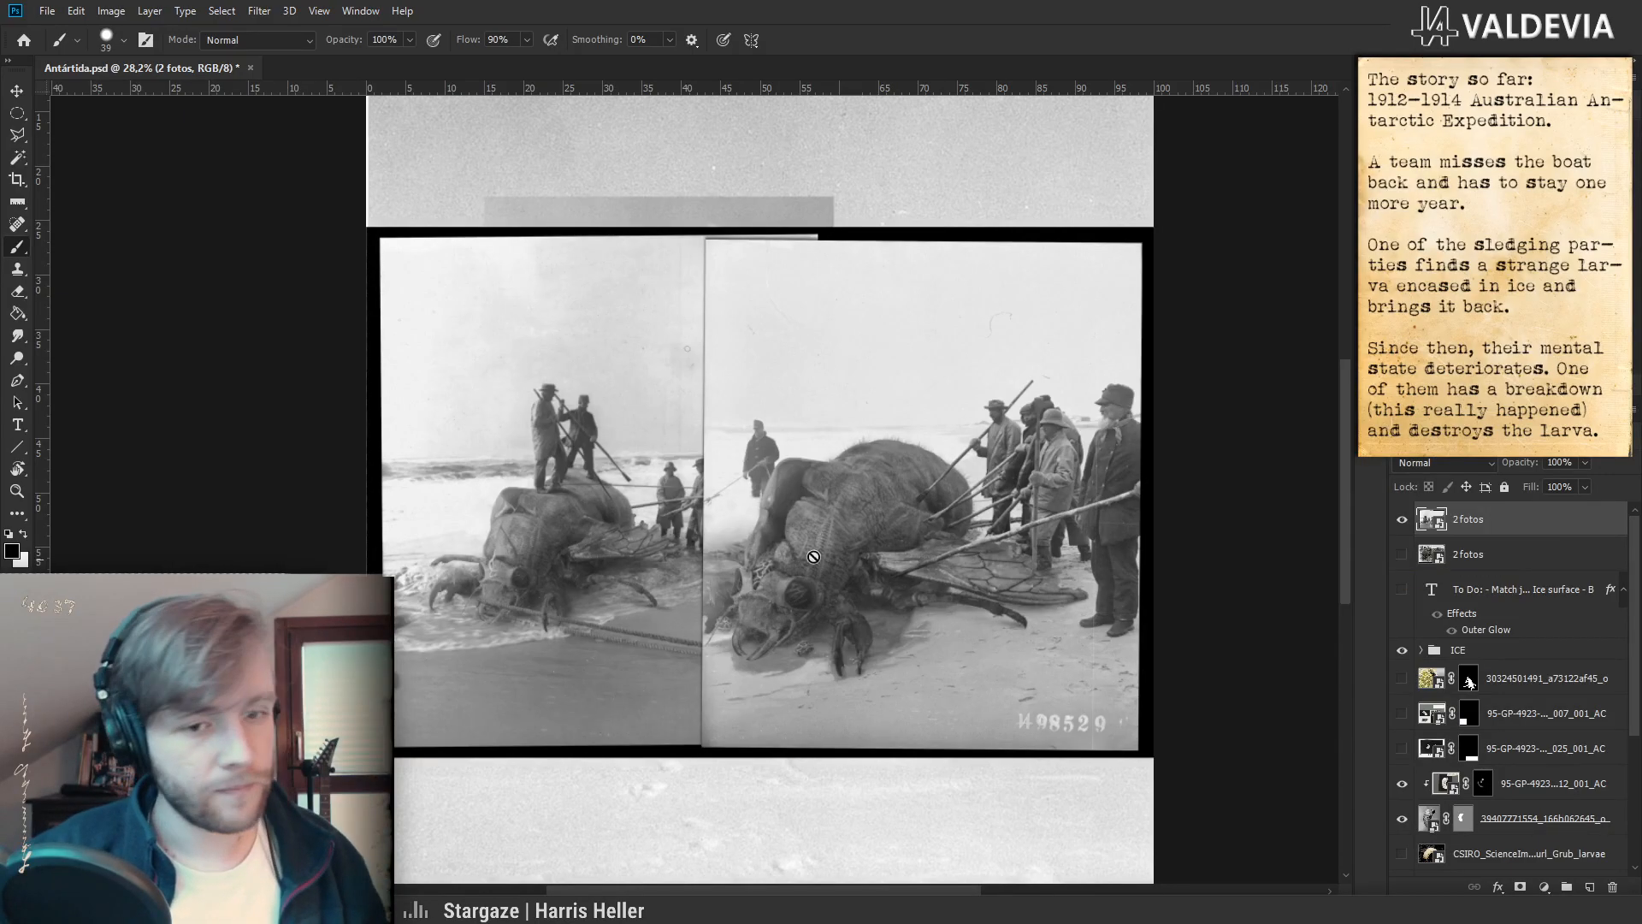
{"action": "mouse_move", "coordinate": [740, 631]}
{"action": "left_mouse_down"}
{"action": "mouse_move", "coordinate": [851, 494]}
{"action": "mouse_move", "coordinate": [893, 481]}
{"action": "left_mouse_up"}
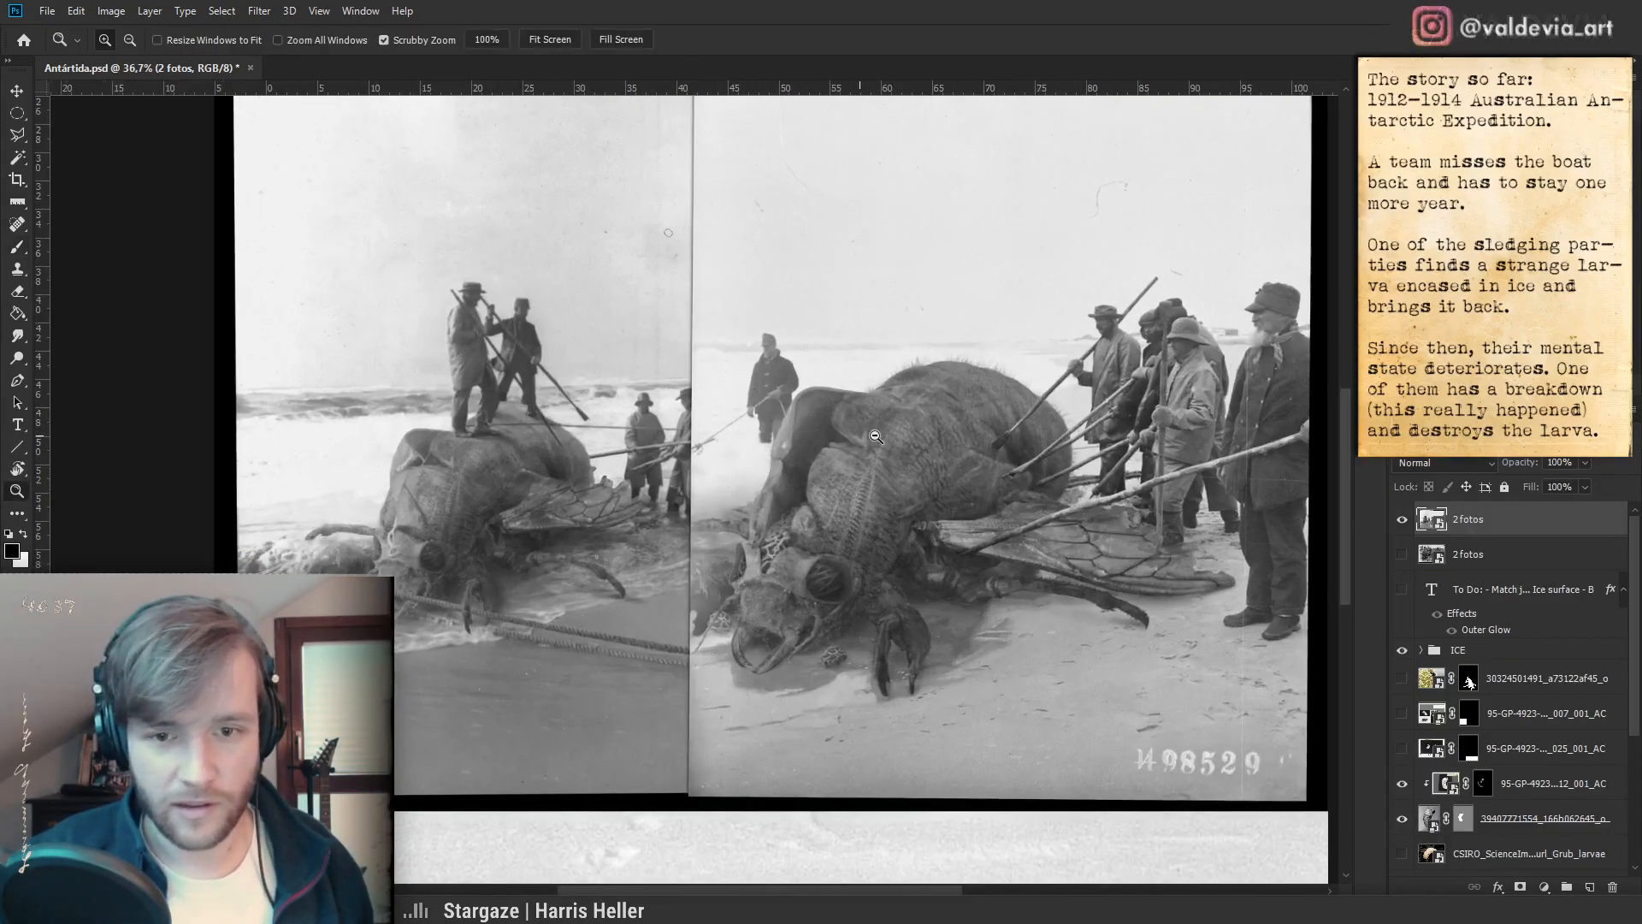
{"action": "mouse_move", "coordinate": [993, 484]}
{"action": "left_mouse_down"}
{"action": "mouse_move", "coordinate": [966, 525]}
{"action": "mouse_move", "coordinate": [954, 498]}
{"action": "mouse_move", "coordinate": [855, 513]}
{"action": "mouse_move", "coordinate": [874, 511]}
{"action": "mouse_move", "coordinate": [861, 549]}
{"action": "left_mouse_up"}
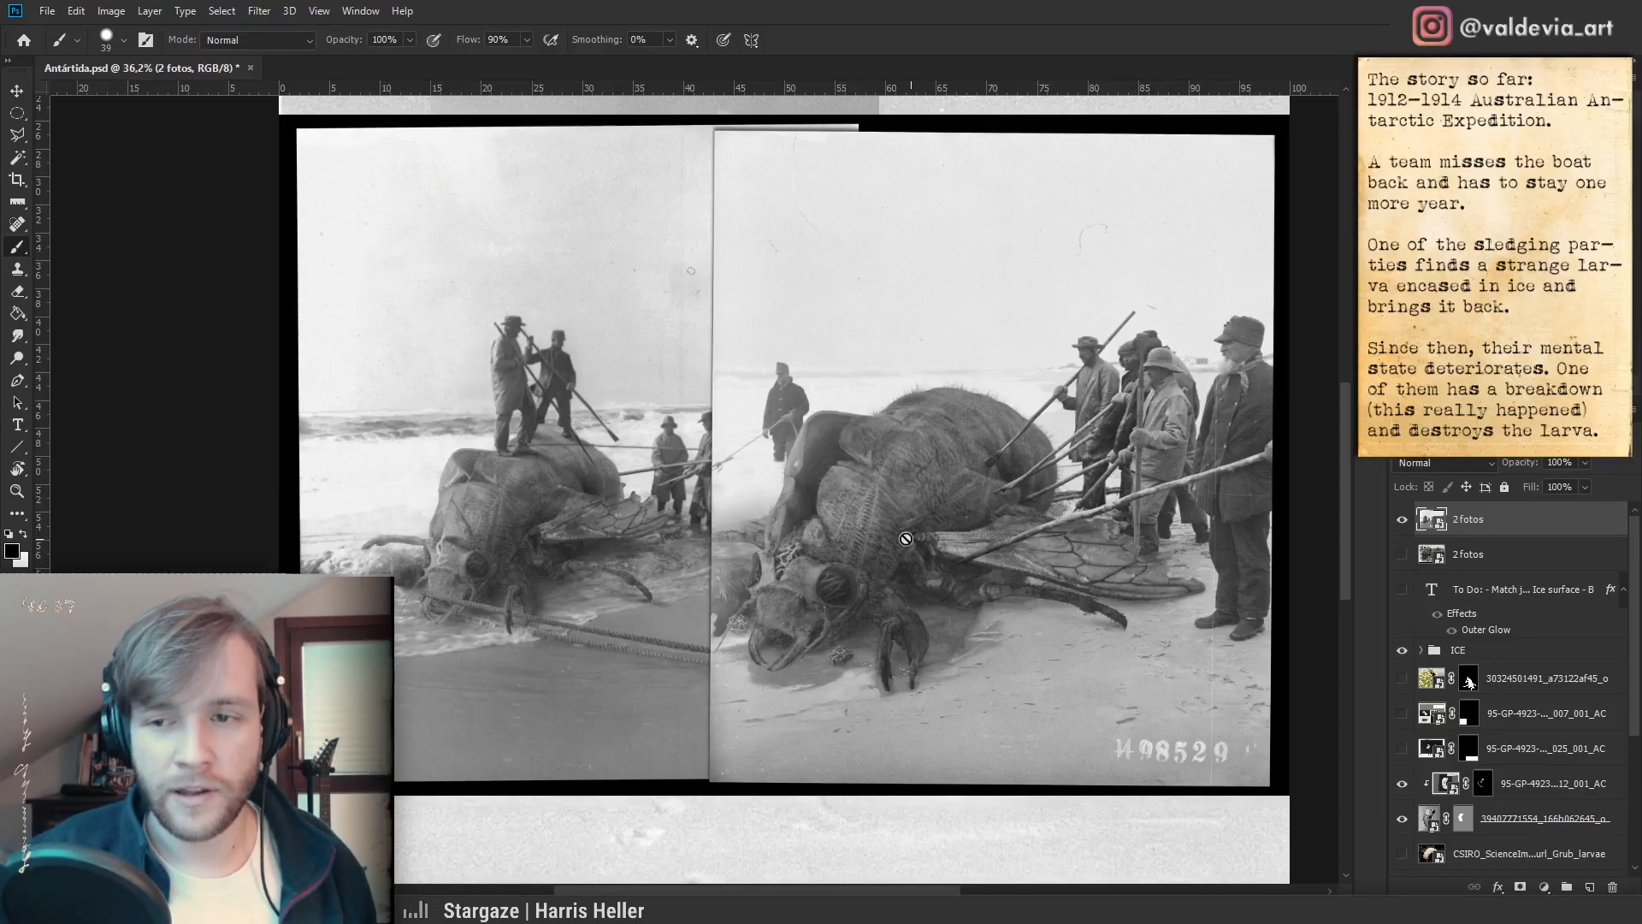
{"action": "left_click_drag", "start_coordinate": [707, 482], "coordinate": [754, 493]}
{"action": "left_click_drag", "start_coordinate": [858, 515], "coordinate": [818, 512]}
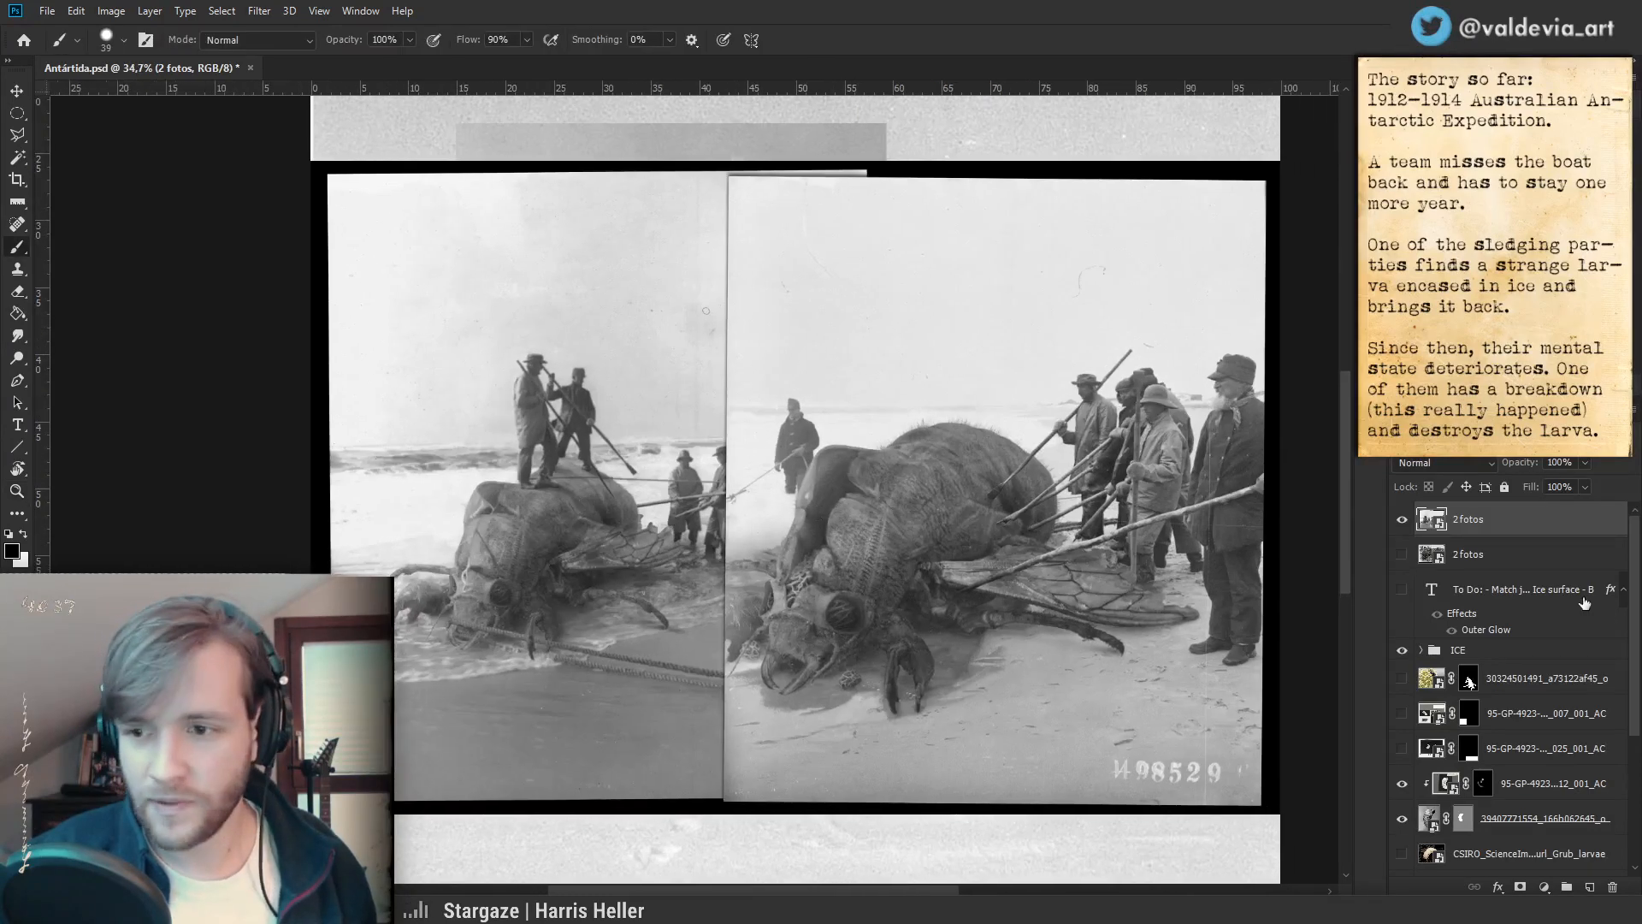
{"action": "left_click_drag", "start_coordinate": [885, 562], "coordinate": [861, 557]}
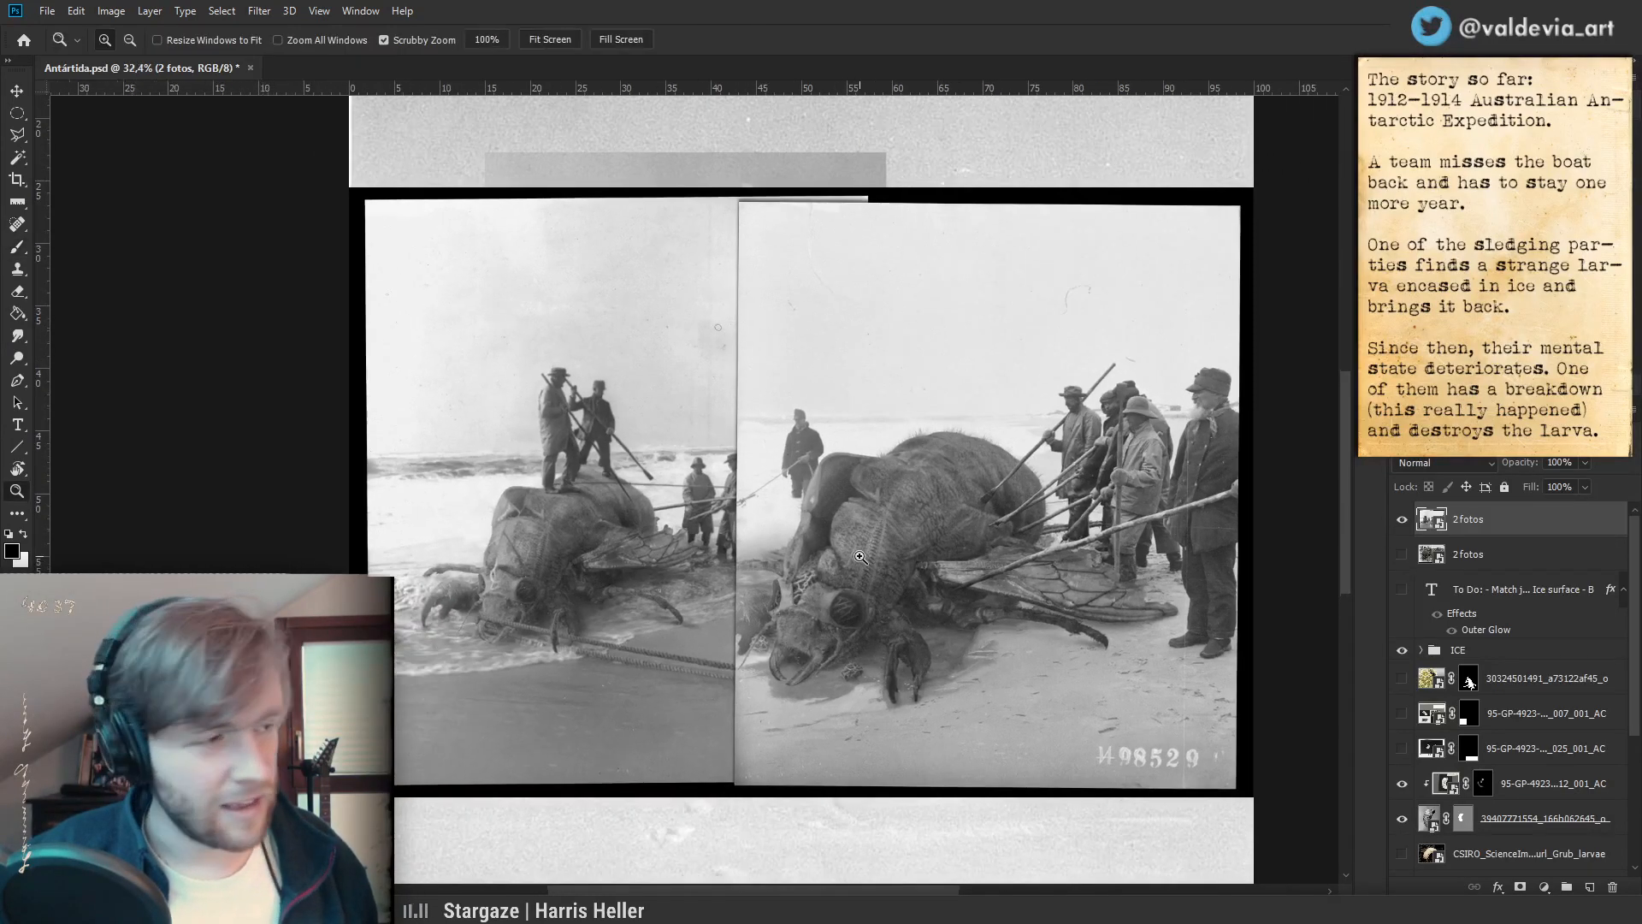
{"action": "left_click_drag", "start_coordinate": [1069, 552], "coordinate": [1048, 545]}
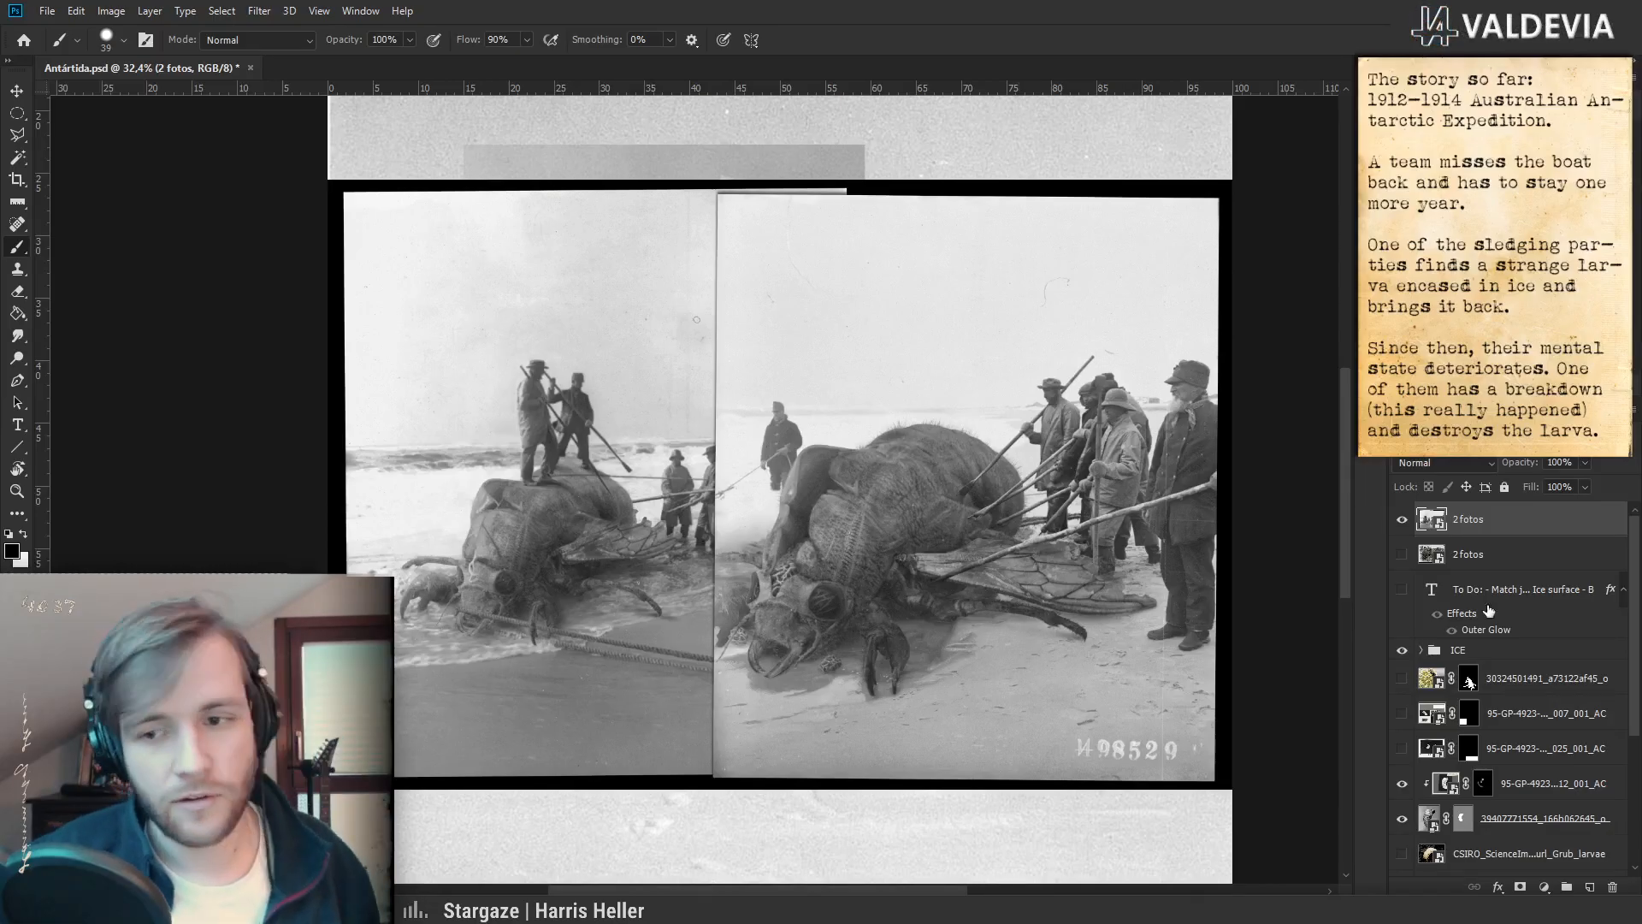
- Hide the beach creature reference and select the grey larva's layer mask
{"action": "left_click", "coordinate": [1402, 523]}
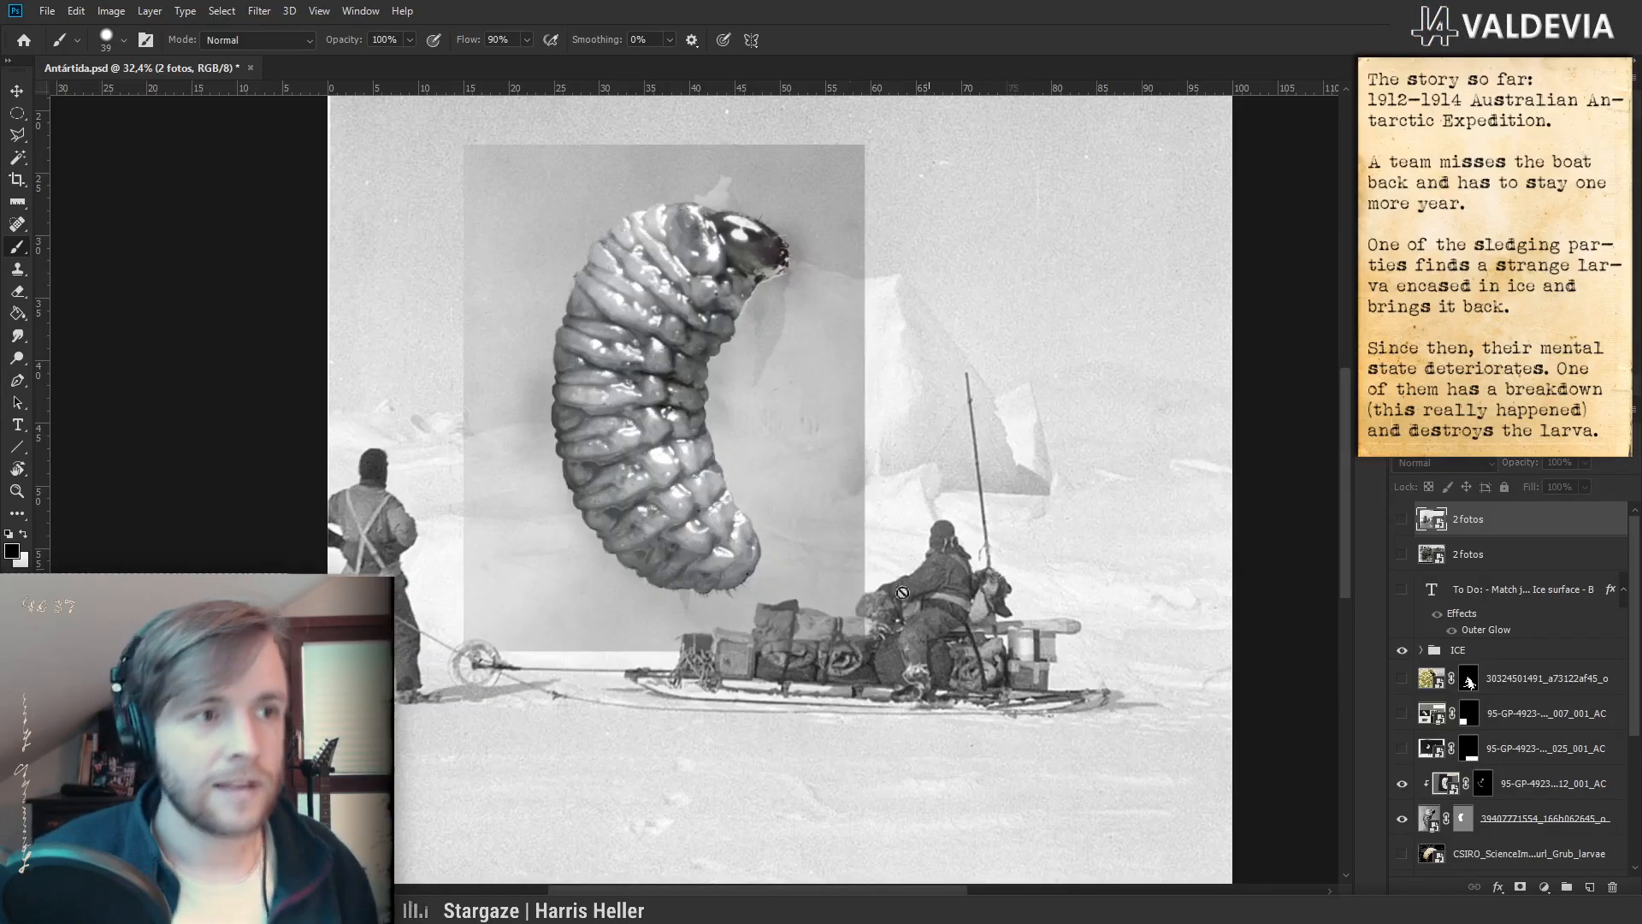
{"action": "mouse_move", "coordinate": [718, 597]}
{"action": "left_mouse_down"}
{"action": "mouse_move", "coordinate": [723, 511]}
{"action": "mouse_move", "coordinate": [721, 594]}
{"action": "left_mouse_up"}
{"action": "scroll", "coordinate": [721, 594], "scroll_direction": "down", "scroll_amount": 3}
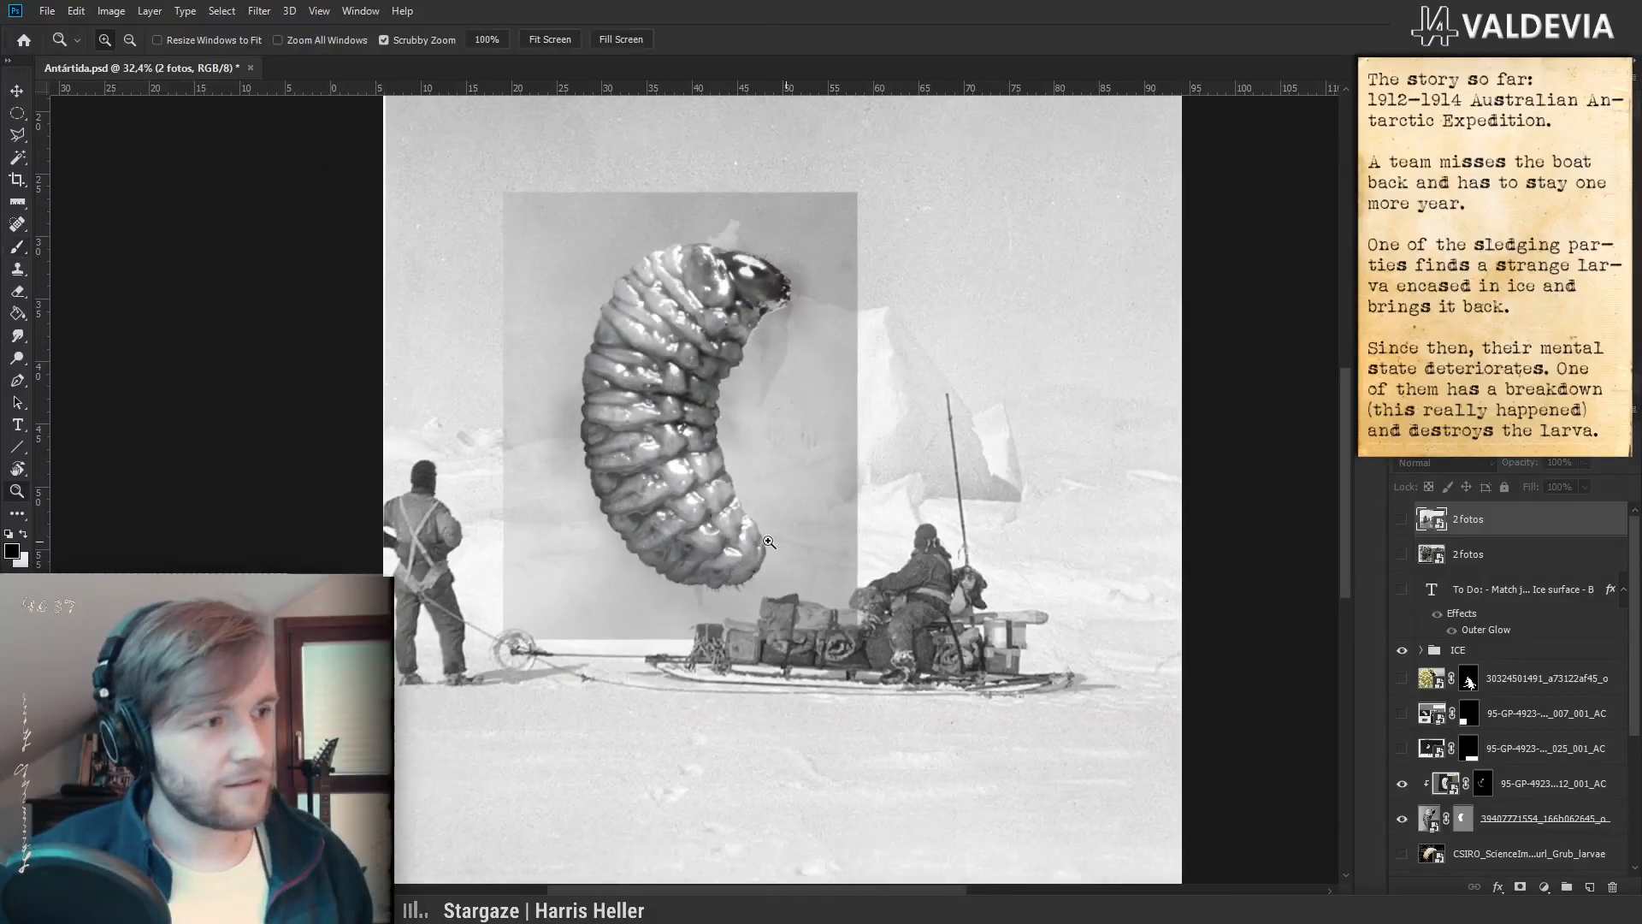
{"action": "scroll", "coordinate": [1436, 669], "scroll_direction": "down", "scroll_amount": 2}
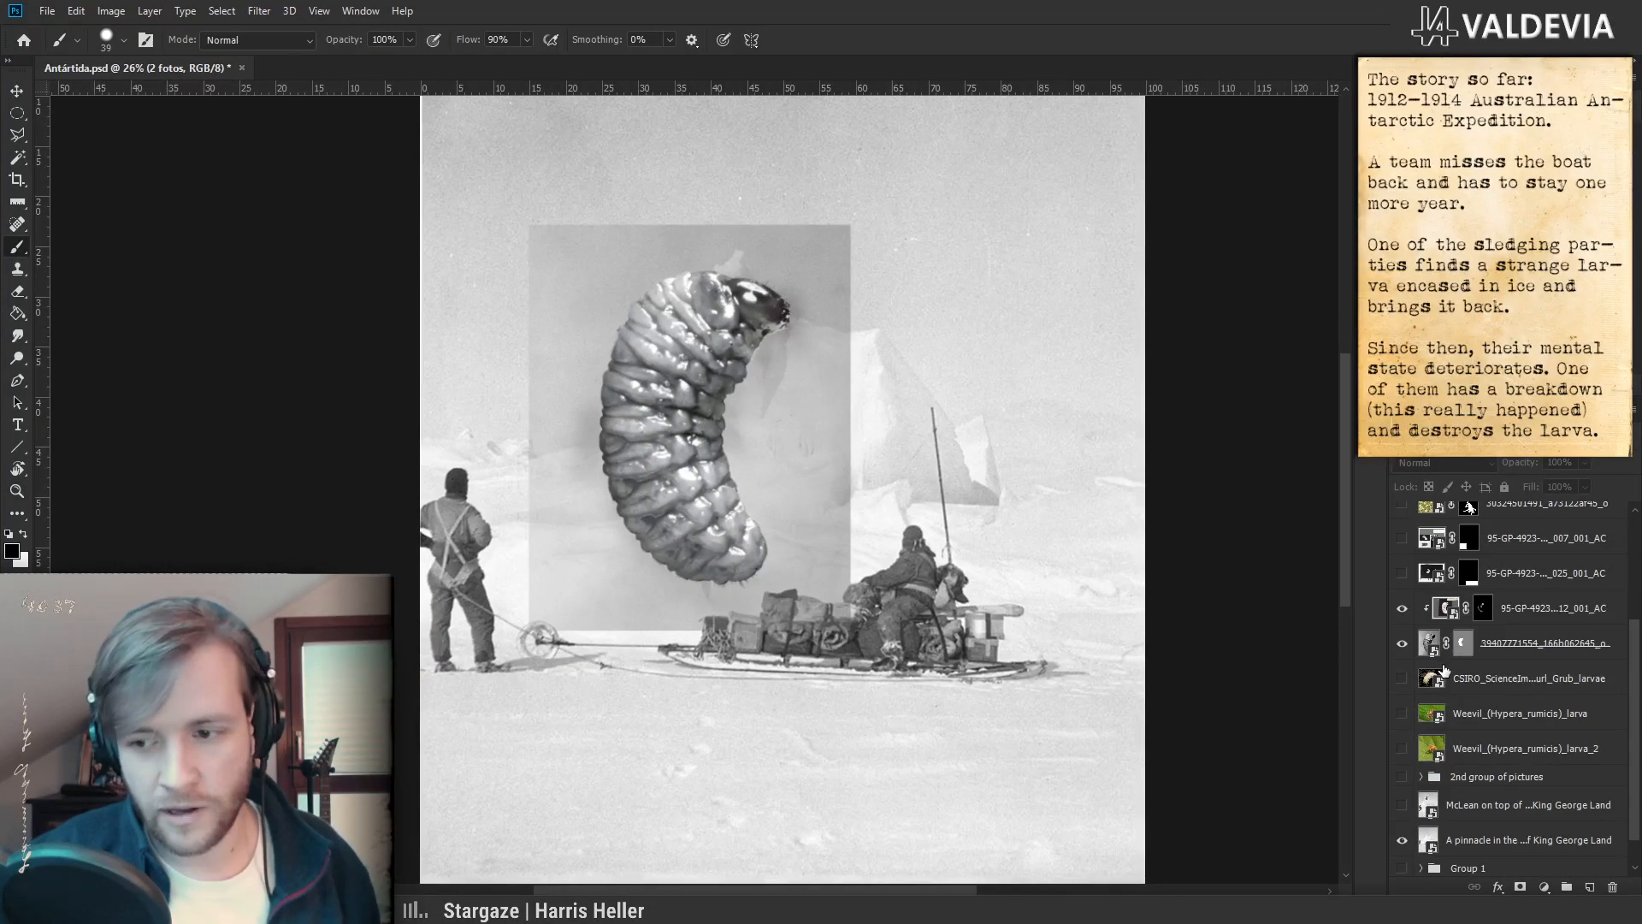
{"action": "left_click", "coordinate": [1463, 645]}
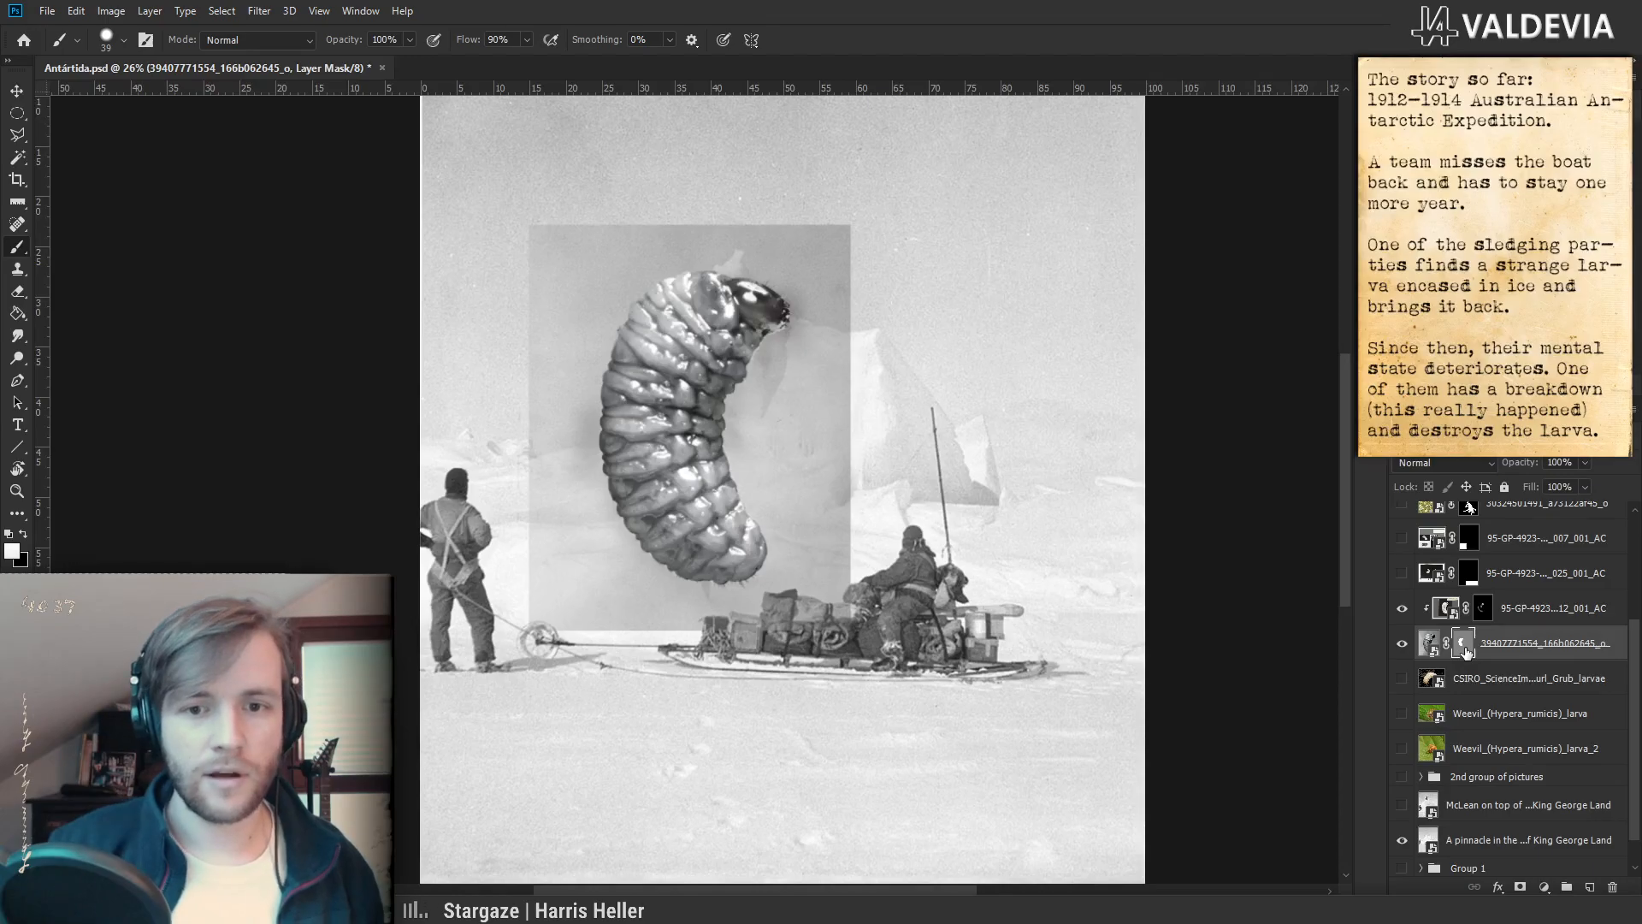
- Set the mask brush to a soft round preset at 9 px with 0% hardness for the head's upper edge
{"action": "left_click_drag", "start_coordinate": [745, 317], "coordinate": [859, 504]}
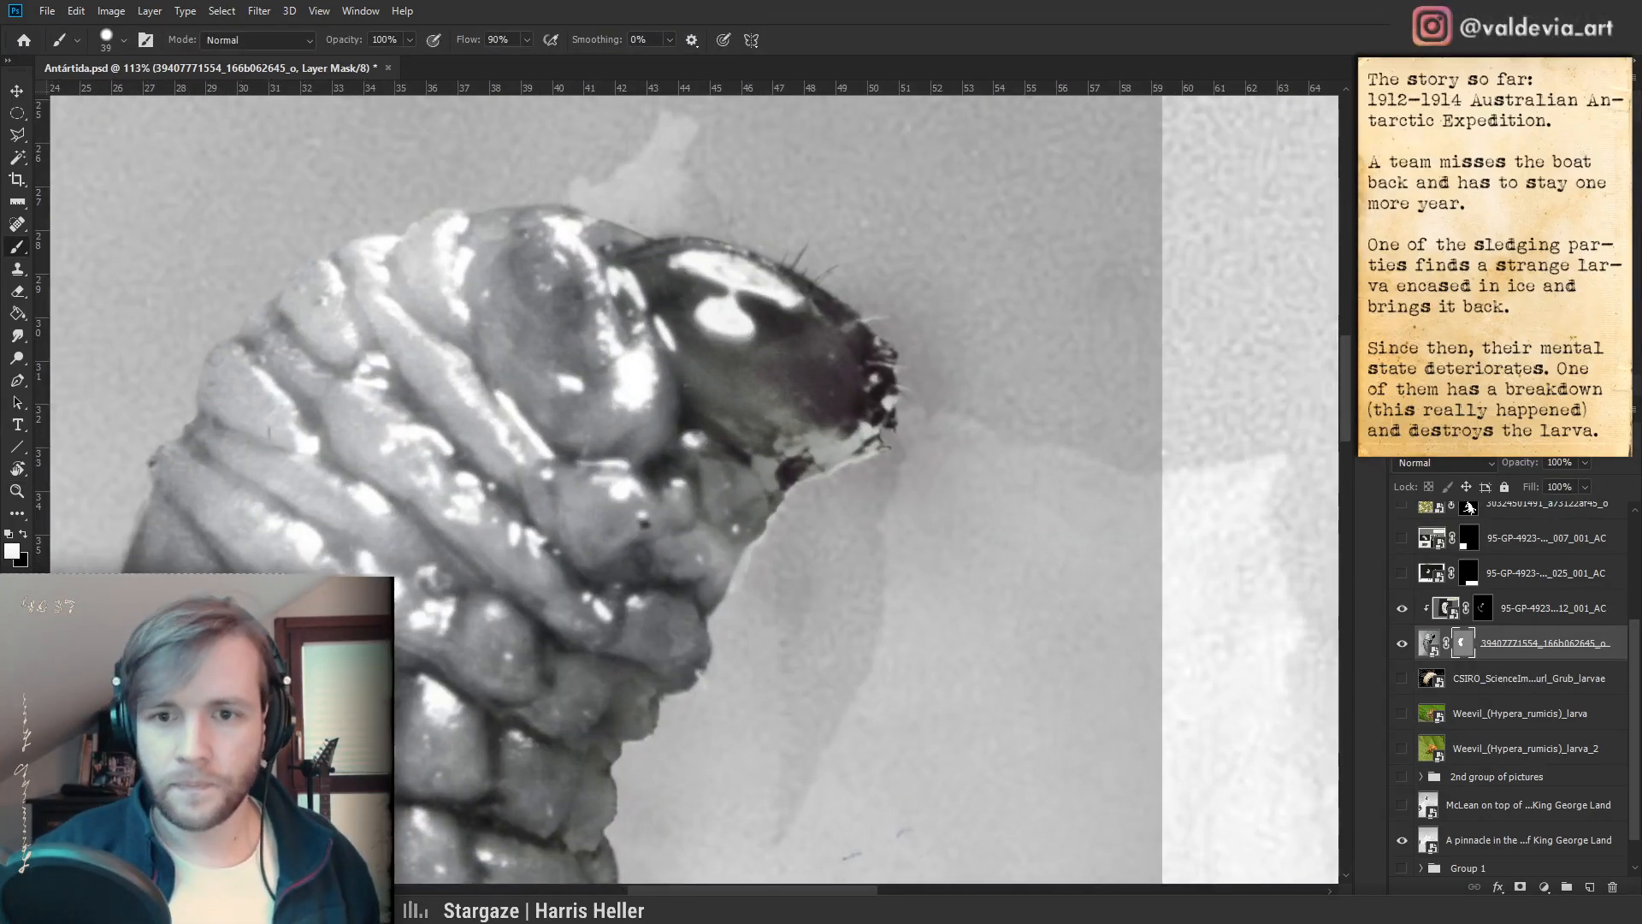
{"action": "left_click_drag", "start_coordinate": [727, 237], "coordinate": [784, 337]}
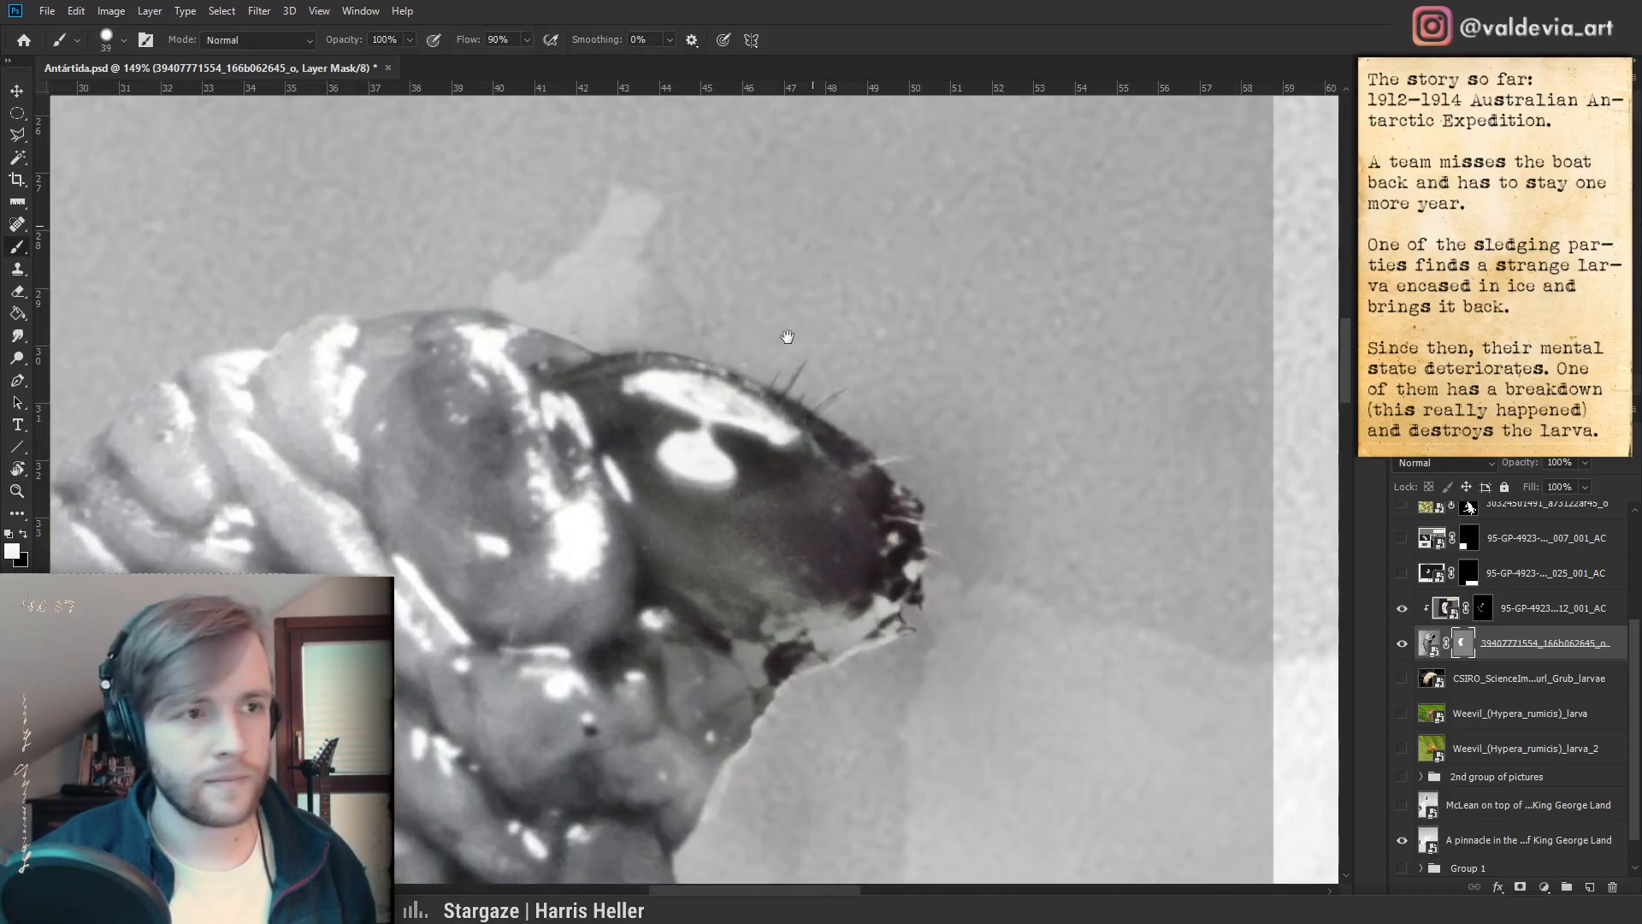
{"action": "right_click", "coordinate": [754, 384]}
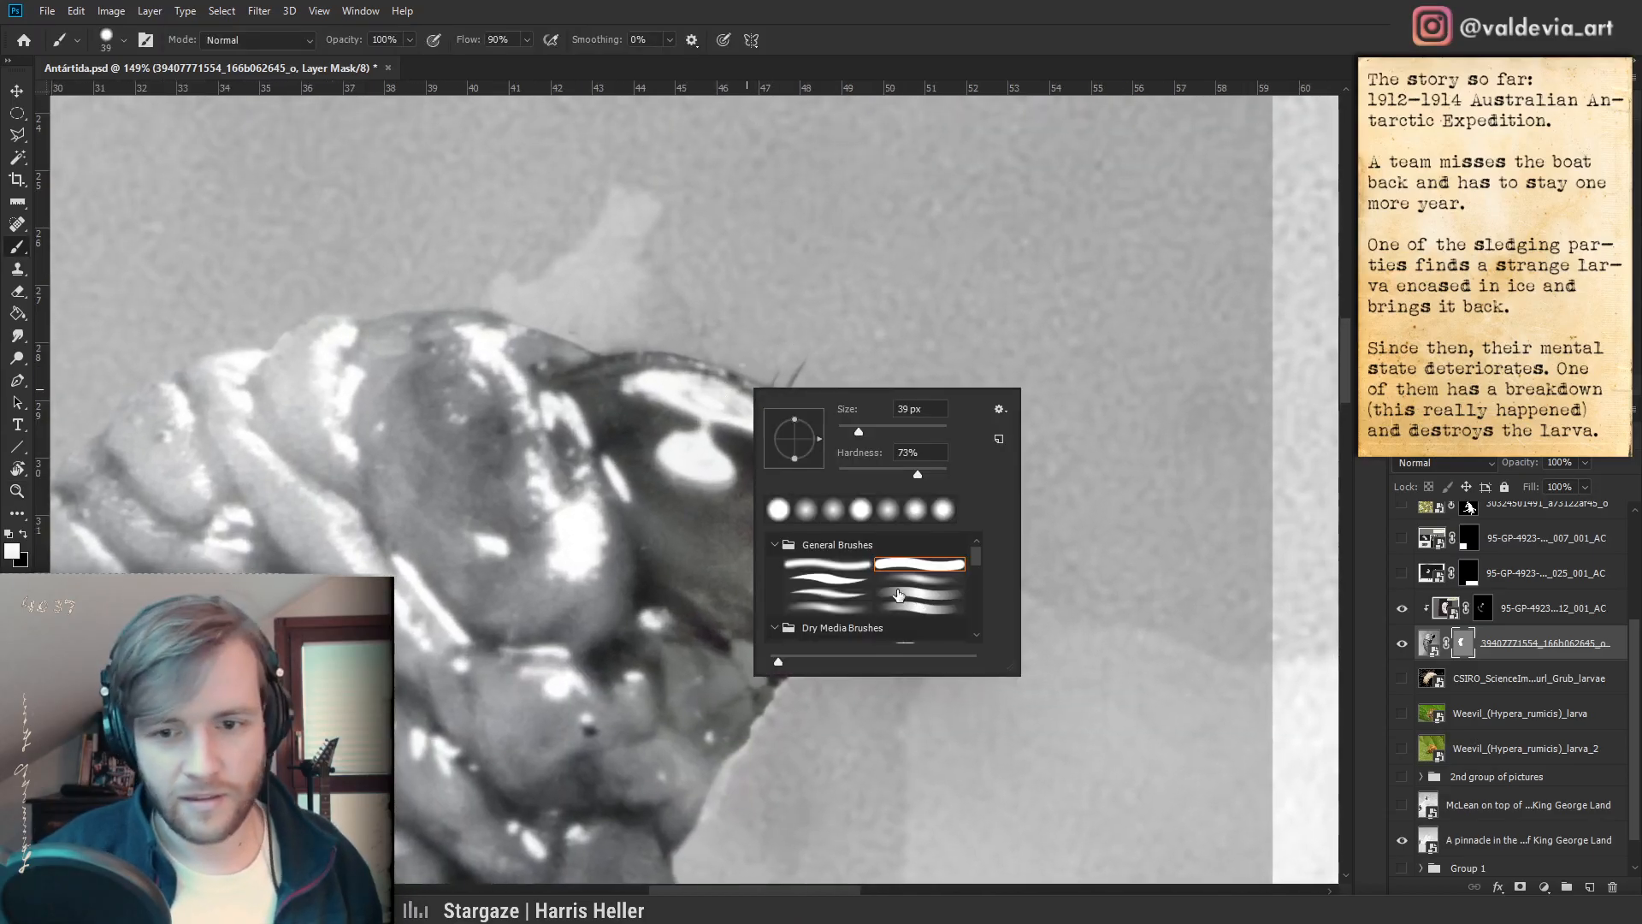
{"action": "left_click_drag", "start_coordinate": [849, 431], "coordinate": [843, 430]}
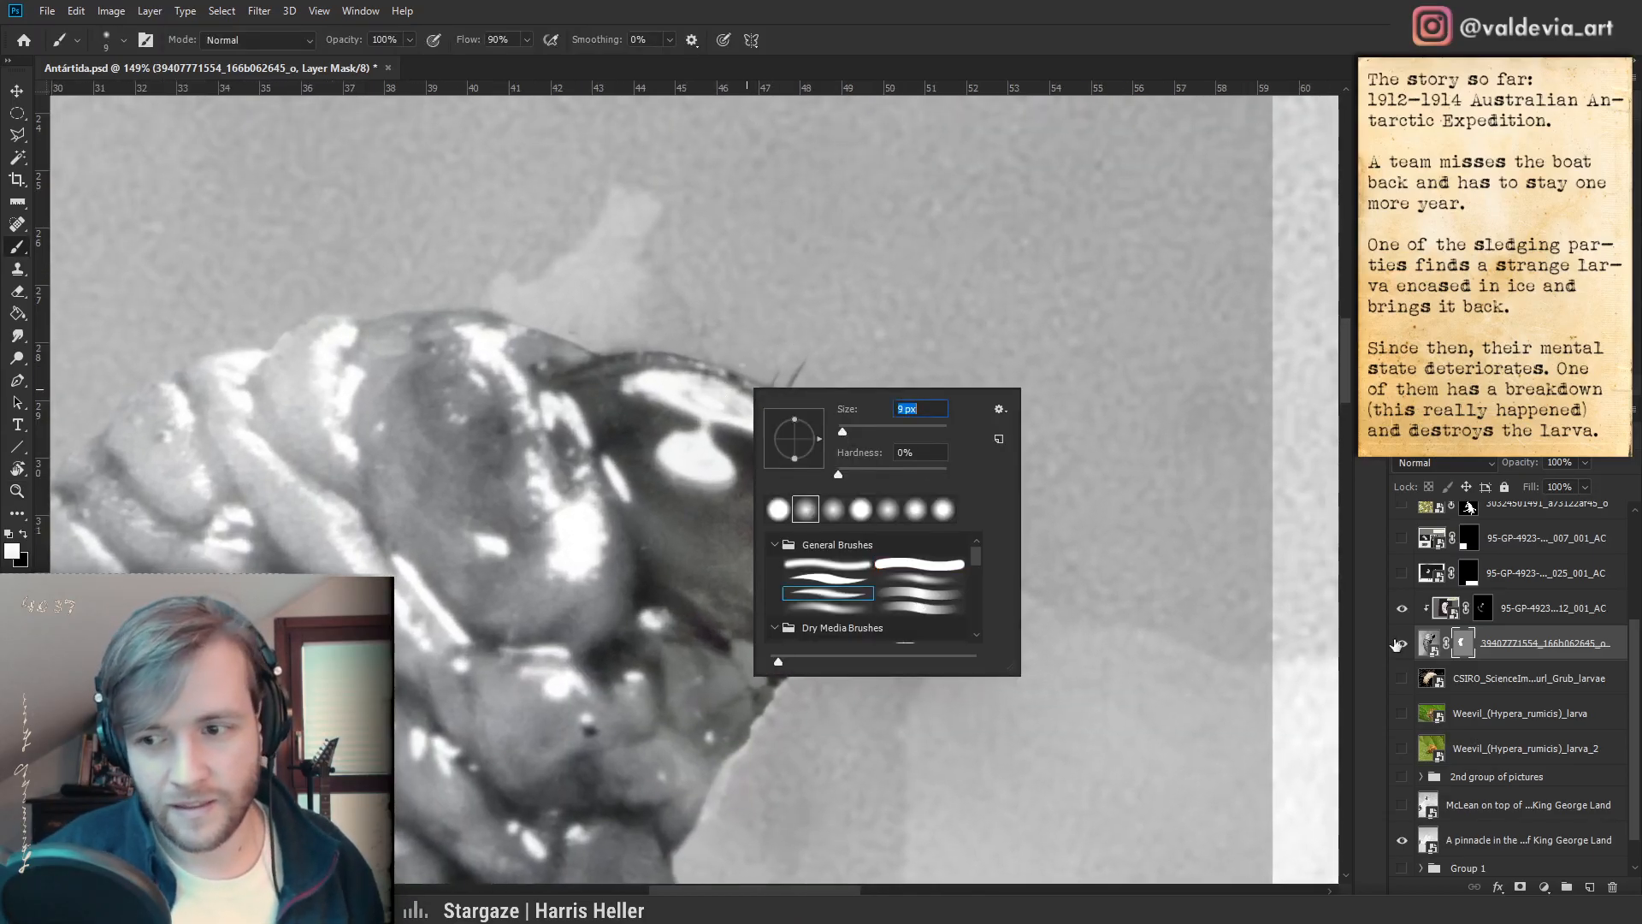
{"action": "left_click", "coordinate": [1464, 643]}
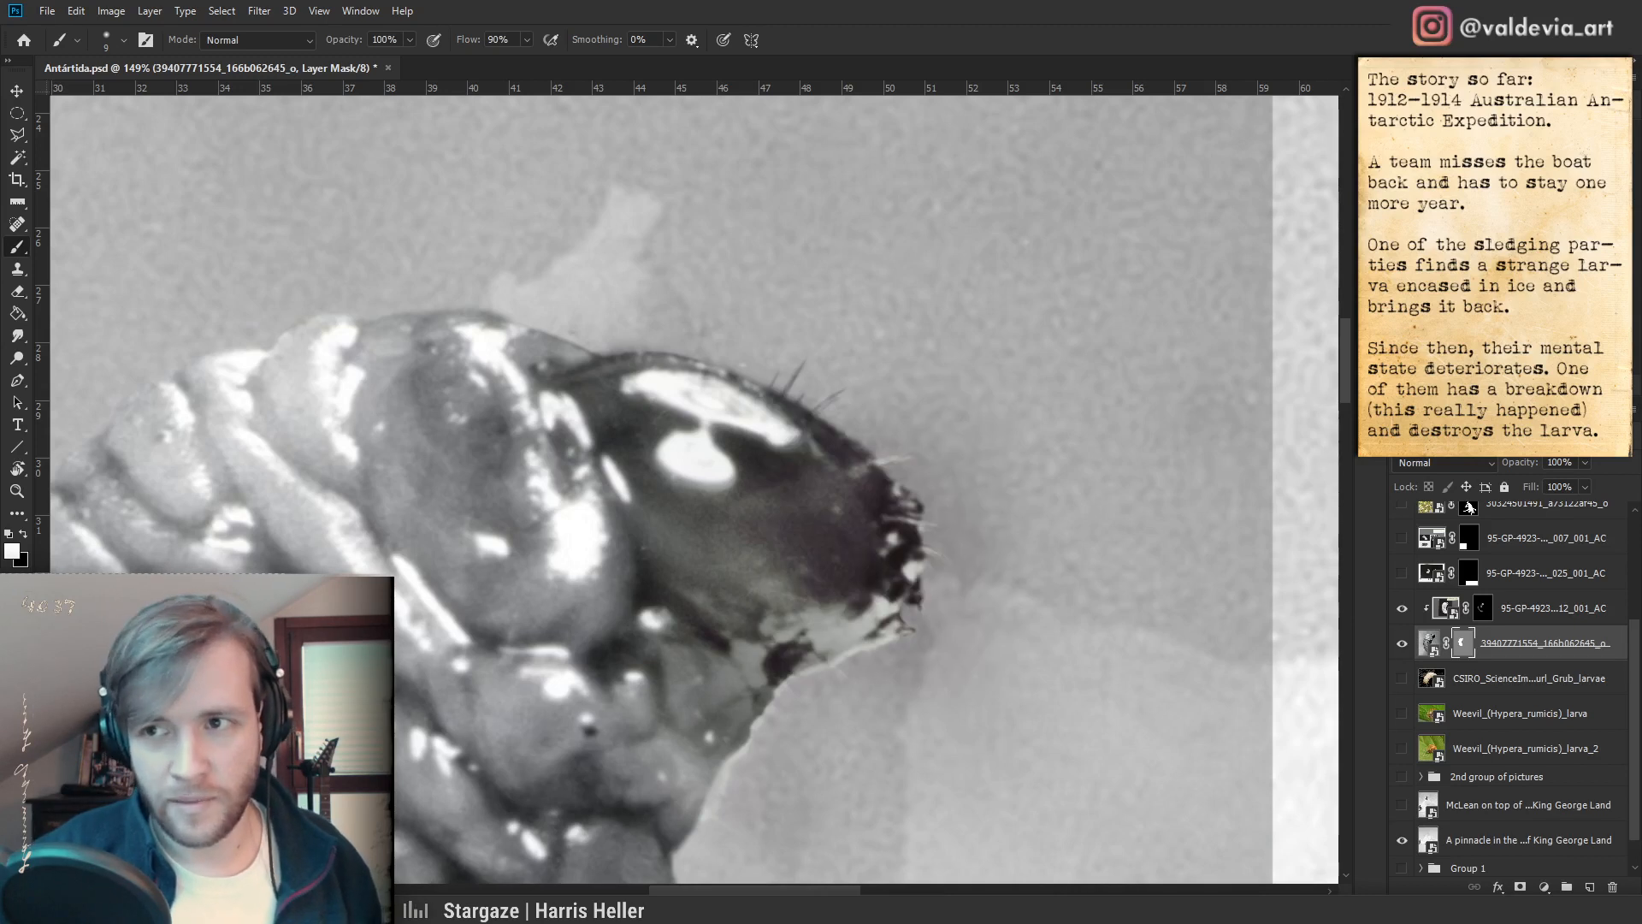
{"action": "left_click_drag", "start_coordinate": [722, 315], "coordinate": [770, 316]}
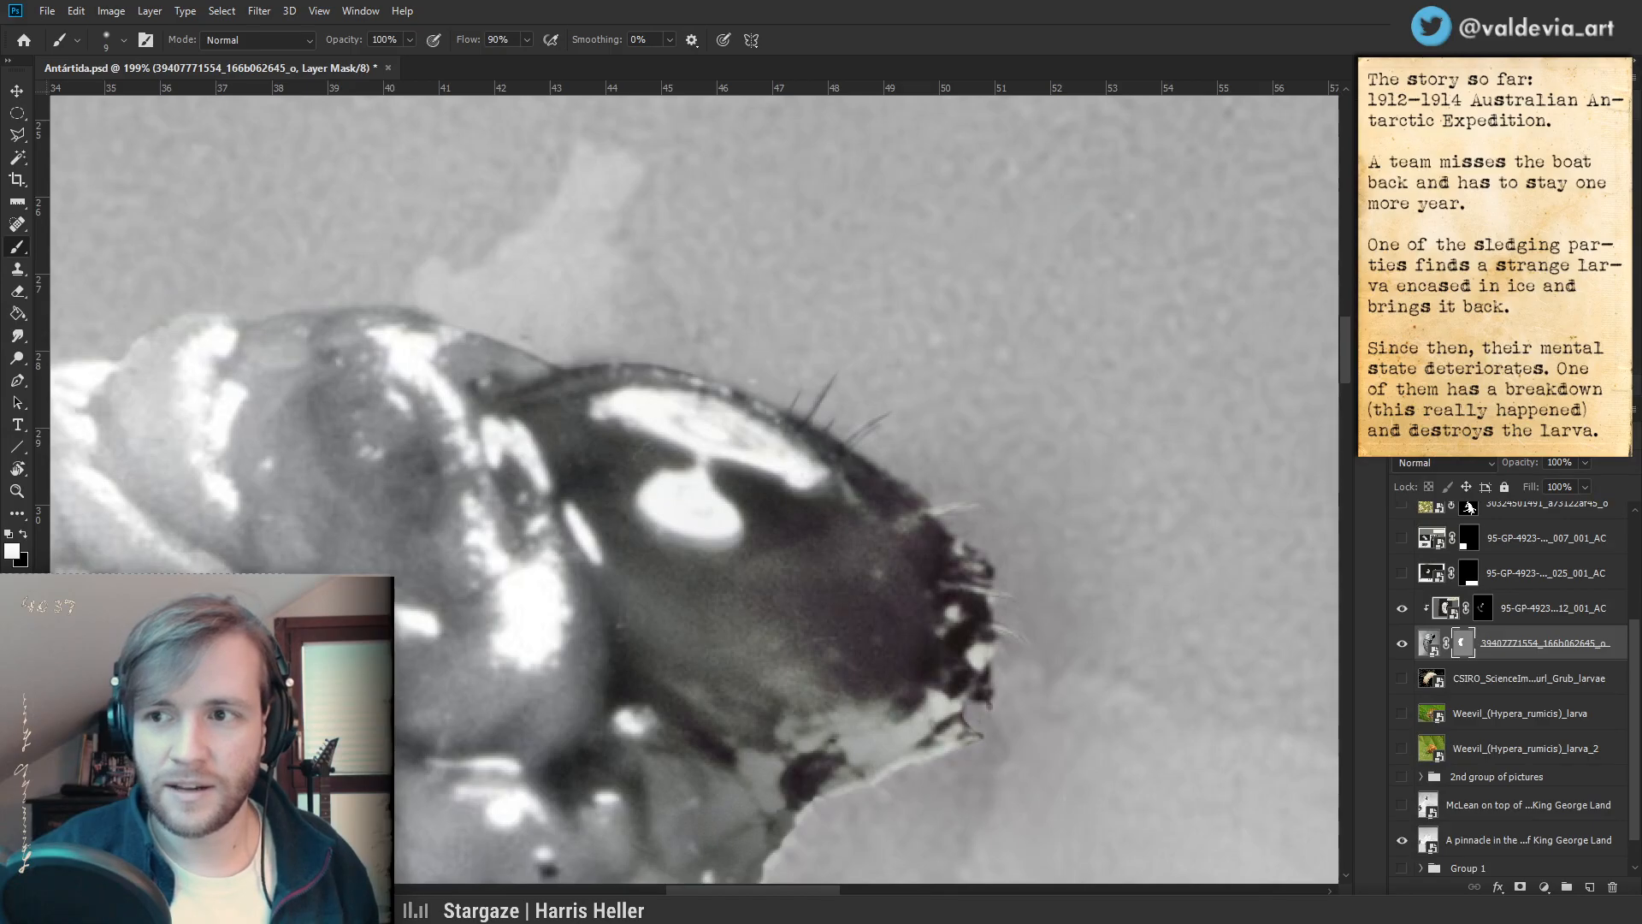
- Compare the hairs along the larva head's upper edge with and without the layer mask
{"action": "key", "text": "alt+BackSpace"}
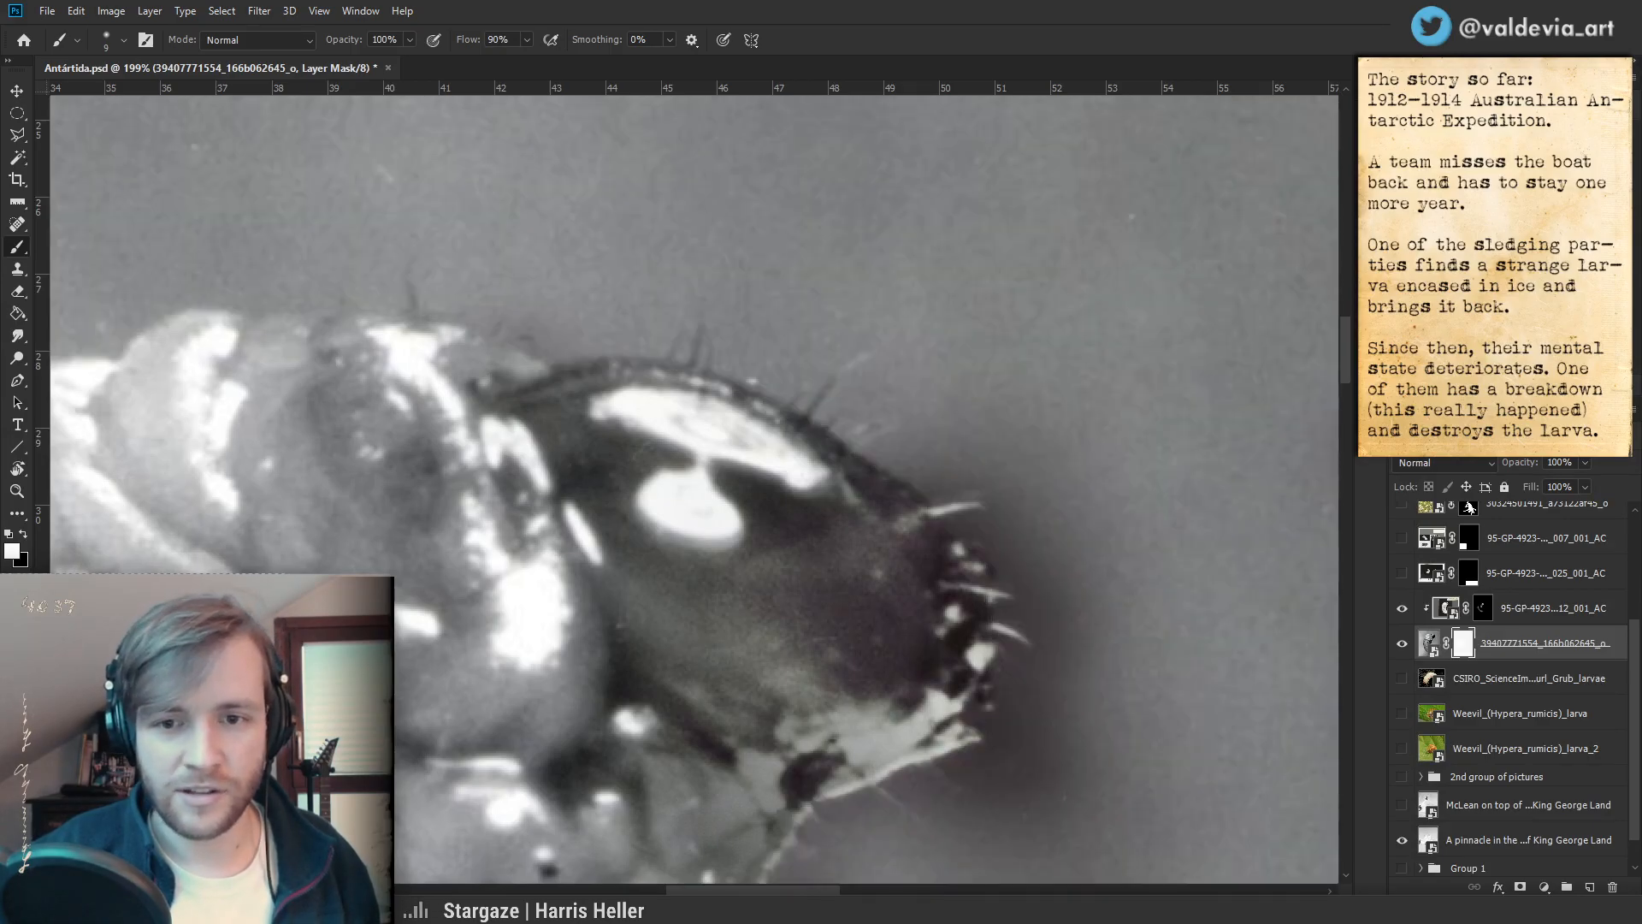
{"action": "key", "text": "ctrl+z"}
{"action": "key", "text": "ctrl+shift+z"}
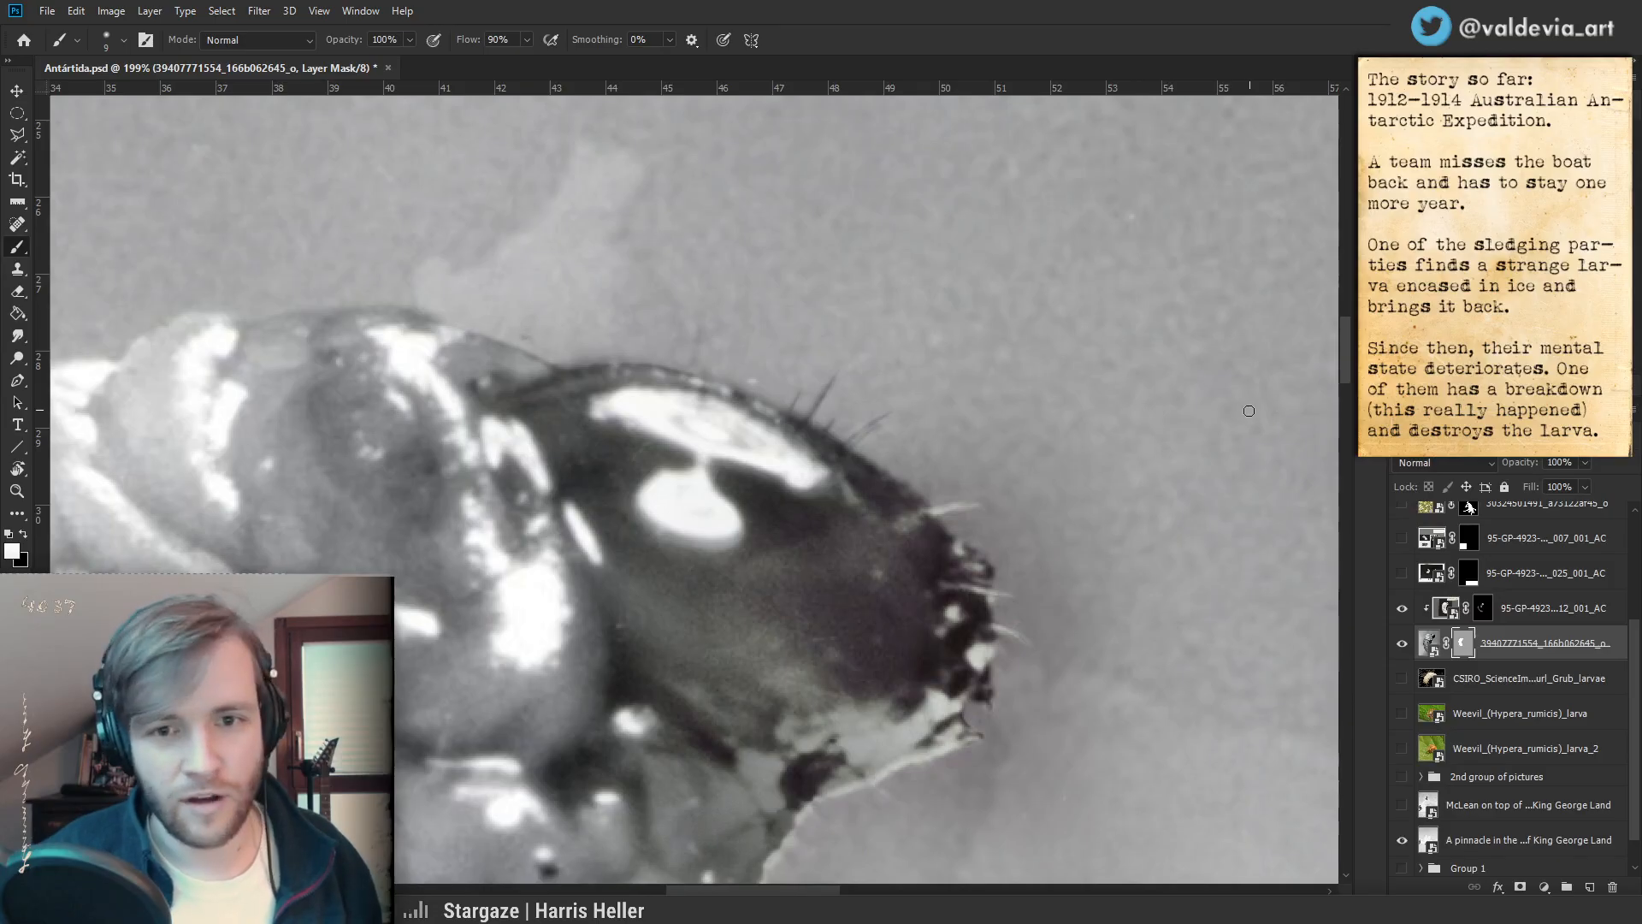
{"action": "left_click", "coordinate": [1464, 652], "text": "shift"}
{"action": "left_click", "coordinate": [1465, 653], "text": "shift"}
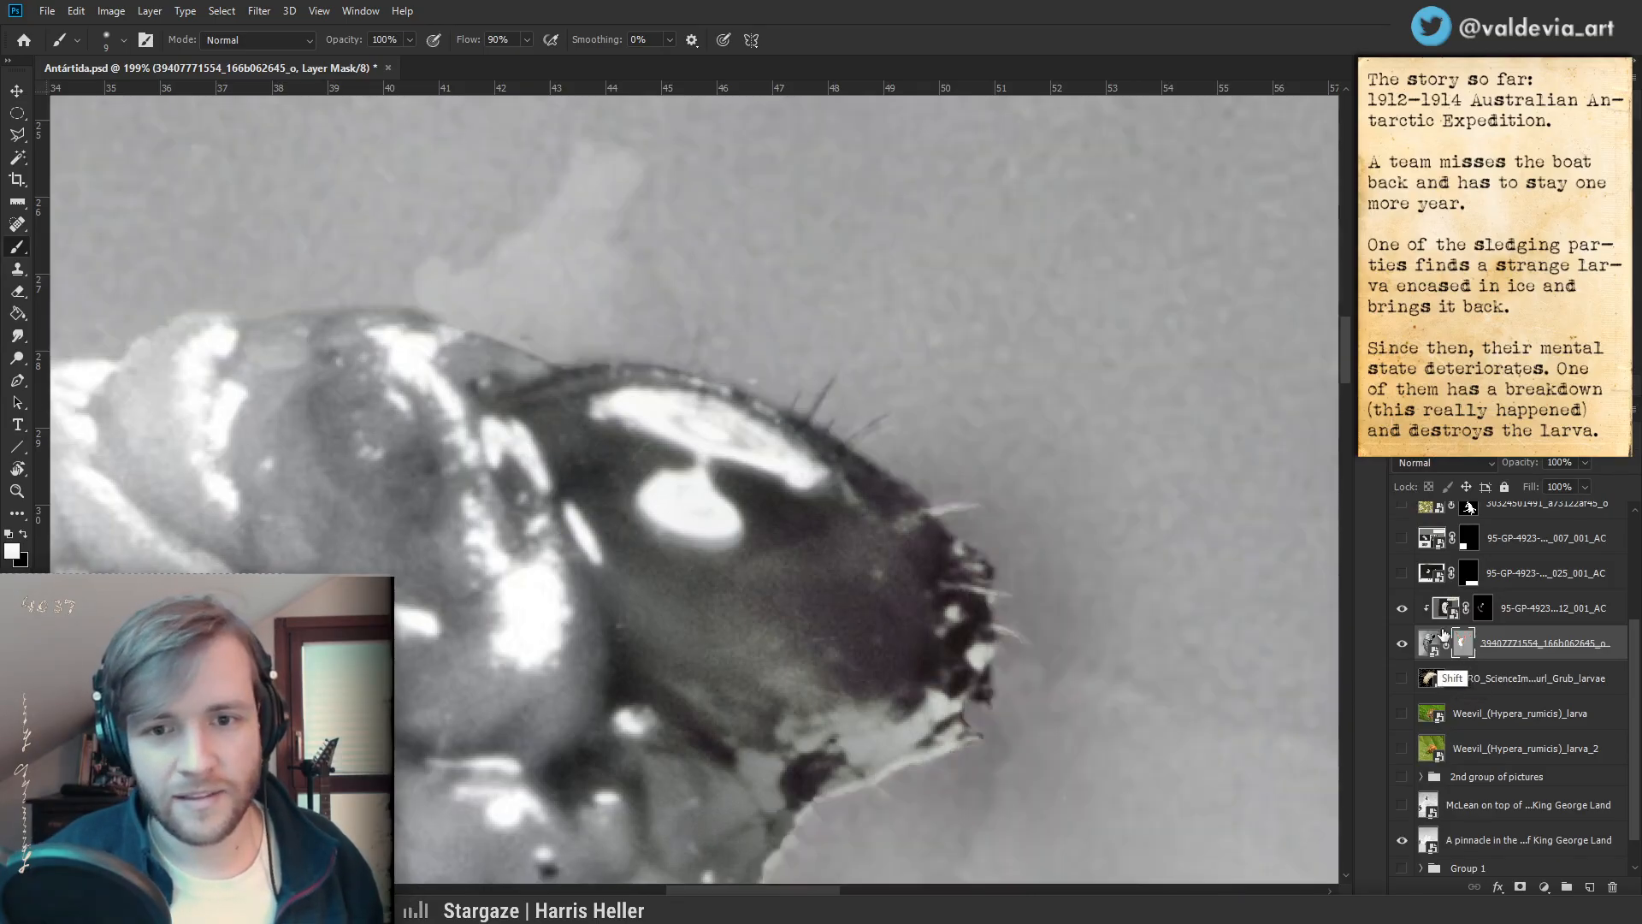
- Paint the short hairs on top of the larva's head back into the mask and check them against the unmasked photo
{"action": "key", "text": "x"}
{"action": "key", "text": "x"}
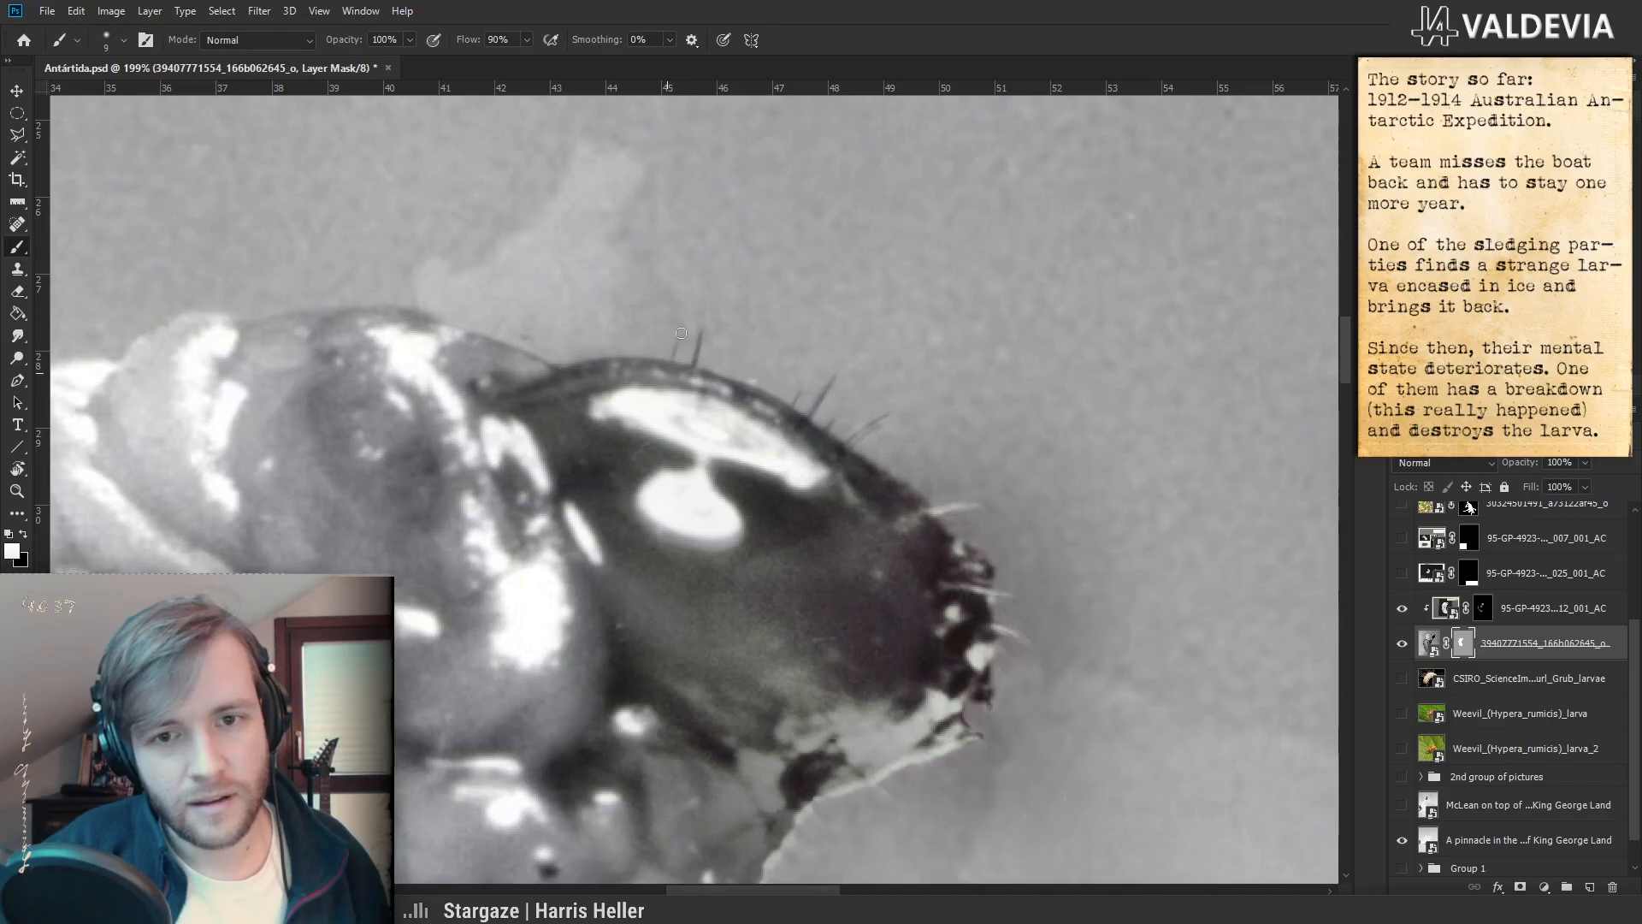
{"action": "key", "text": "z"}
{"action": "mouse_move", "coordinate": [725, 439]}
{"action": "left_mouse_down"}
{"action": "mouse_move", "coordinate": [625, 439]}
{"action": "mouse_move", "coordinate": [792, 439]}
{"action": "left_mouse_up"}
{"action": "key", "text": "b"}
{"action": "left_click_drag", "start_coordinate": [681, 358], "coordinate": [752, 376]}
{"action": "left_click", "coordinate": [1462, 643], "text": "shift"}
{"action": "left_click", "coordinate": [1462, 643], "text": "shift"}
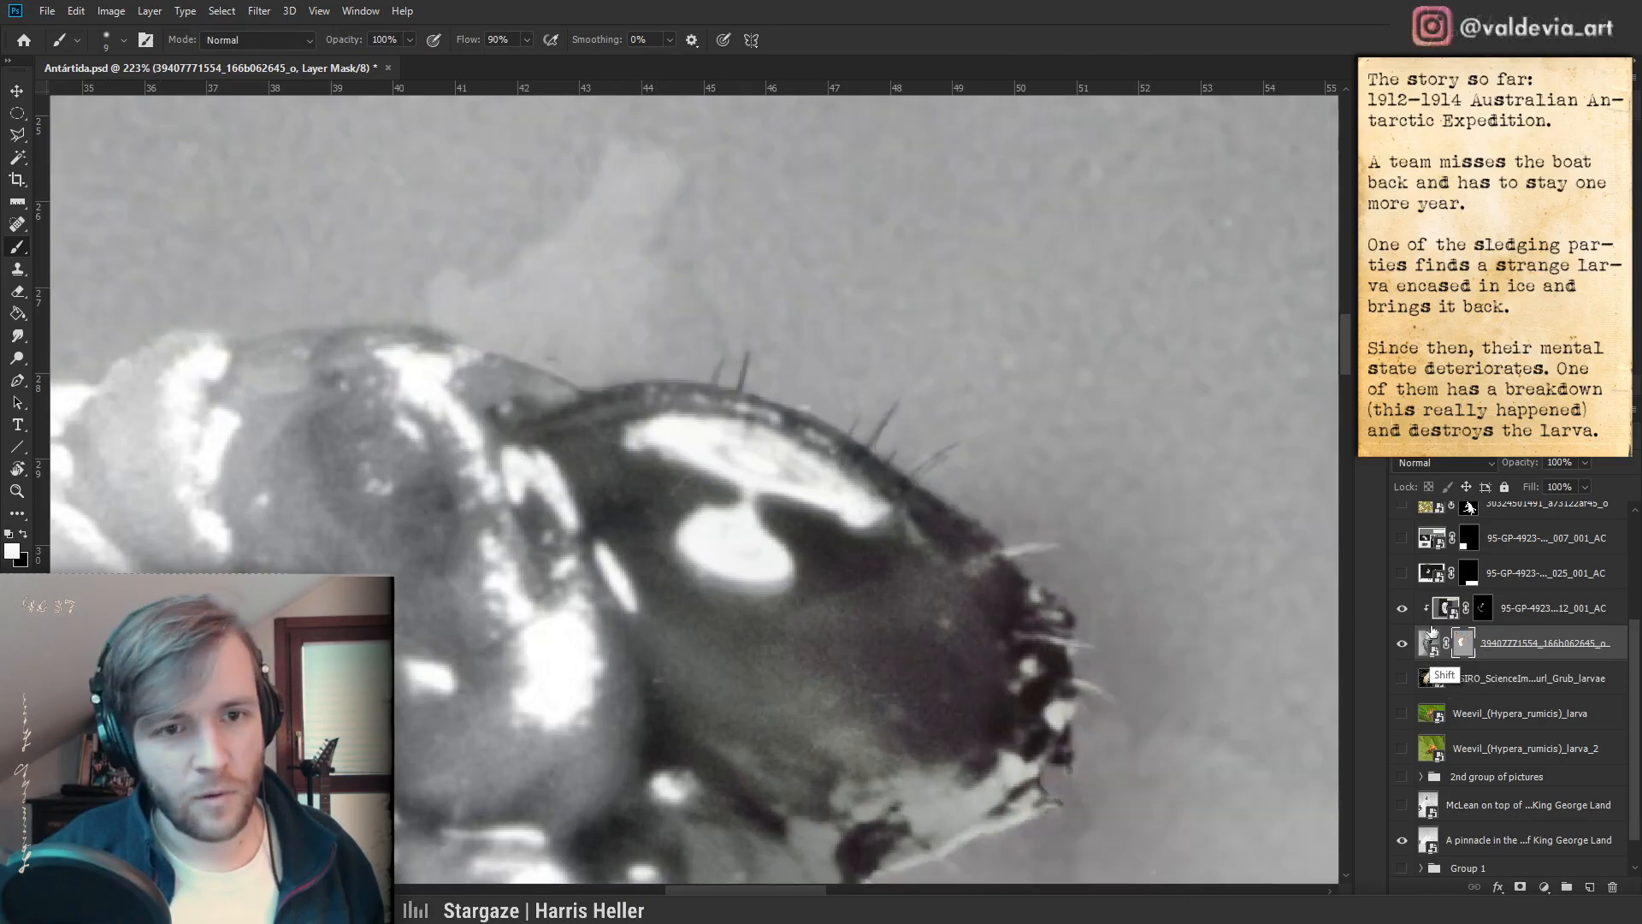
- Restore the two small hairs on the upper edge of the body segment behind the head in the mask
{"action": "mouse_move", "coordinate": [429, 357]}
{"action": "left_mouse_down"}
{"action": "mouse_move", "coordinate": [340, 337]}
{"action": "mouse_move", "coordinate": [414, 337]}
{"action": "left_mouse_up"}
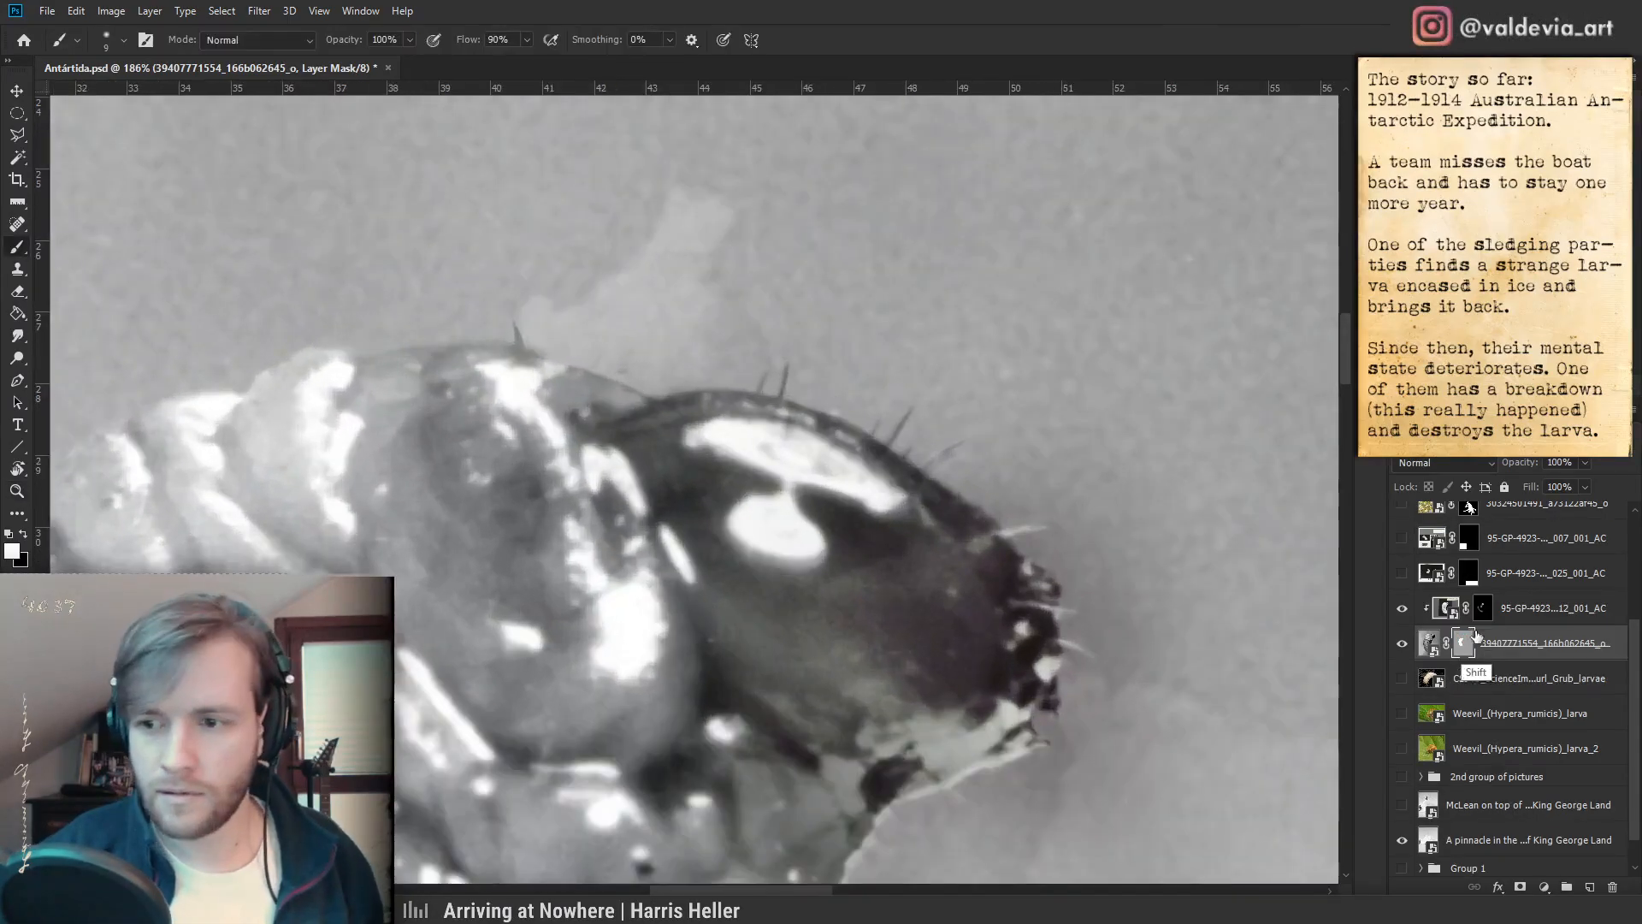
{"action": "left_click", "coordinate": [1464, 643], "text": "shift"}
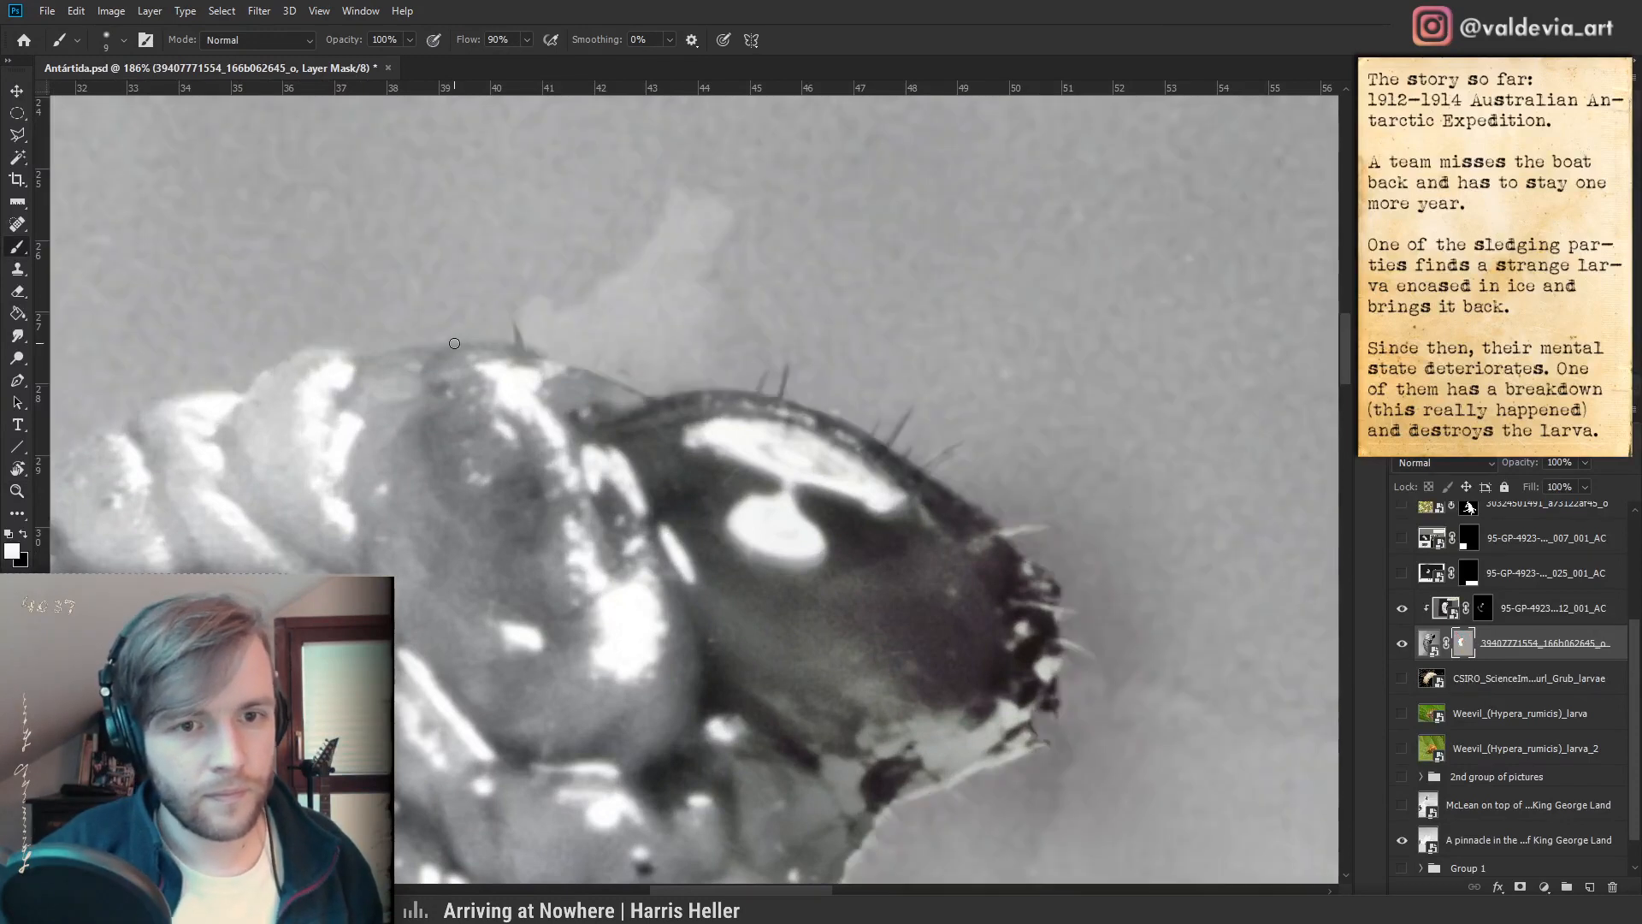
{"action": "left_click_drag", "start_coordinate": [447, 330], "coordinate": [451, 503]}
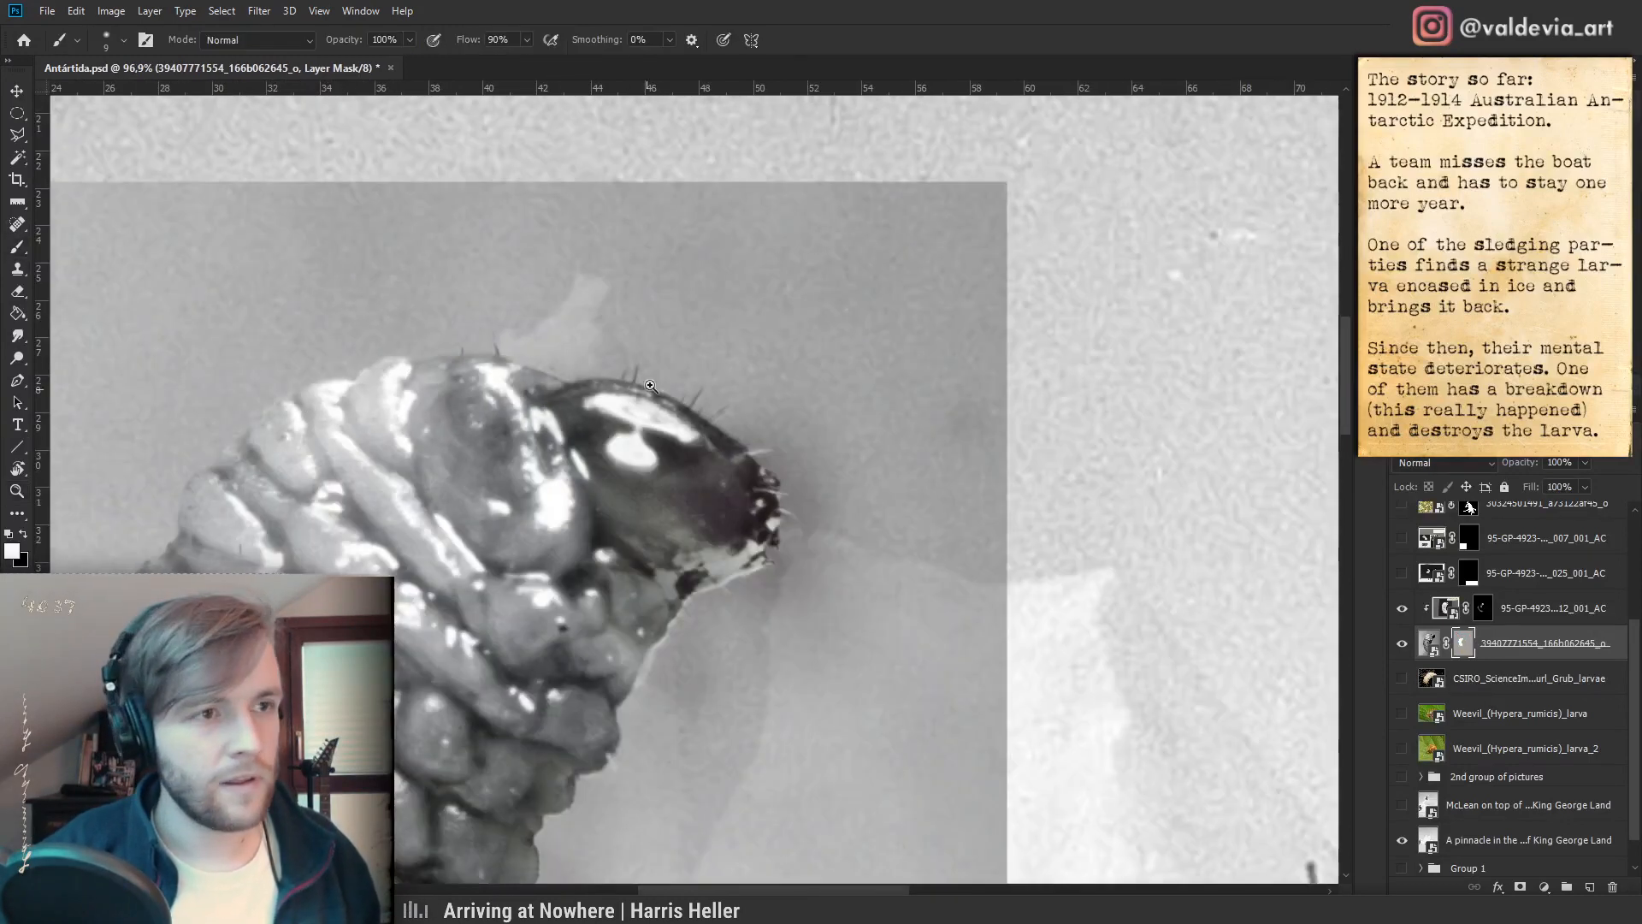
{"action": "left_click_drag", "start_coordinate": [671, 384], "coordinate": [713, 371]}
{"action": "left_click_drag", "start_coordinate": [593, 374], "coordinate": [648, 381]}
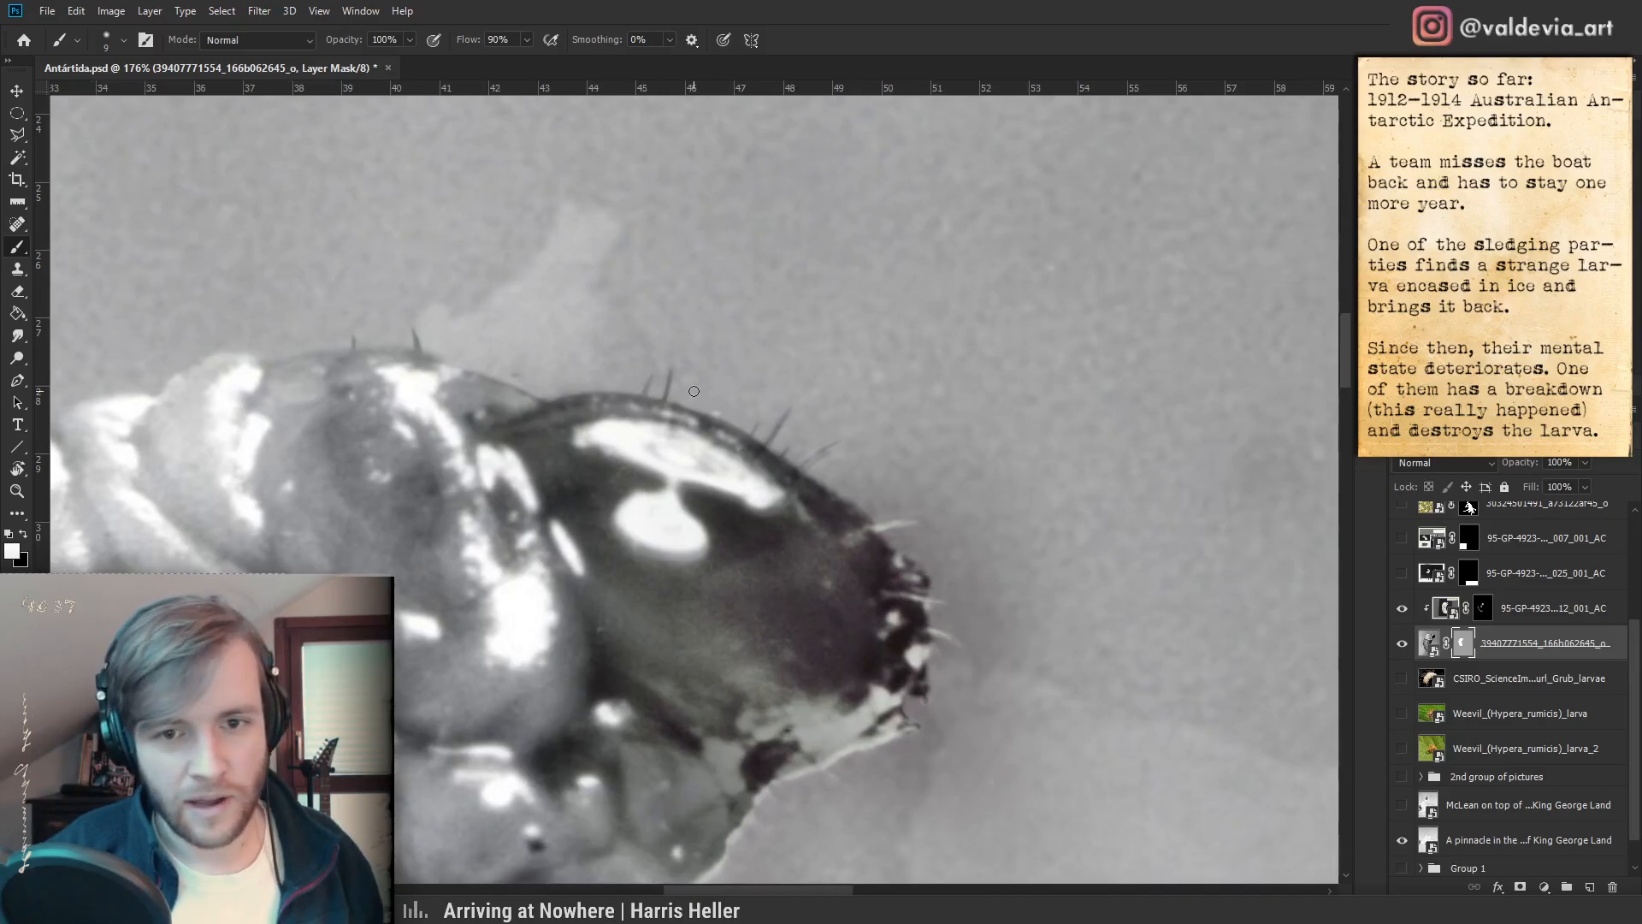
- Switch the mask brush to a hard round preset at 39 px and touch up the restored hair tips
{"action": "right_click", "coordinate": [682, 393]}
{"action": "left_click", "coordinate": [832, 580]}
{"action": "left_click", "coordinate": [792, 433]}
{"action": "left_click", "coordinate": [665, 368]}
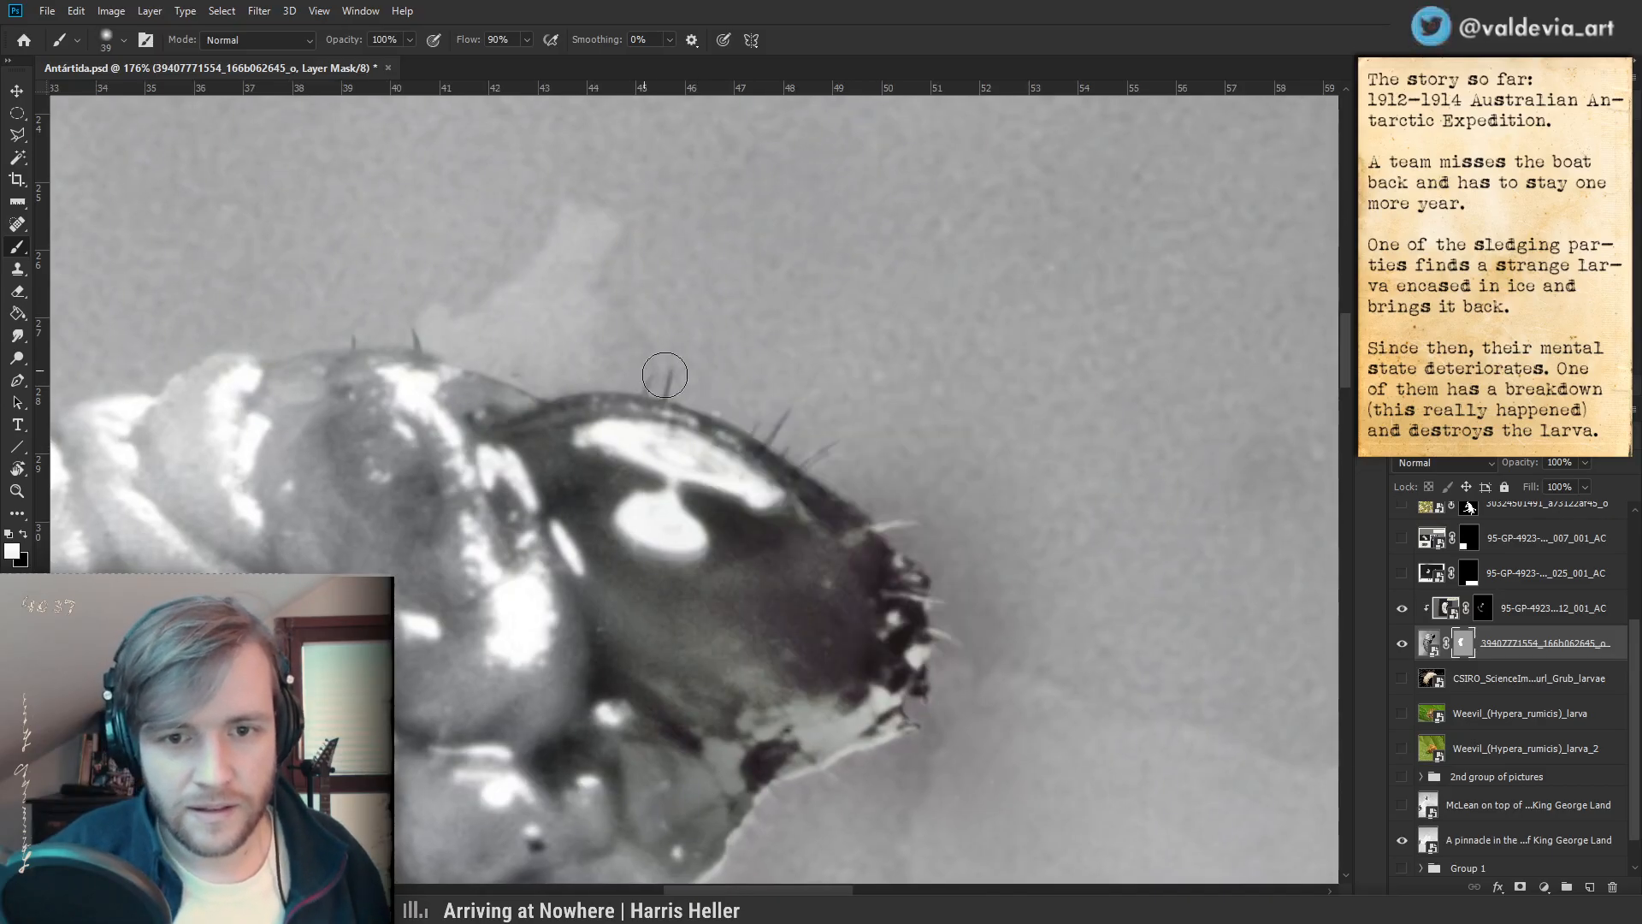
{"action": "key", "text": "x"}
{"action": "key", "text": "ctrl+z"}
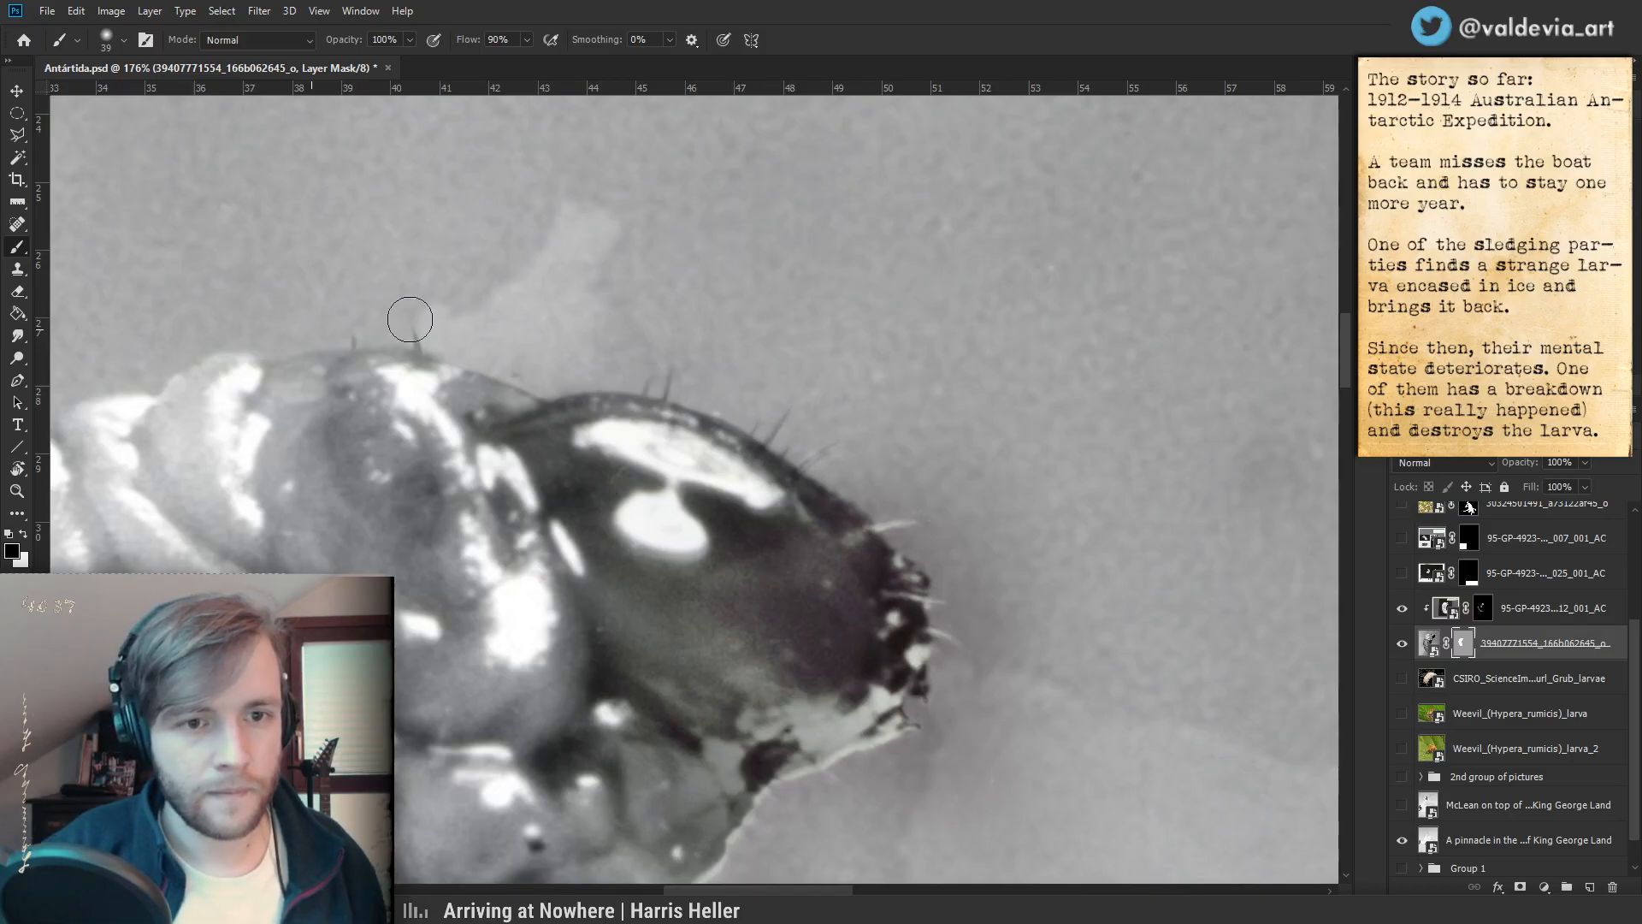
- Raise the grey larva's mask density to full to hide its photo background over the iceberg scene
{"action": "scroll", "coordinate": [509, 352], "scroll_direction": "down", "scroll_amount": 5}
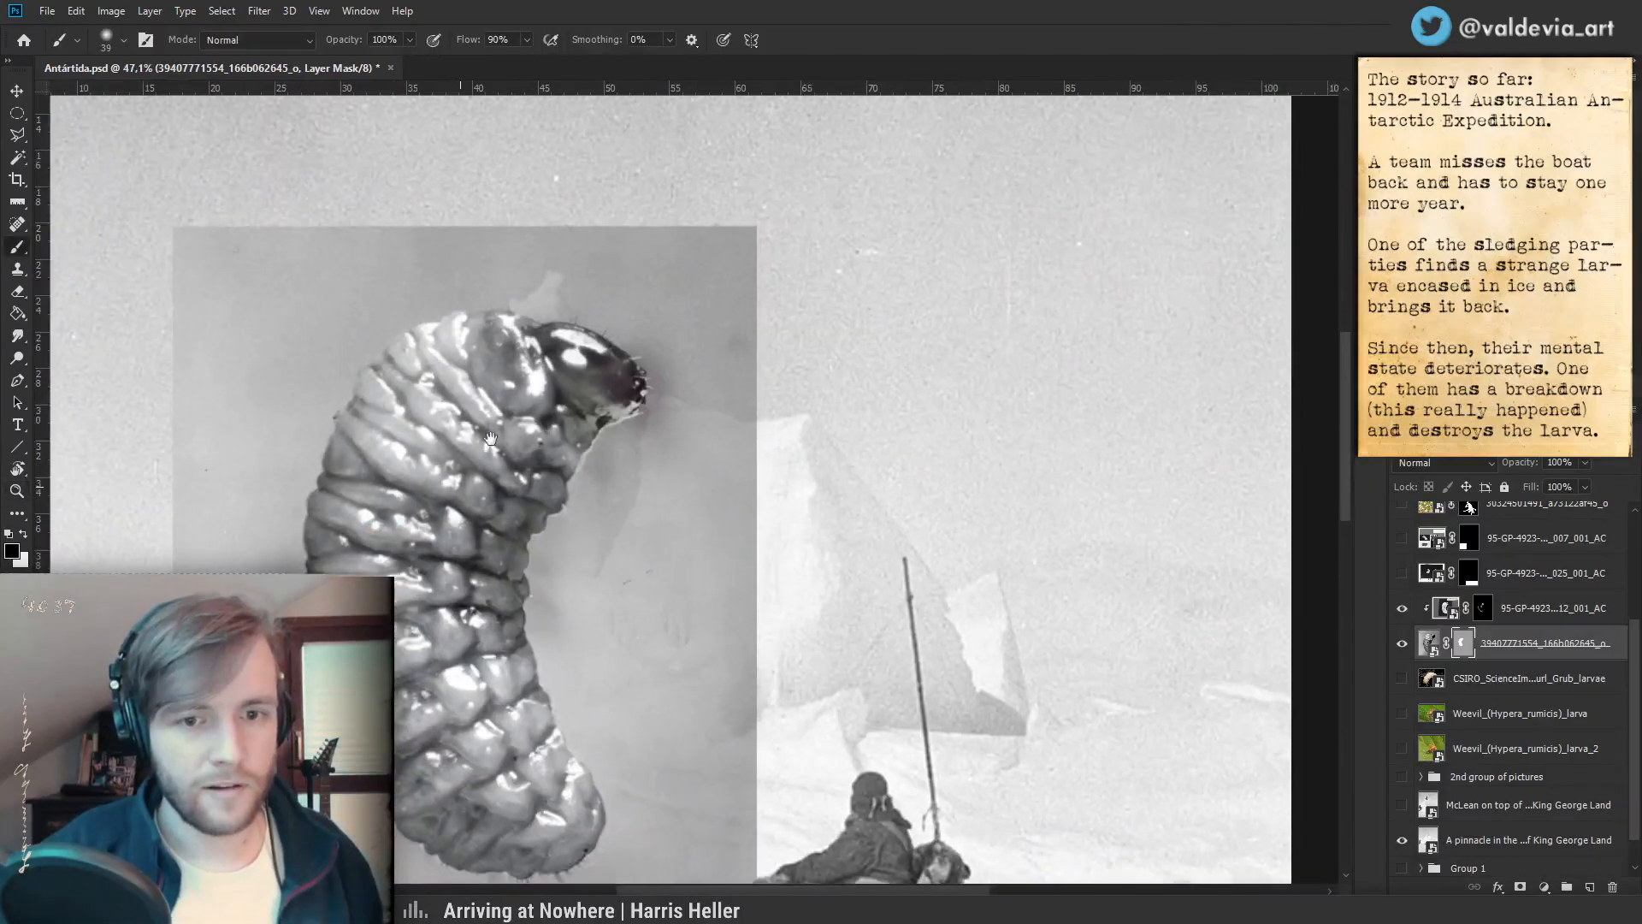
{"action": "left_click_drag", "start_coordinate": [1497, 171], "coordinate": [1619, 171]}
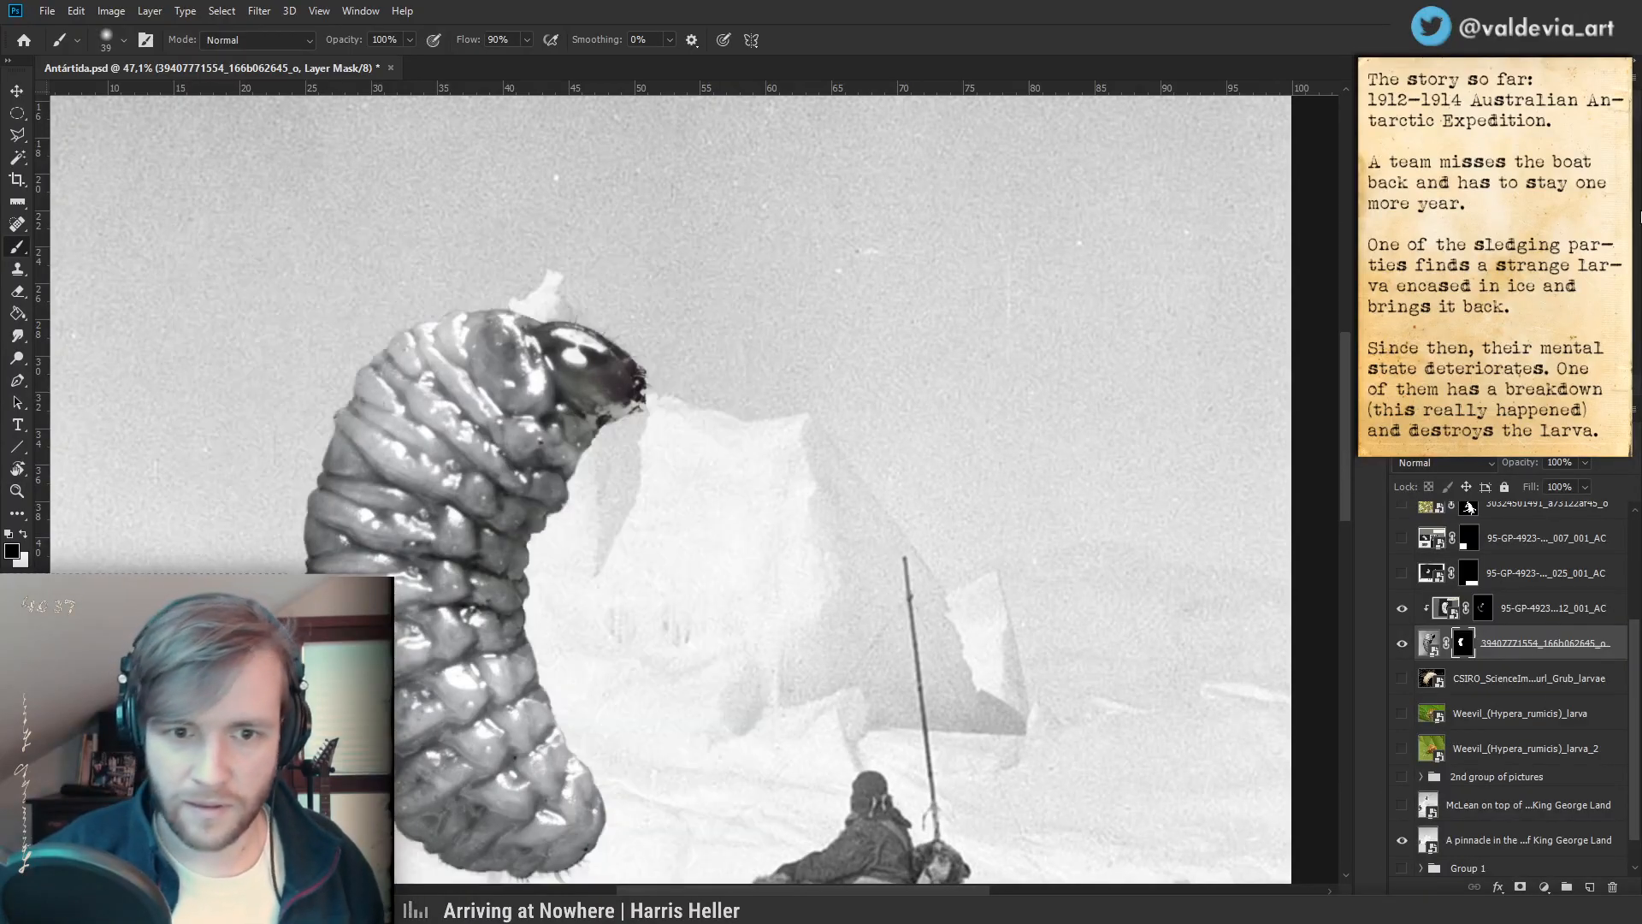
- Check the larva's masked outline in the iceberg scene against the unmasked grey larva photo
{"action": "left_click_drag", "start_coordinate": [840, 653], "coordinate": [549, 608]}
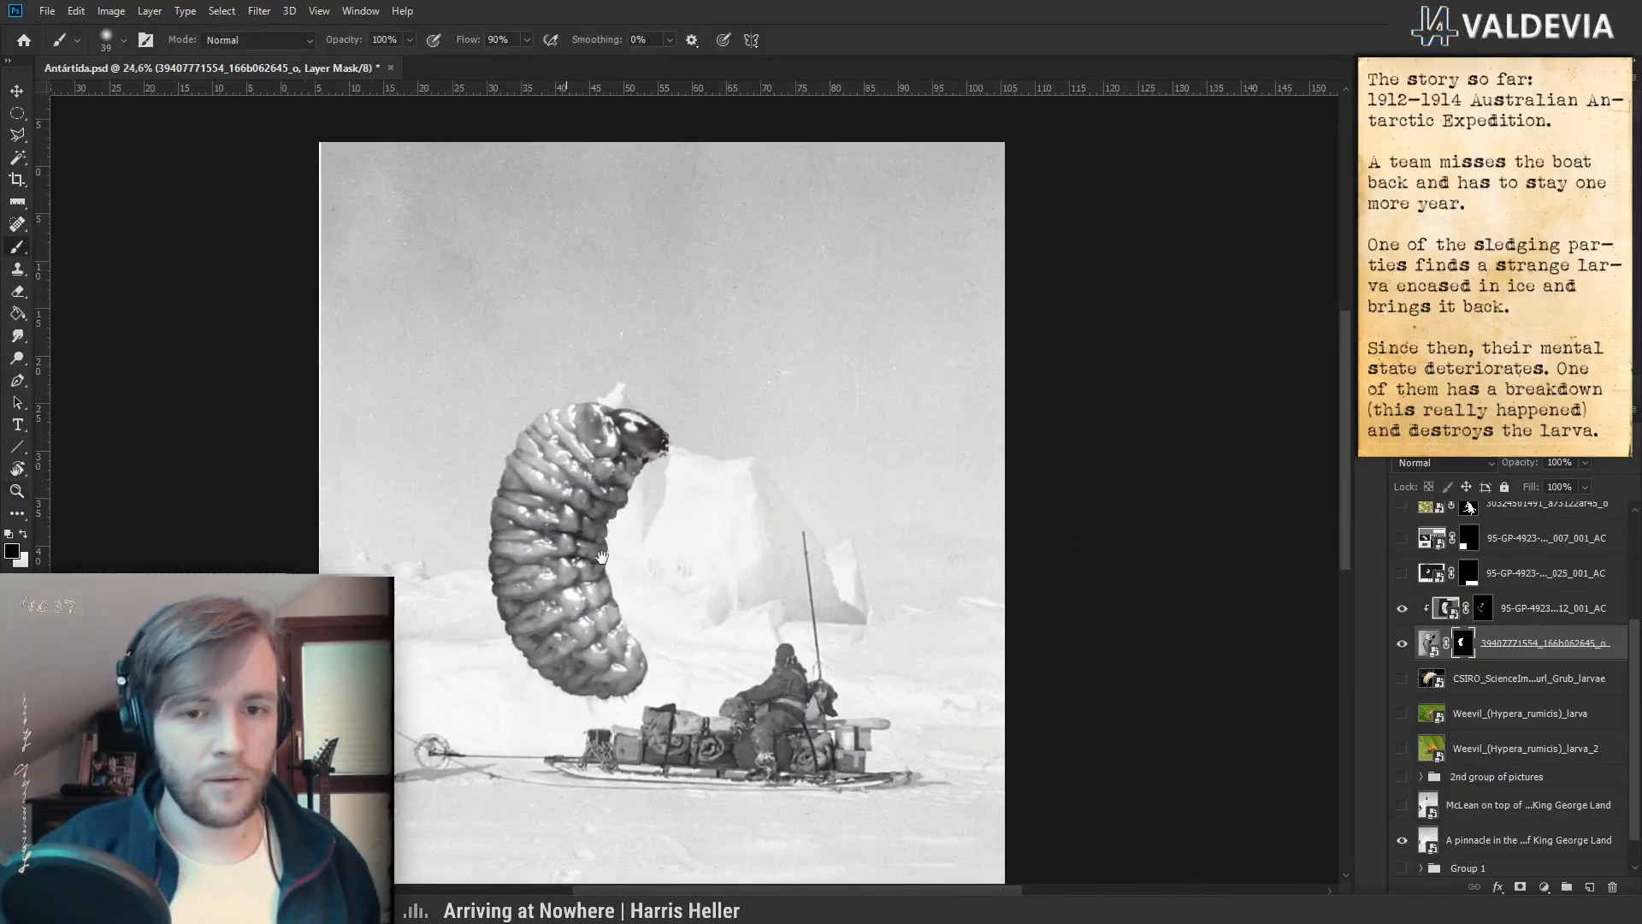
{"action": "left_click_drag", "start_coordinate": [602, 419], "coordinate": [712, 369]}
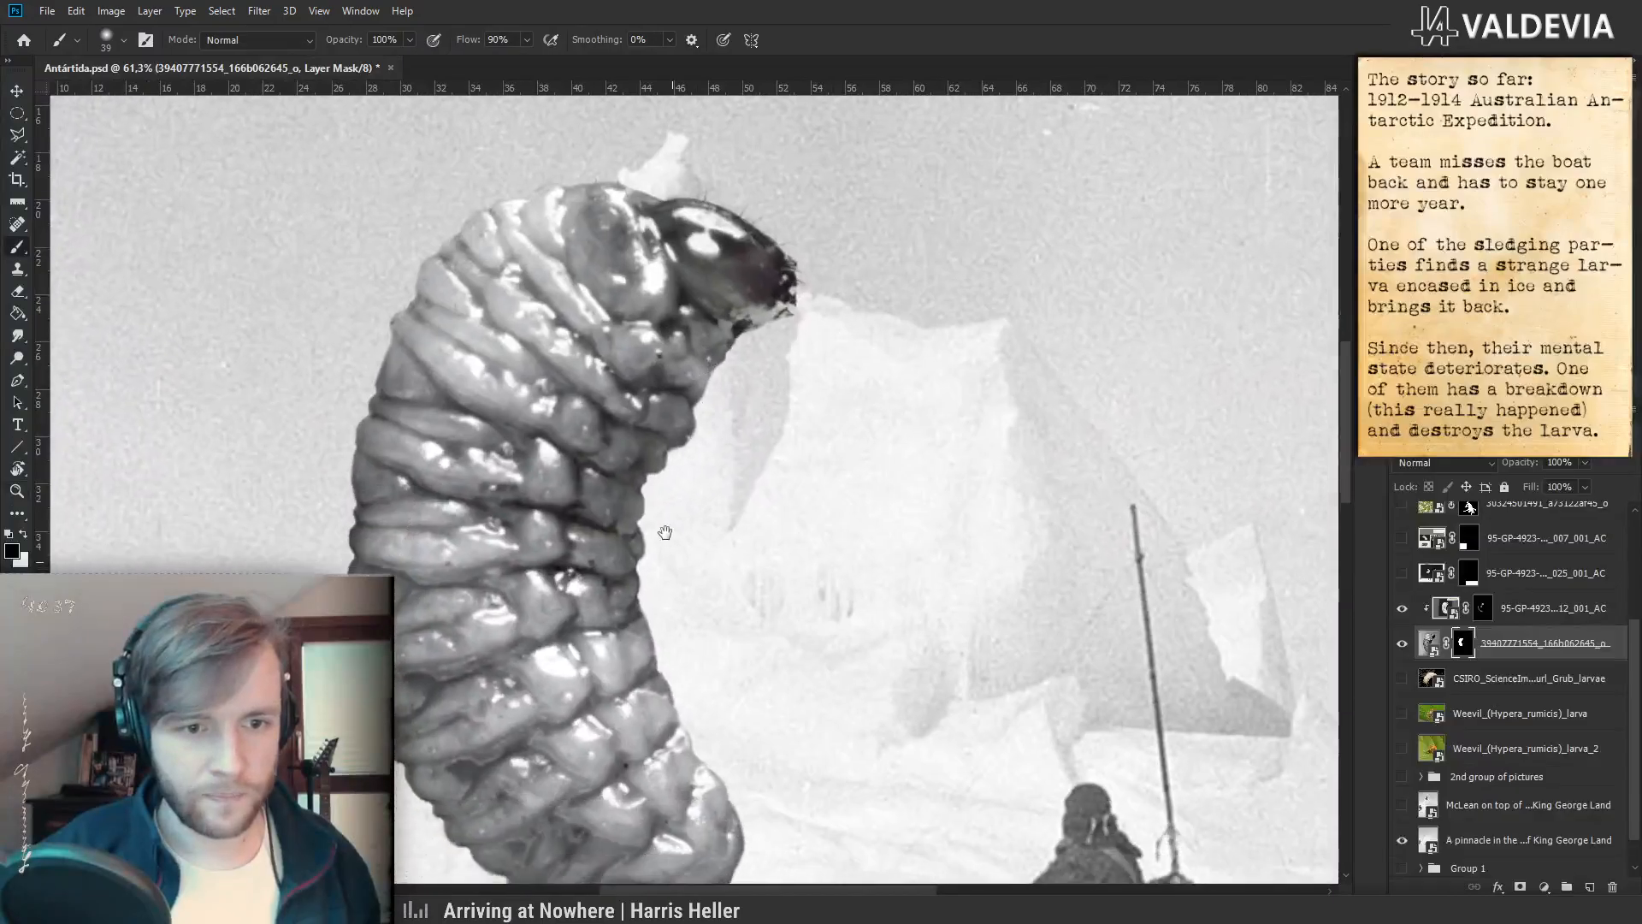
{"action": "left_click_drag", "start_coordinate": [664, 563], "coordinate": [660, 444]}
{"action": "left_click", "coordinate": [1465, 644], "text": "shift"}
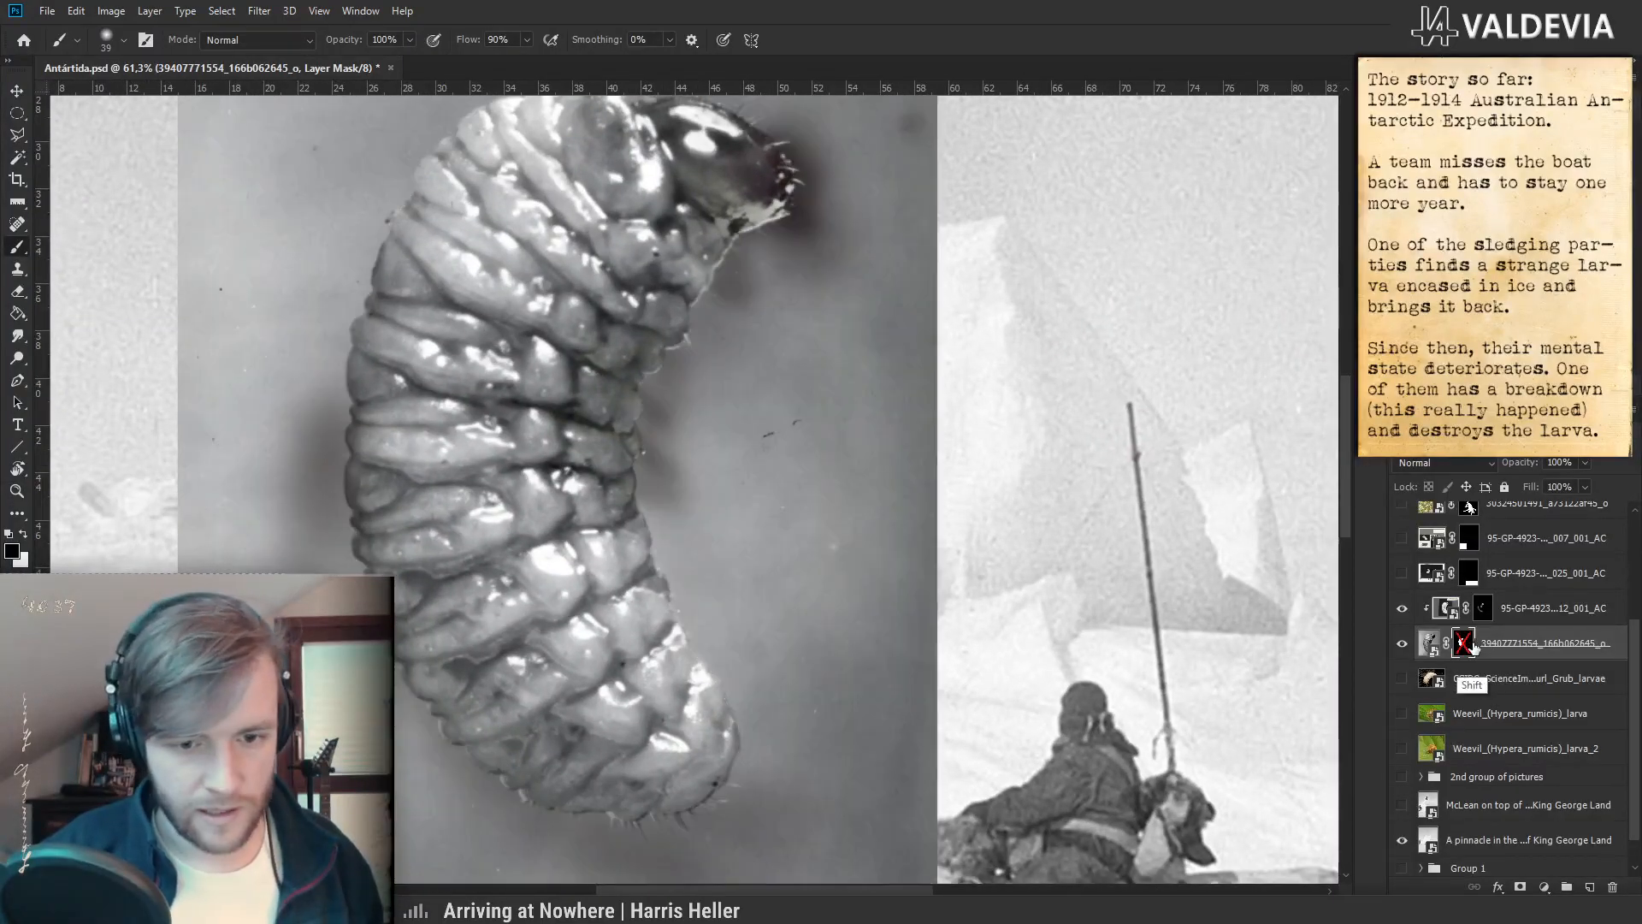
{"action": "left_click_drag", "start_coordinate": [758, 297], "coordinate": [762, 486]}
{"action": "left_click", "coordinate": [1464, 644], "text": "shift"}
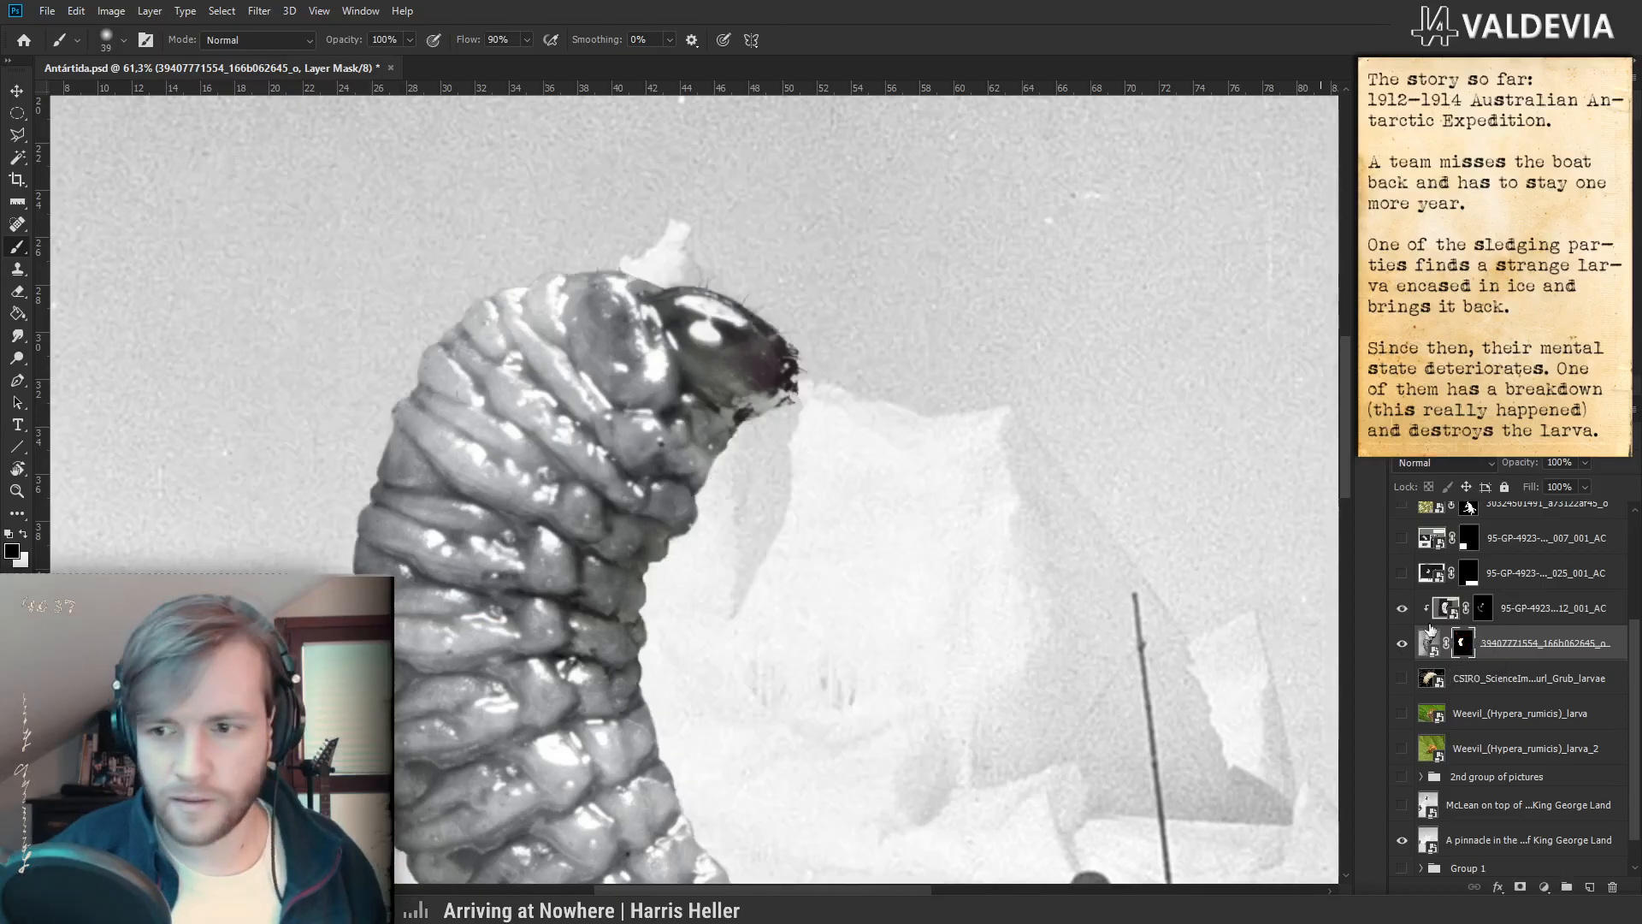
- Compare the larva with and without the clipped second larva photo, both close up and in the full scene
{"action": "left_click", "coordinate": [1403, 611]}
{"action": "left_click", "coordinate": [1403, 612]}
{"action": "left_click", "coordinate": [1400, 613]}
{"action": "left_click", "coordinate": [1401, 609]}
{"action": "left_click", "coordinate": [1401, 609]}
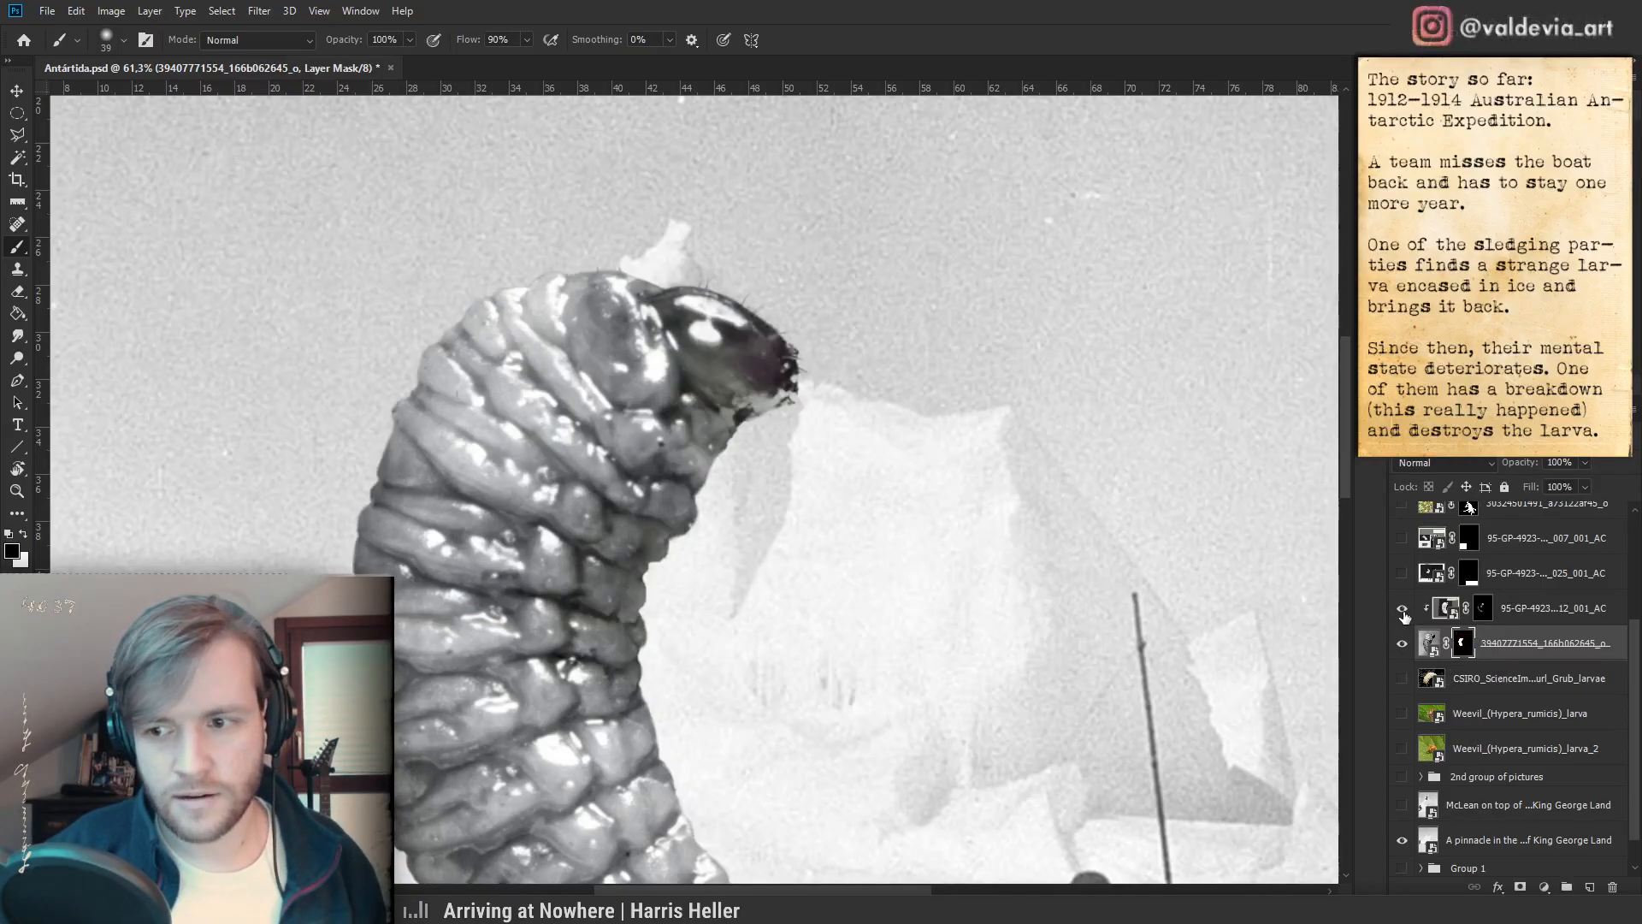
{"action": "key", "text": "z"}
{"action": "left_click_drag", "start_coordinate": [745, 548], "coordinate": [672, 551]}
{"action": "left_click_drag", "start_coordinate": [715, 604], "coordinate": [707, 564]}
{"action": "left_click", "coordinate": [1404, 616]}
{"action": "left_click", "coordinate": [1403, 614]}
{"action": "left_click", "coordinate": [1403, 616]}
{"action": "left_click", "coordinate": [1403, 618]}
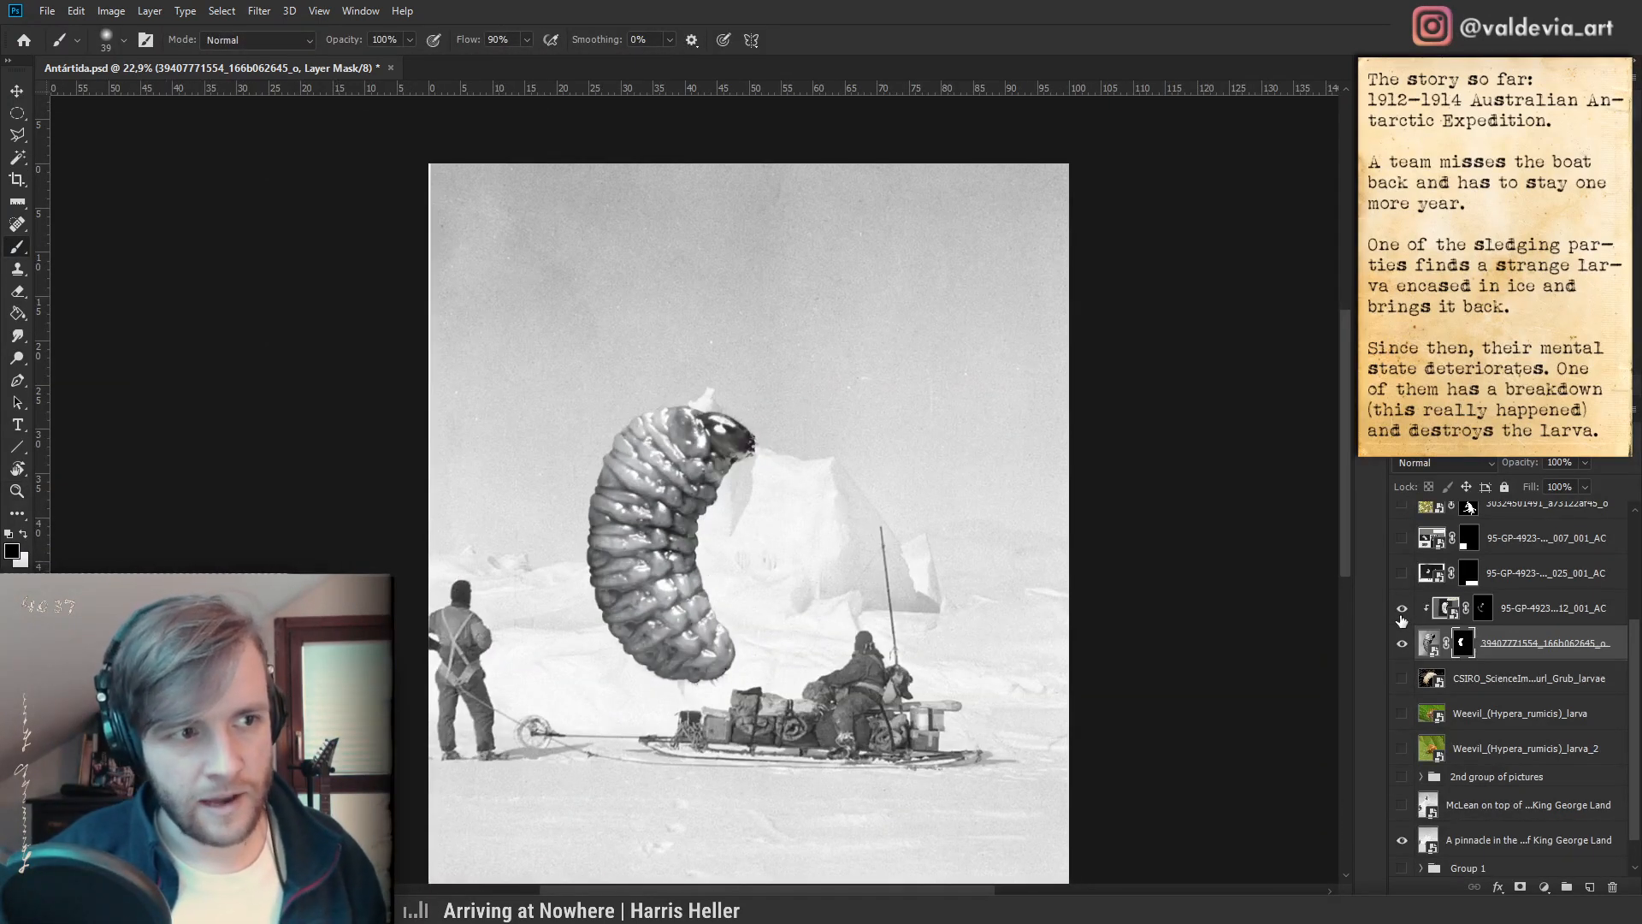
{"action": "key", "text": "z"}
{"action": "left_click_drag", "start_coordinate": [708, 462], "coordinate": [729, 460]}
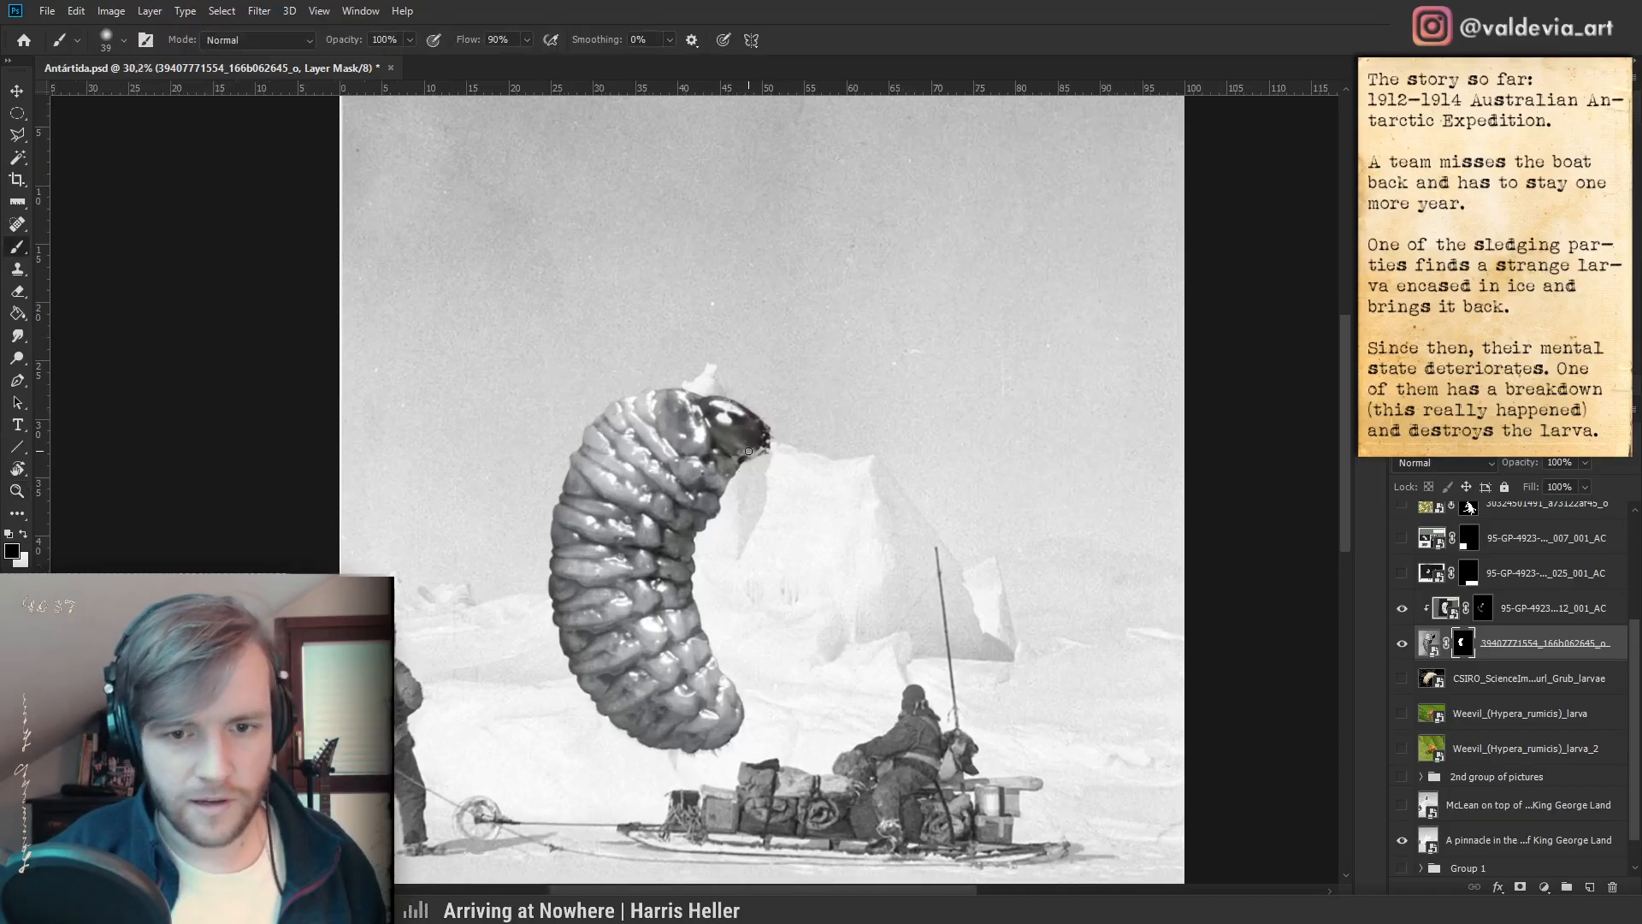
{"action": "left_click", "coordinate": [1401, 642]}
{"action": "left_click", "coordinate": [1400, 643]}
{"action": "left_click", "coordinate": [1400, 611]}
{"action": "left_click", "coordinate": [1400, 612]}
{"action": "left_click", "coordinate": [1401, 610]}
{"action": "left_click", "coordinate": [1401, 609]}
- Lower the clipped second larva photo's layer opacity to 80%
{"action": "left_click", "coordinate": [1539, 608]}
{"action": "left_click_drag", "start_coordinate": [1519, 459], "coordinate": [1514, 466]}
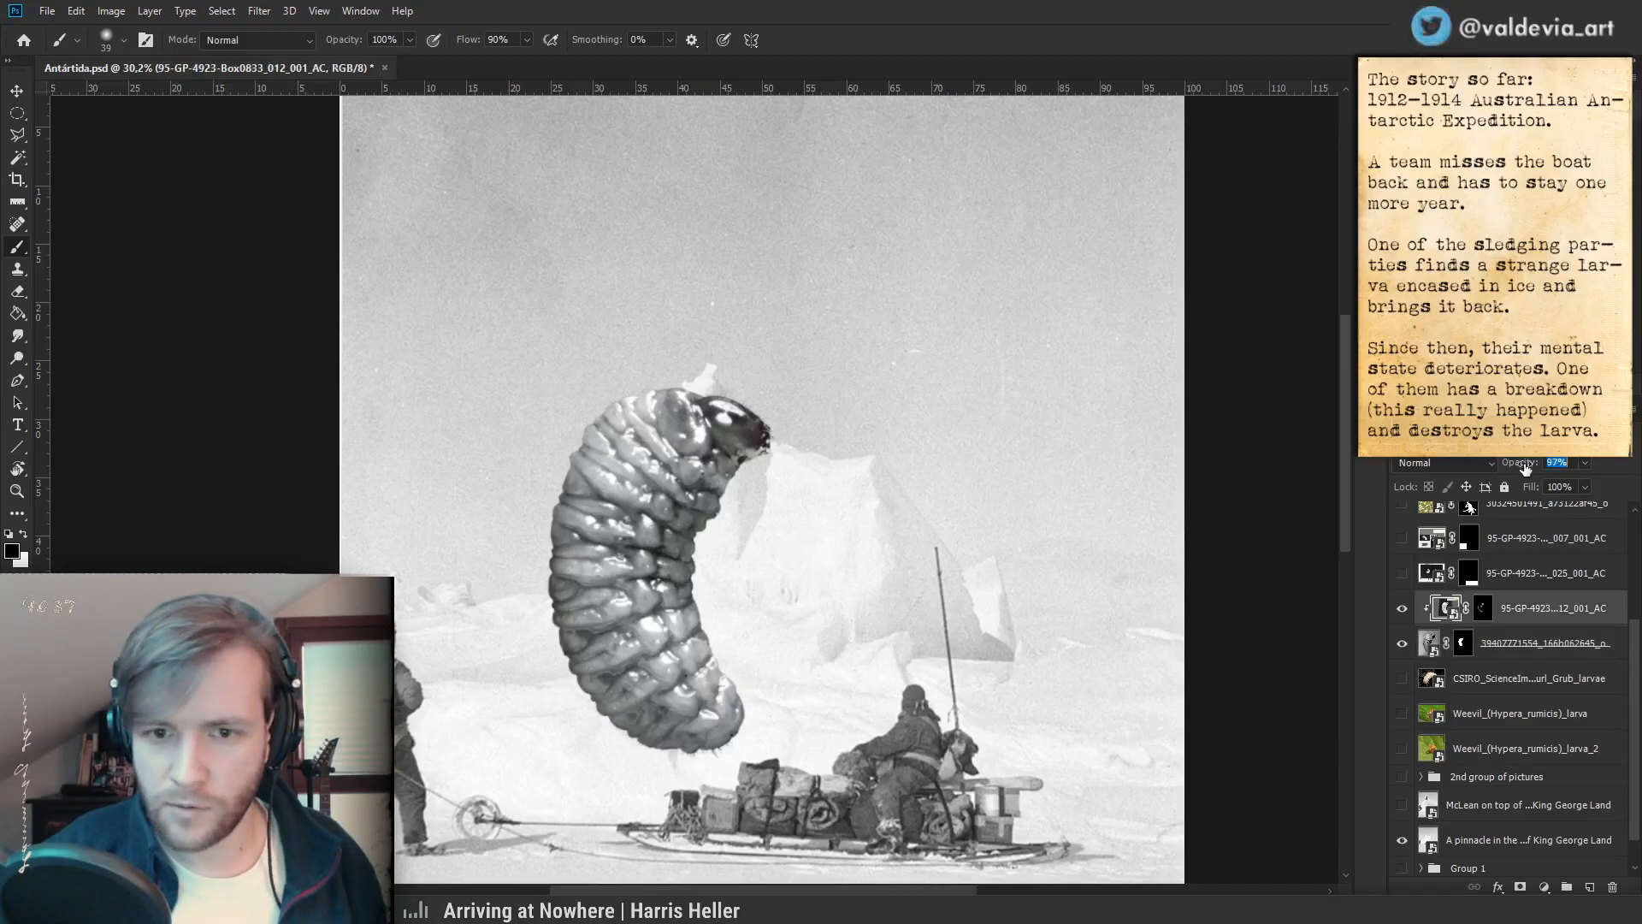
{"action": "left_click_drag", "start_coordinate": [720, 549], "coordinate": [629, 486]}
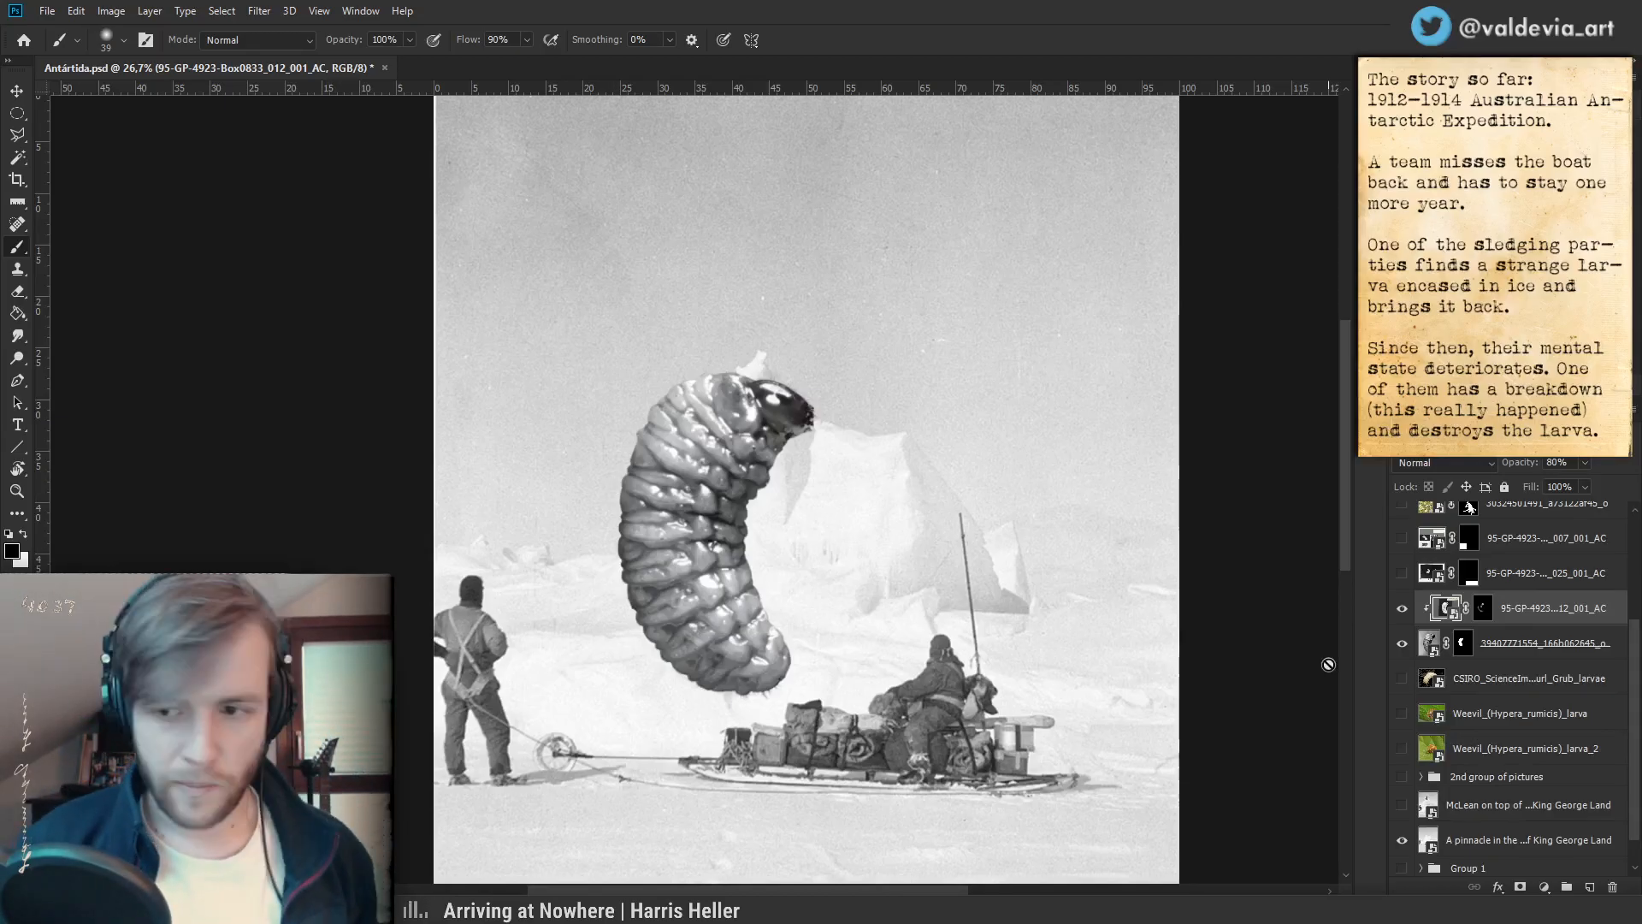
- Group the two larva photo layers and name the group "Larva base"
{"action": "left_click", "coordinate": [1527, 648], "text": "ctrl"}
{"action": "left_click", "coordinate": [1563, 887]}
{"action": "double_click", "coordinate": [1464, 611]}
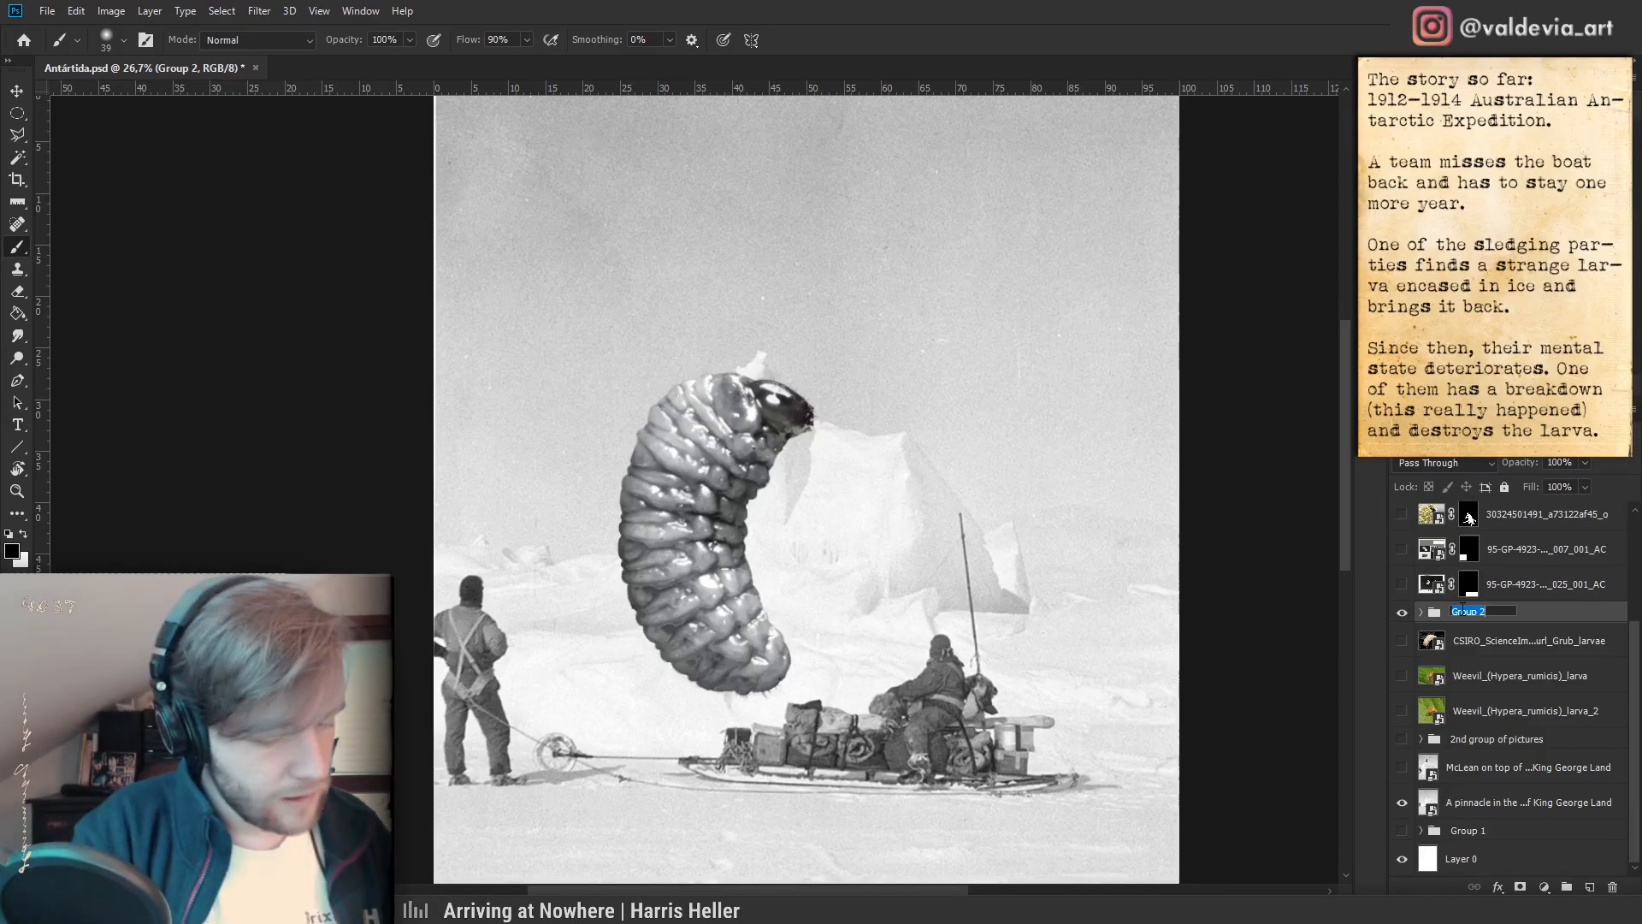
{"action": "type", "text": "Larva"}
{"action": "type", "text": " va"}
{"action": "type", "text": "se"}
{"action": "key", "text": "Return"}
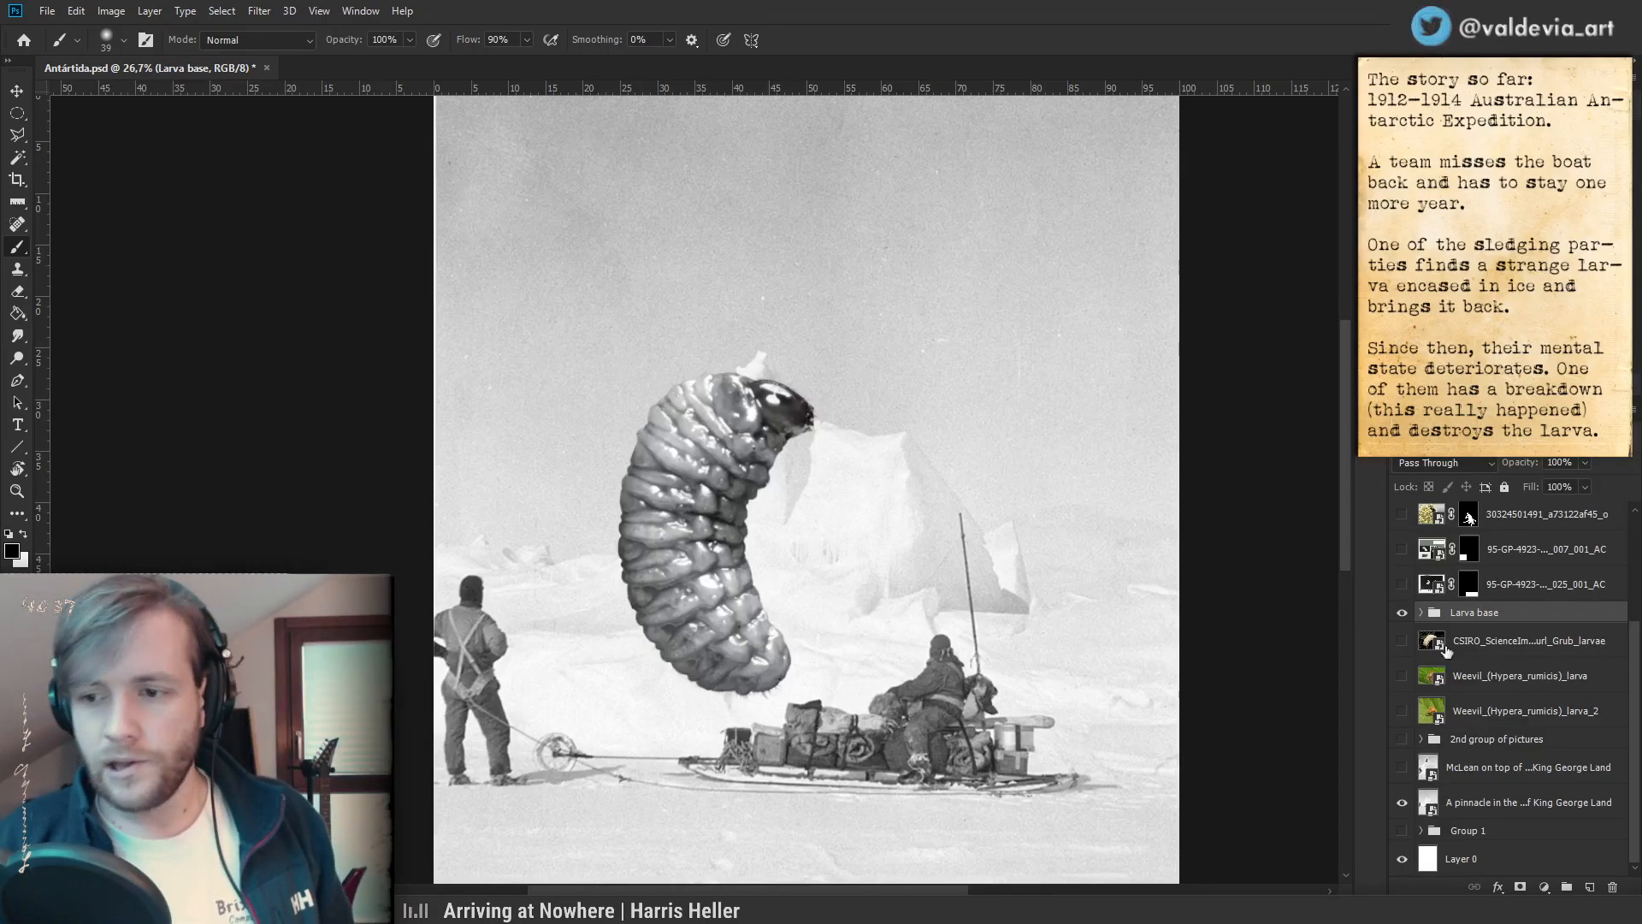
- Duplicate the Larva base group, hide the original, and convert the copy to a smart object
{"action": "key", "text": "ctrl+space"}
{"action": "mouse_move", "coordinate": [779, 440]}
{"action": "left_mouse_down"}
{"action": "mouse_move", "coordinate": [834, 439]}
{"action": "mouse_move", "coordinate": [780, 440]}
{"action": "left_mouse_up"}
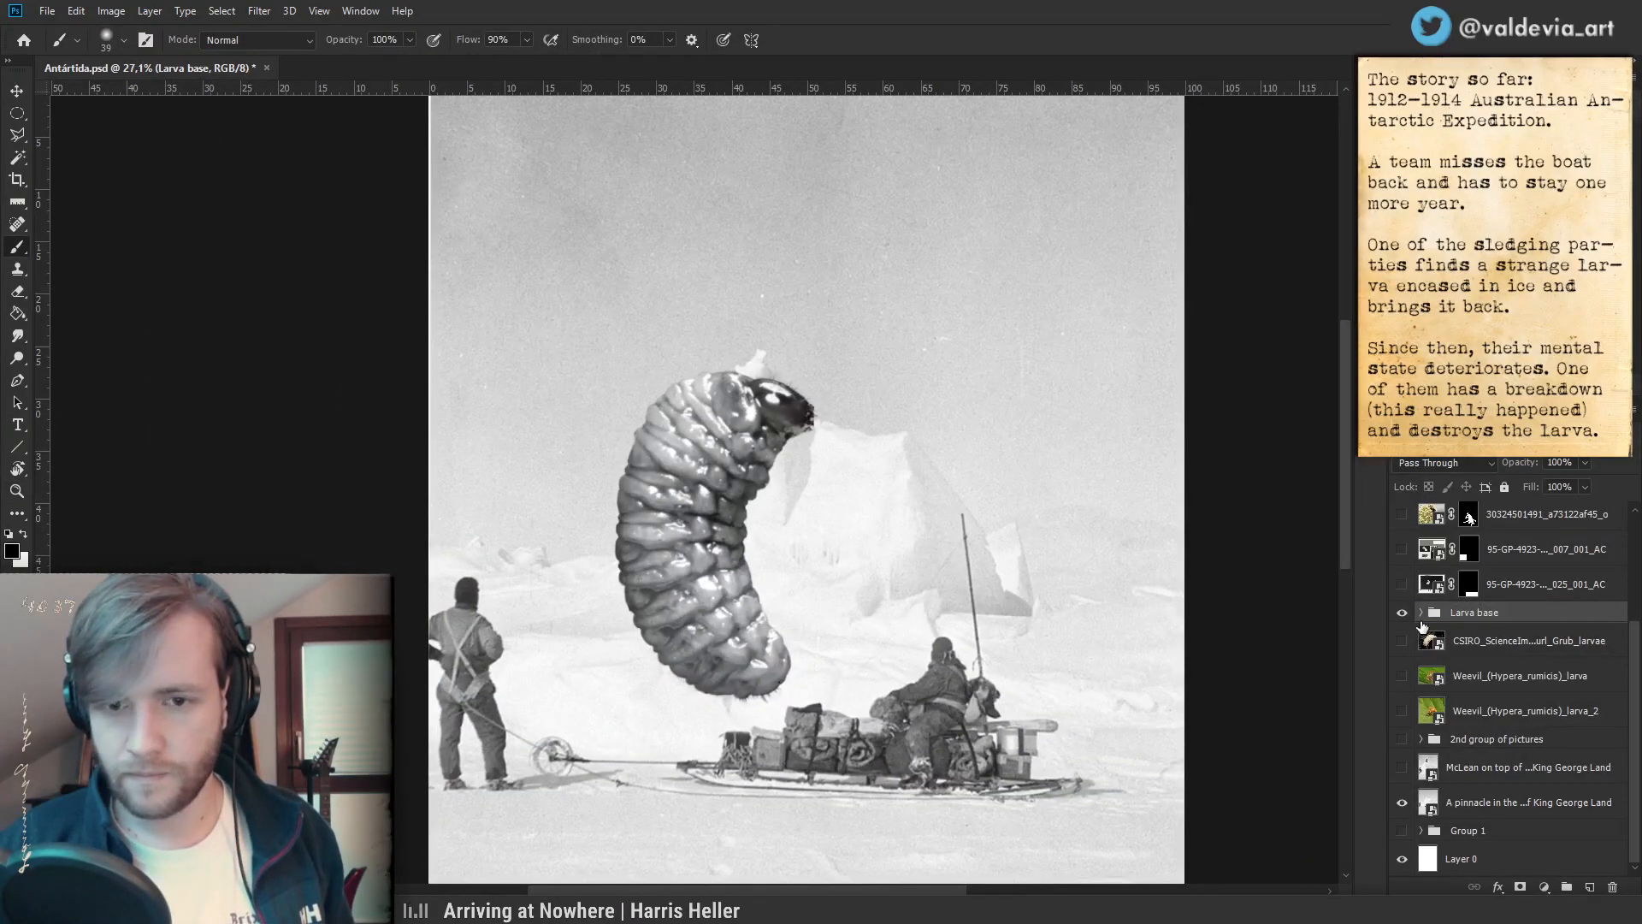
{"action": "key", "text": "ctrl+z"}
{"action": "left_click_drag", "start_coordinate": [1467, 613], "coordinate": [1468, 598]}
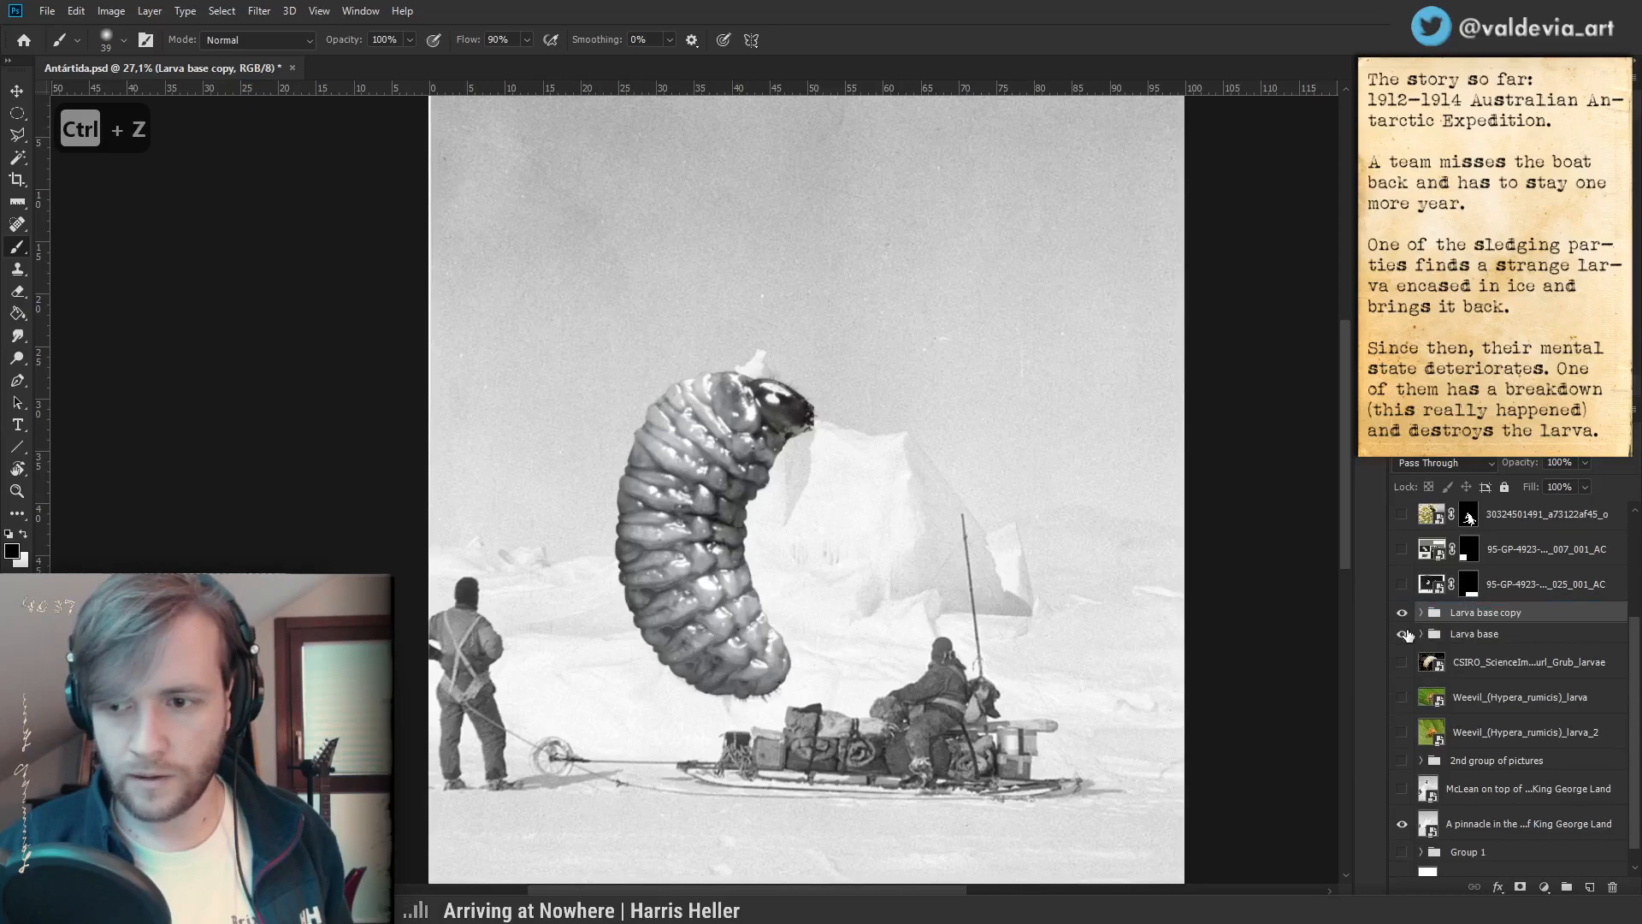
{"action": "left_click", "coordinate": [1407, 635]}
{"action": "right_click", "coordinate": [1461, 616]}
{"action": "left_click", "coordinate": [1505, 758]}
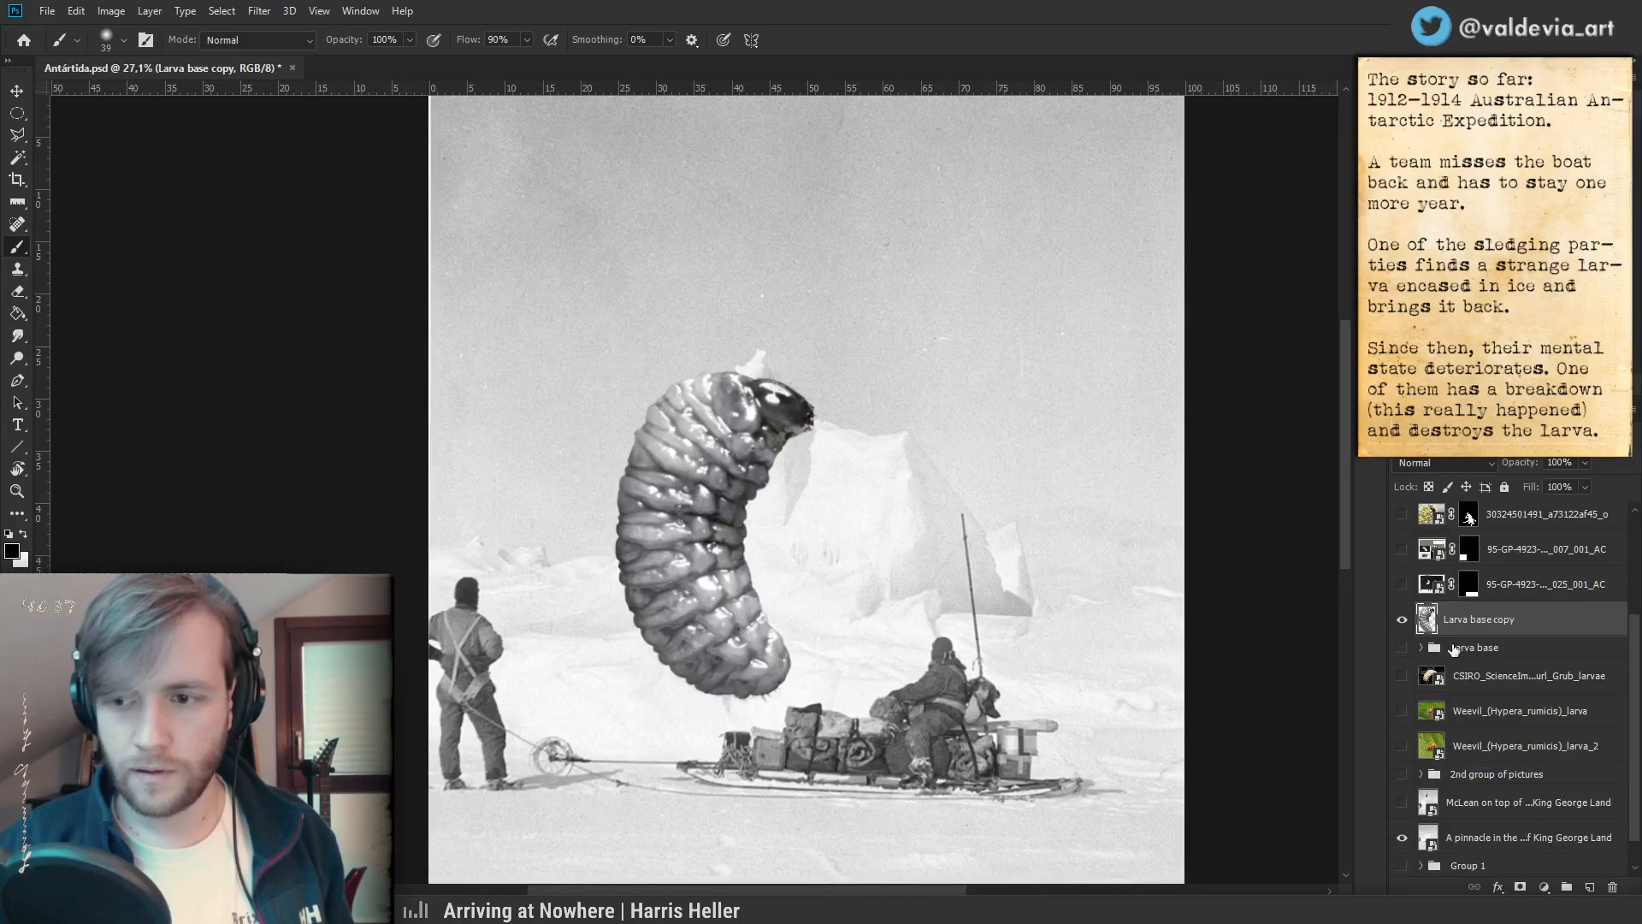
{"action": "key", "text": "ctrl+backslash"}
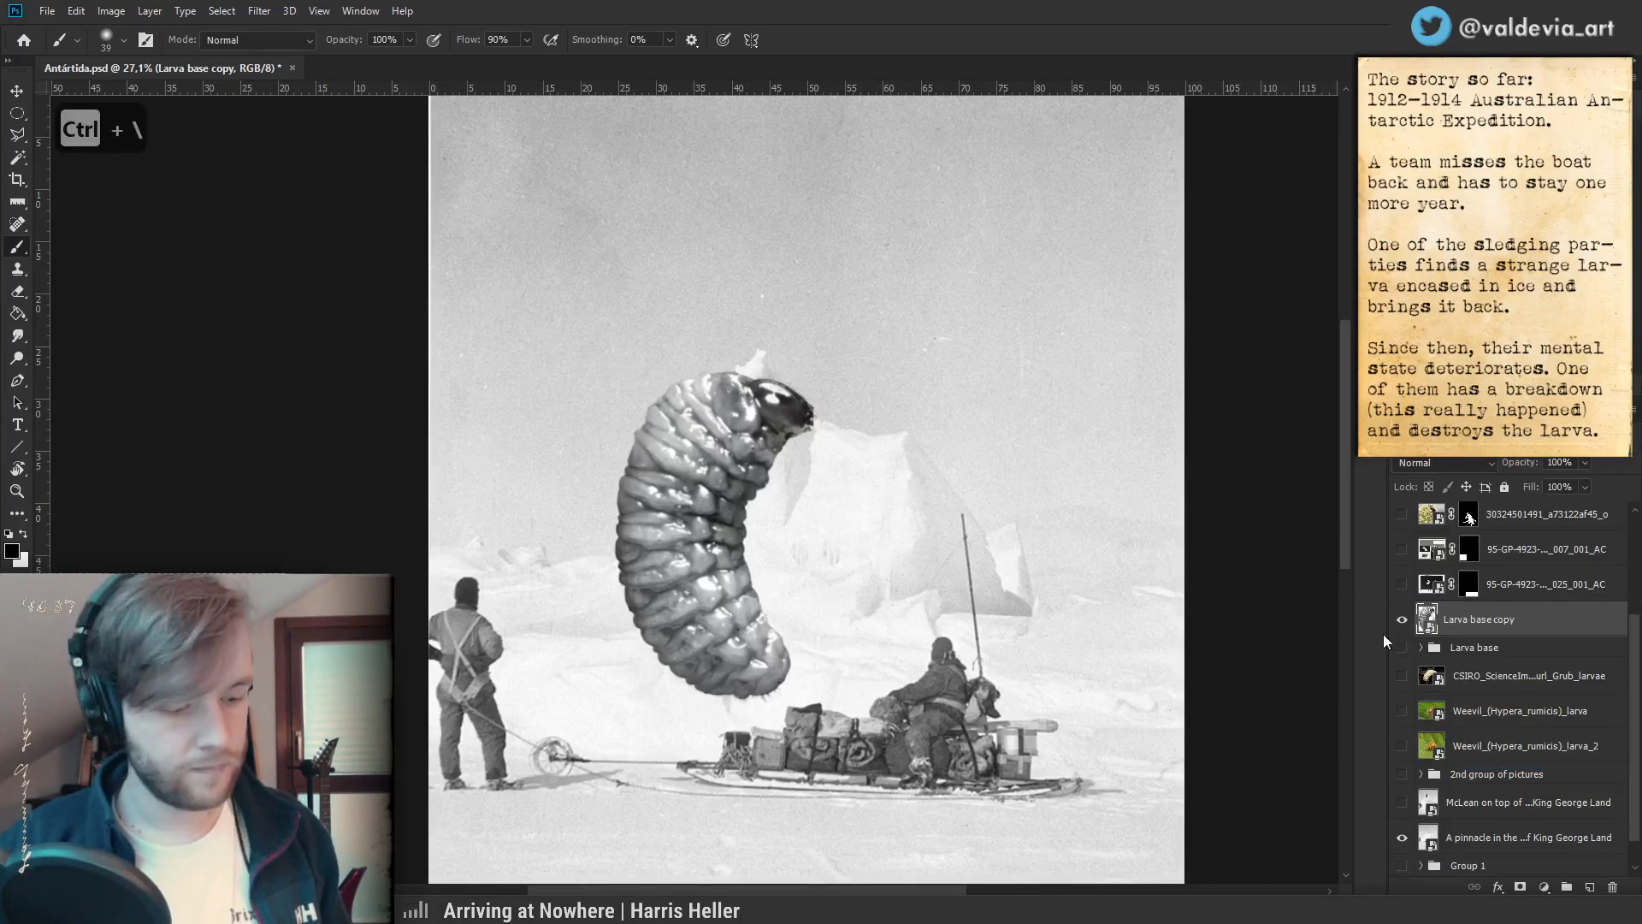
- Scale down and rotate the larva copy with Free Transform, placing it head up and tail to the right over the iceberg
{"action": "key", "text": "ctrl+t"}
{"action": "left_click_drag", "start_coordinate": [825, 537], "coordinate": [908, 428]}
{"action": "left_click", "coordinate": [700, 40]}
{"action": "key", "text": "b"}
{"action": "scroll", "coordinate": [865, 626], "scroll_direction": "up", "scroll_amount": 3}
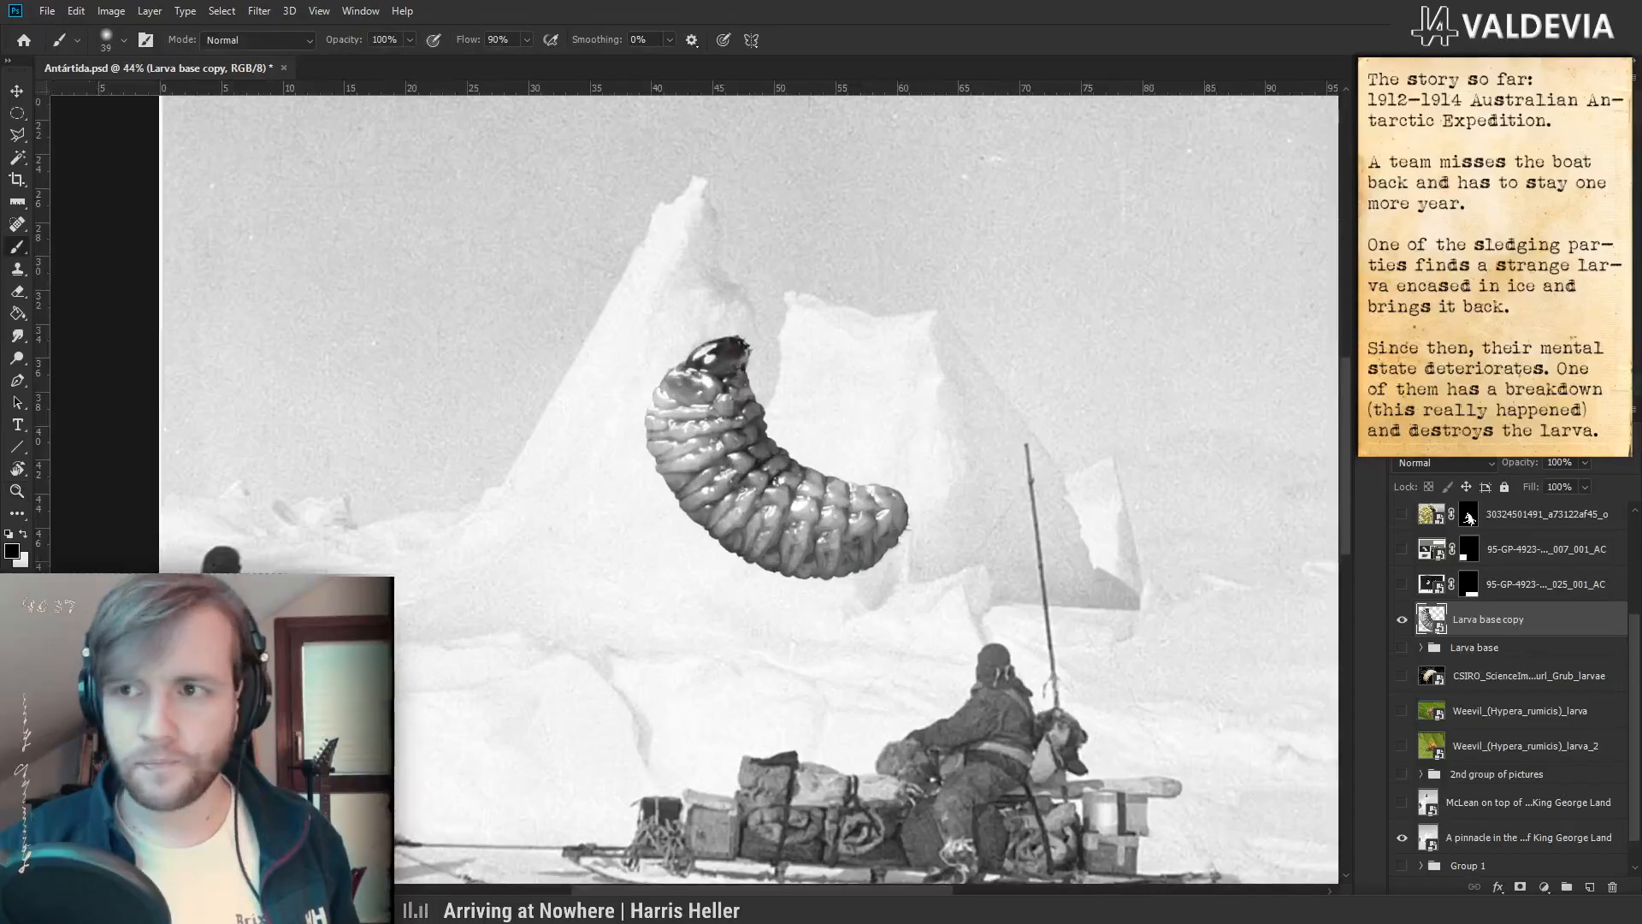
- Lower the larva copy's opacity to 53% and check it against the iceberg
{"action": "left_click_drag", "start_coordinate": [1523, 463], "coordinate": [1456, 458]}
{"action": "key", "text": "z"}
{"action": "left_click", "coordinate": [916, 549], "text": "alt"}
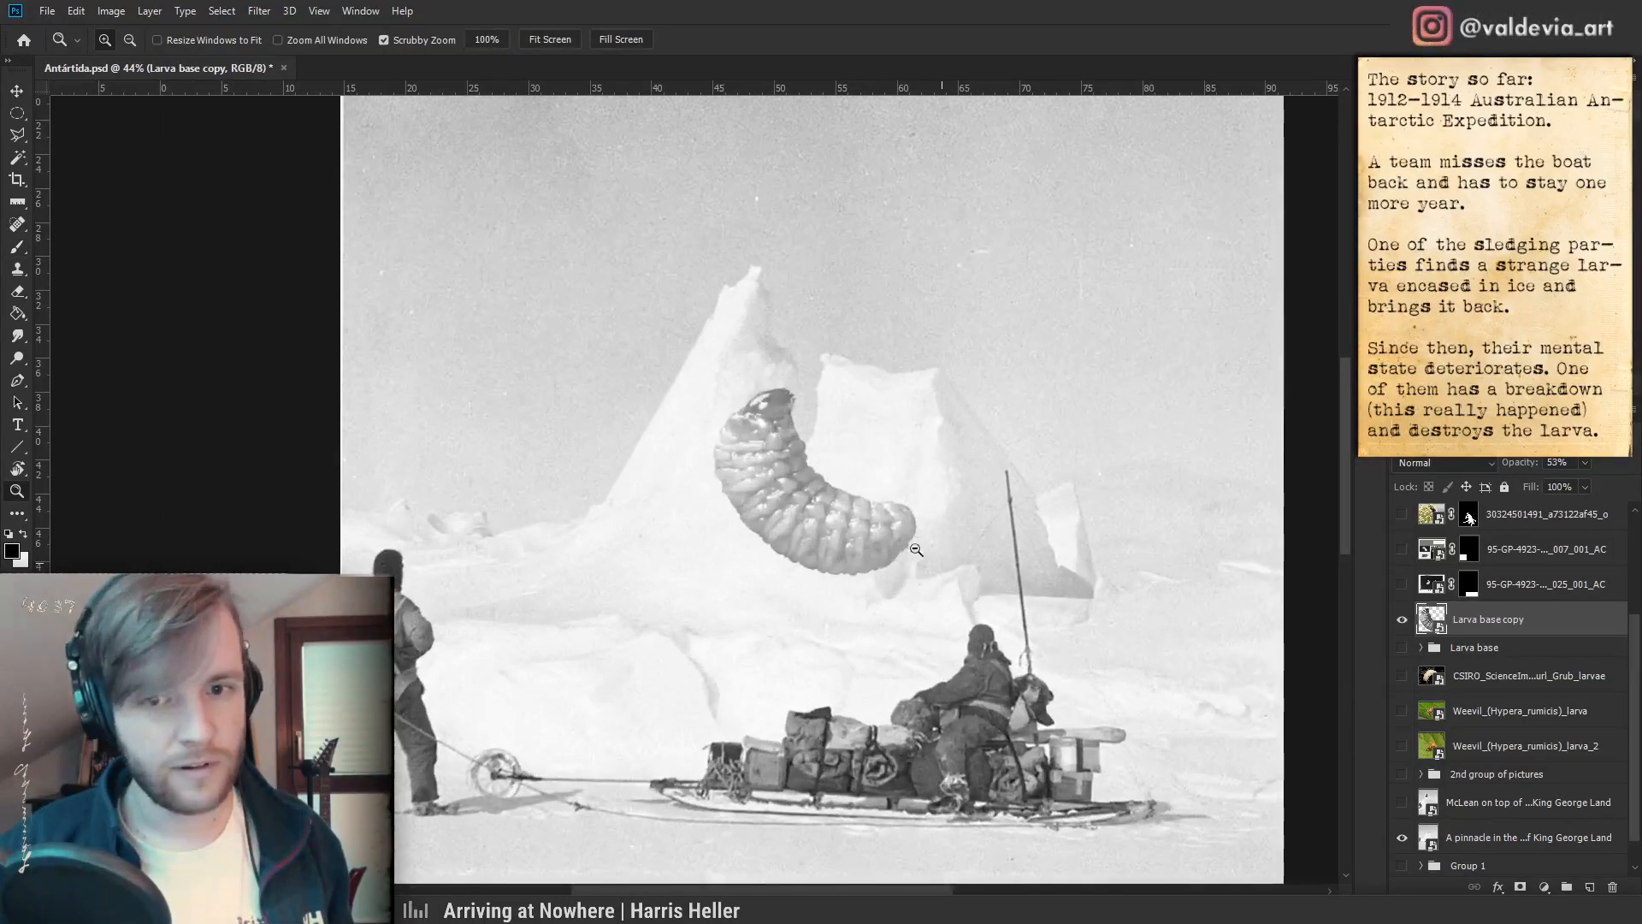
{"action": "key", "text": "b"}
{"action": "key", "text": "z"}
{"action": "left_click_drag", "start_coordinate": [768, 607], "coordinate": [714, 593]}
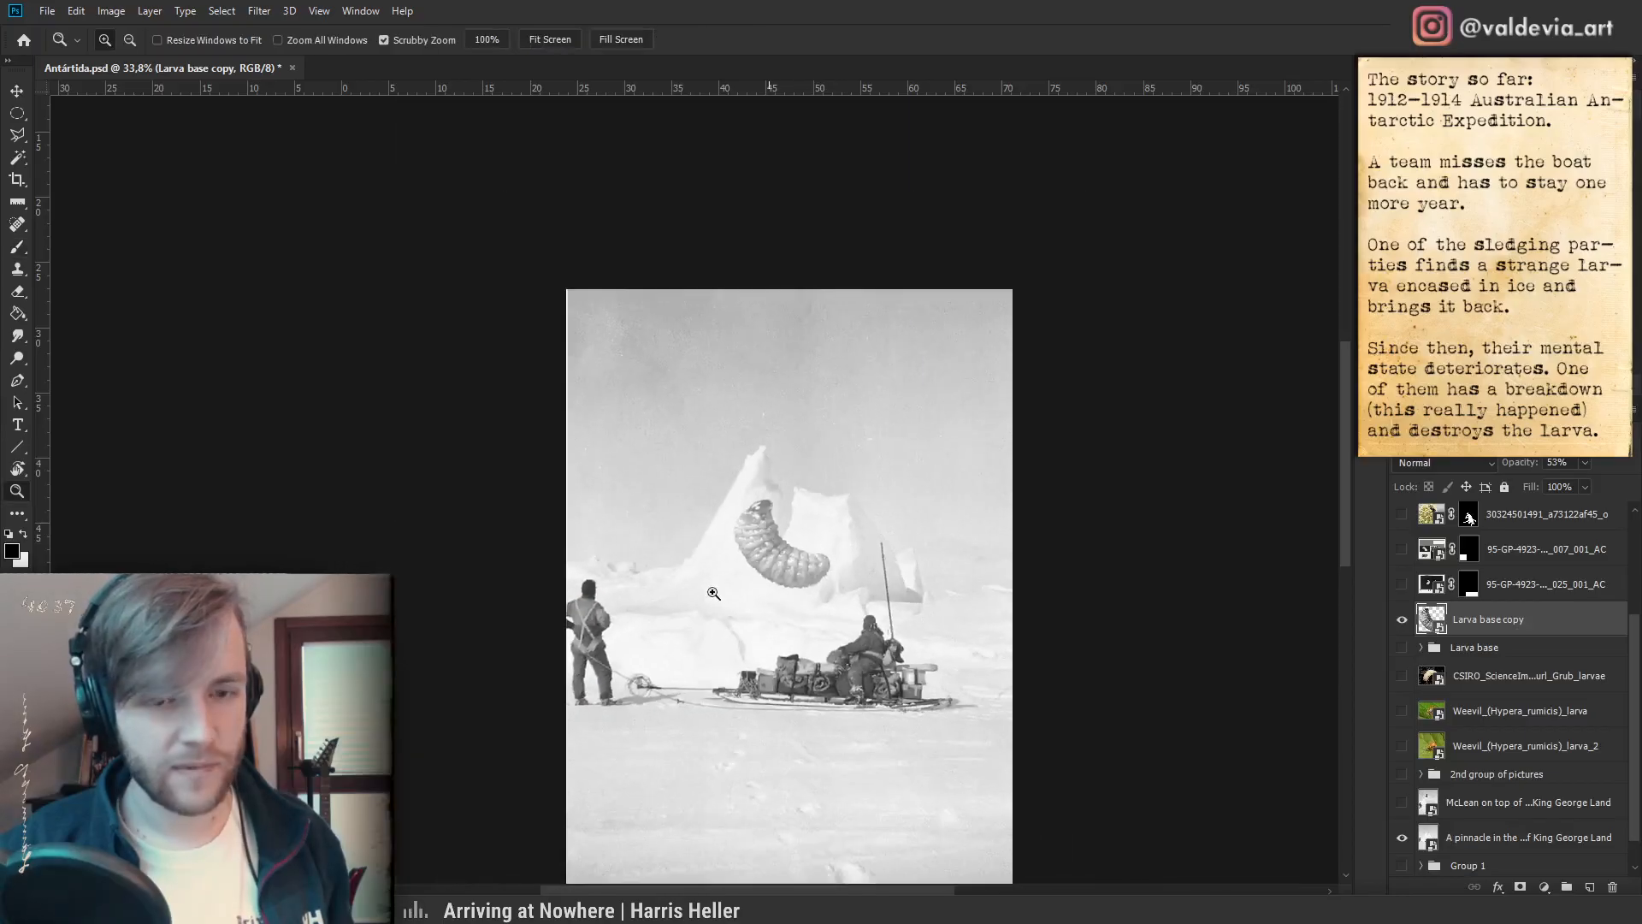
{"action": "left_click", "coordinate": [714, 593]}
{"action": "key", "text": "b"}
{"action": "left_click_drag", "start_coordinate": [759, 652], "coordinate": [770, 622]}
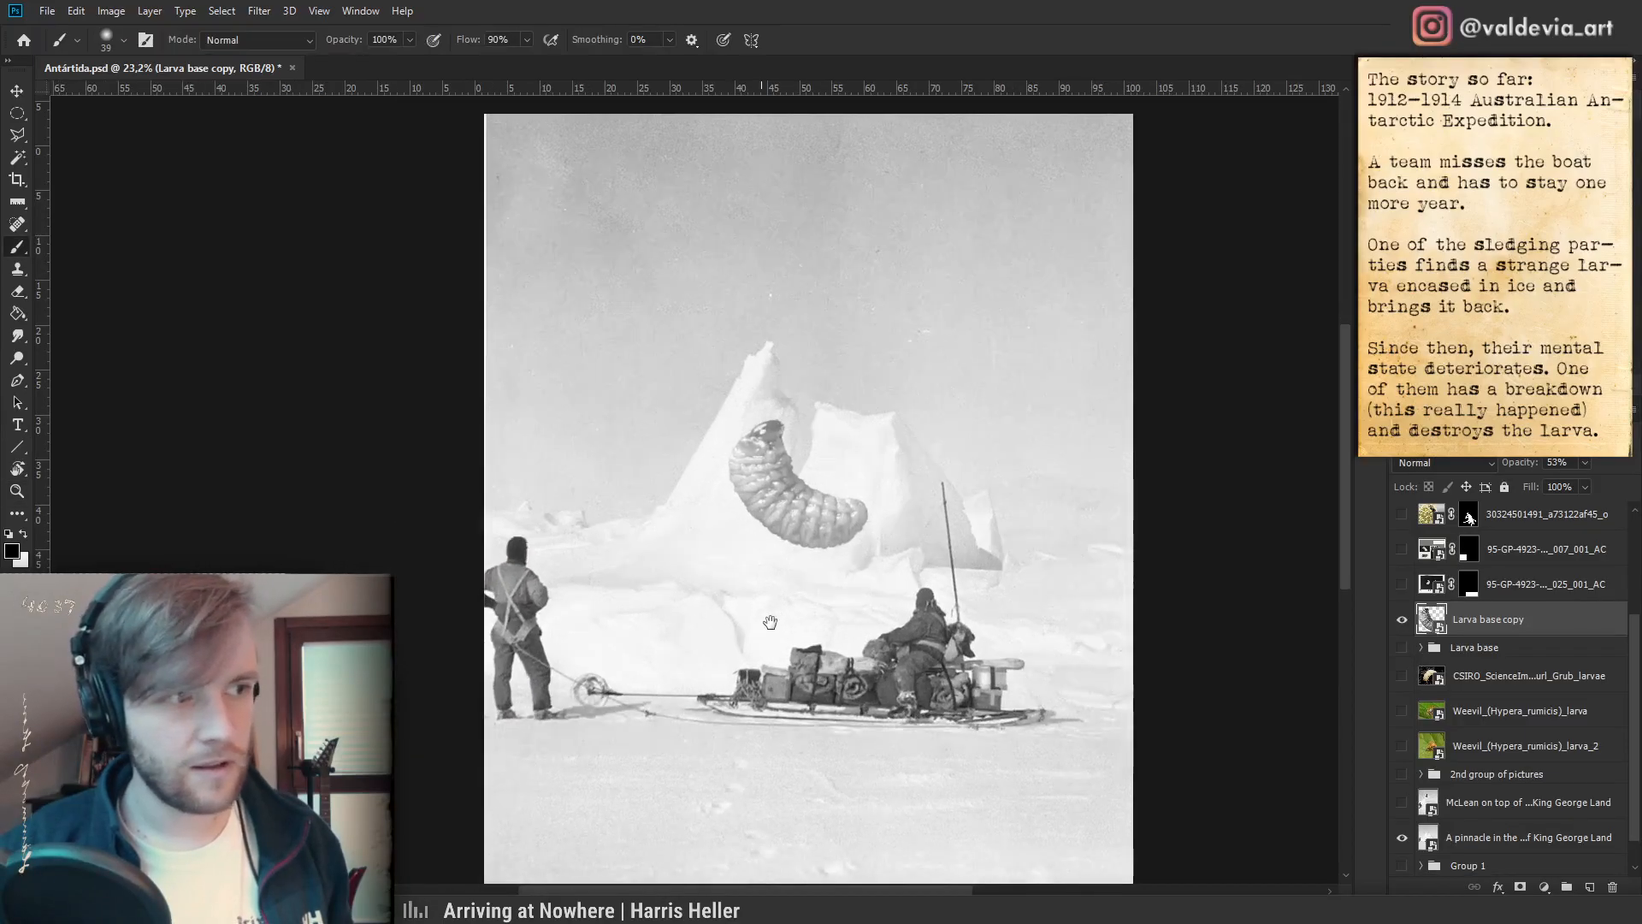
- Show the background photo with the man seated on the ice mound, and enlarge and reposition the larva copy over the mound
{"action": "scroll", "coordinate": [1482, 797], "scroll_direction": "down", "scroll_amount": 1}
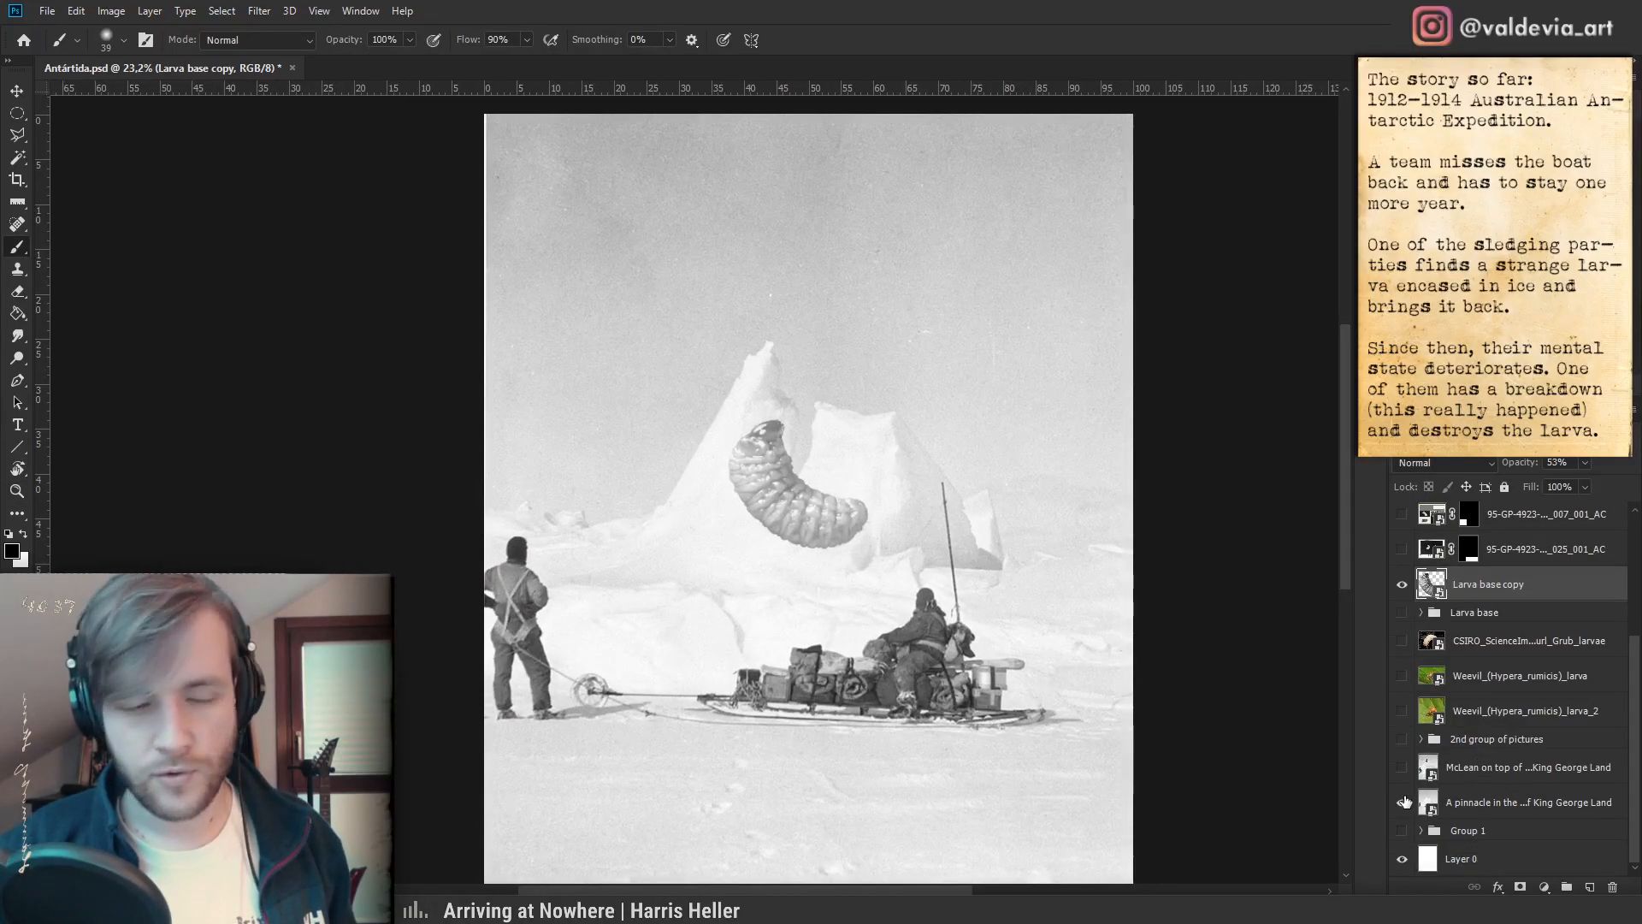
{"action": "left_click", "coordinate": [1401, 768]}
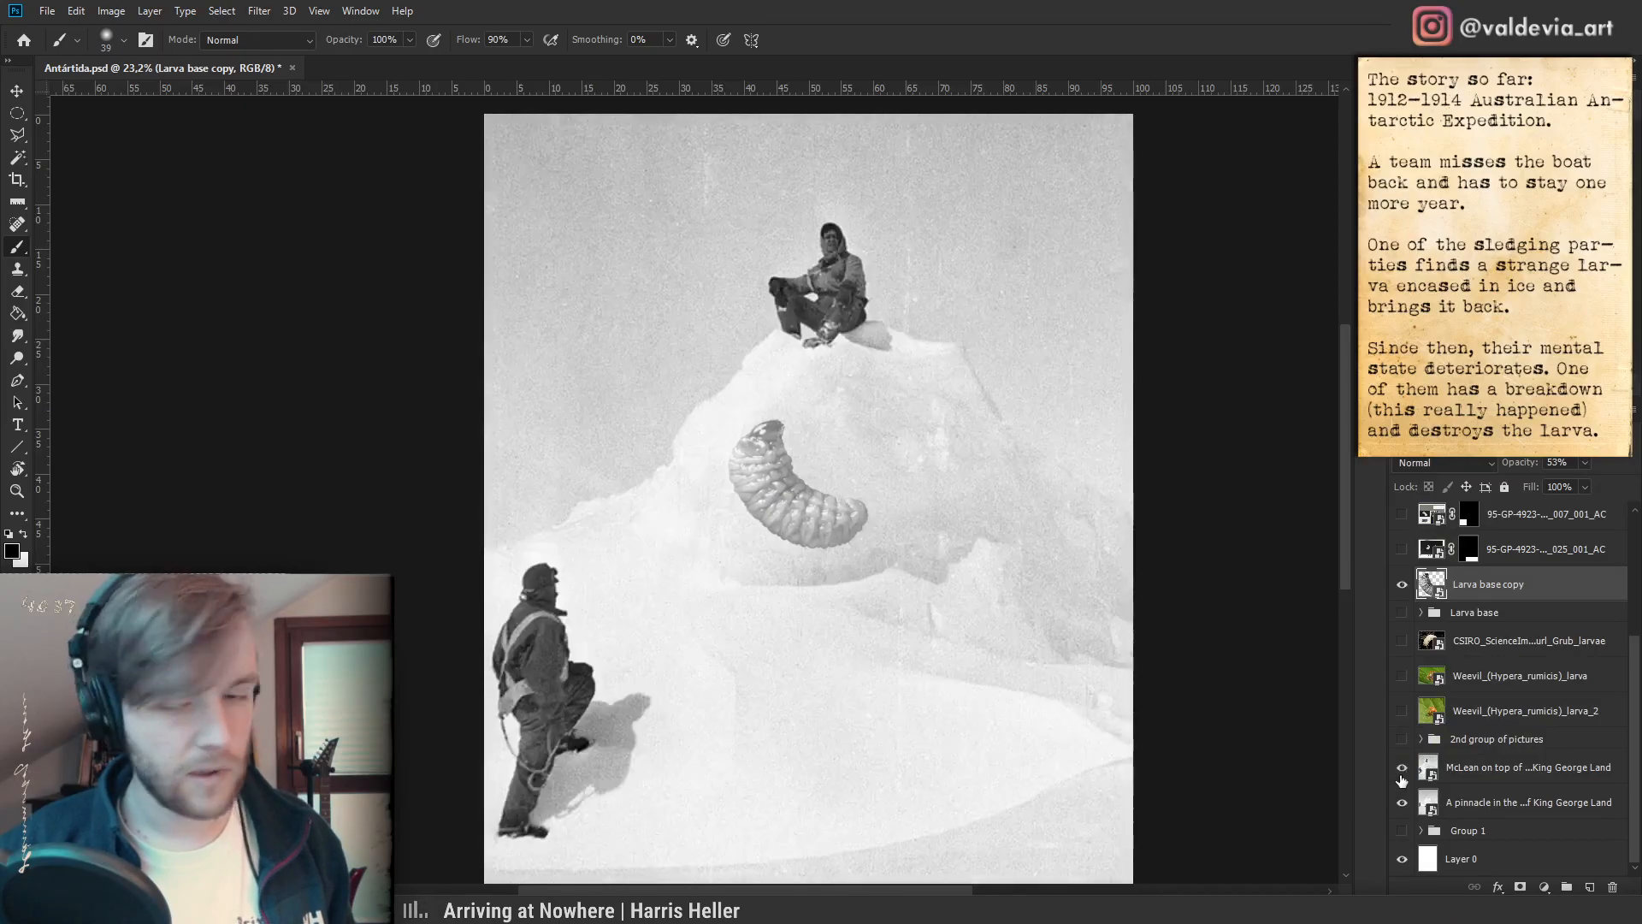
{"action": "key", "text": "ctrl+t"}
{"action": "left_click_drag", "start_coordinate": [909, 511], "coordinate": [1026, 522]}
{"action": "left_click", "coordinate": [698, 37]}
{"action": "left_click_drag", "start_coordinate": [1014, 425], "coordinate": [972, 433]}
{"action": "left_click_drag", "start_coordinate": [983, 506], "coordinate": [890, 495]}
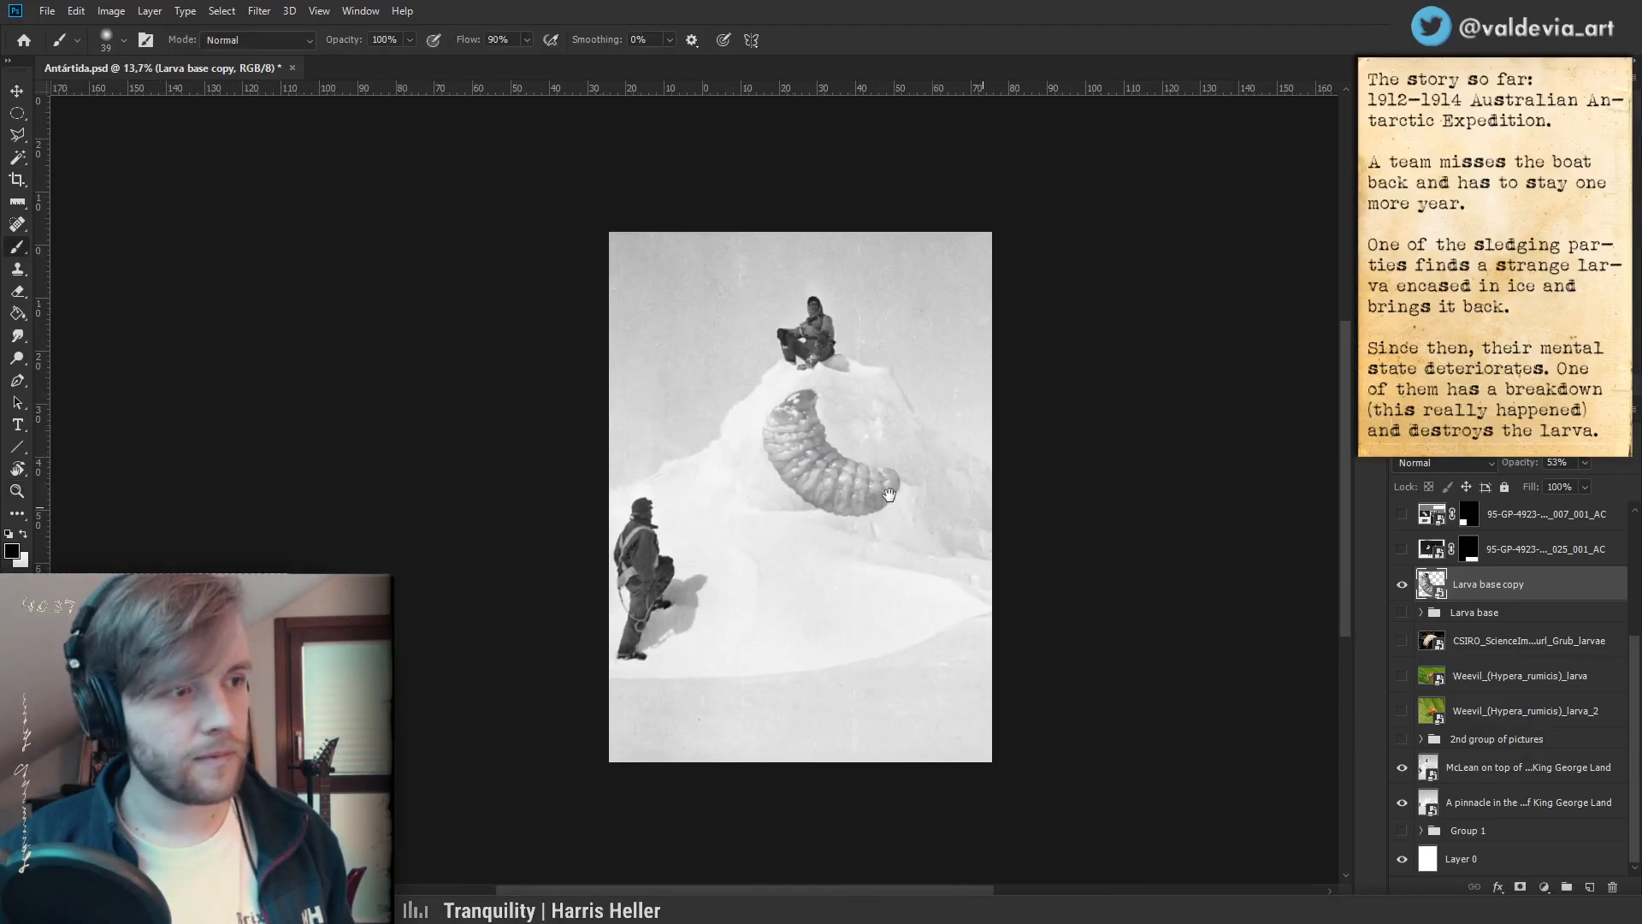
- Examine the two "2 fotos" reference images for how the giant insect is composited, and hide them again
{"action": "scroll", "coordinate": [1397, 685], "scroll_direction": "up", "scroll_amount": 3}
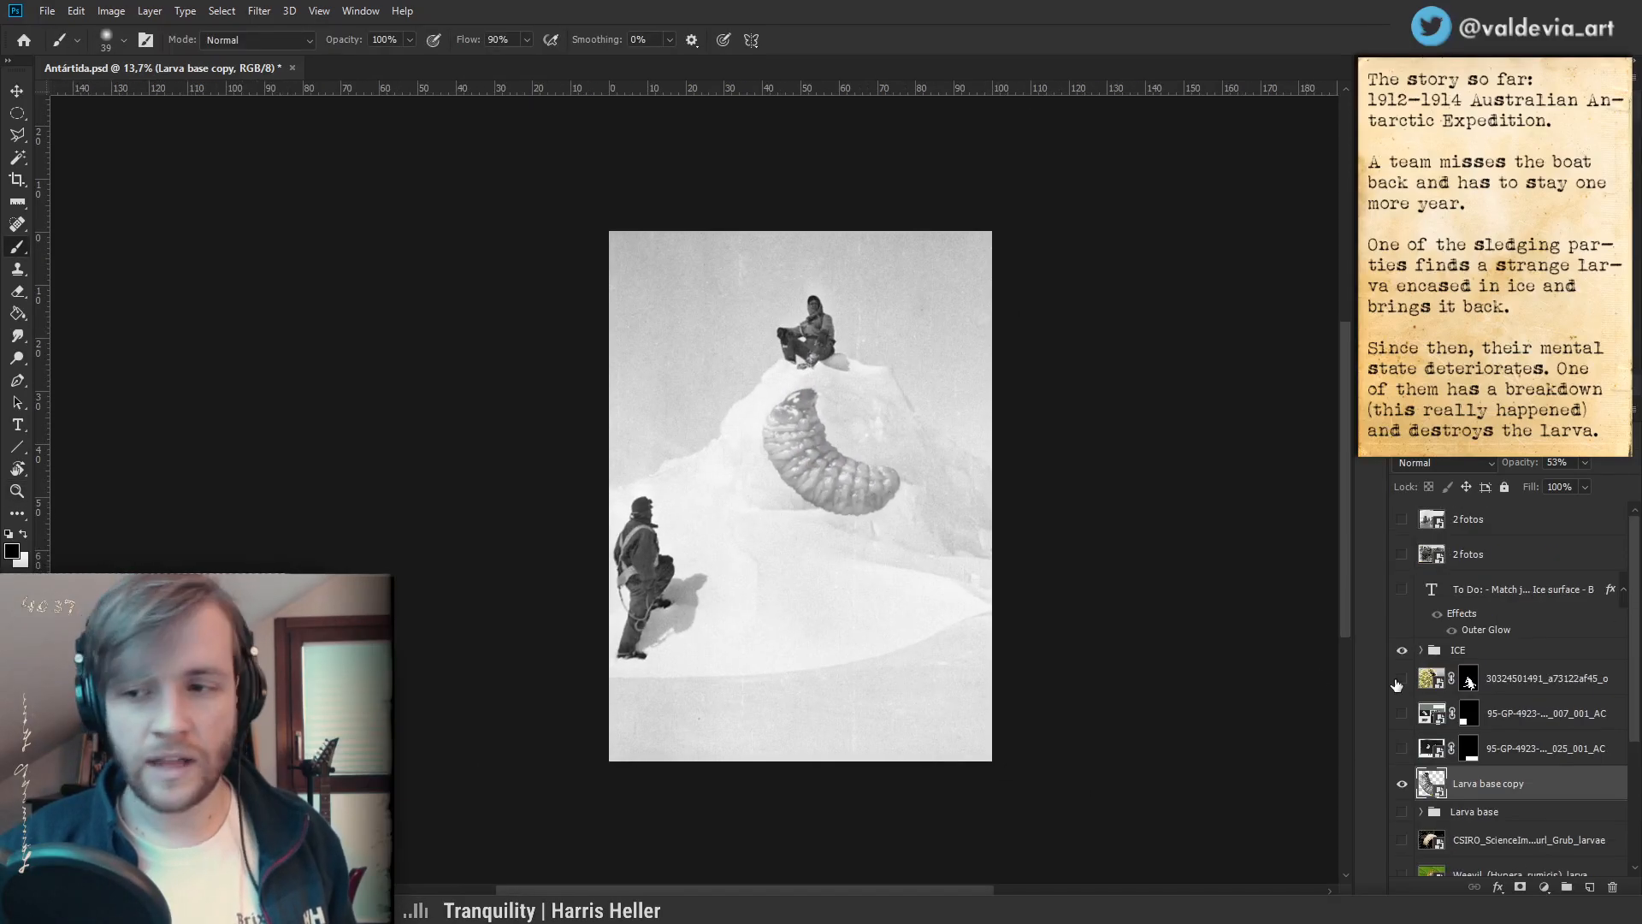
{"action": "left_click", "coordinate": [1402, 555]}
{"action": "left_click_drag", "start_coordinate": [630, 454], "coordinate": [910, 476]}
{"action": "left_click", "coordinate": [1402, 554]}
{"action": "left_click", "coordinate": [1402, 520]}
{"action": "left_click_drag", "start_coordinate": [1052, 682], "coordinate": [535, 580]}
{"action": "left_click_drag", "start_coordinate": [899, 581], "coordinate": [976, 581]}
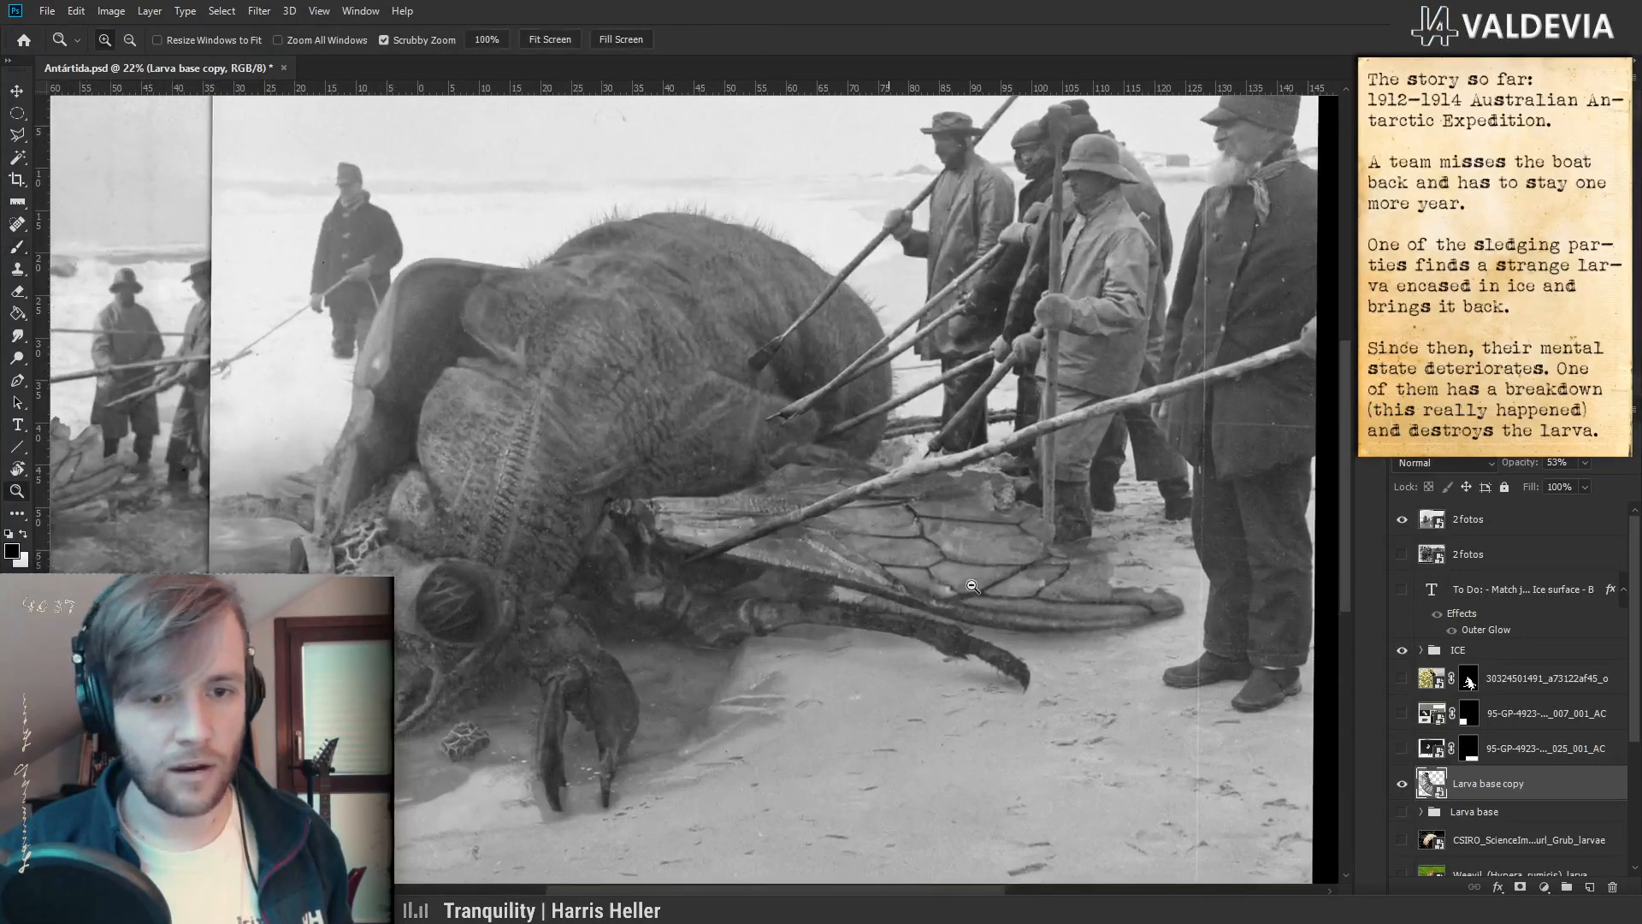
{"action": "key", "text": "b"}
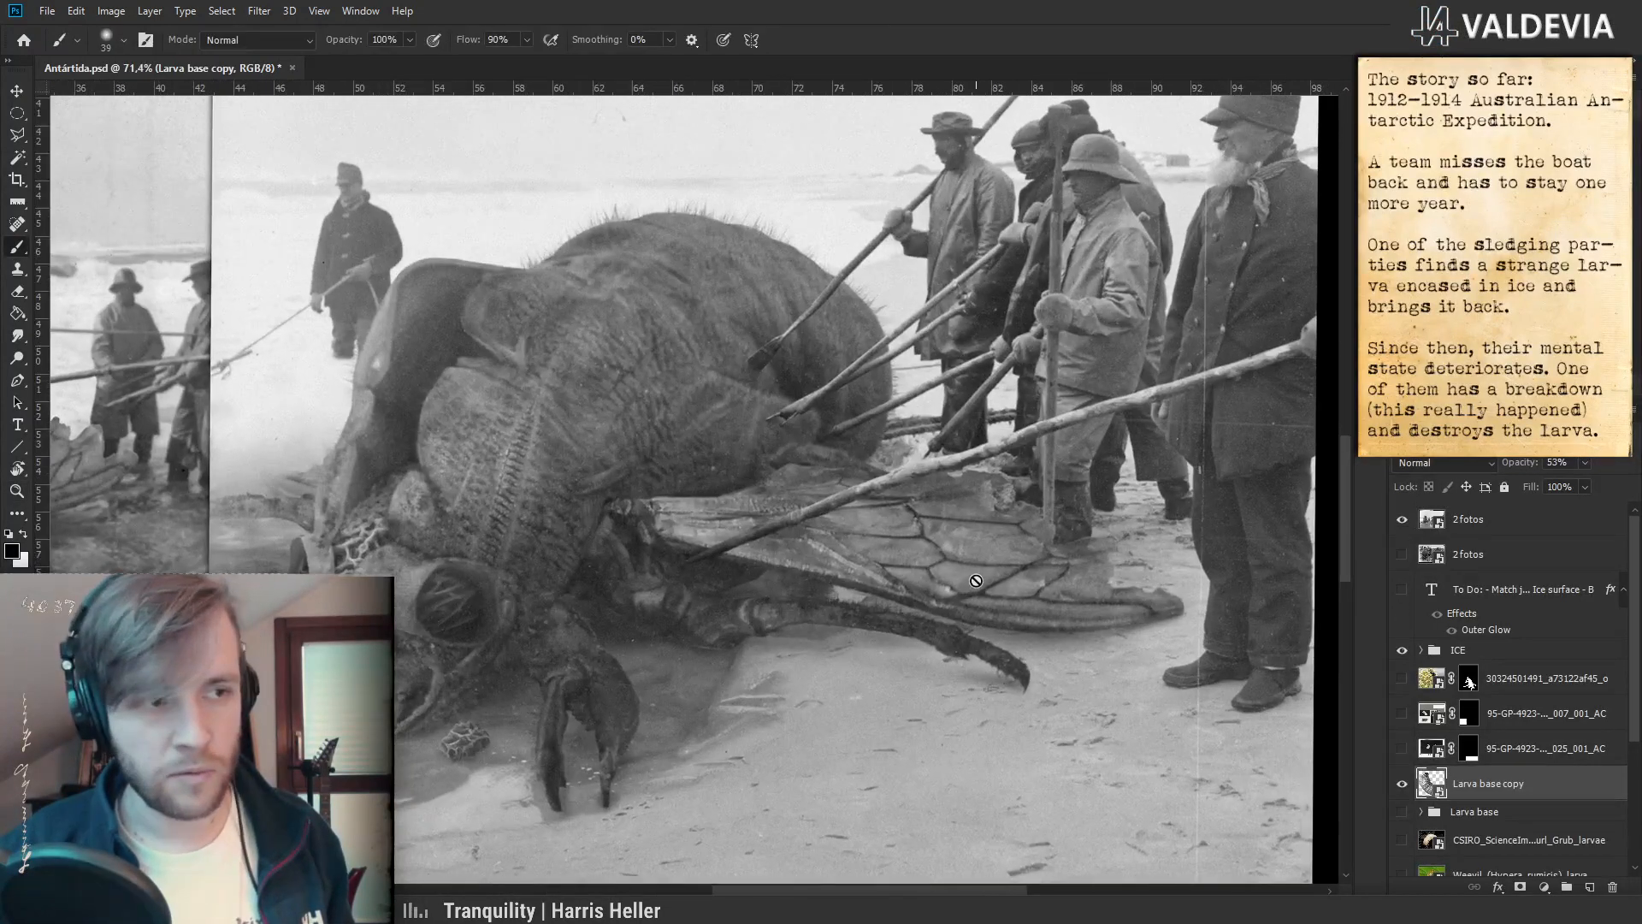
{"action": "left_click", "coordinate": [1402, 519]}
{"action": "scroll", "coordinate": [898, 476], "scroll_direction": "down", "scroll_amount": 5}
{"action": "scroll", "coordinate": [894, 477], "scroll_direction": "up", "scroll_amount": 3}
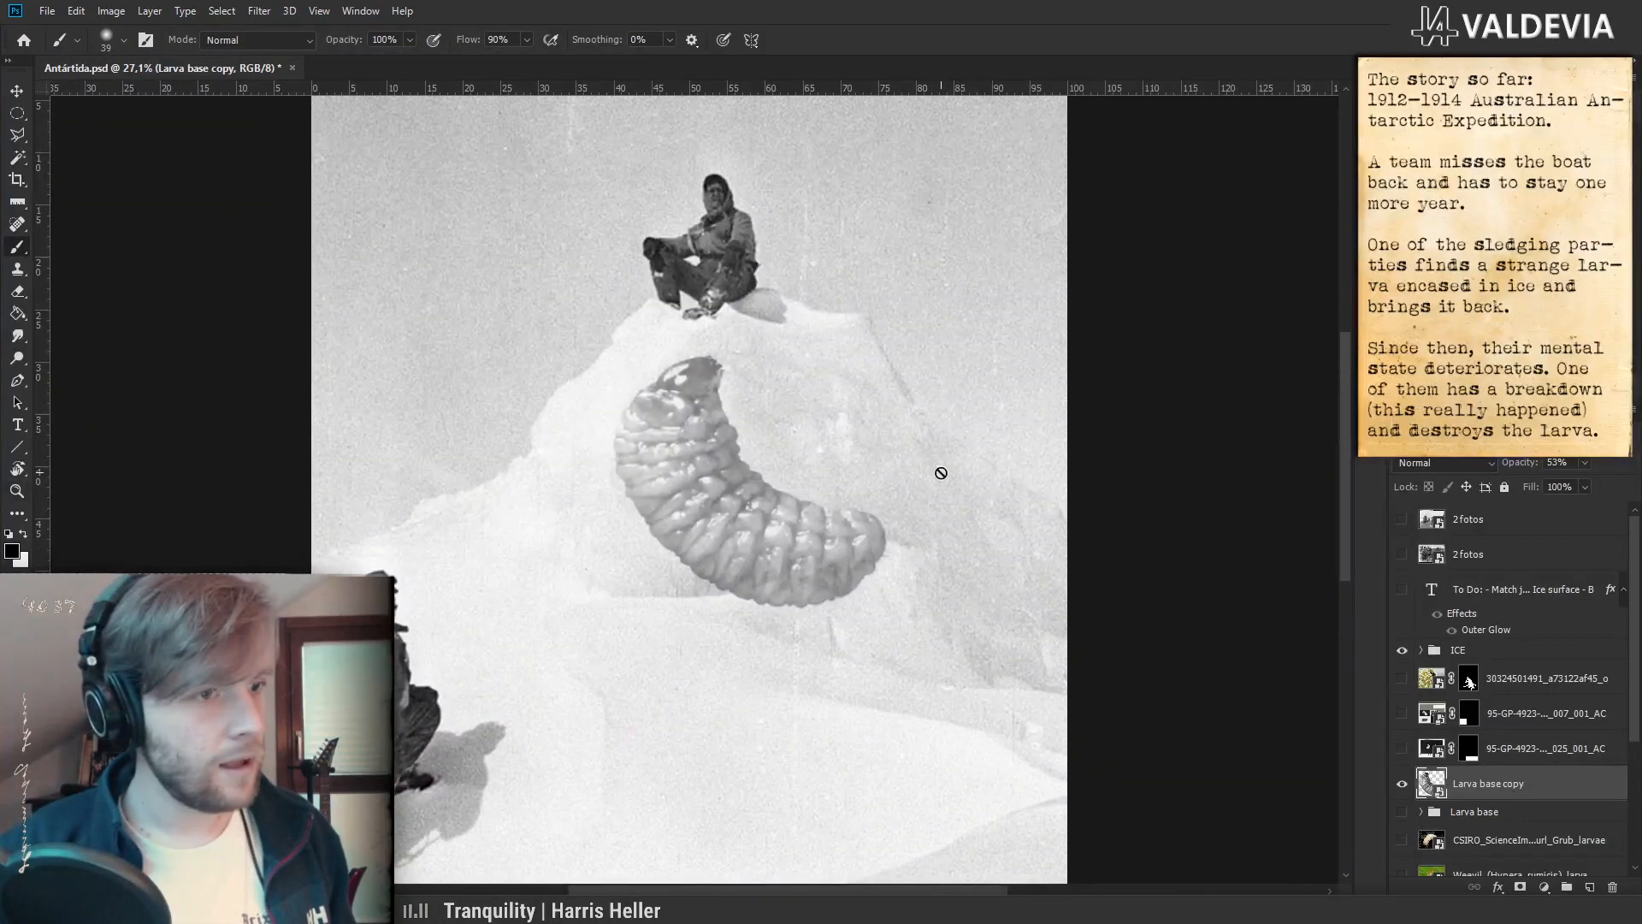
- Compare the ice mound with and without the translucent larva and examine the larva's placement
{"action": "scroll", "coordinate": [859, 443], "scroll_direction": "down", "scroll_amount": 3}
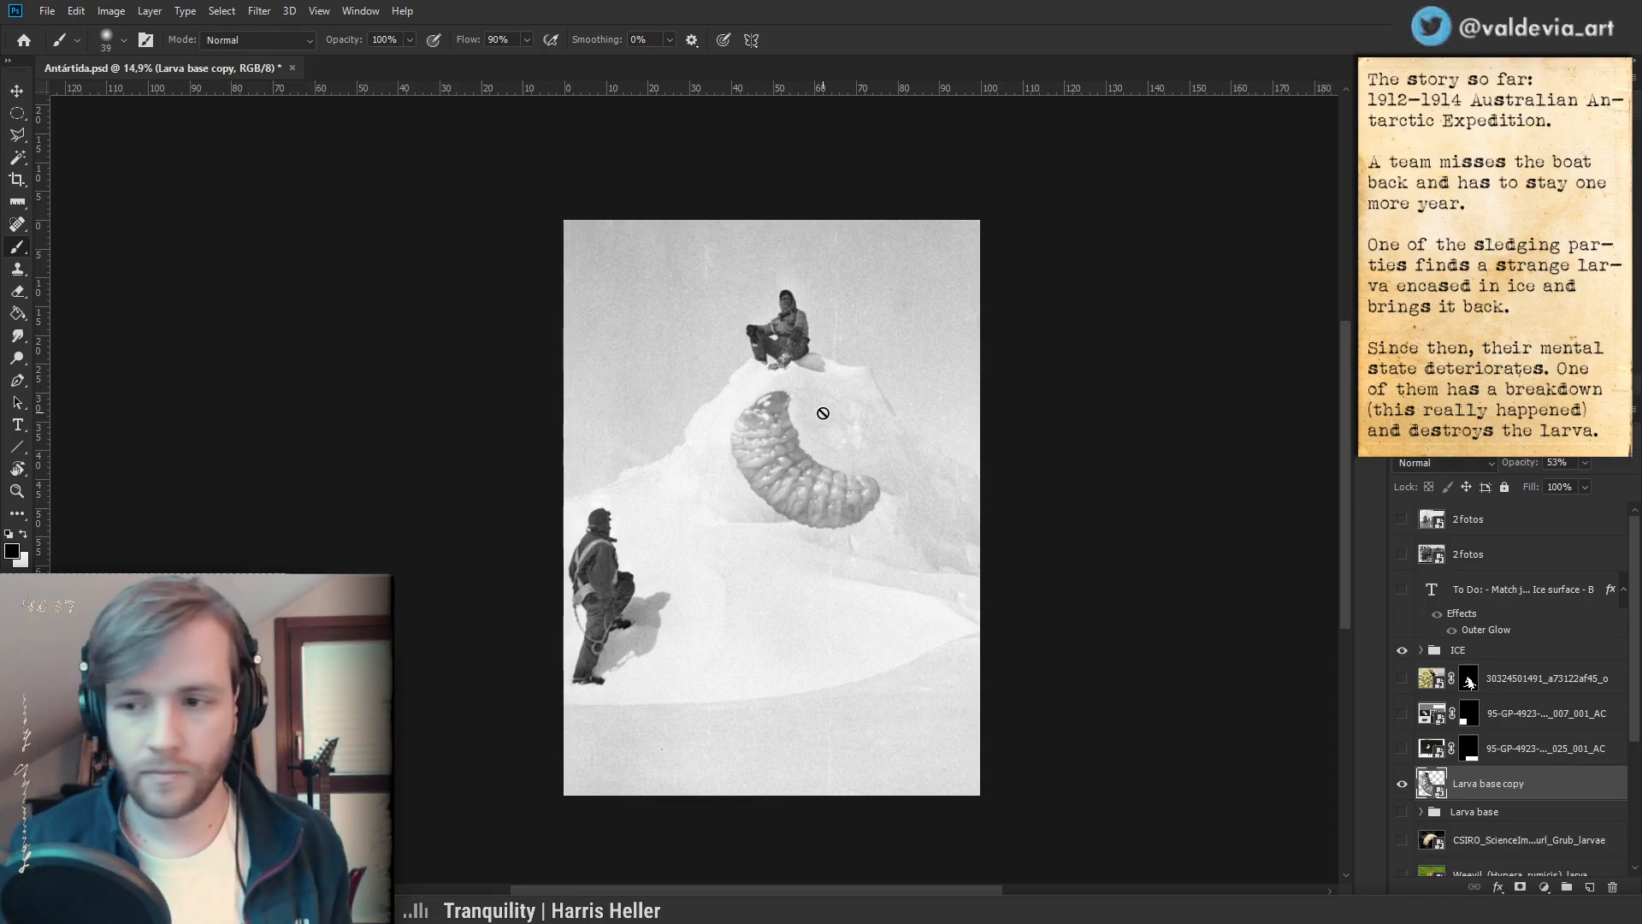
{"action": "scroll", "coordinate": [1623, 612], "scroll_direction": "down", "scroll_amount": 5}
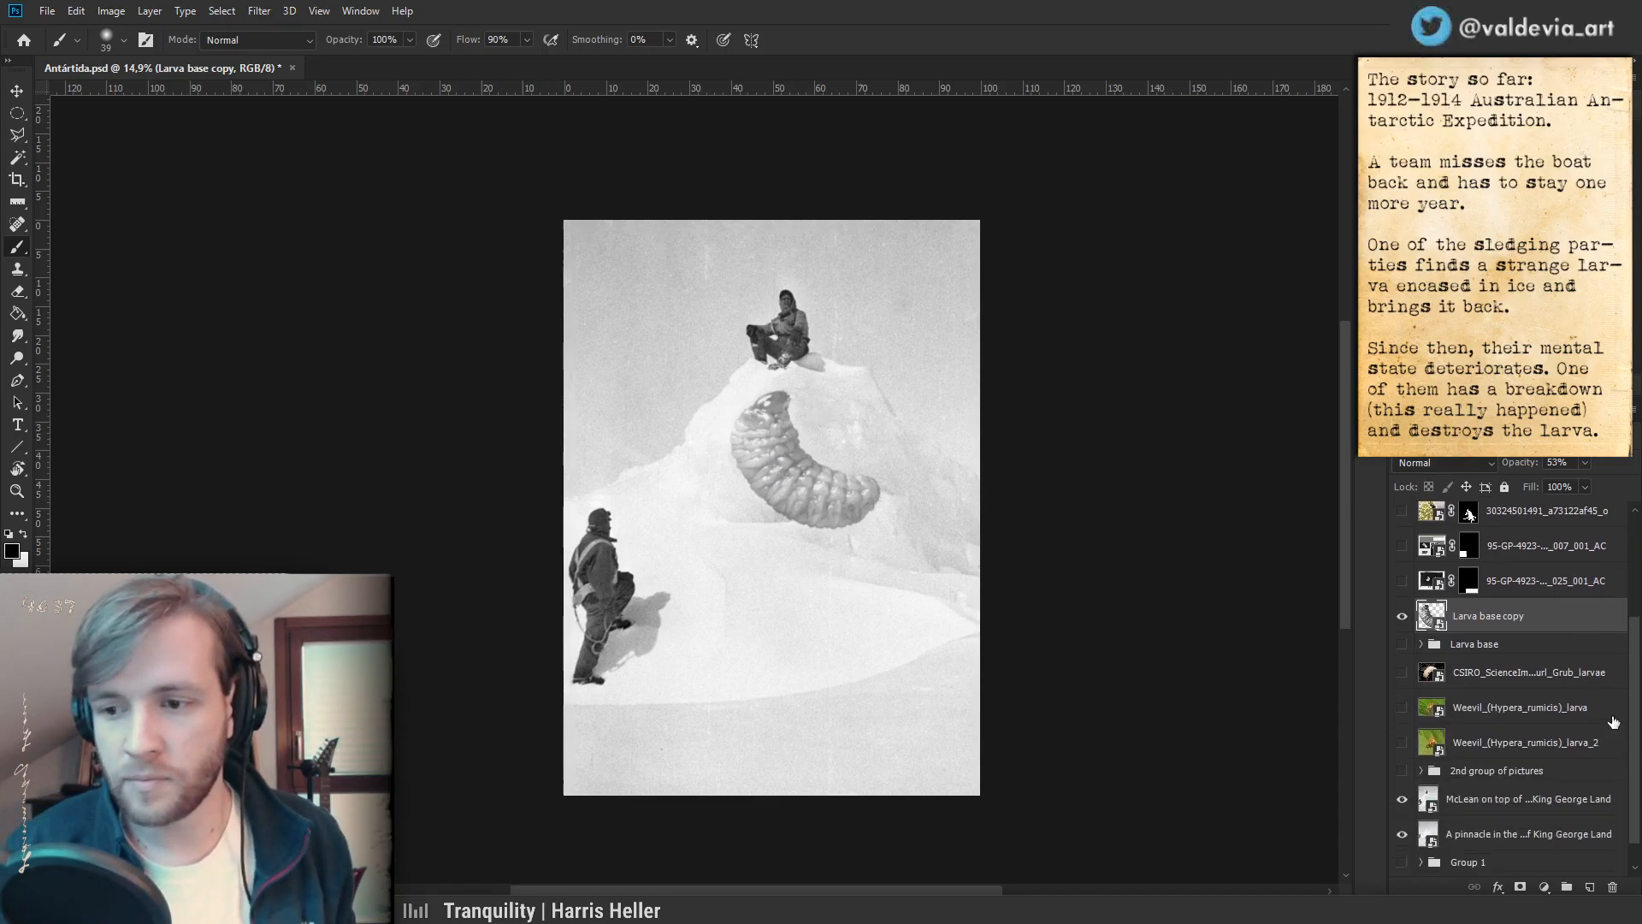
{"action": "left_click", "coordinate": [1401, 617]}
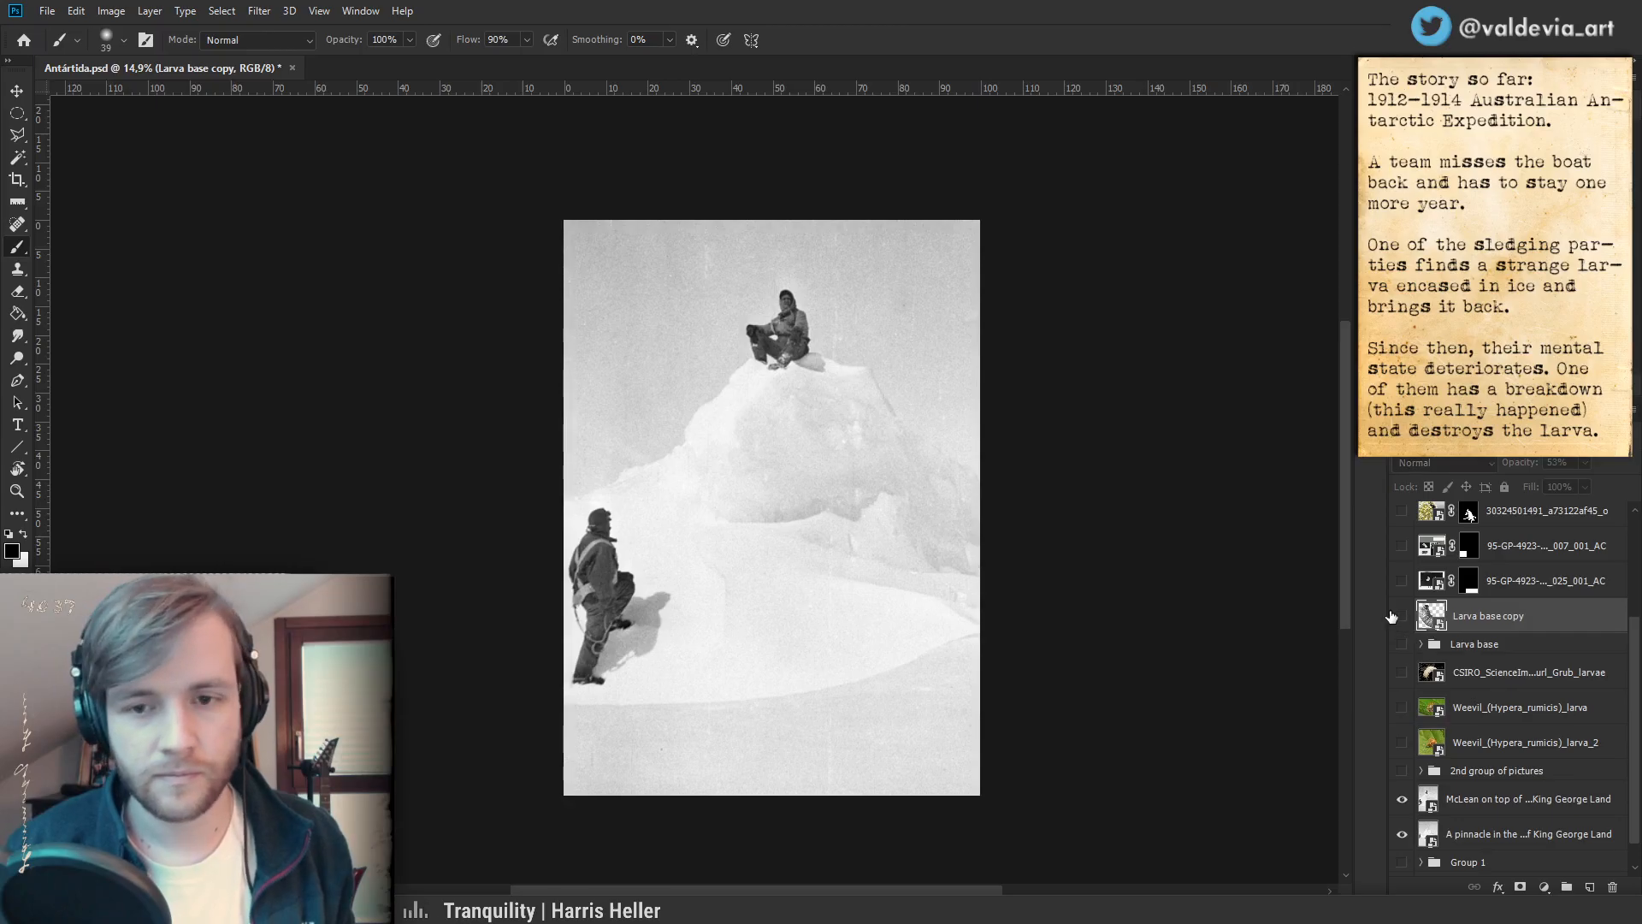
{"action": "left_click", "coordinate": [1401, 617]}
{"action": "key", "text": "z"}
{"action": "left_click", "coordinate": [848, 451]}
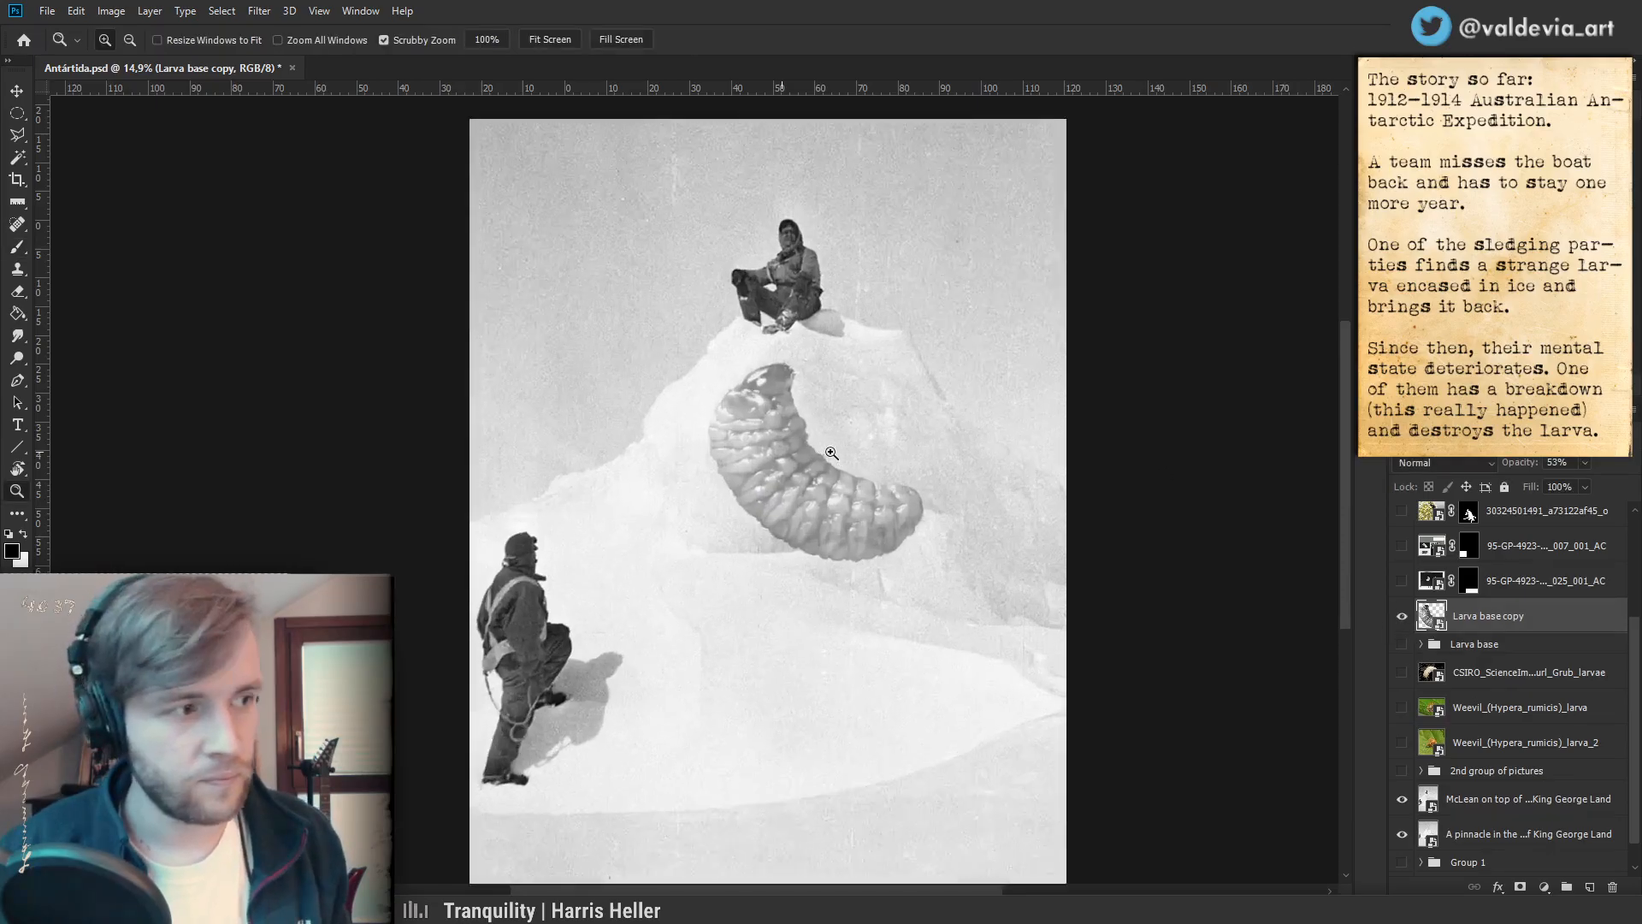
{"action": "left_click", "coordinate": [848, 452]}
{"action": "key", "text": "b"}
{"action": "mouse_move", "coordinate": [874, 441]}
{"action": "left_mouse_down"}
{"action": "mouse_move", "coordinate": [846, 475]}
{"action": "mouse_move", "coordinate": [864, 458]}
{"action": "mouse_move", "coordinate": [858, 481]}
{"action": "left_mouse_up"}
{"action": "key", "text": "z"}
{"action": "key", "text": "b"}
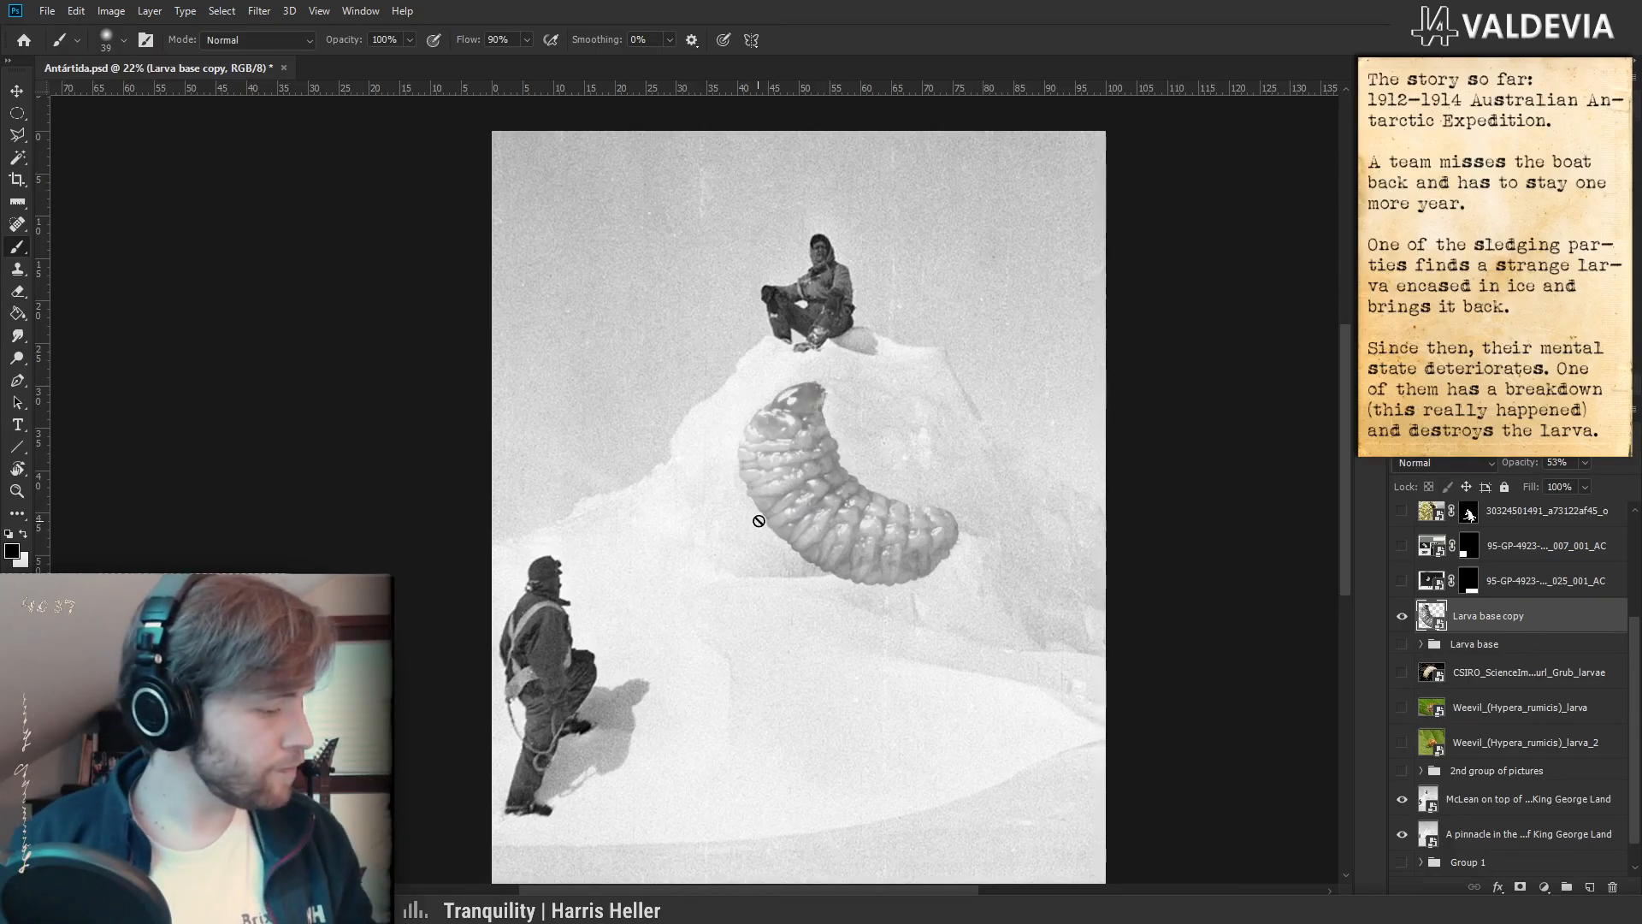
- Raise the larva copy's opacity to 99% and check it in the full scene
{"action": "left_click_drag", "start_coordinate": [909, 473], "coordinate": [974, 472]}
{"action": "left_click_drag", "start_coordinate": [1007, 542], "coordinate": [928, 493]}
{"action": "left_click_drag", "start_coordinate": [1514, 462], "coordinate": [1552, 463]}
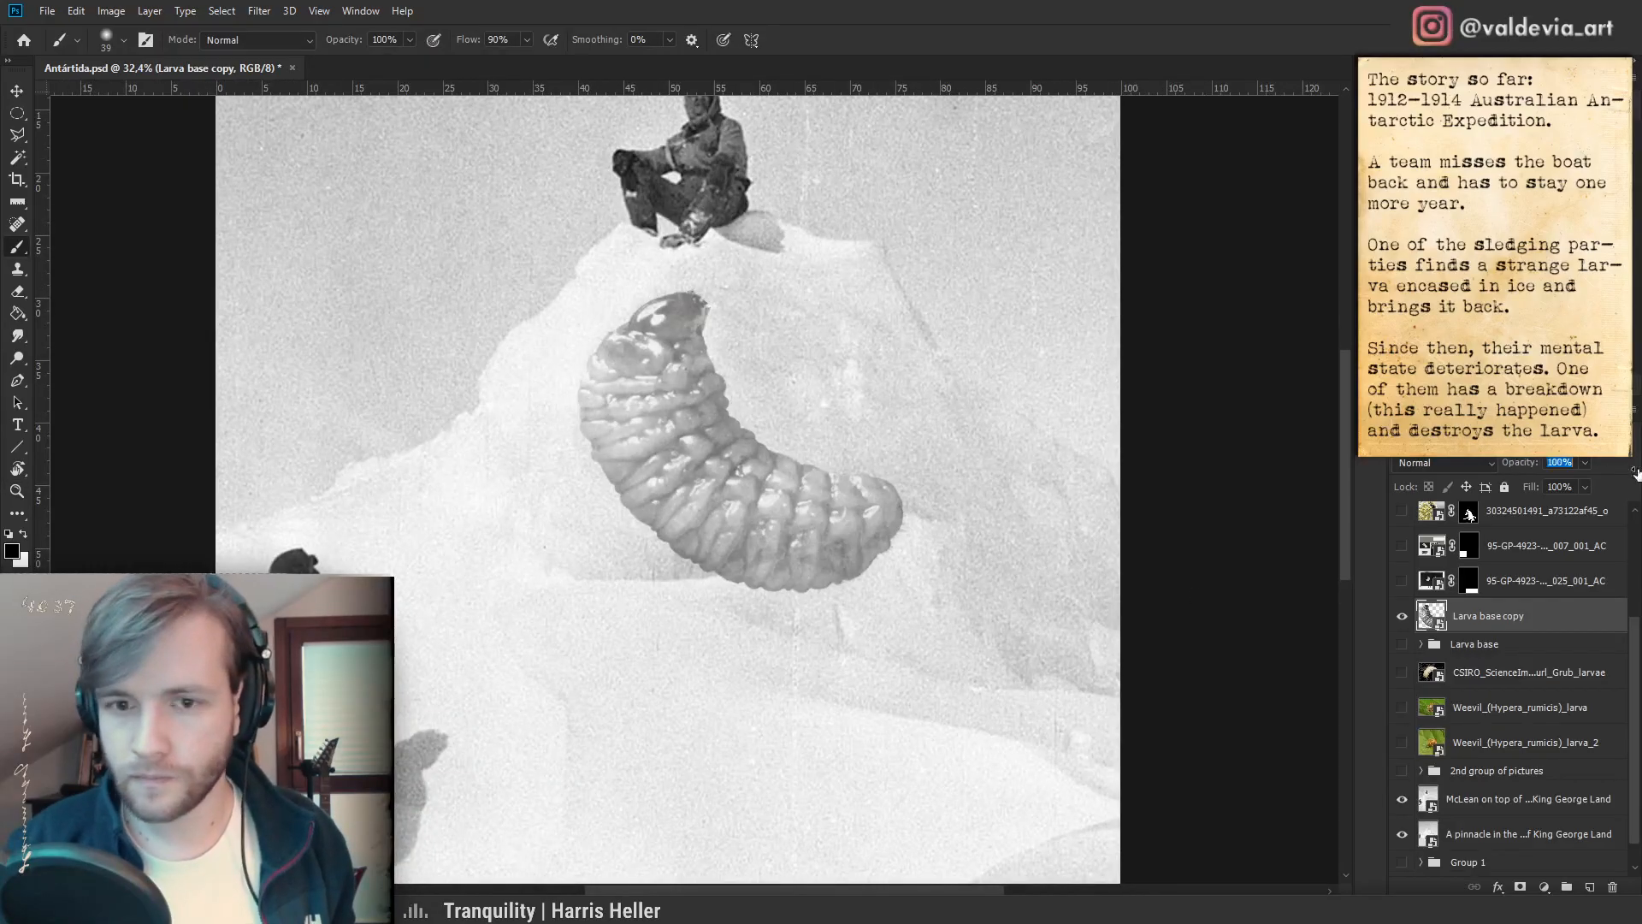
{"action": "key", "text": "z"}
{"action": "left_click_drag", "start_coordinate": [864, 459], "coordinate": [796, 463]}
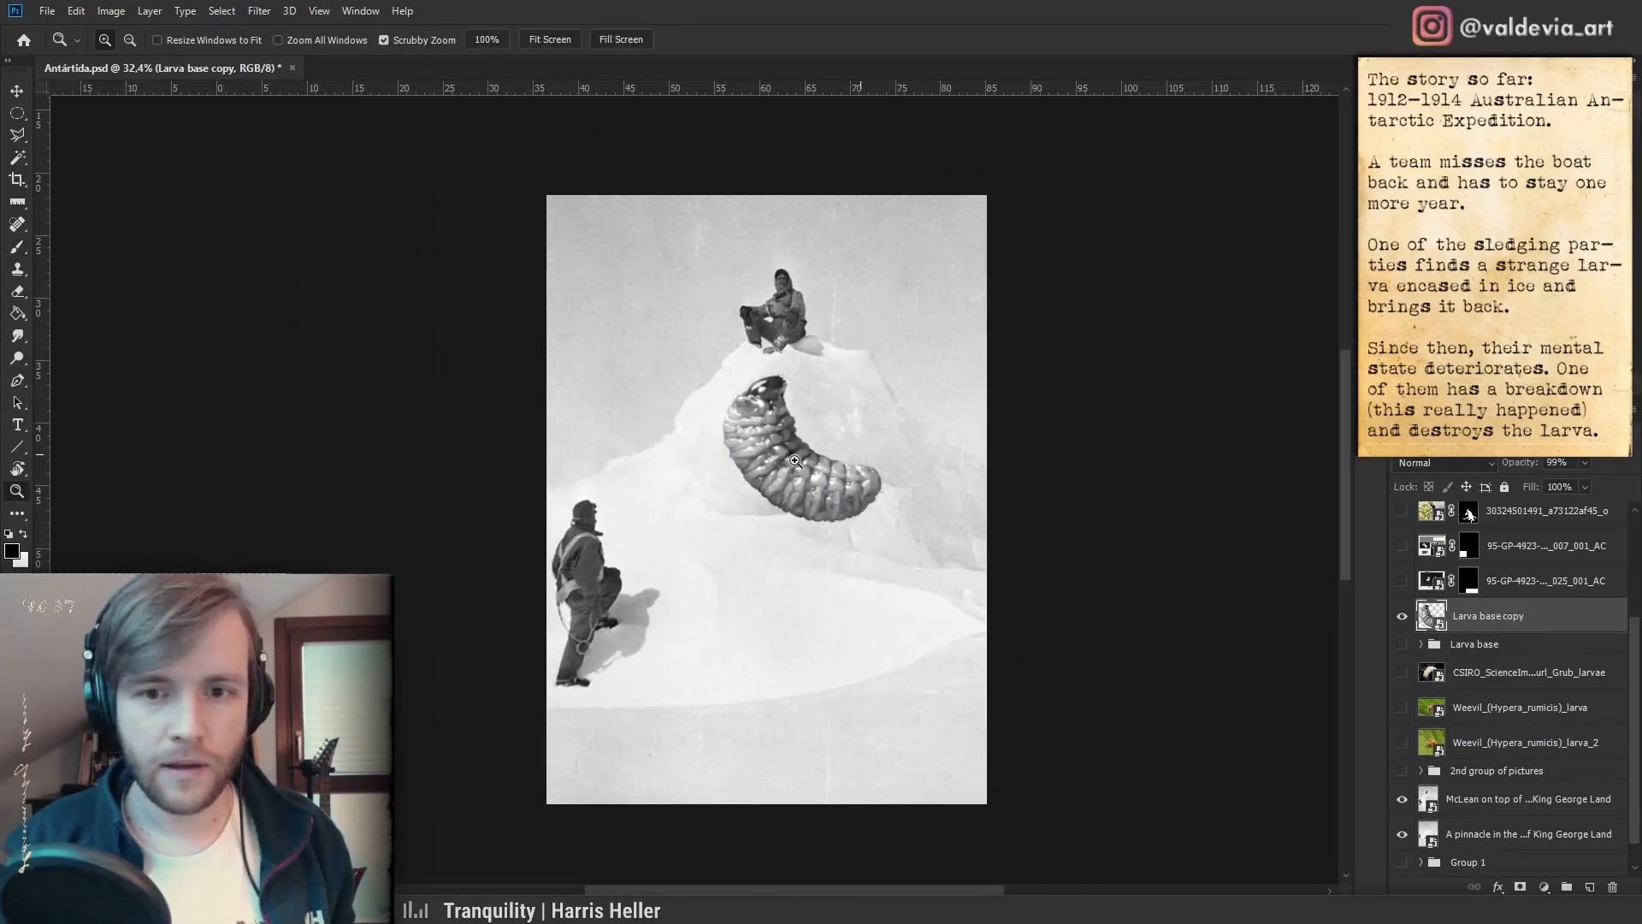
{"action": "key", "text": "b"}
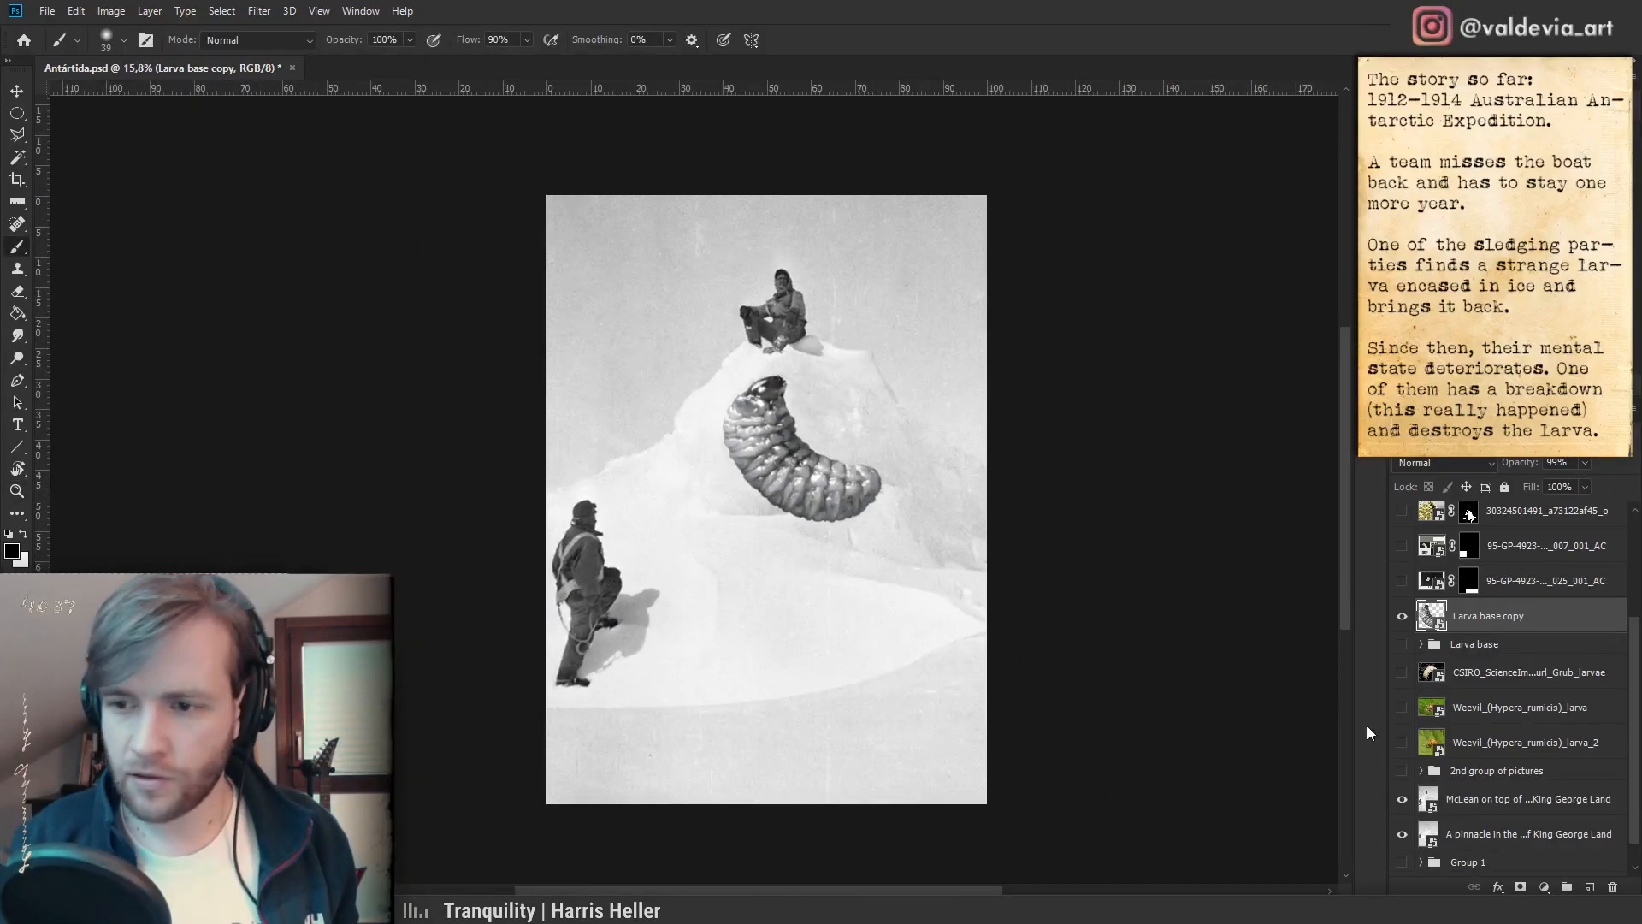
- Hide the larva copy and compare the seated-man ice mound photo with the pinnacle photo beneath it
{"action": "left_click", "coordinate": [1407, 619]}
{"action": "left_click", "coordinate": [1402, 802]}
{"action": "left_click", "coordinate": [1401, 803]}
{"action": "left_click", "coordinate": [1401, 803]}
{"action": "left_click", "coordinate": [1401, 801]}
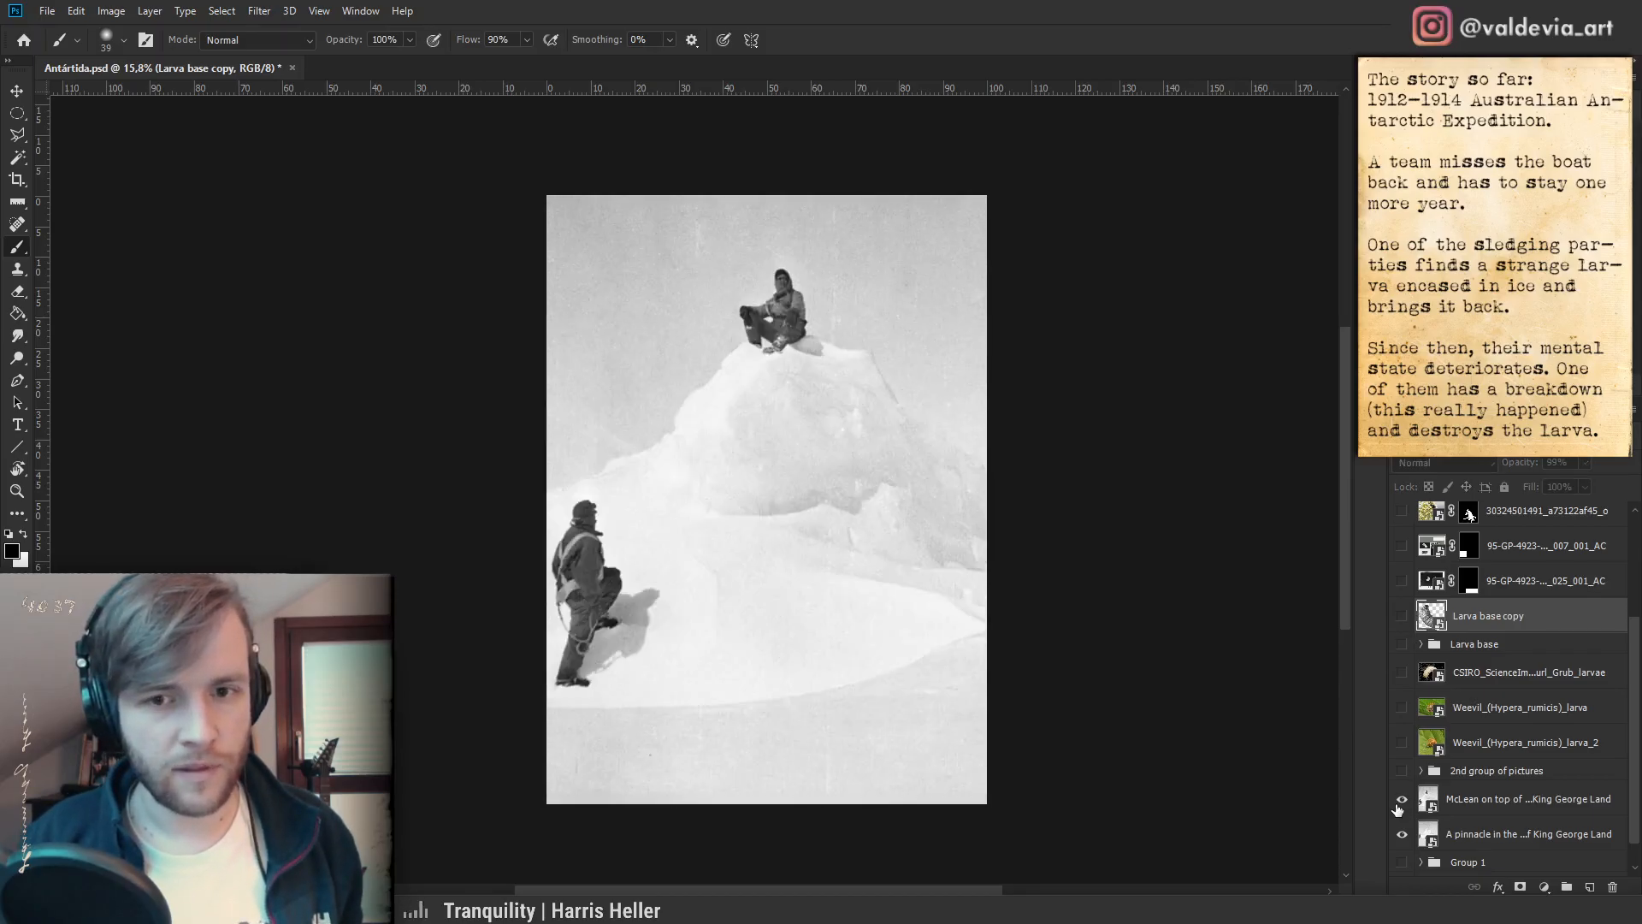
- Examine the ice mound up close, check the larva copy against it in the full scene, and hide the larva again
{"action": "key", "text": "z"}
{"action": "left_click_drag", "start_coordinate": [869, 433], "coordinate": [878, 438]}
{"action": "key", "text": "b"}
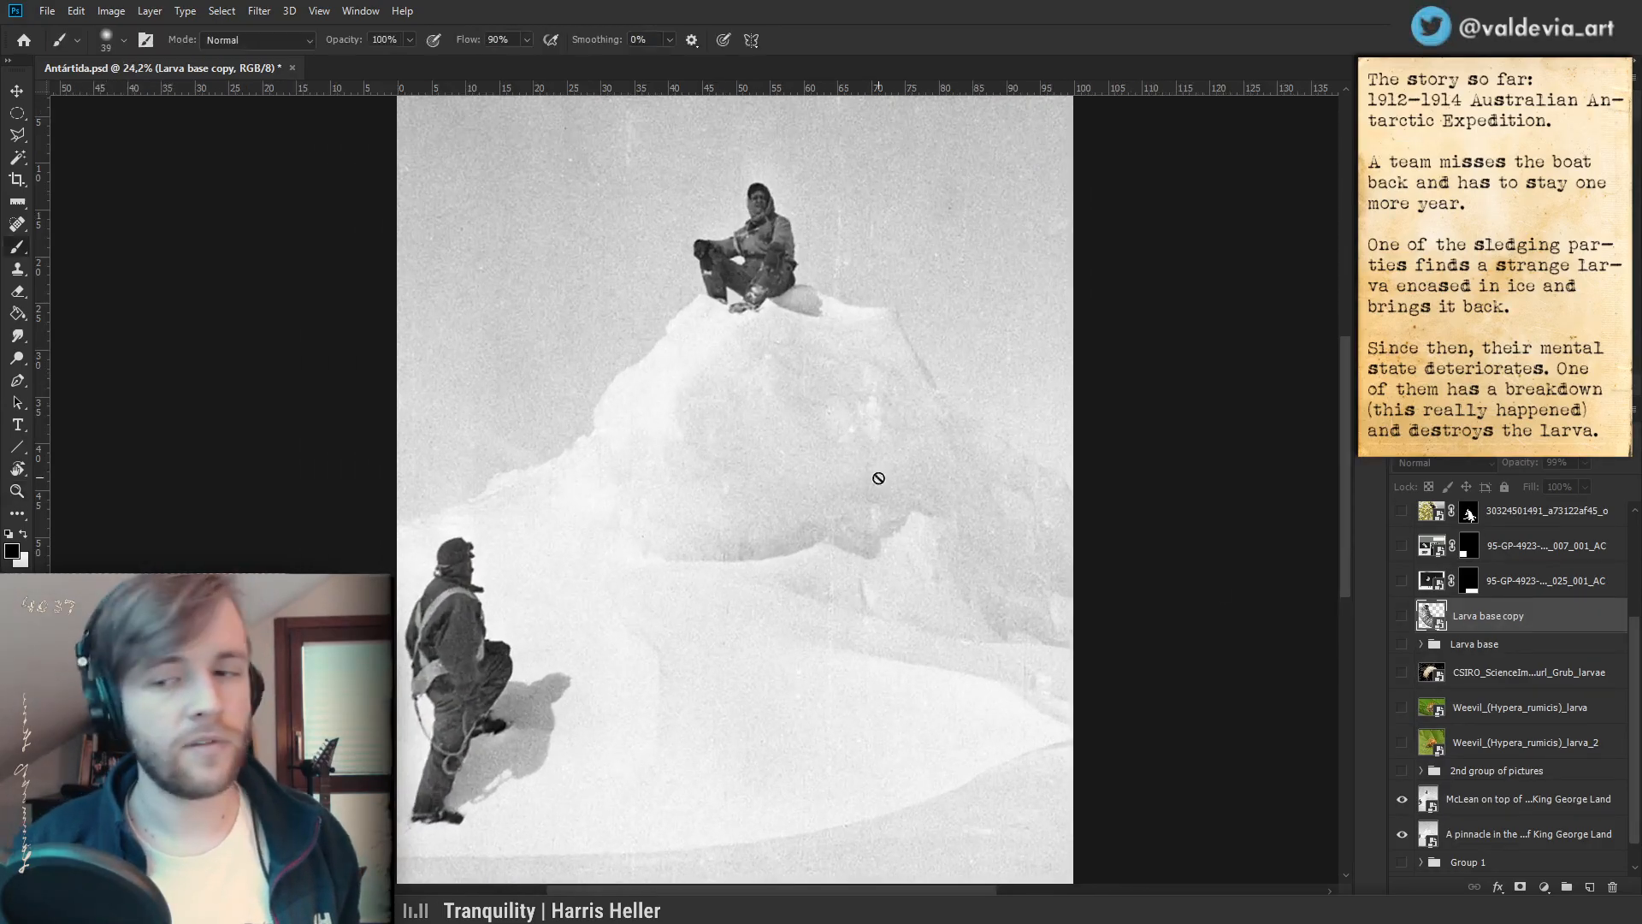
{"action": "left_click", "coordinate": [1401, 616]}
{"action": "key", "text": "z"}
{"action": "left_click_drag", "start_coordinate": [880, 492], "coordinate": [862, 492]}
{"action": "key", "text": "b"}
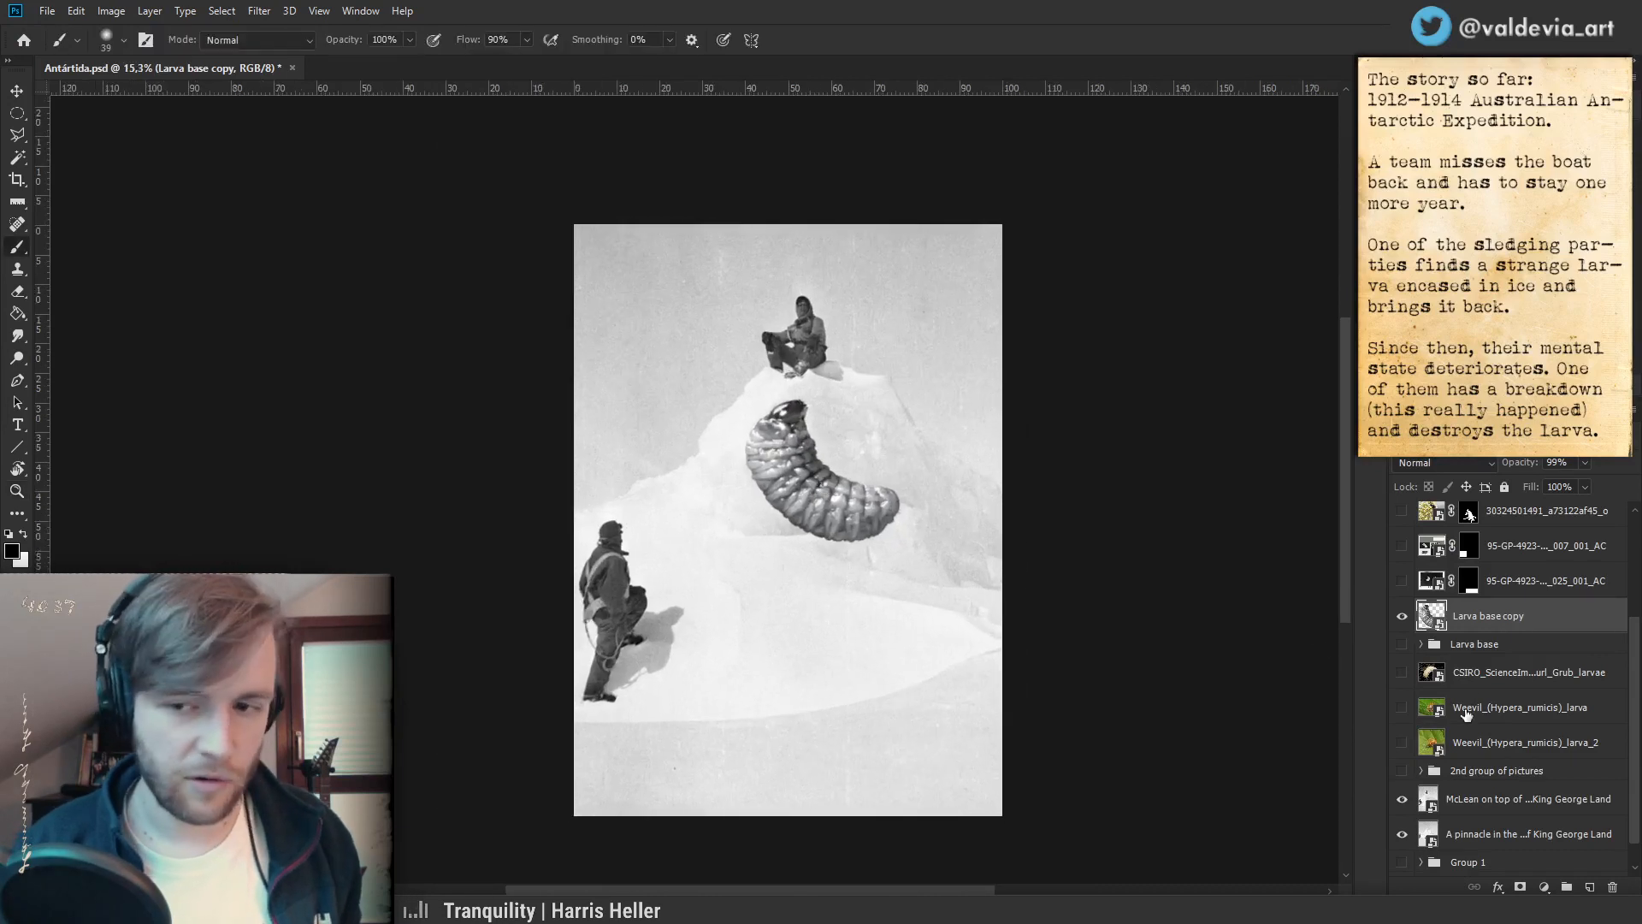
{"action": "left_click", "coordinate": [1402, 617]}
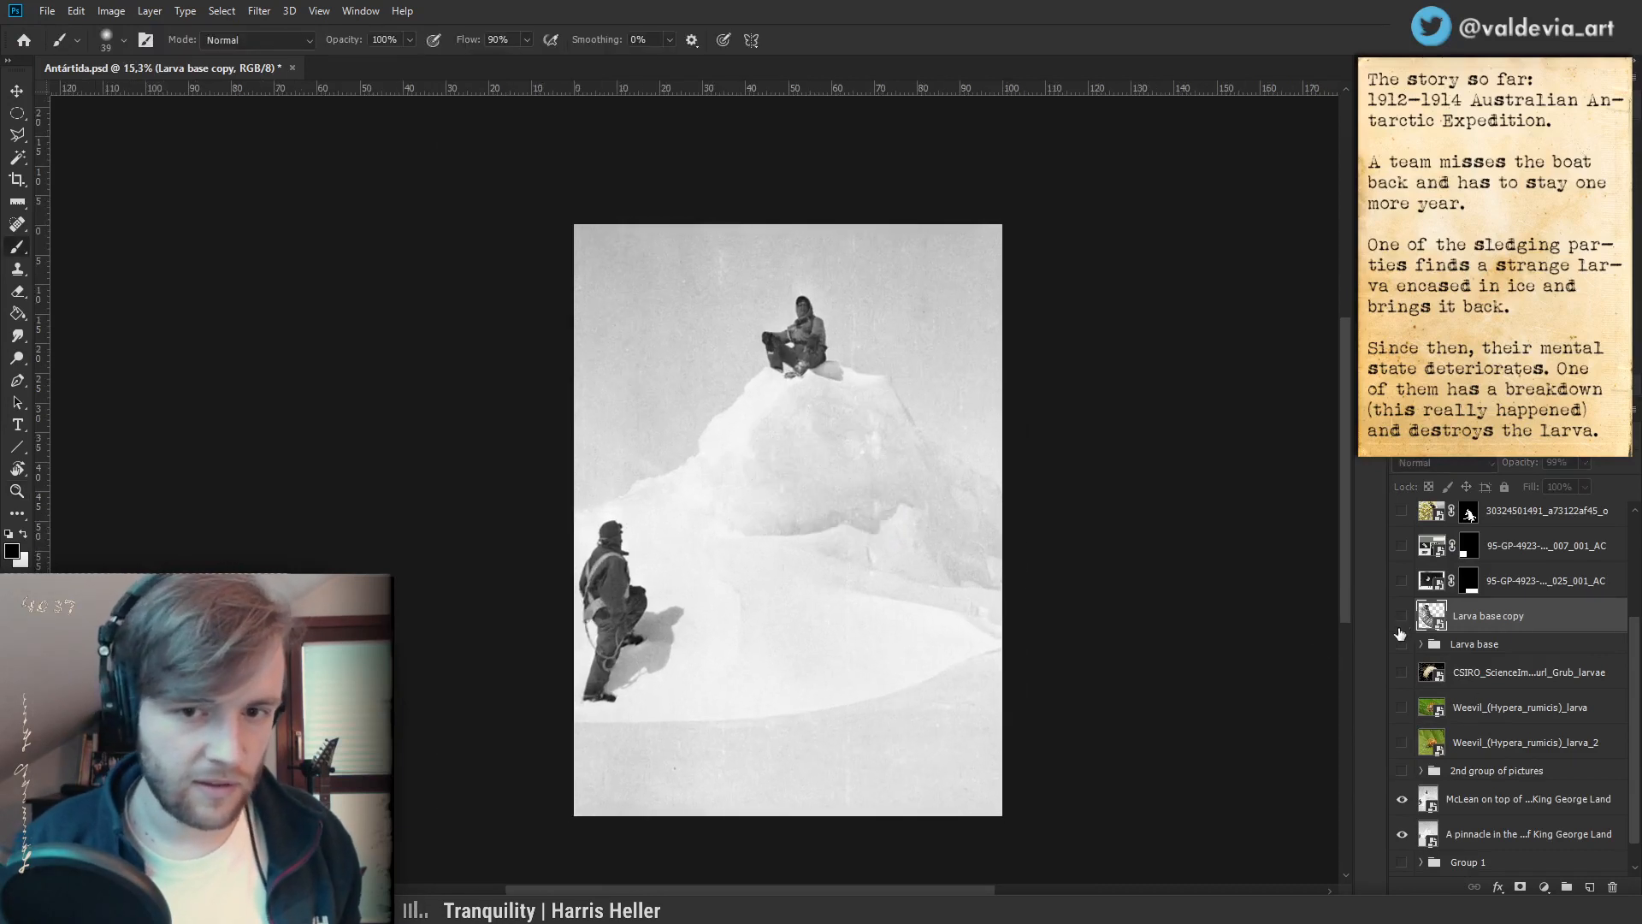
- Examine the pinnacle photo without the seated-man photo, check the upper "2 fotos" reference, and show the seated-man photo again
{"action": "left_click", "coordinate": [1402, 798]}
{"action": "key", "text": "z"}
{"action": "mouse_move", "coordinate": [762, 437]}
{"action": "left_mouse_down"}
{"action": "mouse_move", "coordinate": [809, 467]}
{"action": "mouse_move", "coordinate": [781, 402]}
{"action": "left_mouse_up"}
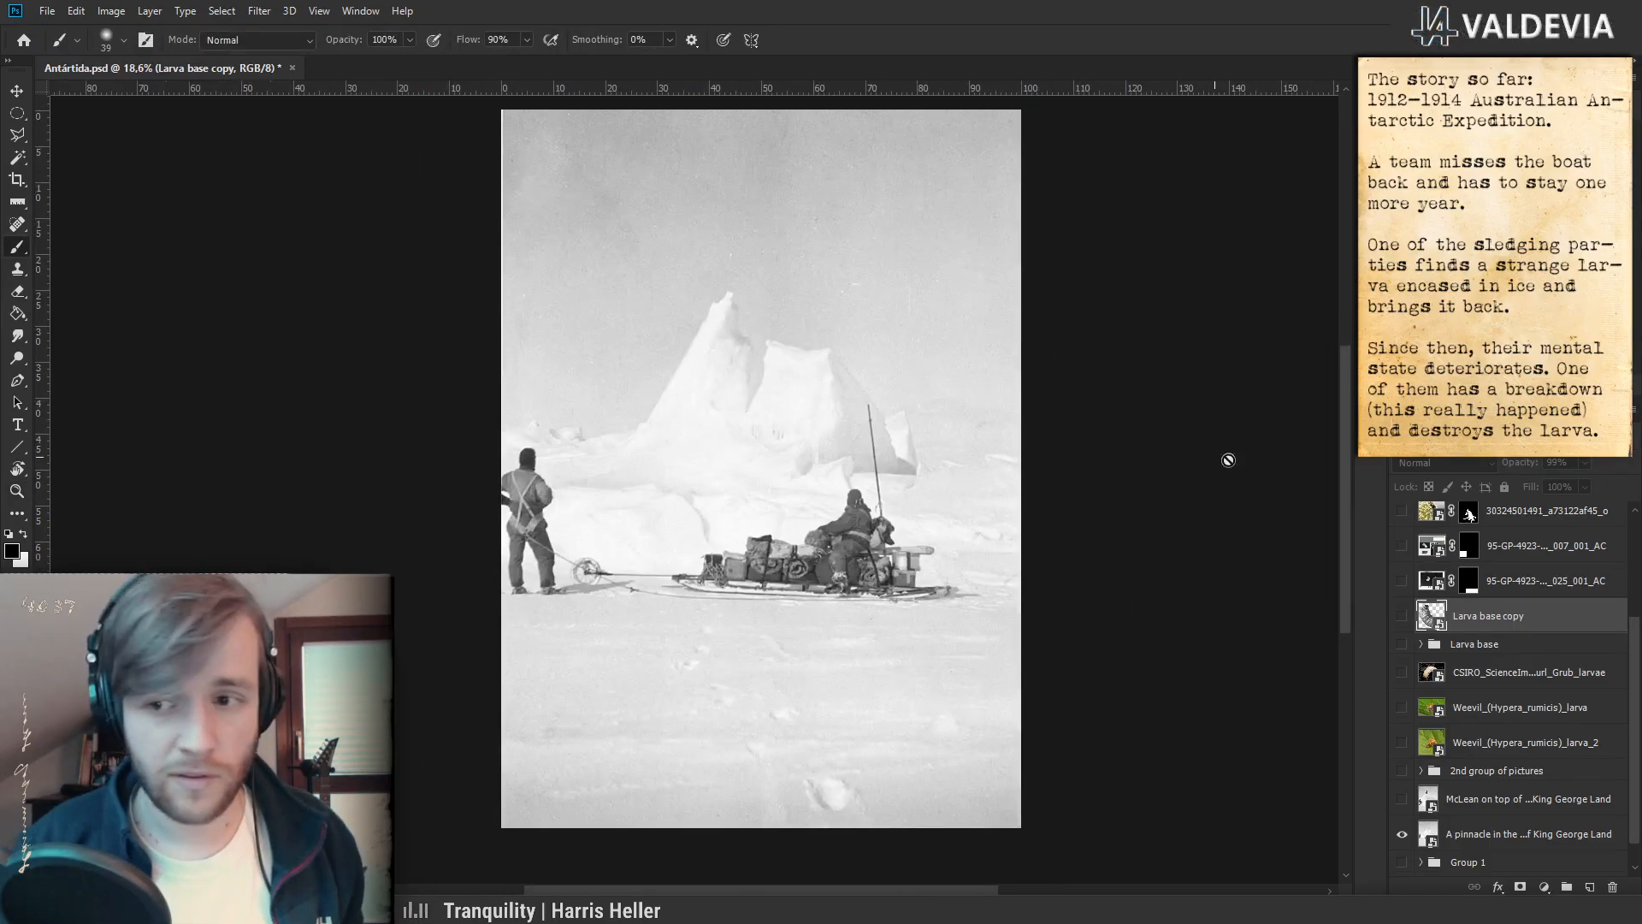
{"action": "scroll", "coordinate": [1633, 549], "scroll_direction": "up", "scroll_amount": 2}
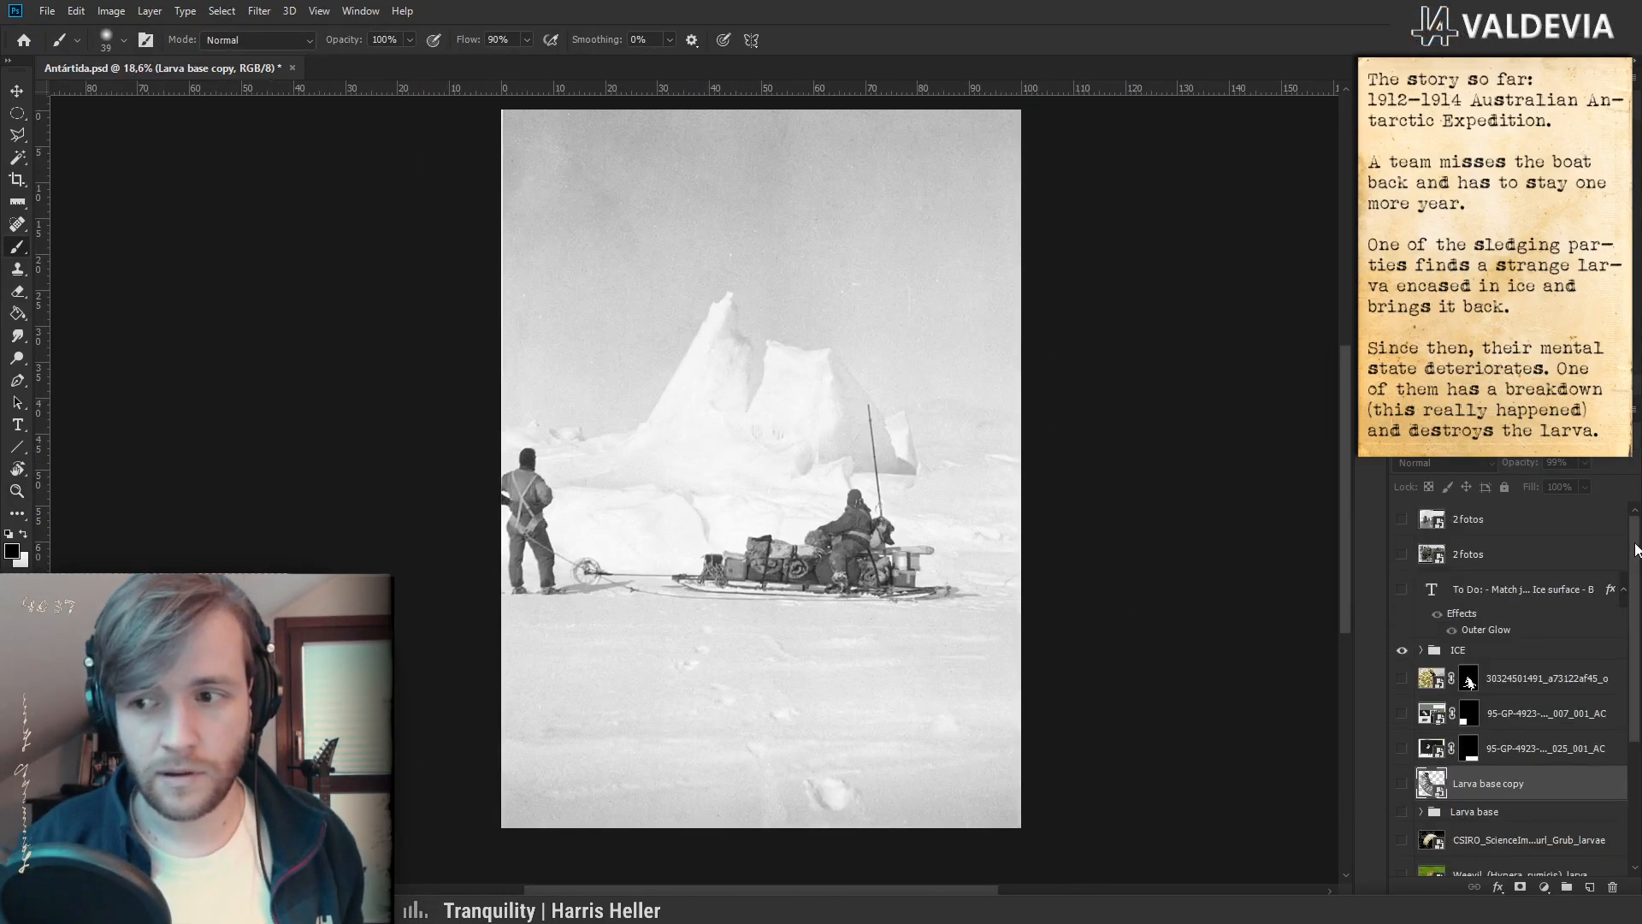
{"action": "left_click", "coordinate": [1403, 523]}
{"action": "left_click", "coordinate": [1402, 521]}
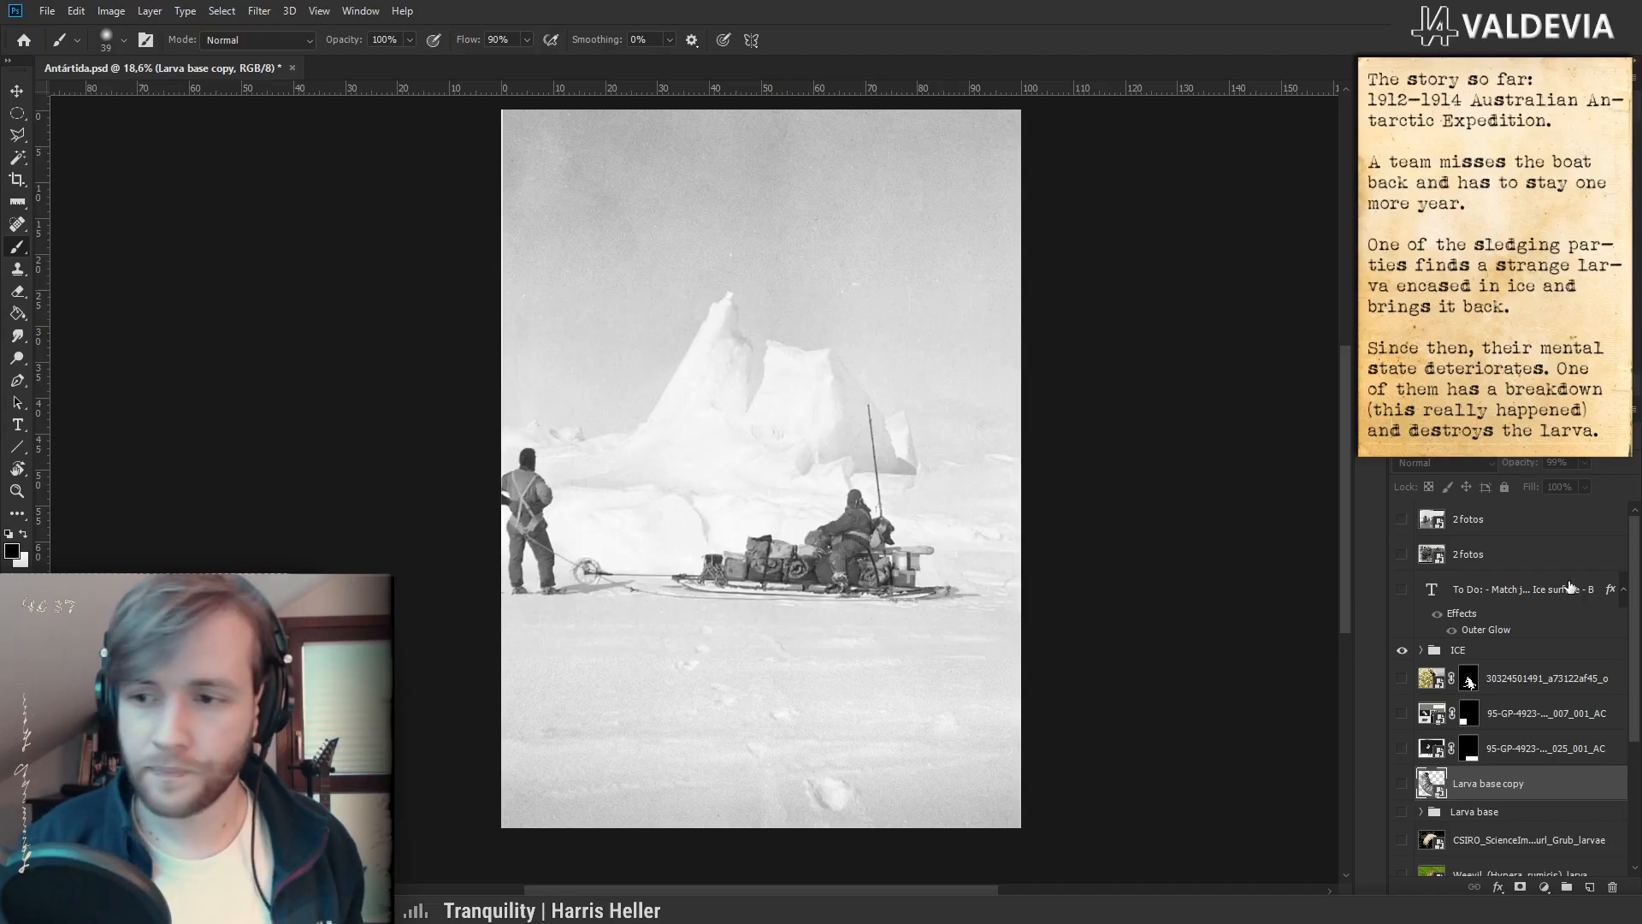
{"action": "left_click_drag", "start_coordinate": [1639, 601], "coordinate": [1635, 747]}
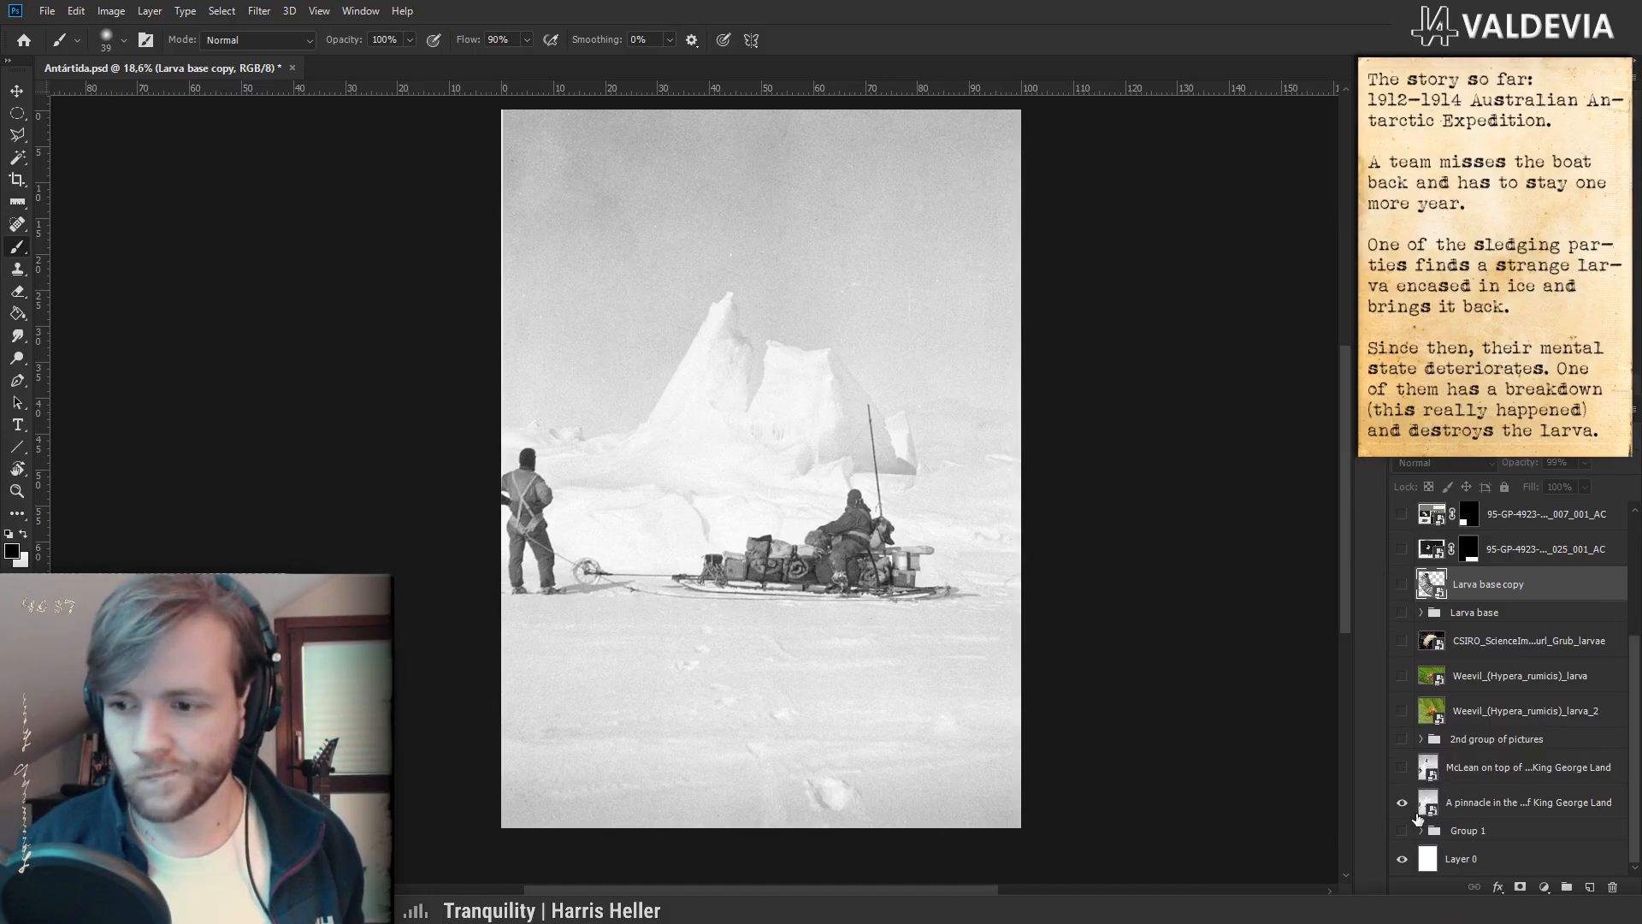
{"action": "left_click", "coordinate": [1401, 767]}
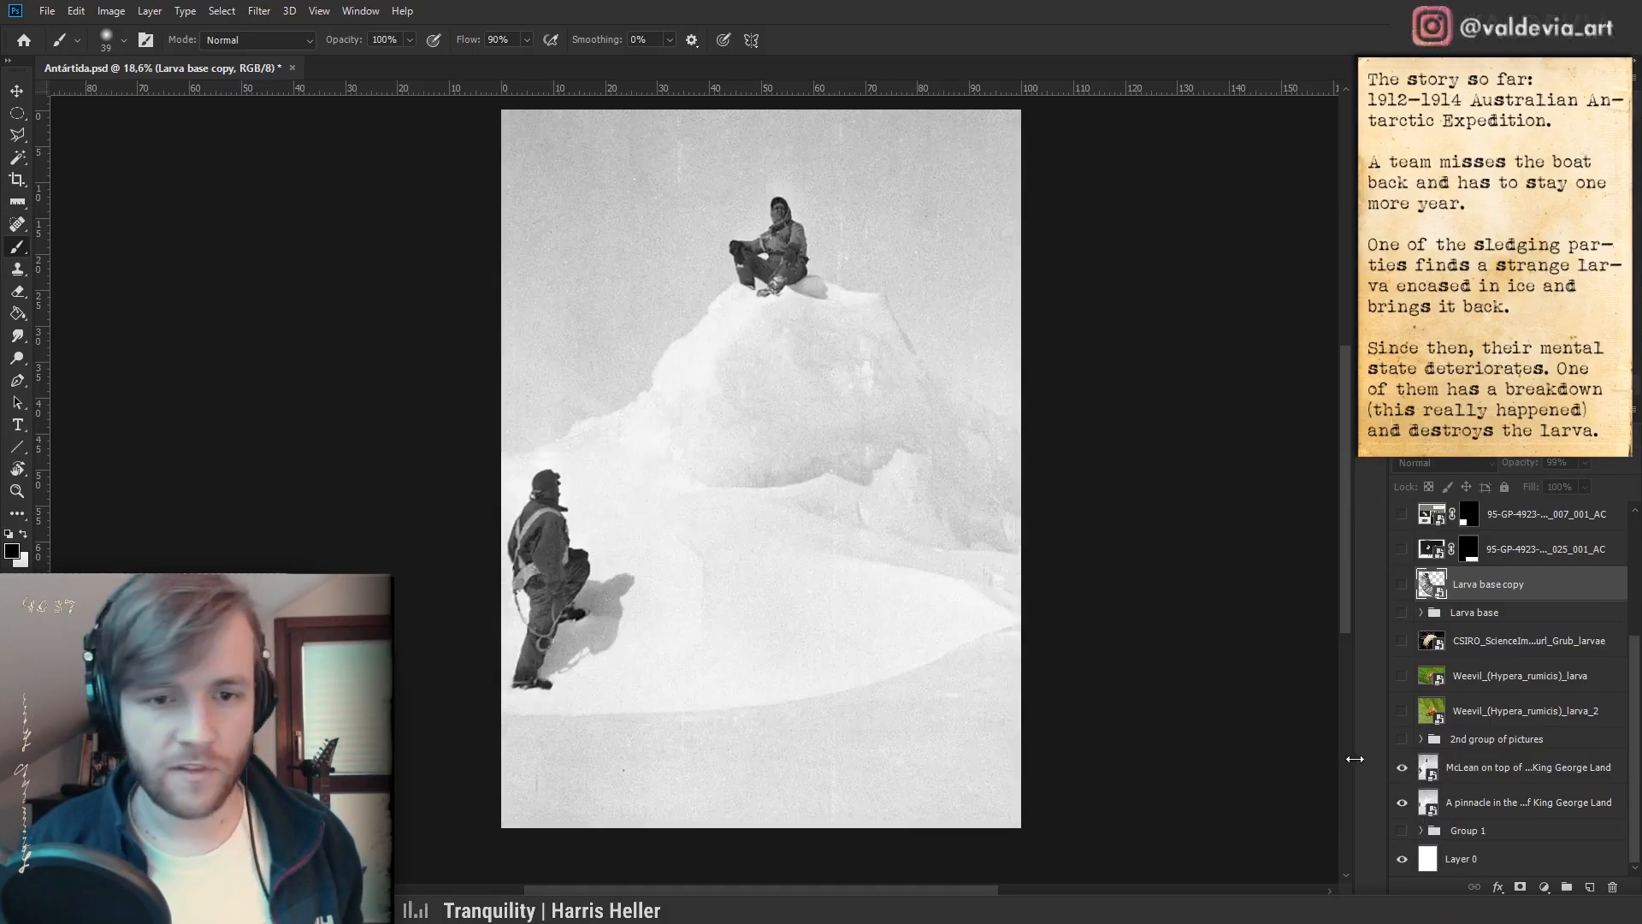
- Select the pinnacle photo layer, hide the seated-man photo above it, and examine the standing man and the loaded sledge up close
{"action": "left_click_drag", "start_coordinate": [529, 562], "coordinate": [661, 568]}
{"action": "left_click_drag", "start_coordinate": [661, 571], "coordinate": [599, 586]}
{"action": "scroll", "coordinate": [598, 587], "scroll_direction": "down", "scroll_amount": 2}
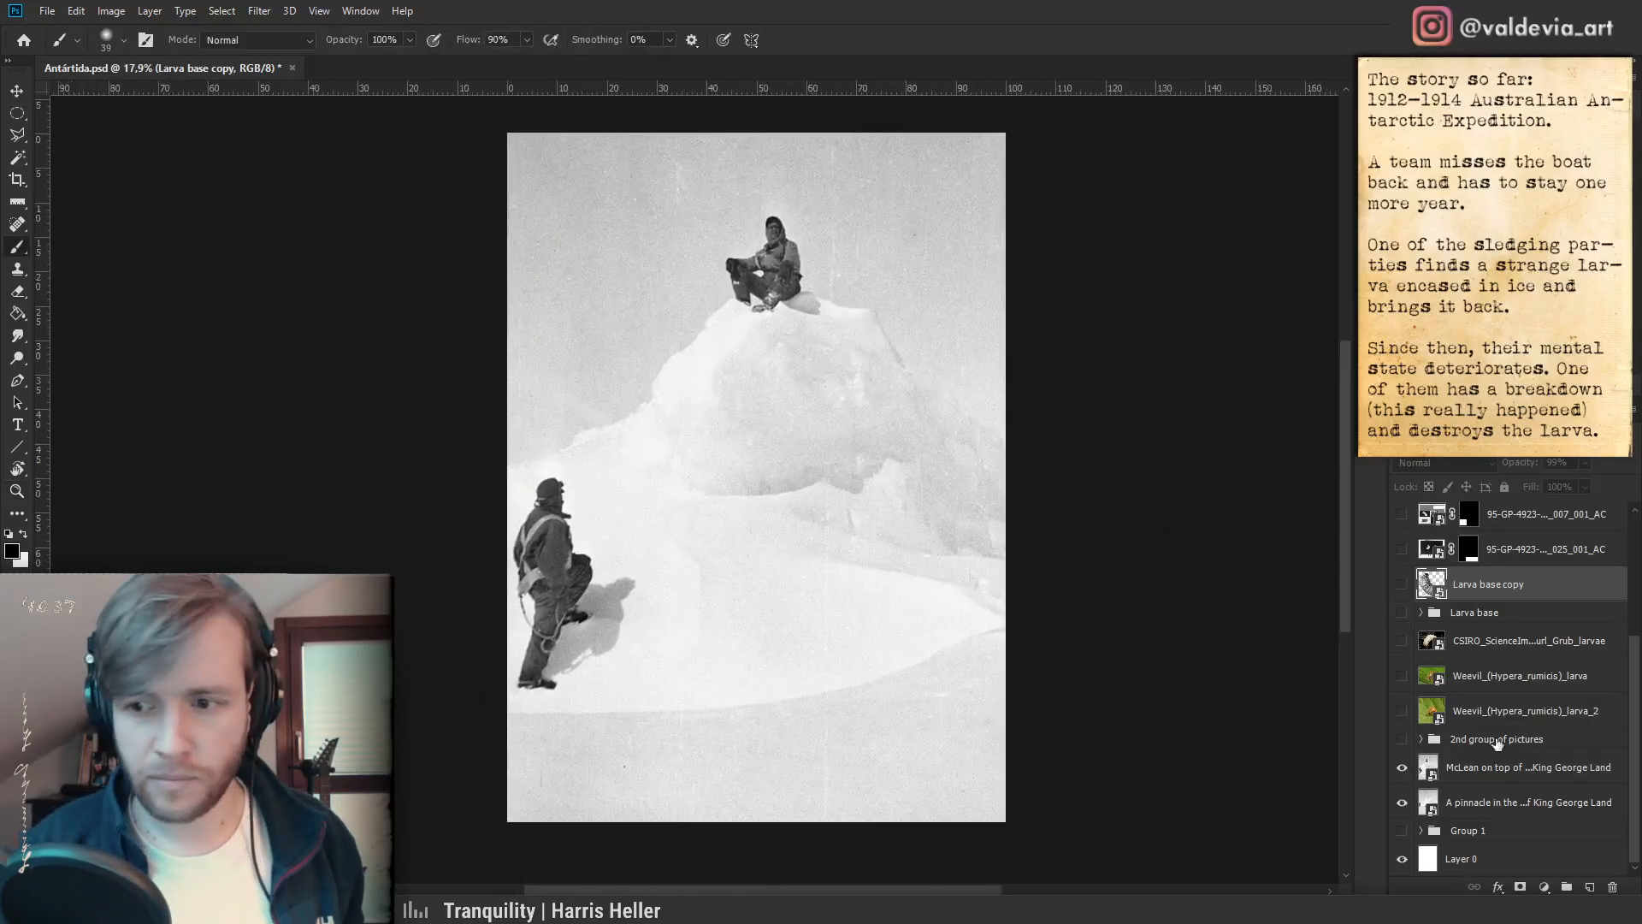
{"action": "left_click", "coordinate": [1460, 806]}
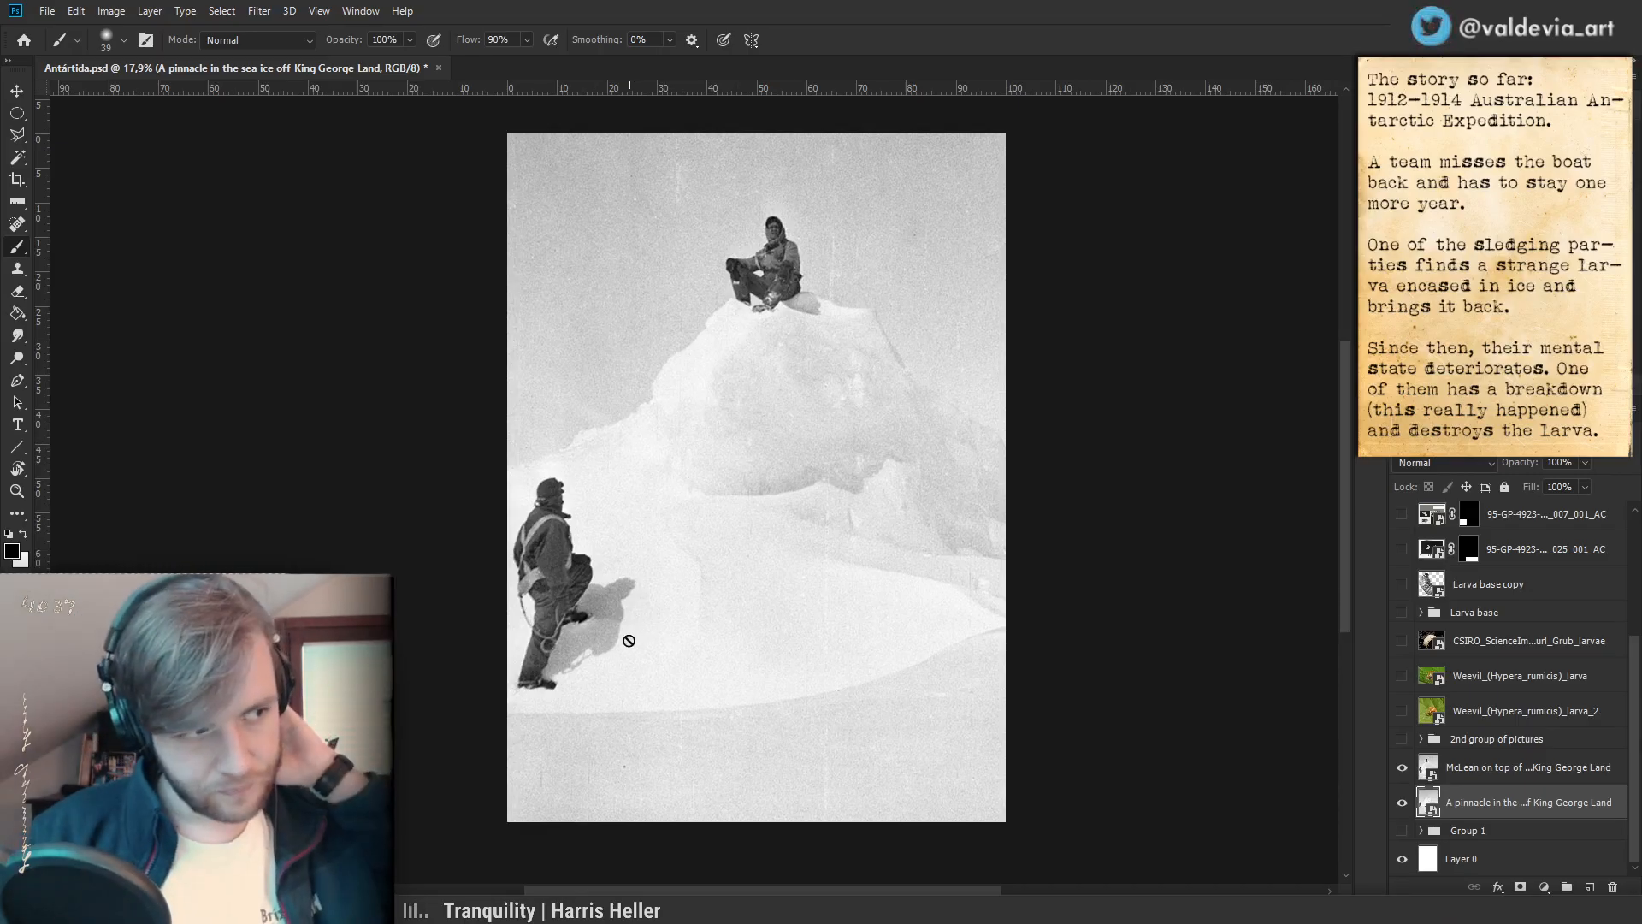
{"action": "left_click", "coordinate": [1403, 769]}
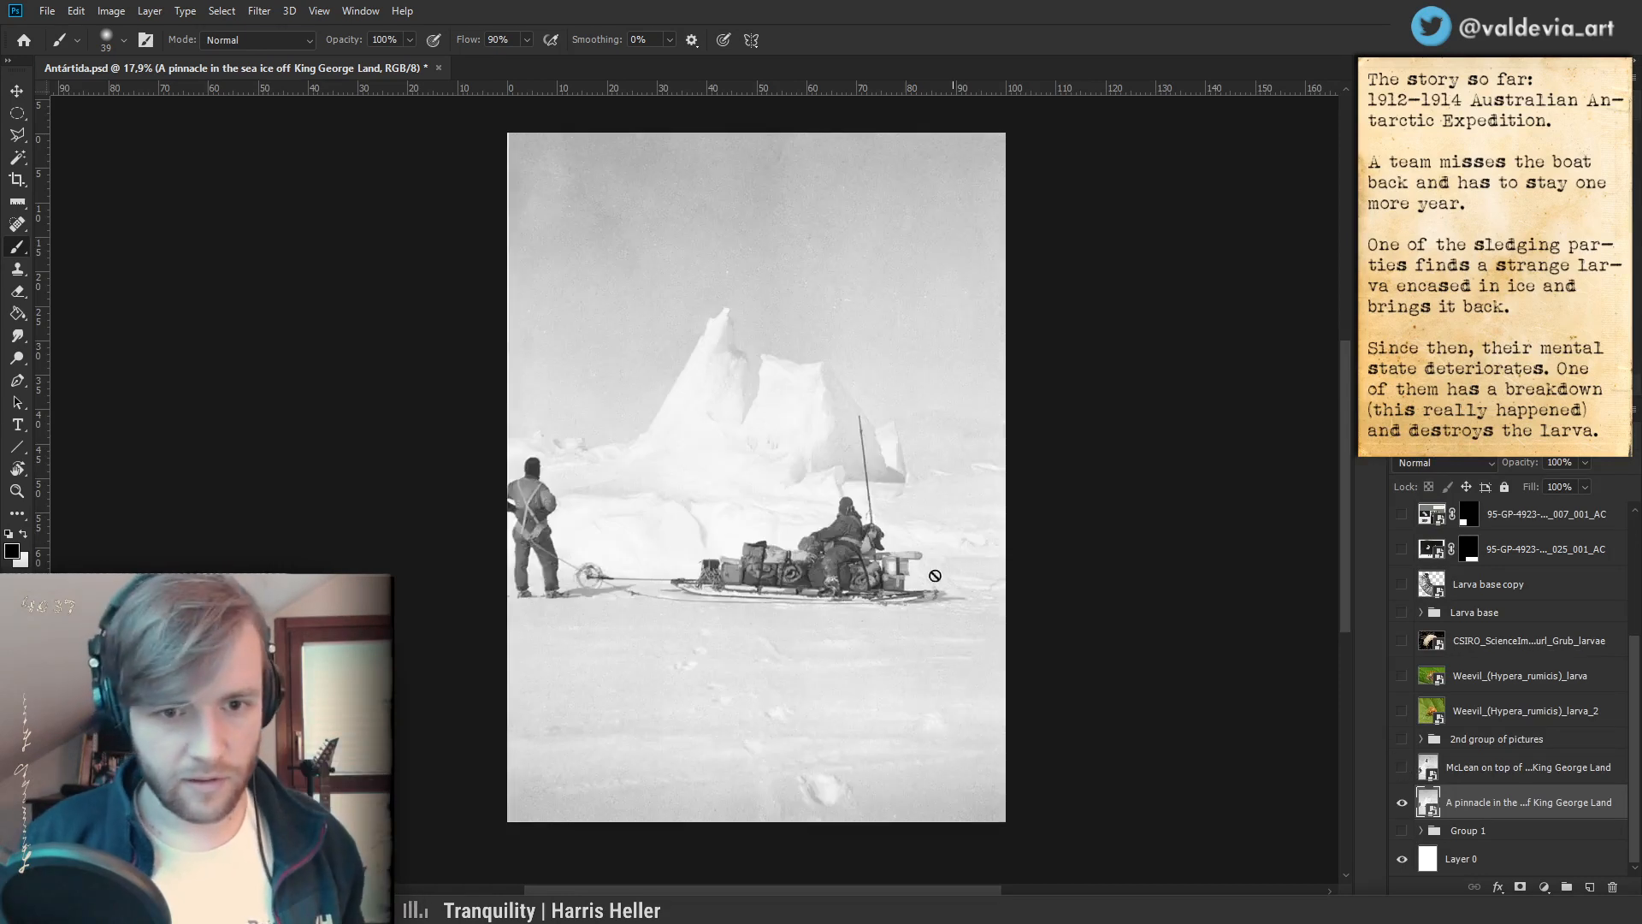
{"action": "left_click_drag", "start_coordinate": [498, 457], "coordinate": [693, 515]}
{"action": "key", "text": "z"}
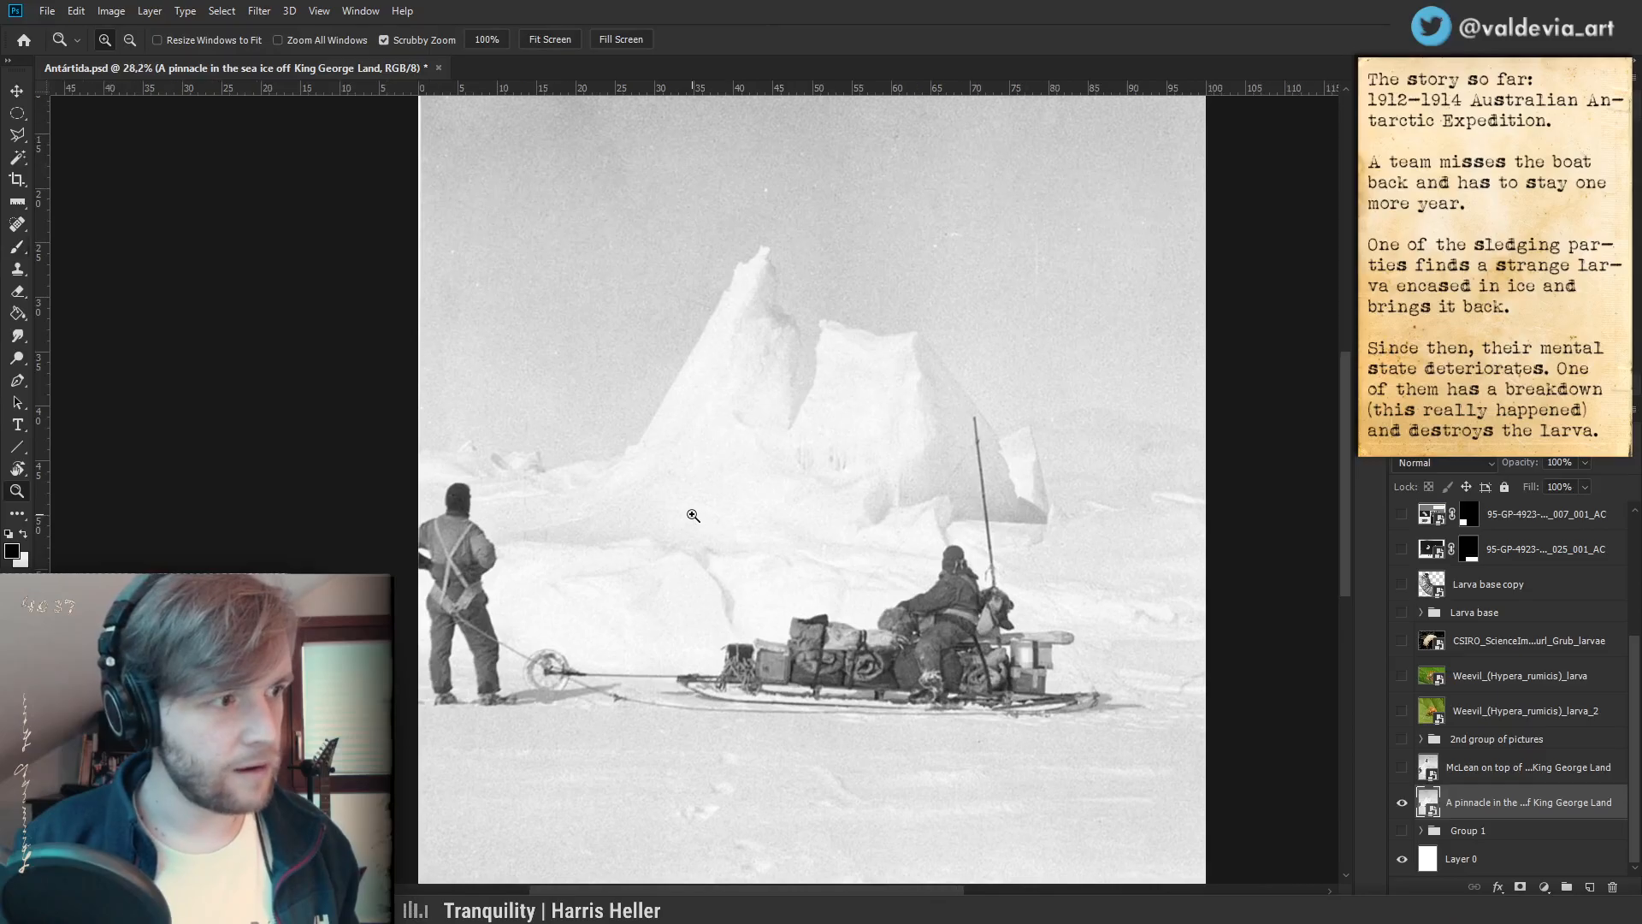
{"action": "key", "text": "b"}
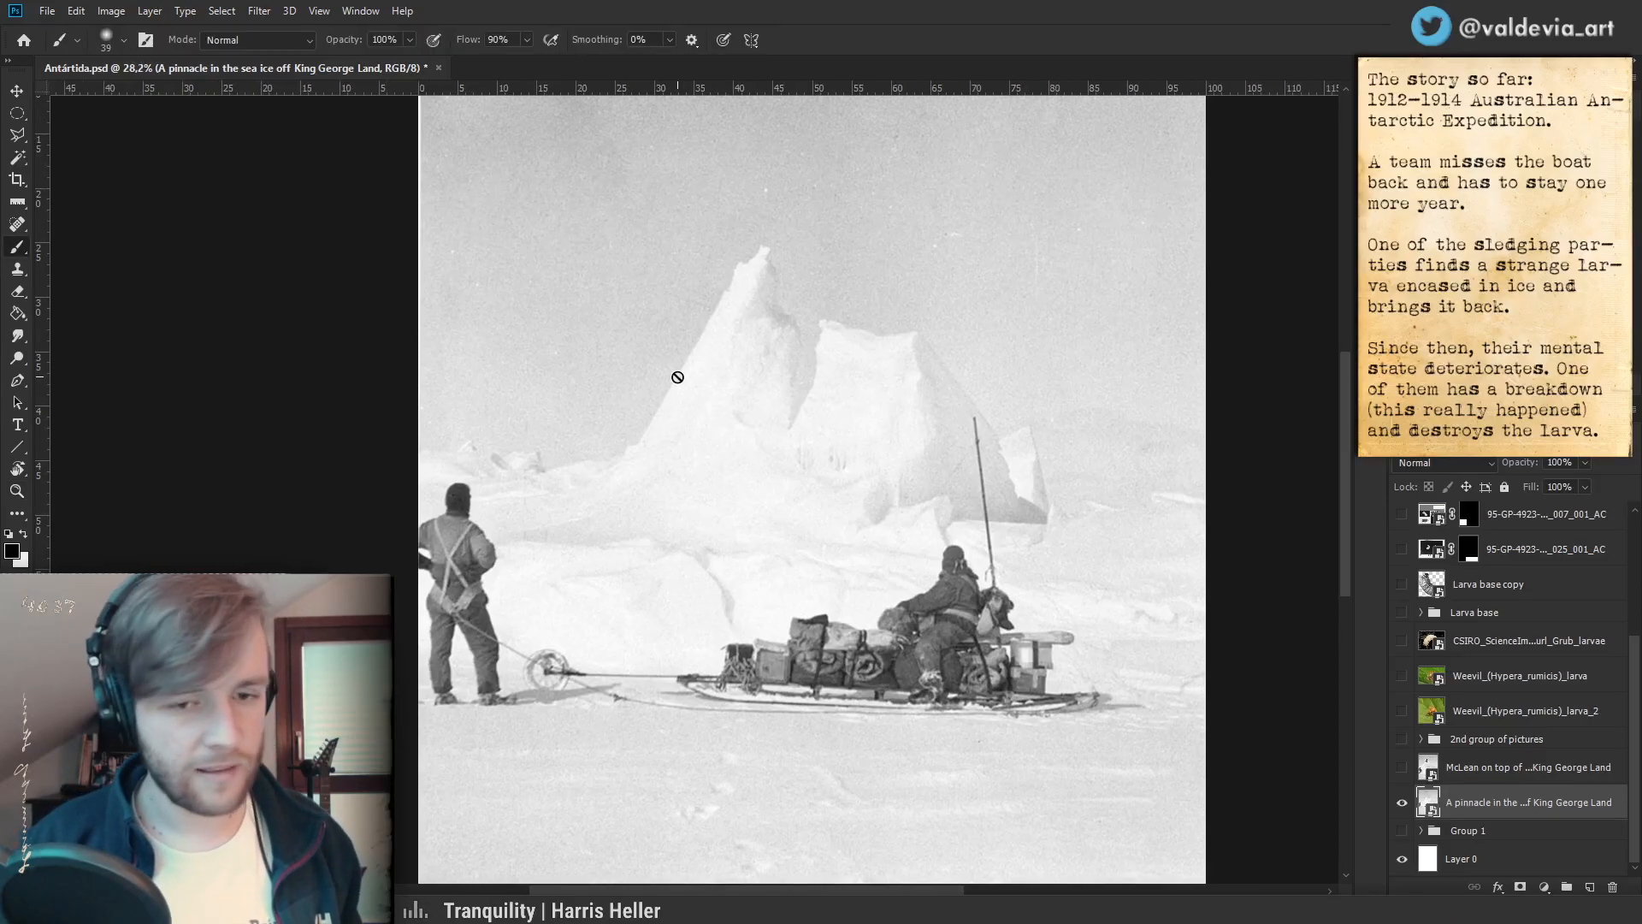
{"action": "left_click_drag", "start_coordinate": [628, 653], "coordinate": [645, 609]}
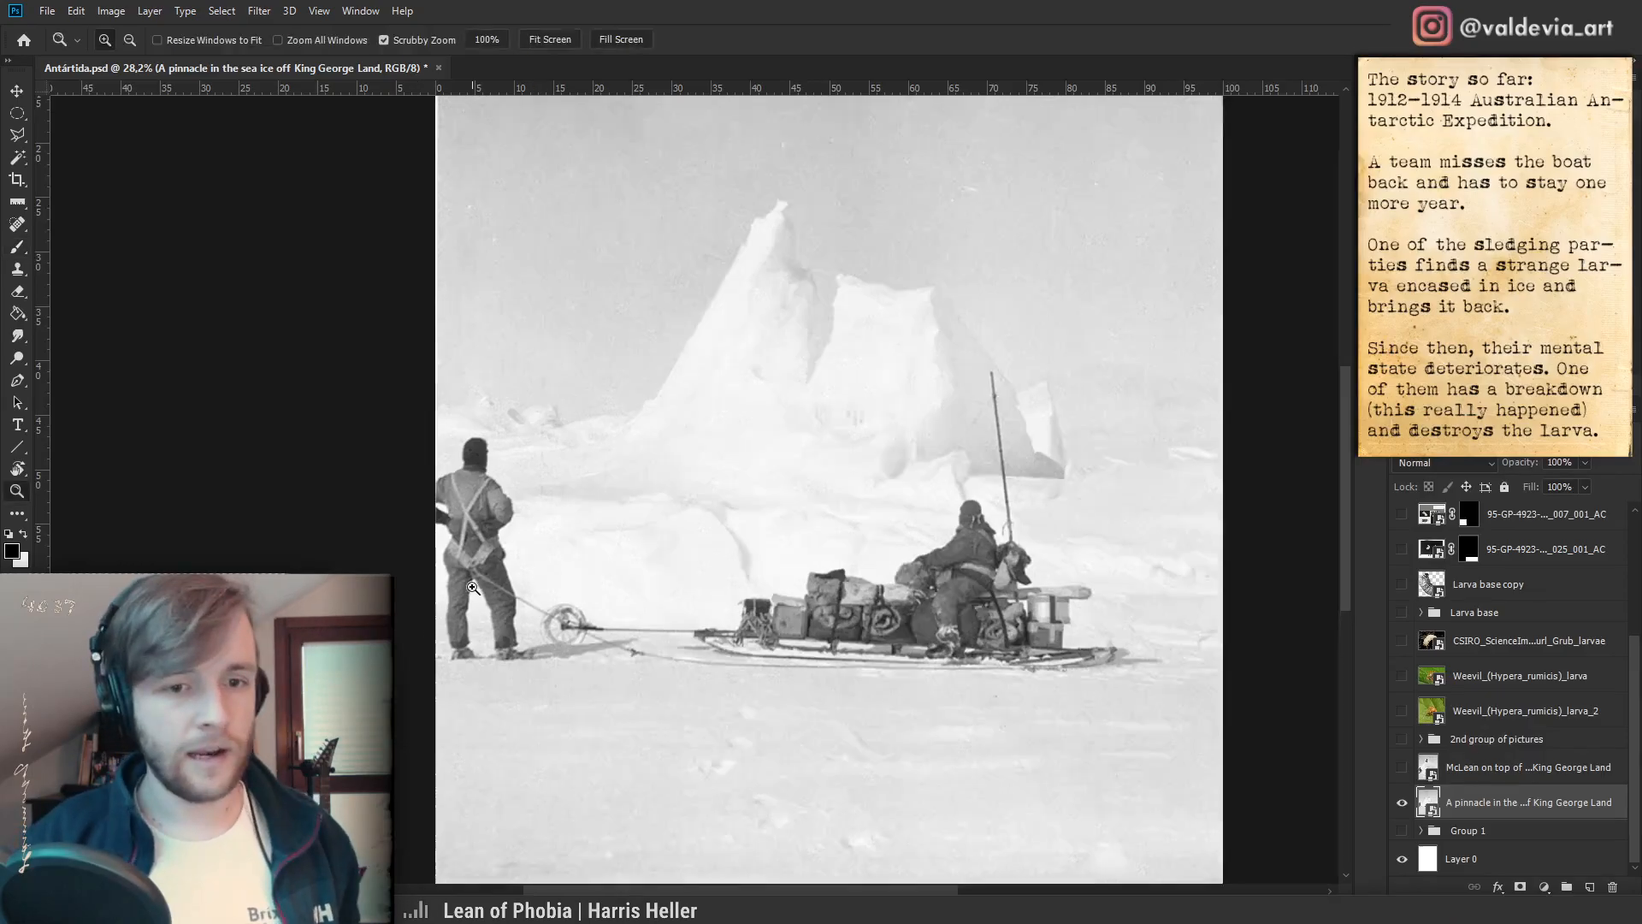
{"action": "left_click_drag", "start_coordinate": [473, 587], "coordinate": [518, 433]}
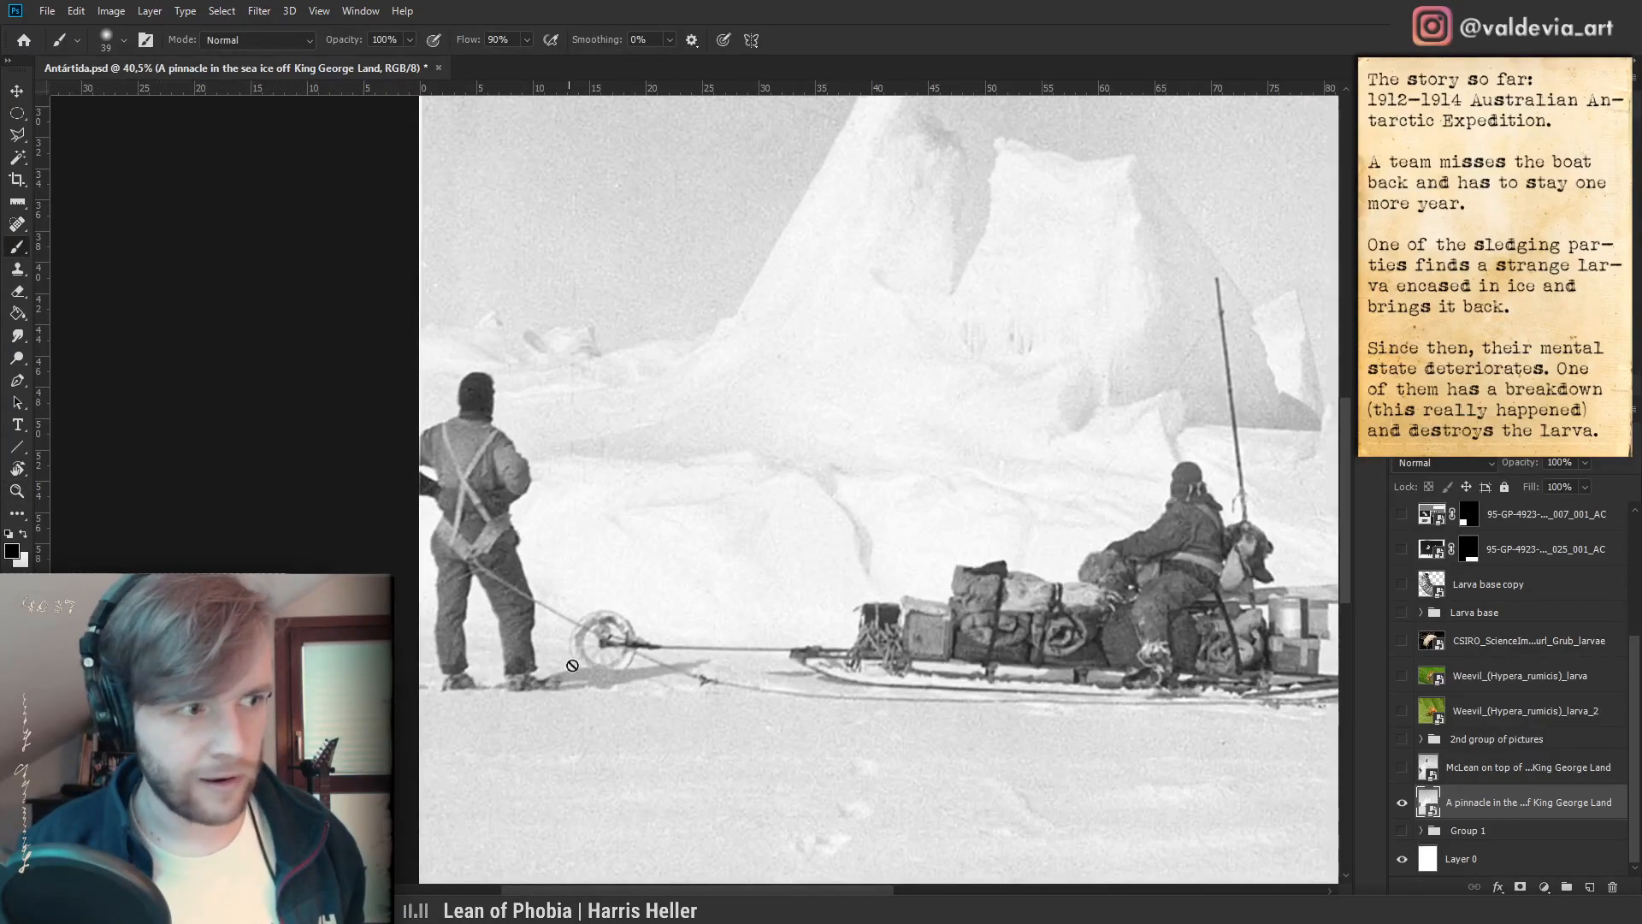
{"action": "left_click_drag", "start_coordinate": [963, 650], "coordinate": [811, 645]}
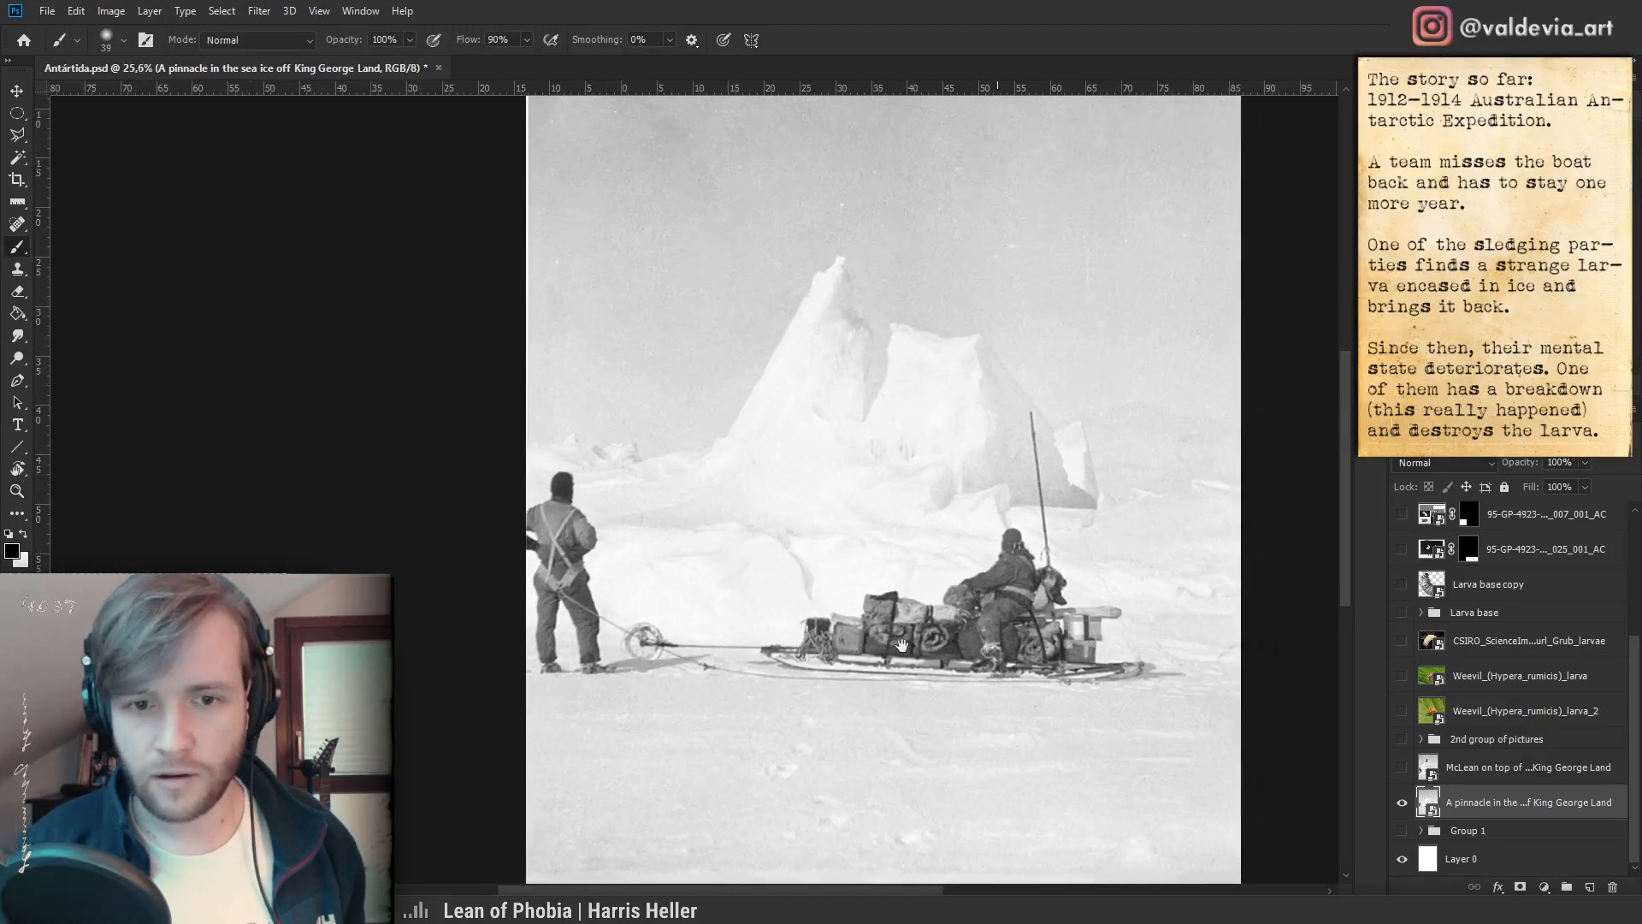
- Compare the standing man and his shadow in the seated-man photo with the figures in the pinnacle photo
{"action": "left_click", "coordinate": [1400, 767]}
{"action": "left_click", "coordinate": [1400, 769]}
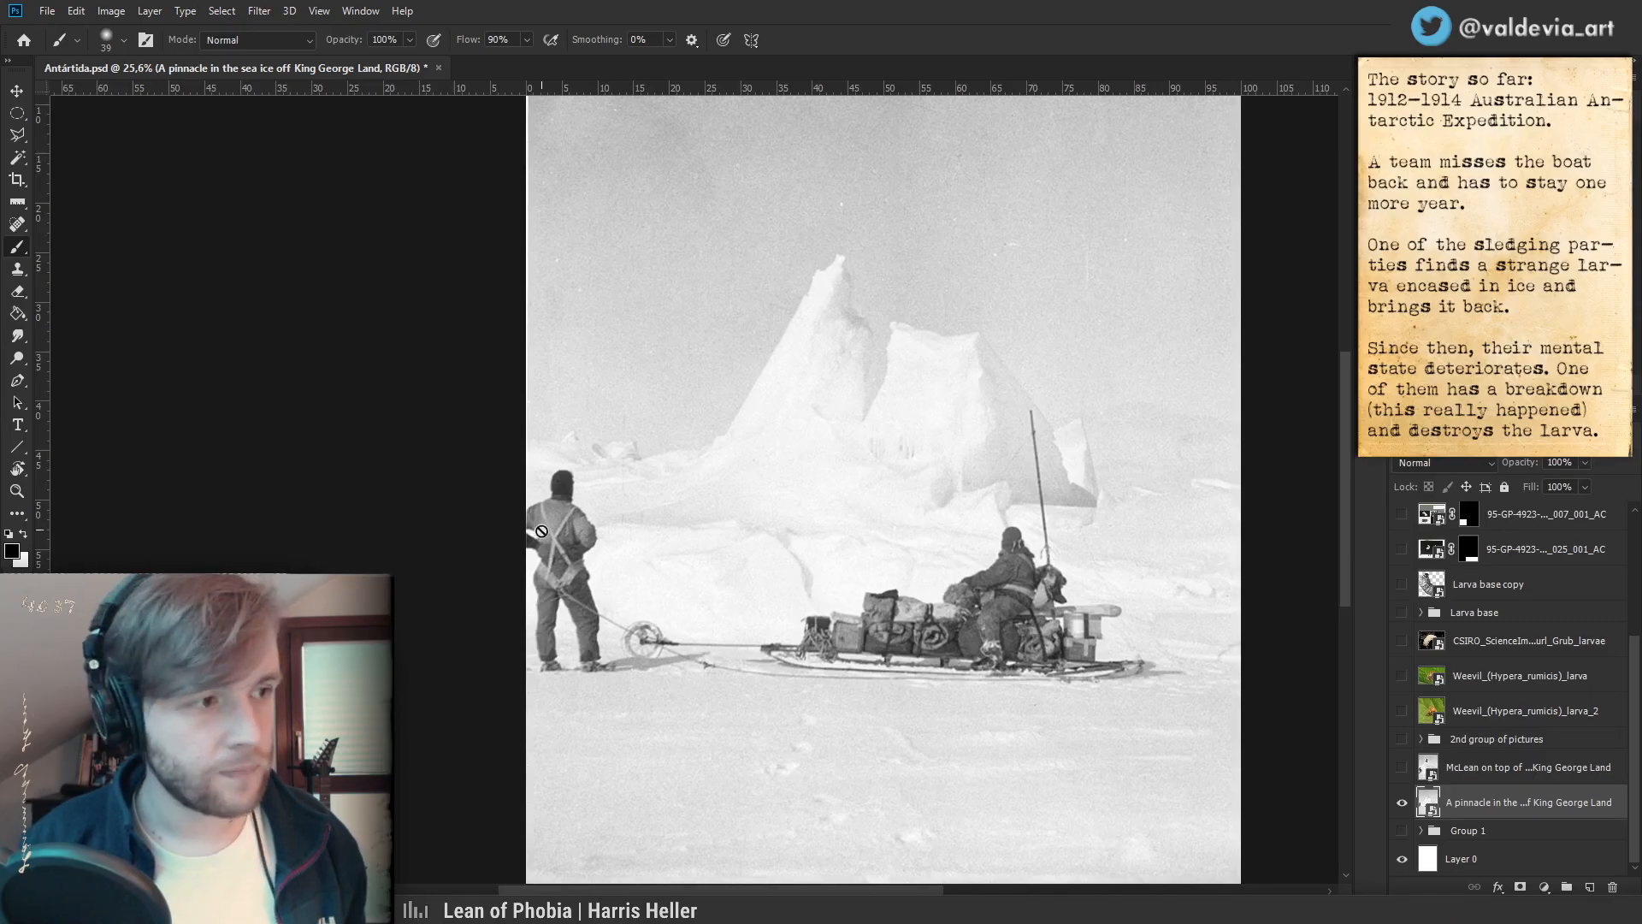
{"action": "left_click", "coordinate": [1404, 769]}
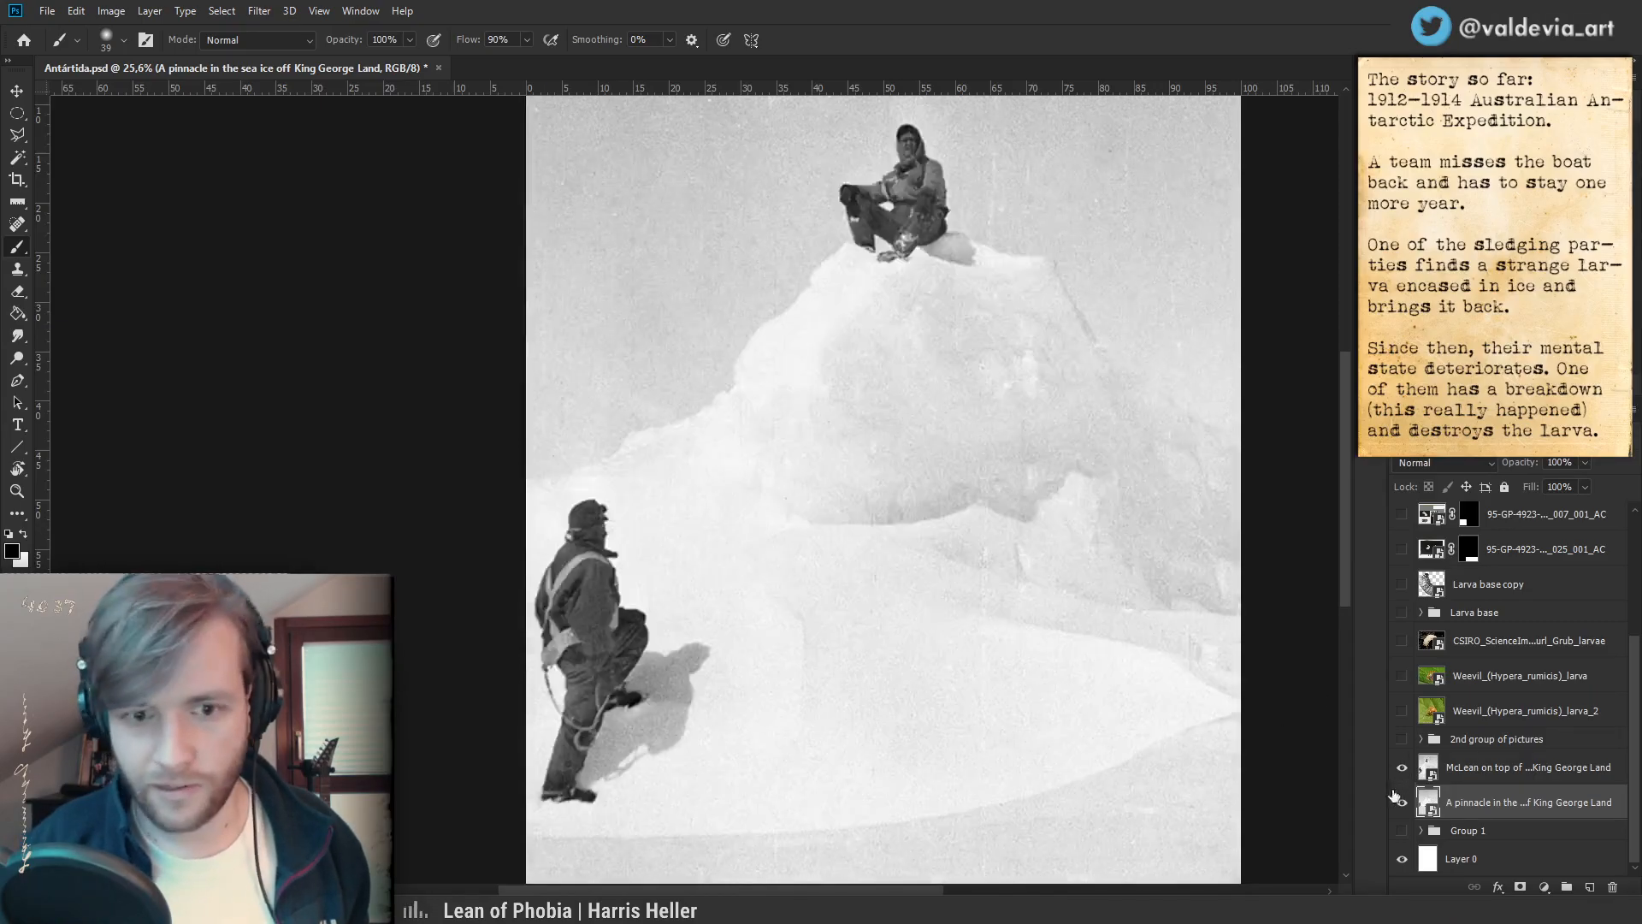
{"action": "left_click_drag", "start_coordinate": [924, 443], "coordinate": [861, 476]}
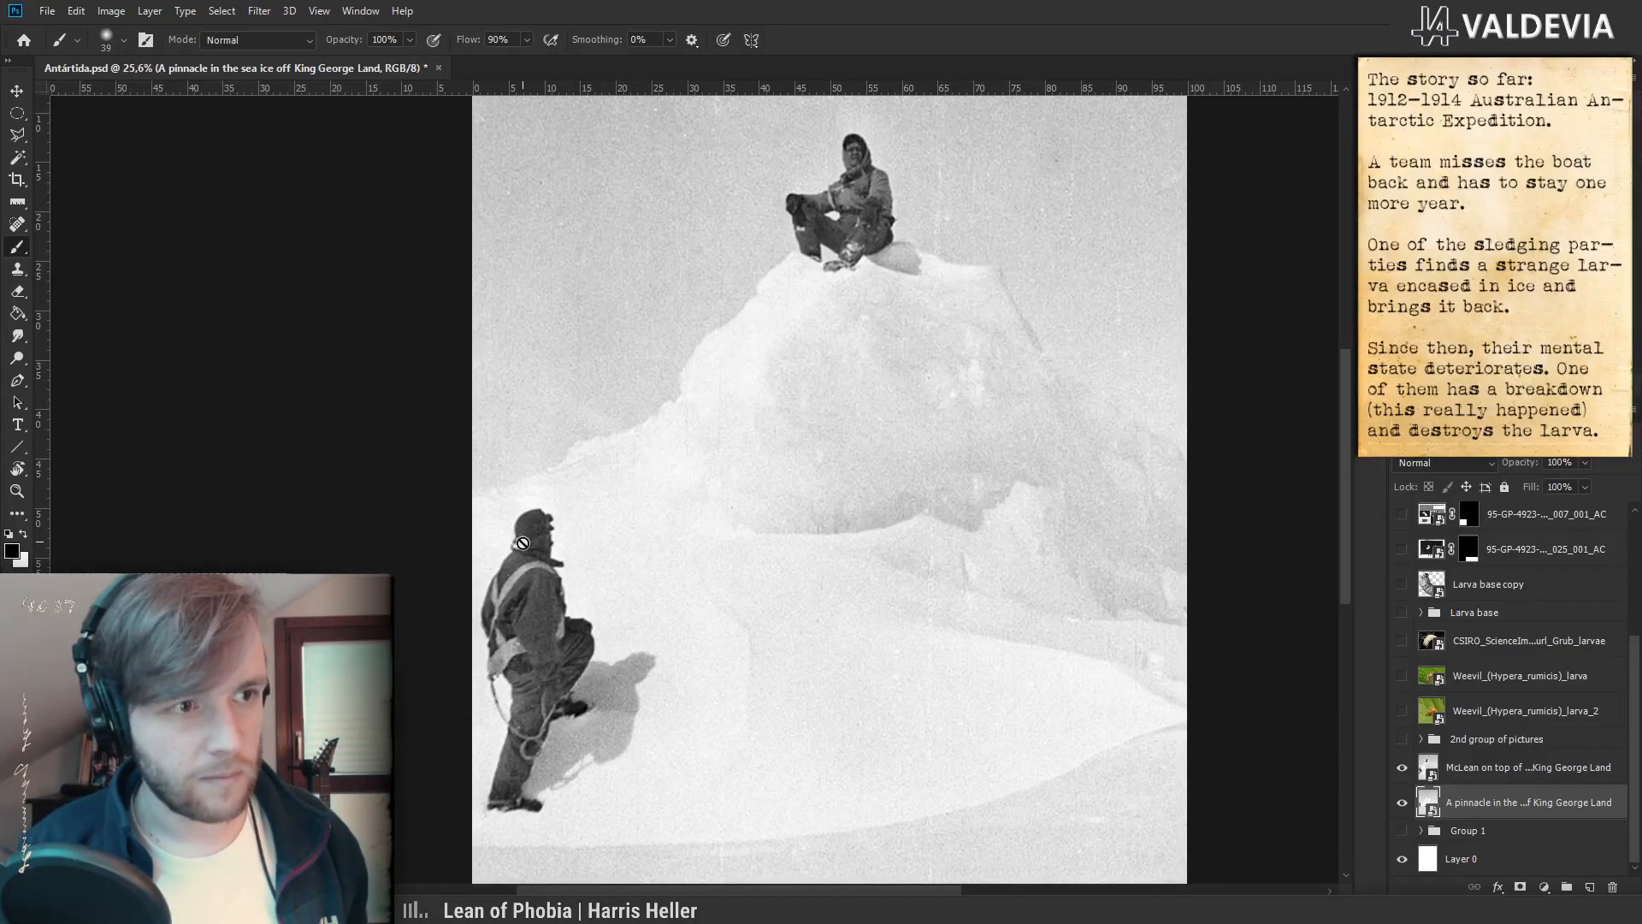
{"action": "left_click_drag", "start_coordinate": [587, 705], "coordinate": [600, 615]}
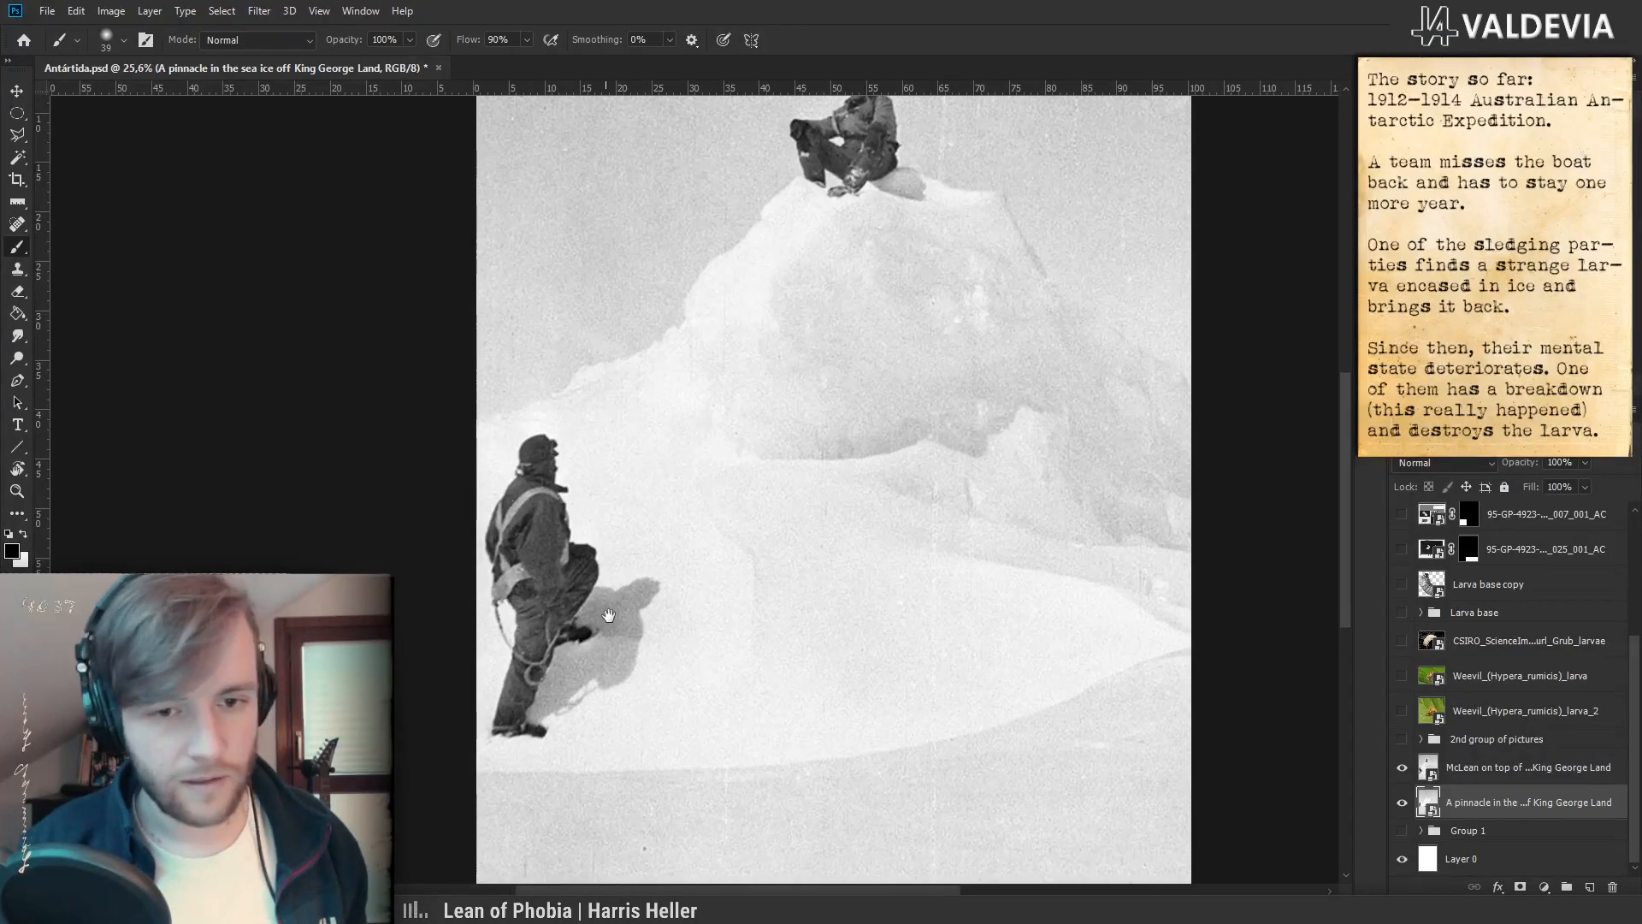
{"action": "scroll", "coordinate": [615, 562], "scroll_direction": "down", "scroll_amount": 2}
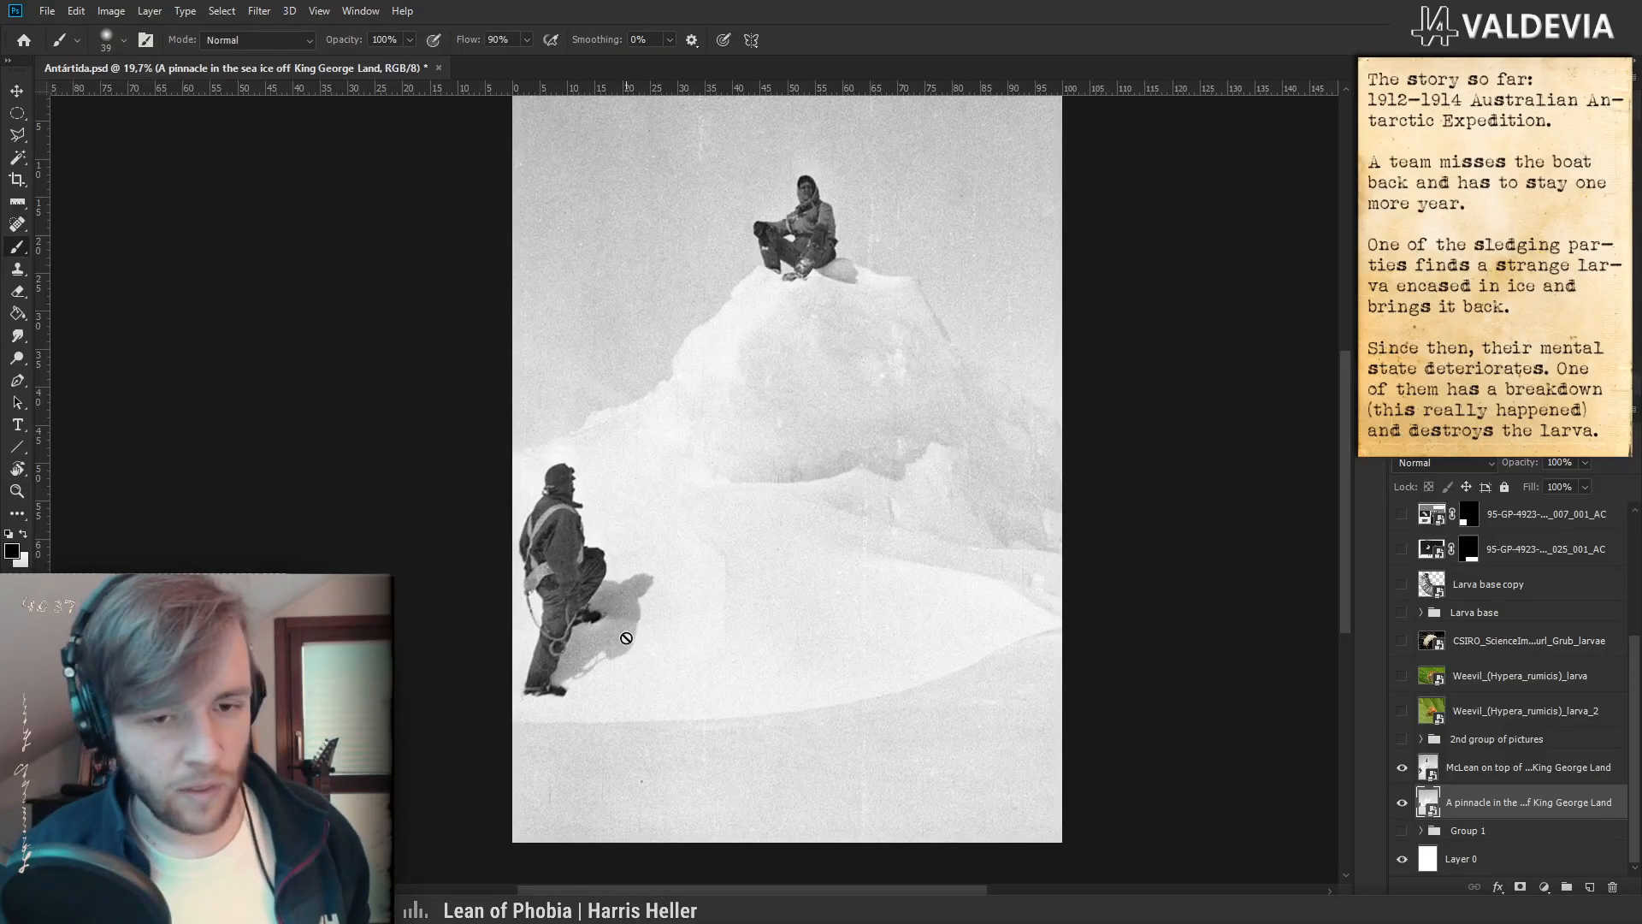
{"action": "left_click", "coordinate": [1401, 768]}
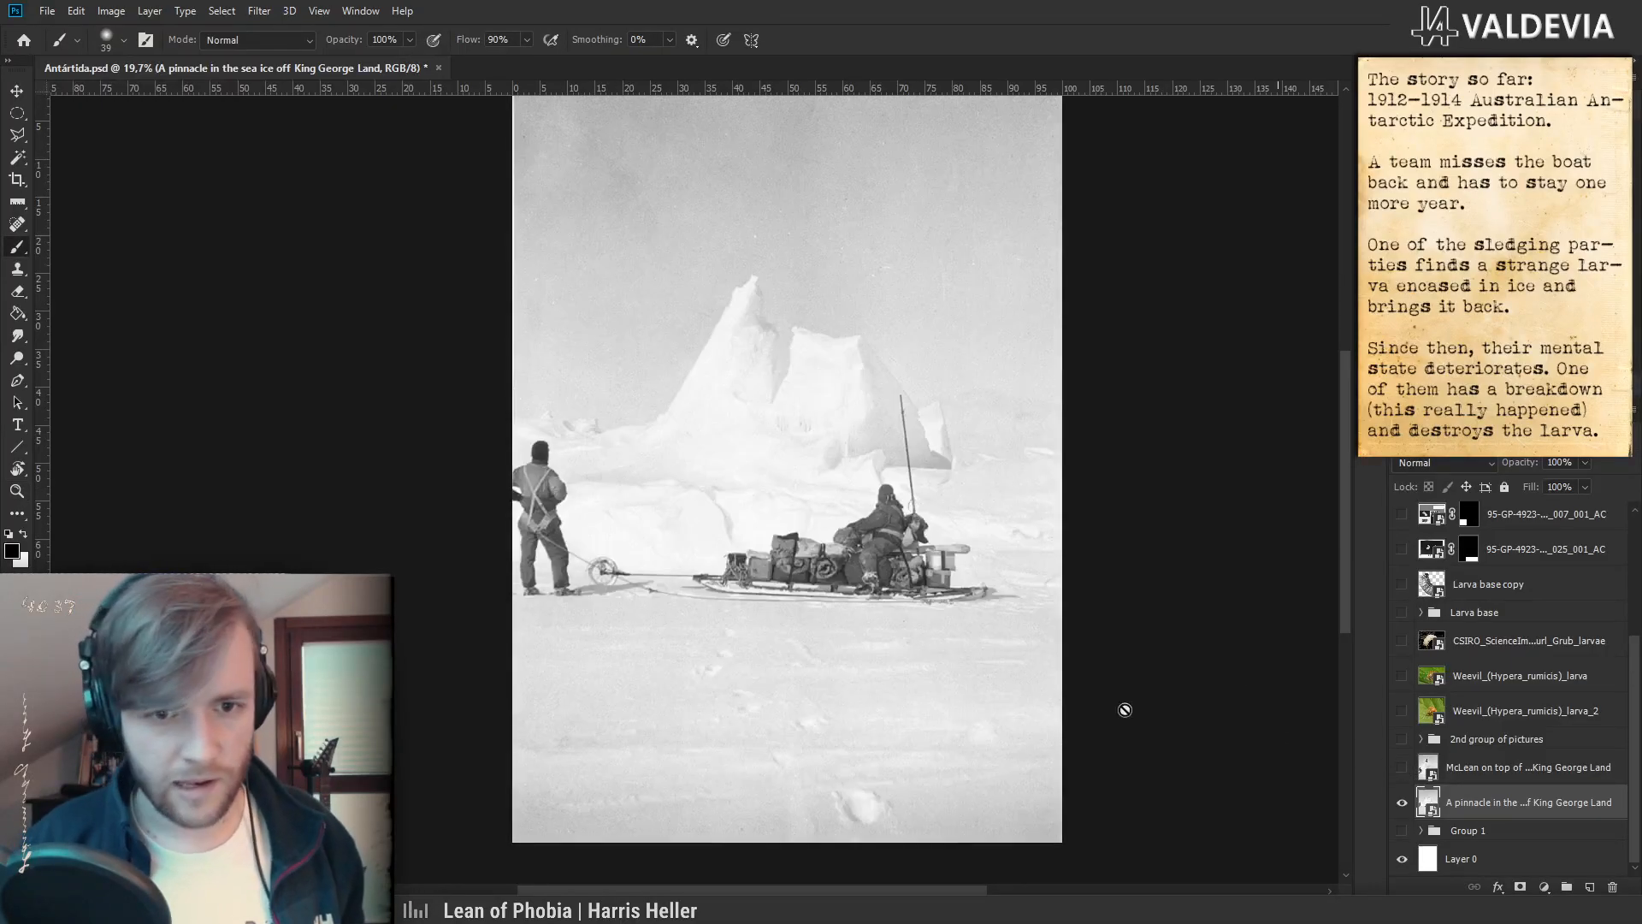
- Sample the standing man's jacket tone in both photos, ending with the lighter grey from the pinnacle photo as painting colour
{"action": "scroll", "coordinate": [581, 524], "scroll_direction": "up", "scroll_amount": 4}
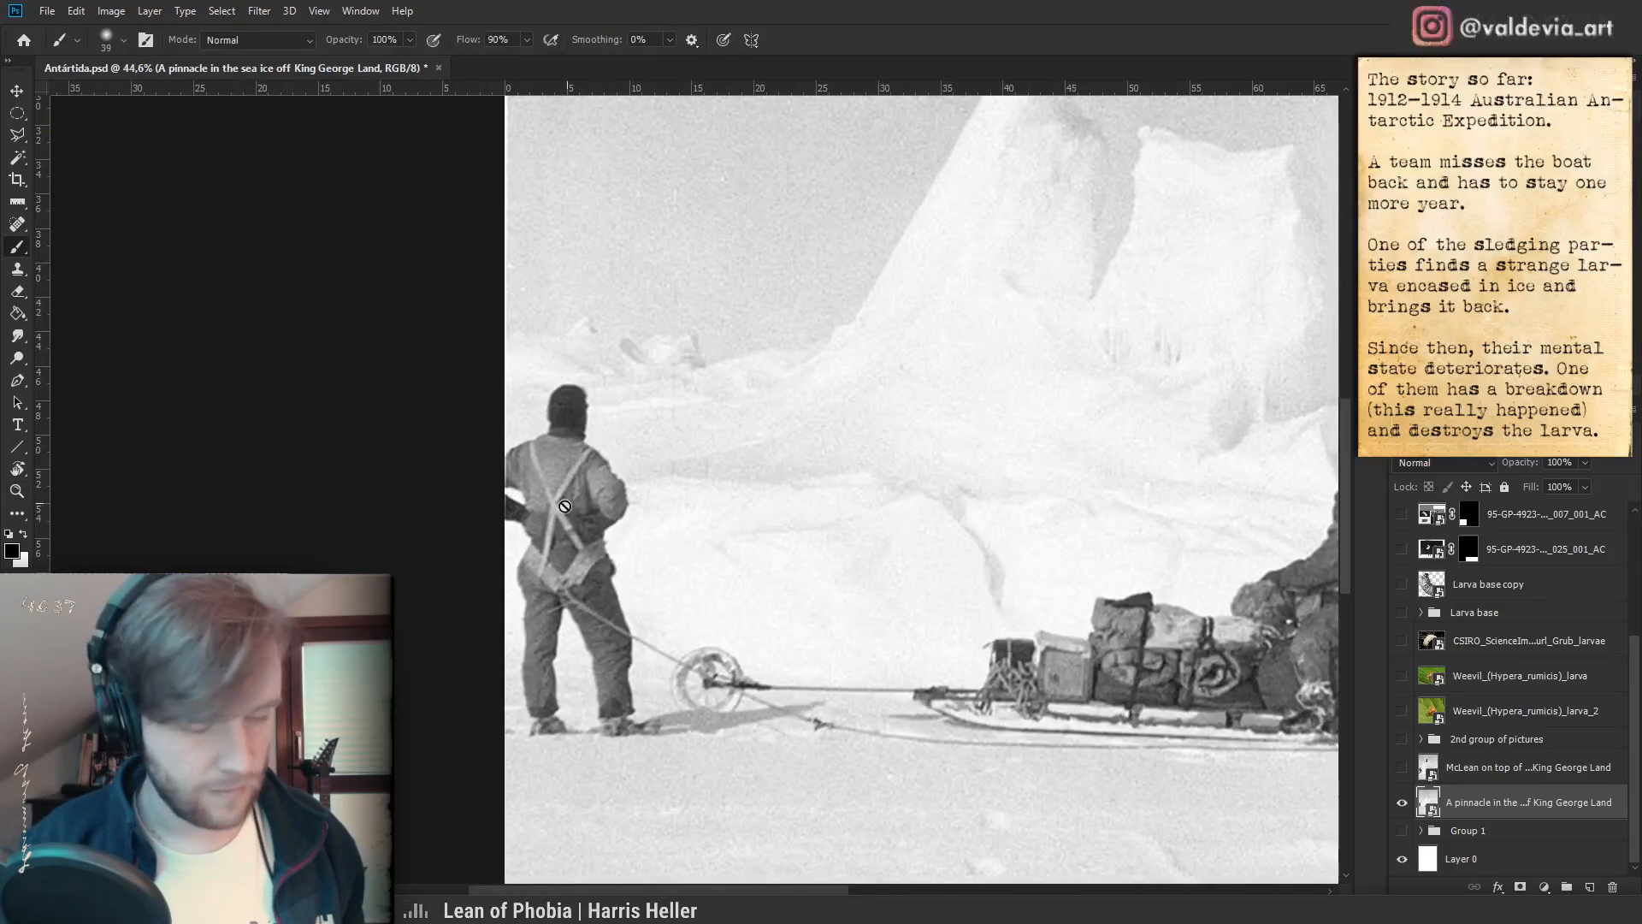
{"action": "left_click", "coordinate": [549, 467], "text": "alt"}
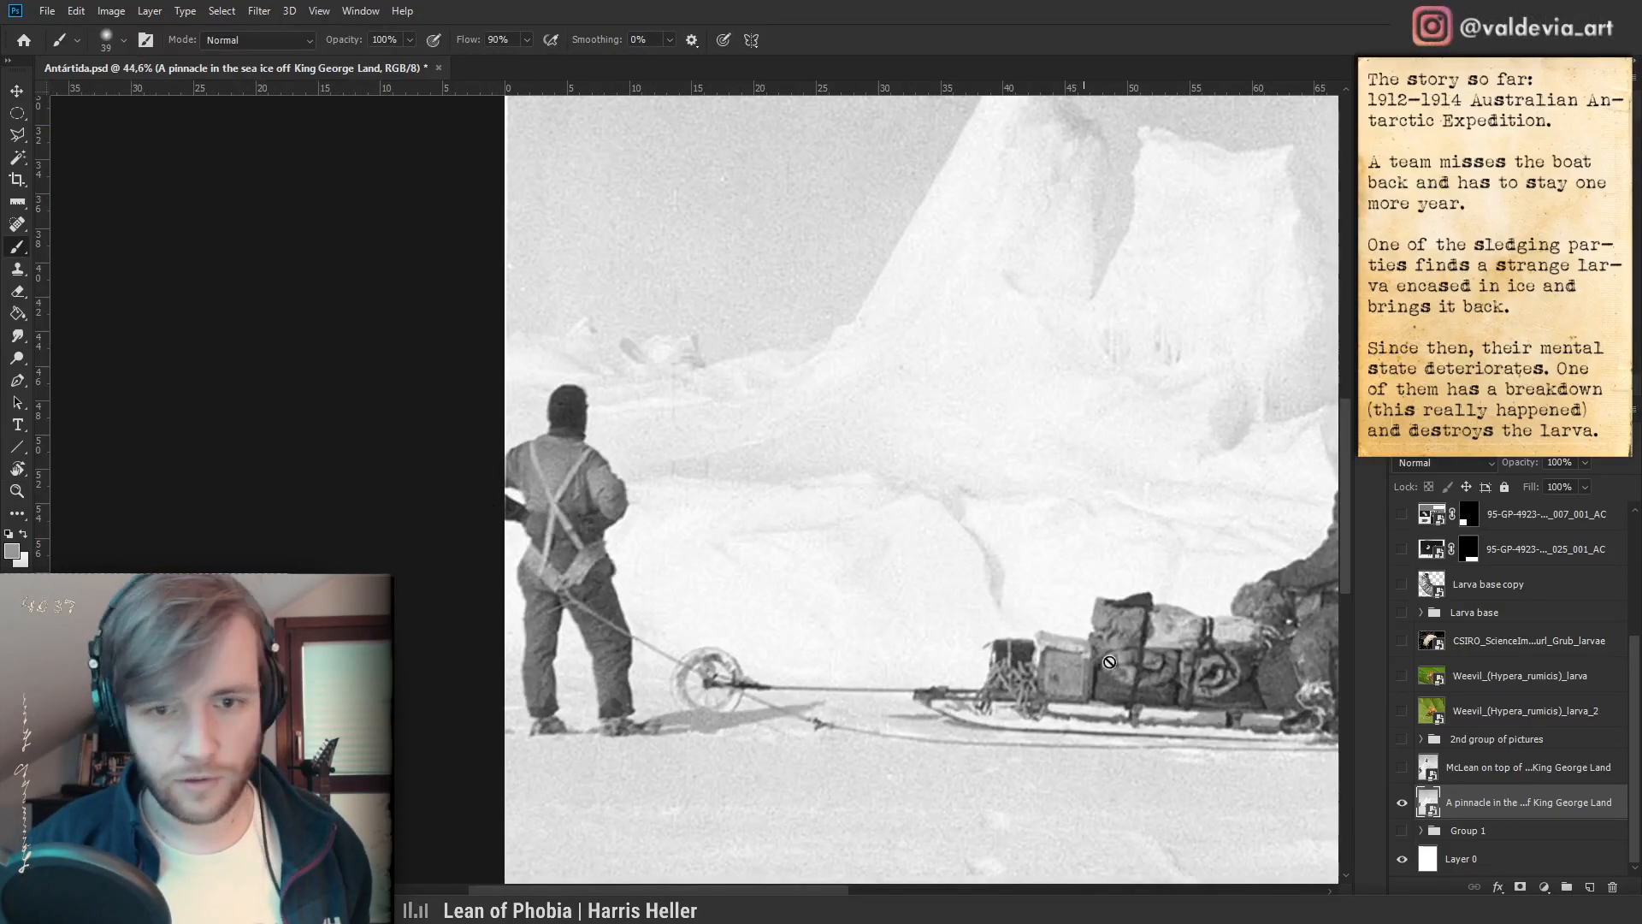
{"action": "left_click", "coordinate": [1402, 768]}
{"action": "left_click", "coordinate": [627, 590], "text": "alt"}
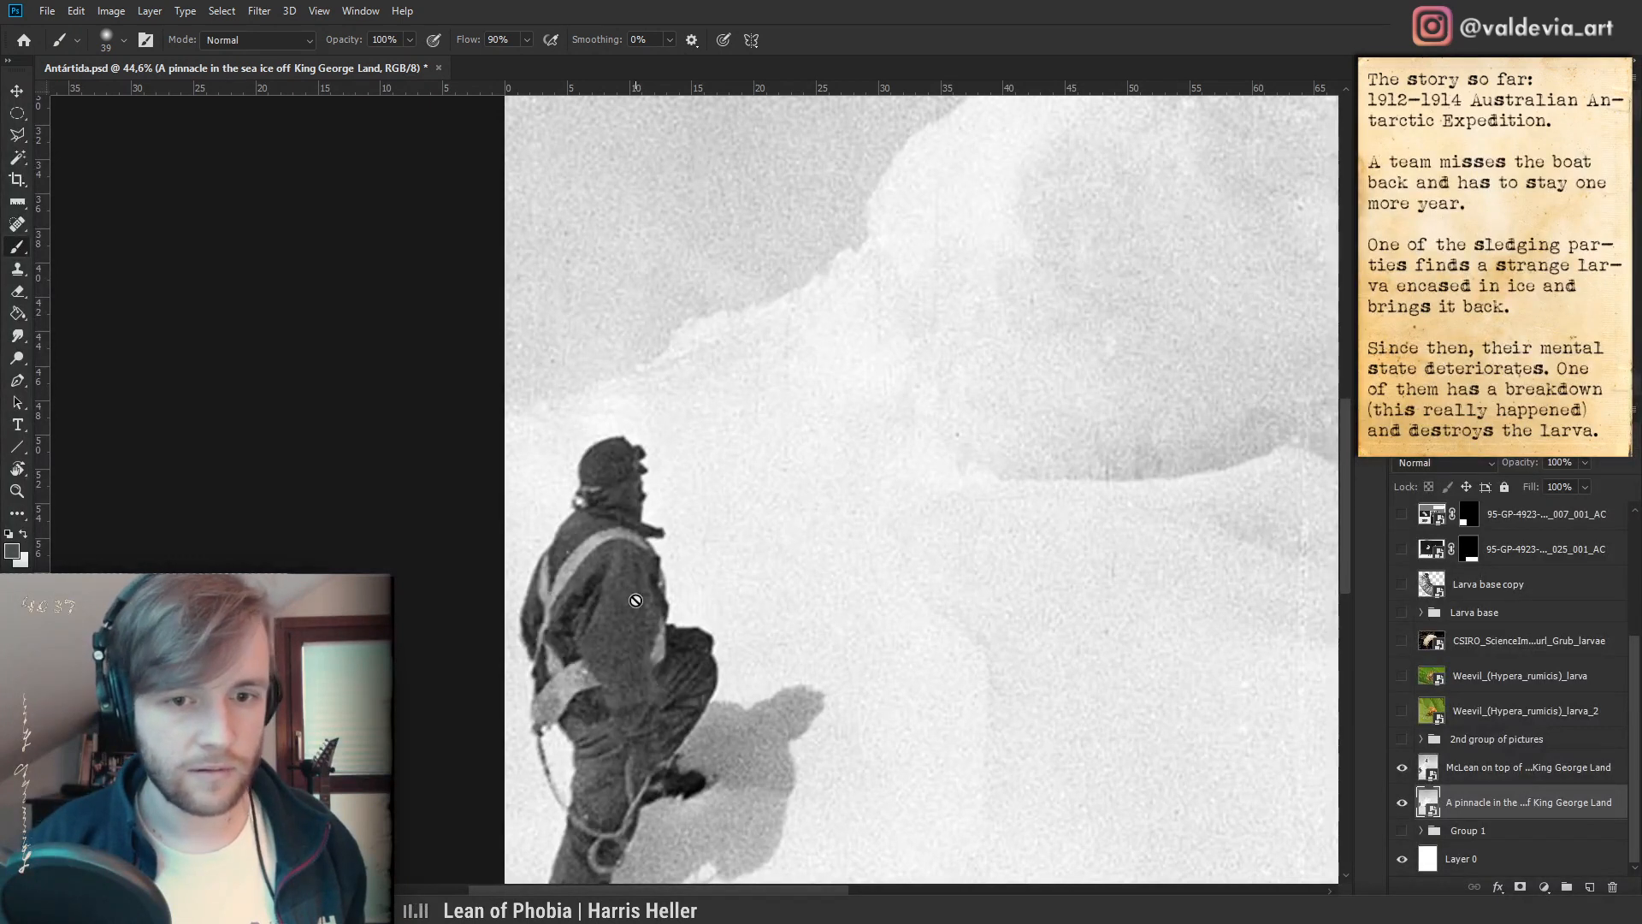
{"action": "left_click", "coordinate": [1402, 769]}
{"action": "left_click", "coordinate": [552, 468], "text": "alt"}
{"action": "left_click", "coordinate": [1401, 767]}
{"action": "left_click_drag", "start_coordinate": [778, 660], "coordinate": [713, 555]}
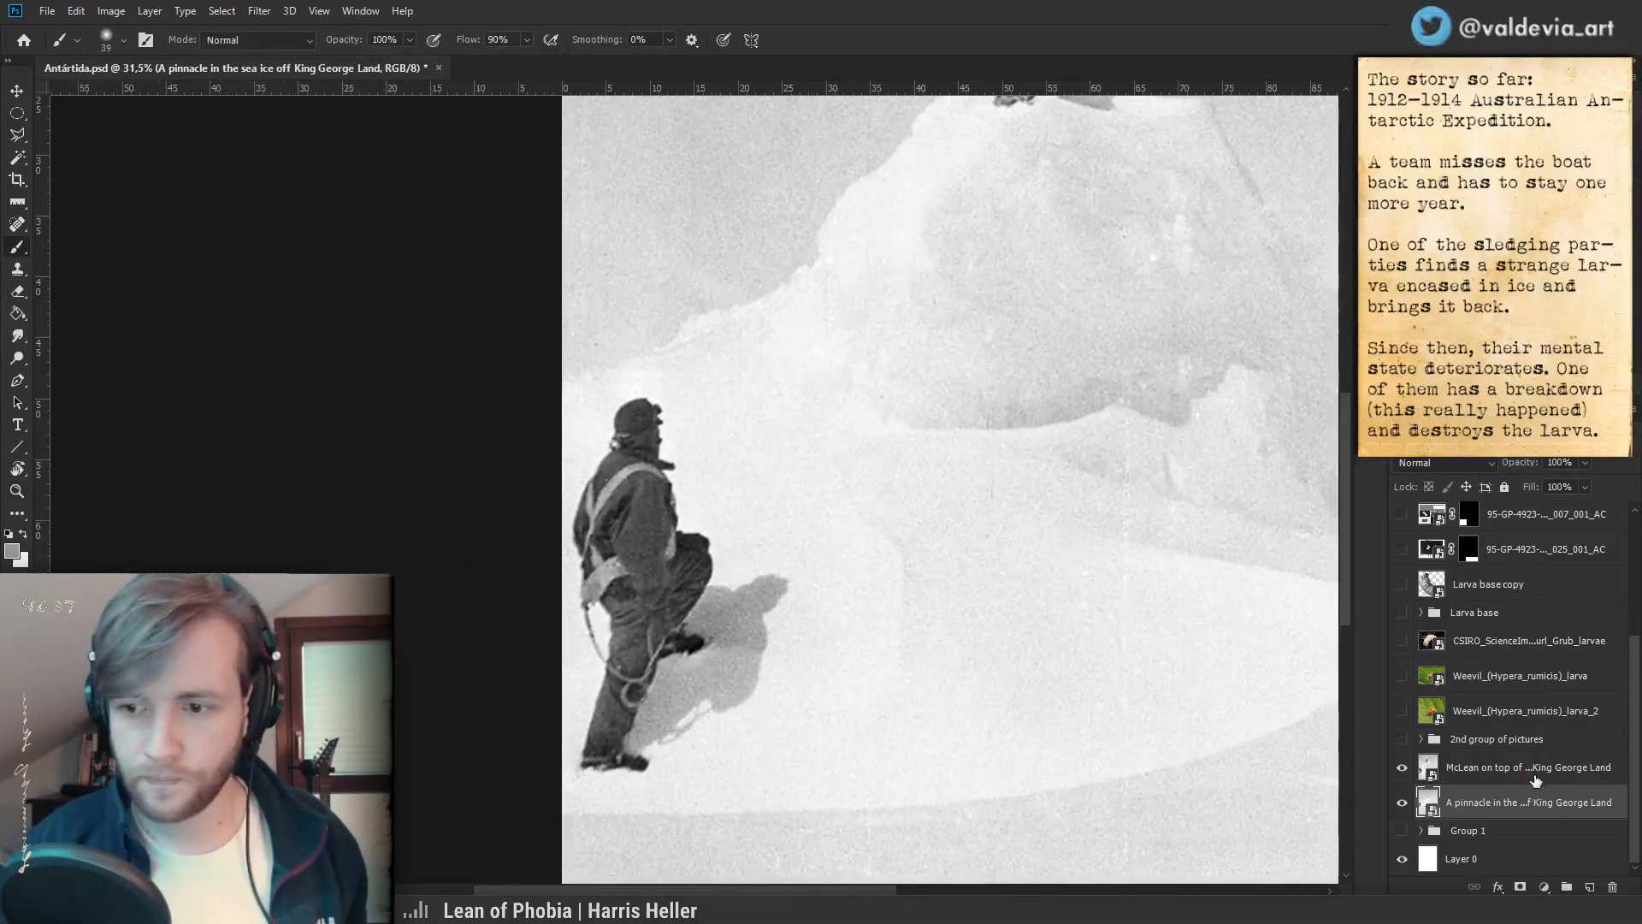
- Add a new layer clipped to the seated-man photo and set its blend mode to Overlay
{"action": "left_click", "coordinate": [1536, 775]}
{"action": "left_click", "coordinate": [1589, 887]}
{"action": "left_click", "coordinate": [1545, 778], "text": "alt"}
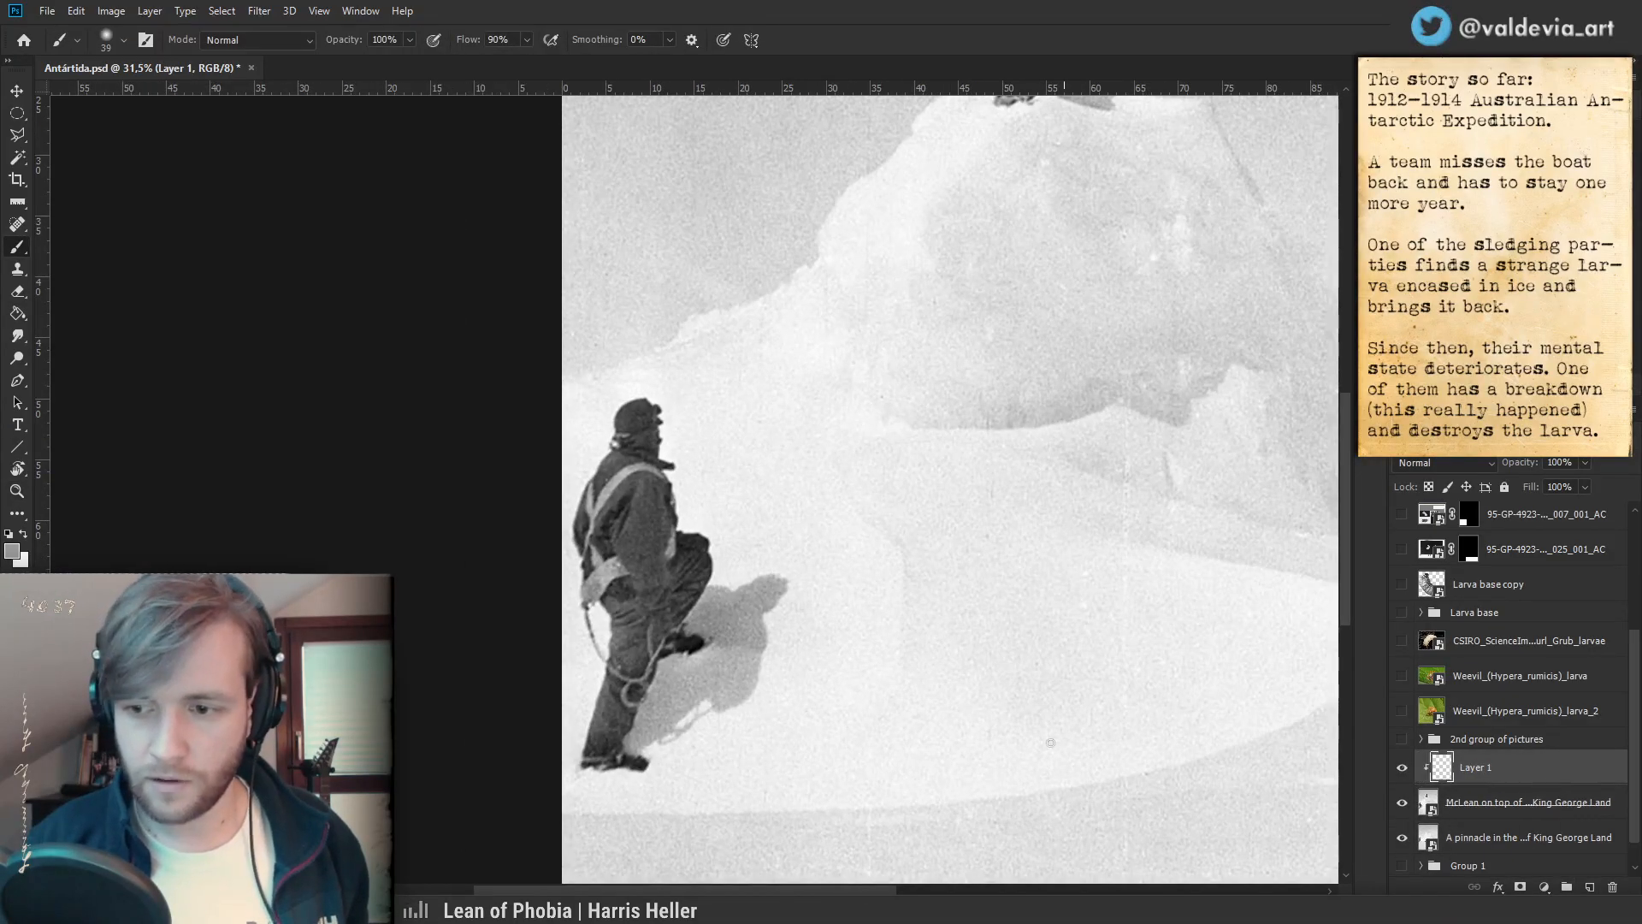
{"action": "left_click_drag", "start_coordinate": [1021, 682], "coordinate": [960, 590]}
{"action": "left_click_drag", "start_coordinate": [513, 417], "coordinate": [560, 416]}
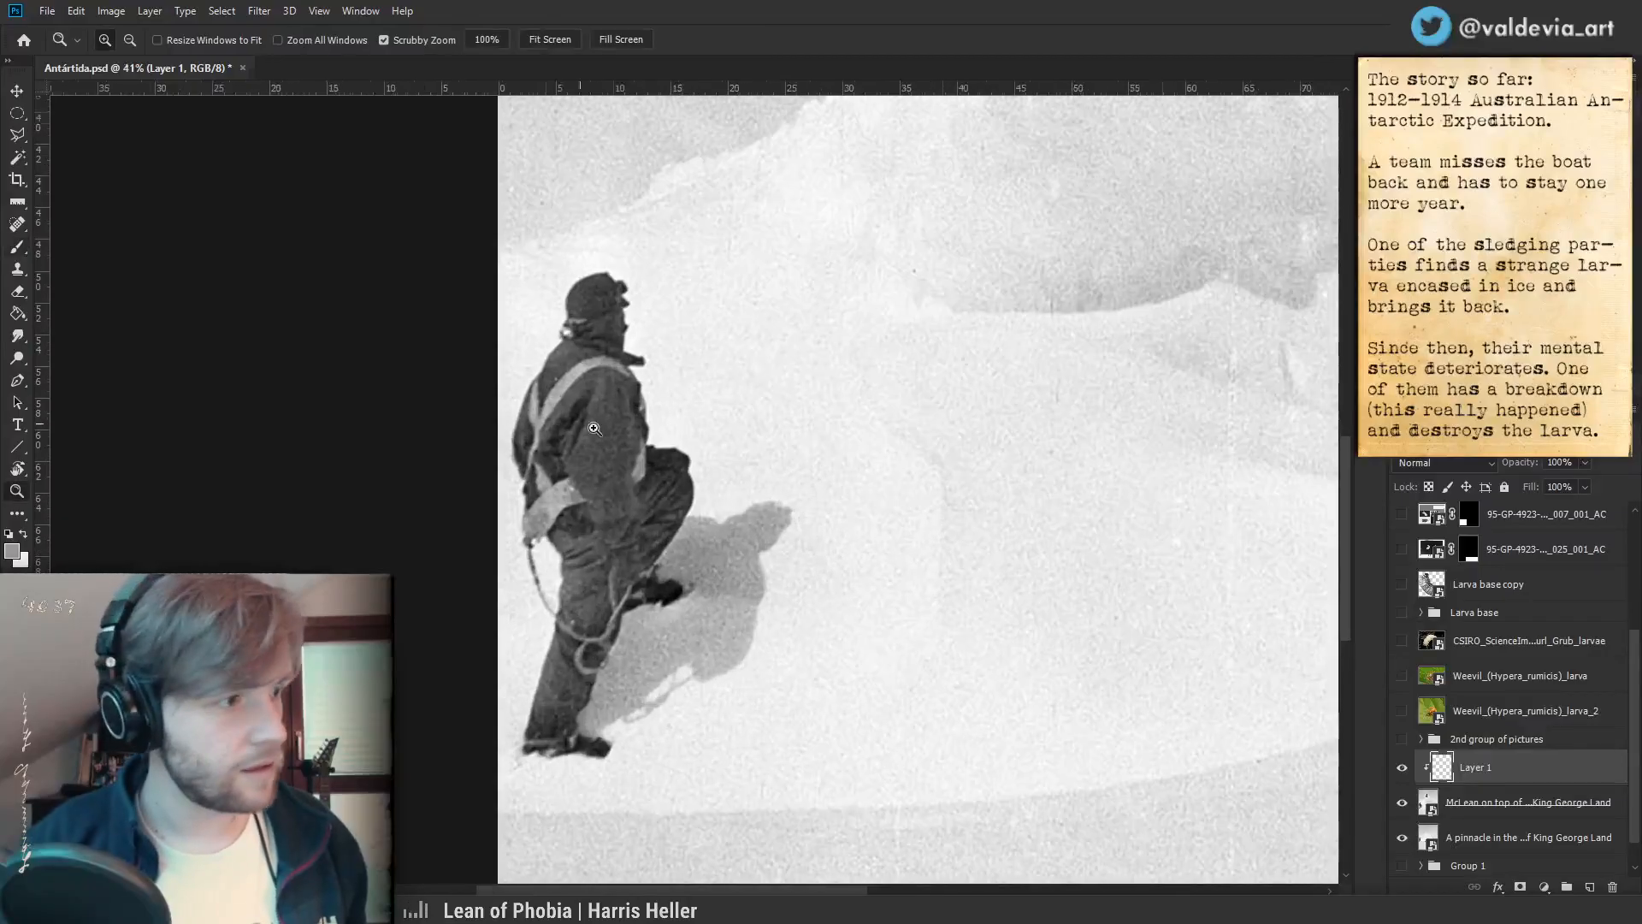
{"action": "left_click", "coordinate": [1460, 469]}
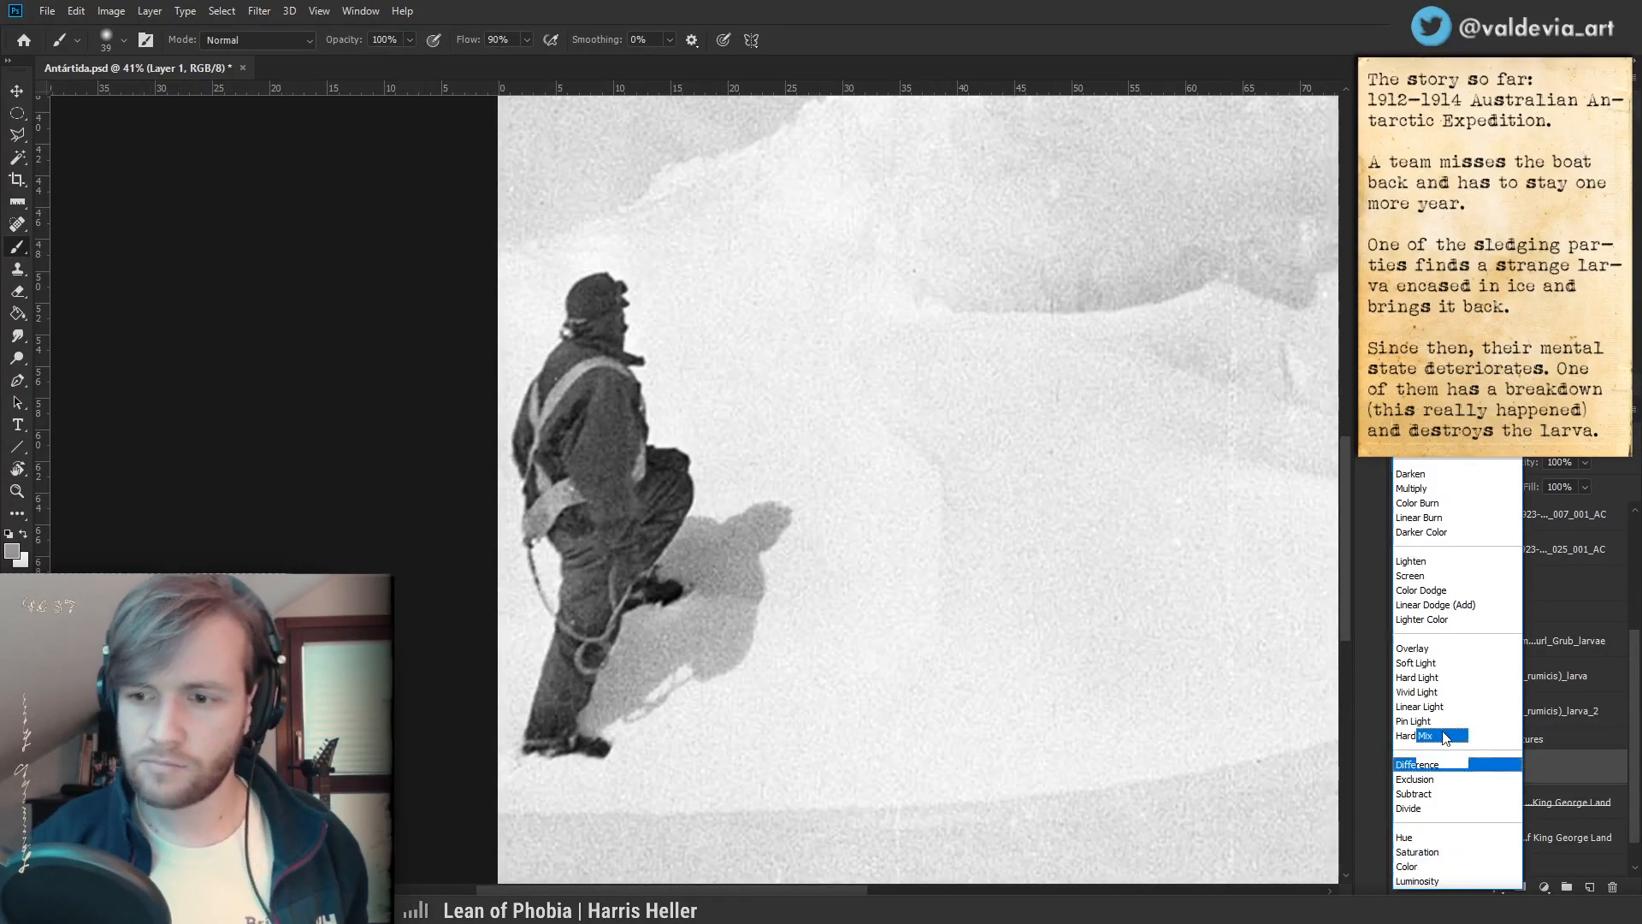
{"action": "left_click", "coordinate": [1424, 650]}
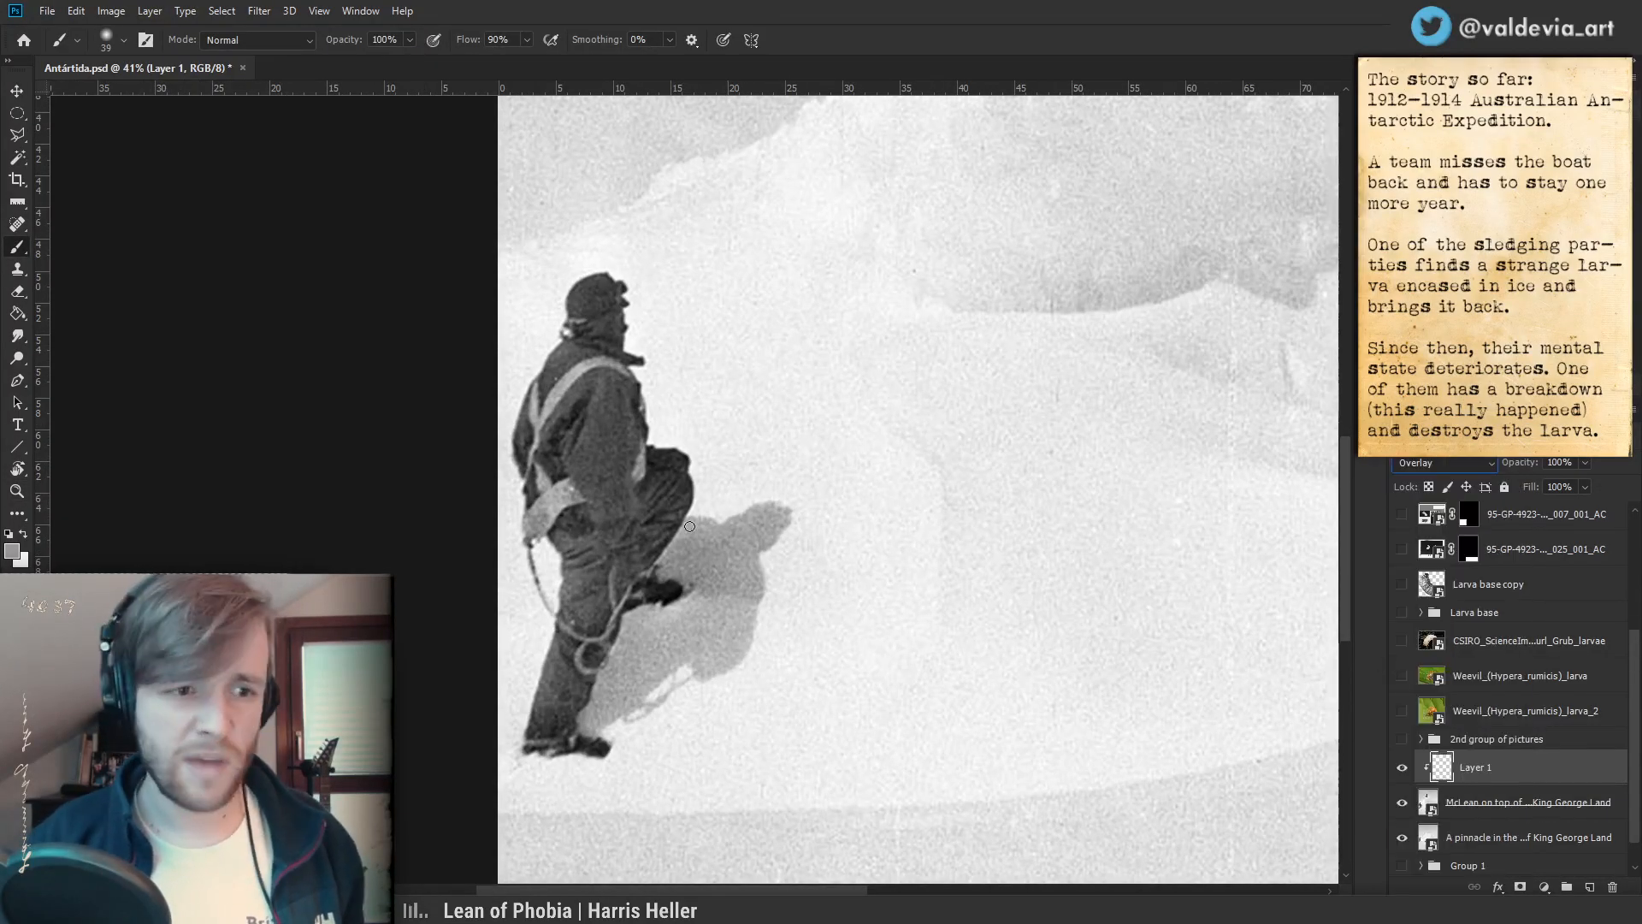
- Lighten the standing man's jacket on the Overlay layer with a 102 px brush, using the sampled grey and then white
{"action": "right_click", "coordinate": [632, 464]}
{"action": "mouse_move", "coordinate": [588, 430]}
{"action": "left_mouse_down"}
{"action": "mouse_move", "coordinate": [626, 530]}
{"action": "mouse_move", "coordinate": [618, 419]}
{"action": "mouse_move", "coordinate": [609, 443]}
{"action": "left_mouse_up"}
{"action": "key", "text": "x"}
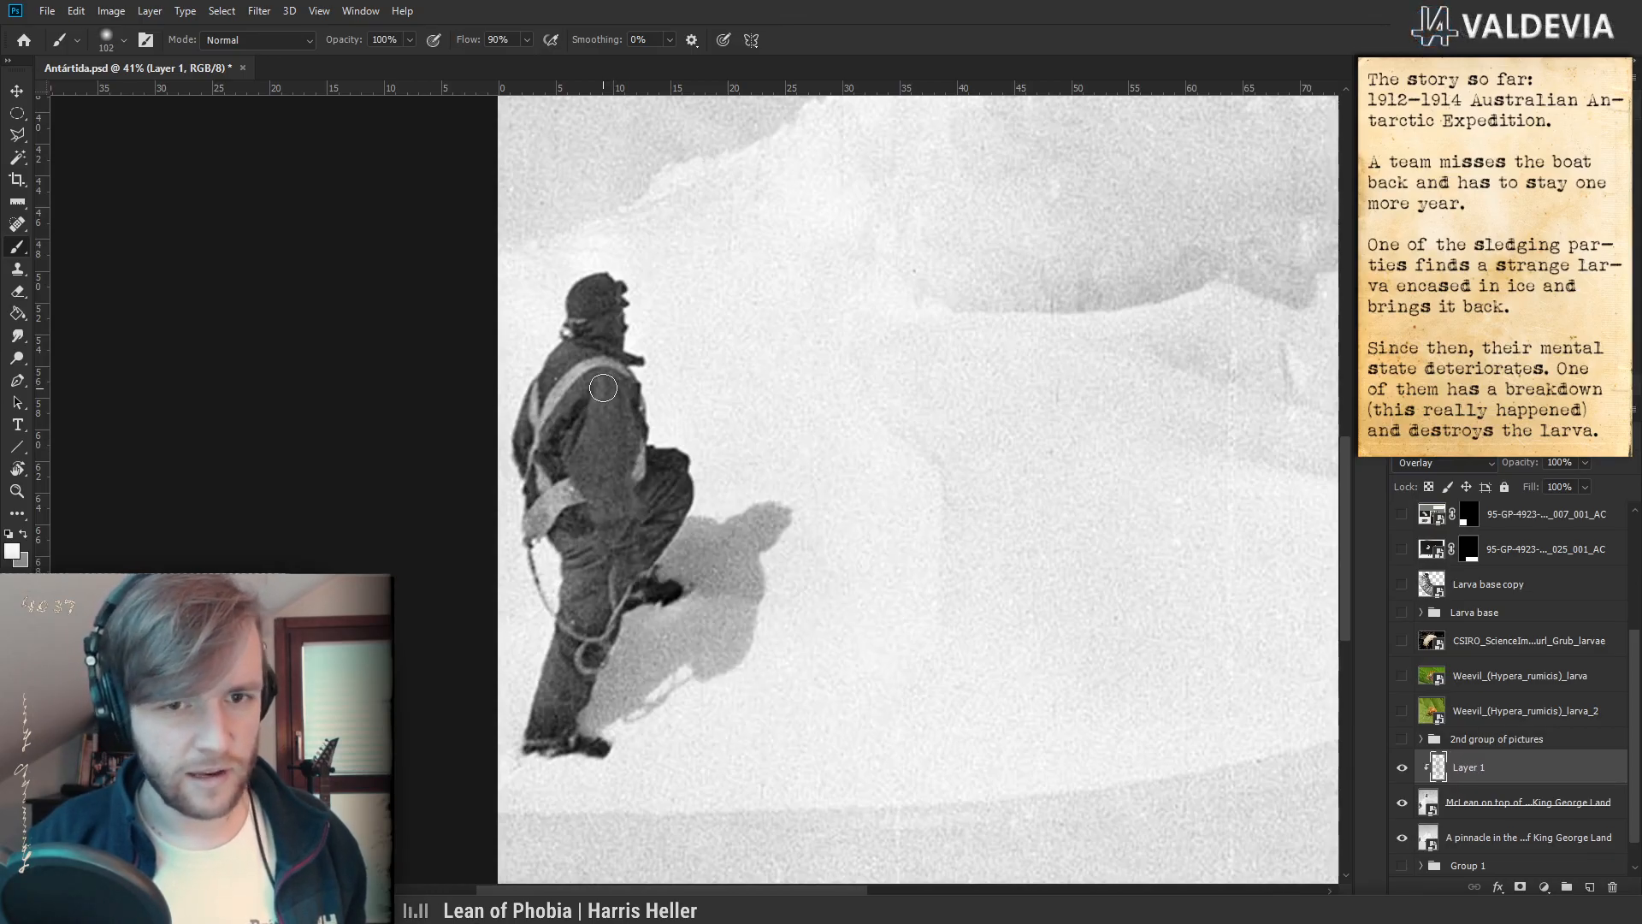
{"action": "left_click_drag", "start_coordinate": [596, 437], "coordinate": [590, 400]}
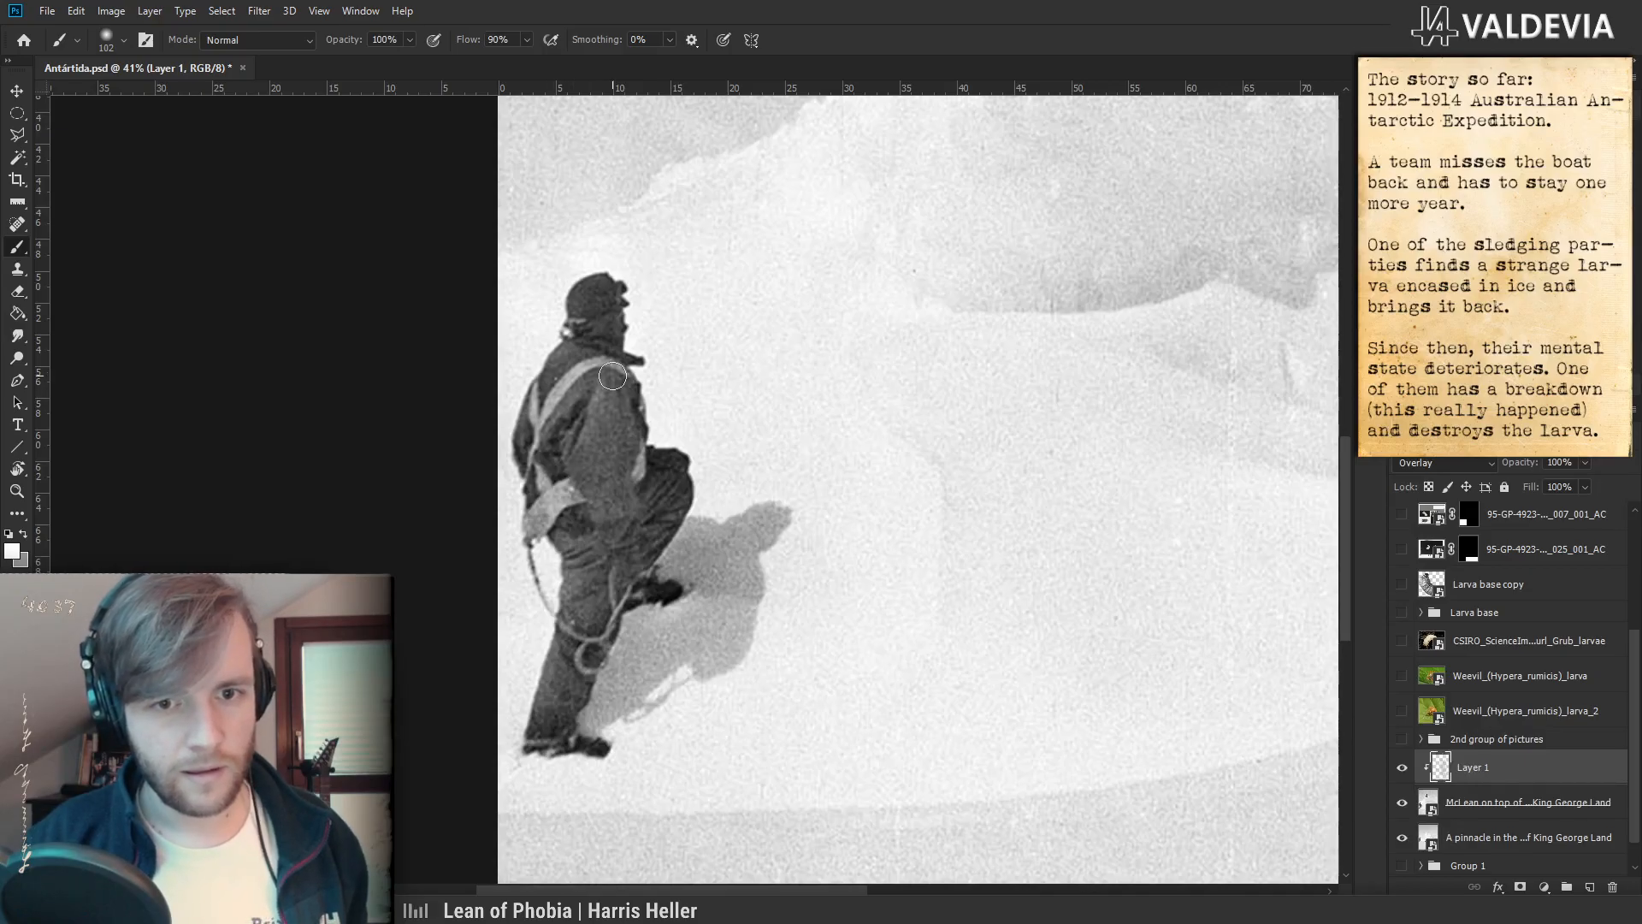
{"action": "key", "text": "z"}
{"action": "mouse_move", "coordinate": [598, 401]}
{"action": "left_mouse_down"}
{"action": "mouse_move", "coordinate": [531, 418]}
{"action": "mouse_move", "coordinate": [672, 409]}
{"action": "left_mouse_up"}
{"action": "key", "text": "b"}
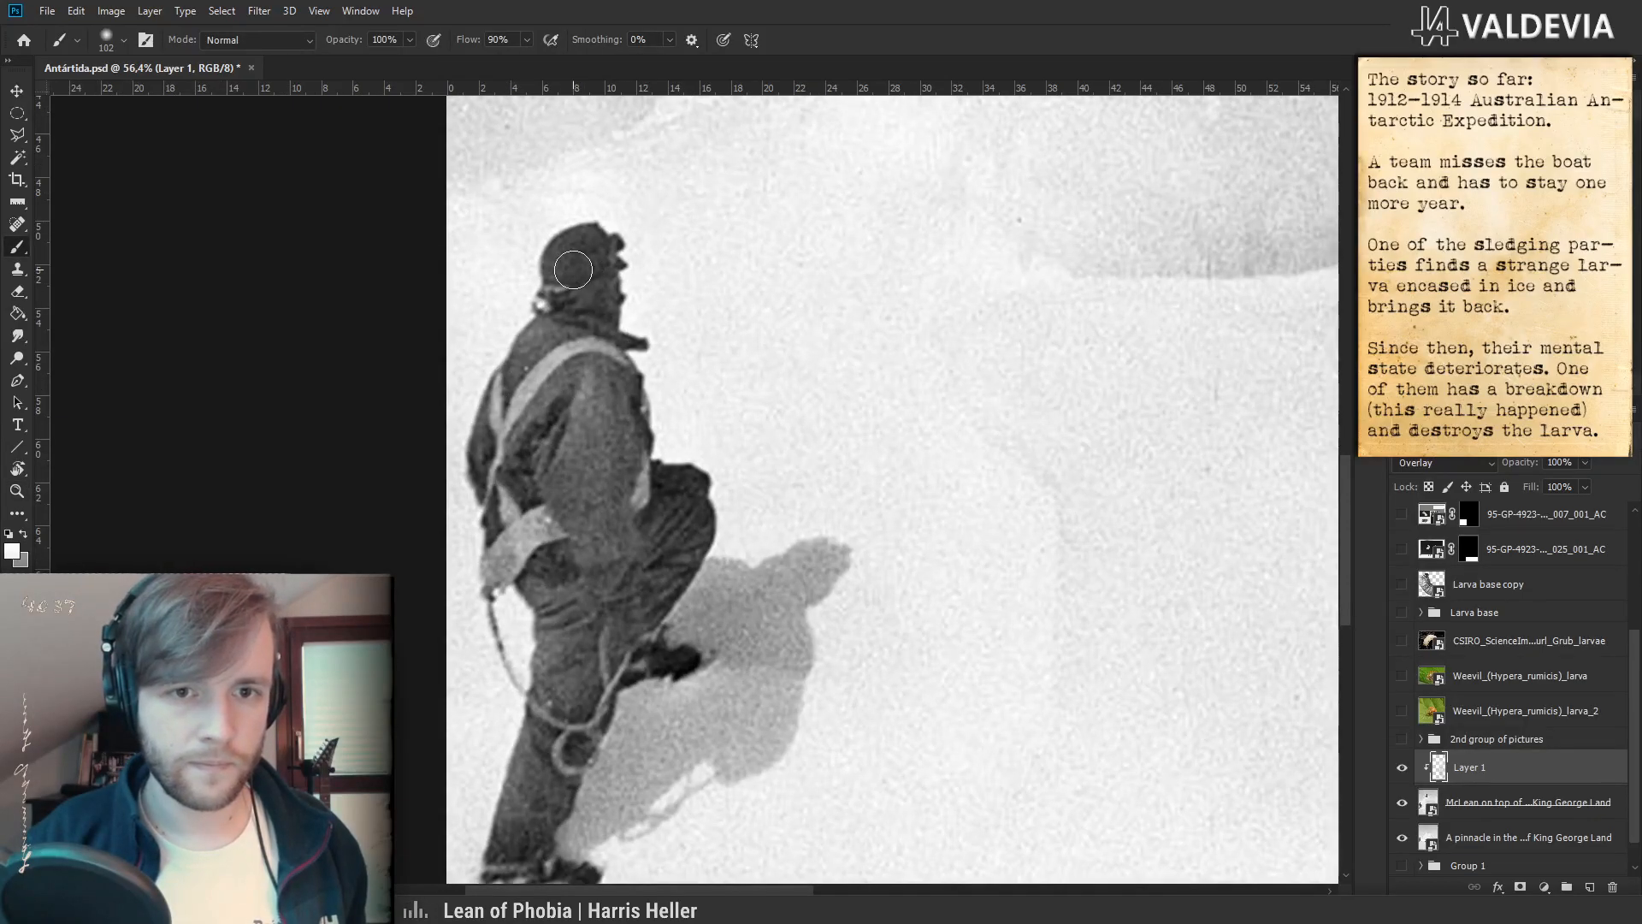
- Compare the lightened standing man with the one in the pinnacle photo at full-scene view
{"action": "key", "text": "z"}
{"action": "left_click_drag", "start_coordinate": [619, 389], "coordinate": [496, 408]}
{"action": "key", "text": "b"}
{"action": "left_click", "coordinate": [1404, 804]}
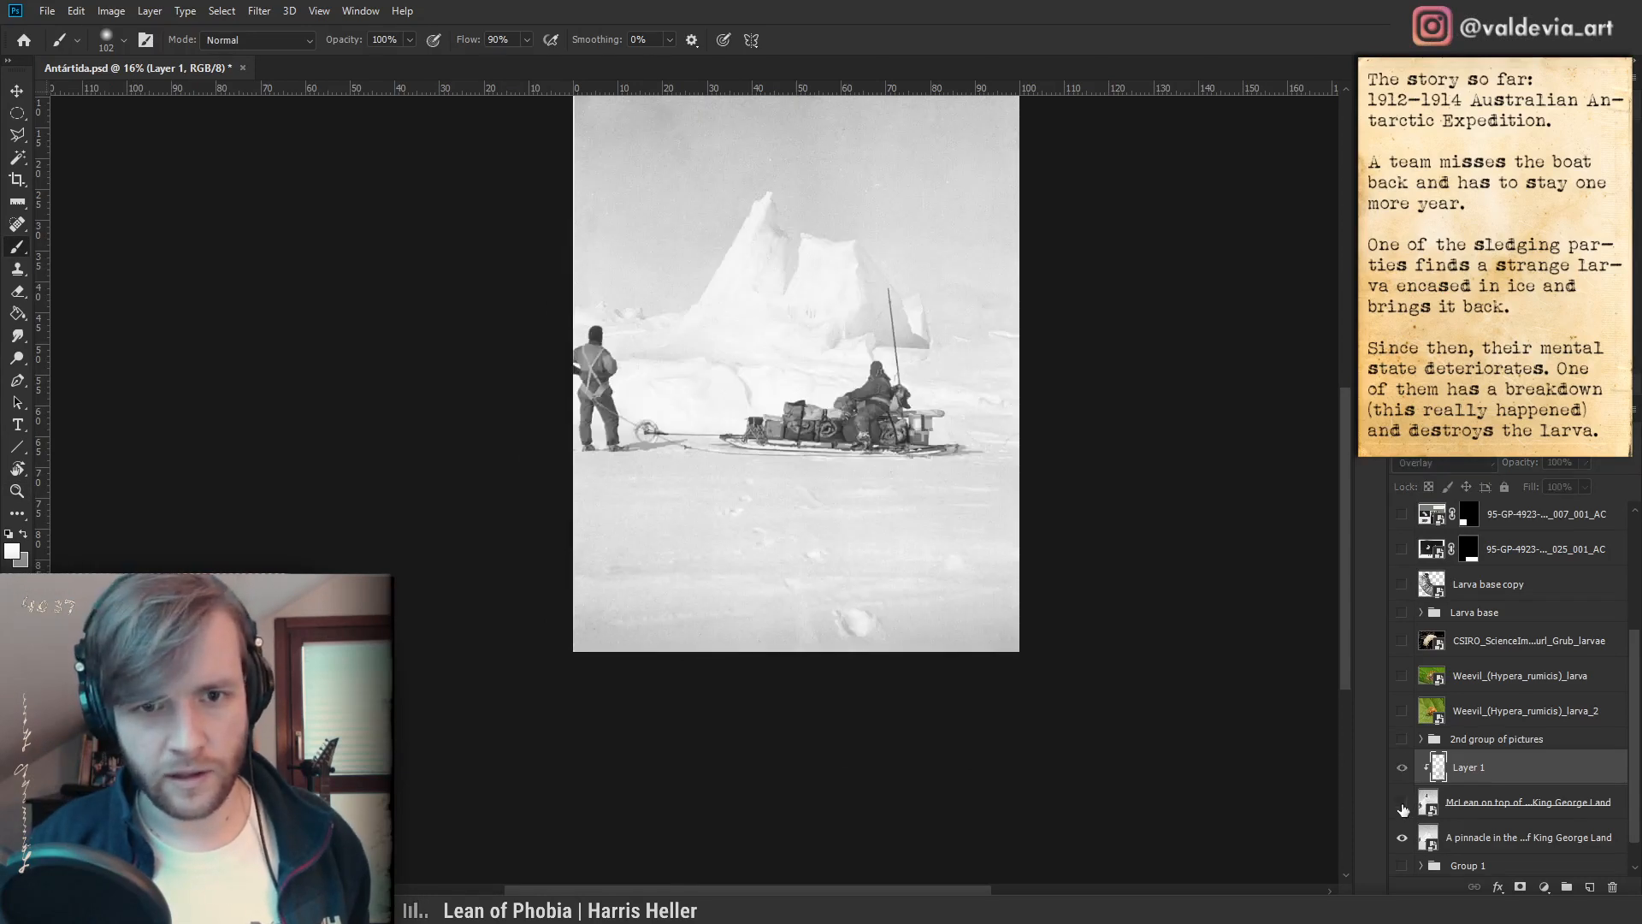
{"action": "left_click", "coordinate": [1401, 805]}
{"action": "left_click", "coordinate": [1401, 805]}
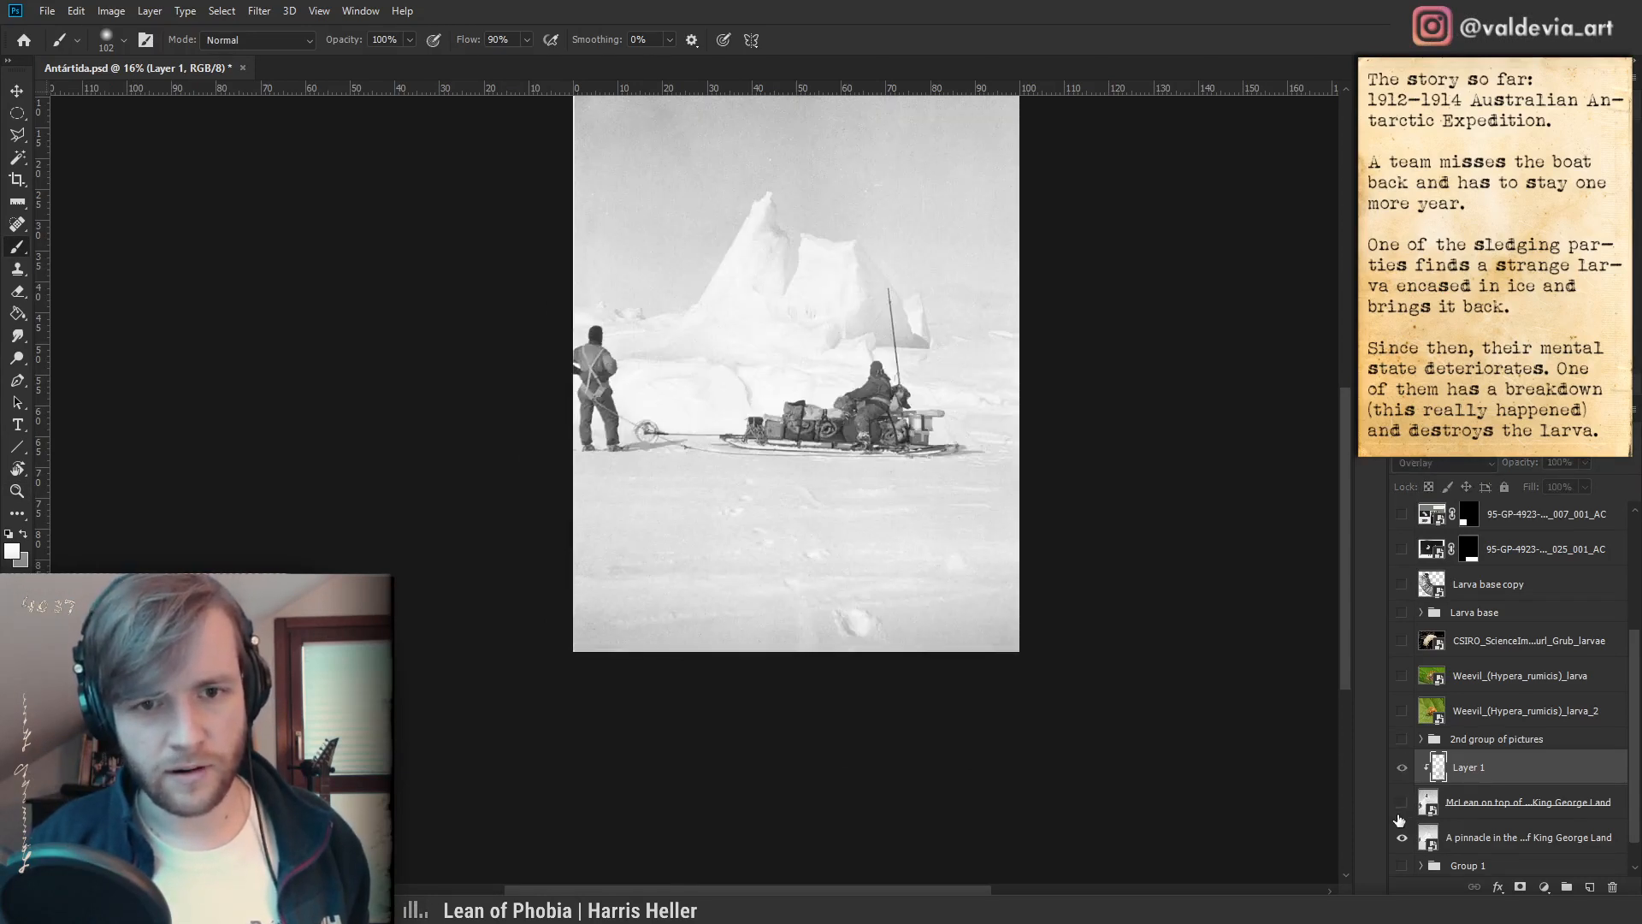
- Compare the standing man close up with the Overlay layer hidden and shown, and against the man in the pinnacle photo
{"action": "left_click", "coordinate": [1401, 802]}
{"action": "key", "text": "z"}
{"action": "left_click_drag", "start_coordinate": [631, 373], "coordinate": [638, 330]}
{"action": "key", "text": "e"}
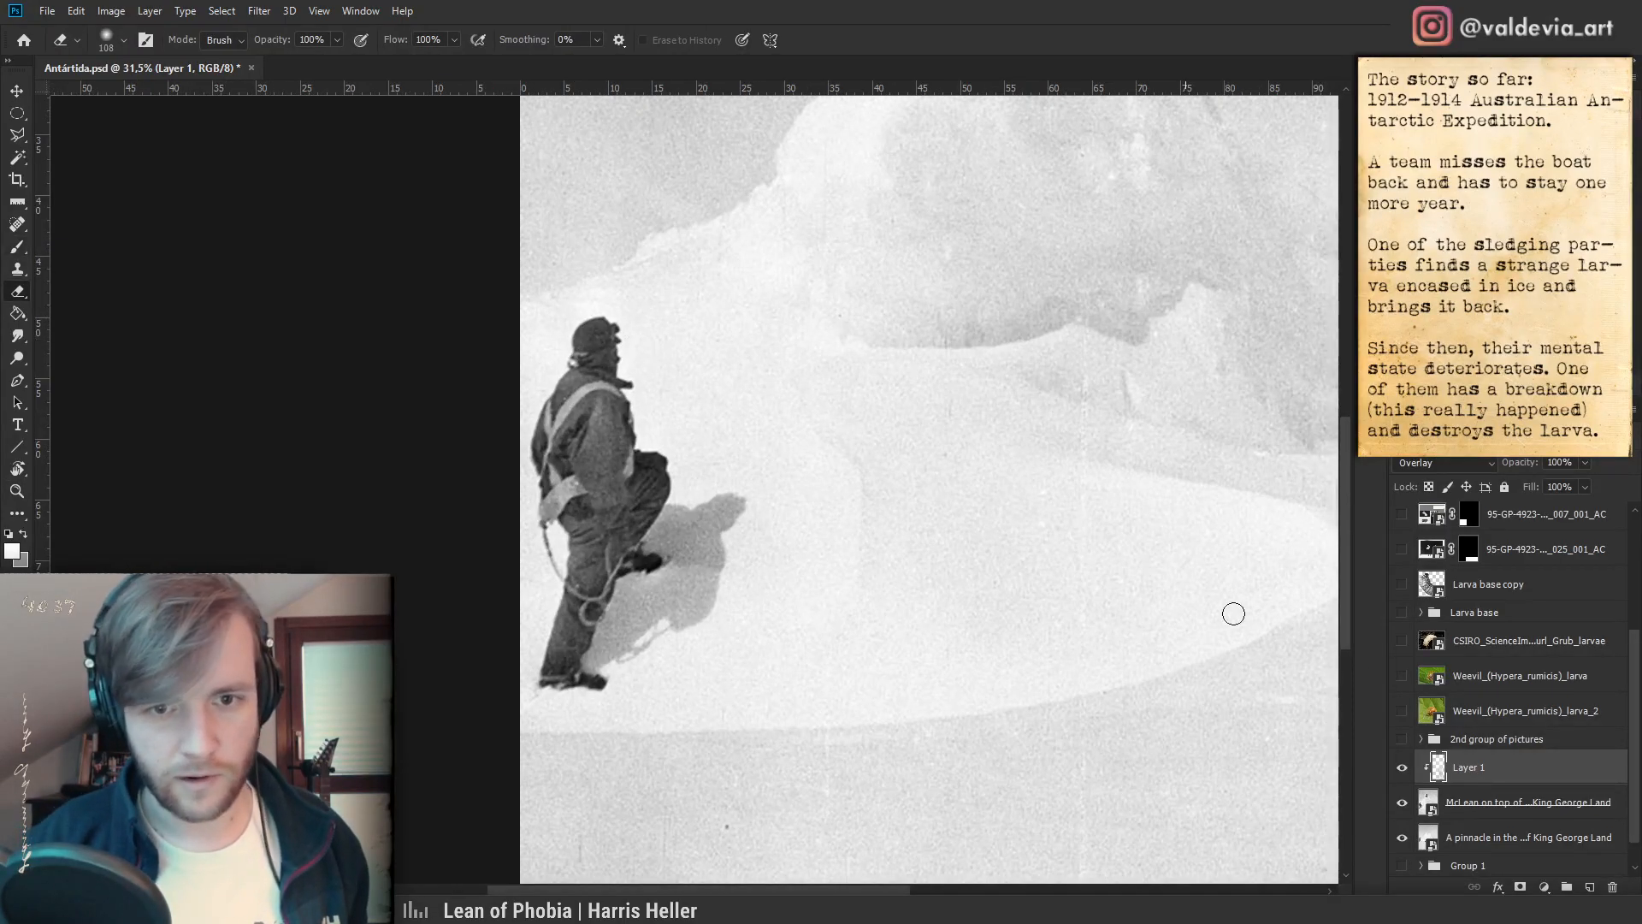
{"action": "left_click", "coordinate": [1401, 767]}
{"action": "left_click", "coordinate": [1400, 767]}
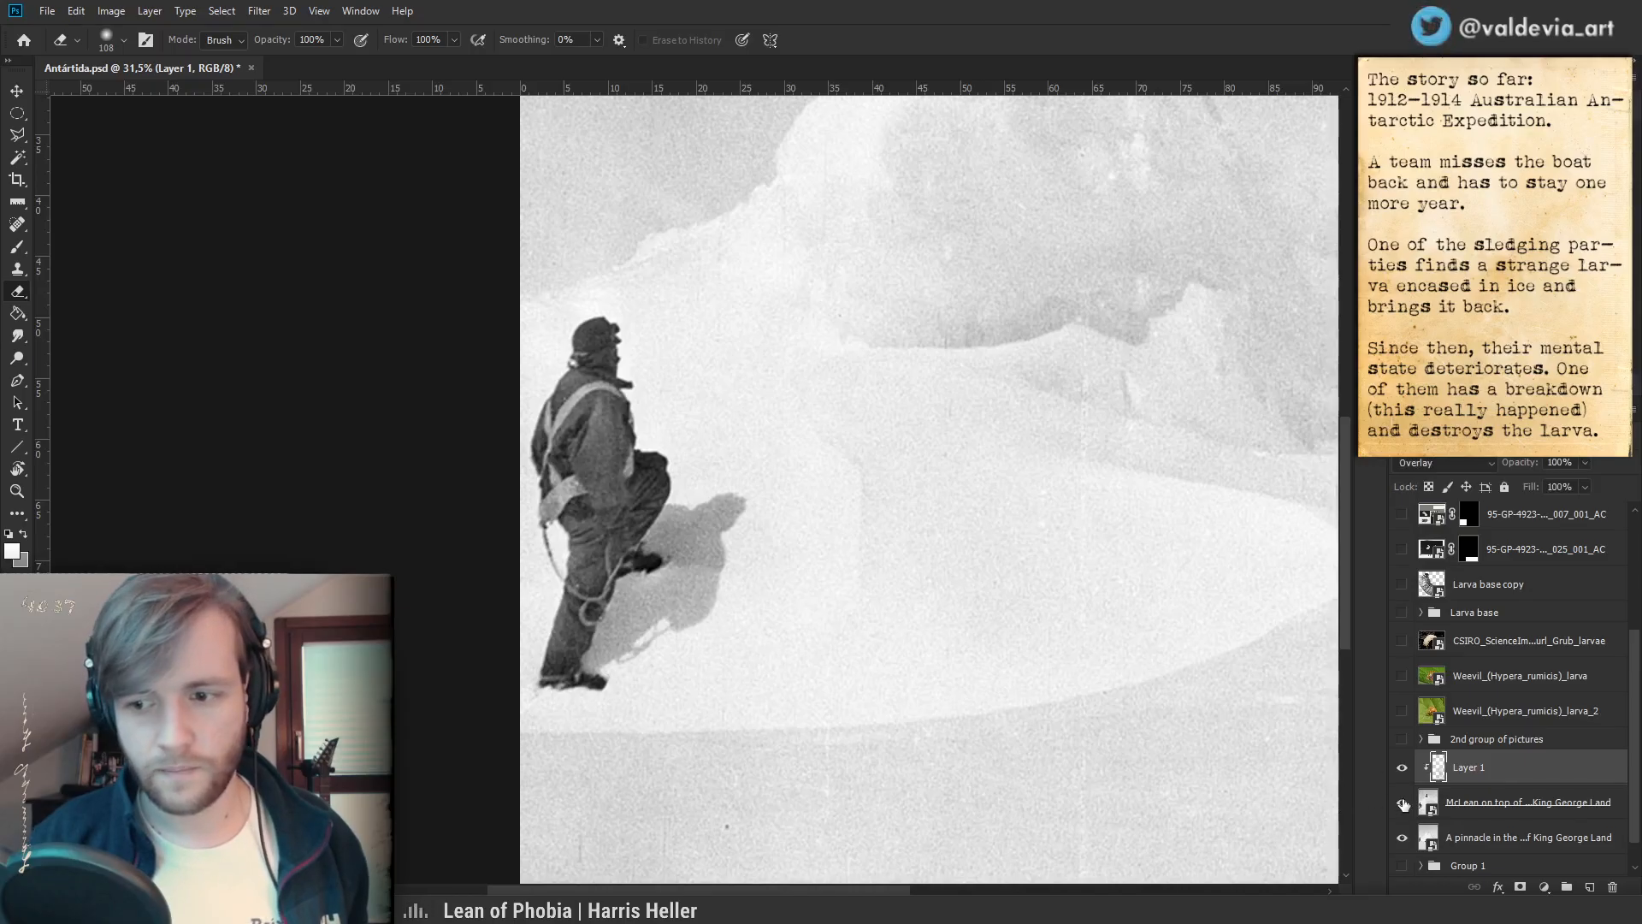
{"action": "left_click", "coordinate": [1401, 802]}
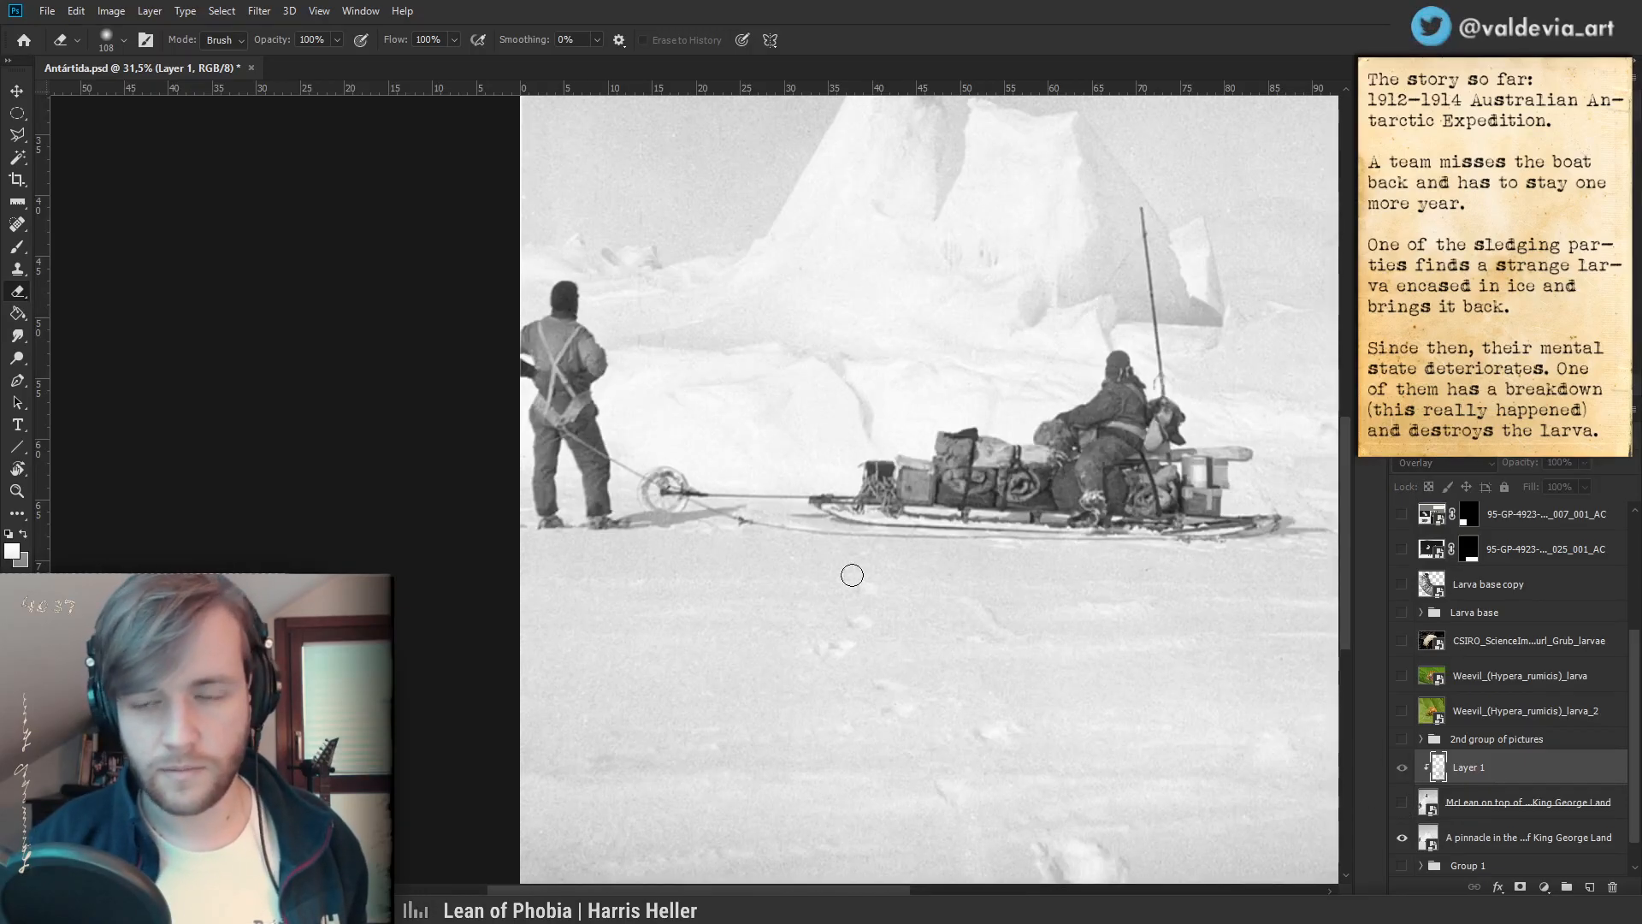
{"action": "left_click", "coordinate": [1401, 802]}
{"action": "left_click_drag", "start_coordinate": [546, 446], "coordinate": [587, 414]}
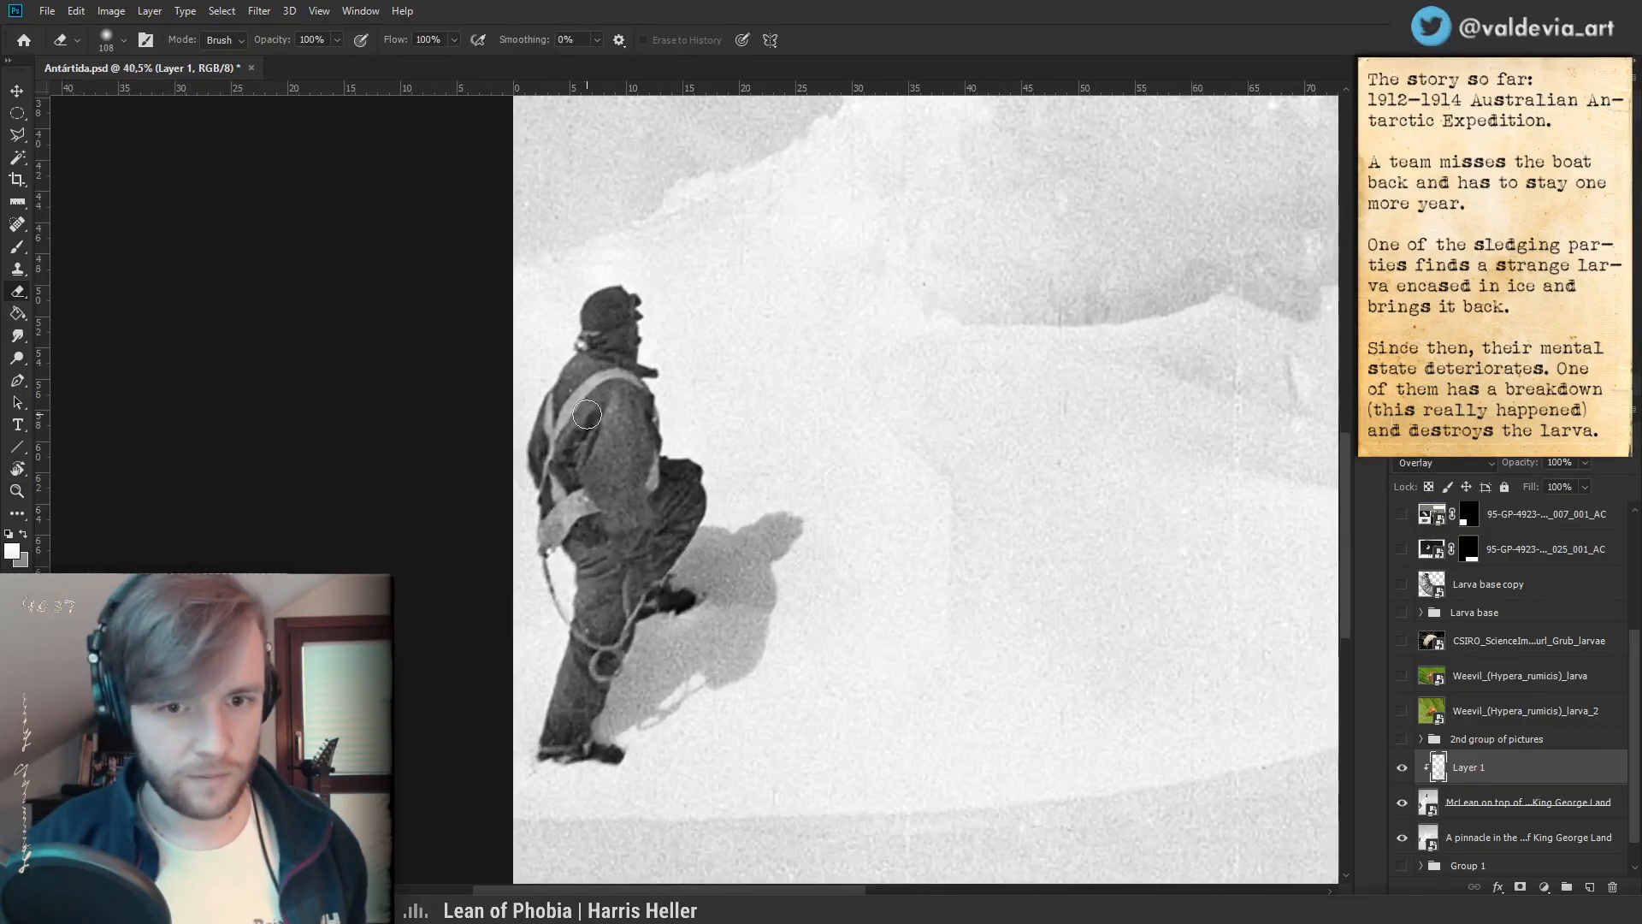
- Check the standing man's jacket tone at full-scene view by alternating between the seated-man photo and the pinnacle photo
{"action": "key", "text": "b"}
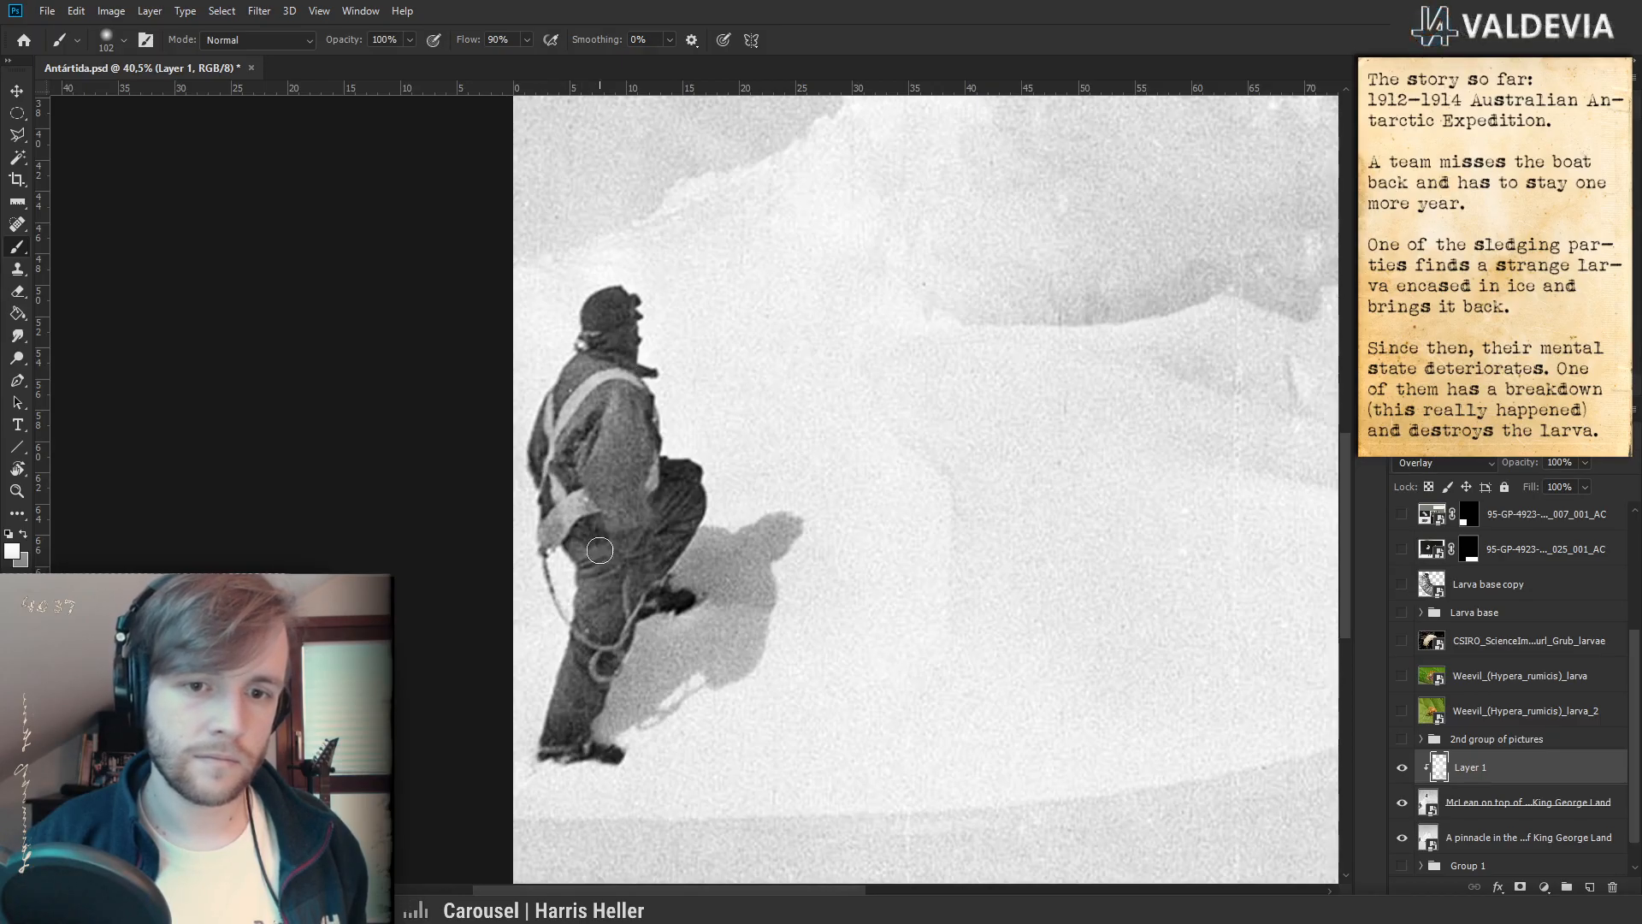
{"action": "key", "text": "z"}
{"action": "mouse_move", "coordinate": [651, 463]}
{"action": "left_mouse_down"}
{"action": "mouse_move", "coordinate": [528, 472]}
{"action": "mouse_move", "coordinate": [546, 480]}
{"action": "left_mouse_up"}
{"action": "key", "text": "b"}
{"action": "left_click", "coordinate": [1405, 809]}
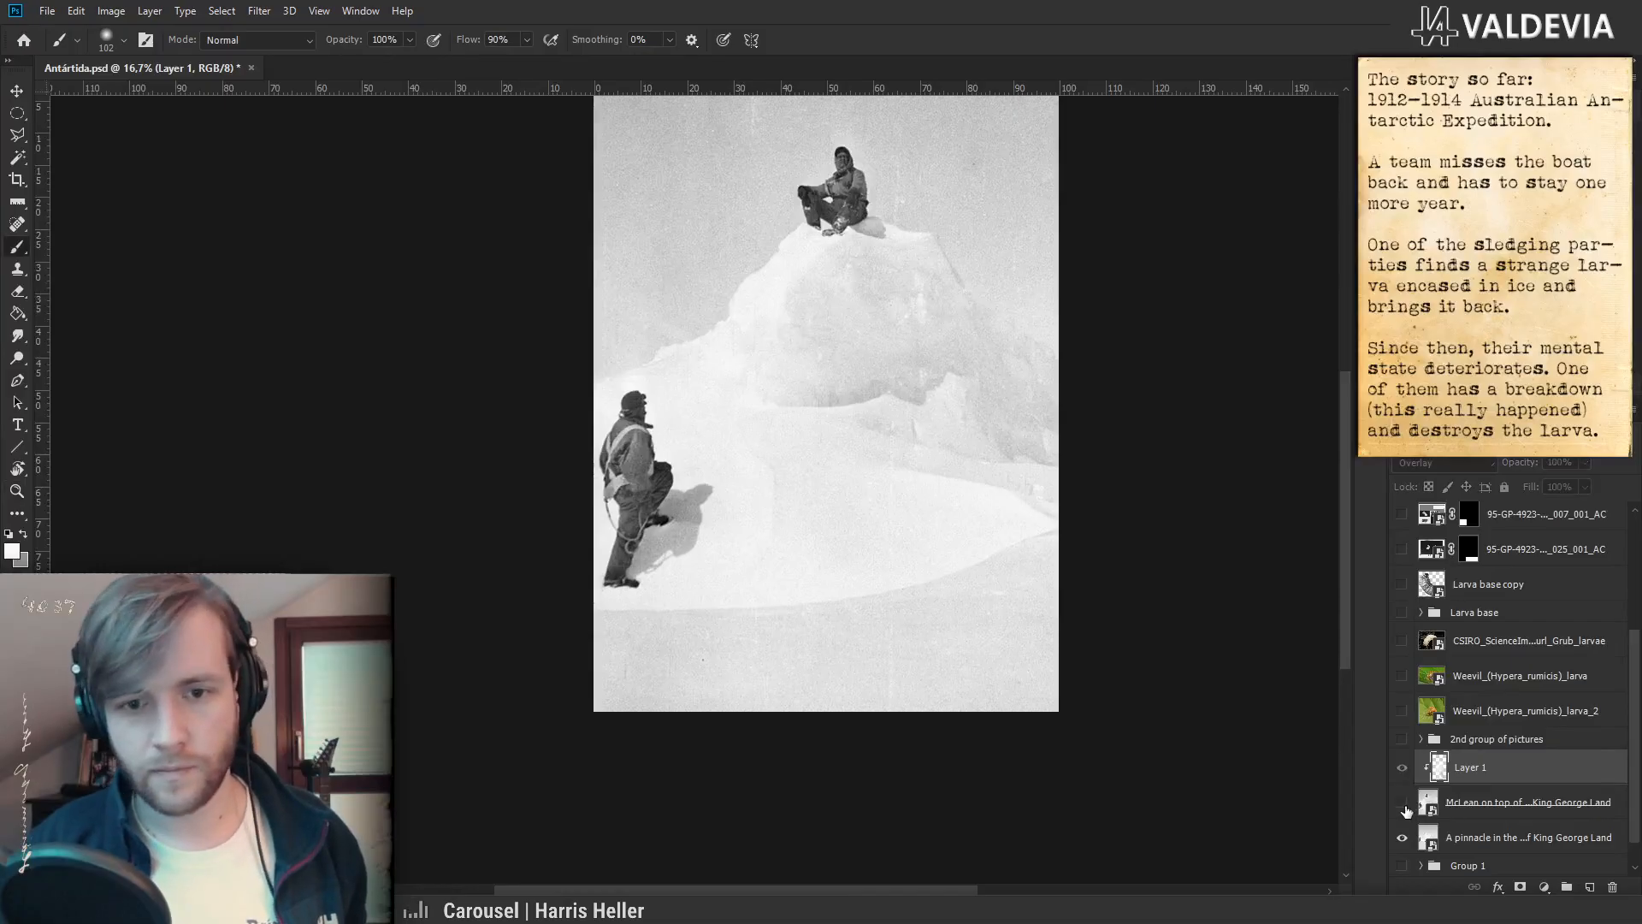
{"action": "left_click", "coordinate": [1403, 805]}
{"action": "left_click", "coordinate": [1404, 806]}
{"action": "left_click", "coordinate": [1403, 806]}
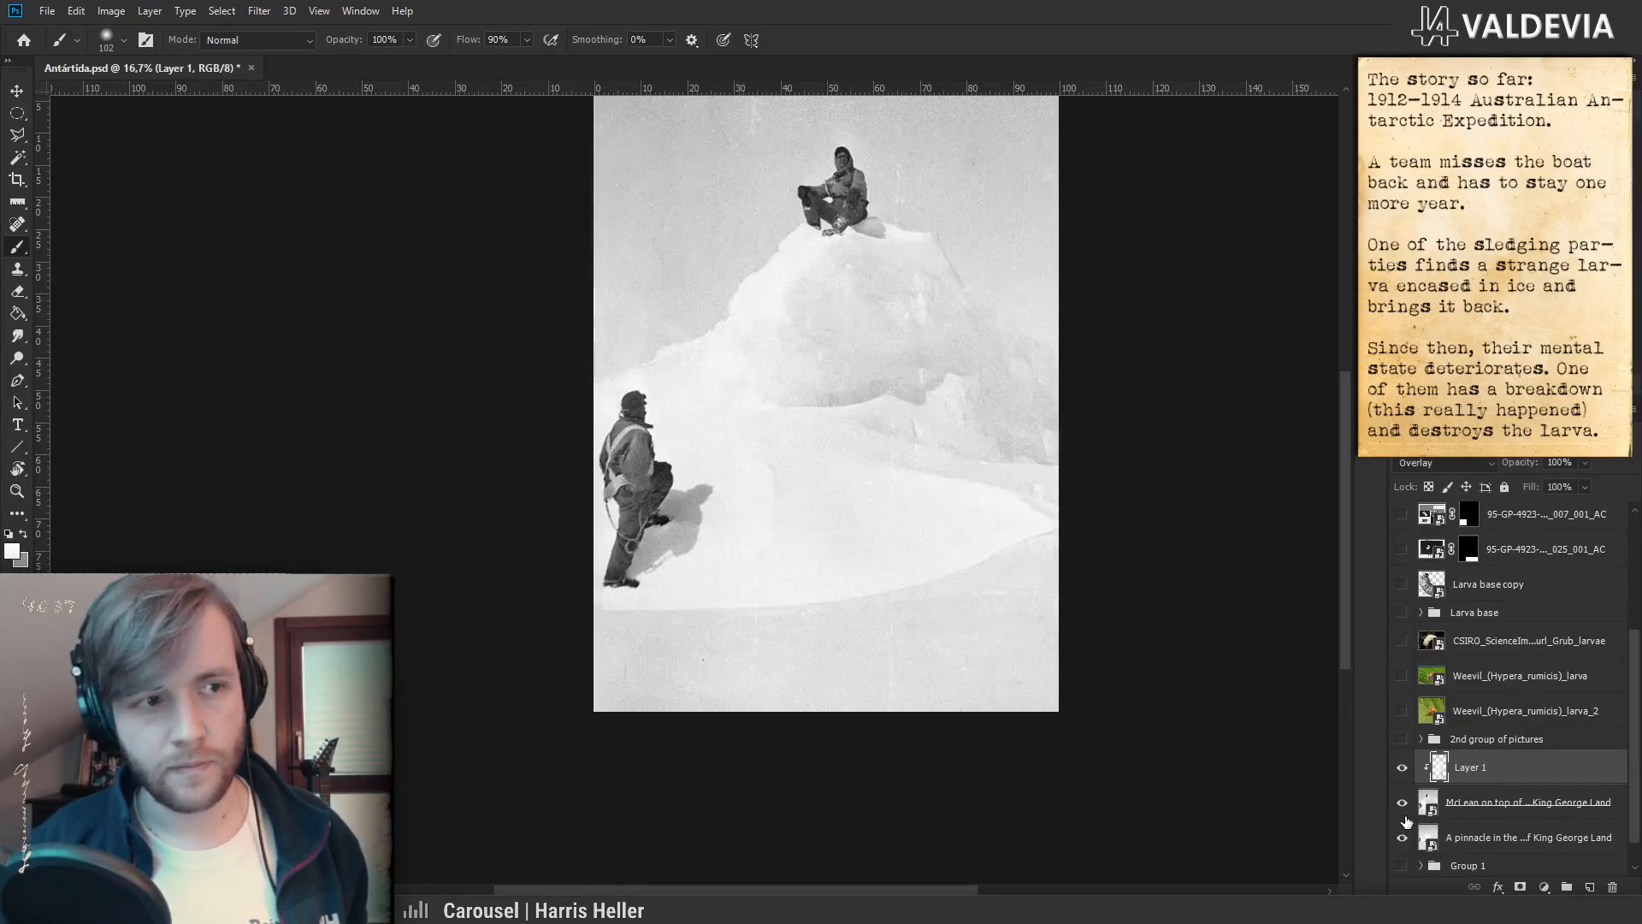
- Lighten the standing man's trousers on the Overlay layer with the white brush, checking their tone against the pinnacle photo
{"action": "key", "text": "z"}
{"action": "mouse_move", "coordinate": [525, 459]}
{"action": "left_mouse_down"}
{"action": "mouse_move", "coordinate": [648, 455]}
{"action": "mouse_move", "coordinate": [787, 496]}
{"action": "mouse_move", "coordinate": [732, 538]}
{"action": "mouse_move", "coordinate": [663, 547]}
{"action": "left_mouse_up"}
{"action": "key", "text": "b"}
{"action": "left_click", "coordinate": [1401, 807]}
{"action": "left_click", "coordinate": [1401, 809]}
{"action": "key", "text": "z"}
{"action": "left_click_drag", "start_coordinate": [757, 576], "coordinate": [828, 568]}
{"action": "key", "text": "b"}
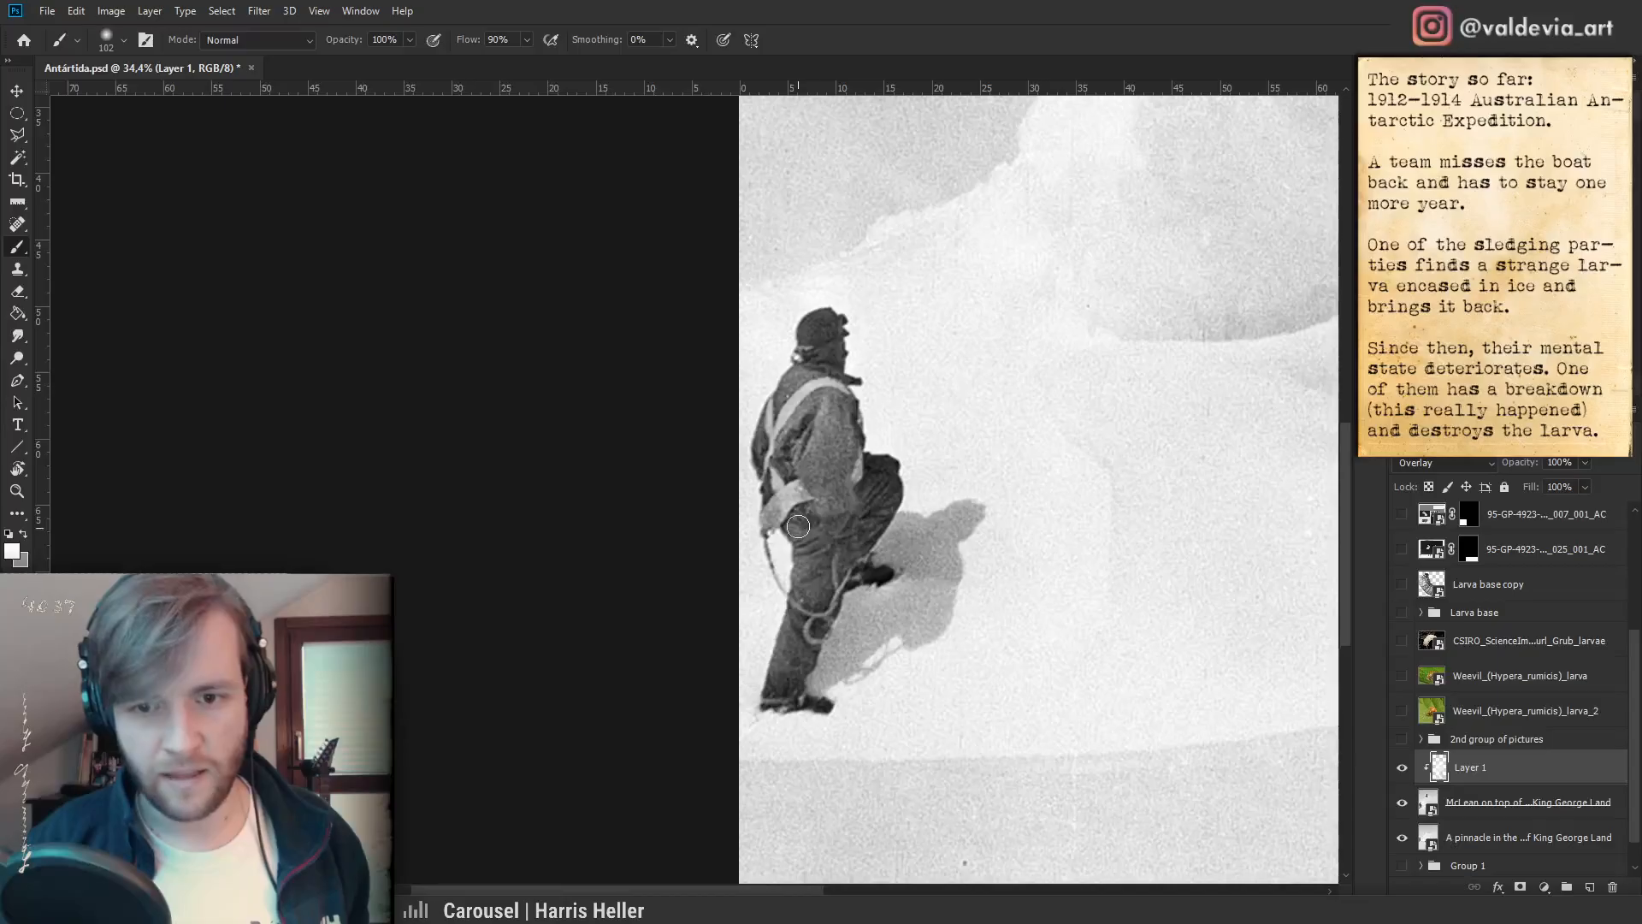
{"action": "left_click_drag", "start_coordinate": [788, 632], "coordinate": [780, 686]}
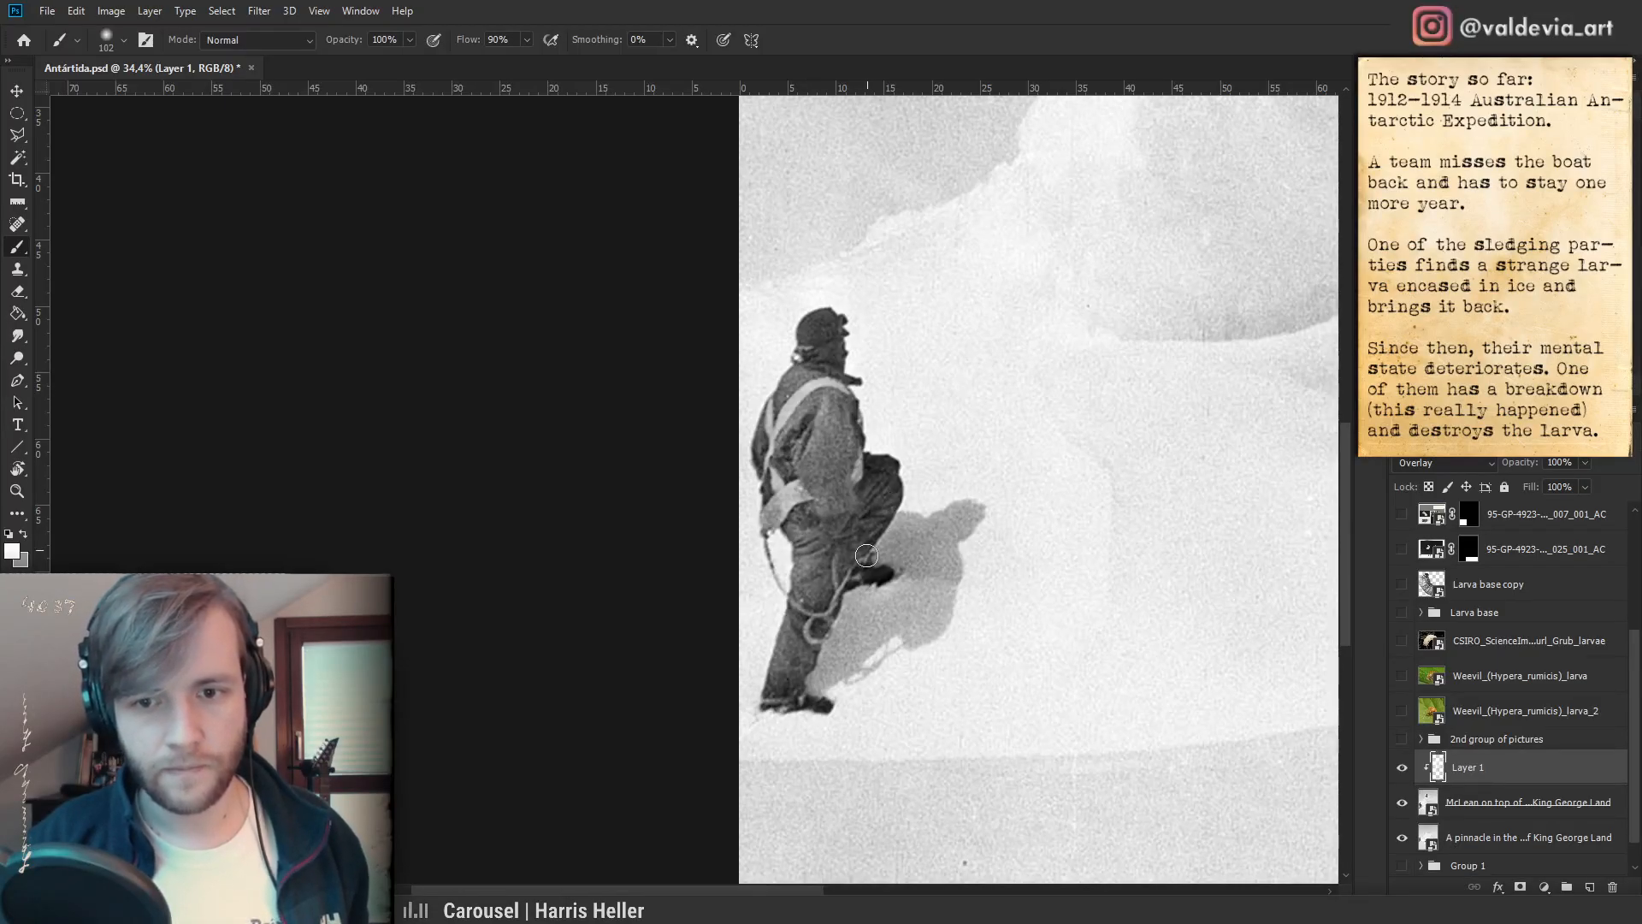
- Compare the standing man with lightened trousers against the pinnacle photo at full-scene view, alternating the two photos repeatedly
{"action": "key", "text": "z"}
{"action": "left_click_drag", "start_coordinate": [932, 620], "coordinate": [686, 585]}
{"action": "key", "text": "b"}
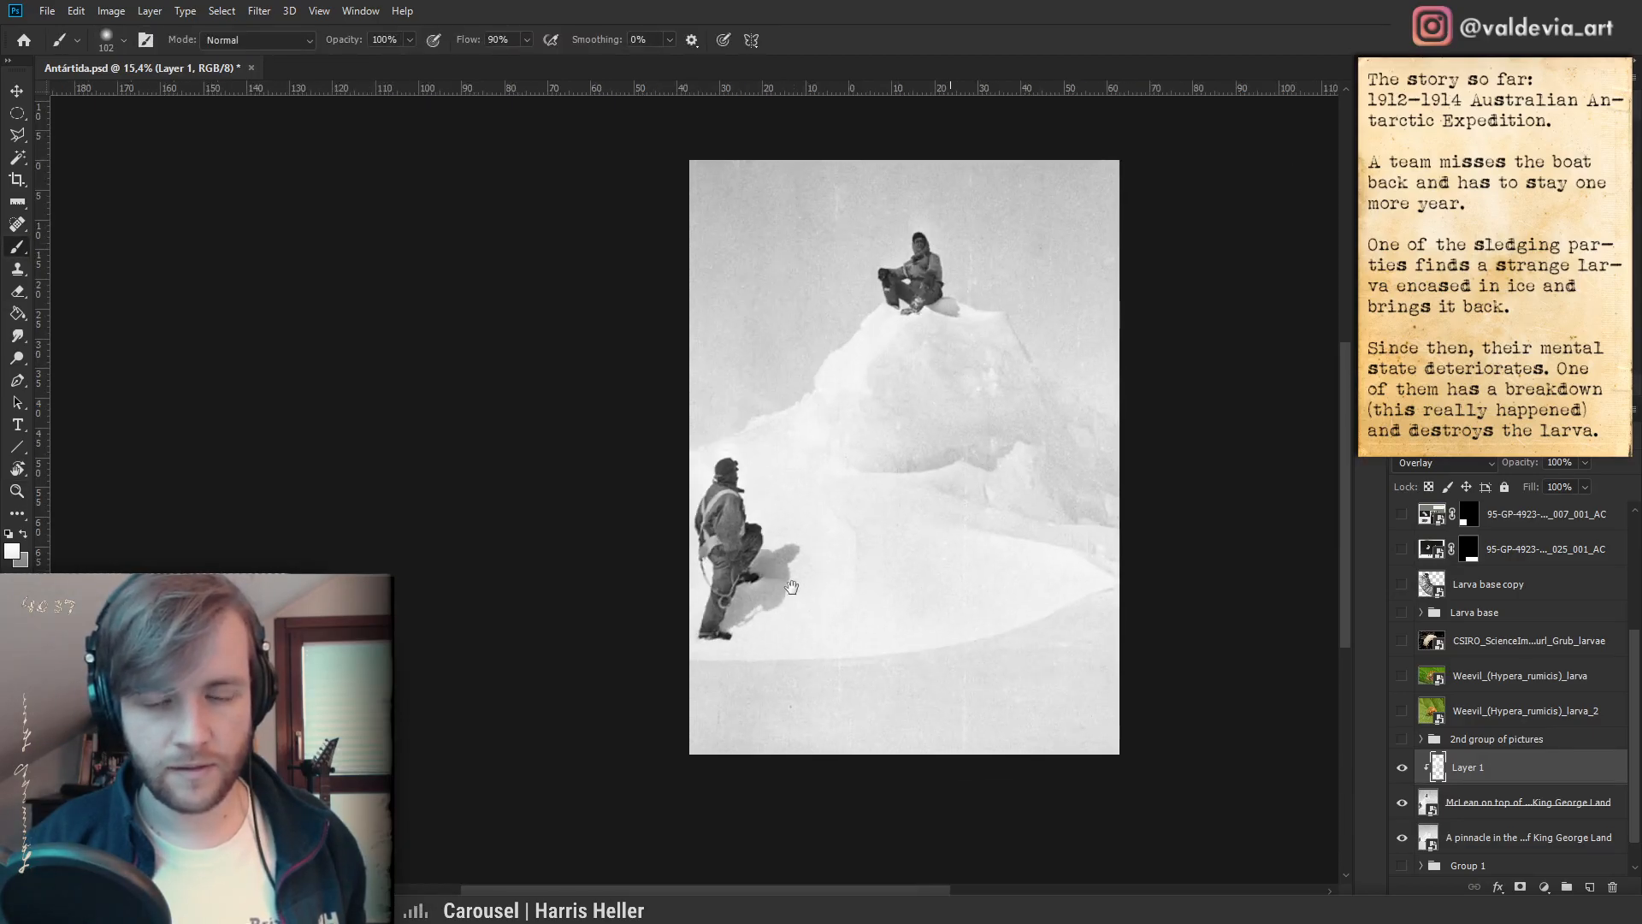
{"action": "left_click", "coordinate": [1403, 804]}
{"action": "left_click", "coordinate": [1403, 804]}
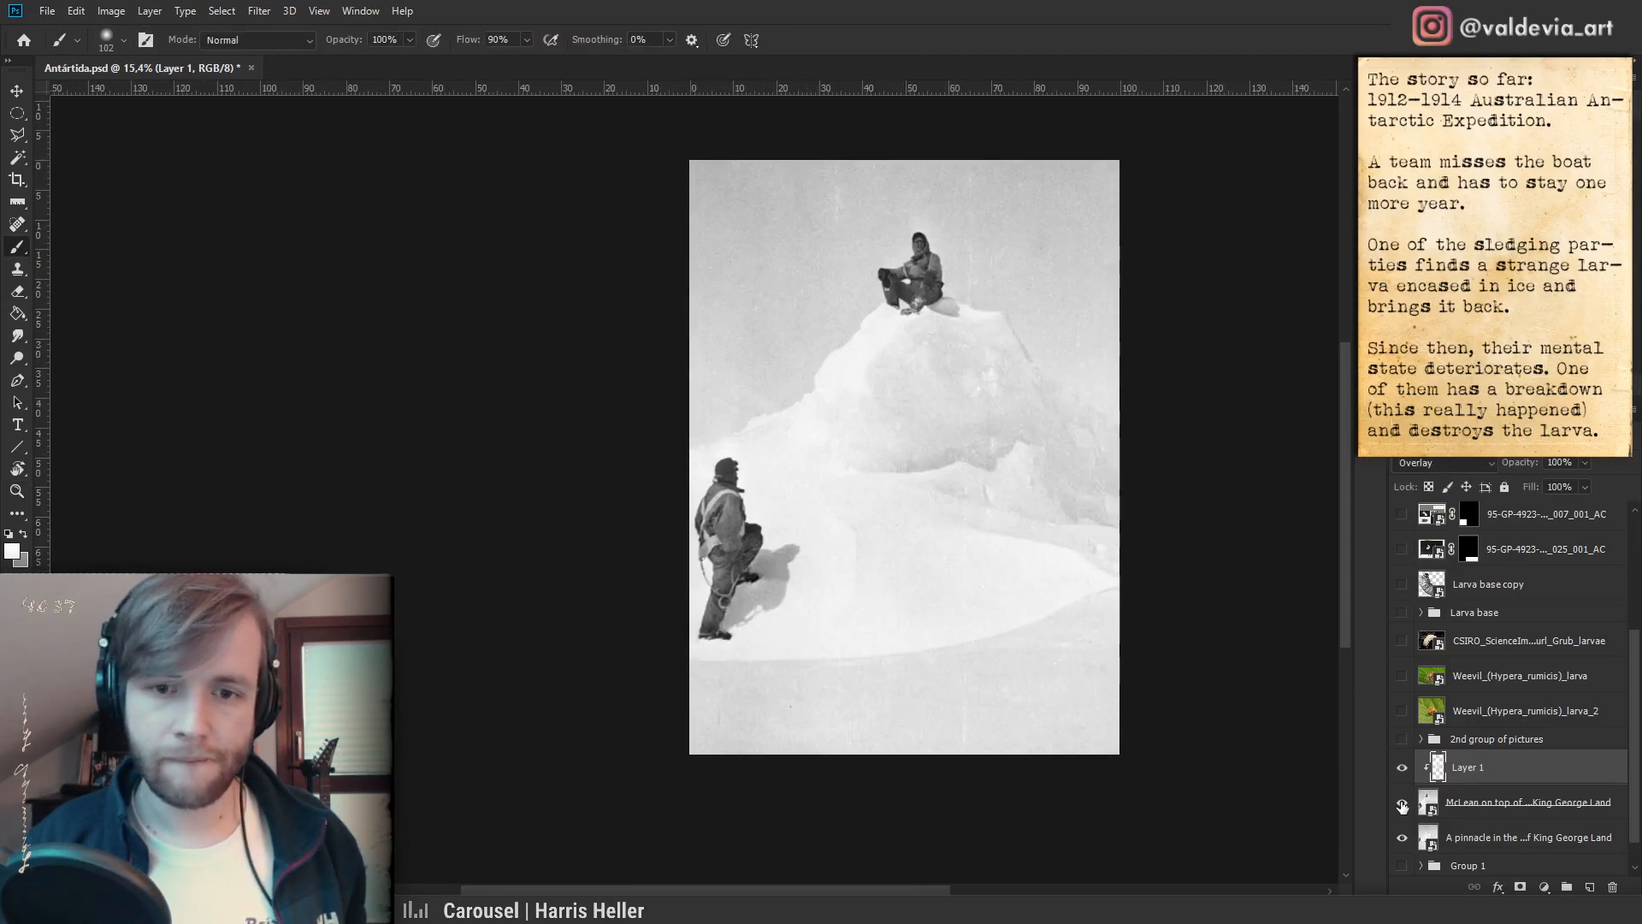
{"action": "left_click", "coordinate": [1403, 805]}
{"action": "left_click", "coordinate": [1402, 804]}
{"action": "left_click", "coordinate": [1403, 804]}
{"action": "left_click", "coordinate": [1403, 804]}
- Reset the painting colours to black and white, and compare the two photos' standing men close up and at full-scene view
{"action": "key", "text": "z"}
{"action": "left_click_drag", "start_coordinate": [740, 463], "coordinate": [774, 463]}
{"action": "key", "text": "b"}
{"action": "key", "text": "d"}
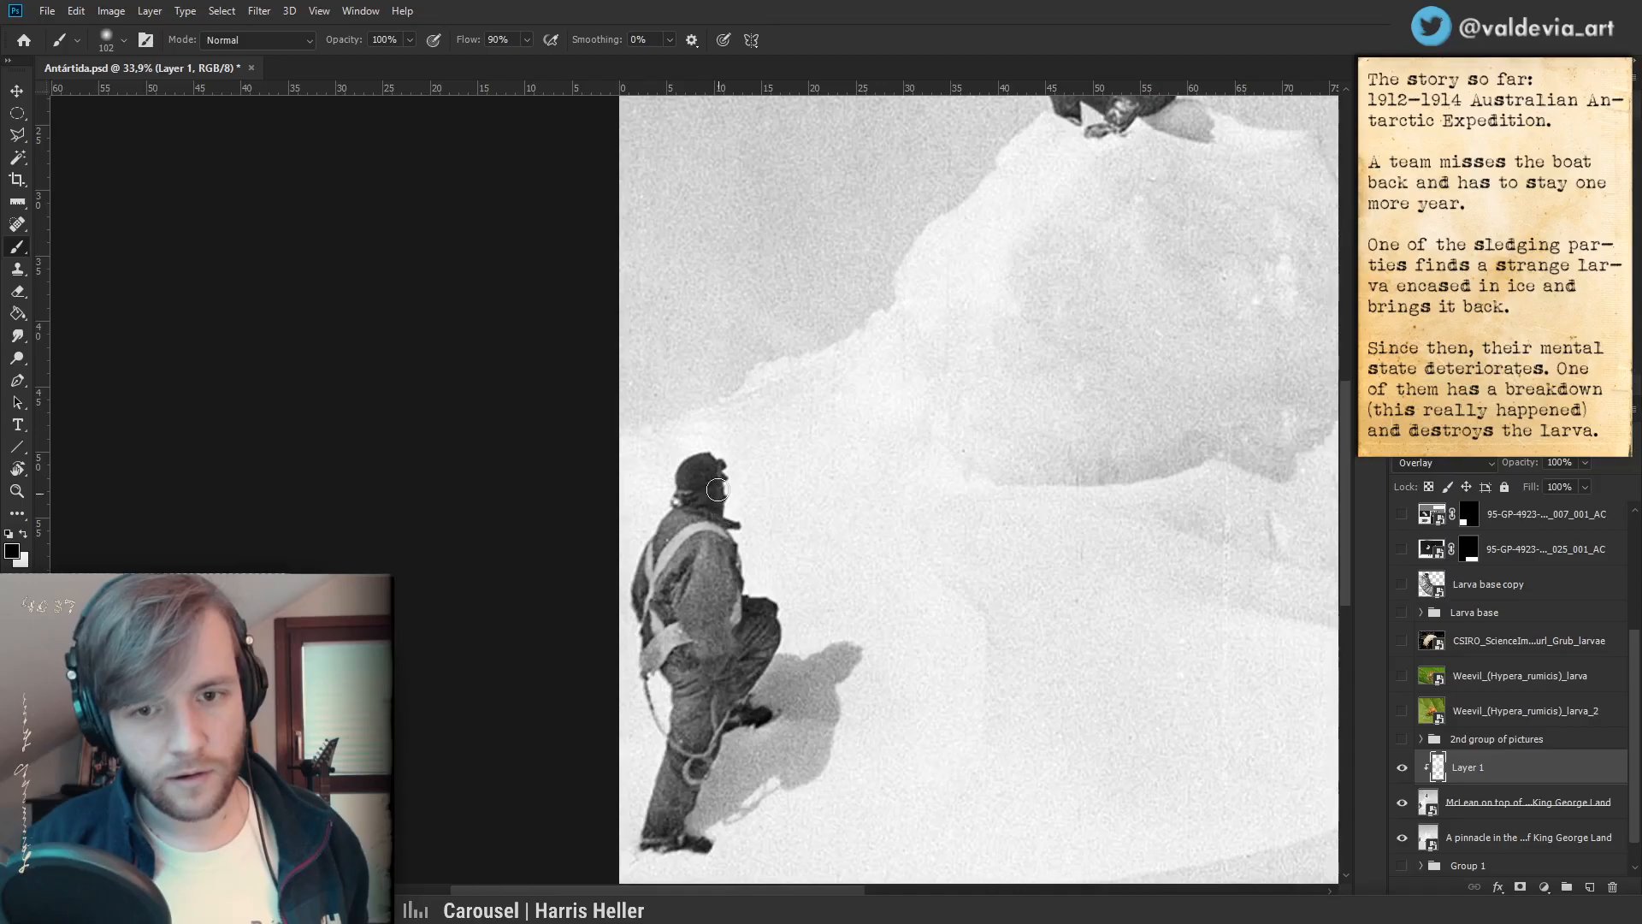
{"action": "left_click", "coordinate": [1401, 804]}
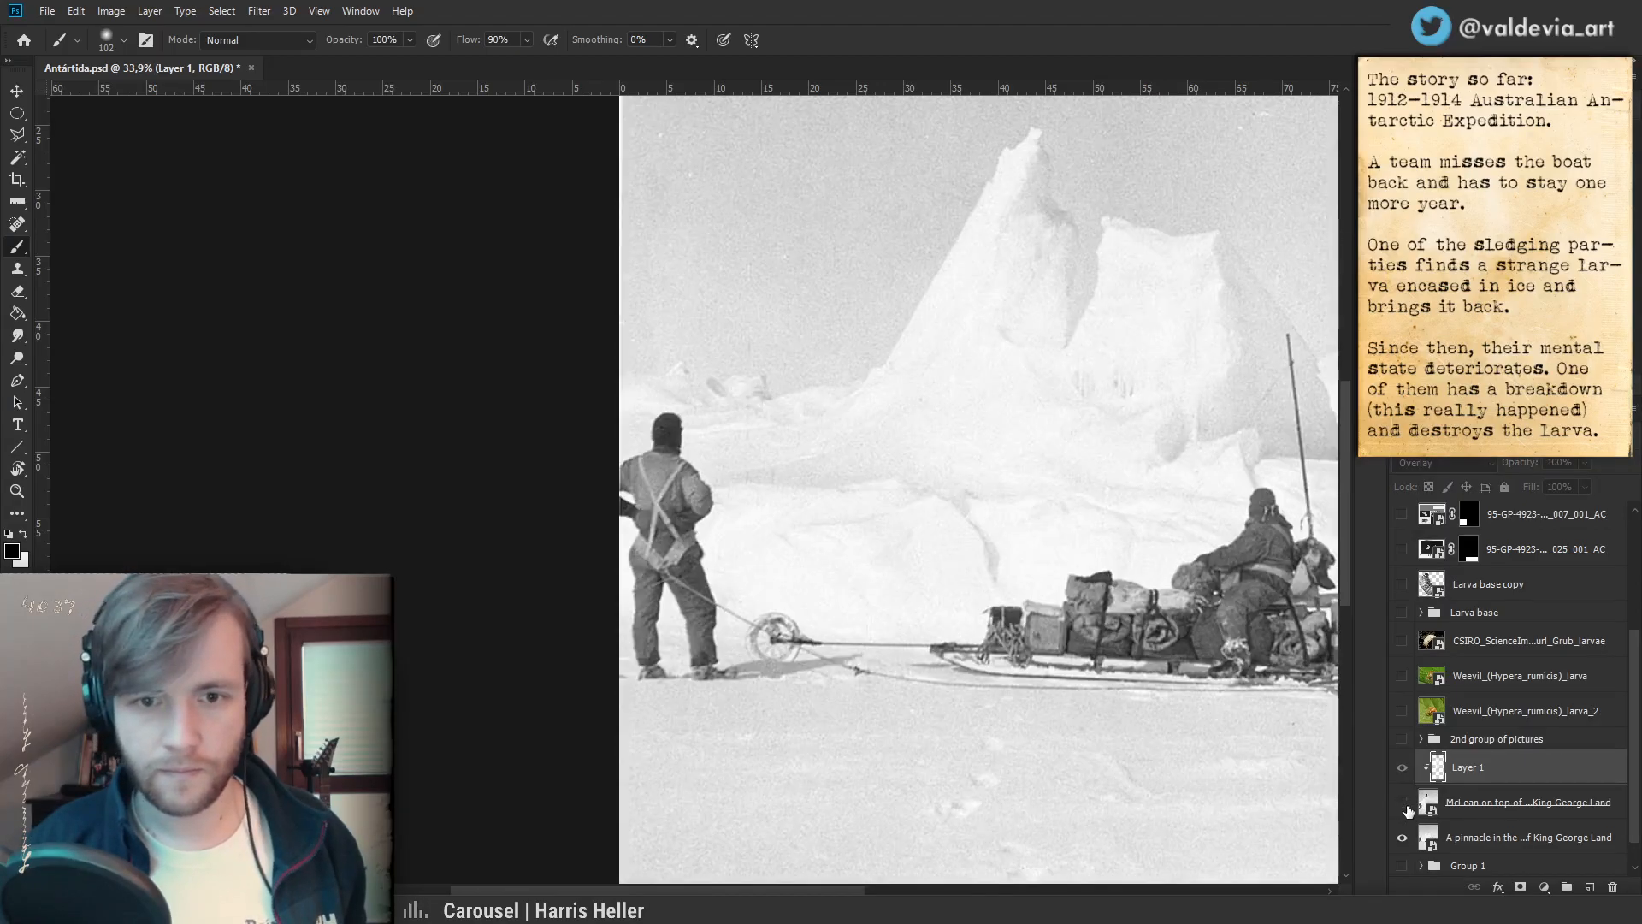
{"action": "left_click", "coordinate": [1403, 804]}
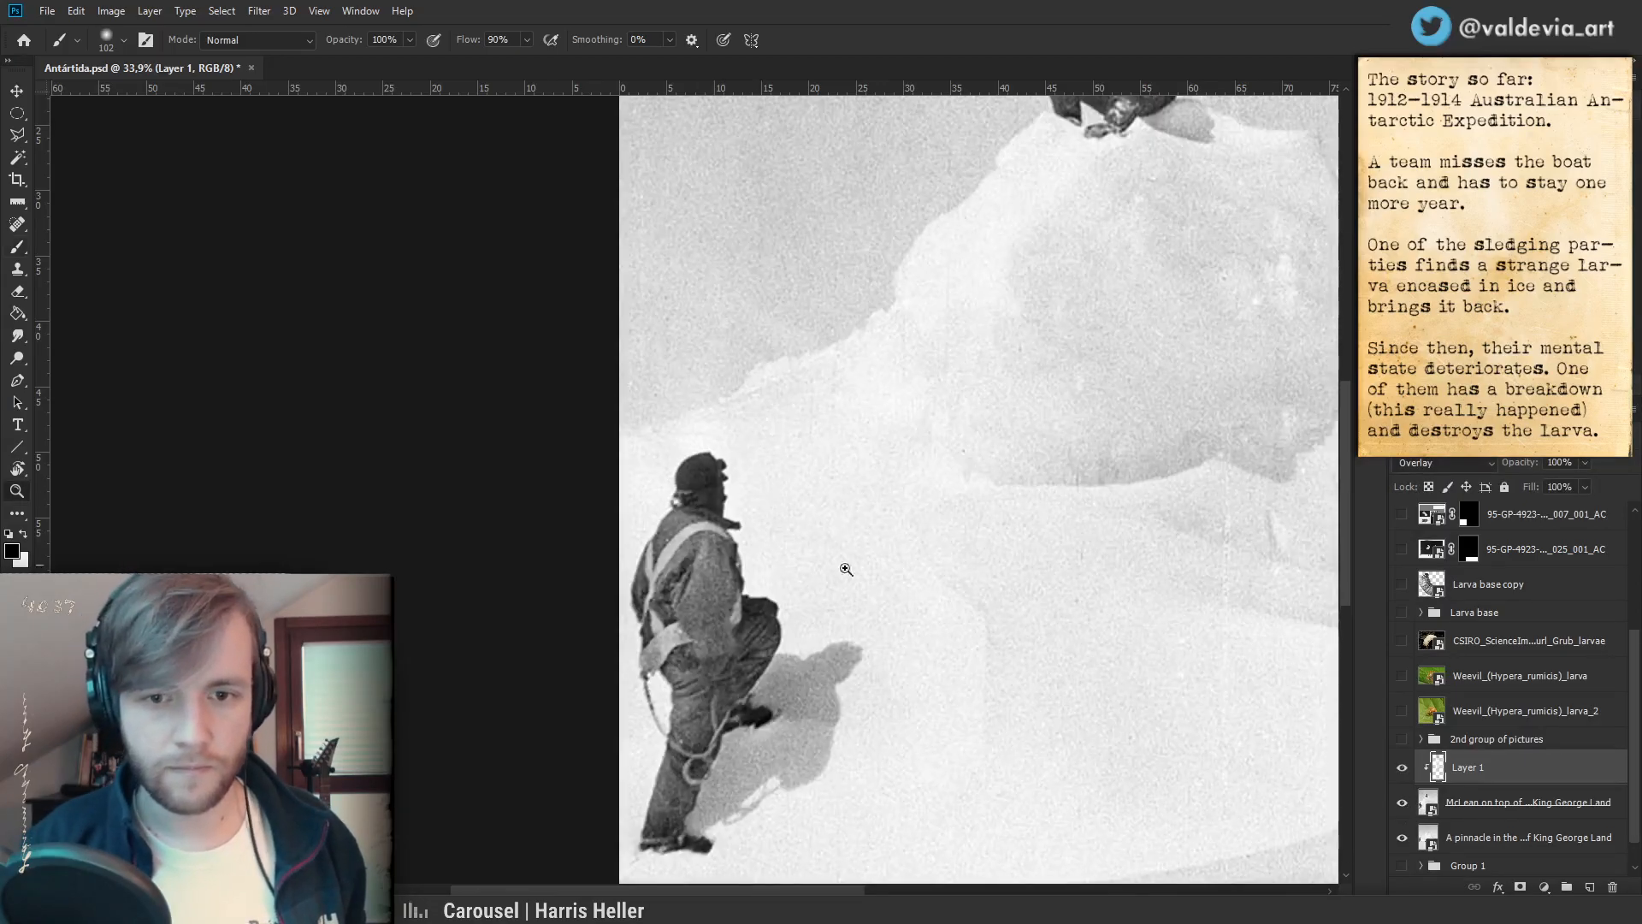
{"action": "key", "text": "ctrl+0"}
{"action": "left_click", "coordinate": [1402, 803]}
{"action": "left_click", "coordinate": [1402, 803]}
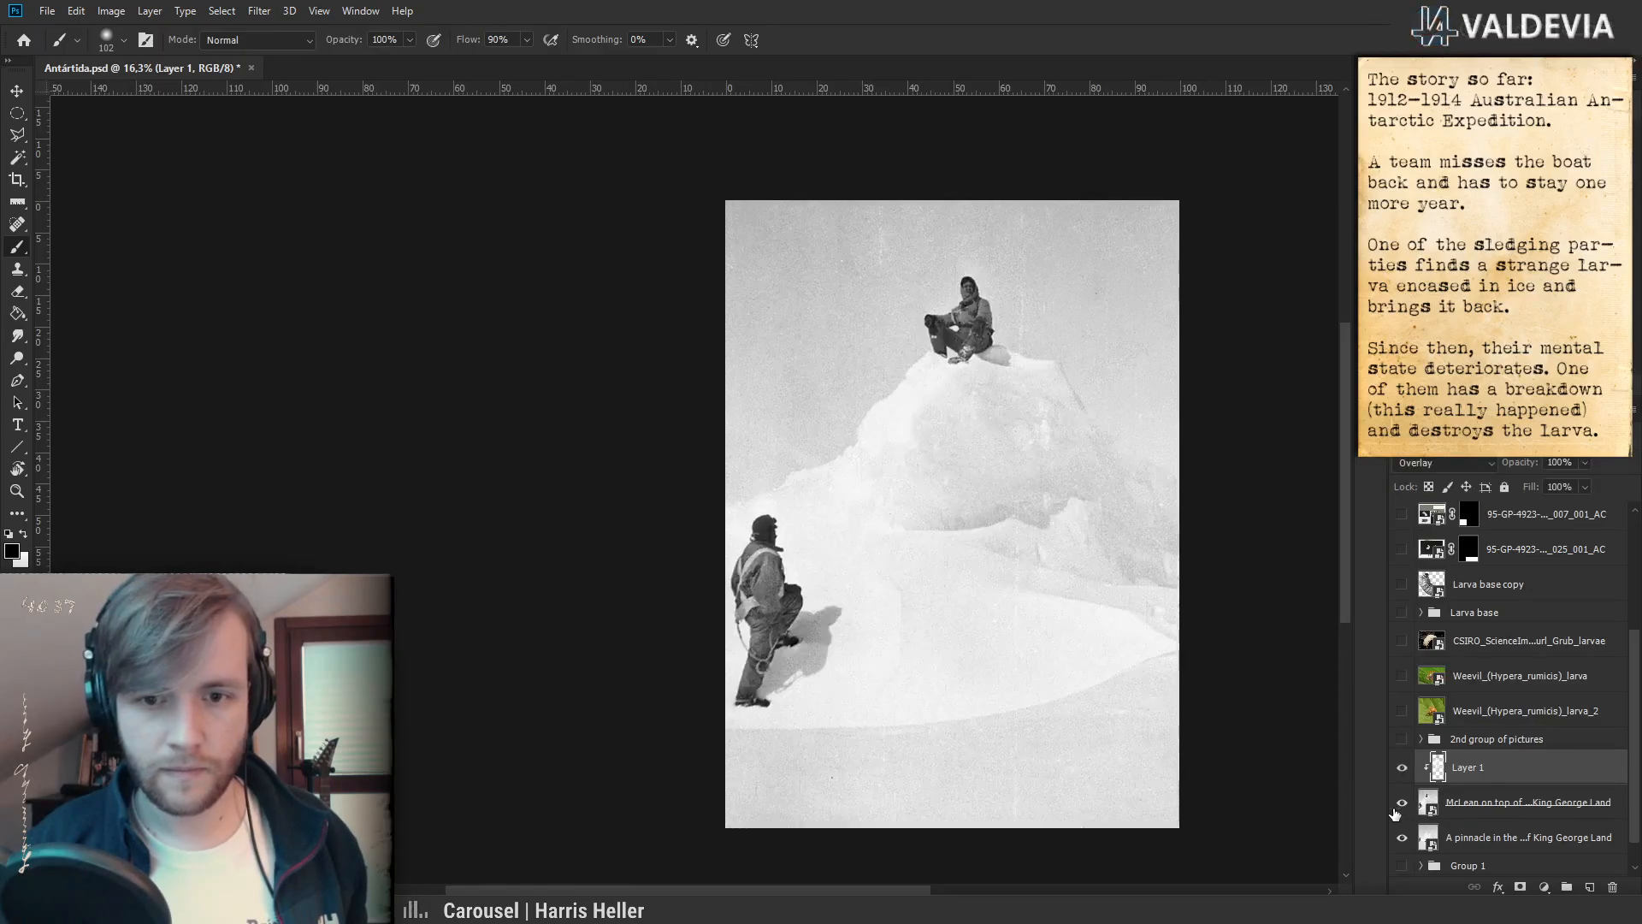
- Check the Overlay layer's effect on the standing man close up and reduce the brush size to 42 px
{"action": "key", "text": "z"}
{"action": "left_click_drag", "start_coordinate": [707, 597], "coordinate": [969, 566]}
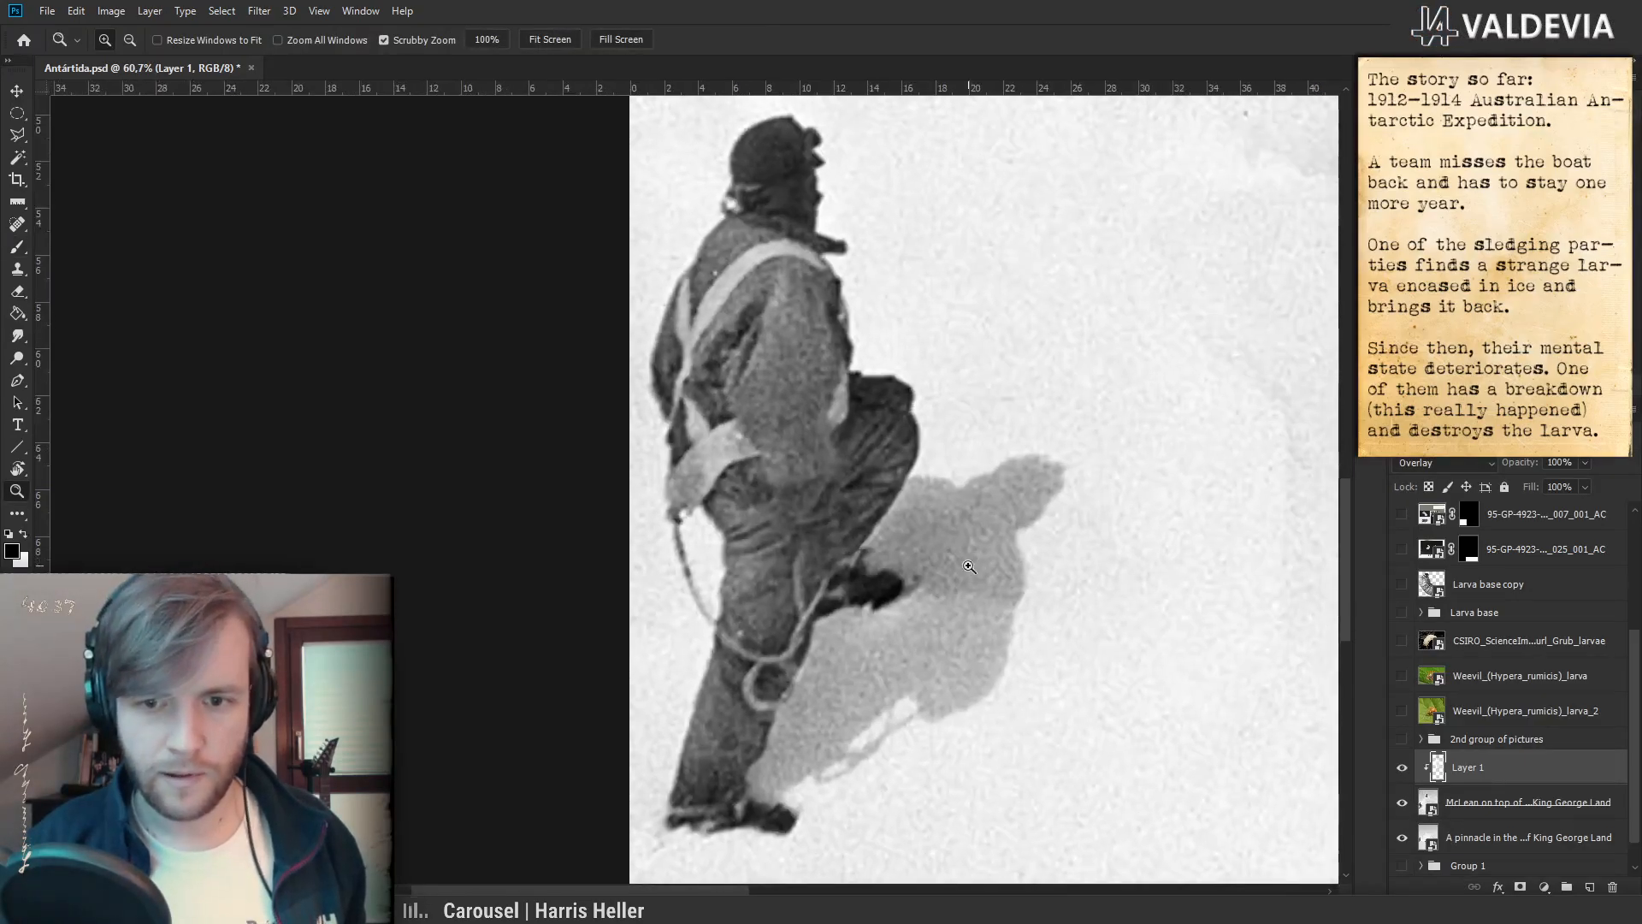
{"action": "mouse_move", "coordinate": [924, 534]}
{"action": "left_mouse_down"}
{"action": "mouse_move", "coordinate": [785, 535]}
{"action": "mouse_move", "coordinate": [873, 548]}
{"action": "left_mouse_up"}
{"action": "key", "text": "b"}
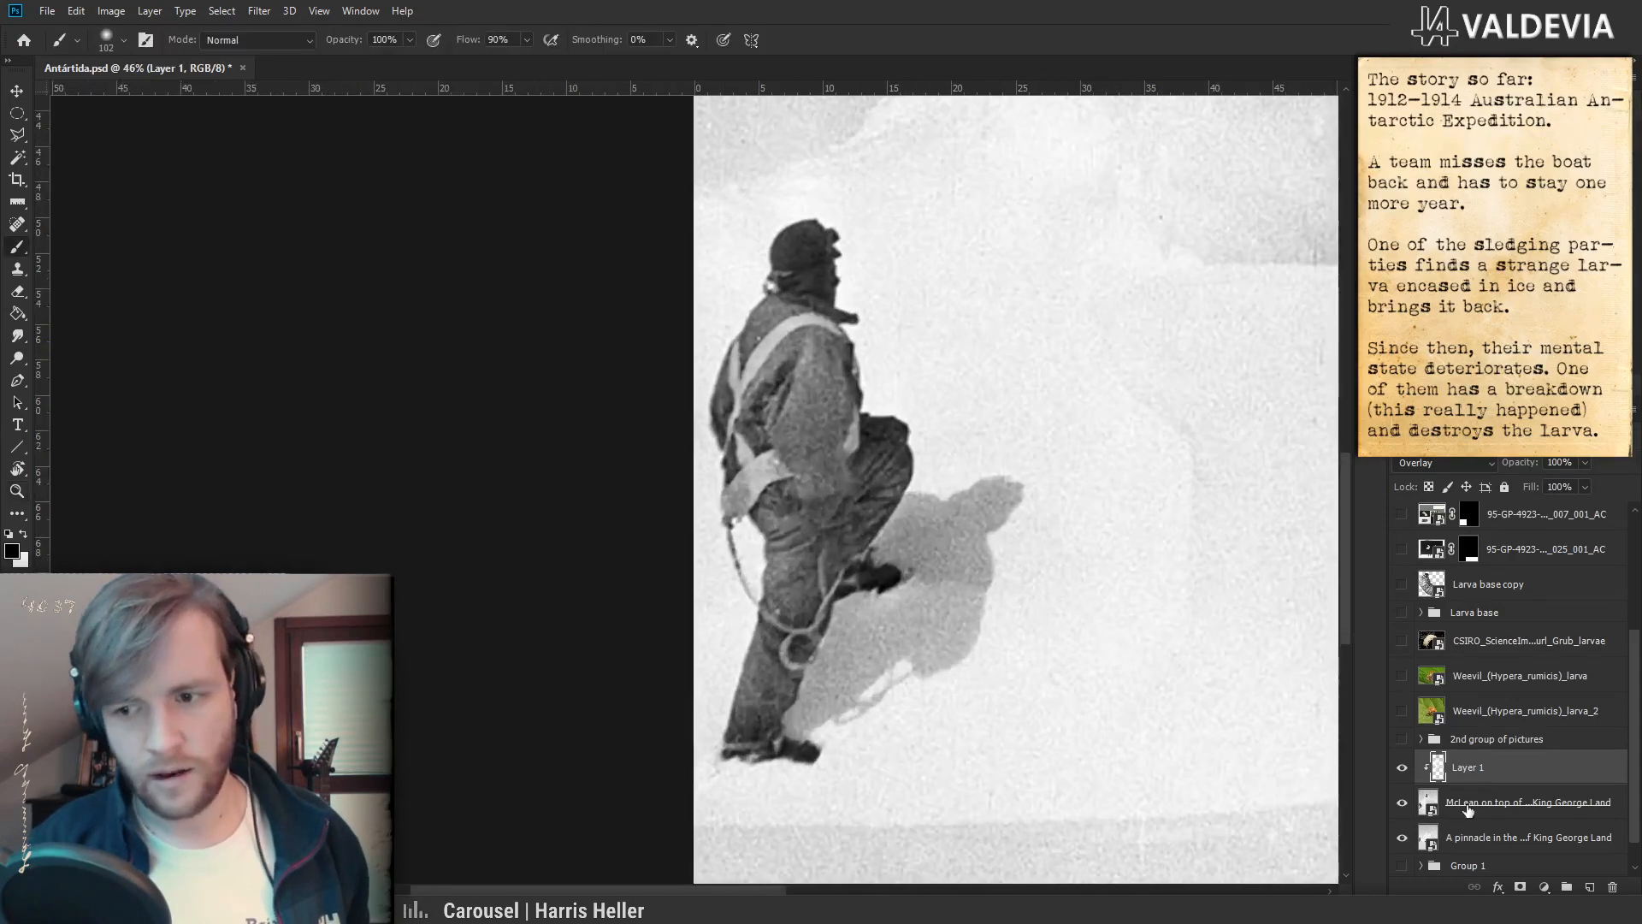
{"action": "left_click", "coordinate": [1402, 770]}
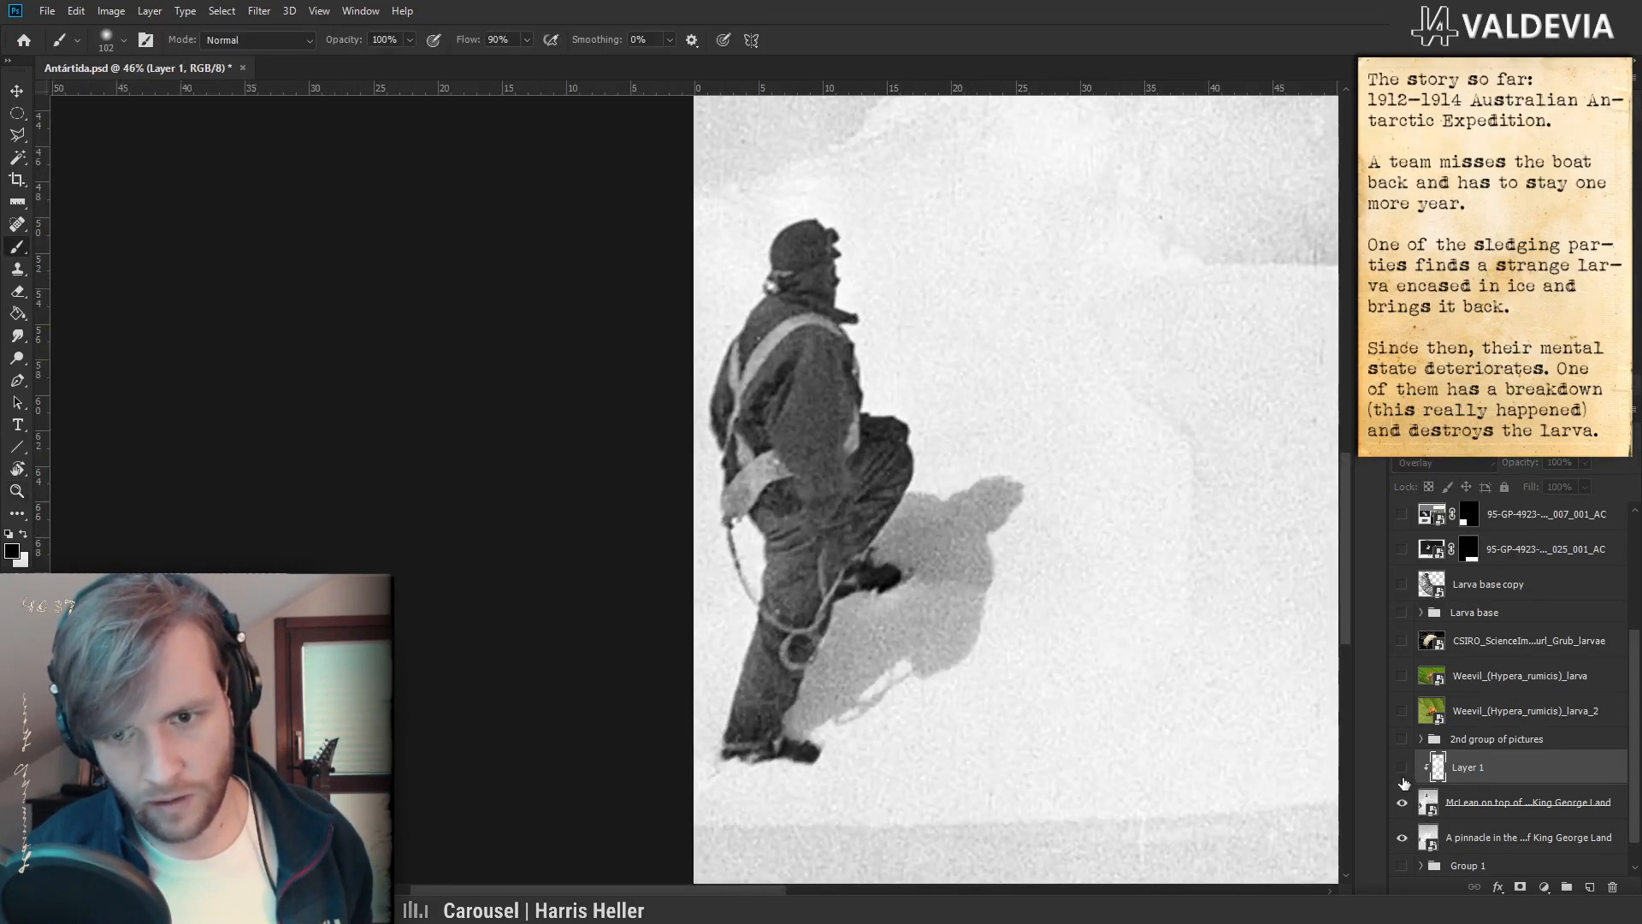
{"action": "left_click", "coordinate": [1403, 777]}
{"action": "key", "text": "ctrl+space"}
{"action": "left_click_drag", "start_coordinate": [830, 523], "coordinate": [861, 522]}
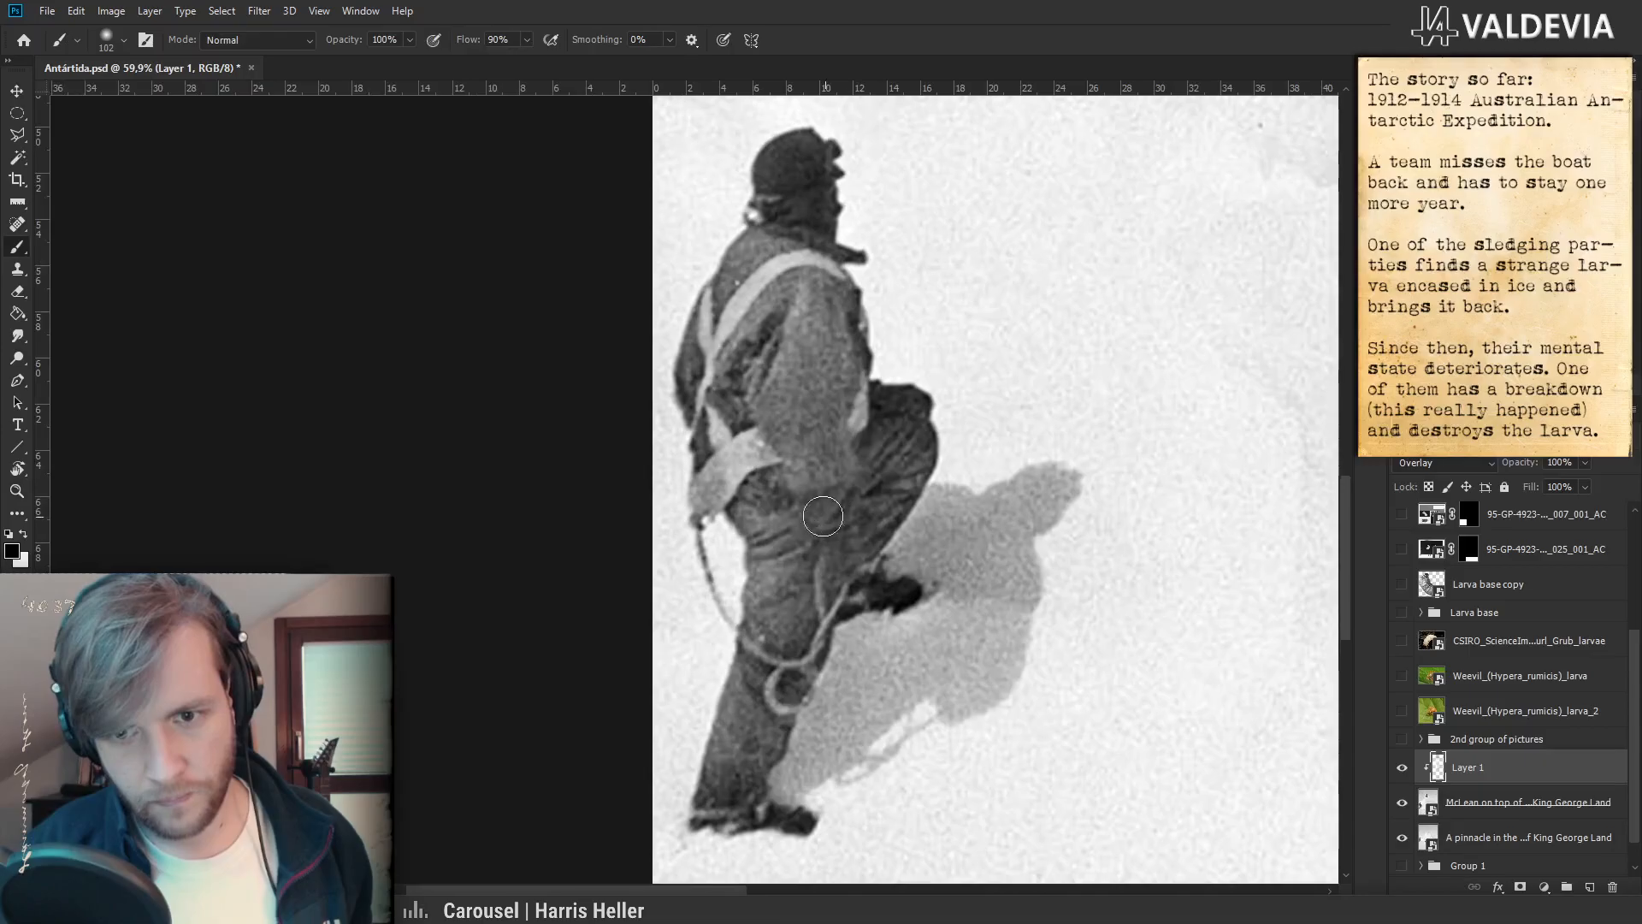
{"action": "right_click", "coordinate": [860, 514]}
{"action": "left_click", "coordinate": [986, 538]}
{"action": "left_click", "coordinate": [1427, 769]}
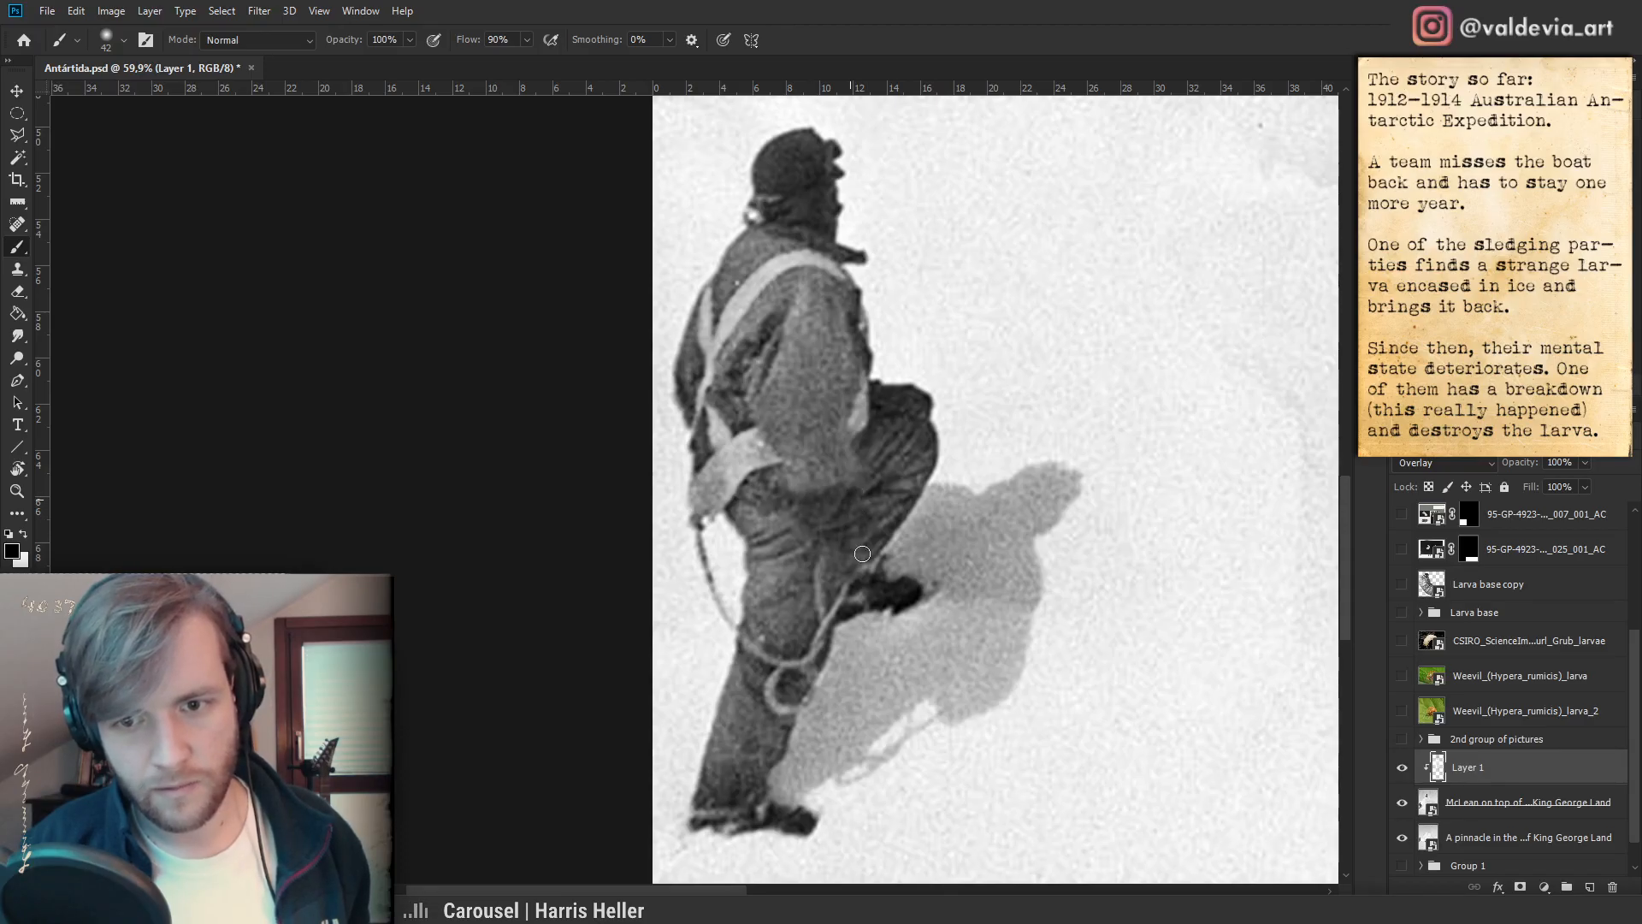
- Compare the composition with the photo directly beneath Layer 1 hidden and shown, examining the standing man and his shadow
{"action": "mouse_move", "coordinate": [956, 525]}
{"action": "left_mouse_down"}
{"action": "mouse_move", "coordinate": [812, 535]}
{"action": "mouse_move", "coordinate": [934, 532]}
{"action": "left_mouse_up"}
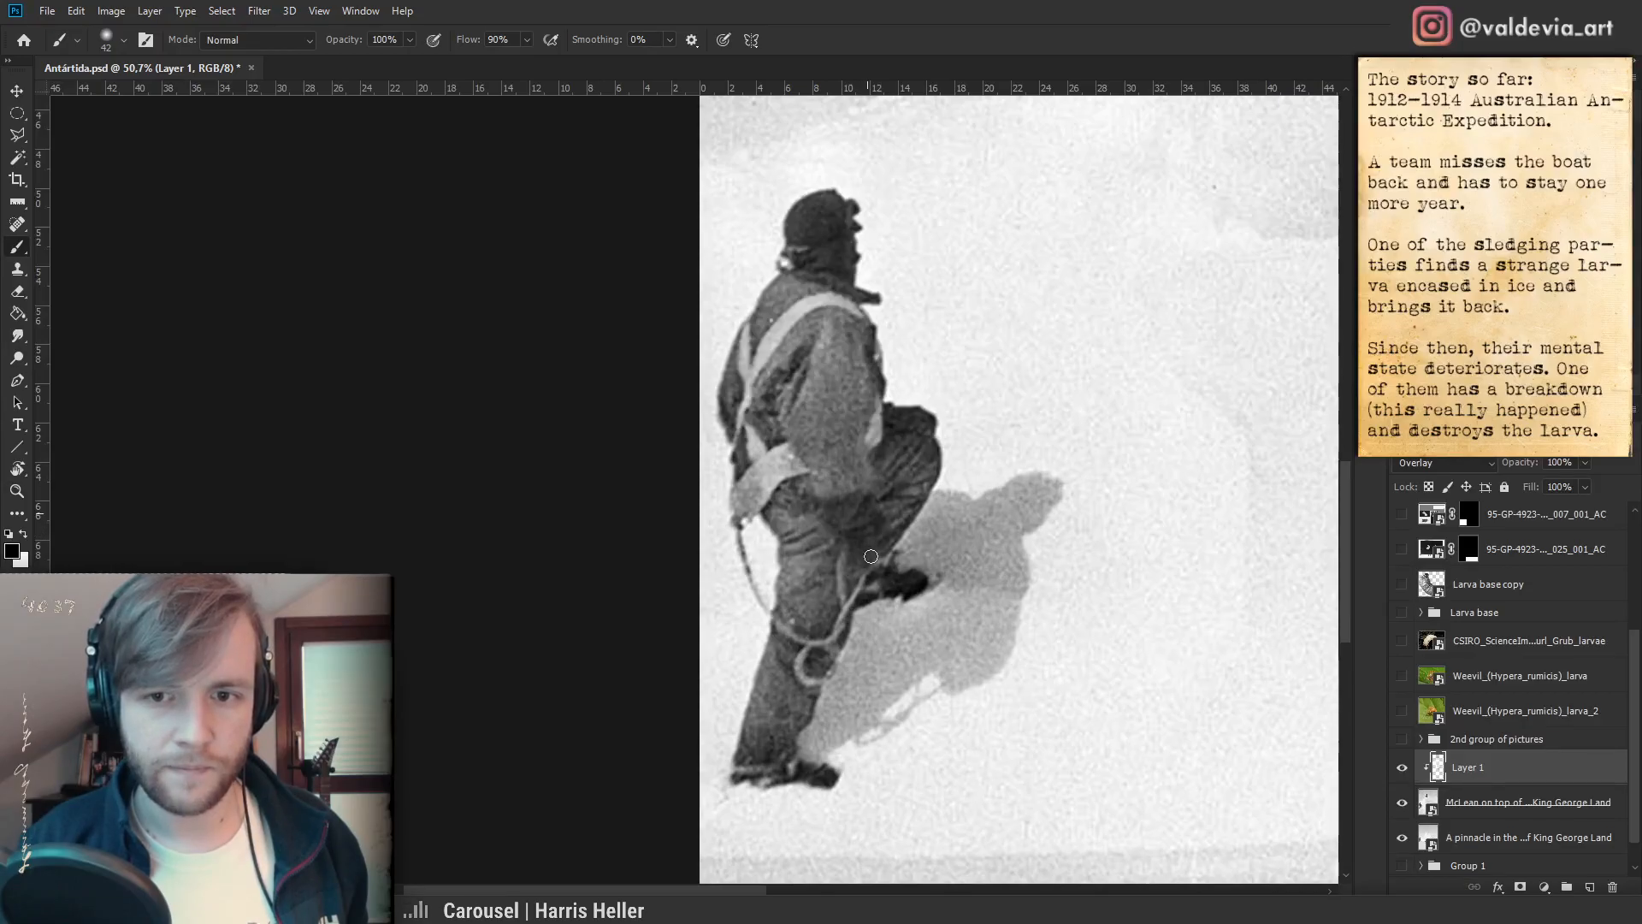
{"action": "mouse_move", "coordinate": [937, 428]}
{"action": "left_mouse_down"}
{"action": "mouse_move", "coordinate": [877, 427]}
{"action": "mouse_move", "coordinate": [920, 423]}
{"action": "left_mouse_up"}
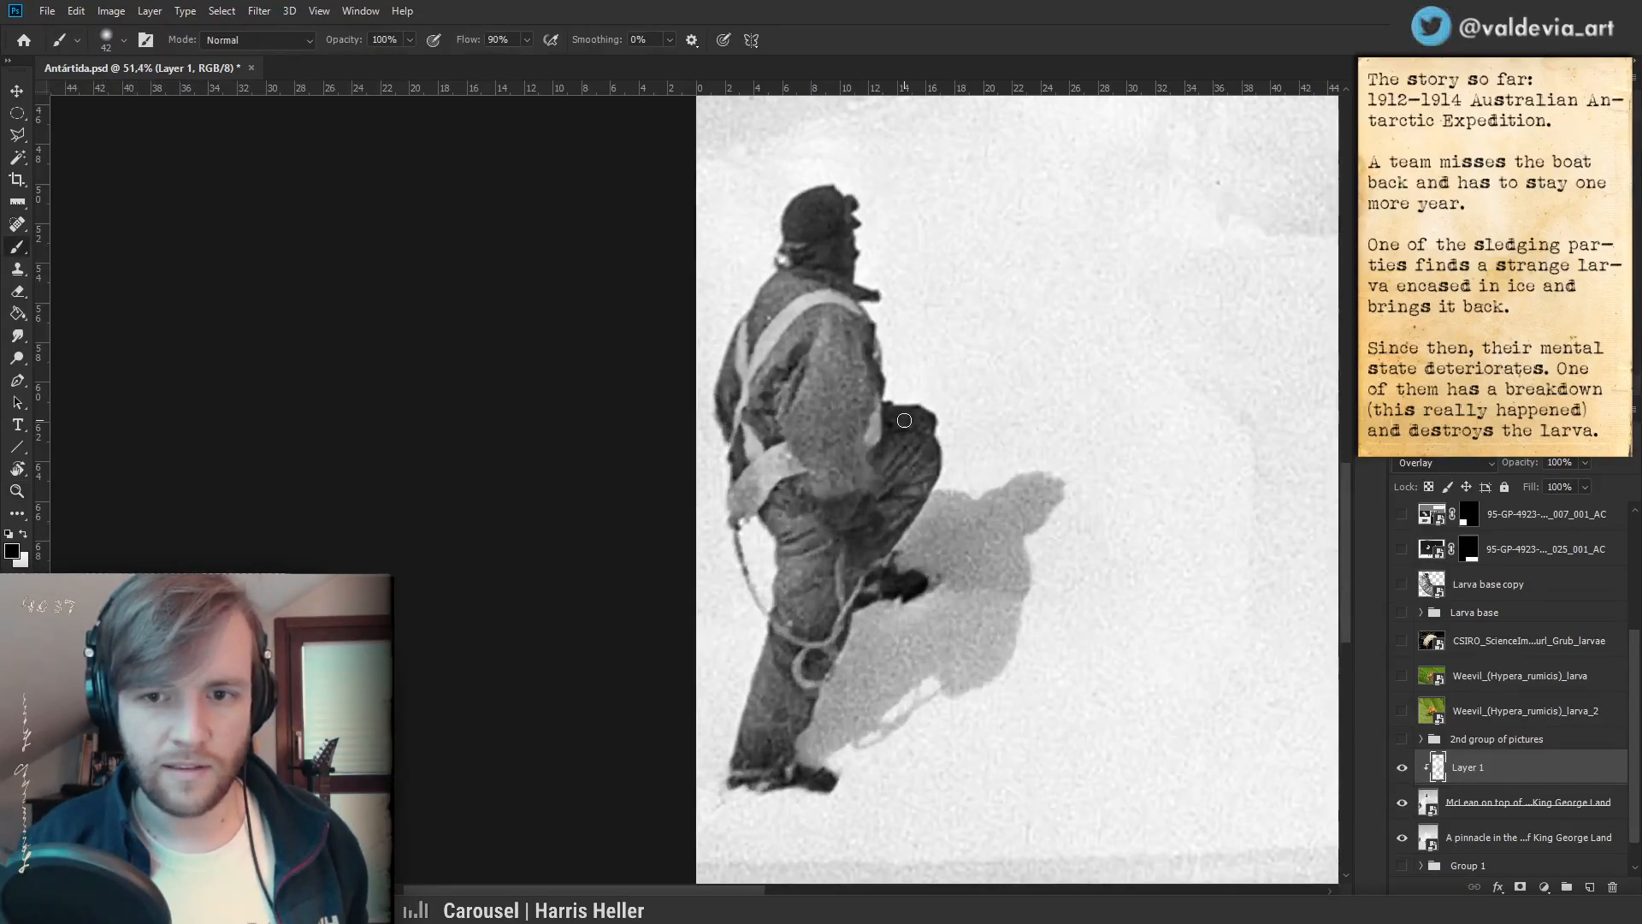
{"action": "left_click_drag", "start_coordinate": [941, 511], "coordinate": [896, 513]}
{"action": "left_click", "coordinate": [1402, 802]}
{"action": "left_click", "coordinate": [1402, 802]}
{"action": "key", "text": "z"}
{"action": "left_click", "coordinate": [862, 488]}
{"action": "left_click_drag", "start_coordinate": [862, 489], "coordinate": [912, 623]}
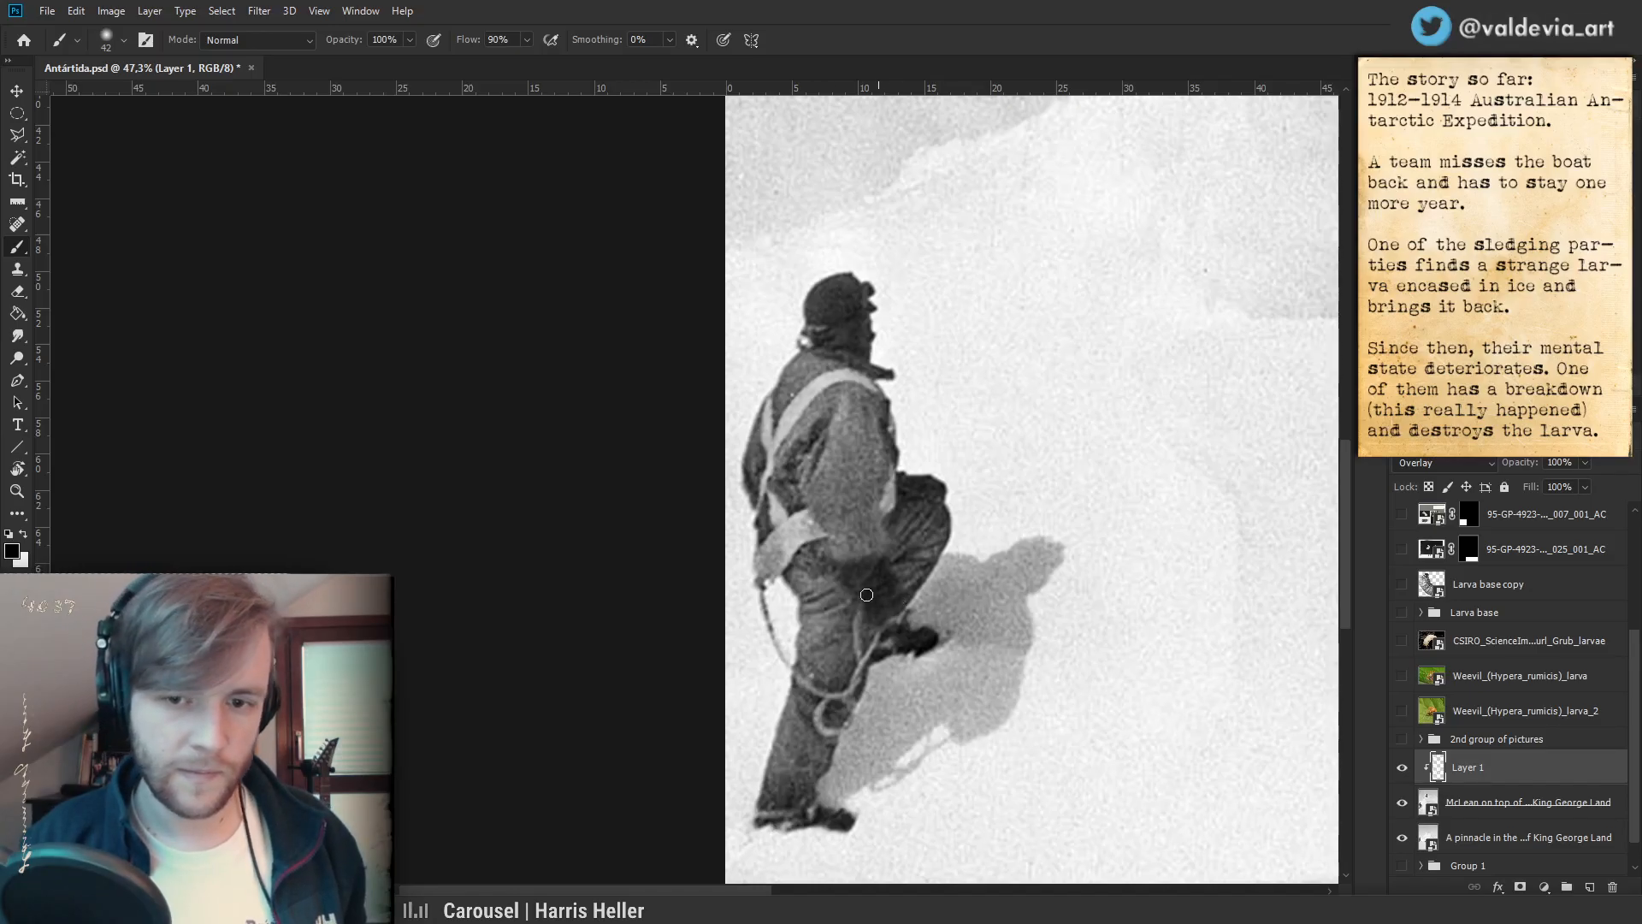
- Set the eraser to 40 px and erase Layer 1's overlay shading around the standing man's hand and hip
{"action": "key", "text": "e"}
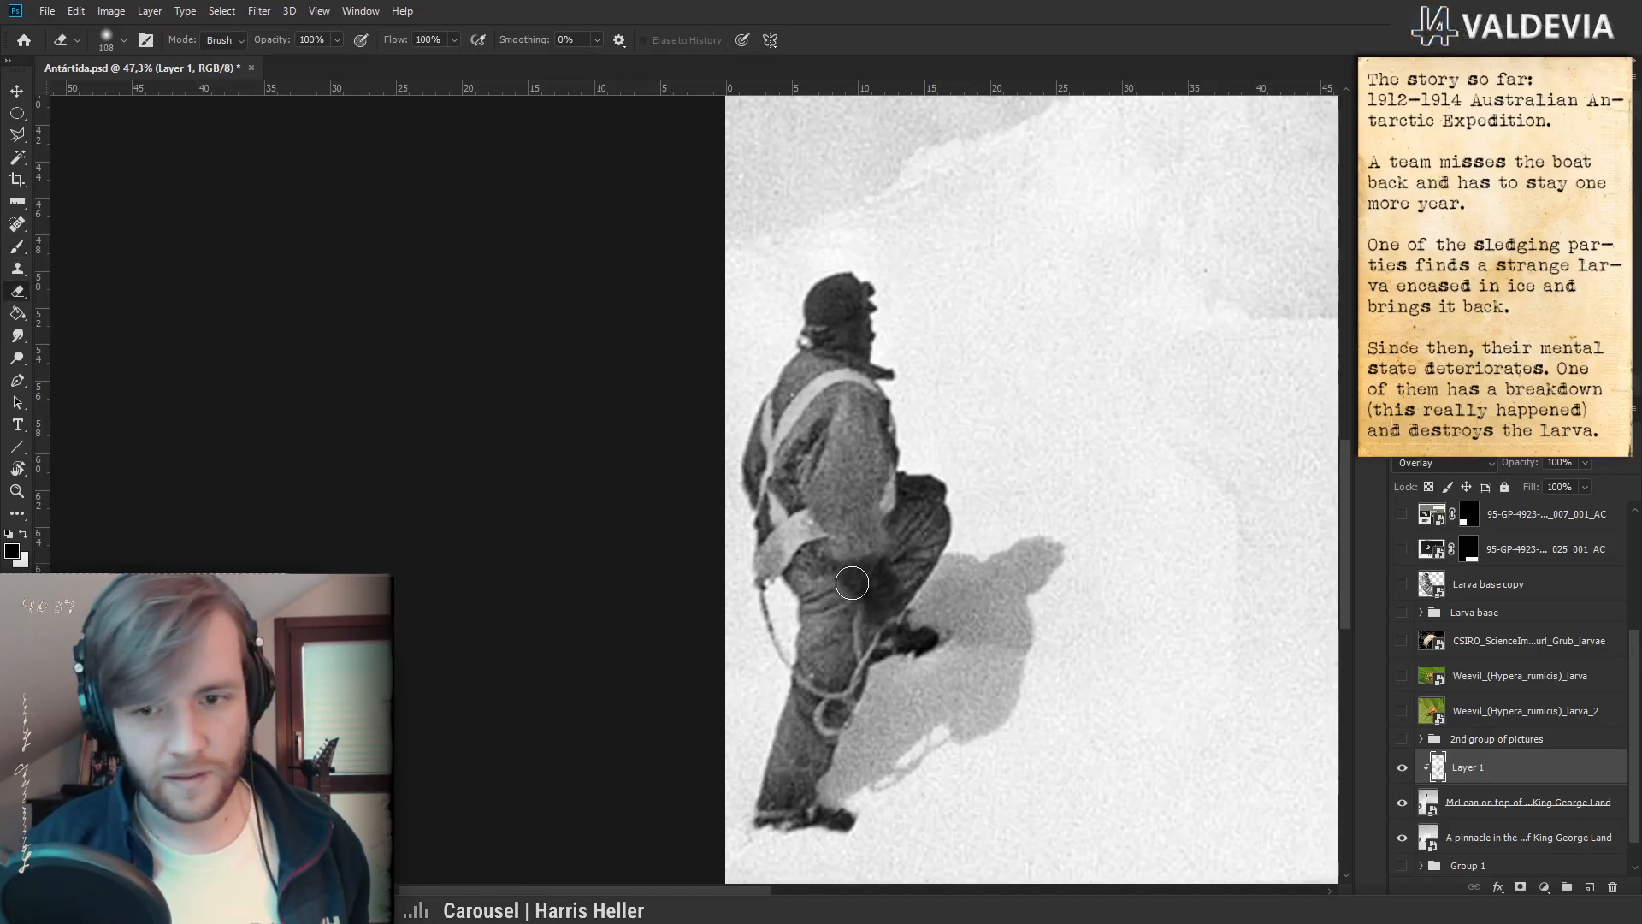
{"action": "key", "text": "z"}
{"action": "mouse_move", "coordinate": [903, 620]}
{"action": "left_mouse_down"}
{"action": "mouse_move", "coordinate": [856, 623]}
{"action": "mouse_move", "coordinate": [967, 622]}
{"action": "left_mouse_up"}
{"action": "key", "text": "e"}
{"action": "right_click", "coordinate": [951, 578]}
{"action": "left_click_drag", "start_coordinate": [1069, 620], "coordinate": [1057, 620]}
{"action": "left_click_drag", "start_coordinate": [820, 551], "coordinate": [804, 544]}
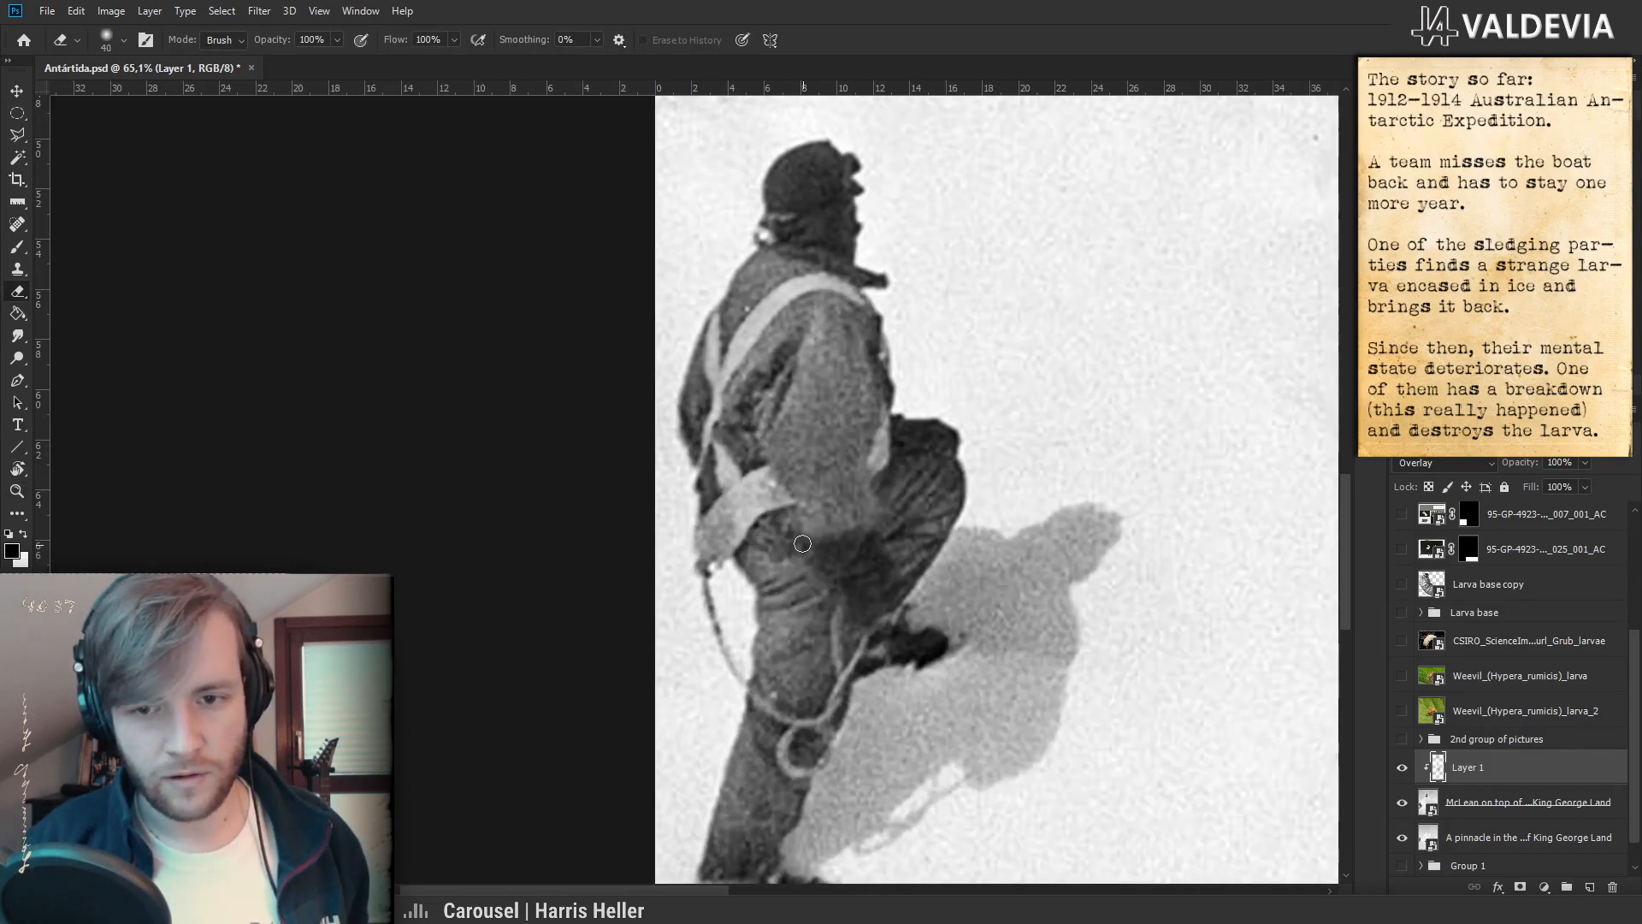
- Refine Layer 1's shading between the standing man's hand and raised thigh with the 40 px eraser
{"action": "key", "text": "z"}
{"action": "mouse_move", "coordinate": [894, 646]}
{"action": "left_mouse_down"}
{"action": "mouse_move", "coordinate": [842, 637]}
{"action": "mouse_move", "coordinate": [877, 633]}
{"action": "mouse_move", "coordinate": [881, 595]}
{"action": "mouse_move", "coordinate": [919, 597]}
{"action": "mouse_move", "coordinate": [761, 581]}
{"action": "left_mouse_up"}
{"action": "key", "text": "e"}
{"action": "key", "text": "z"}
{"action": "key", "text": "e"}
{"action": "key", "text": "space"}
{"action": "key", "text": "z"}
{"action": "key", "text": "e"}
{"action": "key", "text": "space"}
{"action": "mouse_move", "coordinate": [862, 554]}
{"action": "left_mouse_down"}
{"action": "mouse_move", "coordinate": [817, 557]}
{"action": "mouse_move", "coordinate": [830, 542]}
{"action": "left_mouse_up"}
{"action": "key", "text": "z"}
{"action": "key", "text": "e"}
- Compare the standing man's arm and legs with Layer 1 hidden and shown
{"action": "key", "text": "b"}
{"action": "left_click", "coordinate": [1403, 769]}
{"action": "left_click", "coordinate": [1402, 770]}
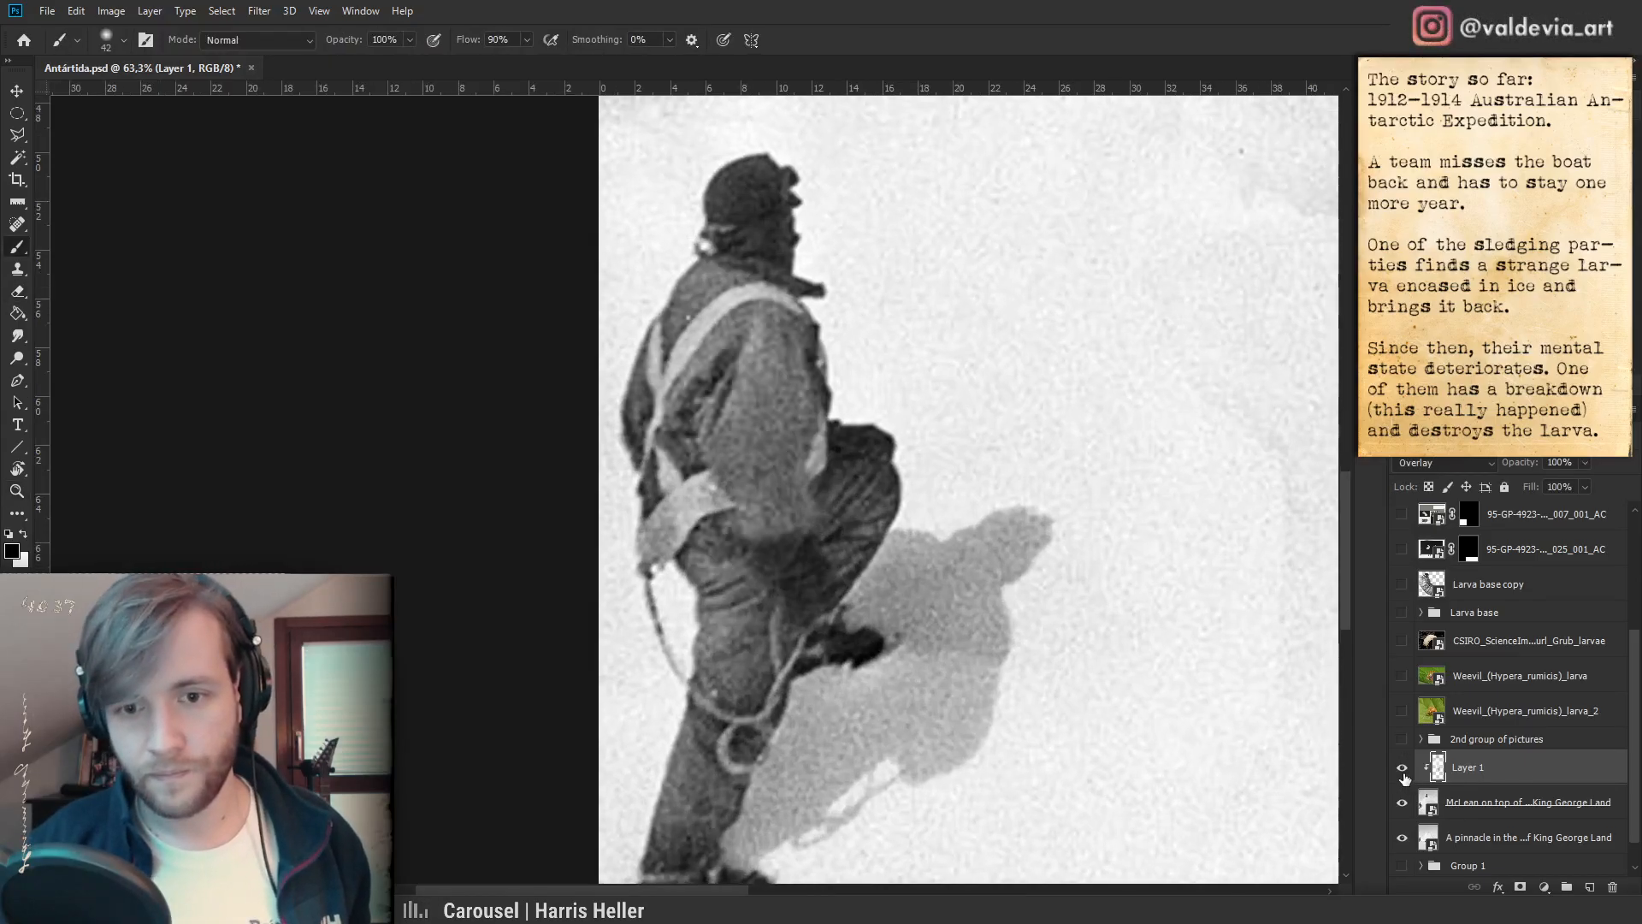
{"action": "left_click", "coordinate": [1403, 770]}
{"action": "left_click", "coordinate": [1403, 770]}
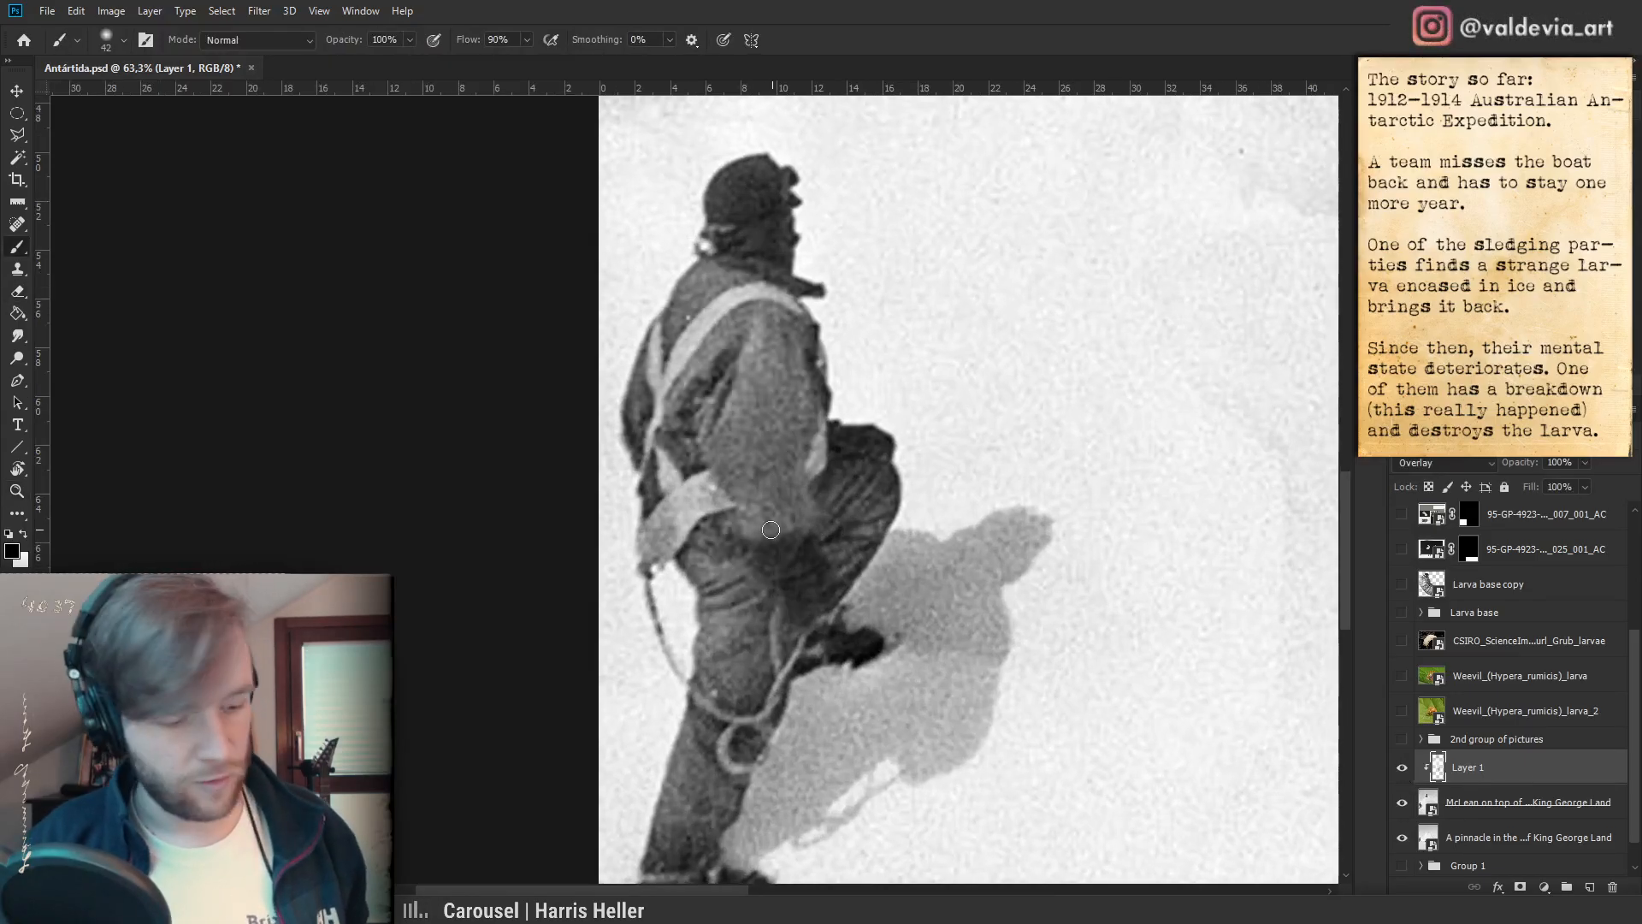
- Enlarge the eraser to 80 px and soften Layer 1's shading around the standing man's hand
{"action": "key", "text": "e"}
{"action": "key", "text": "z"}
{"action": "mouse_move", "coordinate": [819, 663]}
{"action": "left_mouse_down"}
{"action": "mouse_move", "coordinate": [701, 658]}
{"action": "mouse_move", "coordinate": [786, 657]}
{"action": "left_mouse_up"}
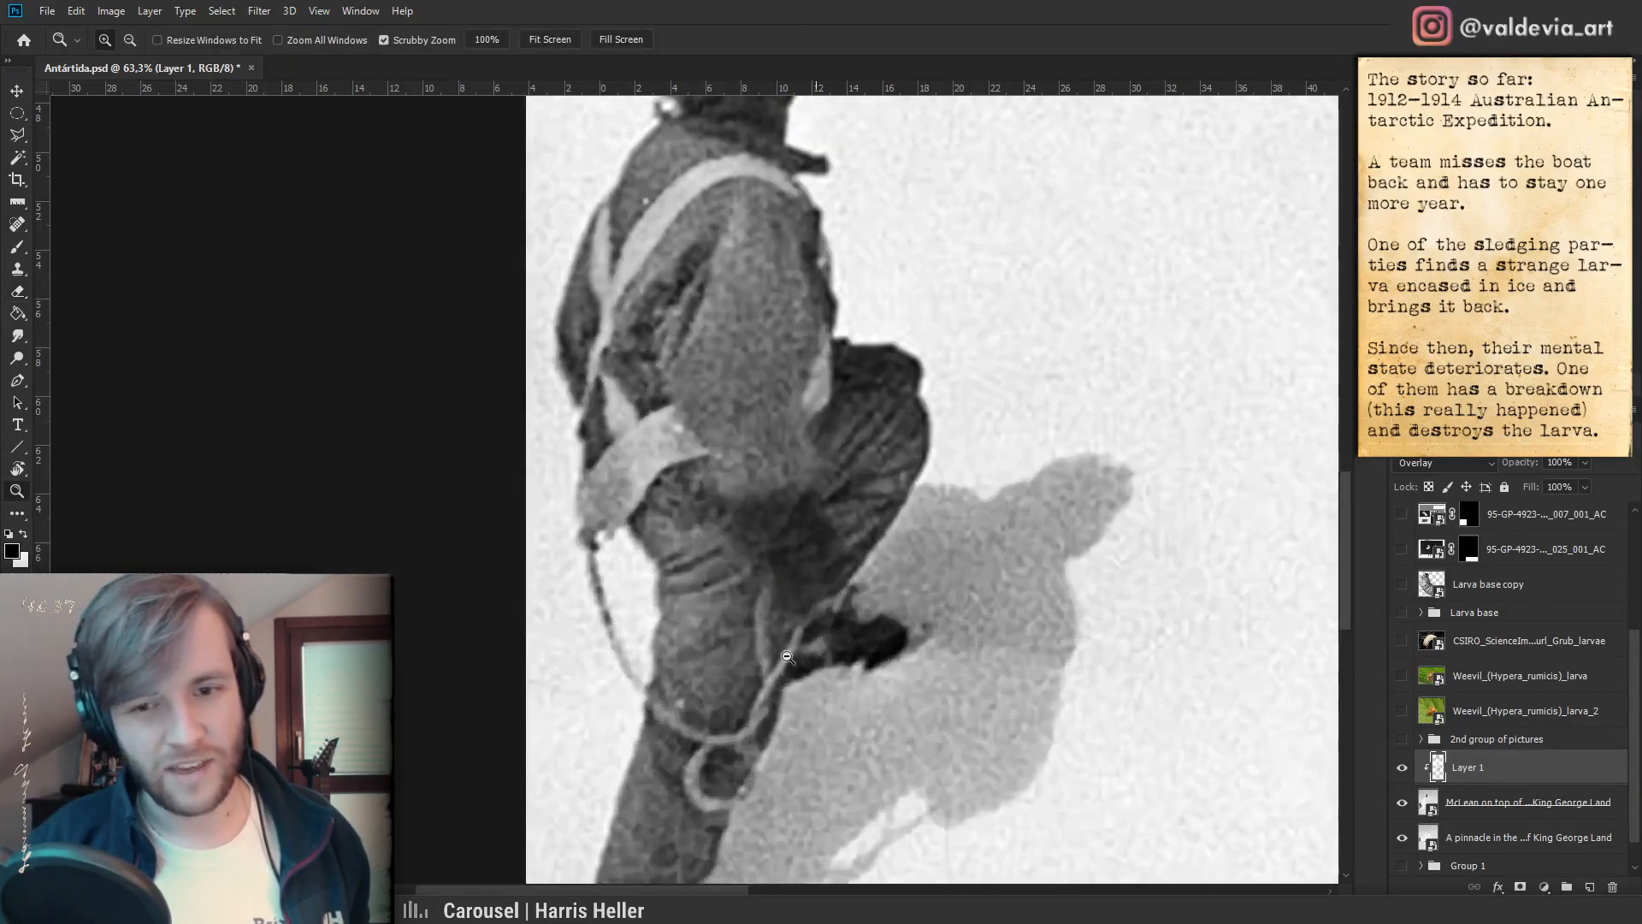
{"action": "key", "text": "e"}
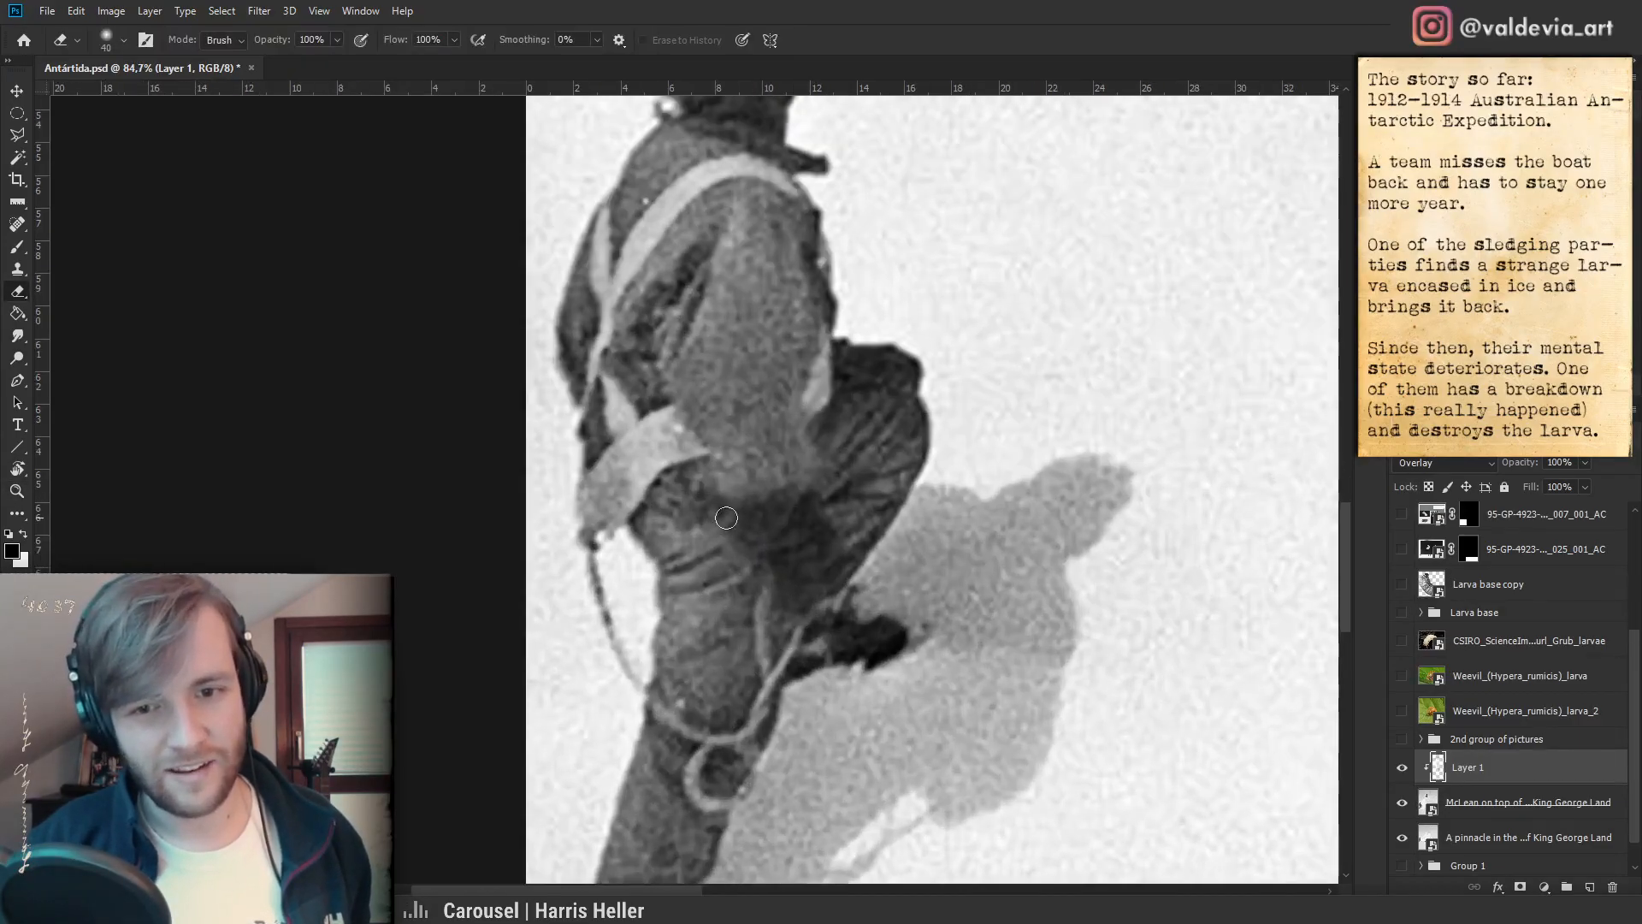
{"action": "key", "text": "z"}
{"action": "left_click", "coordinate": [781, 617], "text": "alt"}
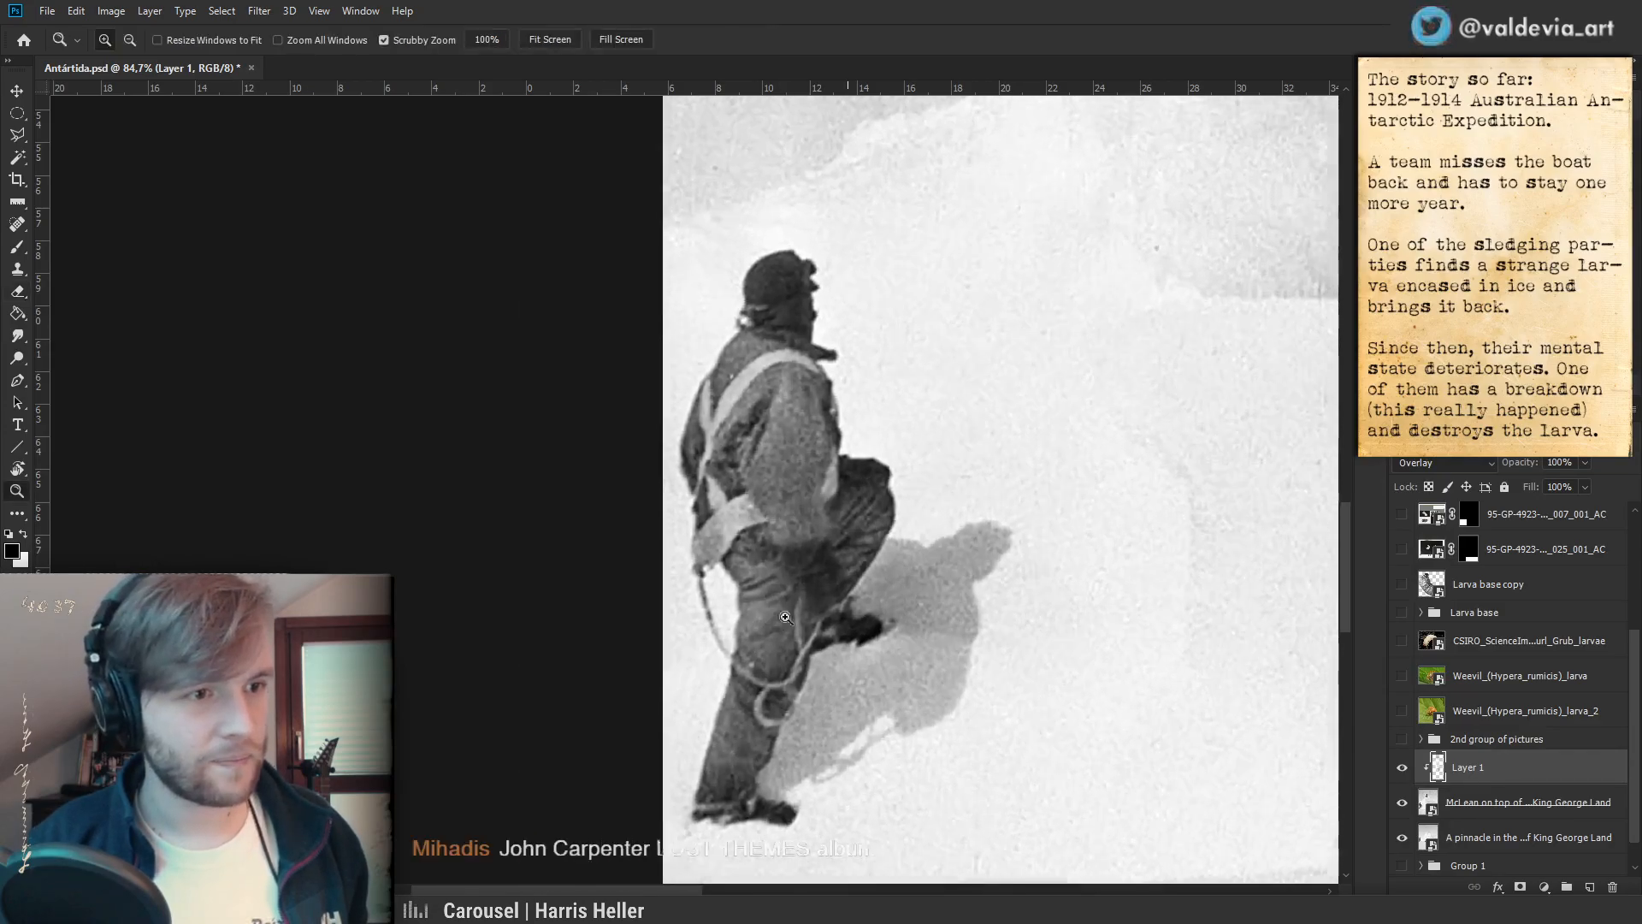
{"action": "left_click", "coordinate": [782, 616]}
{"action": "key", "text": "e"}
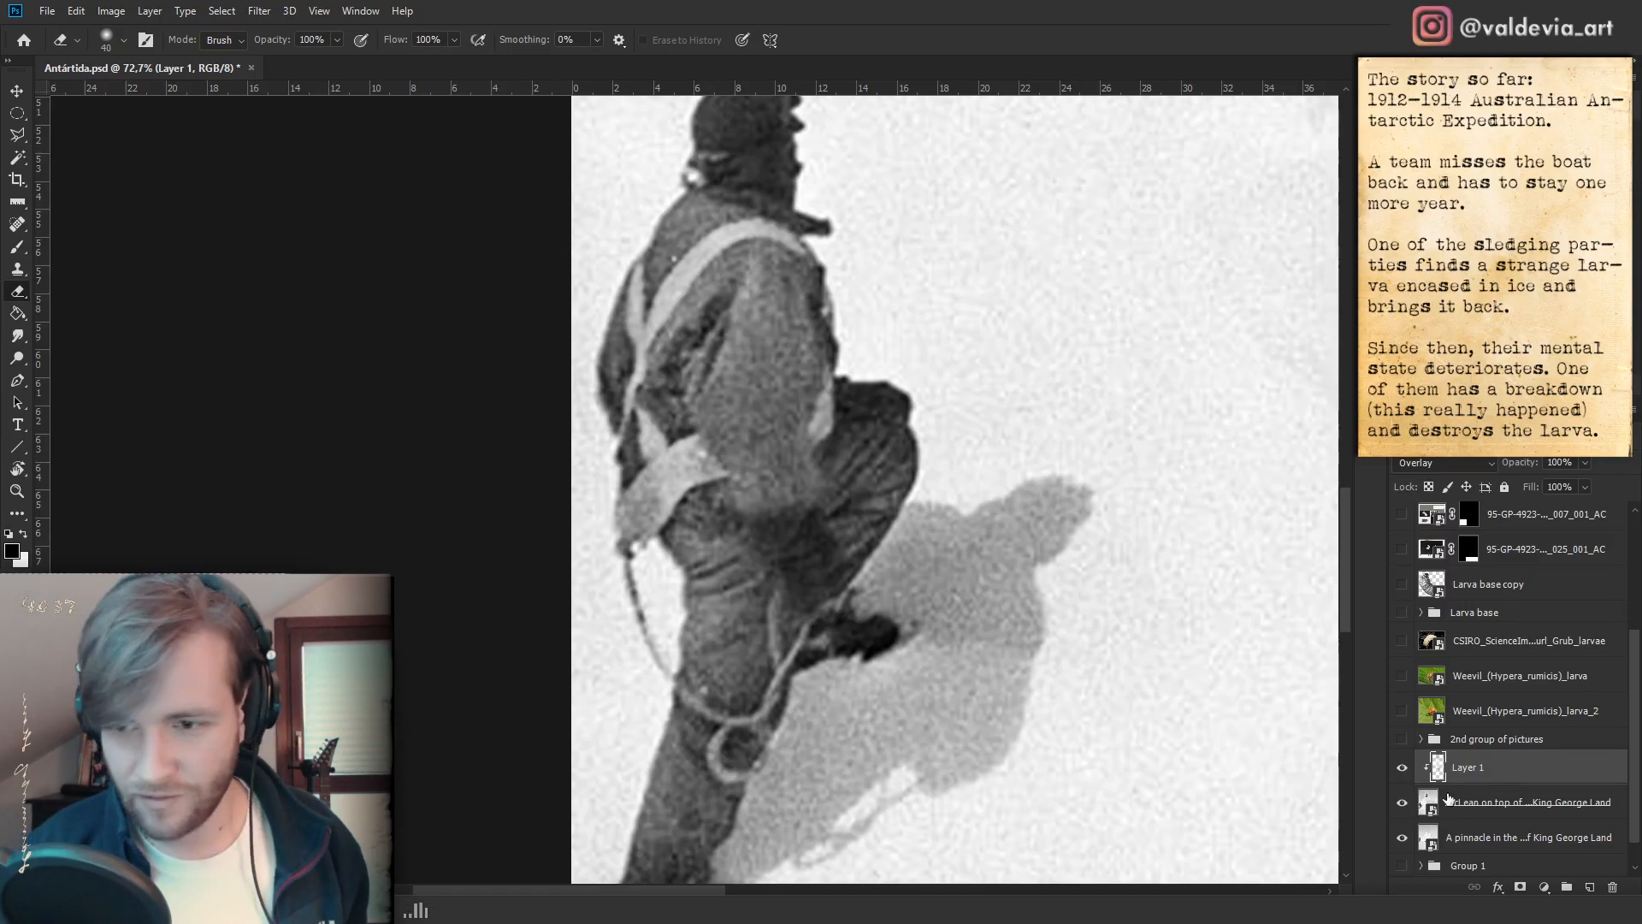
{"action": "scroll", "coordinate": [874, 568], "scroll_direction": "down", "scroll_amount": 2}
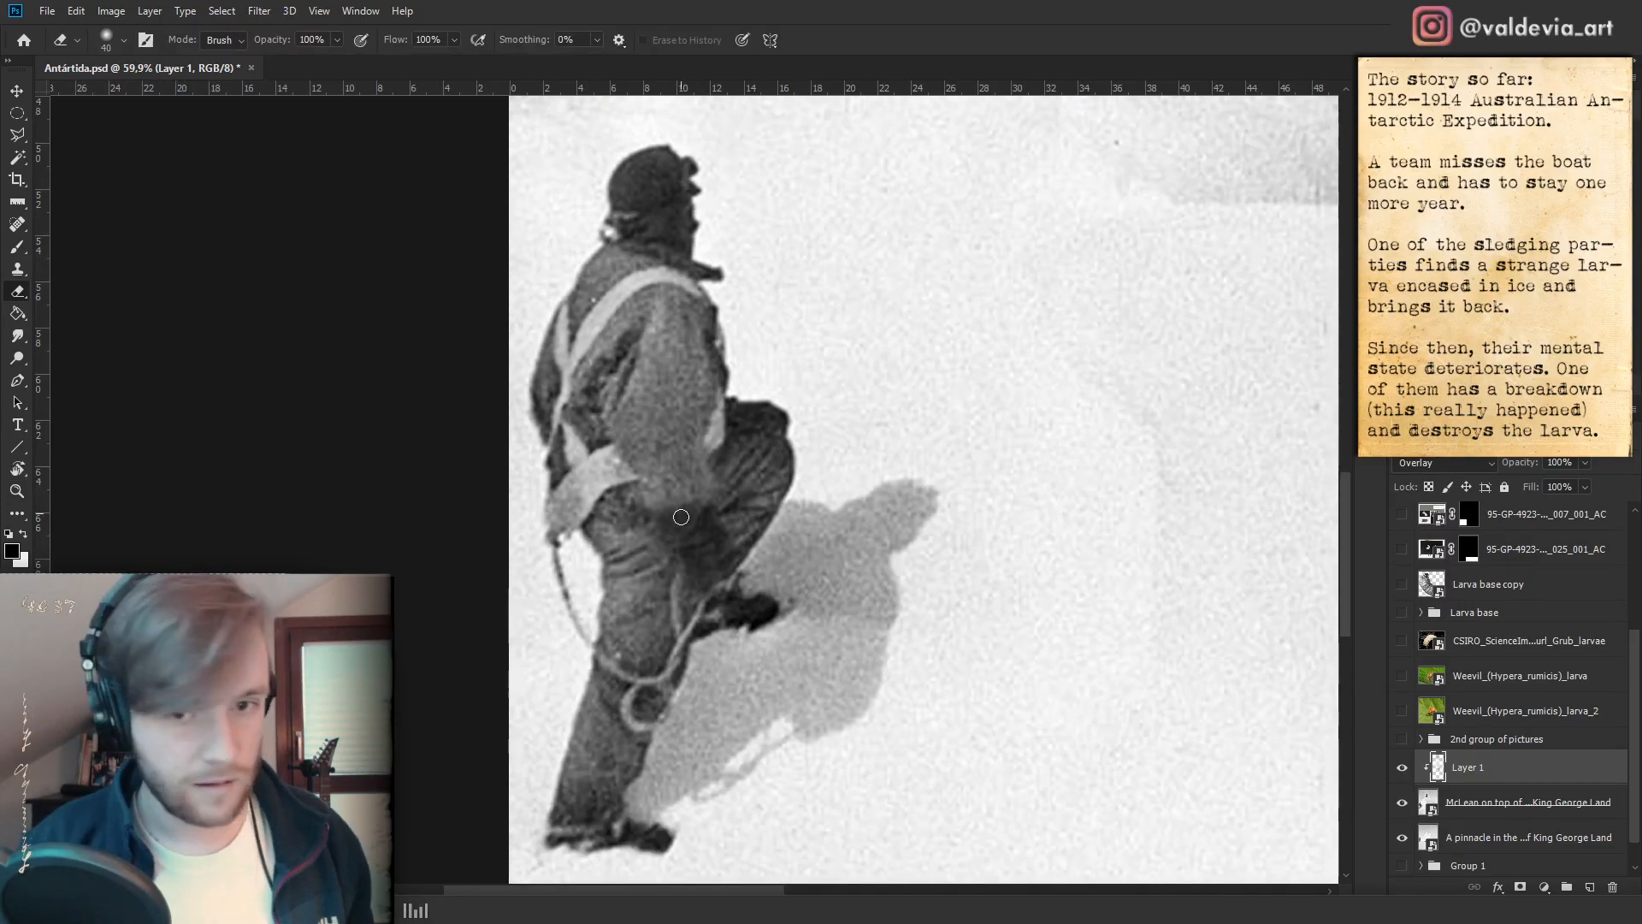
{"action": "right_click", "coordinate": [753, 544]}
{"action": "left_click_drag", "start_coordinate": [810, 562], "coordinate": [820, 558]}
{"action": "left_click", "coordinate": [688, 519]}
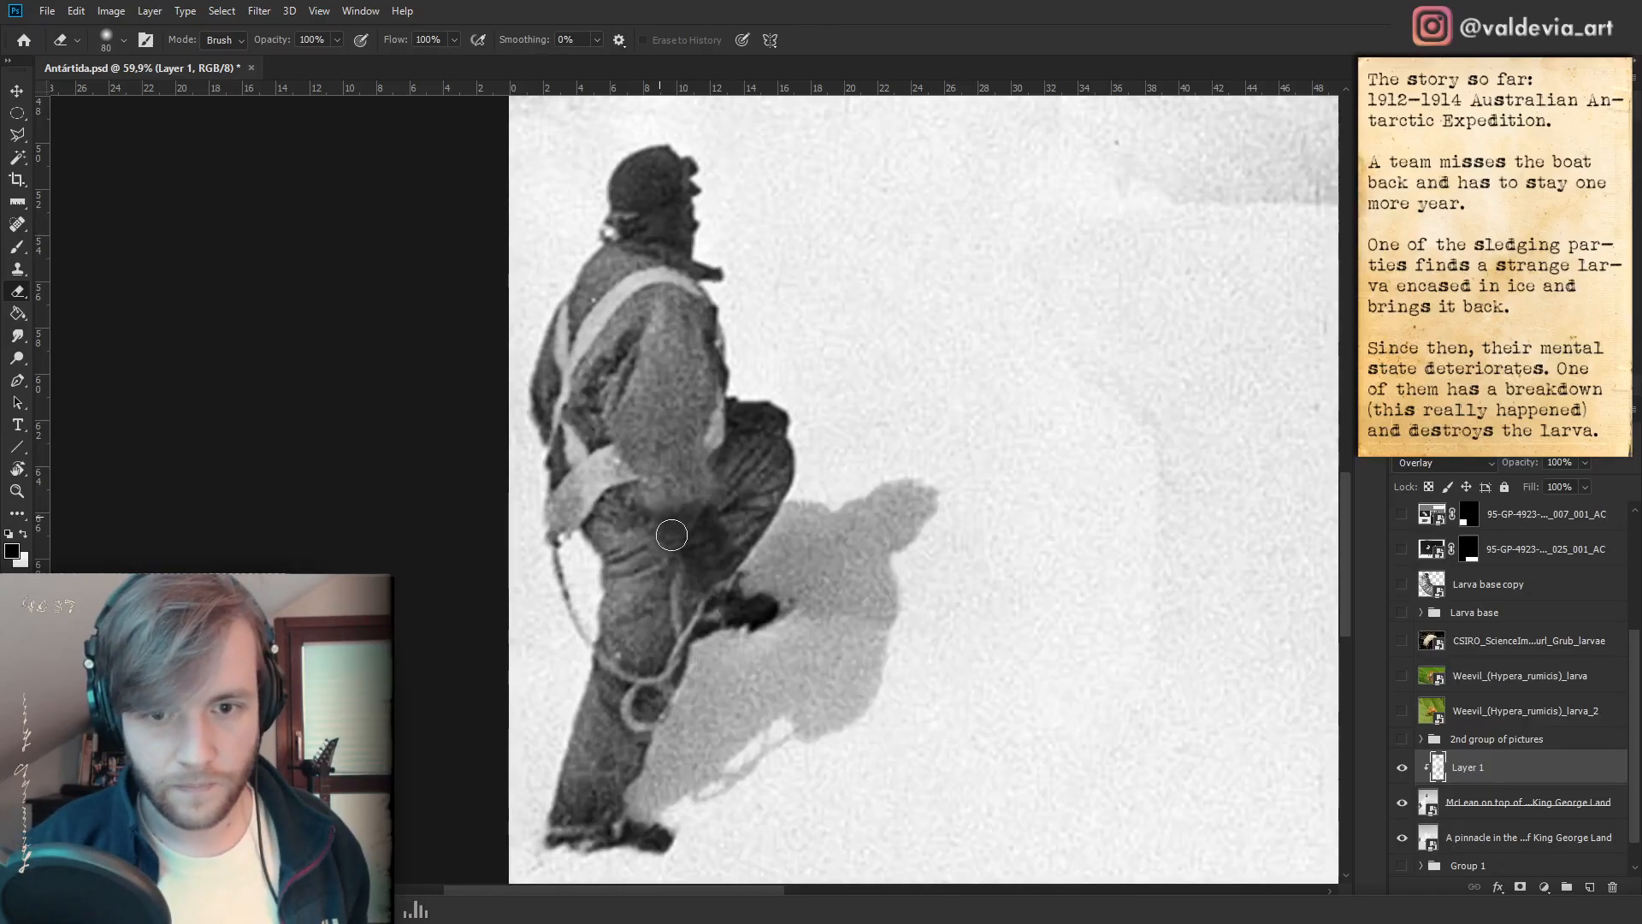
- Compare the whole picture with the photo beneath Layer 1 switched off and on
{"action": "left_click_drag", "start_coordinate": [704, 599], "coordinate": [598, 609]}
{"action": "left_click_drag", "start_coordinate": [788, 643], "coordinate": [613, 665]}
{"action": "left_click", "coordinate": [1404, 802]}
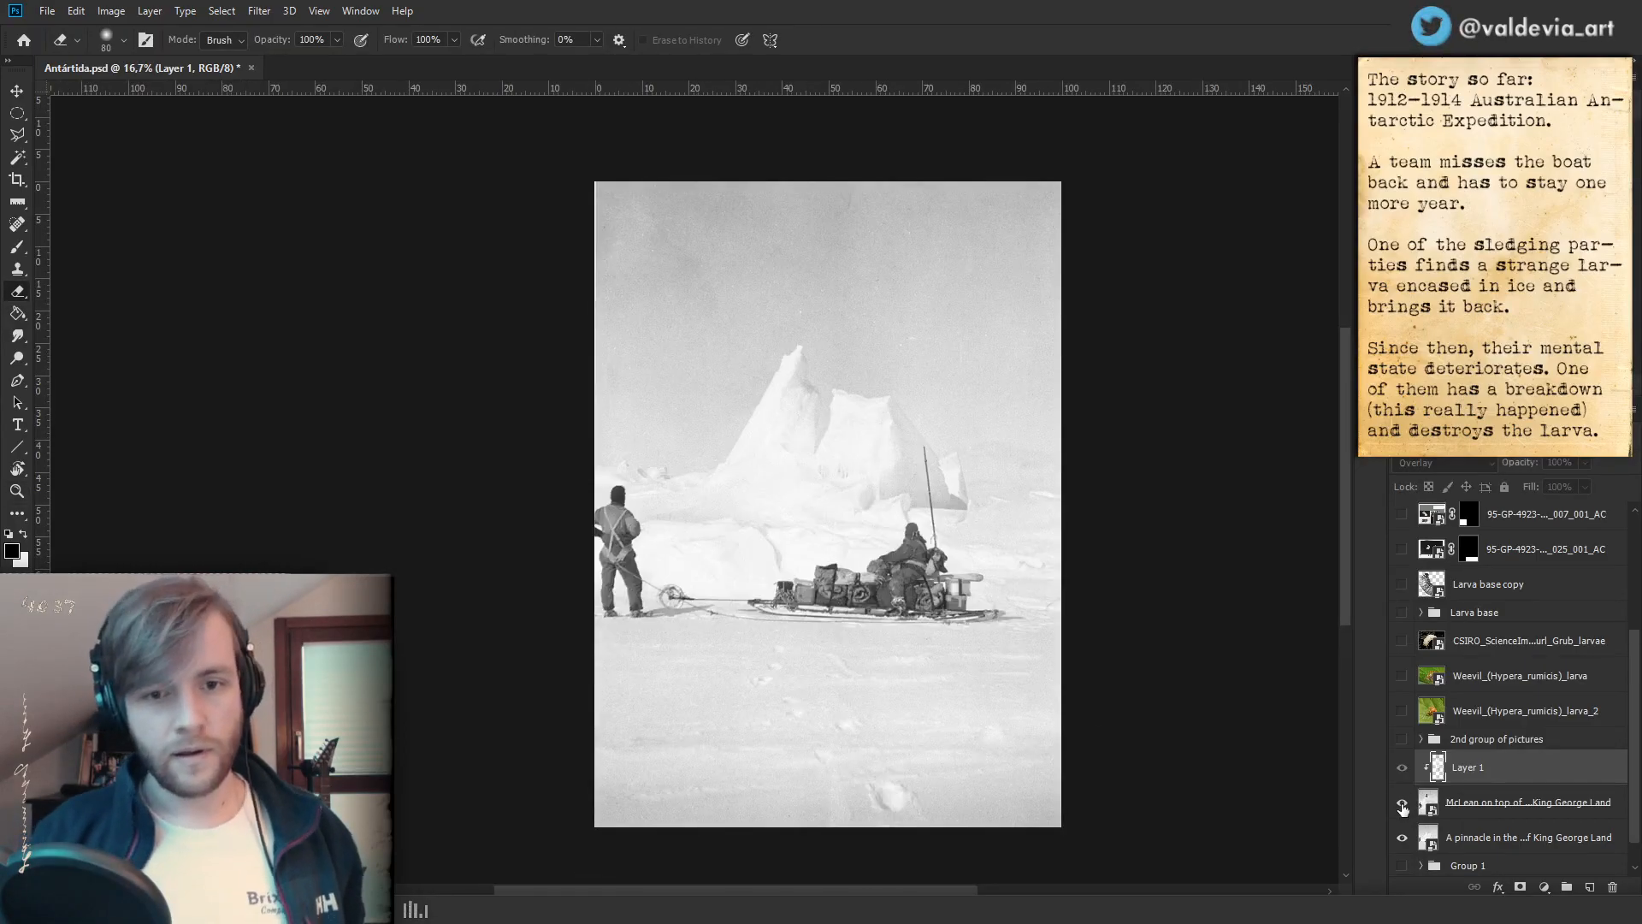
{"action": "left_click", "coordinate": [1404, 804]}
{"action": "left_click", "coordinate": [1403, 805]}
{"action": "left_click", "coordinate": [1403, 805]}
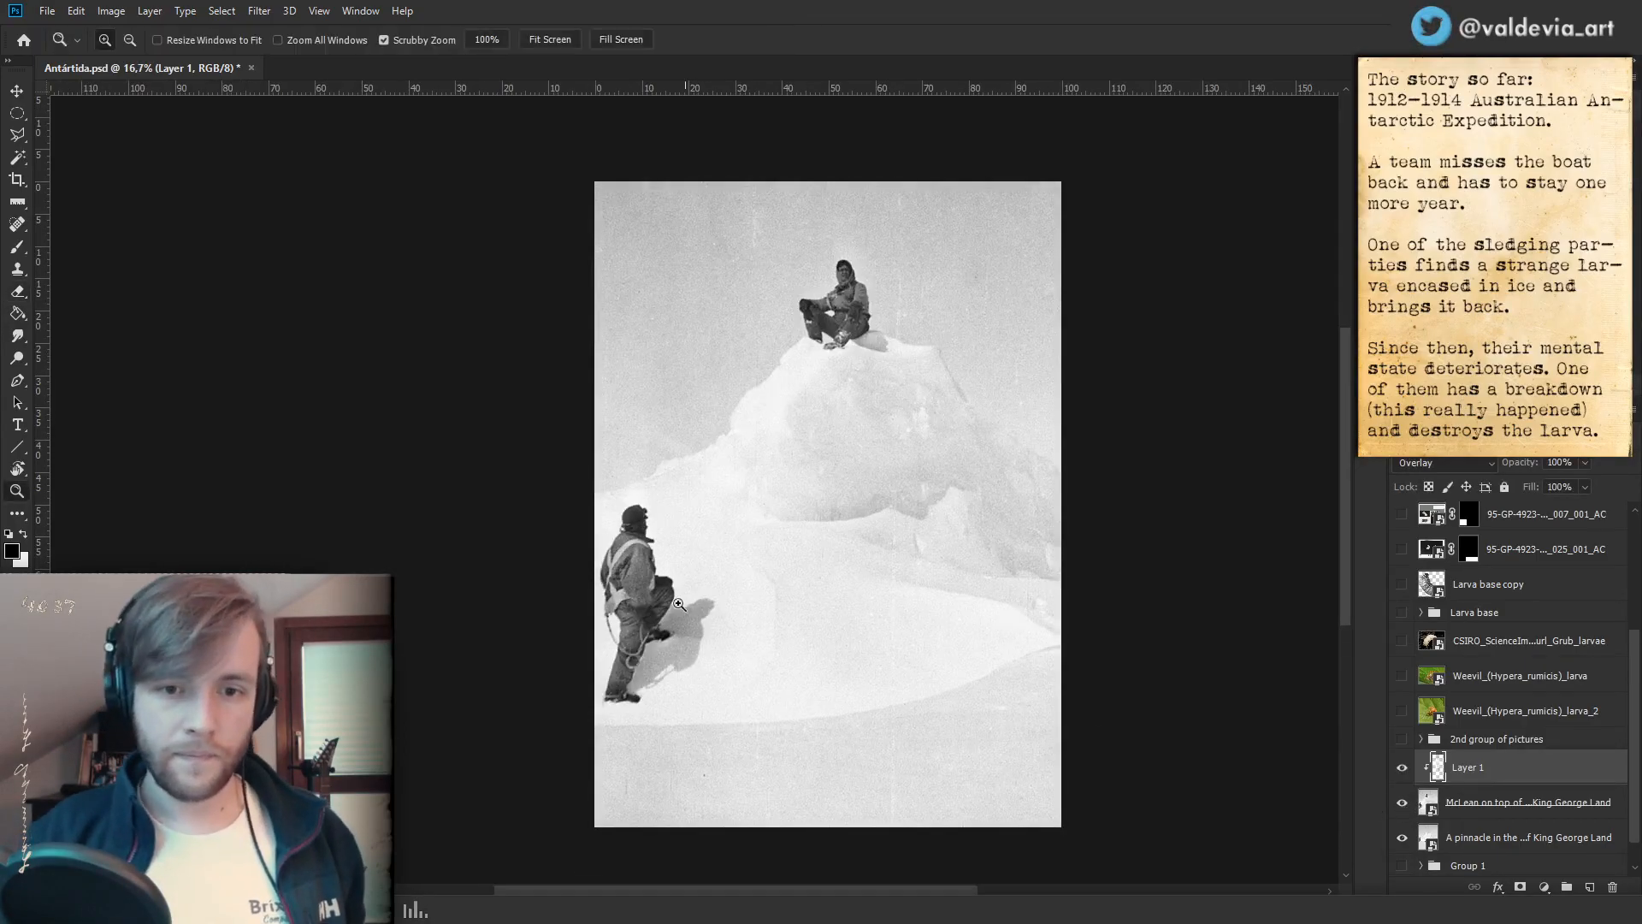
- Try erasing Layer 1's shading near the standing man's hand with a 42 px eraser, and undo the last two strokes
{"action": "left_click_drag", "start_coordinate": [643, 637], "coordinate": [774, 638]}
{"action": "right_click", "coordinate": [785, 592]}
{"action": "left_click", "coordinate": [637, 587]}
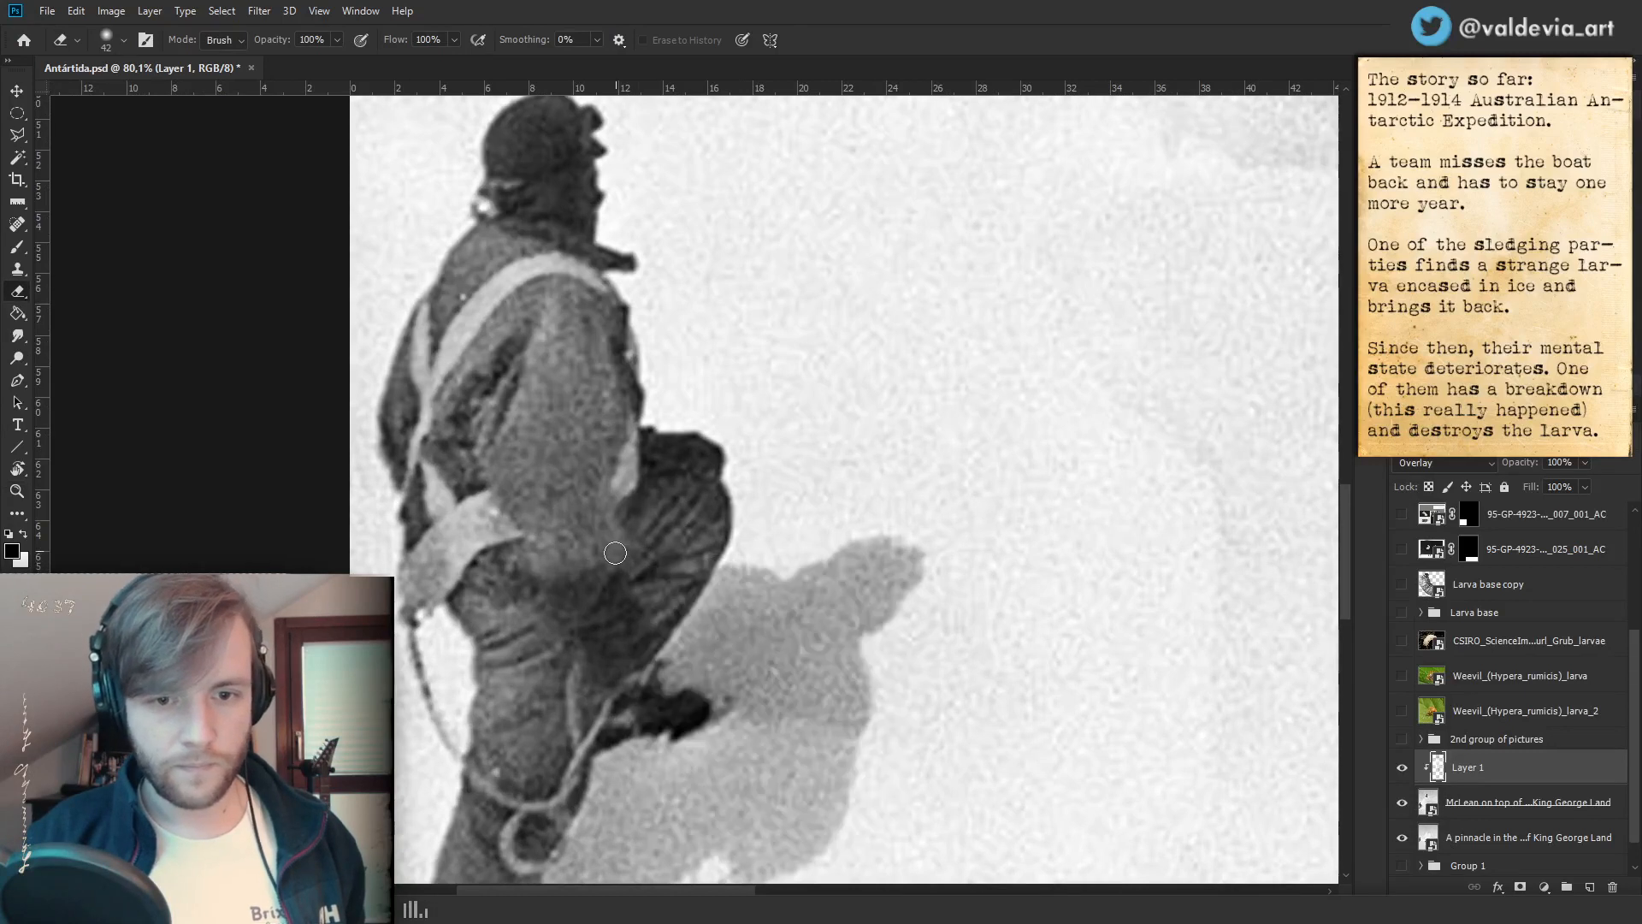
{"action": "key", "text": "ctrl+z"}
{"action": "key", "text": "ctrl+z"}
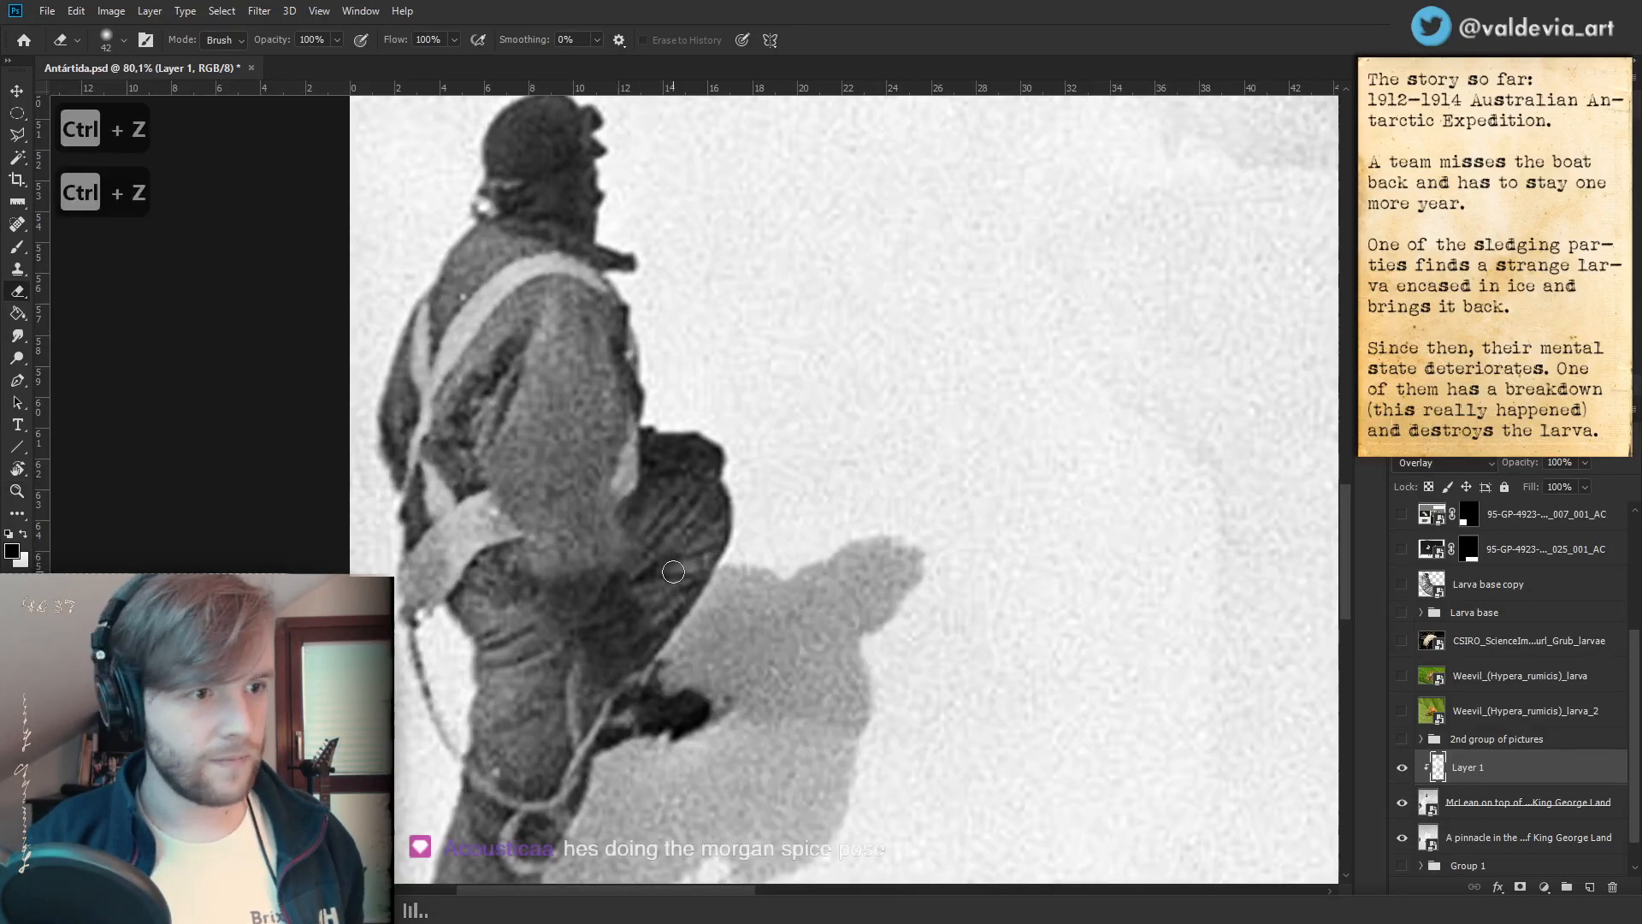
- Check the full composition with Layer 1 and the photo beneath it hidden in turn, and show both again
{"action": "left_click_drag", "start_coordinate": [712, 564], "coordinate": [676, 566]}
{"action": "mouse_move", "coordinate": [732, 617]}
{"action": "left_mouse_down"}
{"action": "mouse_move", "coordinate": [678, 581]}
{"action": "mouse_move", "coordinate": [648, 572]}
{"action": "mouse_move", "coordinate": [650, 588]}
{"action": "left_mouse_up"}
{"action": "mouse_move", "coordinate": [789, 544]}
{"action": "left_mouse_down"}
{"action": "mouse_move", "coordinate": [722, 585]}
{"action": "mouse_move", "coordinate": [688, 583]}
{"action": "mouse_move", "coordinate": [665, 552]}
{"action": "left_mouse_up"}
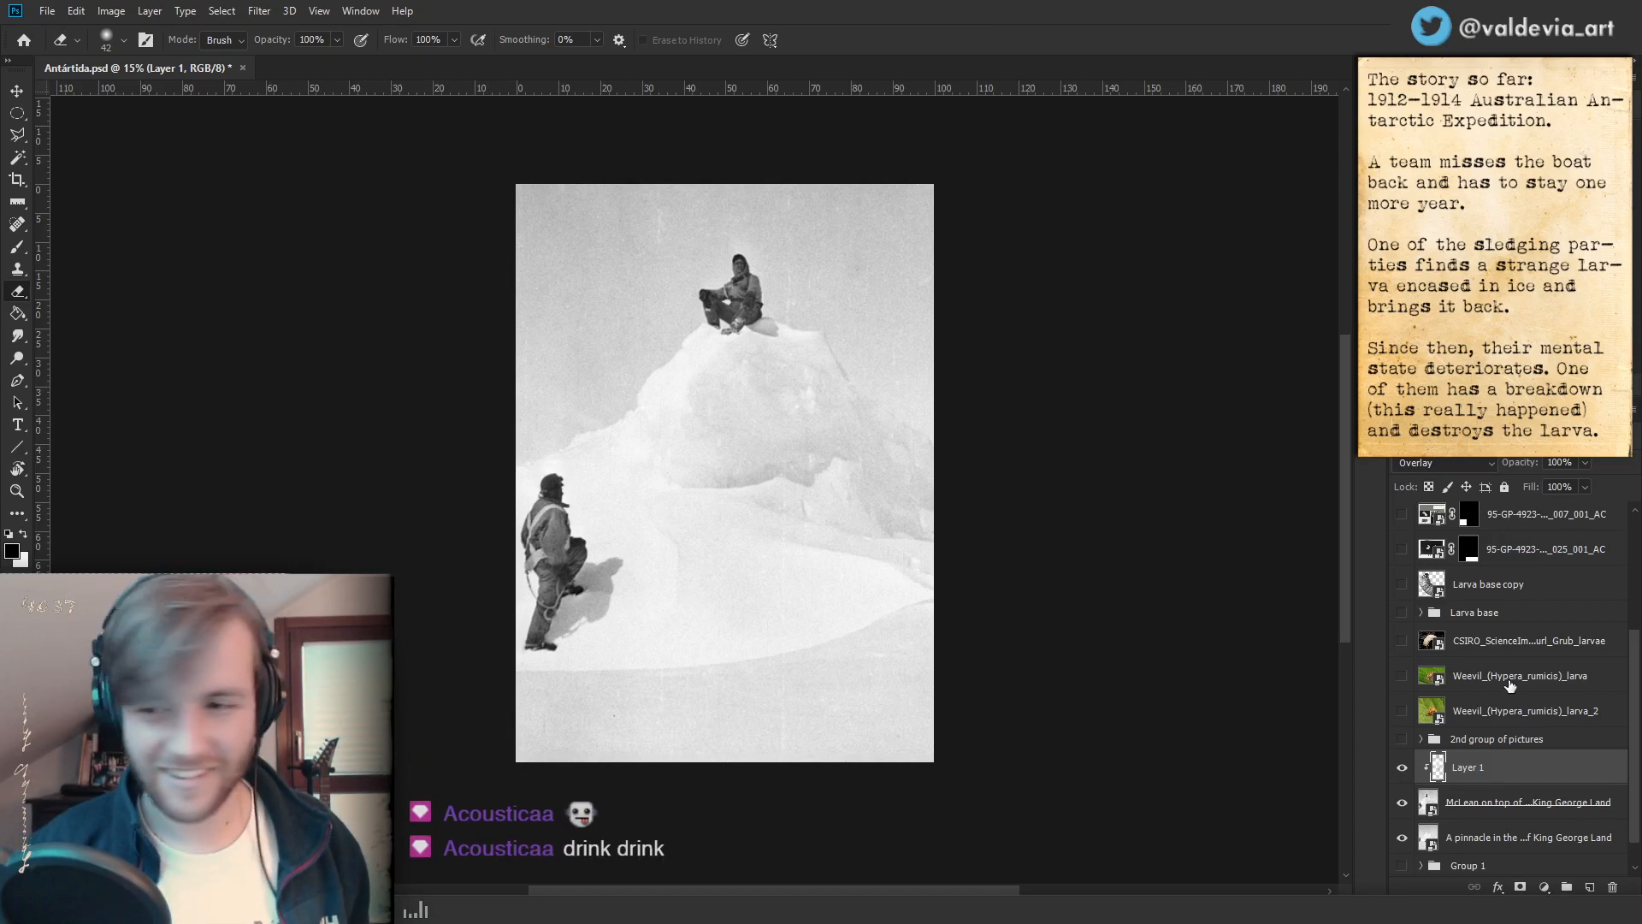
{"action": "left_click_drag", "start_coordinate": [627, 525], "coordinate": [704, 590]}
{"action": "left_click", "coordinate": [1402, 805]}
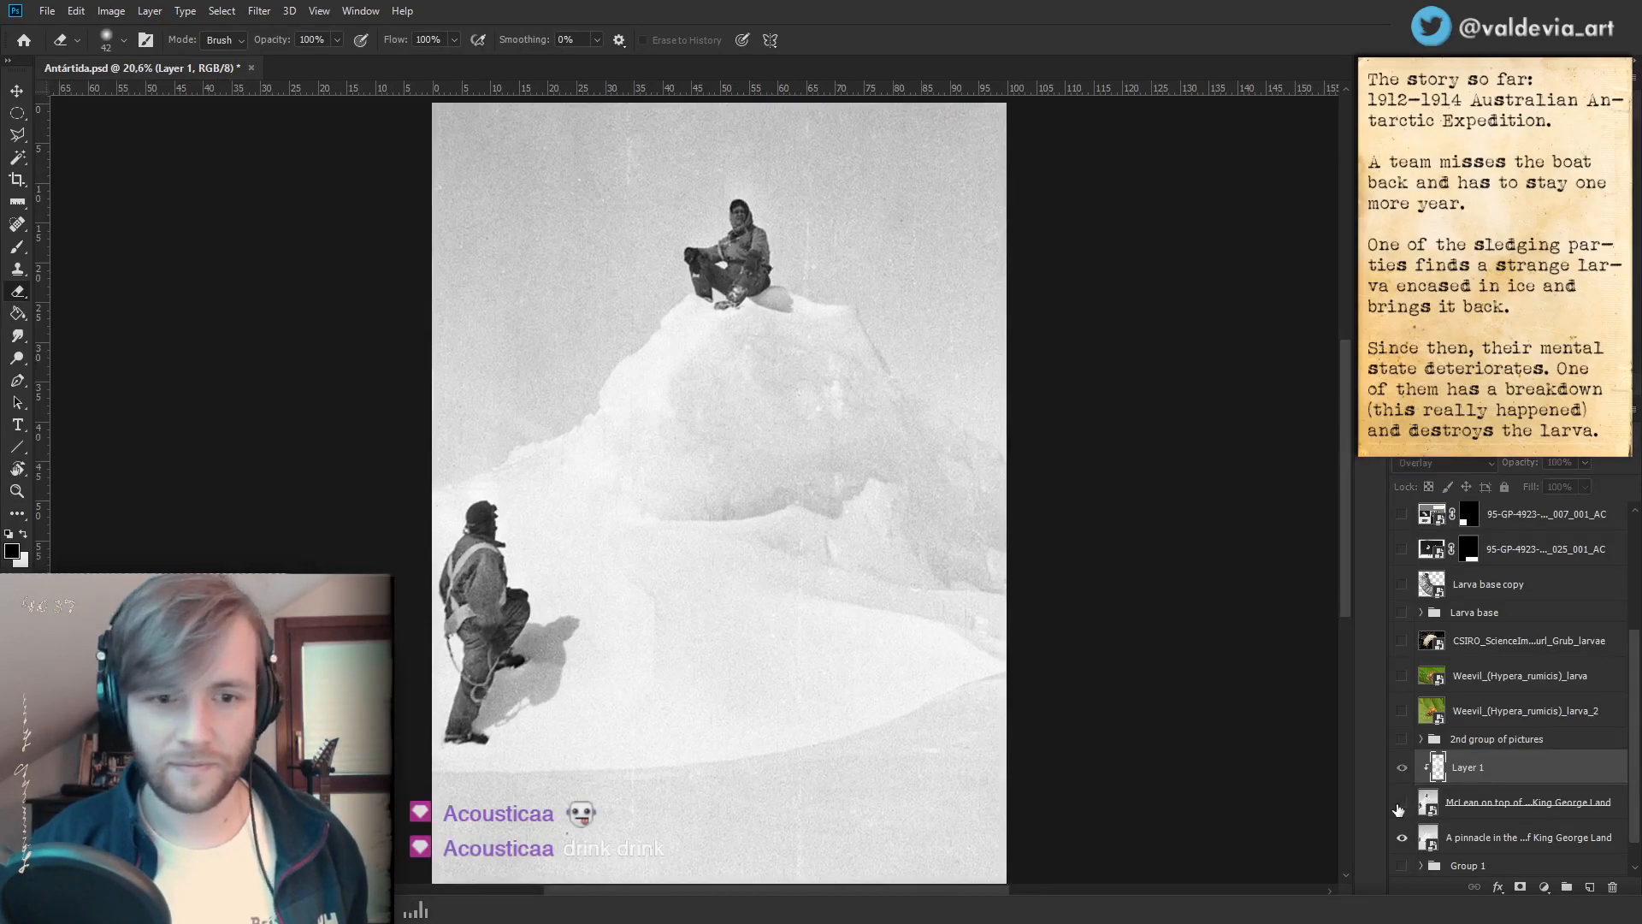
{"action": "left_click", "coordinate": [1402, 804]}
{"action": "left_click", "coordinate": [1402, 768]}
{"action": "left_click", "coordinate": [1406, 793]}
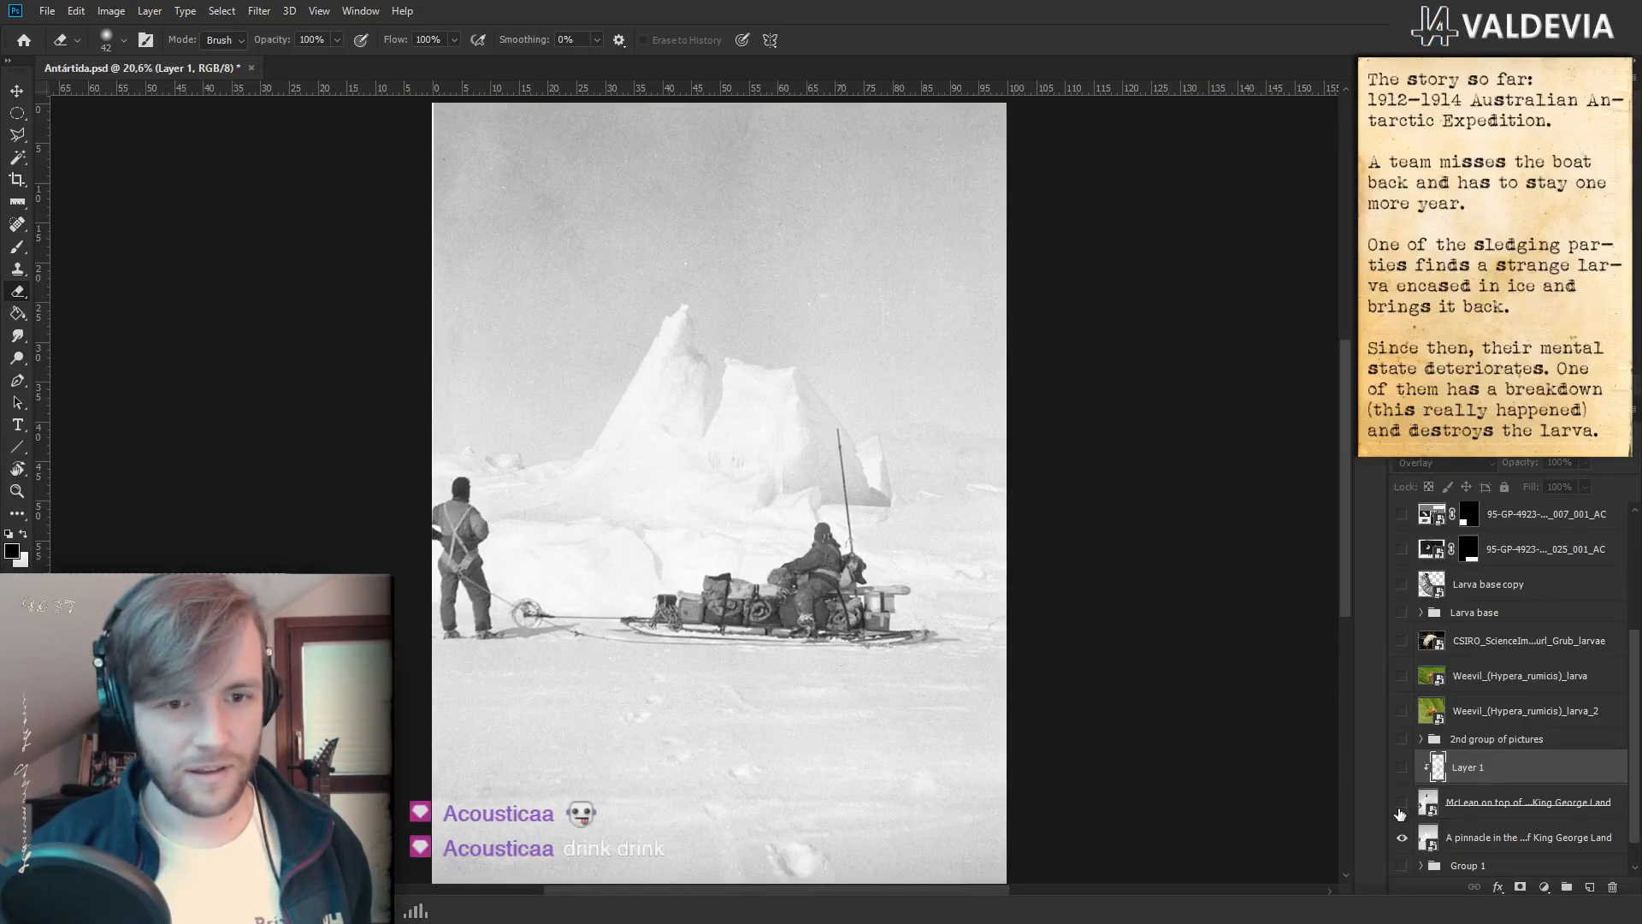
{"action": "left_click", "coordinate": [1402, 805]}
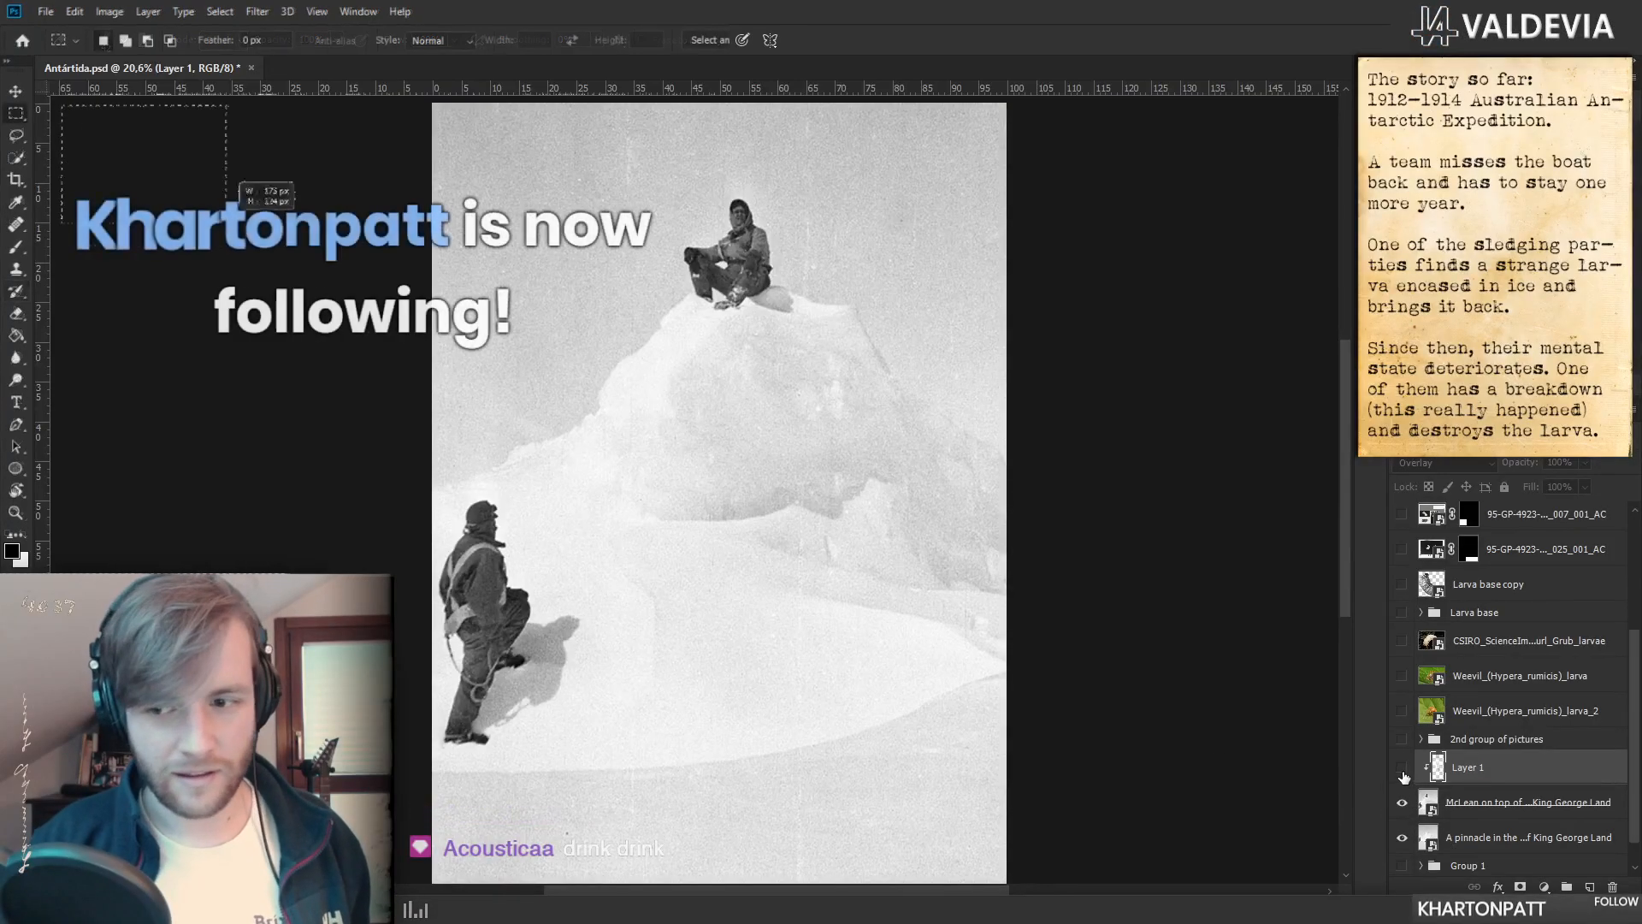
{"action": "left_click", "coordinate": [1403, 772]}
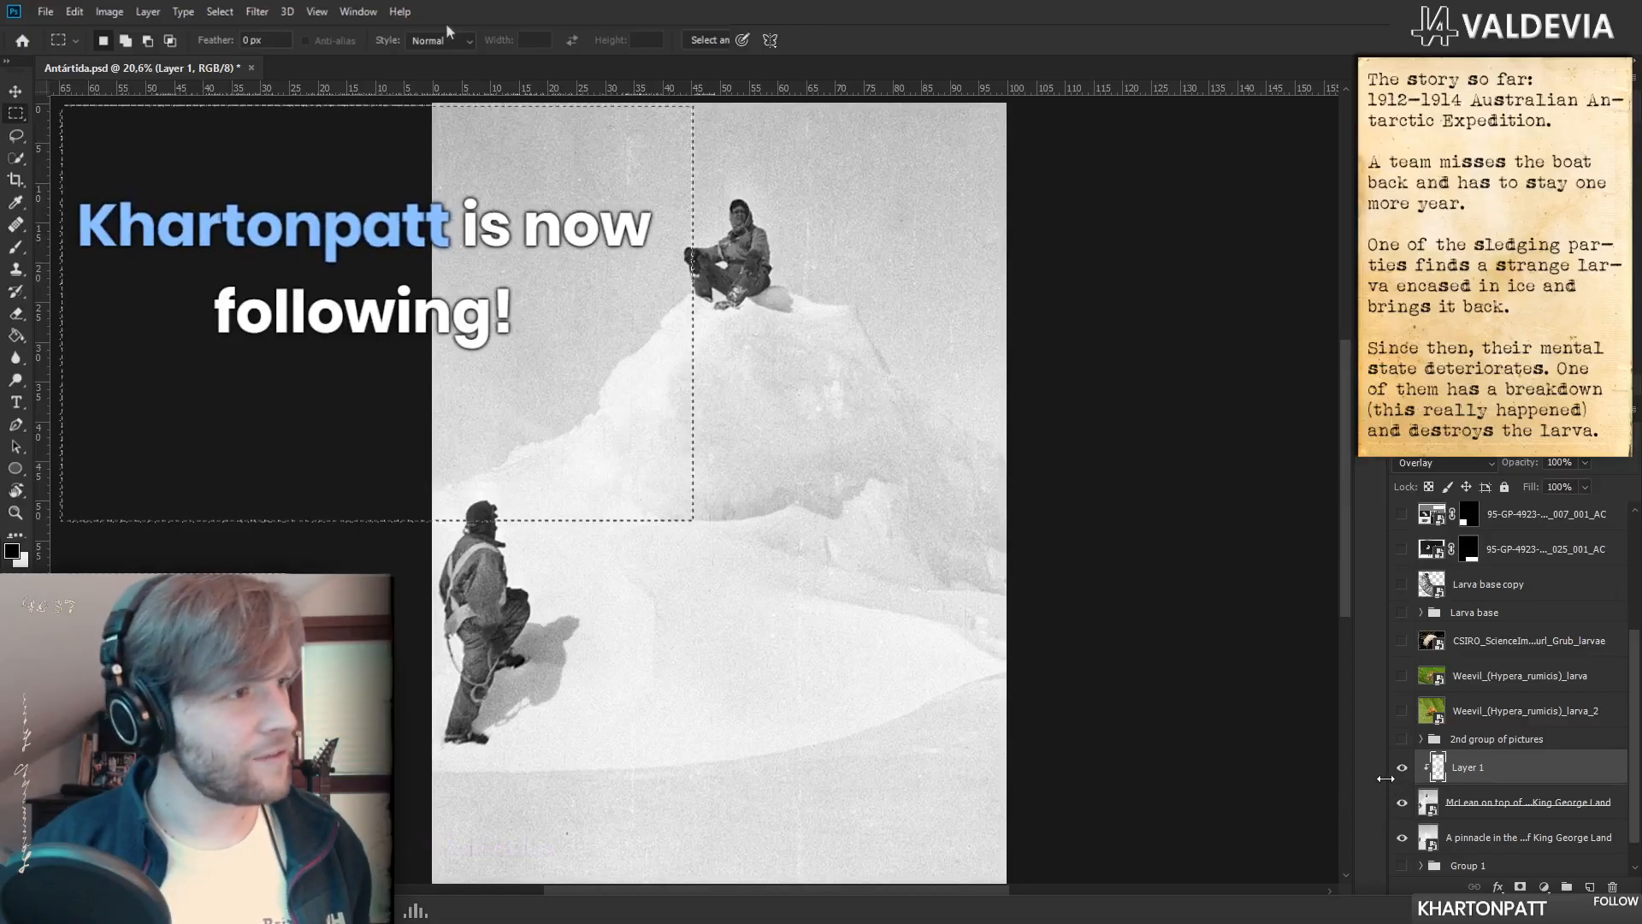
{"action": "key", "text": "alt+t"}
{"action": "mouse_move", "coordinate": [290, 206]}
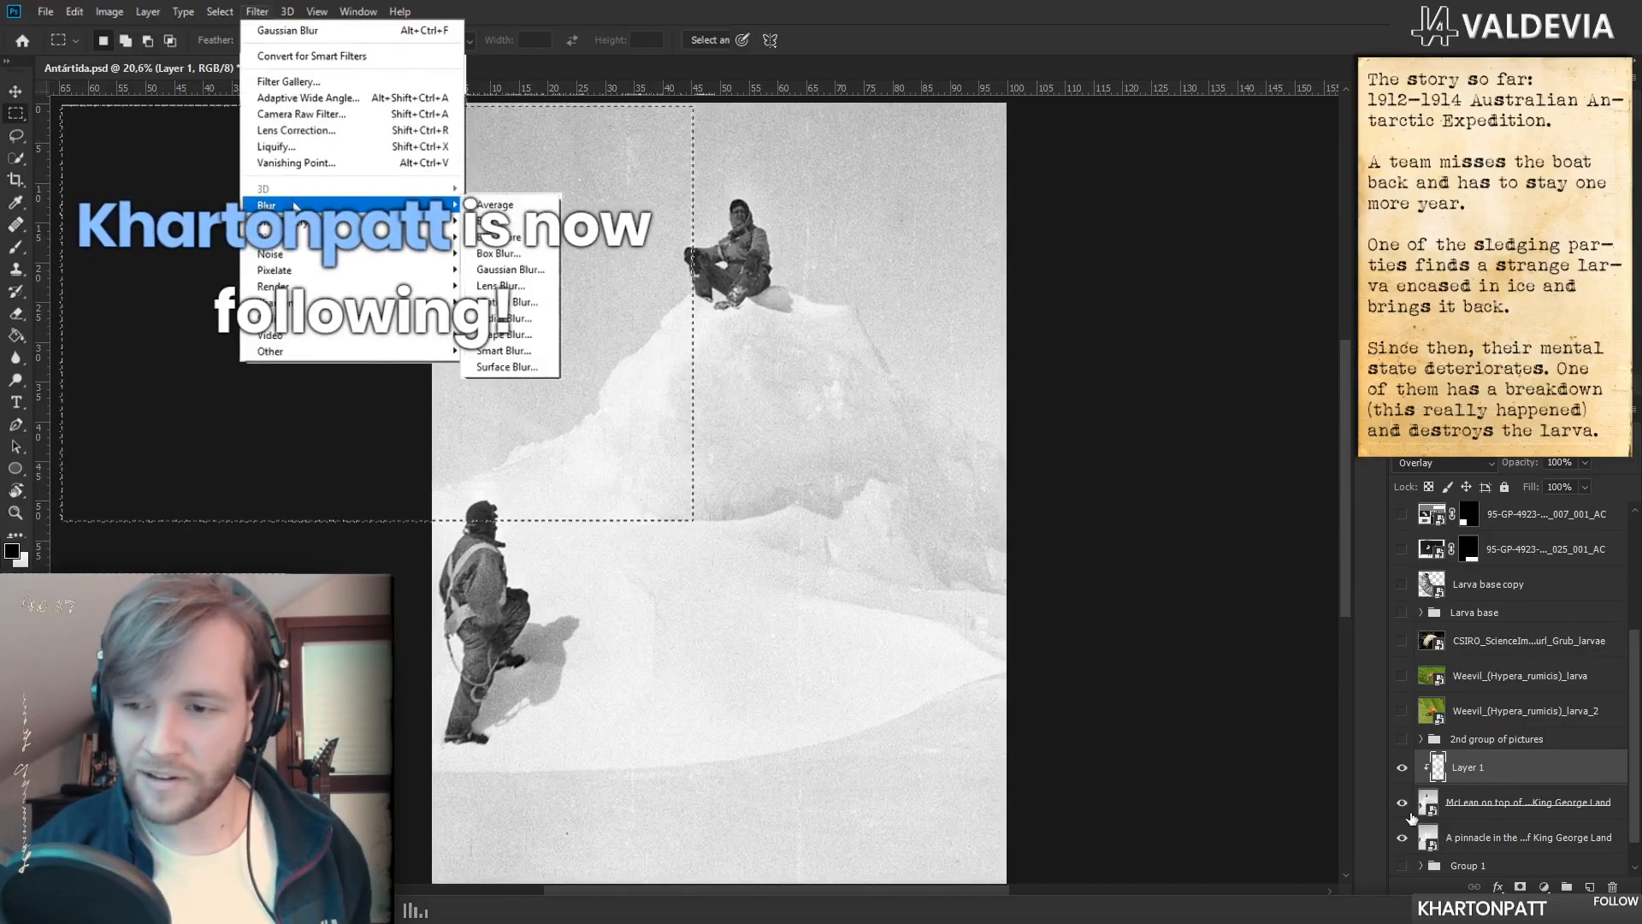
{"action": "left_click", "coordinate": [510, 270]}
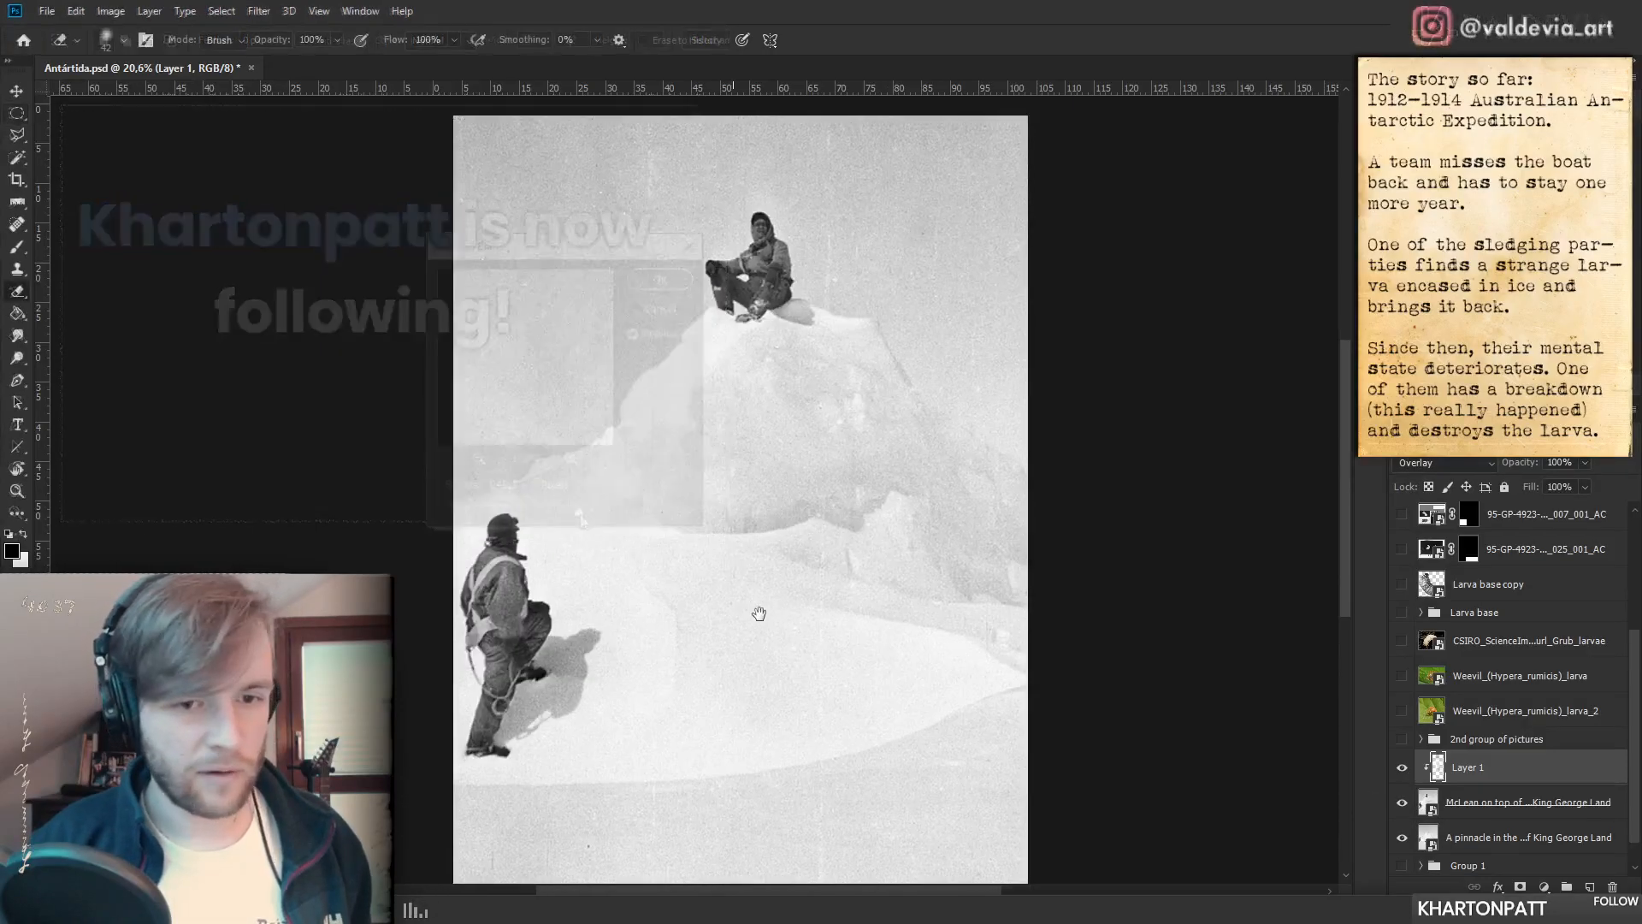
- Examine the men and loaded sledge in the bottom pinnacle photo with the photo above it hidden, and show that photo again
{"action": "mouse_move", "coordinate": [759, 614]}
{"action": "left_mouse_down"}
{"action": "mouse_move", "coordinate": [796, 642]}
{"action": "mouse_move", "coordinate": [767, 639]}
{"action": "left_mouse_up"}
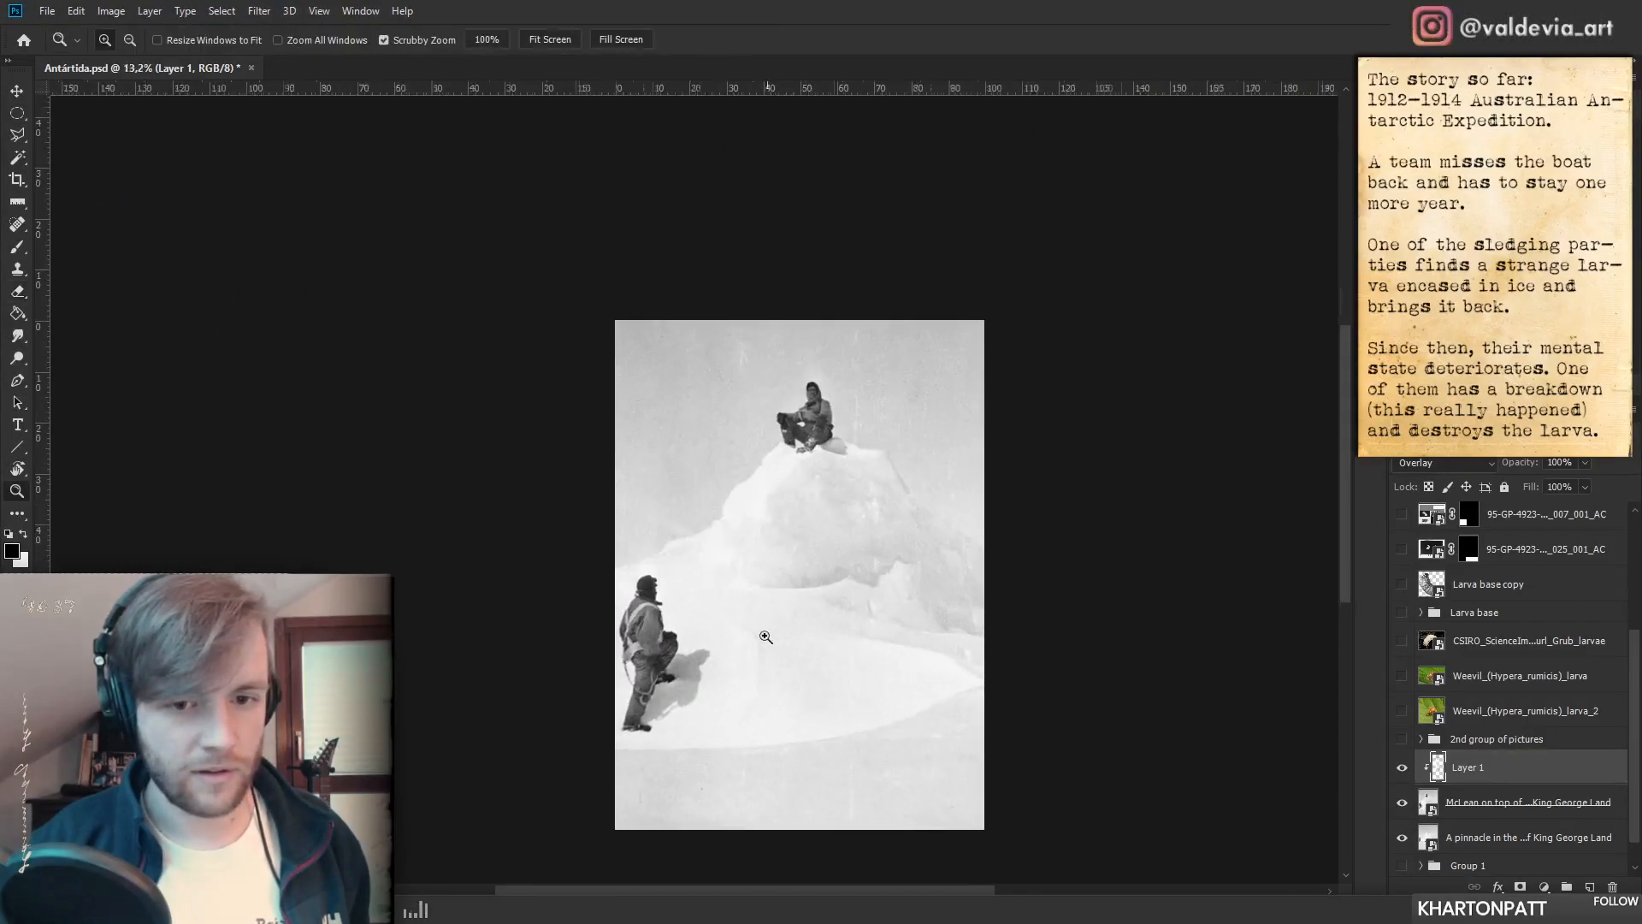
{"action": "left_click_drag", "start_coordinate": [950, 725], "coordinate": [1012, 733]}
{"action": "left_click", "coordinate": [1404, 807]}
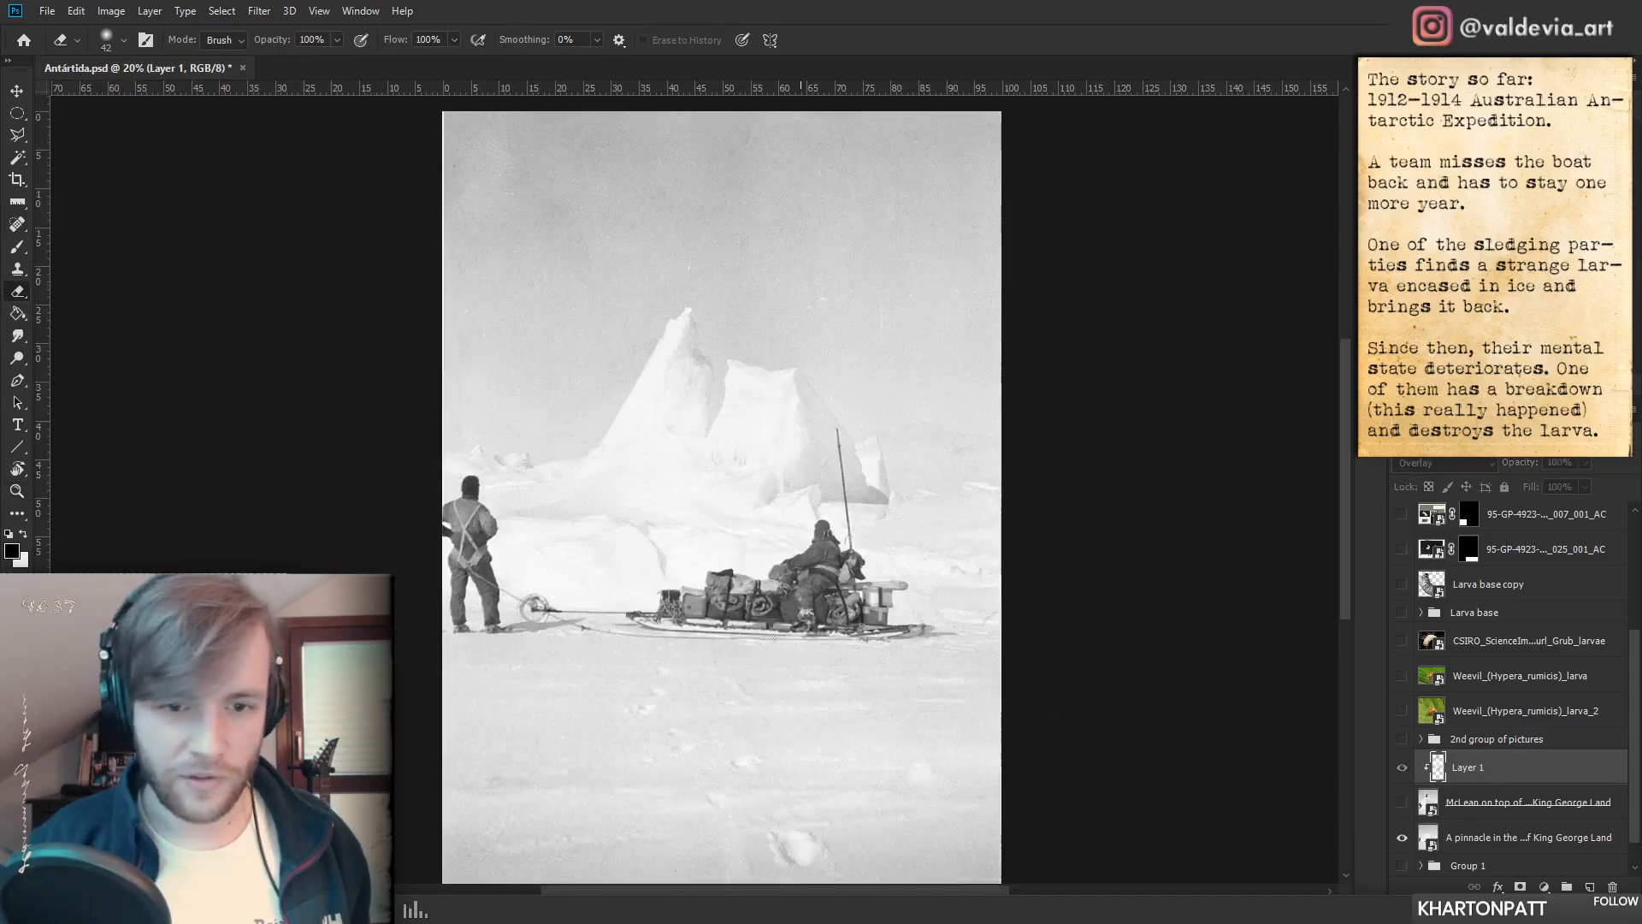
{"action": "key", "text": "z"}
{"action": "left_click_drag", "start_coordinate": [428, 523], "coordinate": [518, 516]}
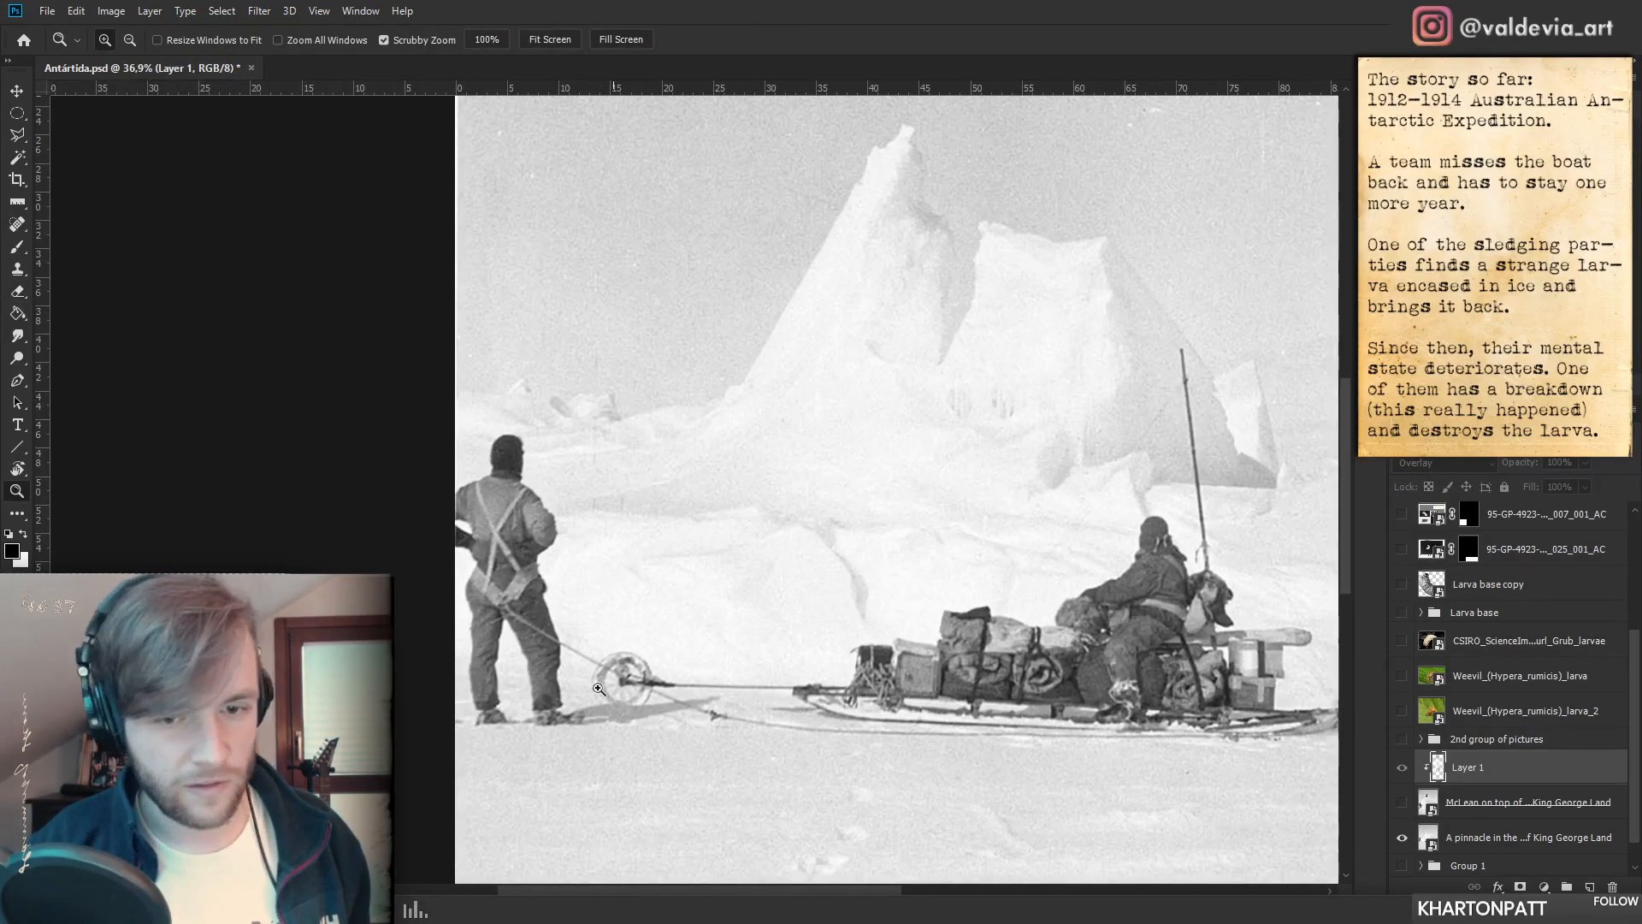
{"action": "left_click_drag", "start_coordinate": [901, 676], "coordinate": [843, 682]}
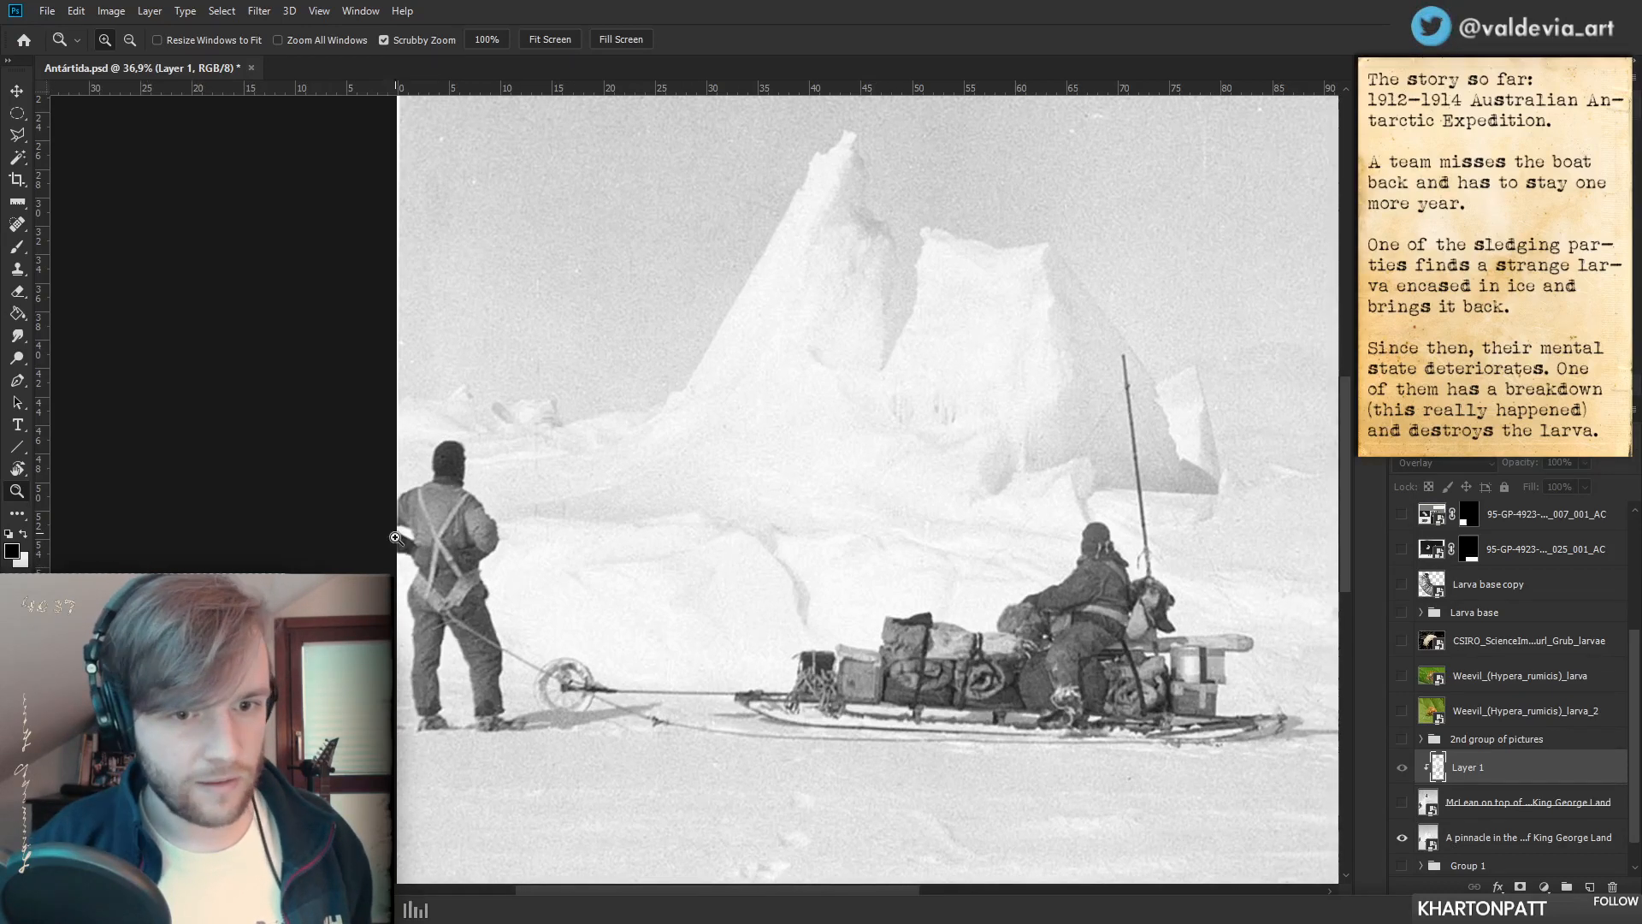
{"action": "left_click_drag", "start_coordinate": [736, 674], "coordinate": [566, 663]}
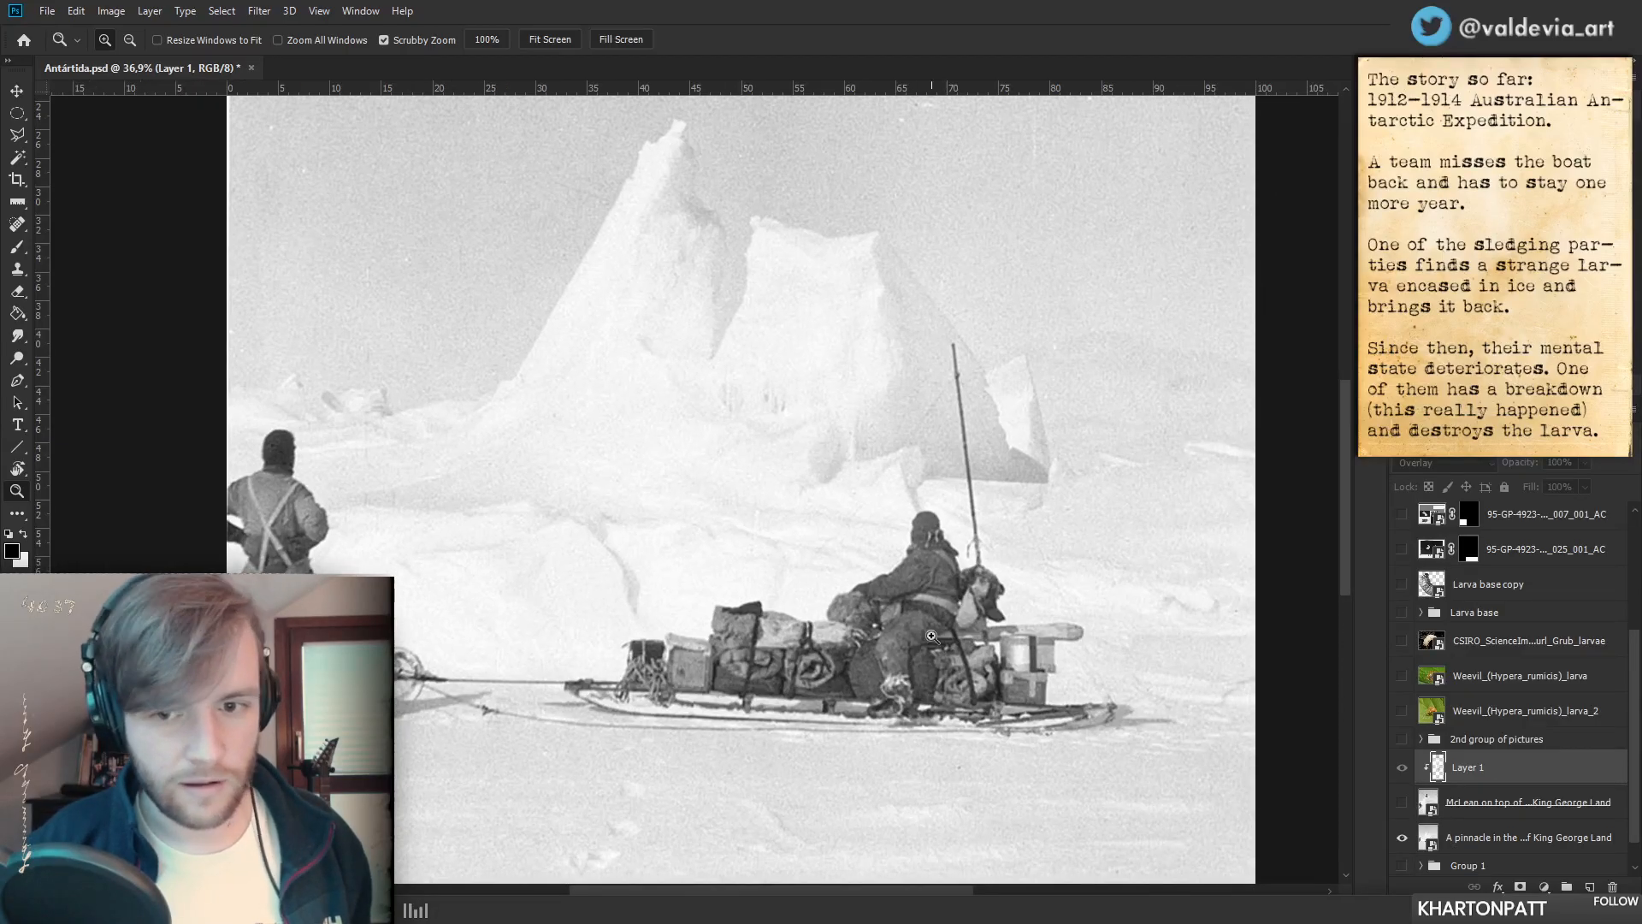
{"action": "left_click", "coordinate": [1402, 802]}
{"action": "left_click_drag", "start_coordinate": [853, 569], "coordinate": [766, 568]}
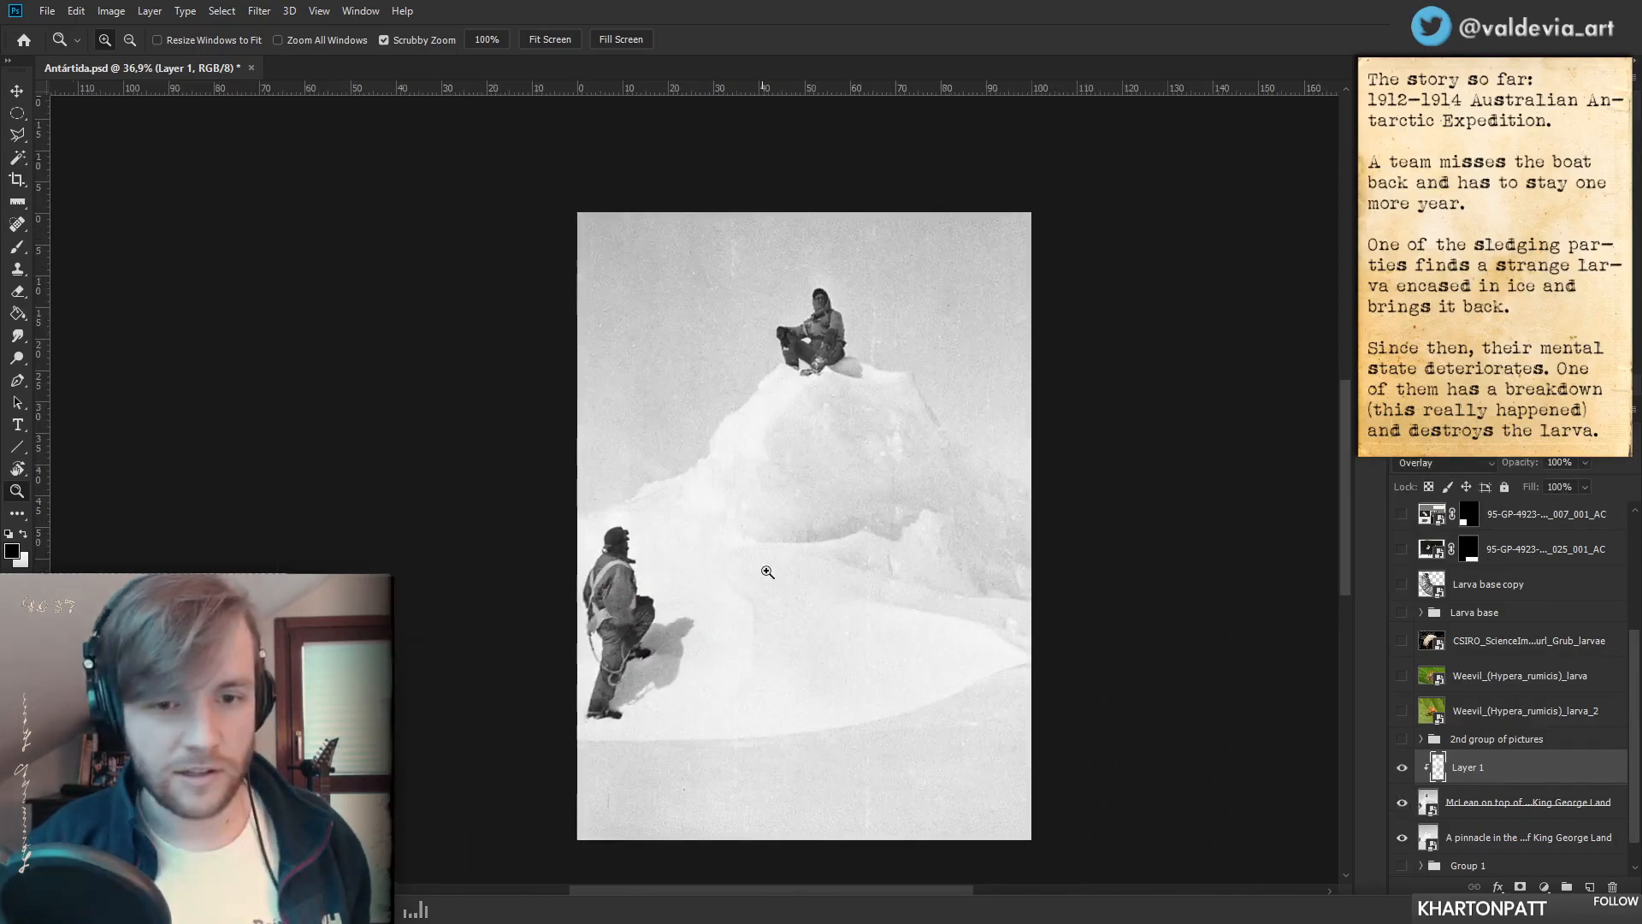
- Compare the man and his shadow on the snow slope with Layer 1's retouching hidden and shown
{"action": "left_click", "coordinate": [1402, 767]}
{"action": "left_click_drag", "start_coordinate": [648, 638], "coordinate": [680, 637]}
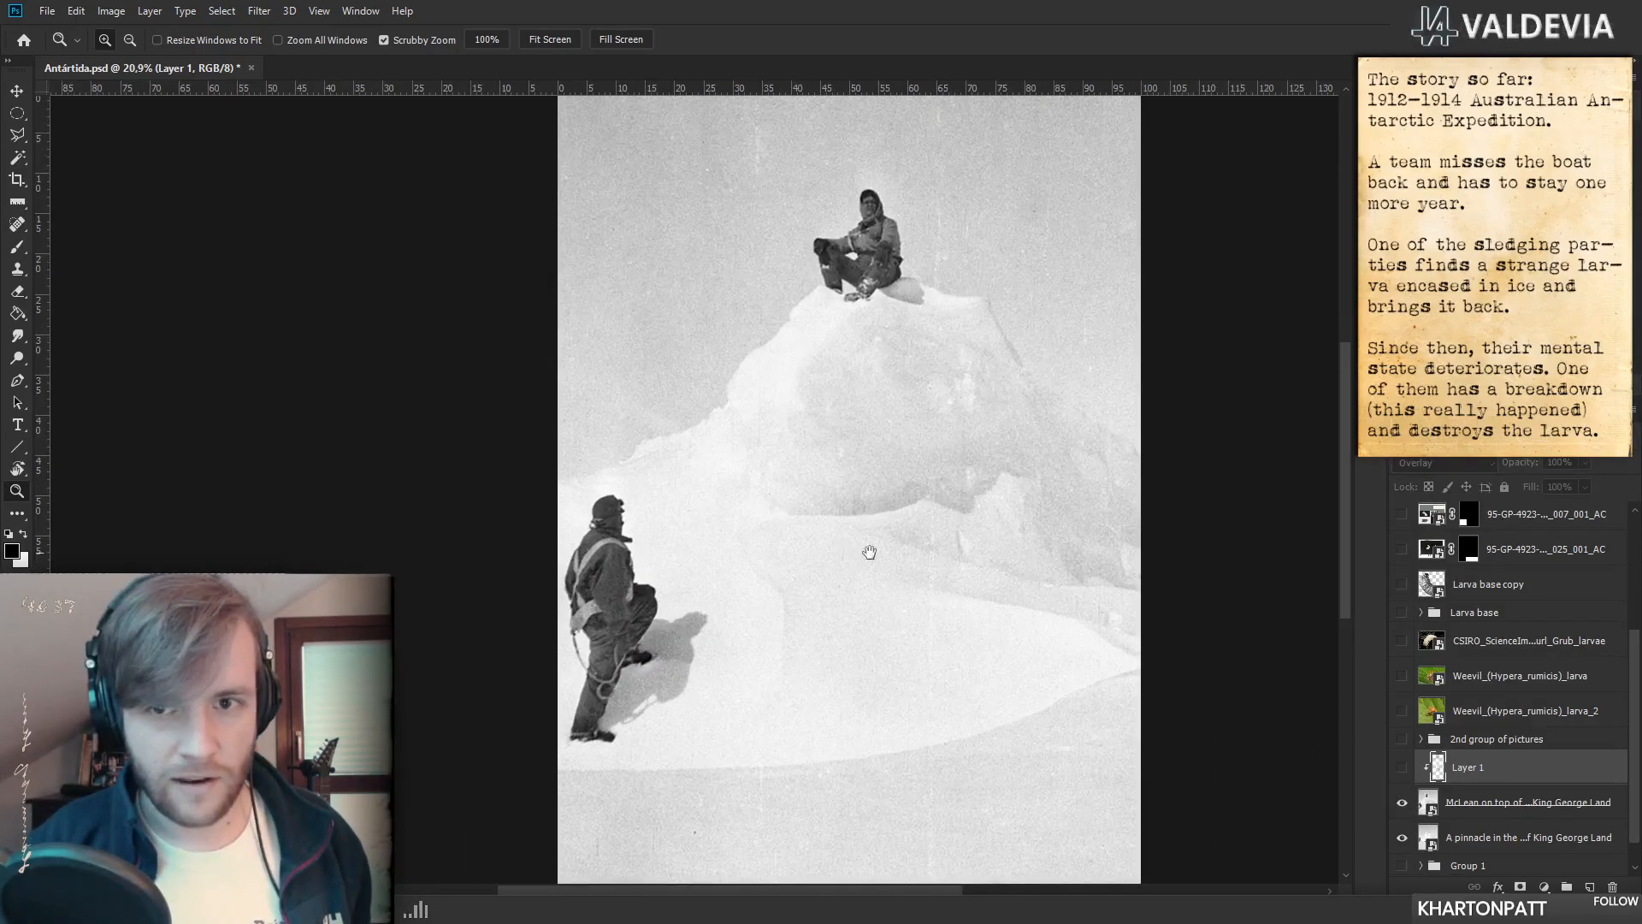
{"action": "left_click_drag", "start_coordinate": [869, 550], "coordinate": [704, 531]}
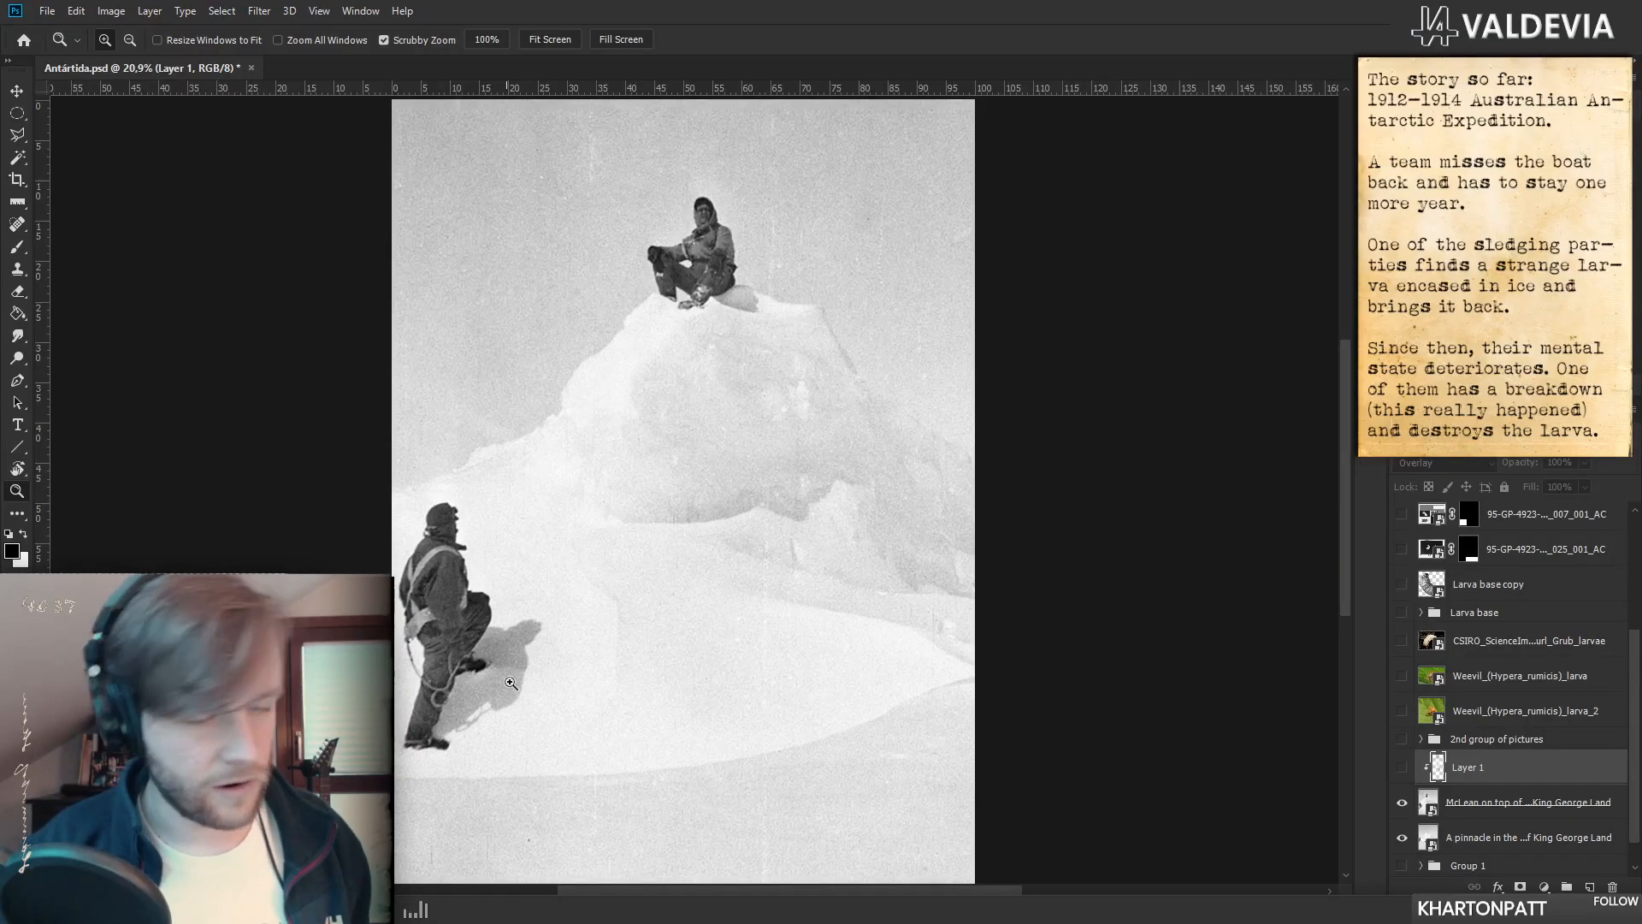
{"action": "left_click", "coordinate": [1402, 767]}
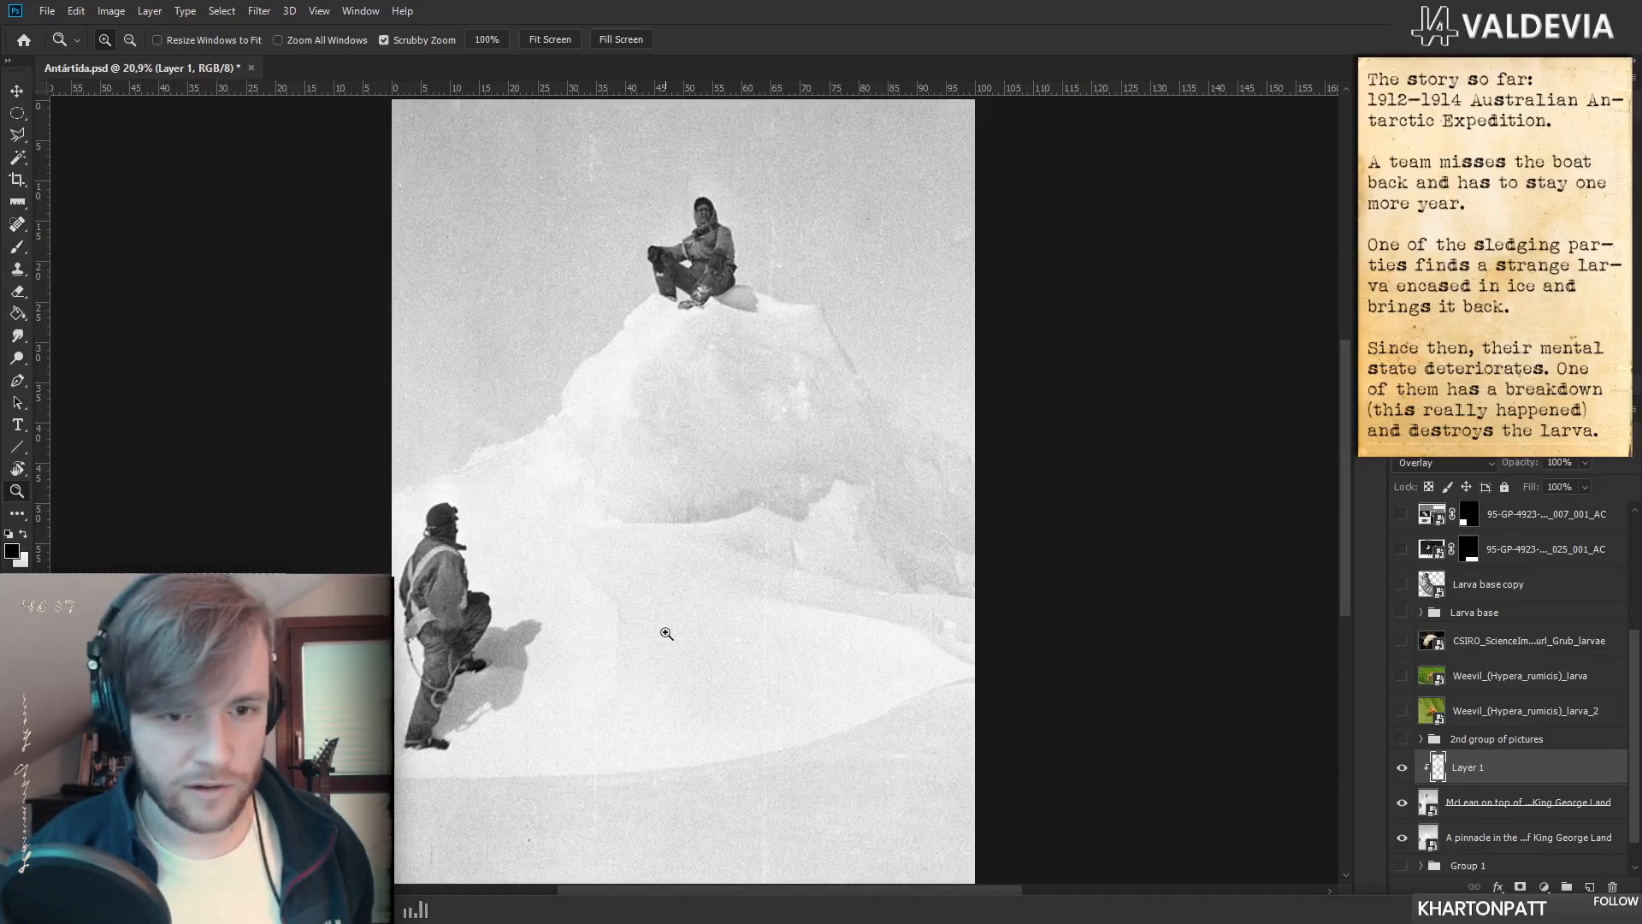
{"action": "left_click_drag", "start_coordinate": [570, 643], "coordinate": [557, 605]}
{"action": "left_click", "coordinate": [1402, 767]}
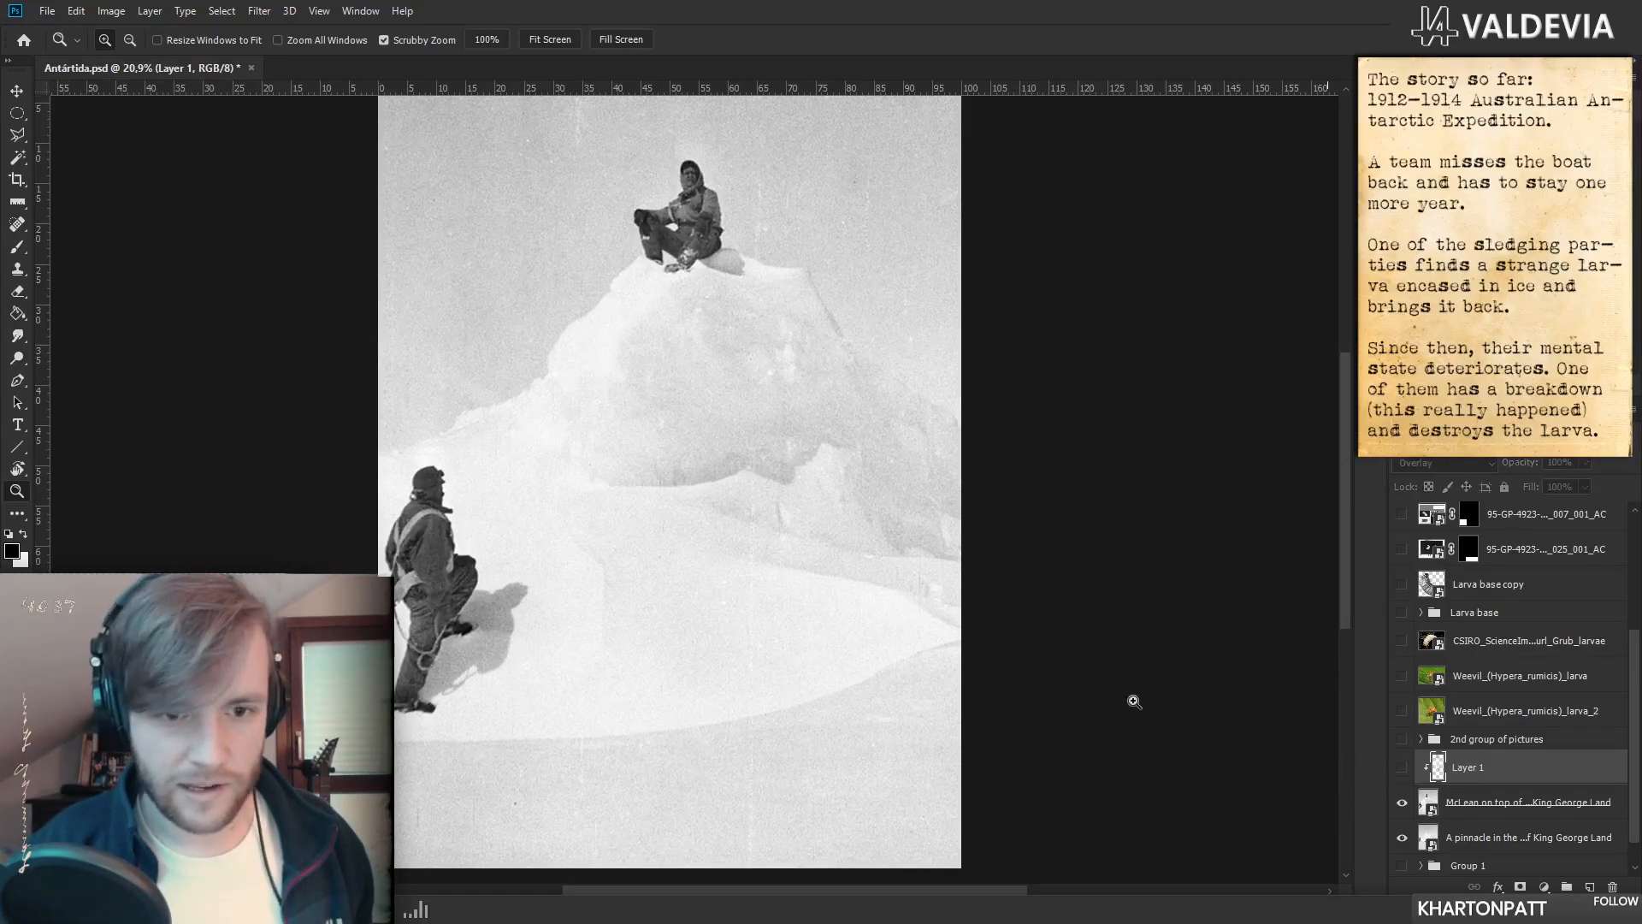
{"action": "left_click", "coordinate": [1402, 767]}
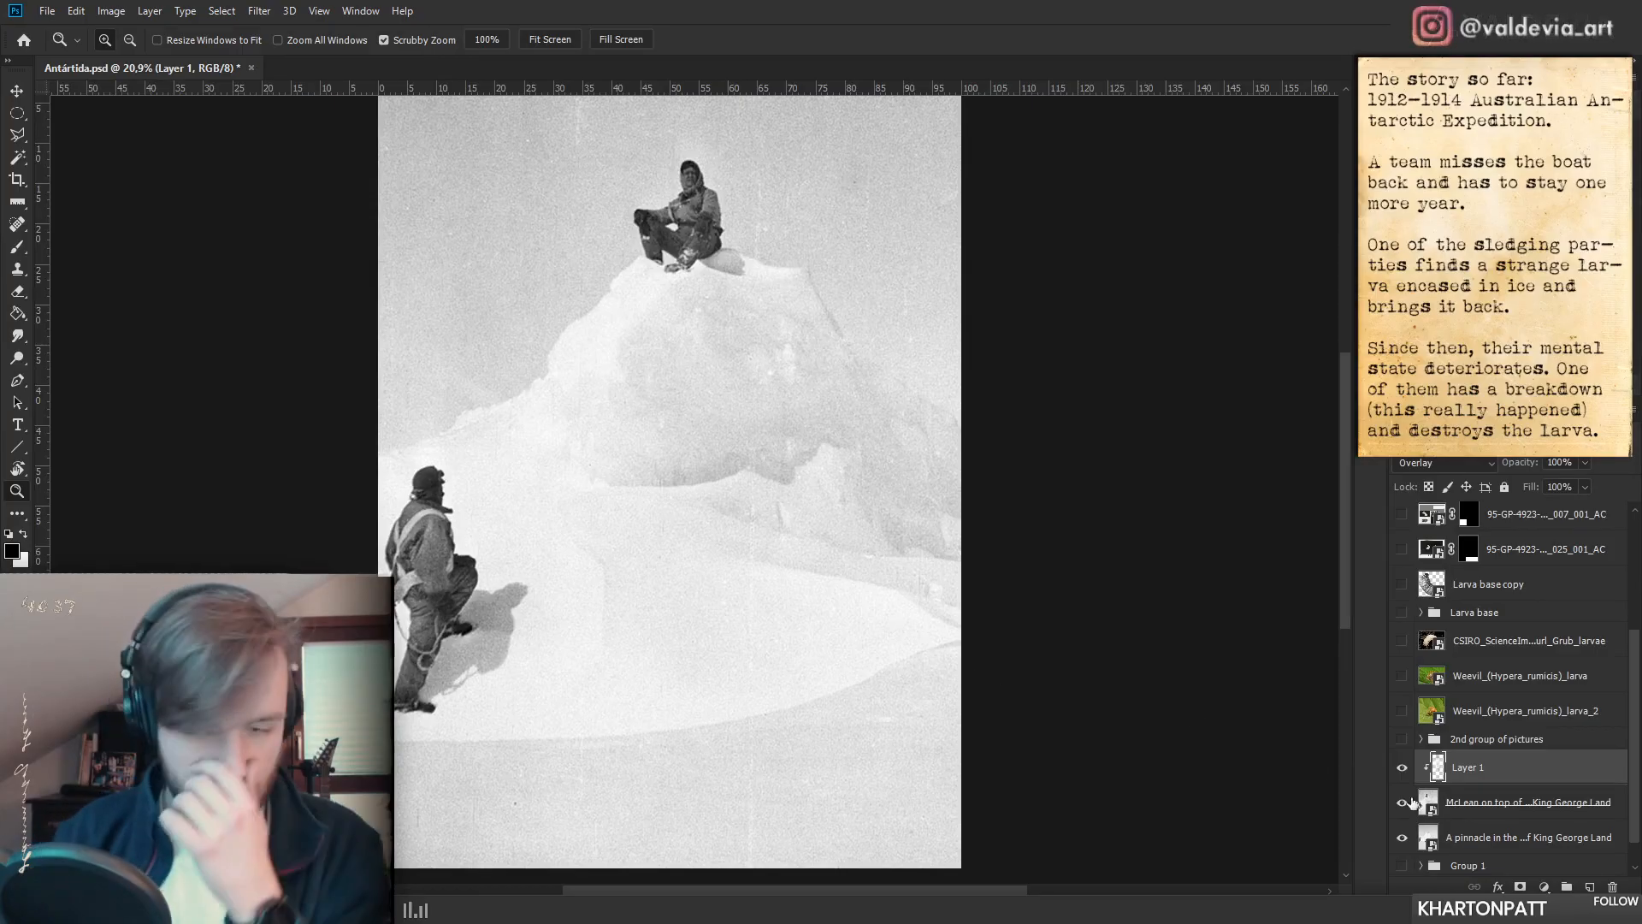
- Check the composition with the upper photo hidden and shown, and retouch the seated man on Layer 1 with a soft 70 px brush
{"action": "left_click", "coordinate": [1402, 803]}
{"action": "left_click", "coordinate": [1402, 803]}
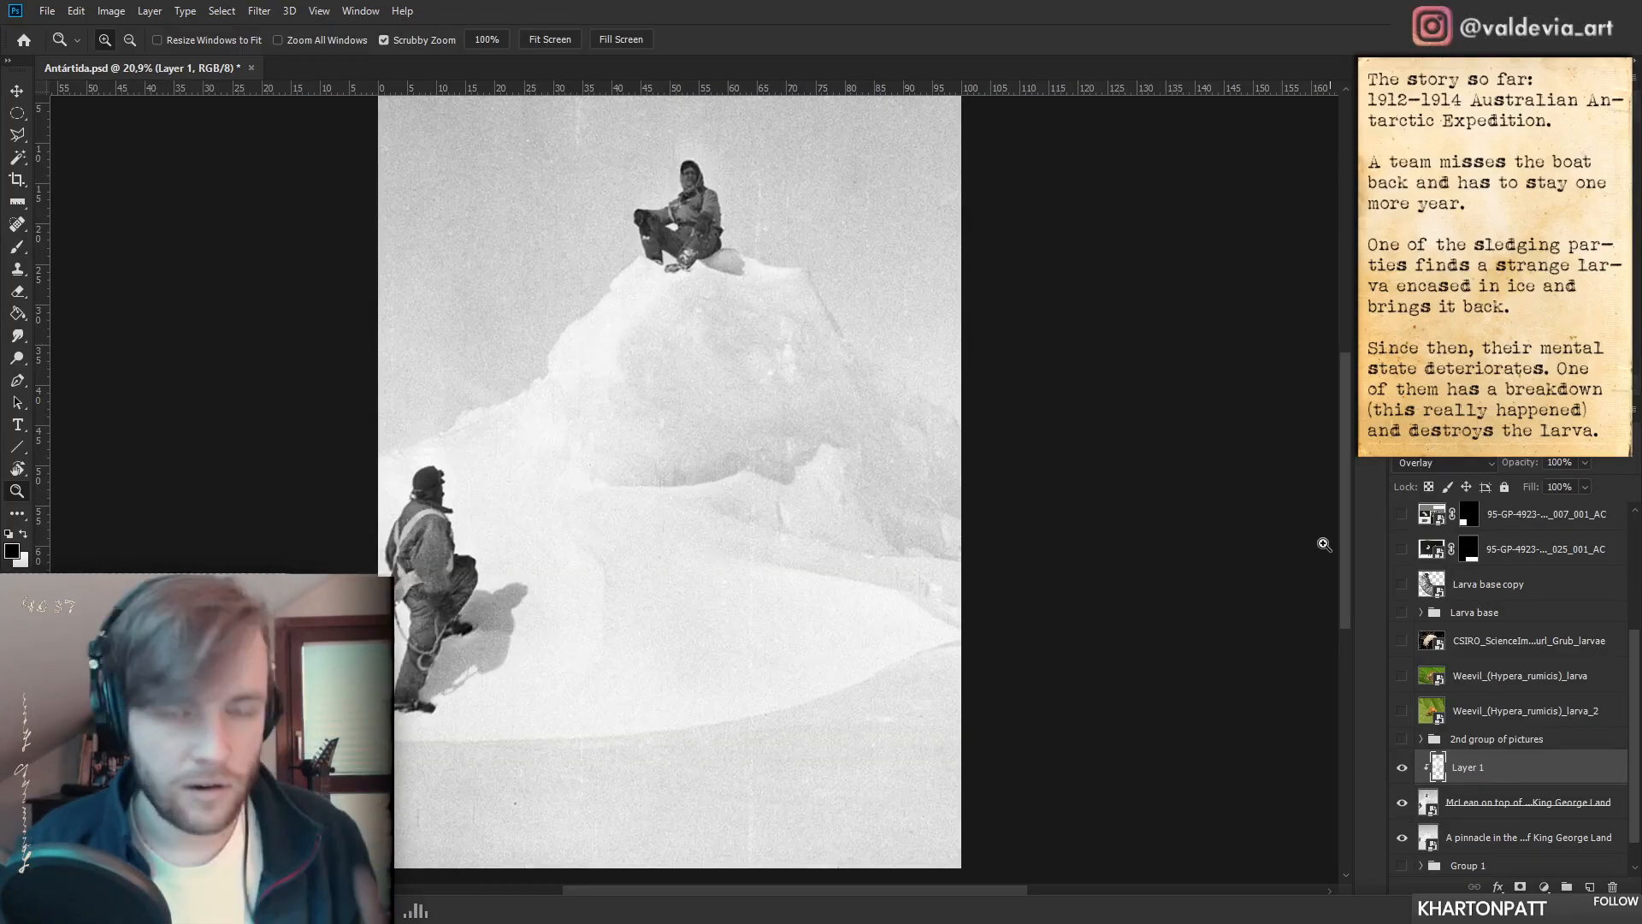
{"action": "key", "text": "b"}
{"action": "mouse_move", "coordinate": [700, 235]}
{"action": "left_mouse_down"}
{"action": "mouse_move", "coordinate": [705, 300]}
{"action": "mouse_move", "coordinate": [686, 256]}
{"action": "mouse_move", "coordinate": [717, 286]}
{"action": "left_mouse_up"}
{"action": "right_click", "coordinate": [717, 295]}
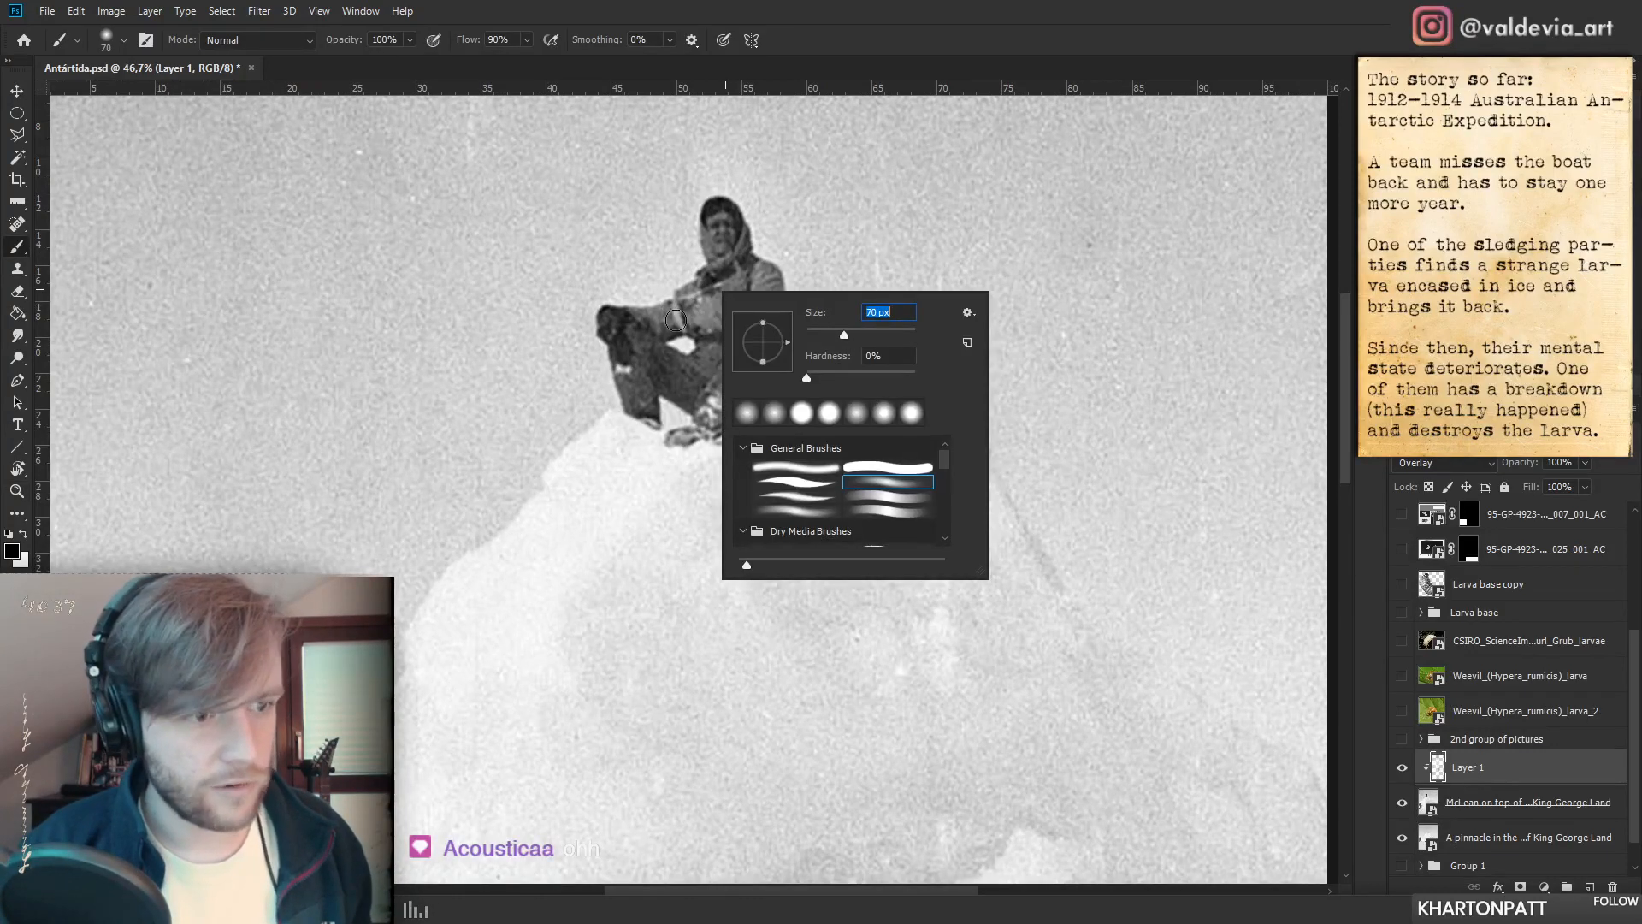
{"action": "key", "text": "Return"}
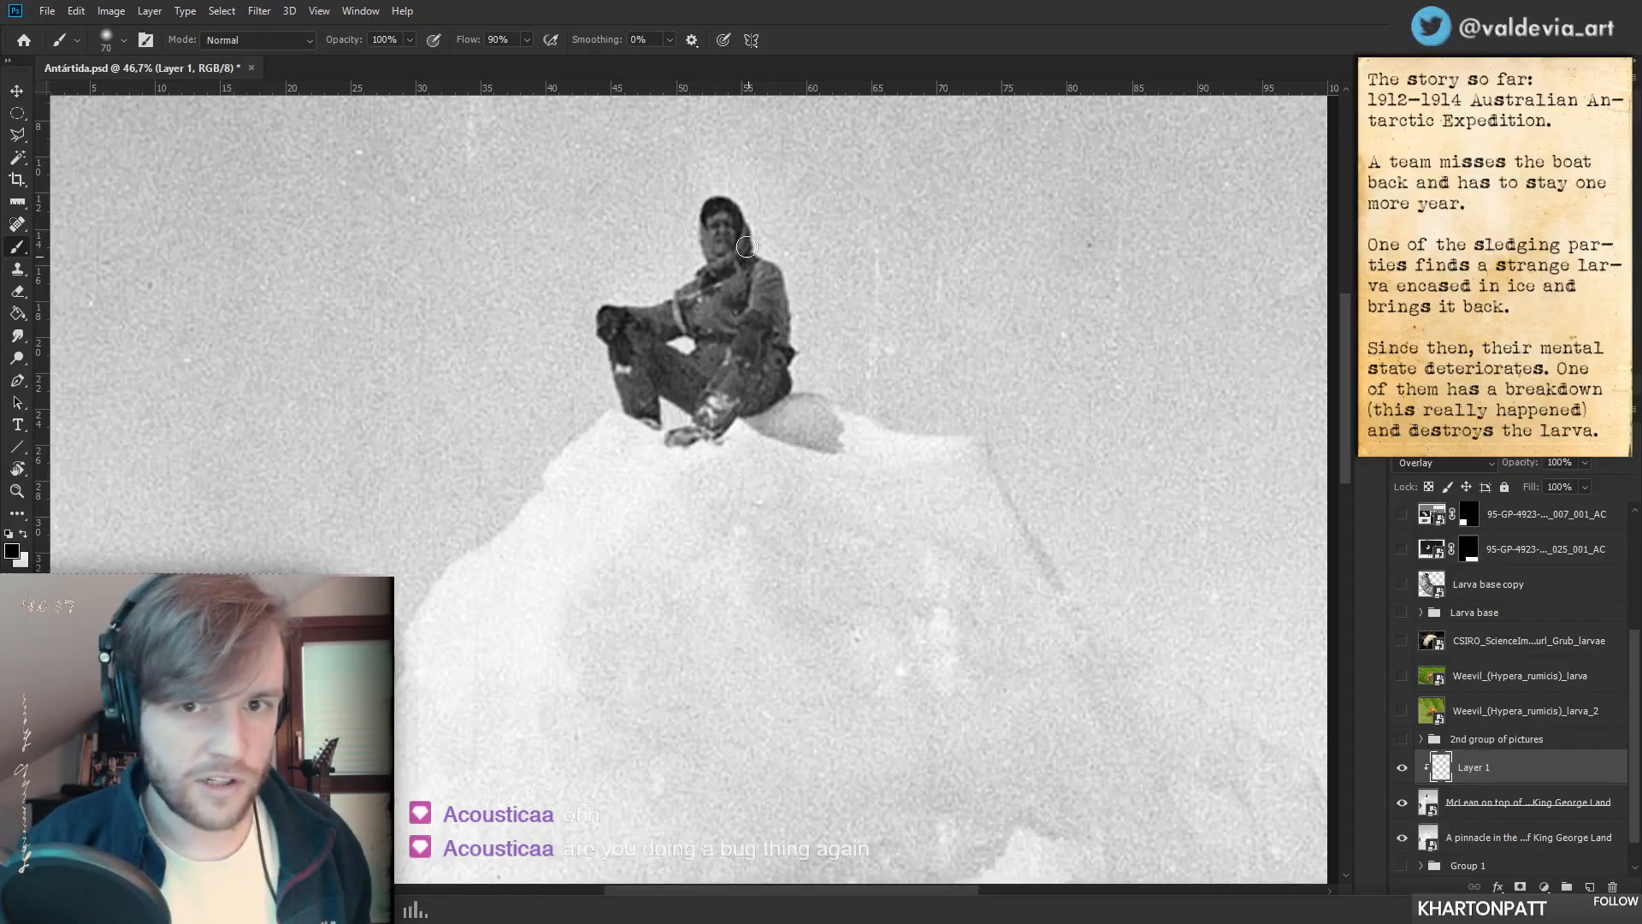
{"action": "key", "text": "z"}
{"action": "mouse_move", "coordinate": [744, 344]}
{"action": "left_mouse_down"}
{"action": "mouse_move", "coordinate": [633, 356]}
{"action": "mouse_move", "coordinate": [709, 354]}
{"action": "mouse_move", "coordinate": [650, 335]}
{"action": "left_mouse_up"}
{"action": "mouse_move", "coordinate": [852, 531]}
{"action": "left_mouse_down"}
{"action": "mouse_move", "coordinate": [717, 456]}
{"action": "mouse_move", "coordinate": [752, 489]}
{"action": "left_mouse_up"}
{"action": "key", "text": "z"}
{"action": "key", "text": "z"}
{"action": "mouse_move", "coordinate": [735, 585]}
{"action": "left_mouse_down"}
{"action": "mouse_move", "coordinate": [699, 580]}
{"action": "mouse_move", "coordinate": [723, 580]}
{"action": "left_mouse_up"}
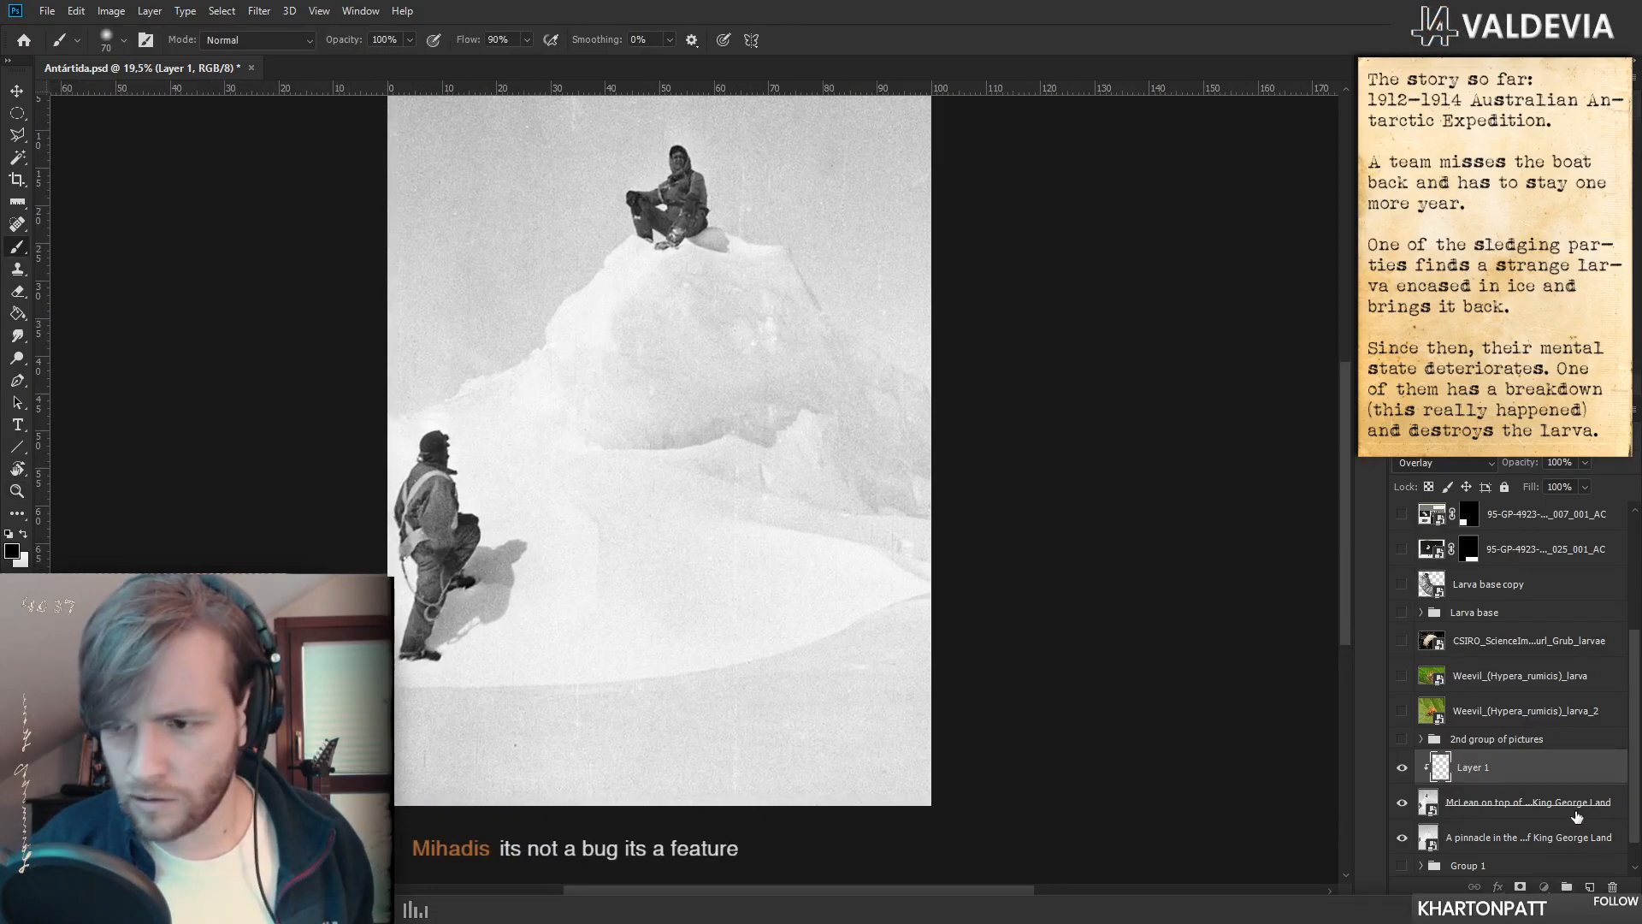
- Select the layer of the bottom pinnacle photo
{"action": "left_click", "coordinate": [1578, 813]}
{"action": "left_click", "coordinate": [1575, 838]}
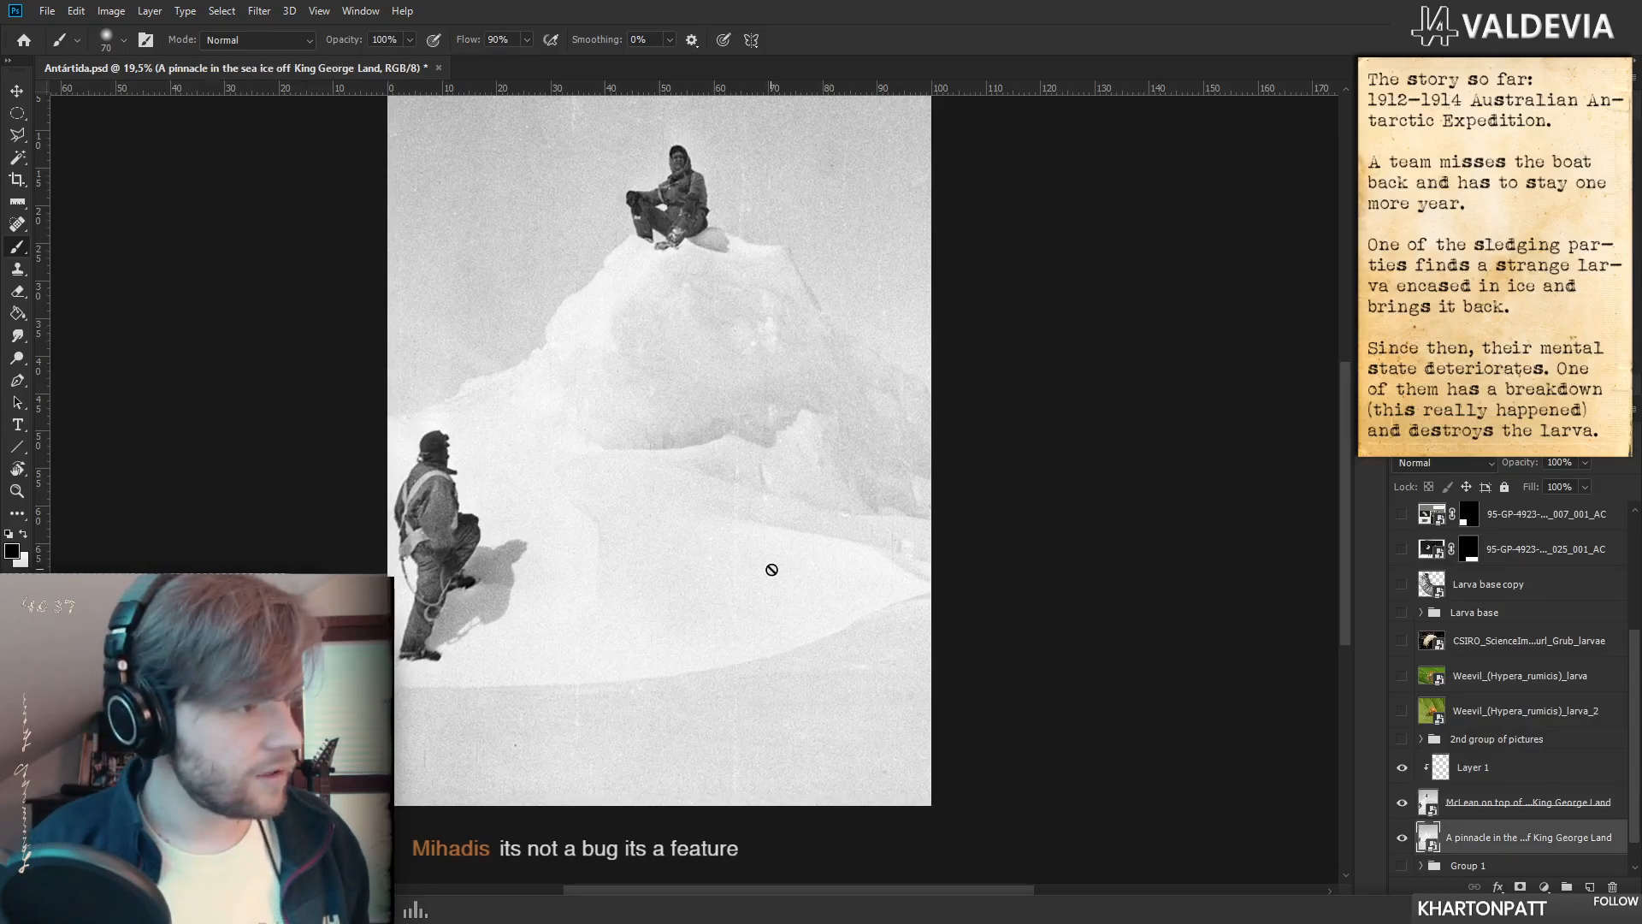
{"action": "left_click_drag", "start_coordinate": [731, 520], "coordinate": [792, 520]}
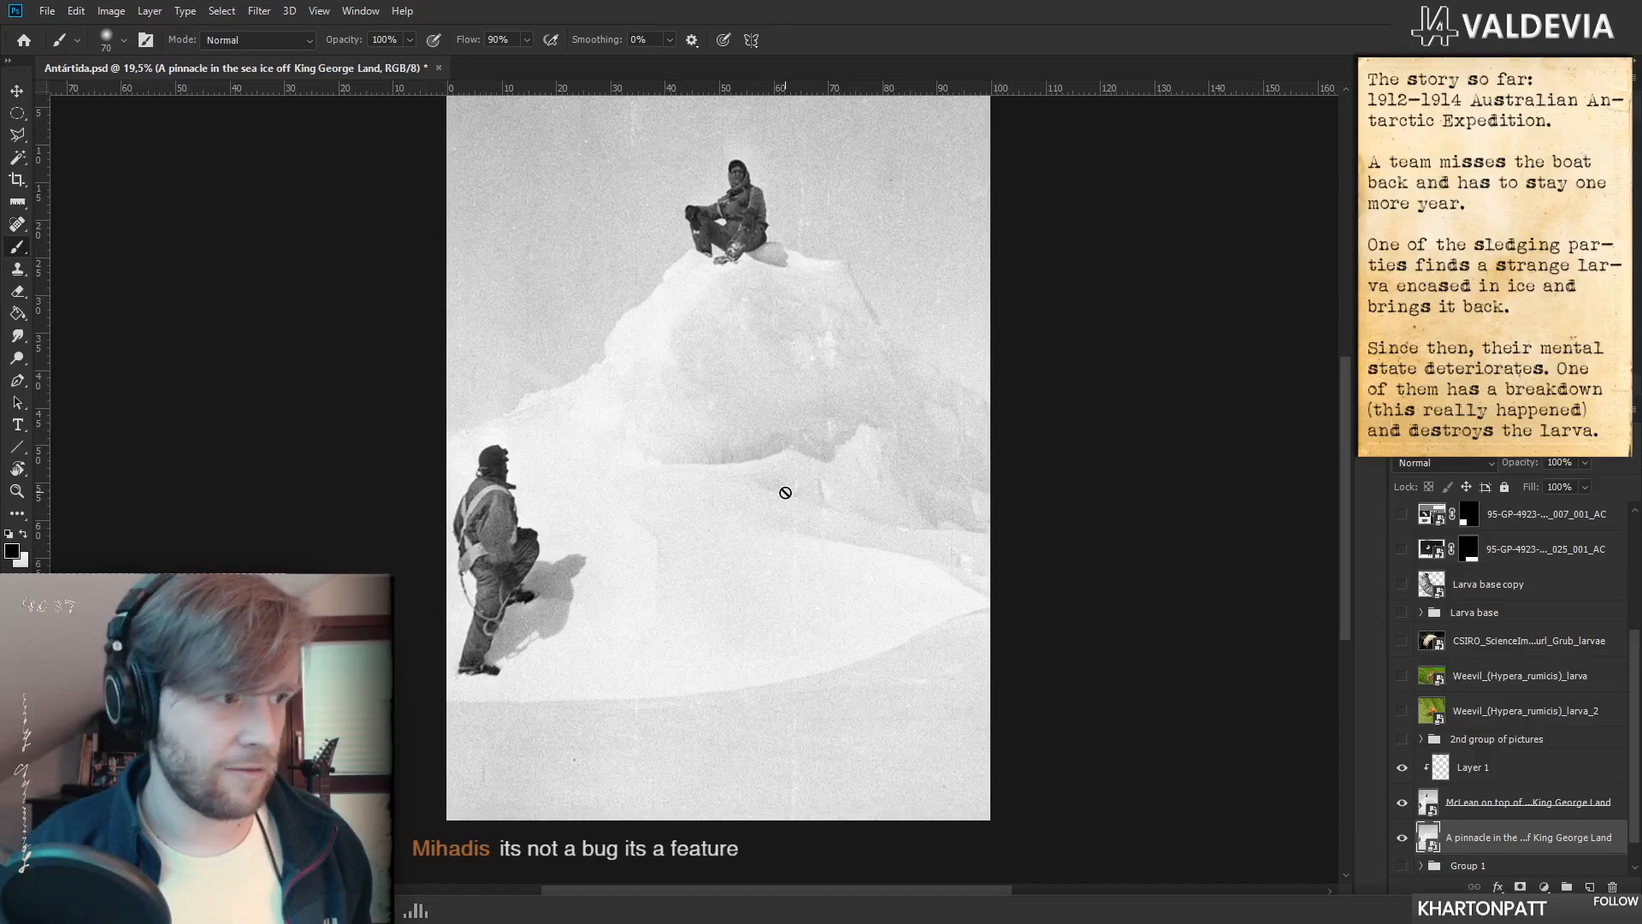
{"action": "mouse_move", "coordinate": [702, 444]}
{"action": "left_mouse_down"}
{"action": "mouse_move", "coordinate": [737, 466]}
{"action": "mouse_move", "coordinate": [710, 453]}
{"action": "left_mouse_up"}
{"action": "key", "text": "z"}
{"action": "key", "text": "b"}
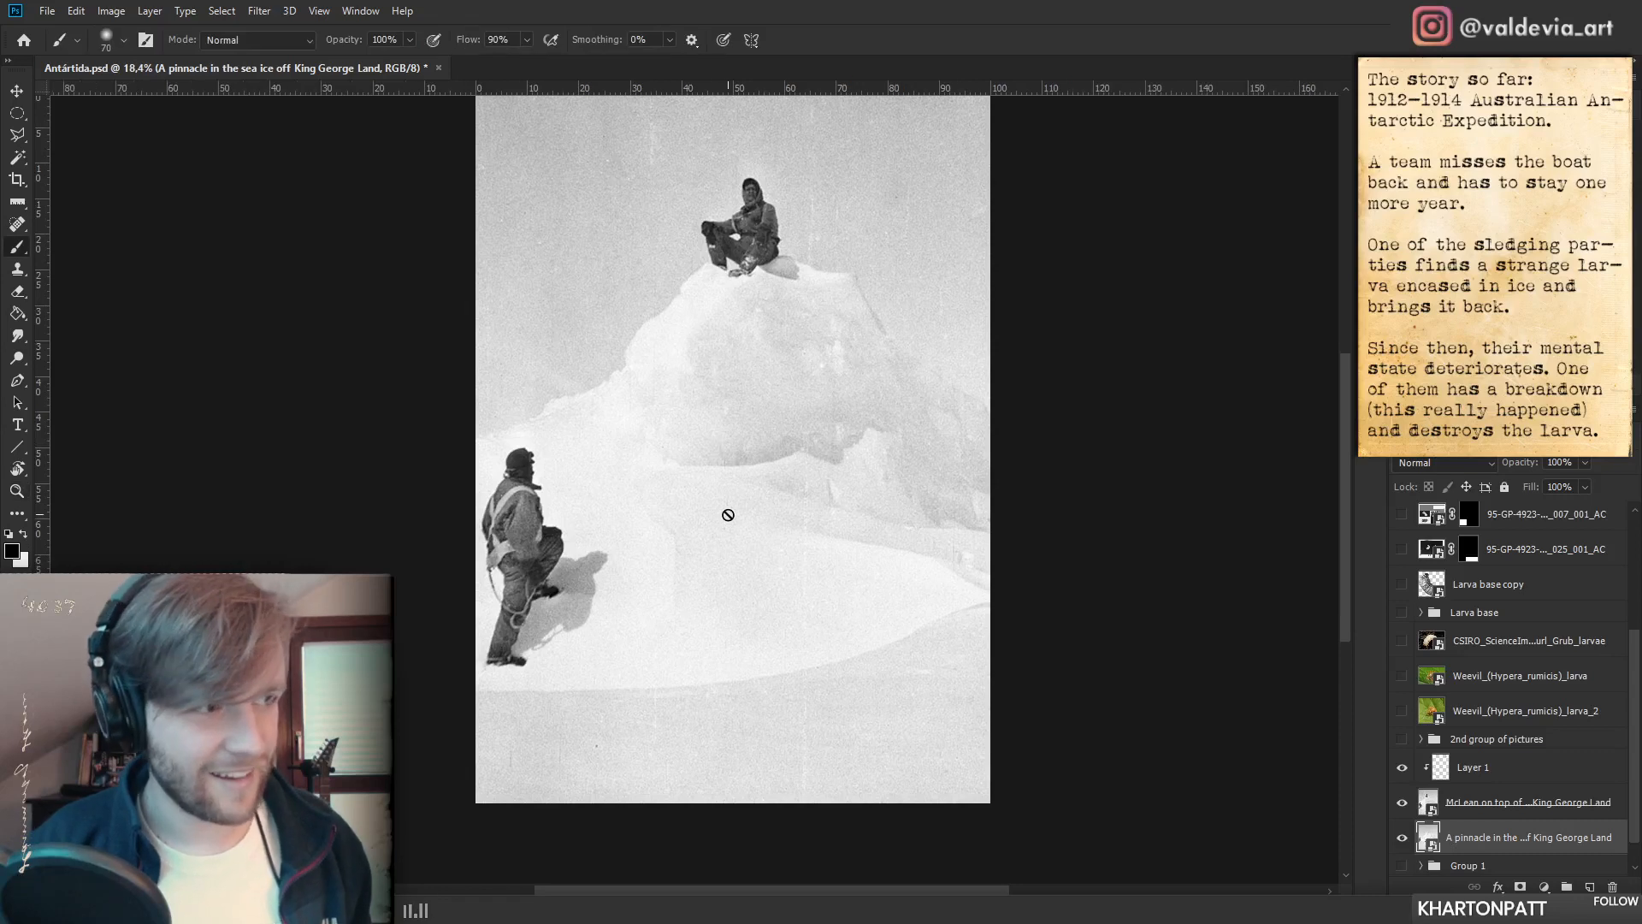
- Preview the Larva base copy layer over the snow peak, and hide it again
{"action": "left_click", "coordinate": [1402, 584]}
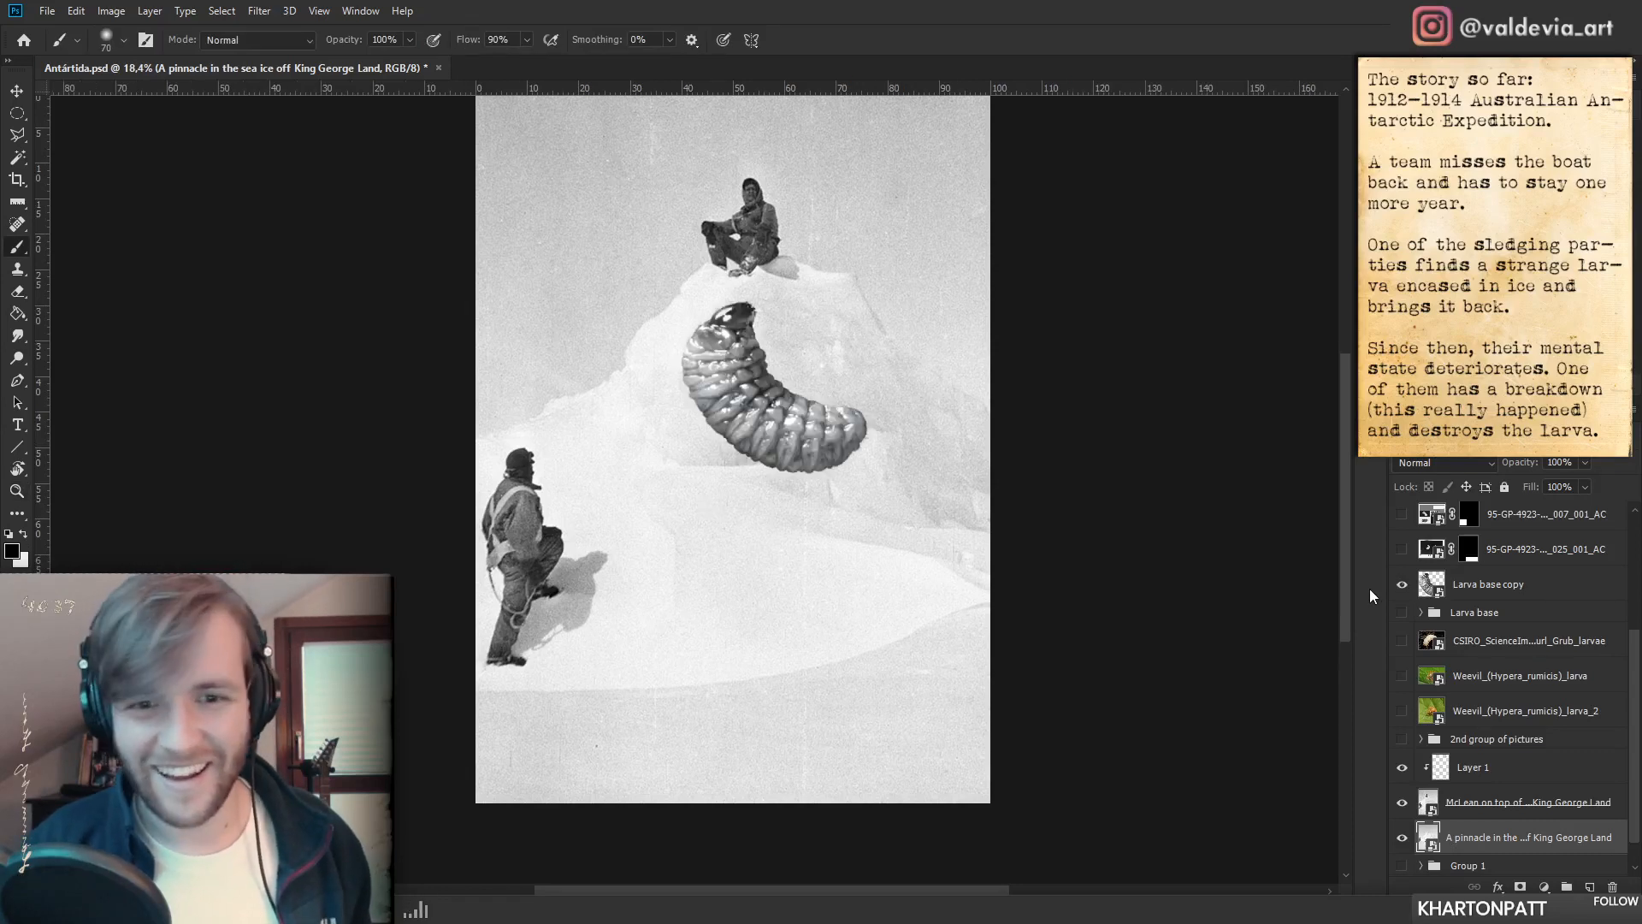
{"action": "left_click", "coordinate": [1402, 584]}
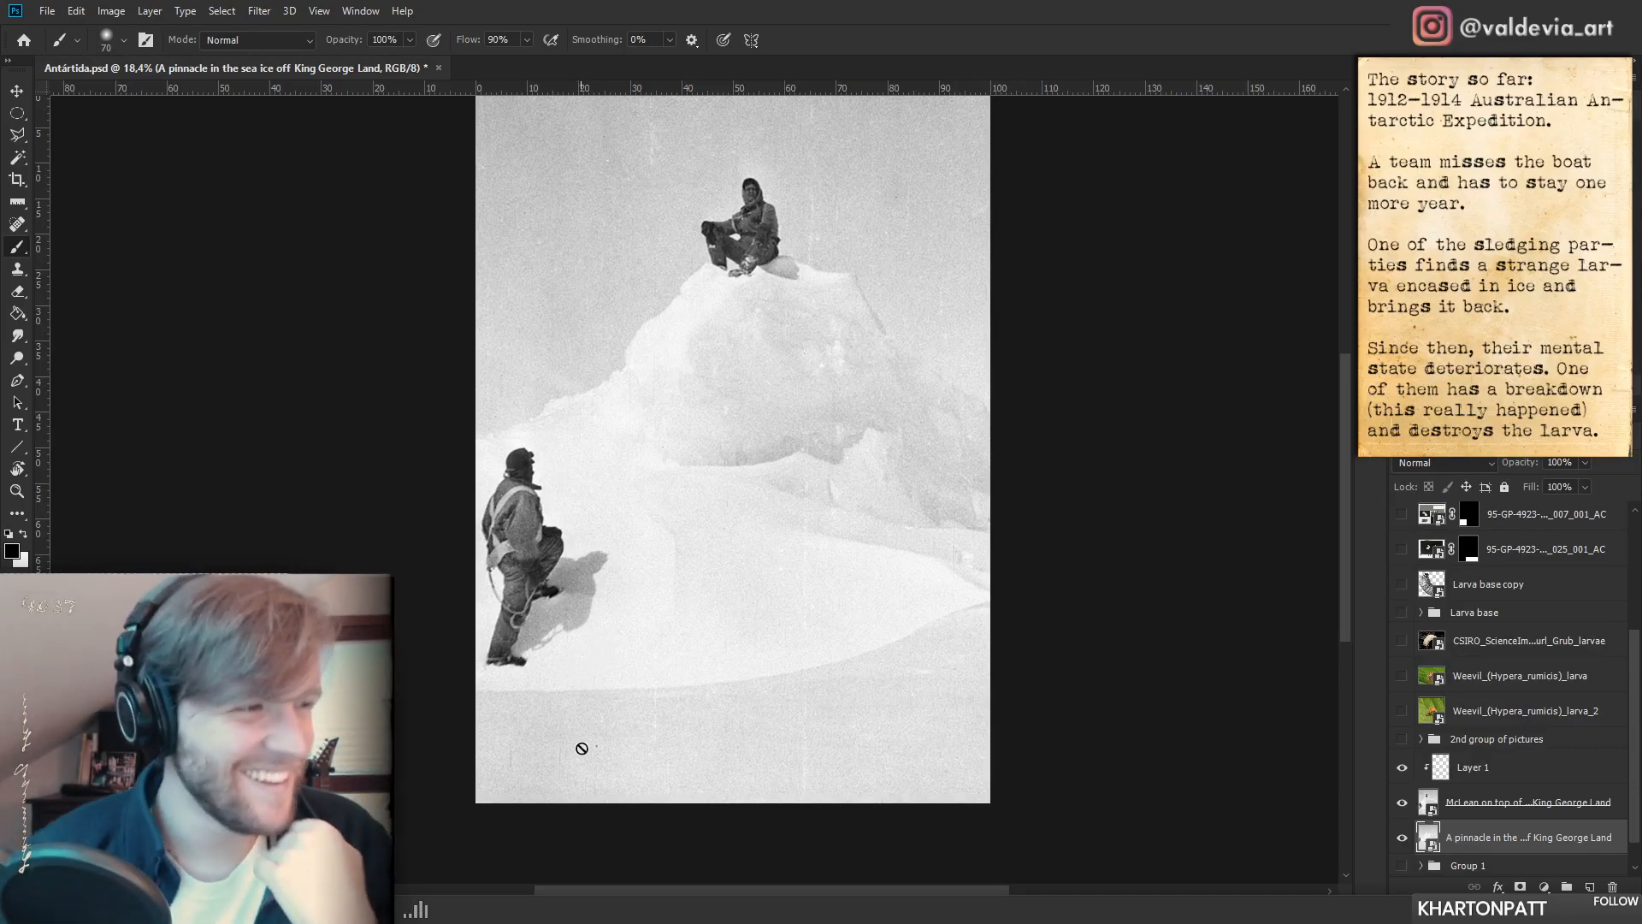
{"action": "left_click_drag", "start_coordinate": [850, 490], "coordinate": [796, 478]}
{"action": "left_click_drag", "start_coordinate": [778, 412], "coordinate": [847, 411]}
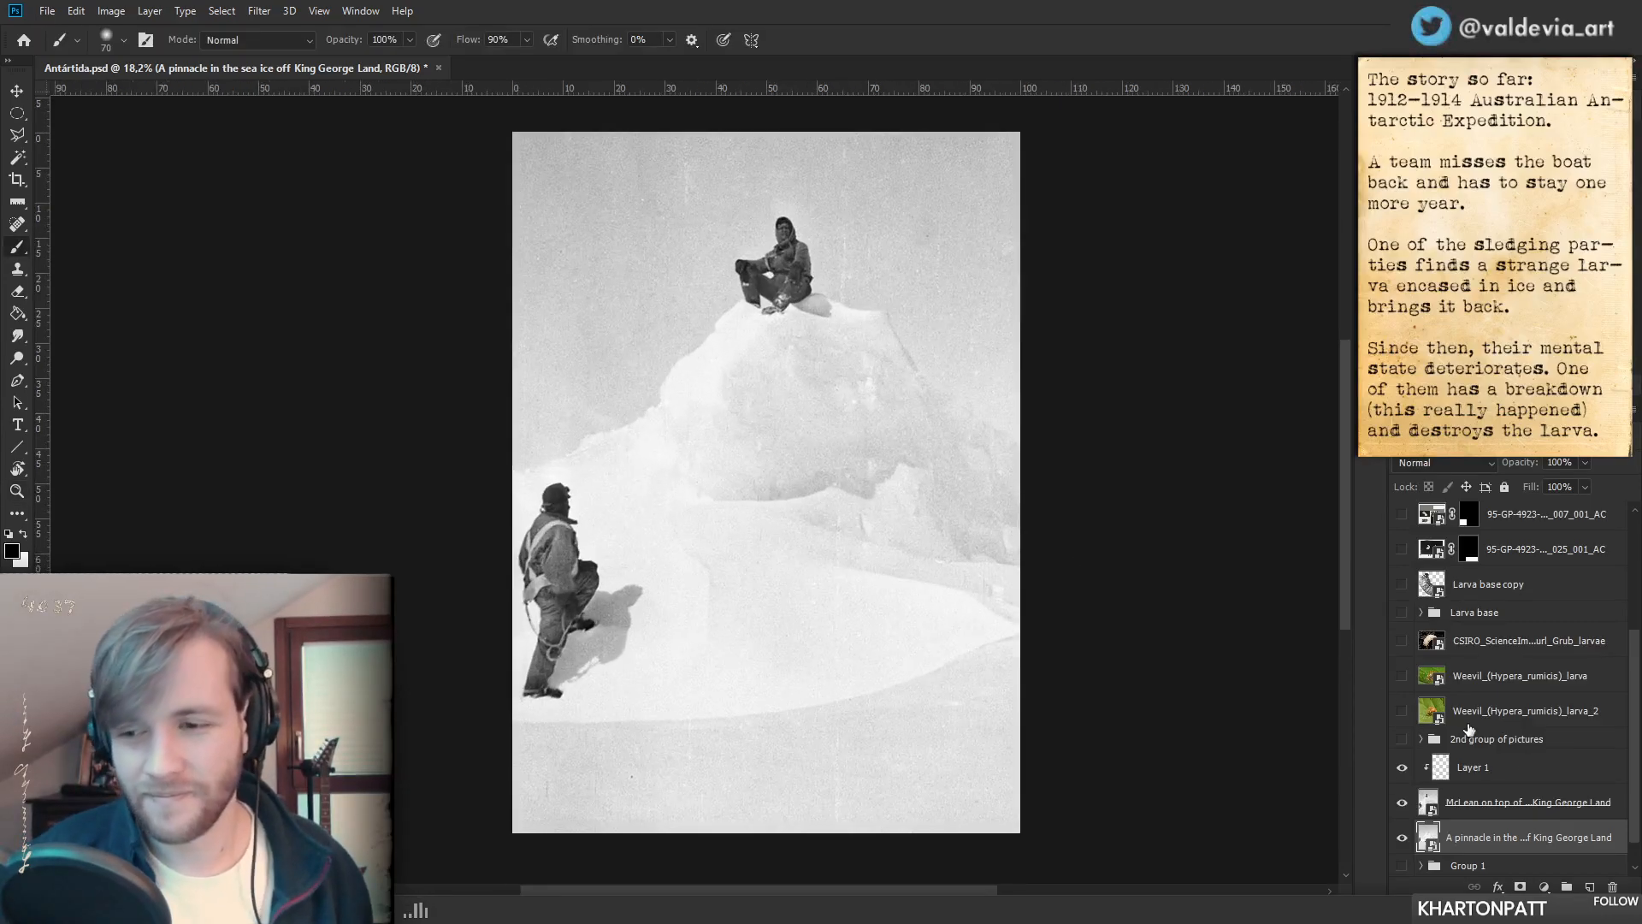
- Compare the full composition with Layer 1 and the upper photo hidden in turn, showing both again
{"action": "left_click", "coordinate": [1402, 773]}
{"action": "left_click", "coordinate": [1400, 776]}
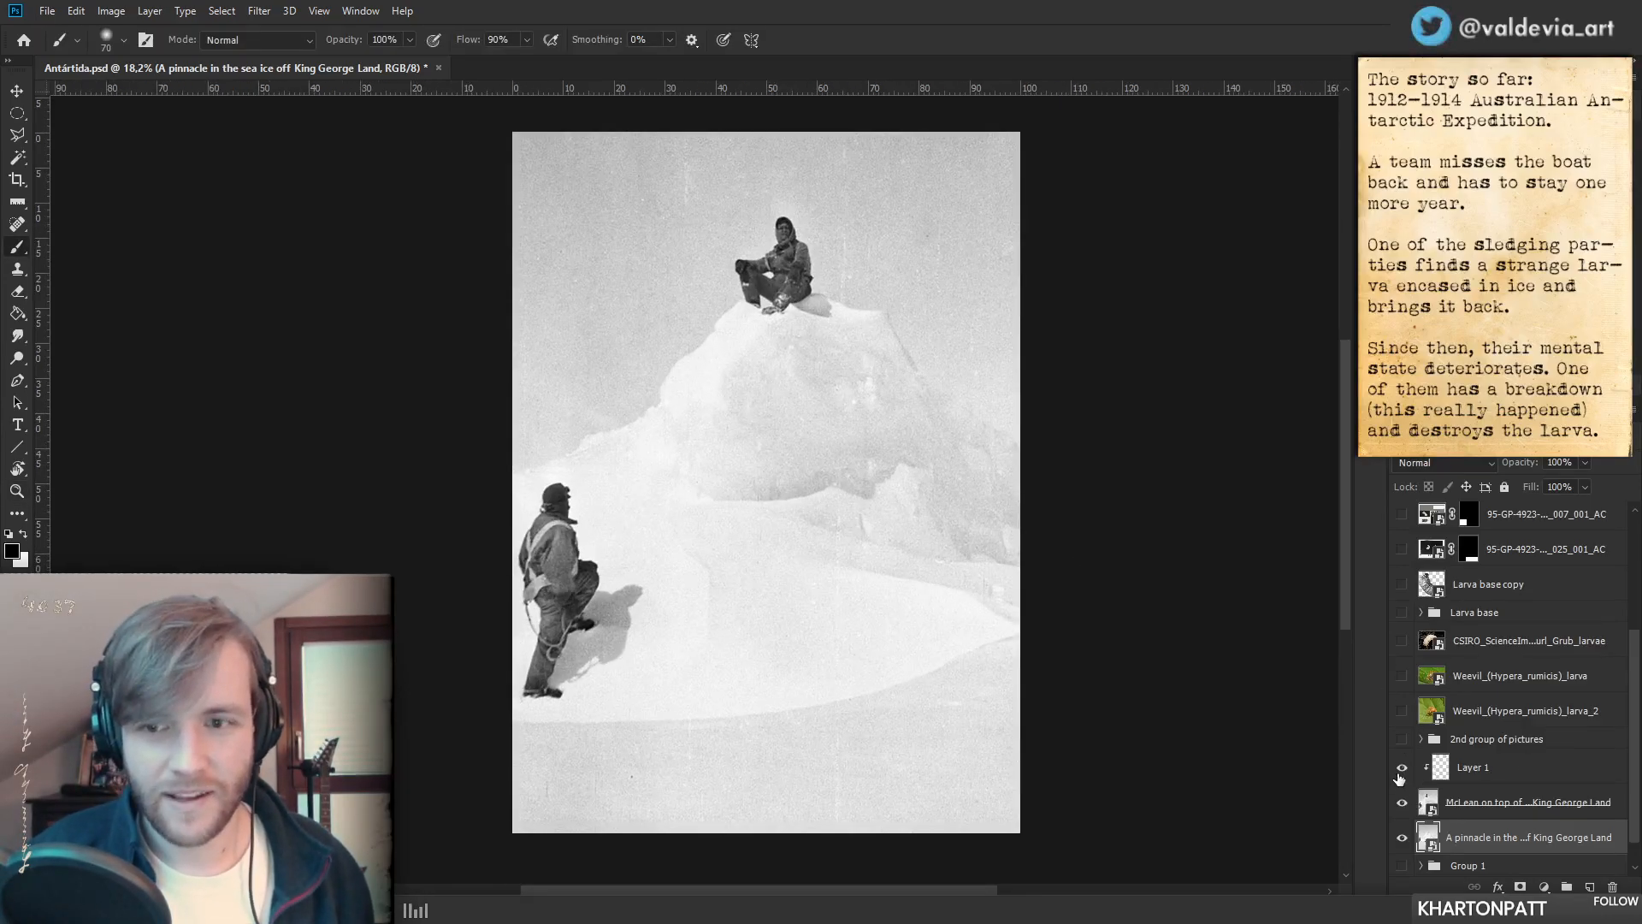
{"action": "left_click", "coordinate": [1404, 806]}
{"action": "left_click", "coordinate": [1405, 805]}
{"action": "left_click", "coordinate": [1402, 768]}
{"action": "left_click", "coordinate": [1401, 775]}
{"action": "left_click", "coordinate": [1401, 804]}
{"action": "left_click", "coordinate": [1402, 805]}
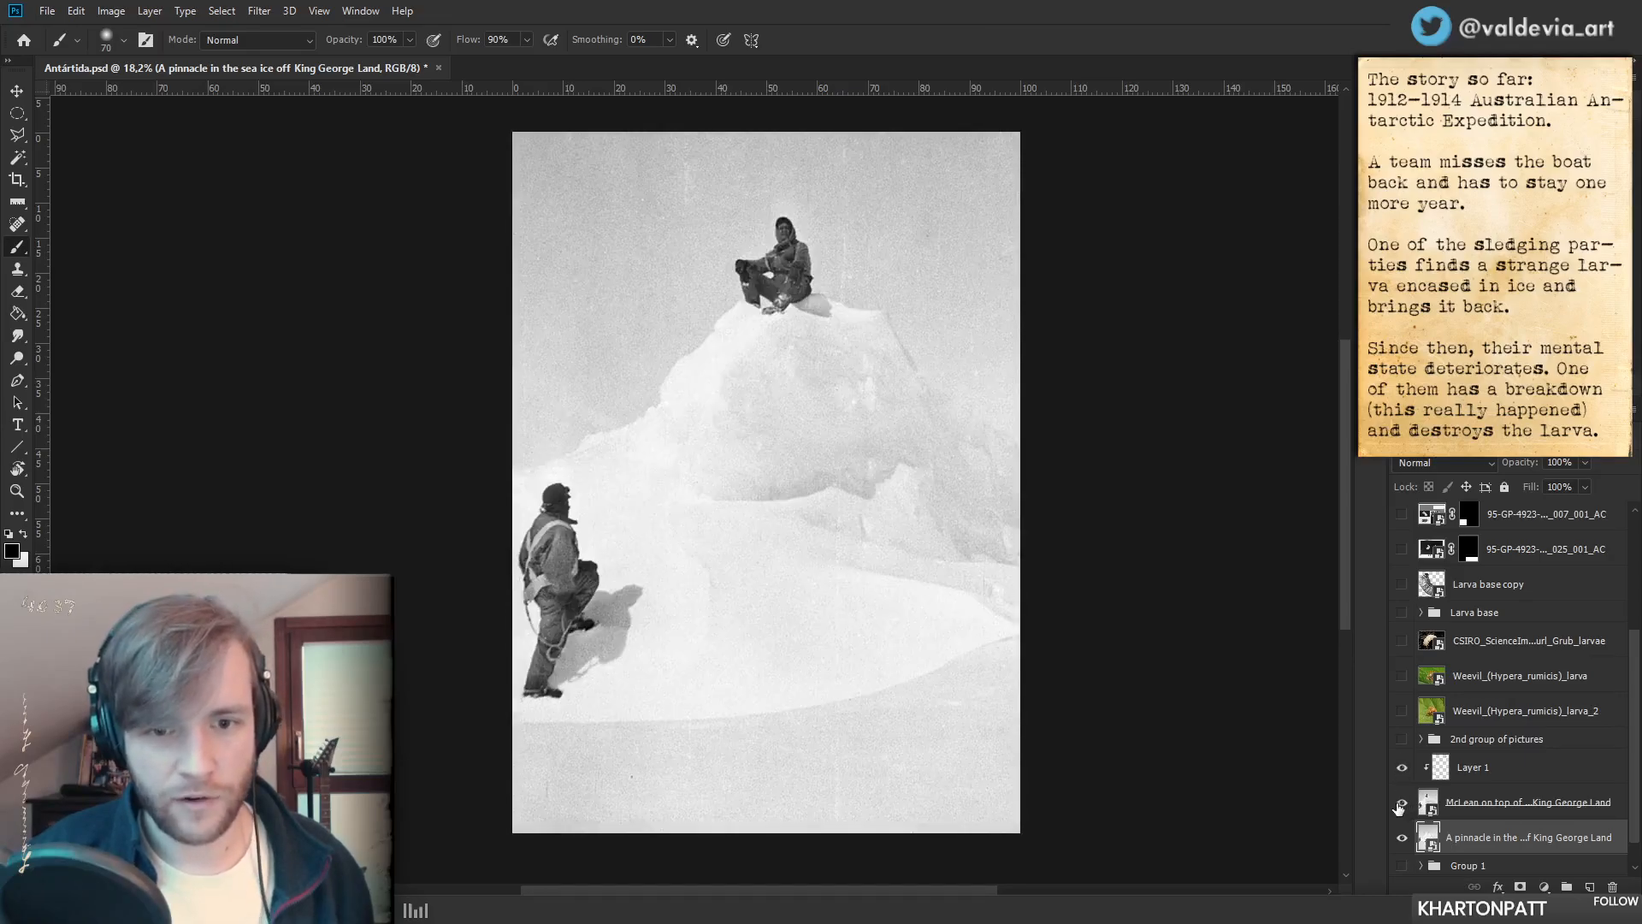
- Compare the upper photo with the pinnacle photo beneath it, and inspect the snow peak's sunlit slope up close
{"action": "key", "text": "z"}
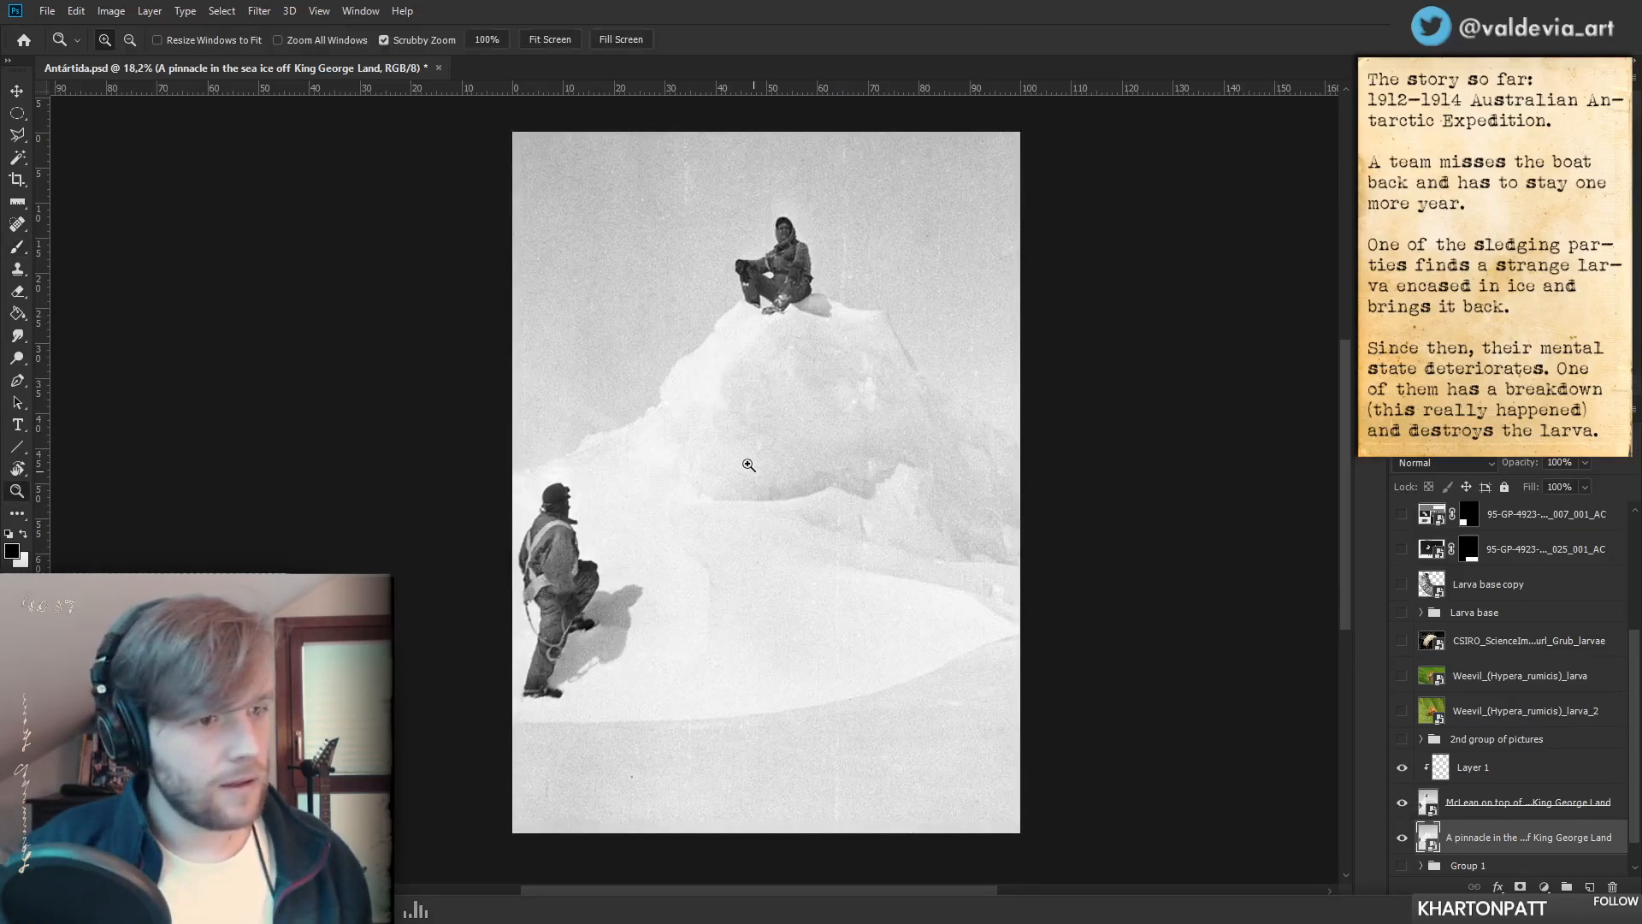
{"action": "mouse_move", "coordinate": [800, 460]}
{"action": "left_mouse_down"}
{"action": "mouse_move", "coordinate": [759, 473]}
{"action": "mouse_move", "coordinate": [800, 458]}
{"action": "mouse_move", "coordinate": [795, 507]}
{"action": "mouse_move", "coordinate": [779, 449]}
{"action": "left_mouse_up"}
{"action": "left_click", "coordinate": [1402, 802]}
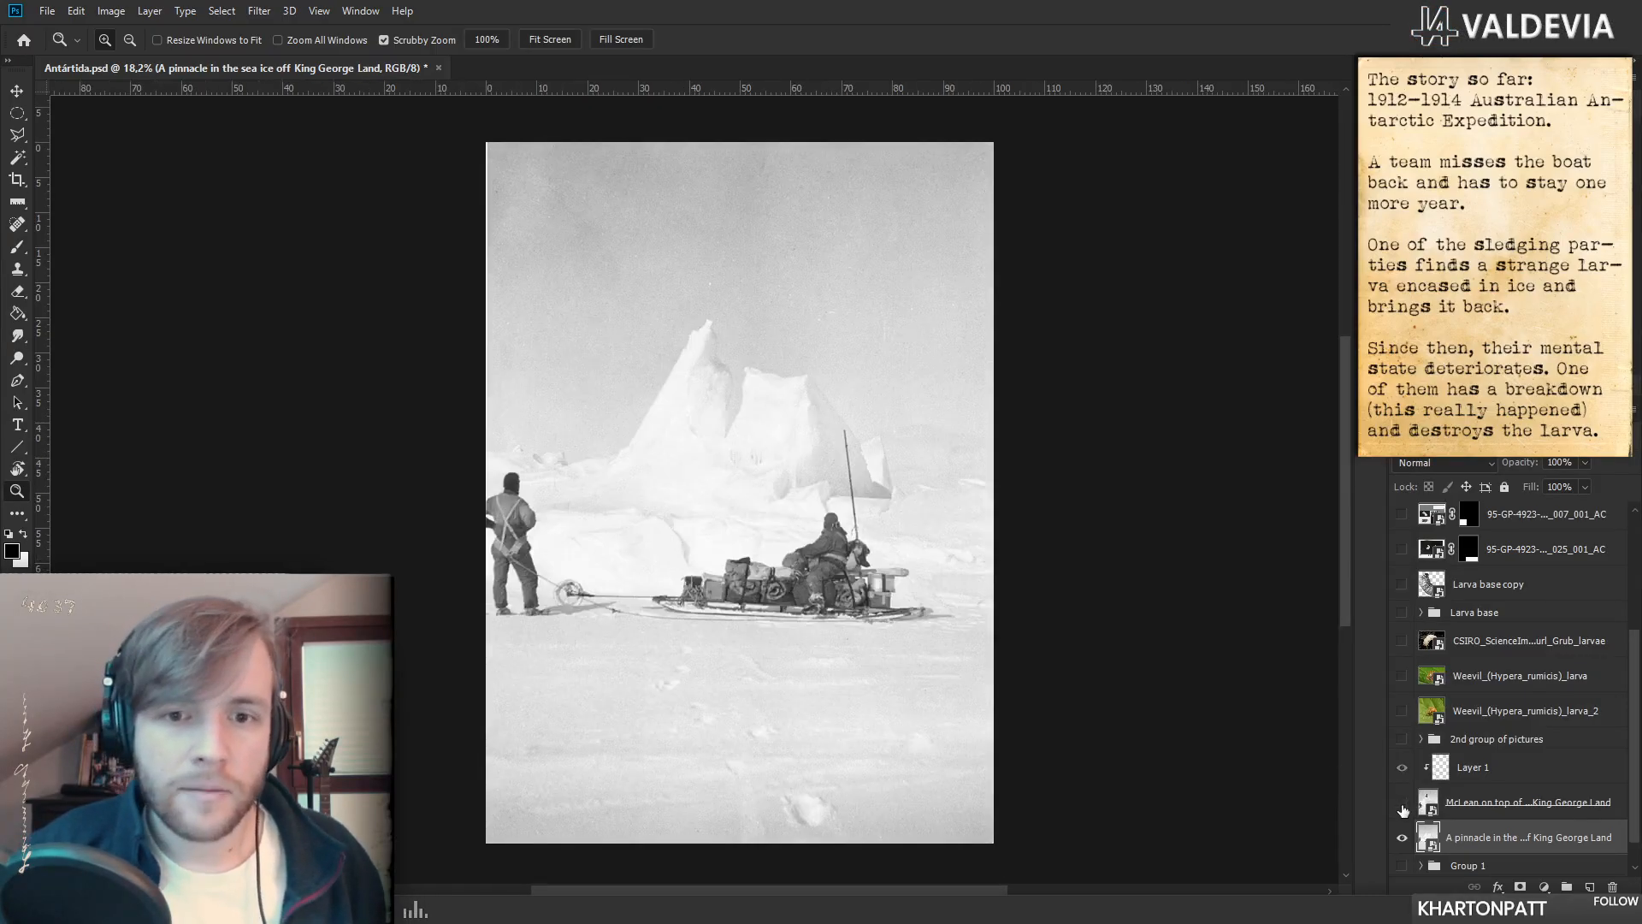
{"action": "left_click", "coordinate": [1402, 804]}
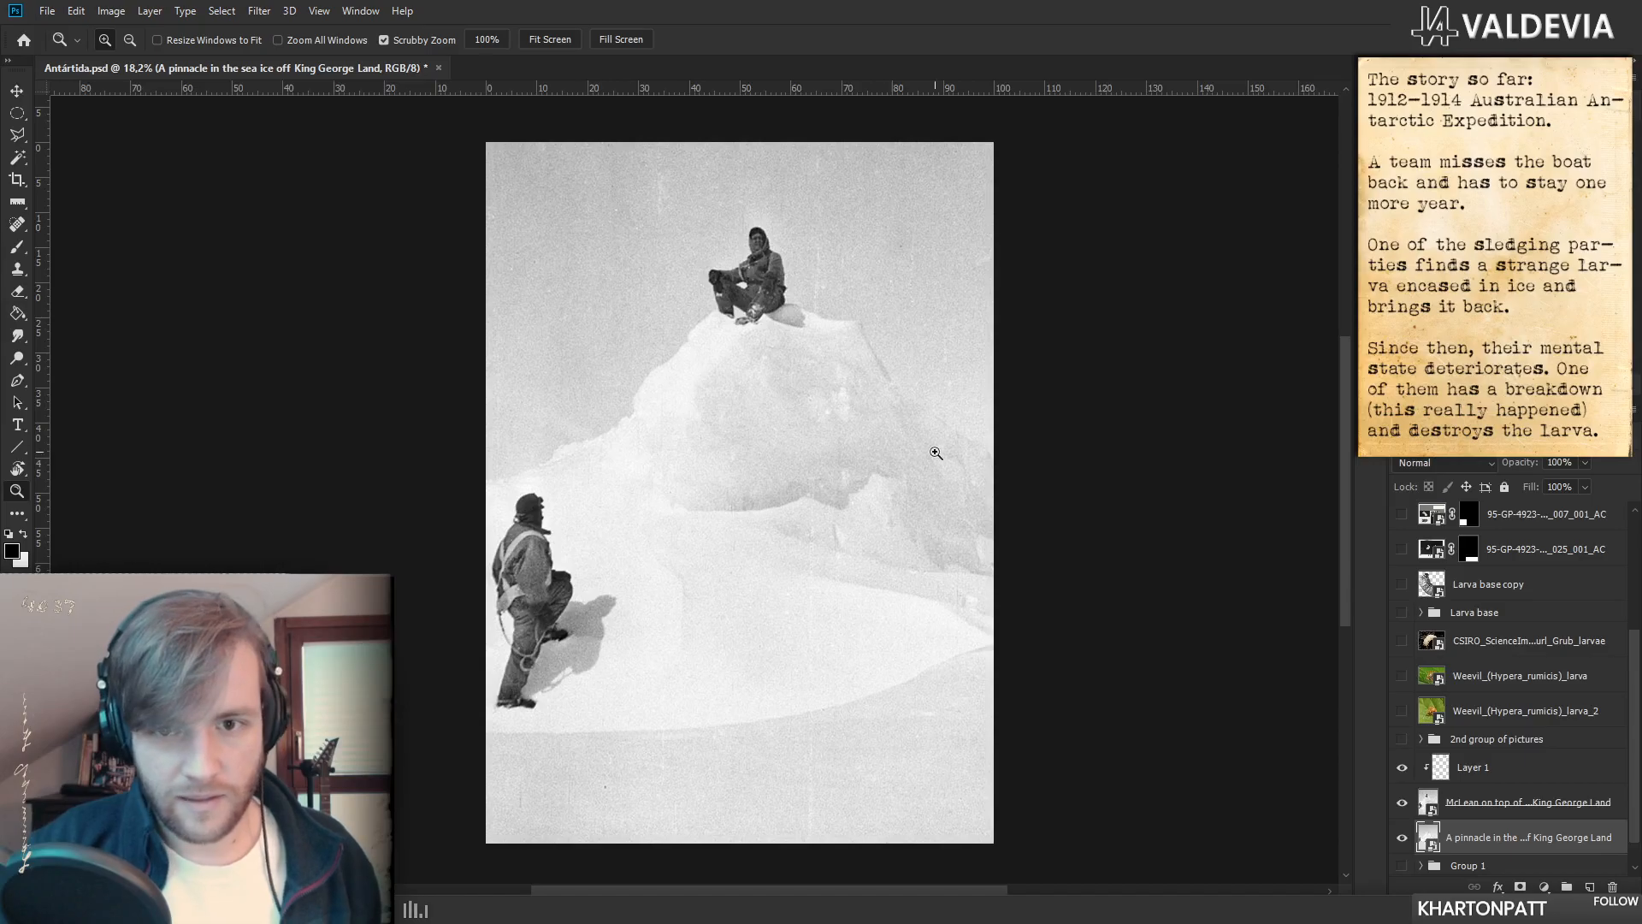
{"action": "left_click_drag", "start_coordinate": [635, 351], "coordinate": [715, 366]}
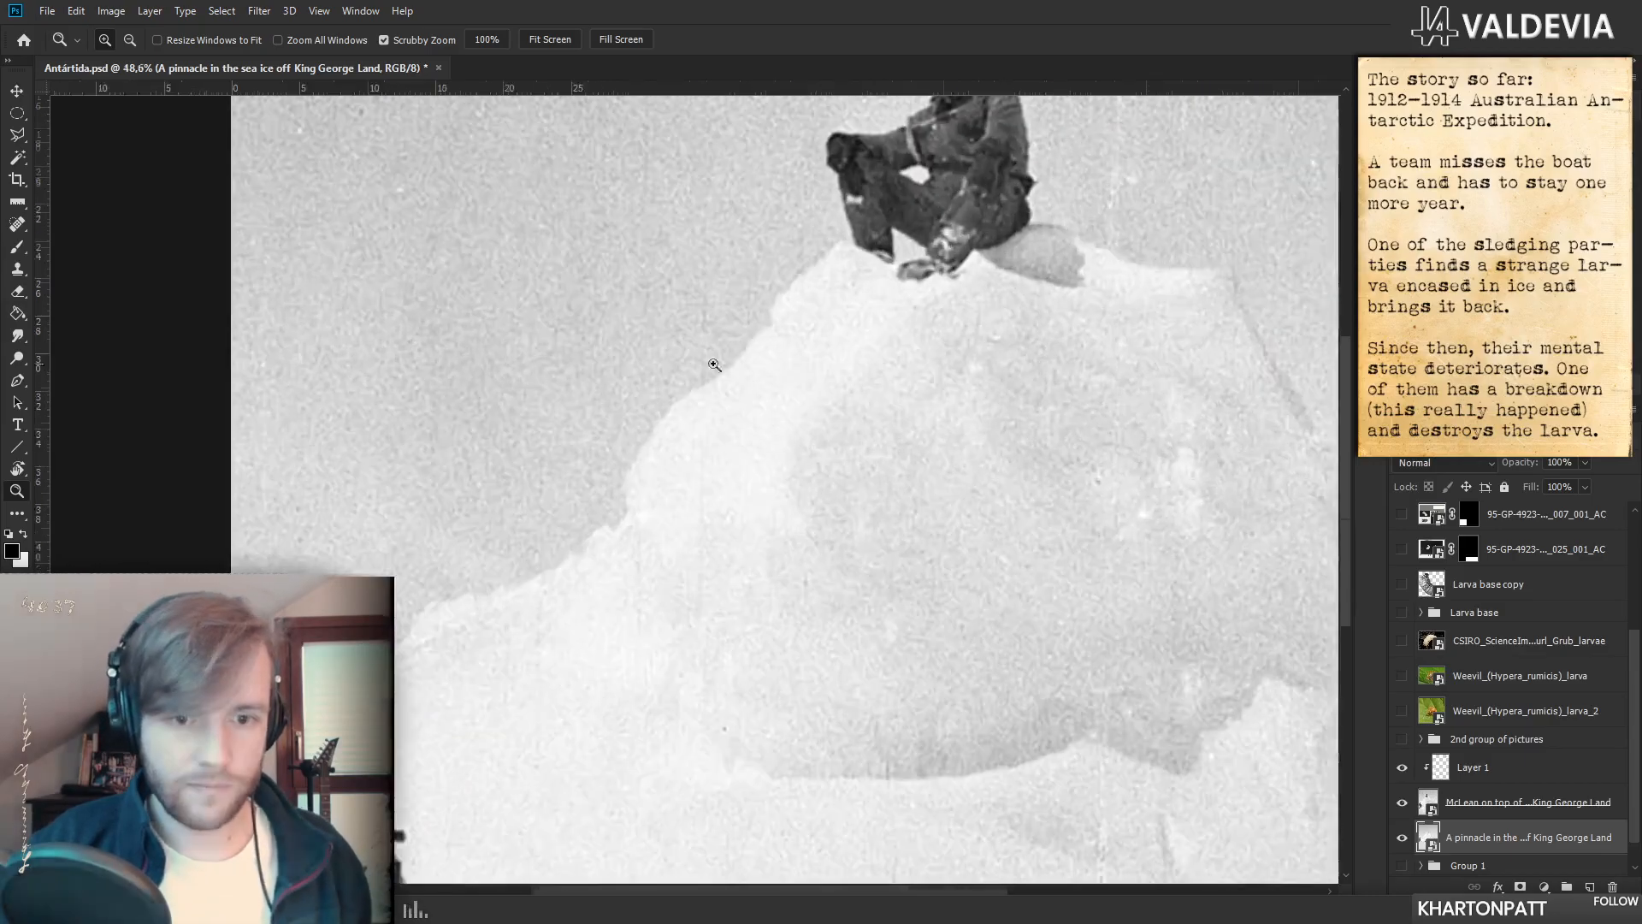
{"action": "left_click_drag", "start_coordinate": [574, 580], "coordinate": [521, 579]}
{"action": "left_click_drag", "start_coordinate": [703, 699], "coordinate": [665, 584]}
{"action": "left_click_drag", "start_coordinate": [998, 735], "coordinate": [987, 700]}
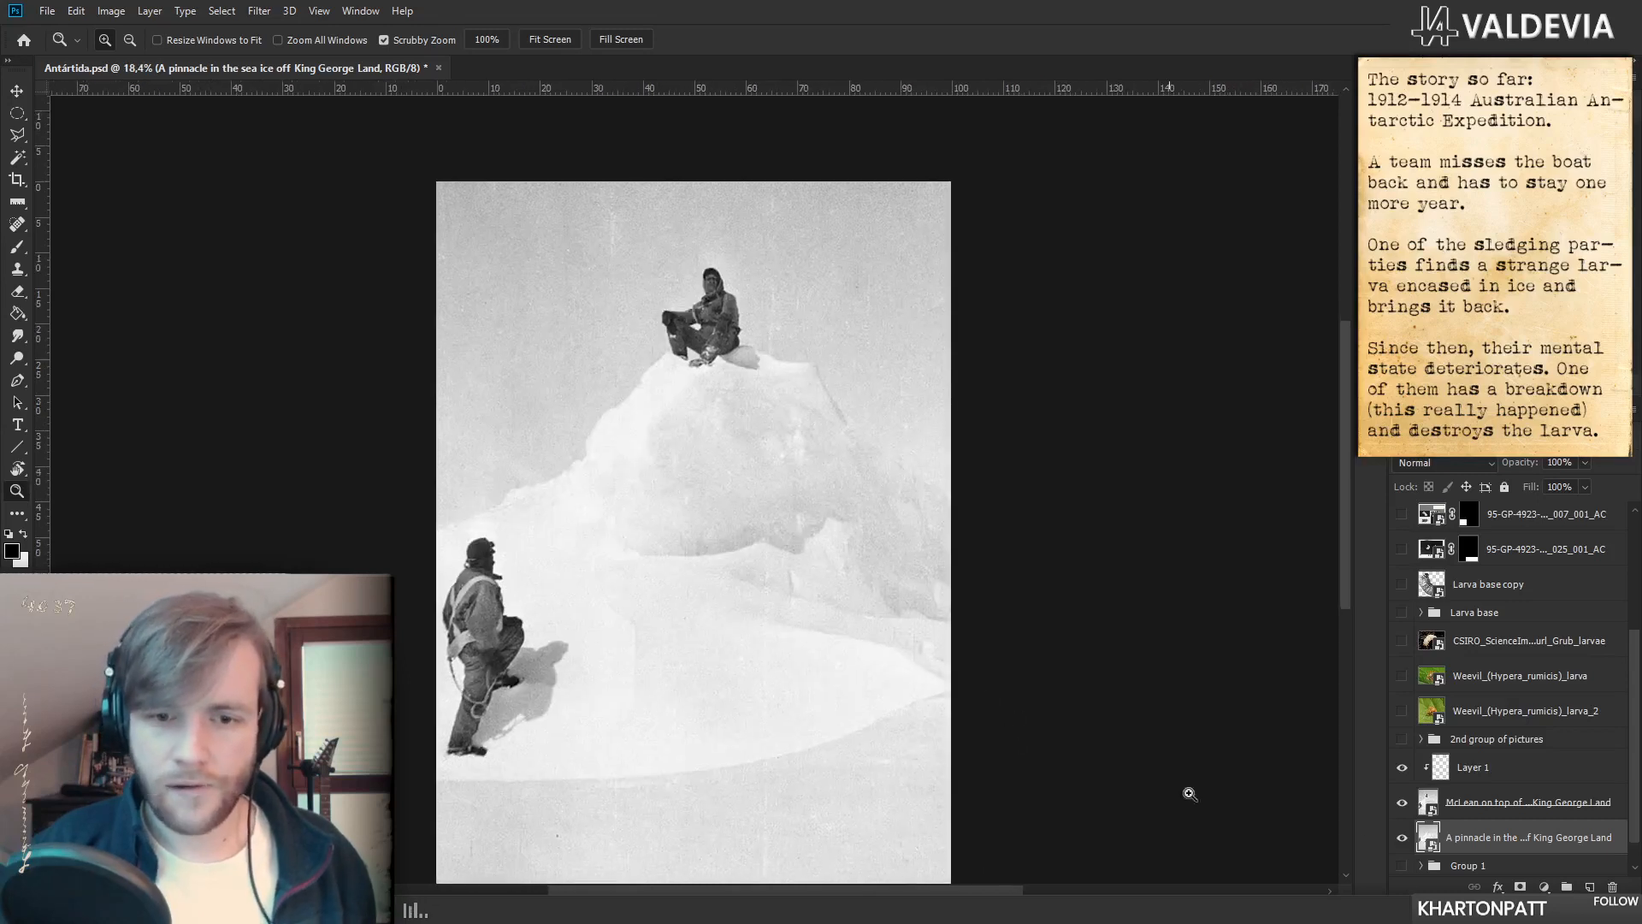
- Hide the upper photo and add a Levels adjustment layer clipped to the pinnacle photo
{"action": "left_click", "coordinate": [1402, 806]}
{"action": "left_click", "coordinate": [1589, 887]}
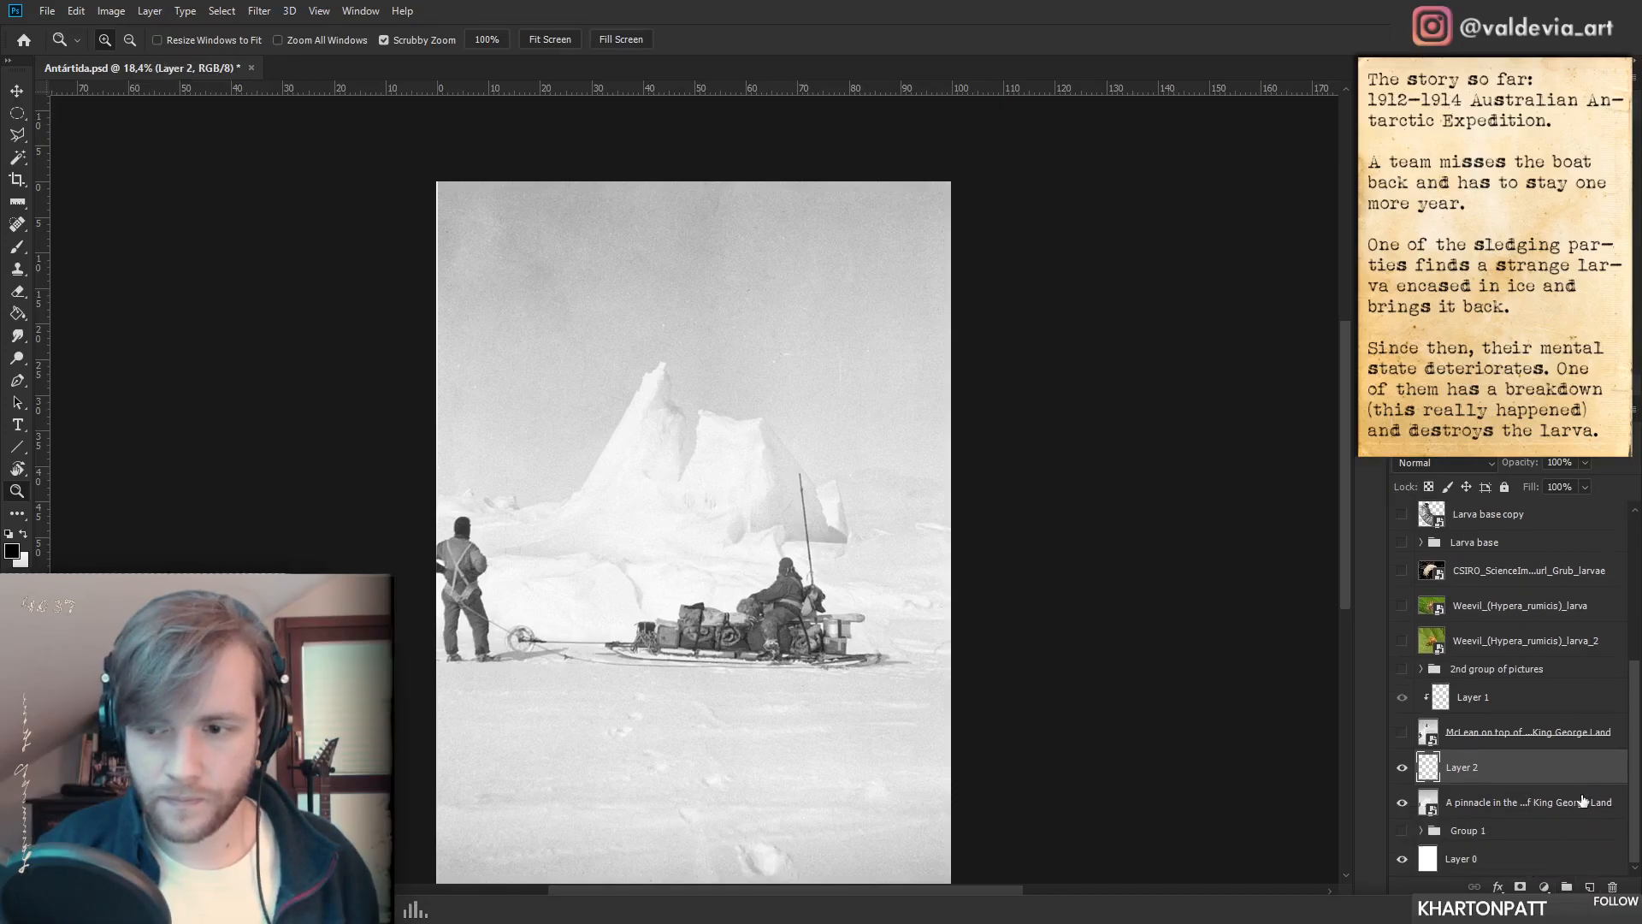
{"action": "key", "text": "ctrl+z"}
{"action": "left_click", "coordinate": [1545, 887]}
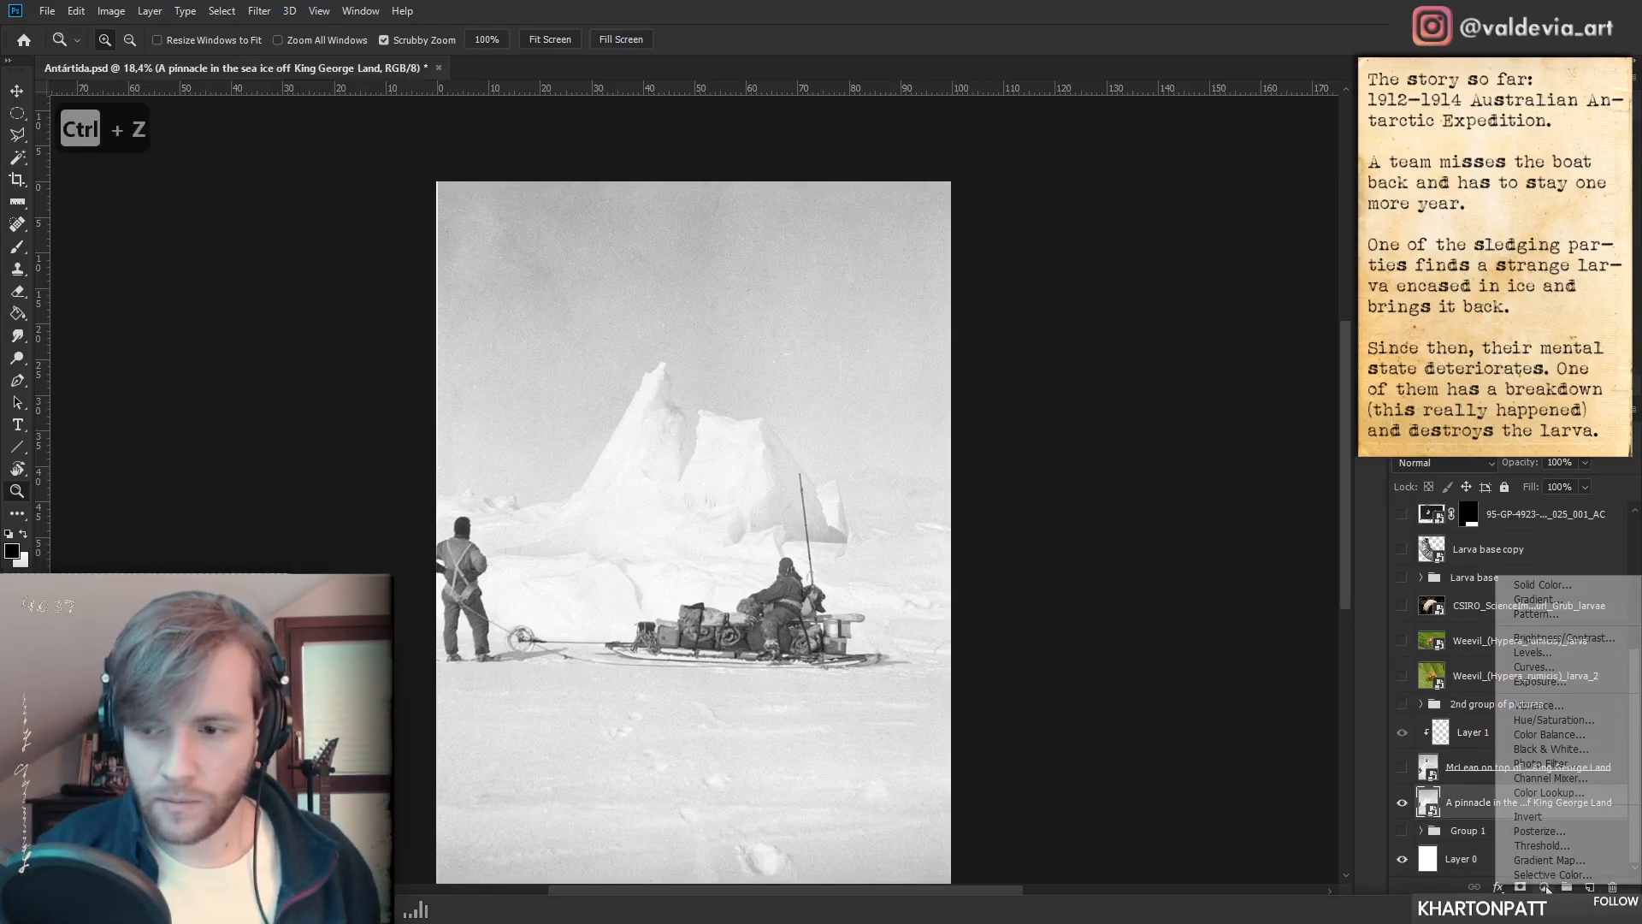
{"action": "left_click", "coordinate": [1540, 653]}
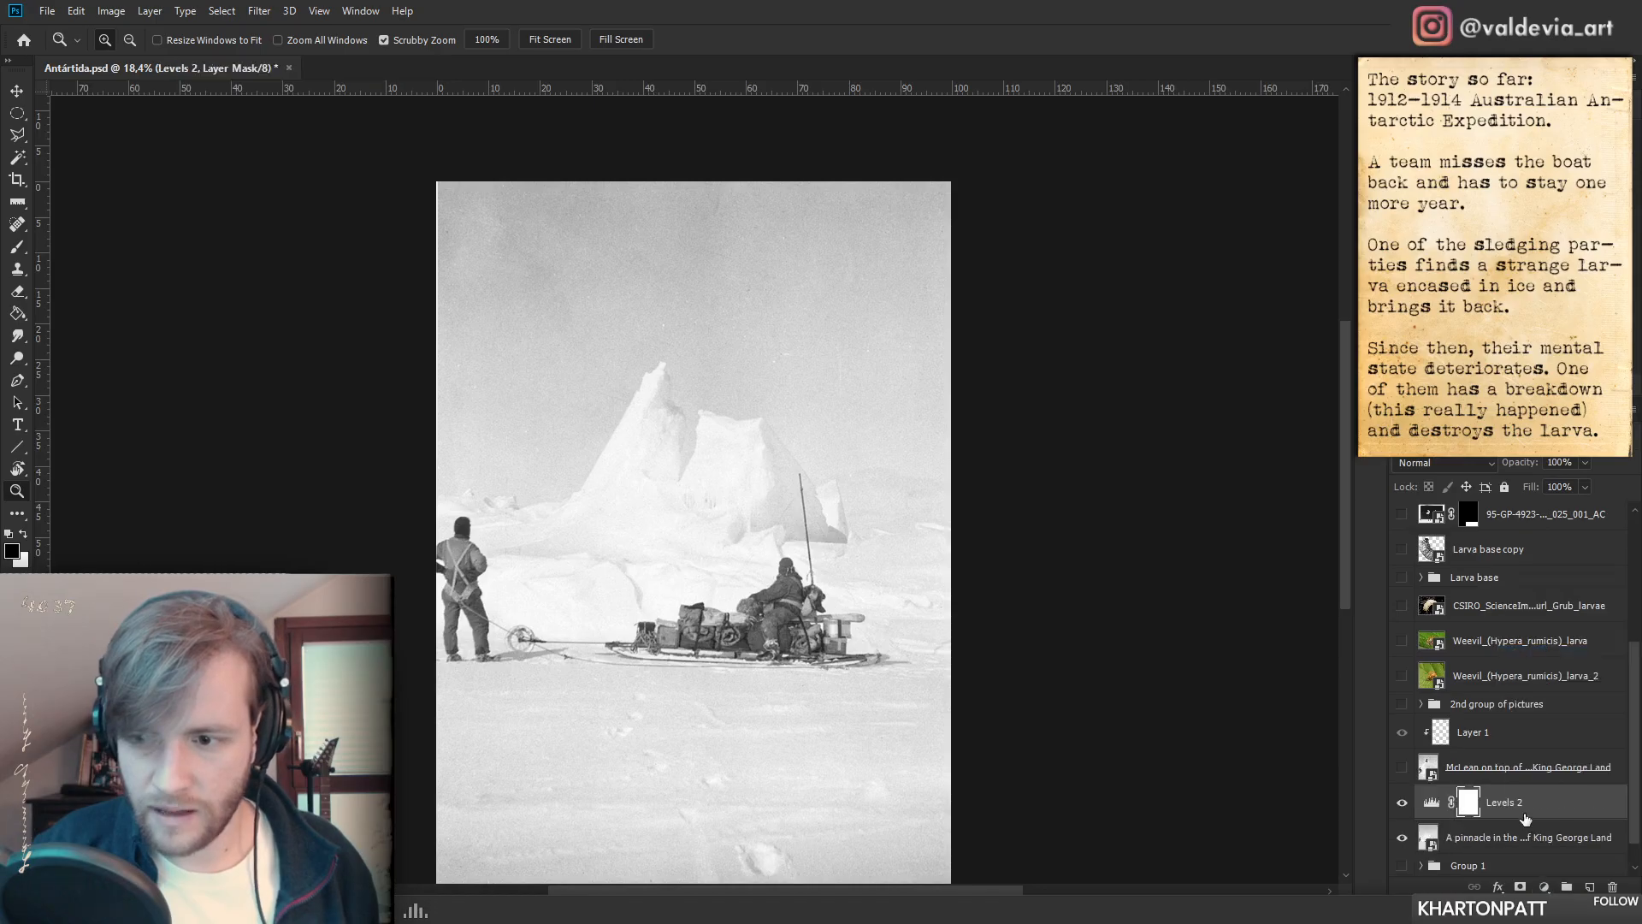
{"action": "left_click", "coordinate": [1531, 820], "text": "alt"}
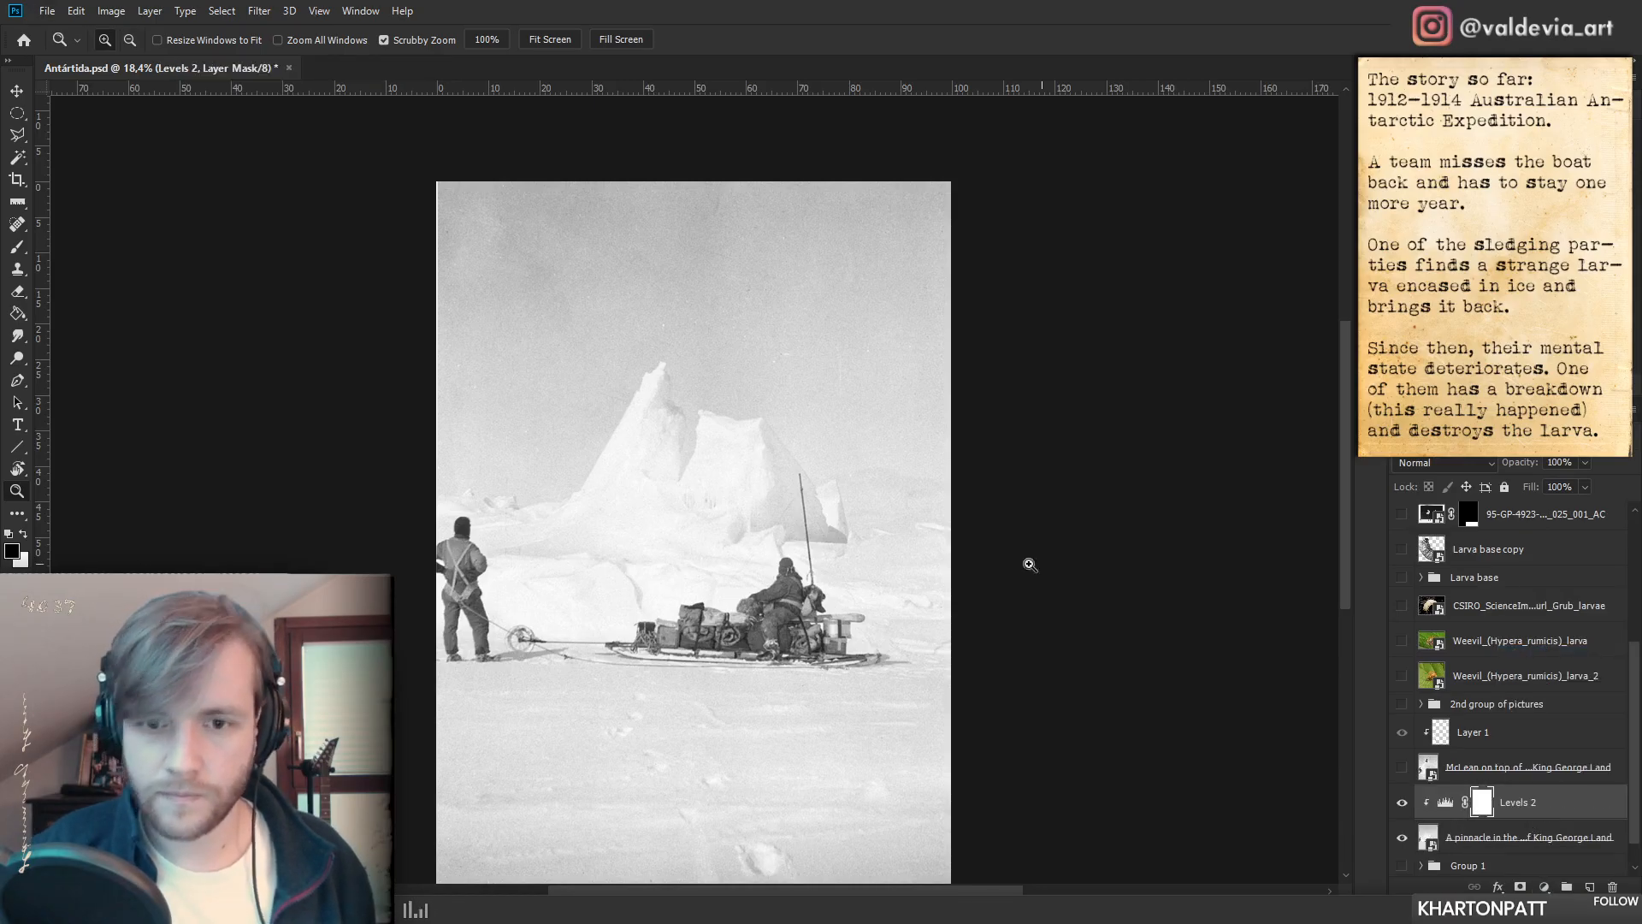
- Darken the pinnacle photo with the Levels adjustment, and compare it with the adjustment hidden and shown
{"action": "scroll", "coordinate": [890, 522], "scroll_direction": "down", "scroll_amount": 2}
{"action": "left_click_drag", "start_coordinate": [1512, 249], "coordinate": [1536, 249]}
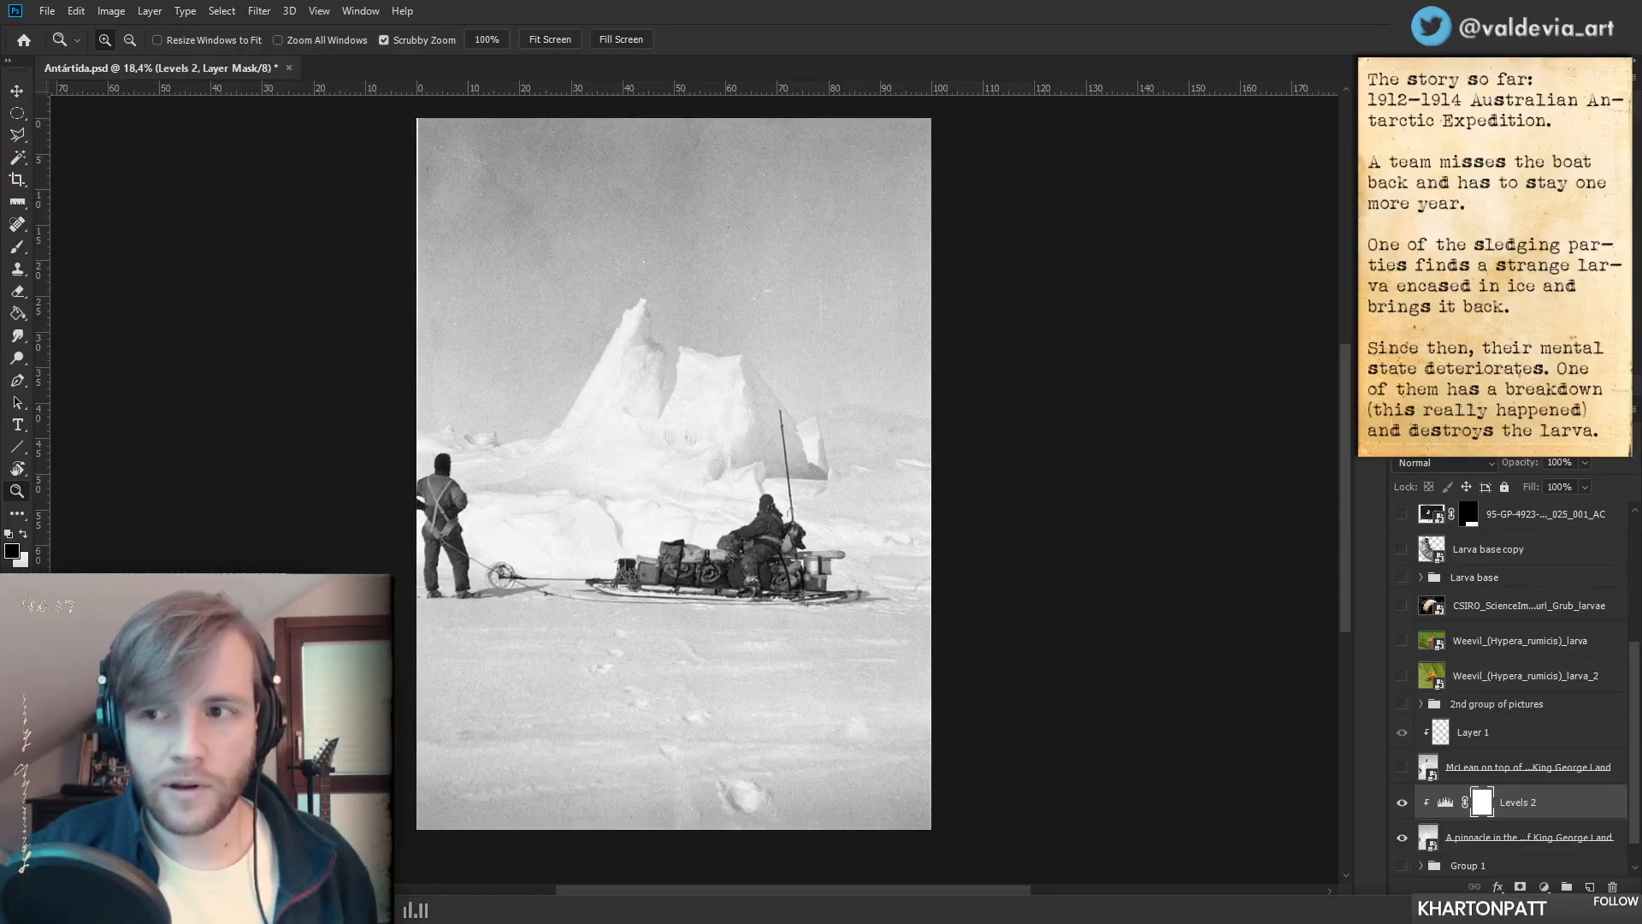
{"action": "left_click_drag", "start_coordinate": [1522, 249], "coordinate": [1530, 249]}
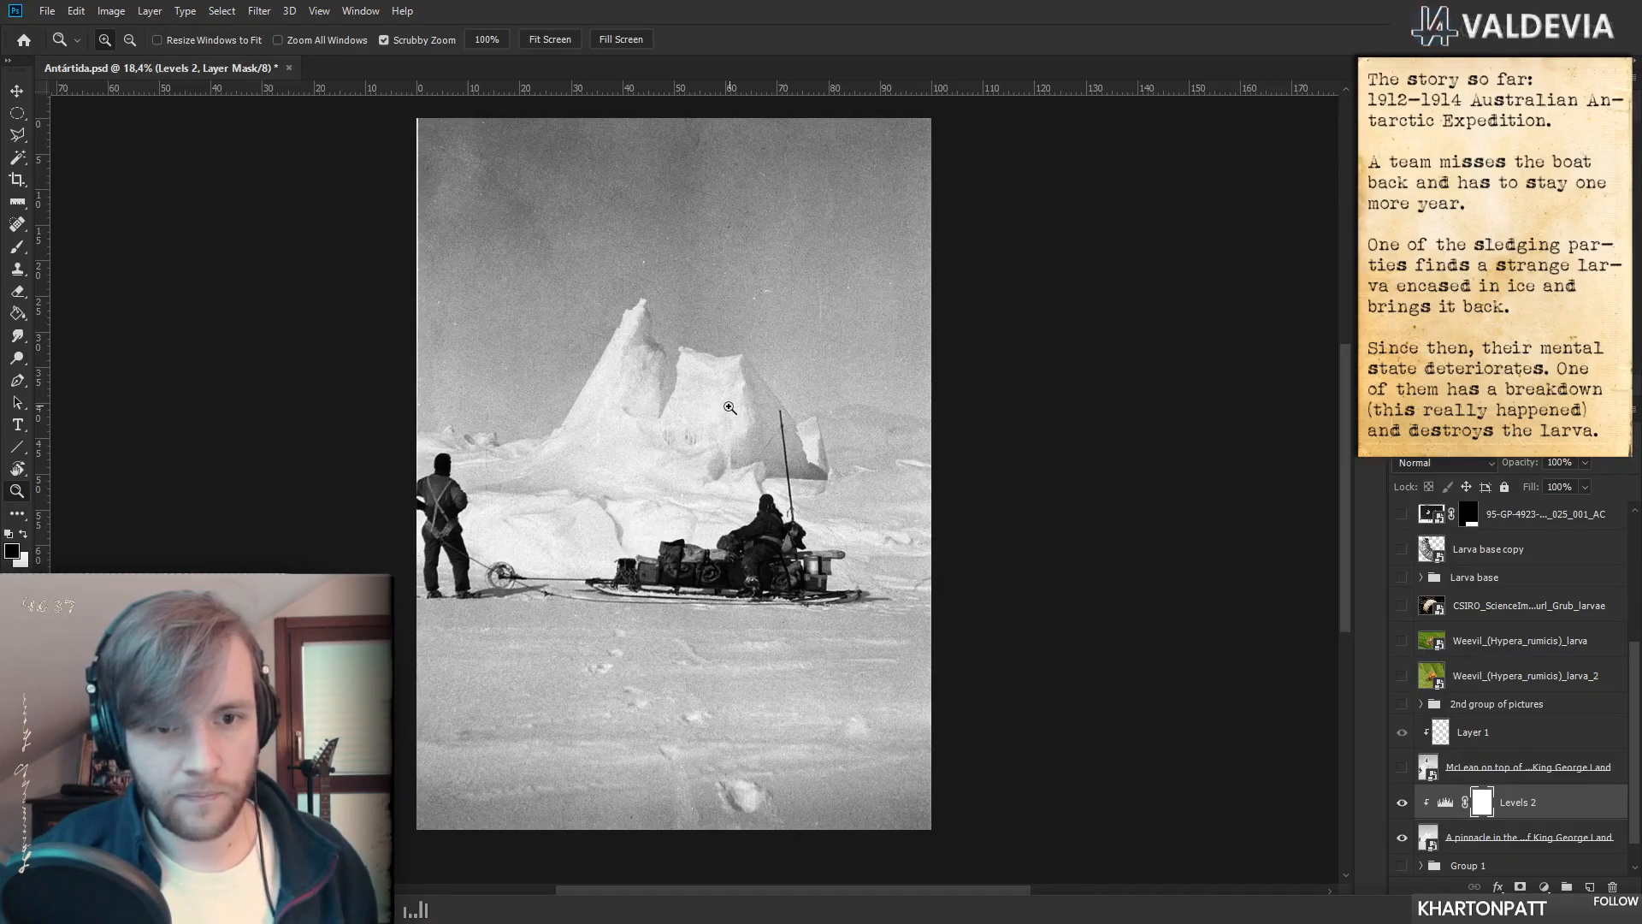
{"action": "left_click", "coordinate": [1402, 804]}
{"action": "left_click", "coordinate": [1402, 804]}
{"action": "left_click", "coordinate": [1401, 809]}
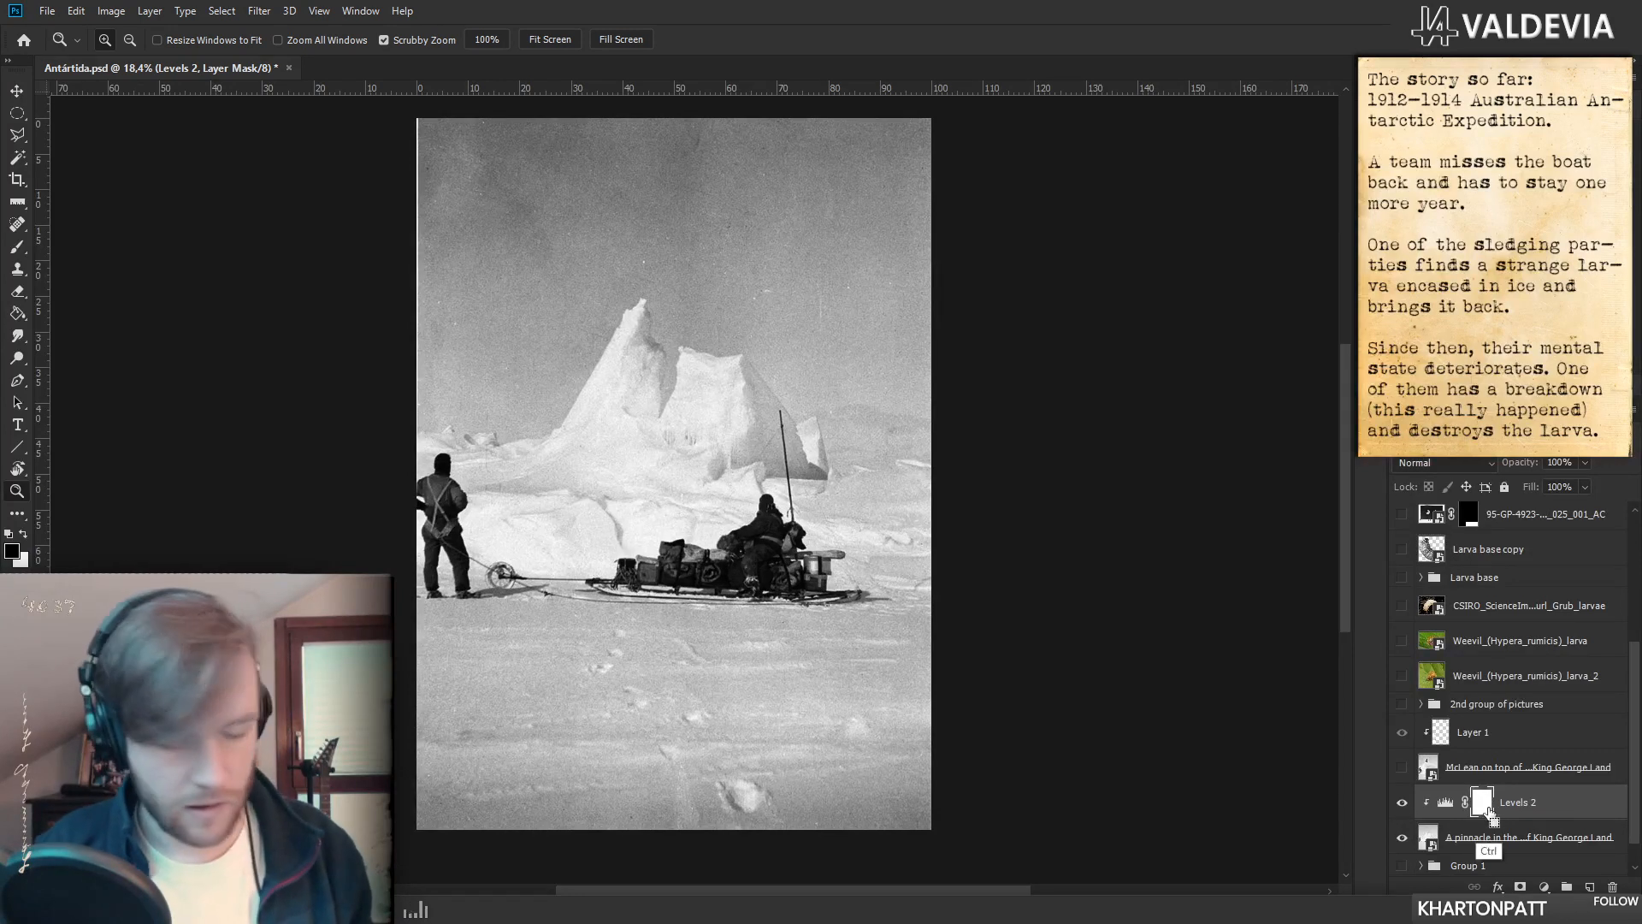
- Invert the Levels 2 layer mask to black
{"action": "key", "text": "ctrl+i"}
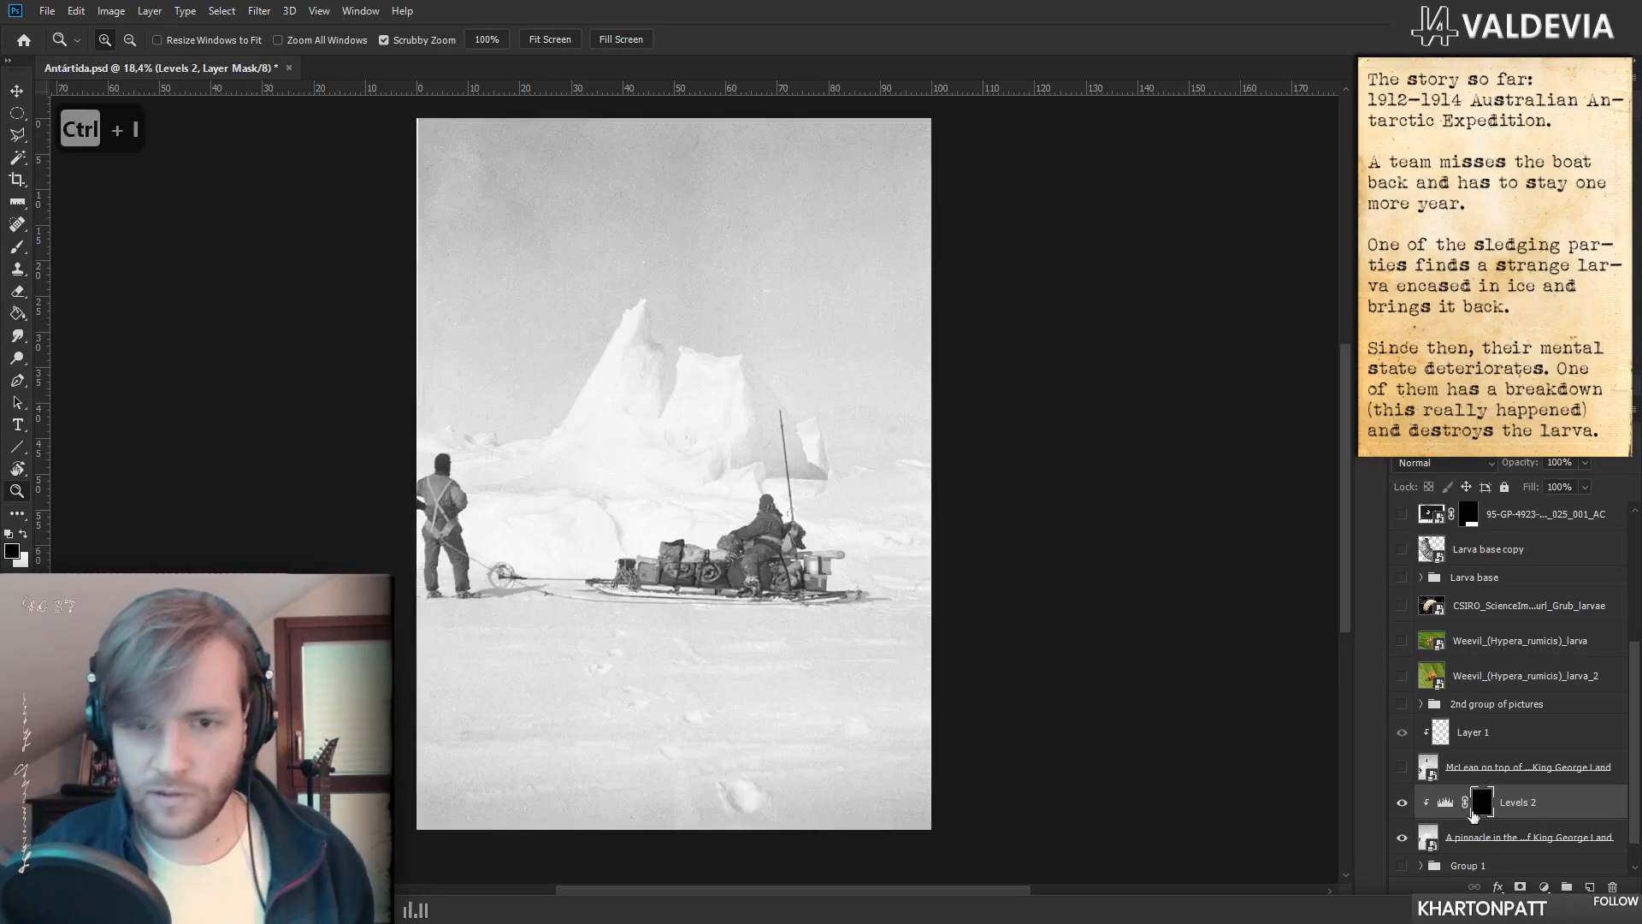
{"action": "key", "text": "b"}
{"action": "right_click", "coordinate": [666, 427]}
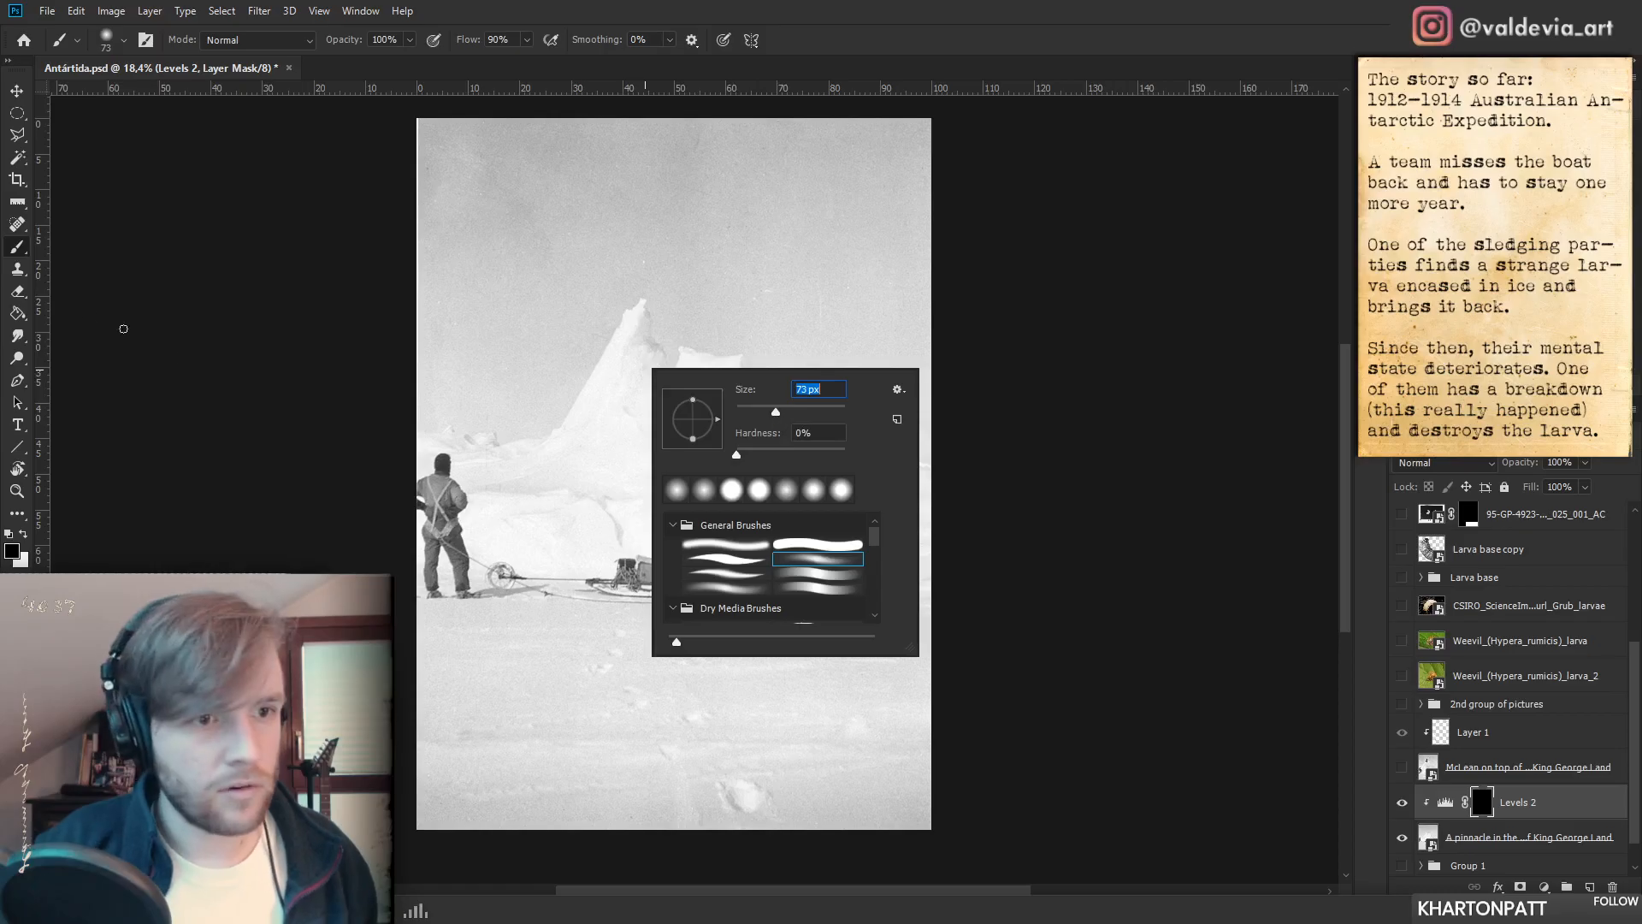
- Reveal the Levels darkening over the sky with a white linear gradient on the mask, fading from the iceberg down towards the sledge
{"action": "left_click", "coordinate": [17, 313]}
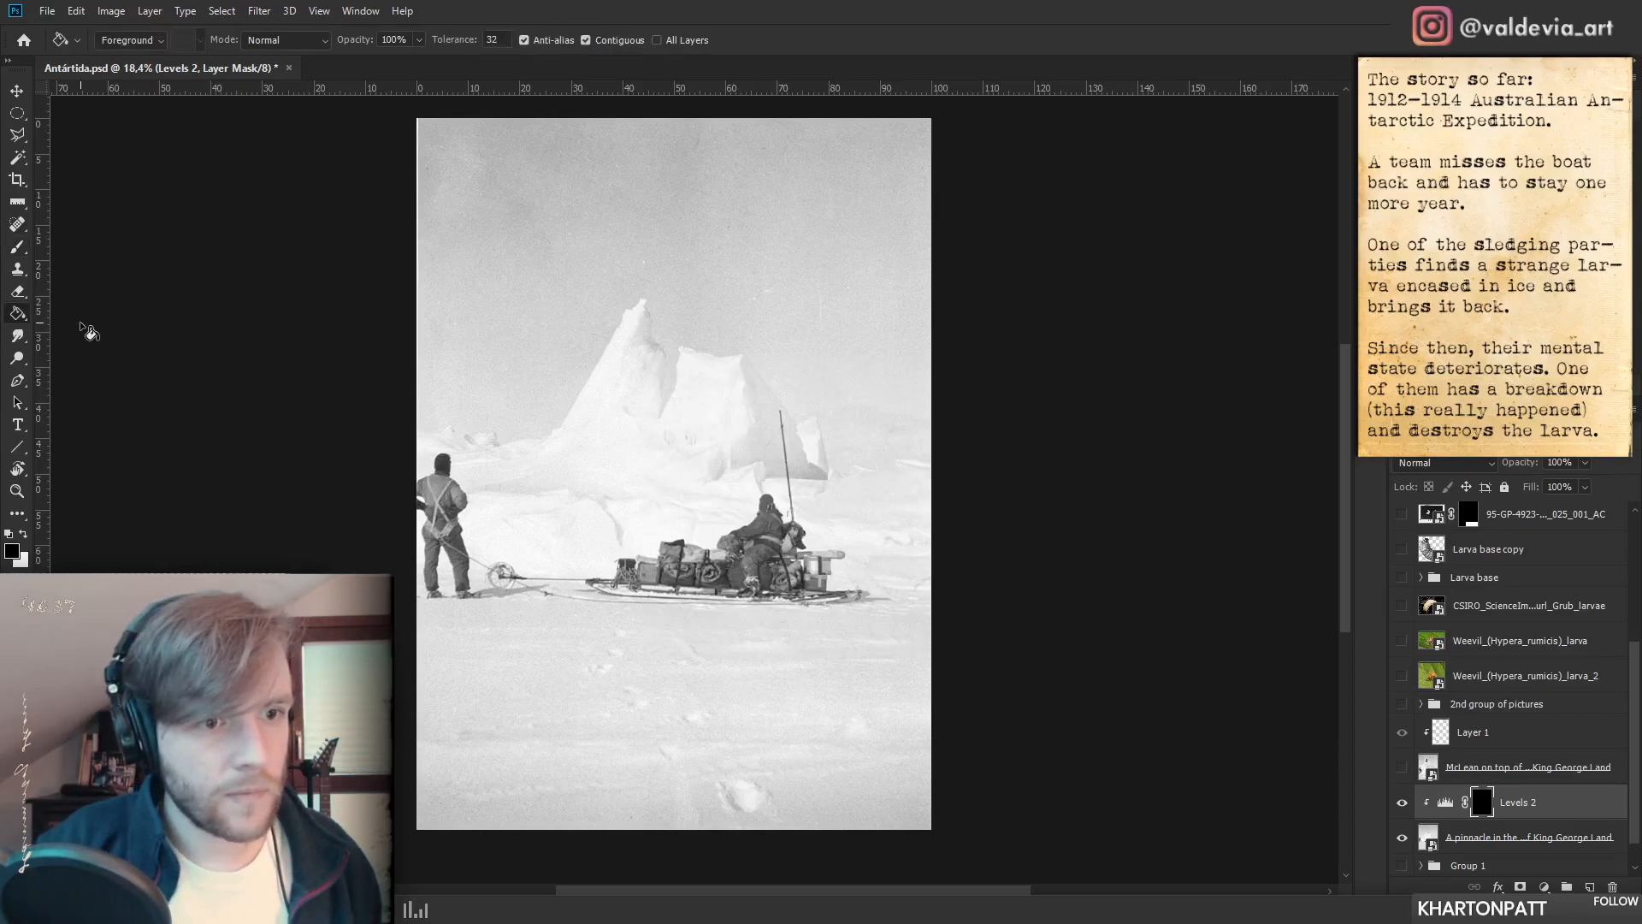
{"action": "right_click", "coordinate": [17, 313]}
{"action": "left_click", "coordinate": [73, 312]}
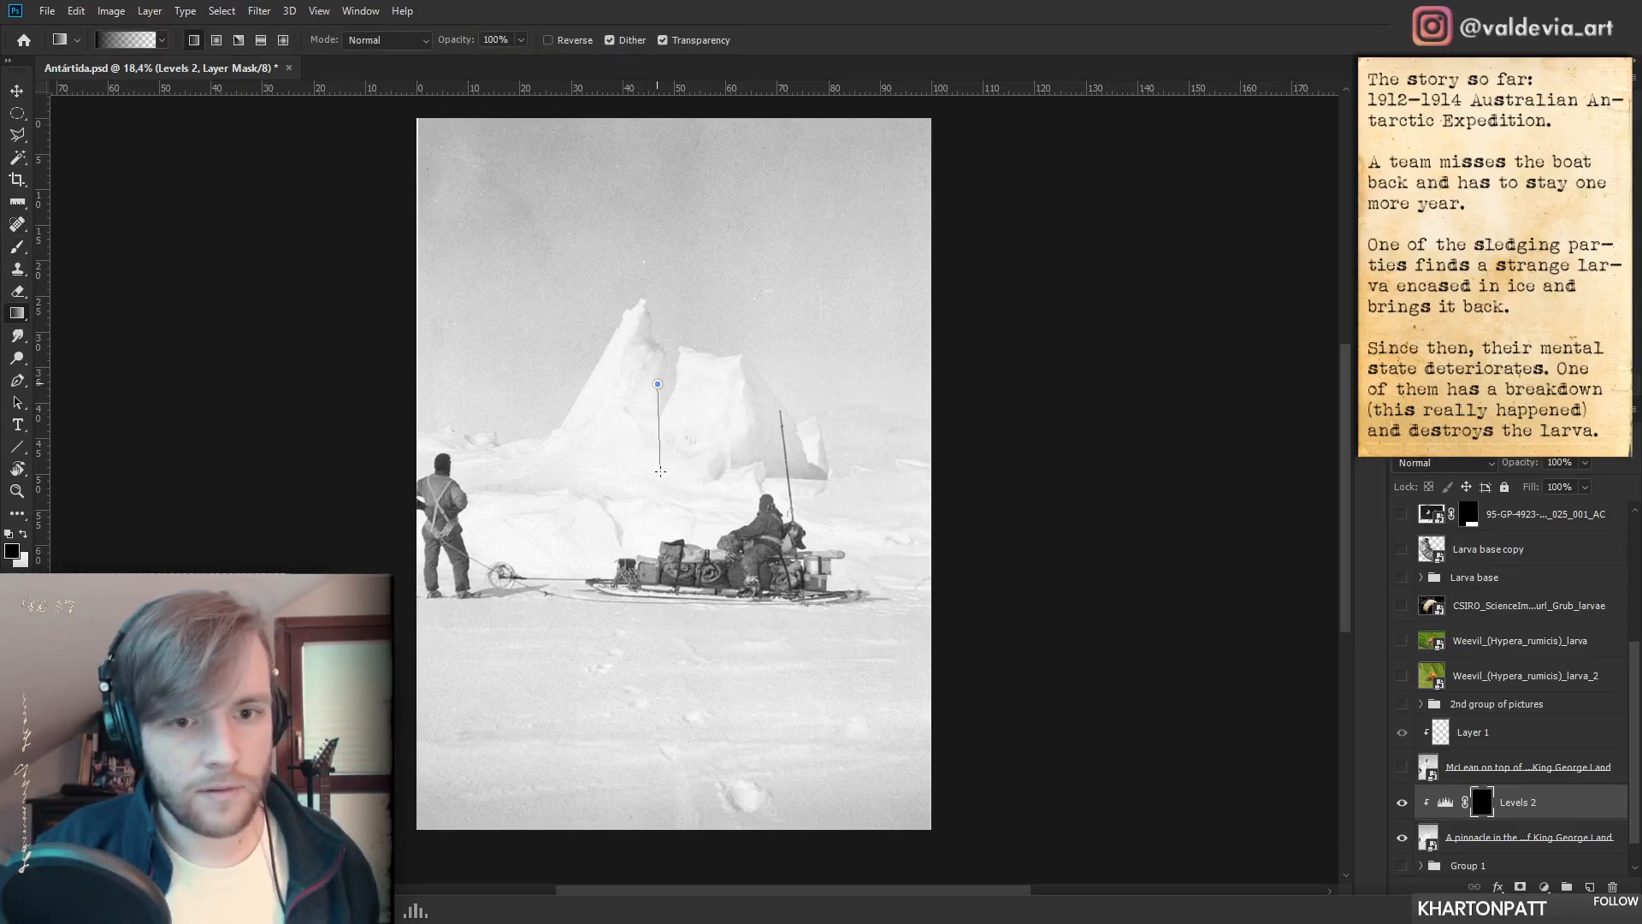
{"action": "left_click_drag", "start_coordinate": [660, 475], "coordinate": [660, 496]}
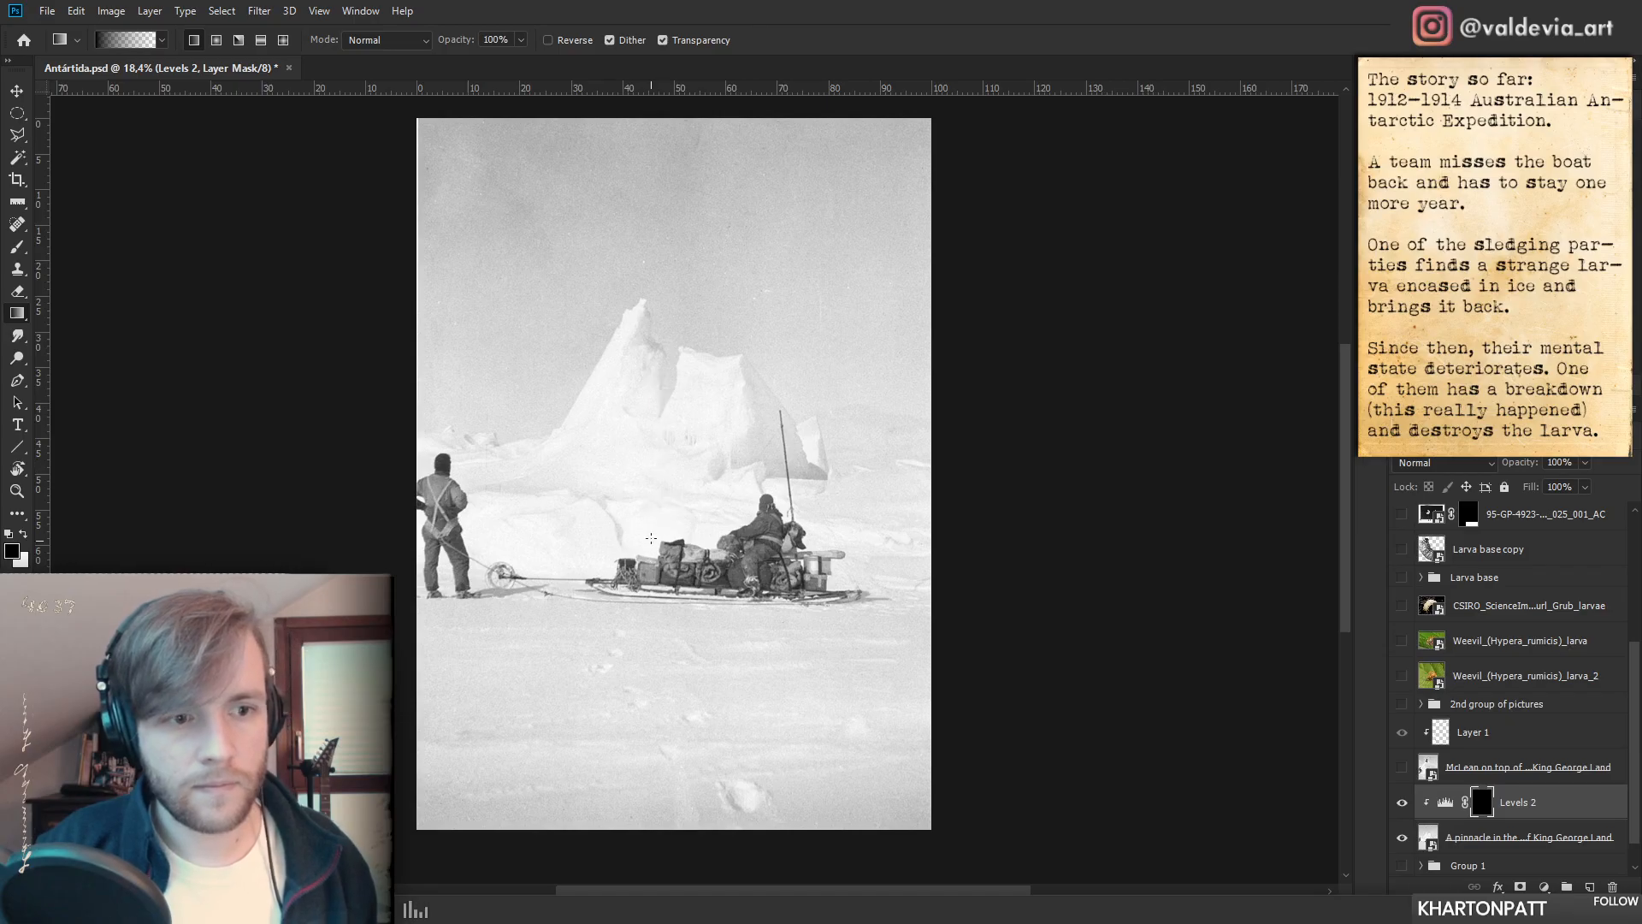
{"action": "key", "text": "x"}
{"action": "left_click_drag", "start_coordinate": [655, 419], "coordinate": [631, 546]}
{"action": "left_click_drag", "start_coordinate": [721, 453], "coordinate": [692, 495]}
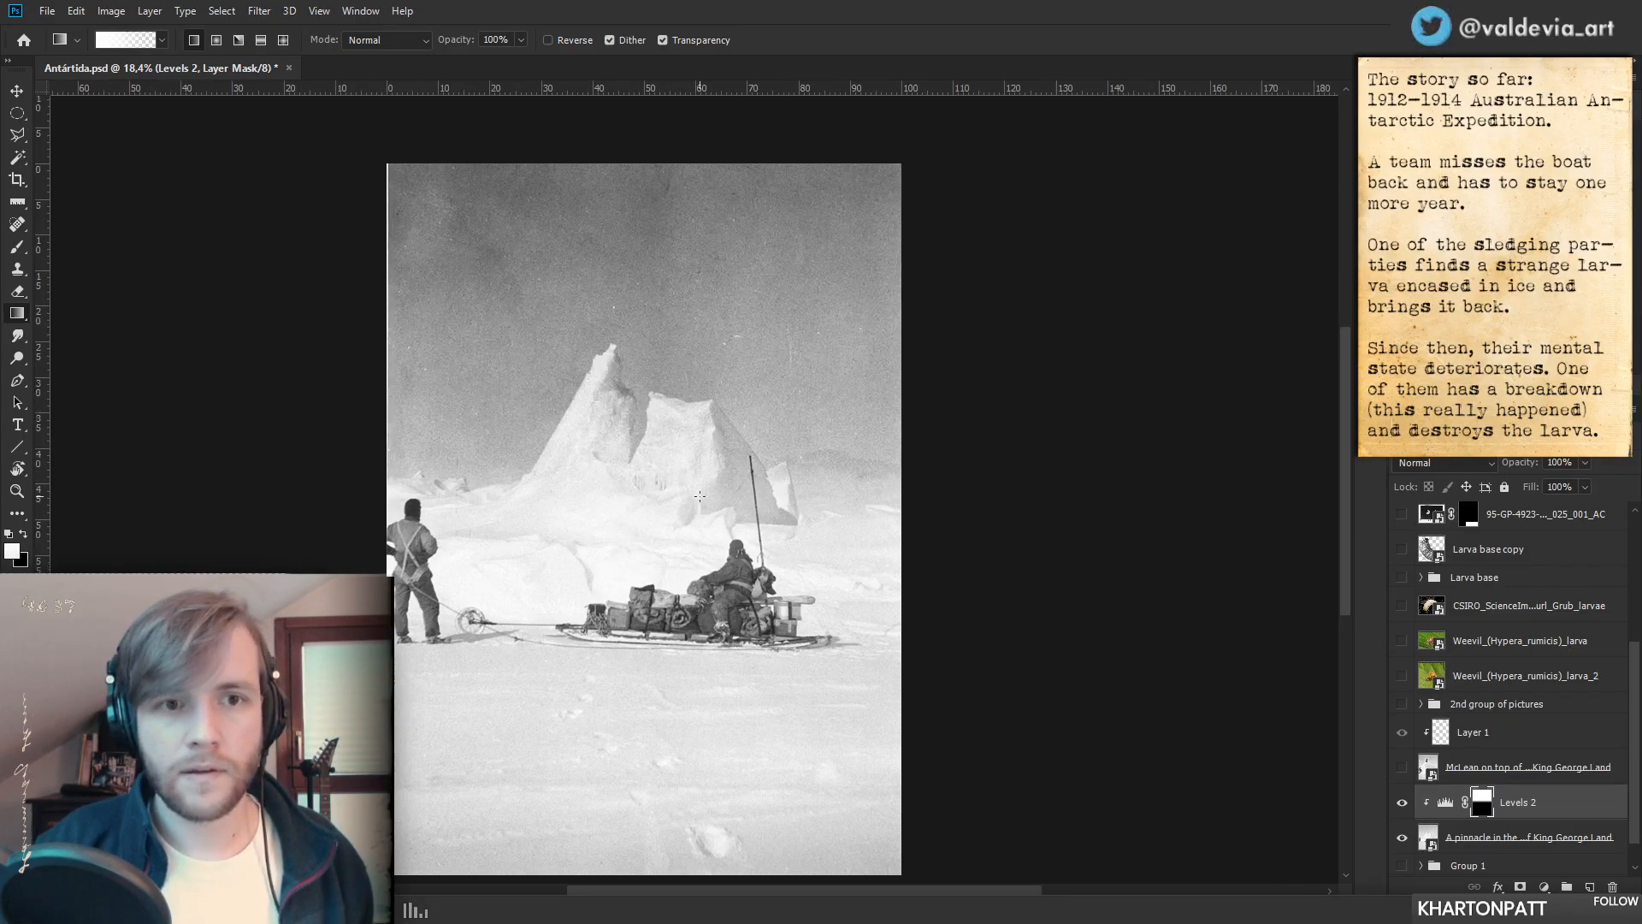
- Paint white on the Levels 2 mask around the horizon with a soft 354 px brush
{"action": "key", "text": "b"}
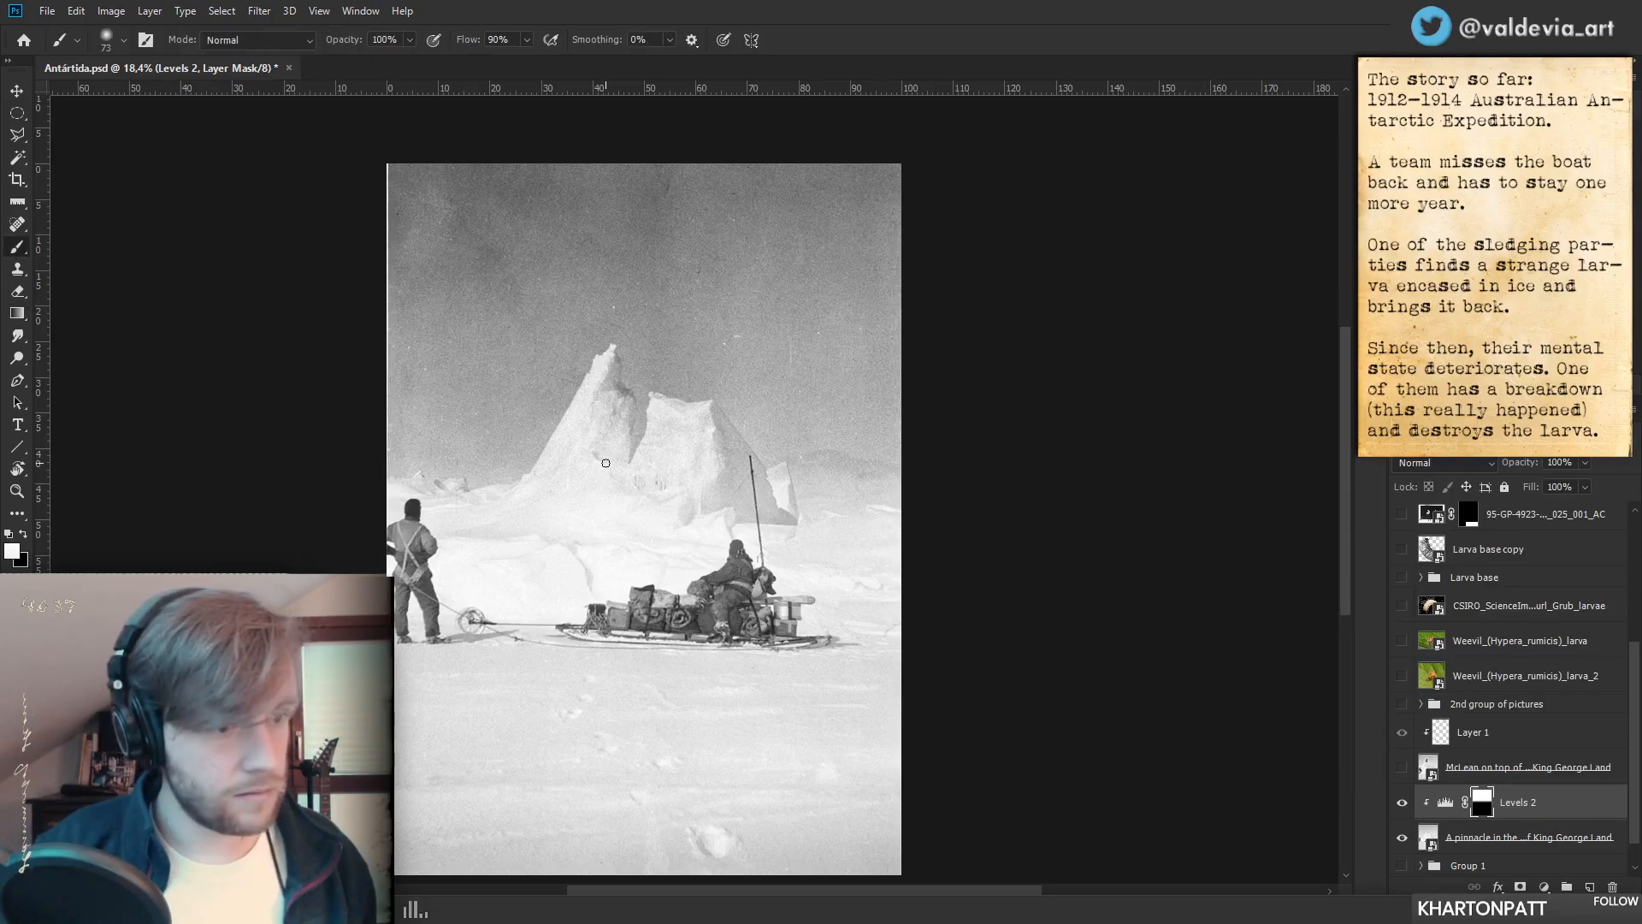
{"action": "right_click", "coordinate": [605, 463]}
{"action": "key", "text": "Return"}
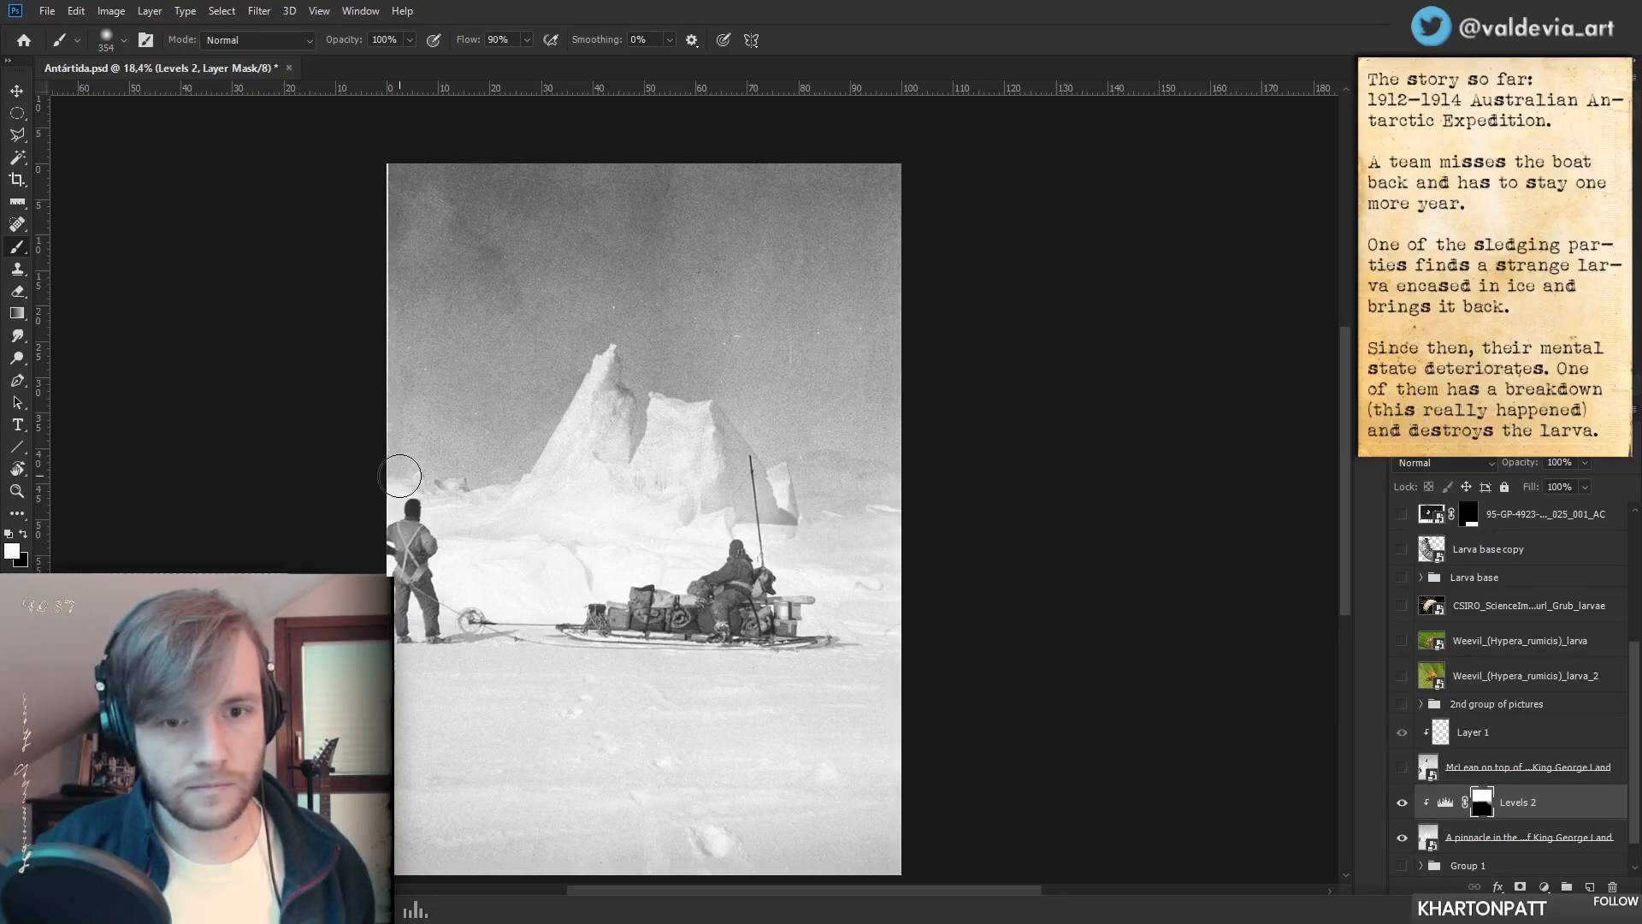
{"action": "key", "text": "z"}
{"action": "left_click_drag", "start_coordinate": [654, 561], "coordinate": [707, 548]}
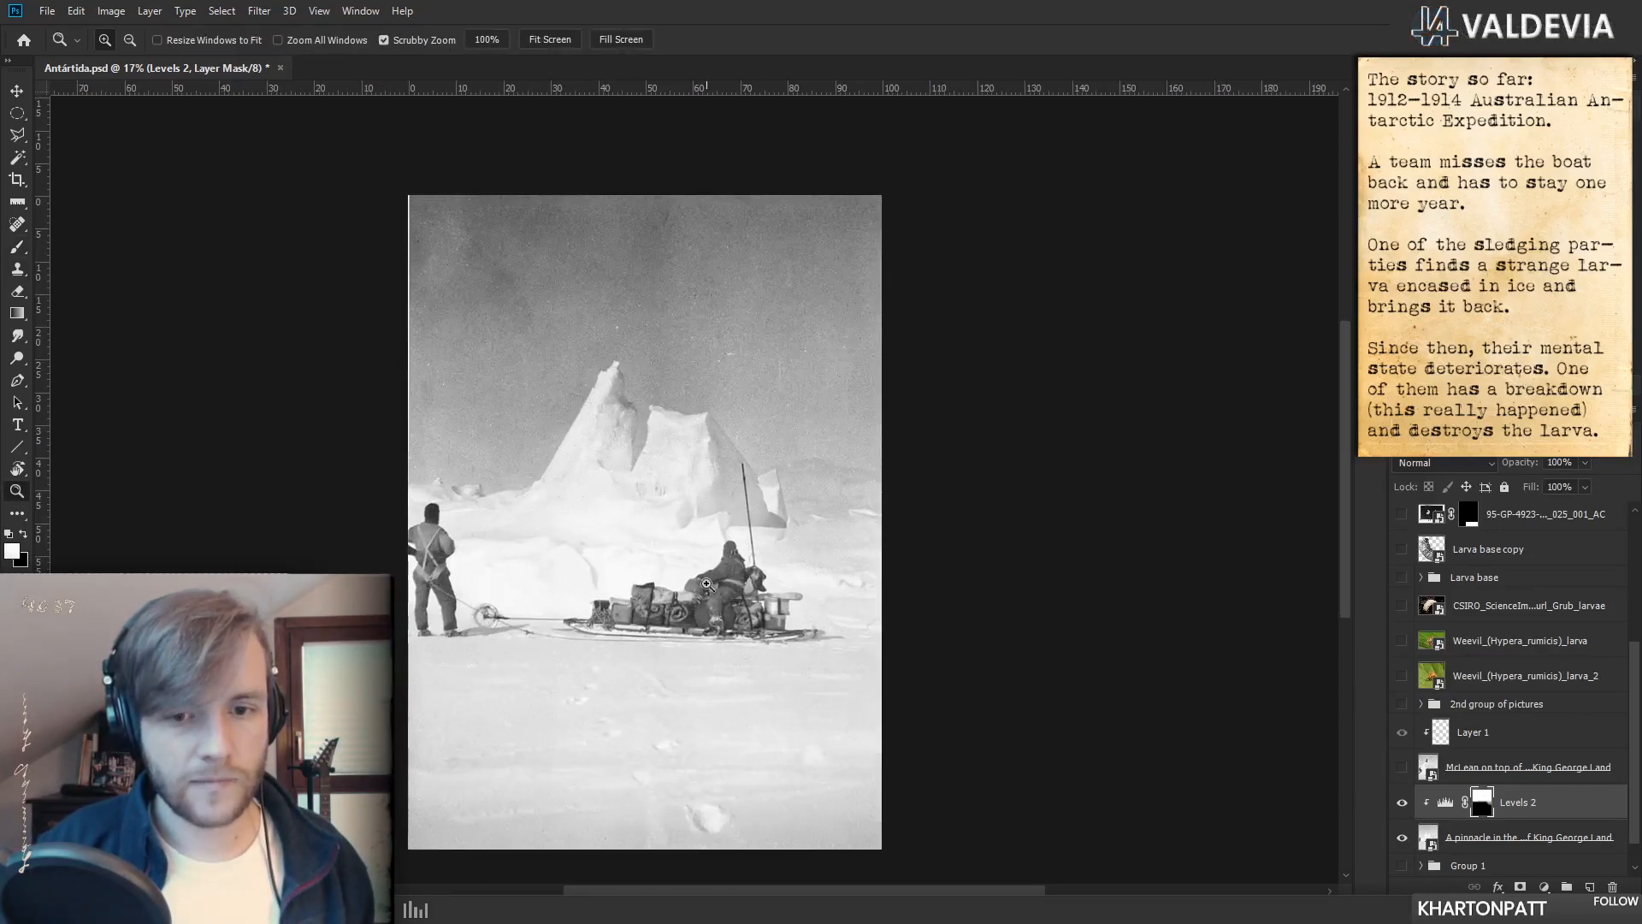
- Darken the foreground snow by painting white across the lower part of the Levels 2 mask with a soft 2165 px brush
{"action": "key", "text": "b"}
{"action": "mouse_move", "coordinate": [752, 668]}
{"action": "left_mouse_down"}
{"action": "mouse_move", "coordinate": [745, 611]}
{"action": "mouse_move", "coordinate": [664, 612]}
{"action": "left_mouse_up"}
{"action": "key", "text": "z"}
{"action": "key", "text": "b"}
{"action": "right_click", "coordinate": [640, 612]}
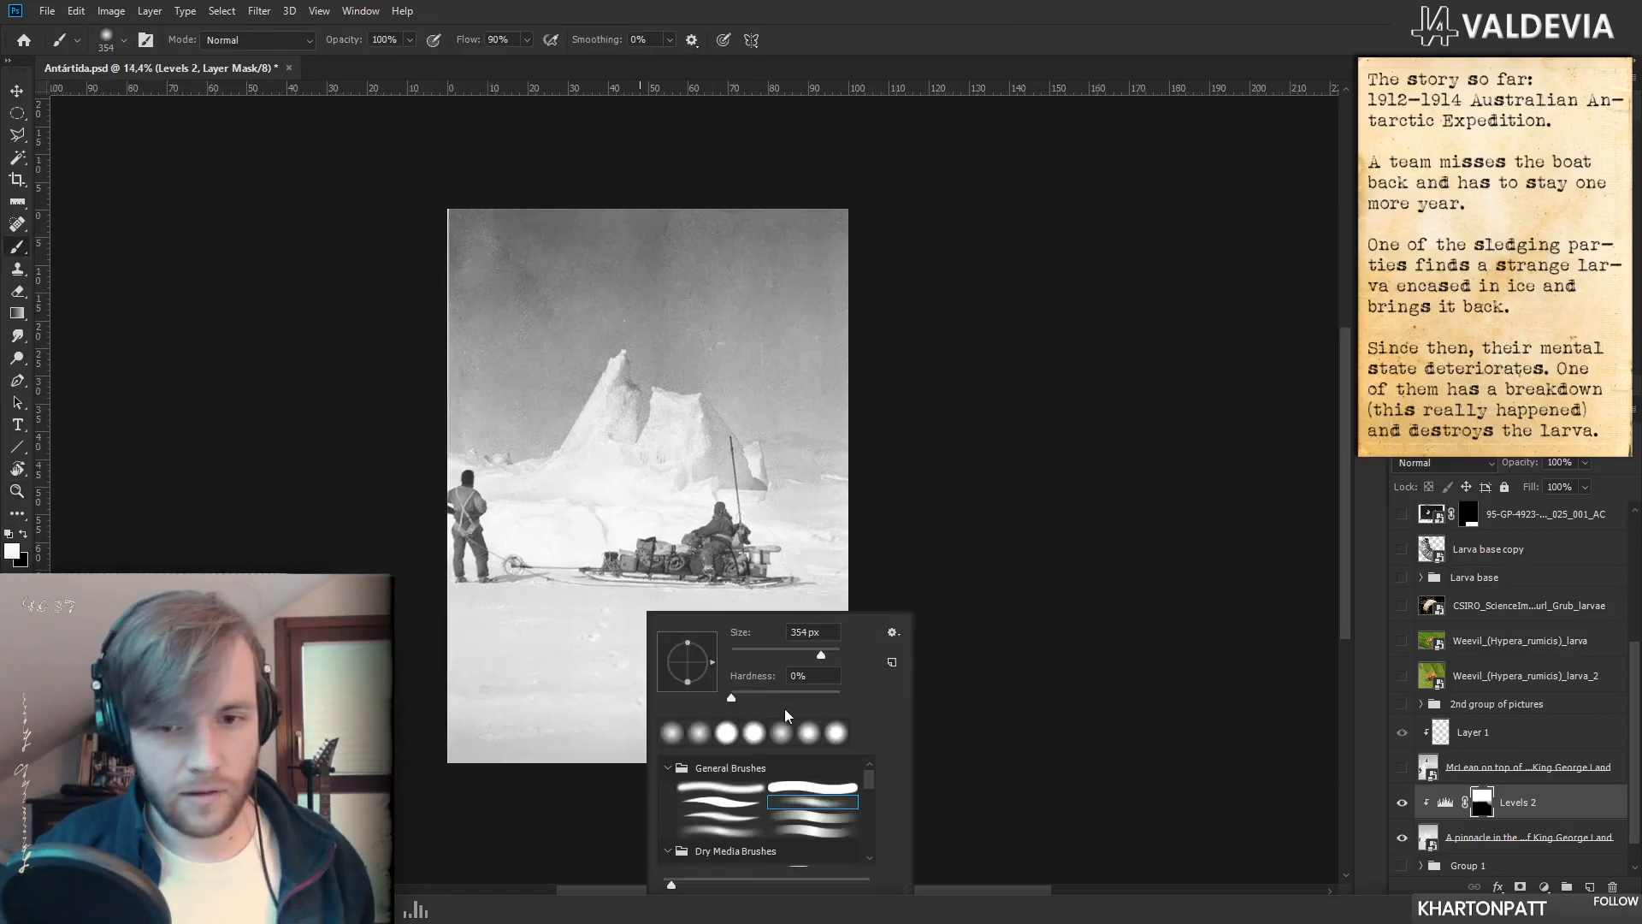
{"action": "left_click_drag", "start_coordinate": [834, 658], "coordinate": [834, 658]}
{"action": "mouse_move", "coordinate": [402, 701]}
{"action": "left_mouse_down"}
{"action": "mouse_move", "coordinate": [916, 719]}
{"action": "mouse_move", "coordinate": [444, 774]}
{"action": "mouse_move", "coordinate": [683, 779]}
{"action": "left_mouse_up"}
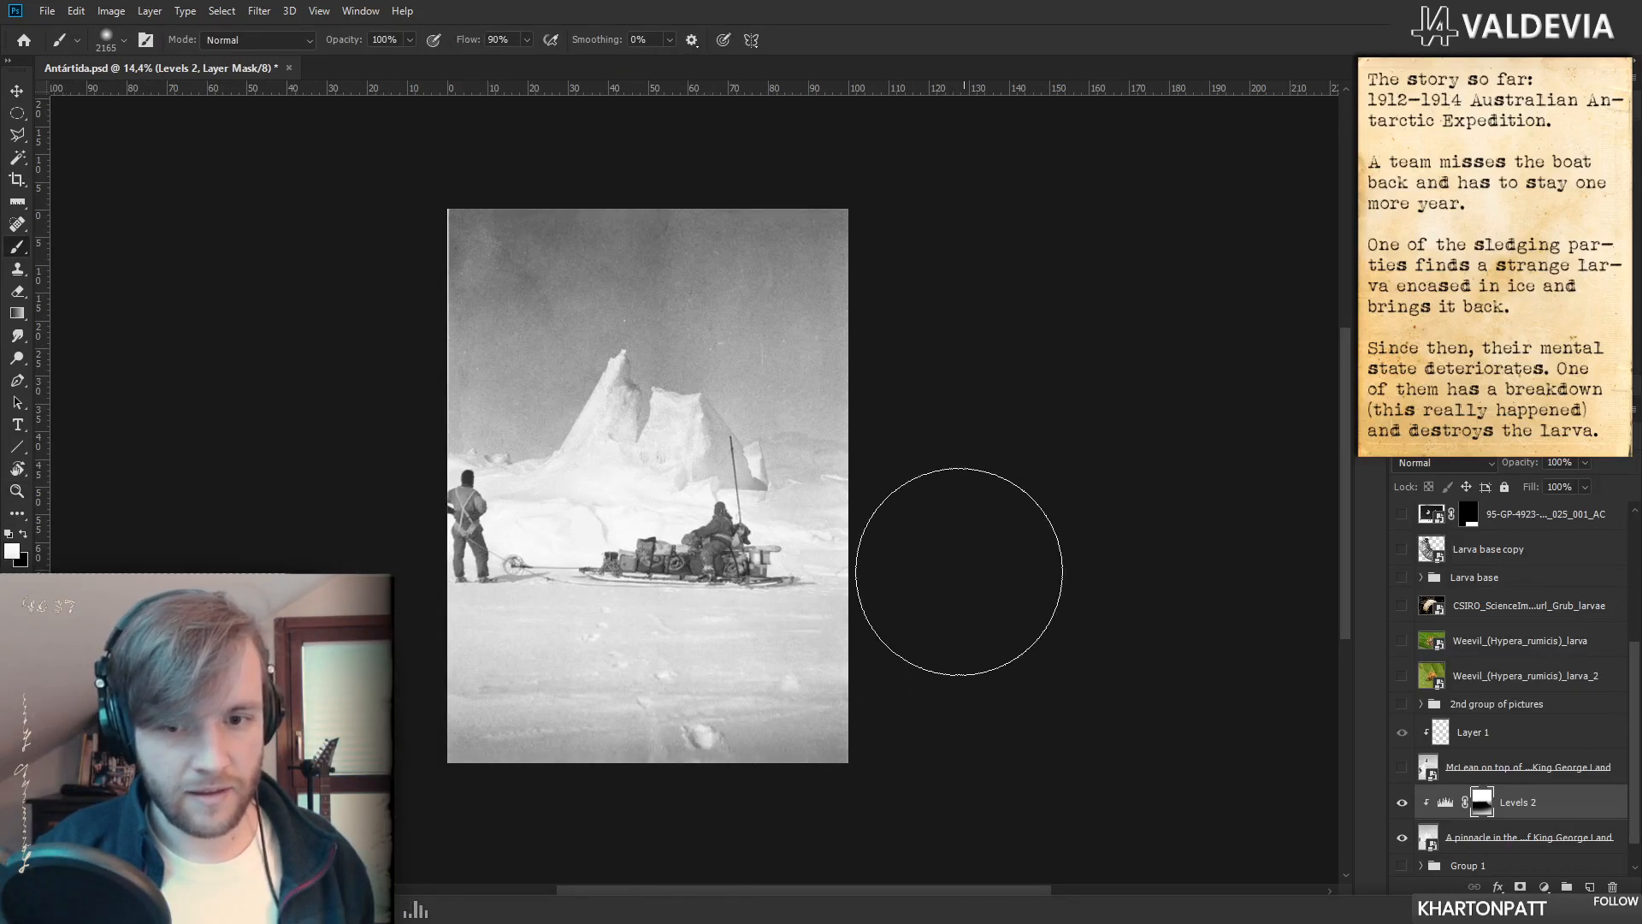
- Compare the sledge and iceberg photo with and without the Levels 2 adjustment
{"action": "key", "text": "z"}
{"action": "mouse_move", "coordinate": [842, 703]}
{"action": "left_mouse_down"}
{"action": "mouse_move", "coordinate": [785, 706]}
{"action": "mouse_move", "coordinate": [839, 704]}
{"action": "left_mouse_up"}
{"action": "left_click_drag", "start_coordinate": [581, 360], "coordinate": [638, 362]}
{"action": "key", "text": "b"}
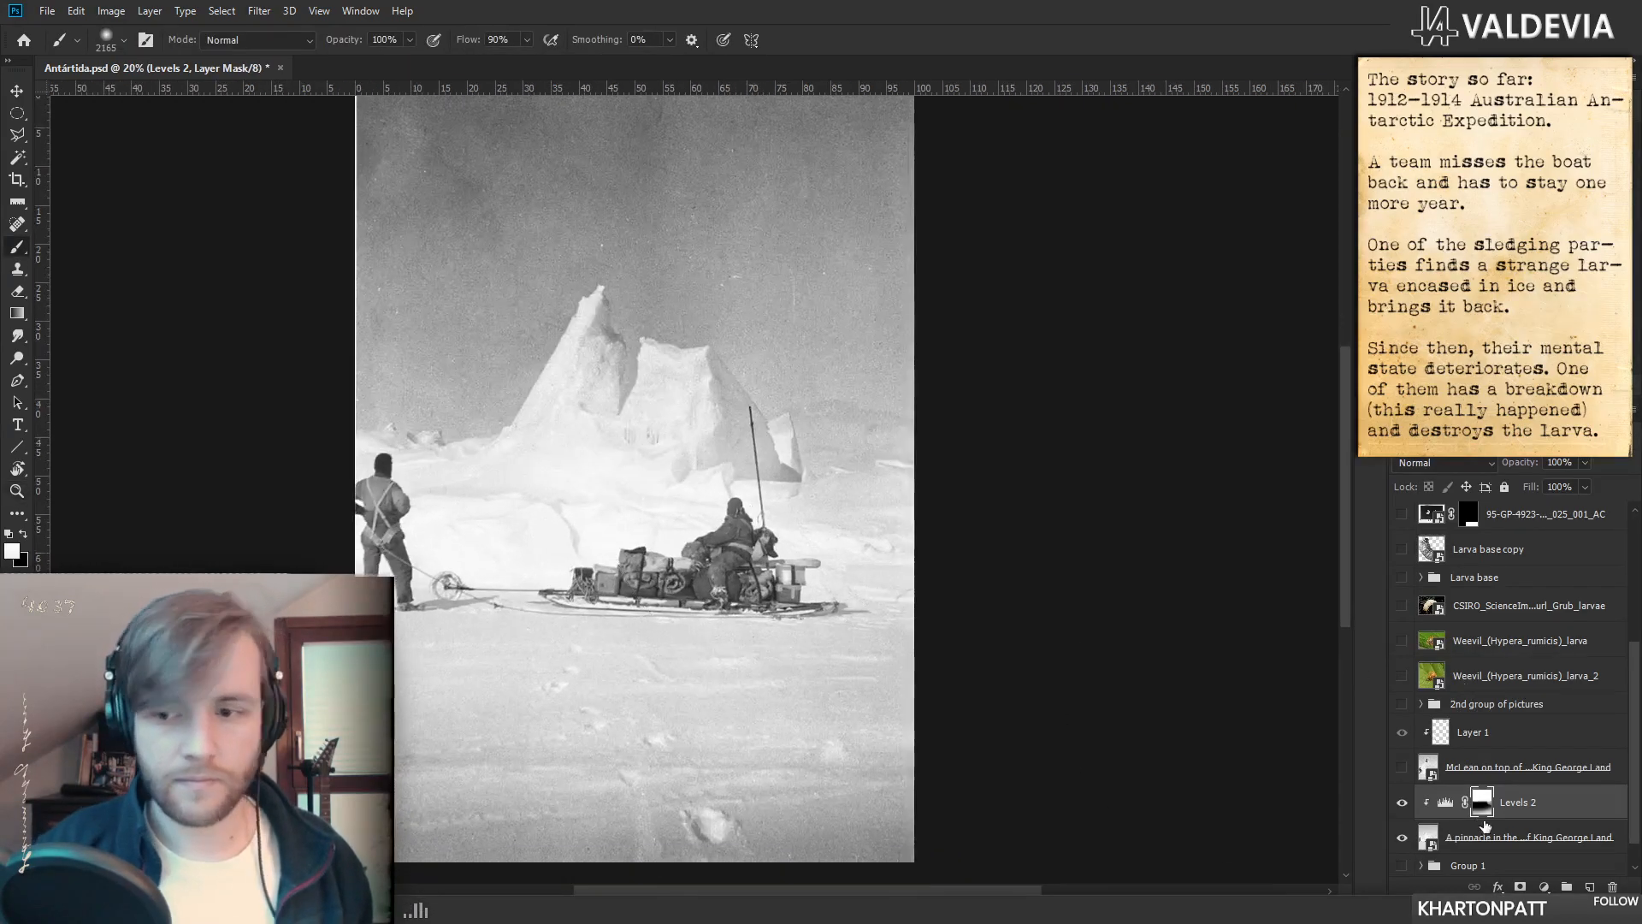
{"action": "left_click", "coordinate": [1400, 810]}
{"action": "left_click", "coordinate": [1400, 810]}
{"action": "left_click", "coordinate": [1399, 811]}
{"action": "left_click", "coordinate": [1397, 813]}
{"action": "key", "text": "z"}
{"action": "mouse_move", "coordinate": [599, 339]}
{"action": "left_mouse_down"}
{"action": "mouse_move", "coordinate": [544, 354]}
{"action": "mouse_move", "coordinate": [594, 388]}
{"action": "left_mouse_up"}
{"action": "key", "text": "b"}
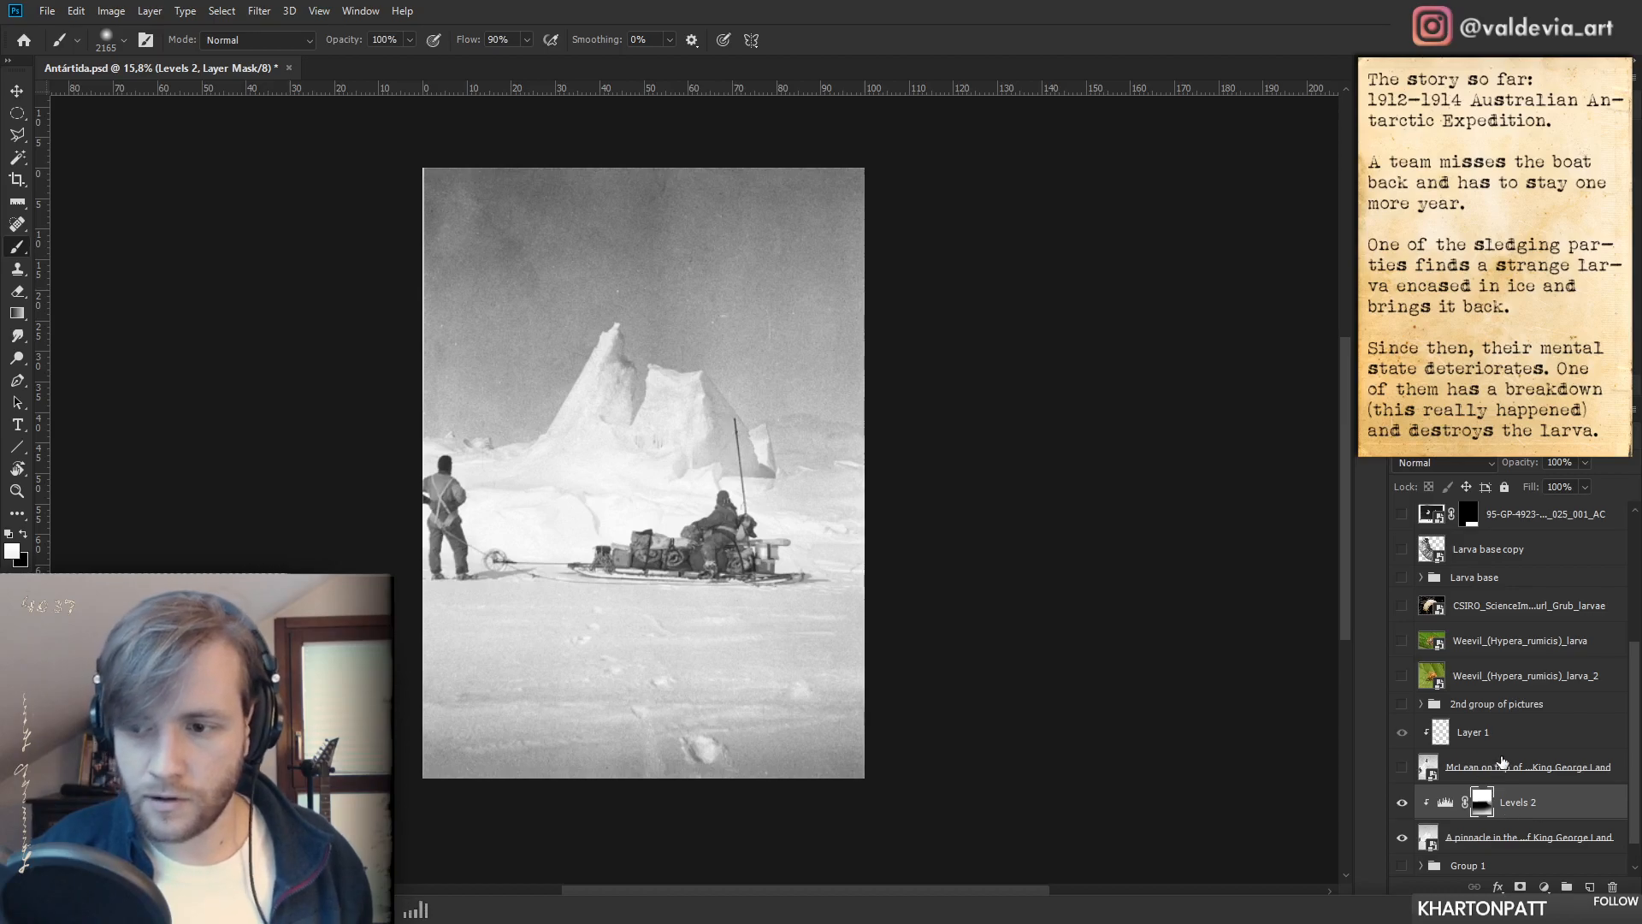
- Duplicate Levels 2 above Layer 1, show the photo of the man sitting on the snow mound, and clip the copy to it
{"action": "left_click_drag", "start_coordinate": [1514, 808], "coordinate": [1505, 720]}
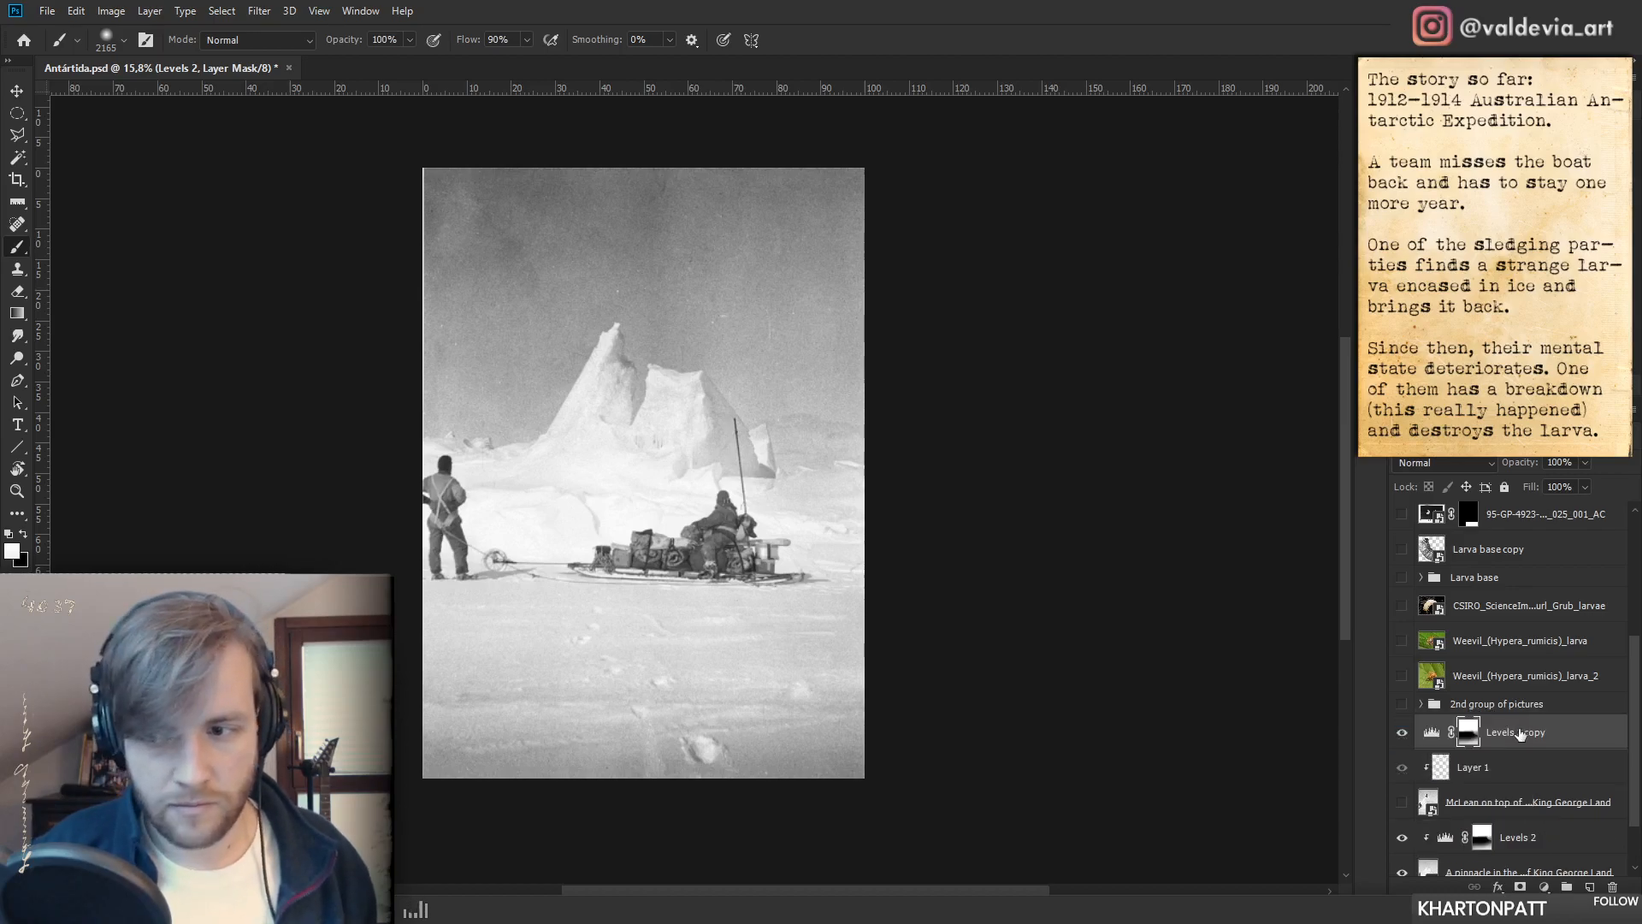
{"action": "left_click", "coordinate": [1402, 804]}
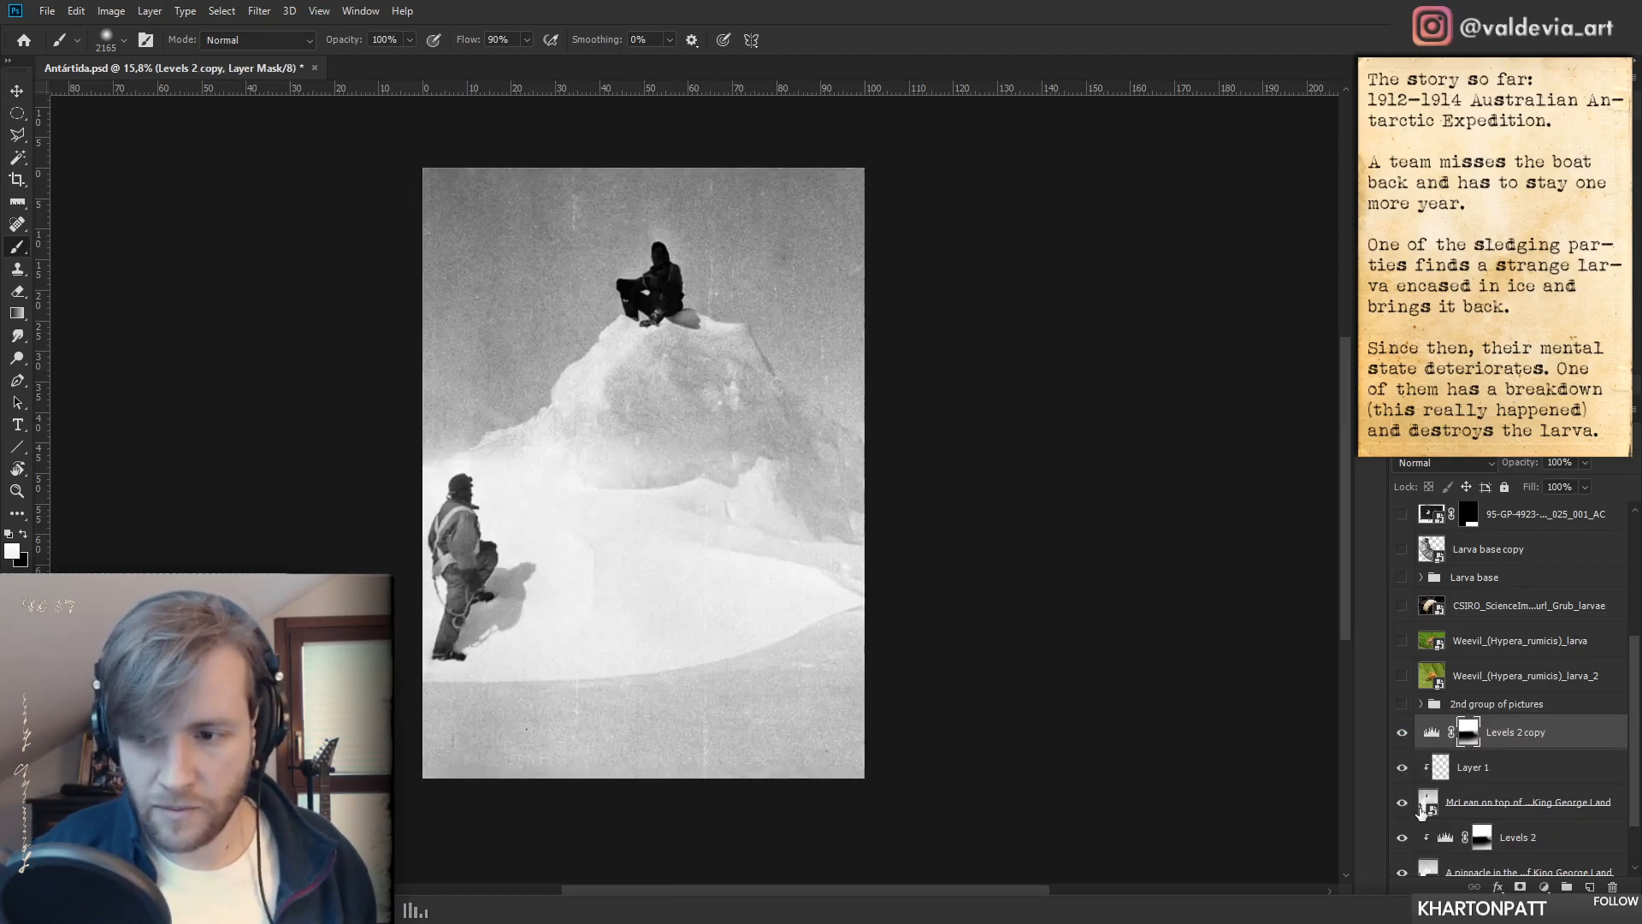
{"action": "left_click", "coordinate": [1507, 750], "text": "alt"}
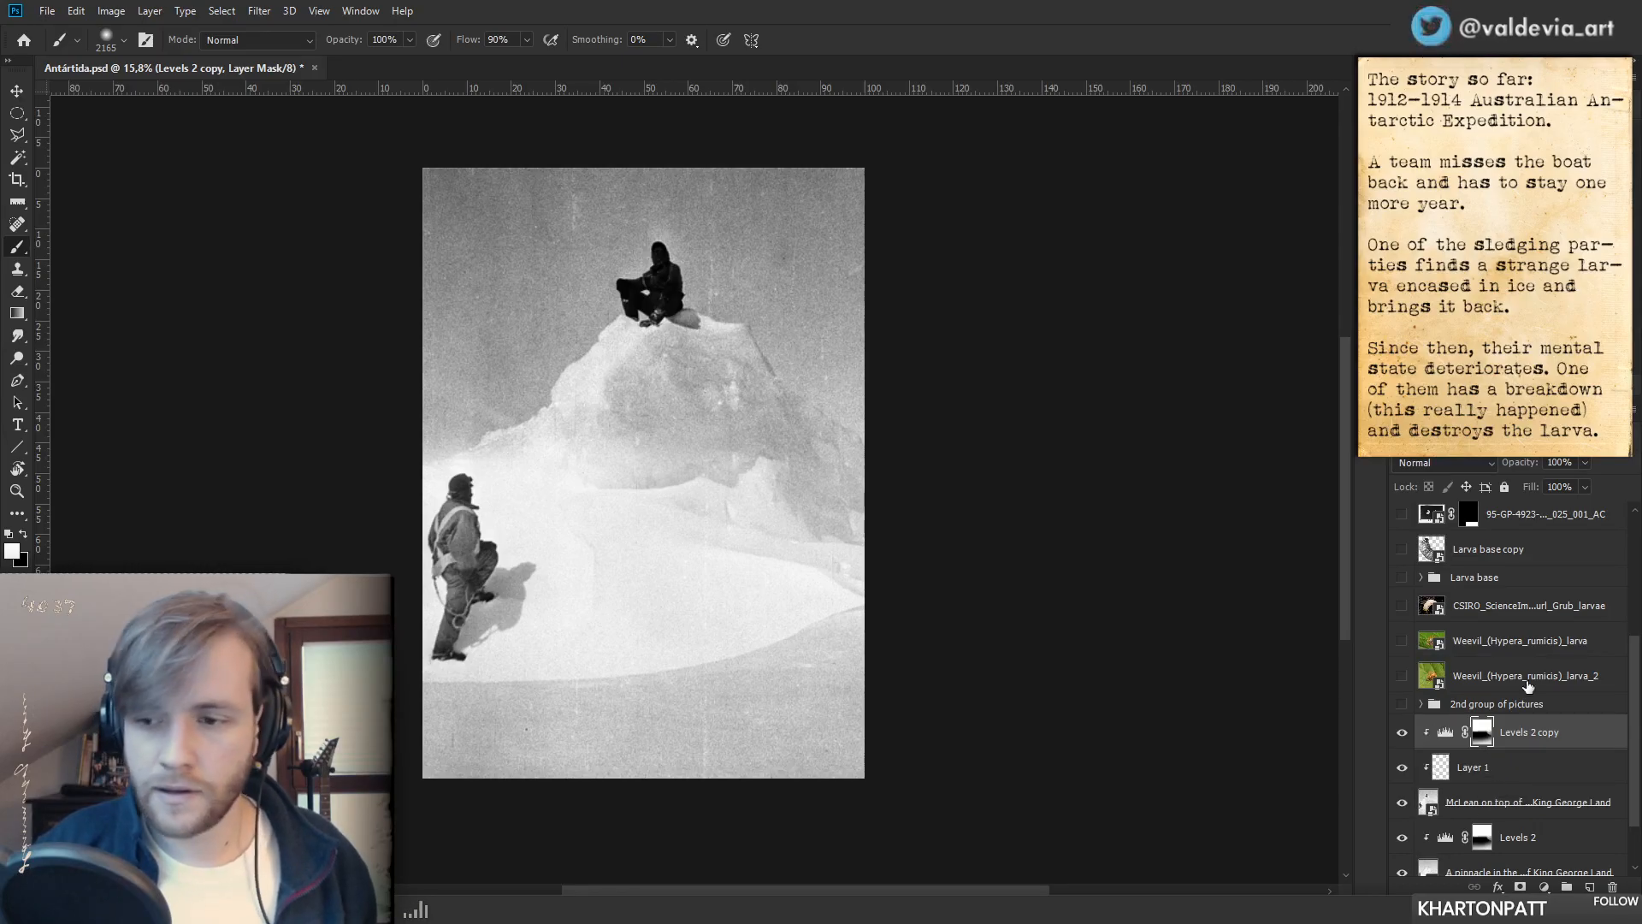
- Replace the Levels 2 copy's layer mask with a new one inverted to black
{"action": "right_click", "coordinate": [1487, 734]}
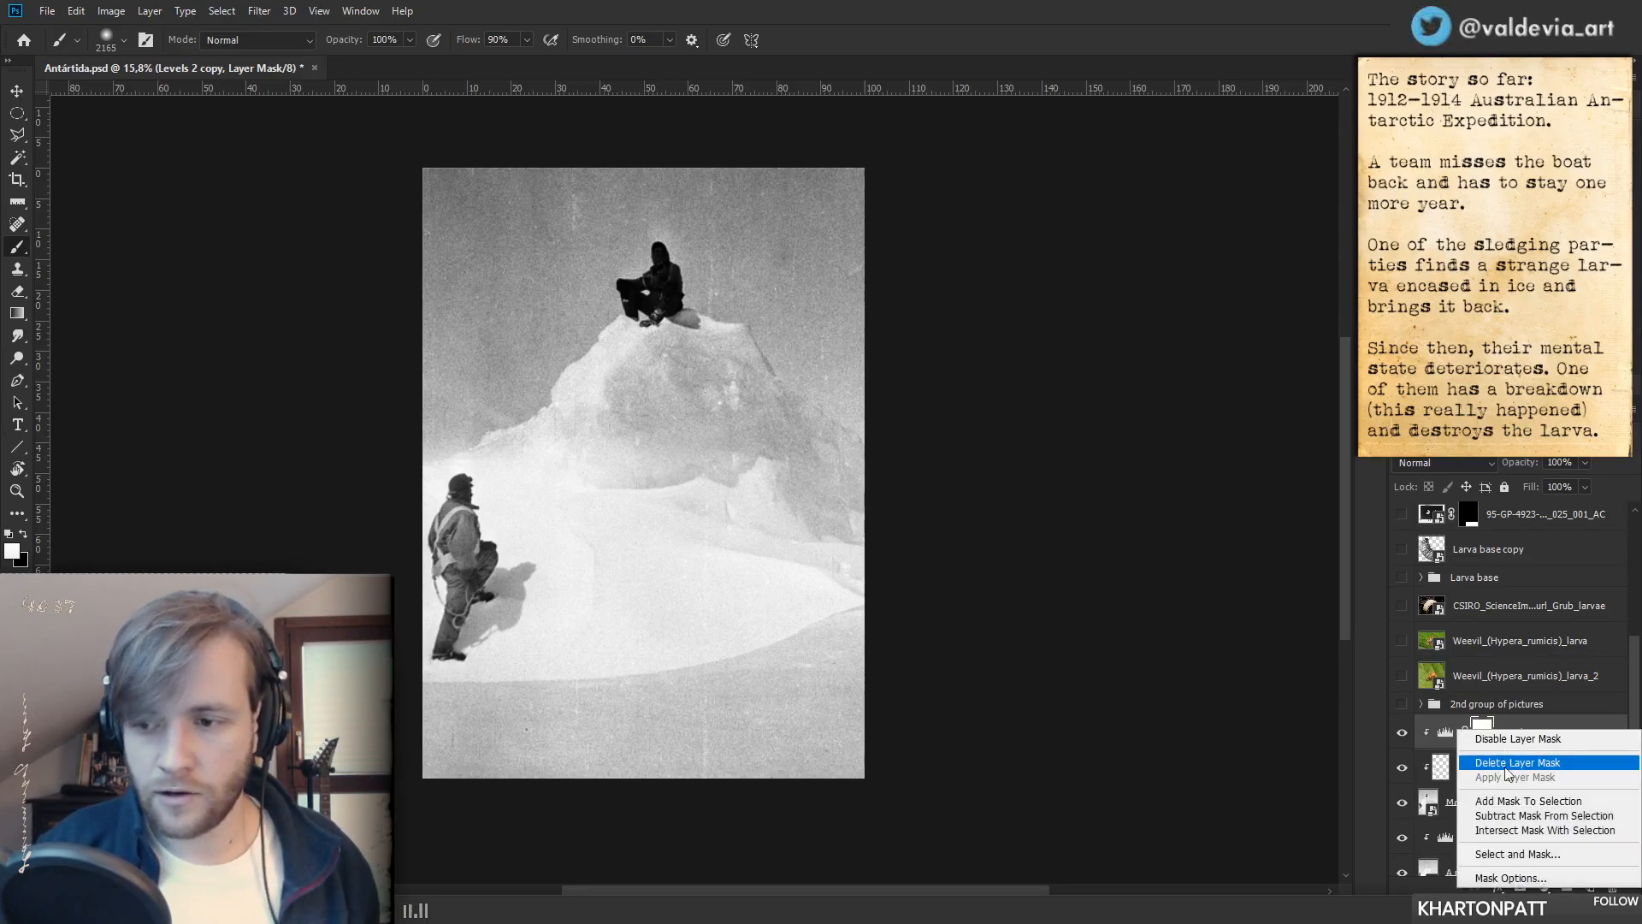
{"action": "left_click", "coordinate": [1500, 762]}
{"action": "left_click", "coordinate": [1520, 887]}
{"action": "key", "text": "ctrl+i"}
- Darken the upper-left sky by painting white on the Levels 2 copy mask with a large soft brush
{"action": "right_click", "coordinate": [884, 422]}
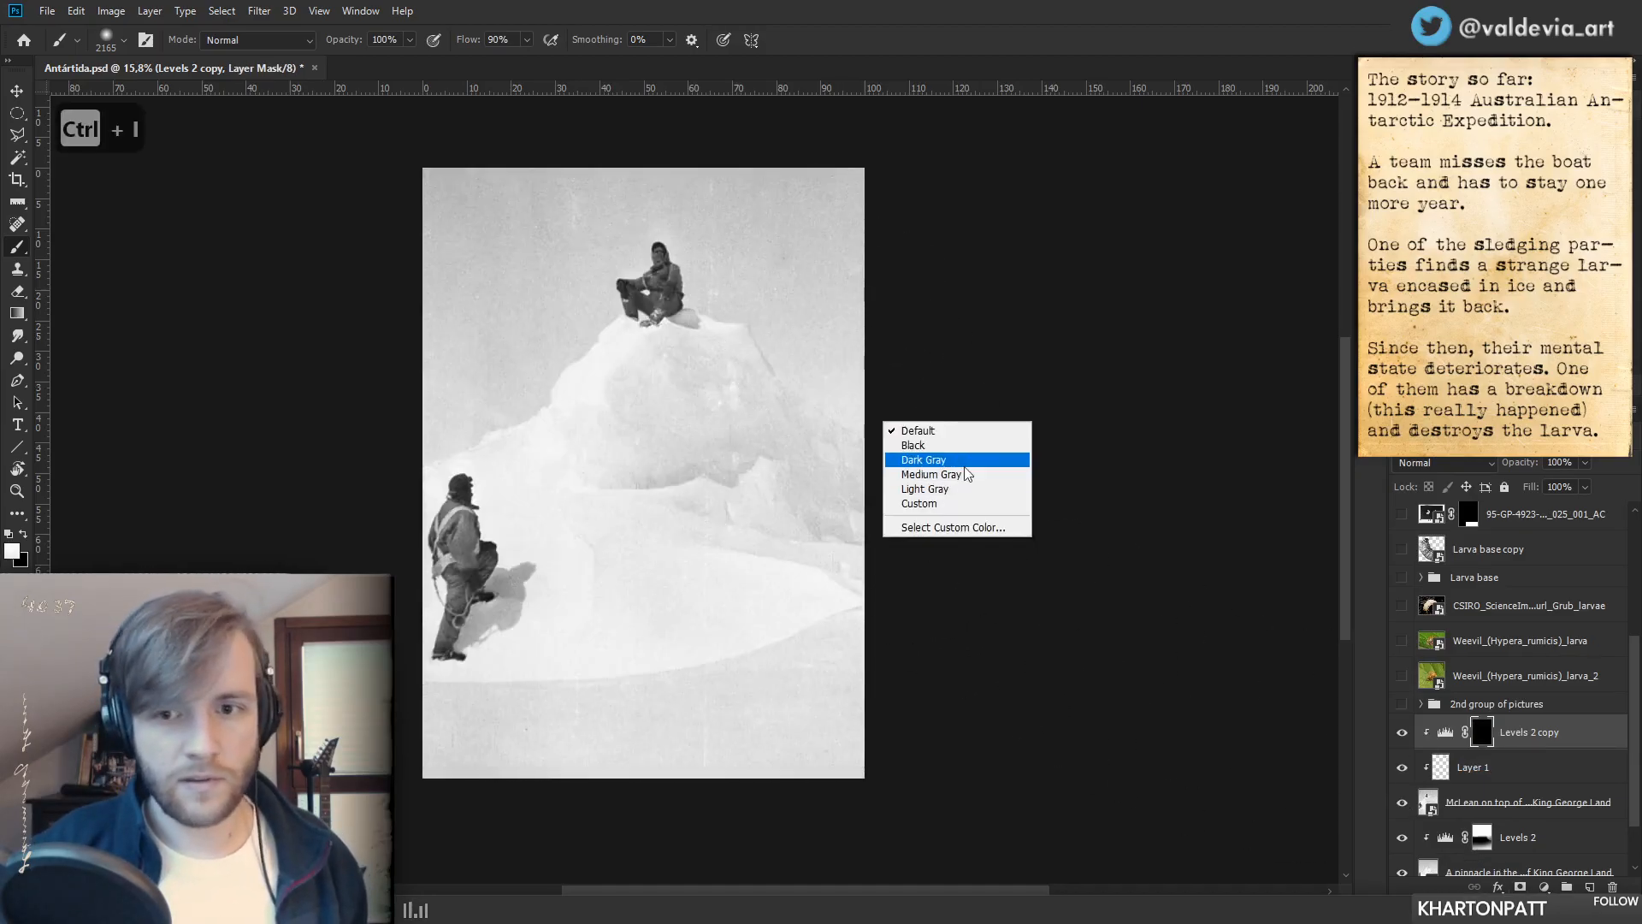
{"action": "left_click", "coordinate": [999, 356]}
{"action": "right_click", "coordinate": [846, 411]}
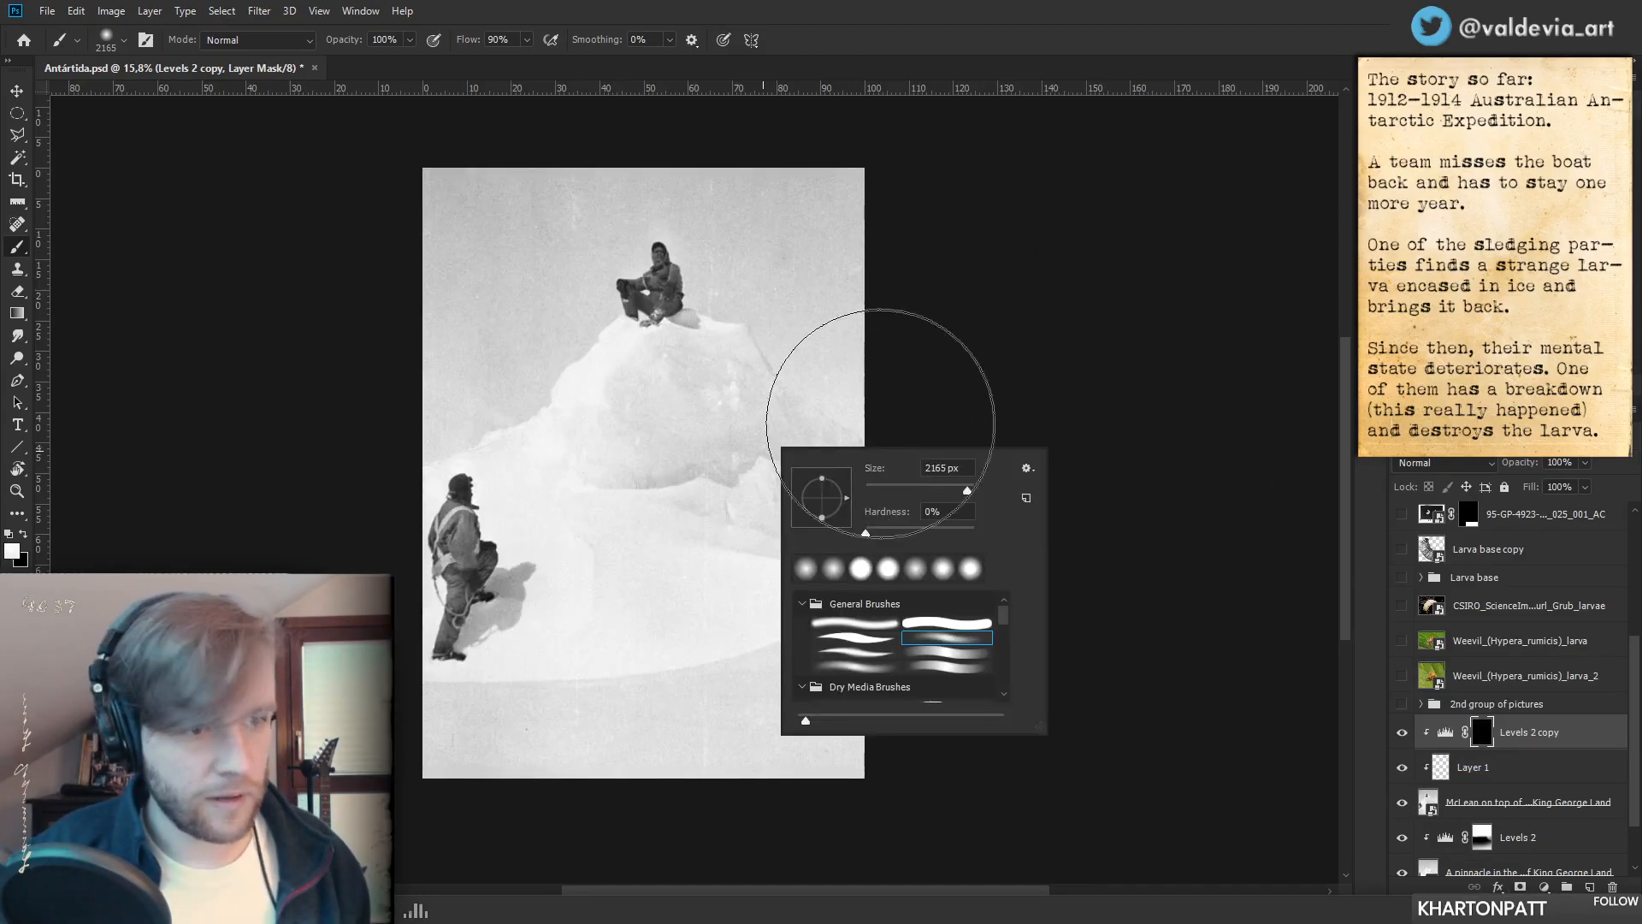
{"action": "left_click_drag", "start_coordinate": [963, 490], "coordinate": [960, 491]}
{"action": "mouse_move", "coordinate": [433, 450]}
{"action": "left_mouse_down"}
{"action": "mouse_move", "coordinate": [592, 354]}
{"action": "mouse_move", "coordinate": [510, 383]}
{"action": "mouse_move", "coordinate": [599, 321]}
{"action": "mouse_move", "coordinate": [442, 413]}
{"action": "mouse_move", "coordinate": [394, 421]}
{"action": "mouse_move", "coordinate": [544, 274]}
{"action": "mouse_move", "coordinate": [438, 268]}
{"action": "mouse_move", "coordinate": [493, 170]}
{"action": "mouse_move", "coordinate": [557, 146]}
{"action": "left_mouse_up"}
{"action": "mouse_move", "coordinate": [437, 210]}
{"action": "left_mouse_down"}
{"action": "mouse_move", "coordinate": [664, 146]}
{"action": "mouse_move", "coordinate": [599, 206]}
{"action": "left_mouse_up"}
- Extend the darkening across the rest of the sky, the right slope and the foreground snow with a soft white brush up to 1102 px
{"action": "right_click", "coordinate": [609, 310]}
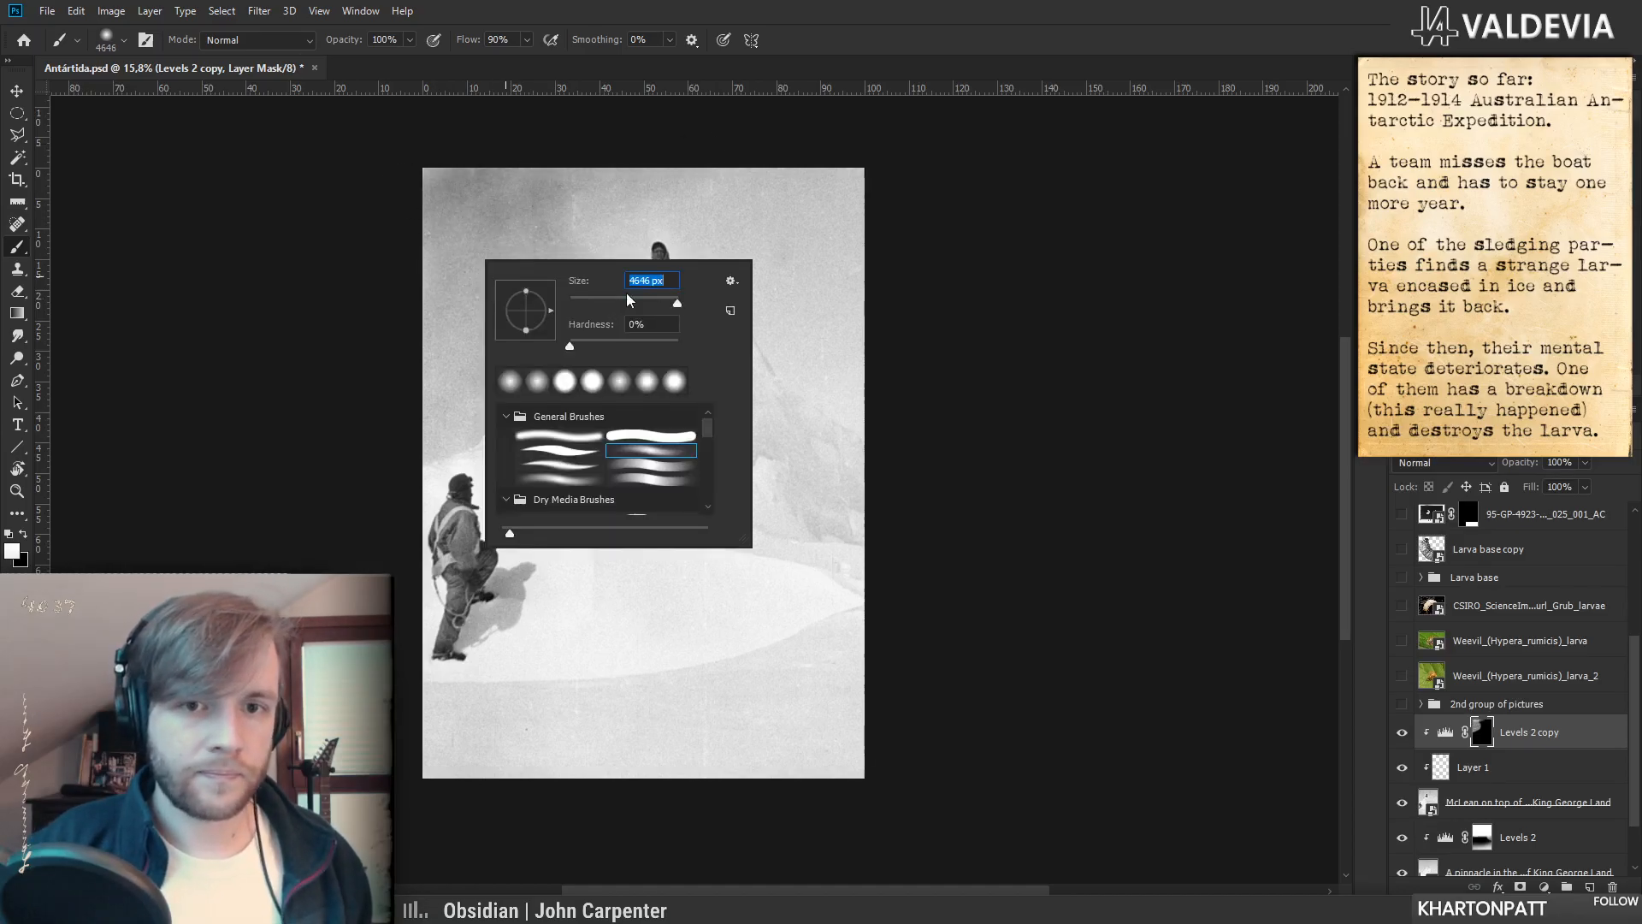
{"action": "key", "text": "Return"}
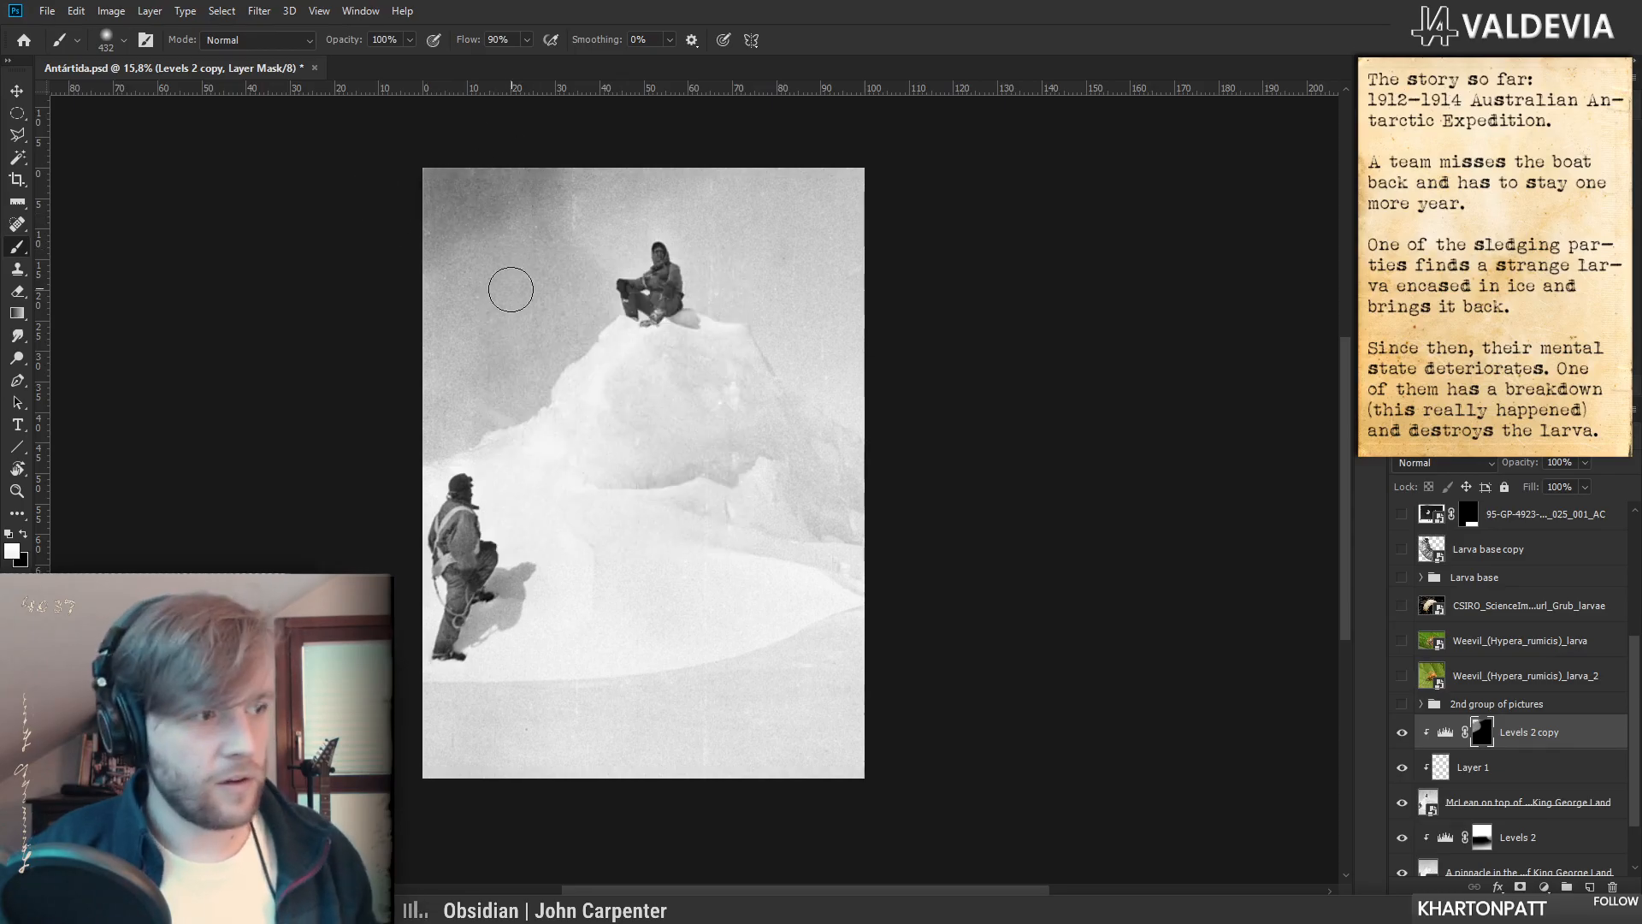
{"action": "right_click", "coordinate": [538, 313]}
{"action": "left_click_drag", "start_coordinate": [732, 344], "coordinate": [735, 345]}
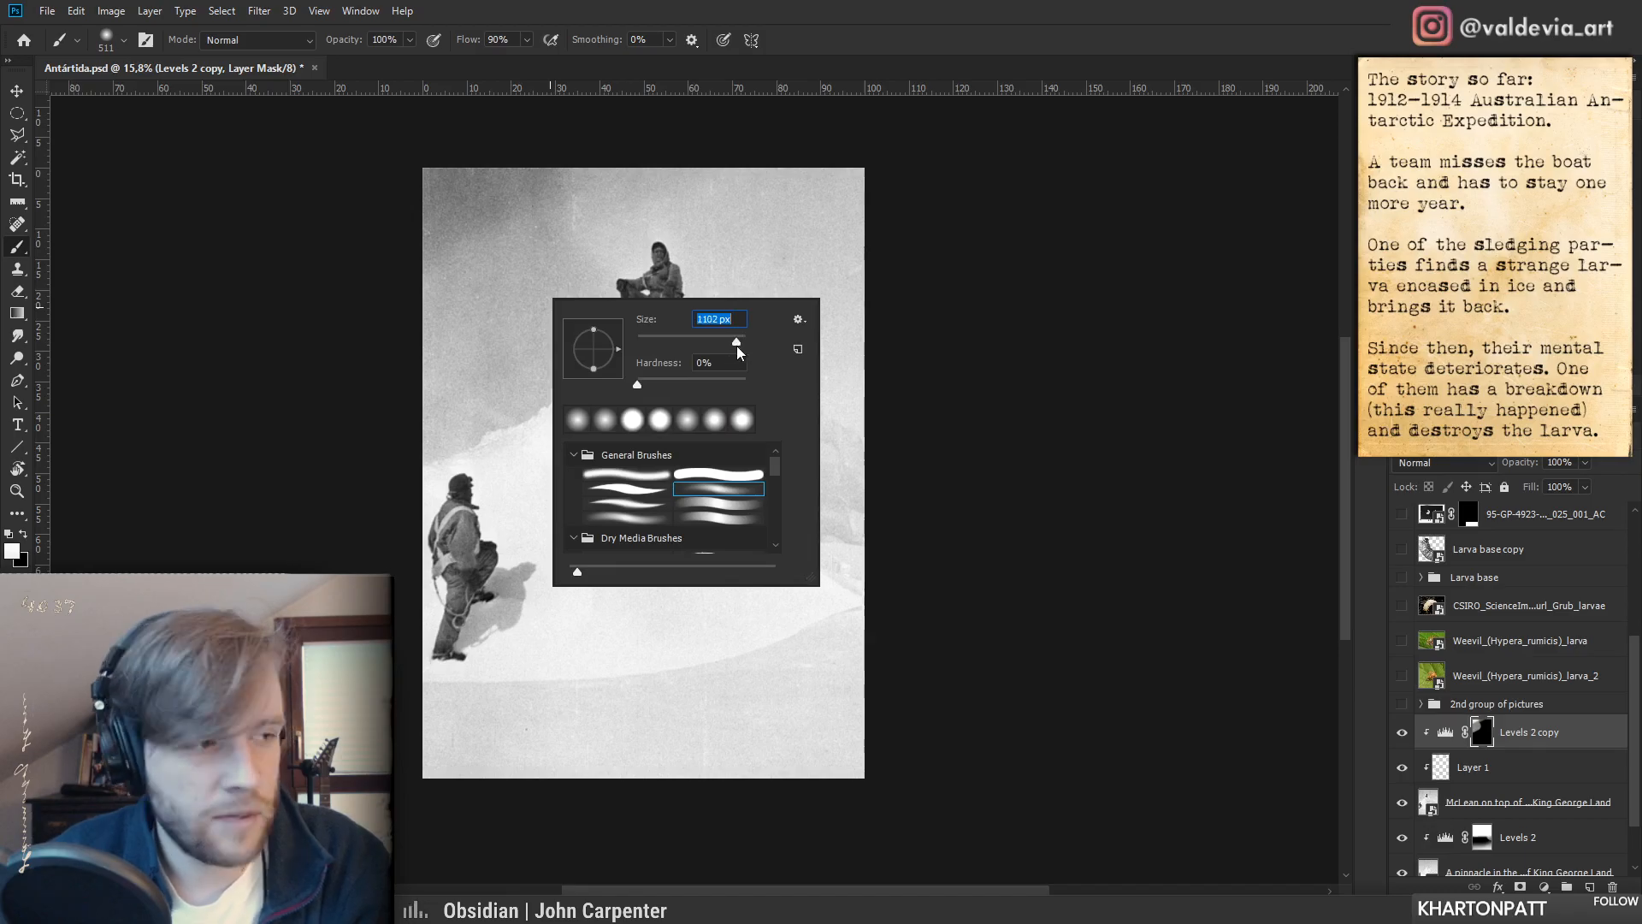
{"action": "mouse_move", "coordinate": [423, 329]}
{"action": "left_mouse_down"}
{"action": "mouse_move", "coordinate": [617, 157]}
{"action": "mouse_move", "coordinate": [526, 228]}
{"action": "mouse_move", "coordinate": [491, 304]}
{"action": "mouse_move", "coordinate": [532, 321]}
{"action": "mouse_move", "coordinate": [515, 376]}
{"action": "mouse_move", "coordinate": [806, 352]}
{"action": "mouse_move", "coordinate": [784, 316]}
{"action": "mouse_move", "coordinate": [850, 385]}
{"action": "mouse_move", "coordinate": [822, 249]}
{"action": "mouse_move", "coordinate": [854, 165]}
{"action": "mouse_move", "coordinate": [869, 389]}
{"action": "mouse_move", "coordinate": [780, 330]}
{"action": "mouse_move", "coordinate": [848, 157]}
{"action": "left_mouse_up"}
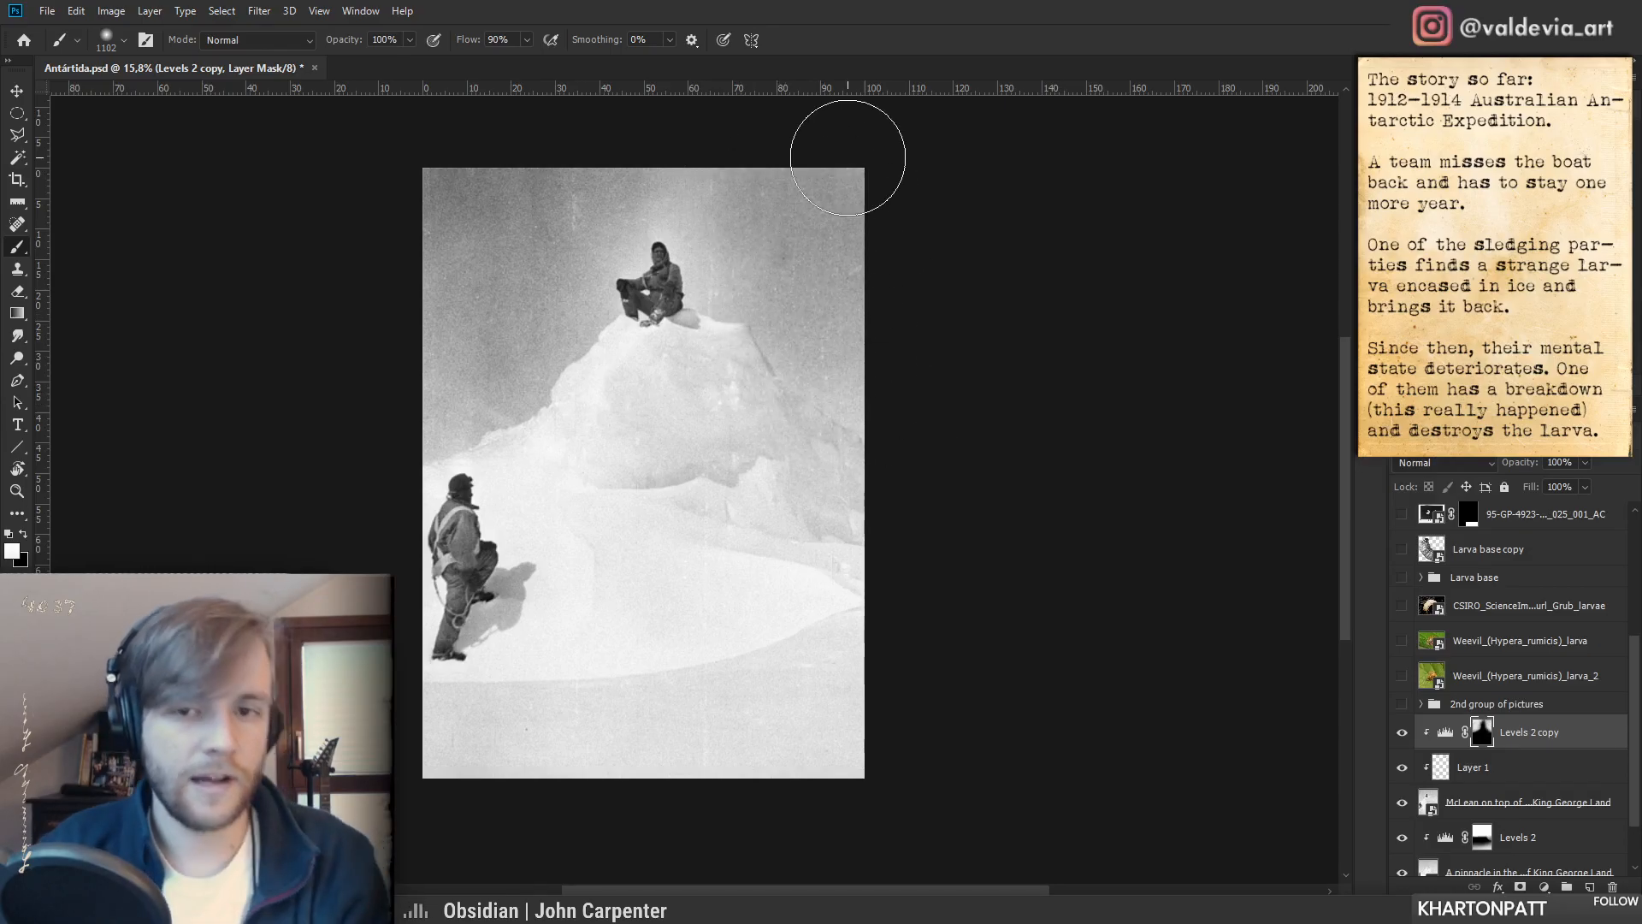
{"action": "mouse_move", "coordinate": [541, 468]}
{"action": "left_mouse_down"}
{"action": "mouse_move", "coordinate": [713, 481]}
{"action": "mouse_move", "coordinate": [909, 598]}
{"action": "mouse_move", "coordinate": [887, 624]}
{"action": "mouse_move", "coordinate": [439, 724]}
{"action": "mouse_move", "coordinate": [701, 751]}
{"action": "mouse_move", "coordinate": [971, 646]}
{"action": "left_mouse_up"}
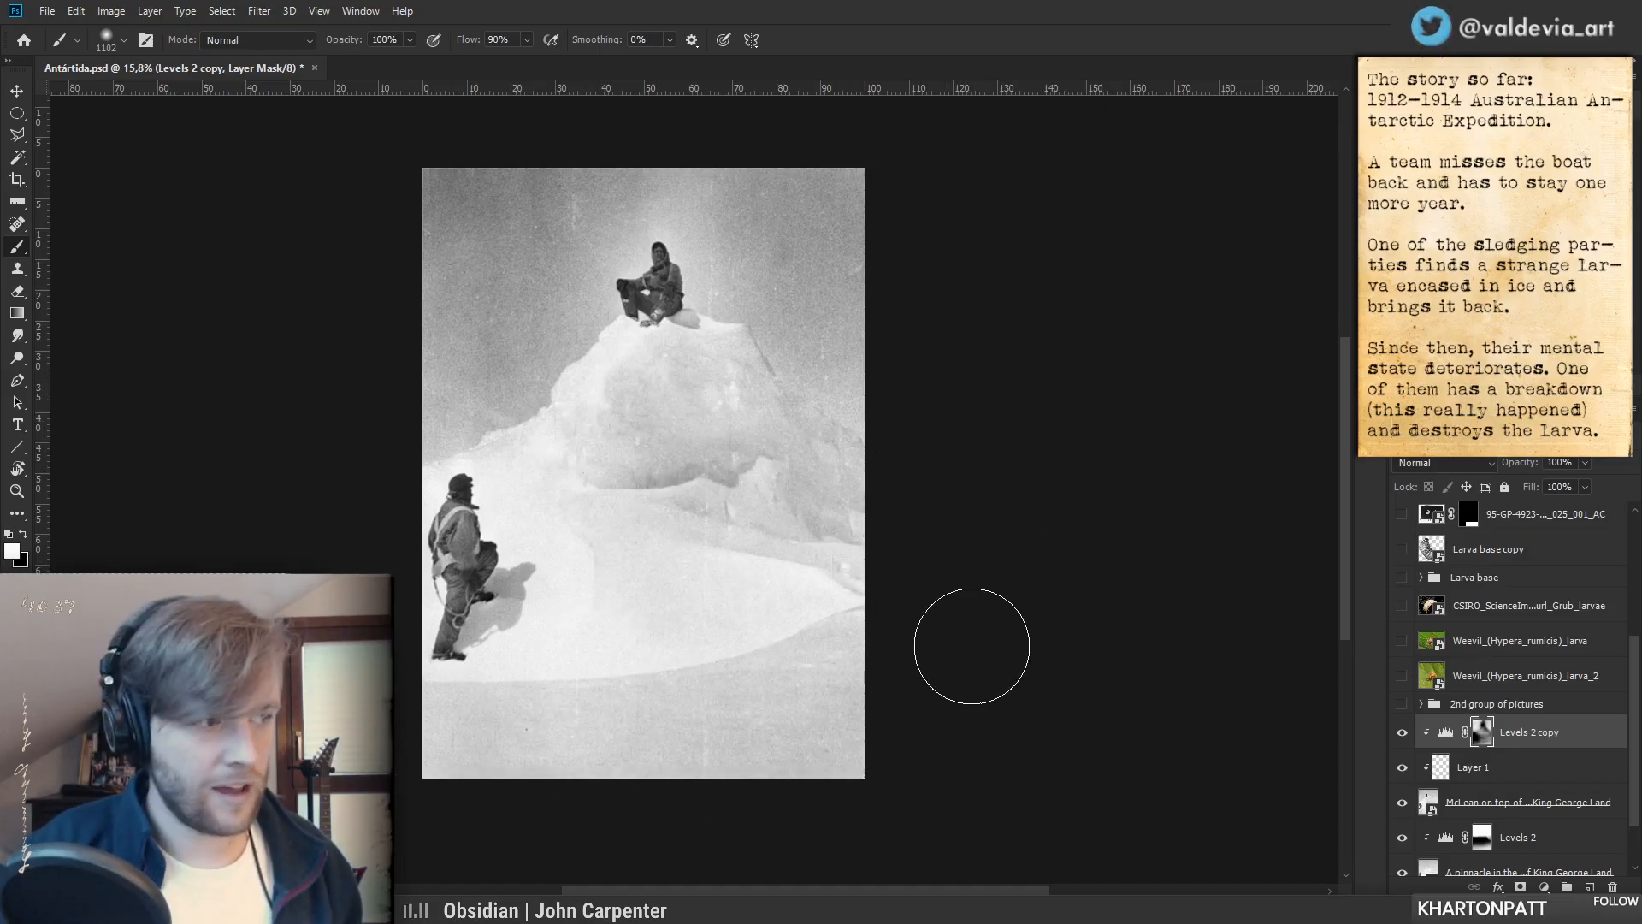
- Darken the sky close to the seated man's outline by painting white on the mask with a soft 66 px brush
{"action": "key", "text": "z"}
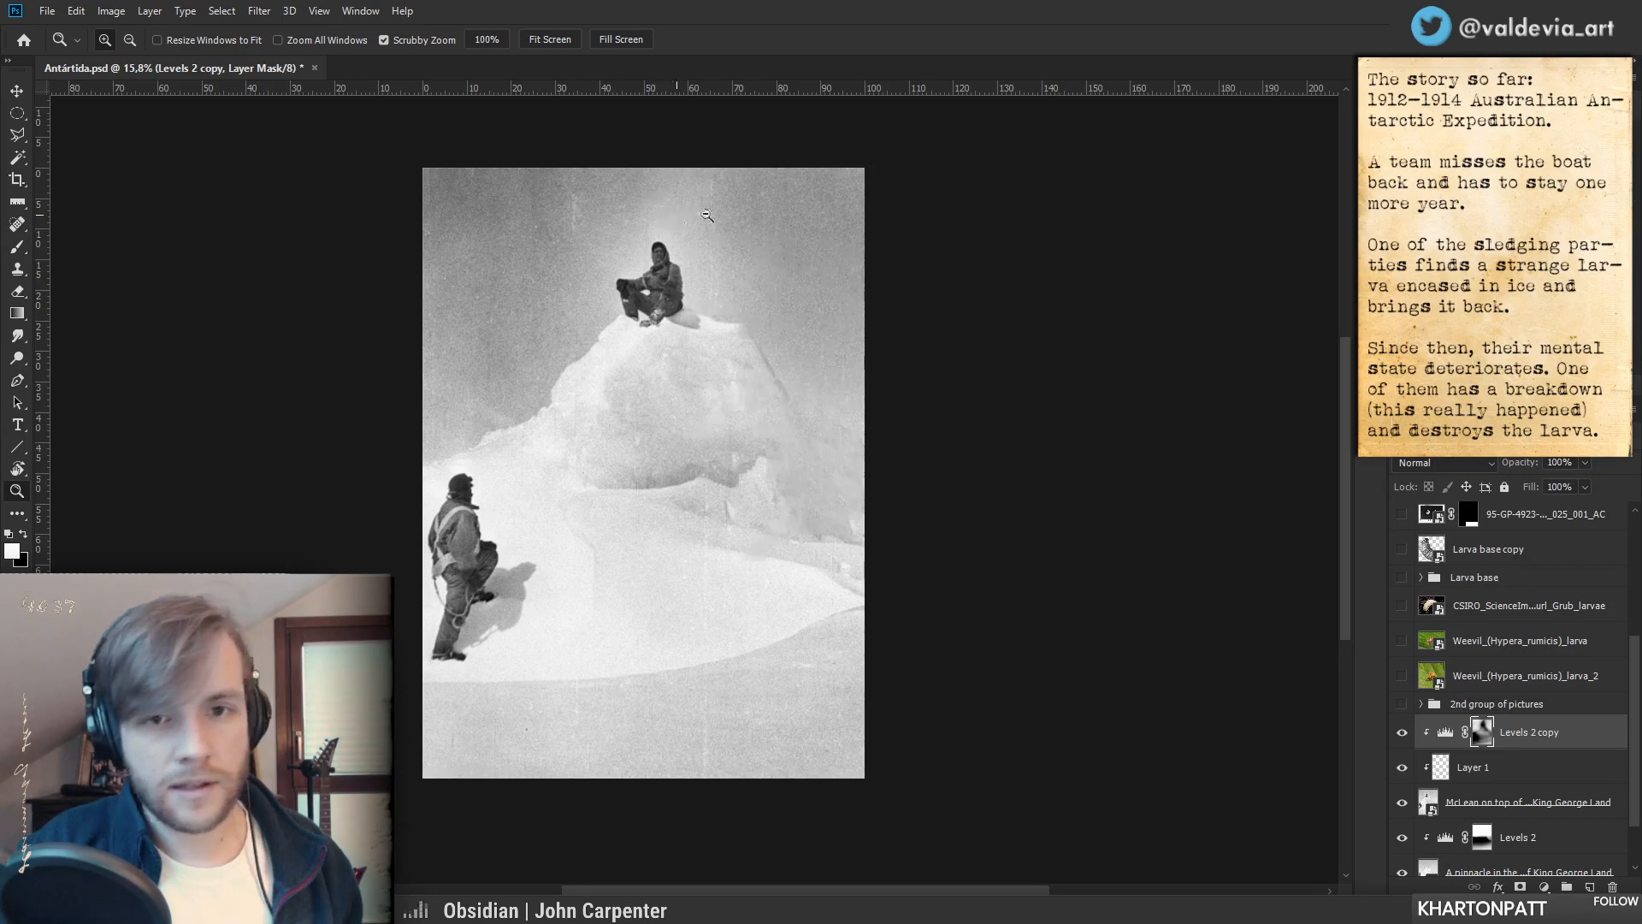
{"action": "left_click_drag", "start_coordinate": [706, 215], "coordinate": [769, 216]}
{"action": "key", "text": "b"}
{"action": "right_click", "coordinate": [919, 324]}
{"action": "mouse_move", "coordinate": [713, 353]}
{"action": "left_mouse_down"}
{"action": "mouse_move", "coordinate": [710, 419]}
{"action": "mouse_move", "coordinate": [758, 419]}
{"action": "mouse_move", "coordinate": [791, 394]}
{"action": "mouse_move", "coordinate": [722, 433]}
{"action": "left_mouse_up"}
{"action": "key", "text": "z"}
{"action": "left_click_drag", "start_coordinate": [840, 362], "coordinate": [932, 364]}
{"action": "key", "text": "b"}
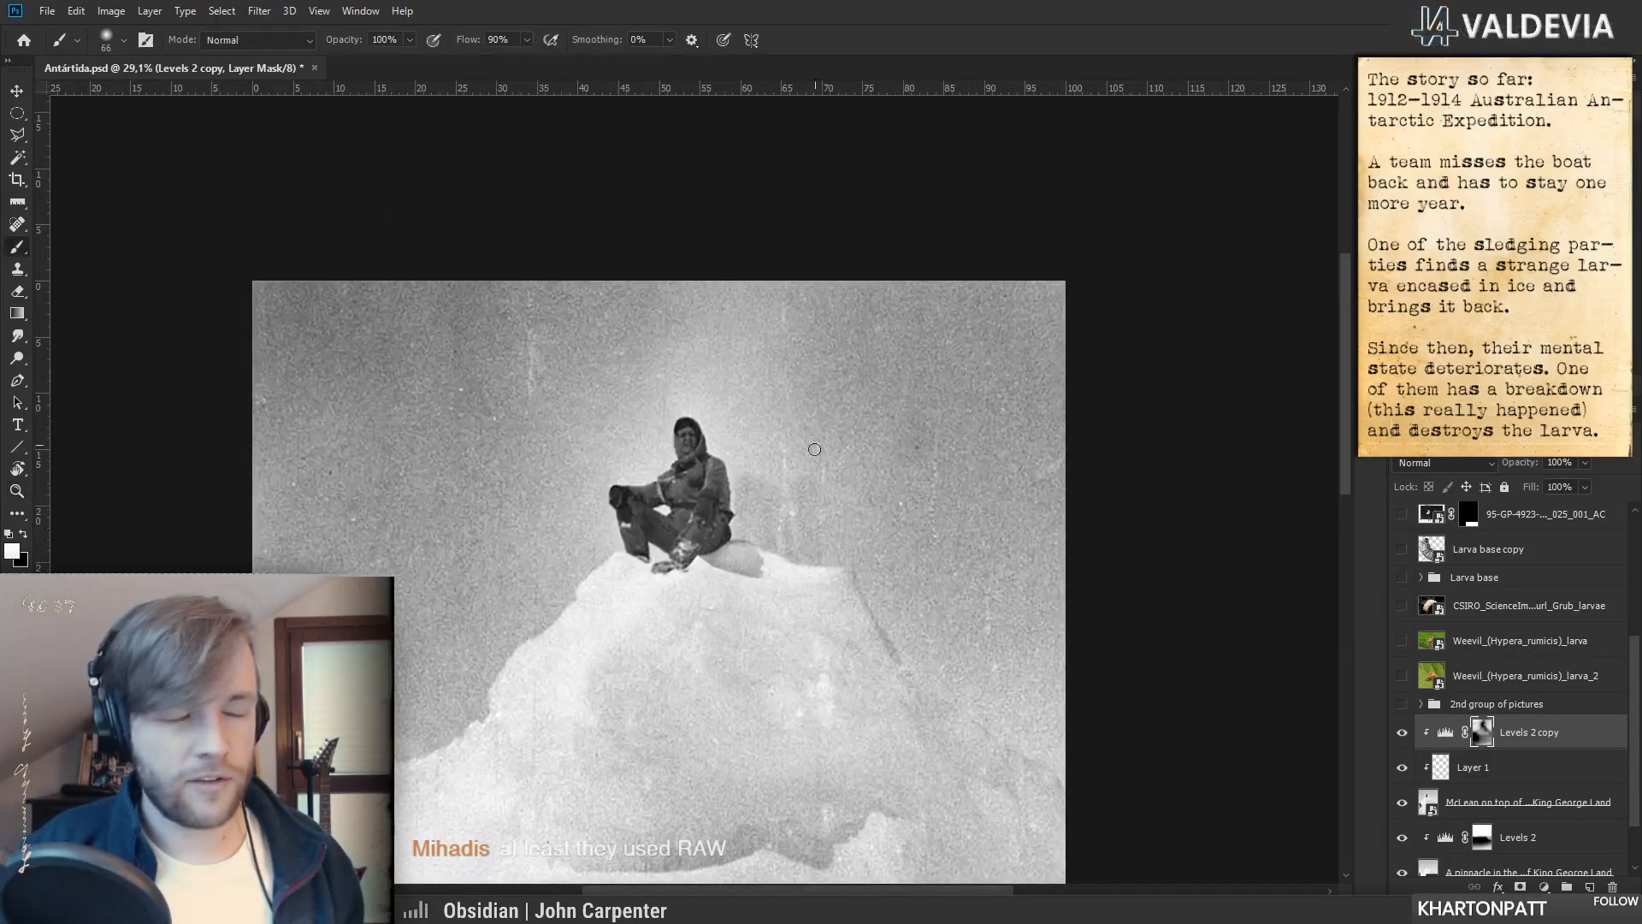
{"action": "key", "text": "z"}
{"action": "mouse_move", "coordinate": [821, 469]}
{"action": "left_mouse_down"}
{"action": "mouse_move", "coordinate": [753, 474]}
{"action": "mouse_move", "coordinate": [856, 471]}
{"action": "left_mouse_up"}
{"action": "key", "text": "b"}
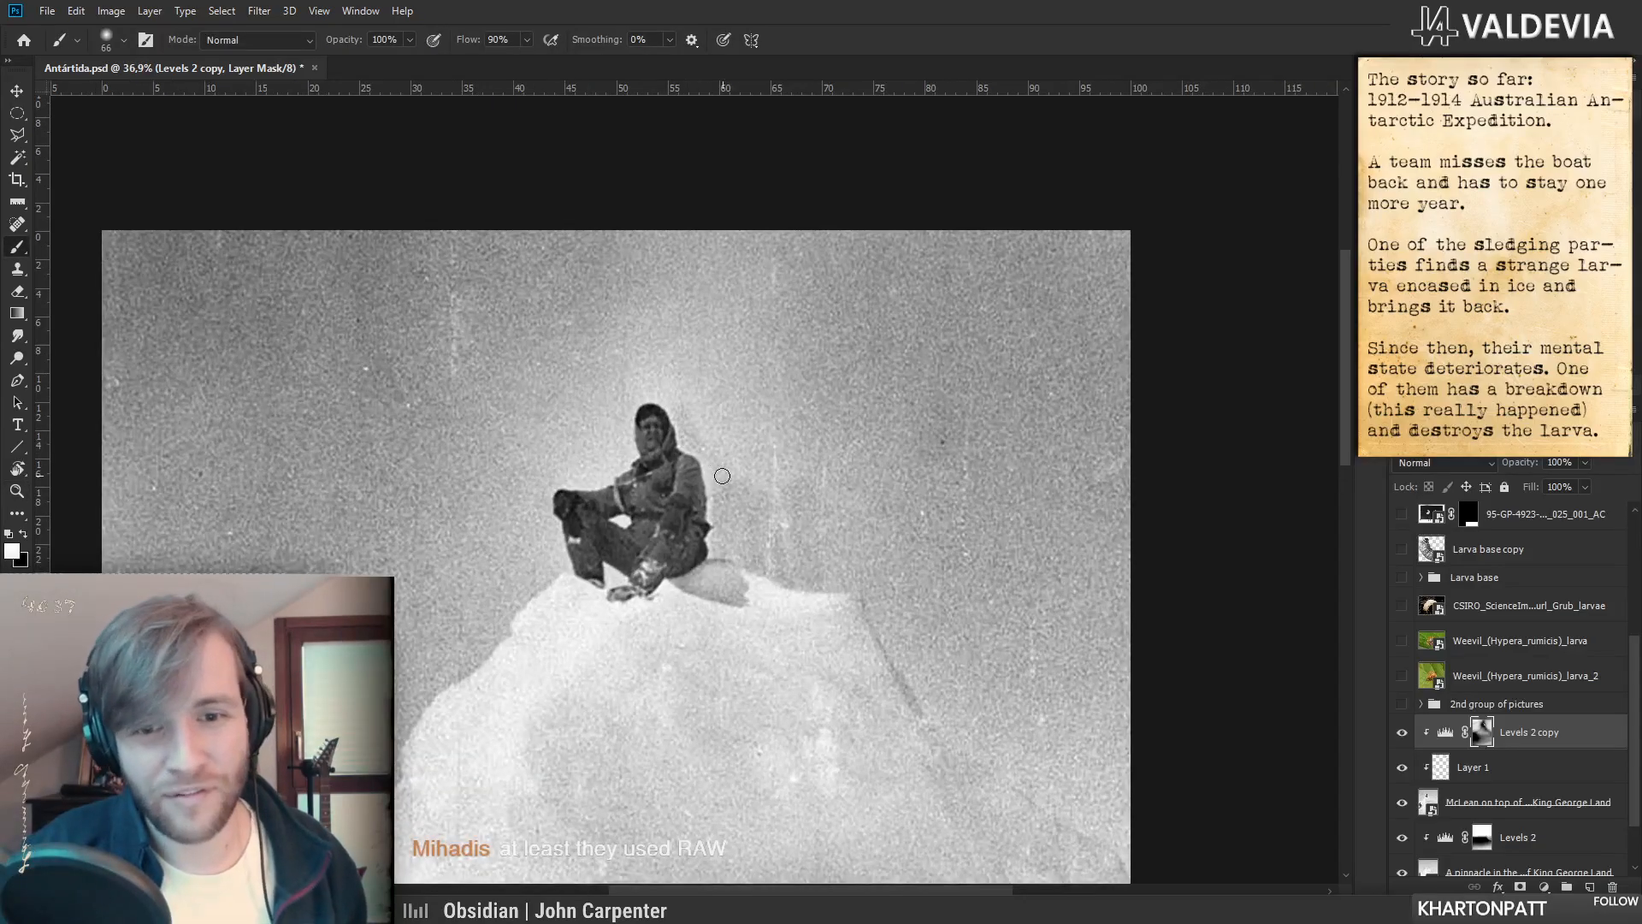
{"action": "key", "text": "z"}
{"action": "mouse_move", "coordinate": [775, 428]}
{"action": "left_mouse_down"}
{"action": "mouse_move", "coordinate": [753, 432]}
{"action": "mouse_move", "coordinate": [786, 447]}
{"action": "left_mouse_up"}
{"action": "key", "text": "b"}
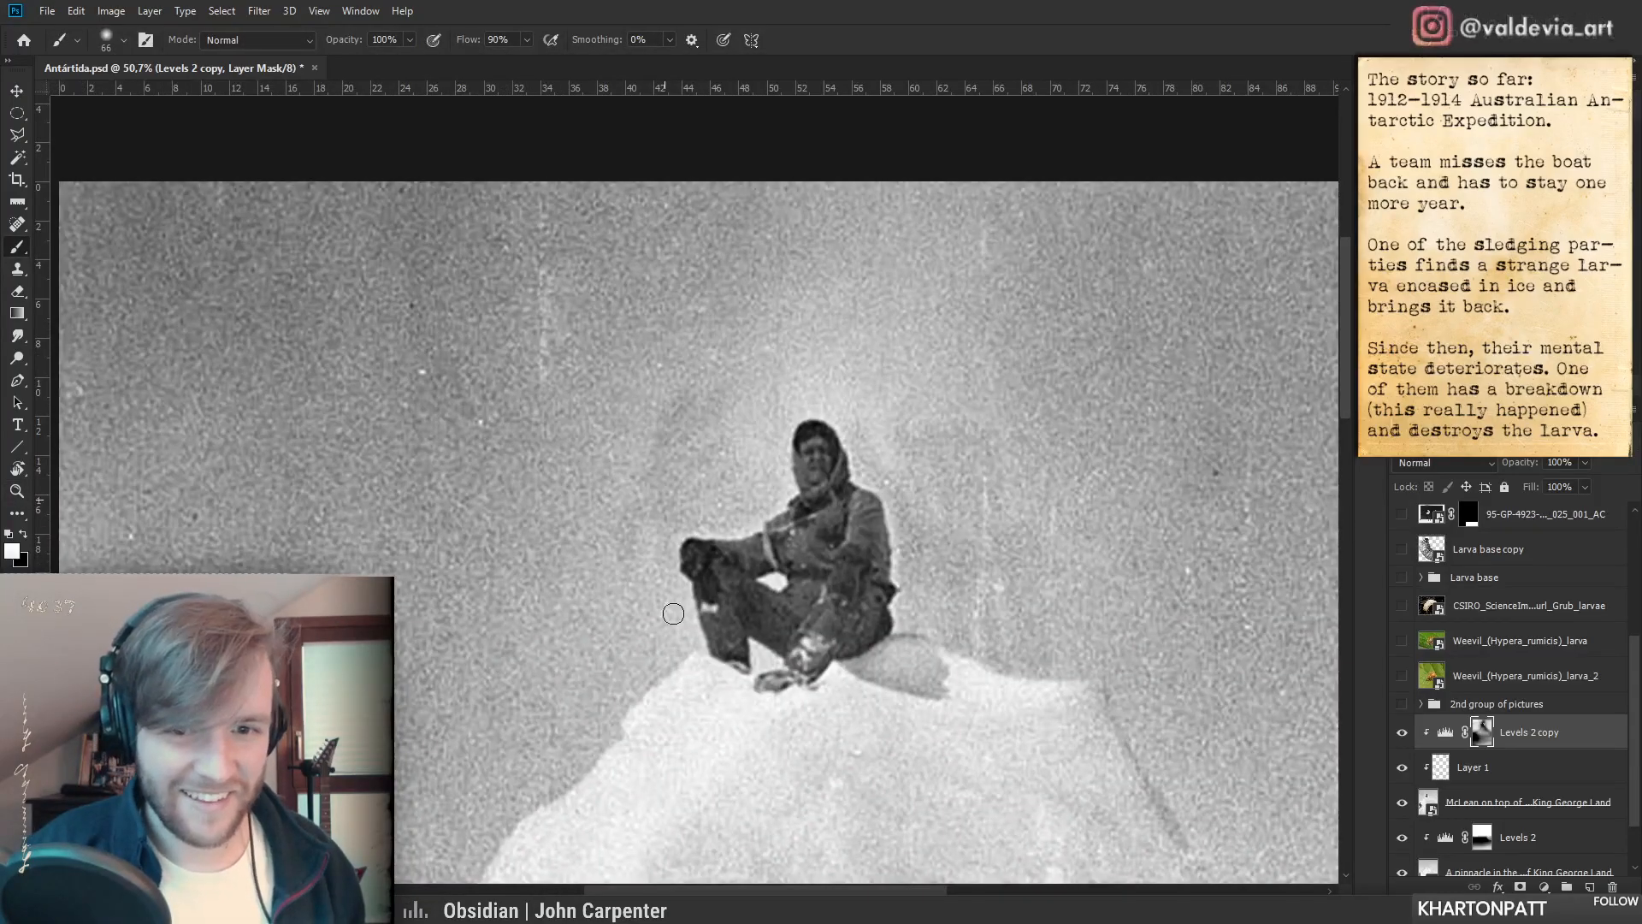
{"action": "left_click_drag", "start_coordinate": [647, 417], "coordinate": [651, 409]}
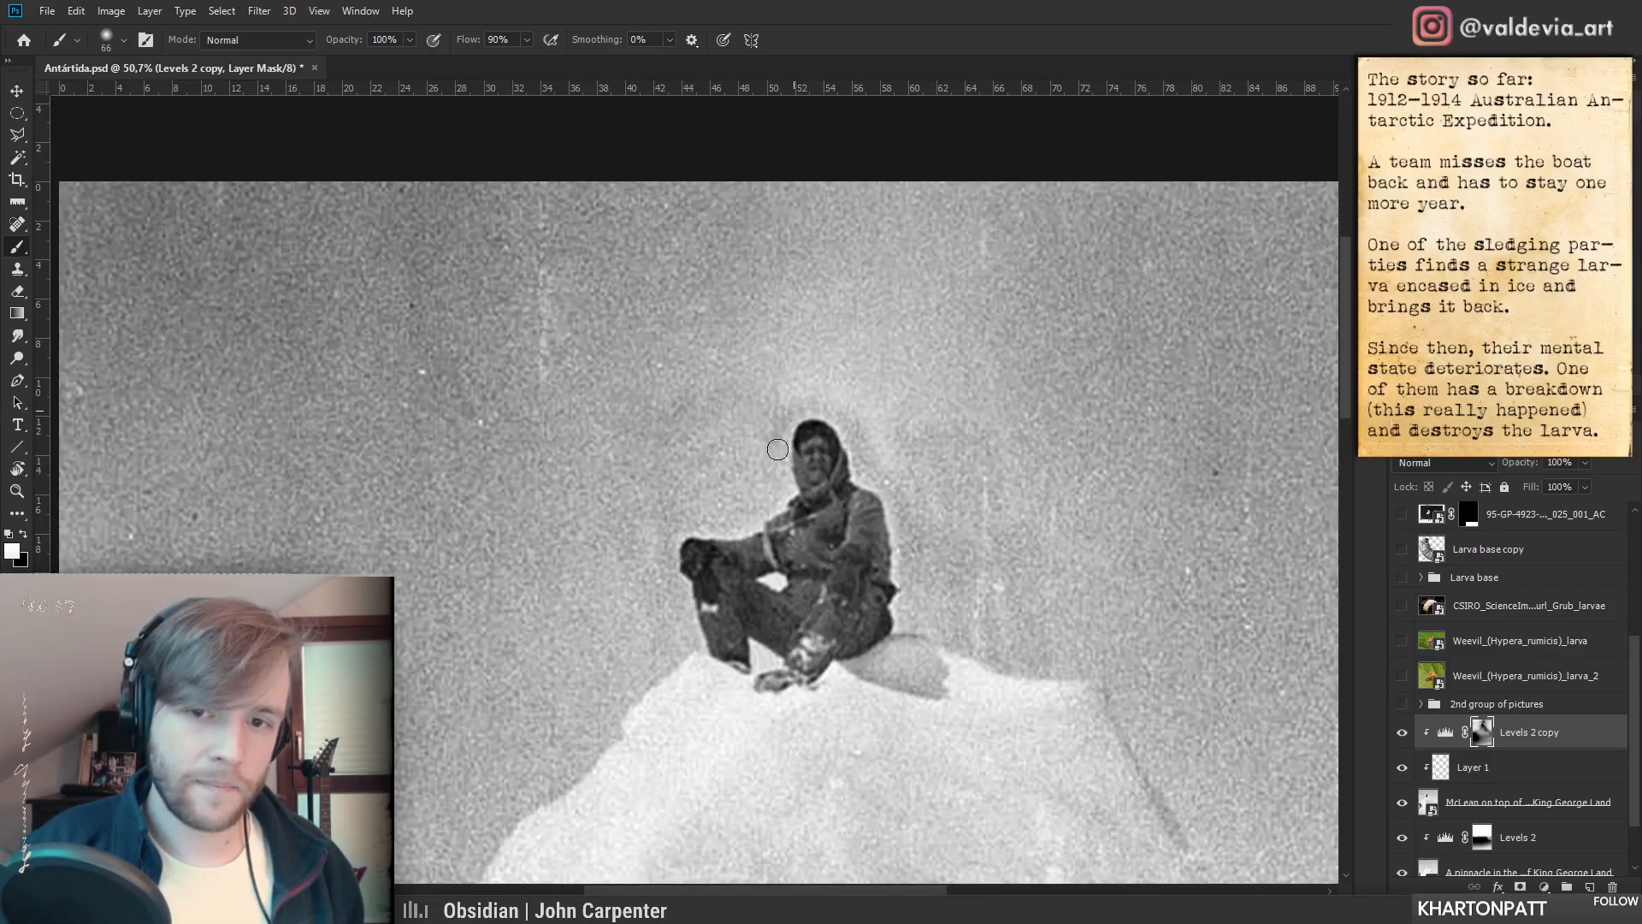
- Paint white on the mask over the bright sky around the seated man with a soft 165 px brush
{"action": "mouse_move", "coordinate": [859, 474]}
{"action": "left_mouse_down"}
{"action": "mouse_move", "coordinate": [620, 466]}
{"action": "mouse_move", "coordinate": [761, 459]}
{"action": "left_mouse_up"}
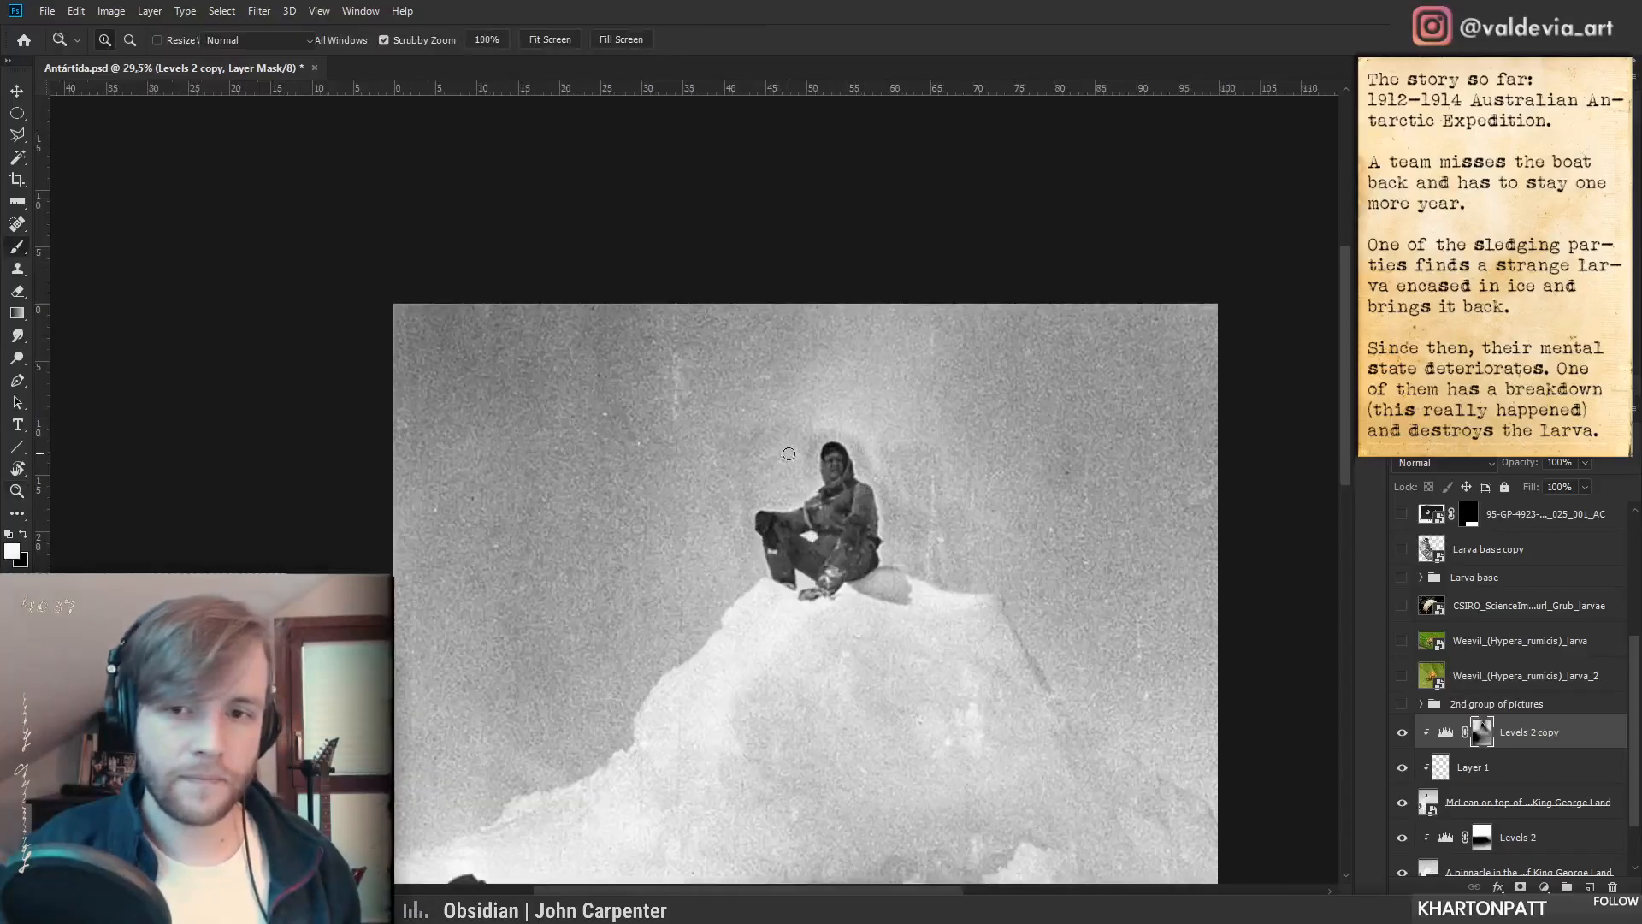
{"action": "right_click", "coordinate": [980, 447]}
{"action": "type", "text": "165"}
{"action": "key", "text": "Return"}
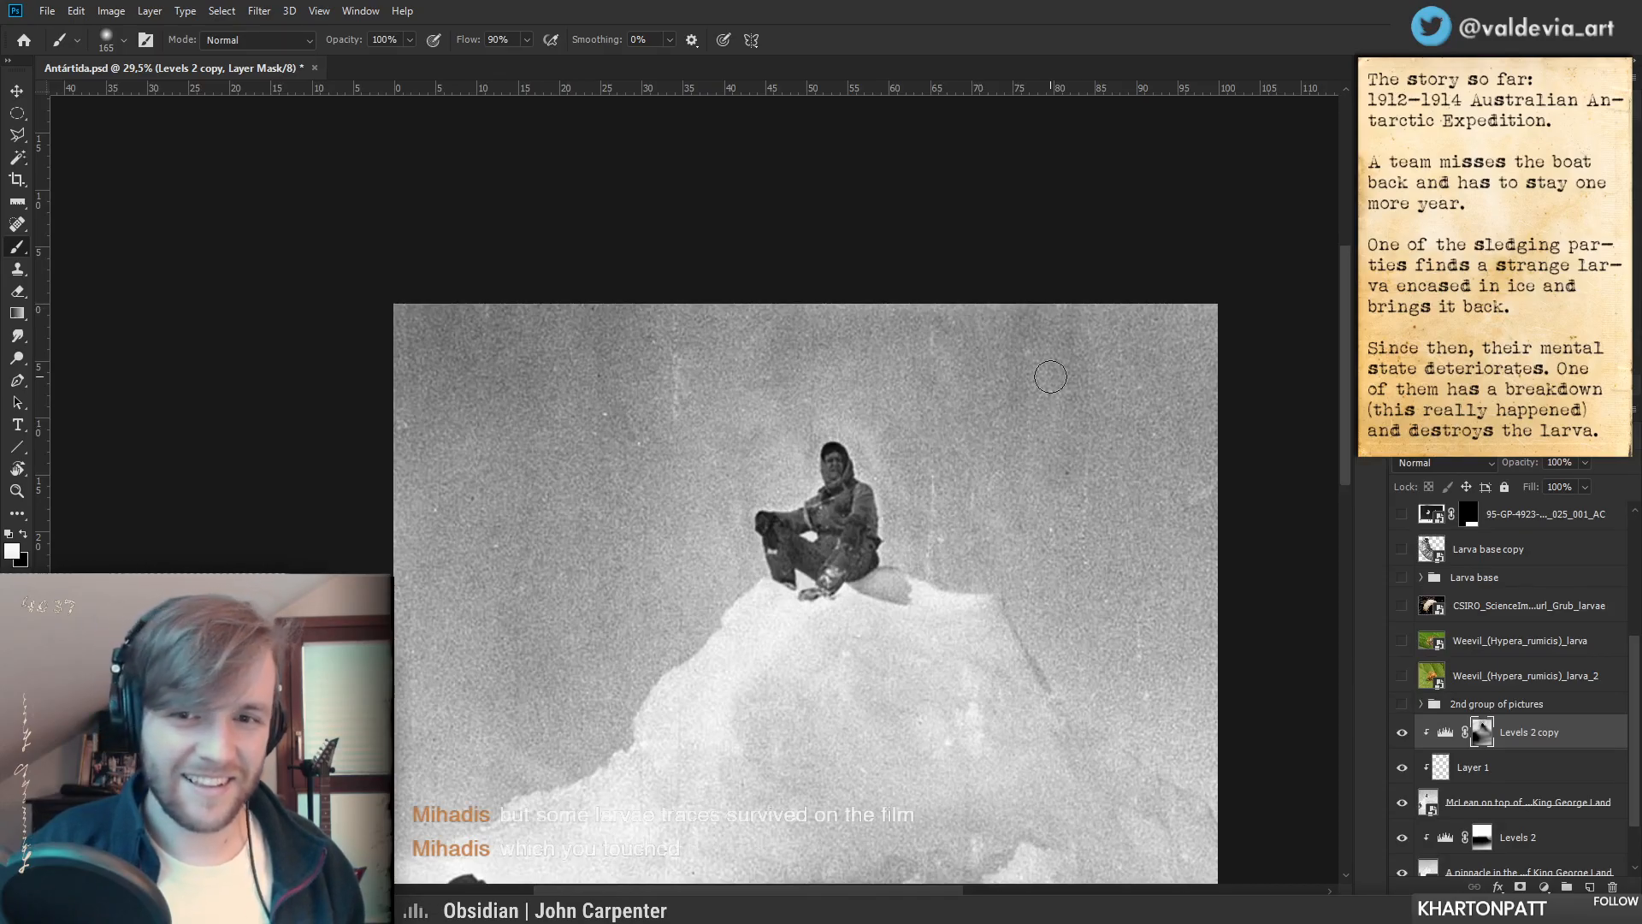
{"action": "key", "text": "ctrl+space"}
{"action": "mouse_move", "coordinate": [772, 451]}
{"action": "left_mouse_down"}
{"action": "mouse_move", "coordinate": [711, 465]}
{"action": "mouse_move", "coordinate": [767, 440]}
{"action": "left_mouse_up"}
- Blend the sky on both sides of the seated man by painting the mask with a soft 291 px brush
{"action": "right_click", "coordinate": [854, 445]}
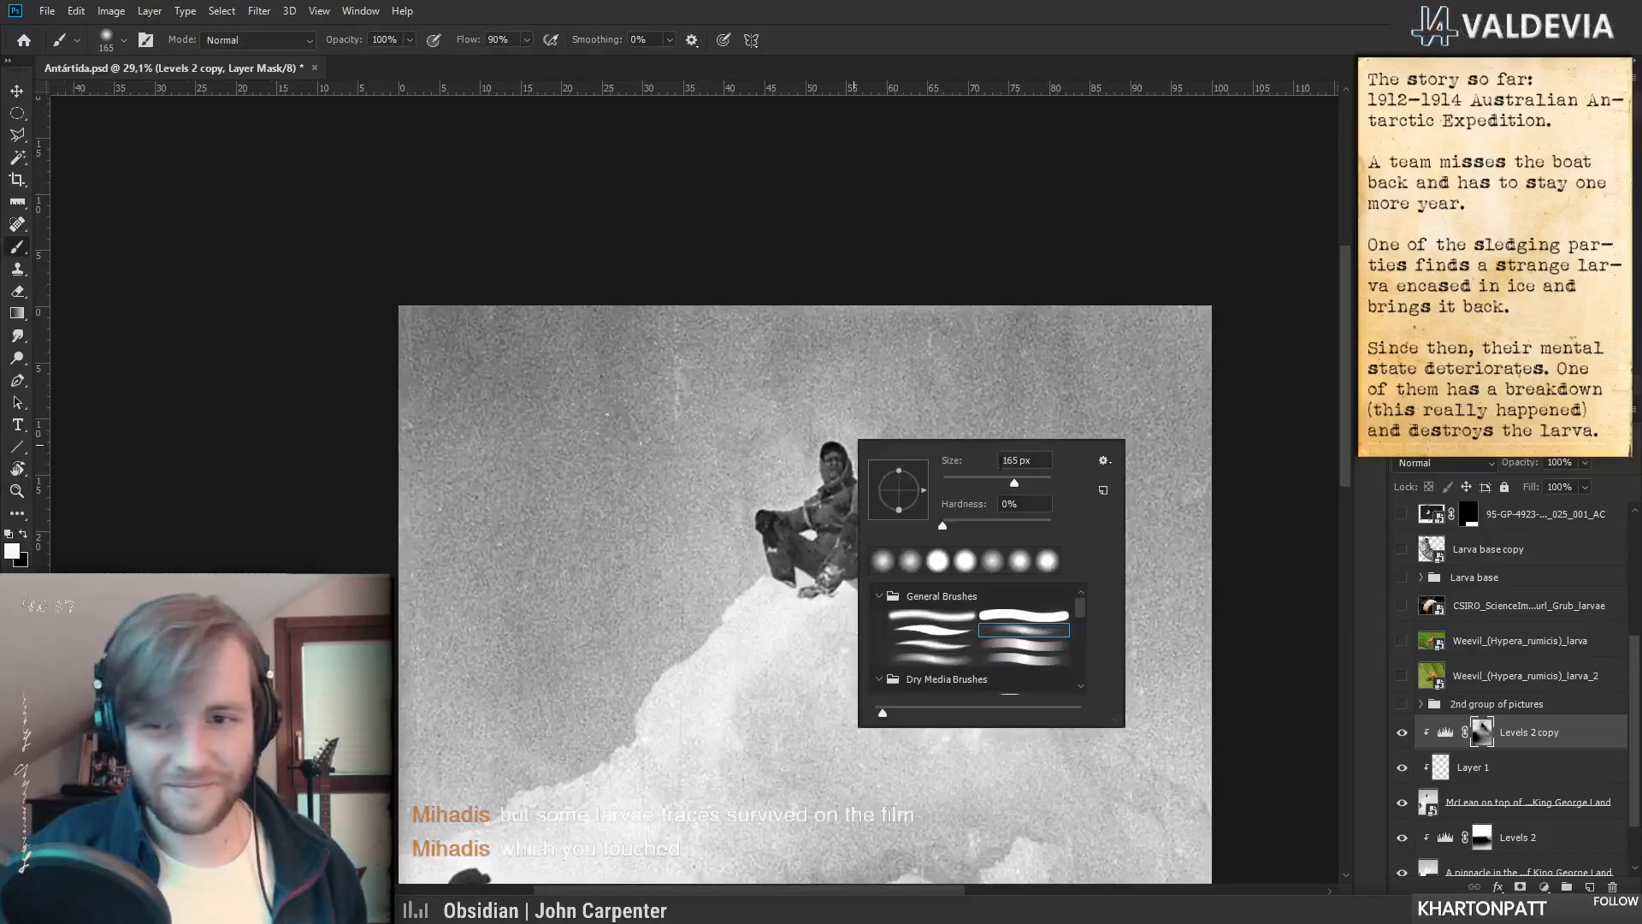
{"action": "left_click", "coordinate": [739, 445]}
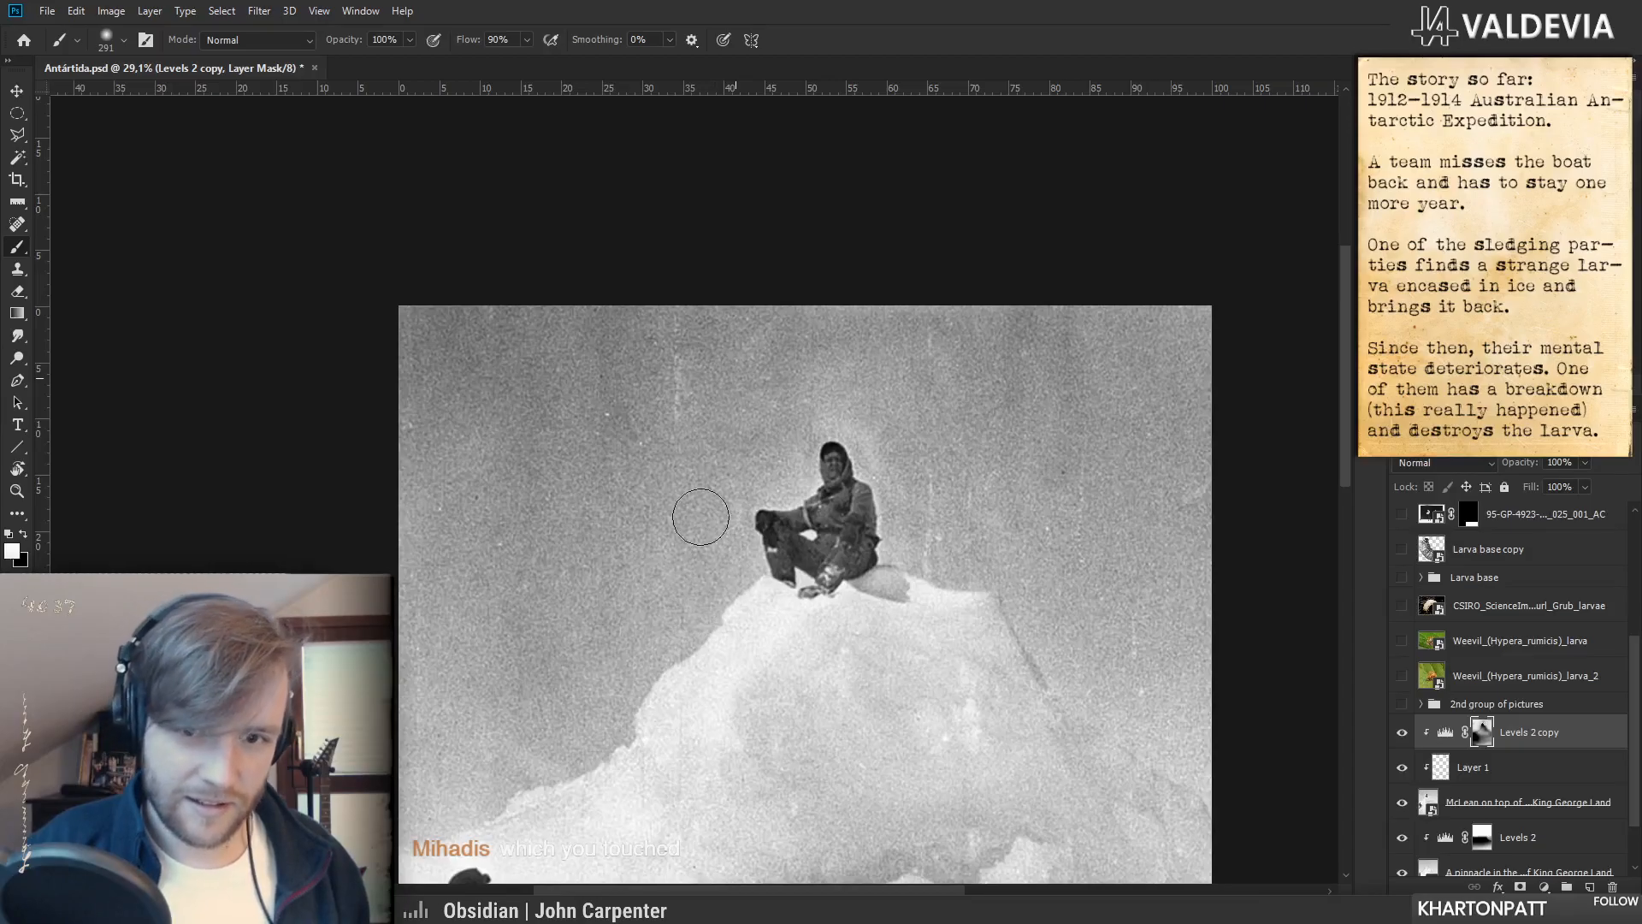
{"action": "mouse_move", "coordinate": [957, 523]}
{"action": "left_mouse_down"}
{"action": "mouse_move", "coordinate": [812, 520]}
{"action": "mouse_move", "coordinate": [1167, 510]}
{"action": "left_mouse_up"}
- Undo the small-brush stroke near the seated man's head and paint the sky above him with a soft 338 px brush
{"action": "right_click", "coordinate": [826, 452]}
{"action": "mouse_move", "coordinate": [733, 429]}
{"action": "left_mouse_down"}
{"action": "mouse_move", "coordinate": [804, 513]}
{"action": "mouse_move", "coordinate": [838, 480]}
{"action": "mouse_move", "coordinate": [783, 428]}
{"action": "left_mouse_up"}
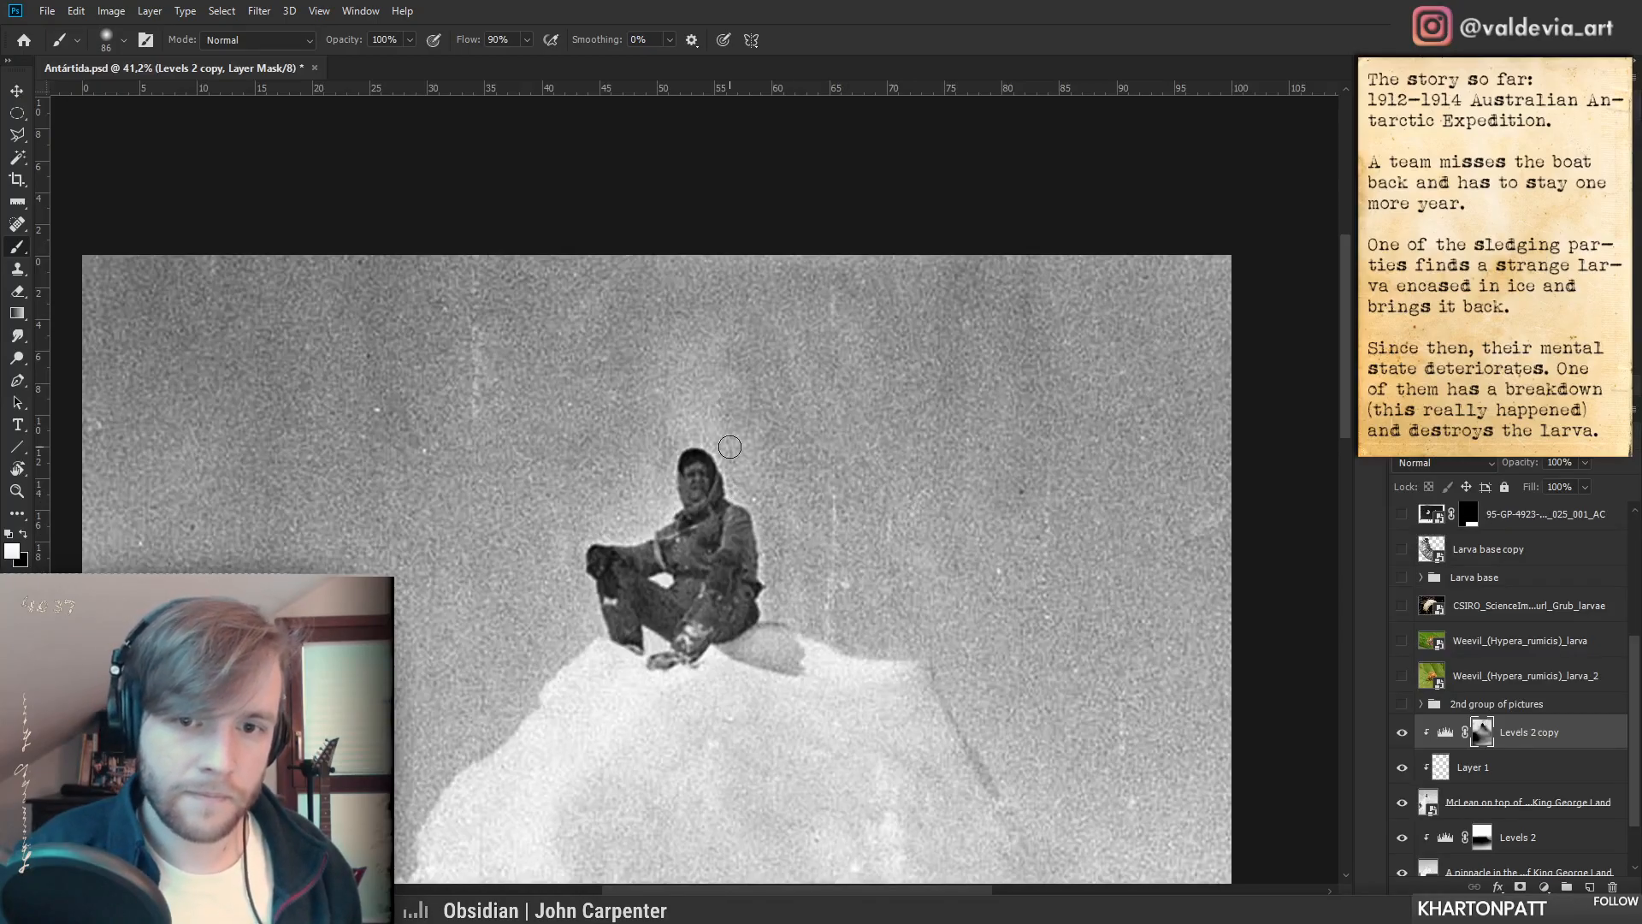
{"action": "key", "text": "ctrl+z"}
{"action": "right_click", "coordinate": [764, 389]}
{"action": "left_click", "coordinate": [638, 384]}
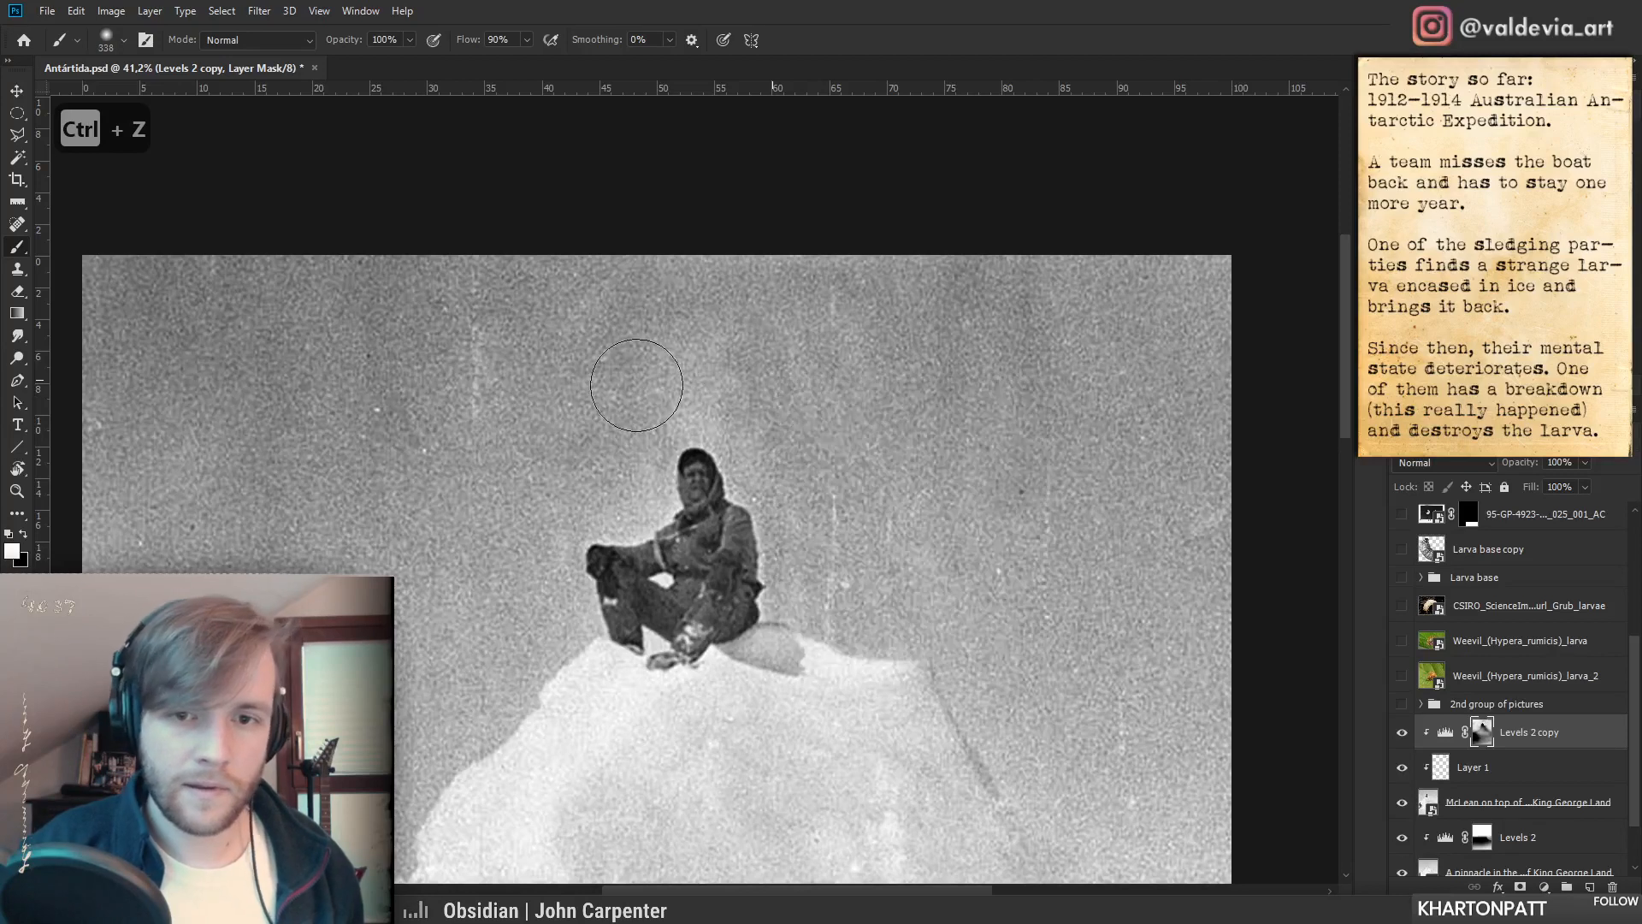
- Compare the snow mound photo with and without the Levels 2 copy, and against the sledge photo beneath it
{"action": "scroll", "coordinate": [733, 622], "scroll_direction": "down", "scroll_amount": 5}
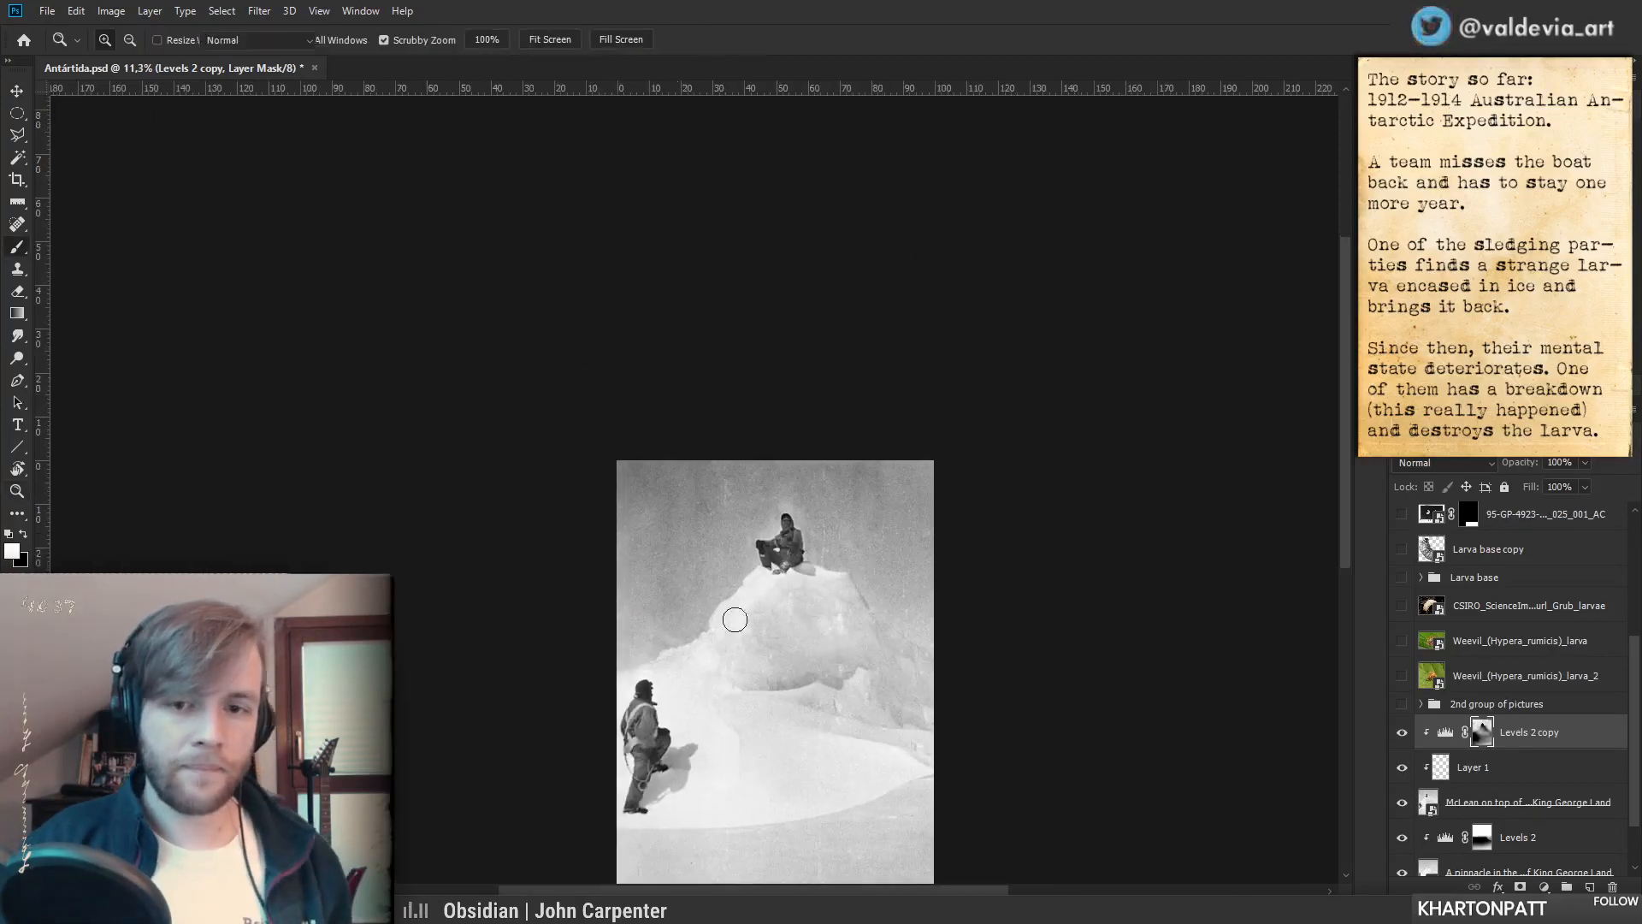
{"action": "left_click", "coordinate": [1402, 739]}
{"action": "left_click", "coordinate": [1402, 739]}
{"action": "left_click", "coordinate": [1398, 746]}
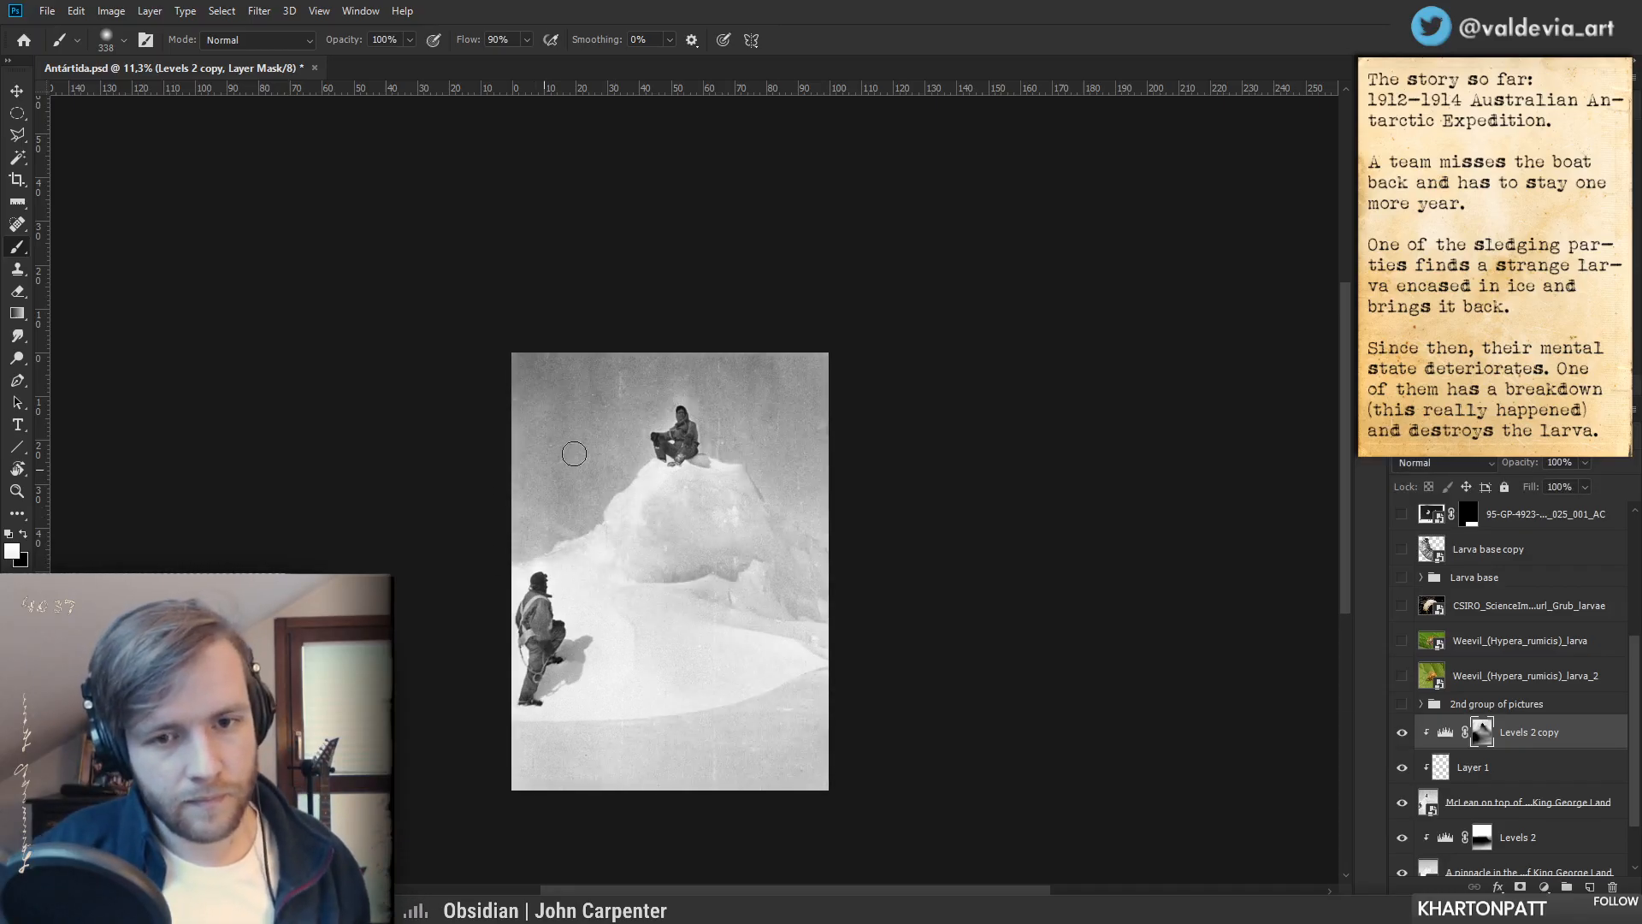
{"action": "mouse_move", "coordinate": [727, 639]}
{"action": "left_mouse_down"}
{"action": "mouse_move", "coordinate": [658, 650]}
{"action": "mouse_move", "coordinate": [726, 654]}
{"action": "left_mouse_up"}
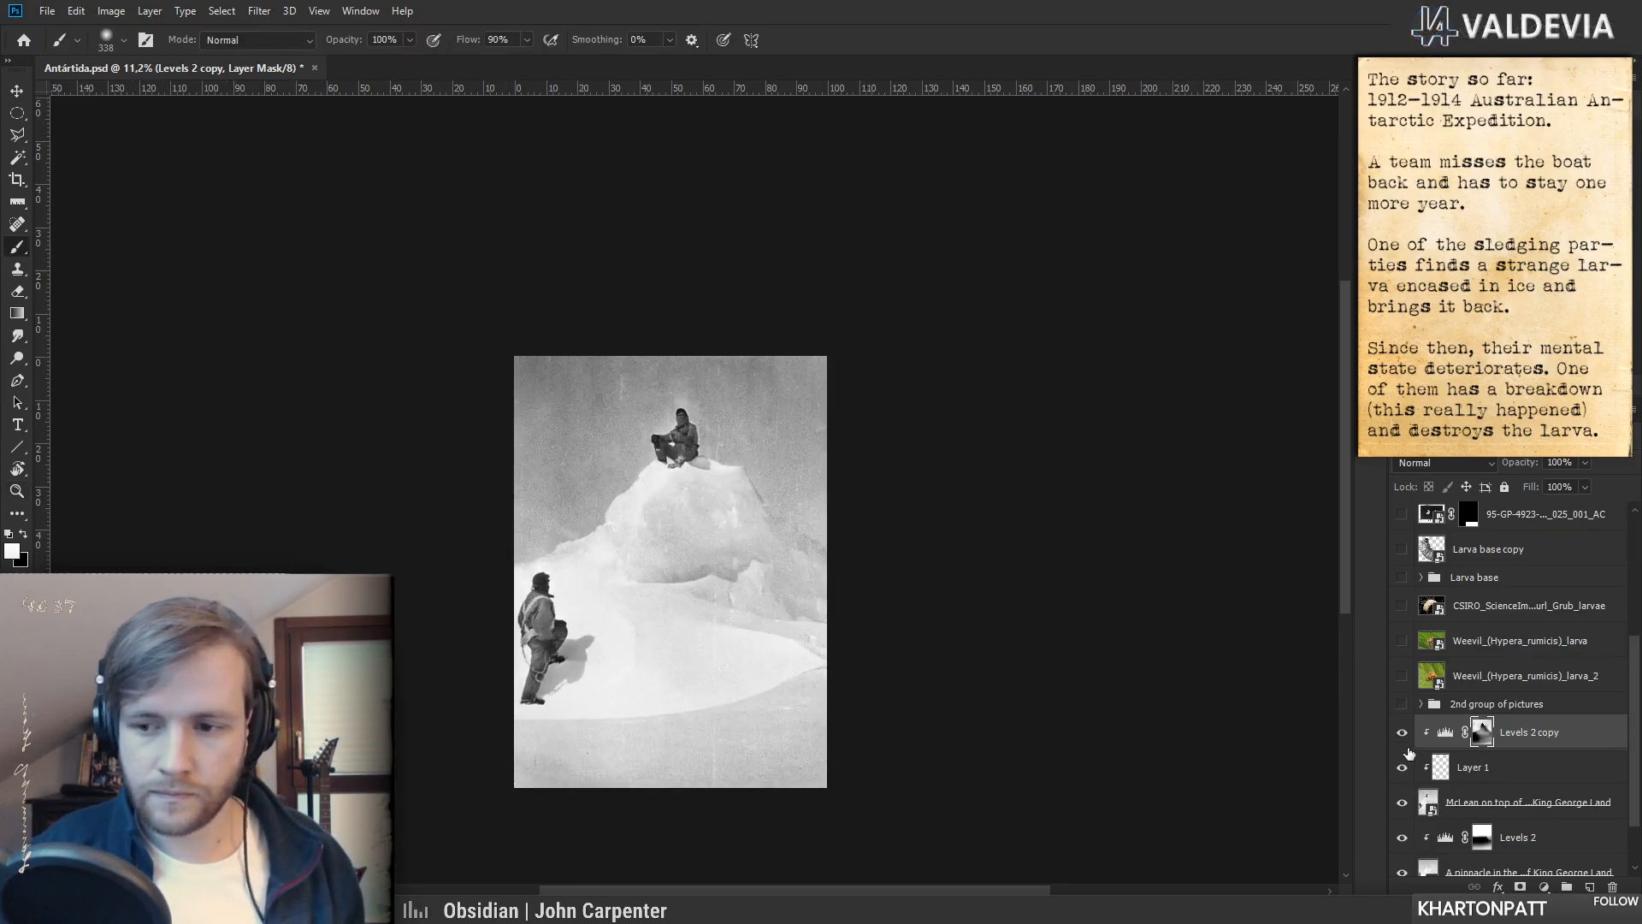
{"action": "left_click", "coordinate": [1402, 804]}
{"action": "left_click", "coordinate": [1401, 806]}
{"action": "left_click_drag", "start_coordinate": [889, 609], "coordinate": [869, 526]}
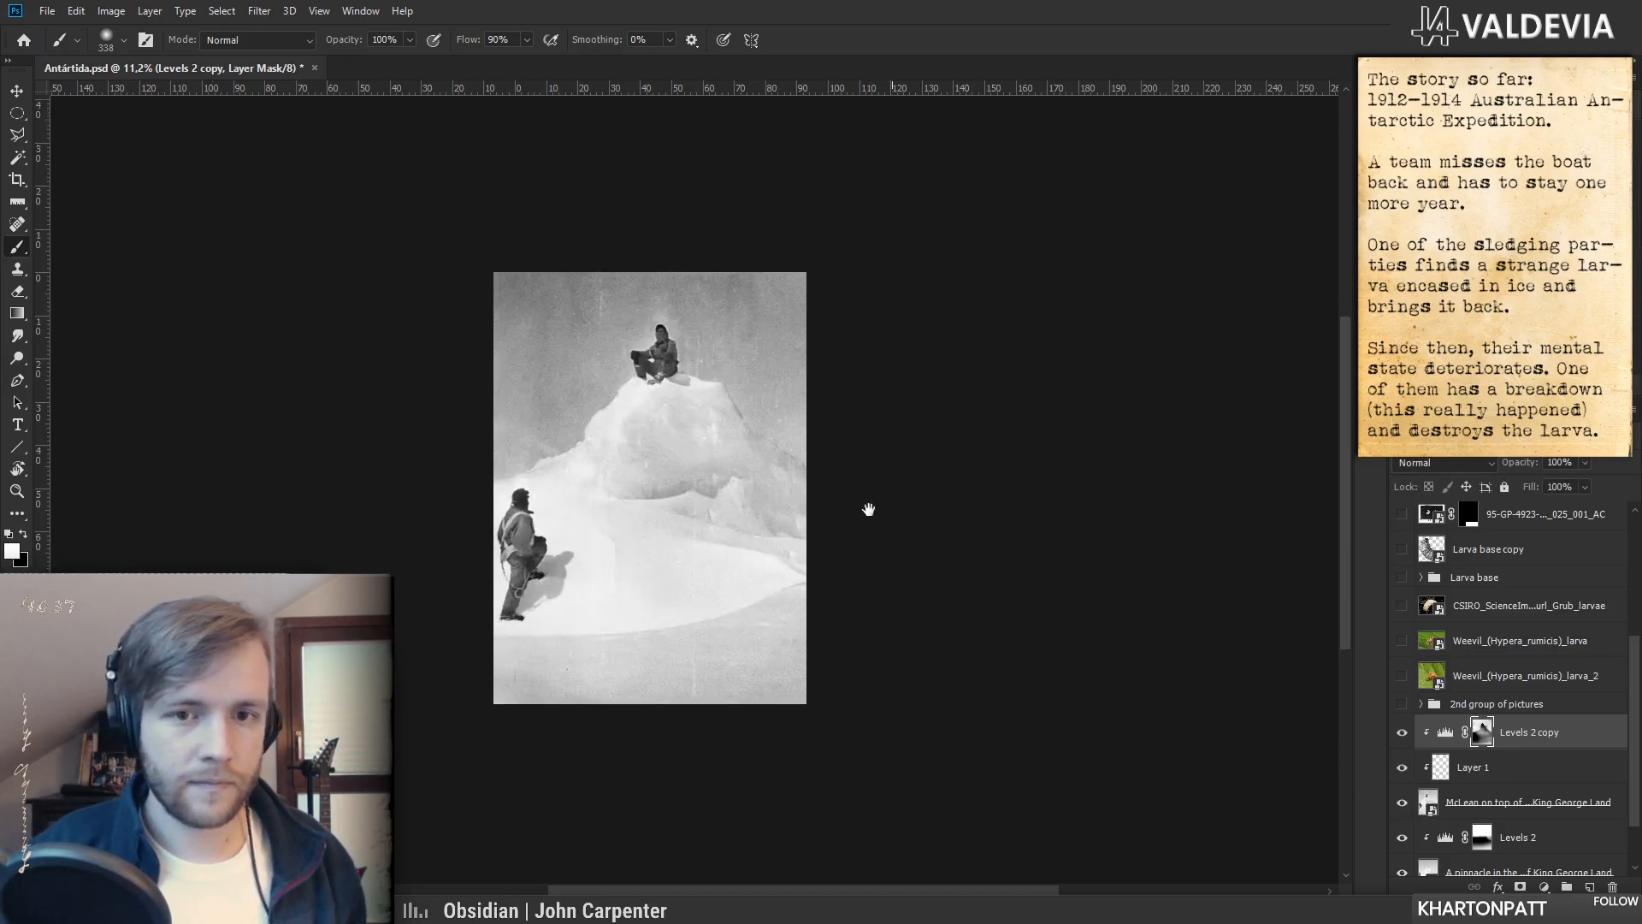
{"action": "left_click", "coordinate": [1401, 733]}
{"action": "left_click", "coordinate": [1401, 734]}
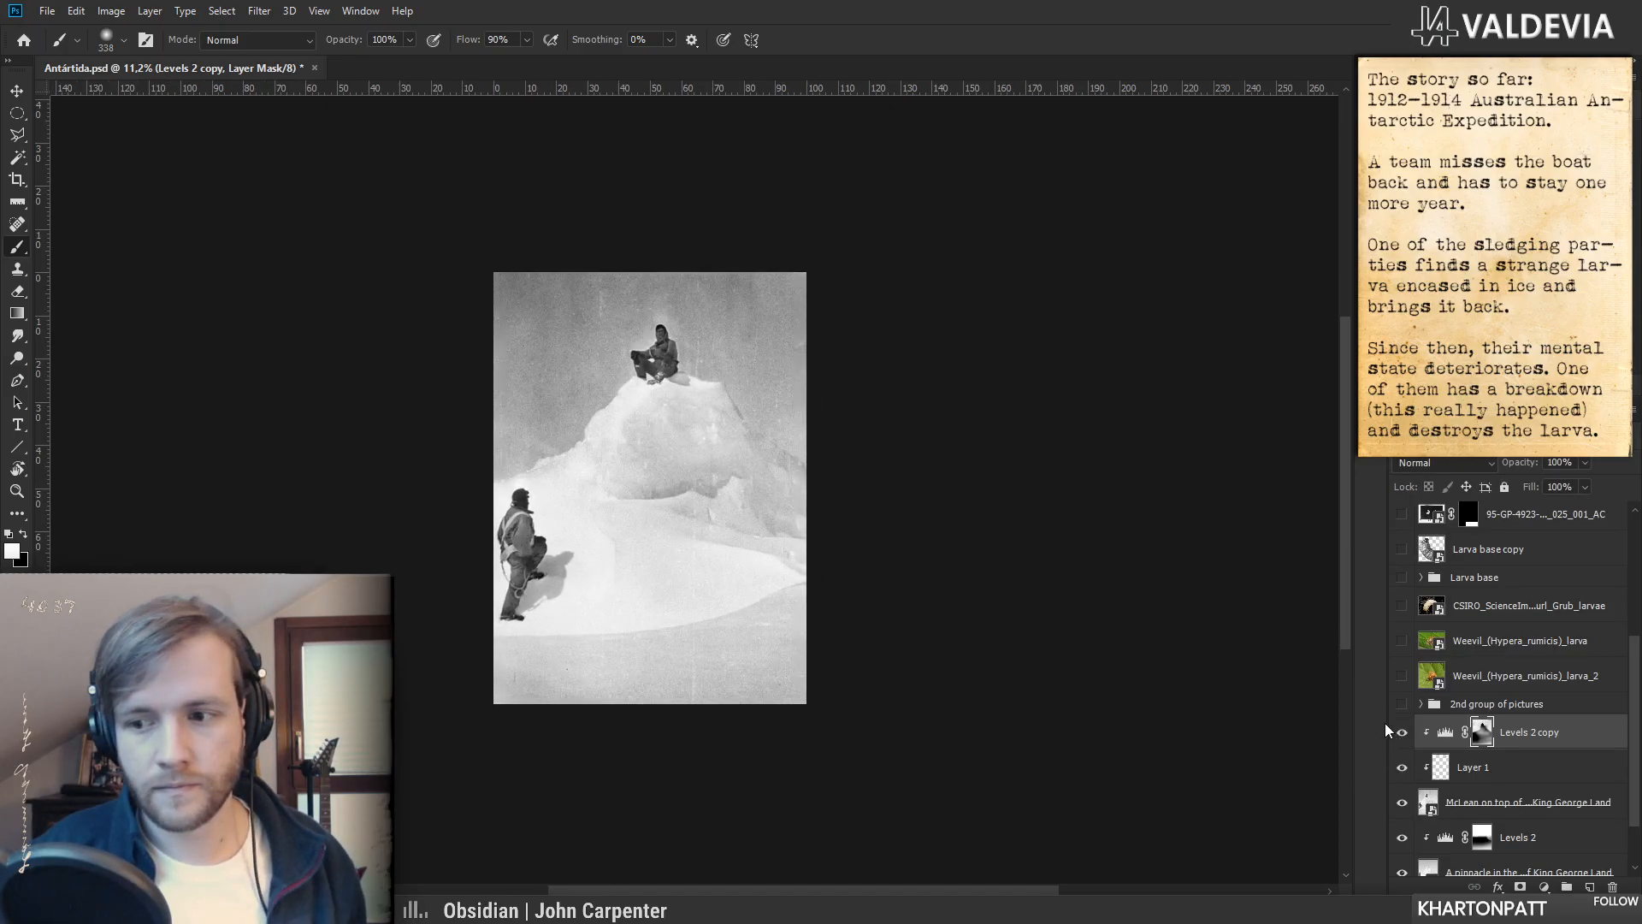
- Darken the sky's upper corners by painting white on the Levels 2 copy mask with a soft 1457 px brush
{"action": "right_click", "coordinate": [818, 446]}
{"action": "left_click", "coordinate": [900, 603]}
{"action": "left_click", "coordinate": [989, 467]}
{"action": "mouse_move", "coordinate": [511, 366]}
{"action": "left_mouse_down"}
{"action": "mouse_move", "coordinate": [577, 272]}
{"action": "mouse_move", "coordinate": [562, 315]}
{"action": "left_mouse_up"}
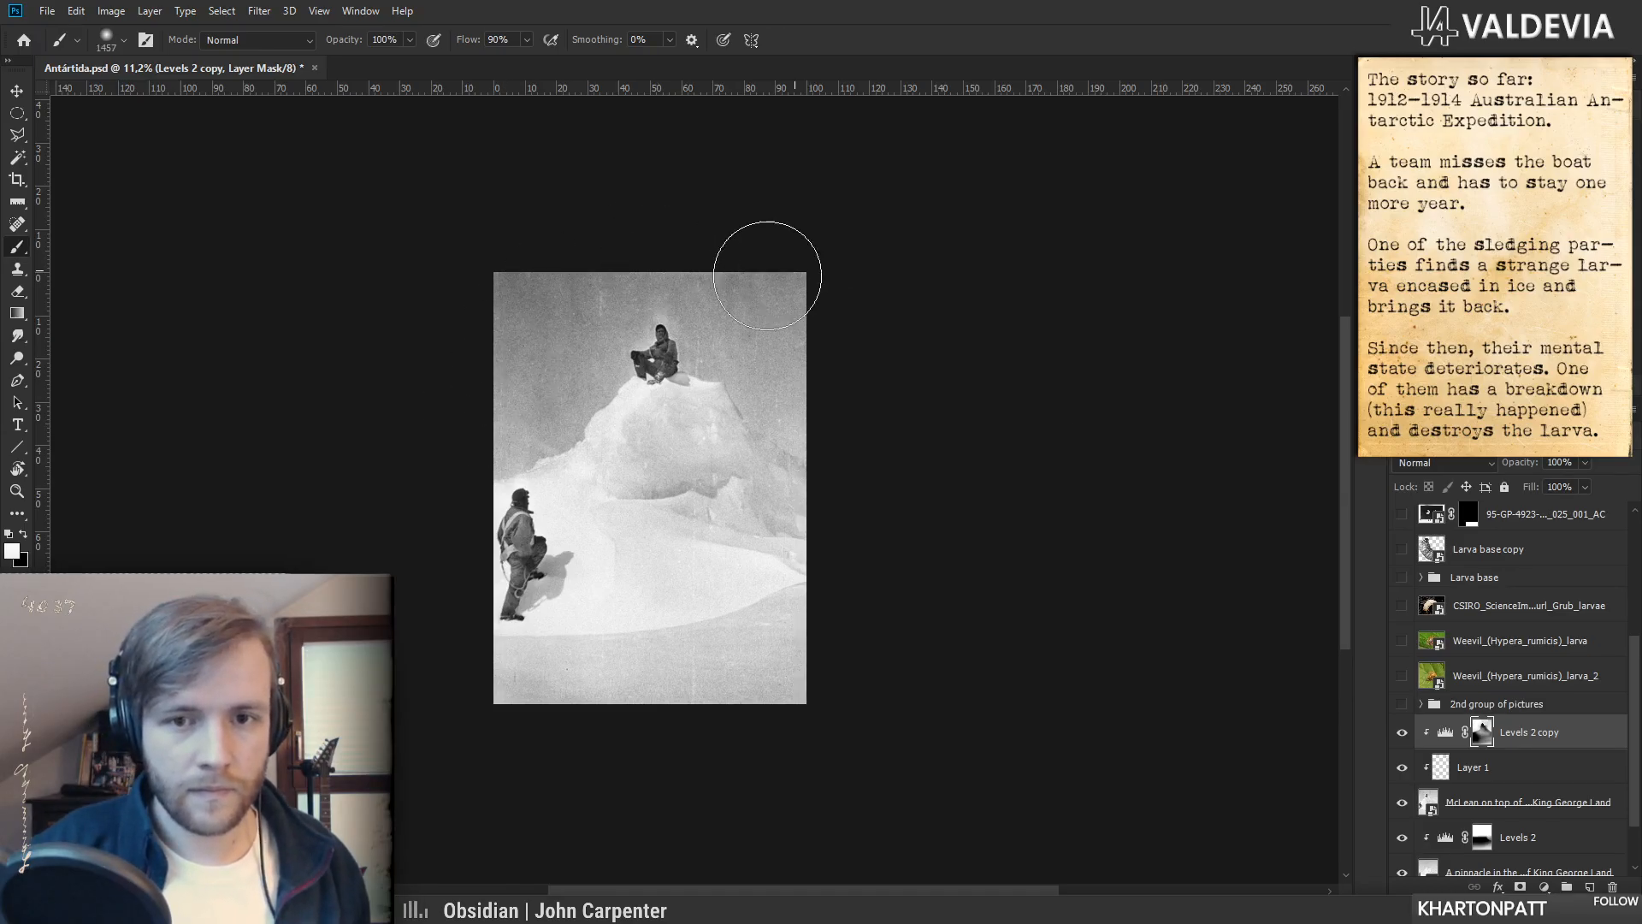
- Refine the Levels 2 copy mask around the seated man's head and shoulders with a small soft white brush, undoing one stroke
{"action": "key", "text": "z"}
{"action": "left_click_drag", "start_coordinate": [744, 268], "coordinate": [824, 288]}
{"action": "key", "text": "b"}
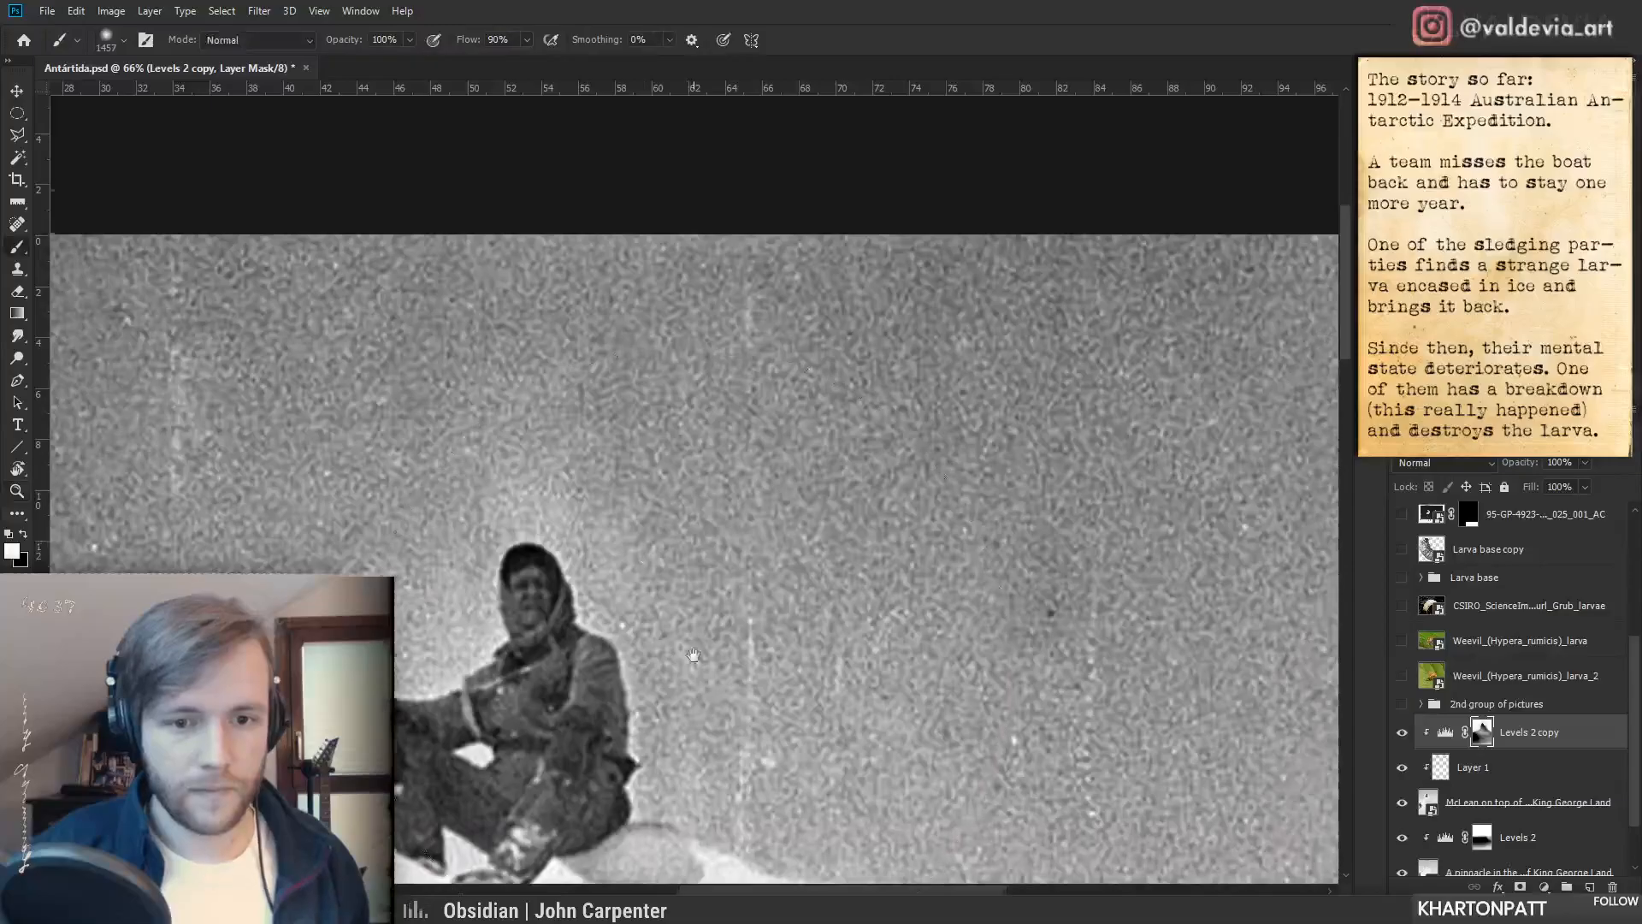
{"action": "right_click", "coordinate": [844, 562]}
{"action": "mouse_move", "coordinate": [556, 408]}
{"action": "left_mouse_down"}
{"action": "mouse_move", "coordinate": [637, 464]}
{"action": "mouse_move", "coordinate": [633, 489]}
{"action": "mouse_move", "coordinate": [597, 490]}
{"action": "mouse_move", "coordinate": [685, 498]}
{"action": "left_mouse_up"}
{"action": "key", "text": "z"}
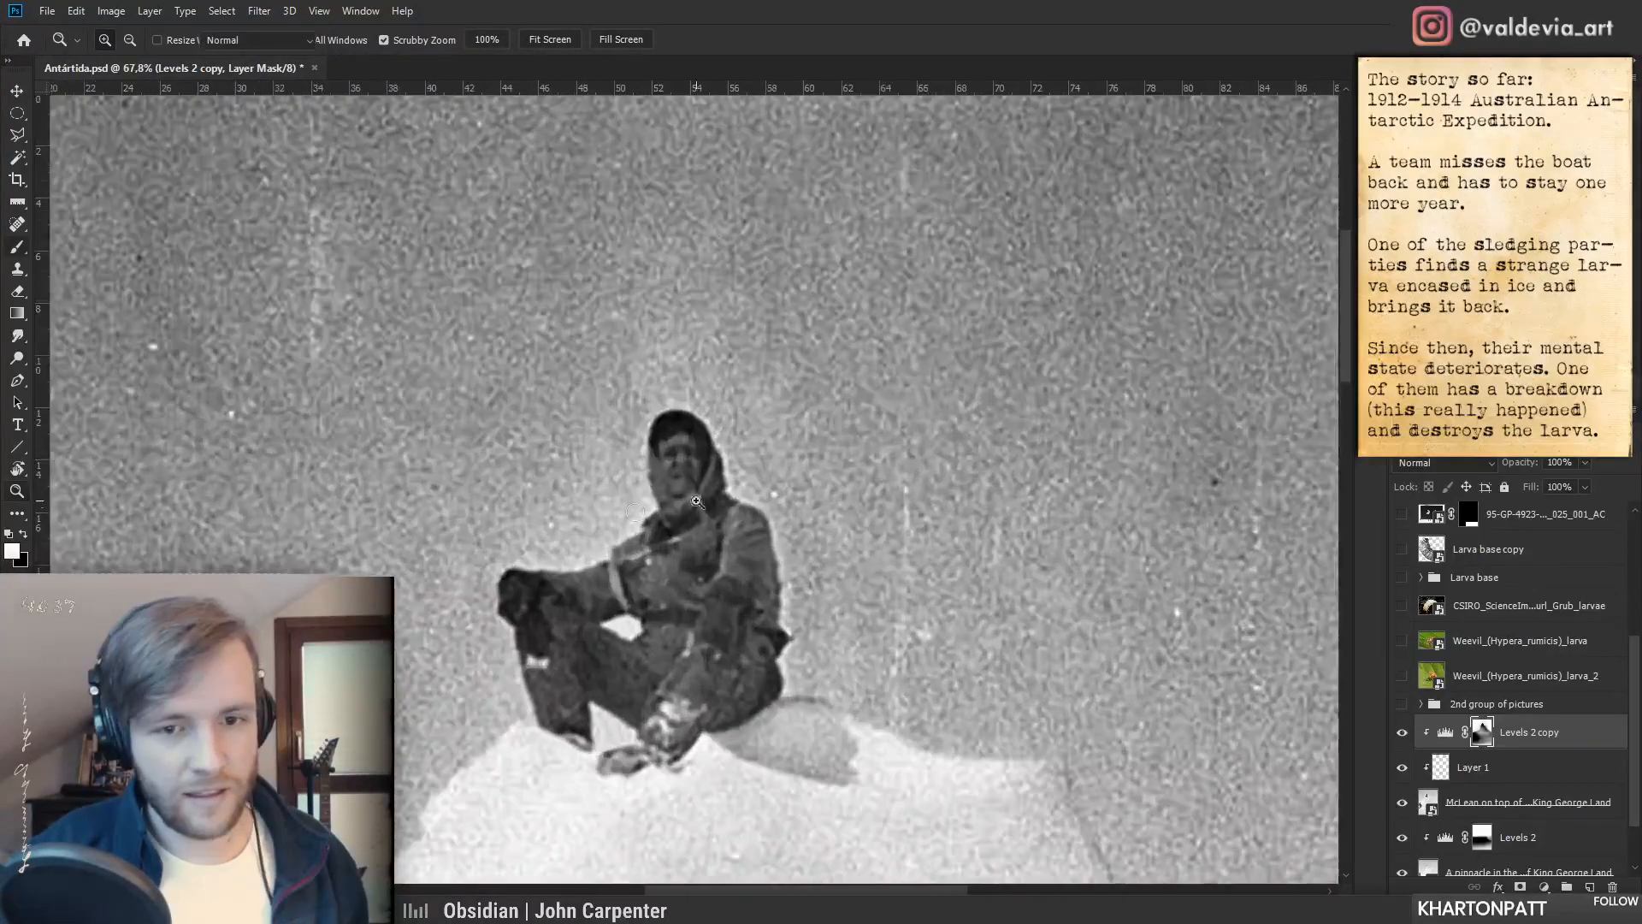
{"action": "key", "text": "b"}
{"action": "mouse_move", "coordinate": [599, 531]}
{"action": "left_mouse_down"}
{"action": "mouse_move", "coordinate": [623, 523]}
{"action": "mouse_move", "coordinate": [636, 483]}
{"action": "mouse_move", "coordinate": [631, 371]}
{"action": "mouse_move", "coordinate": [711, 395]}
{"action": "left_mouse_up"}
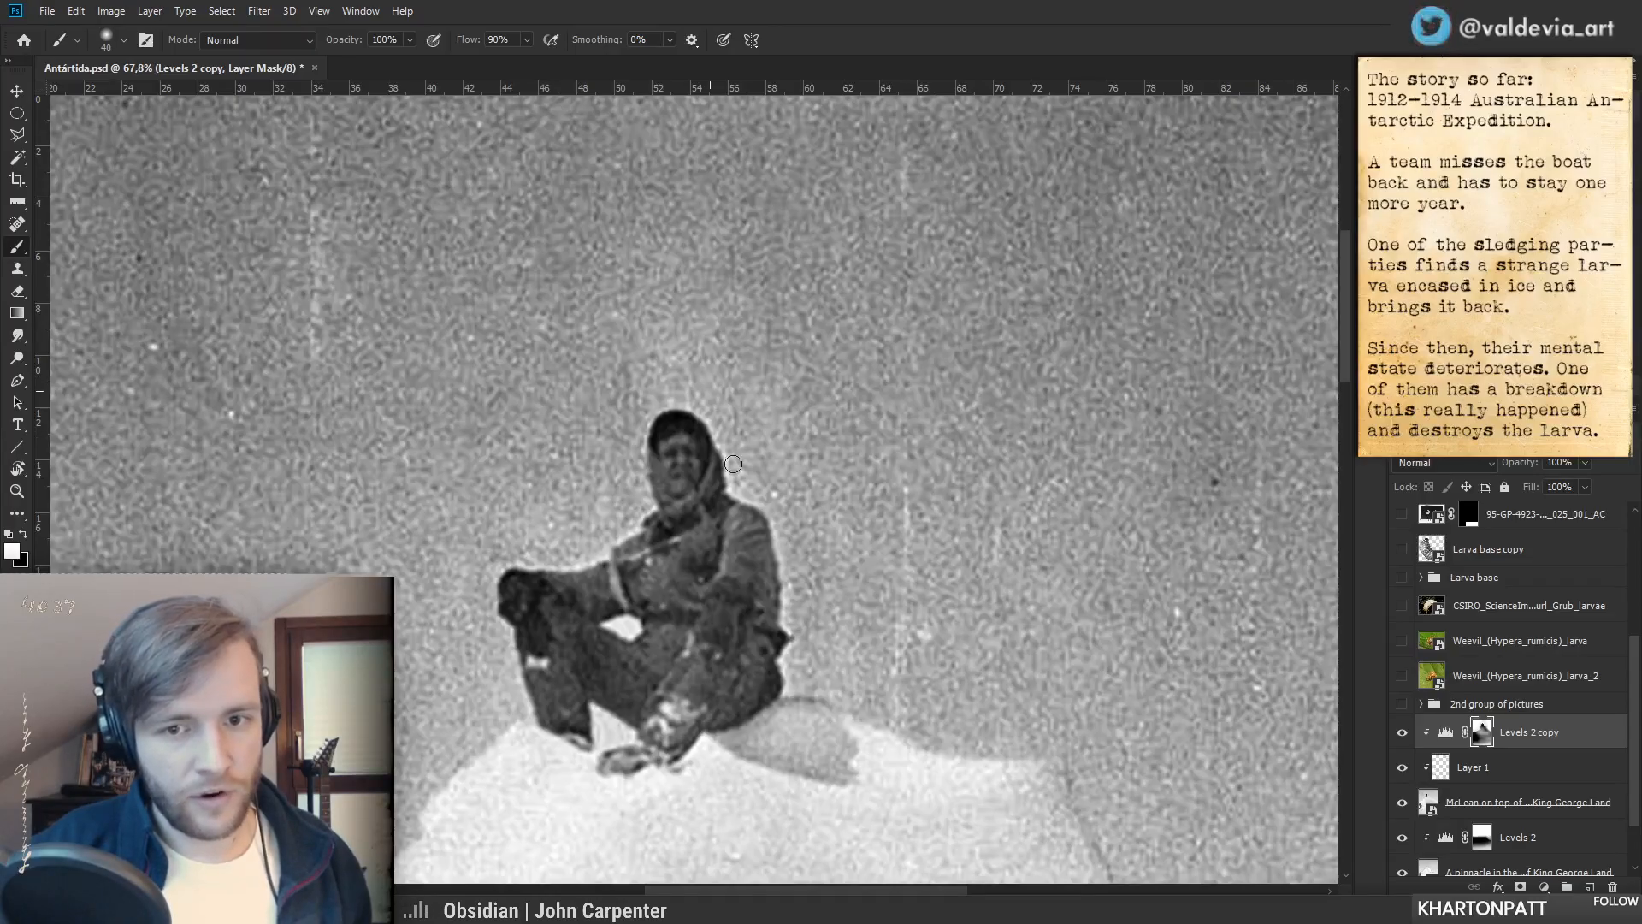
{"action": "key", "text": "ctrl+z"}
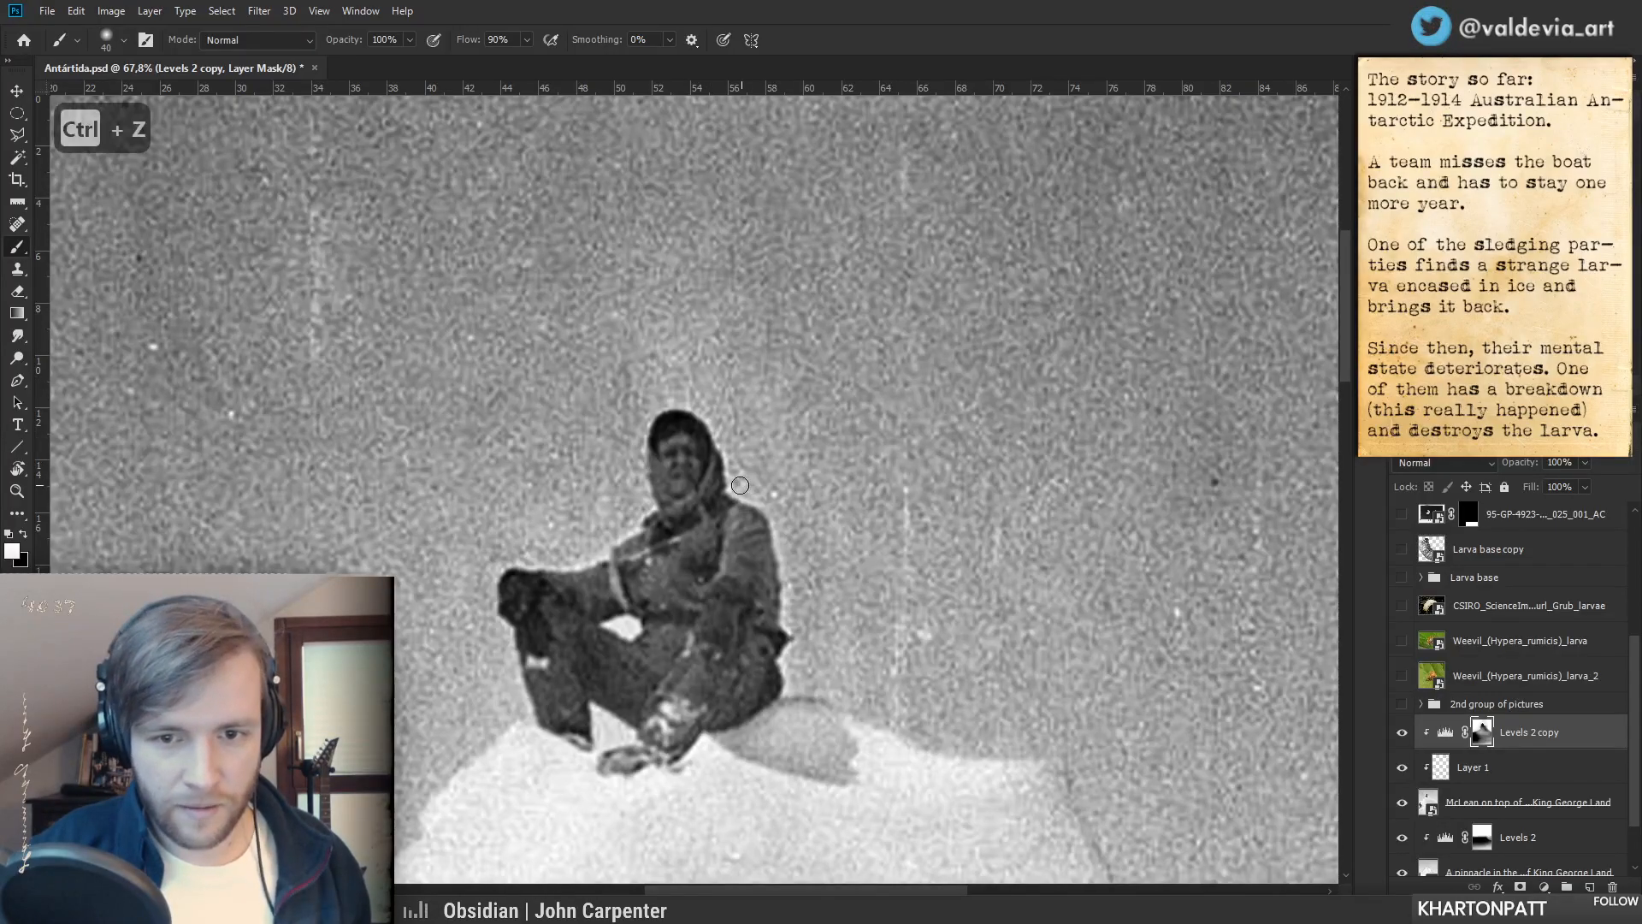
{"action": "mouse_move", "coordinate": [689, 427]}
{"action": "left_mouse_down"}
{"action": "mouse_move", "coordinate": [649, 436]}
{"action": "mouse_move", "coordinate": [650, 451]}
{"action": "mouse_move", "coordinate": [708, 523]}
{"action": "left_mouse_up"}
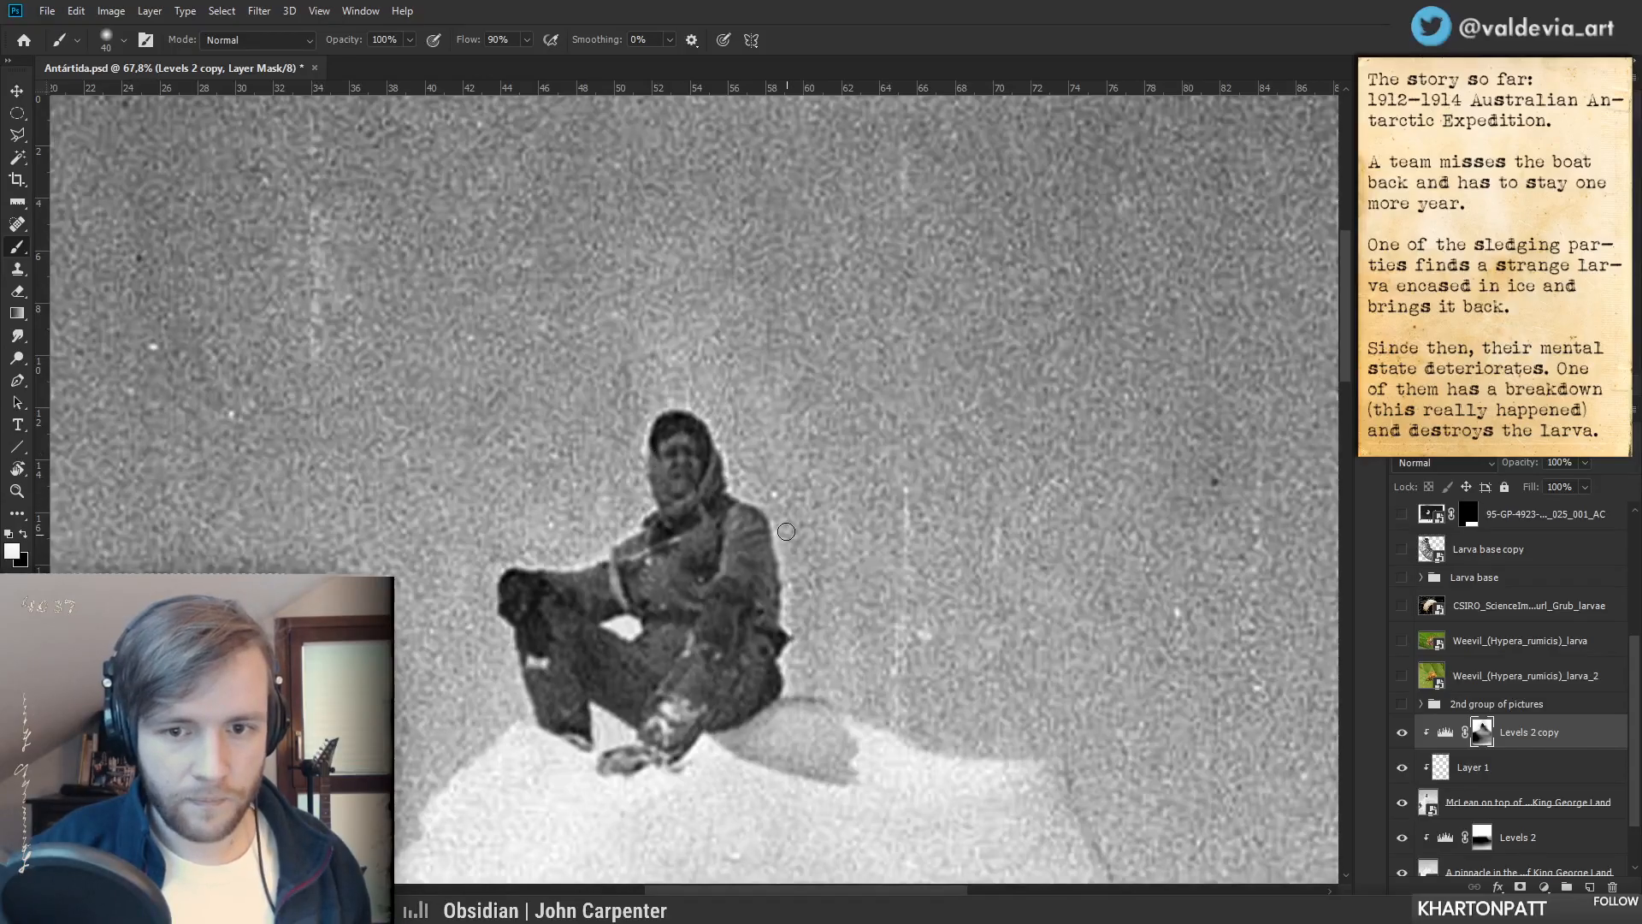
- Try a small soft white brush stroke on the Levels 2 copy mask in the sky beside the seated man
{"action": "key", "text": "z"}
{"action": "scroll", "coordinate": [821, 658], "scroll_direction": "down", "scroll_amount": 2}
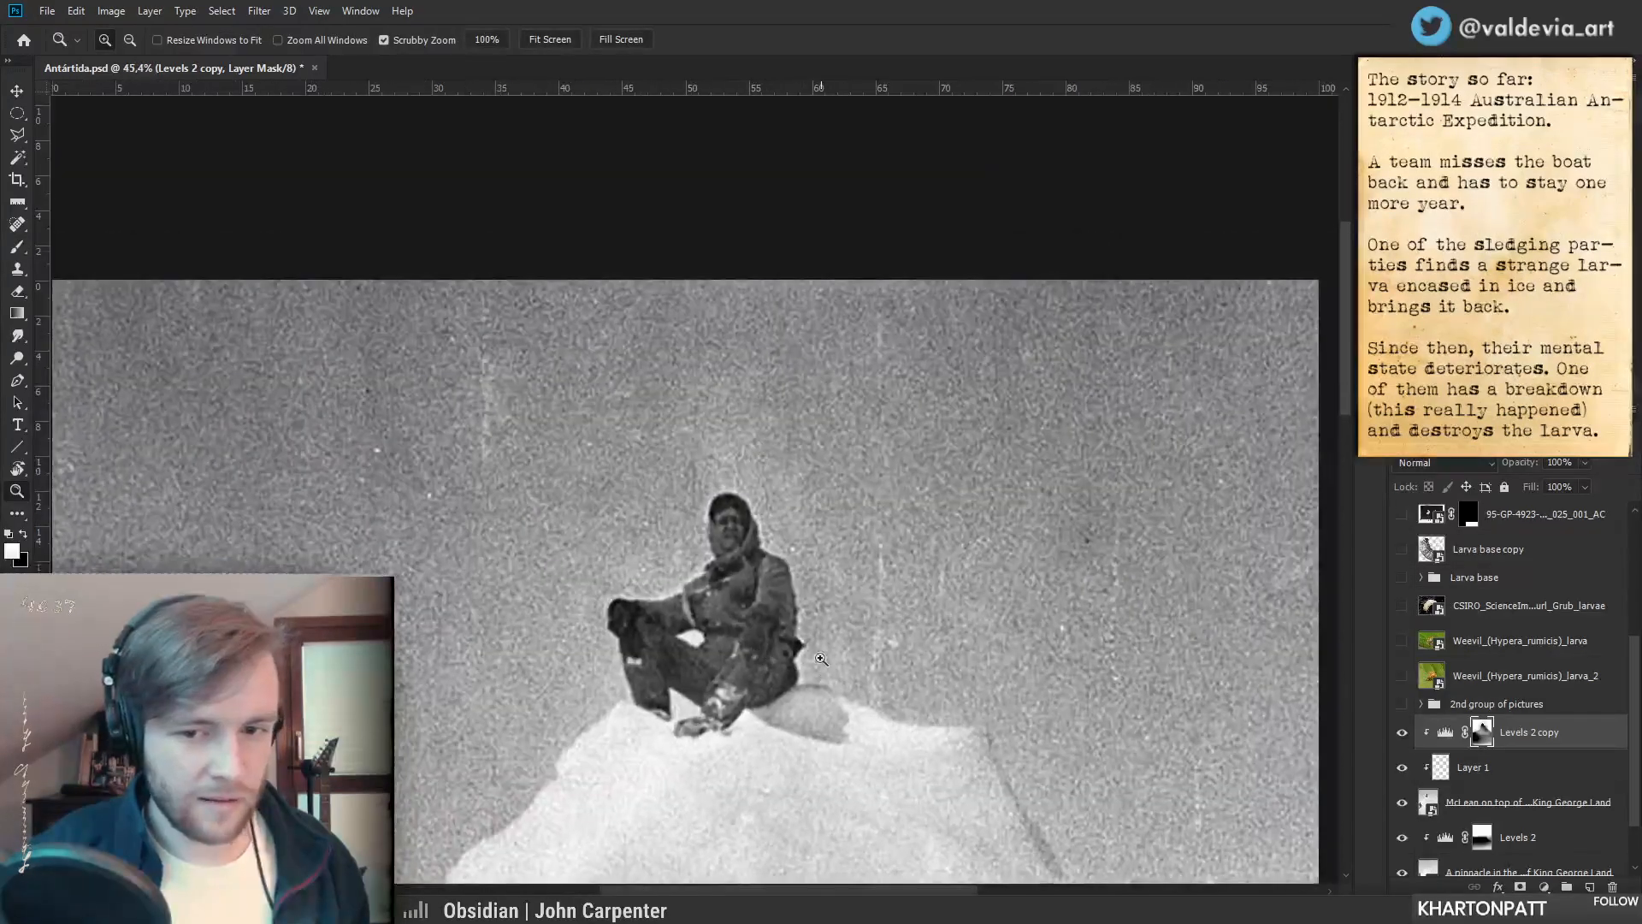
{"action": "scroll", "coordinate": [821, 658], "scroll_direction": "up", "scroll_amount": 1}
{"action": "key", "text": "b"}
{"action": "key", "text": "x"}
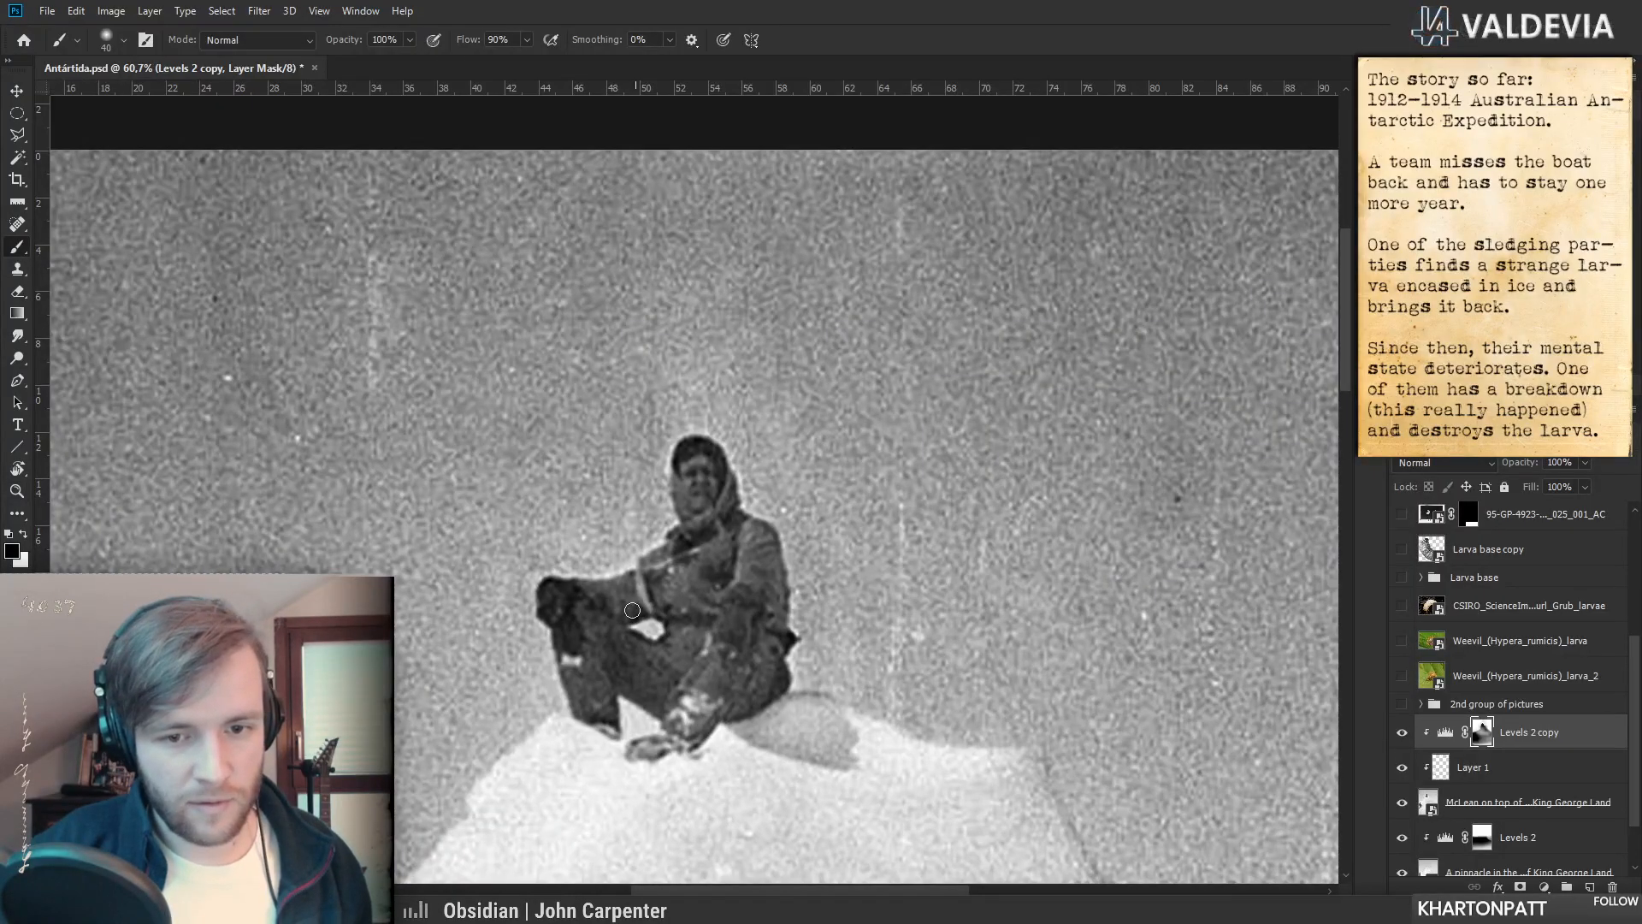
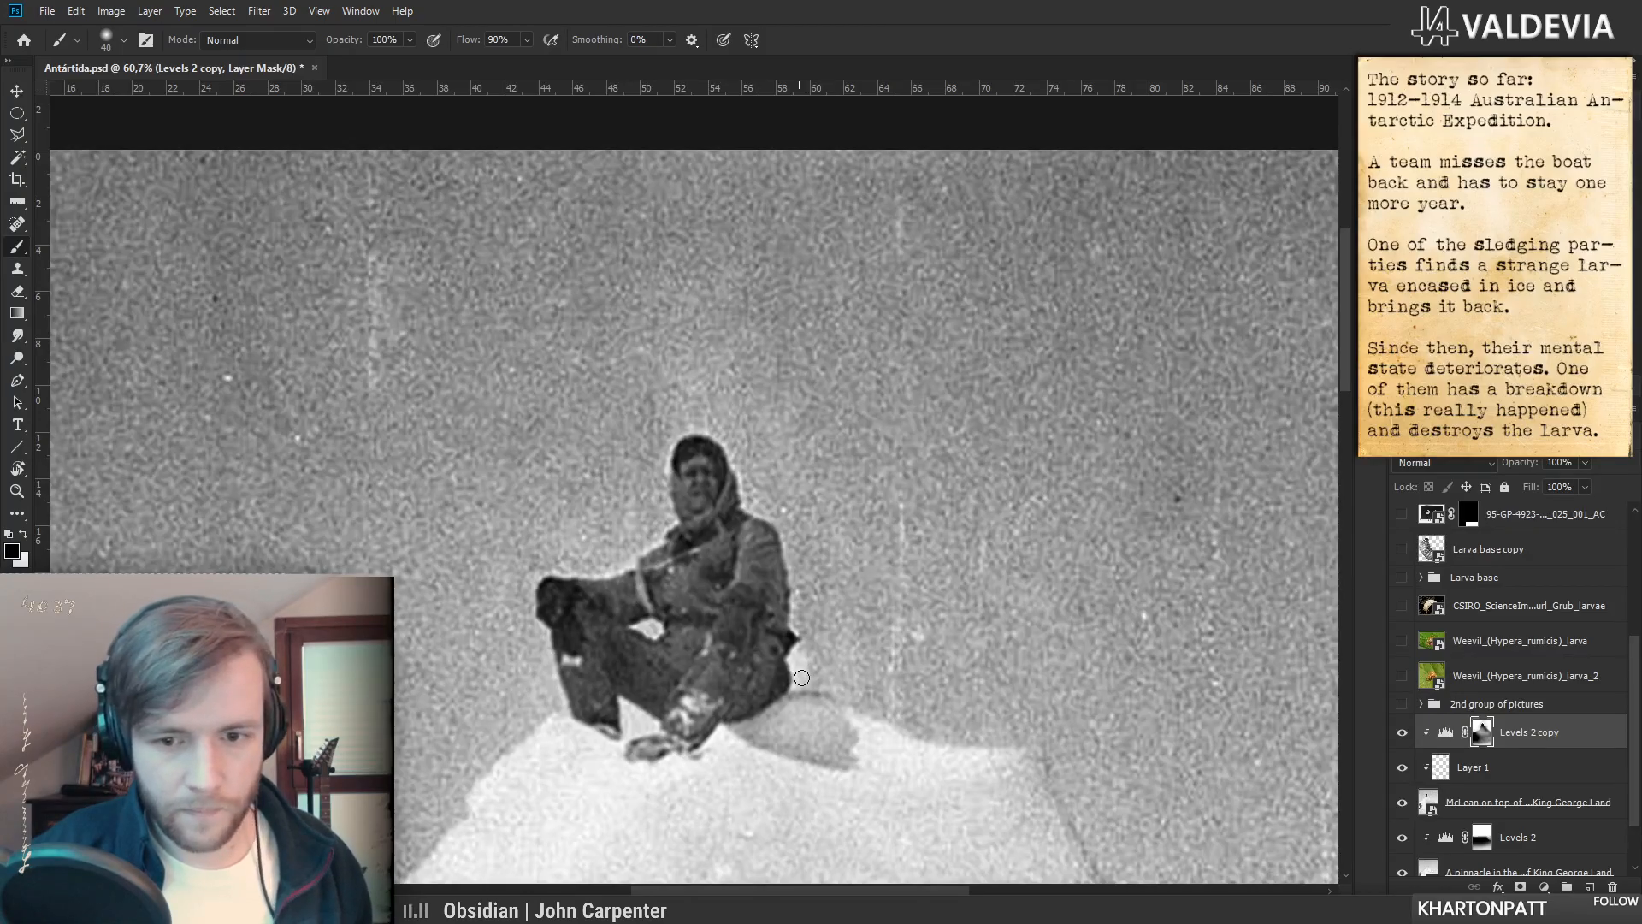
{"action": "key", "text": "x"}
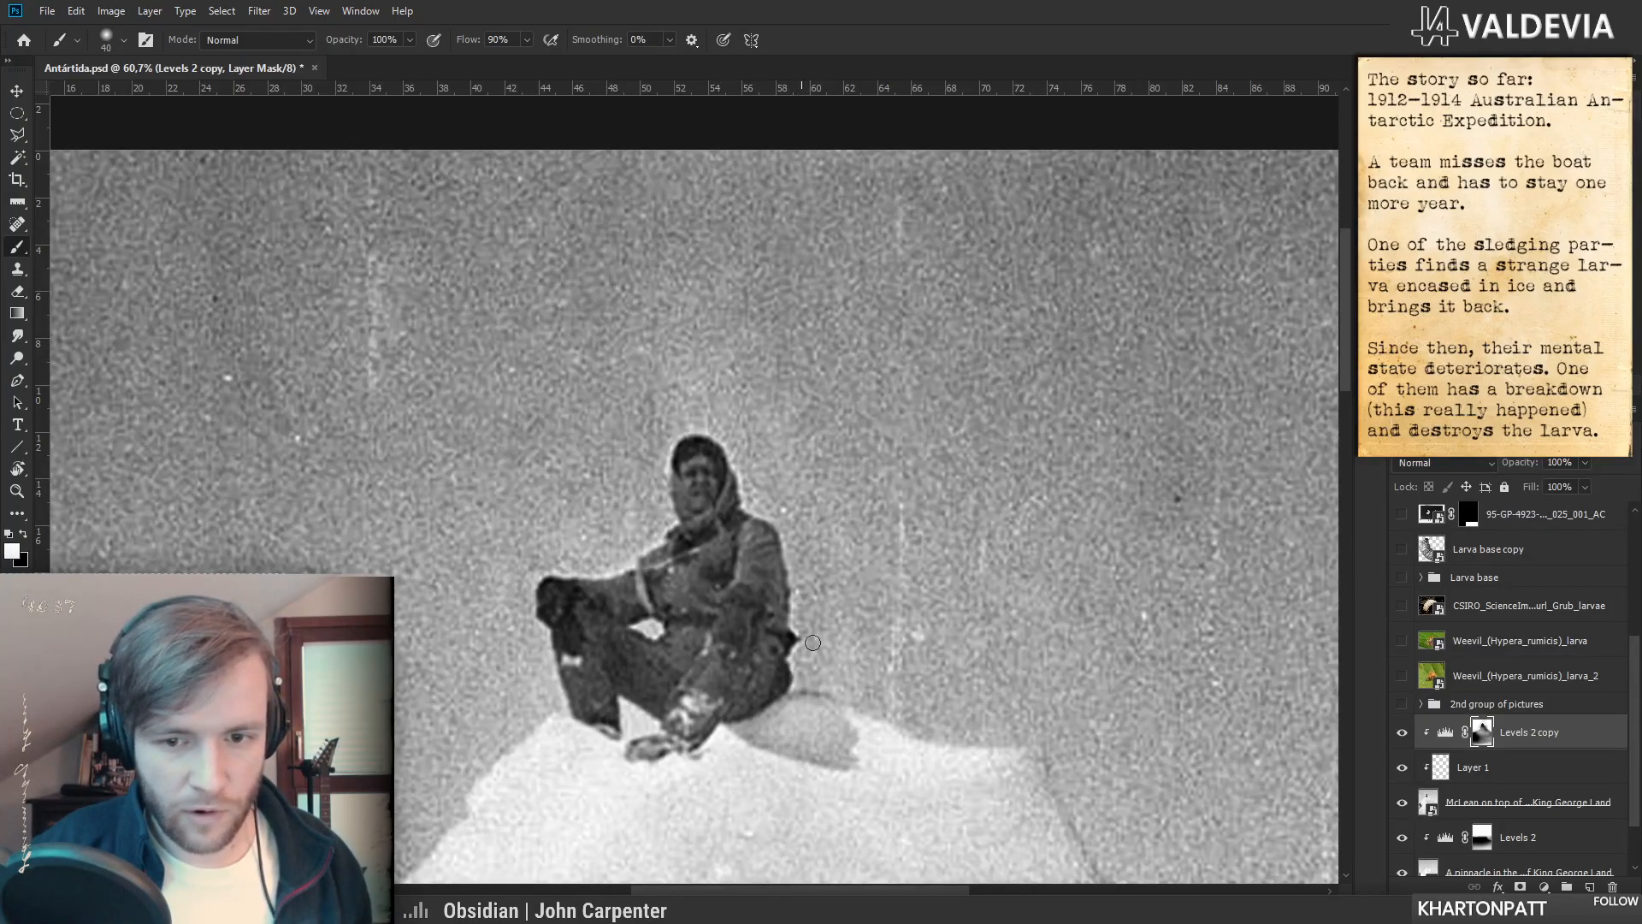
{"action": "mouse_move", "coordinate": [830, 633]}
{"action": "left_mouse_down"}
{"action": "mouse_move", "coordinate": [850, 597]}
{"action": "mouse_move", "coordinate": [892, 675]}
{"action": "mouse_move", "coordinate": [871, 673]}
{"action": "left_mouse_up"}
{"action": "key", "text": "ctrl+z"}
- Enlarge the soft white brush to 75 px and blend the Levels 2 copy mask beside the seated man
{"action": "key", "text": "z"}
{"action": "key", "text": "b"}
{"action": "right_click", "coordinate": [956, 650]}
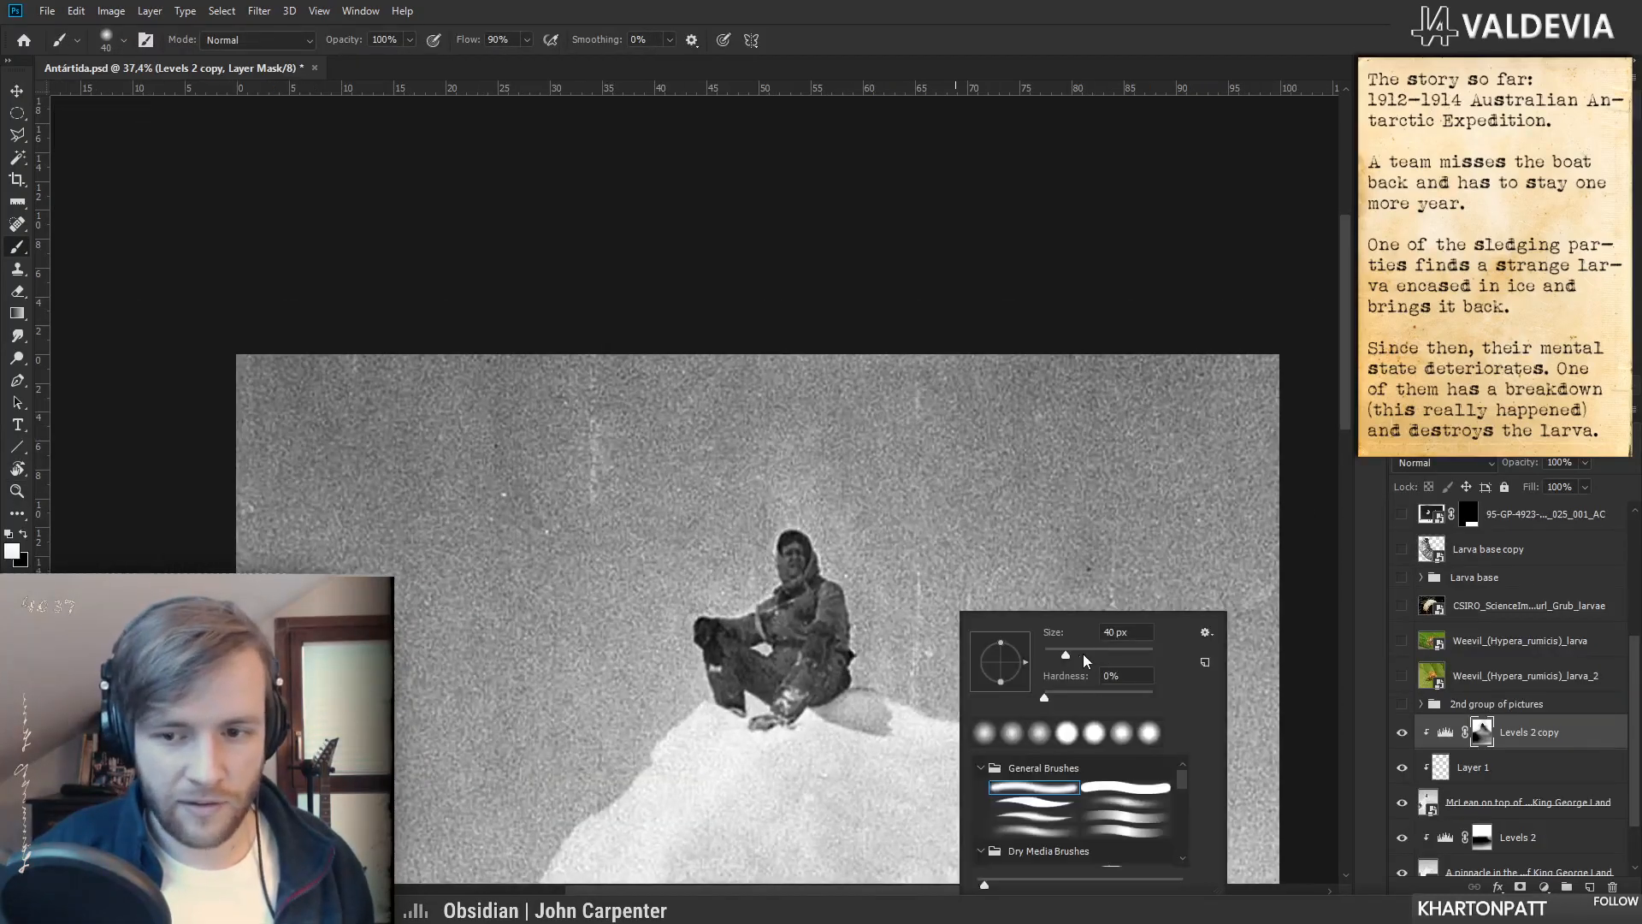
{"action": "left_click", "coordinate": [867, 652]}
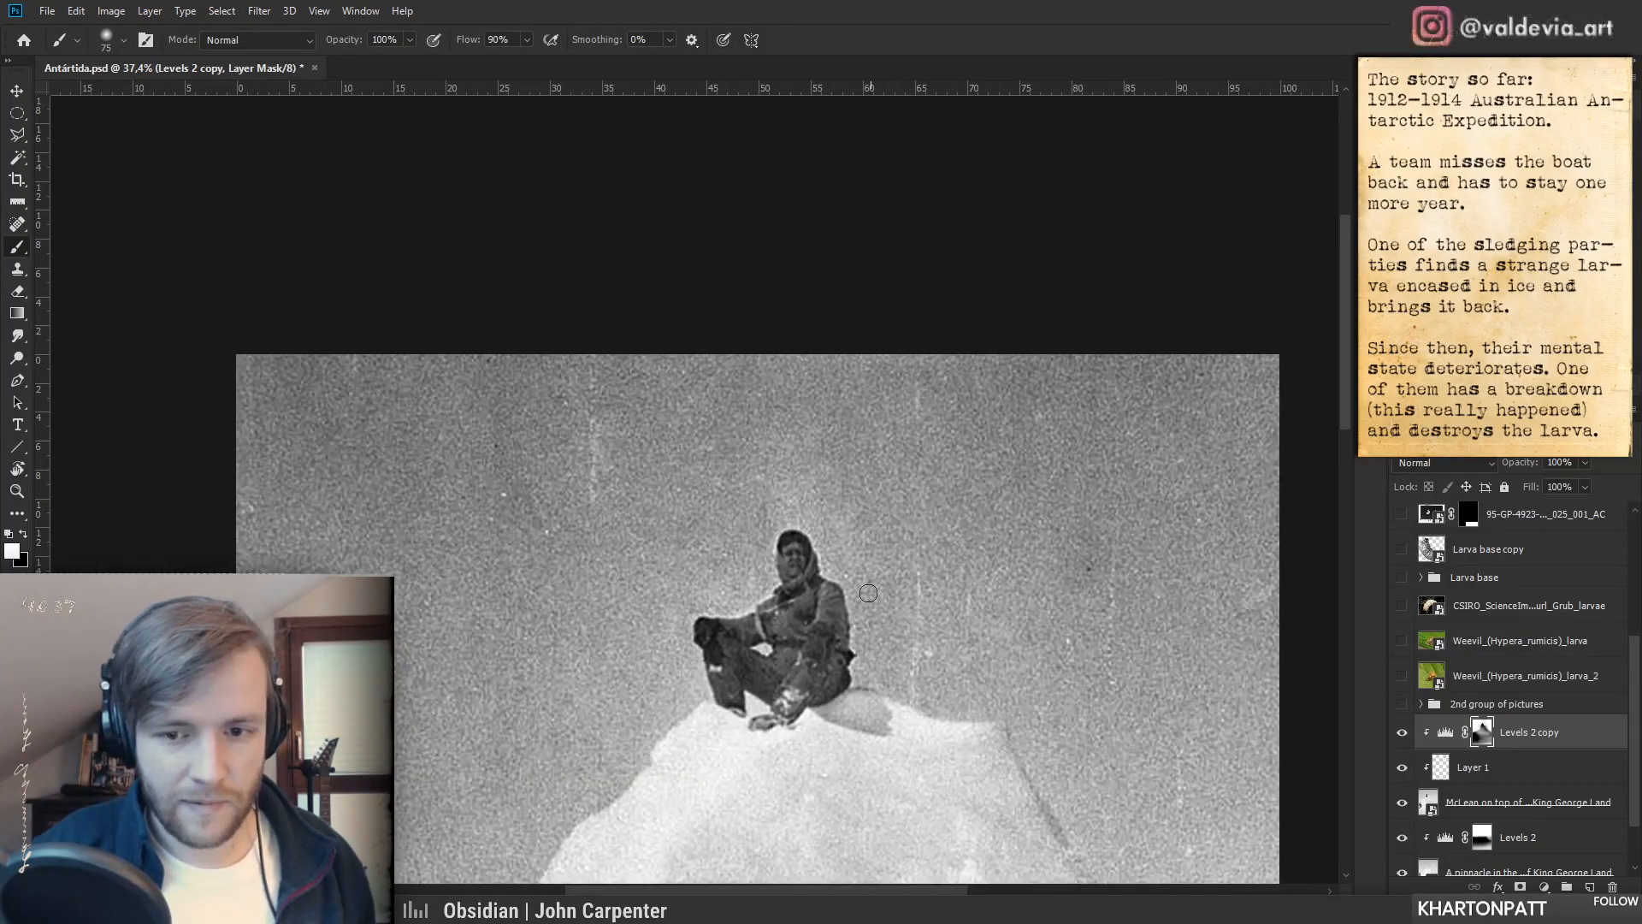
{"action": "mouse_move", "coordinate": [901, 681]}
{"action": "left_mouse_down"}
{"action": "mouse_move", "coordinate": [1008, 729]}
{"action": "mouse_move", "coordinate": [902, 736]}
{"action": "mouse_move", "coordinate": [1029, 765]}
{"action": "mouse_move", "coordinate": [893, 759]}
{"action": "left_mouse_up"}
{"action": "key", "text": "z"}
{"action": "left_click_drag", "start_coordinate": [1041, 723], "coordinate": [1129, 699]}
{"action": "key", "text": "b"}
{"action": "key", "text": "z"}
{"action": "left_click_drag", "start_coordinate": [992, 762], "coordinate": [888, 763]}
{"action": "key", "text": "b"}
{"action": "left_click_drag", "start_coordinate": [911, 788], "coordinate": [770, 557]}
- Compare the snow mound photo with and without the Levels 2 copy adjustment, checking the whole picture
{"action": "key", "text": "z"}
{"action": "left_click_drag", "start_coordinate": [630, 549], "coordinate": [705, 525]}
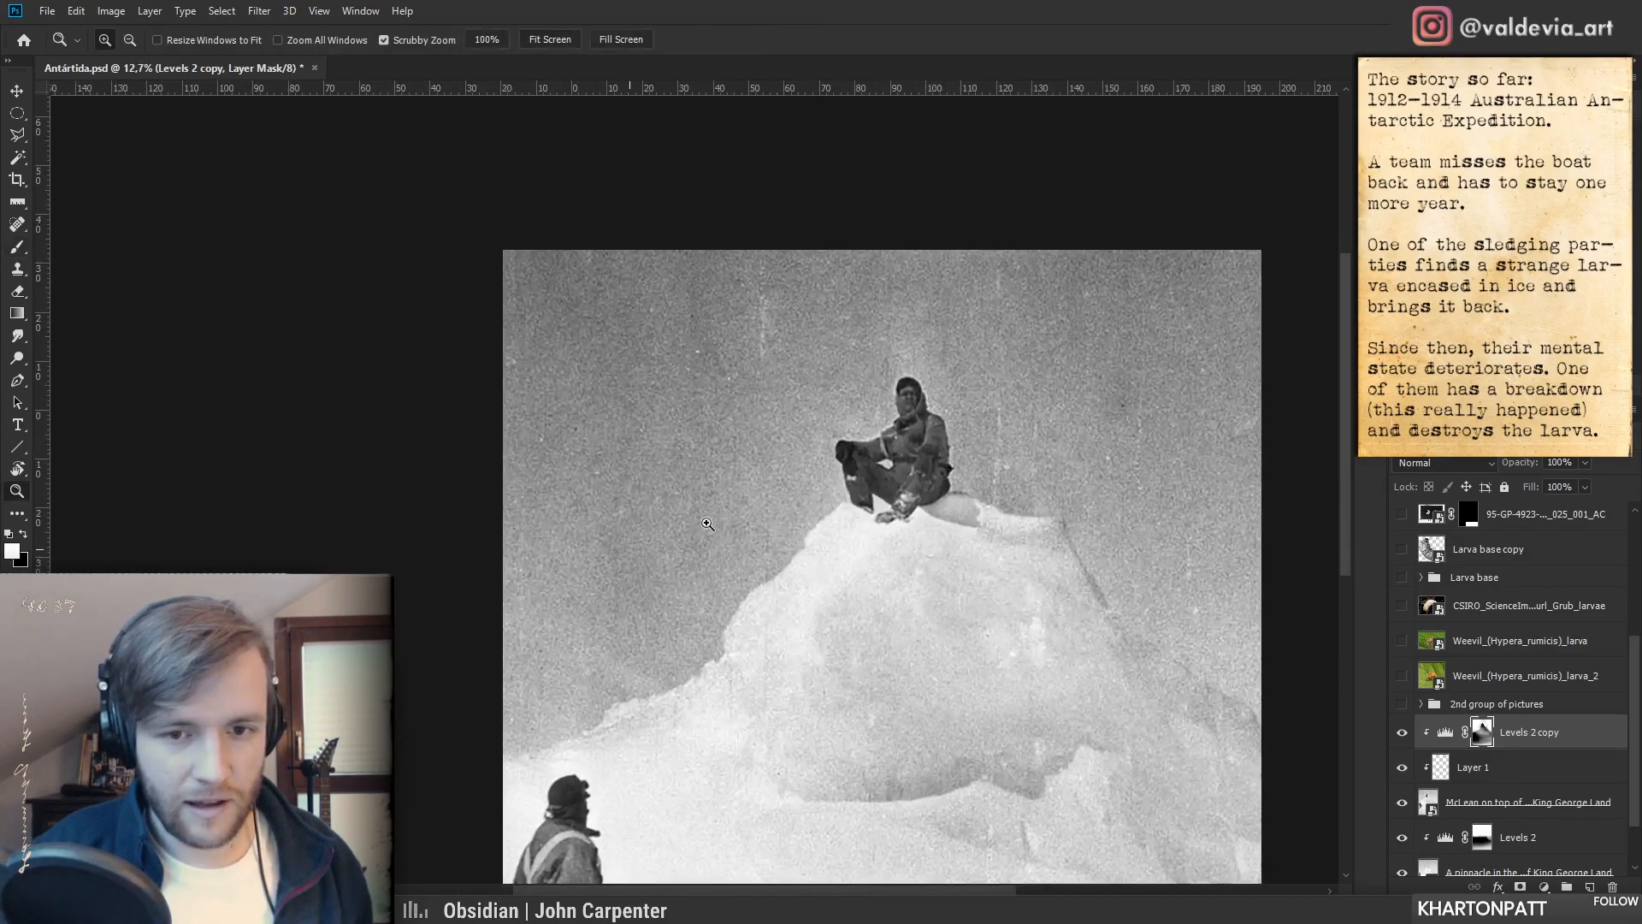
{"action": "key", "text": "b"}
{"action": "left_click", "coordinate": [1402, 733]}
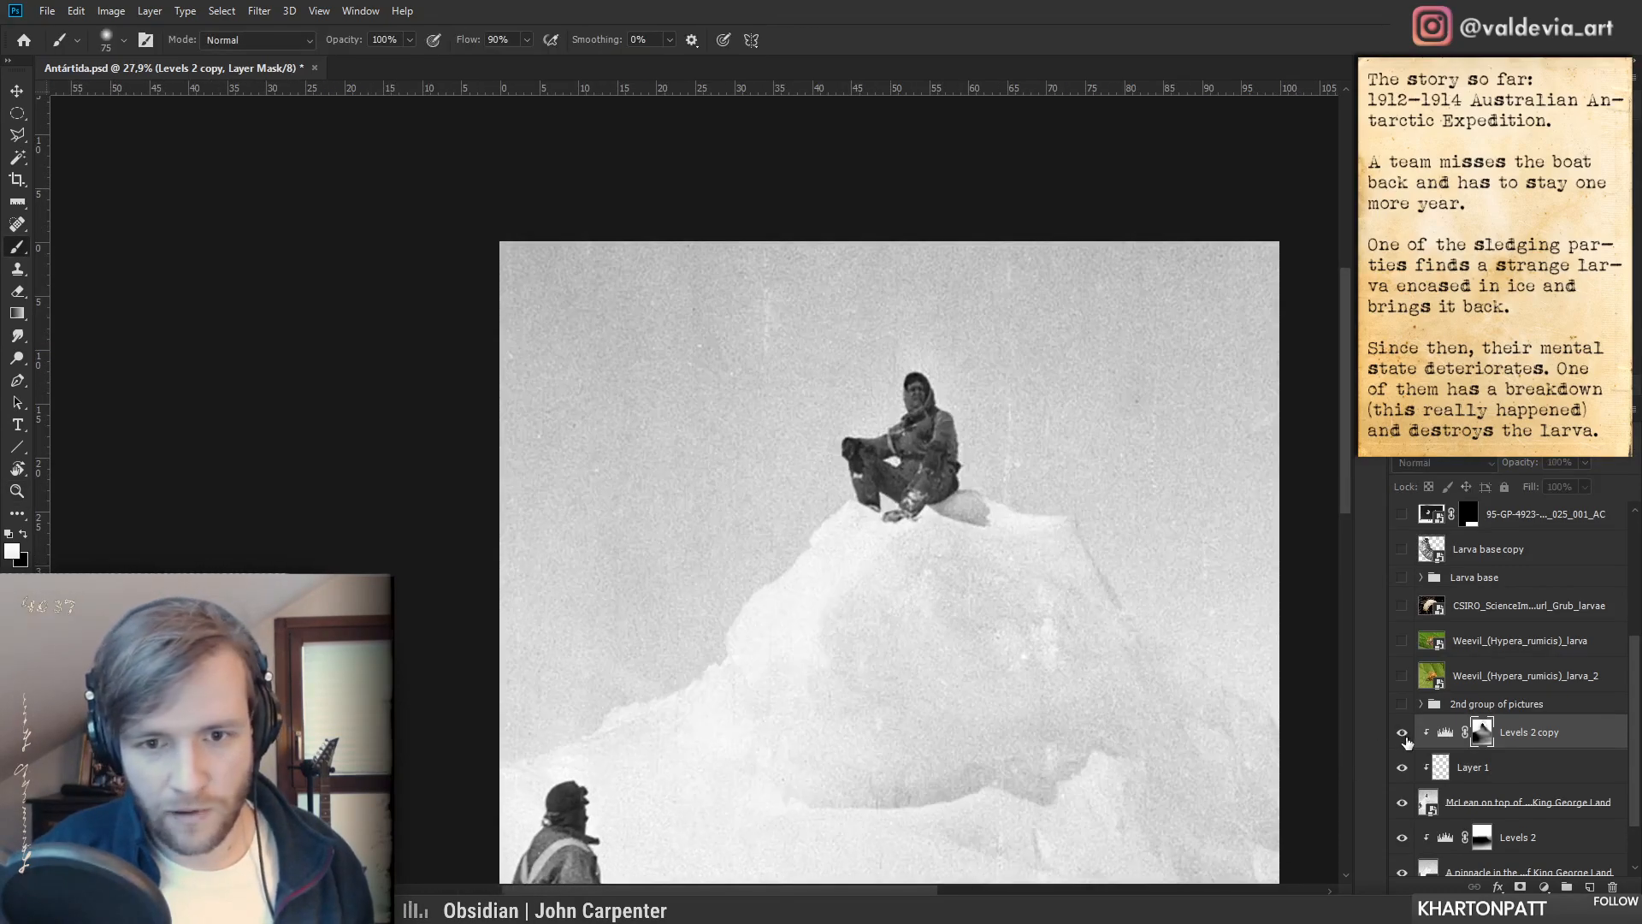
{"action": "left_click", "coordinate": [1405, 738]}
{"action": "key", "text": "z"}
{"action": "left_click_drag", "start_coordinate": [884, 604], "coordinate": [769, 594]}
{"action": "key", "text": "b"}
{"action": "left_click_drag", "start_coordinate": [935, 730], "coordinate": [803, 591]}
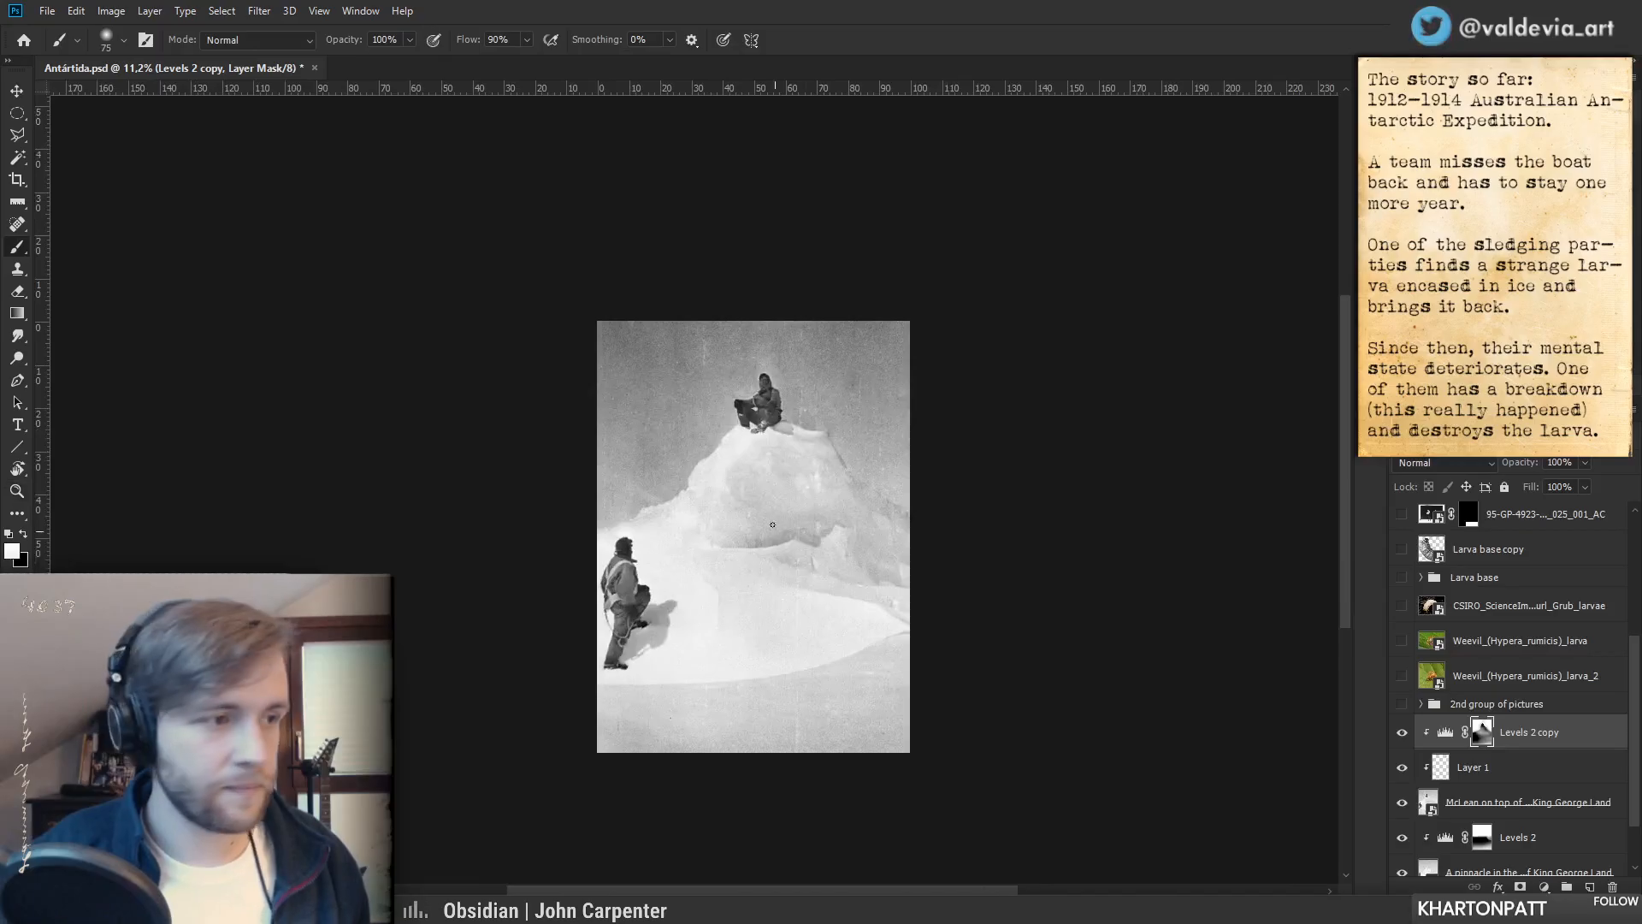
{"action": "left_click_drag", "start_coordinate": [721, 467], "coordinate": [743, 501]}
{"action": "key", "text": "z"}
{"action": "mouse_move", "coordinate": [787, 587]}
{"action": "left_mouse_down"}
{"action": "mouse_move", "coordinate": [834, 578]}
{"action": "mouse_move", "coordinate": [820, 569]}
{"action": "left_mouse_up"}
{"action": "key", "text": "b"}
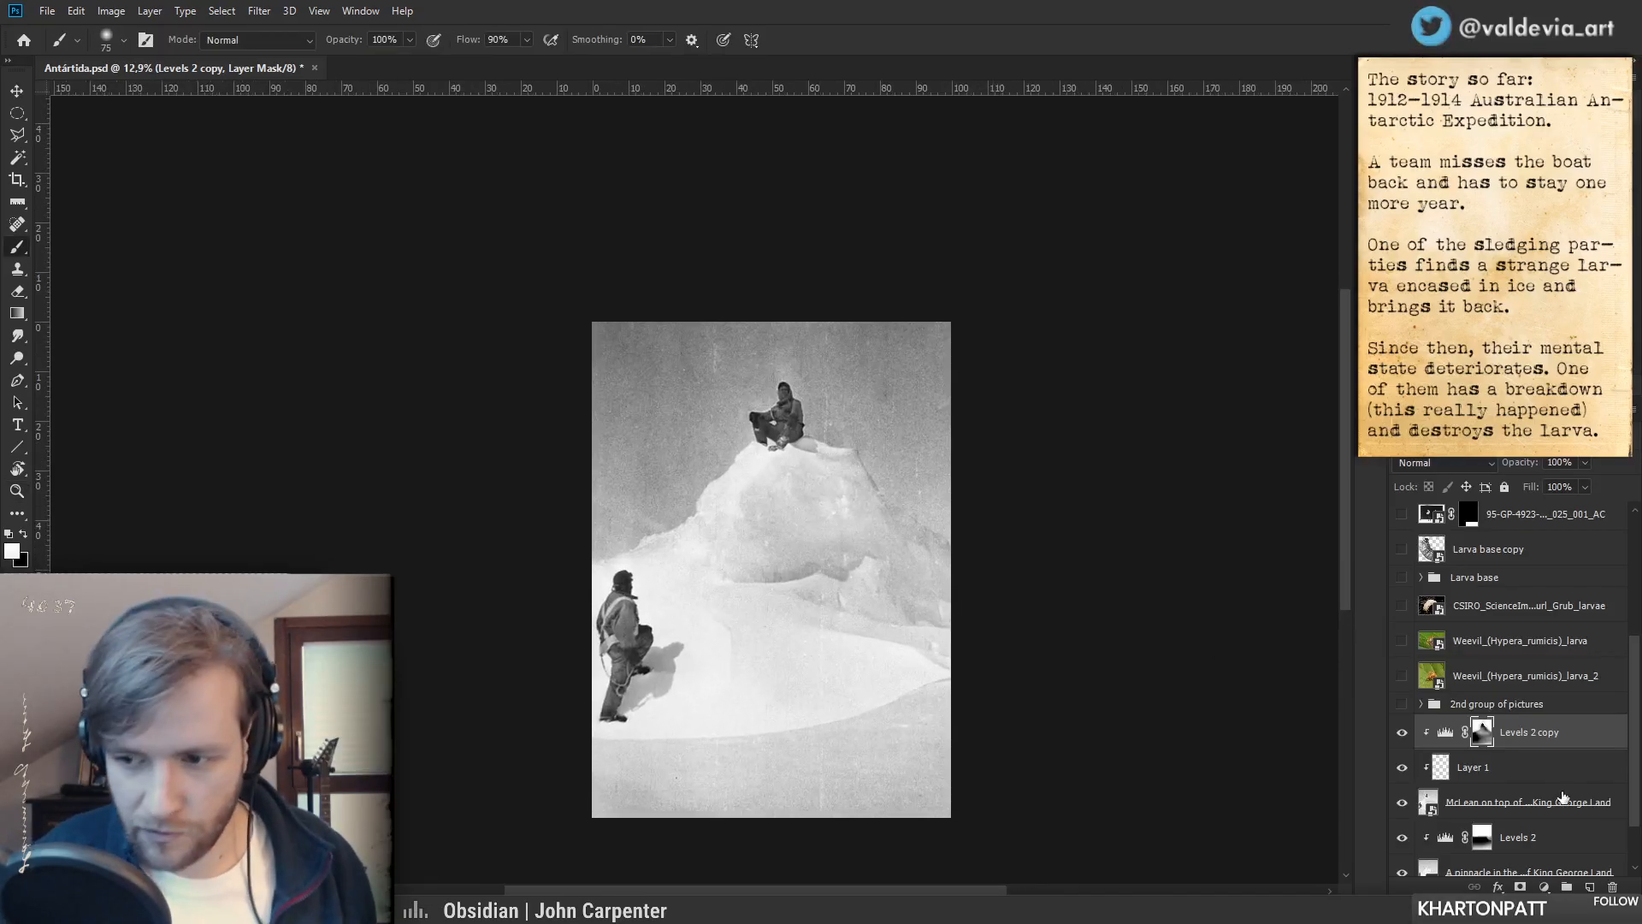
- Duplicate the snow mound photo above the Levels 2 copy, try Free Transform on it, and delete the duplicate
{"action": "left_click", "coordinate": [1522, 804]}
{"action": "left_click_drag", "start_coordinate": [1519, 801], "coordinate": [1506, 723]}
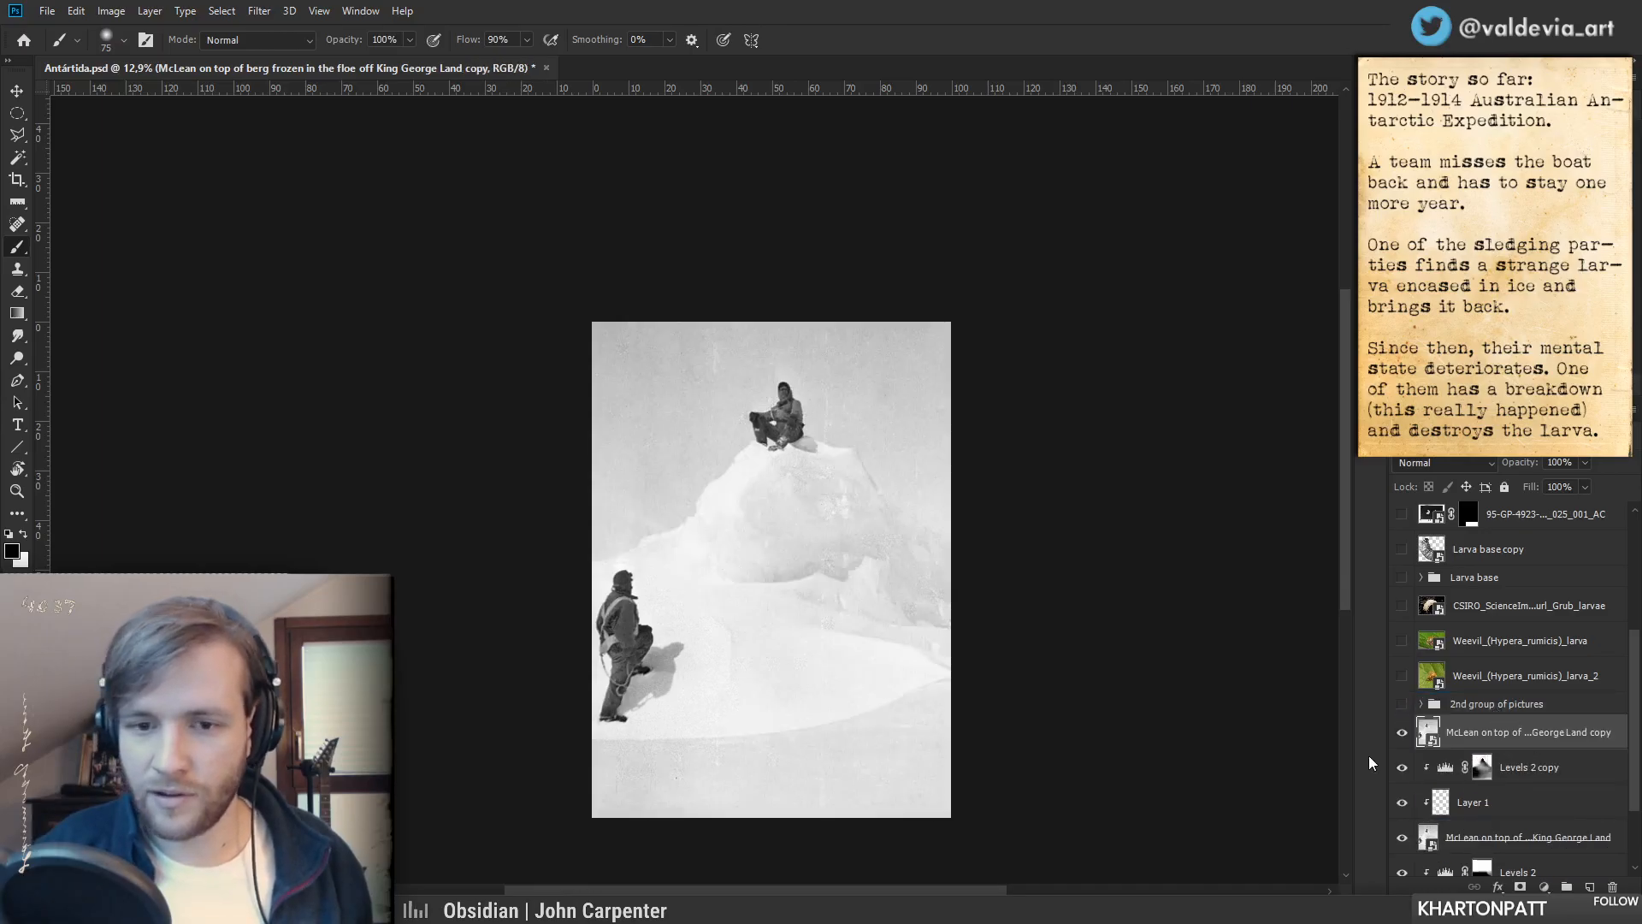
{"action": "key", "text": "ctrl+t"}
{"action": "left_click_drag", "start_coordinate": [1037, 578], "coordinate": [954, 573]}
{"action": "left_click", "coordinate": [697, 42]}
{"action": "key", "text": "z"}
{"action": "left_click_drag", "start_coordinate": [795, 631], "coordinate": [833, 616]}
{"action": "key", "text": "b"}
{"action": "left_click", "coordinate": [1613, 888]}
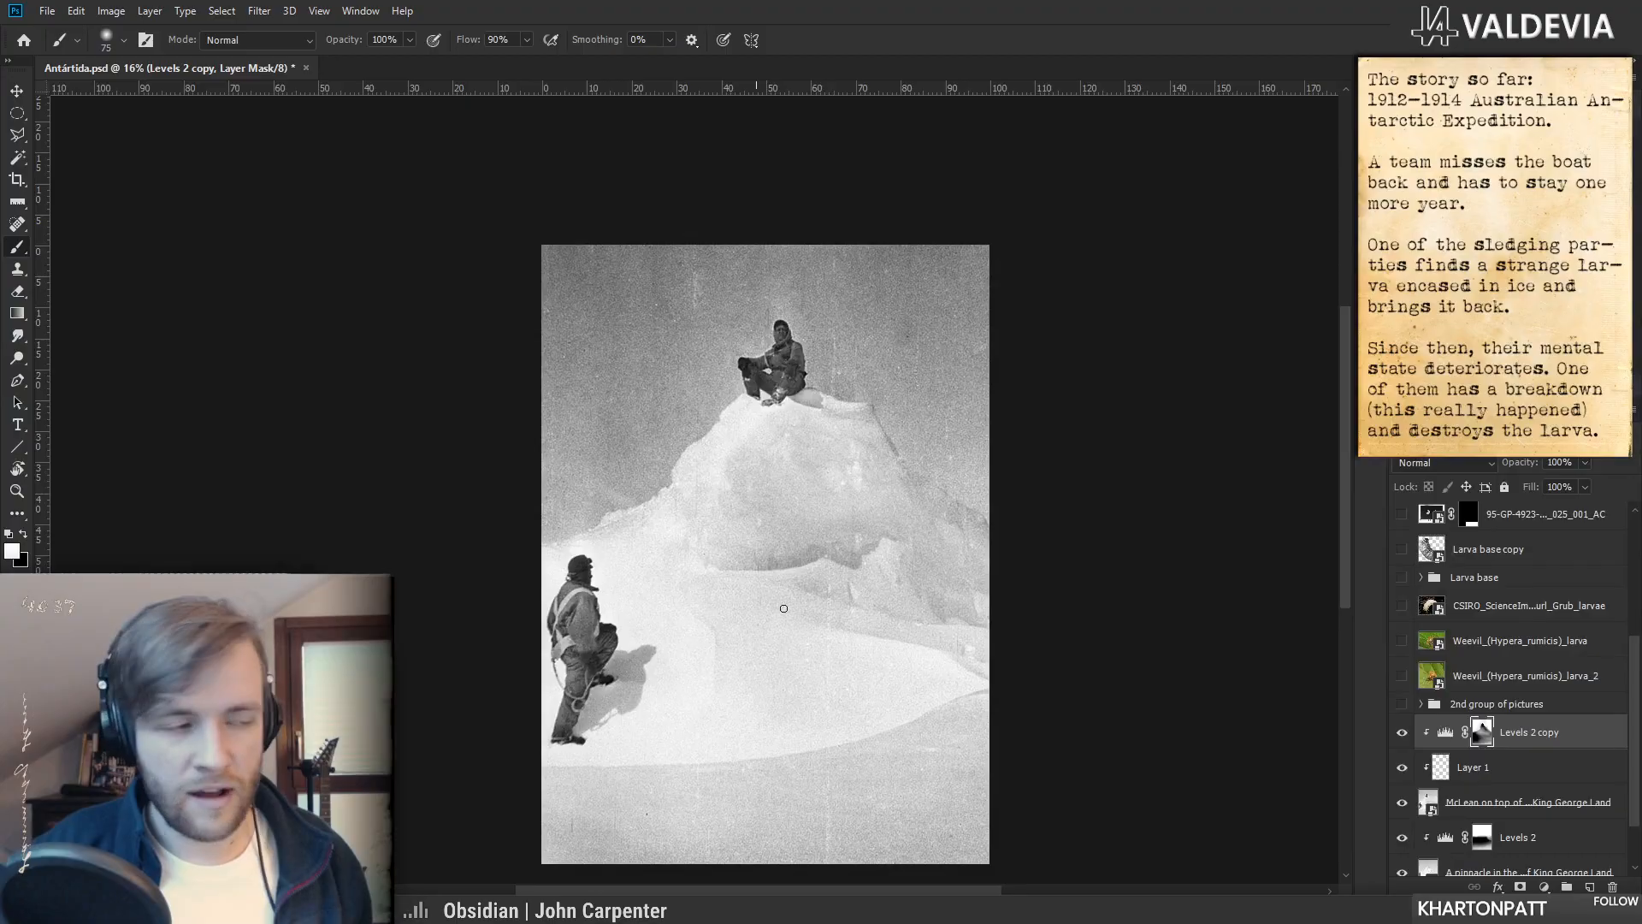
- Examine the toned sky, seated man and snow mound both up close and in the full picture
{"action": "key", "text": "z"}
{"action": "mouse_move", "coordinate": [809, 517]}
{"action": "left_mouse_down"}
{"action": "mouse_move", "coordinate": [739, 506]}
{"action": "mouse_move", "coordinate": [797, 546]}
{"action": "mouse_move", "coordinate": [774, 515]}
{"action": "mouse_move", "coordinate": [866, 315]}
{"action": "mouse_move", "coordinate": [971, 317]}
{"action": "left_mouse_up"}
{"action": "key", "text": "b"}
{"action": "key", "text": "z"}
{"action": "key", "text": "b"}
{"action": "key", "text": "z"}
{"action": "left_click_drag", "start_coordinate": [934, 550], "coordinate": [826, 557]}
{"action": "key", "text": "b"}
{"action": "left_click_drag", "start_coordinate": [878, 717], "coordinate": [742, 550]}
{"action": "key", "text": "z"}
{"action": "mouse_move", "coordinate": [793, 633]}
{"action": "left_mouse_down"}
{"action": "mouse_move", "coordinate": [751, 697]}
{"action": "mouse_move", "coordinate": [753, 579]}
{"action": "left_mouse_up"}
{"action": "key", "text": "b"}
- Compare the full snow mound photo with the pinnacle sledge photo beneath it by switching the upper photo's visibility
{"action": "left_click", "coordinate": [1404, 804]}
{"action": "left_click", "coordinate": [1403, 807]}
{"action": "left_click", "coordinate": [1402, 810]}
{"action": "left_click", "coordinate": [1402, 814]}
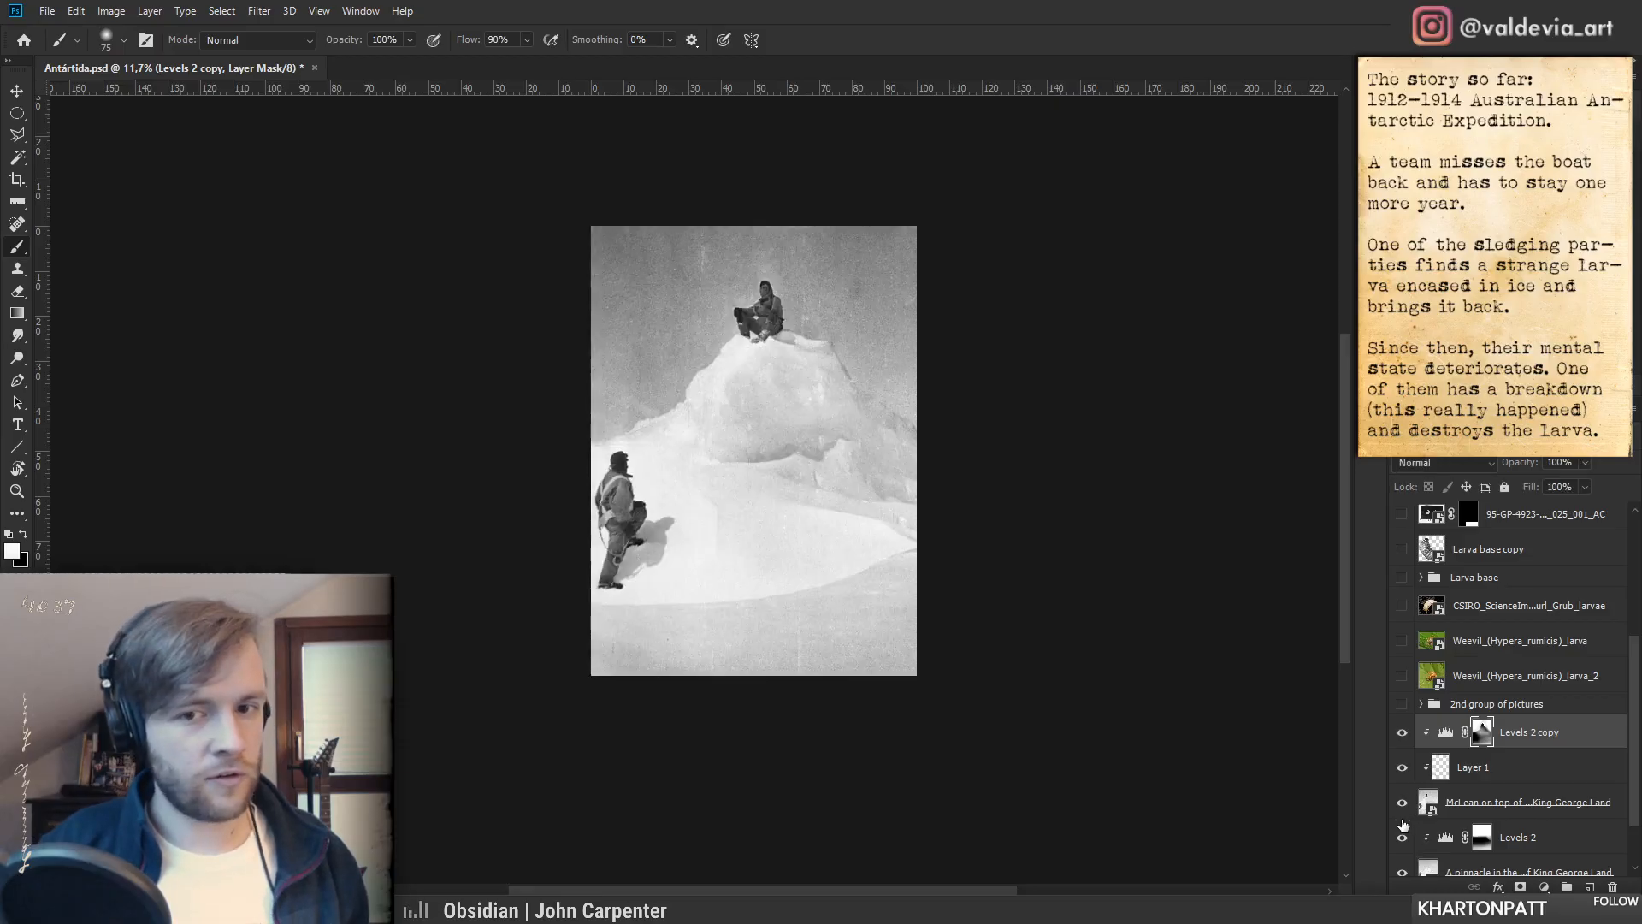
{"action": "left_click", "coordinate": [1402, 819]}
{"action": "left_click", "coordinate": [1399, 807]}
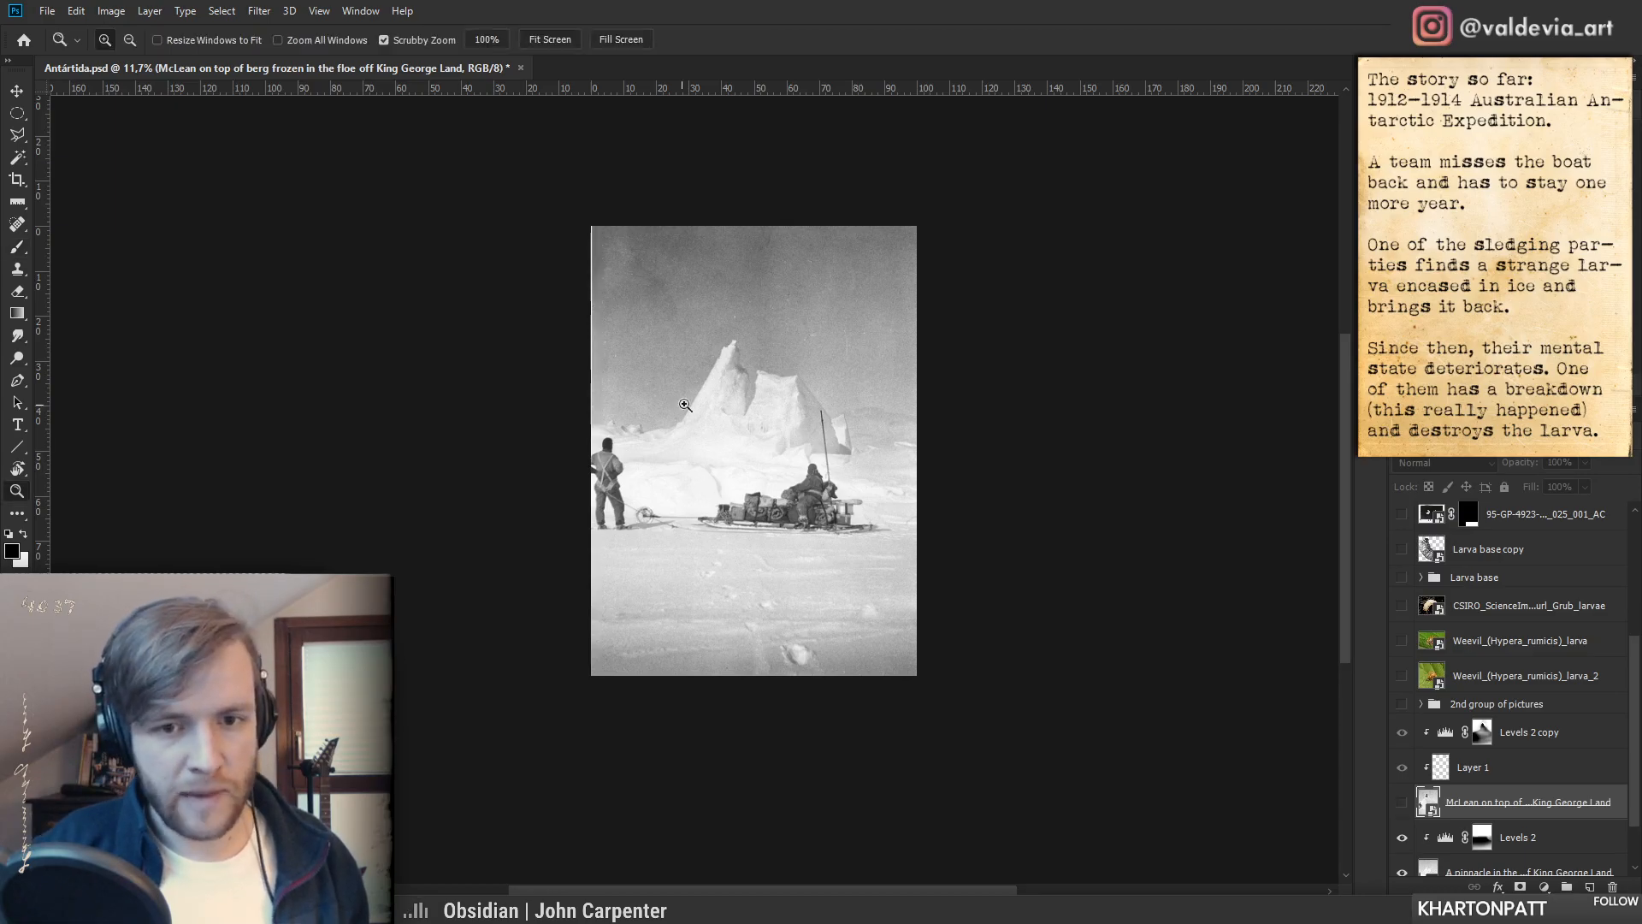
- Compare the iceberg shapes of the snow mound and pinnacle photos up close, leaving the snow mound photo hidden
{"action": "scroll", "coordinate": [688, 415], "scroll_direction": "up", "scroll_amount": 5}
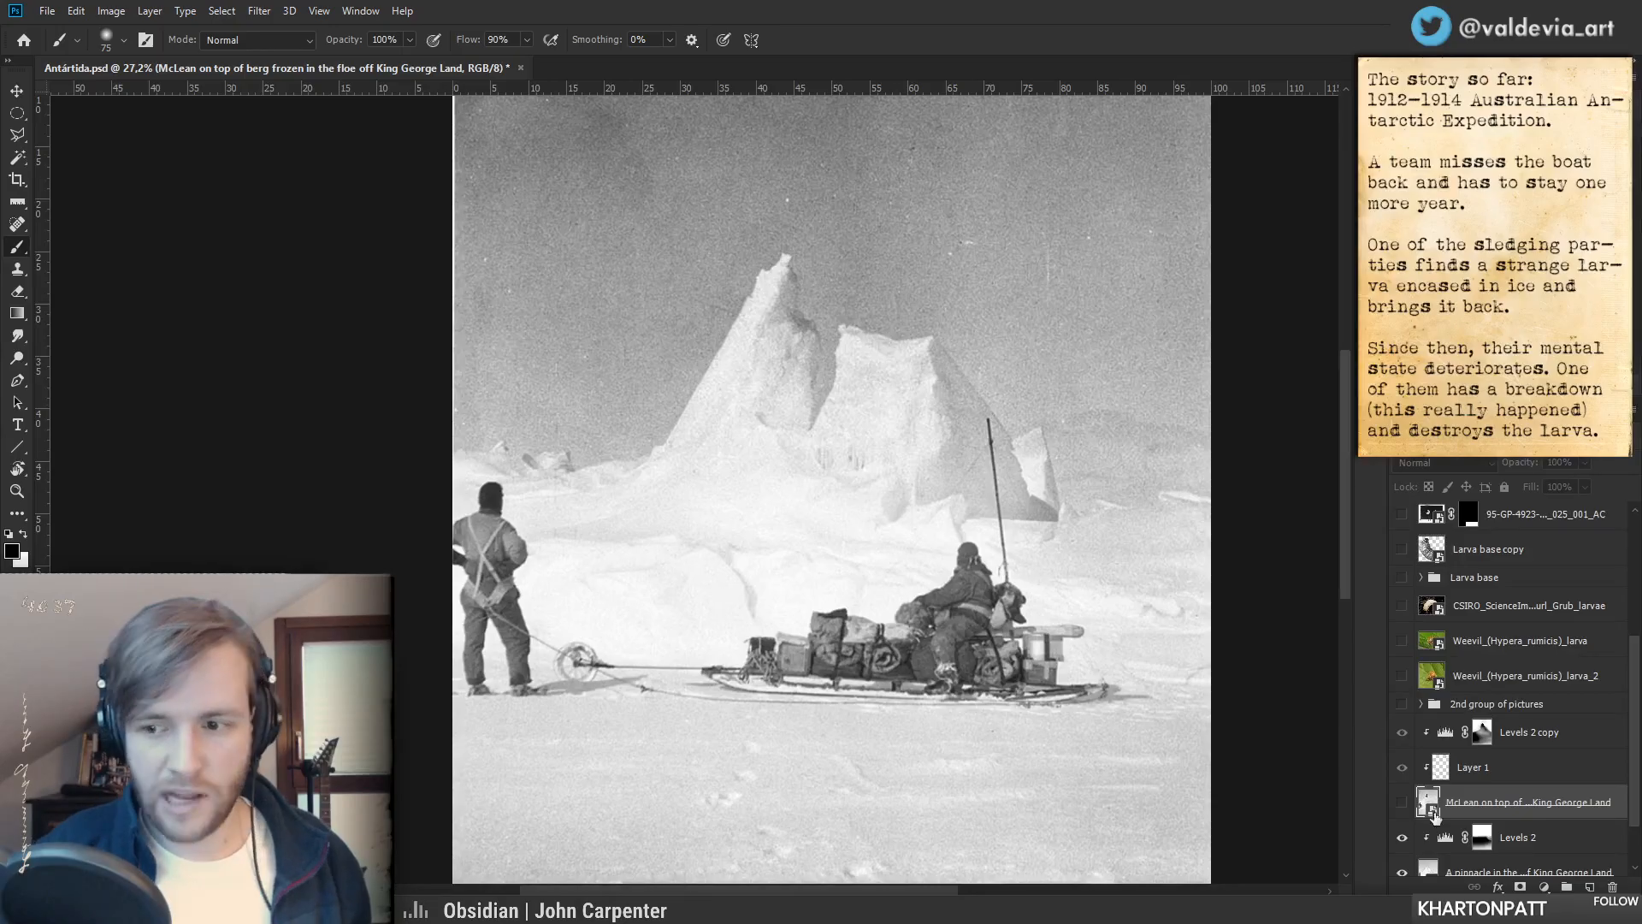
{"action": "left_click", "coordinate": [1402, 806]}
{"action": "left_click", "coordinate": [1401, 806]}
{"action": "left_click", "coordinate": [1401, 809]}
{"action": "left_click", "coordinate": [1398, 810]}
{"action": "left_click", "coordinate": [1399, 811]}
{"action": "left_click", "coordinate": [1400, 816]}
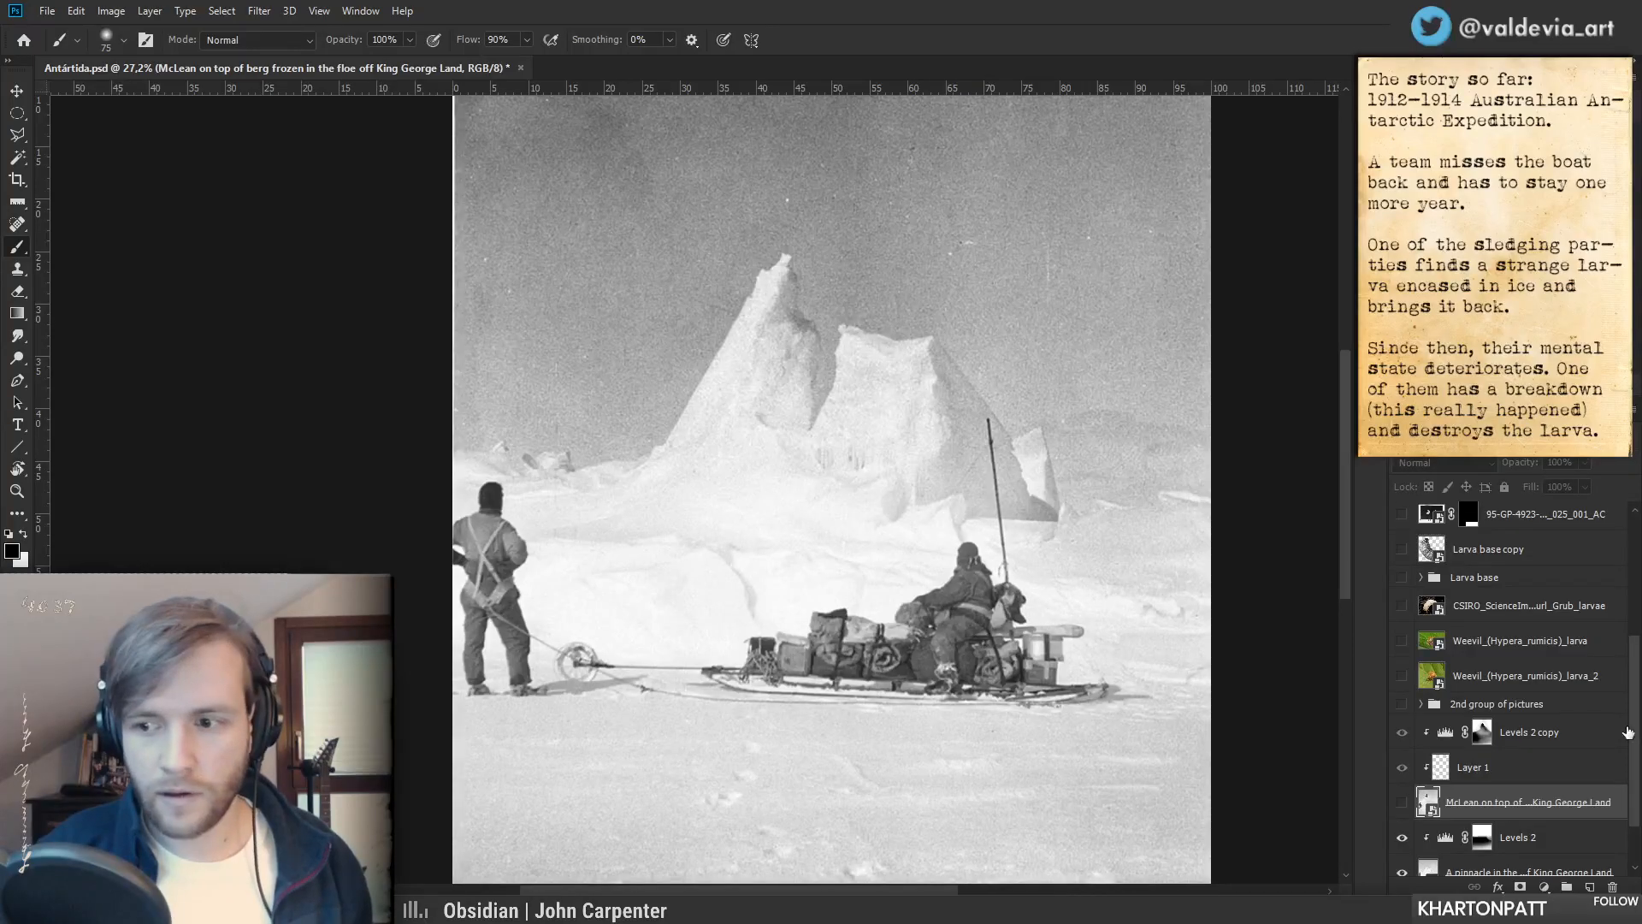
{"action": "scroll", "coordinate": [1620, 729], "scroll_direction": "down", "scroll_amount": 2}
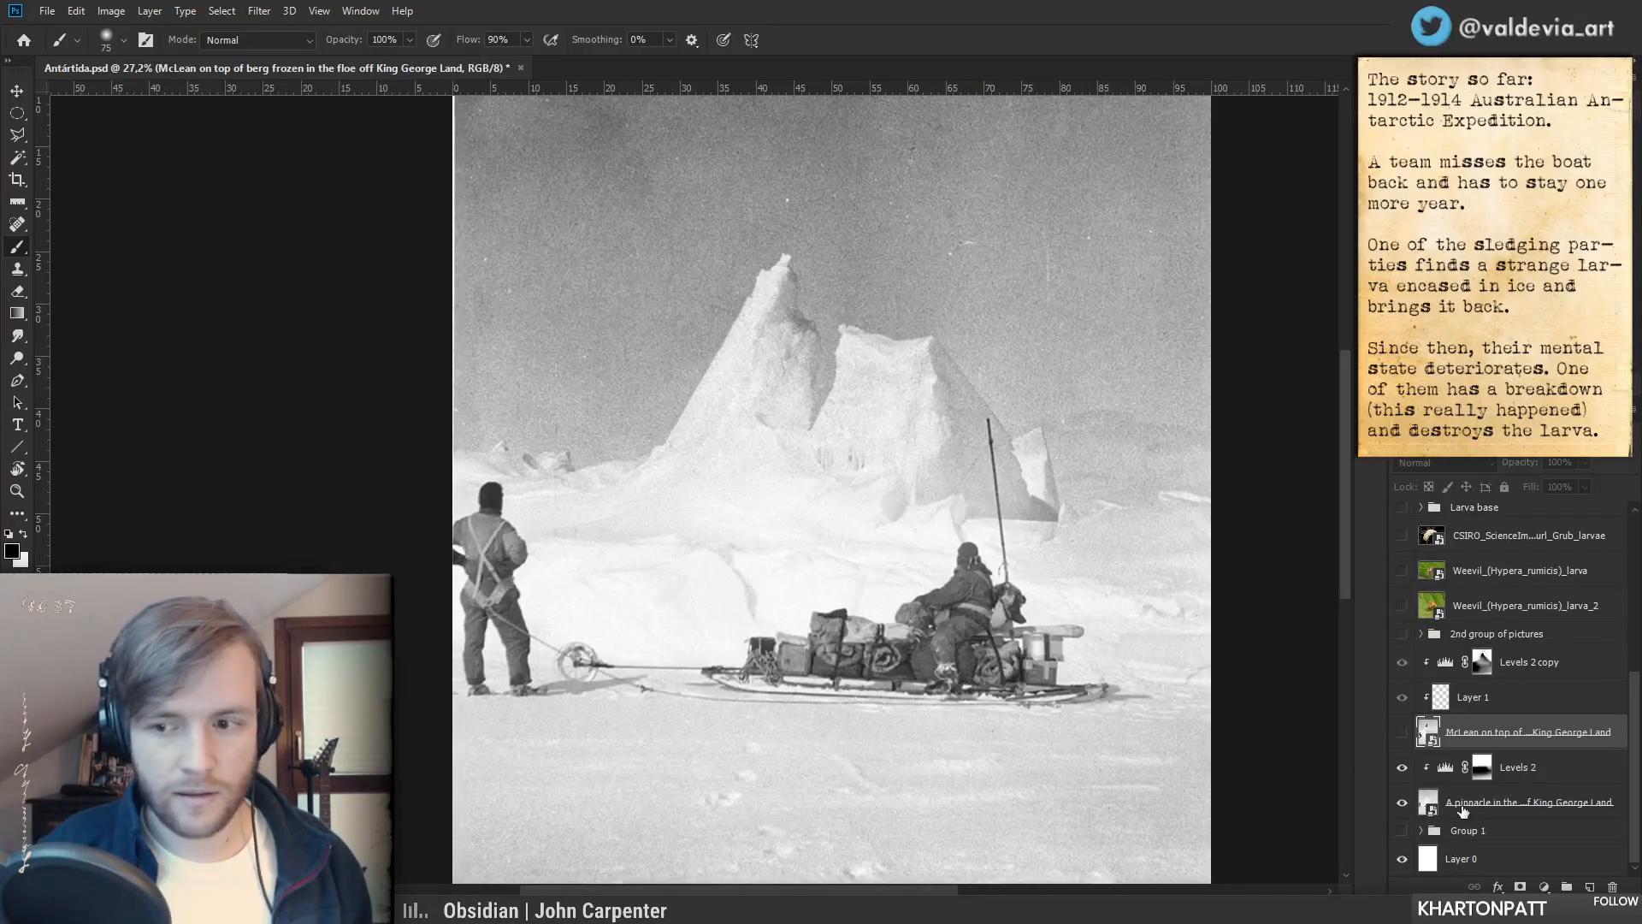
{"action": "left_click", "coordinate": [1400, 732]}
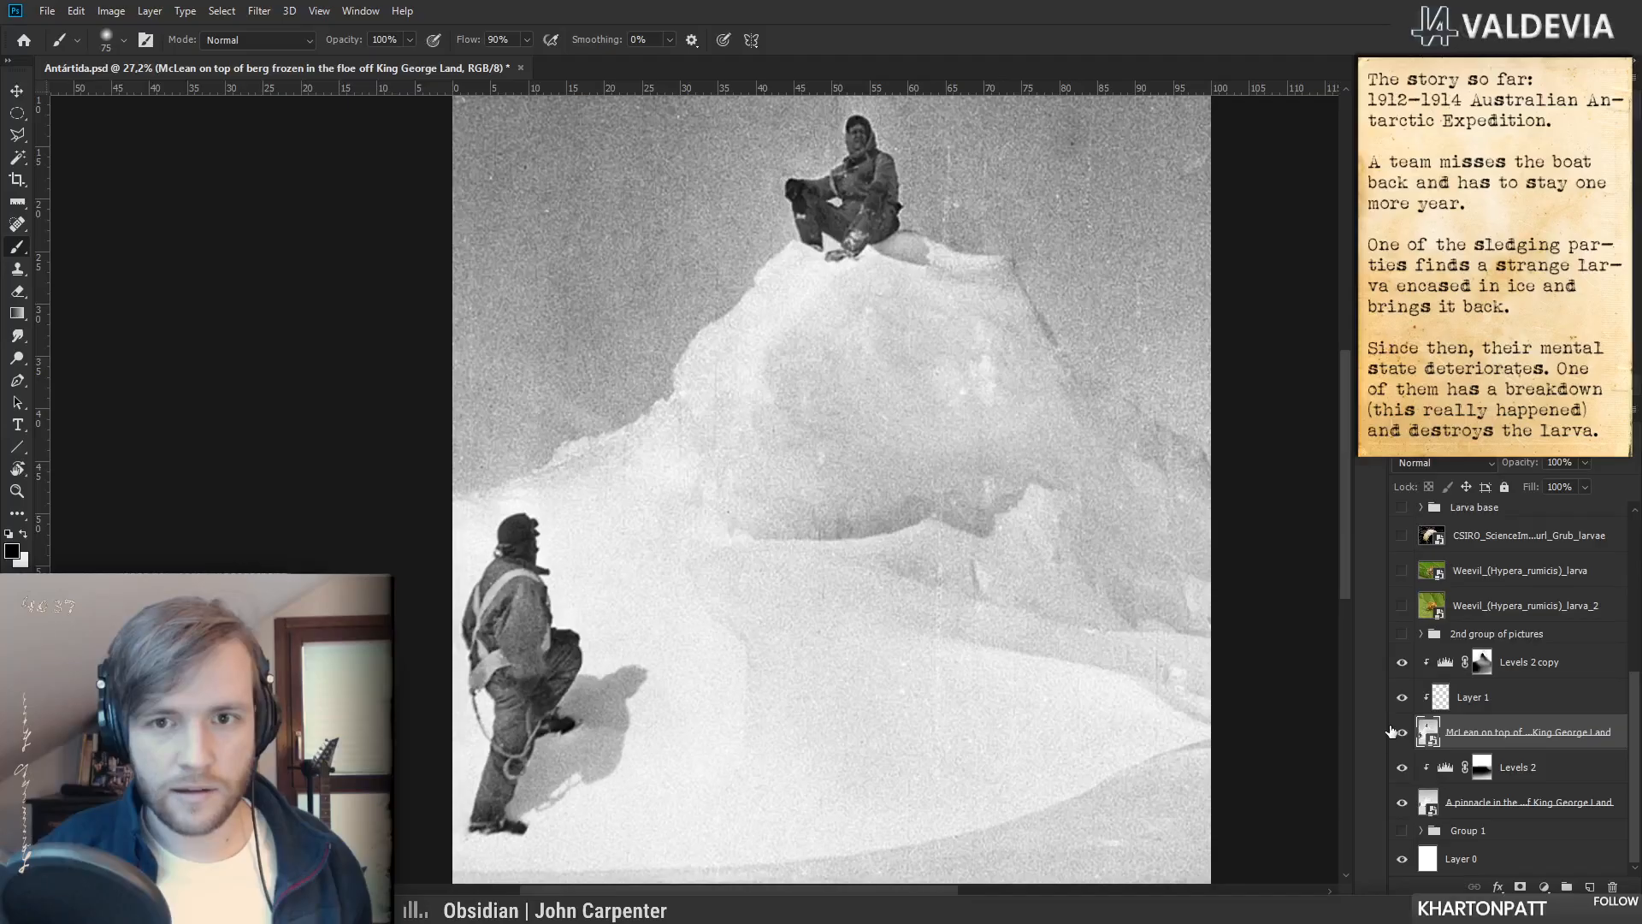
{"action": "left_click", "coordinate": [1401, 733]}
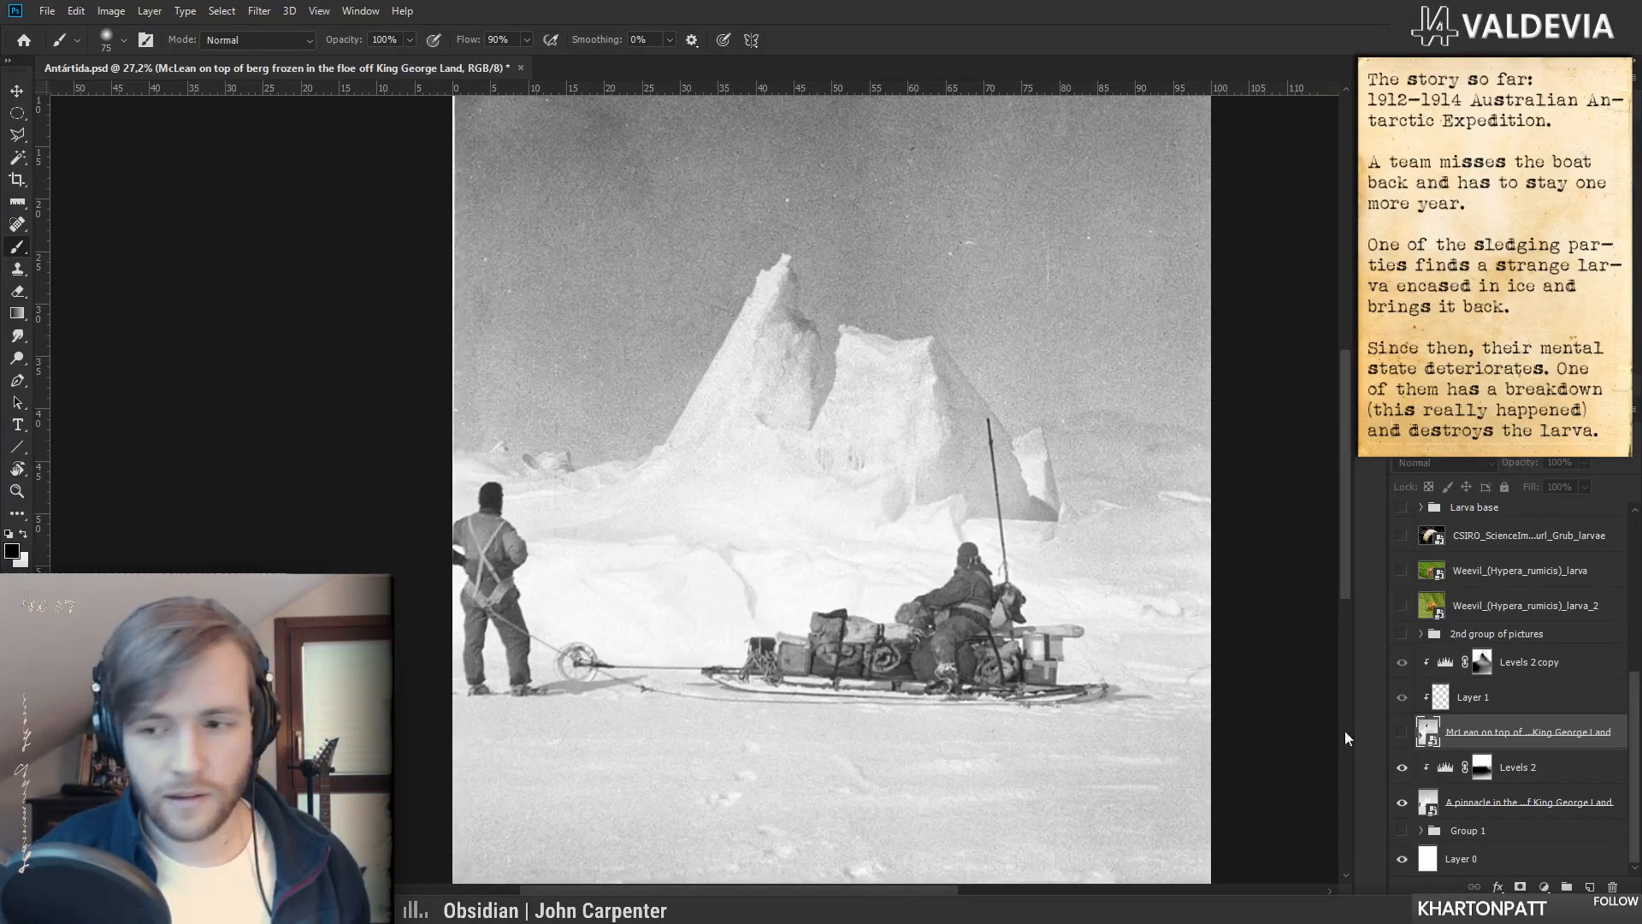
- Duplicate the pinnacle photo and its clipped Levels 2 above the snow mound layers and combine the copies into one layer
{"action": "left_click_drag", "start_coordinate": [1540, 815], "coordinate": [1514, 663]}
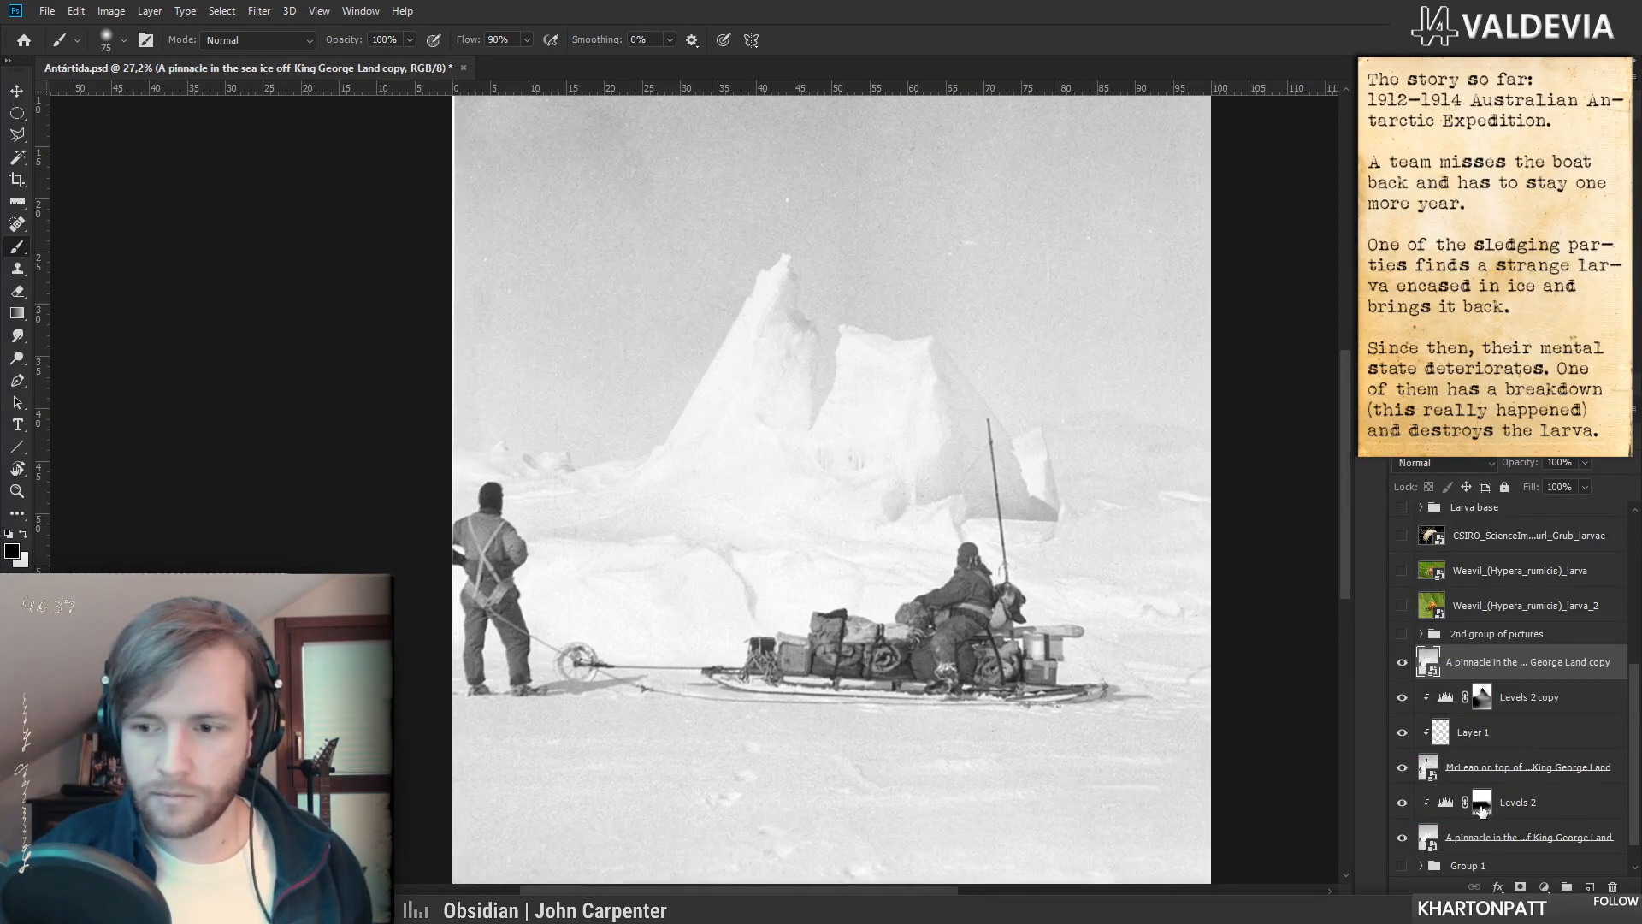
{"action": "left_click_drag", "start_coordinate": [1483, 811], "coordinate": [1505, 661]}
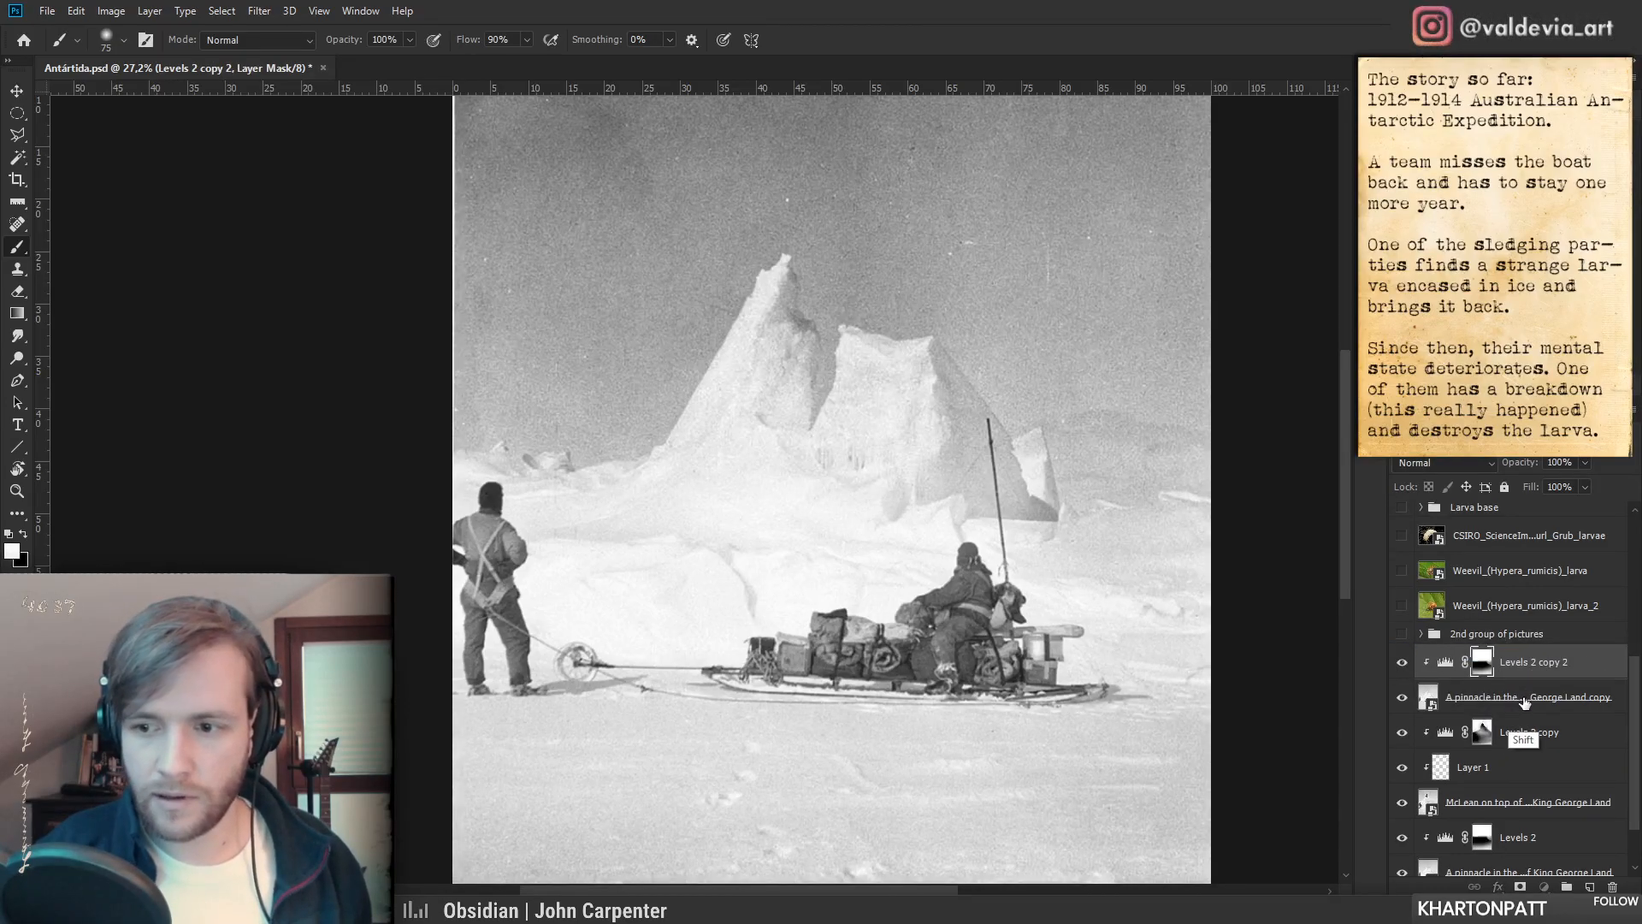
{"action": "left_click", "coordinate": [1524, 701], "text": "shift"}
{"action": "right_click", "coordinate": [1524, 701]}
{"action": "left_click", "coordinate": [1493, 680]}
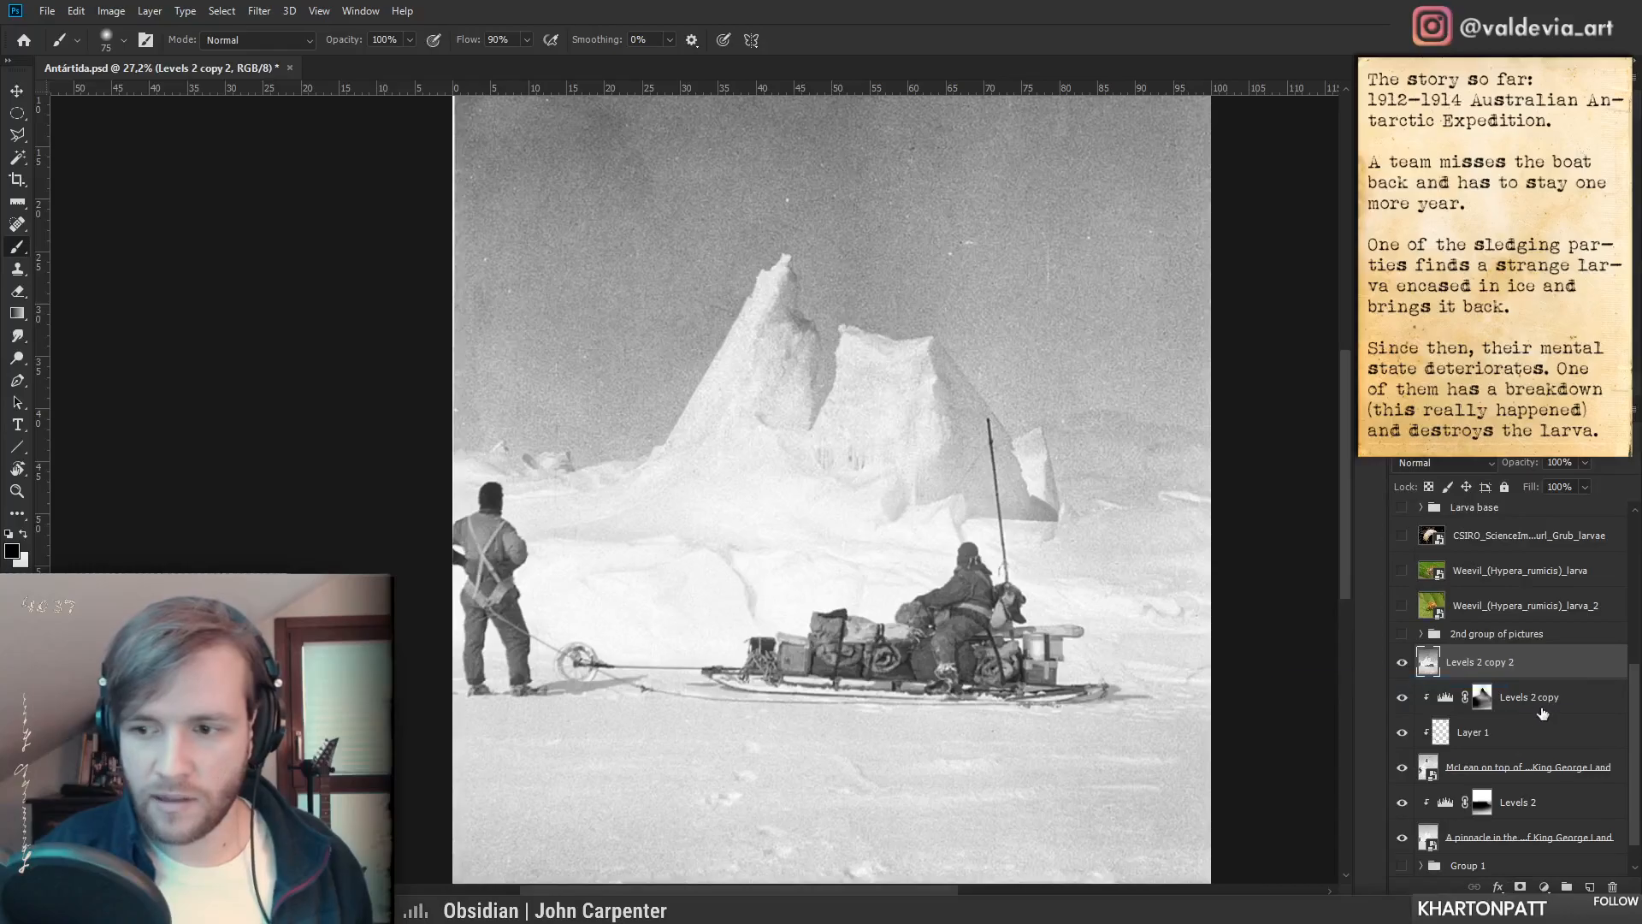
- Clip the combined pinnacle layer to the snow mound photo and lower its opacity to 43%
{"action": "left_click", "coordinate": [1515, 679], "text": "alt"}
{"action": "left_click", "coordinate": [1402, 769]}
{"action": "left_click", "coordinate": [1402, 770]}
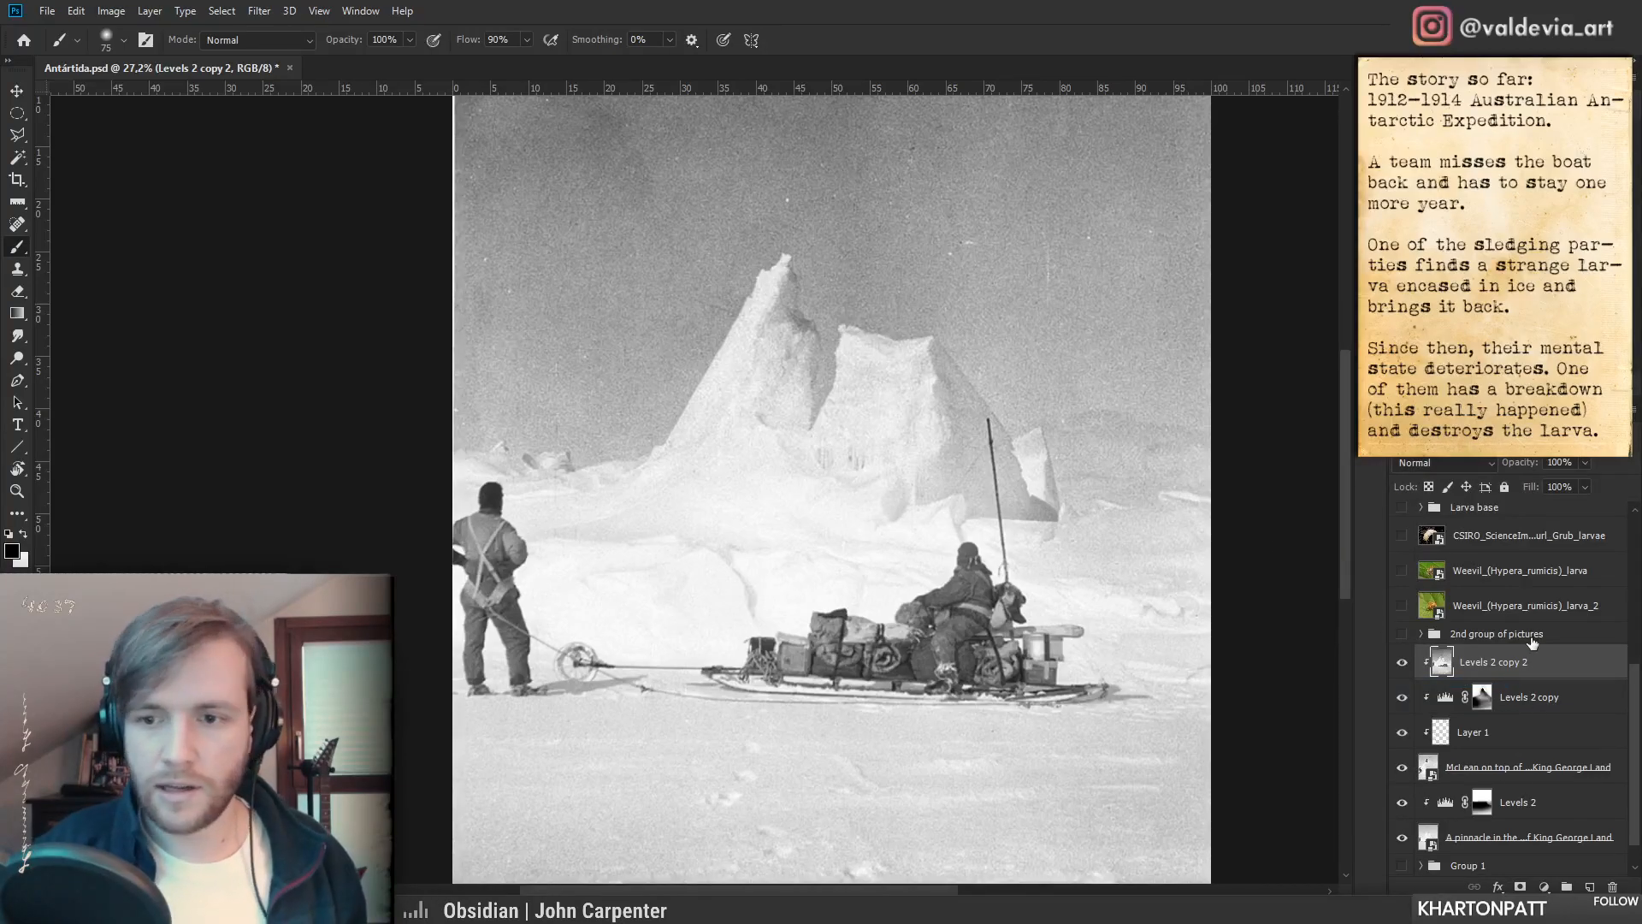
{"action": "left_click_drag", "start_coordinate": [1480, 469], "coordinate": [1478, 469]}
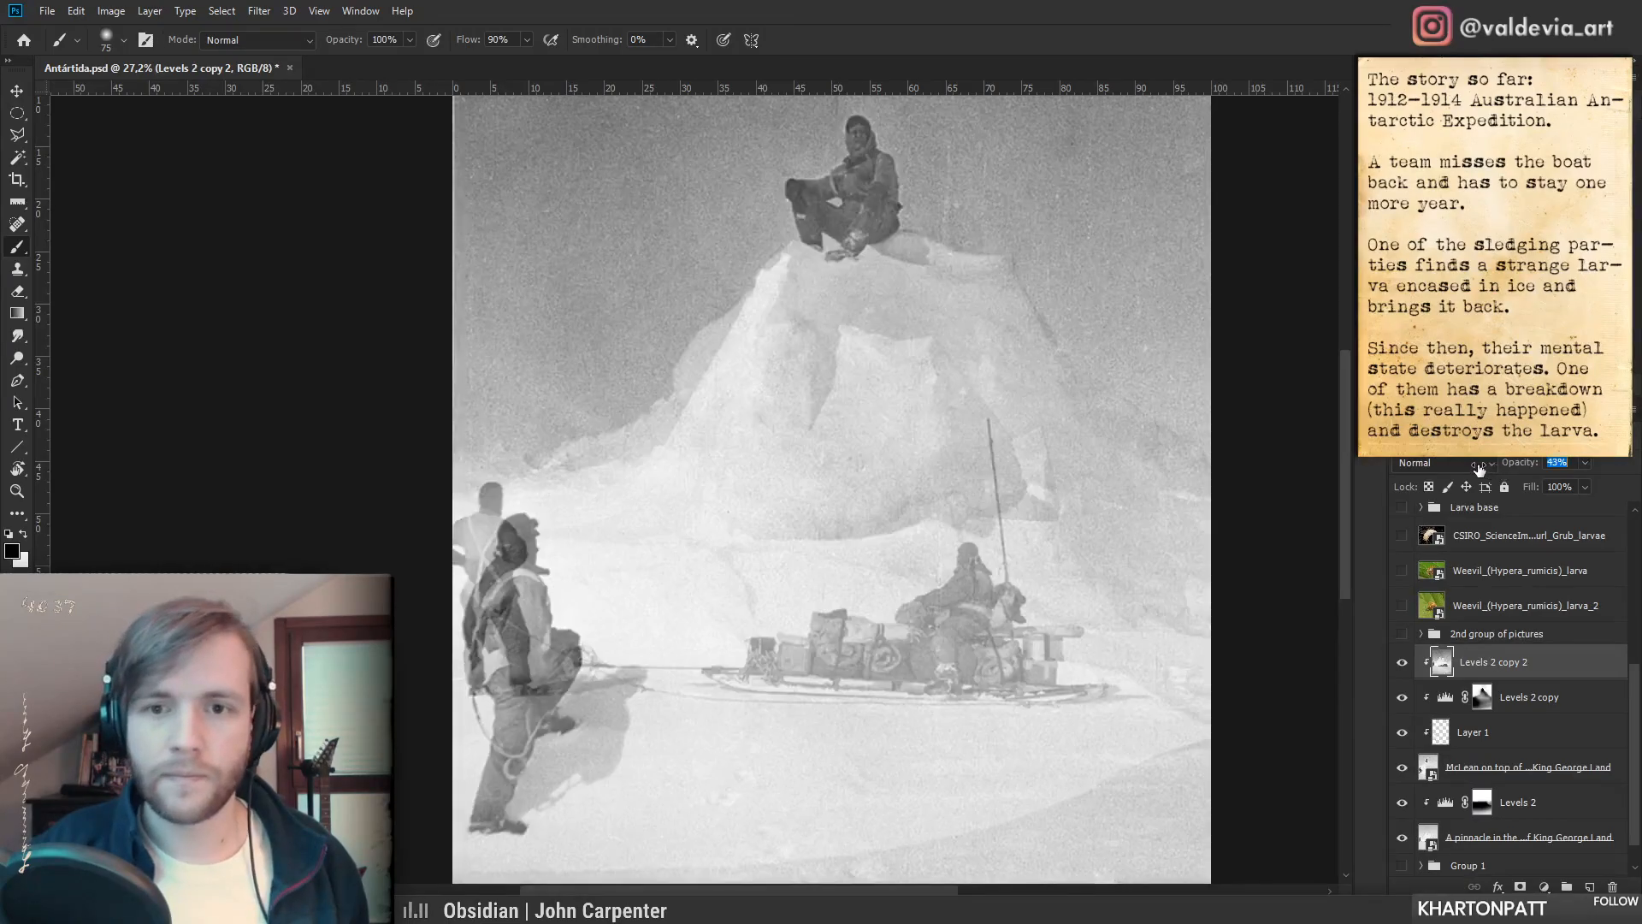
- Enlarge the pinnacle copy, position its iceberg over the snow mound with Free Transform, and restore the layer to 100% opacity
{"action": "key", "text": "ctrl+minus"}
{"action": "key", "text": "ctrl+t"}
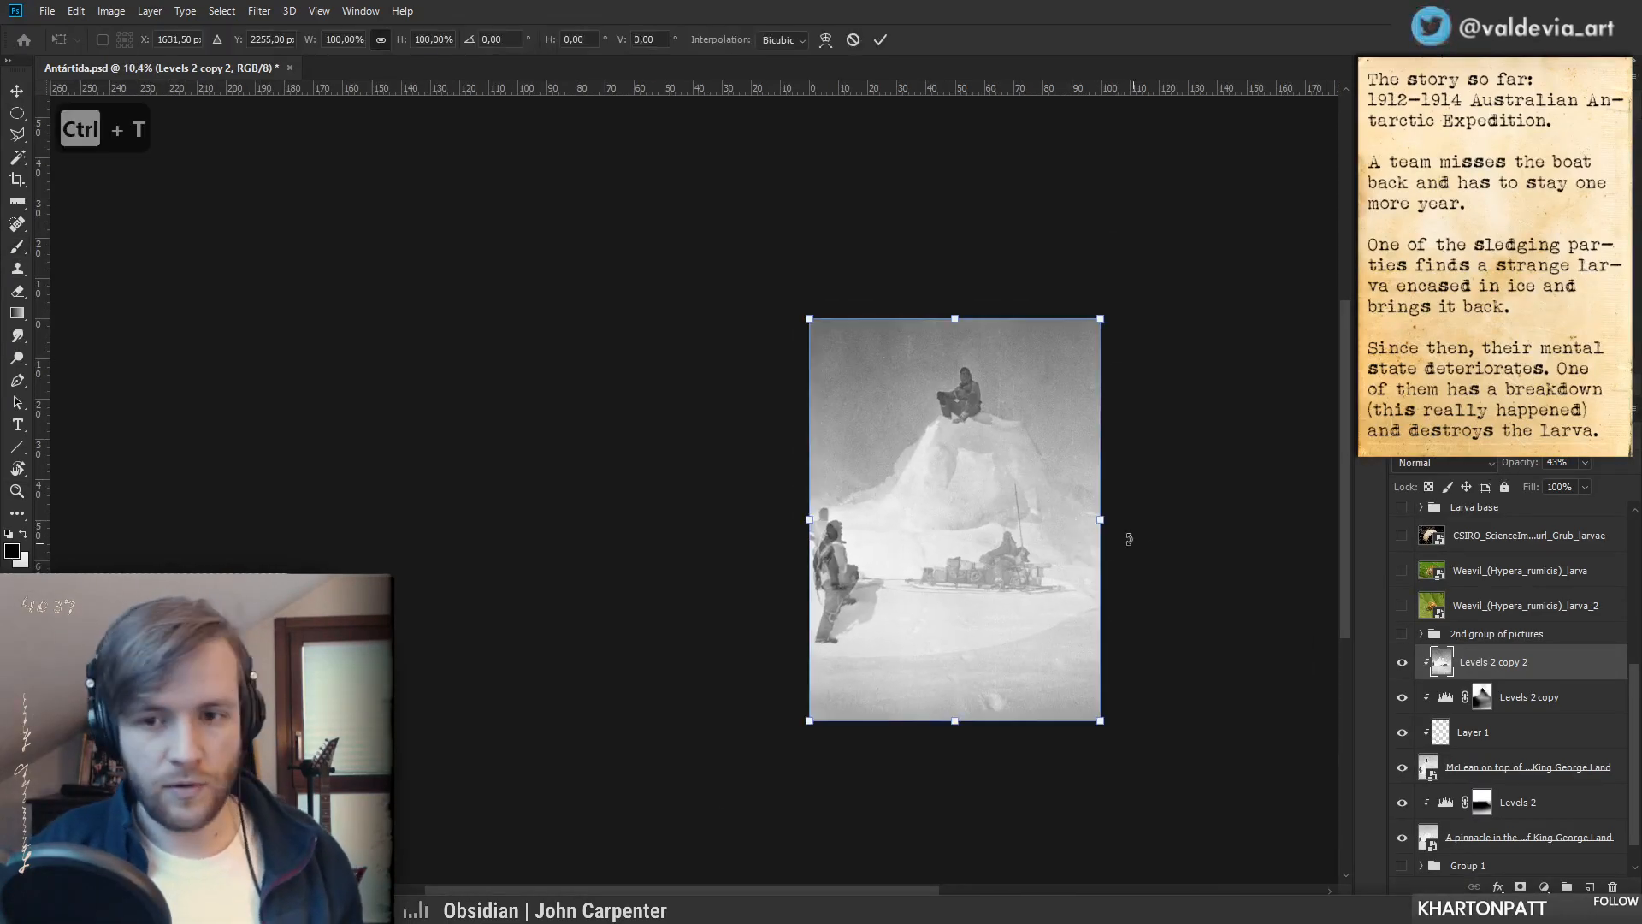
{"action": "left_click_drag", "start_coordinate": [1101, 519], "coordinate": [1158, 519]}
{"action": "mouse_move", "coordinate": [990, 502]}
{"action": "left_mouse_down"}
{"action": "mouse_move", "coordinate": [1026, 504]}
{"action": "mouse_move", "coordinate": [1012, 498]}
{"action": "left_mouse_up"}
{"action": "left_click", "coordinate": [880, 39]}
{"action": "scroll", "coordinate": [1111, 453], "scroll_direction": "up", "scroll_amount": 3}
{"action": "left_click_drag", "start_coordinate": [1519, 464], "coordinate": [1594, 500]}
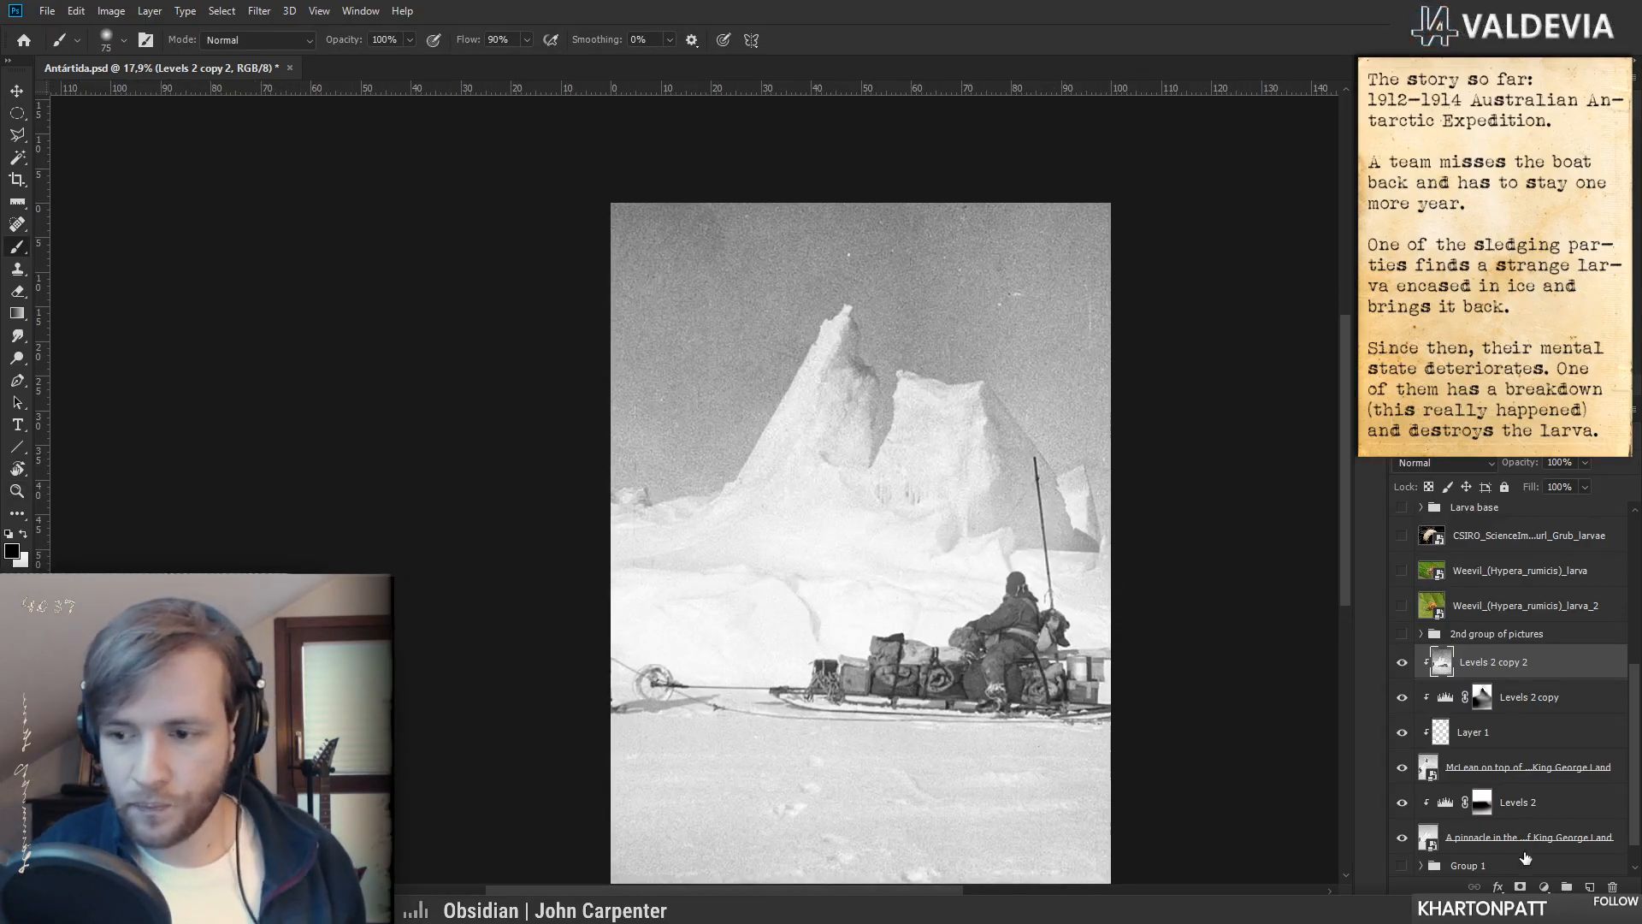
- Add a layer mask to the Levels 2 copy 2 pinnacle layer and invert it to black
{"action": "left_click", "coordinate": [1519, 887]}
{"action": "key", "text": "ctrl+i"}
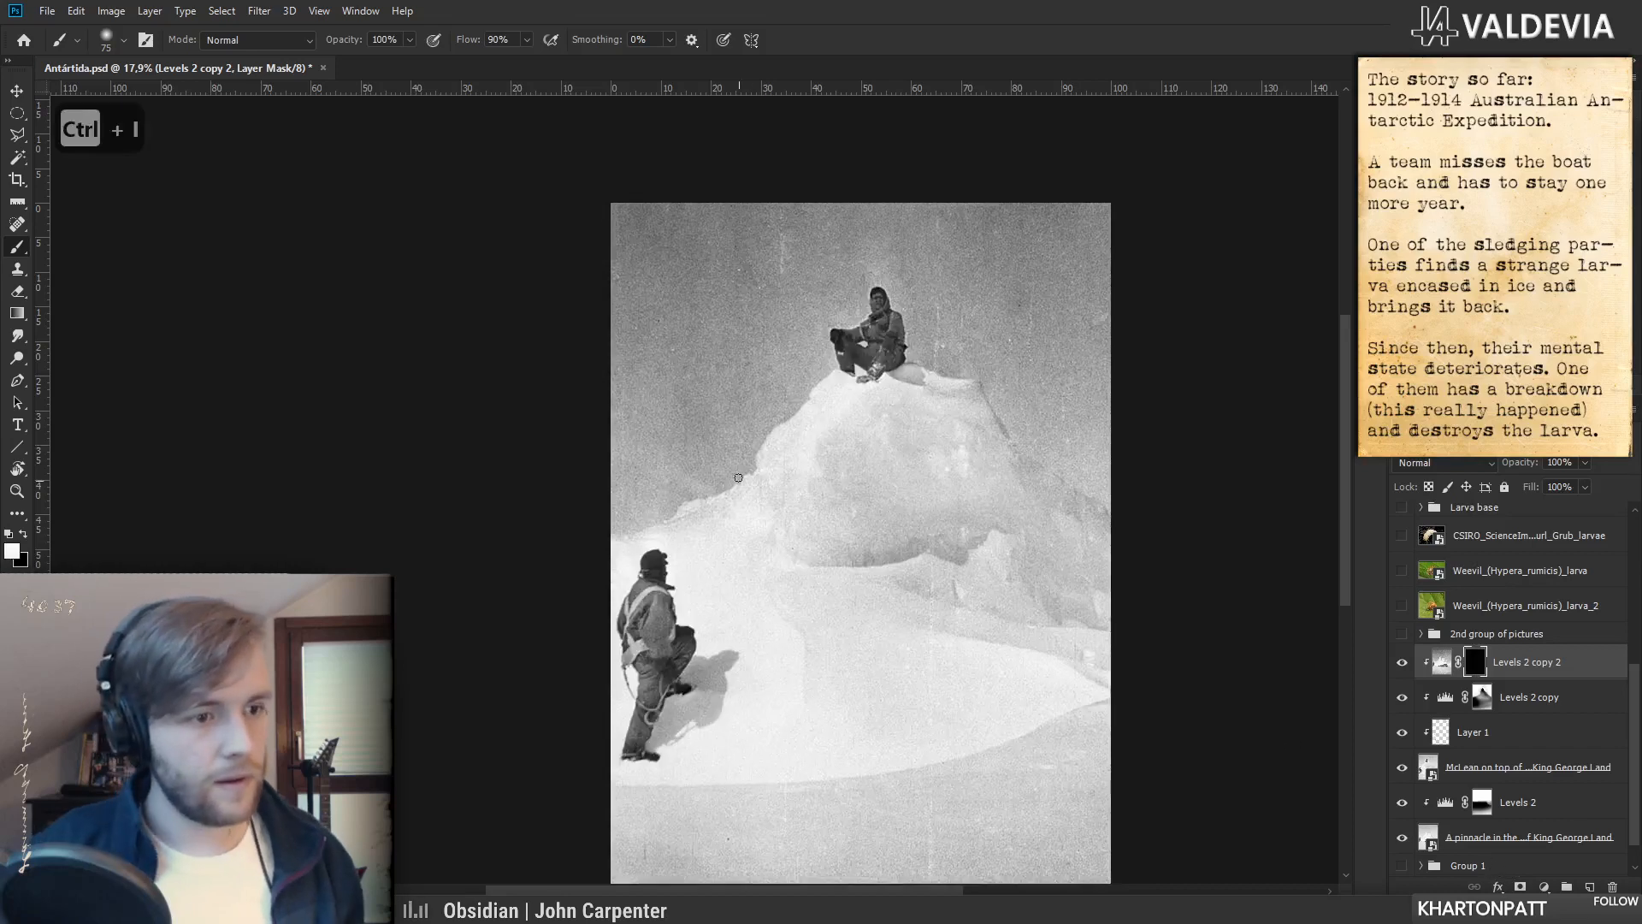
{"action": "key", "text": "c"}
{"action": "key", "text": "b"}
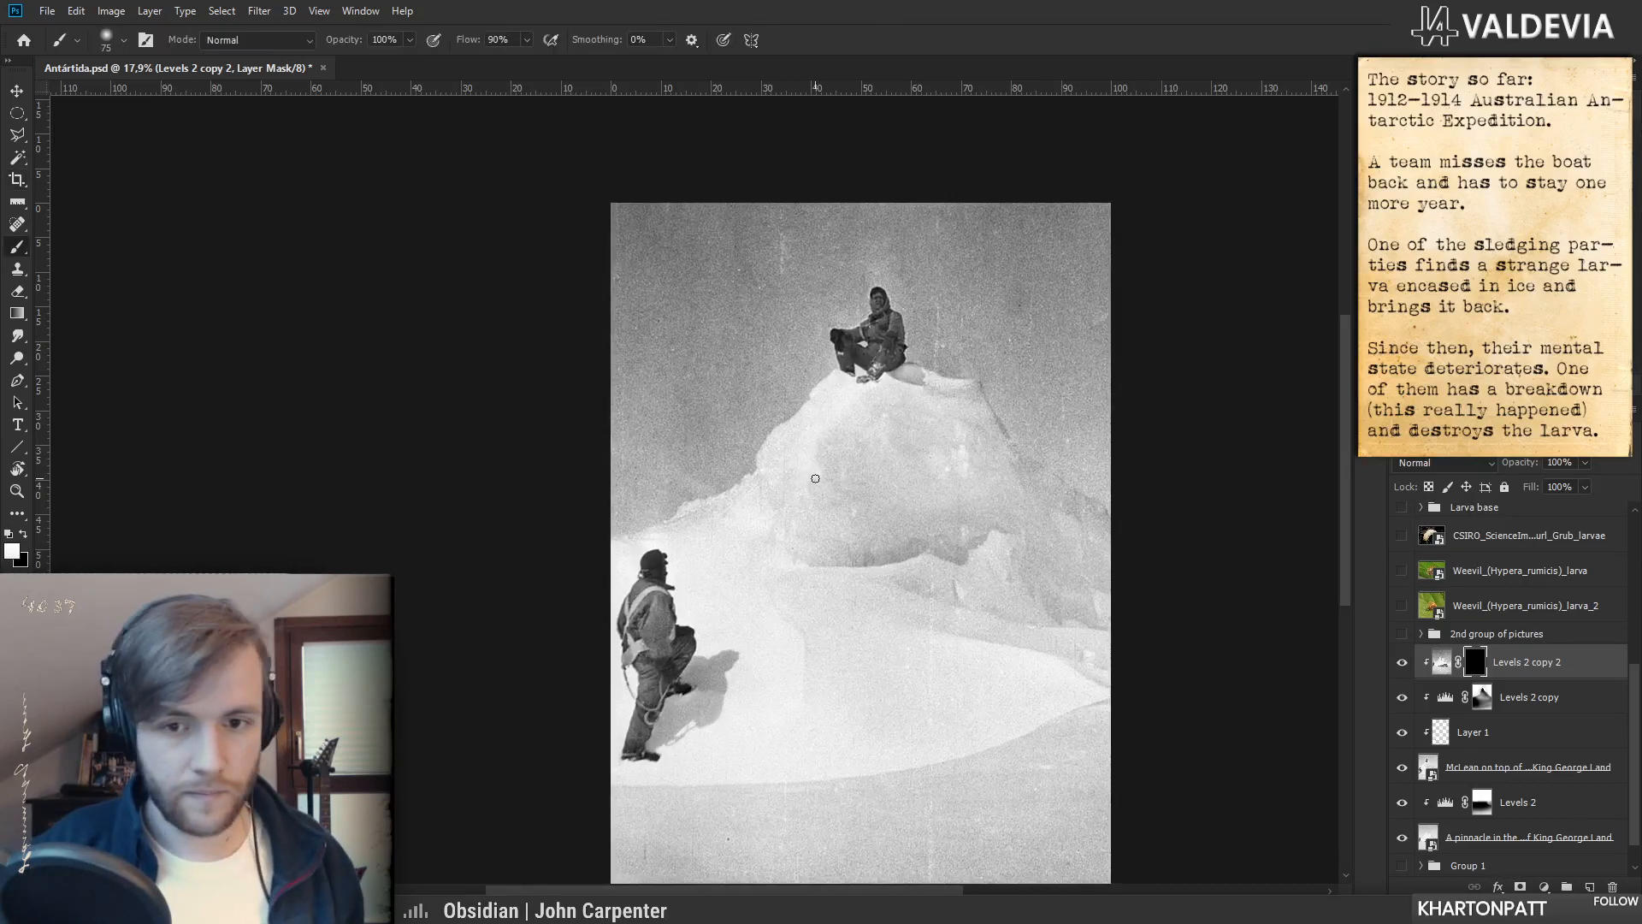
- Reveal the pinnacle's left slope and peak by painting white on its mask with a soft 275 px brush
{"action": "right_click", "coordinate": [811, 477]}
{"action": "mouse_move", "coordinate": [653, 508]}
{"action": "left_mouse_down"}
{"action": "mouse_move", "coordinate": [715, 497]}
{"action": "mouse_move", "coordinate": [576, 521]}
{"action": "mouse_move", "coordinate": [744, 483]}
{"action": "mouse_move", "coordinate": [591, 529]}
{"action": "mouse_move", "coordinate": [623, 493]}
{"action": "mouse_move", "coordinate": [719, 483]}
{"action": "mouse_move", "coordinate": [573, 477]}
{"action": "mouse_move", "coordinate": [766, 466]}
{"action": "mouse_move", "coordinate": [630, 483]}
{"action": "mouse_move", "coordinate": [672, 484]}
{"action": "mouse_move", "coordinate": [820, 397]}
{"action": "left_mouse_up"}
{"action": "mouse_move", "coordinate": [736, 498]}
{"action": "left_mouse_down"}
{"action": "mouse_move", "coordinate": [828, 313]}
{"action": "mouse_move", "coordinate": [790, 459]}
{"action": "mouse_move", "coordinate": [842, 344]}
{"action": "left_mouse_up"}
- Paint white on the pinnacle layer's mask along the mound's right slope, undoing the last stroke
{"action": "key", "text": "z"}
{"action": "mouse_move", "coordinate": [882, 415]}
{"action": "left_mouse_down"}
{"action": "mouse_move", "coordinate": [862, 410]}
{"action": "mouse_move", "coordinate": [884, 416]}
{"action": "left_mouse_up"}
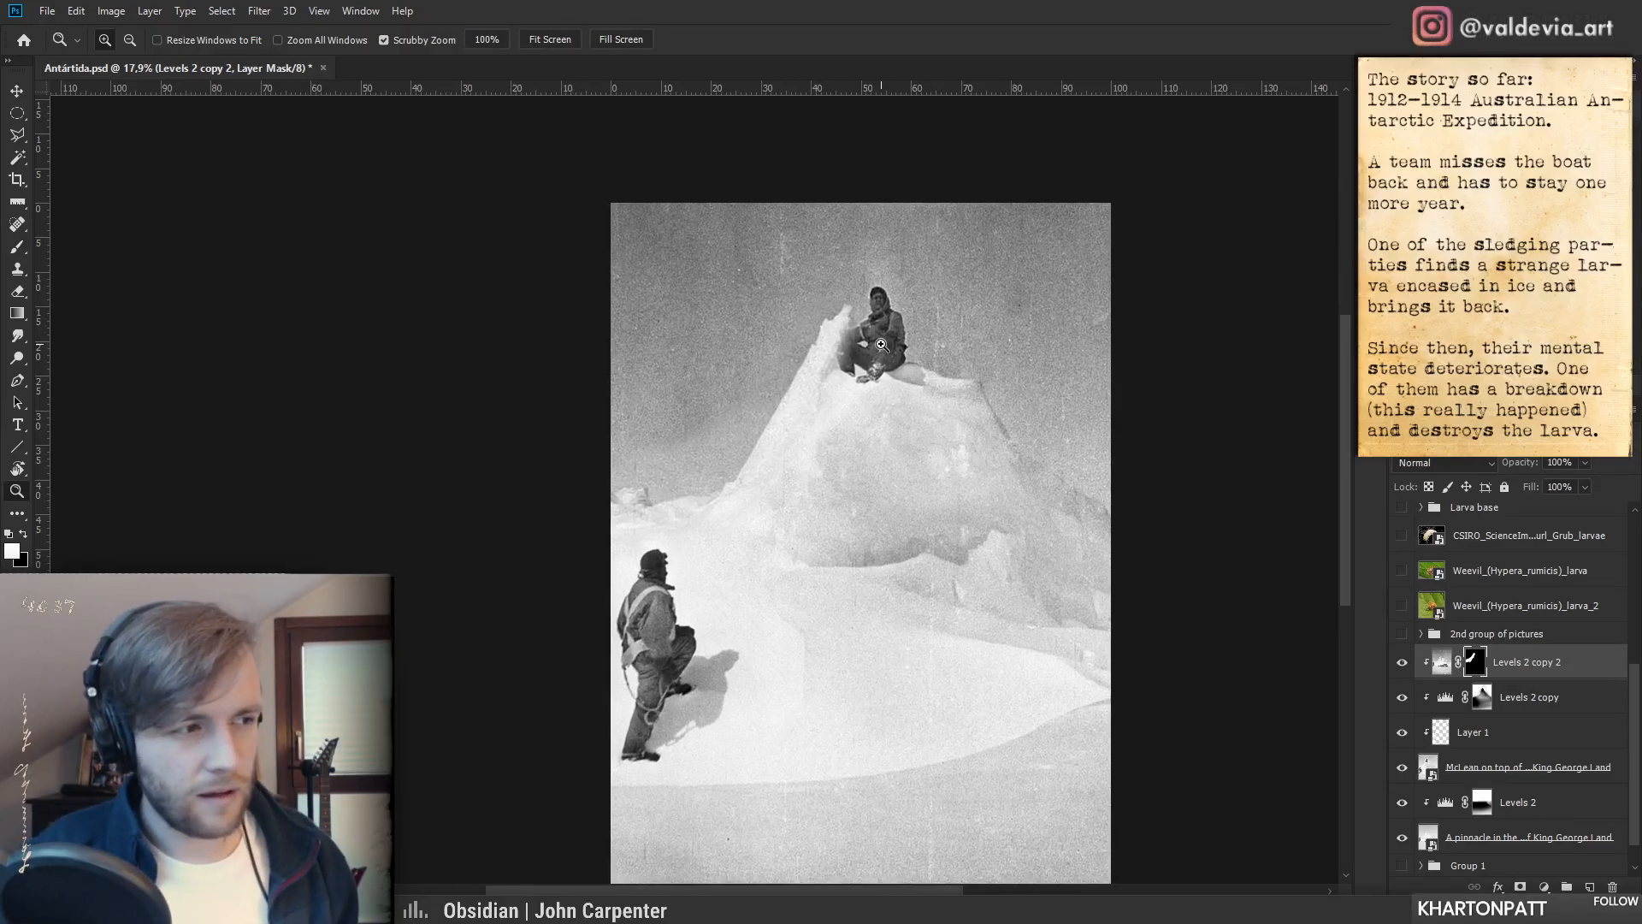
{"action": "left_click_drag", "start_coordinate": [935, 340], "coordinate": [984, 342]}
{"action": "key", "text": "b"}
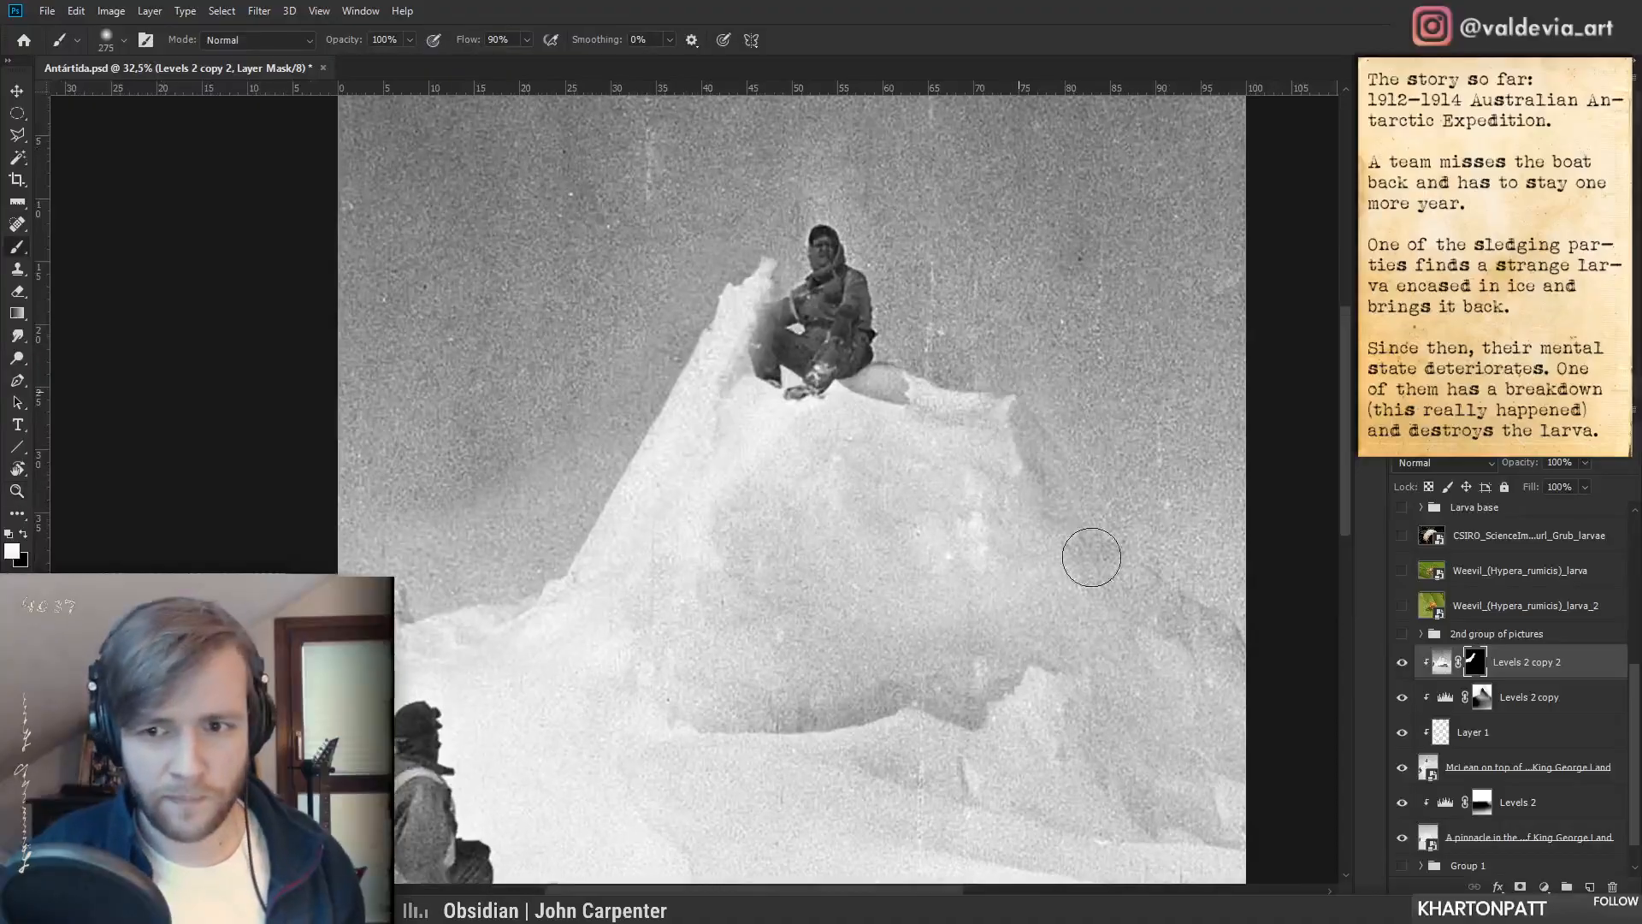
{"action": "mouse_move", "coordinate": [1018, 396]}
{"action": "left_mouse_down"}
{"action": "mouse_move", "coordinate": [1170, 621]}
{"action": "mouse_move", "coordinate": [1114, 564]}
{"action": "mouse_move", "coordinate": [1166, 604]}
{"action": "mouse_move", "coordinate": [1123, 568]}
{"action": "mouse_move", "coordinate": [1151, 653]}
{"action": "mouse_move", "coordinate": [1113, 536]}
{"action": "mouse_move", "coordinate": [1219, 659]}
{"action": "left_mouse_up"}
{"action": "key", "text": "x"}
{"action": "key", "text": "x"}
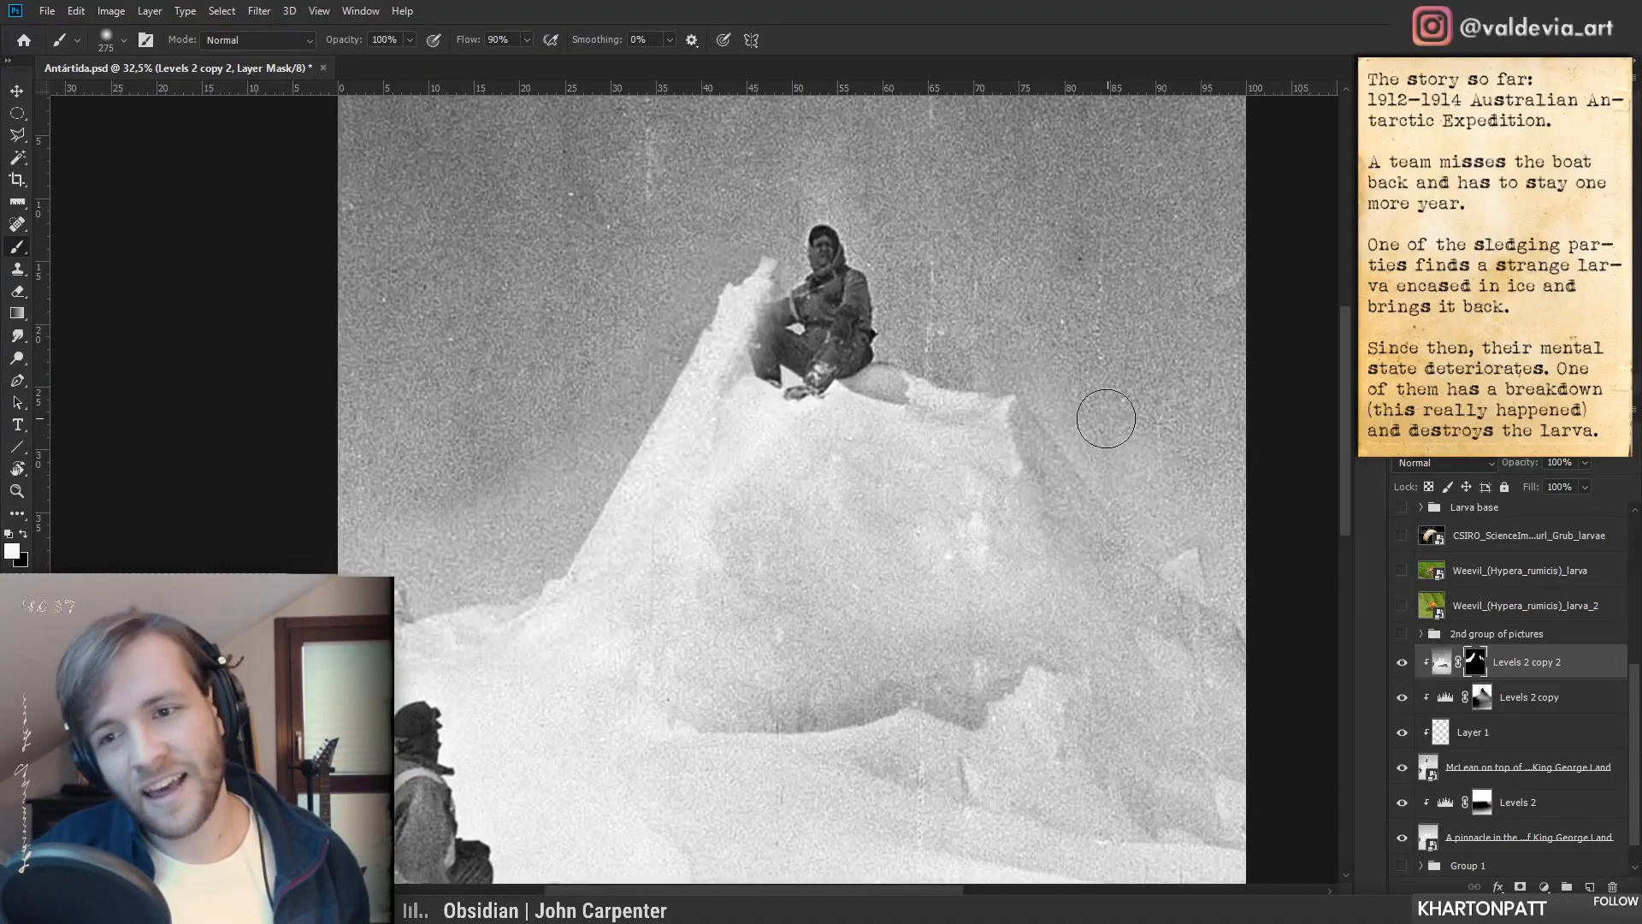
{"action": "key", "text": "ctrl+z"}
- Reveal the pinnacle iceberg's summit gap over the seated man's legs and the mound top by painting white on the mask
{"action": "key", "text": "z"}
{"action": "left_click_drag", "start_coordinate": [1022, 540], "coordinate": [923, 536]}
{"action": "key", "text": "b"}
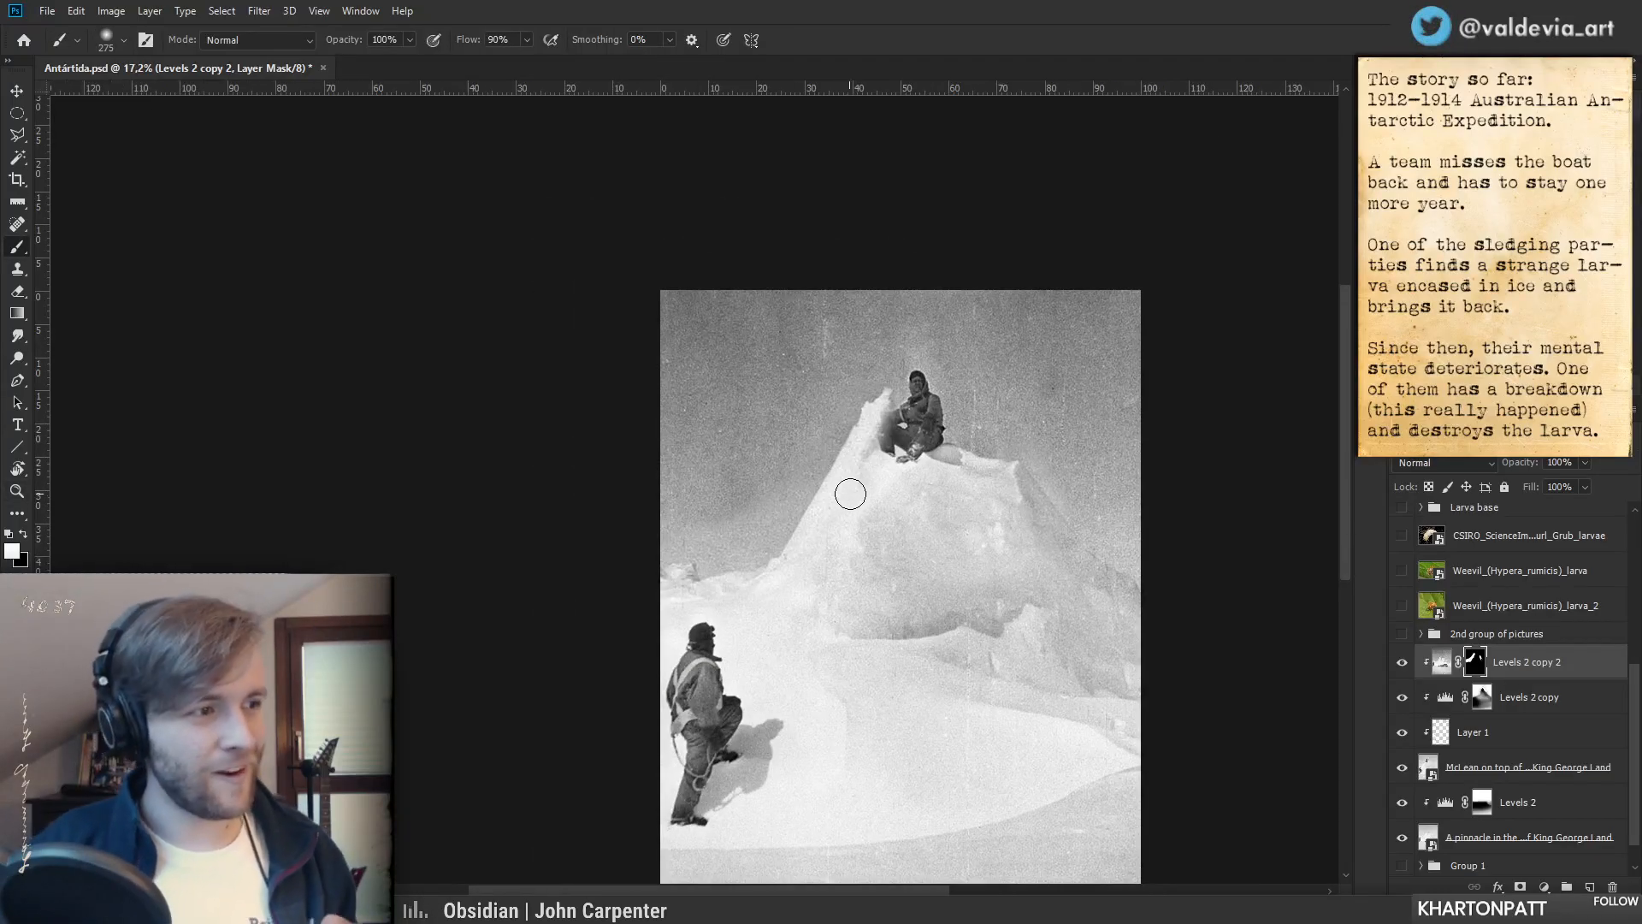
{"action": "key", "text": "z"}
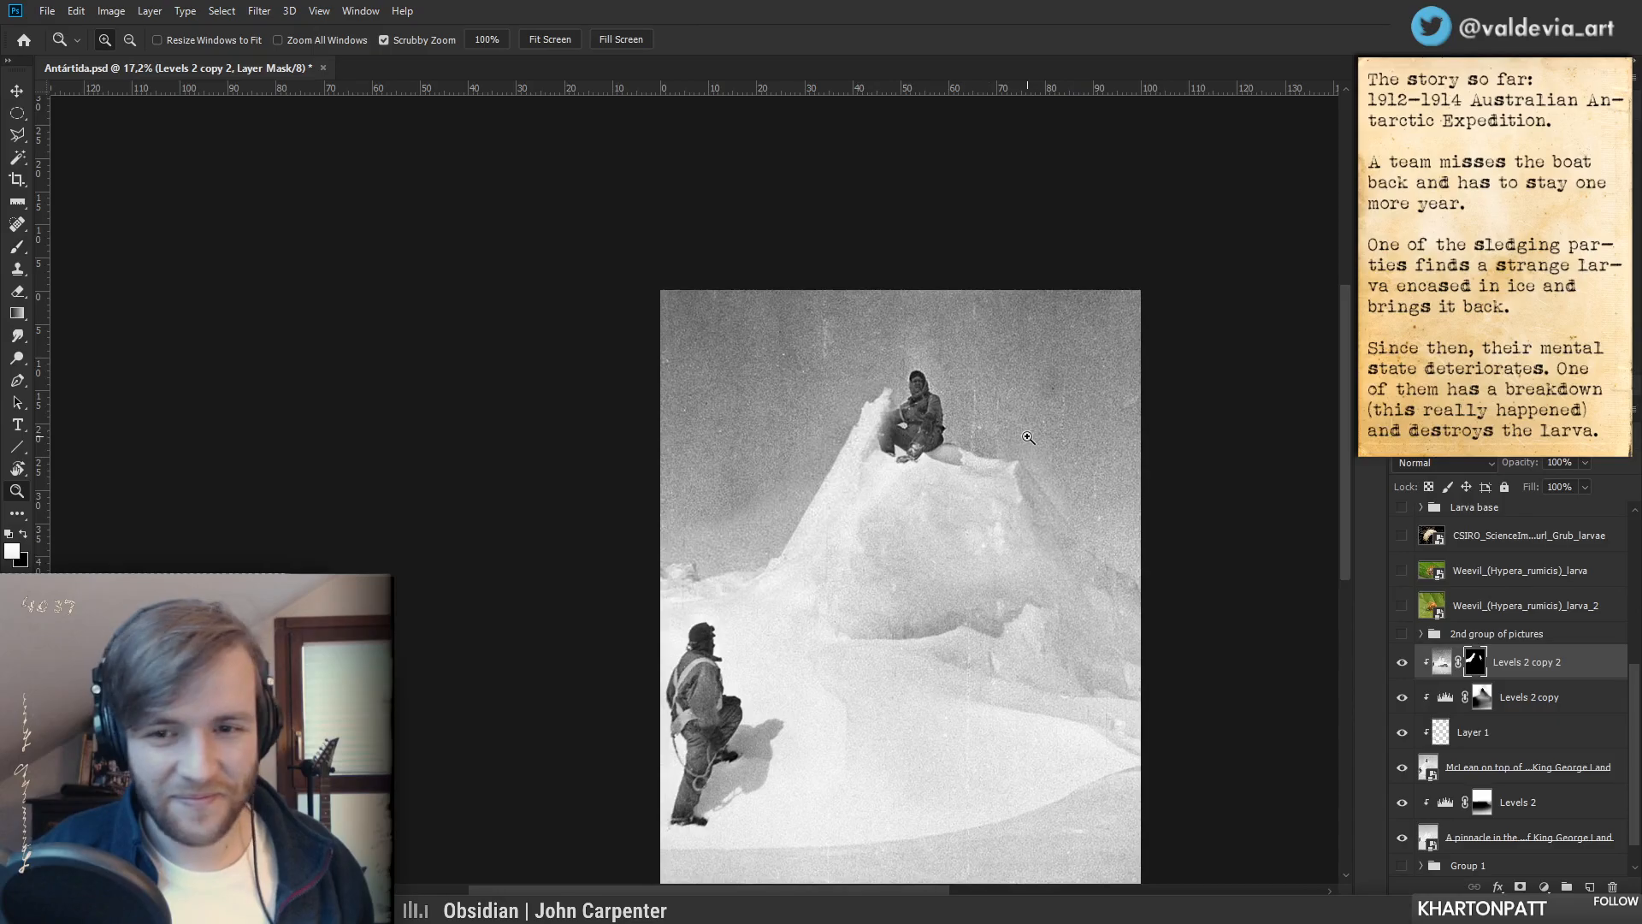
{"action": "left_click_drag", "start_coordinate": [1028, 436], "coordinate": [1136, 437]}
{"action": "key", "text": "b"}
{"action": "left_click_drag", "start_coordinate": [746, 414], "coordinate": [828, 502]}
{"action": "mouse_move", "coordinate": [743, 386]}
{"action": "left_mouse_down"}
{"action": "mouse_move", "coordinate": [767, 463]}
{"action": "mouse_move", "coordinate": [767, 396]}
{"action": "mouse_move", "coordinate": [824, 474]}
{"action": "mouse_move", "coordinate": [876, 475]}
{"action": "mouse_move", "coordinate": [909, 506]}
{"action": "mouse_move", "coordinate": [990, 505]}
{"action": "left_mouse_up"}
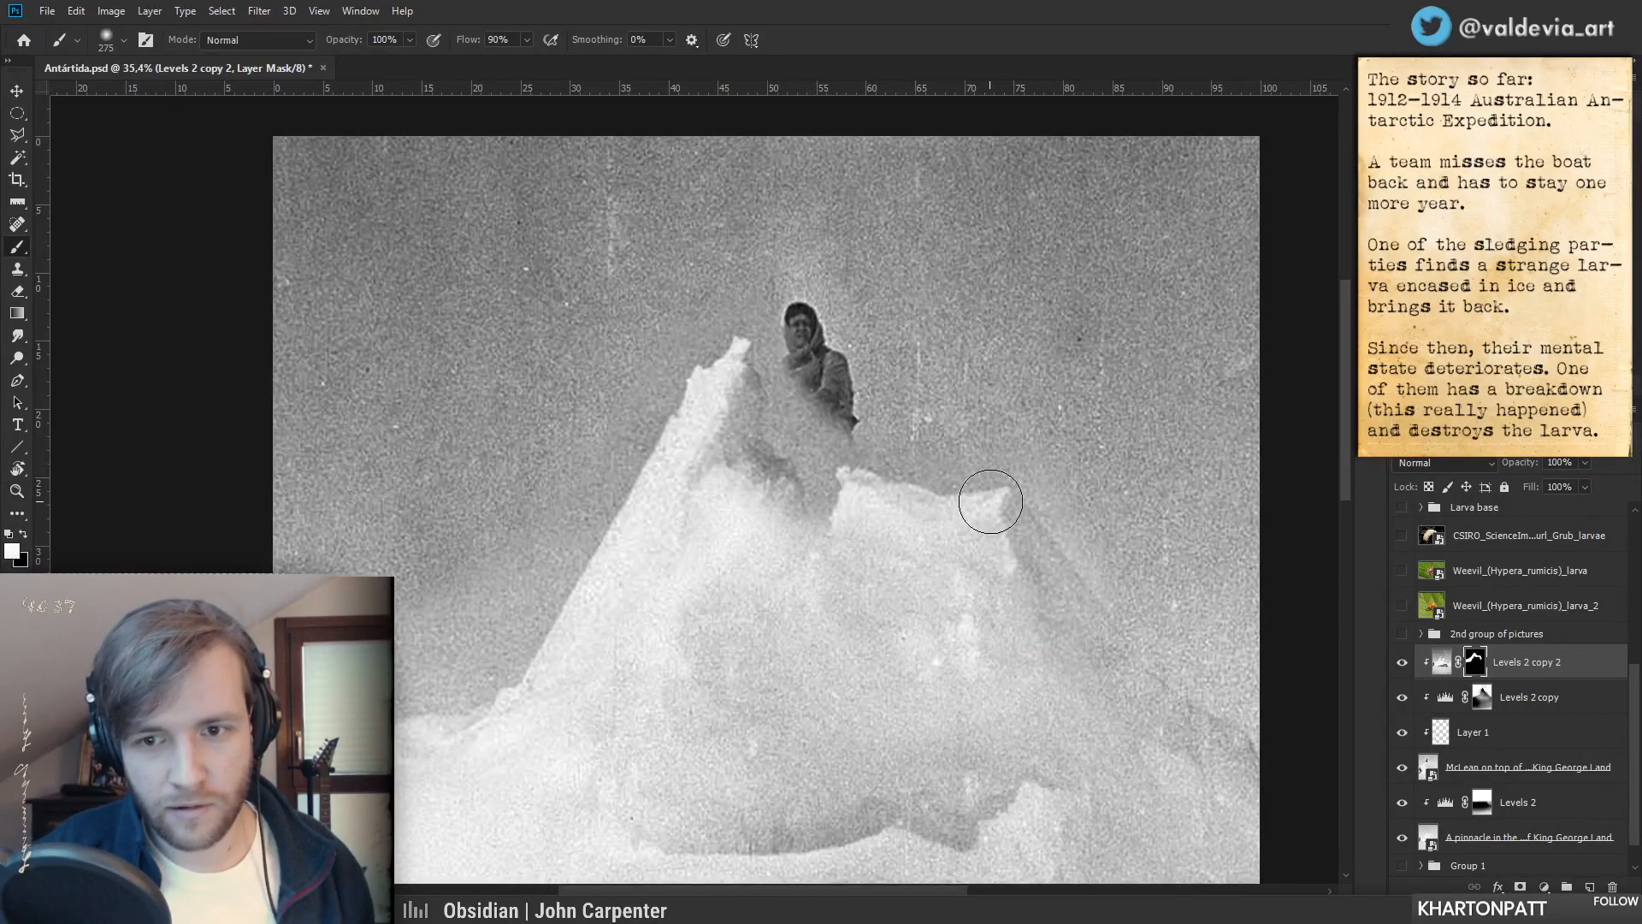
{"action": "key", "text": "z"}
{"action": "mouse_move", "coordinate": [813, 442]}
{"action": "left_mouse_down"}
{"action": "mouse_move", "coordinate": [664, 442]}
{"action": "mouse_move", "coordinate": [775, 442]}
{"action": "left_mouse_up"}
{"action": "key", "text": "b"}
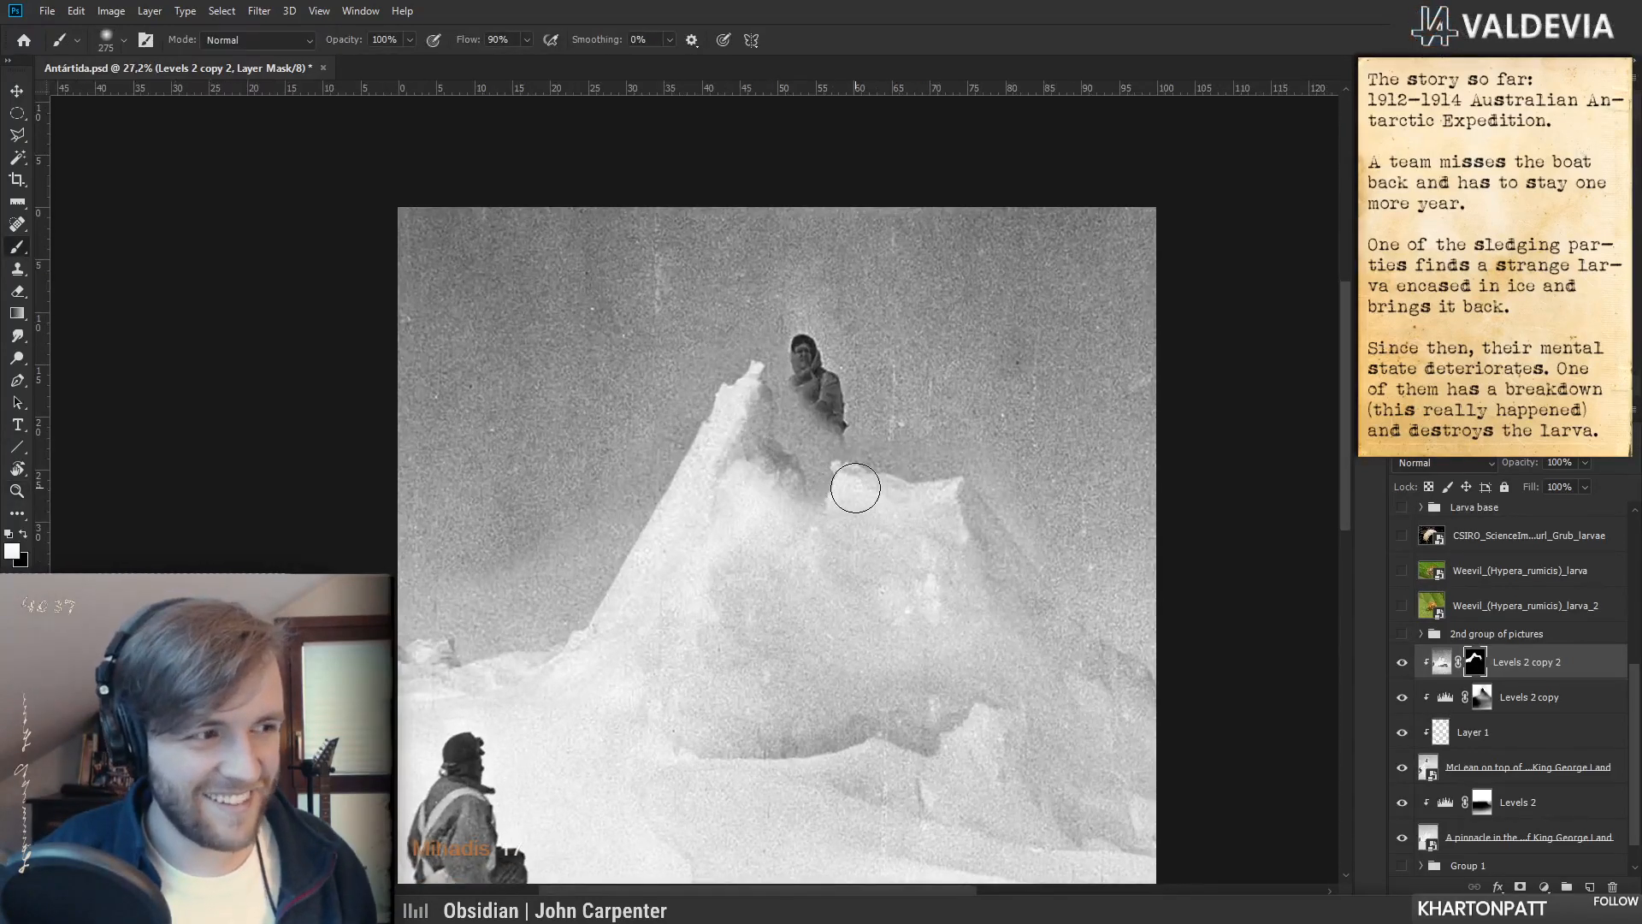
- Uncover the seated man's torso and lap by painting black on the pinnacle layer's mask with a soft 61 px brush
{"action": "right_click", "coordinate": [855, 480]}
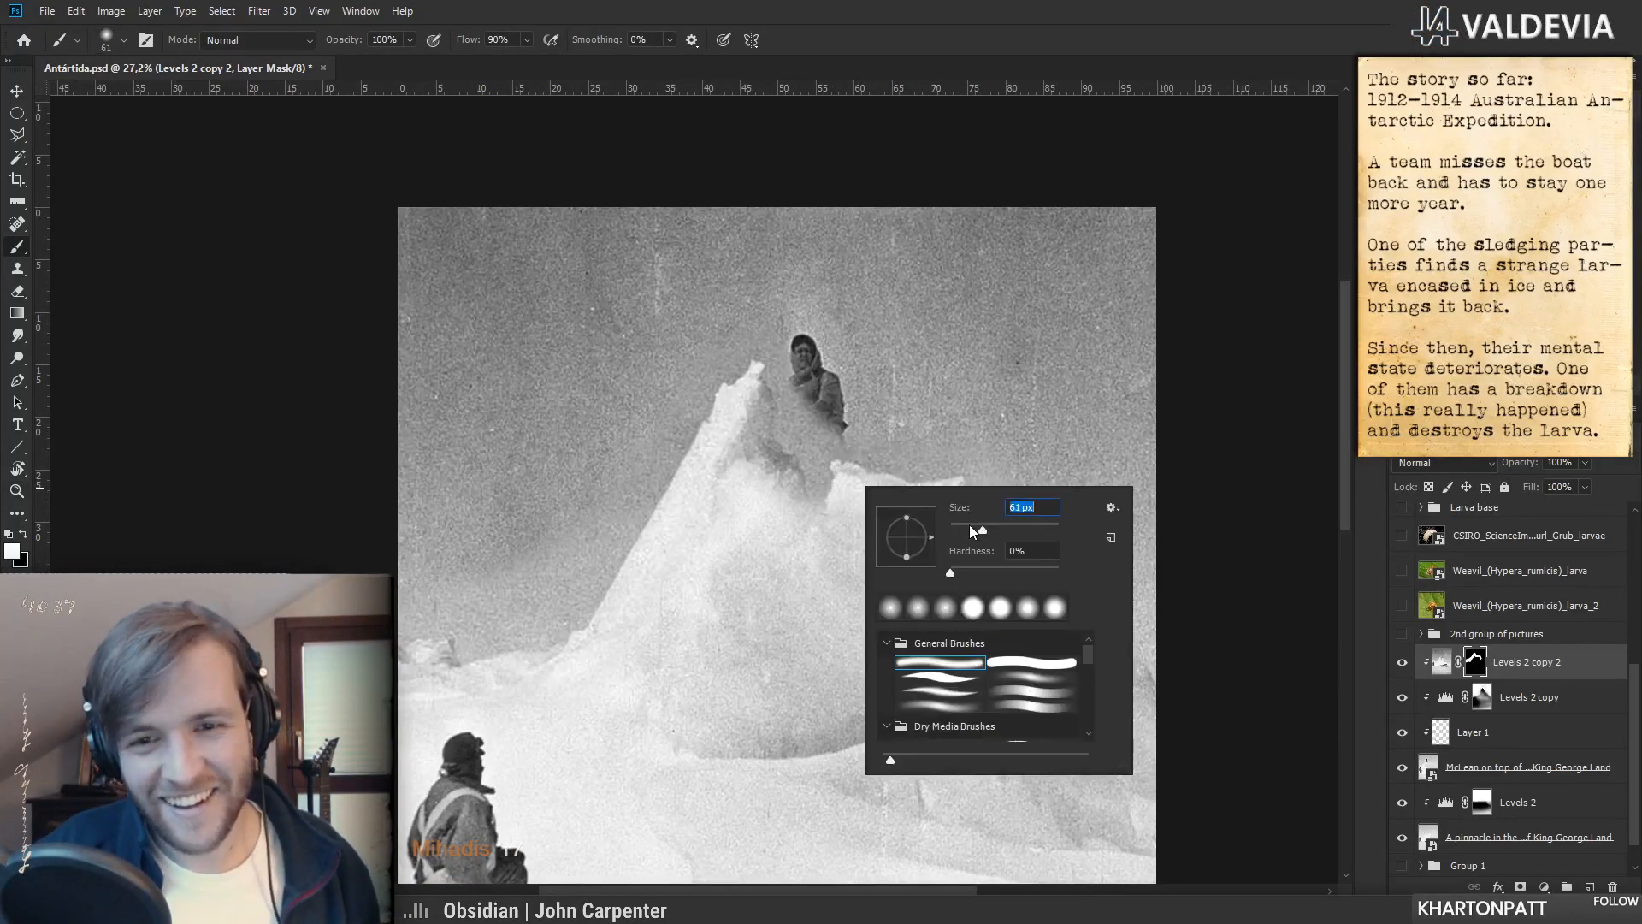
{"action": "key", "text": "Return"}
{"action": "mouse_move", "coordinate": [791, 393]}
{"action": "left_mouse_down"}
{"action": "mouse_move", "coordinate": [782, 439]}
{"action": "mouse_move", "coordinate": [802, 389]}
{"action": "left_mouse_up"}
{"action": "left_click_drag", "start_coordinate": [808, 452], "coordinate": [828, 459]}
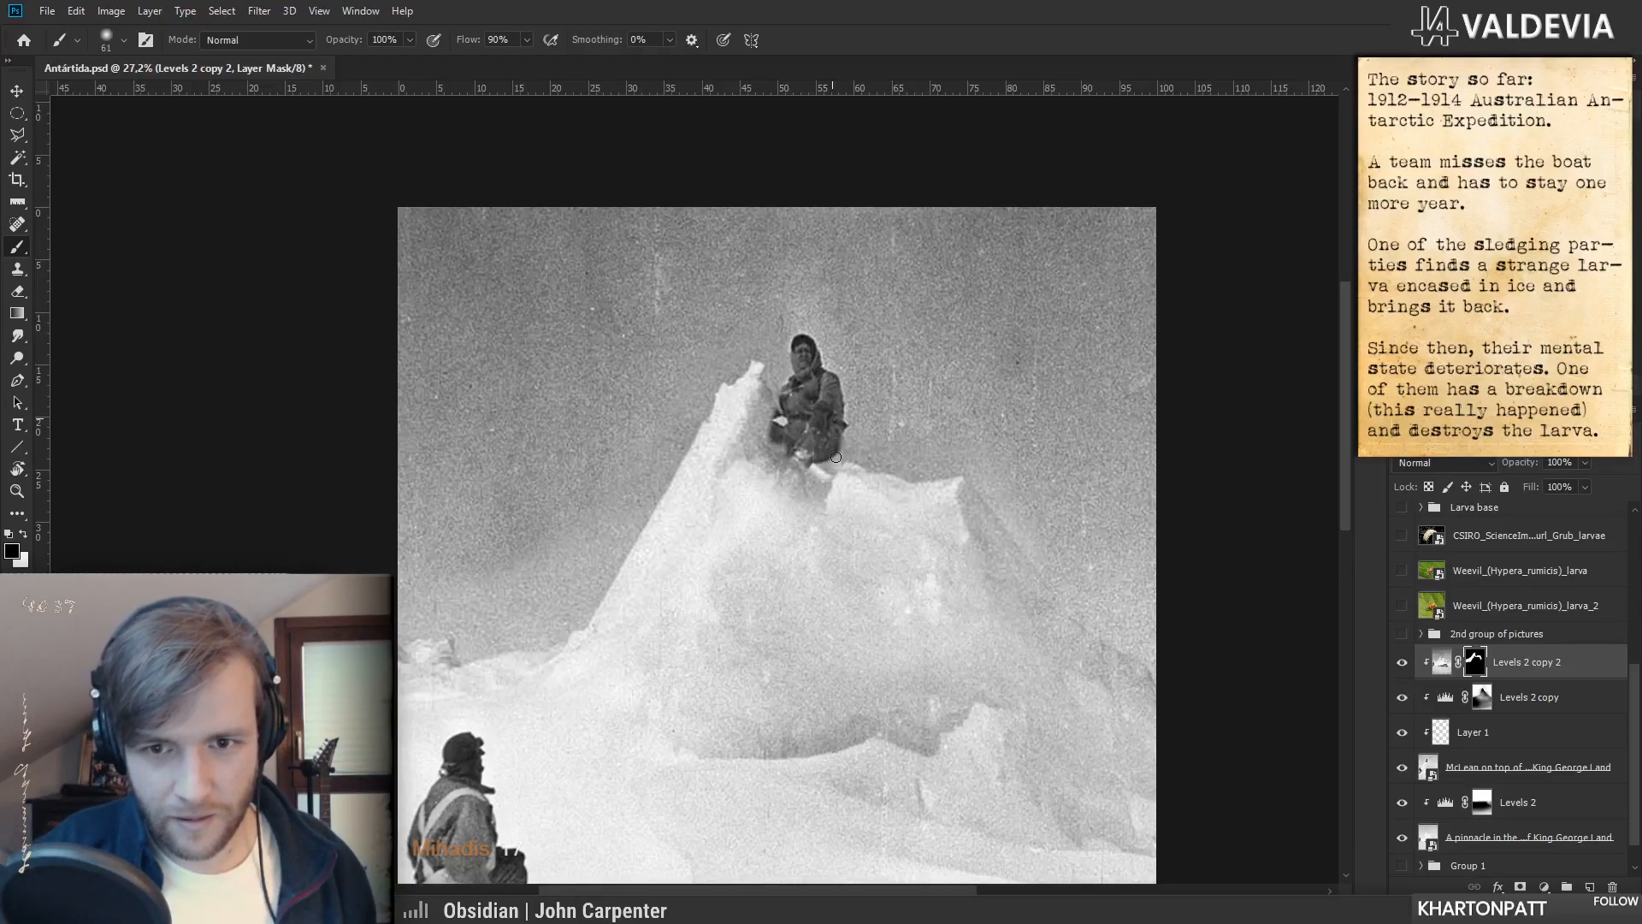
- Compare the pinnacle layer on and off, and paint black on its mask along the mound ridge beside the seated man
{"action": "scroll", "coordinate": [837, 455], "scroll_direction": "up", "scroll_amount": 3}
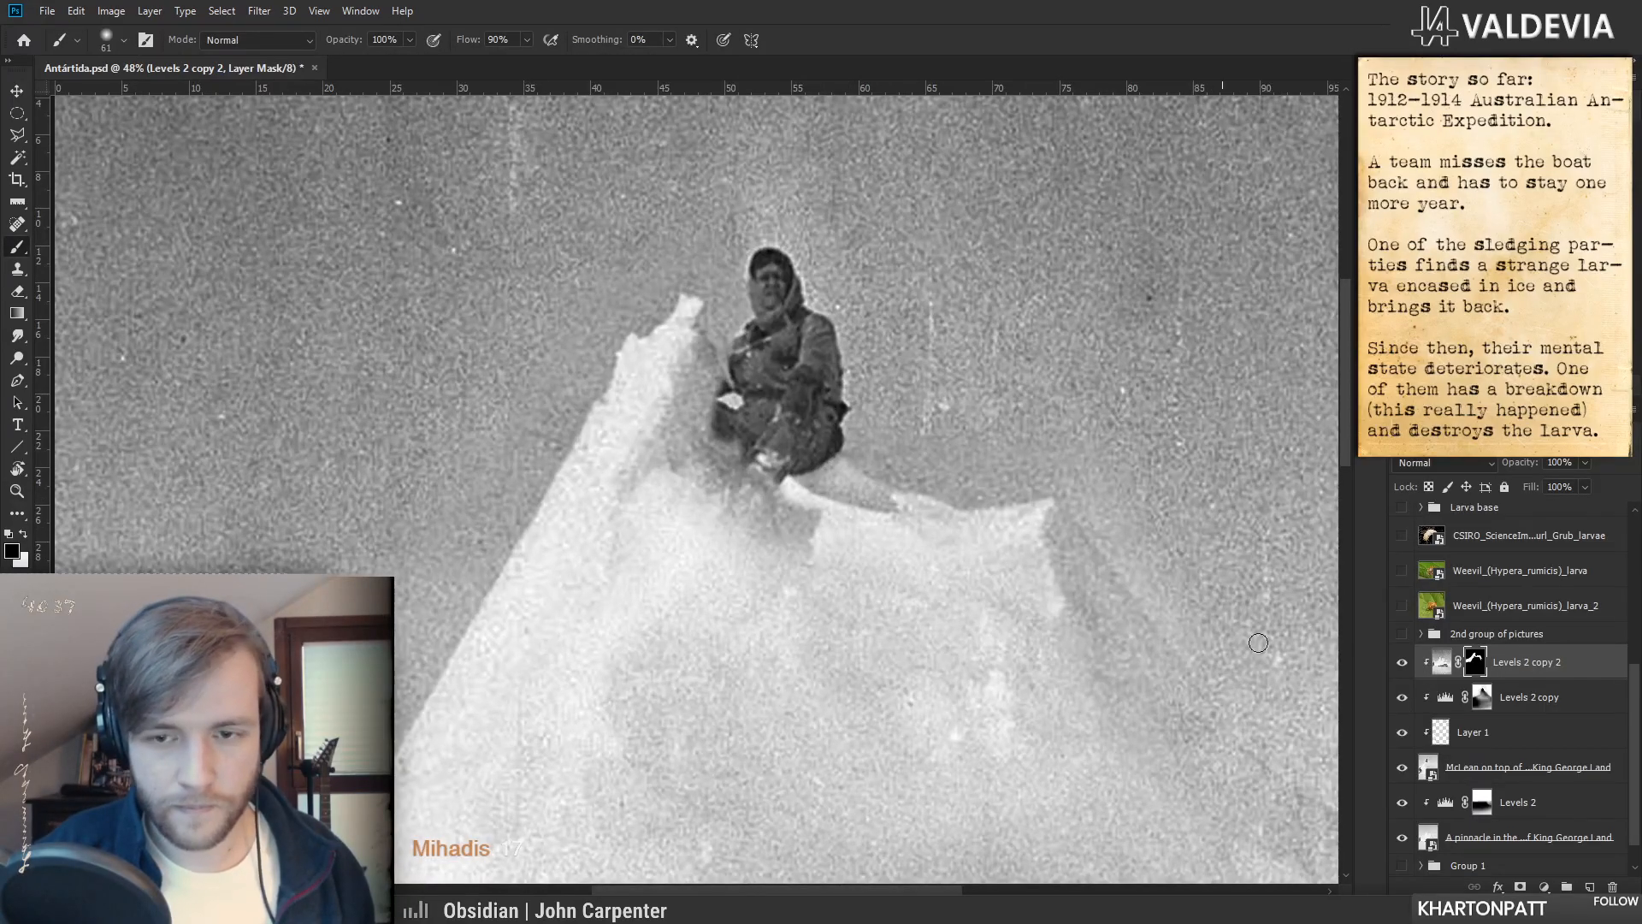
{"action": "left_click", "coordinate": [1403, 663]}
{"action": "left_click", "coordinate": [1403, 663]}
{"action": "mouse_move", "coordinate": [844, 455]}
{"action": "left_mouse_down"}
{"action": "mouse_move", "coordinate": [947, 519]}
{"action": "mouse_move", "coordinate": [916, 474]}
{"action": "mouse_move", "coordinate": [955, 471]}
{"action": "left_mouse_up"}
{"action": "key", "text": "ctrl+space"}
{"action": "mouse_move", "coordinate": [827, 503]}
{"action": "left_mouse_down"}
{"action": "mouse_move", "coordinate": [753, 503]}
{"action": "mouse_move", "coordinate": [863, 504]}
{"action": "mouse_move", "coordinate": [890, 486]}
{"action": "left_mouse_up"}
- Uncover the seated man's bent knees, arm and boots by painting on the pinnacle mask with a soft 64 px brush
{"action": "right_click", "coordinate": [726, 438]}
{"action": "mouse_move", "coordinate": [669, 383]}
{"action": "left_mouse_down"}
{"action": "mouse_move", "coordinate": [633, 495]}
{"action": "mouse_move", "coordinate": [699, 413]}
{"action": "mouse_move", "coordinate": [753, 459]}
{"action": "mouse_move", "coordinate": [737, 450]}
{"action": "mouse_move", "coordinate": [754, 444]}
{"action": "mouse_move", "coordinate": [728, 563]}
{"action": "mouse_move", "coordinate": [757, 604]}
{"action": "mouse_move", "coordinate": [826, 576]}
{"action": "mouse_move", "coordinate": [674, 407]}
{"action": "mouse_move", "coordinate": [627, 517]}
{"action": "mouse_move", "coordinate": [640, 367]}
{"action": "mouse_move", "coordinate": [624, 390]}
{"action": "mouse_move", "coordinate": [674, 364]}
{"action": "mouse_move", "coordinate": [723, 359]}
{"action": "left_mouse_up"}
{"action": "right_click", "coordinate": [727, 351]}
{"action": "left_click", "coordinate": [857, 396]}
{"action": "mouse_move", "coordinate": [600, 350]}
{"action": "left_mouse_down"}
{"action": "mouse_move", "coordinate": [596, 337]}
{"action": "mouse_move", "coordinate": [687, 332]}
{"action": "left_mouse_up"}
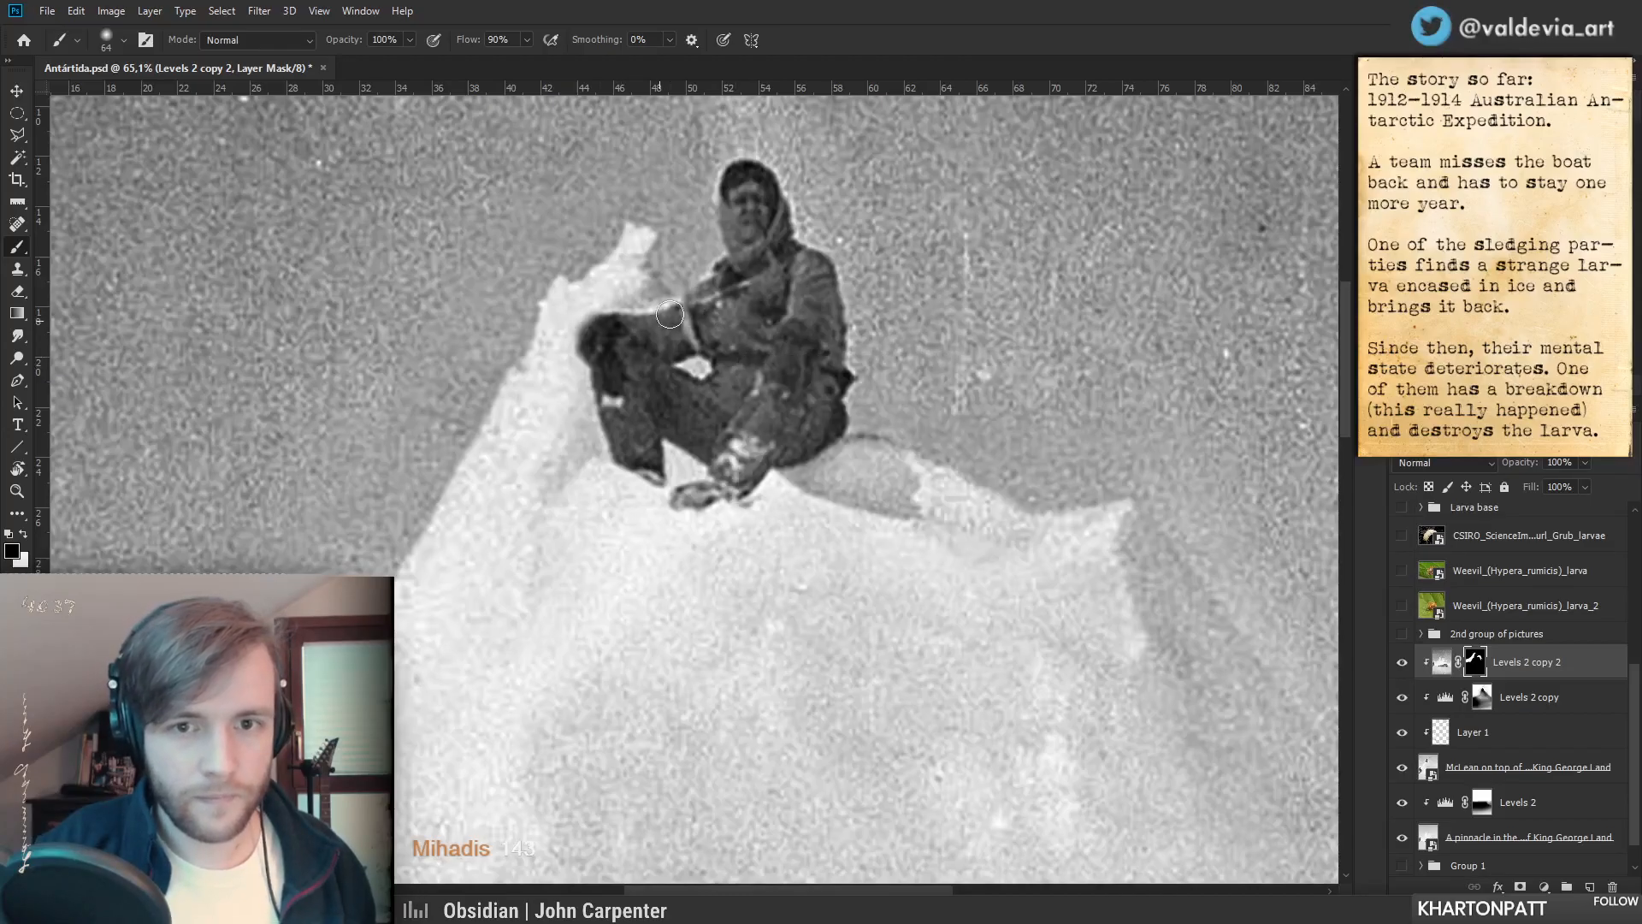
{"action": "left_click_drag", "start_coordinate": [637, 326], "coordinate": [585, 357]}
- Examine the mask edges around the seated man's knees and boots up close, and check the whole composite
{"action": "key", "text": "z"}
{"action": "mouse_move", "coordinate": [692, 340]}
{"action": "left_mouse_down"}
{"action": "mouse_move", "coordinate": [572, 342]}
{"action": "mouse_move", "coordinate": [564, 289]}
{"action": "mouse_move", "coordinate": [608, 250]}
{"action": "mouse_move", "coordinate": [675, 249]}
{"action": "left_mouse_up"}
{"action": "key", "text": "b"}
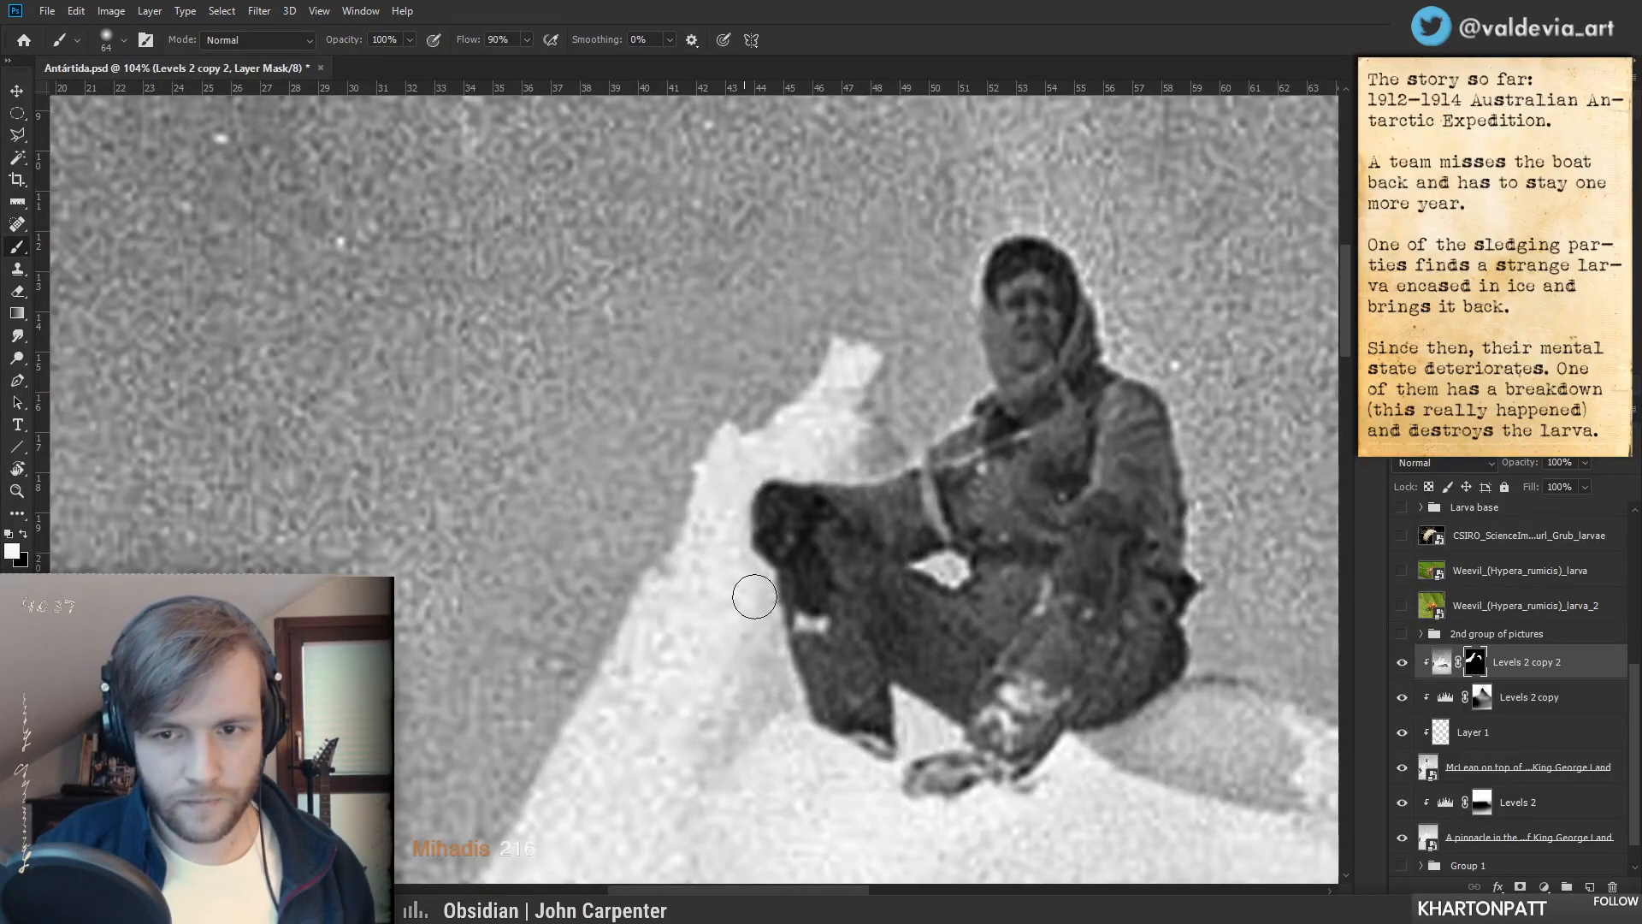
{"action": "key", "text": "z"}
{"action": "left_click_drag", "start_coordinate": [846, 637], "coordinate": [731, 653]}
{"action": "key", "text": "space"}
{"action": "mouse_move", "coordinate": [892, 756]}
{"action": "left_mouse_down"}
{"action": "mouse_move", "coordinate": [726, 513]}
{"action": "mouse_move", "coordinate": [682, 504]}
{"action": "mouse_move", "coordinate": [727, 504]}
{"action": "mouse_move", "coordinate": [626, 518]}
{"action": "mouse_move", "coordinate": [609, 513]}
{"action": "mouse_move", "coordinate": [630, 505]}
{"action": "mouse_move", "coordinate": [599, 505]}
{"action": "left_mouse_up"}
{"action": "key", "text": "z"}
{"action": "key", "text": "b"}
{"action": "key", "text": "z"}
{"action": "key", "text": "b"}
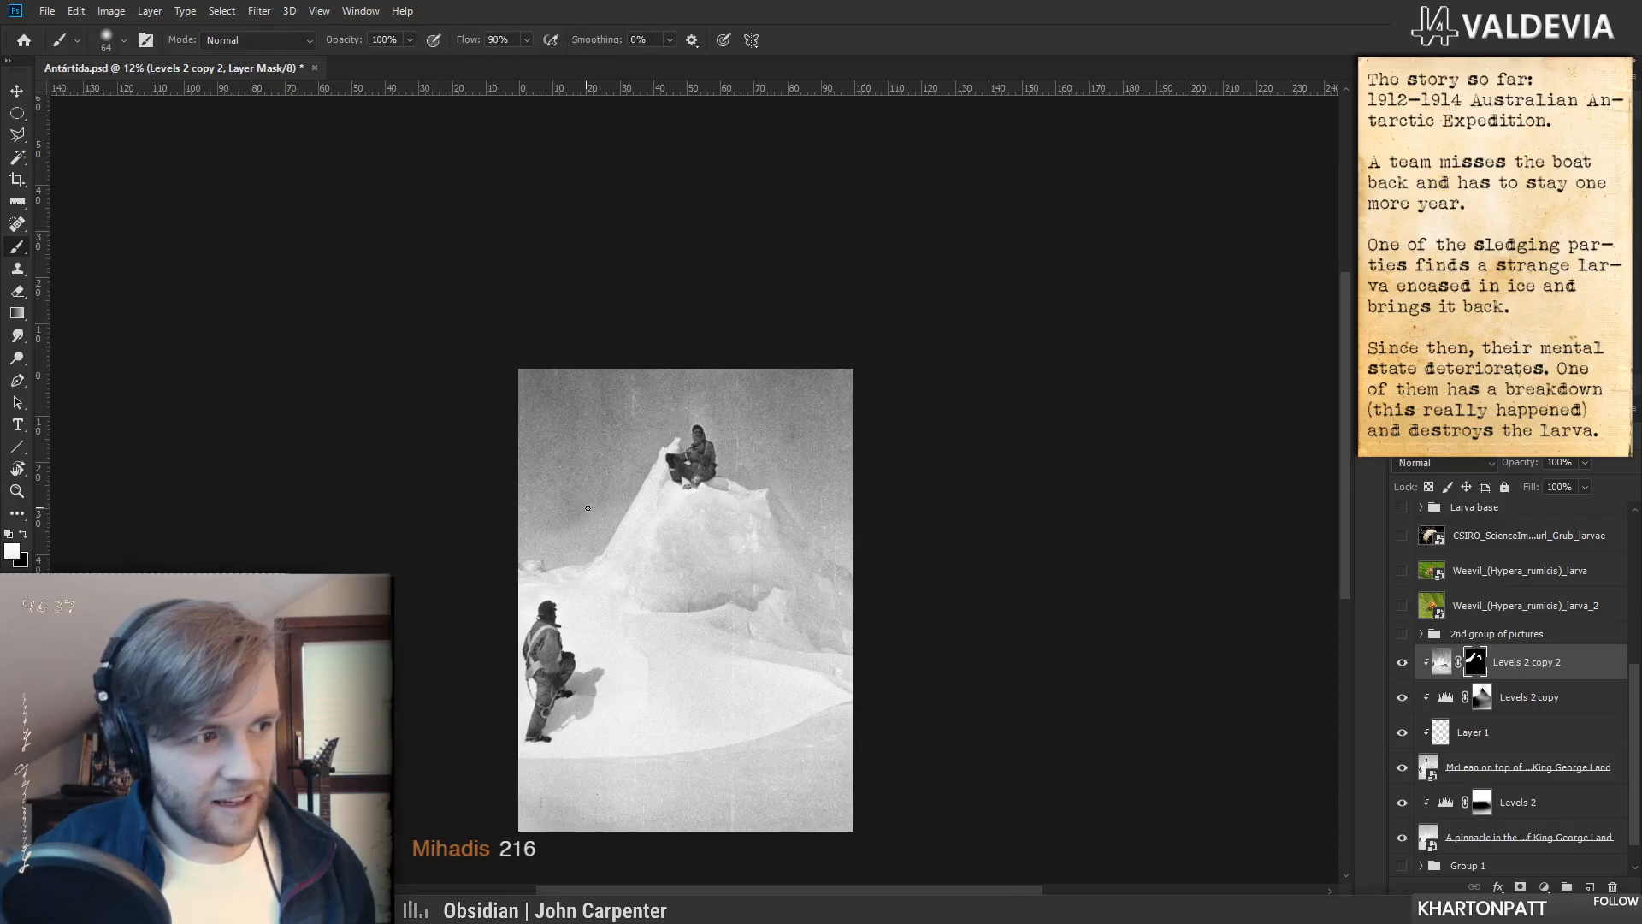
{"action": "left_click_drag", "start_coordinate": [606, 574], "coordinate": [632, 537]}
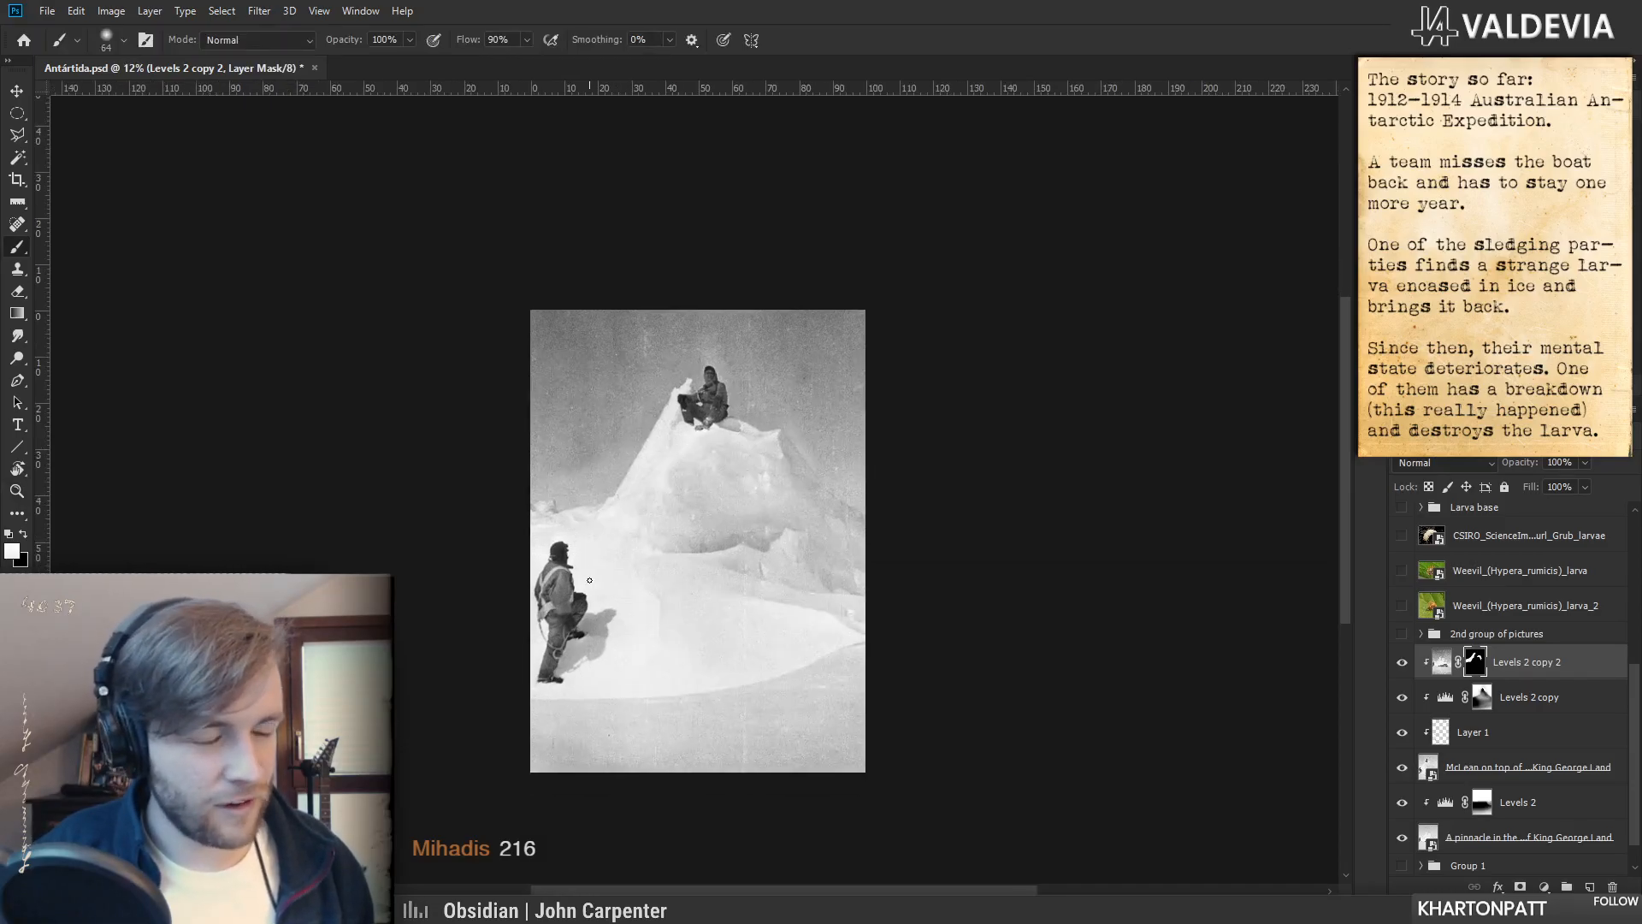
{"action": "left_click_drag", "start_coordinate": [656, 494], "coordinate": [661, 494]}
- Refine the pinnacle mask around the foot of the left slope and the horizon with a soft 183 px brush
{"action": "right_click", "coordinate": [720, 416]}
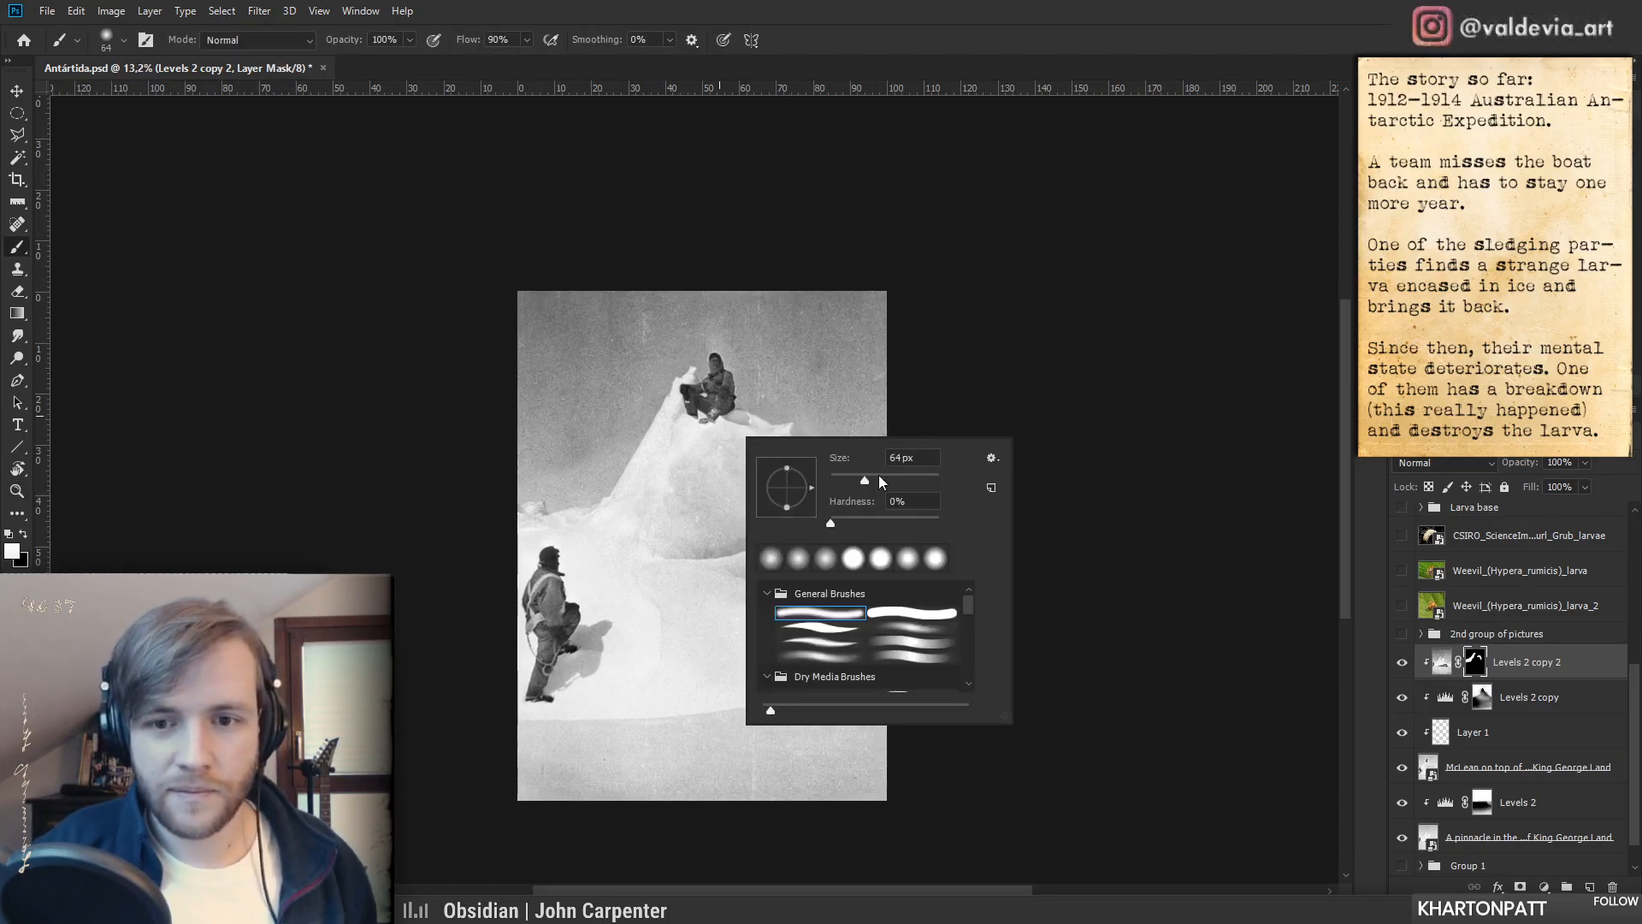
{"action": "left_click", "coordinate": [405, 606]}
{"action": "left_click", "coordinate": [1402, 663]}
{"action": "left_click", "coordinate": [1403, 664]}
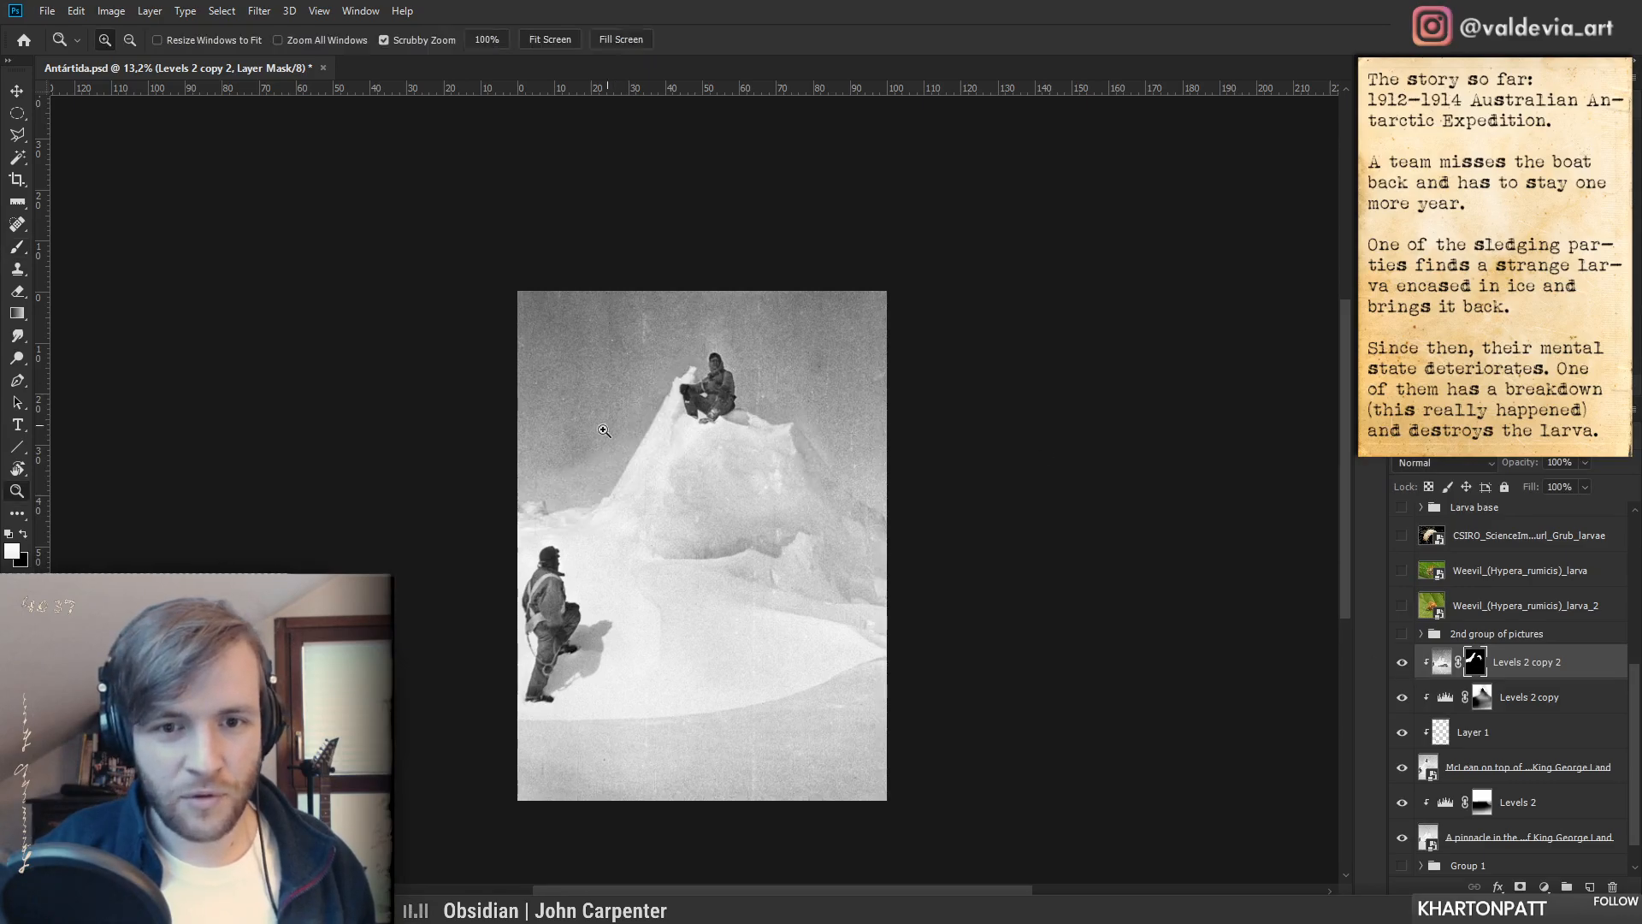
{"action": "left_click_drag", "start_coordinate": [600, 440], "coordinate": [642, 458]}
{"action": "right_click", "coordinate": [642, 457]}
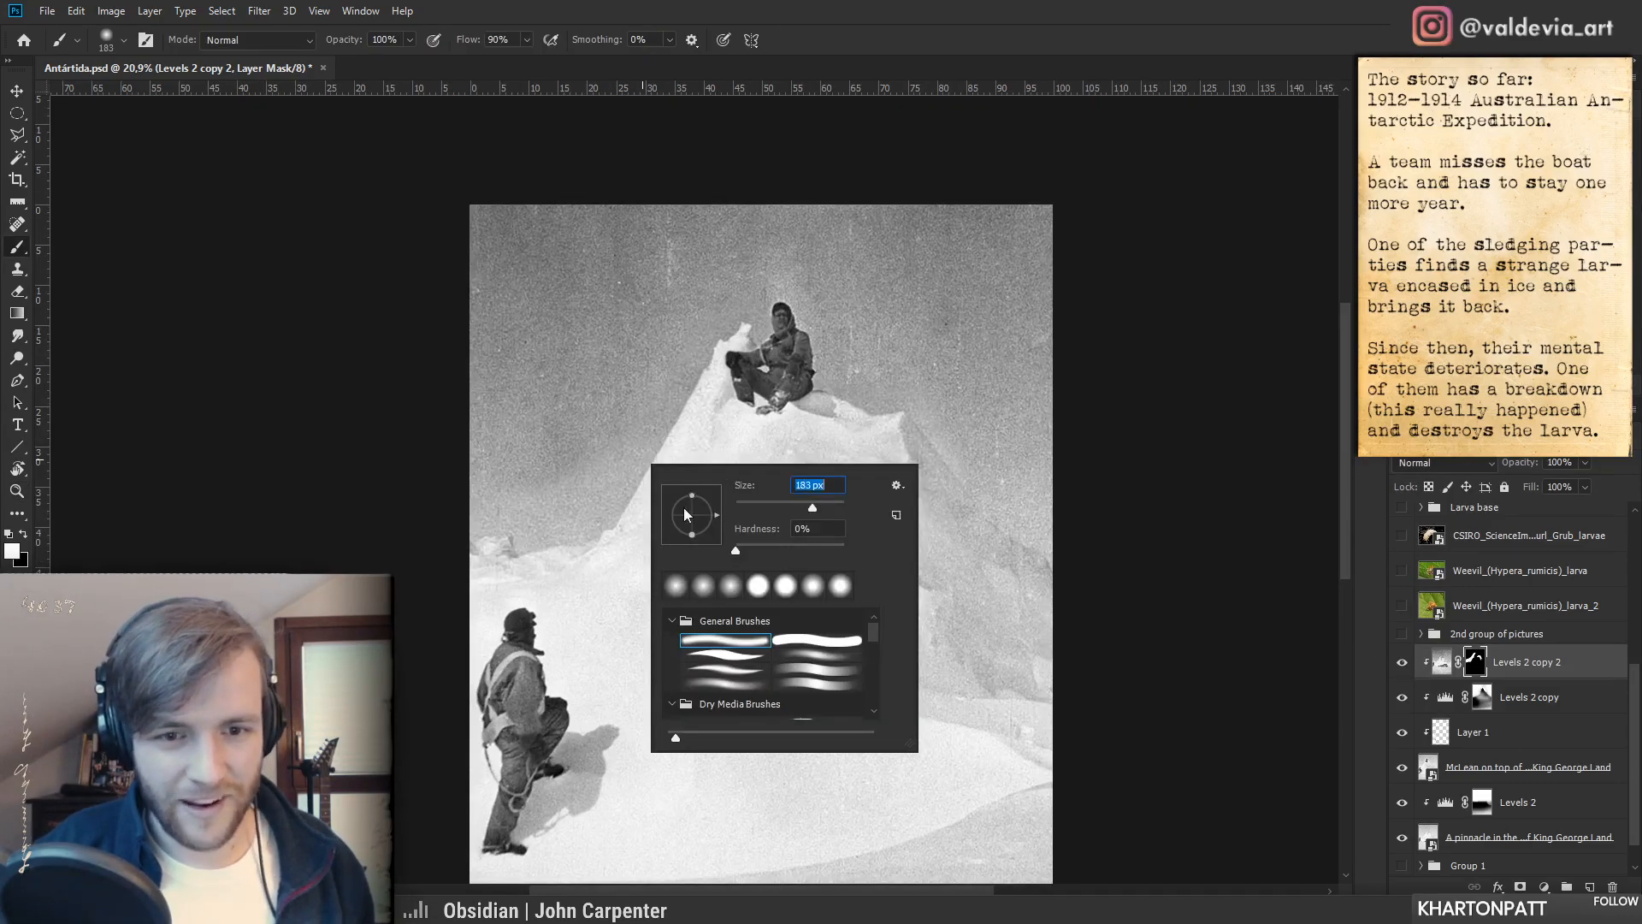
{"action": "left_click", "coordinate": [329, 546]}
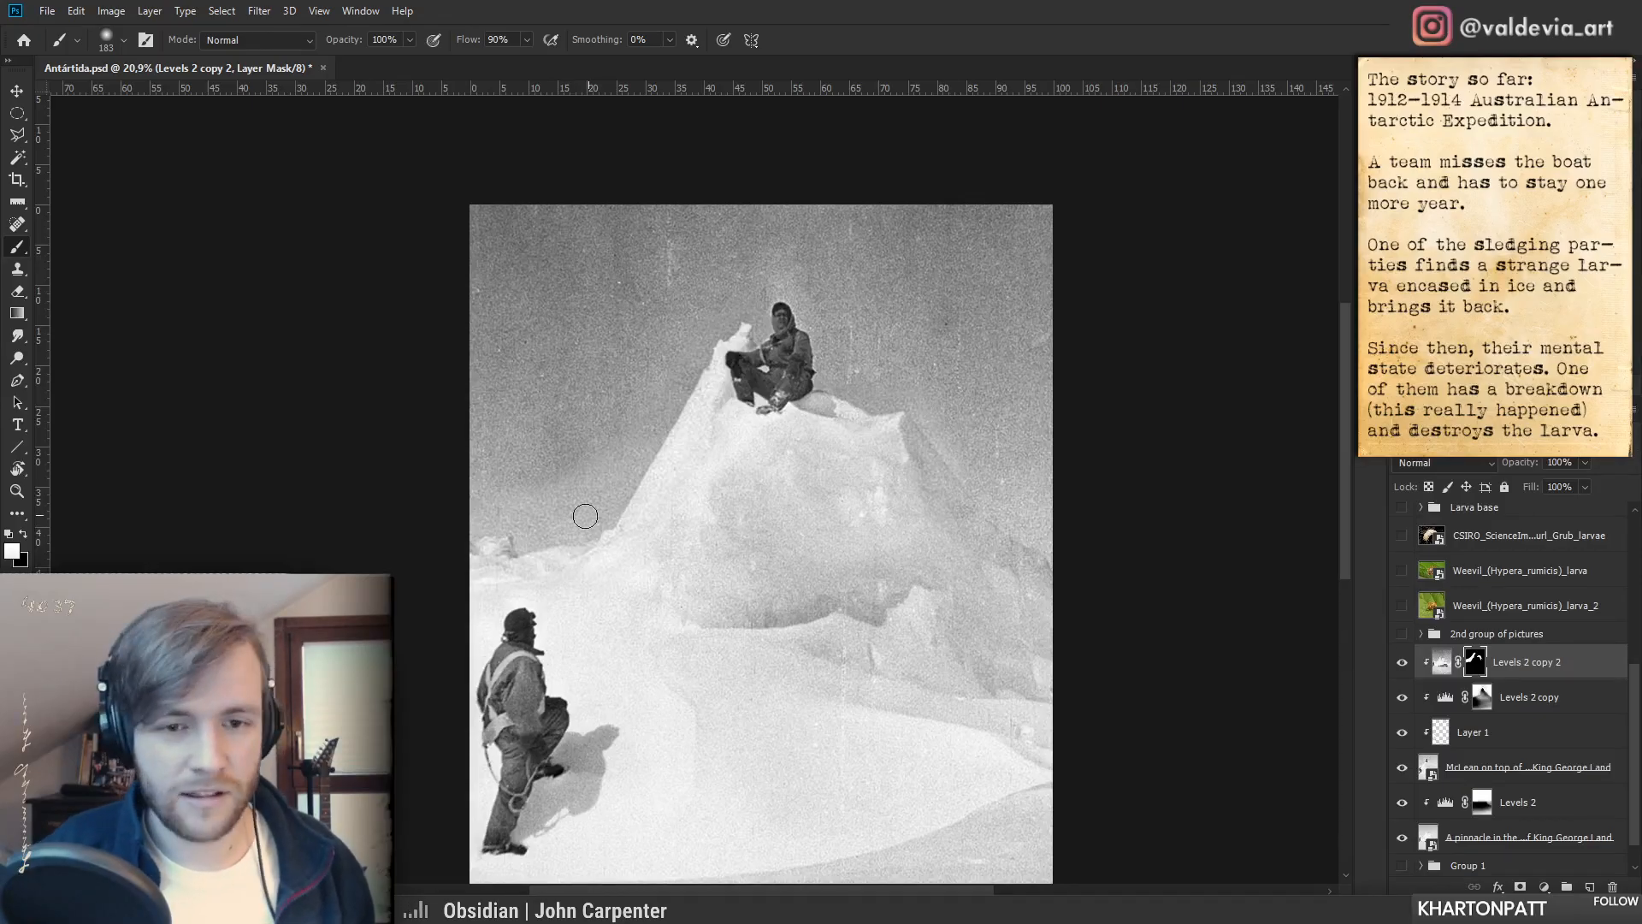
{"action": "key", "text": "x"}
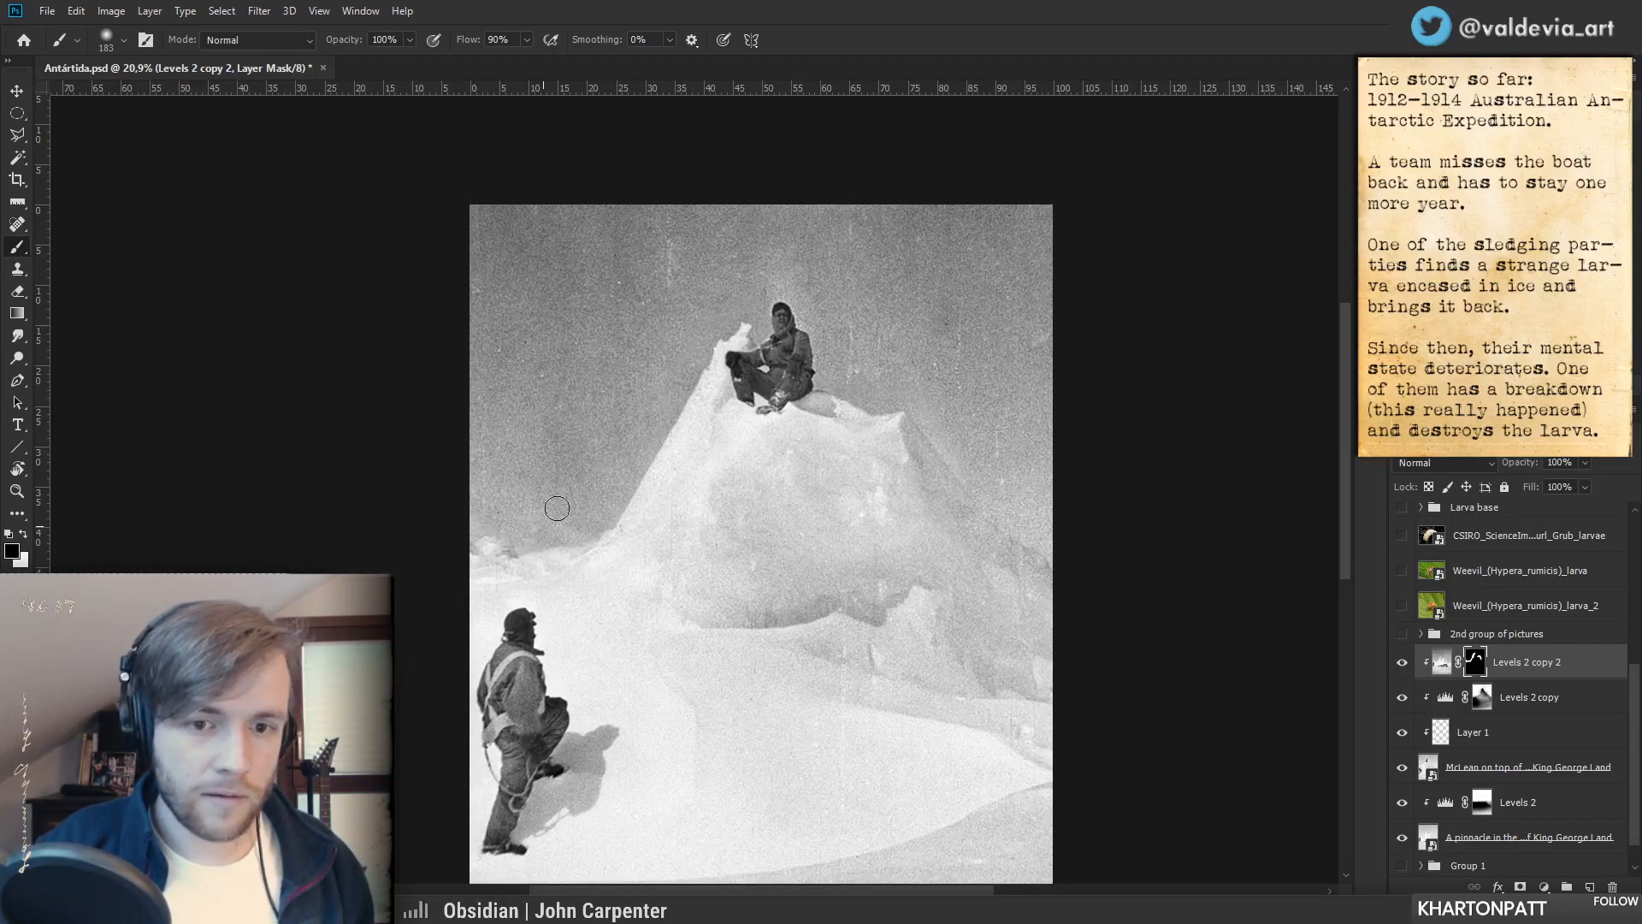
- Show and expand the 2nd group of pictures, and hide its topmost sledging photo
{"action": "scroll", "coordinate": [557, 508], "scroll_direction": "down", "scroll_amount": 4}
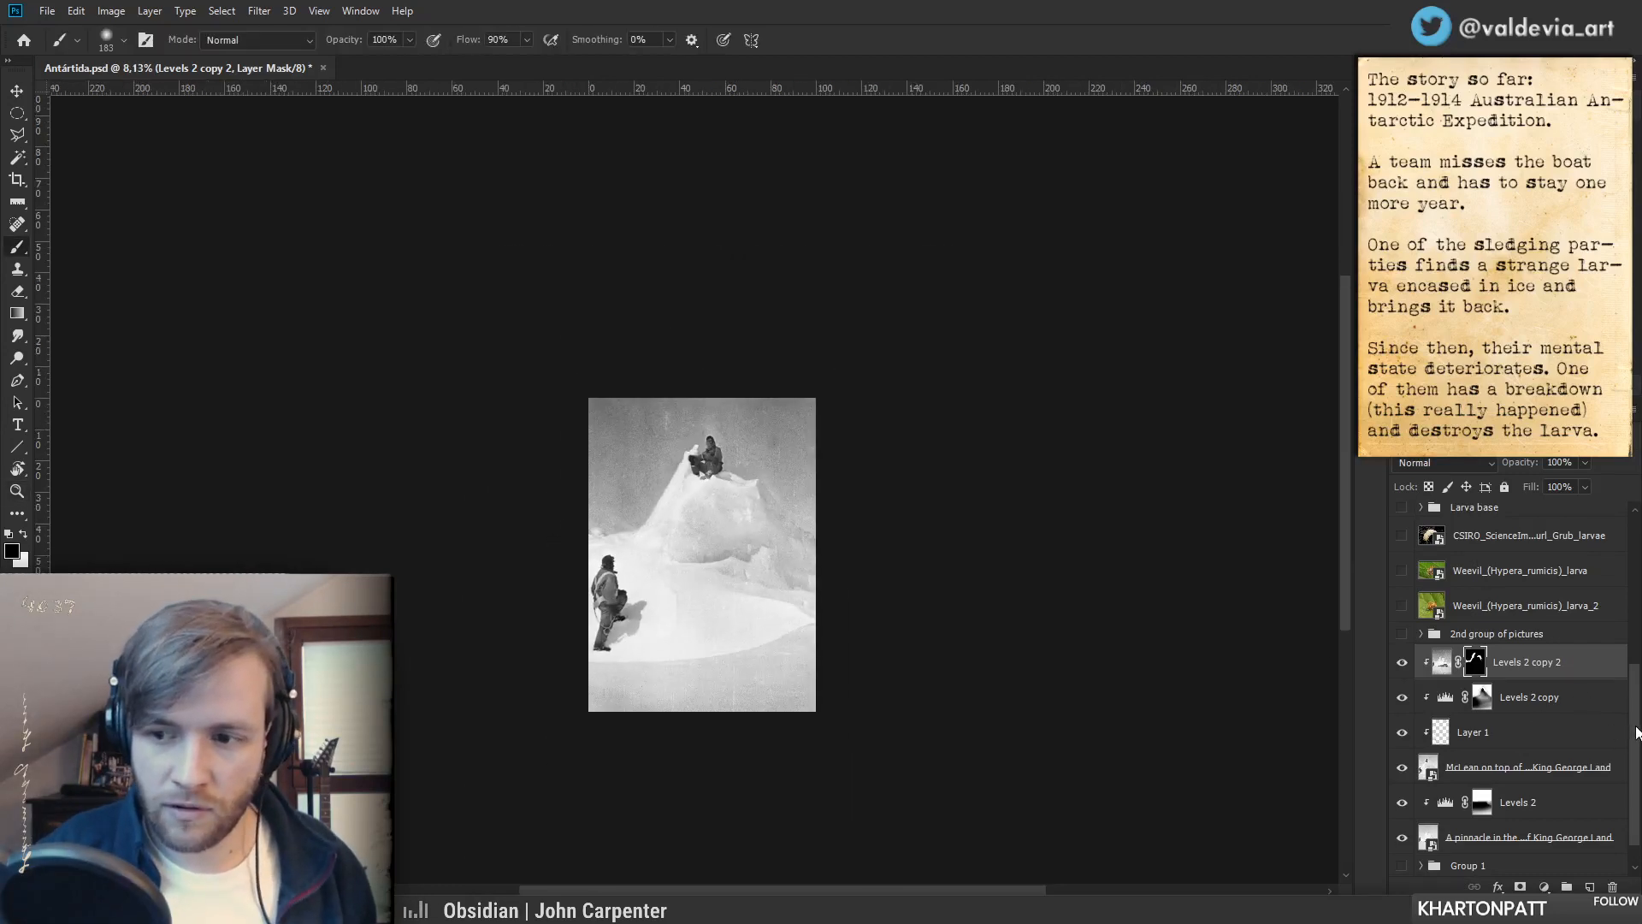
{"action": "scroll", "coordinate": [1578, 699], "scroll_direction": "up", "scroll_amount": 2}
{"action": "left_click", "coordinate": [1405, 691]}
{"action": "left_click", "coordinate": [1420, 691]}
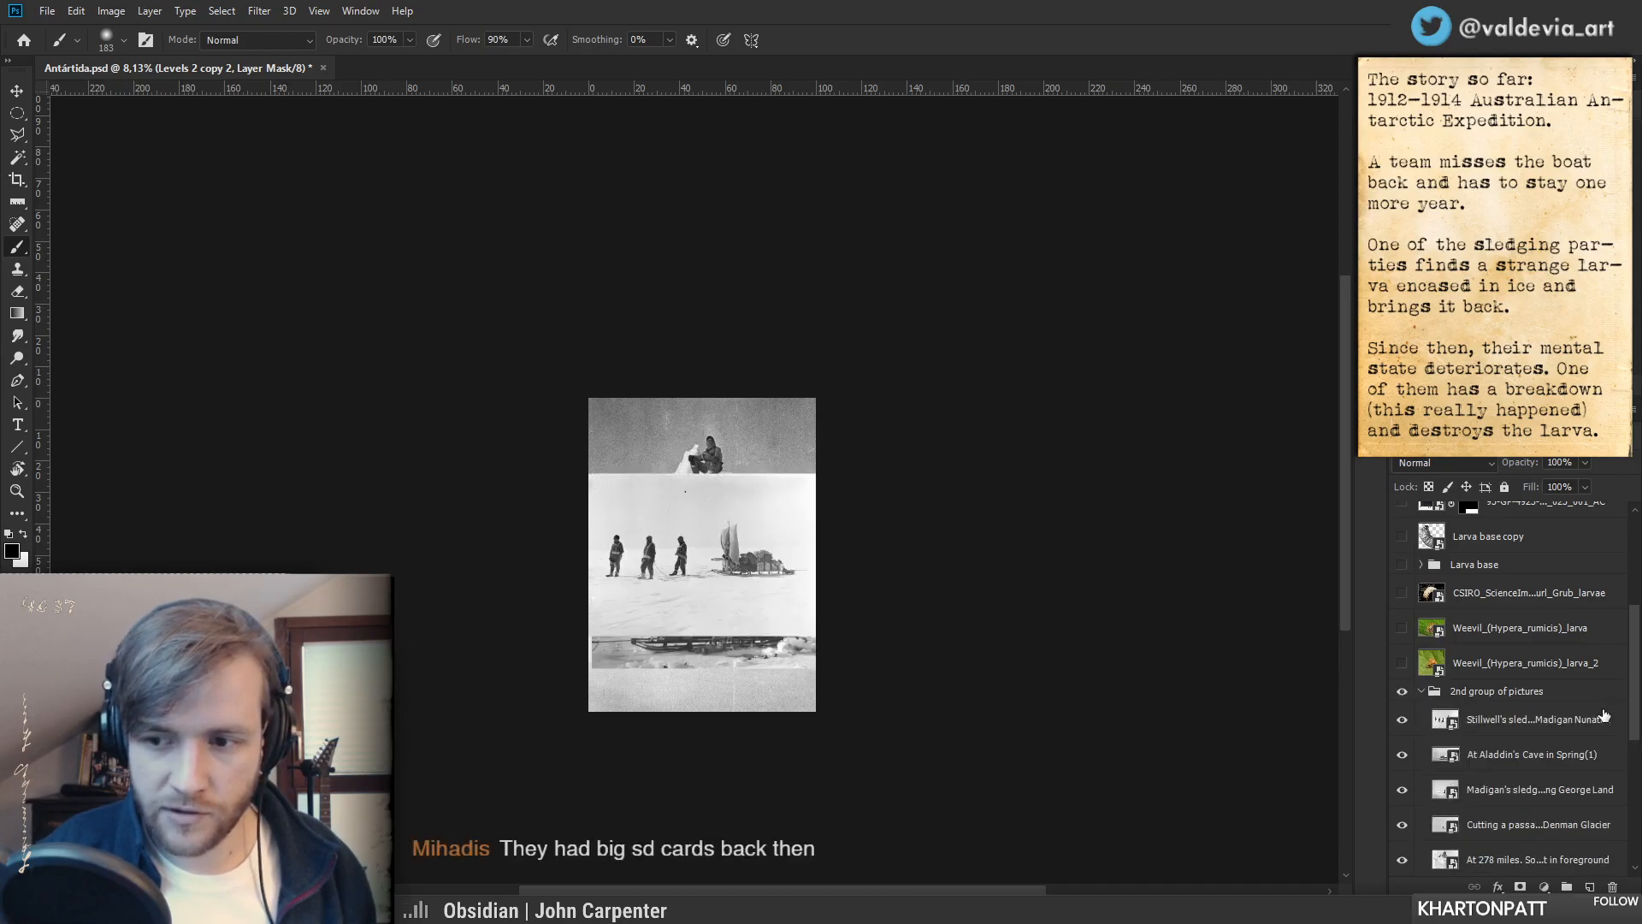
{"action": "left_click_drag", "start_coordinate": [1634, 682], "coordinate": [1629, 737]}
{"action": "key", "text": "z"}
{"action": "left_click_drag", "start_coordinate": [714, 572], "coordinate": [790, 560]}
{"action": "key", "text": "b"}
{"action": "left_click", "coordinate": [1402, 565]}
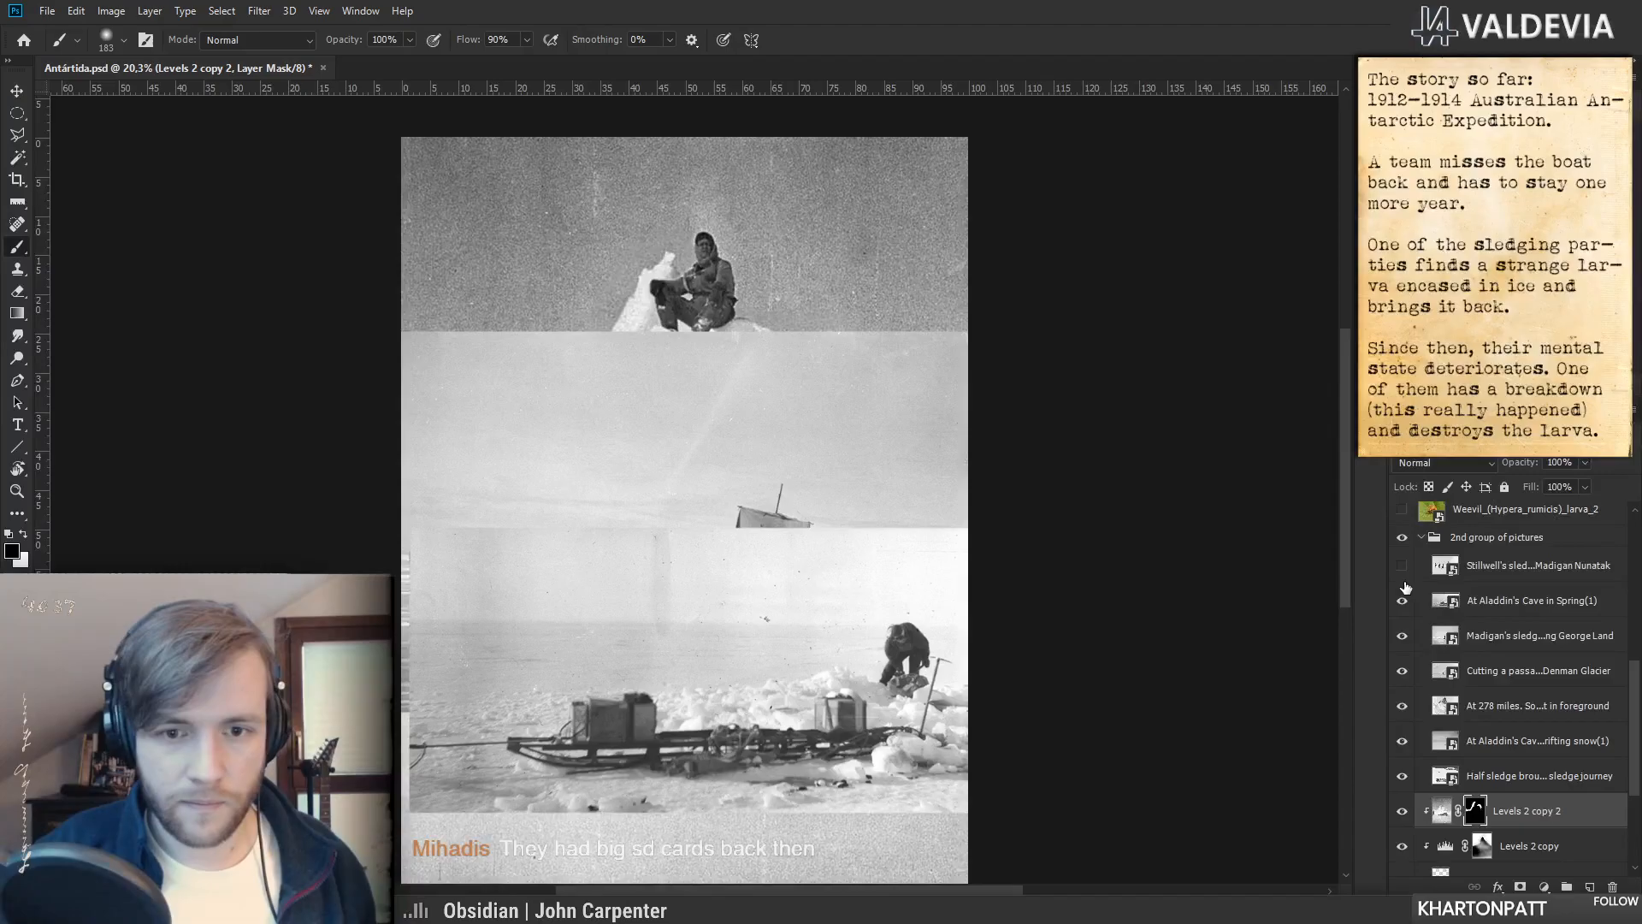
- Move the At Aladdin's Cave in Spring(1) photo straight up over the composite and hide it
{"action": "left_click", "coordinate": [1485, 600]}
{"action": "left_click", "coordinate": [1403, 600]}
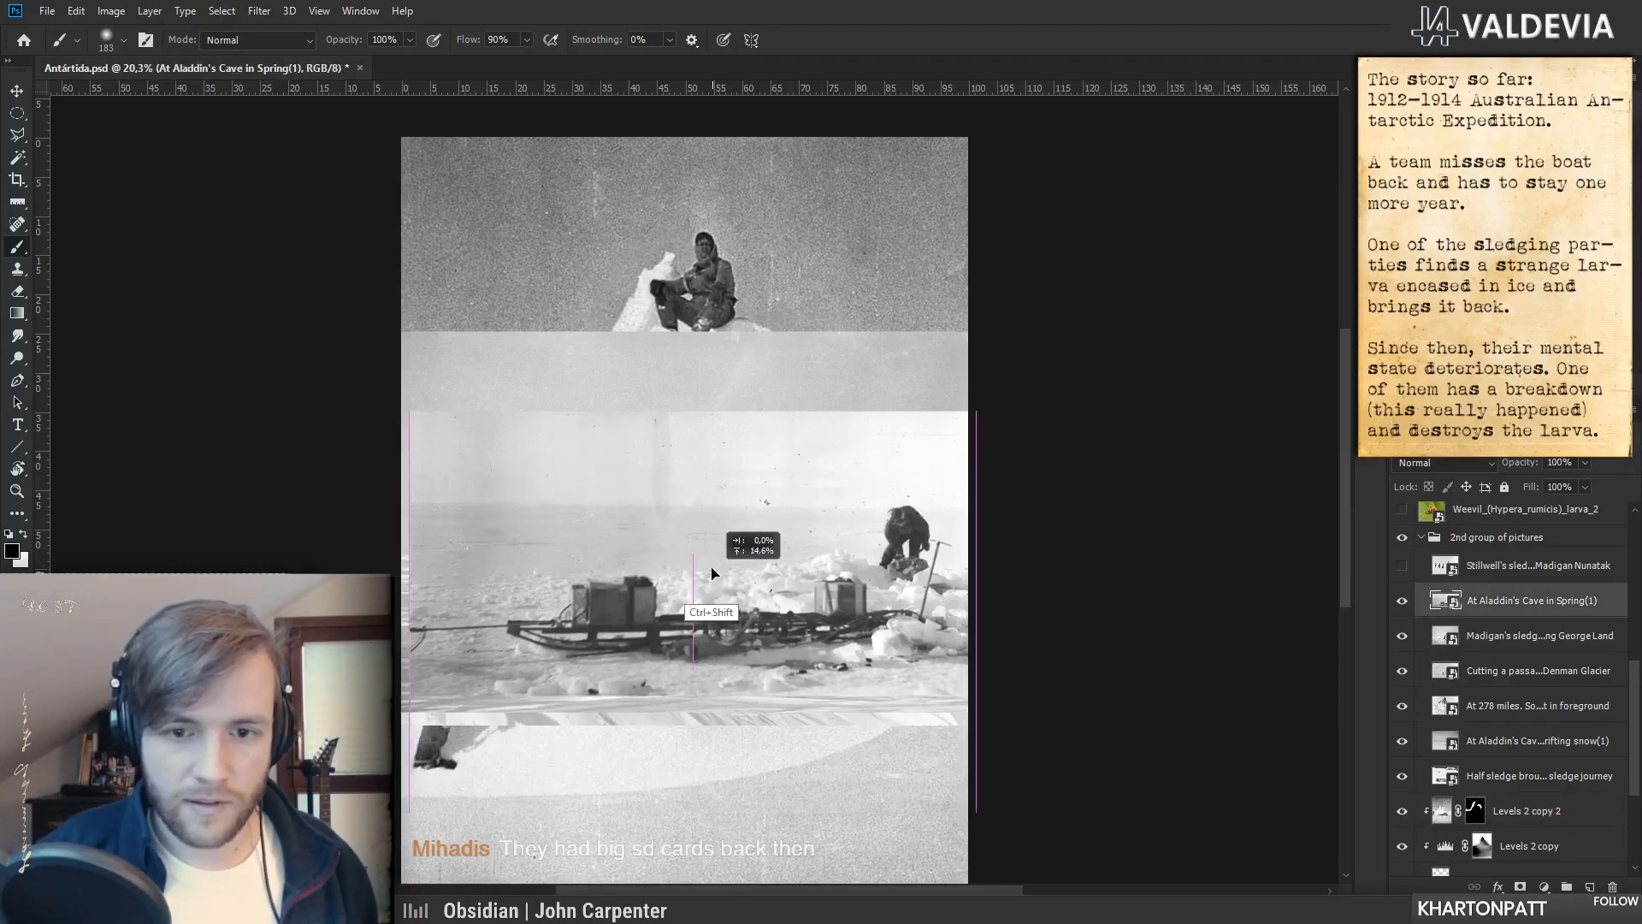
{"action": "left_click", "coordinate": [1403, 601]}
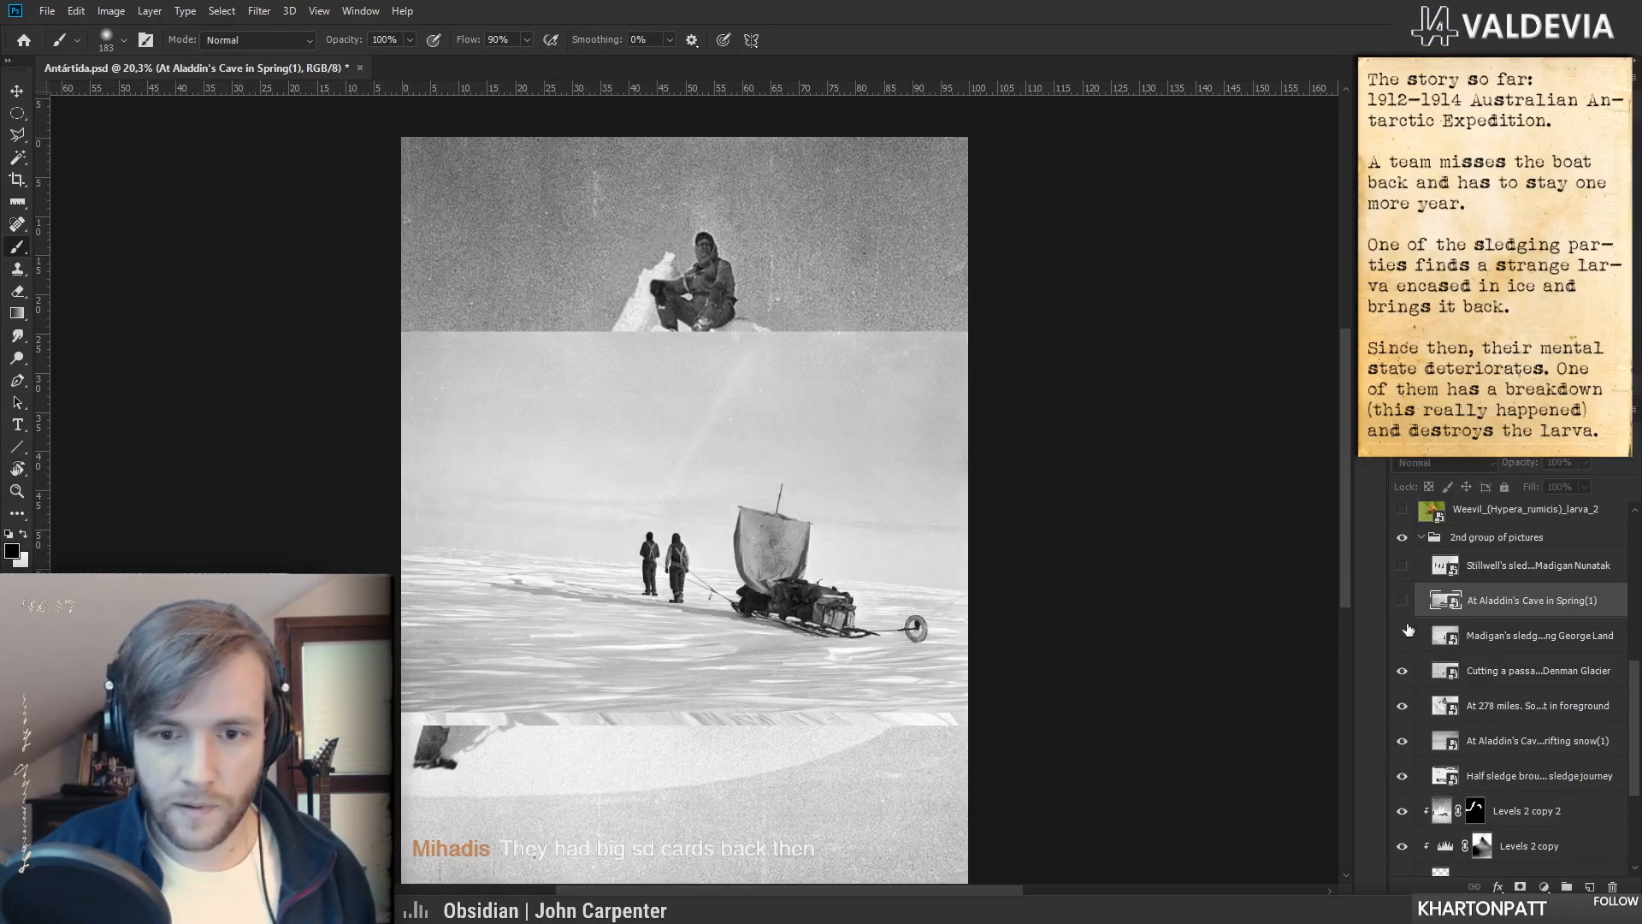
- Review the remaining sledge photos in the 2nd group of pictures one by one, hiding each in turn
{"action": "left_click", "coordinate": [1402, 634]}
{"action": "left_click", "coordinate": [1402, 672]}
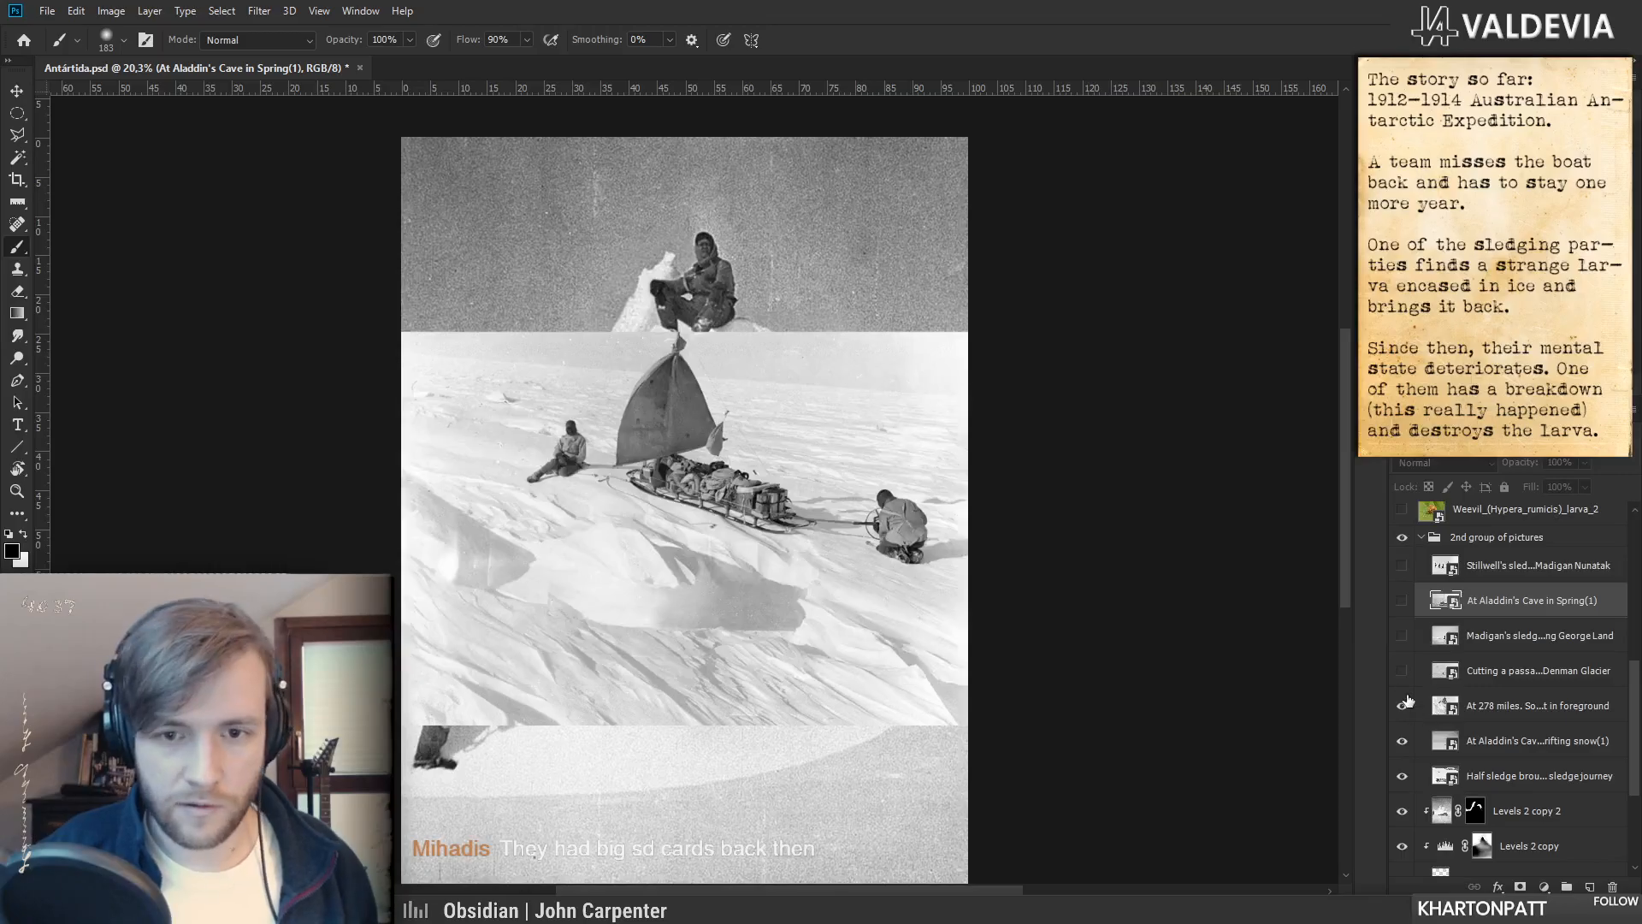
{"action": "left_click", "coordinate": [1401, 708]}
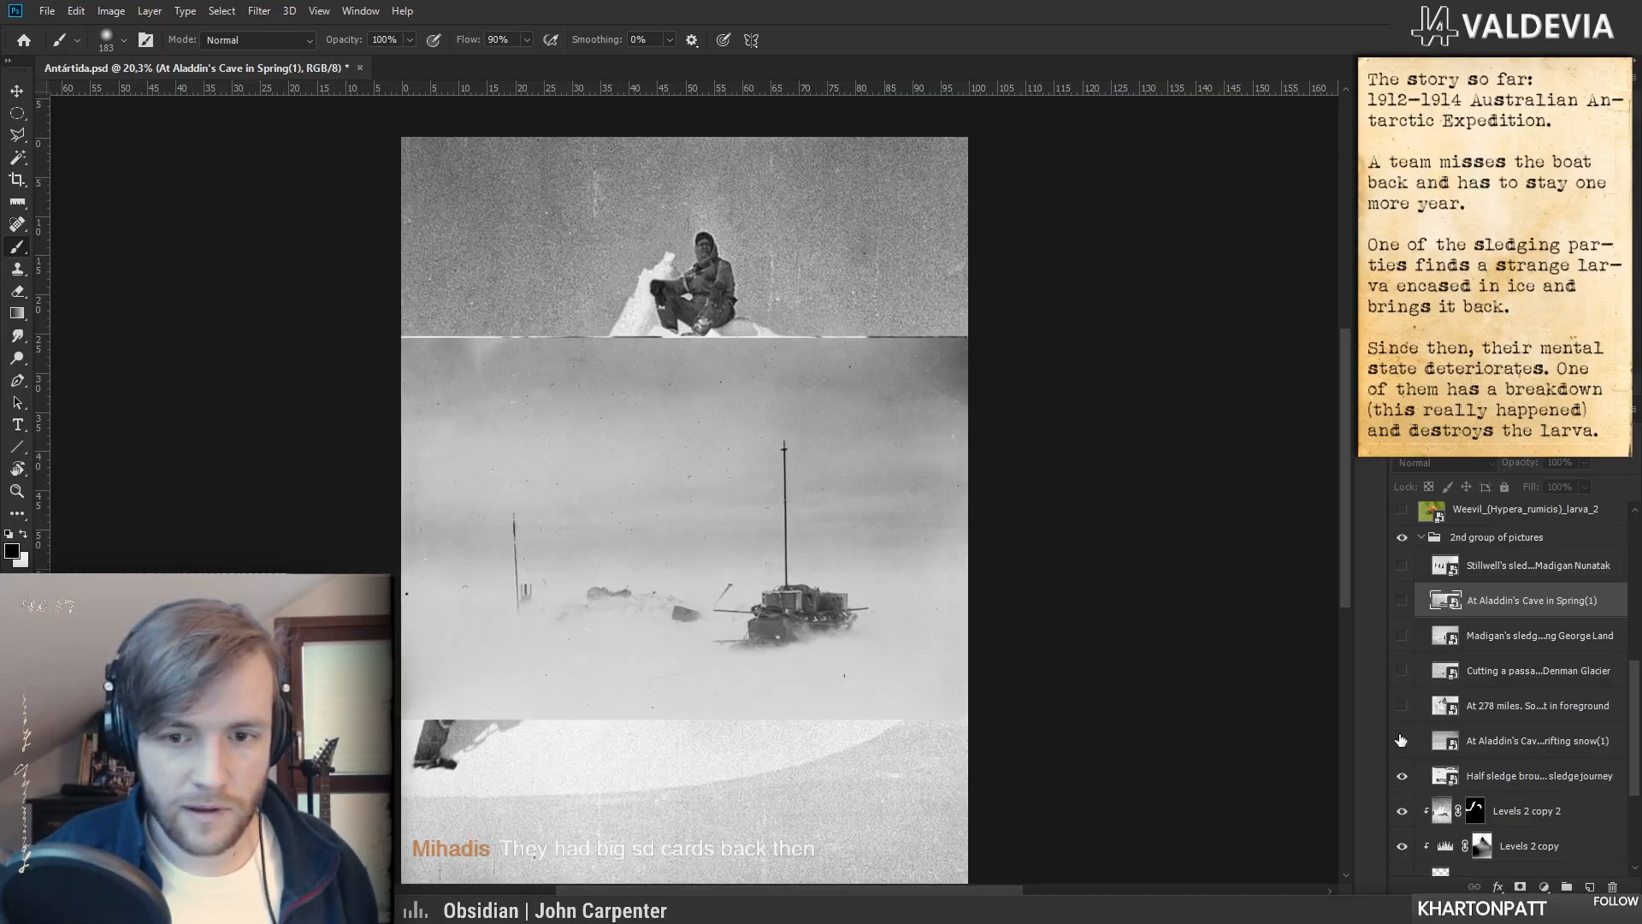
{"action": "left_click", "coordinate": [1403, 742]}
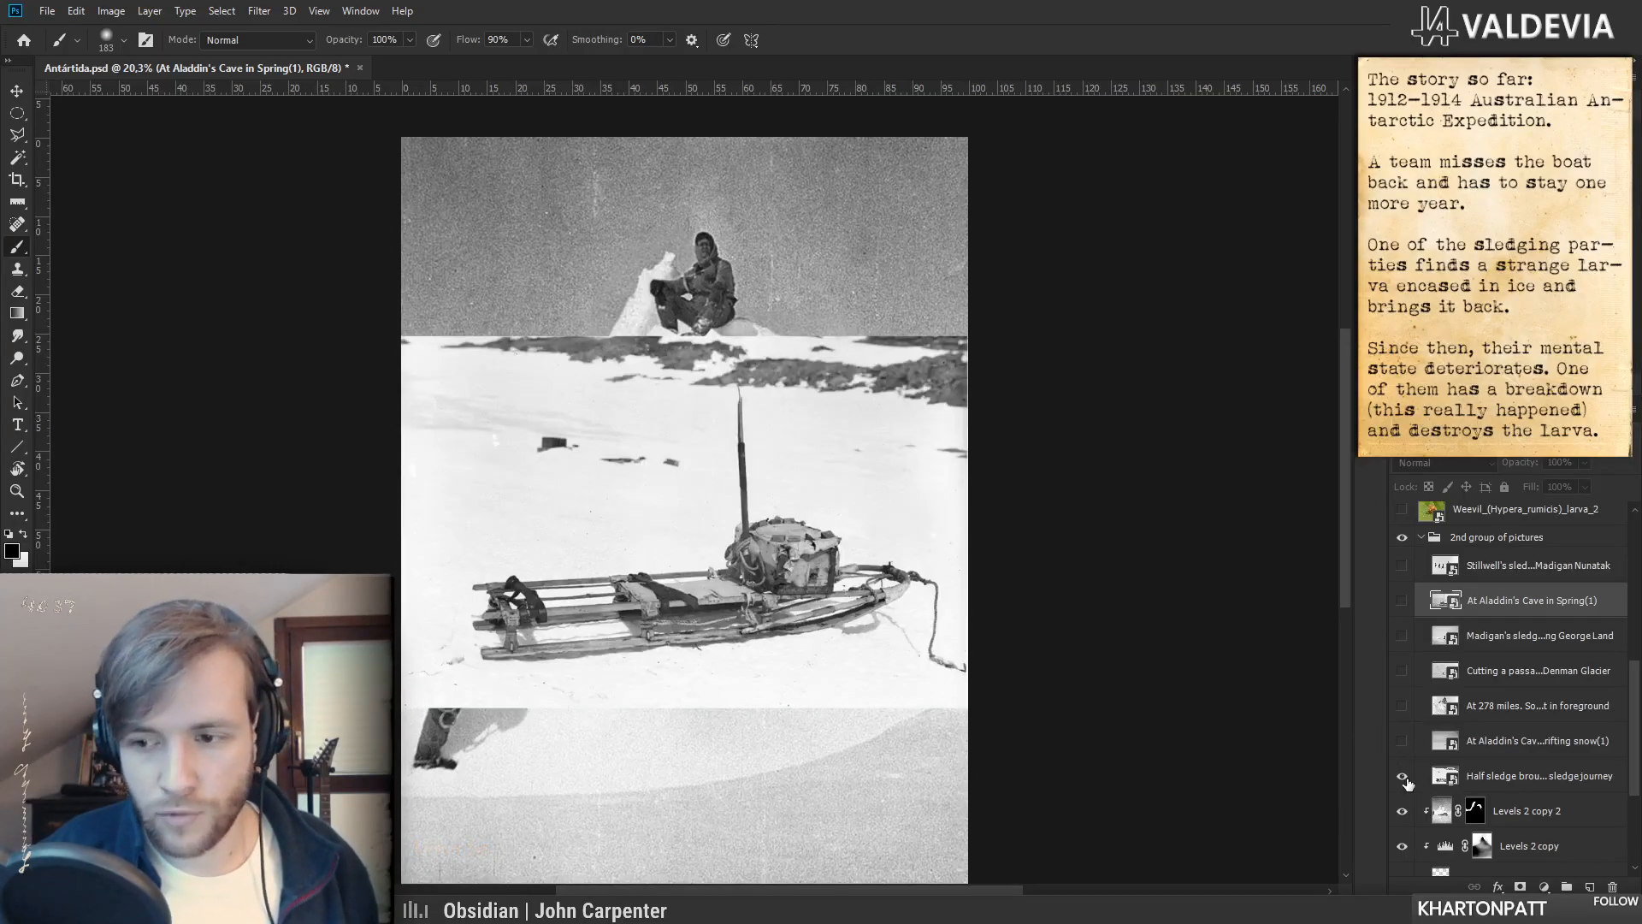
{"action": "left_click", "coordinate": [1403, 777]}
- Collapse the 2nd group of pictures and hide the whole group
{"action": "left_click", "coordinate": [1410, 548]}
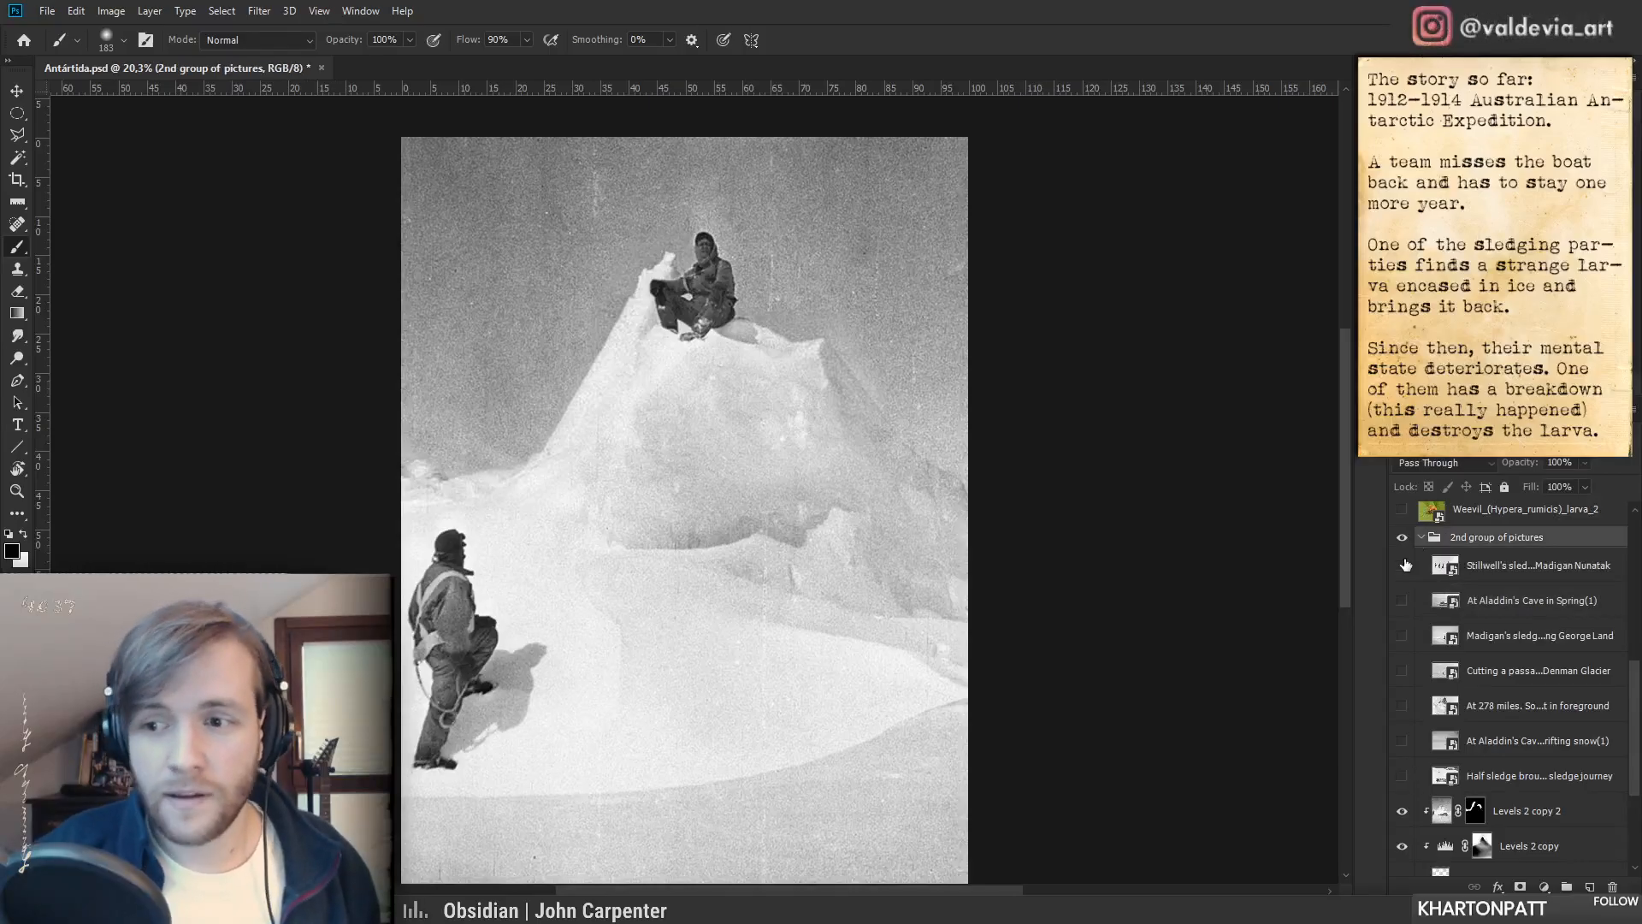
{"action": "left_click", "coordinate": [1420, 539]}
{"action": "left_click", "coordinate": [1403, 601]}
- Compare the composite with and without the Levels 2 copy 2 pinnacle layer
{"action": "scroll", "coordinate": [759, 599], "scroll_direction": "down", "scroll_amount": 3}
{"action": "mouse_move", "coordinate": [720, 698]}
{"action": "left_mouse_down"}
{"action": "mouse_move", "coordinate": [743, 654]}
{"action": "mouse_move", "coordinate": [740, 550]}
{"action": "mouse_move", "coordinate": [722, 545]}
{"action": "mouse_move", "coordinate": [760, 562]}
{"action": "mouse_move", "coordinate": [743, 554]}
{"action": "mouse_move", "coordinate": [740, 590]}
{"action": "mouse_move", "coordinate": [752, 579]}
{"action": "left_mouse_up"}
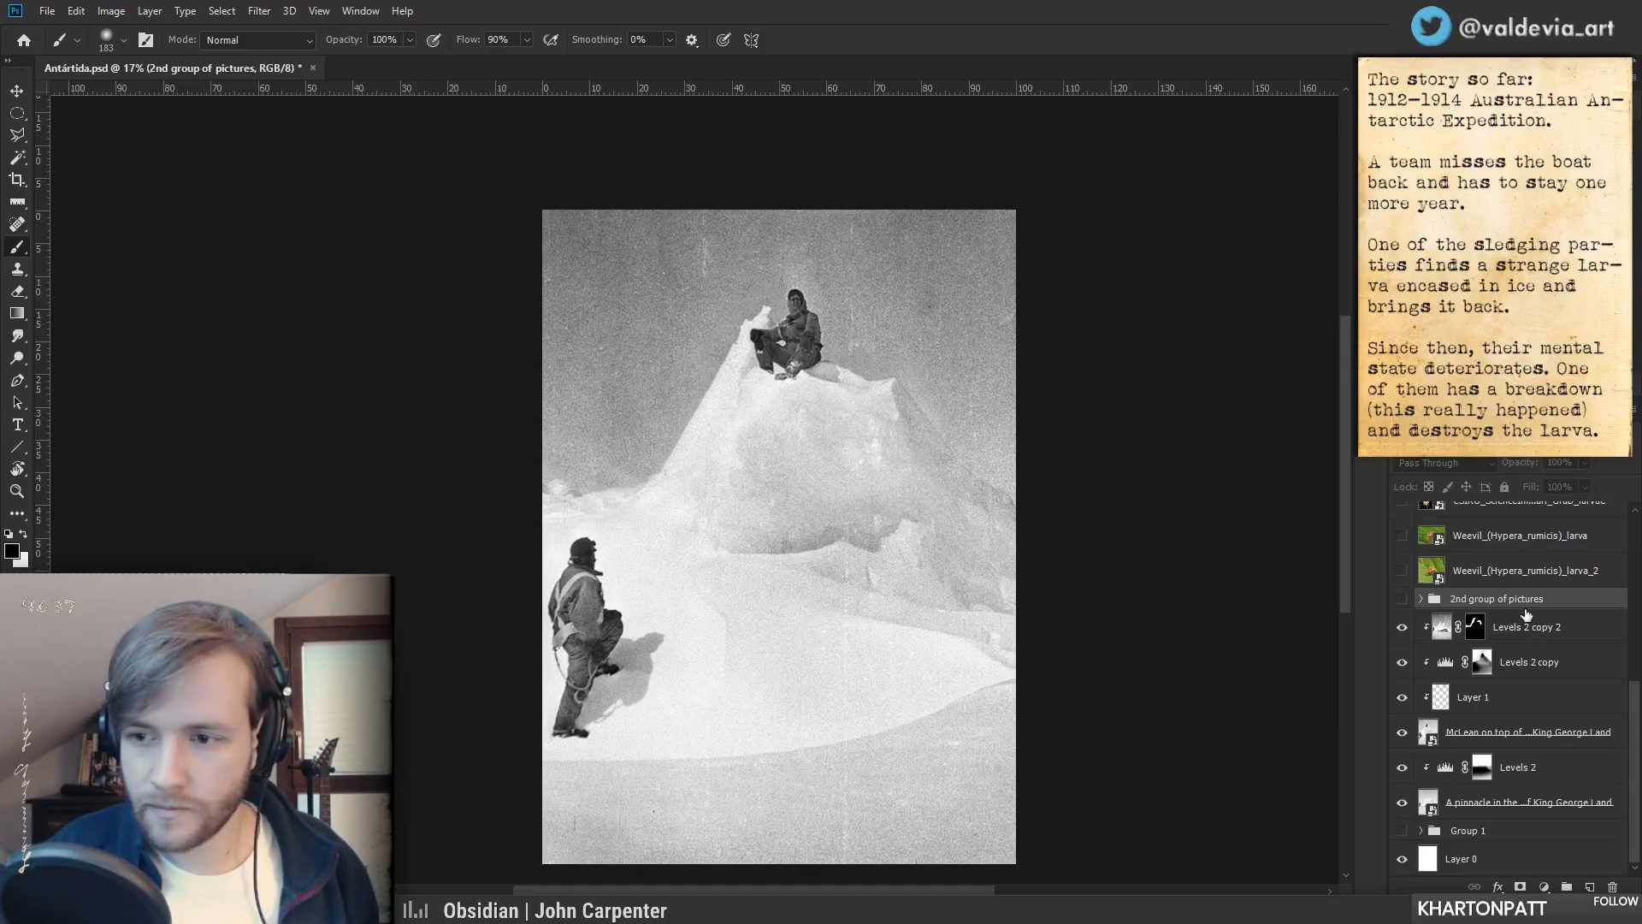
{"action": "left_click_drag", "start_coordinate": [848, 658], "coordinate": [822, 632]}
{"action": "left_click", "coordinate": [1401, 629]}
{"action": "left_click", "coordinate": [1401, 629]}
{"action": "left_click", "coordinate": [1401, 629]}
{"action": "left_click", "coordinate": [1399, 629]}
{"action": "left_click", "coordinate": [1399, 630]}
- Target the pinnacle layer's mask, try a 31 px black brush along the mound's right slope and undo the stroke
{"action": "left_click_drag", "start_coordinate": [927, 375], "coordinate": [971, 373]}
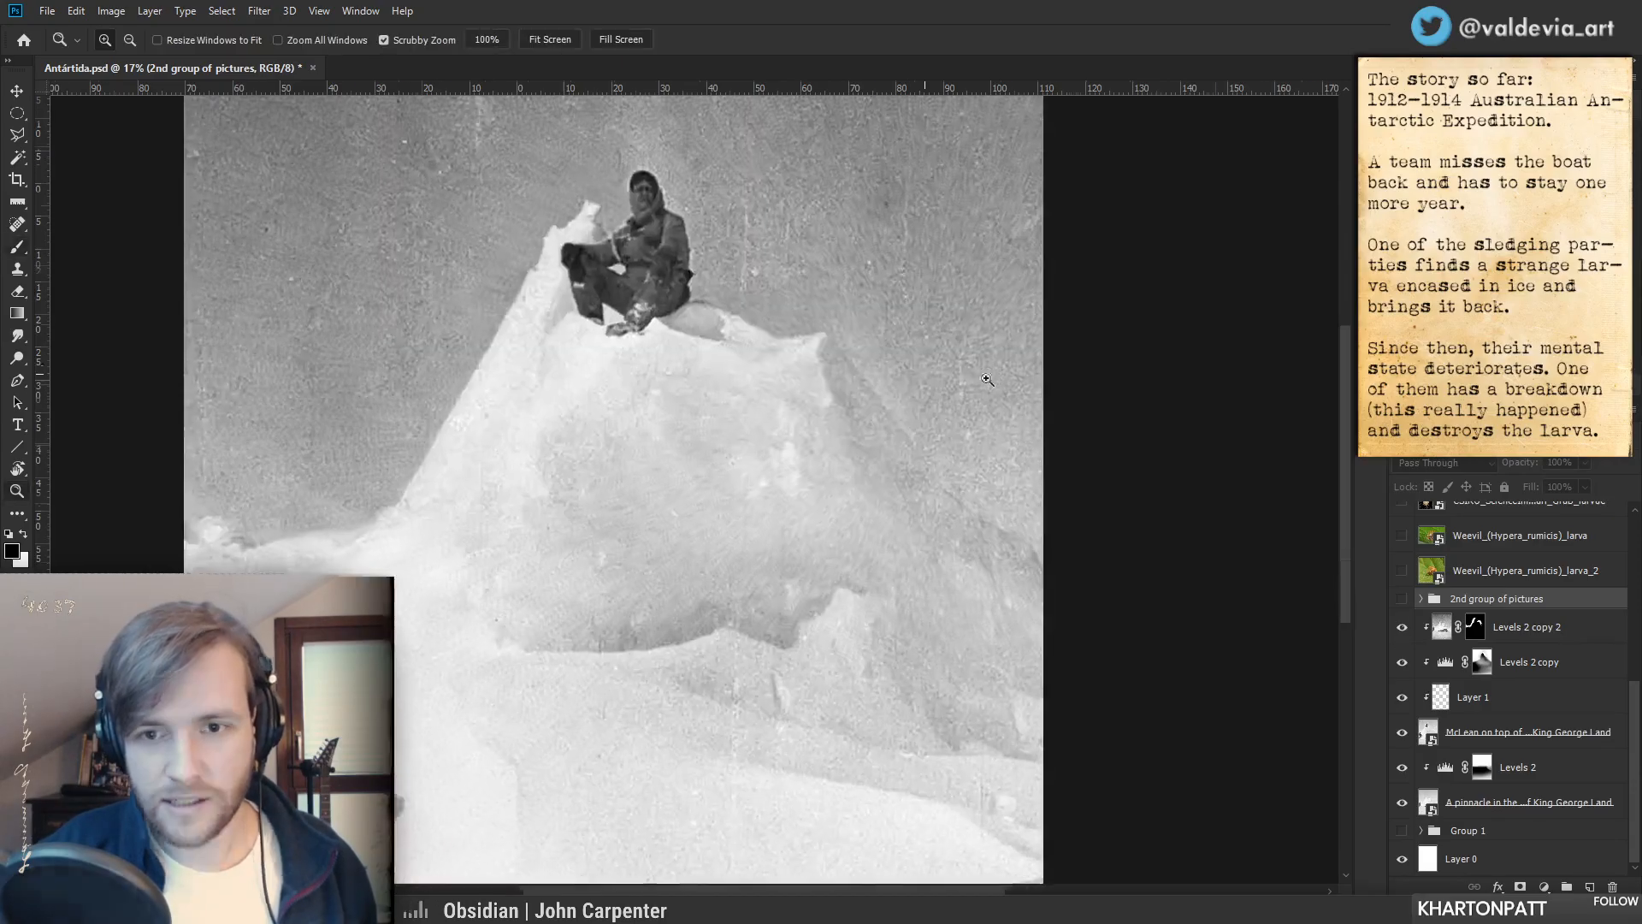
{"action": "left_click", "coordinate": [1475, 628]}
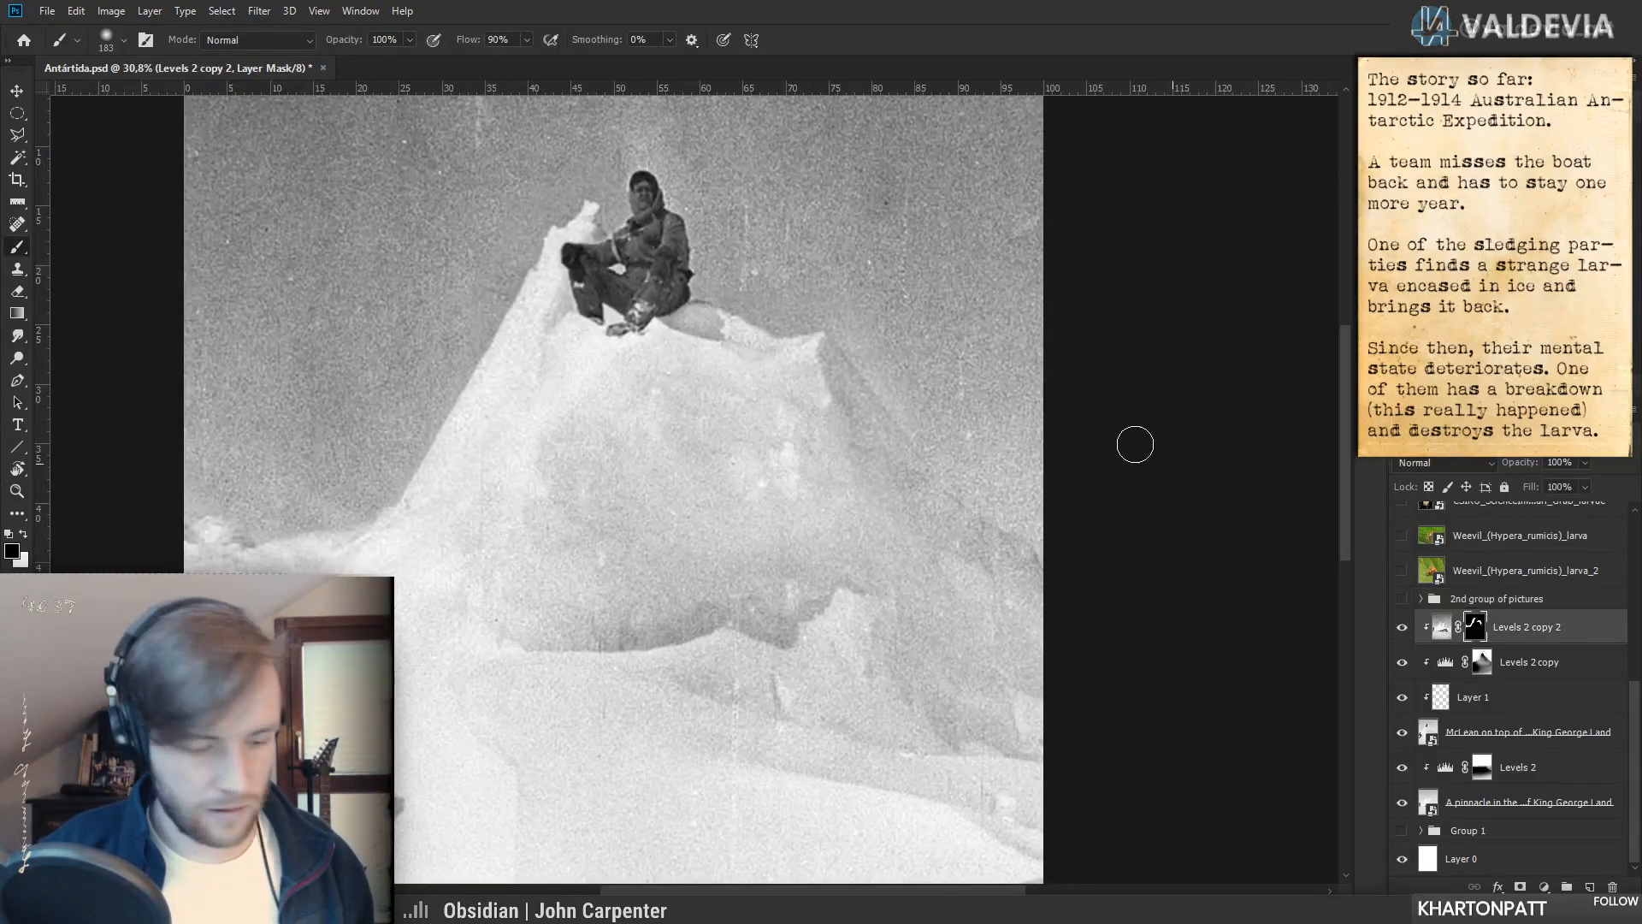
{"action": "right_click", "coordinate": [888, 362]}
{"action": "left_click", "coordinate": [916, 354]}
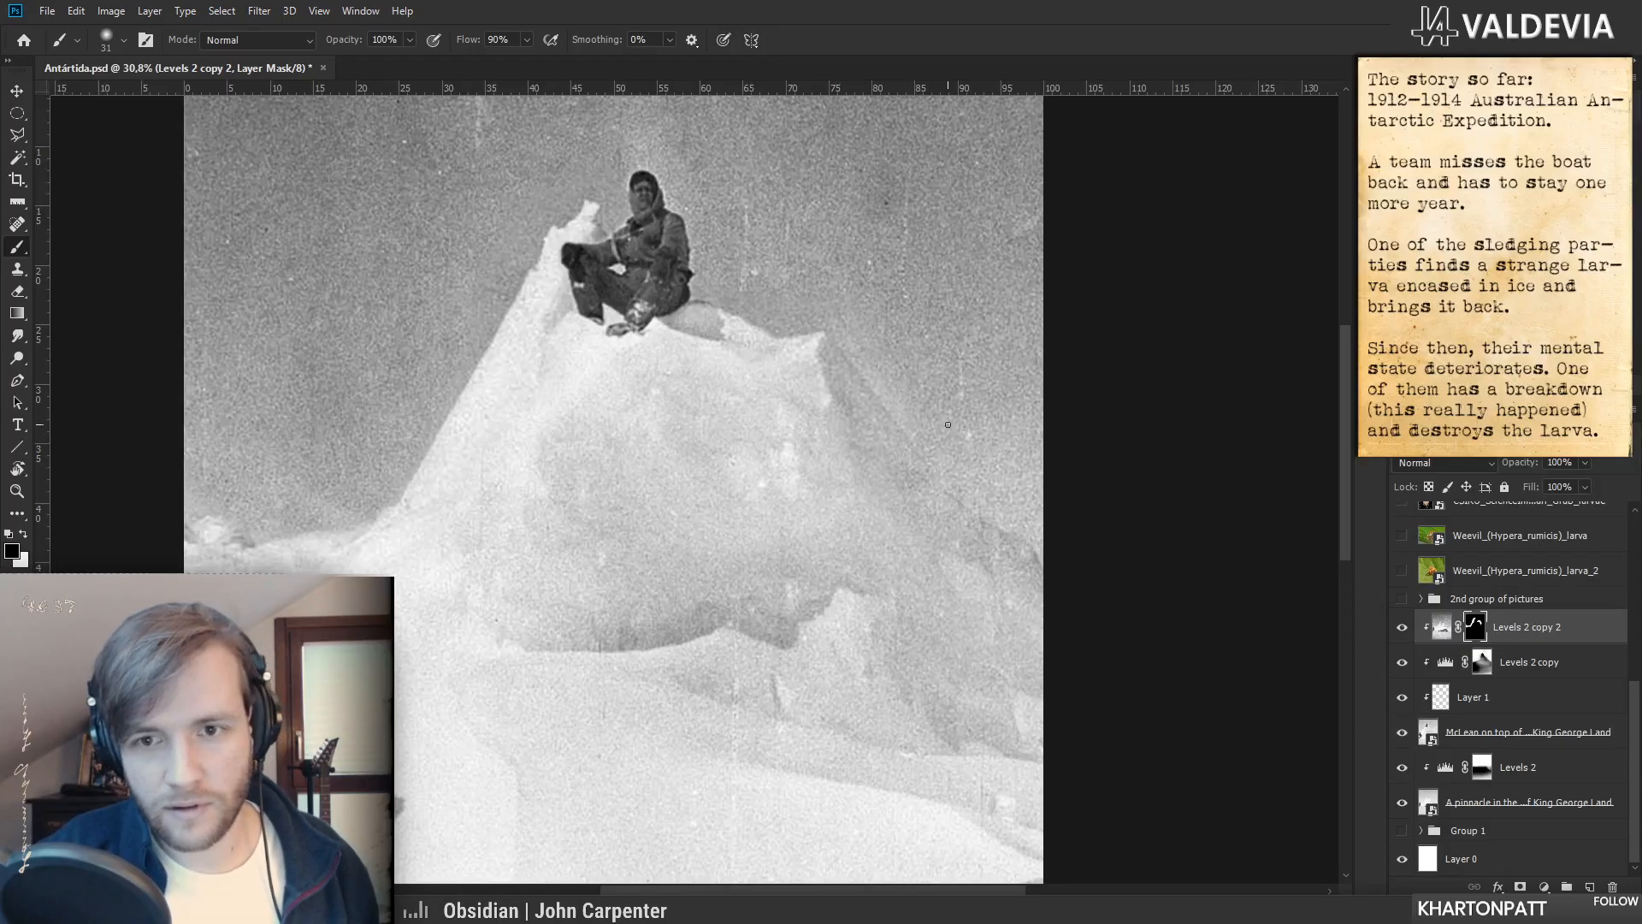
{"action": "key", "text": "ctrl+z"}
- Refine the mound's right slope on the pinnacle mask with black and white strokes of a soft 81 px brush, undoing stray strokes
{"action": "right_click", "coordinate": [926, 353]}
{"action": "left_click", "coordinate": [859, 307]}
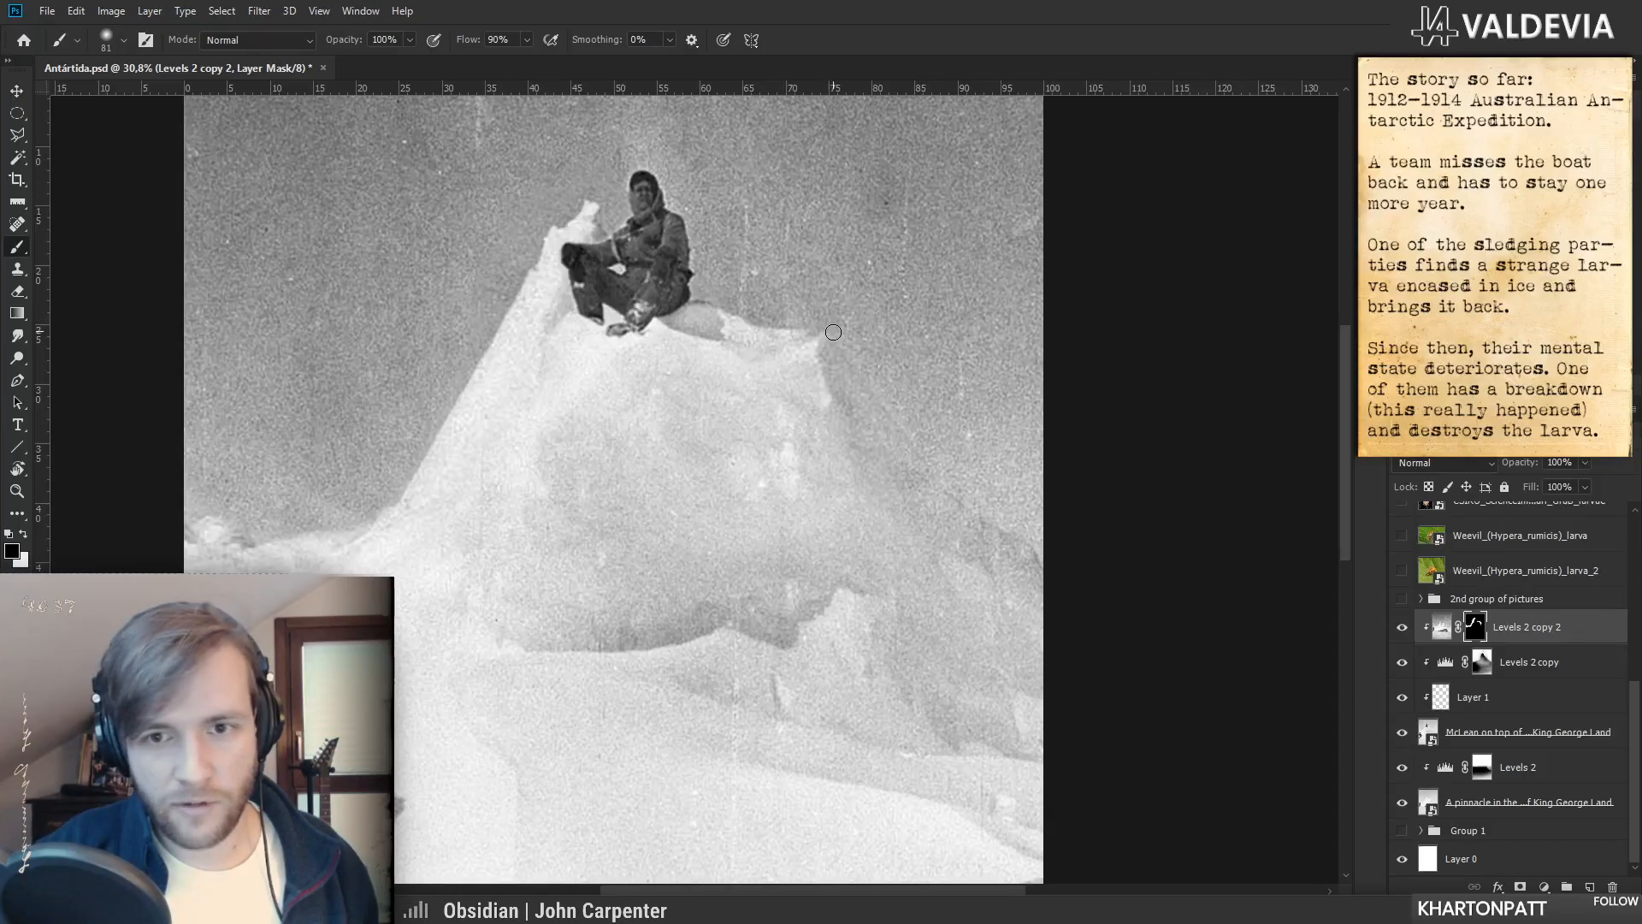
{"action": "key", "text": "ctrl+z"}
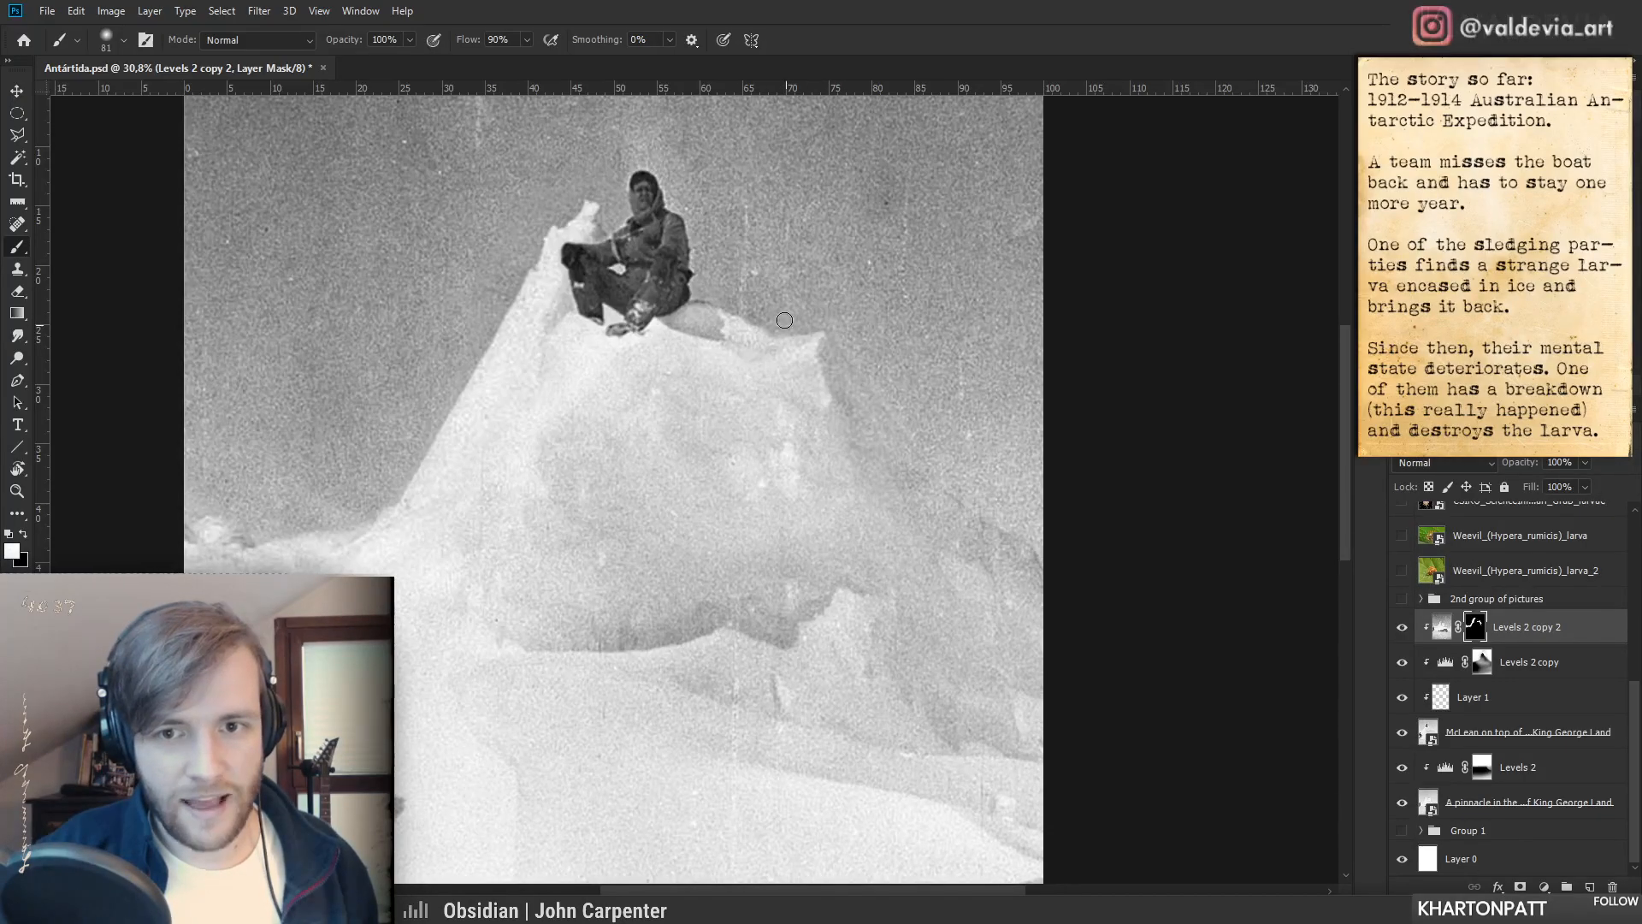
{"action": "left_click_drag", "start_coordinate": [949, 410], "coordinate": [898, 310]}
{"action": "key", "text": "ctrl+z"}
{"action": "key", "text": "x"}
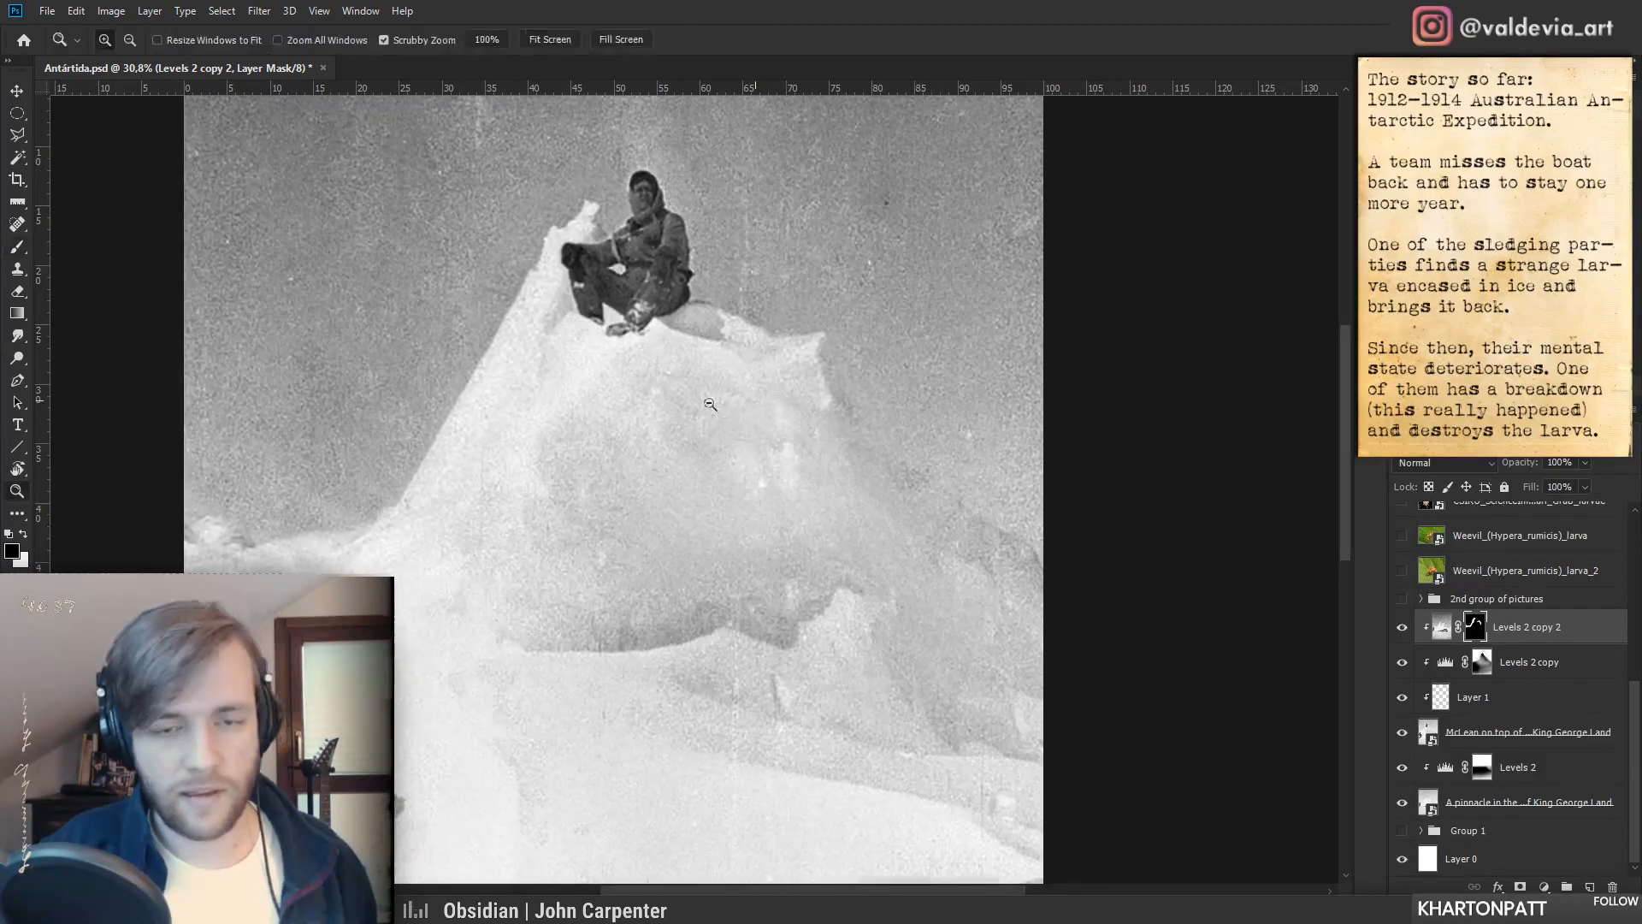
- Check the blended mound by switching the pinnacle layer off and on
{"action": "scroll", "coordinate": [769, 428], "scroll_direction": "down", "scroll_amount": 2}
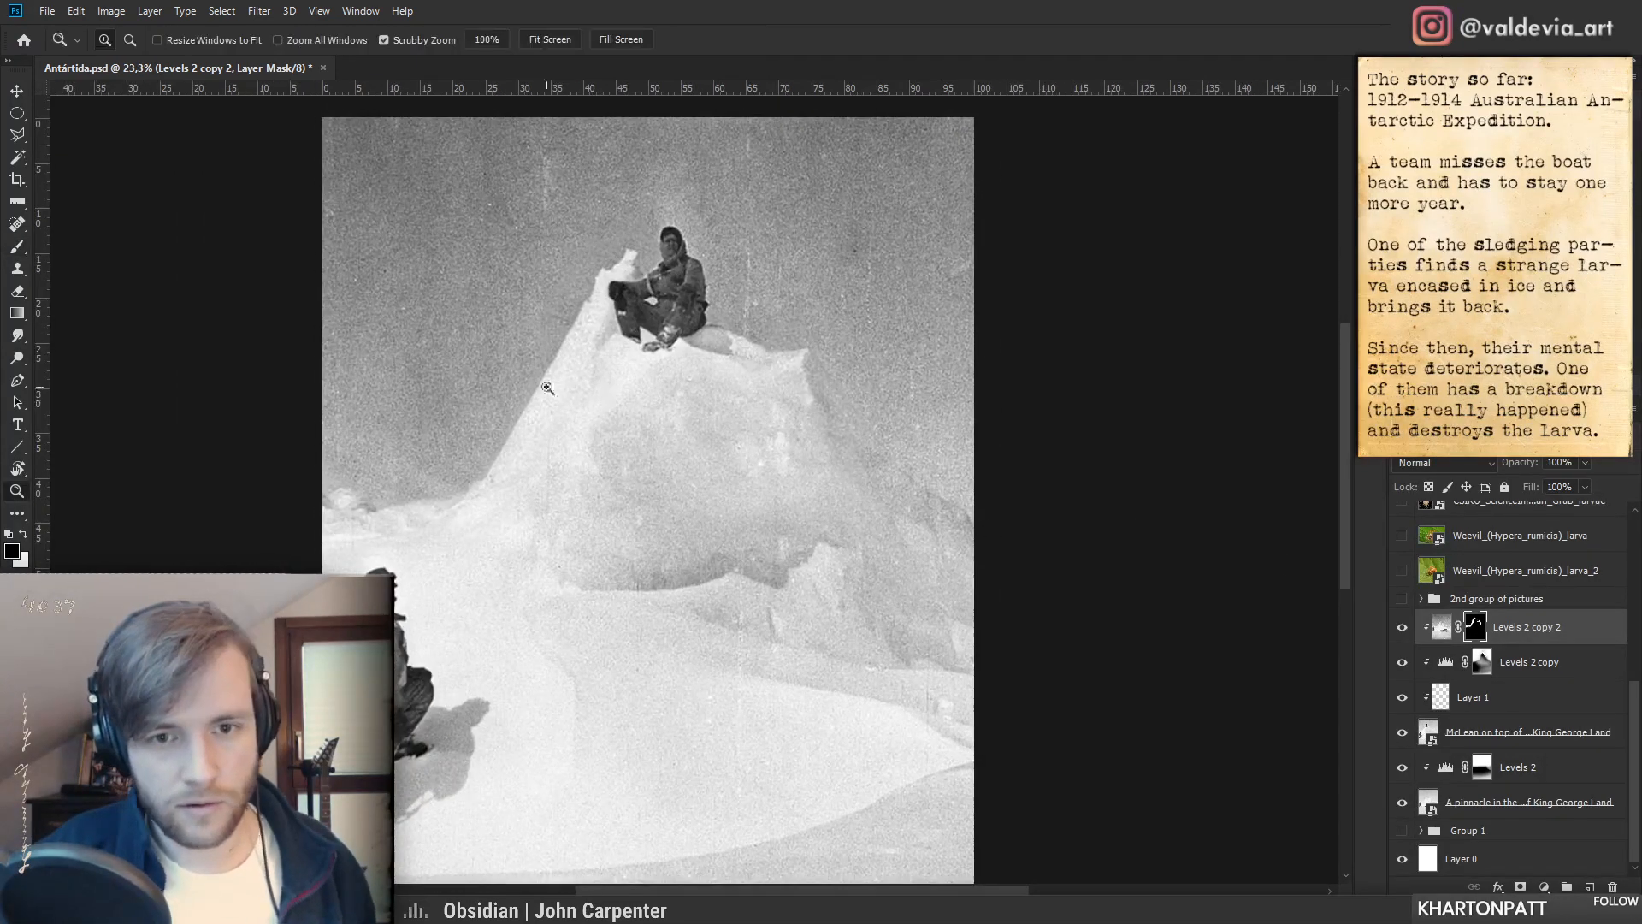
{"action": "scroll", "coordinate": [549, 388], "scroll_direction": "up", "scroll_amount": 2}
{"action": "left_click", "coordinate": [1403, 627]}
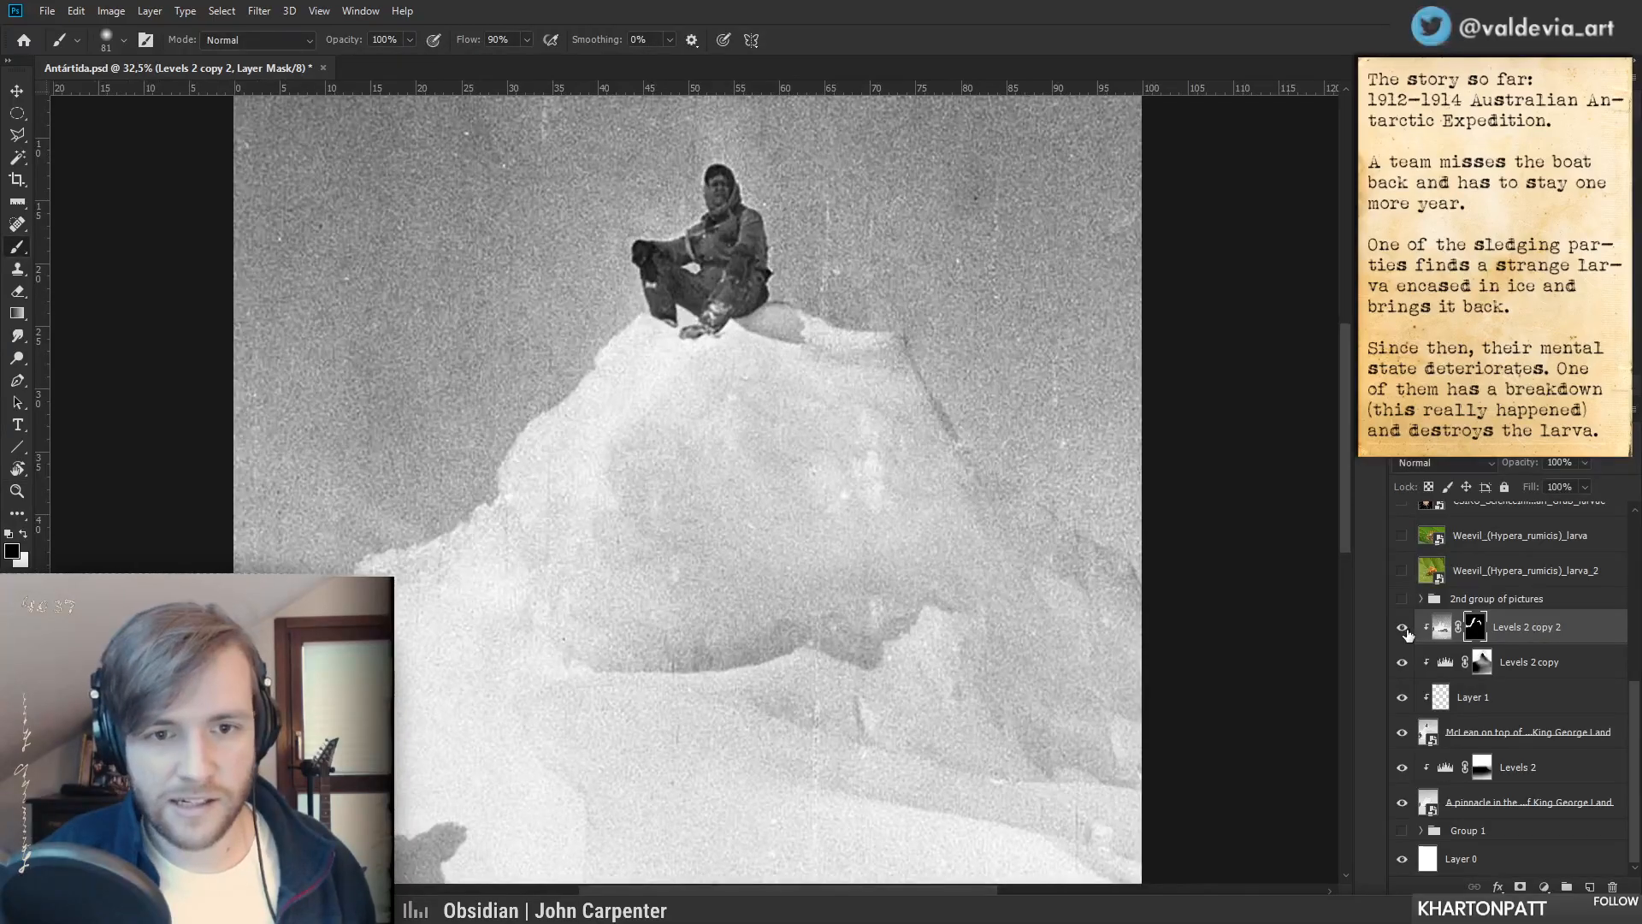
{"action": "left_click", "coordinate": [1403, 628]}
- Touch up the pinnacle mask inside the left slope with a soft 183 px brush, undoing the black stroke and switching to white
{"action": "right_click", "coordinate": [767, 468]}
{"action": "left_click_drag", "start_coordinate": [808, 474], "coordinate": [806, 474]}
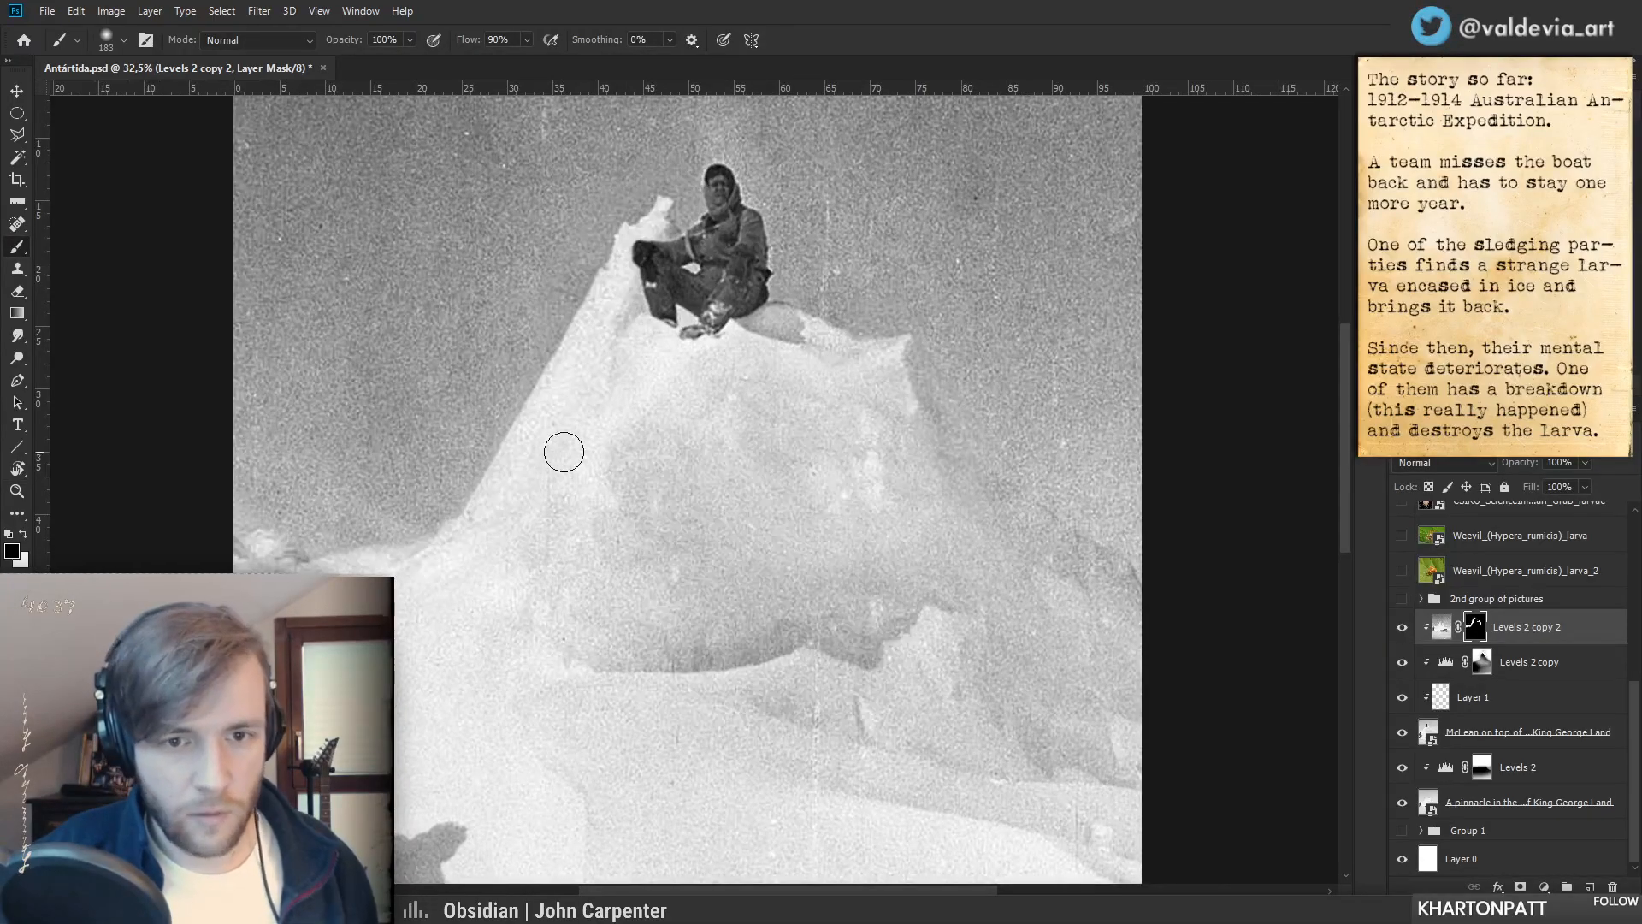
{"action": "key", "text": "ctrl+z"}
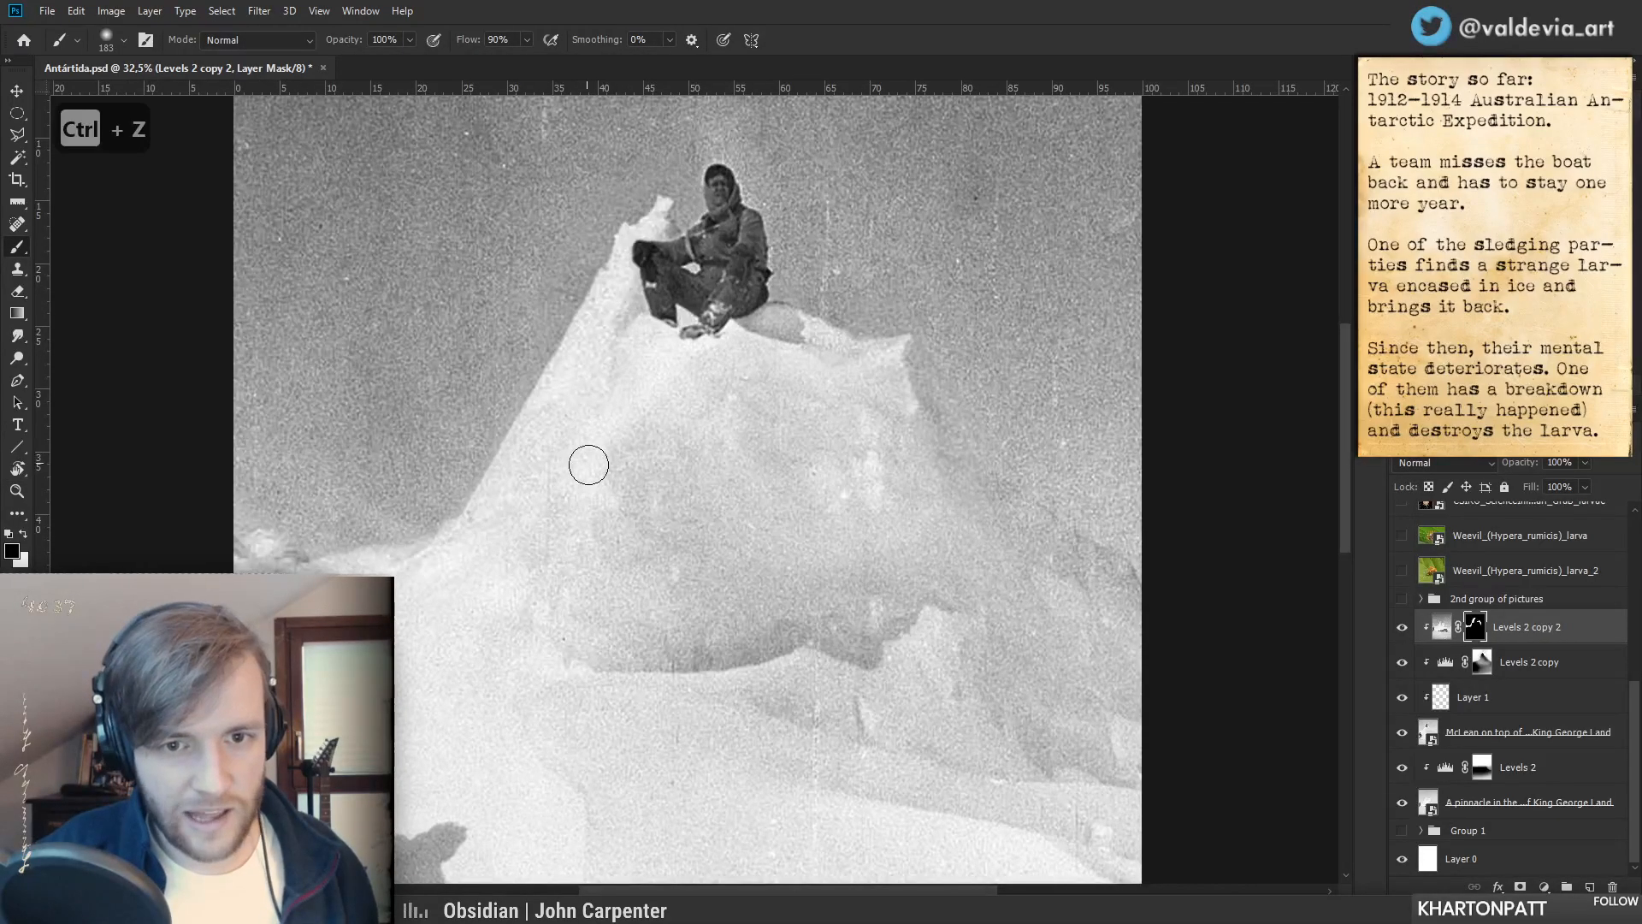
{"action": "key", "text": "x"}
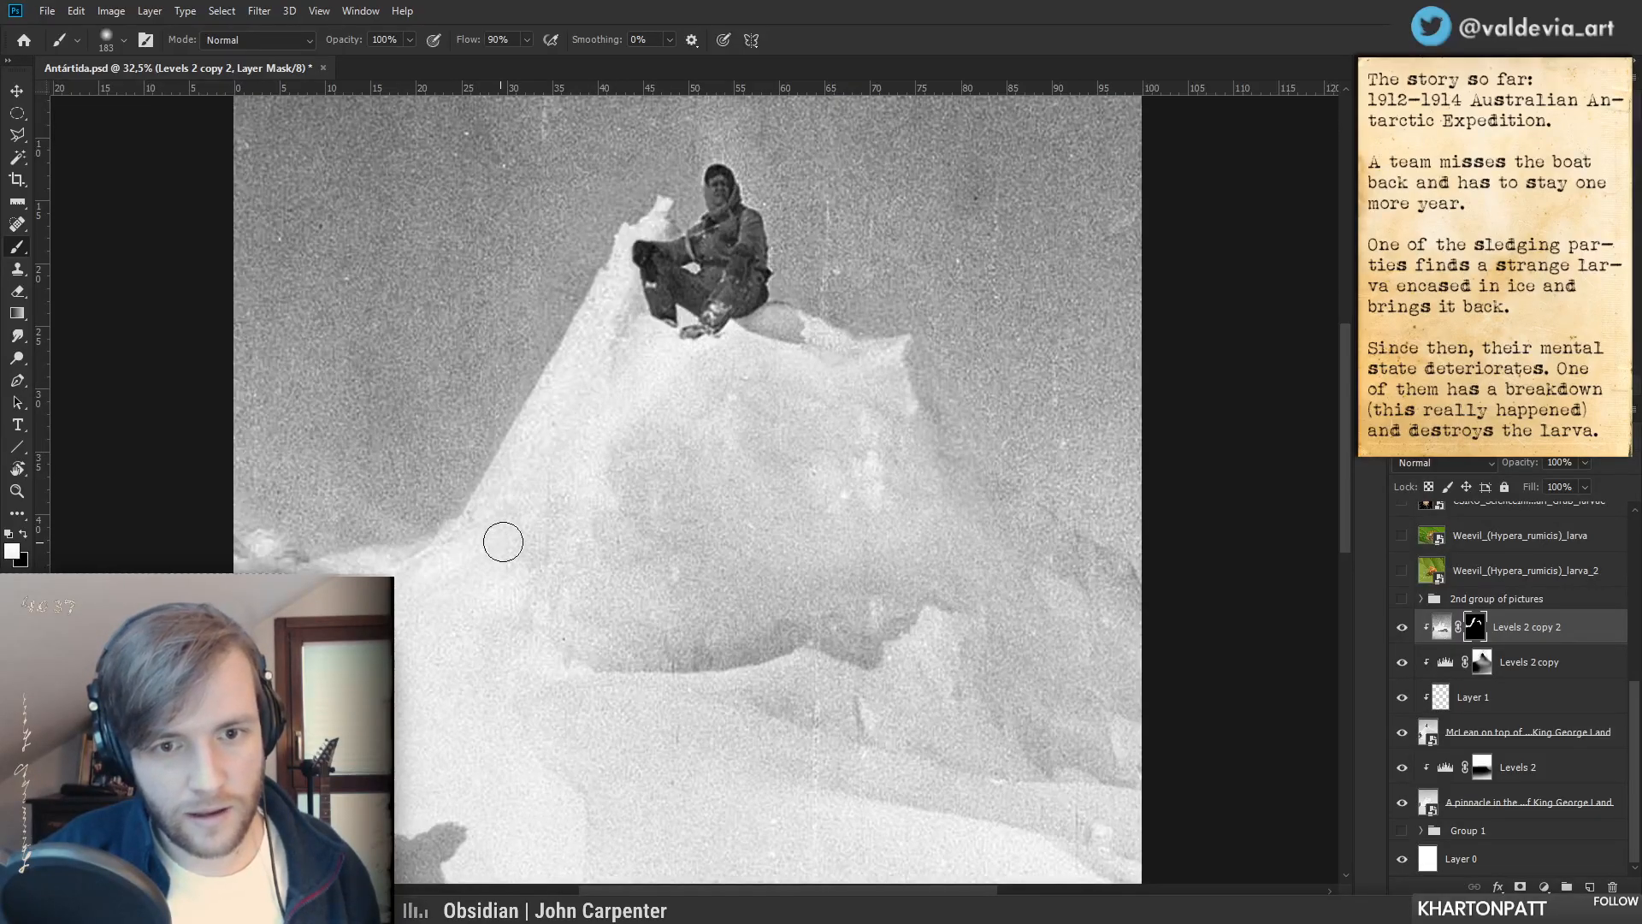
- Compare the composite with the underlying pinnacle photo by toggling the visibility of the seated man's photo layer
{"action": "scroll", "coordinate": [503, 542], "scroll_direction": "down", "scroll_amount": 4}
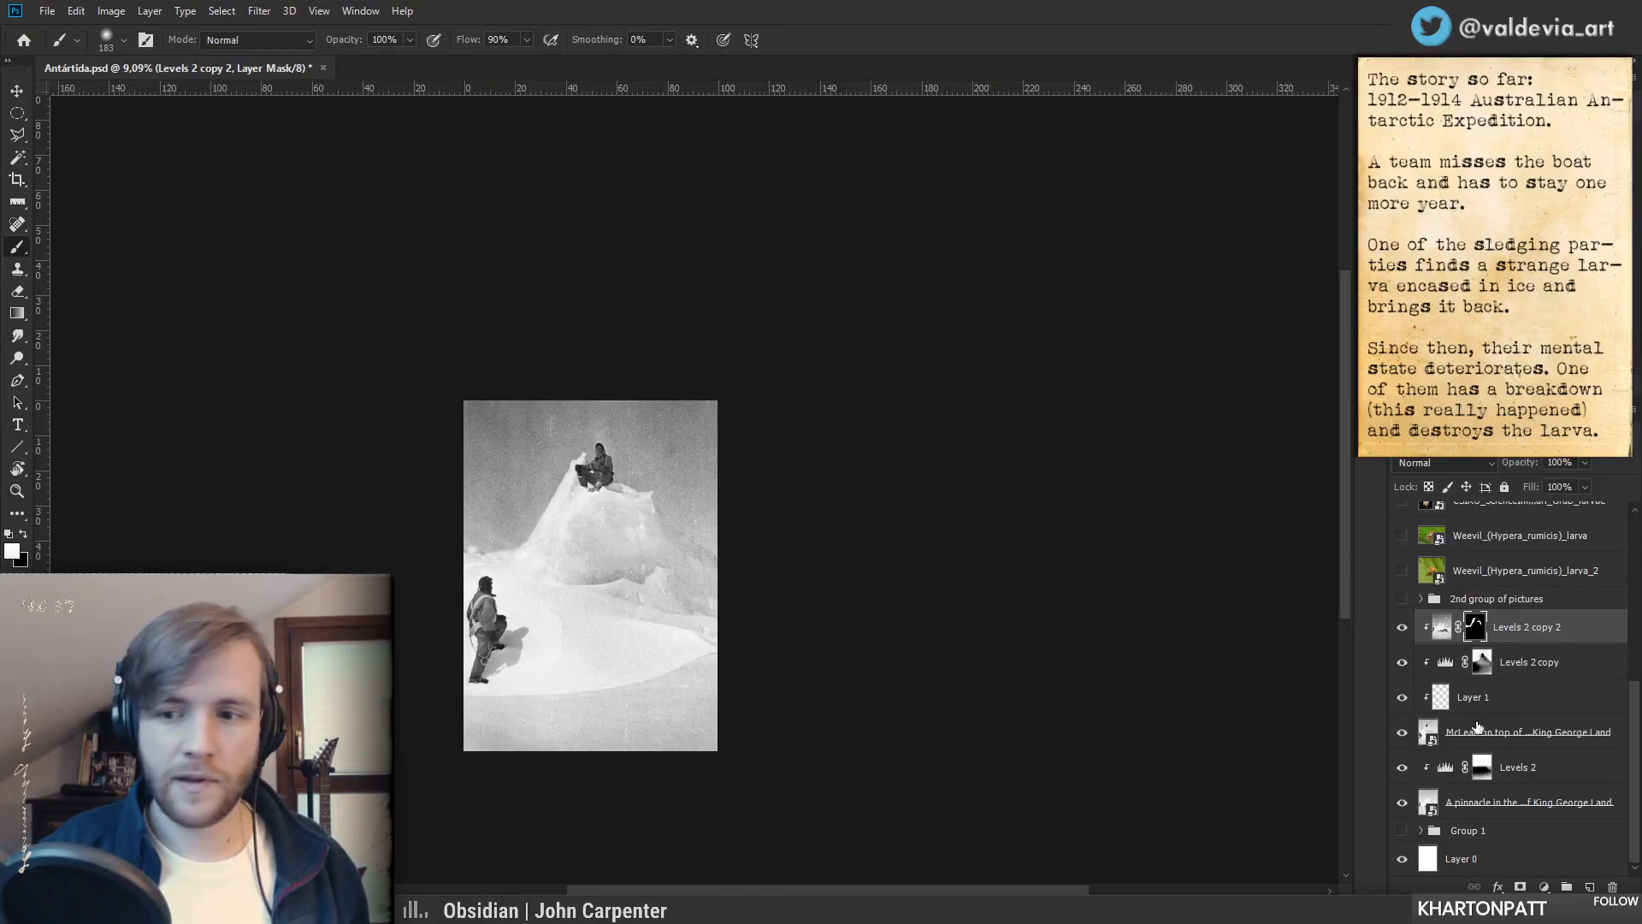
{"action": "left_click", "coordinate": [1402, 732]}
{"action": "left_click", "coordinate": [1402, 732]}
{"action": "left_click", "coordinate": [1402, 732]}
{"action": "left_click", "coordinate": [1401, 732]}
{"action": "left_click", "coordinate": [1402, 732]}
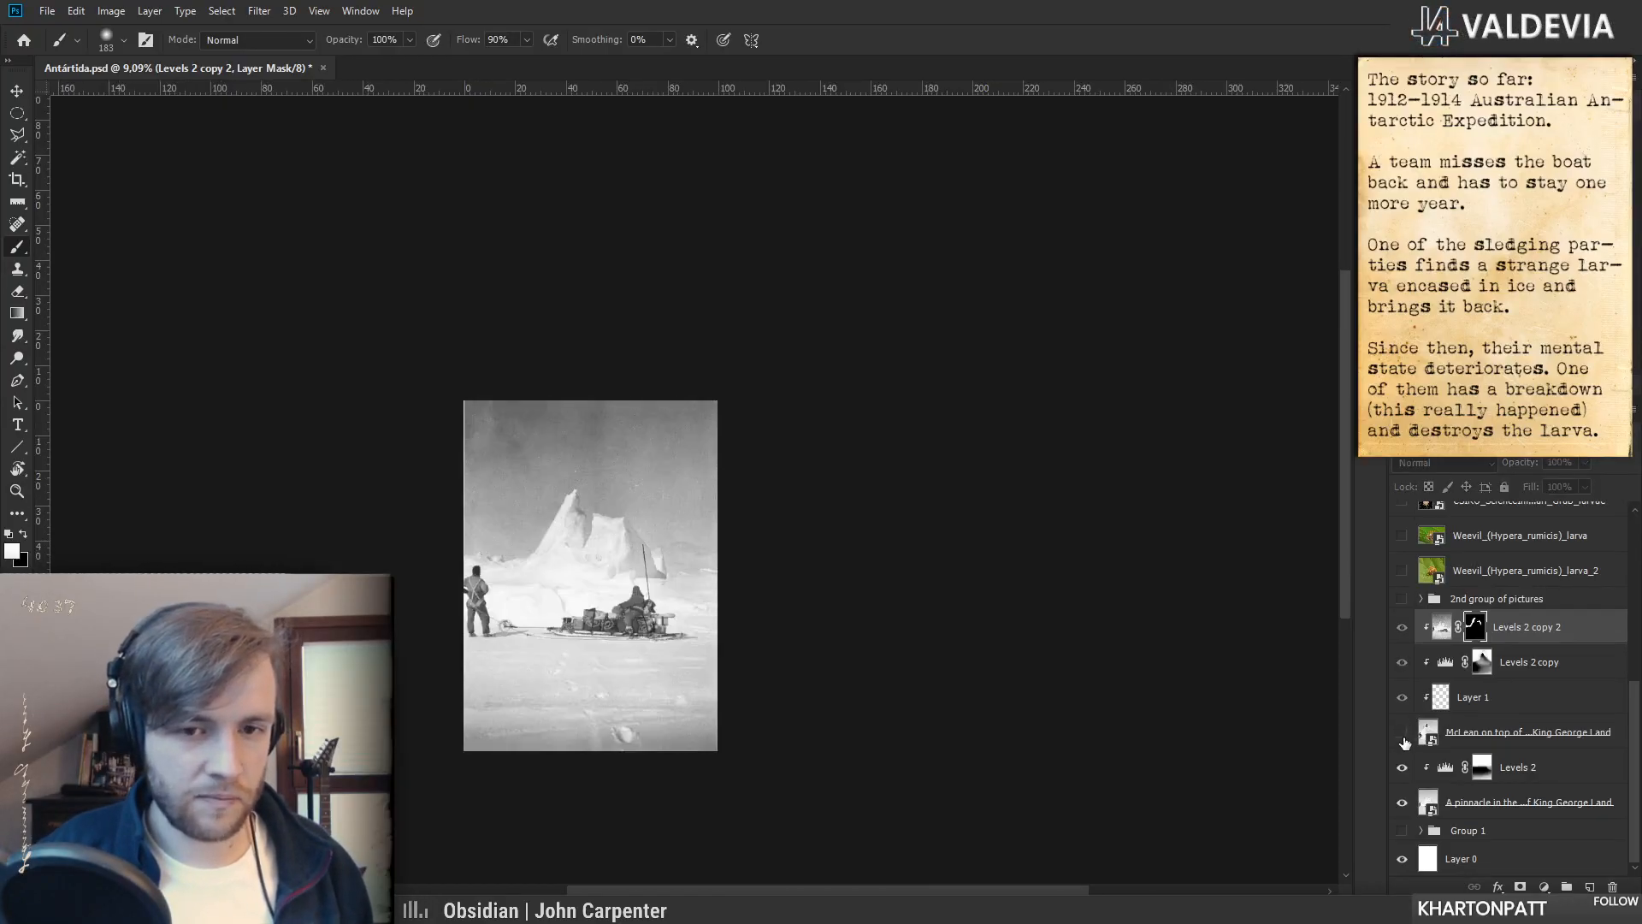
- Examine the underlying pinnacle photo up close, show the seated man's photo layer again and inspect the whole composite
{"action": "scroll", "coordinate": [611, 513], "scroll_direction": "up", "scroll_amount": 3}
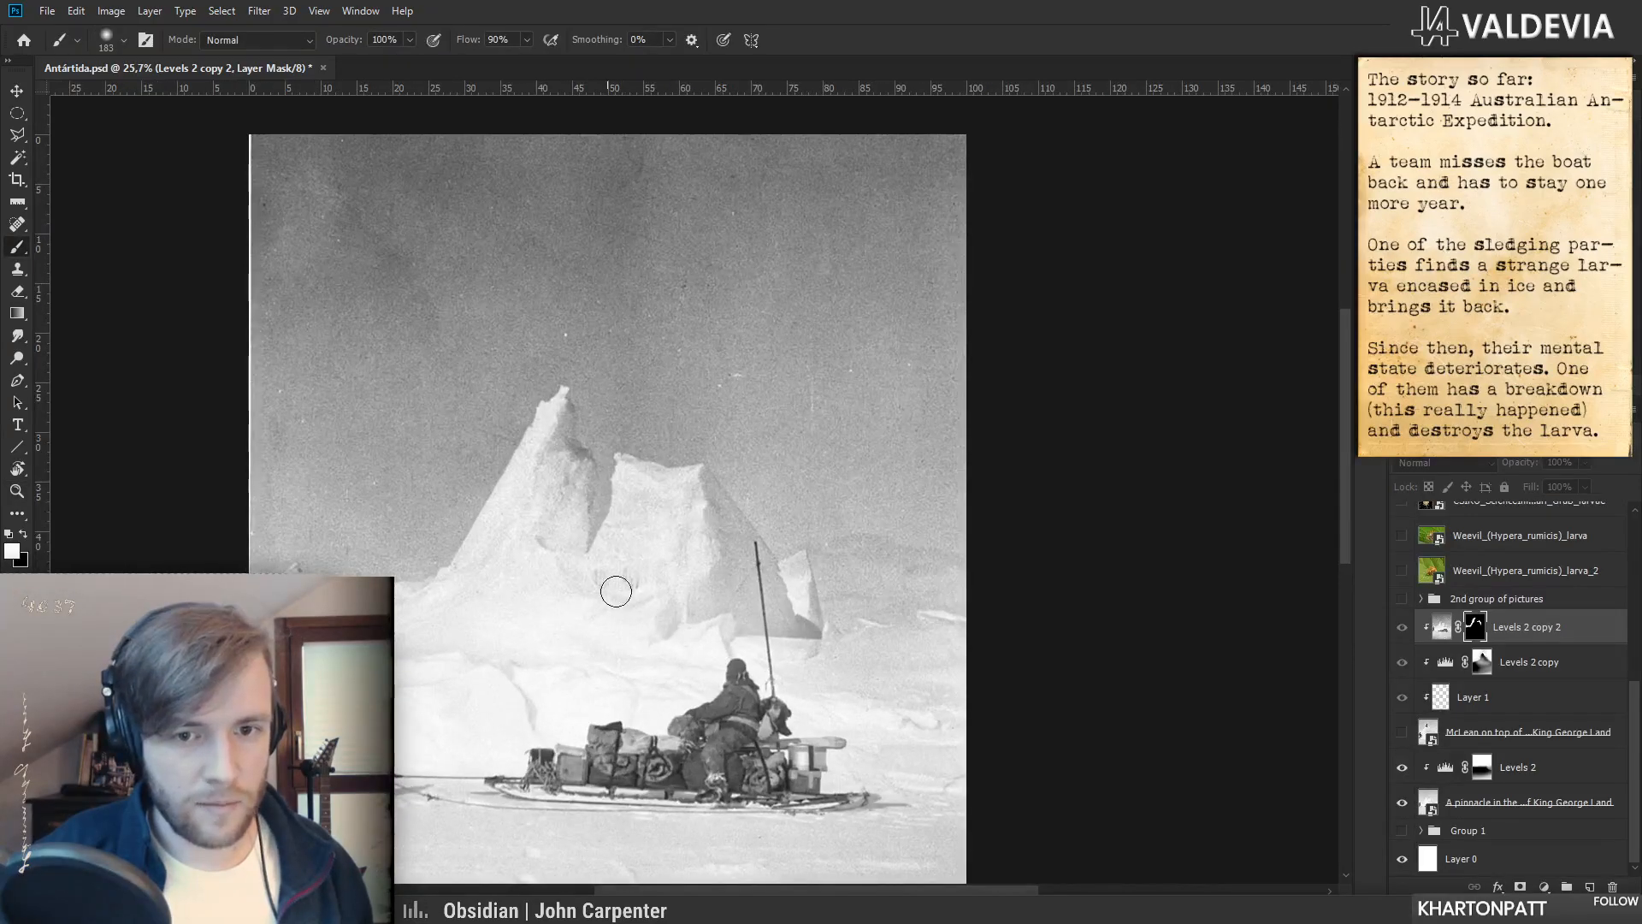
{"action": "key", "text": "z"}
{"action": "mouse_move", "coordinate": [660, 543]}
{"action": "left_mouse_down"}
{"action": "mouse_move", "coordinate": [520, 560]}
{"action": "mouse_move", "coordinate": [678, 523]}
{"action": "left_mouse_up"}
{"action": "key", "text": "b"}
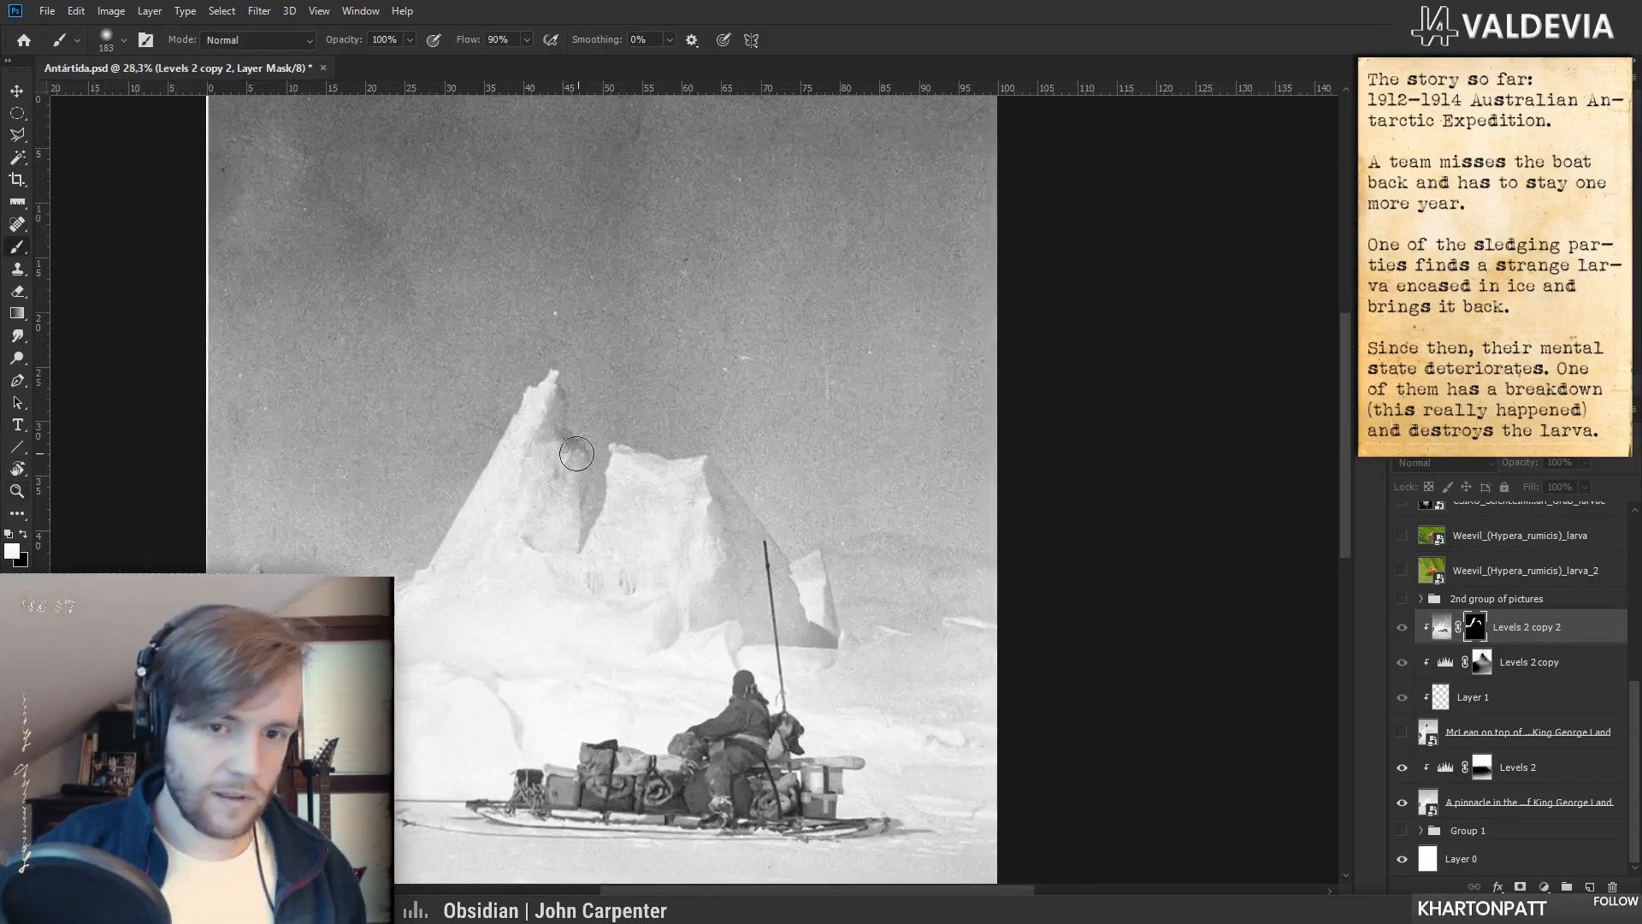
{"action": "left_click_drag", "start_coordinate": [570, 571], "coordinate": [610, 524]}
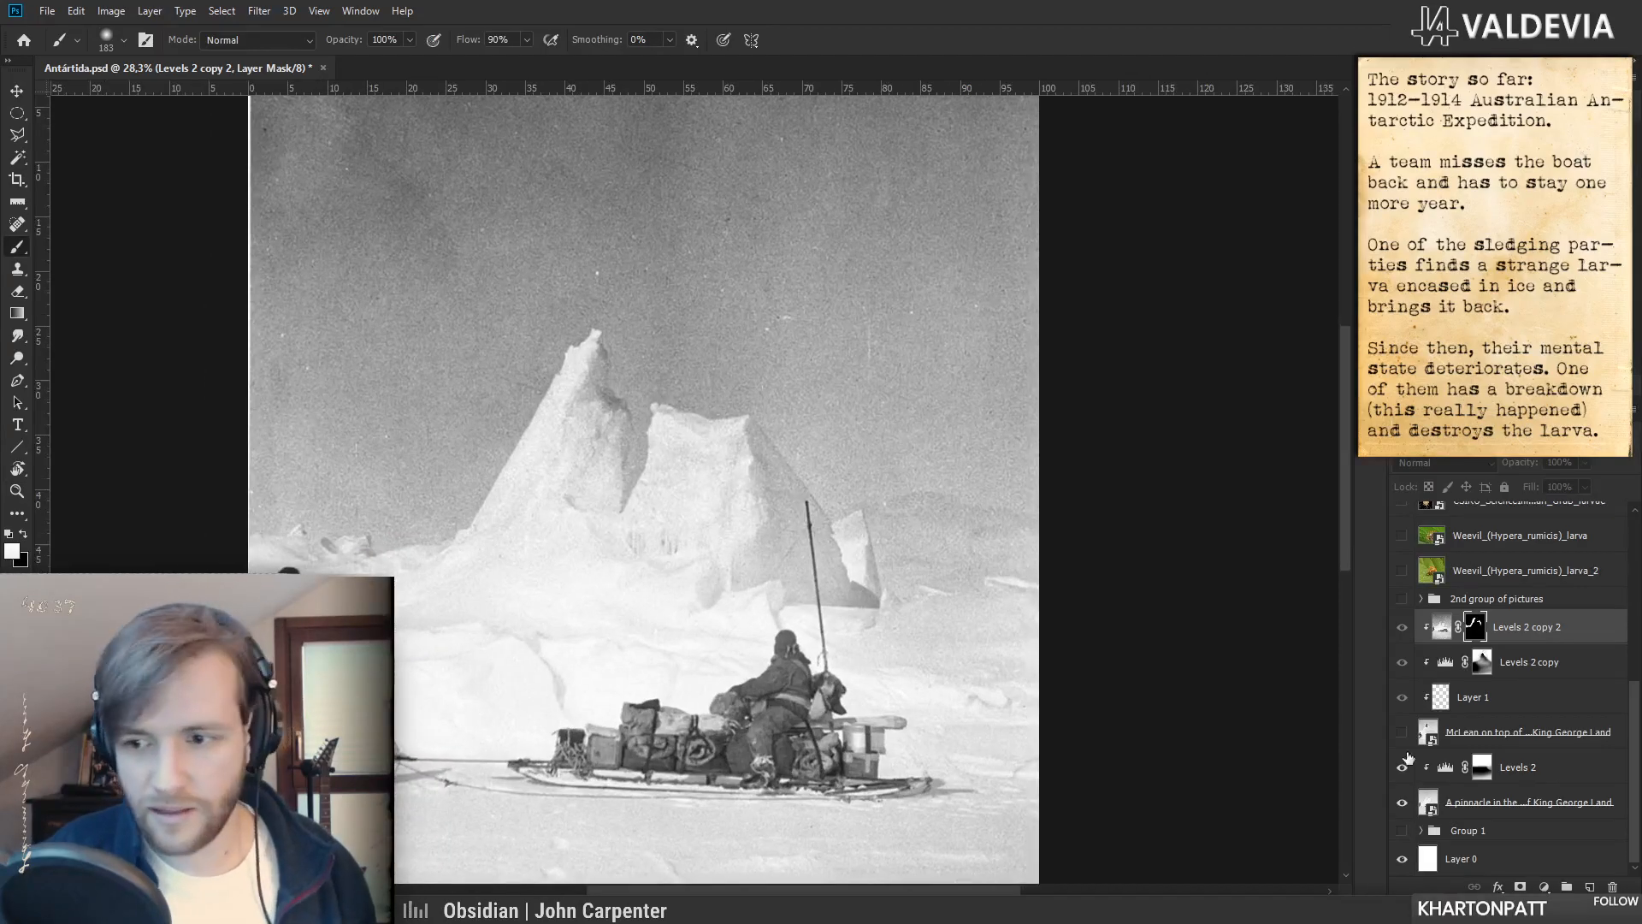
{"action": "left_click", "coordinate": [1402, 733]}
{"action": "key", "text": "z"}
{"action": "mouse_move", "coordinate": [711, 484]}
{"action": "left_mouse_down"}
{"action": "mouse_move", "coordinate": [575, 498]}
{"action": "mouse_move", "coordinate": [638, 487]}
{"action": "left_mouse_up"}
{"action": "key", "text": "b"}
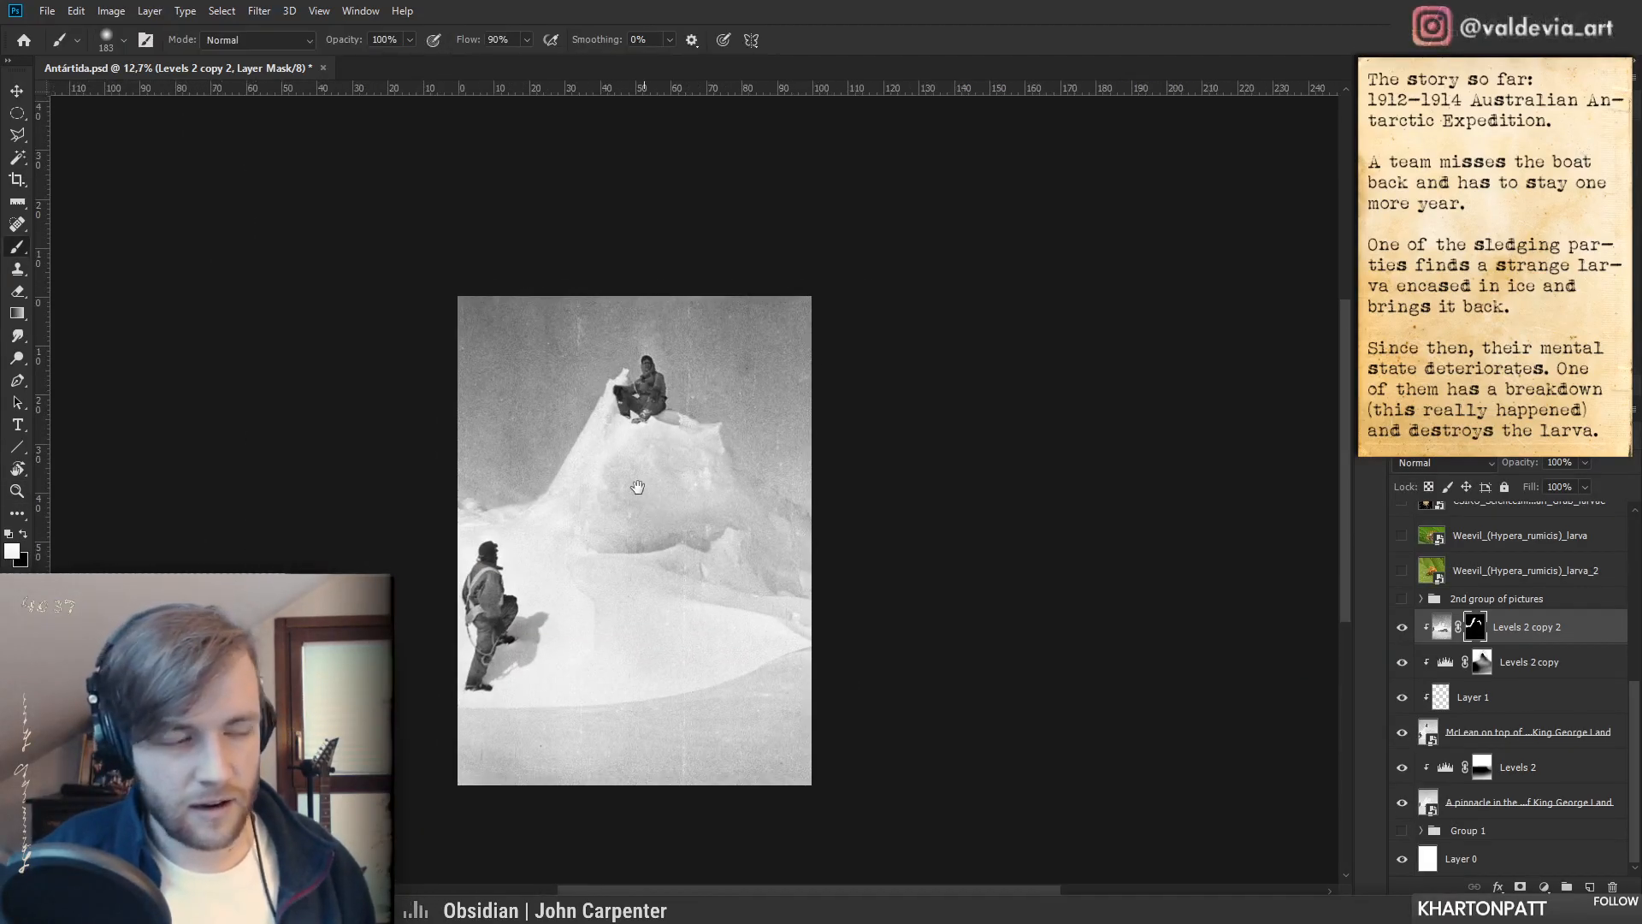
{"action": "key", "text": "z"}
{"action": "left_click_drag", "start_coordinate": [588, 408], "coordinate": [631, 412]}
{"action": "key", "text": "b"}
{"action": "left_click_drag", "start_coordinate": [651, 490], "coordinate": [704, 413]}
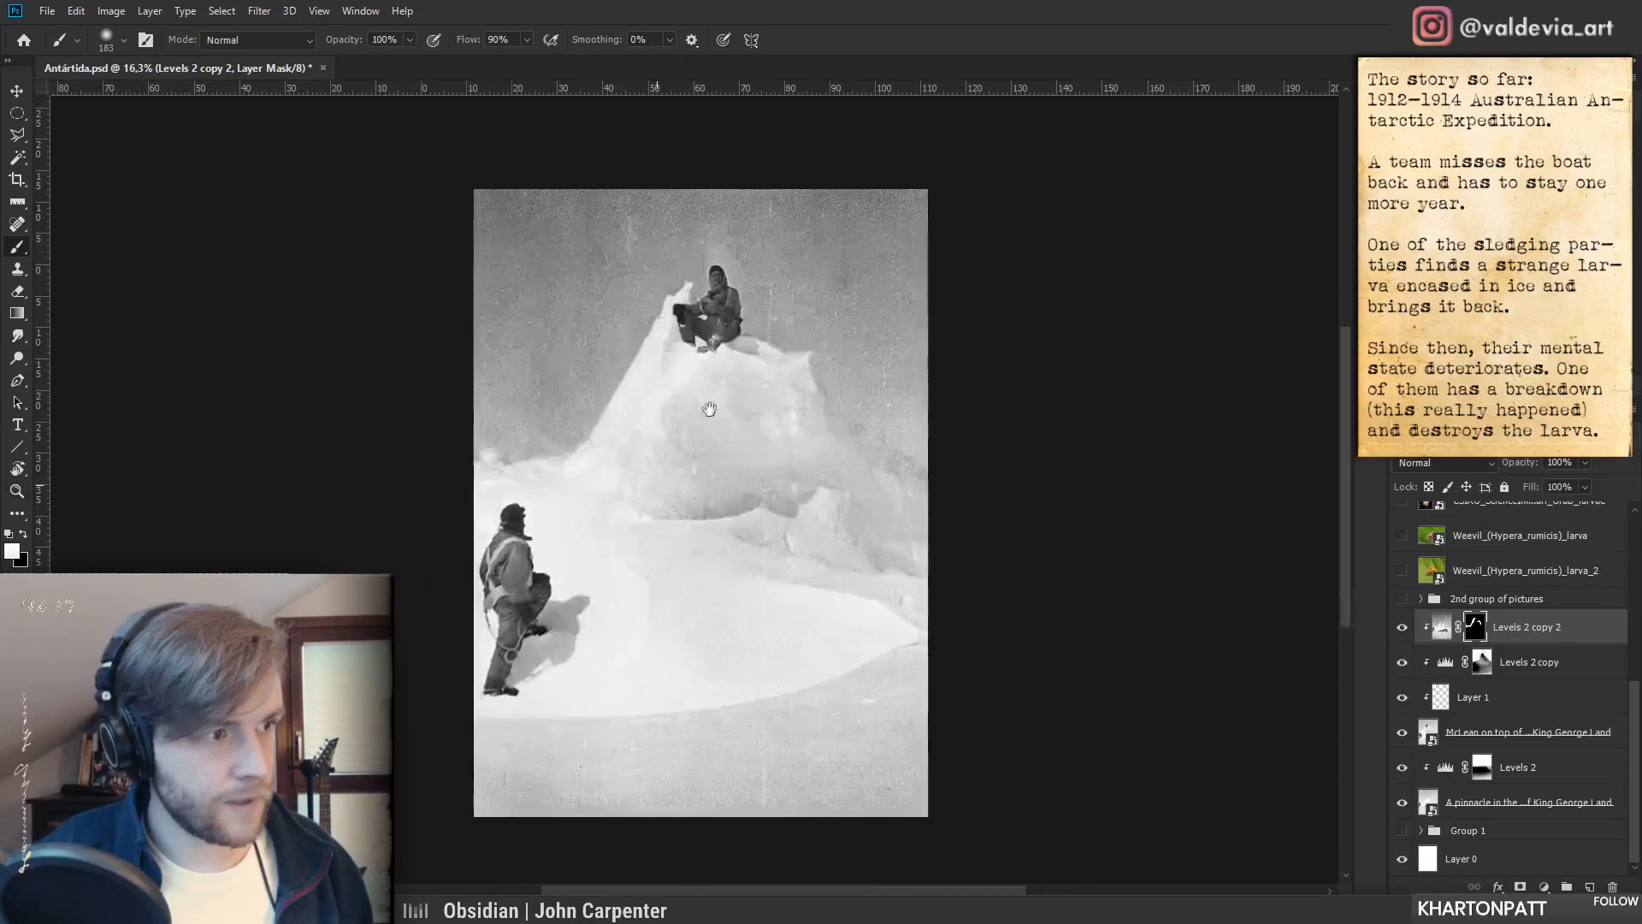
- Compare the composite with the underlying pinnacle photo by repeatedly toggling the seated man's photo layer
{"action": "key", "text": "z"}
{"action": "left_click_drag", "start_coordinate": [740, 491], "coordinate": [705, 497]}
{"action": "key", "text": "b"}
{"action": "left_click", "coordinate": [1403, 734]}
{"action": "left_click", "coordinate": [1403, 734]}
{"action": "left_click", "coordinate": [1403, 734]}
{"action": "left_click", "coordinate": [1403, 734]}
{"action": "left_click", "coordinate": [1403, 734]}
{"action": "left_click", "coordinate": [1403, 733]}
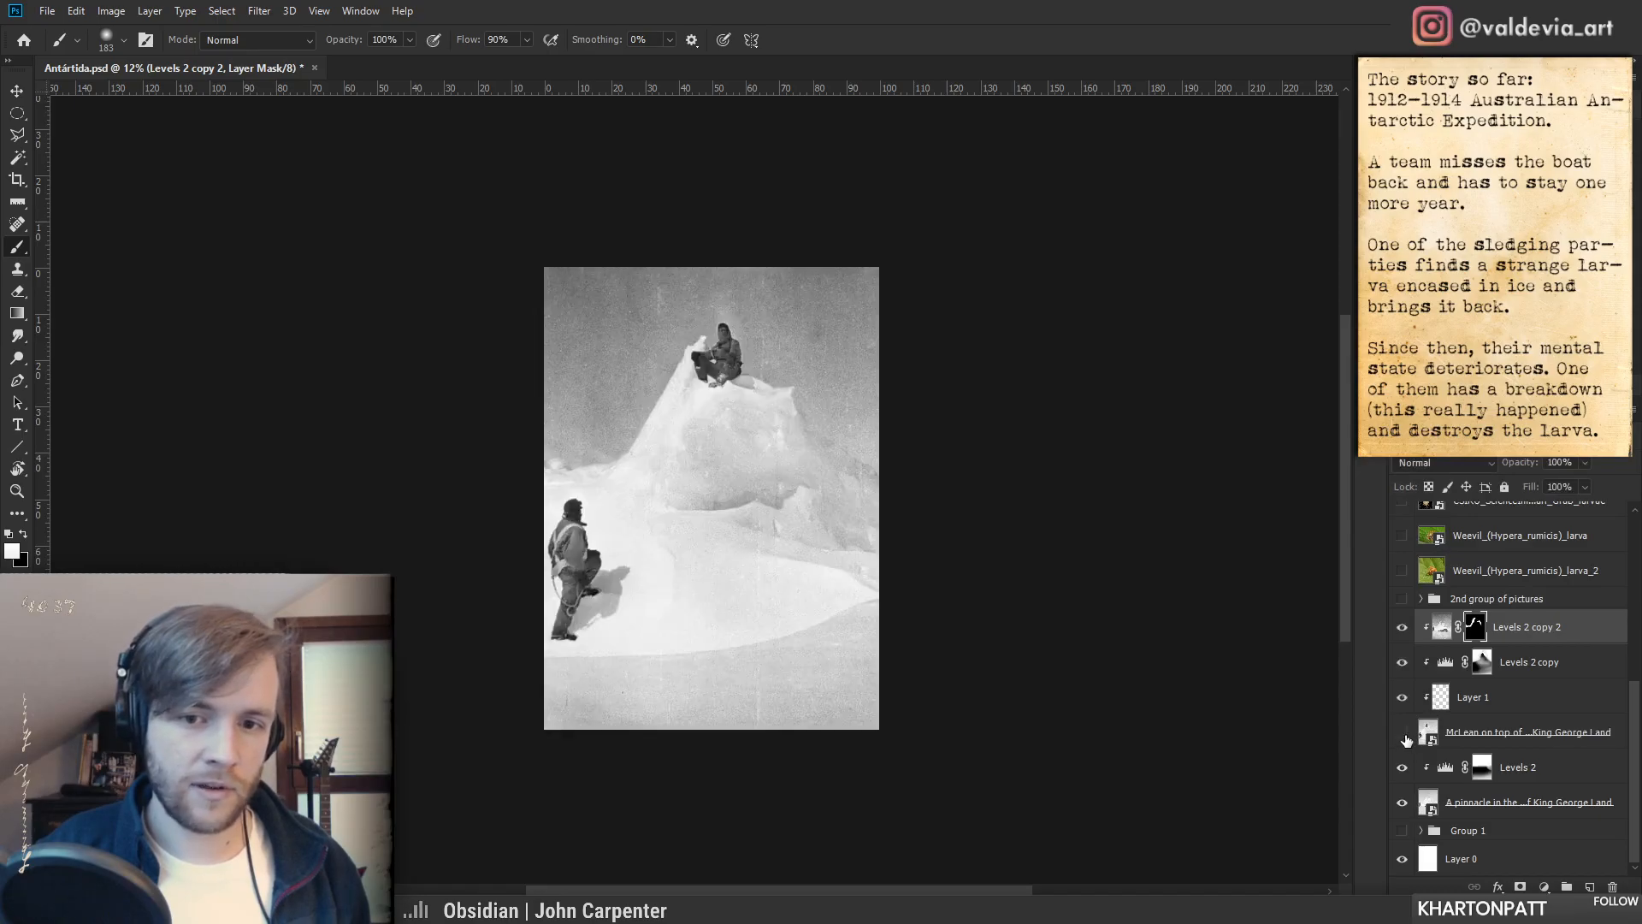
{"action": "left_click", "coordinate": [1403, 734]}
- Inspect the pinnacle photo's iceberg shape closely against the blended mound, leaving the seated man's photo visible
{"action": "key", "text": "z"}
{"action": "left_click_drag", "start_coordinate": [651, 470], "coordinate": [656, 468]}
{"action": "key", "text": "b"}
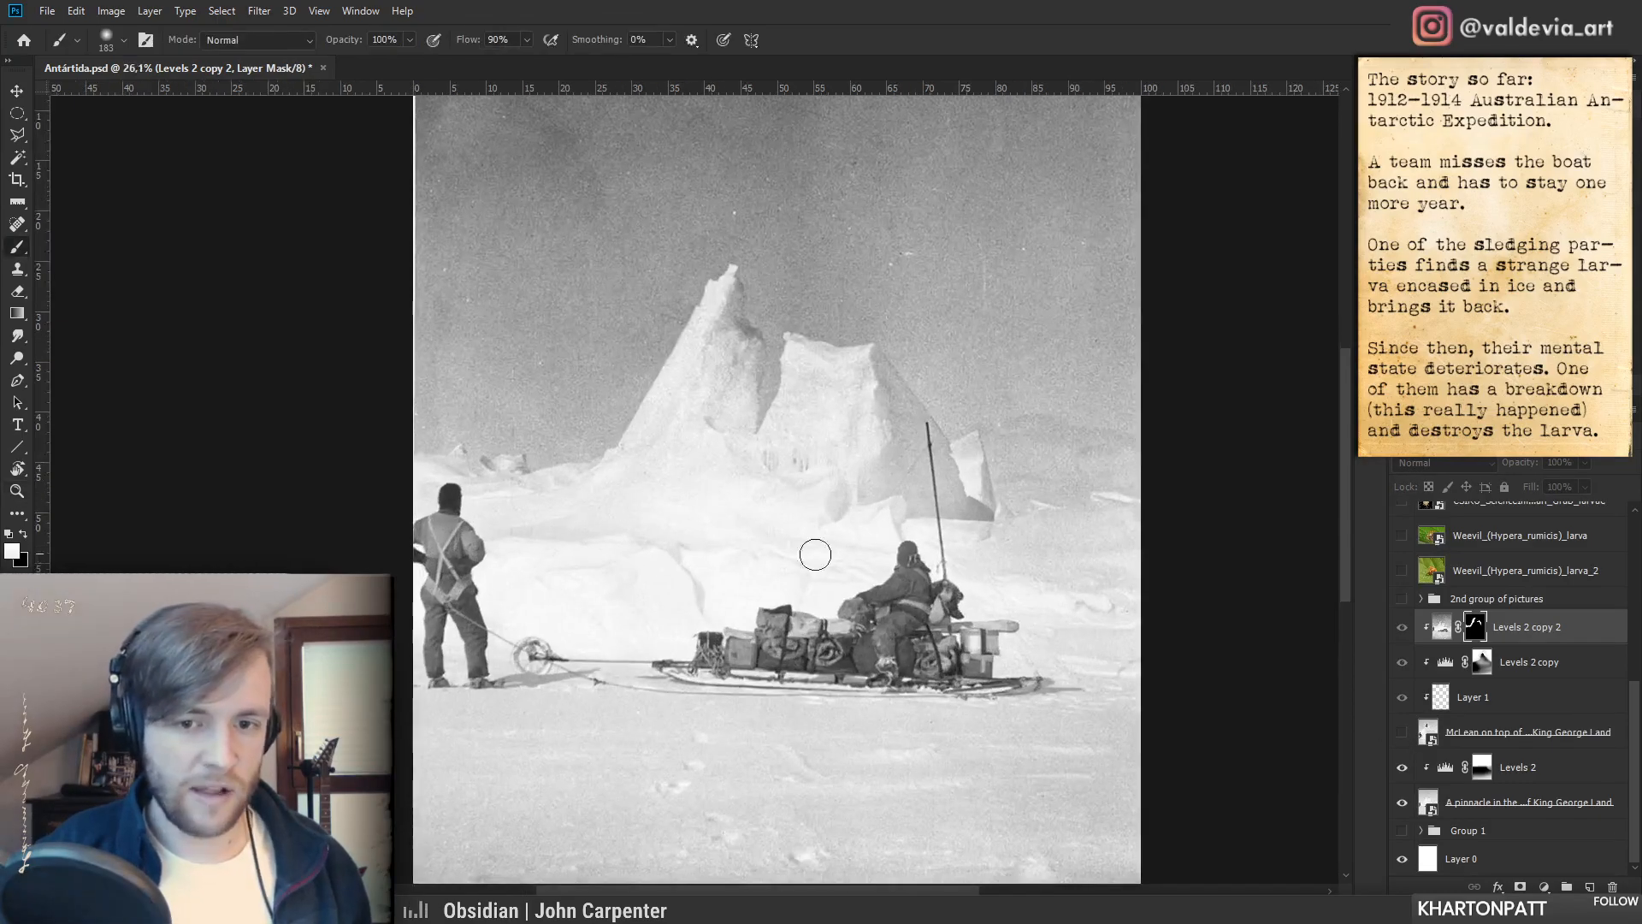
{"action": "left_click", "coordinate": [1404, 741]}
{"action": "left_click", "coordinate": [1404, 741]}
{"action": "left_click", "coordinate": [1403, 734]}
{"action": "left_click", "coordinate": [1403, 738]}
{"action": "key", "text": "z"}
{"action": "mouse_move", "coordinate": [774, 525]}
{"action": "left_mouse_down"}
{"action": "mouse_move", "coordinate": [733, 504]}
{"action": "mouse_move", "coordinate": [712, 580]}
{"action": "mouse_move", "coordinate": [771, 603]}
{"action": "mouse_move", "coordinate": [783, 564]}
{"action": "left_mouse_up"}
{"action": "key", "text": "b"}
{"action": "key", "text": "z"}
{"action": "key", "text": "b"}
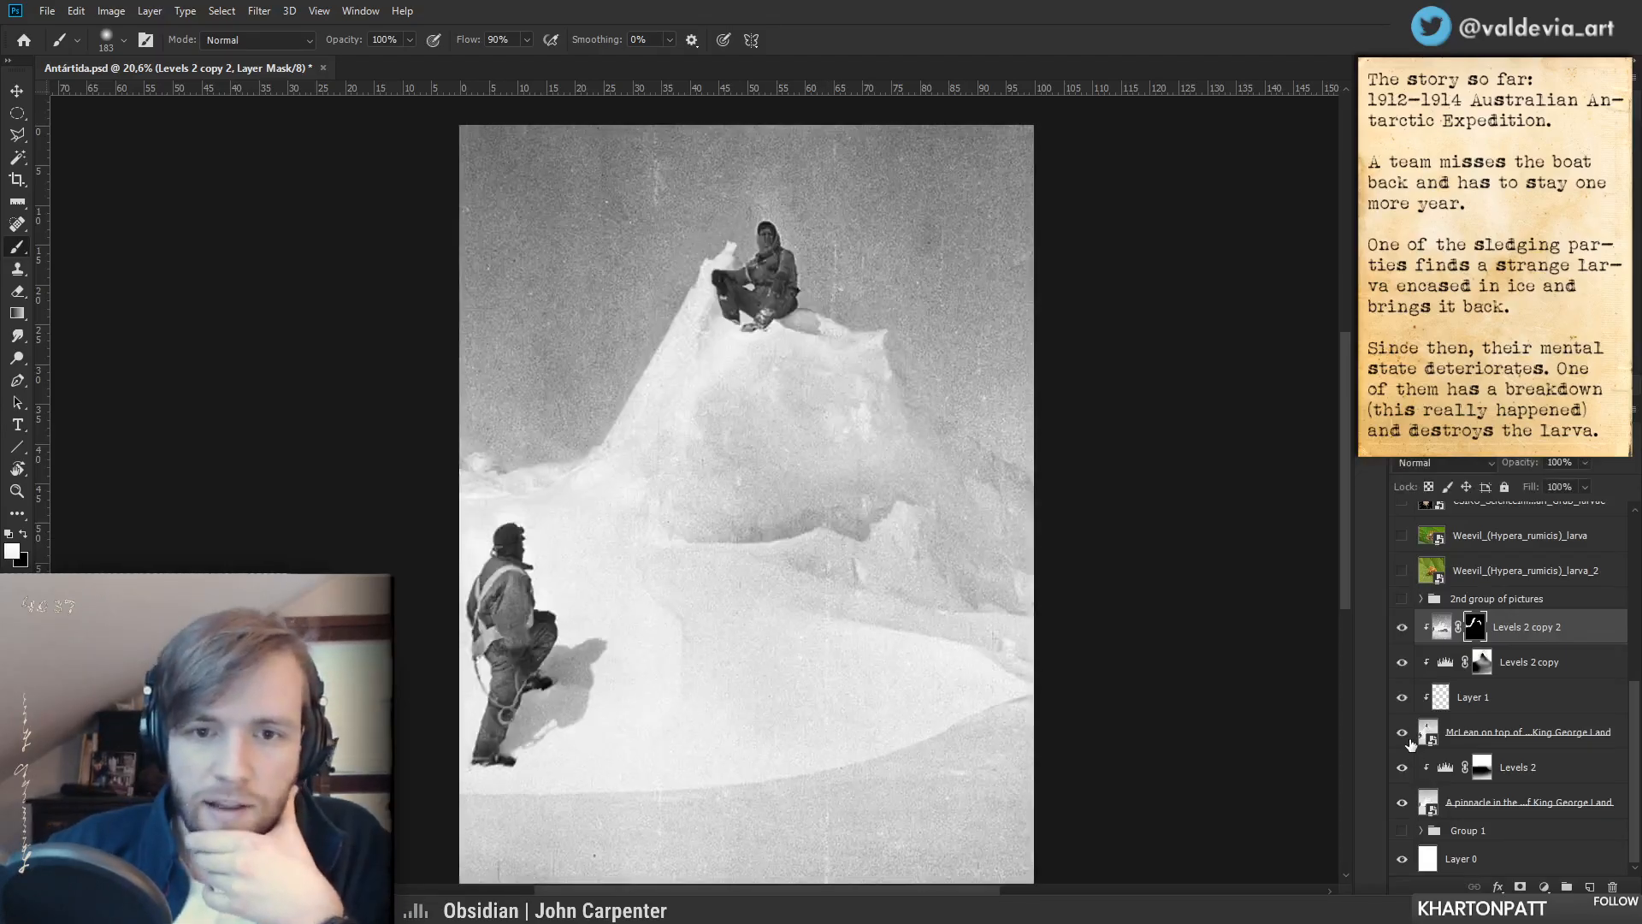
- Check the contribution of the Levels 2 copy 2 layer by toggling the layer and its mask off and on
{"action": "left_click", "coordinate": [1402, 628]}
{"action": "left_click", "coordinate": [1403, 628]}
{"action": "left_click", "coordinate": [1477, 633], "text": "shift"}
{"action": "left_click", "coordinate": [1477, 633], "text": "shift"}
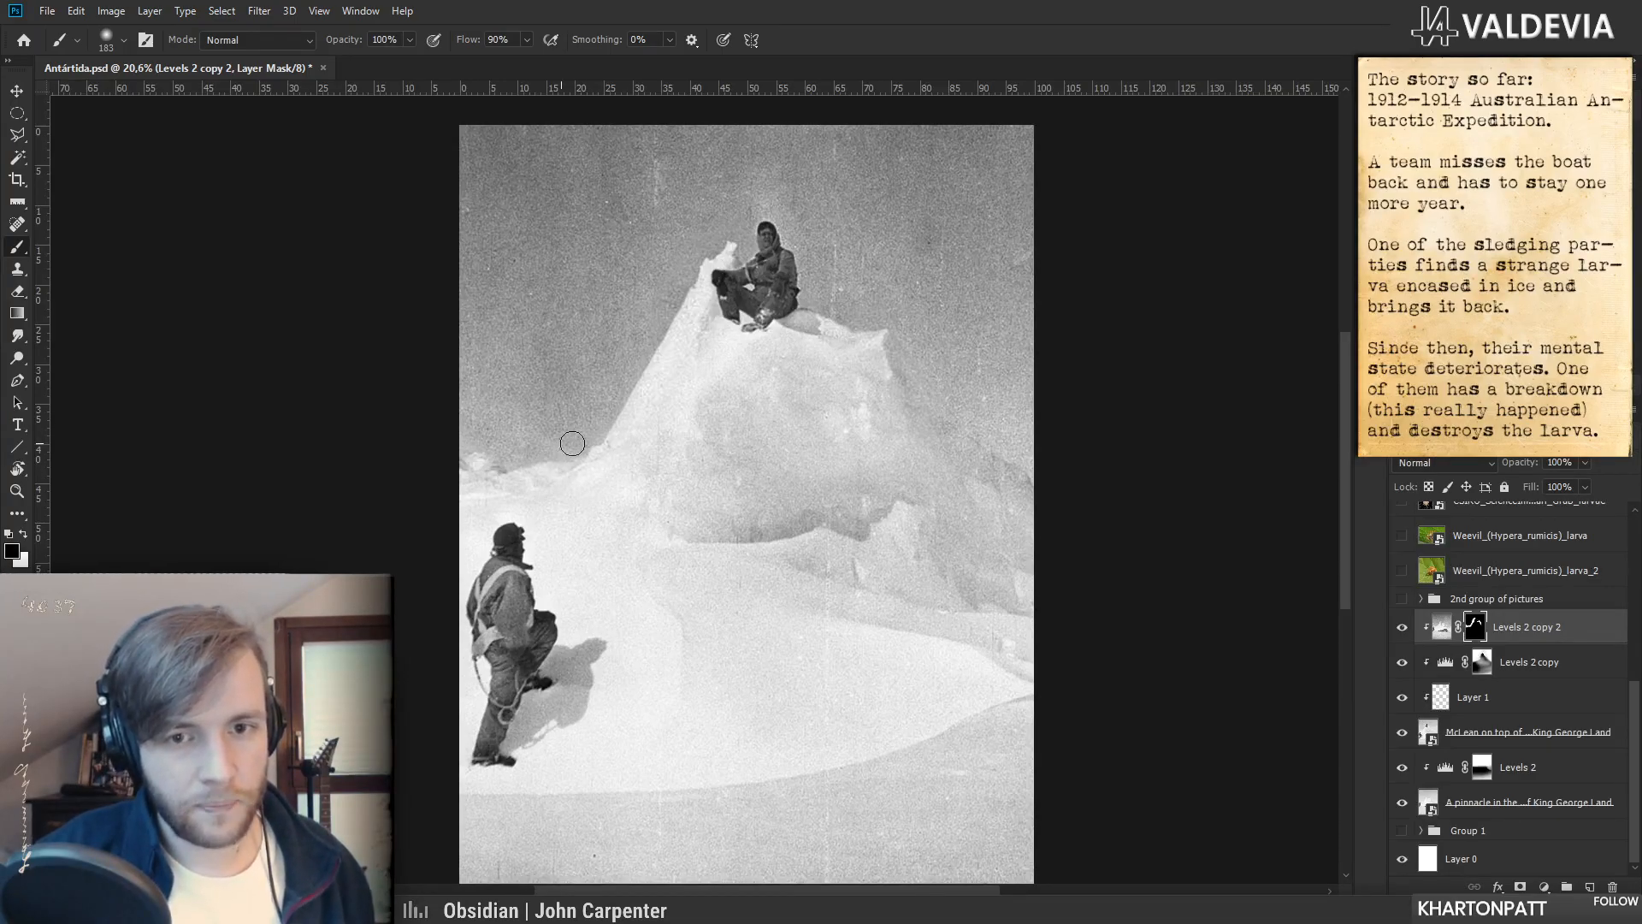
- Preview the Larva base copy layer over the whole composite by switching it on and off
{"action": "key", "text": "z"}
{"action": "left_click_drag", "start_coordinate": [662, 455], "coordinate": [626, 443]}
{"action": "left_click_drag", "start_coordinate": [636, 328], "coordinate": [679, 332]}
{"action": "key", "text": "b"}
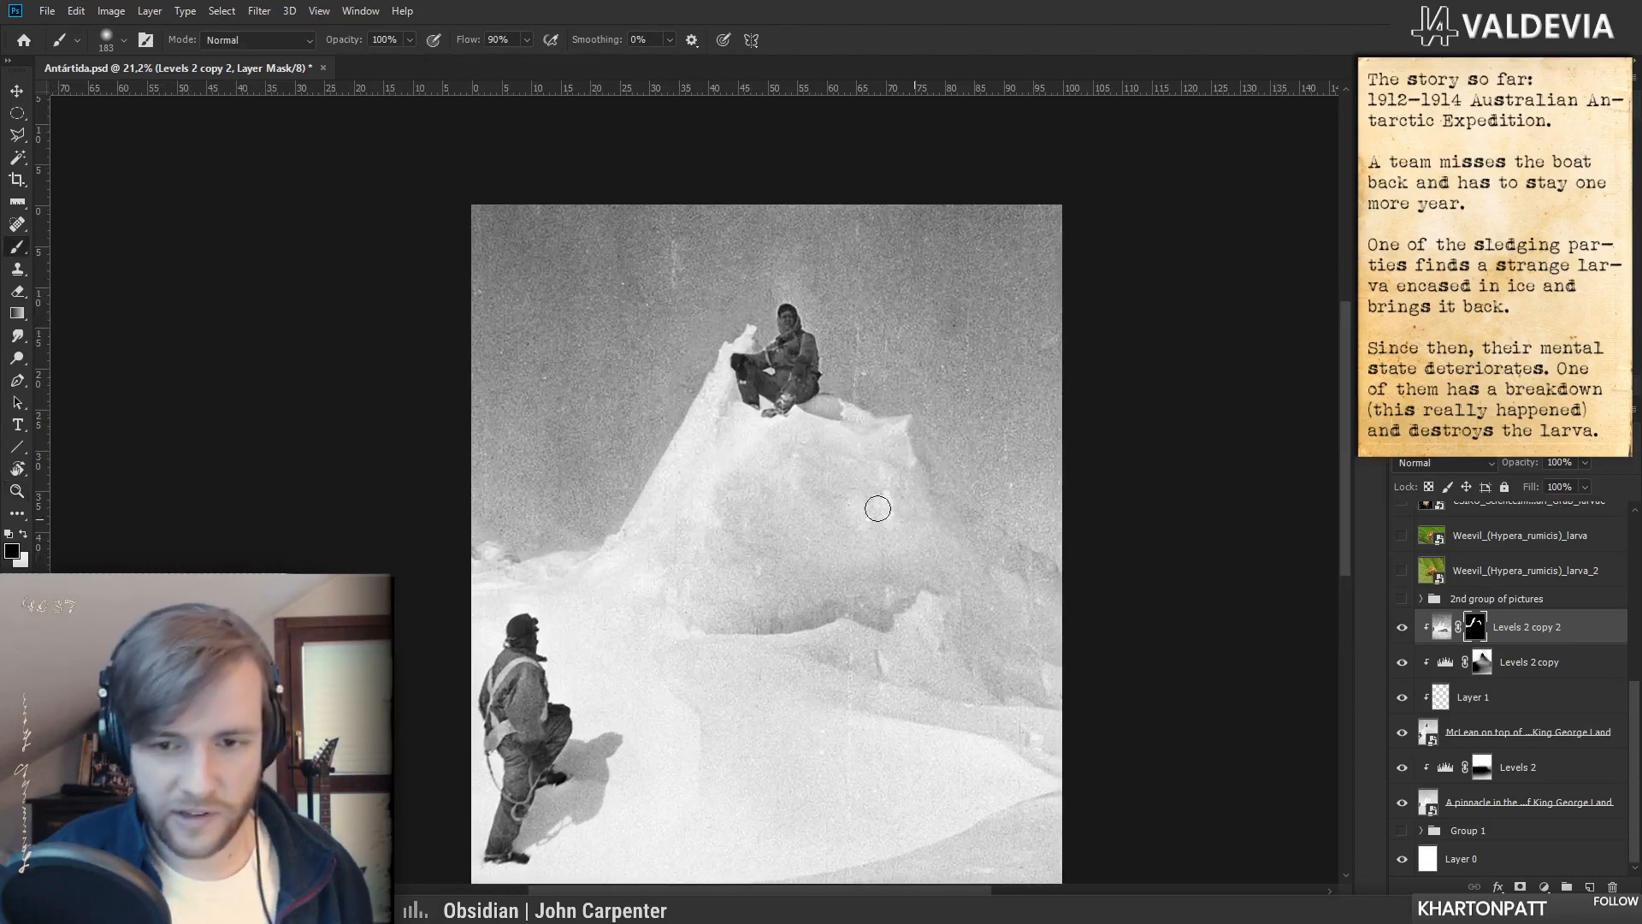
{"action": "scroll", "coordinate": [1405, 715], "scroll_direction": "up", "scroll_amount": 5}
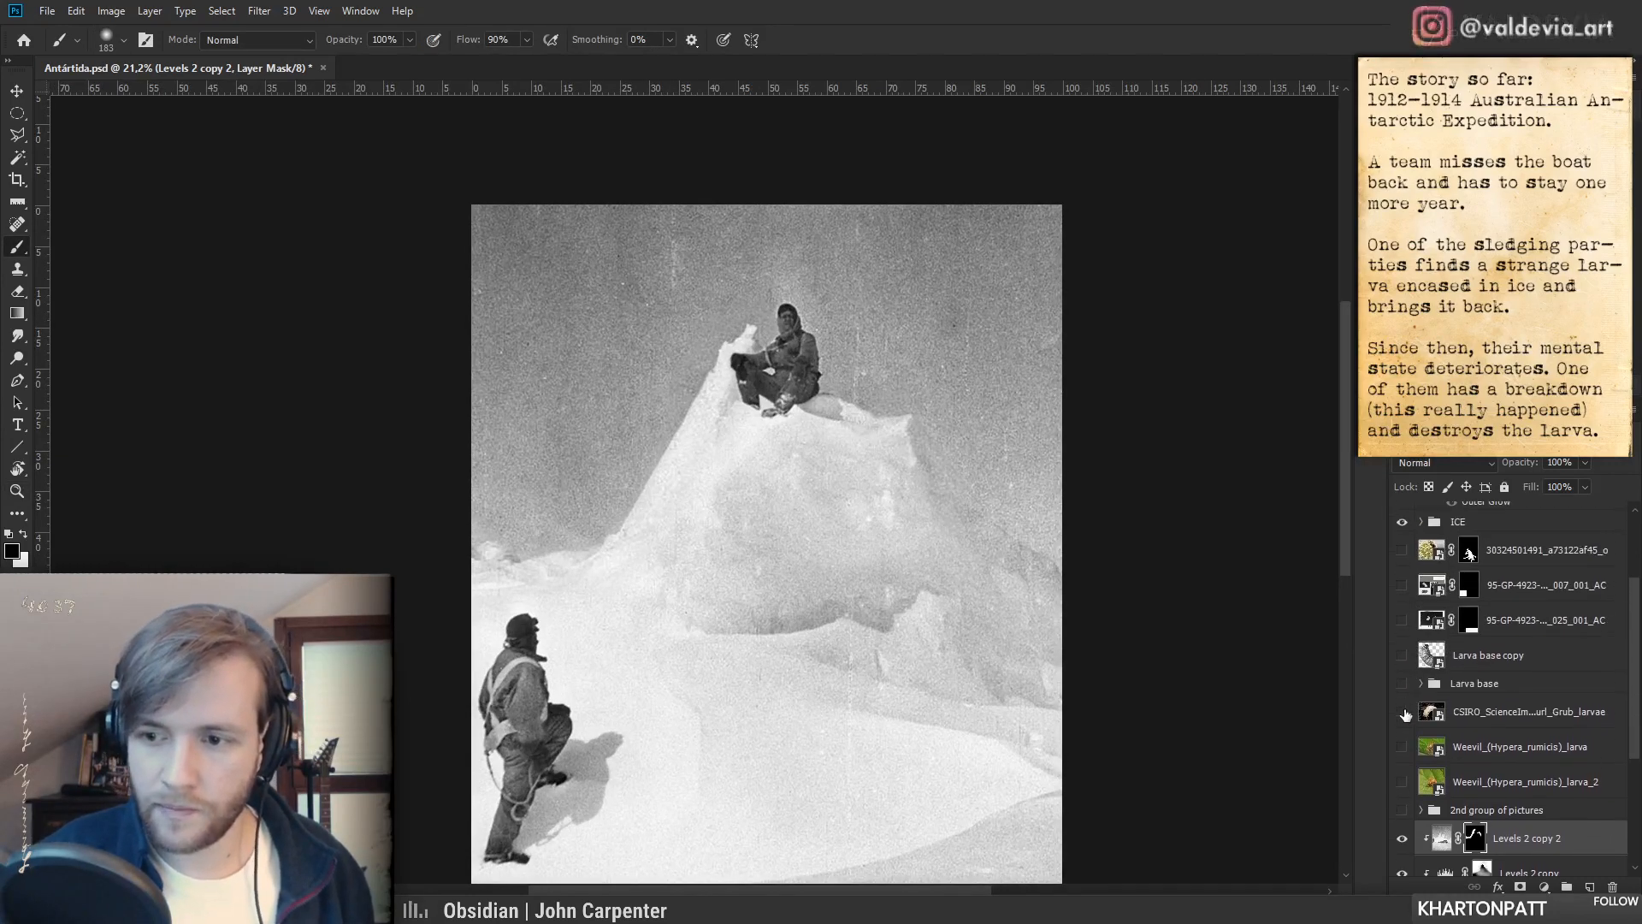
{"action": "left_click", "coordinate": [1400, 665]}
{"action": "key", "text": "z"}
{"action": "left_click_drag", "start_coordinate": [716, 637], "coordinate": [628, 624]}
{"action": "key", "text": "b"}
{"action": "left_click_drag", "start_coordinate": [721, 679], "coordinate": [685, 621]}
{"action": "left_click", "coordinate": [1403, 656]}
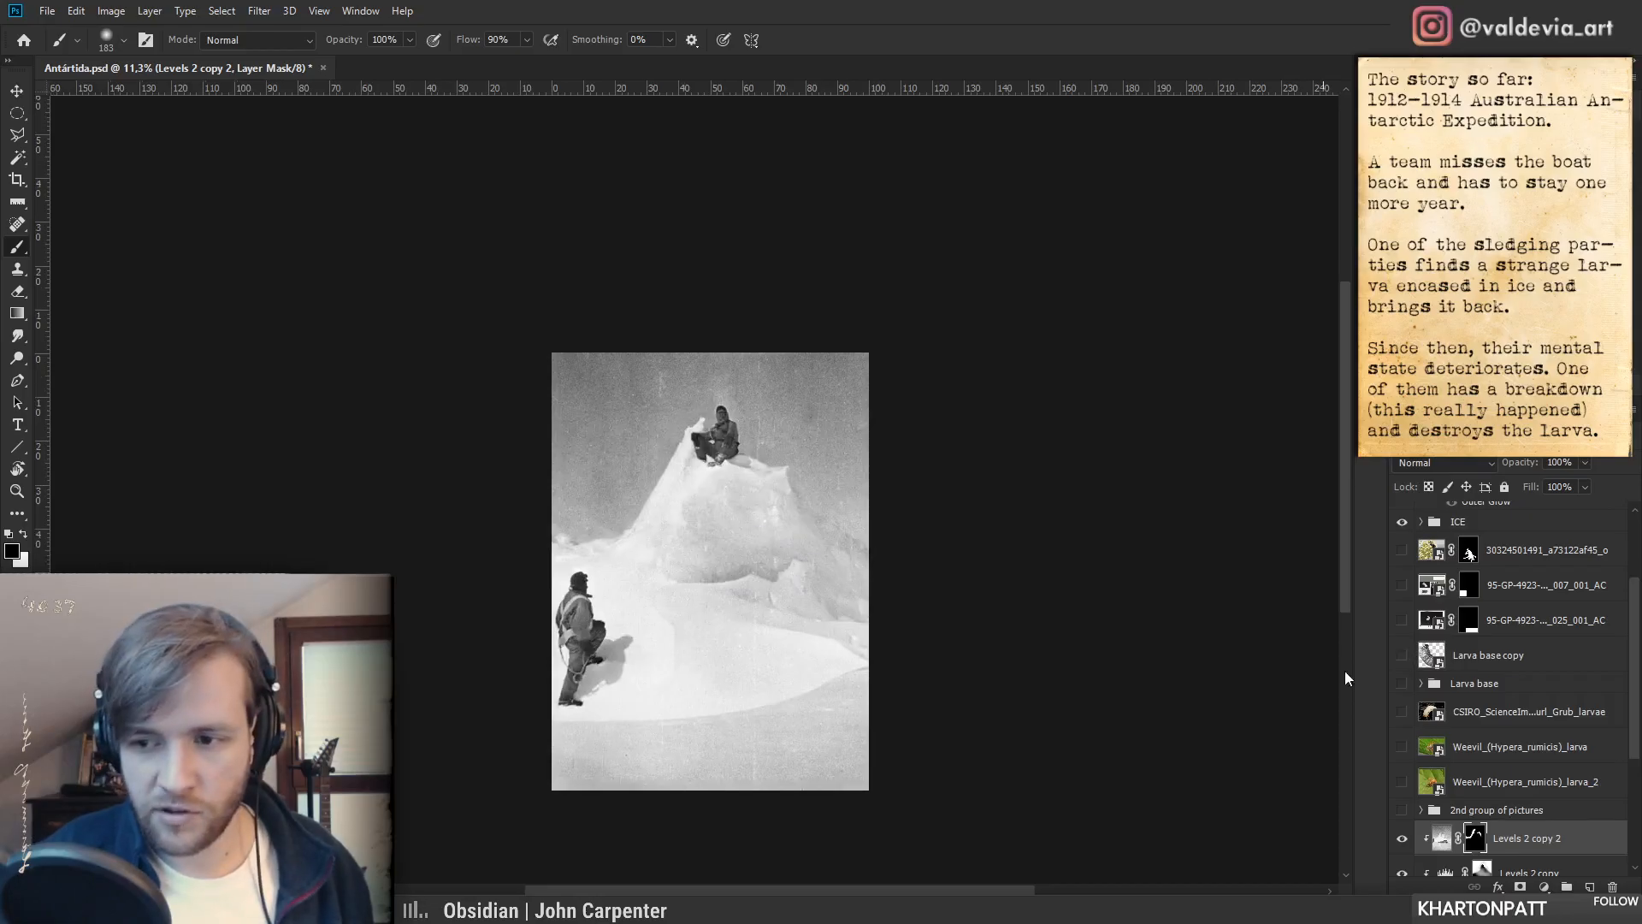
- Expand and show the Larva base group, and disable the masks of both larva photos to reveal them in full
{"action": "left_click", "coordinate": [1421, 689]}
{"action": "left_click", "coordinate": [1421, 684]}
{"action": "left_click", "coordinate": [1402, 683]}
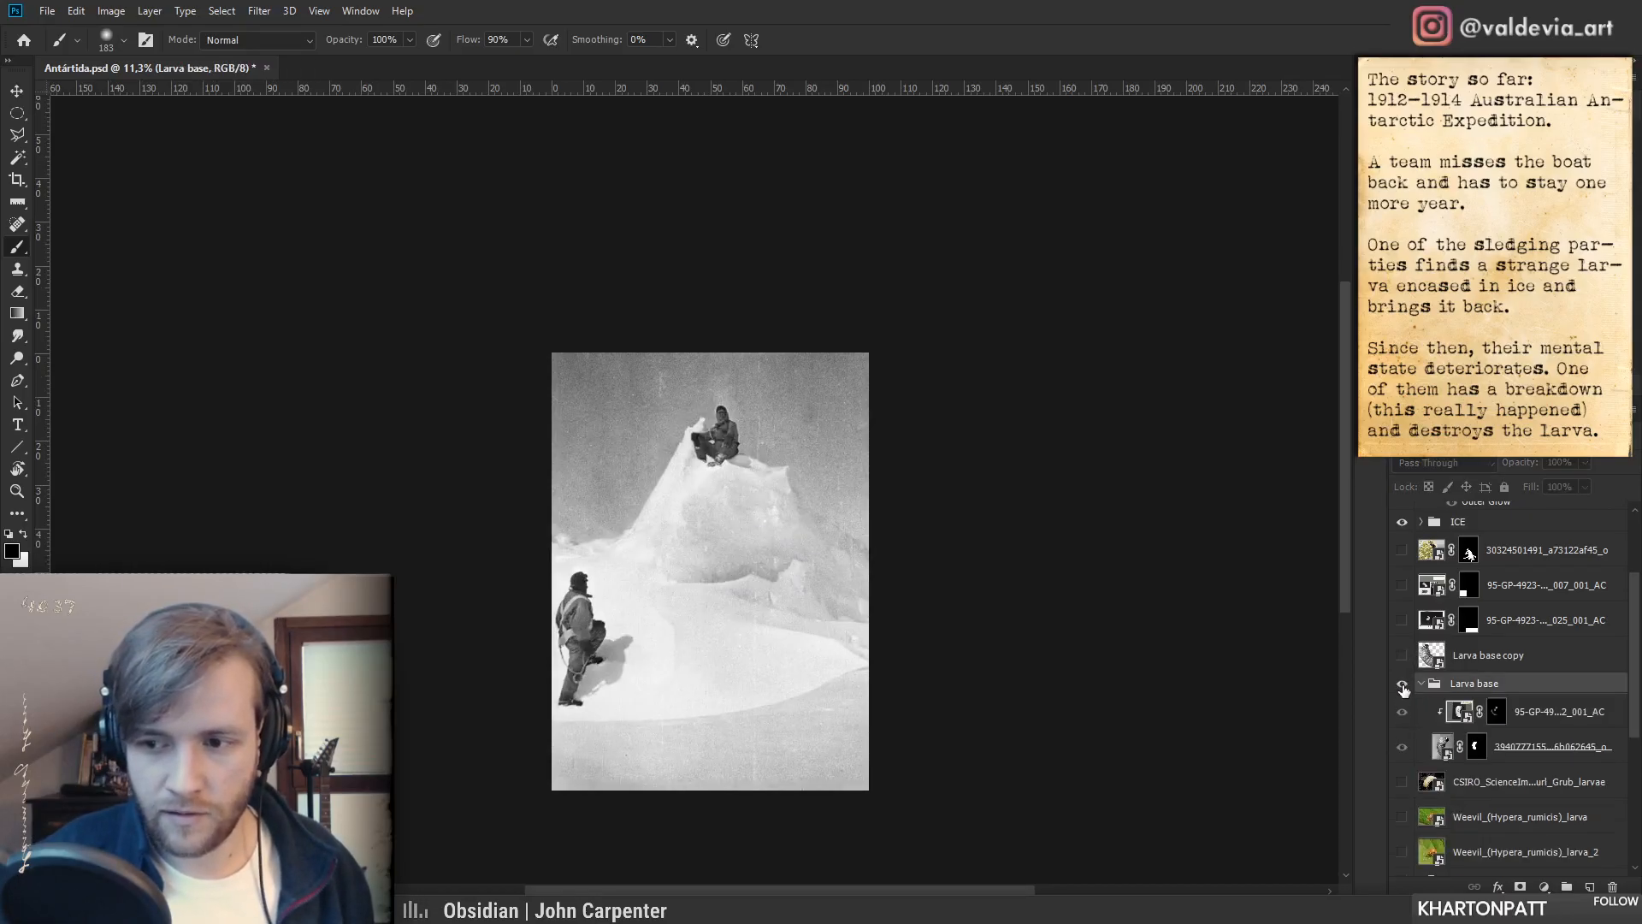
{"action": "left_click", "coordinate": [1401, 711]}
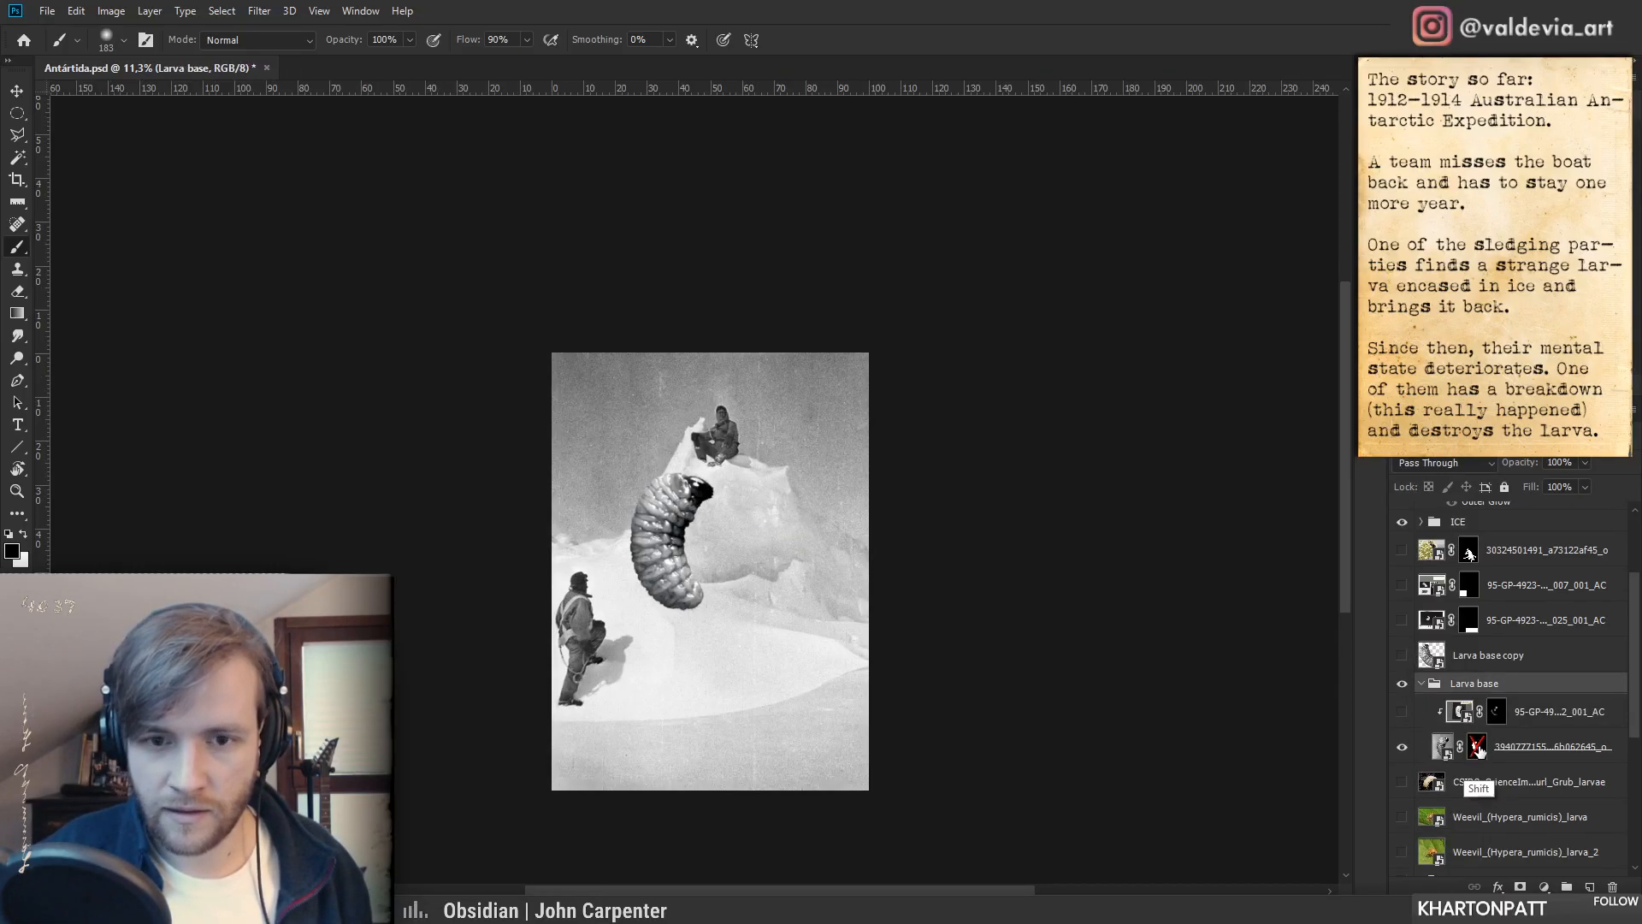
{"action": "left_click", "coordinate": [1477, 747], "text": "shift"}
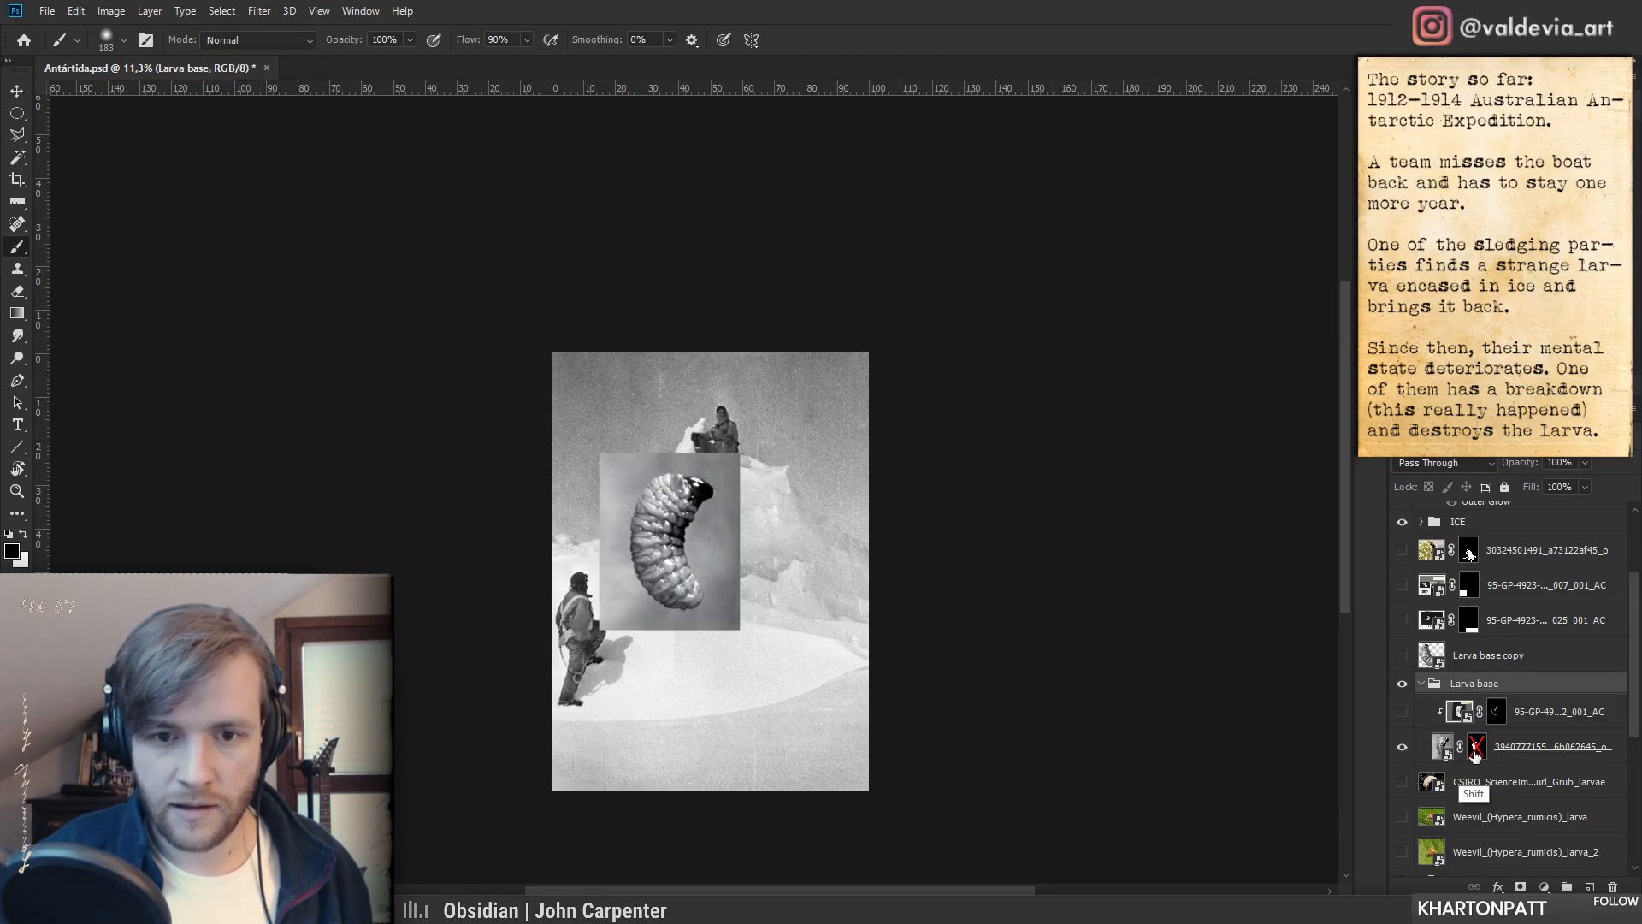
{"action": "left_click", "coordinate": [1402, 712]}
{"action": "left_click", "coordinate": [1494, 711], "text": "shift"}
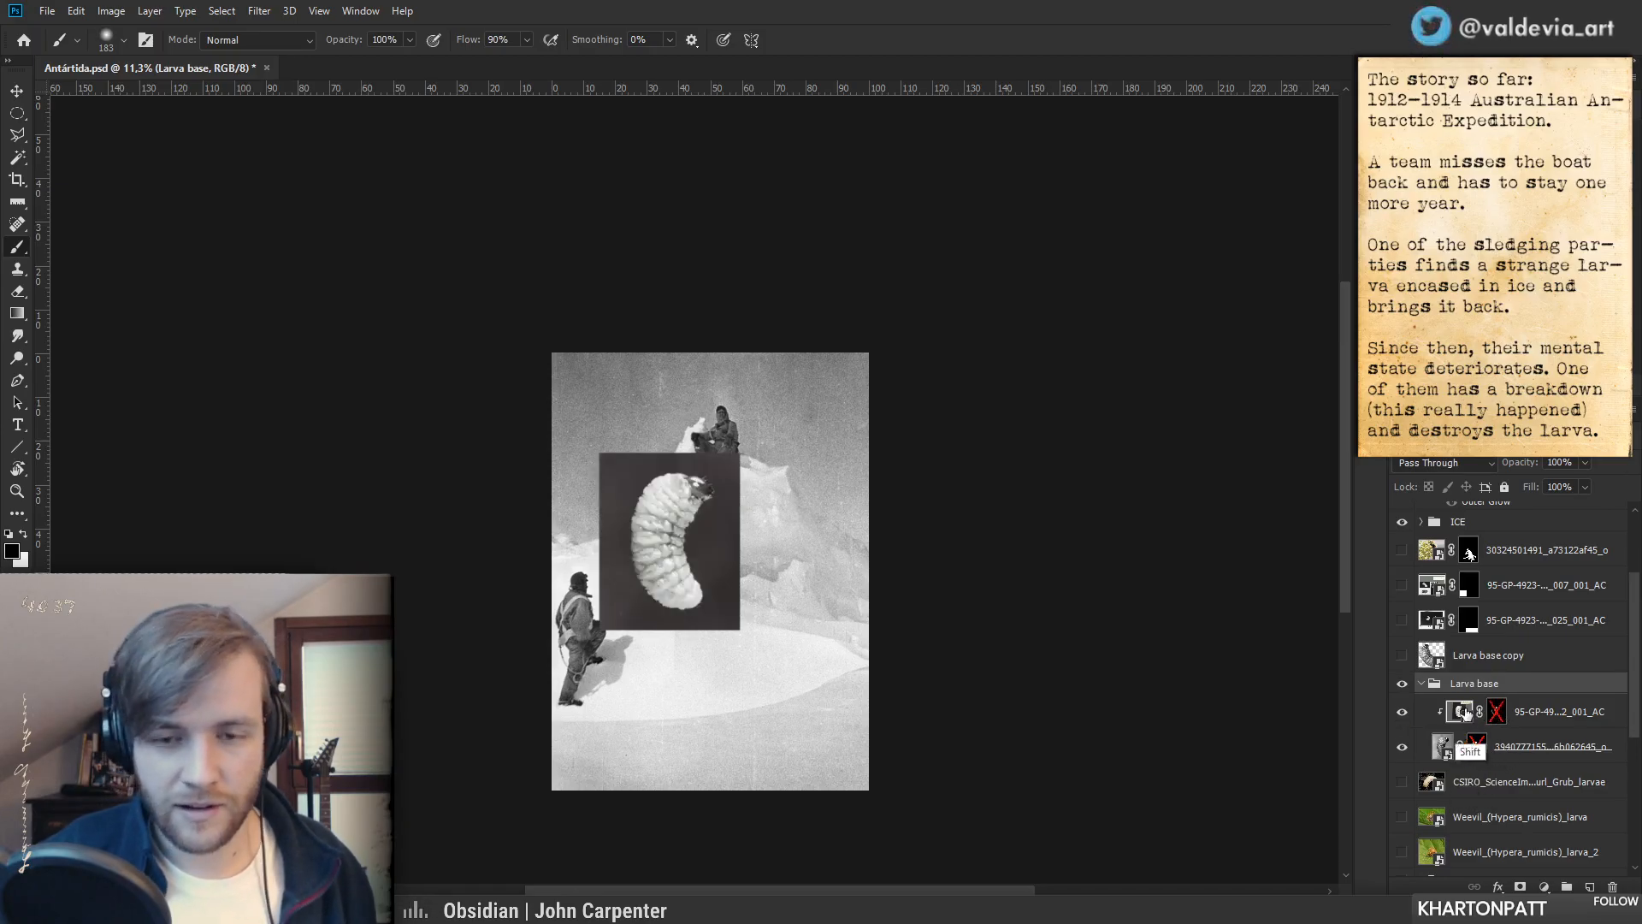
- Compare the two unmasked larva photos closely by repeatedly toggling the upper clipped photo
{"action": "left_click", "coordinate": [1403, 711]}
{"action": "left_click", "coordinate": [1403, 711]}
{"action": "left_click", "coordinate": [1402, 712]}
{"action": "left_click", "coordinate": [1402, 712]}
{"action": "left_click", "coordinate": [1402, 711]}
{"action": "key", "text": "z"}
{"action": "left_click_drag", "start_coordinate": [599, 516], "coordinate": [684, 513]}
{"action": "key", "text": "b"}
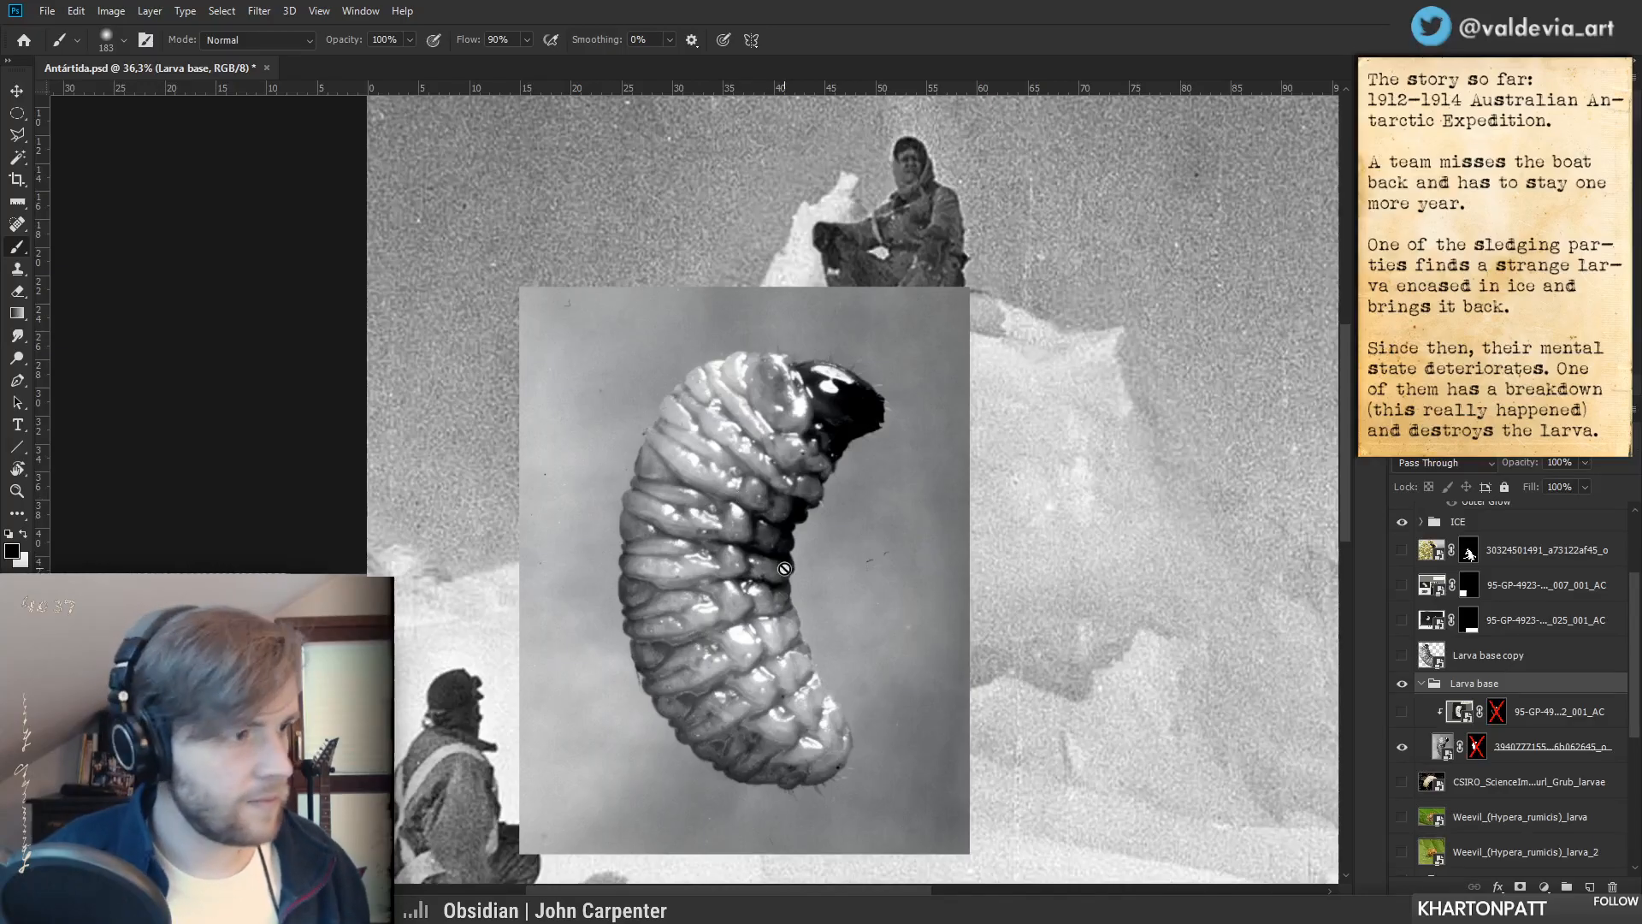
{"action": "left_click", "coordinate": [1402, 712]}
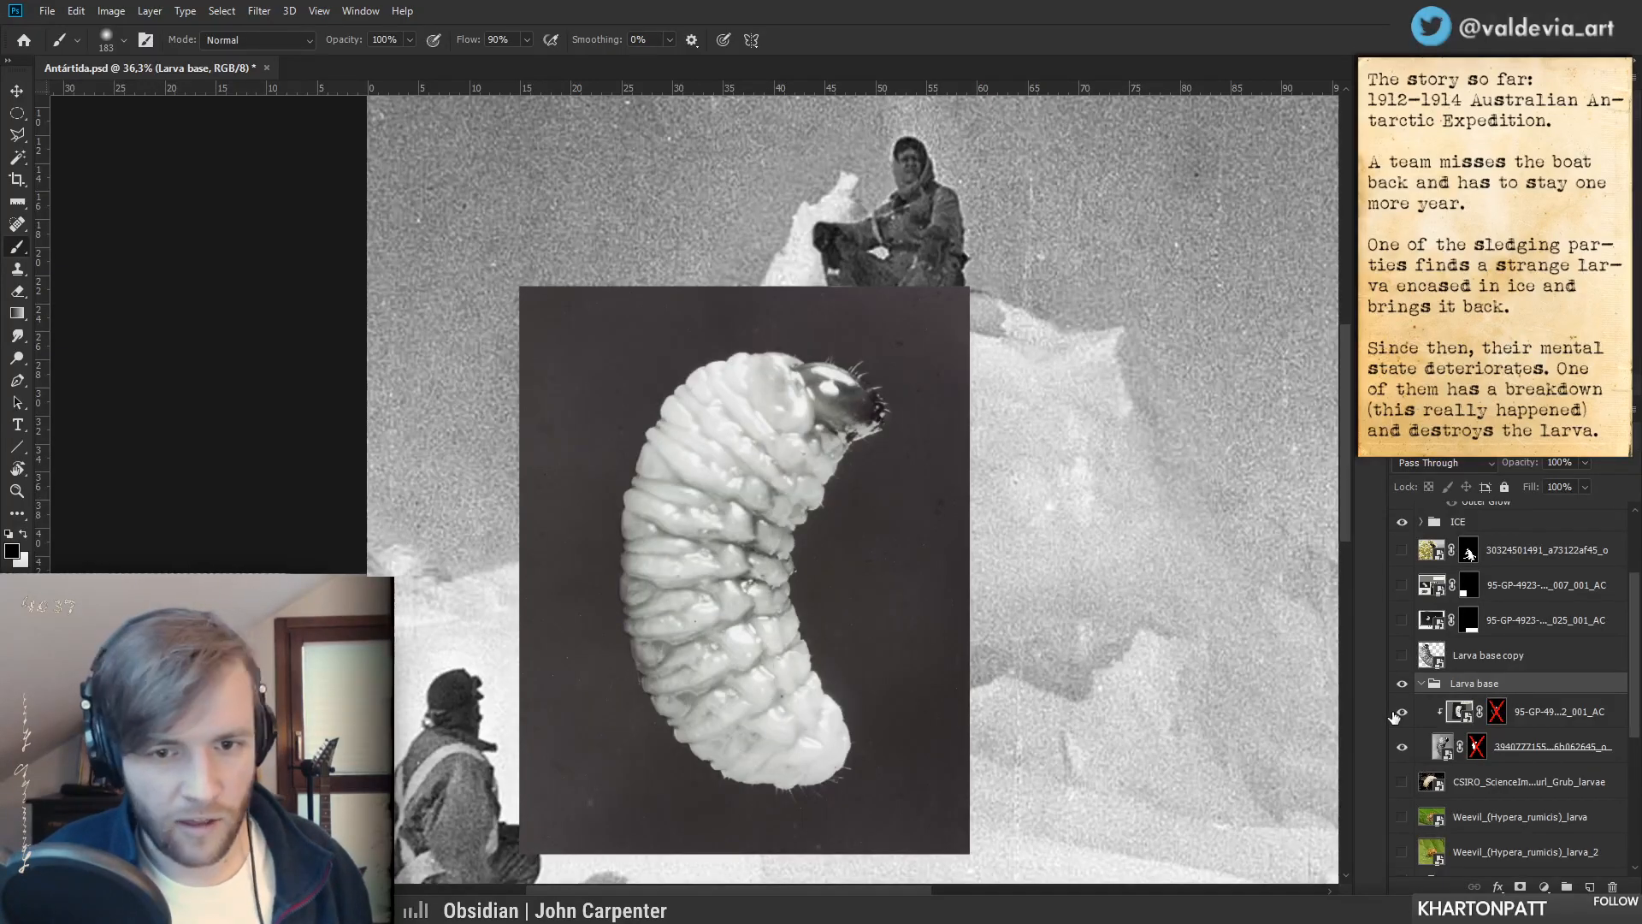
{"action": "left_click", "coordinate": [1395, 714]}
{"action": "left_click", "coordinate": [1394, 716]}
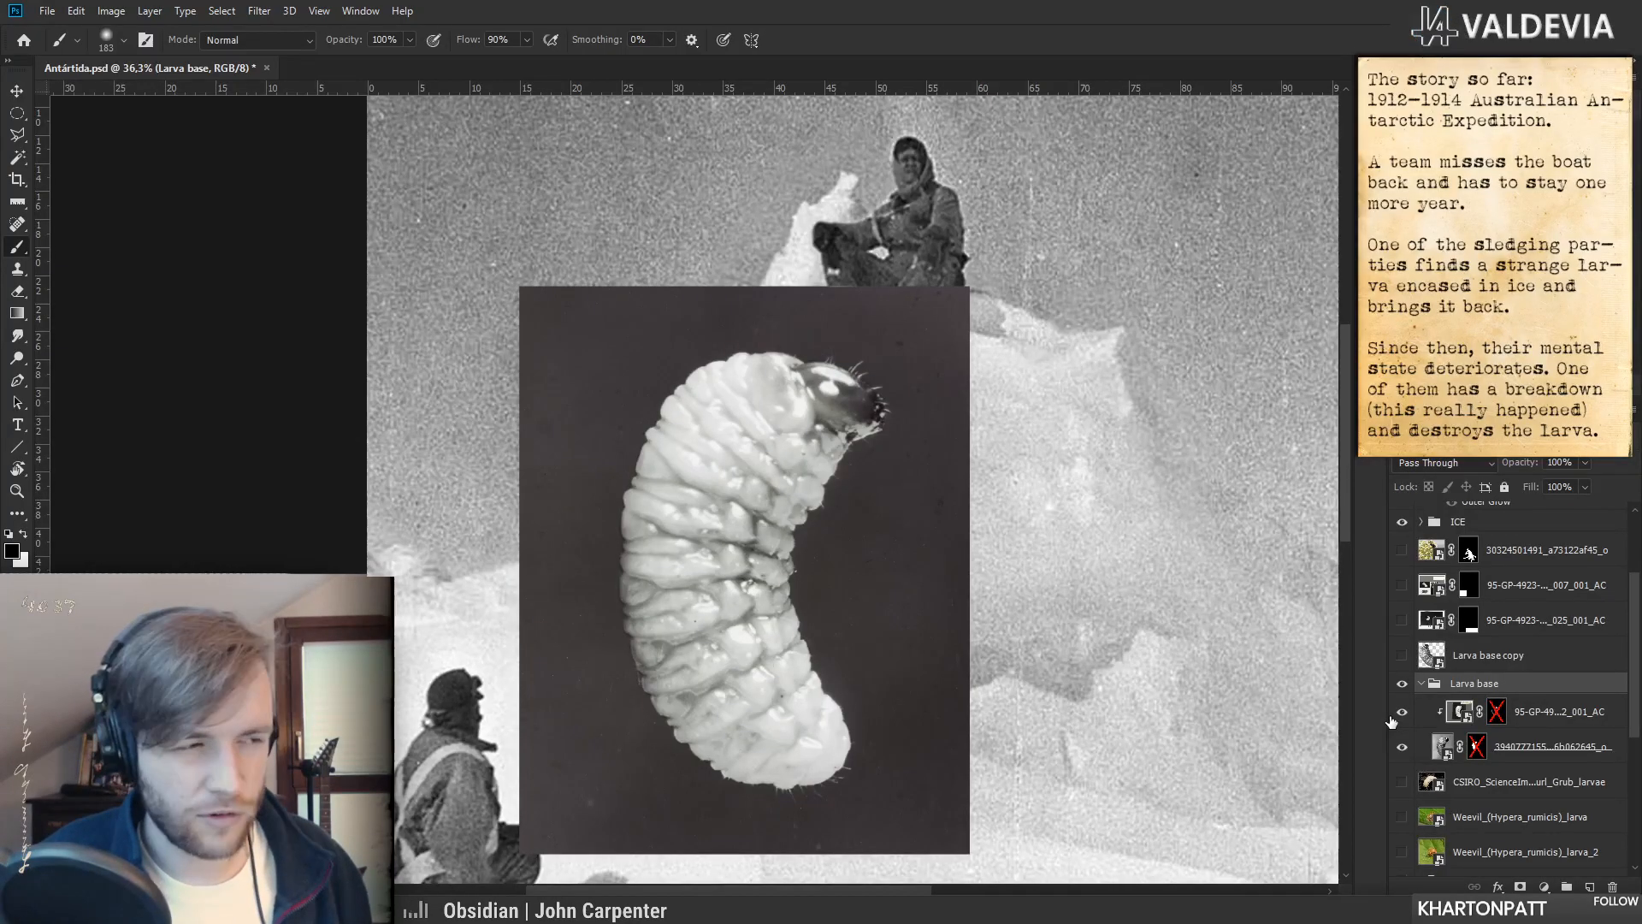
{"action": "left_click", "coordinate": [1392, 718]}
{"action": "left_click", "coordinate": [1392, 718]}
{"action": "left_click", "coordinate": [1391, 718]}
{"action": "left_click", "coordinate": [1392, 723]}
{"action": "left_click", "coordinate": [1392, 723]}
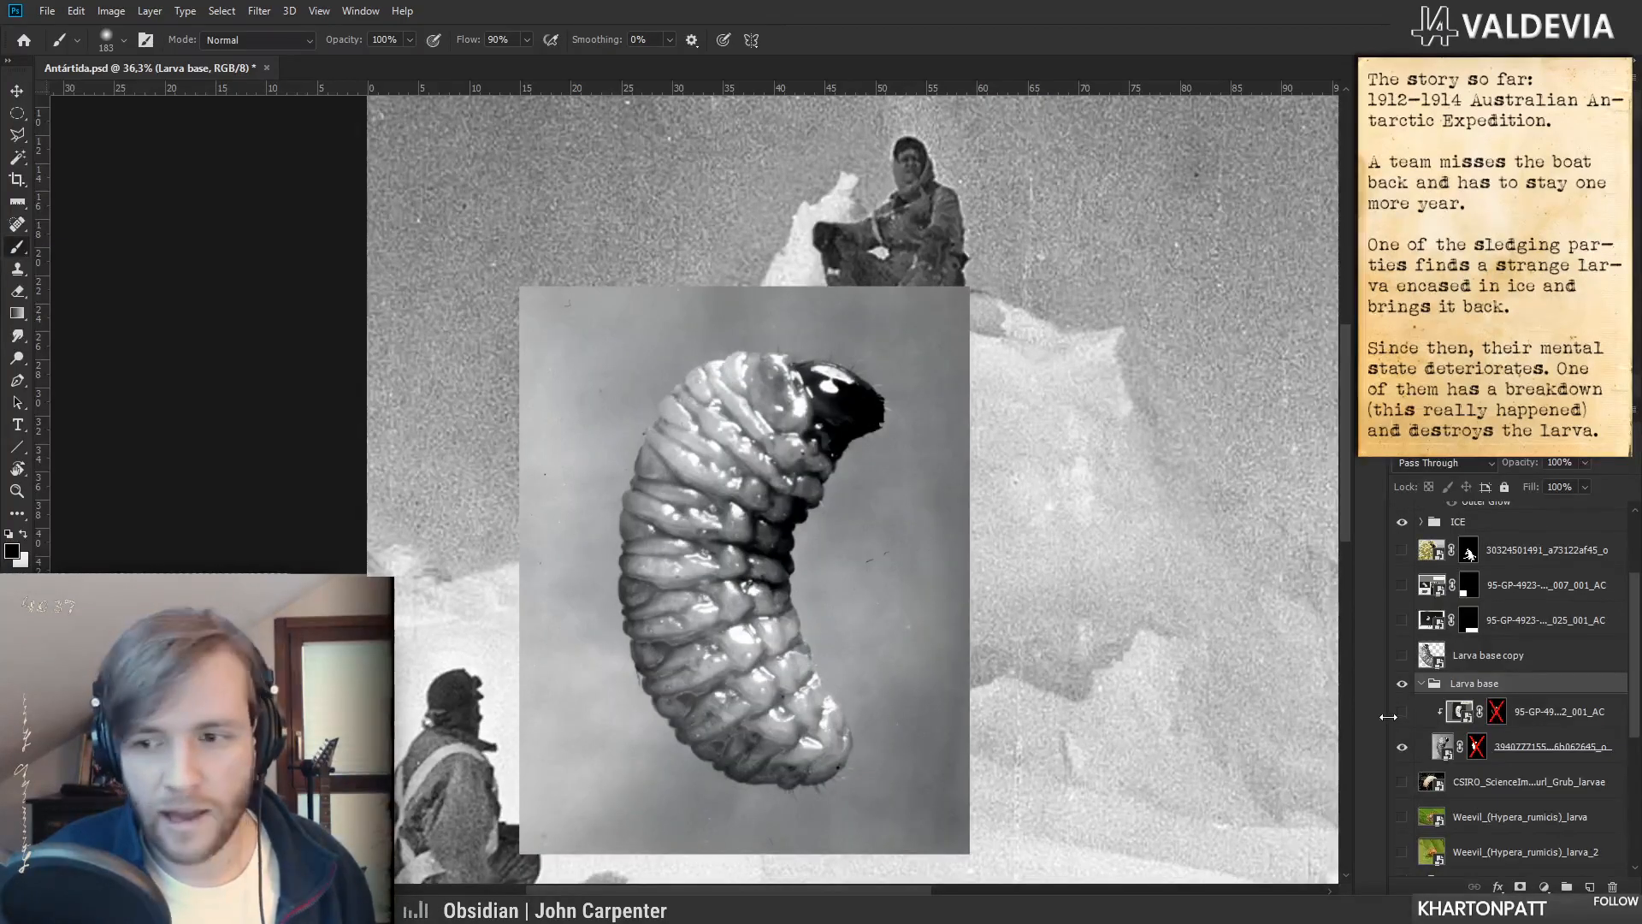
- Re-enable the masks of both larva photos and show the upper clipped photo blended over the base larva
{"action": "left_click", "coordinate": [1477, 752], "text": "shift"}
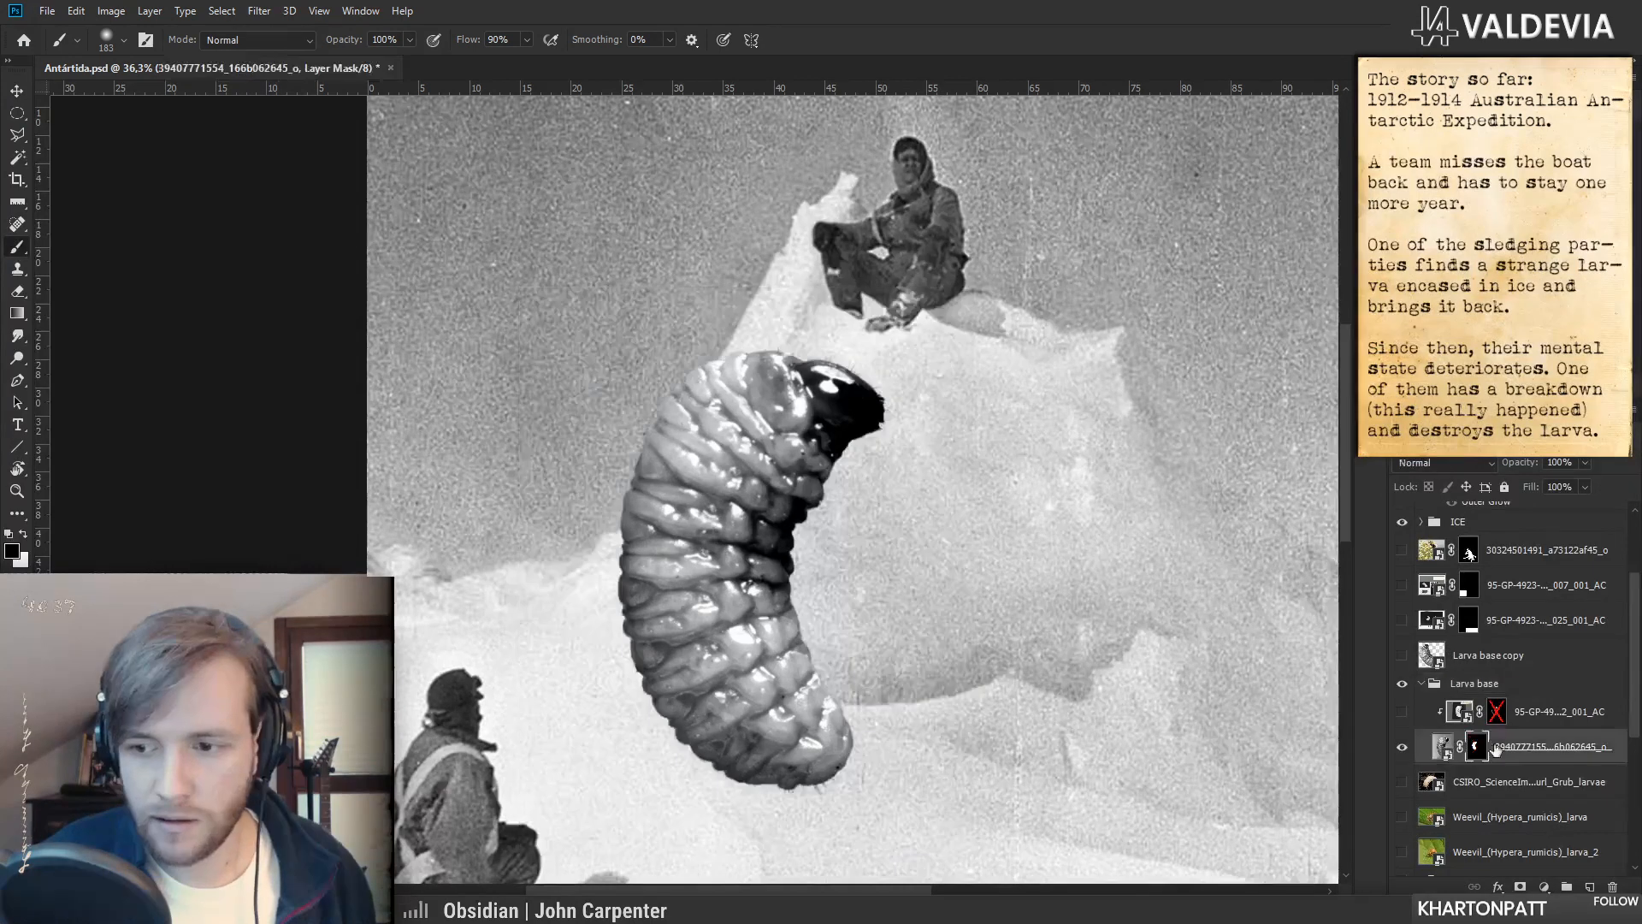
{"action": "left_click", "coordinate": [1497, 712], "text": "shift"}
{"action": "left_click", "coordinate": [1401, 721]}
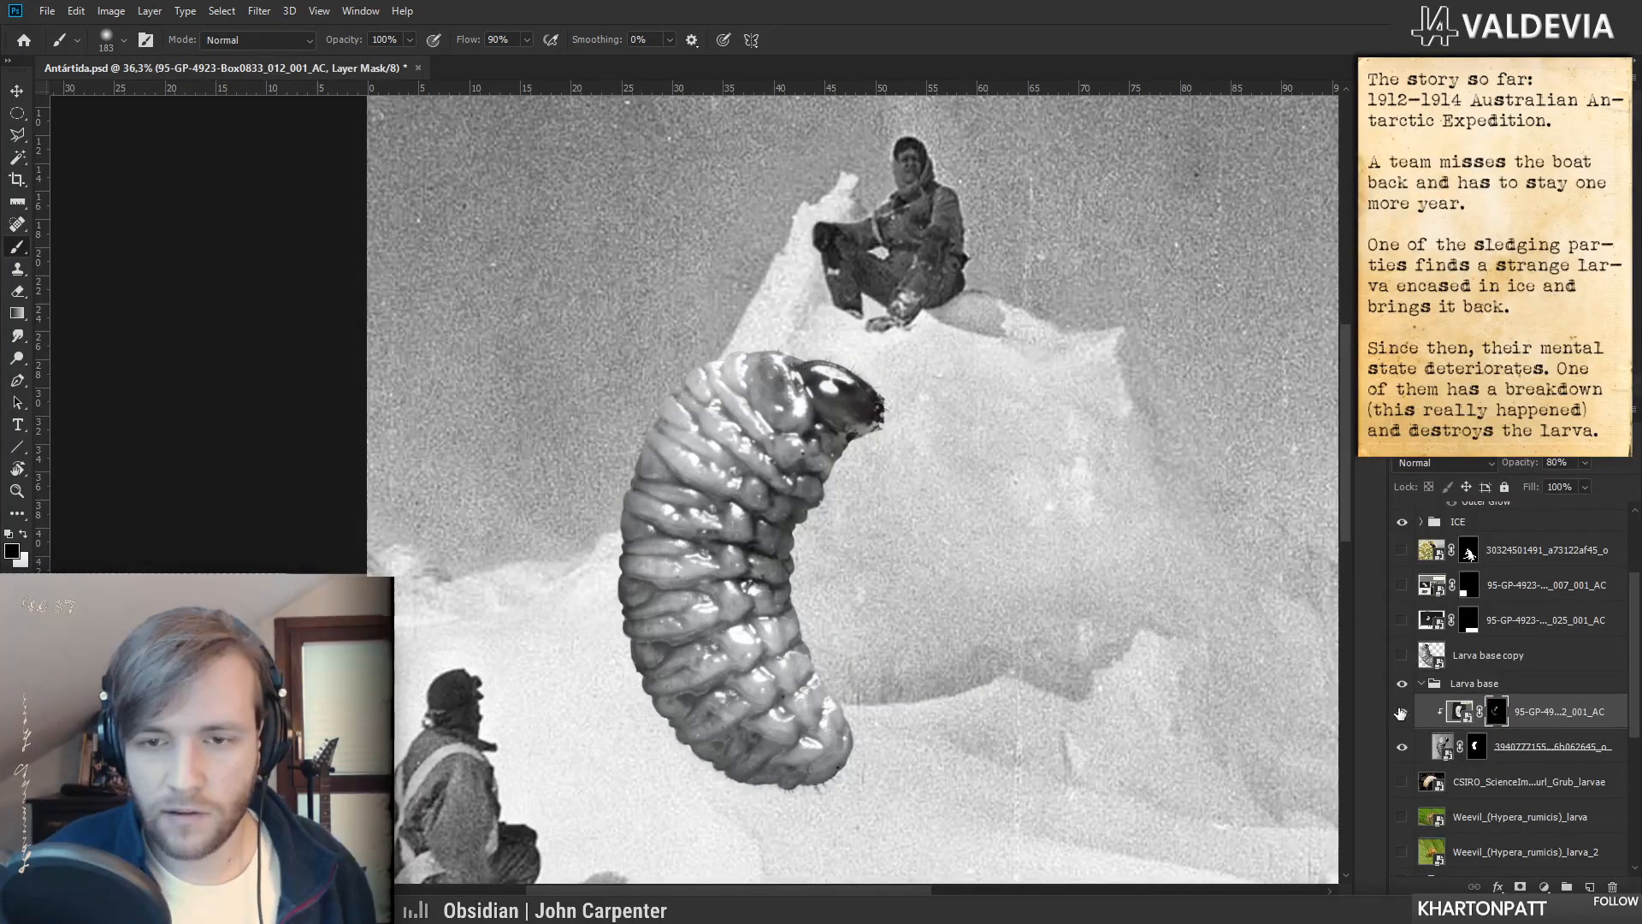
{"action": "scroll", "coordinate": [892, 646], "scroll_direction": "down", "scroll_amount": 3}
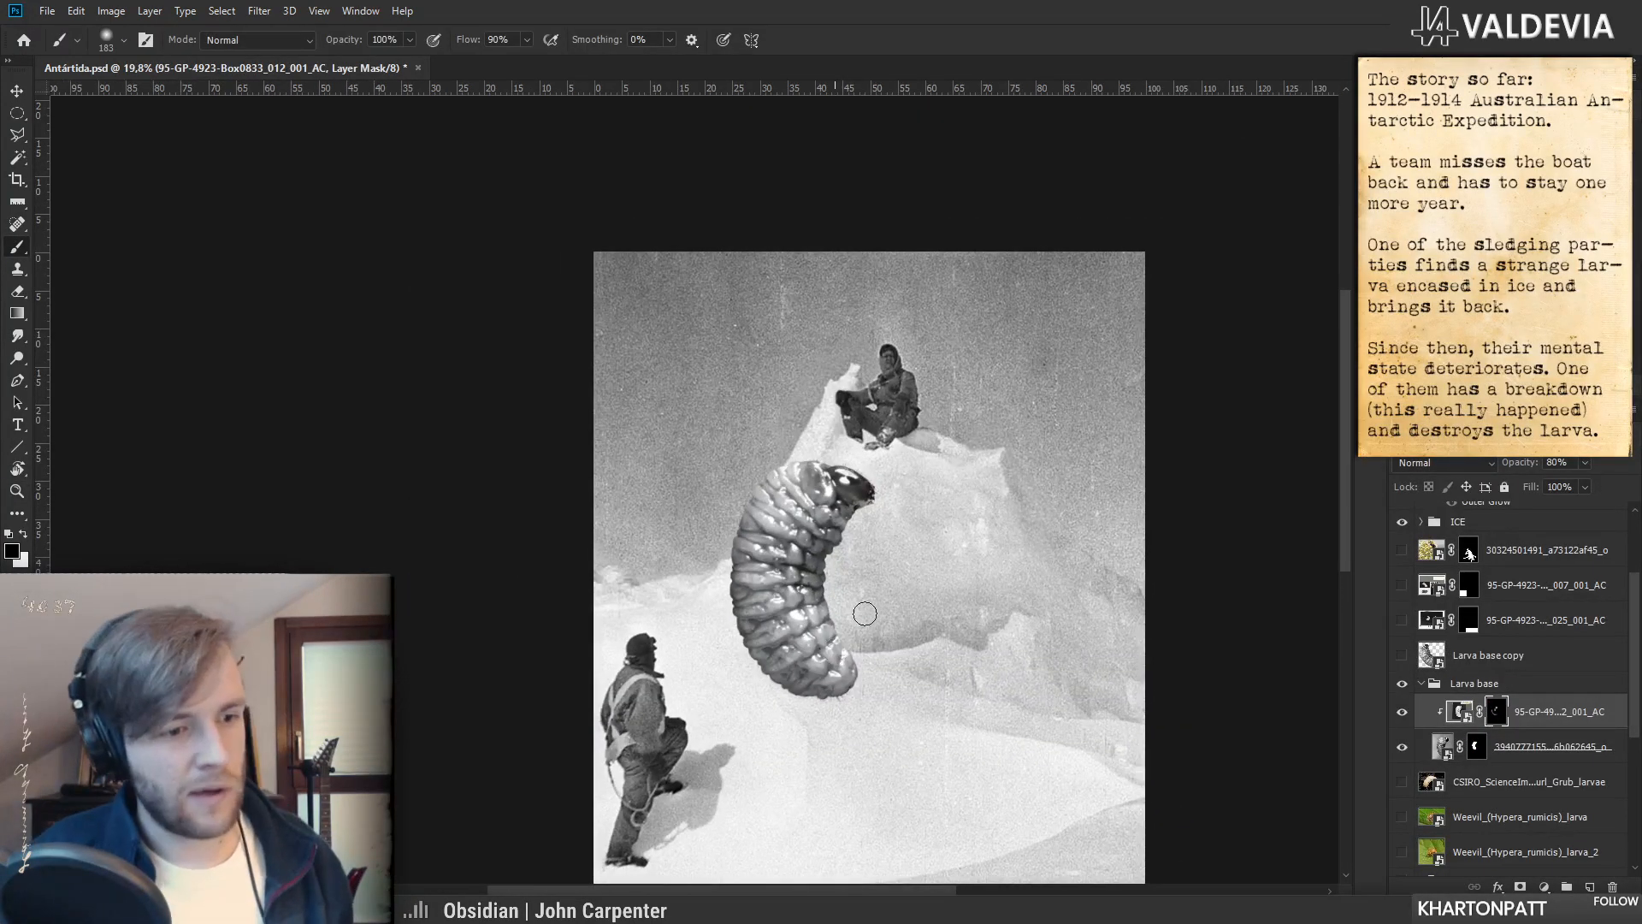
- Collapse and hide the Larva base group, and make the Larva base copy layer visible in its place
{"action": "left_click", "coordinate": [1421, 684]}
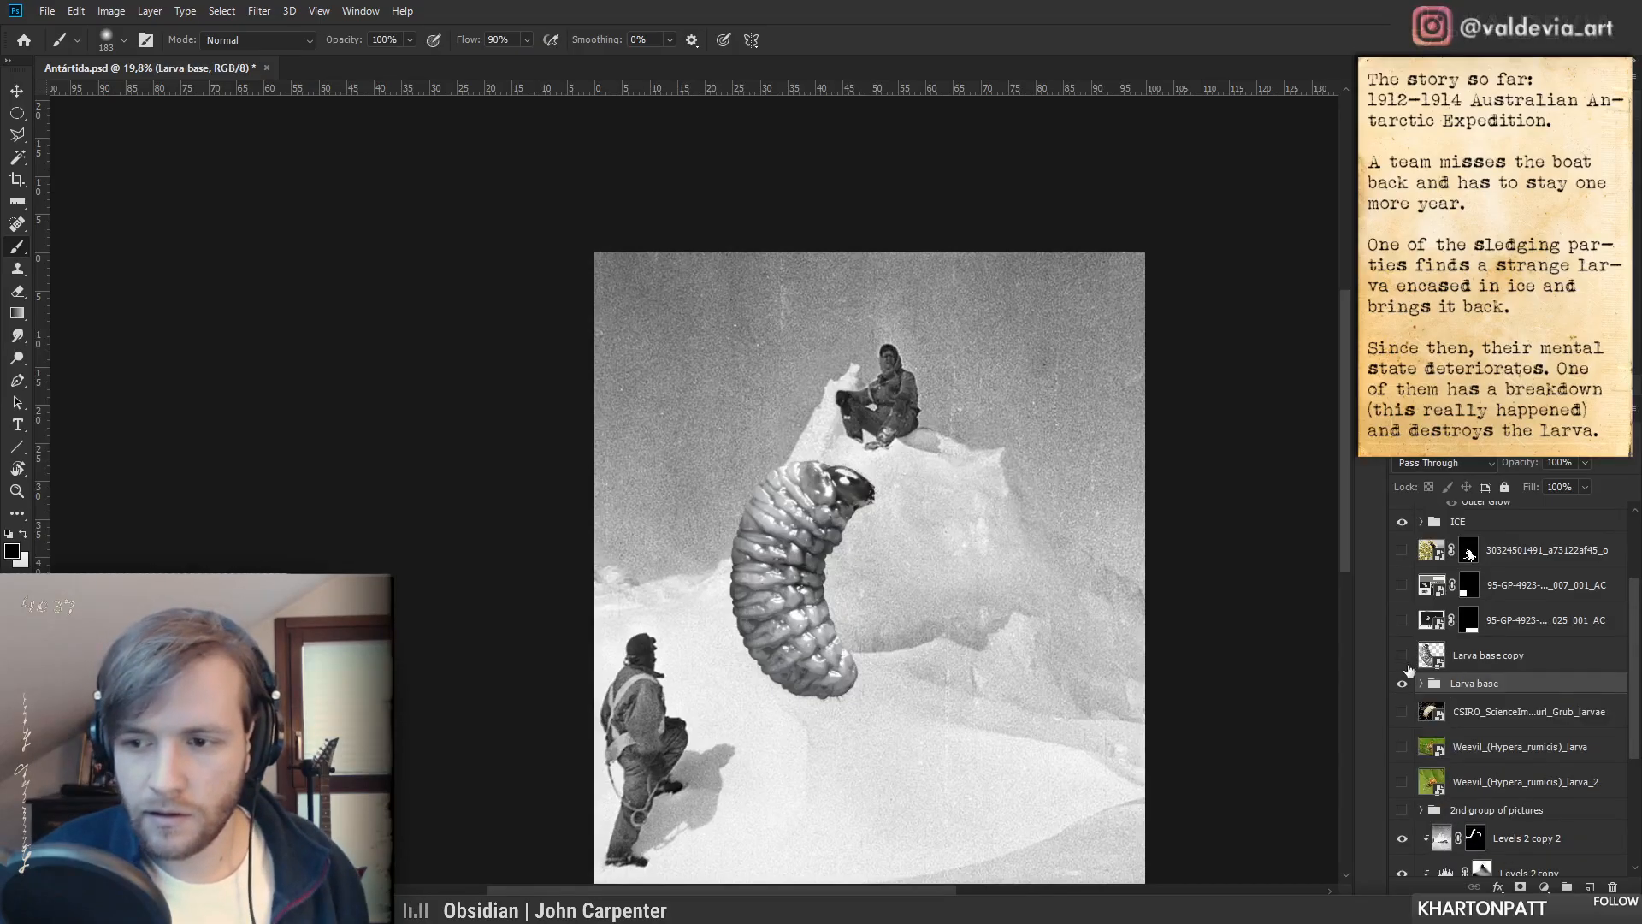
{"action": "left_click", "coordinate": [1402, 656]}
{"action": "left_click", "coordinate": [1404, 684]}
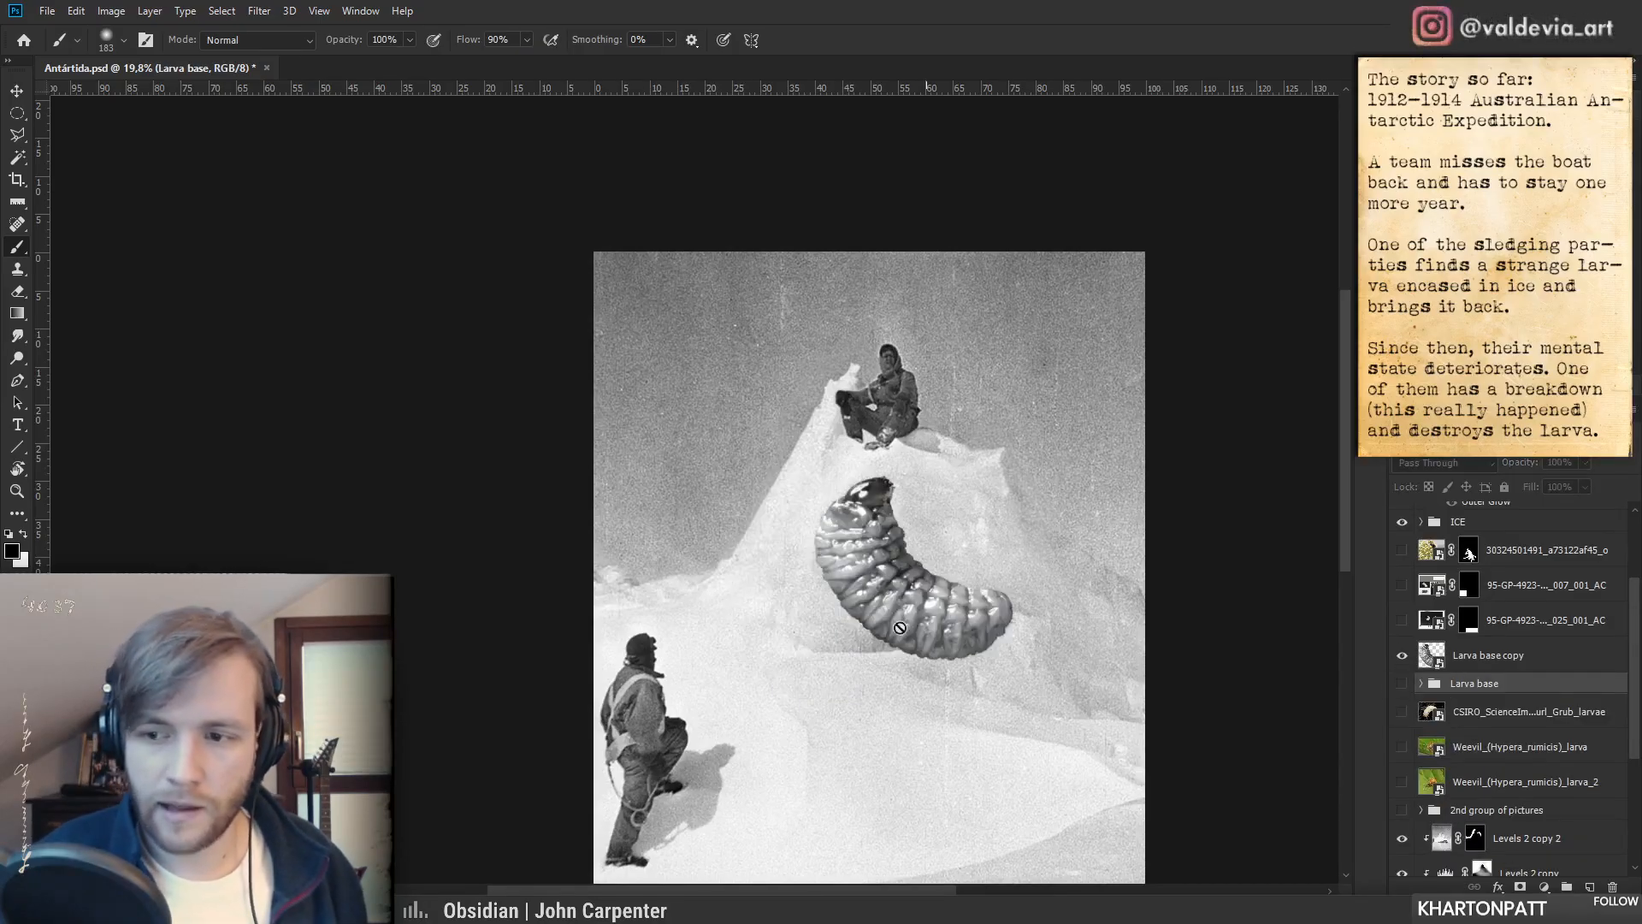
- Puppet Warp the Larva base copy layer with pins at mid-body, head and tail, curling the tail up toward the head
{"action": "left_click", "coordinate": [1505, 656]}
{"action": "scroll", "coordinate": [997, 657], "scroll_direction": "down", "scroll_amount": 1}
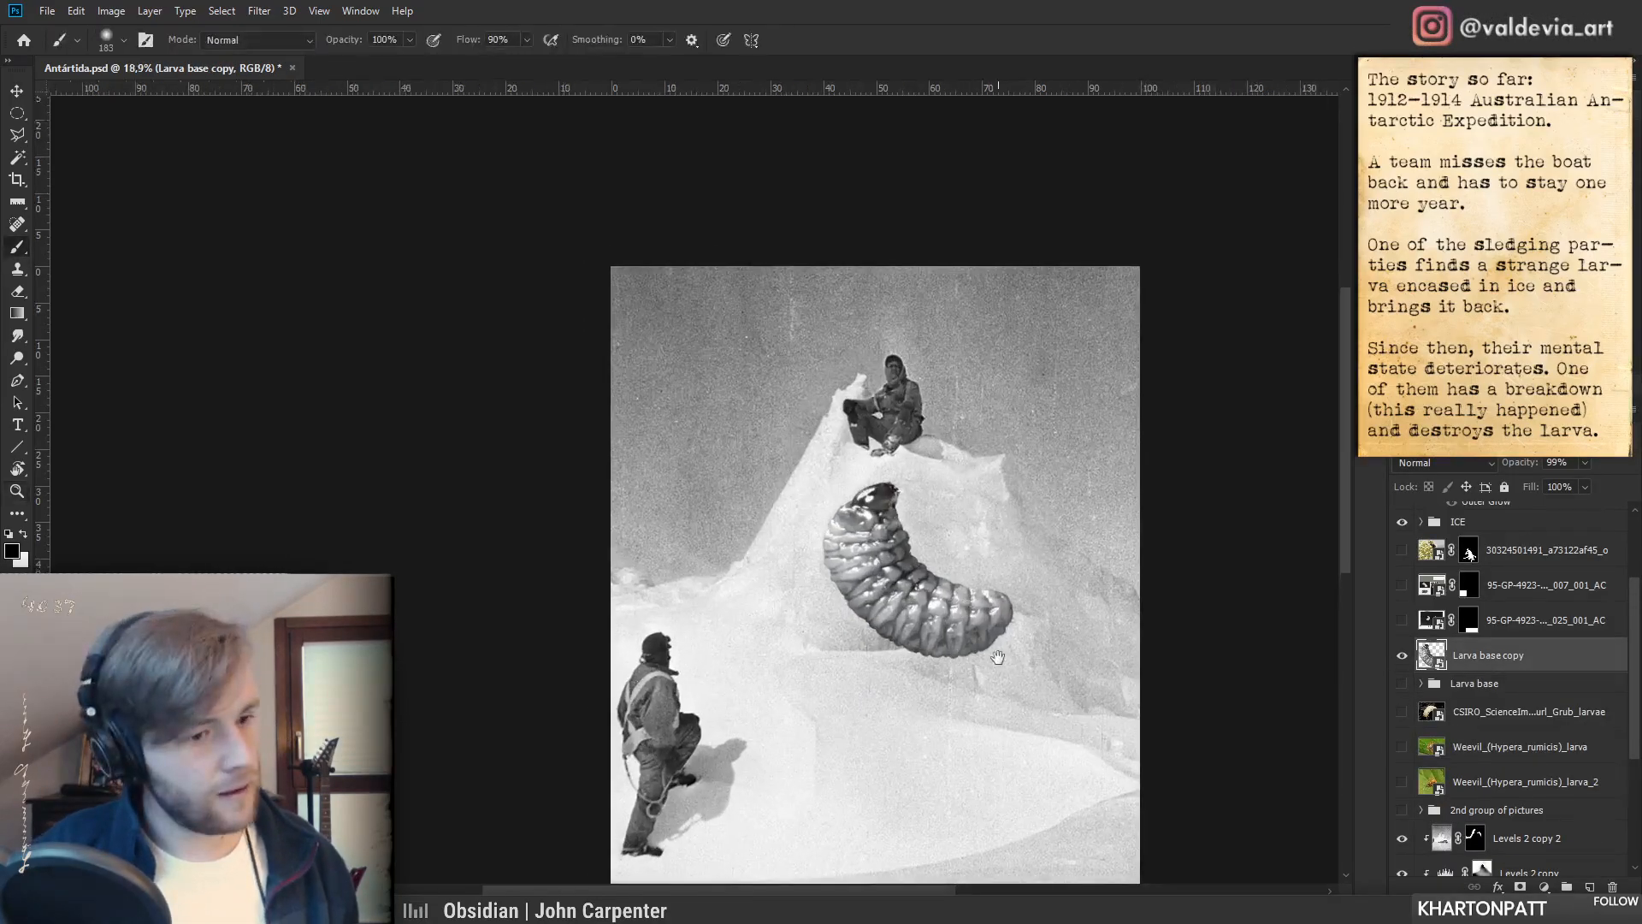
{"action": "left_click_drag", "start_coordinate": [997, 657], "coordinate": [931, 621]}
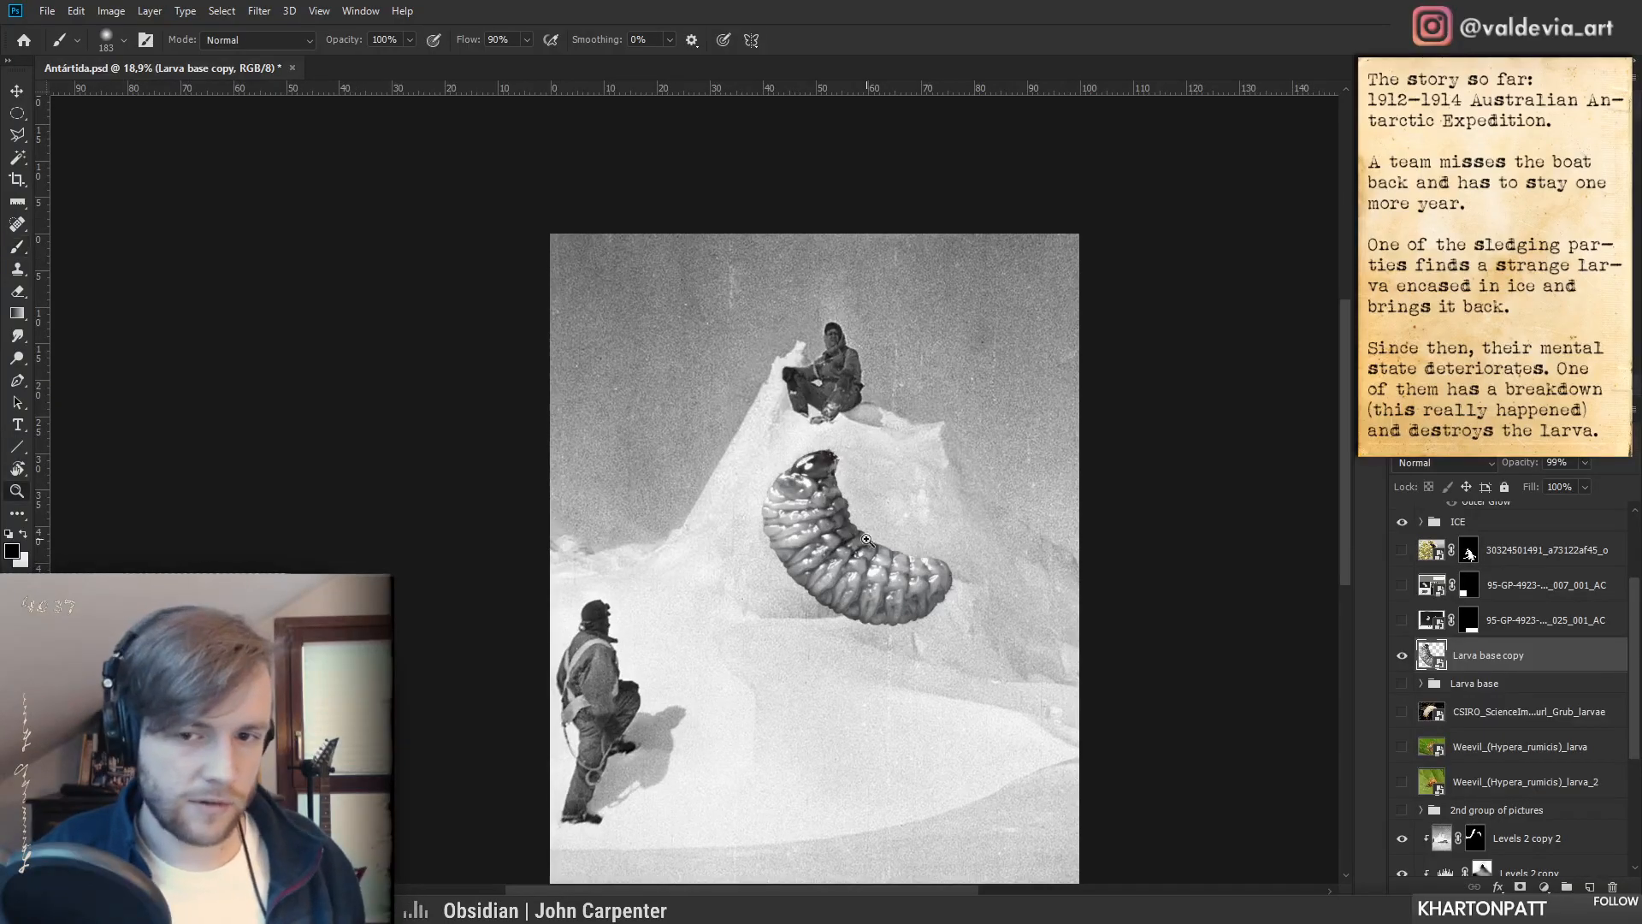
{"action": "scroll", "coordinate": [890, 547], "scroll_direction": "up", "scroll_amount": 2}
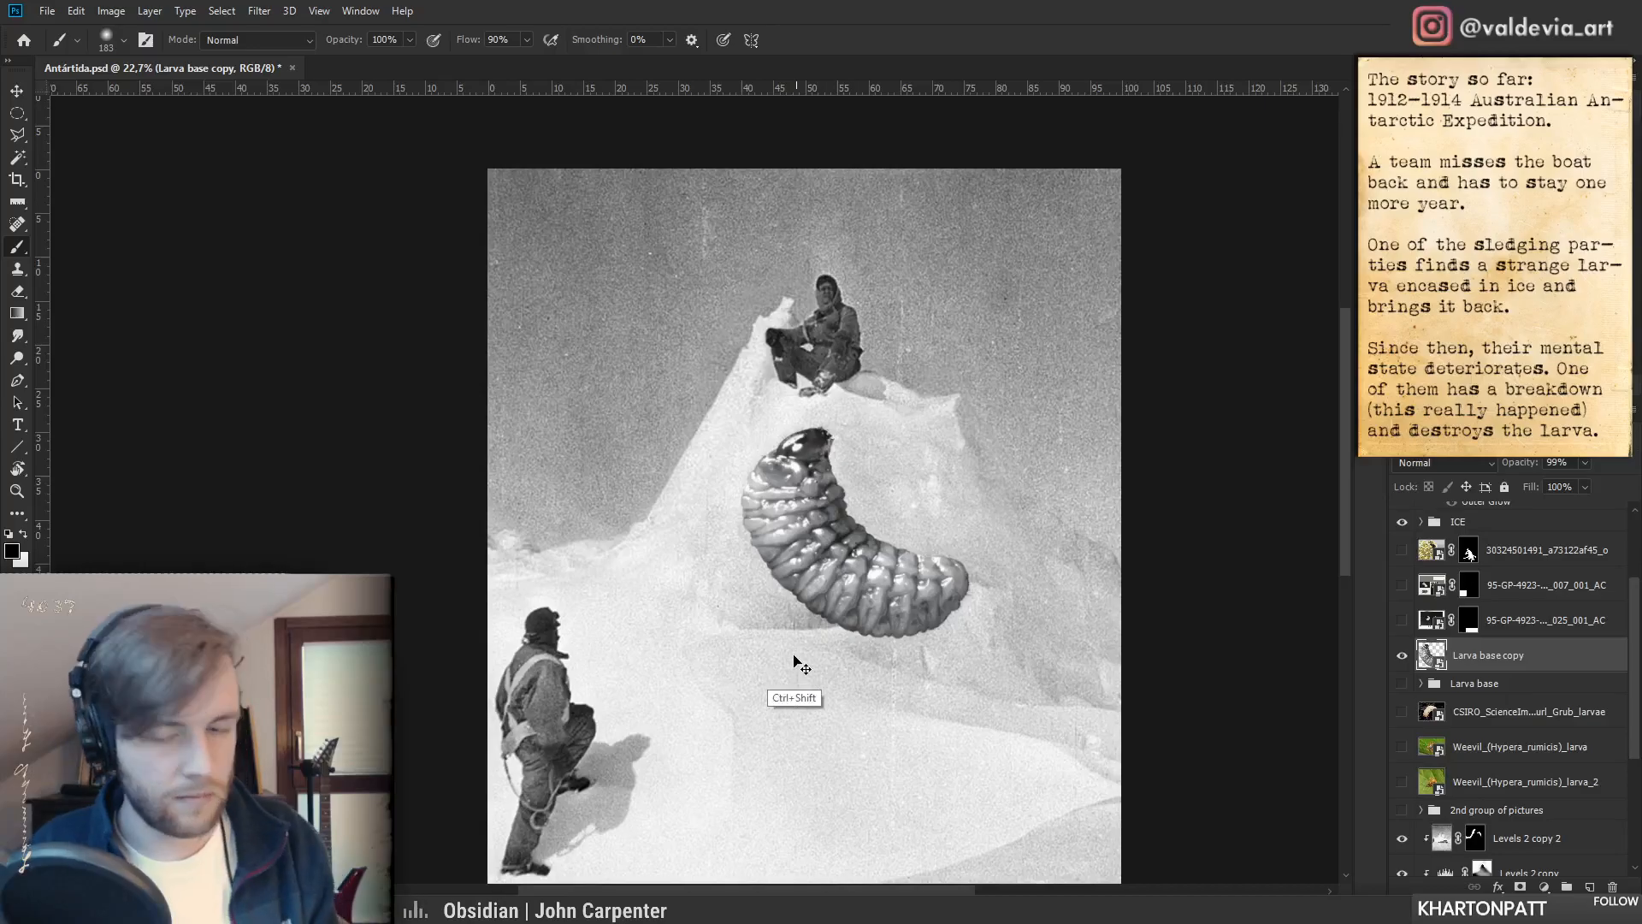
{"action": "key", "text": "ctrl+shift+p"}
{"action": "left_click_drag", "start_coordinate": [842, 577], "coordinate": [811, 569]}
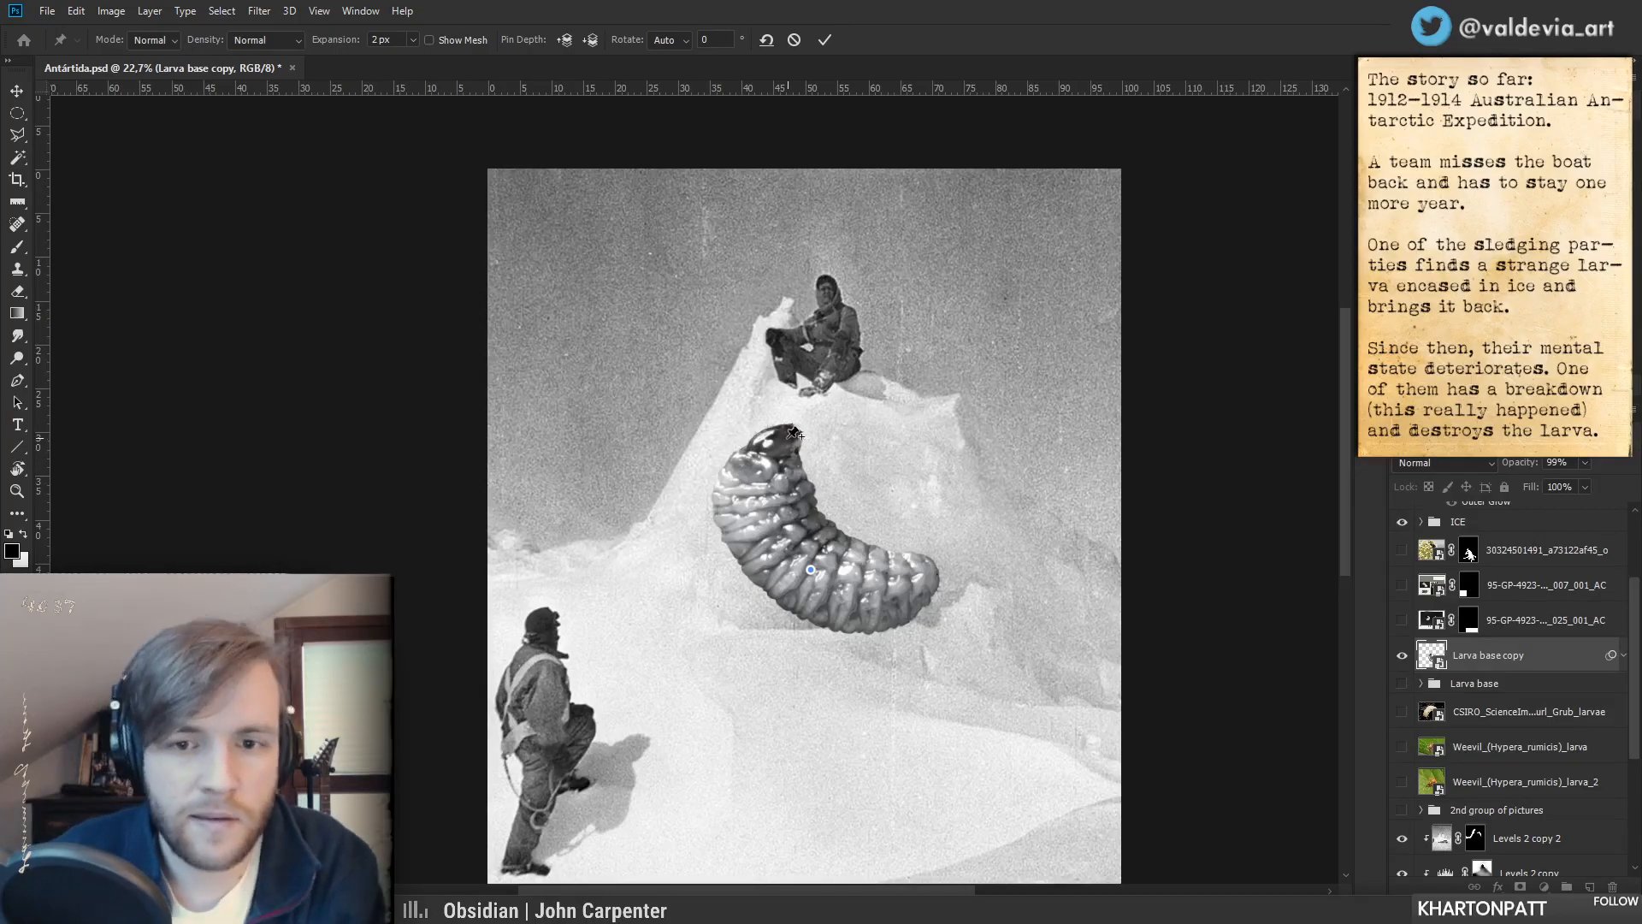
{"action": "left_click_drag", "start_coordinate": [776, 458], "coordinate": [799, 448]}
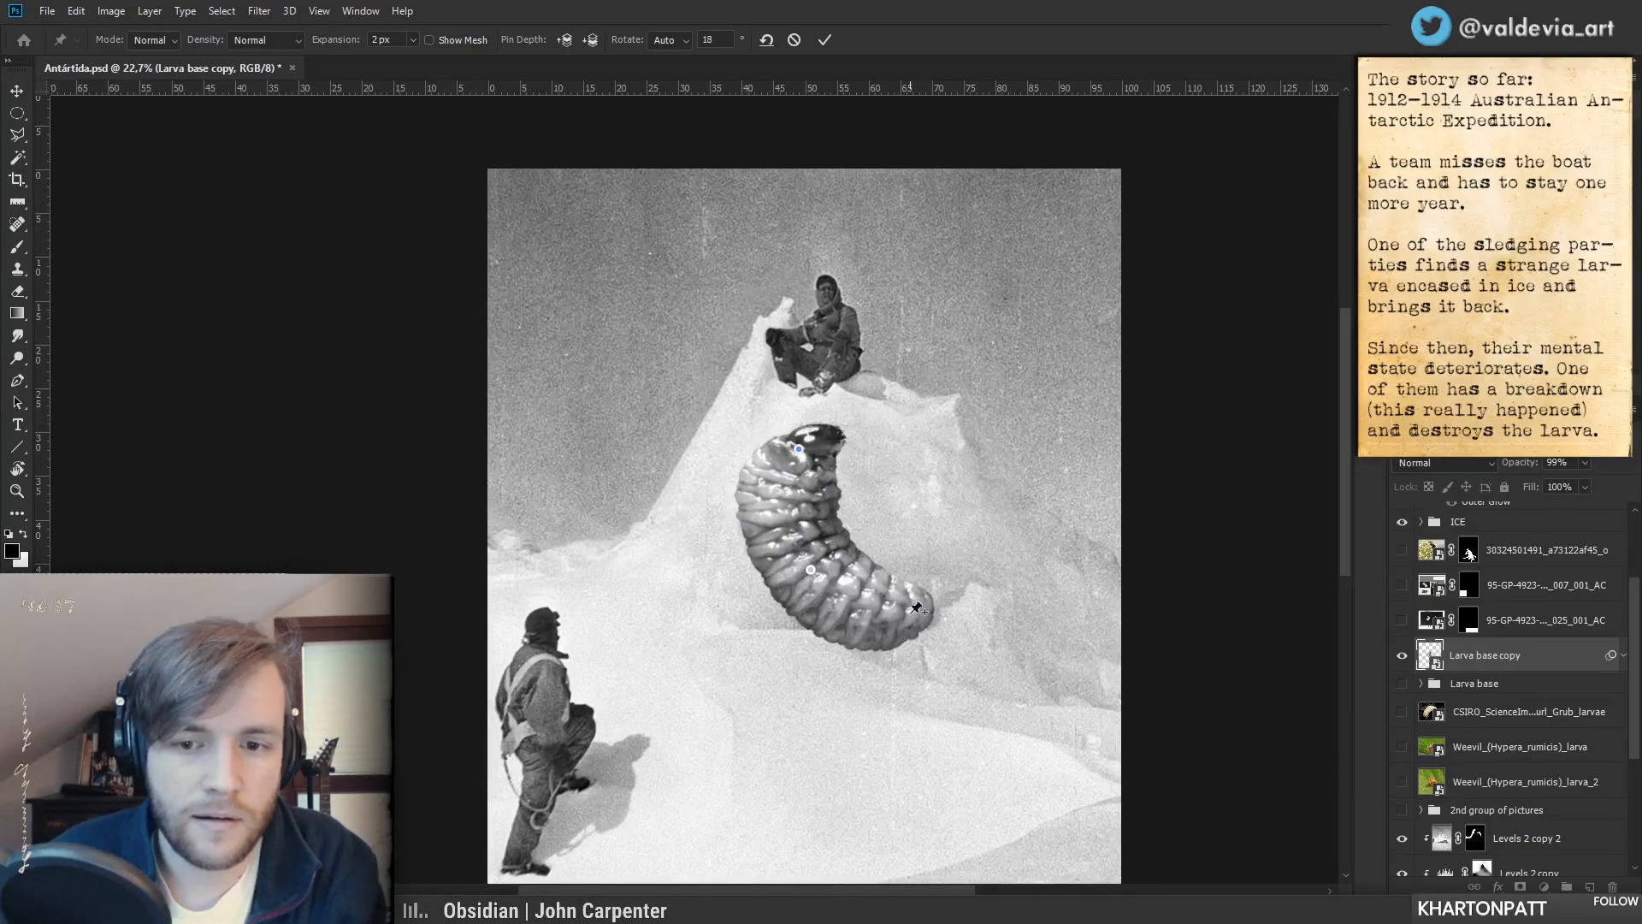
{"action": "left_click_drag", "start_coordinate": [922, 603], "coordinate": [911, 513]}
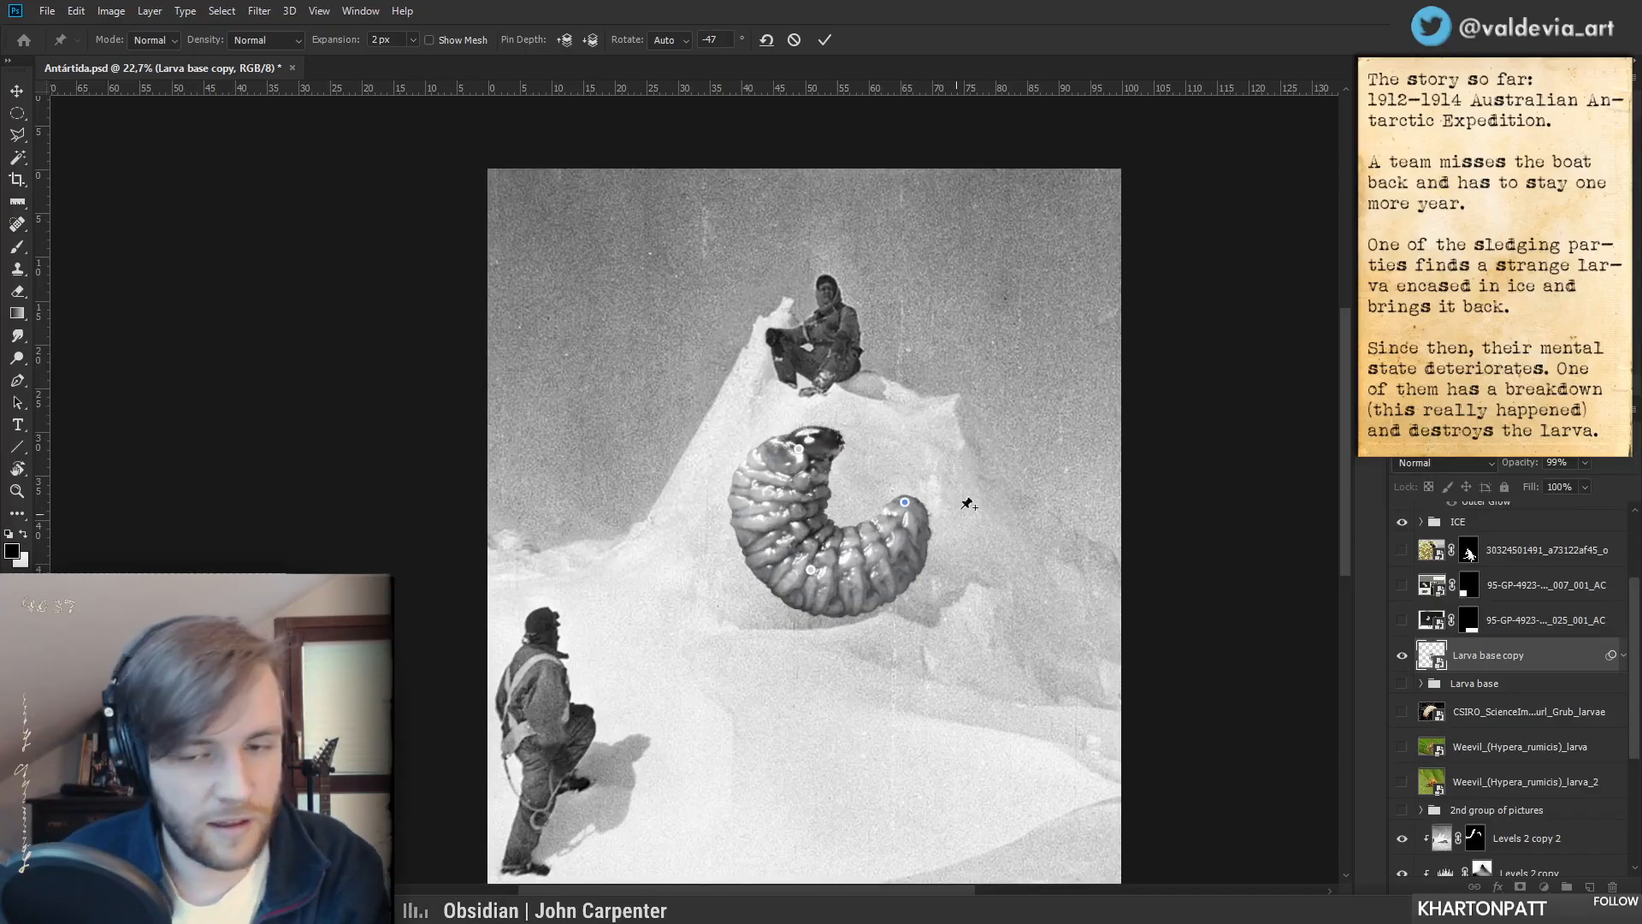
{"action": "left_click_drag", "start_coordinate": [905, 502], "coordinate": [885, 475]}
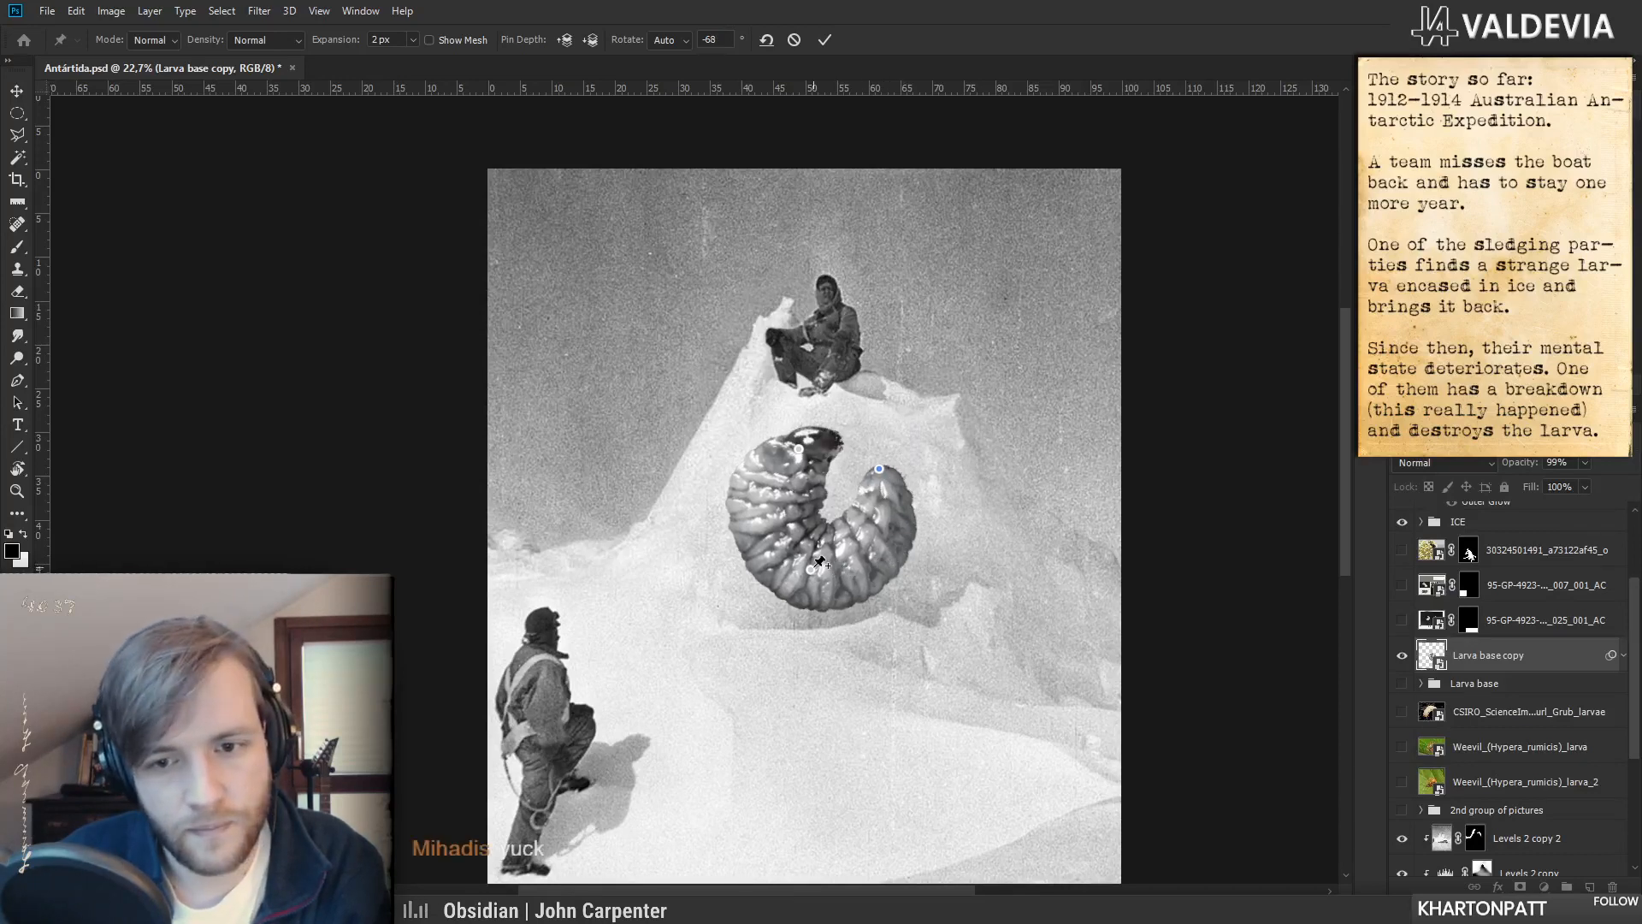
- Fine-tune the larva's mid-body, head and upper back with the warp pins, and apply the Puppet Warp
{"action": "left_click_drag", "start_coordinate": [813, 571], "coordinate": [818, 566]}
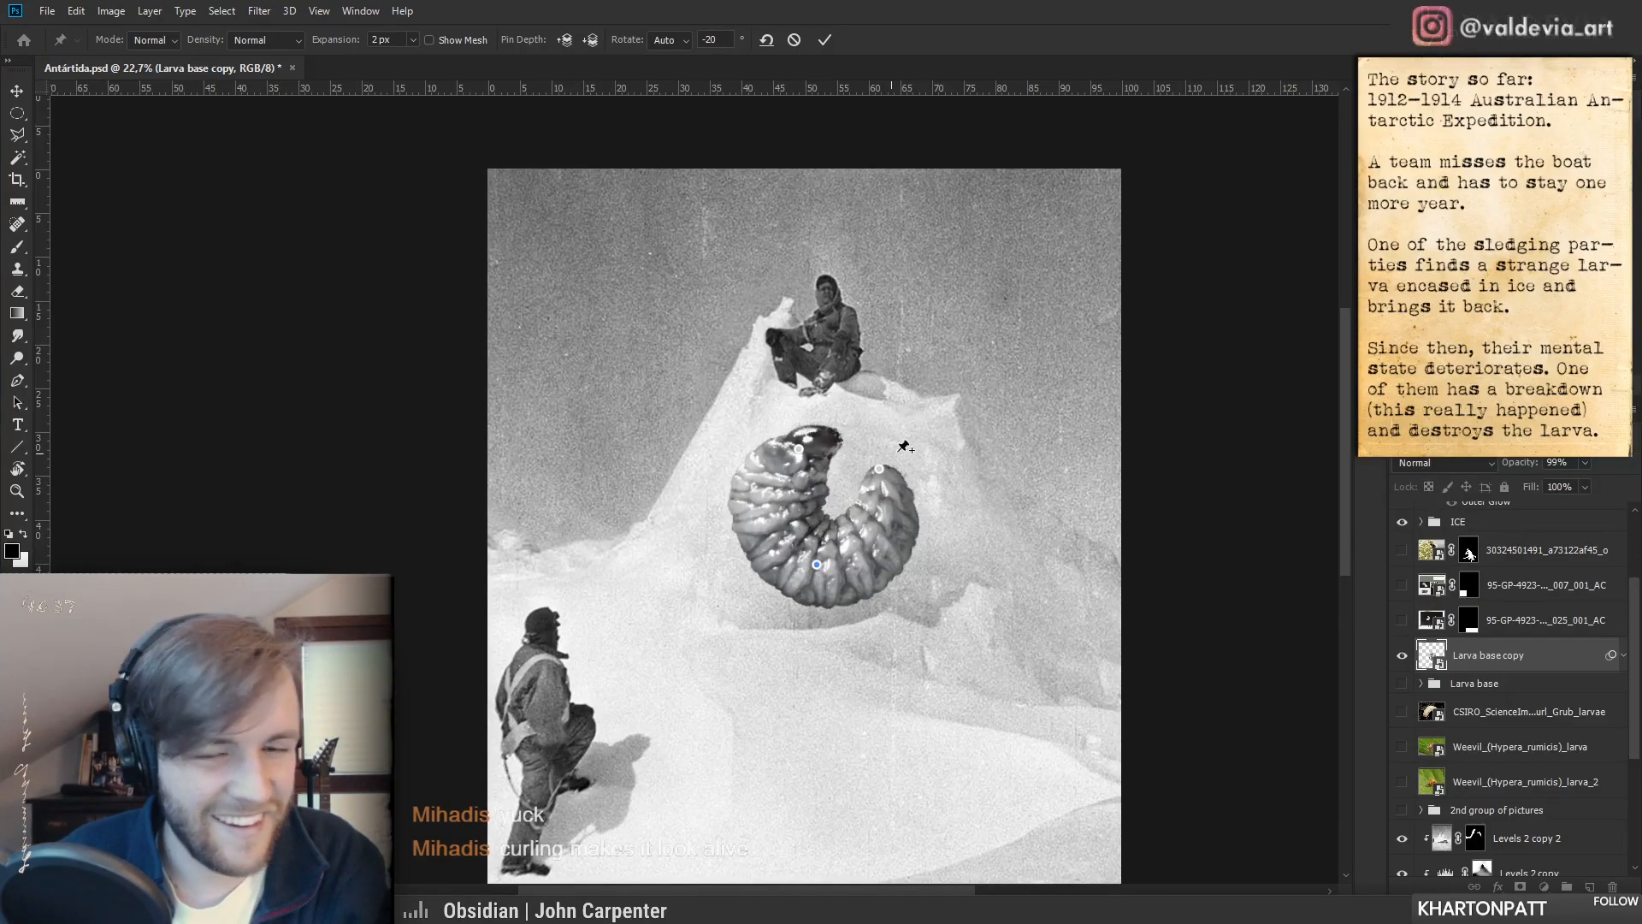
{"action": "mouse_move", "coordinate": [801, 453]}
{"action": "left_mouse_down"}
{"action": "mouse_move", "coordinate": [808, 475]}
{"action": "mouse_move", "coordinate": [823, 467]}
{"action": "left_mouse_up"}
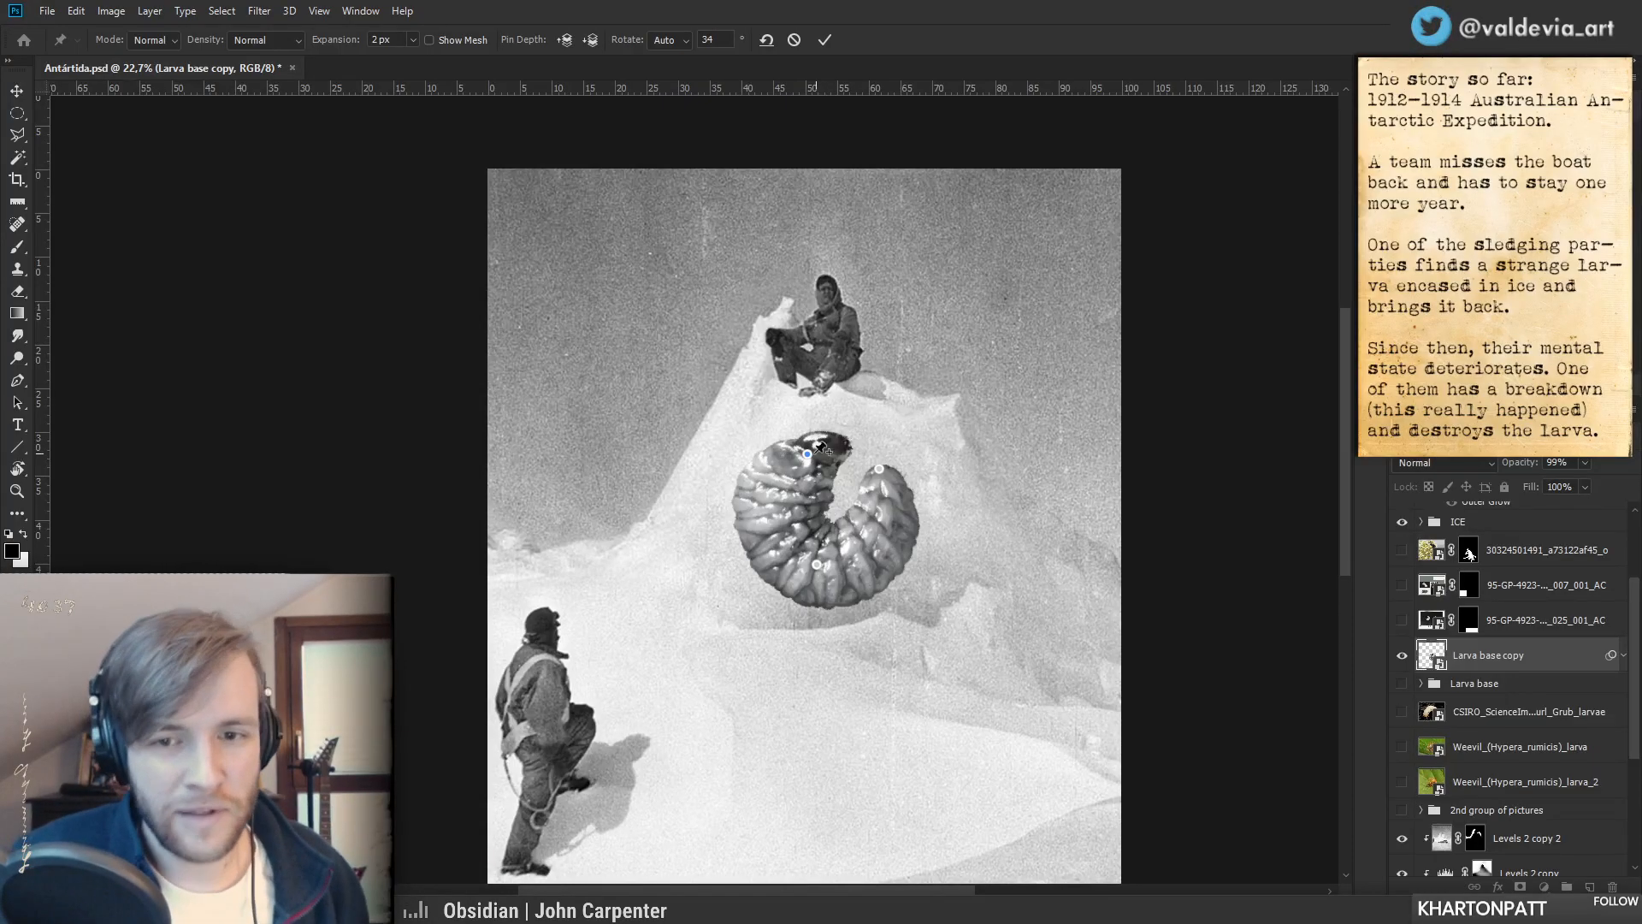
{"action": "left_click_drag", "start_coordinate": [784, 512], "coordinate": [778, 501]}
{"action": "key", "text": "Return"}
{"action": "key", "text": "b"}
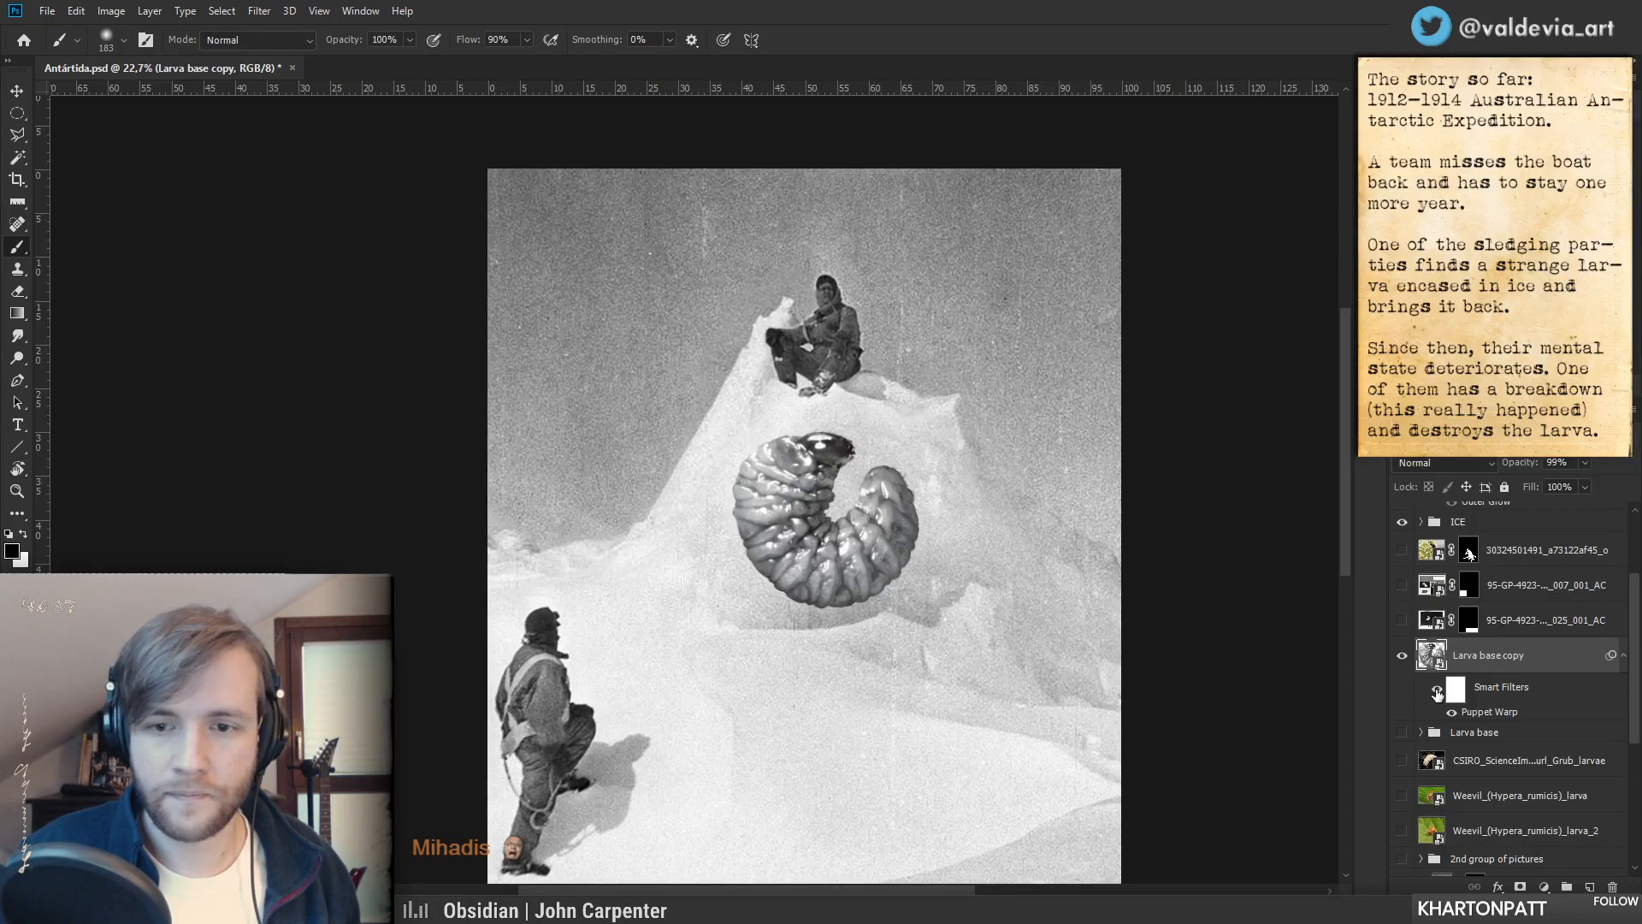
- Compare the larva with and without its Puppet Warp smart filter, and inspect how it sits in the whole composition
{"action": "left_click", "coordinate": [1437, 691]}
{"action": "left_click", "coordinate": [1437, 691]}
{"action": "key", "text": "z"}
{"action": "left_click_drag", "start_coordinate": [852, 508], "coordinate": [800, 506]}
{"action": "key", "text": "b"}
{"action": "left_click_drag", "start_coordinate": [928, 660], "coordinate": [894, 607]}
{"action": "key", "text": "z"}
{"action": "mouse_move", "coordinate": [792, 586]}
{"action": "left_mouse_down"}
{"action": "mouse_move", "coordinate": [830, 577]}
{"action": "mouse_move", "coordinate": [792, 573]}
{"action": "left_mouse_up"}
{"action": "key", "text": "b"}
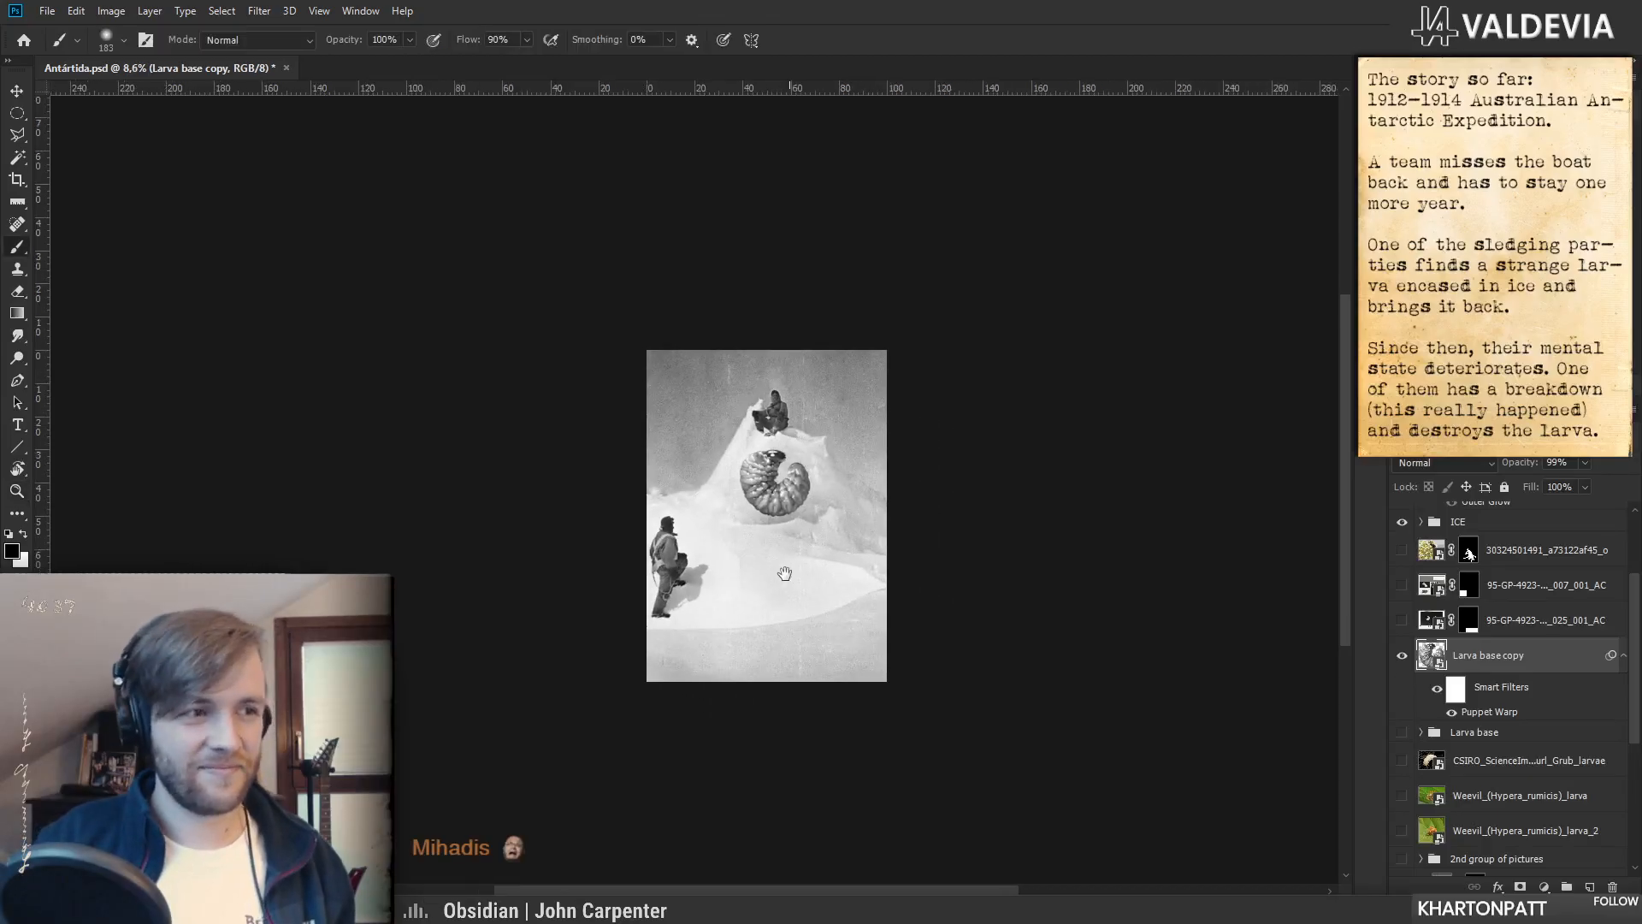
{"action": "key", "text": "z"}
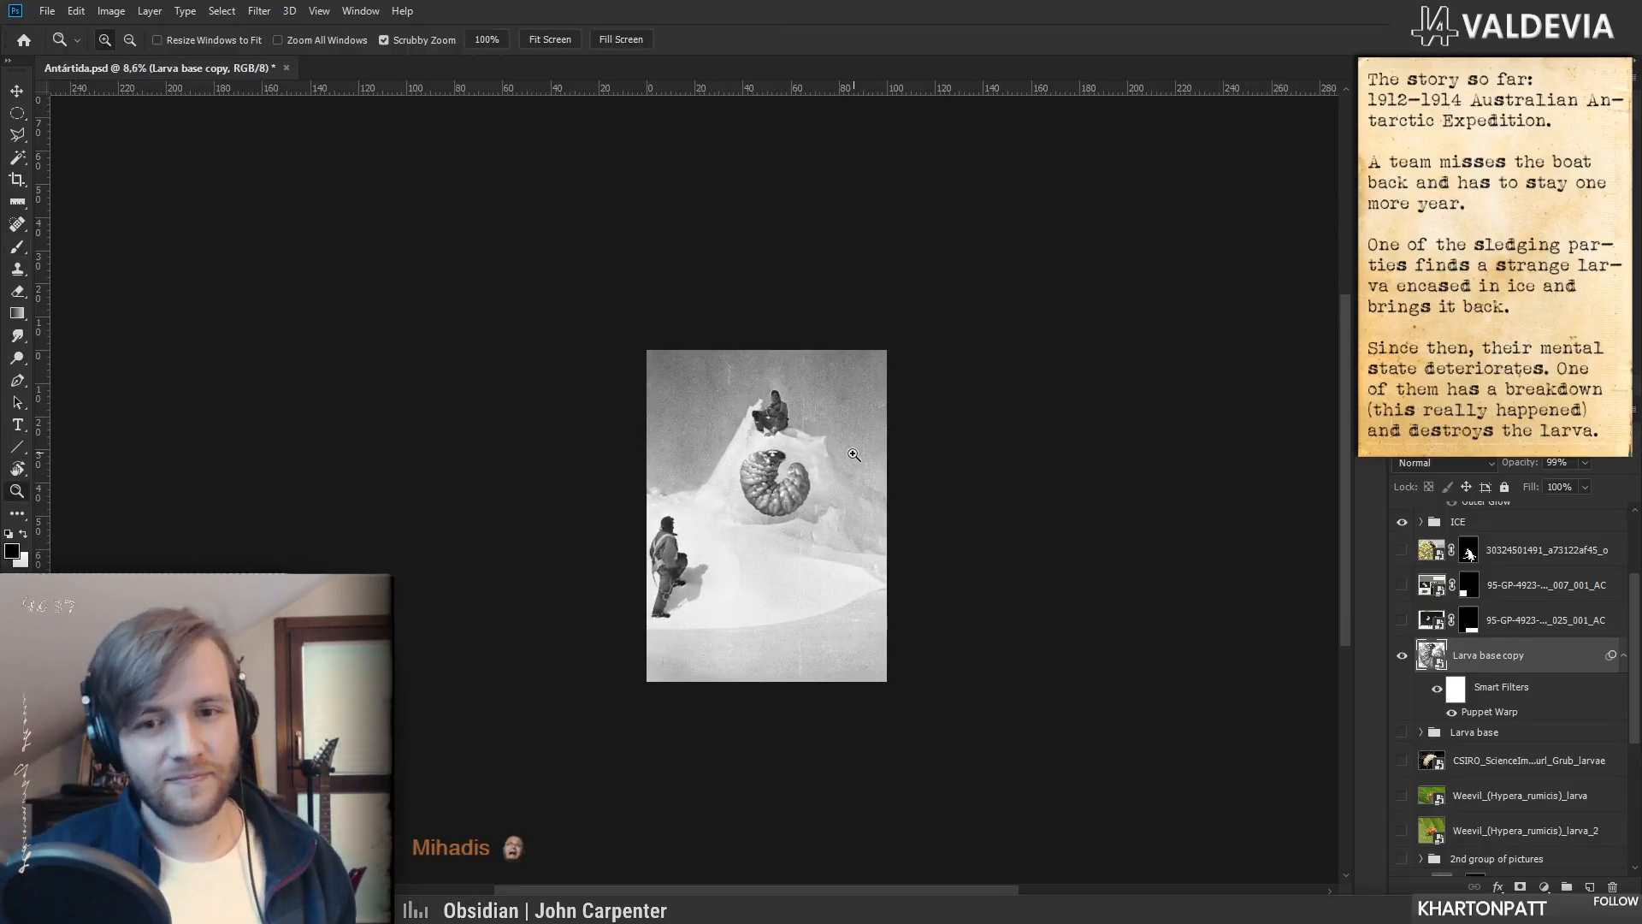
{"action": "left_click_drag", "start_coordinate": [852, 476], "coordinate": [903, 472]}
{"action": "left_click_drag", "start_coordinate": [733, 464], "coordinate": [776, 459]}
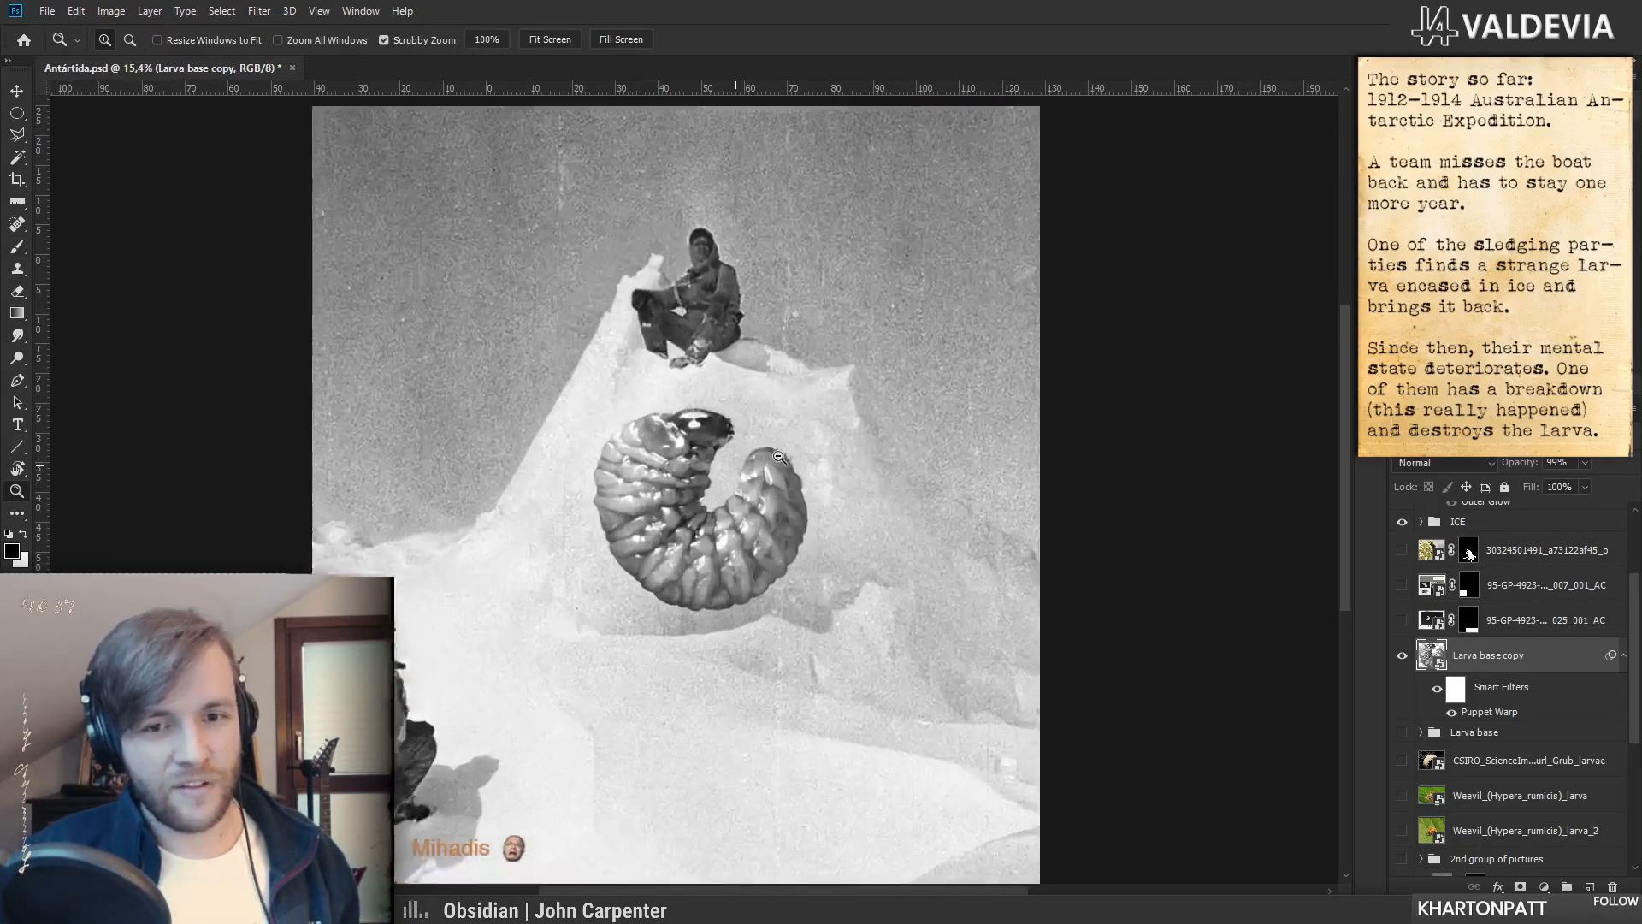
{"action": "key", "text": "b"}
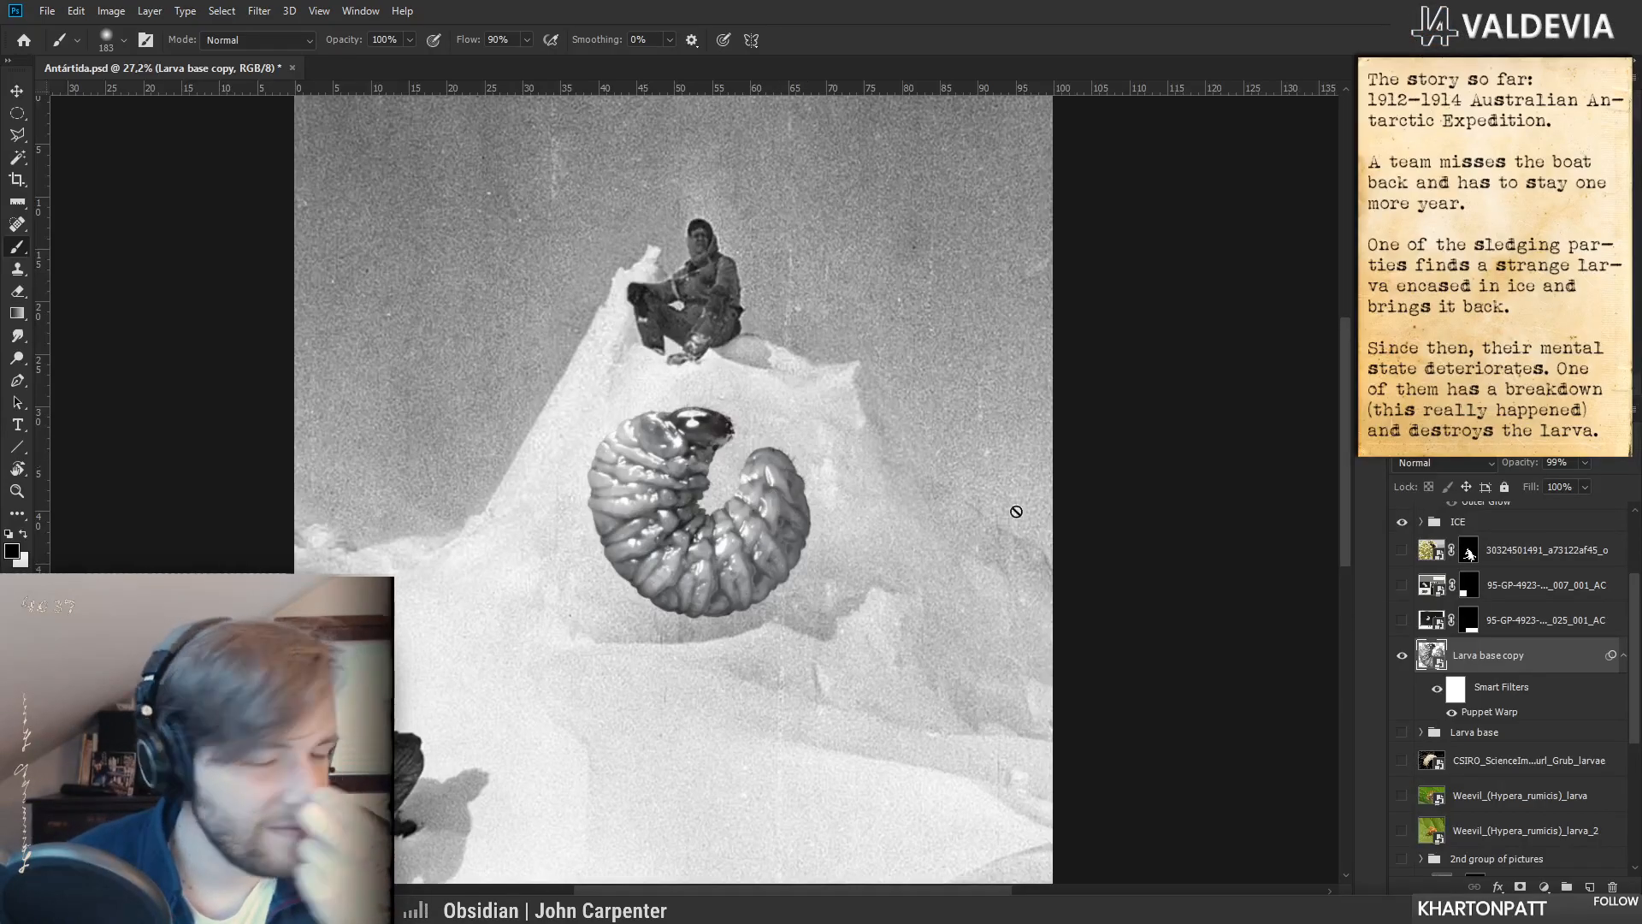
- Preview the upper 2 fotos reference layer, swap it for the lower one, and examine the excavated creature up close
{"action": "scroll", "coordinate": [1401, 709], "scroll_direction": "up", "scroll_amount": 3}
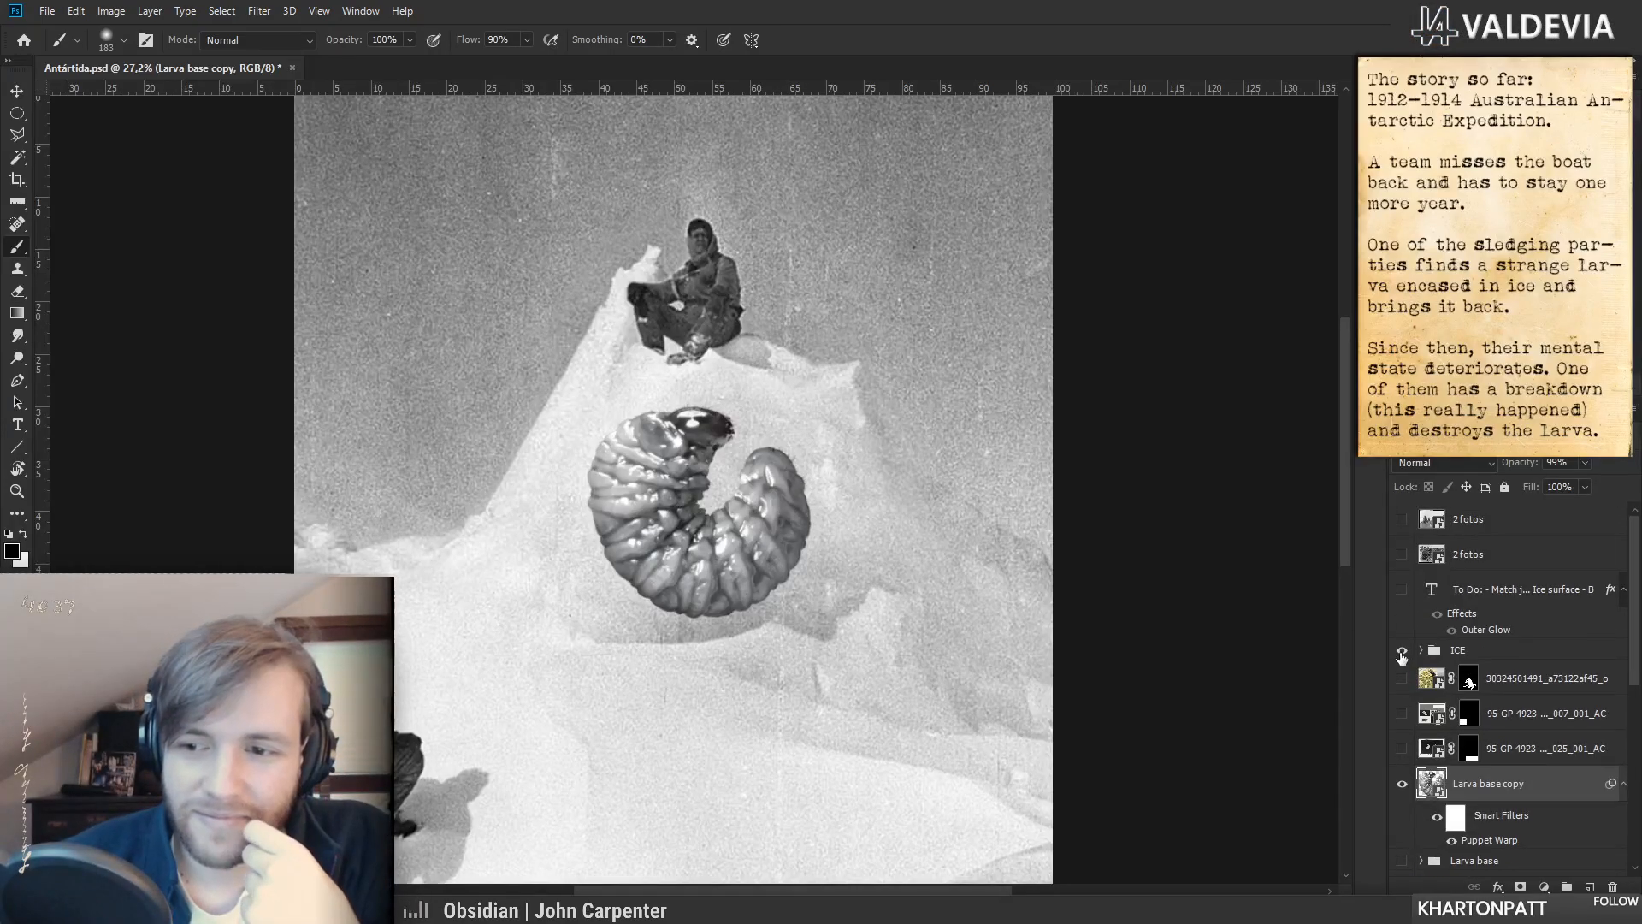
{"action": "left_click", "coordinate": [1401, 520]}
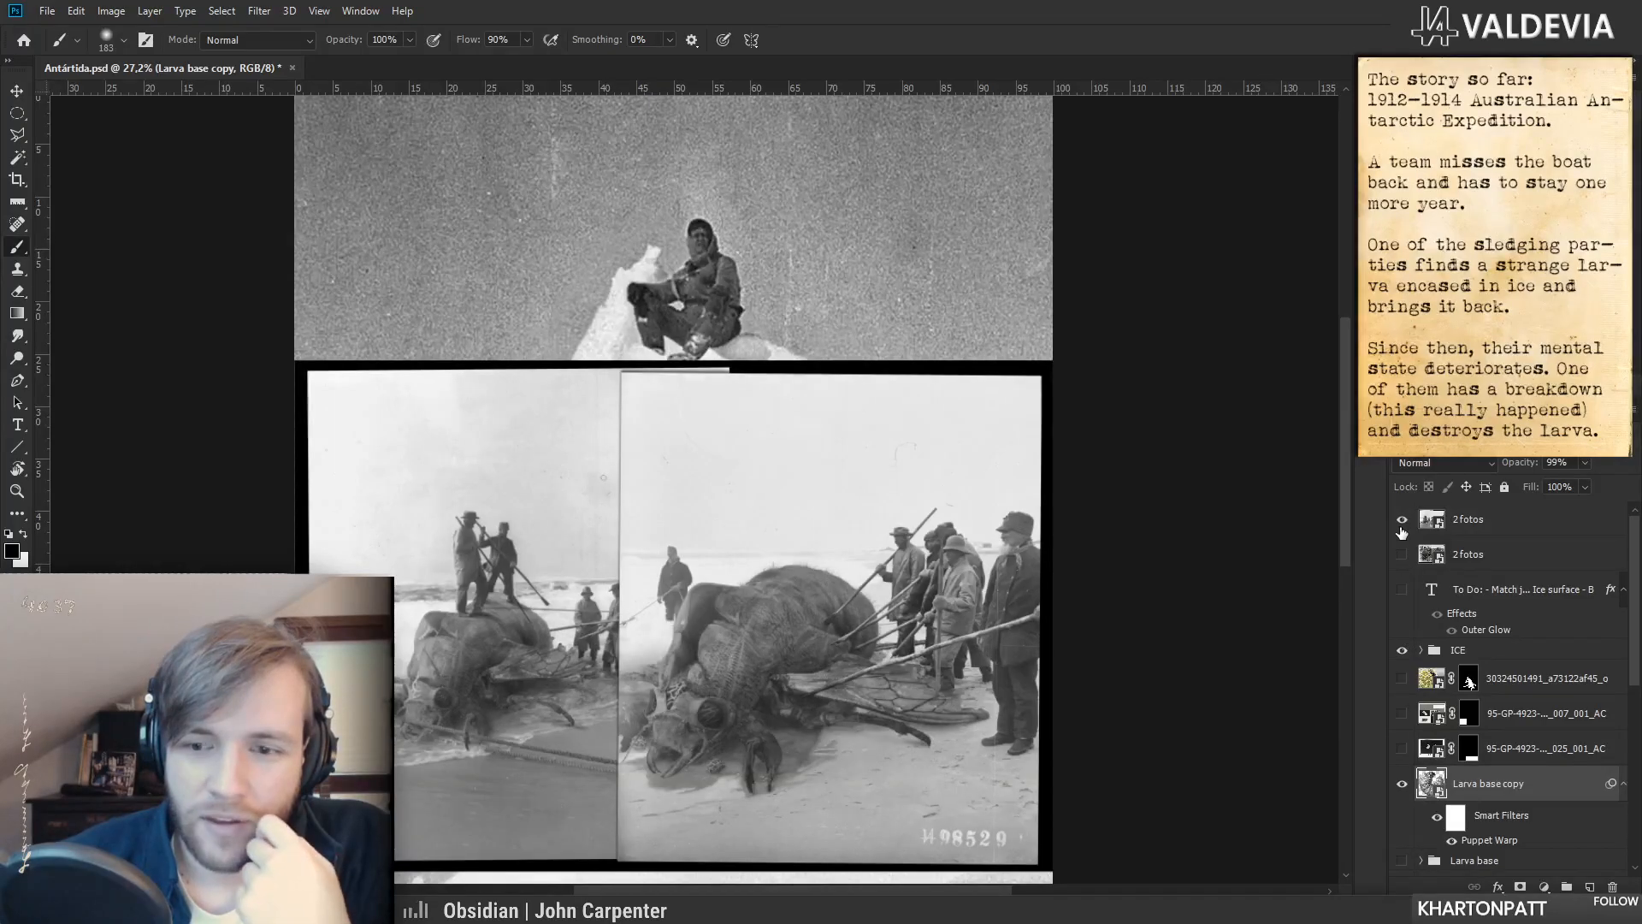
{"action": "left_click", "coordinate": [1401, 521]}
{"action": "left_click", "coordinate": [1402, 554]}
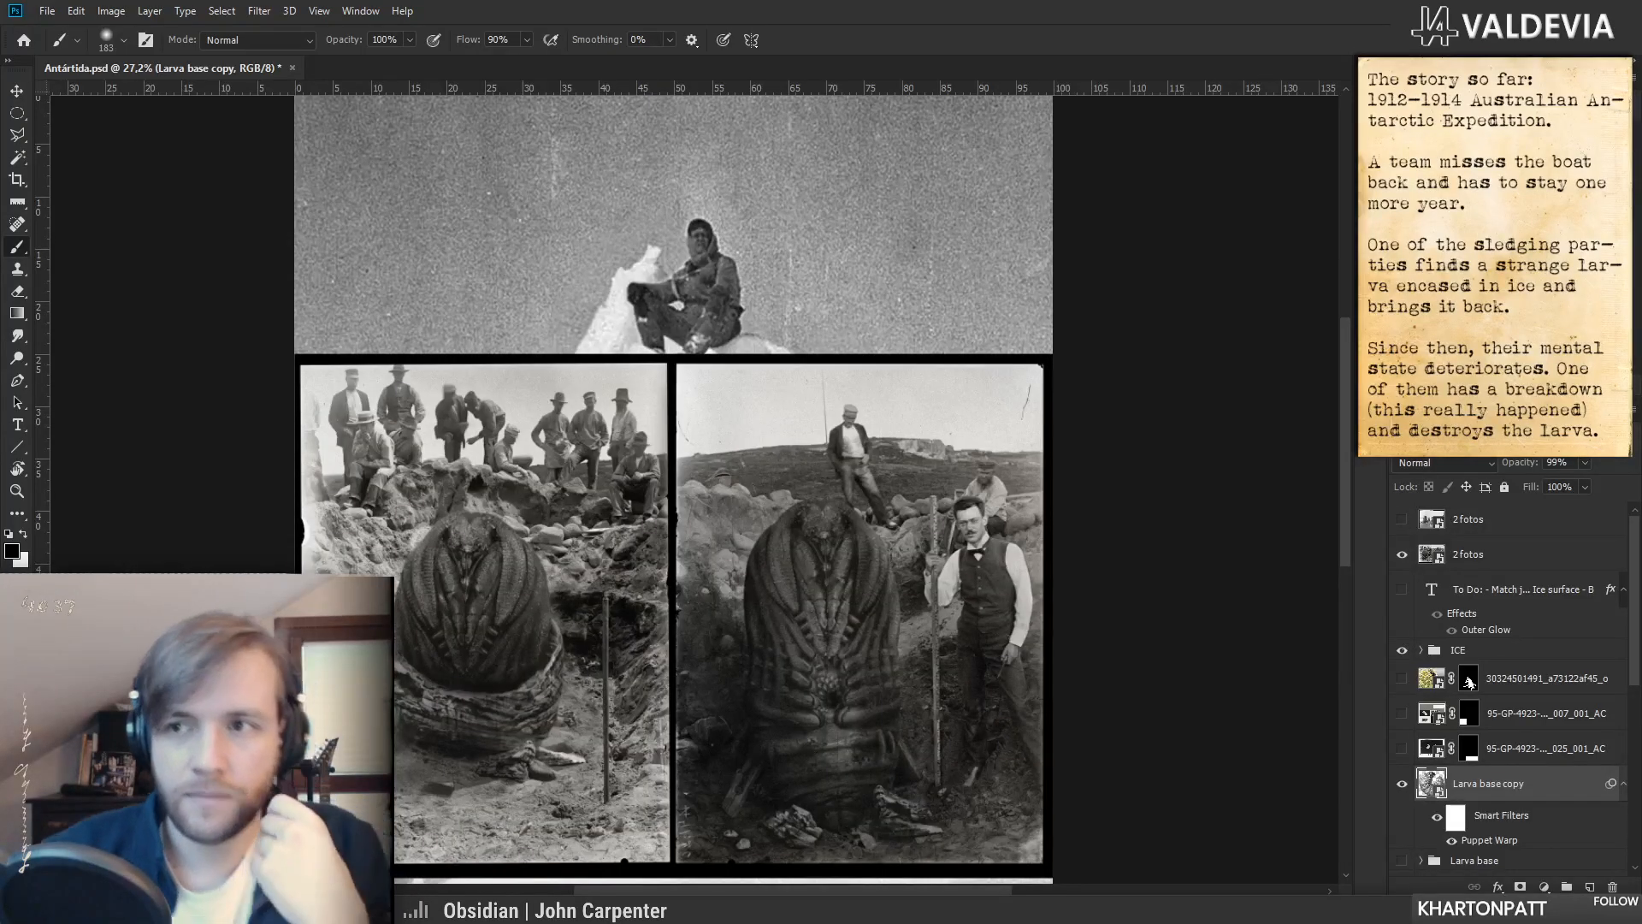
{"action": "scroll", "coordinate": [801, 760], "scroll_direction": "up", "scroll_amount": 6}
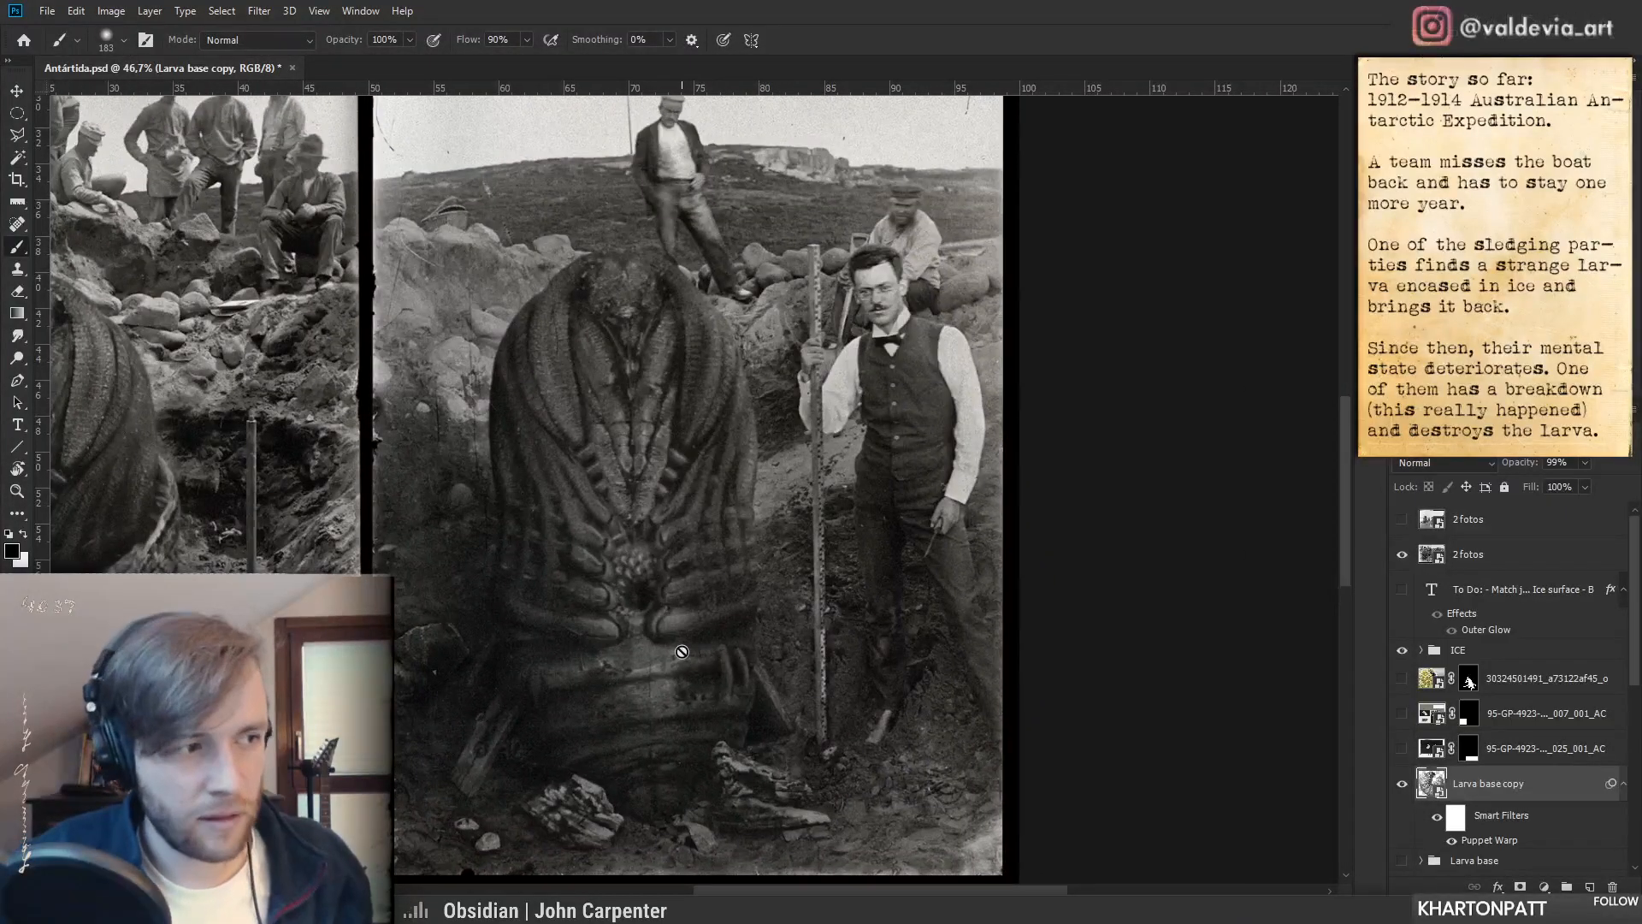
{"action": "key", "text": "z"}
{"action": "left_click", "coordinate": [670, 624]}
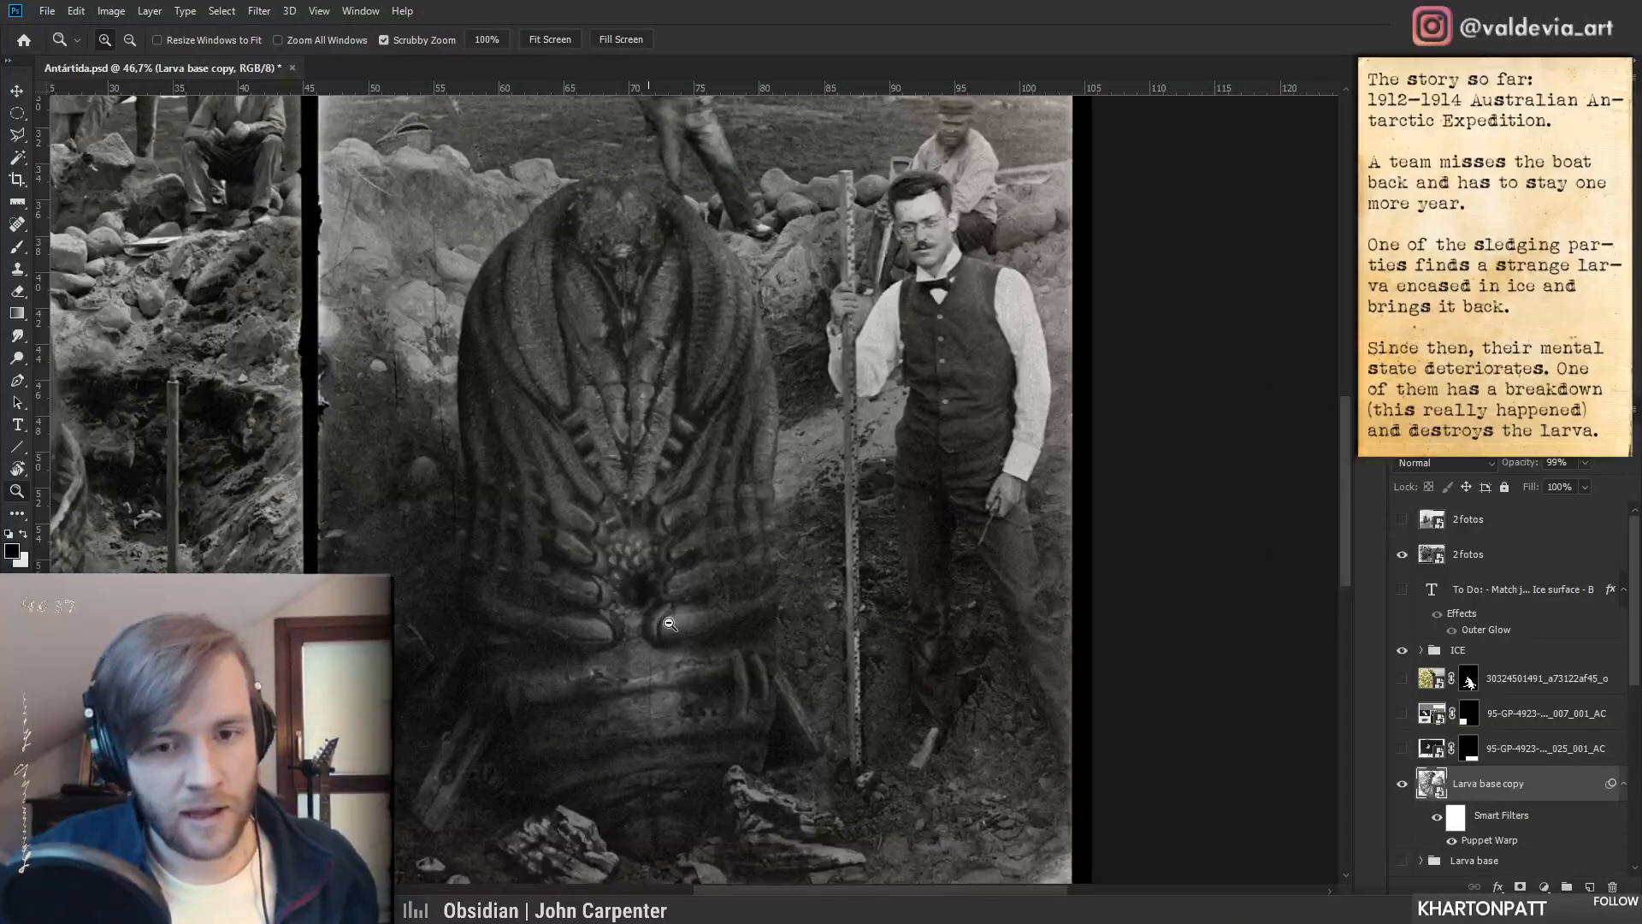
{"action": "left_click", "coordinate": [669, 625]}
{"action": "key", "text": "b"}
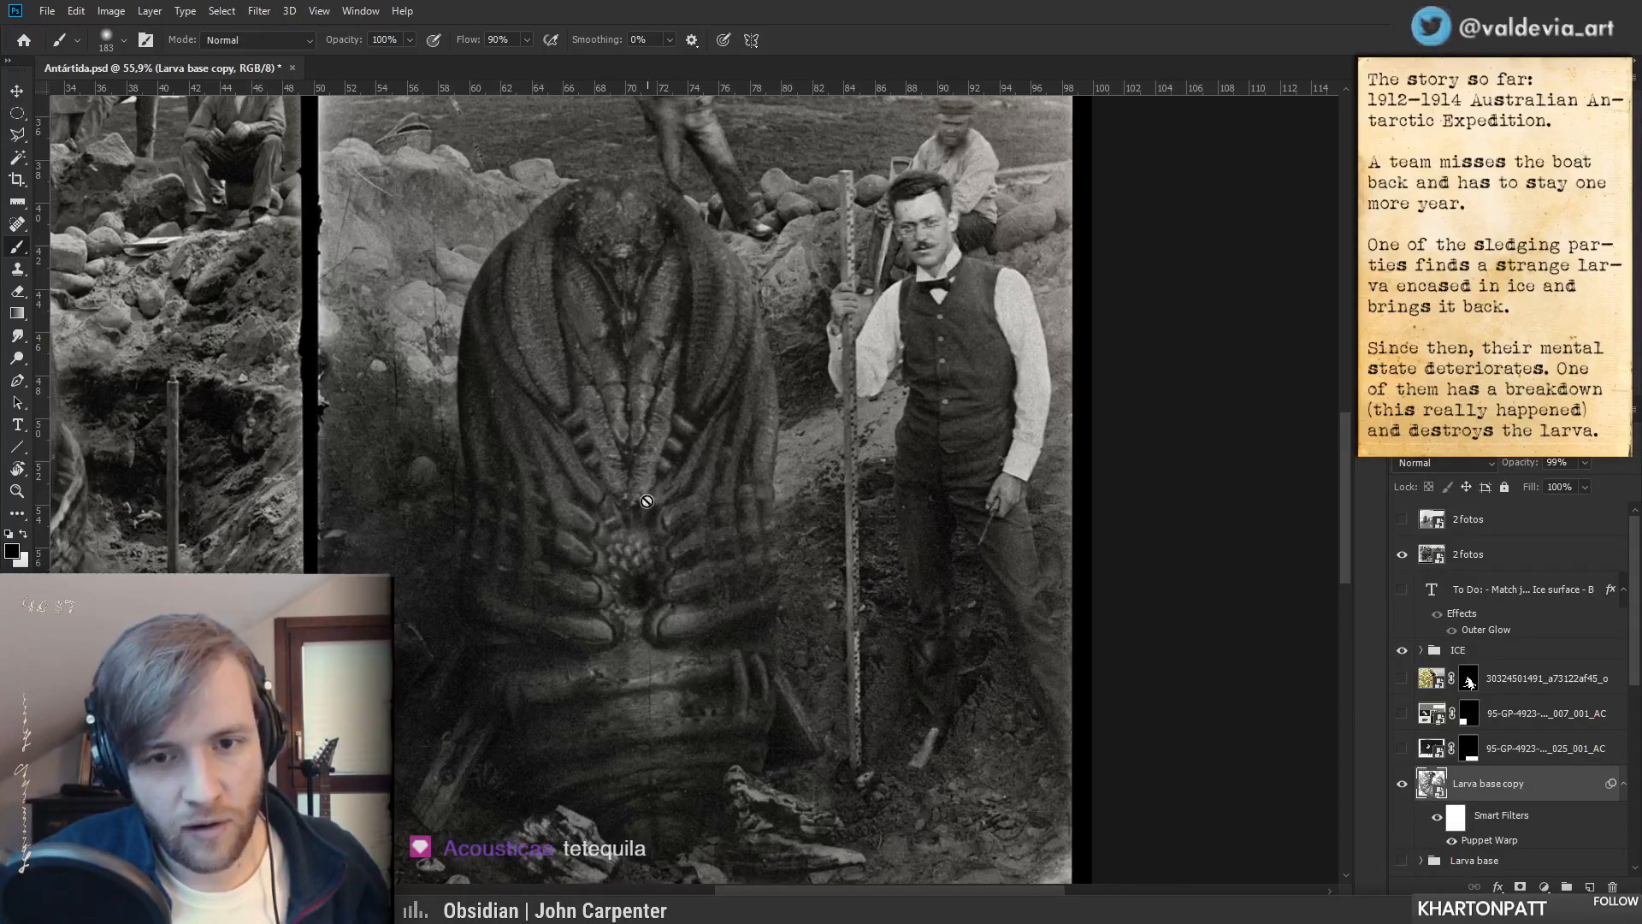
{"action": "scroll", "coordinate": [647, 501], "scroll_direction": "down", "scroll_amount": 3}
{"action": "mouse_move", "coordinate": [642, 460]}
{"action": "left_mouse_down"}
{"action": "mouse_move", "coordinate": [603, 462]}
{"action": "mouse_move", "coordinate": [643, 460]}
{"action": "mouse_move", "coordinate": [608, 476]}
{"action": "mouse_move", "coordinate": [657, 483]}
{"action": "left_mouse_up"}
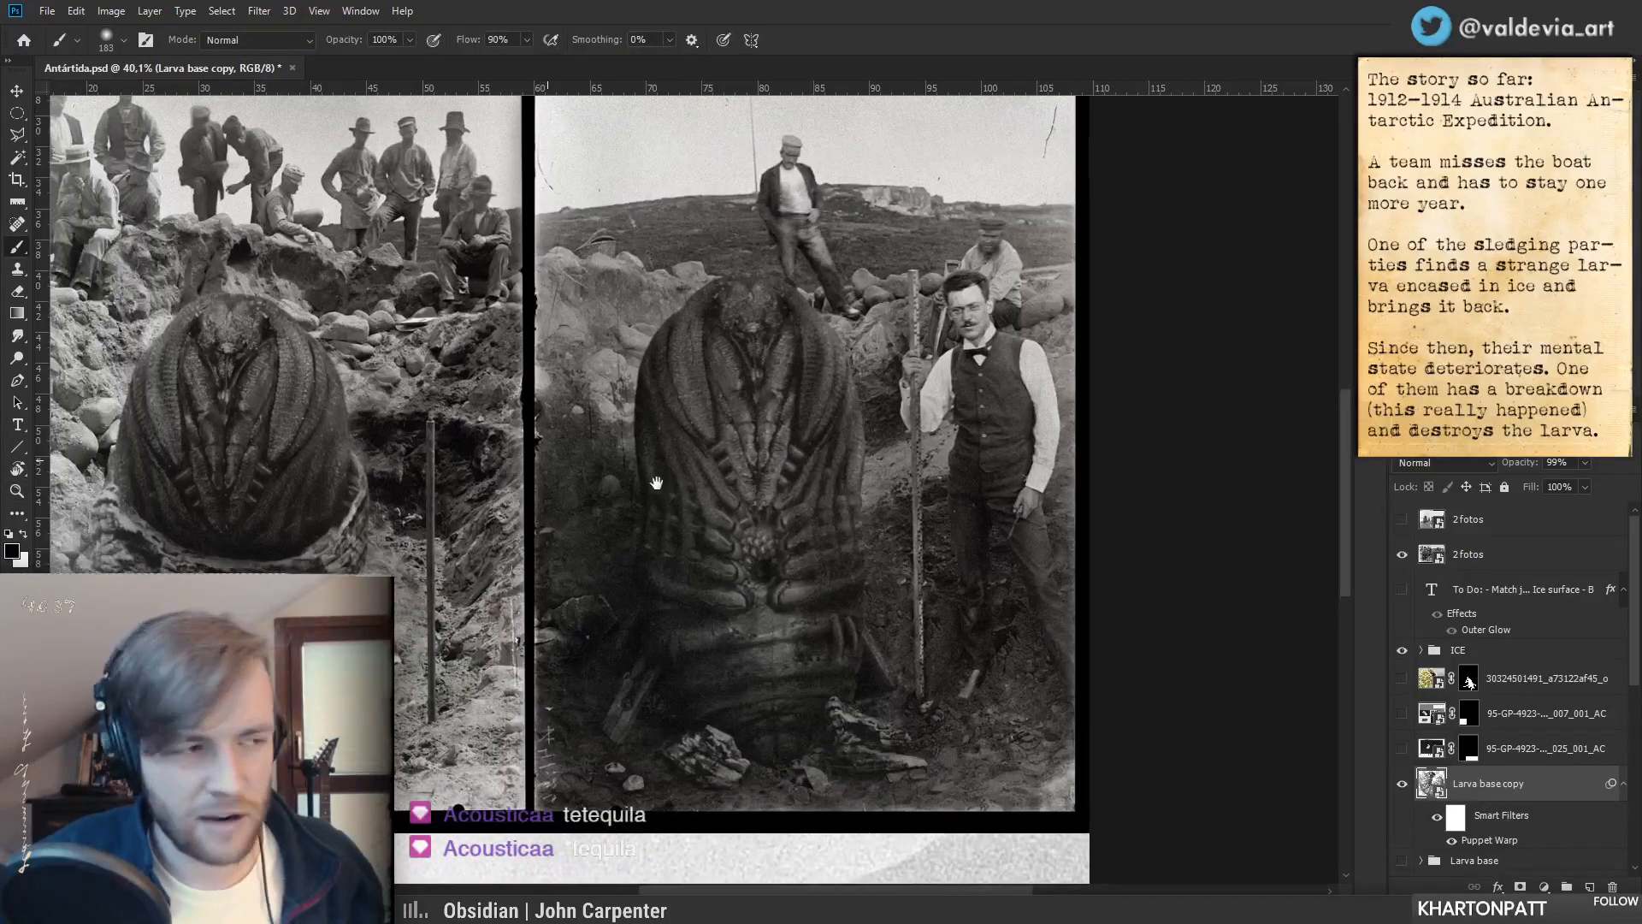
- Show the upper 2 fotos layer instead of the lower one, and examine the beached insect's head, body and wings
{"action": "left_click", "coordinate": [1402, 520]}
{"action": "left_click", "coordinate": [1401, 555]}
{"action": "key", "text": "ctrl+space"}
{"action": "mouse_move", "coordinate": [601, 546]}
{"action": "left_mouse_down"}
{"action": "mouse_move", "coordinate": [582, 546]}
{"action": "mouse_move", "coordinate": [627, 548]}
{"action": "left_mouse_up"}
{"action": "key", "text": "ctrl+space"}
{"action": "left_click_drag", "start_coordinate": [256, 547], "coordinate": [615, 560]}
{"action": "left_click_drag", "start_coordinate": [995, 668], "coordinate": [797, 547]}
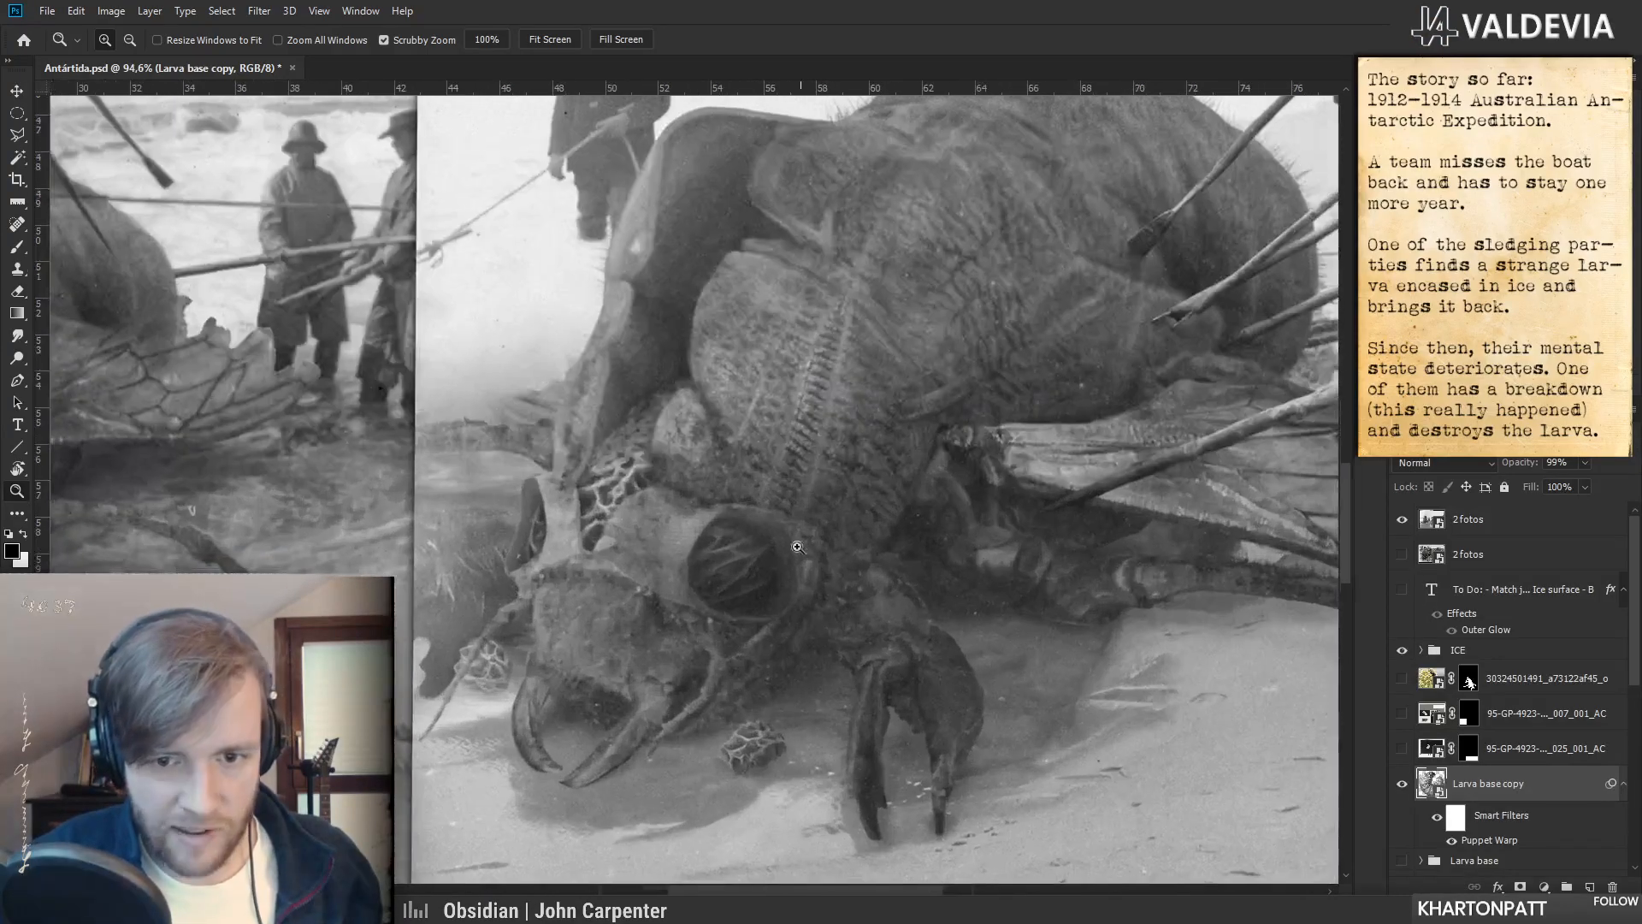
{"action": "mouse_move", "coordinate": [661, 724]}
{"action": "left_mouse_down"}
{"action": "mouse_move", "coordinate": [712, 717]}
{"action": "mouse_move", "coordinate": [681, 709]}
{"action": "left_mouse_up"}
{"action": "left_click_drag", "start_coordinate": [801, 782], "coordinate": [753, 732]}
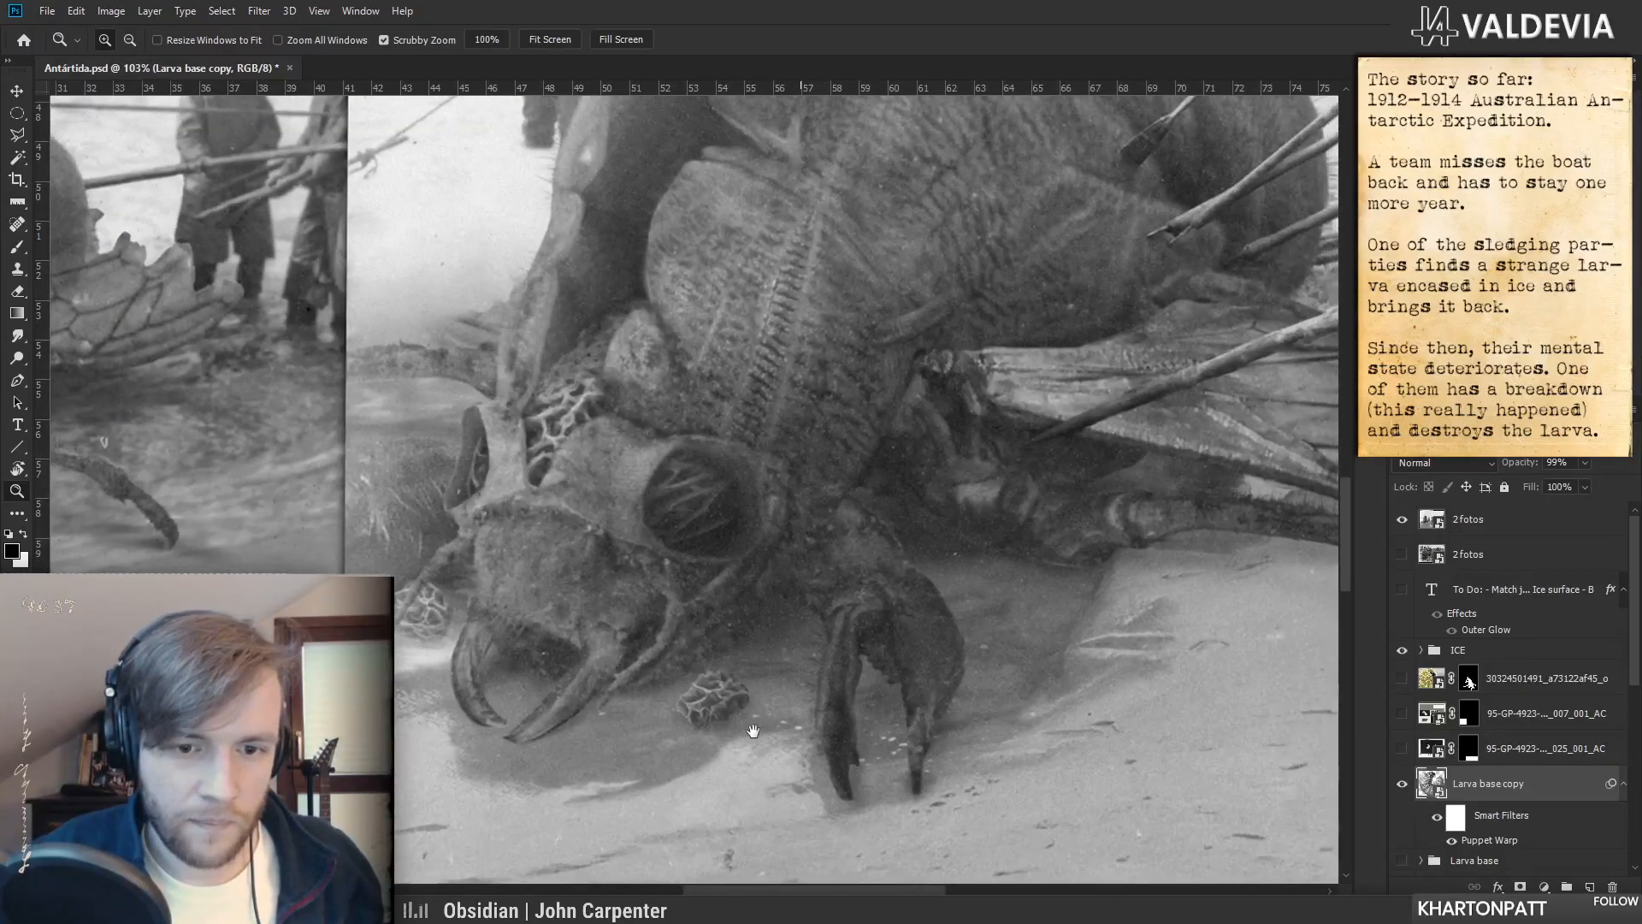
{"action": "left_click_drag", "start_coordinate": [879, 537], "coordinate": [537, 717]}
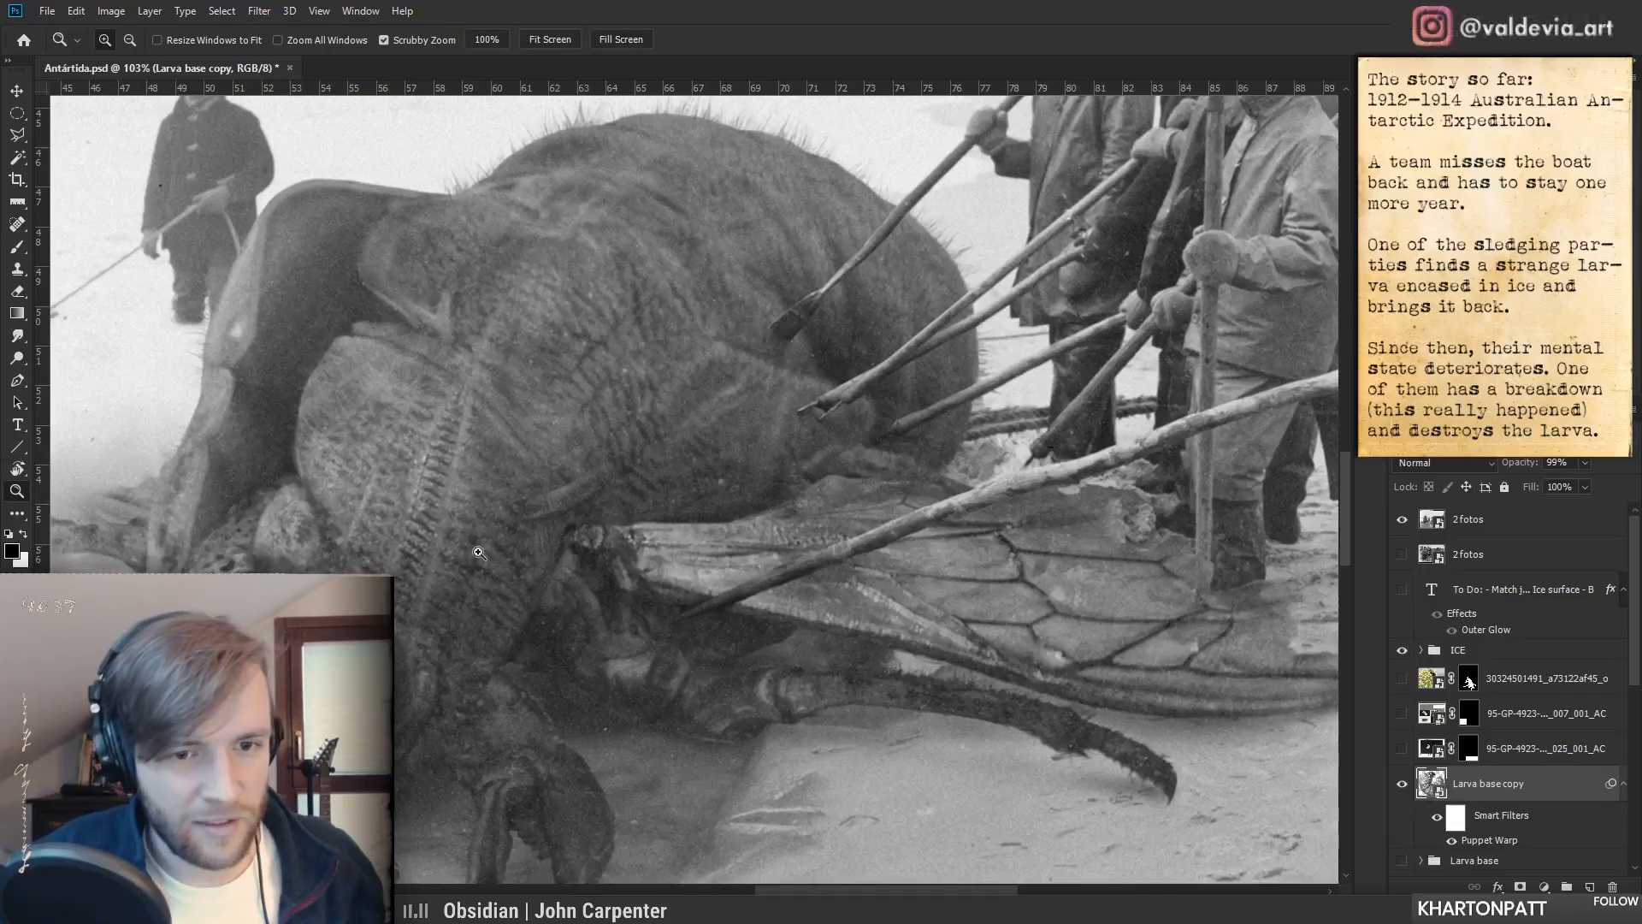
{"action": "left_click_drag", "start_coordinate": [325, 496], "coordinate": [843, 429]}
{"action": "left_click_drag", "start_coordinate": [744, 487], "coordinate": [698, 481]}
{"action": "left_click_drag", "start_coordinate": [567, 508], "coordinate": [601, 511]}
{"action": "left_click_drag", "start_coordinate": [712, 506], "coordinate": [689, 506]}
{"action": "mouse_move", "coordinate": [531, 516]}
{"action": "left_mouse_down"}
{"action": "mouse_move", "coordinate": [559, 494]}
{"action": "mouse_move", "coordinate": [555, 517]}
{"action": "mouse_move", "coordinate": [534, 512]}
{"action": "mouse_move", "coordinate": [548, 519]}
{"action": "left_mouse_up"}
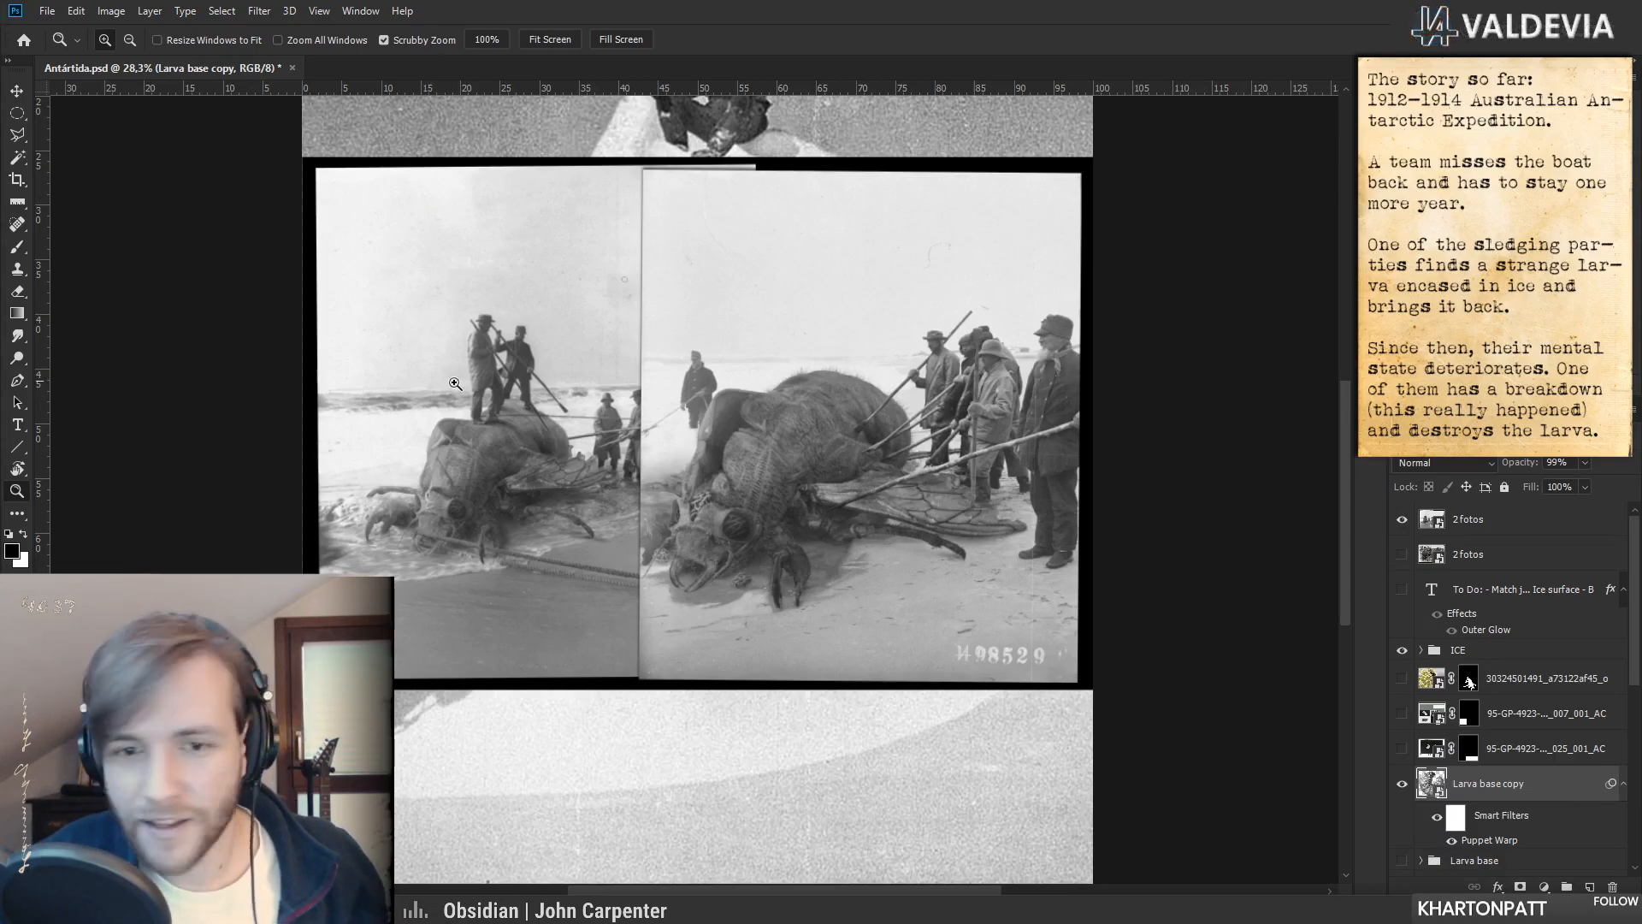
{"action": "mouse_move", "coordinate": [690, 430]}
{"action": "left_mouse_down"}
{"action": "mouse_move", "coordinate": [733, 426]}
{"action": "mouse_move", "coordinate": [700, 419]}
{"action": "left_mouse_up"}
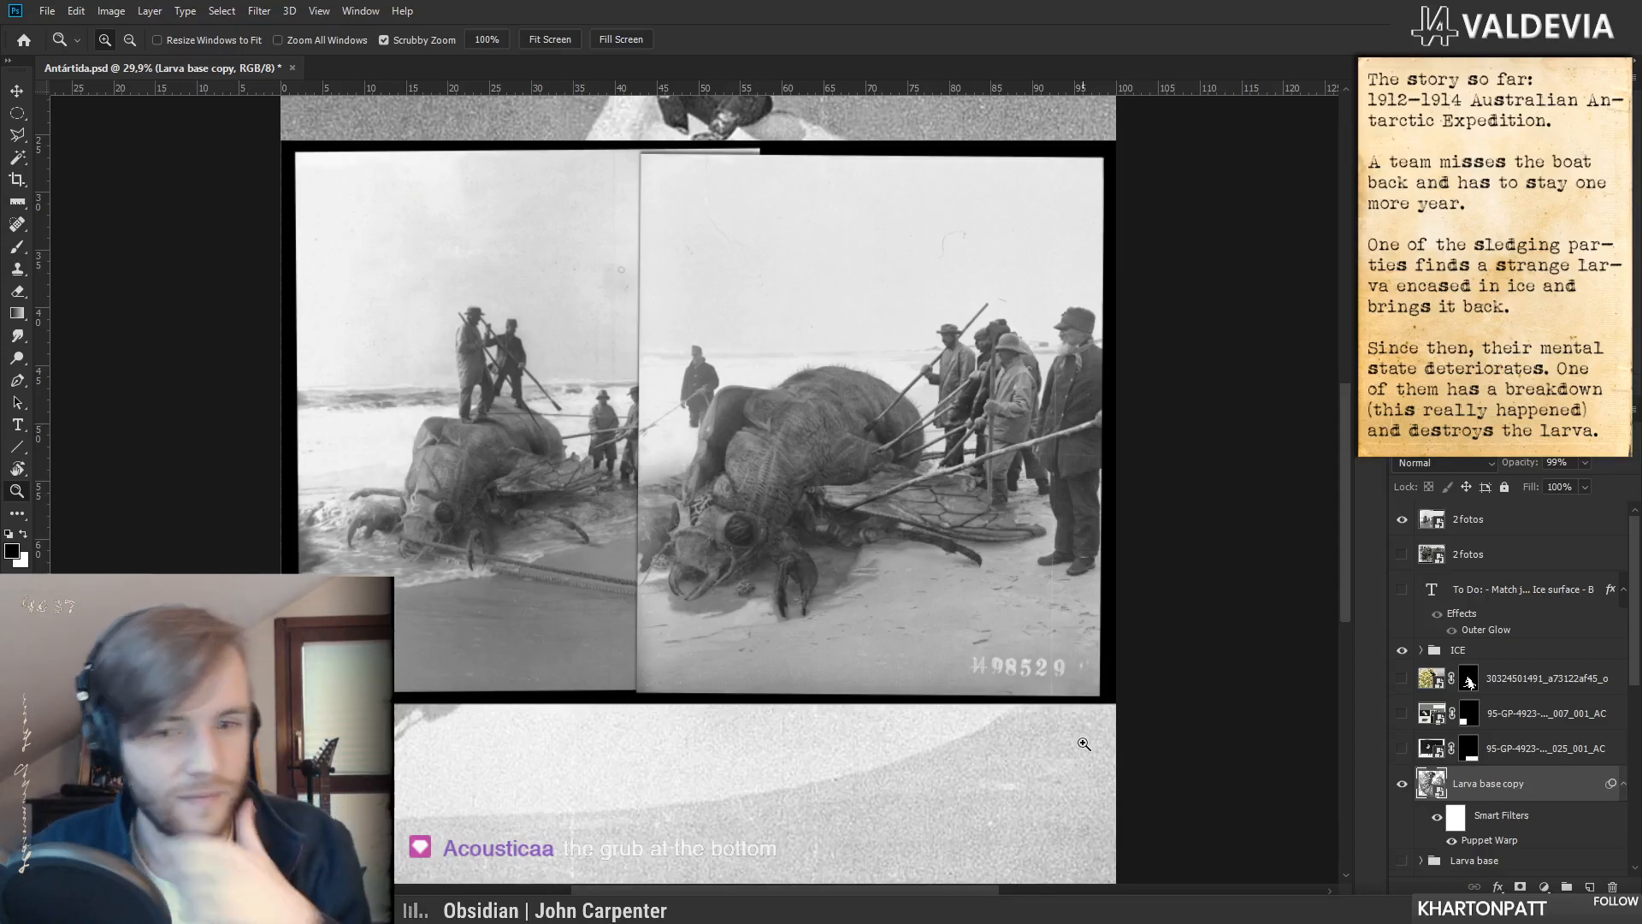
{"action": "left_click_drag", "start_coordinate": [760, 551], "coordinate": [867, 602]}
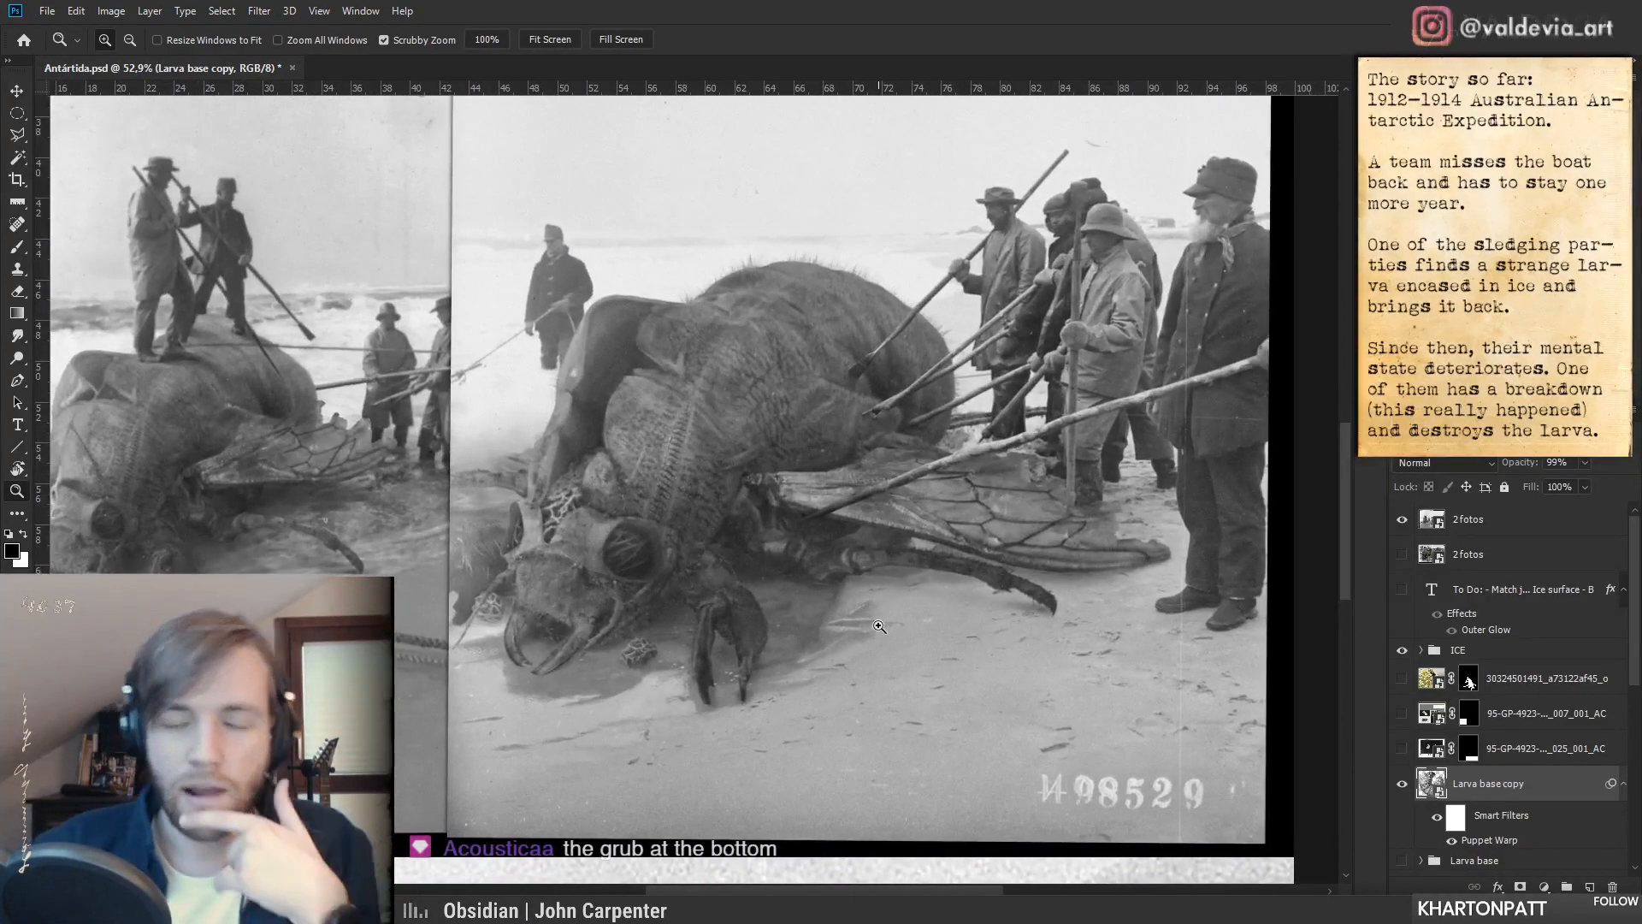
- Hide the upper 2 fotos layer and review the curled larva within the snow mound scene
{"action": "left_click", "coordinate": [1402, 520]}
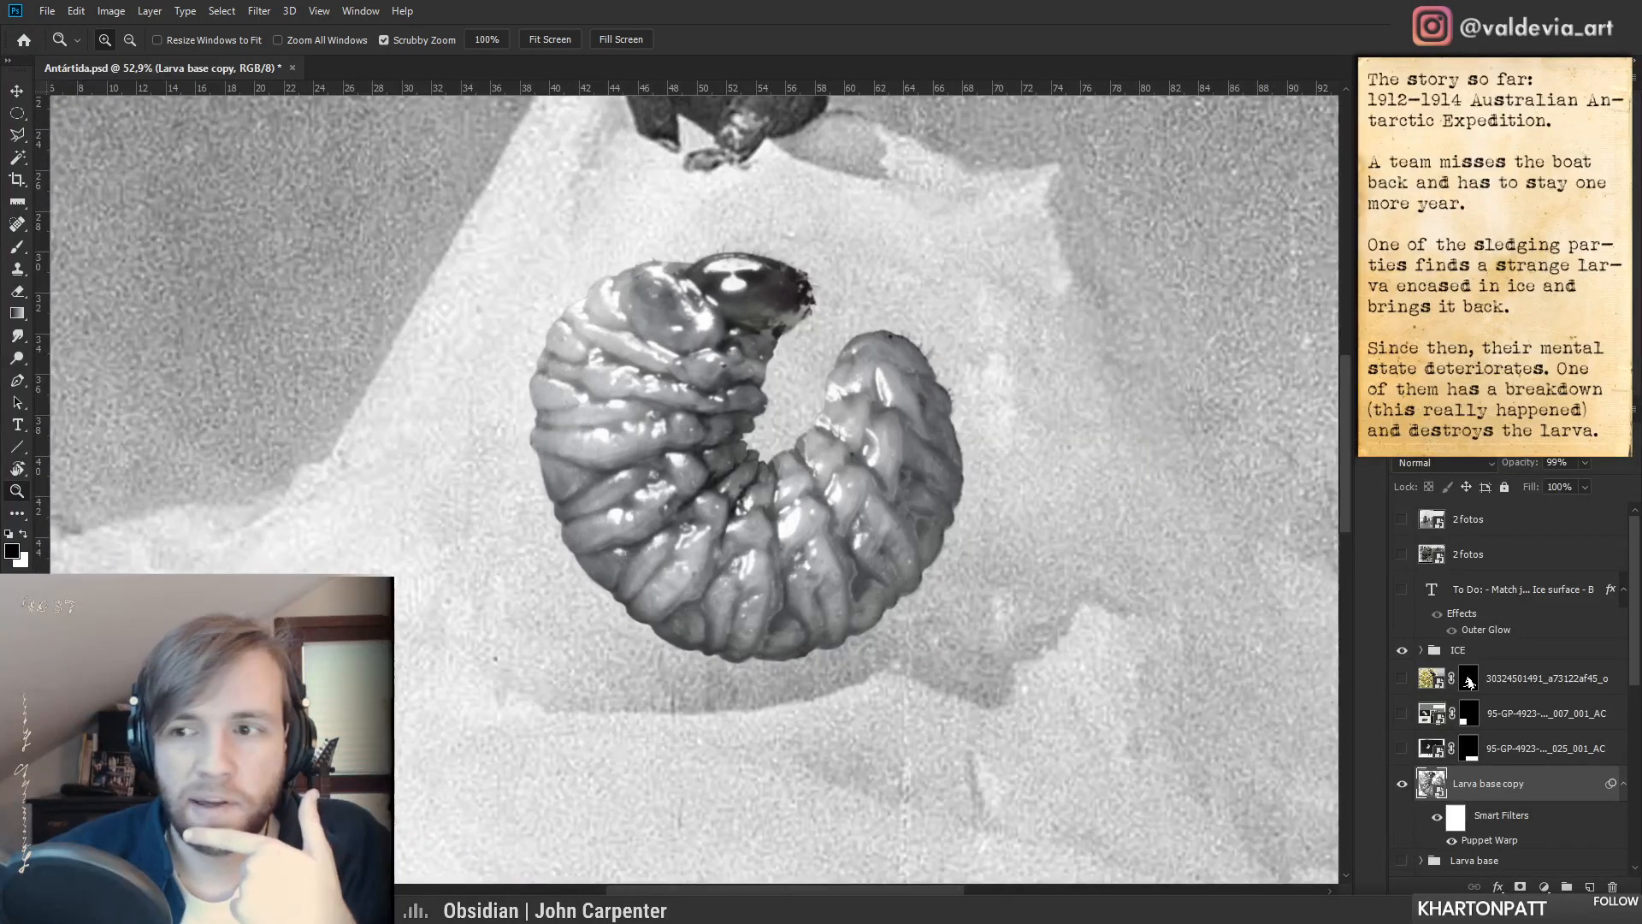
{"action": "left_click_drag", "start_coordinate": [694, 490], "coordinate": [537, 490]}
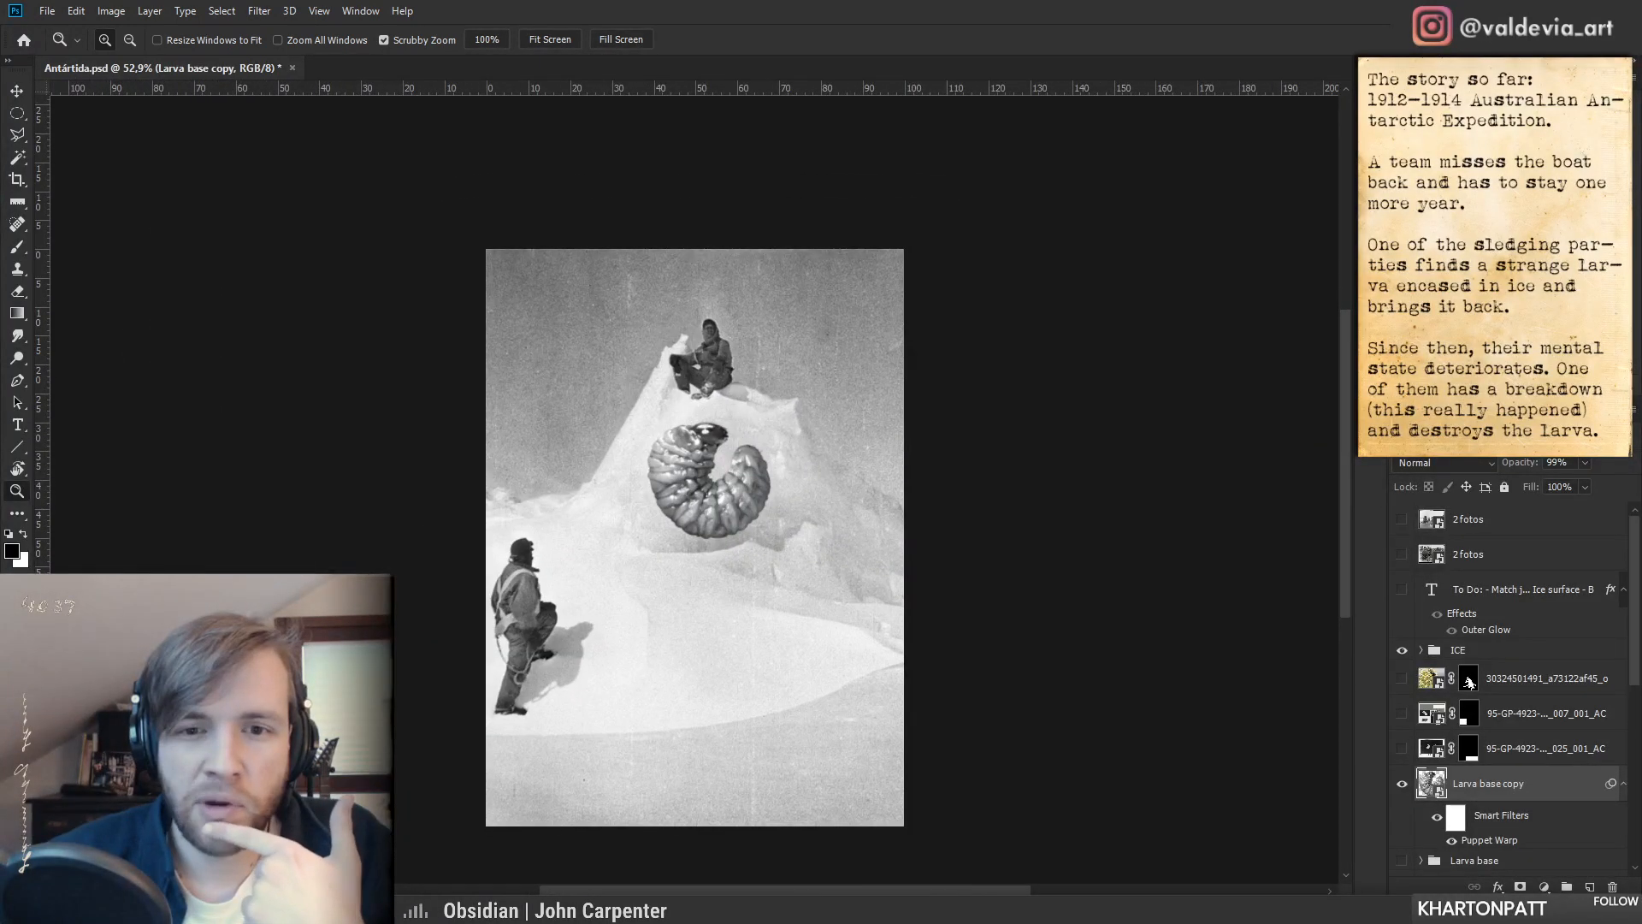
{"action": "left_click_drag", "start_coordinate": [536, 490], "coordinate": [626, 490]}
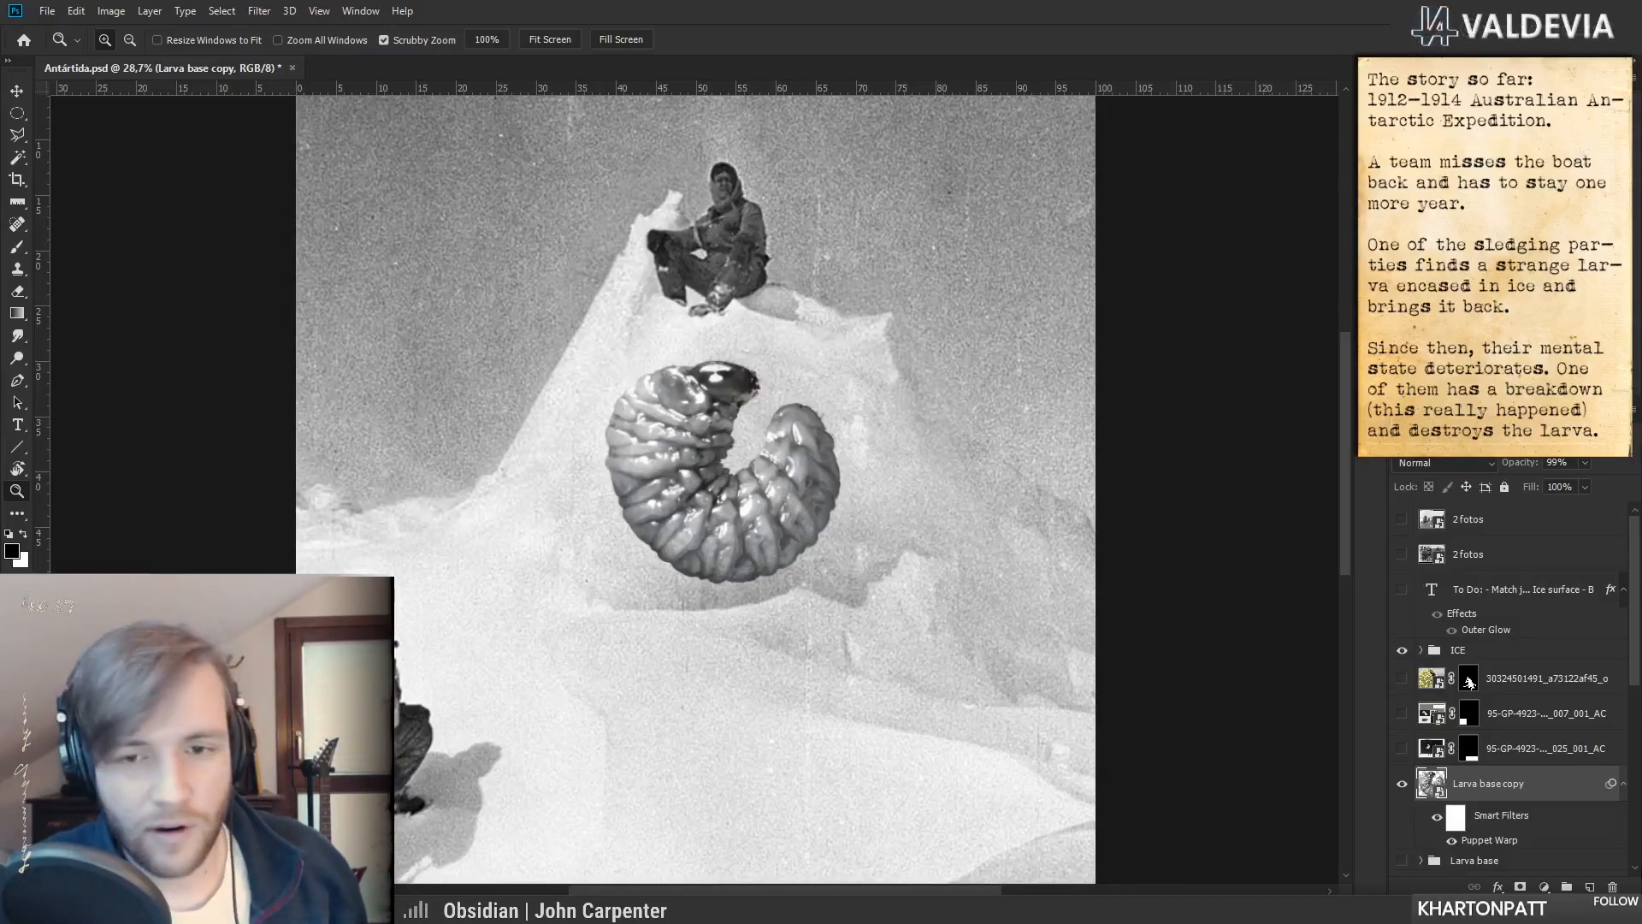
{"action": "left_click", "coordinate": [1400, 785]}
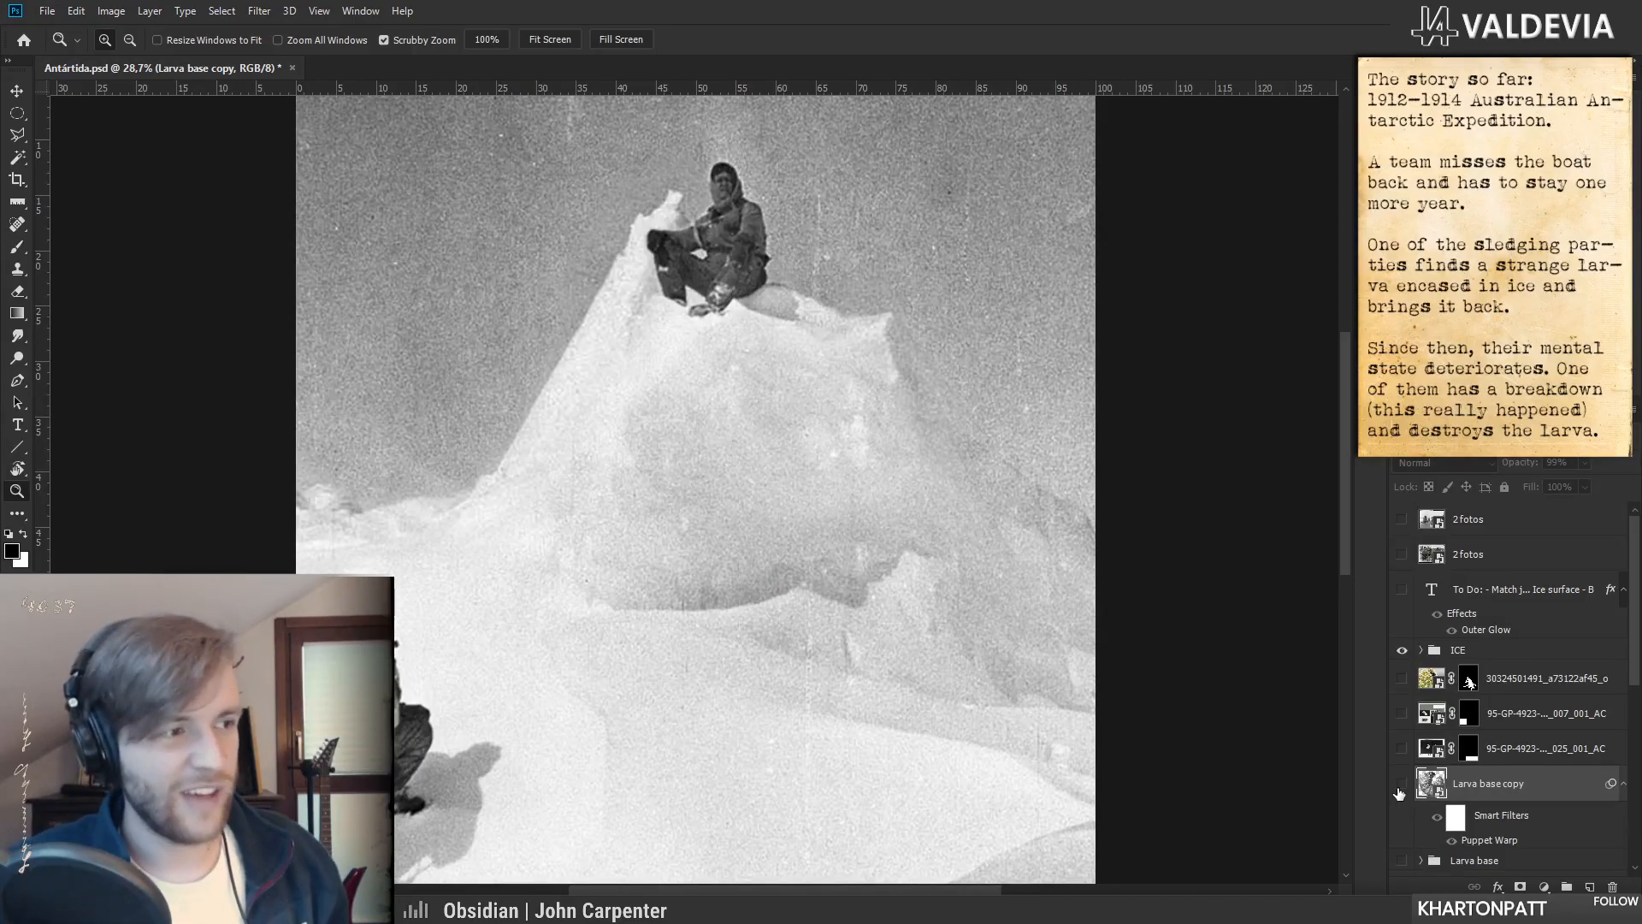
{"action": "left_click", "coordinate": [1401, 679]}
{"action": "left_click_drag", "start_coordinate": [910, 780], "coordinate": [920, 594]}
{"action": "left_click_drag", "start_coordinate": [748, 572], "coordinate": [776, 576]}
{"action": "left_click_drag", "start_coordinate": [828, 732], "coordinate": [838, 684]}
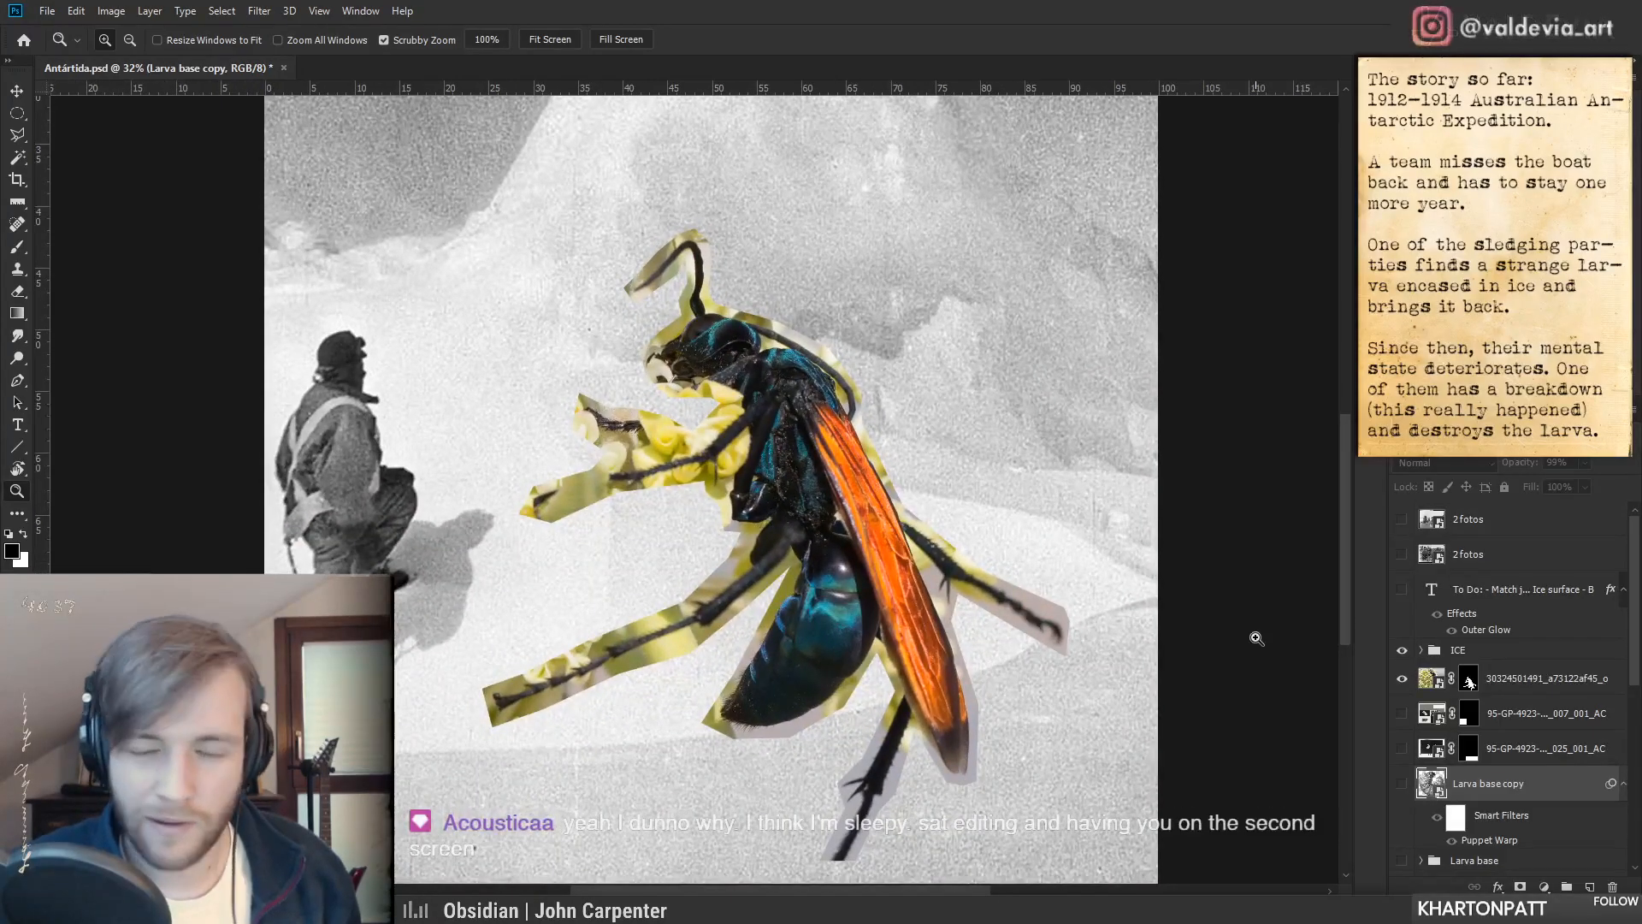
{"action": "left_click", "coordinate": [767, 560]}
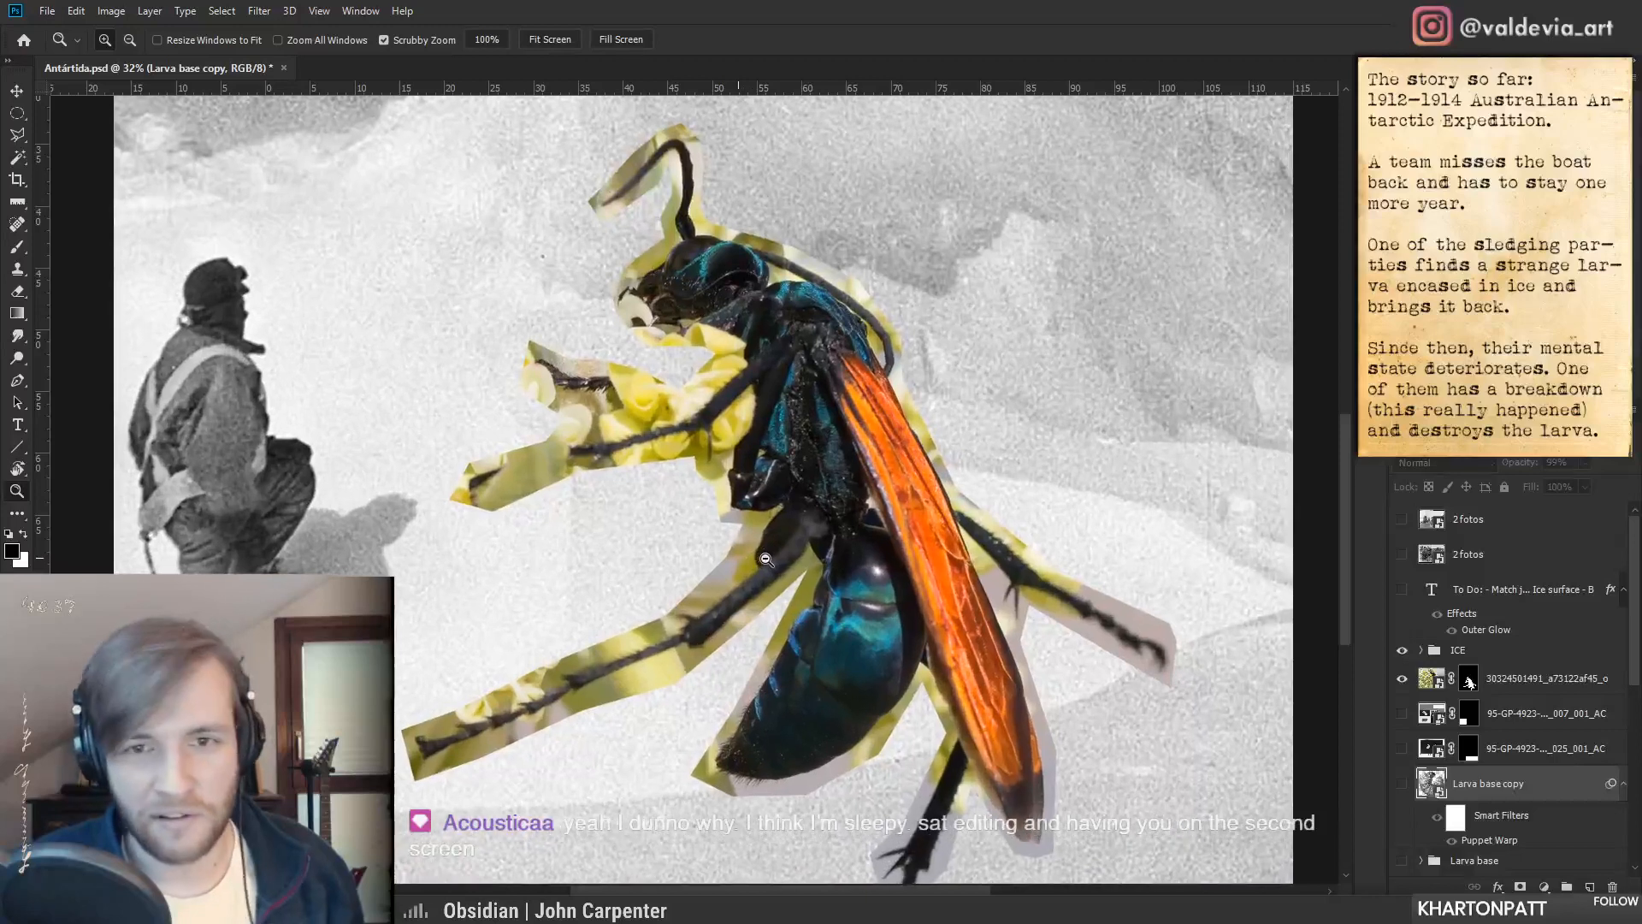
{"action": "left_click", "coordinate": [765, 558], "text": "alt"}
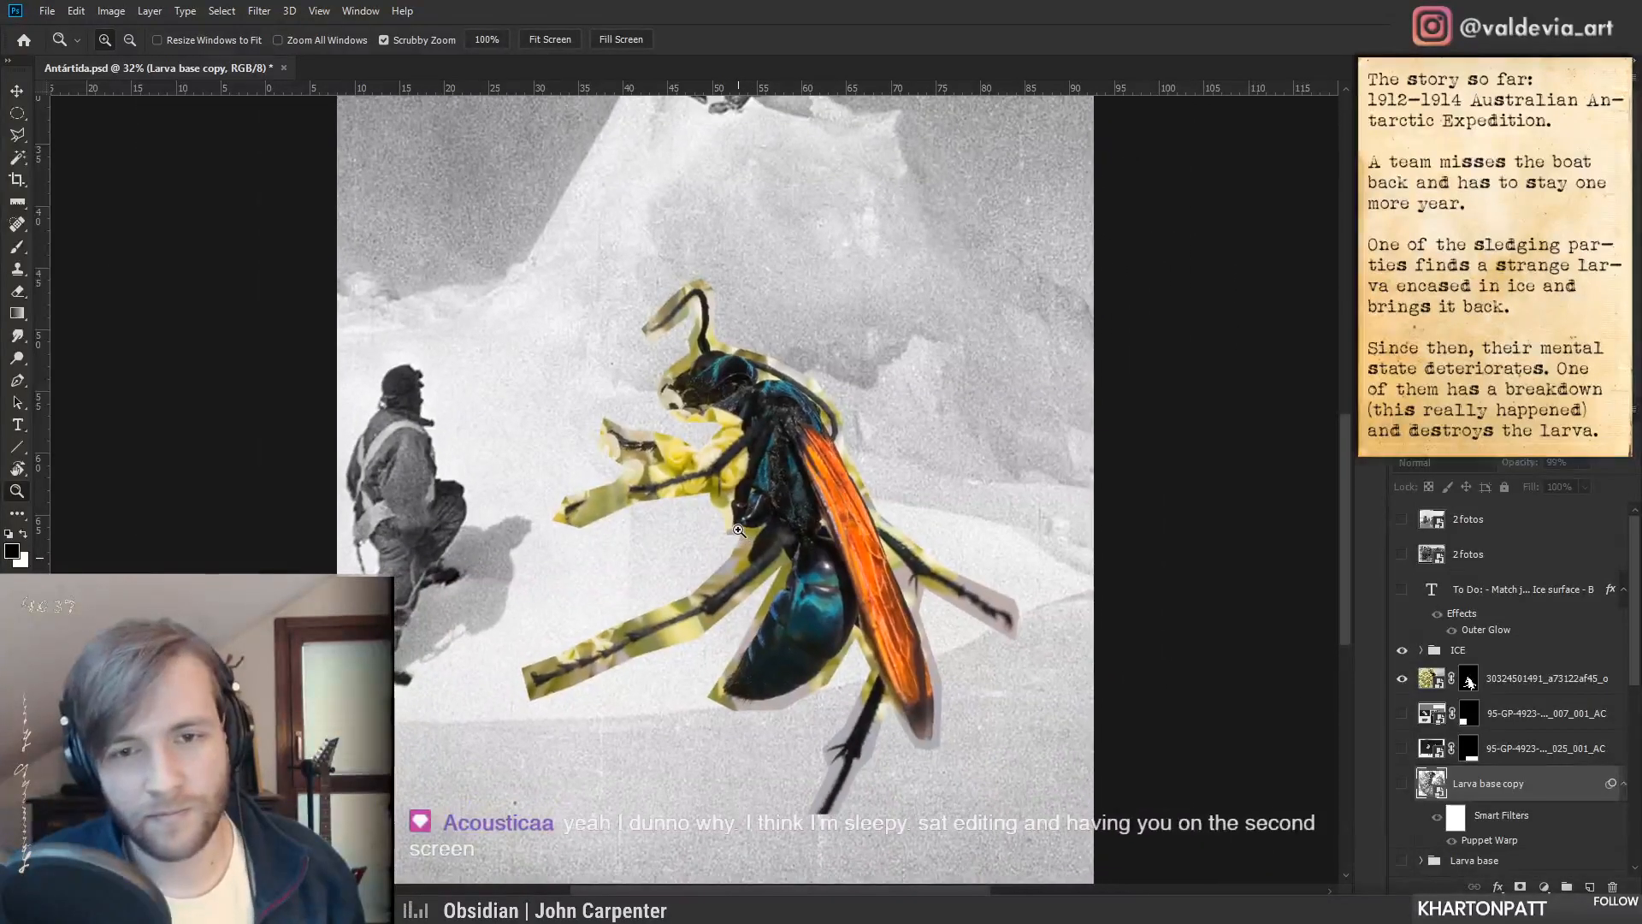
{"action": "left_click_drag", "start_coordinate": [744, 530], "coordinate": [746, 529]}
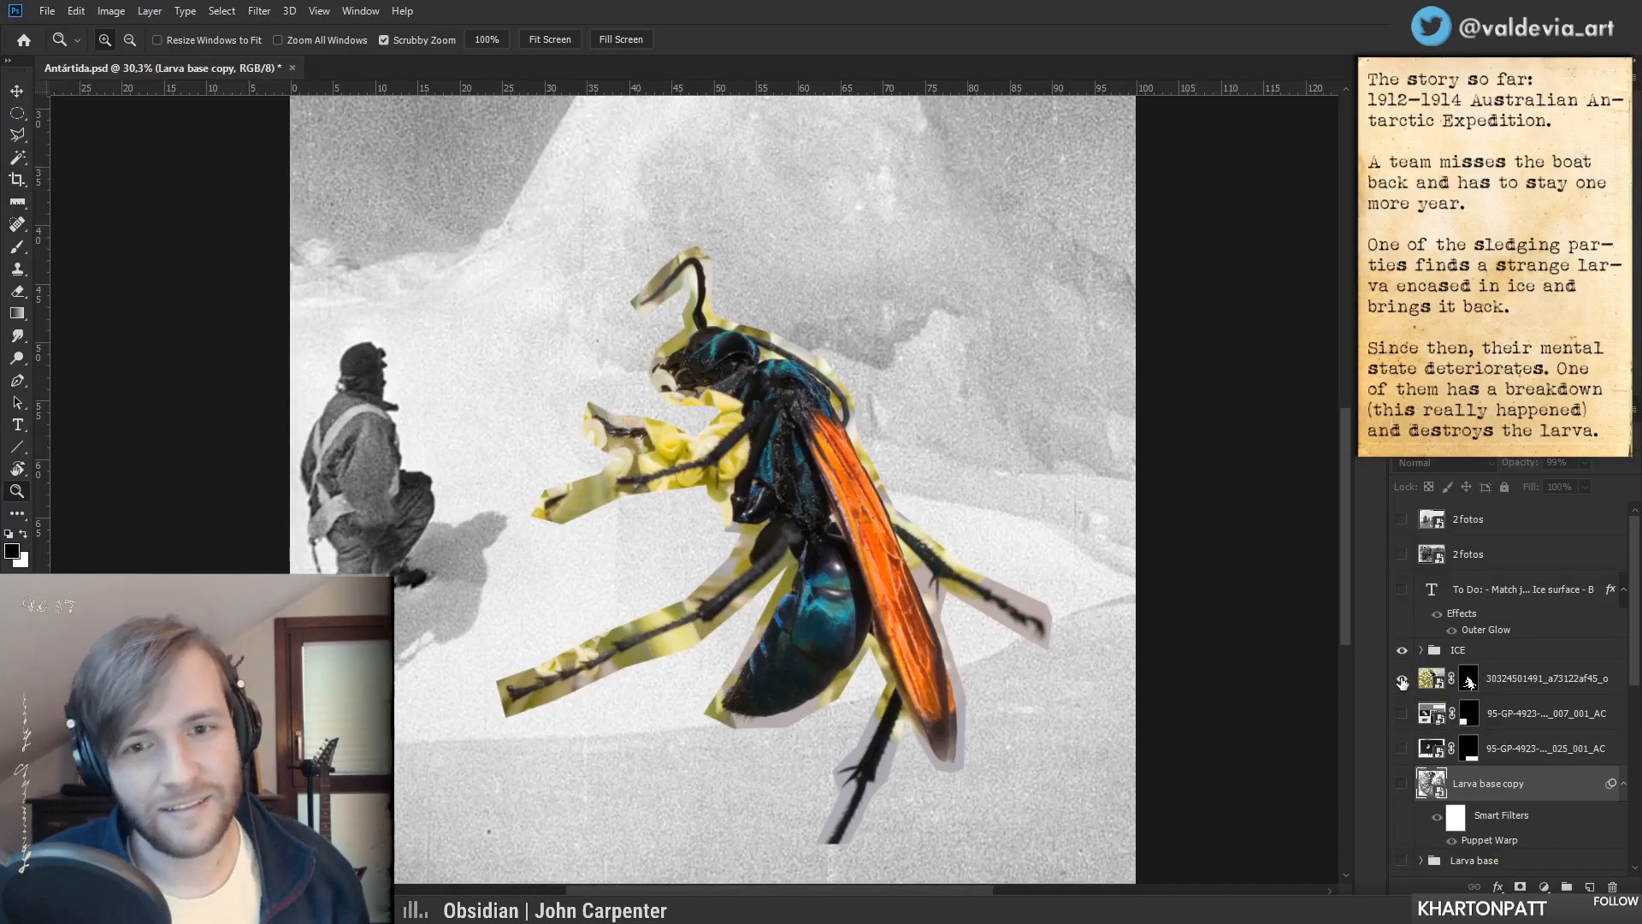
{"action": "mouse_move", "coordinate": [697, 274]}
{"action": "left_mouse_down"}
{"action": "mouse_move", "coordinate": [786, 270]}
{"action": "mouse_move", "coordinate": [705, 272]}
{"action": "left_mouse_up"}
{"action": "mouse_move", "coordinate": [1032, 613]}
{"action": "left_mouse_down"}
{"action": "mouse_move", "coordinate": [977, 611]}
{"action": "mouse_move", "coordinate": [1011, 610]}
{"action": "left_mouse_up"}
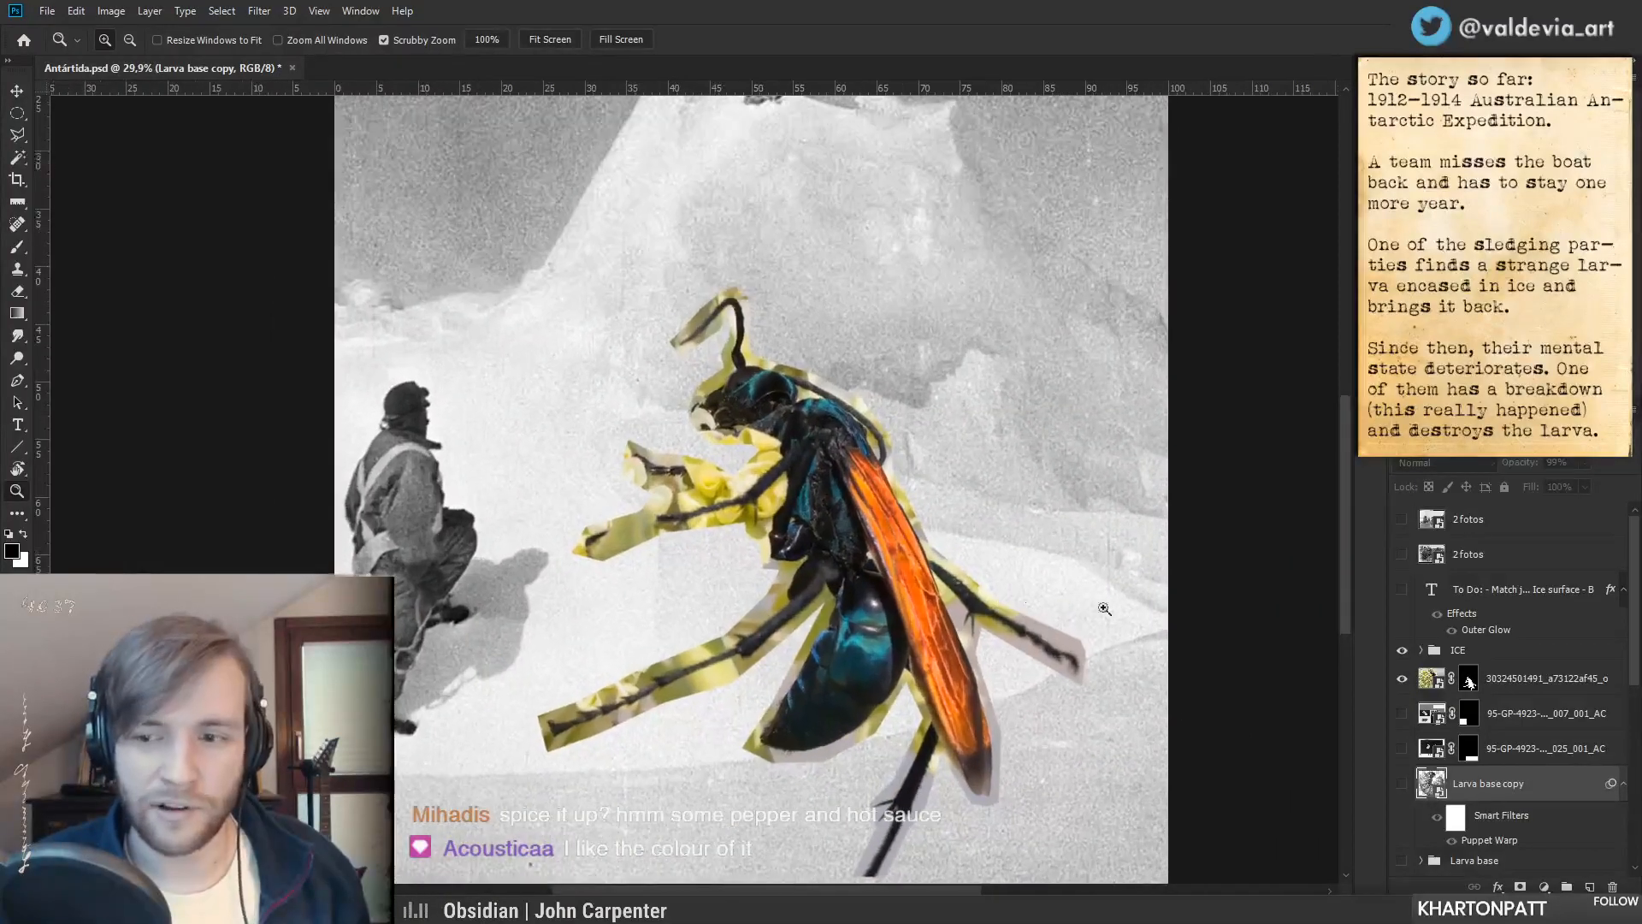
- Hide the wasp cutout, make the Larva base copy layer visible again, and review the larva's placement in the scene
{"action": "left_click", "coordinate": [1400, 682]}
{"action": "left_click_drag", "start_coordinate": [1071, 560], "coordinate": [1008, 547]}
{"action": "left_click_drag", "start_coordinate": [1021, 467], "coordinate": [906, 425]}
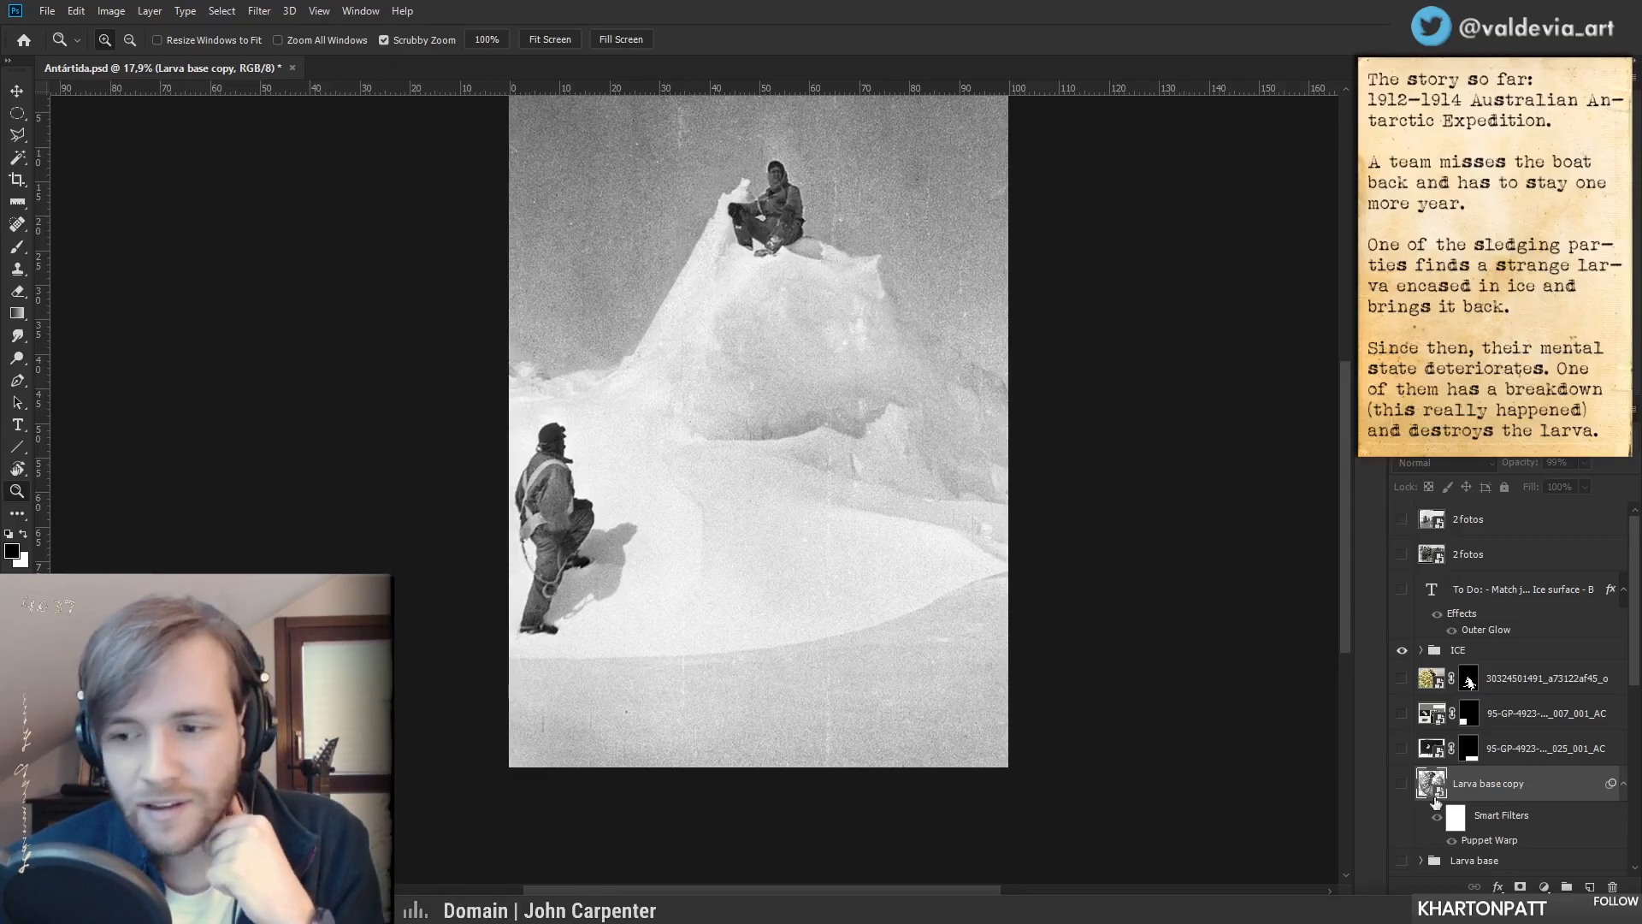
{"action": "left_click", "coordinate": [1401, 784]}
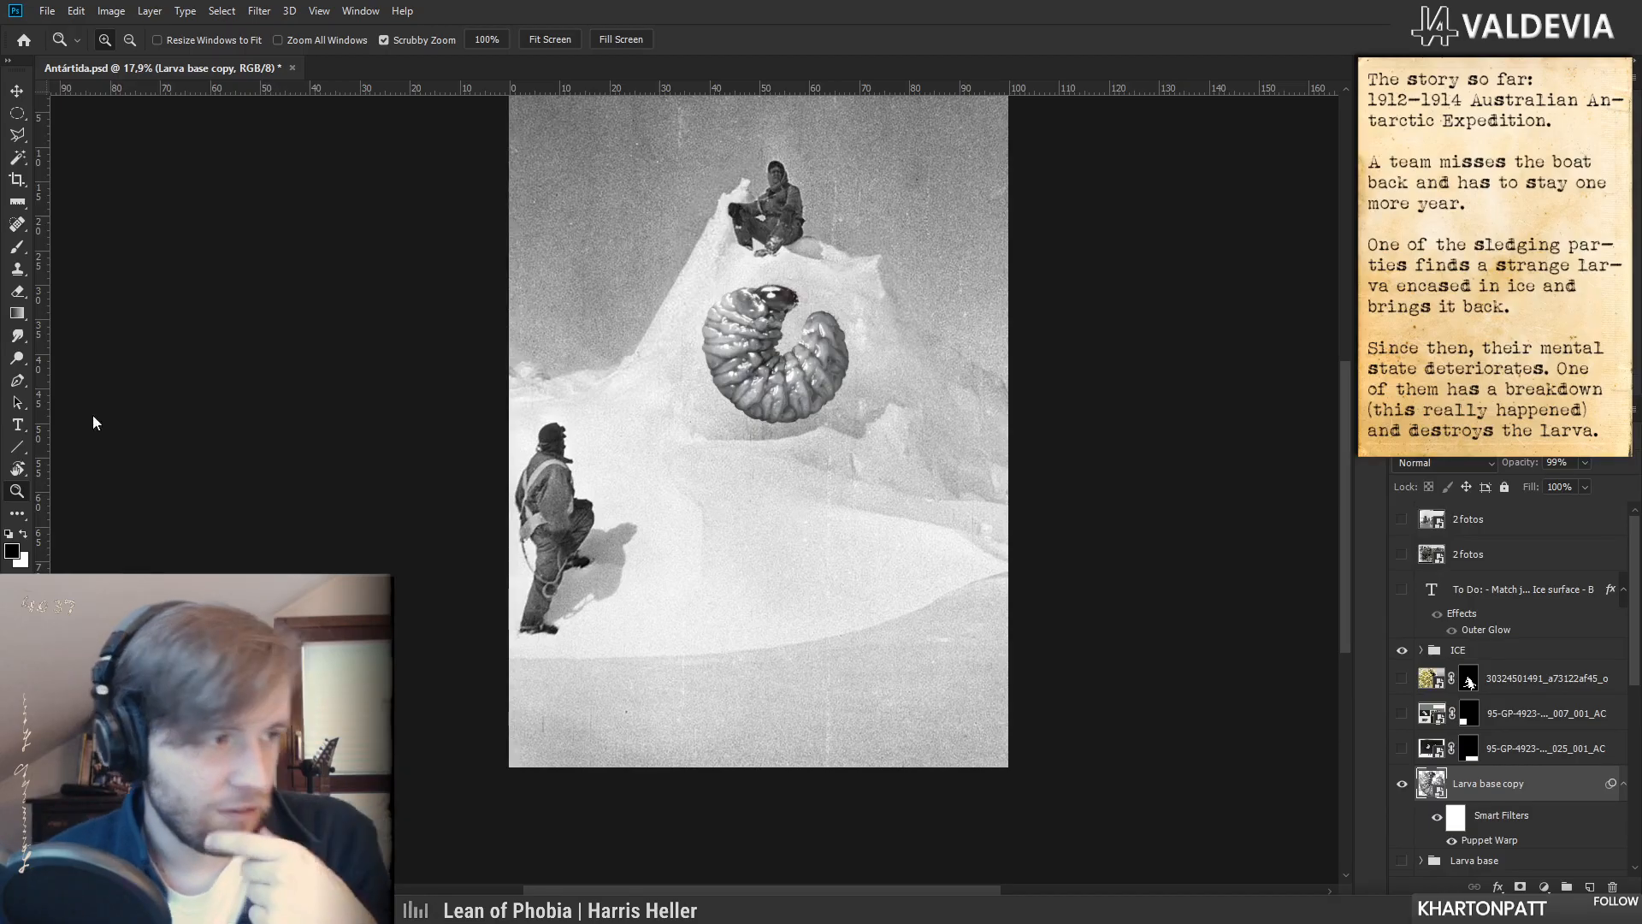
{"action": "left_click_drag", "start_coordinate": [384, 397], "coordinate": [370, 450]}
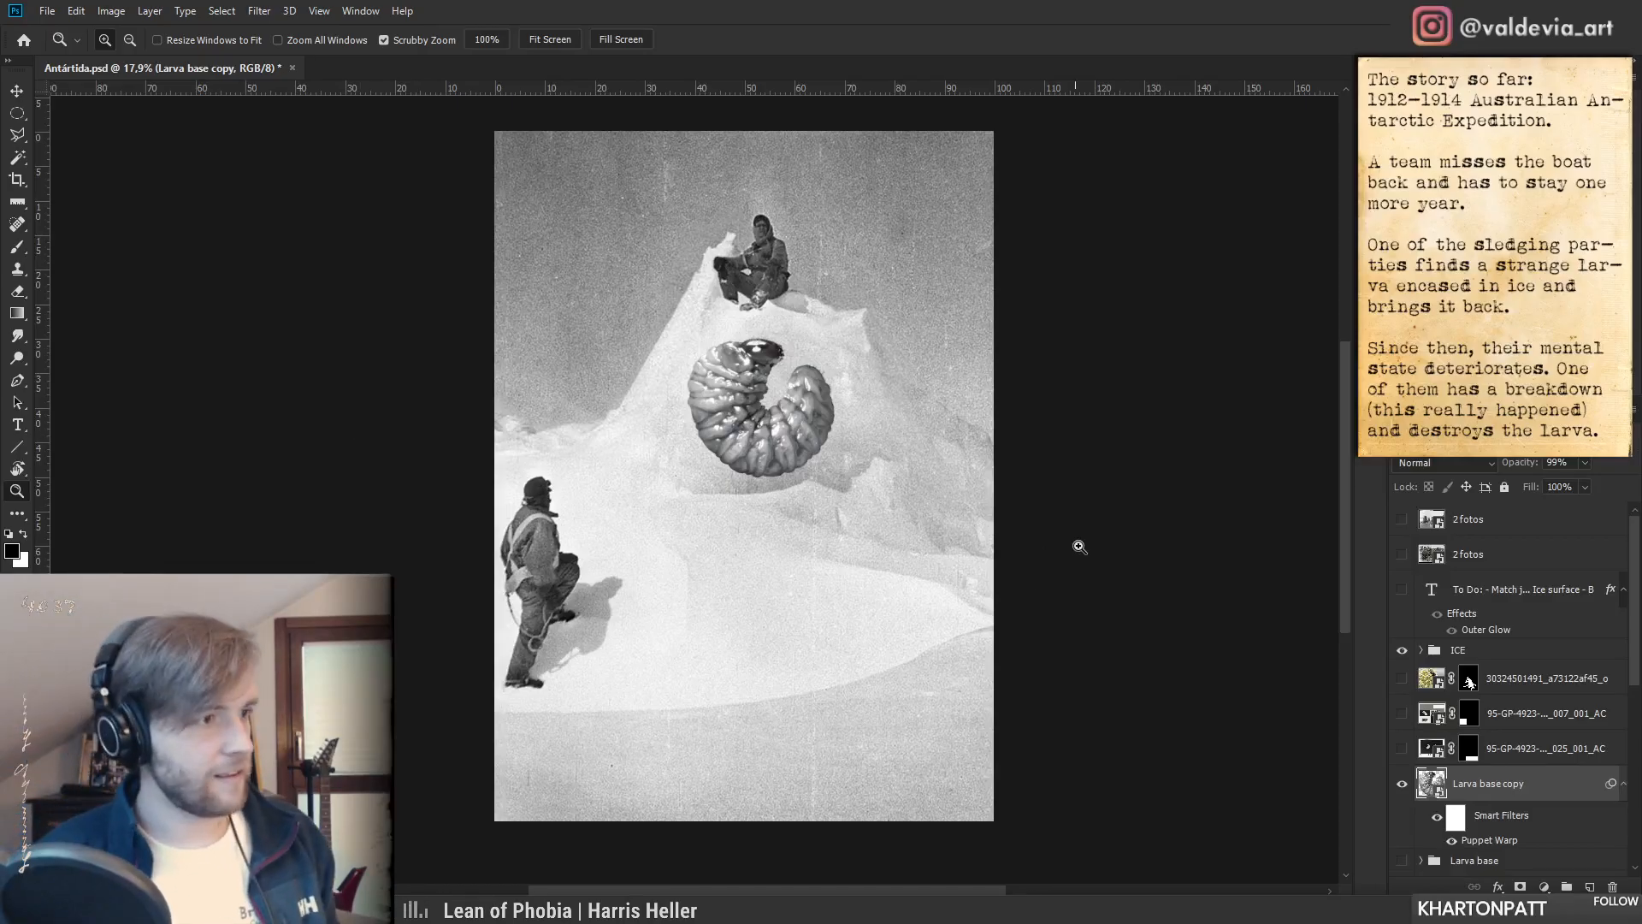
{"action": "left_click_drag", "start_coordinate": [789, 405], "coordinate": [863, 401]}
{"action": "left_click_drag", "start_coordinate": [782, 576], "coordinate": [828, 560]}
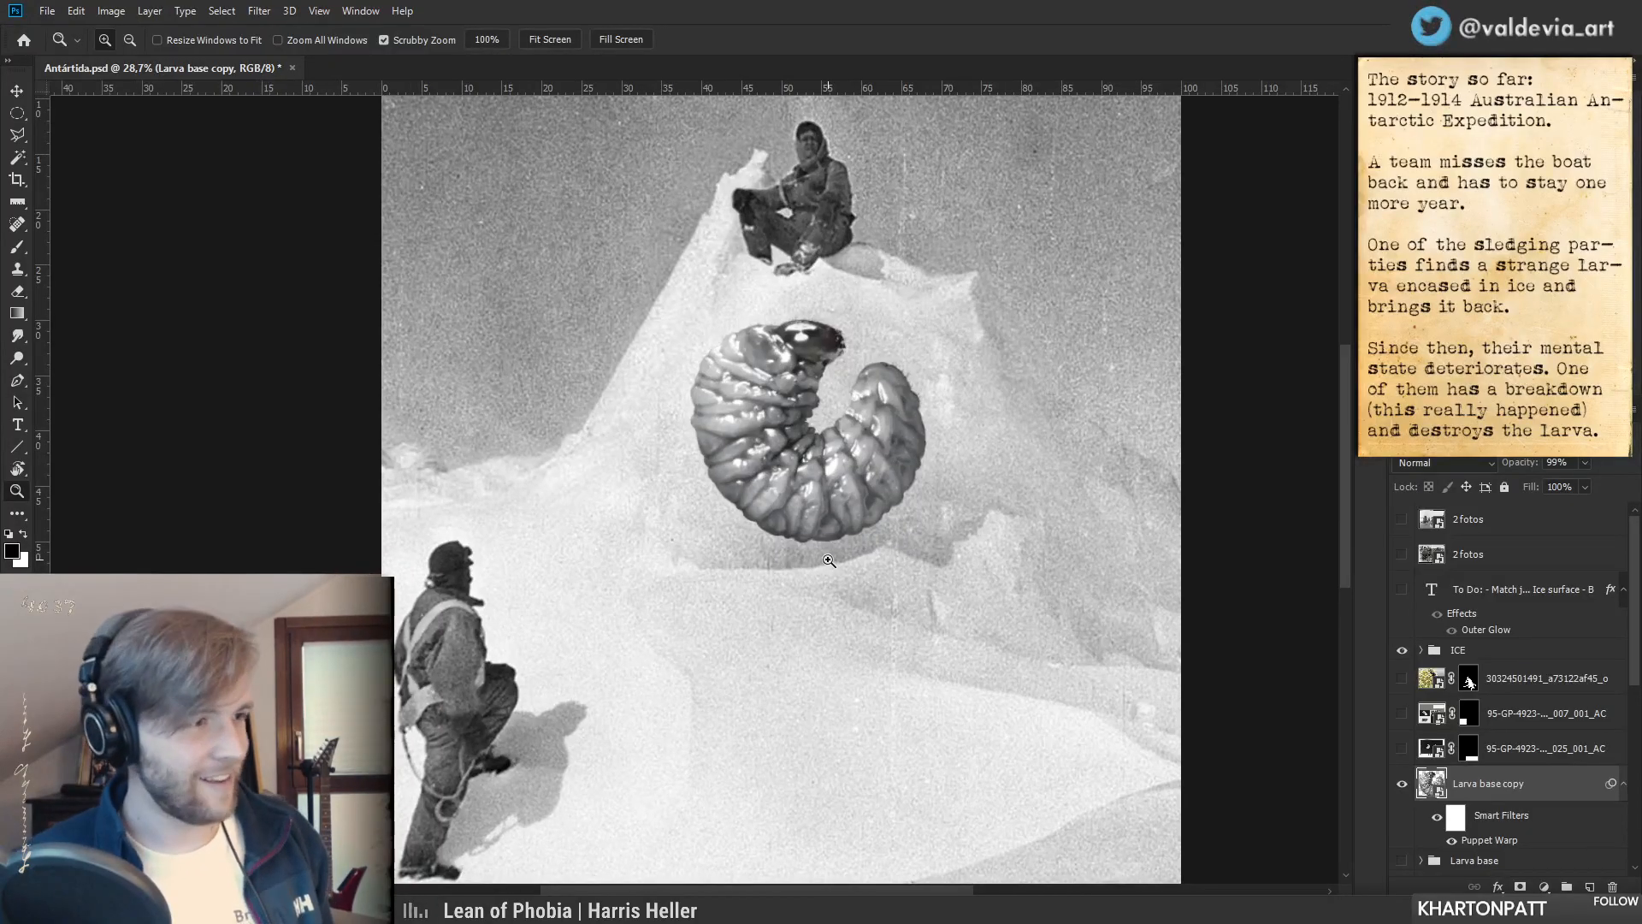
- Switch to the web browser, search Google Images for "globsters", and open the Tumblr picture of a carcass lying on planks
{"action": "mouse_move", "coordinate": [575, 908]}
{"action": "left_click", "coordinate": [575, 848]}
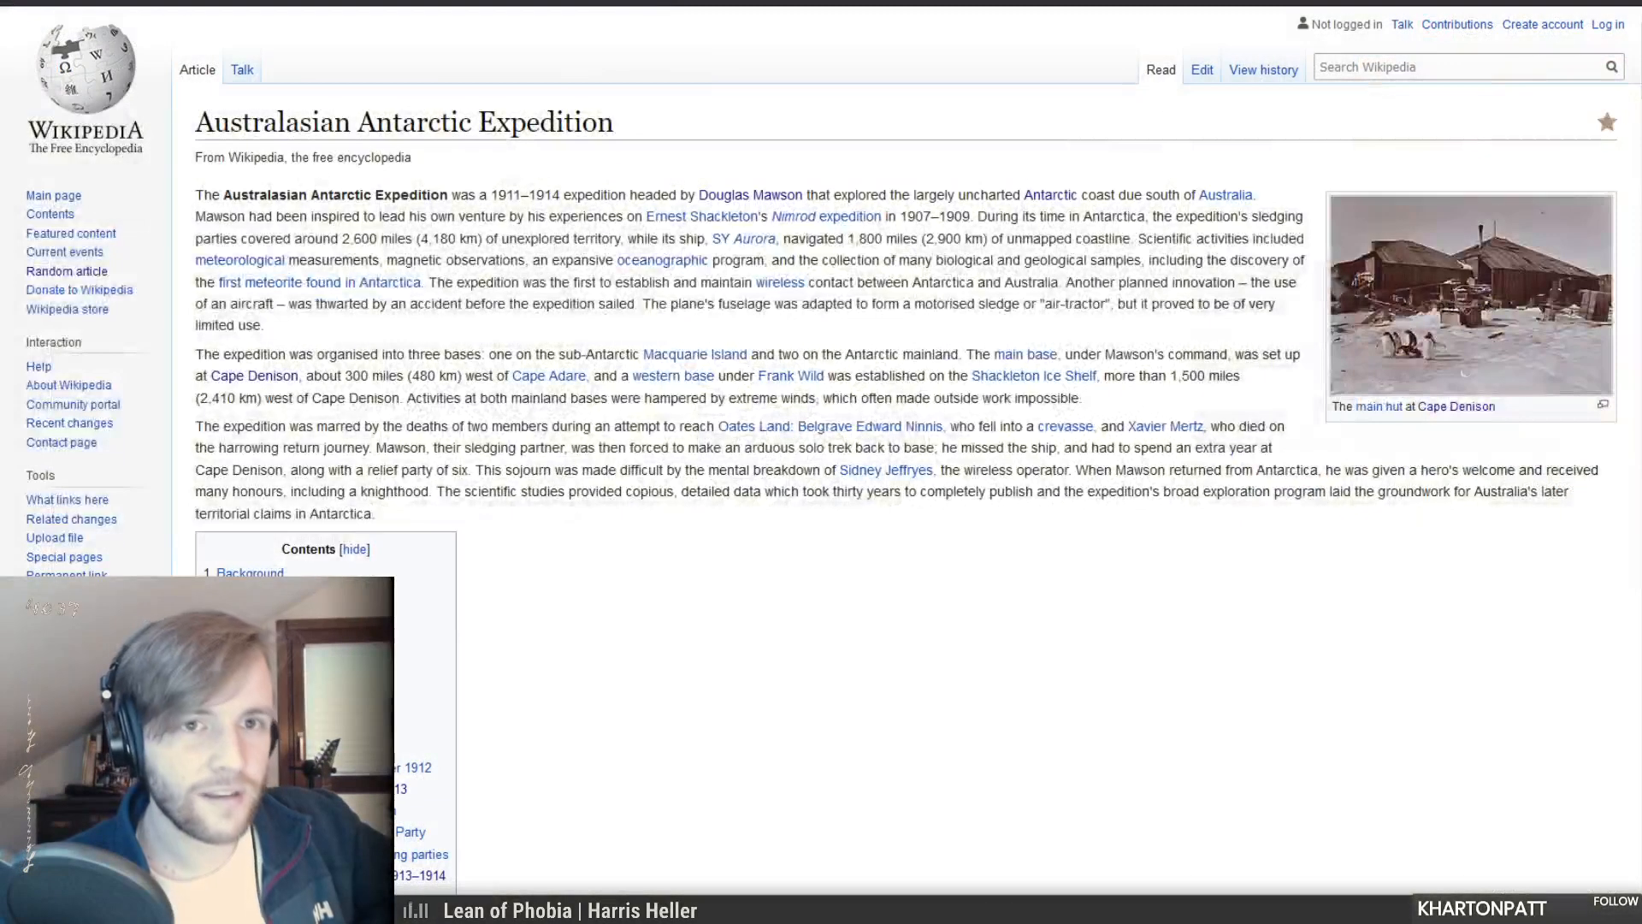
{"action": "key", "text": "ctrl+t"}
{"action": "type", "text": "globsters"}
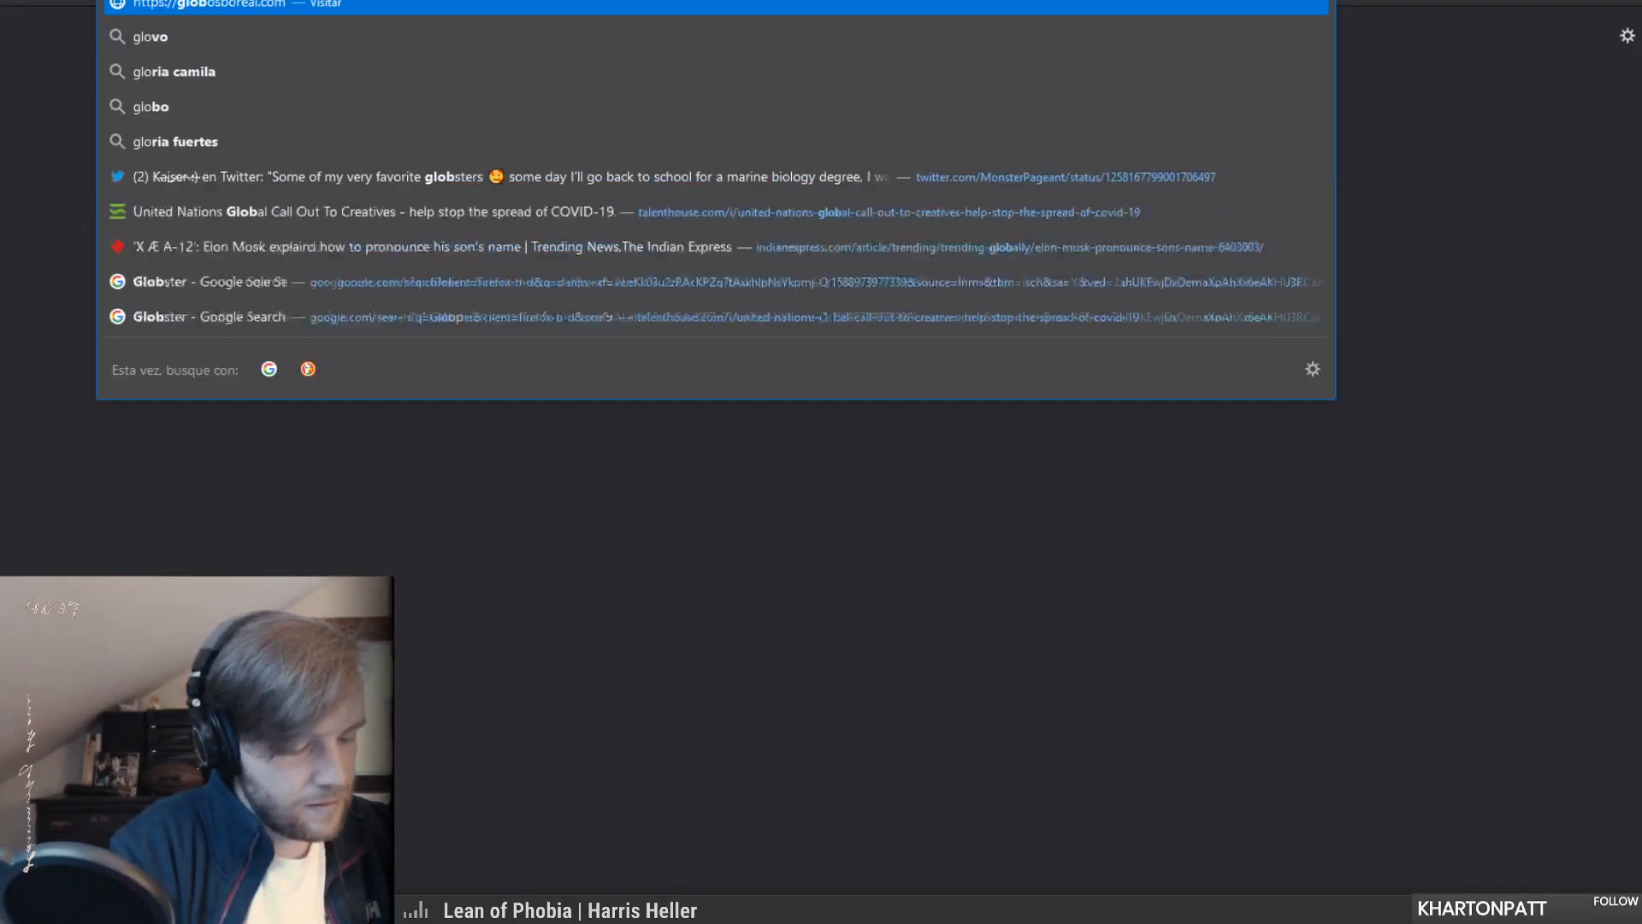
{"action": "key", "text": "Return"}
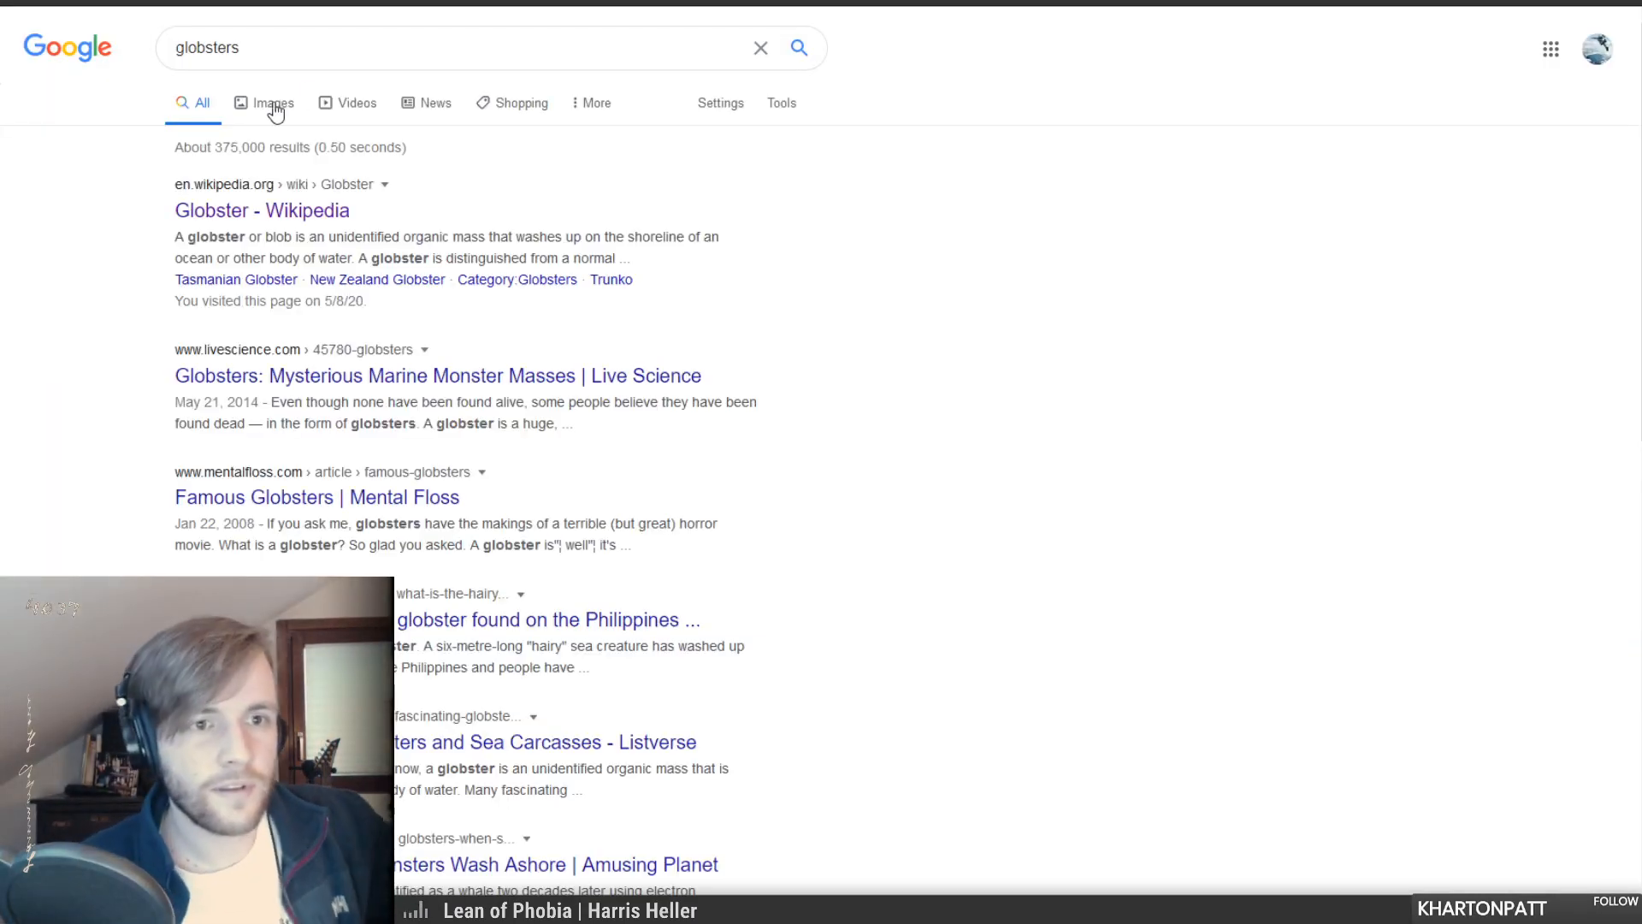
{"action": "left_click", "coordinate": [274, 103]}
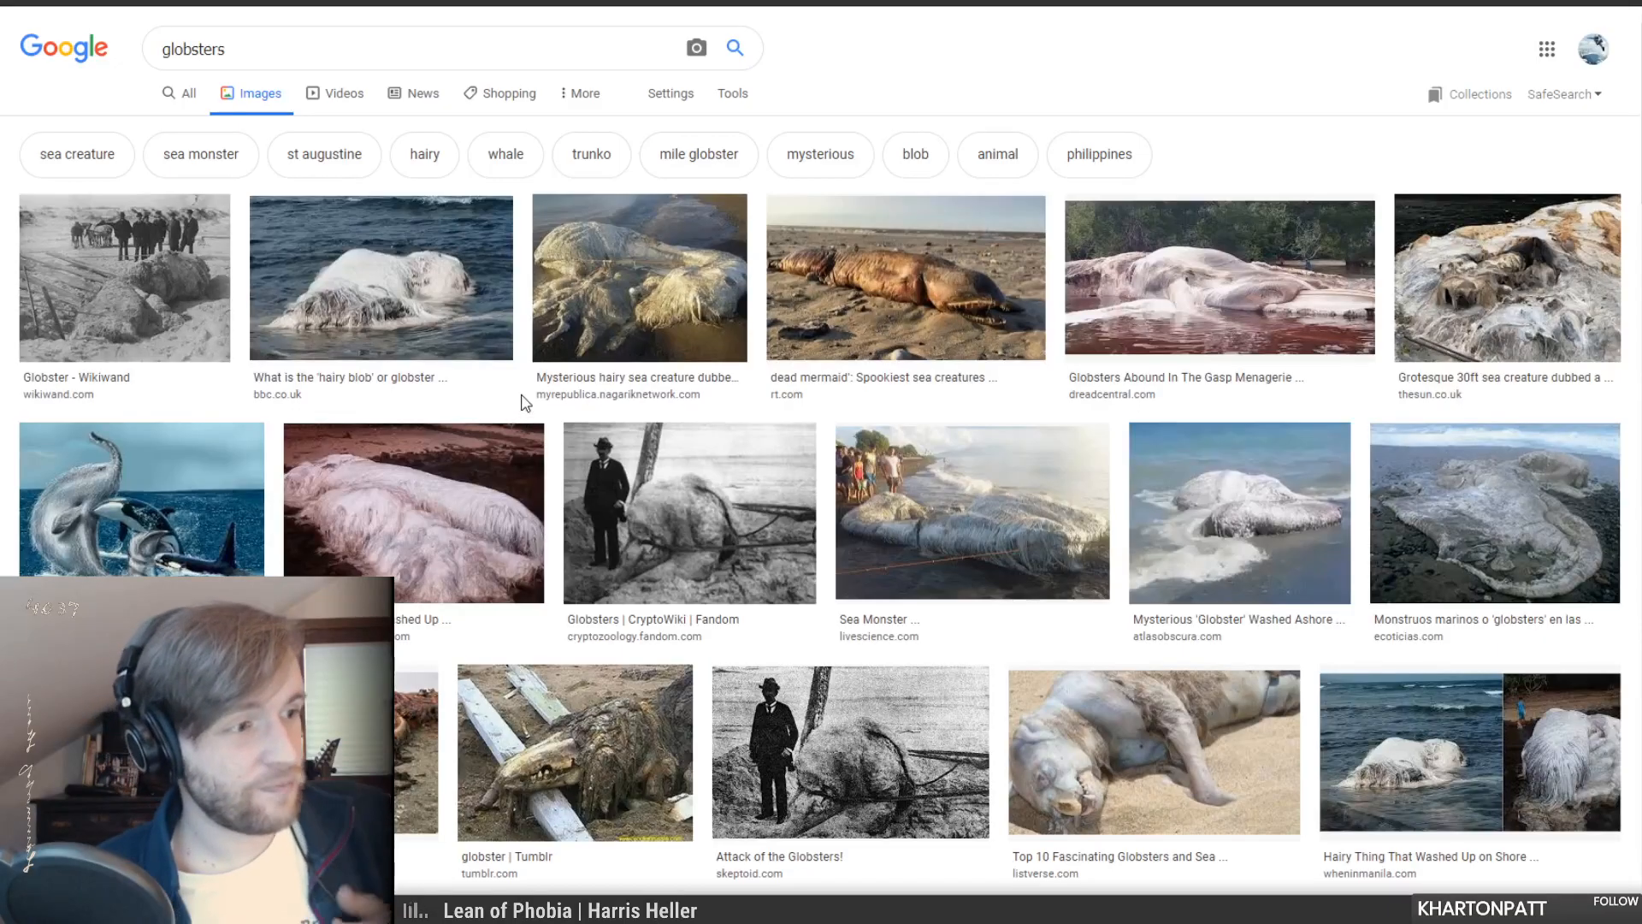
{"action": "left_click", "coordinate": [666, 774]}
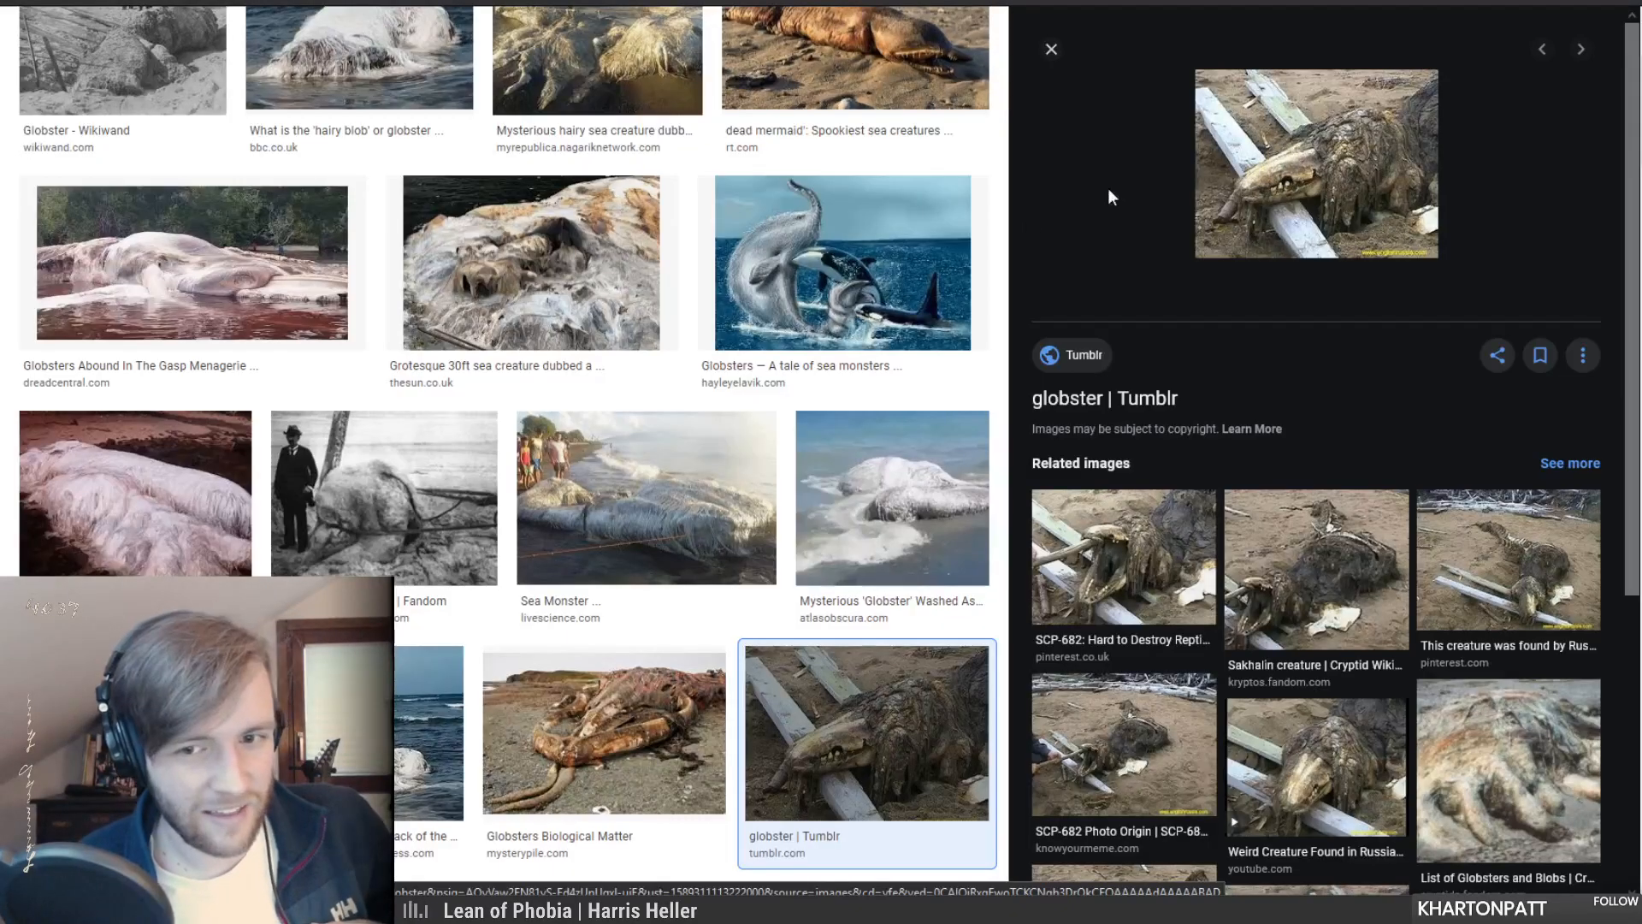
- Preview the Atlas Obscura, BBC, Hayley E. Lavik and RT News globster pictures, then close the image preview
{"action": "left_click", "coordinate": [865, 503]}
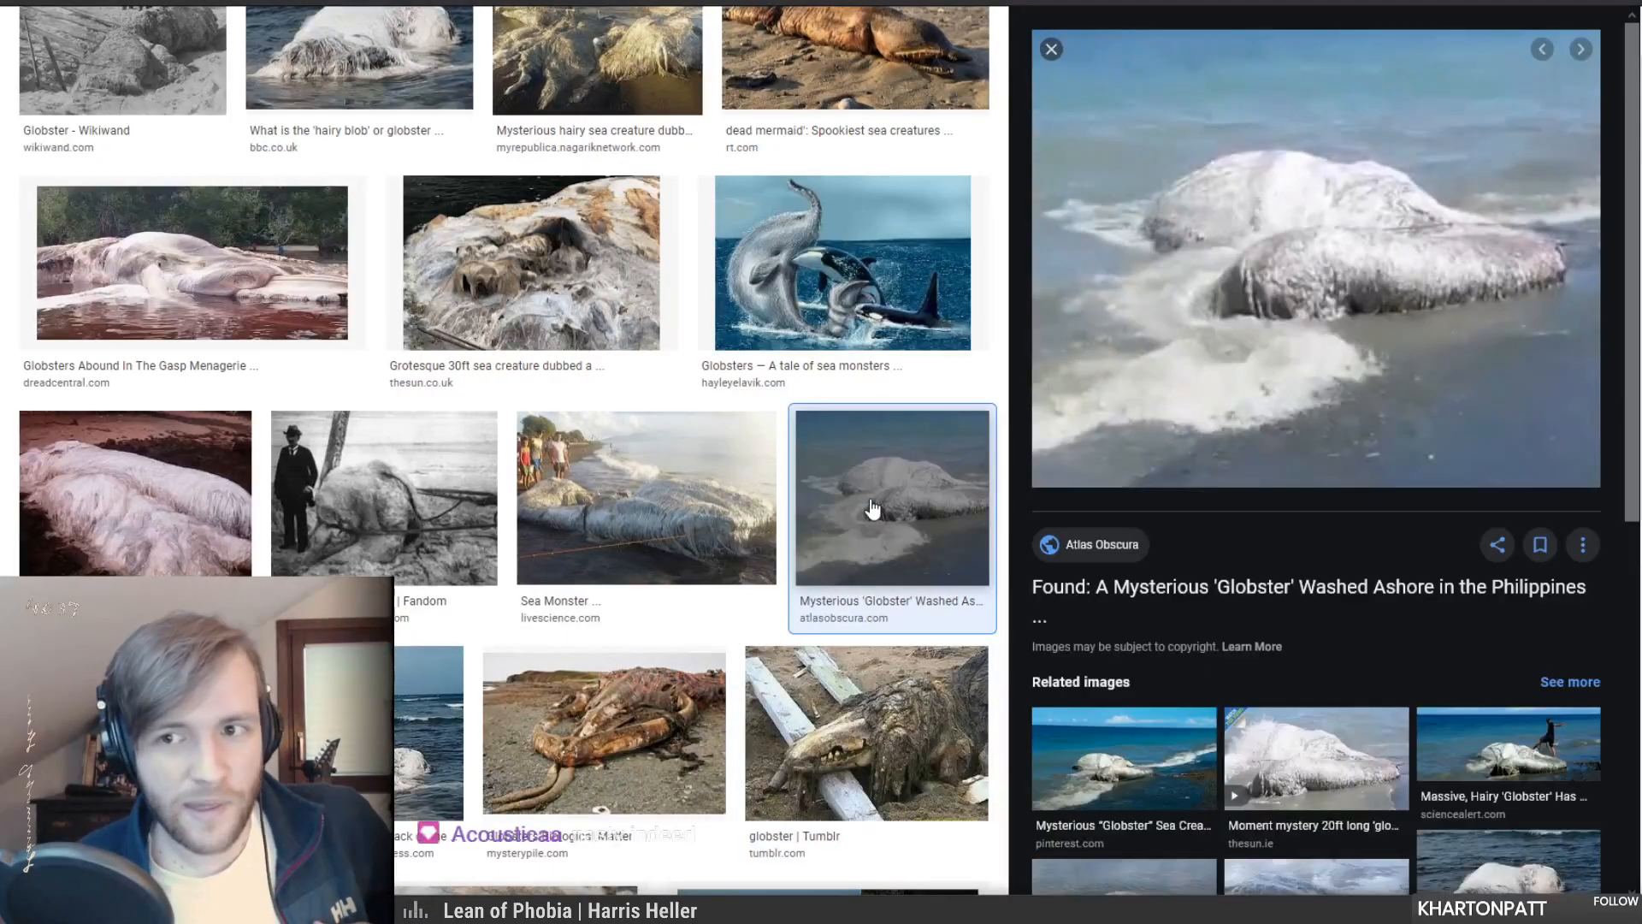
{"action": "scroll", "coordinate": [631, 452], "scroll_direction": "up", "scroll_amount": 3}
{"action": "left_click", "coordinate": [416, 206]}
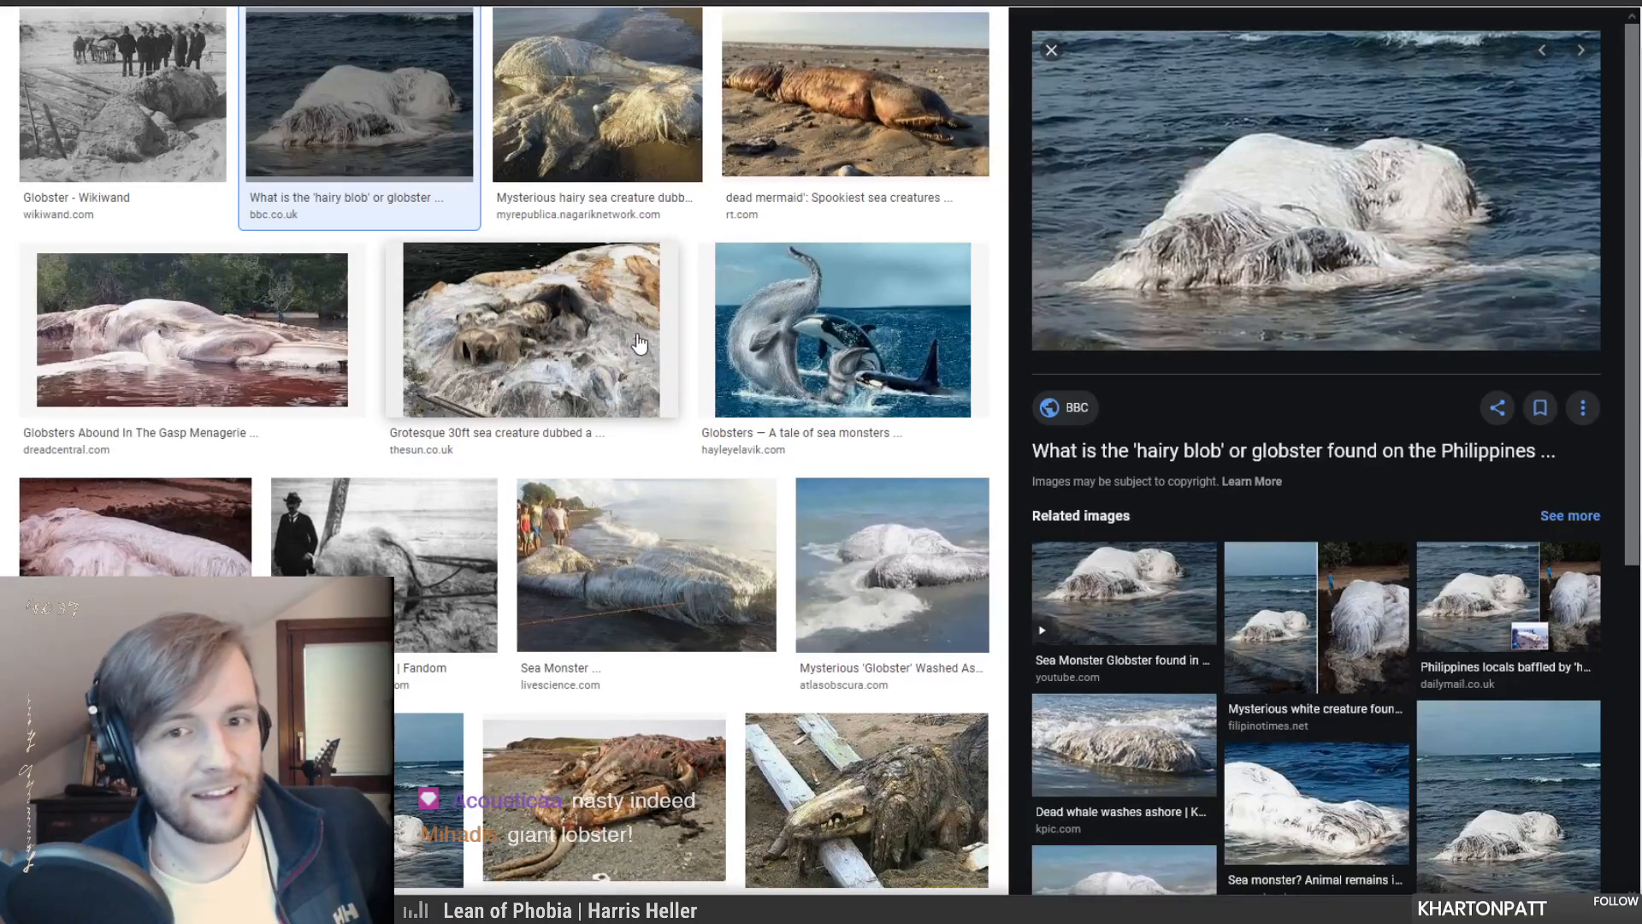
{"action": "left_click", "coordinate": [784, 337]}
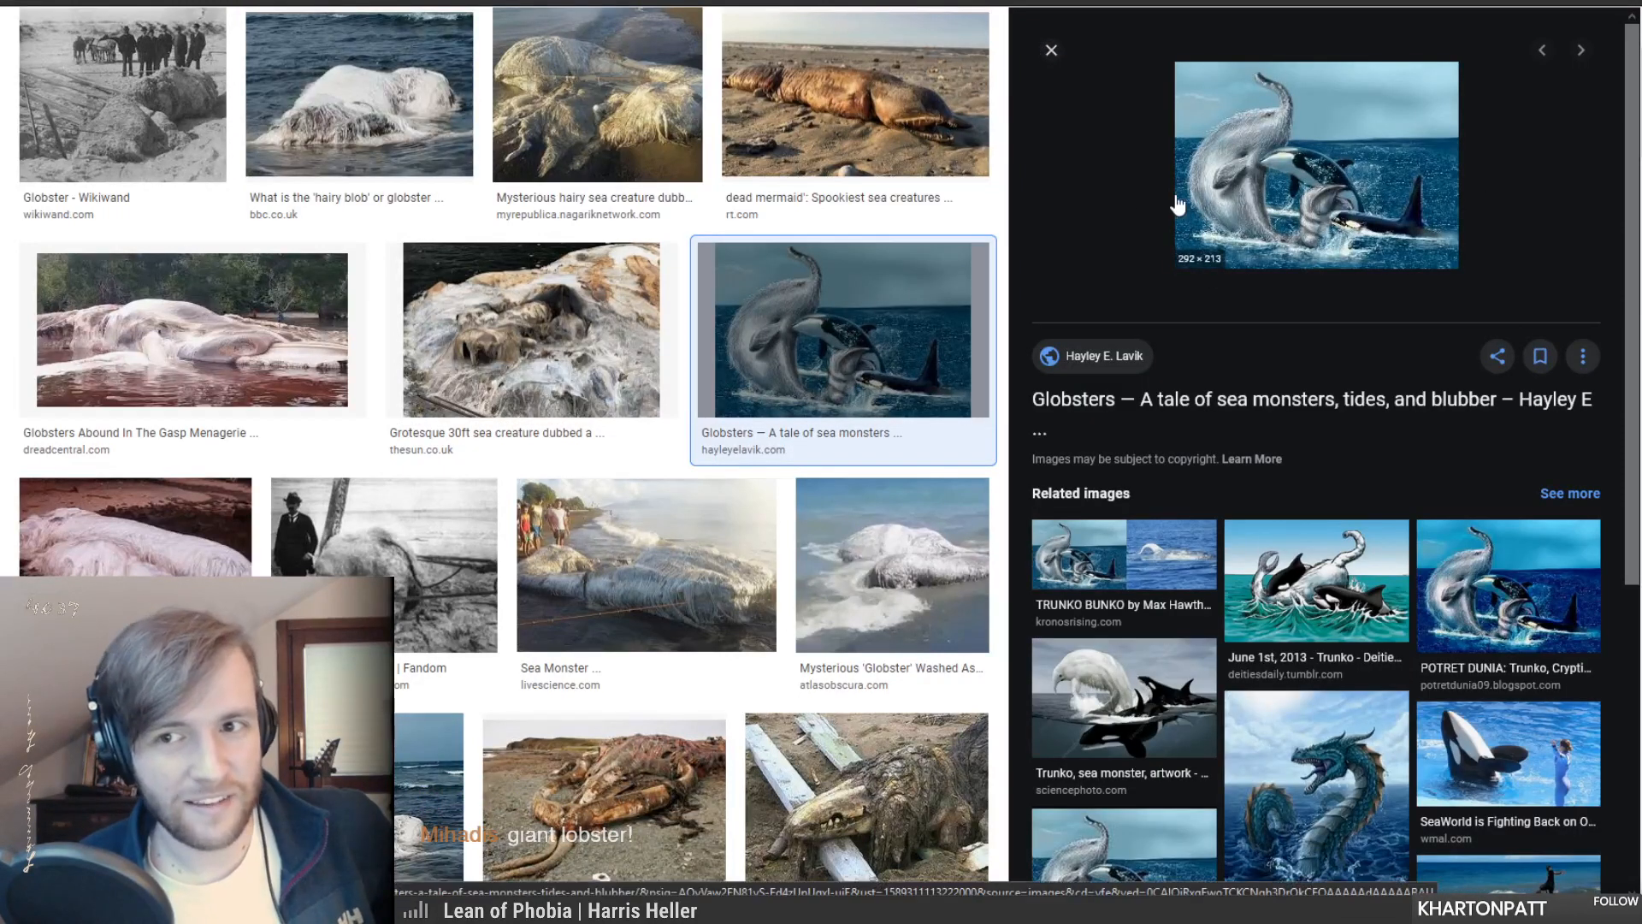
{"action": "left_click", "coordinate": [788, 133]}
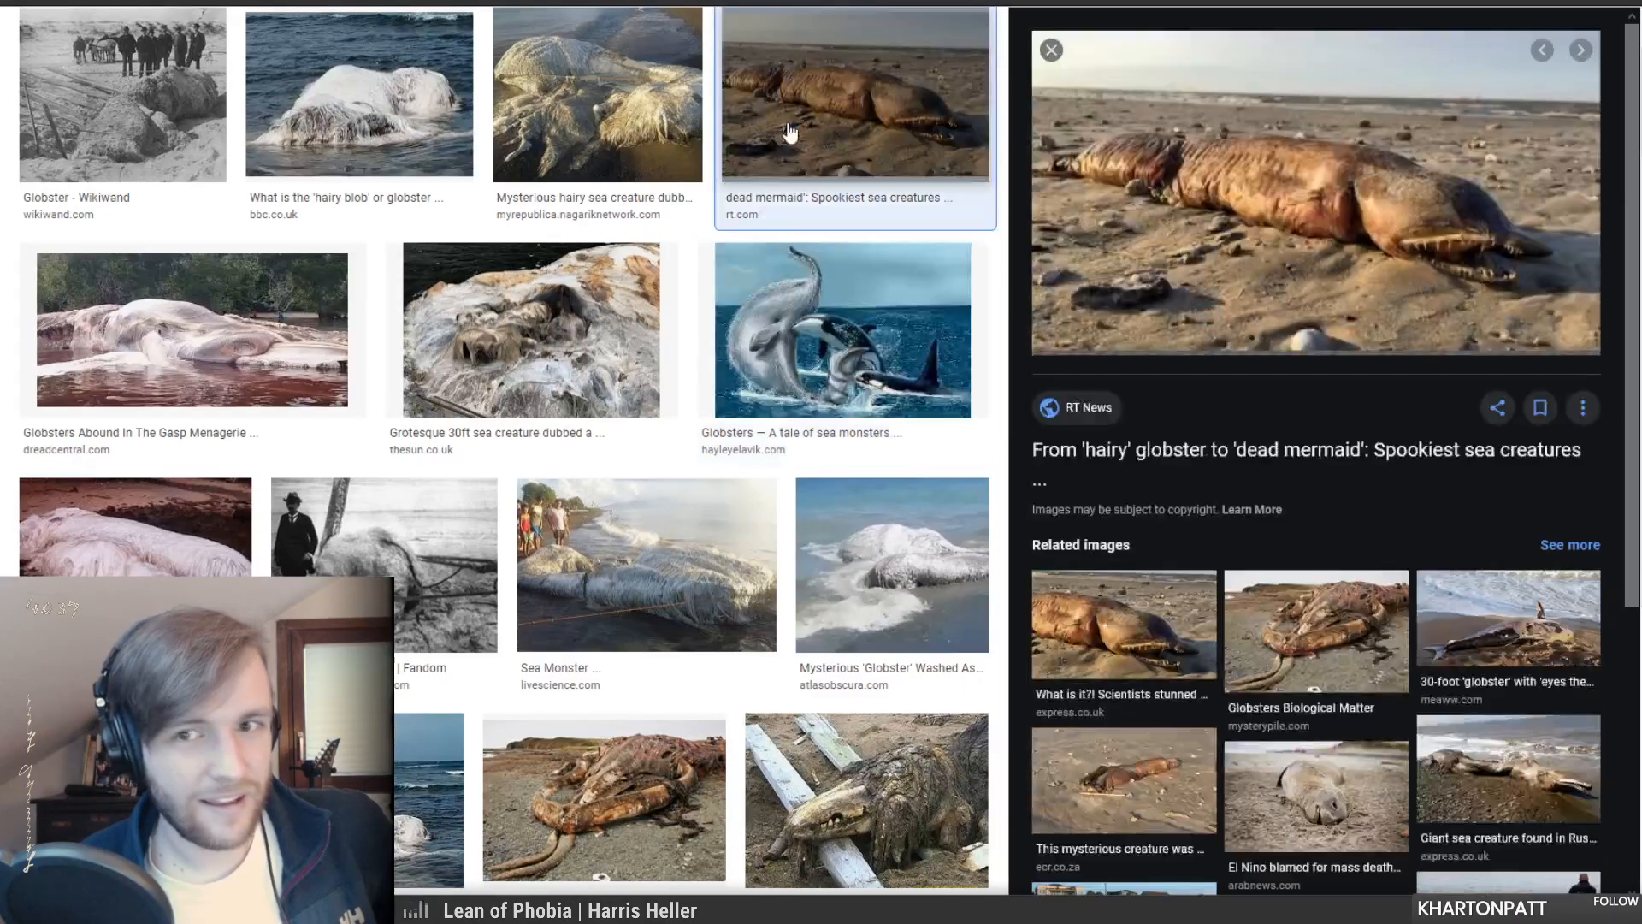
{"action": "left_click", "coordinate": [1052, 50]}
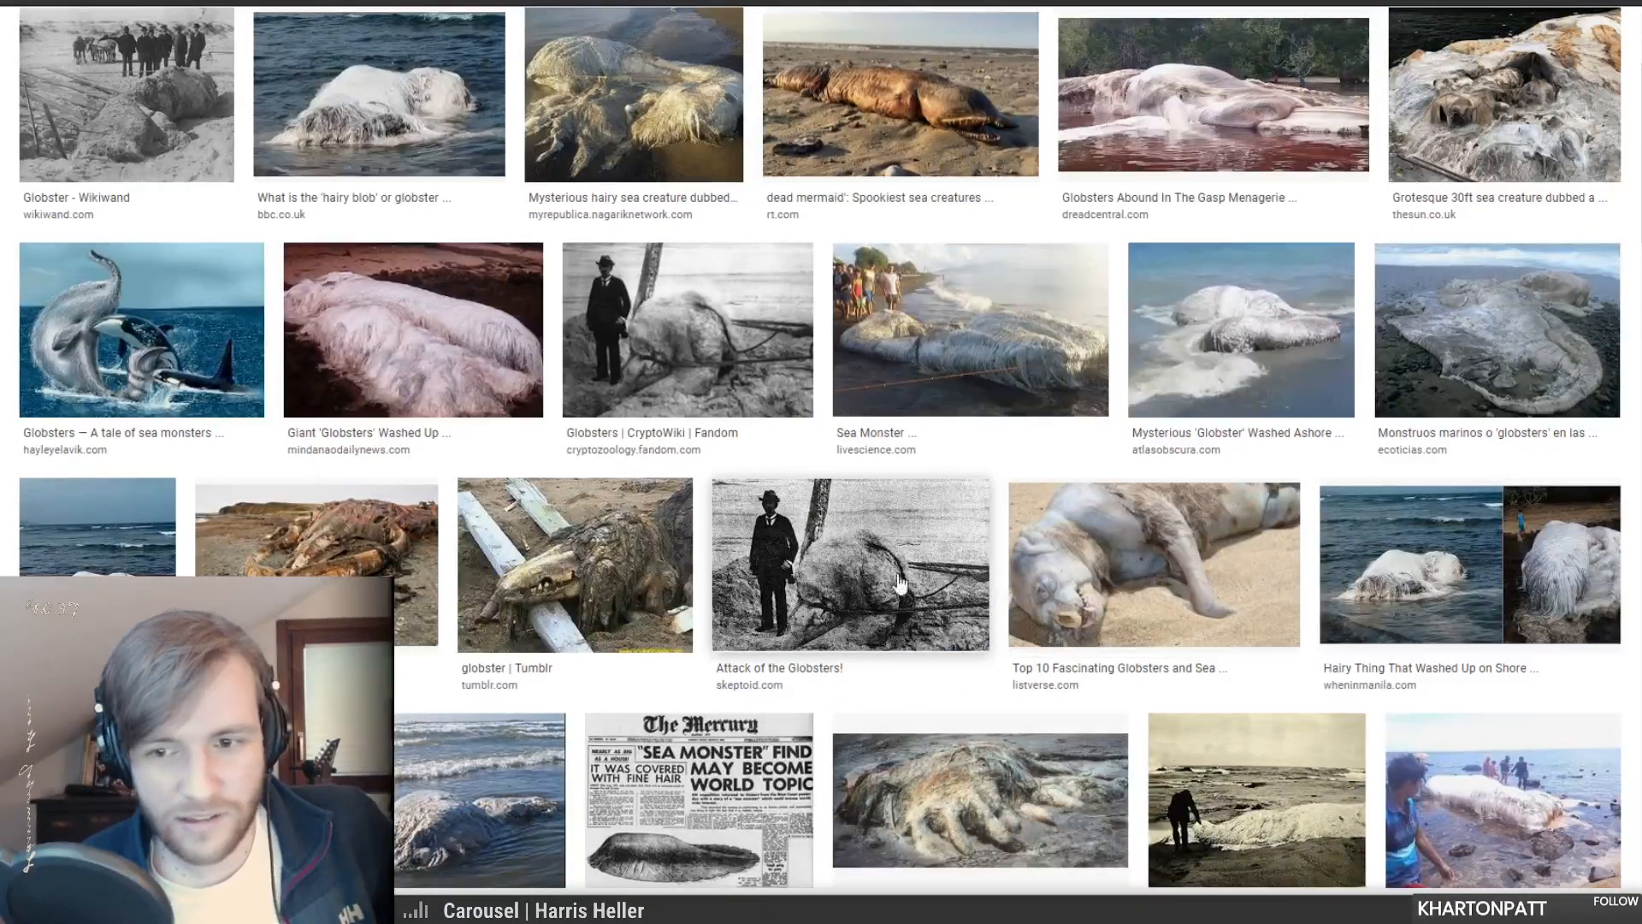
- Preview the Ecoticias beach carcass, the Ancient Mysteries "Globsters Biological Matter" picture and the Tumblr carcass on planks
{"action": "left_click", "coordinate": [1434, 321]}
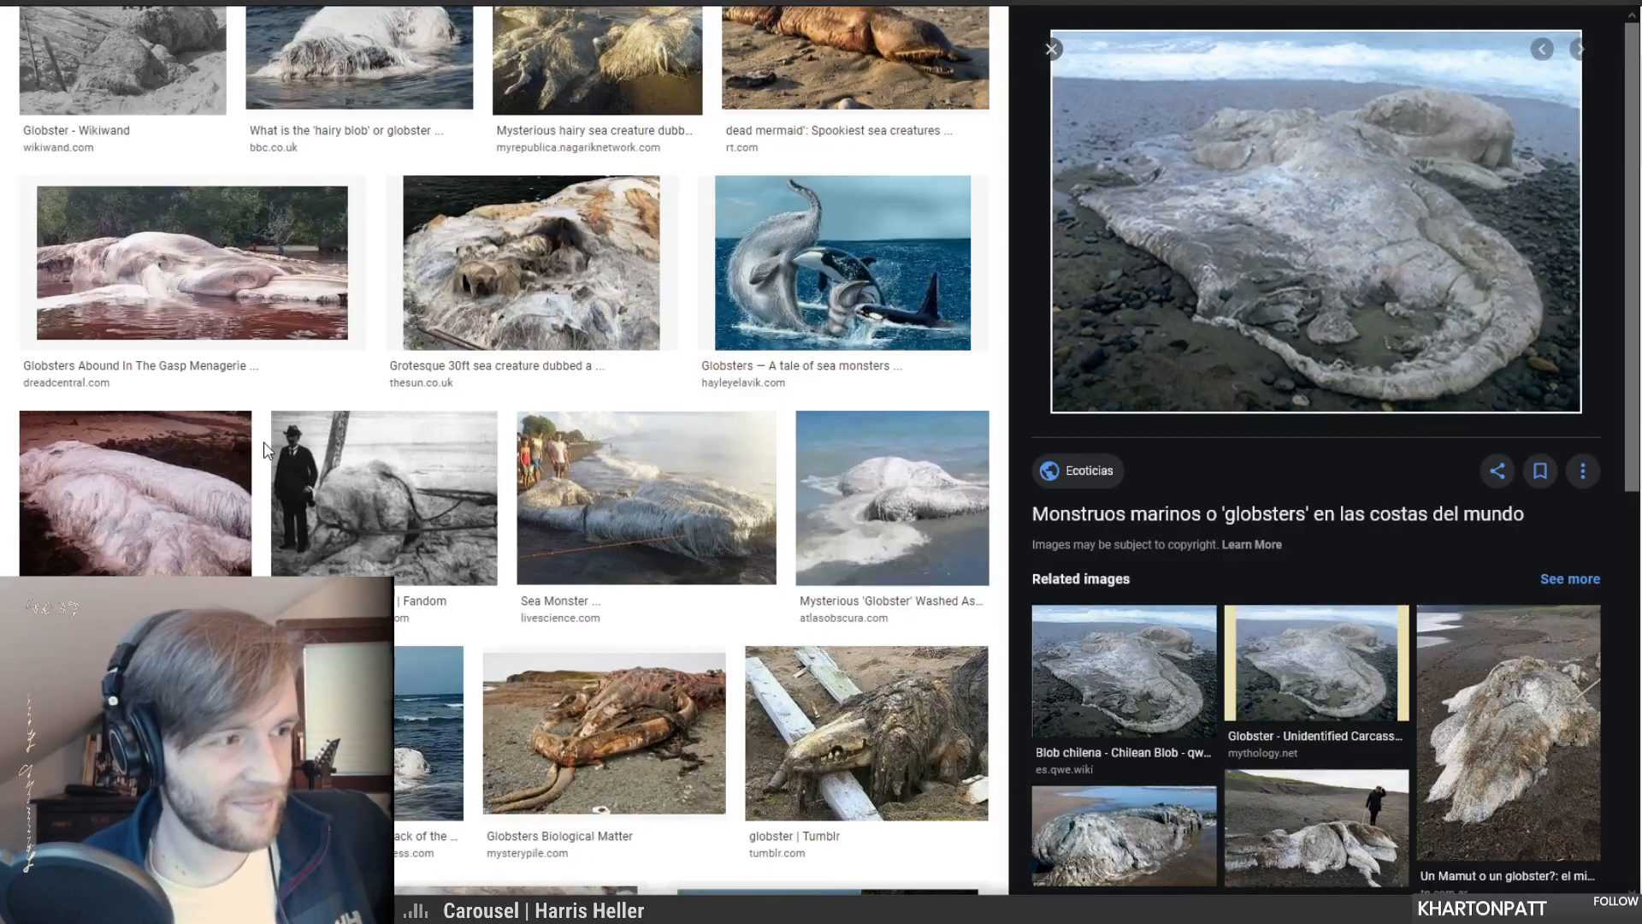
{"action": "scroll", "coordinate": [717, 530], "scroll_direction": "down", "scroll_amount": 2}
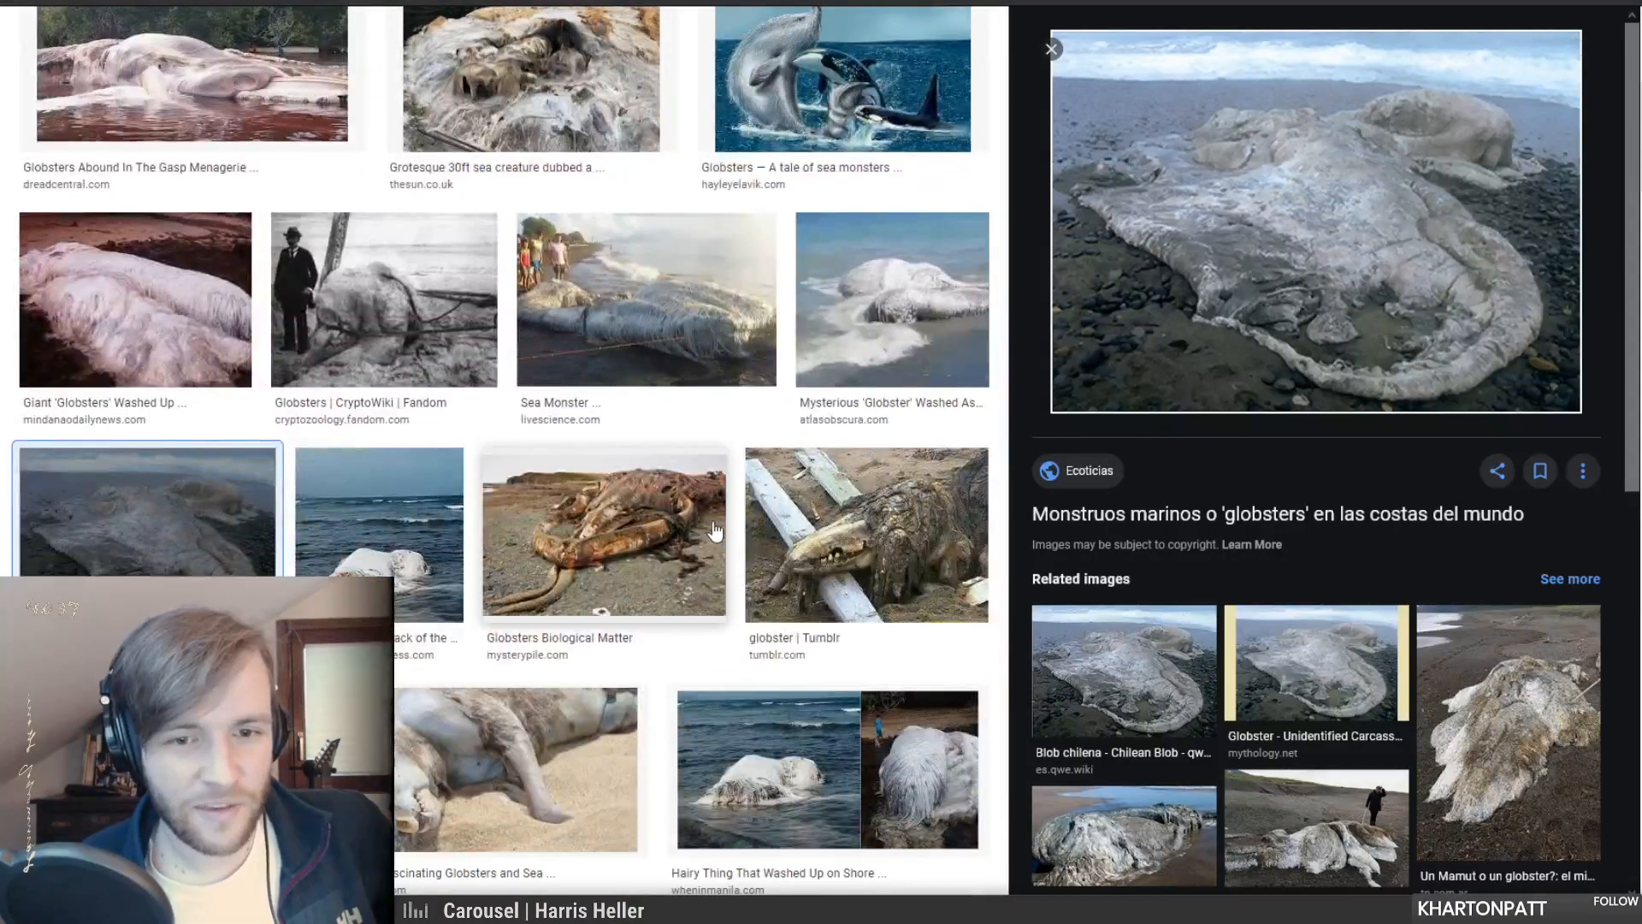
{"action": "left_click", "coordinate": [660, 536]}
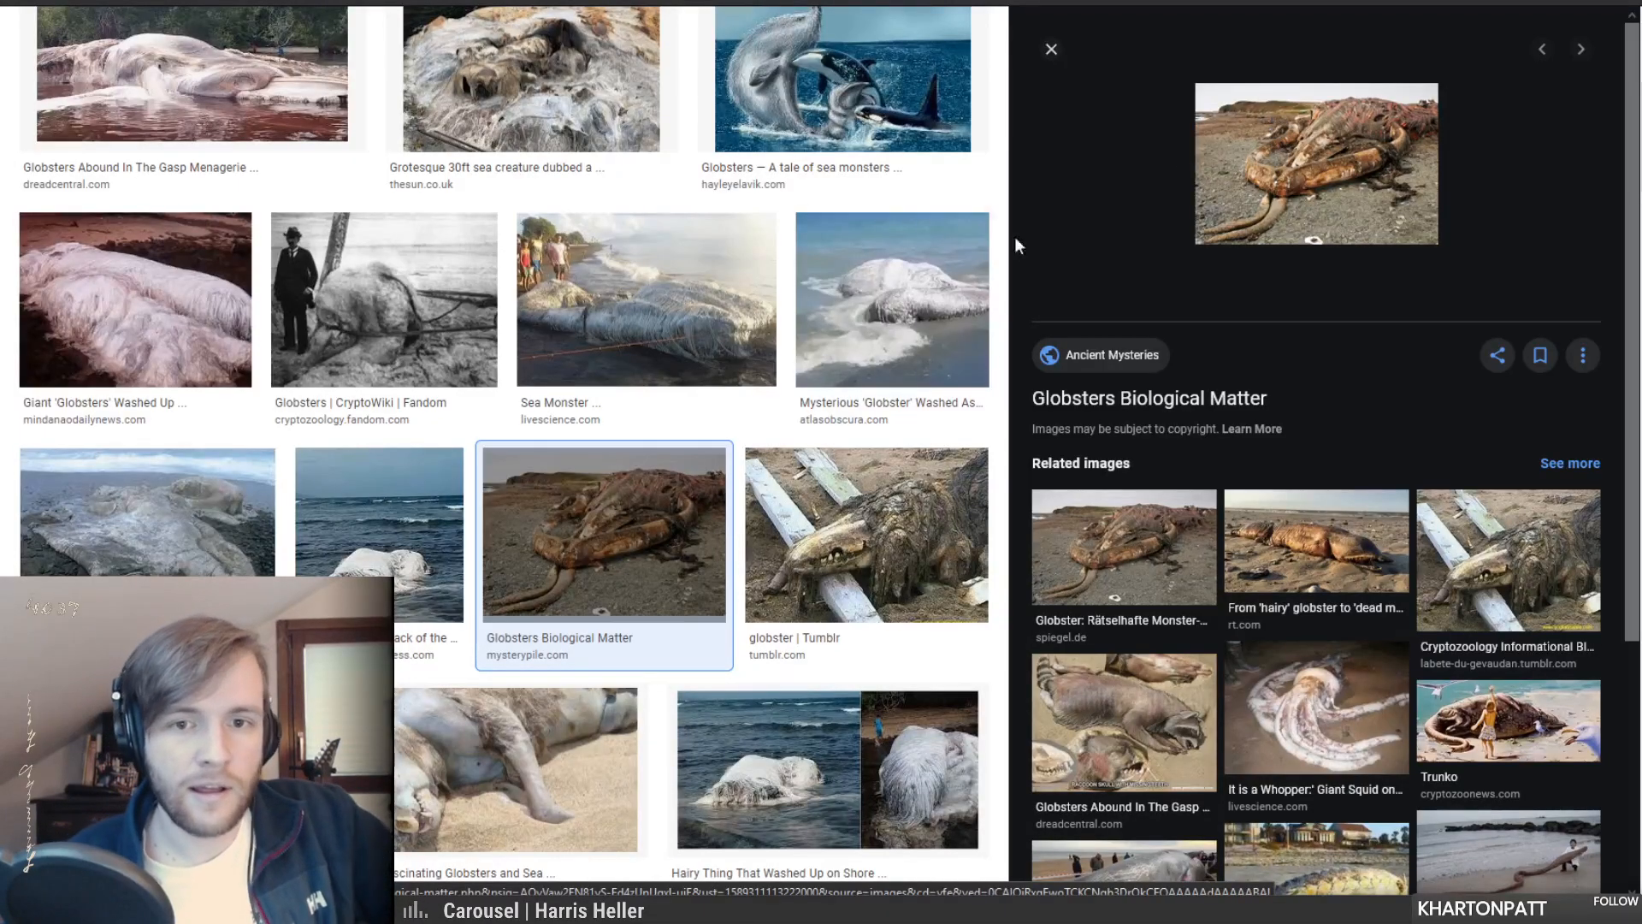
{"action": "left_click", "coordinate": [789, 552]}
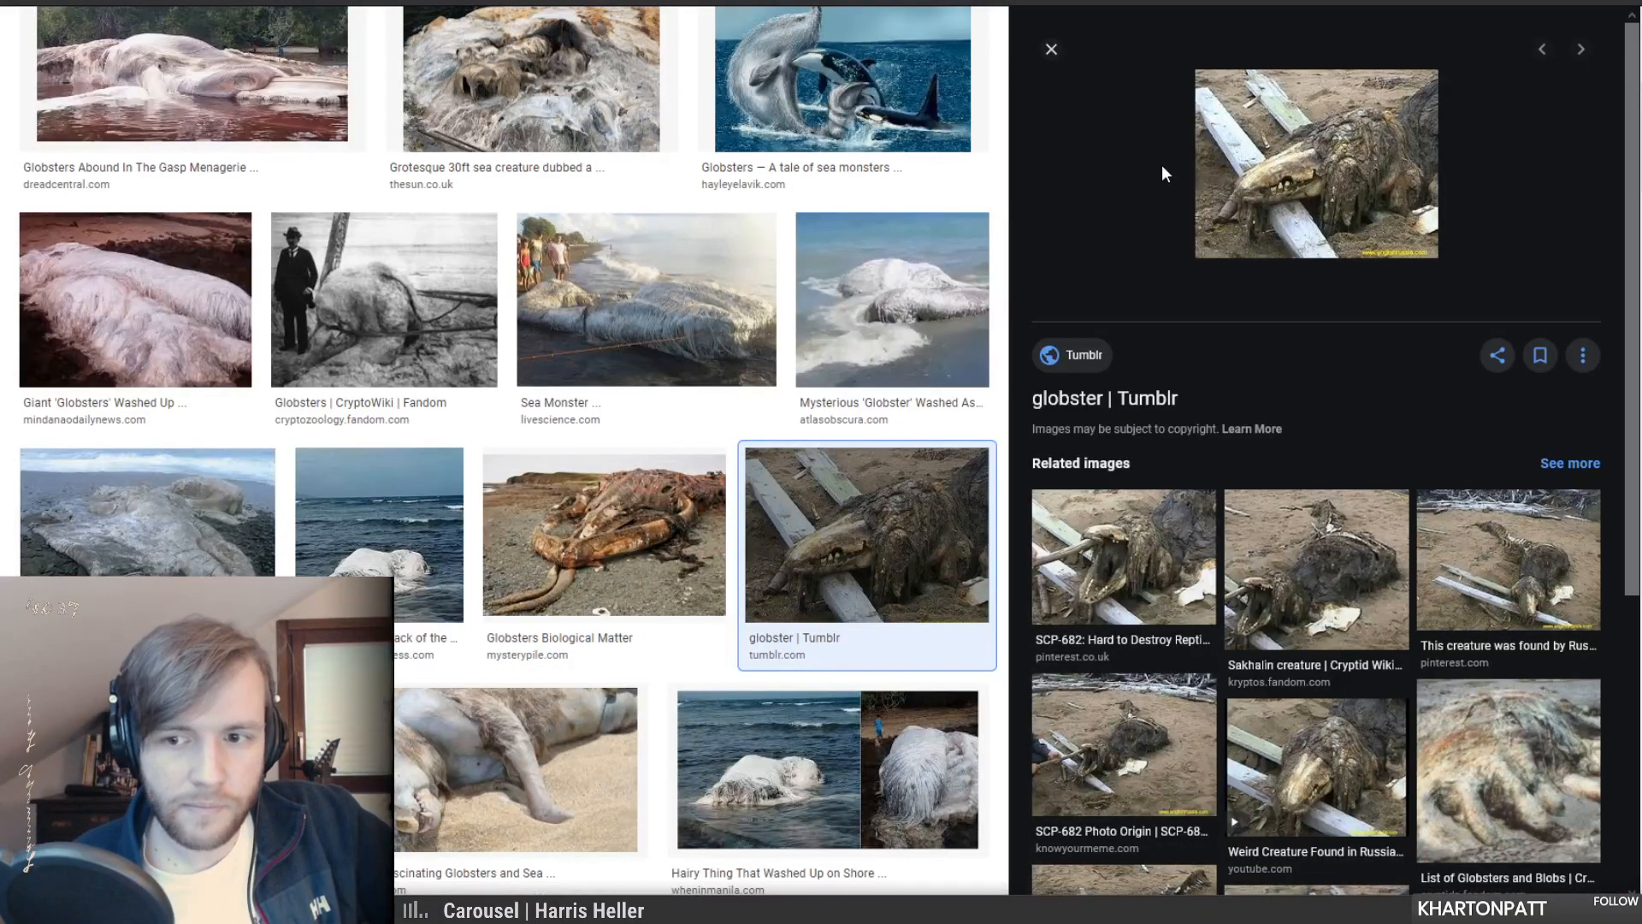
{"action": "scroll", "coordinate": [685, 358], "scroll_direction": "up", "scroll_amount": 3}
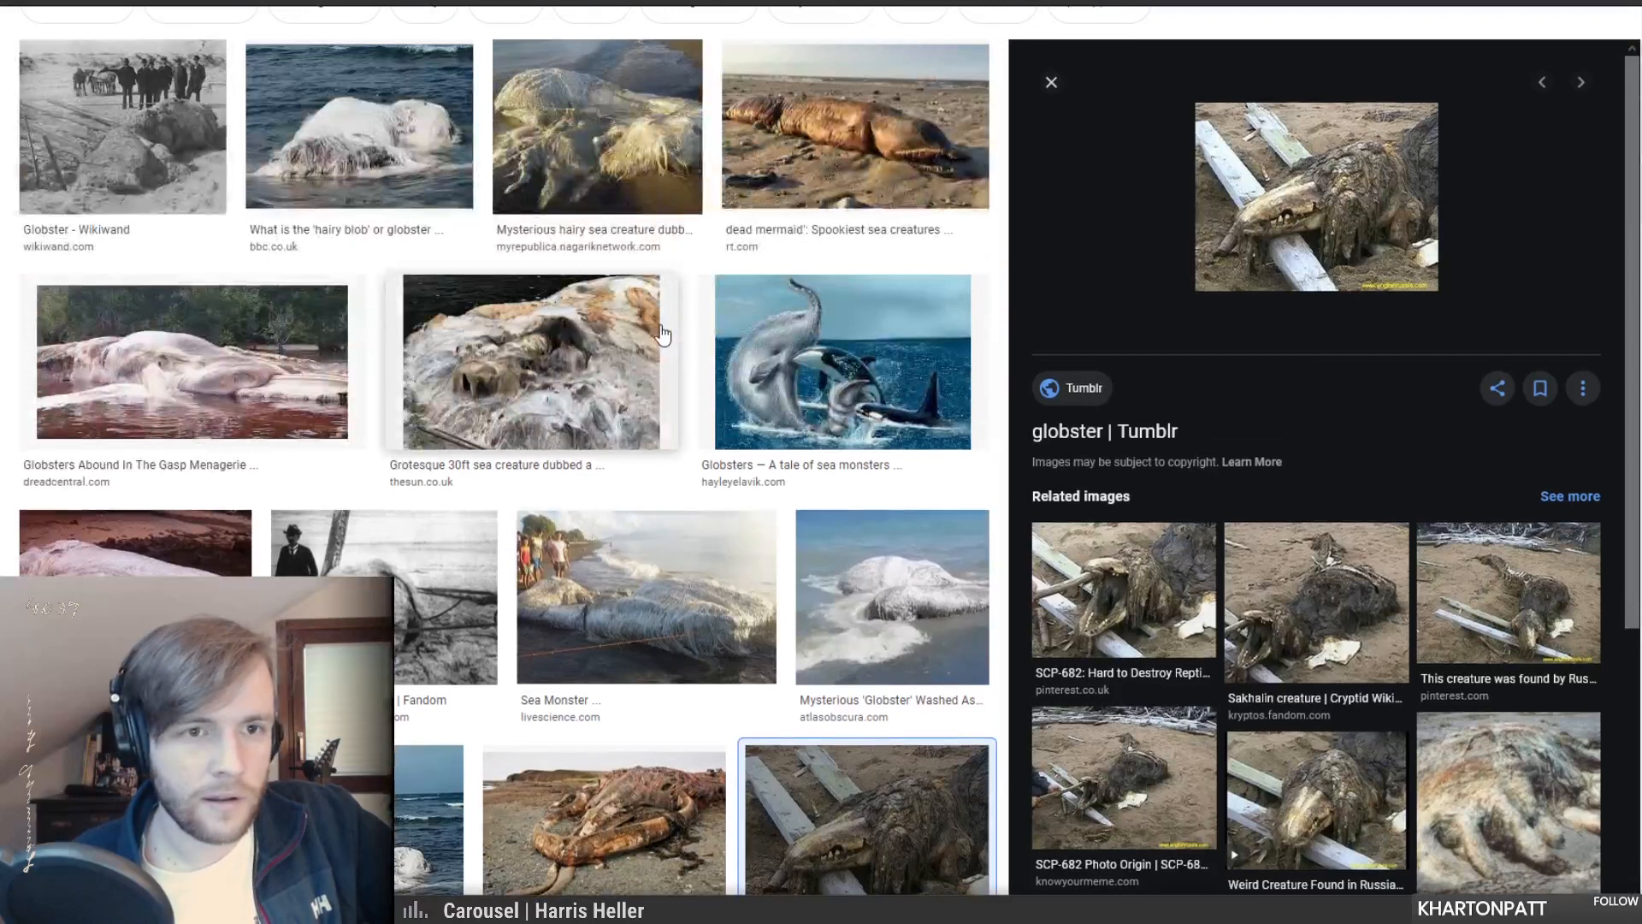
{"action": "scroll", "coordinate": [667, 336], "scroll_direction": "up", "scroll_amount": 2}
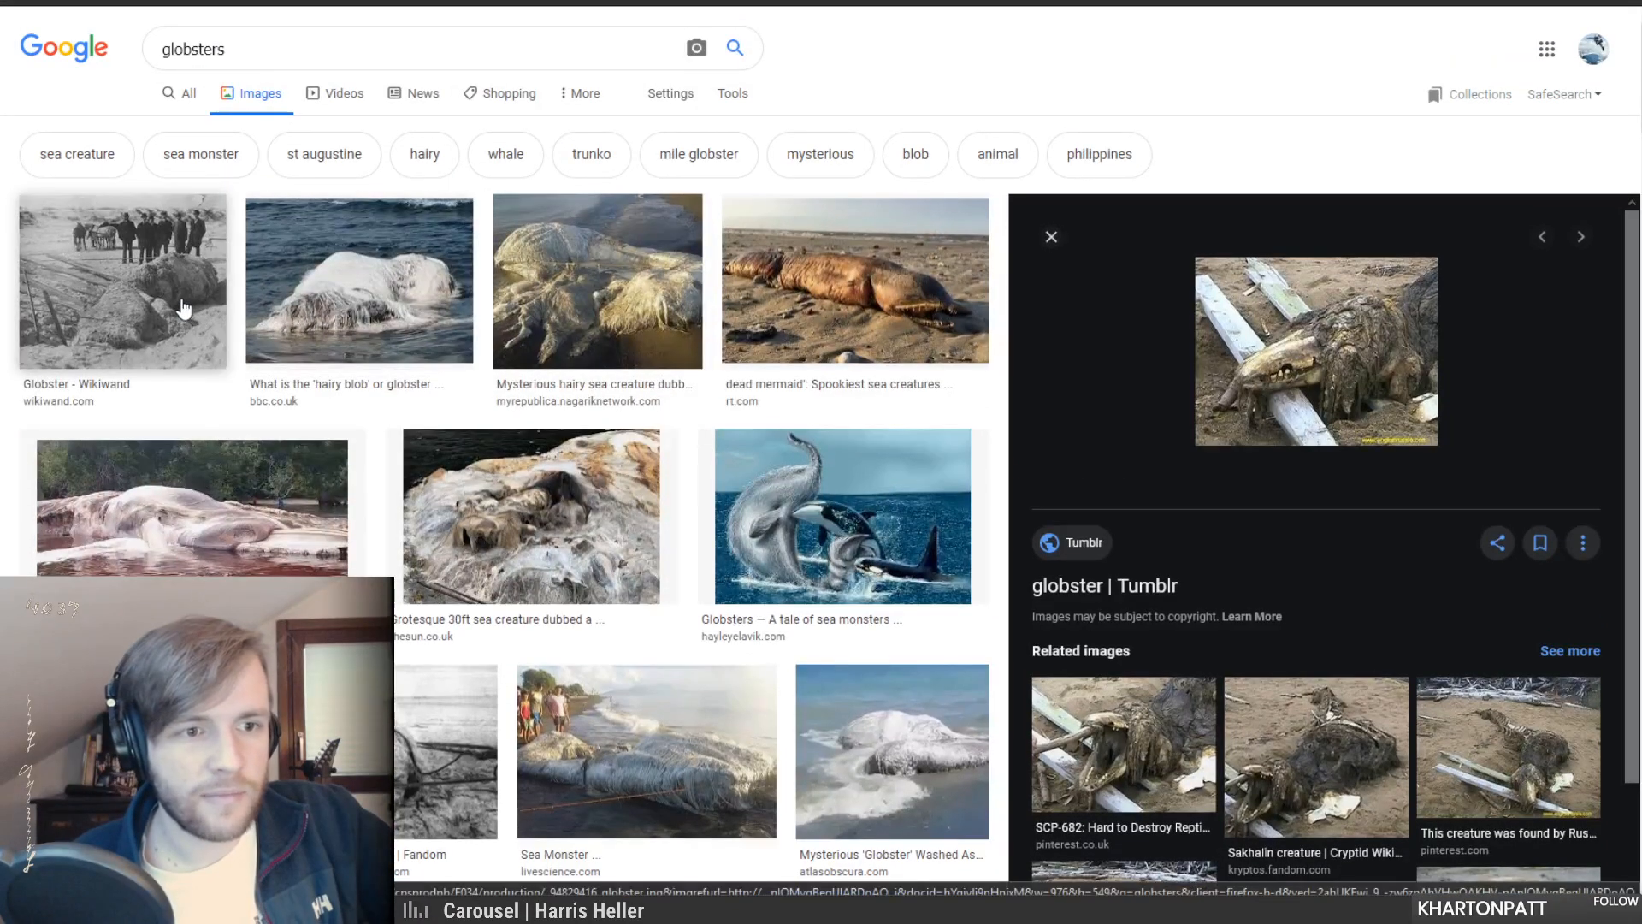
- Preview the Wikiwand, BBC hairy blob and Dread Central globster pictures in the results
{"action": "left_click", "coordinate": [184, 308]}
{"action": "left_click", "coordinate": [415, 128]}
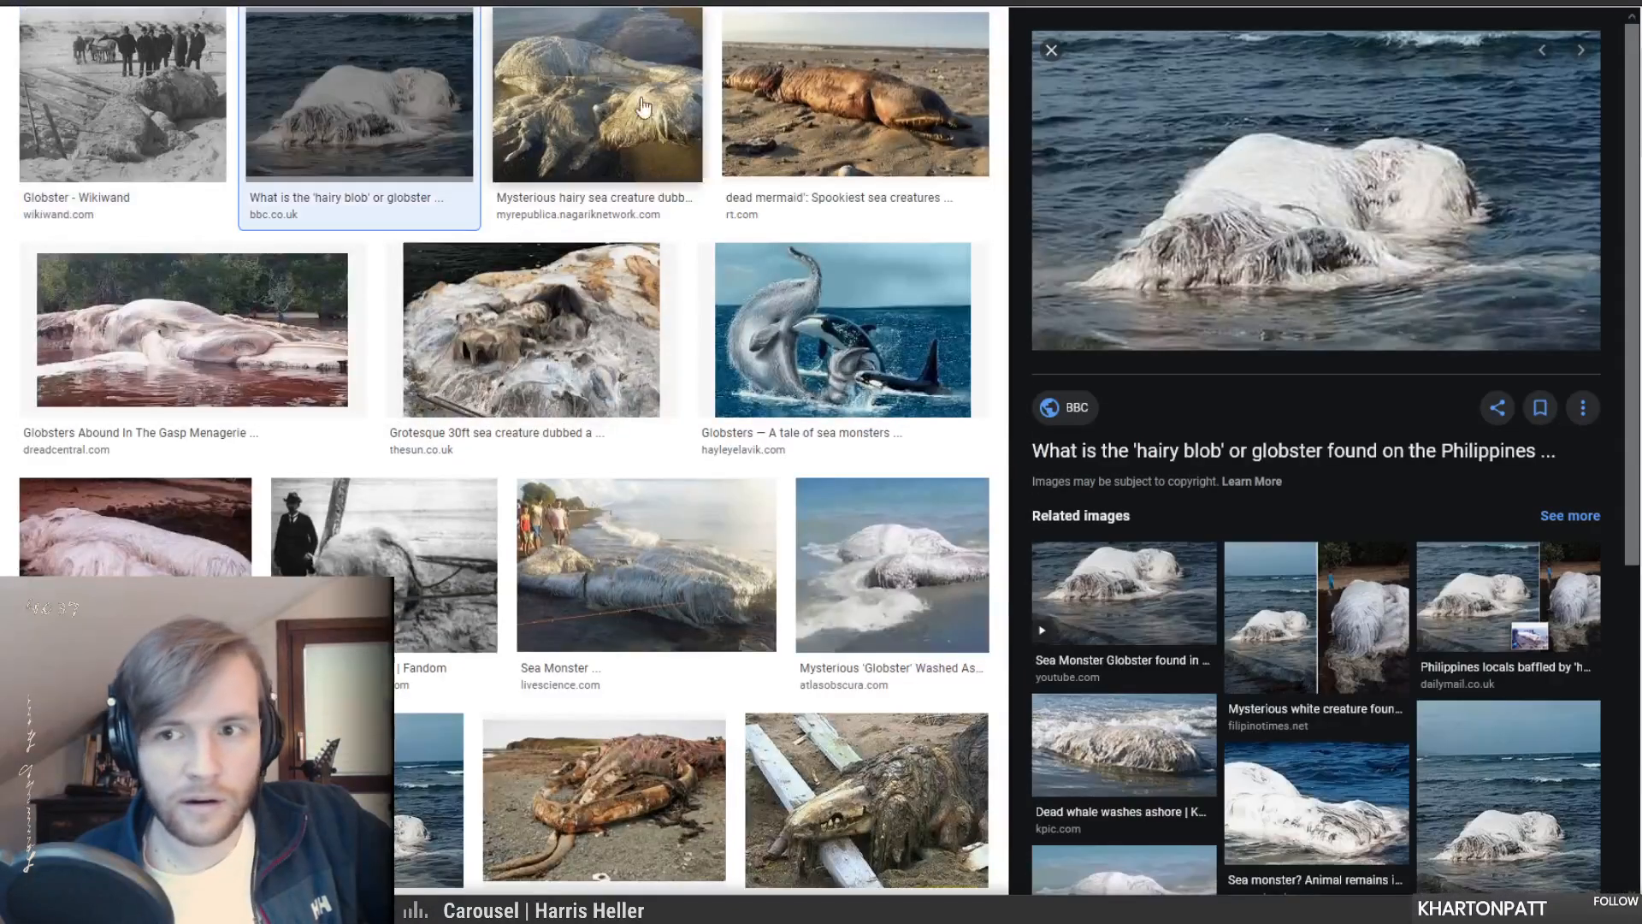
{"action": "left_click", "coordinate": [285, 379]}
{"action": "scroll", "coordinate": [323, 417], "scroll_direction": "up", "scroll_amount": 2}
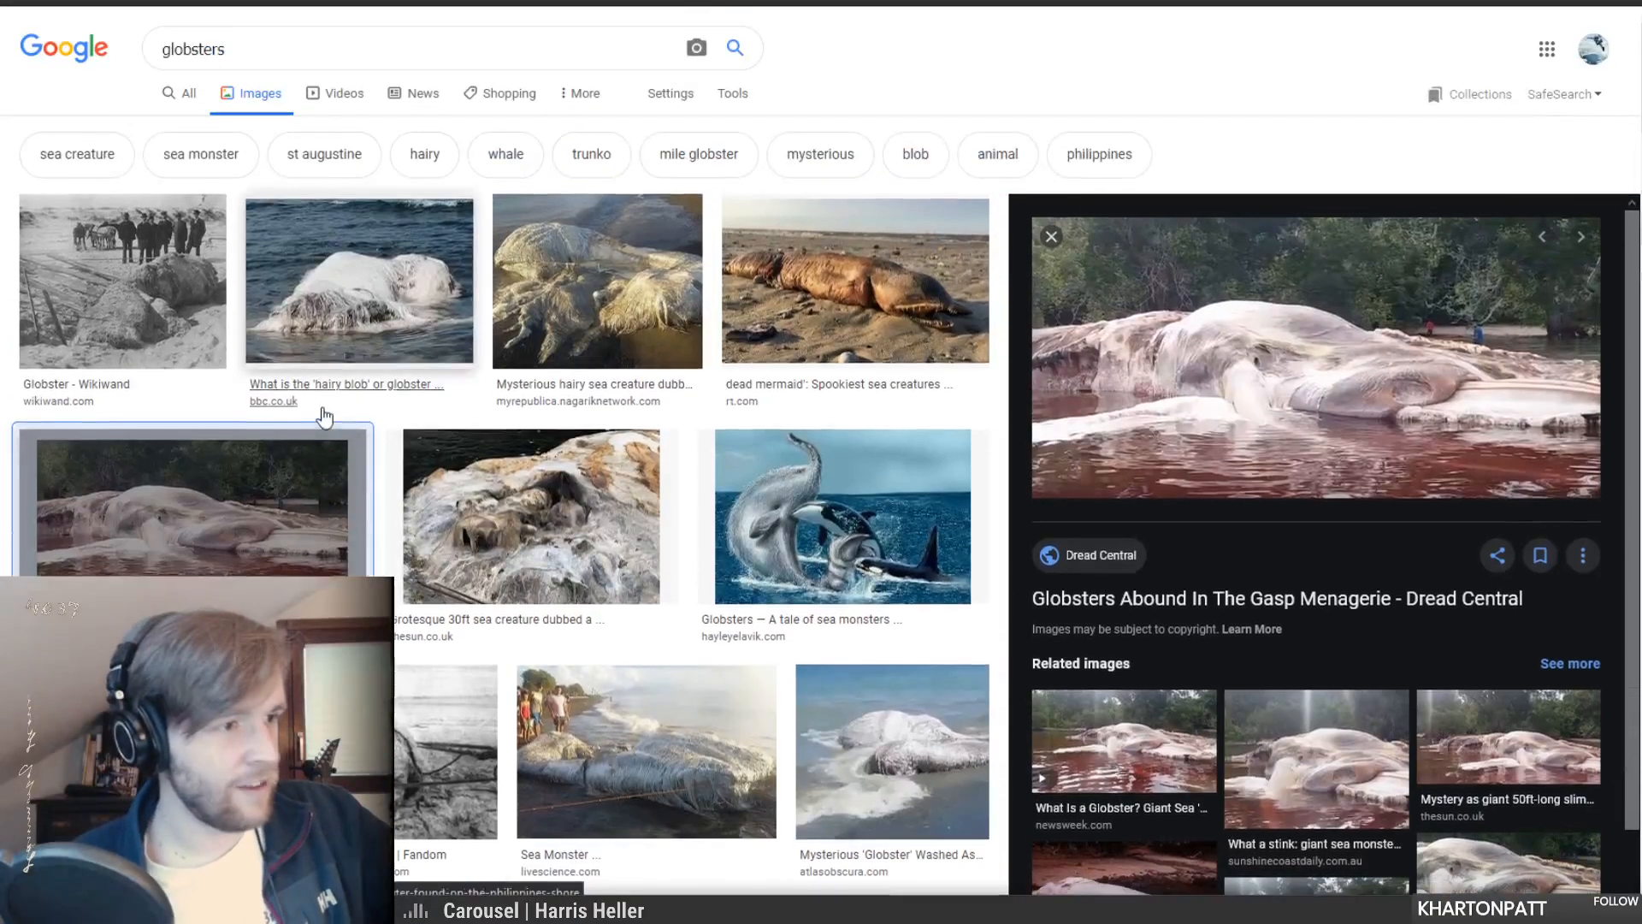
- Filter the globster images to those labeled for reuse with modification and preview the Wikipedia "Sea monster" carcass photo
{"action": "left_click", "coordinate": [721, 98]}
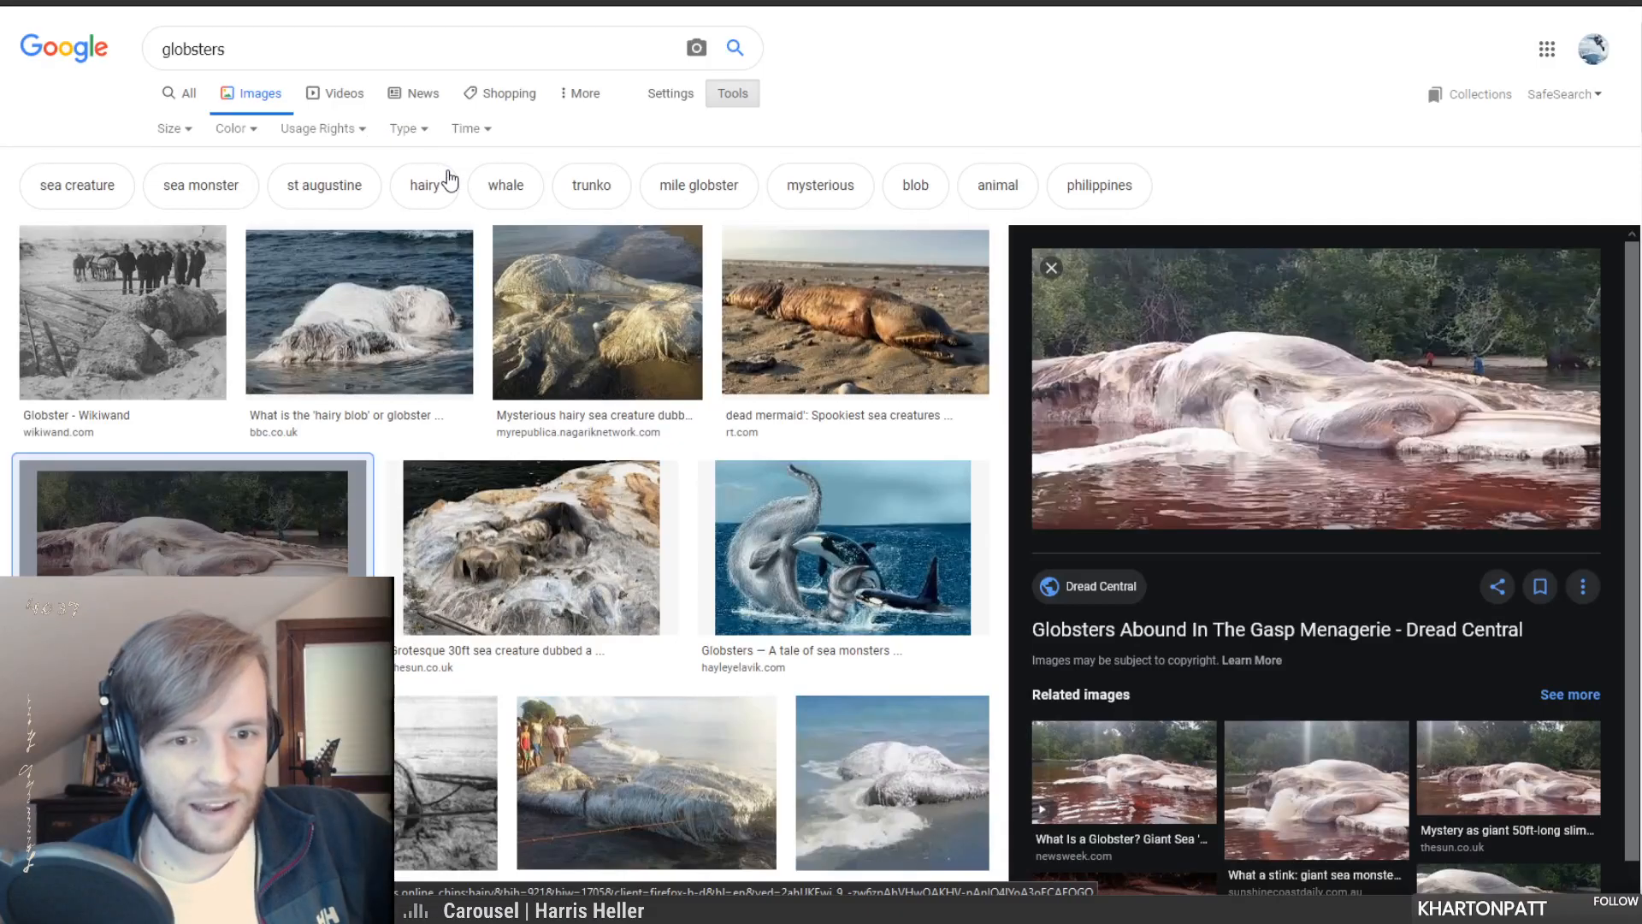
{"action": "left_click", "coordinate": [345, 137]}
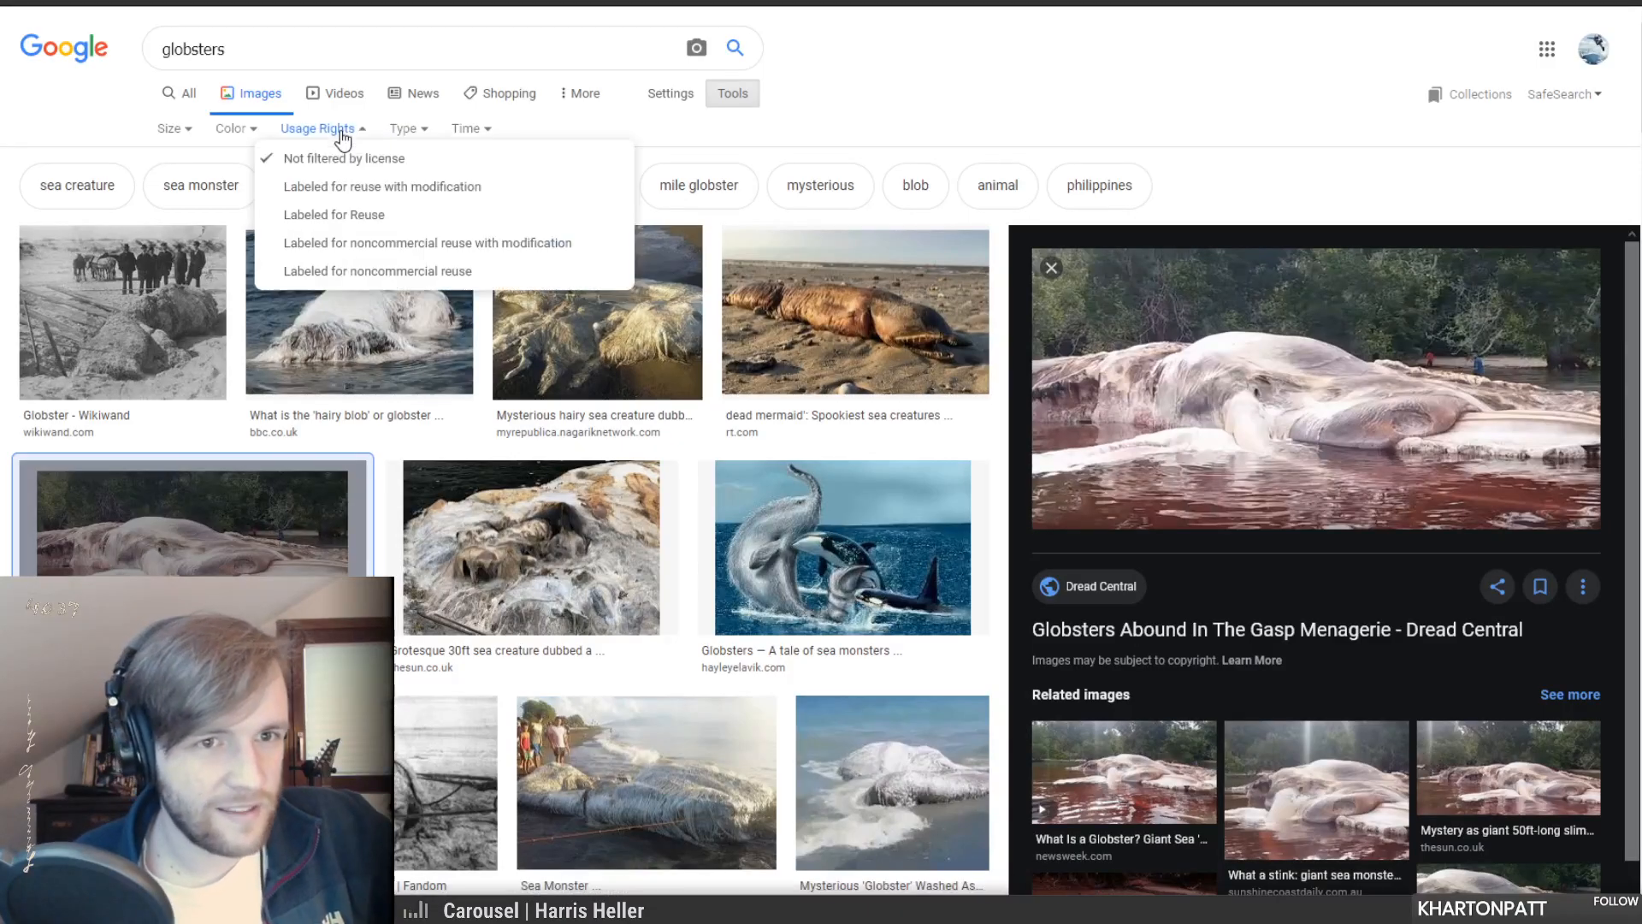
{"action": "left_click", "coordinate": [346, 184]}
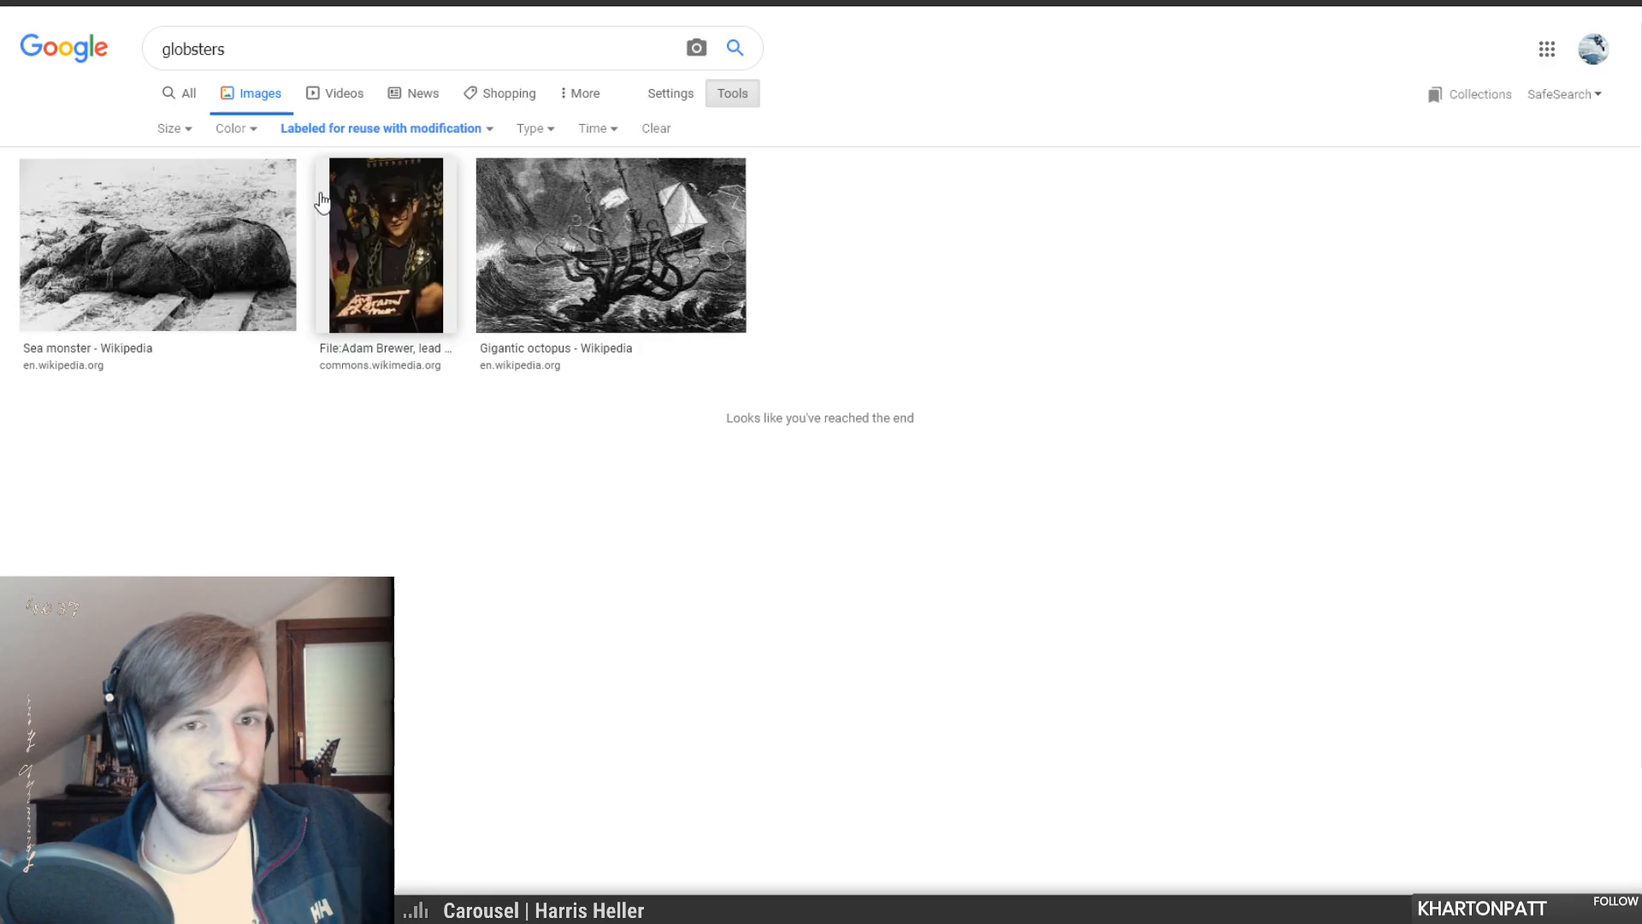
{"action": "left_click", "coordinate": [194, 275]}
{"action": "scroll", "coordinate": [322, 353], "scroll_direction": "up", "scroll_amount": 1}
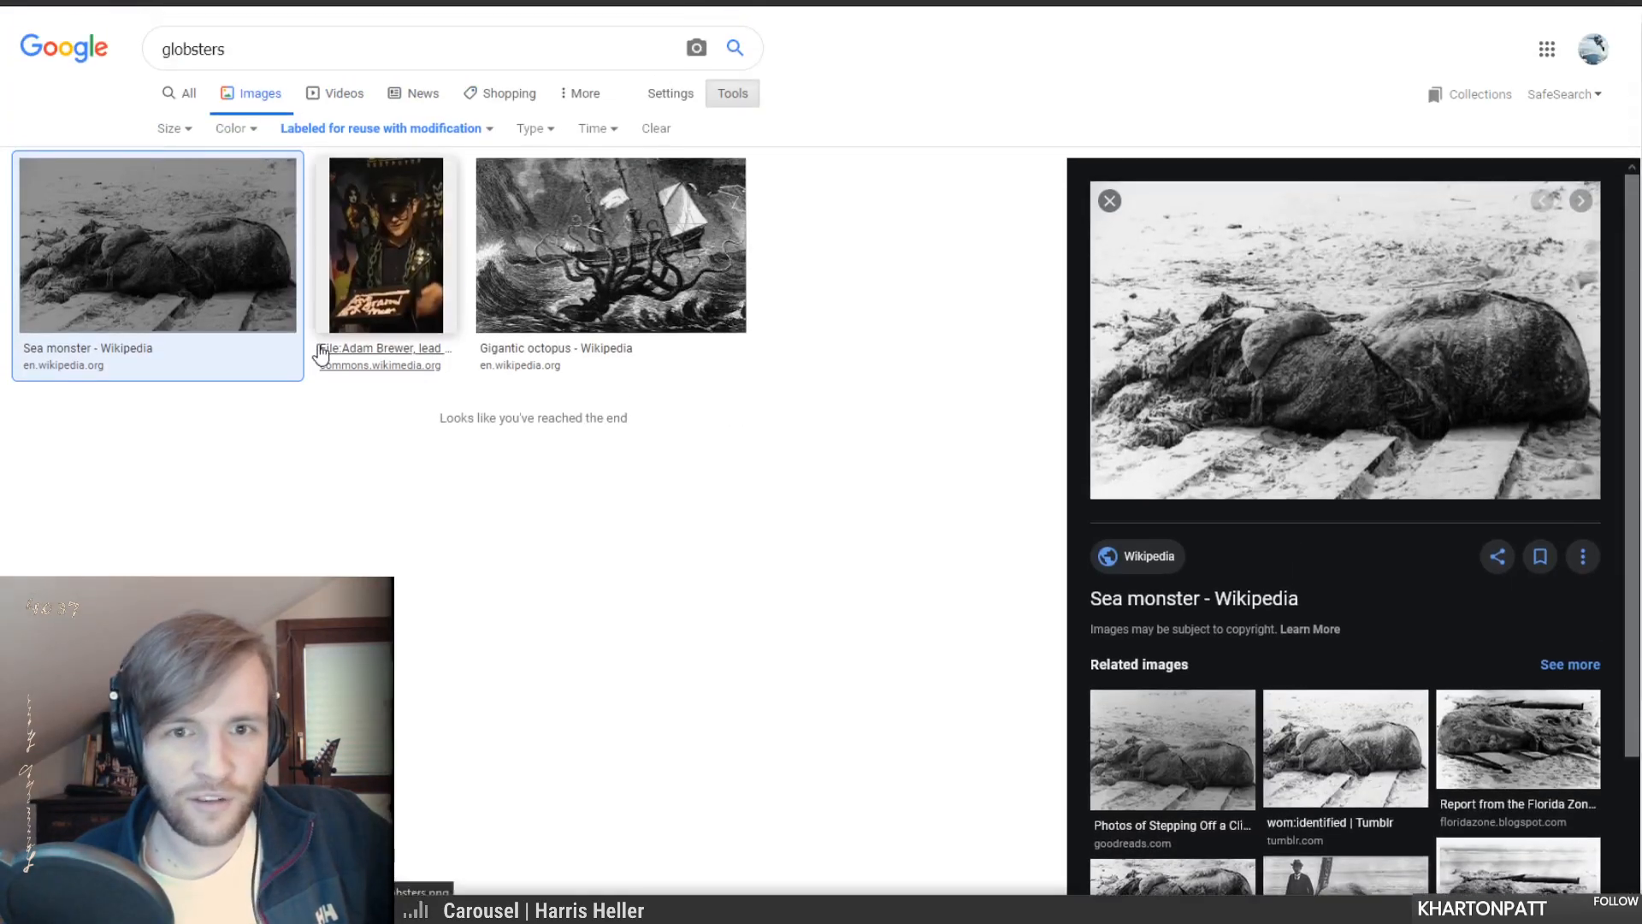
- Open Wikipedia's Sea monster article from the preview, find the St. Augustine carcass photo and enlarge it
{"action": "left_click", "coordinate": [1303, 377]}
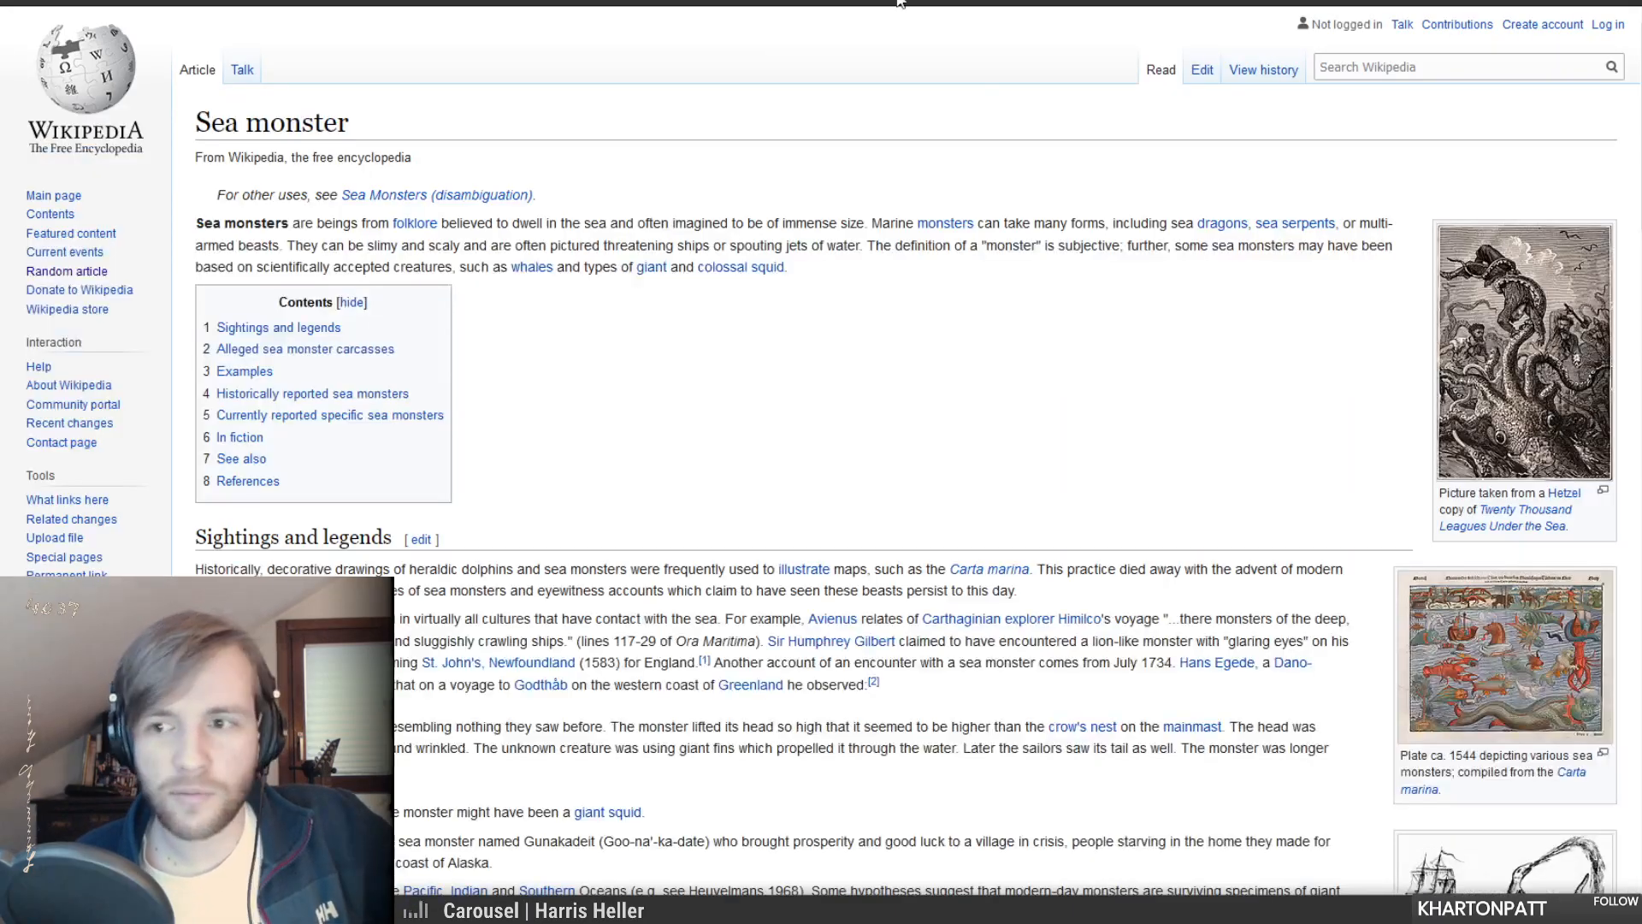
{"action": "scroll", "coordinate": [1257, 564], "scroll_direction": "down", "scroll_amount": 13}
{"action": "scroll", "coordinate": [1257, 565], "scroll_direction": "up", "scroll_amount": 4}
{"action": "left_click", "coordinate": [1484, 393]}
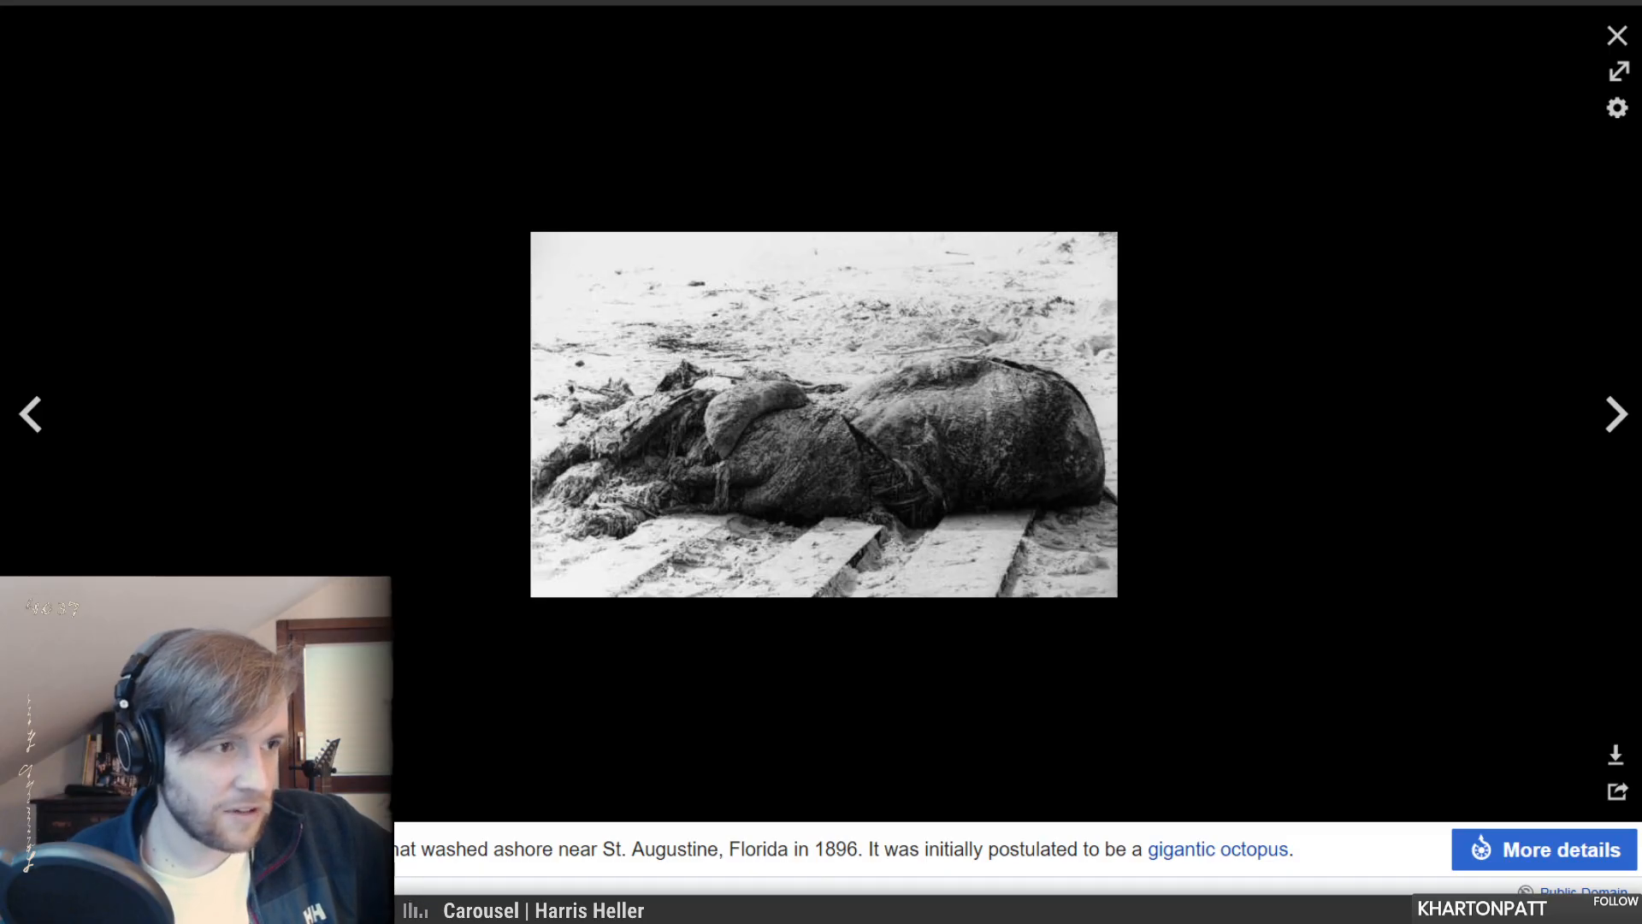
- Close the enlarged photo and read the St. Augustine Monster article, highlighting "Florida" and the 1995 analysis in its introduction
{"action": "key", "text": "Escape"}
{"action": "scroll", "coordinate": [1059, 542], "scroll_direction": "down", "scroll_amount": 7}
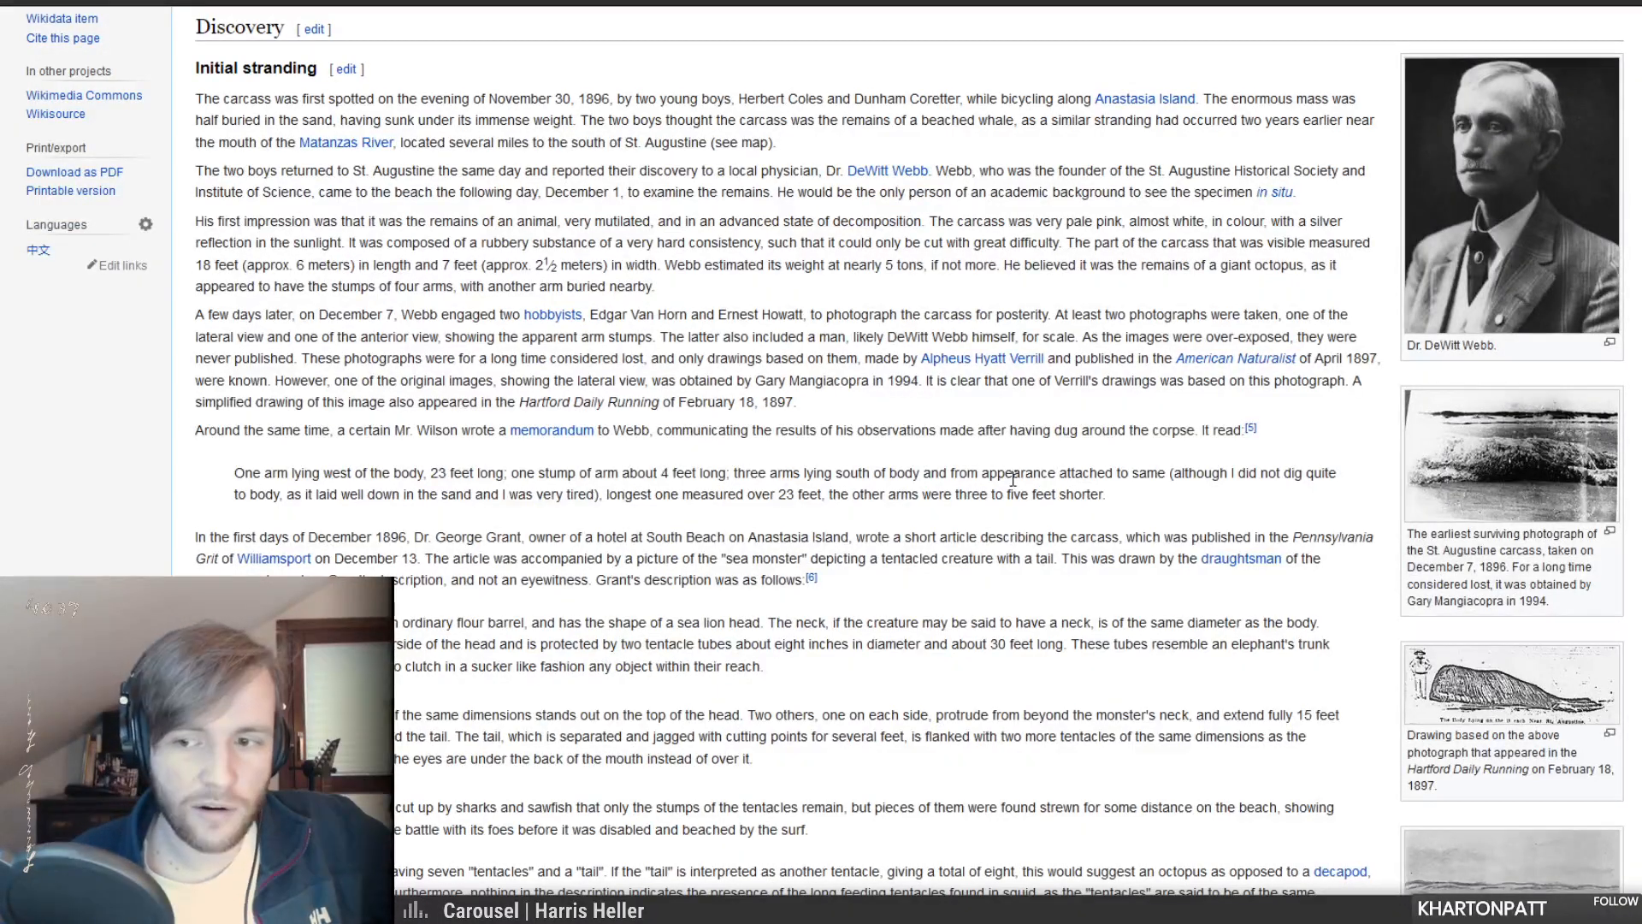
{"action": "scroll", "coordinate": [1012, 479], "scroll_direction": "down", "scroll_amount": 8}
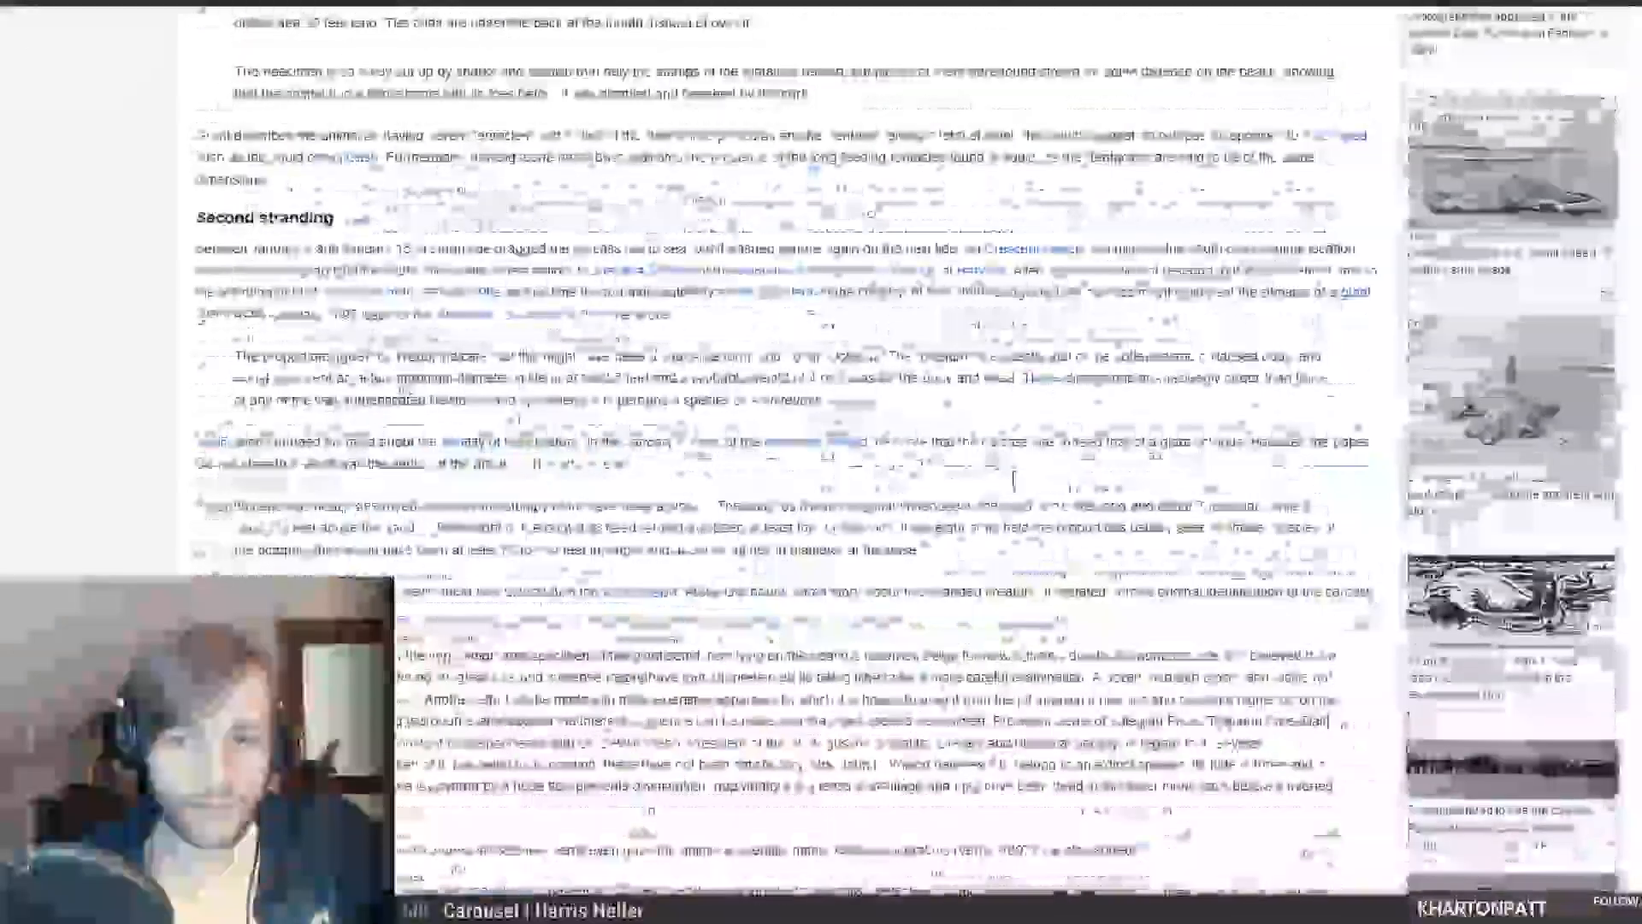
{"action": "scroll", "coordinate": [1013, 479], "scroll_direction": "down", "scroll_amount": 2}
{"action": "scroll", "coordinate": [1014, 483], "scroll_direction": "up", "scroll_amount": 10}
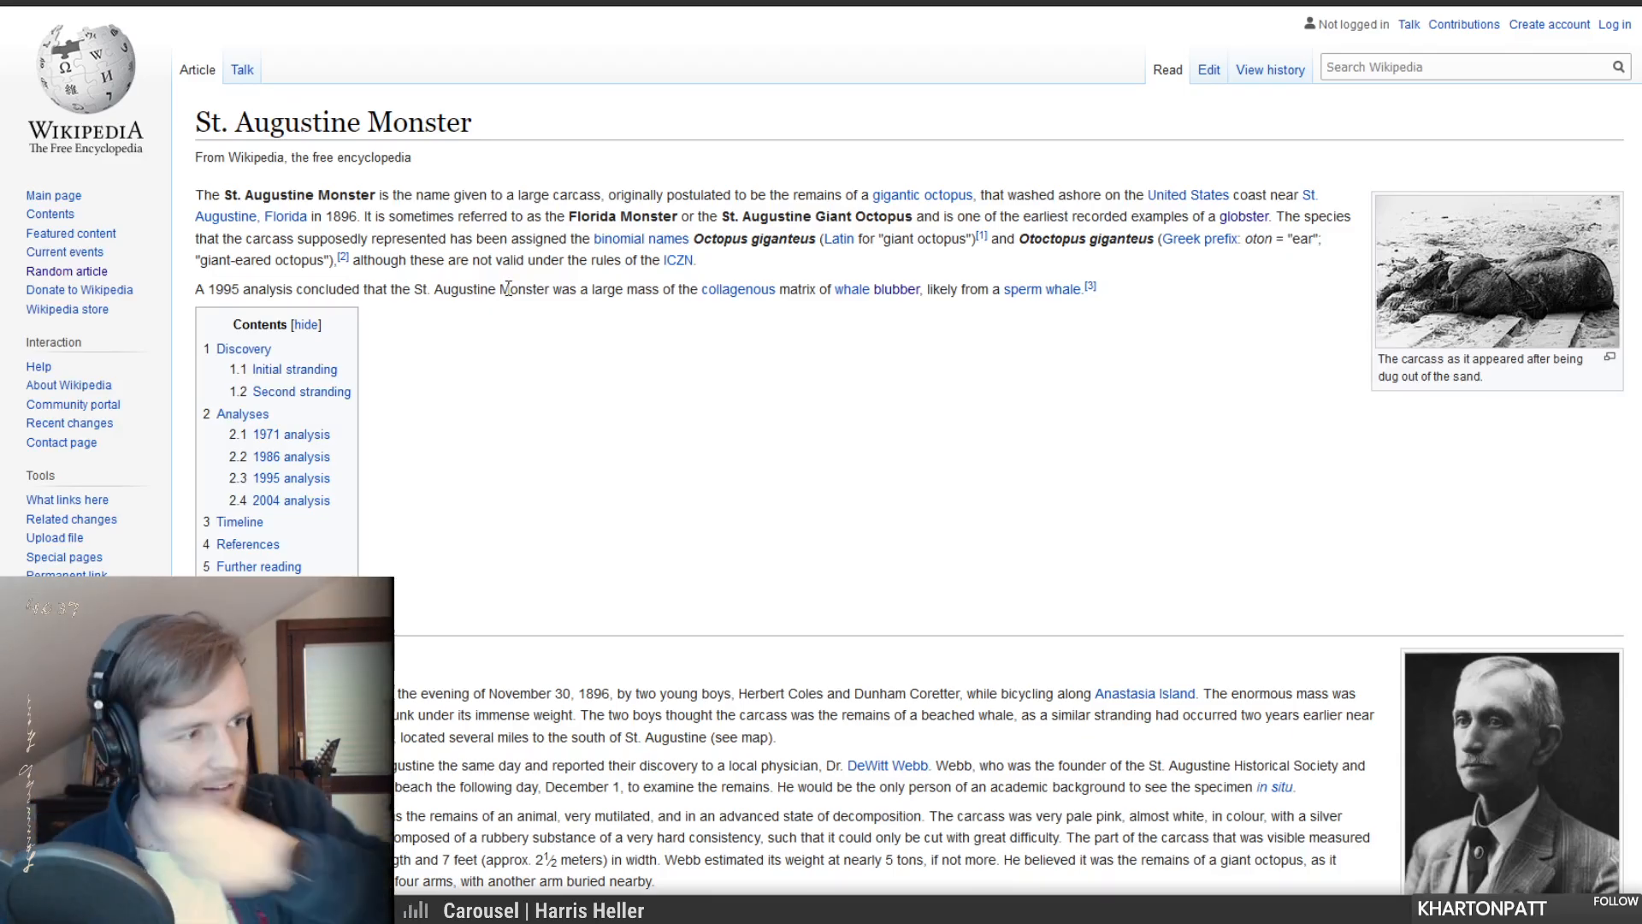
{"action": "double_click", "coordinate": [585, 216]}
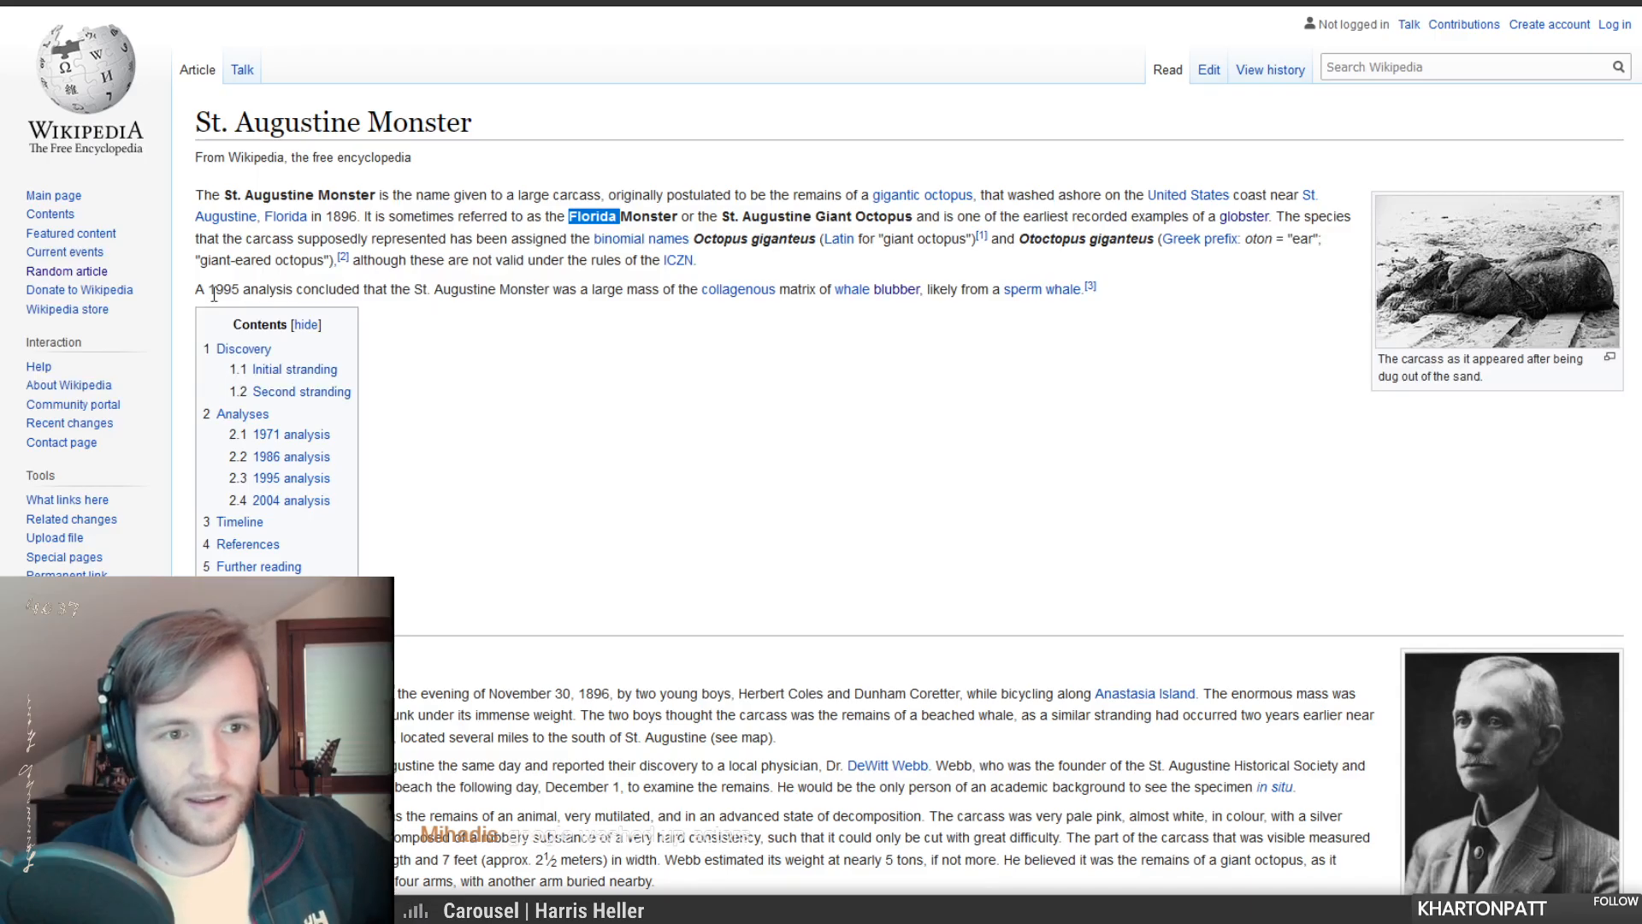
{"action": "left_click_drag", "start_coordinate": [208, 291], "coordinate": [267, 291]}
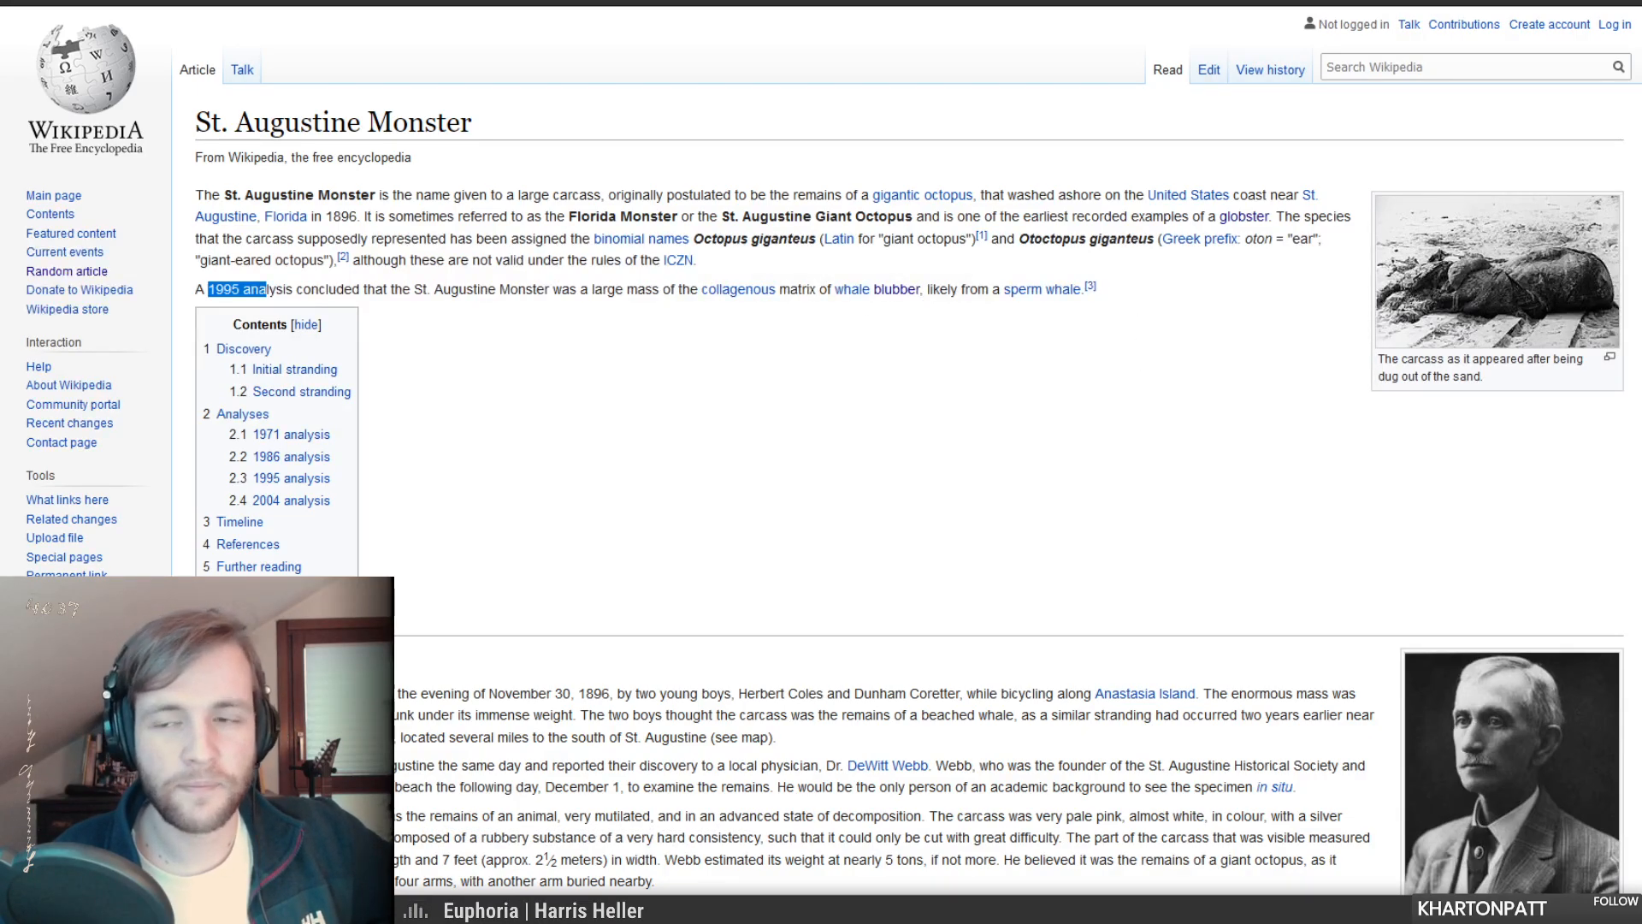
- Open the St. Augustine carcass photo on its own and run a Google reverse image search with it
{"action": "left_click", "coordinate": [1459, 267]}
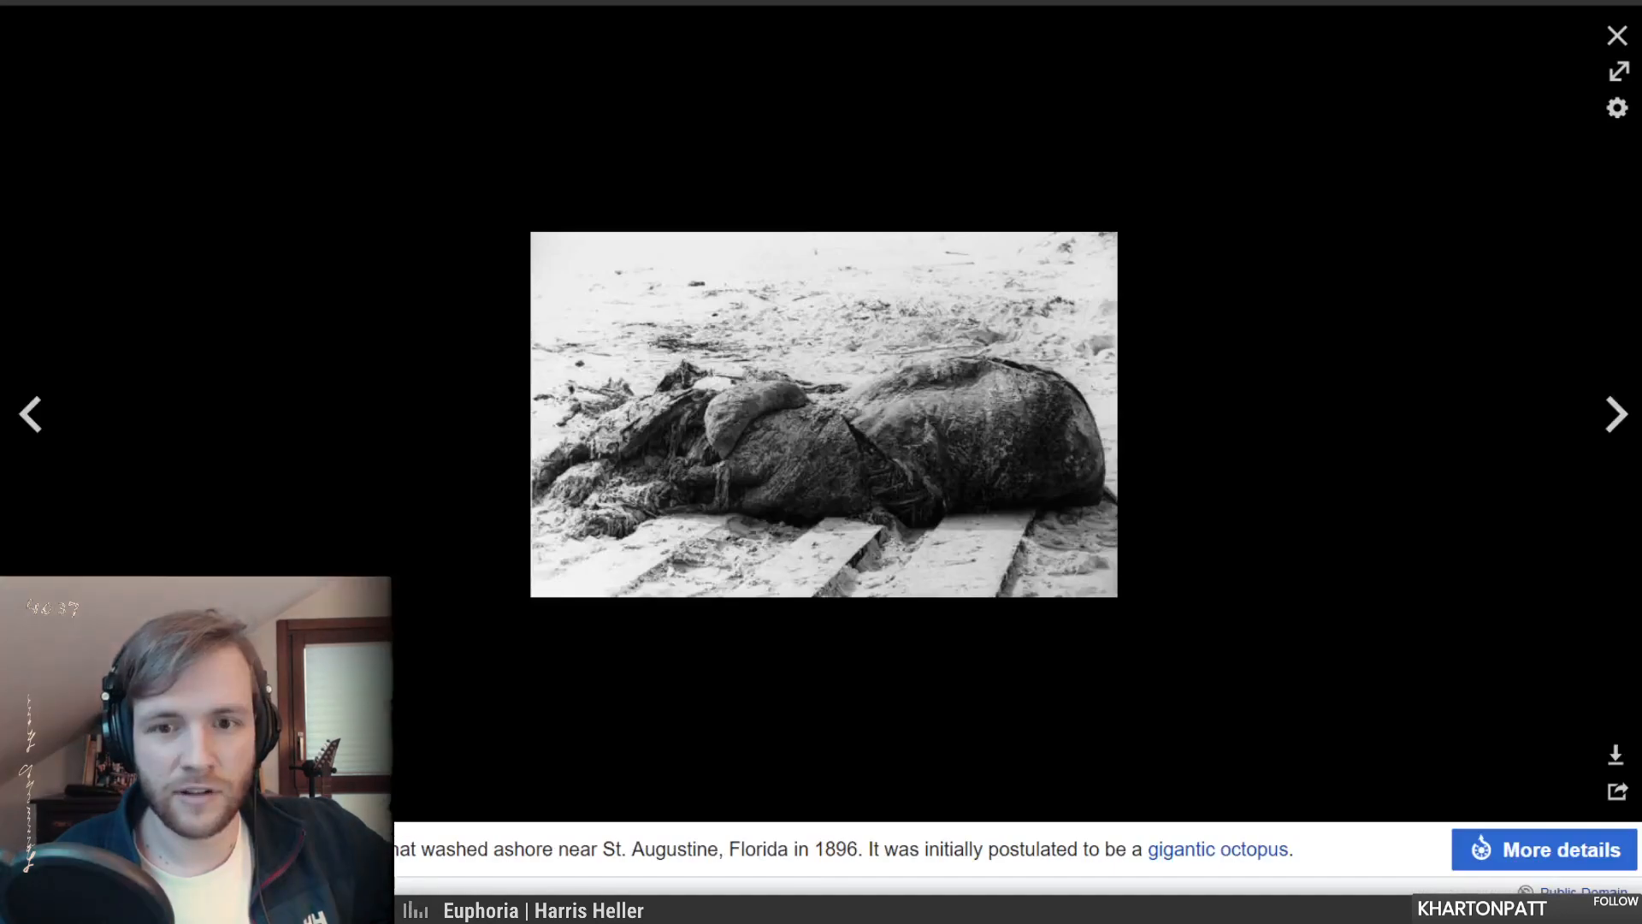
{"action": "left_click", "coordinate": [893, 461]}
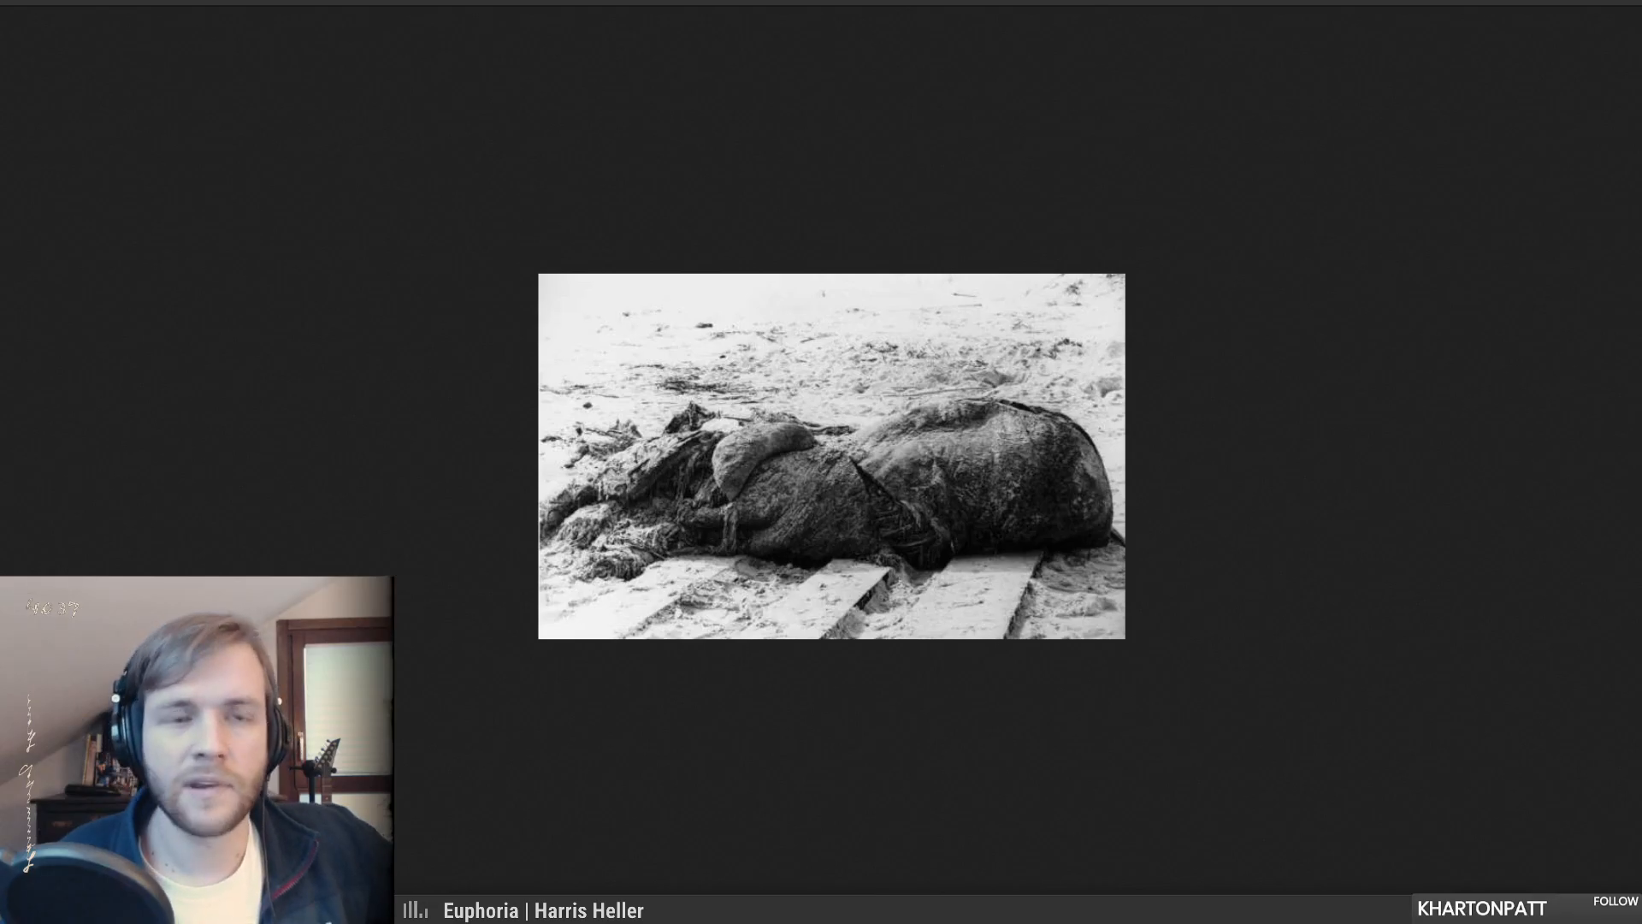
{"action": "key", "text": "ctrl+Tab"}
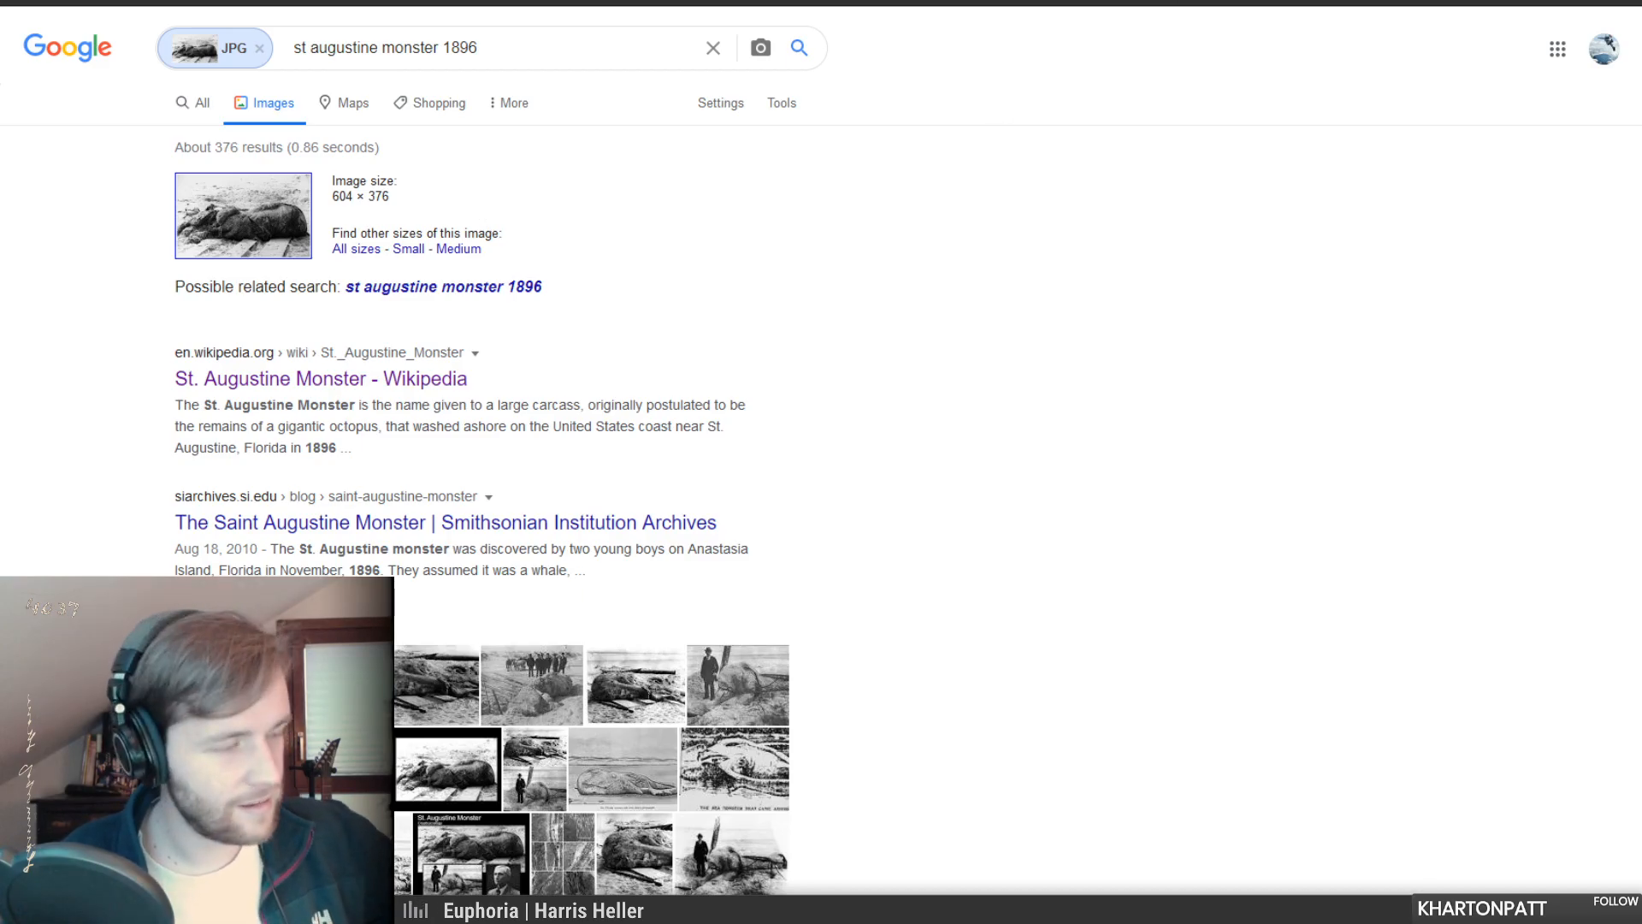
- Search Google for "washed up actors" in a new tab, skim the results and return to the reverse image search
{"action": "key", "text": "ctrl+t"}
{"action": "type", "text": "washed up"}
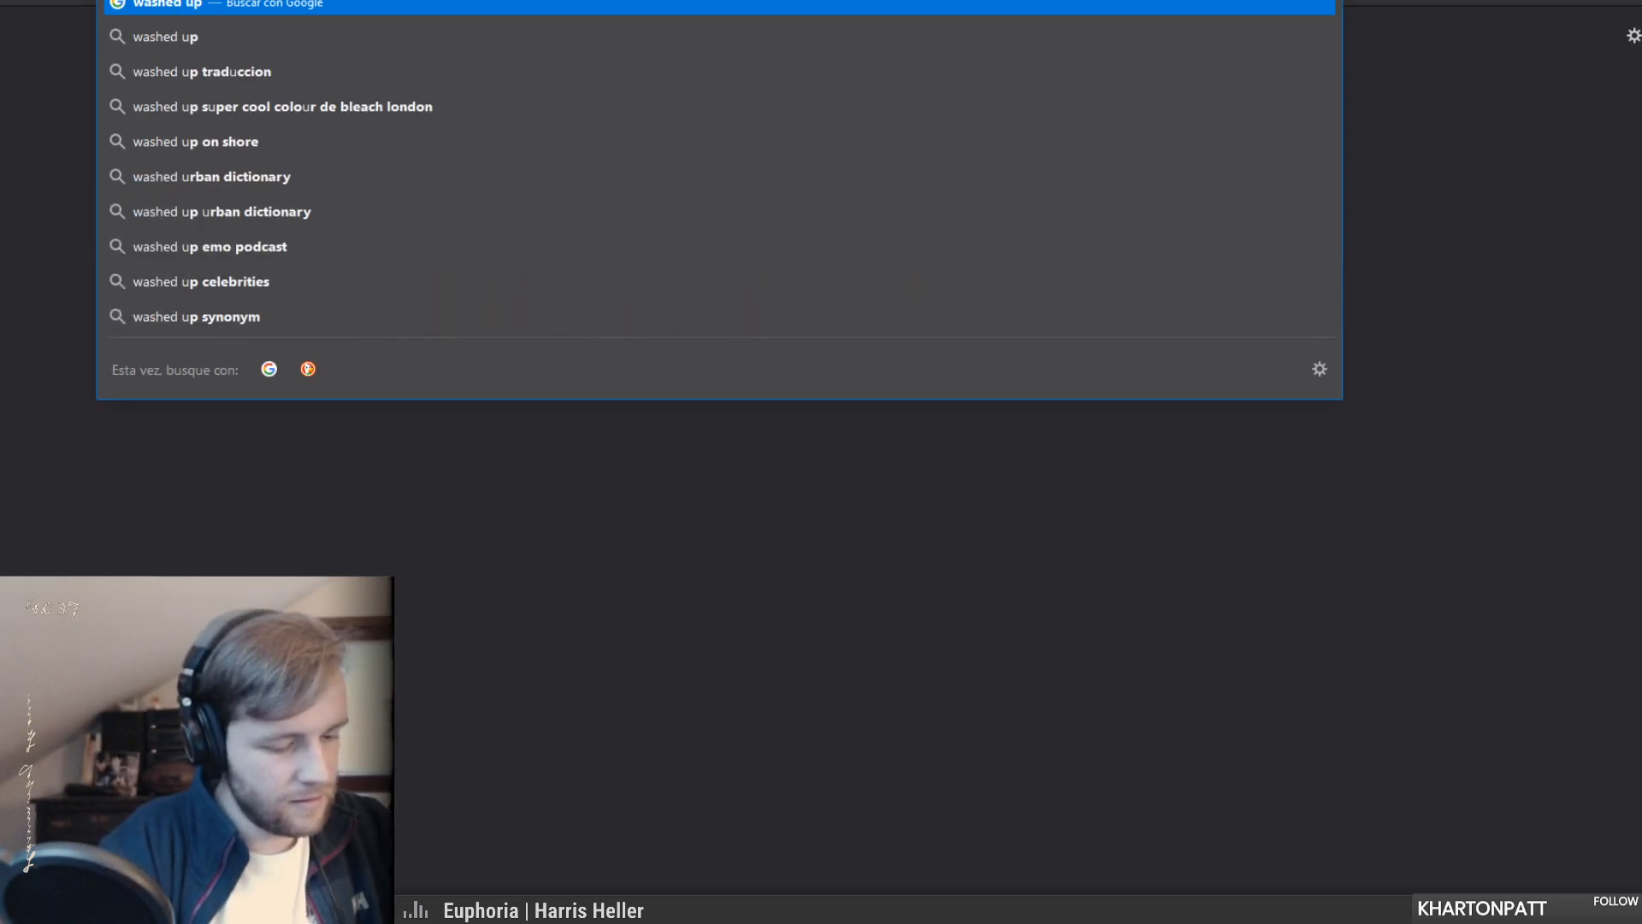
{"action": "type", "text": " actors"}
{"action": "key", "text": "Return"}
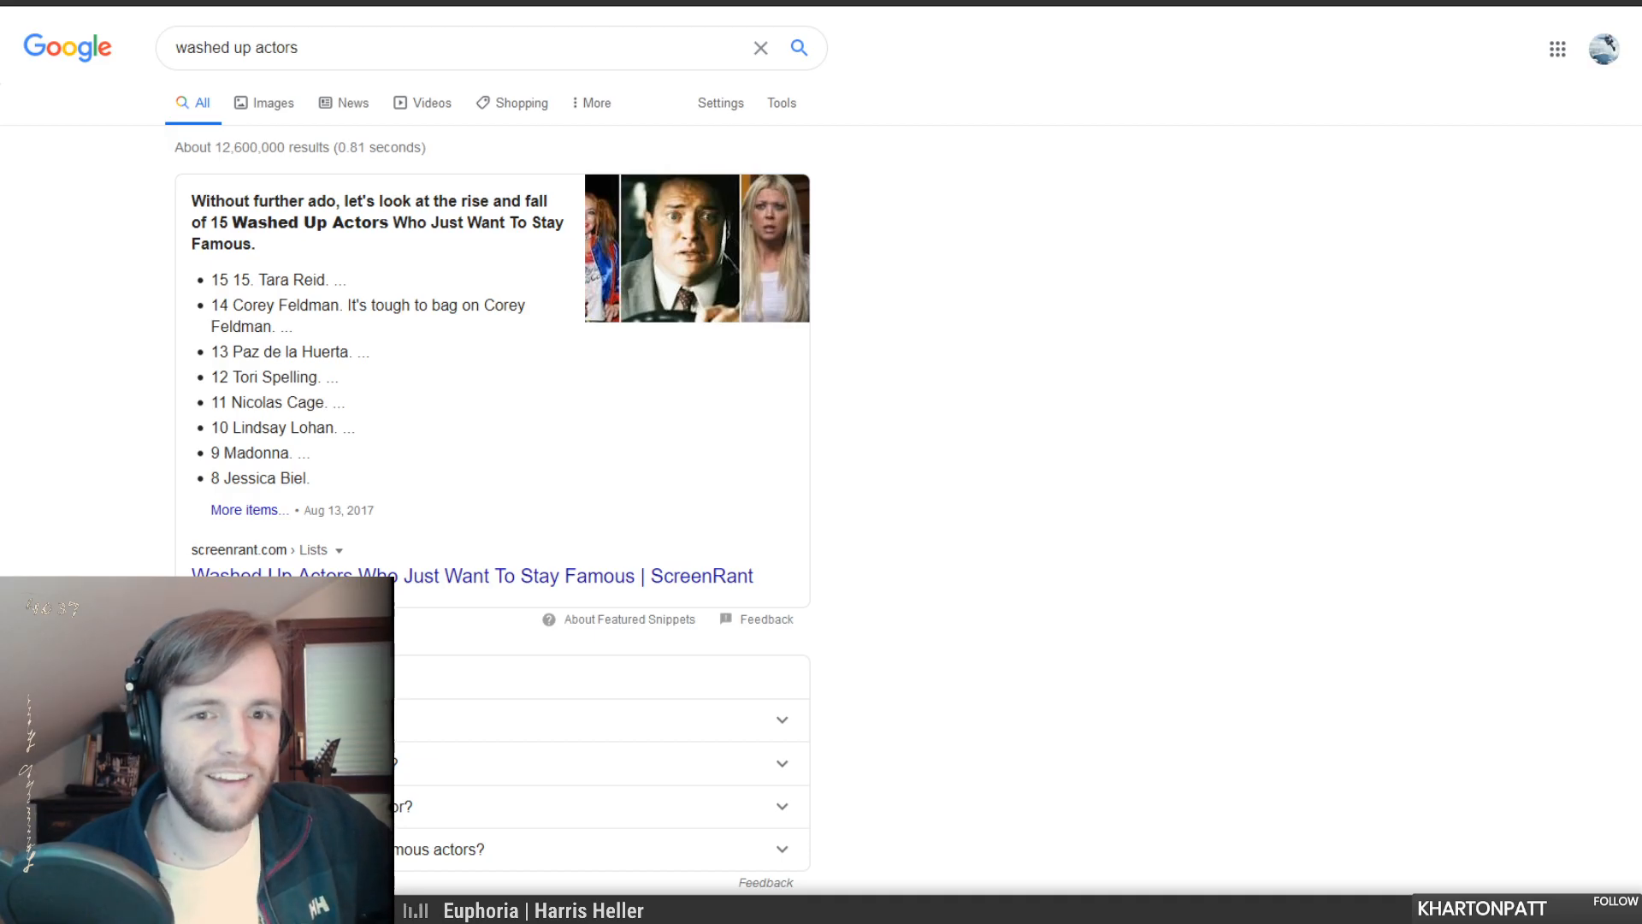
{"action": "scroll", "coordinate": [450, 341], "scroll_direction": "down", "scroll_amount": 3}
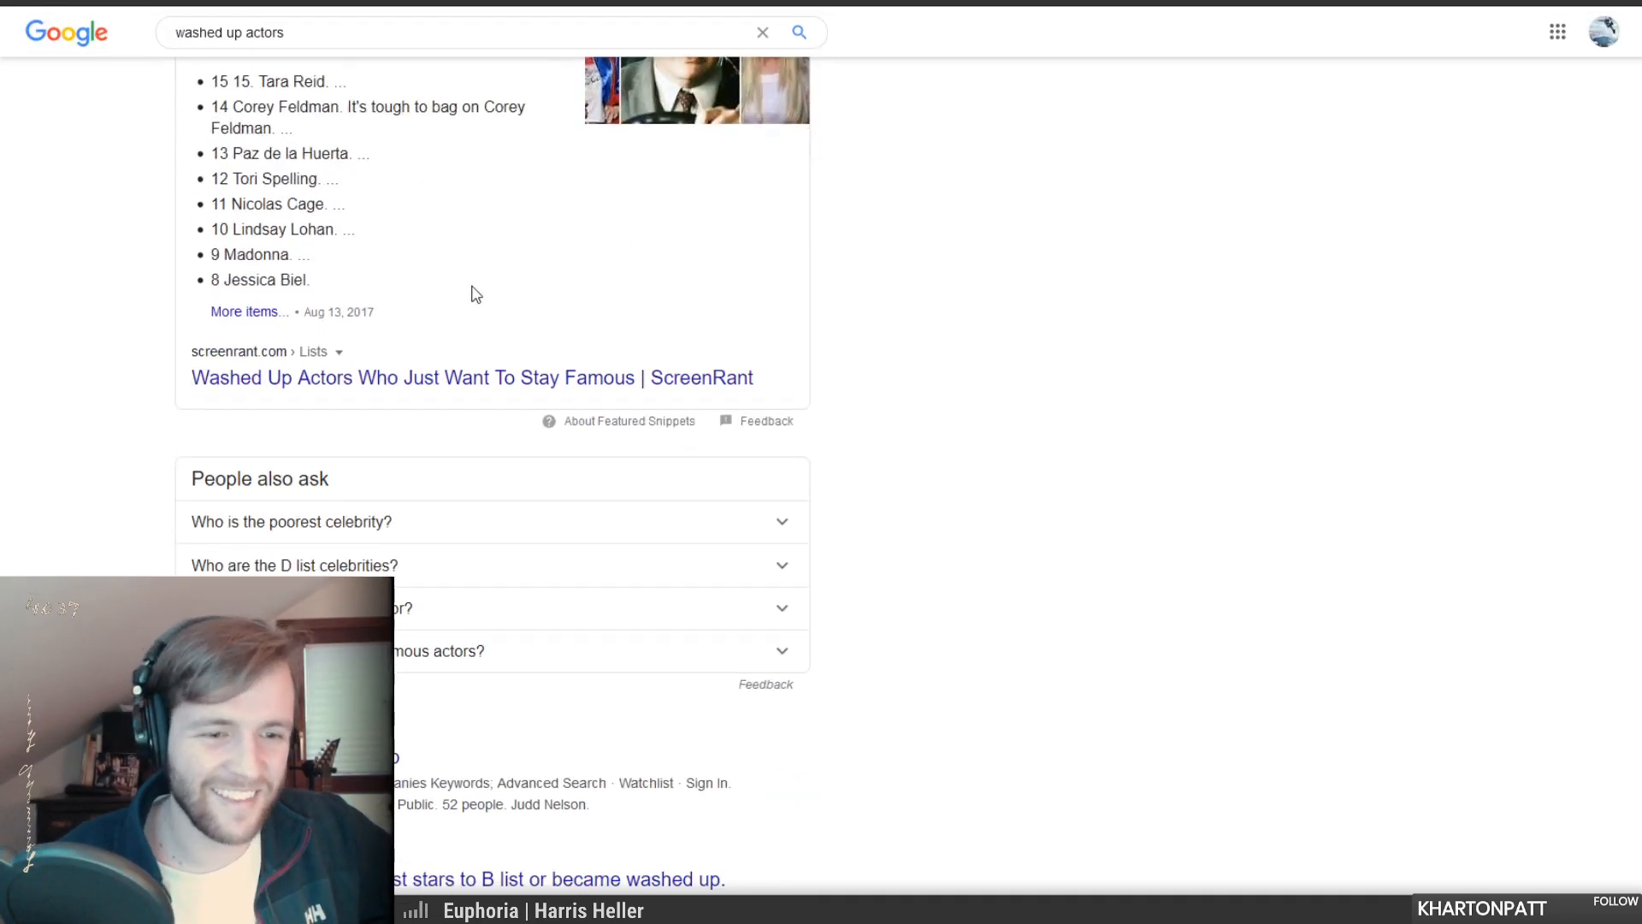
{"action": "scroll", "coordinate": [473, 294], "scroll_direction": "up", "scroll_amount": 3}
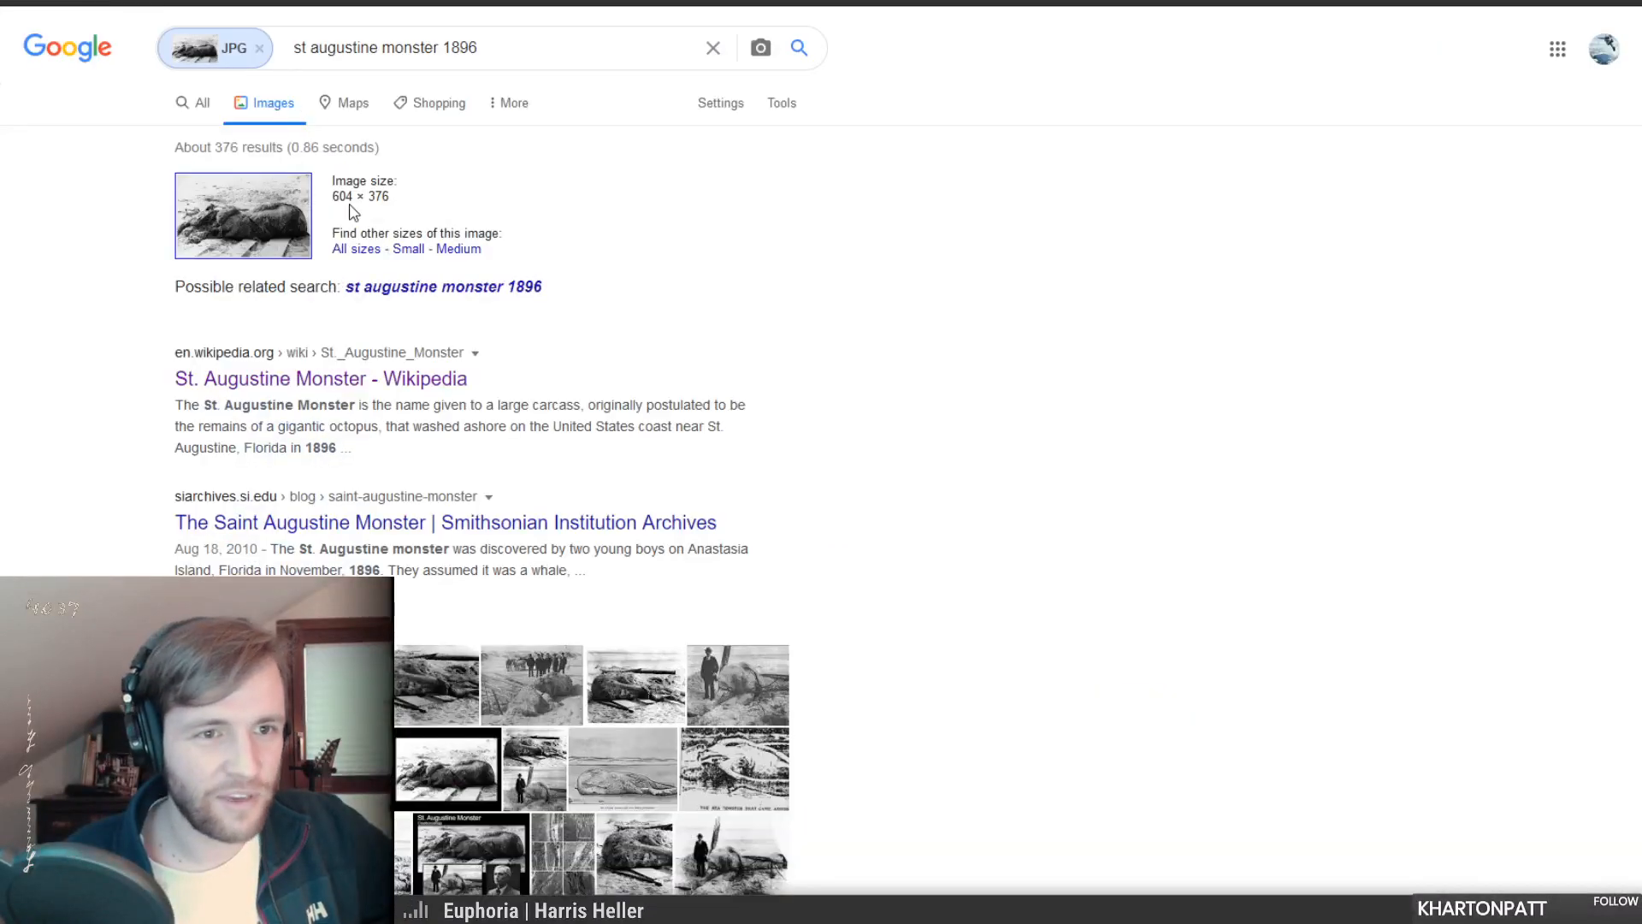
- List all sizes of the St. Augustine carcass photo and compare the excite.co.jp, bluewin.ch and ShukerNature copies for resolution
{"action": "left_click", "coordinate": [358, 249]}
{"action": "left_click", "coordinate": [162, 248]}
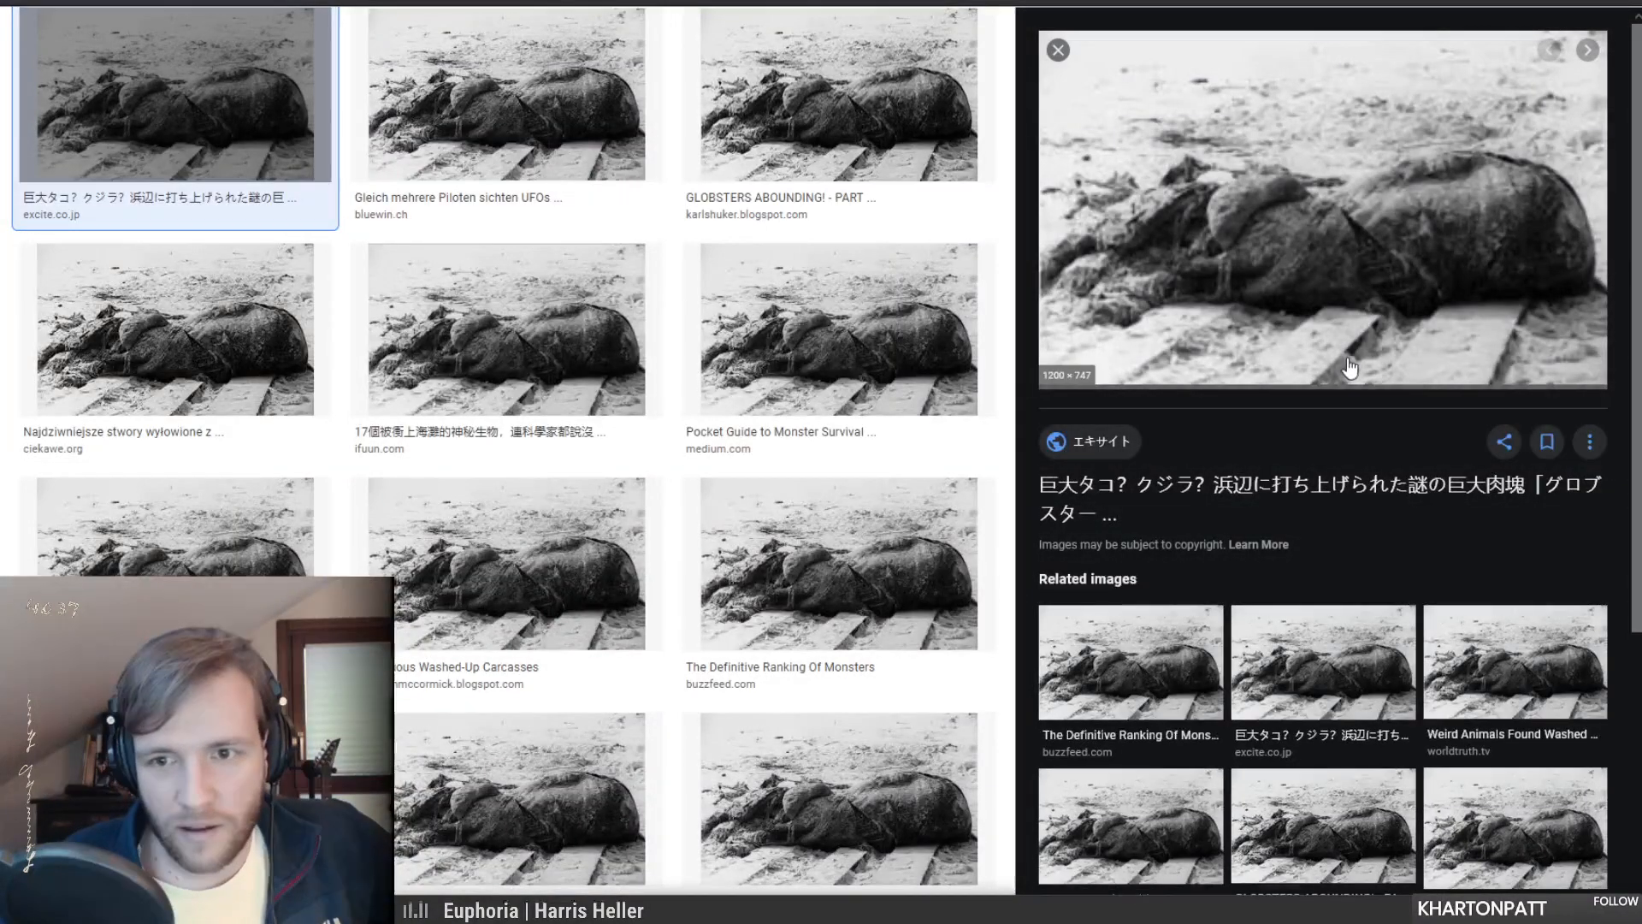
{"action": "left_click", "coordinate": [483, 138]}
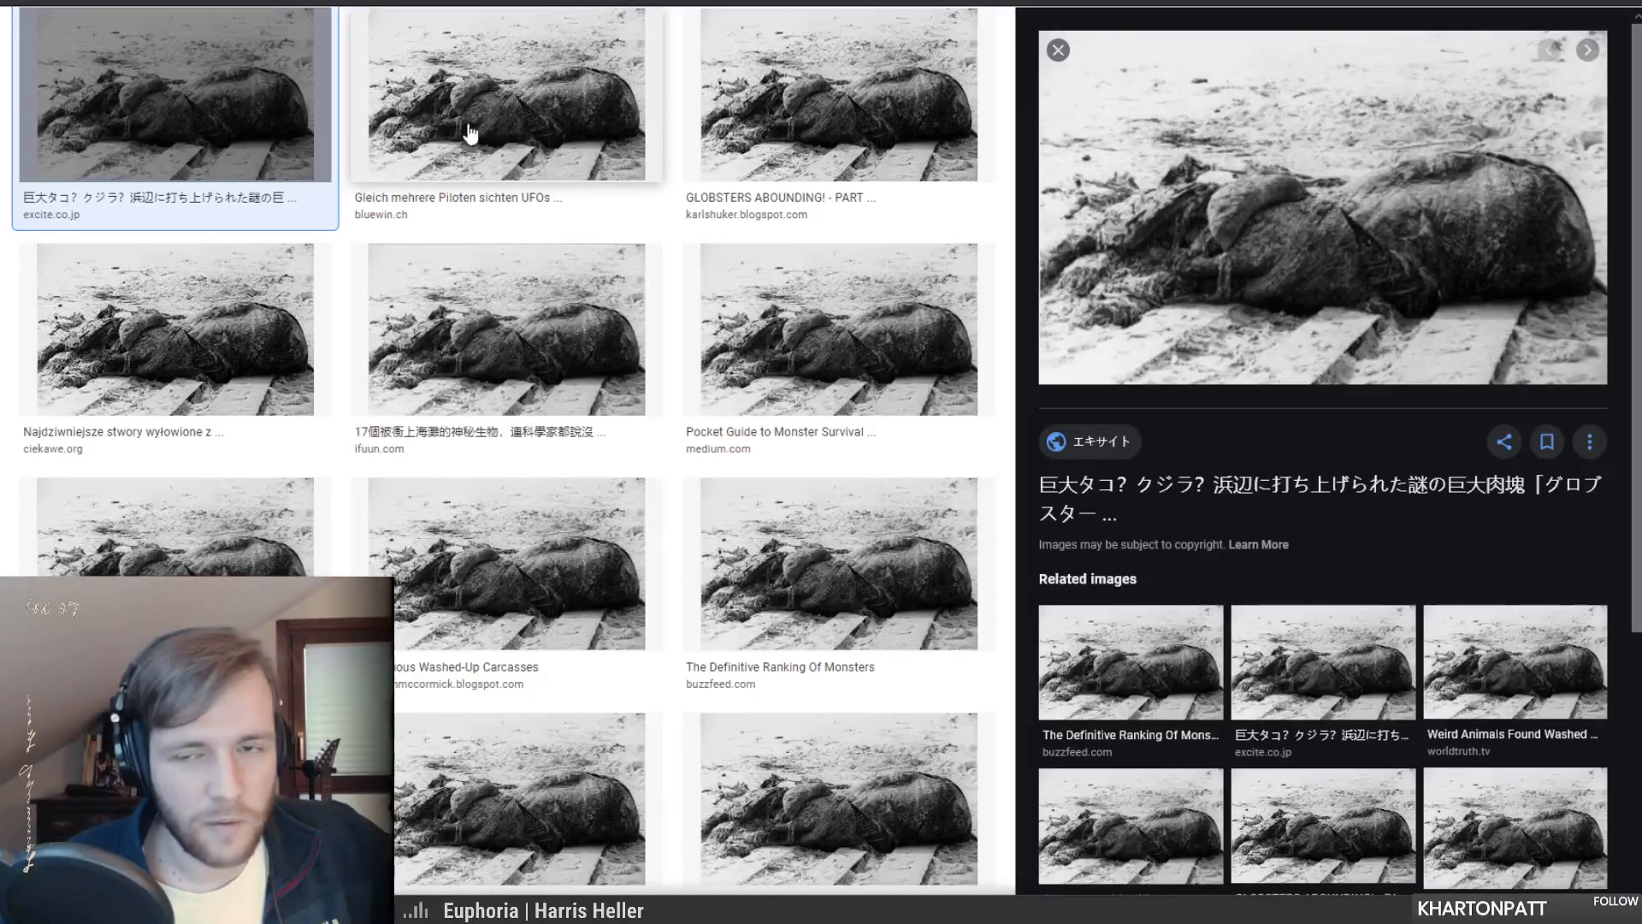
{"action": "left_click", "coordinate": [222, 91]}
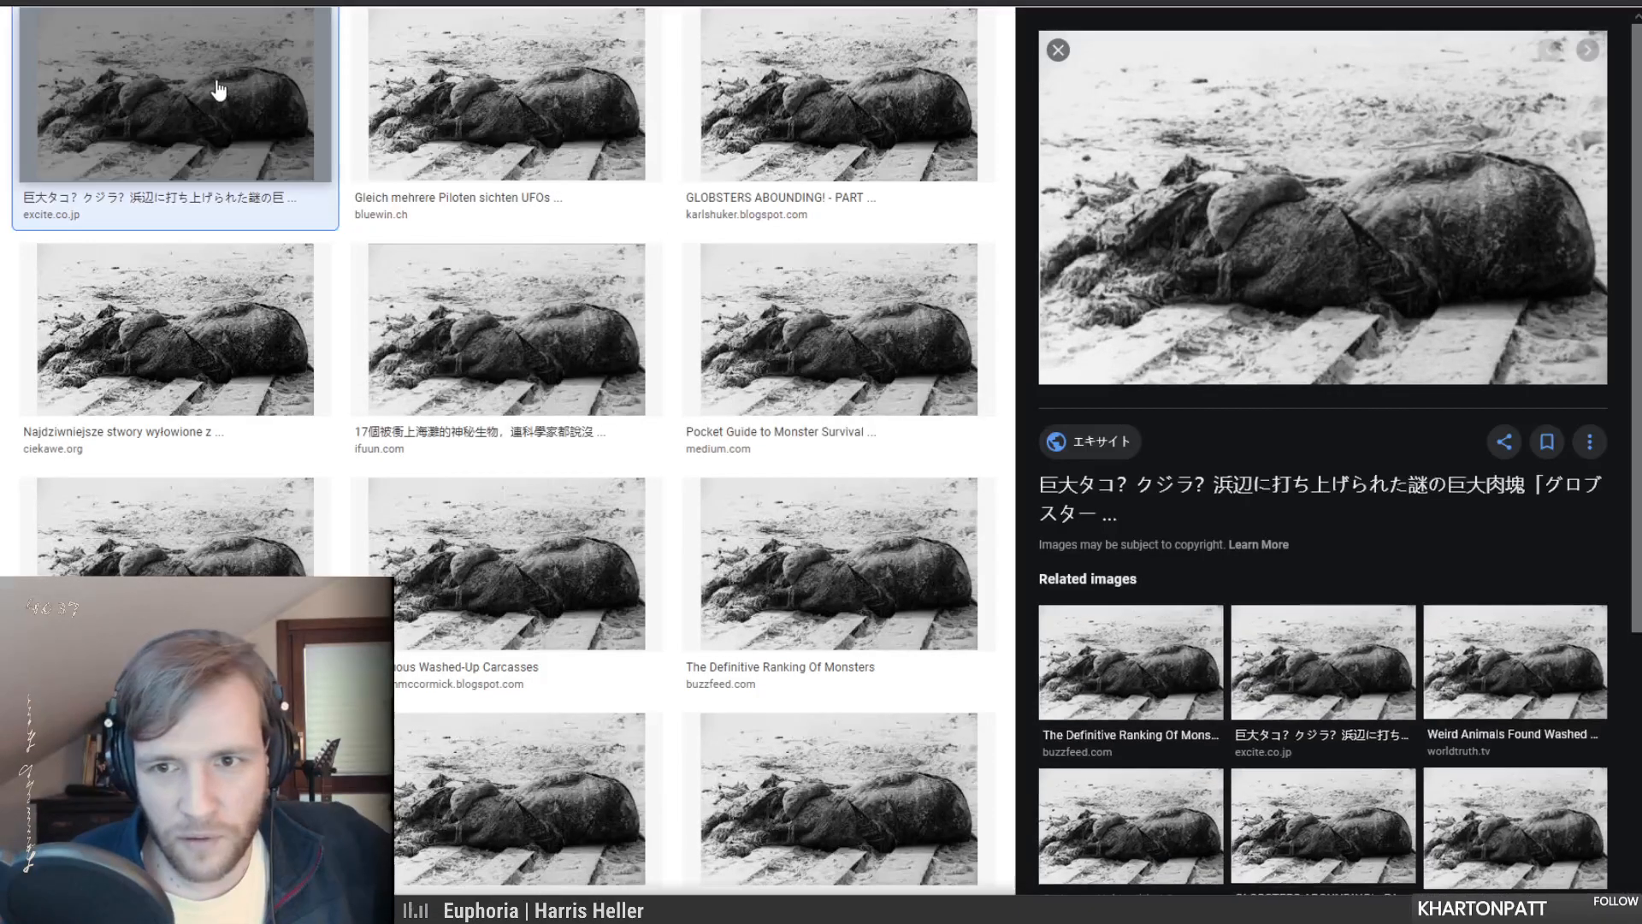
{"action": "left_click", "coordinate": [436, 110]}
{"action": "left_click", "coordinate": [890, 132]}
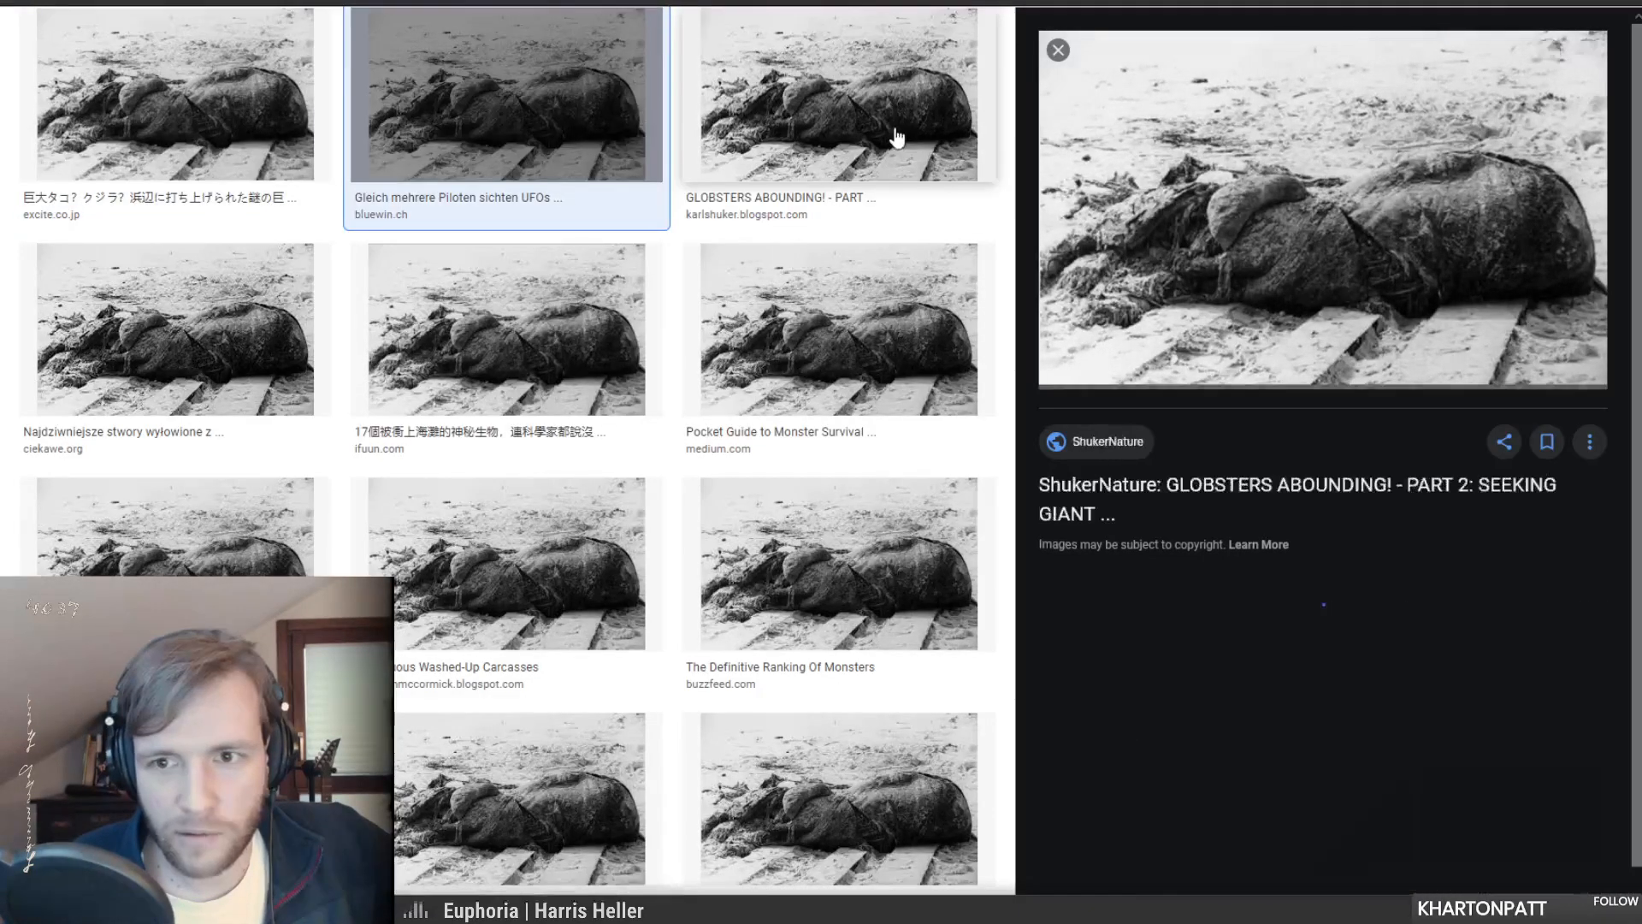
{"action": "left_click", "coordinate": [548, 115]}
{"action": "left_click", "coordinate": [780, 110]}
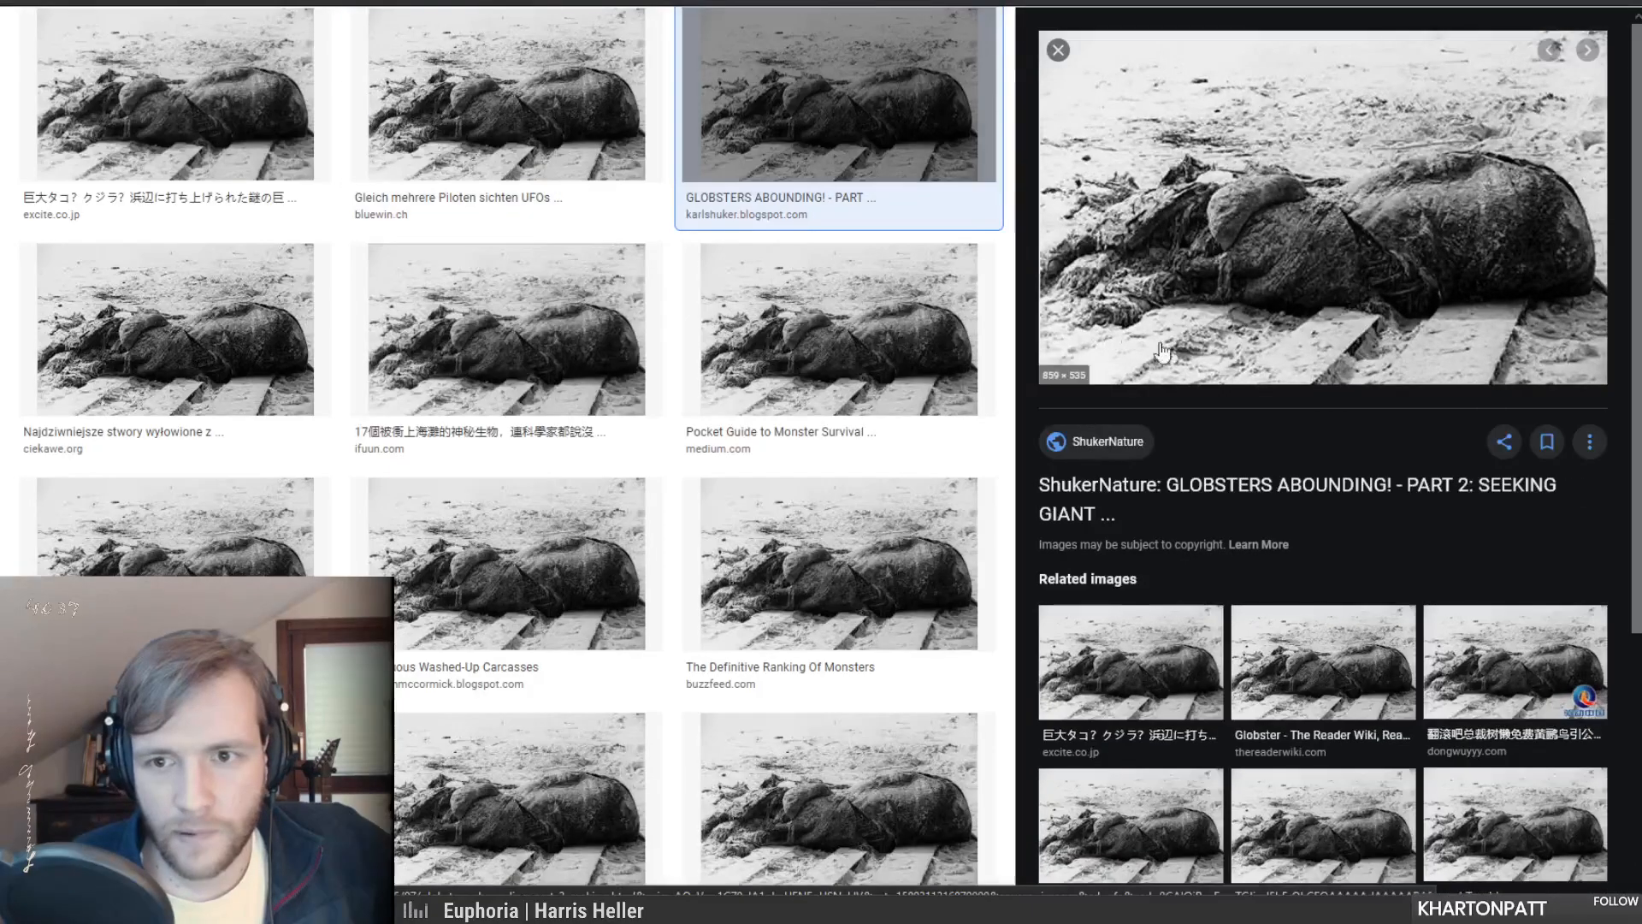
{"action": "left_click", "coordinate": [613, 116]}
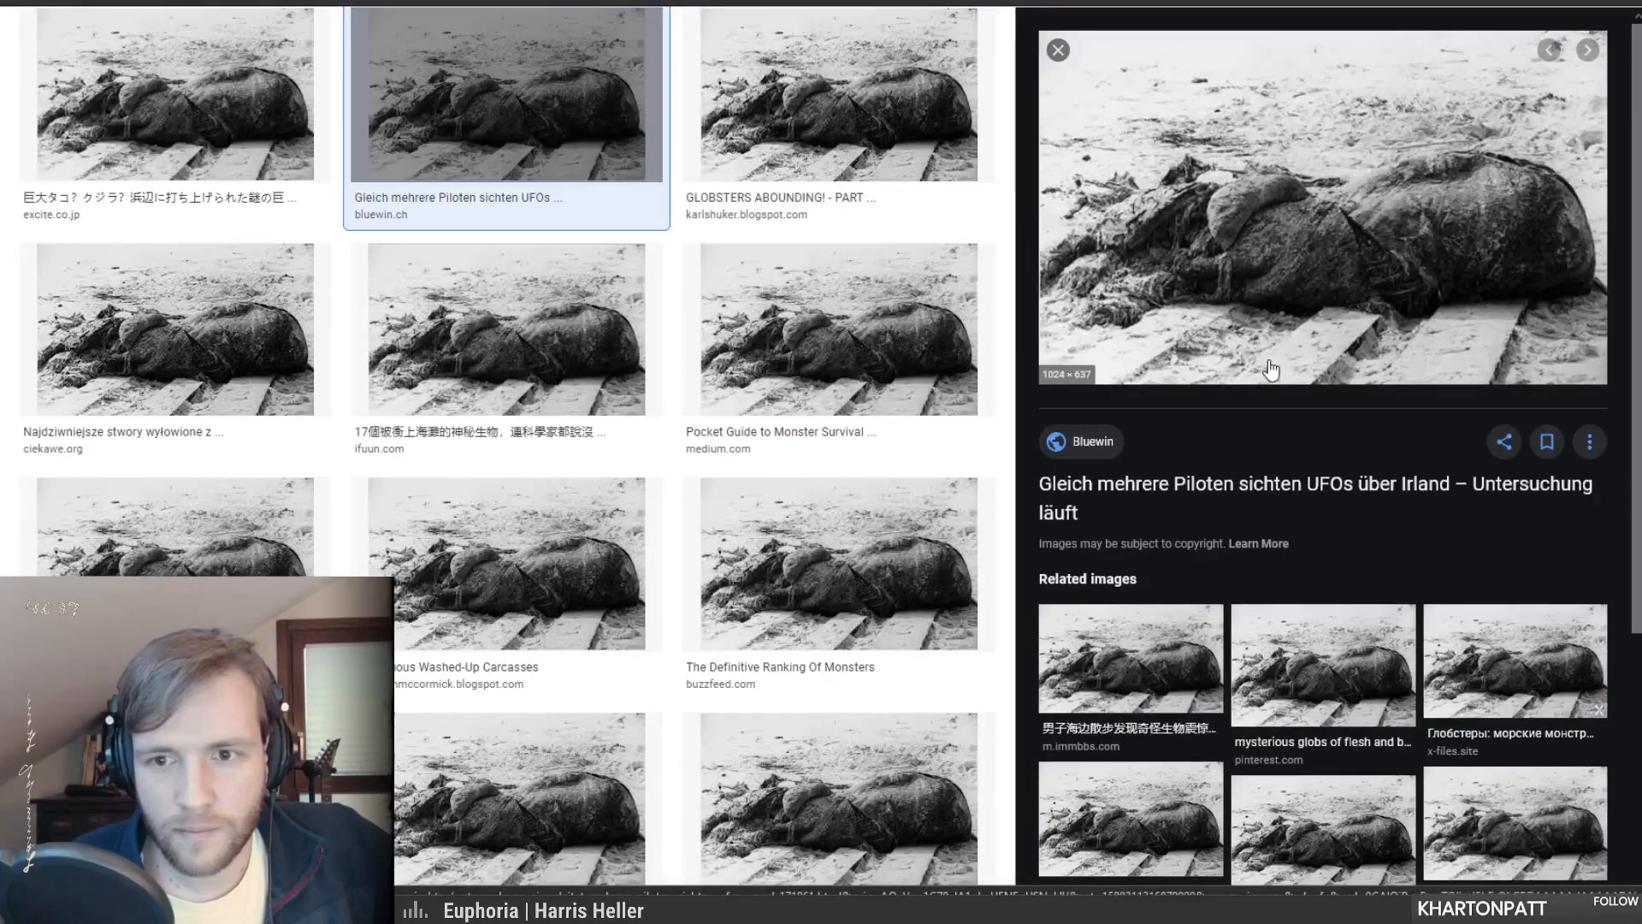
- Check the Bluewin source article, open its carcass photo on its own and compare it with the smaller Wikipedia file
{"action": "left_click", "coordinate": [1206, 236]}
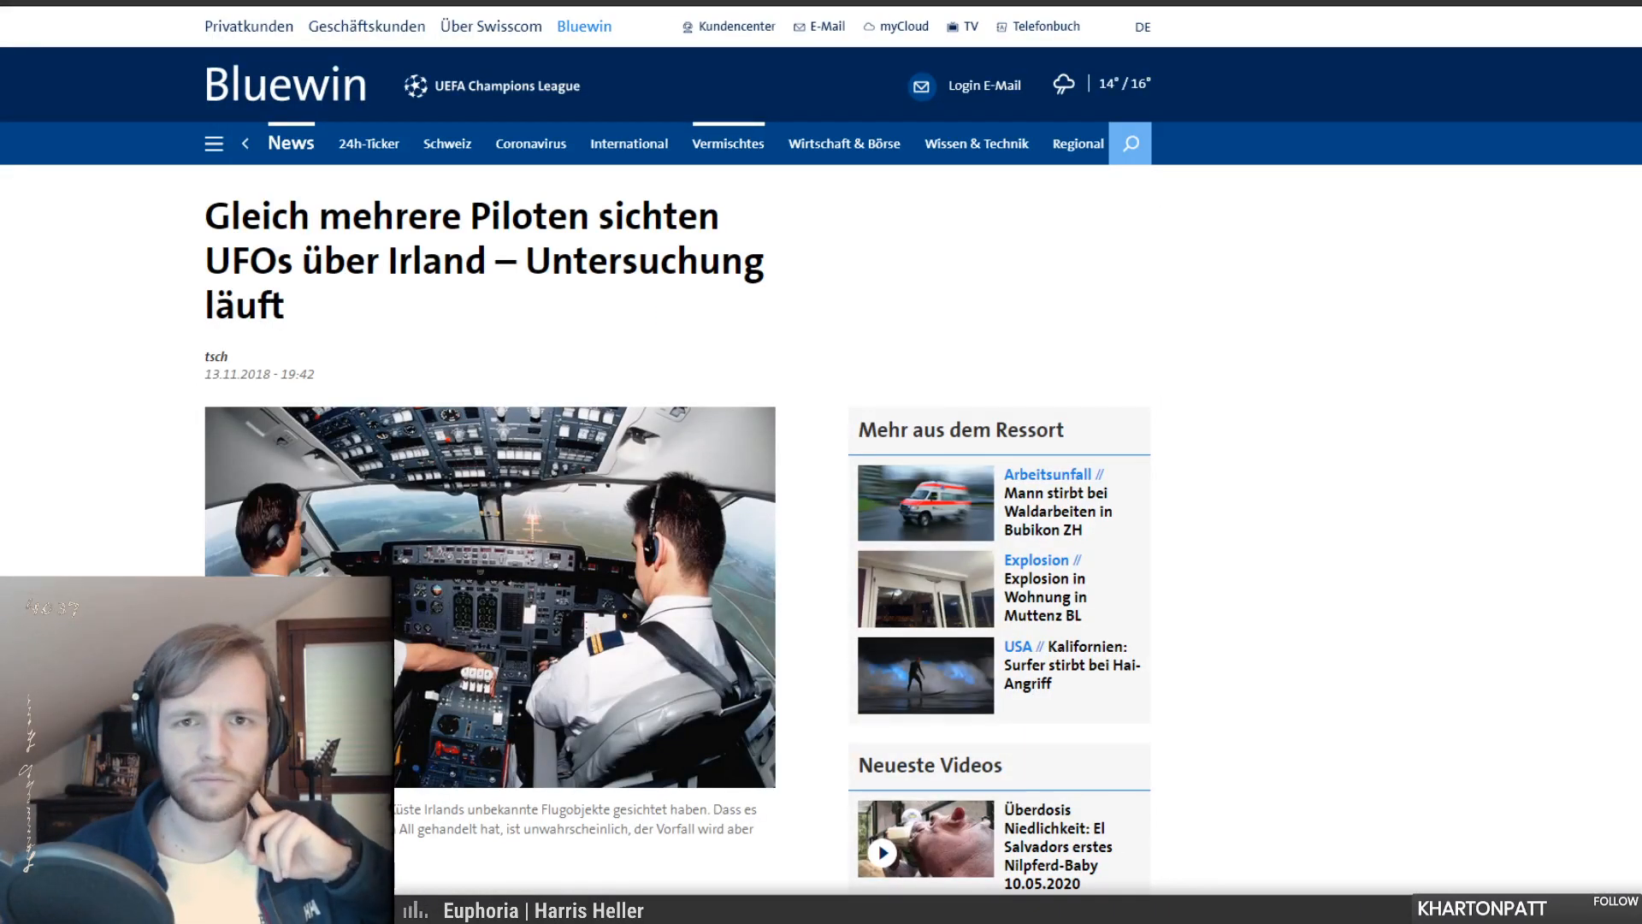
{"action": "left_click", "coordinate": [856, 2]}
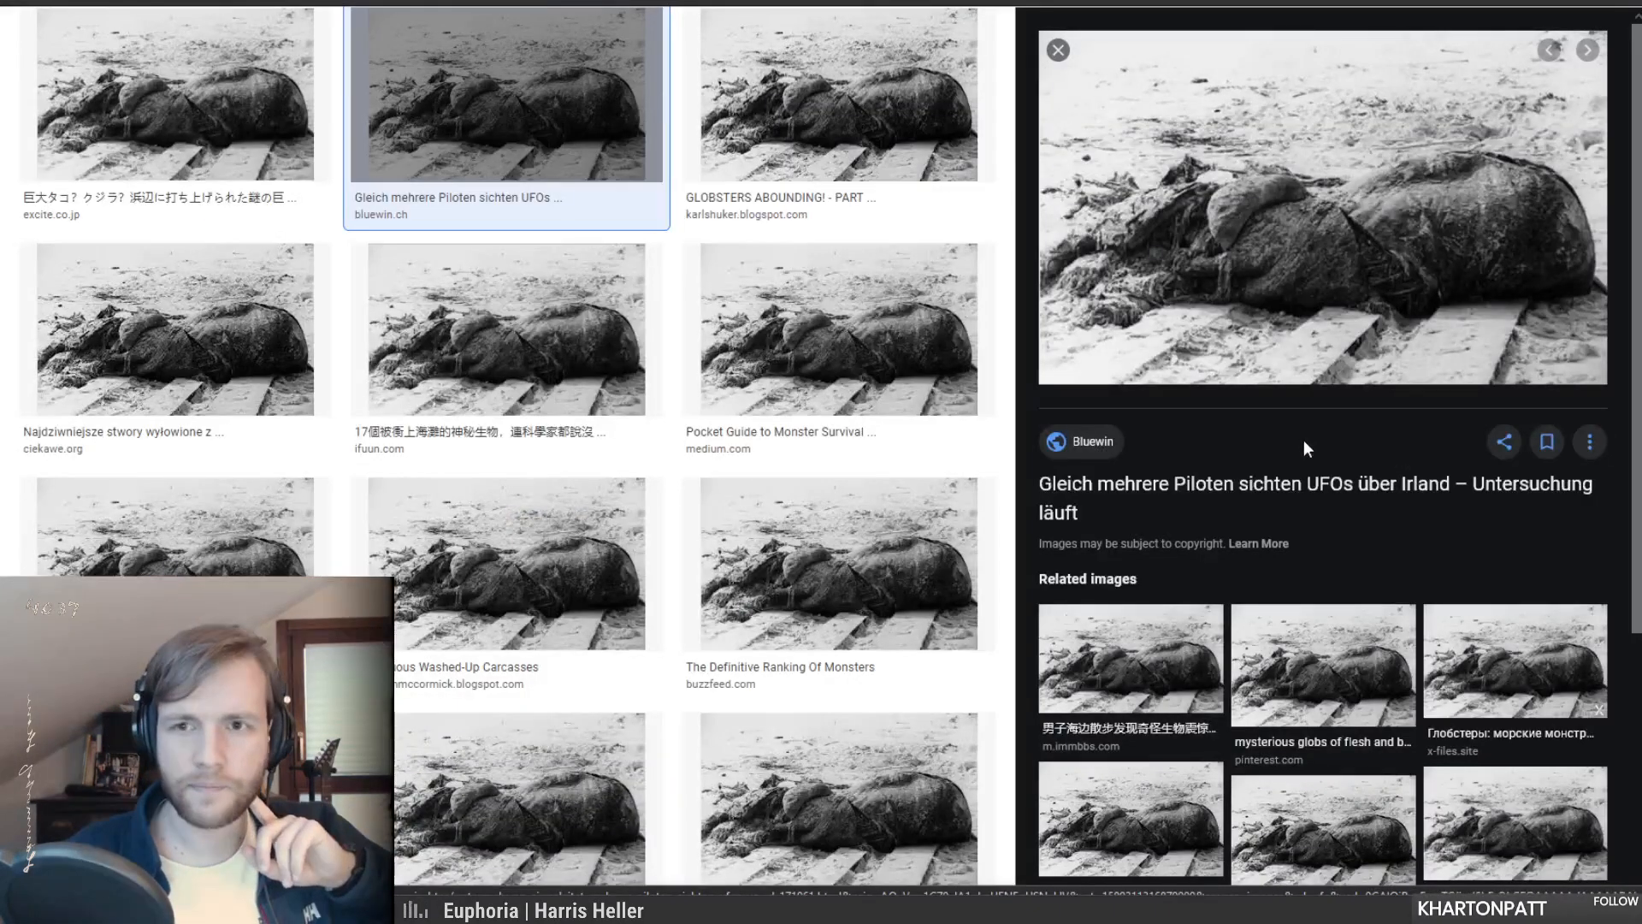
{"action": "key", "text": "ctrl+Tab"}
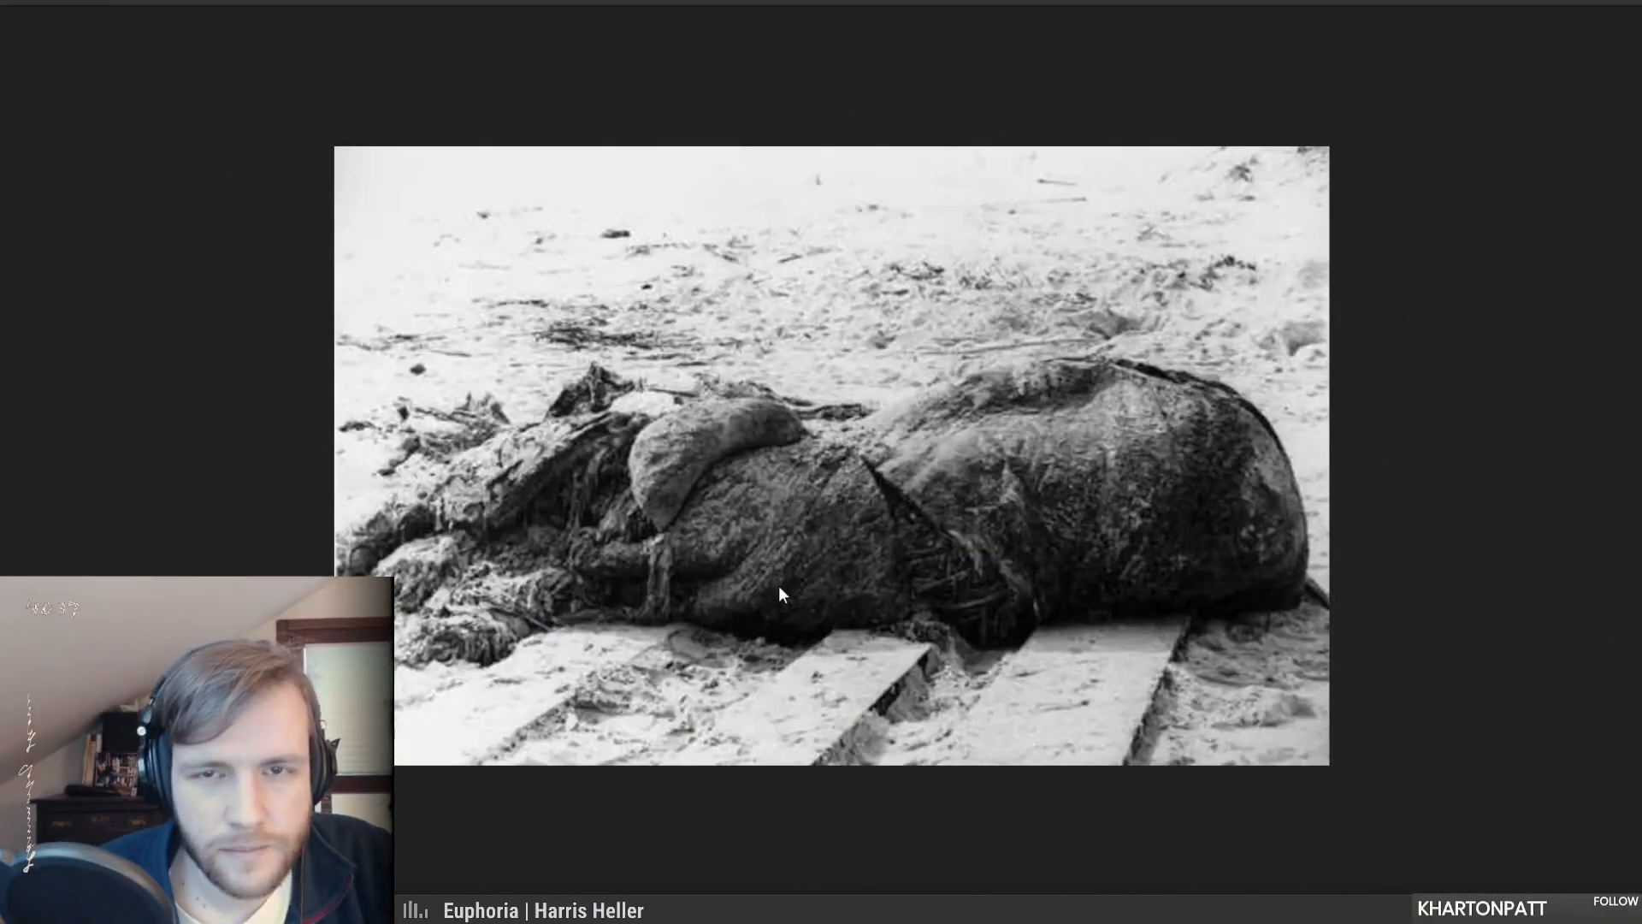
{"action": "left_click", "coordinate": [896, 3]}
{"action": "left_click", "coordinate": [718, 3]}
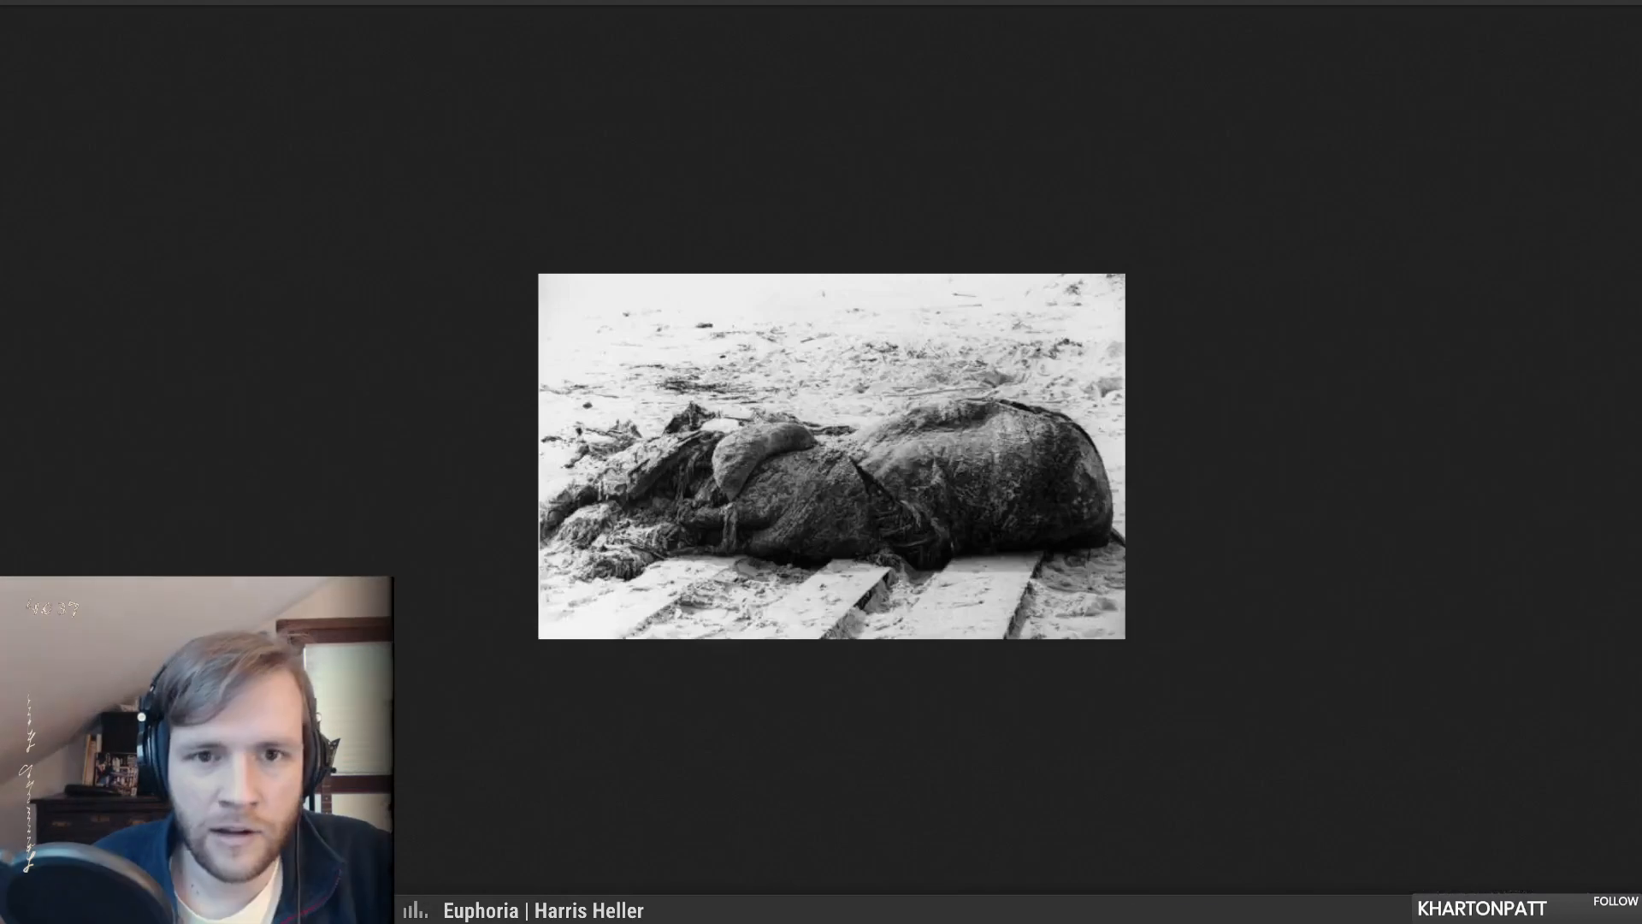
- Search the reusable Google Images for "globster" and preview the O giganteus13.jpg and O giganteus16.jpg photos
{"action": "left_click", "coordinate": [547, 2]}
{"action": "left_click", "coordinate": [268, 43]}
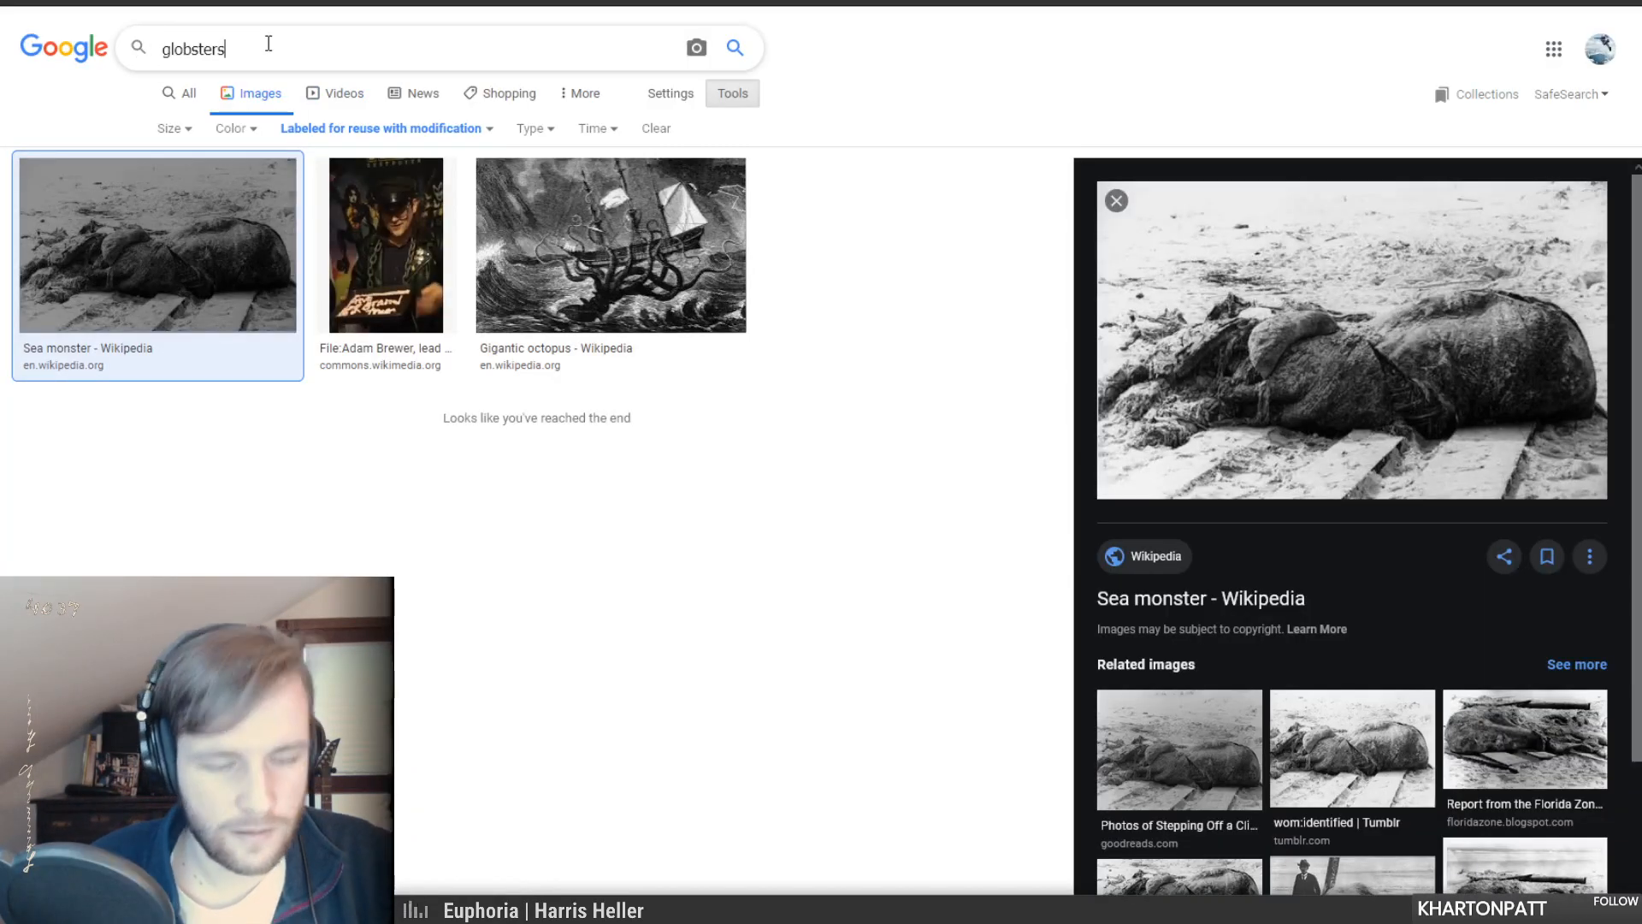
{"action": "key", "text": "Return"}
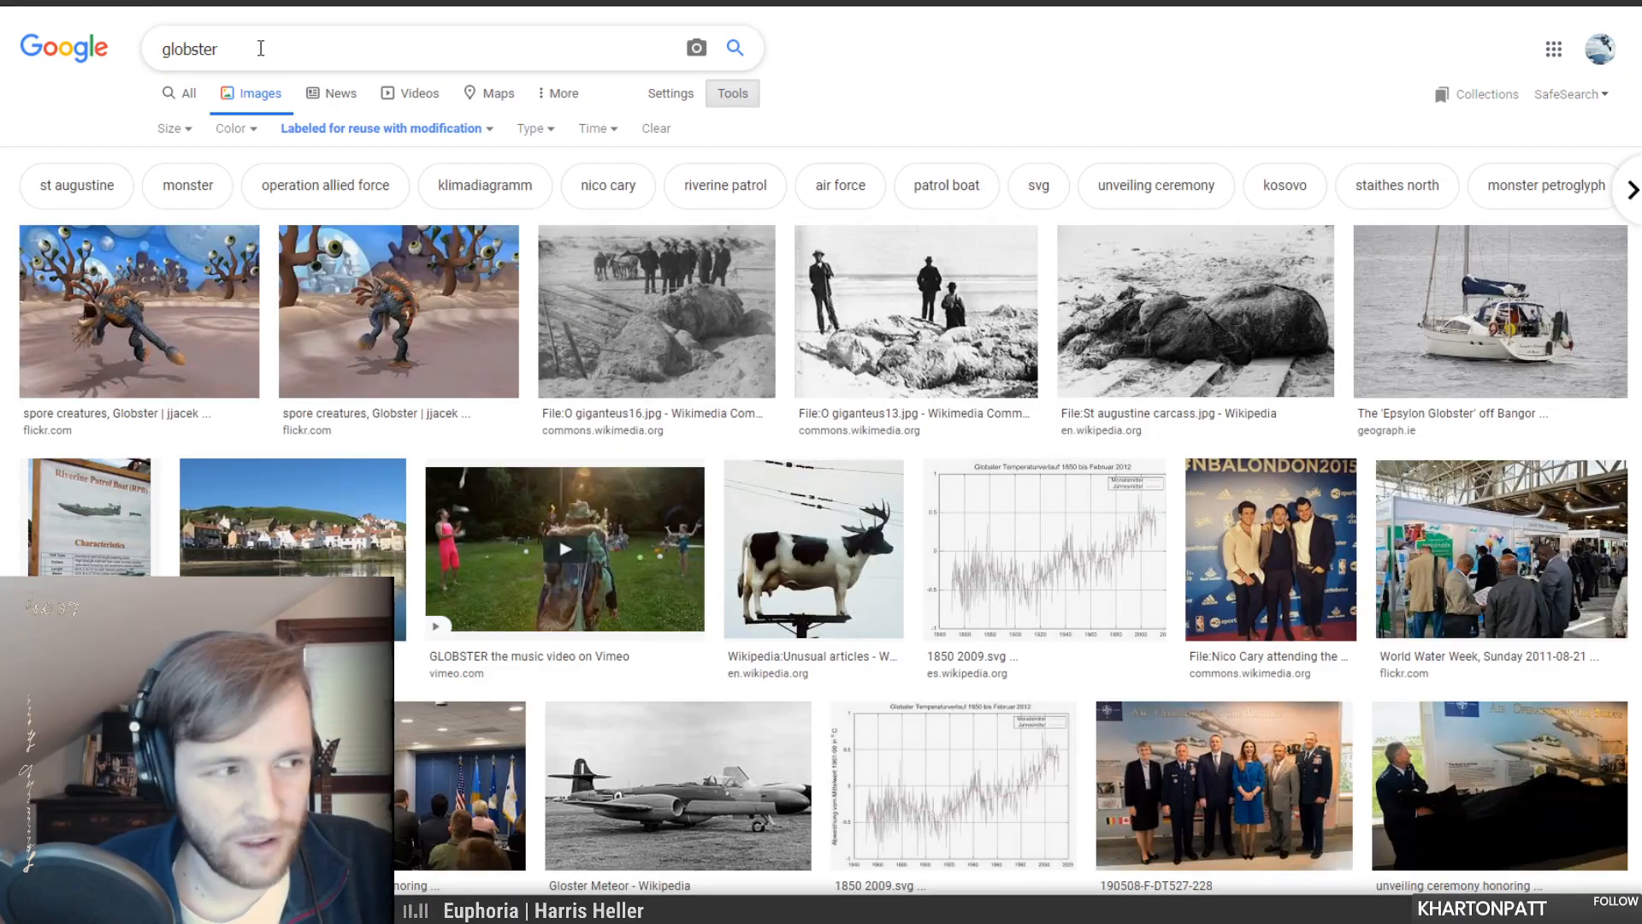
{"action": "left_click", "coordinate": [892, 307]}
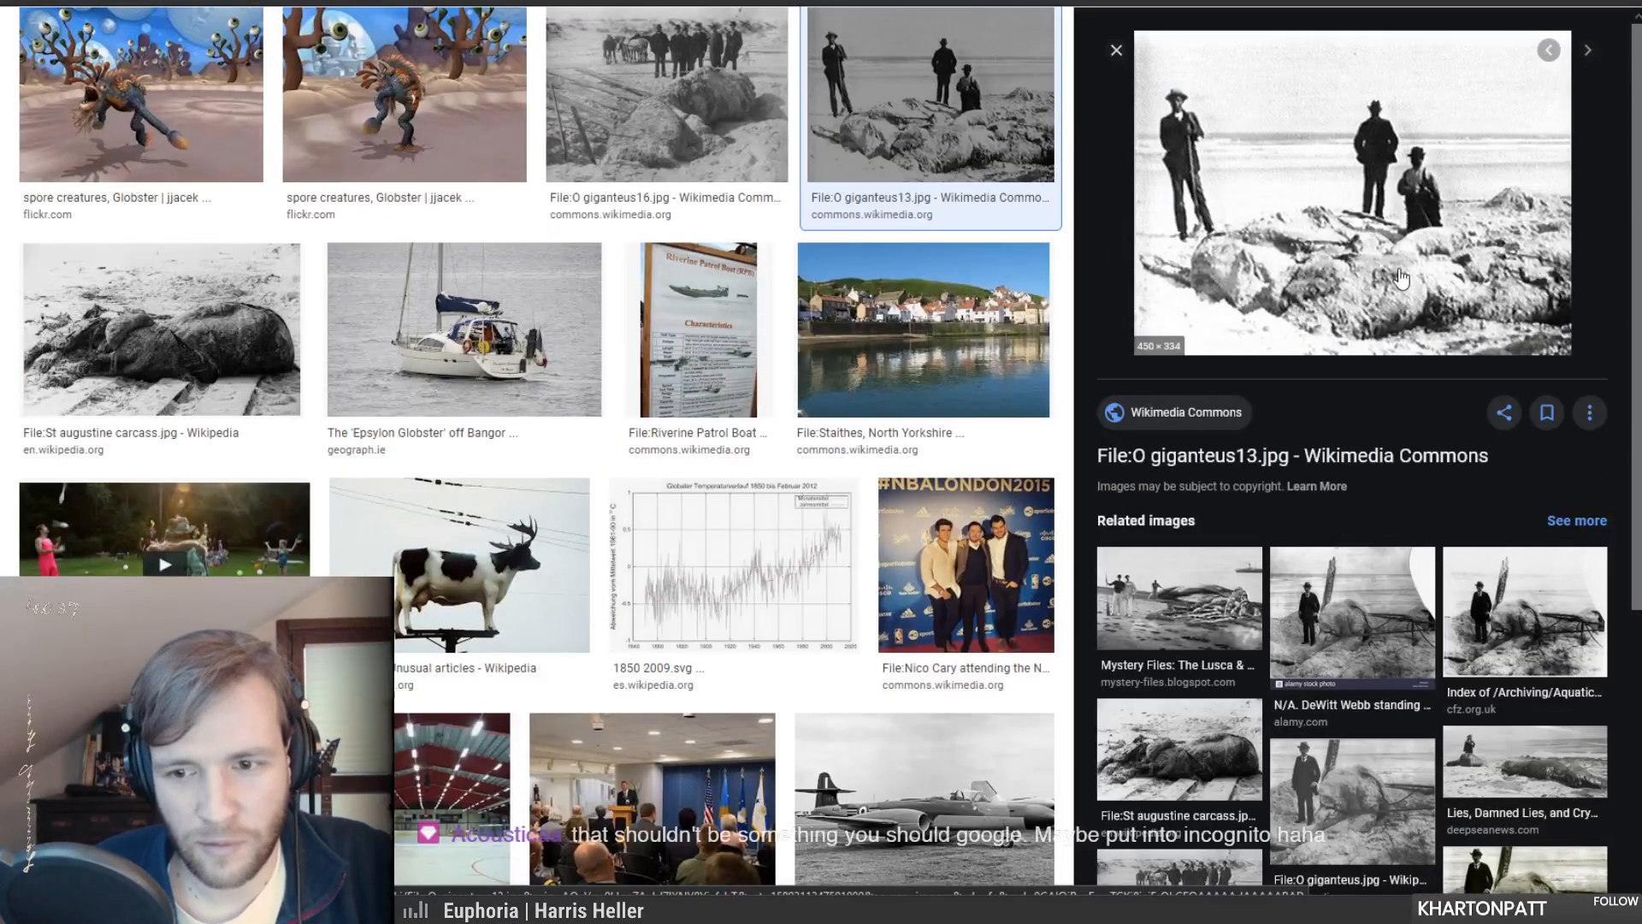
{"action": "left_click", "coordinate": [1116, 49]}
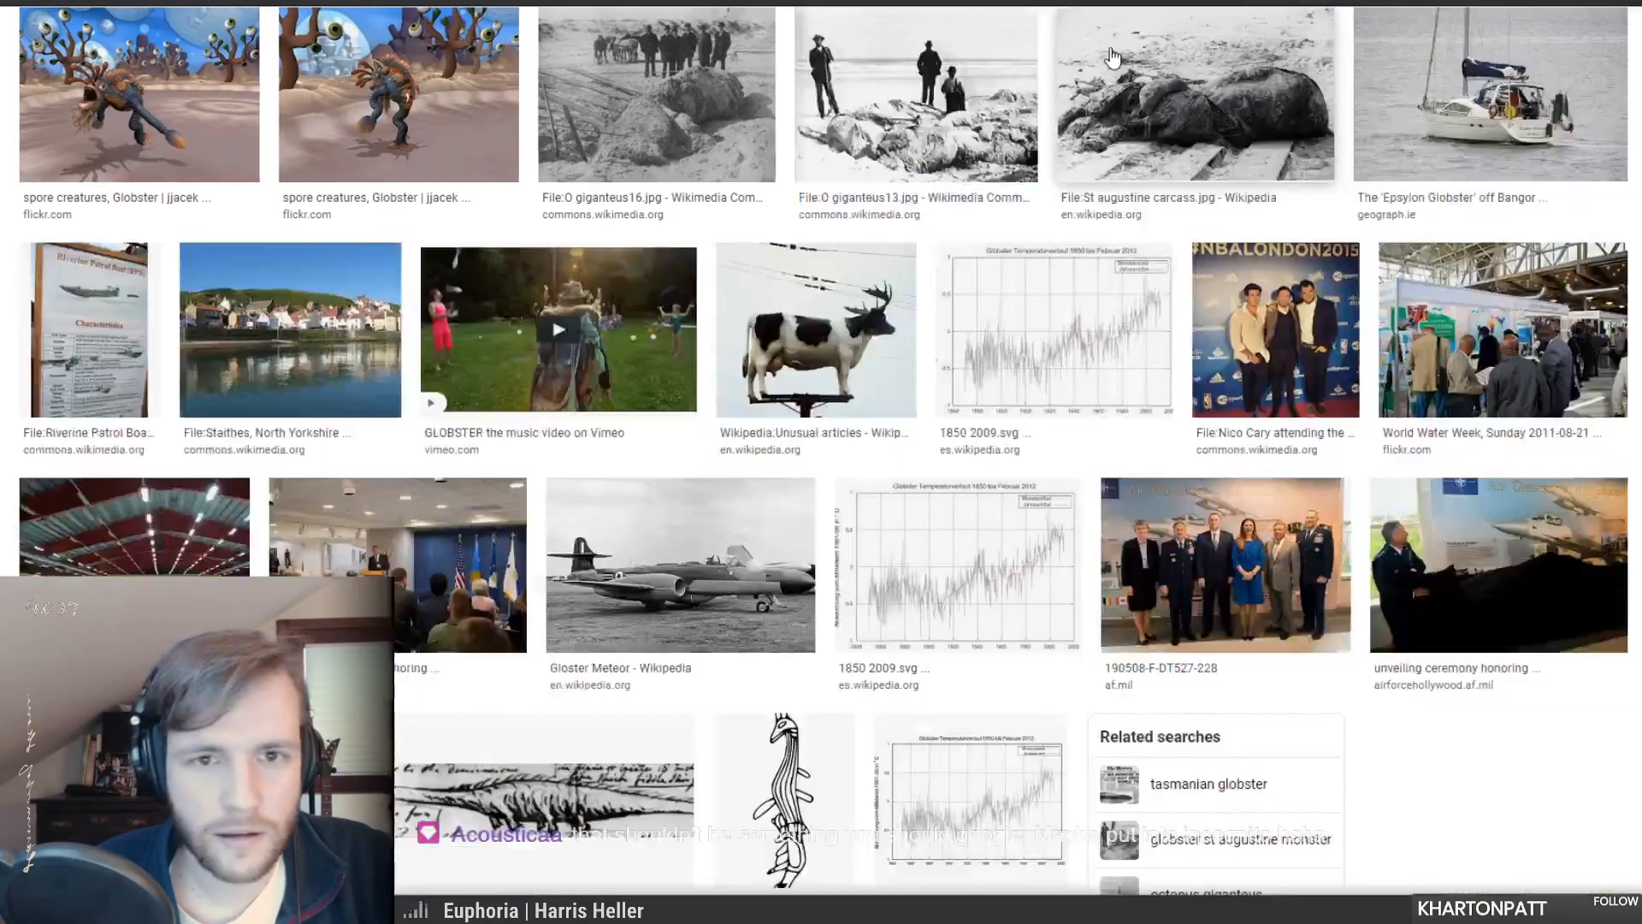
{"action": "left_click", "coordinate": [663, 115]}
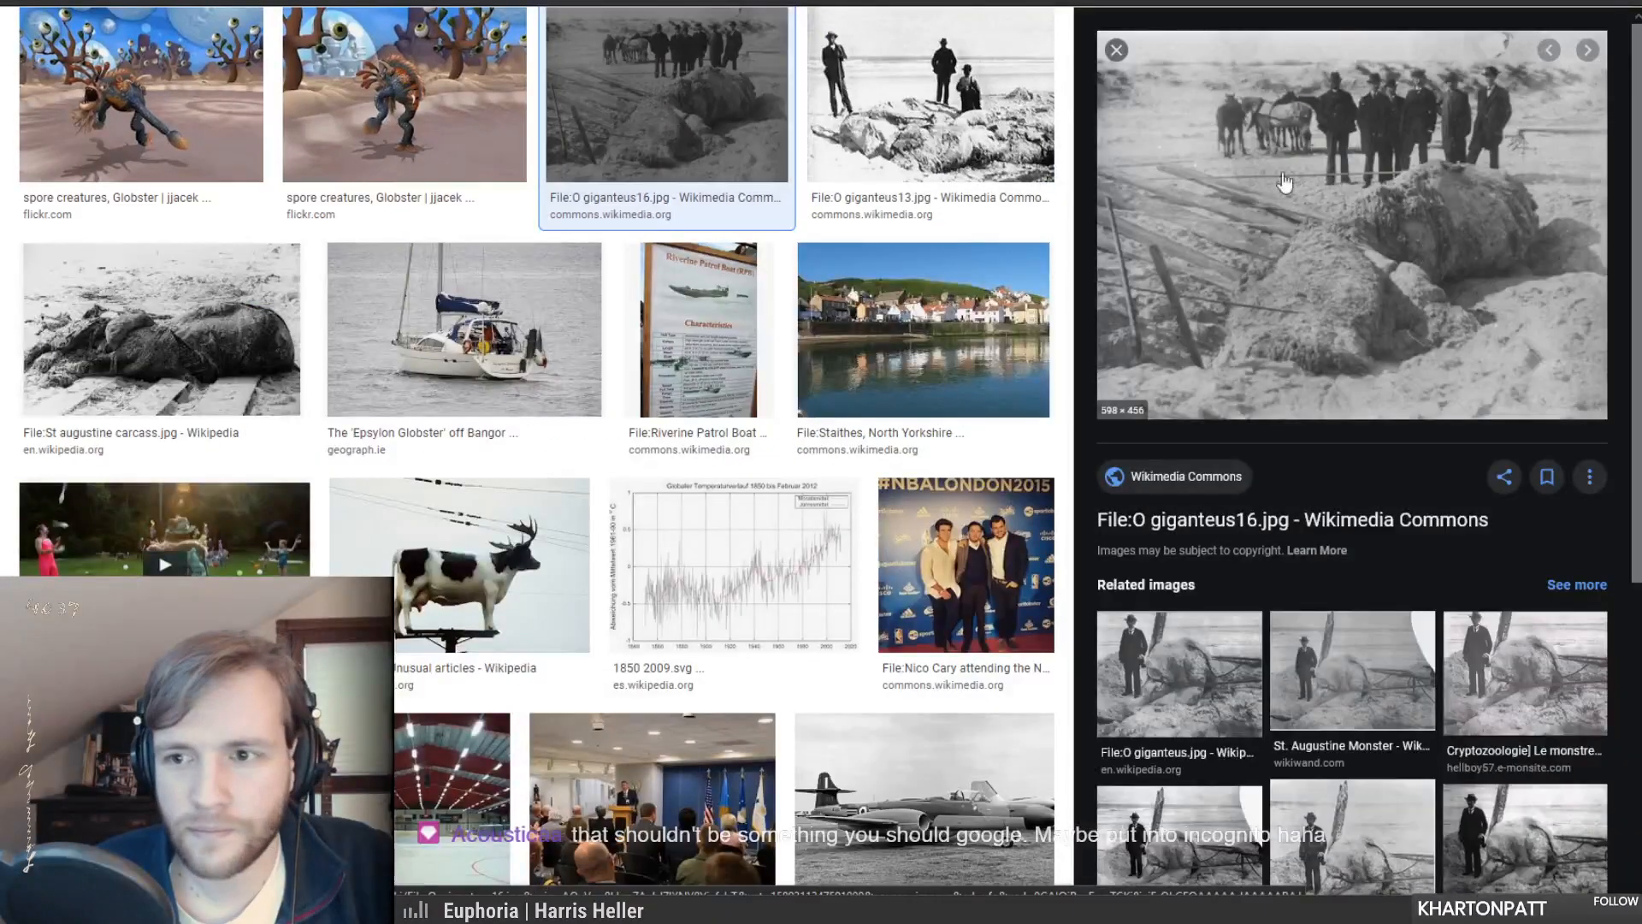
{"action": "left_click", "coordinate": [1117, 50]}
- Look through the remaining globster results, previewing the Stronsay beast drawing and the St augustine carcass.jpg photo
{"action": "scroll", "coordinate": [965, 500], "scroll_direction": "down", "scroll_amount": 3}
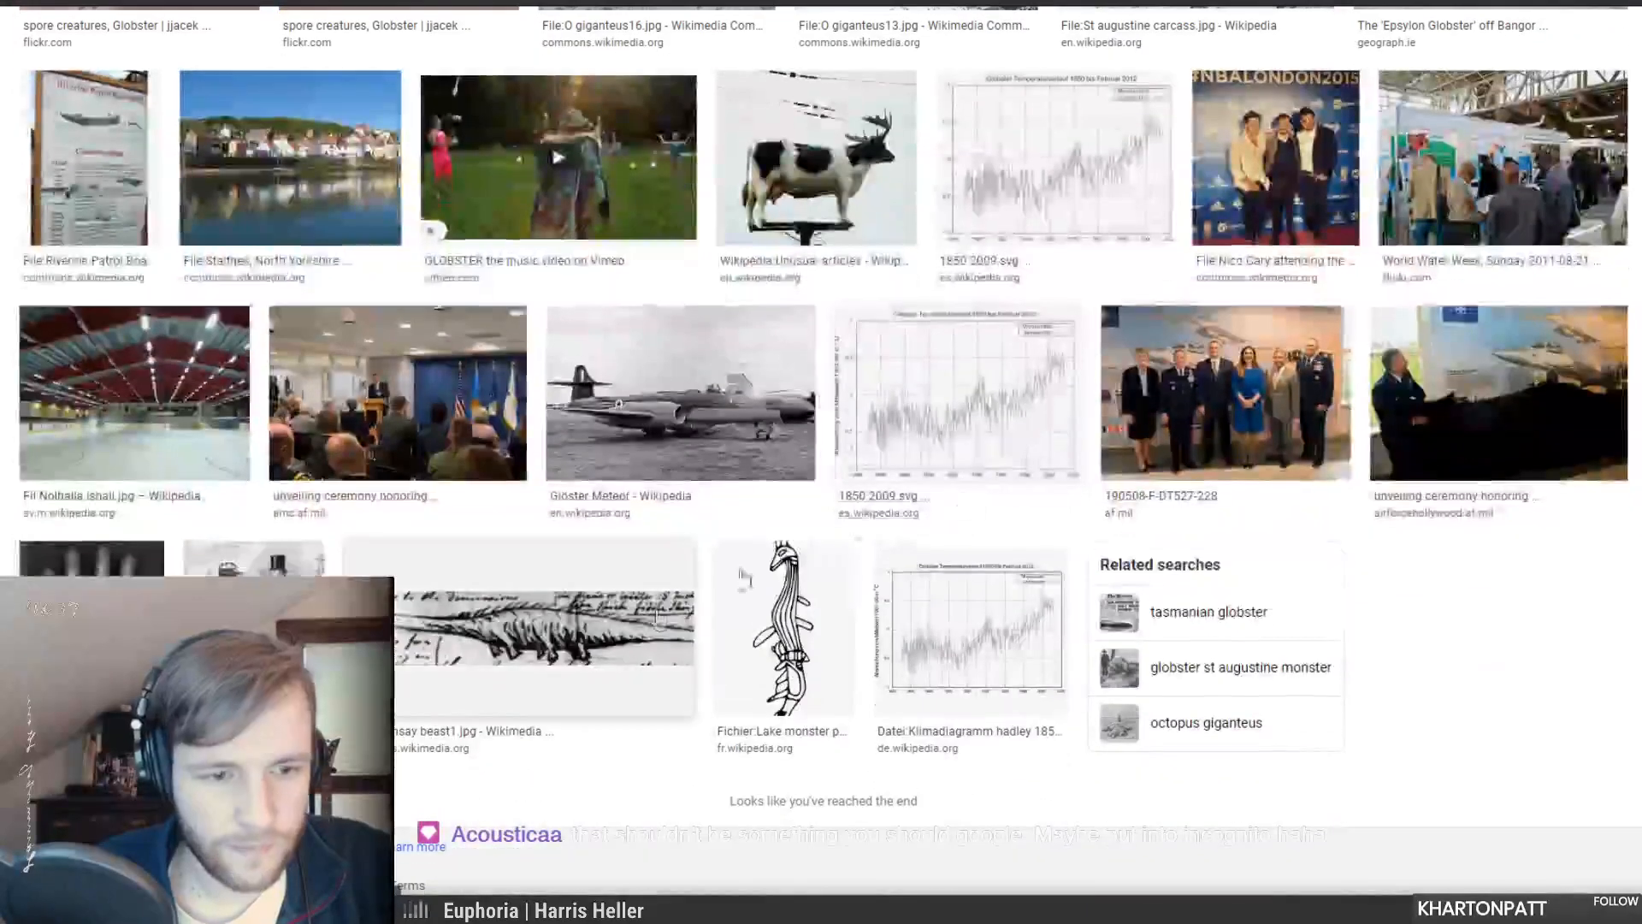
{"action": "left_click", "coordinate": [556, 637]}
{"action": "scroll", "coordinate": [552, 631], "scroll_direction": "up", "scroll_amount": 2}
{"action": "scroll", "coordinate": [553, 631], "scroll_direction": "down", "scroll_amount": 2}
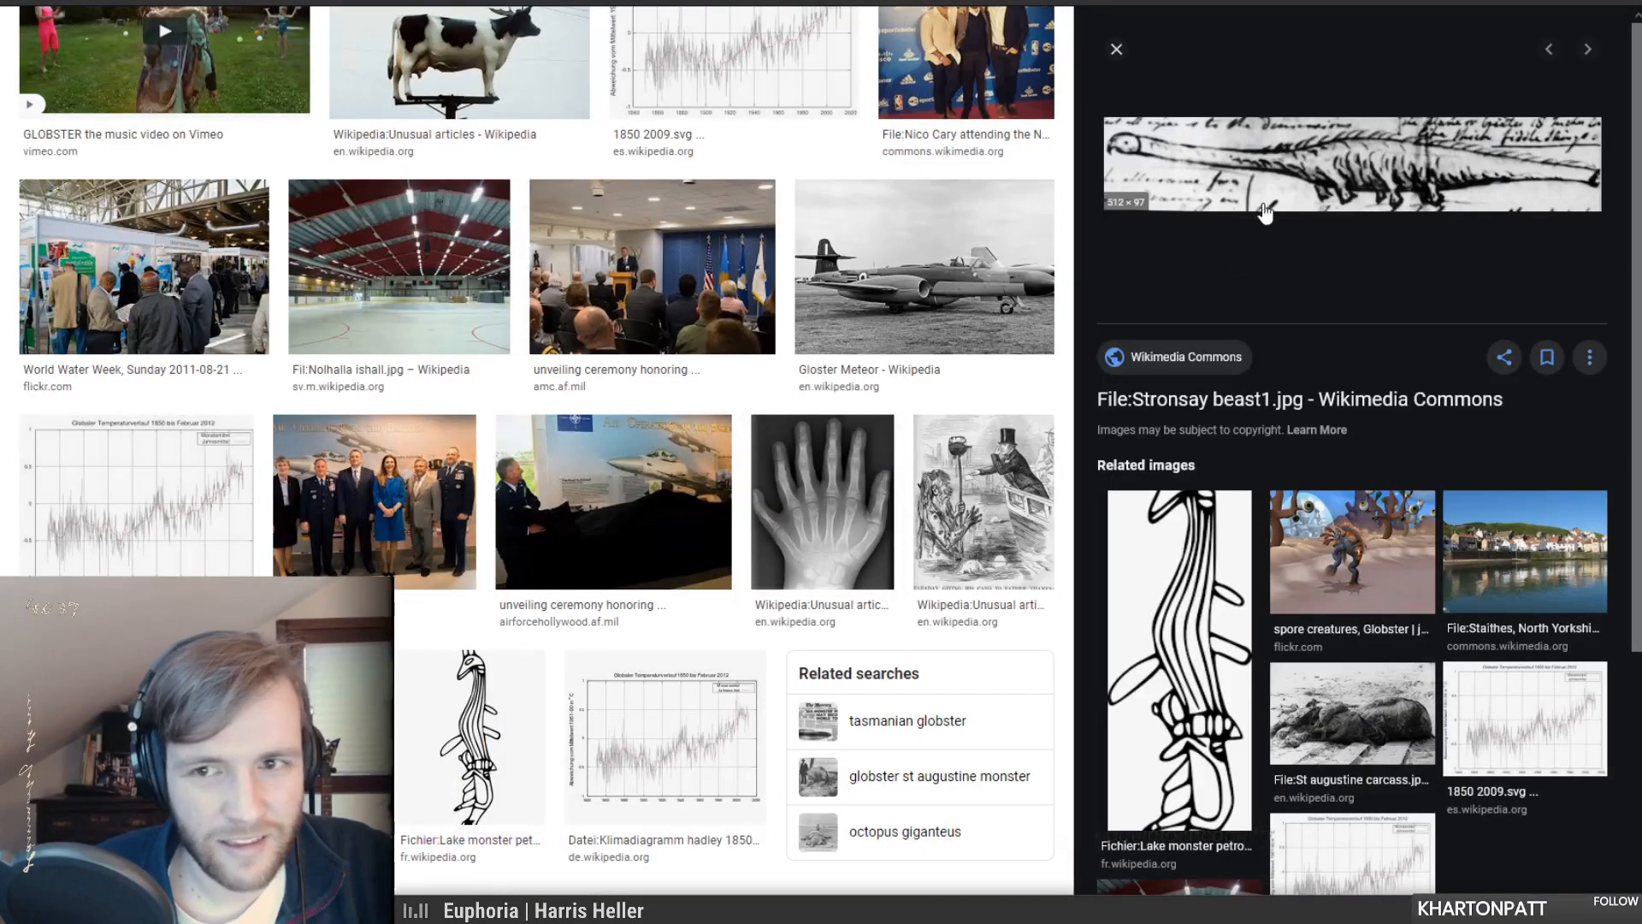
{"action": "scroll", "coordinate": [772, 596], "scroll_direction": "up", "scroll_amount": 6}
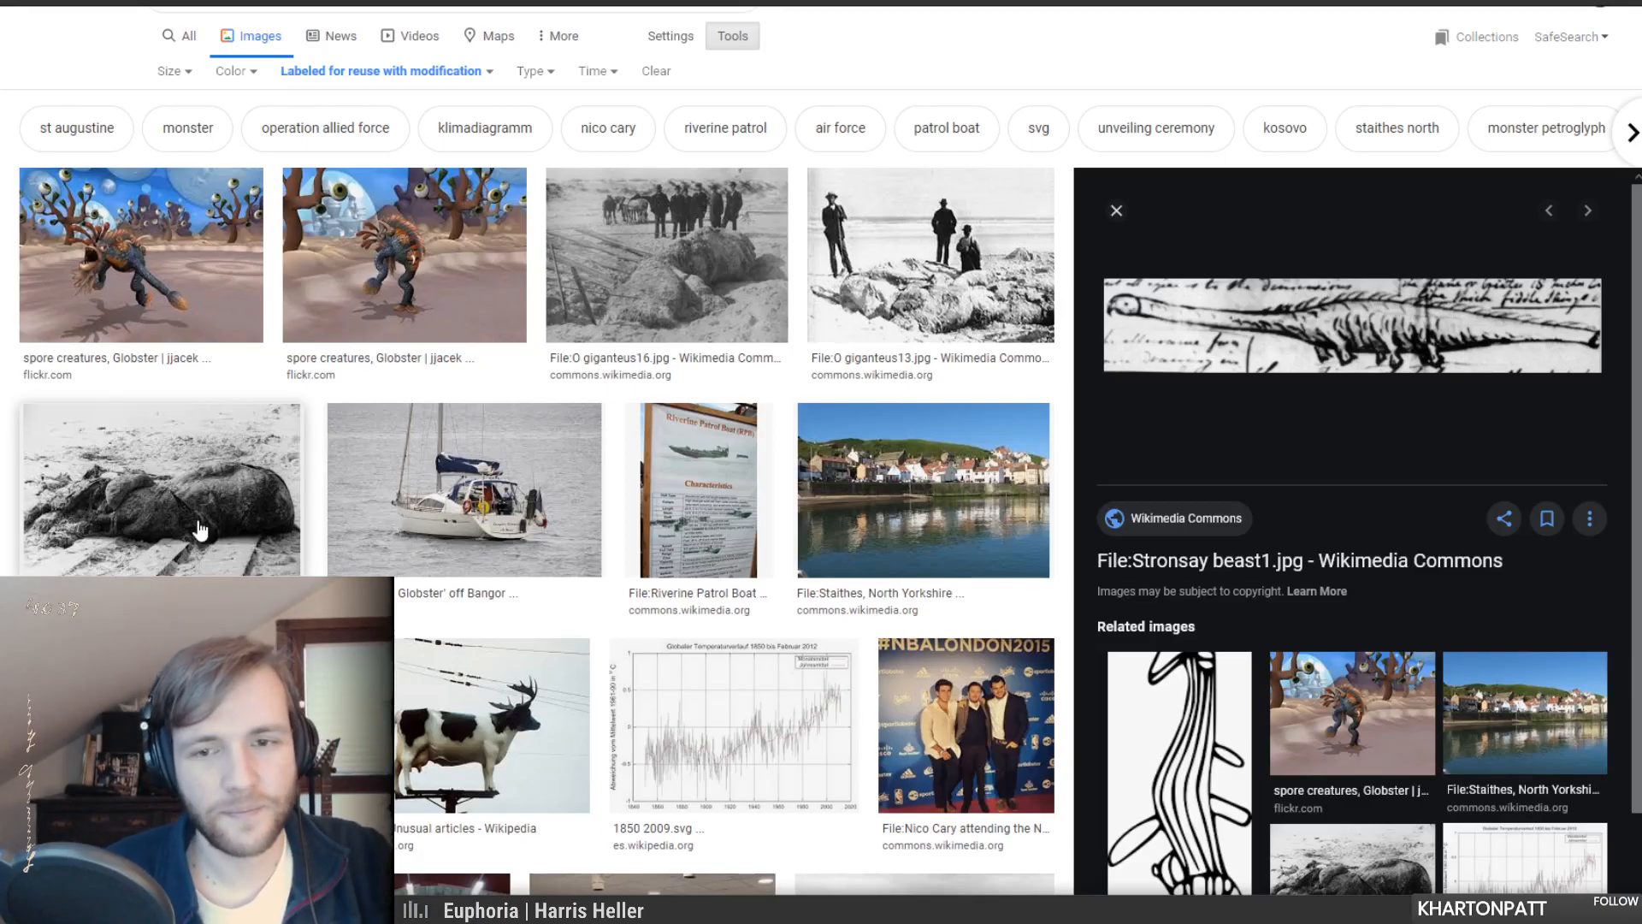
{"action": "left_click", "coordinate": [199, 531]}
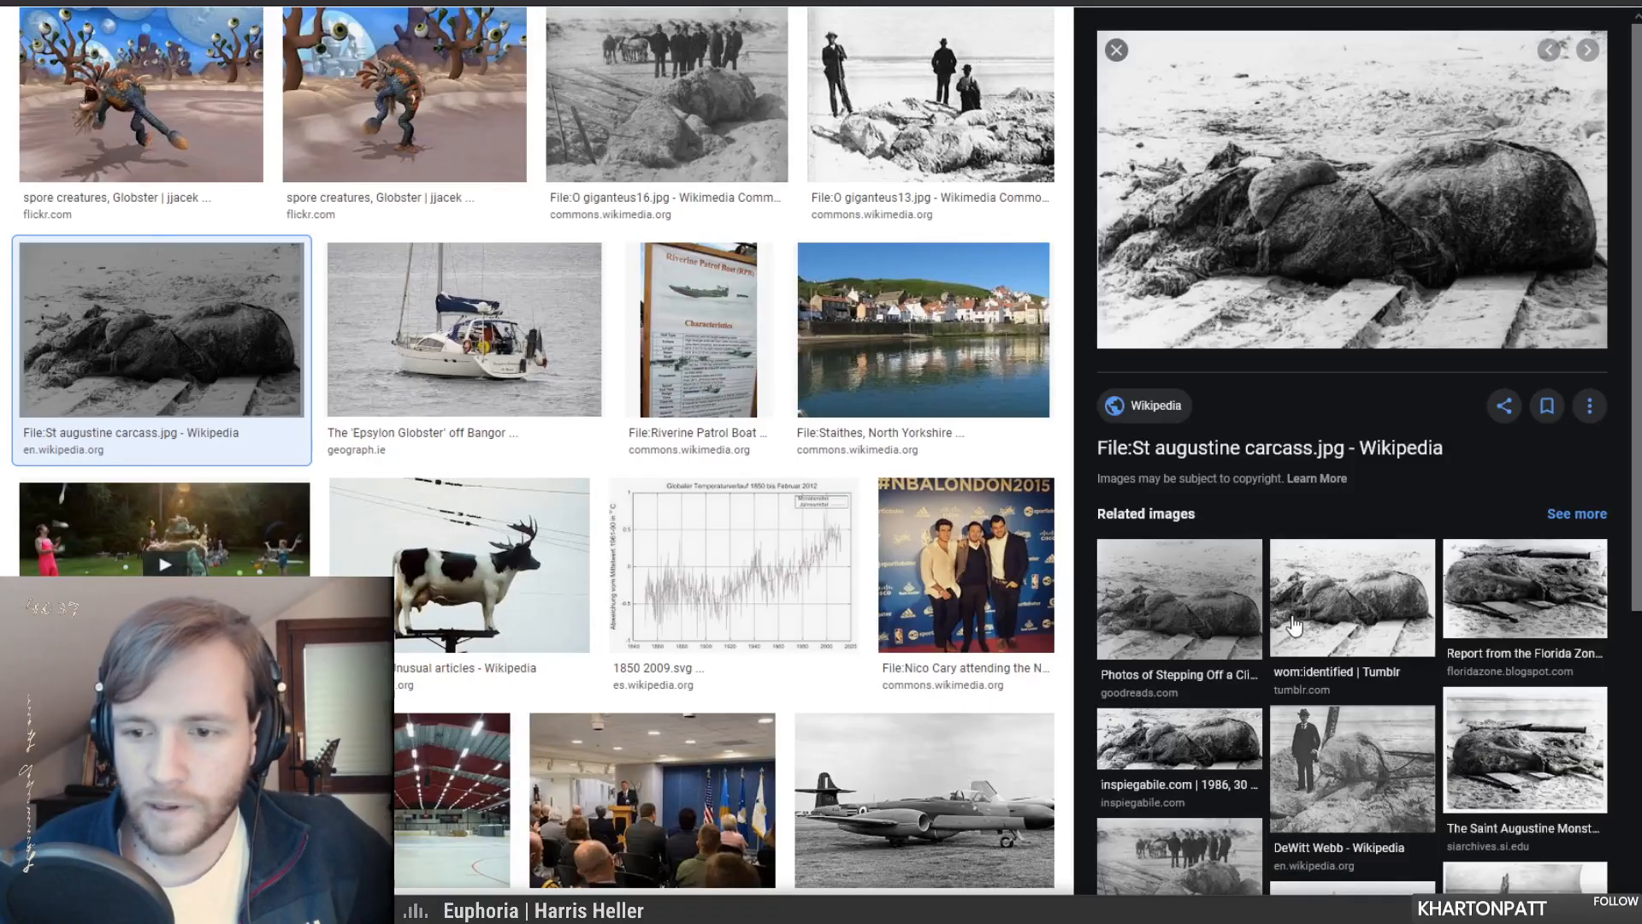
- Try to place the Bluewin carcass photo into Antártida.psd in Photoshop and dismiss the error dialogs
{"action": "key", "text": "ctrl+Tab"}
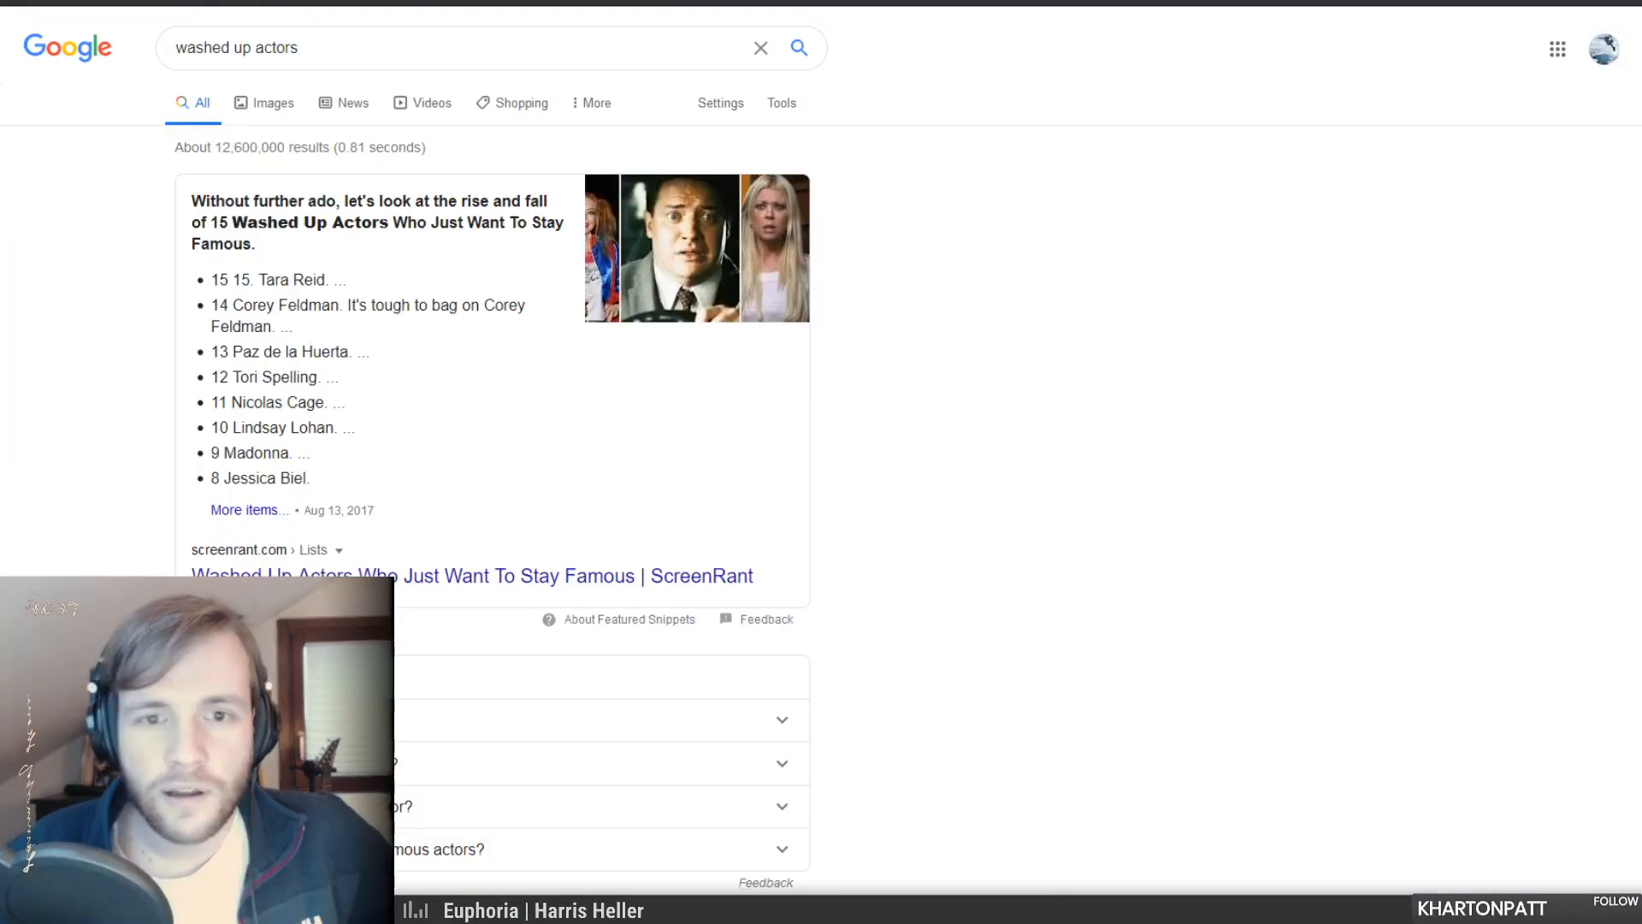
{"action": "key", "text": "ctrl+Tab"}
{"action": "key", "text": "ctrl+Tab"}
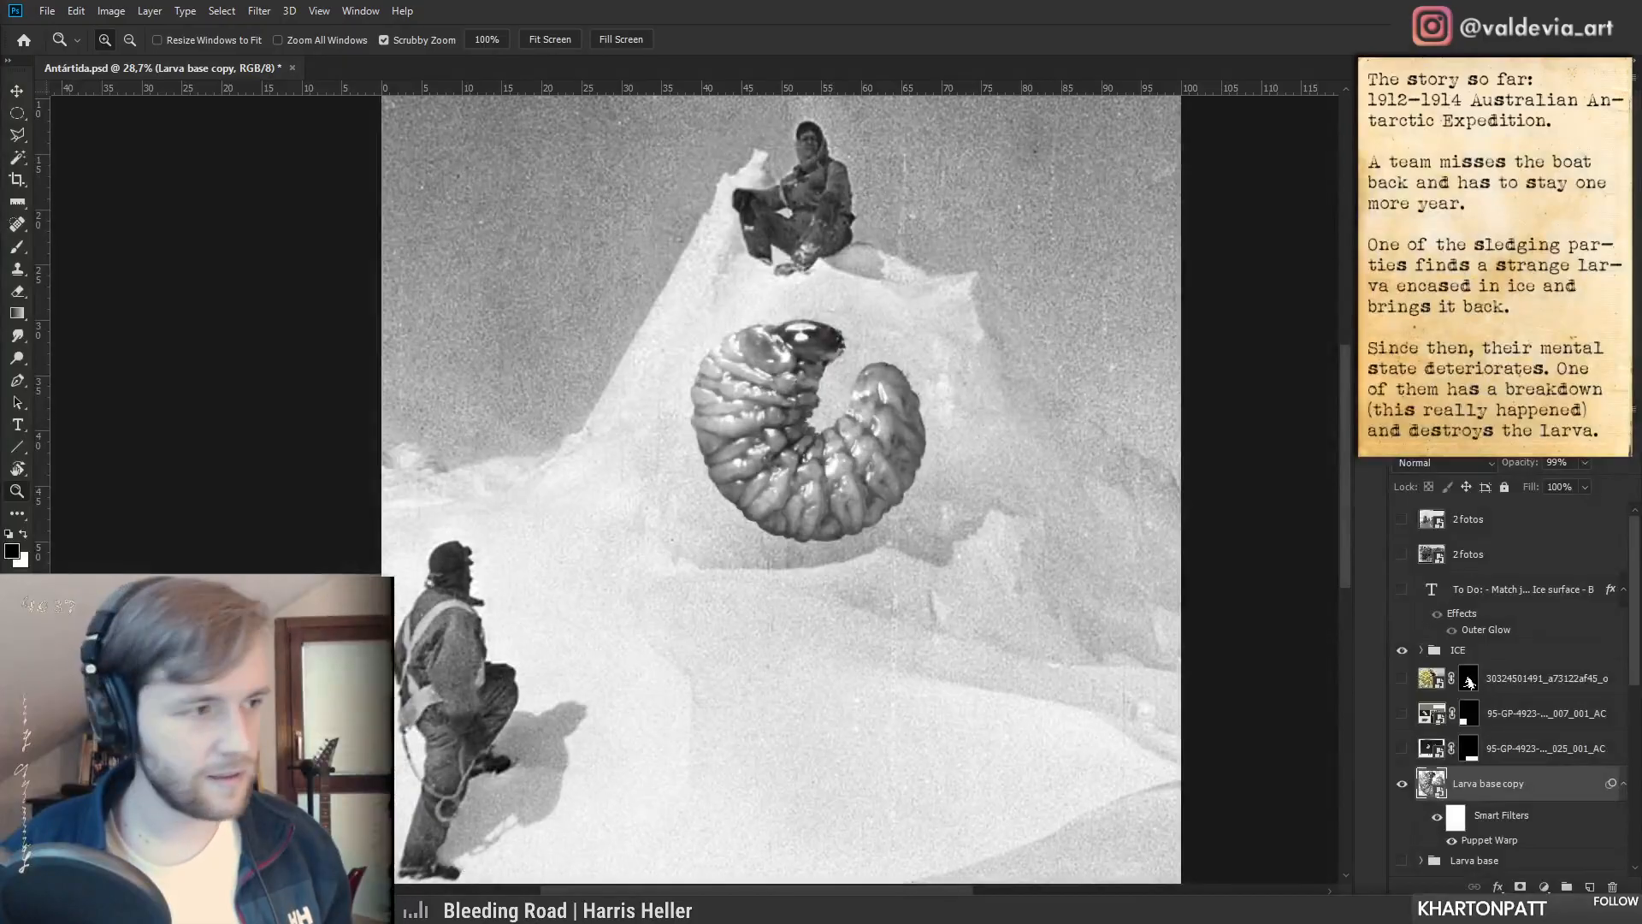
{"action": "key", "text": "alt+Tab"}
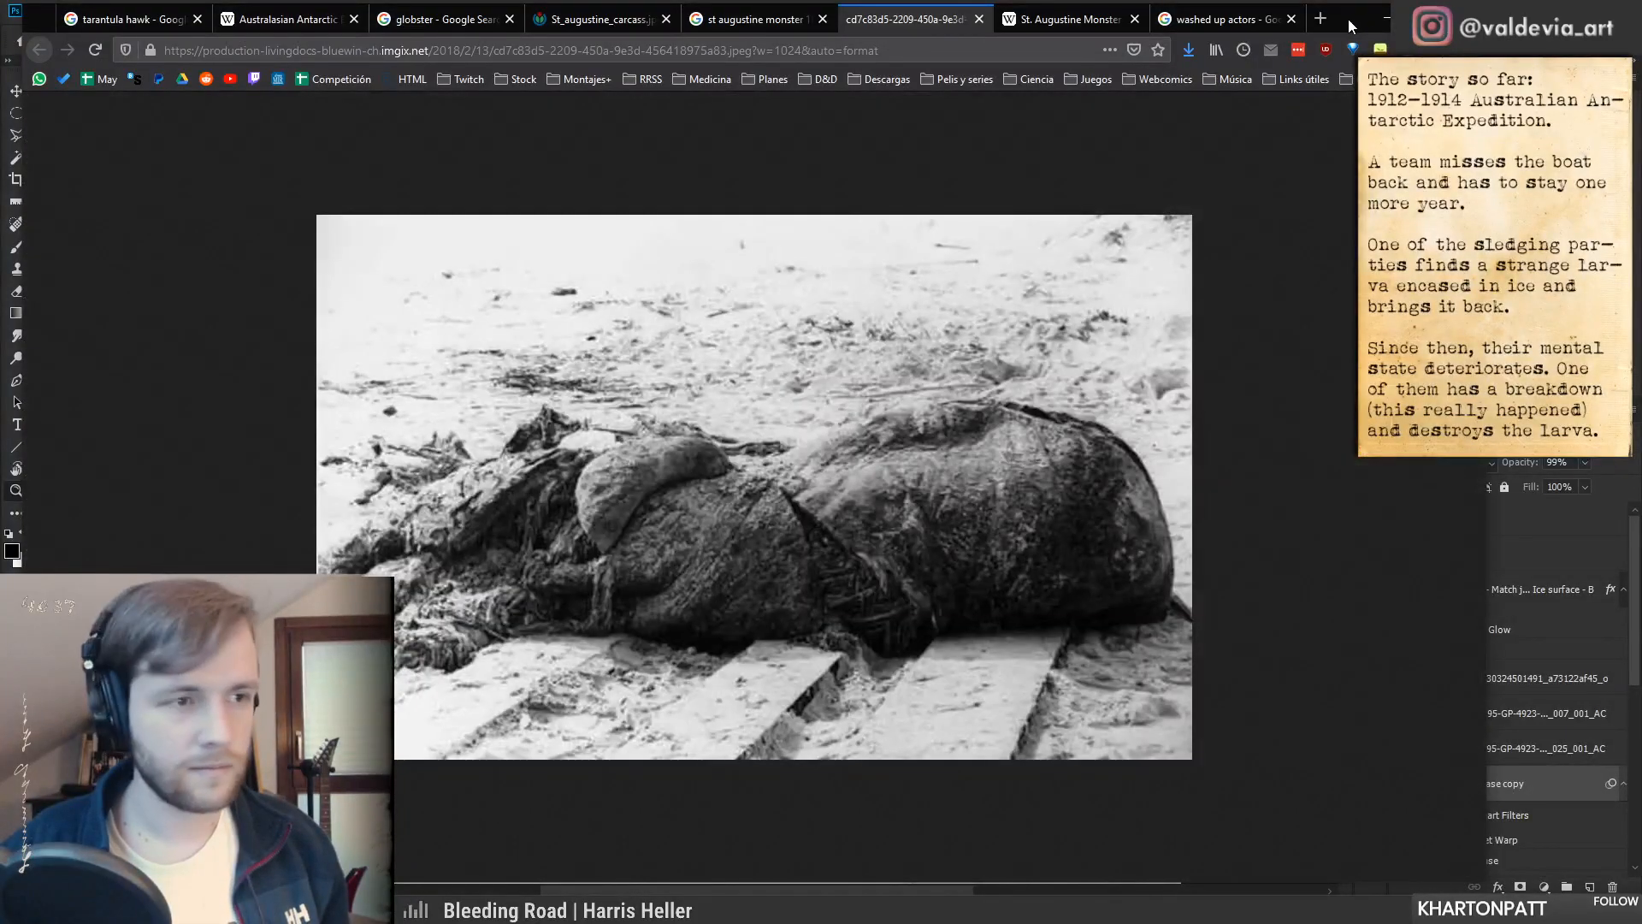
{"action": "left_click", "coordinate": [1188, 50]}
{"action": "left_click", "coordinate": [1193, 92]}
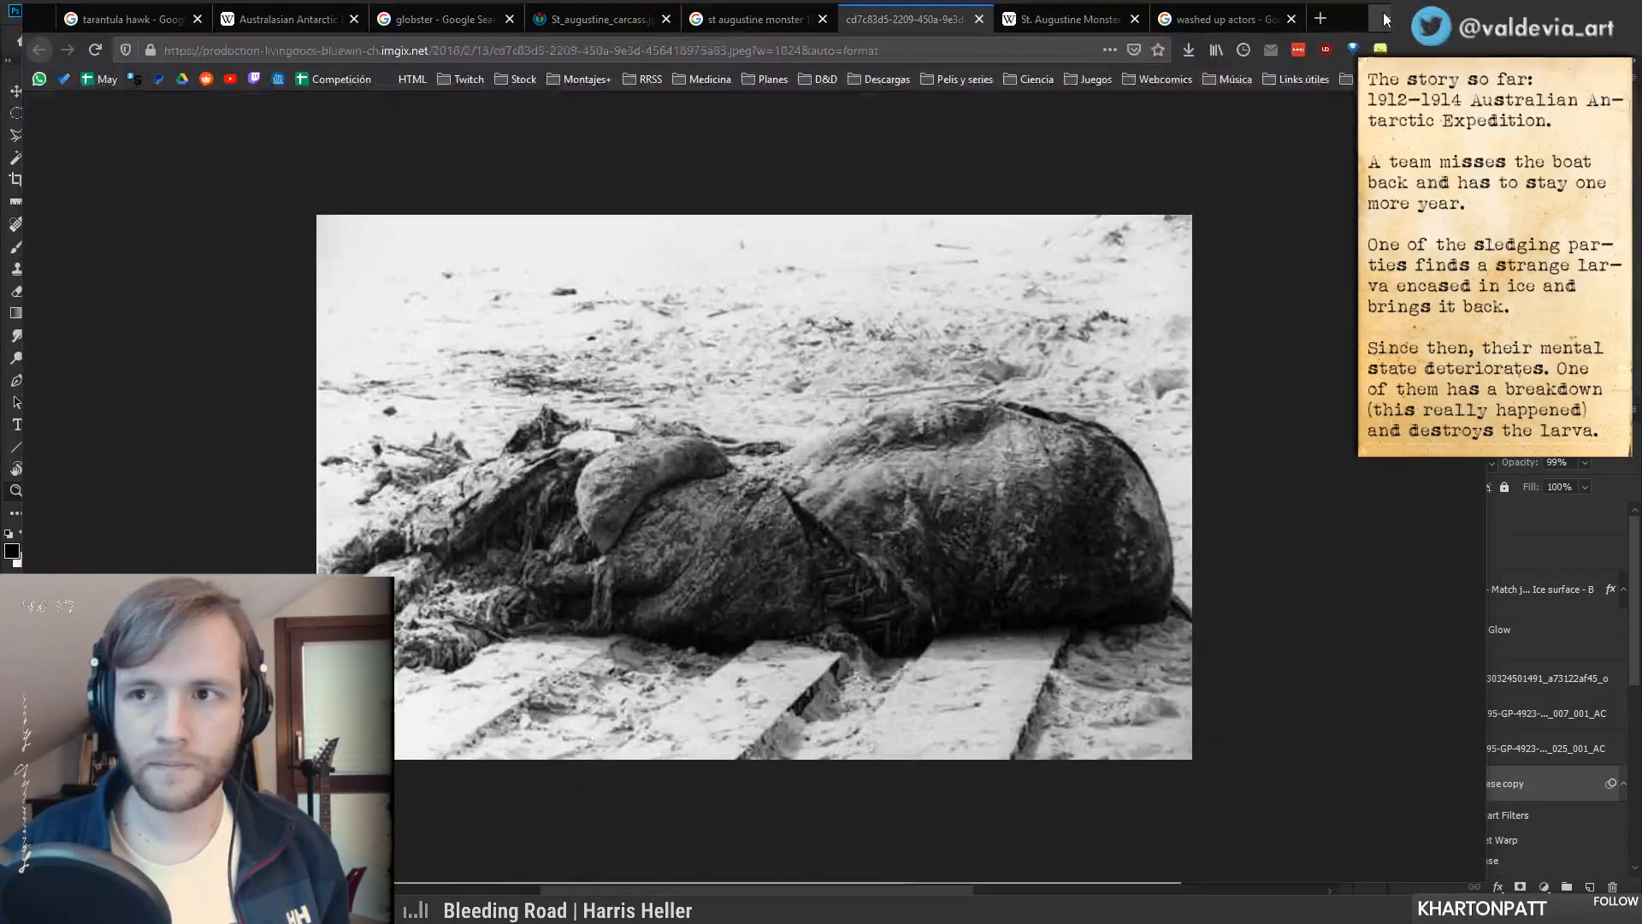
{"action": "left_click", "coordinate": [1386, 18]}
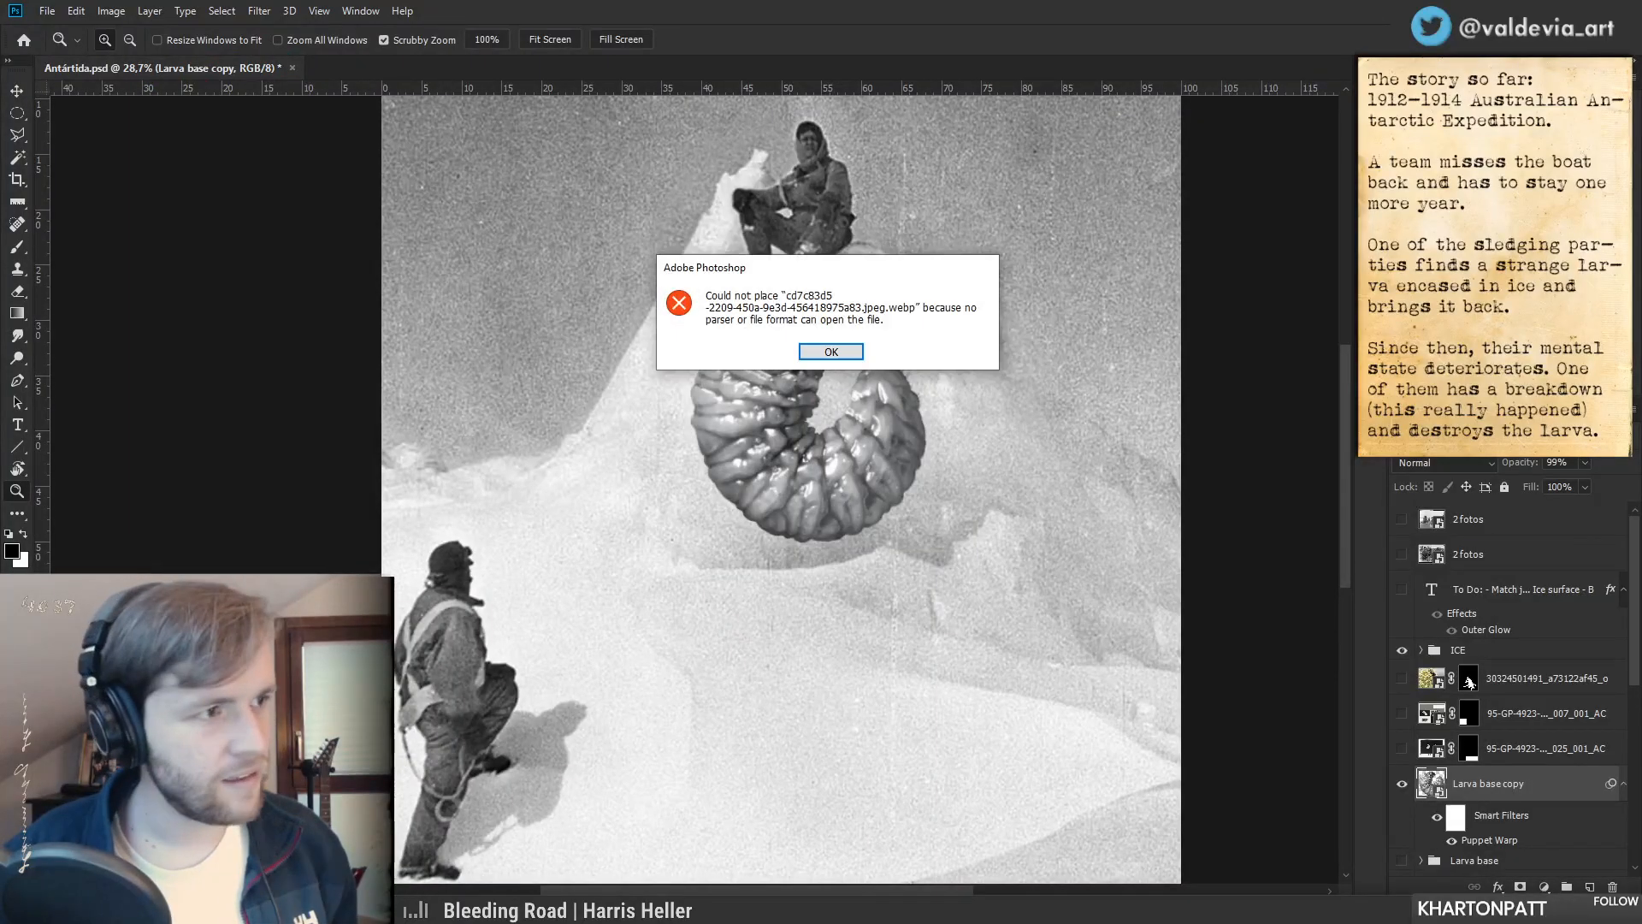
{"action": "left_click", "coordinate": [821, 349]}
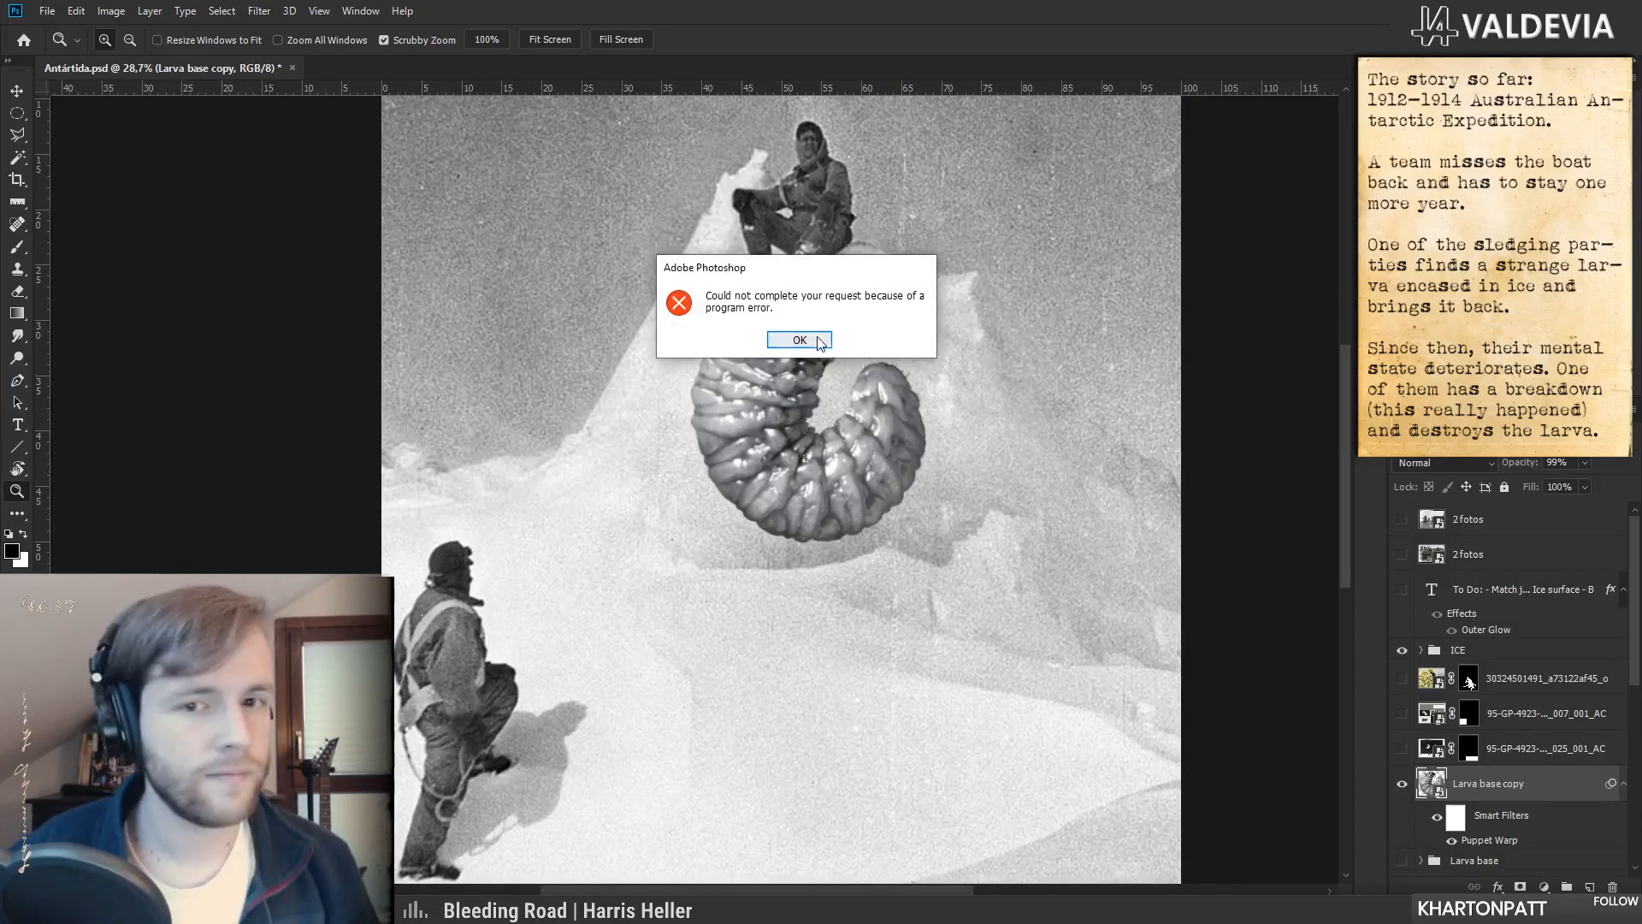
{"action": "left_click", "coordinate": [819, 341]}
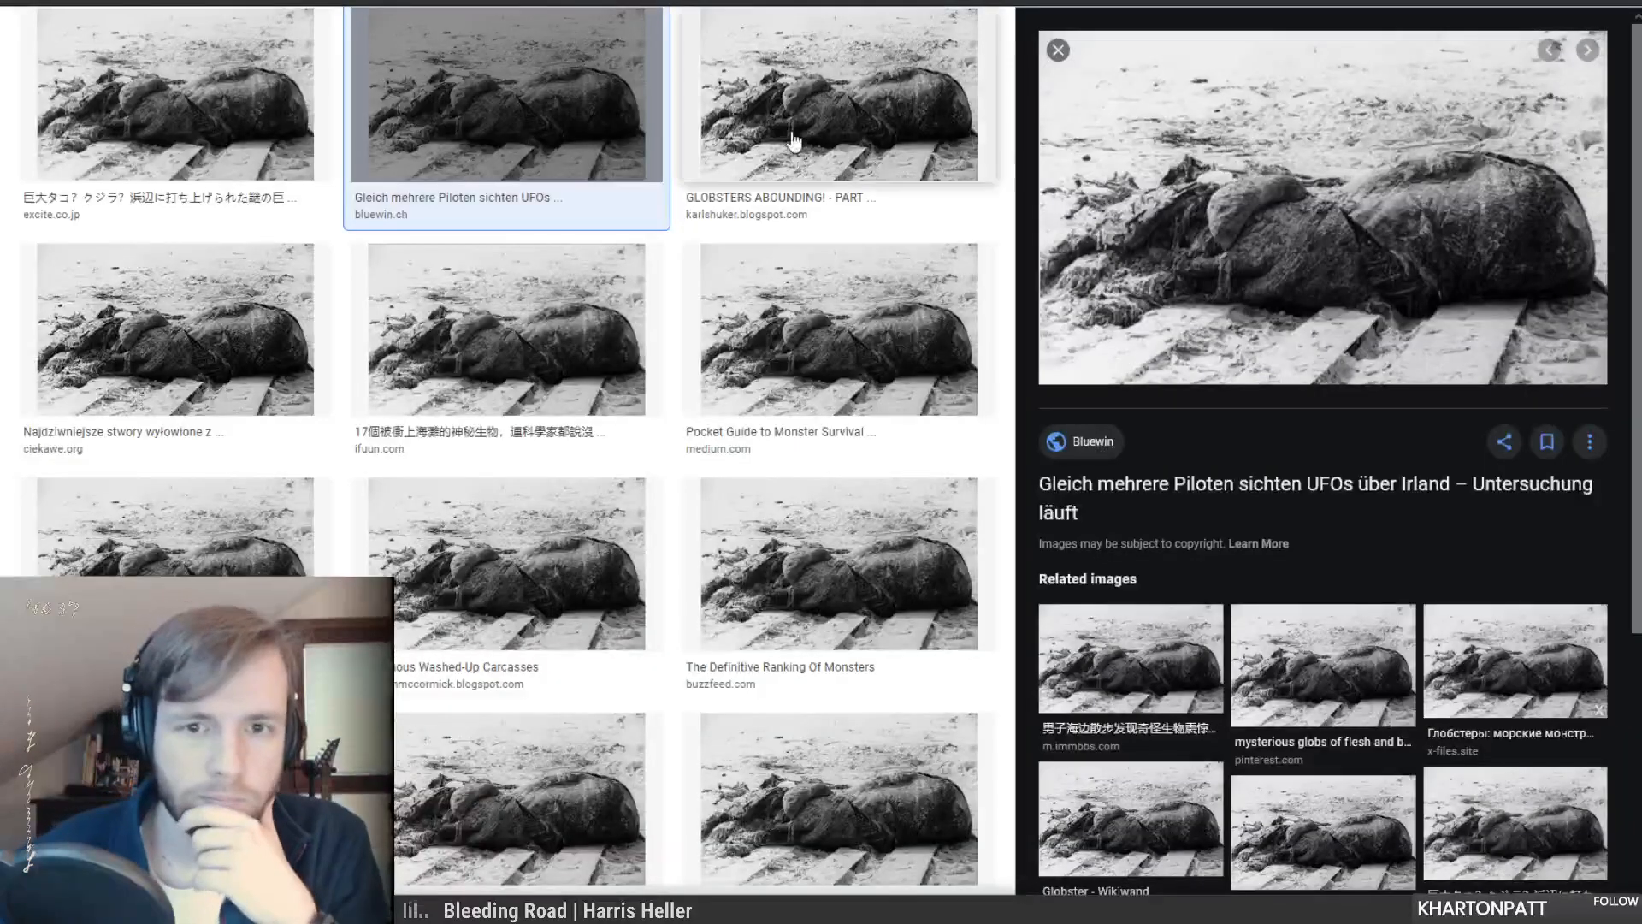
- Get the 1200 × 747 carcass photo from the excite.co.jp result and place it above the Larva base copy layer in Antártida.psd
{"action": "left_click", "coordinate": [92, 275]}
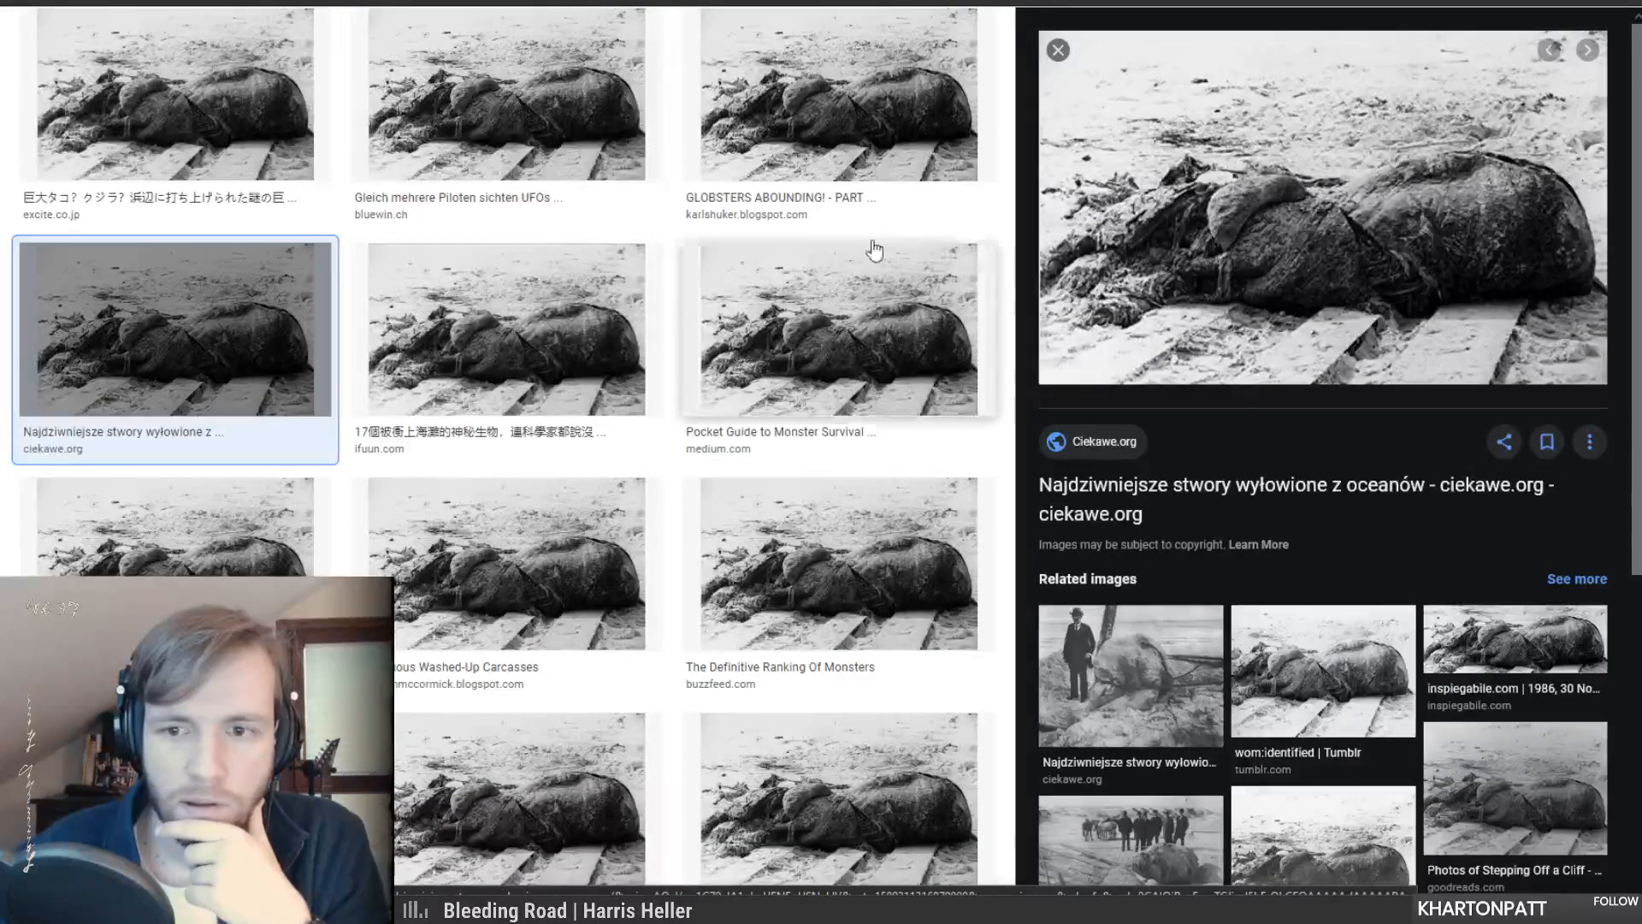
{"action": "left_click", "coordinate": [192, 128]}
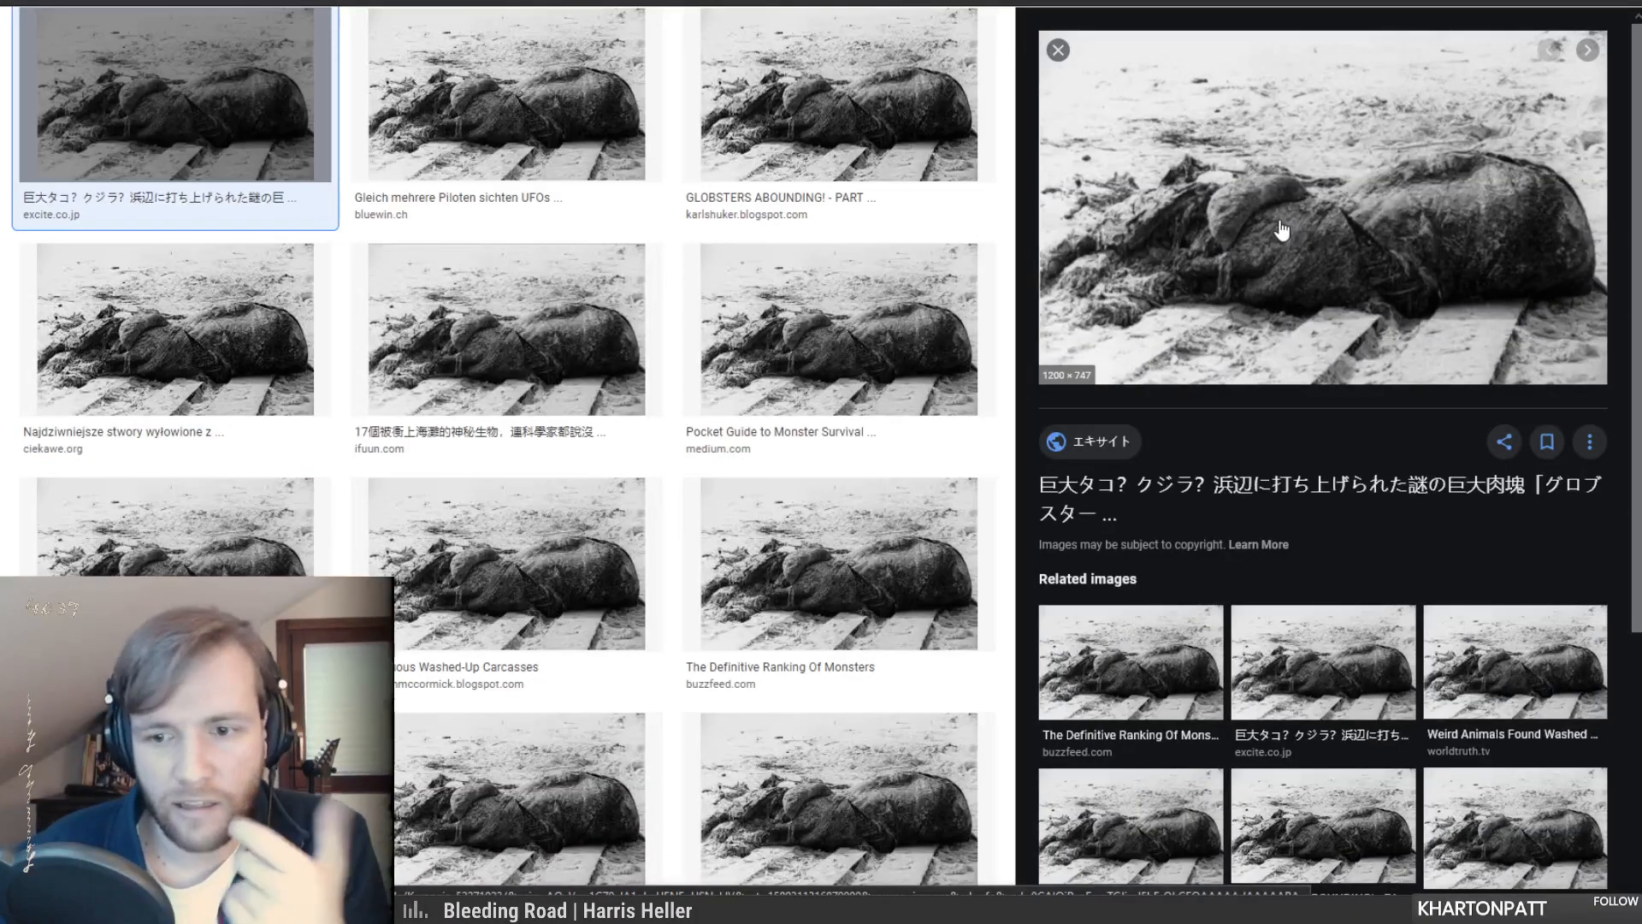
{"action": "right_click", "coordinate": [1190, 196]}
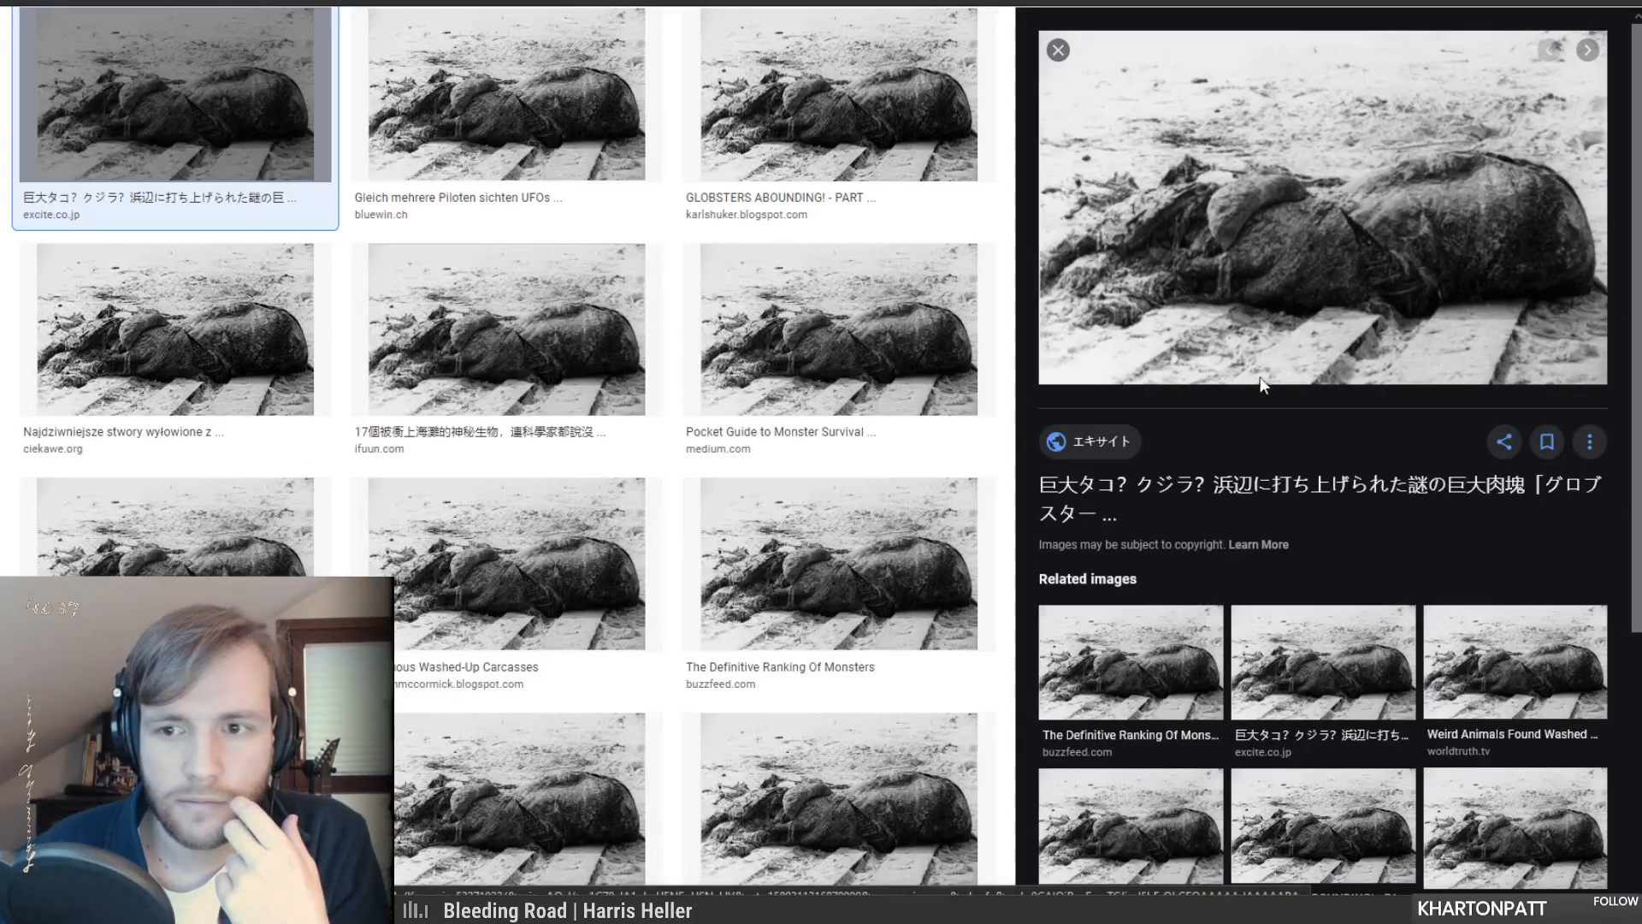
{"action": "left_click", "coordinate": [1259, 388]}
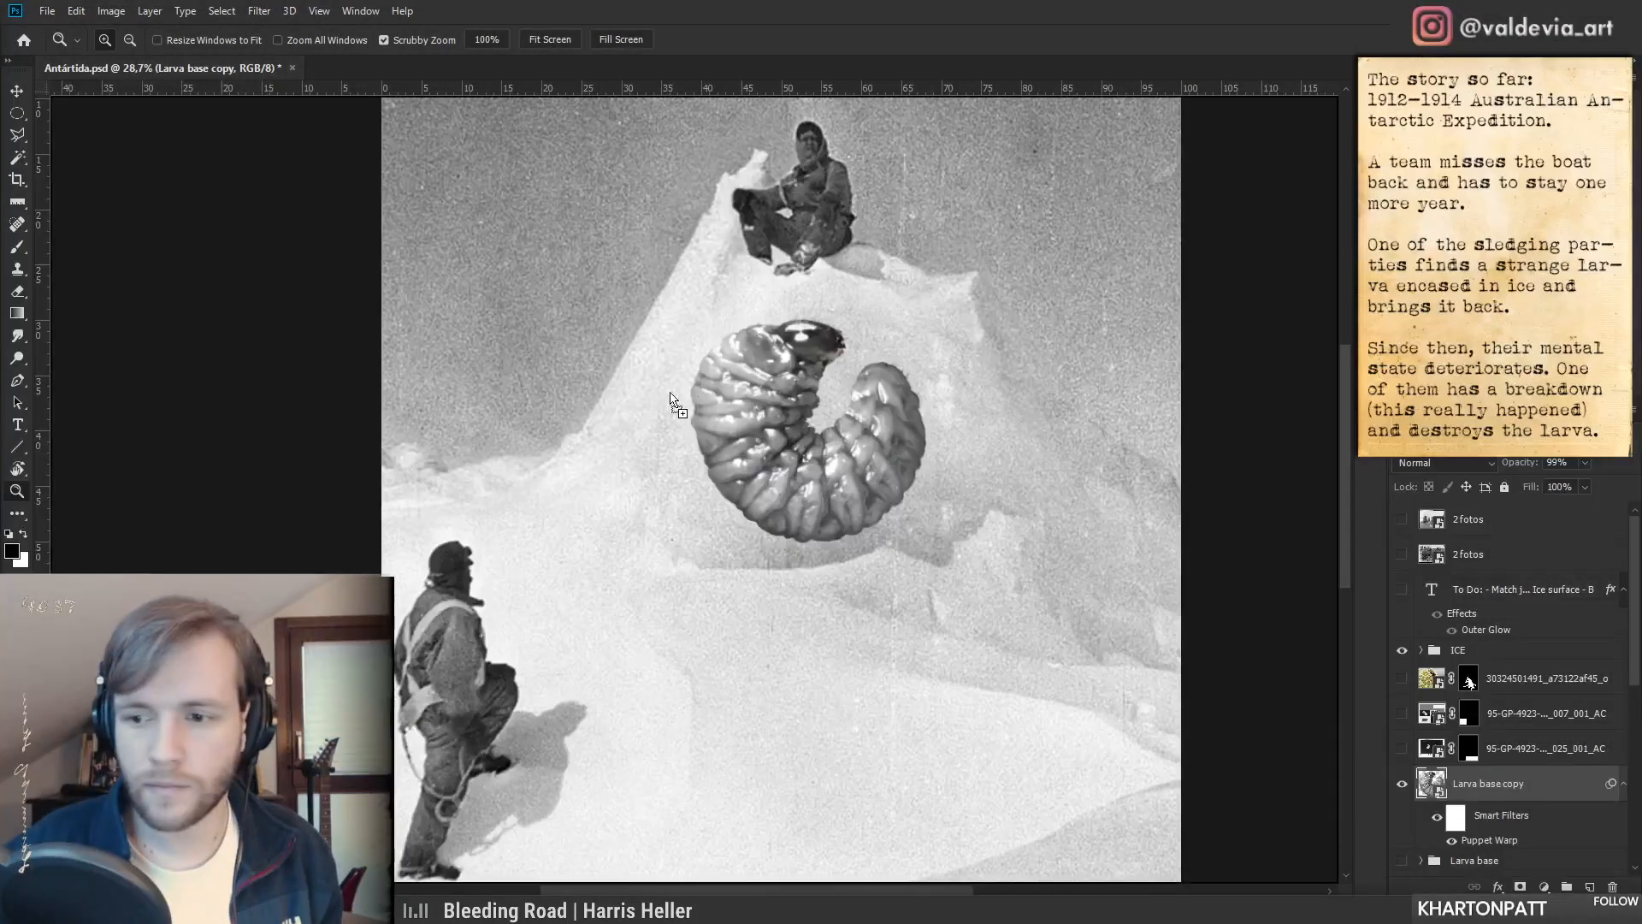
{"action": "key", "text": "ctrl+v"}
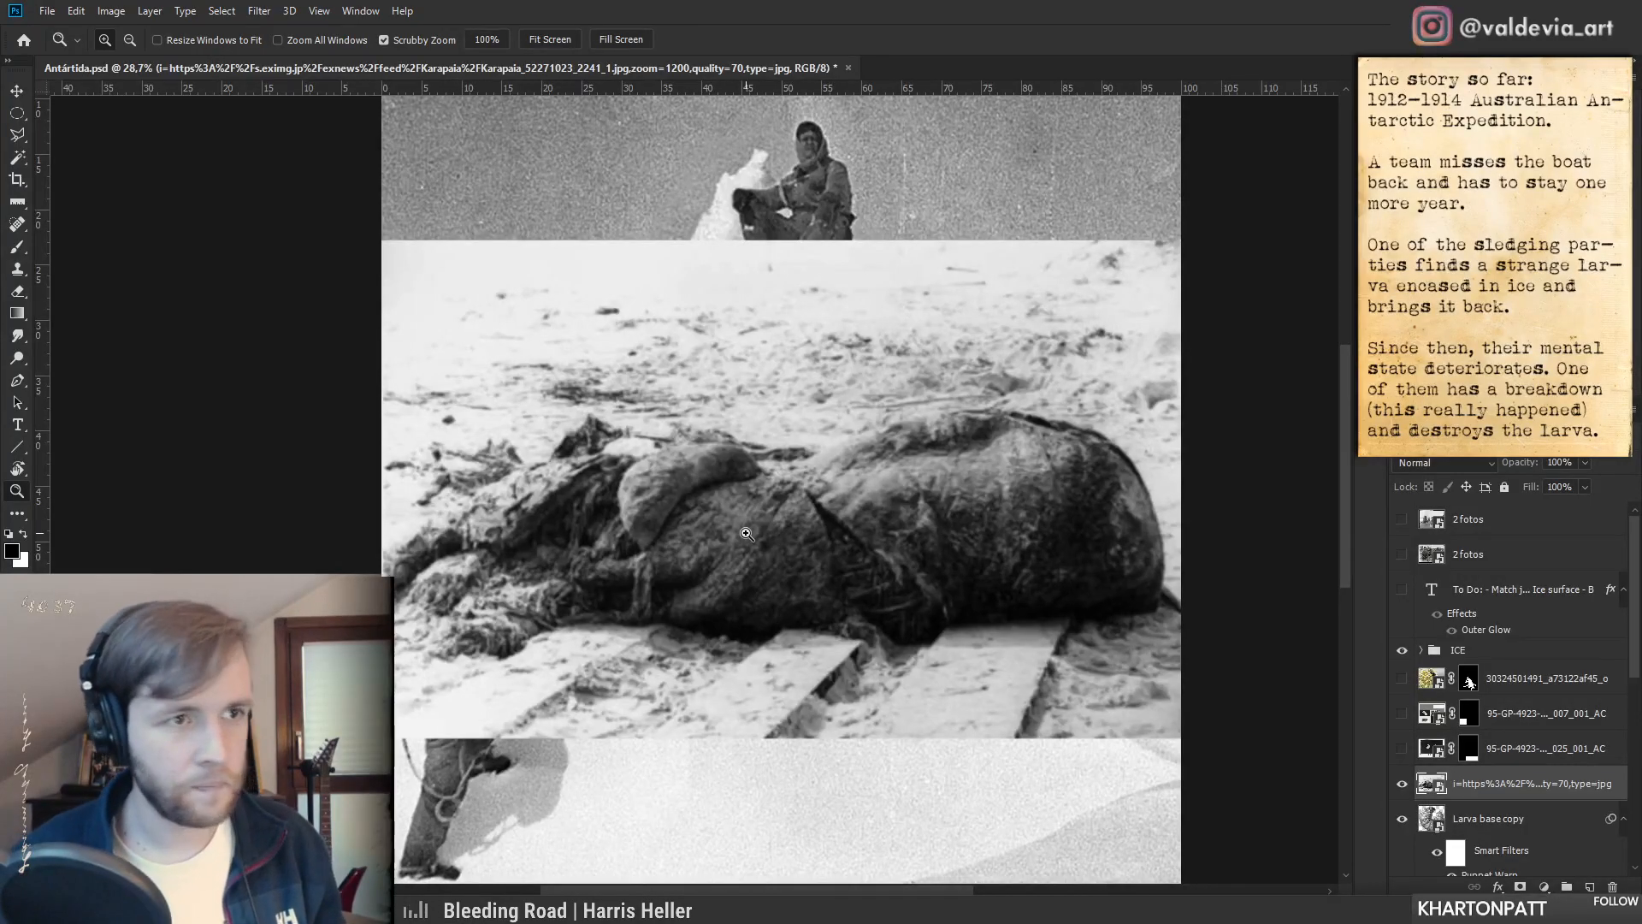
{"action": "left_click_drag", "start_coordinate": [614, 560], "coordinate": [732, 522]}
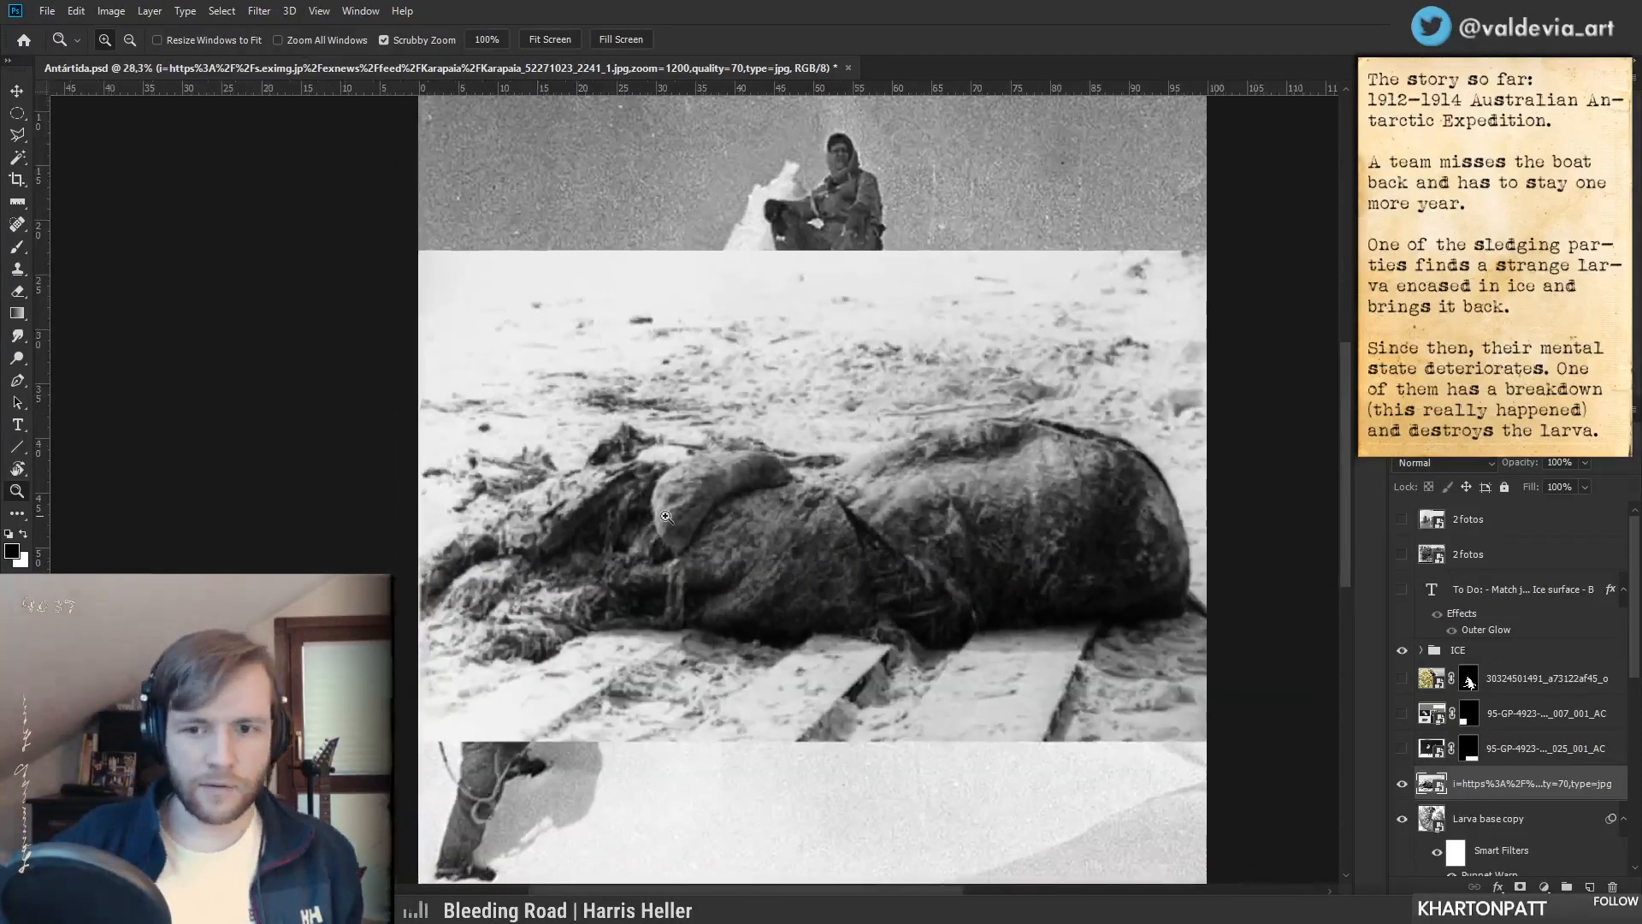
{"action": "left_click_drag", "start_coordinate": [566, 541], "coordinate": [771, 582]}
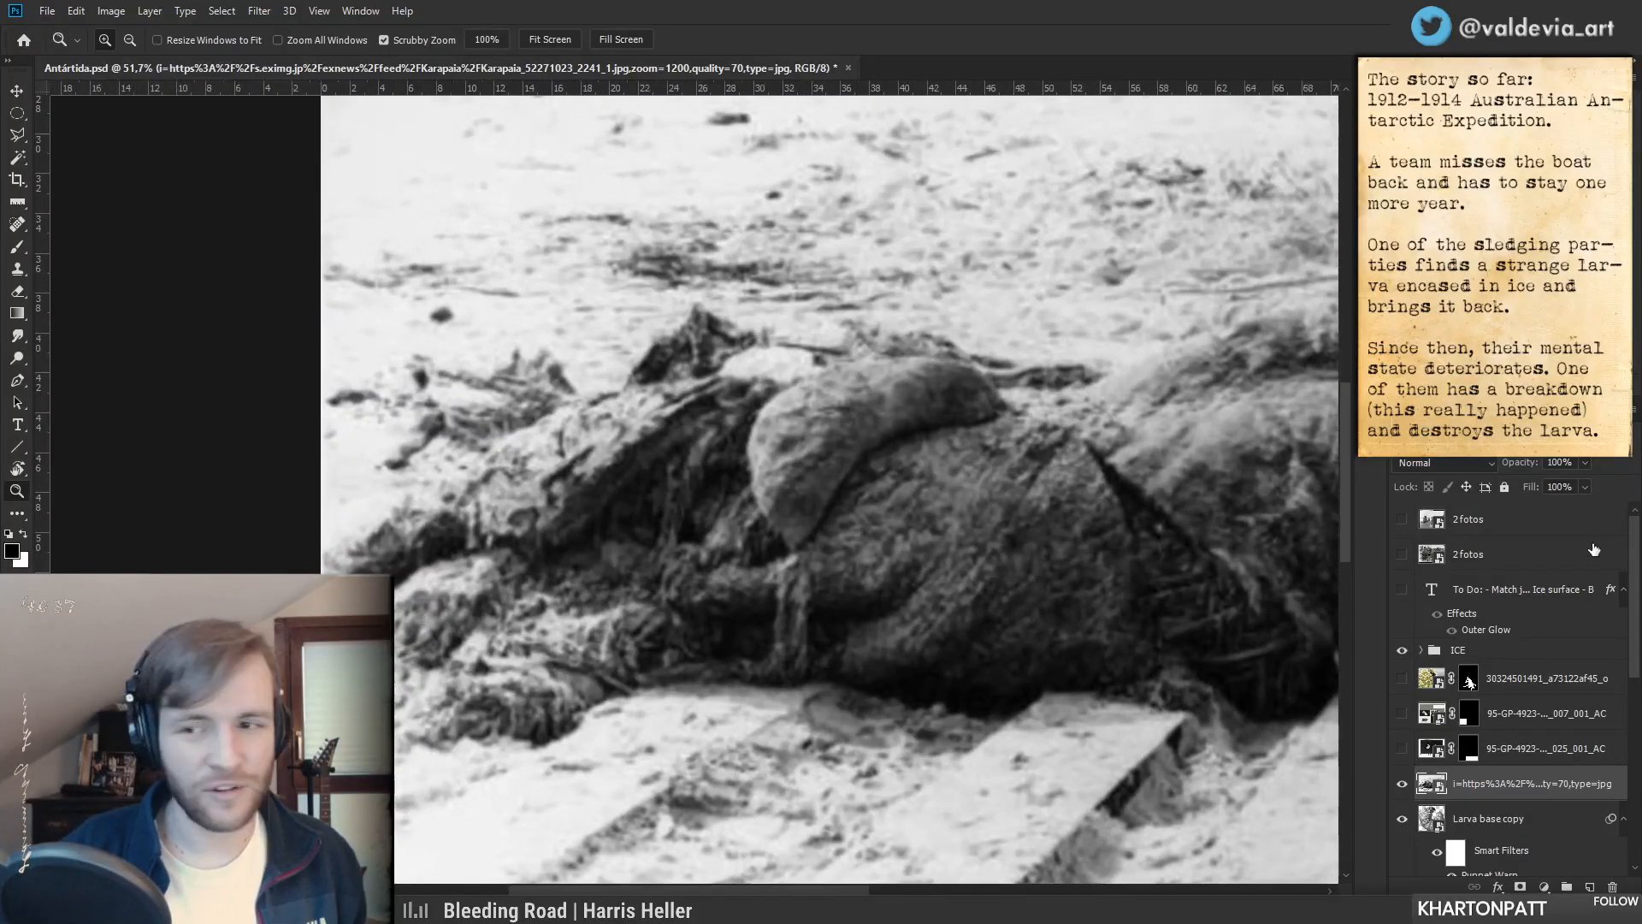
- Show the uppermost "2 fotos" layer and examine the large-eyed creature's head up close for comparison
{"action": "left_click", "coordinate": [1401, 554]}
{"action": "key", "text": "ctrl+0"}
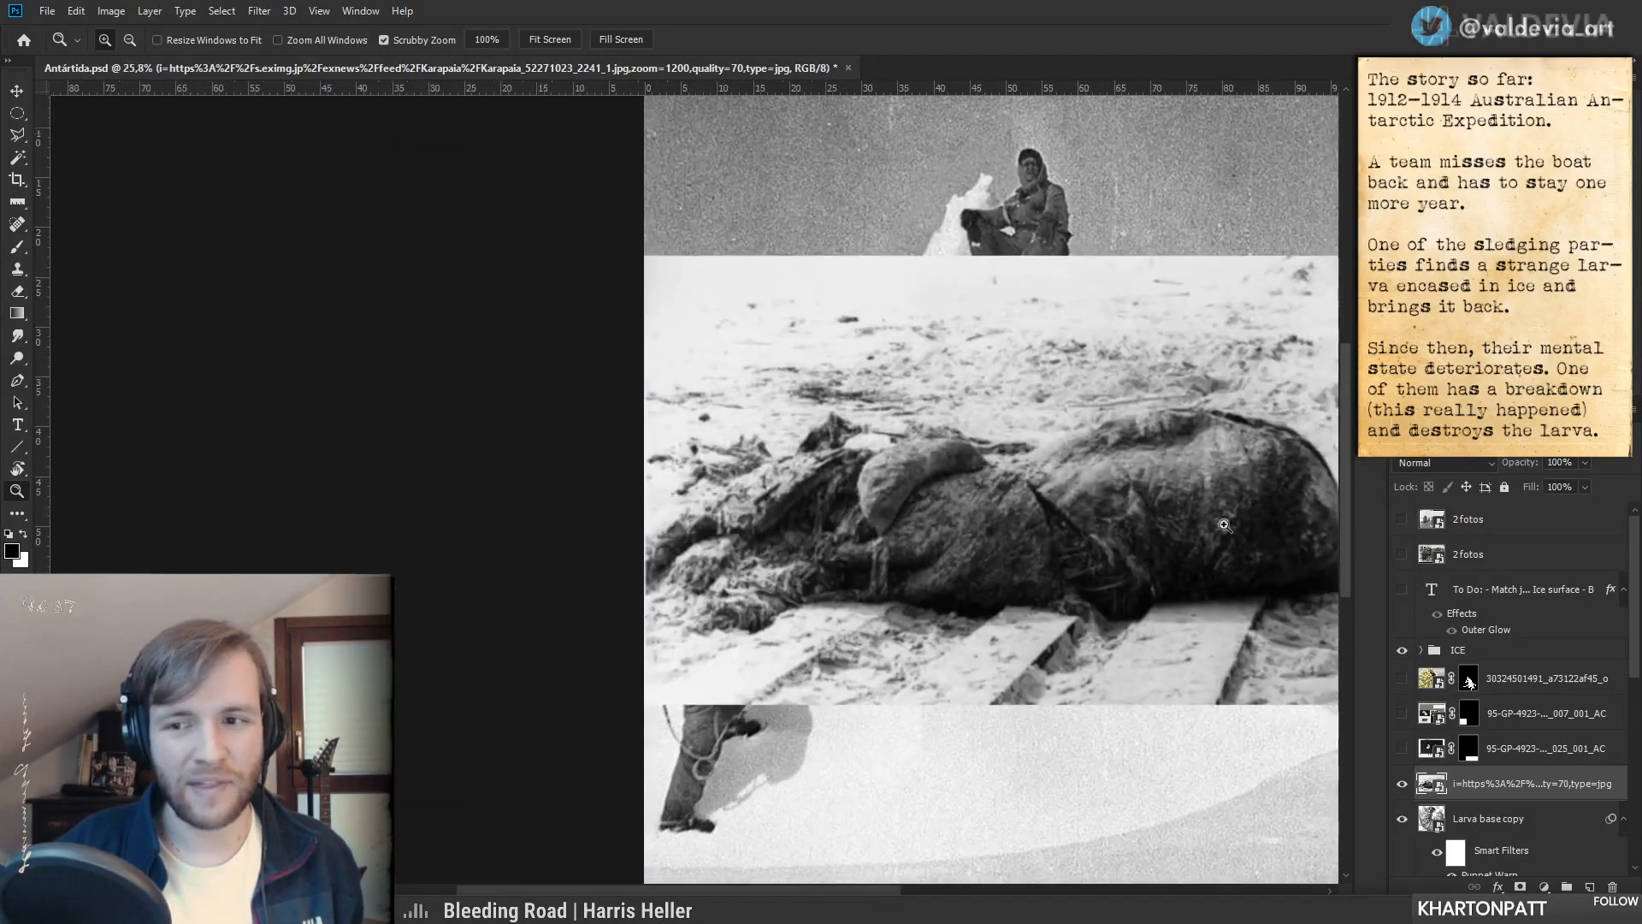
{"action": "left_click_drag", "start_coordinate": [1092, 538], "coordinate": [940, 515]}
{"action": "left_click", "coordinate": [1401, 552]}
{"action": "left_click", "coordinate": [1401, 520]}
{"action": "left_click_drag", "start_coordinate": [809, 630], "coordinate": [740, 554]}
{"action": "left_click_drag", "start_coordinate": [762, 542], "coordinate": [742, 557]}
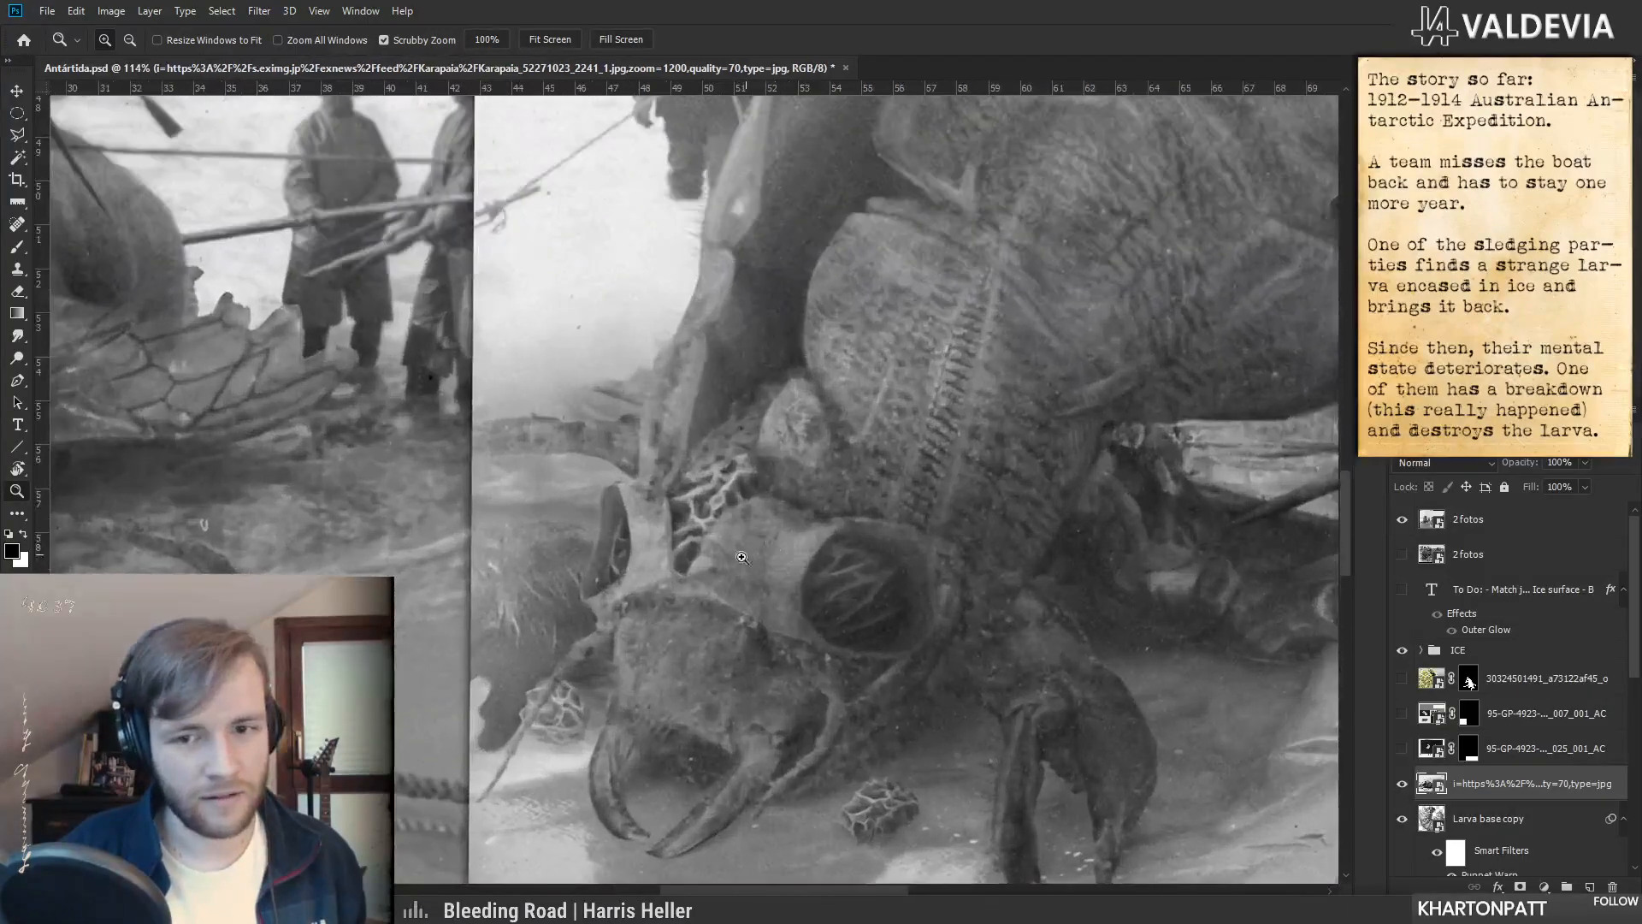
- Hide the uppermost "2 fotos" layer to reveal the carcass photo in Antártida.psd
{"action": "scroll", "coordinate": [777, 511], "scroll_direction": "down", "scroll_amount": 5}
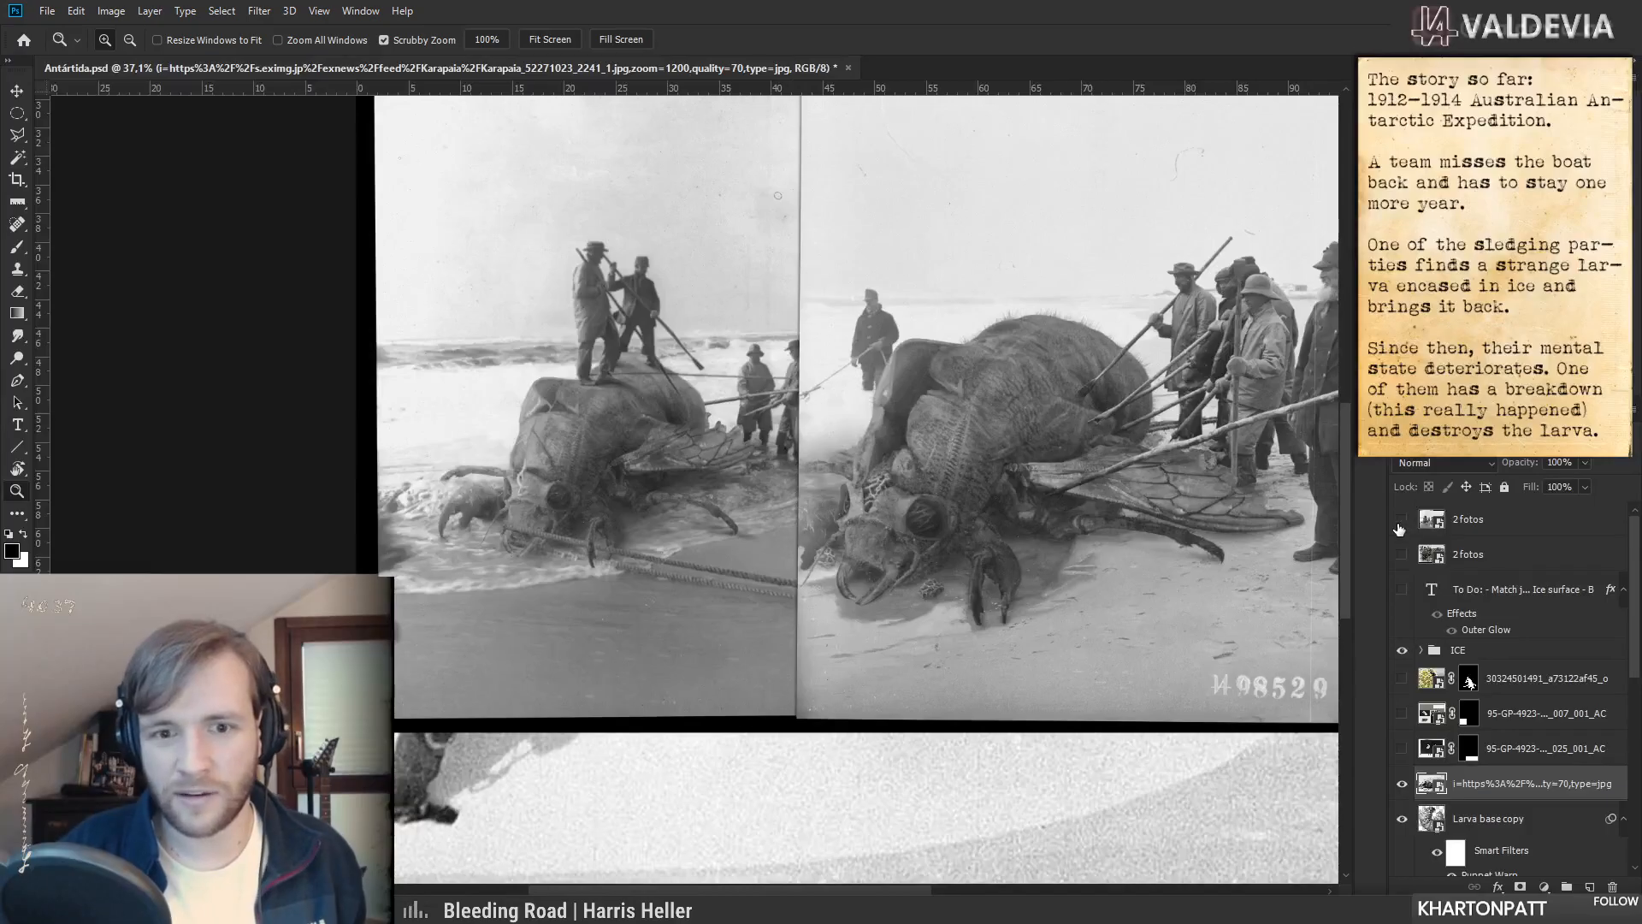
{"action": "left_click", "coordinate": [1402, 519]}
{"action": "left_click_drag", "start_coordinate": [766, 535], "coordinate": [869, 597]}
{"action": "left_click_drag", "start_coordinate": [623, 575], "coordinate": [578, 597]}
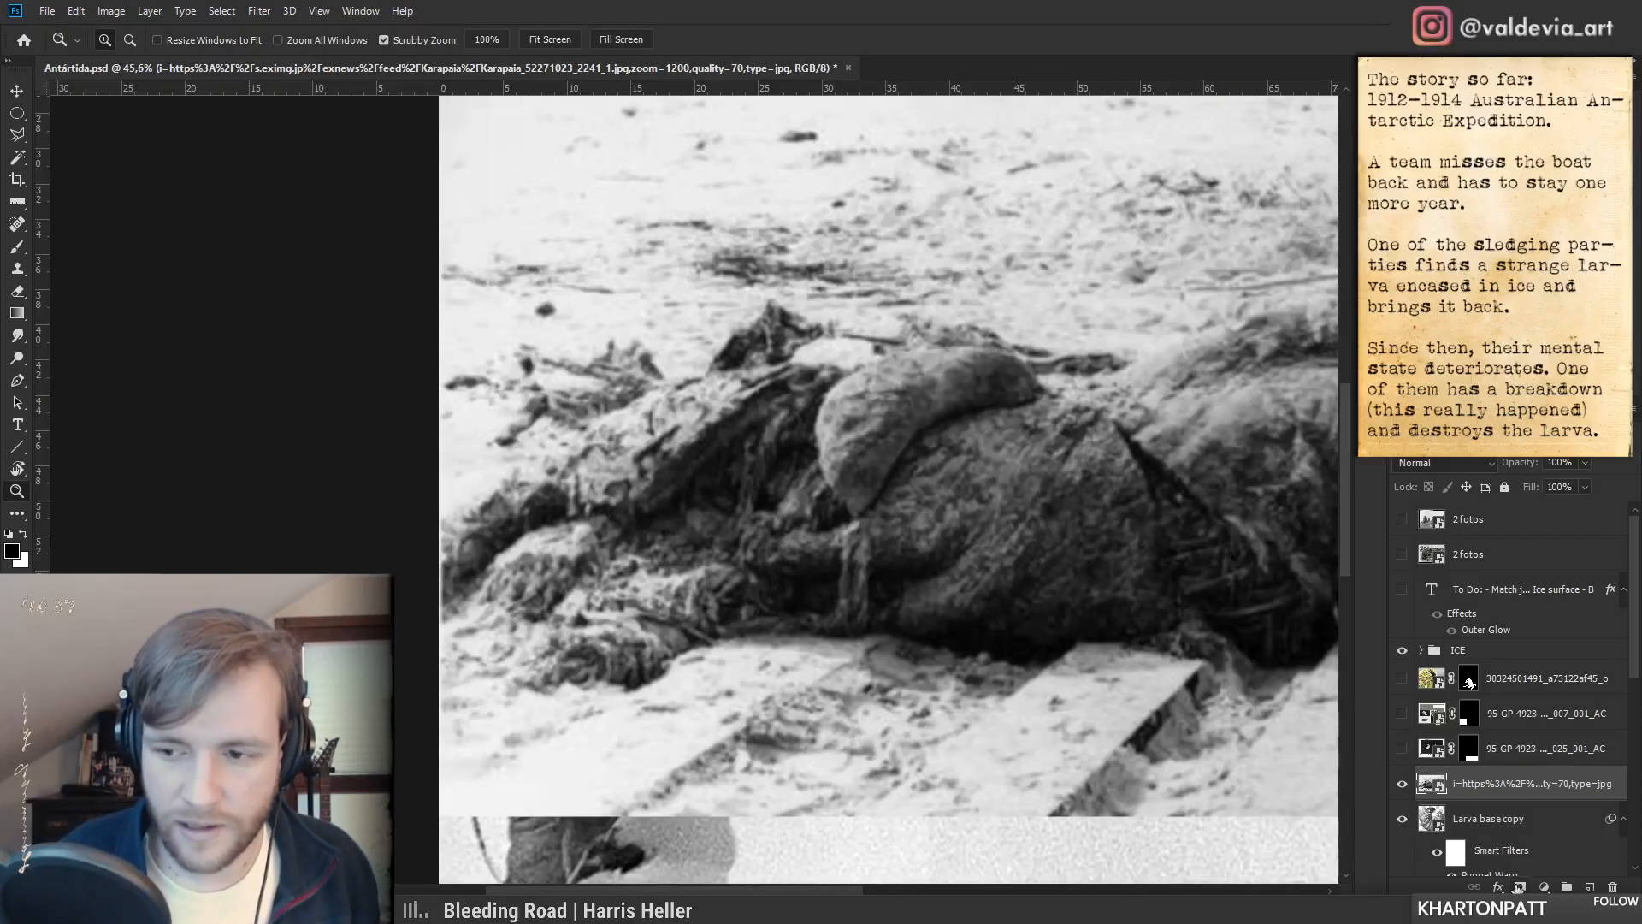
- Add a layer mask to the carcass photo layer and compare the scene with the photo hidden and shown
{"action": "left_click", "coordinate": [1520, 887]}
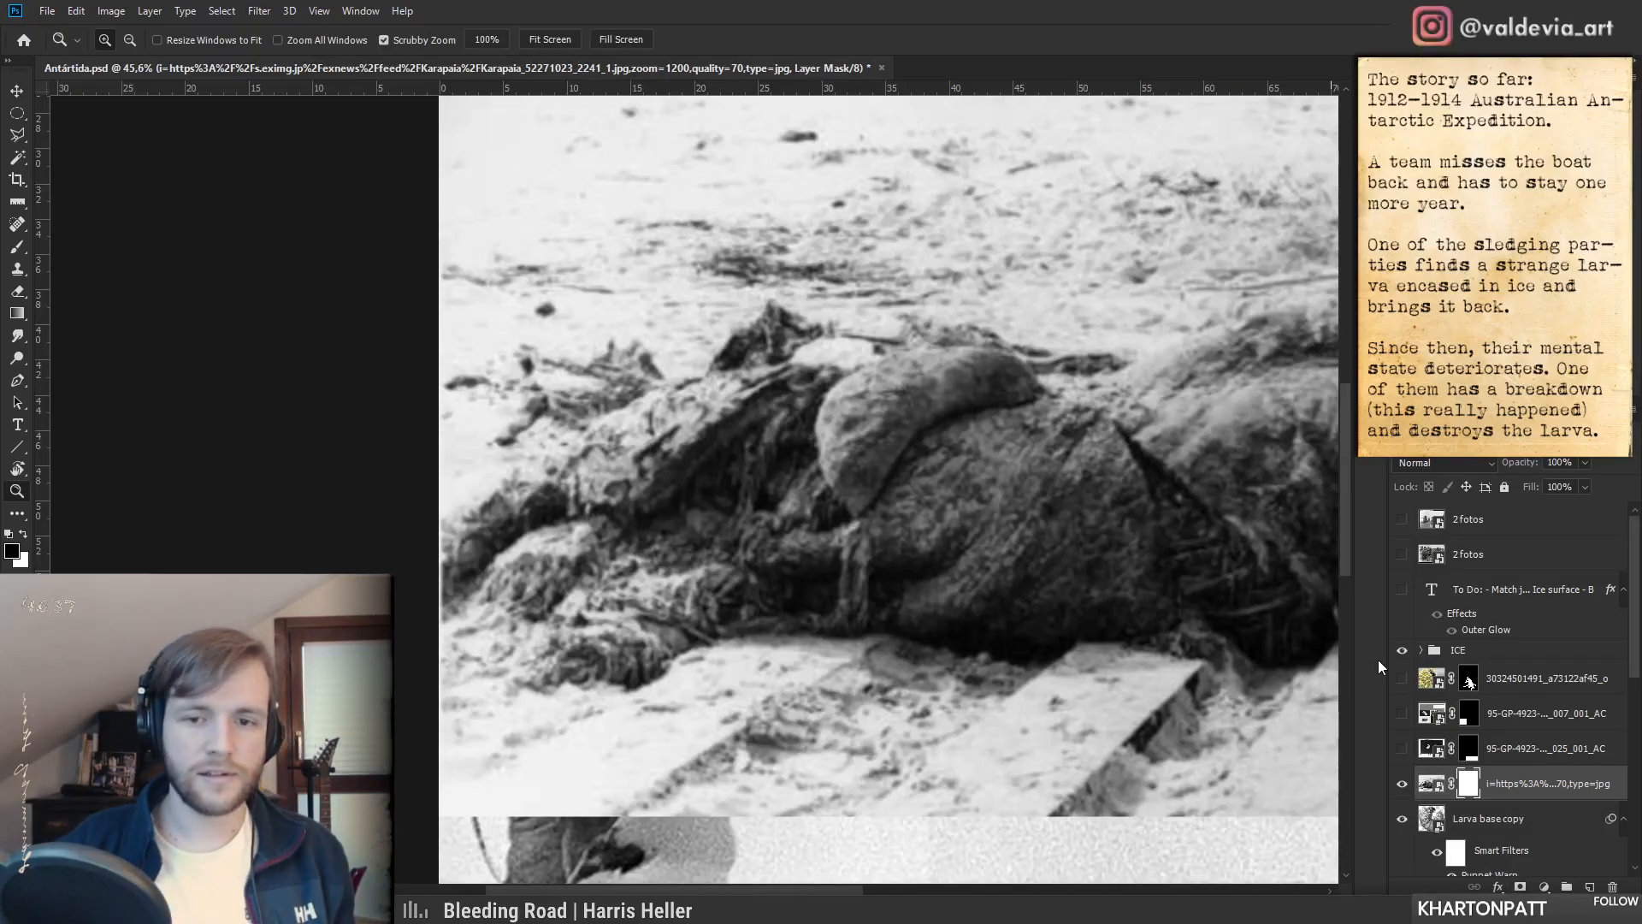
{"action": "key", "text": "ctrl+0"}
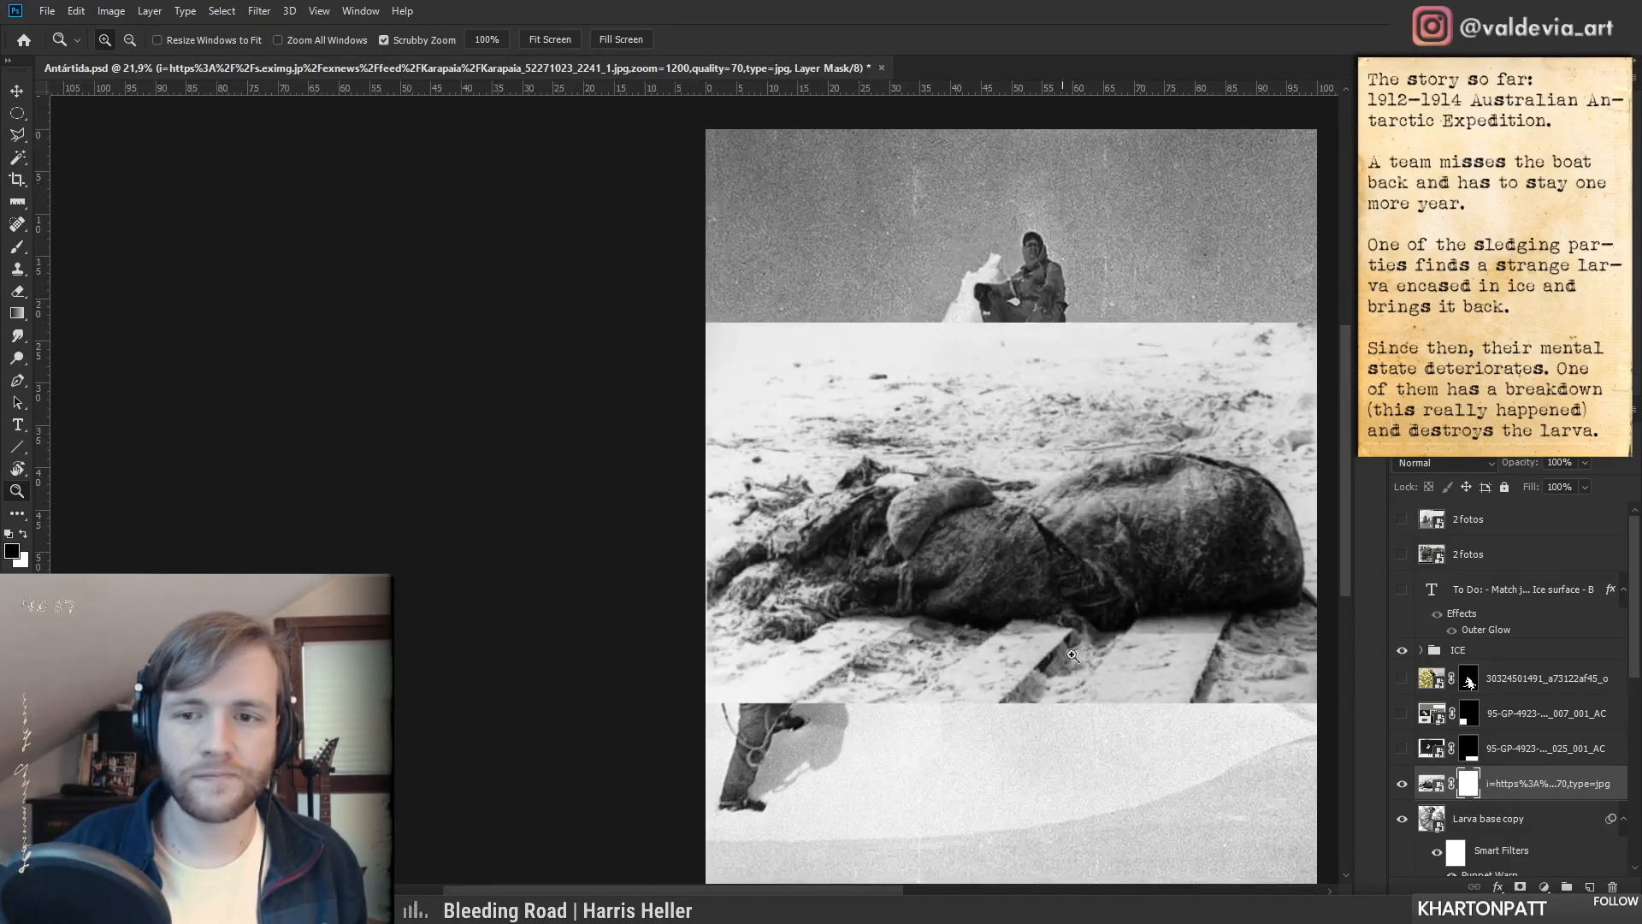
{"action": "left_click", "coordinate": [1399, 789]}
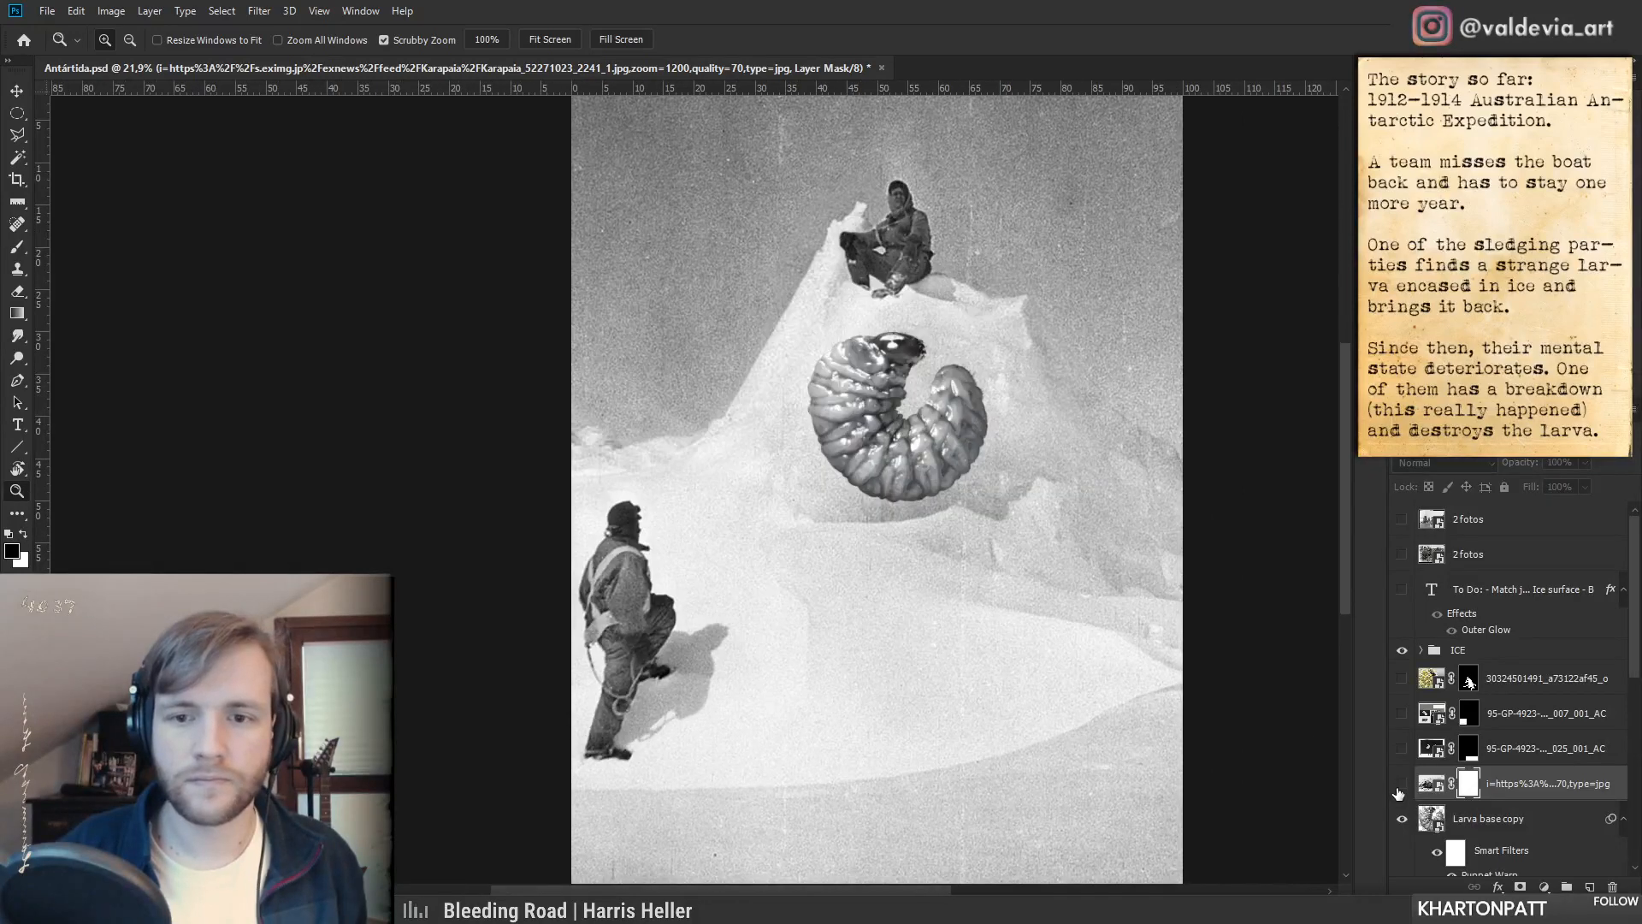
{"action": "left_click", "coordinate": [1400, 791]}
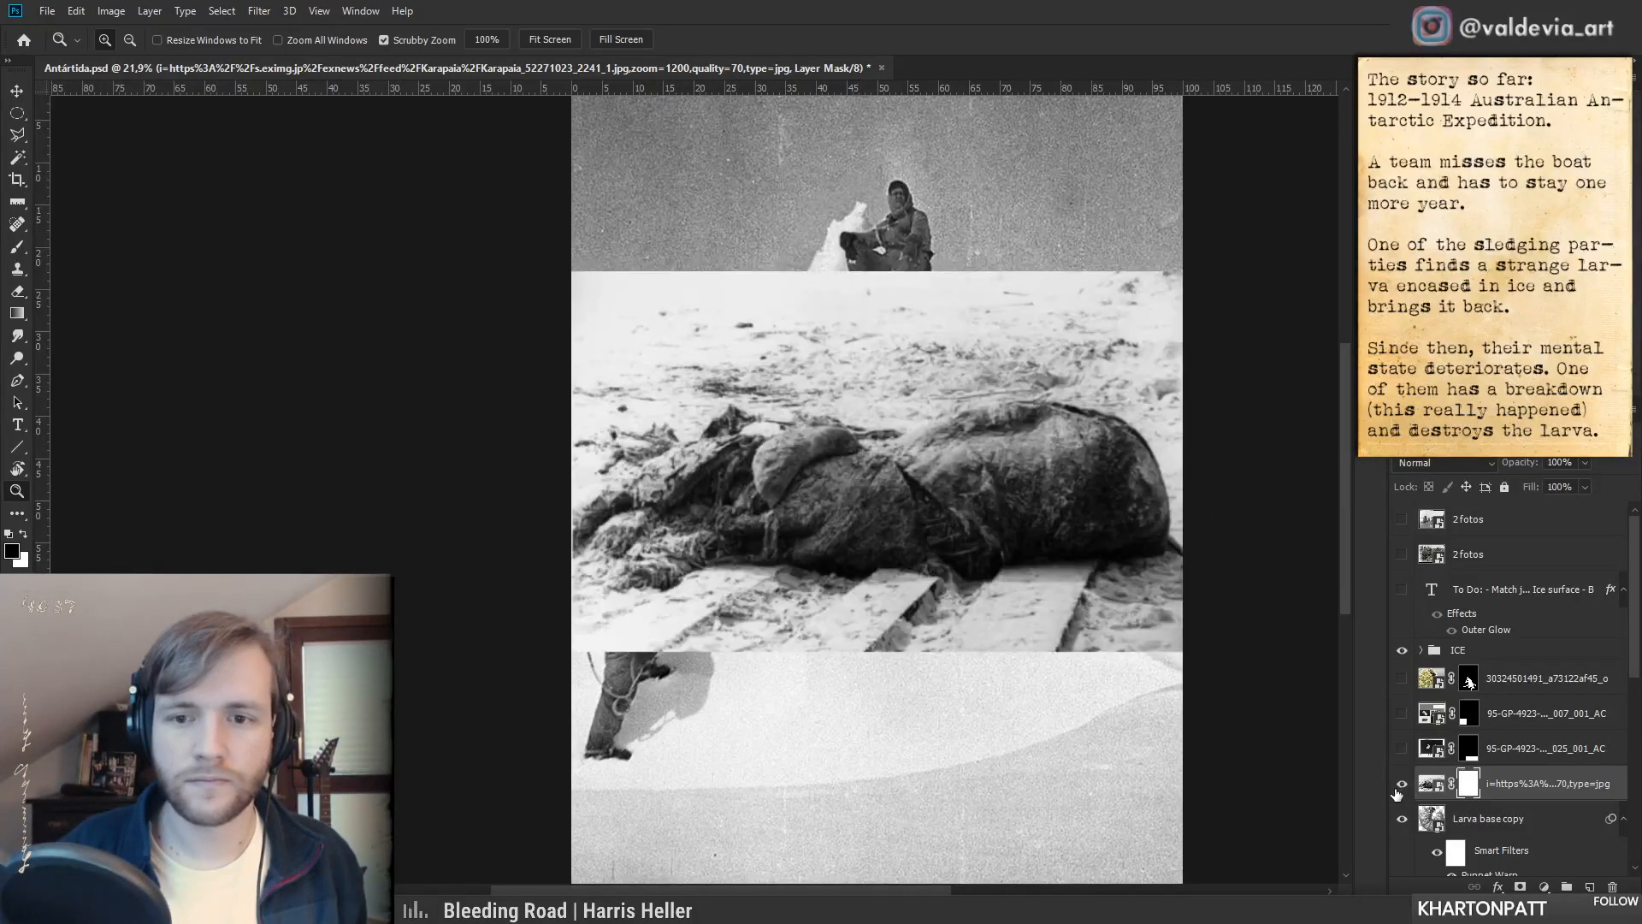
- Clip the carcass photo to the Larva base copy layer and rotate and position its hide over the larva's body
{"action": "left_click", "coordinate": [1525, 800], "text": "alt"}
{"action": "mouse_move", "coordinate": [890, 440]}
{"action": "left_mouse_down"}
{"action": "mouse_move", "coordinate": [970, 339]}
{"action": "mouse_move", "coordinate": [1025, 375]}
{"action": "mouse_move", "coordinate": [975, 437]}
{"action": "mouse_move", "coordinate": [1003, 428]}
{"action": "mouse_move", "coordinate": [950, 428]}
{"action": "mouse_move", "coordinate": [947, 411]}
{"action": "mouse_move", "coordinate": [930, 455]}
{"action": "mouse_move", "coordinate": [888, 470]}
{"action": "left_mouse_up"}
{"action": "key", "text": "ctrl+t"}
{"action": "left_click_drag", "start_coordinate": [425, 517], "coordinate": [539, 648]}
{"action": "left_click_drag", "start_coordinate": [1047, 542], "coordinate": [1045, 530]}
{"action": "left_click", "coordinate": [880, 40]}
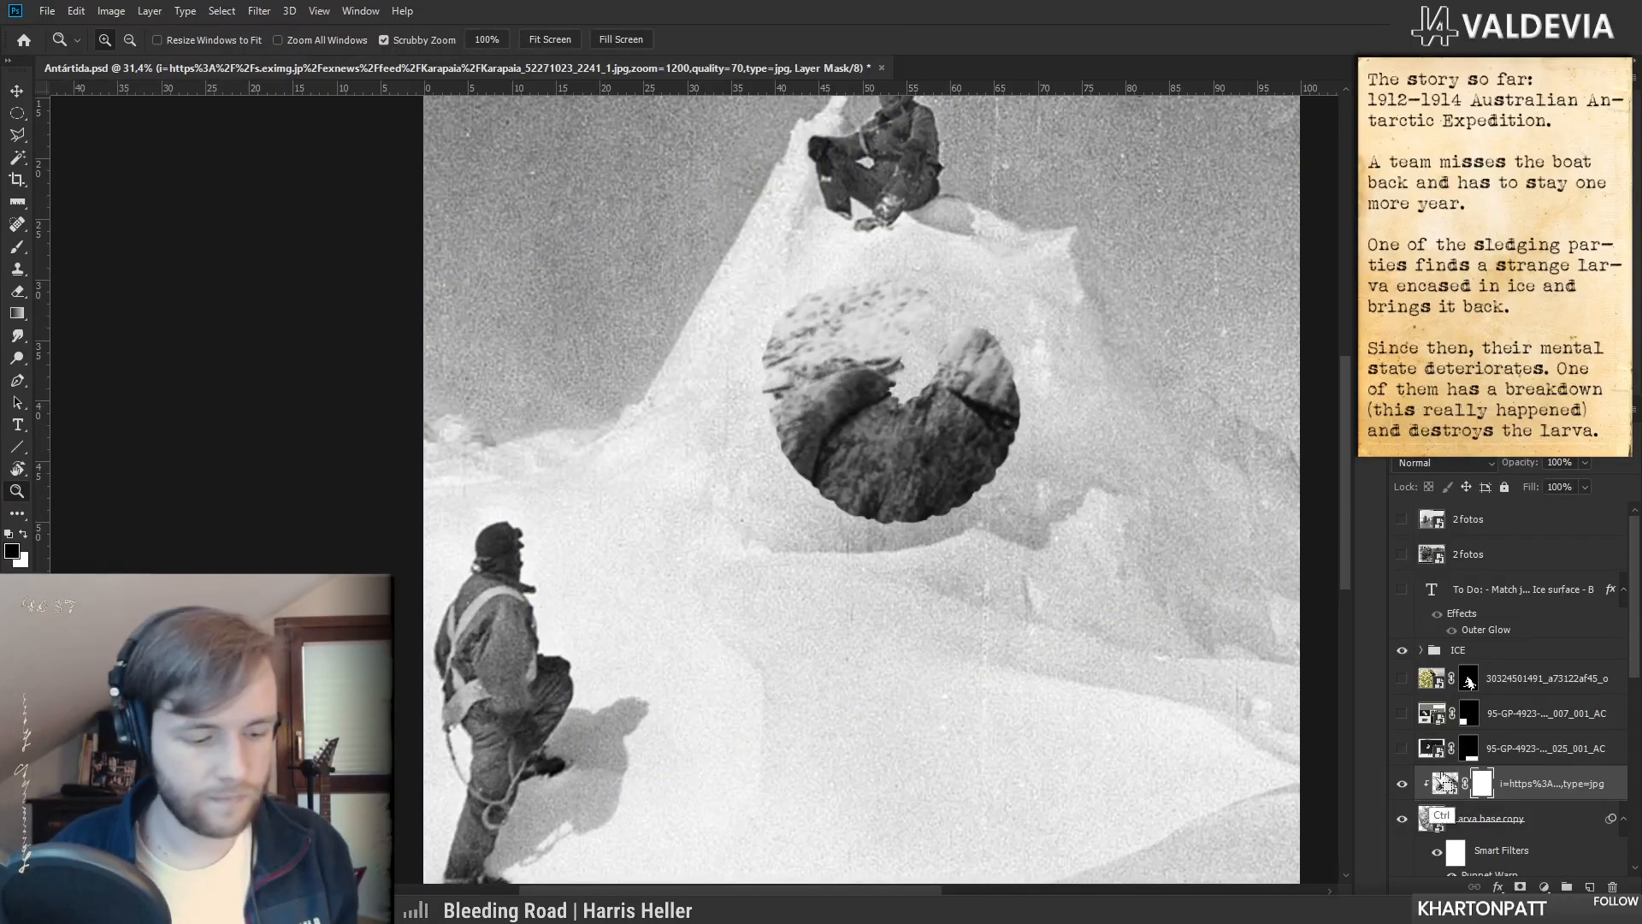
- Invert the carcass layer's mask and pick a brush from General Brushes with white as the painting color
{"action": "key", "text": "ctrl+i"}
{"action": "key", "text": "b"}
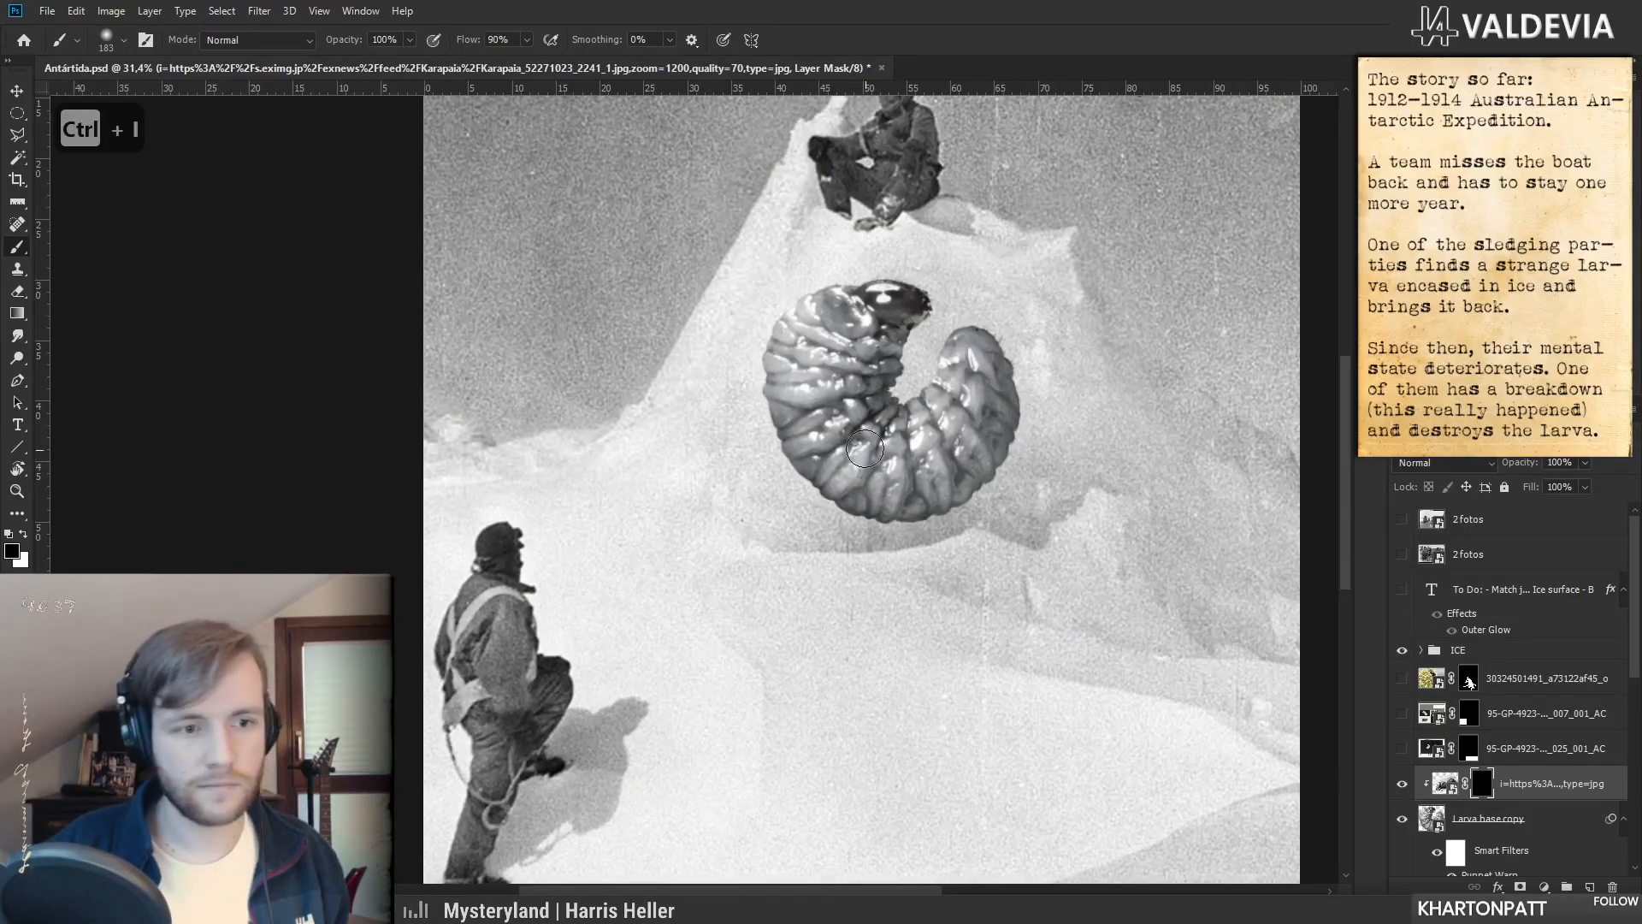
{"action": "key", "text": "x"}
{"action": "right_click", "coordinate": [905, 487]}
{"action": "left_click", "coordinate": [1012, 511]}
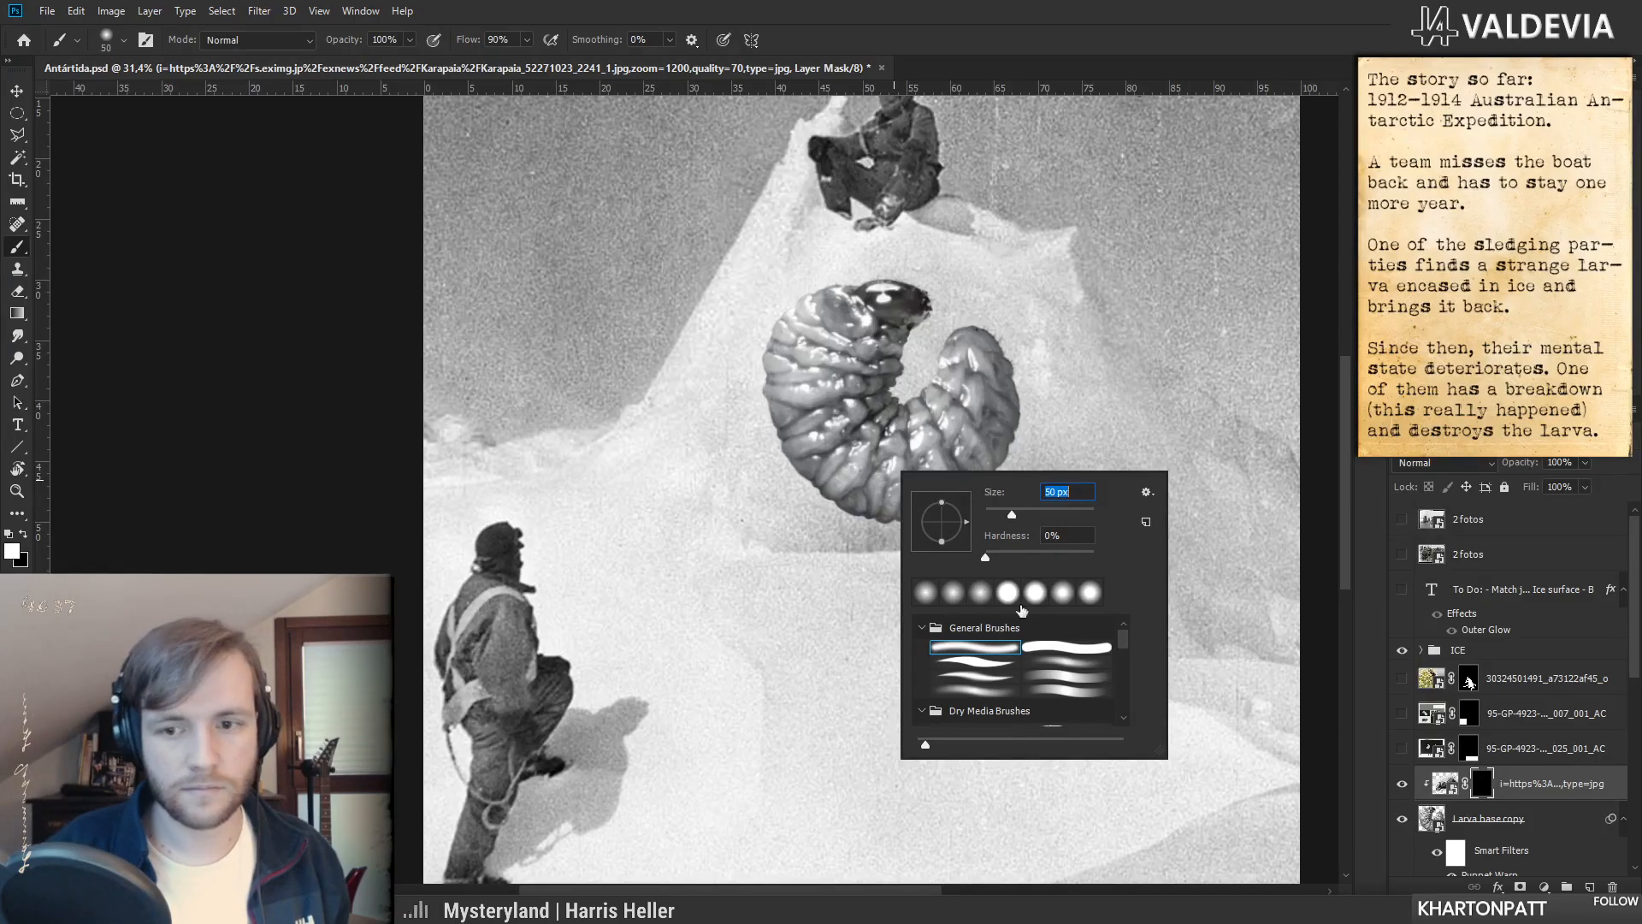
{"action": "left_click", "coordinate": [1069, 663]}
{"action": "left_click", "coordinate": [922, 446]}
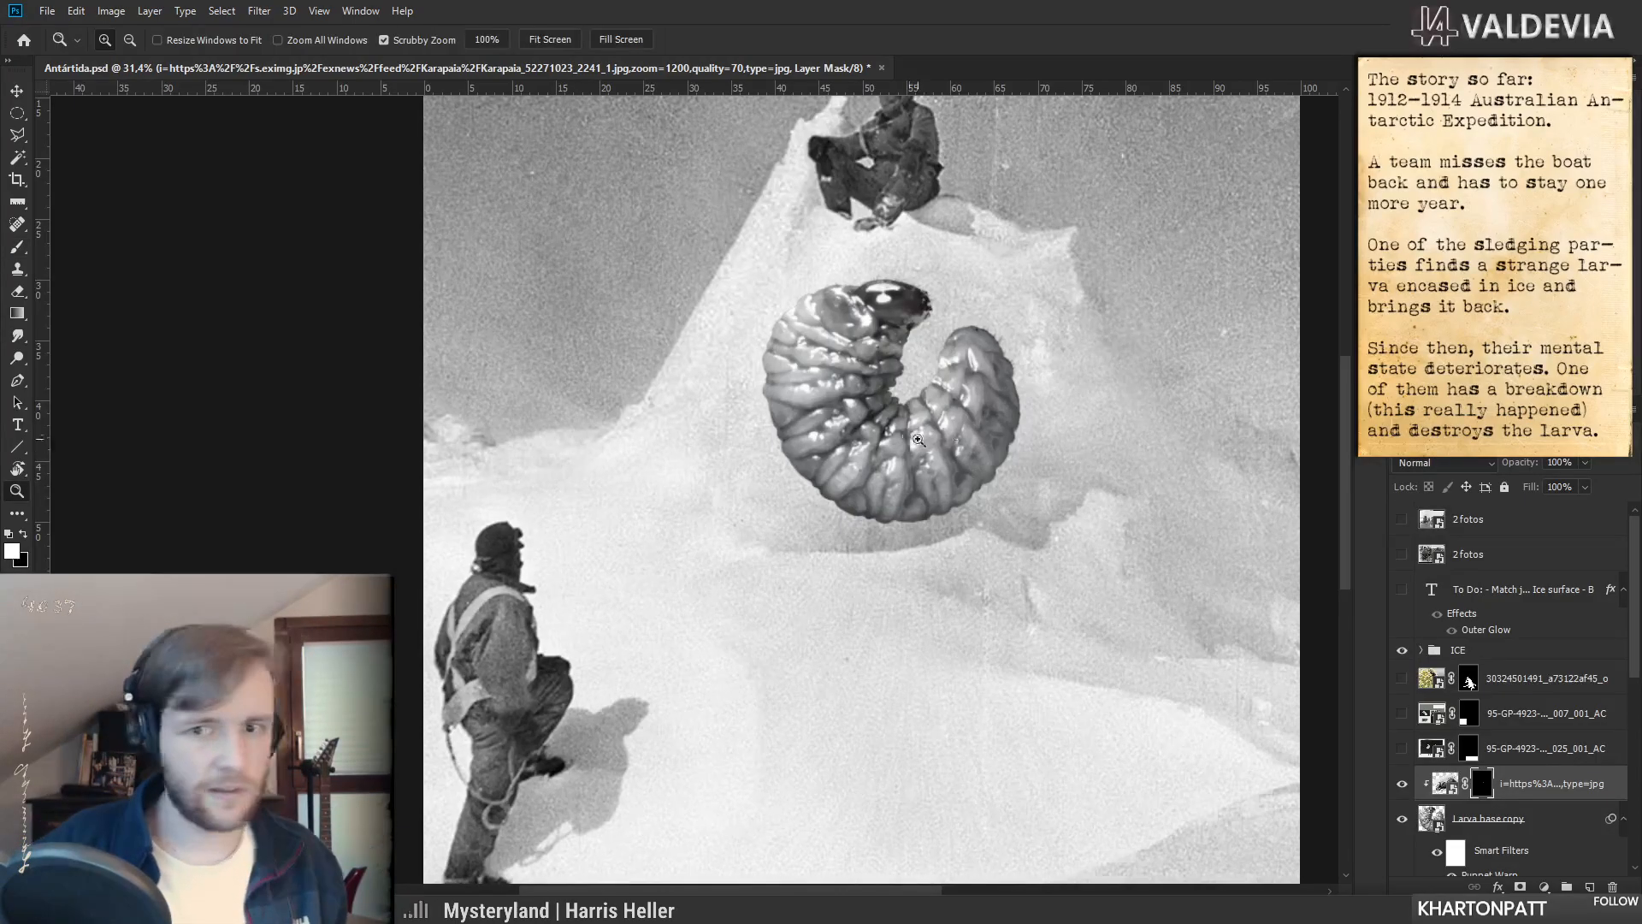
- Paint white on the carcass layer's mask to bring its skin texture onto the larva's lower middle segments, comparing with the mask disabled
{"action": "scroll", "coordinate": [919, 440], "scroll_direction": "up", "scroll_amount": 2}
{"action": "mouse_move", "coordinate": [927, 438]}
{"action": "left_mouse_down"}
{"action": "mouse_move", "coordinate": [912, 441]}
{"action": "mouse_move", "coordinate": [932, 439]}
{"action": "mouse_move", "coordinate": [945, 466]}
{"action": "mouse_move", "coordinate": [909, 346]}
{"action": "mouse_move", "coordinate": [1039, 331]}
{"action": "left_mouse_up"}
{"action": "key", "text": "z"}
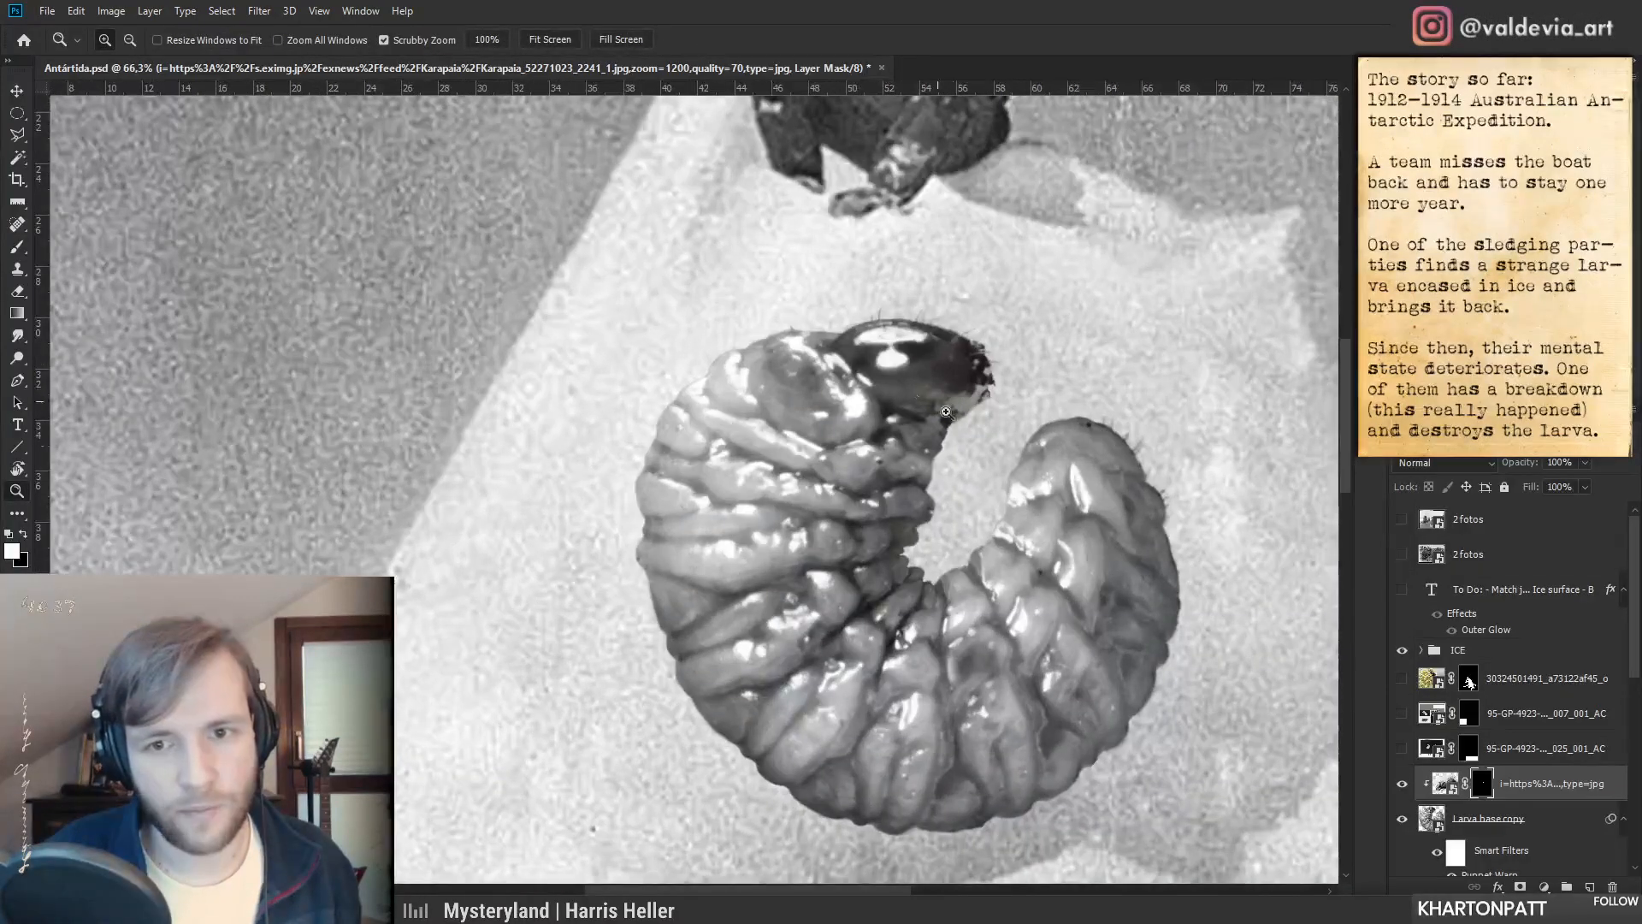
{"action": "key", "text": "b"}
{"action": "left_click_drag", "start_coordinate": [952, 515], "coordinate": [881, 366]}
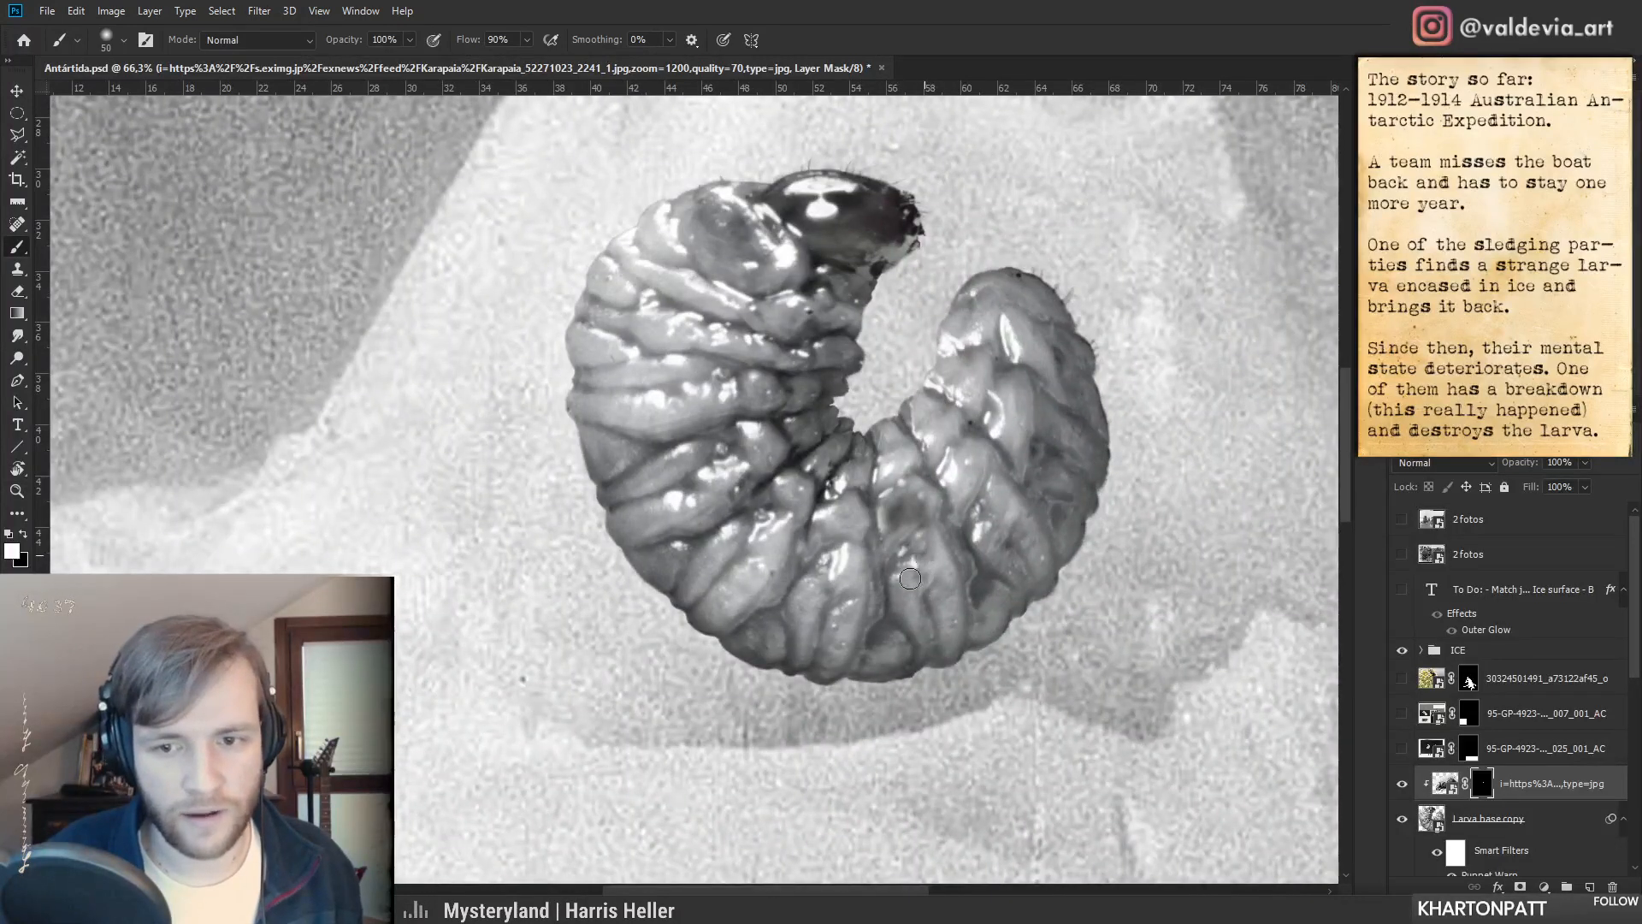
{"action": "mouse_move", "coordinate": [925, 552]}
{"action": "left_mouse_down"}
{"action": "mouse_move", "coordinate": [947, 588]}
{"action": "mouse_move", "coordinate": [933, 631]}
{"action": "mouse_move", "coordinate": [946, 611]}
{"action": "left_mouse_up"}
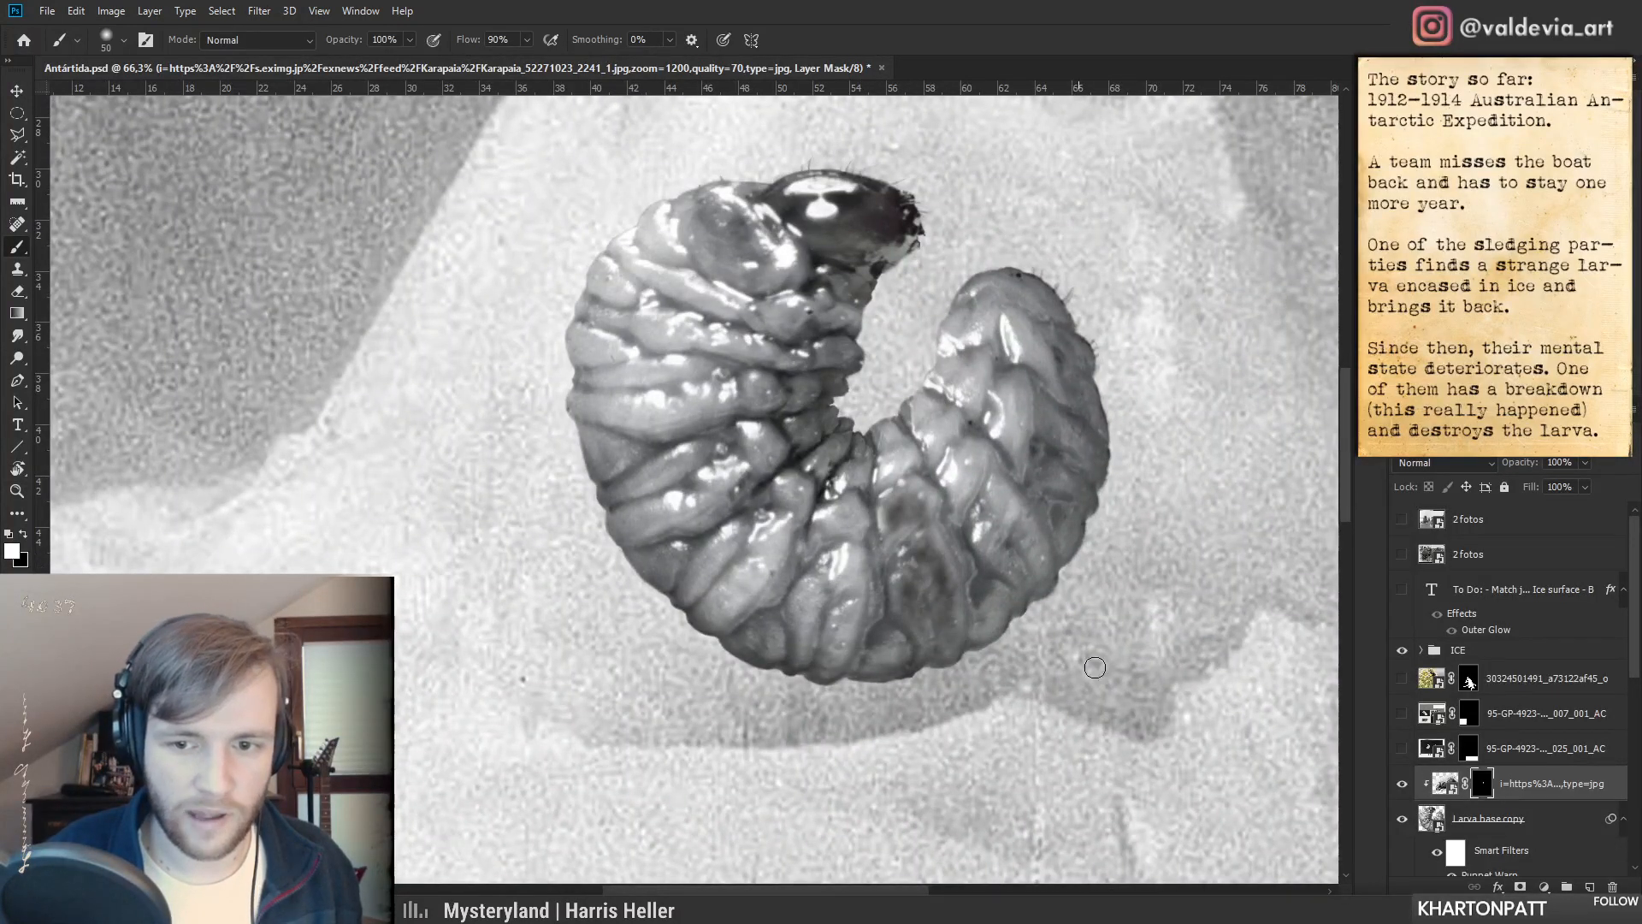
{"action": "left_click", "coordinate": [1484, 784], "text": "shift"}
{"action": "left_click", "coordinate": [1484, 784], "text": "shift"}
{"action": "mouse_move", "coordinate": [855, 584]}
{"action": "left_mouse_down"}
{"action": "mouse_move", "coordinate": [842, 661]}
{"action": "mouse_move", "coordinate": [848, 572]}
{"action": "mouse_move", "coordinate": [801, 655]}
{"action": "mouse_move", "coordinate": [851, 561]}
{"action": "mouse_move", "coordinate": [791, 608]}
{"action": "mouse_move", "coordinate": [811, 599]}
{"action": "mouse_move", "coordinate": [839, 620]}
{"action": "mouse_move", "coordinate": [827, 669]}
{"action": "left_mouse_up"}
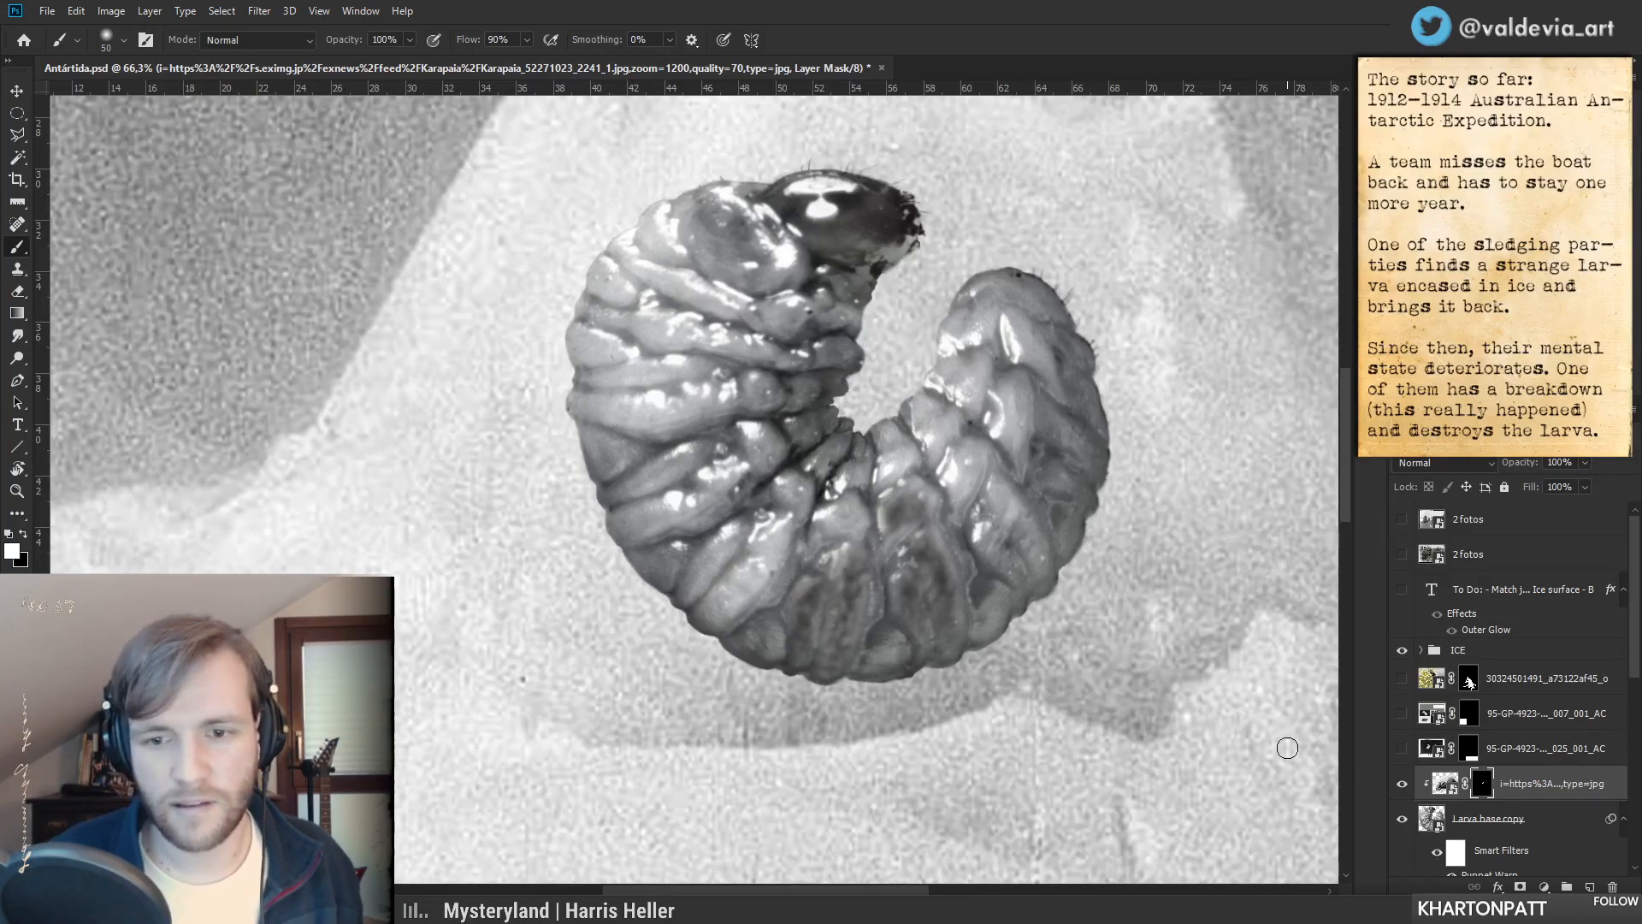
- Delete the carcass photo layer along with its mask and save Antártida.psd
{"action": "left_click", "coordinate": [1612, 888]}
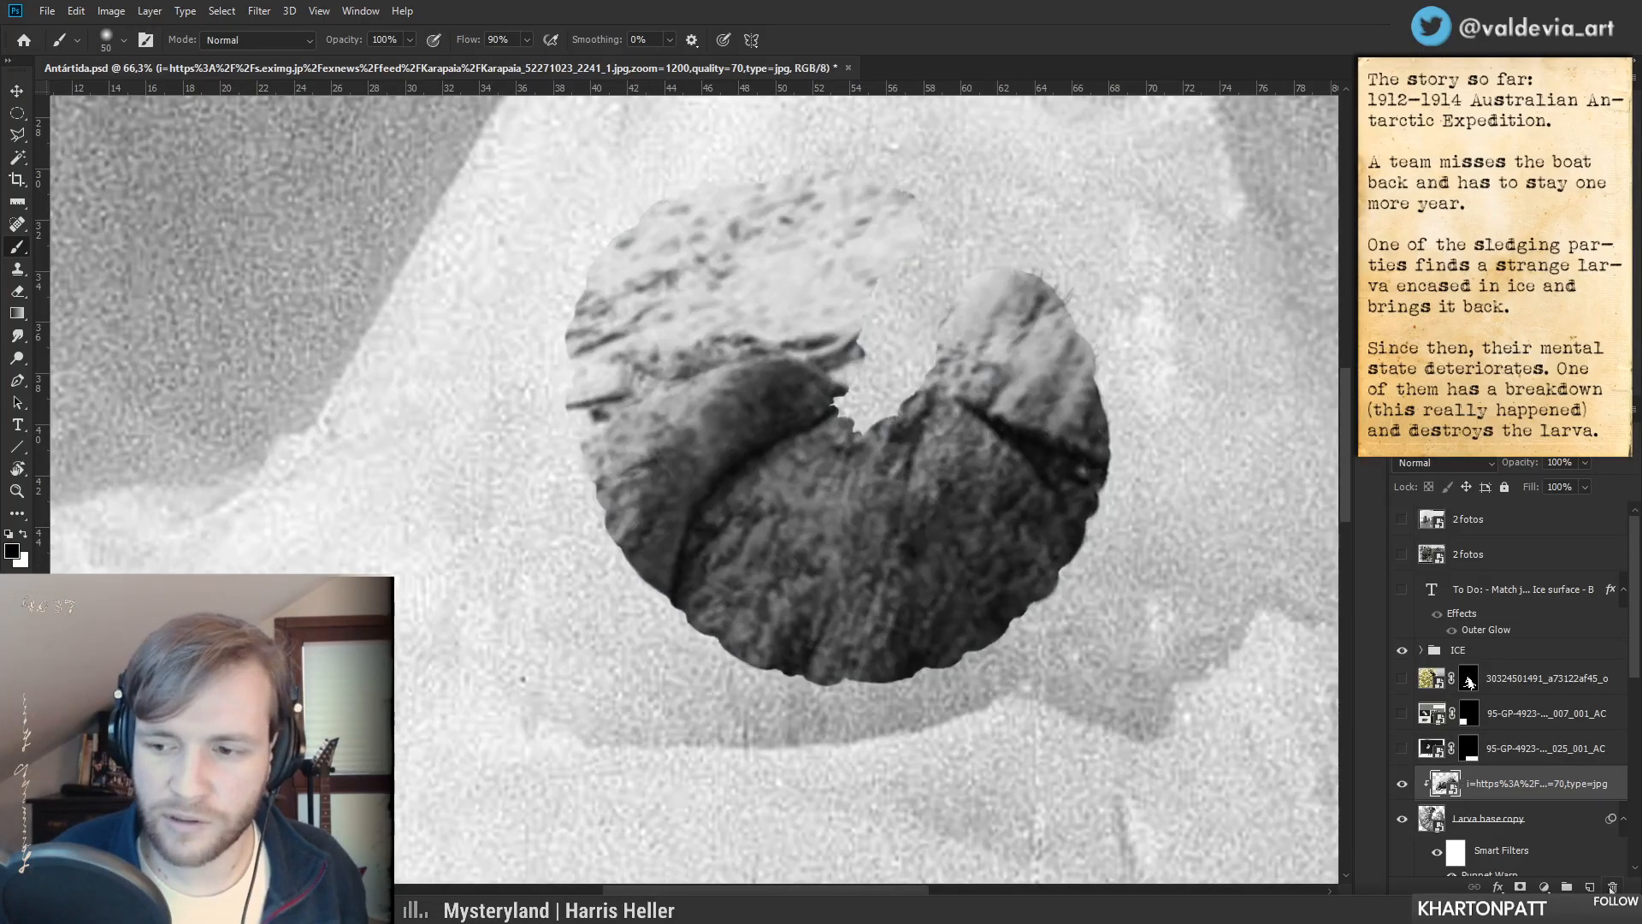
{"action": "left_click", "coordinate": [1612, 887]}
{"action": "key", "text": "z"}
{"action": "left_click_drag", "start_coordinate": [832, 529], "coordinate": [791, 589]}
{"action": "left_click_drag", "start_coordinate": [817, 699], "coordinate": [872, 592]}
{"action": "left_click_drag", "start_coordinate": [861, 510], "coordinate": [824, 514]}
{"action": "key", "text": "ctrl+s"}
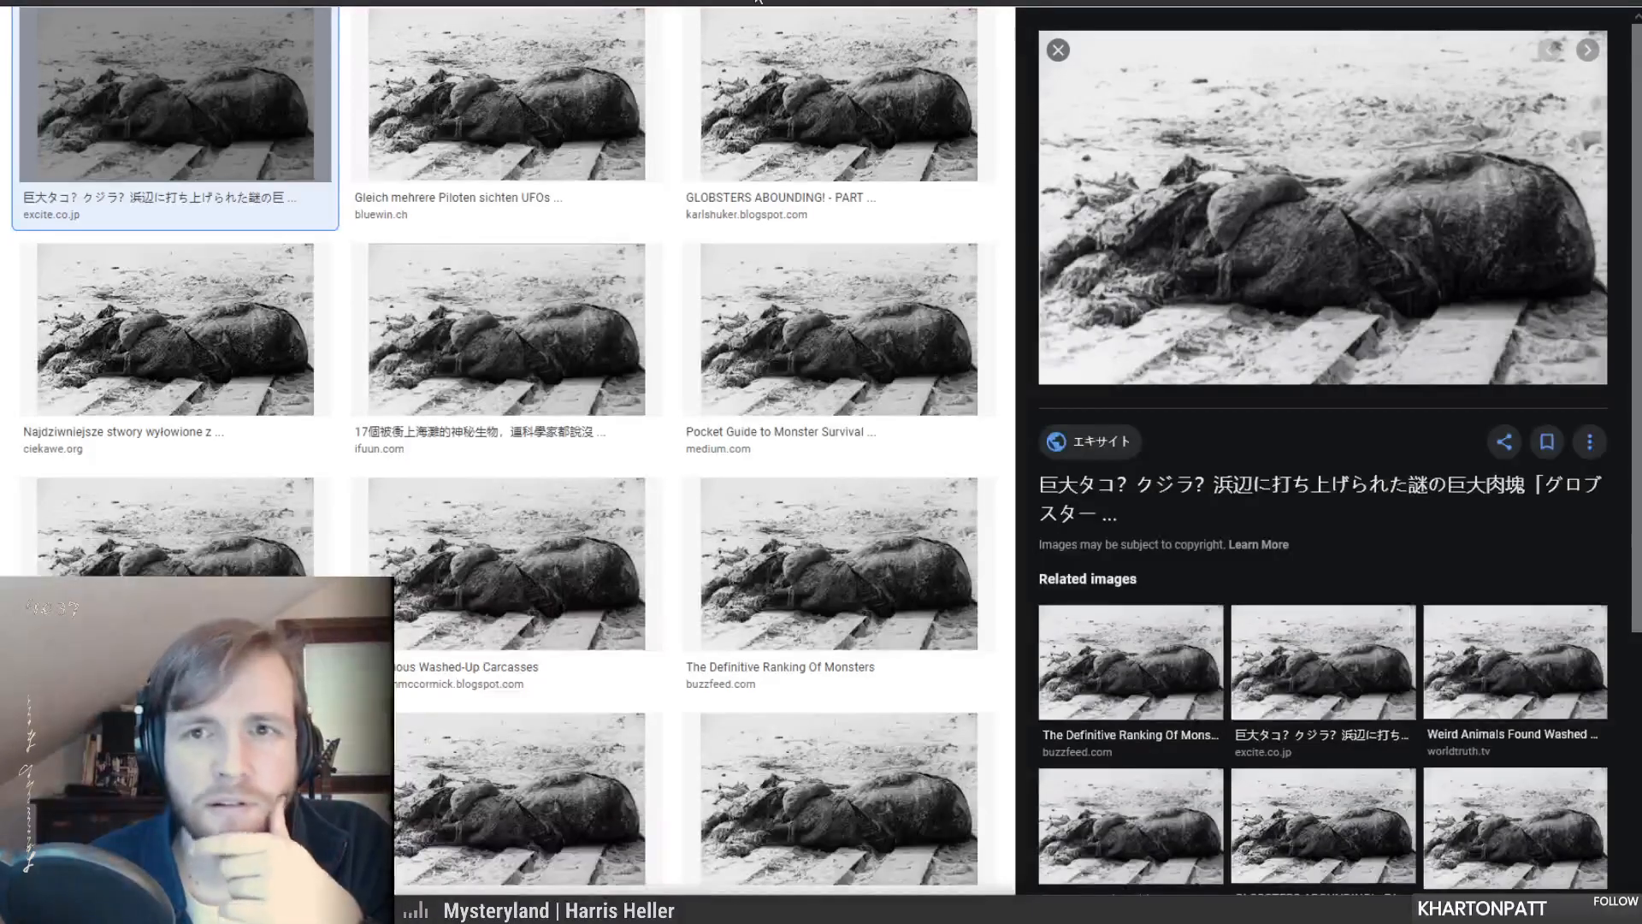
- Switch to the browser and look through the reusable globster image results, previewing the hand X-ray and the spore creature
{"action": "scroll", "coordinate": [781, 136], "scroll_direction": "up", "scroll_amount": 1}
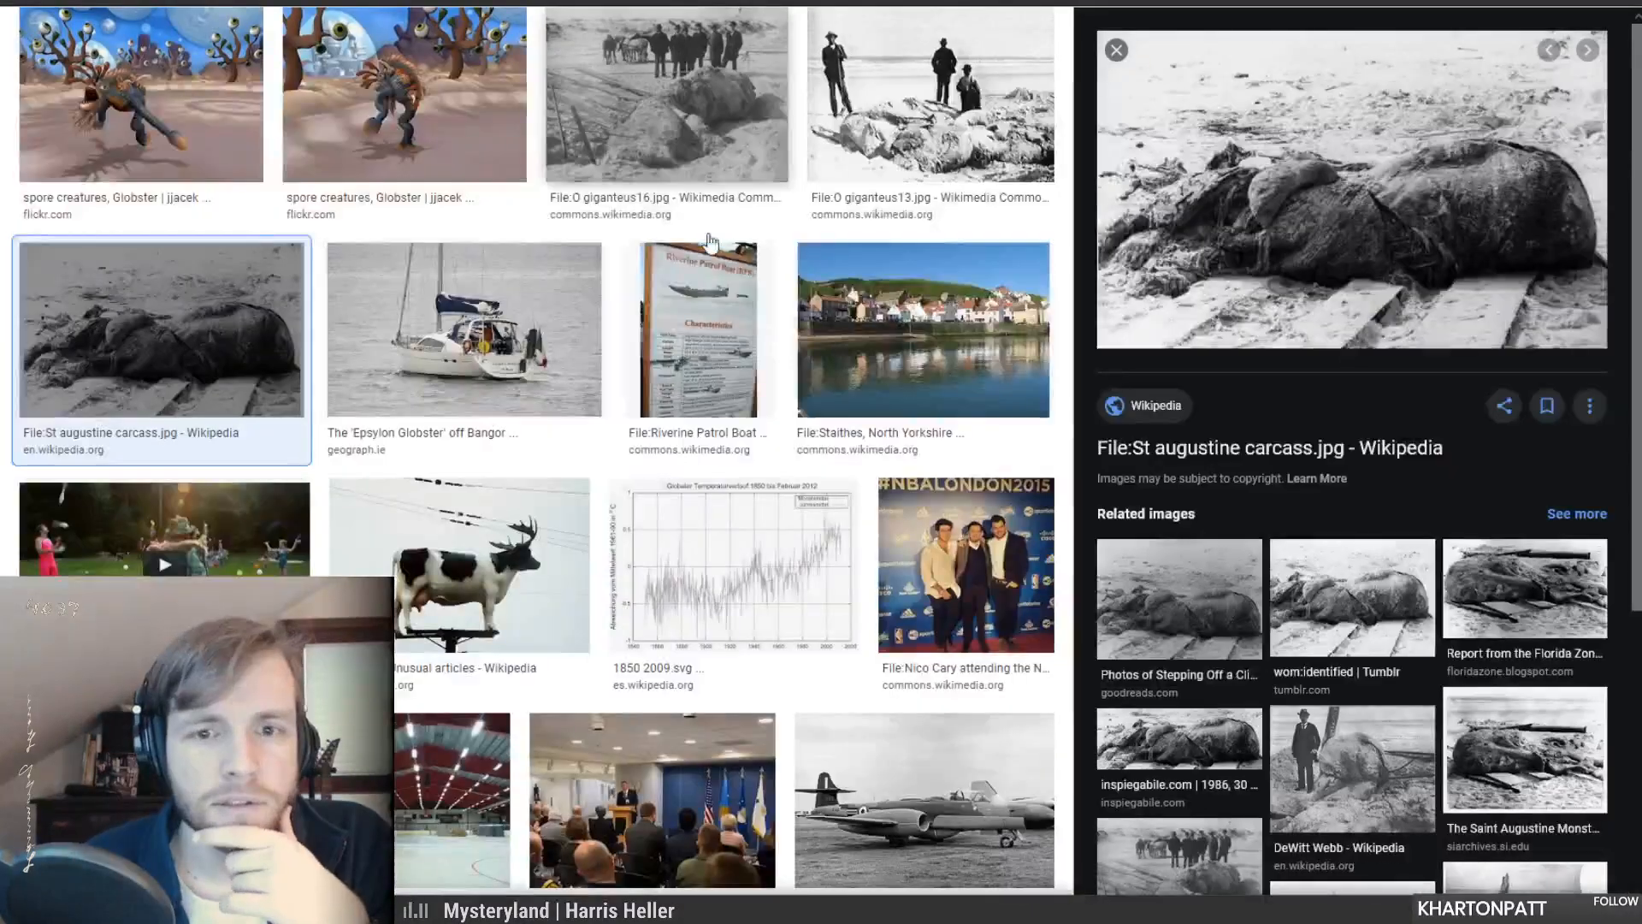
{"action": "scroll", "coordinate": [301, 462], "scroll_direction": "down", "scroll_amount": 4}
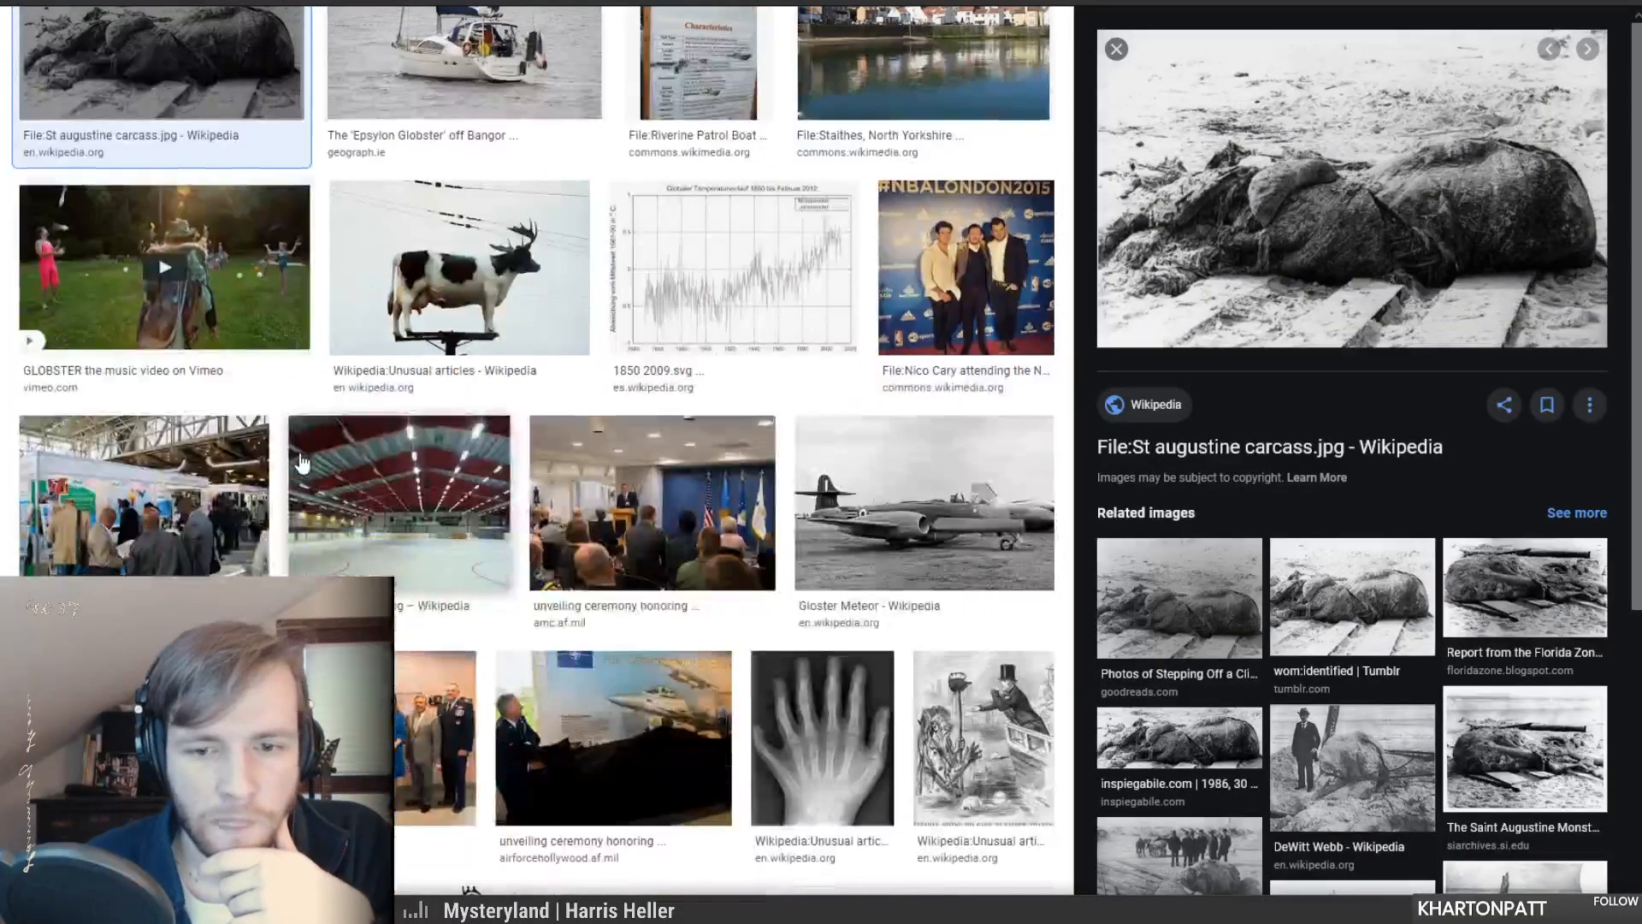
{"action": "left_click", "coordinate": [842, 753]}
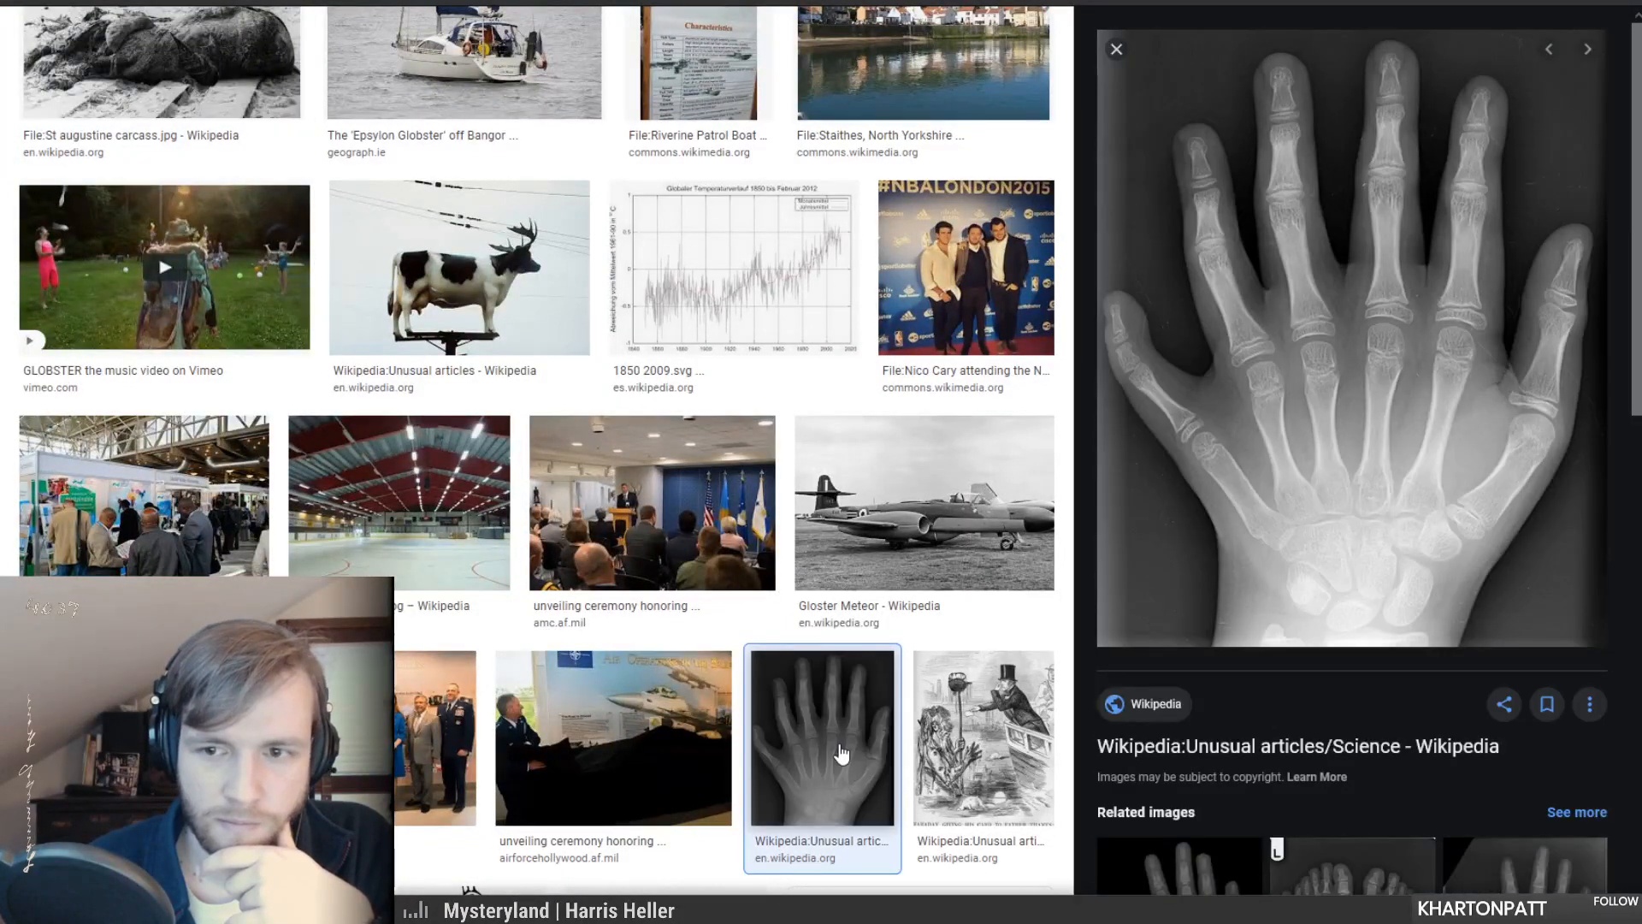
{"action": "left_click", "coordinate": [1116, 49]}
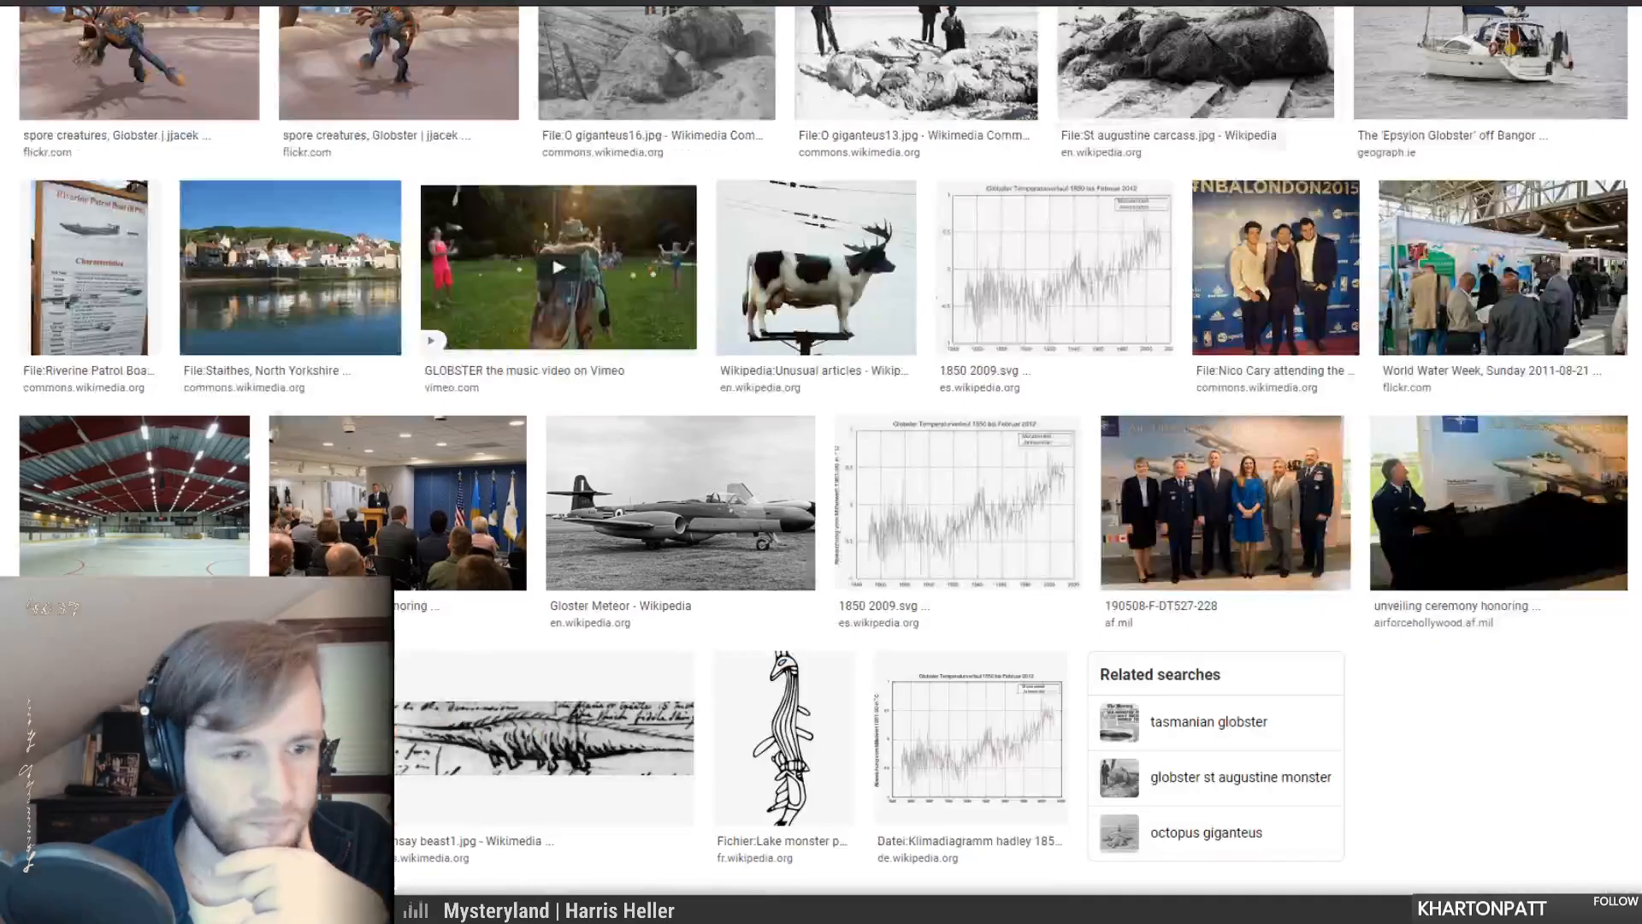
{"action": "scroll", "coordinate": [821, 462], "scroll_direction": "up", "scroll_amount": 4}
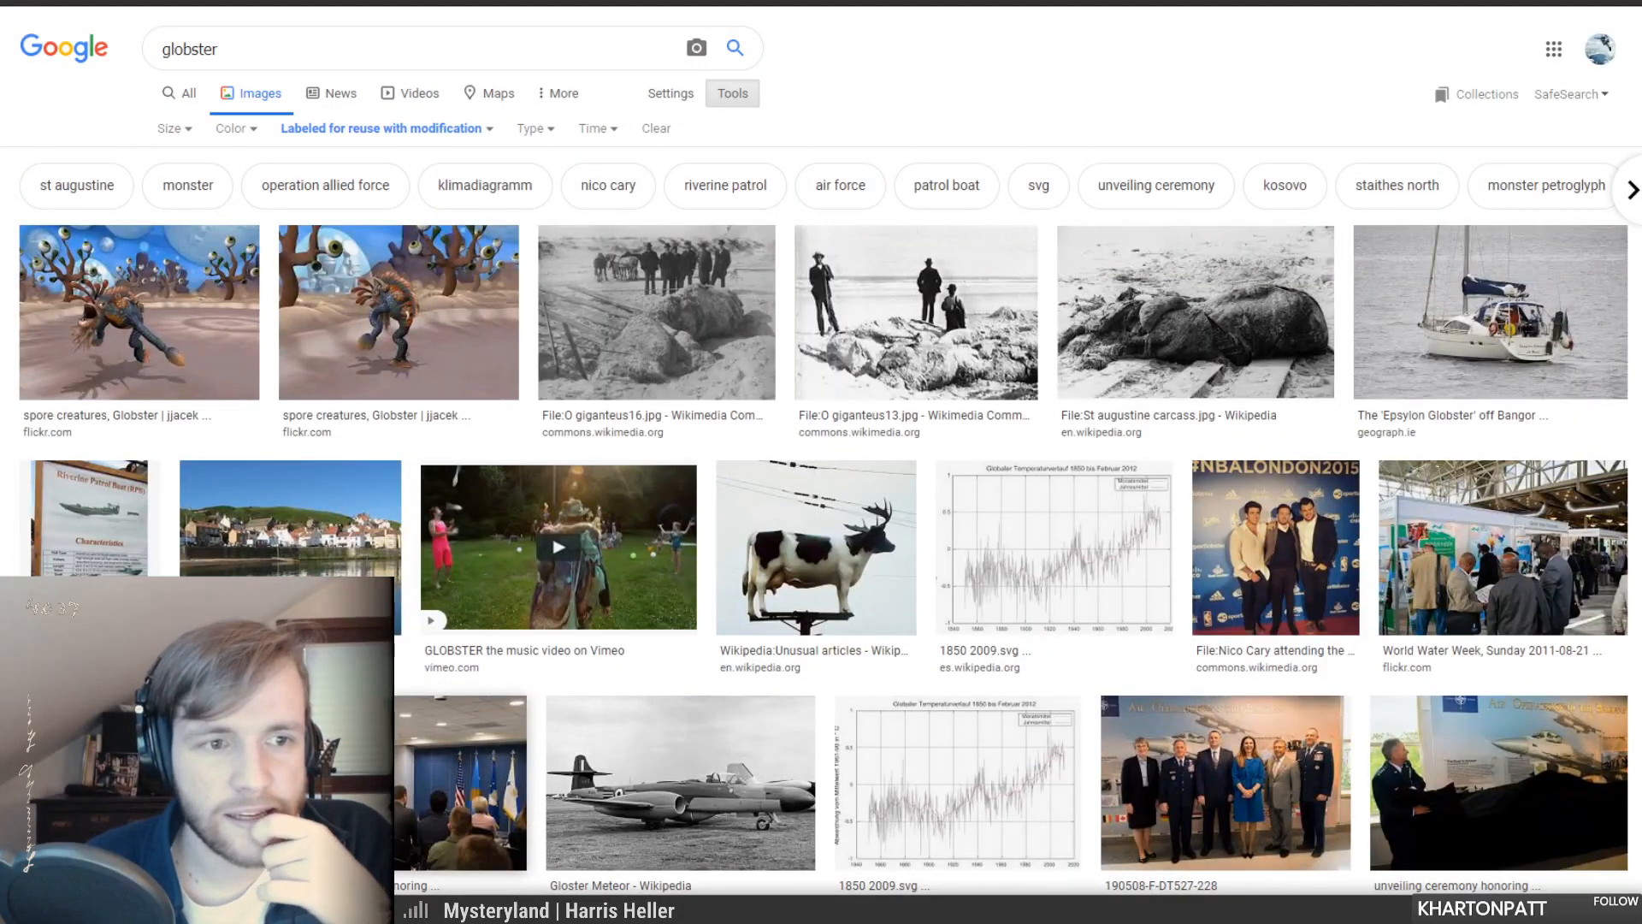
{"action": "left_click", "coordinate": [163, 322]}
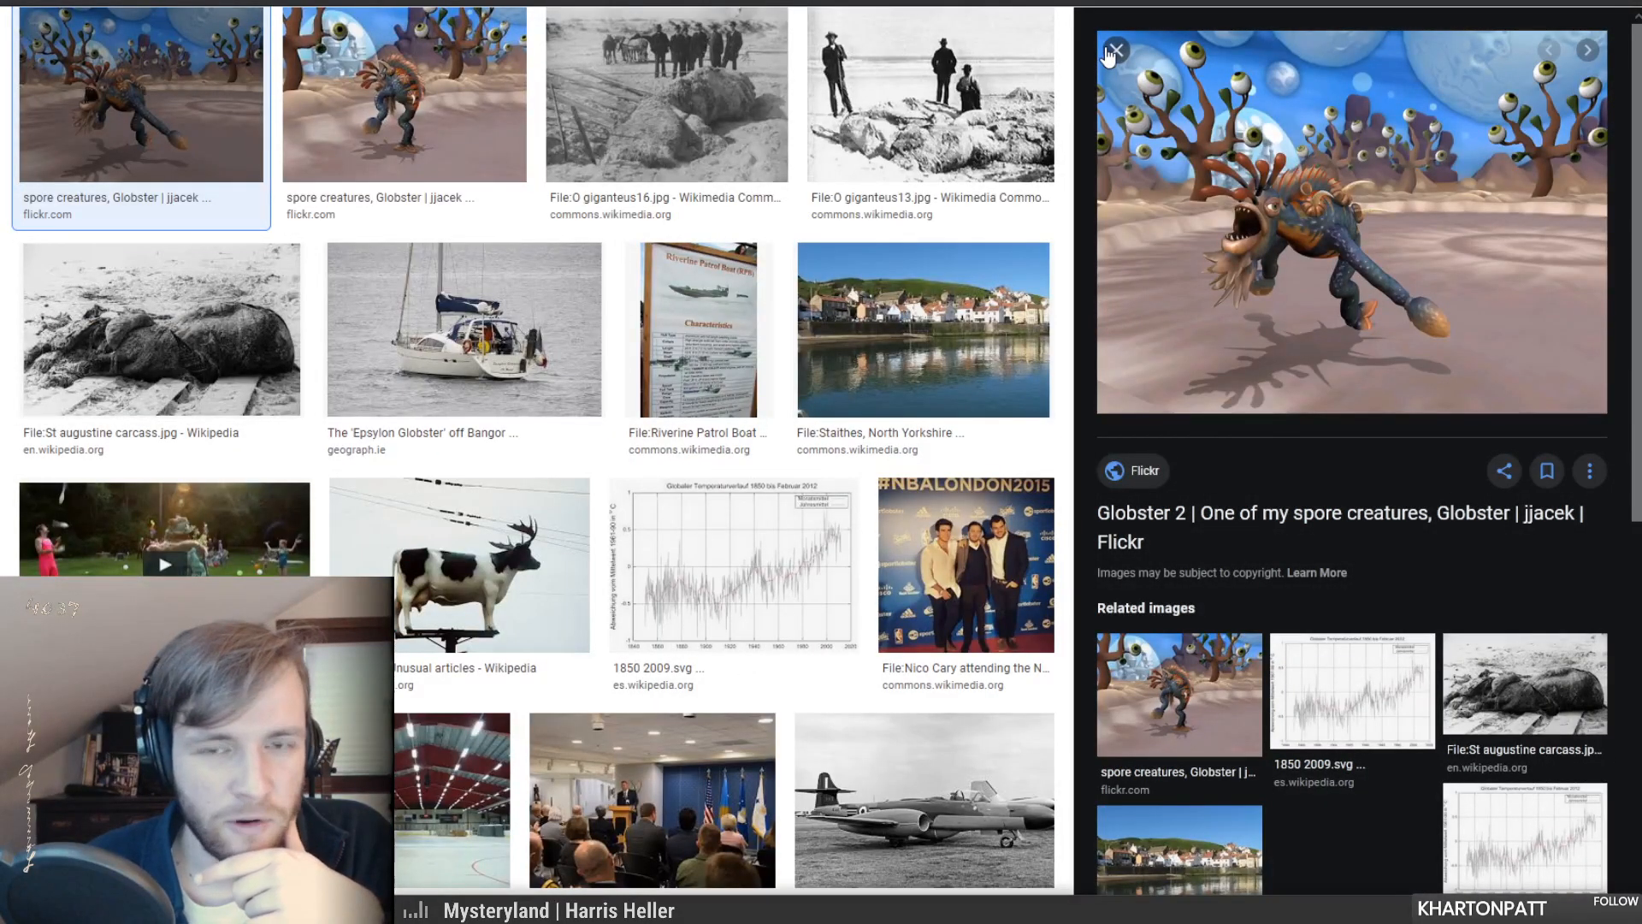
{"action": "scroll", "coordinate": [750, 357], "scroll_direction": "up", "scroll_amount": 3}
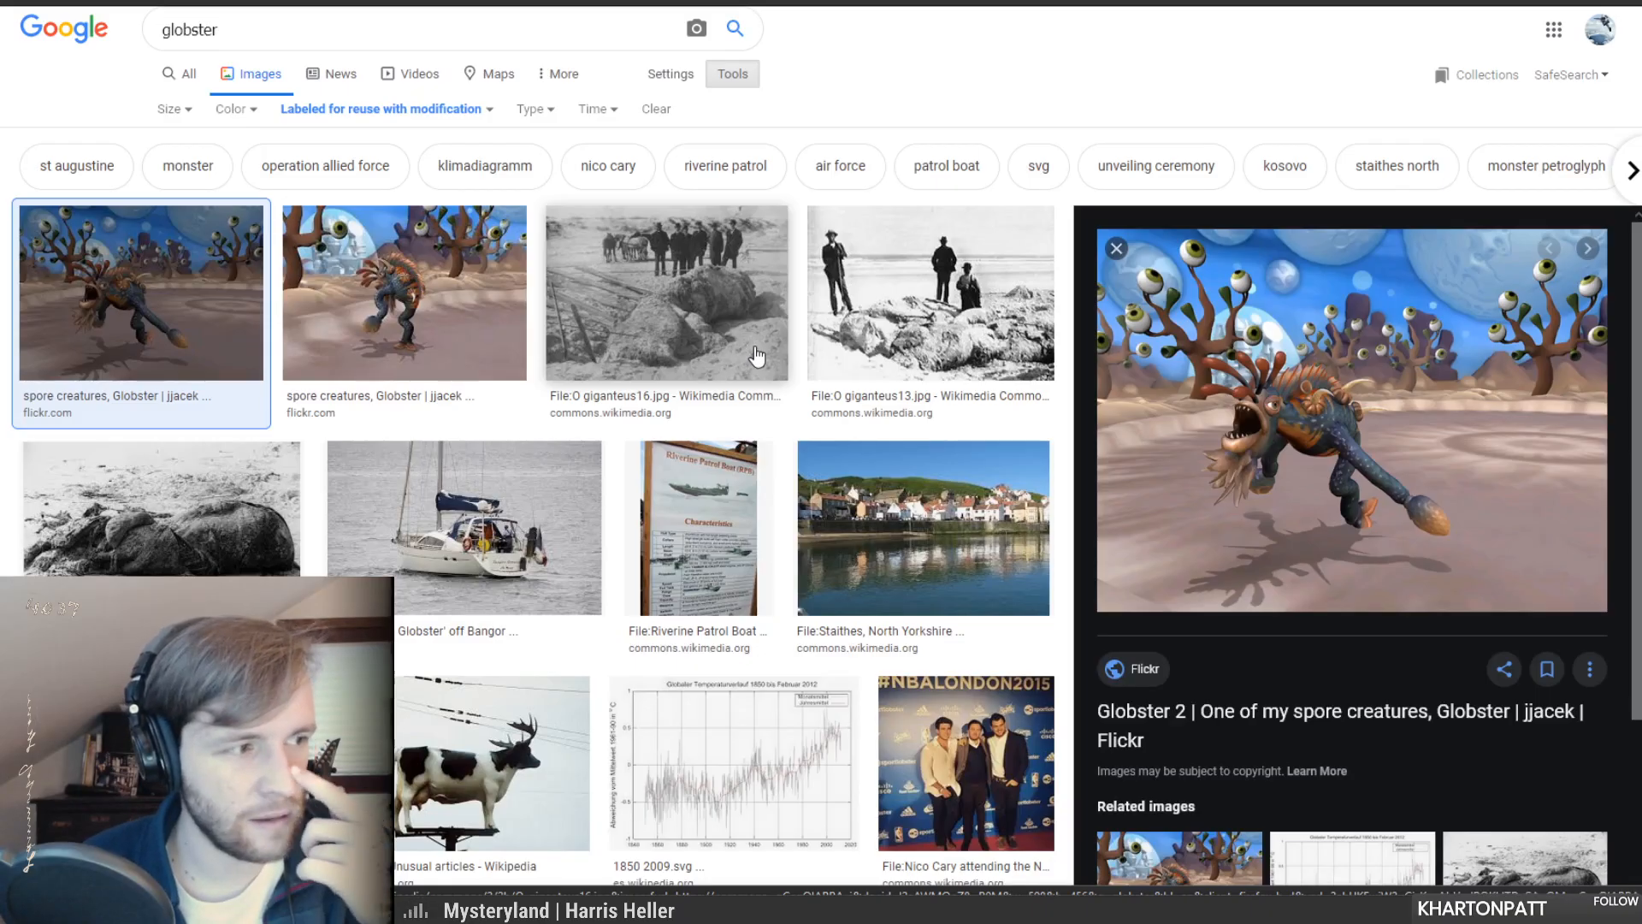
{"action": "left_click", "coordinate": [1117, 249]}
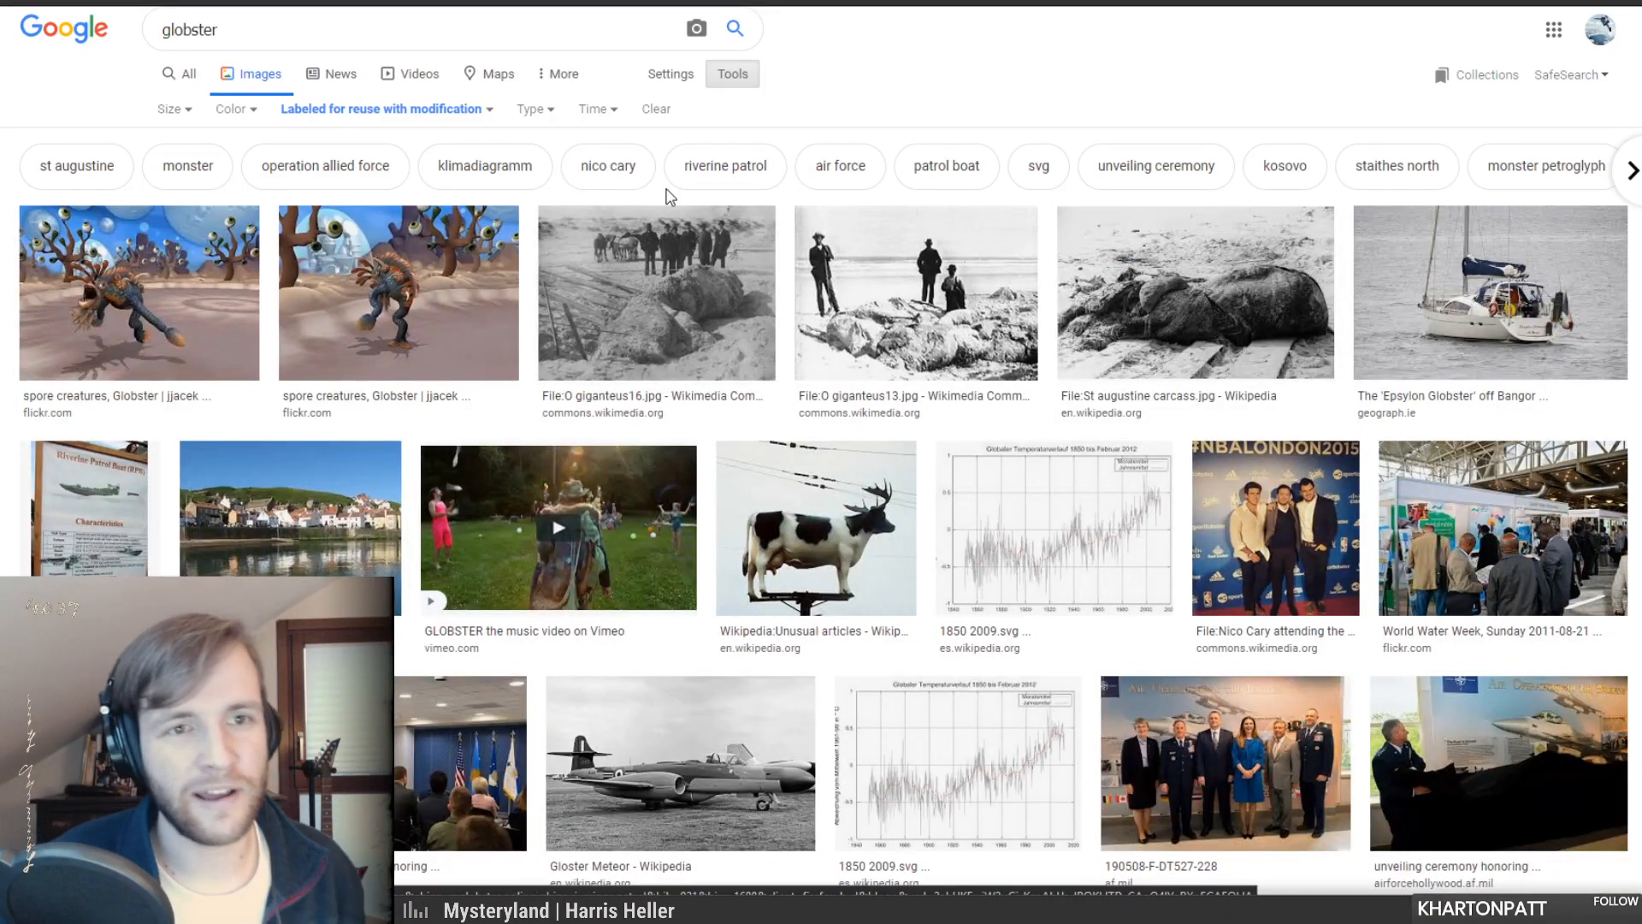
{"action": "scroll", "coordinate": [540, 337], "scroll_direction": "up", "scroll_amount": 1}
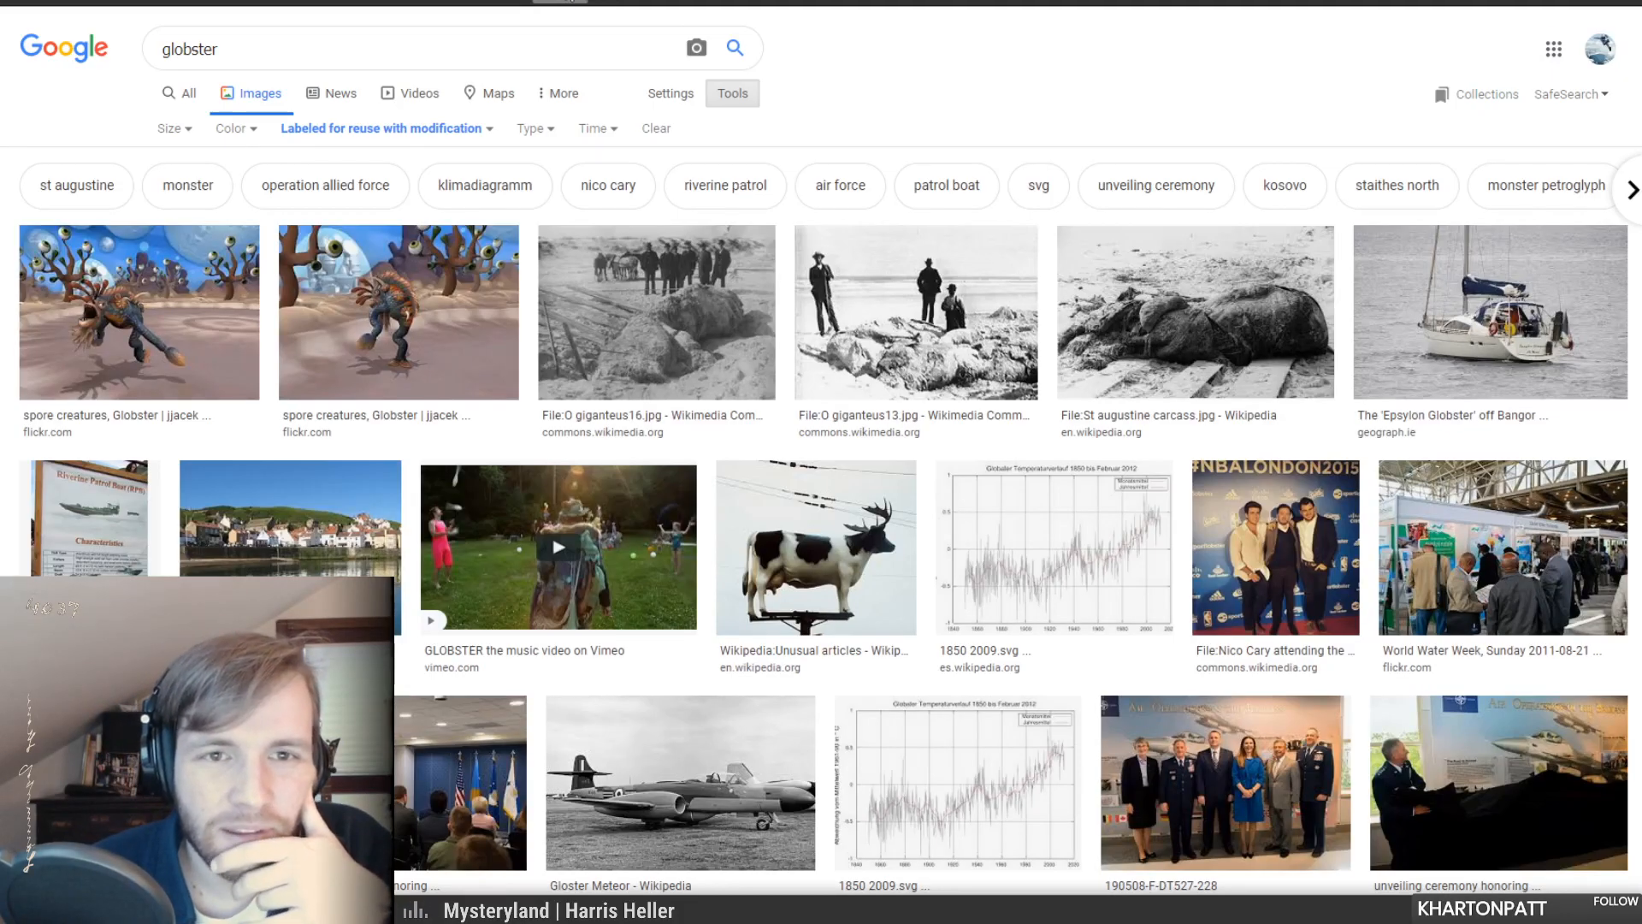
- Search Wikimedia Commons for "globster"
{"action": "left_click", "coordinate": [606, 123]}
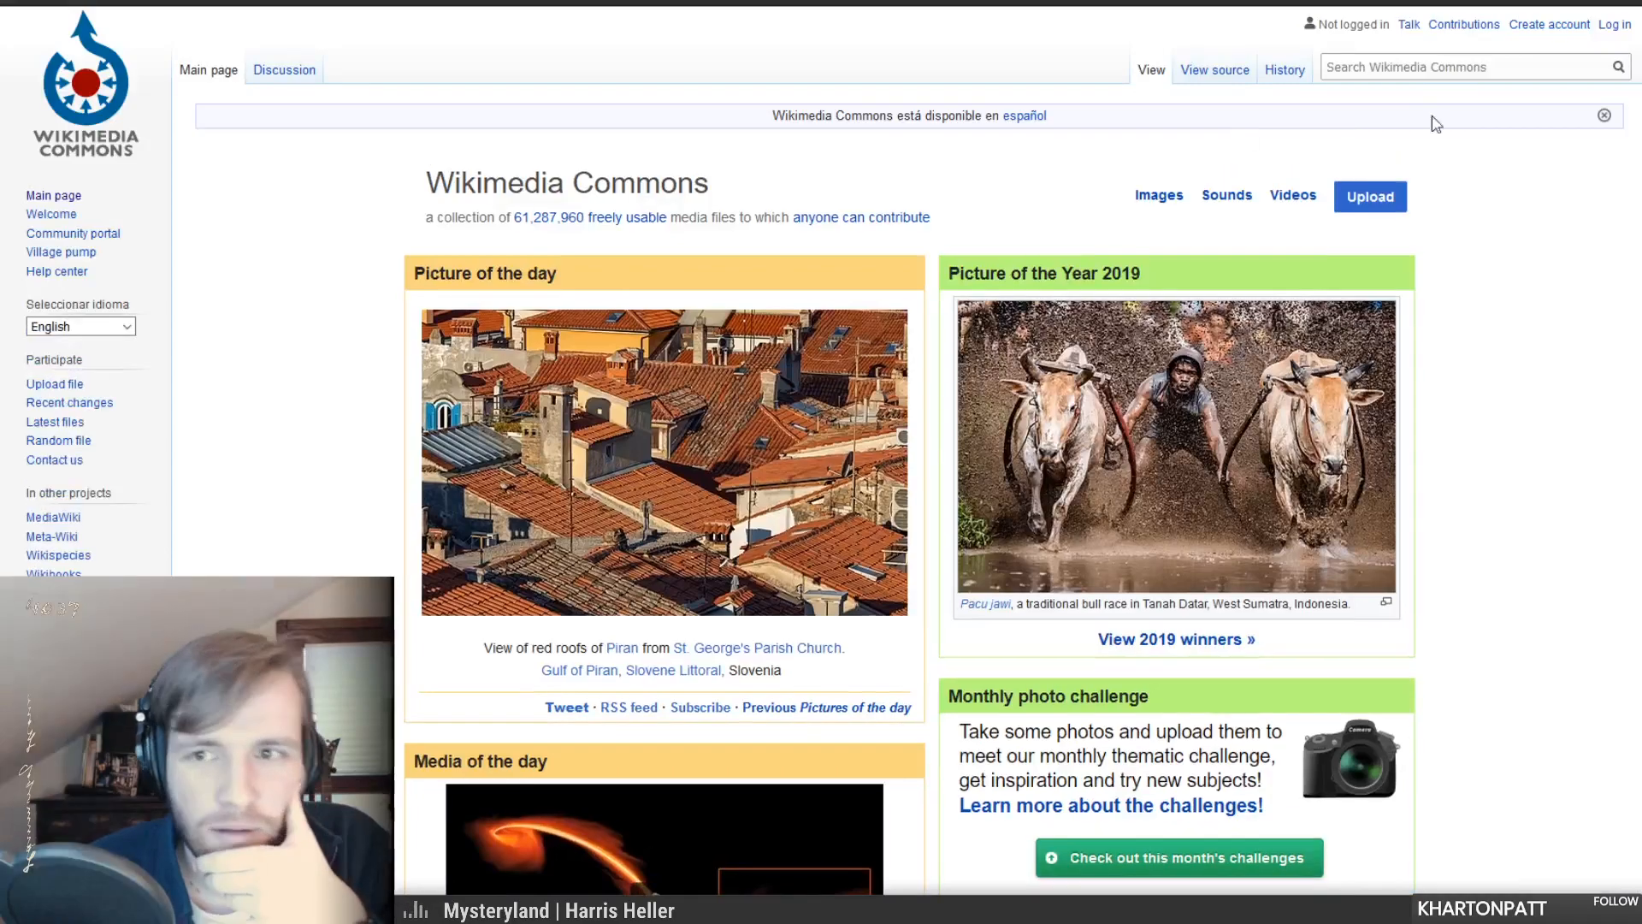
{"action": "left_click", "coordinate": [1432, 60]}
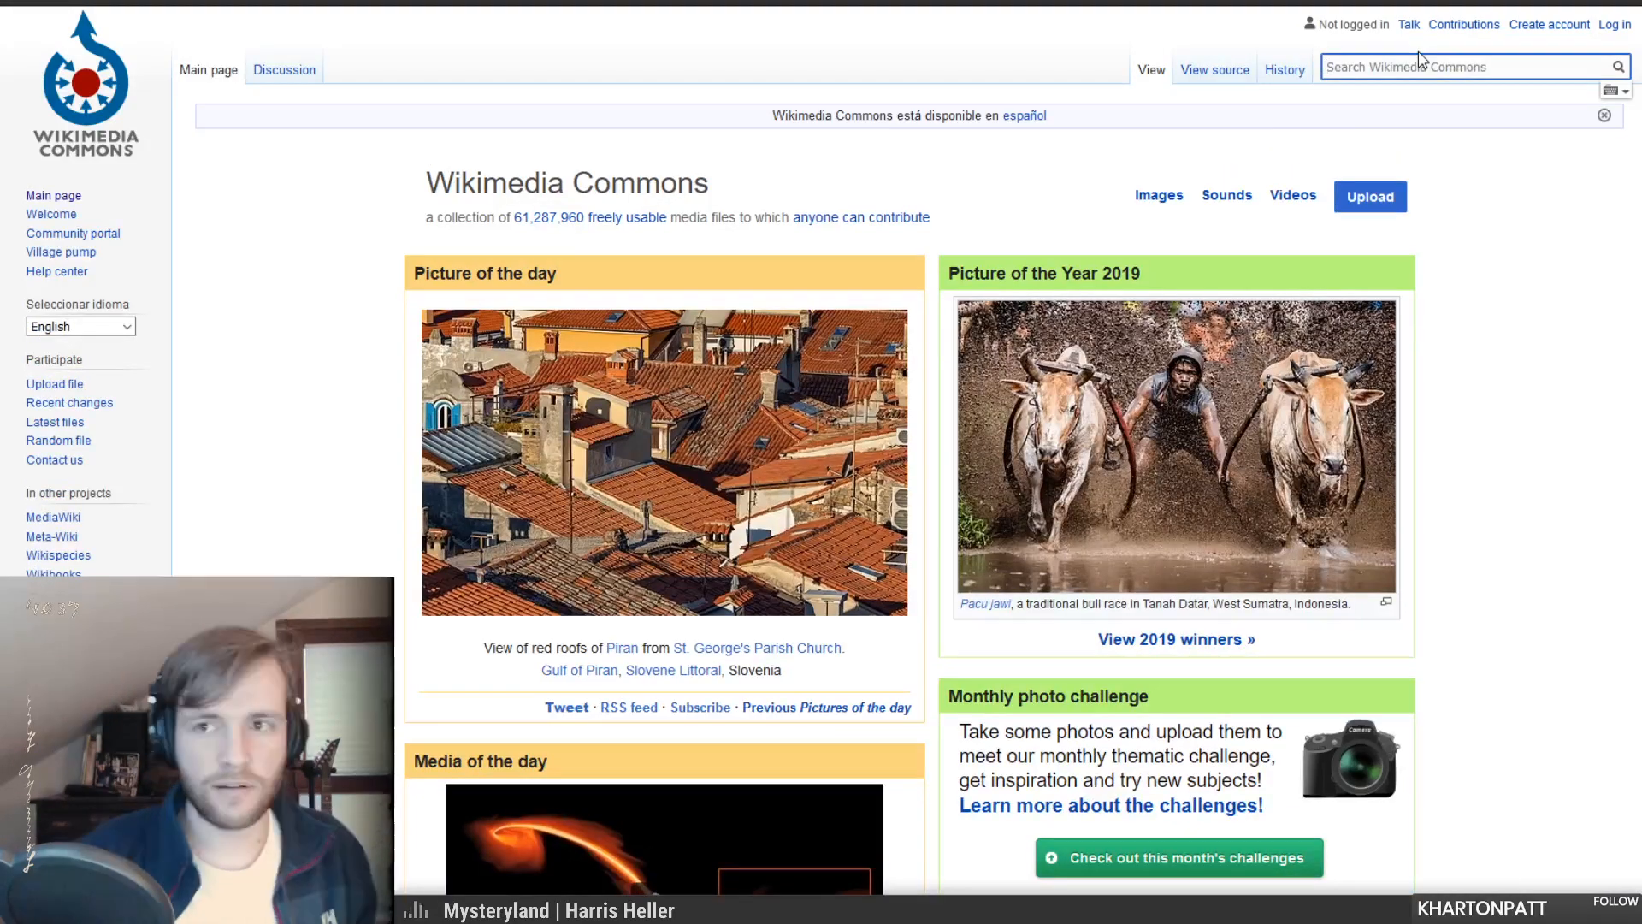
{"action": "type", "text": "globster"}
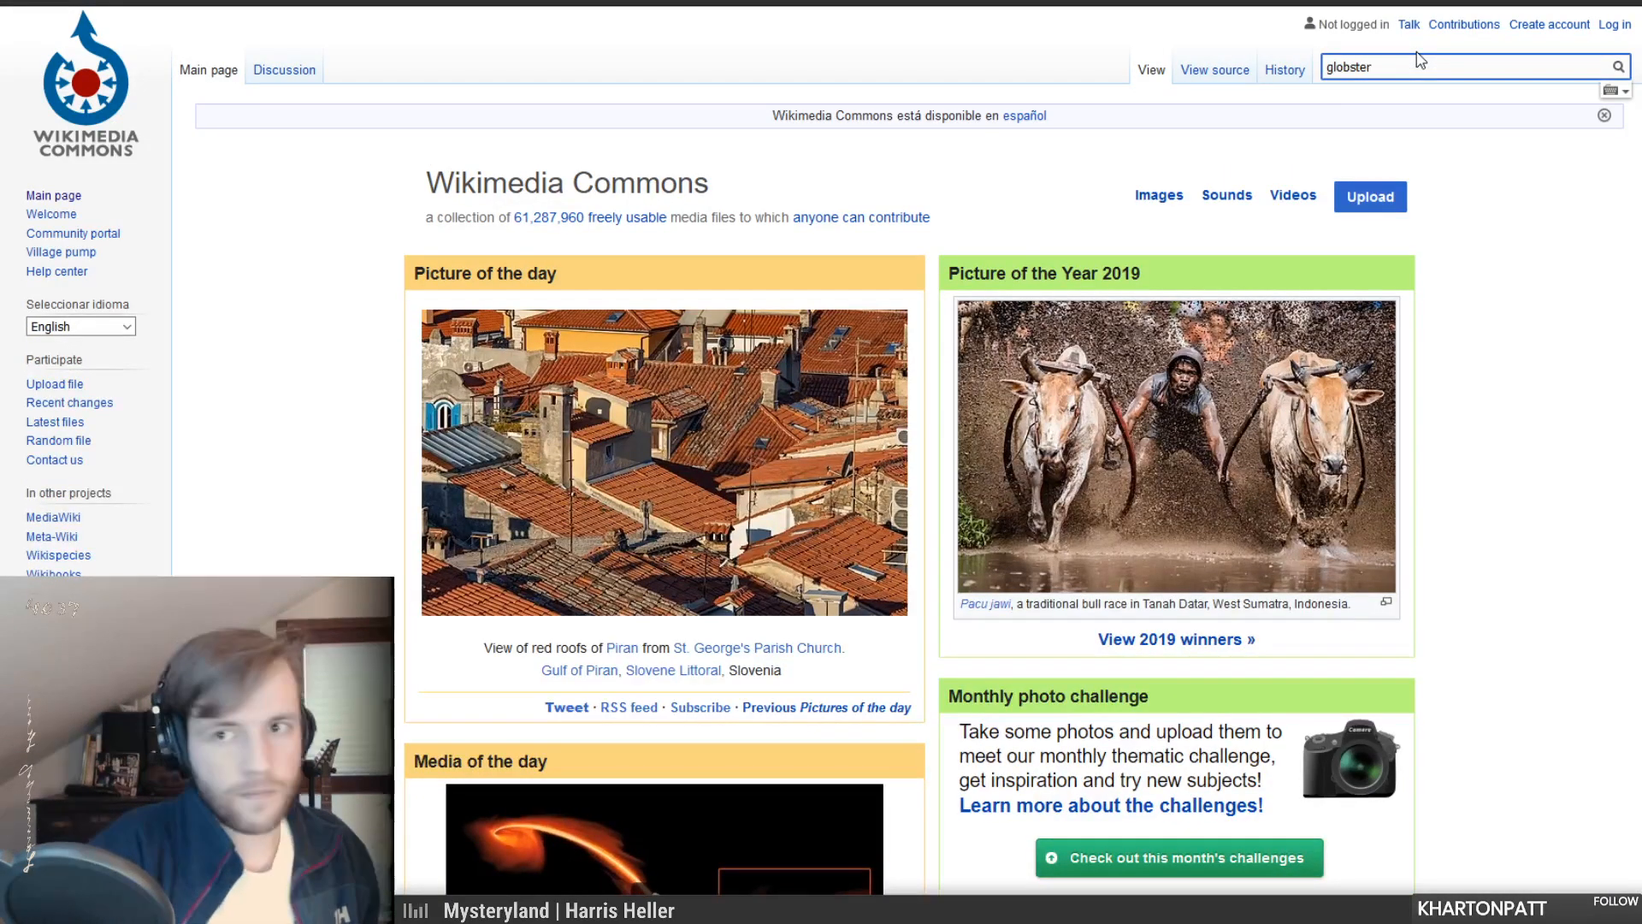
{"action": "key", "text": "Return"}
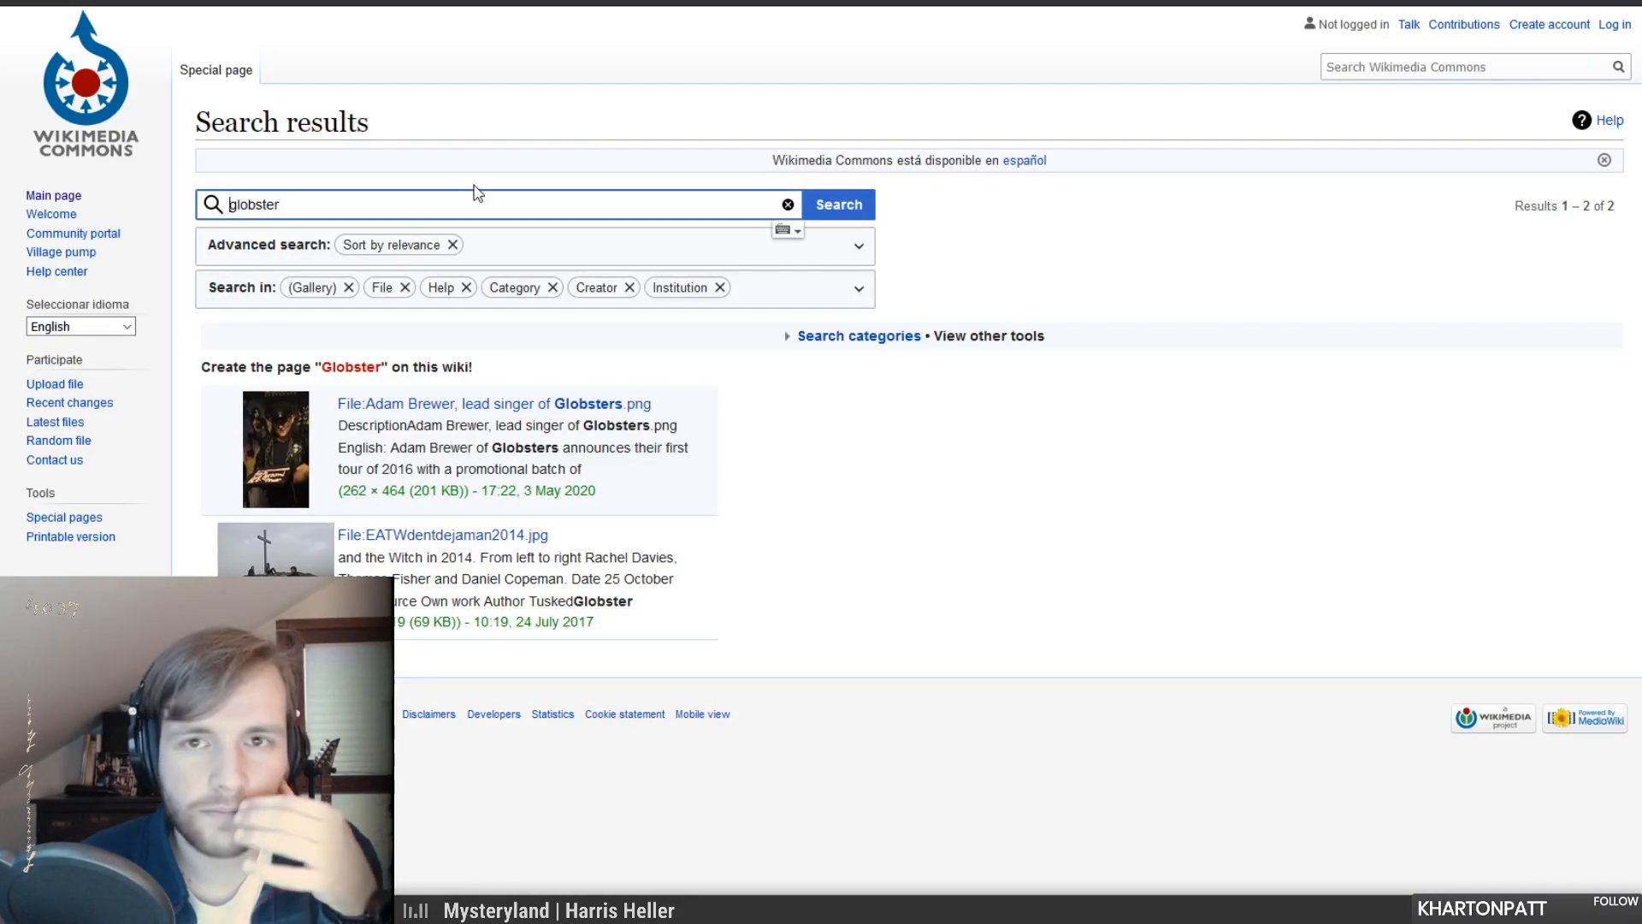
- Open Wikipedia's Globster article from Google's general web results and look through its list of notable globsters
{"action": "left_click", "coordinate": [256, 2]}
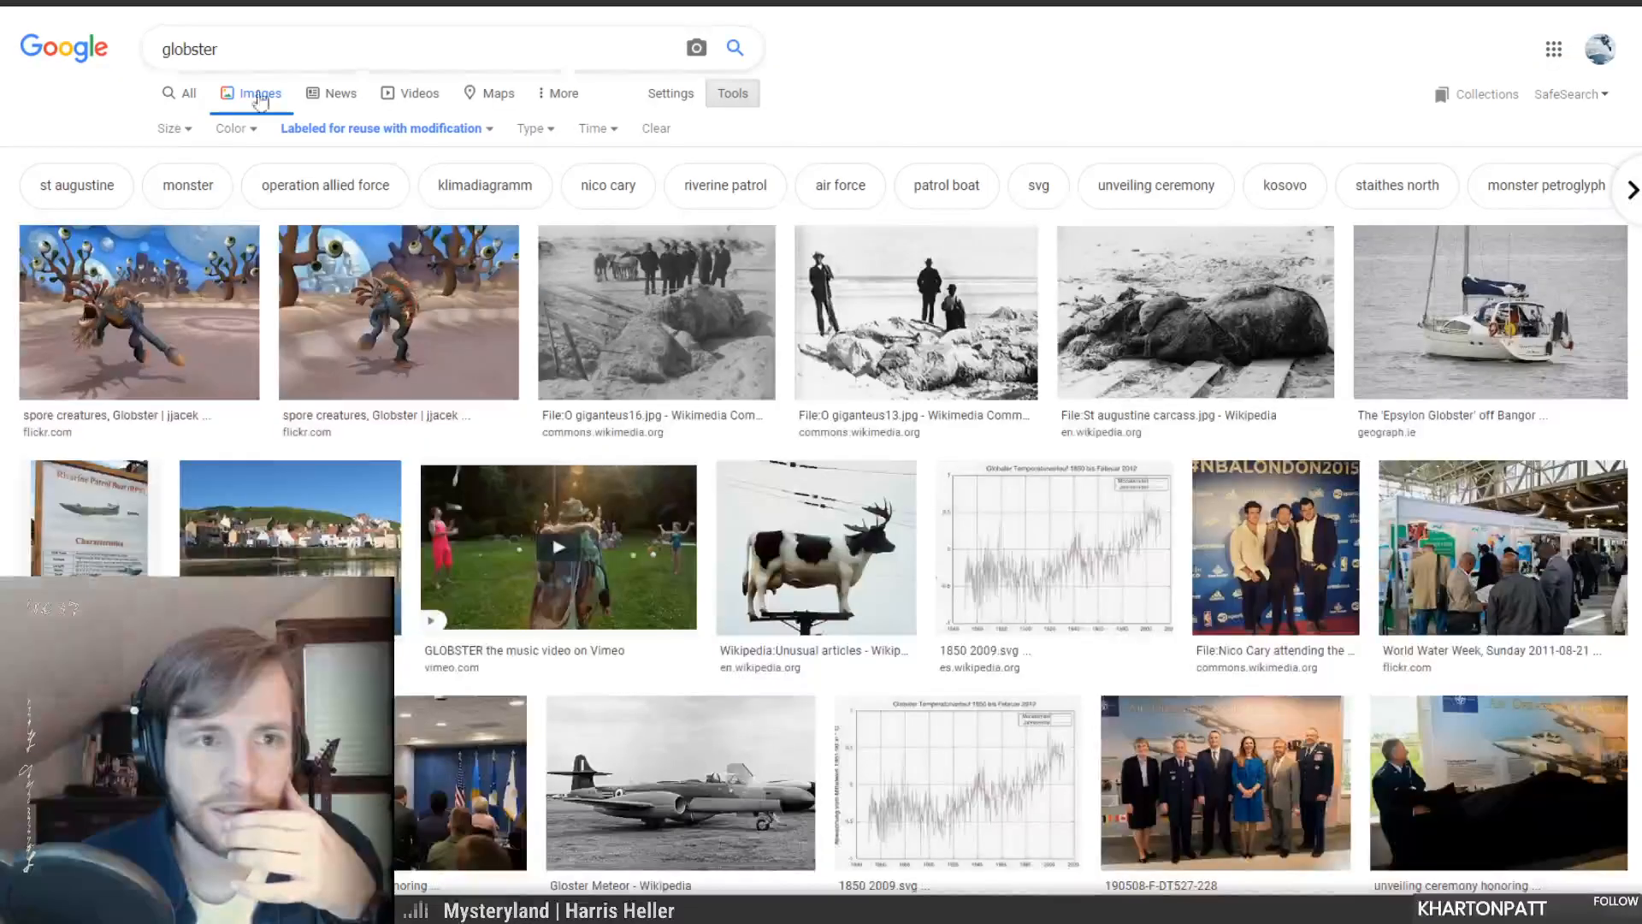
{"action": "left_click", "coordinate": [177, 95]}
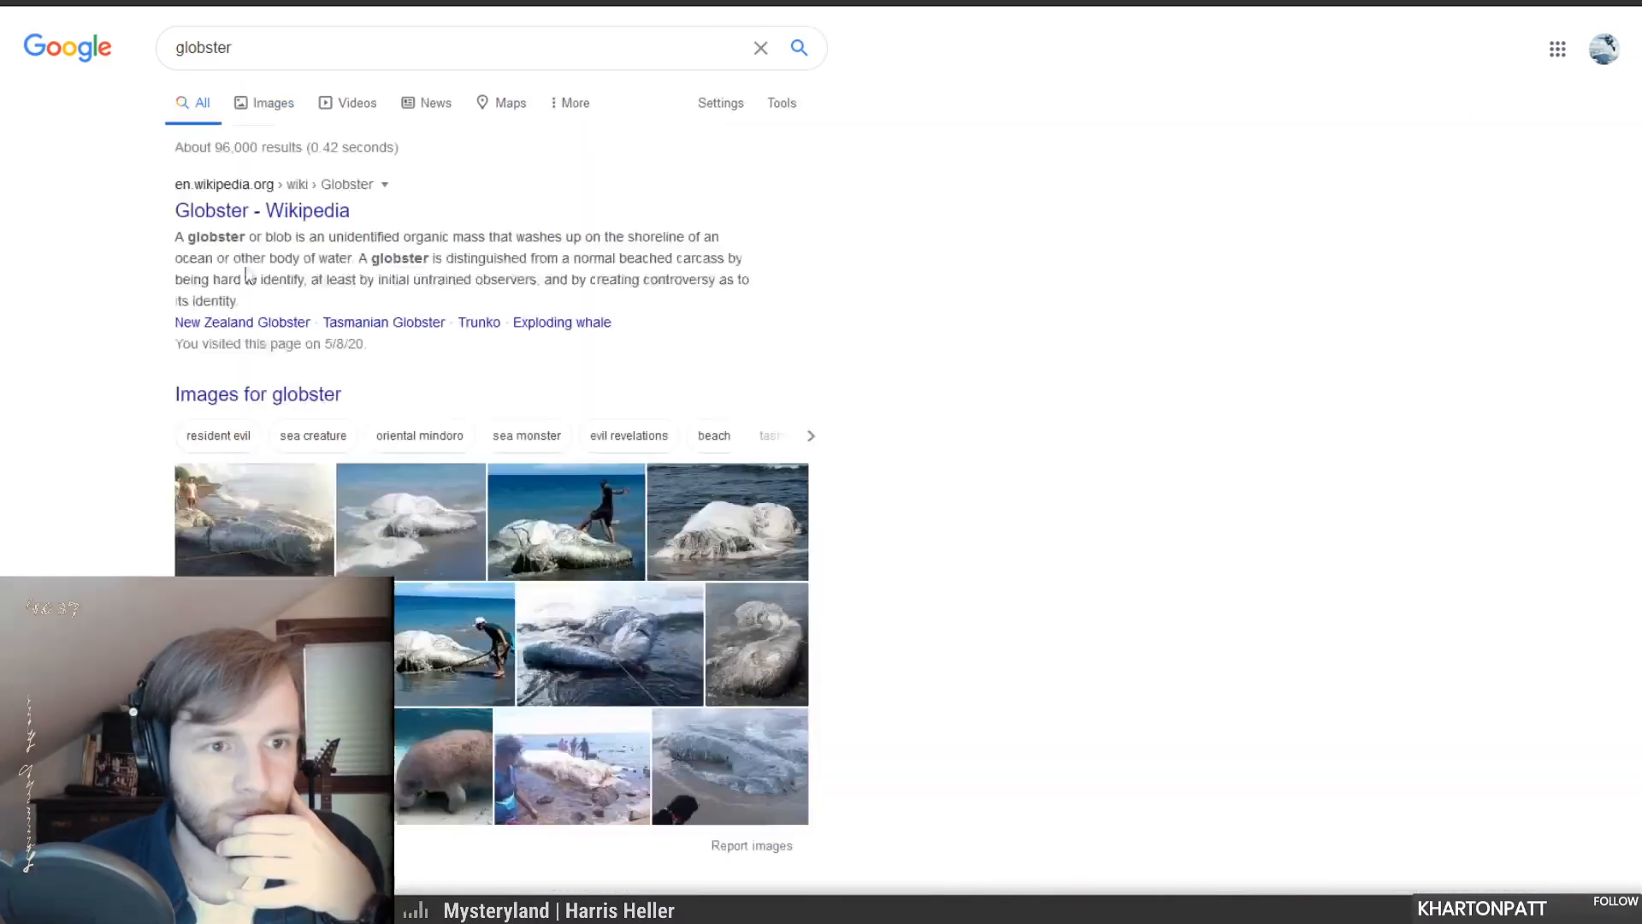
{"action": "left_click", "coordinate": [329, 211]}
{"action": "scroll", "coordinate": [1448, 462], "scroll_direction": "down", "scroll_amount": 3}
{"action": "scroll", "coordinate": [1446, 453], "scroll_direction": "up", "scroll_amount": 2}
{"action": "scroll", "coordinate": [1437, 428], "scroll_direction": "down", "scroll_amount": 4}
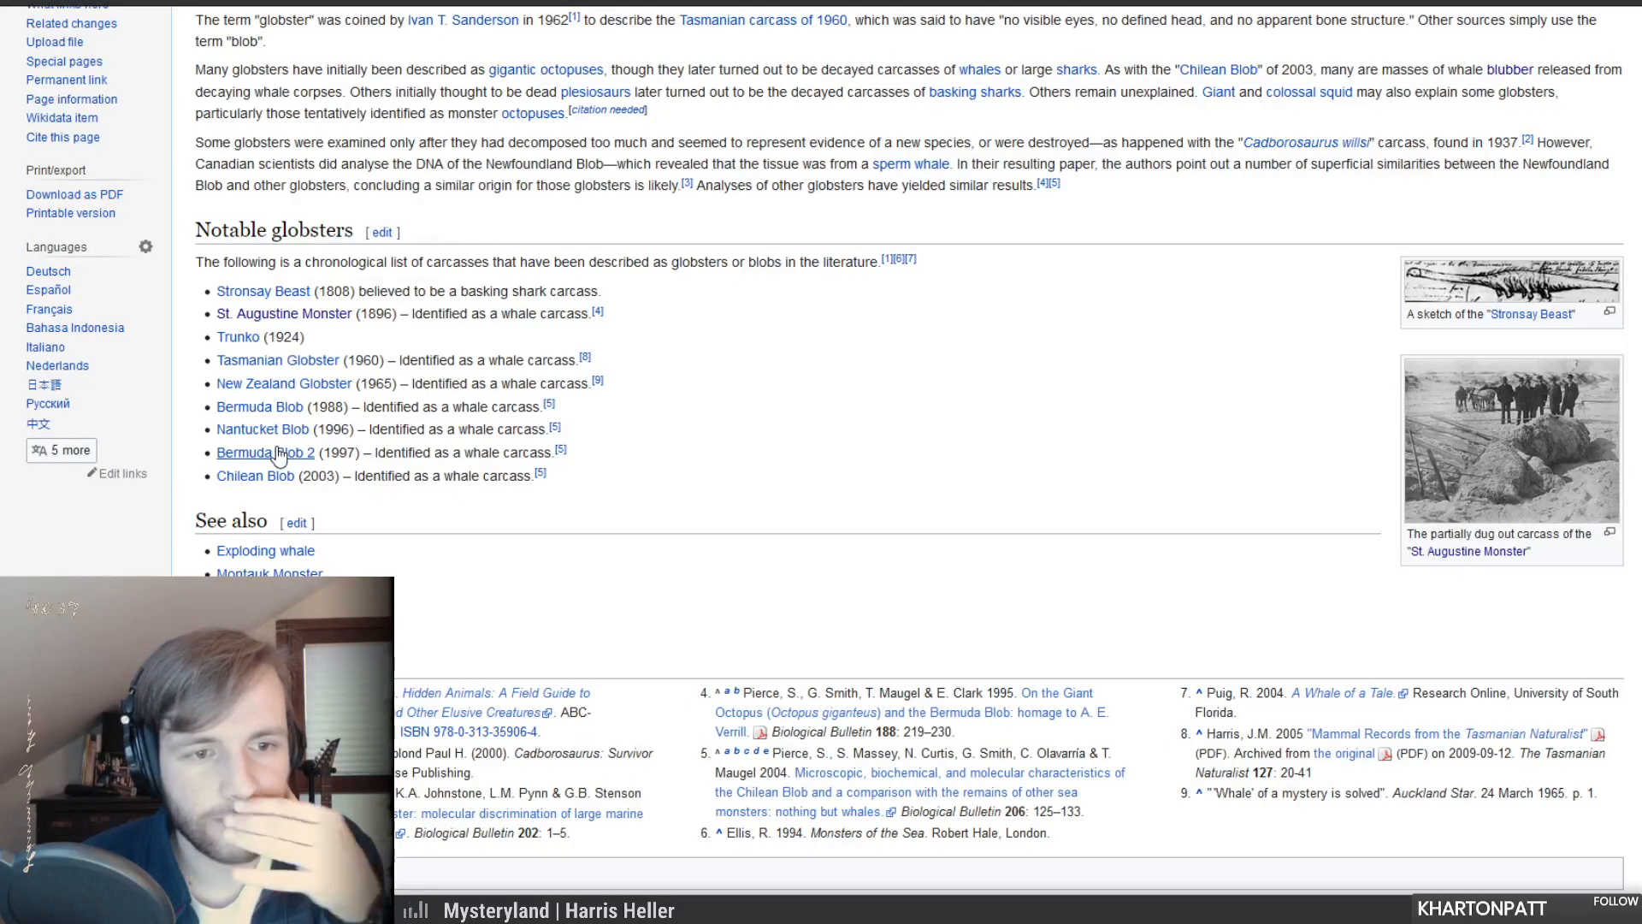
- Preview the Bermuda Blob entries in the notable globsters list and open the Bermuda Blob article
{"action": "mouse_move", "coordinate": [278, 453]}
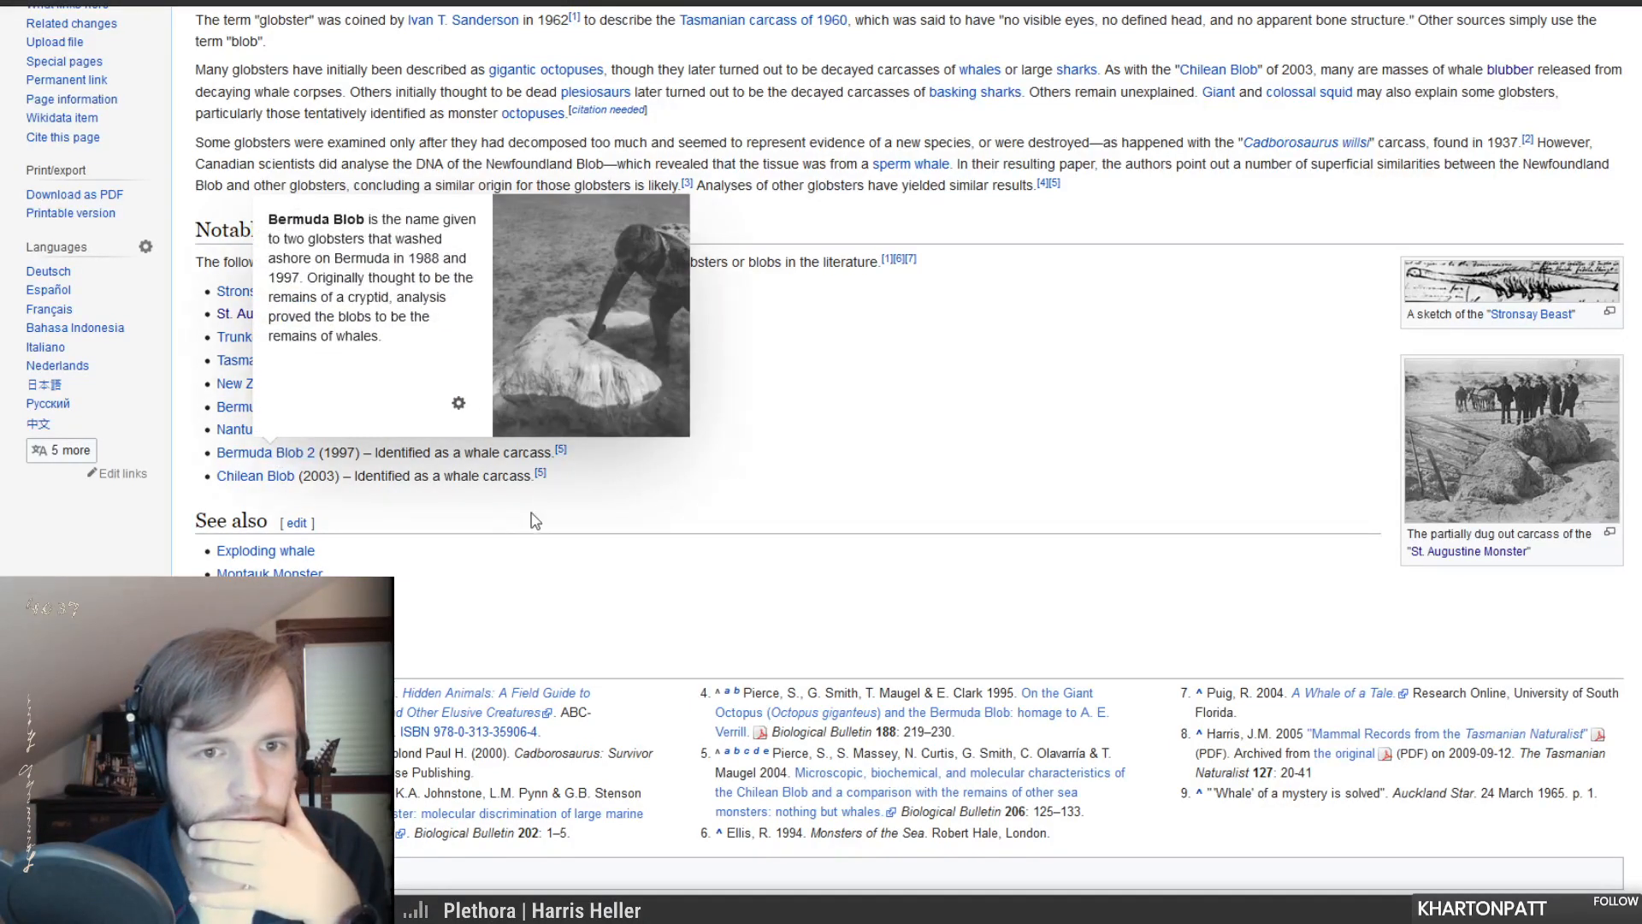
{"action": "mouse_move", "coordinate": [298, 415]}
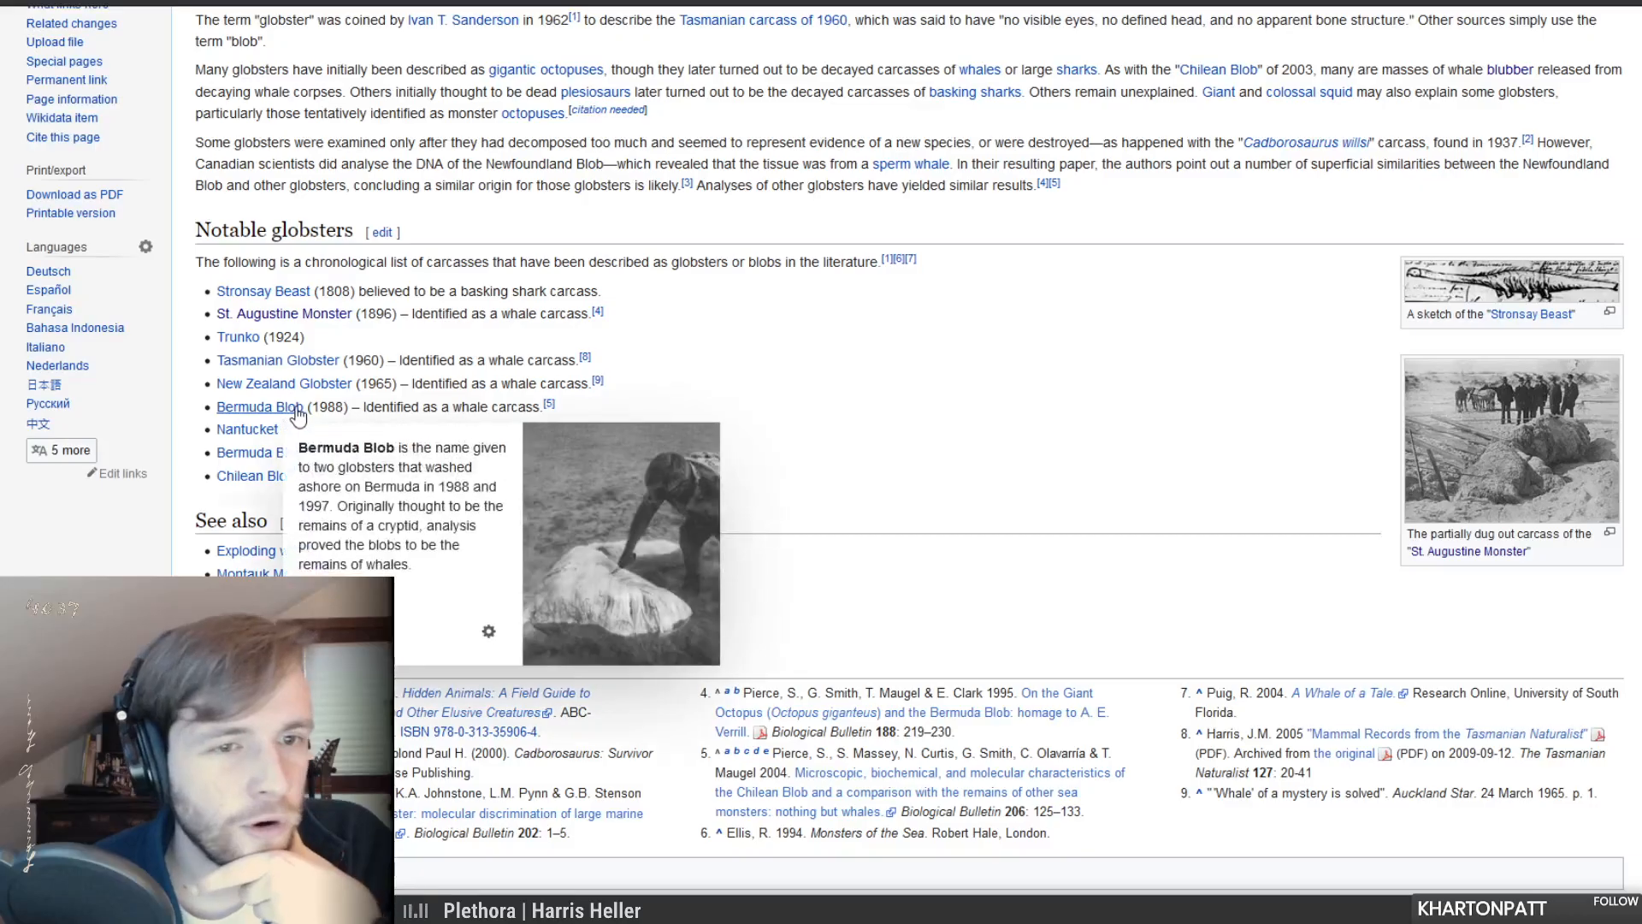
{"action": "left_click", "coordinate": [261, 407]}
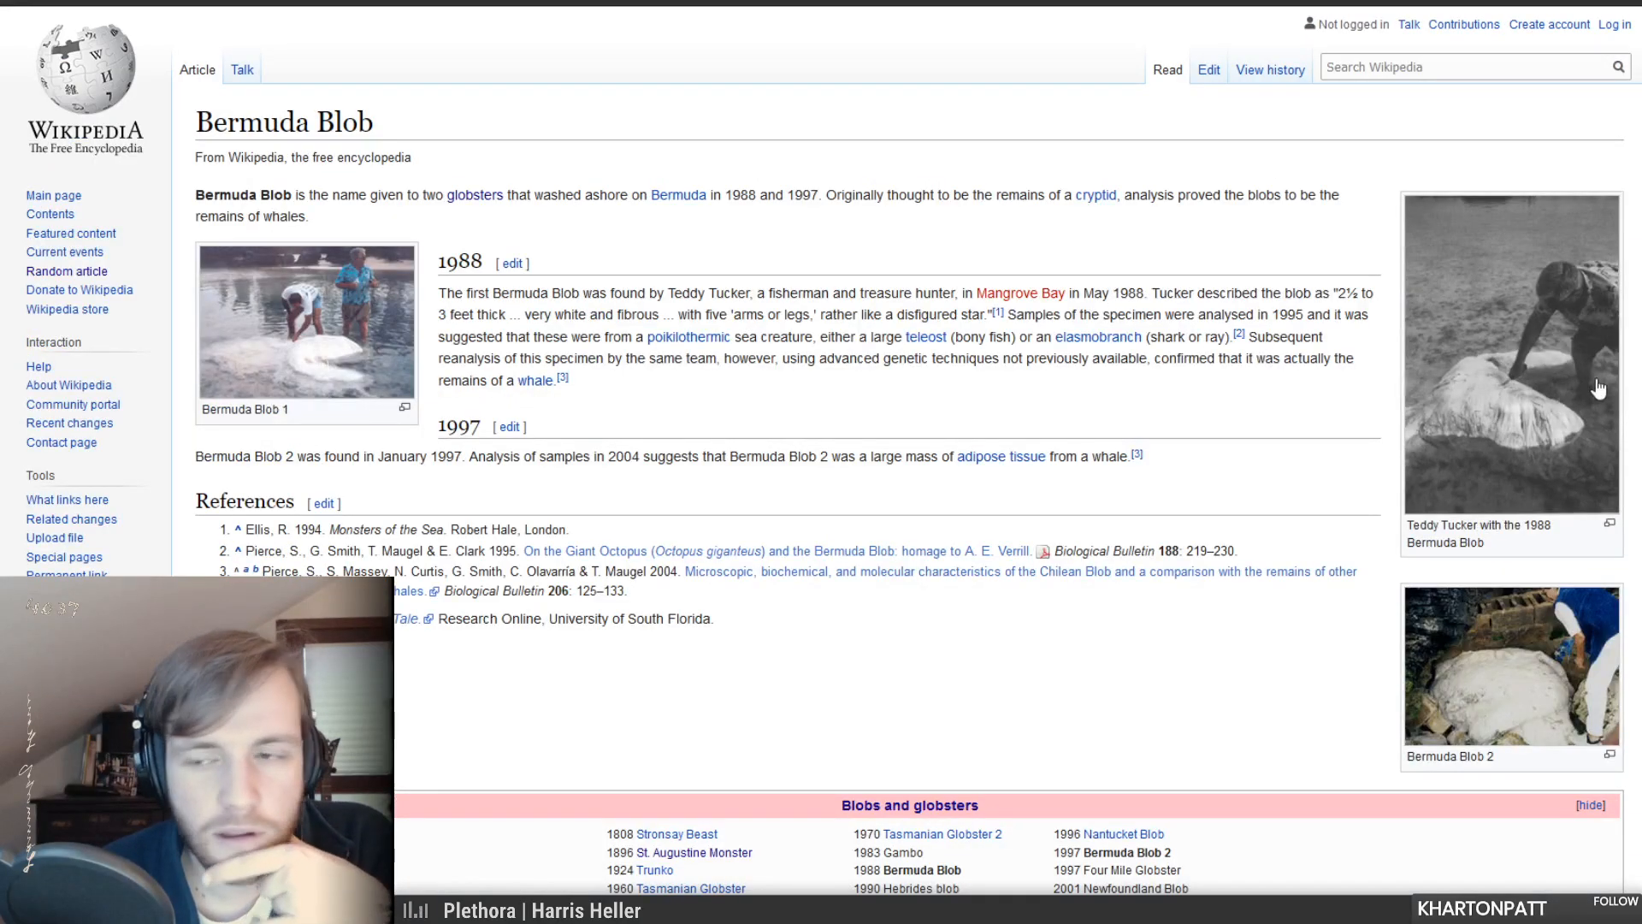
- View the black-and-white photo of the 1988 Bermuda Blob at full size and return to the Globster article
{"action": "left_click", "coordinate": [1494, 373]}
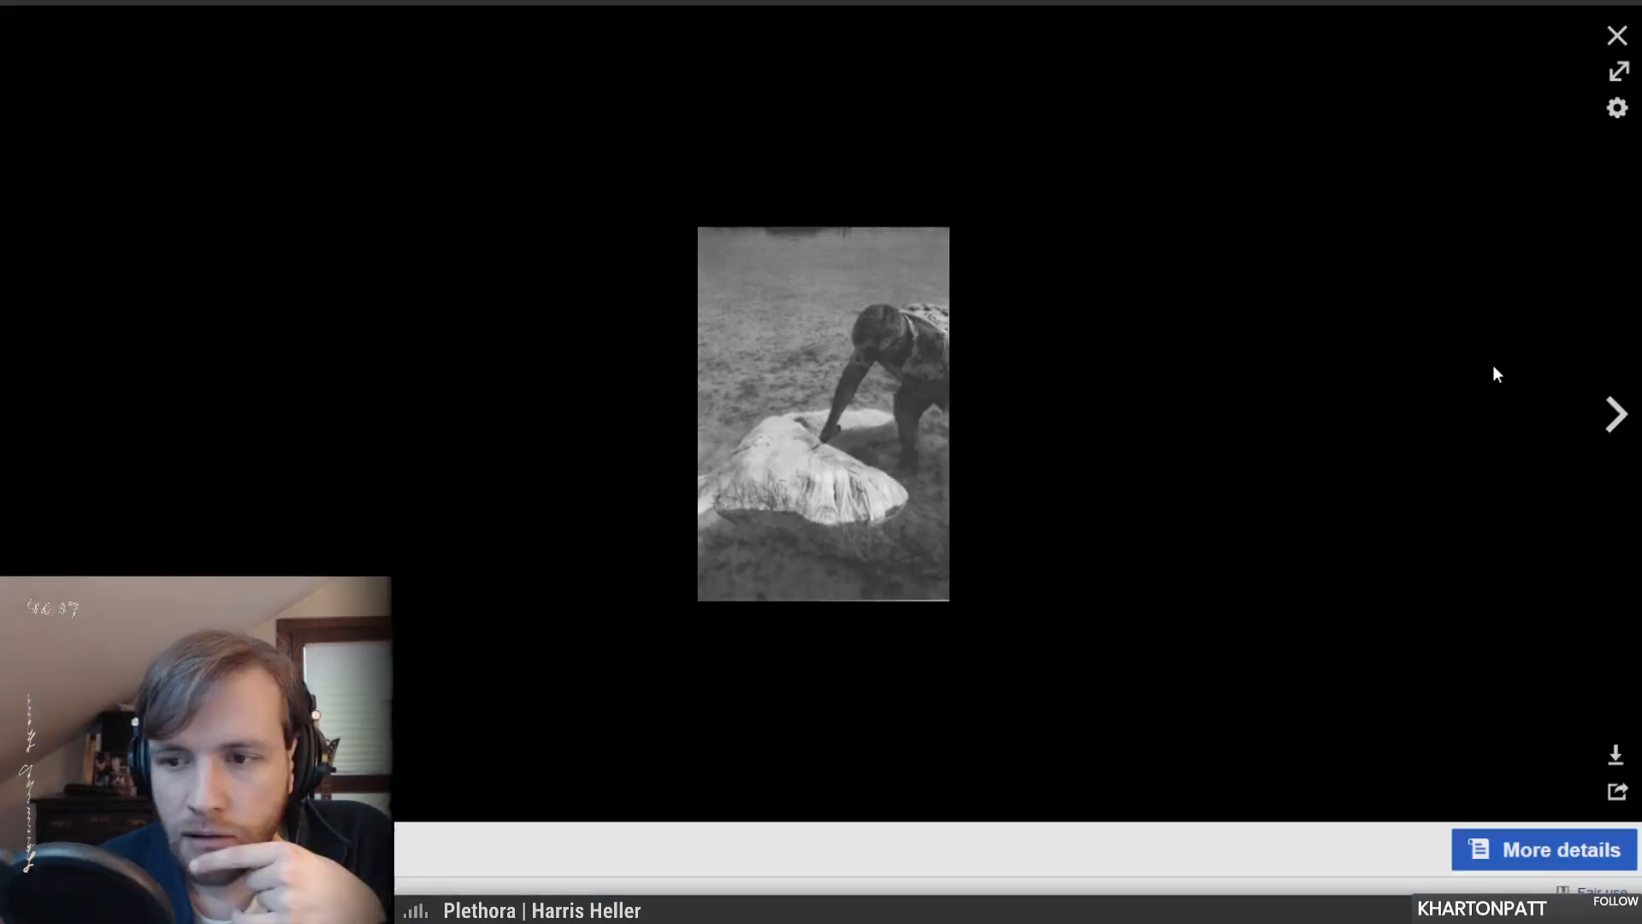
{"action": "left_click", "coordinate": [804, 496]}
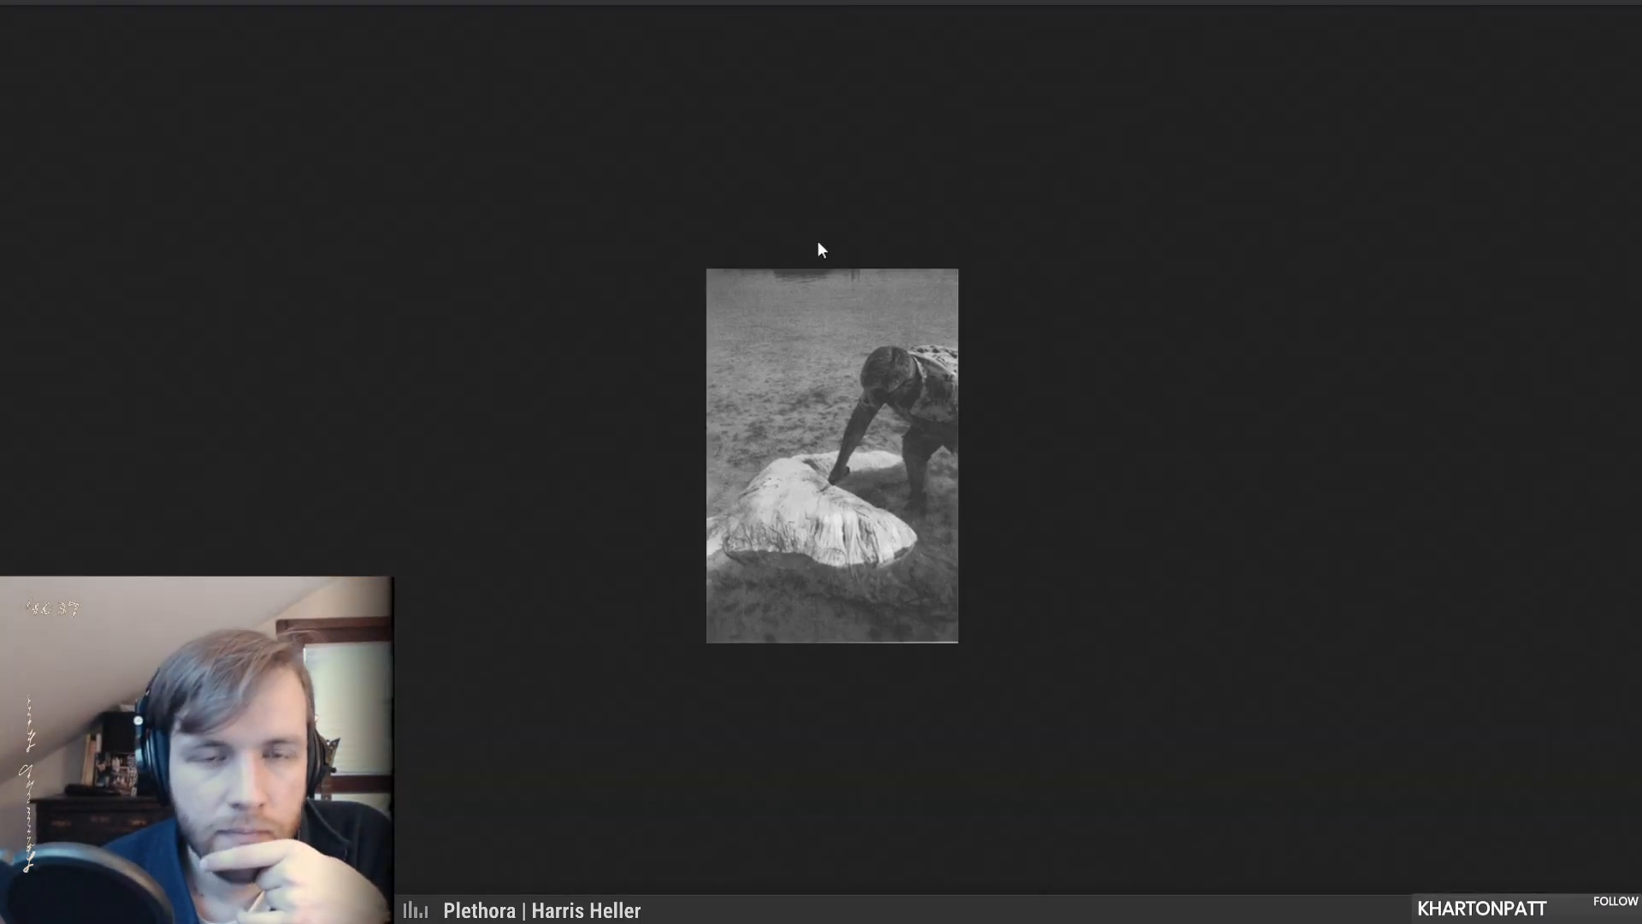
{"action": "key", "text": "alt+Left"}
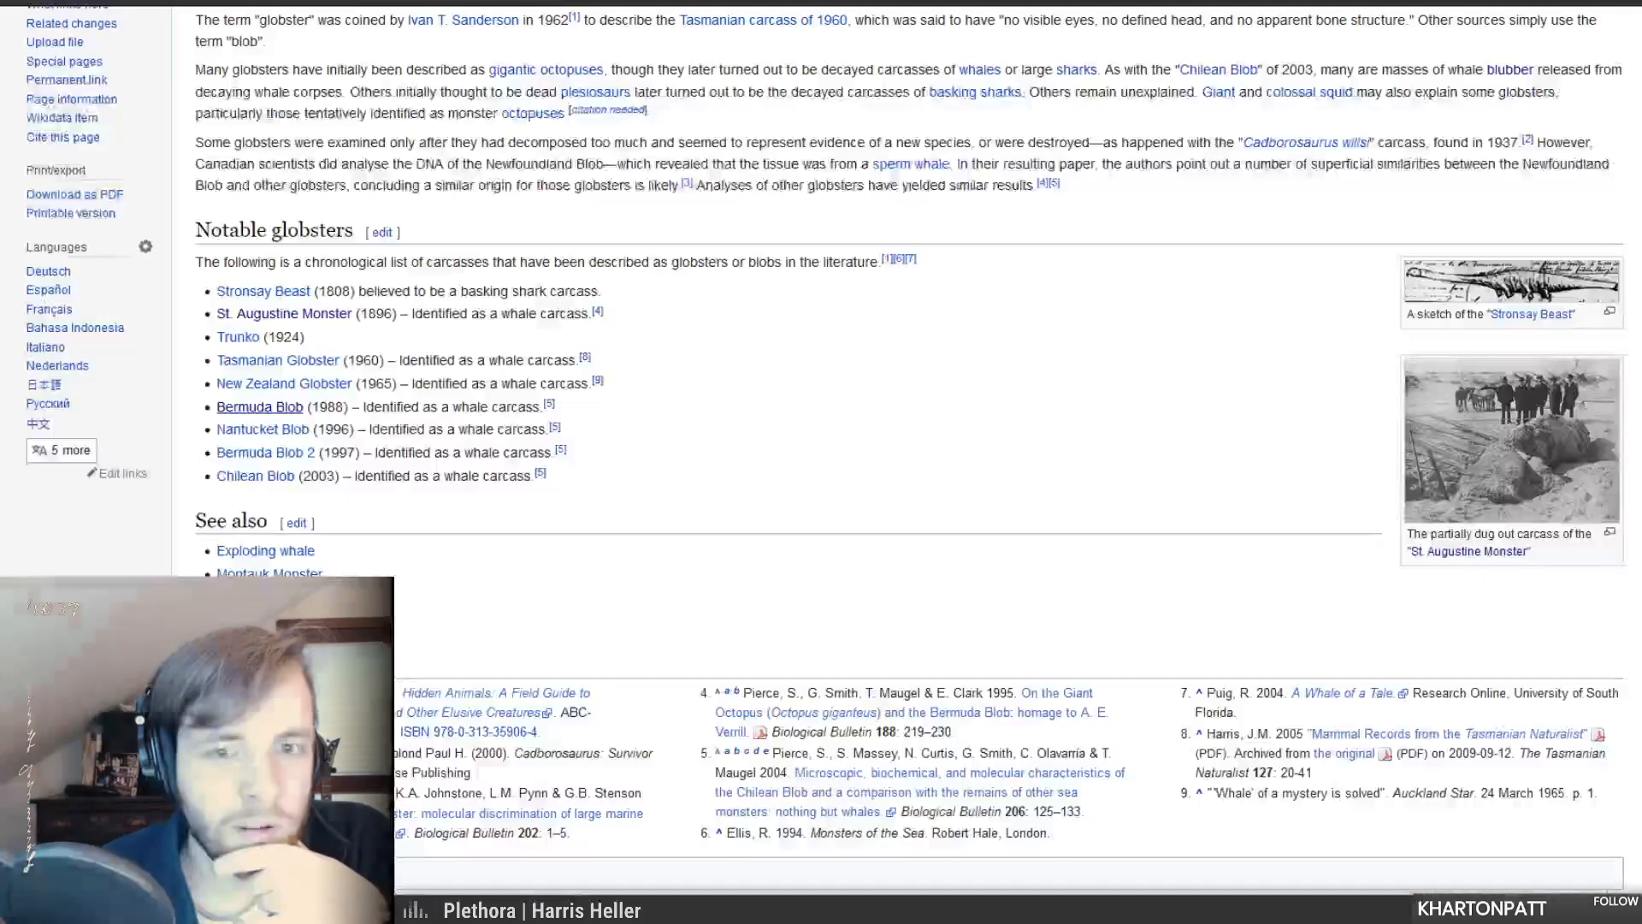
- Open the Chilean Blob article from the notable globsters list and view its beach photo at full size
{"action": "mouse_move", "coordinate": [274, 544]}
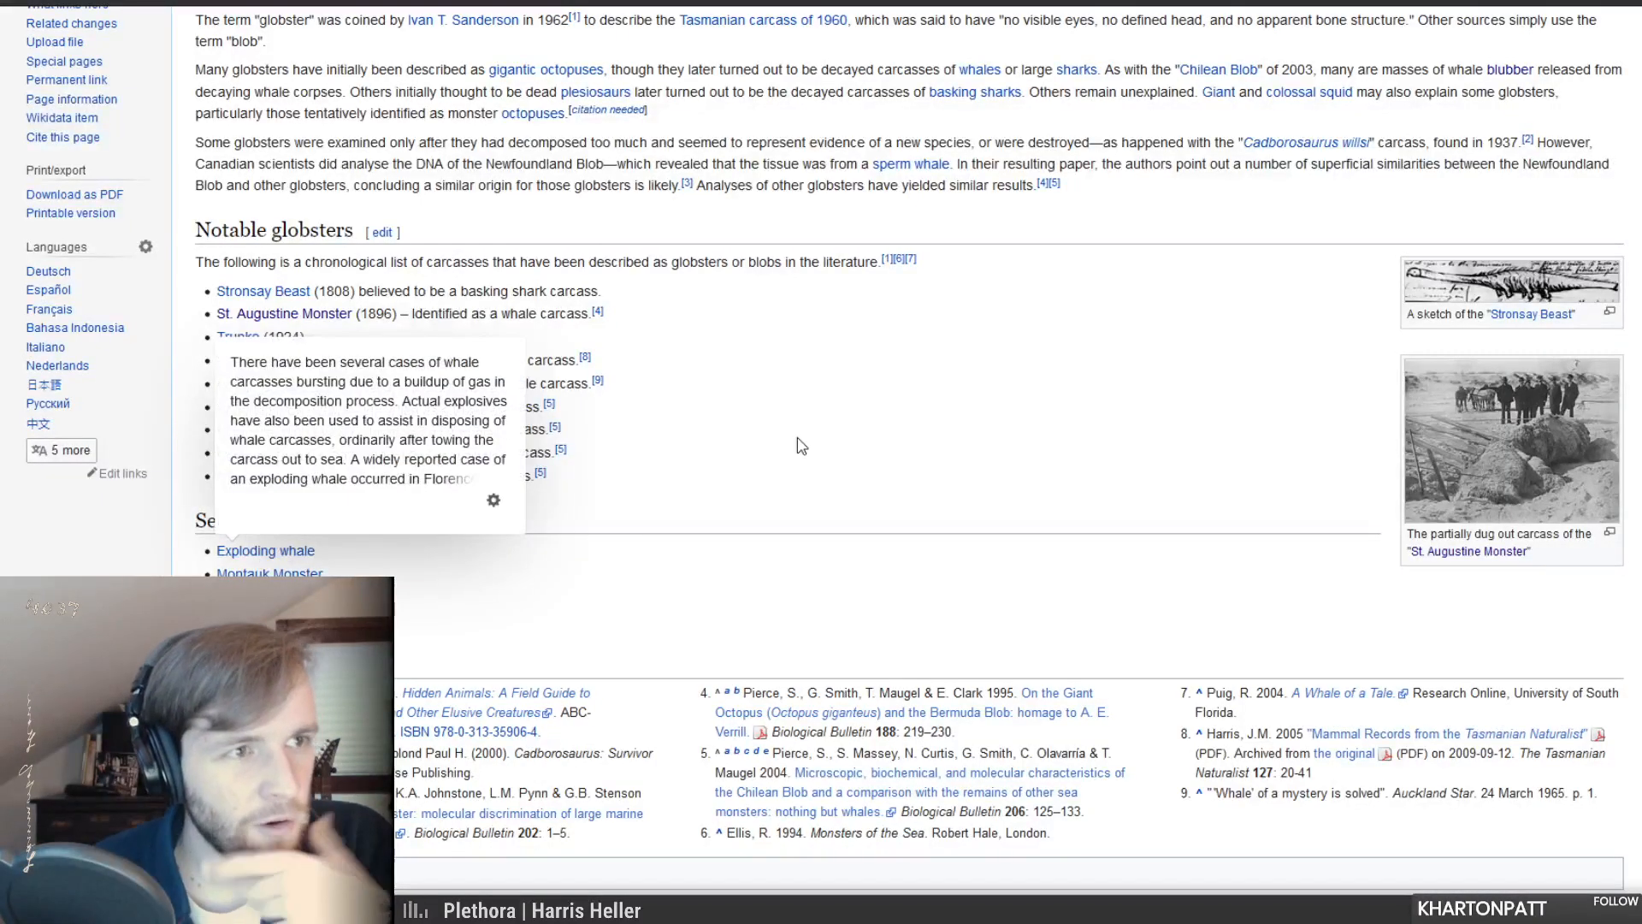
{"action": "scroll", "coordinate": [767, 430], "scroll_direction": "down", "scroll_amount": 3}
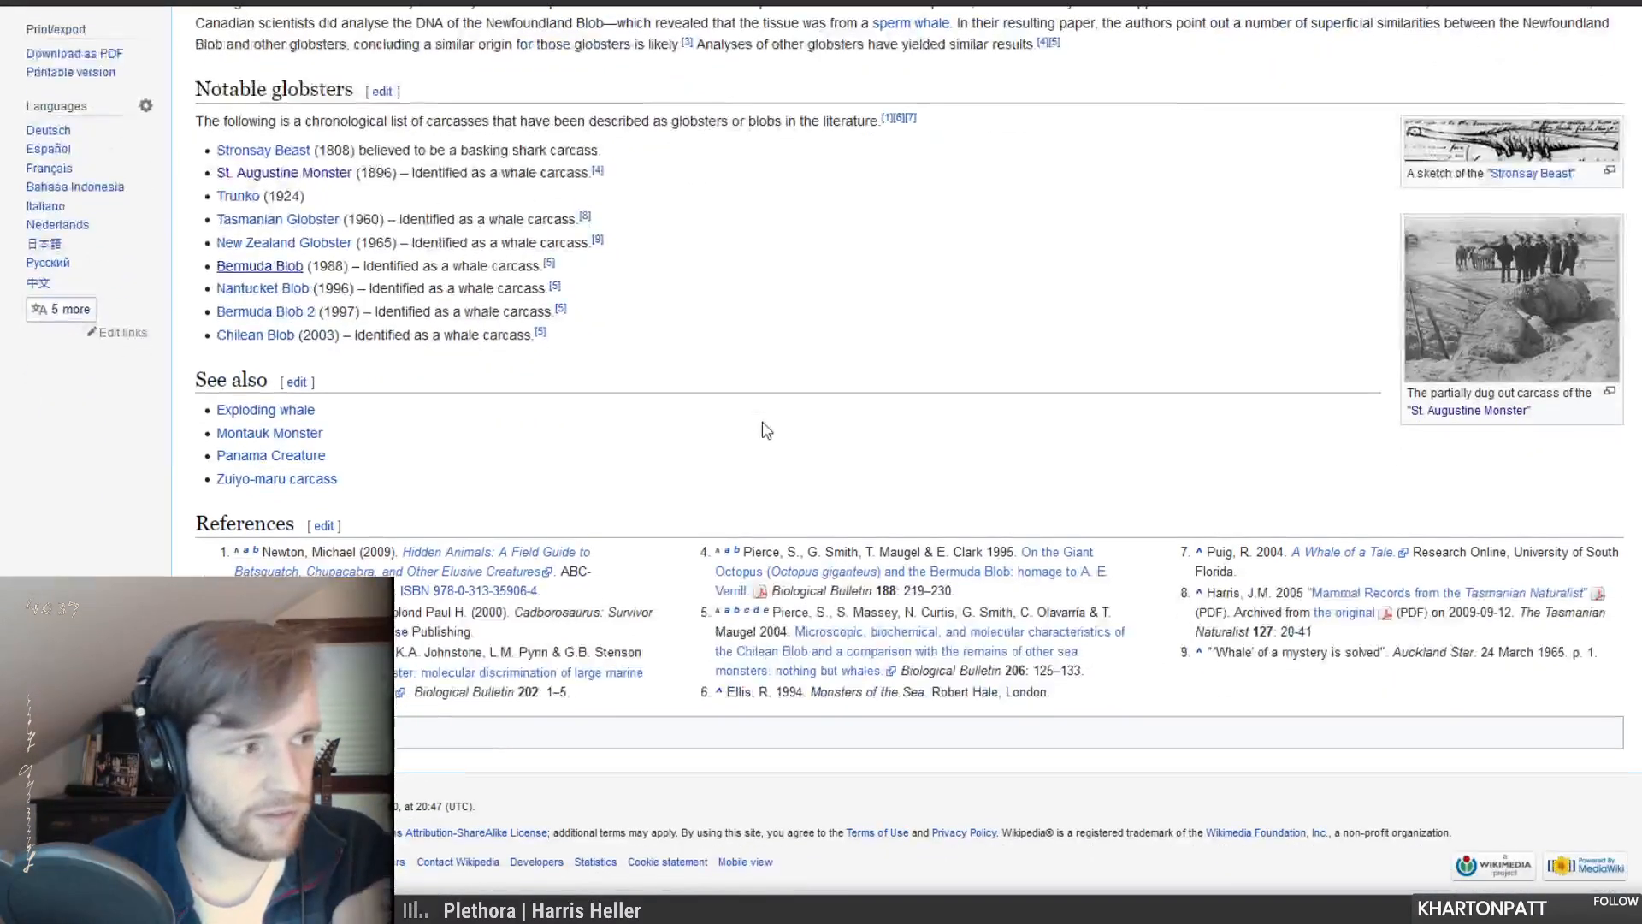
{"action": "scroll", "coordinate": [813, 430], "scroll_direction": "up", "scroll_amount": 4}
{"action": "scroll", "coordinate": [812, 428], "scroll_direction": "down", "scroll_amount": 1}
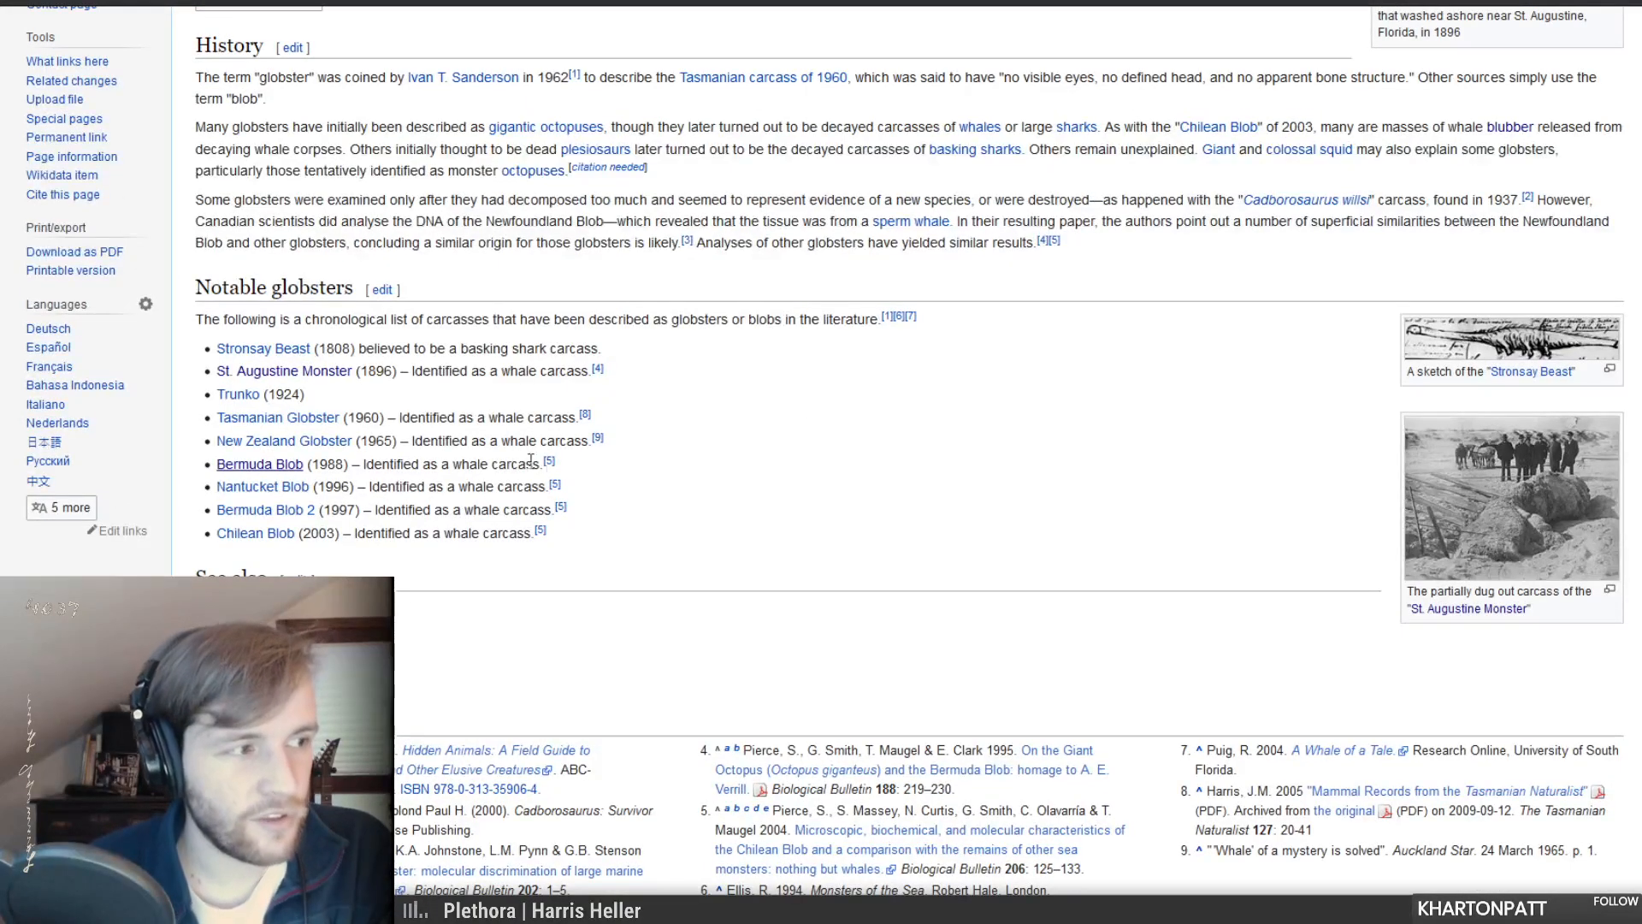
{"action": "scroll", "coordinate": [451, 485], "scroll_direction": "down", "scroll_amount": 1}
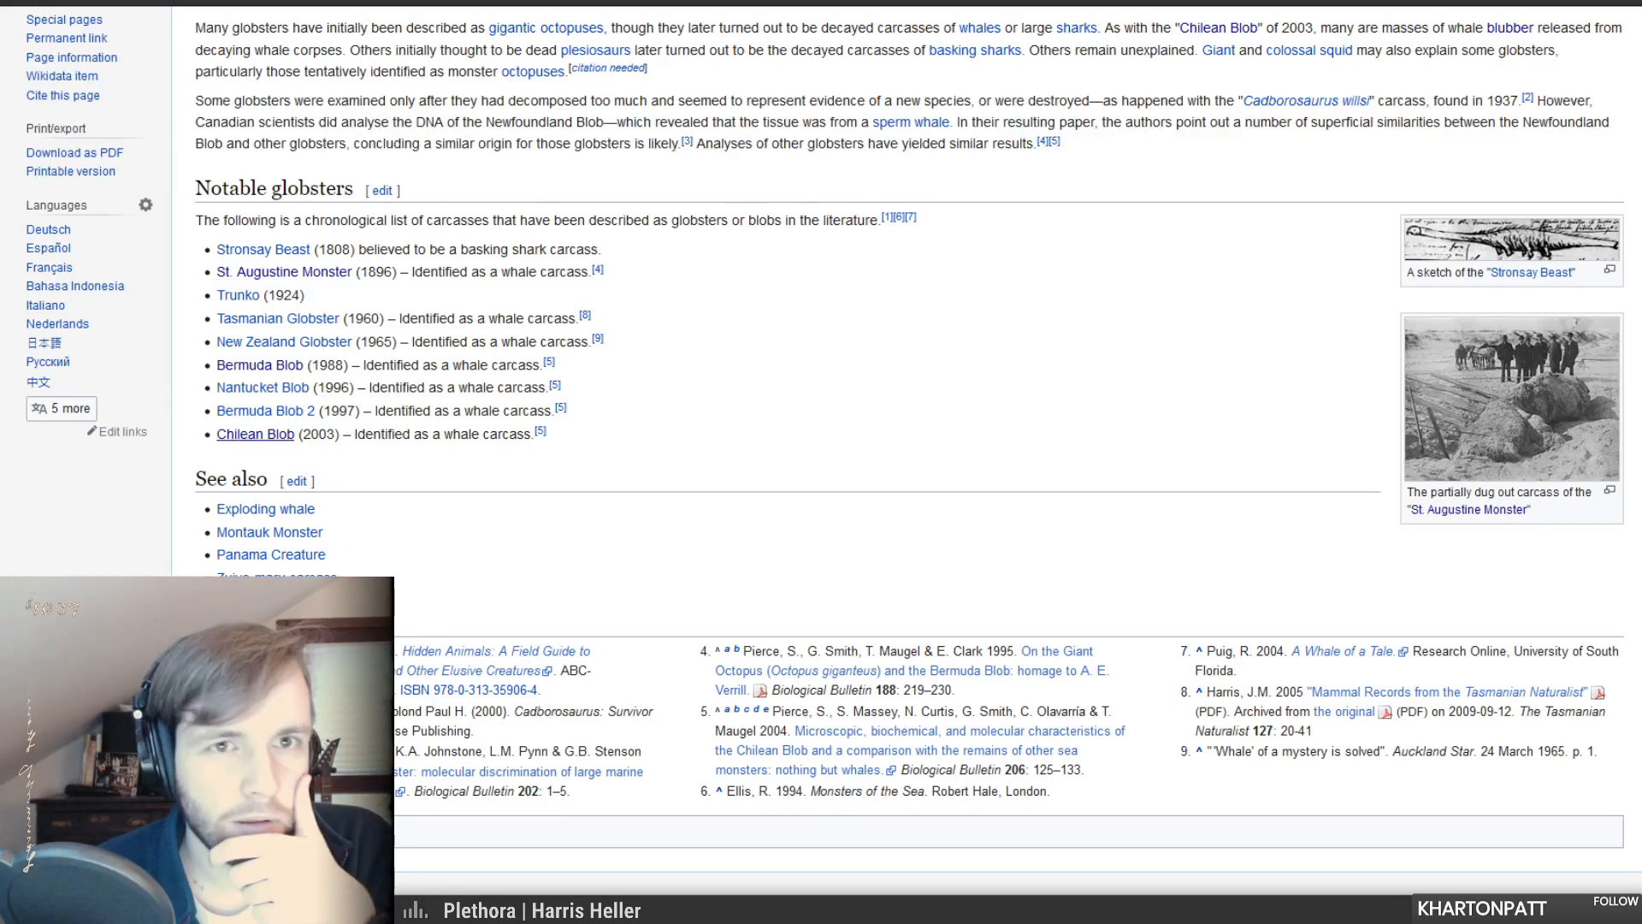
{"action": "left_click", "coordinate": [256, 434]}
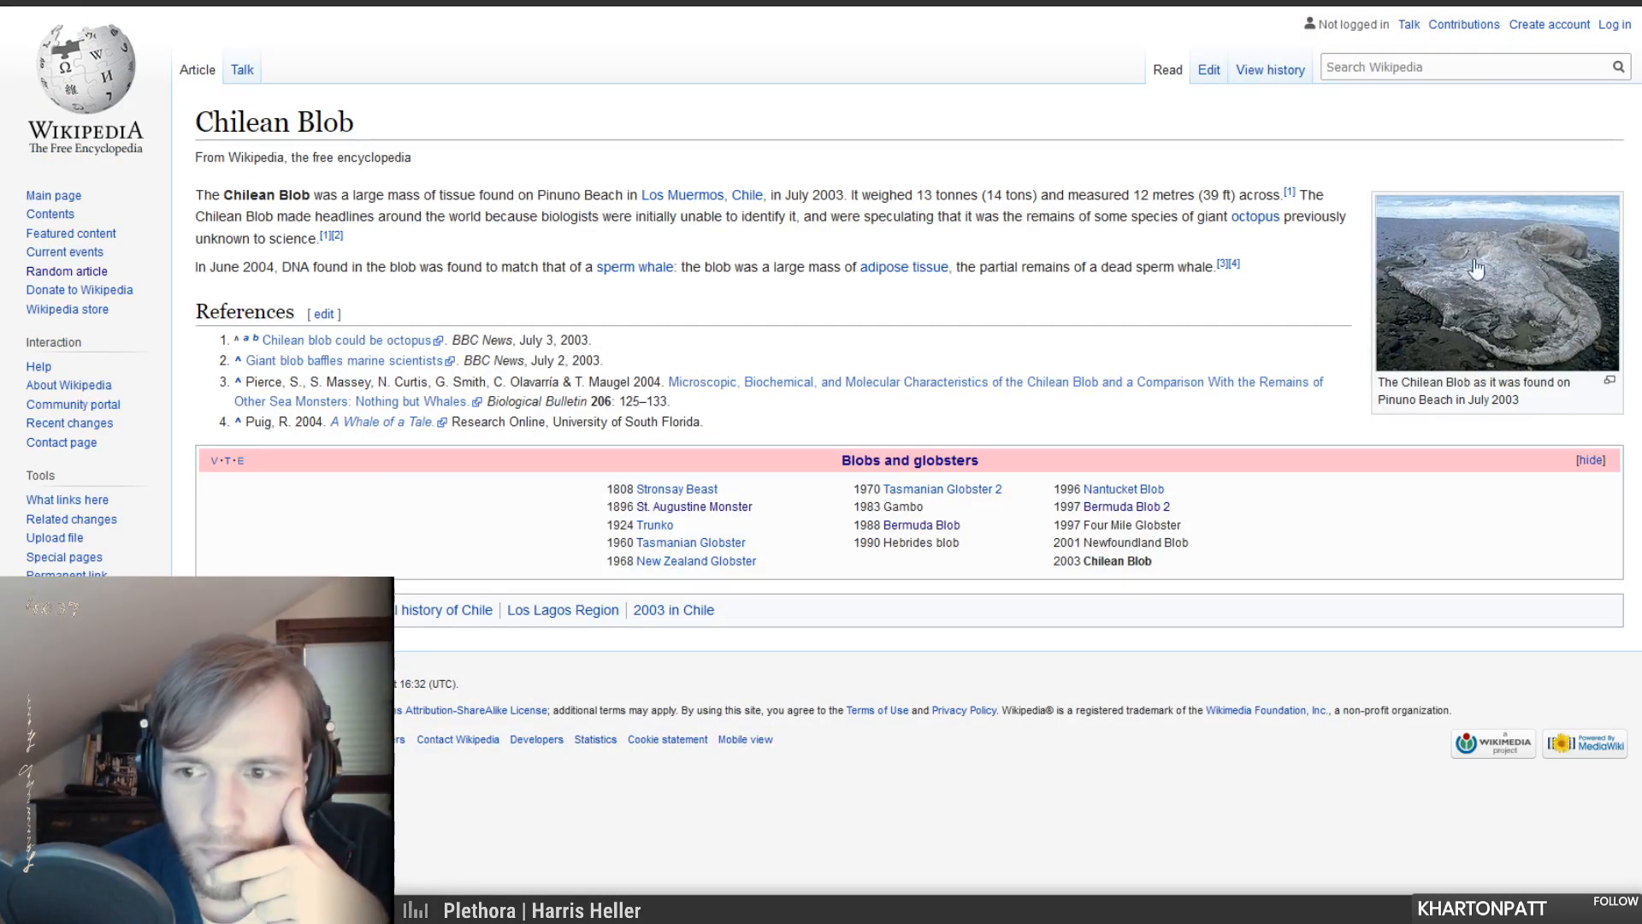
{"action": "left_click", "coordinate": [1497, 282]}
{"action": "left_click", "coordinate": [429, 417]}
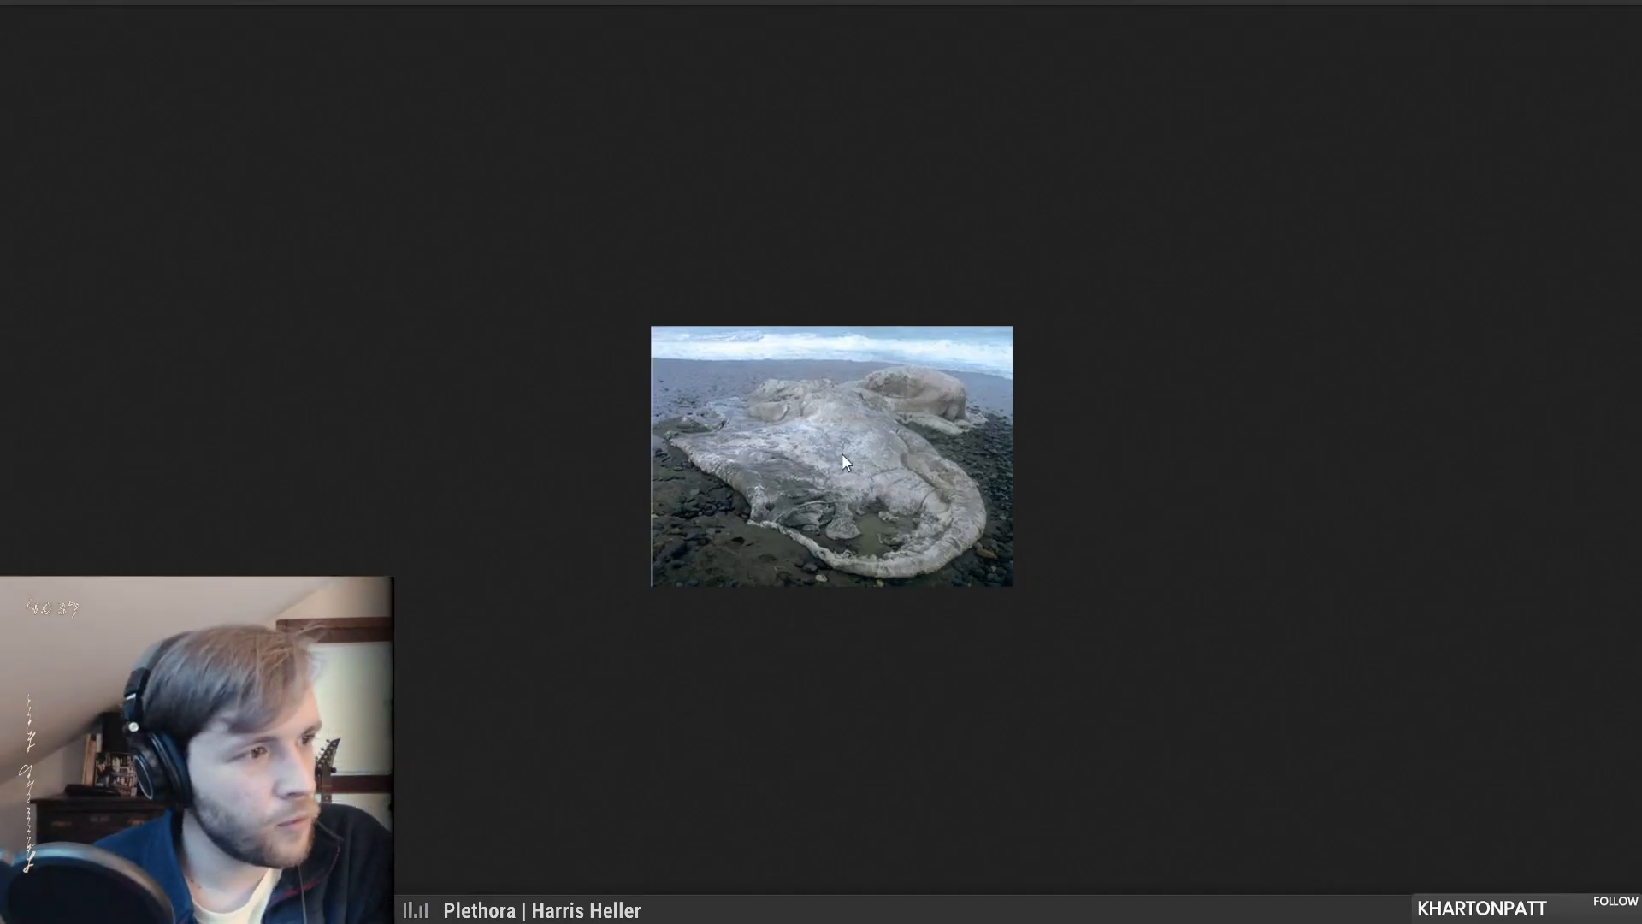
- Look for other sizes of the Chilean Blob photo with a Google reverse image search, previewing the Chicago Journals copy before returning to the article
{"action": "key", "text": "ctrl+t"}
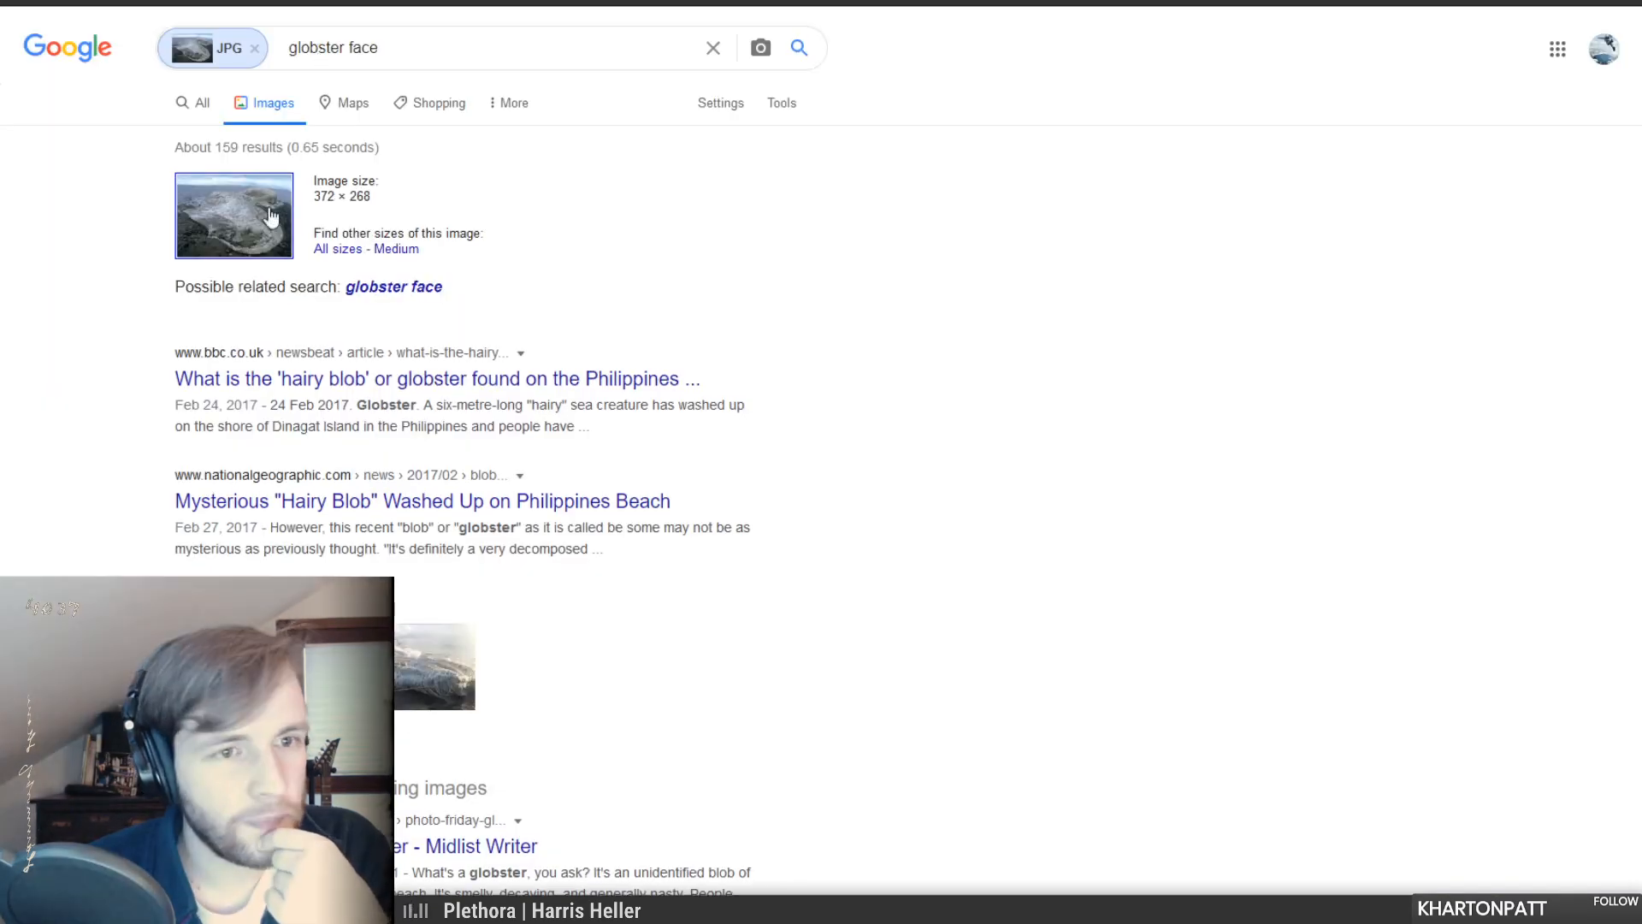
{"action": "left_click", "coordinate": [334, 250]}
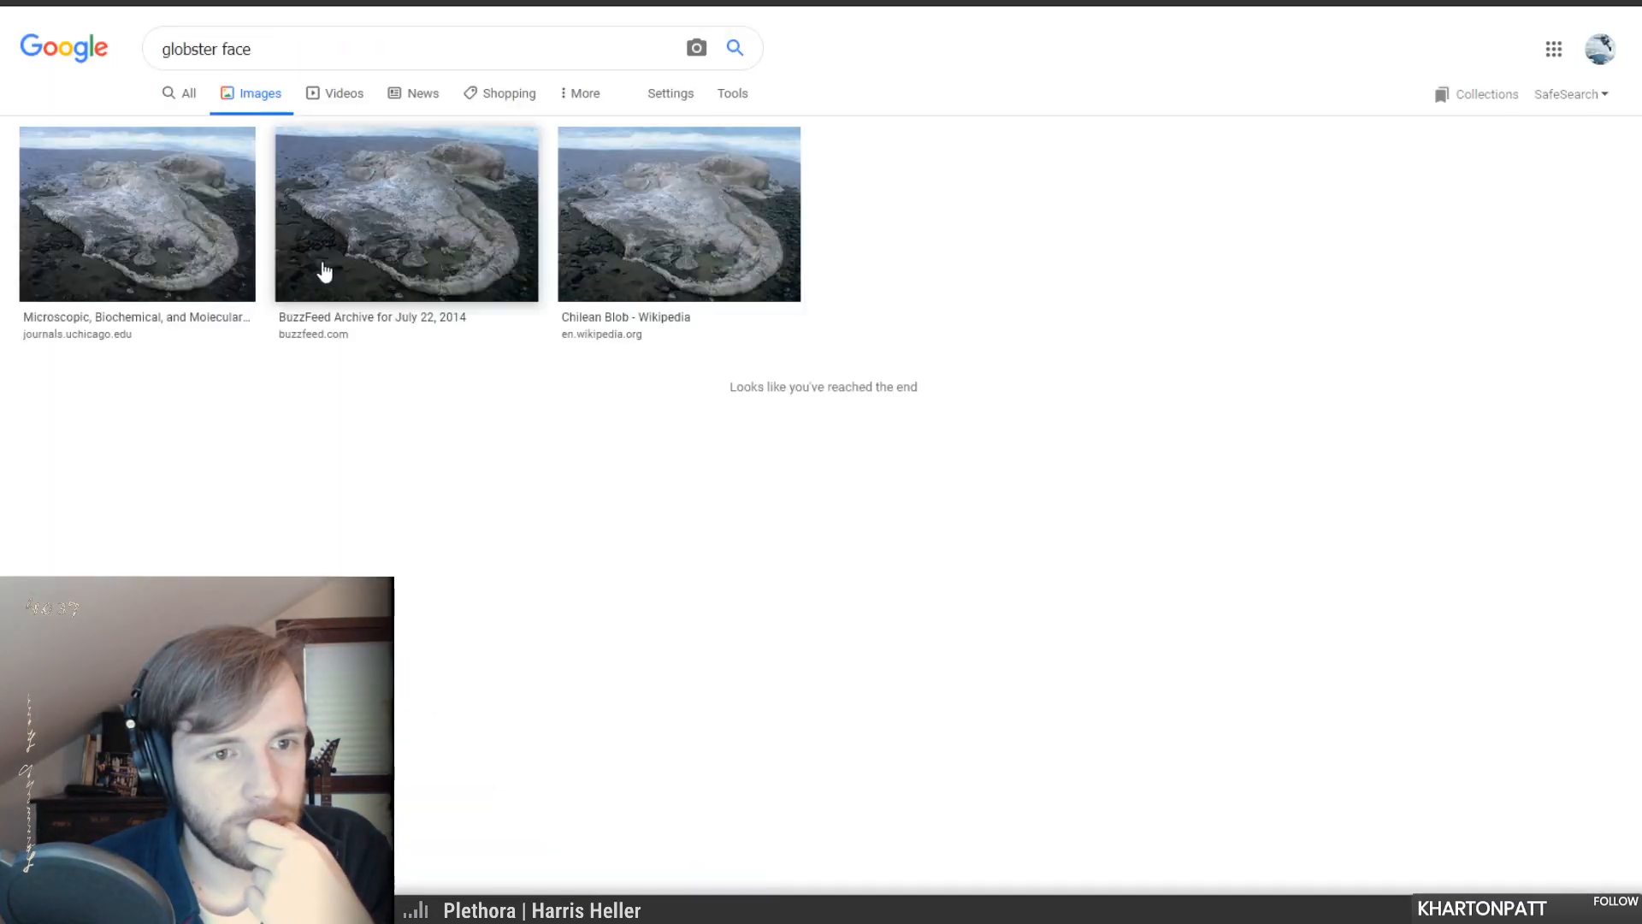
{"action": "left_click", "coordinate": [212, 252]}
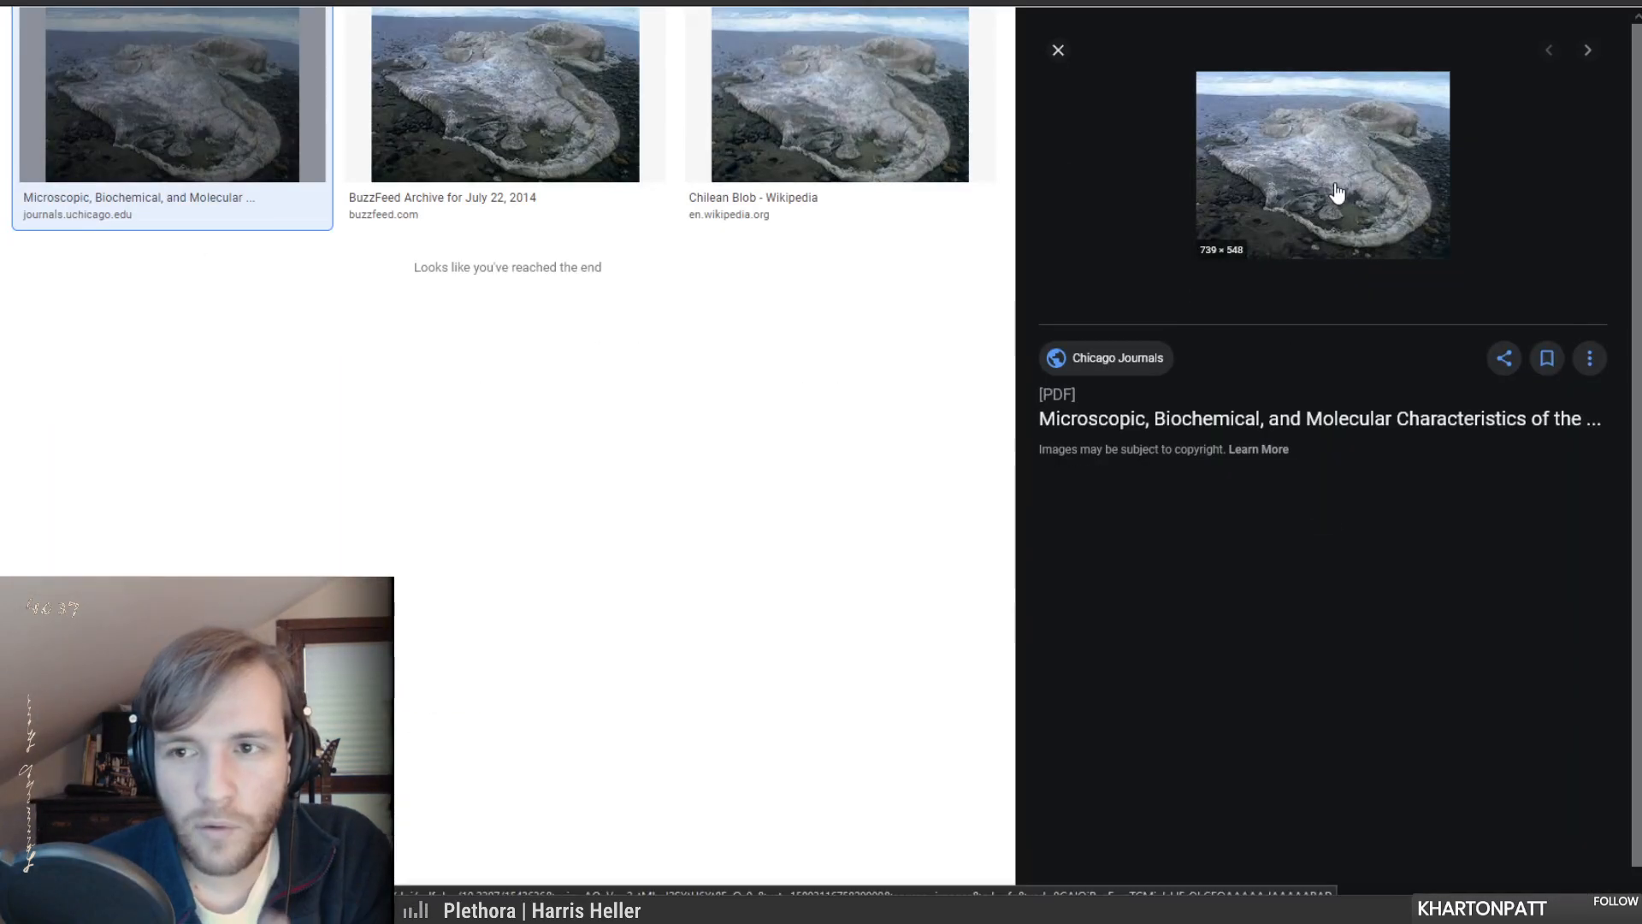
{"action": "left_click", "coordinate": [441, 106]}
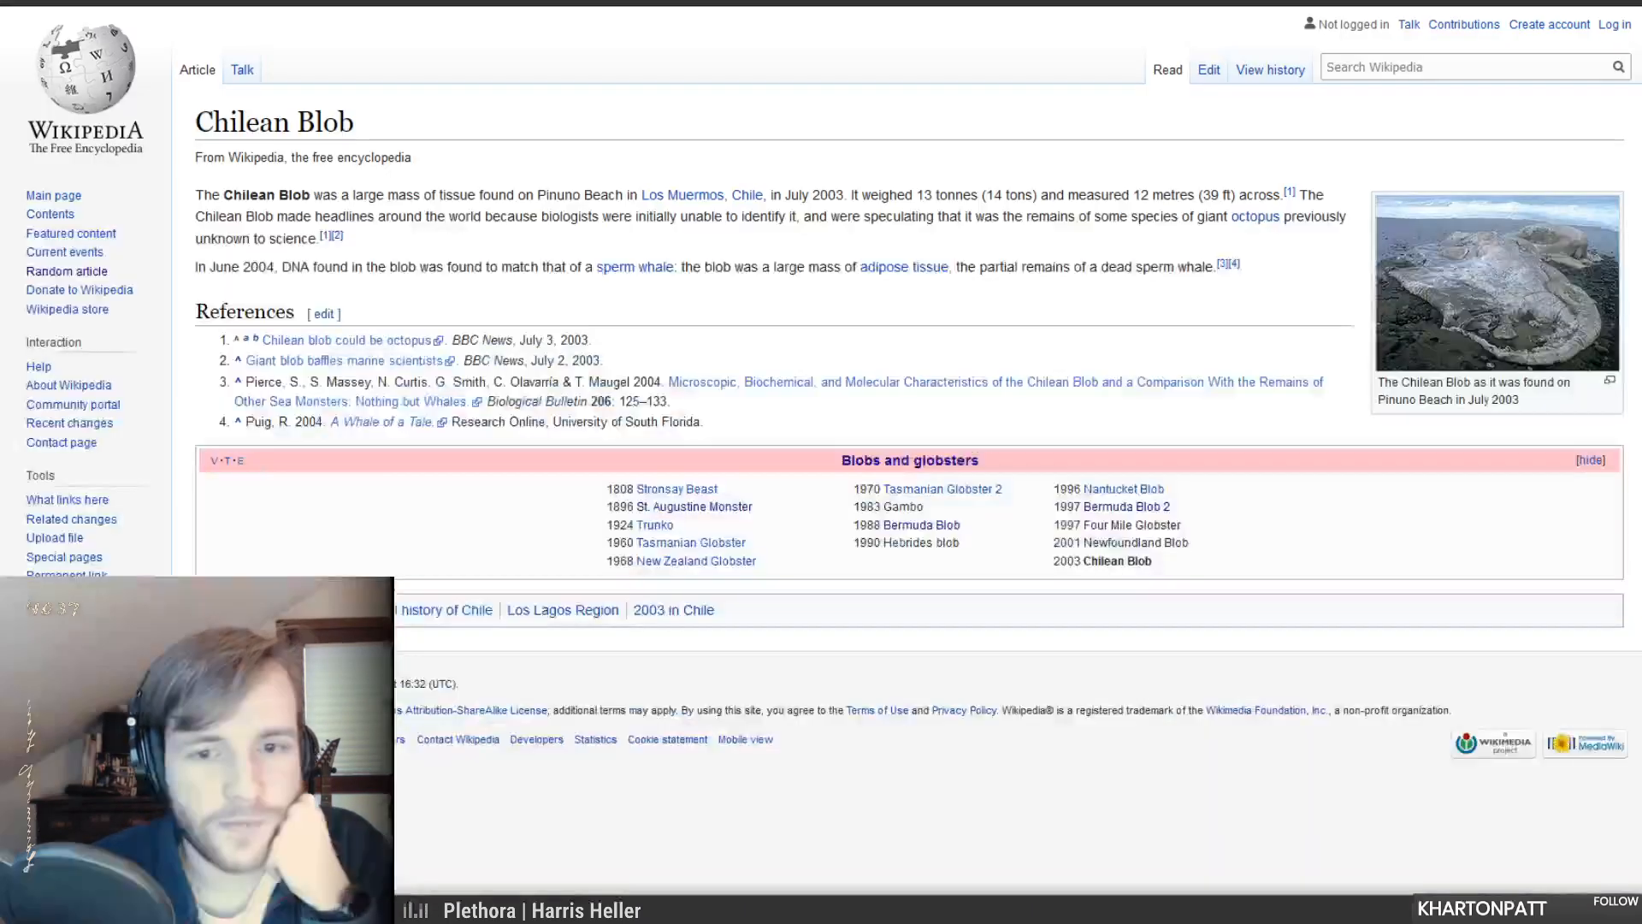
- Open the Nantucket Blob article from the notable globsters list, view its sample photo enlarged, and return to the list
{"action": "key", "text": "alt+Left"}
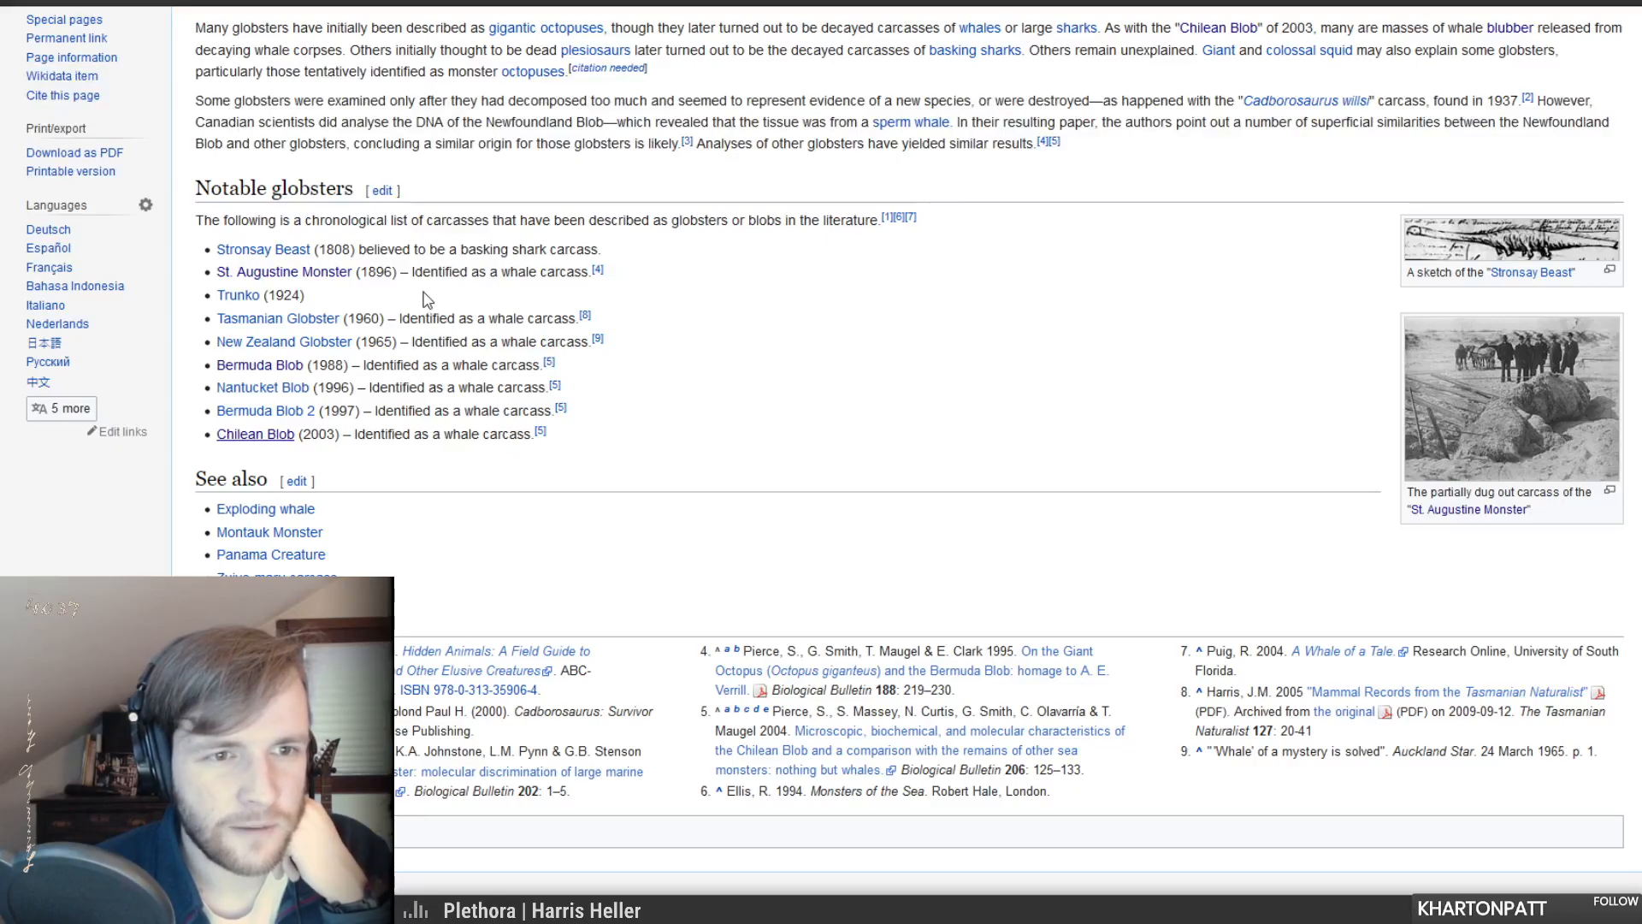
{"action": "mouse_move", "coordinate": [302, 395]}
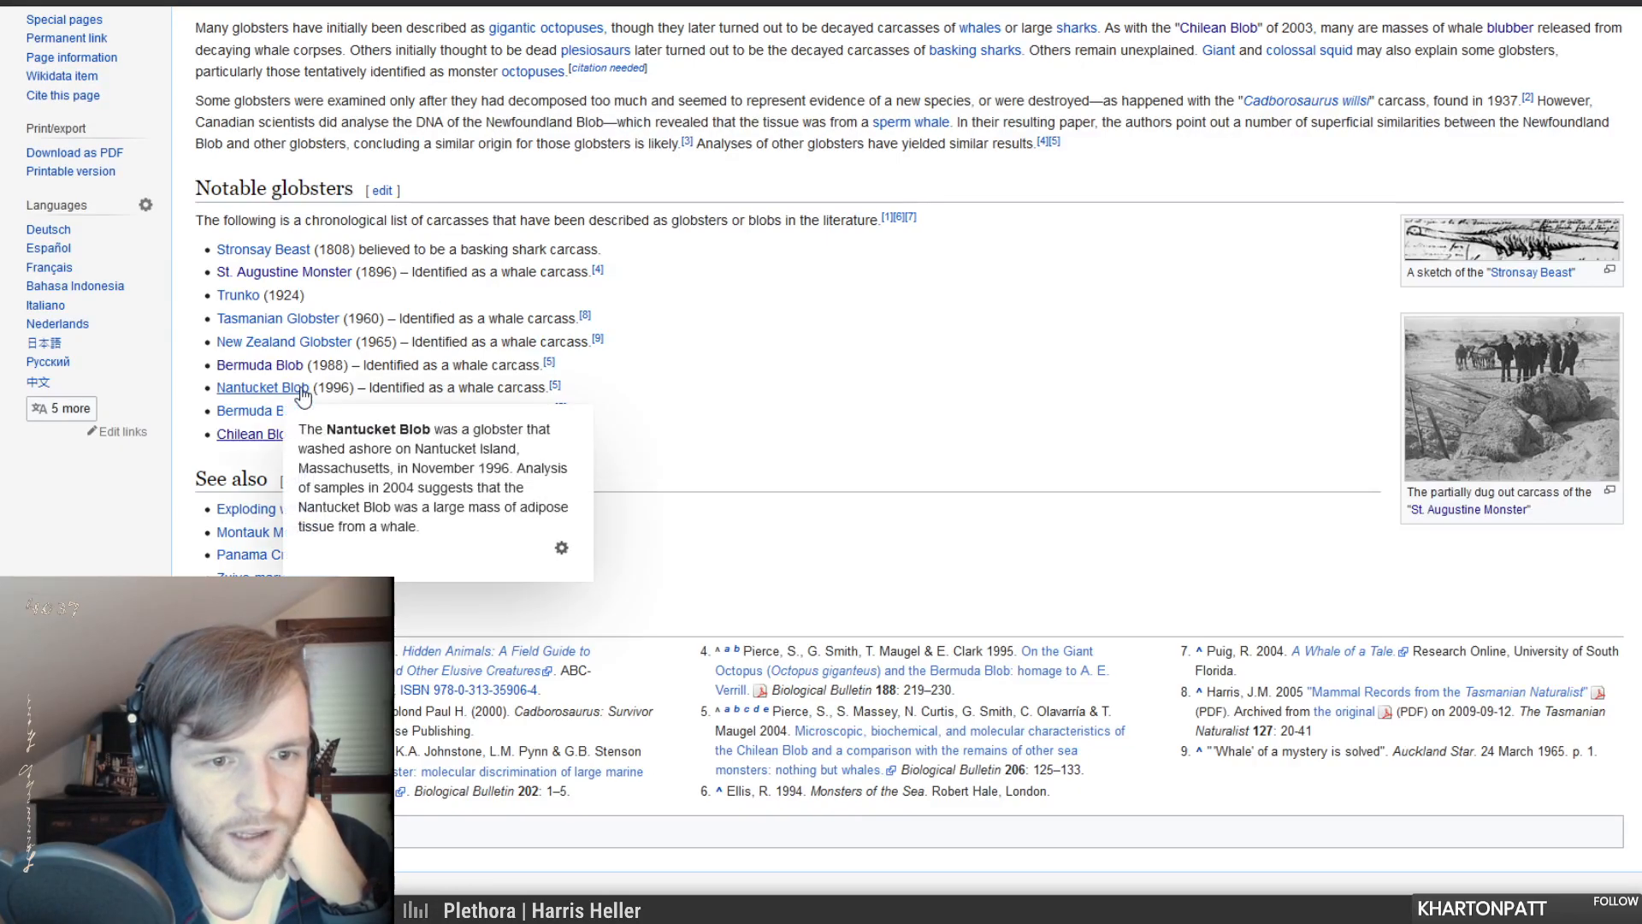
{"action": "left_click", "coordinate": [301, 391]}
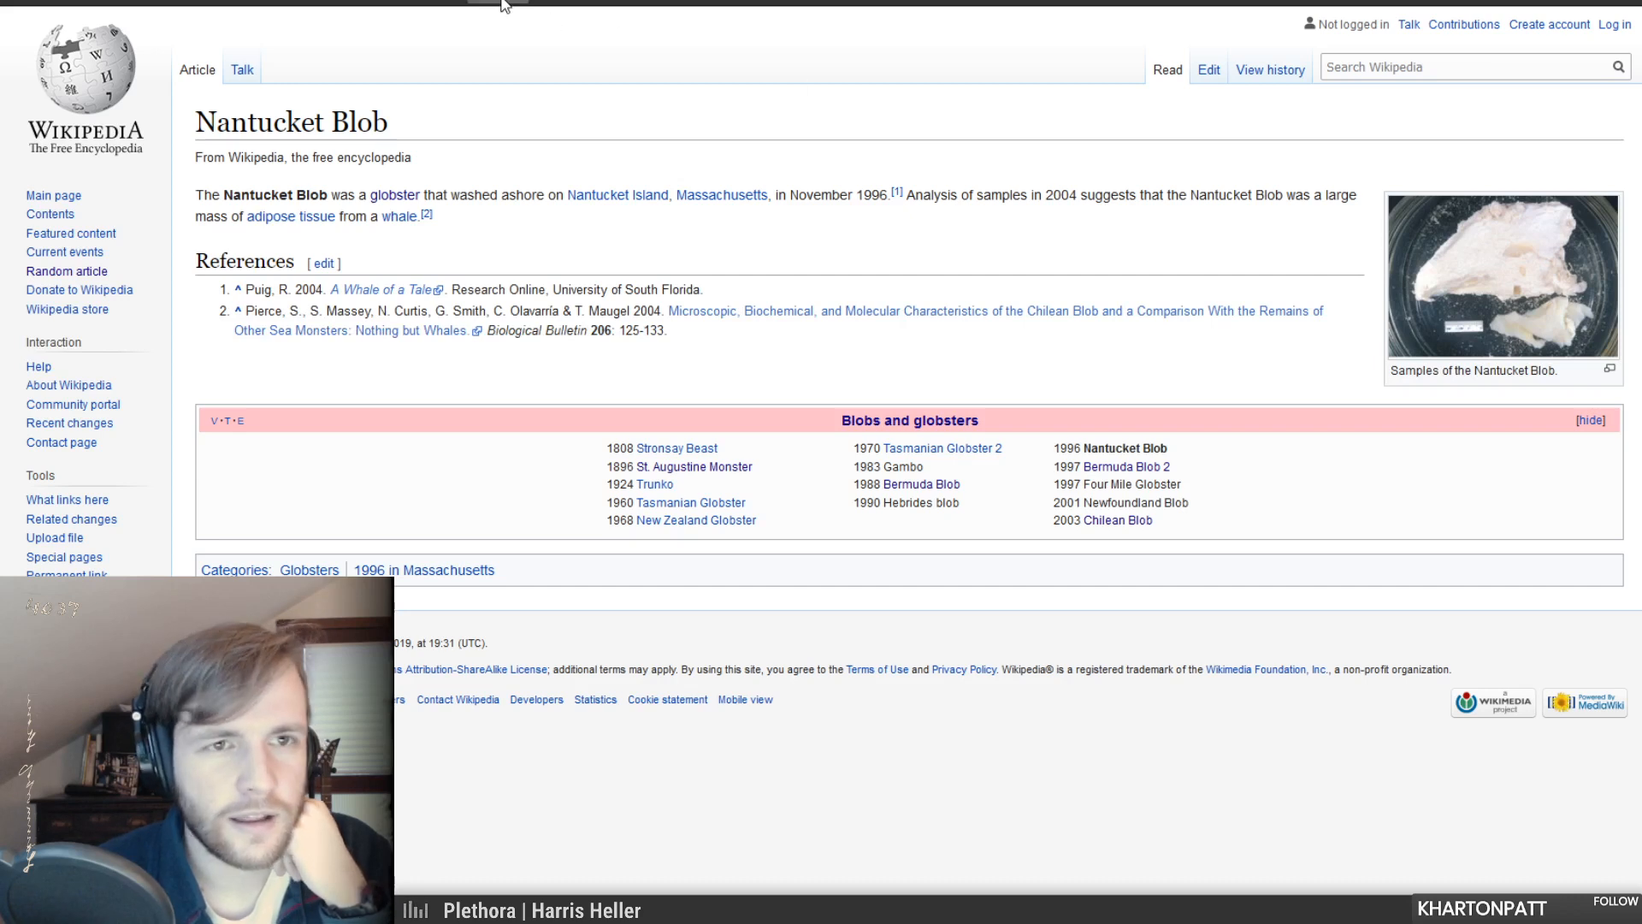
{"action": "left_click", "coordinate": [1503, 275]}
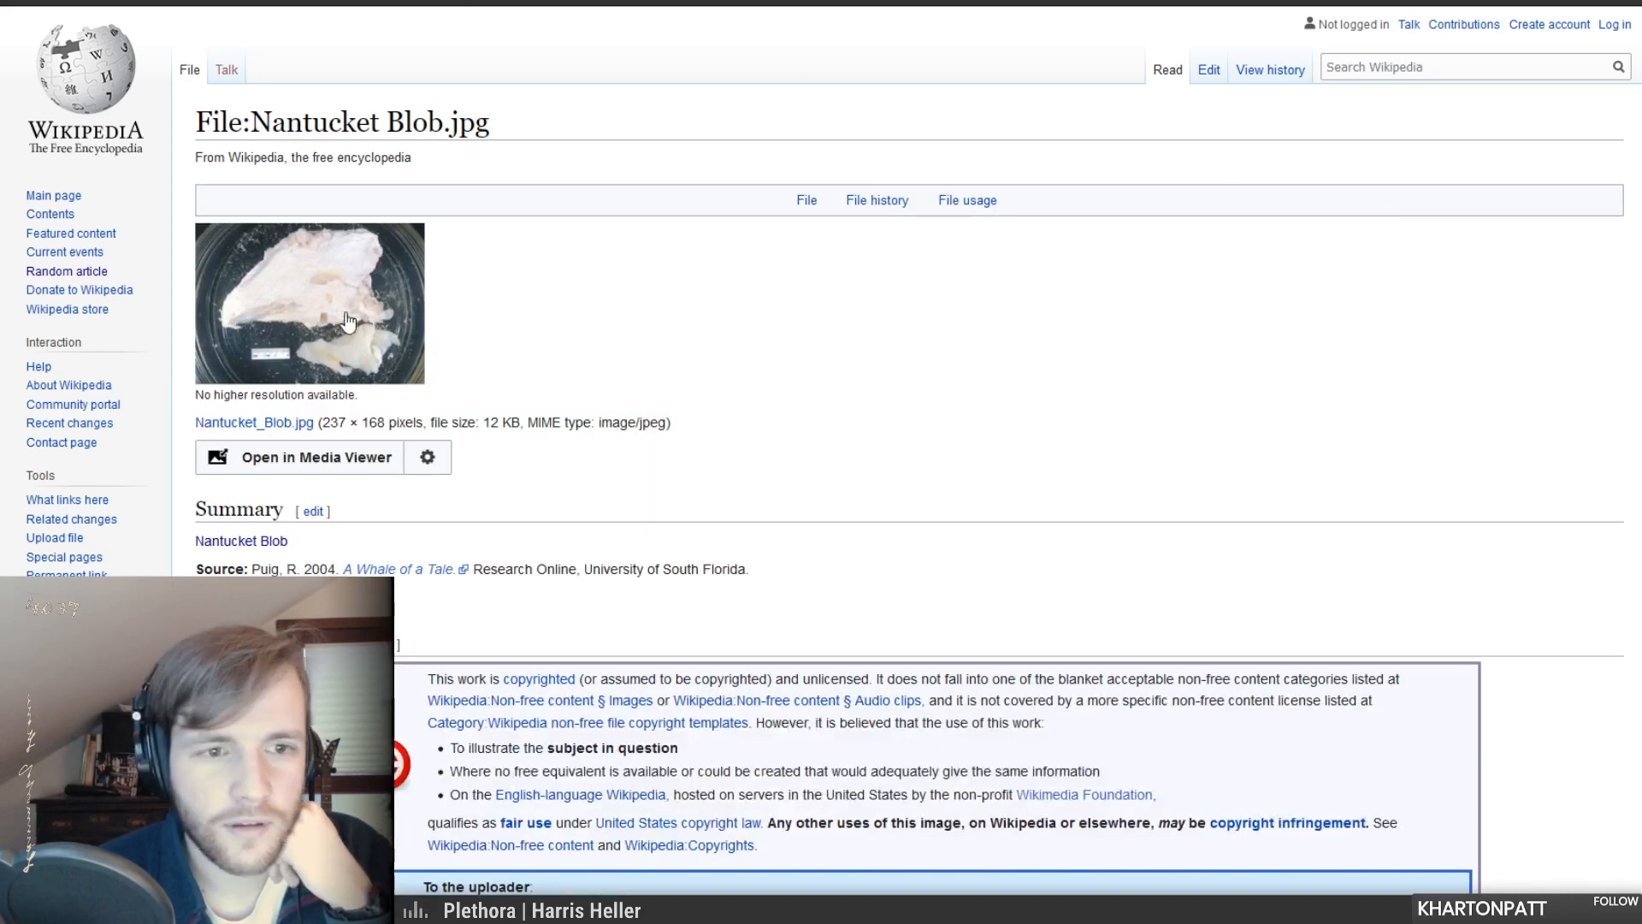
{"action": "left_click", "coordinate": [343, 349]}
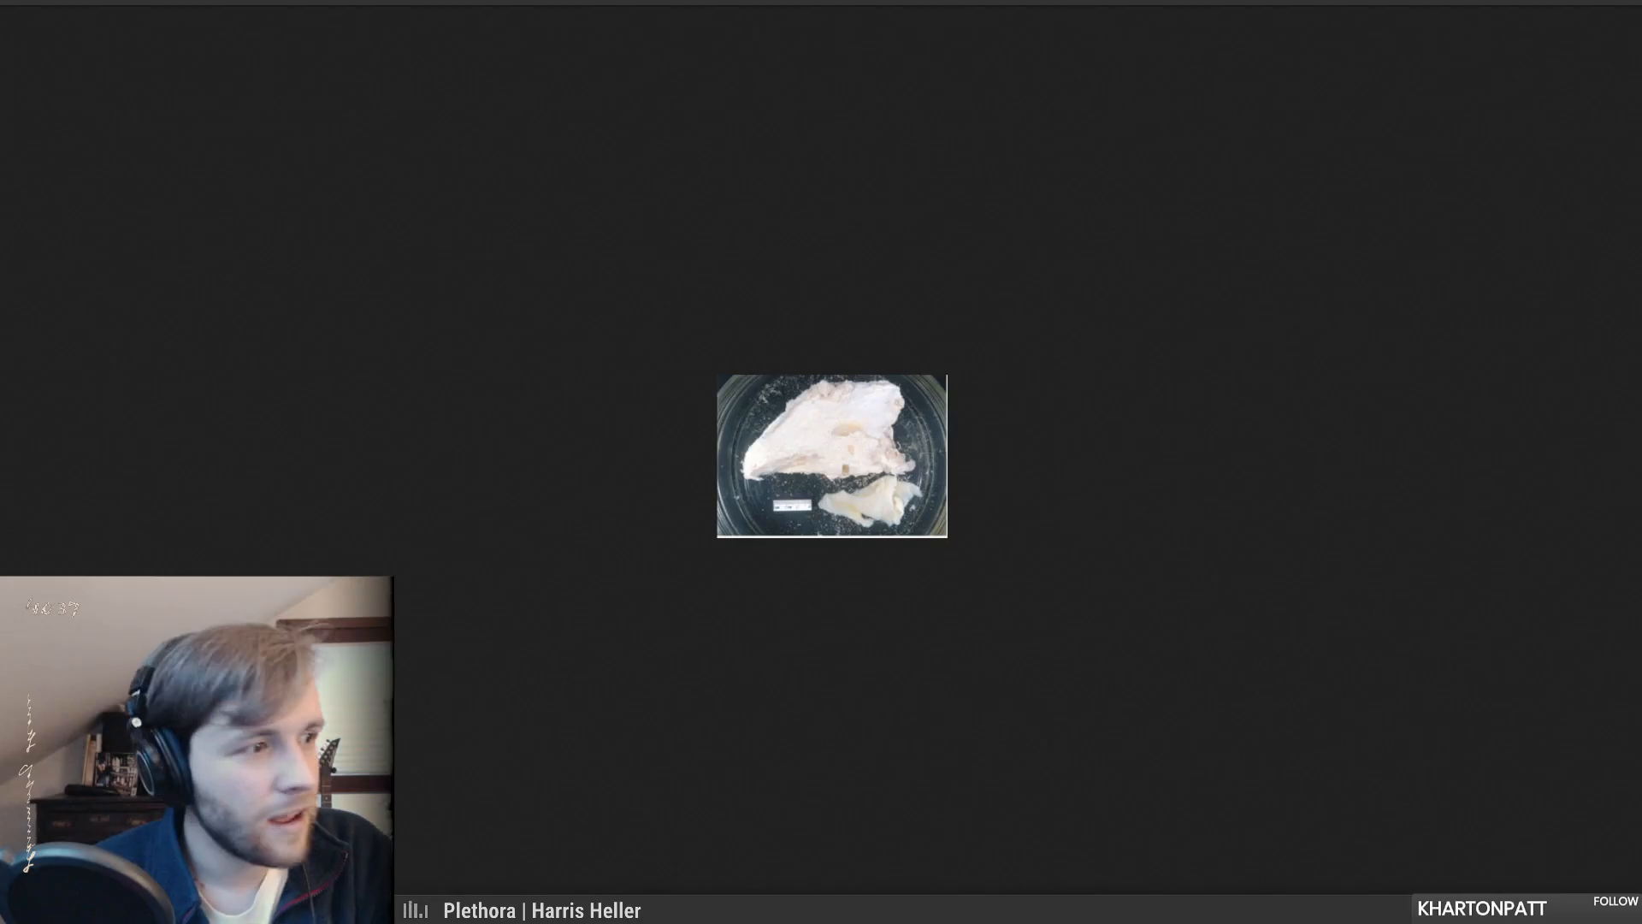
{"action": "key", "text": "Escape"}
{"action": "key", "text": "alt+Left"}
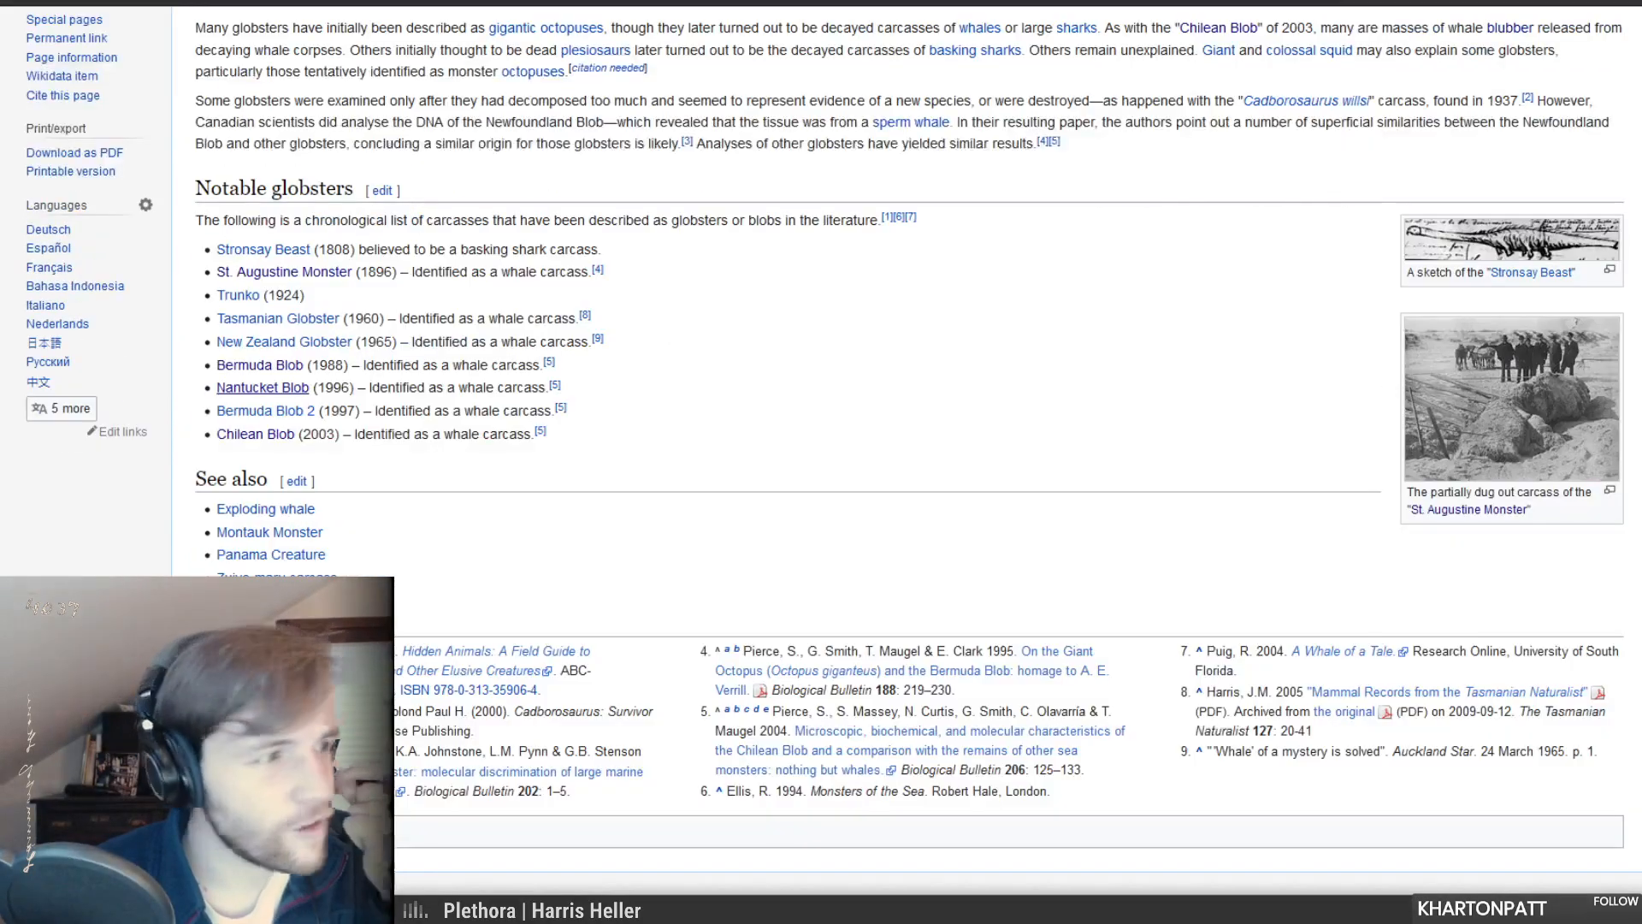
- Open the Exploding whale article from the See also list and skim its Oregon, Taiwan and Others sections
{"action": "mouse_move", "coordinate": [273, 419]}
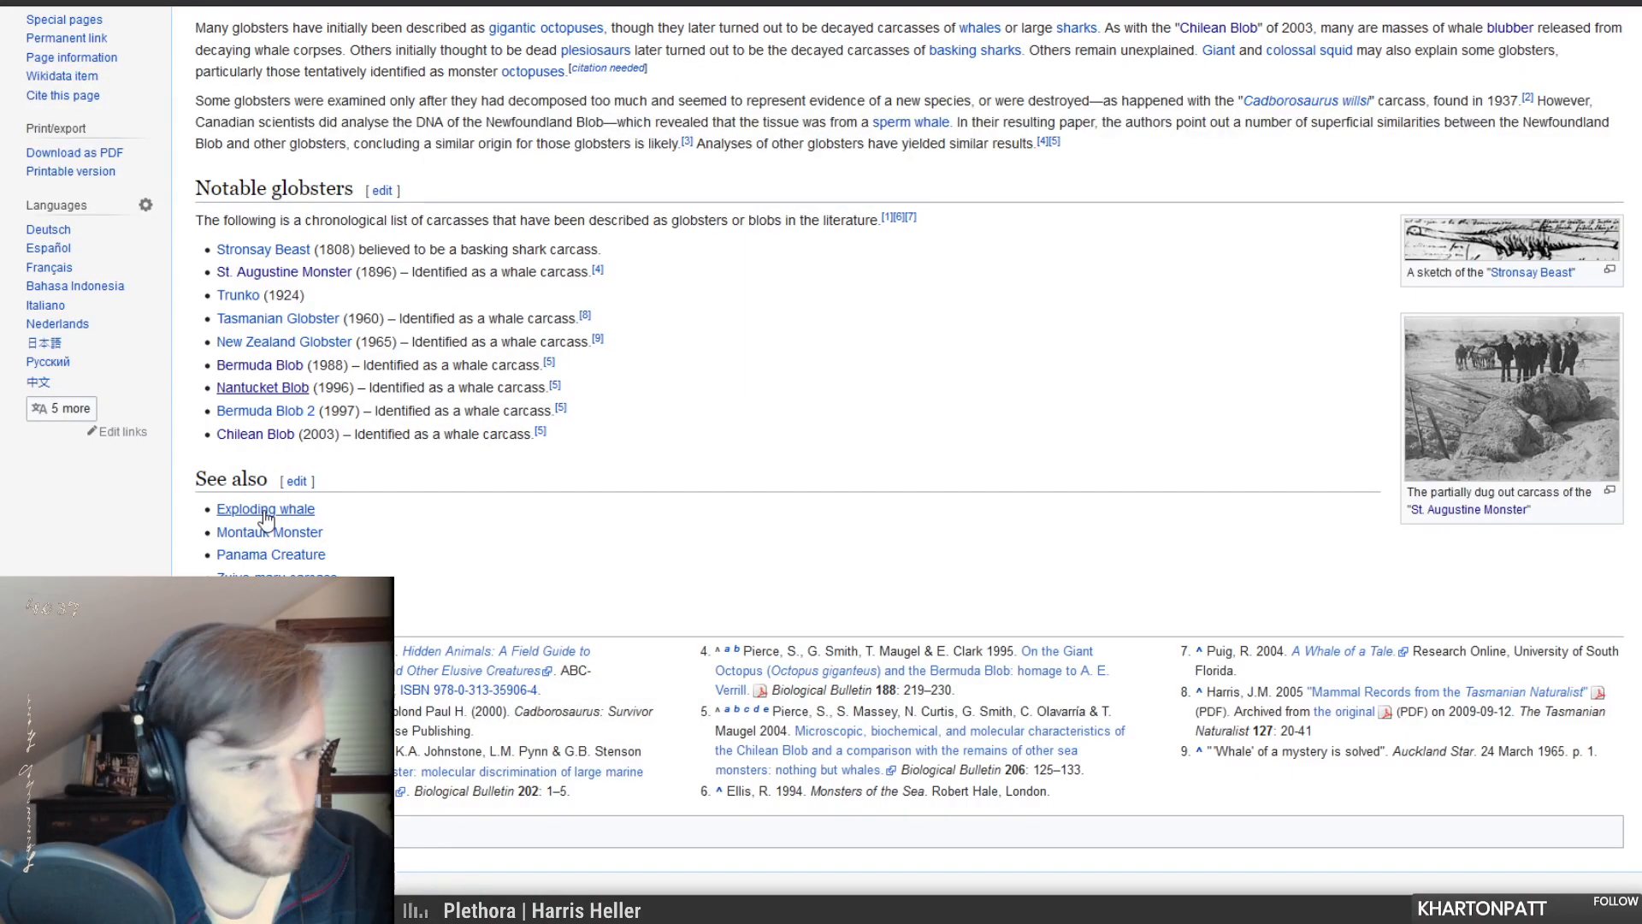
{"action": "mouse_move", "coordinate": [270, 516]}
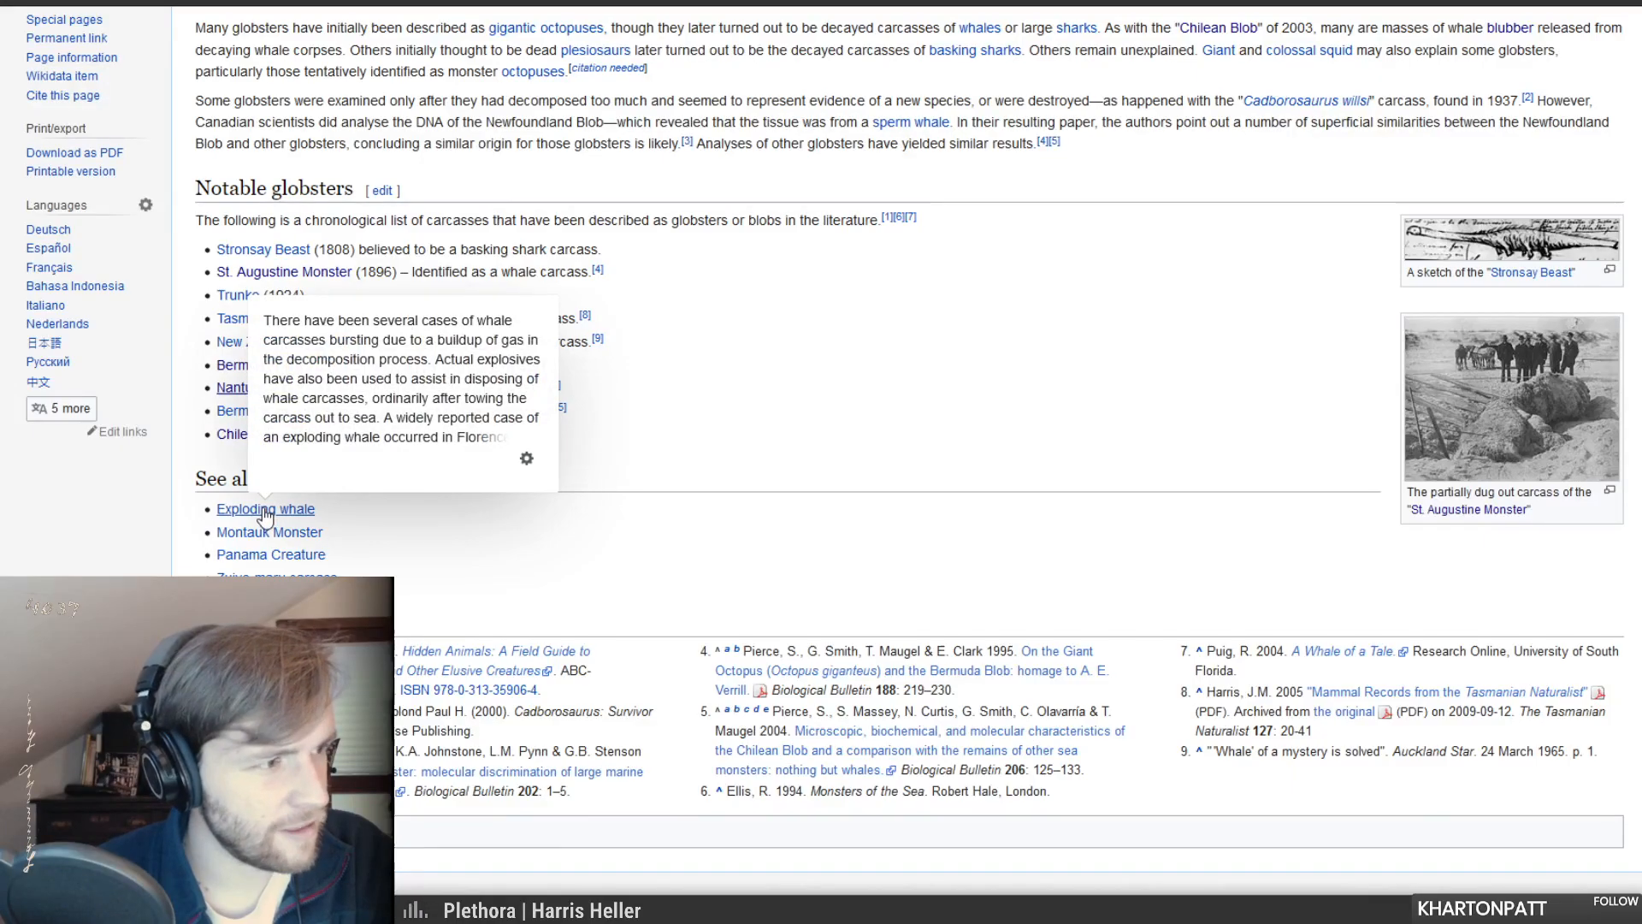
{"action": "left_click", "coordinate": [268, 511]}
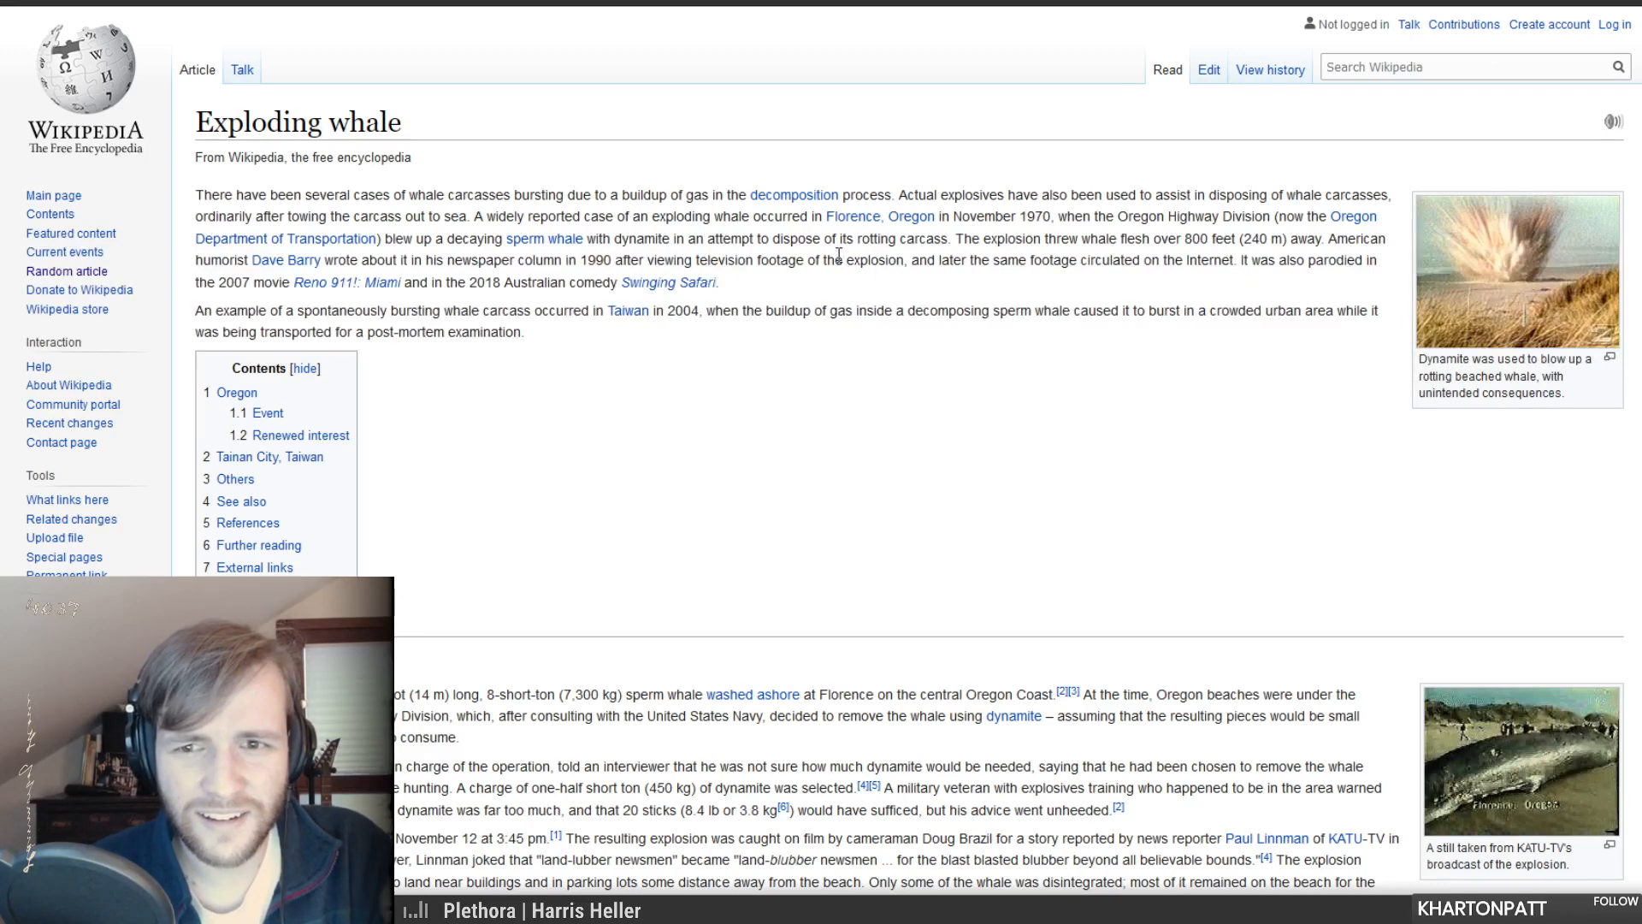
{"action": "scroll", "coordinate": [958, 568], "scroll_direction": "down", "scroll_amount": 3}
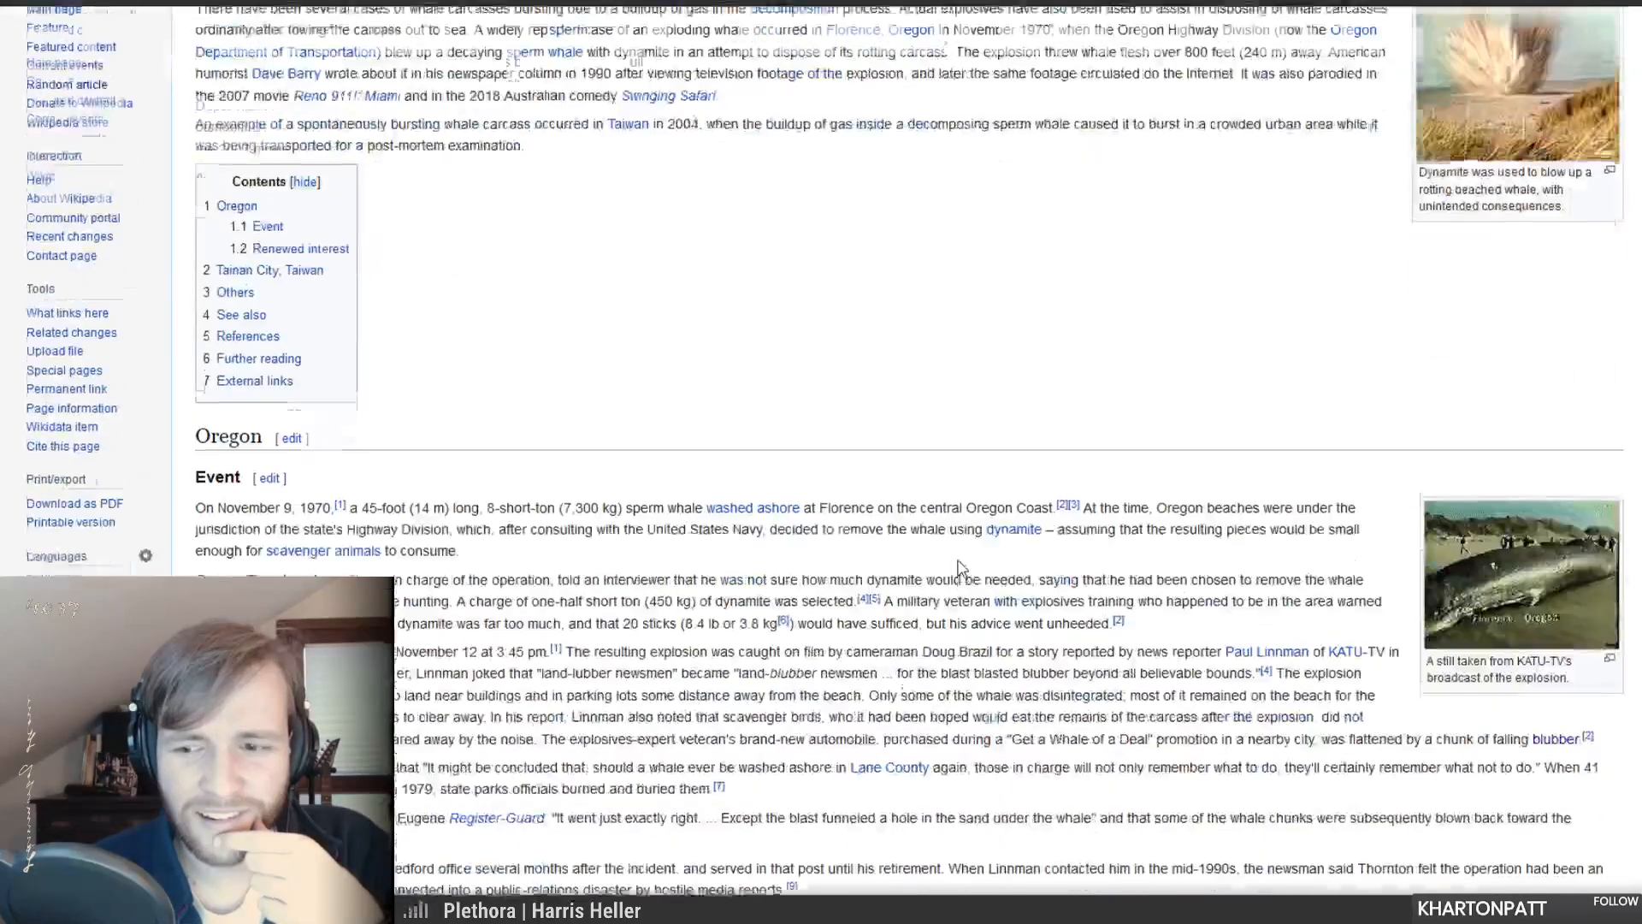
{"action": "scroll", "coordinate": [957, 569], "scroll_direction": "down", "scroll_amount": 5}
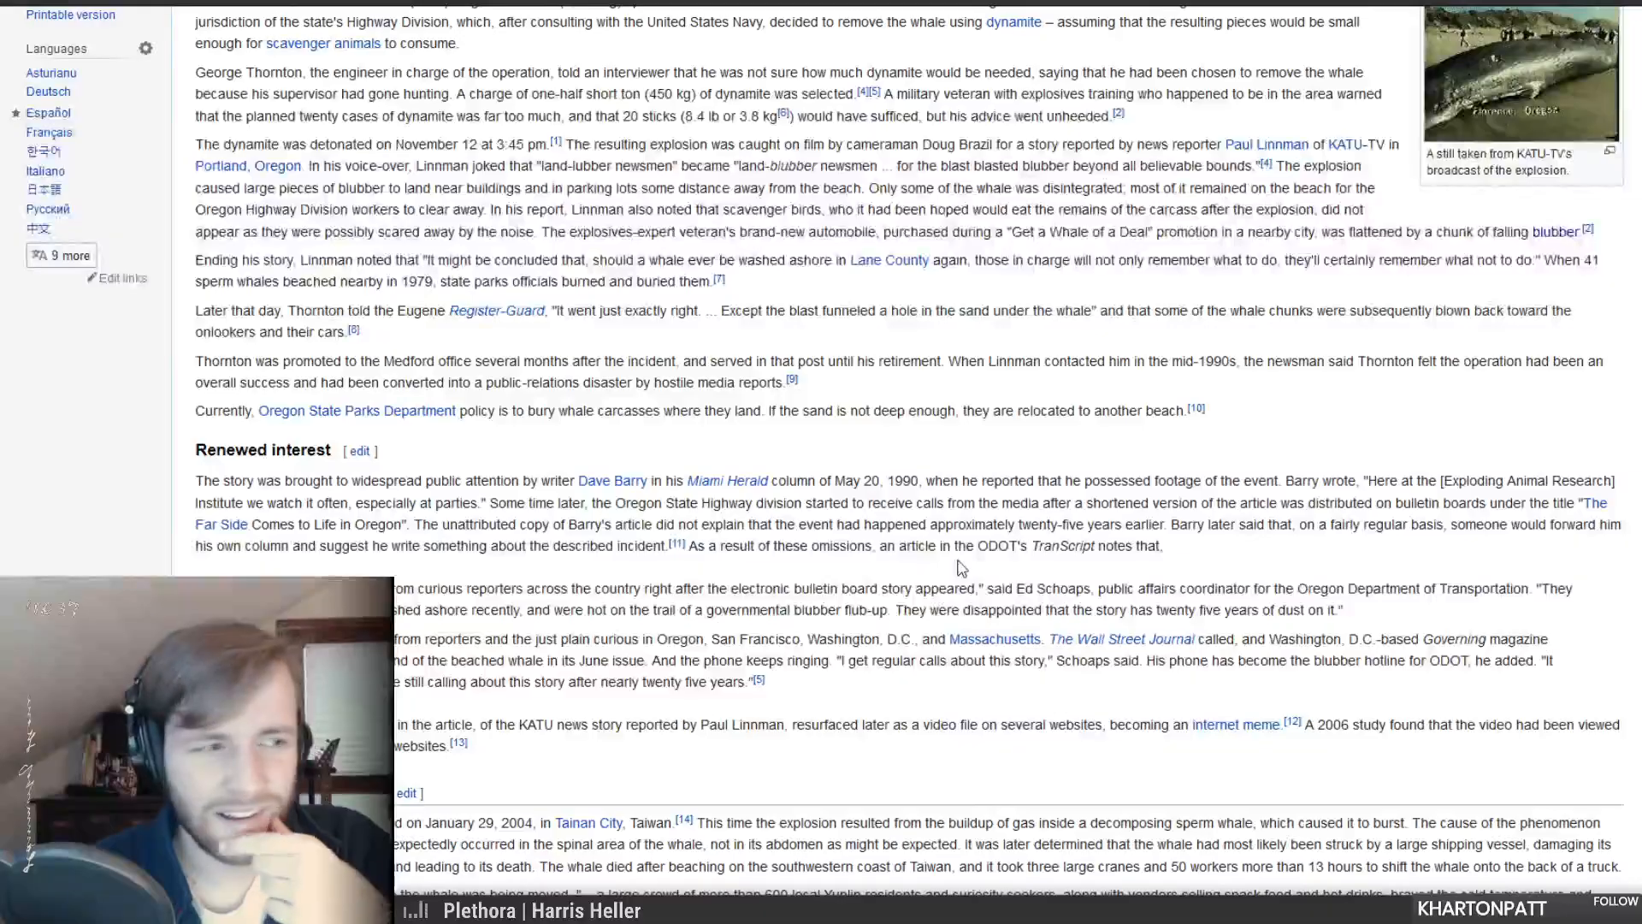
{"action": "scroll", "coordinate": [960, 568], "scroll_direction": "down", "scroll_amount": 5}
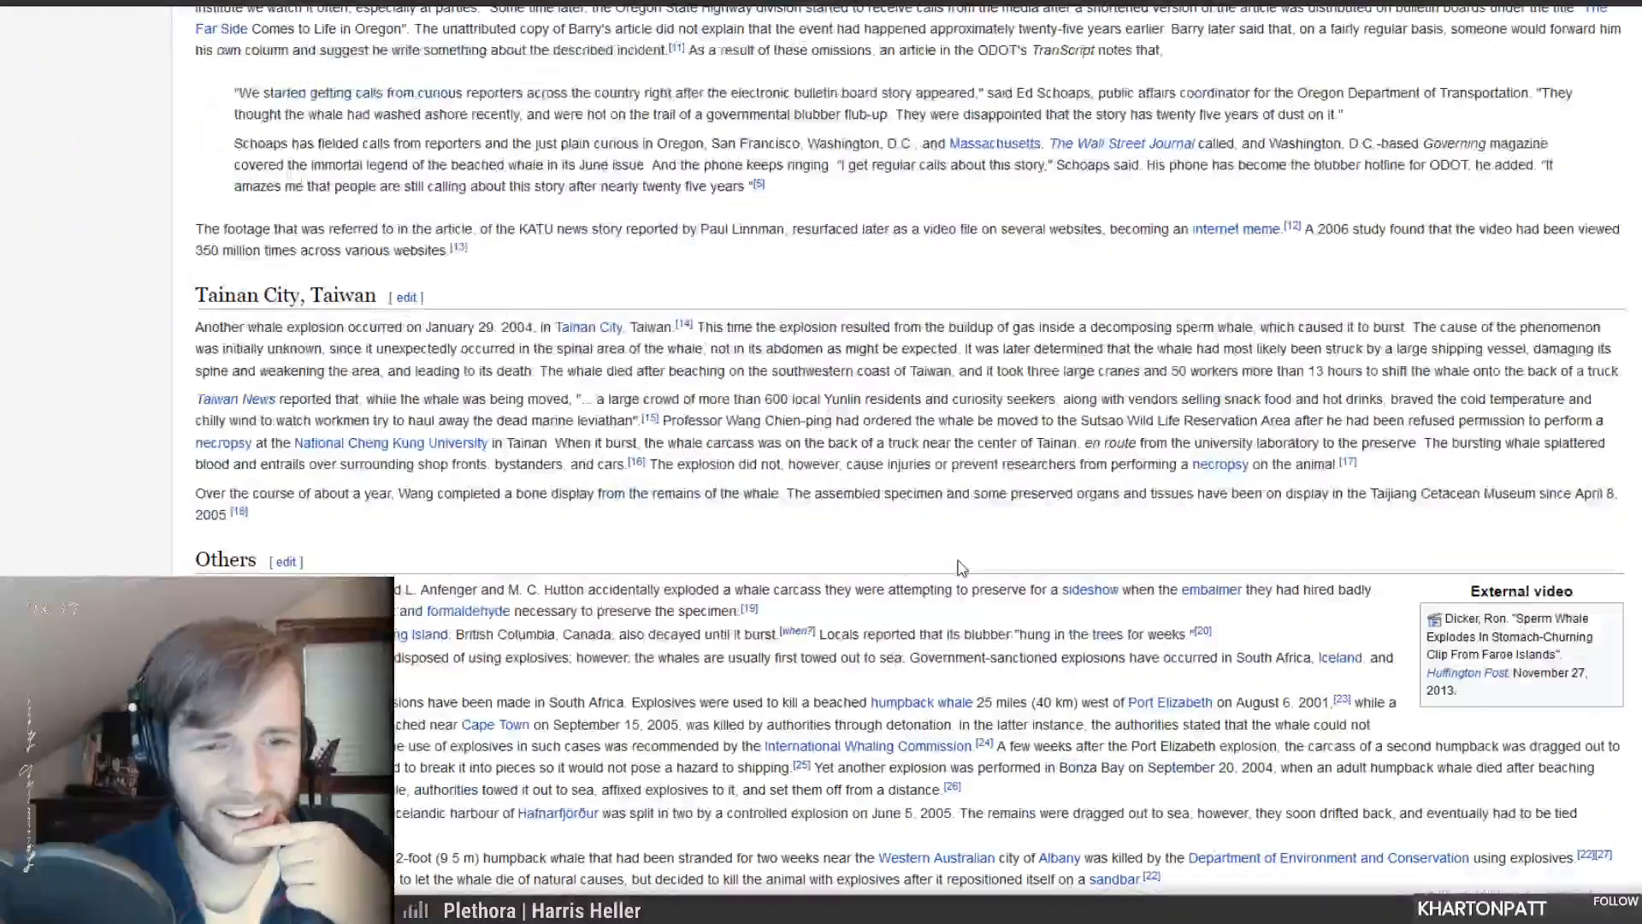
{"action": "scroll", "coordinate": [975, 556], "scroll_direction": "up", "scroll_amount": 20}
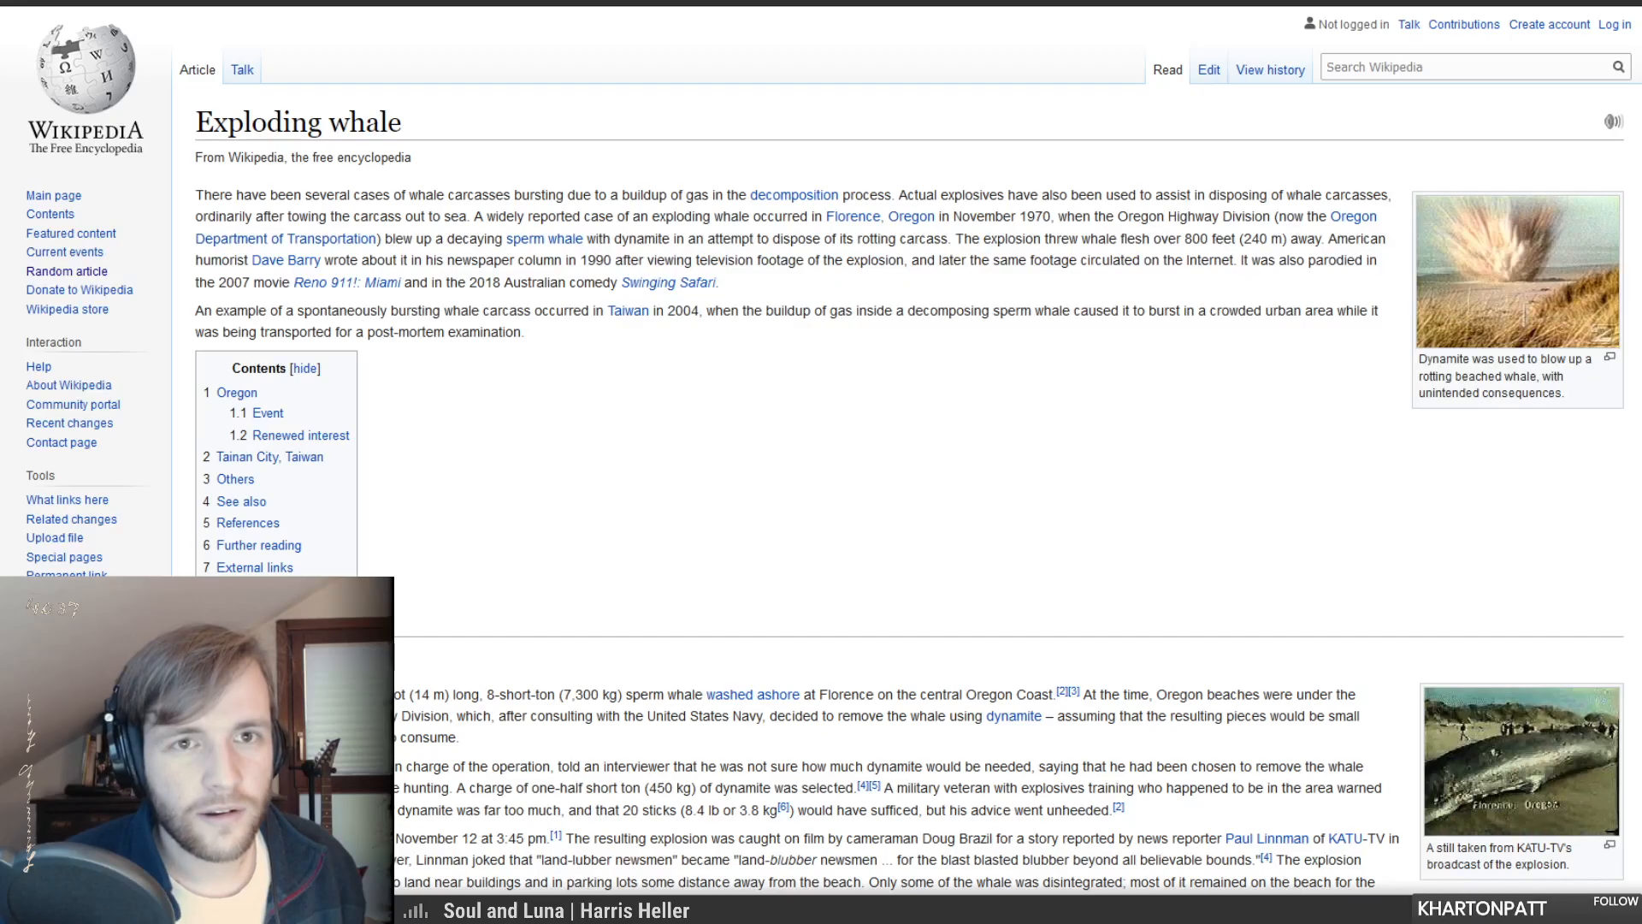
- Switch to the "globster face" image search and filter the results to images labeled for reuse with modification
{"action": "key", "text": "ctrl+Tab"}
{"action": "scroll", "coordinate": [491, 352], "scroll_direction": "up", "scroll_amount": 2}
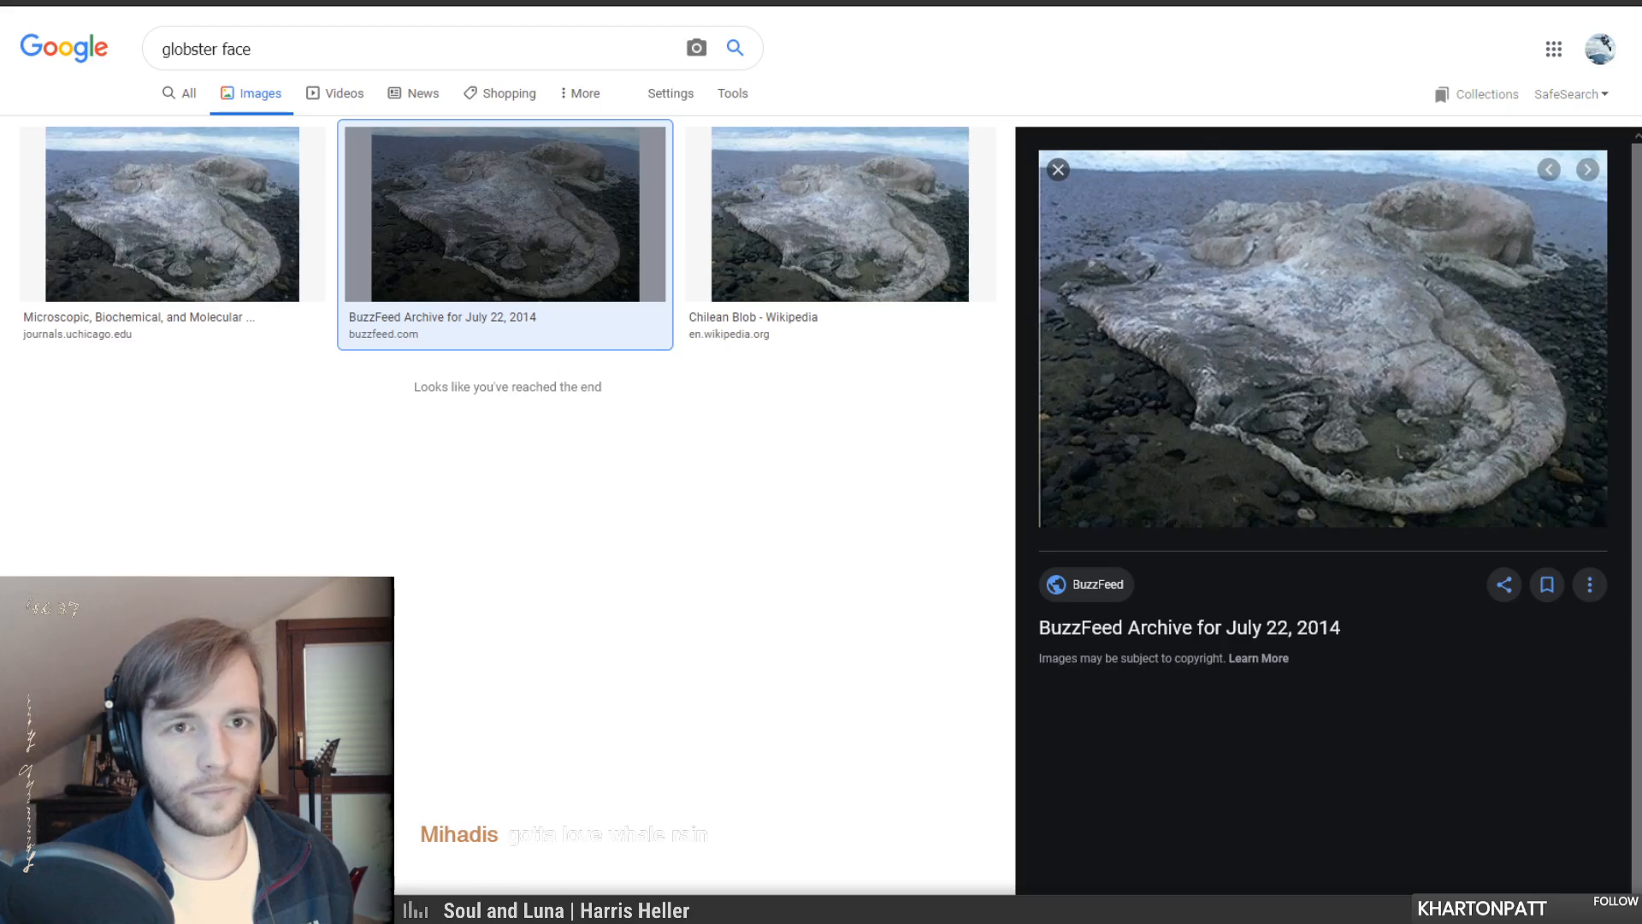
{"action": "left_click", "coordinate": [733, 93]}
{"action": "left_click", "coordinate": [334, 129]}
{"action": "left_click", "coordinate": [345, 193]}
- Replace the image search query with "grub" and run the search
{"action": "triple_click", "coordinate": [283, 50]}
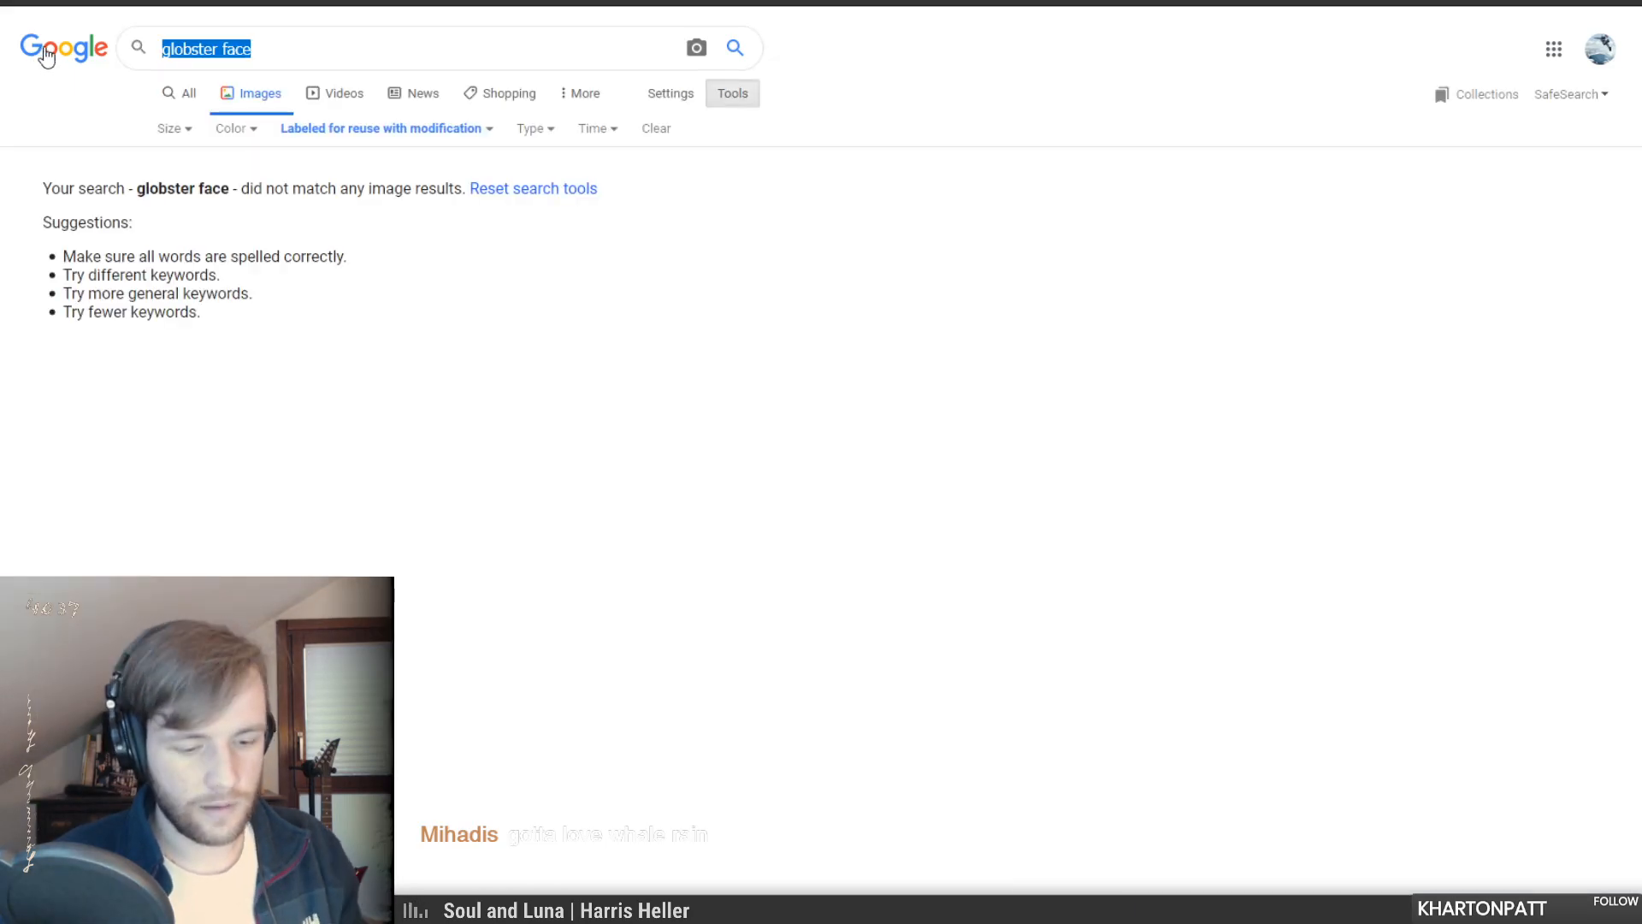
{"action": "key", "text": "BackSpace"}
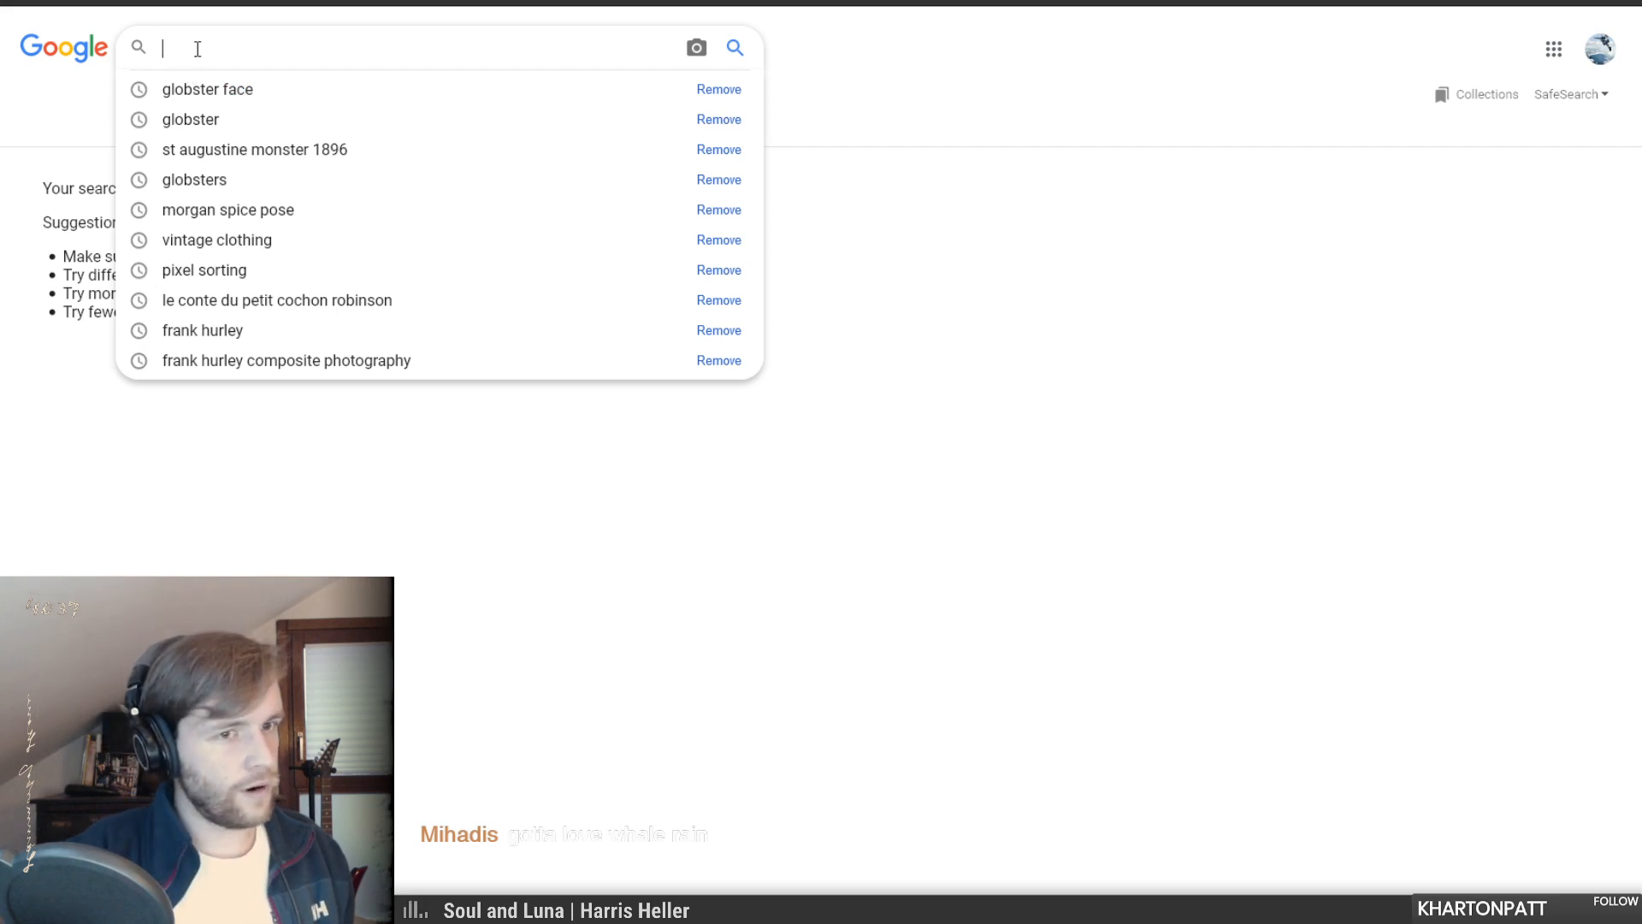
{"action": "left_click", "coordinate": [381, 493]}
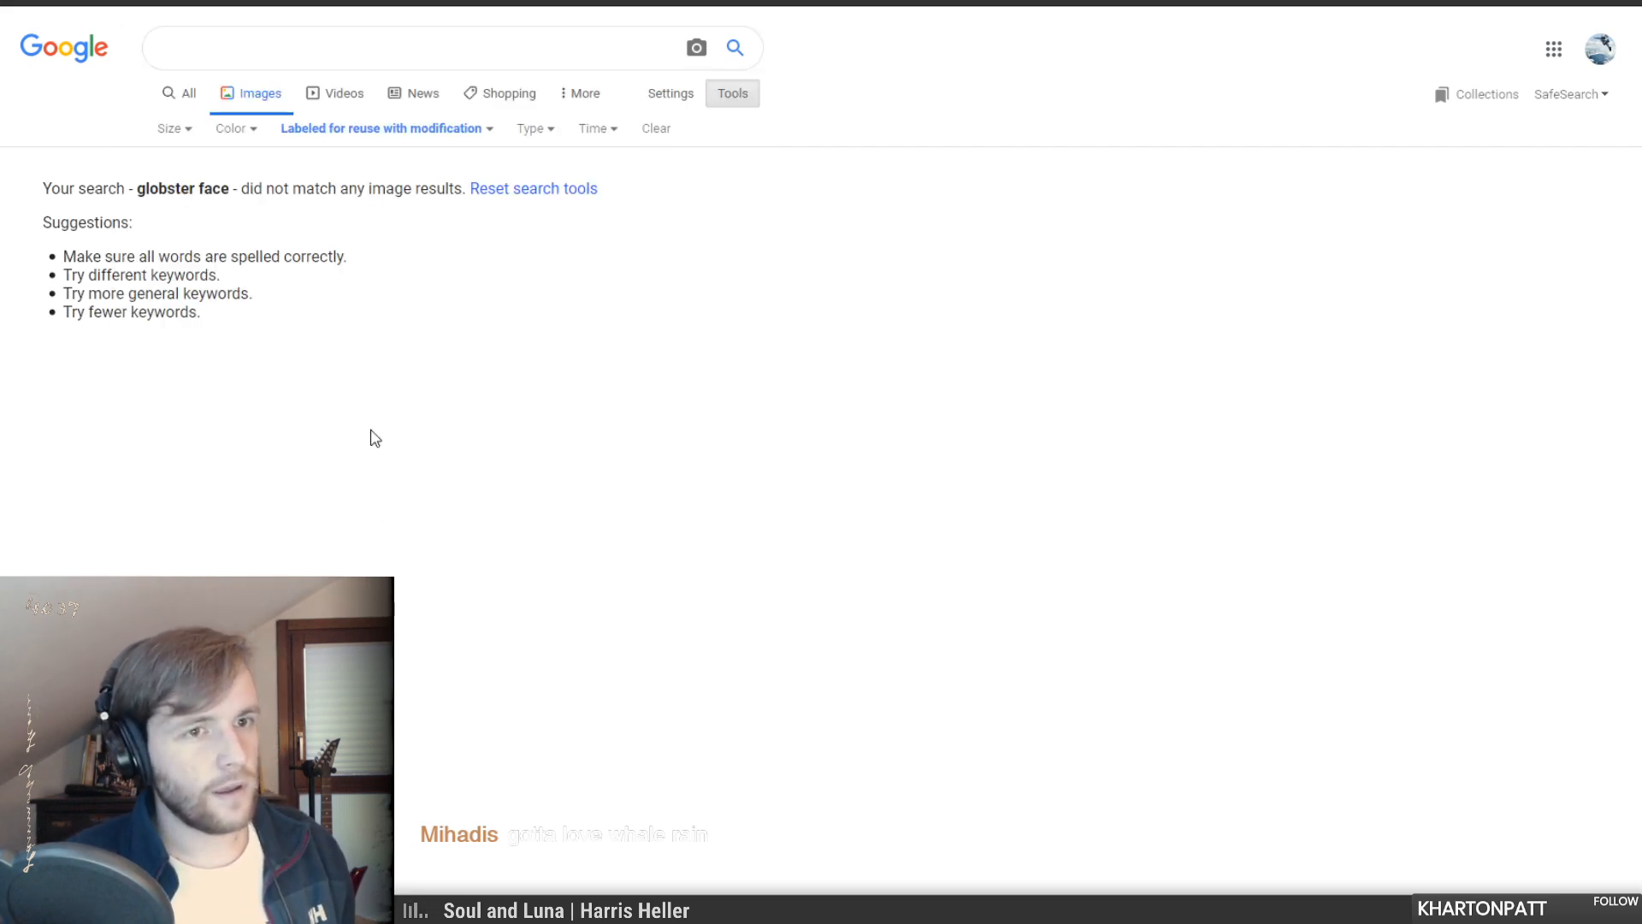
{"action": "left_click", "coordinate": [306, 34]}
{"action": "type", "text": "grub"}
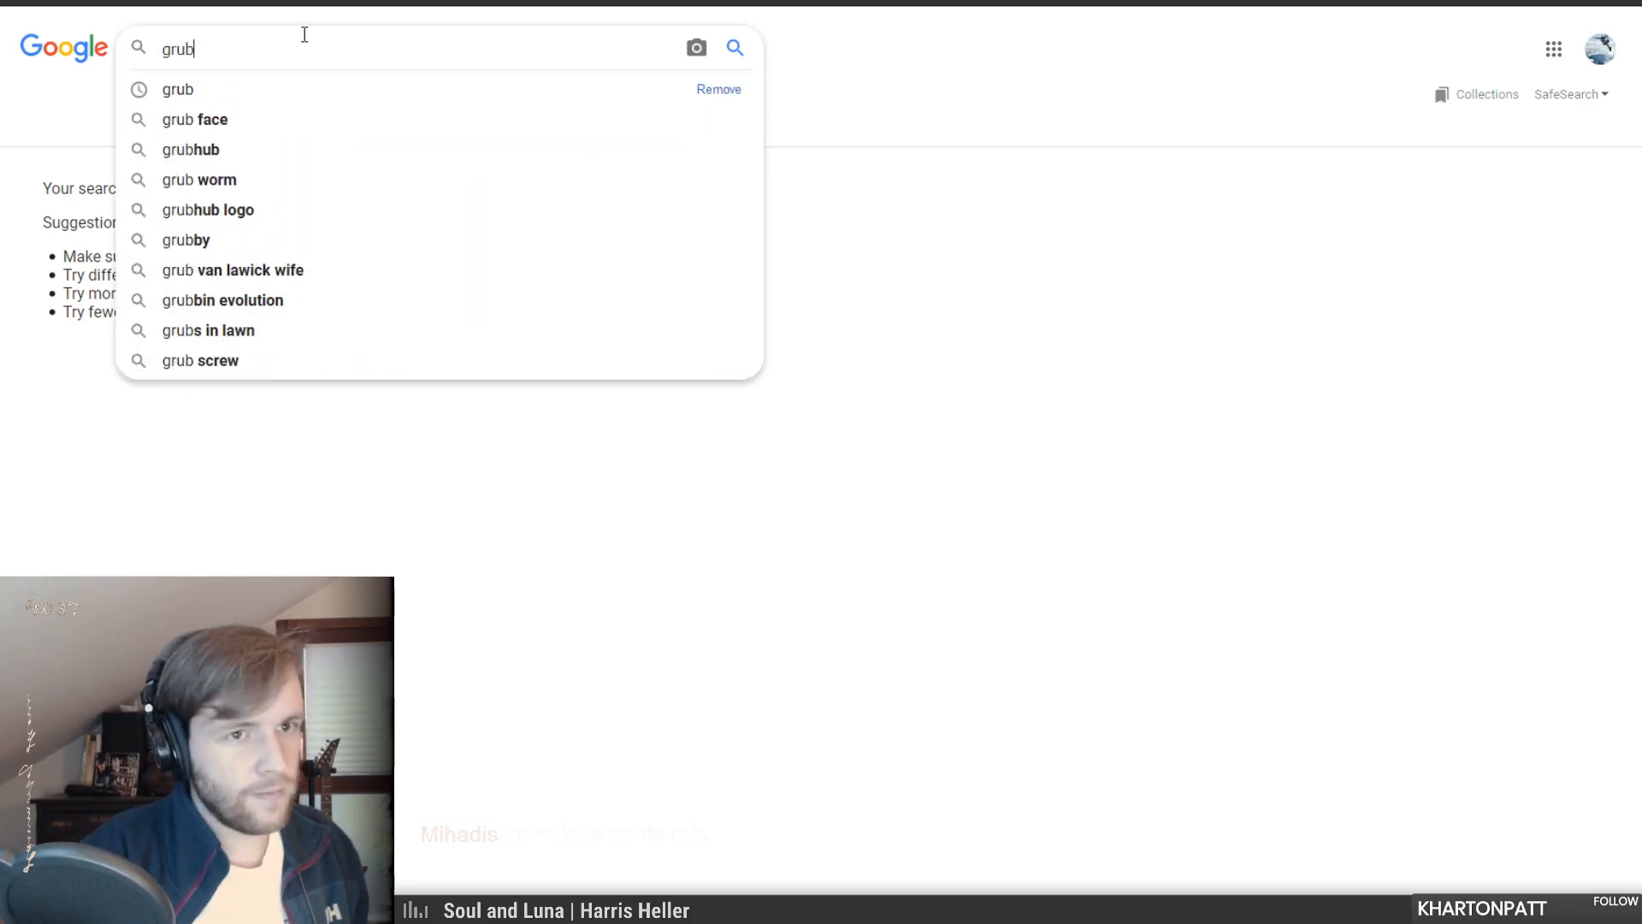
{"action": "key", "text": "Return"}
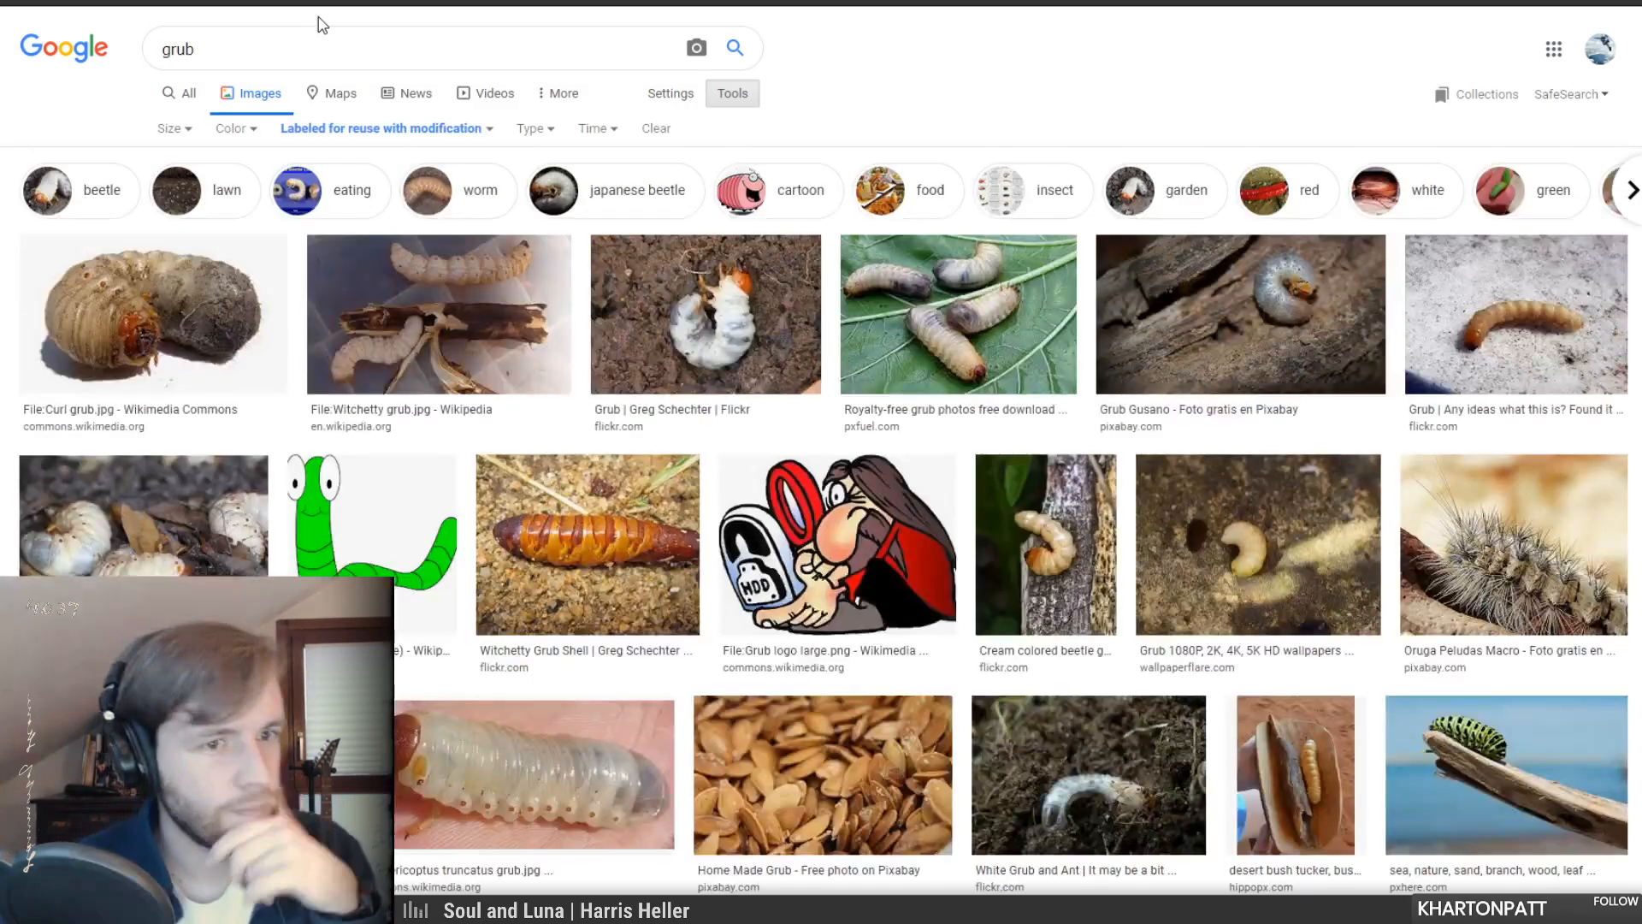
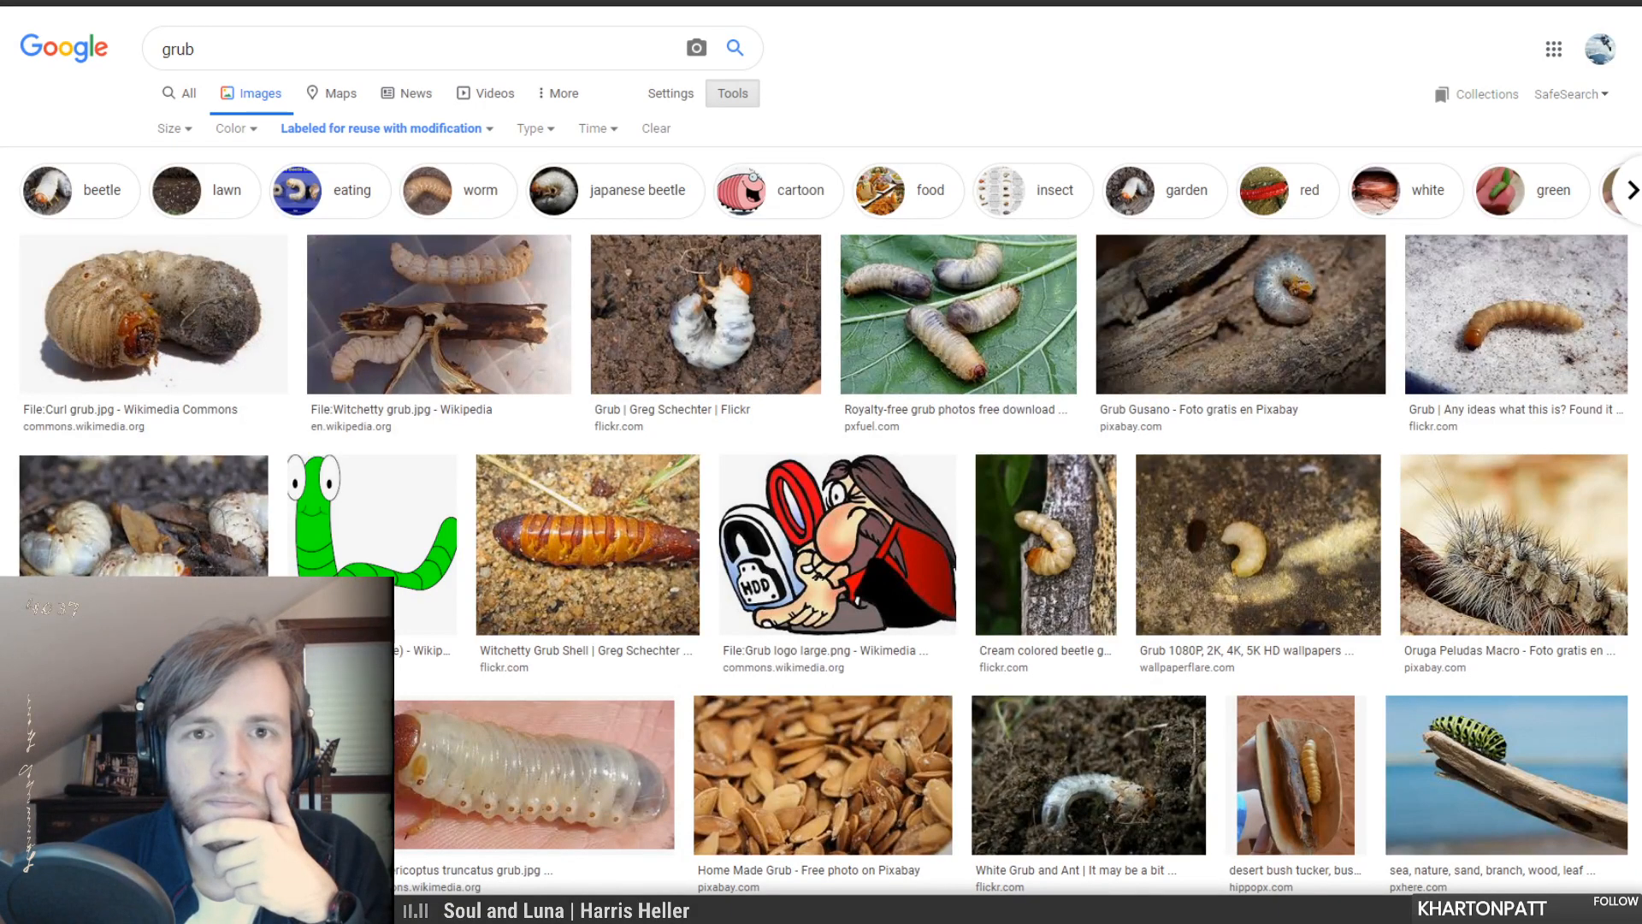
- Browse the grub image results and examine the spiny caterpillar photo "Oruga Peludas Macro" with its related images
{"action": "scroll", "coordinate": [899, 648], "scroll_direction": "down", "scroll_amount": 7}
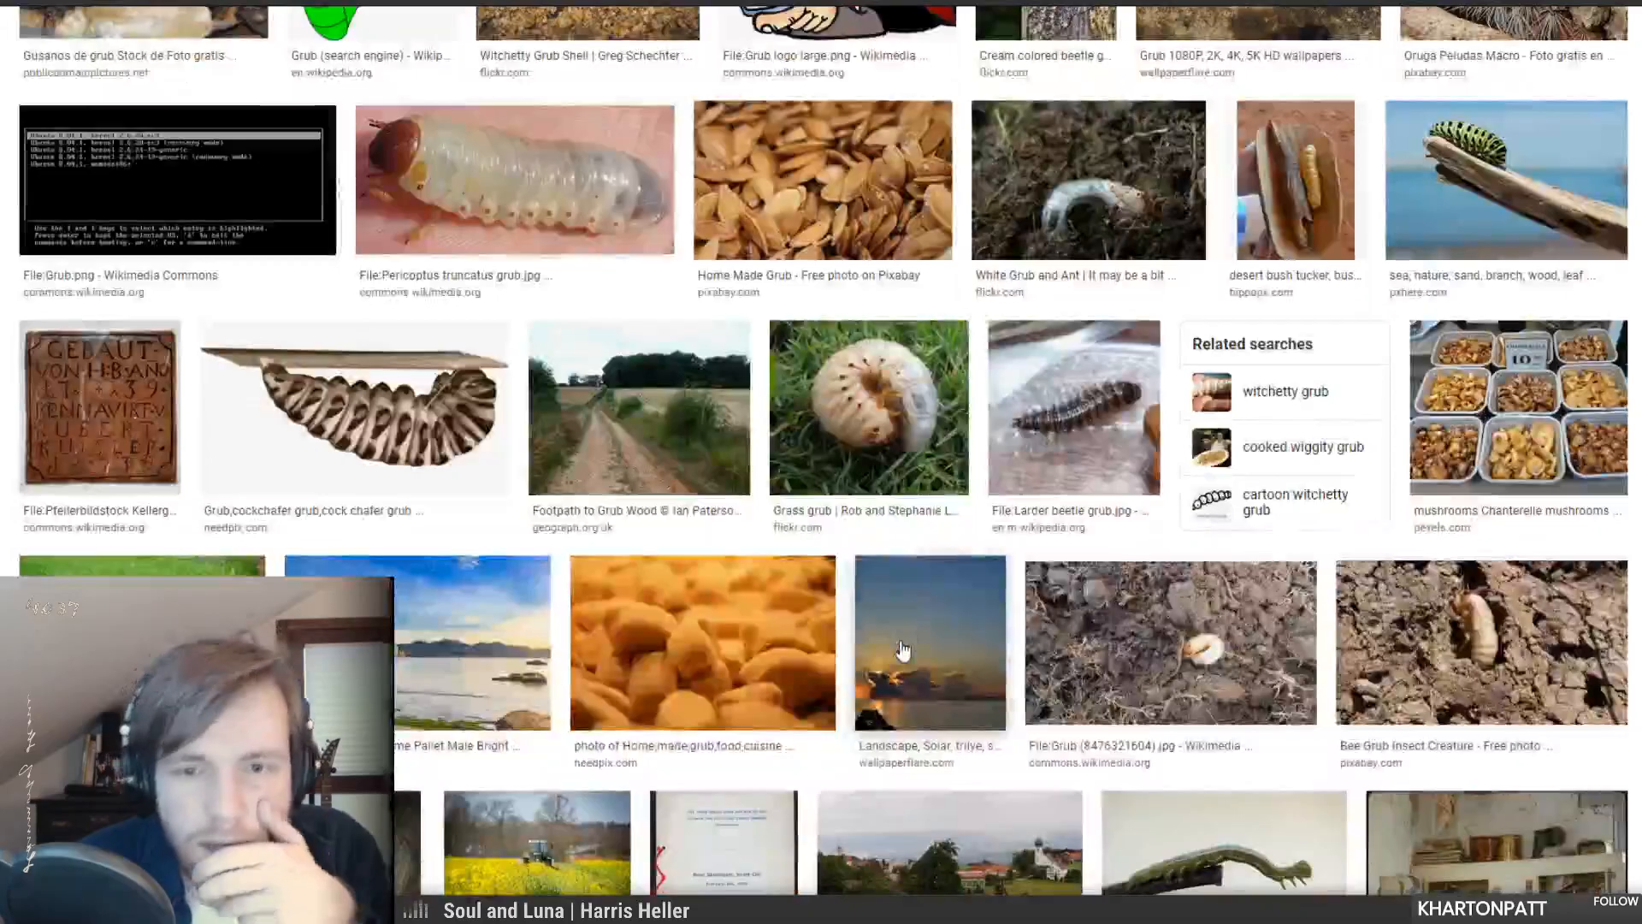
{"action": "scroll", "coordinate": [462, 552], "scroll_direction": "up", "scroll_amount": 1}
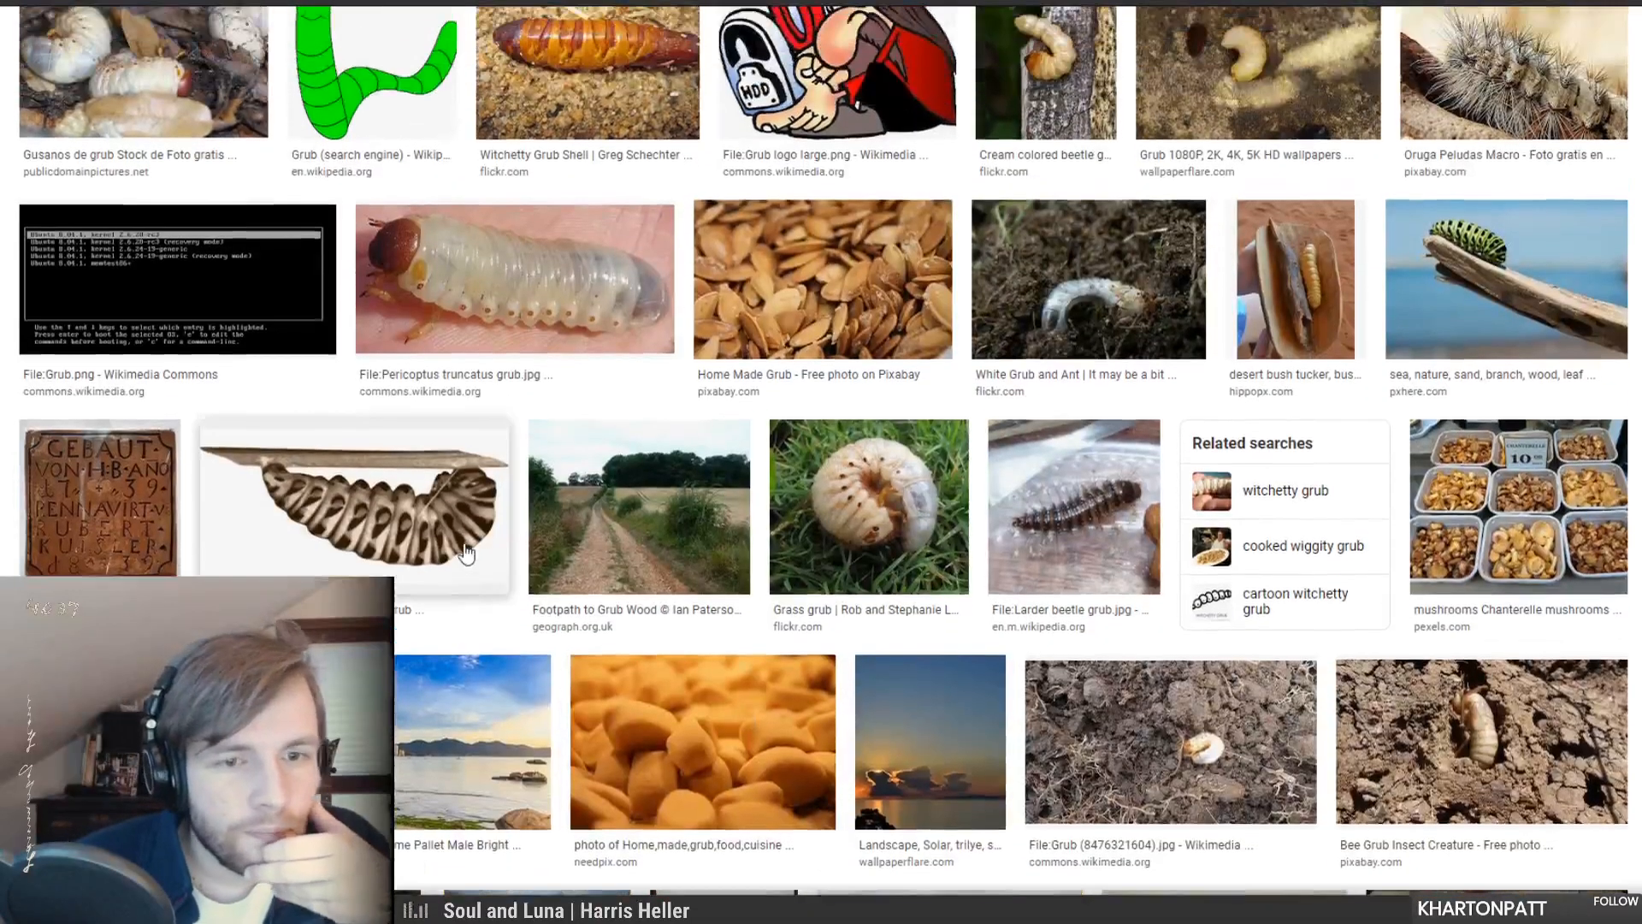
{"action": "scroll", "coordinate": [466, 552], "scroll_direction": "up", "scroll_amount": 2}
{"action": "scroll", "coordinate": [467, 548], "scroll_direction": "up", "scroll_amount": 1}
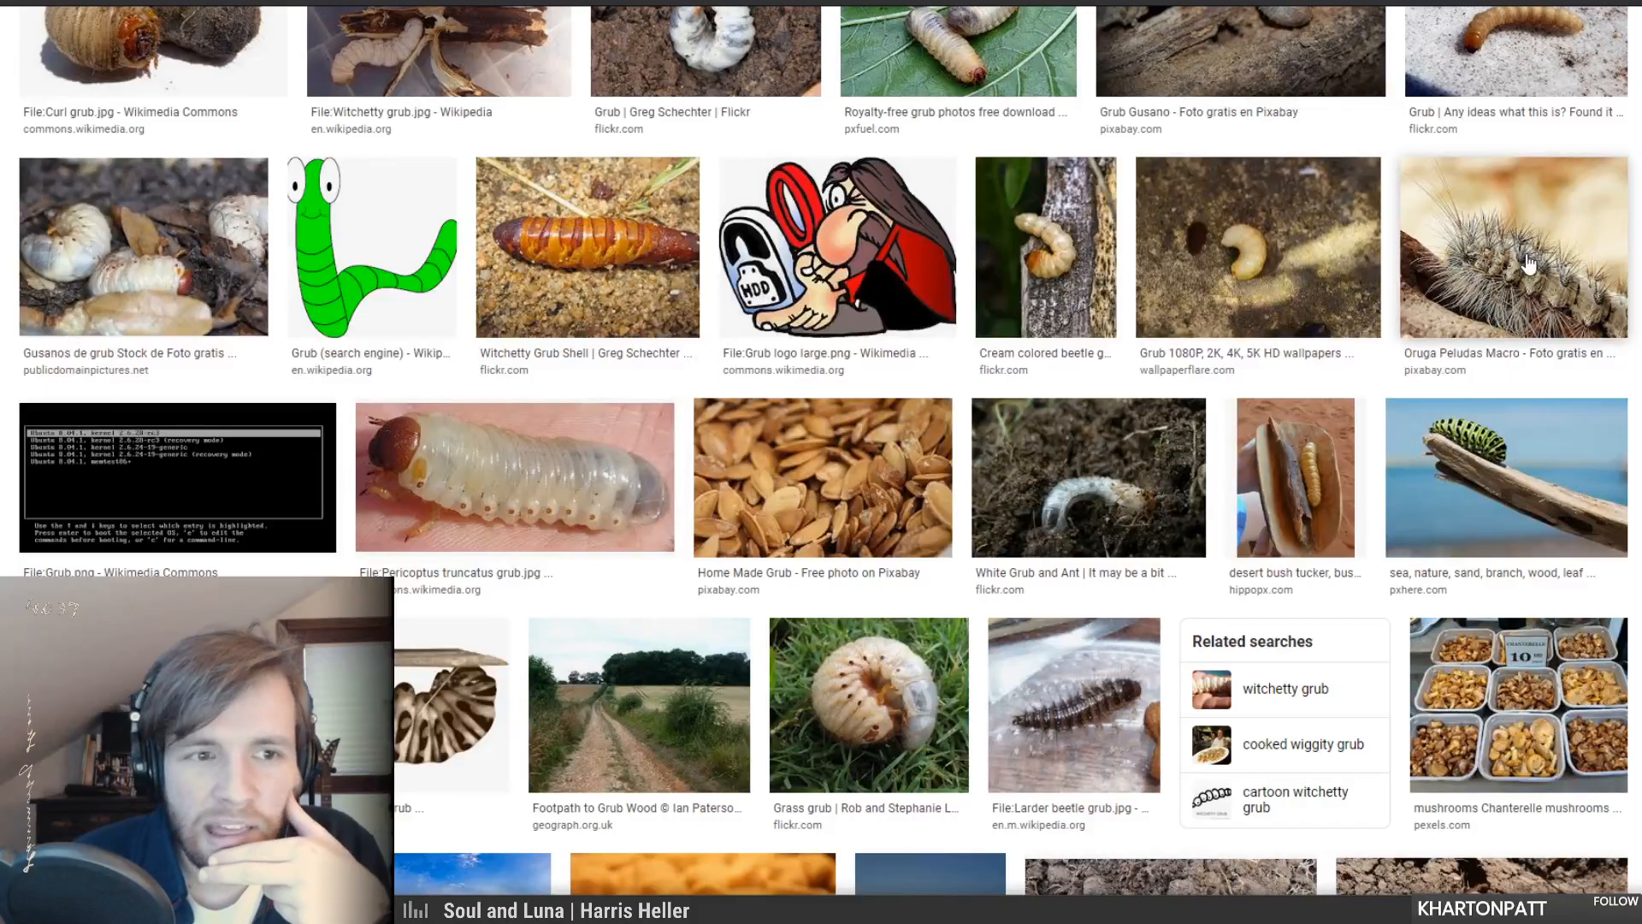
{"action": "scroll", "coordinate": [1454, 252], "scroll_direction": "up", "scroll_amount": 3}
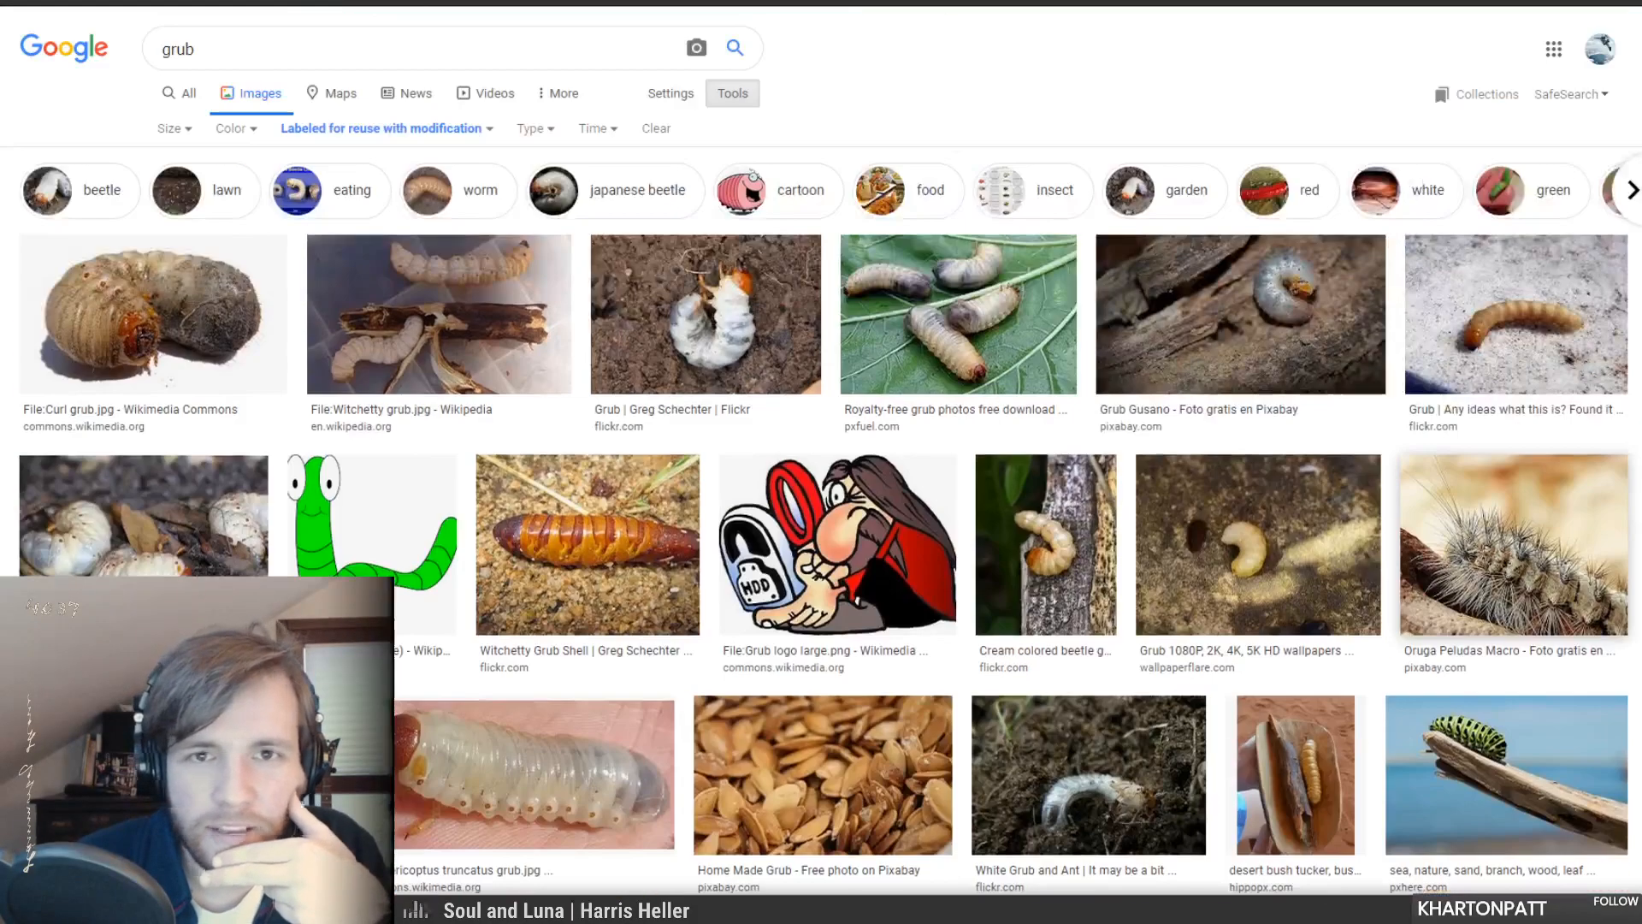
{"action": "left_click", "coordinate": [890, 1]}
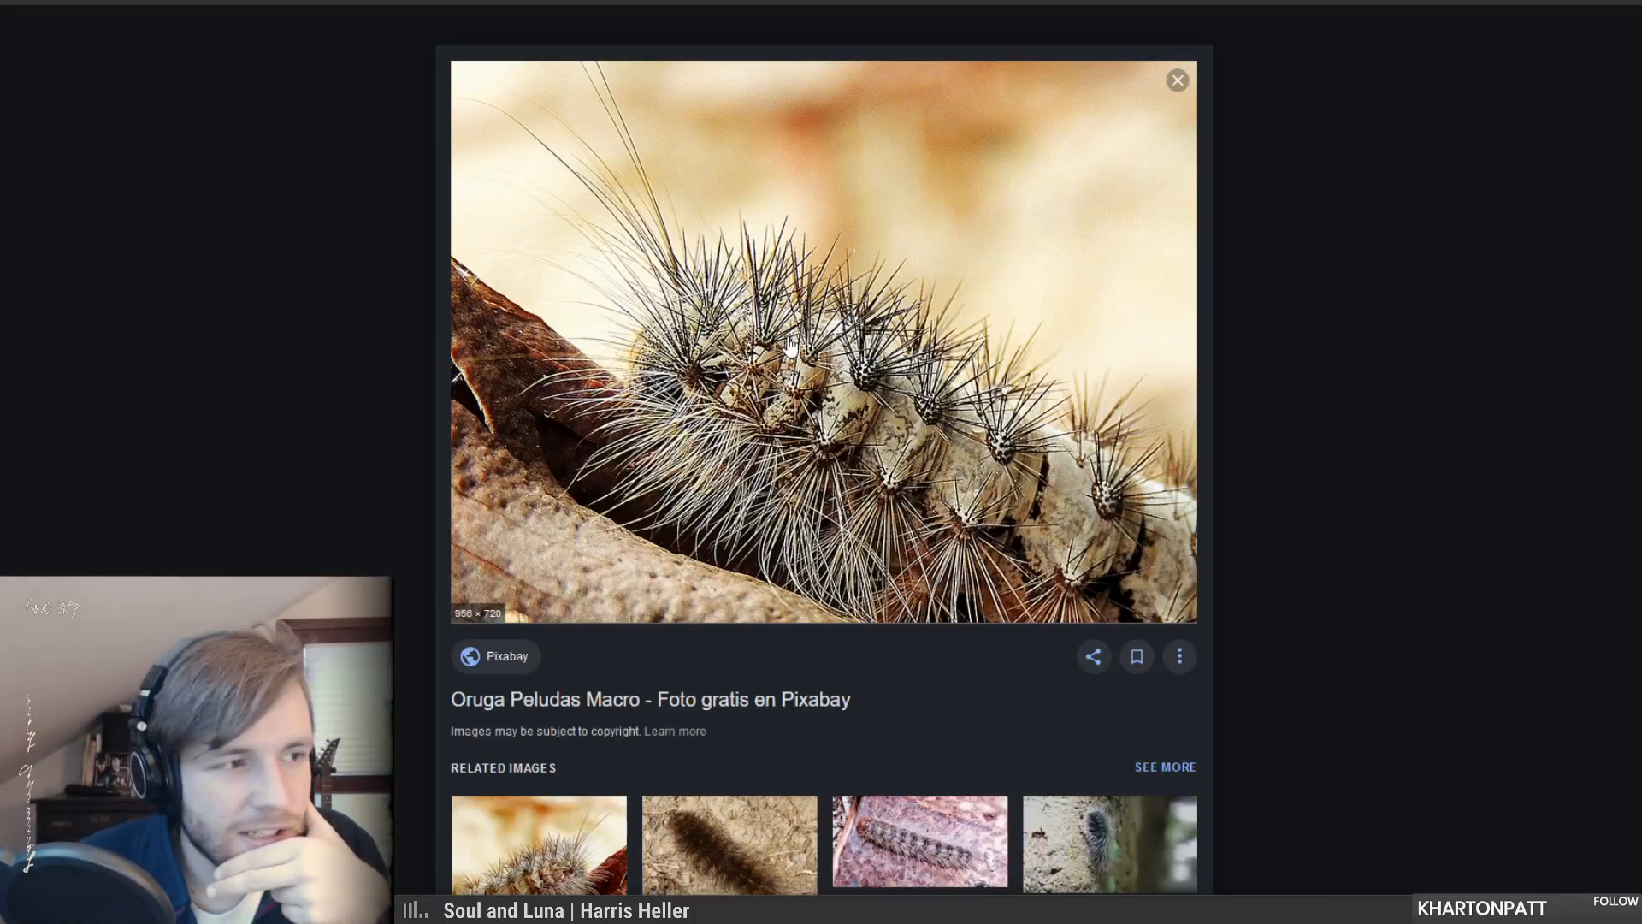
{"action": "scroll", "coordinate": [791, 342], "scroll_direction": "down", "scroll_amount": 3}
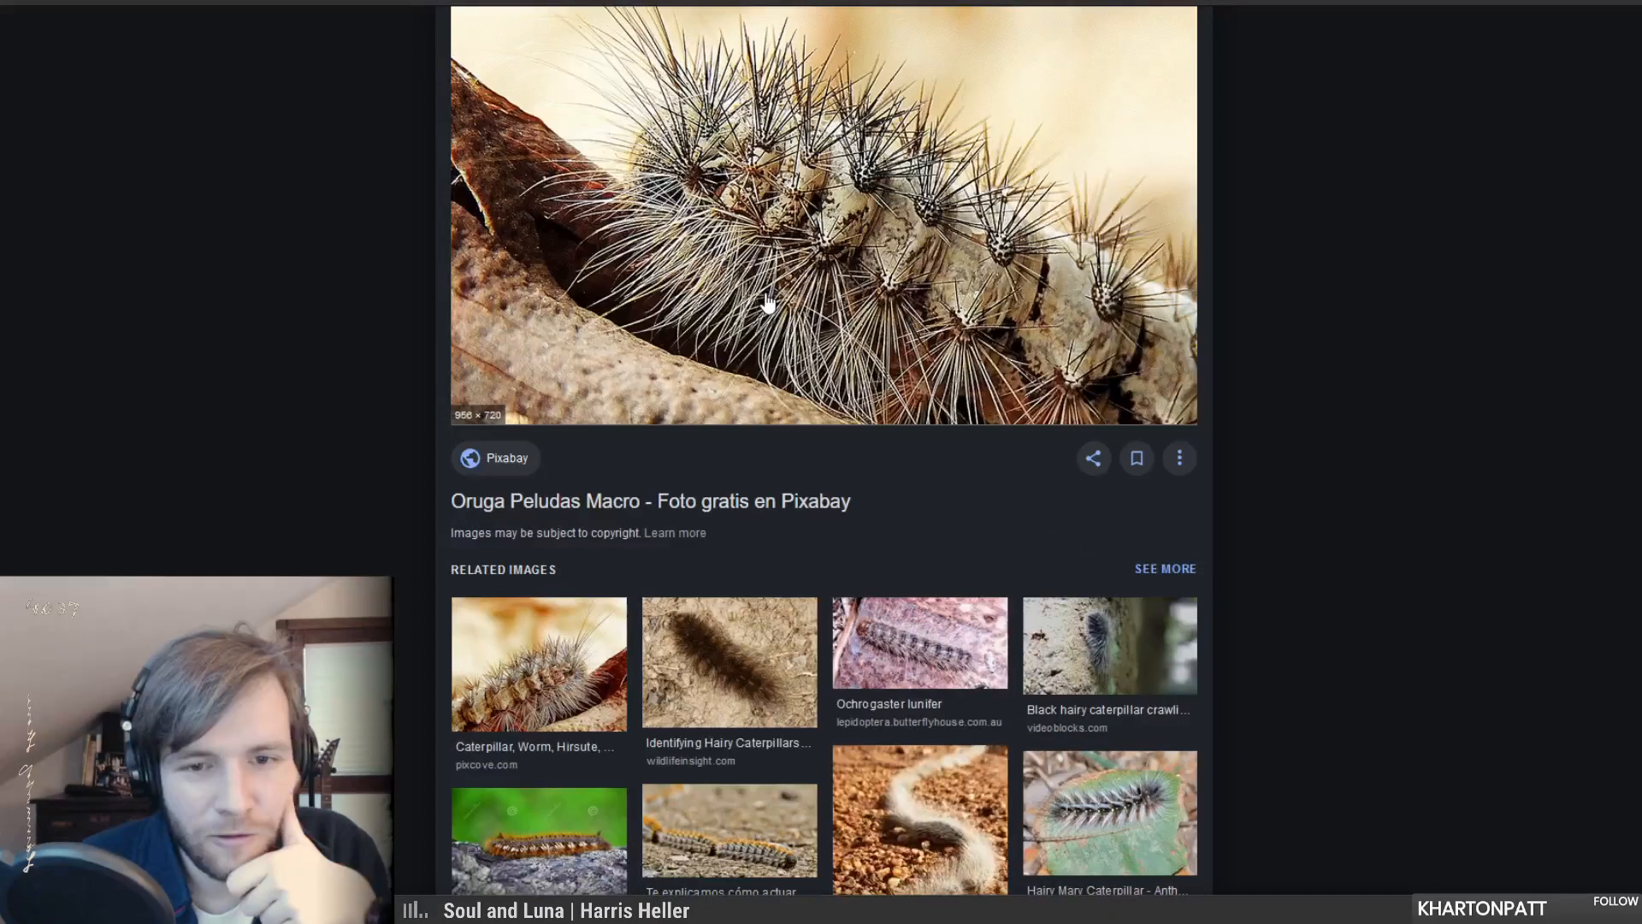
{"action": "scroll", "coordinate": [762, 304], "scroll_direction": "up", "scroll_amount": 3}
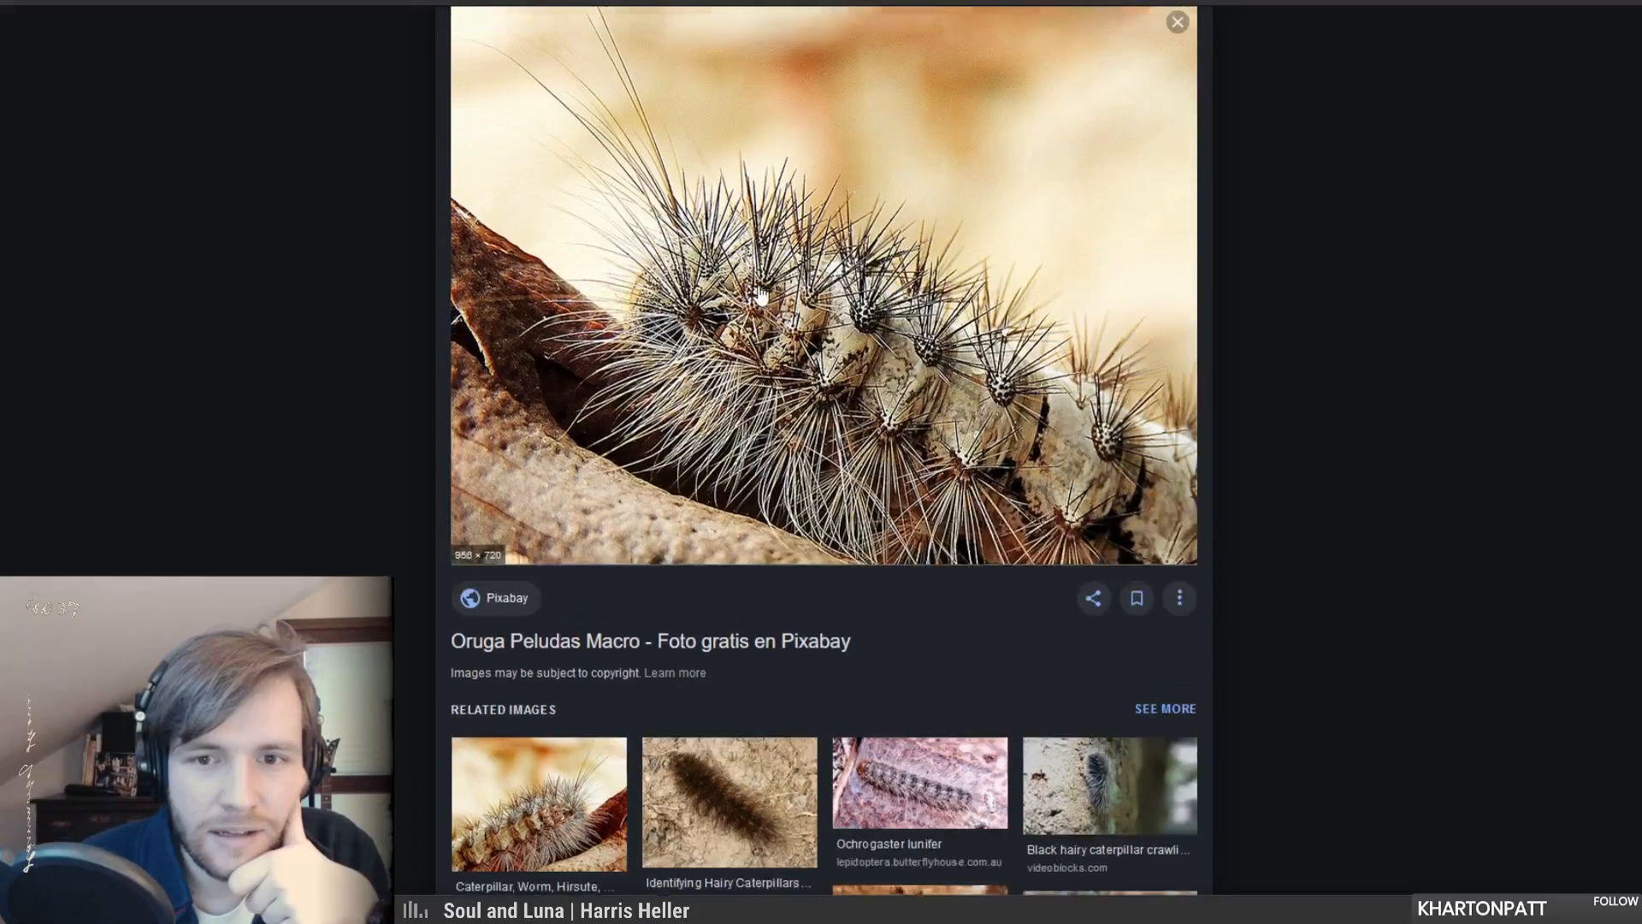
{"action": "key", "text": "Escape"}
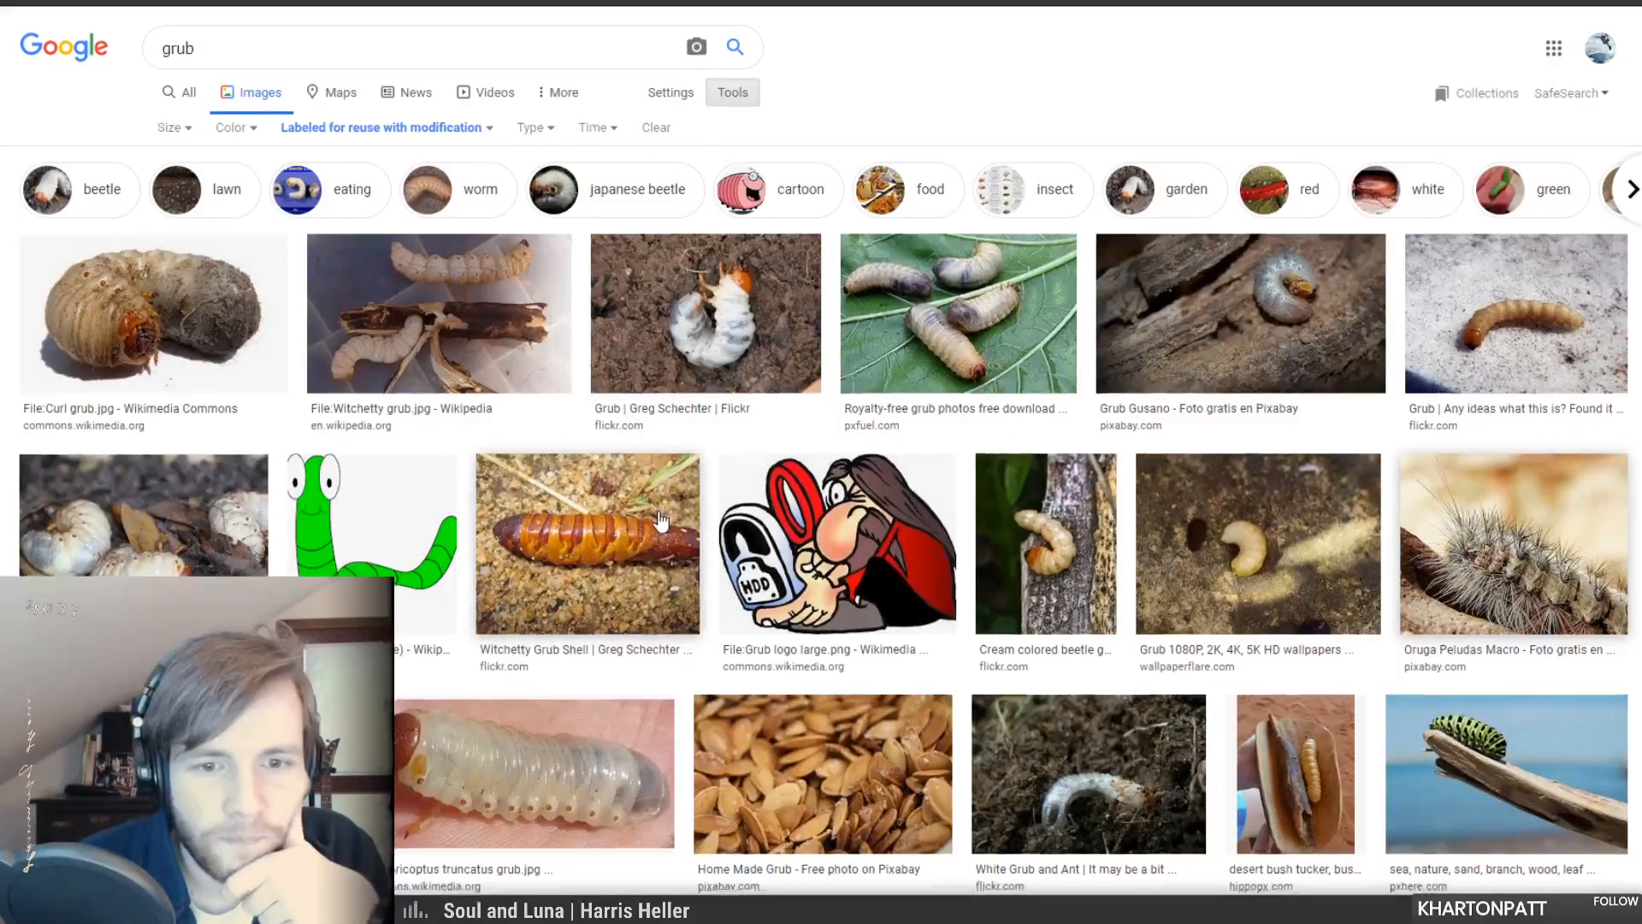
- Look further through the grub results and preview the twig-covered bug, the striped caterpillar and the inchworm on a stick
{"action": "scroll", "coordinate": [663, 519], "scroll_direction": "down", "scroll_amount": 1}
{"action": "scroll", "coordinate": [663, 518], "scroll_direction": "down", "scroll_amount": 1}
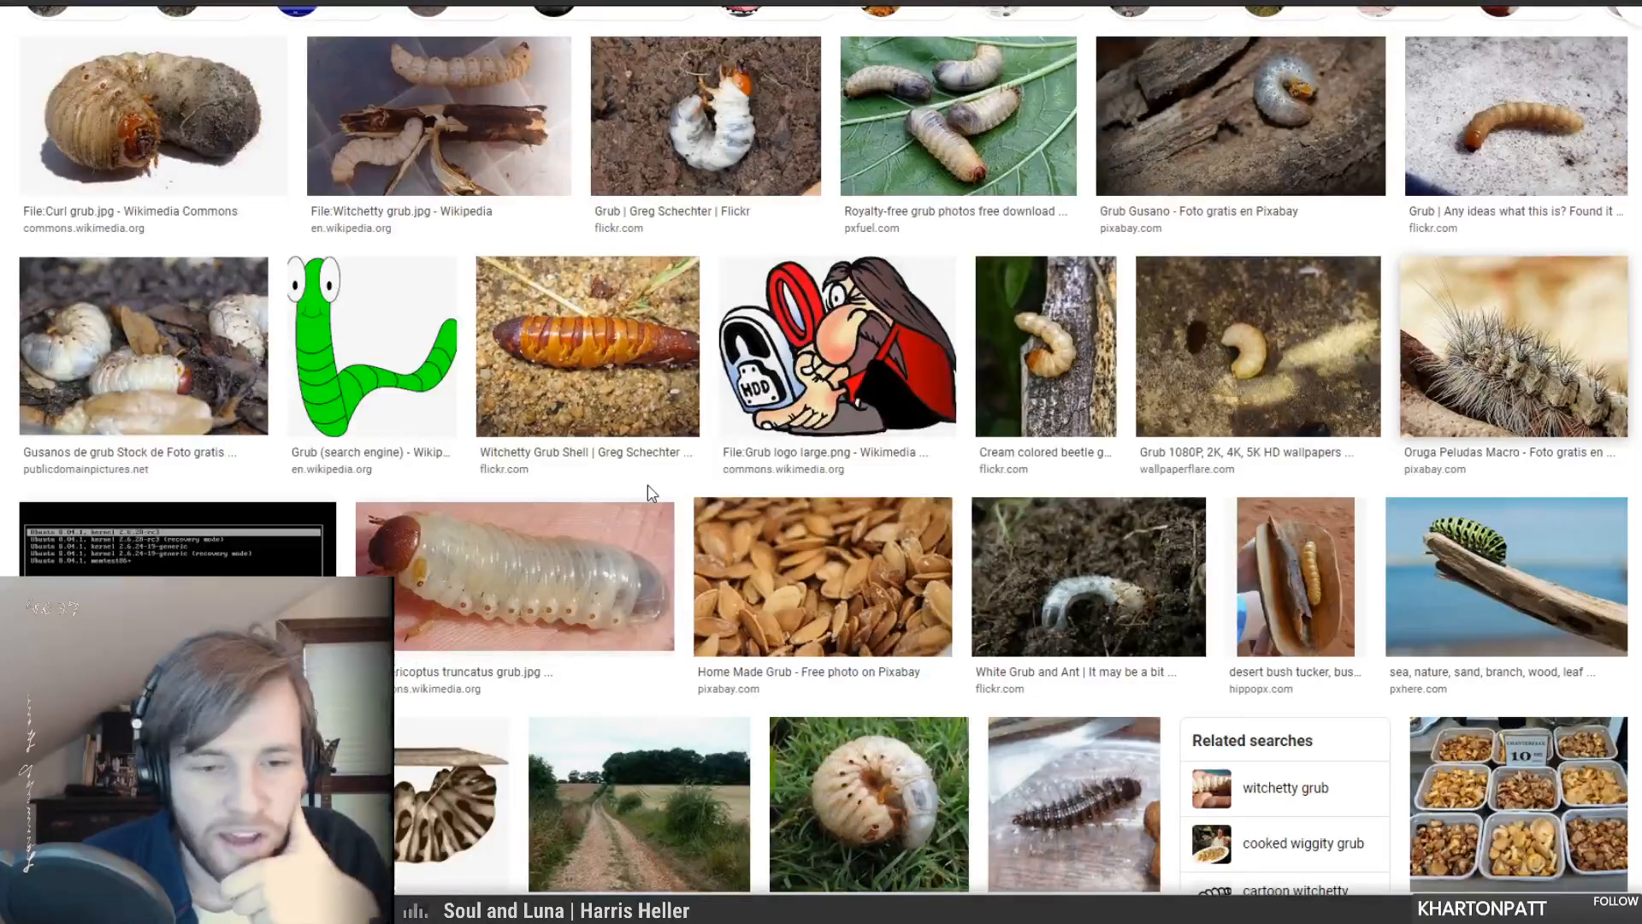
{"action": "scroll", "coordinate": [648, 484], "scroll_direction": "down", "scroll_amount": 3}
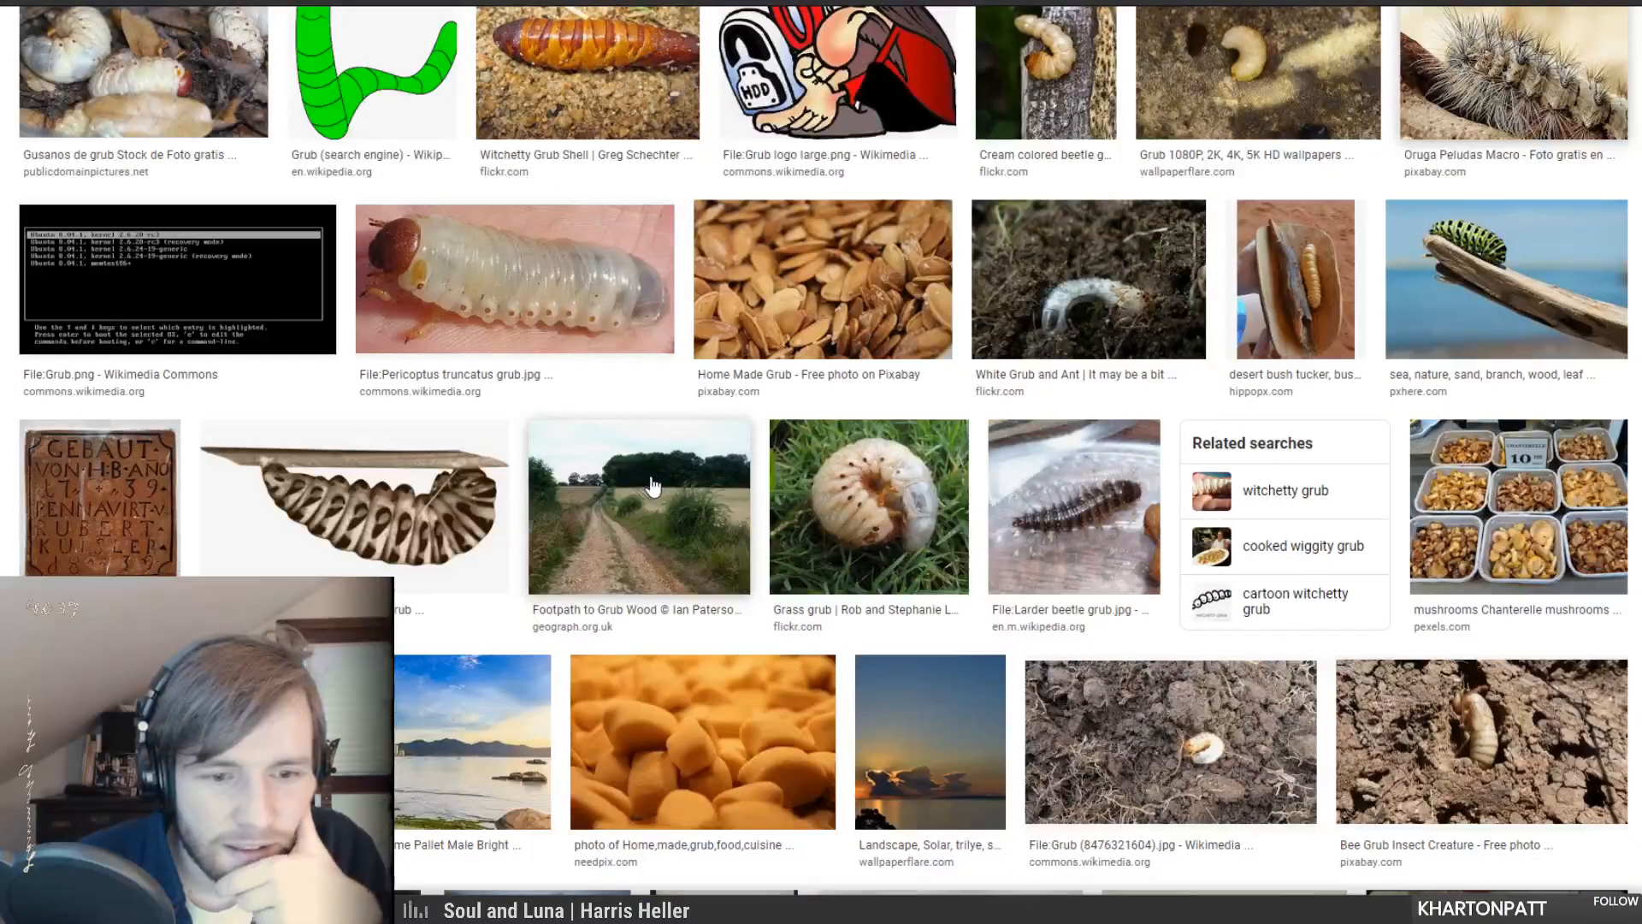
{"action": "scroll", "coordinate": [652, 486], "scroll_direction": "down", "scroll_amount": 5}
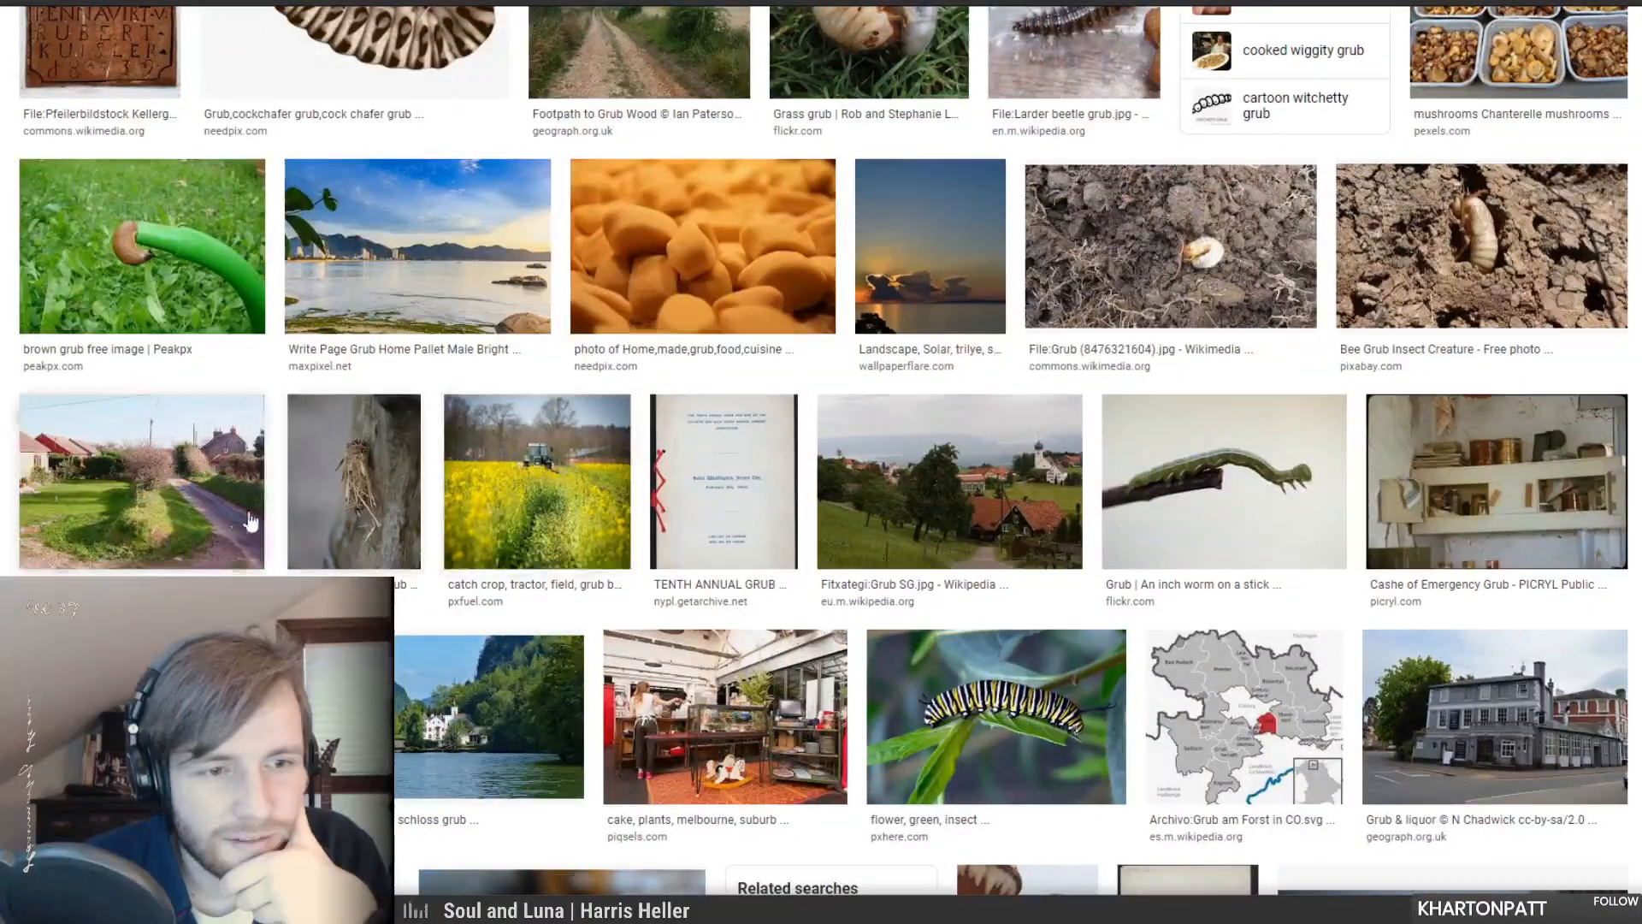
{"action": "left_click", "coordinate": [359, 512]}
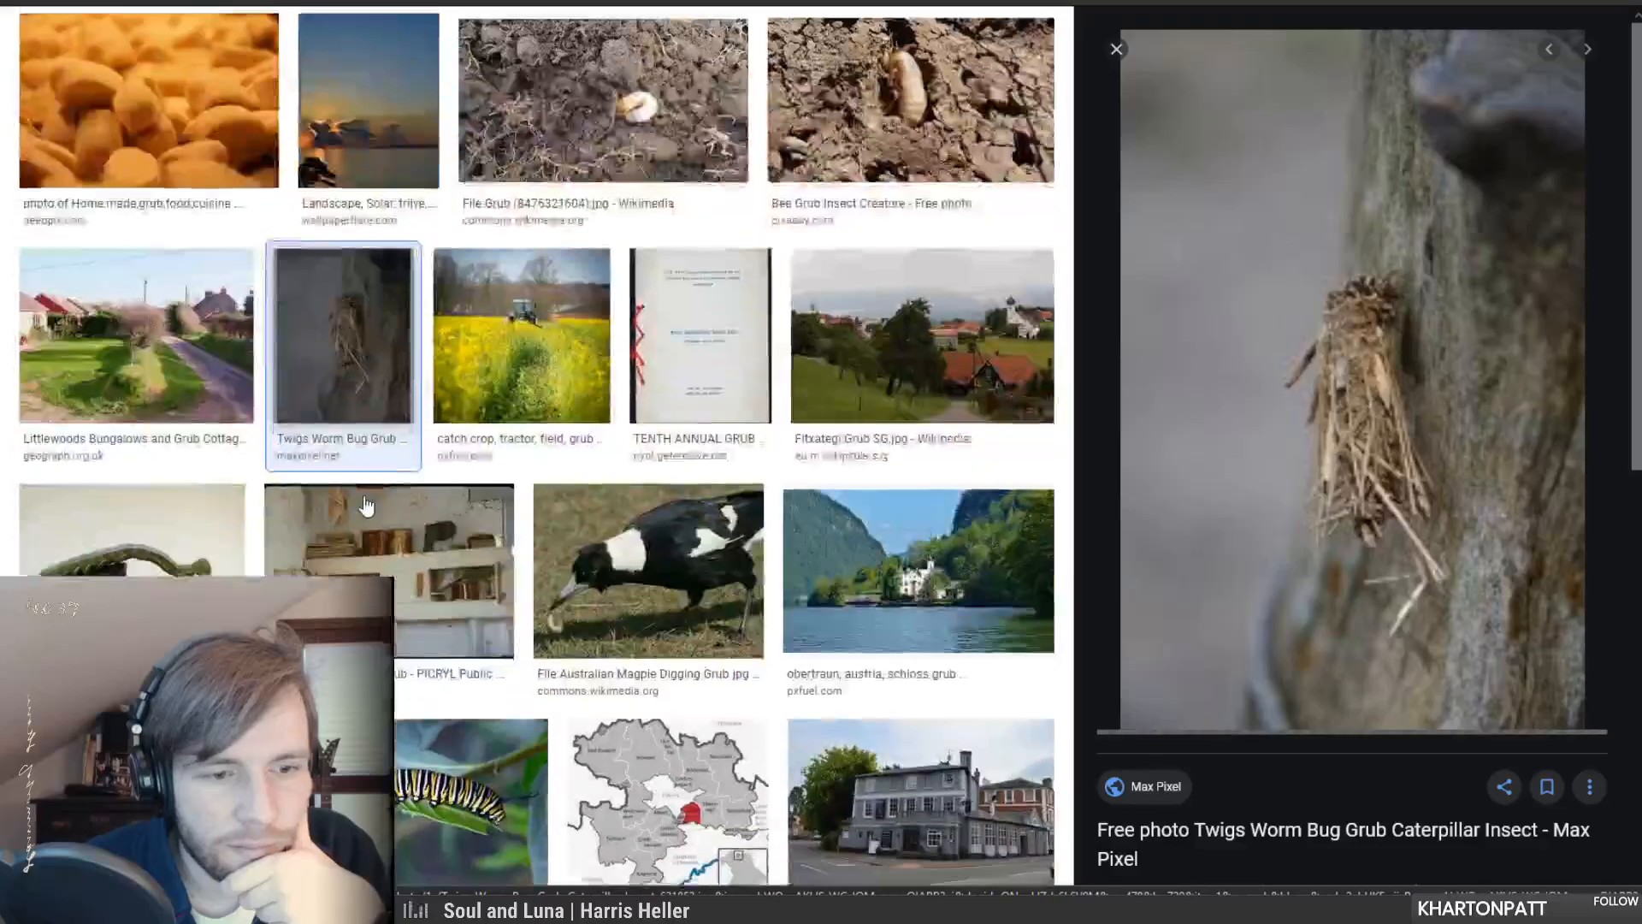
{"action": "scroll", "coordinate": [366, 504], "scroll_direction": "down", "scroll_amount": 2}
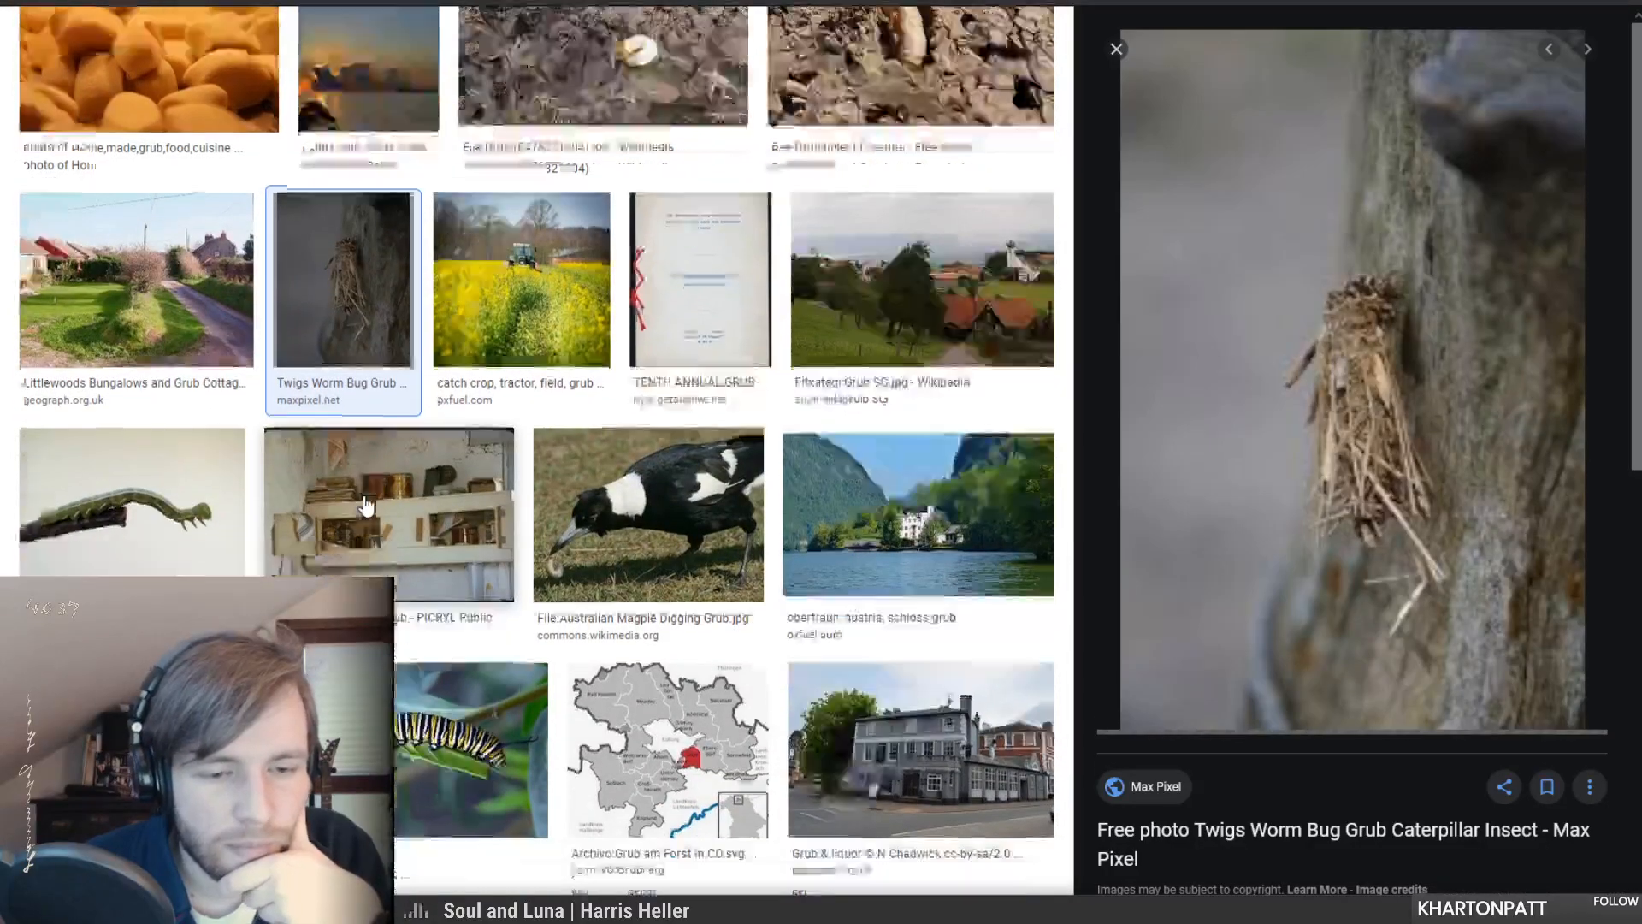
{"action": "left_click", "coordinate": [400, 590]}
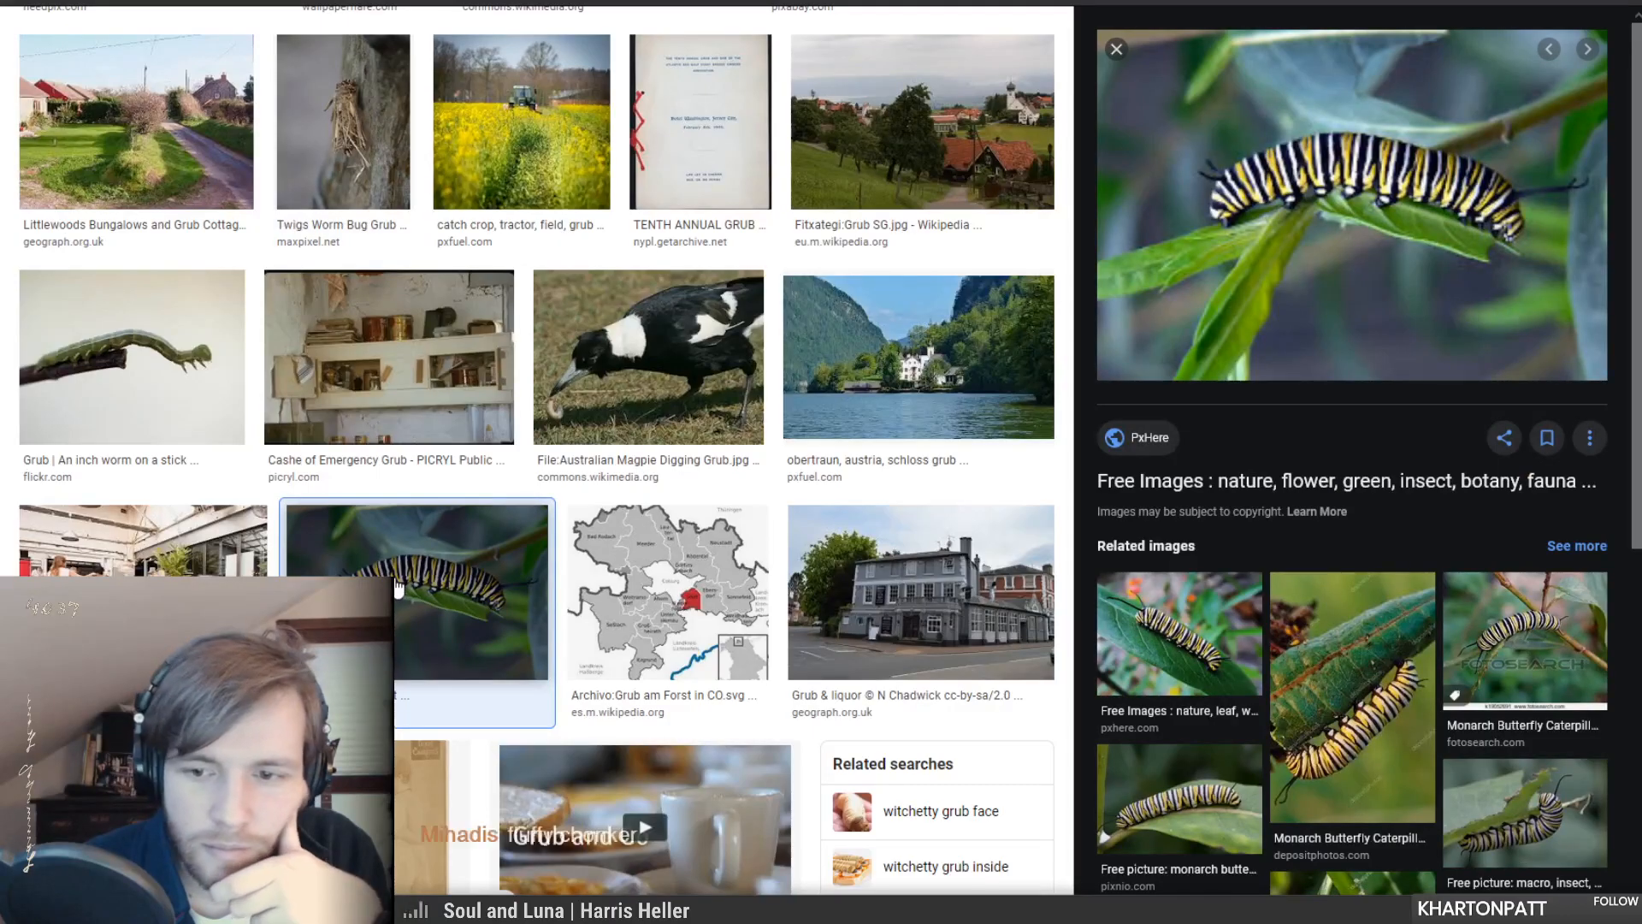
{"action": "left_click", "coordinate": [120, 411]}
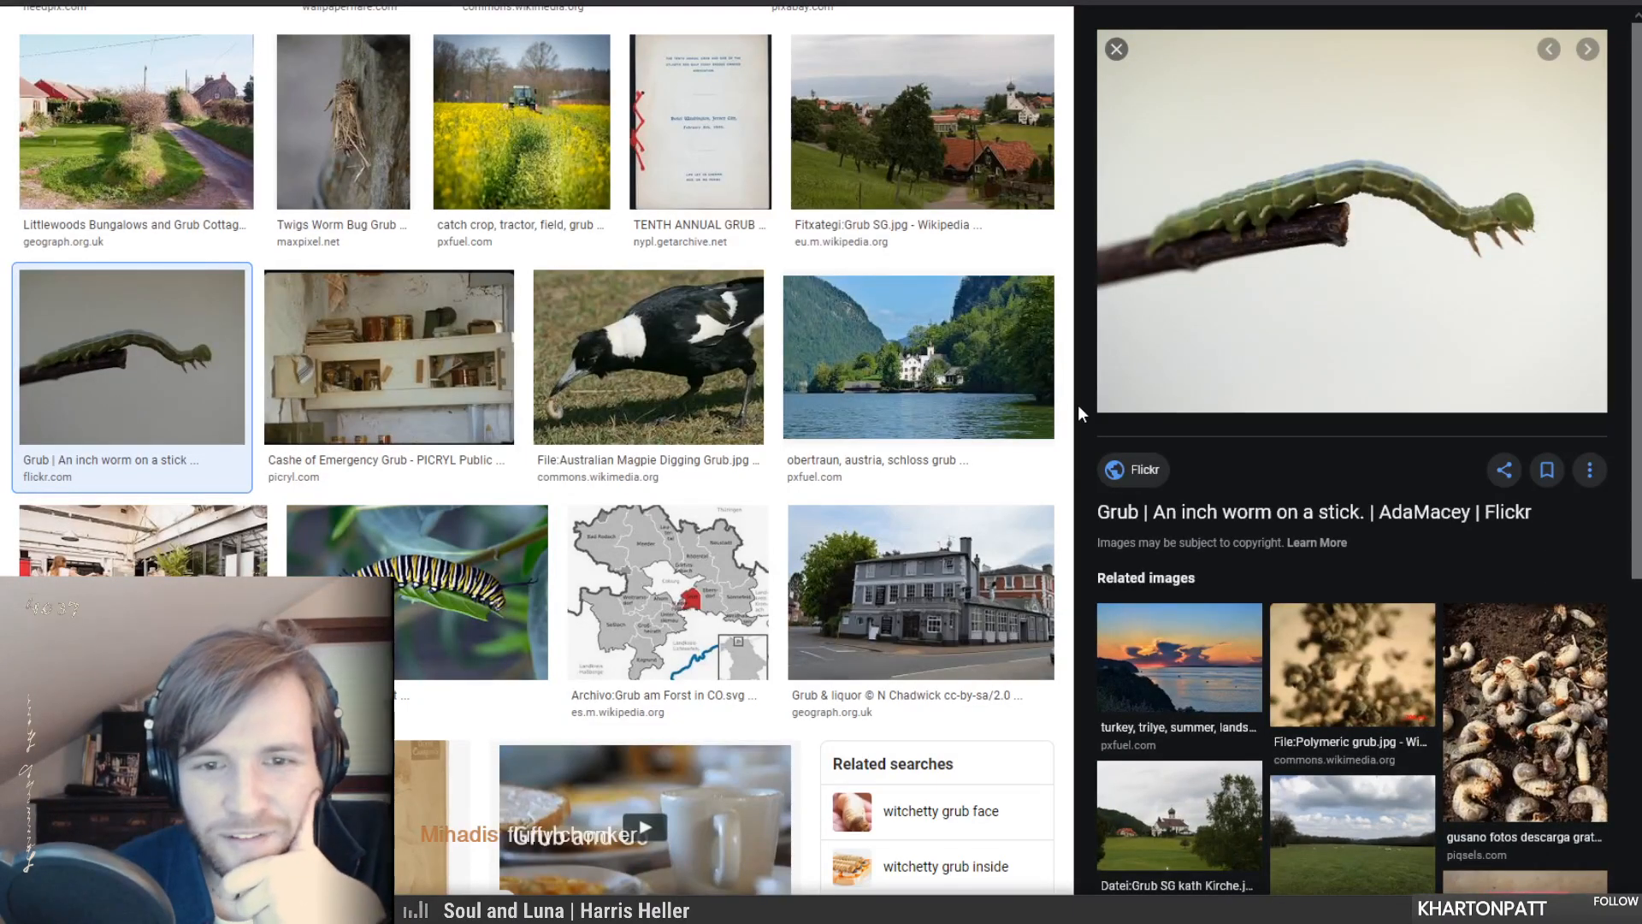
- Replace the image search query with "larva" and run the search
{"action": "scroll", "coordinate": [775, 535], "scroll_direction": "down", "scroll_amount": 5}
{"action": "scroll", "coordinate": [386, 573], "scroll_direction": "up", "scroll_amount": 10}
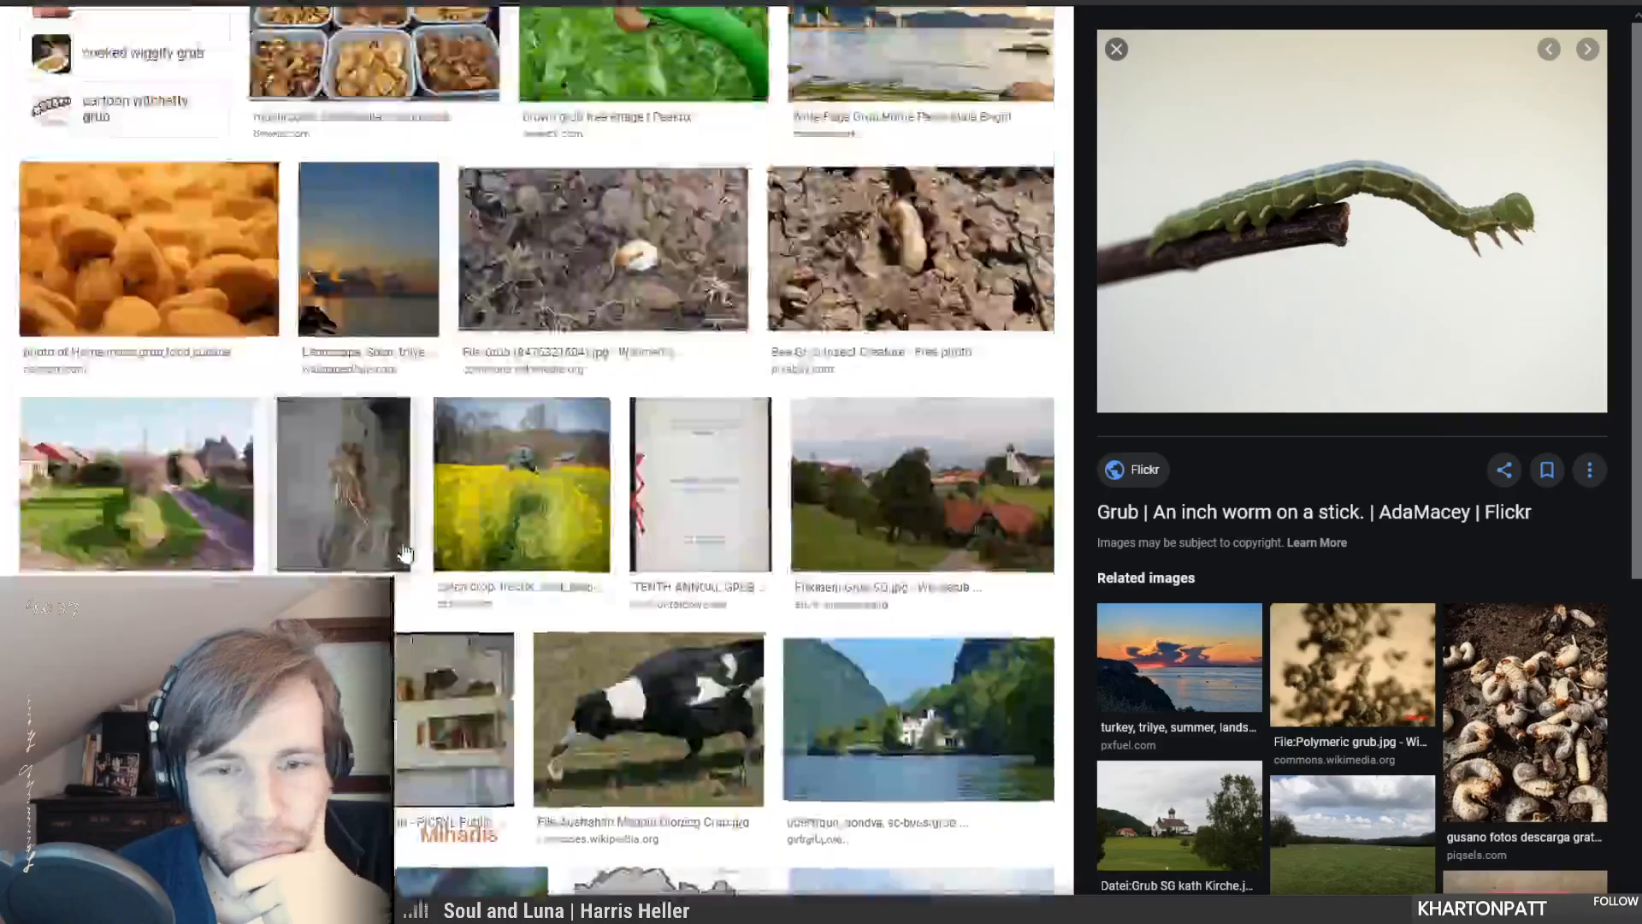
{"action": "scroll", "coordinate": [399, 541], "scroll_direction": "up", "scroll_amount": 1}
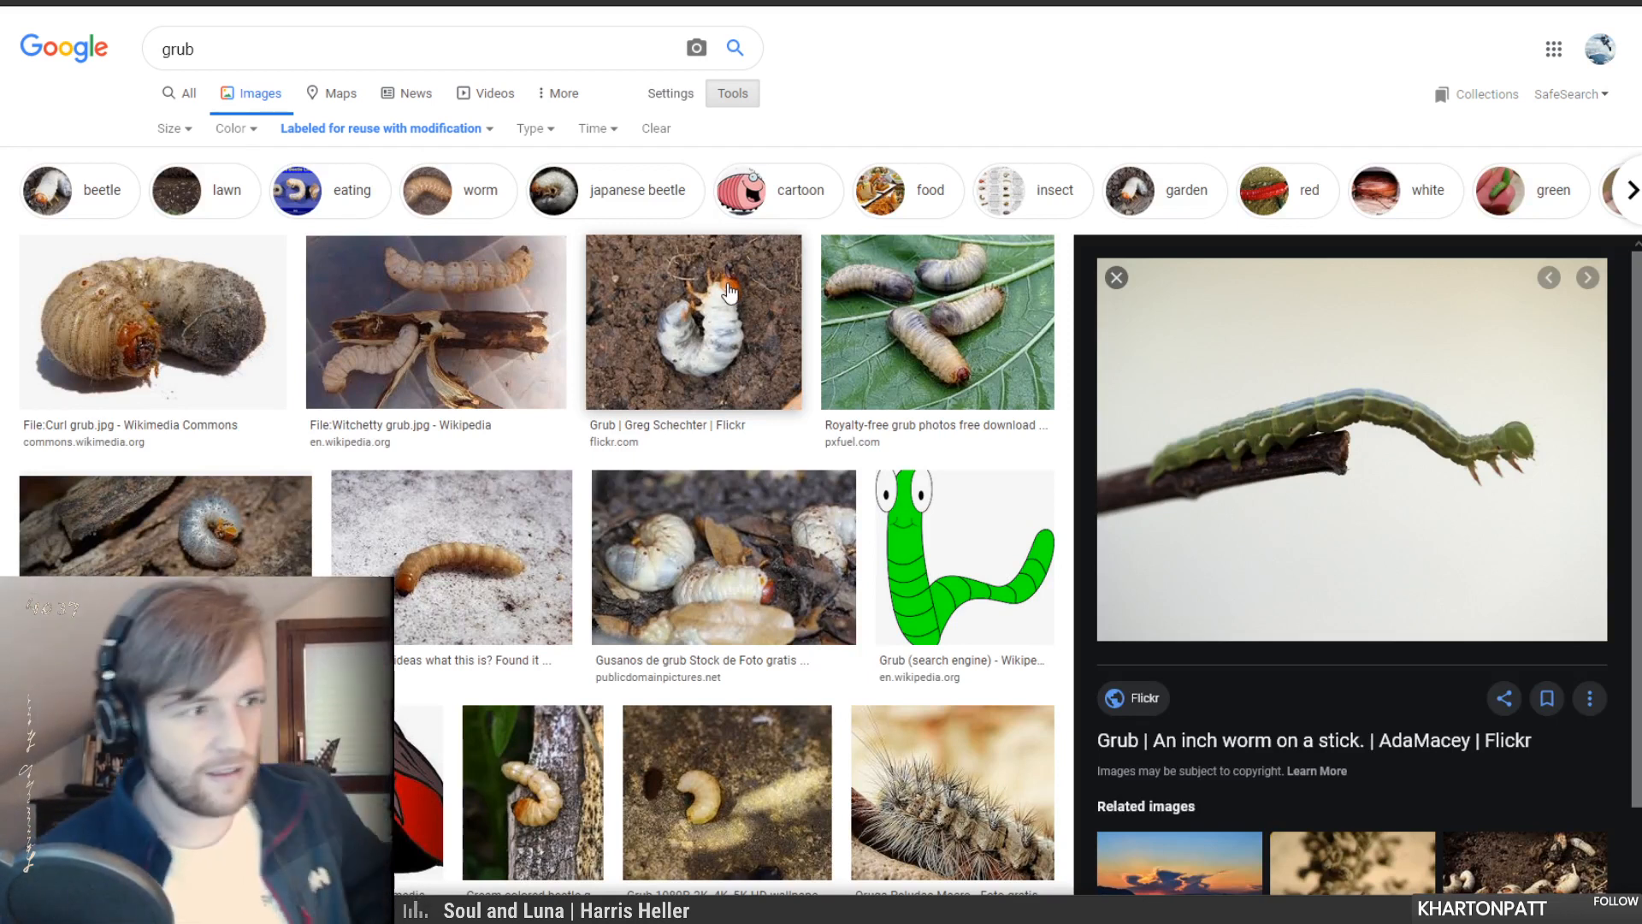
{"action": "left_click_drag", "start_coordinate": [407, 33], "coordinate": [34, 51]}
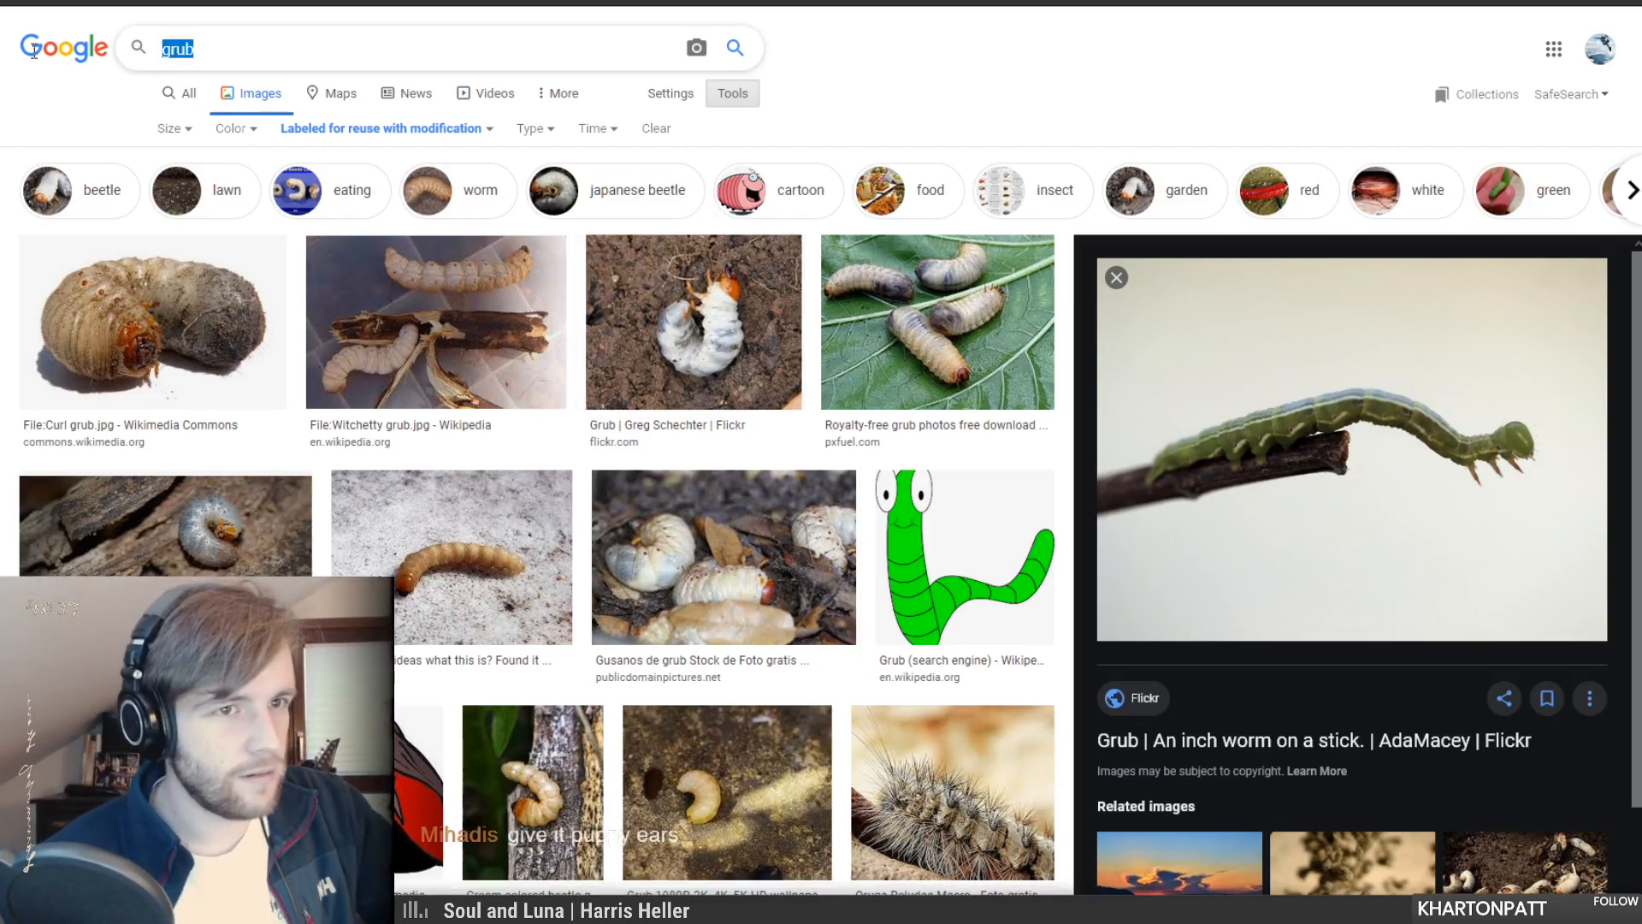
{"action": "type", "text": "la"}
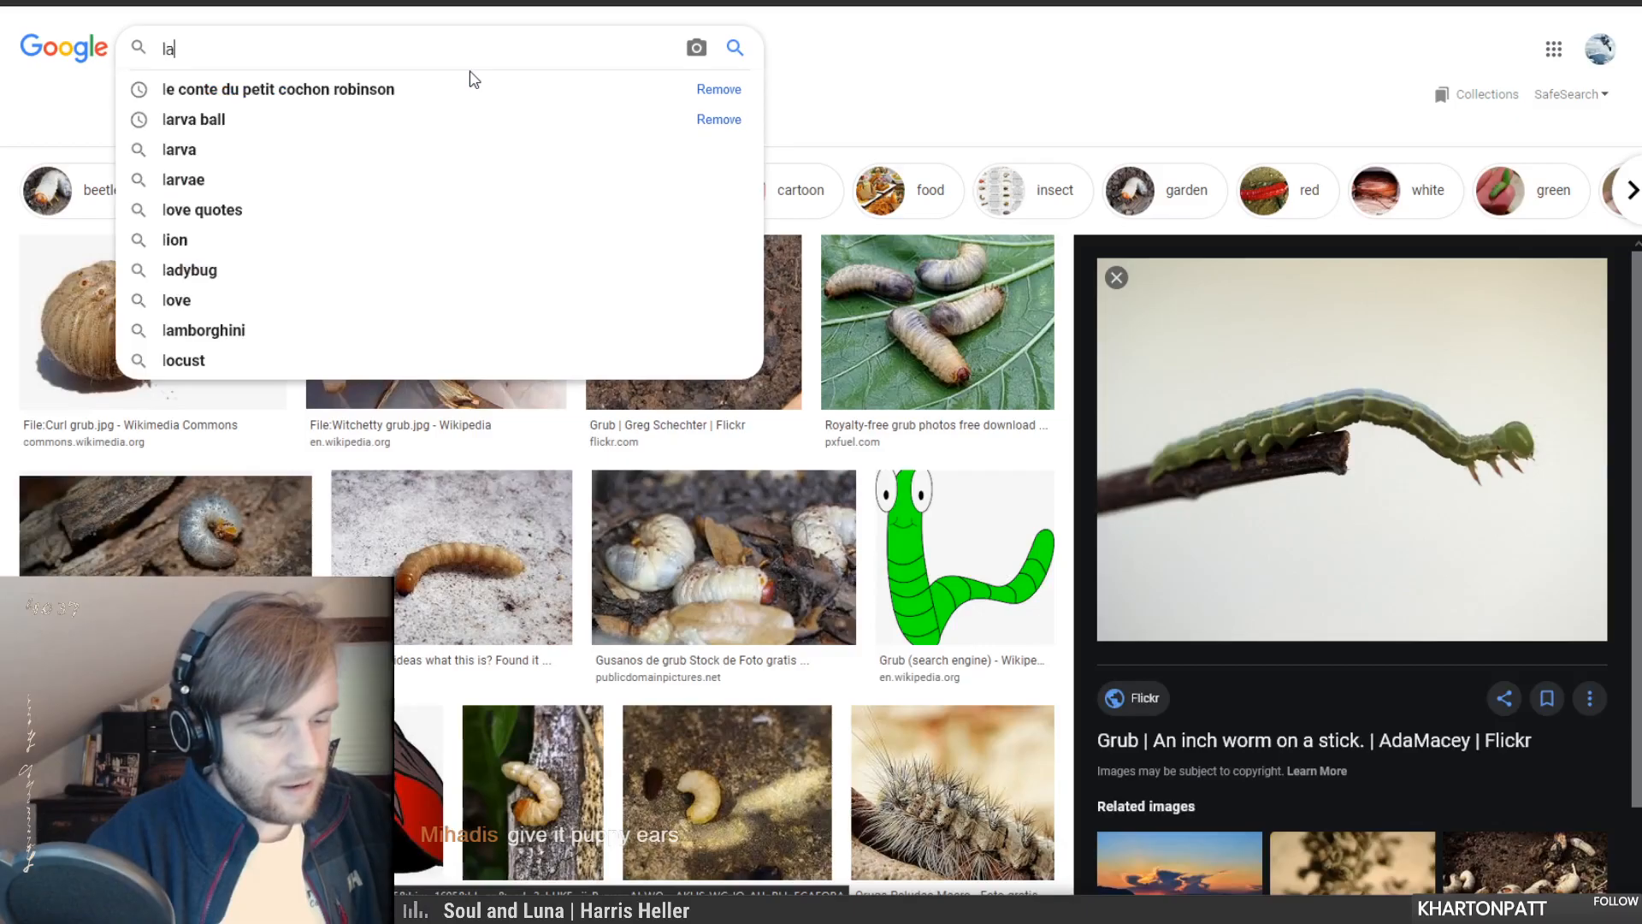
{"action": "type", "text": "rva"}
{"action": "key", "text": "Return"}
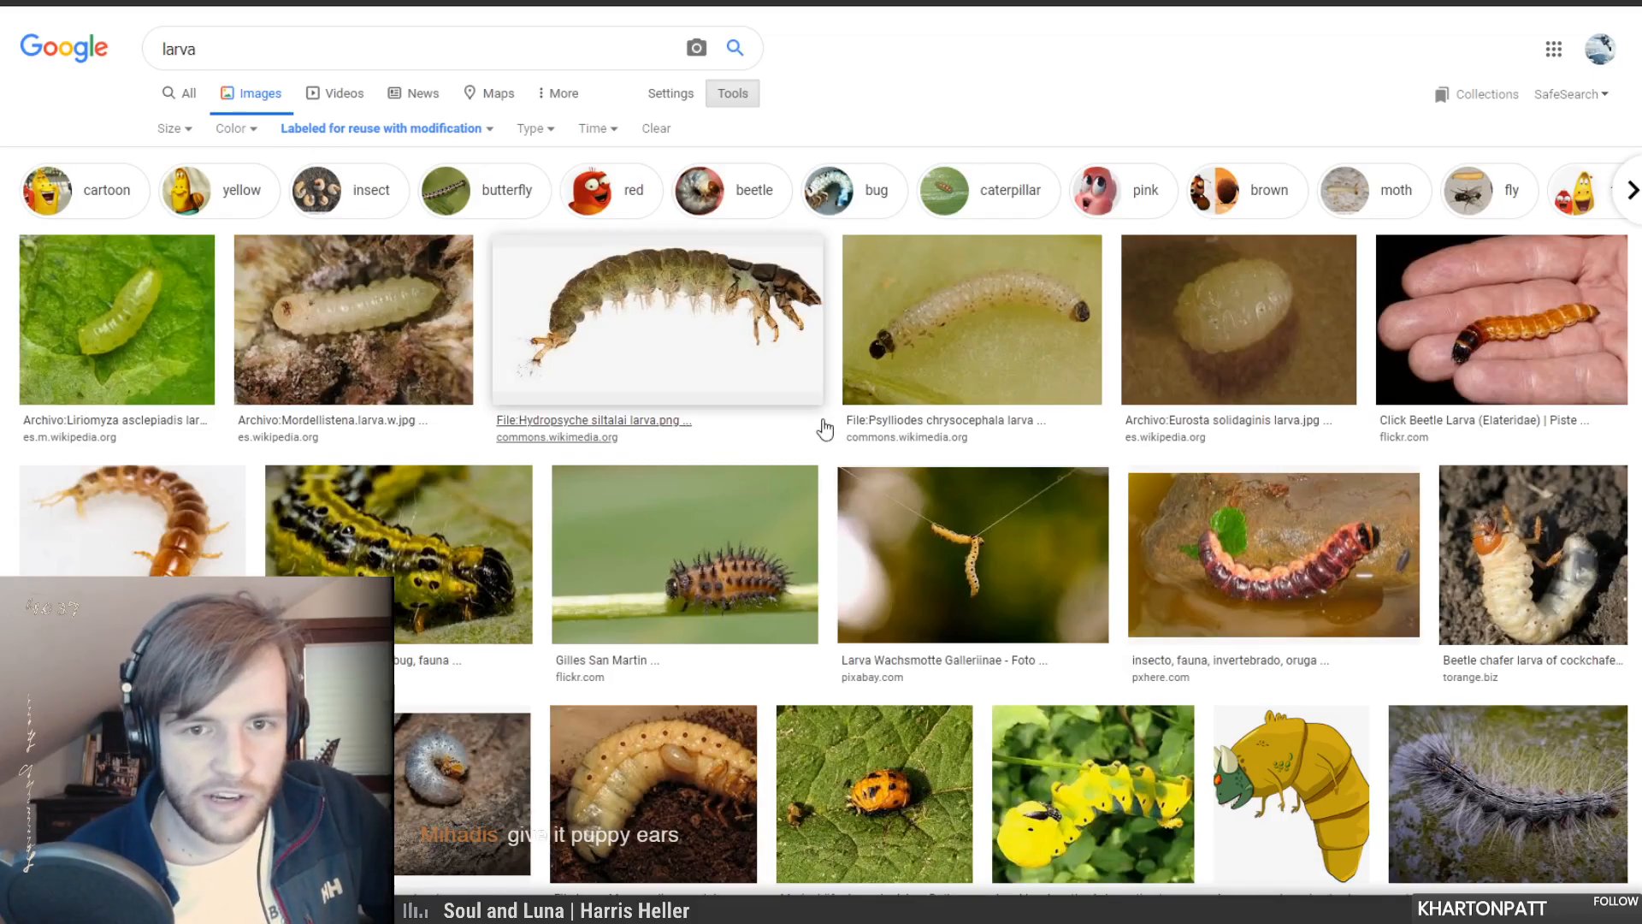
- Preview the Hydropsyche siltalai larva image and the spiny Chilocorus renipustulatus larva photo in the larva results
{"action": "left_click", "coordinate": [703, 330]}
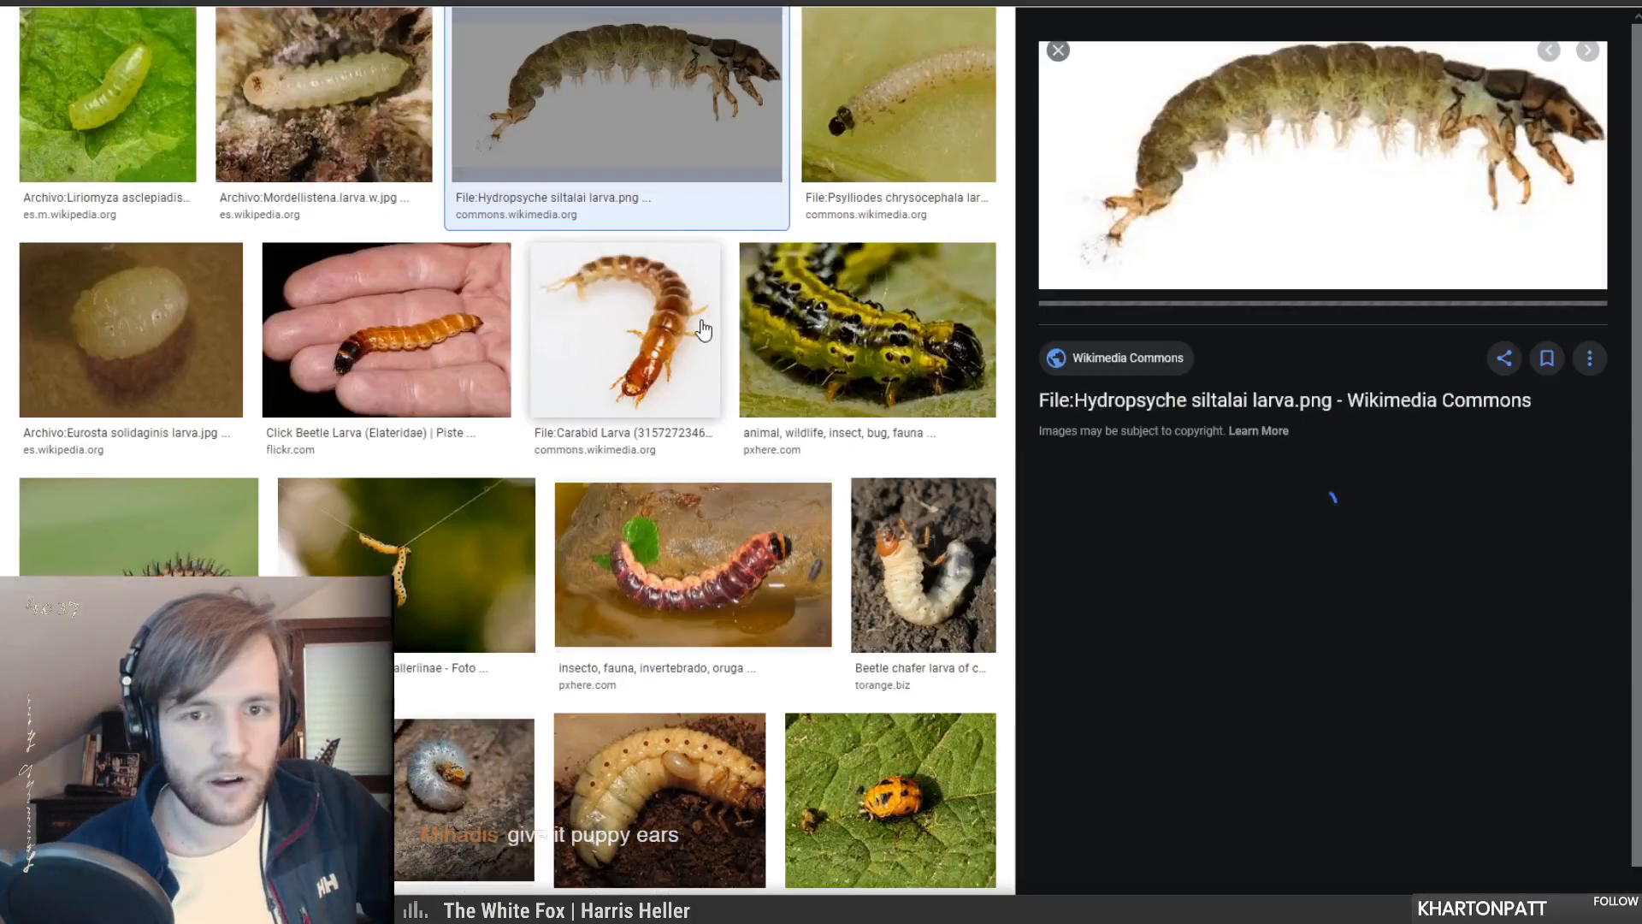
{"action": "scroll", "coordinate": [717, 377], "scroll_direction": "up", "scroll_amount": 1}
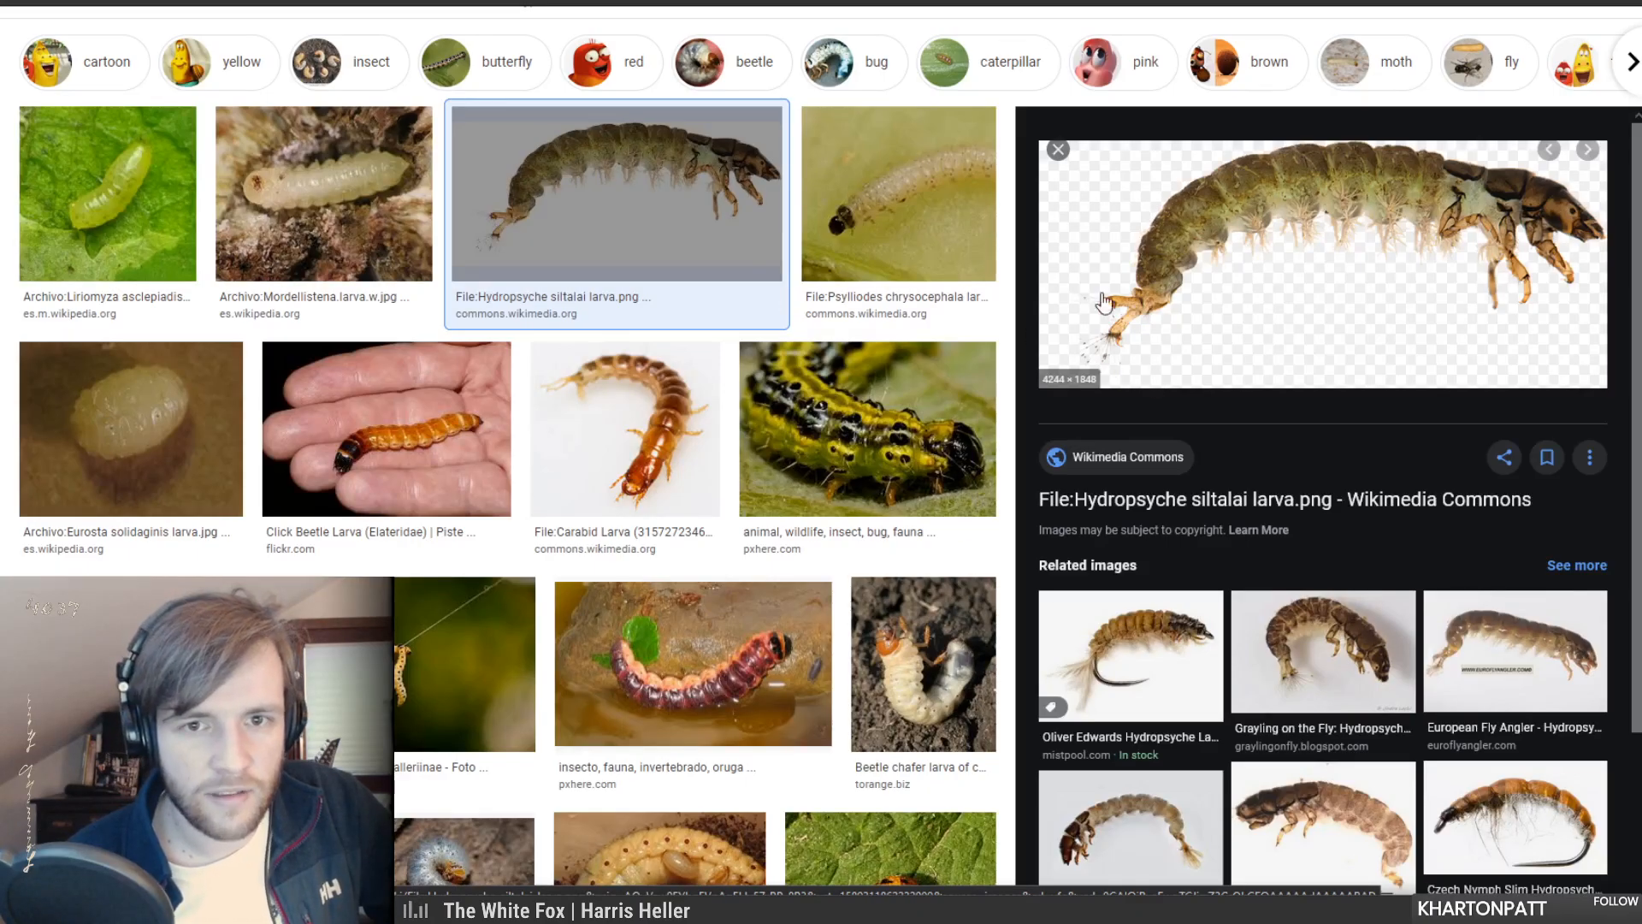
{"action": "left_click", "coordinate": [1058, 152]}
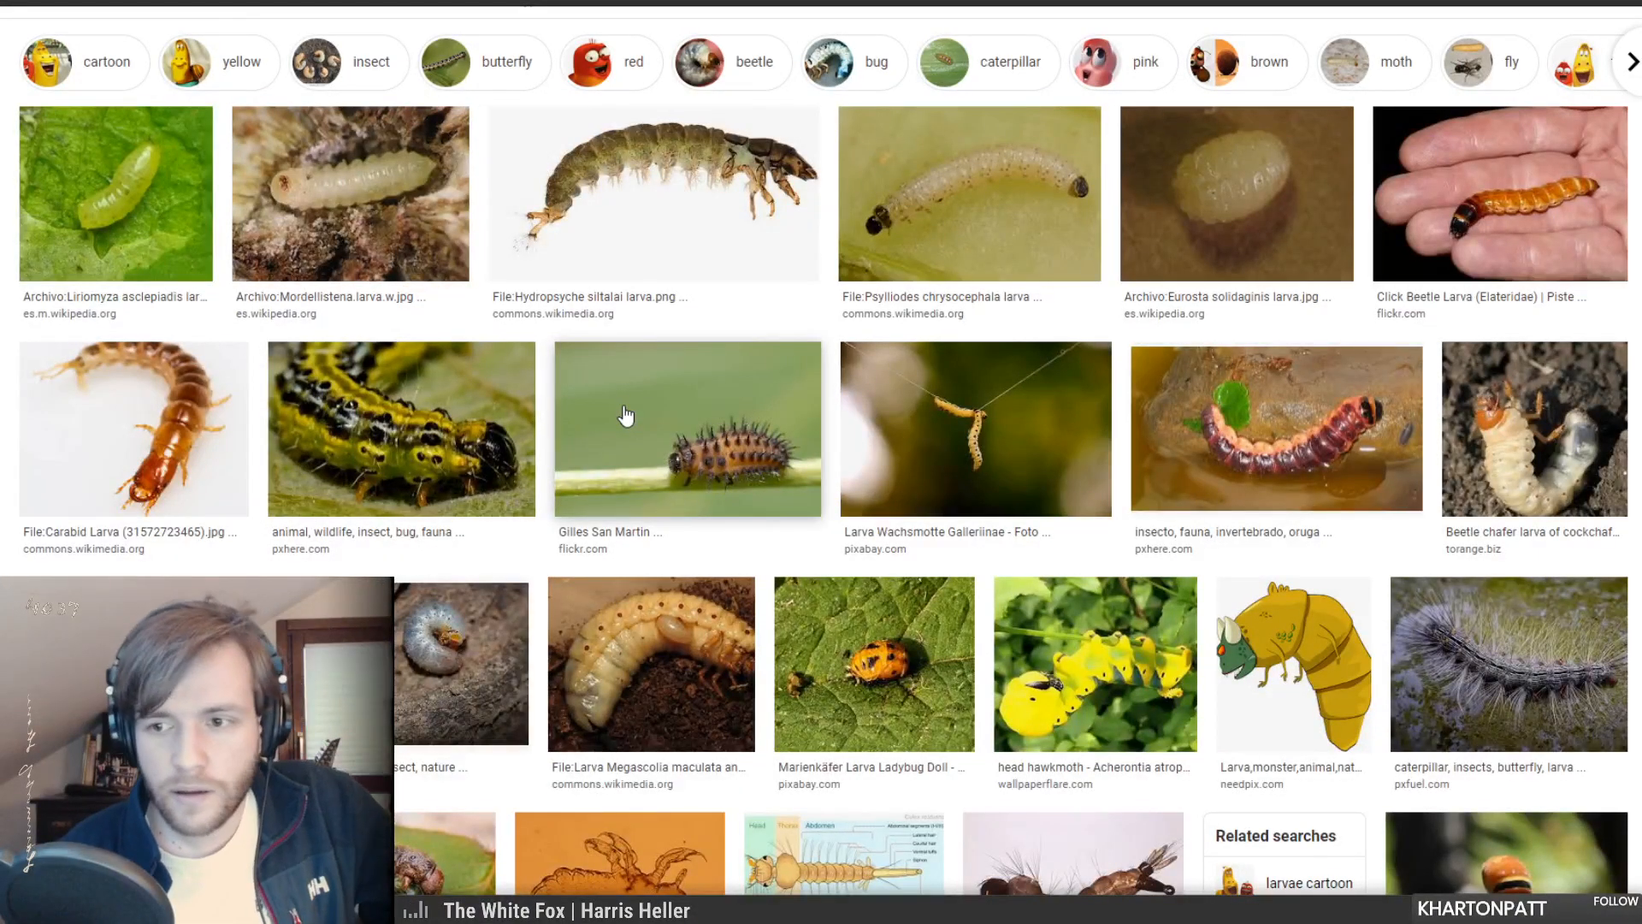
{"action": "left_click", "coordinate": [627, 422]}
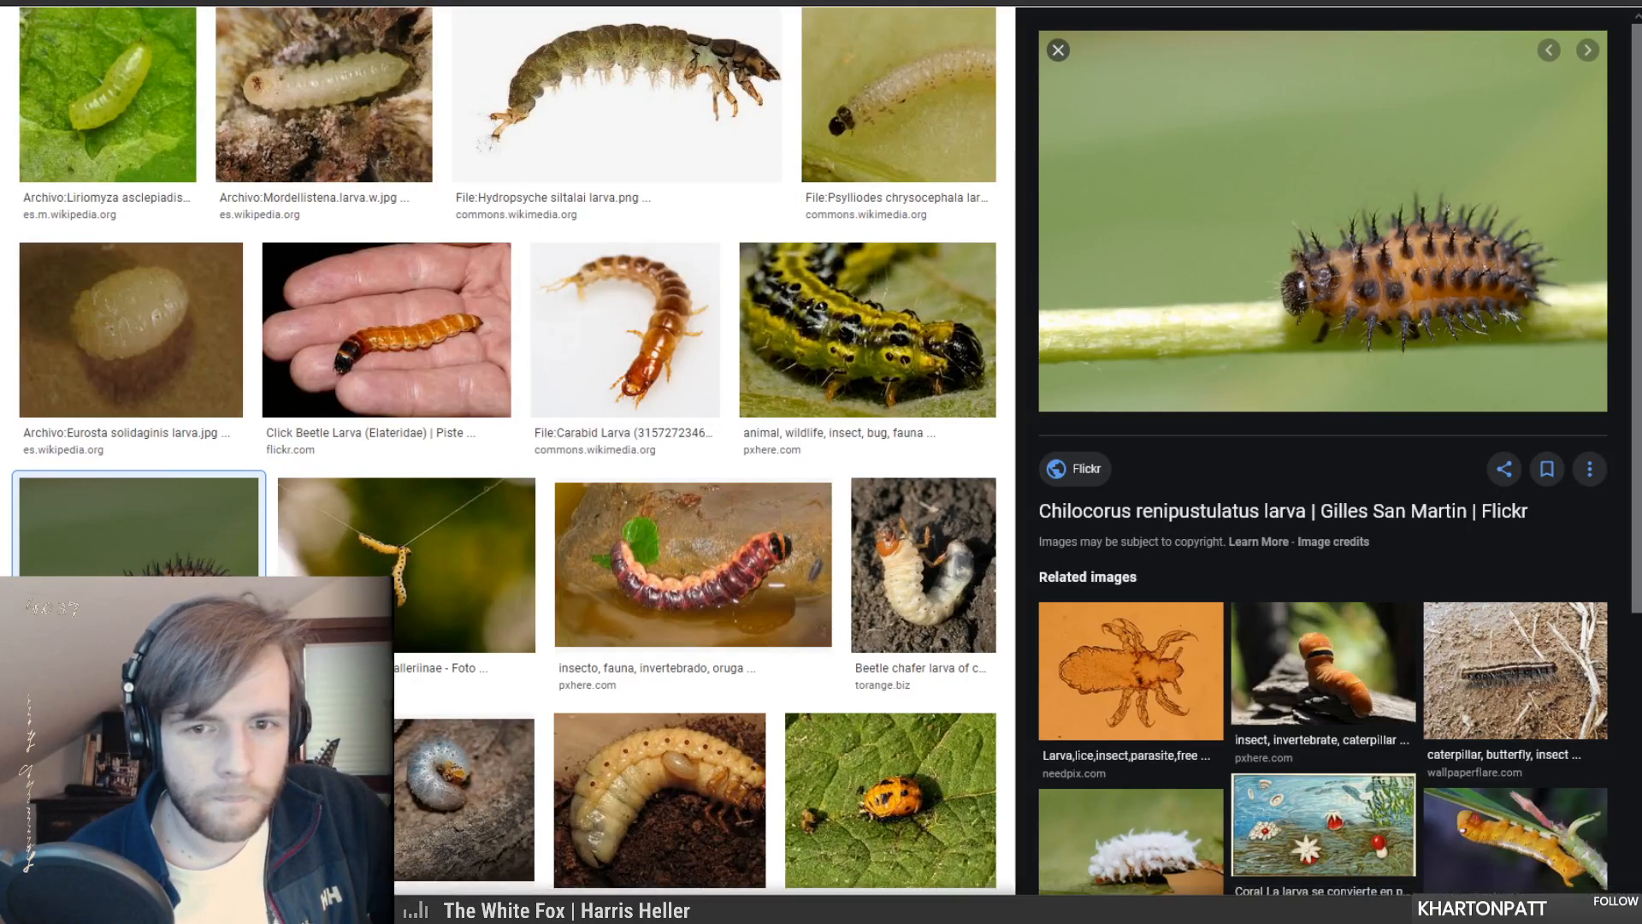
{"action": "scroll", "coordinate": [505, 449], "scroll_direction": "down", "scroll_amount": 4}
{"action": "scroll", "coordinate": [505, 449], "scroll_direction": "down", "scroll_amount": 1}
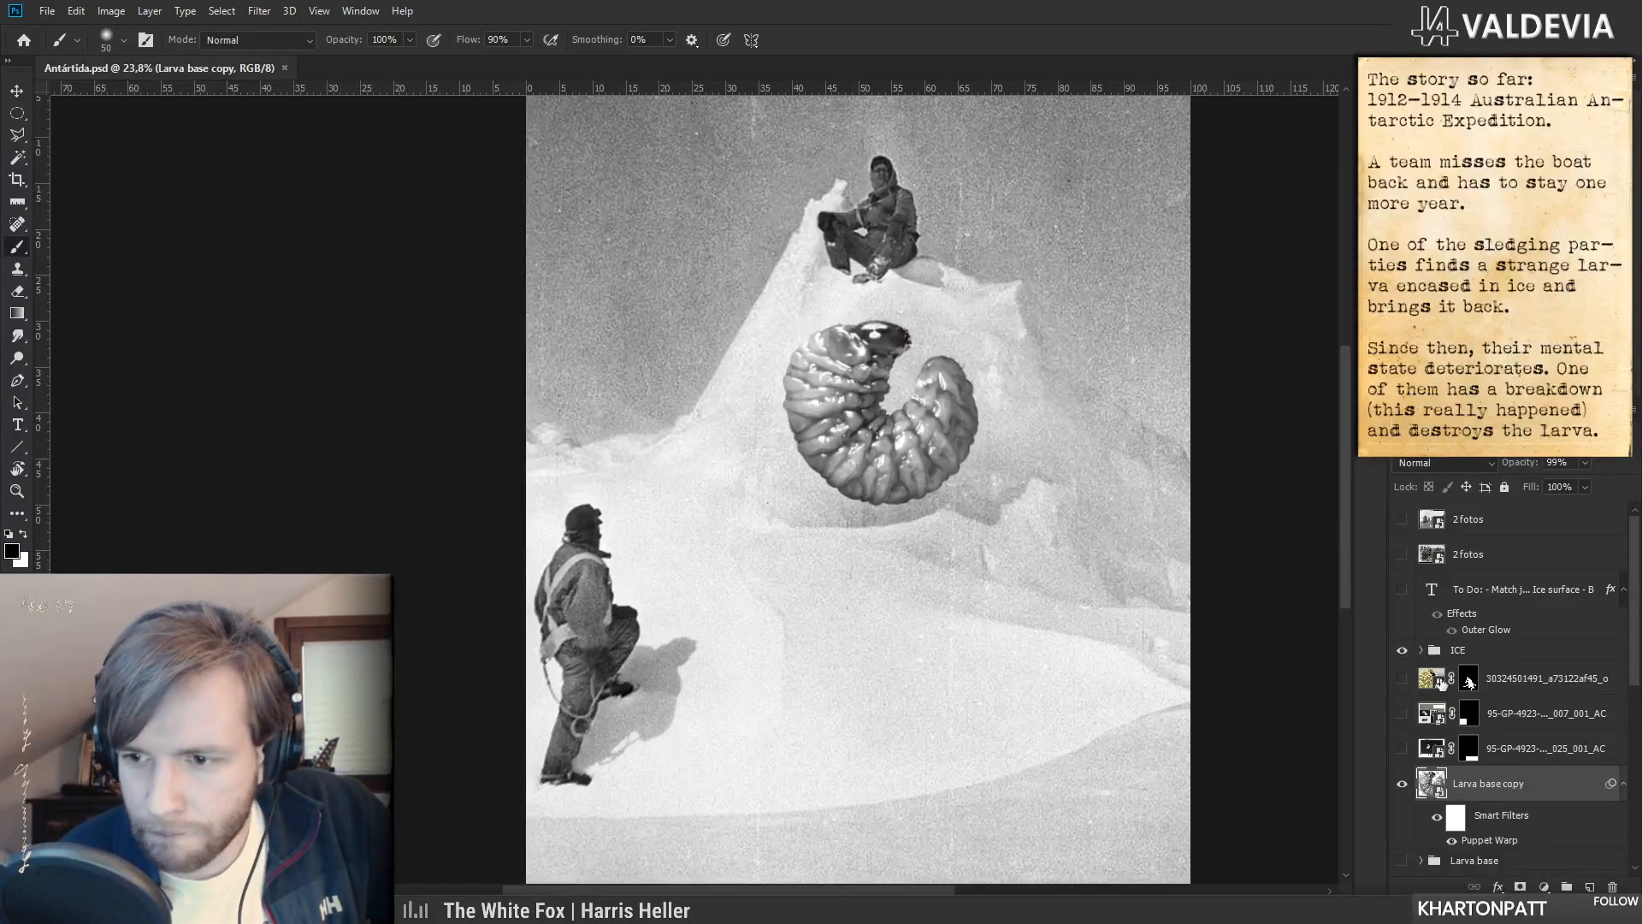
- Switch to Photoshop and move the CSIRO grub larvae layer and both Weevil larva layers directly above the Larva base copy layer
{"action": "scroll", "coordinate": [1555, 701], "scroll_direction": "down", "scroll_amount": 3}
{"action": "scroll", "coordinate": [1554, 701], "scroll_direction": "down", "scroll_amount": 3}
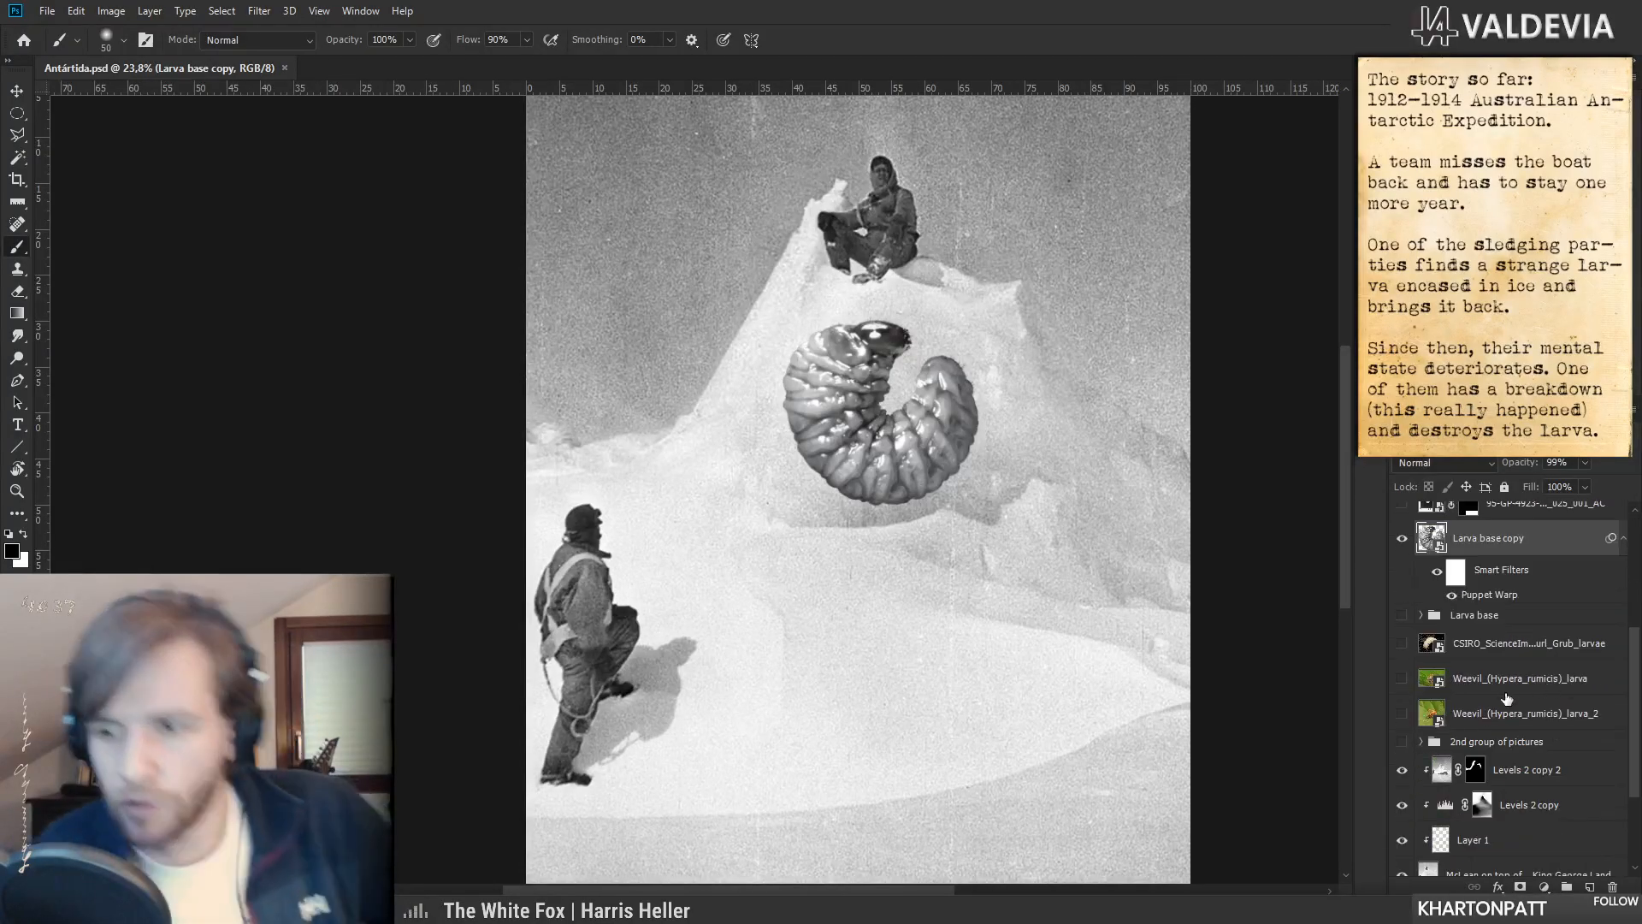
{"action": "left_click", "coordinate": [1485, 681]}
{"action": "left_click", "coordinate": [1486, 647]}
{"action": "left_click", "coordinate": [1486, 704], "text": "shift"}
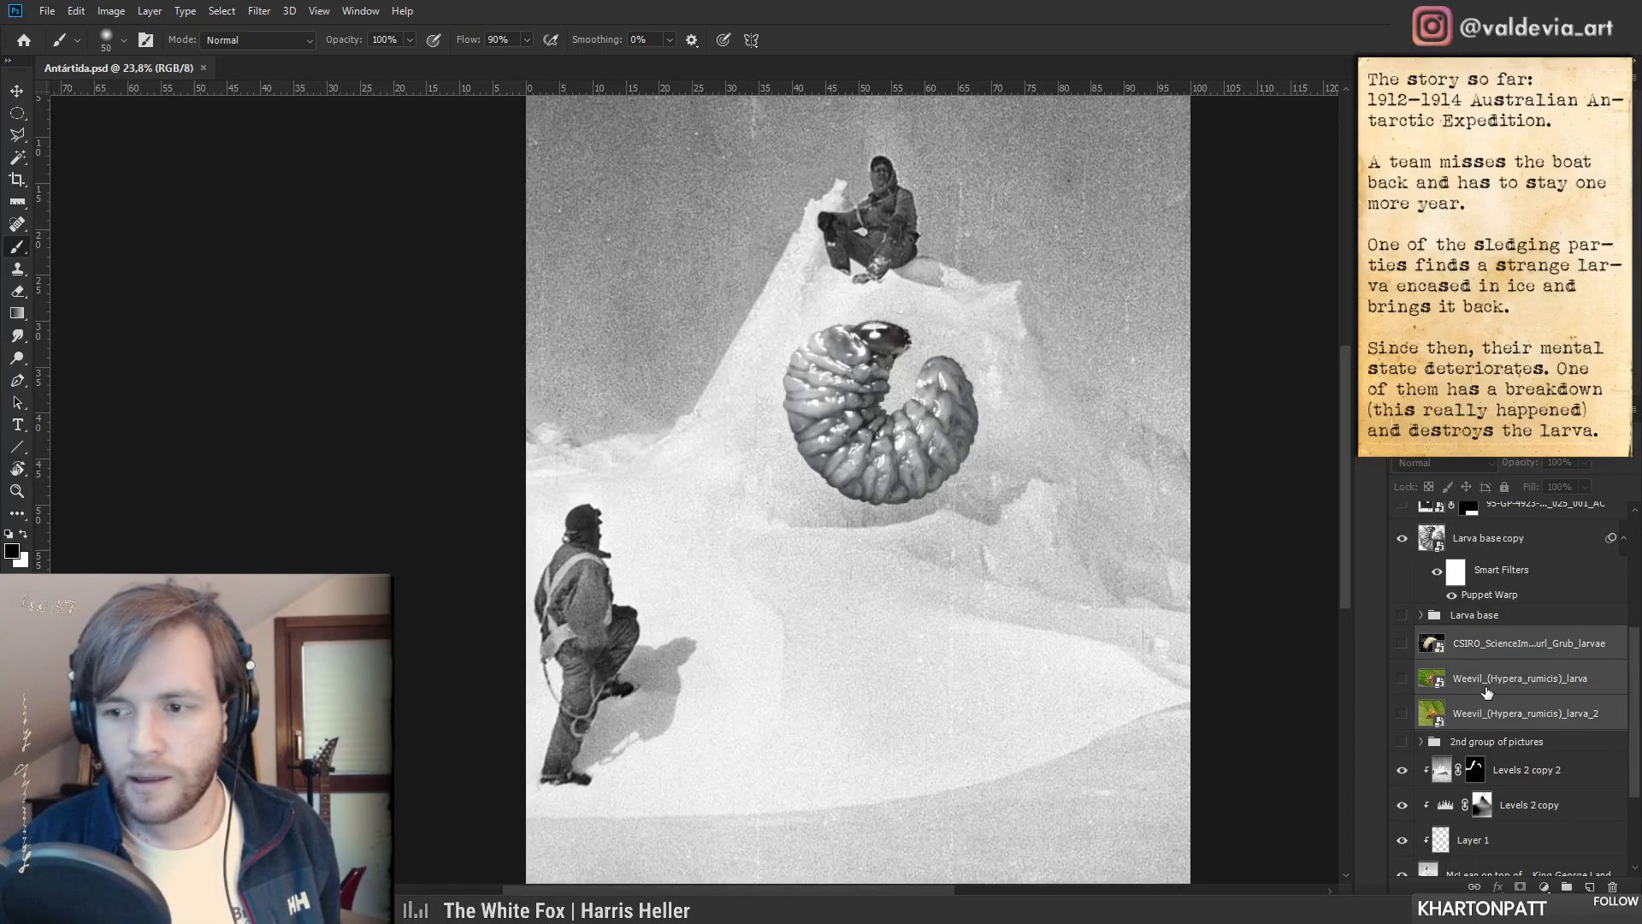
{"action": "scroll", "coordinate": [1505, 710], "scroll_direction": "up", "scroll_amount": 3}
{"action": "left_click_drag", "start_coordinate": [1521, 800], "coordinate": [1510, 672]}
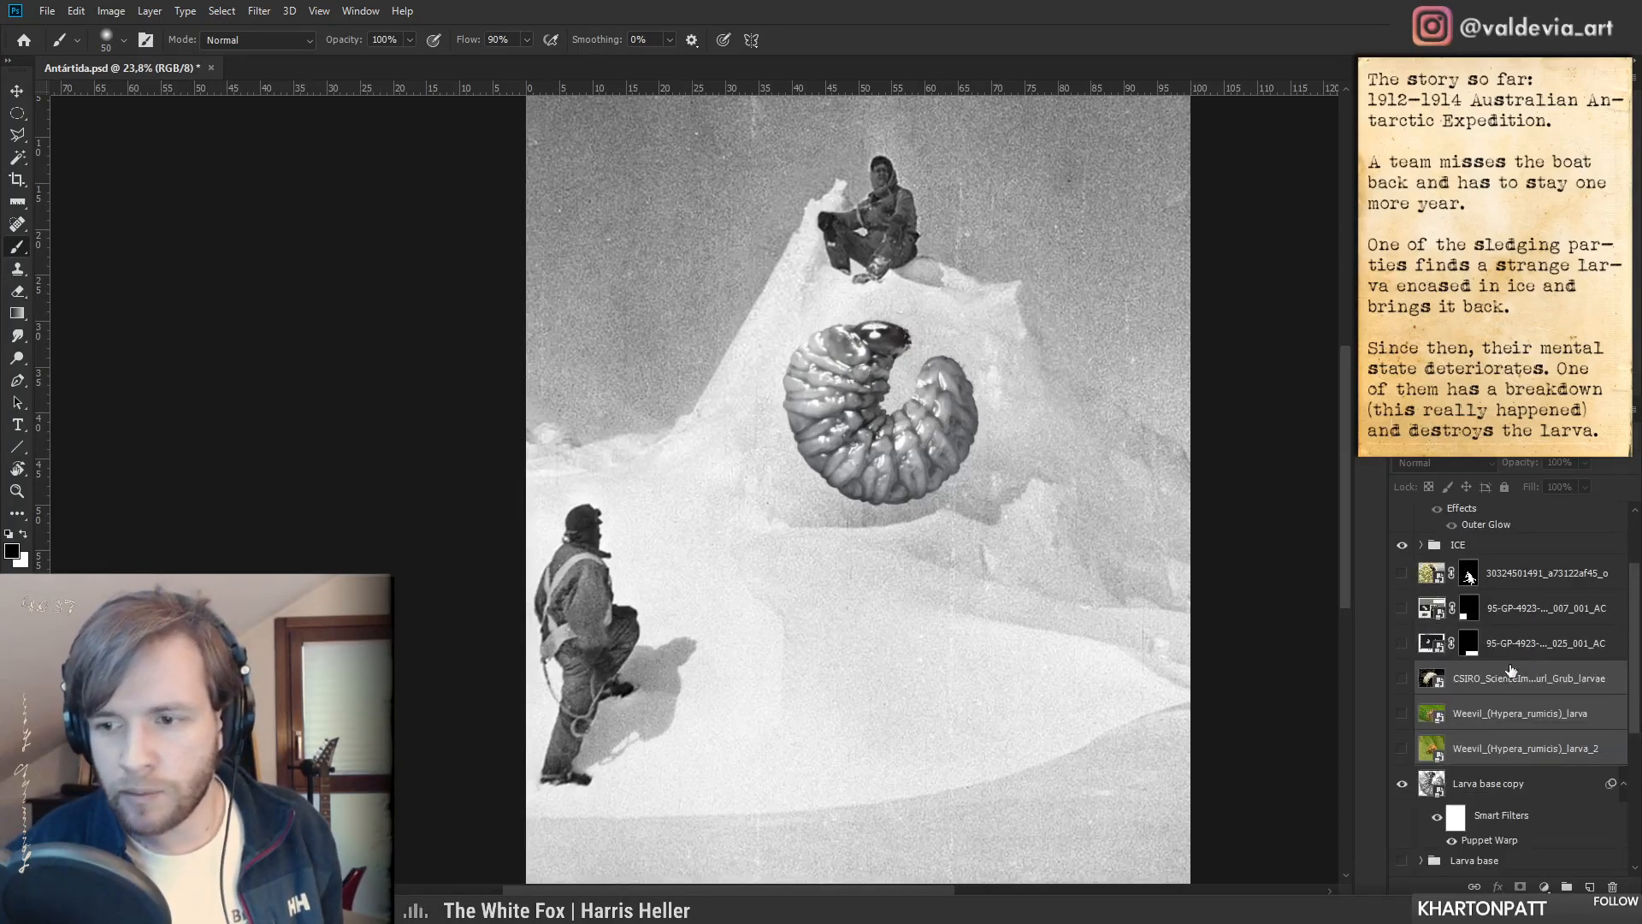
{"action": "left_click", "coordinate": [1474, 747]}
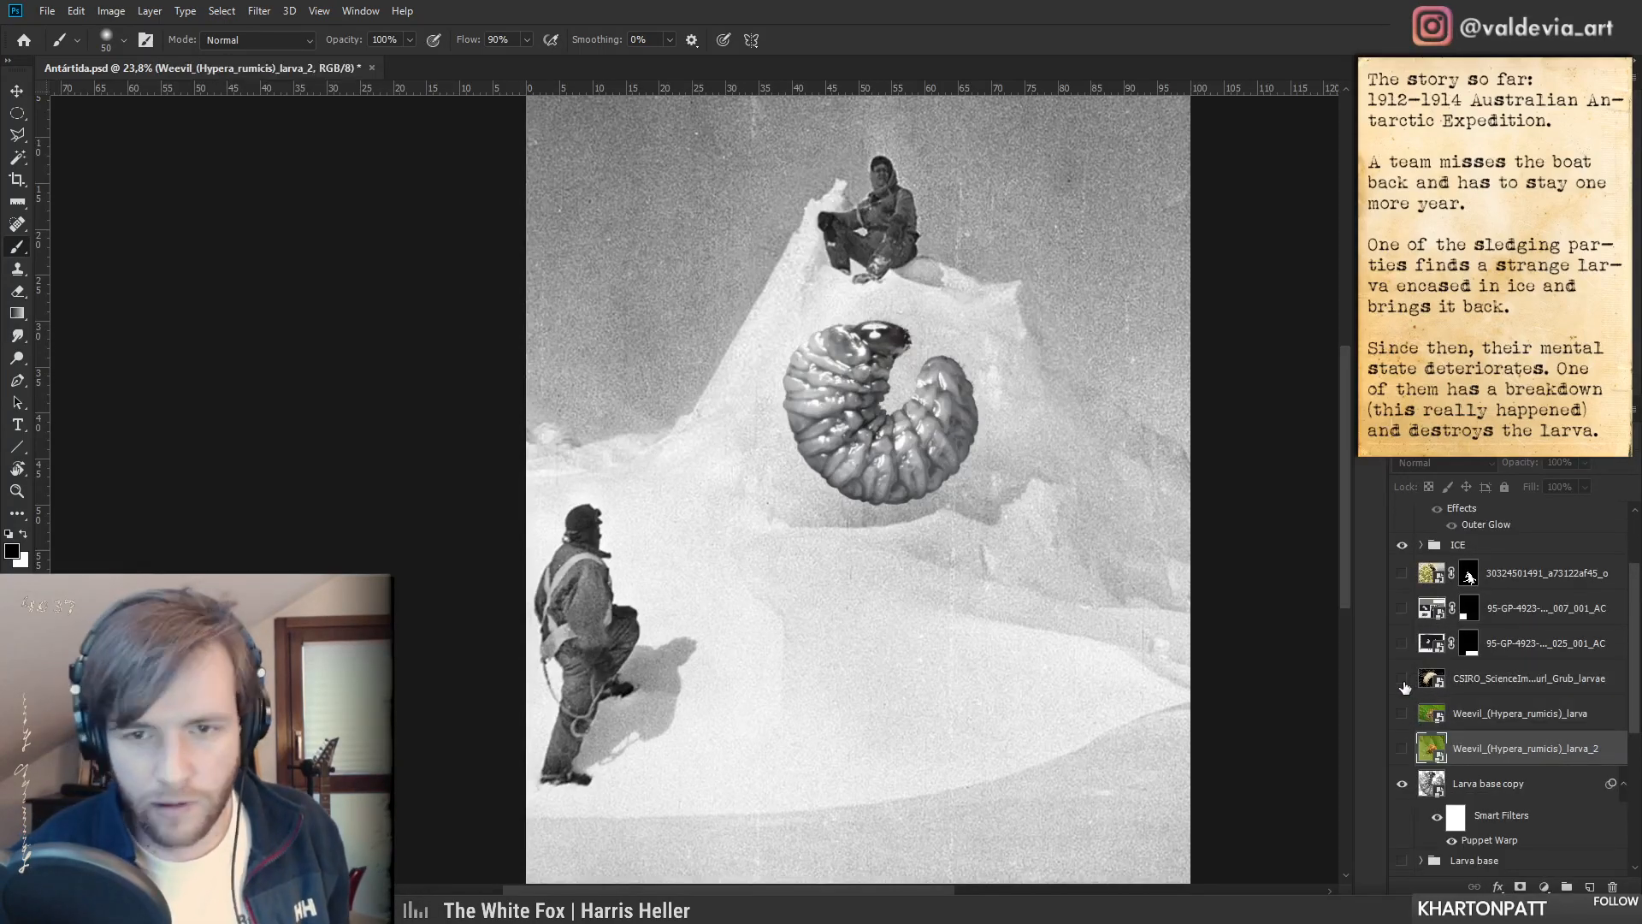
- Toggle the CSIRO grub larvae layer to compare its photo with the composite's larva, leaving the layer hidden
{"action": "scroll", "coordinate": [873, 435], "scroll_direction": "up", "scroll_amount": 1}
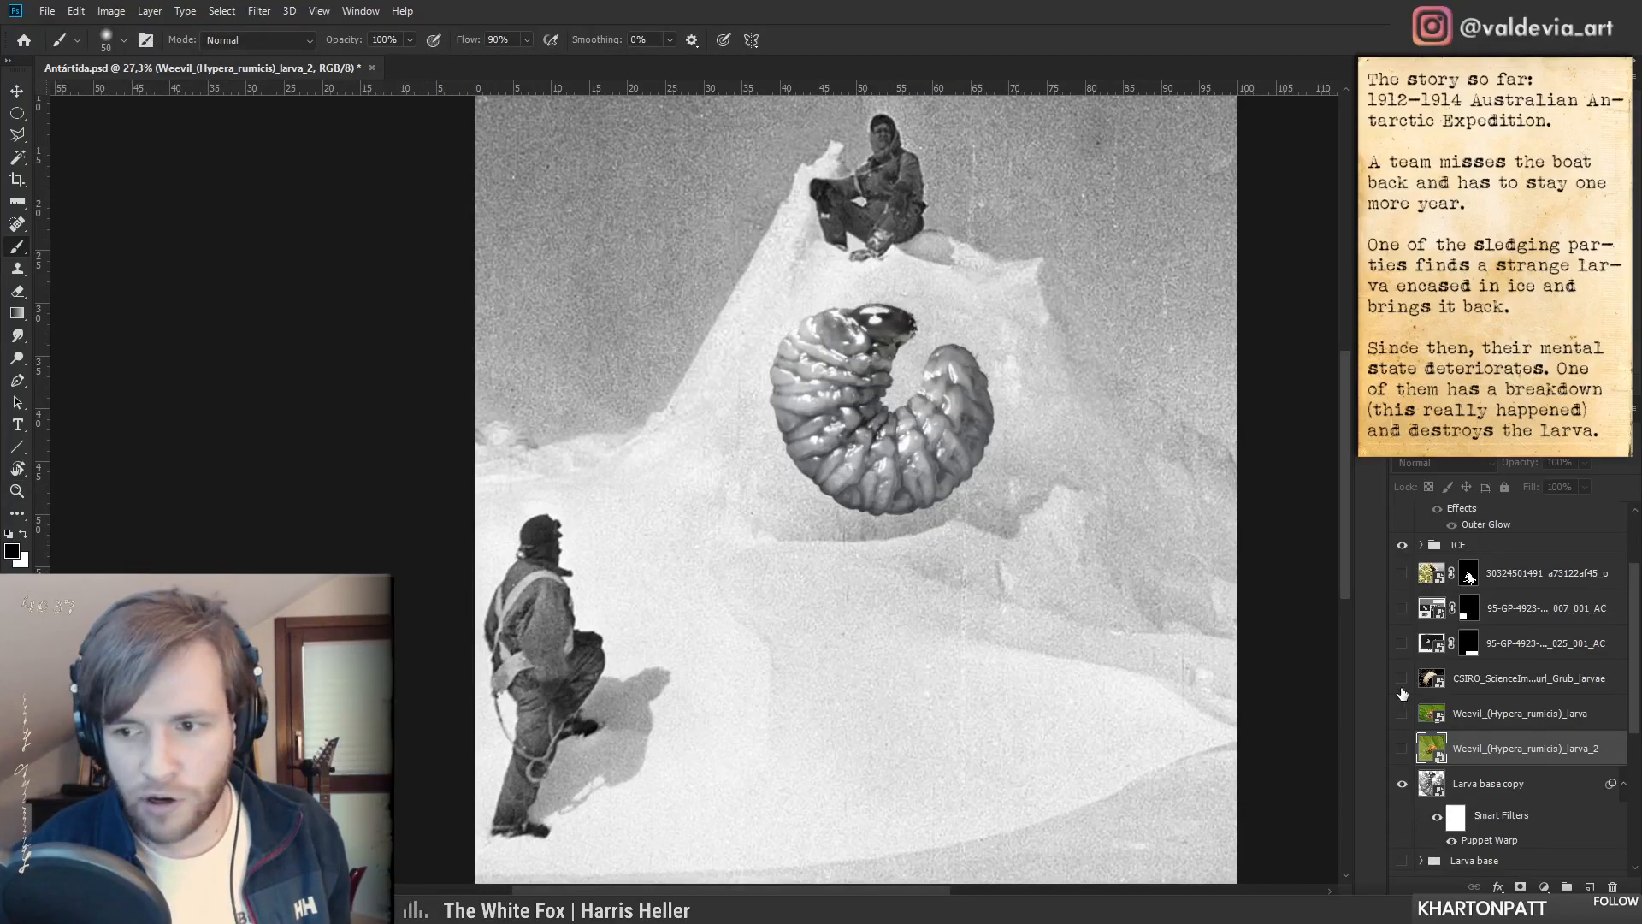
{"action": "left_click", "coordinate": [1402, 679]}
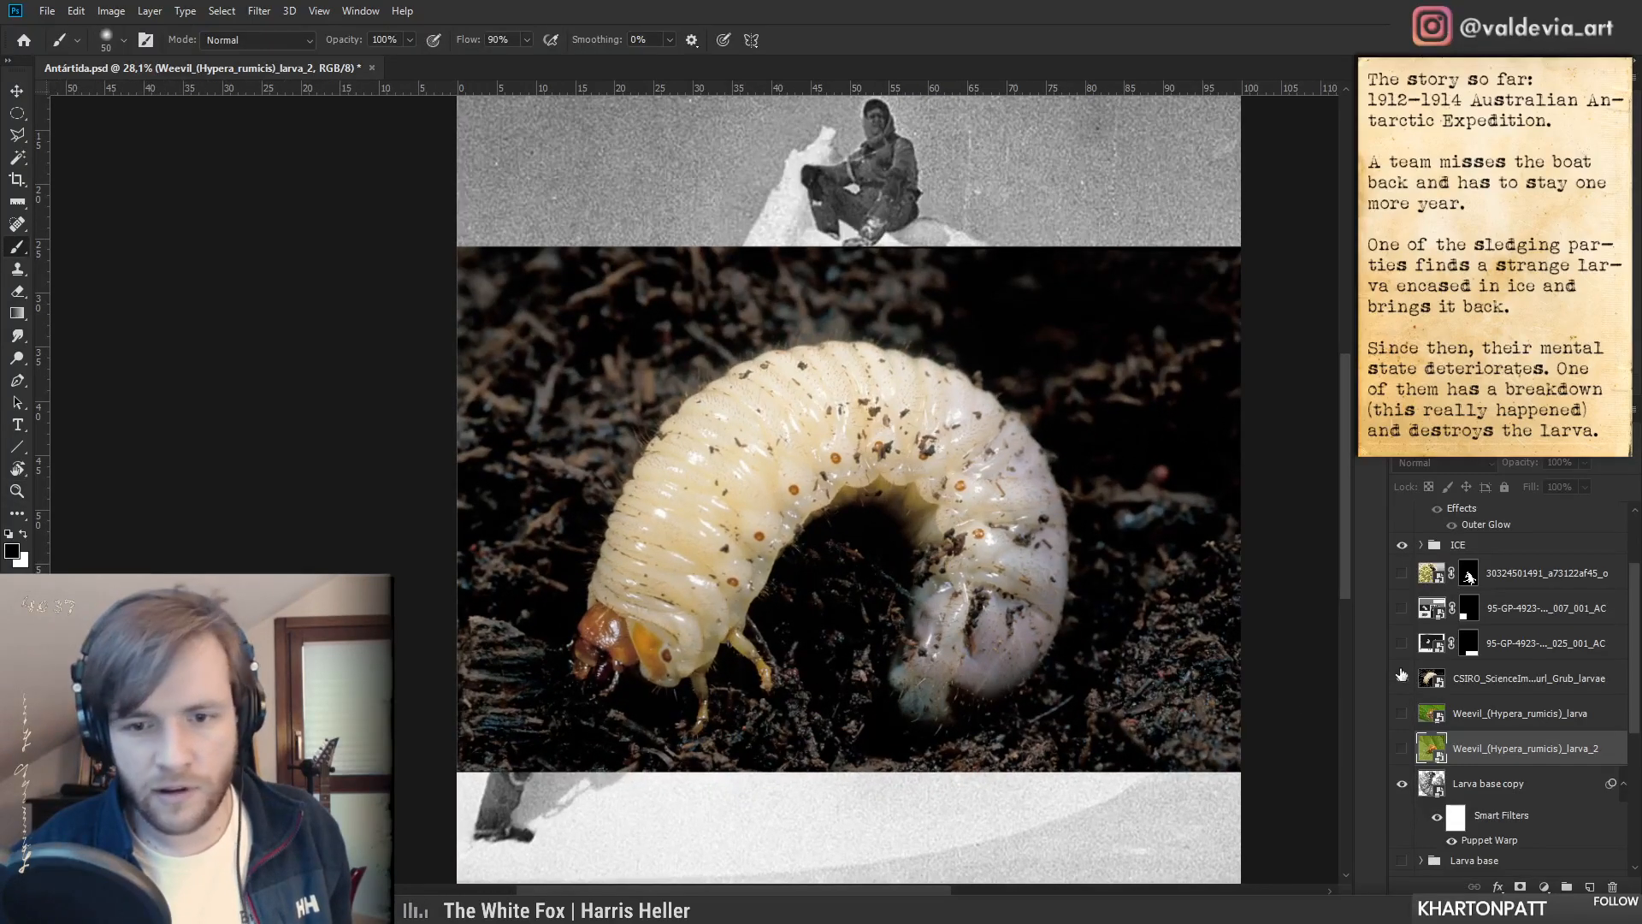
{"action": "left_click", "coordinate": [1402, 677]}
{"action": "left_click", "coordinate": [1401, 680]}
{"action": "left_click", "coordinate": [1401, 683]}
{"action": "left_click", "coordinate": [1400, 681]}
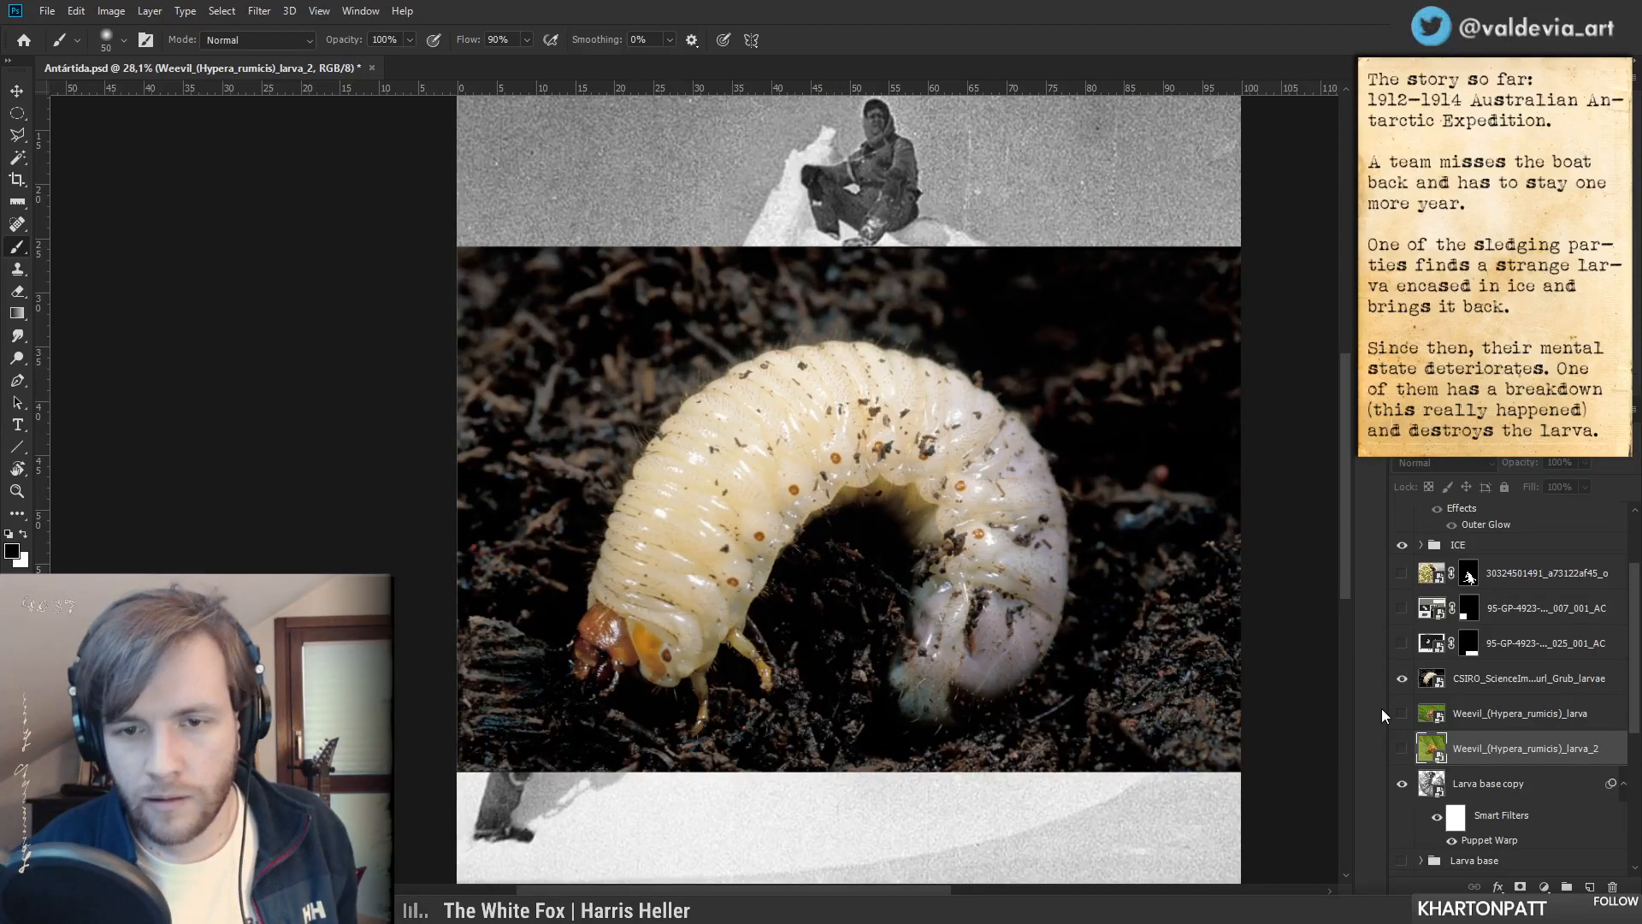
{"action": "left_click_drag", "start_coordinate": [915, 456], "coordinate": [992, 454]}
{"action": "left_click_drag", "start_coordinate": [846, 577], "coordinate": [805, 505]}
{"action": "left_click", "coordinate": [1400, 678]}
{"action": "left_click_drag", "start_coordinate": [1052, 557], "coordinate": [931, 529]}
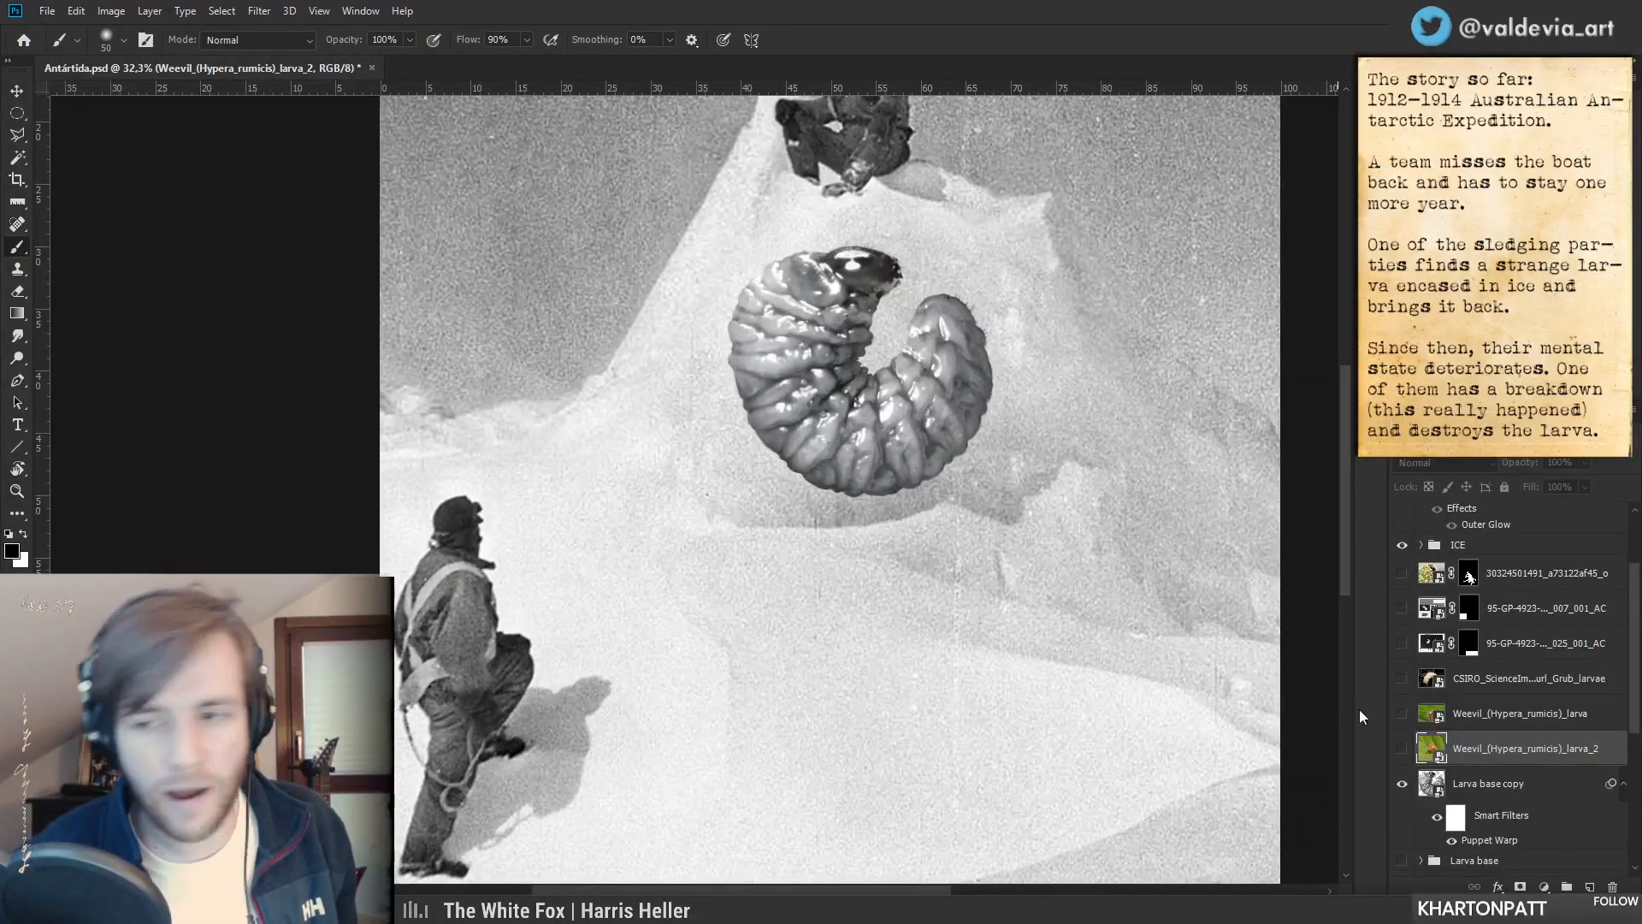
- Briefly show the Weevil larva layer, then display the Weevil larva_2 layer and examine its mesh cocoon up close
{"action": "left_click", "coordinate": [1401, 713]}
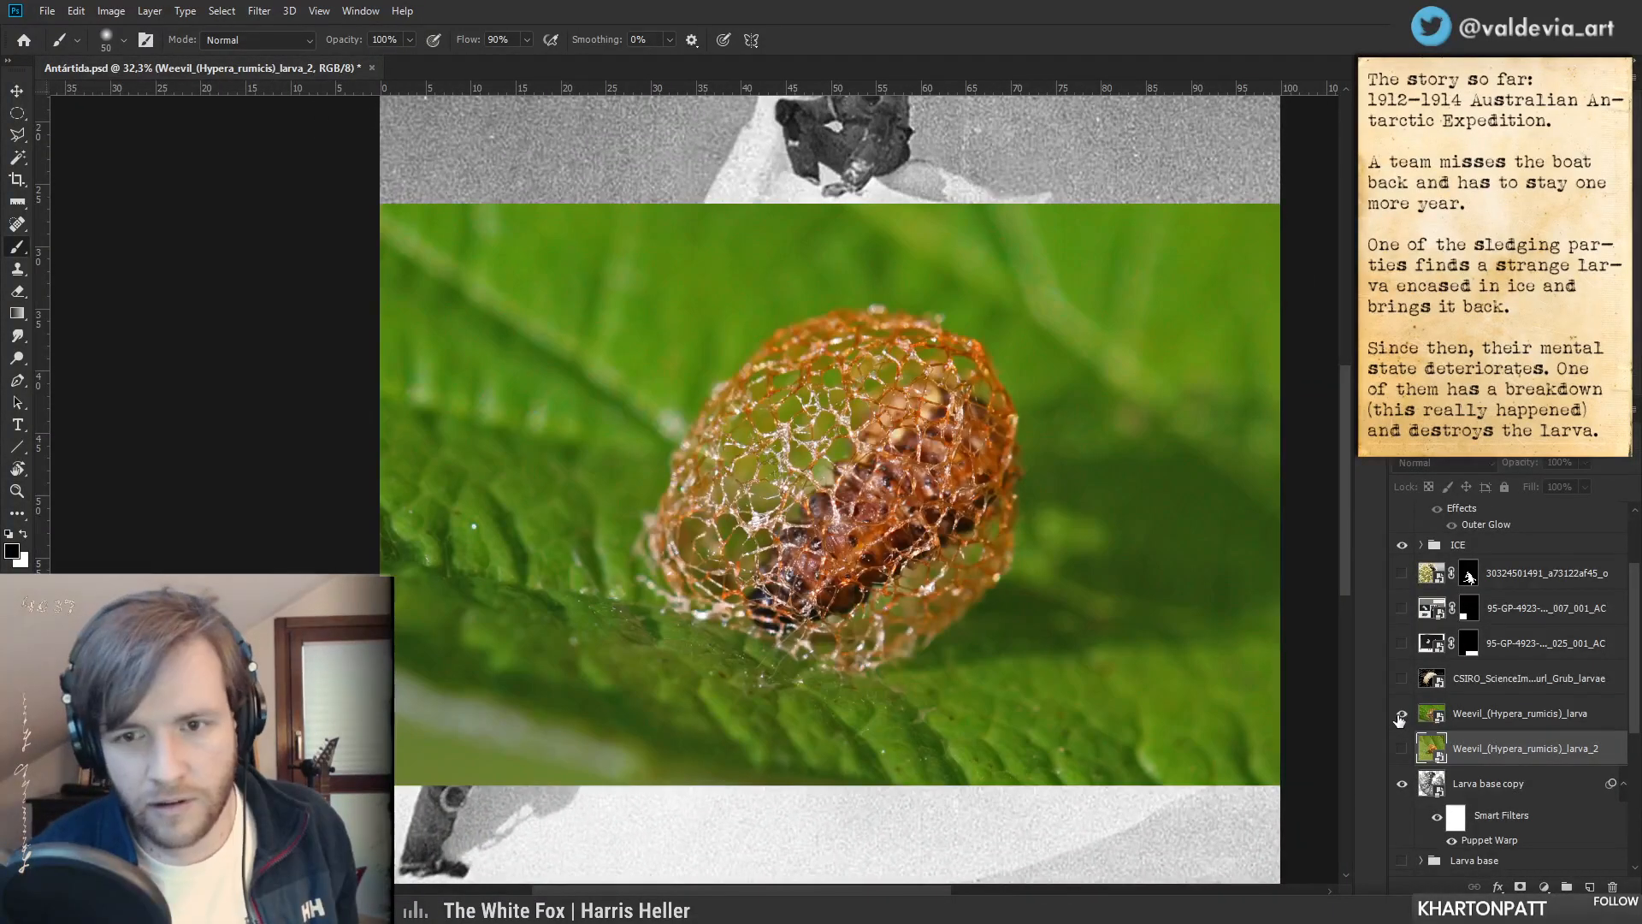
{"action": "left_click", "coordinate": [1400, 715]}
{"action": "left_click", "coordinate": [1401, 749]}
{"action": "key", "text": "ctrl+space"}
{"action": "left_click_drag", "start_coordinate": [835, 503], "coordinate": [889, 501]}
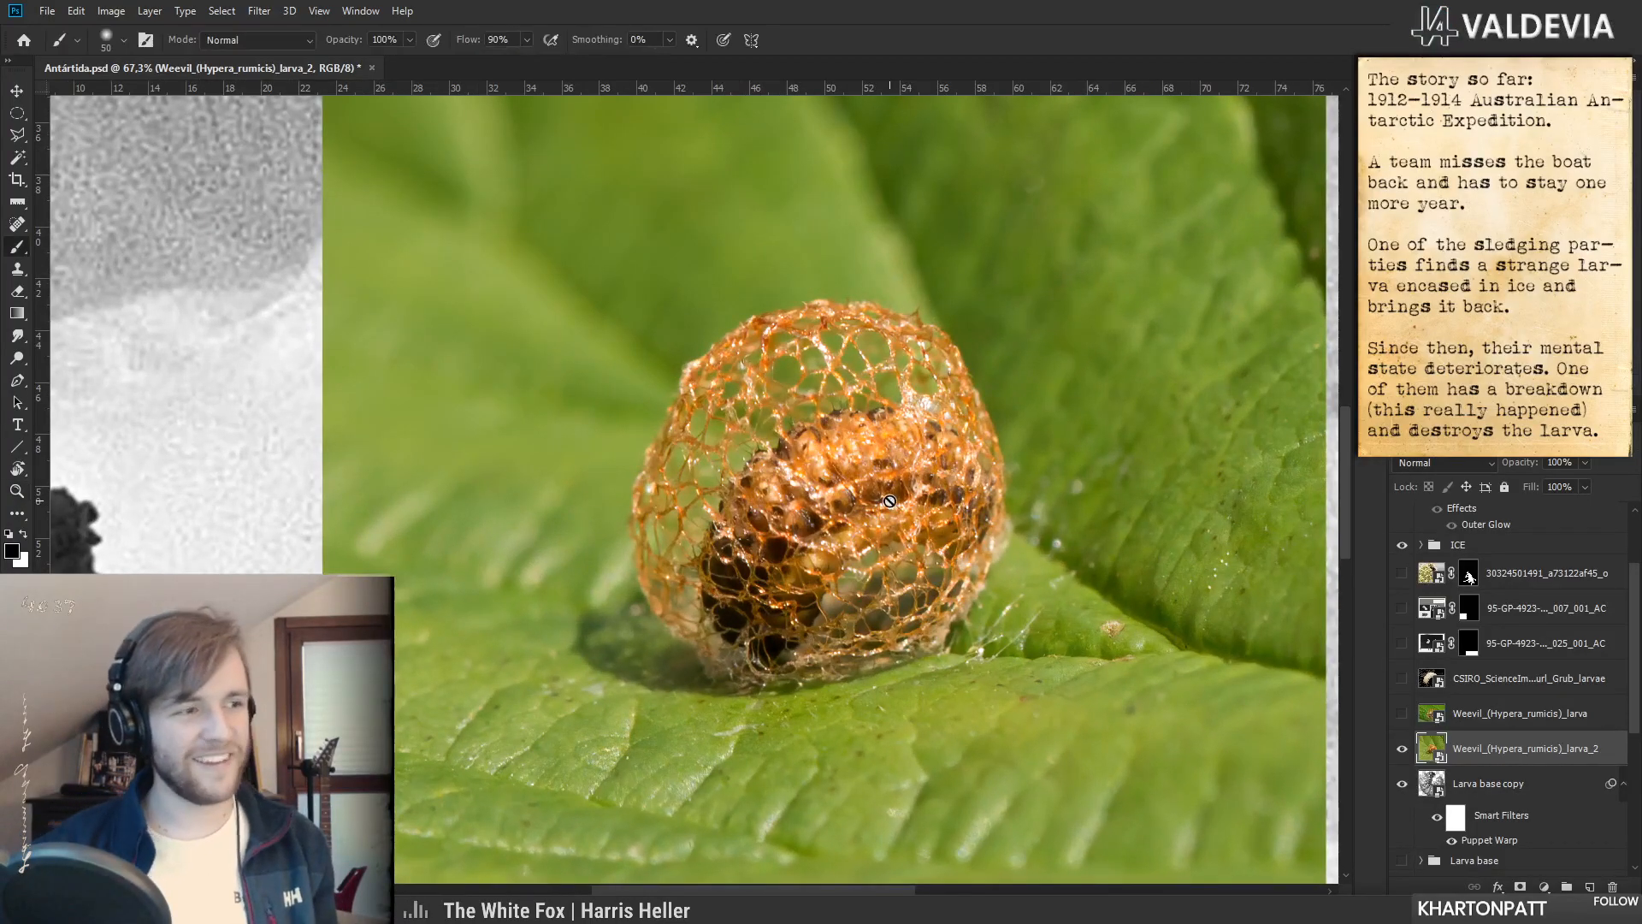
{"action": "key", "text": "ctrl+space"}
{"action": "left_click_drag", "start_coordinate": [889, 502], "coordinate": [915, 477]}
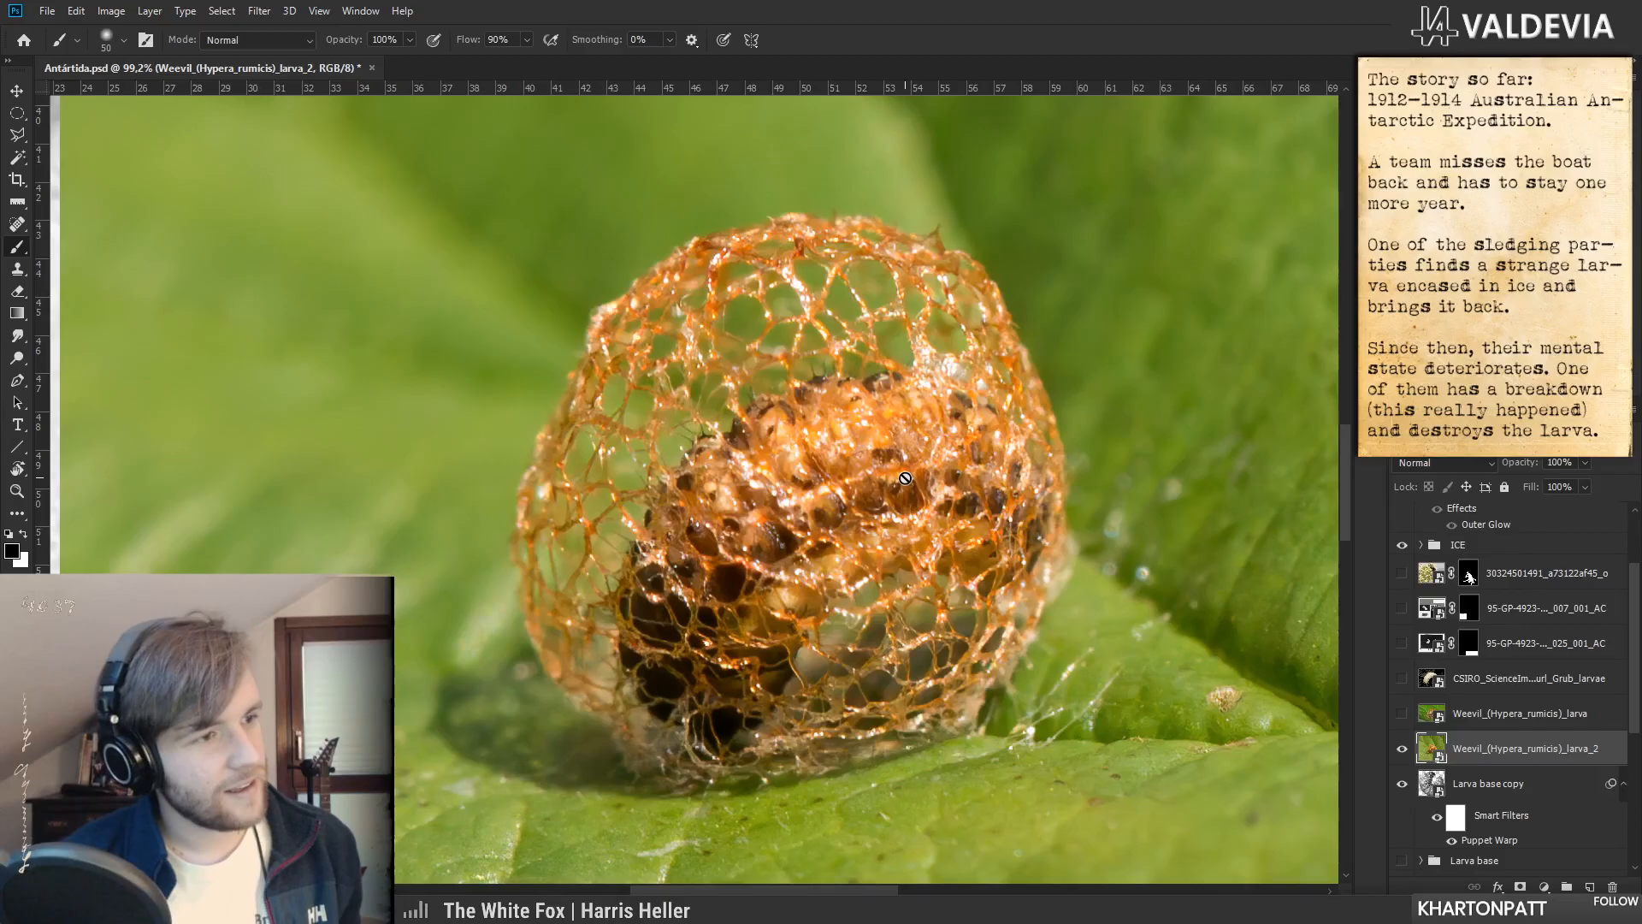
{"action": "key", "text": "ctrl+space"}
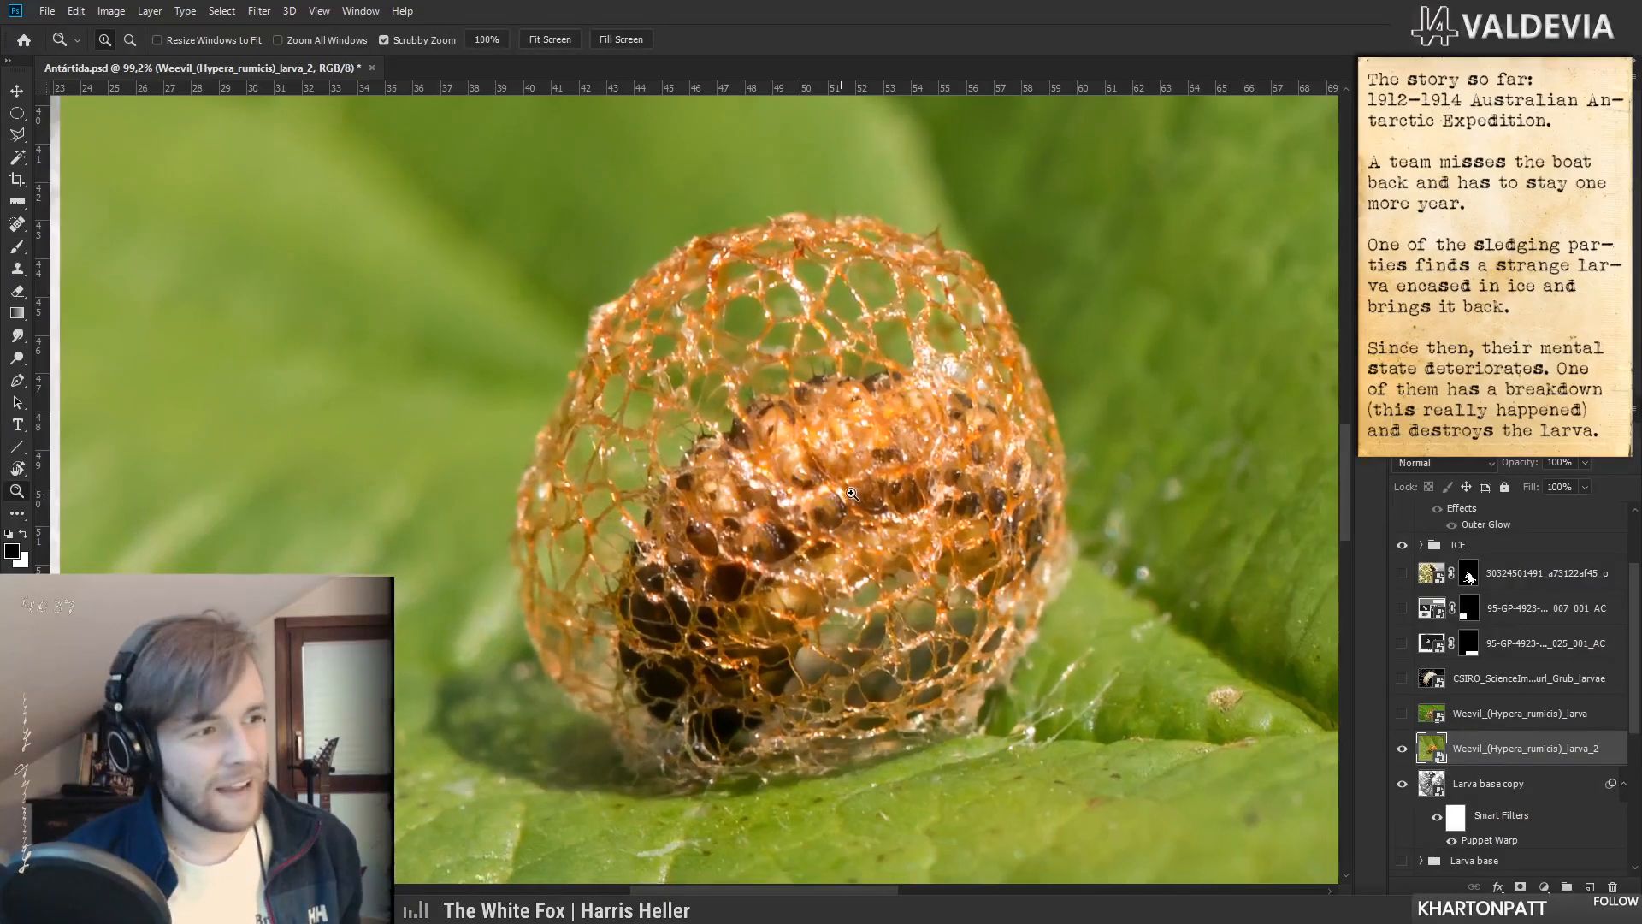
{"action": "left_click_drag", "start_coordinate": [851, 493], "coordinate": [851, 493]}
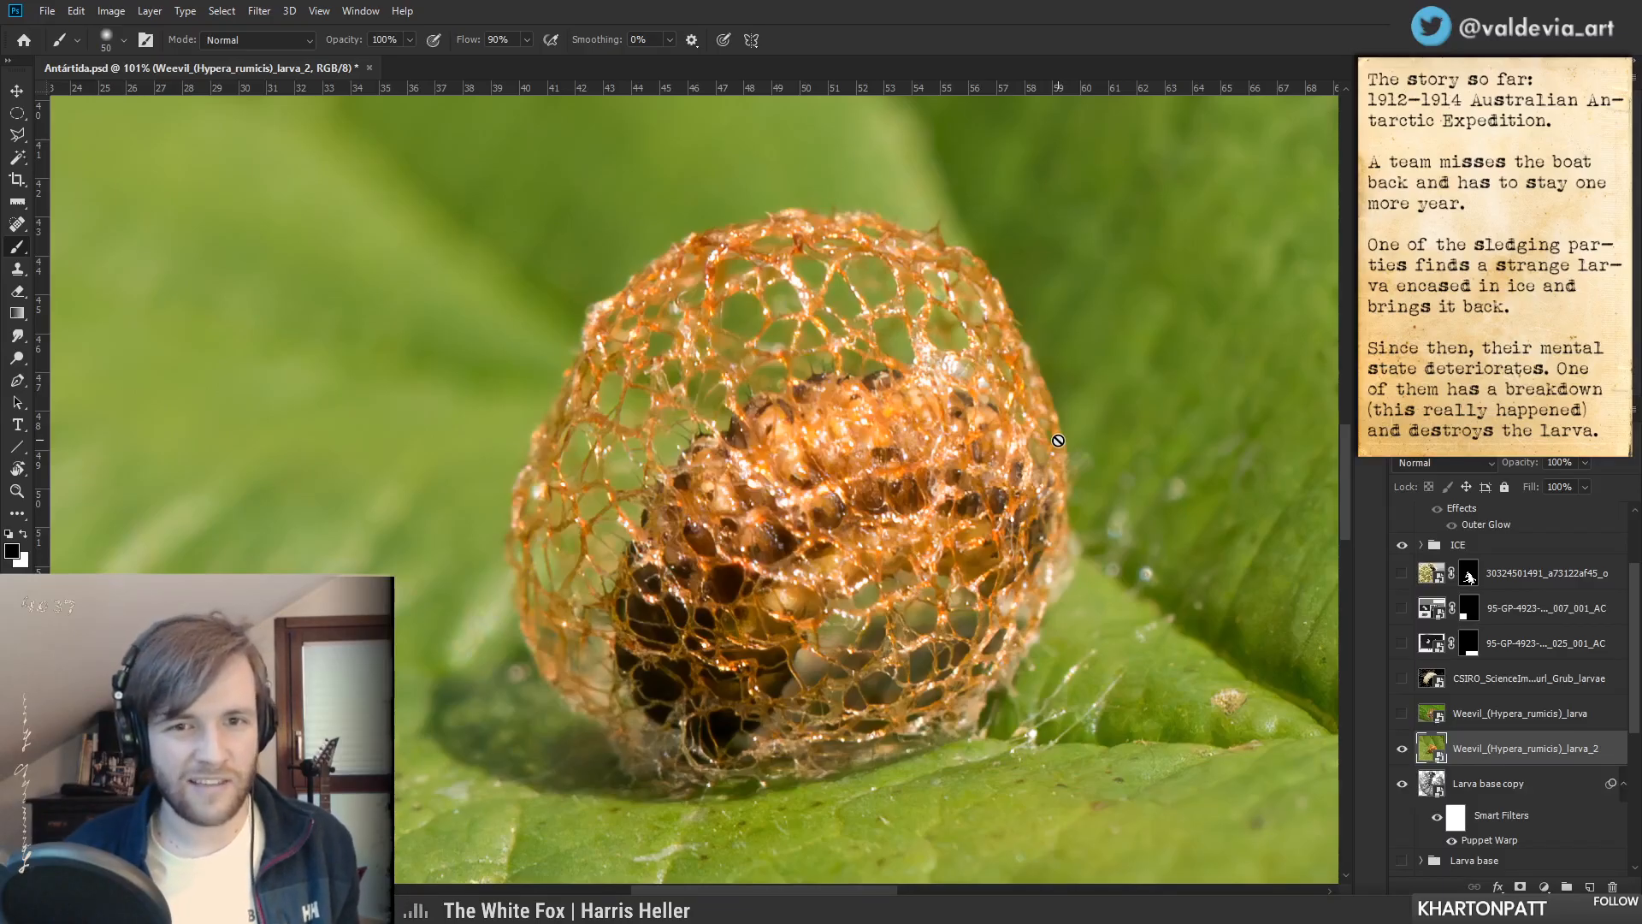
- Show the Weevil larva layer over the other cocoon photo, inspect its mesh closely, and hide it again
{"action": "key", "text": "z"}
{"action": "mouse_move", "coordinate": [1058, 441]}
{"action": "left_mouse_down"}
{"action": "mouse_move", "coordinate": [943, 498]}
{"action": "mouse_move", "coordinate": [862, 498]}
{"action": "left_mouse_up"}
{"action": "key", "text": "b"}
{"action": "left_click", "coordinate": [1404, 717]}
{"action": "key", "text": "z"}
{"action": "key", "text": "b"}
{"action": "left_click_drag", "start_coordinate": [1037, 466], "coordinate": [904, 489]}
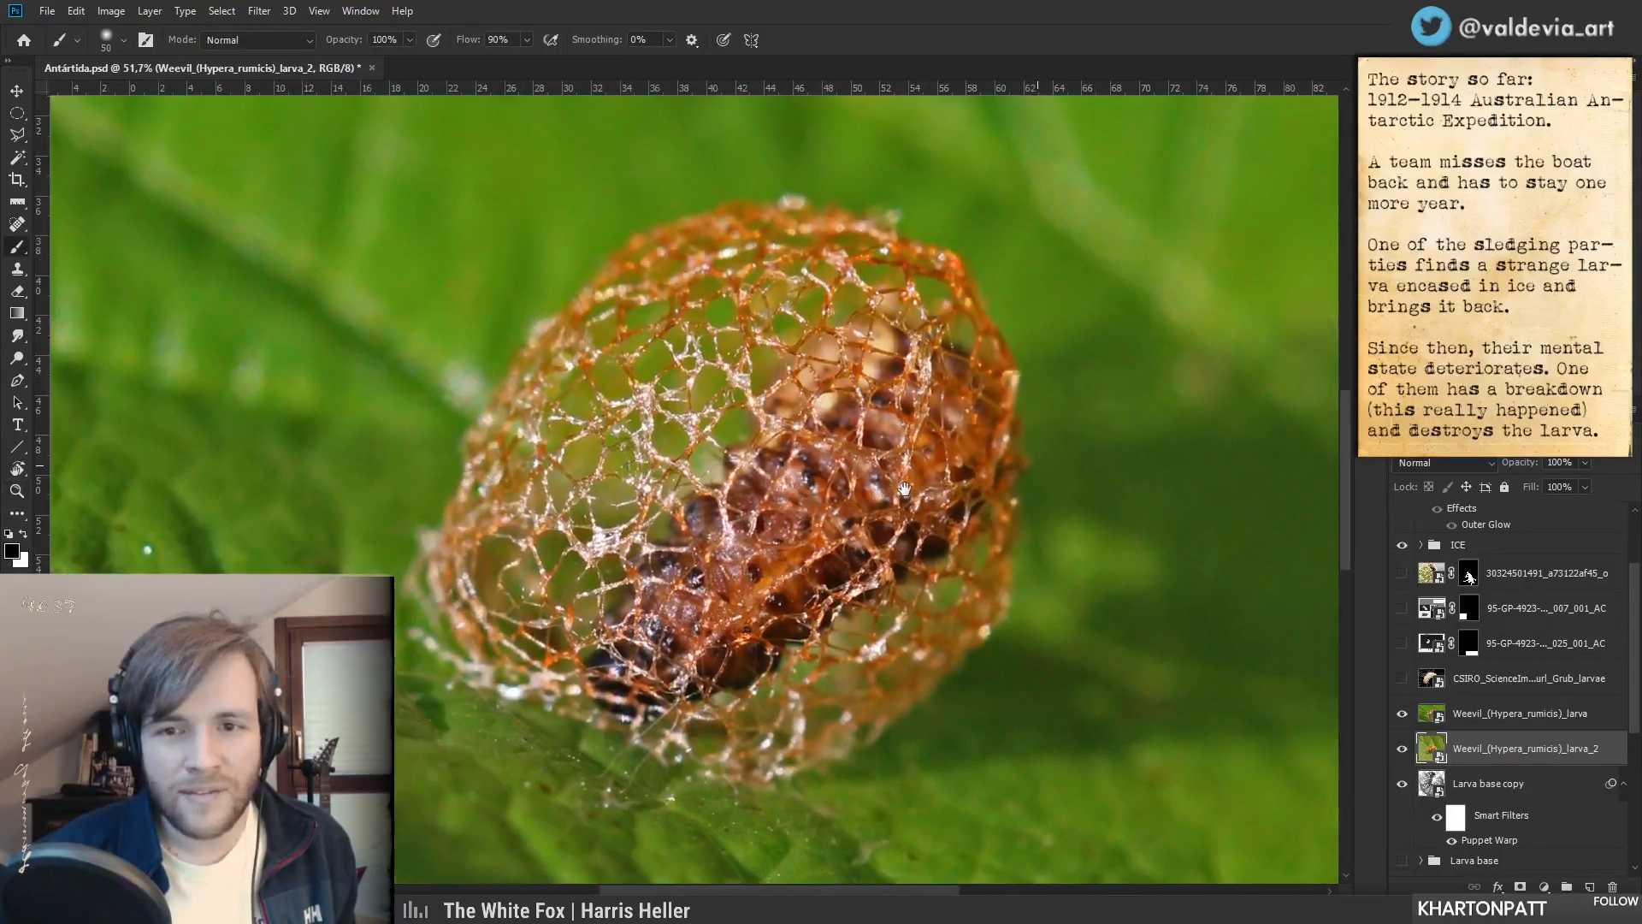
{"action": "key", "text": "z"}
{"action": "left_click_drag", "start_coordinate": [684, 368], "coordinate": [750, 368]}
{"action": "key", "text": "b"}
{"action": "left_click", "coordinate": [1402, 725]}
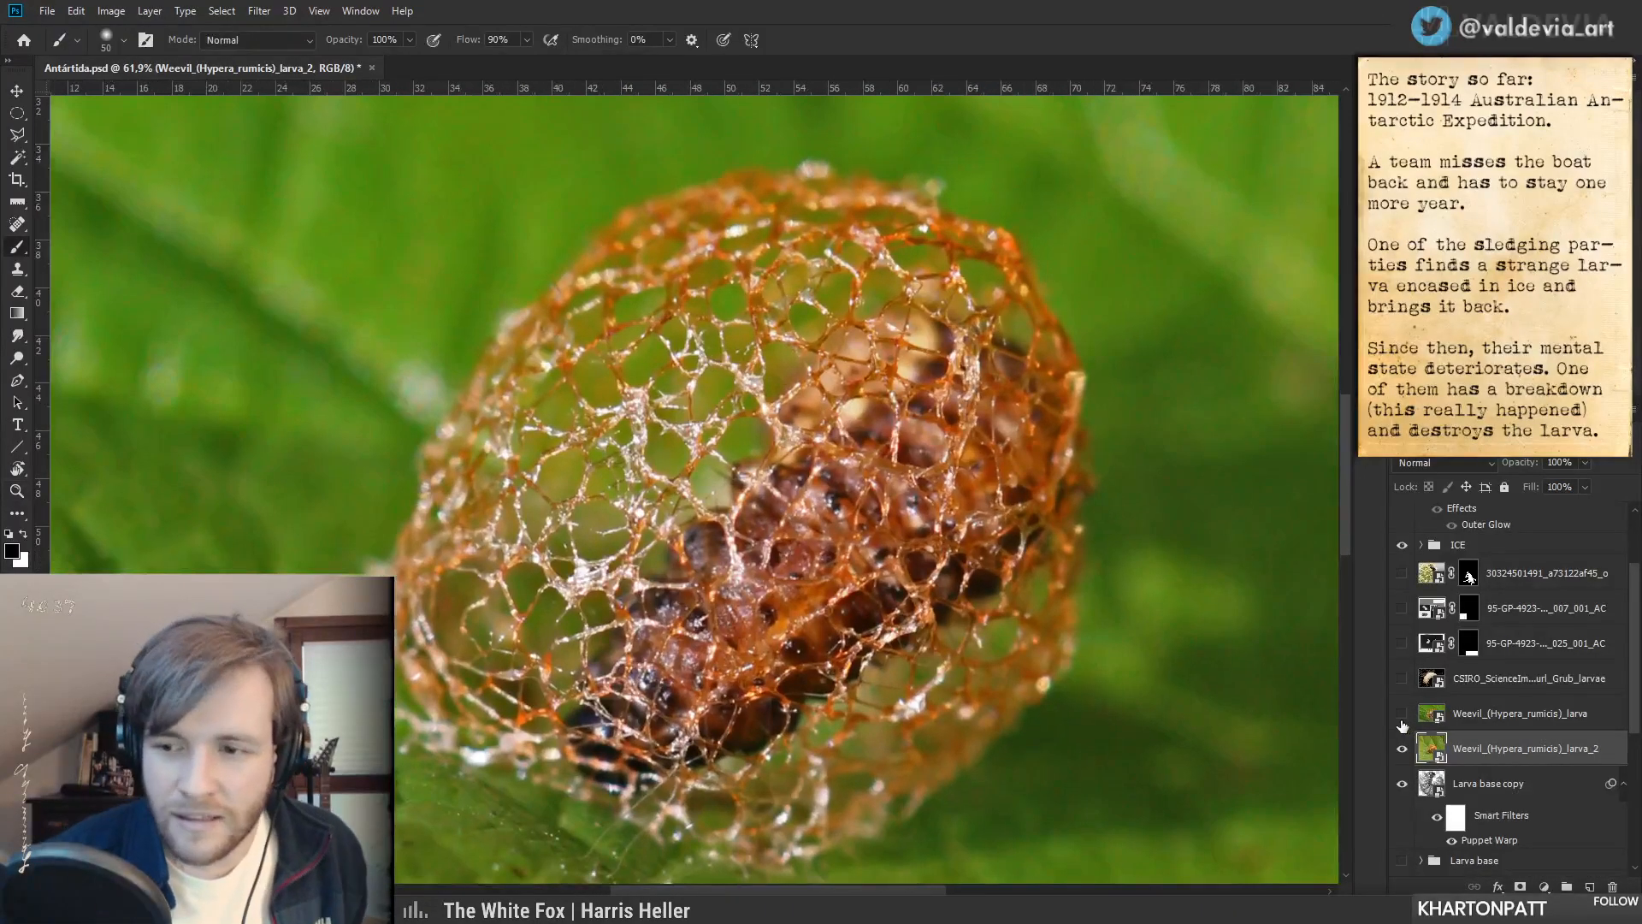
- Examine the cocoon in the Weevil larva_2 photo up close and in relation to the surrounding picture
{"action": "key", "text": "z"}
{"action": "left_click_drag", "start_coordinate": [909, 536], "coordinate": [946, 537]}
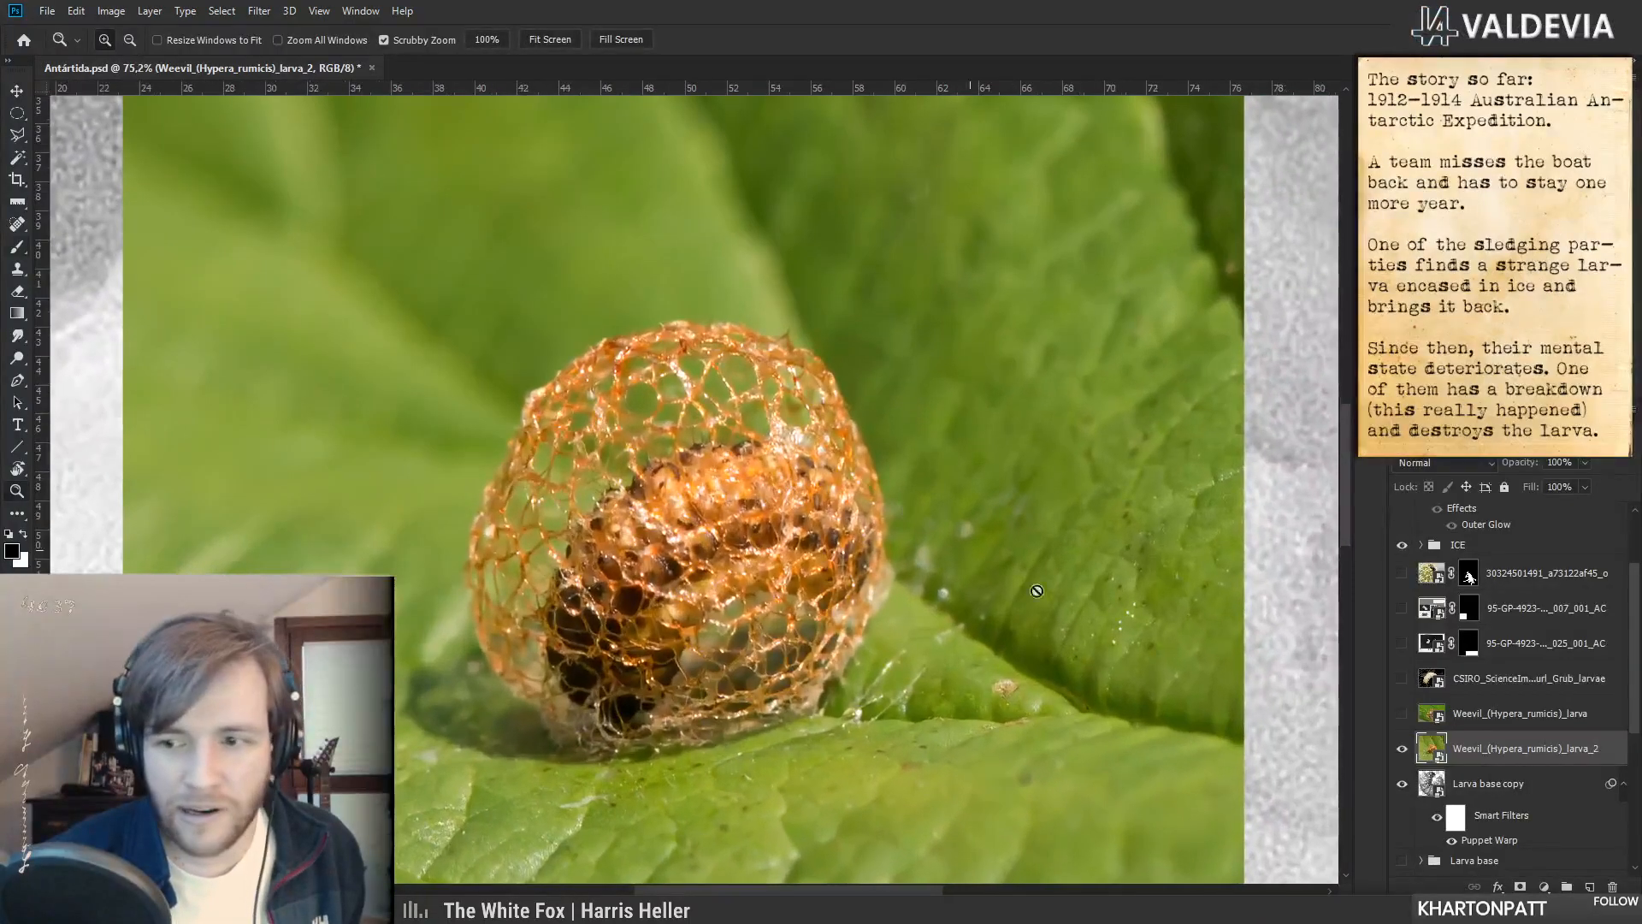
{"action": "key", "text": "b"}
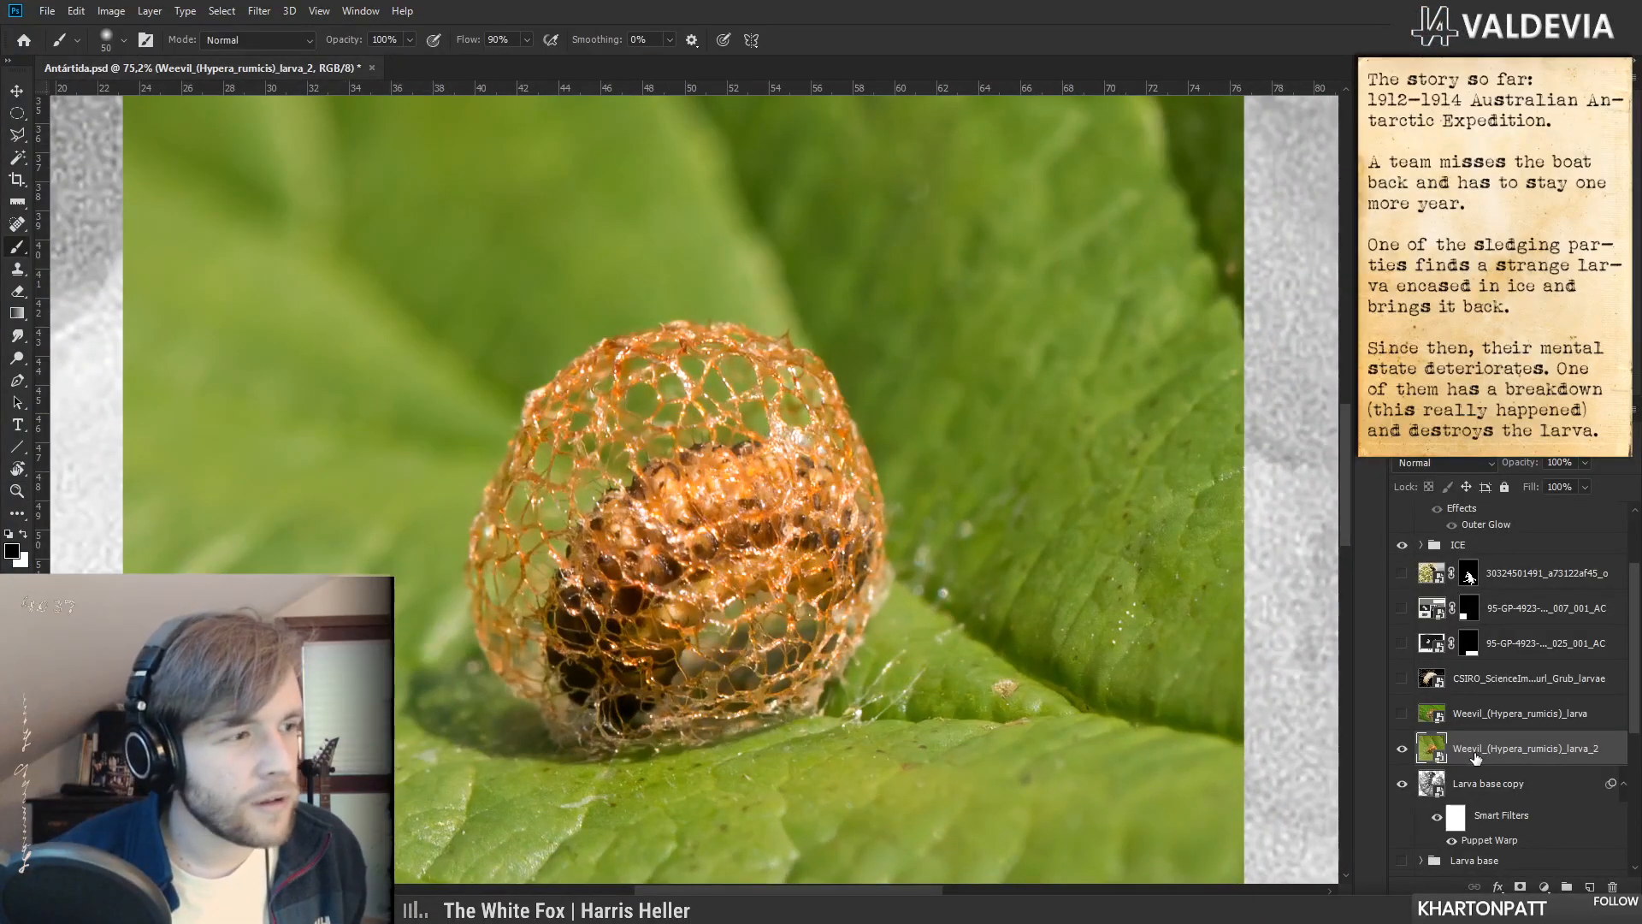
{"action": "left_click_drag", "start_coordinate": [777, 611], "coordinate": [797, 580]}
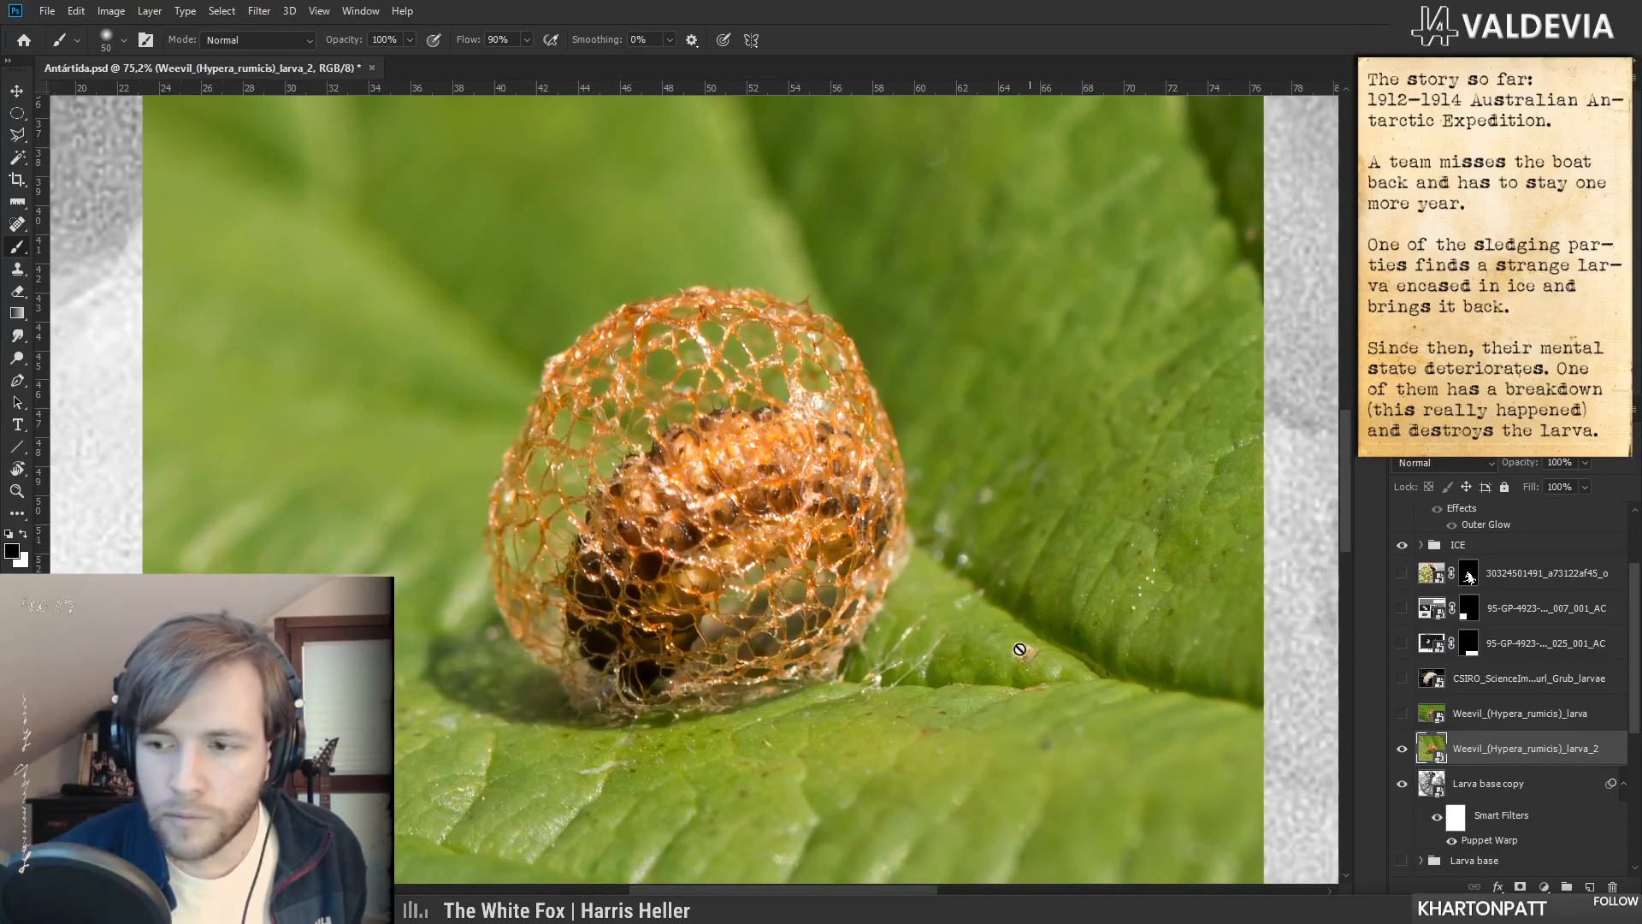
{"action": "key", "text": "z"}
{"action": "left_click_drag", "start_coordinate": [791, 677], "coordinate": [736, 677]}
{"action": "key", "text": "b"}
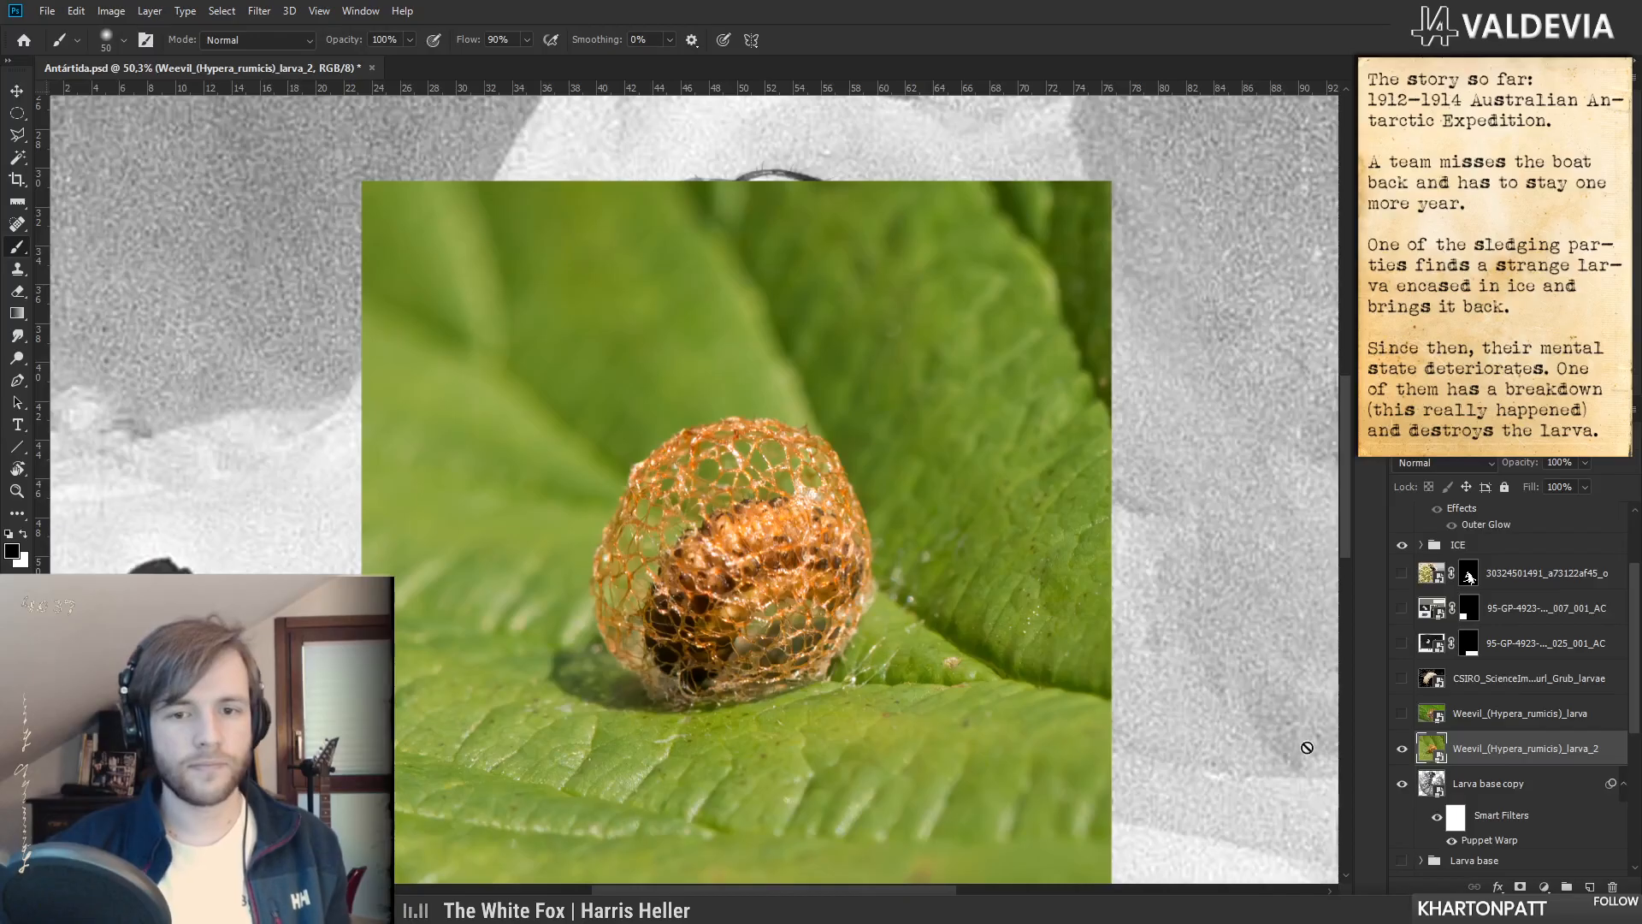
- Toggle the Weevil larva_2 layer's visibility to compare the mesh cocoon with the larva in the ice
{"action": "left_click", "coordinate": [1402, 748]}
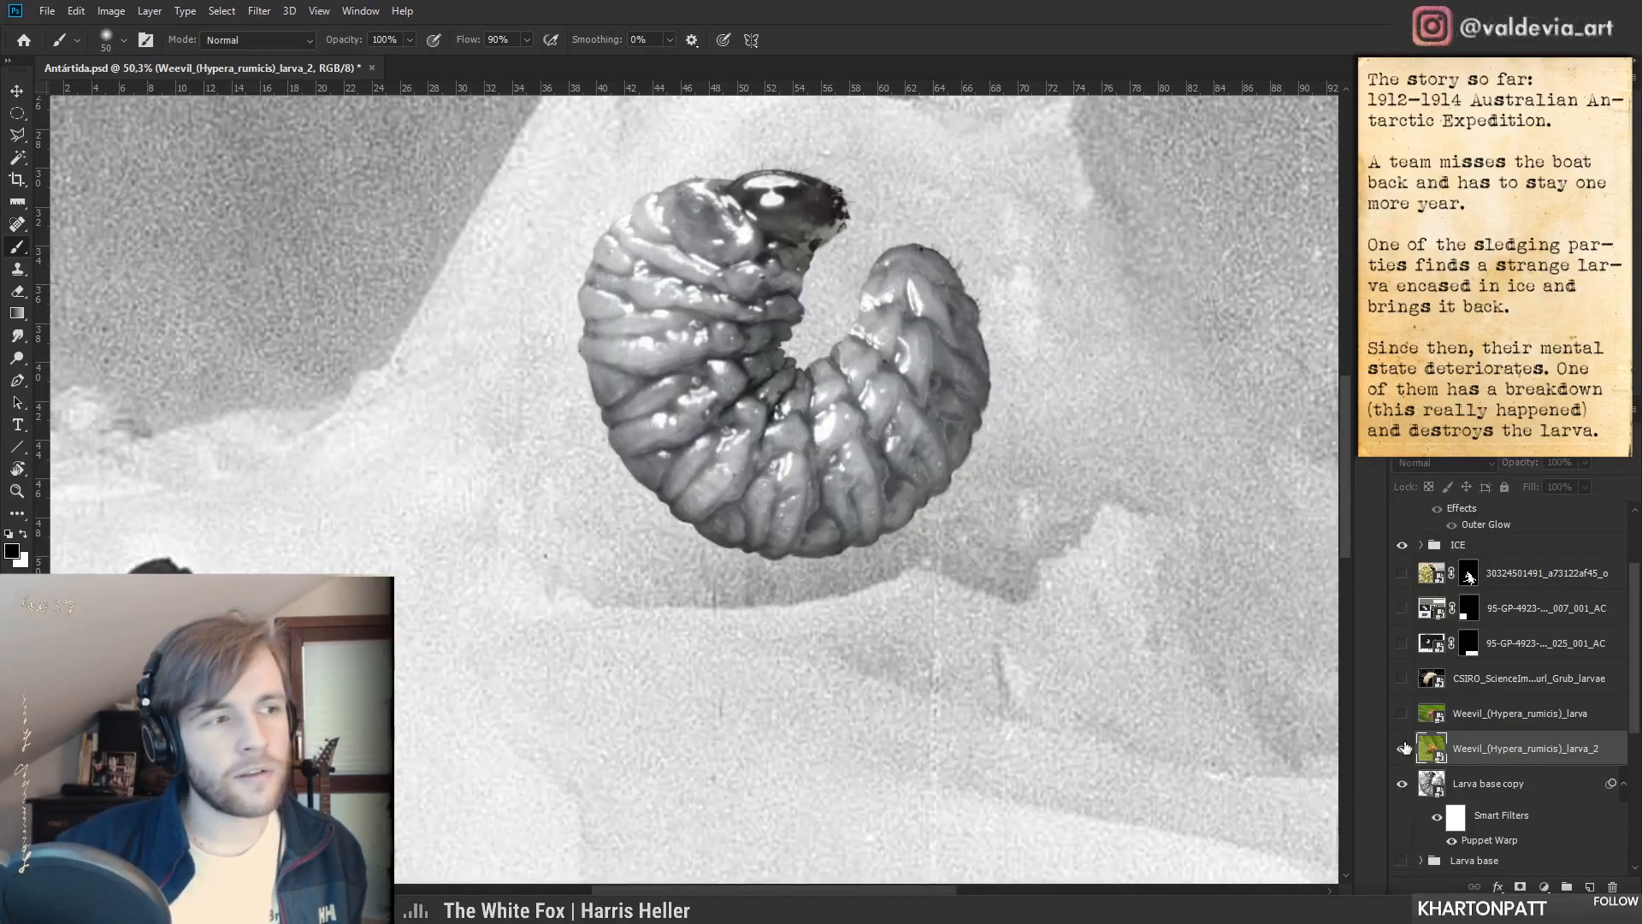
{"action": "left_click", "coordinate": [1403, 749]}
{"action": "key", "text": "z"}
{"action": "left_click", "coordinate": [746, 585]}
{"action": "mouse_move", "coordinate": [745, 585]}
{"action": "left_mouse_down"}
{"action": "mouse_move", "coordinate": [772, 578]}
{"action": "mouse_move", "coordinate": [676, 569]}
{"action": "left_mouse_up"}
{"action": "key", "text": "b"}
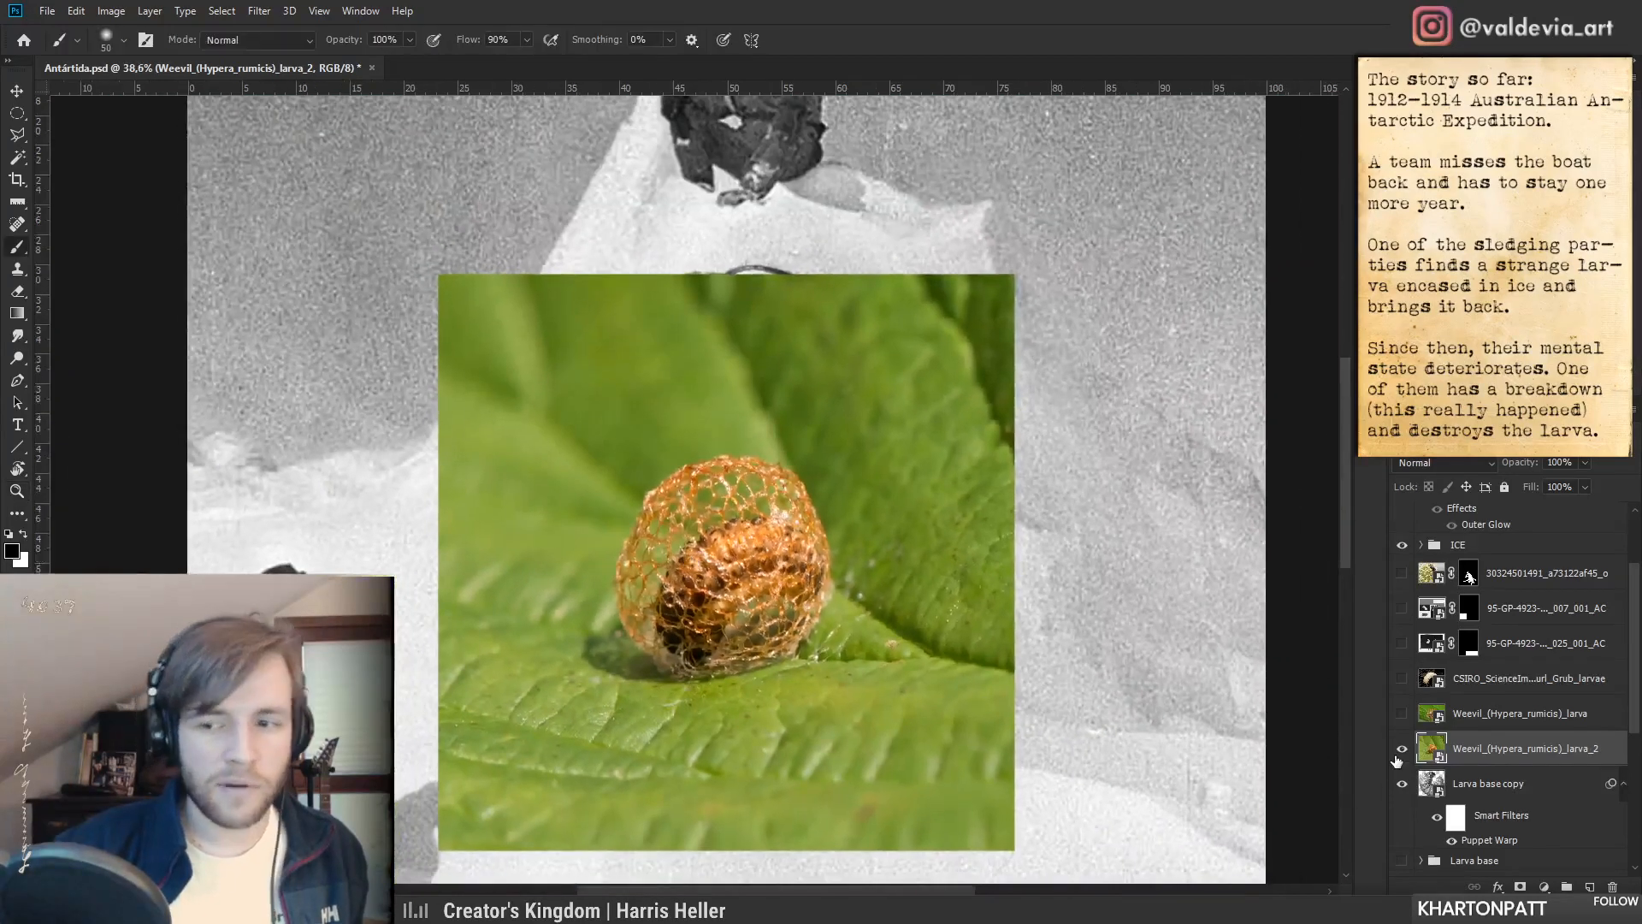
{"action": "left_click", "coordinate": [1402, 750]}
{"action": "left_click", "coordinate": [1401, 749]}
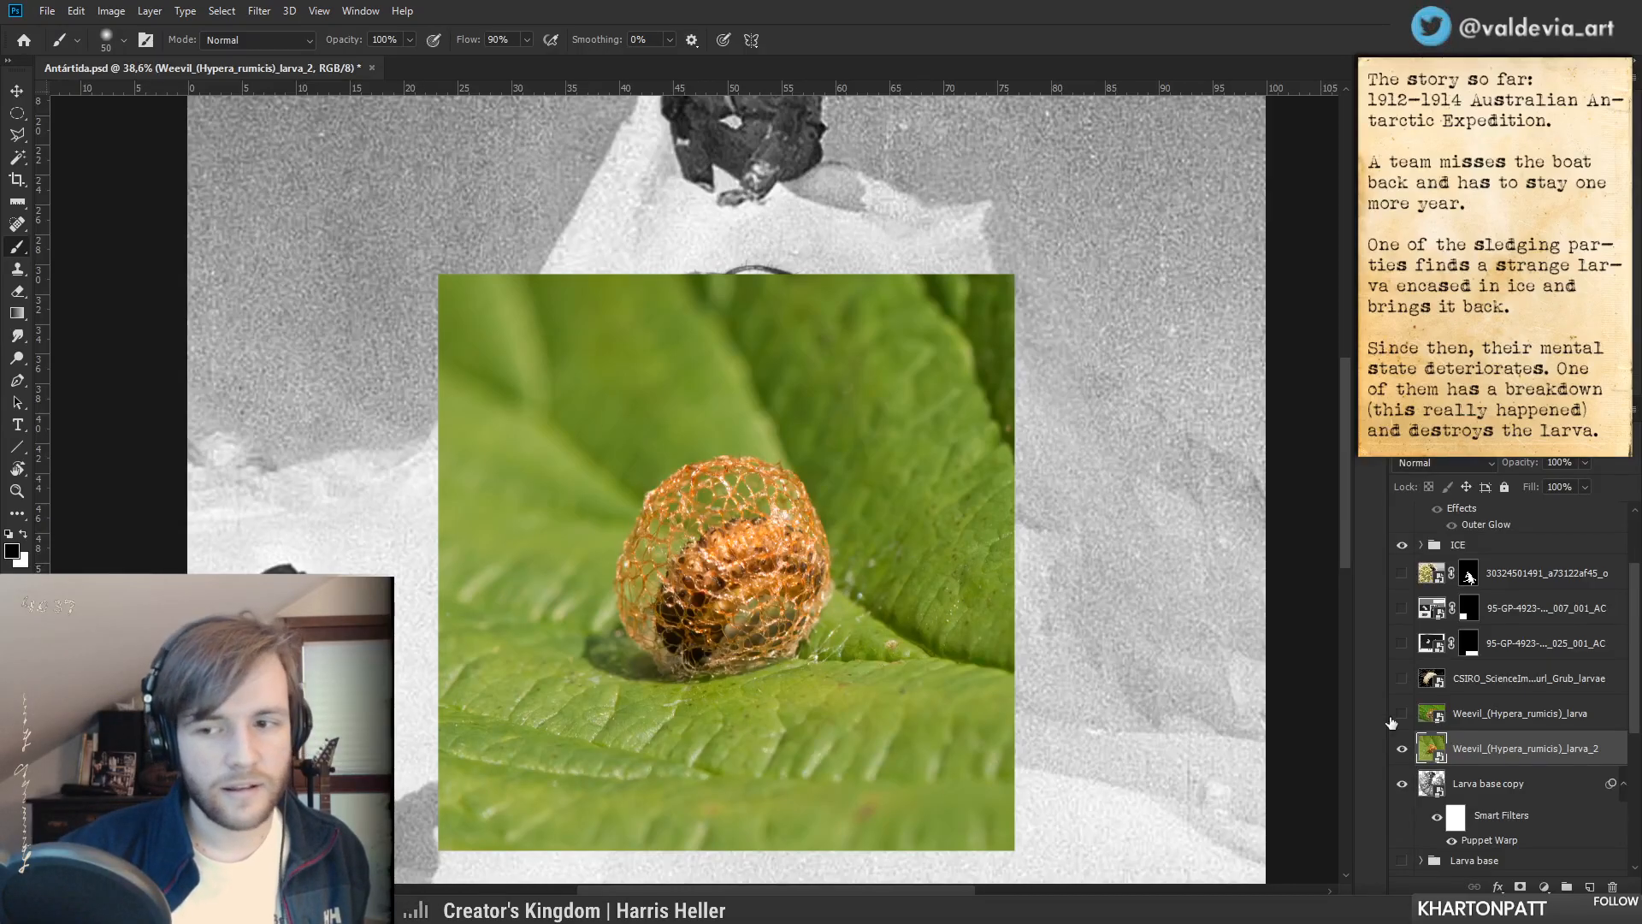
- Hide the Weevil larva_2 layer and review the whole Antarctic composite
{"action": "left_click", "coordinate": [1402, 750]}
{"action": "key", "text": "z"}
{"action": "left_click_drag", "start_coordinate": [897, 512], "coordinate": [858, 489]}
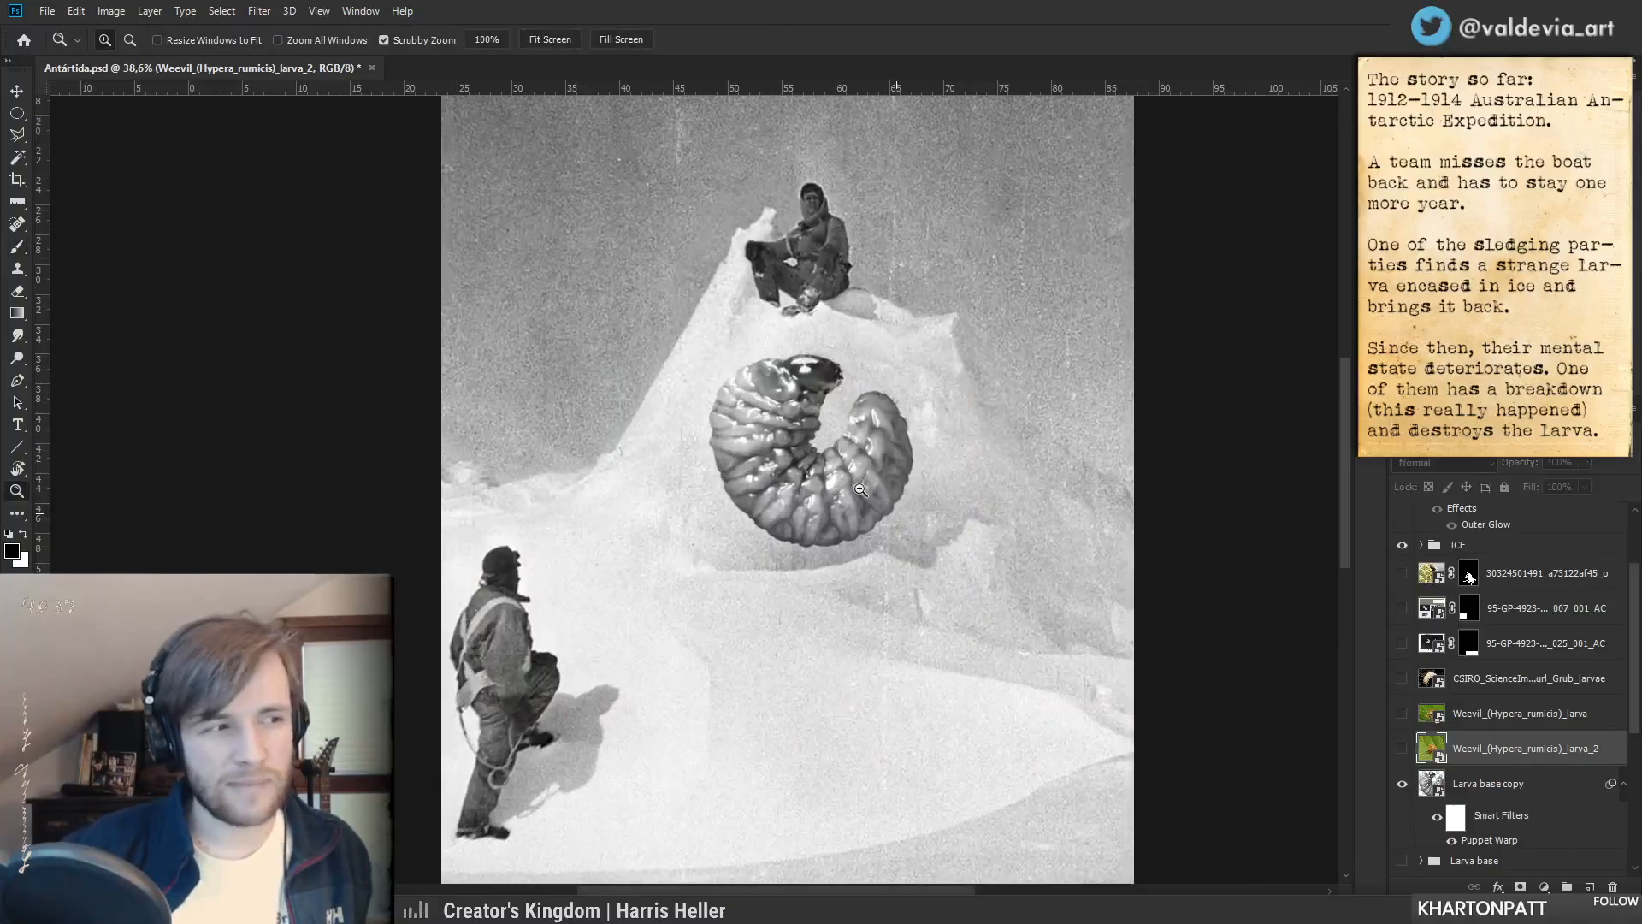
{"action": "key", "text": "b"}
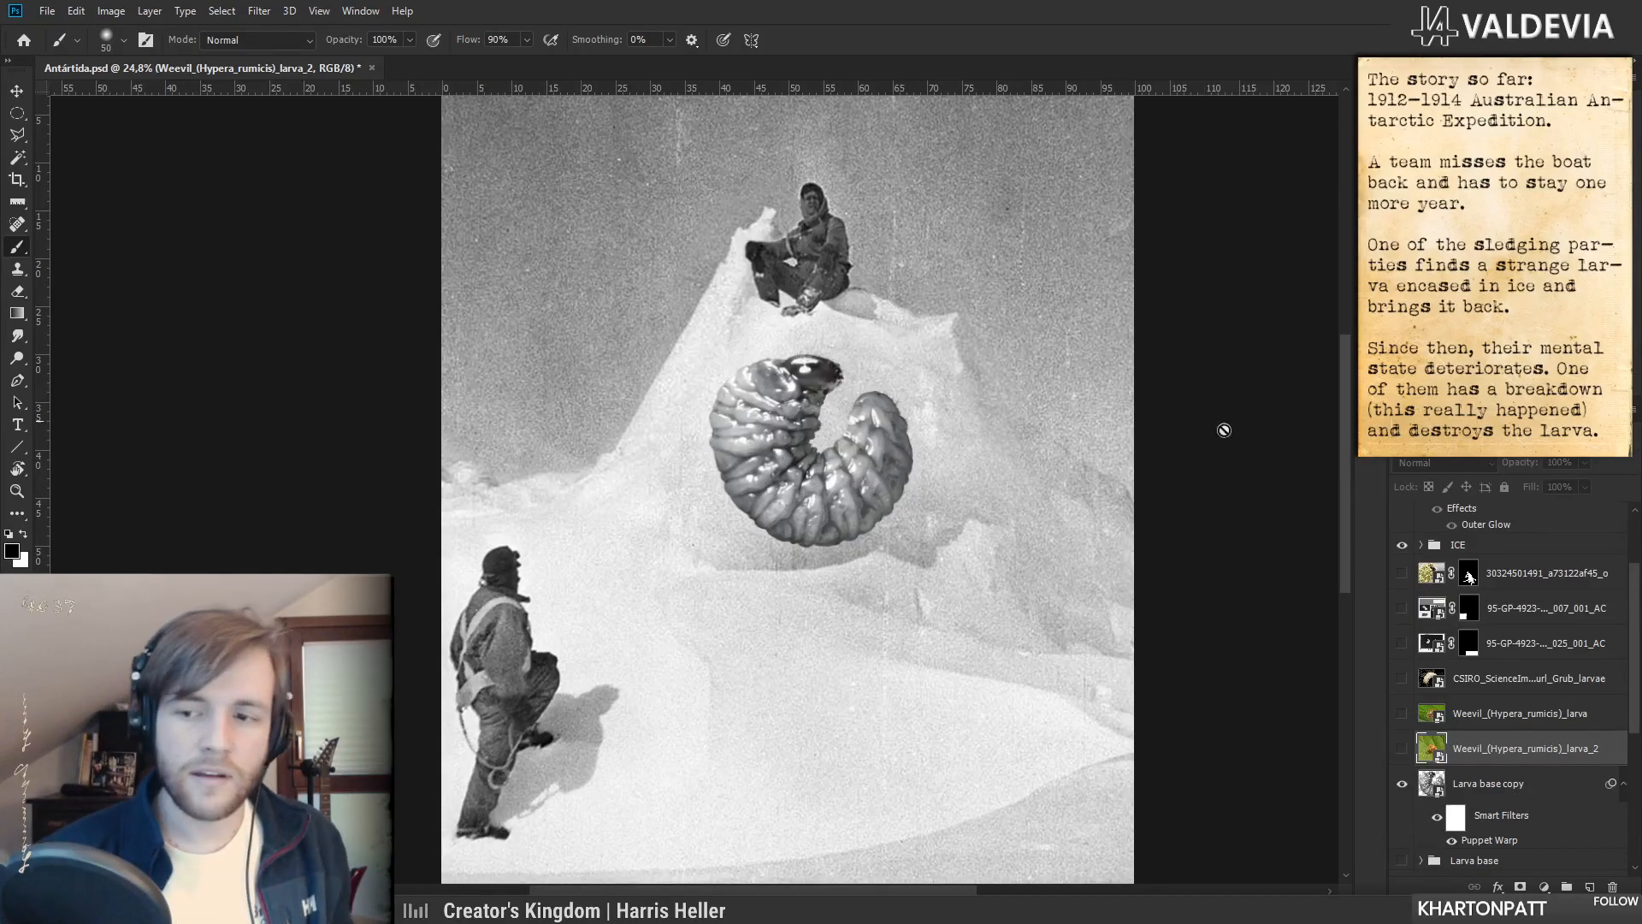
- Show the Weevil larva_2 layer again and look closely at its mesh cocoon
{"action": "left_click", "coordinate": [1402, 749]}
{"action": "key", "text": "z"}
{"action": "left_click", "coordinate": [833, 559]}
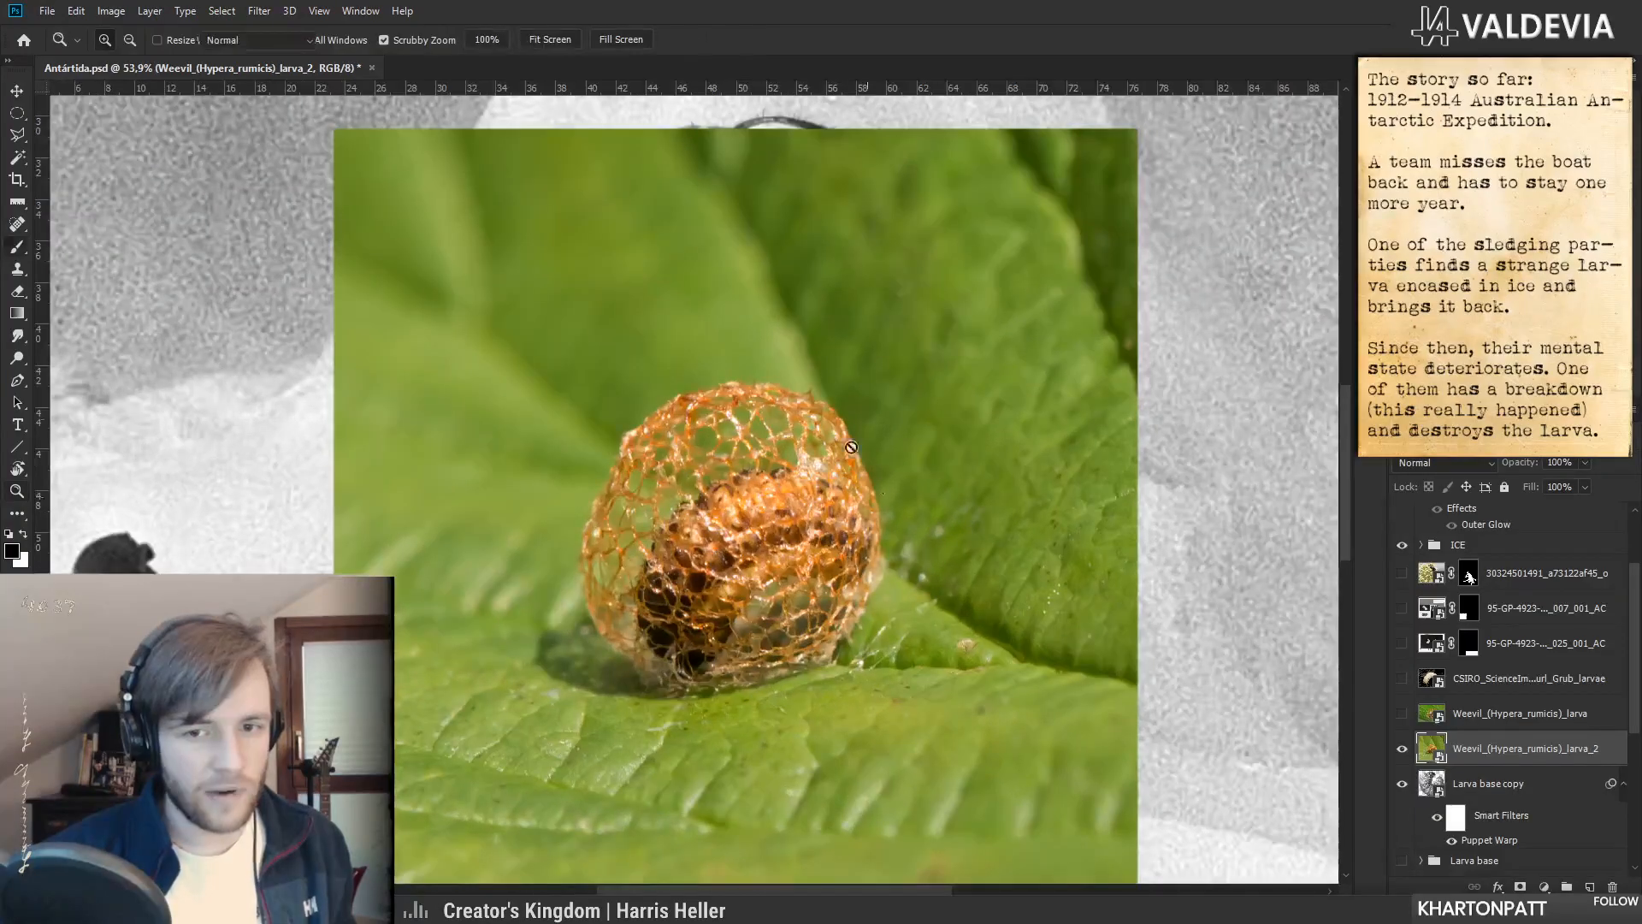
- Hide the Weevil larva_2 layer and bring the larva and the man seated above it into view
{"action": "key", "text": "b"}
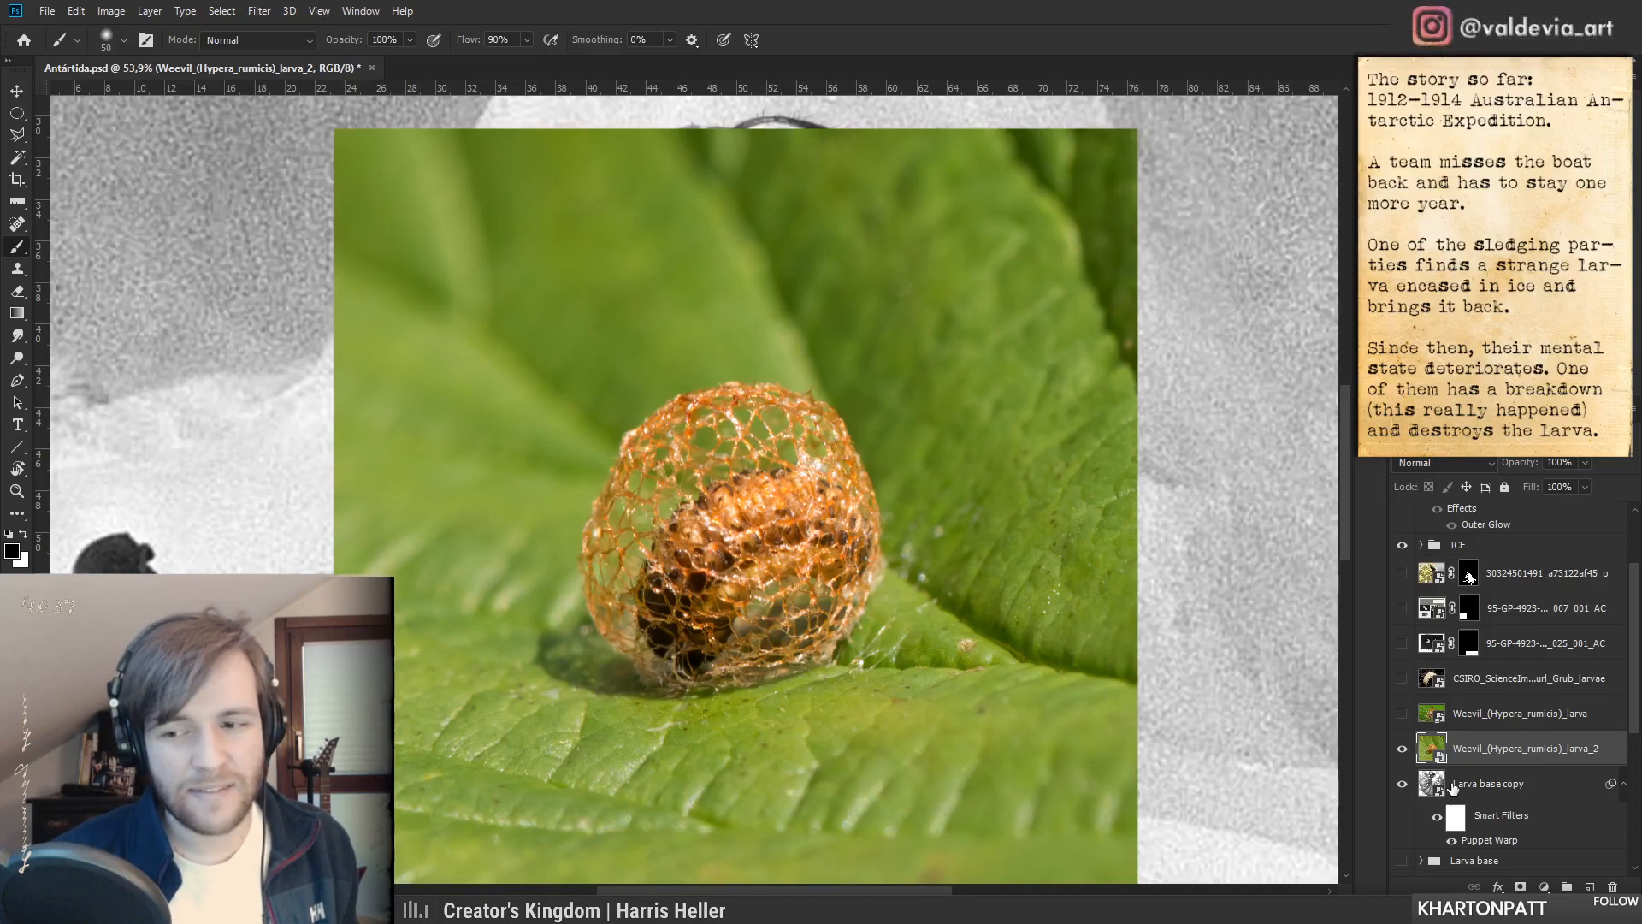
{"action": "left_click", "coordinate": [1403, 750]}
{"action": "left_click_drag", "start_coordinate": [881, 554], "coordinate": [767, 587]}
- Expand the ICE group and show all four ice texture layers over the full composite
{"action": "scroll", "coordinate": [1445, 675], "scroll_direction": "up", "scroll_amount": 3}
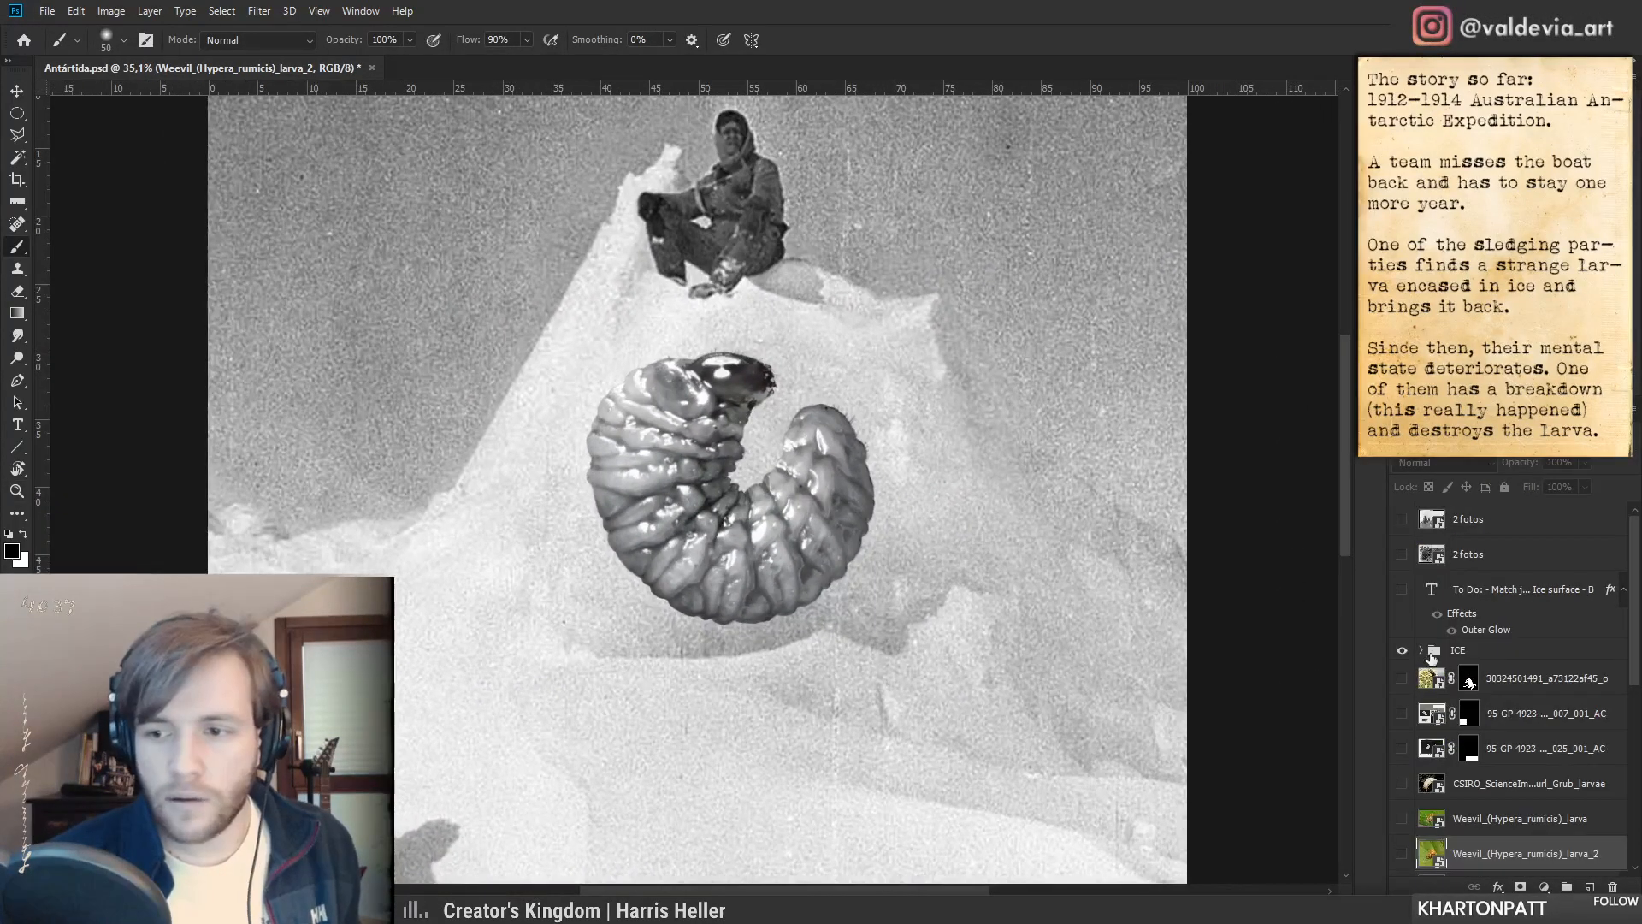
{"action": "left_click", "coordinate": [1422, 650]}
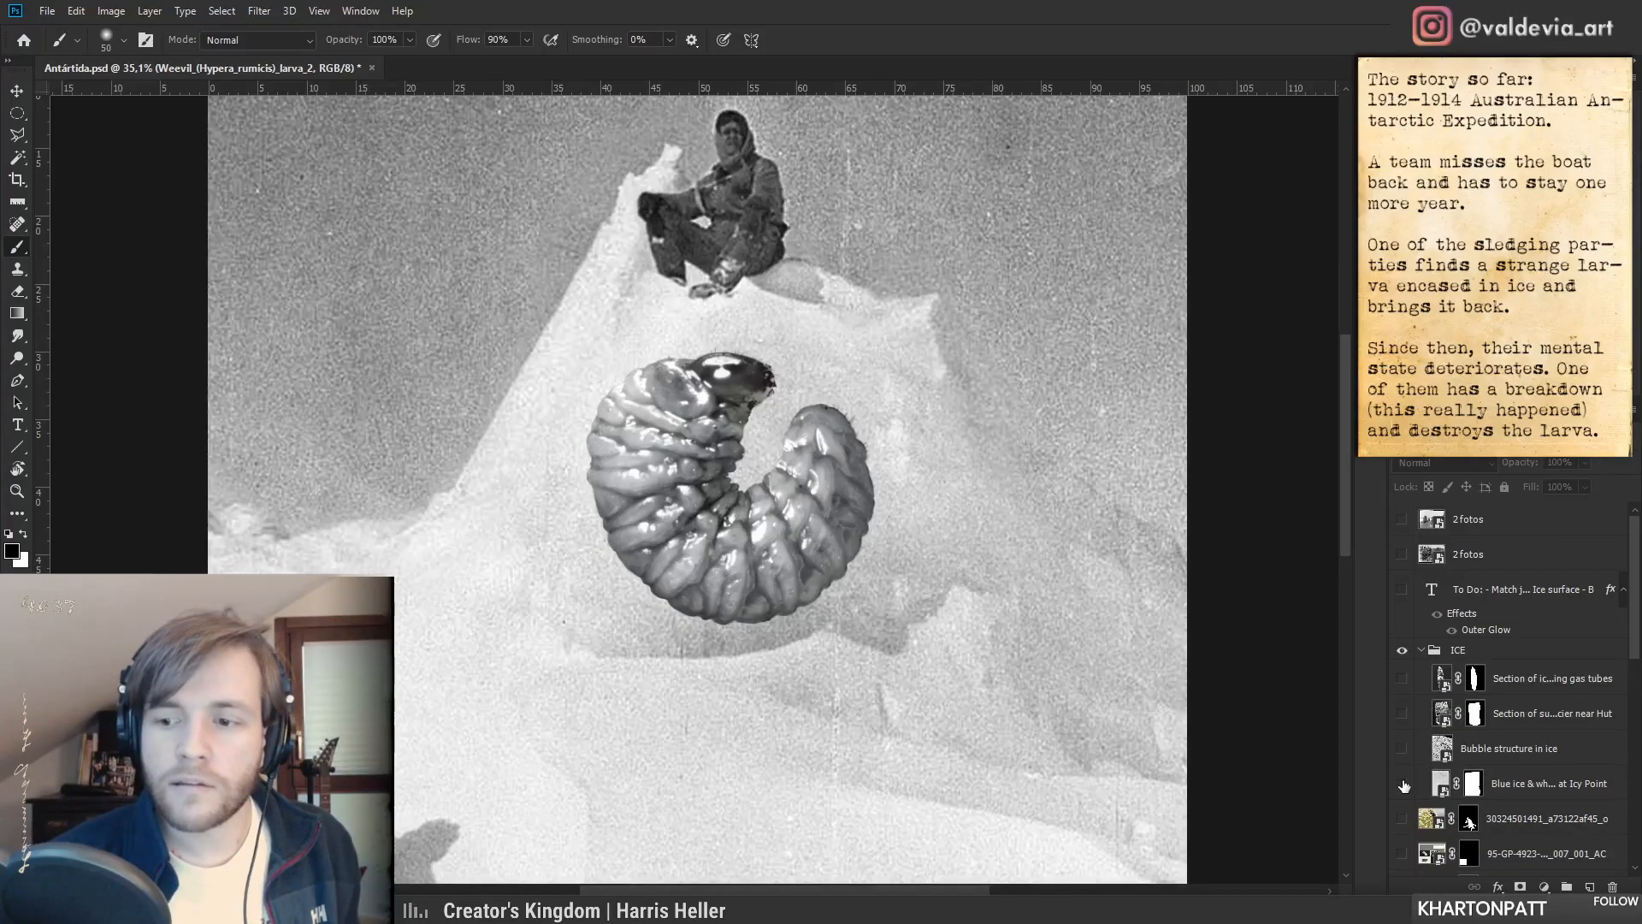
{"action": "left_click_drag", "start_coordinate": [1404, 784], "coordinate": [1403, 726]}
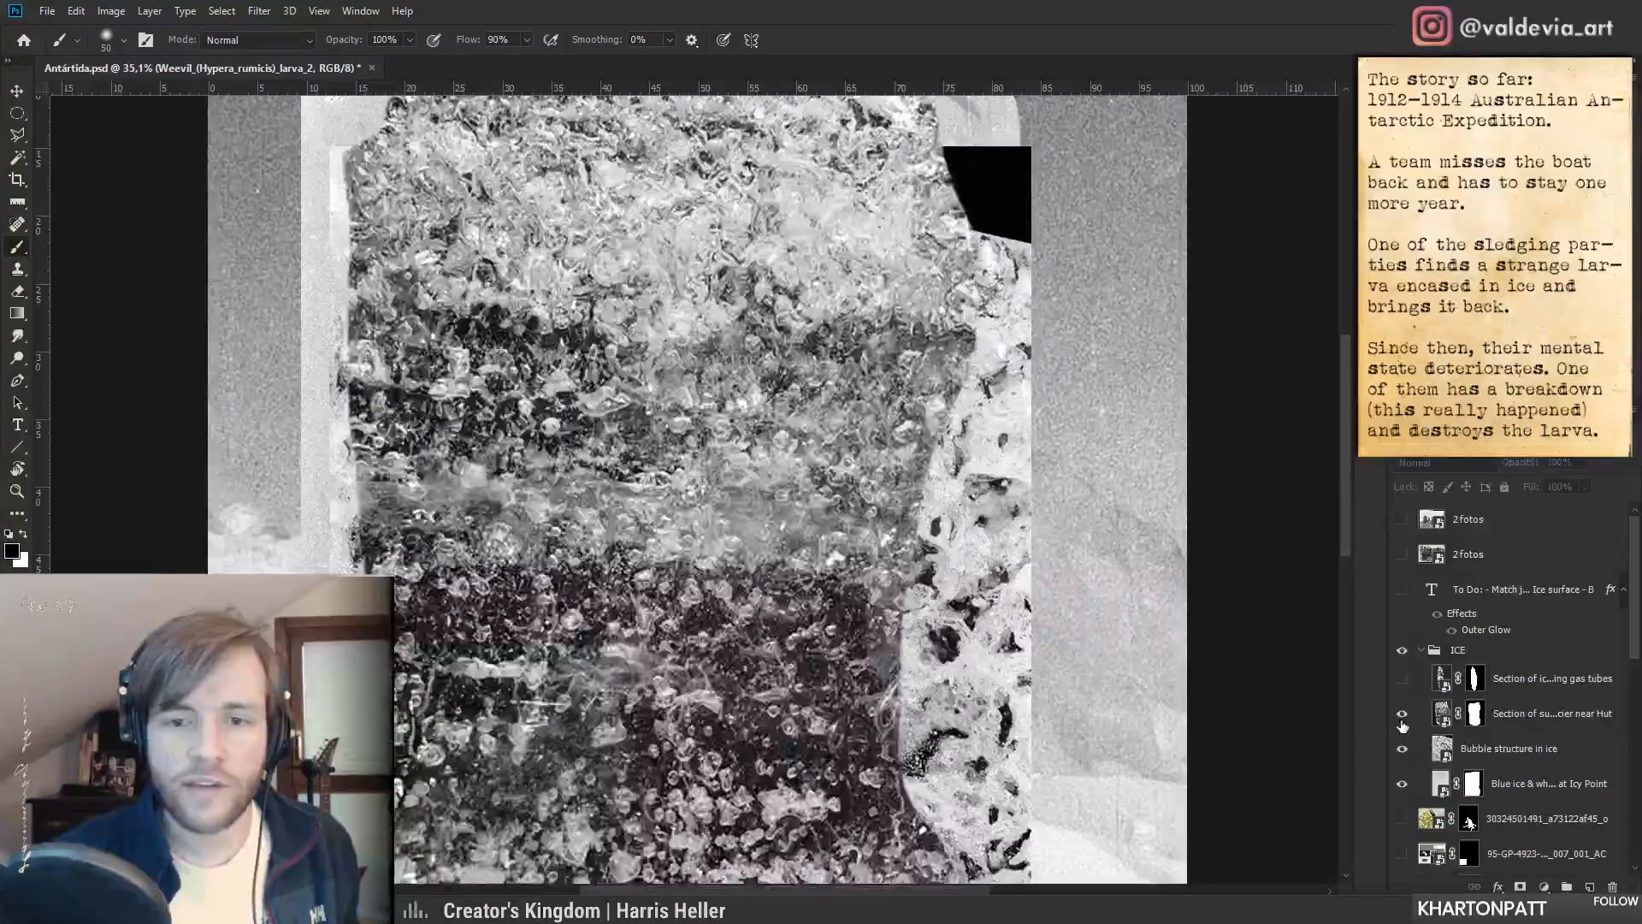
{"action": "left_click", "coordinate": [1401, 680]}
{"action": "key", "text": "ctrl+minus"}
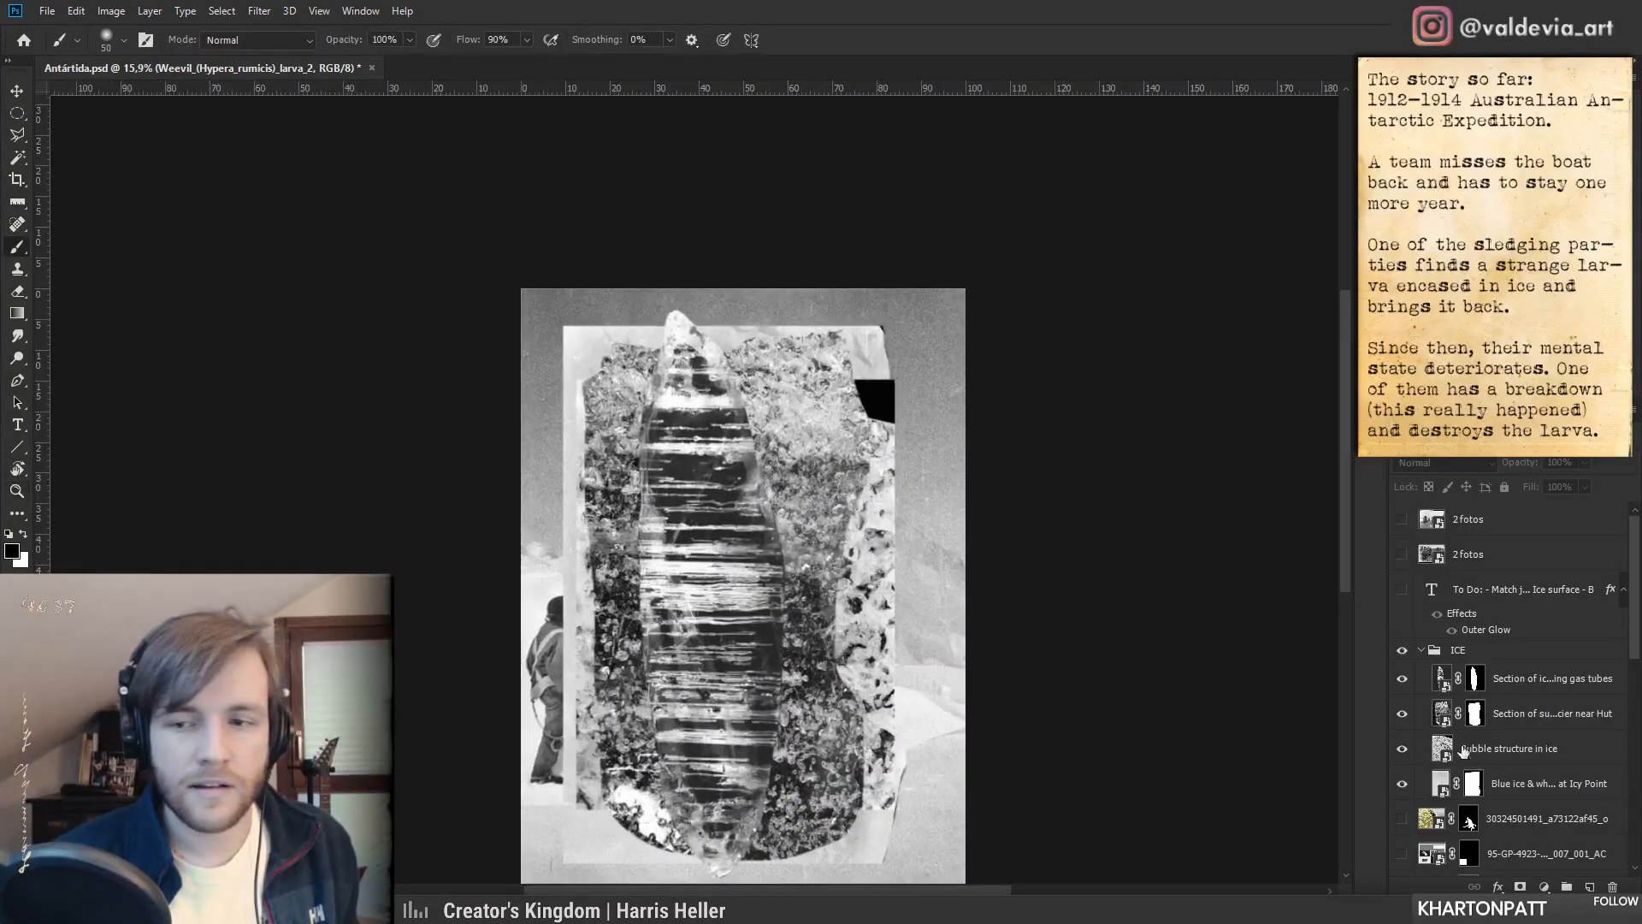
- Hide the gas tubes section and the section near Hut, and examine the Bubble structure in ice layer
{"action": "left_click", "coordinate": [1405, 680]}
{"action": "scroll", "coordinate": [745, 642], "scroll_direction": "up", "scroll_amount": 2}
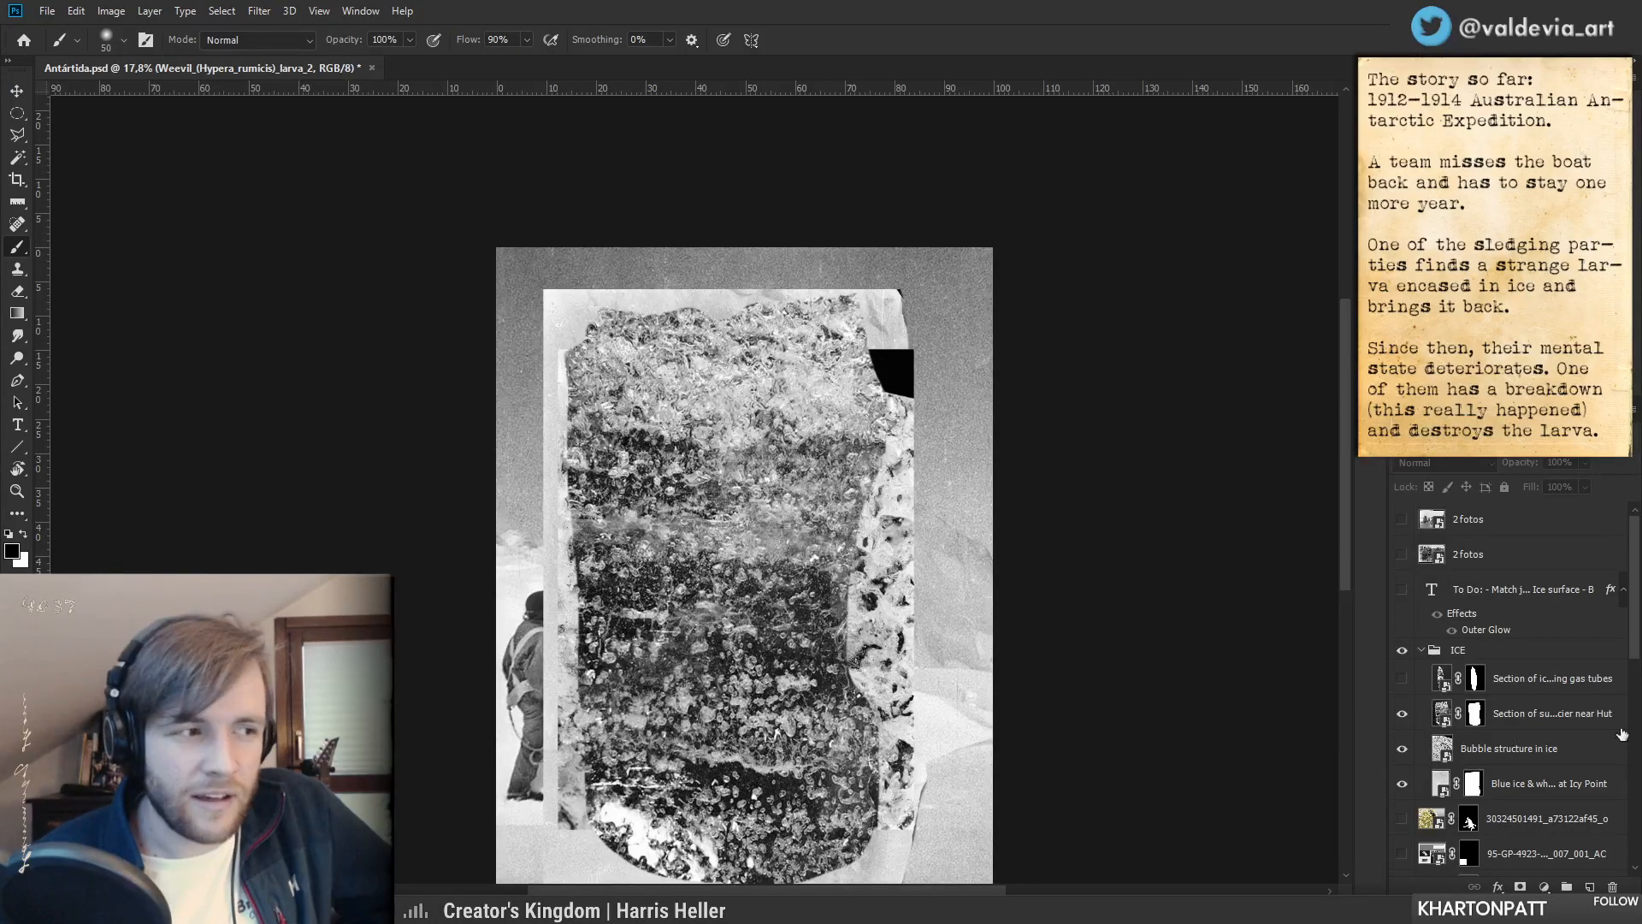
{"action": "left_click", "coordinate": [1402, 715]}
{"action": "scroll", "coordinate": [775, 666], "scroll_direction": "up", "scroll_amount": 3}
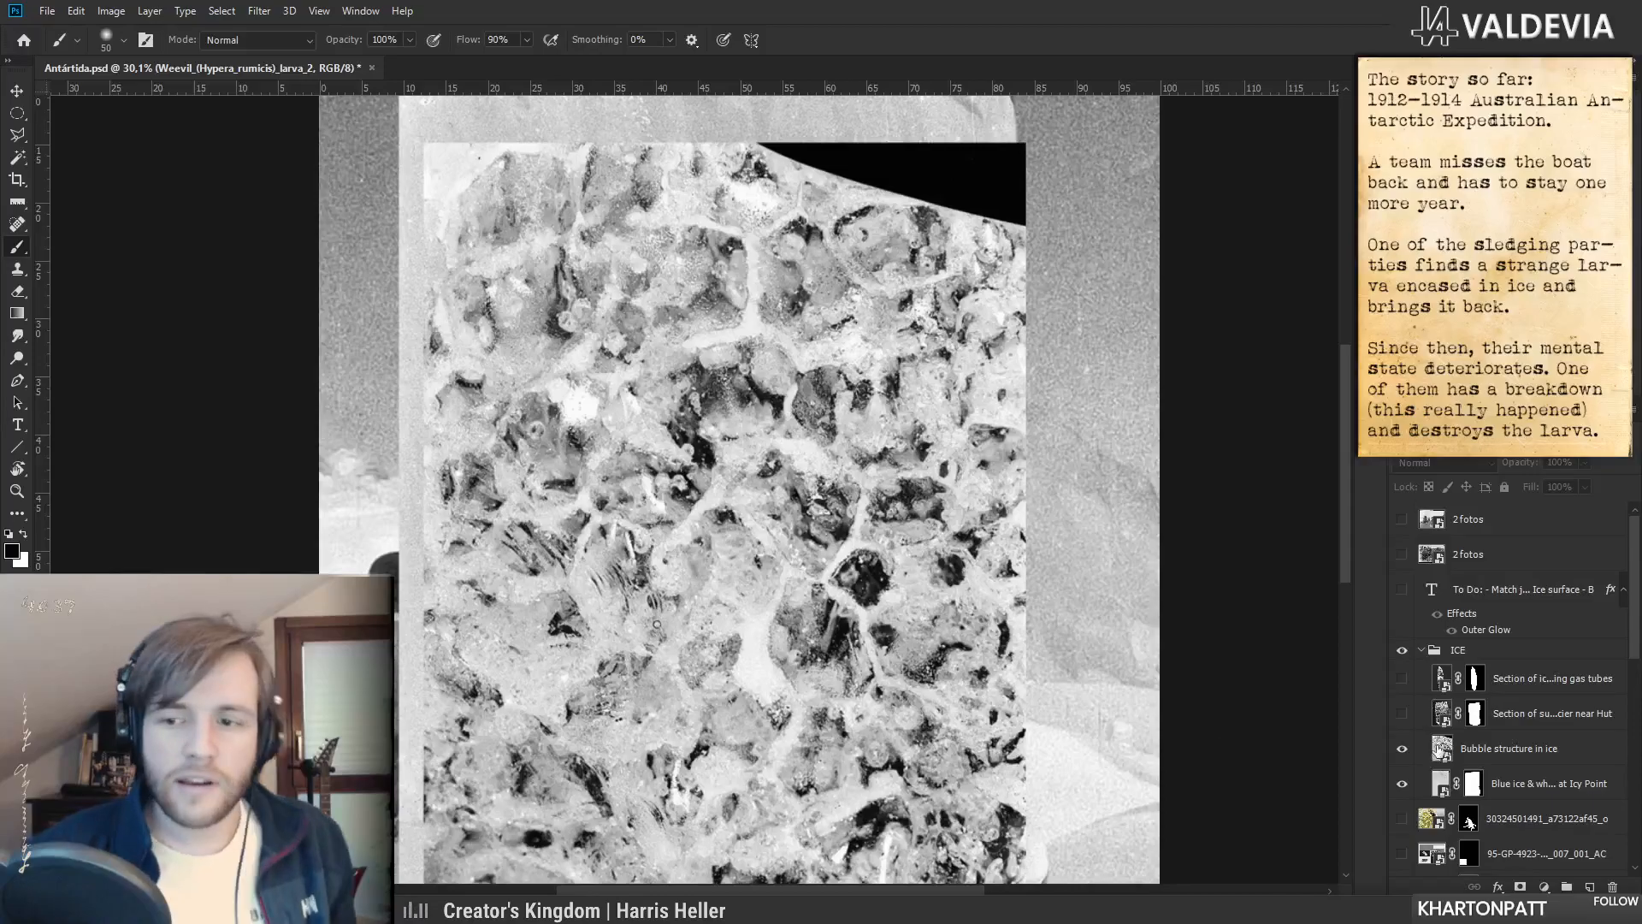
- Show the Weevil larva_2 layer, hide the other ice textures, and compare the cocoon's mesh with Bubble structure in ice
{"action": "scroll", "coordinate": [1439, 750], "scroll_direction": "down", "scroll_amount": 3}
{"action": "left_click", "coordinate": [1402, 750]}
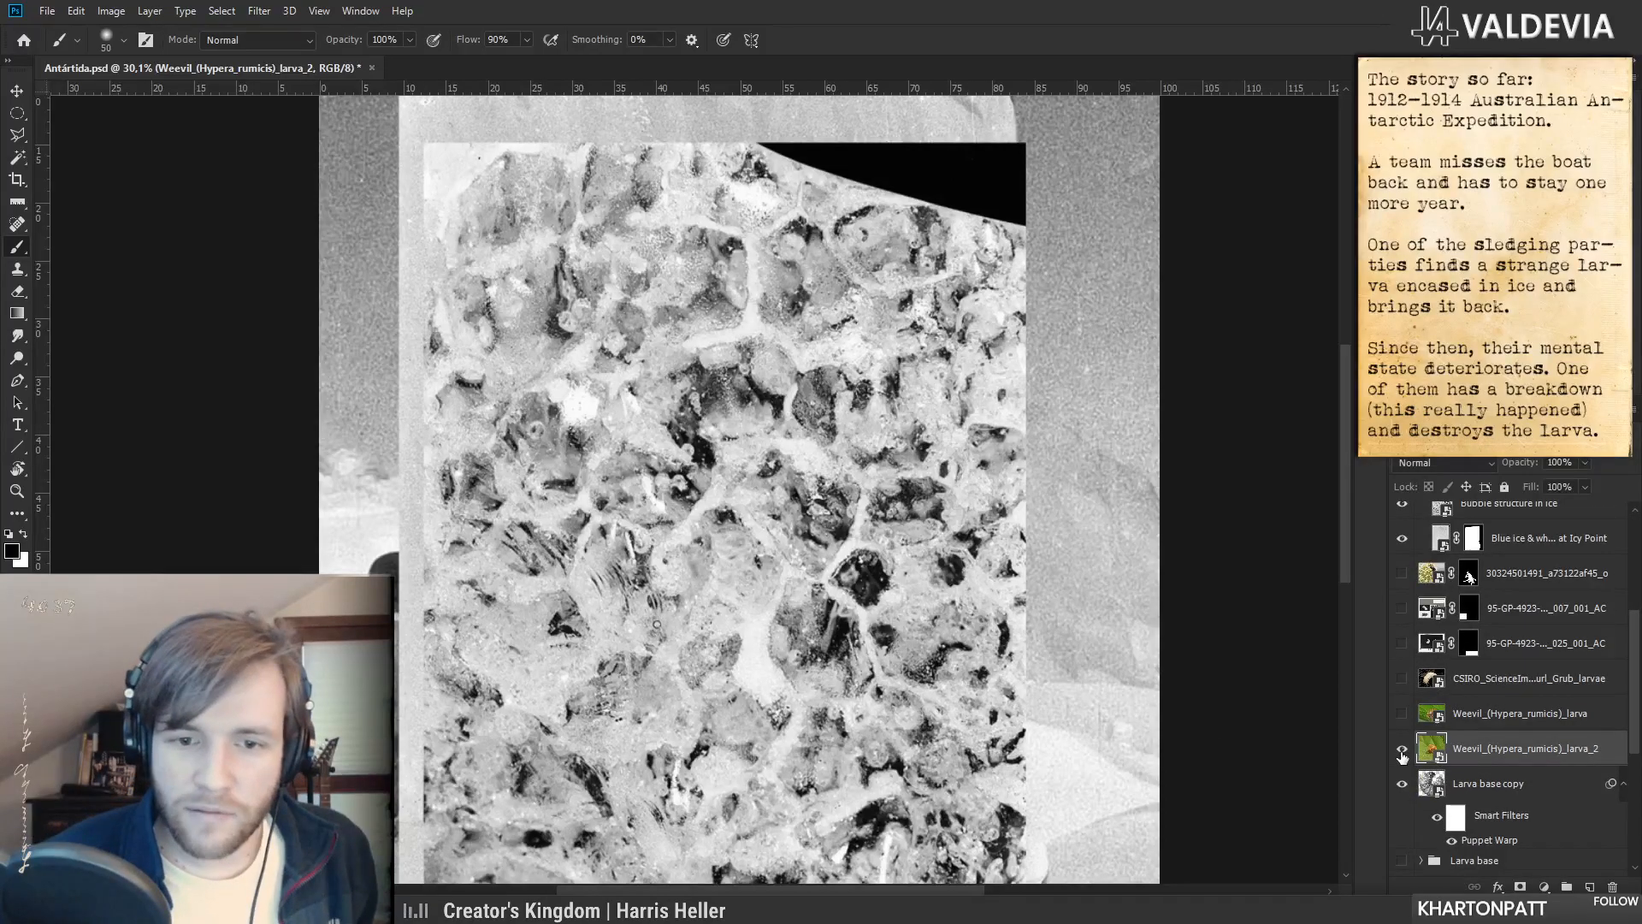
{"action": "scroll", "coordinate": [1397, 606], "scroll_direction": "up", "scroll_amount": 1}
{"action": "left_click", "coordinate": [1402, 573]}
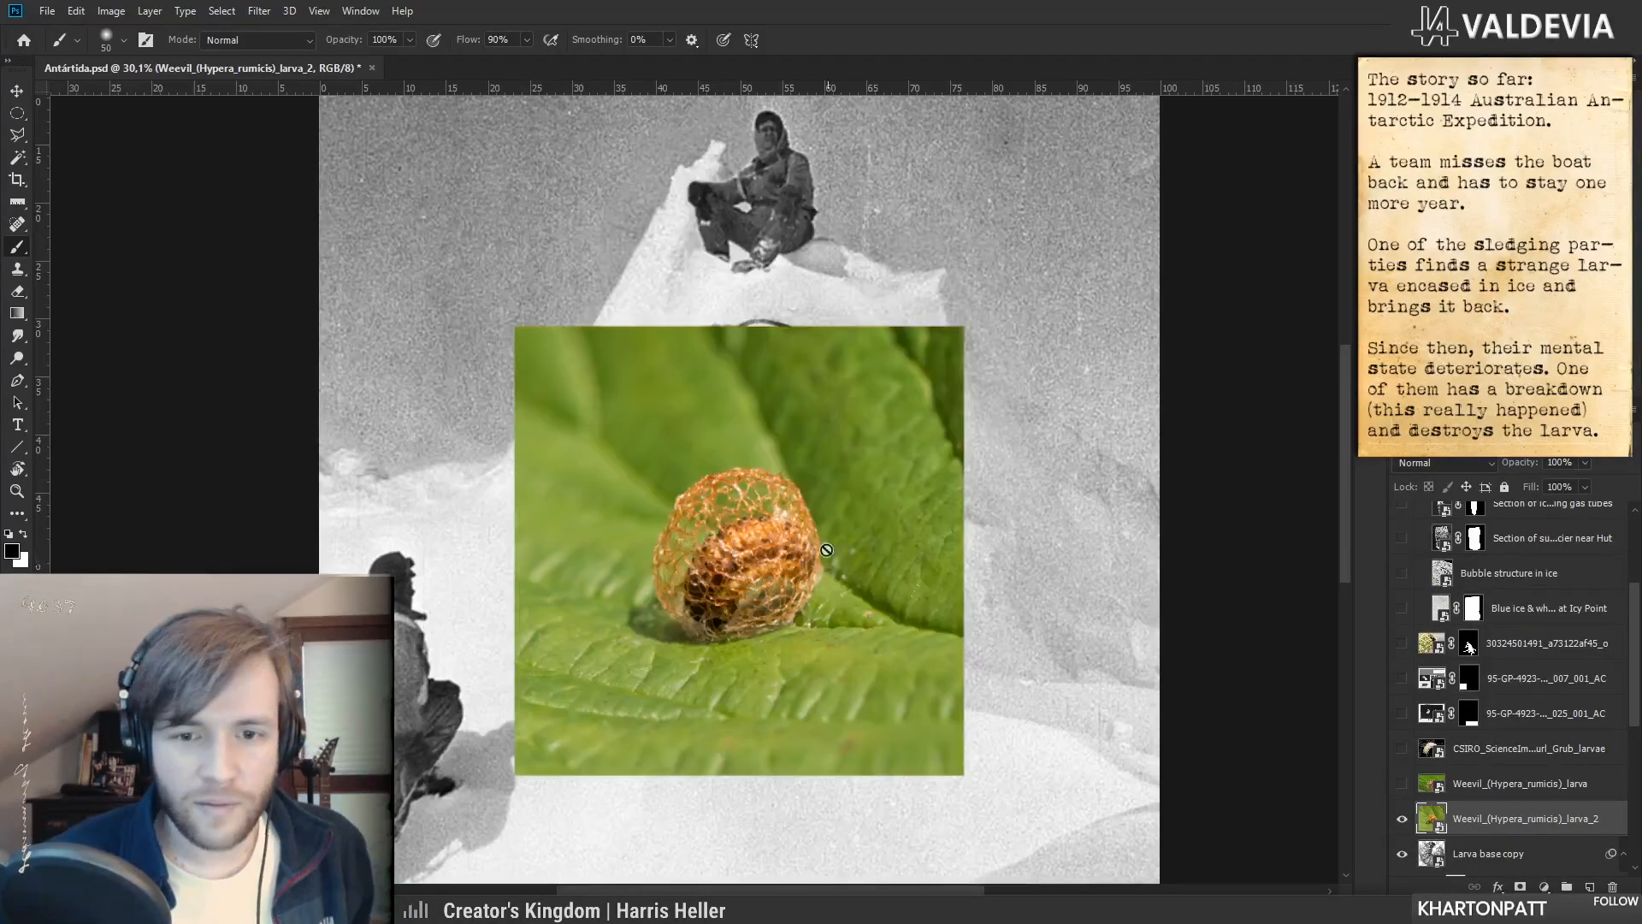
{"action": "left_click", "coordinate": [1403, 581]}
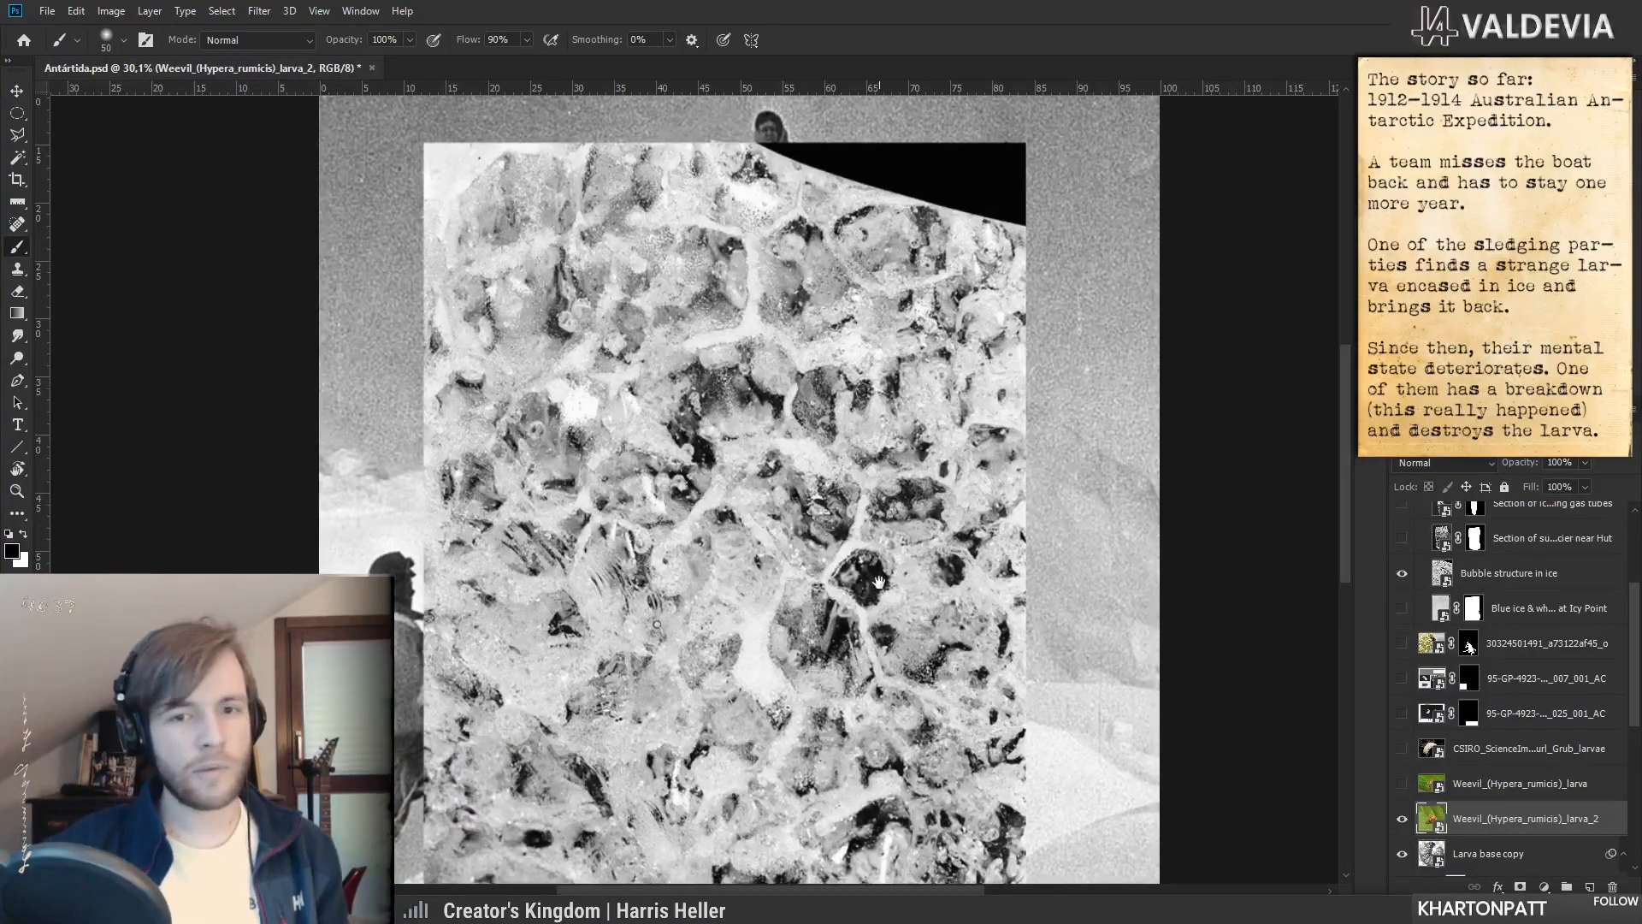
- Hide the Weevil larva_2 layer and toggle Bubble structure in ice to compare it with the composite underneath
{"action": "scroll", "coordinate": [880, 587], "scroll_direction": "down", "scroll_amount": 3}
{"action": "left_click", "coordinate": [1402, 818]}
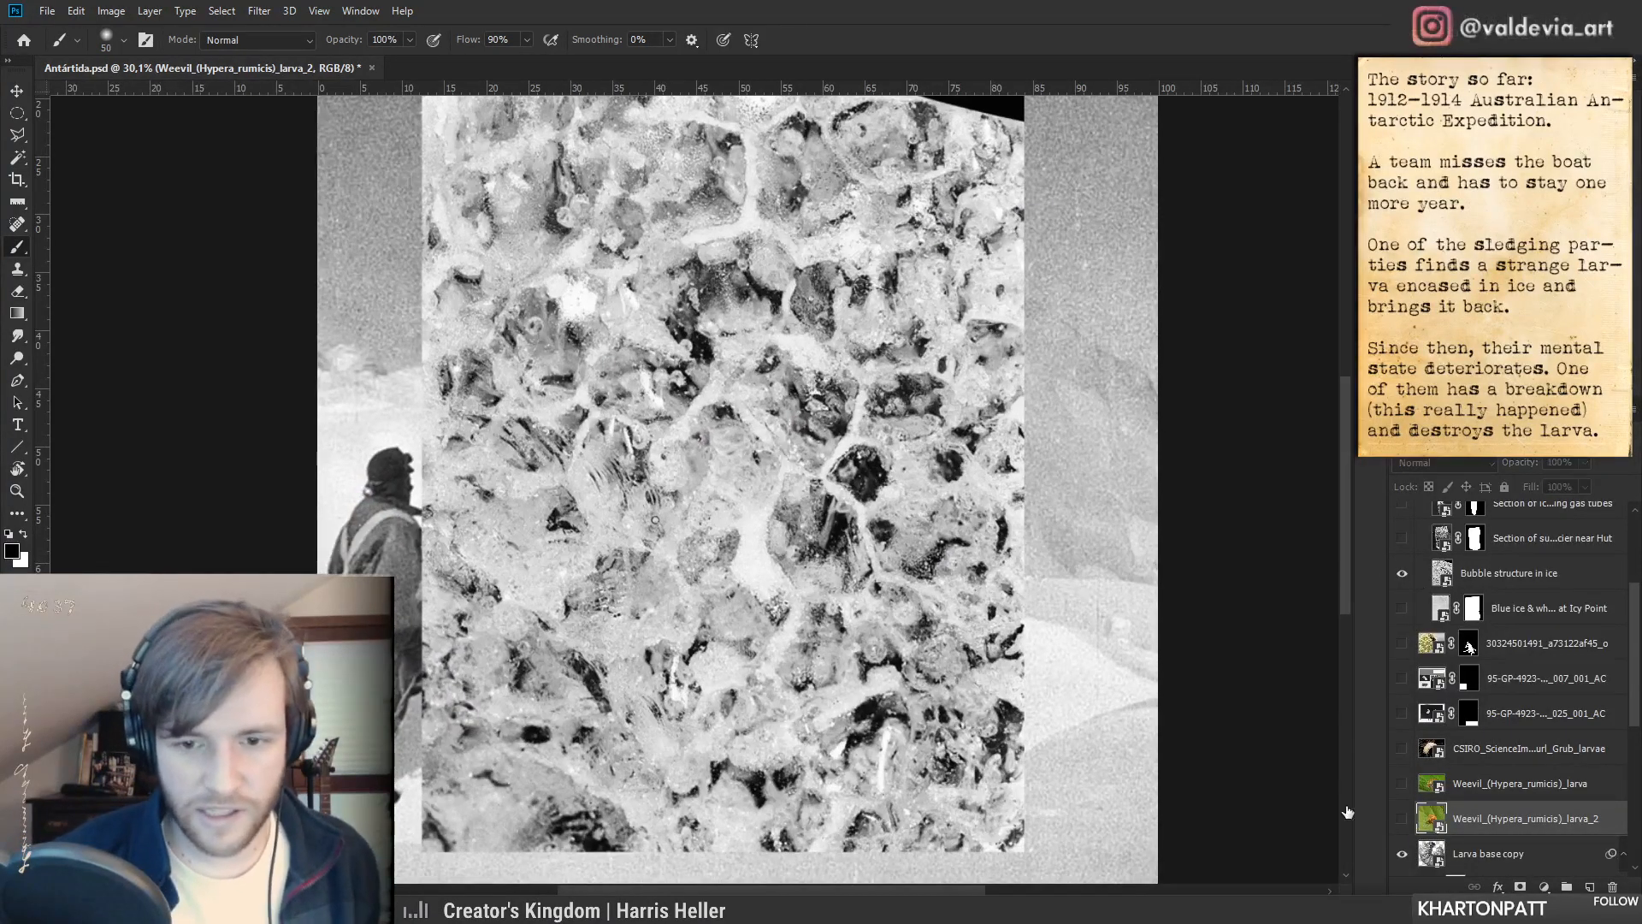
{"action": "left_click_drag", "start_coordinate": [932, 510], "coordinate": [876, 534]}
{"action": "left_click", "coordinate": [1398, 578]}
{"action": "left_click", "coordinate": [1401, 580]}
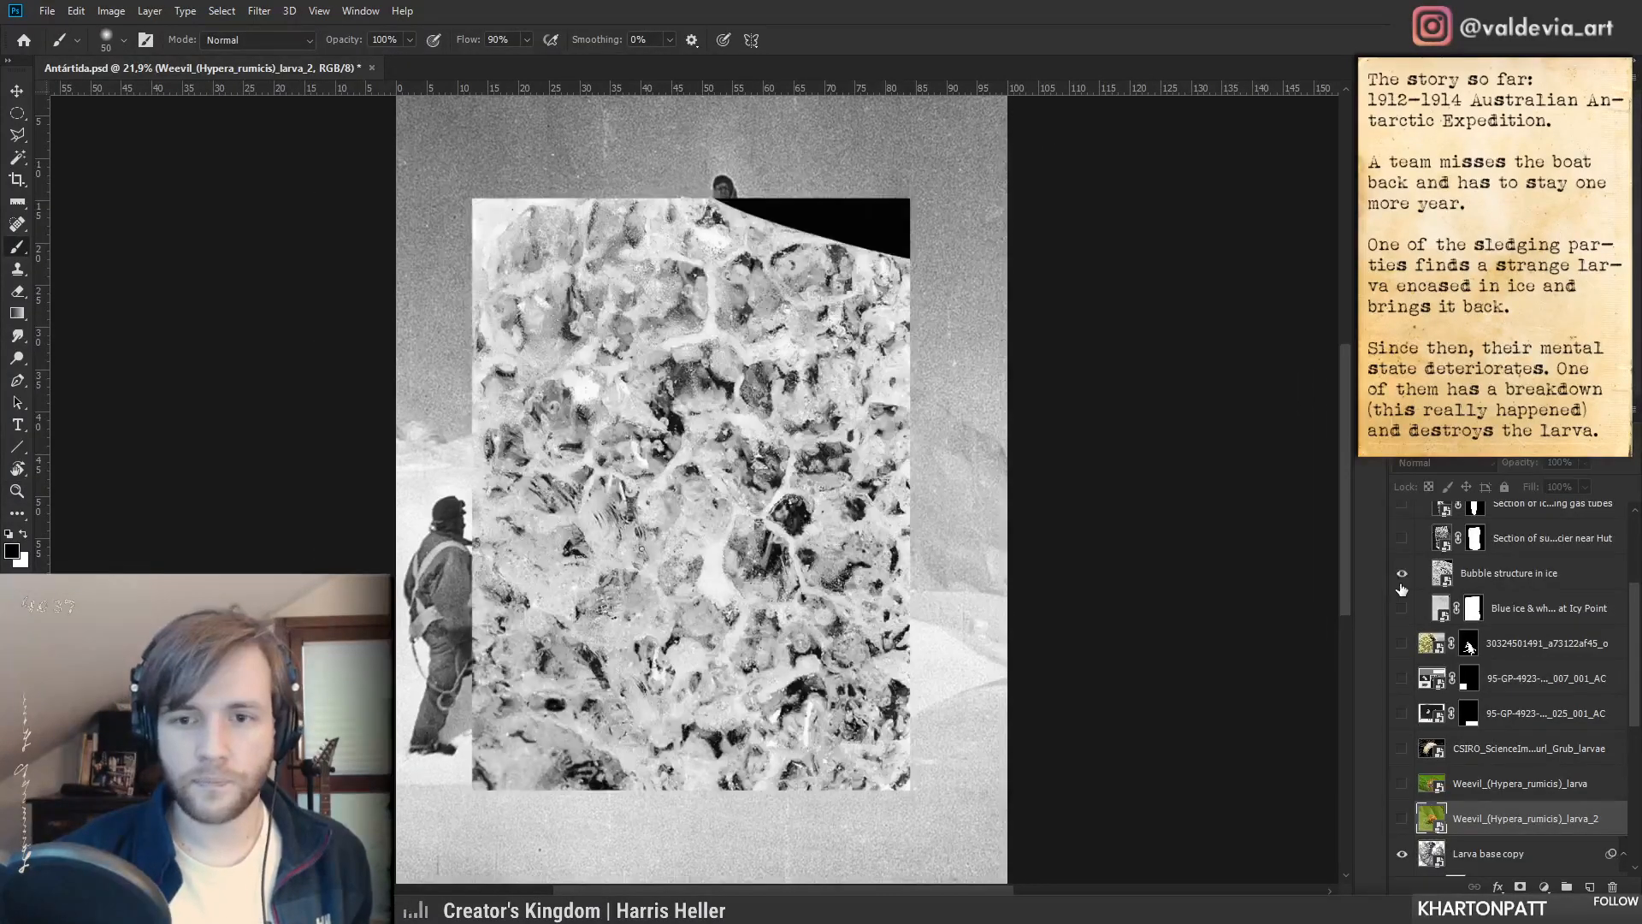
- Show the Blue ice layer in place of Bubble structure in ice and move the ice block slightly lower
{"action": "scroll", "coordinate": [1402, 586], "scroll_direction": "up", "scroll_amount": 3}
{"action": "left_click", "coordinate": [1402, 678]}
{"action": "left_click", "coordinate": [1402, 712]}
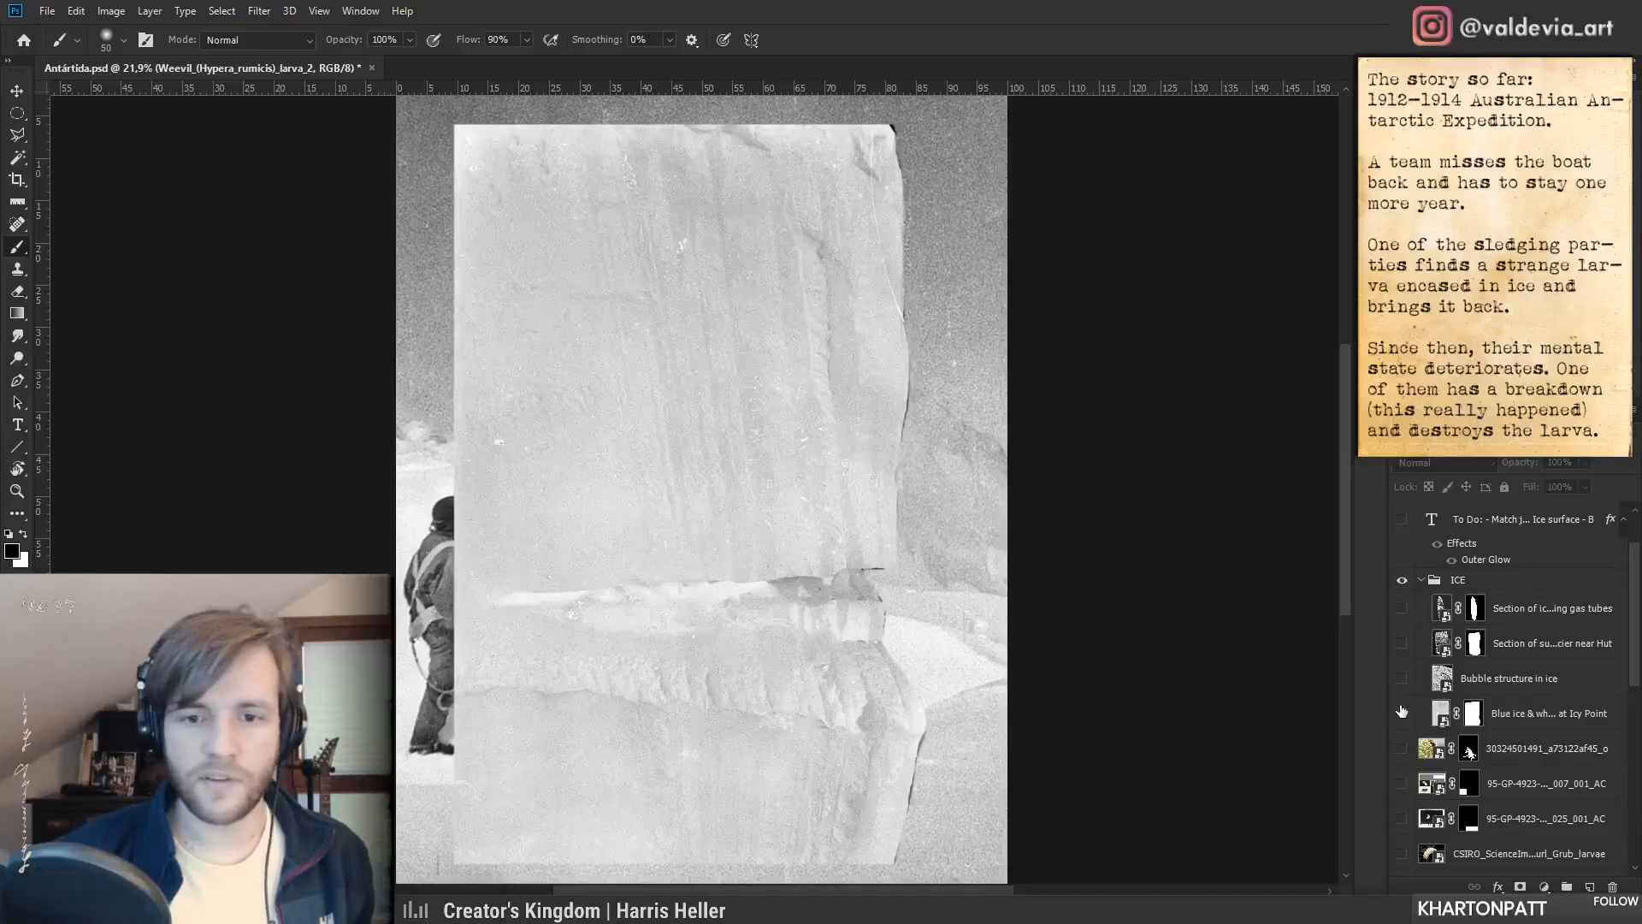
{"action": "left_click", "coordinate": [842, 462], "text": "ctrl"}
{"action": "left_click_drag", "start_coordinate": [811, 450], "coordinate": [843, 525]}
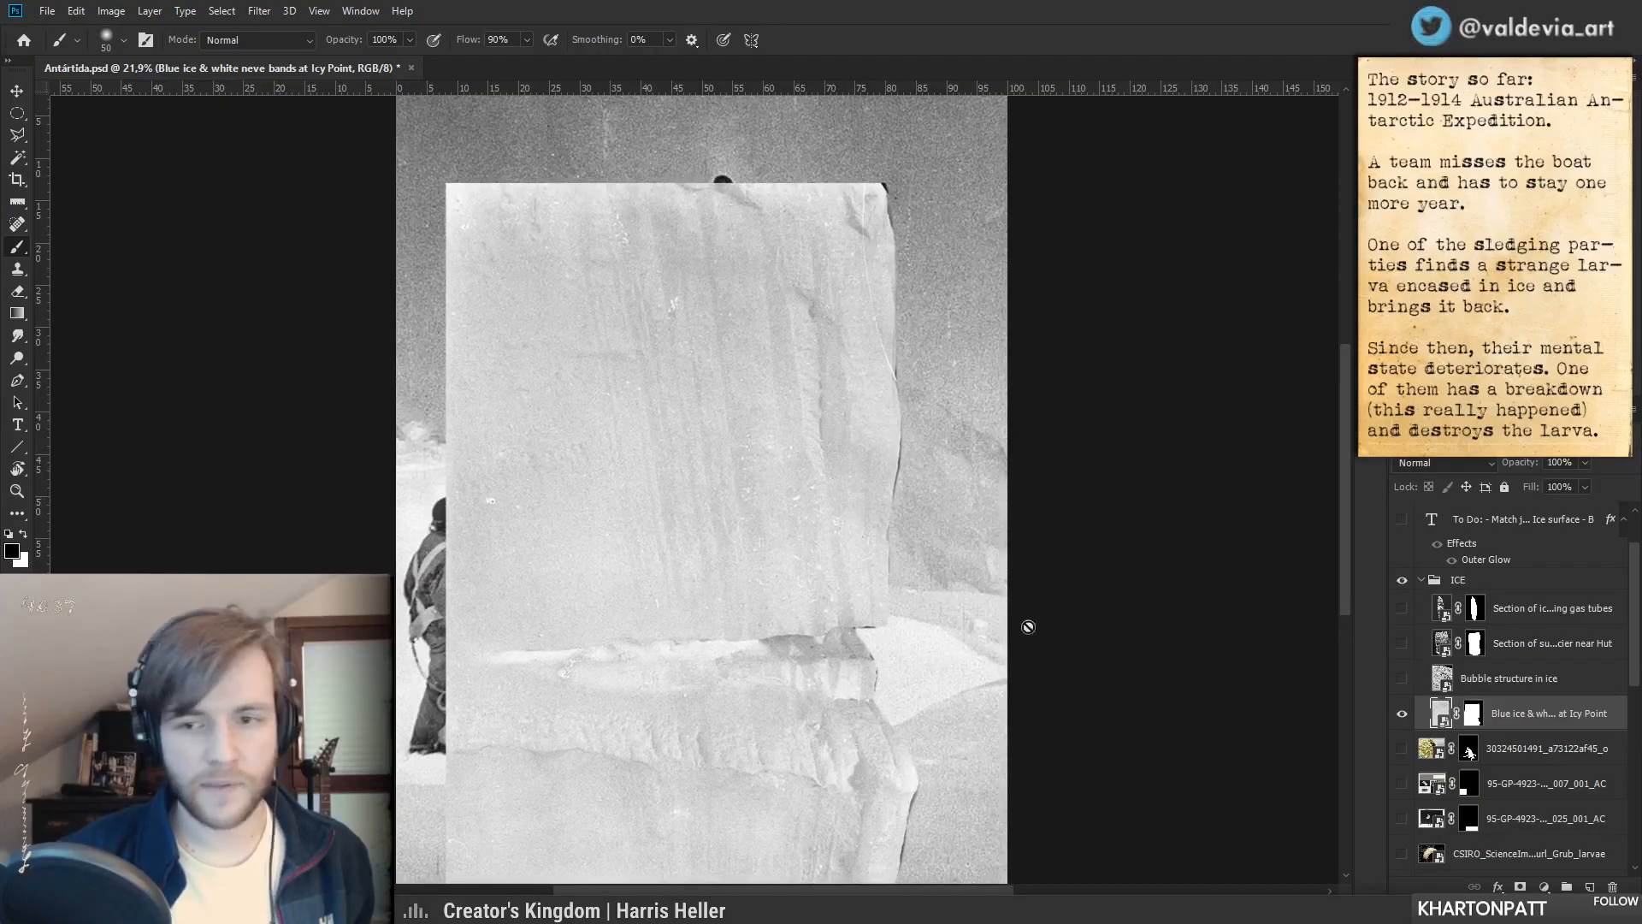
- Review Bubble structure in ice over the Blue ice layer, and hide both ice textures
{"action": "left_click", "coordinate": [1403, 679]}
{"action": "left_click_drag", "start_coordinate": [859, 469], "coordinate": [894, 479]}
{"action": "left_click_drag", "start_coordinate": [826, 592], "coordinate": [849, 556]}
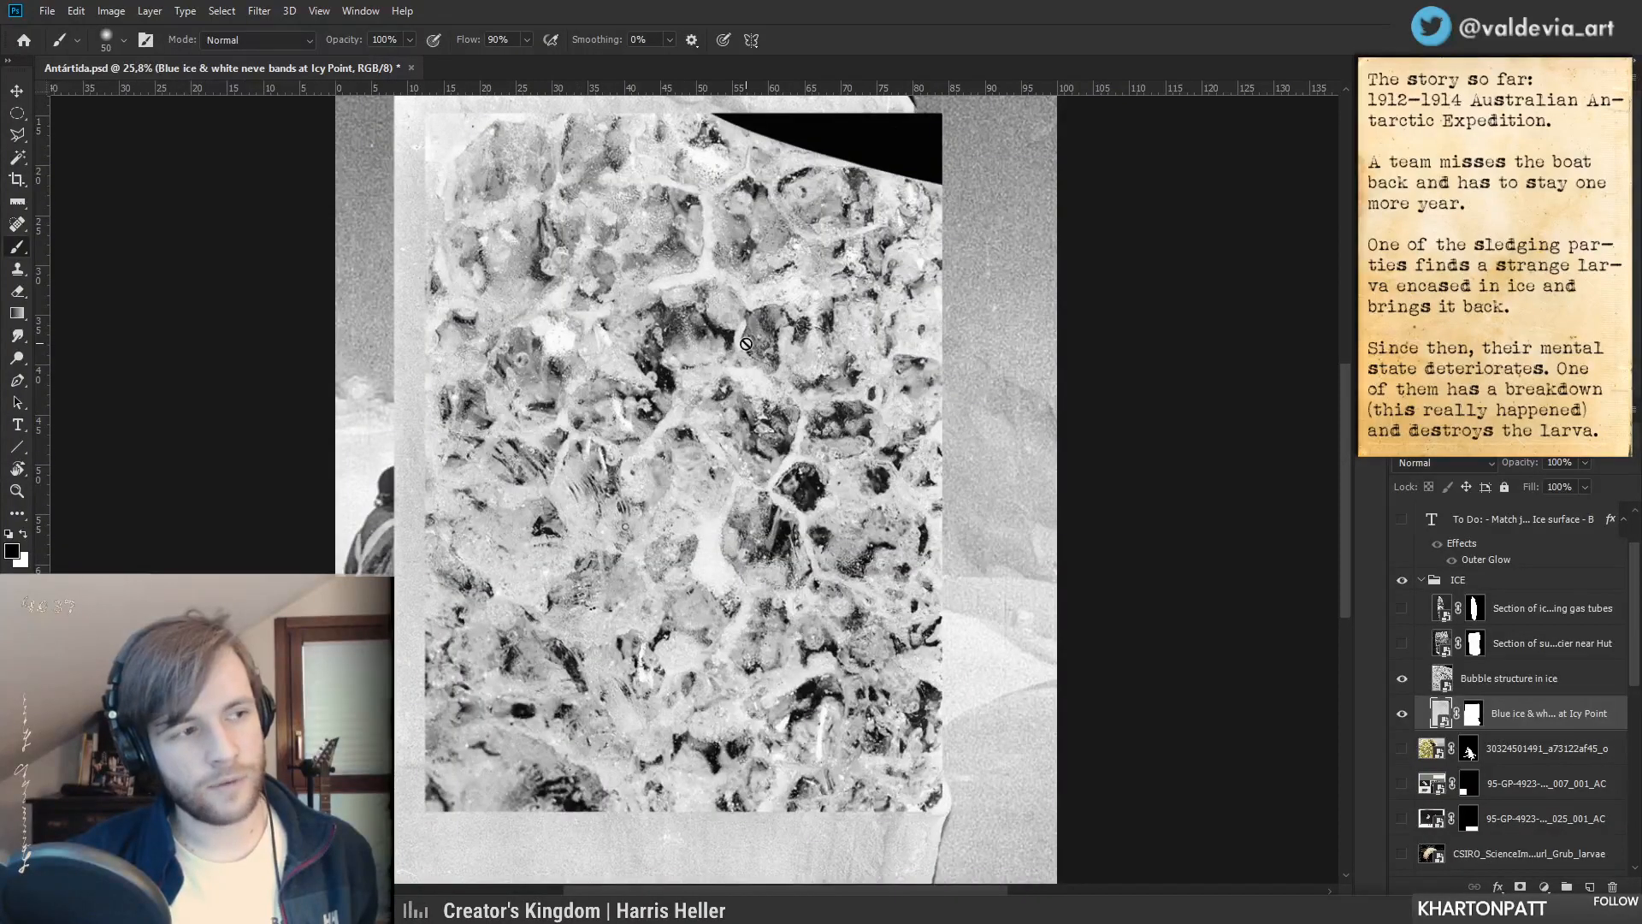
{"action": "left_click", "coordinate": [1401, 714]}
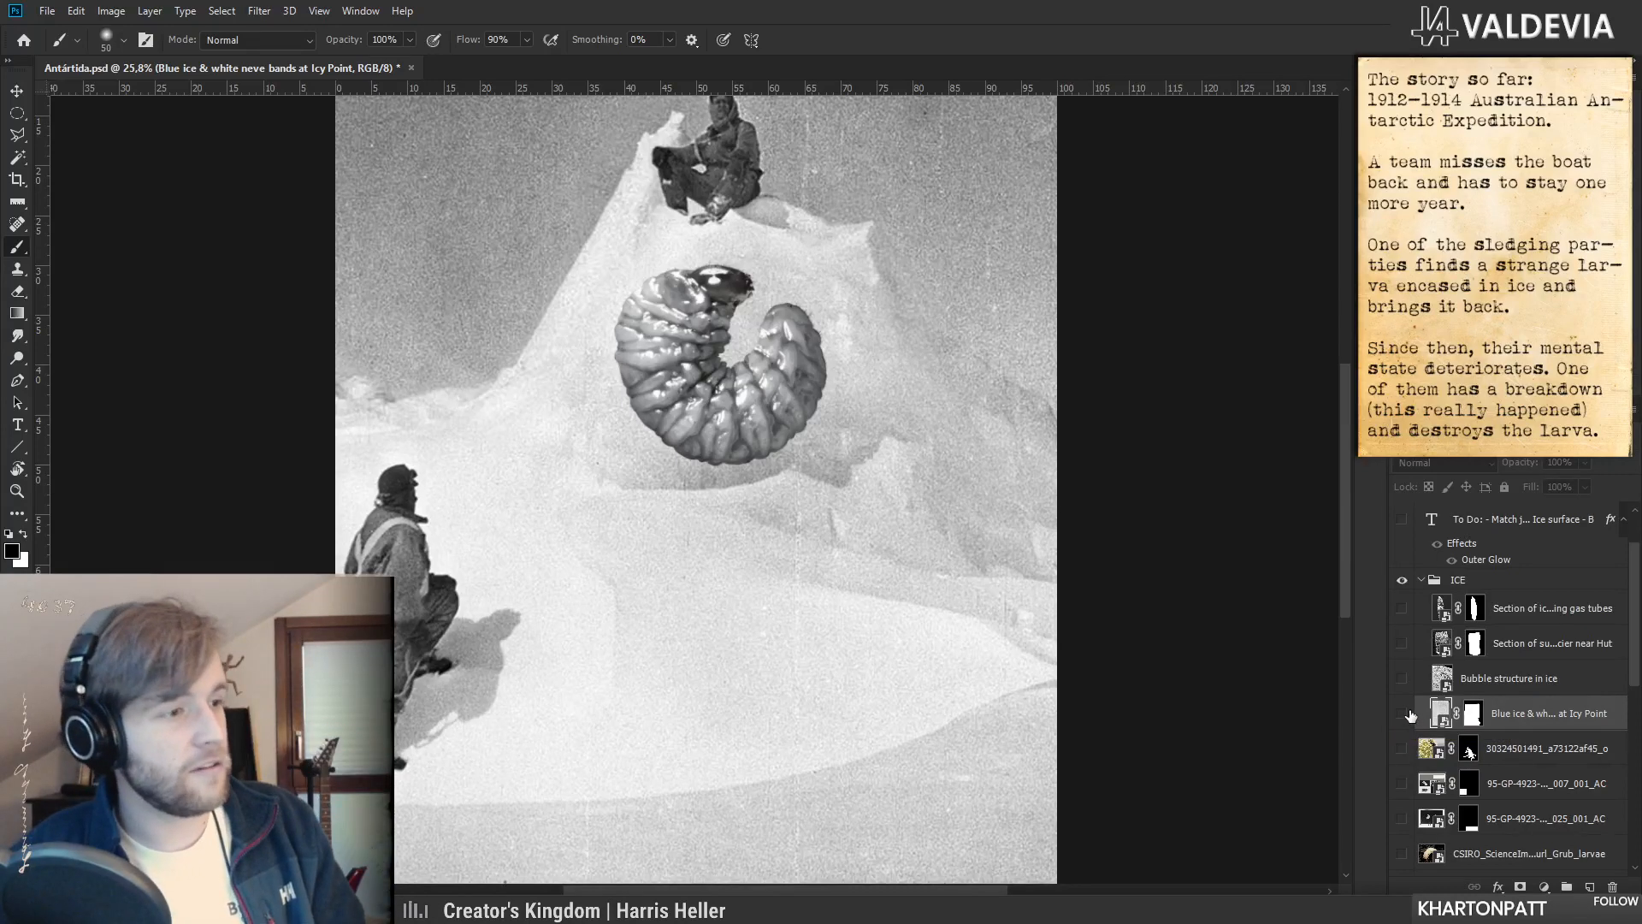
- Examine the larva in the ice up close and in relation to the whole Antarctic photo
{"action": "scroll", "coordinate": [856, 461], "scroll_direction": "up", "scroll_amount": 2}
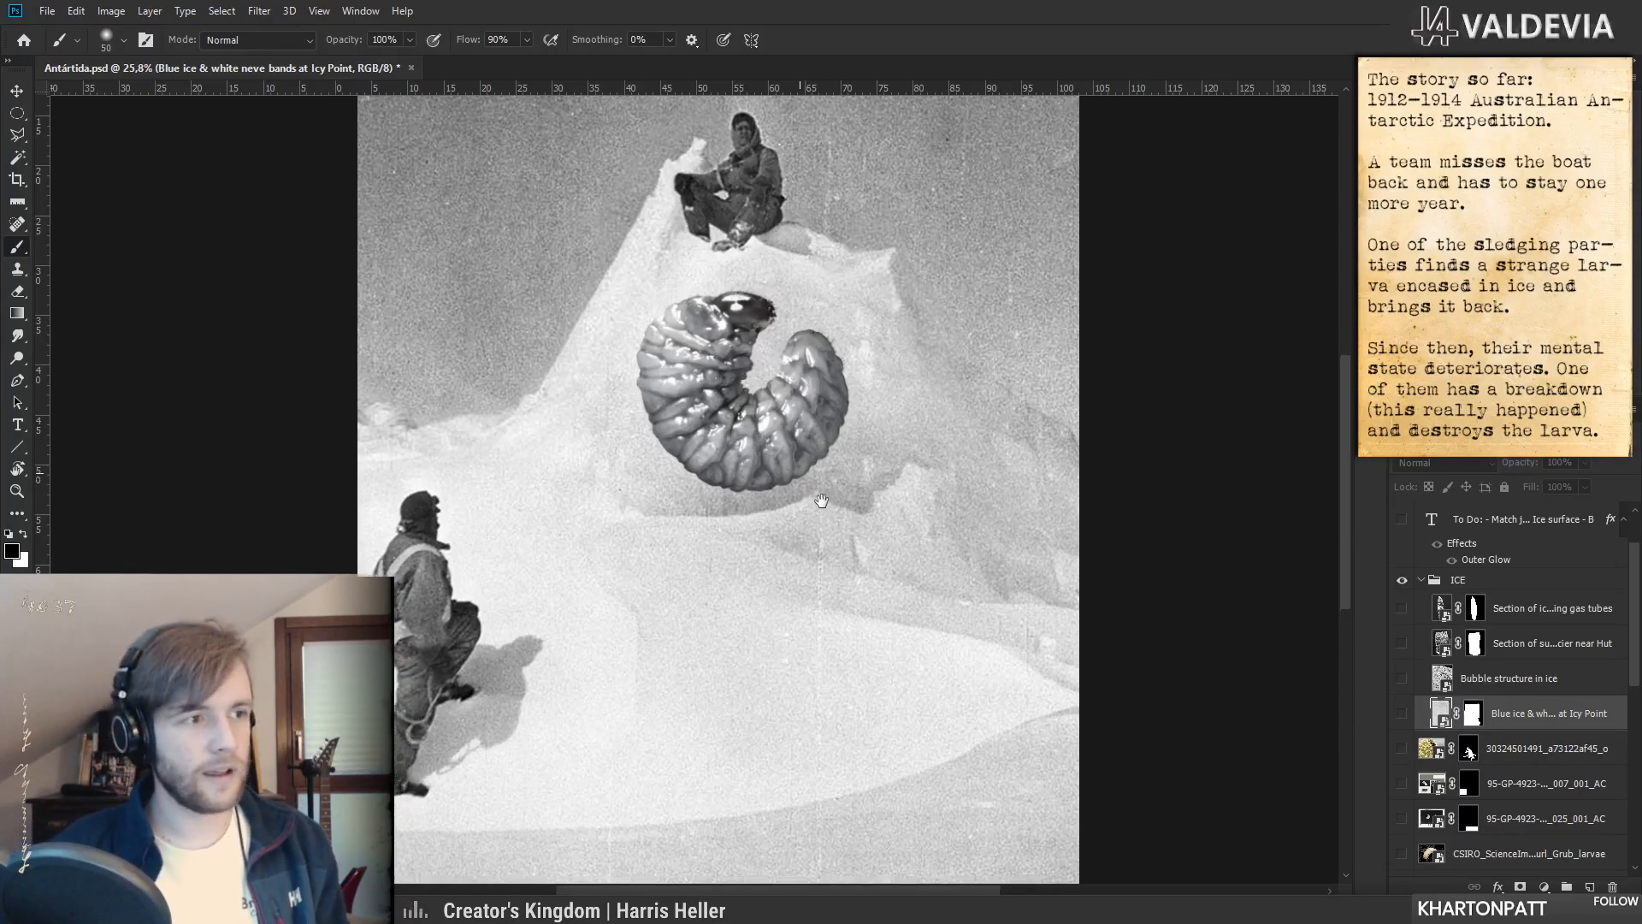
{"action": "key", "text": "z"}
{"action": "mouse_move", "coordinate": [753, 376]}
{"action": "left_mouse_down"}
{"action": "mouse_move", "coordinate": [792, 371]}
{"action": "mouse_move", "coordinate": [777, 420]}
{"action": "left_mouse_up"}
{"action": "key", "text": "b"}
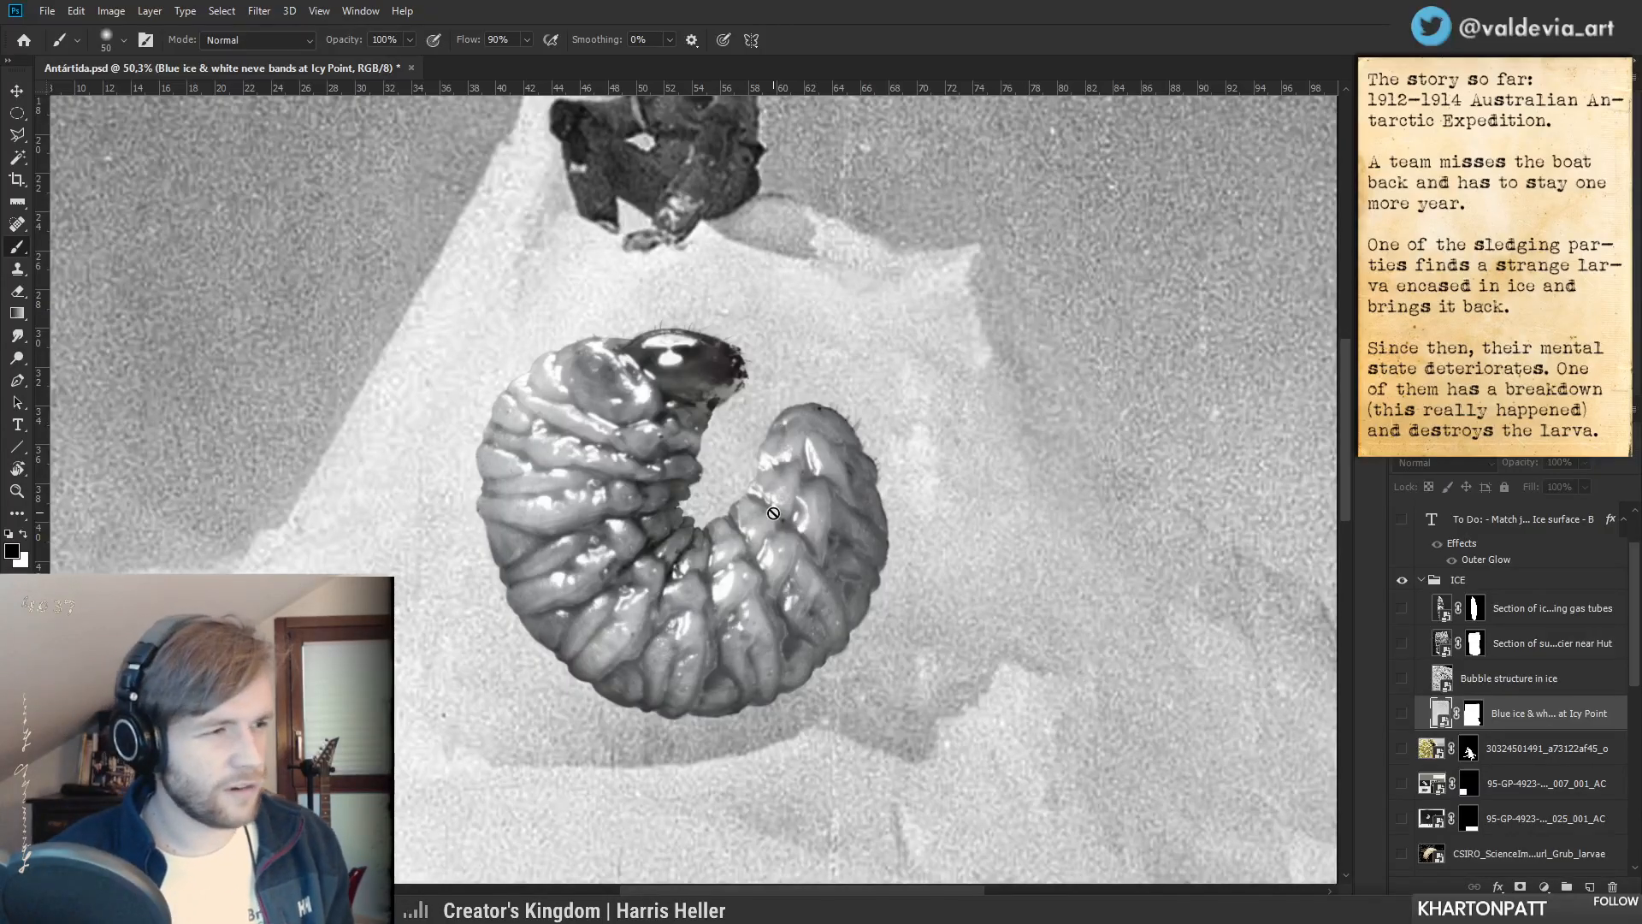
{"action": "mouse_move", "coordinate": [779, 493]}
{"action": "left_mouse_down"}
{"action": "mouse_move", "coordinate": [782, 509]}
{"action": "mouse_move", "coordinate": [756, 503]}
{"action": "mouse_move", "coordinate": [771, 490]}
{"action": "left_mouse_up"}
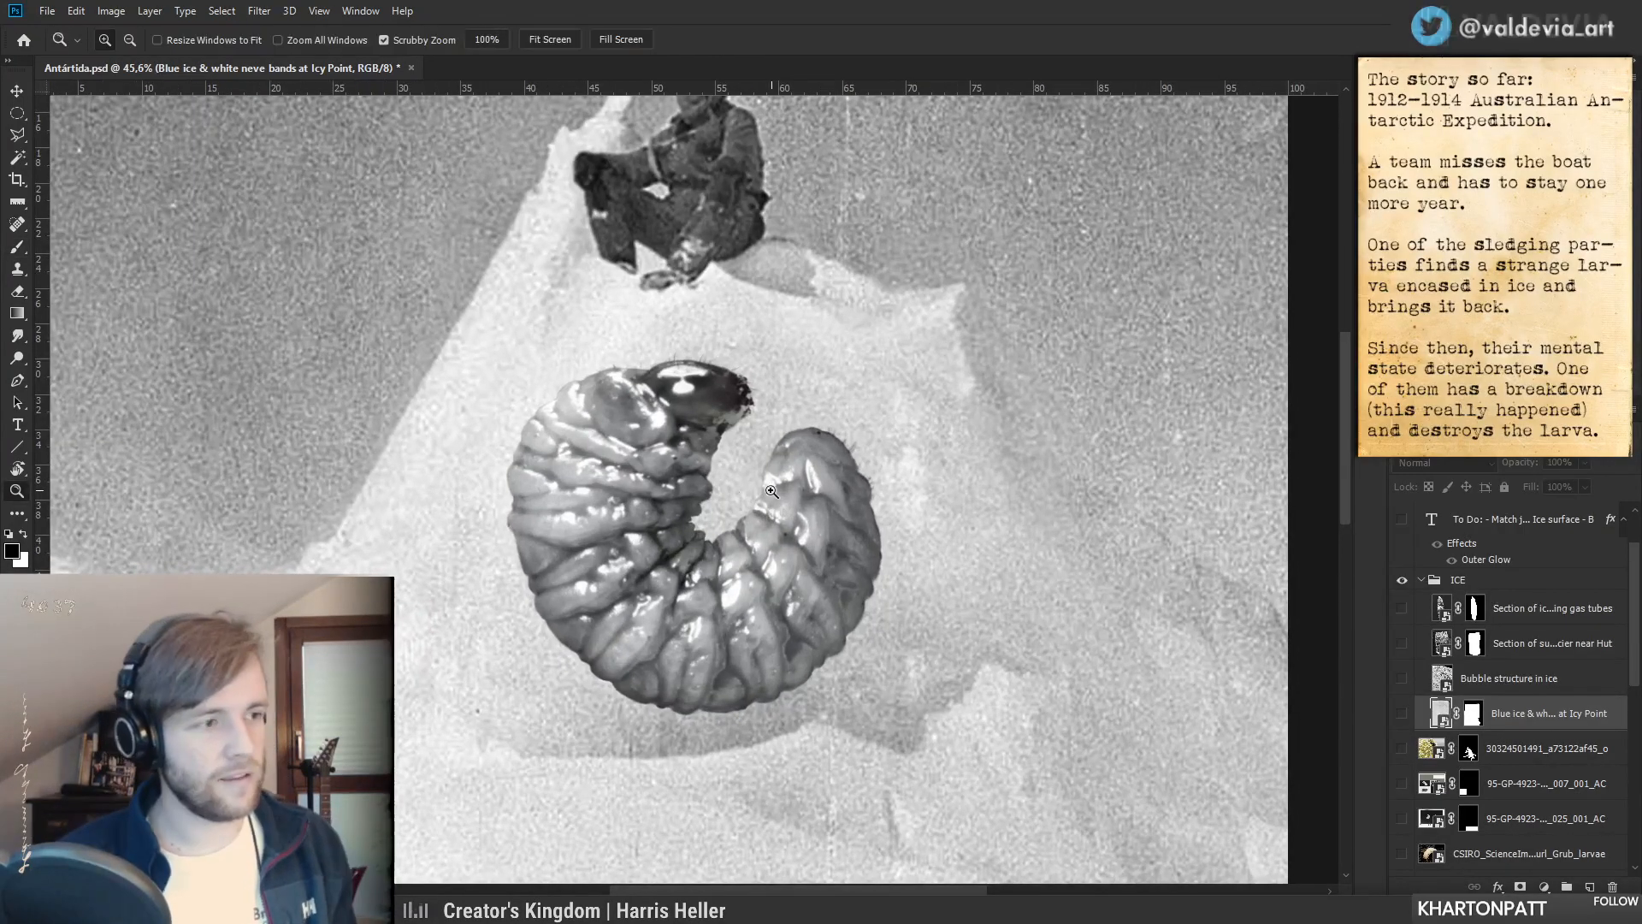
{"action": "left_click_drag", "start_coordinate": [772, 491], "coordinate": [744, 503]}
{"action": "mouse_move", "coordinate": [731, 590]}
{"action": "left_mouse_down"}
{"action": "mouse_move", "coordinate": [763, 518]}
{"action": "mouse_move", "coordinate": [643, 513]}
{"action": "left_mouse_up"}
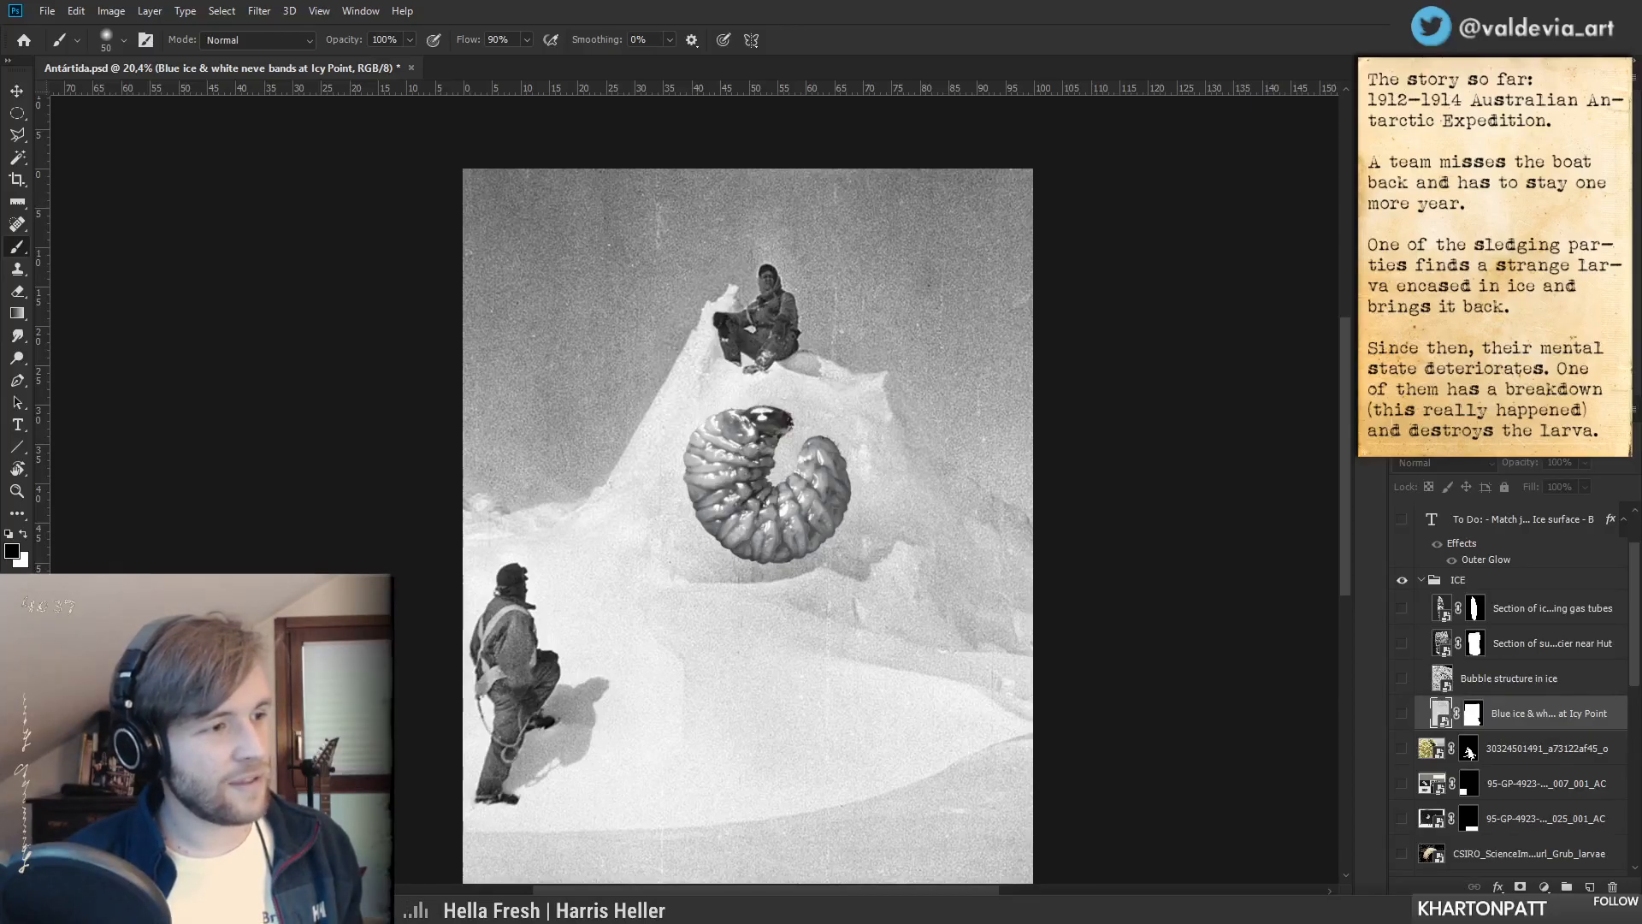
- Switch to the Photos viewer and browse the expedition's sledge dog pictures through to the huskies resting on the sledging trip
{"action": "key", "text": "alt+Tab"}
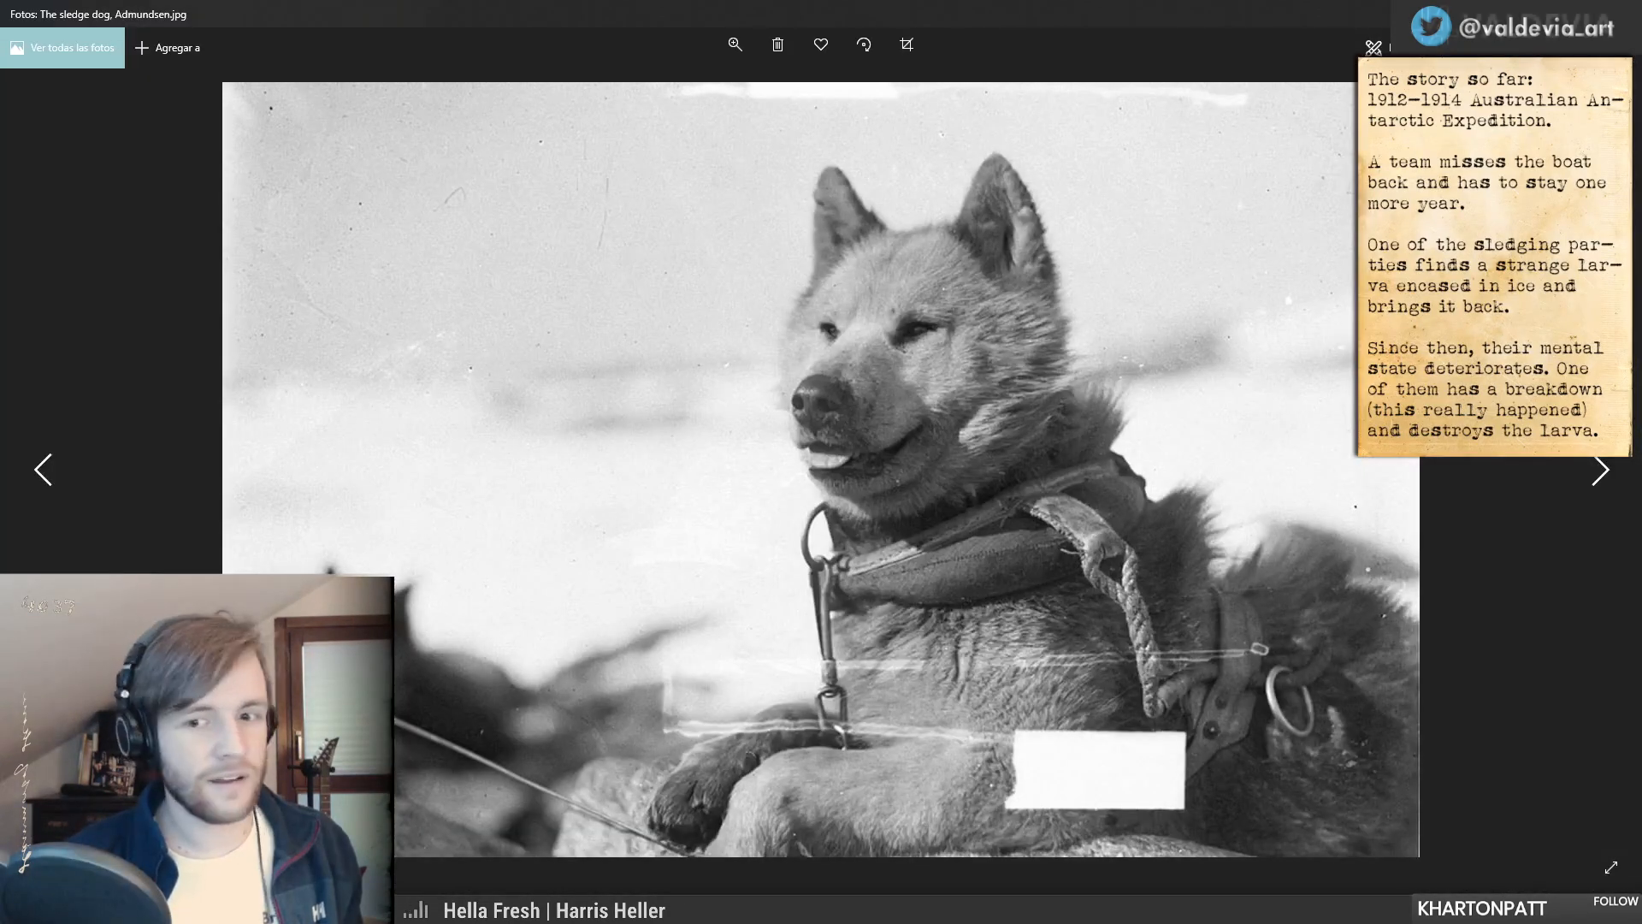
{"action": "key", "text": "Right"}
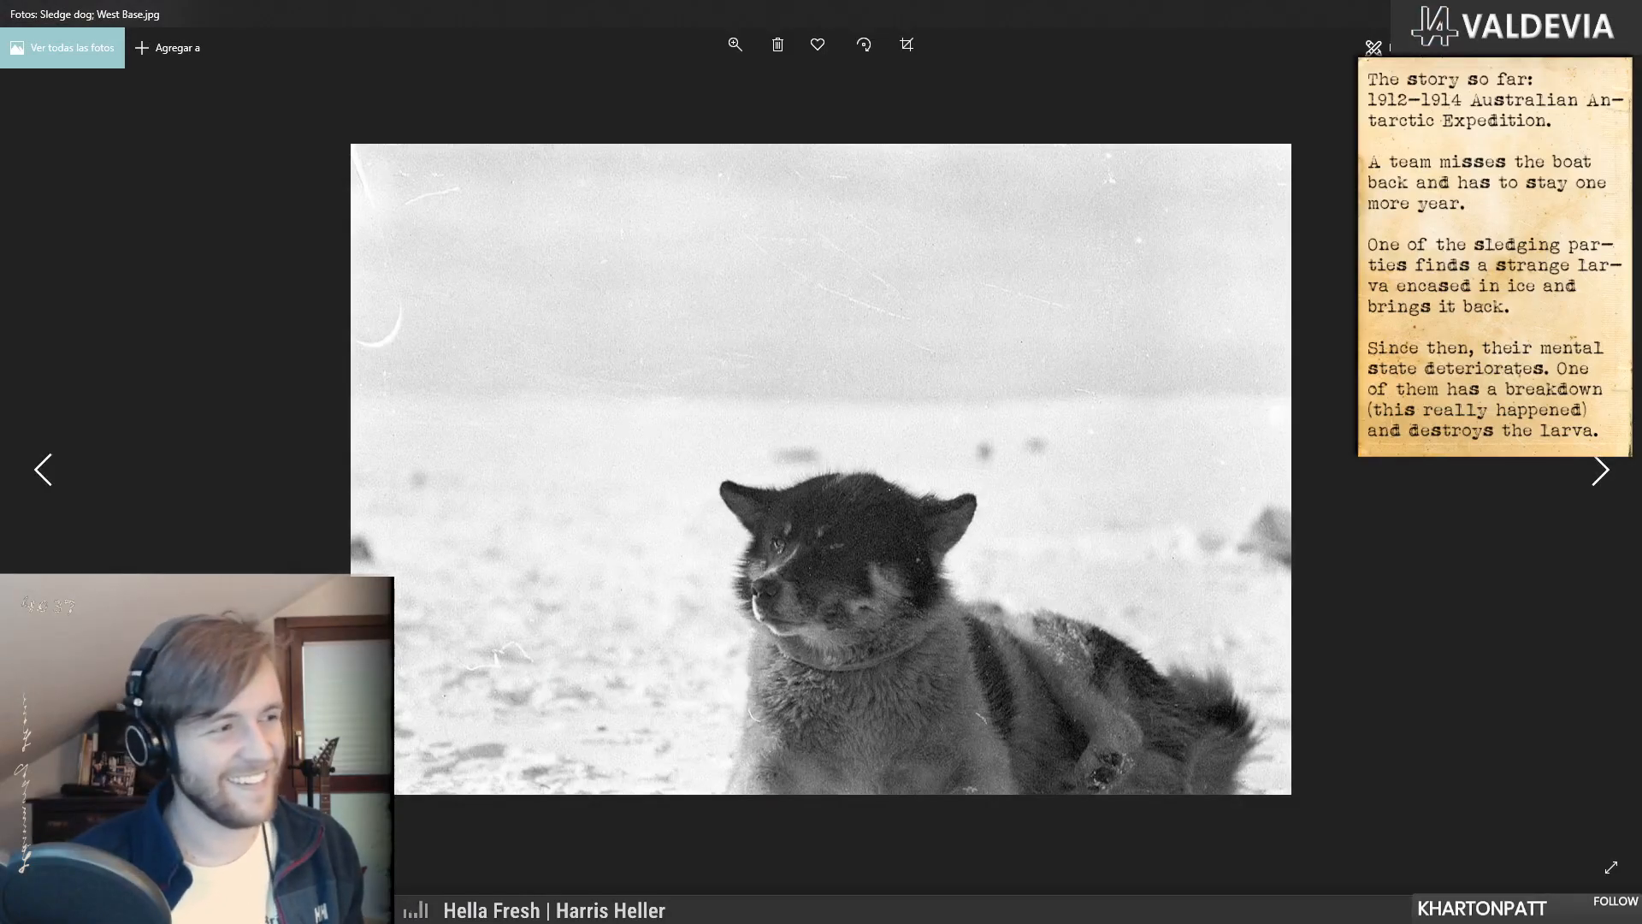
{"action": "key", "text": "Right"}
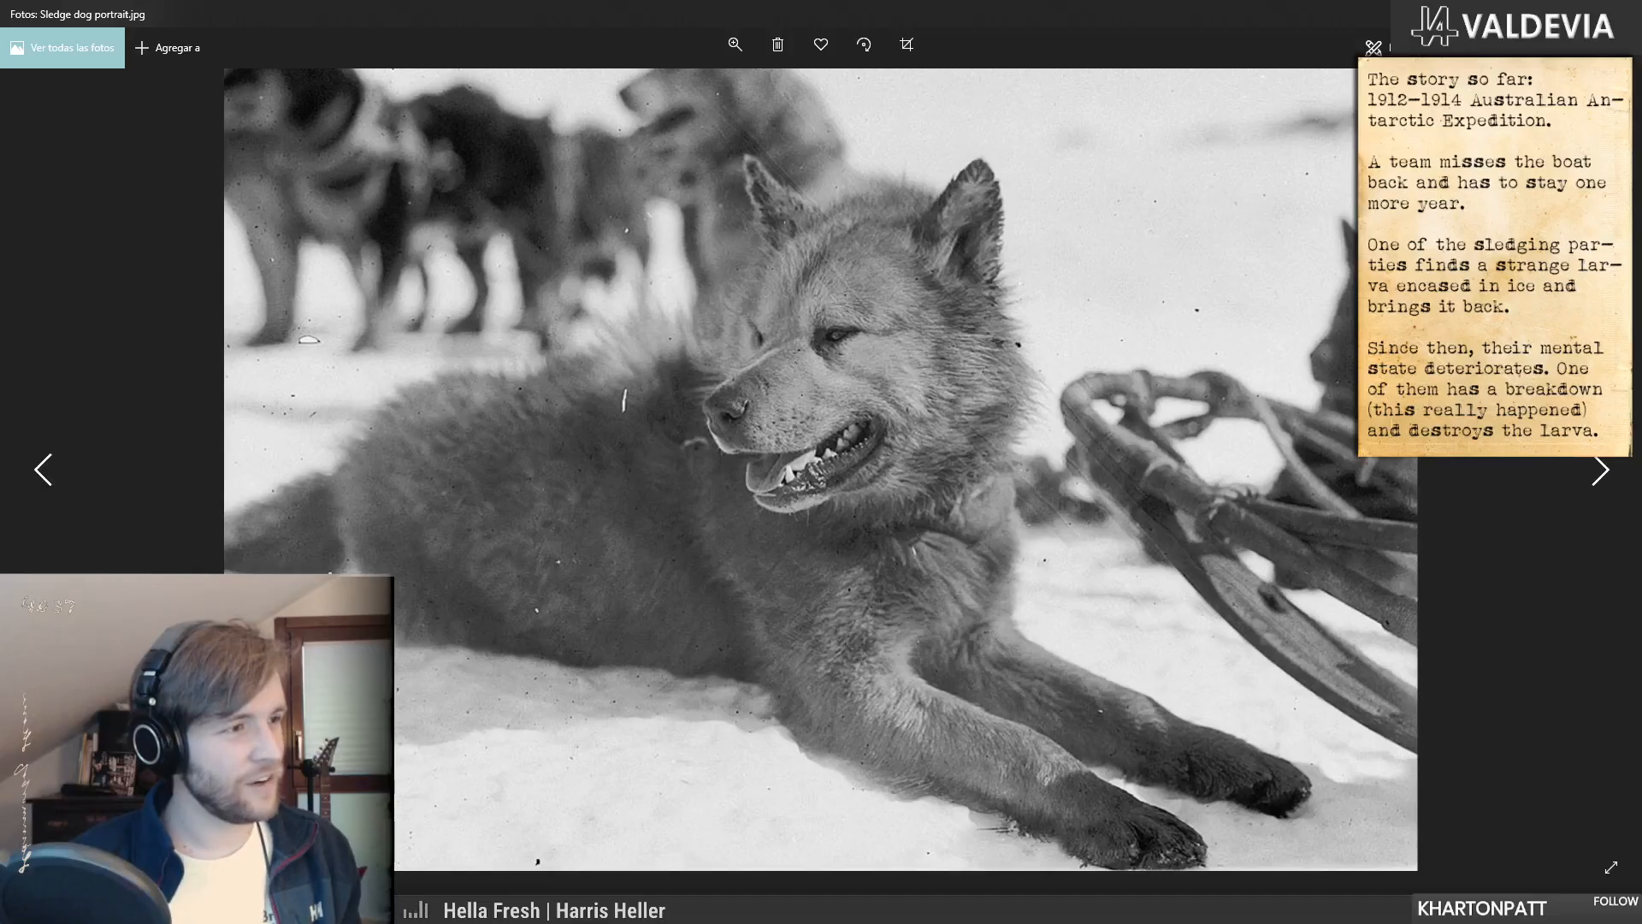
{"action": "key", "text": "Right"}
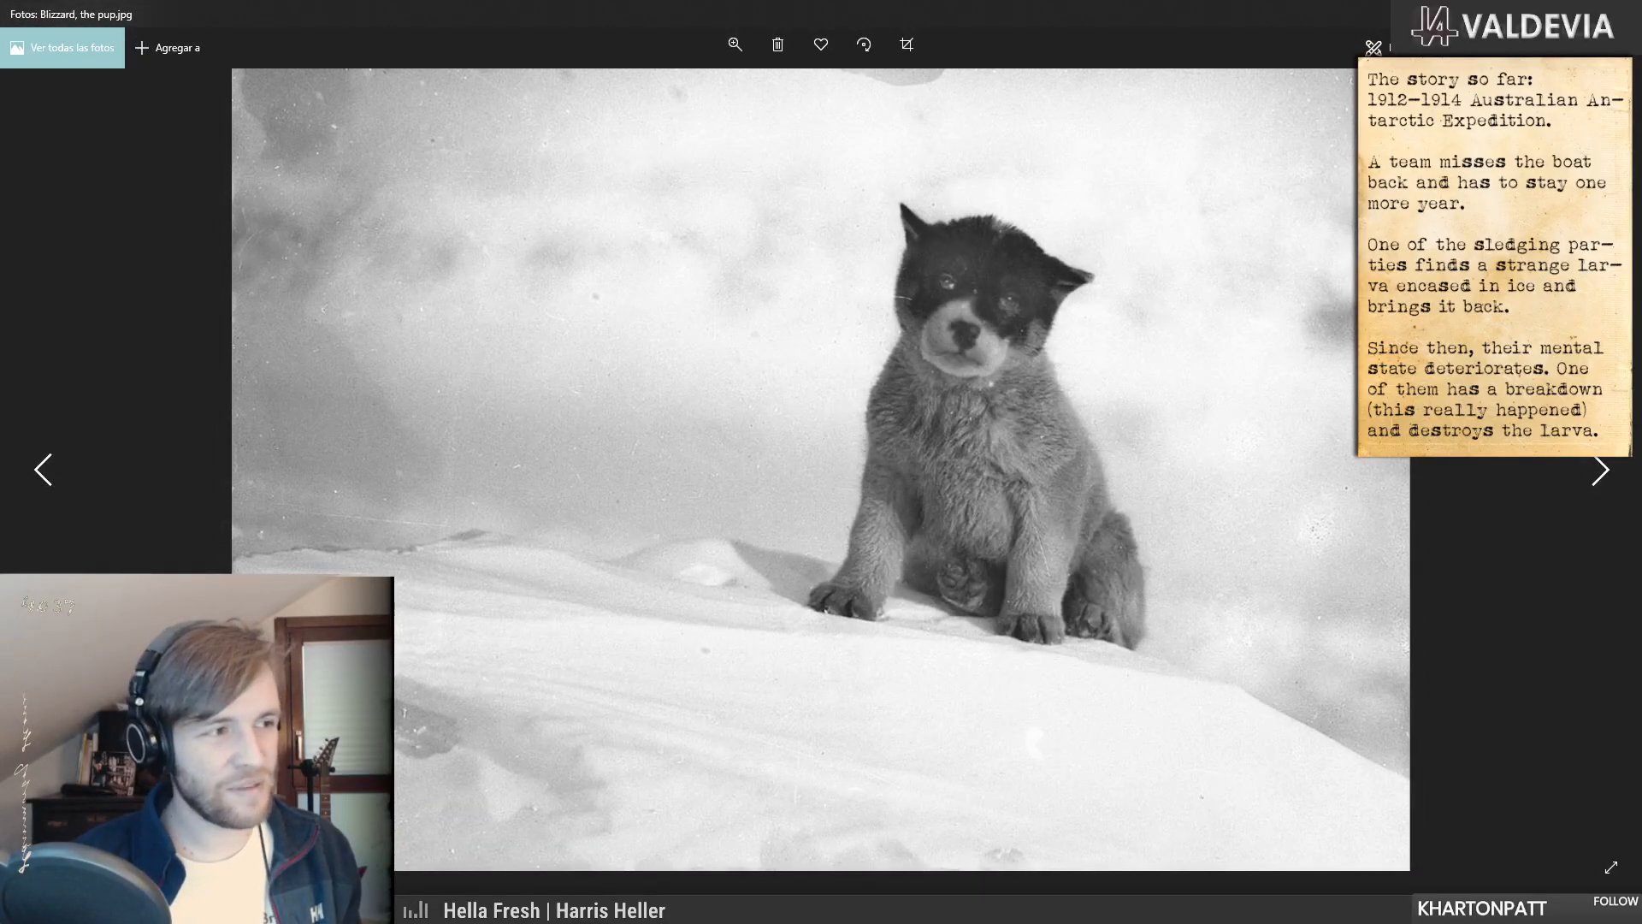
{"action": "key", "text": "Right"}
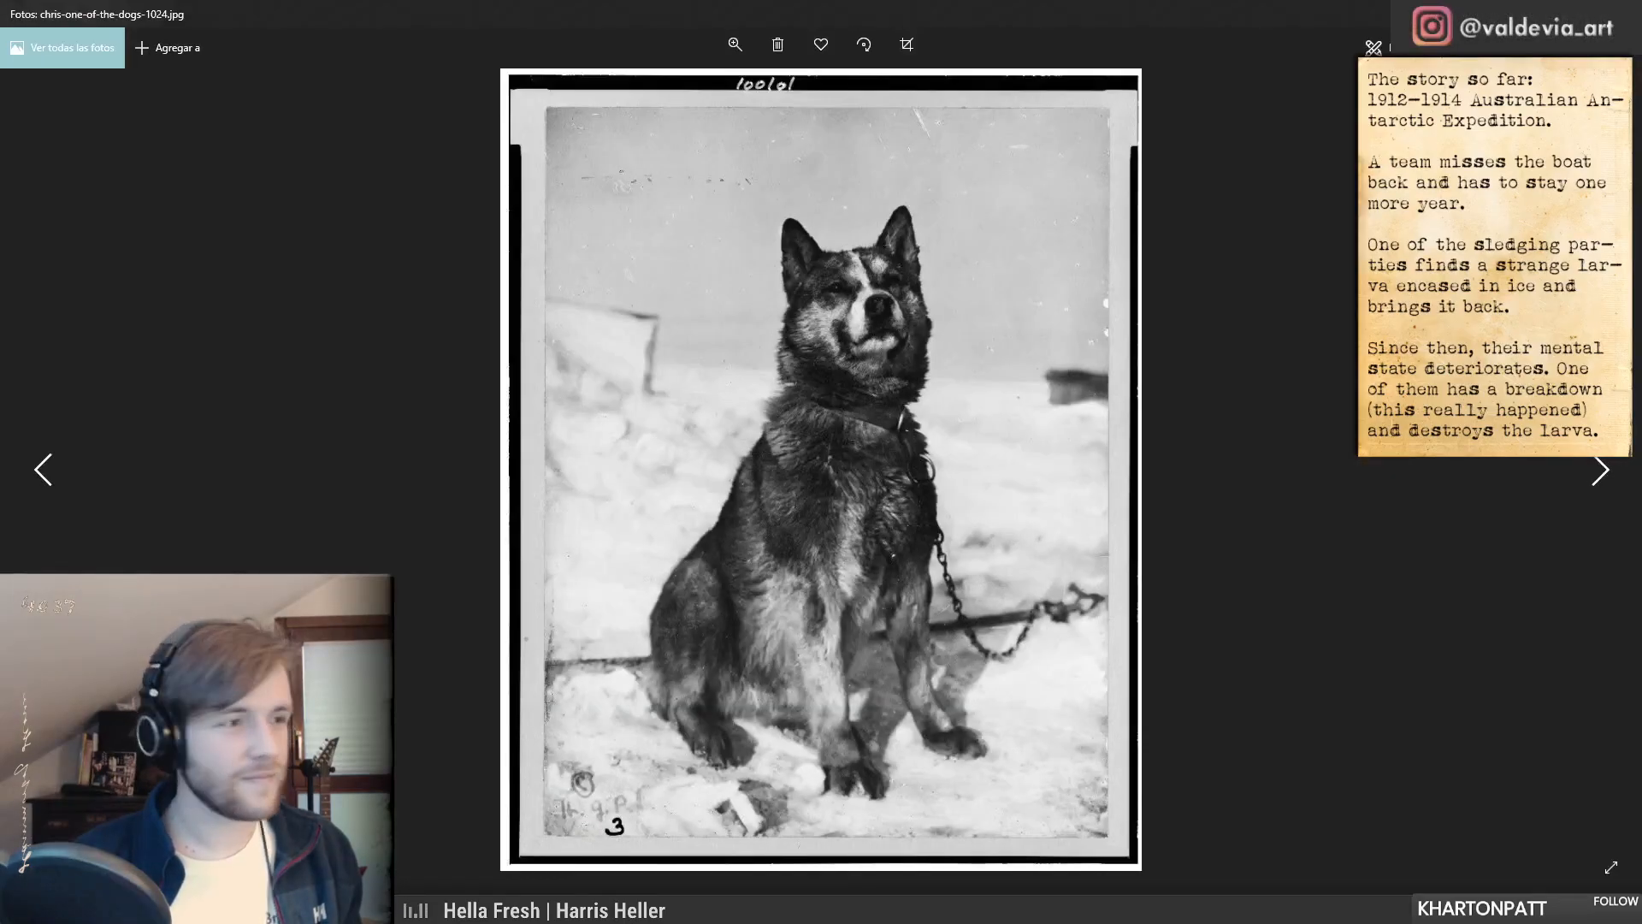
{"action": "key", "text": "Right"}
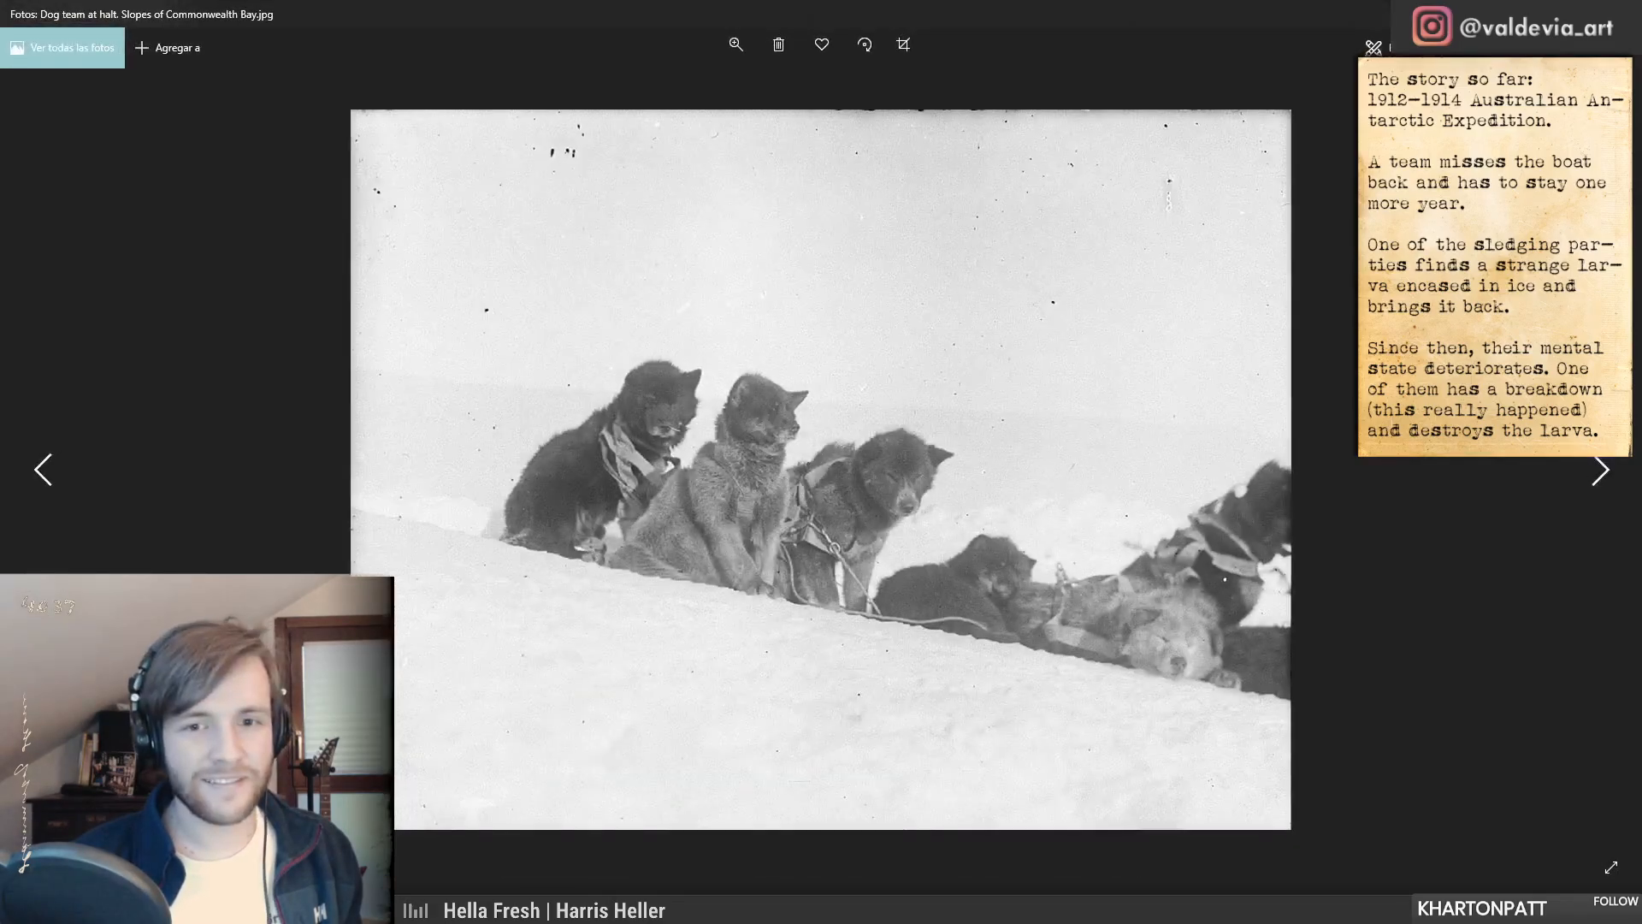
{"action": "key", "text": "Right"}
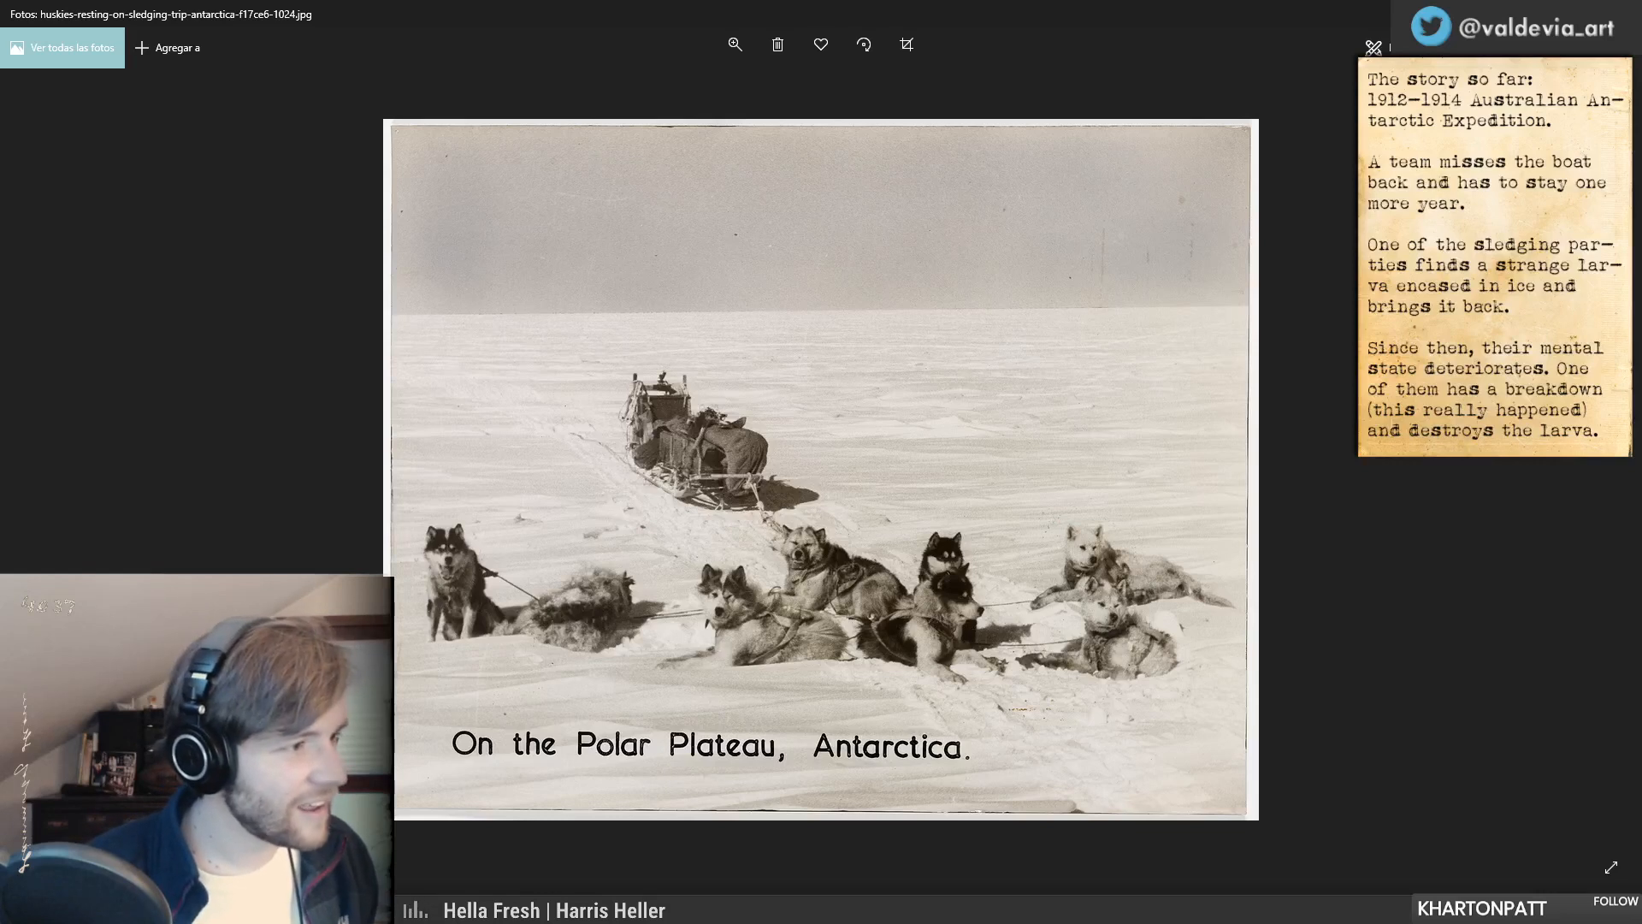
- Open the picture of the two Greenland Esquimaux dogs and look closely at their faces
{"action": "key", "text": "Right"}
{"action": "left_click", "coordinate": [734, 44]}
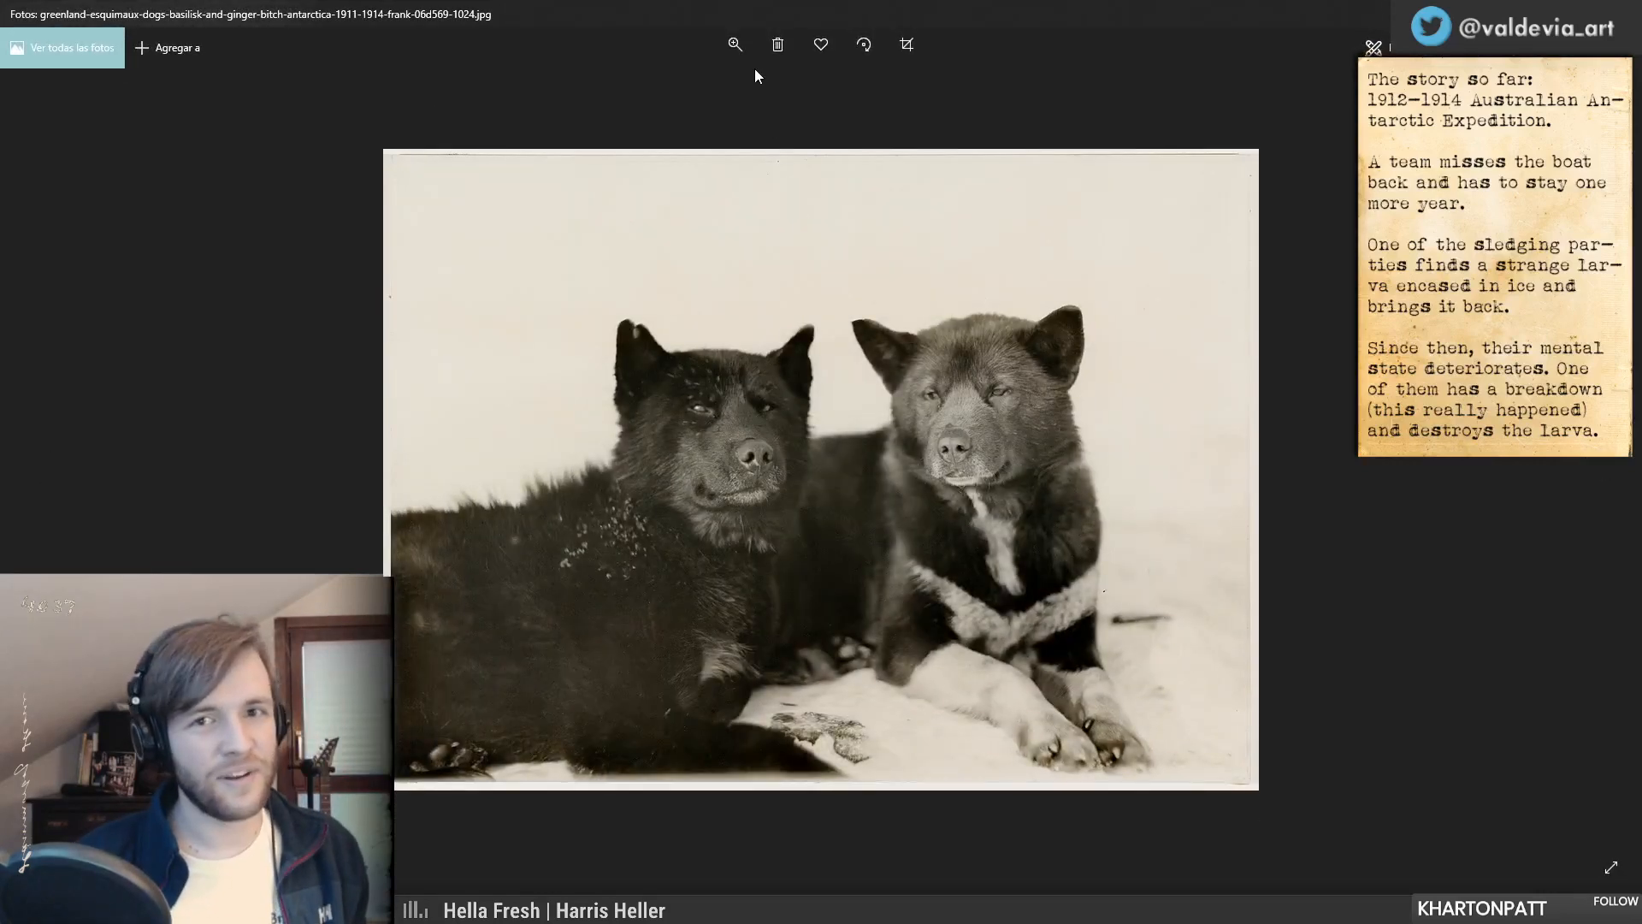
{"action": "left_click_drag", "start_coordinate": [663, 87], "coordinate": [726, 88]}
{"action": "left_click_drag", "start_coordinate": [783, 391], "coordinate": [737, 451]}
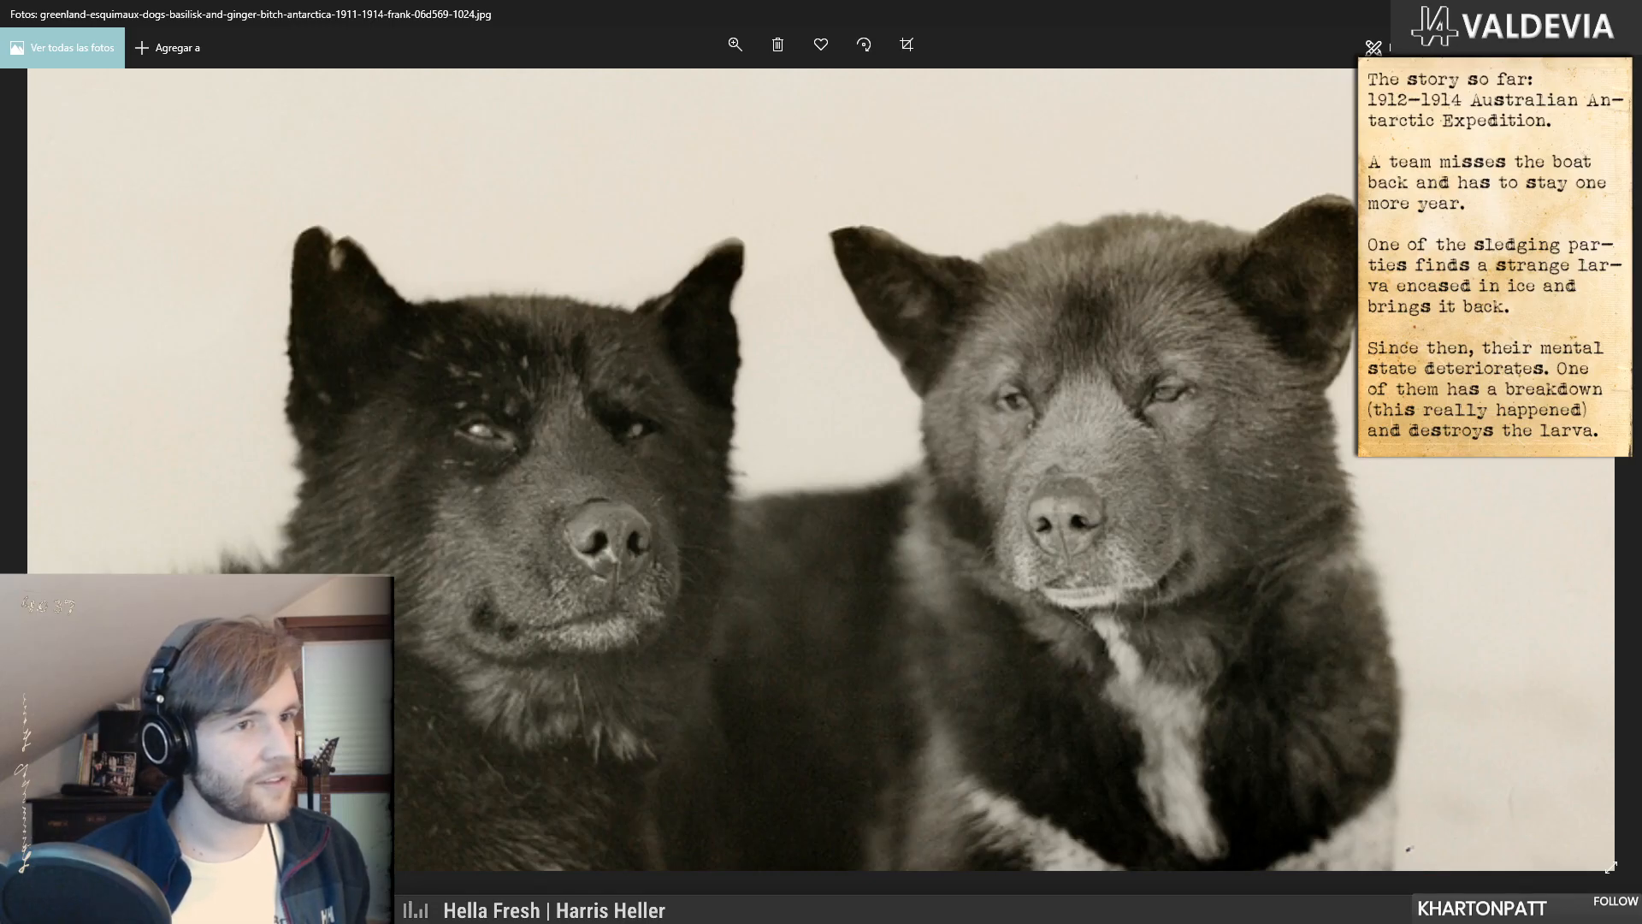
- View the Adelie penguin photo and browse the Journey and Out Of Place penguin composites
{"action": "key", "text": "Right"}
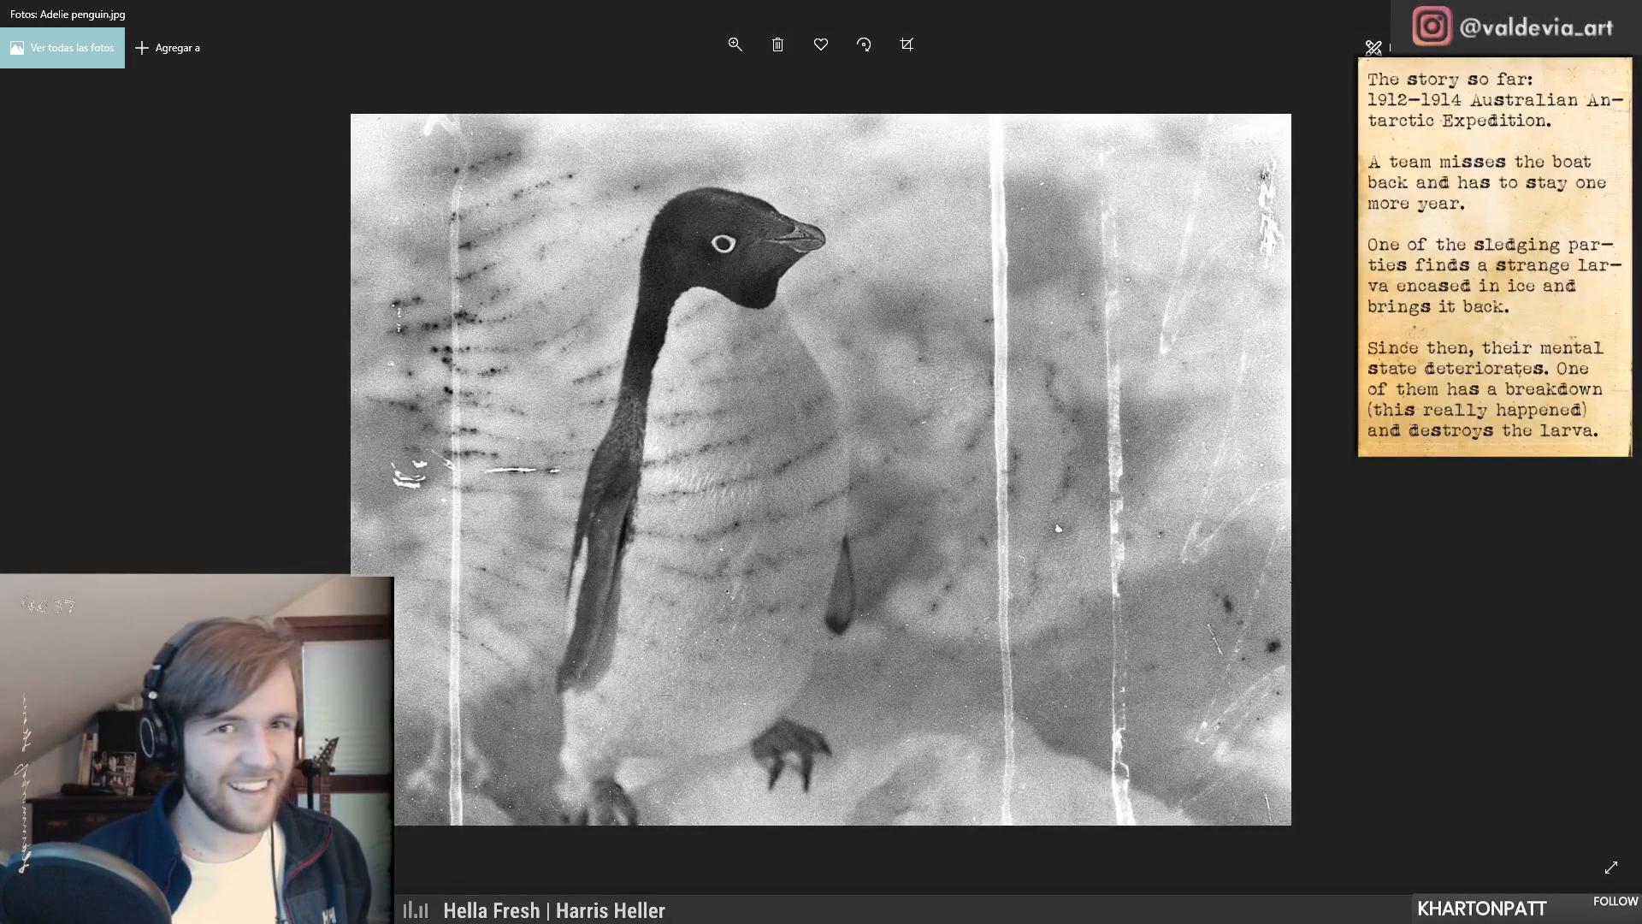
{"action": "double_click", "coordinate": [172, 19]}
{"action": "left_click_drag", "start_coordinate": [172, 19], "coordinate": [366, 6]}
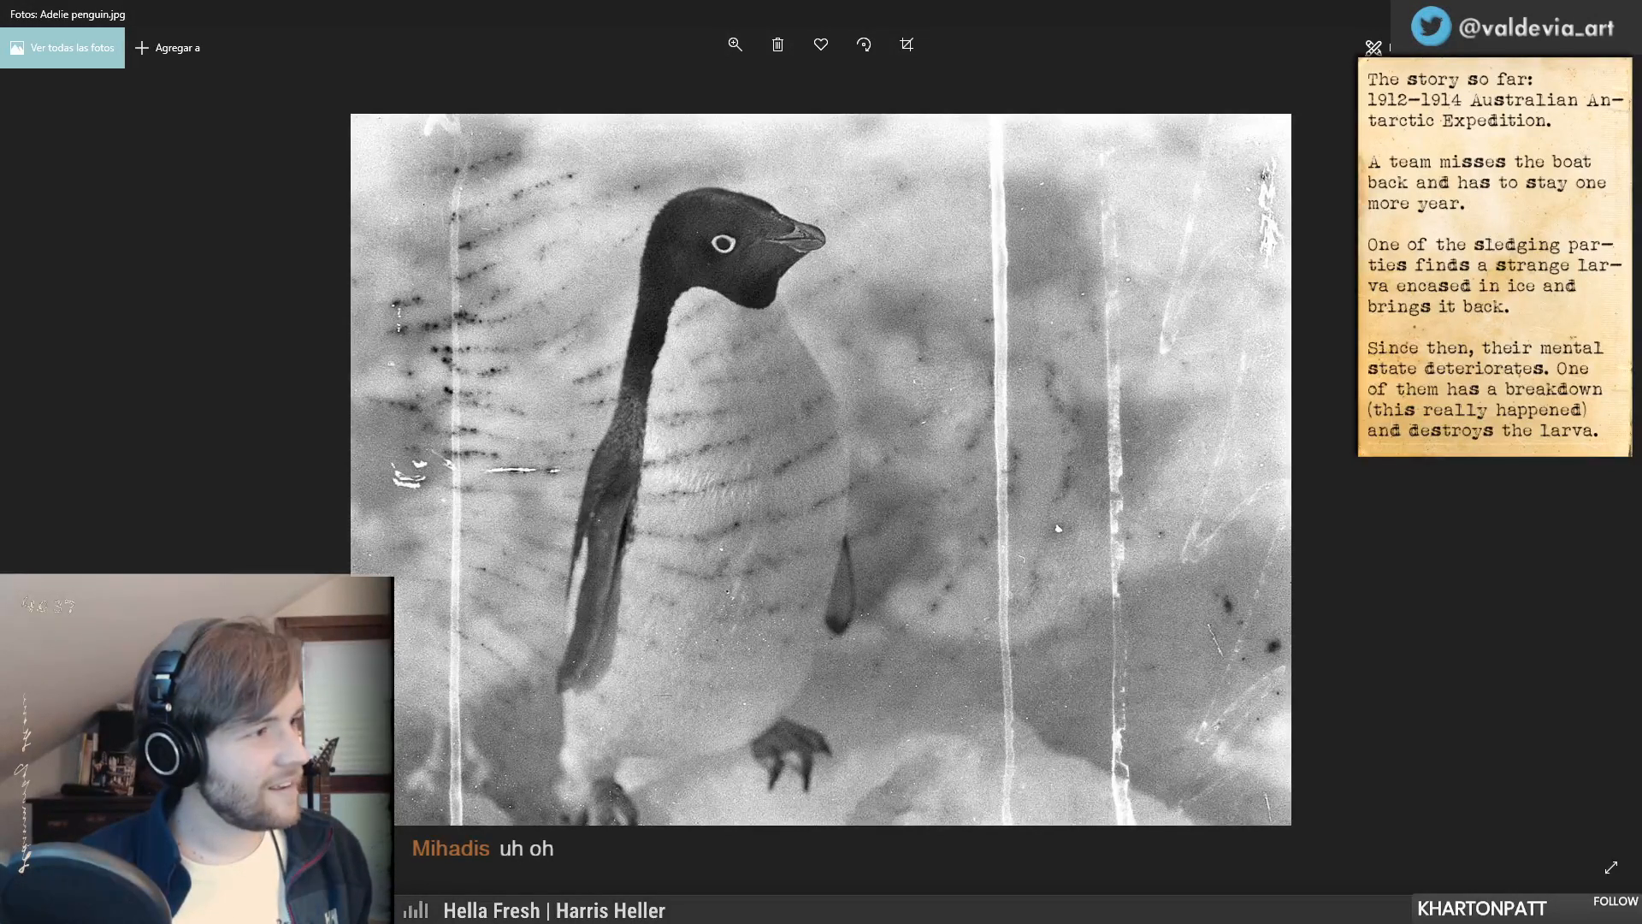
{"action": "key", "text": "Right"}
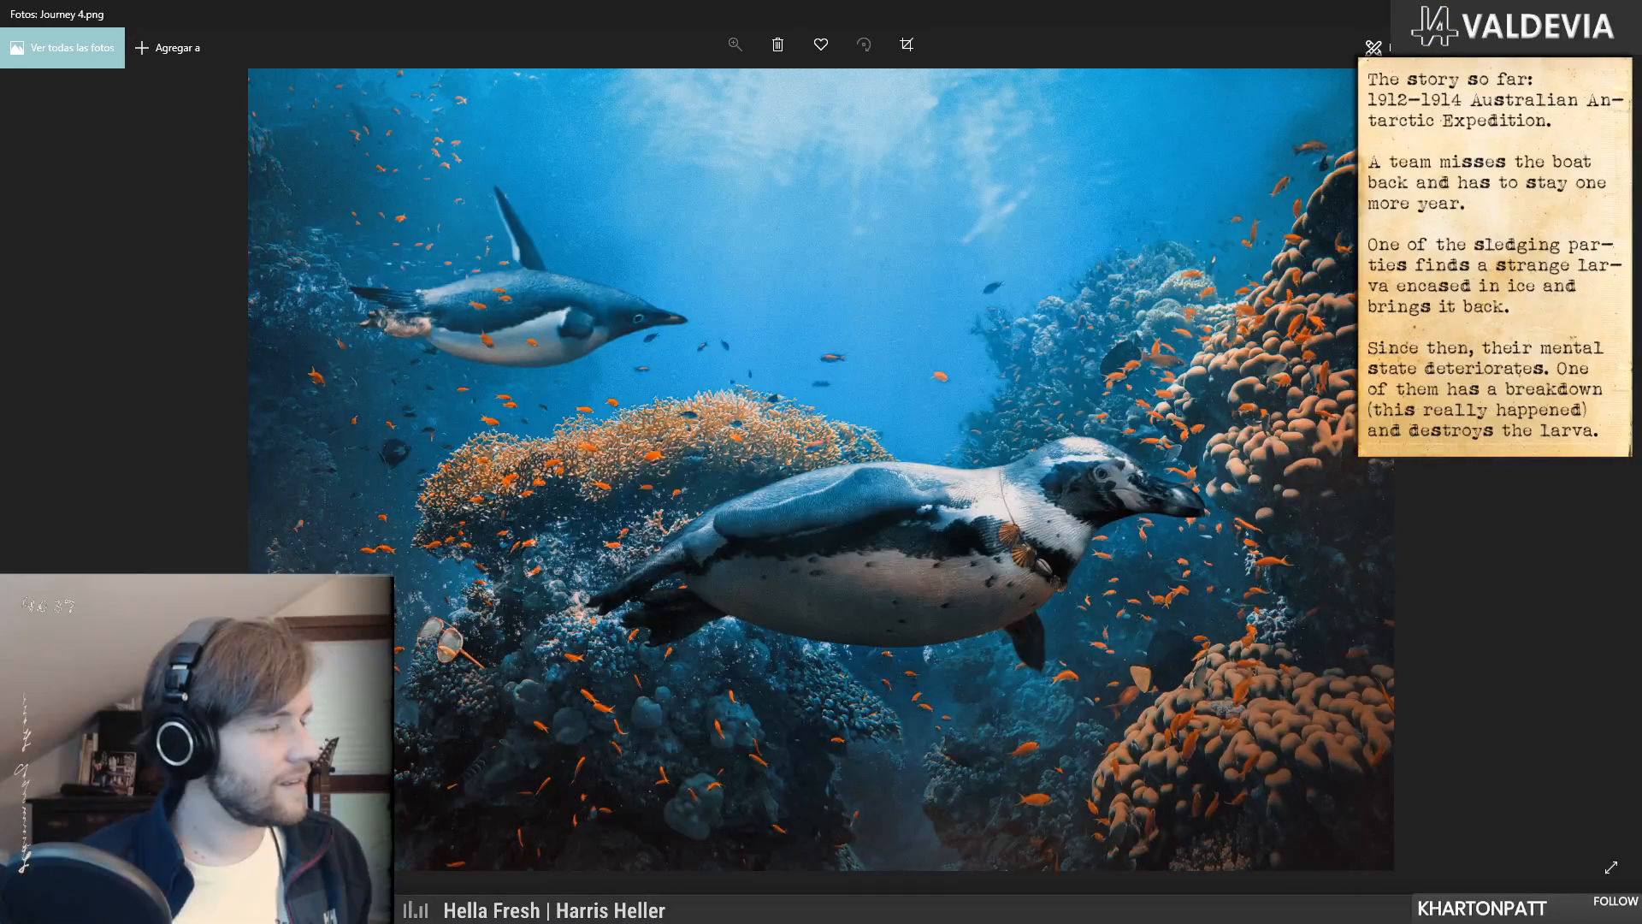
{"action": "key", "text": "Right"}
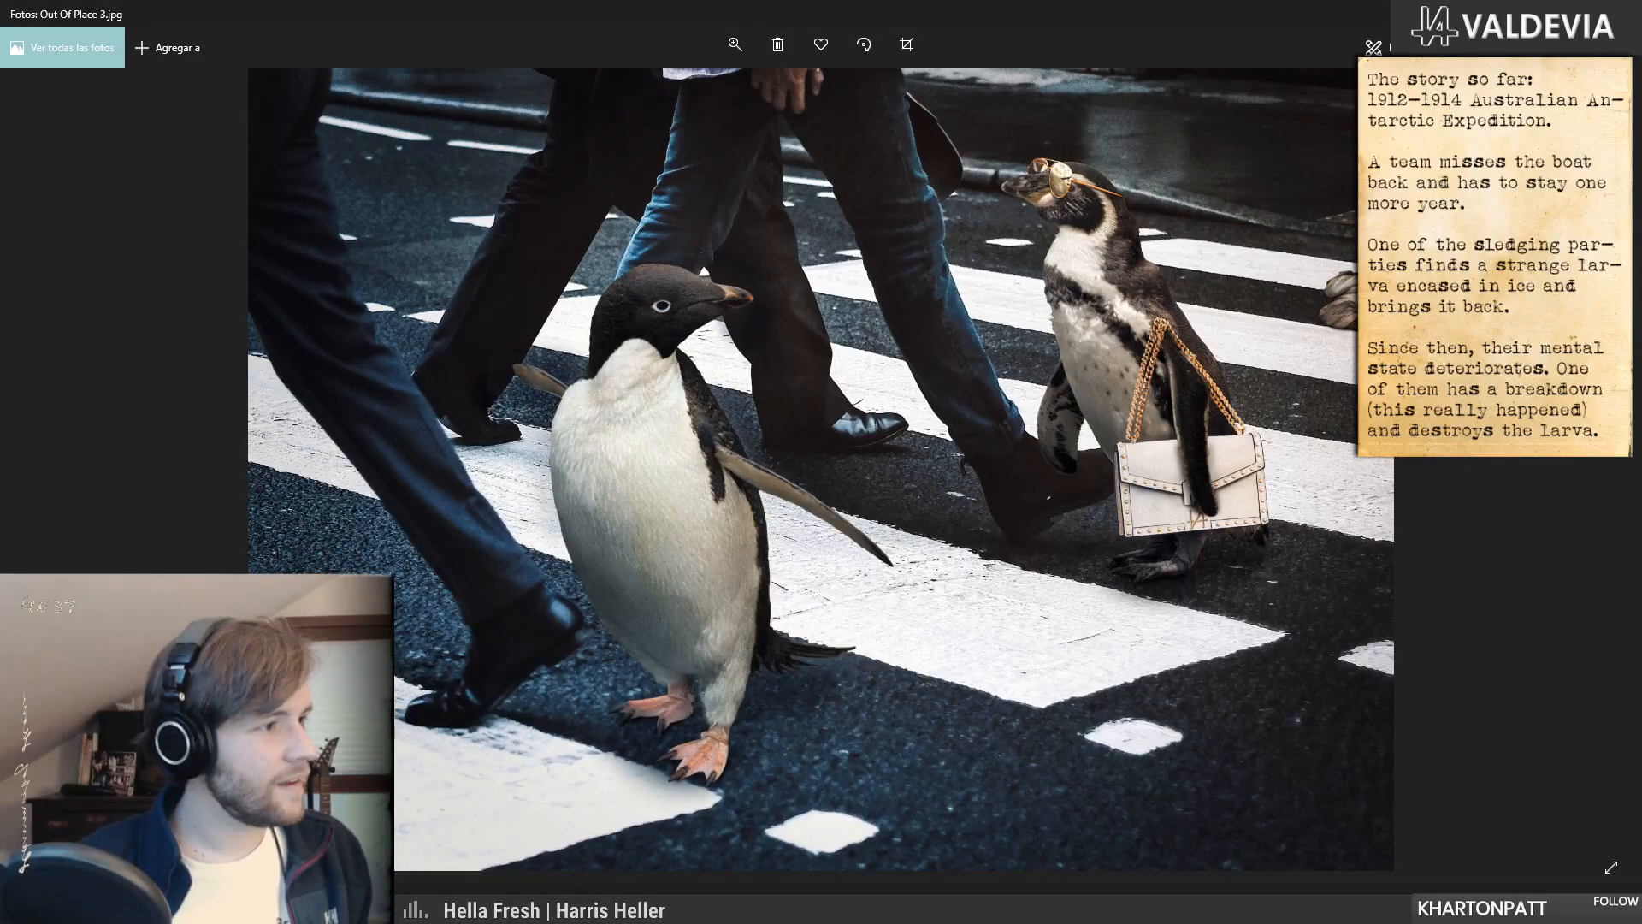
{"action": "key", "text": "Left"}
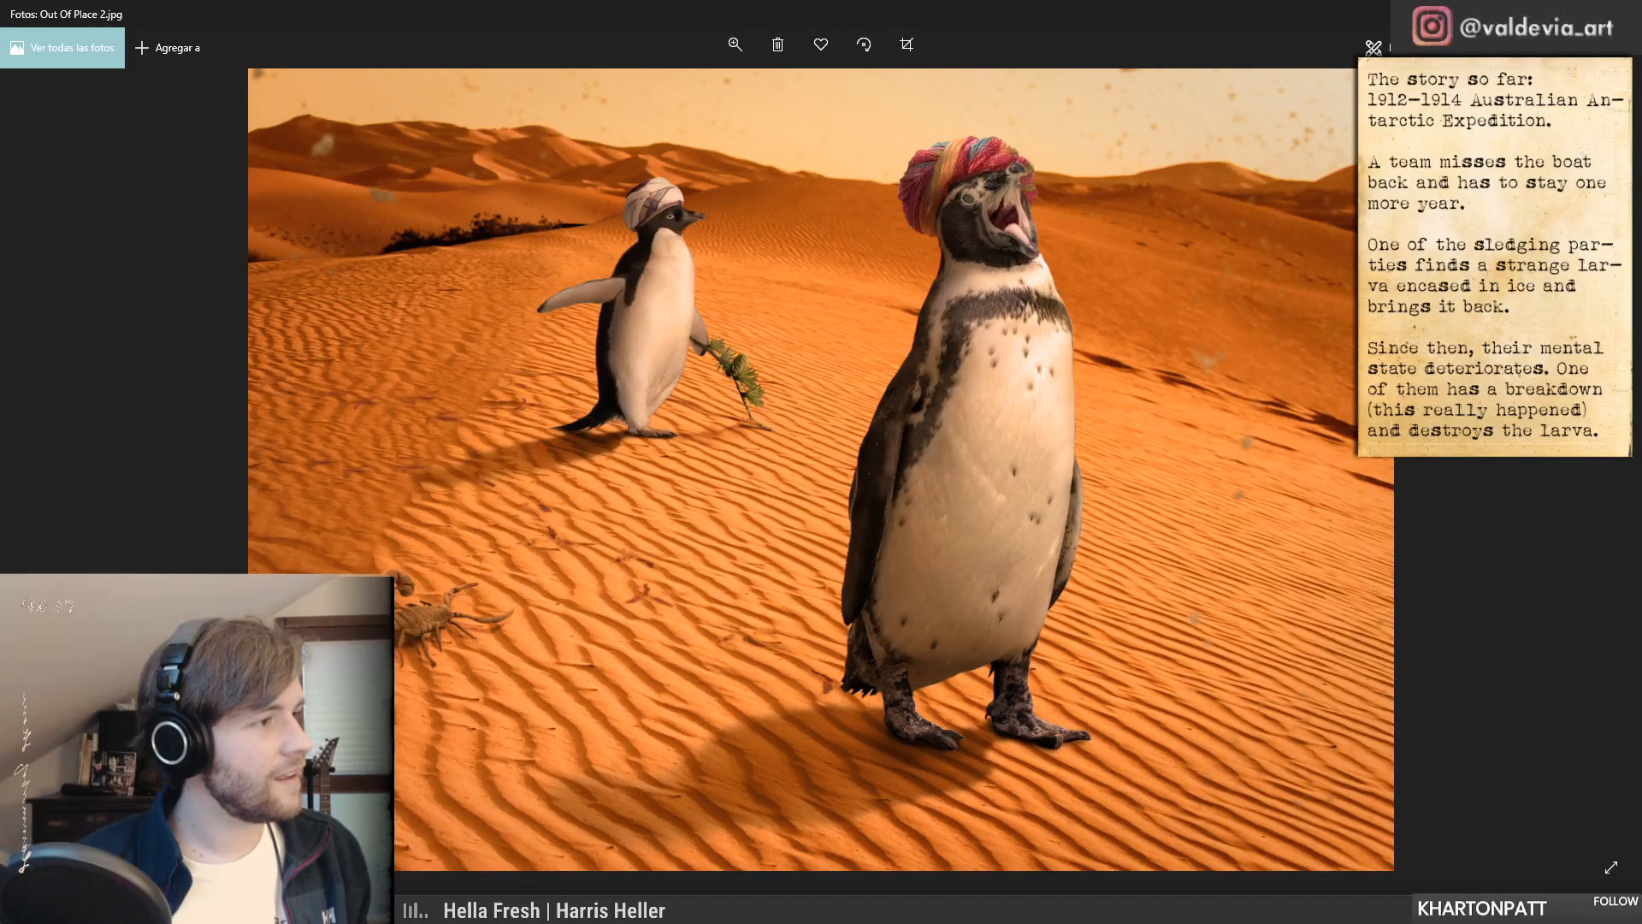
{"action": "key", "text": "Right"}
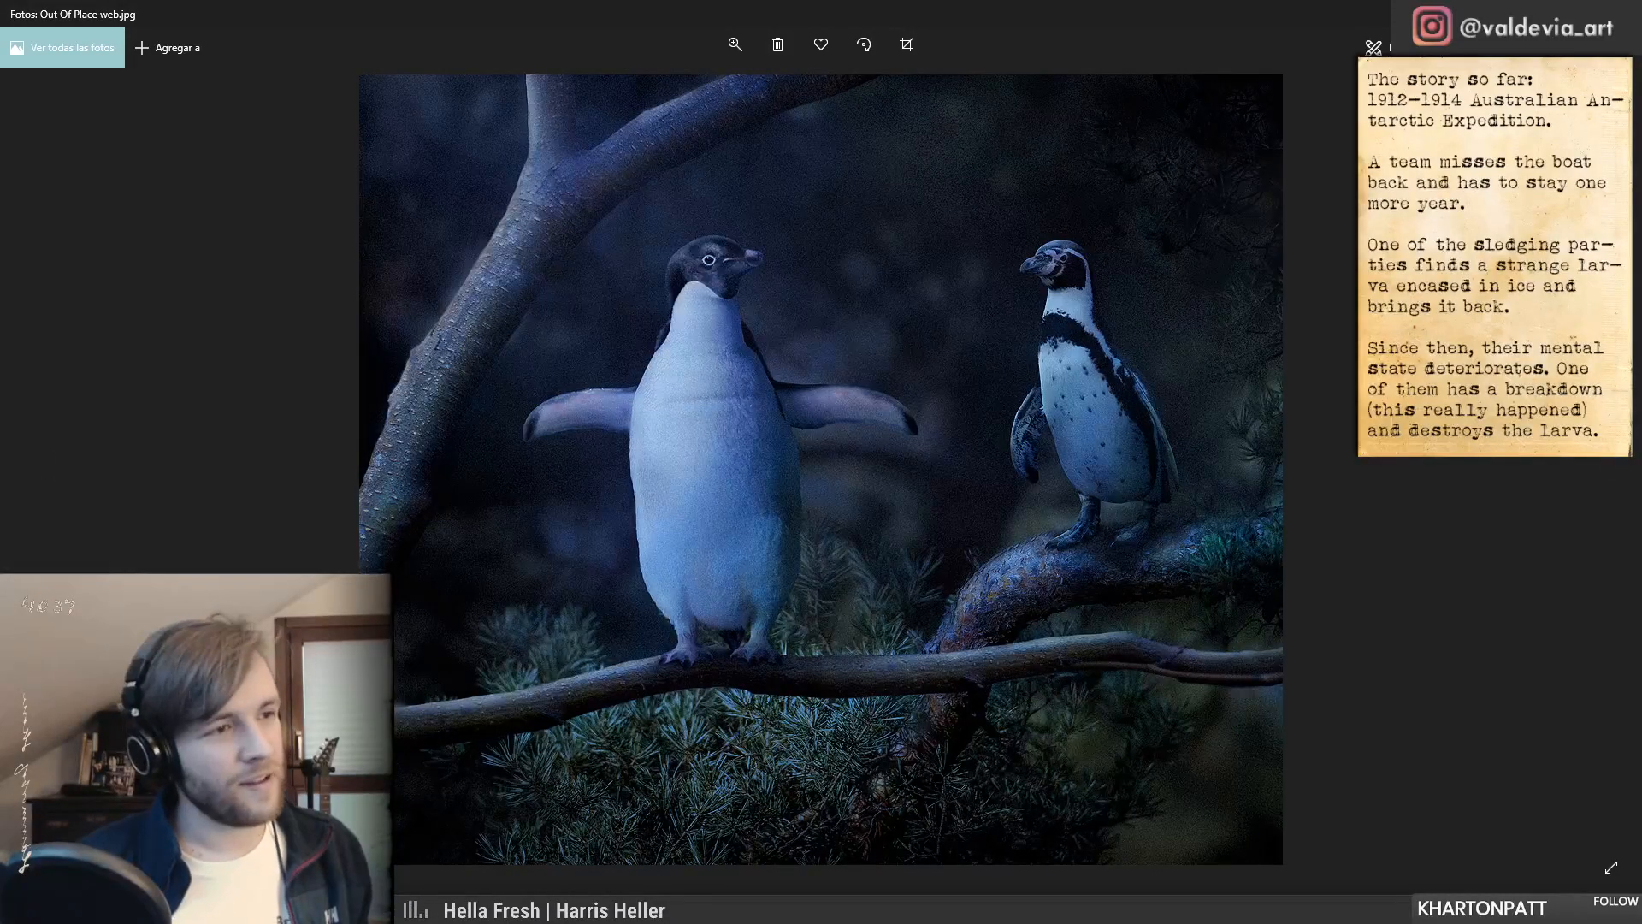
- Browse the penguin pictures from Out Of Place 2 through the Adelie penguins on the floe ice and back to Converse with the penguins
{"action": "key", "text": "Right"}
{"action": "key", "text": "Right"}
{"action": "key", "text": "Right"}
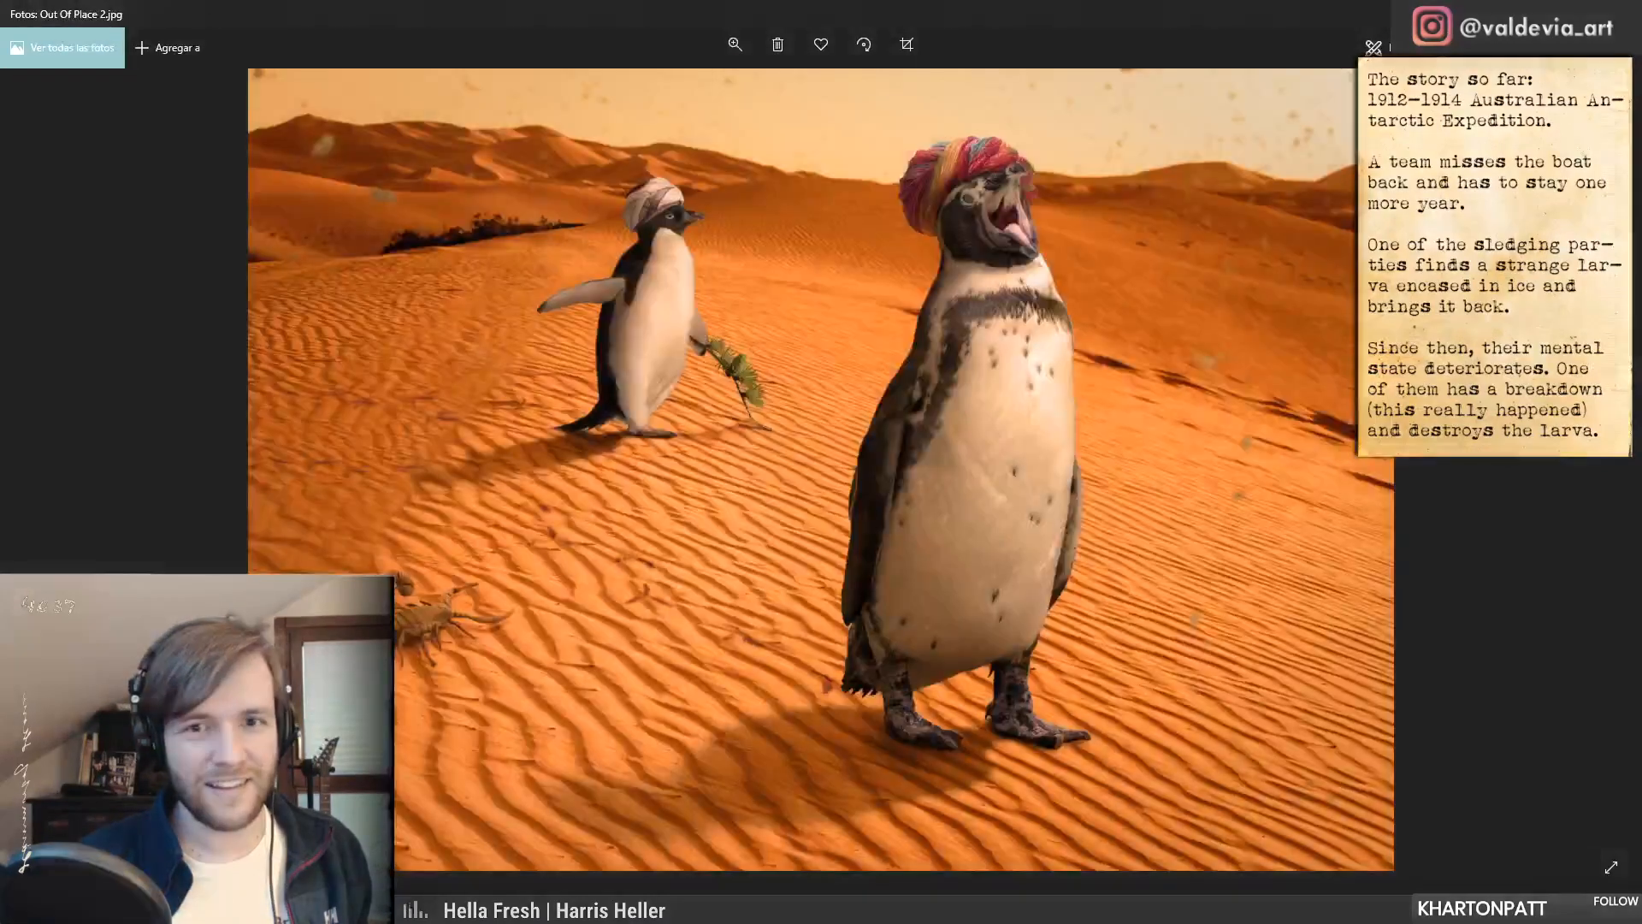
{"action": "key", "text": "Right"}
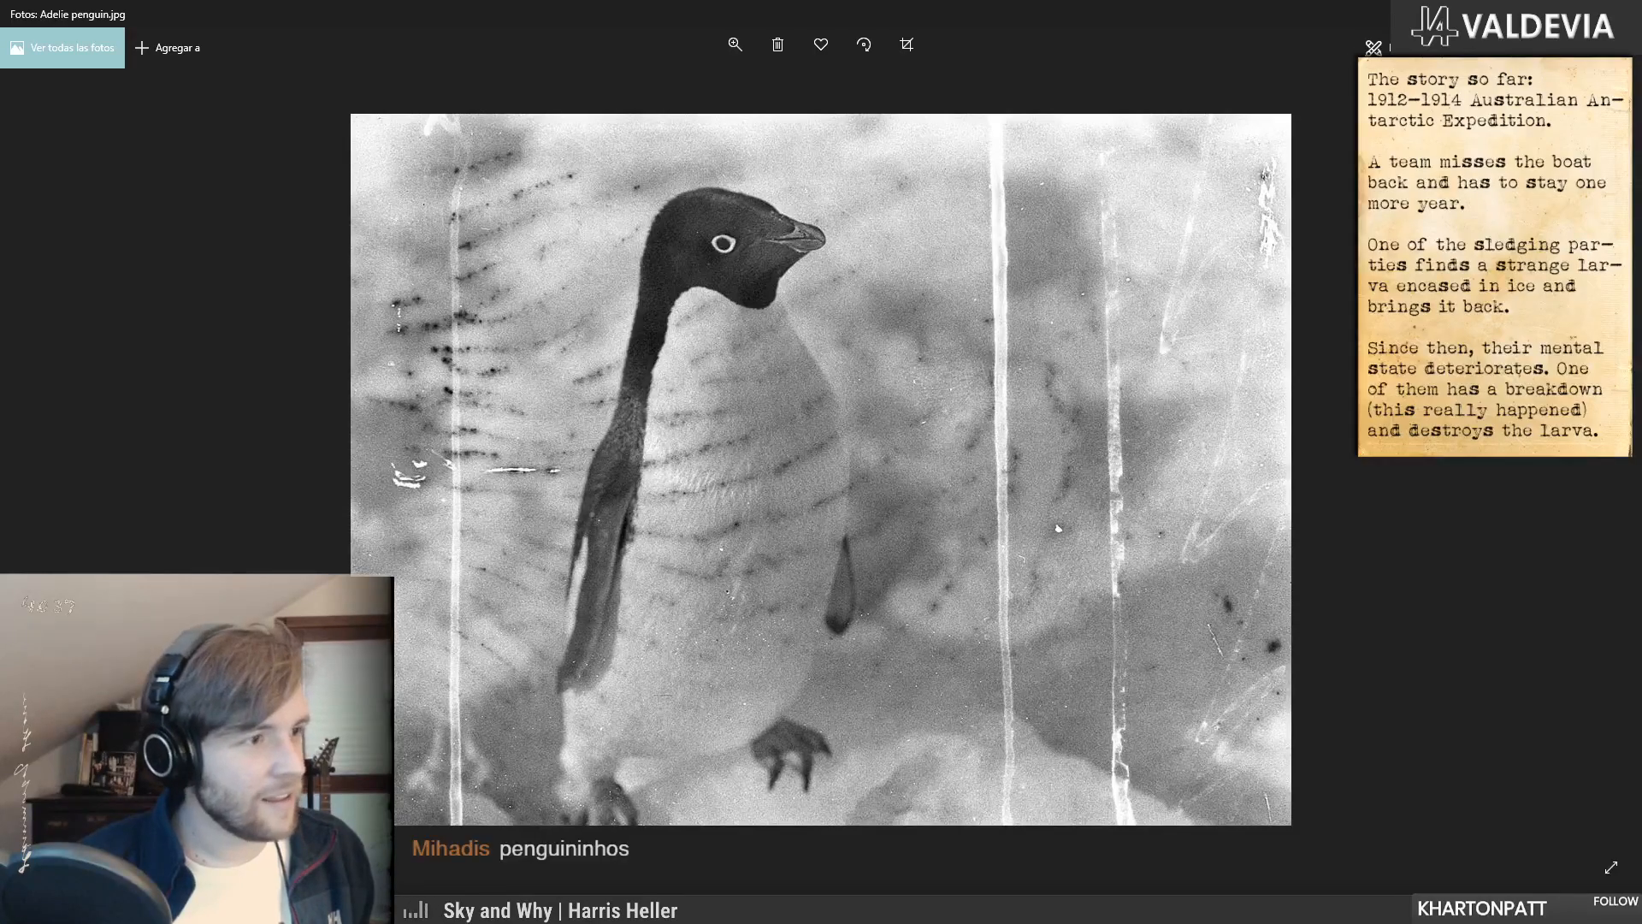
{"action": "key", "text": "Right"}
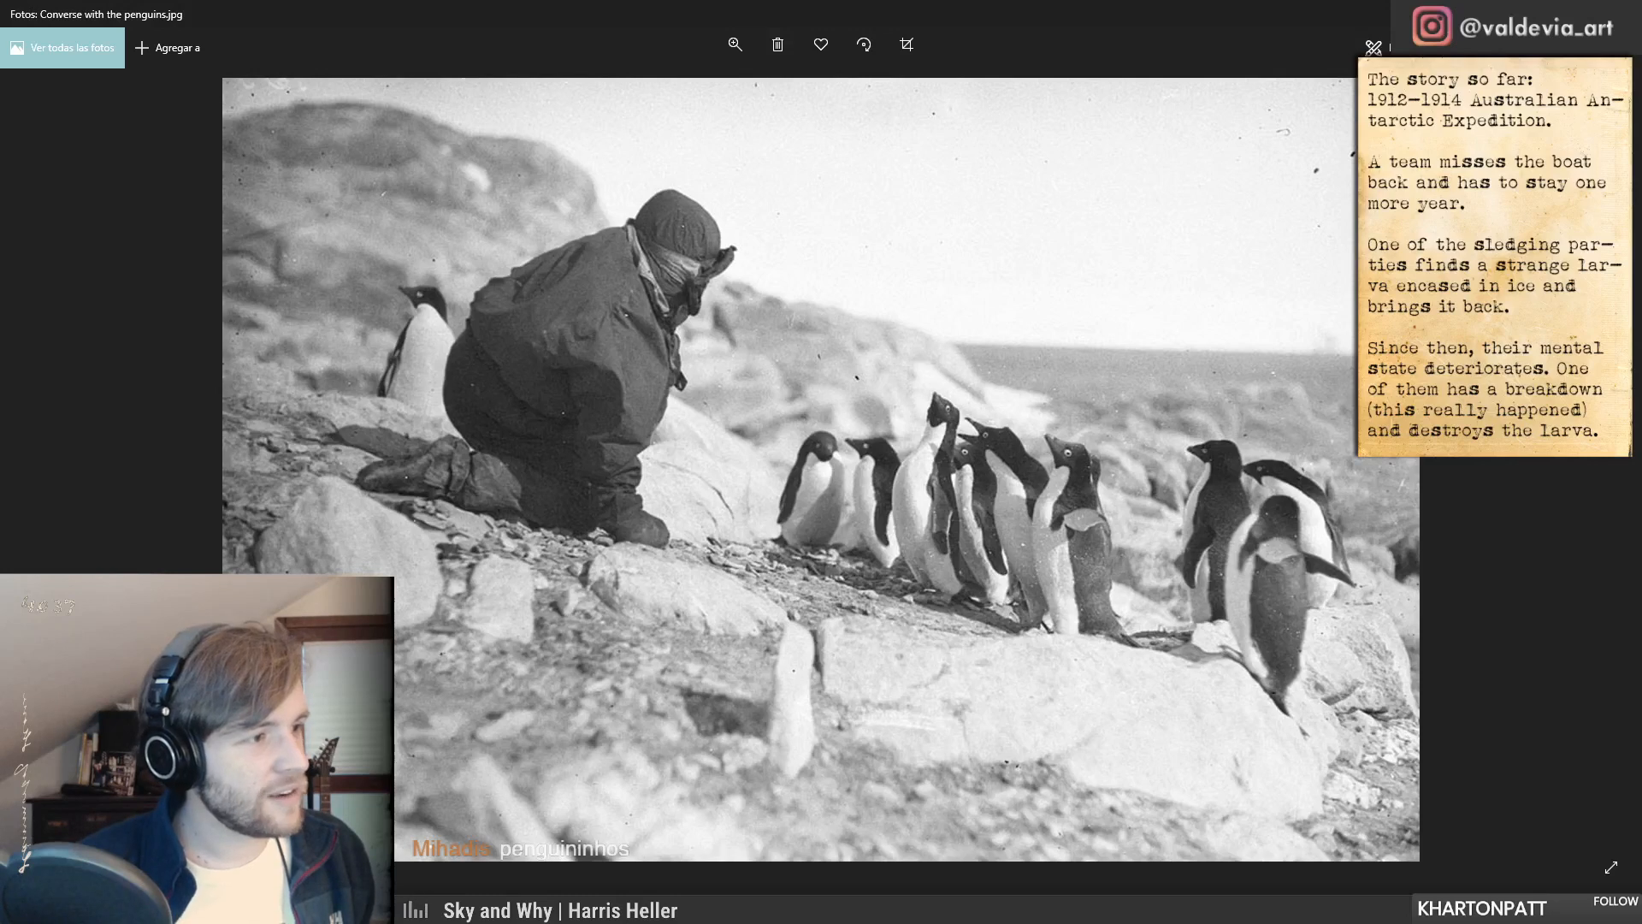
{"action": "key", "text": "Right"}
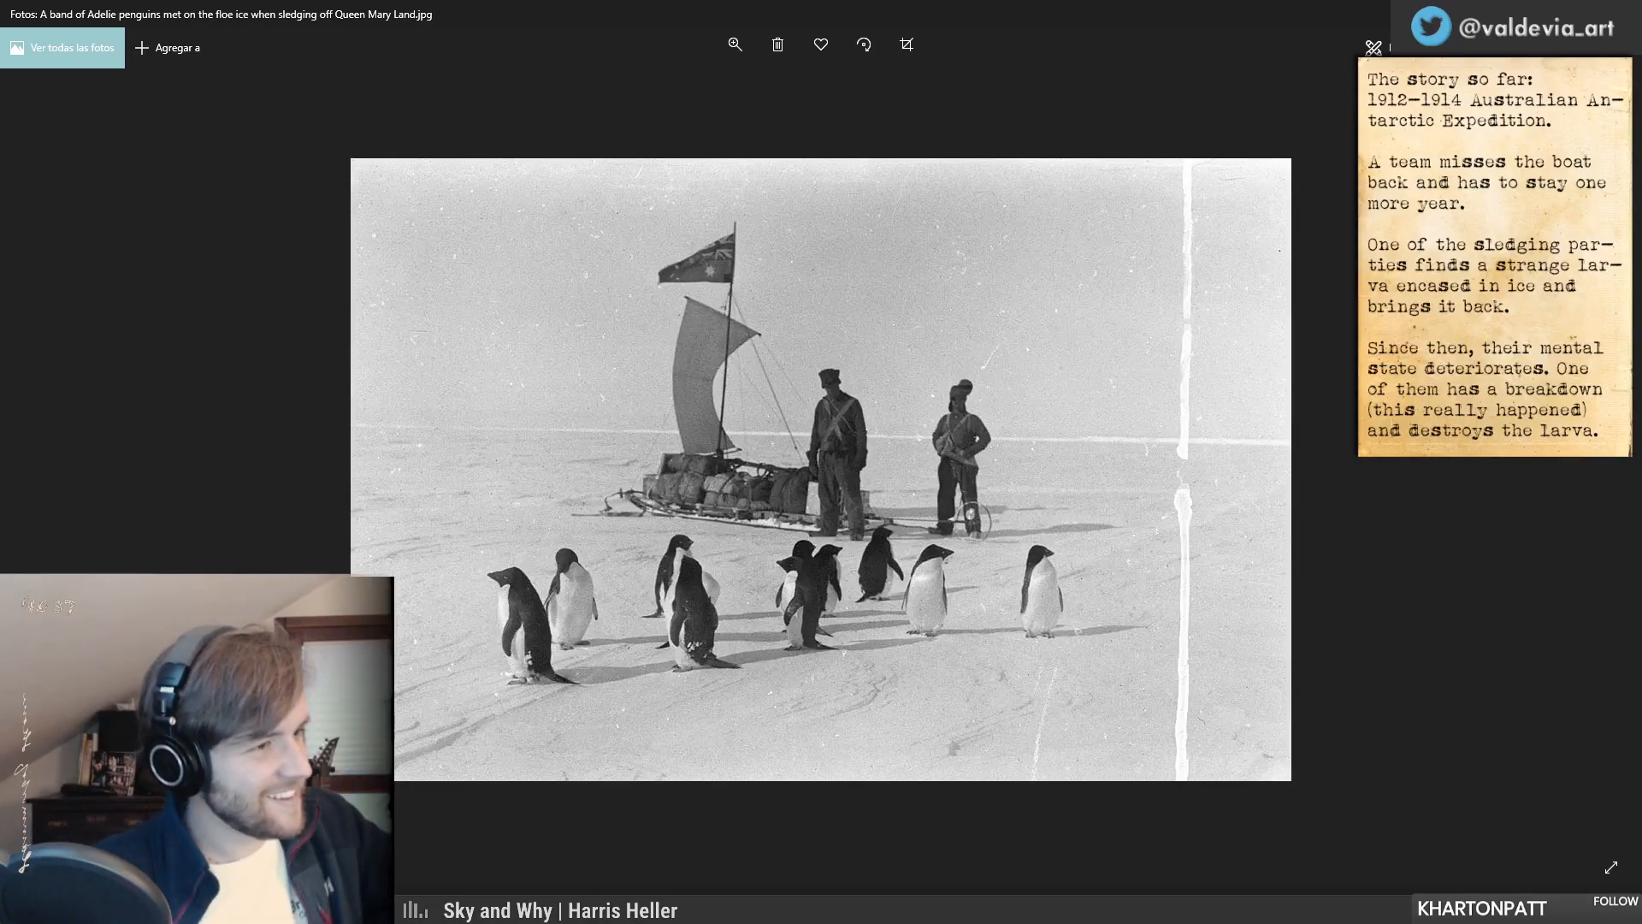
{"action": "key", "text": "Right"}
{"action": "key", "text": "Right"}
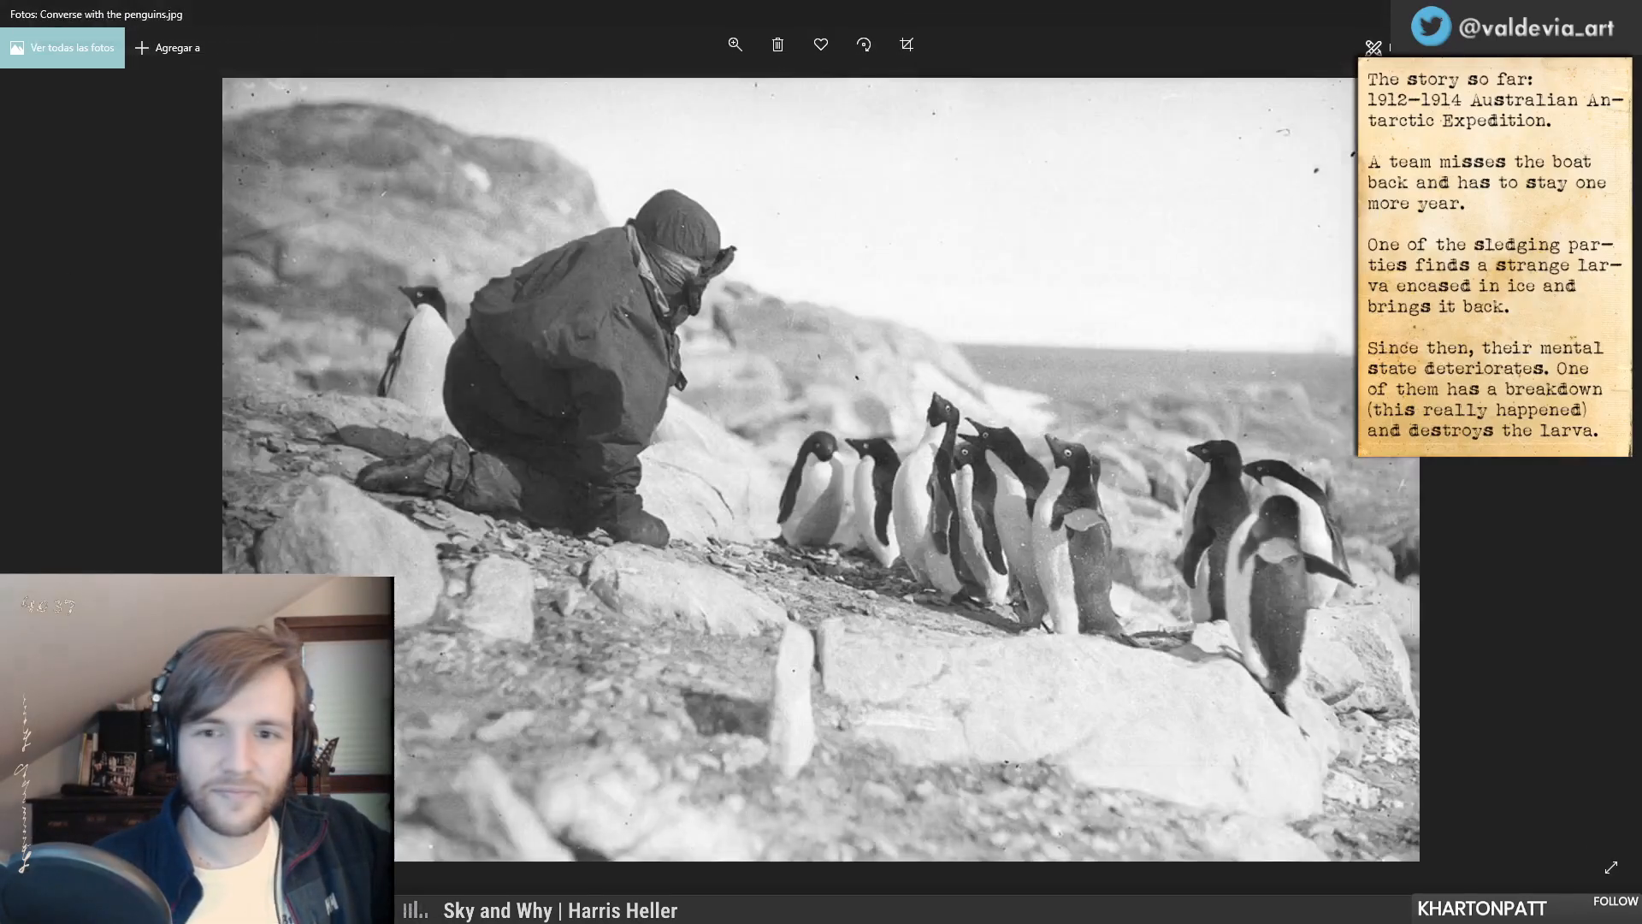
- Browse past the Greenland Esquimaux dogs to the Blizzard, the pup photo and switch back to Photoshop
{"action": "key", "text": "Right"}
{"action": "key", "text": "Right"}
{"action": "key", "text": "Right"}
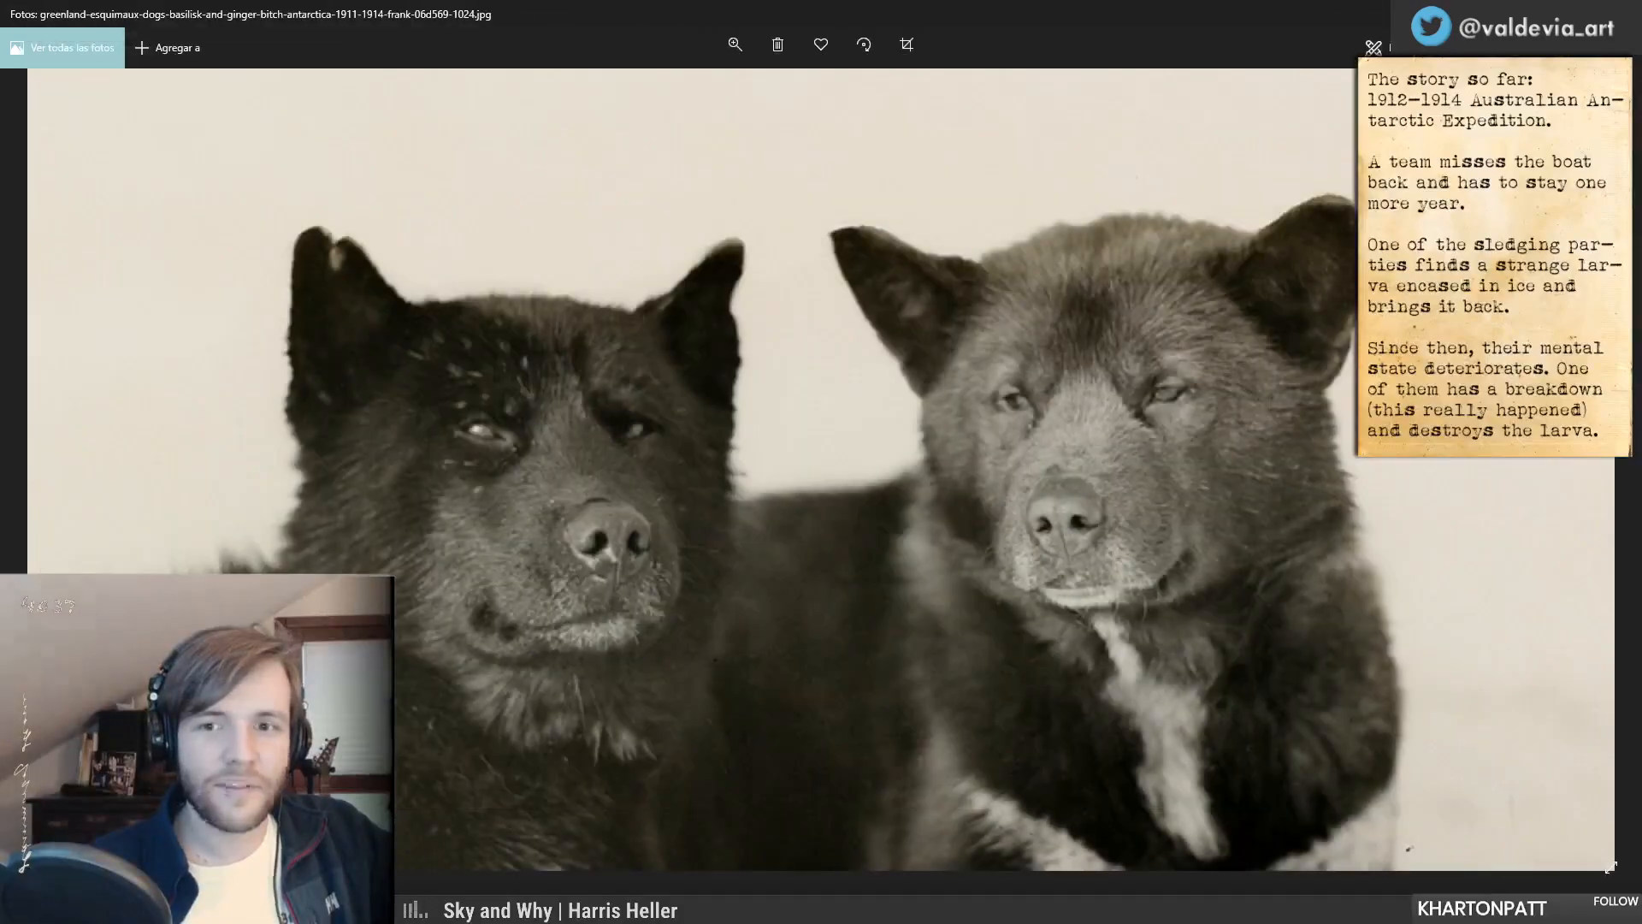
{"action": "key", "text": "Right"}
{"action": "key", "text": "Right"}
{"action": "key", "text": "Right"}
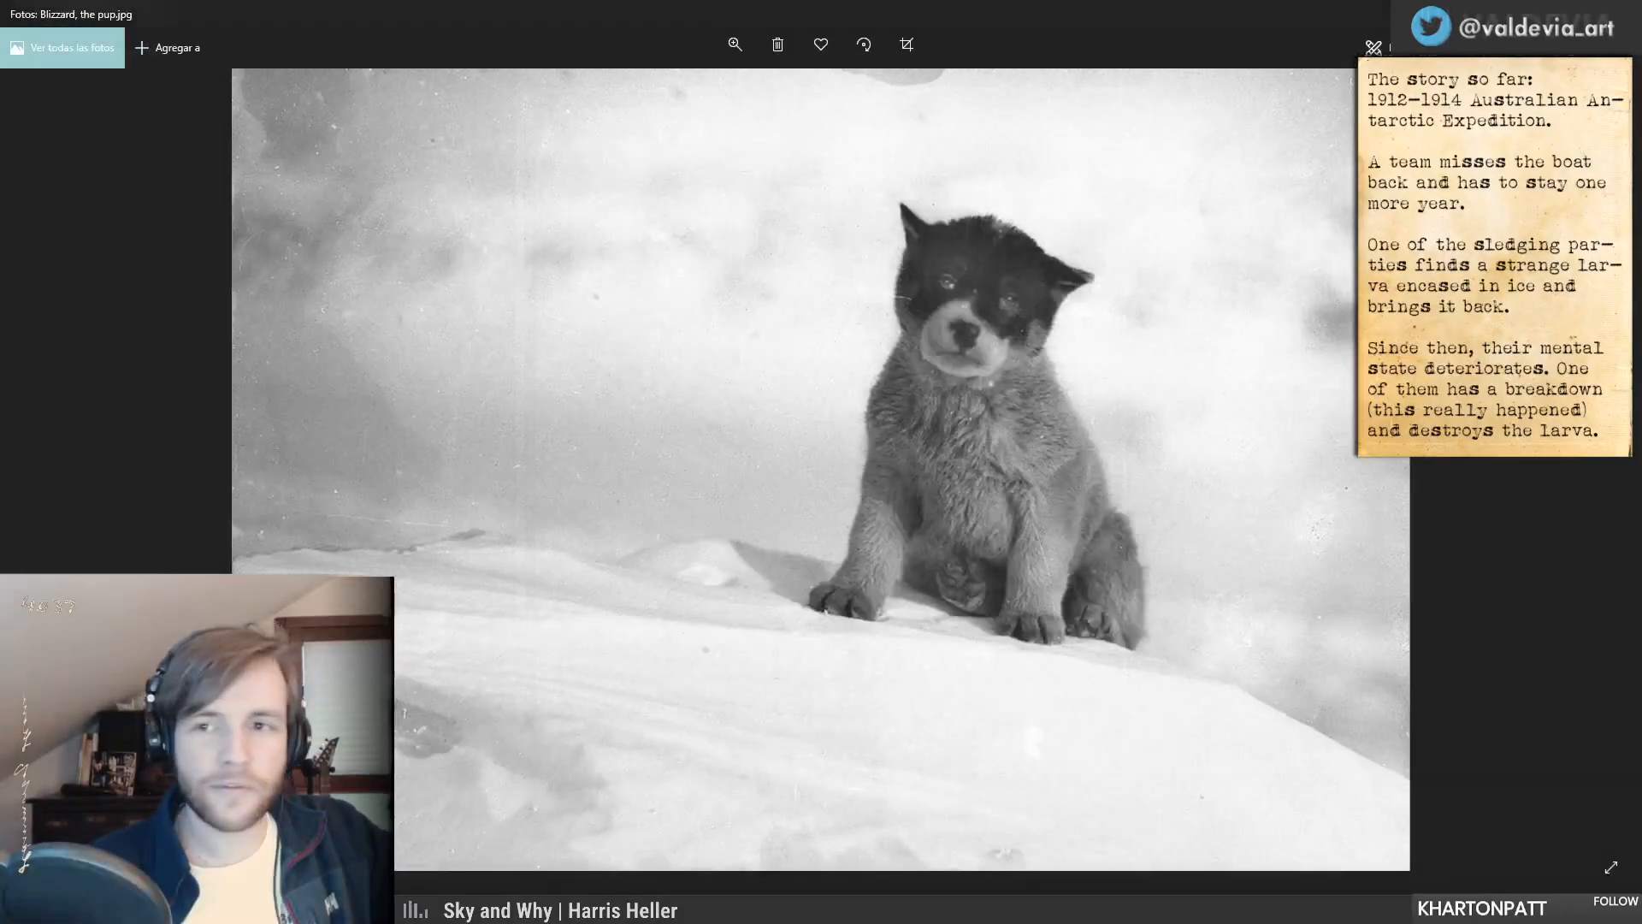
{"action": "key", "text": "Right"}
{"action": "key", "text": "alt+Tab"}
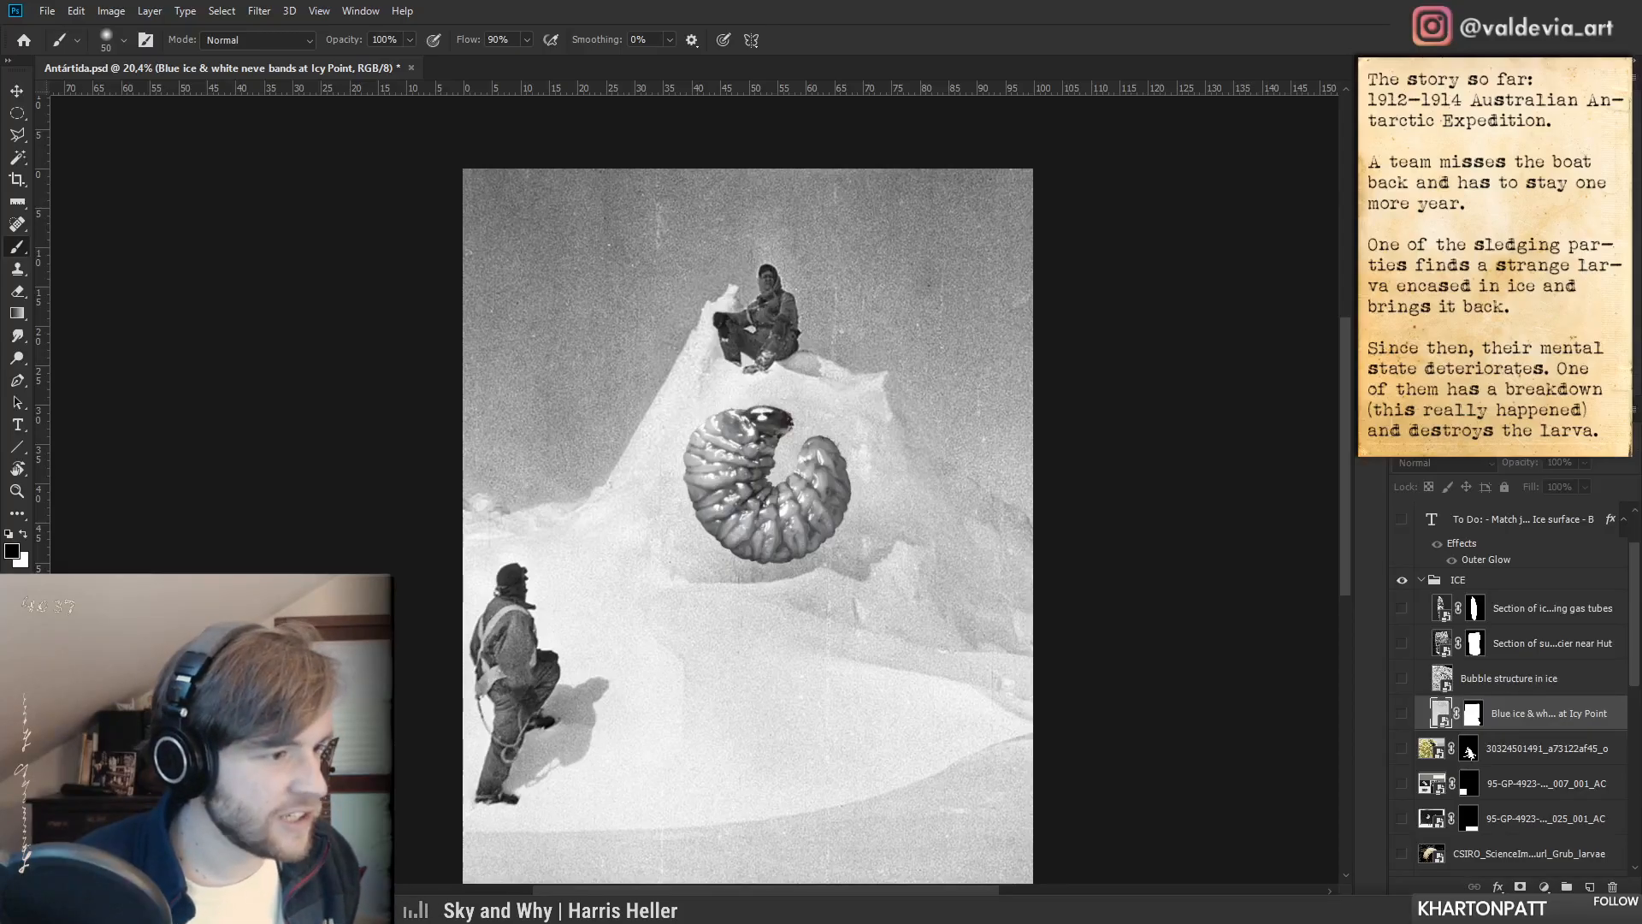
- Switch to the Photos viewer and browse the colour Paget plates from the mid-winter Weddell Sea glow to the Wanderer Albatross chick
{"action": "key", "text": "alt+Tab"}
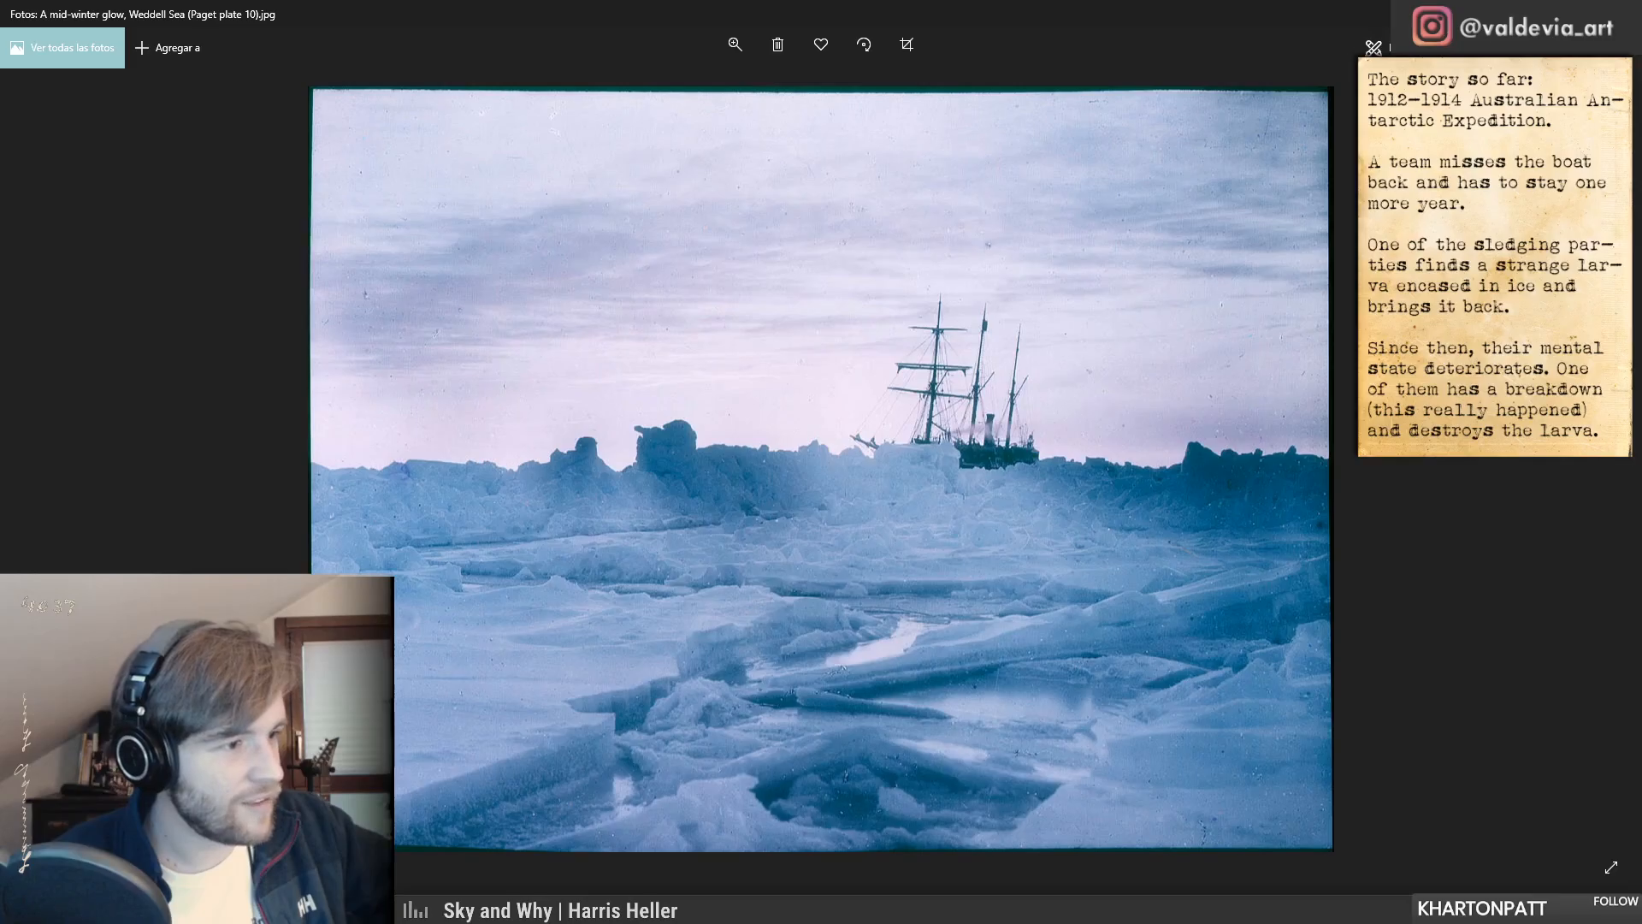
{"action": "key", "text": "Right"}
{"action": "key", "text": "Right"}
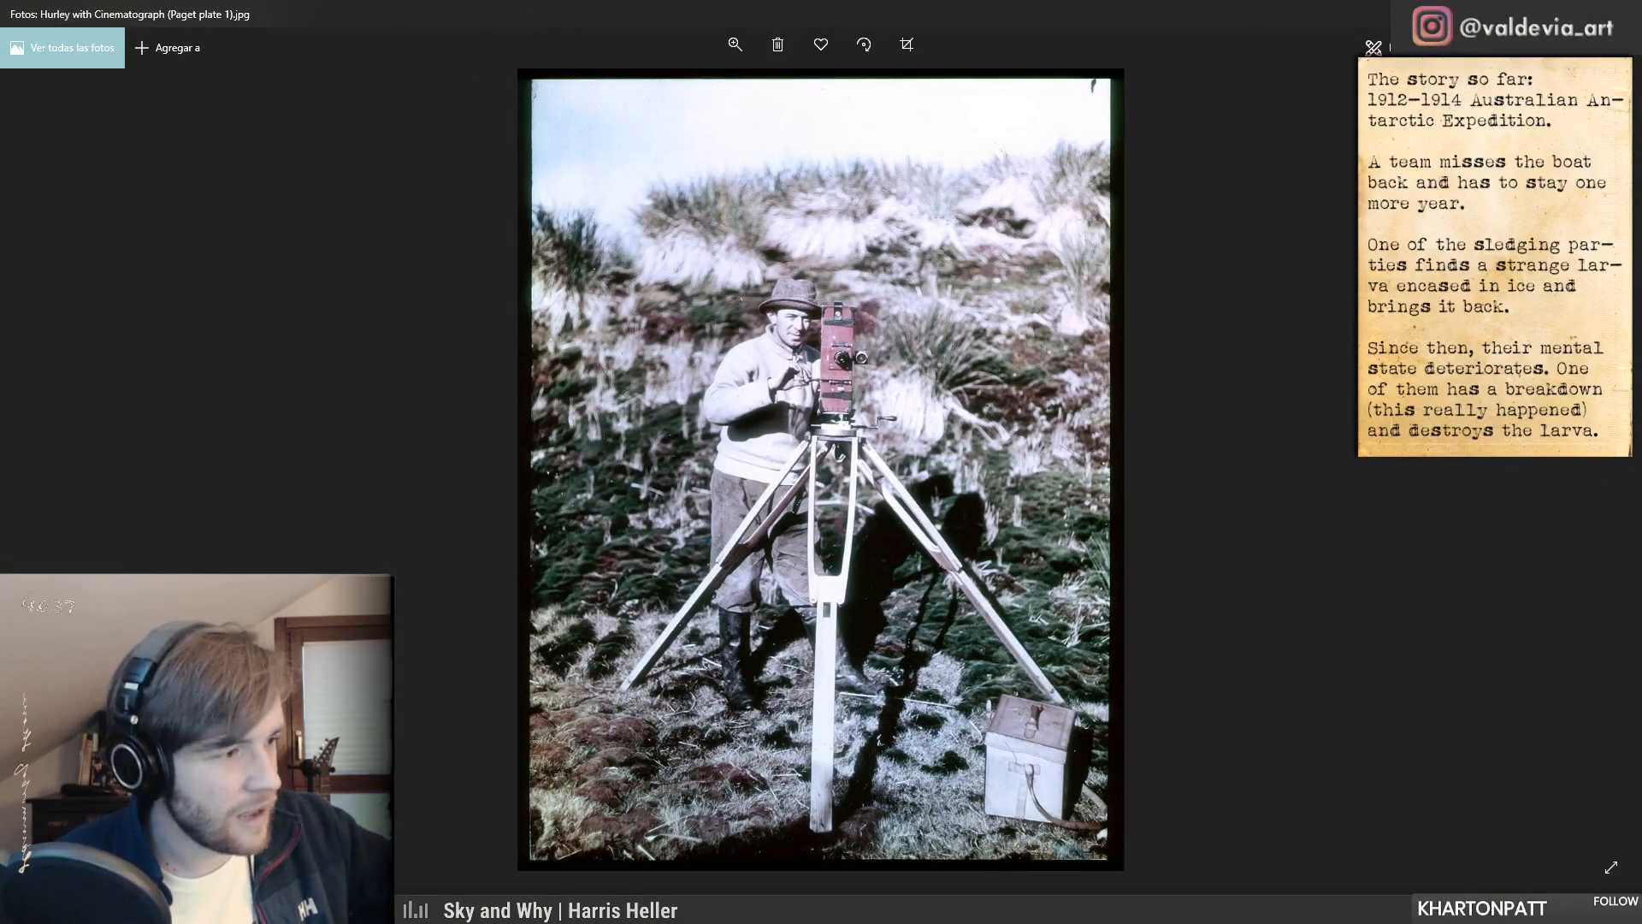
{"action": "key", "text": "Right"}
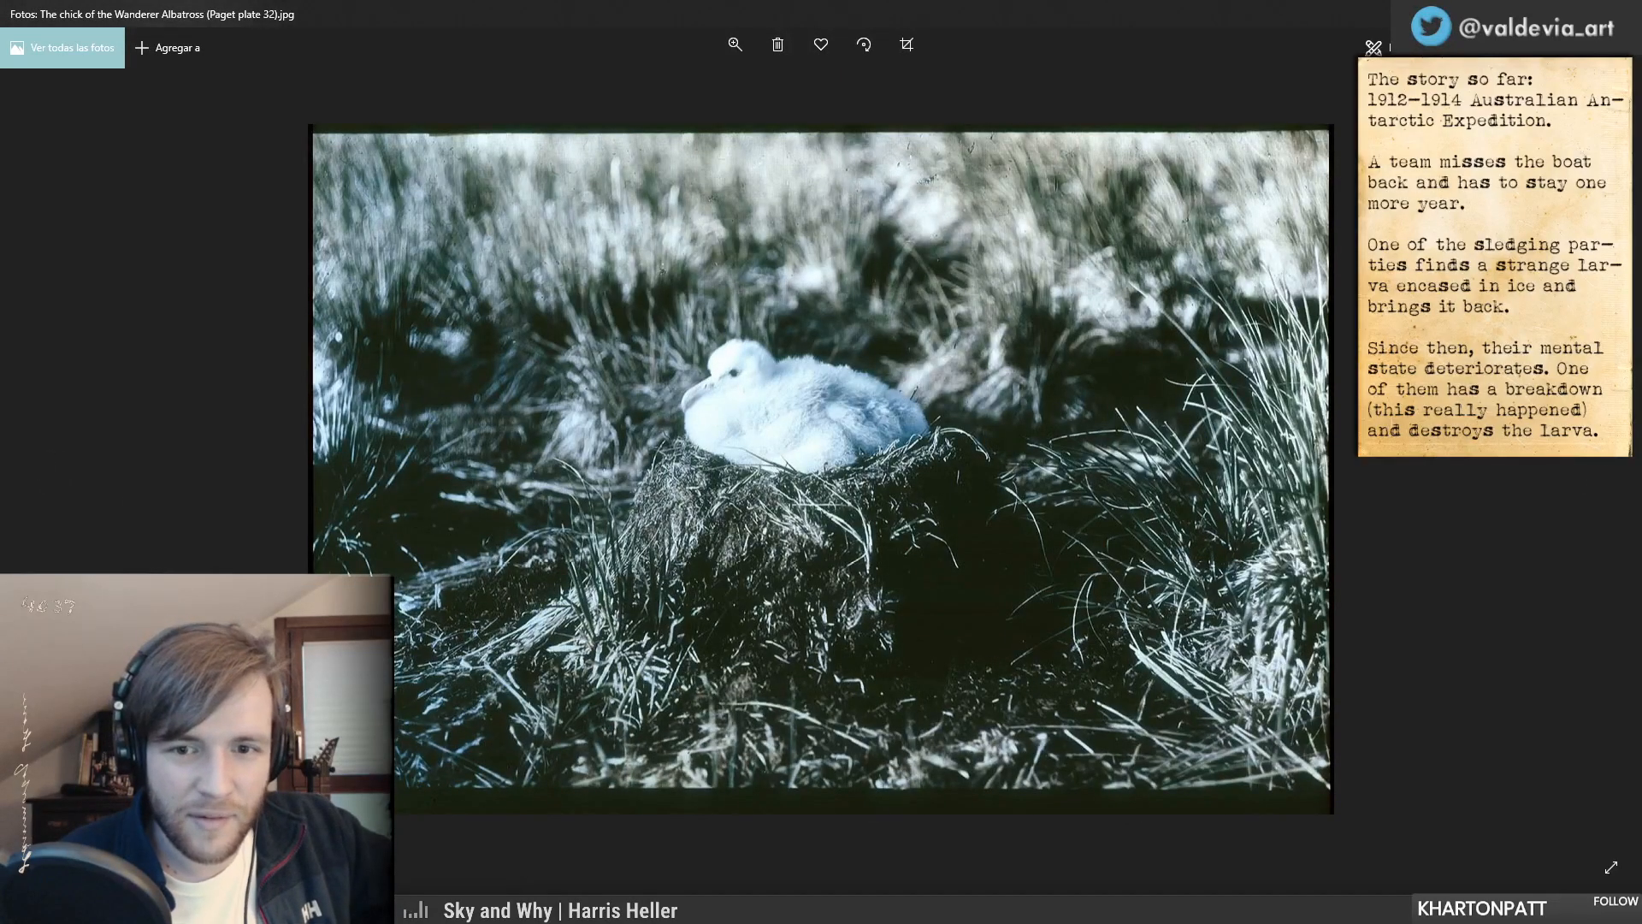
- Look closely at the Paget plate of the man with the cinematograph, and return to the mid-winter glow plate
{"action": "key", "text": "Left"}
{"action": "left_click", "coordinate": [736, 43]}
{"action": "left_click_drag", "start_coordinate": [661, 88], "coordinate": [701, 90]}
{"action": "left_click_drag", "start_coordinate": [1102, 353], "coordinate": [1059, 633]}
{"action": "left_click_drag", "start_coordinate": [700, 88], "coordinate": [662, 85]}
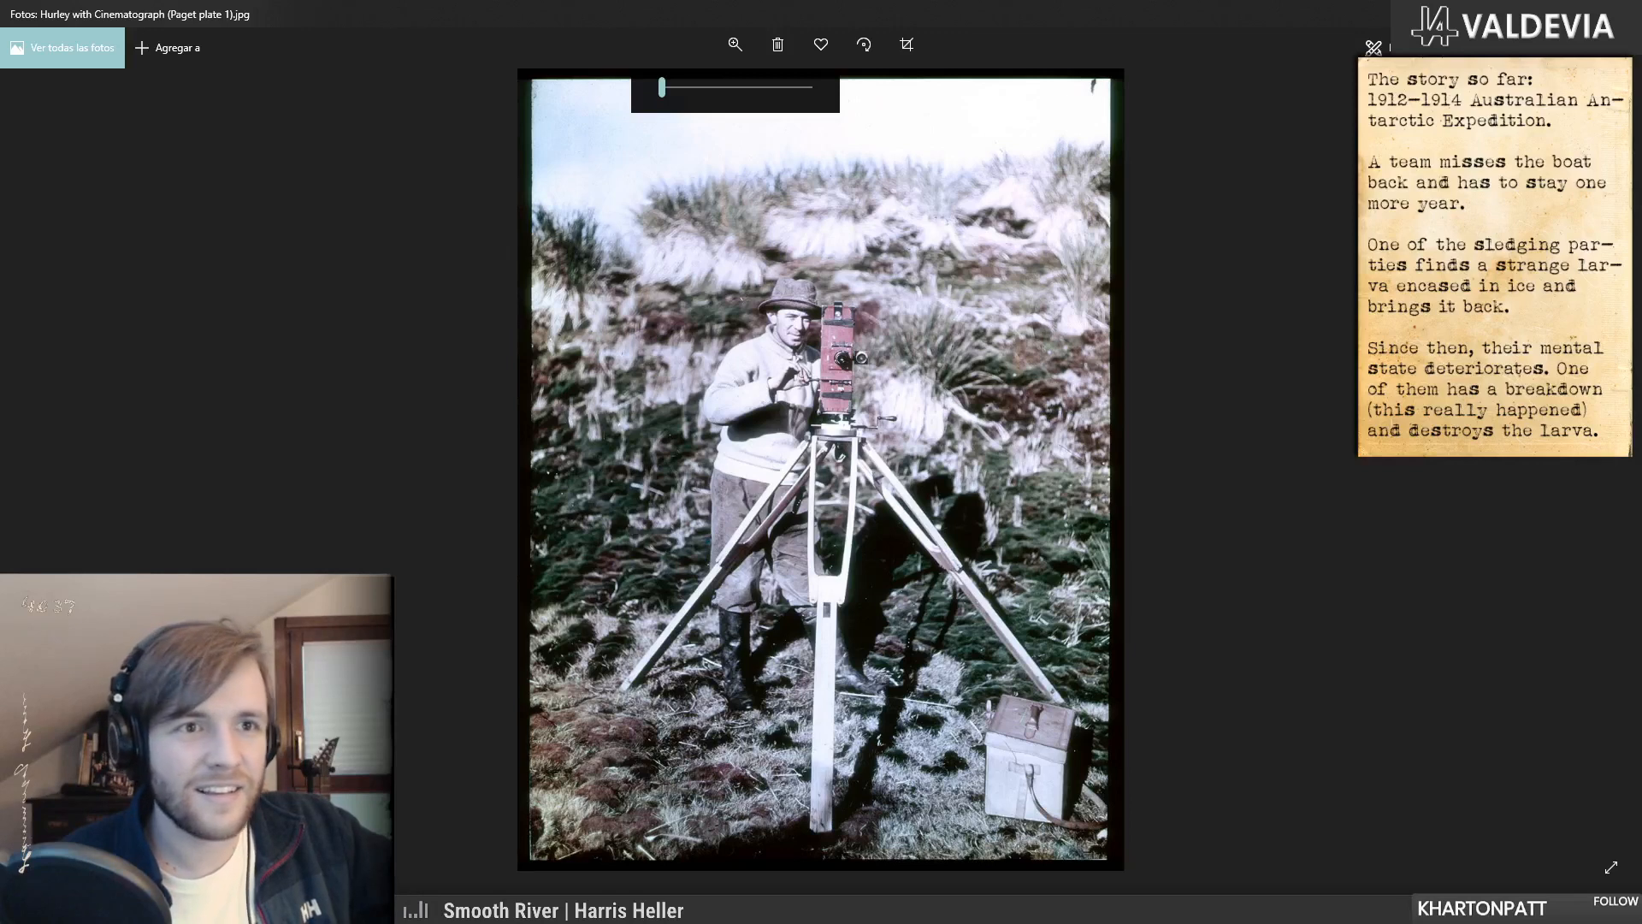
{"action": "key", "text": "Right"}
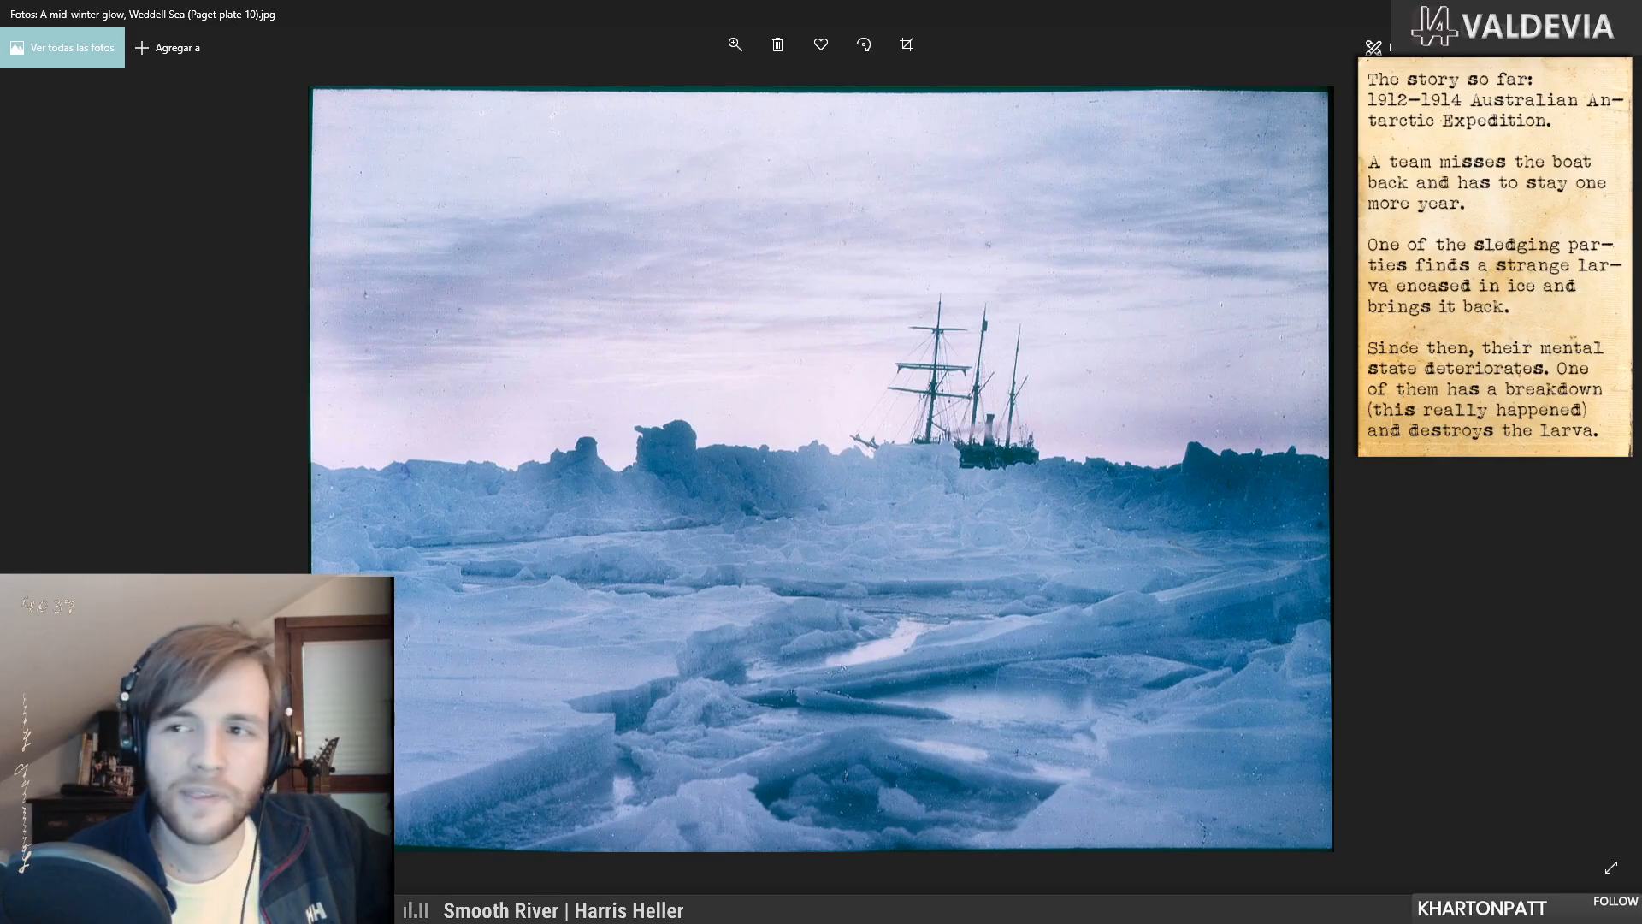
- Switch to Photoshop and show the Blue ice & white neve bands at Icy Point layer in the ICE group
{"action": "left_click", "coordinate": [1621, 14]}
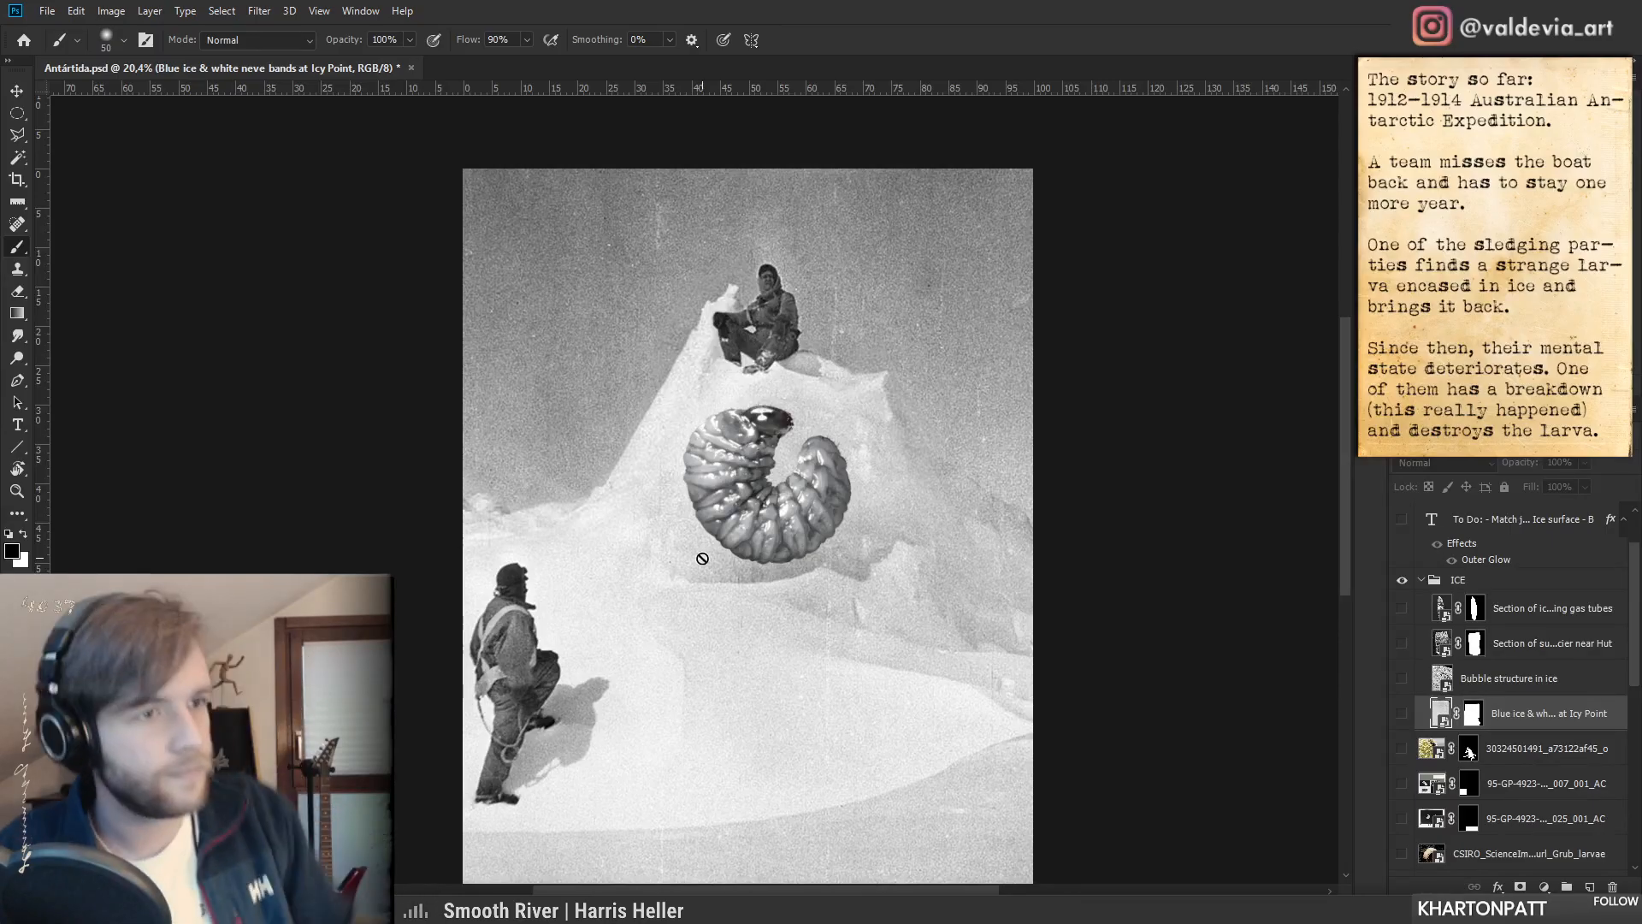
{"action": "left_click", "coordinate": [1526, 590]}
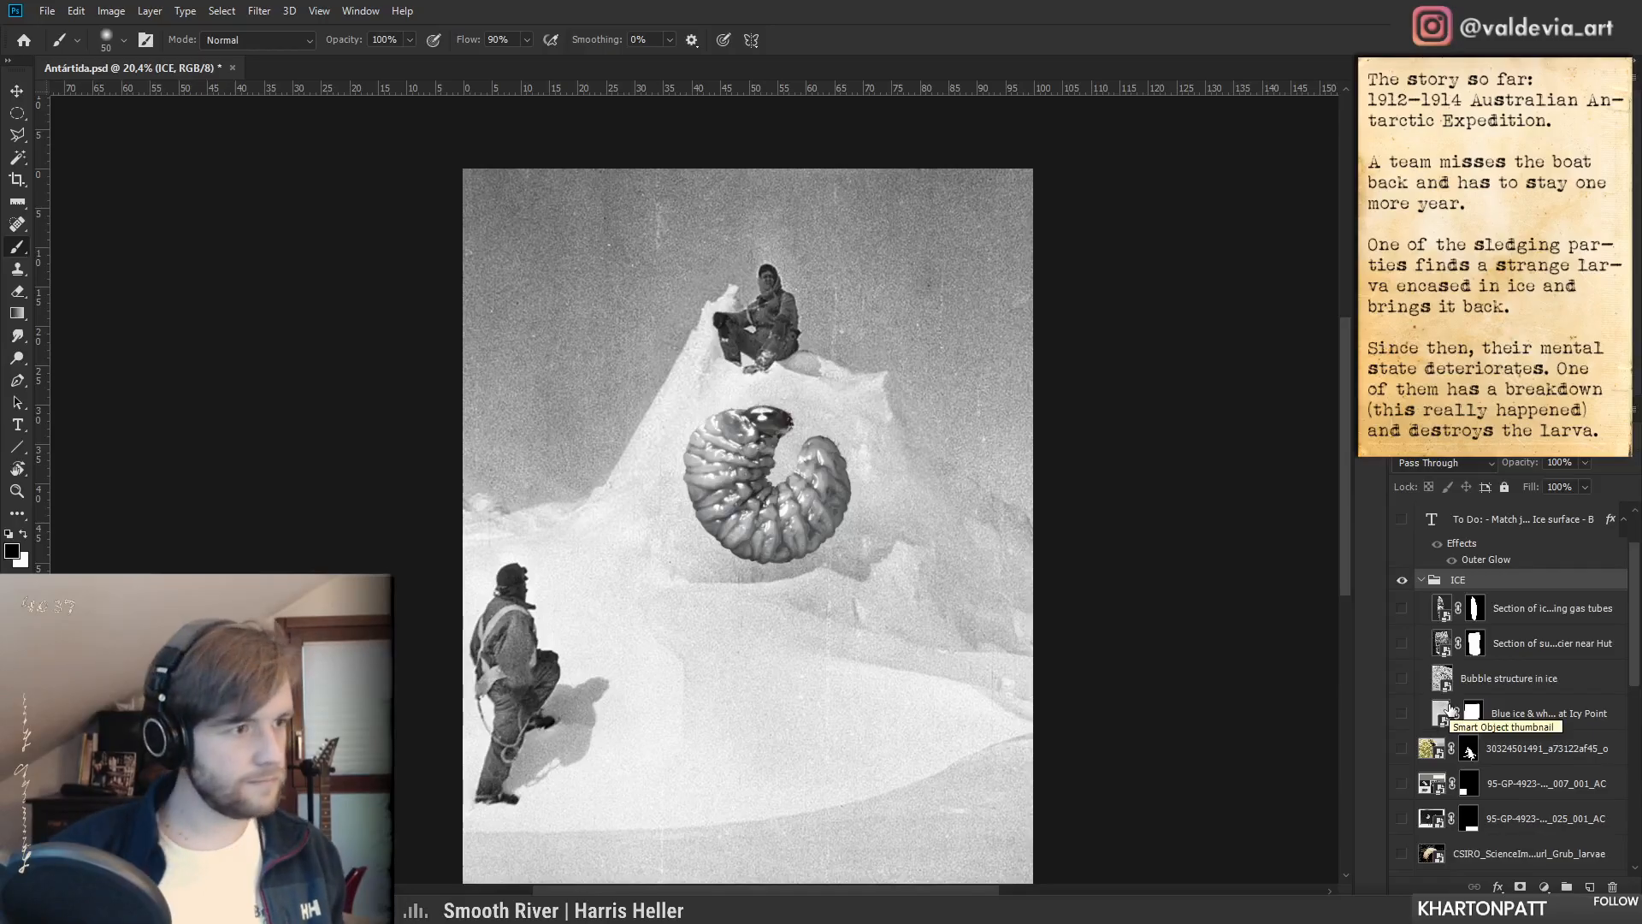
{"action": "left_click", "coordinate": [1402, 712]}
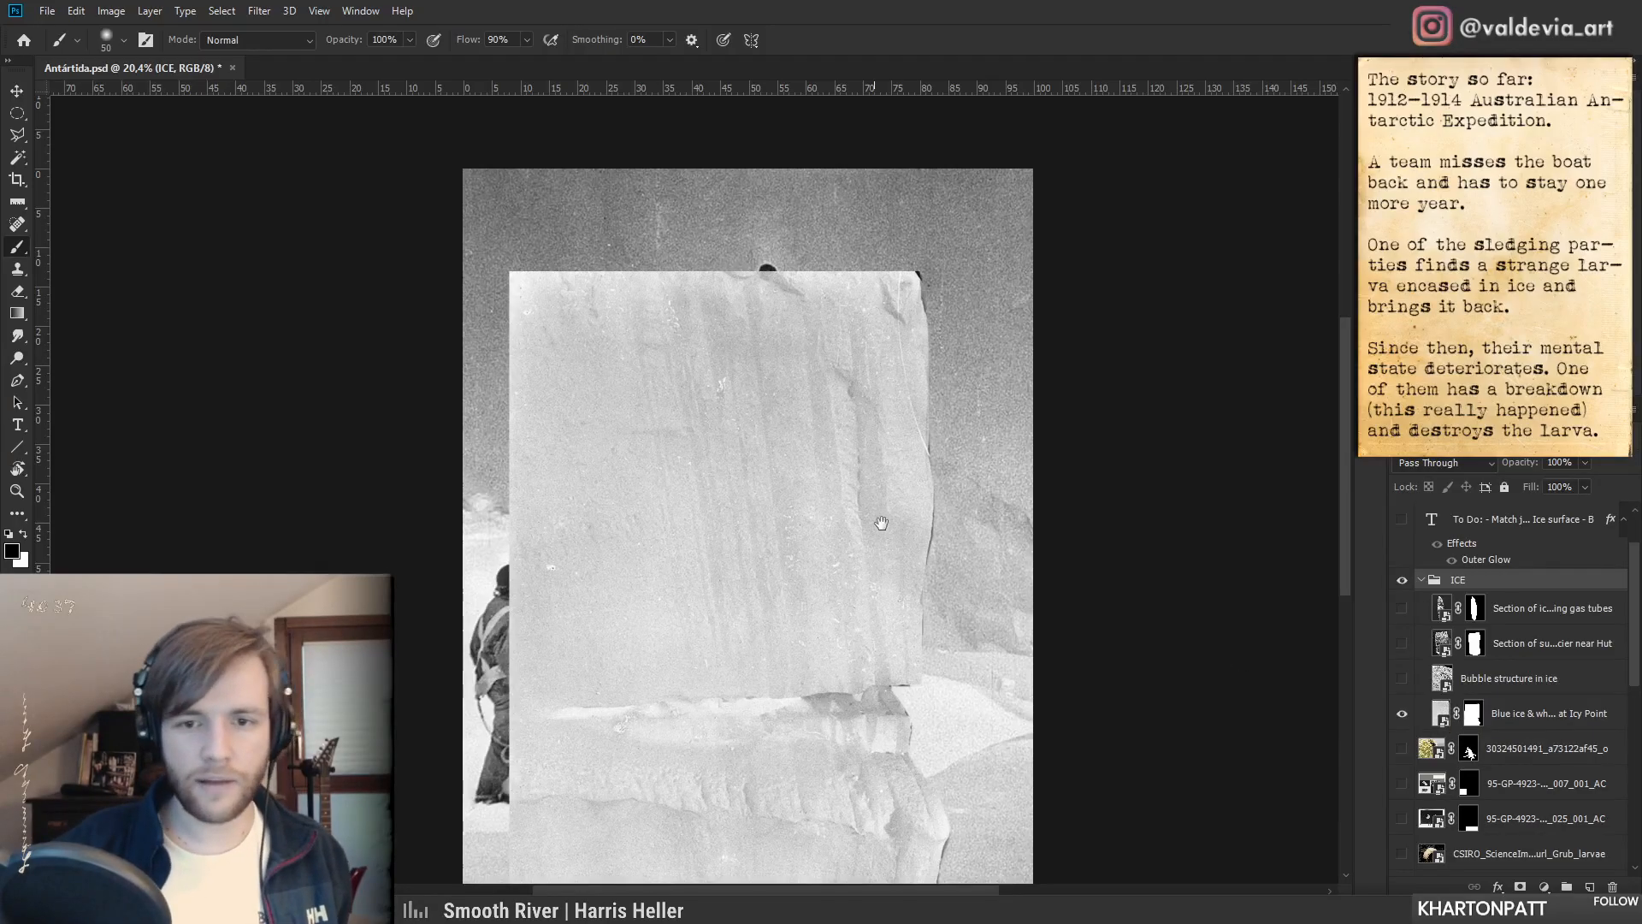
{"action": "left_click_drag", "start_coordinate": [864, 539], "coordinate": [756, 550]}
{"action": "mouse_move", "coordinate": [623, 510]}
{"action": "left_mouse_down"}
{"action": "mouse_move", "coordinate": [685, 496]}
{"action": "mouse_move", "coordinate": [641, 553]}
{"action": "left_mouse_up"}
{"action": "mouse_move", "coordinate": [656, 466]}
{"action": "left_mouse_down"}
{"action": "mouse_move", "coordinate": [617, 470]}
{"action": "mouse_move", "coordinate": [649, 441]}
{"action": "left_mouse_up"}
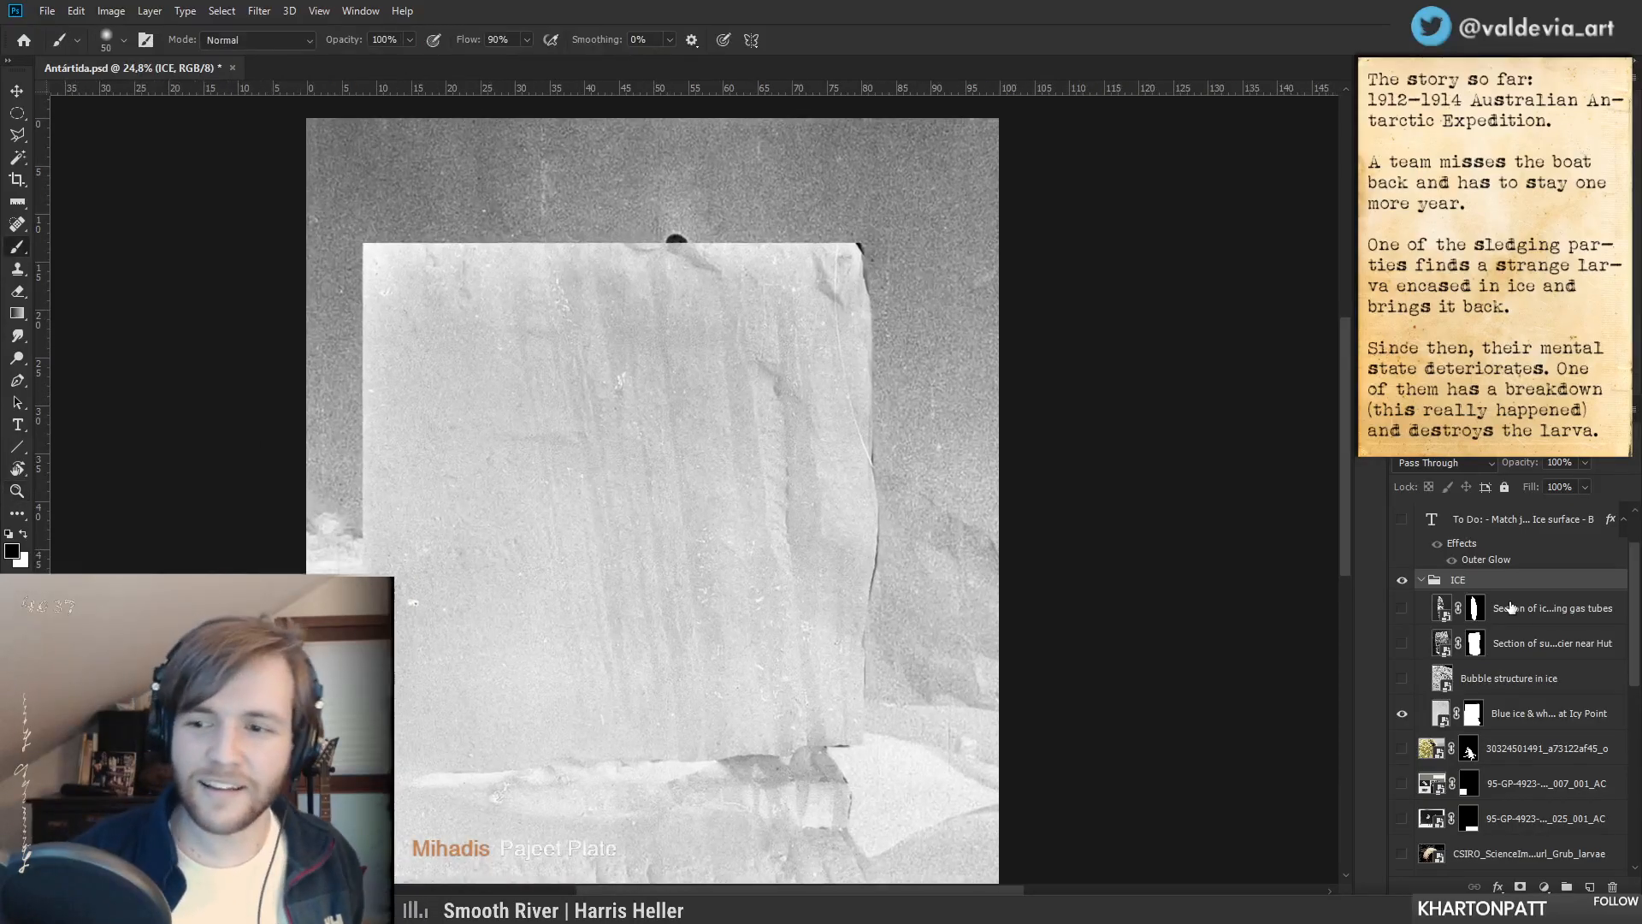
- Rotate the blue ice layer until its bands run roughly horizontally, and position it over the larva below the seated man
{"action": "left_click", "coordinate": [1531, 713]}
{"action": "left_click_drag", "start_coordinate": [762, 597], "coordinate": [705, 595]}
{"action": "key", "text": "ctrl+t"}
{"action": "left_click_drag", "start_coordinate": [902, 513], "coordinate": [443, 447]}
{"action": "left_click_drag", "start_coordinate": [505, 648], "coordinate": [759, 447]}
{"action": "left_click_drag", "start_coordinate": [836, 205], "coordinate": [728, 352]}
{"action": "left_click_drag", "start_coordinate": [795, 611], "coordinate": [776, 589]}
{"action": "left_click", "coordinate": [880, 39]}
{"action": "key", "text": "z"}
{"action": "mouse_move", "coordinate": [886, 605]}
{"action": "left_mouse_down"}
{"action": "mouse_move", "coordinate": [816, 601]}
{"action": "mouse_move", "coordinate": [861, 575]}
{"action": "left_mouse_up"}
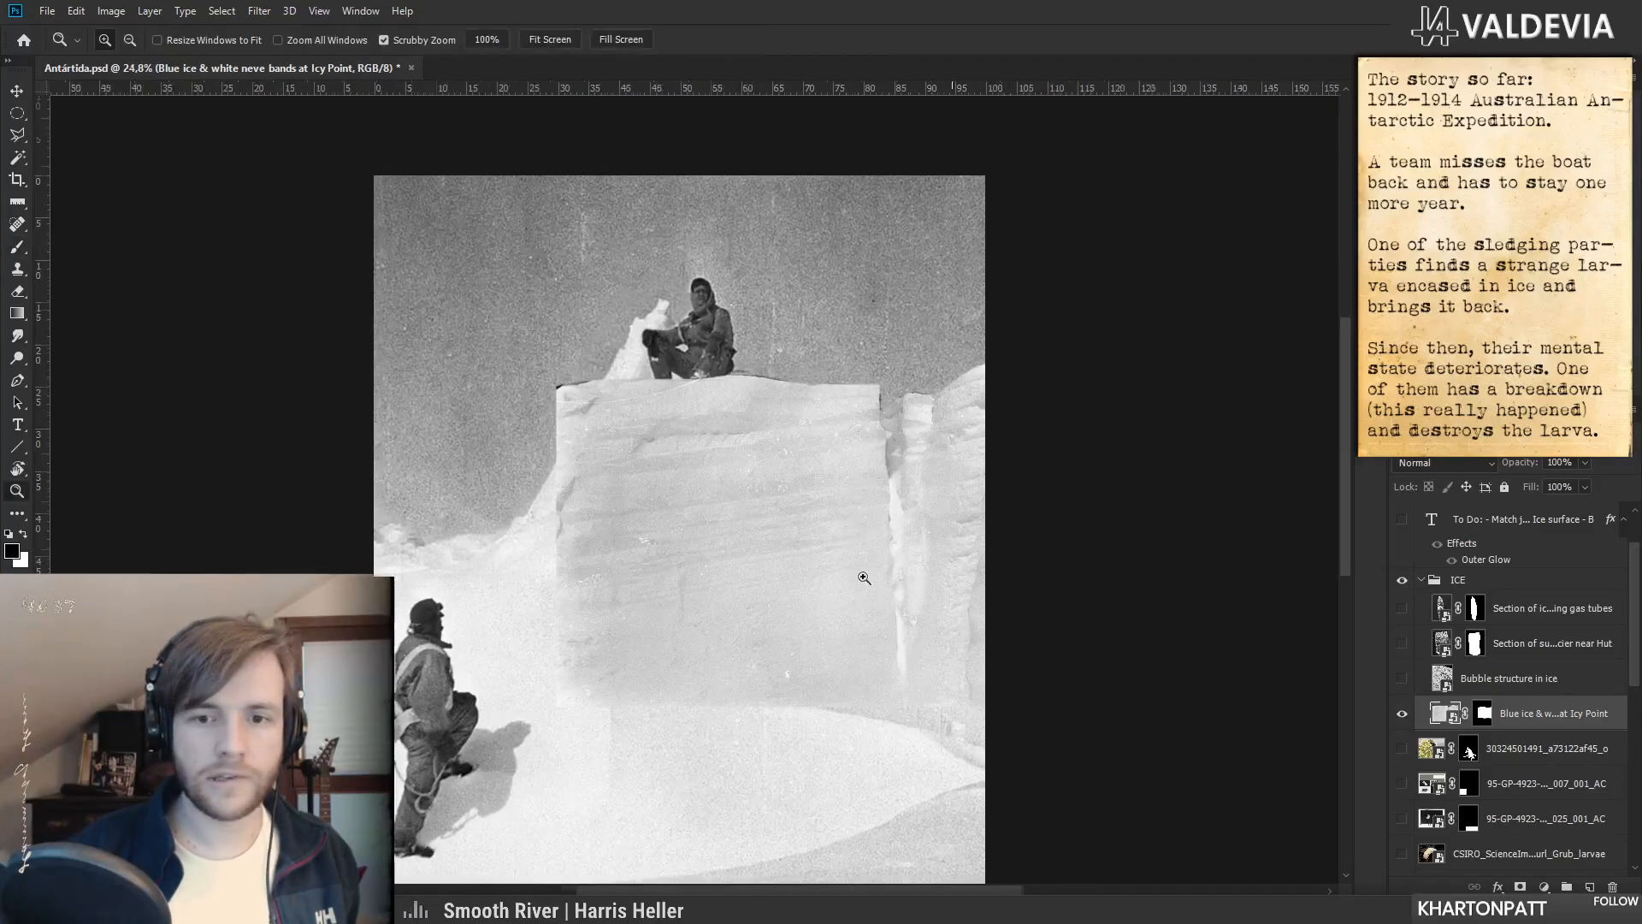
- Move the blue ice layer out of the ICE group to directly above the Larva base copy layer
{"action": "key", "text": "b"}
{"action": "left_click_drag", "start_coordinate": [1056, 641], "coordinate": [1019, 595]}
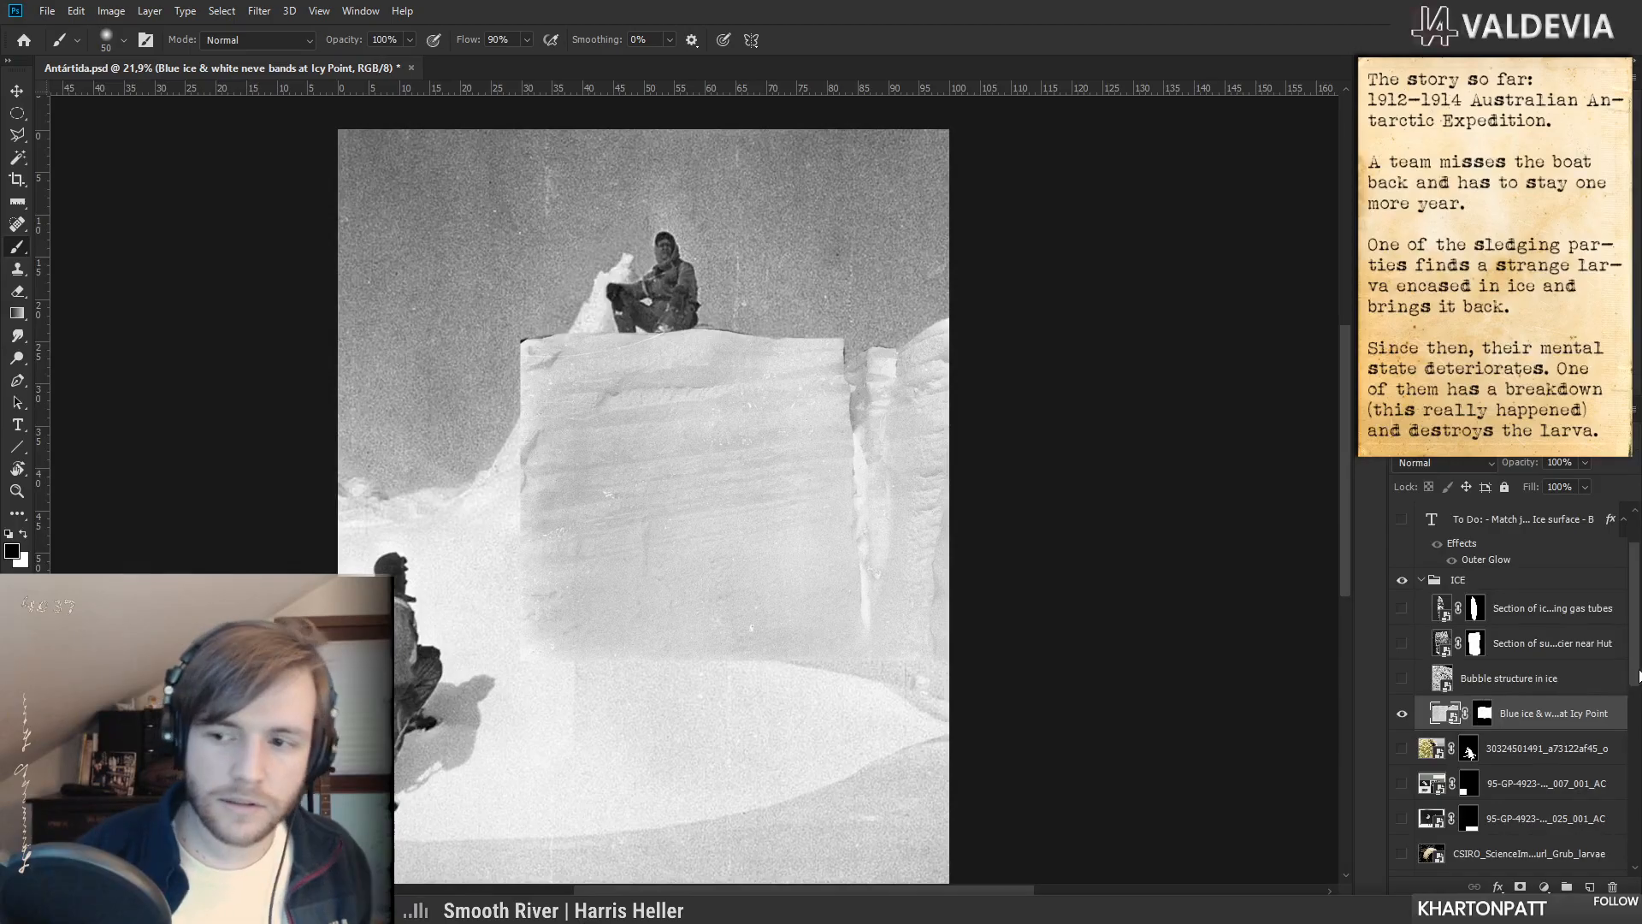
{"action": "scroll", "coordinate": [1553, 599], "scroll_direction": "down", "scroll_amount": 5}
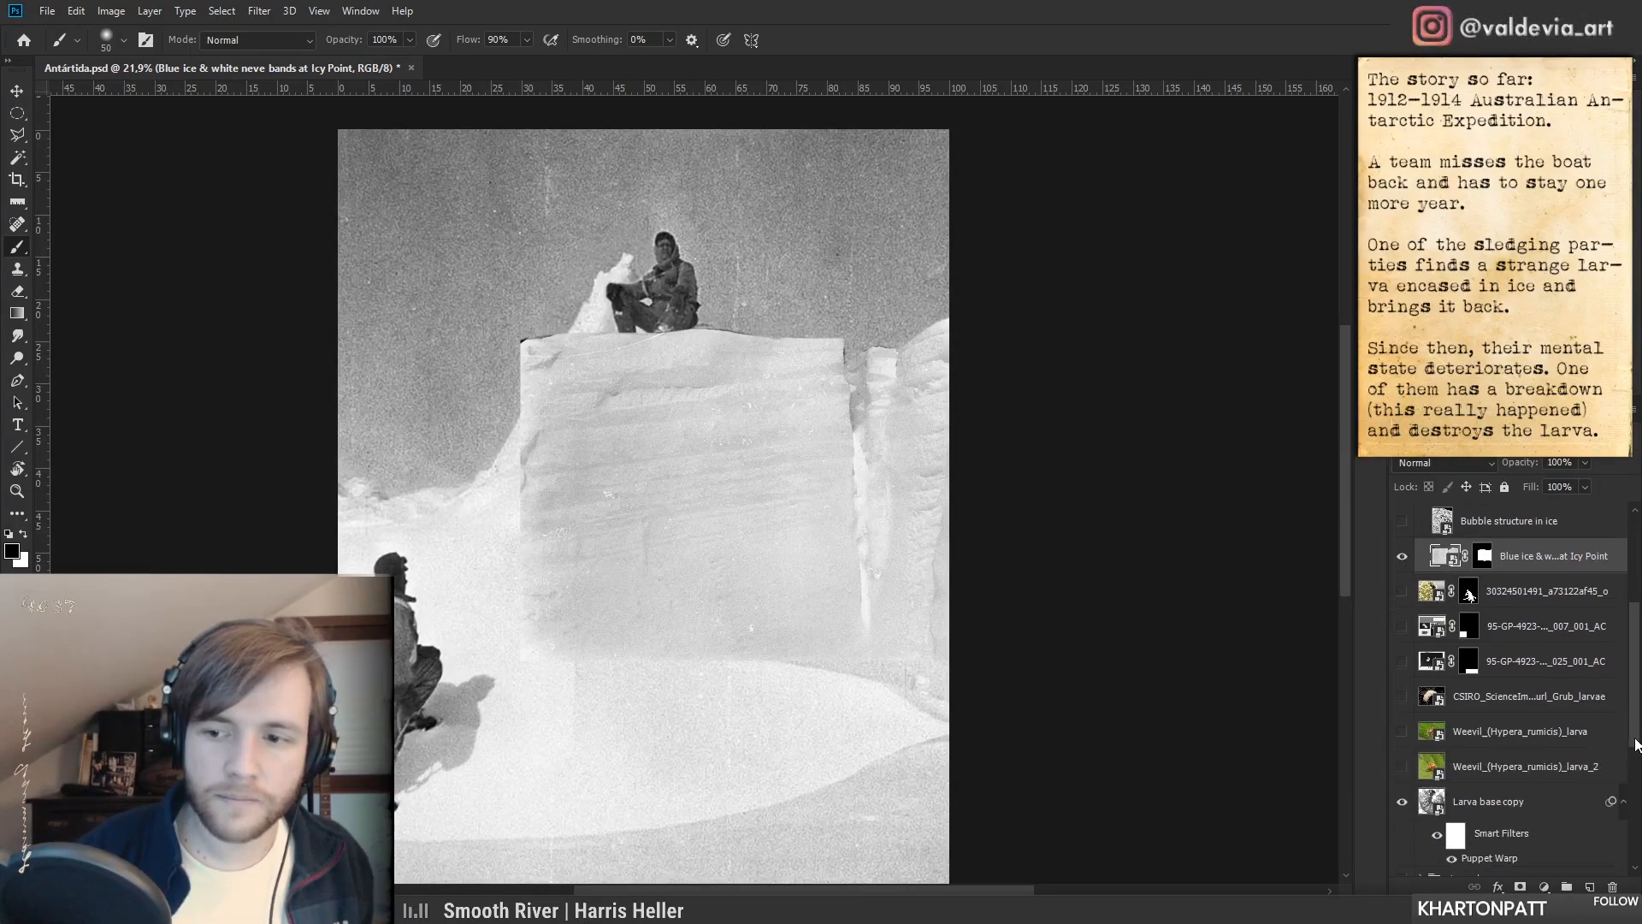
{"action": "left_click_drag", "start_coordinate": [1553, 556], "coordinate": [1505, 771]}
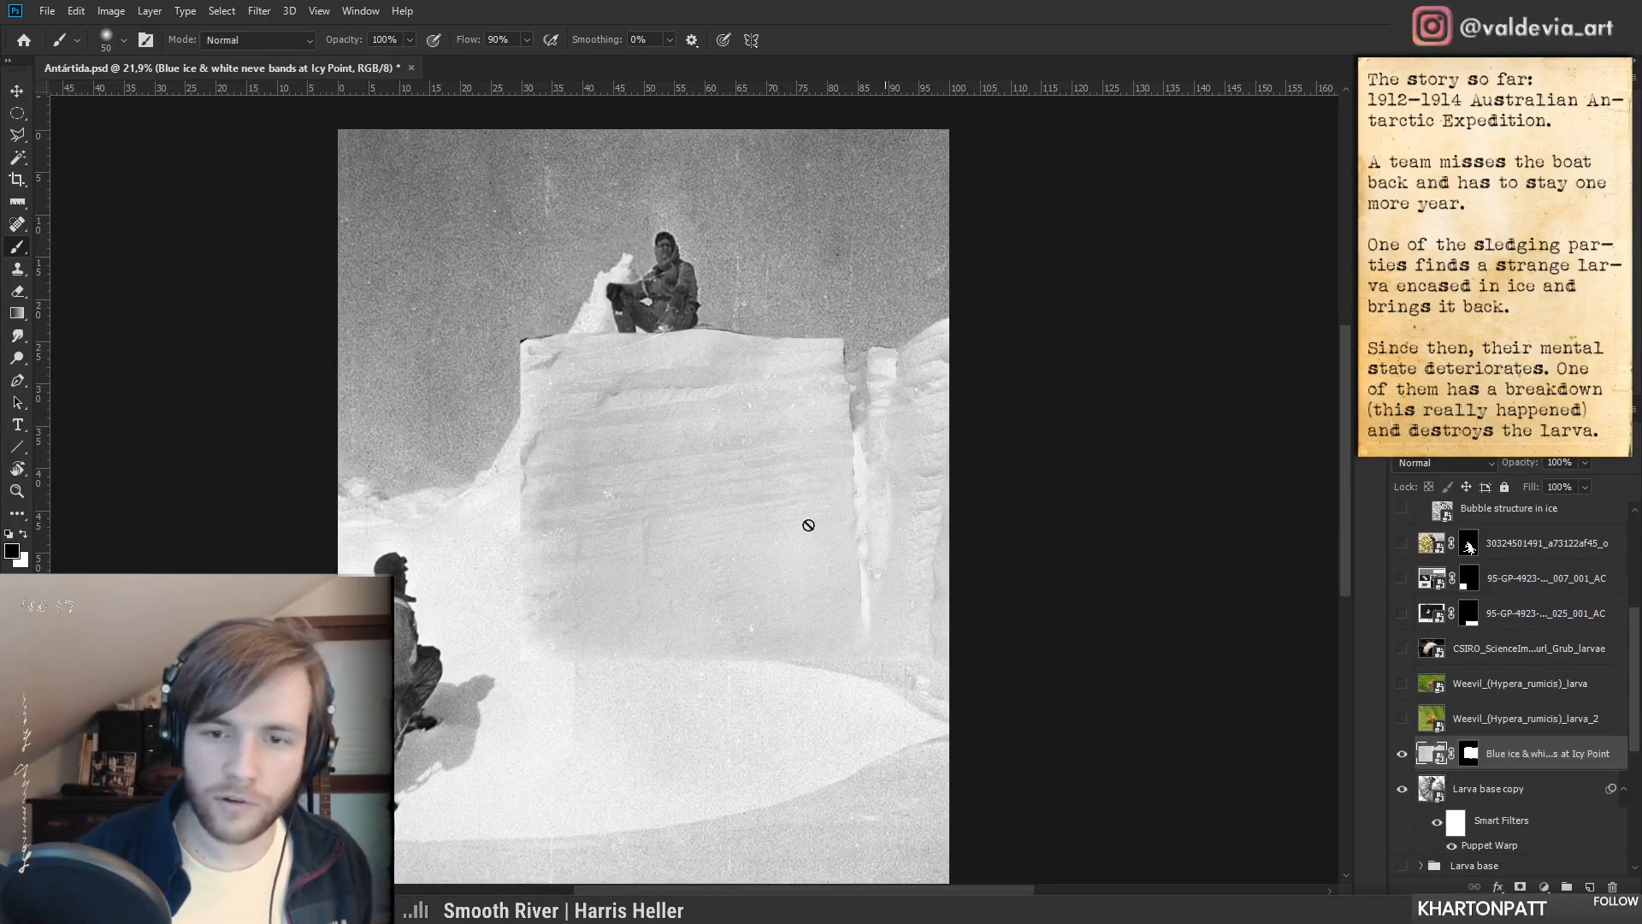
- Replace the blue ice layer's mask with a new one inverted to black so the ice is hidden
{"action": "scroll", "coordinate": [705, 404], "scroll_direction": "up", "scroll_amount": 1}
{"action": "mouse_move", "coordinate": [704, 404]}
{"action": "left_mouse_down"}
{"action": "mouse_move", "coordinate": [726, 408]}
{"action": "mouse_move", "coordinate": [710, 399]}
{"action": "left_mouse_up"}
{"action": "left_click_drag", "start_coordinate": [795, 614], "coordinate": [801, 594]}
{"action": "right_click", "coordinate": [1469, 753]}
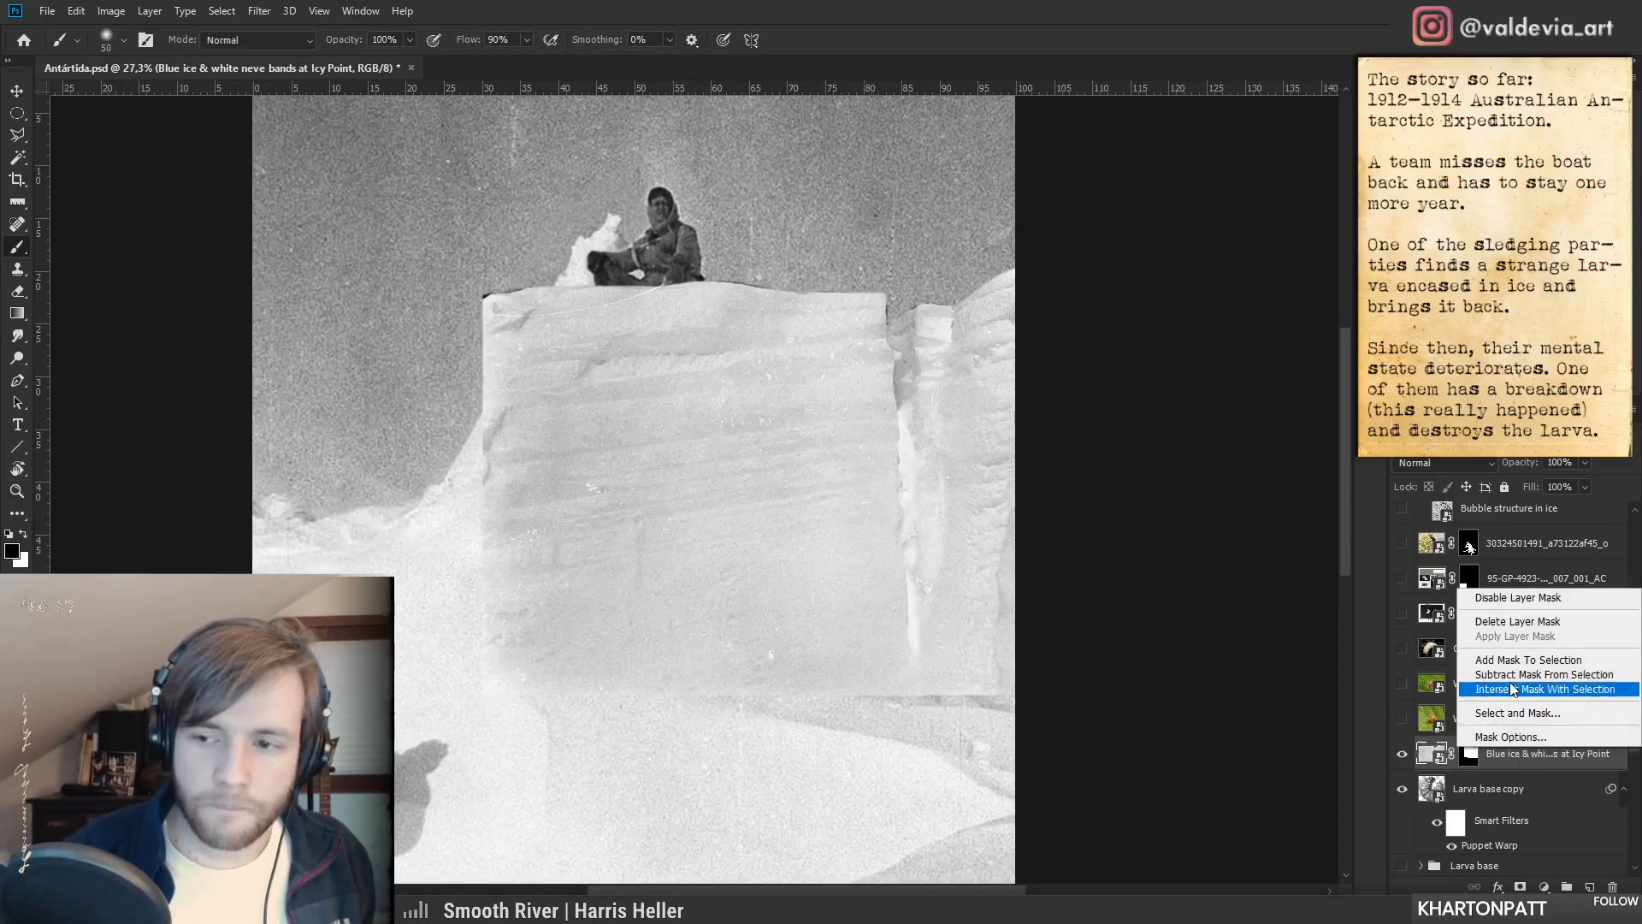
{"action": "left_click", "coordinate": [1518, 621]}
{"action": "left_click", "coordinate": [1521, 887]}
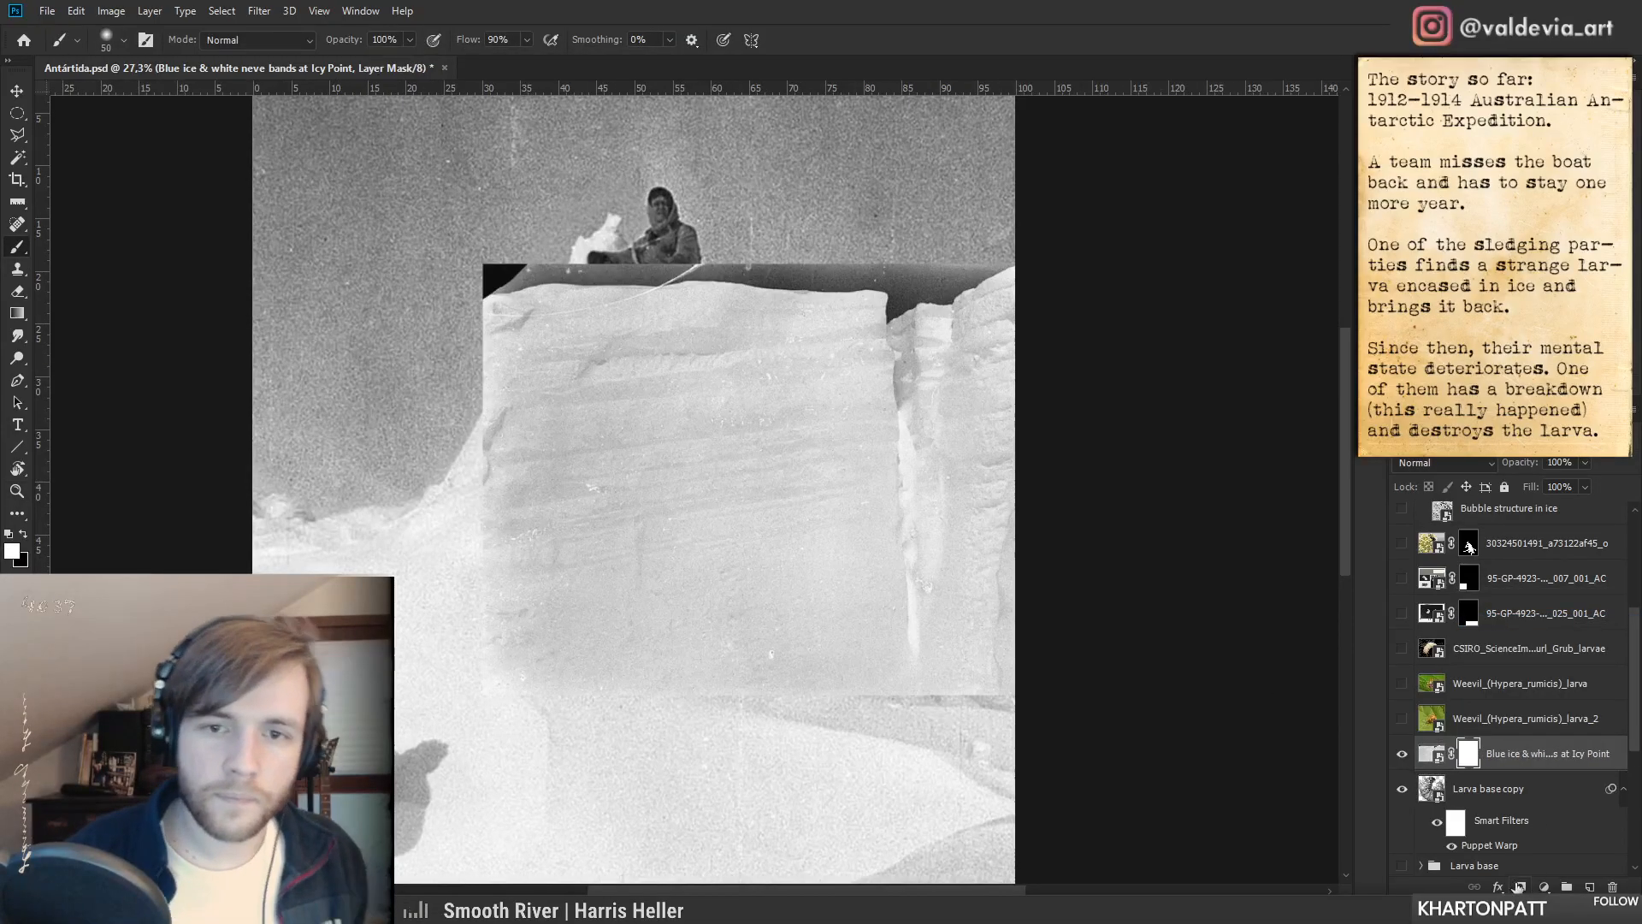
{"action": "key", "text": "ctrl+i"}
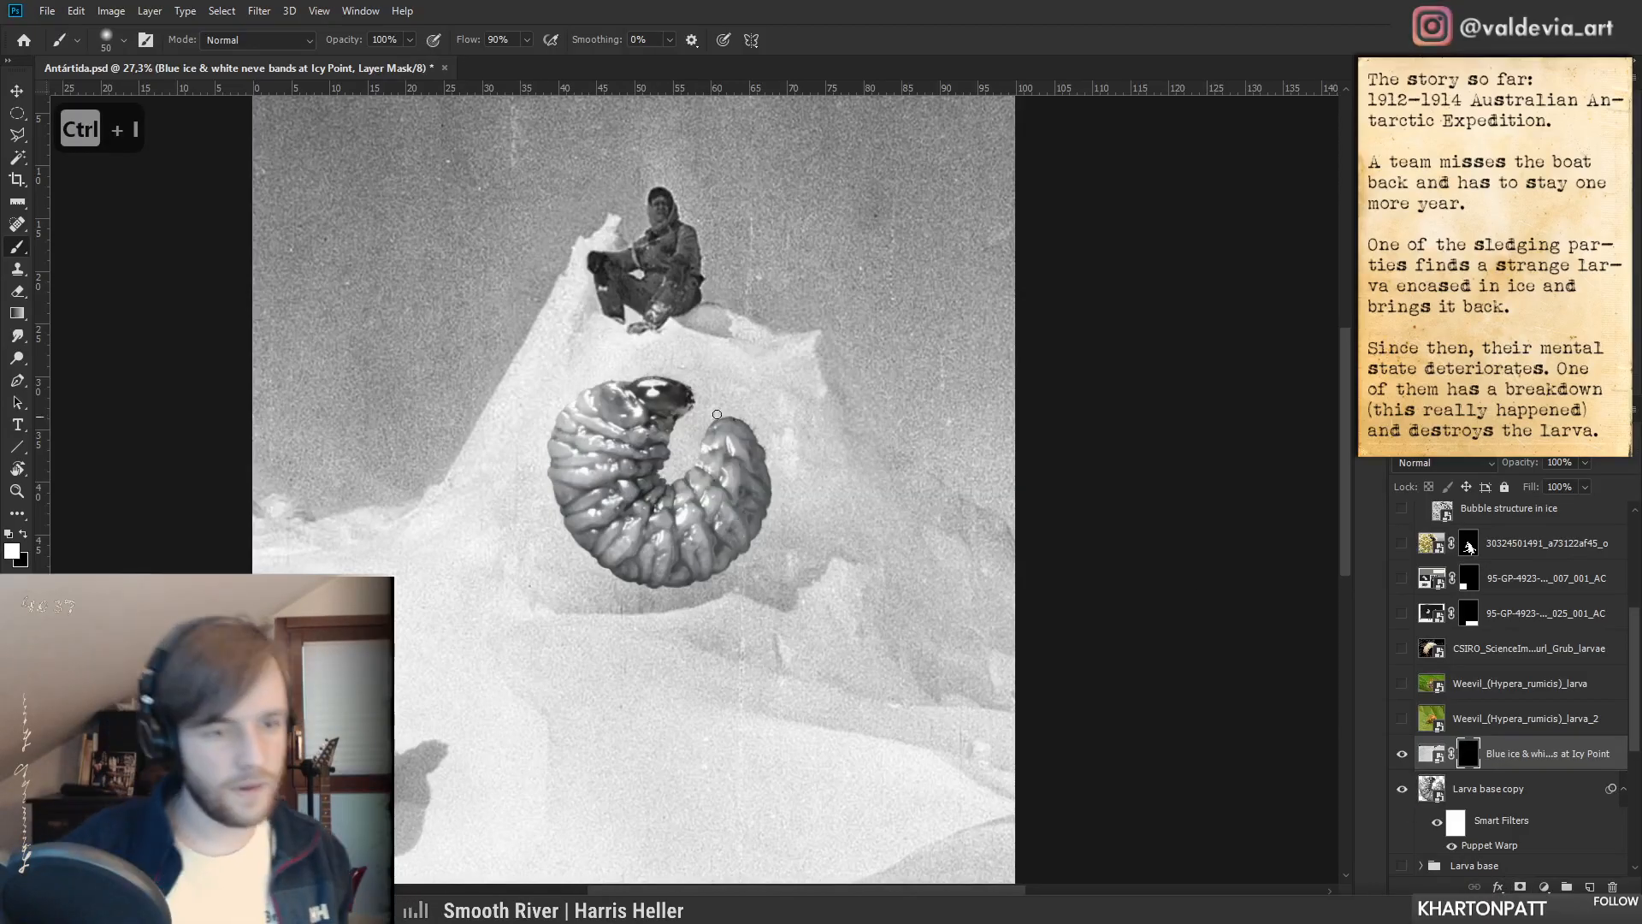
- Try a stroke over the larva with a 139 px brush at 0% hardness, and undo it
{"action": "right_click", "coordinate": [624, 494]}
{"action": "left_click_drag", "start_coordinate": [779, 536], "coordinate": [772, 537]}
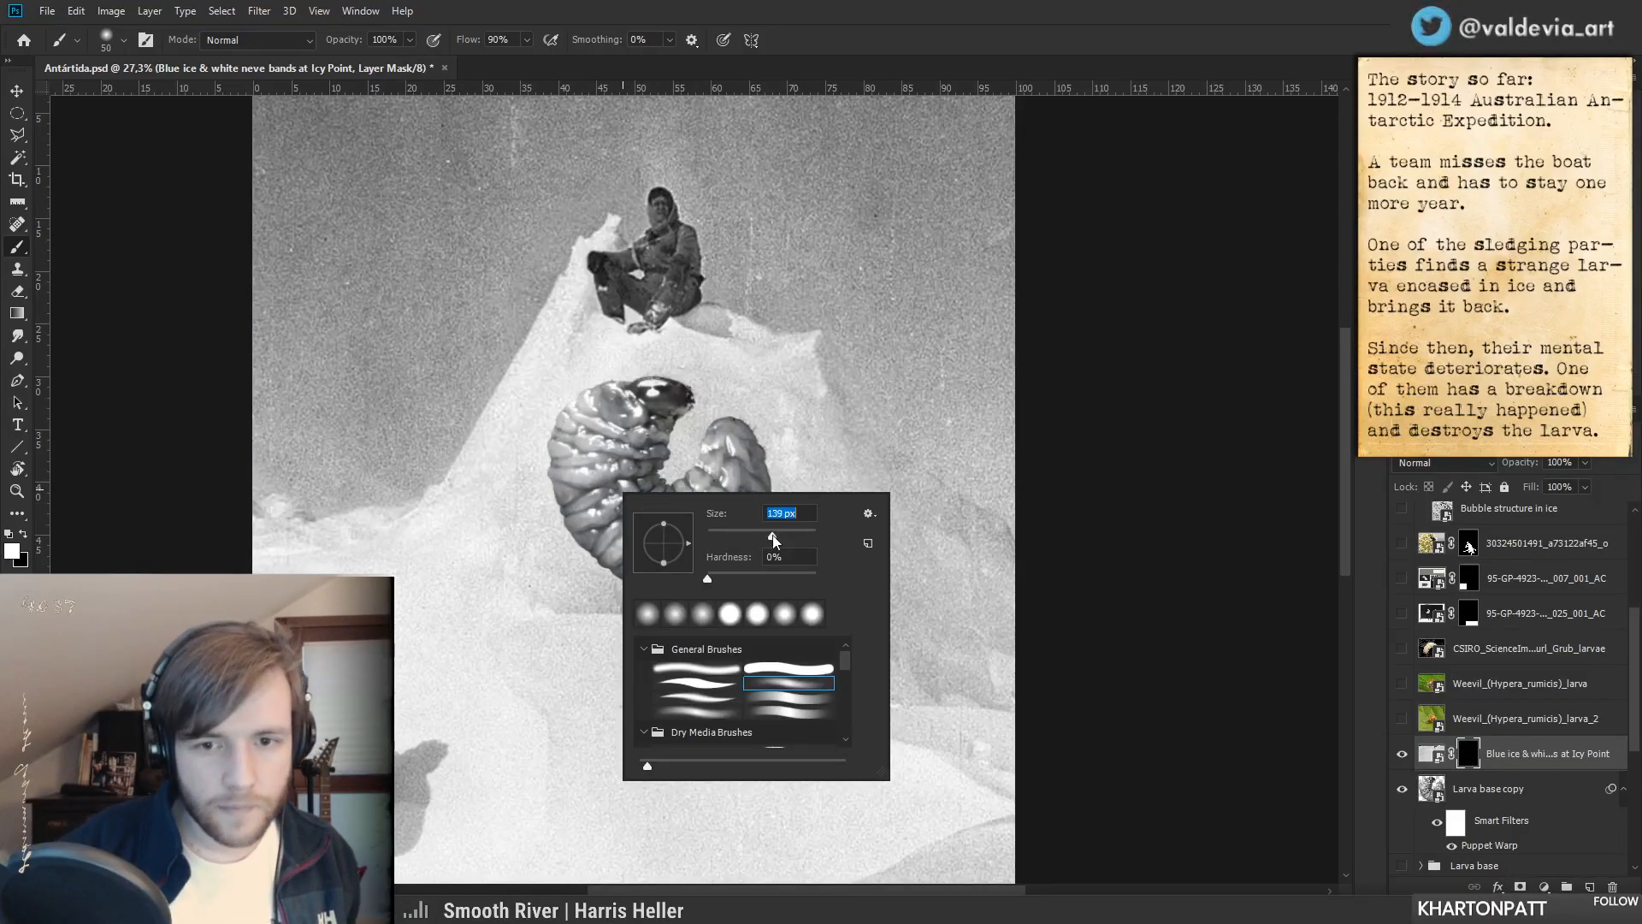
{"action": "mouse_move", "coordinate": [652, 416]}
{"action": "left_mouse_down"}
{"action": "mouse_move", "coordinate": [582, 428]}
{"action": "mouse_move", "coordinate": [666, 391]}
{"action": "mouse_move", "coordinate": [593, 394]}
{"action": "left_mouse_up"}
{"action": "key", "text": "ctrl+z"}
{"action": "right_click", "coordinate": [651, 527]}
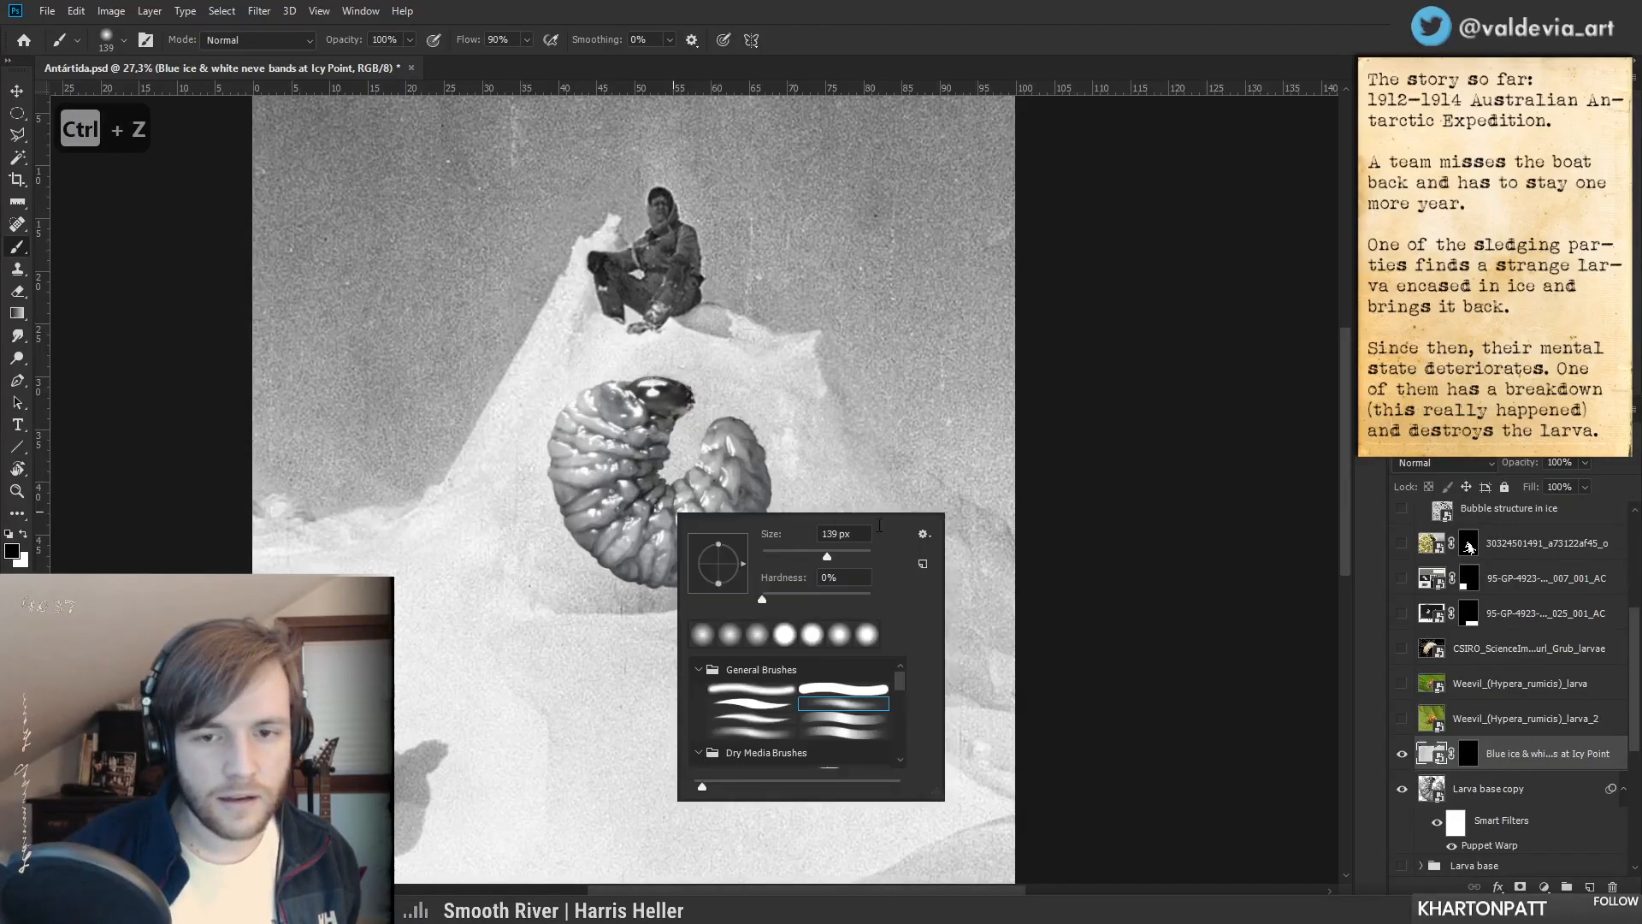
- Paint white on the blue ice layer's mask with a 165 px brush to reveal the ice texture across the whole larva area
{"action": "left_click", "coordinate": [1420, 746]}
{"action": "right_click", "coordinate": [746, 416]}
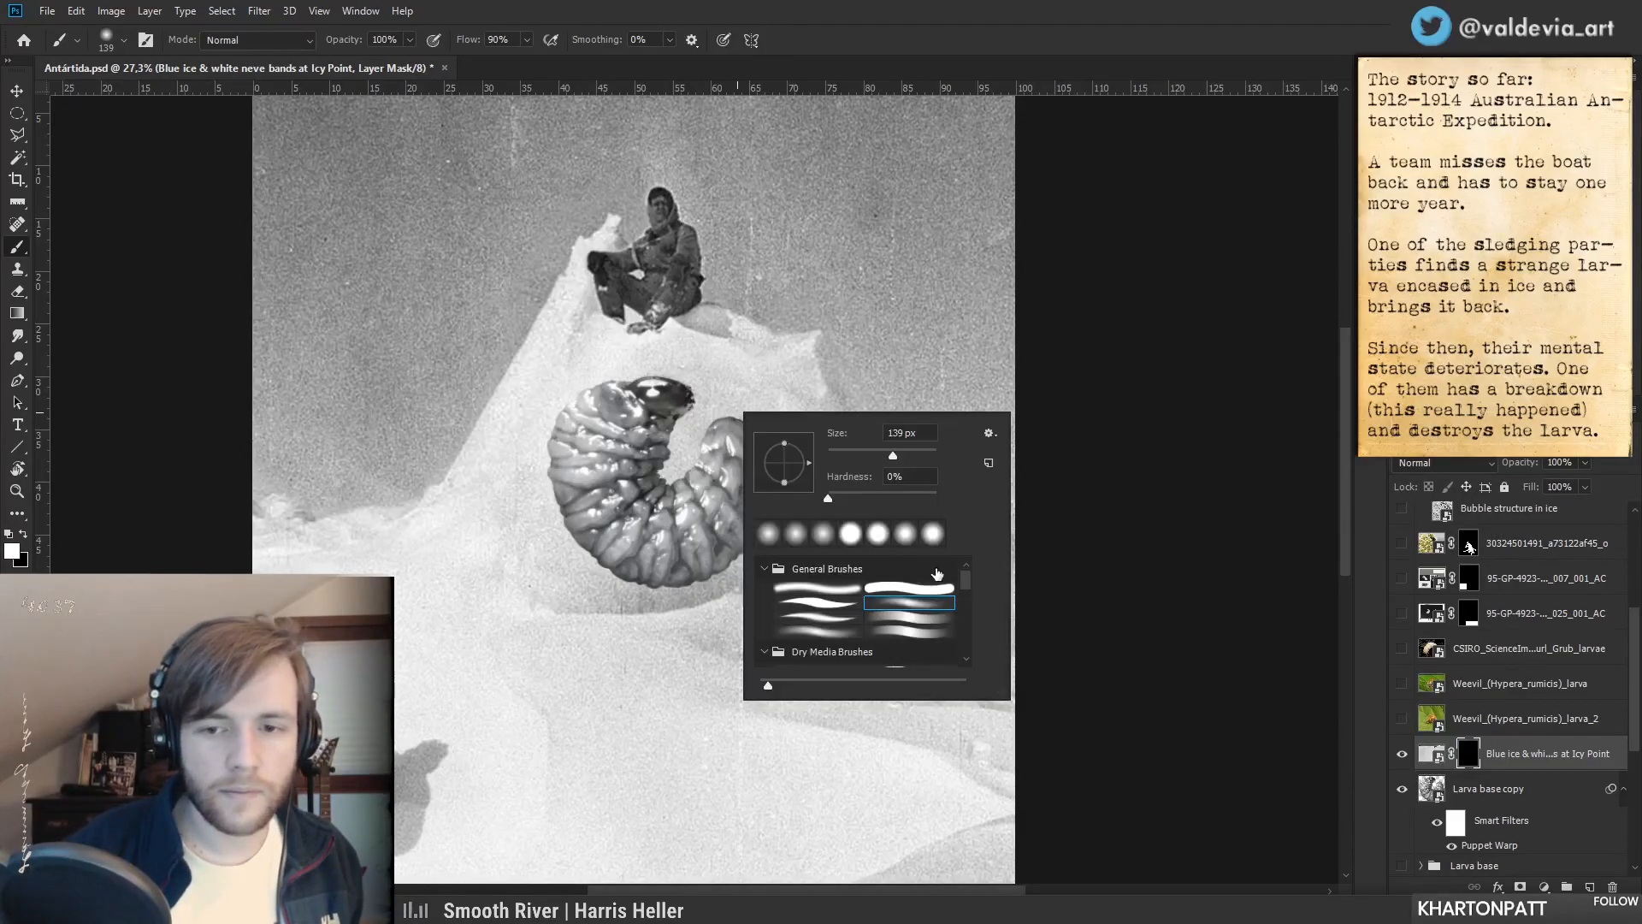
{"action": "left_click", "coordinate": [848, 589]}
{"action": "left_click_drag", "start_coordinate": [893, 456], "coordinate": [897, 456]}
{"action": "mouse_move", "coordinate": [573, 412]}
{"action": "left_mouse_down"}
{"action": "mouse_move", "coordinate": [660, 370]}
{"action": "mouse_move", "coordinate": [590, 424]}
{"action": "mouse_move", "coordinate": [675, 411]}
{"action": "mouse_move", "coordinate": [556, 479]}
{"action": "mouse_move", "coordinate": [672, 471]}
{"action": "mouse_move", "coordinate": [590, 526]}
{"action": "mouse_move", "coordinate": [719, 556]}
{"action": "mouse_move", "coordinate": [605, 557]}
{"action": "mouse_move", "coordinate": [738, 560]}
{"action": "mouse_move", "coordinate": [784, 510]}
{"action": "mouse_move", "coordinate": [740, 458]}
{"action": "mouse_move", "coordinate": [755, 429]}
{"action": "mouse_move", "coordinate": [742, 438]}
{"action": "left_mouse_up"}
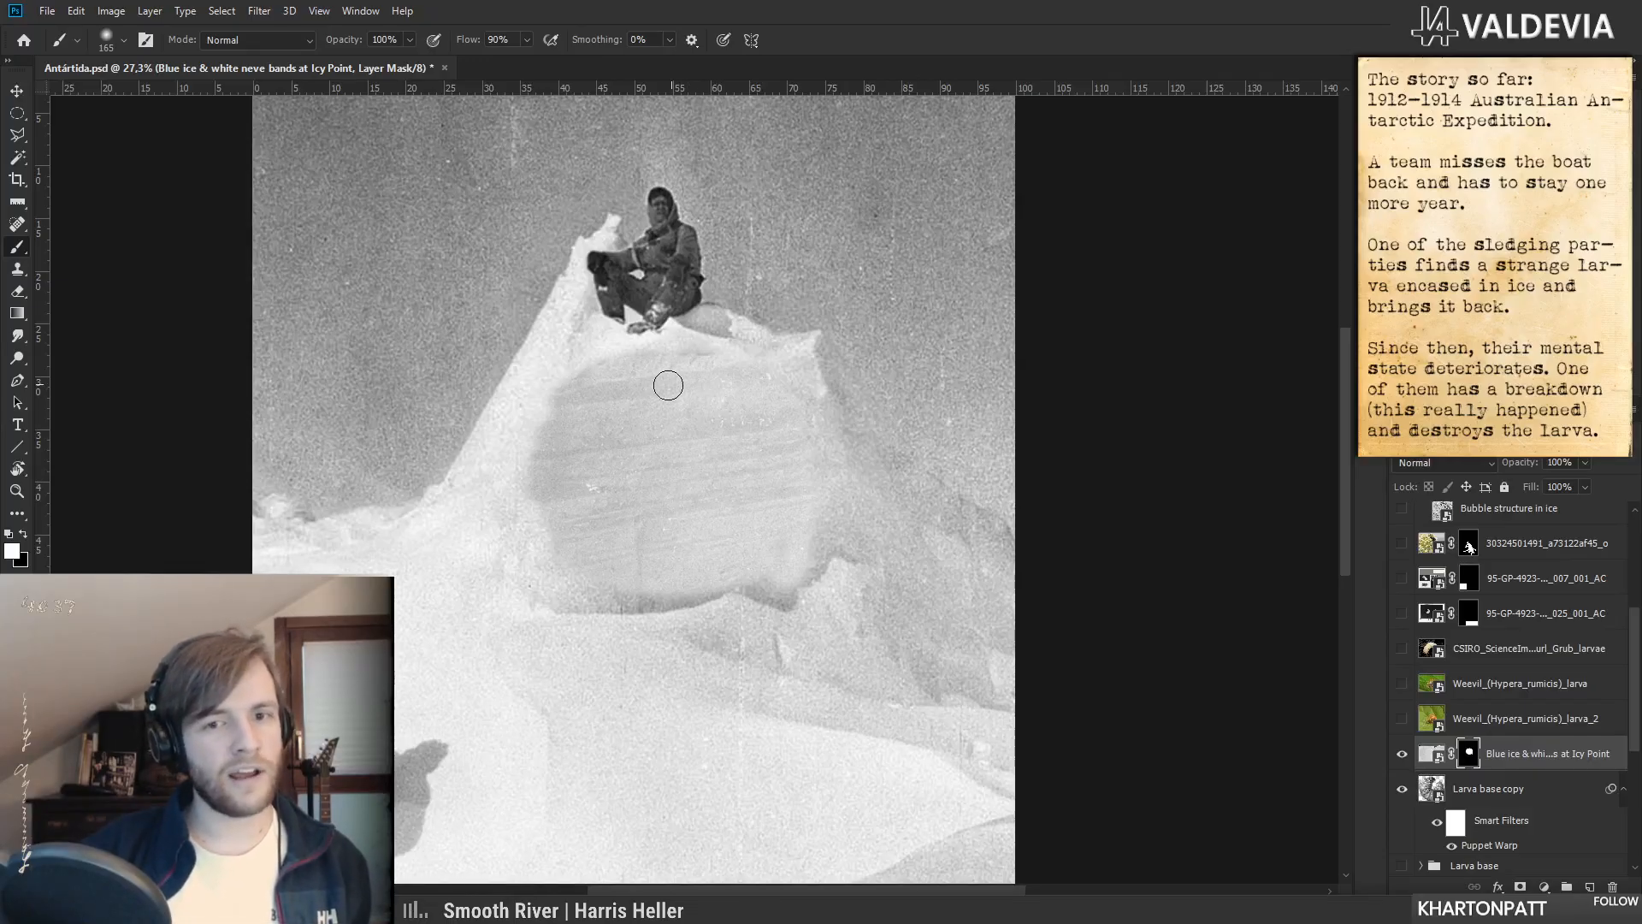
{"action": "mouse_move", "coordinate": [605, 377]}
{"action": "left_mouse_down"}
{"action": "mouse_move", "coordinate": [542, 434]}
{"action": "mouse_move", "coordinate": [522, 531]}
{"action": "mouse_move", "coordinate": [578, 371]}
{"action": "mouse_move", "coordinate": [514, 528]}
{"action": "mouse_move", "coordinate": [555, 552]}
{"action": "mouse_move", "coordinate": [551, 576]}
{"action": "mouse_move", "coordinate": [573, 594]}
{"action": "mouse_move", "coordinate": [700, 579]}
{"action": "left_mouse_up"}
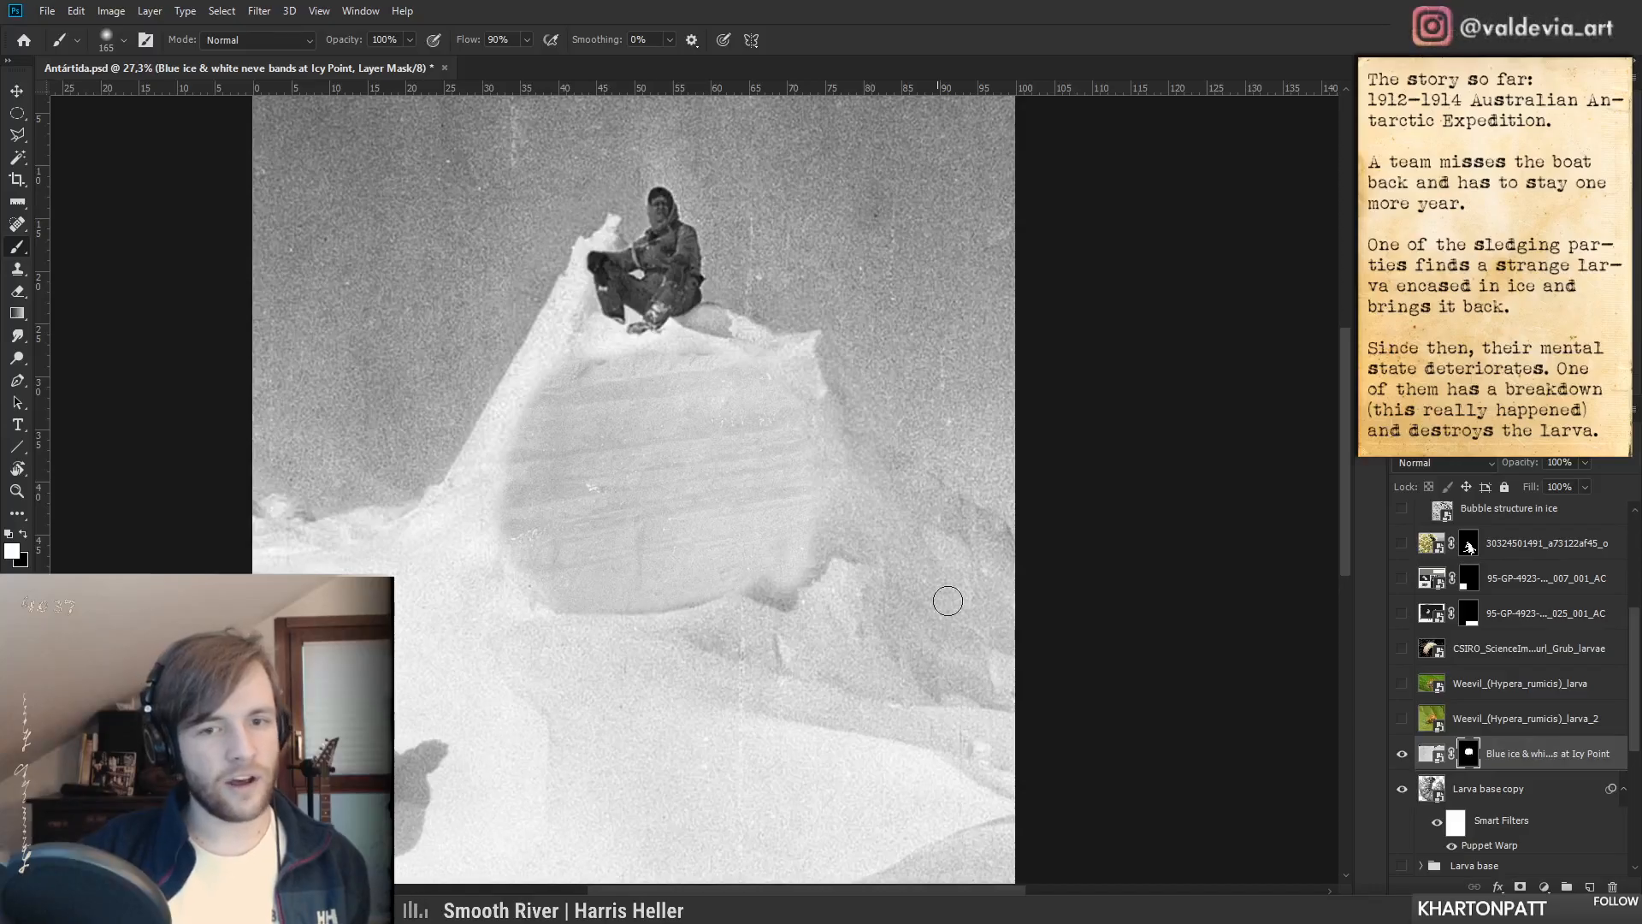
{"action": "scroll", "coordinate": [839, 548], "scroll_direction": "down", "scroll_amount": 3}
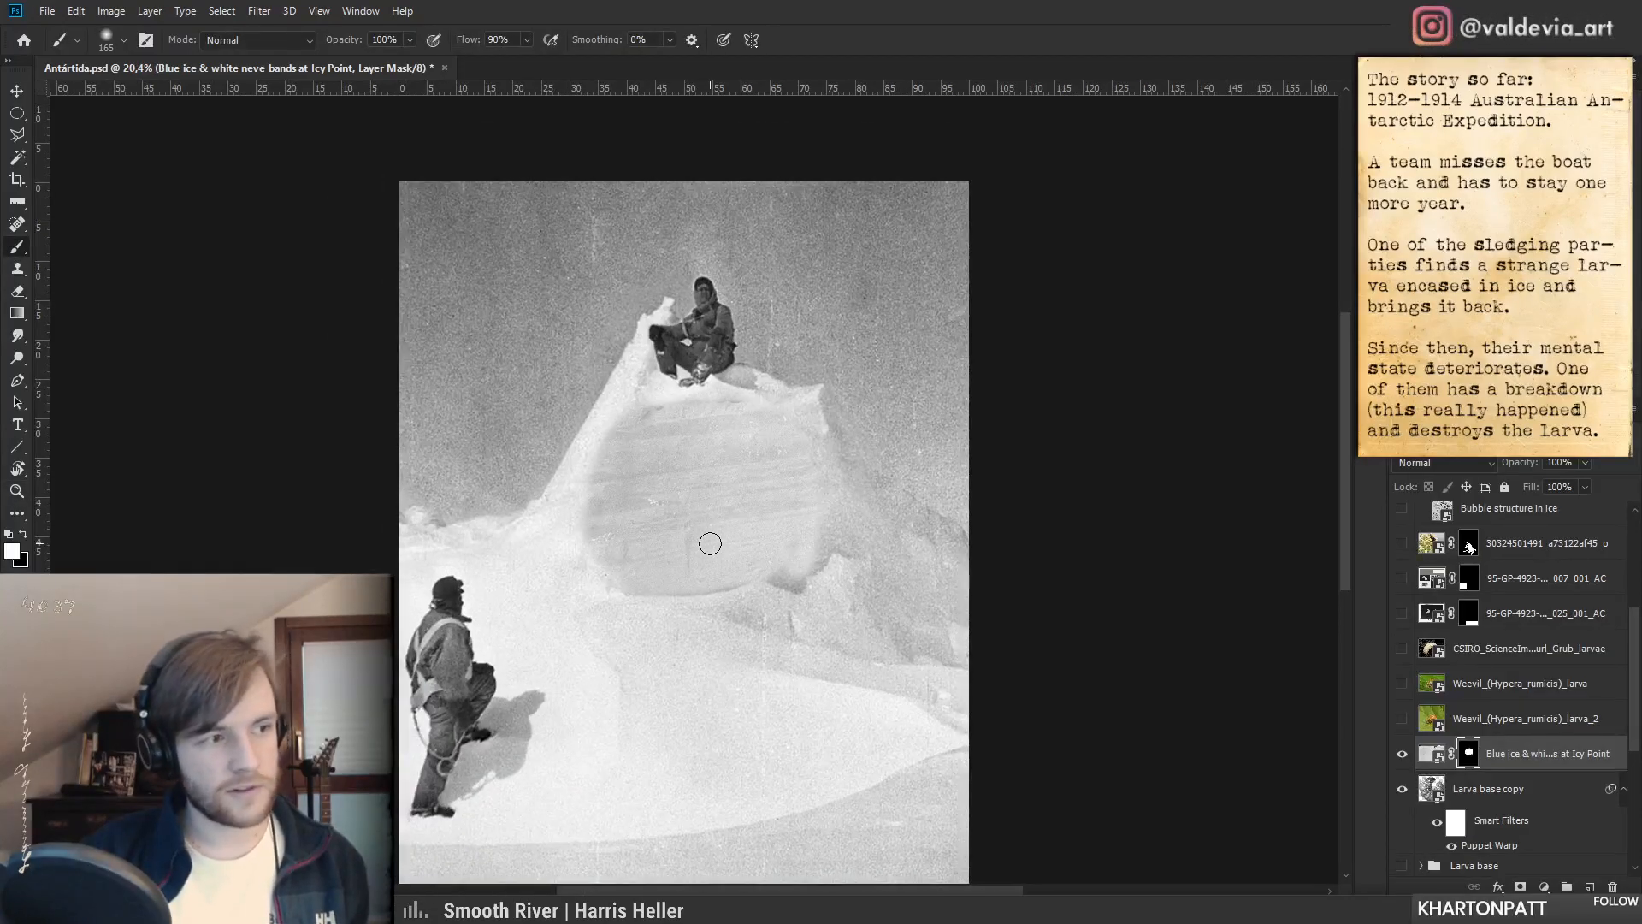
- Collapse the ICE group, and move the 2nd group of pictures directly below the Weevil_(Hypera_rumicis)_larva_2 layer, expanded and visible
{"action": "scroll", "coordinate": [1446, 643], "scroll_direction": "up", "scroll_amount": 3}
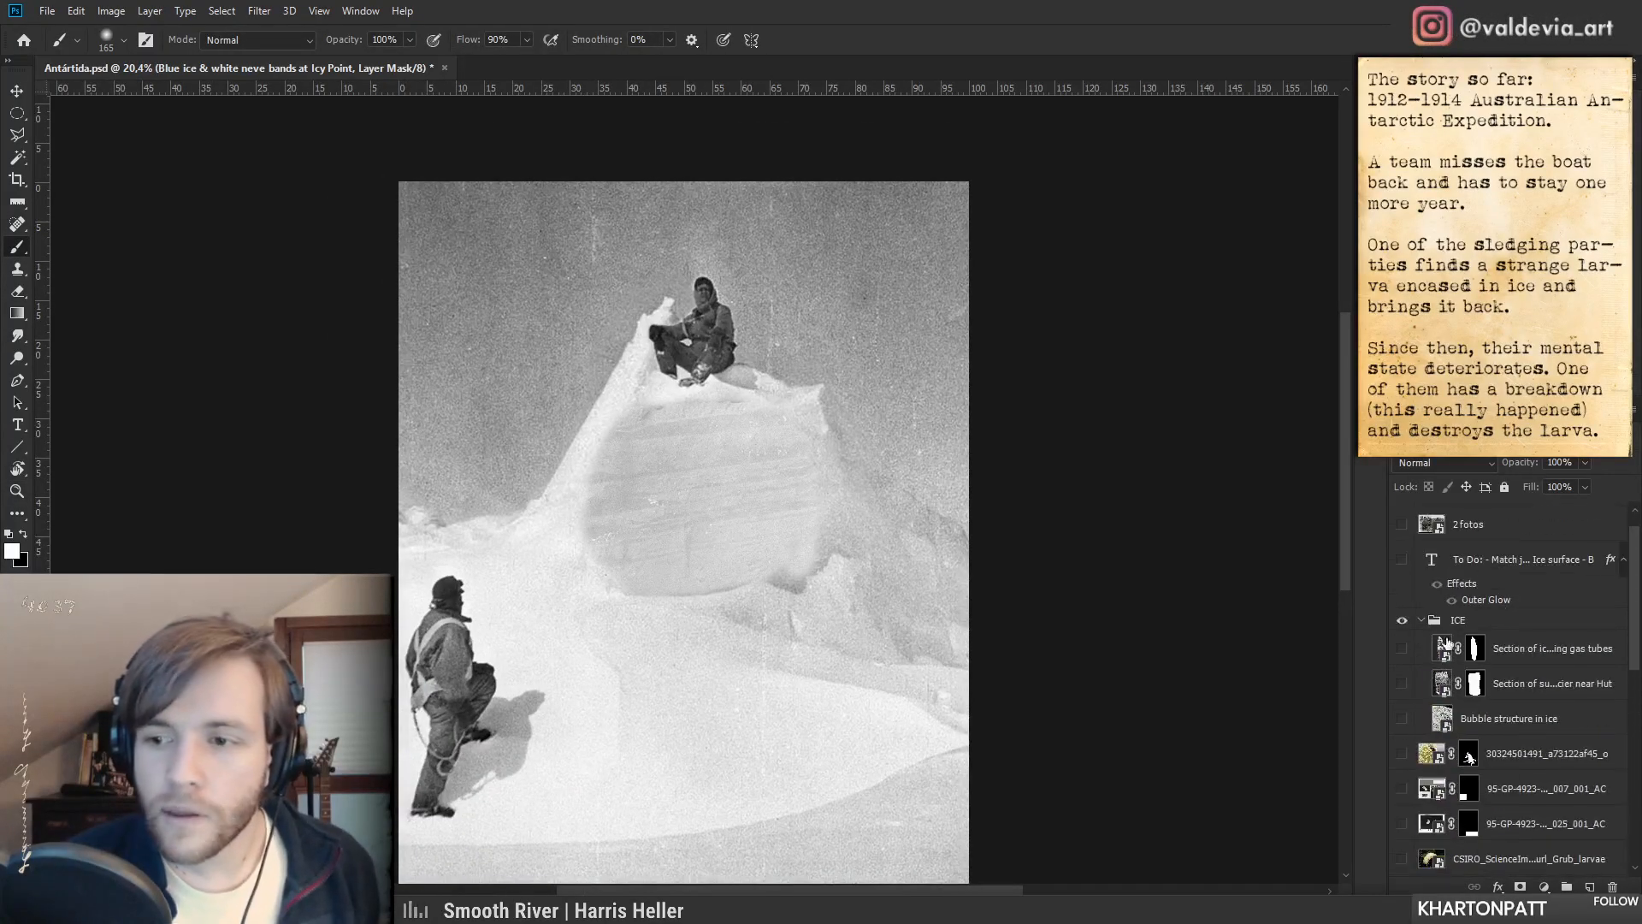
{"action": "left_click", "coordinate": [1421, 620]}
{"action": "scroll", "coordinate": [1420, 650], "scroll_direction": "down", "scroll_amount": 3}
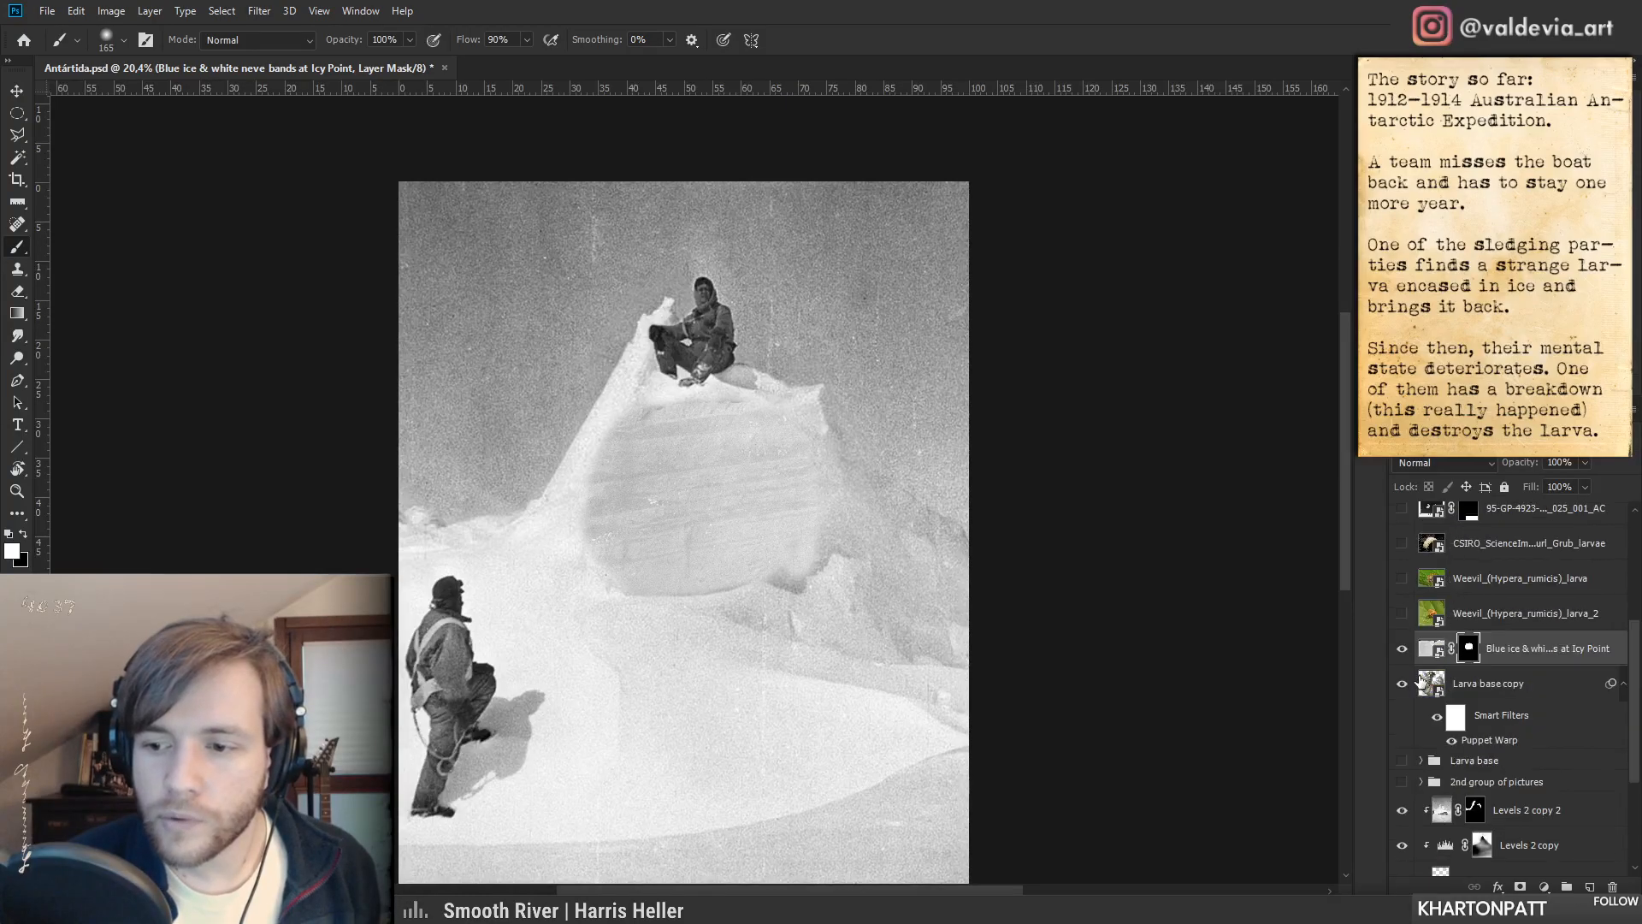
{"action": "left_click", "coordinate": [1510, 691]}
{"action": "left_click_drag", "start_coordinate": [1493, 781], "coordinate": [1456, 650]}
{"action": "left_click", "coordinate": [1421, 641]}
{"action": "left_click", "coordinate": [1402, 642]}
- View the At Aladdin's Cave in Spring(1) photo, and replace it with Madigan's sledging photo to examine the sledge with the sail
{"action": "left_click", "coordinate": [1401, 704]}
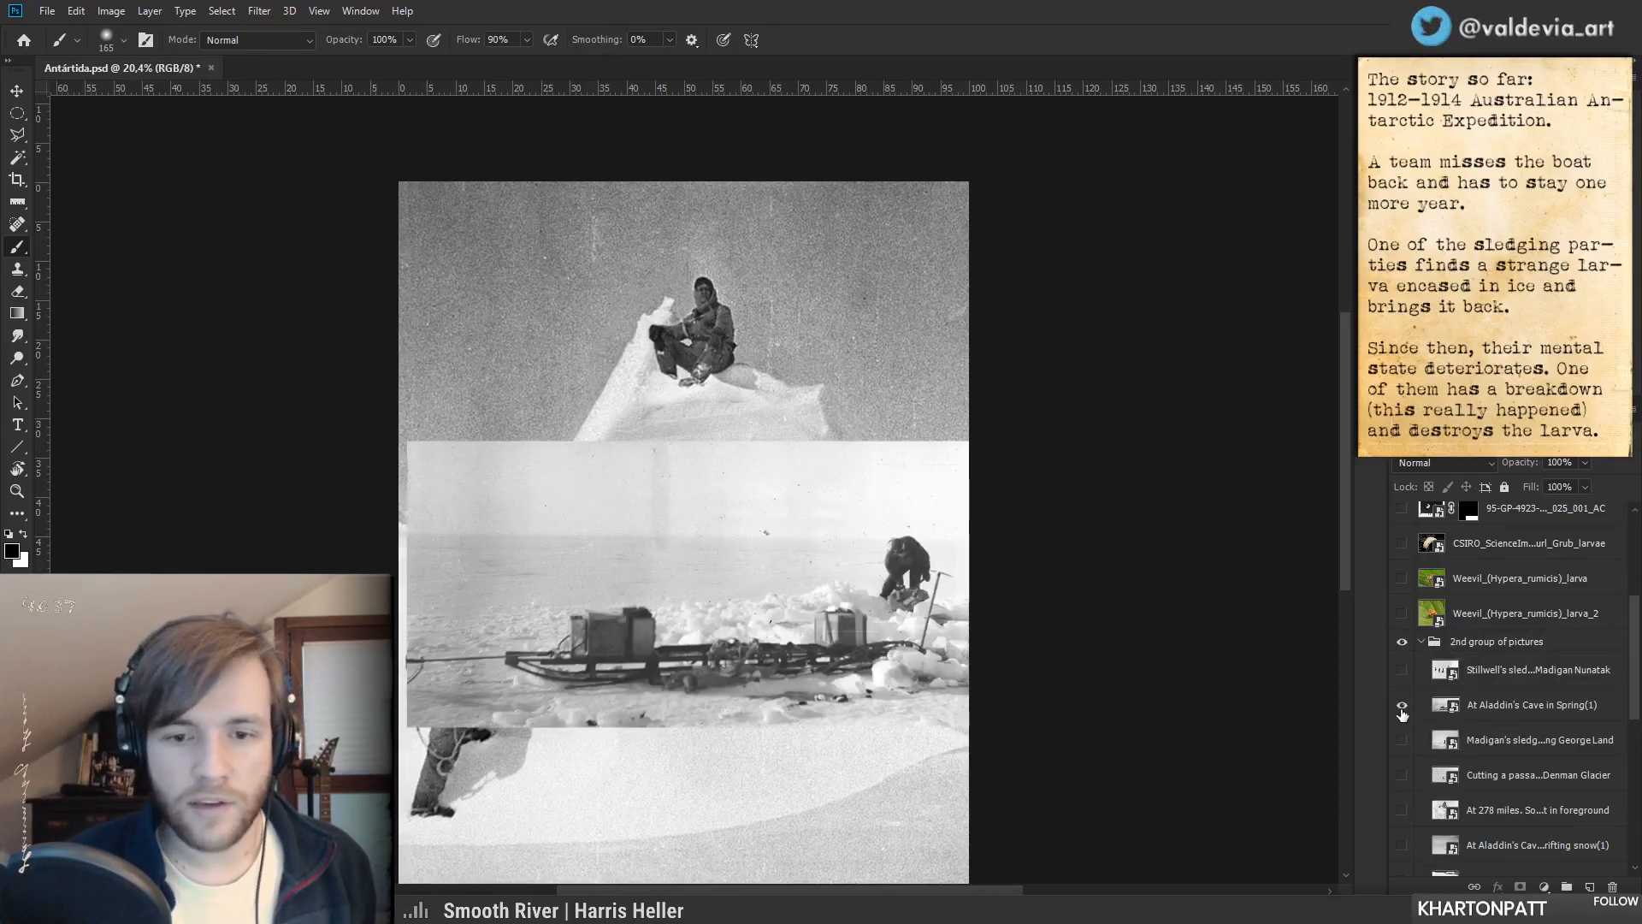
{"action": "left_click", "coordinate": [1401, 705]}
{"action": "left_click", "coordinate": [1402, 740]}
{"action": "key", "text": "z"}
{"action": "mouse_move", "coordinate": [735, 670]}
{"action": "left_mouse_down"}
{"action": "mouse_move", "coordinate": [886, 669]}
{"action": "mouse_move", "coordinate": [804, 644]}
{"action": "left_mouse_up"}
{"action": "key", "text": "b"}
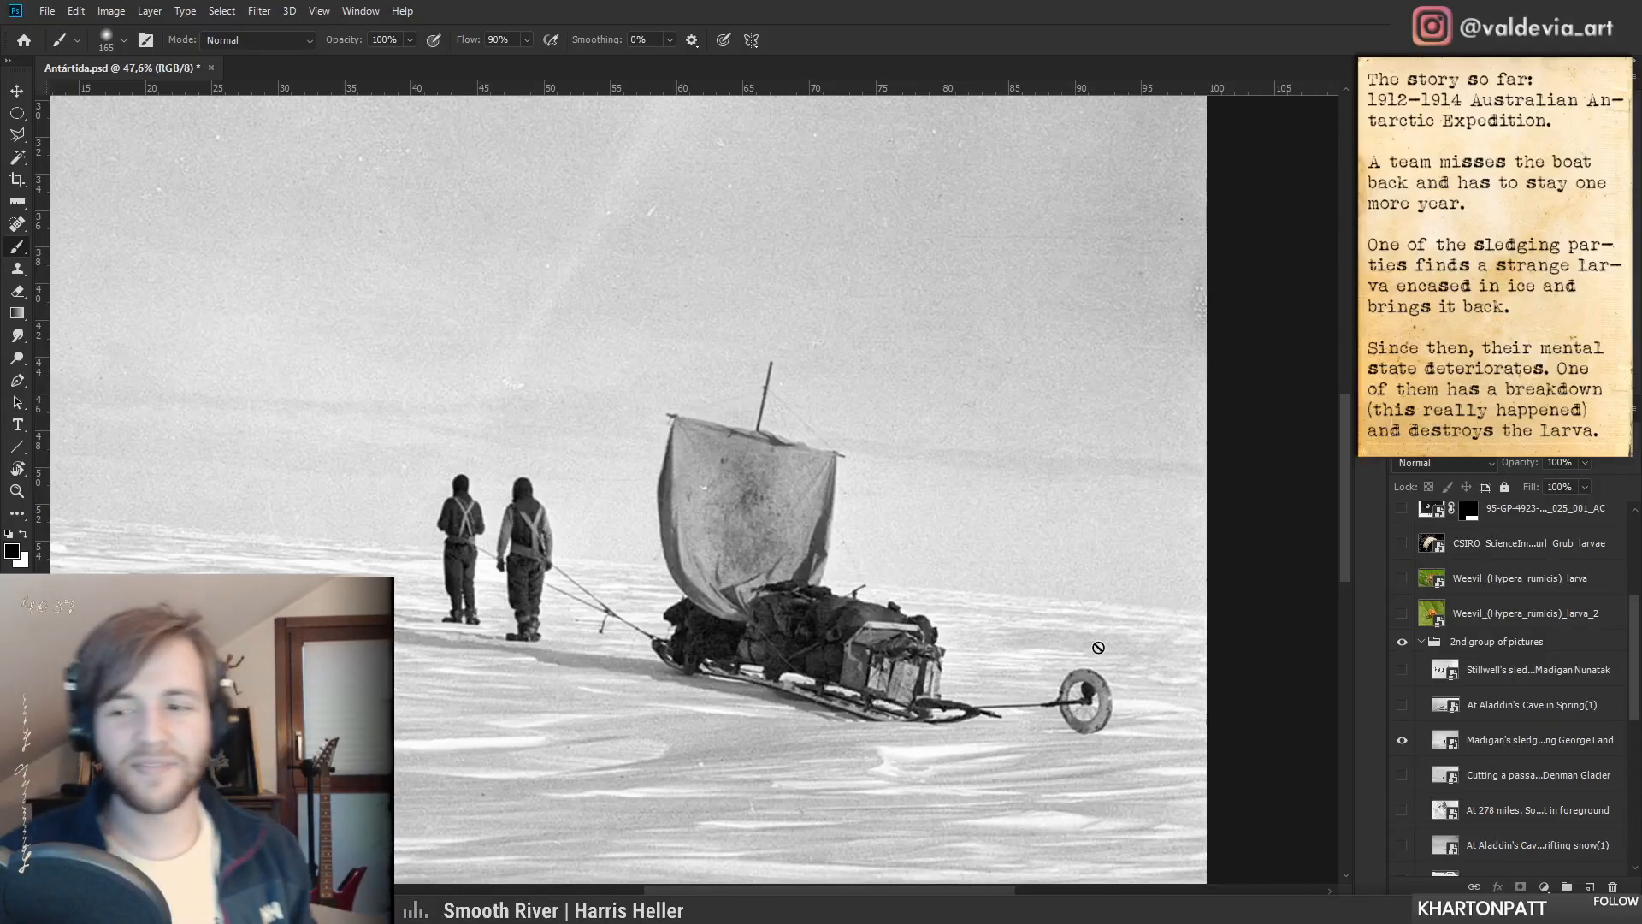
{"action": "key", "text": "z"}
{"action": "left_click_drag", "start_coordinate": [834, 609], "coordinate": [777, 608]}
{"action": "key", "text": "b"}
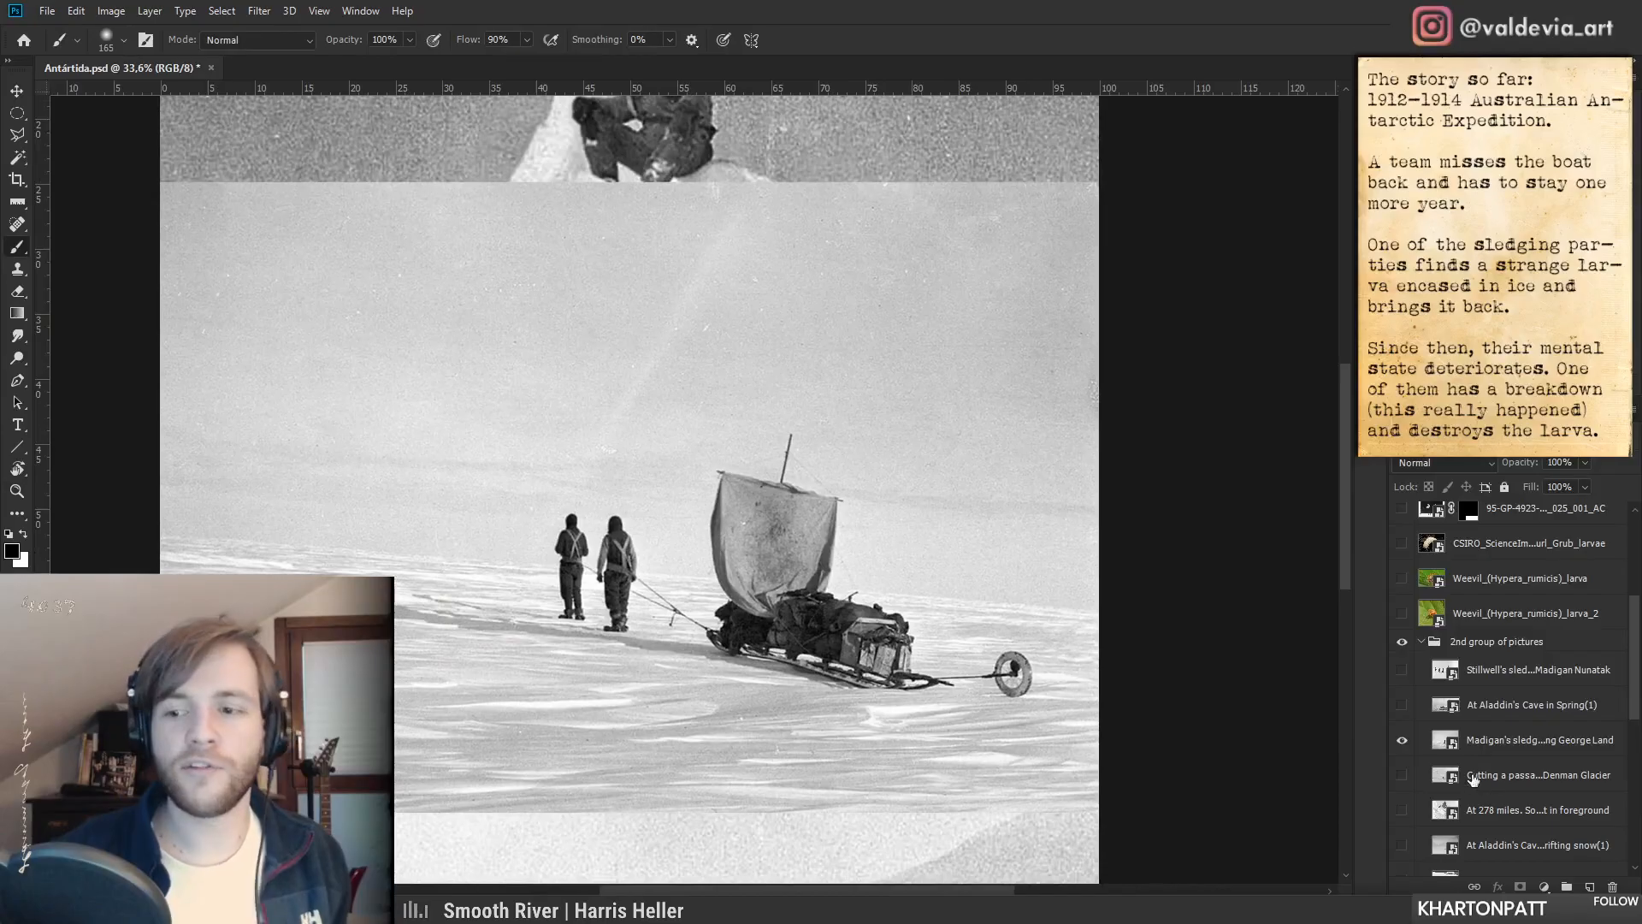
- Hide Madigan's sledging photo, collapse the 2nd group of pictures, and return to the larva composite
{"action": "left_click", "coordinate": [1401, 740]}
{"action": "key", "text": "z"}
{"action": "left_click_drag", "start_coordinate": [824, 516], "coordinate": [764, 514]}
{"action": "key", "text": "b"}
{"action": "left_click_drag", "start_coordinate": [806, 426], "coordinate": [793, 508]}
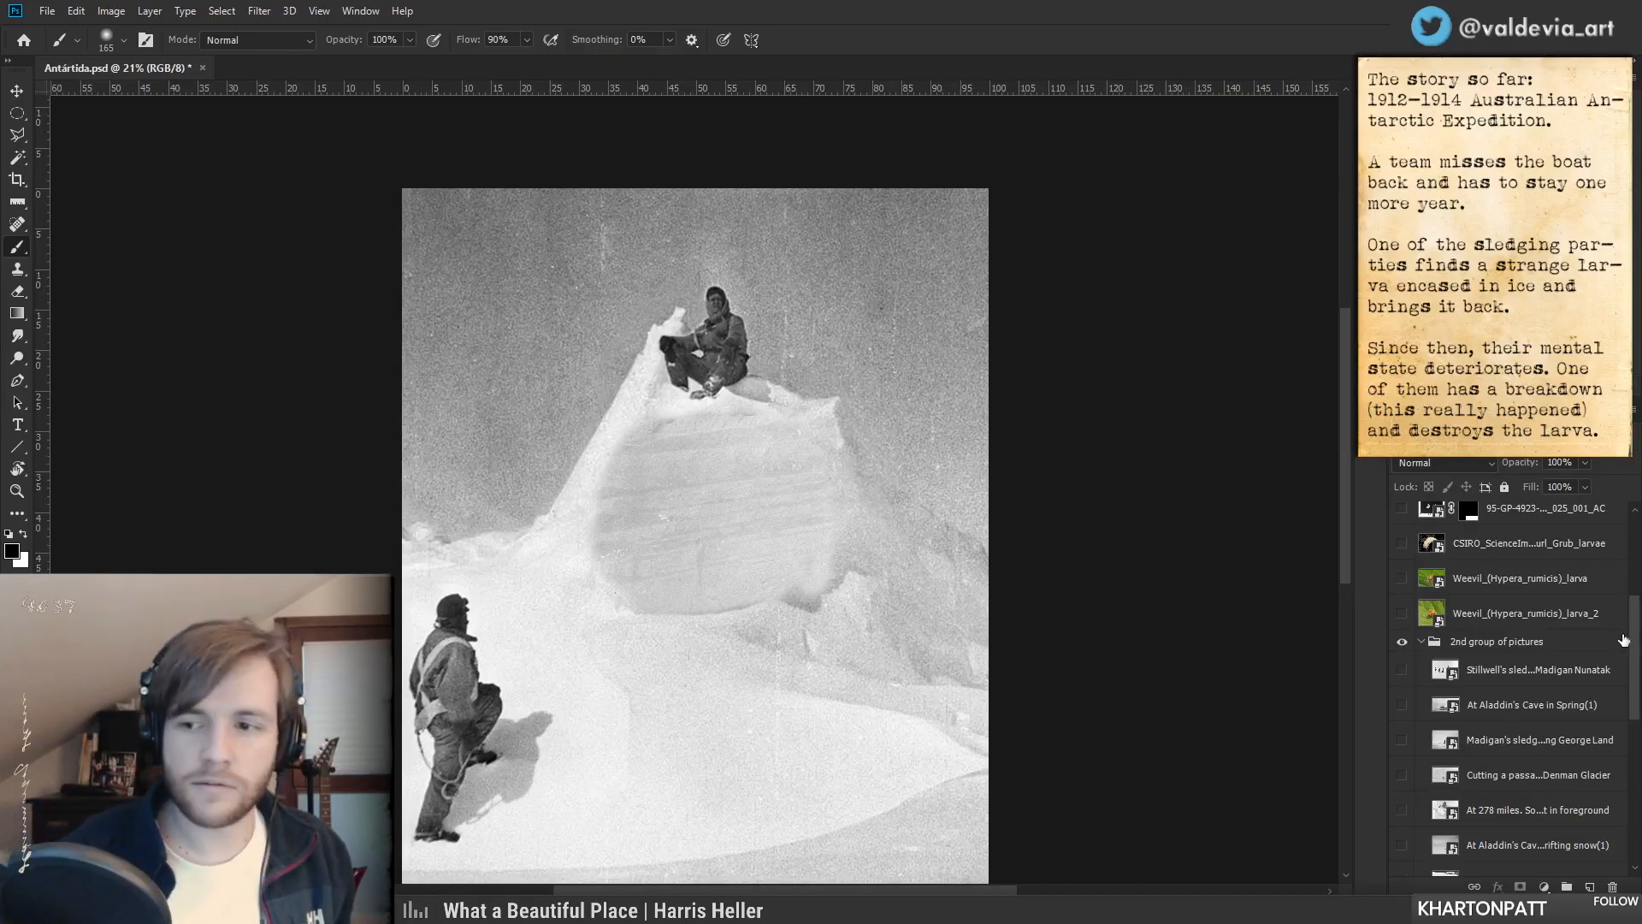
{"action": "scroll", "coordinate": [1634, 633], "scroll_direction": "up", "scroll_amount": 5}
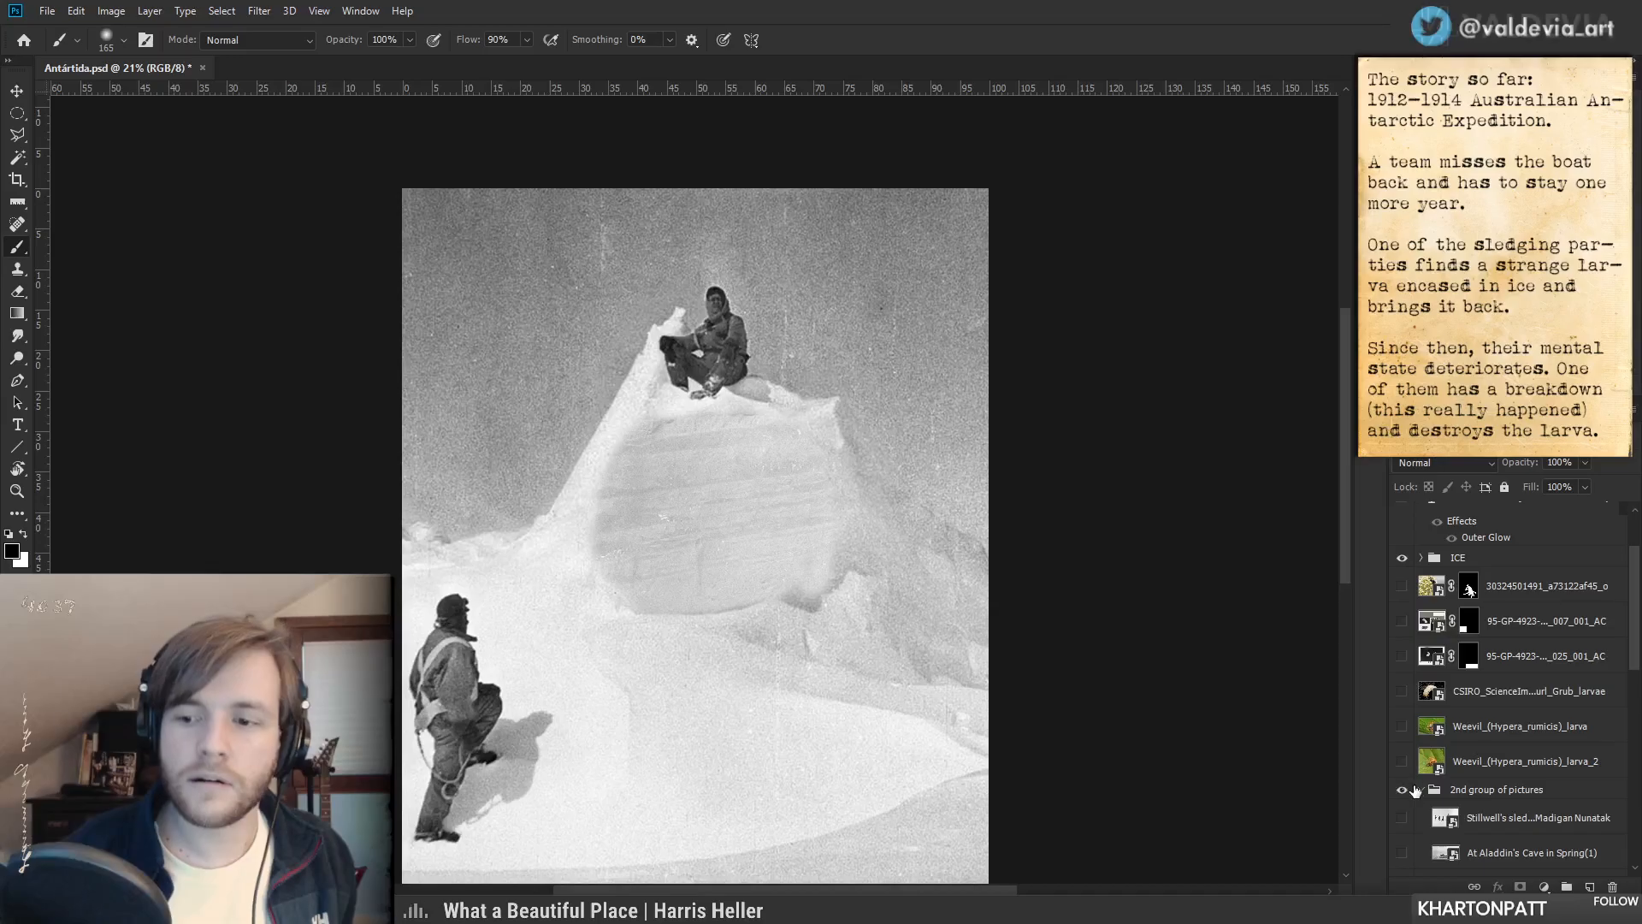
{"action": "left_click", "coordinate": [1420, 831]}
{"action": "scroll", "coordinate": [1632, 655], "scroll_direction": "down", "scroll_amount": 3}
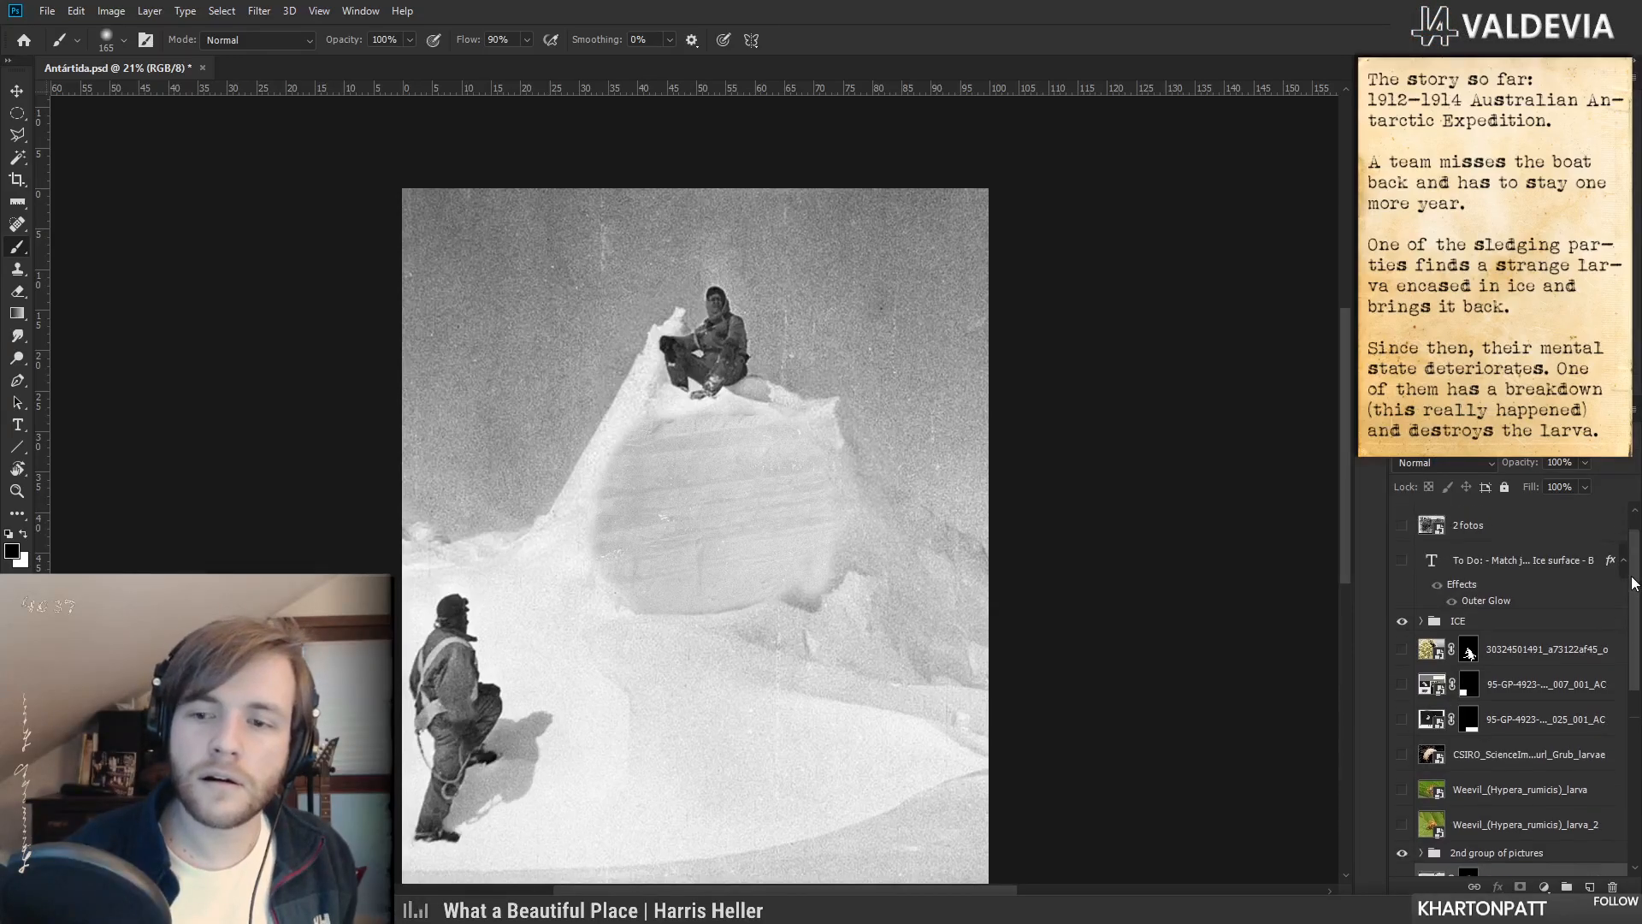
{"action": "scroll", "coordinate": [1532, 707], "scroll_direction": "down", "scroll_amount": 3}
- Unlink the blue ice layer's mask, then rotate the texture to about 12° and reposition it so its bands lie nearly level
{"action": "left_click", "coordinate": [1524, 643]}
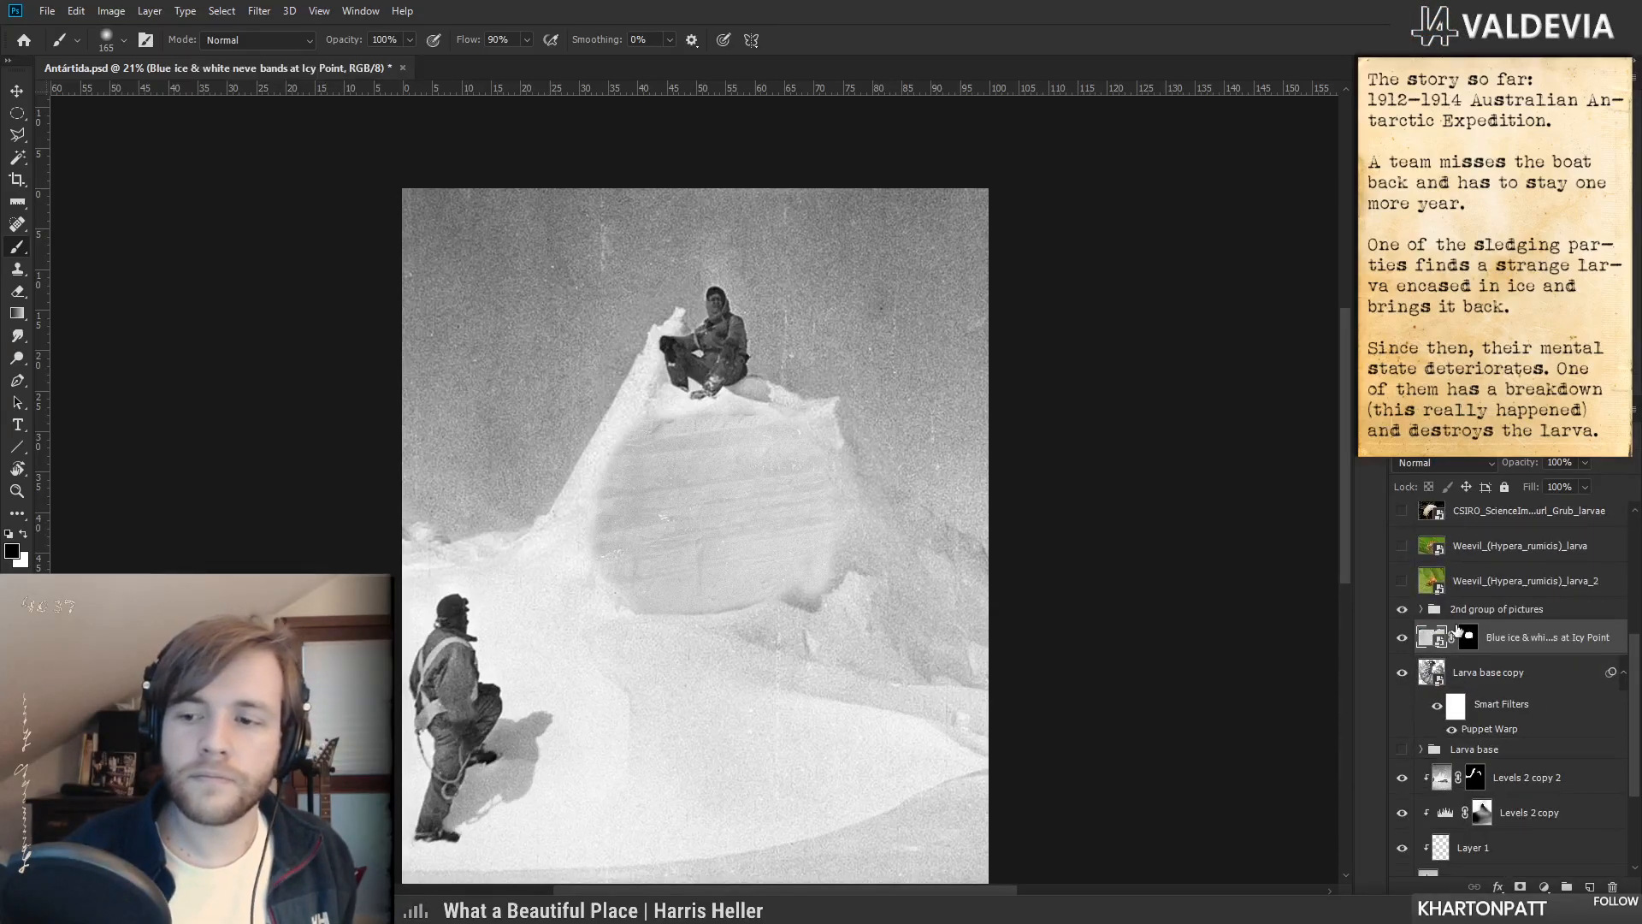
{"action": "left_click_drag", "start_coordinate": [654, 466], "coordinate": [748, 459]}
{"action": "left_click", "coordinate": [1469, 638]}
{"action": "left_click", "coordinate": [1431, 640]}
{"action": "key", "text": "ctrl+t"}
{"action": "left_click_drag", "start_coordinate": [863, 253], "coordinate": [958, 236]}
{"action": "left_click_drag", "start_coordinate": [896, 417], "coordinate": [899, 482]}
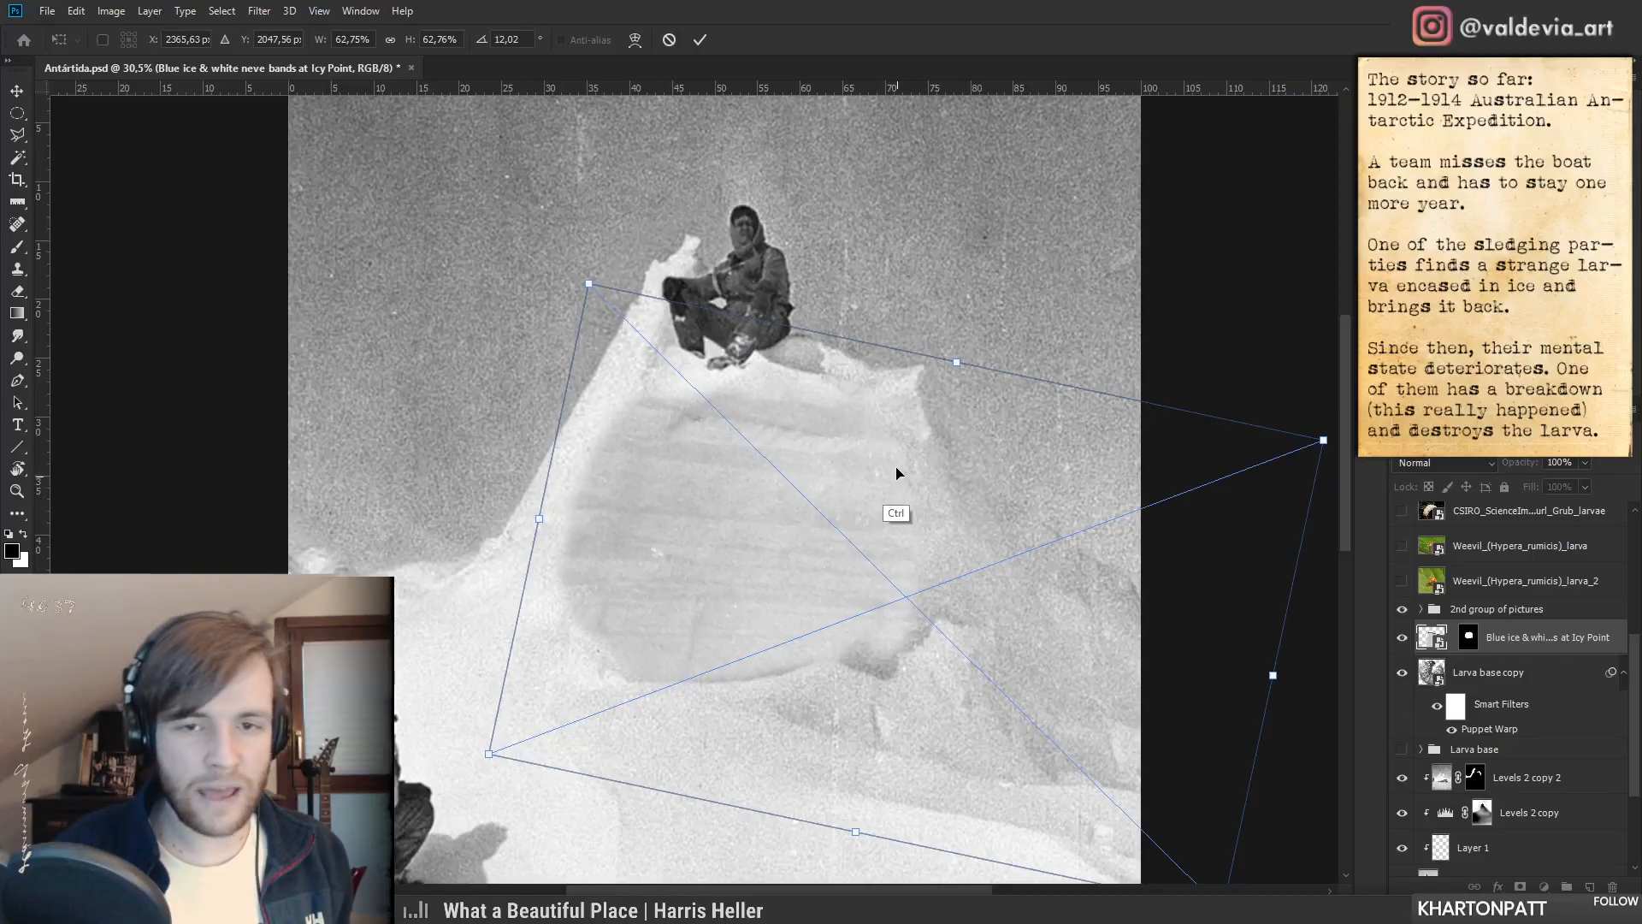
{"action": "left_click", "coordinate": [700, 40]}
- Paint white on the blue ice layer's mask with the 165 px brush to extend the texture to the block's left edge
{"action": "mouse_move", "coordinate": [820, 567]}
{"action": "left_mouse_down"}
{"action": "mouse_move", "coordinate": [762, 564]}
{"action": "mouse_move", "coordinate": [788, 568]}
{"action": "left_mouse_up"}
{"action": "key", "text": "b"}
{"action": "left_click_drag", "start_coordinate": [839, 632], "coordinate": [823, 601]}
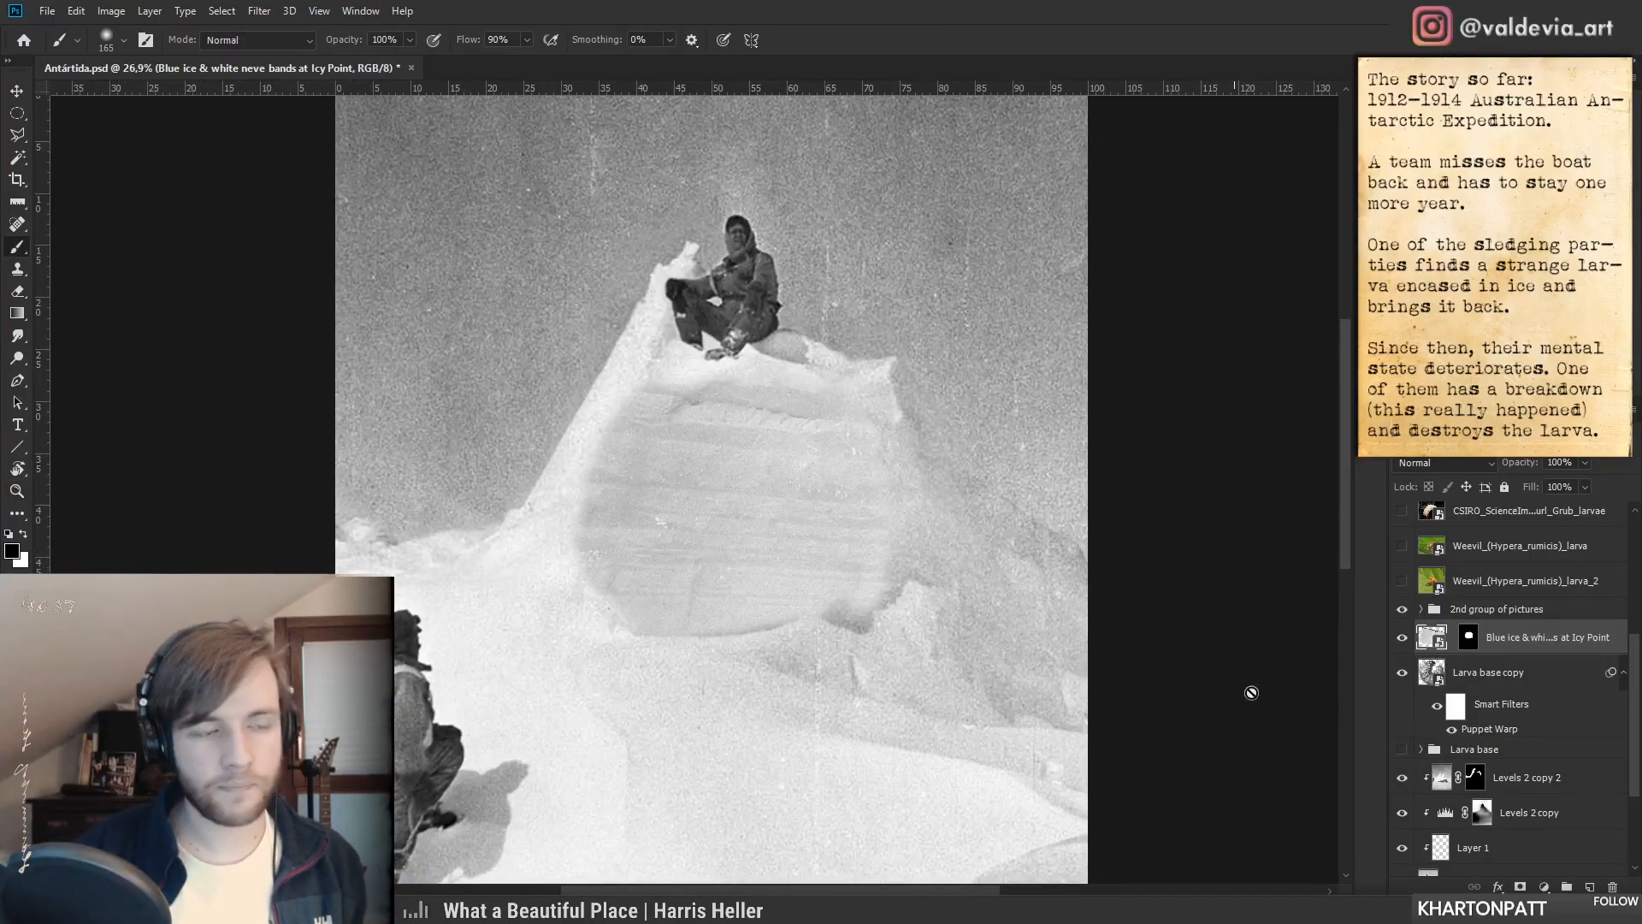
{"action": "left_click", "coordinate": [1468, 638]}
{"action": "key", "text": "x"}
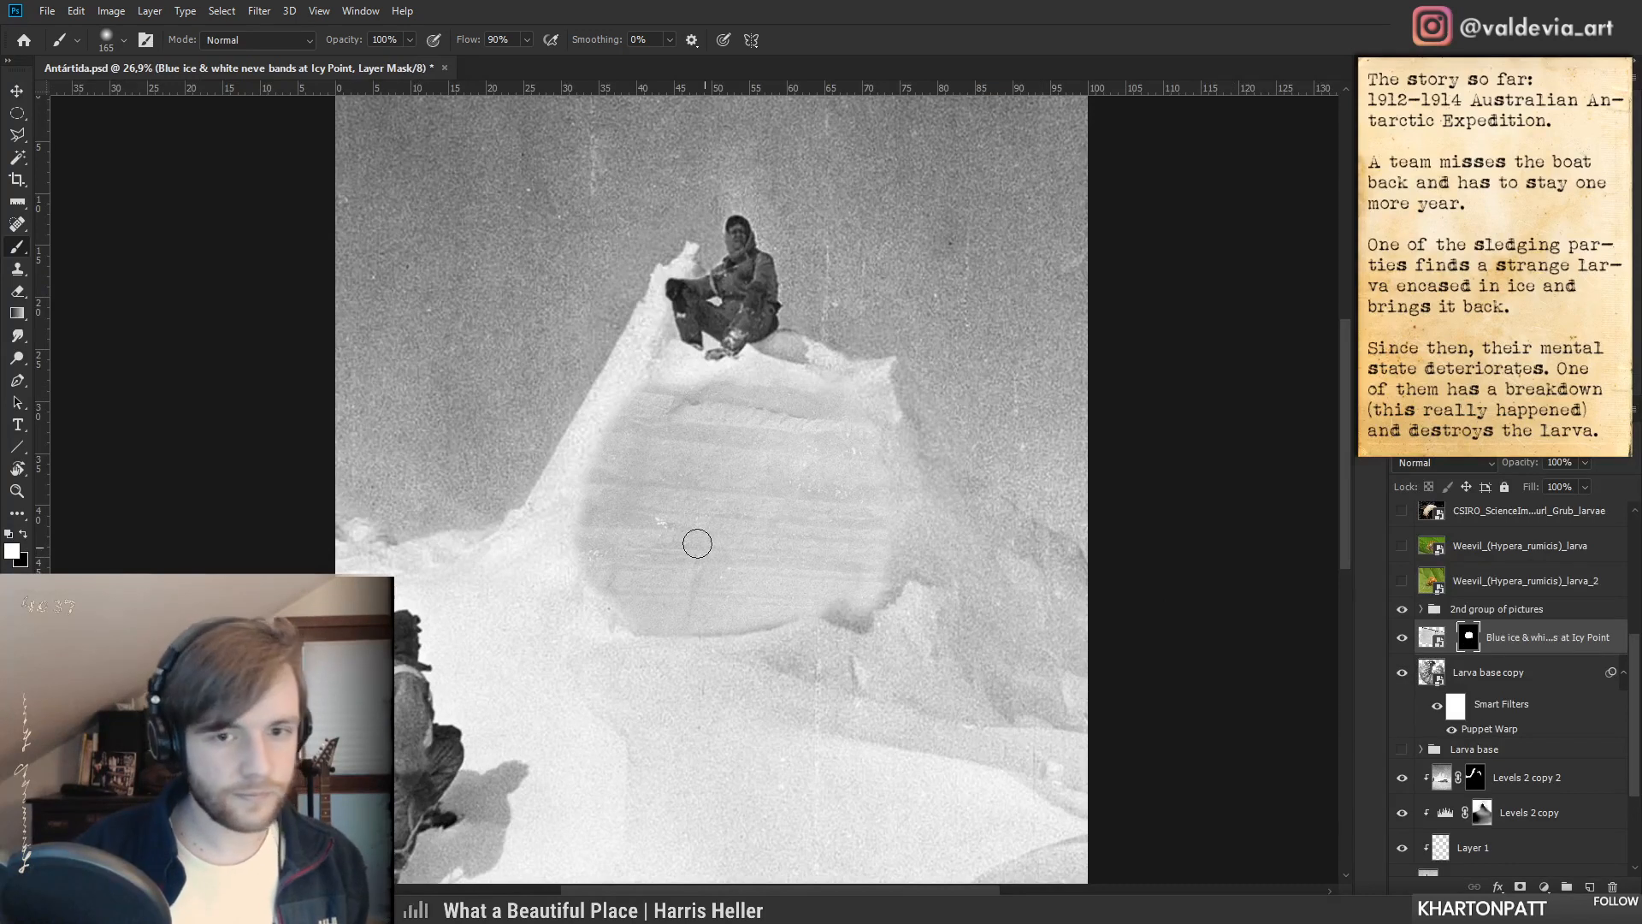
{"action": "key", "text": "ctrl+z"}
{"action": "mouse_move", "coordinate": [631, 375]}
{"action": "left_mouse_down"}
{"action": "mouse_move", "coordinate": [523, 546]}
{"action": "mouse_move", "coordinate": [593, 450]}
{"action": "mouse_move", "coordinate": [560, 550]}
{"action": "left_mouse_up"}
{"action": "left_click", "coordinate": [1432, 637]}
{"action": "mouse_move", "coordinate": [719, 554]}
{"action": "left_mouse_down"}
{"action": "mouse_move", "coordinate": [696, 538]}
{"action": "mouse_move", "coordinate": [710, 534]}
{"action": "left_mouse_up"}
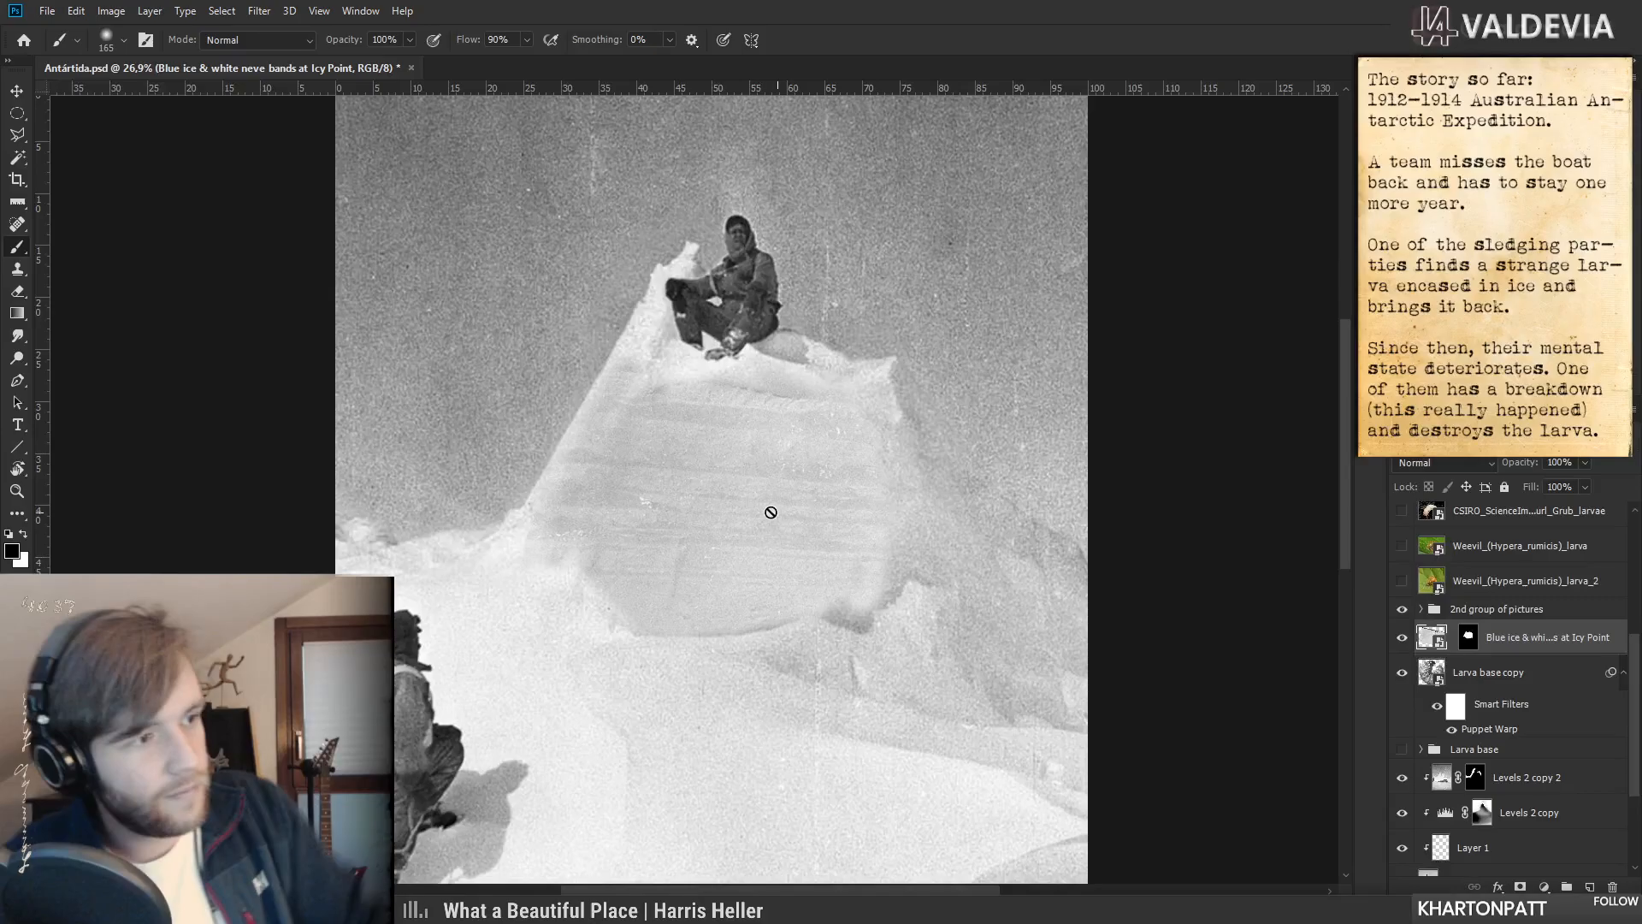
- Extend the ice texture over the block's right side and lower right shadow by painting white on the mask
{"action": "scroll", "coordinate": [771, 512], "scroll_direction": "up", "scroll_amount": 5}
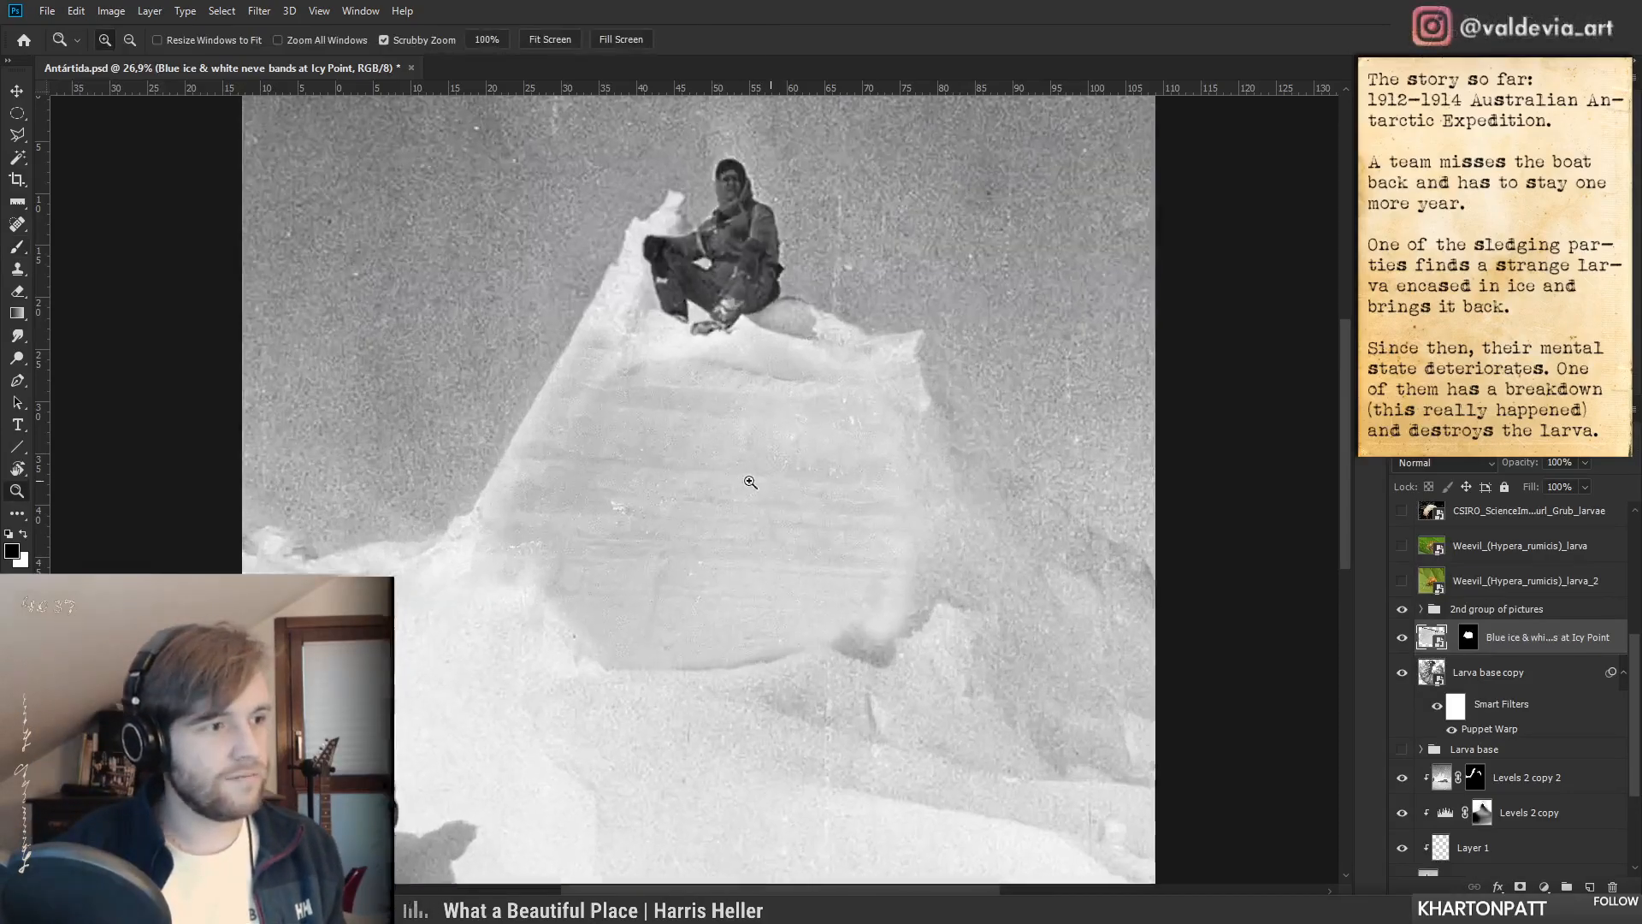
{"action": "left_click_drag", "start_coordinate": [808, 464], "coordinate": [759, 487]}
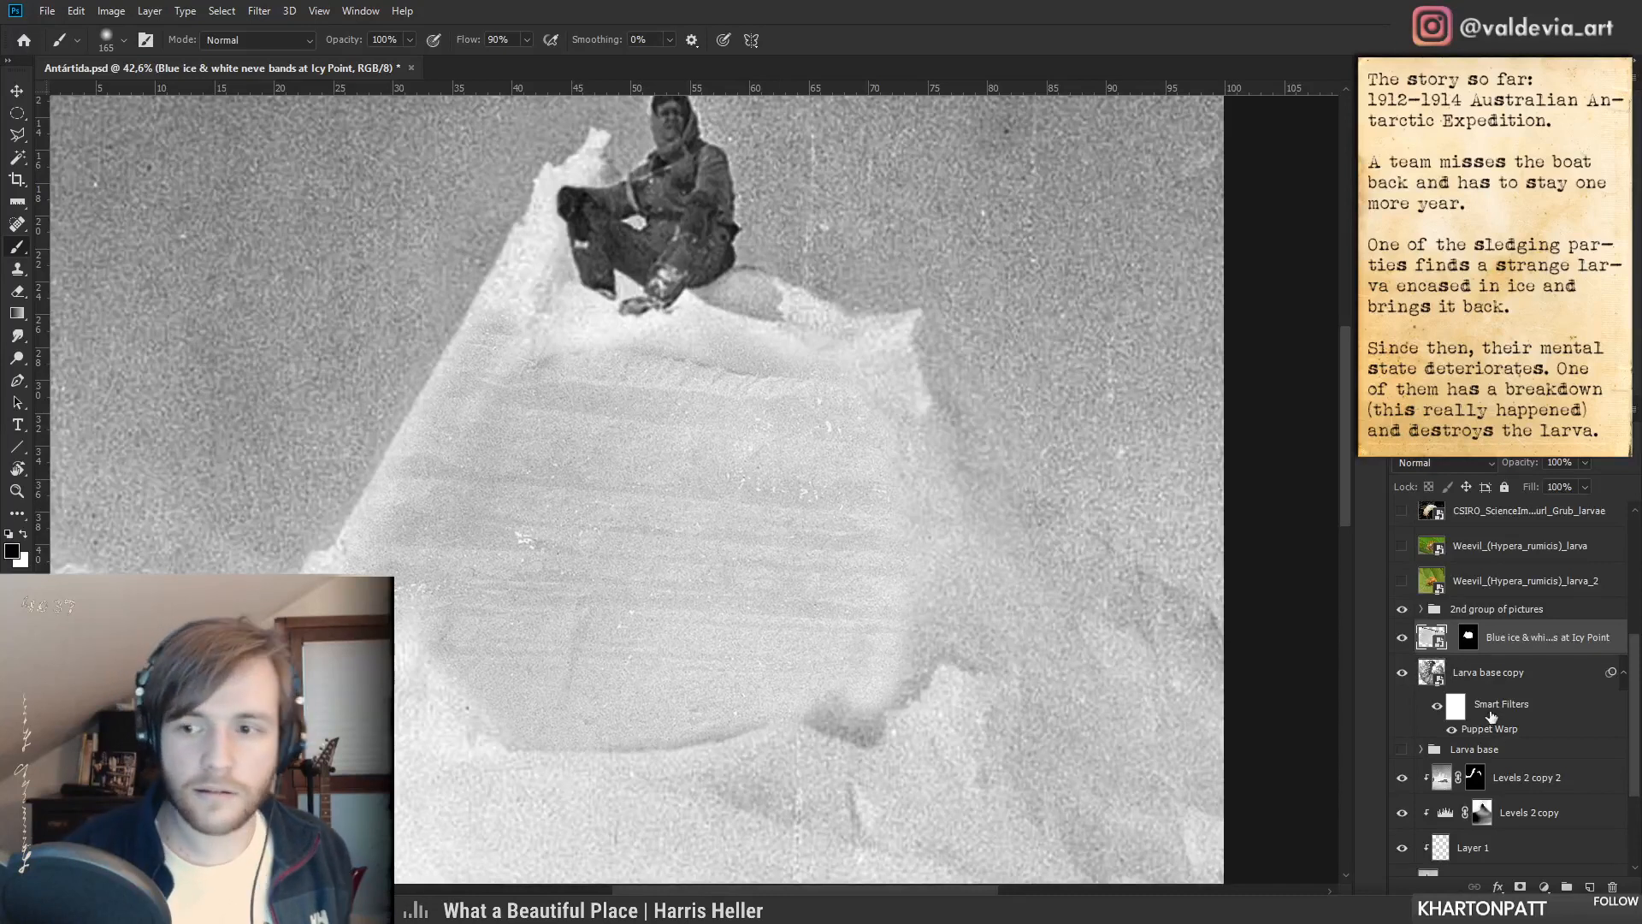
{"action": "left_click", "coordinate": [1468, 637]}
{"action": "key", "text": "x"}
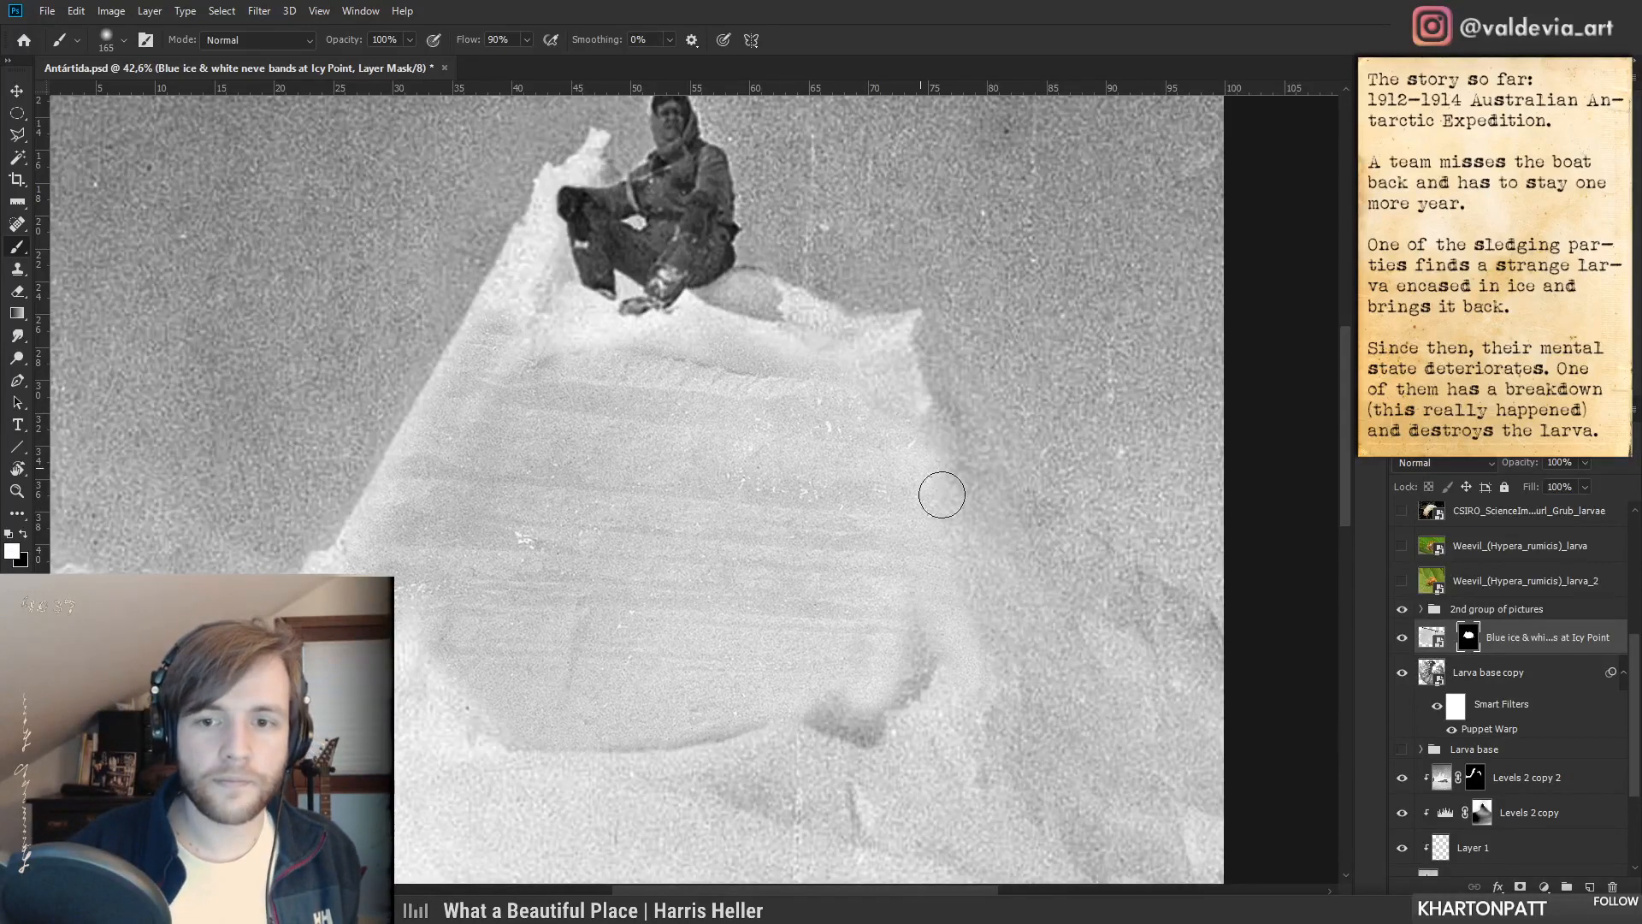
{"action": "key", "text": "z"}
{"action": "mouse_move", "coordinate": [853, 715]}
{"action": "left_mouse_down"}
{"action": "mouse_move", "coordinate": [737, 700]}
{"action": "mouse_move", "coordinate": [808, 697]}
{"action": "left_mouse_up"}
{"action": "key", "text": "b"}
{"action": "mouse_move", "coordinate": [564, 696]}
{"action": "left_mouse_down"}
{"action": "mouse_move", "coordinate": [473, 641]}
{"action": "mouse_move", "coordinate": [631, 694]}
{"action": "left_mouse_up"}
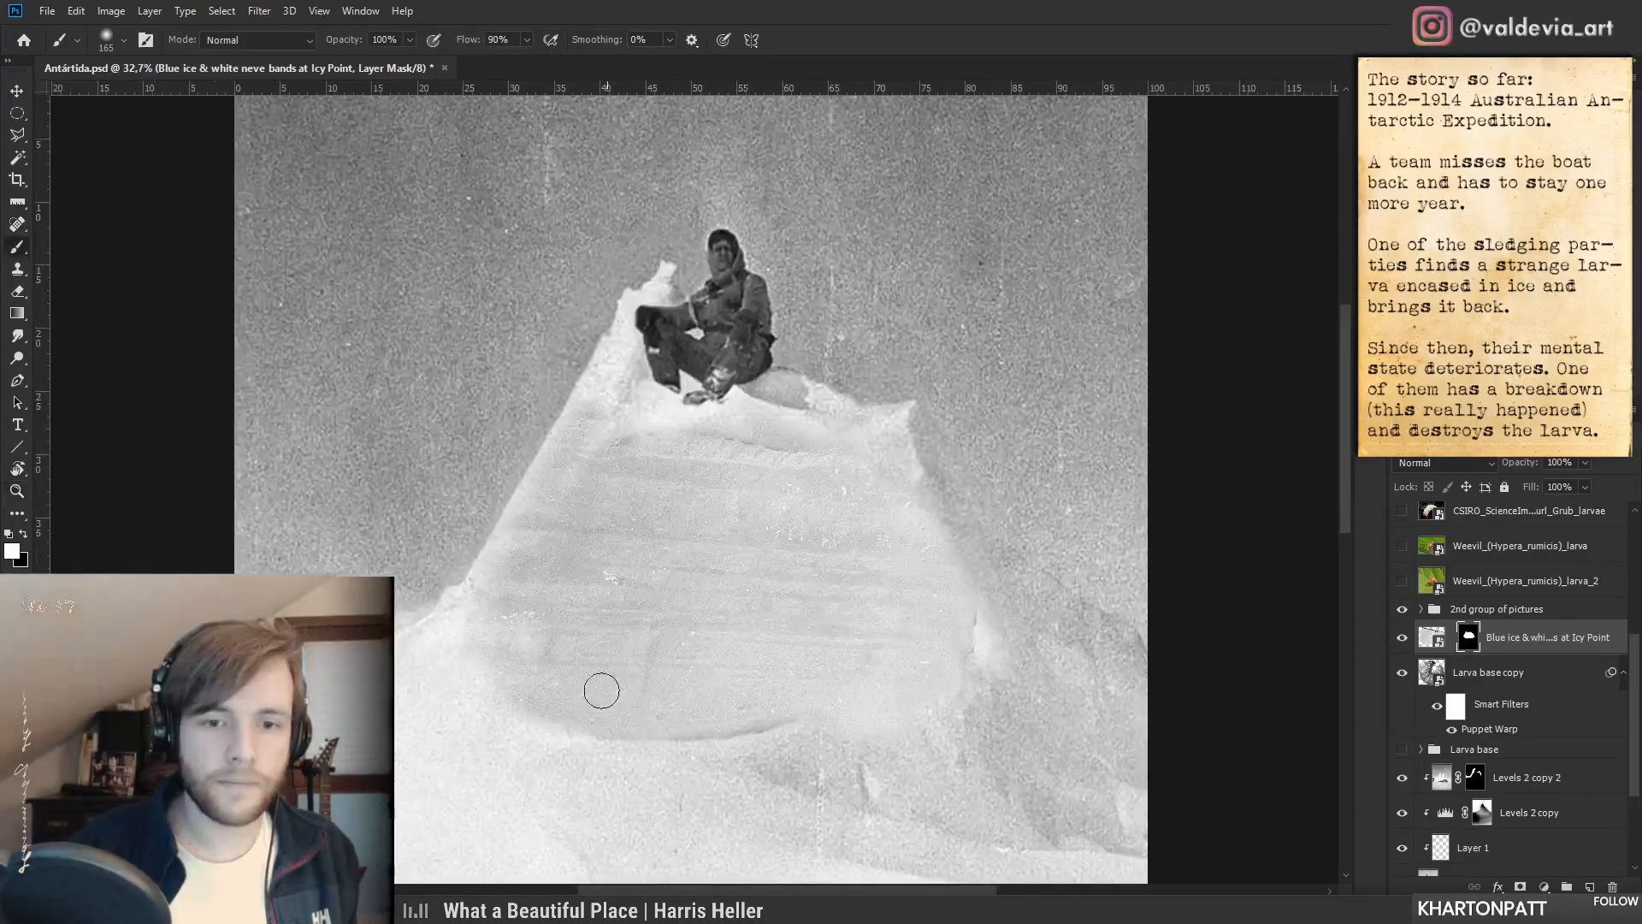
- Refine the lower left edge of the ice texture on the mask, switching between black and white paint
{"action": "key", "text": "z"}
{"action": "key", "text": "b"}
{"action": "key", "text": "x"}
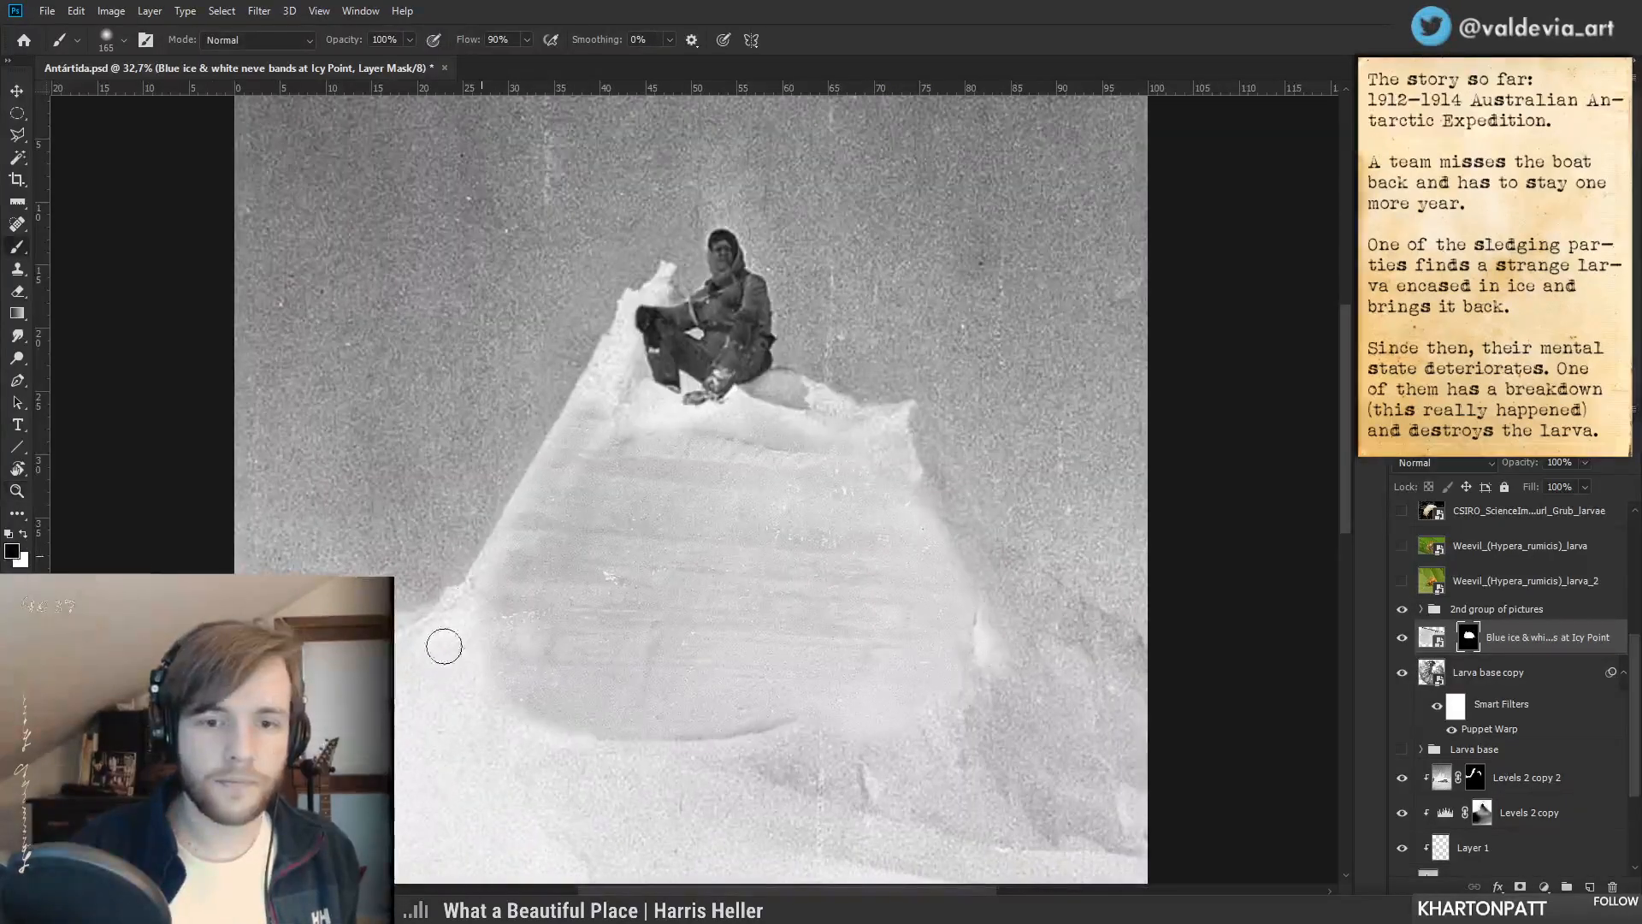
{"action": "key", "text": "z"}
{"action": "left_click_drag", "start_coordinate": [664, 635], "coordinate": [638, 633]}
{"action": "key", "text": "b"}
{"action": "key", "text": "x"}
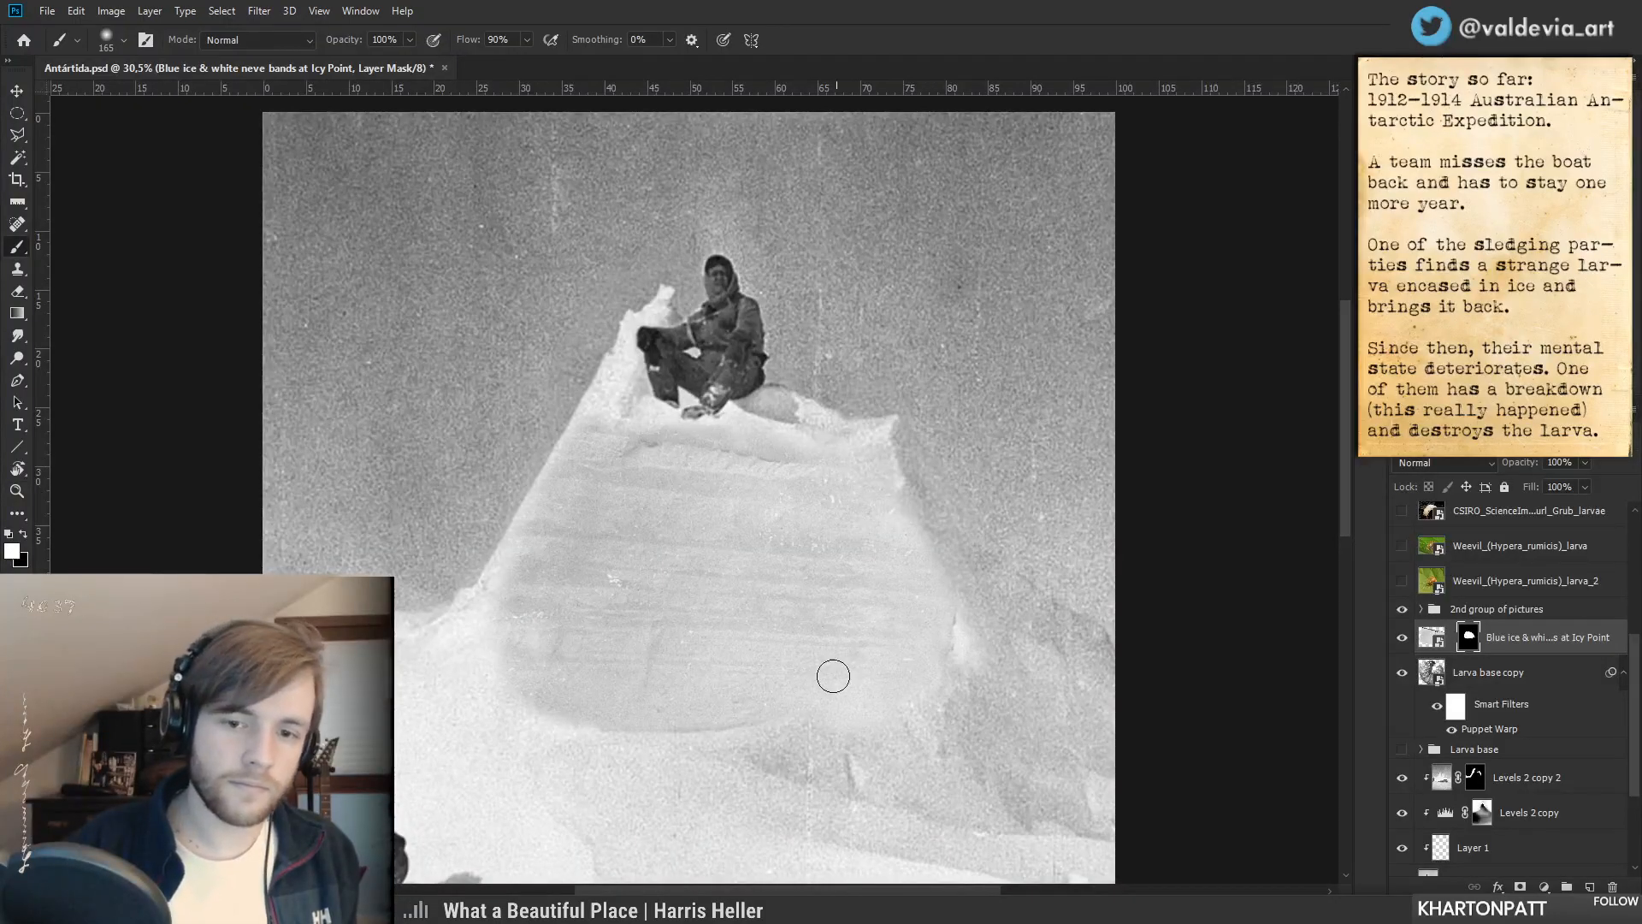
{"action": "key", "text": "z"}
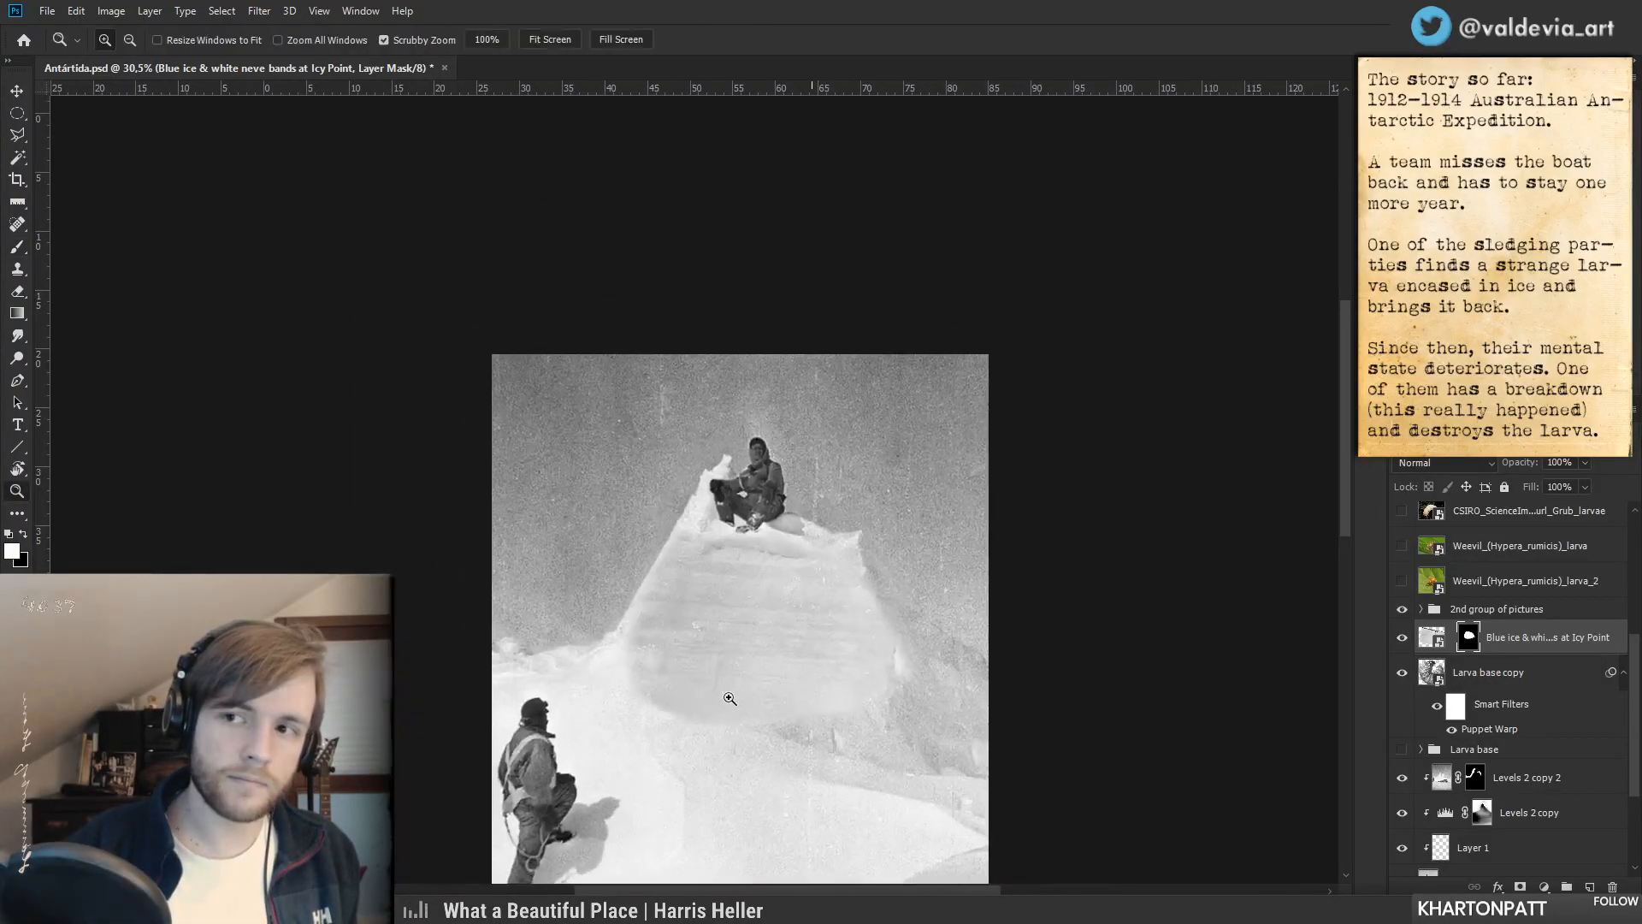
{"action": "left_click_drag", "start_coordinate": [764, 691], "coordinate": [770, 690]}
- Paint black on the mask along the lower edge of the ice texture, and undo the last stroke
{"action": "key", "text": "b"}
{"action": "key", "text": "x"}
{"action": "left_click_drag", "start_coordinate": [506, 729], "coordinate": [813, 719]}
{"action": "mouse_move", "coordinate": [646, 742]}
{"action": "left_mouse_down"}
{"action": "mouse_move", "coordinate": [854, 715]}
{"action": "mouse_move", "coordinate": [822, 686]}
{"action": "mouse_move", "coordinate": [839, 703]}
{"action": "left_mouse_up"}
{"action": "key", "text": "x"}
{"action": "key", "text": "ctrl+z"}
- Reduce the brush to 64 px and paint white on the mask to cover the dark shadow along the block's lower edge
{"action": "right_click", "coordinate": [877, 667]}
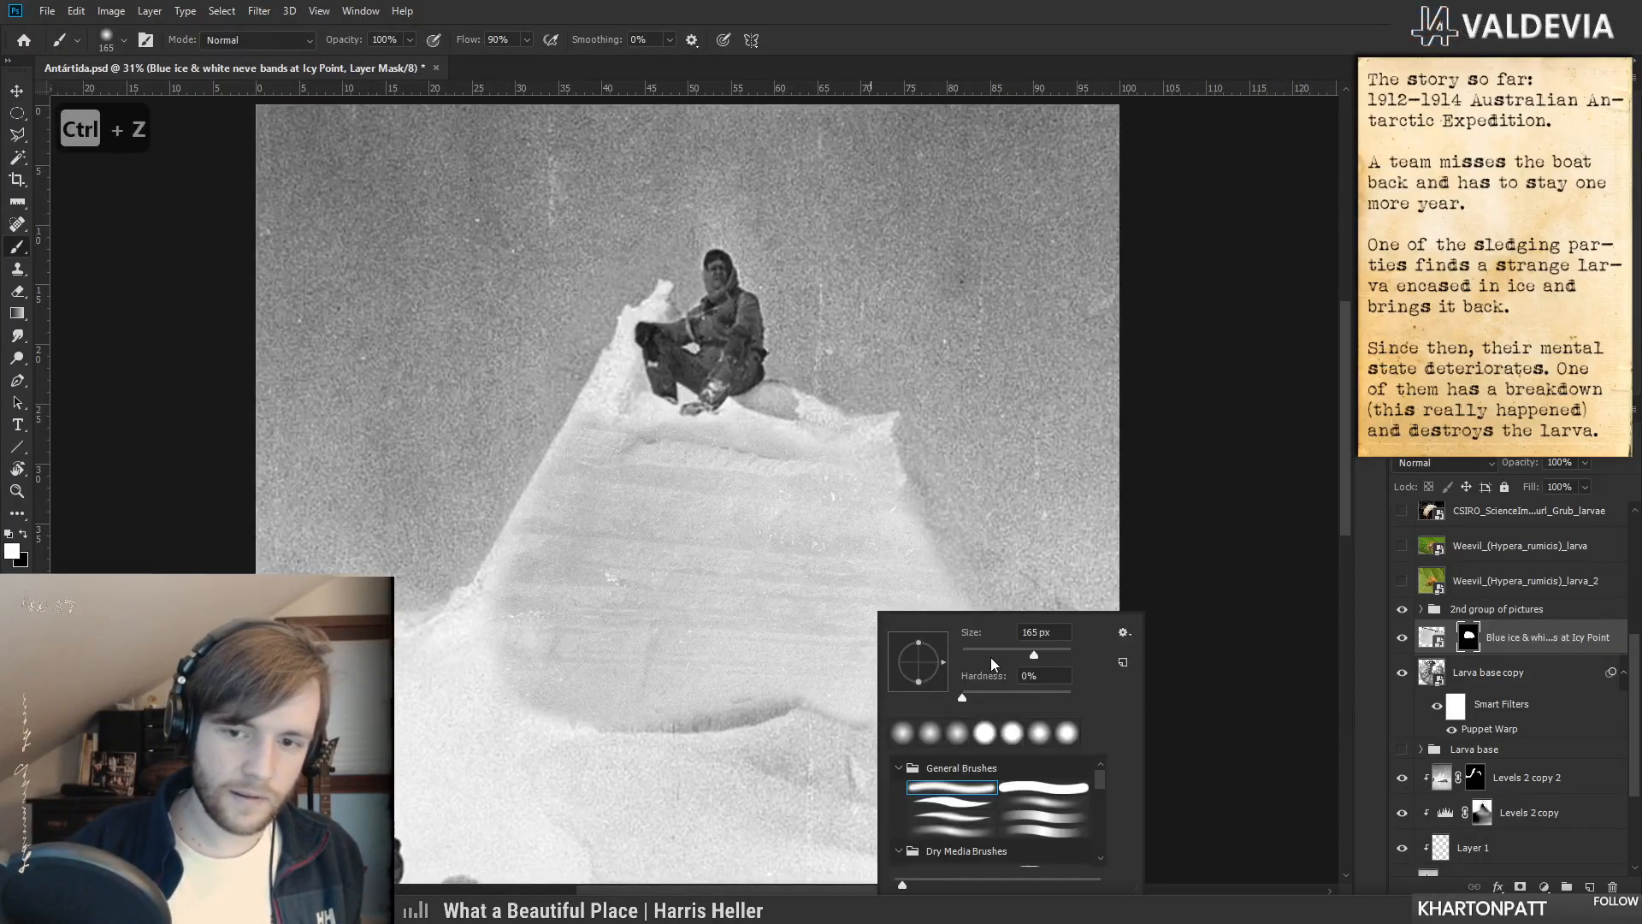
{"action": "mouse_move", "coordinate": [613, 721]}
{"action": "left_mouse_down"}
{"action": "mouse_move", "coordinate": [743, 705]}
{"action": "mouse_move", "coordinate": [617, 724]}
{"action": "mouse_move", "coordinate": [734, 712]}
{"action": "mouse_move", "coordinate": [706, 725]}
{"action": "mouse_move", "coordinate": [803, 692]}
{"action": "left_mouse_up"}
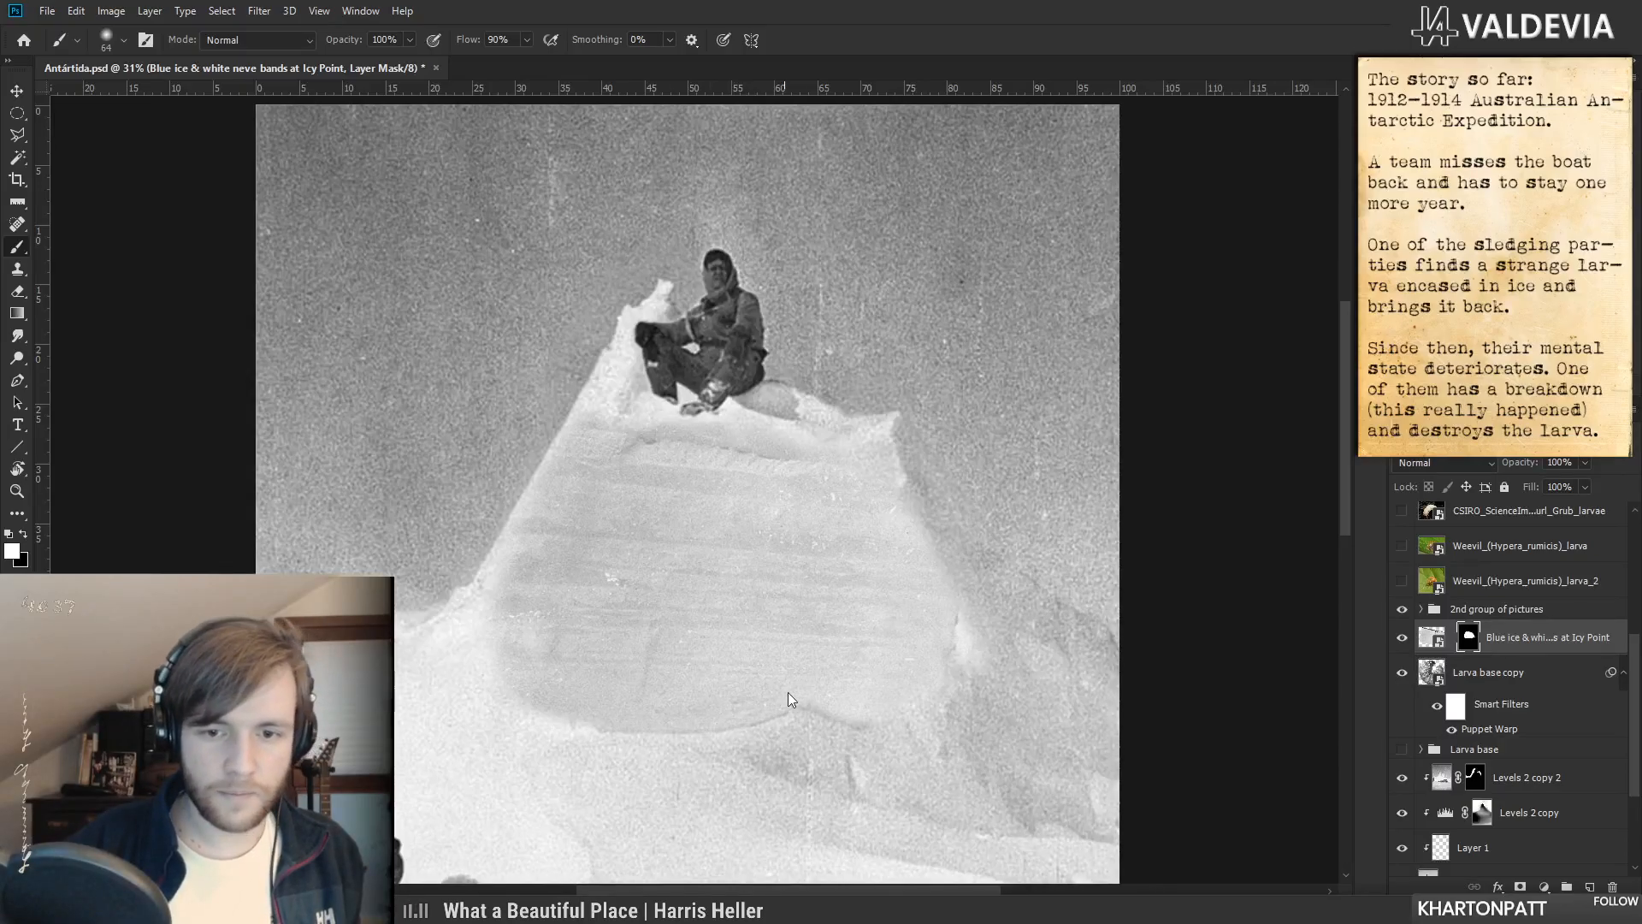
{"action": "left_click_drag", "start_coordinate": [845, 703], "coordinate": [829, 704]}
{"action": "scroll", "coordinate": [881, 719], "scroll_direction": "down", "scroll_amount": 4}
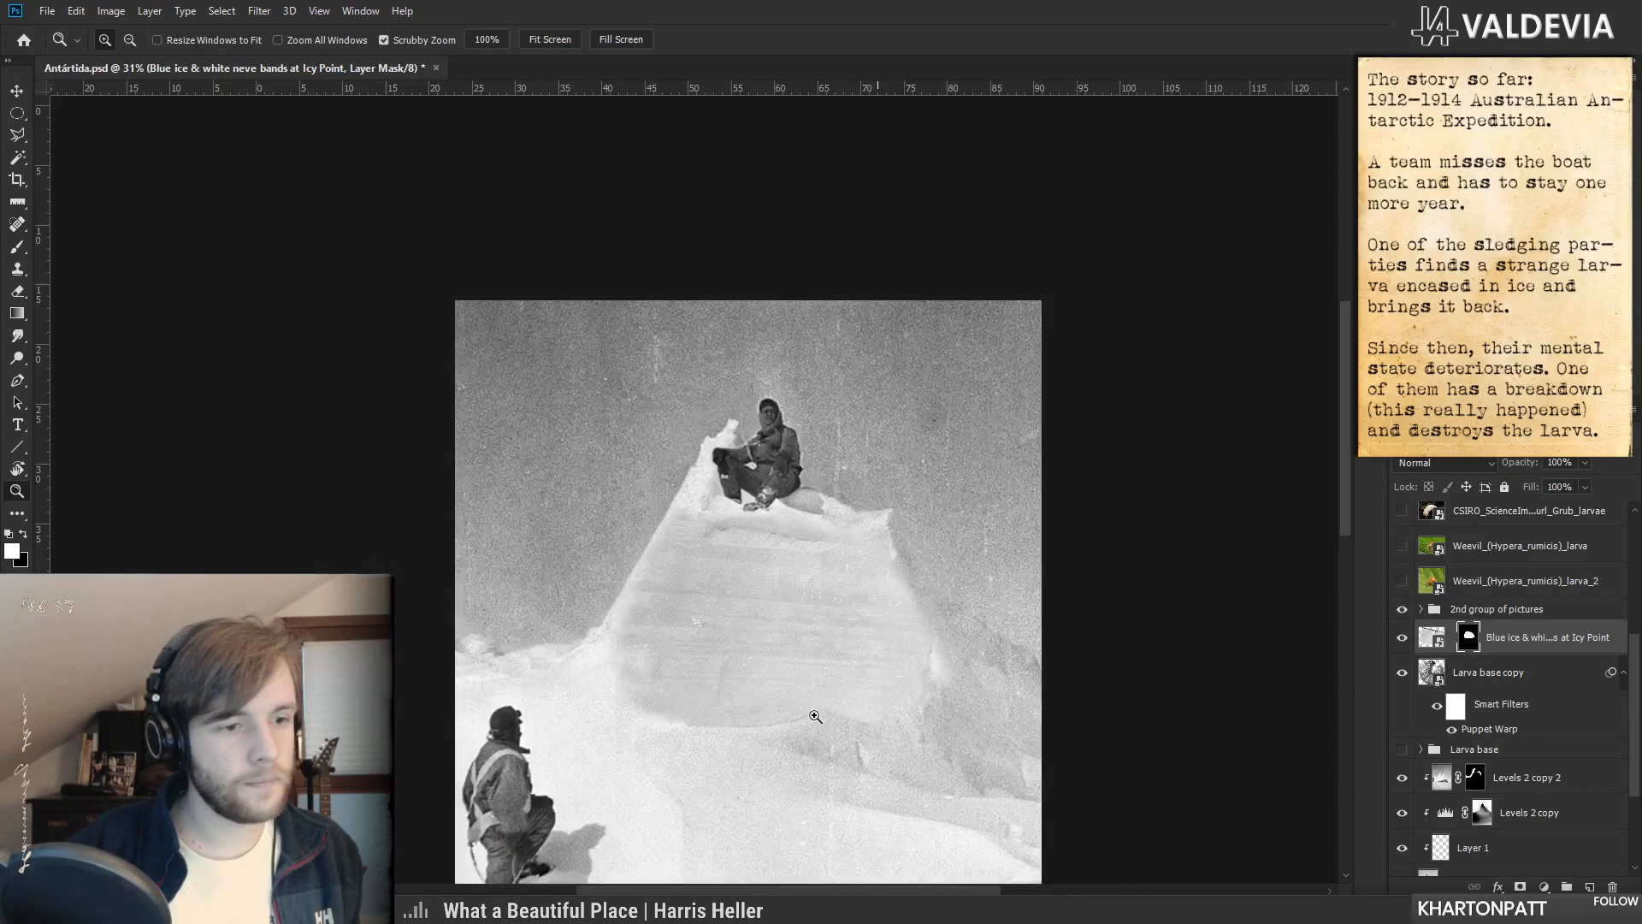
- Move the Larva base copy layer above the blue ice layer and lower its opacity to 44%
{"action": "key", "text": "x"}
{"action": "left_click", "coordinate": [1431, 637]}
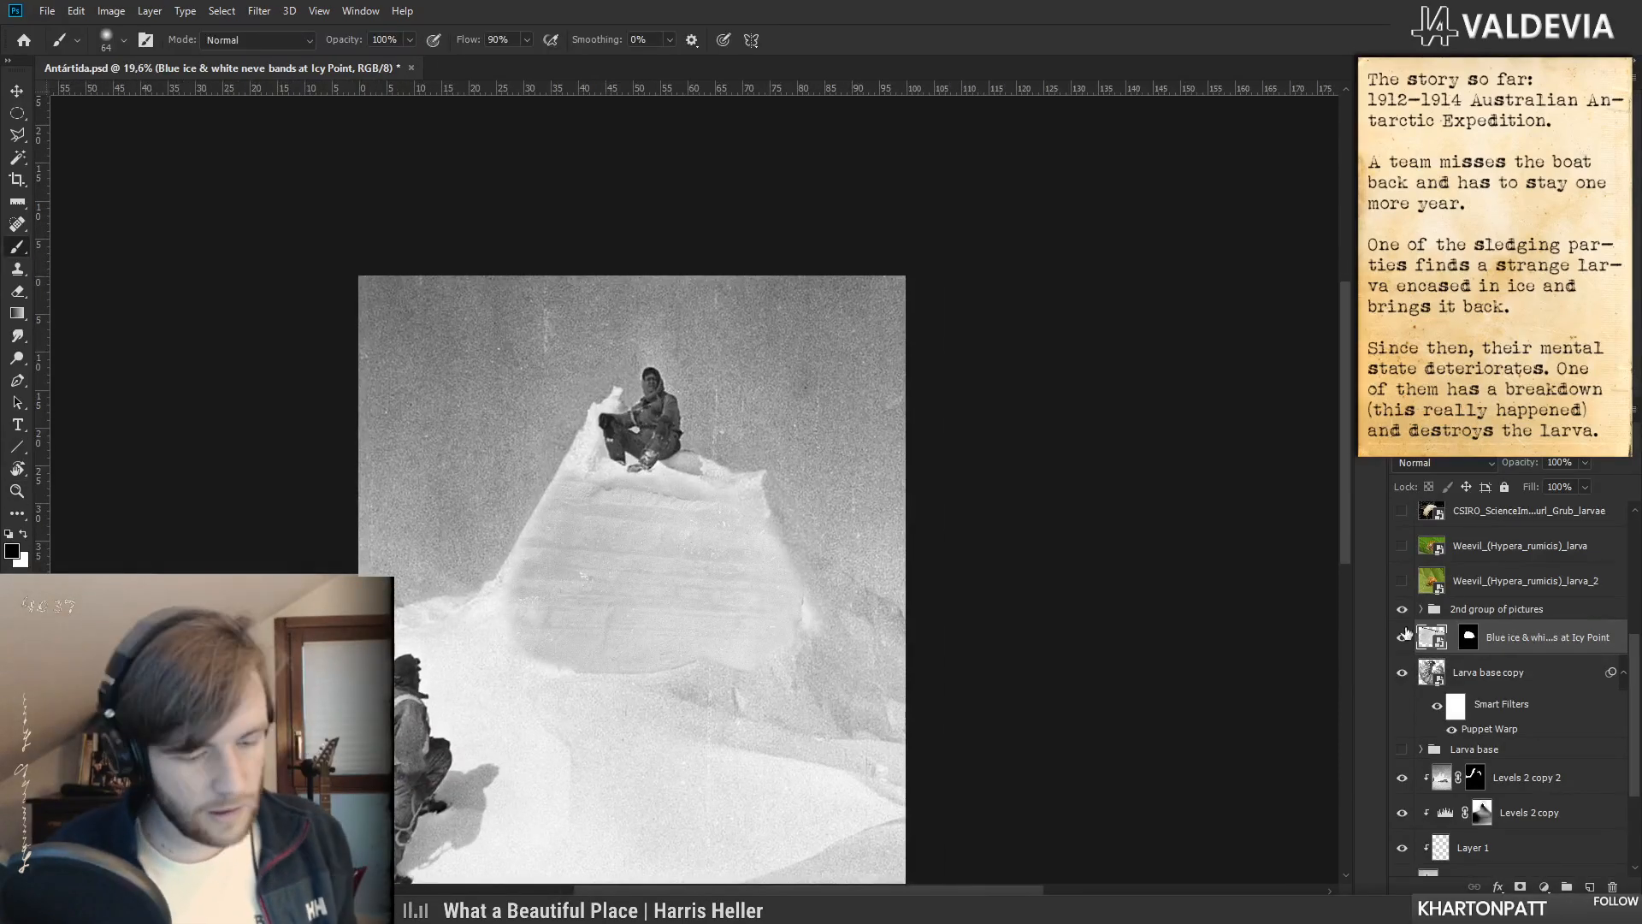
{"action": "mouse_move", "coordinate": [1522, 466]}
{"action": "left_mouse_down"}
{"action": "mouse_move", "coordinate": [1506, 470]}
{"action": "mouse_move", "coordinate": [1537, 470]}
{"action": "left_mouse_up"}
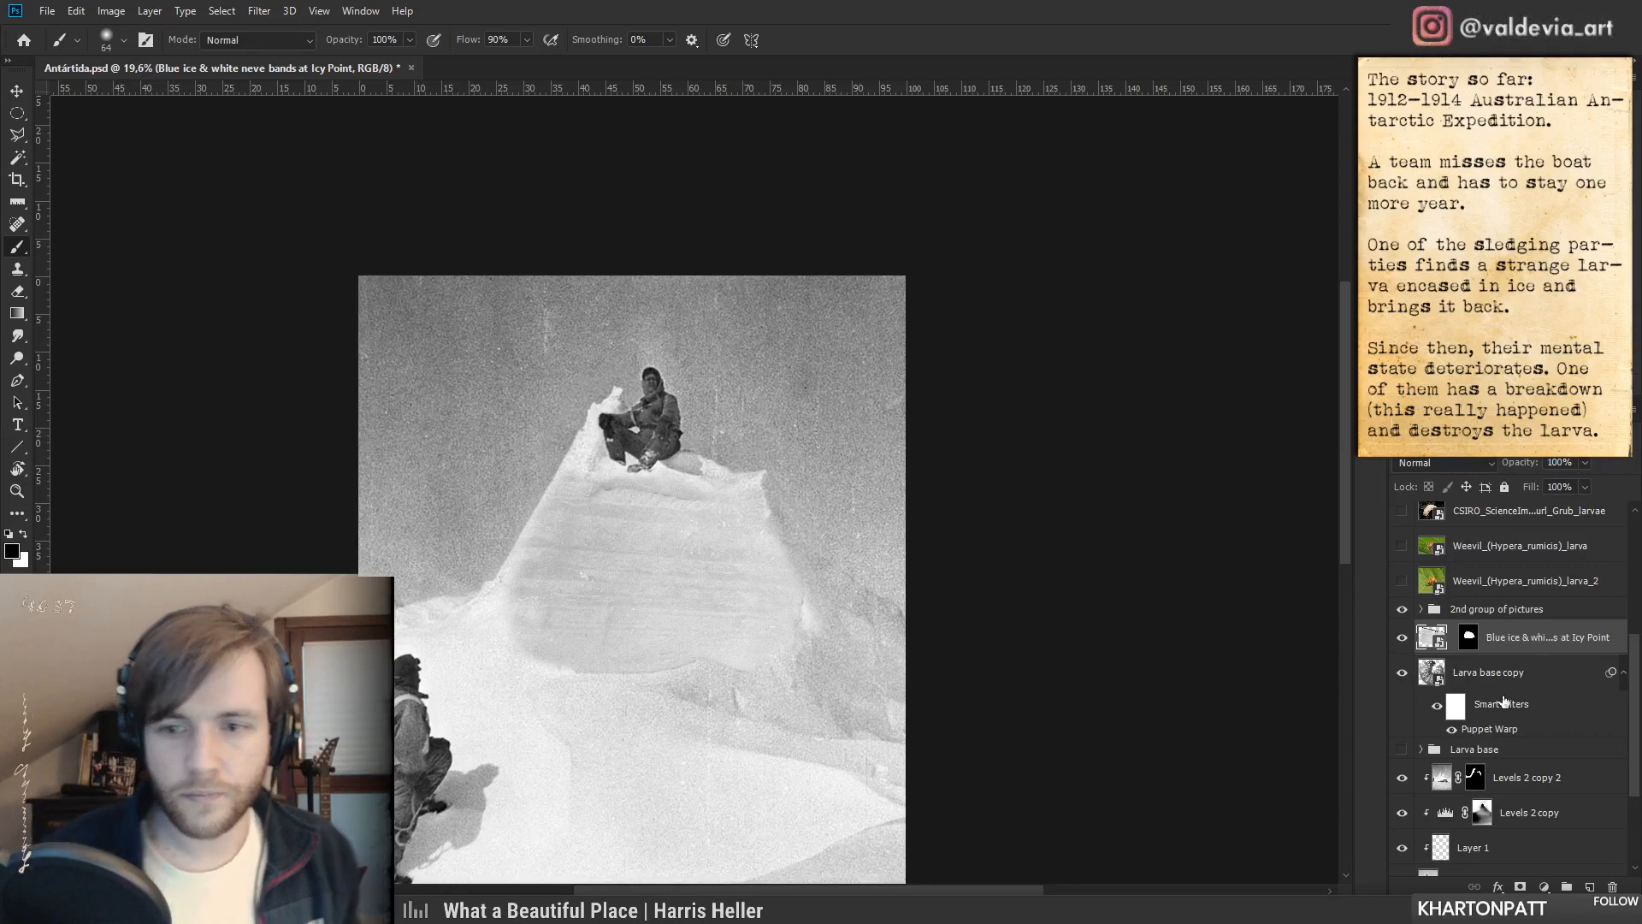
{"action": "left_click_drag", "start_coordinate": [1505, 682], "coordinate": [1498, 633]}
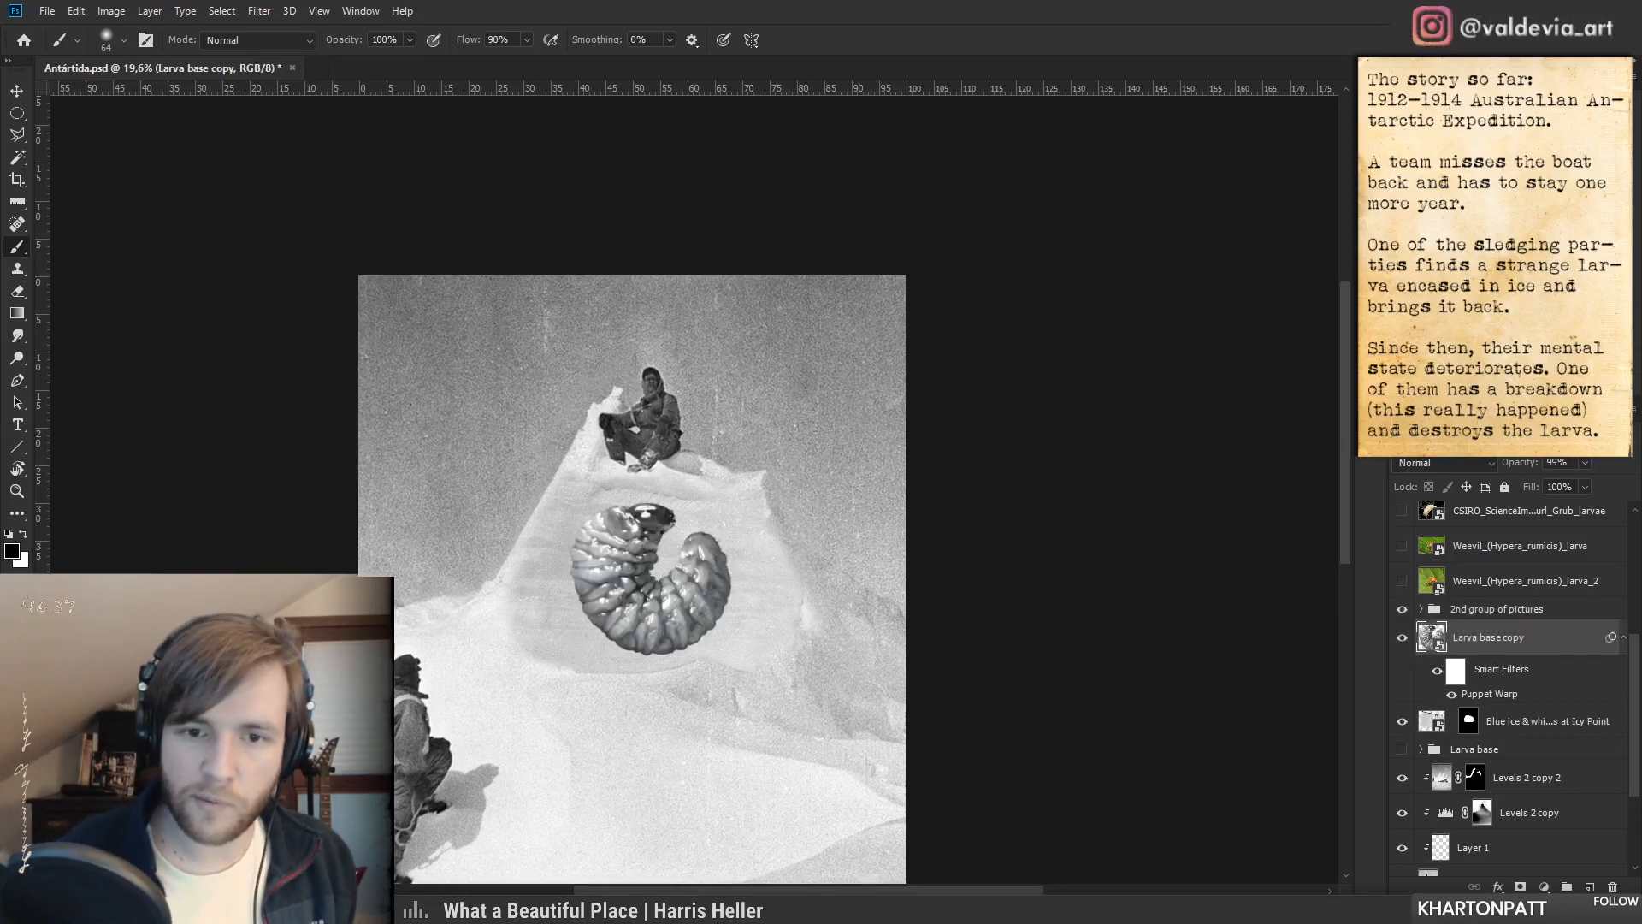
{"action": "left_click_drag", "start_coordinate": [1513, 464], "coordinate": [1484, 464]}
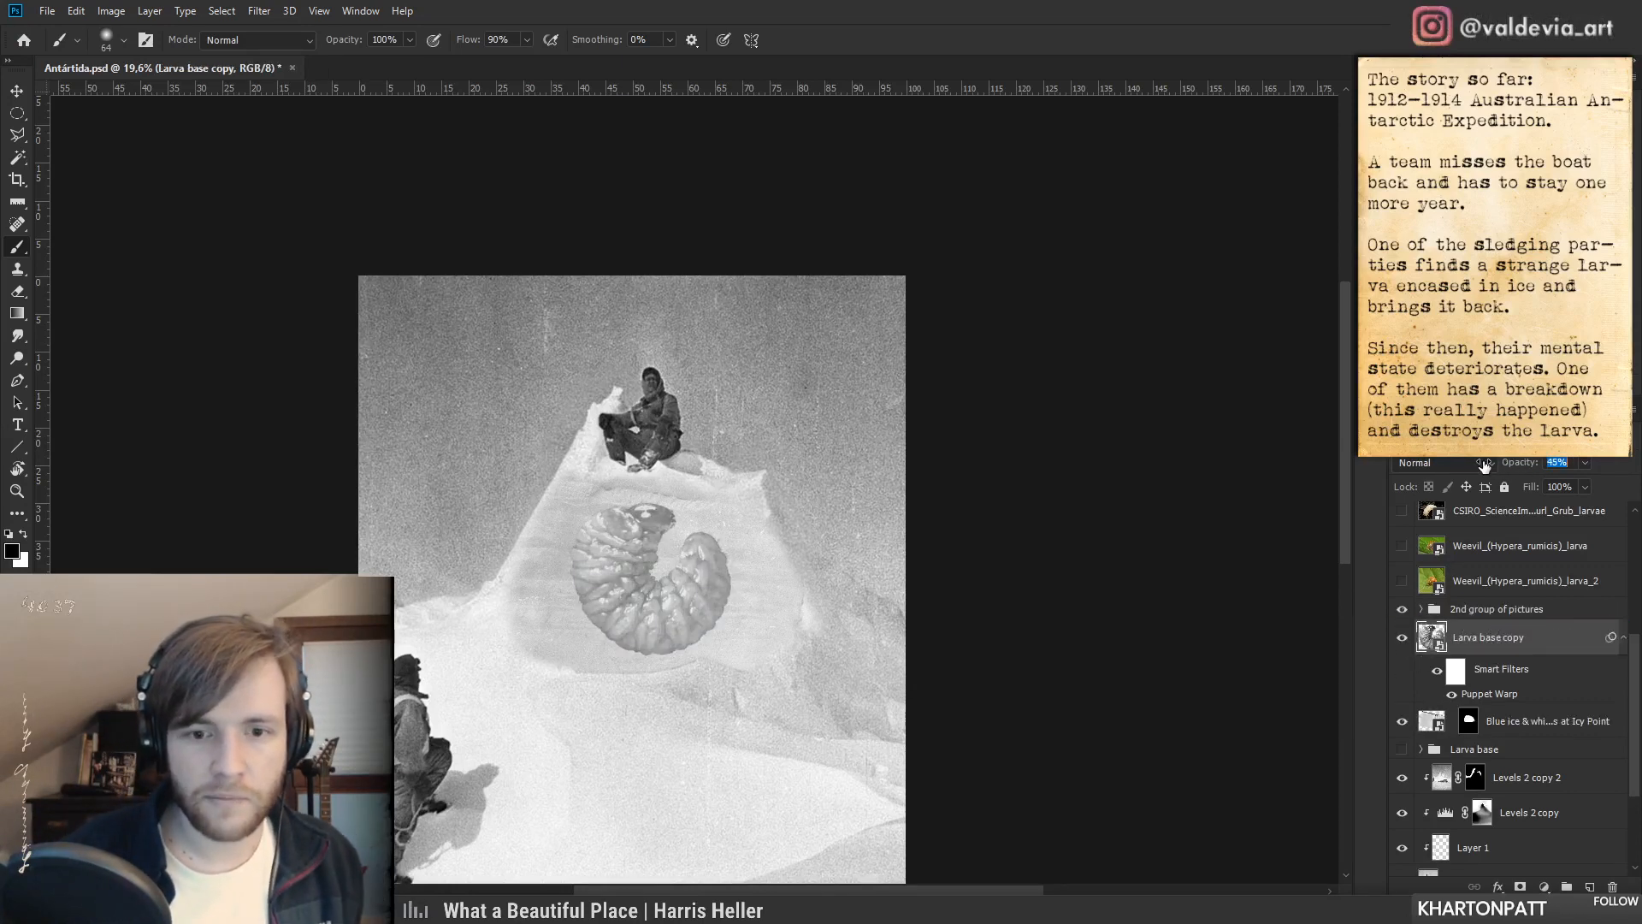
- Compare the ice block with and without the Larva base copy layer, leaving that layer hidden
{"action": "left_click", "coordinate": [1402, 637]}
{"action": "left_click", "coordinate": [1401, 638]}
{"action": "left_click", "coordinate": [1402, 638]}
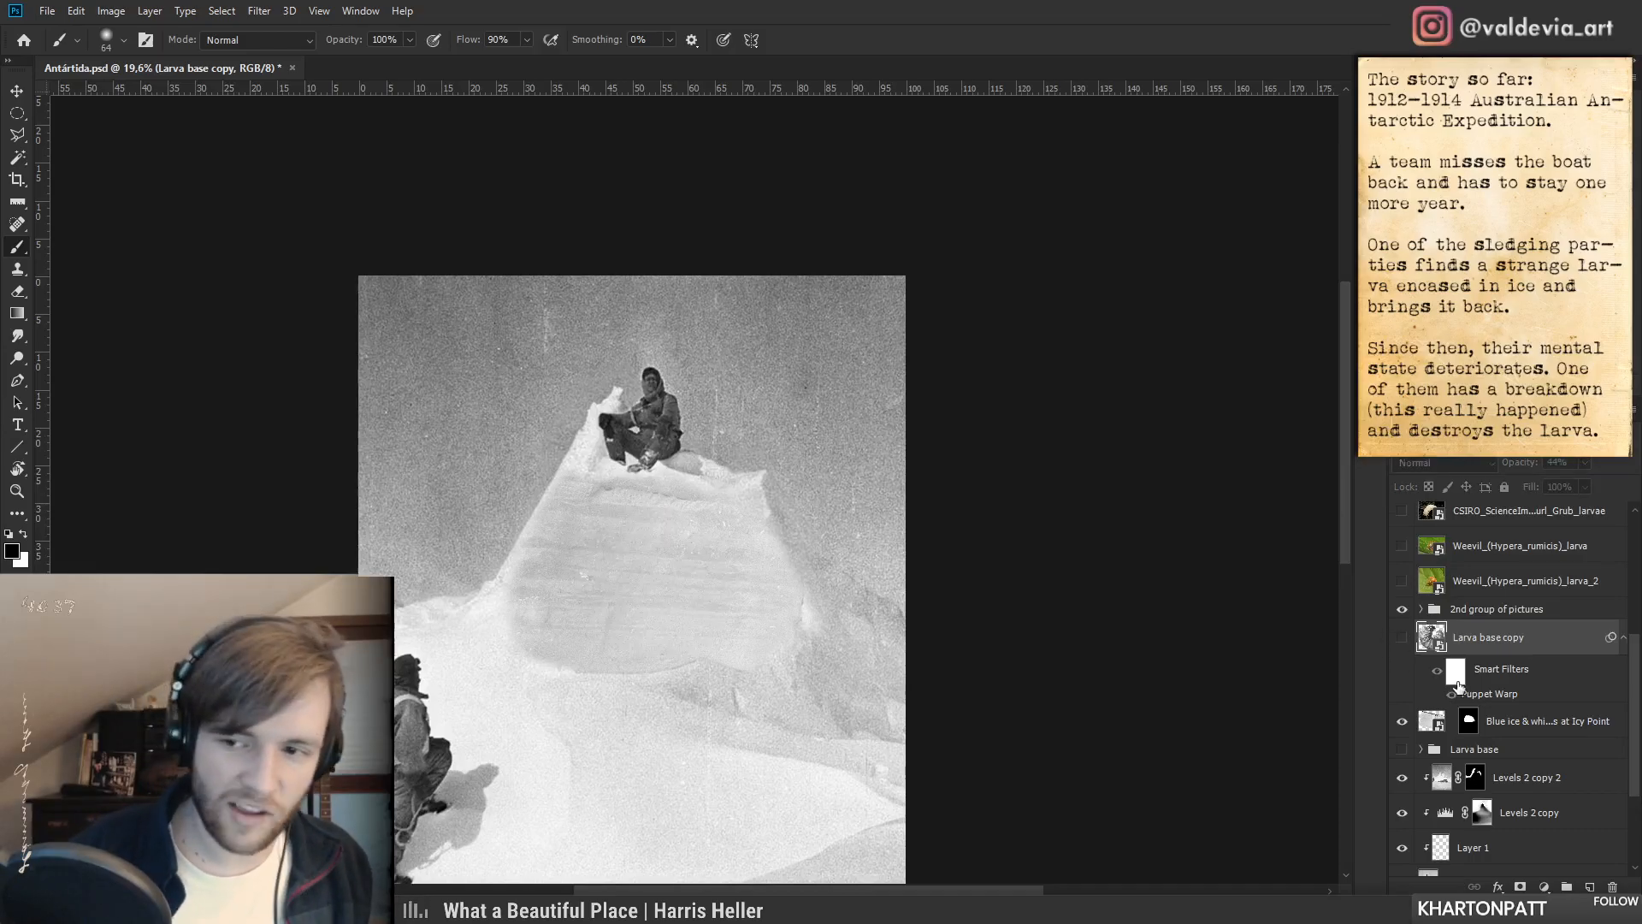
{"action": "left_click", "coordinate": [1462, 724]}
{"action": "key", "text": "x"}
{"action": "scroll", "coordinate": [568, 637], "scroll_direction": "up", "scroll_amount": 2}
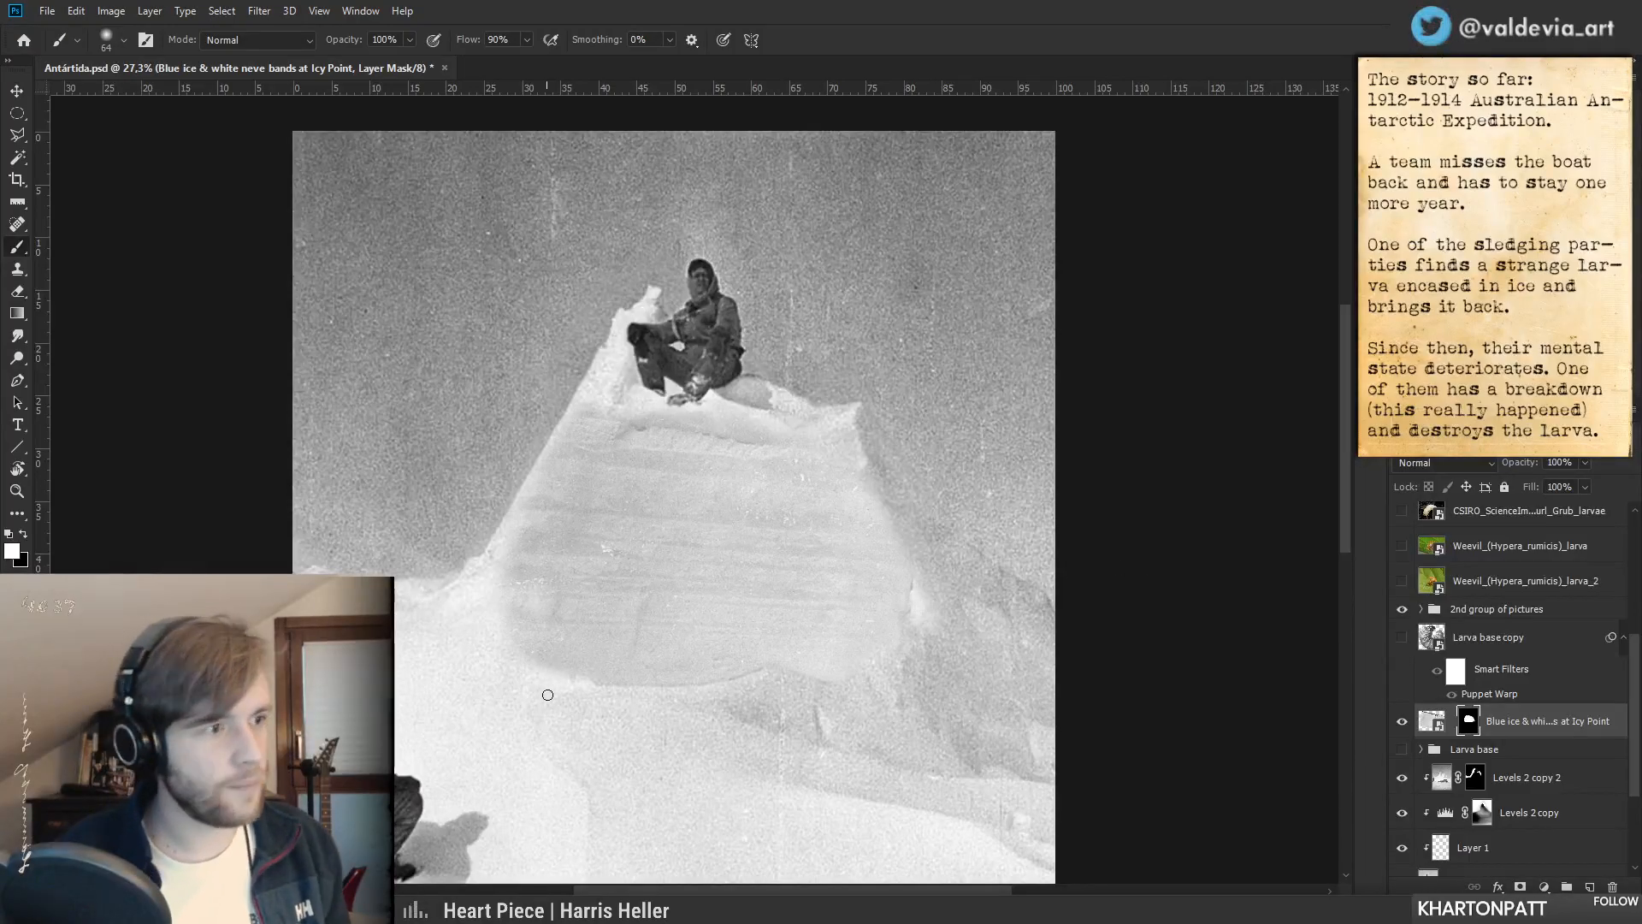
{"action": "key", "text": "ctrl+l"}
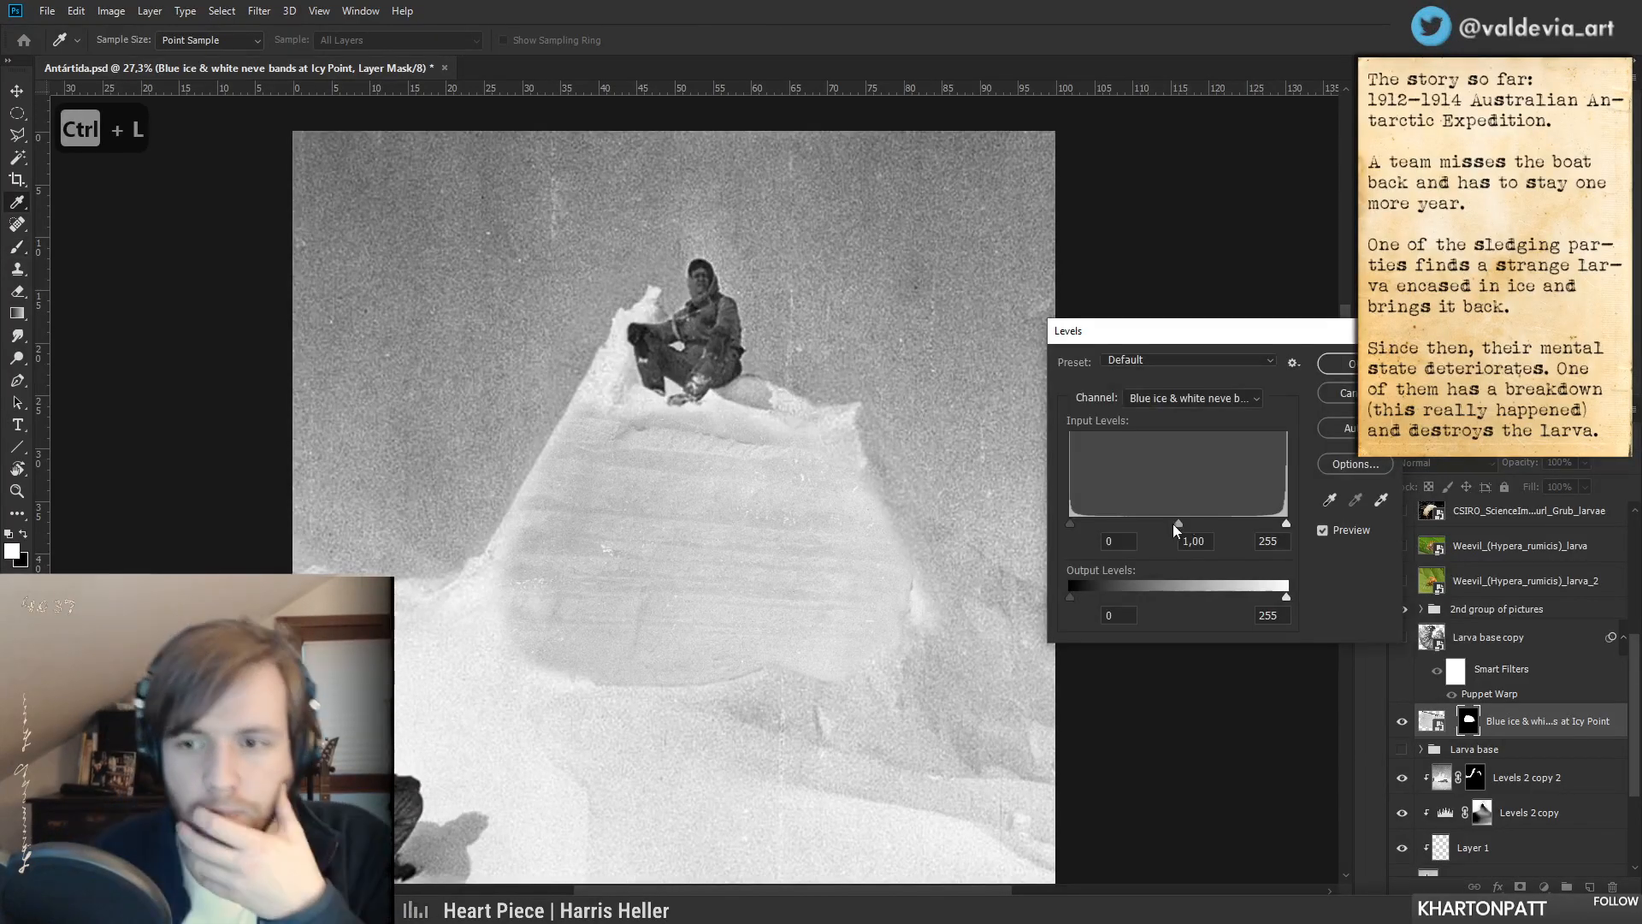
{"action": "left_click_drag", "start_coordinate": [1159, 523], "coordinate": [1201, 522]}
{"action": "left_click", "coordinate": [1342, 394]}
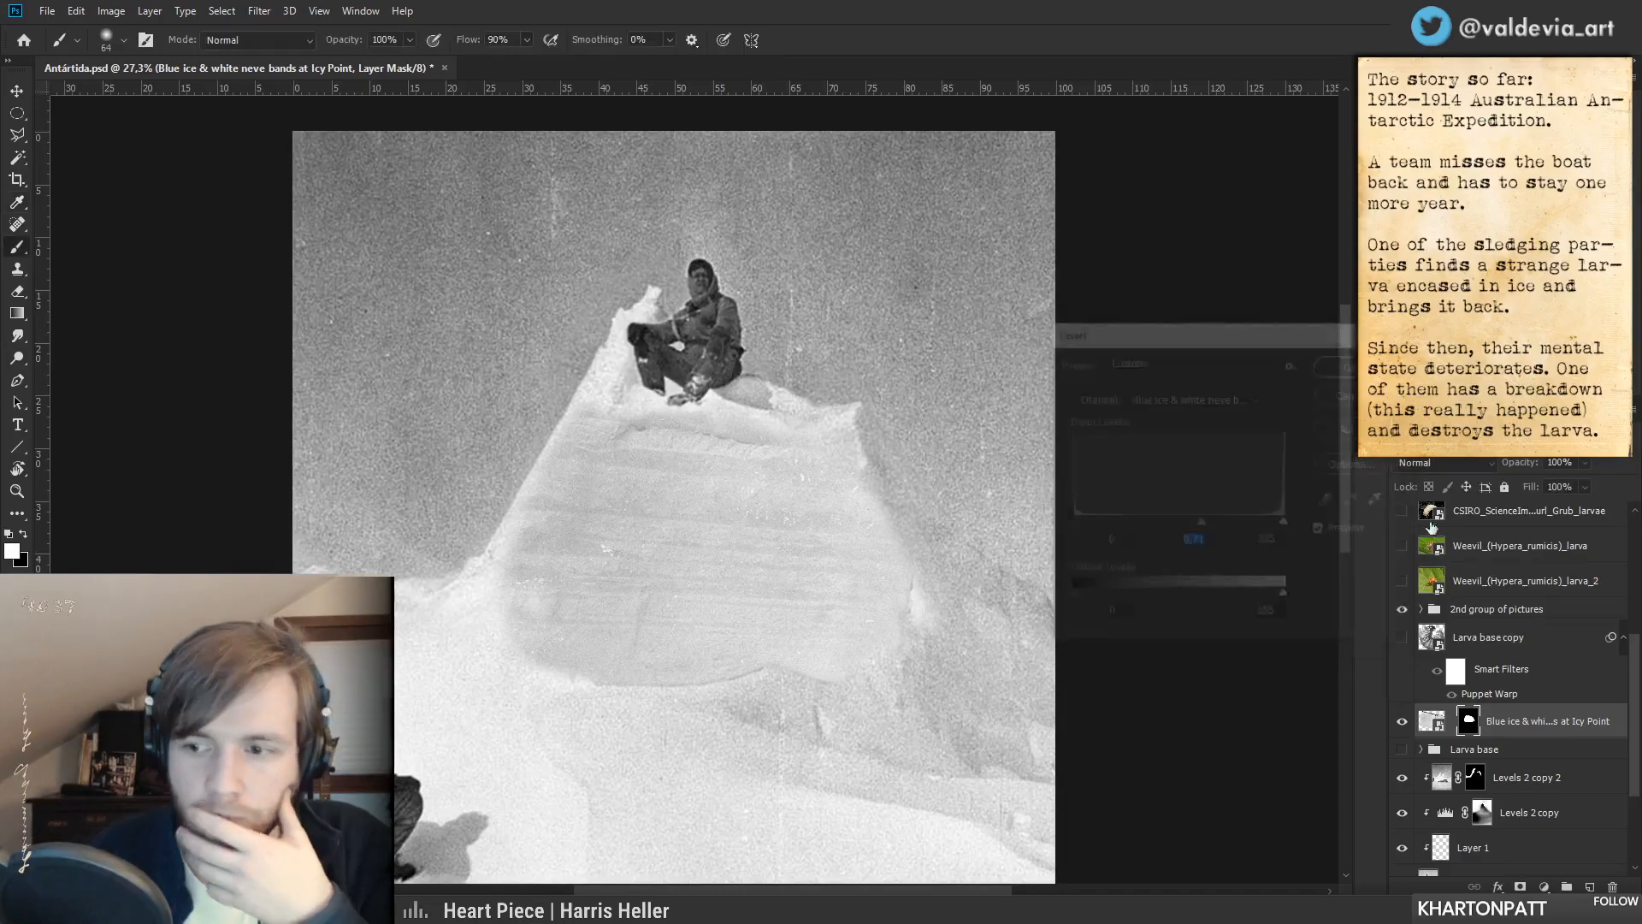
- Darken the blue ice texture itself with Levels, using input values of 53 for shadows, 0.51 for midtones and 250 for highlights
{"action": "left_click", "coordinate": [1433, 720]}
{"action": "key", "text": "ctrl+l"}
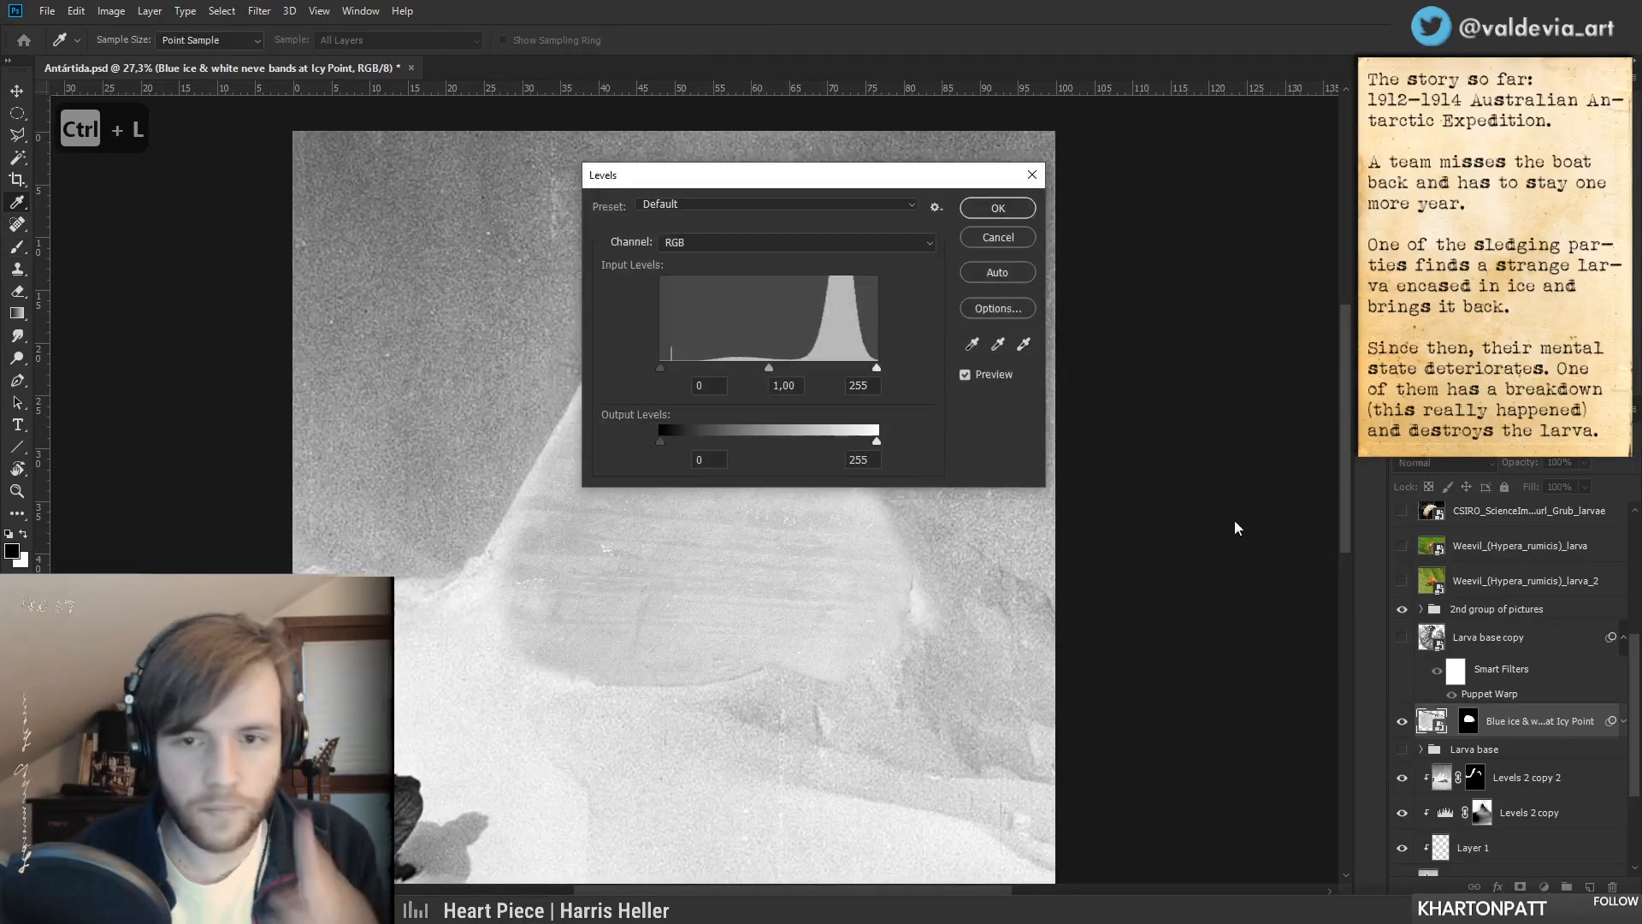
{"action": "left_click_drag", "start_coordinate": [796, 175], "coordinate": [1277, 292]}
{"action": "left_click_drag", "start_coordinate": [1249, 485], "coordinate": [1293, 483]}
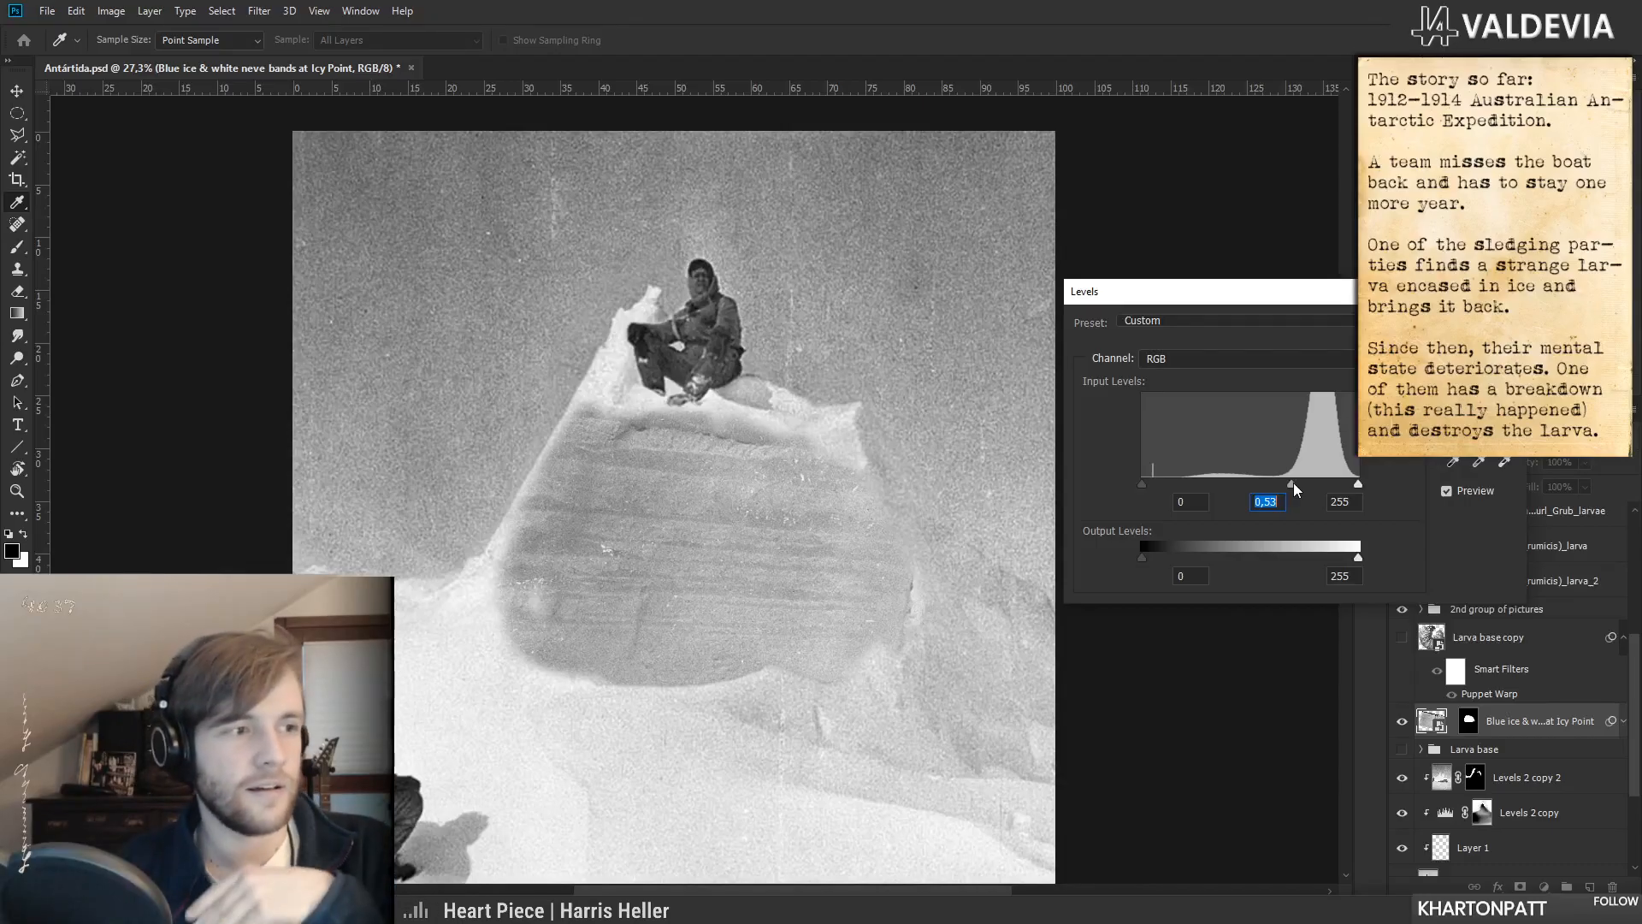
{"action": "left_click_drag", "start_coordinate": [1150, 485], "coordinate": [1182, 480]}
{"action": "mouse_move", "coordinate": [1302, 484]}
{"action": "left_mouse_down"}
{"action": "mouse_move", "coordinate": [1353, 488]}
{"action": "mouse_move", "coordinate": [1272, 487]}
{"action": "mouse_move", "coordinate": [1301, 488]}
{"action": "left_mouse_up"}
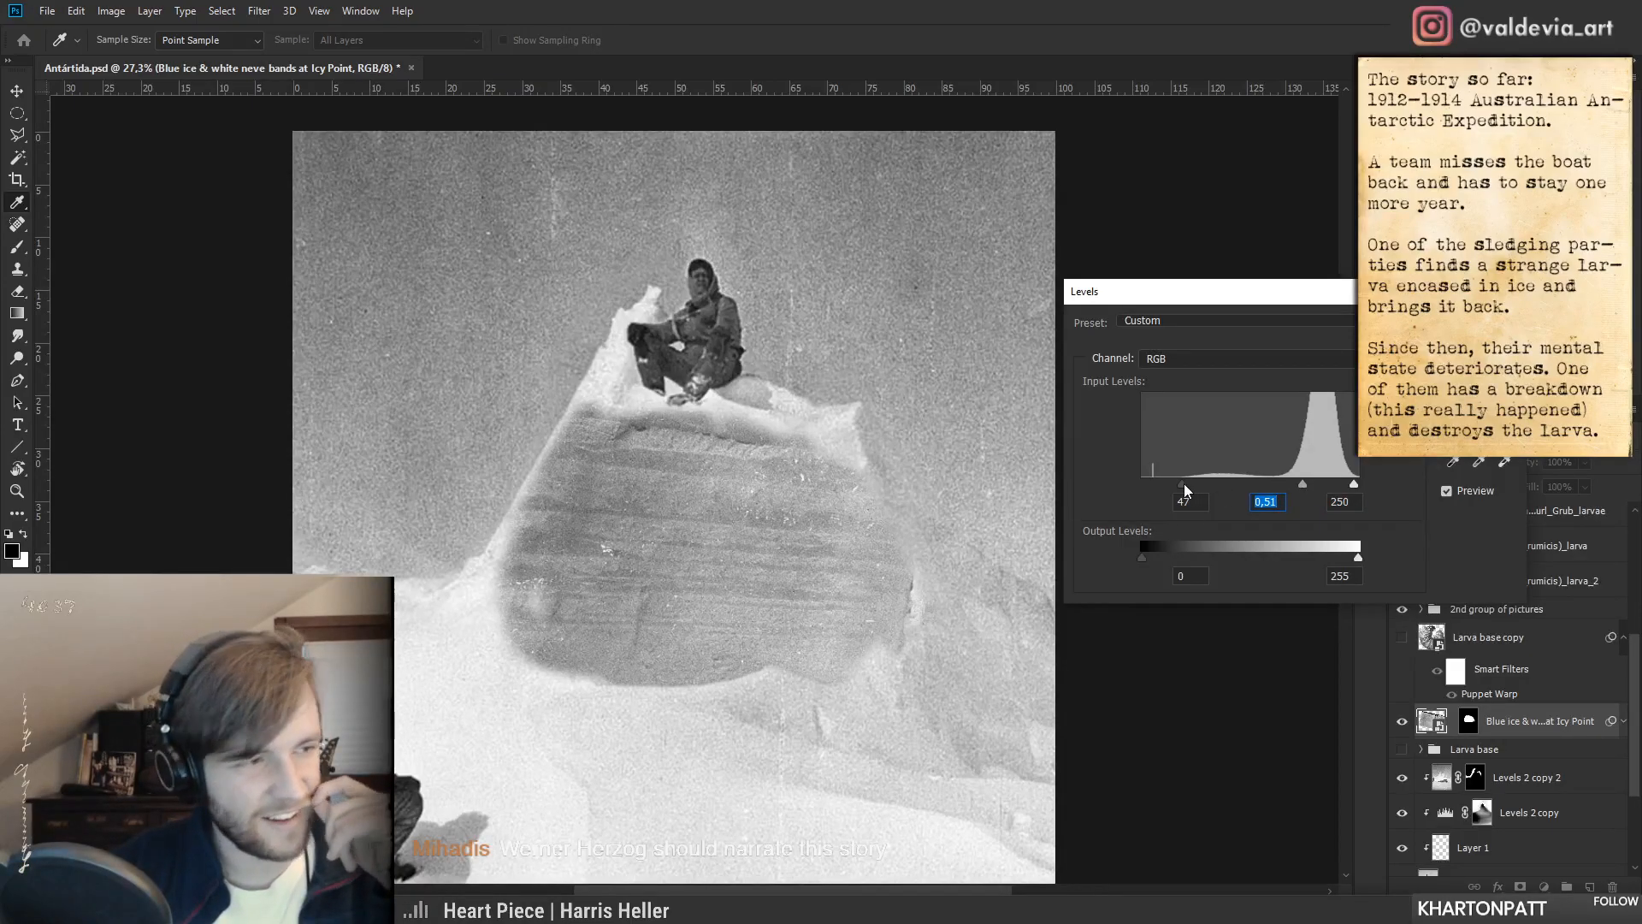
{"action": "left_click_drag", "start_coordinate": [1184, 484], "coordinate": [1187, 485]}
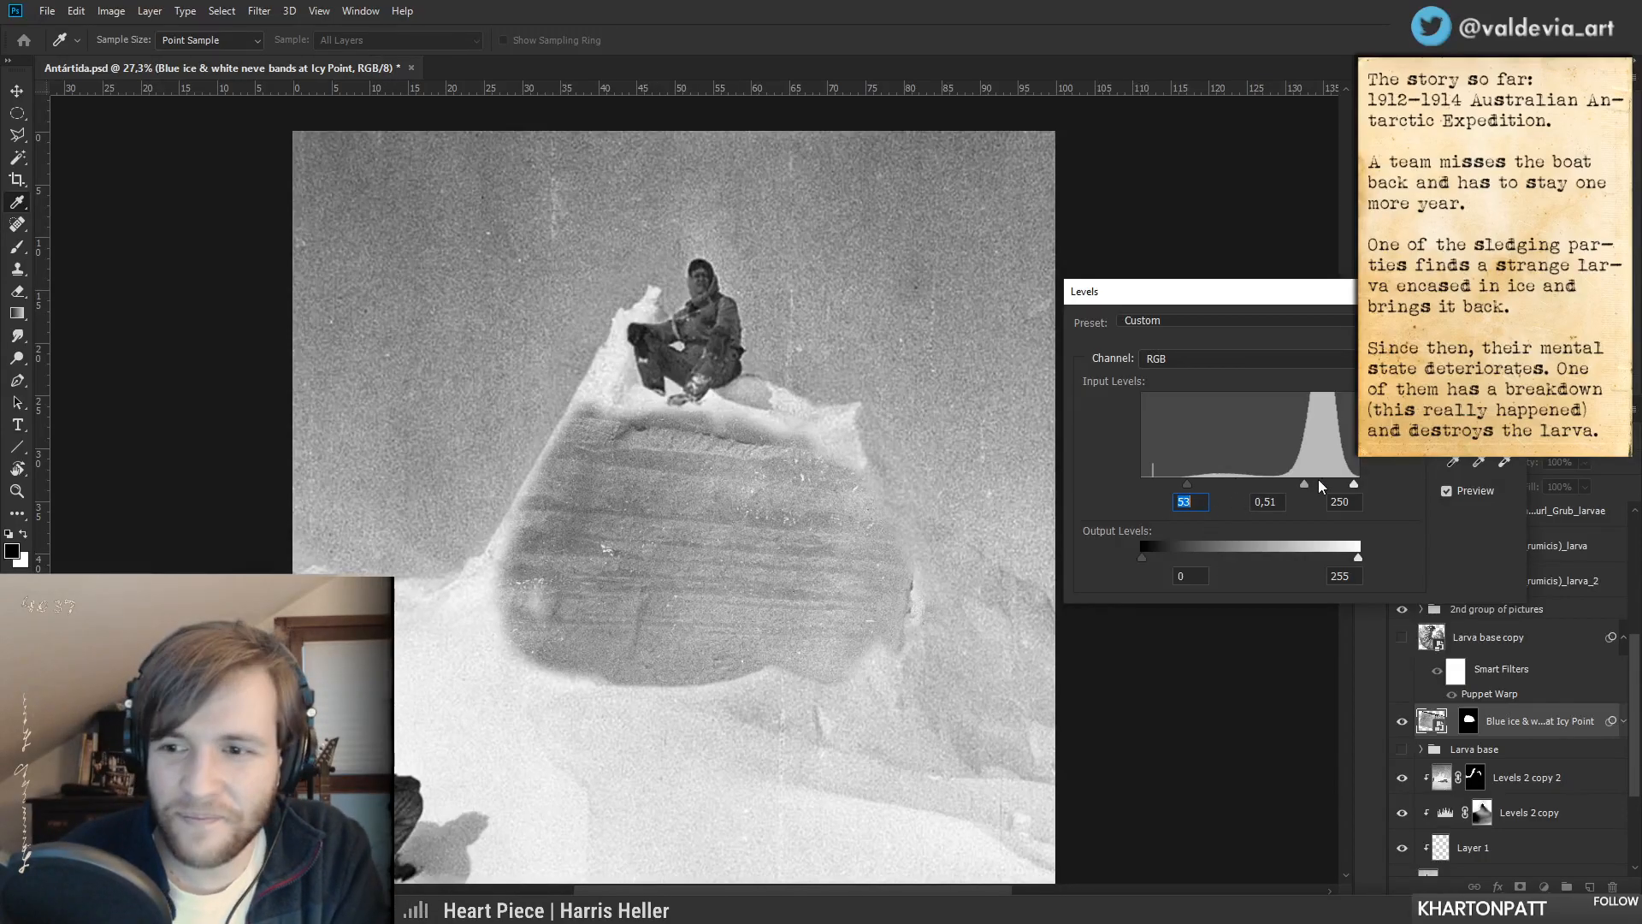
- Finish the Levels adjustment on the blue ice texture with input values 53, 0.51 and 255 and output values 0 and 248
{"action": "left_click_drag", "start_coordinate": [1294, 490], "coordinate": [1305, 489]}
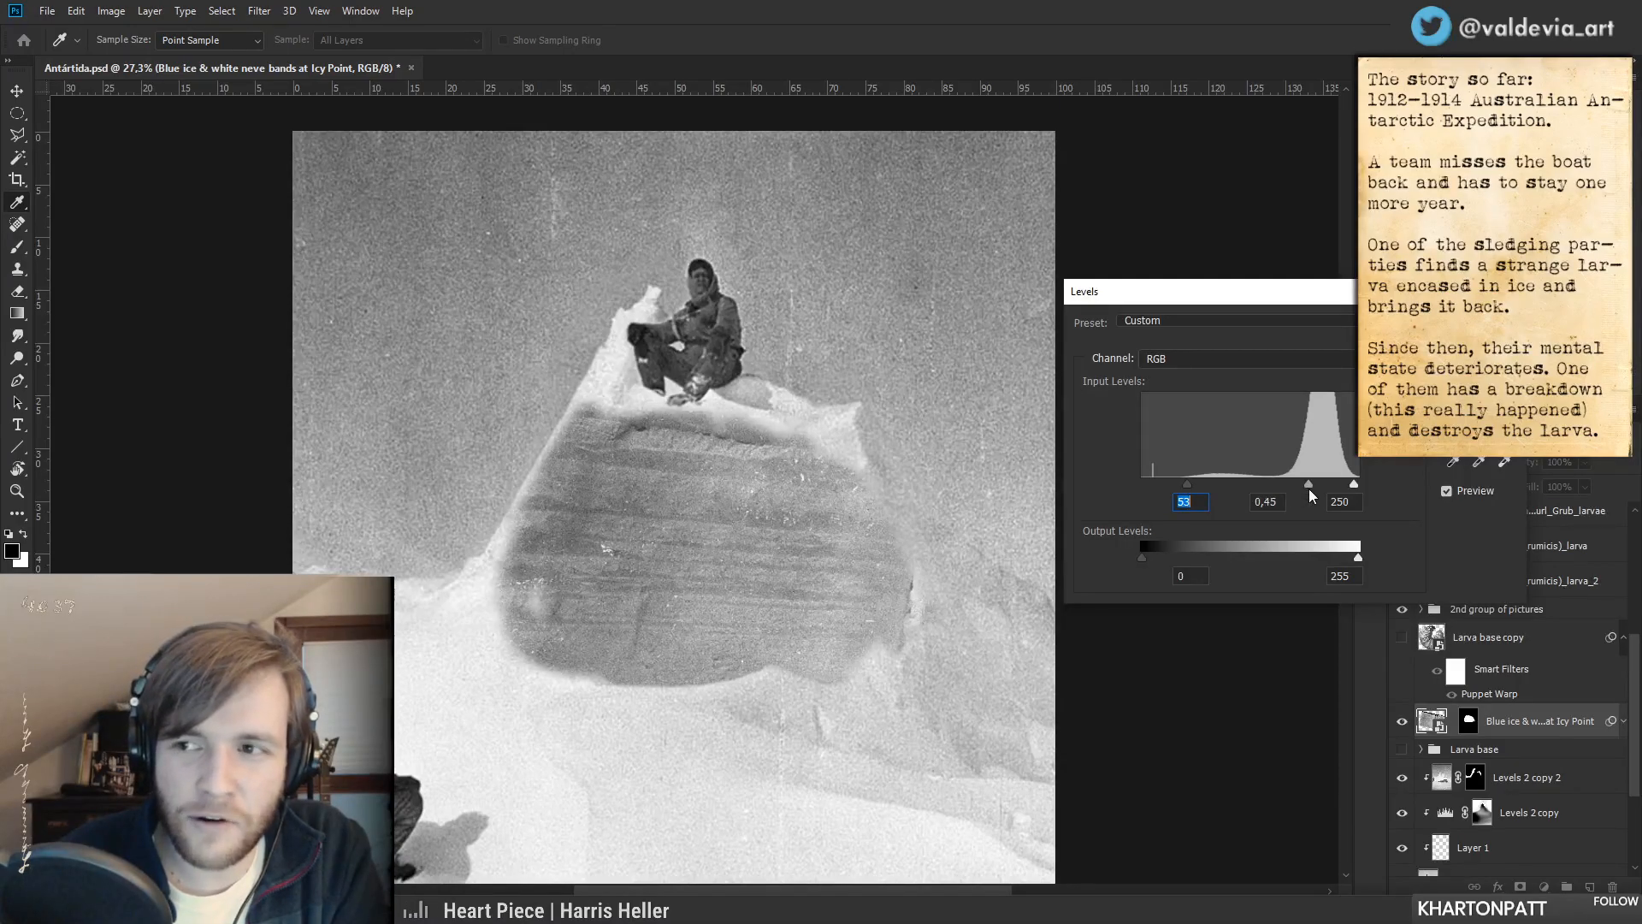
{"action": "key", "text": "Tab"}
{"action": "mouse_move", "coordinate": [1341, 485]}
{"action": "left_mouse_down"}
{"action": "mouse_move", "coordinate": [1358, 485]}
{"action": "mouse_move", "coordinate": [1309, 484]}
{"action": "left_mouse_up"}
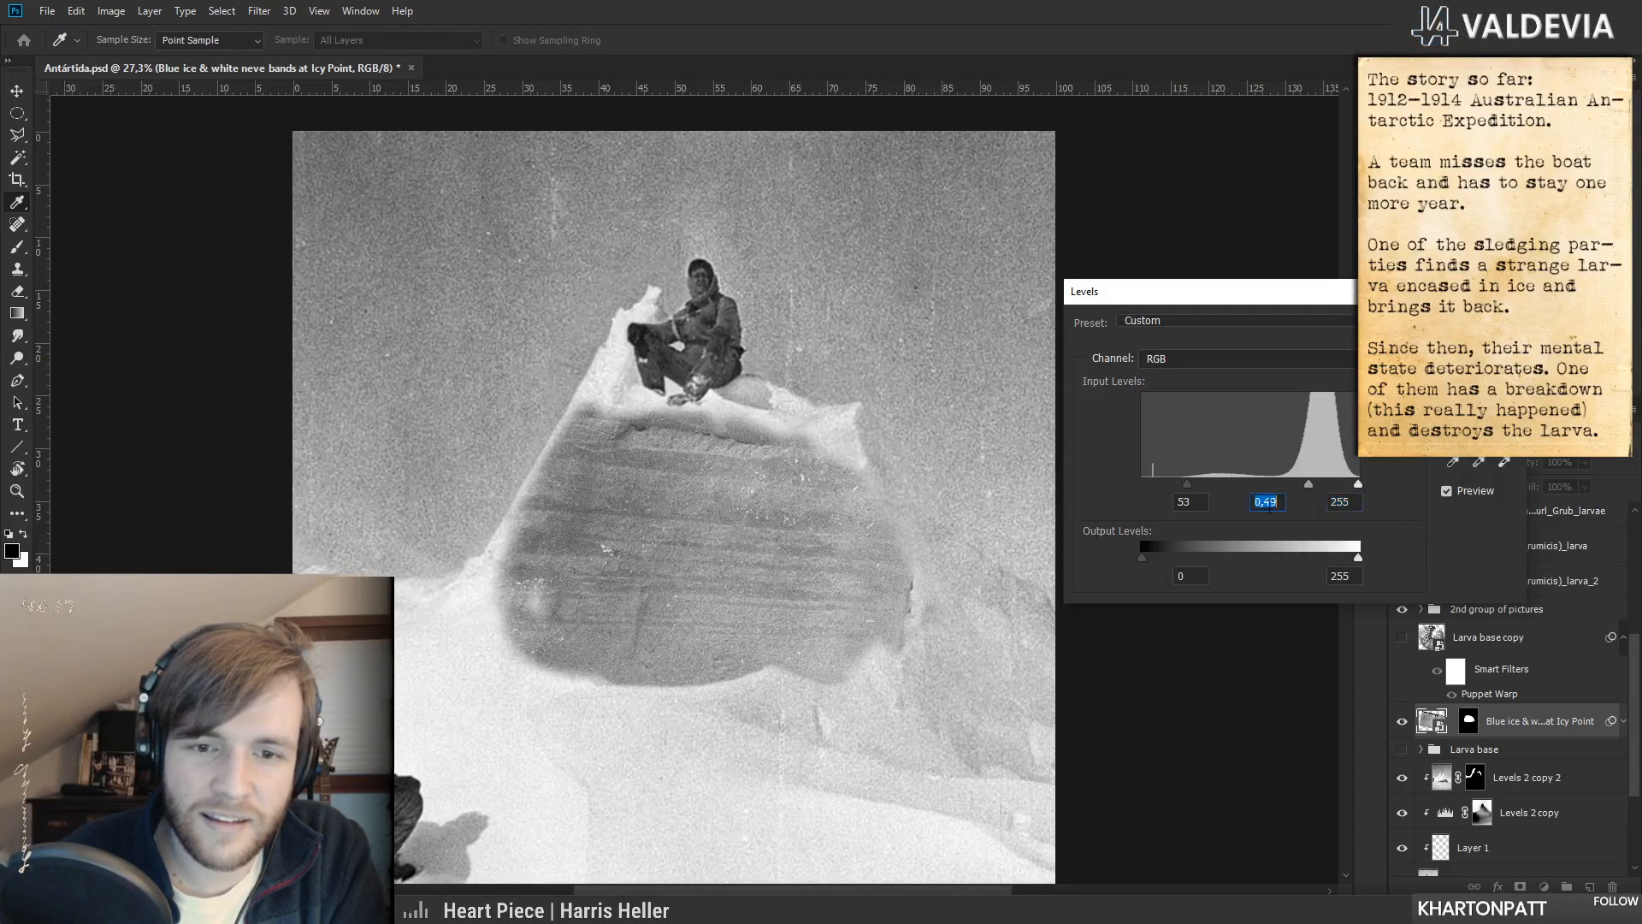
{"action": "left_click_drag", "start_coordinate": [1358, 556], "coordinate": [1333, 556]}
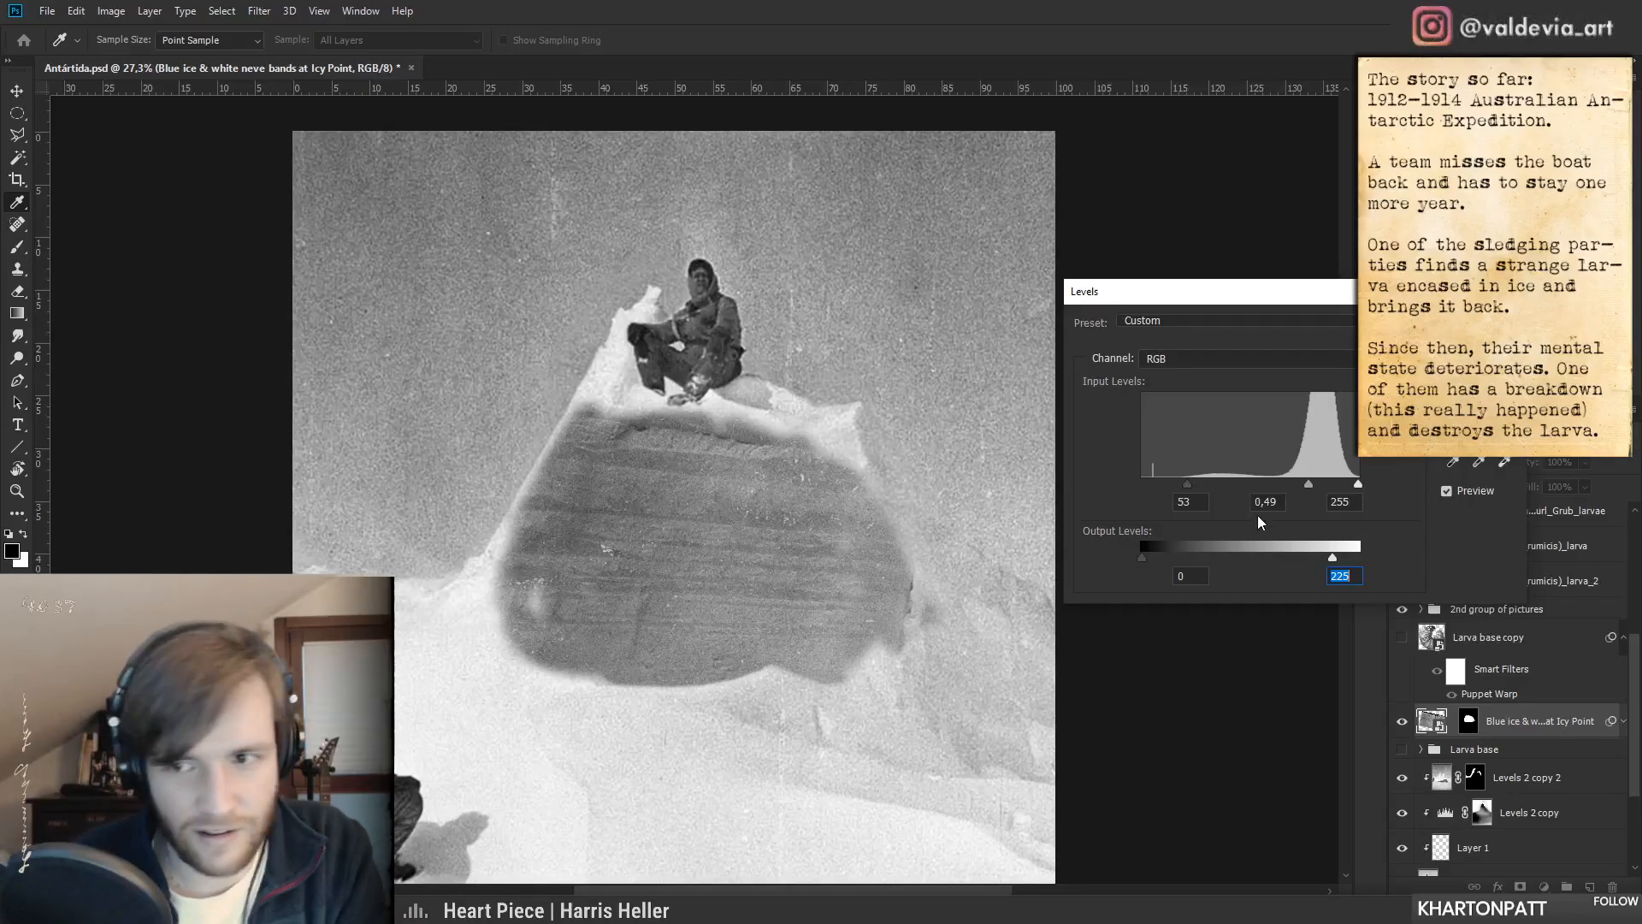
{"action": "left_click_drag", "start_coordinate": [1306, 486], "coordinate": [1295, 489]}
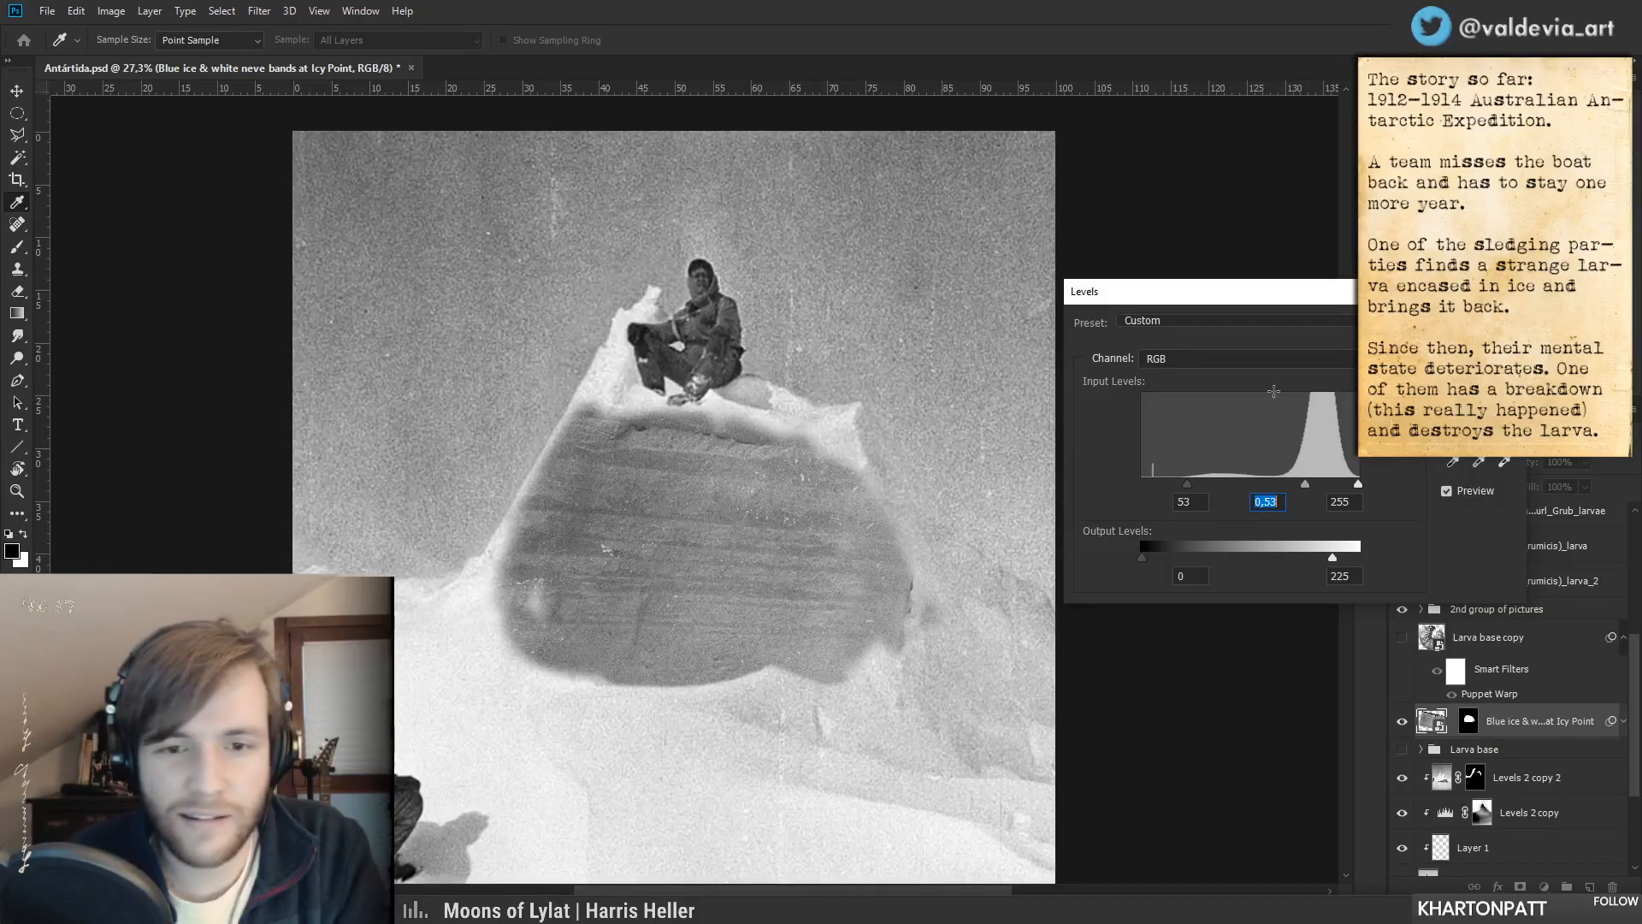
{"action": "left_click_drag", "start_coordinate": [1306, 485], "coordinate": [1305, 486]}
{"action": "left_click_drag", "start_coordinate": [1336, 560], "coordinate": [1352, 557]}
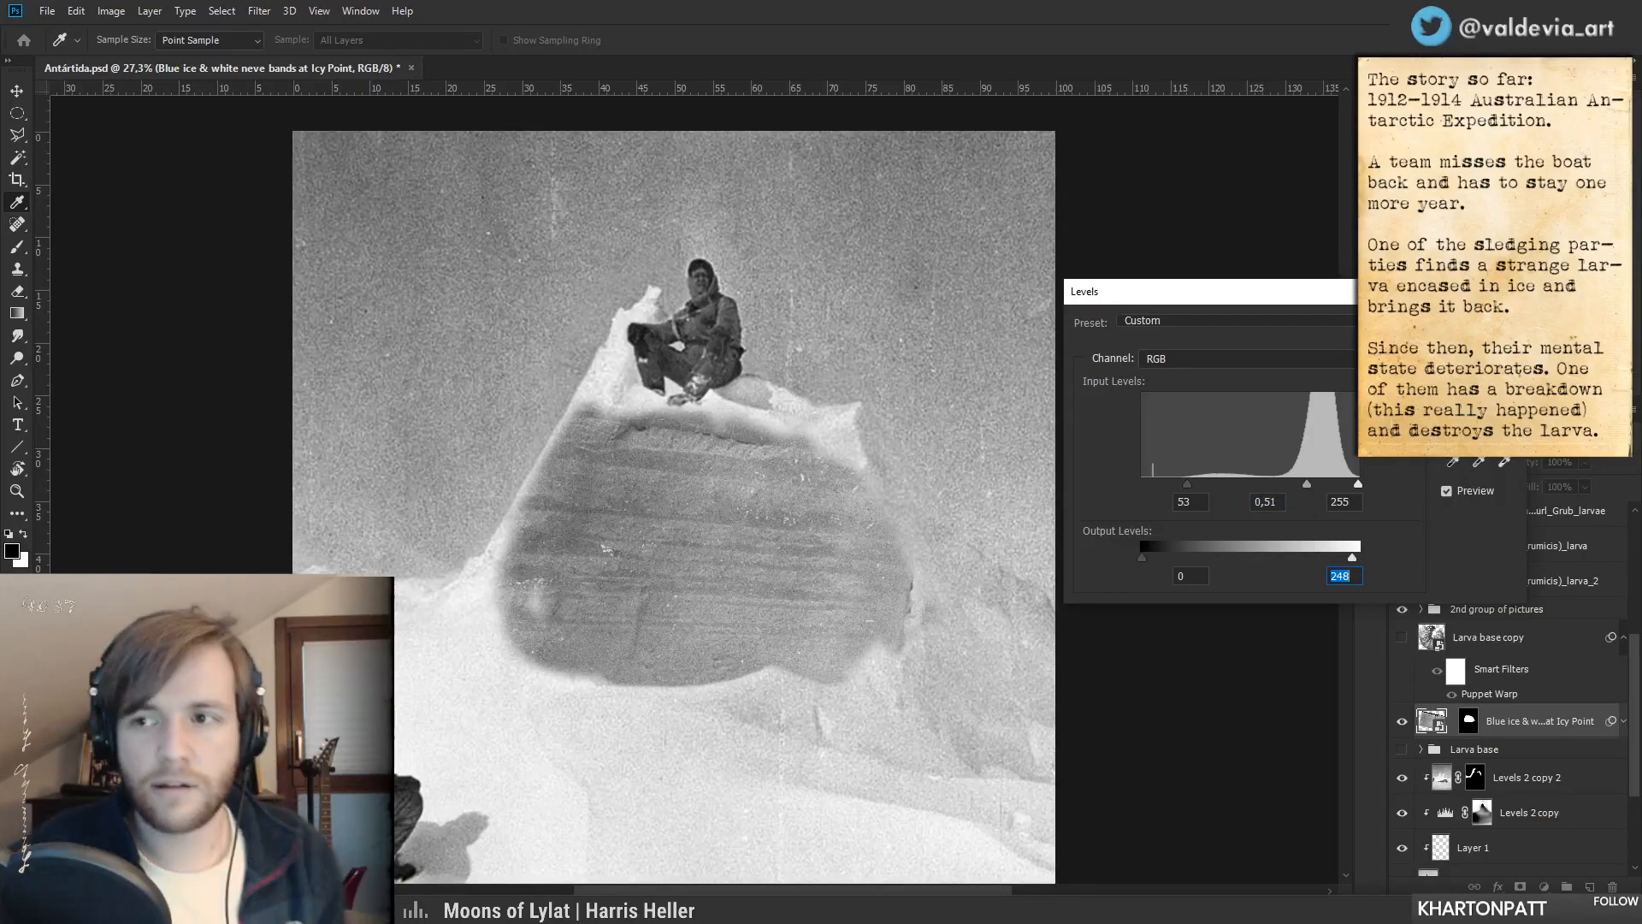
{"action": "key", "text": "Return"}
- Paint white on the blue ice layer's mask to cover the pale patch near the block's lower-left edge
{"action": "key", "text": "z"}
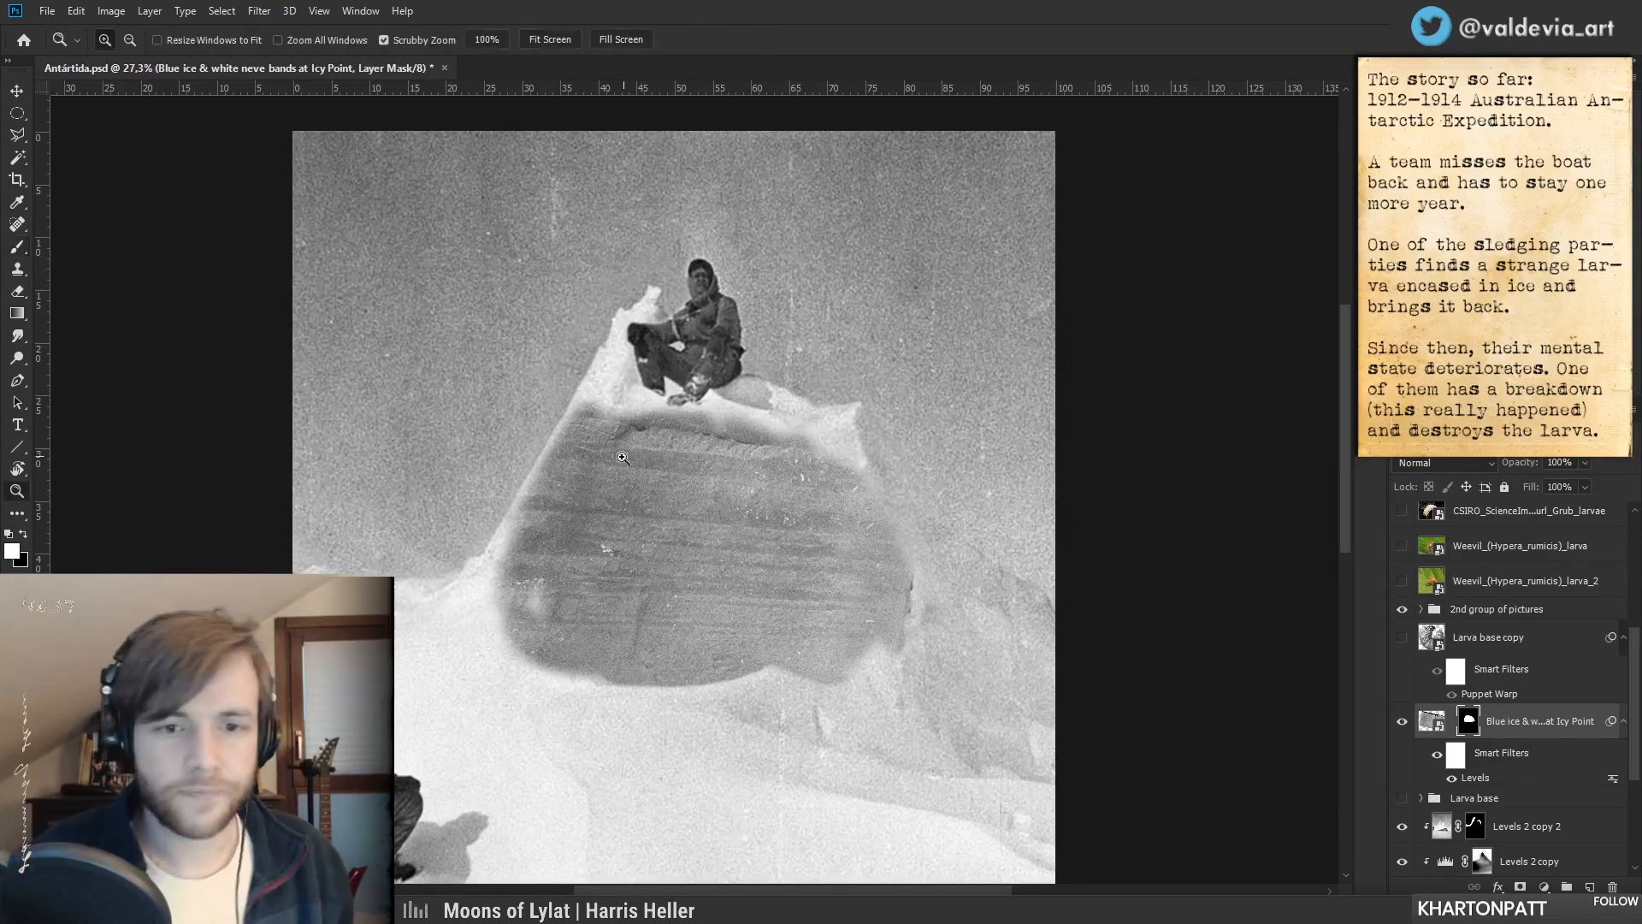
{"action": "left_click", "coordinate": [627, 457]}
{"action": "key", "text": "b"}
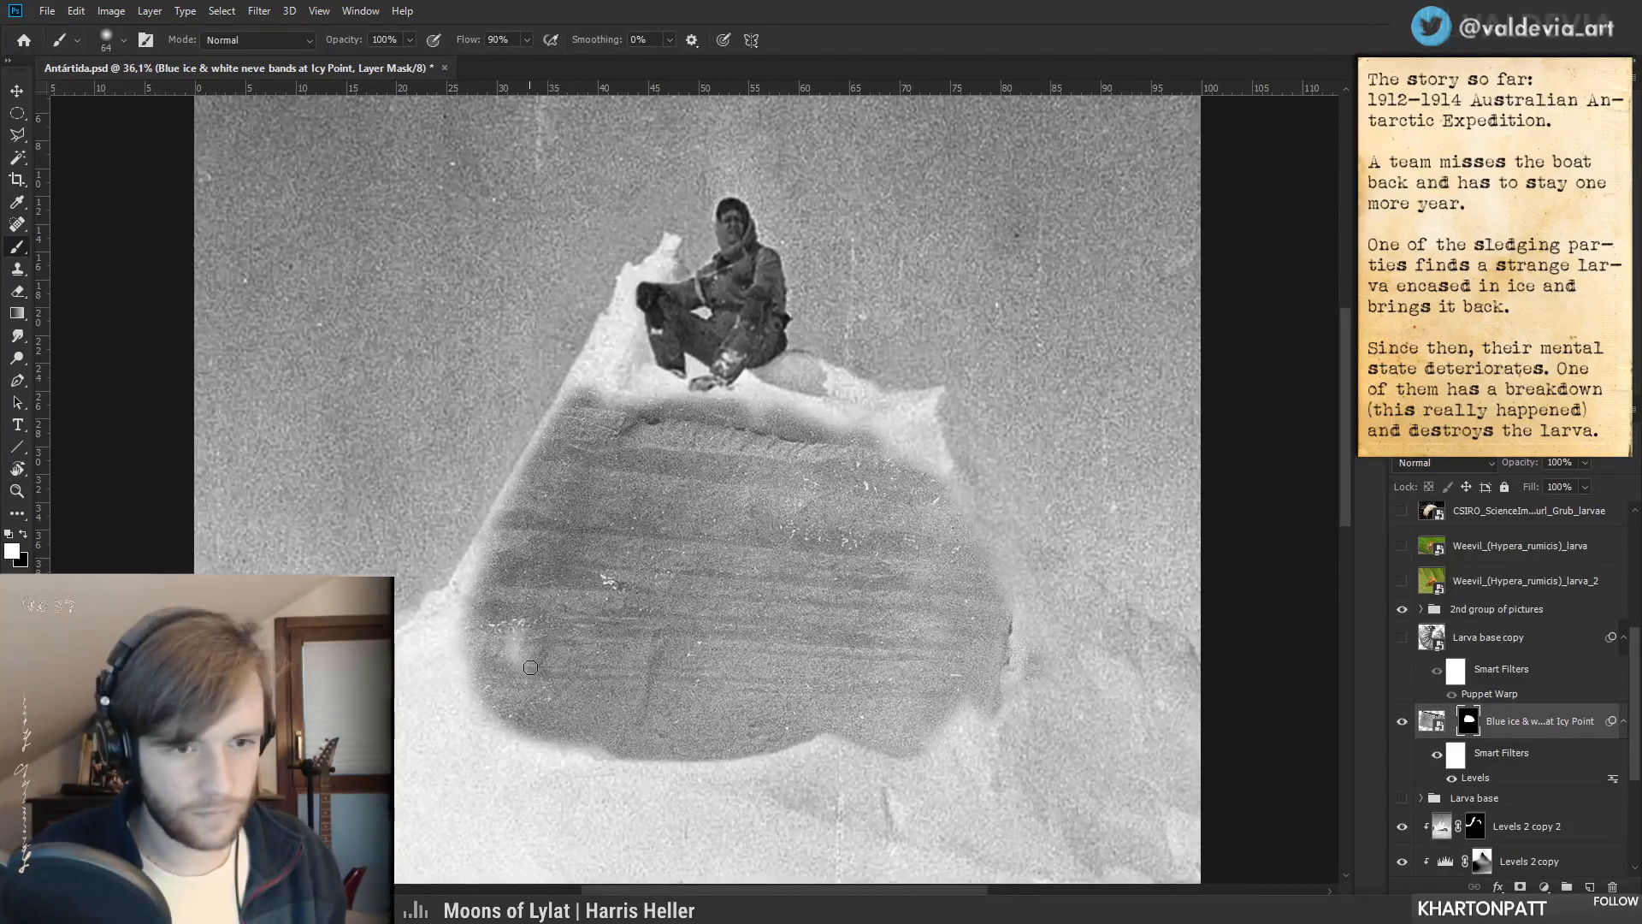
{"action": "left_click_drag", "start_coordinate": [516, 679], "coordinate": [523, 636]}
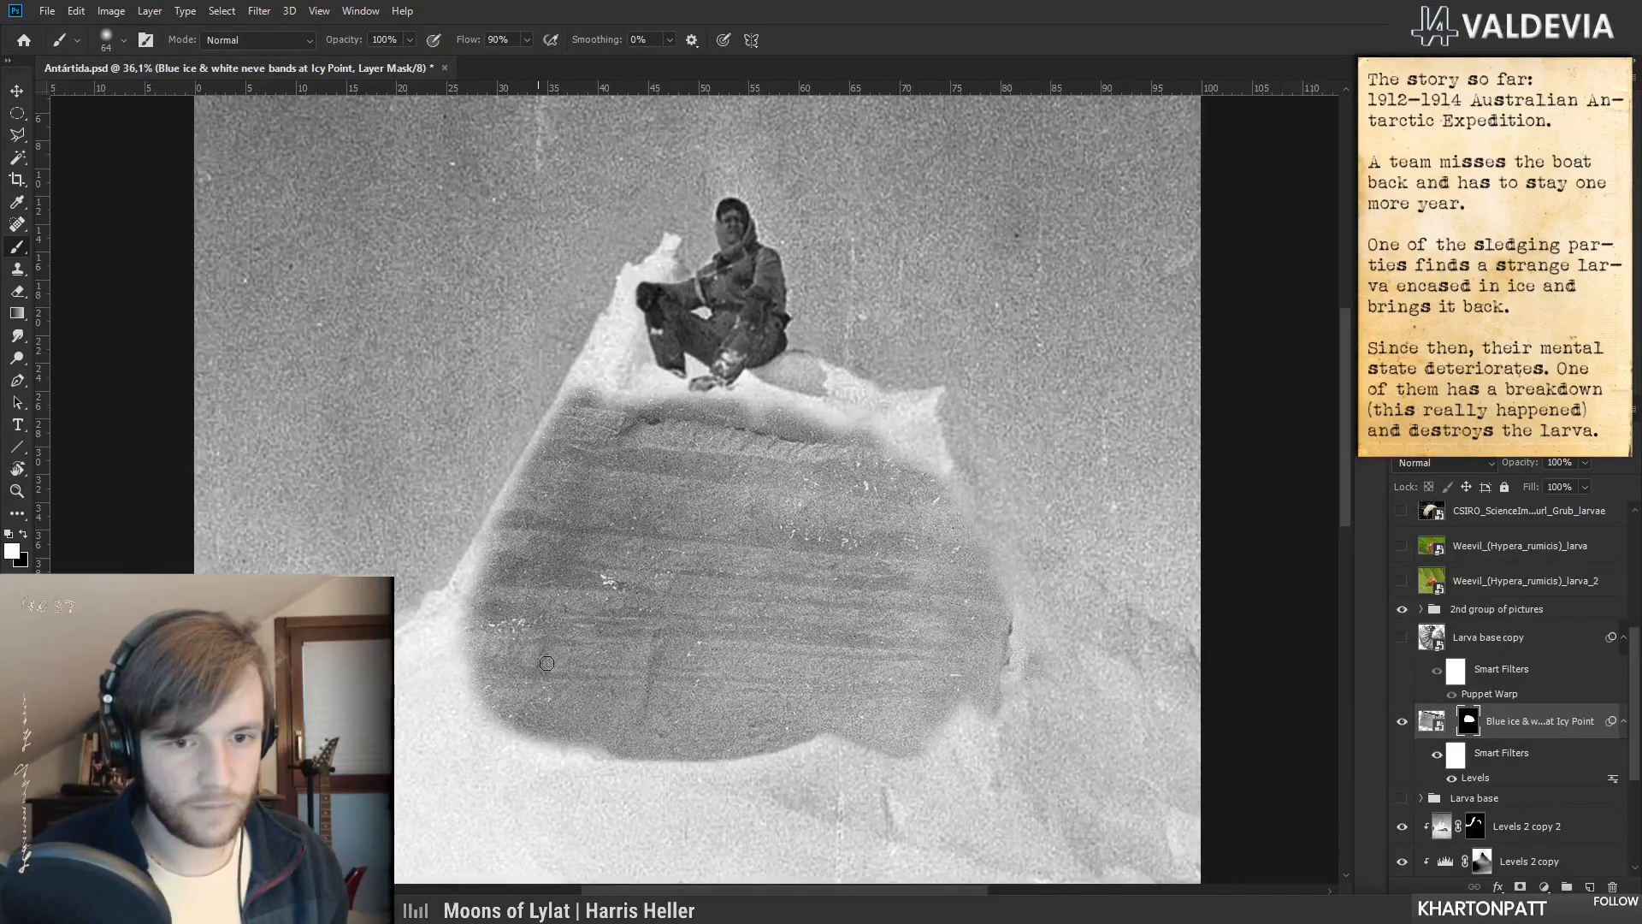
- Paint black on the mask along the block's left slope to uncover a snowy rim, touching up its inner edge with white
{"action": "key", "text": "x"}
{"action": "left_click_drag", "start_coordinate": [589, 375], "coordinate": [439, 605]}
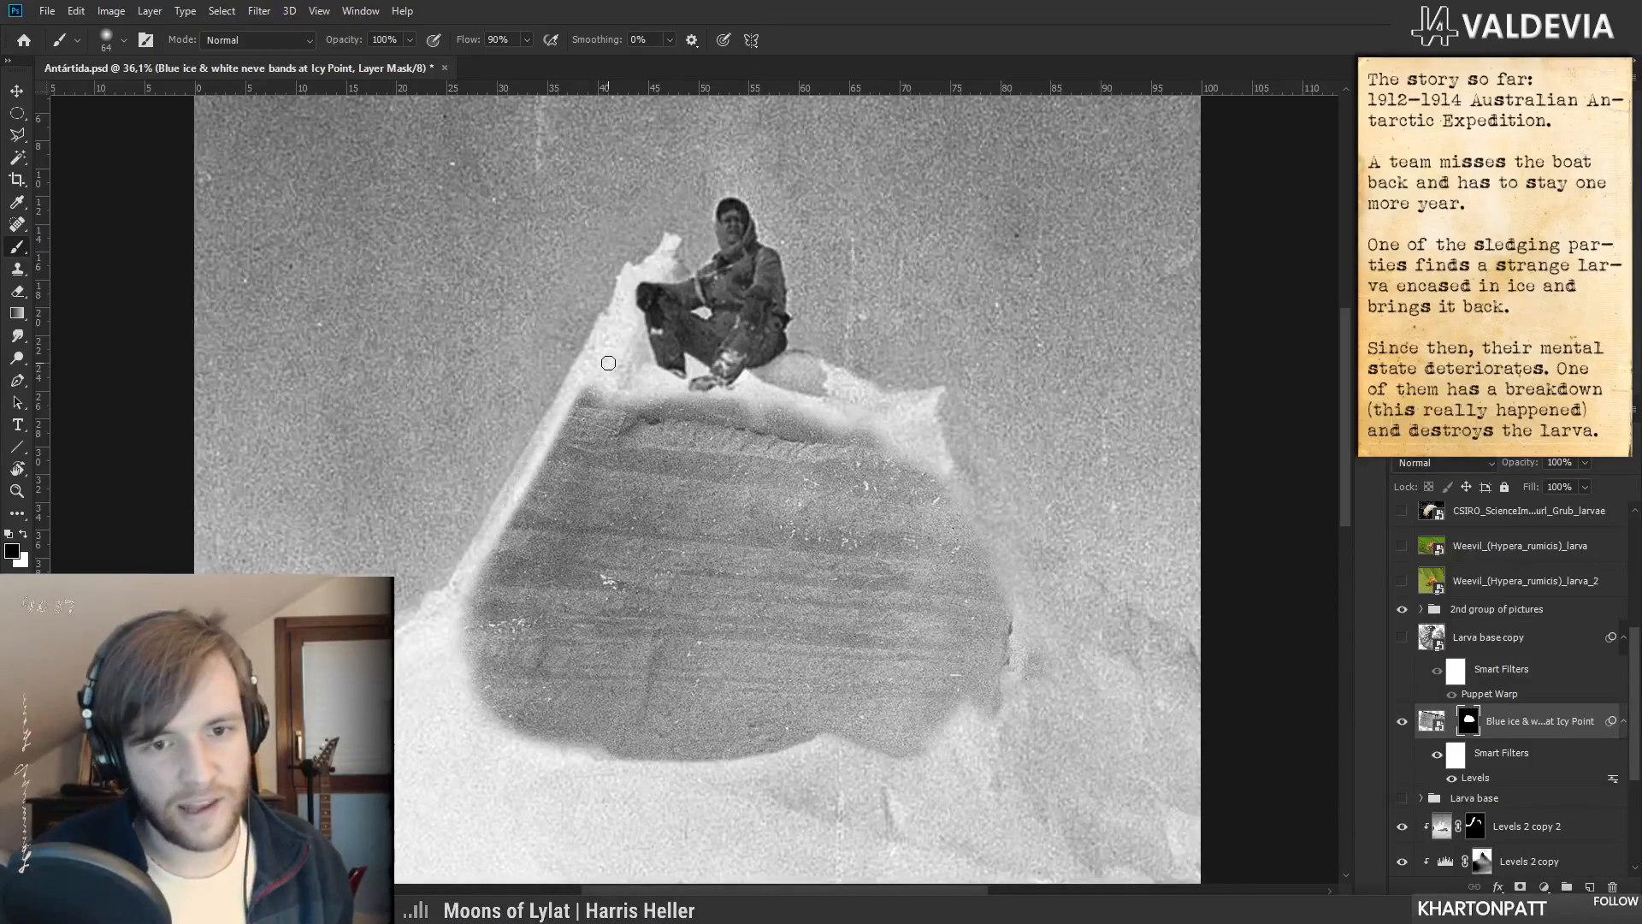
{"action": "key", "text": "ctrl+z"}
{"action": "left_click_drag", "start_coordinate": [562, 389], "coordinate": [451, 599]}
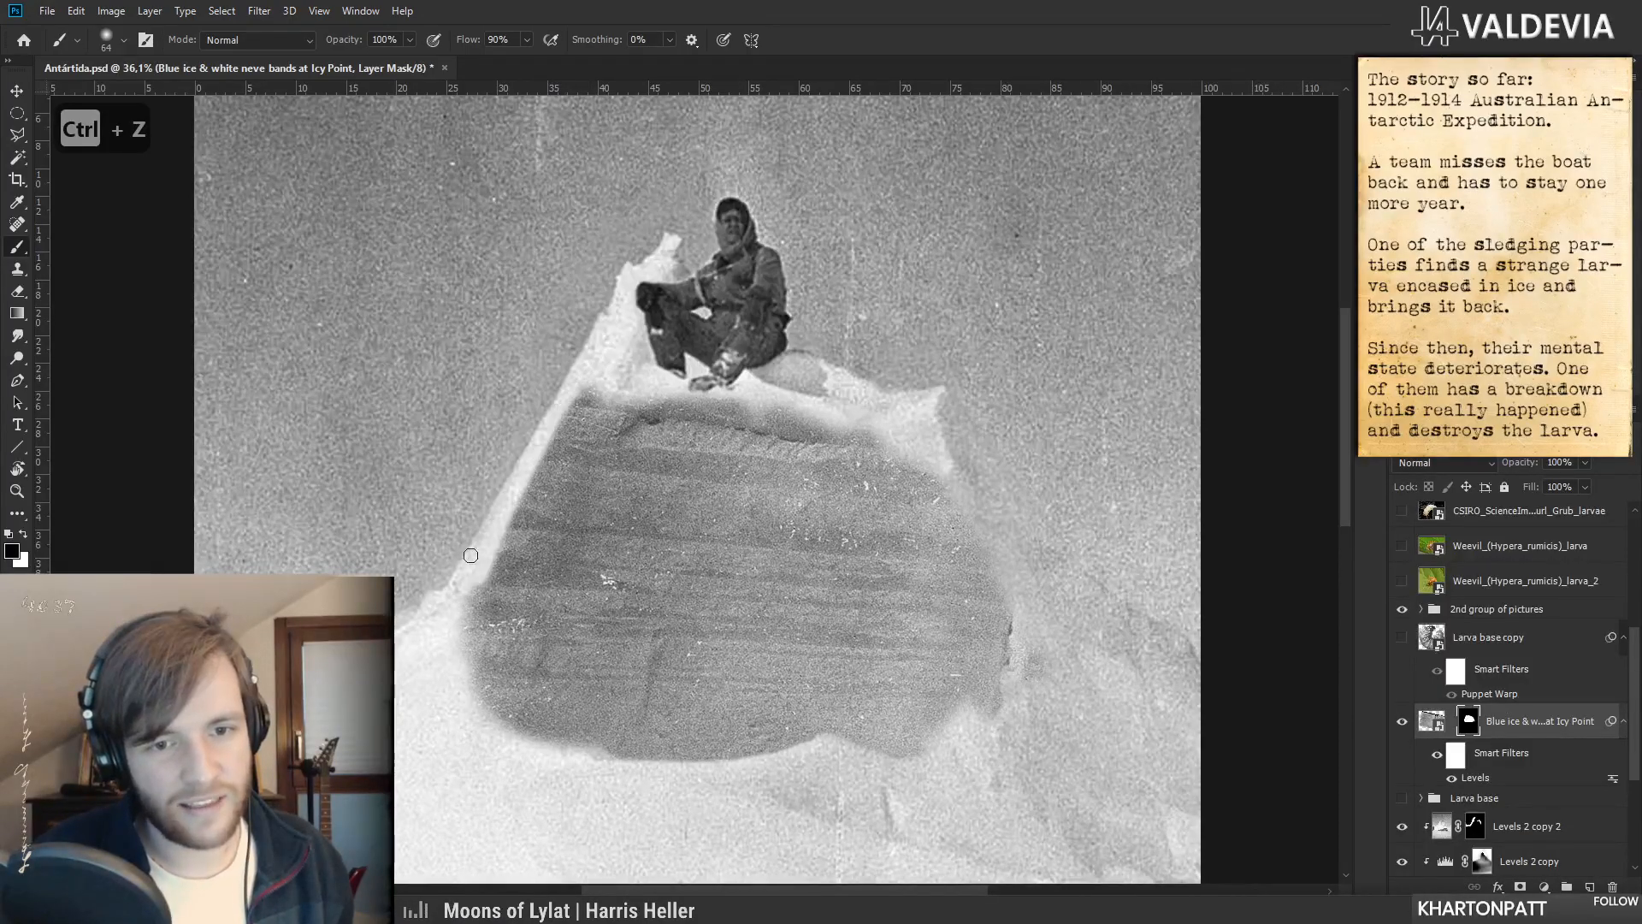
{"action": "left_click_drag", "start_coordinate": [578, 398], "coordinate": [449, 636]}
{"action": "left_click_drag", "start_coordinate": [600, 392], "coordinate": [526, 442]}
{"action": "key", "text": "x"}
{"action": "left_click_drag", "start_coordinate": [486, 595], "coordinate": [590, 420]}
{"action": "key", "text": "ctrl+space"}
{"action": "mouse_move", "coordinate": [579, 559]}
{"action": "left_mouse_down"}
{"action": "mouse_move", "coordinate": [502, 583]}
{"action": "mouse_move", "coordinate": [460, 564]}
{"action": "mouse_move", "coordinate": [516, 552]}
{"action": "left_mouse_up"}
{"action": "left_click_drag", "start_coordinate": [633, 622], "coordinate": [561, 506]}
{"action": "key", "text": "ctrl+space"}
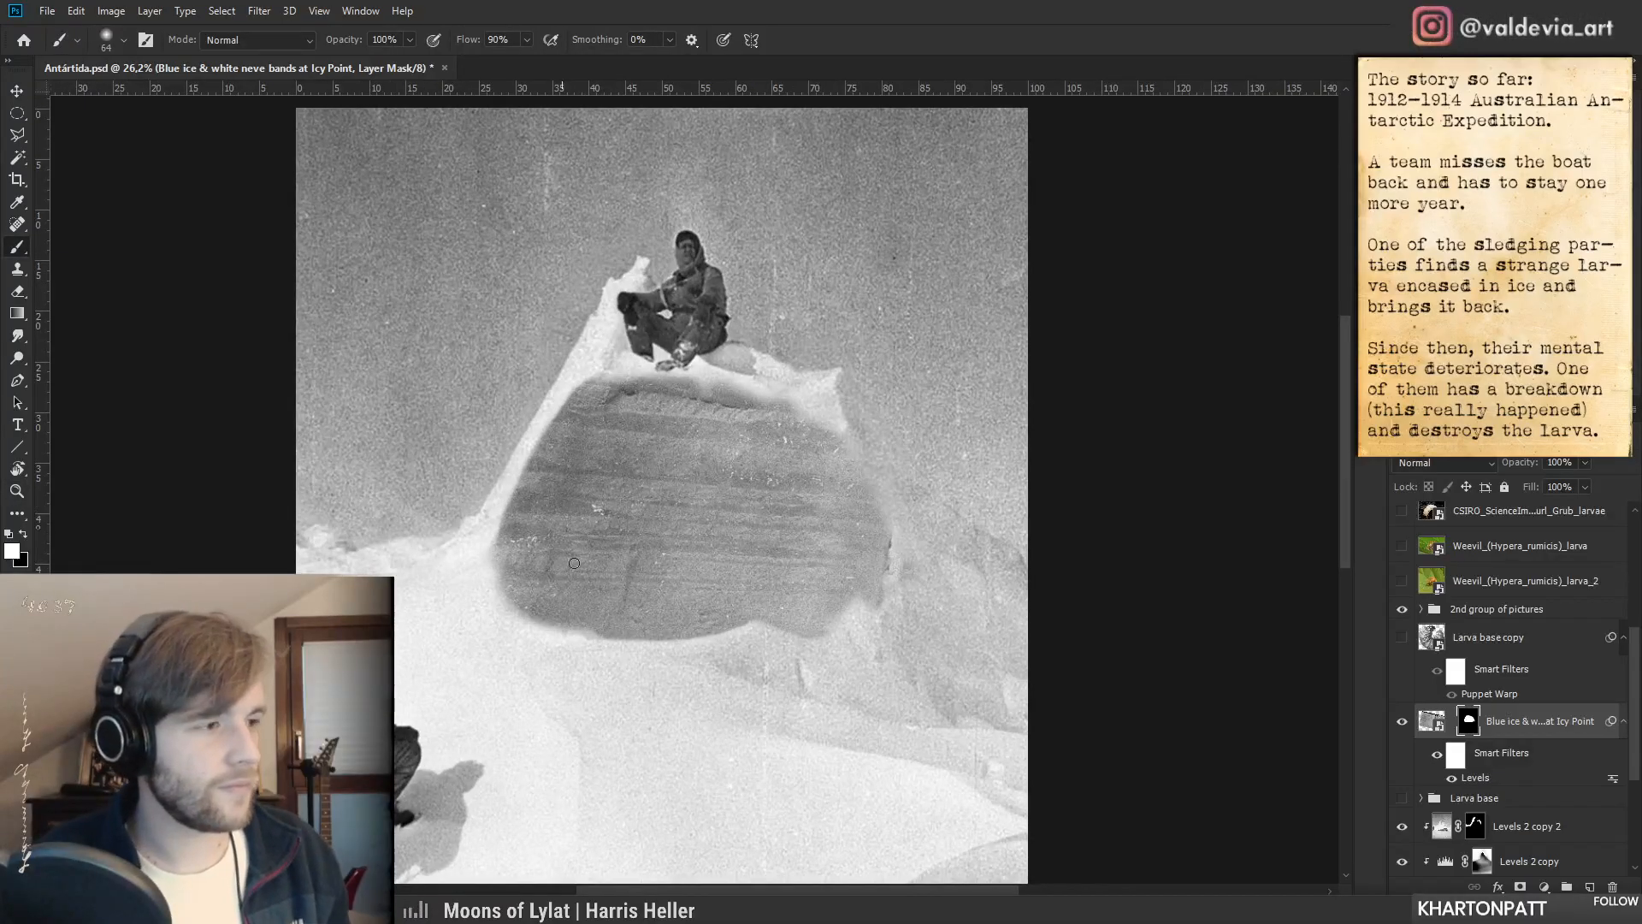
- Show the two 2fotos reference layers in turn to examine the earlier photo pairs
{"action": "scroll", "coordinate": [1458, 650], "scroll_direction": "up", "scroll_amount": 3}
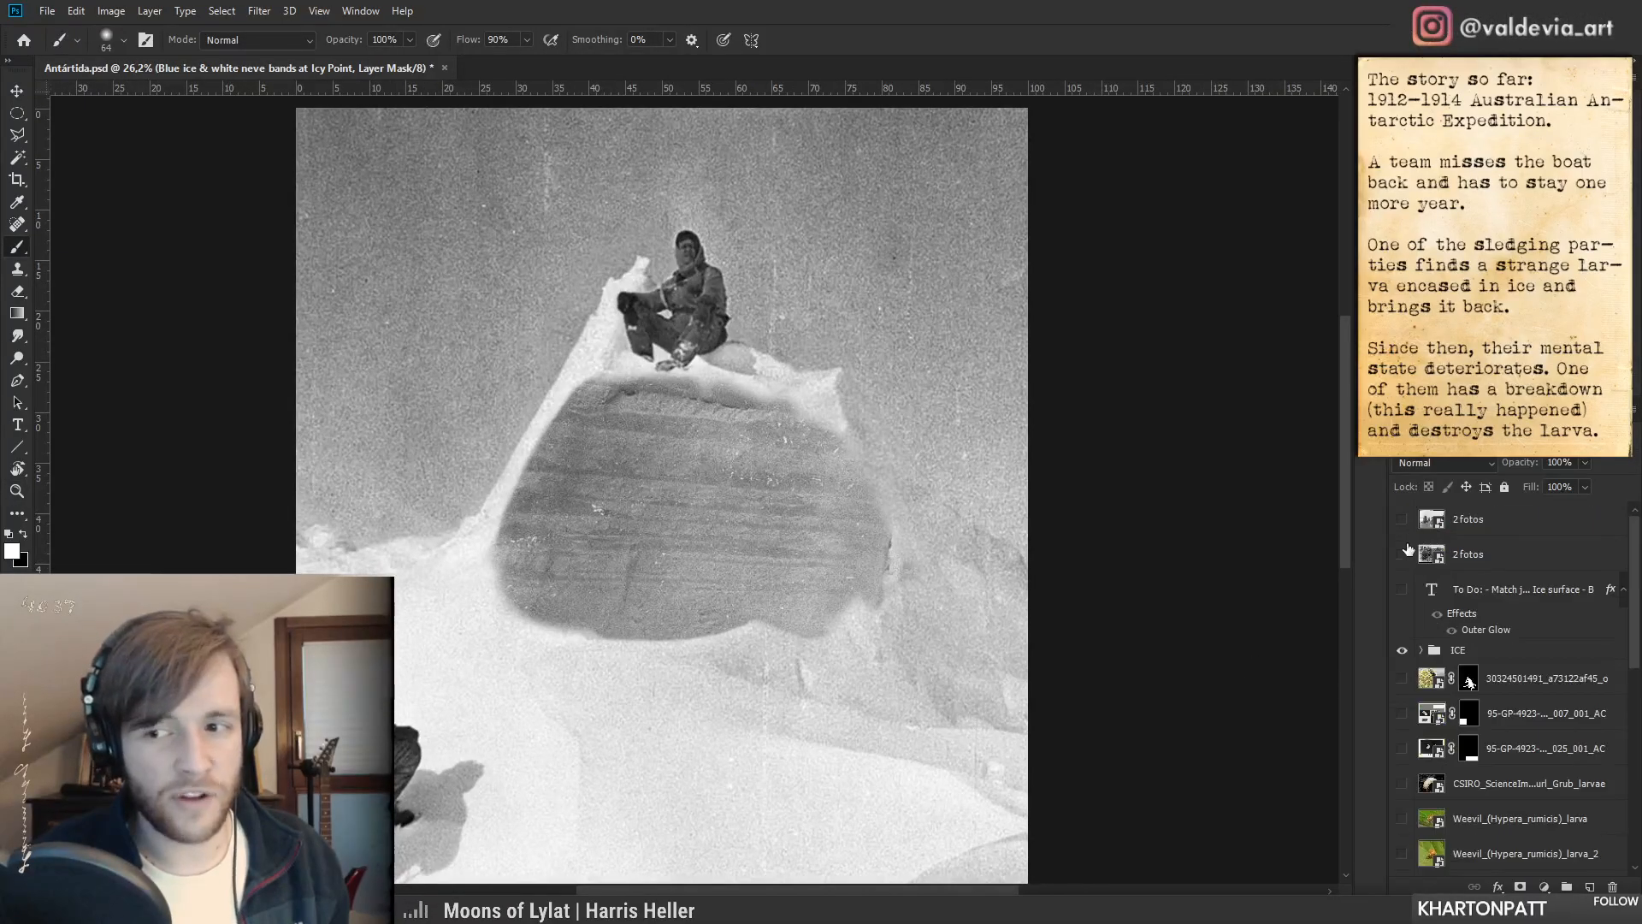
{"action": "left_click", "coordinate": [1402, 555]}
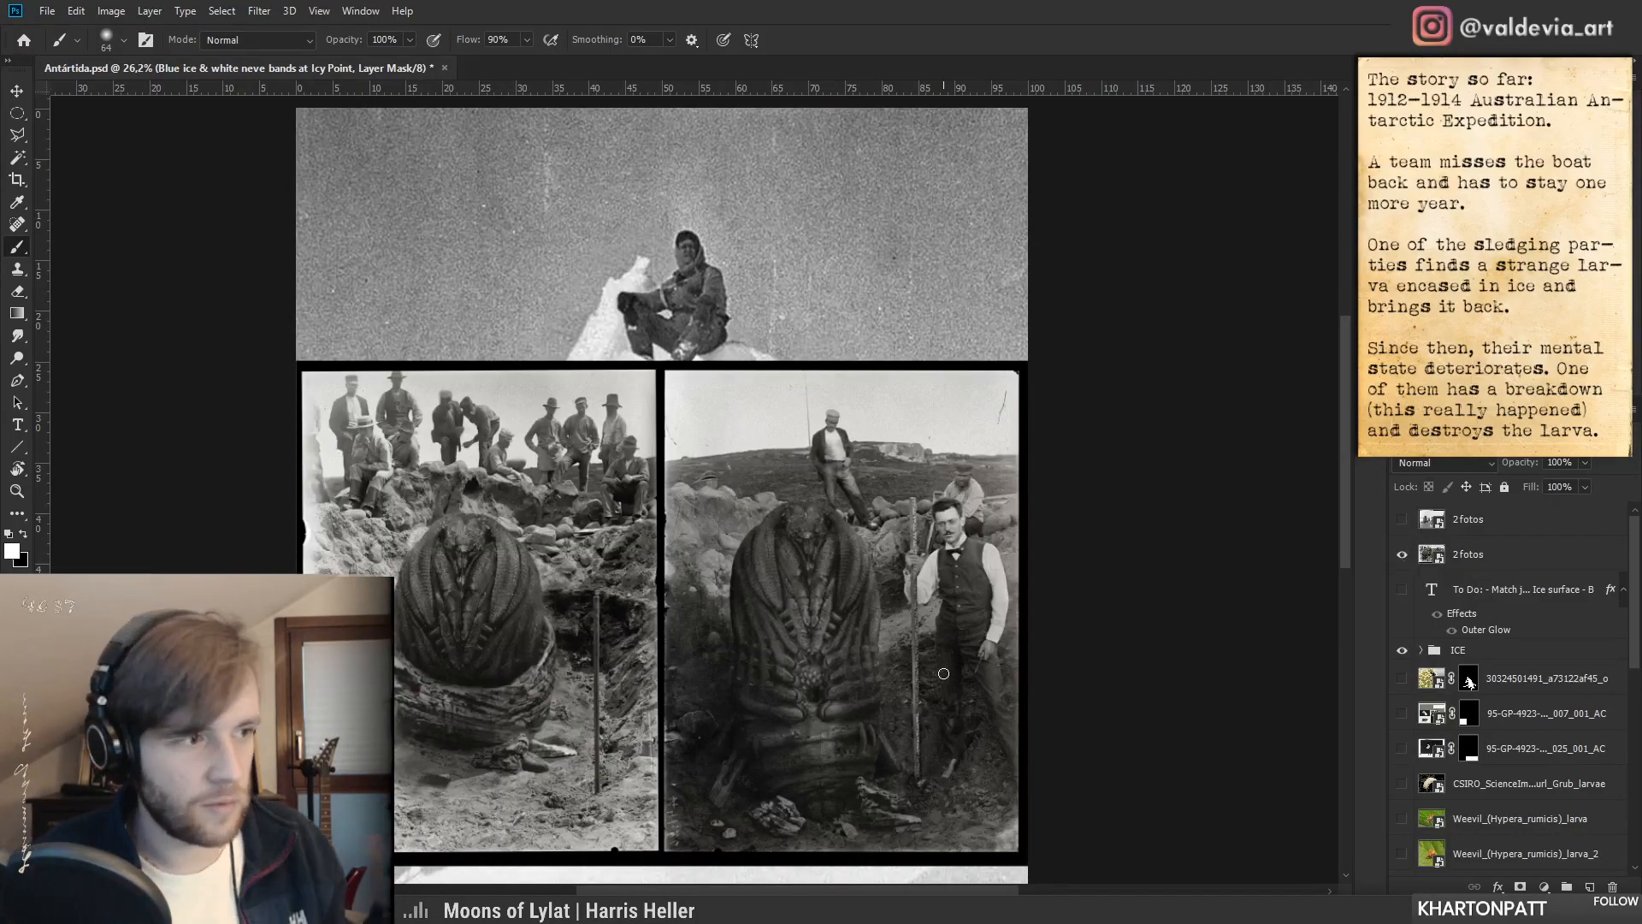
{"action": "left_click", "coordinate": [1401, 555]}
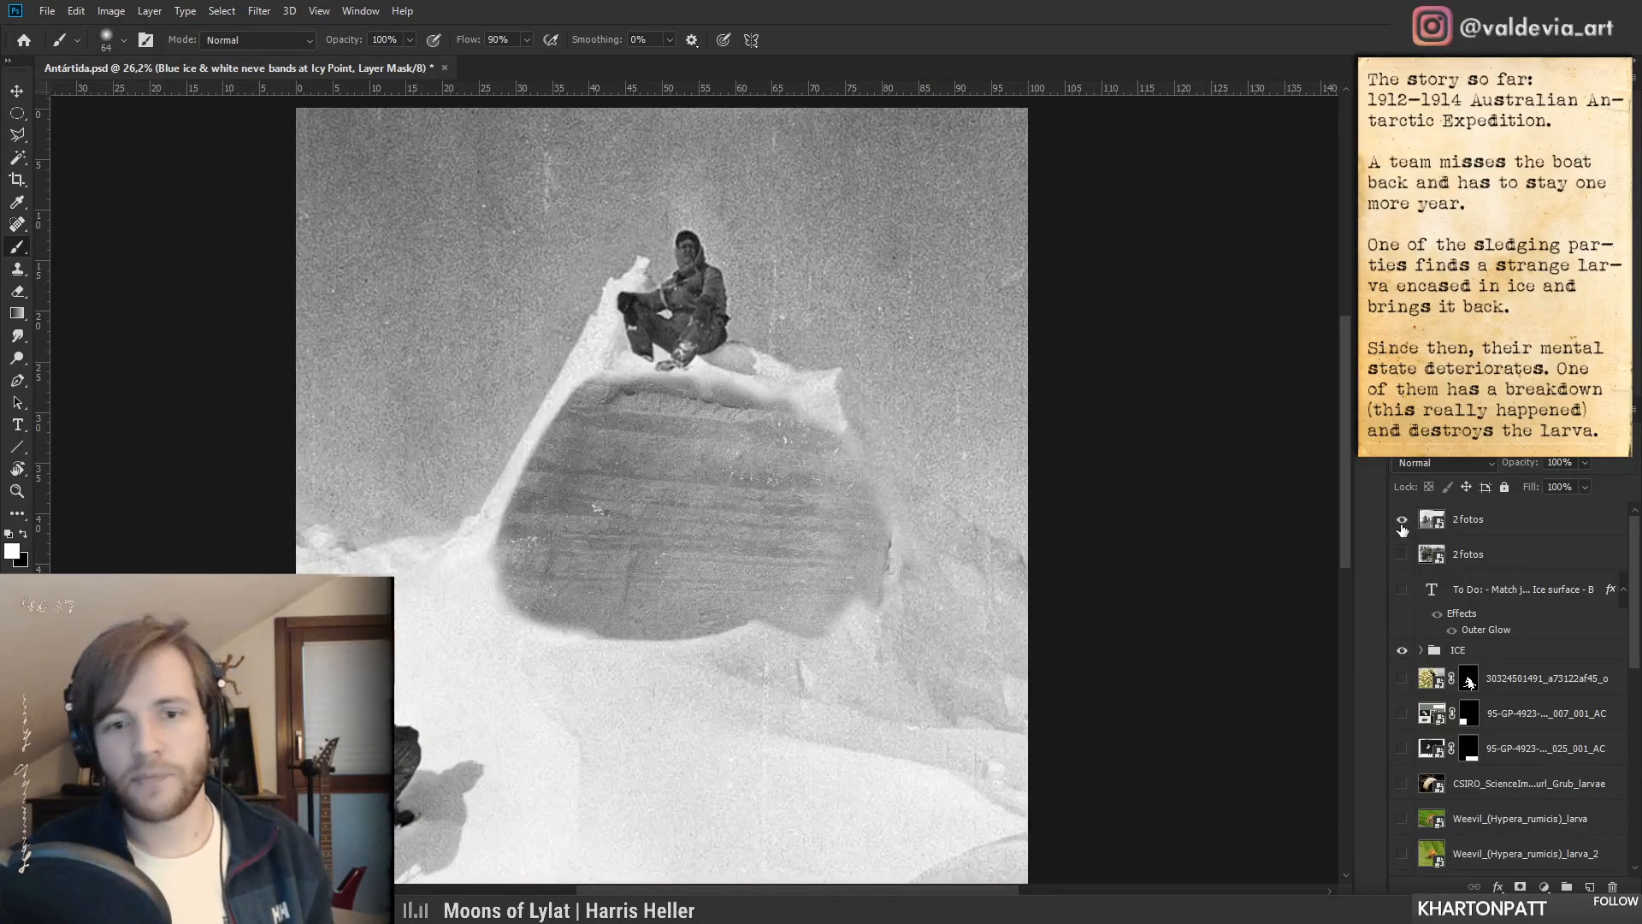
{"action": "left_click", "coordinate": [1401, 519]}
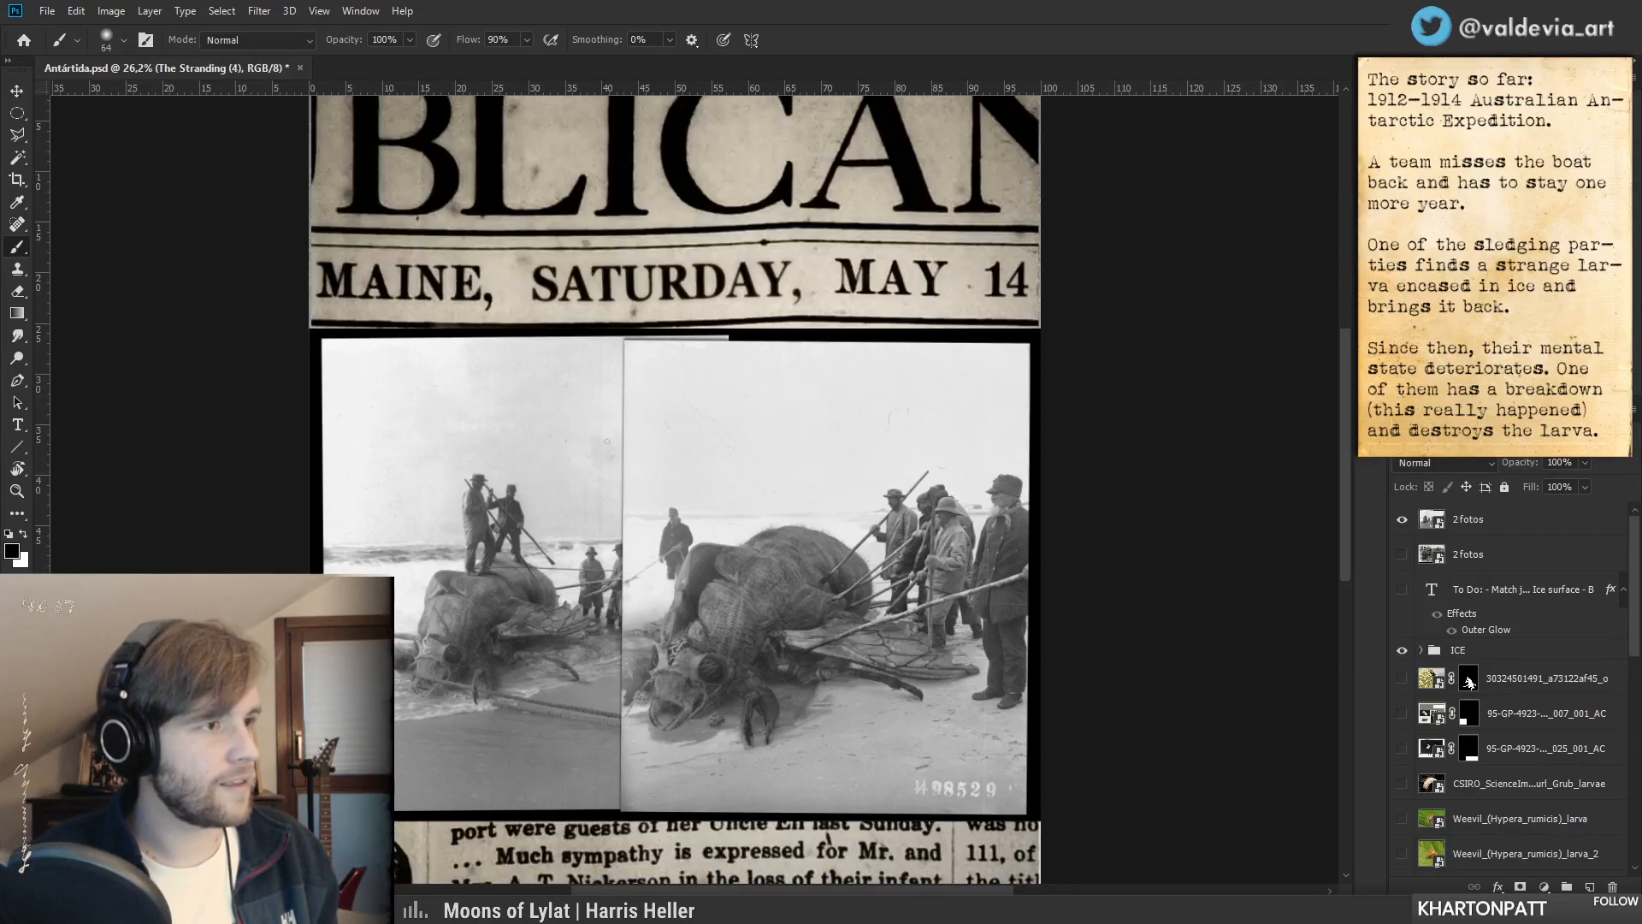
- Move the layers The Stranding (4) and The Stranding (2) together to the top of the layer stack
{"action": "scroll", "coordinate": [1527, 714], "scroll_direction": "down", "scroll_amount": 5}
{"action": "left_click", "coordinate": [1527, 714], "text": "ctrl"}
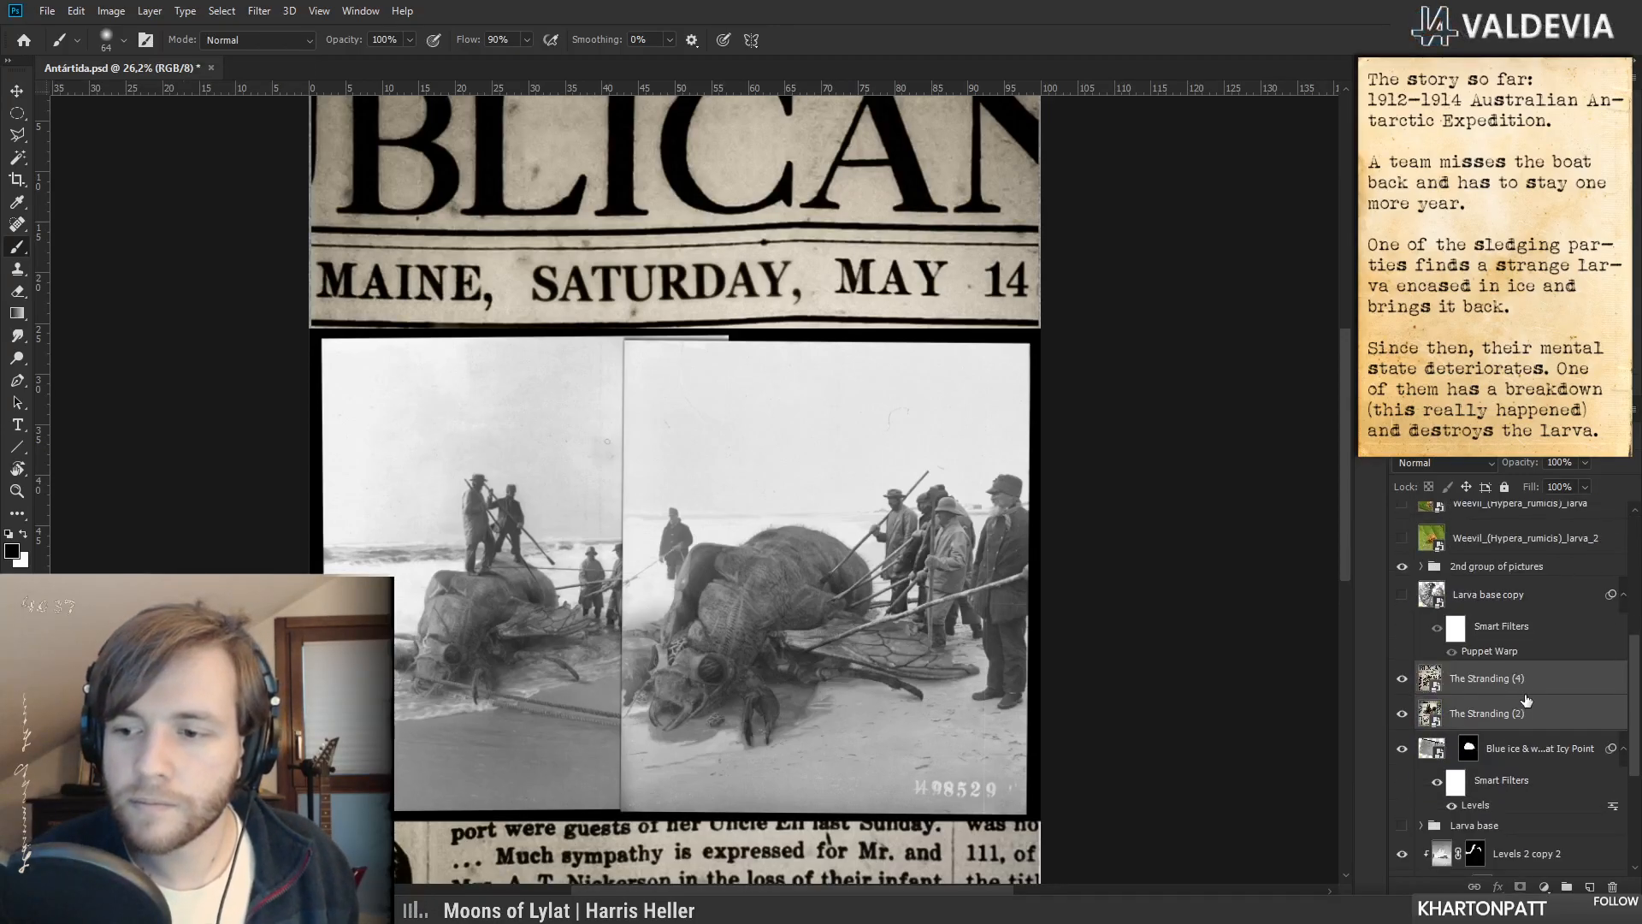
{"action": "scroll", "coordinate": [1506, 667], "scroll_direction": "up", "scroll_amount": 3}
{"action": "left_click_drag", "start_coordinate": [1468, 522], "coordinate": [1512, 512]}
- Hide The Stranding (4), The Stranding (2) and the upper 2fotos layer to bring back the expedition composite
{"action": "left_click", "coordinate": [1402, 519]}
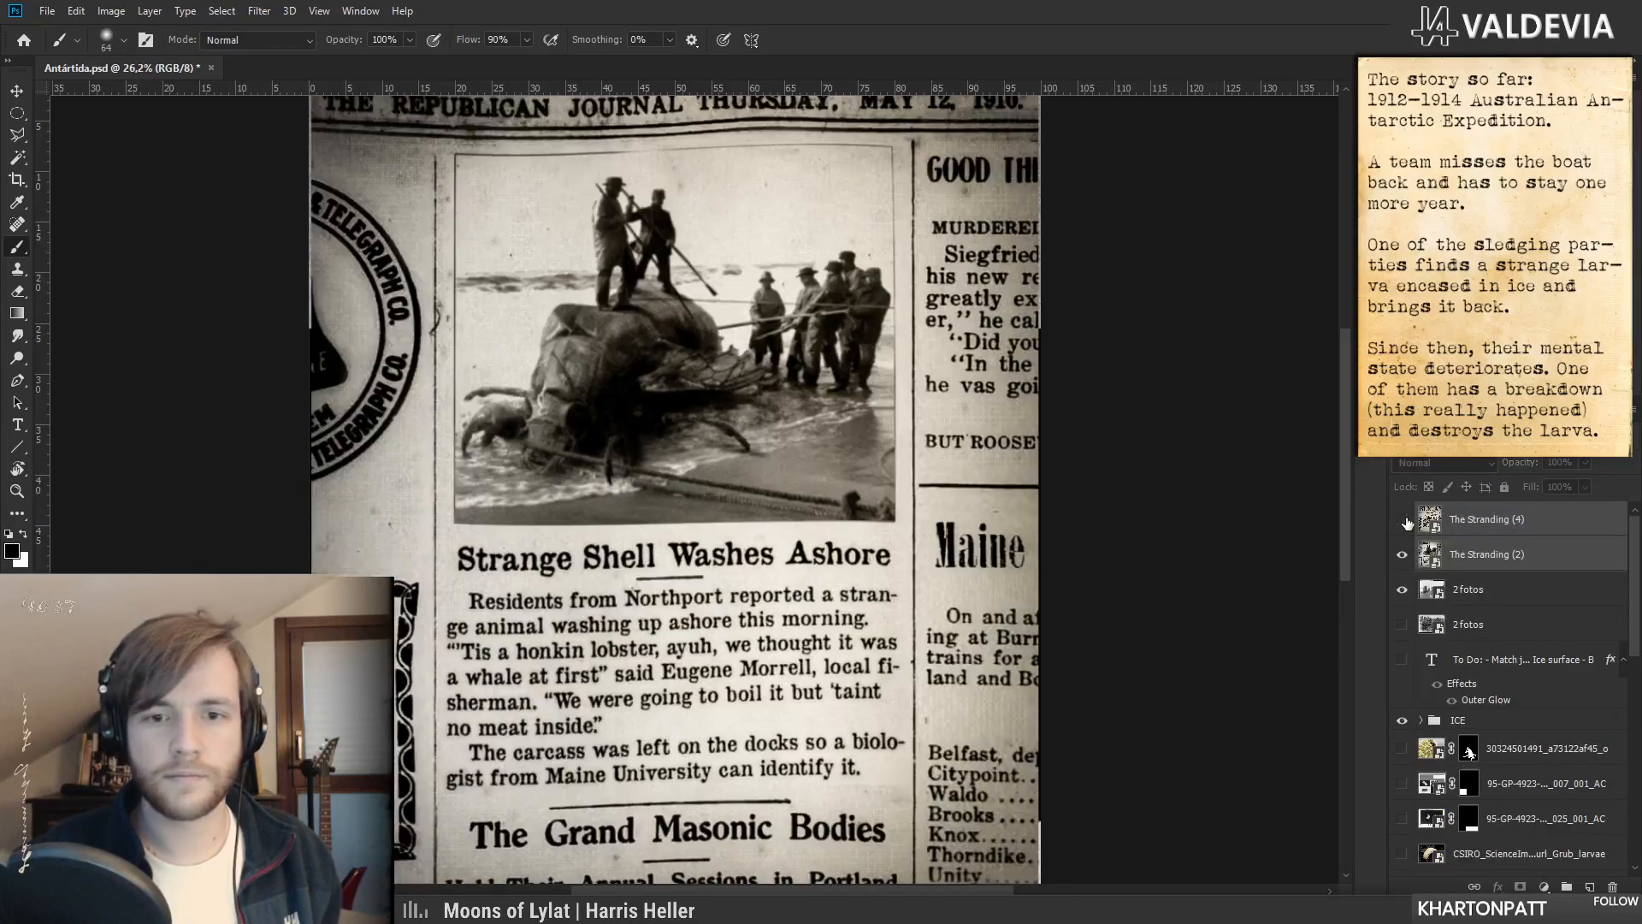
{"action": "scroll", "coordinate": [757, 362], "scroll_direction": "down", "scroll_amount": 2}
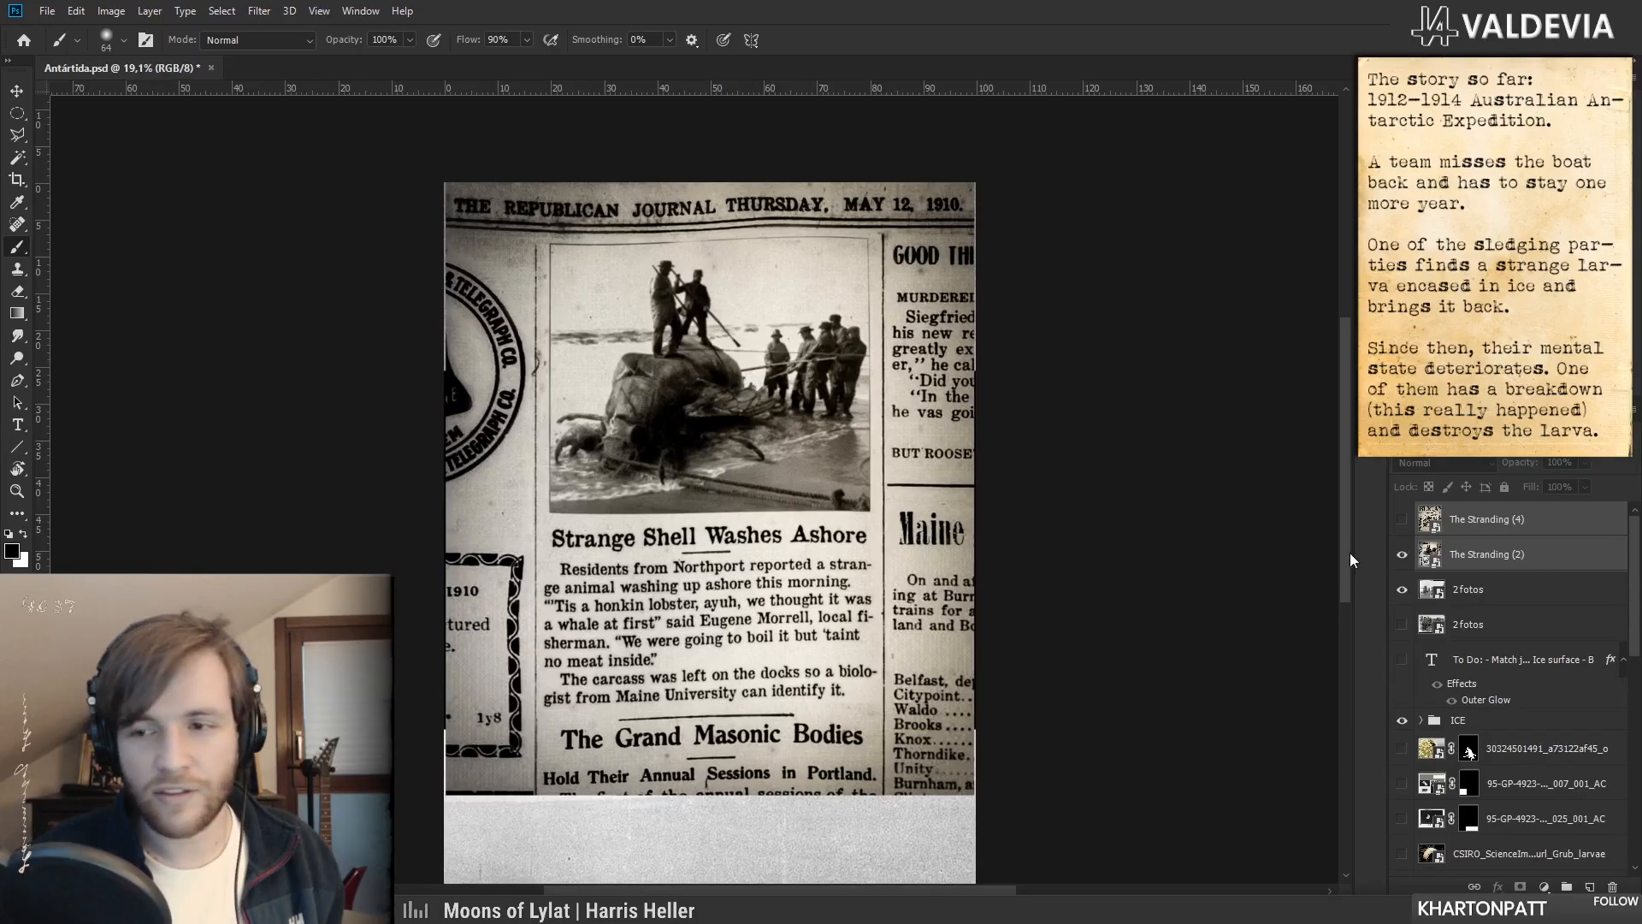
{"action": "left_click", "coordinate": [1401, 556]}
{"action": "left_click", "coordinate": [1401, 589]}
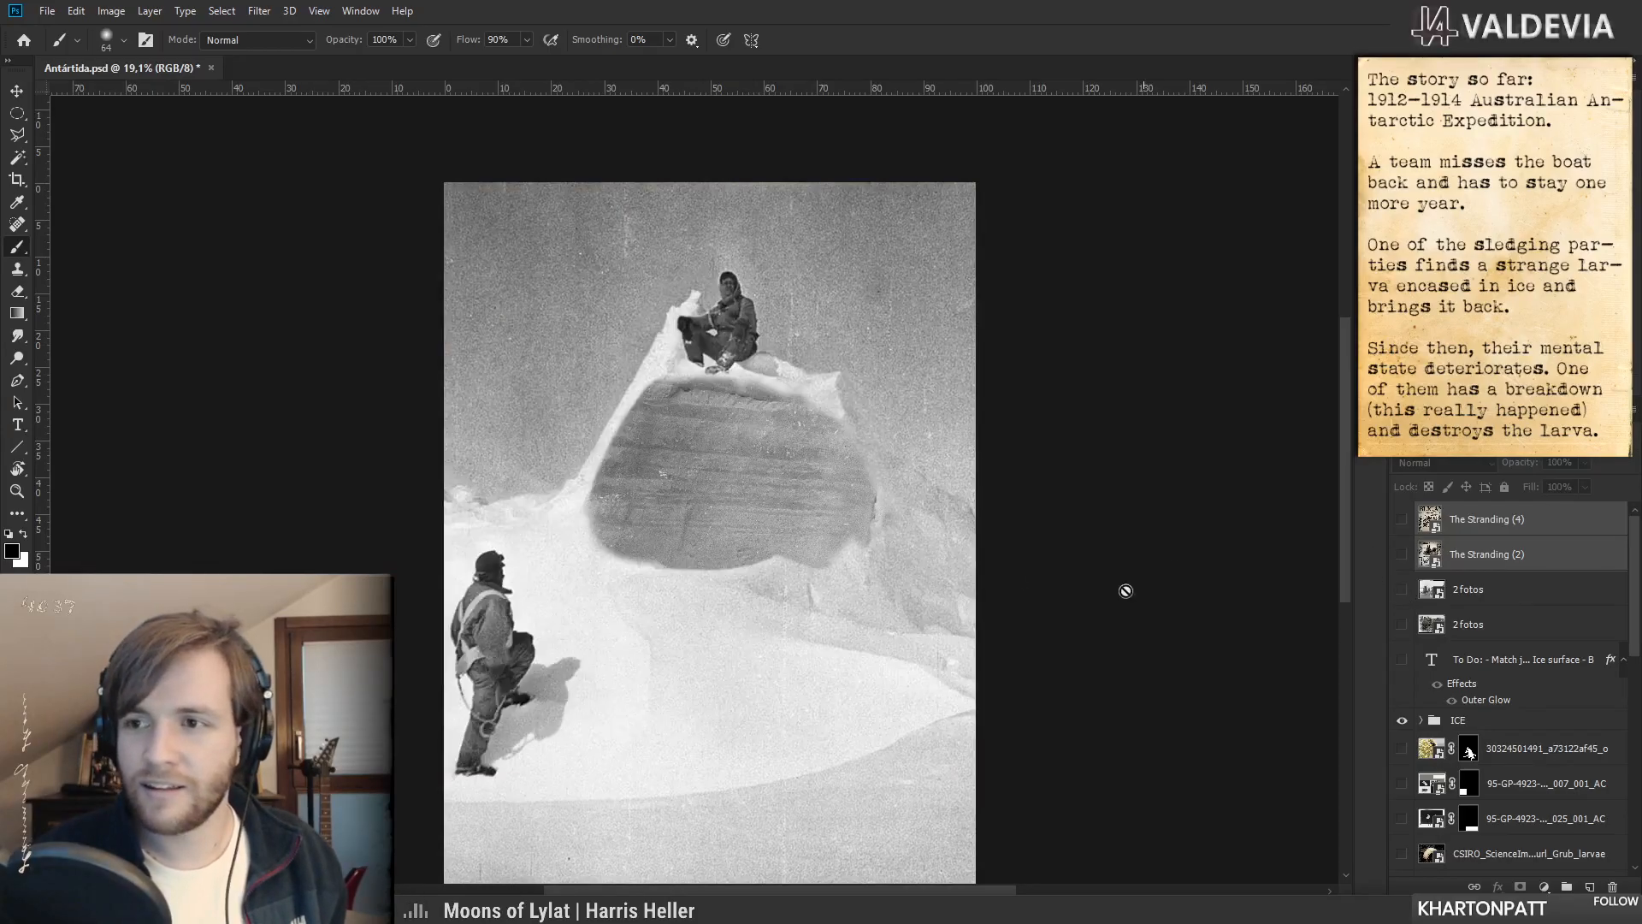
- Enlarge the brush to 108 px and paint white on the blue ice layer's mask down the block's left slope
{"action": "key", "text": "z"}
{"action": "left_click", "coordinate": [617, 362]}
{"action": "left_click_drag", "start_coordinate": [616, 362], "coordinate": [630, 356]}
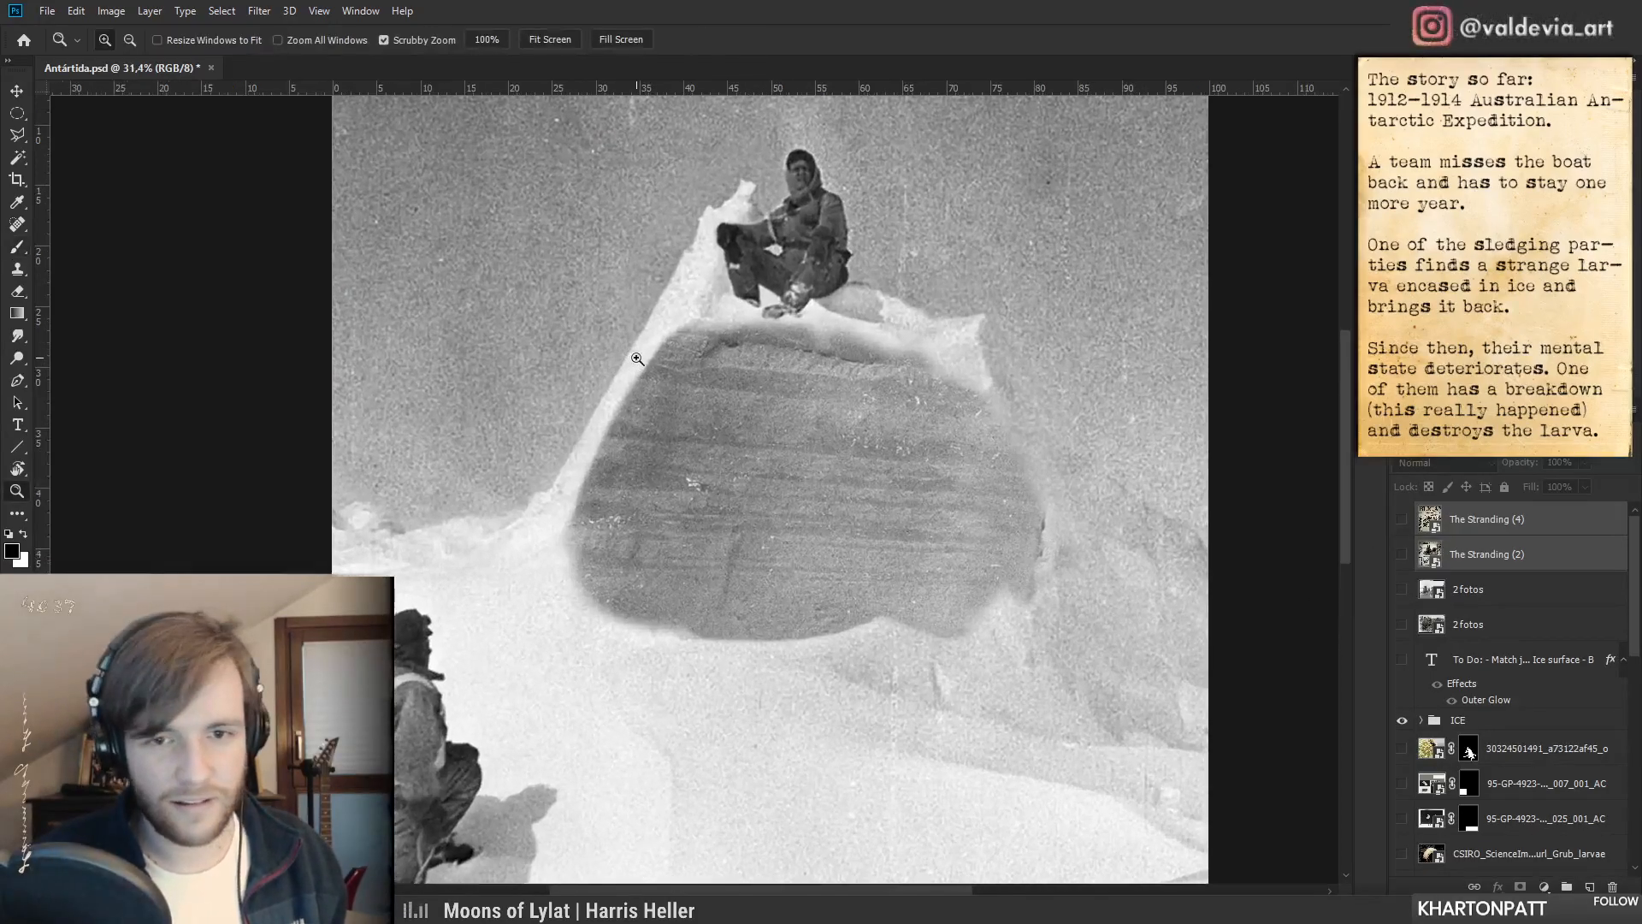
{"action": "key", "text": "b"}
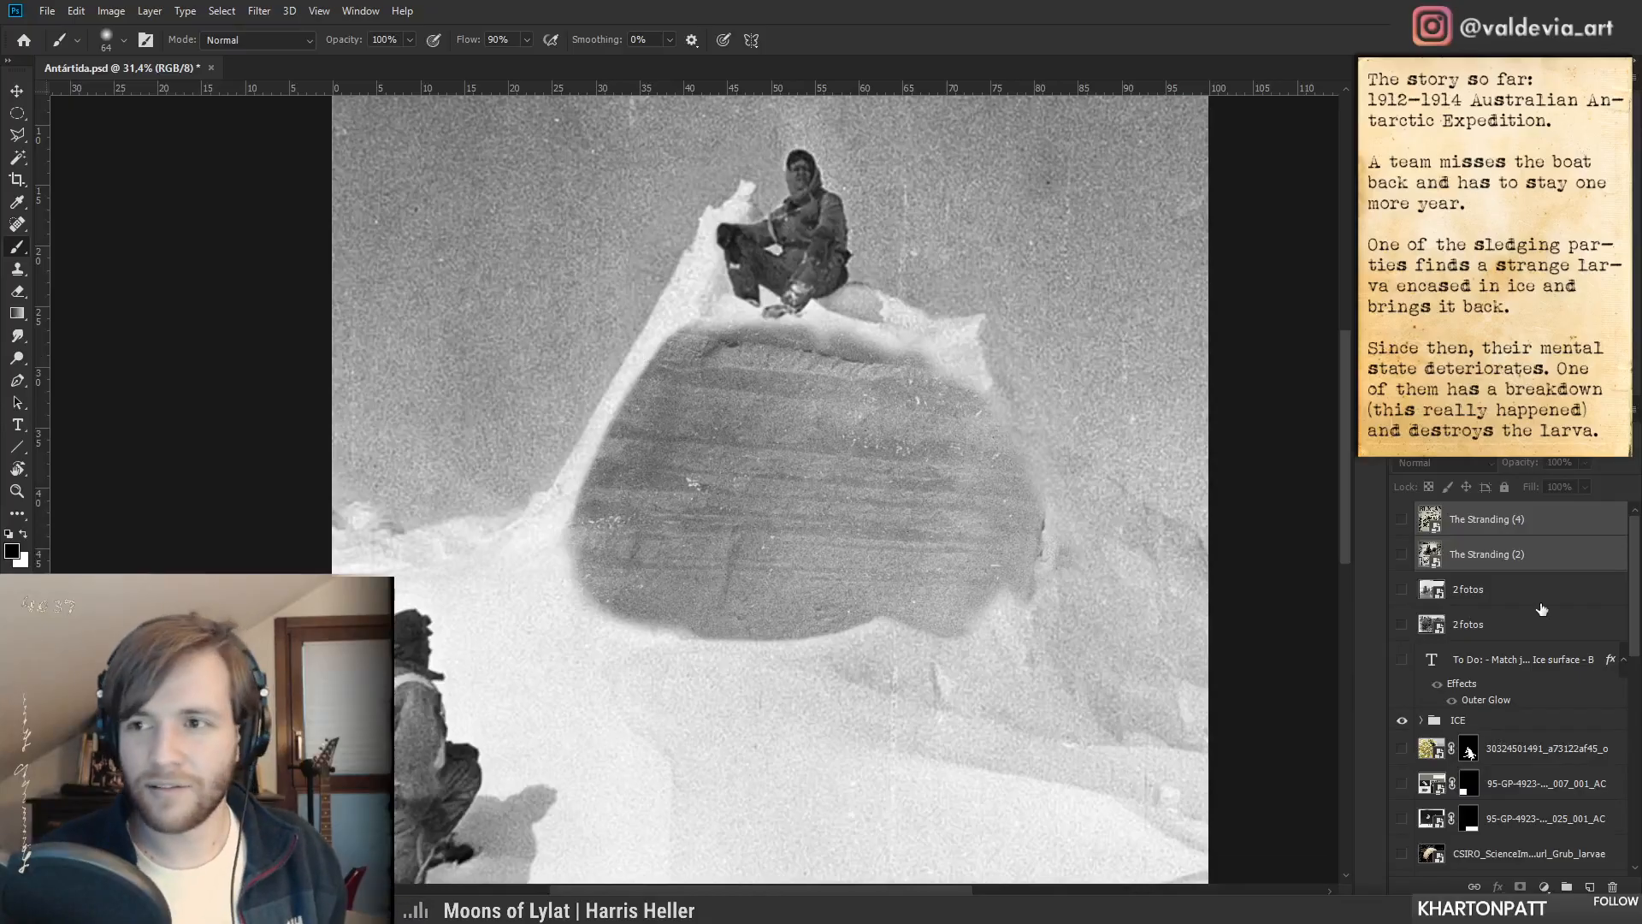
{"action": "scroll", "coordinate": [1468, 753], "scroll_direction": "down", "scroll_amount": 8}
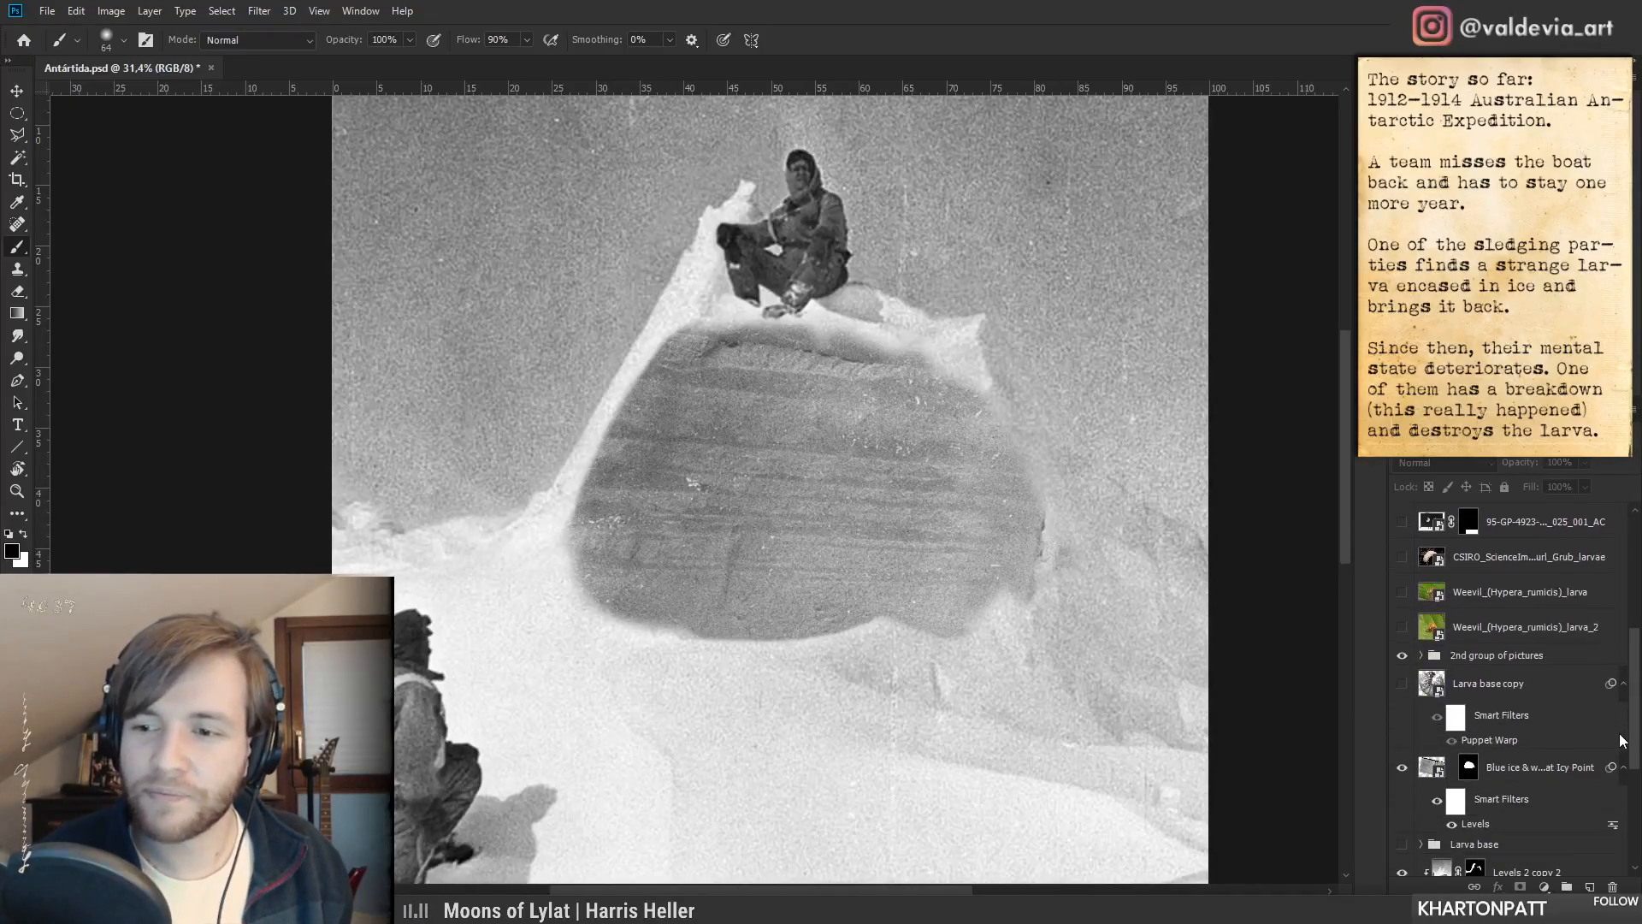
{"action": "left_click", "coordinate": [1466, 669]}
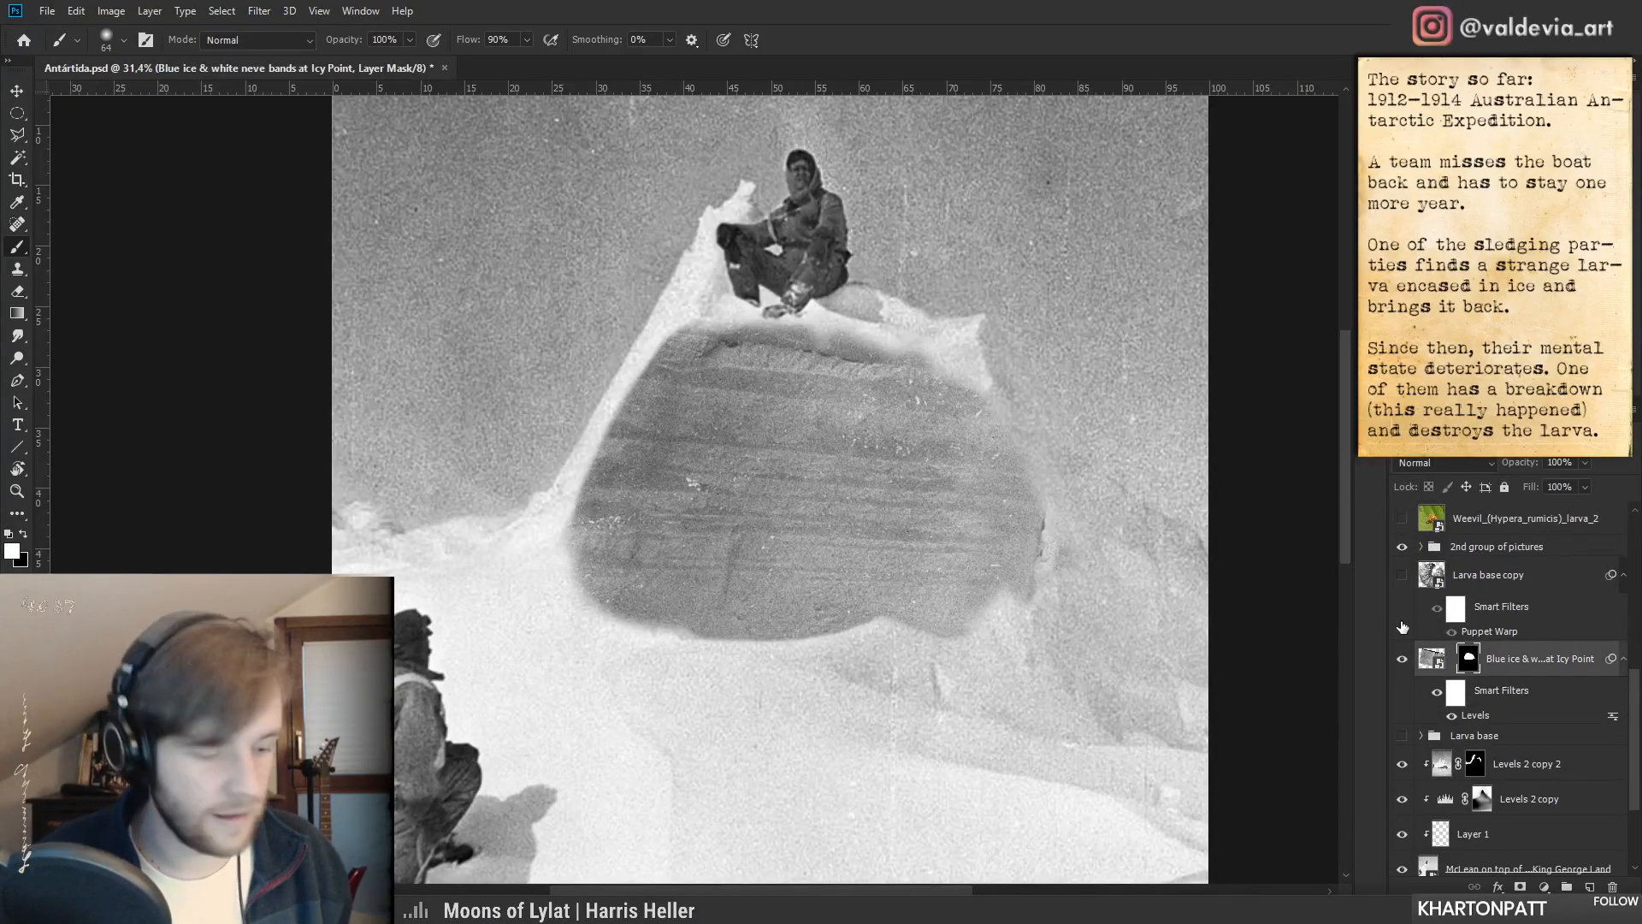
{"action": "right_click", "coordinate": [638, 407]}
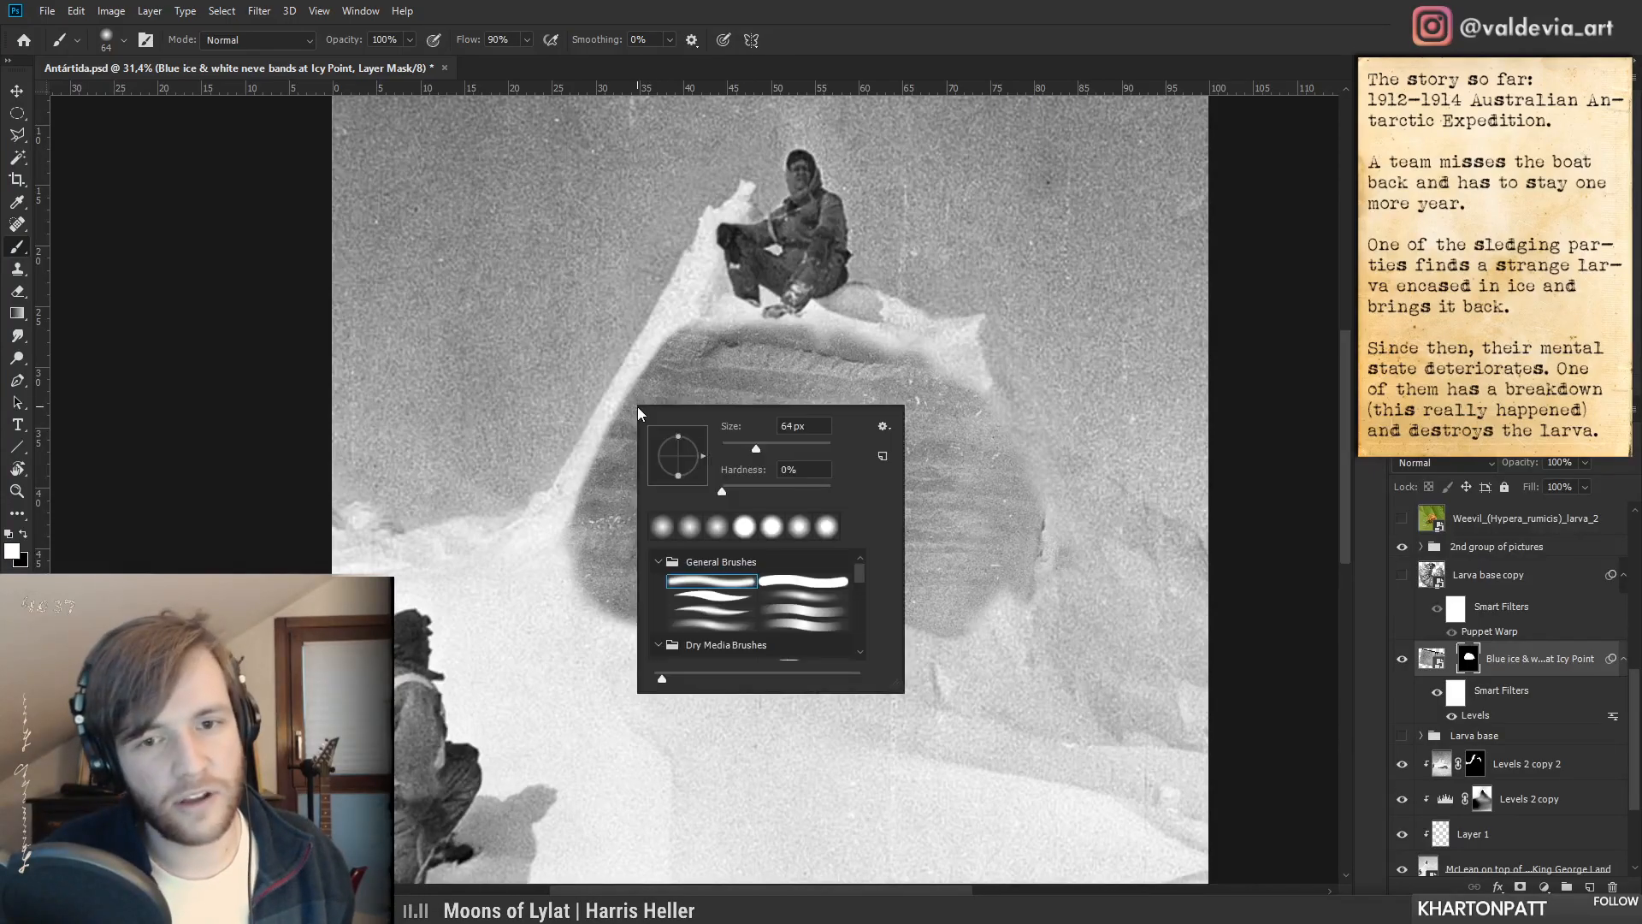
{"action": "left_click_drag", "start_coordinate": [759, 449], "coordinate": [778, 448]}
{"action": "mouse_move", "coordinate": [670, 332]}
{"action": "left_mouse_down"}
{"action": "mouse_move", "coordinate": [573, 508]}
{"action": "mouse_move", "coordinate": [579, 481]}
{"action": "mouse_move", "coordinate": [667, 351]}
{"action": "mouse_move", "coordinate": [570, 539]}
{"action": "mouse_move", "coordinate": [678, 344]}
{"action": "mouse_move", "coordinate": [527, 542]}
{"action": "left_mouse_up"}
{"action": "key", "text": "x"}
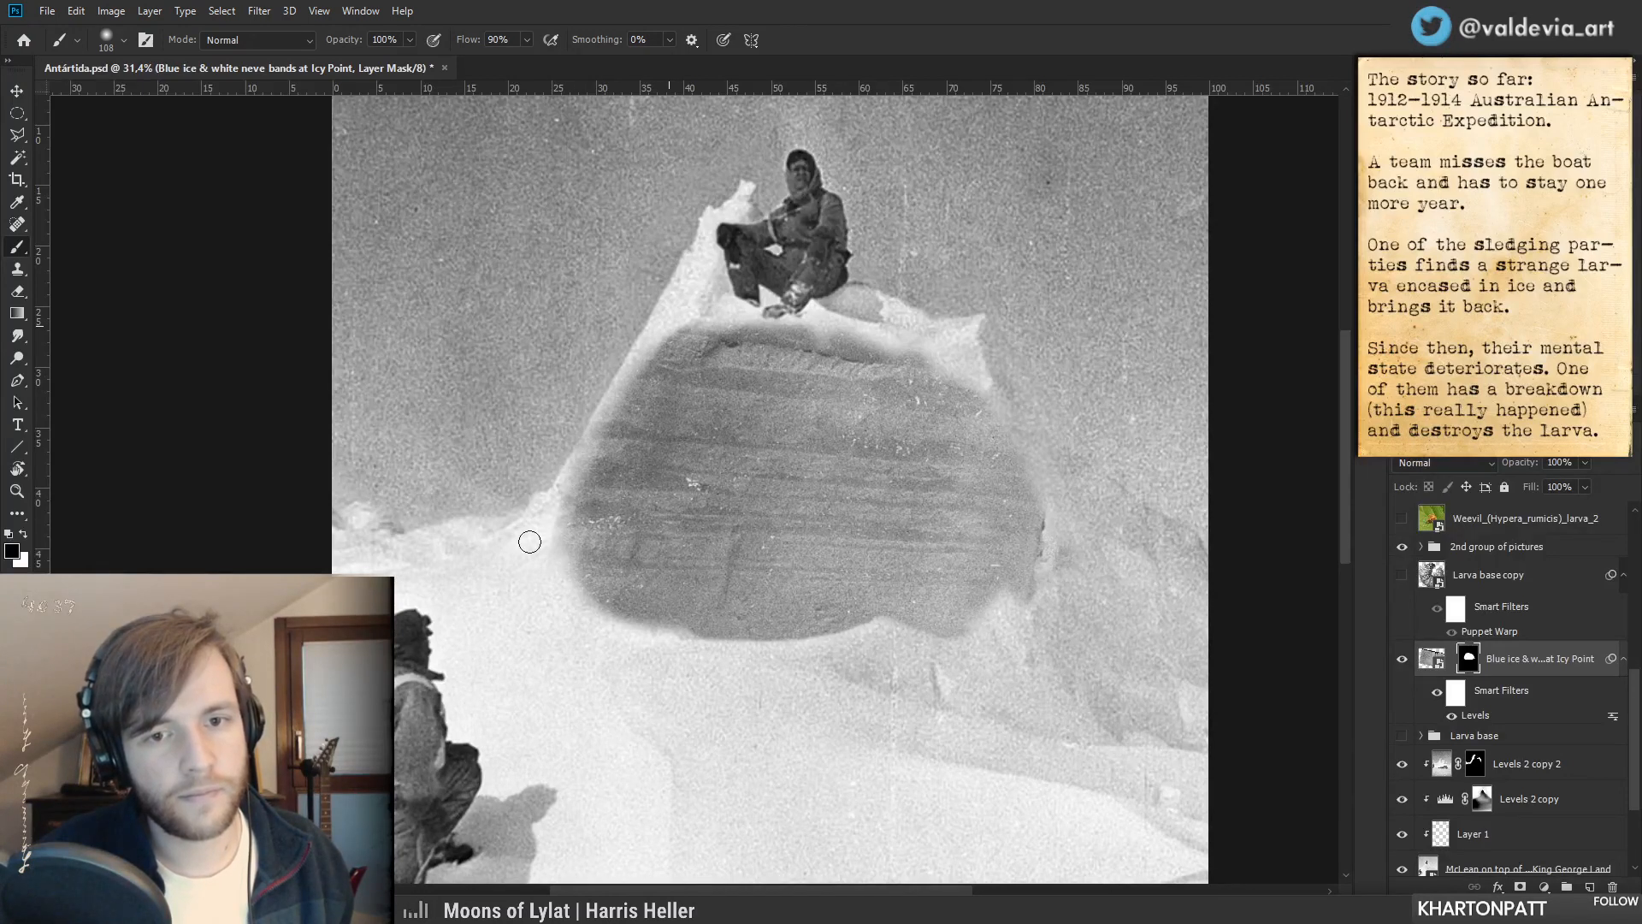
{"action": "key", "text": "x"}
{"action": "mouse_move", "coordinate": [662, 347]}
{"action": "left_mouse_down"}
{"action": "mouse_move", "coordinate": [564, 486]}
{"action": "mouse_move", "coordinate": [614, 404]}
{"action": "left_mouse_up"}
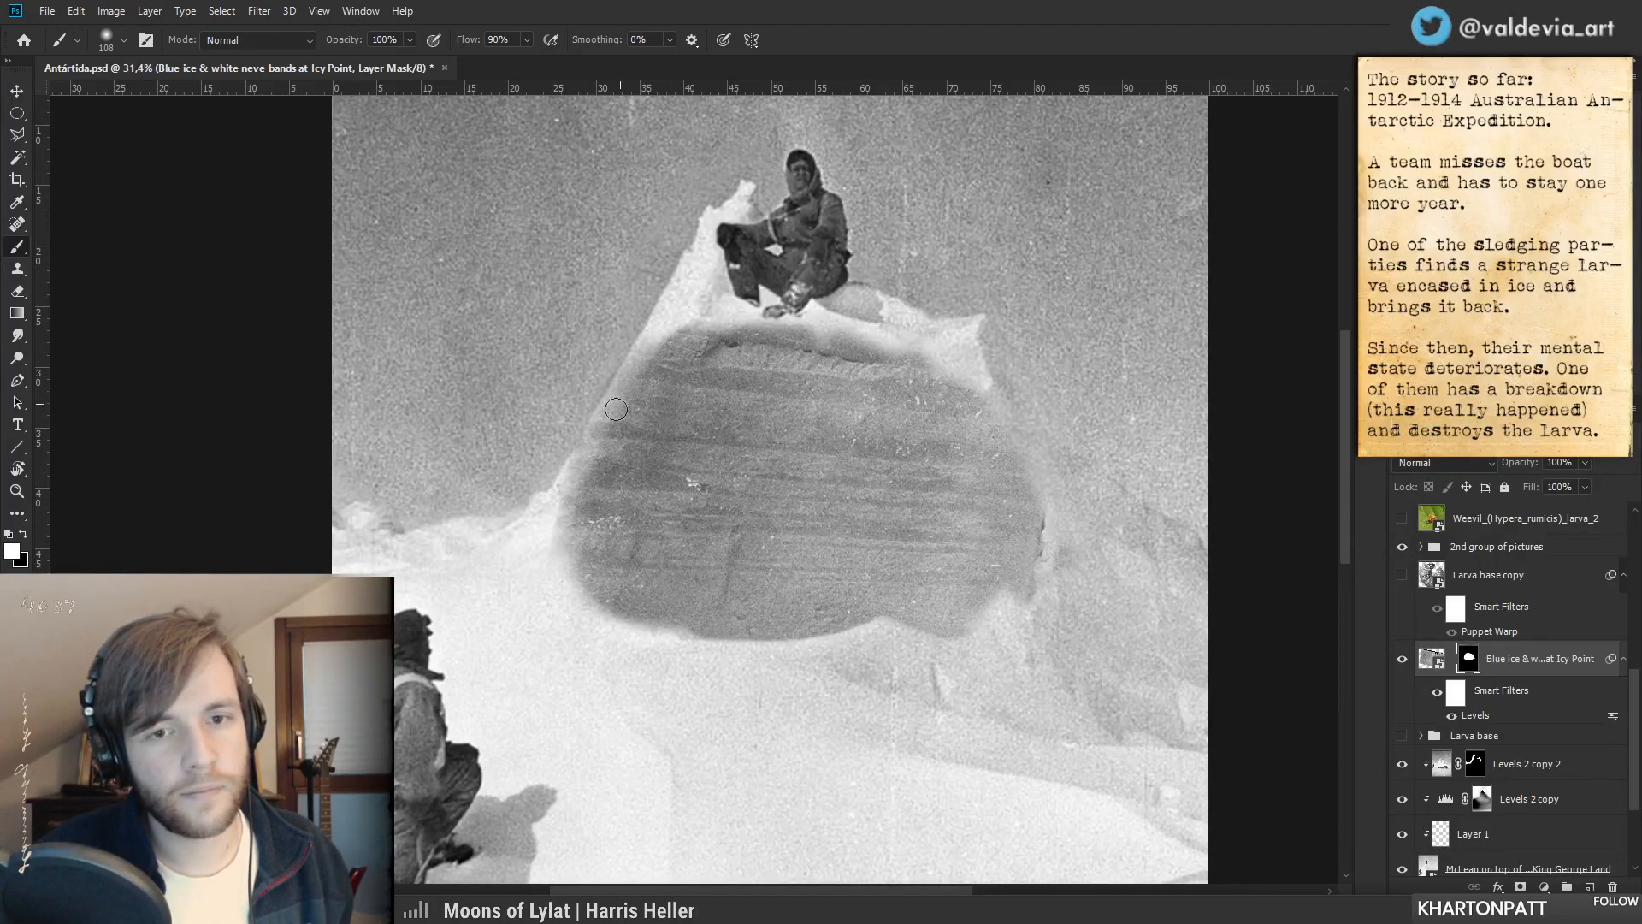
{"action": "key", "text": "ctrl+z"}
- Reduce the brush to 39 px and paint white on the mask to extend the ice texture to the left slope's outline
{"action": "right_click", "coordinate": [657, 382]}
{"action": "left_click_drag", "start_coordinate": [776, 411], "coordinate": [766, 411]}
{"action": "left_click", "coordinate": [562, 497]}
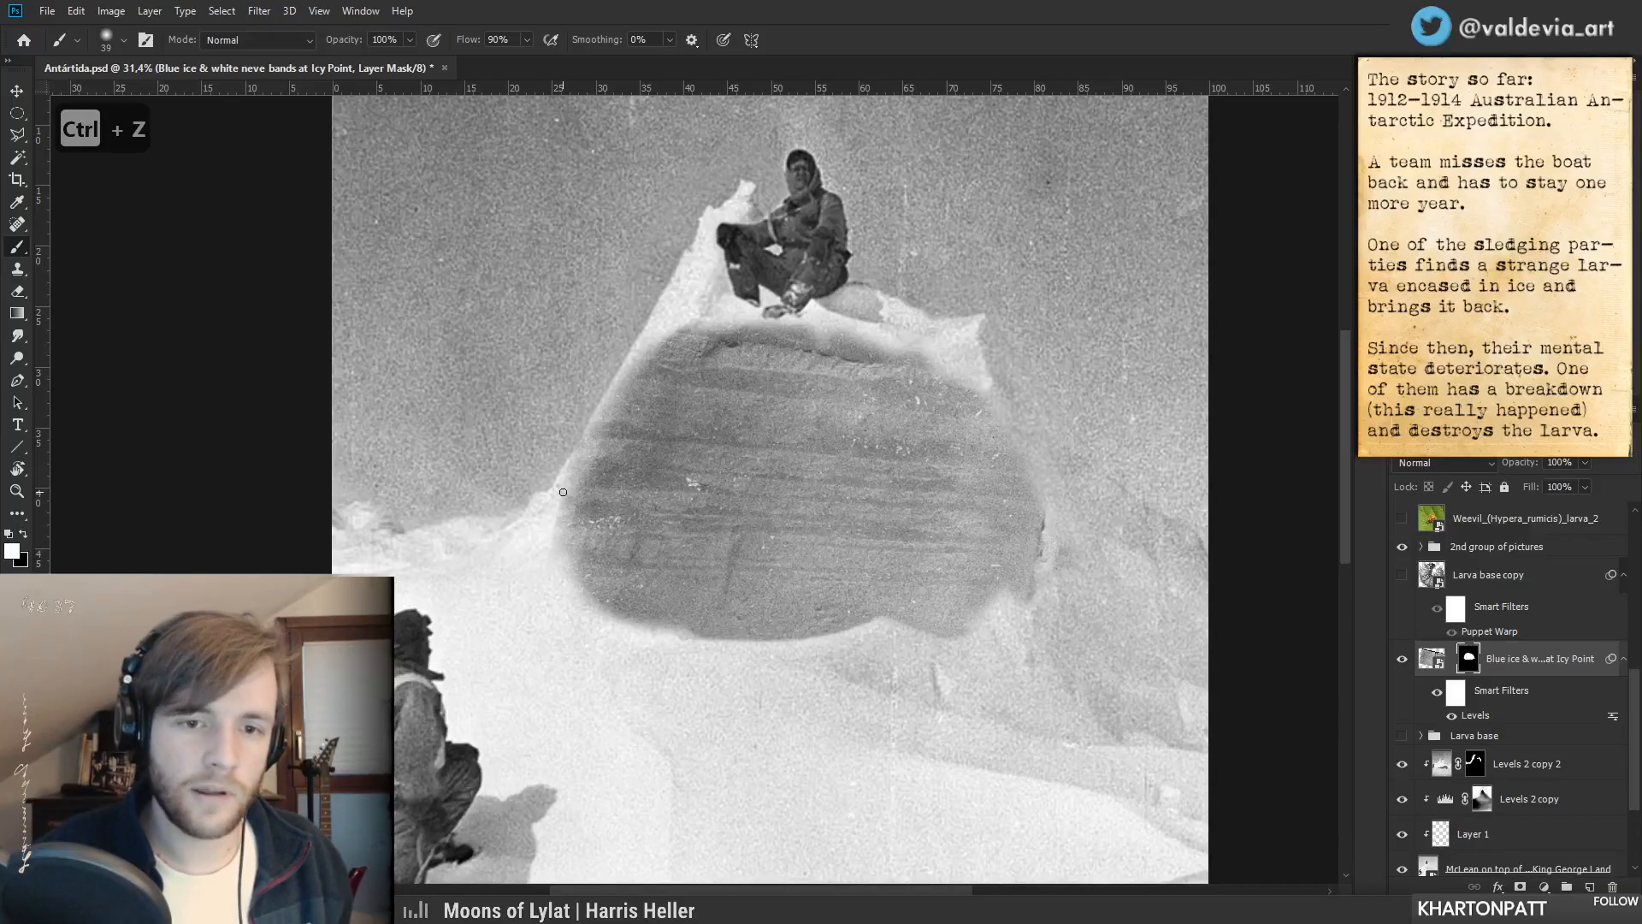
{"action": "left_click_drag", "start_coordinate": [599, 414], "coordinate": [660, 330]}
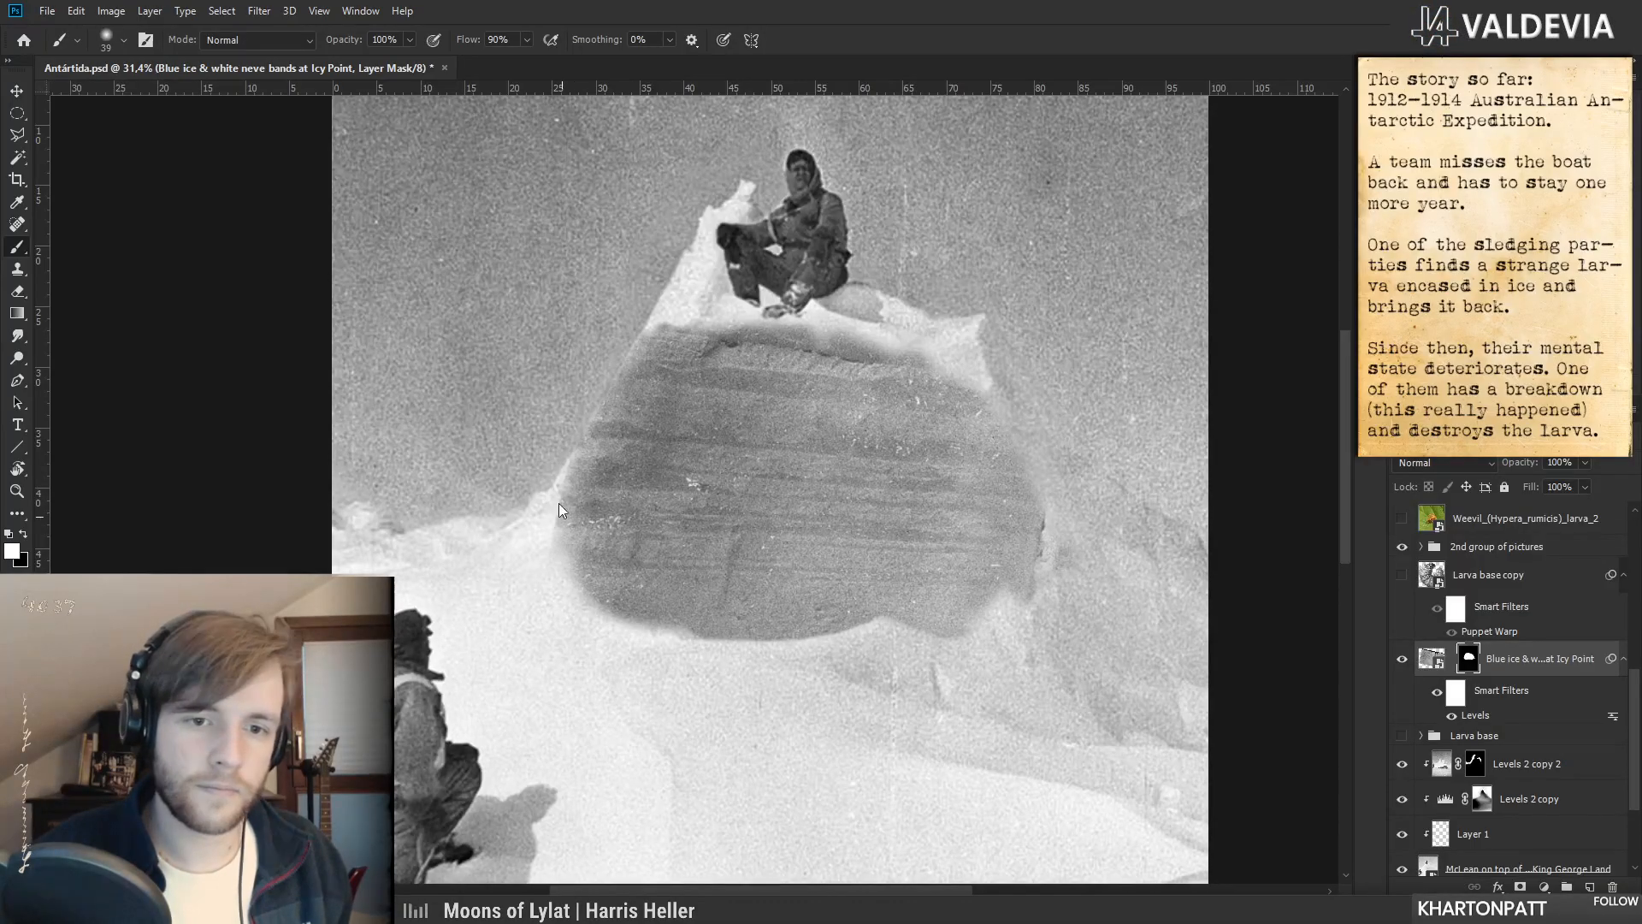
- Scale the blue ice texture up to about 82.5% and reposition it inside its mask to fill the whole block
{"action": "left_click", "coordinate": [1437, 660]}
{"action": "left_click_drag", "start_coordinate": [878, 562], "coordinate": [845, 579]}
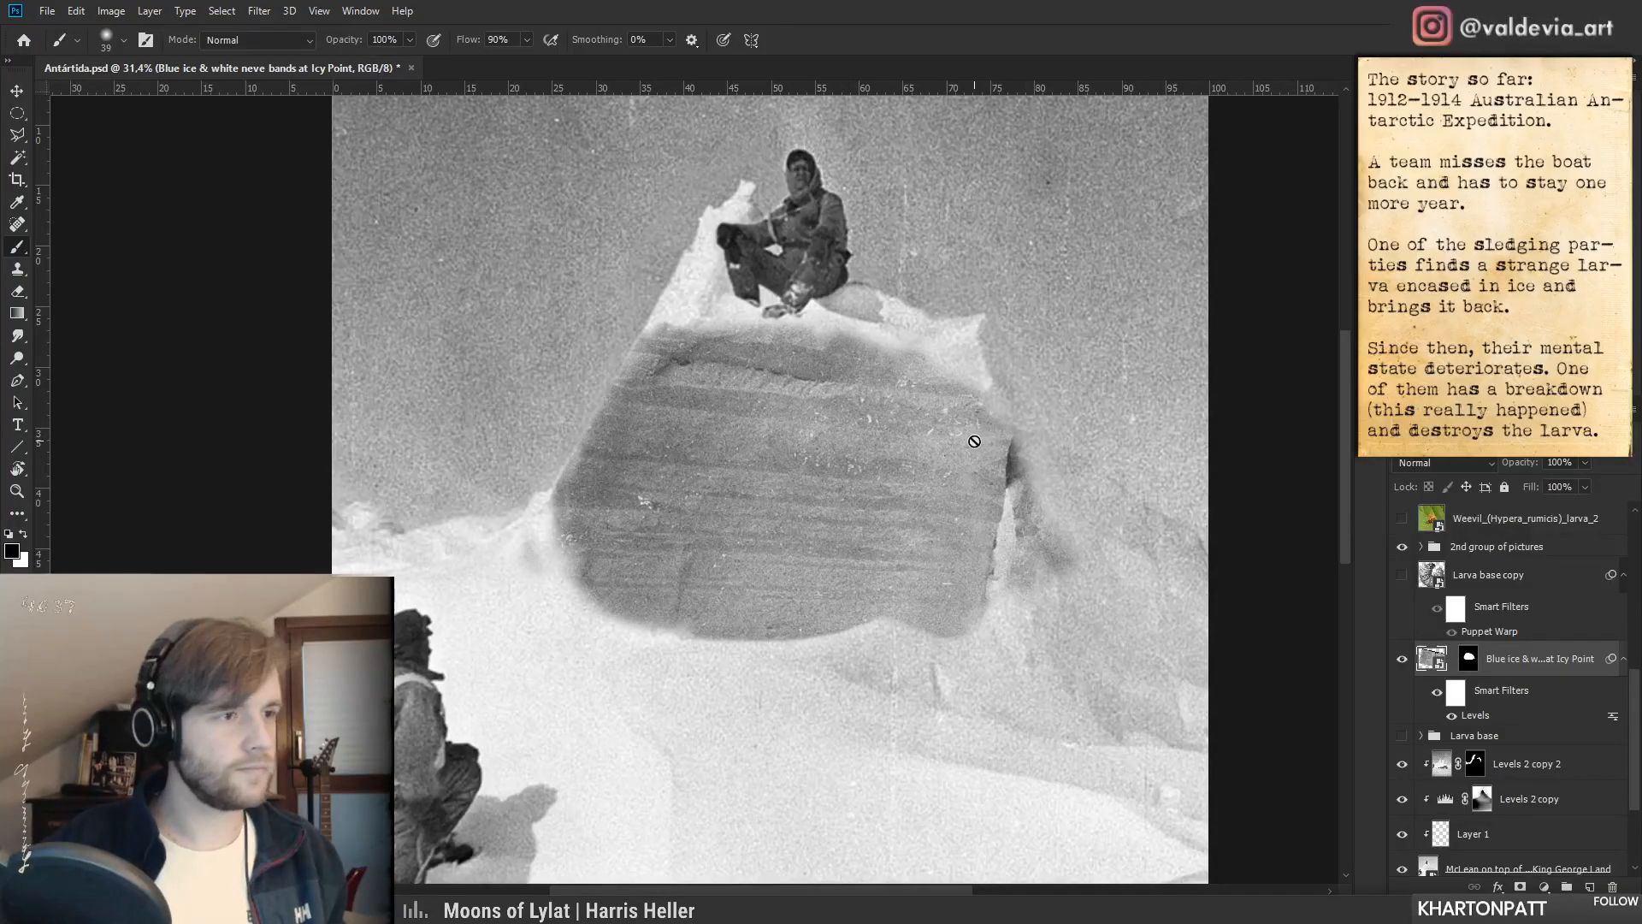
{"action": "key", "text": "ctrl+t"}
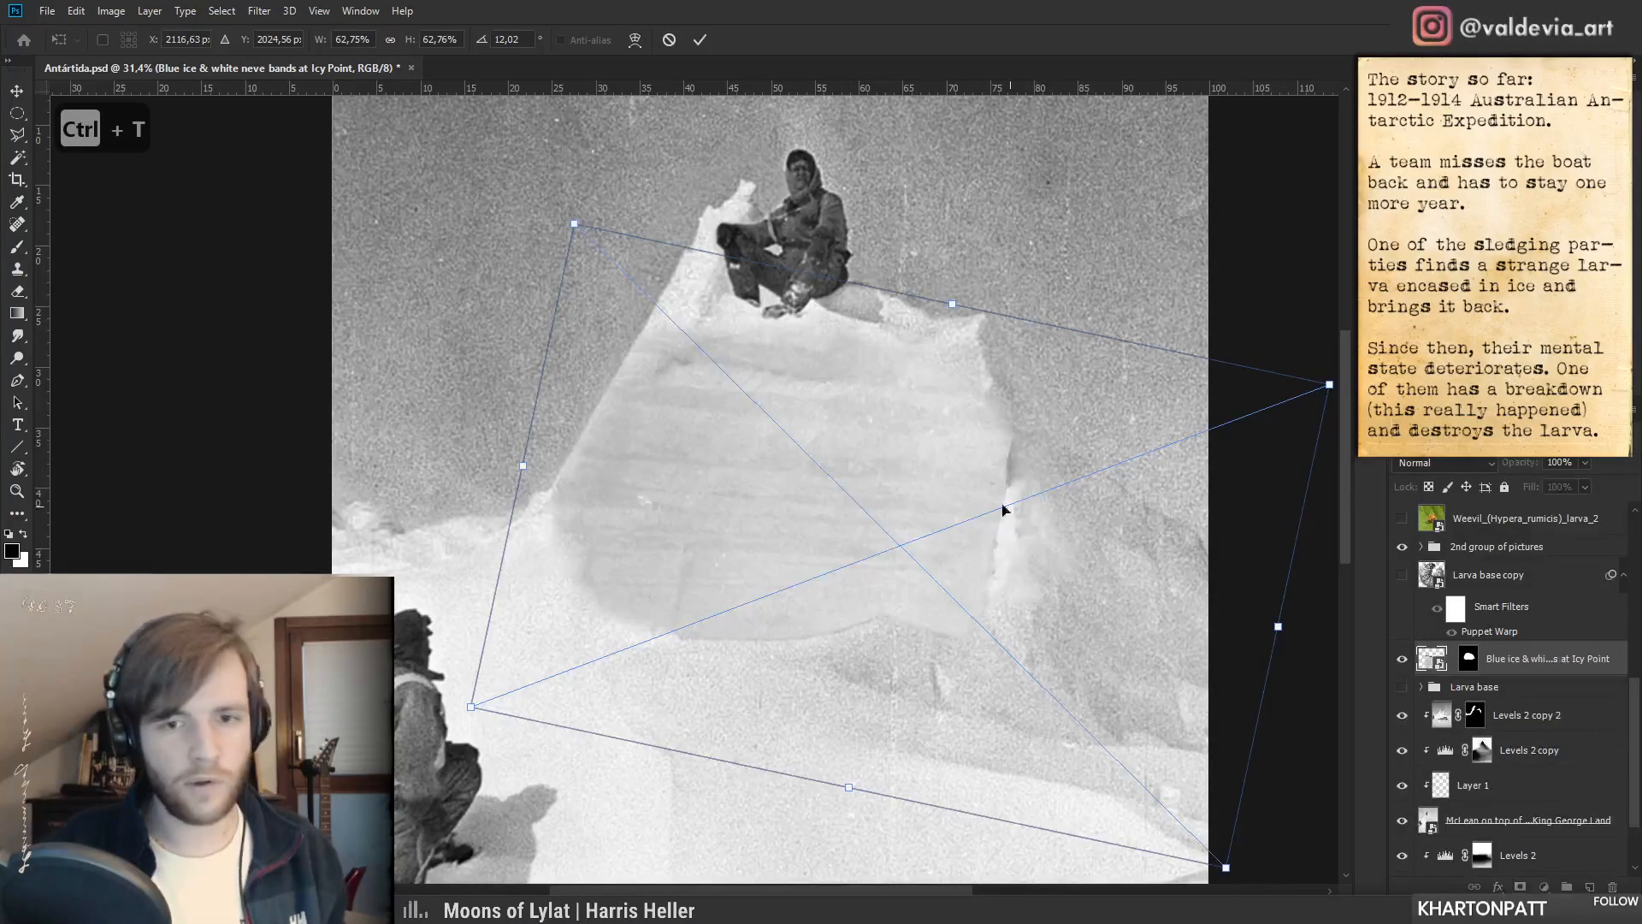
{"action": "left_click_drag", "start_coordinate": [517, 476], "coordinate": [405, 461]}
{"action": "mouse_move", "coordinate": [622, 477]}
{"action": "left_mouse_down"}
{"action": "mouse_move", "coordinate": [691, 496]}
{"action": "mouse_move", "coordinate": [644, 487]}
{"action": "left_mouse_up"}
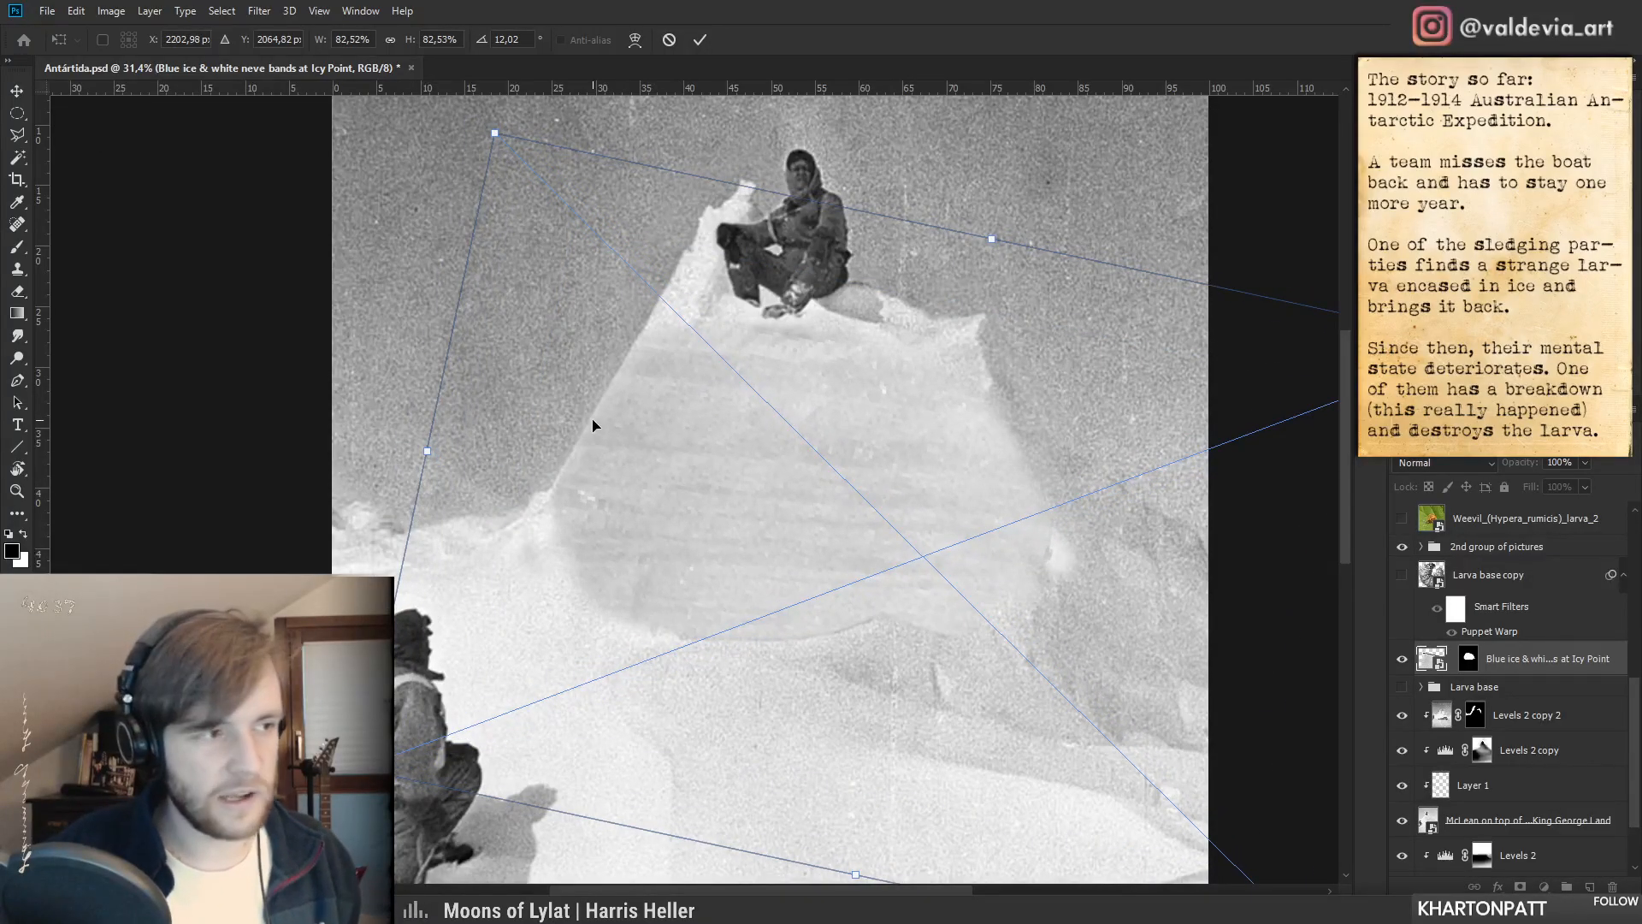
{"action": "left_click", "coordinate": [702, 41]}
{"action": "left_click_drag", "start_coordinate": [920, 503], "coordinate": [937, 509]}
- Paint black on the blue ice layer's mask to remove the dark smudge on the snow beside the block's lower-left edge
{"action": "left_click", "coordinate": [1469, 658]}
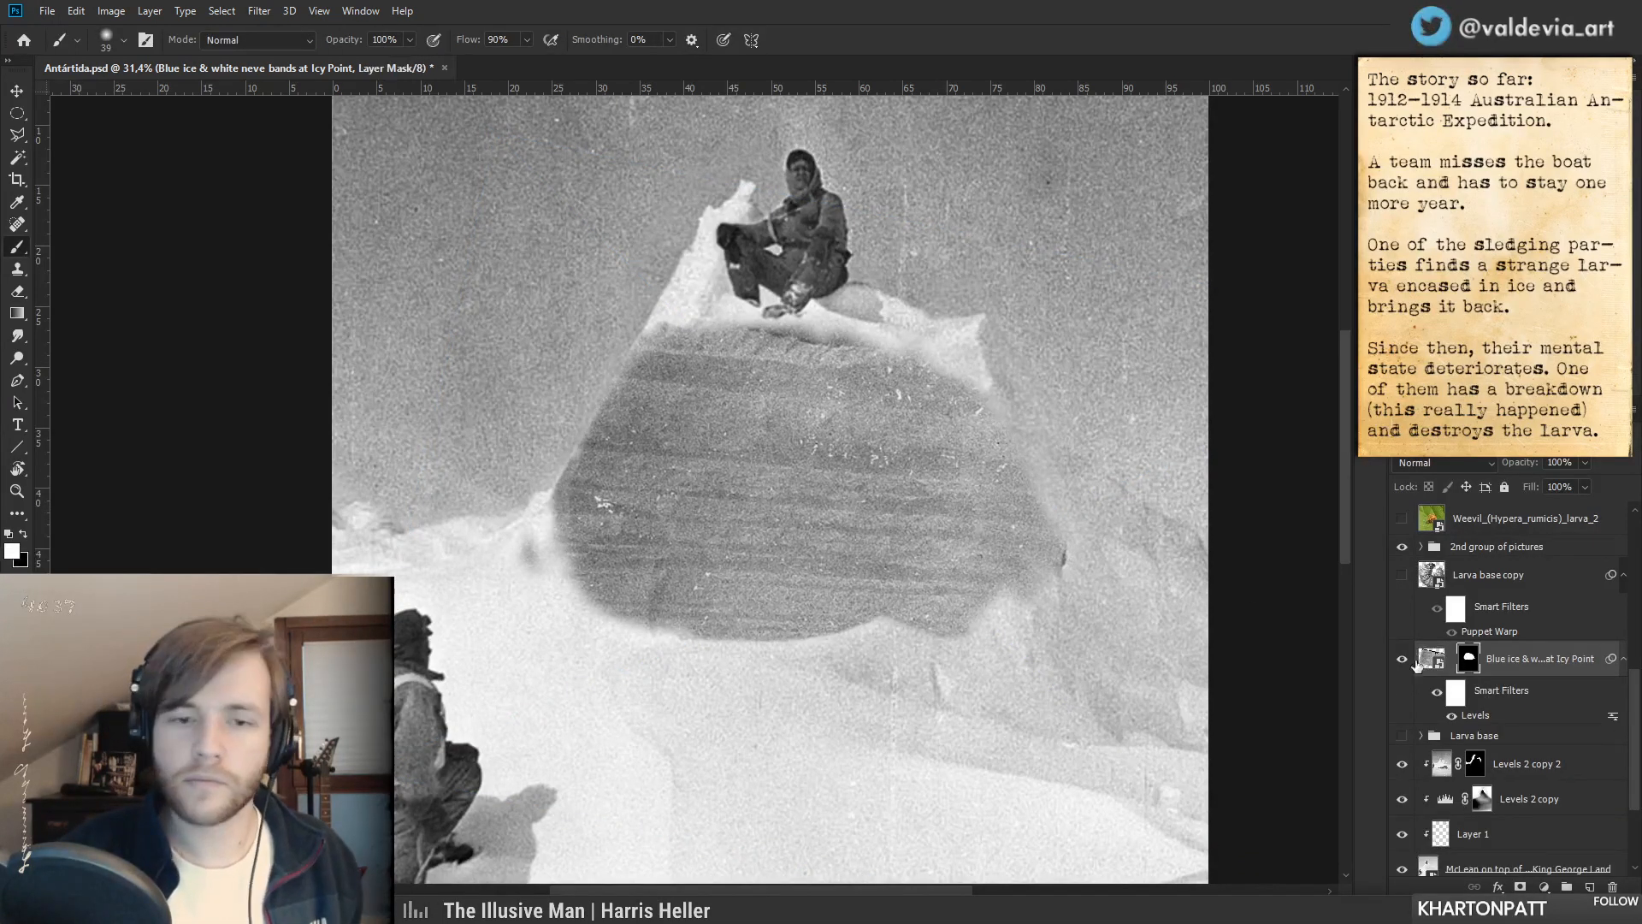
{"action": "left_click_drag", "start_coordinate": [529, 538], "coordinate": [546, 580]}
{"action": "key", "text": "ctrl+z"}
{"action": "key", "text": "x"}
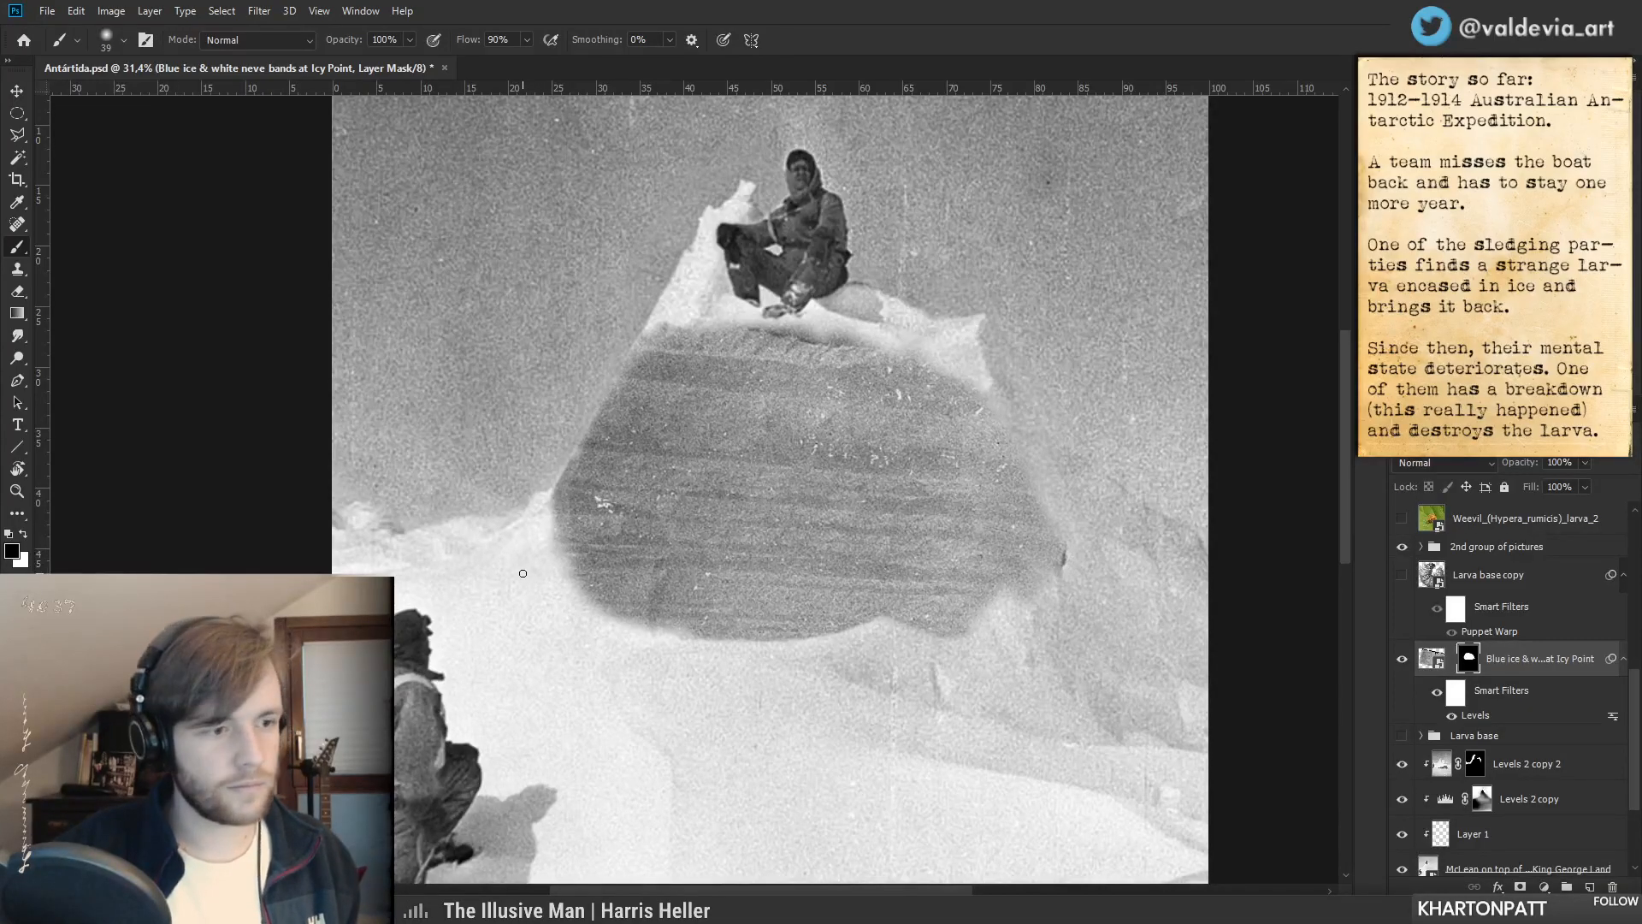
{"action": "key", "text": "z"}
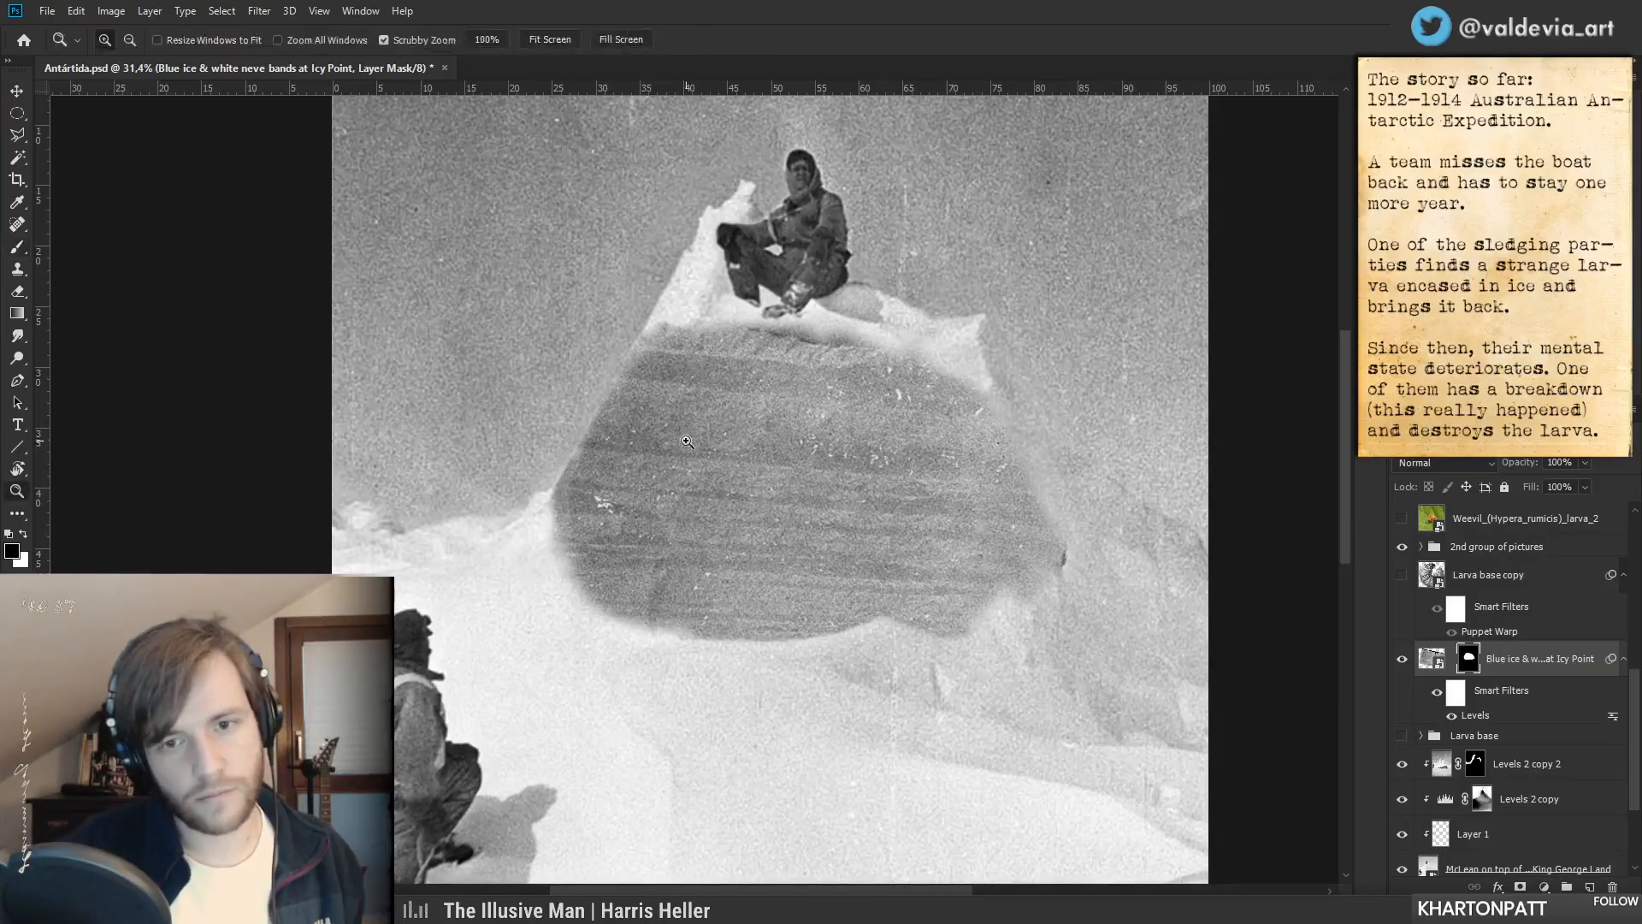
{"action": "left_click_drag", "start_coordinate": [686, 429], "coordinate": [591, 433]}
{"action": "left_click_drag", "start_coordinate": [758, 400], "coordinate": [871, 368]}
{"action": "left_click_drag", "start_coordinate": [483, 355], "coordinate": [452, 332]}
{"action": "key", "text": "ctrl+0"}
{"action": "key", "text": "b"}
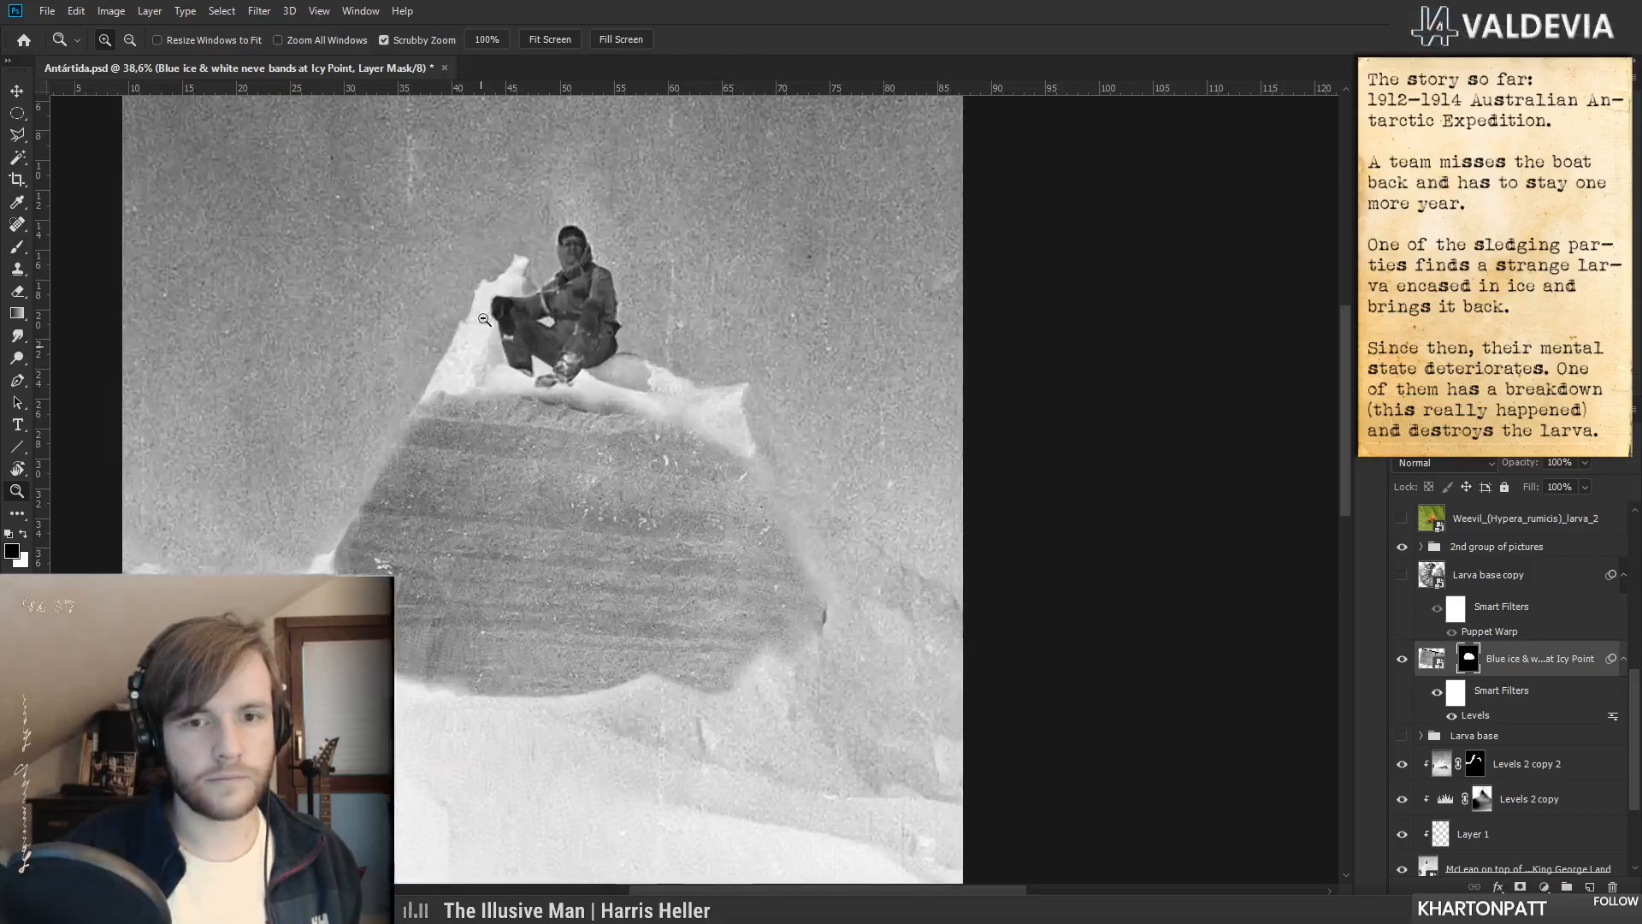
- Compare the block without the blue ice texture, enlarge the brush to 102 px, and paint black on its mask down the left slope
{"action": "left_click", "coordinate": [1401, 658]}
{"action": "left_click", "coordinate": [1406, 665]}
{"action": "left_click", "coordinate": [1407, 665]}
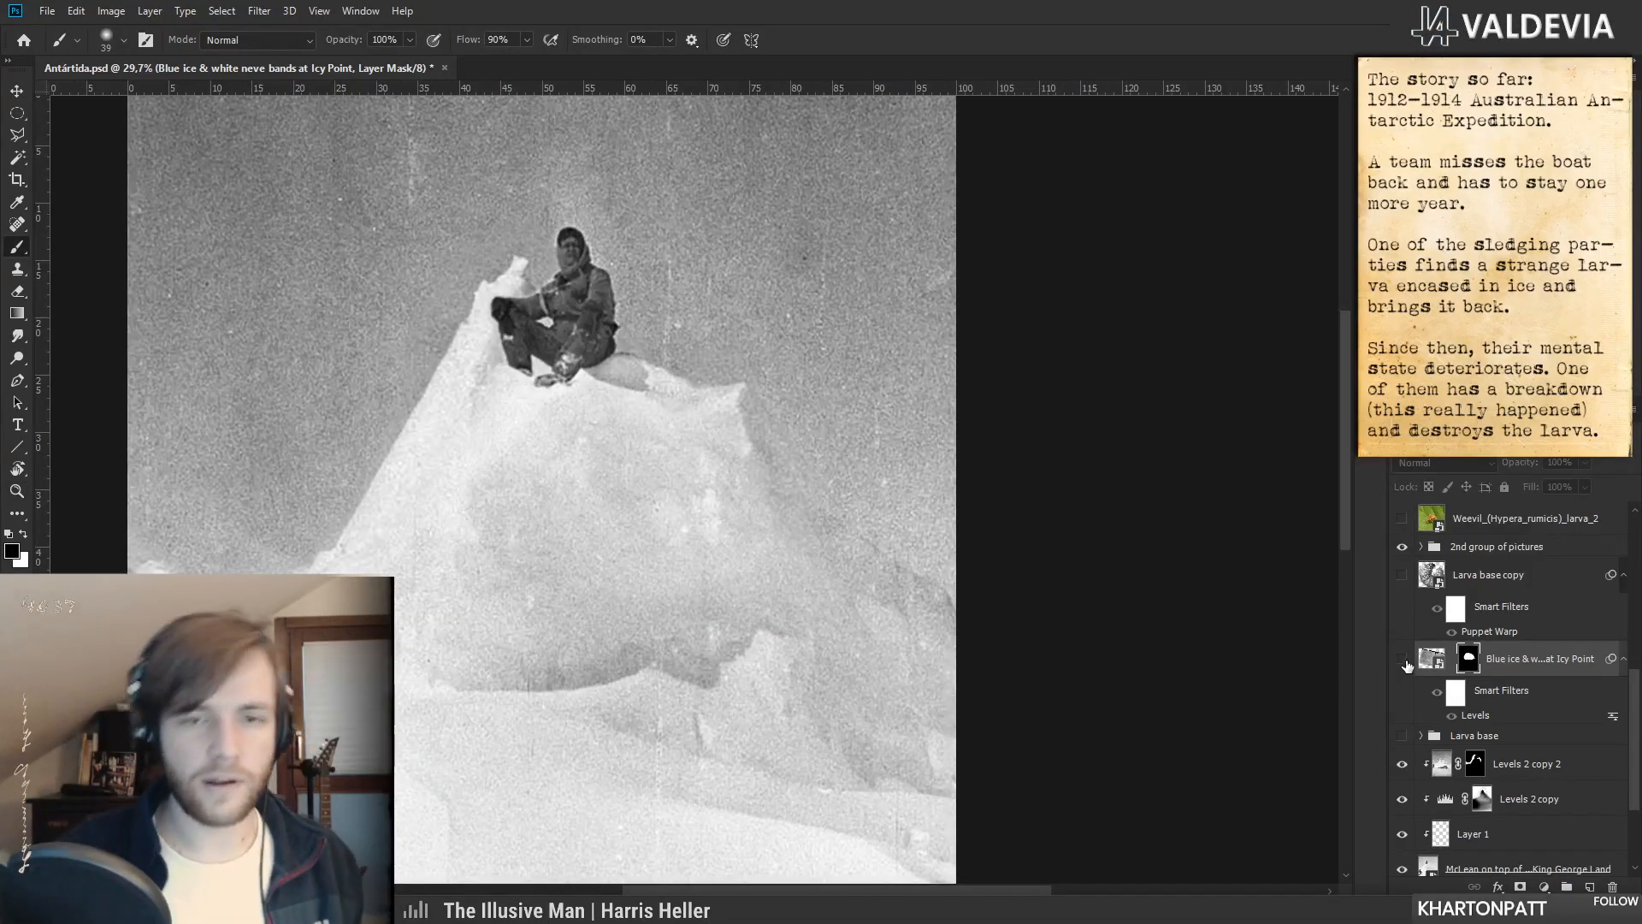
{"action": "left_click", "coordinate": [1403, 665]}
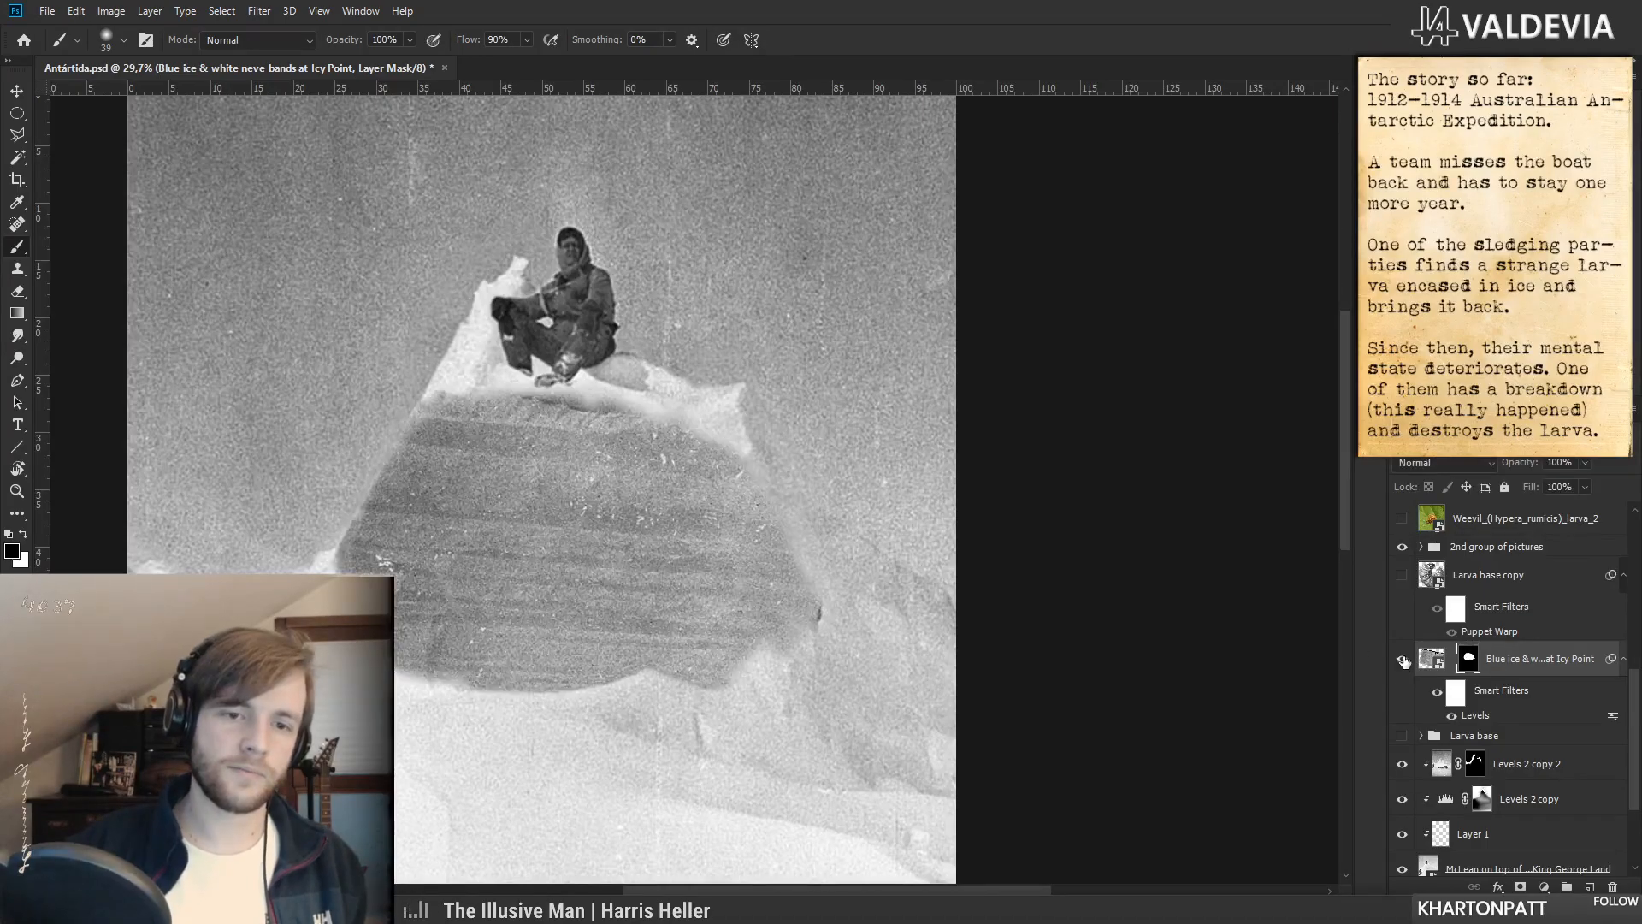
{"action": "right_click", "coordinate": [590, 558]}
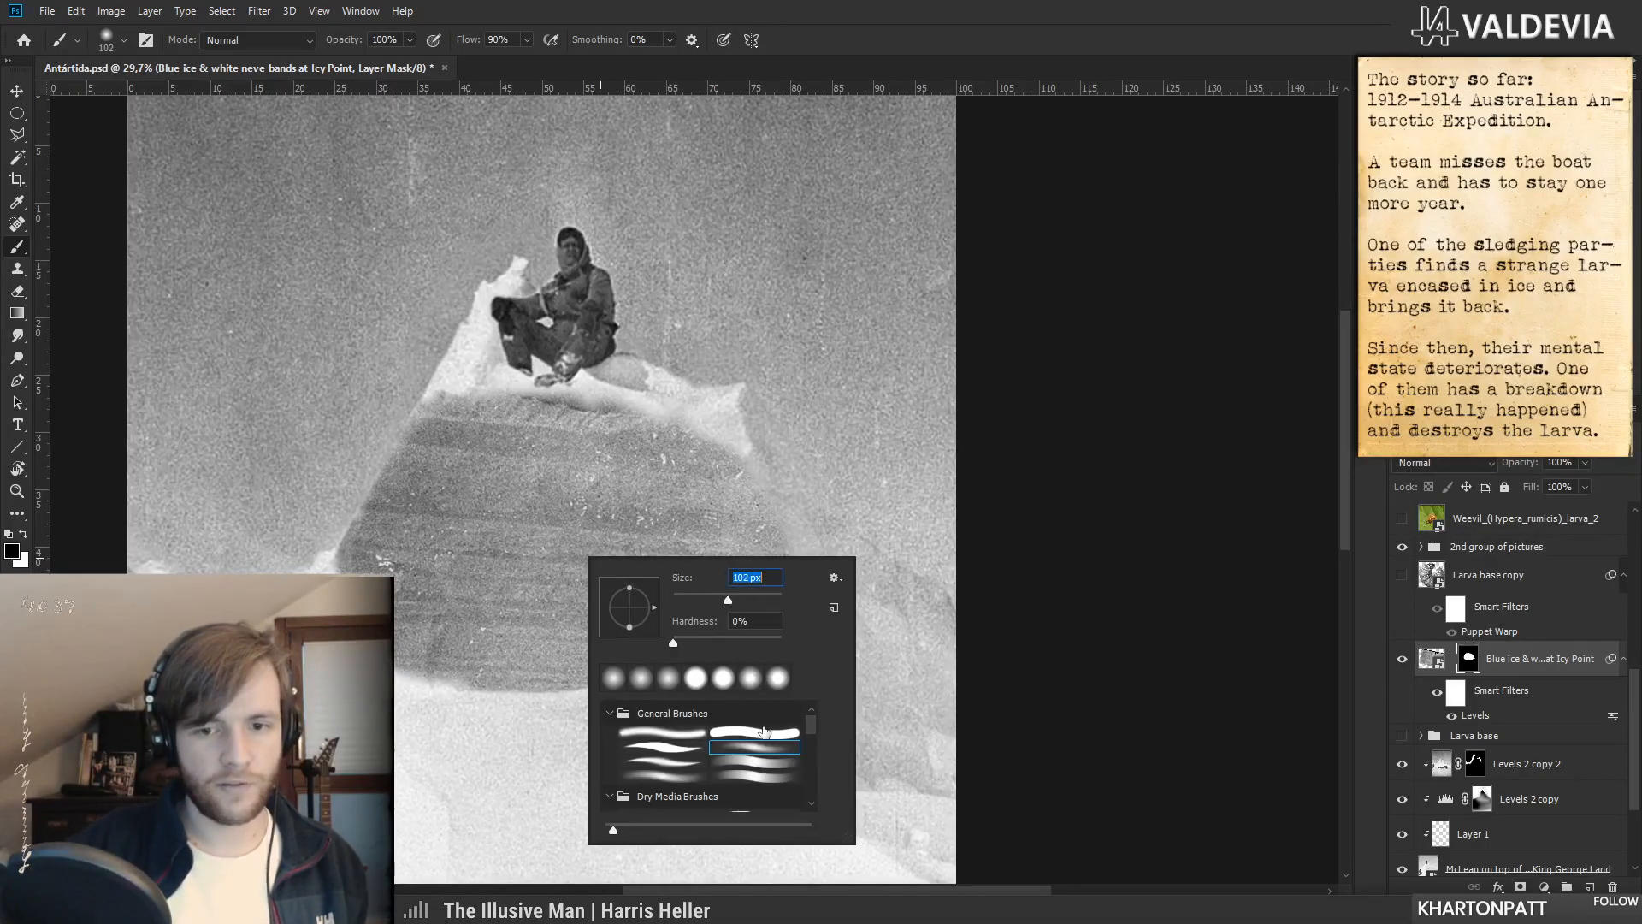
{"action": "left_click", "coordinate": [671, 739]}
{"action": "mouse_move", "coordinate": [460, 400]}
{"action": "left_mouse_down"}
{"action": "mouse_move", "coordinate": [343, 566]}
{"action": "mouse_move", "coordinate": [480, 356]}
{"action": "left_mouse_up"}
{"action": "mouse_move", "coordinate": [414, 410]}
{"action": "left_mouse_down"}
{"action": "mouse_move", "coordinate": [326, 542]}
{"action": "mouse_move", "coordinate": [355, 543]}
{"action": "mouse_move", "coordinate": [363, 568]}
{"action": "mouse_move", "coordinate": [497, 405]}
{"action": "mouse_move", "coordinate": [429, 482]}
{"action": "mouse_move", "coordinate": [397, 623]}
{"action": "left_mouse_up"}
- Paint more black on the blue ice mask to pull the texture's left edge inward, comparing against the bare snow block
{"action": "left_click", "coordinate": [1401, 659]}
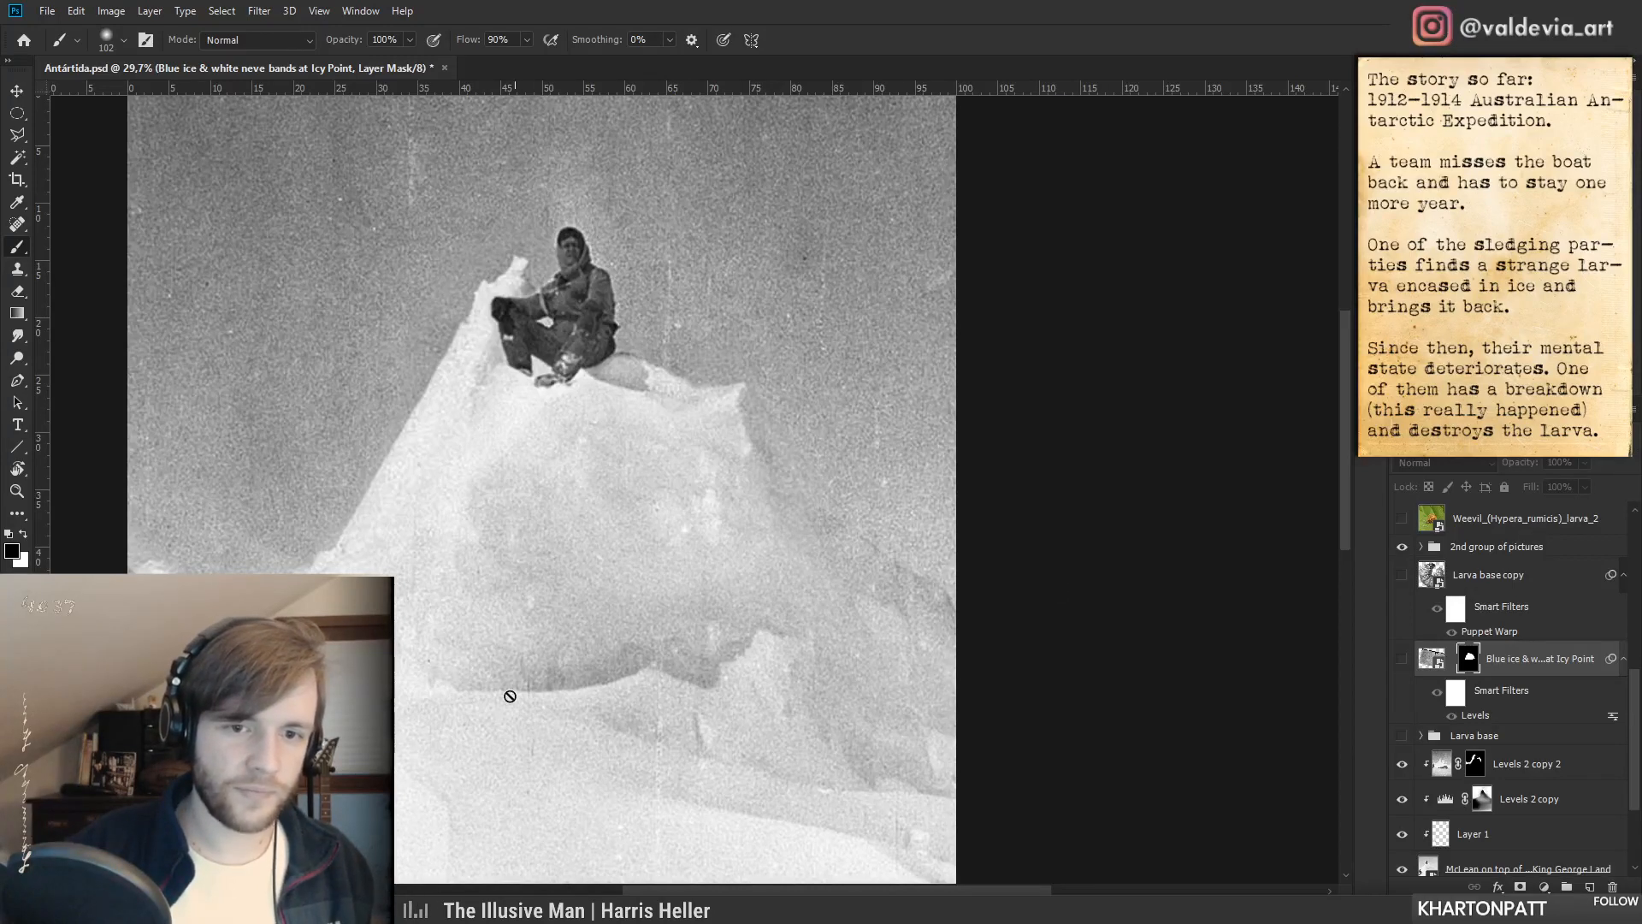
{"action": "left_click", "coordinate": [1401, 658]}
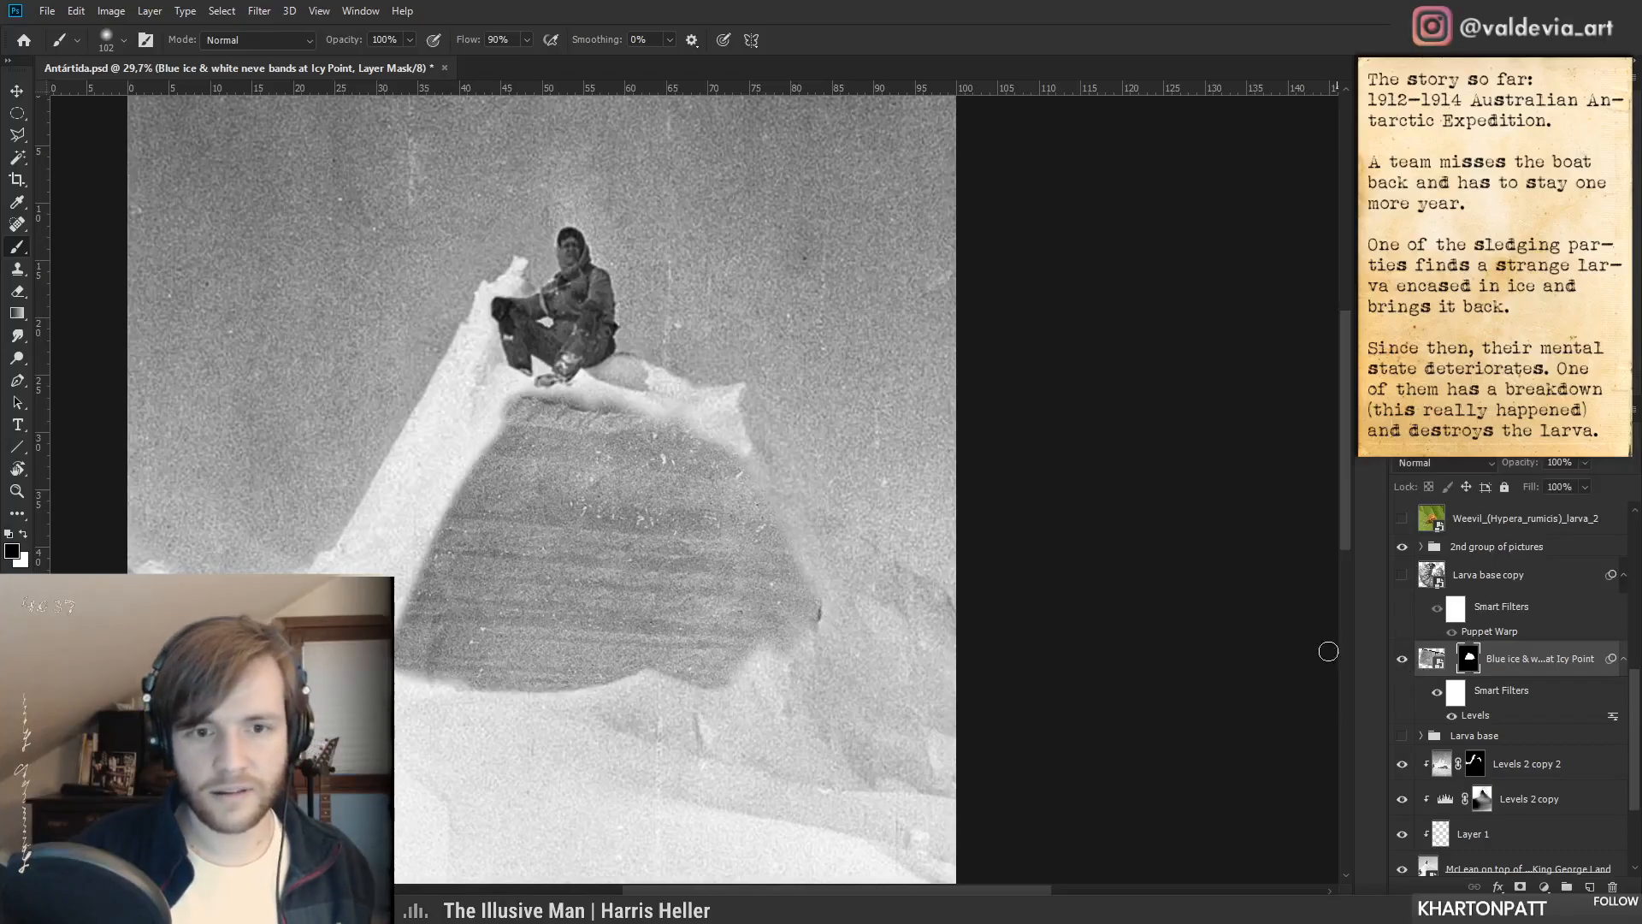
{"action": "mouse_move", "coordinate": [462, 509]}
{"action": "left_mouse_down"}
{"action": "mouse_move", "coordinate": [470, 479]}
{"action": "mouse_move", "coordinate": [458, 531]}
{"action": "mouse_move", "coordinate": [404, 604]}
{"action": "mouse_move", "coordinate": [475, 633]}
{"action": "mouse_move", "coordinate": [460, 543]}
{"action": "left_mouse_up"}
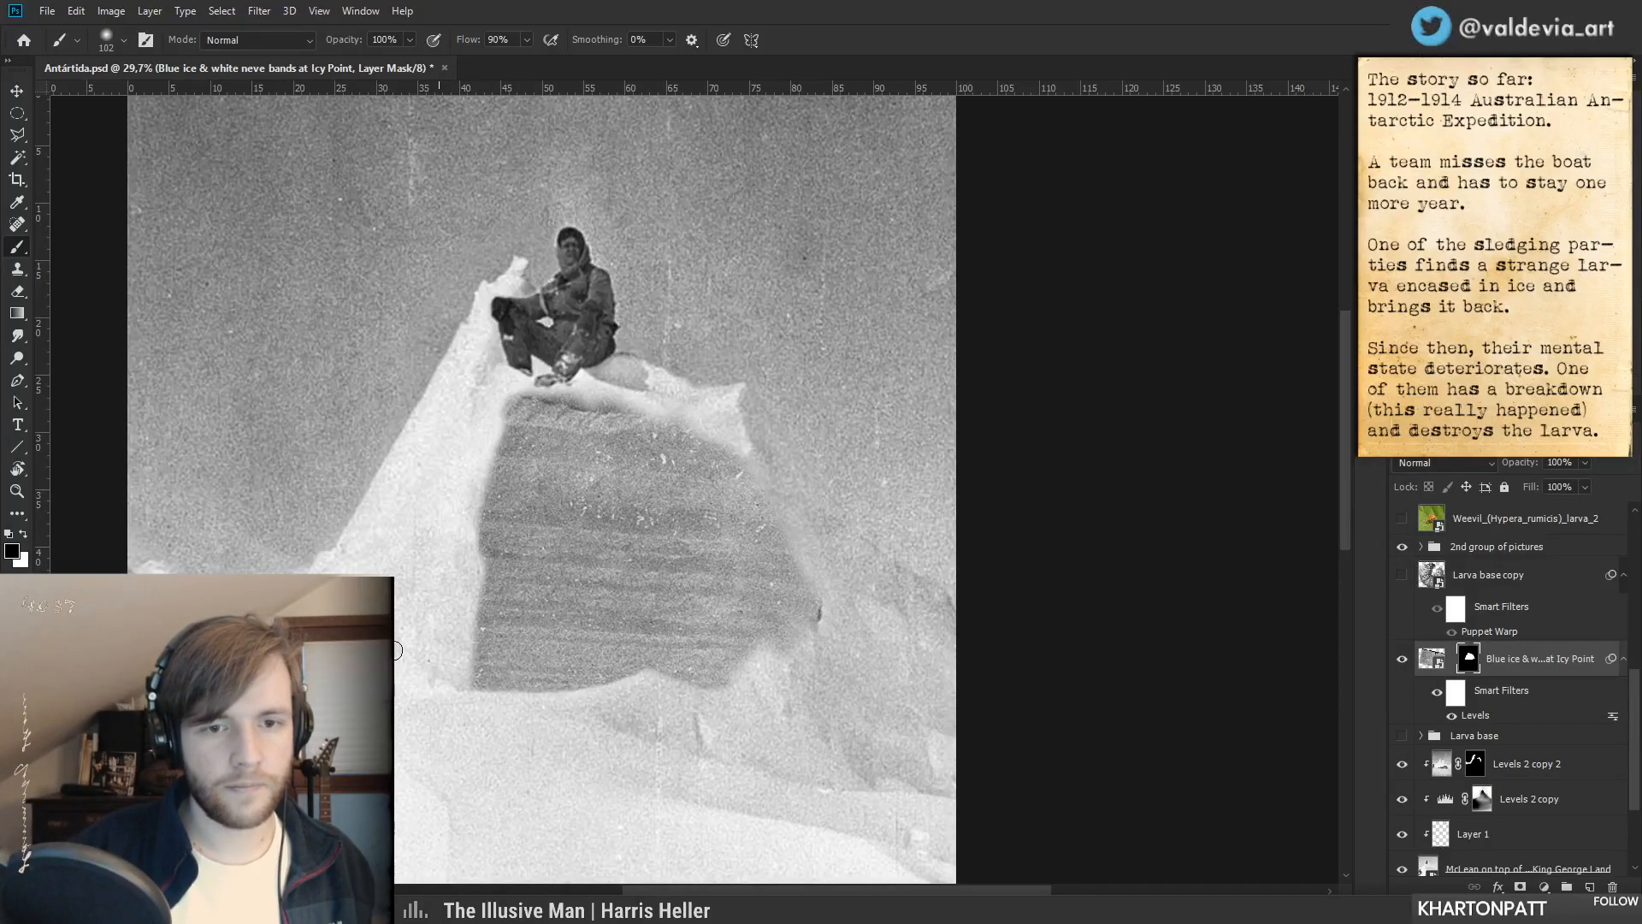
{"action": "left_click", "coordinate": [1400, 661]}
{"action": "left_click", "coordinate": [1400, 661]}
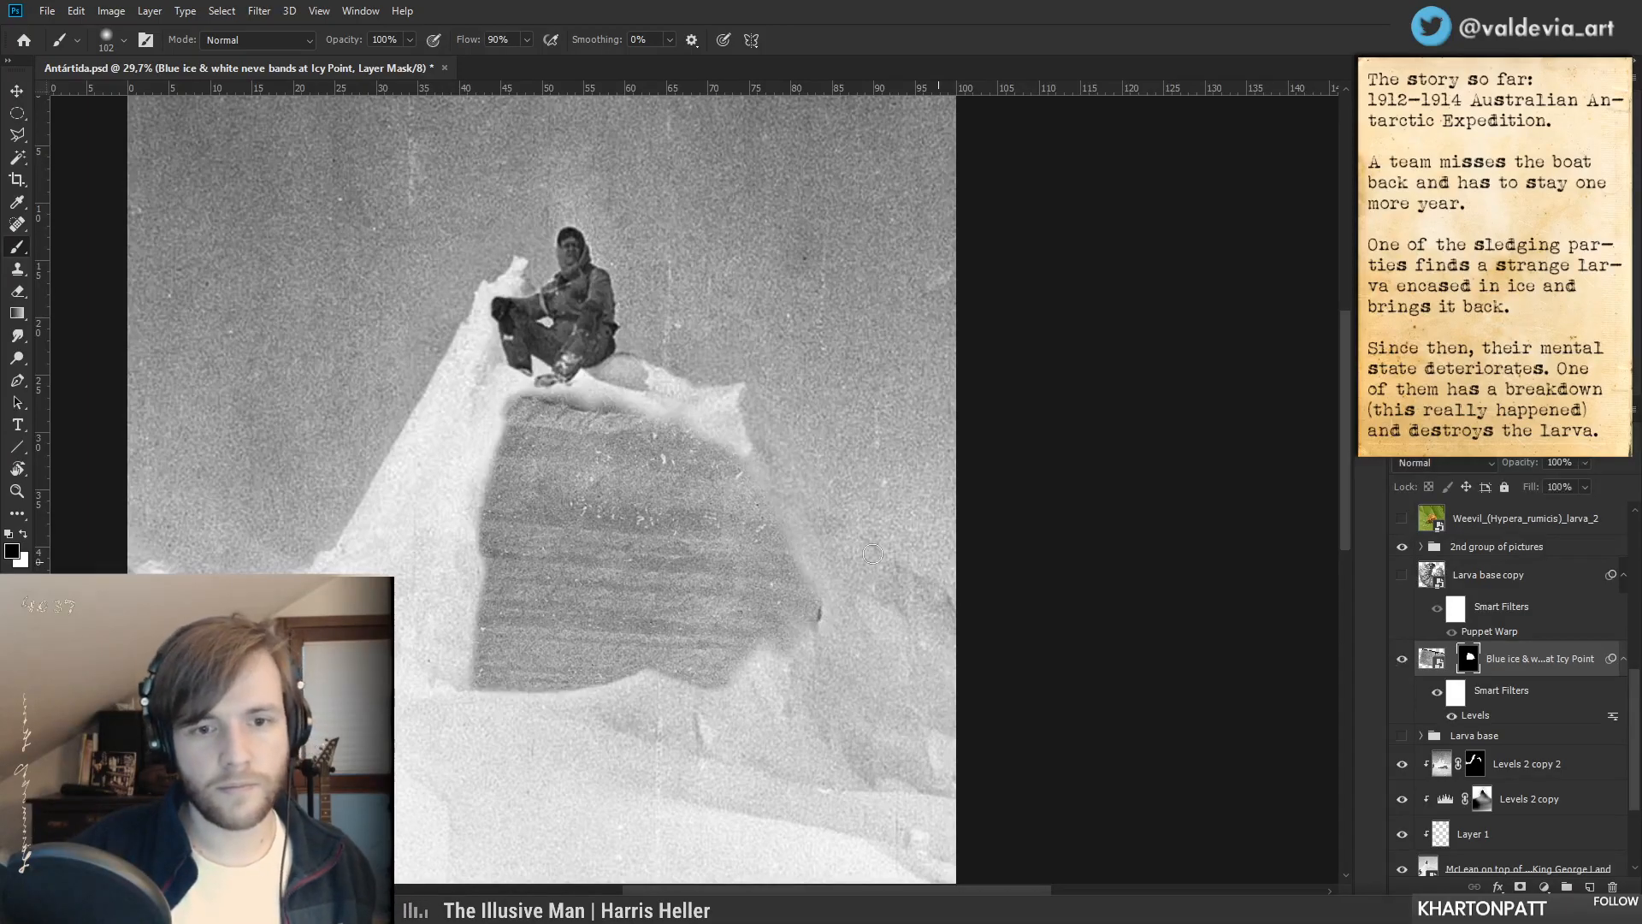
- Paint white on the mask to bring back the lower-left ice area, and black to shape the upper-left edge
{"action": "key", "text": "x"}
{"action": "mouse_move", "coordinate": [484, 513]}
{"action": "left_mouse_down"}
{"action": "mouse_move", "coordinate": [465, 604]}
{"action": "mouse_move", "coordinate": [444, 602]}
{"action": "mouse_move", "coordinate": [473, 610]}
{"action": "mouse_move", "coordinate": [444, 673]}
{"action": "mouse_move", "coordinate": [478, 637]}
{"action": "mouse_move", "coordinate": [487, 574]}
{"action": "left_mouse_up"}
{"action": "key", "text": "x"}
{"action": "left_click_drag", "start_coordinate": [485, 432], "coordinate": [522, 395]}
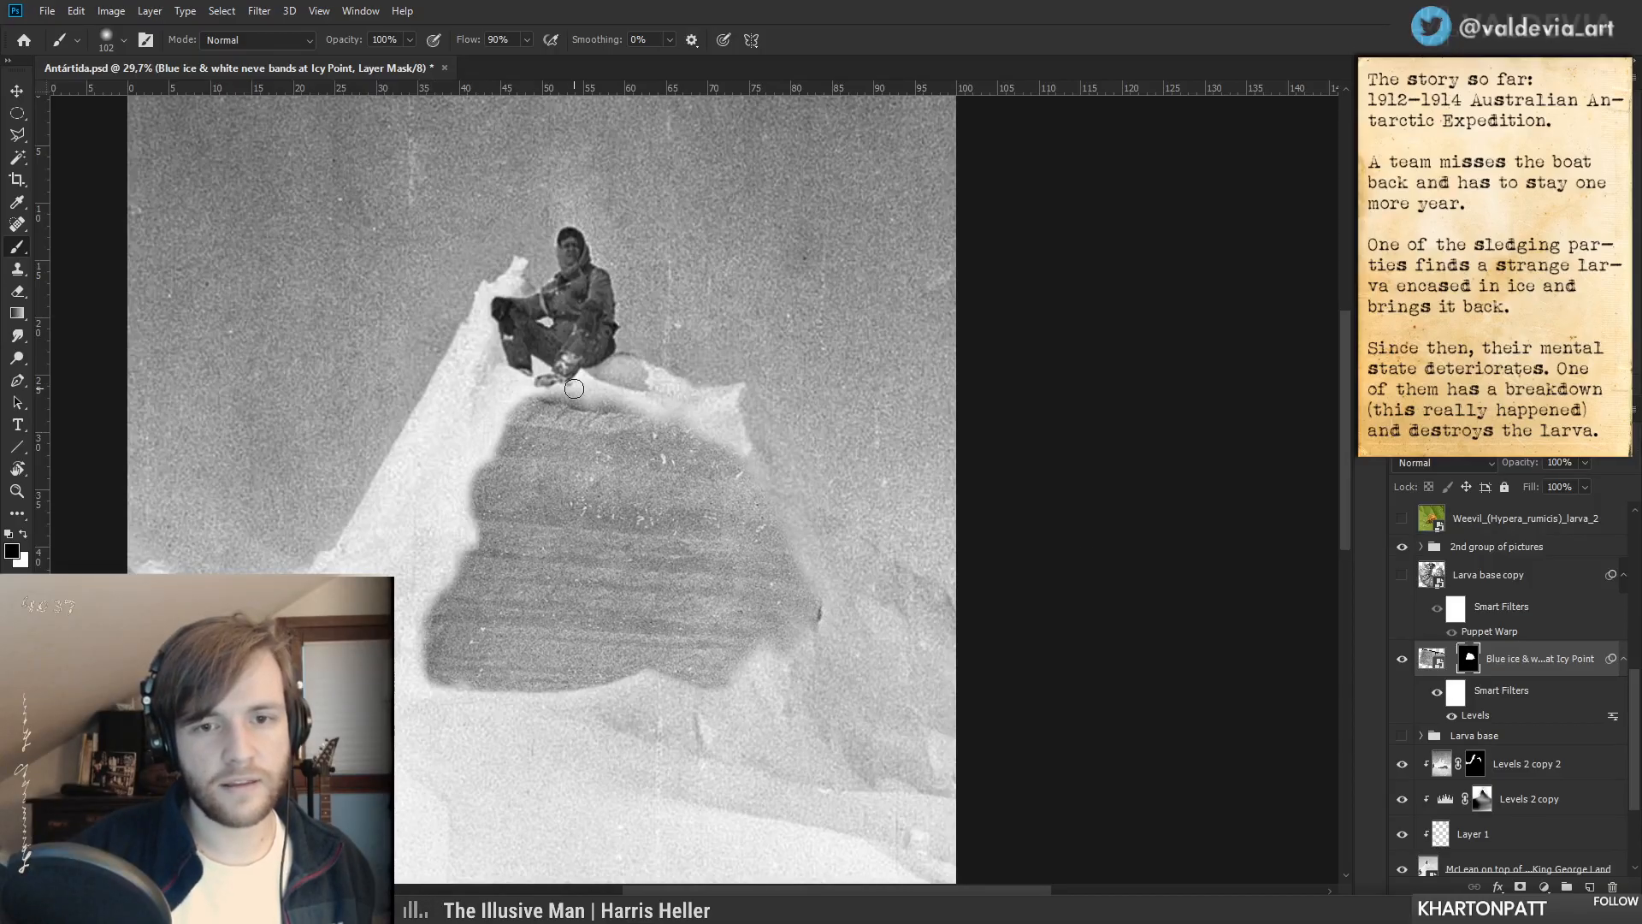
{"action": "left_click", "coordinate": [1400, 661]}
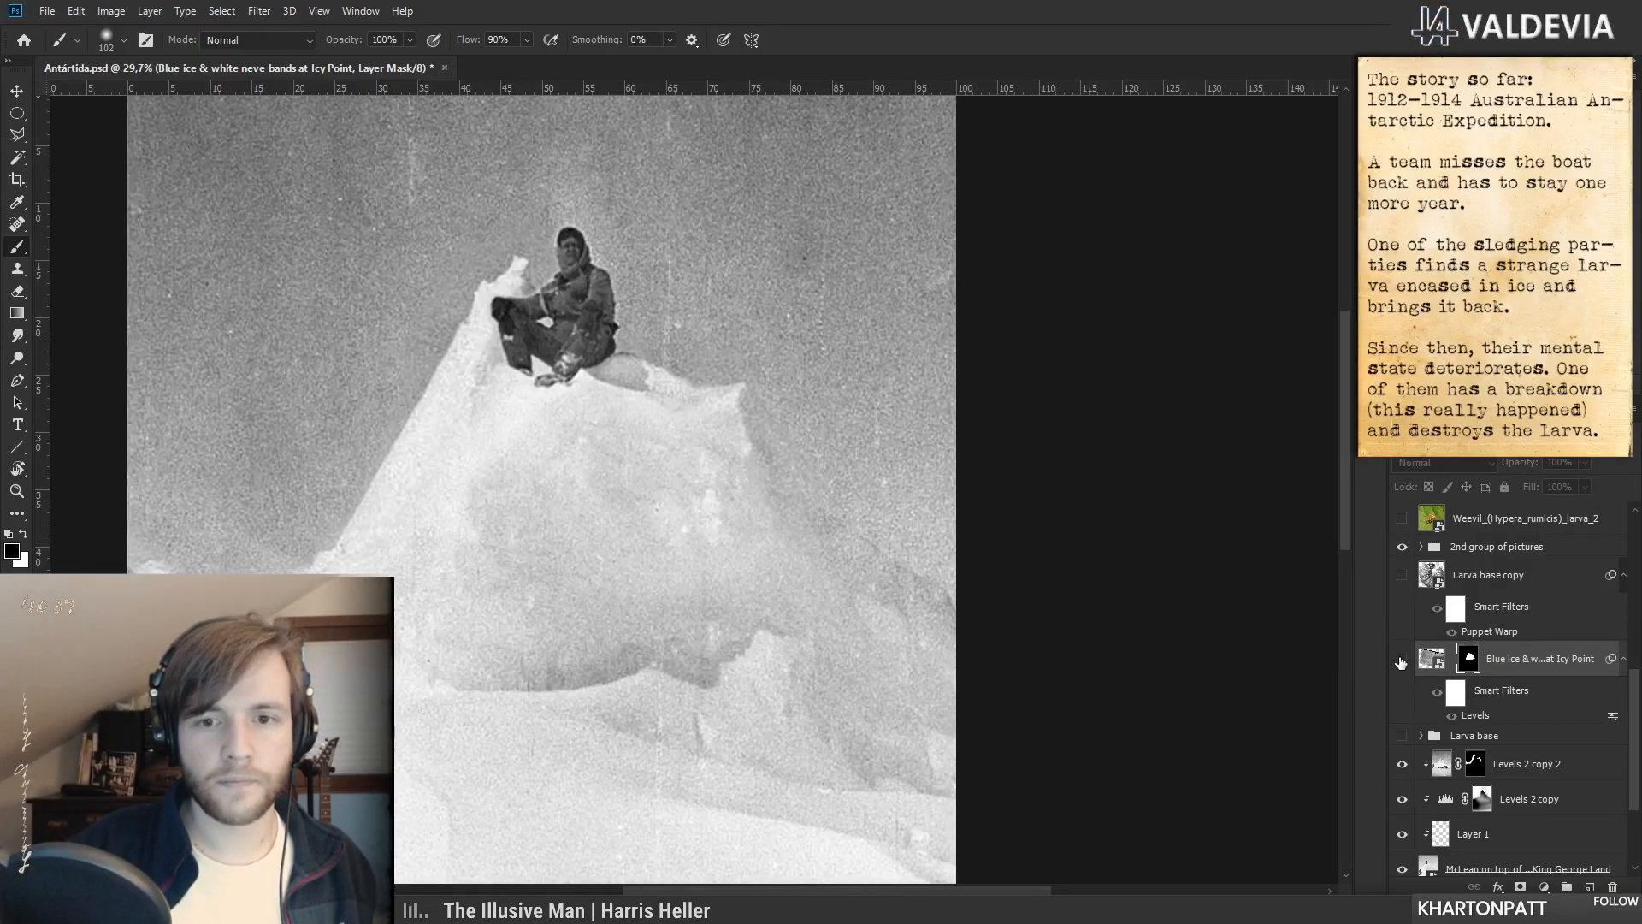
{"action": "left_click", "coordinate": [1399, 663]}
- Paint black on the blue ice mask to trim the texture along the block's right edge
{"action": "key", "text": "x"}
{"action": "mouse_move", "coordinate": [799, 499]}
{"action": "left_mouse_down"}
{"action": "mouse_move", "coordinate": [837, 672]}
{"action": "mouse_move", "coordinate": [819, 684]}
{"action": "mouse_move", "coordinate": [807, 641]}
{"action": "mouse_move", "coordinate": [652, 614]}
{"action": "mouse_move", "coordinate": [812, 596]}
{"action": "left_mouse_up"}
{"action": "key", "text": "ctrl+z"}
{"action": "key", "text": "x"}
{"action": "key", "text": "z"}
{"action": "key", "text": "b"}
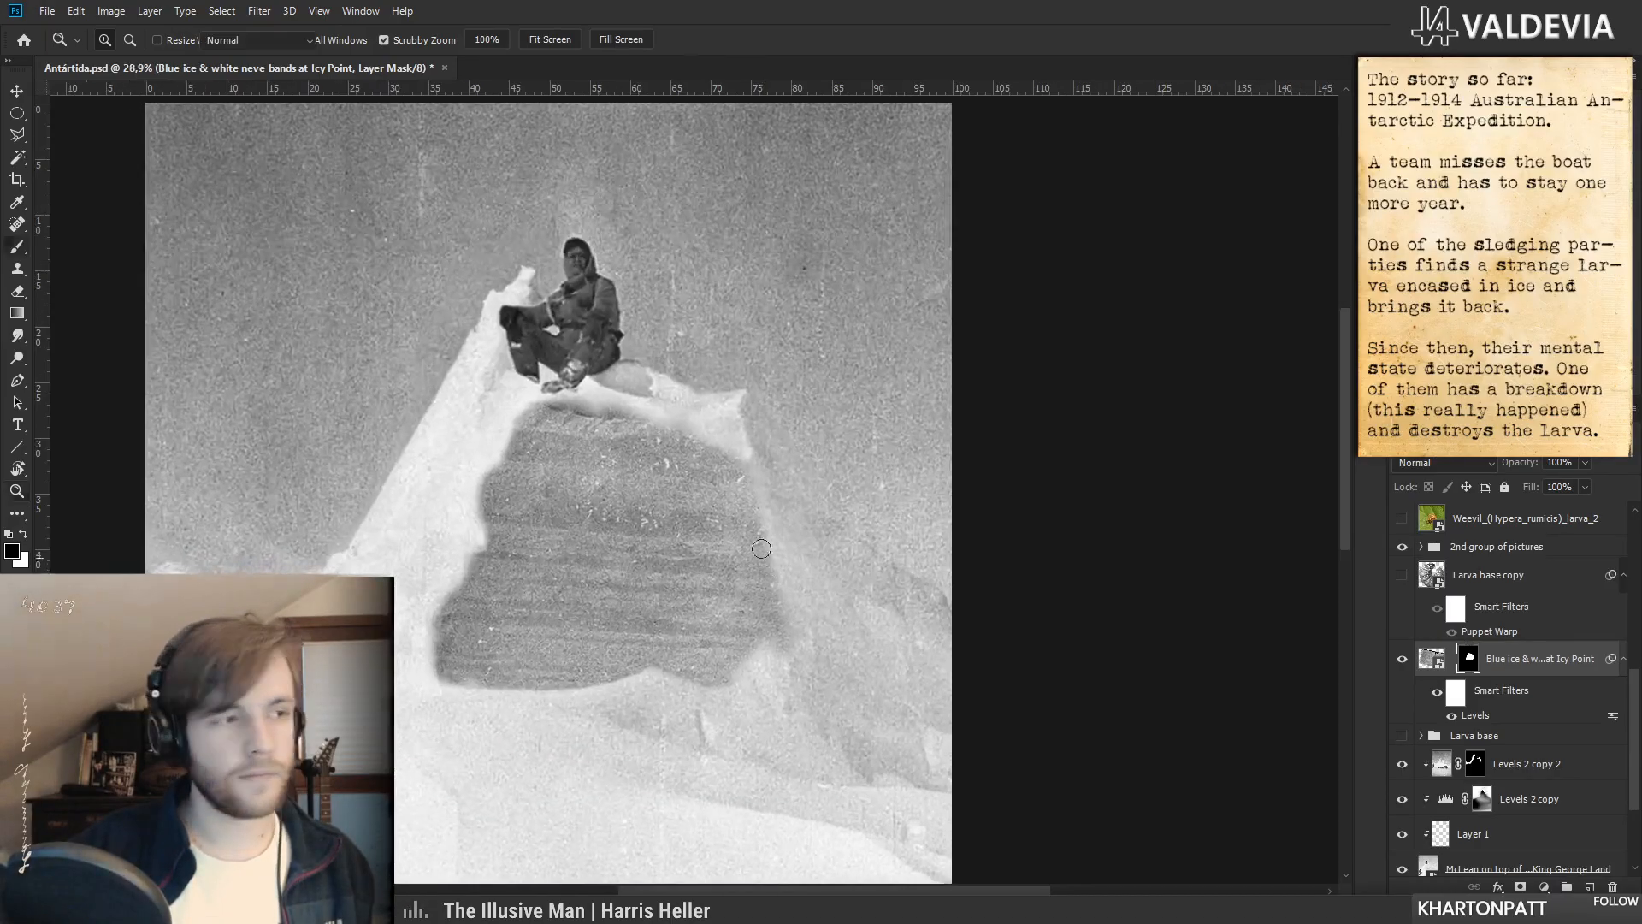
- Examine the reshaped ice area within the whole composition and at closer zoom
{"action": "left_click_drag", "start_coordinate": [681, 538], "coordinate": [732, 568]}
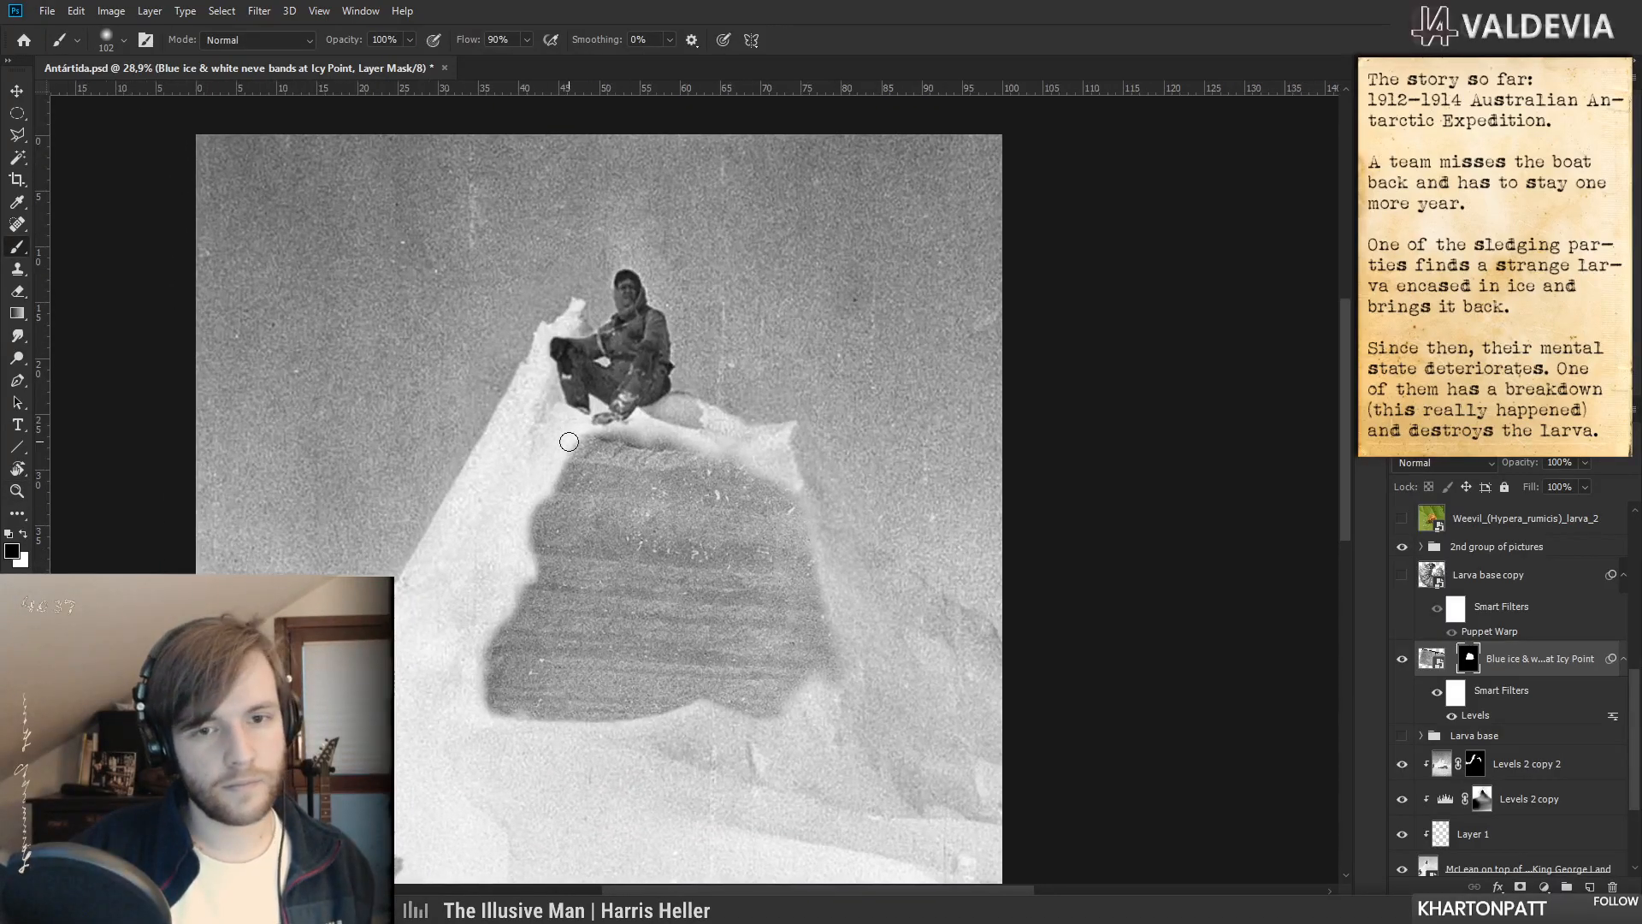
{"action": "key", "text": "z"}
{"action": "left_click_drag", "start_coordinate": [565, 441], "coordinate": [523, 445]}
{"action": "left_click_drag", "start_coordinate": [605, 568], "coordinate": [659, 566]}
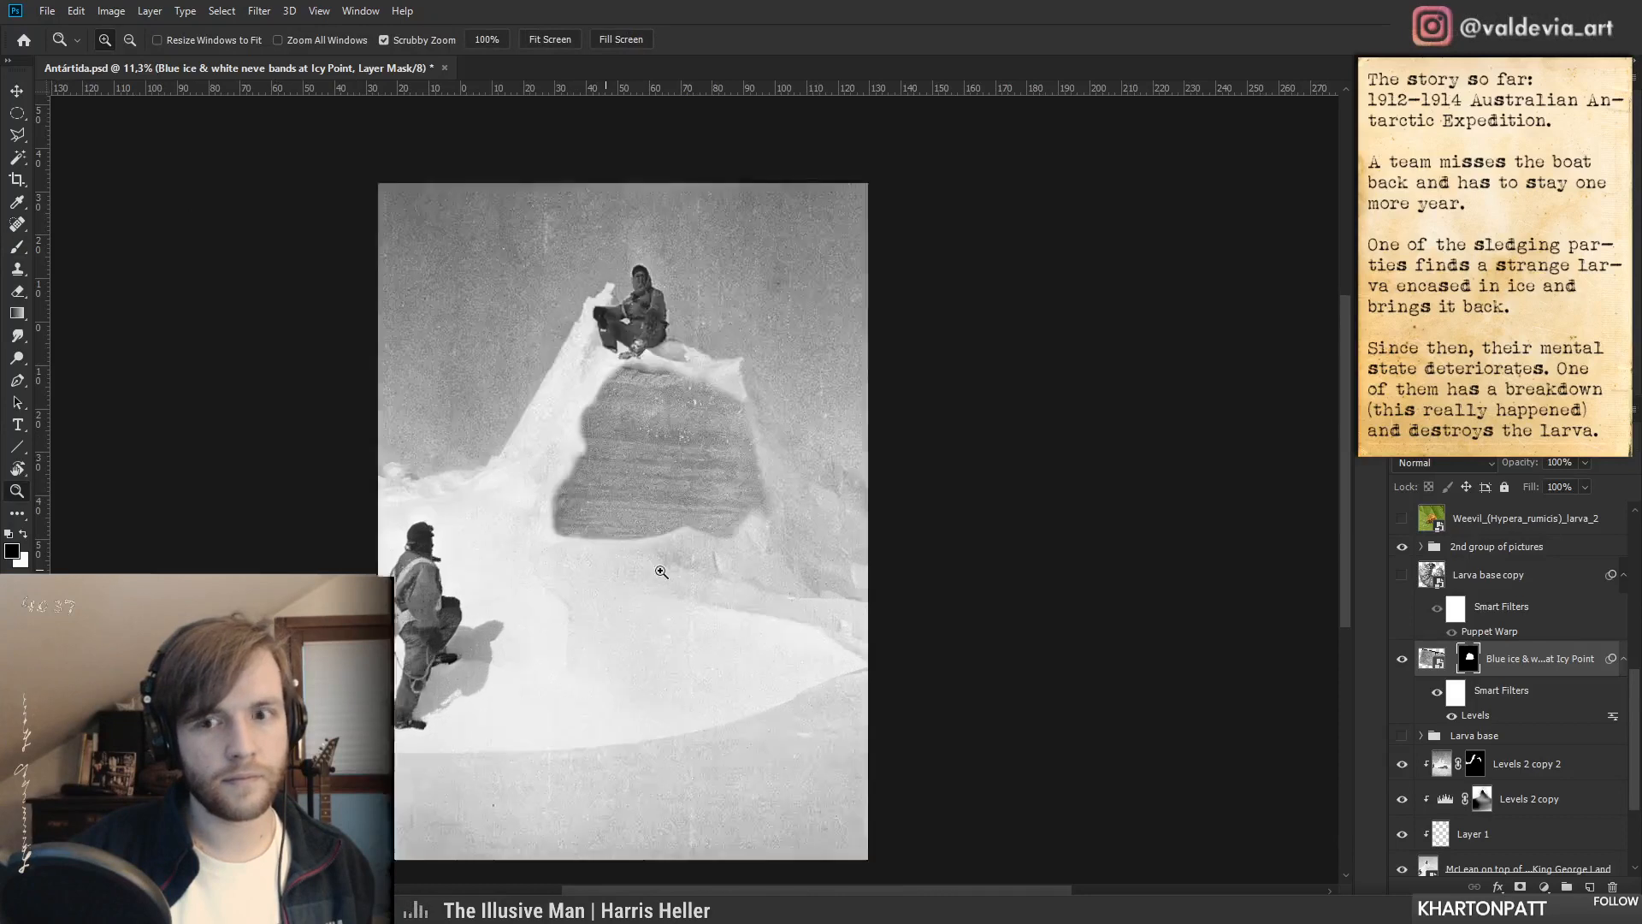
{"action": "key", "text": "b"}
{"action": "mouse_move", "coordinate": [529, 483]}
{"action": "left_mouse_down"}
{"action": "mouse_move", "coordinate": [555, 540]}
{"action": "mouse_move", "coordinate": [578, 542]}
{"action": "mouse_move", "coordinate": [554, 565]}
{"action": "left_mouse_up"}
{"action": "key", "text": "z"}
{"action": "key", "text": "b"}
{"action": "mouse_move", "coordinate": [669, 468]}
{"action": "left_mouse_down"}
{"action": "mouse_move", "coordinate": [634, 509]}
{"action": "mouse_move", "coordinate": [687, 509]}
{"action": "left_mouse_up"}
{"action": "key", "text": "z"}
{"action": "key", "text": "b"}
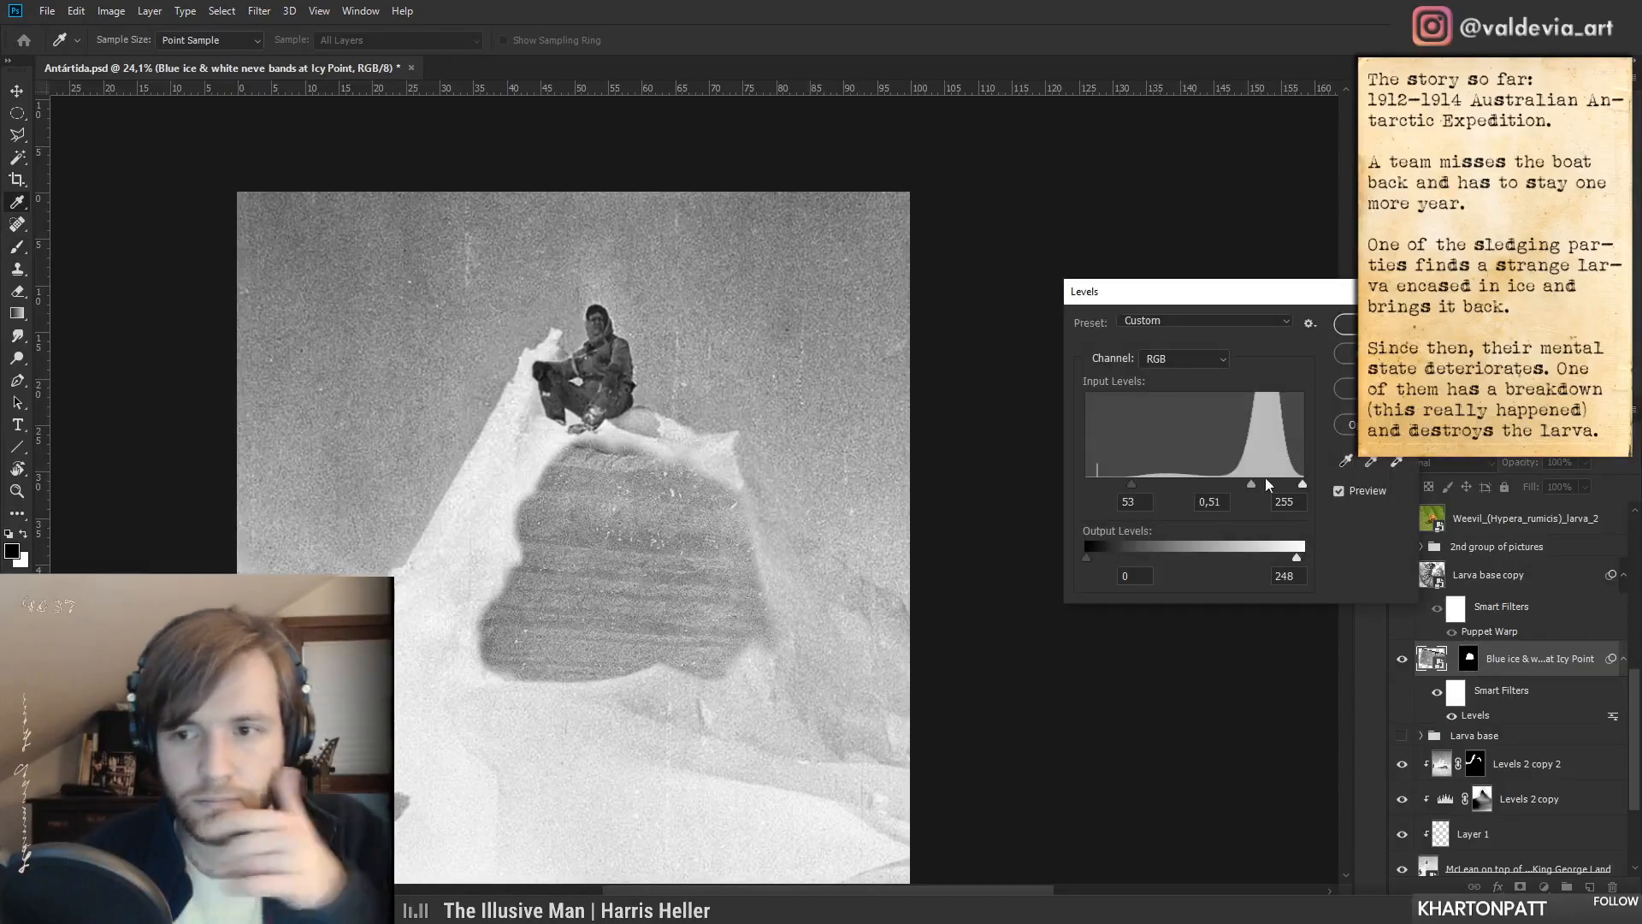
- Adjust the blue ice layer's Levels filter with an input black point of 0 and a midtone of about 0.66
{"action": "left_click_drag", "start_coordinate": [1131, 482], "coordinate": [1080, 486]}
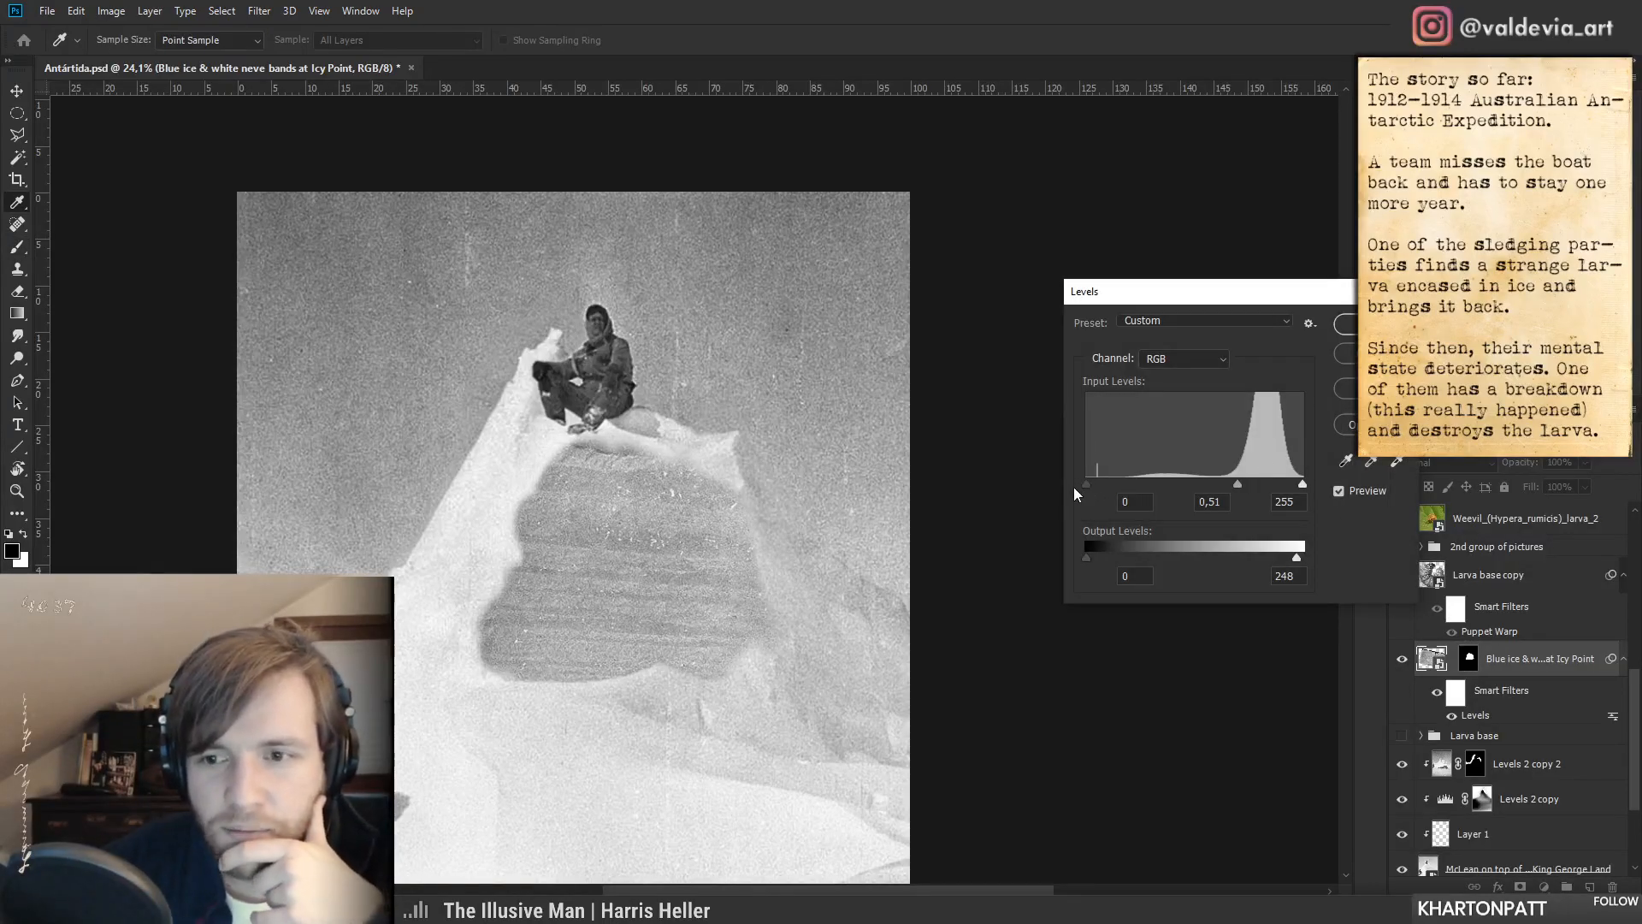
{"action": "left_click_drag", "start_coordinate": [1237, 485], "coordinate": [1206, 486]}
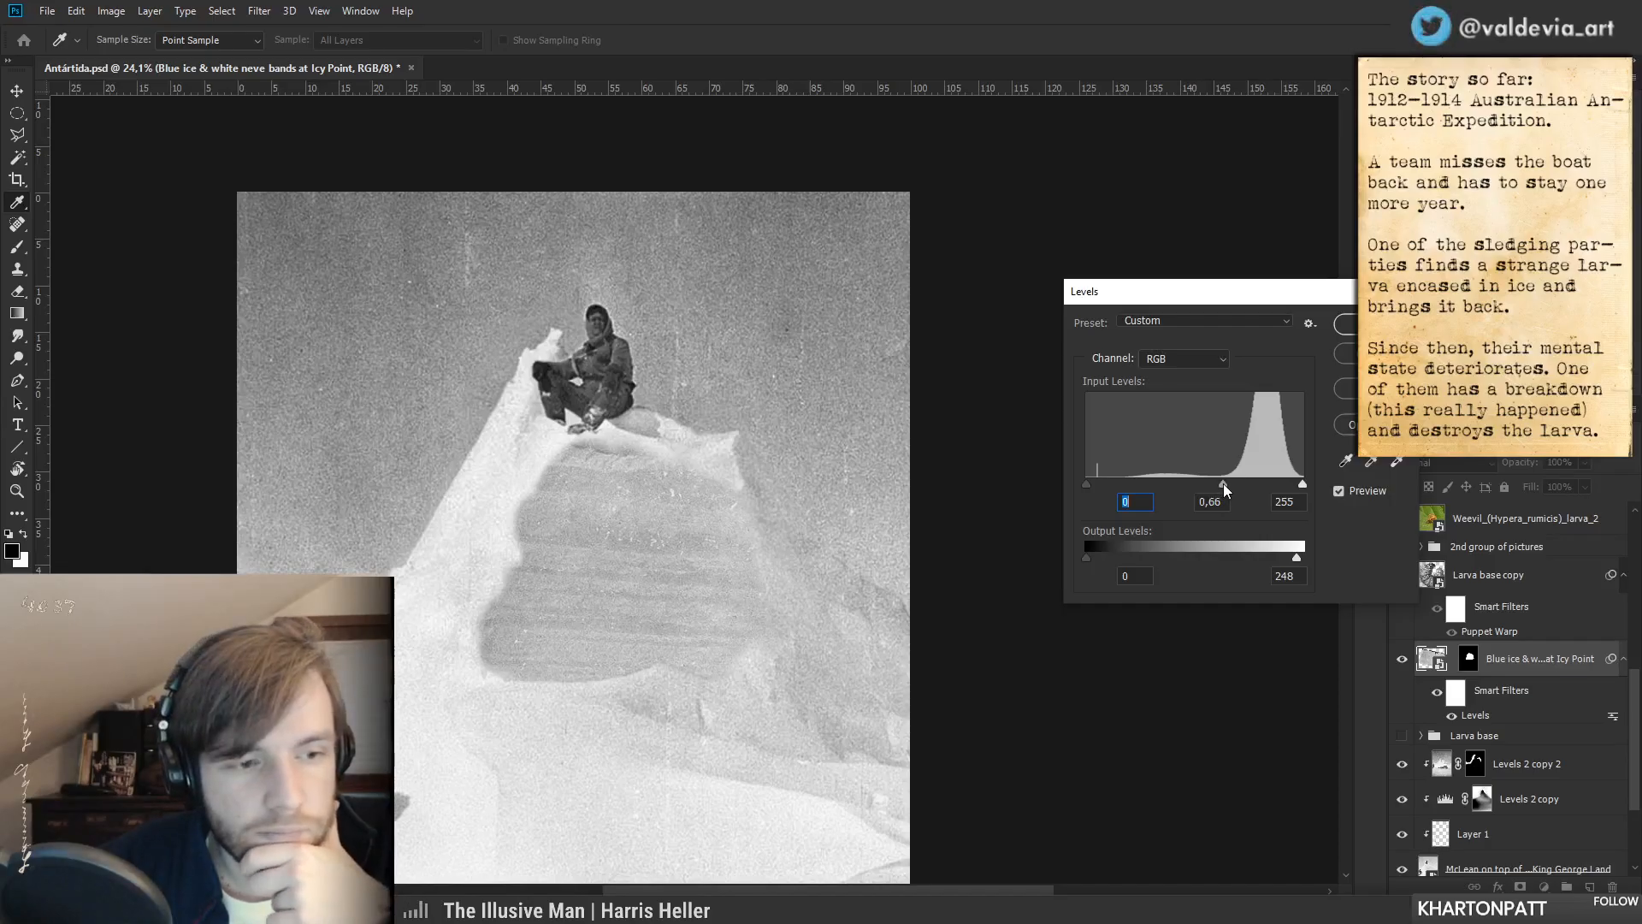
{"action": "left_click_drag", "start_coordinate": [1224, 484], "coordinate": [1218, 480]}
{"action": "key", "text": "Return"}
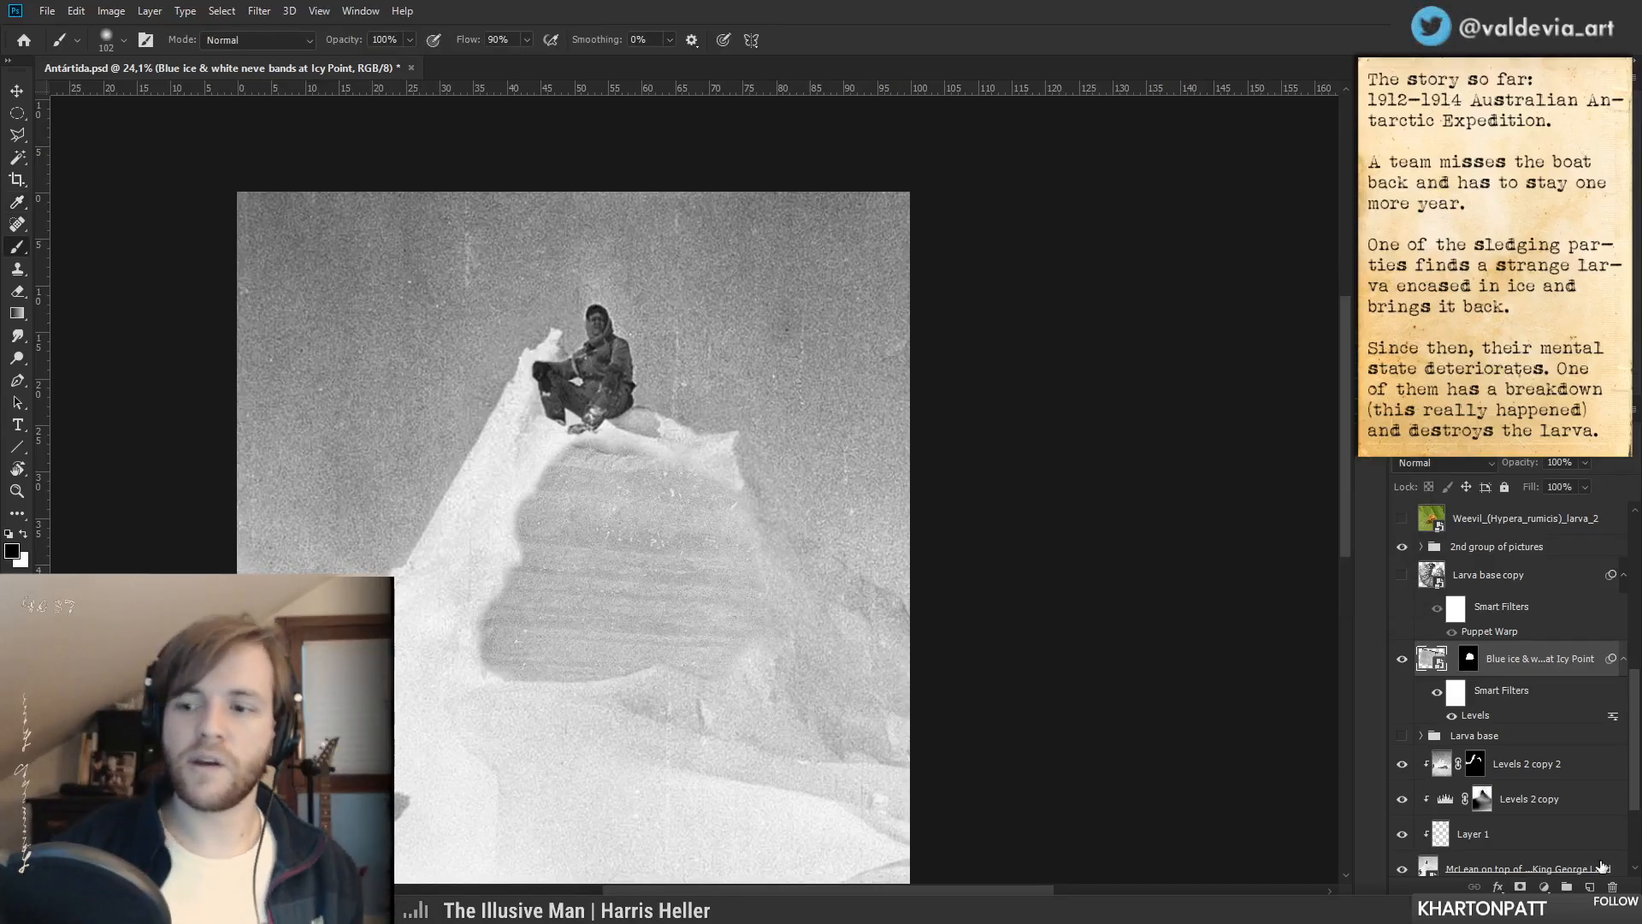
- Add an empty layer above the blue ice texture, then show Larva base copy and shift it slightly right inside the block
{"action": "left_click", "coordinate": [1587, 884]}
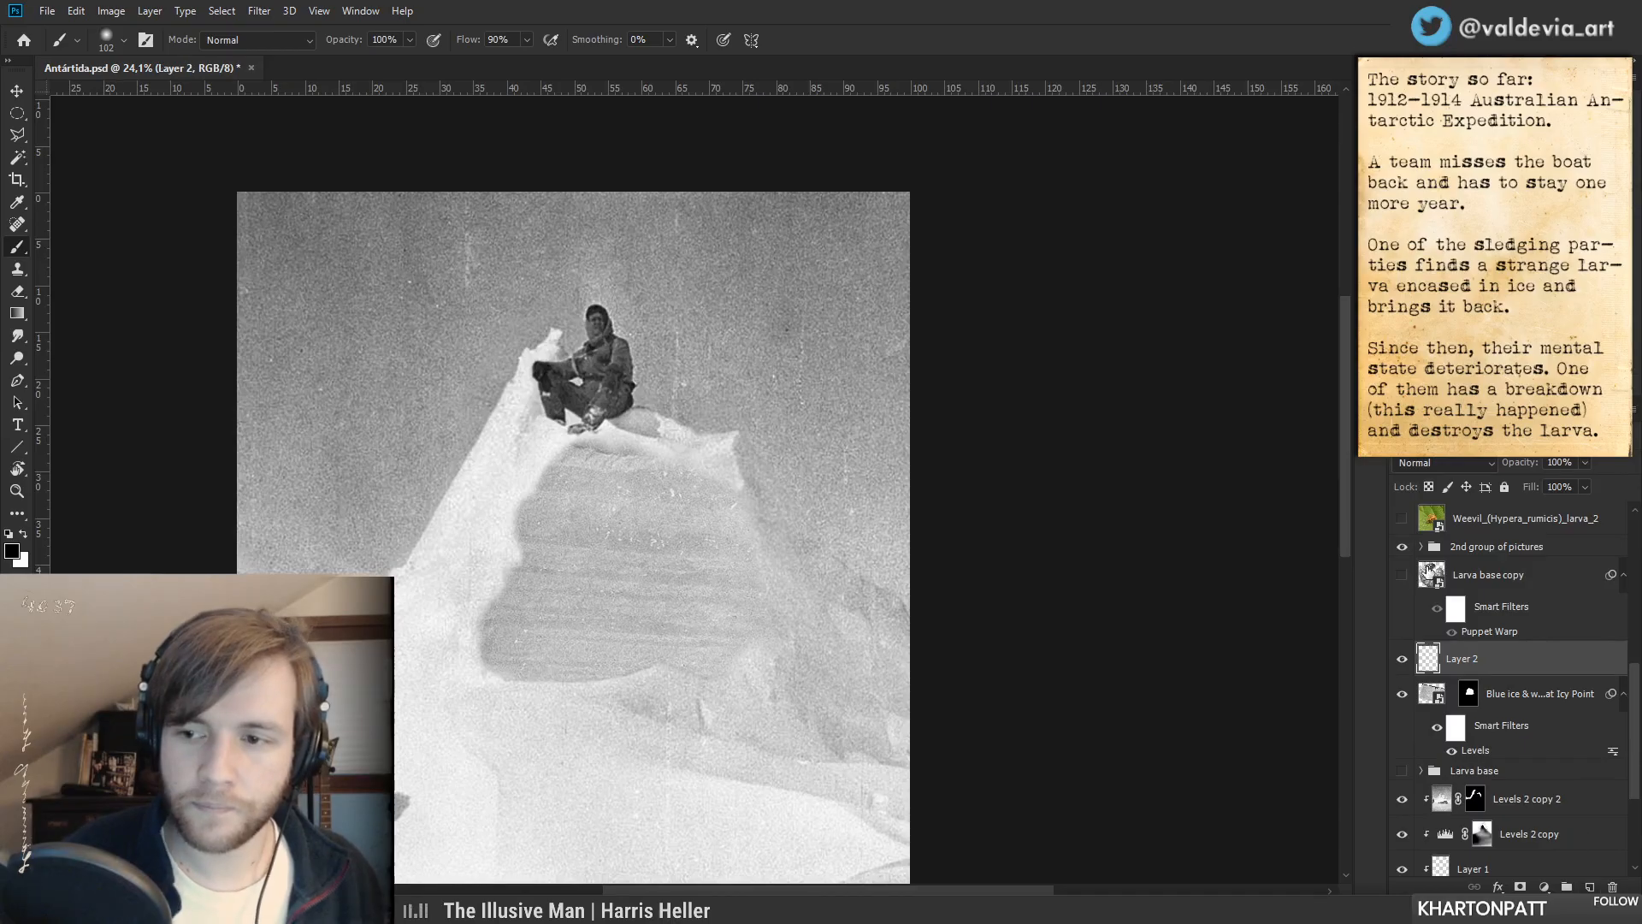
{"action": "left_click", "coordinate": [1402, 574]}
{"action": "left_click", "coordinate": [1490, 576]}
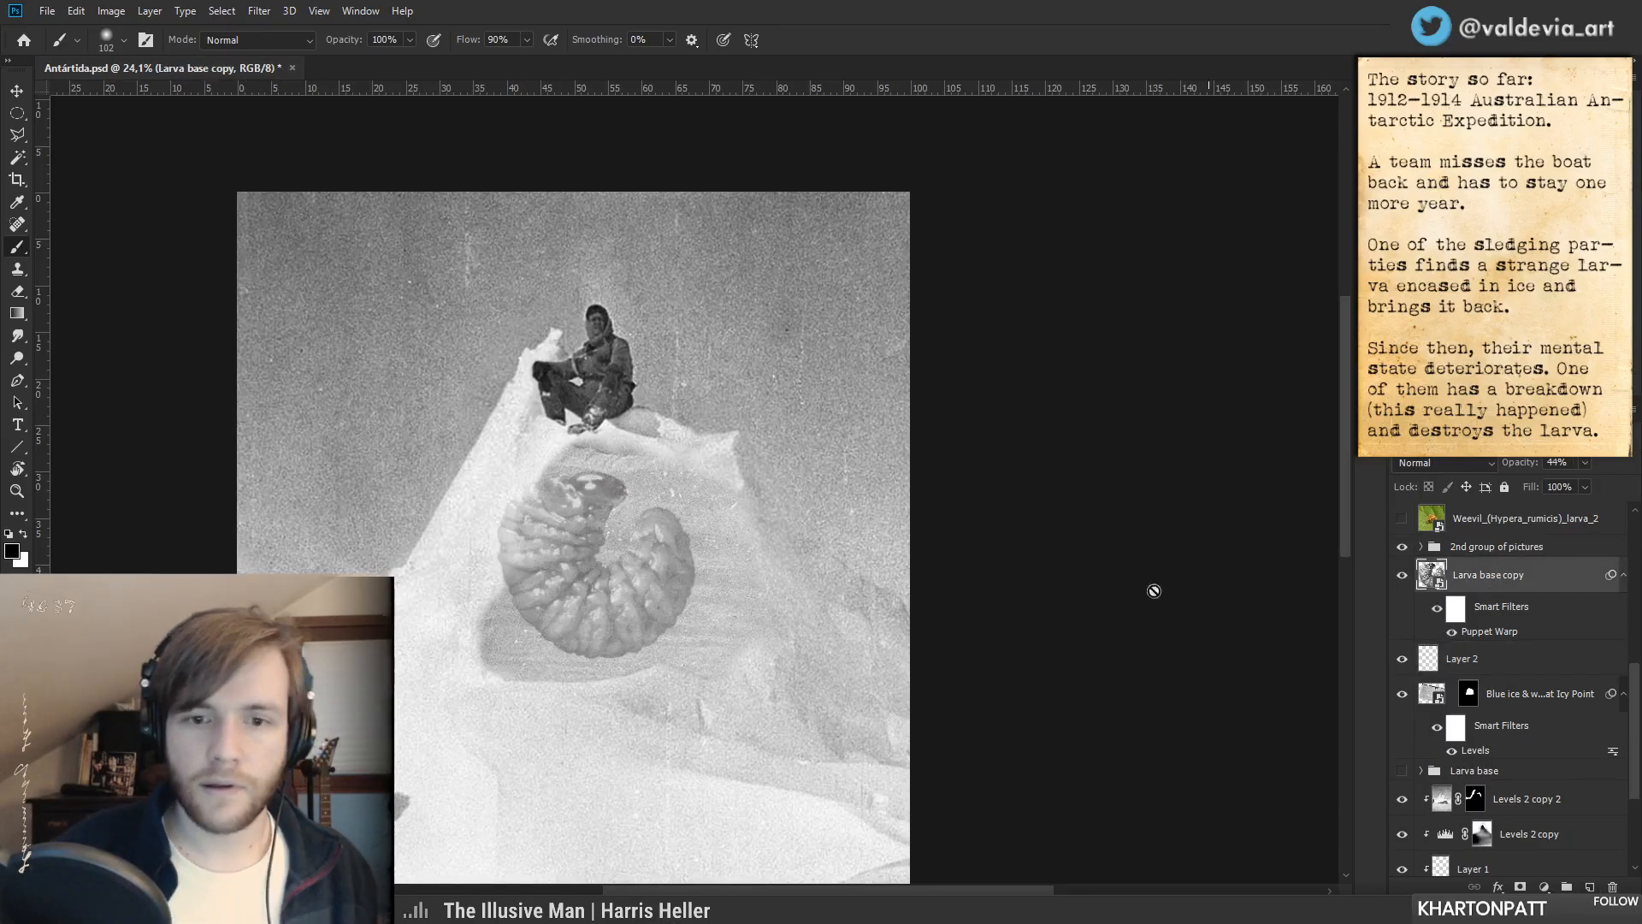
{"action": "mouse_move", "coordinate": [633, 584]}
{"action": "left_mouse_down"}
{"action": "mouse_move", "coordinate": [659, 595]}
{"action": "mouse_move", "coordinate": [650, 583]}
{"action": "left_mouse_up"}
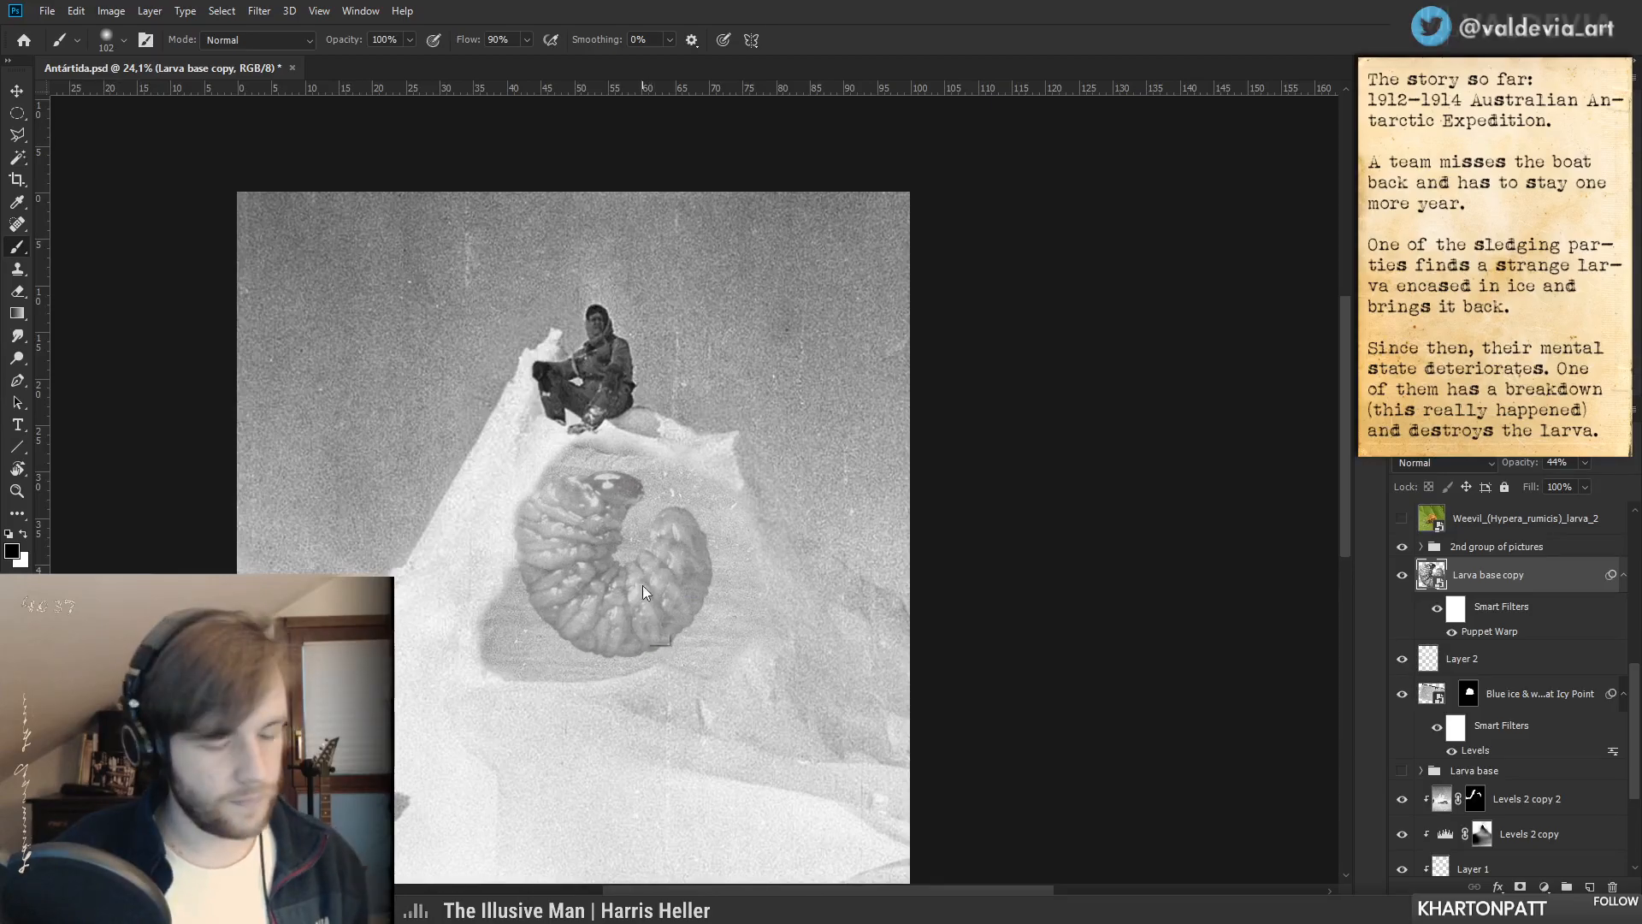
- Flip the Larva base copy layer vertically and move it left over the ice area's left edge
{"action": "key", "text": "ctrl+t"}
{"action": "right_click", "coordinate": [693, 540]}
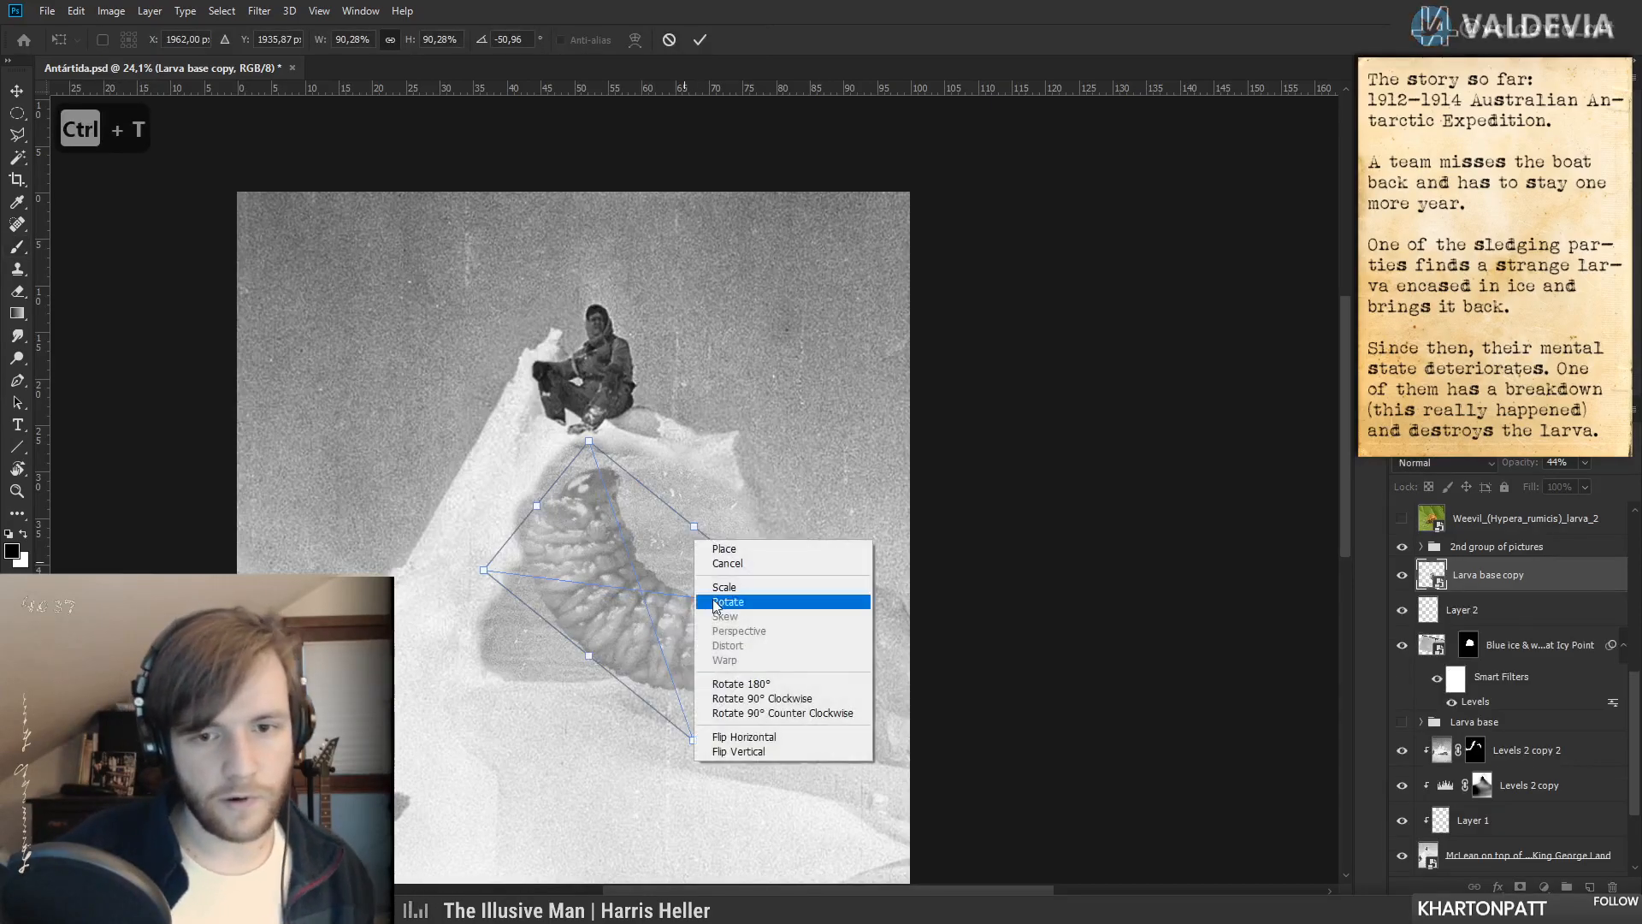
{"action": "left_click", "coordinate": [752, 752]}
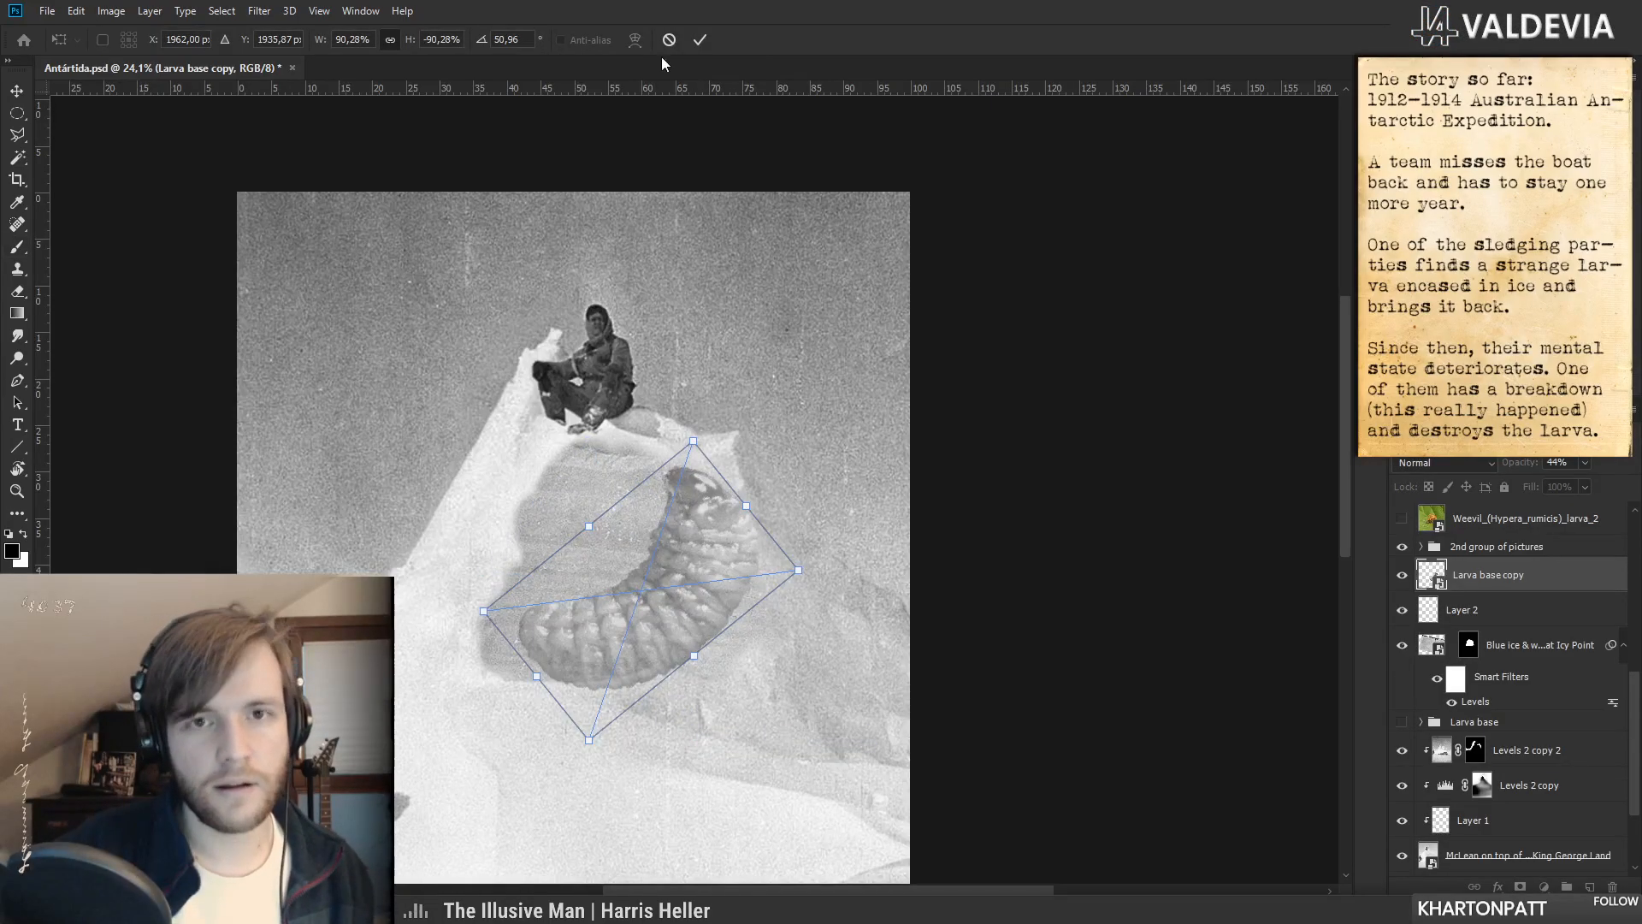
{"action": "left_click", "coordinate": [700, 40]}
{"action": "left_click_drag", "start_coordinate": [715, 605], "coordinate": [637, 599]}
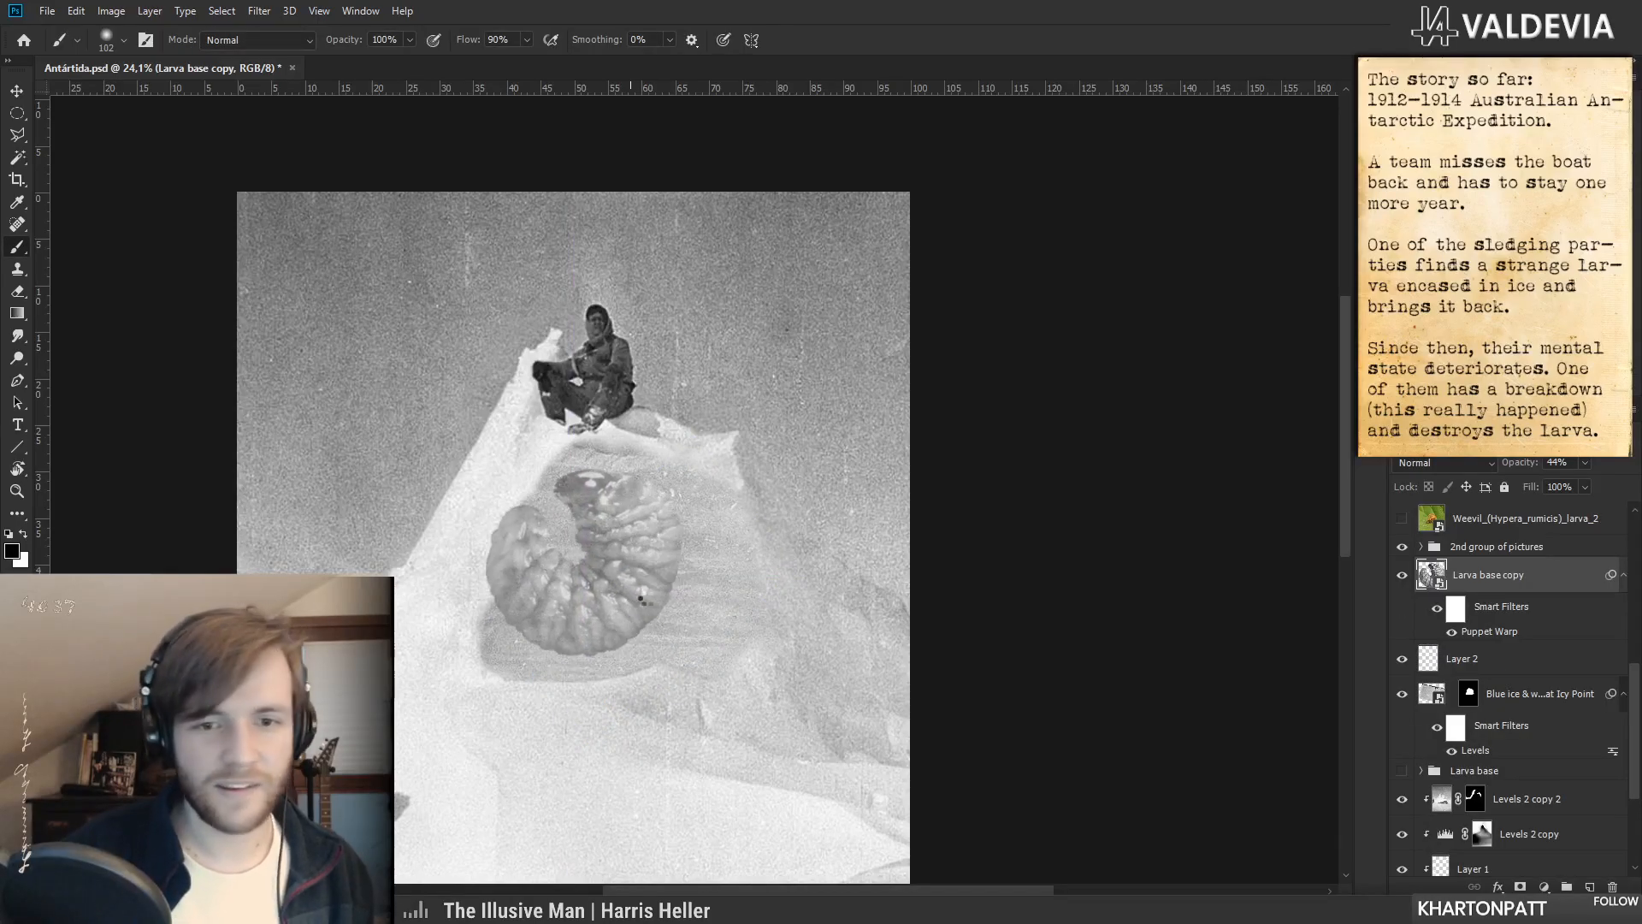
- Load the blue ice mask as a selection and use it as the layer mask of Larva base copy
{"action": "left_click", "coordinate": [1521, 886]}
{"action": "left_click", "coordinate": [1469, 693], "text": "ctrl"}
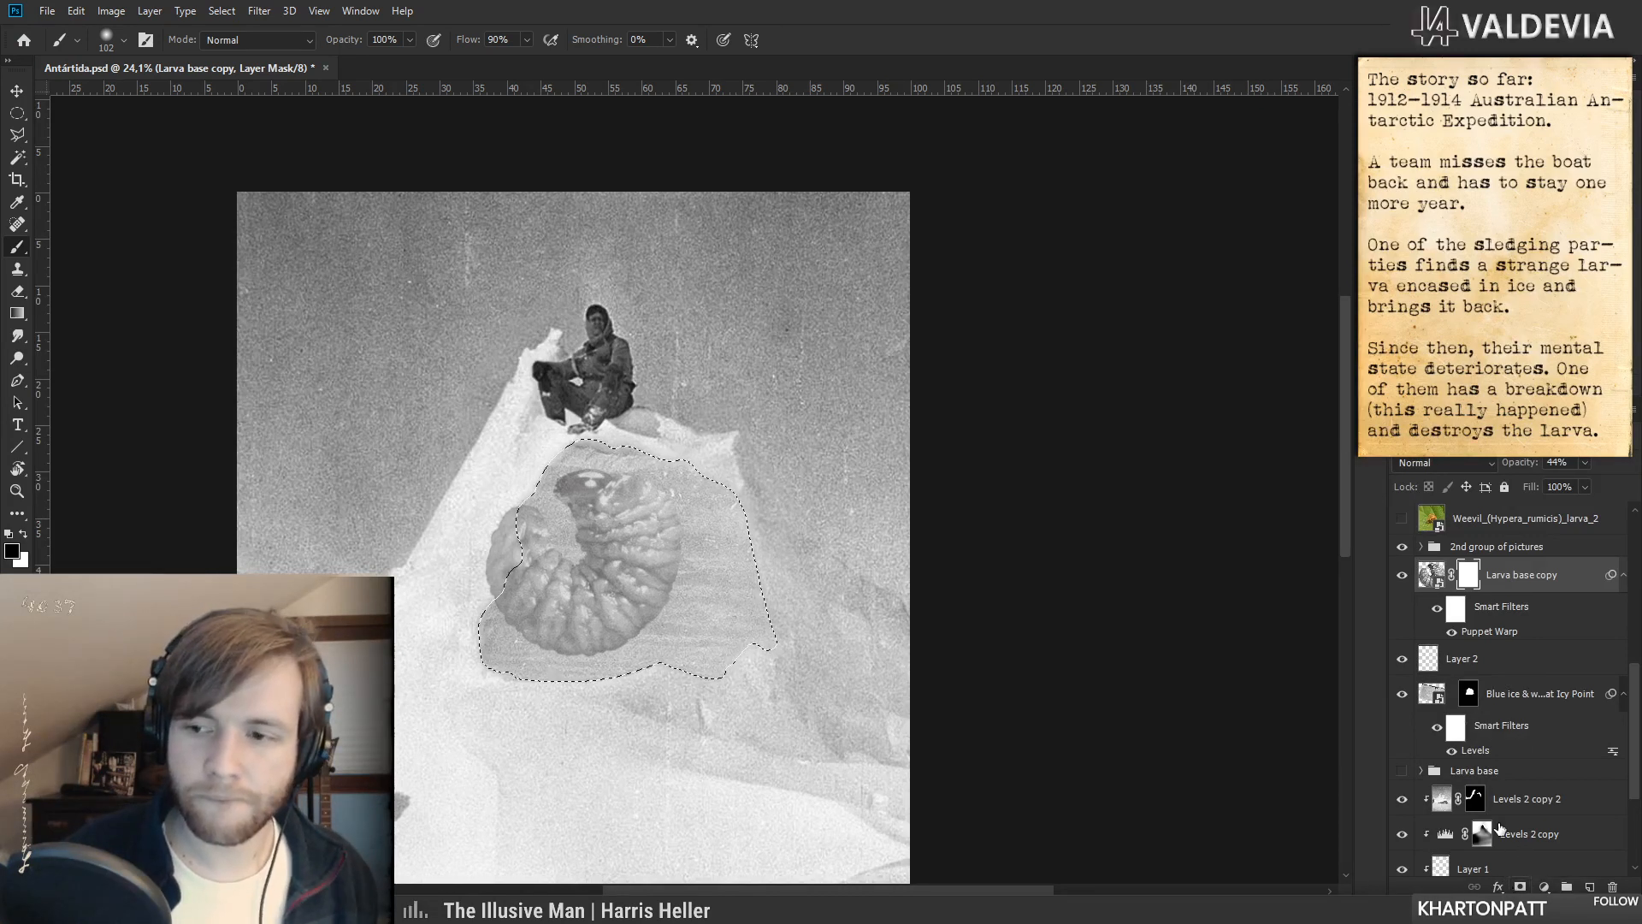
{"action": "left_click", "coordinate": [1612, 887]}
{"action": "left_click", "coordinate": [1521, 886]}
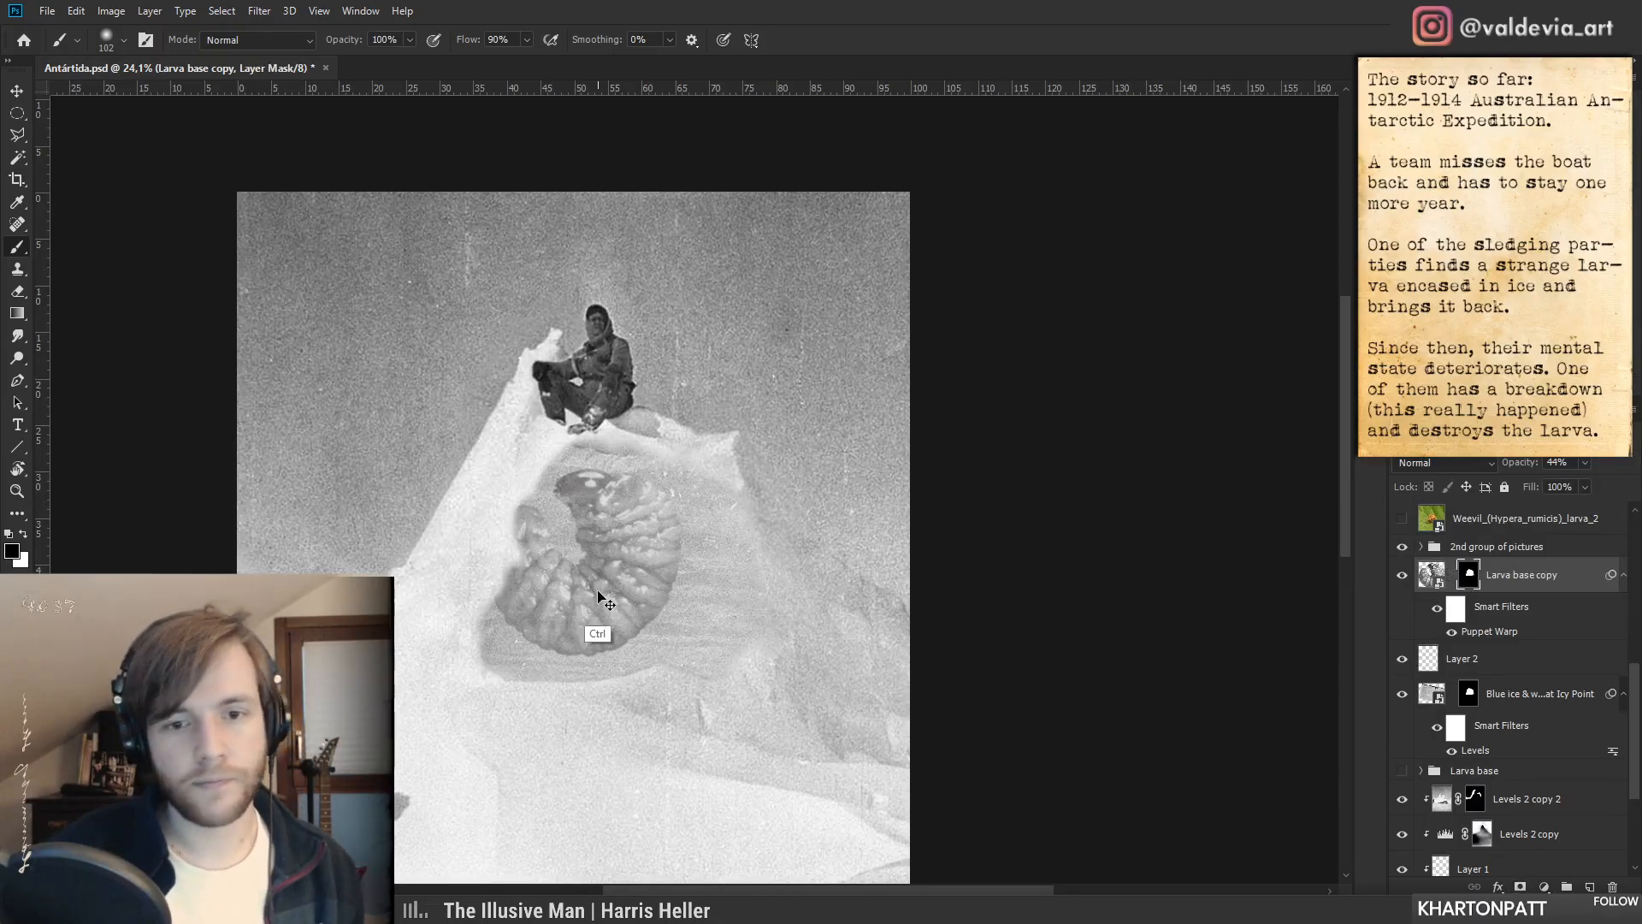
- Reposition the larva image slightly up and to the right independently of its mask
{"action": "key", "text": "ctrl+z"}
{"action": "left_click", "coordinate": [1431, 576]}
{"action": "mouse_move", "coordinate": [623, 580]}
{"action": "left_mouse_down"}
{"action": "mouse_move", "coordinate": [683, 585]}
{"action": "mouse_move", "coordinate": [594, 579]}
{"action": "mouse_move", "coordinate": [598, 558]}
{"action": "mouse_move", "coordinate": [680, 599]}
{"action": "mouse_move", "coordinate": [598, 588]}
{"action": "mouse_move", "coordinate": [613, 571]}
{"action": "left_mouse_up"}
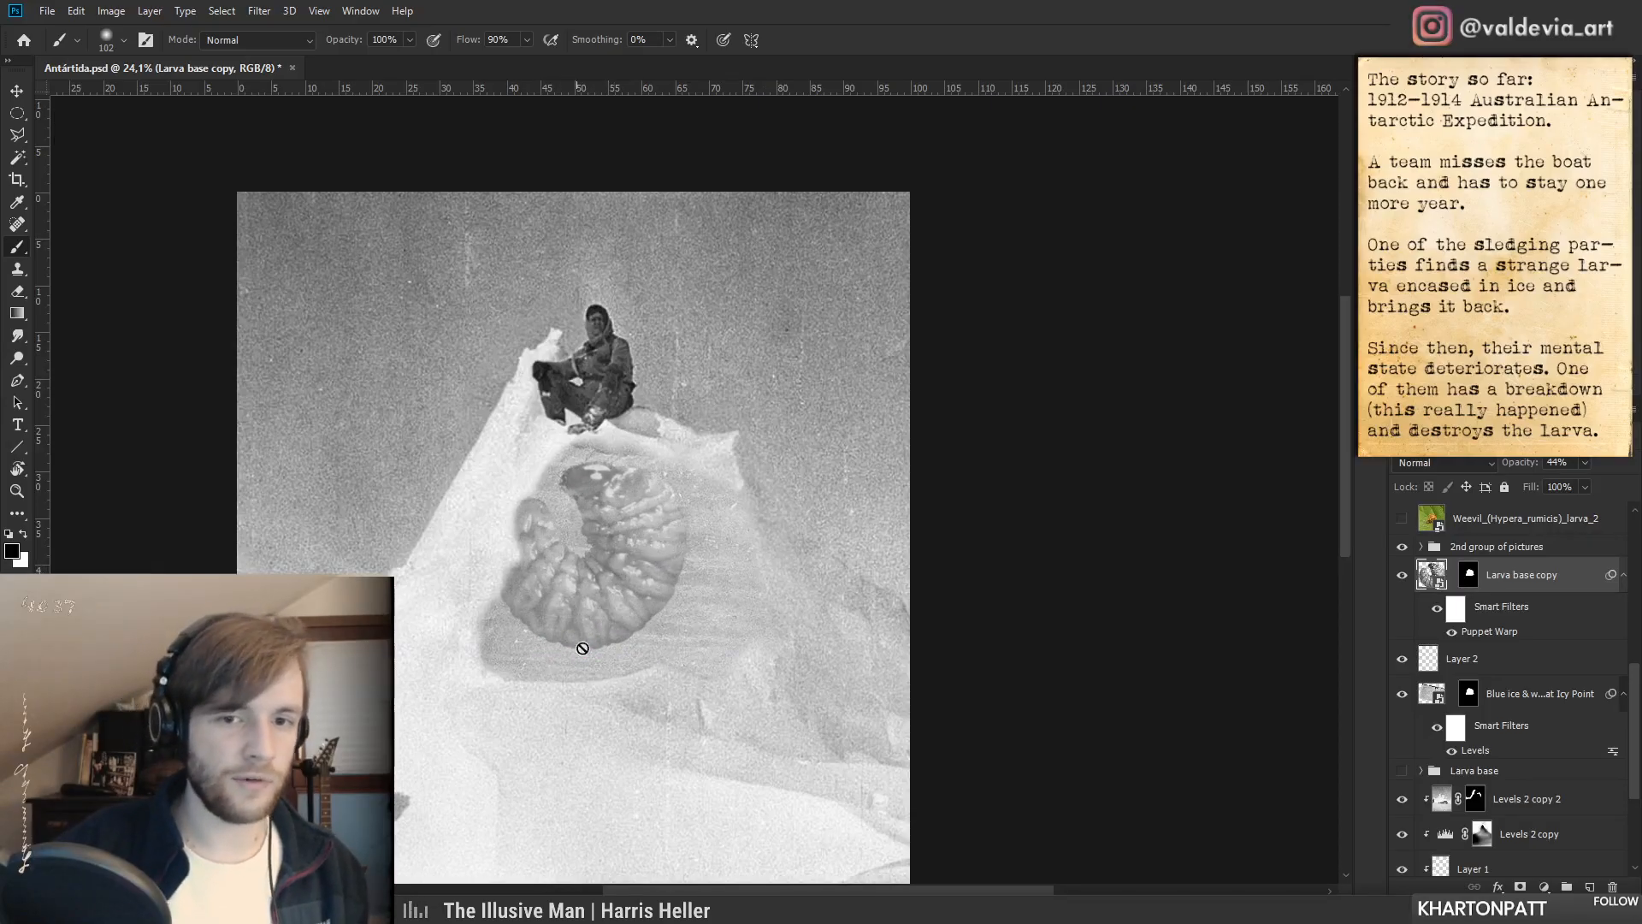
- Inspect the masked larva up close and in the wider scene, comparing it with and without the blue ice texture
{"action": "key", "text": "z"}
{"action": "left_click", "coordinate": [533, 498], "text": "alt"}
{"action": "left_click_drag", "start_coordinate": [533, 498], "coordinate": [620, 504]}
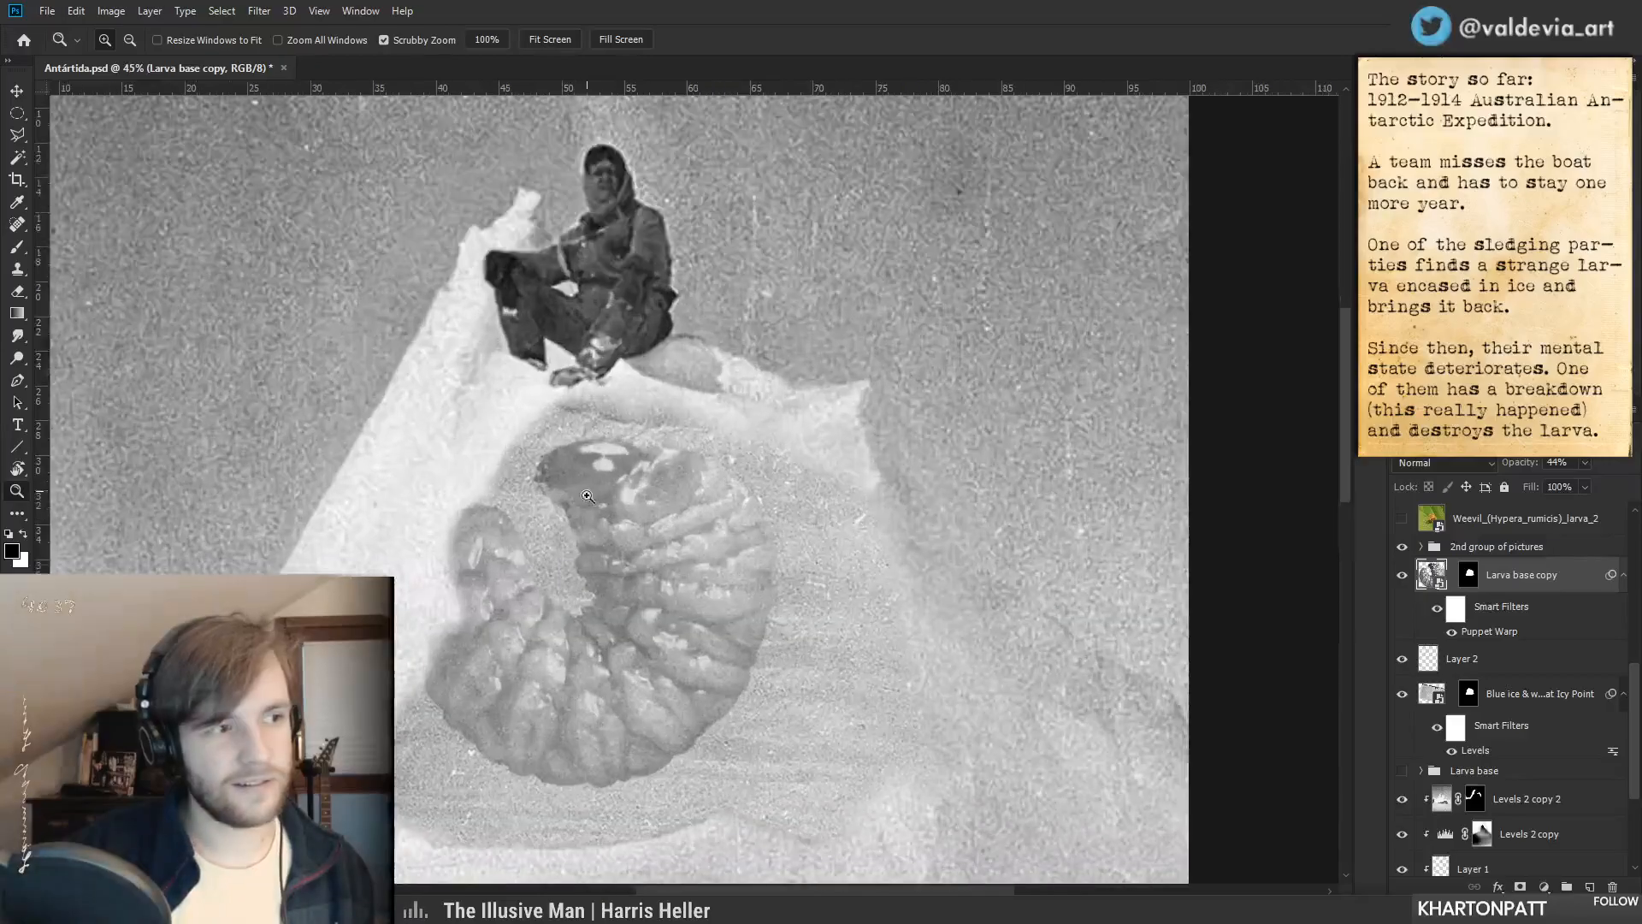
{"action": "key", "text": "b"}
{"action": "left_click_drag", "start_coordinate": [686, 639], "coordinate": [684, 652]}
{"action": "key", "text": "ctrl+space"}
{"action": "left_click_drag", "start_coordinate": [718, 711], "coordinate": [676, 727]}
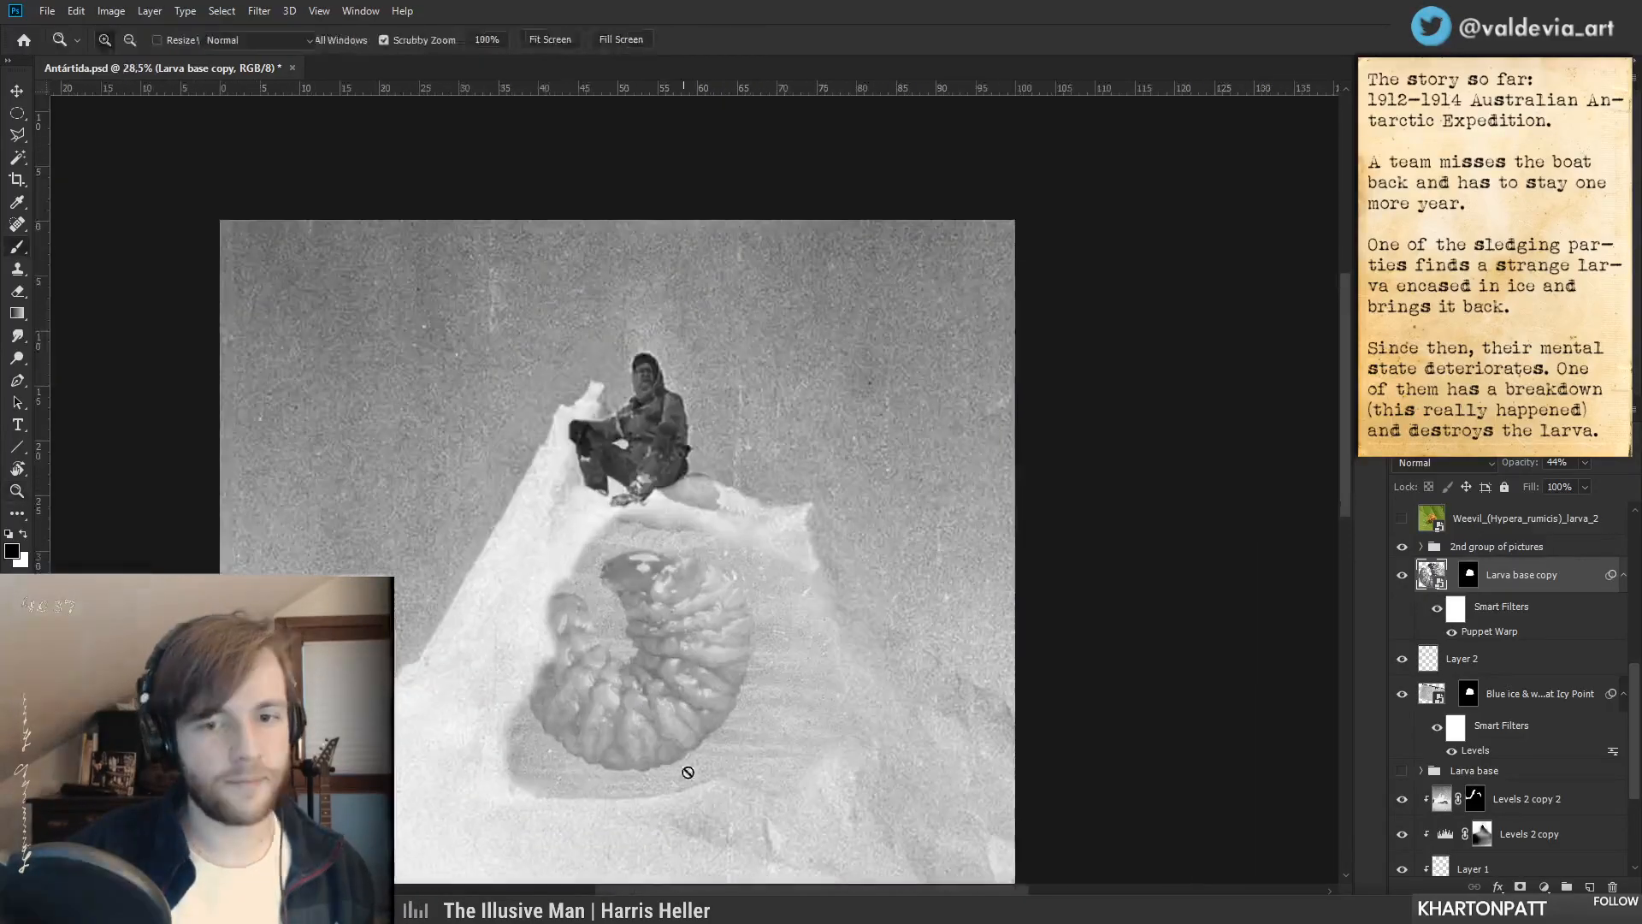
{"action": "key", "text": "space"}
{"action": "left_click_drag", "start_coordinate": [688, 789], "coordinate": [671, 690]}
{"action": "mouse_move", "coordinate": [1514, 467]}
{"action": "left_mouse_down"}
{"action": "mouse_move", "coordinate": [1561, 466]}
{"action": "mouse_move", "coordinate": [1527, 468]}
{"action": "left_mouse_up"}
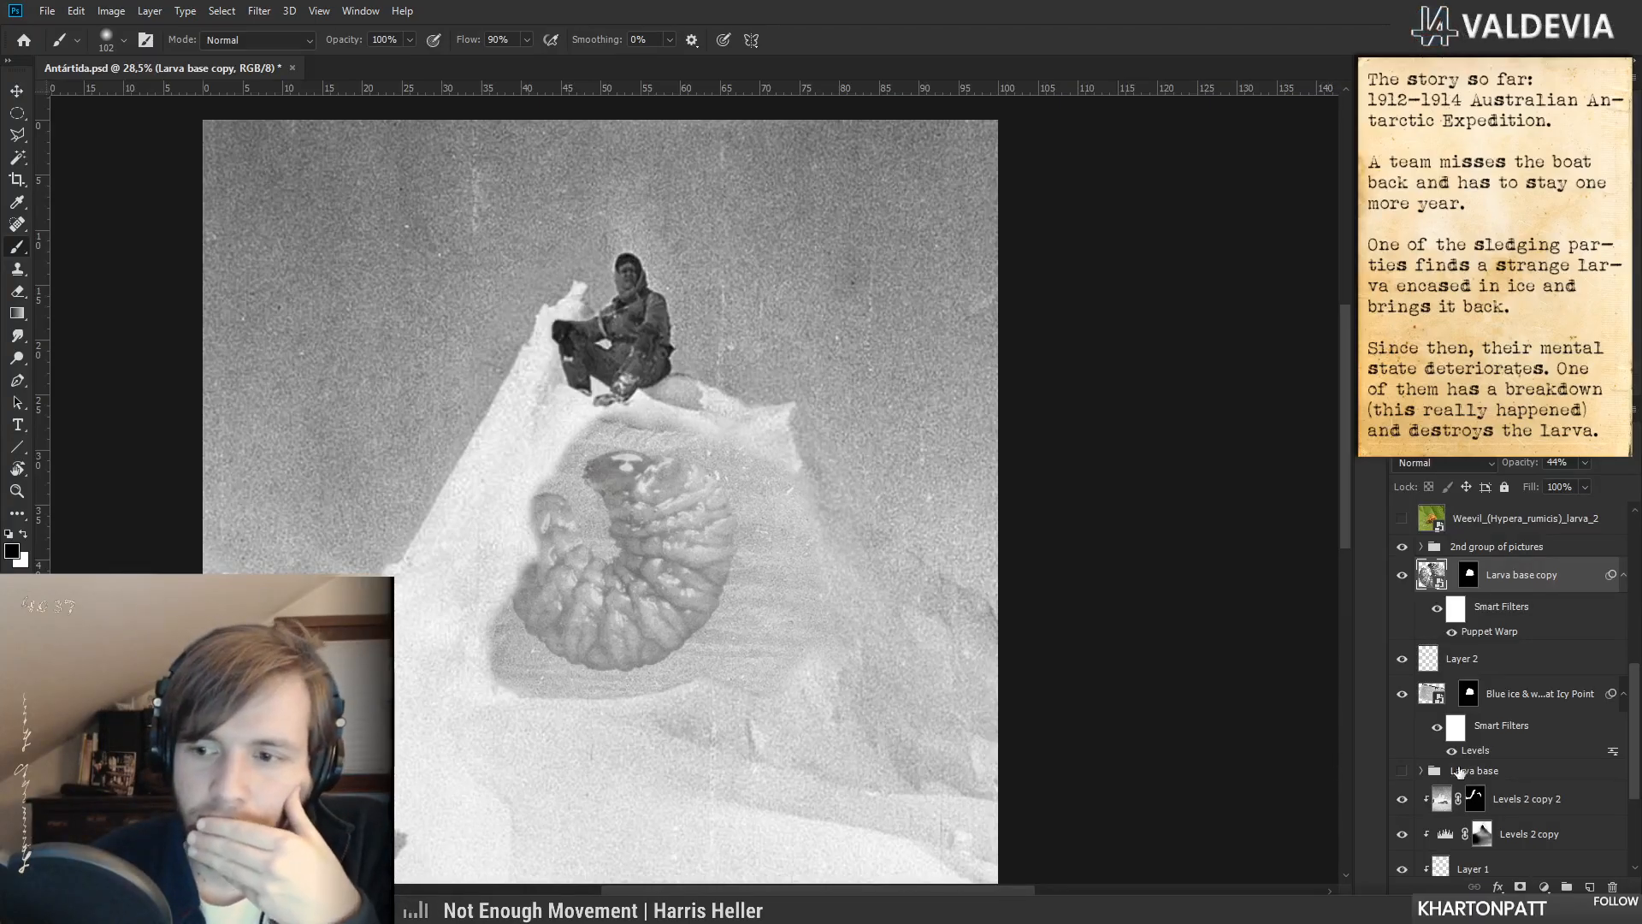
{"action": "left_click", "coordinate": [1402, 695]}
{"action": "left_click", "coordinate": [1402, 695]}
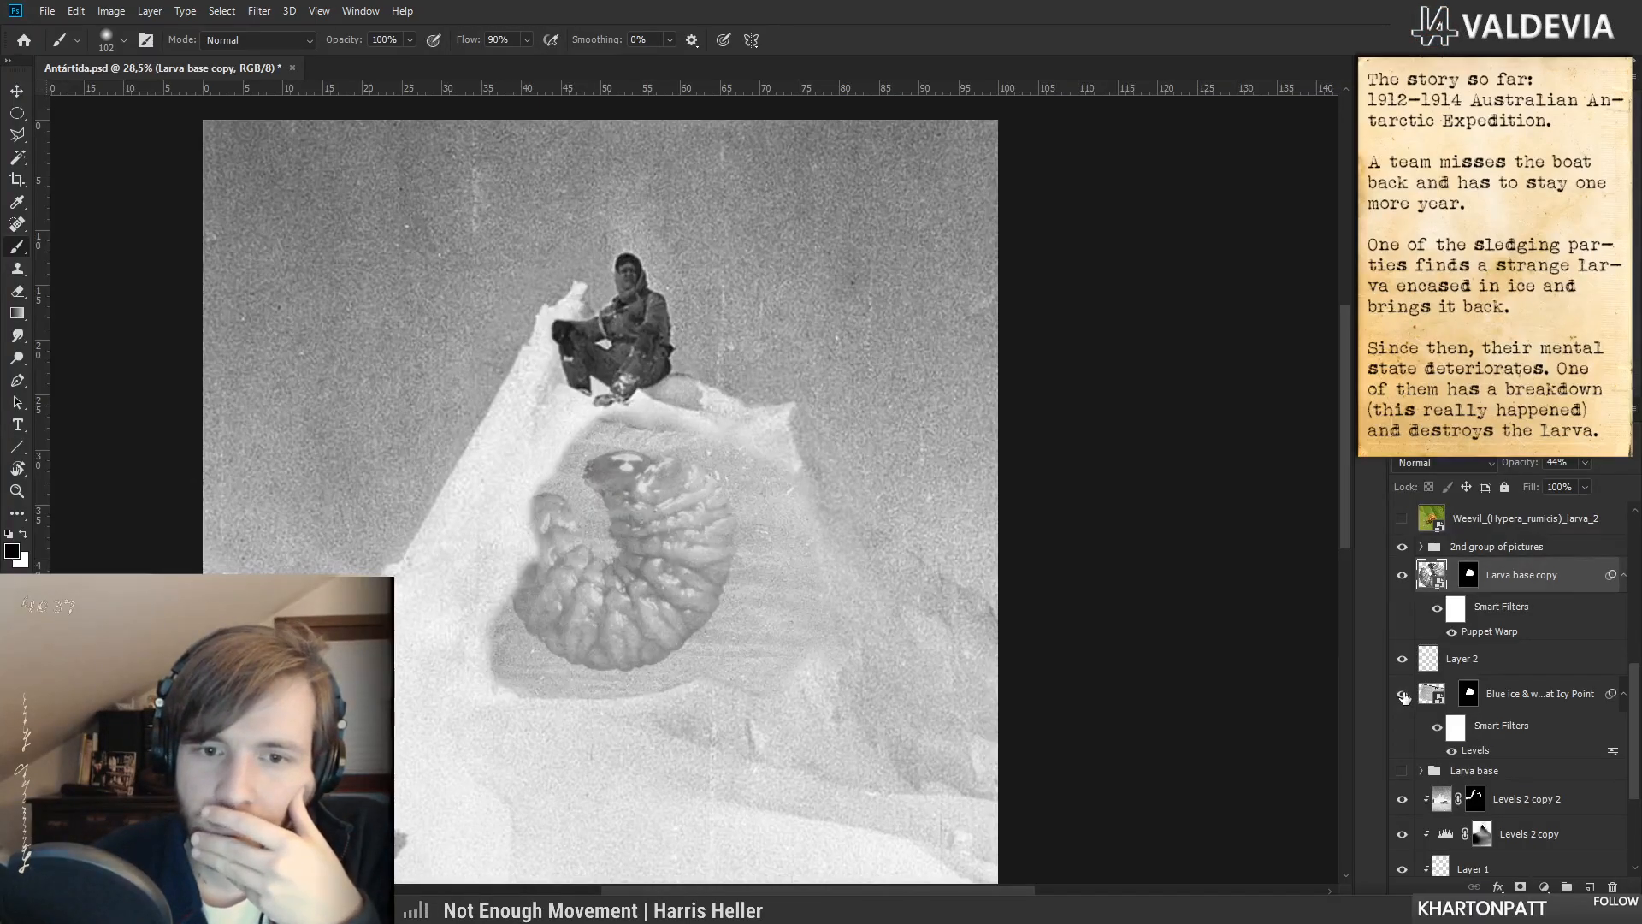
{"action": "left_click", "coordinate": [1403, 674]}
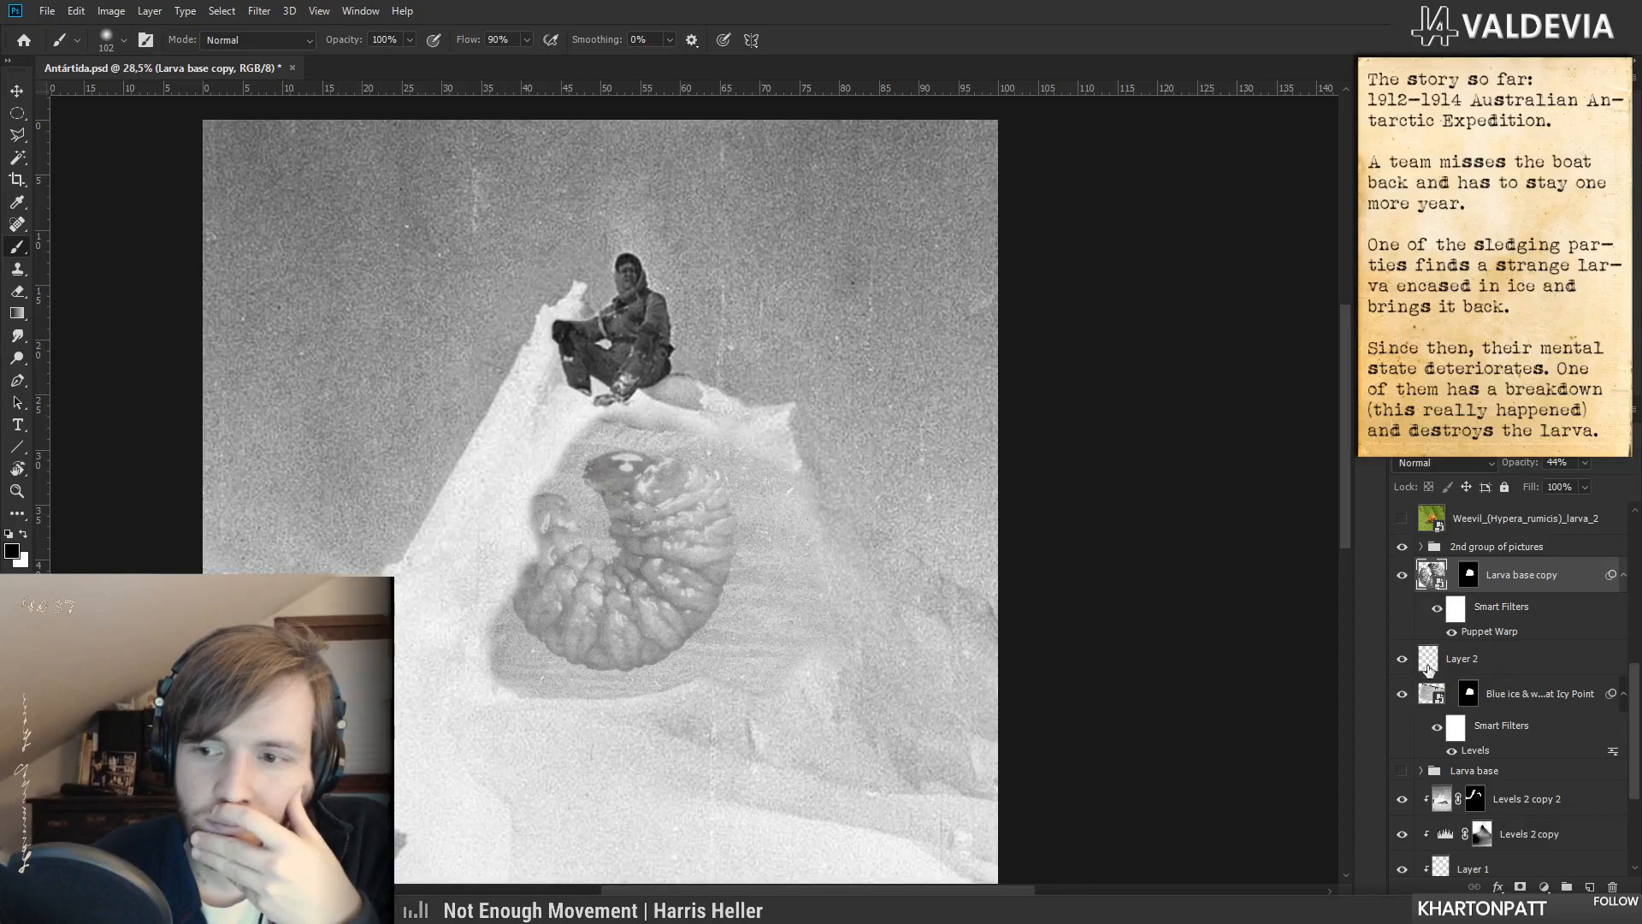
- Clip Layer 2 and Larva base copy to the blue ice layer as clipping masks
{"action": "left_click", "coordinate": [1456, 669]}
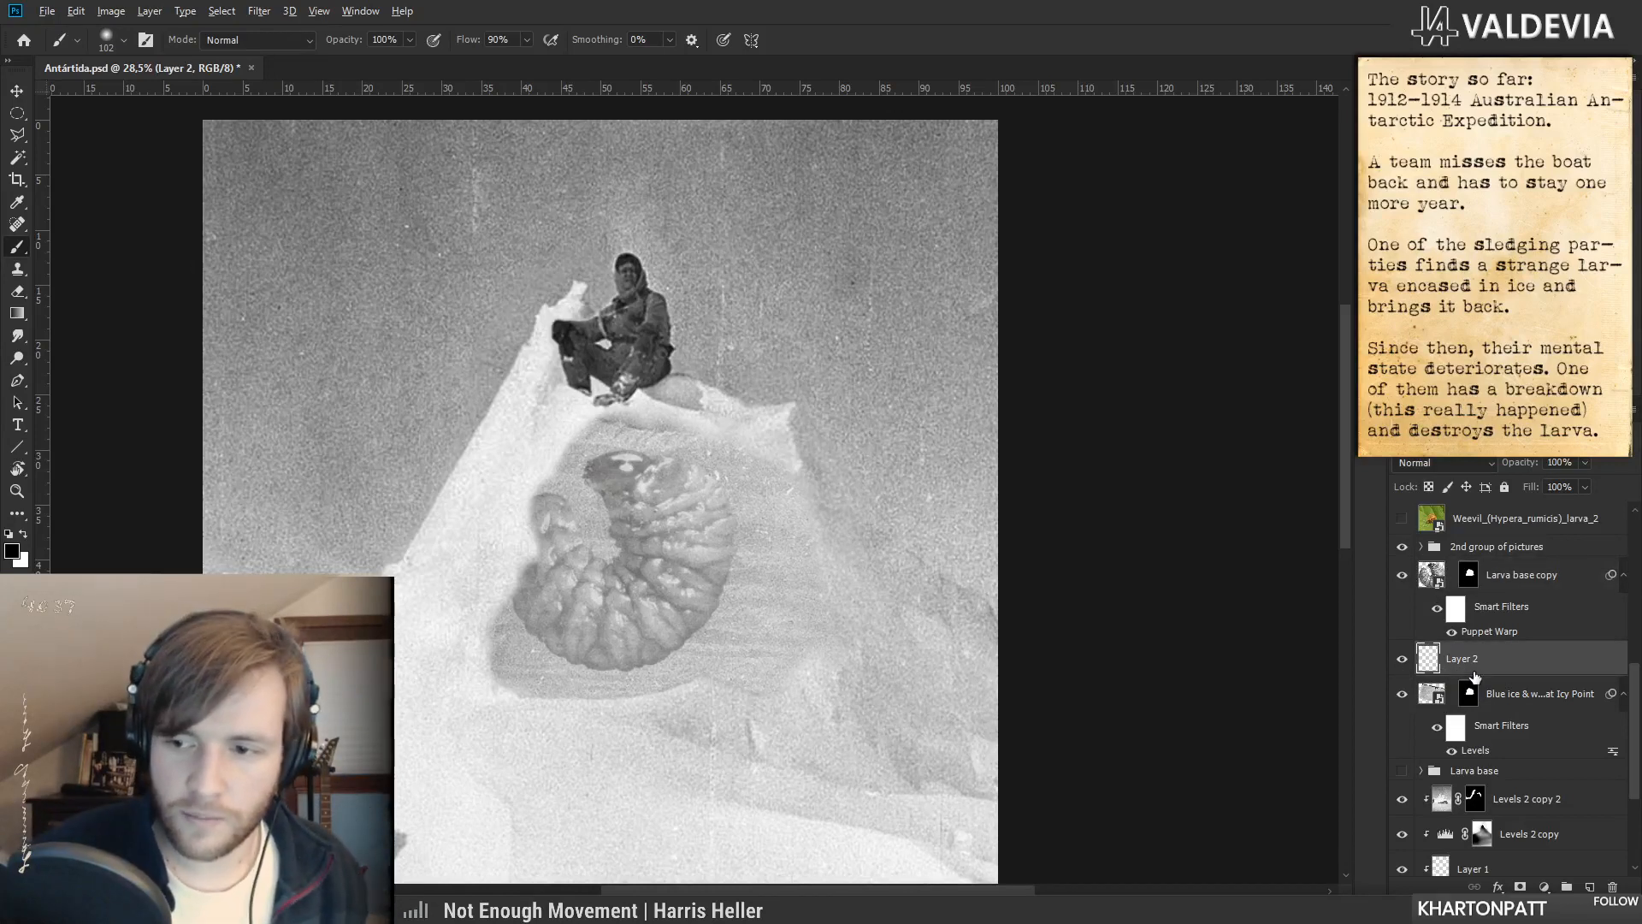
{"action": "left_click", "coordinate": [1476, 669], "text": "alt"}
{"action": "left_click", "coordinate": [1438, 700]}
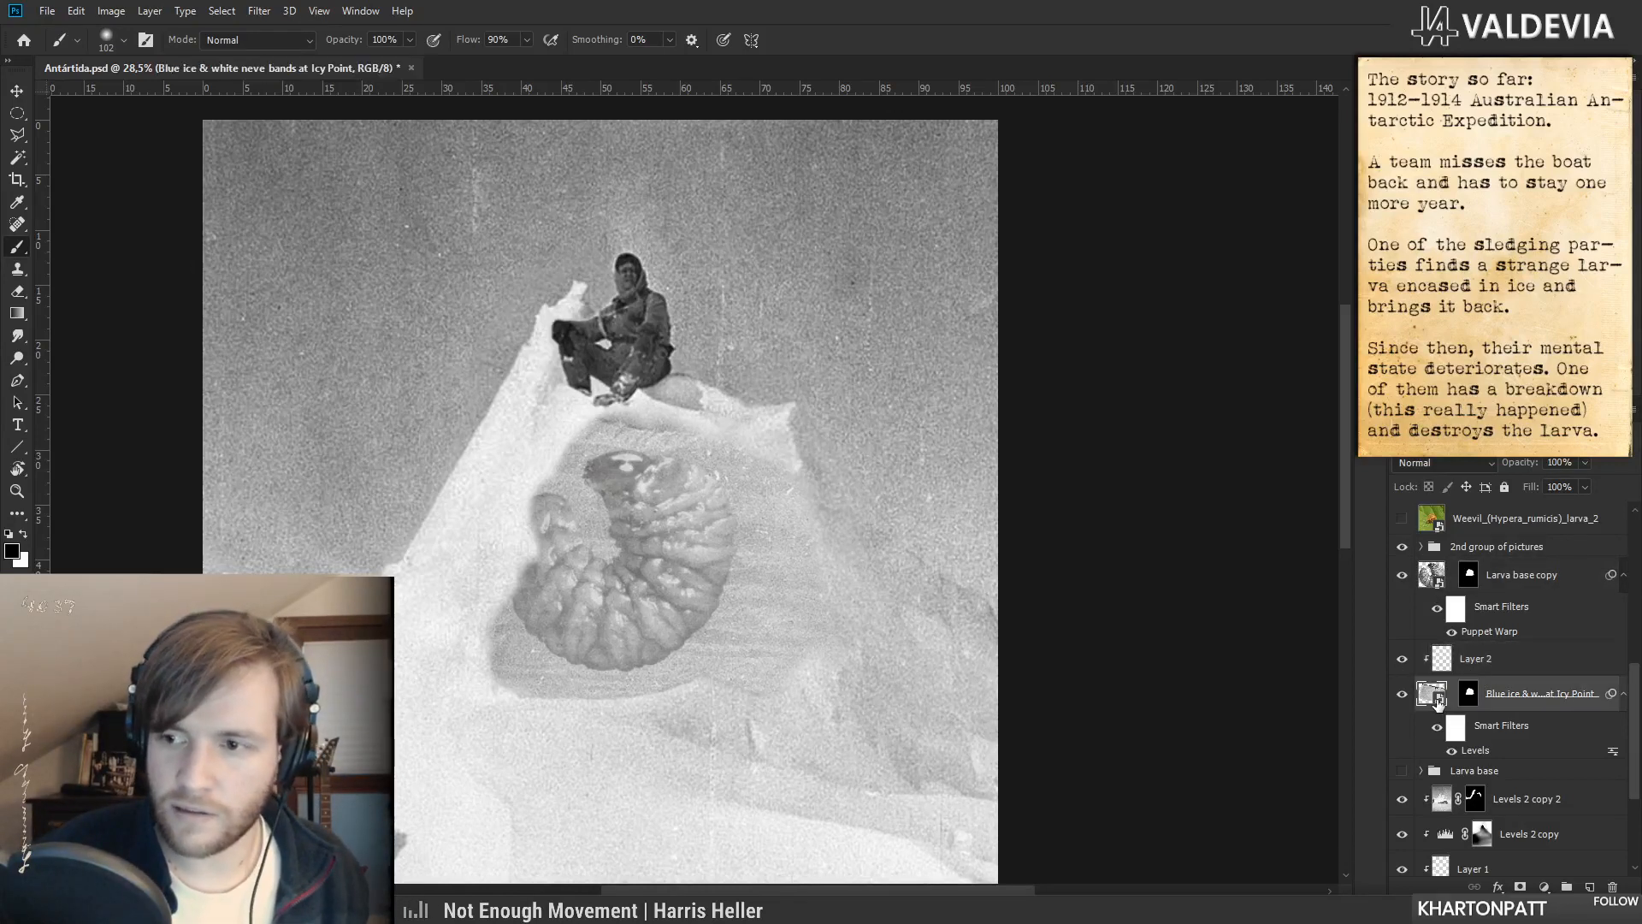
{"action": "left_click", "coordinate": [1518, 593]}
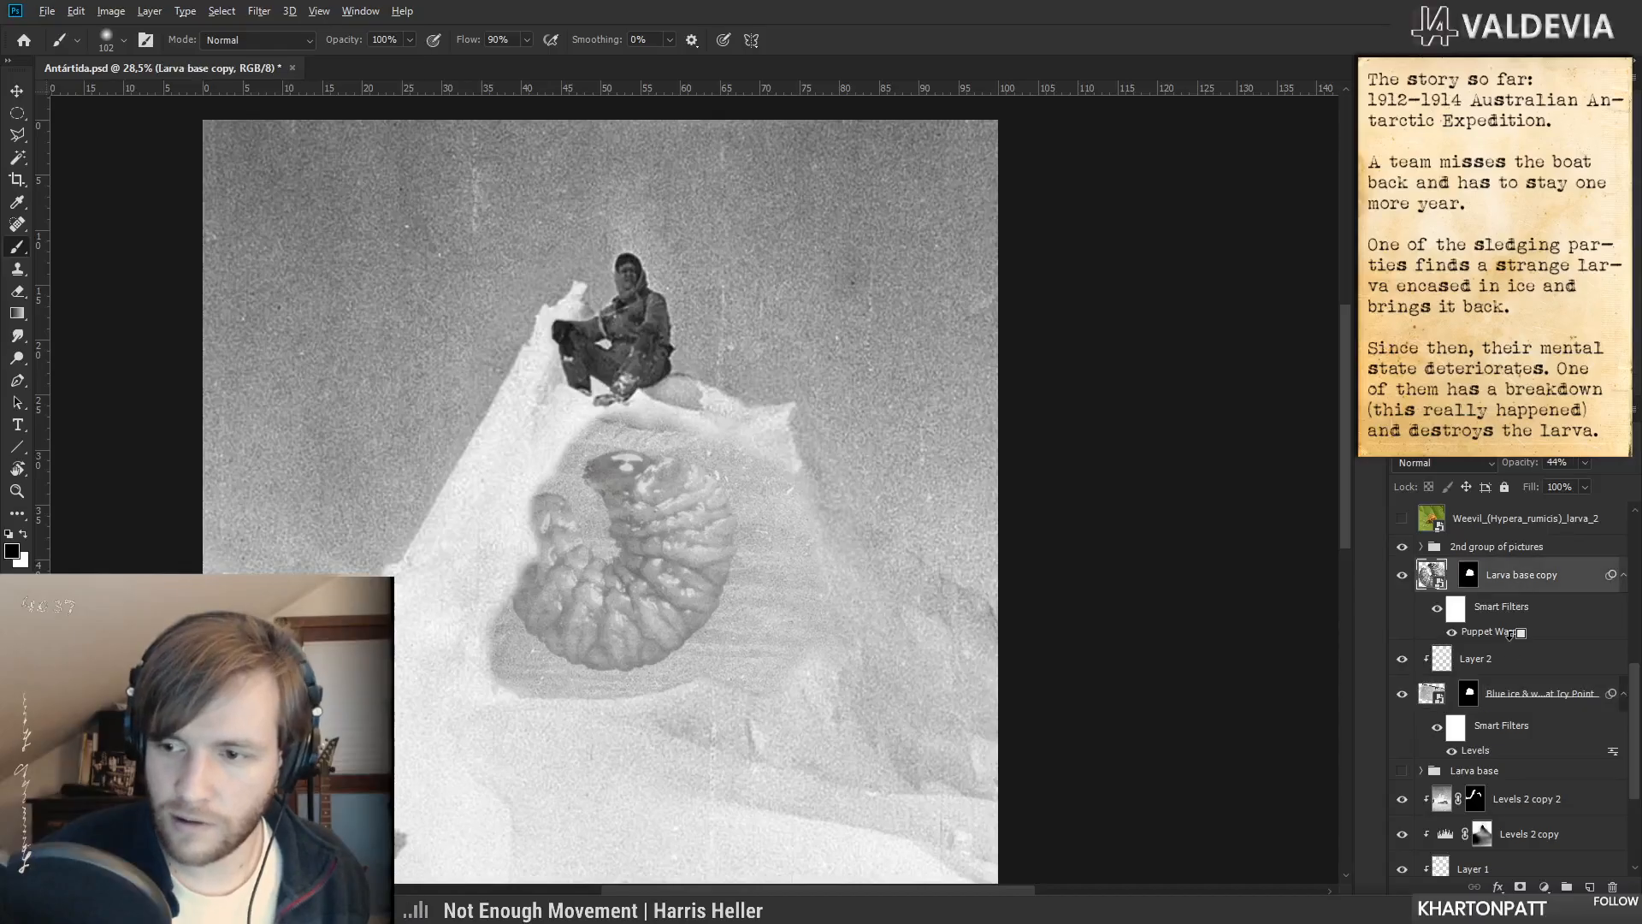
{"action": "left_click", "coordinate": [1514, 643], "text": "alt"}
- Delete the layer mask of Larva base copy and make Layer 2 the active layer
{"action": "right_click", "coordinate": [1480, 578]}
{"action": "left_click", "coordinate": [1497, 613]}
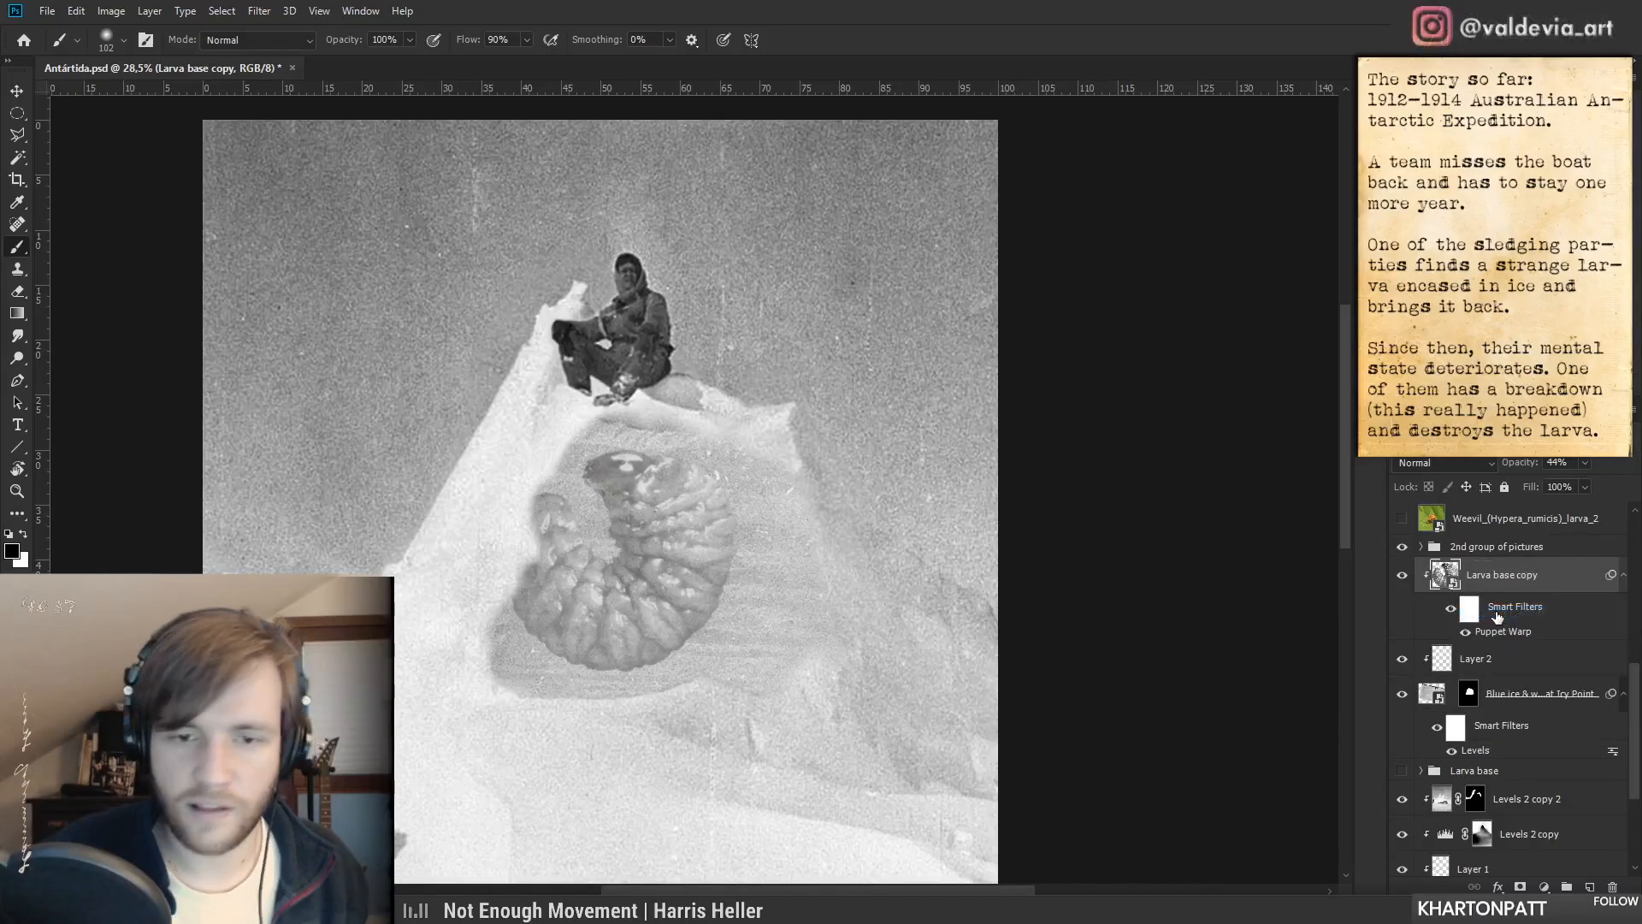
{"action": "left_click", "coordinate": [1439, 656]}
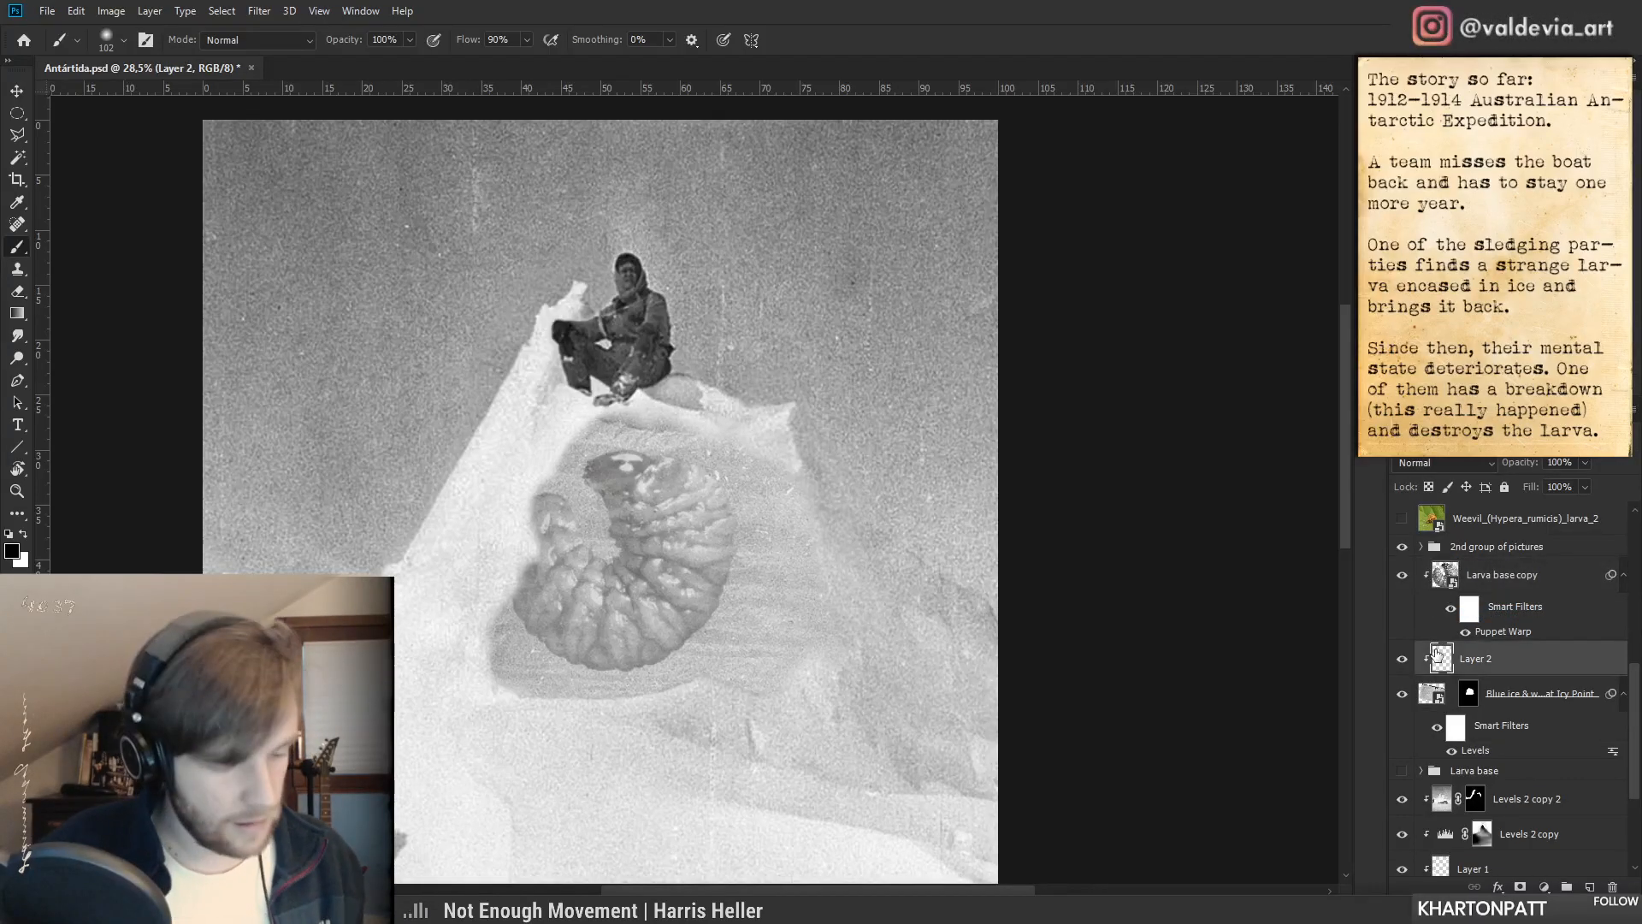
- Set Layer 2's blend mode to Overlay and paint soft black shading over the ice and larva with a 199 px brush
{"action": "right_click", "coordinate": [532, 613]}
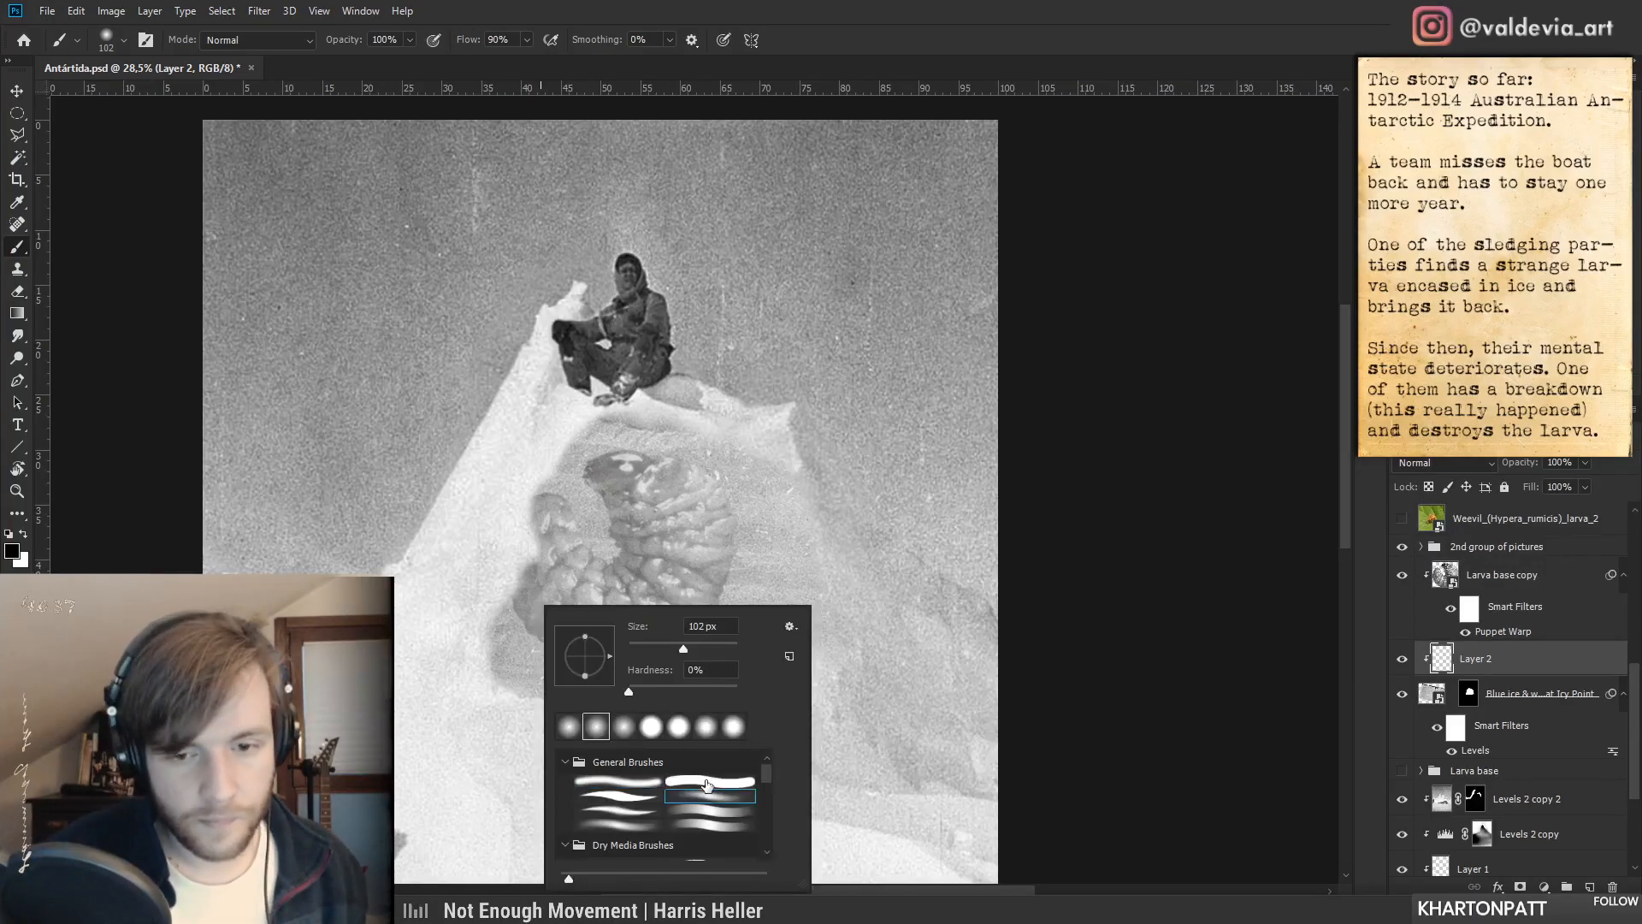
{"action": "key", "text": "Return"}
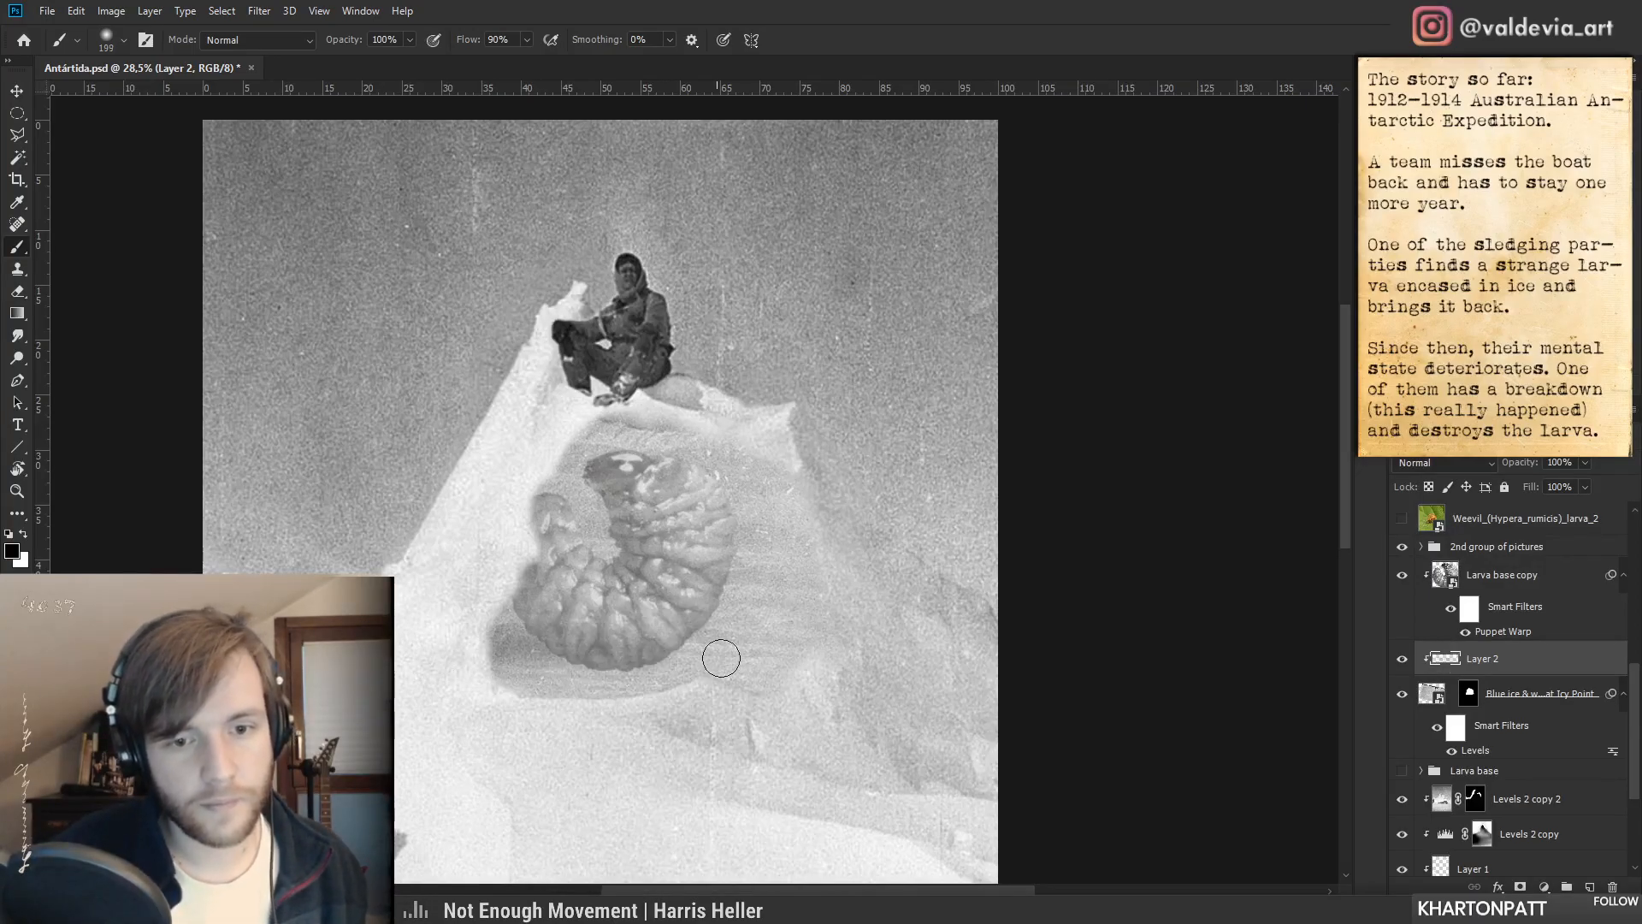
{"action": "key", "text": "ctrl+z"}
{"action": "left_click", "coordinate": [1443, 466]}
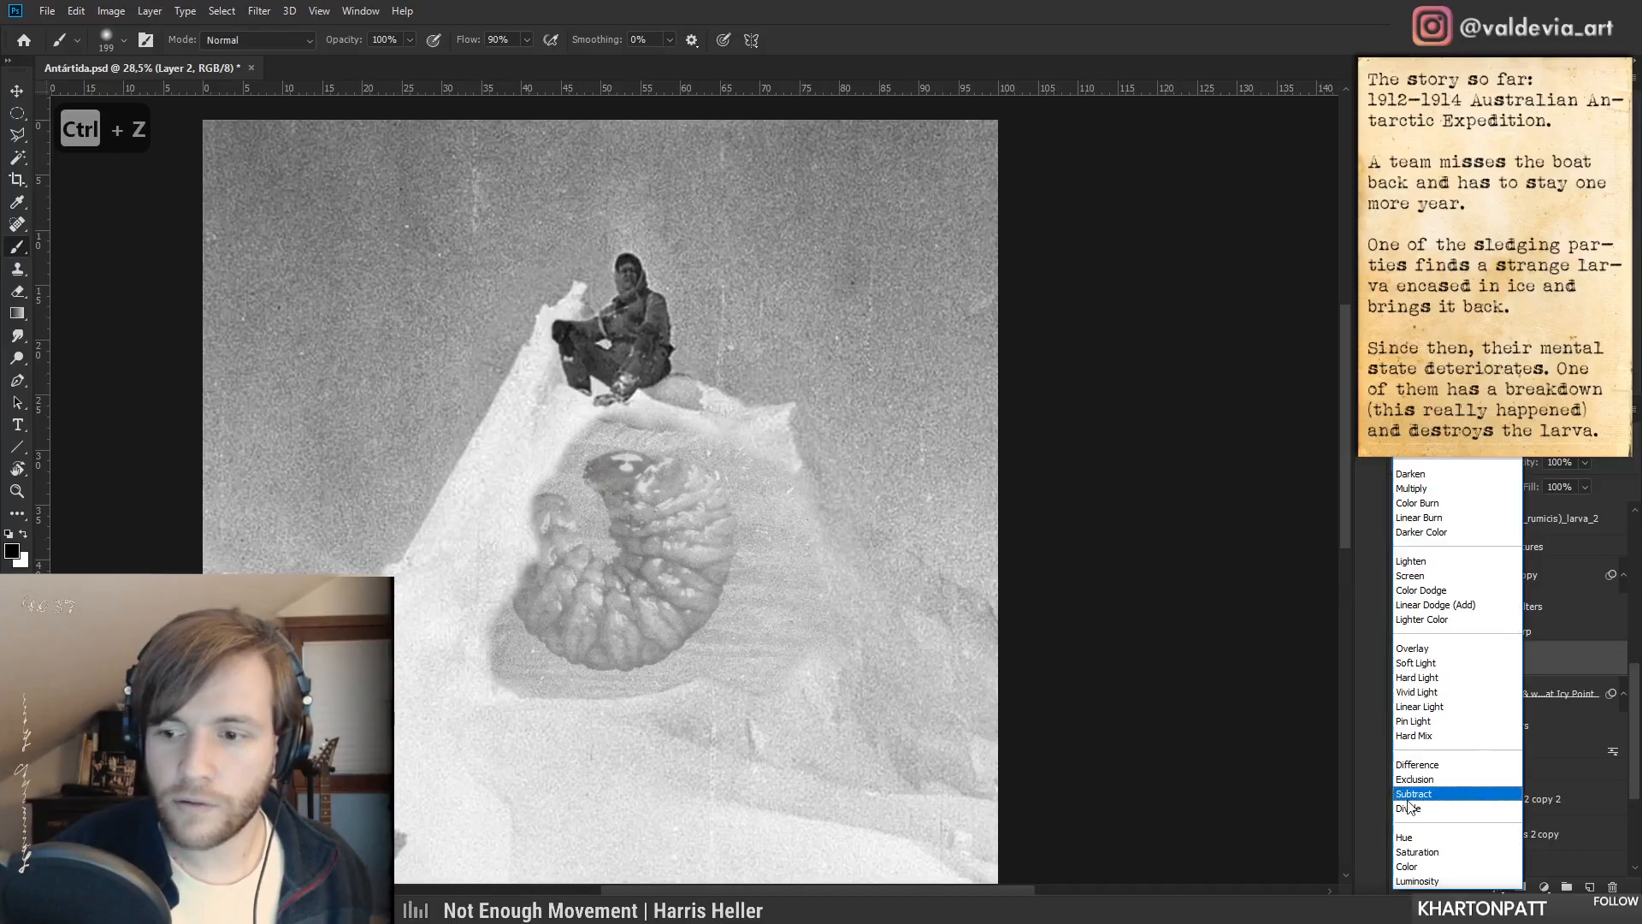
{"action": "left_click", "coordinate": [1428, 676]}
{"action": "mouse_move", "coordinate": [542, 643]}
{"action": "left_mouse_down"}
{"action": "mouse_move", "coordinate": [732, 648]}
{"action": "mouse_move", "coordinate": [644, 616]}
{"action": "mouse_move", "coordinate": [752, 575]}
{"action": "mouse_move", "coordinate": [598, 537]}
{"action": "mouse_move", "coordinate": [560, 485]}
{"action": "mouse_move", "coordinate": [749, 520]}
{"action": "mouse_move", "coordinate": [643, 510]}
{"action": "mouse_move", "coordinate": [562, 573]}
{"action": "mouse_move", "coordinate": [725, 649]}
{"action": "mouse_move", "coordinate": [685, 535]}
{"action": "mouse_move", "coordinate": [591, 472]}
{"action": "mouse_move", "coordinate": [763, 500]}
{"action": "left_mouse_up"}
{"action": "scroll", "coordinate": [763, 500], "scroll_direction": "down", "scroll_amount": 2}
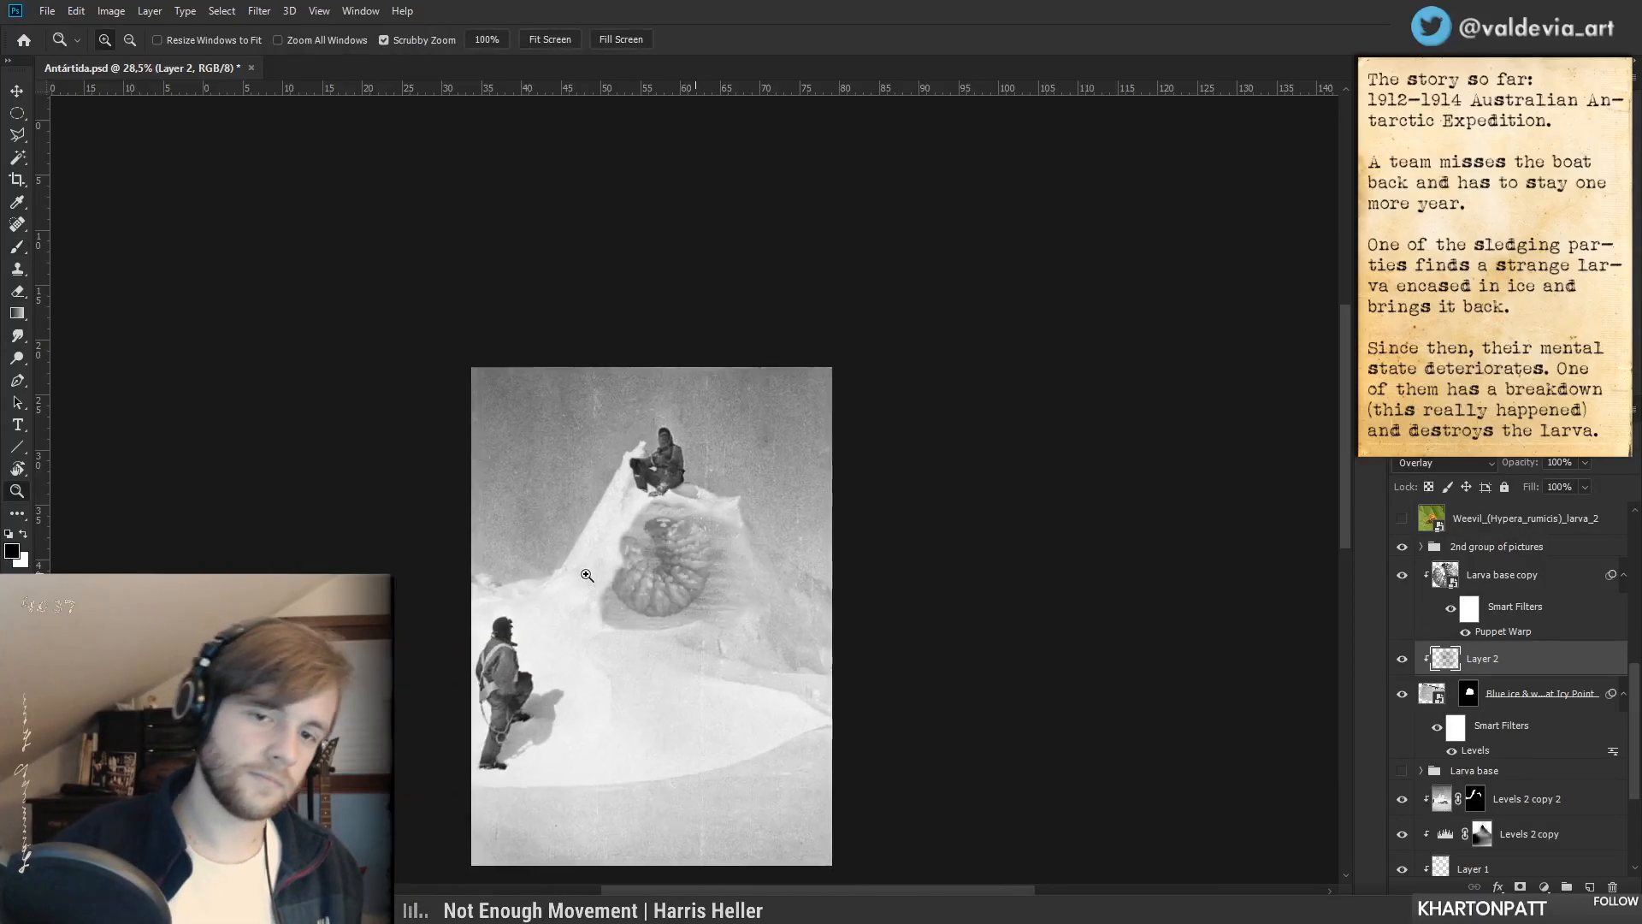
{"action": "scroll", "coordinate": [763, 500], "scroll_direction": "up", "scroll_amount": 5}
{"action": "scroll", "coordinate": [768, 458], "scroll_direction": "down", "scroll_amount": 4}
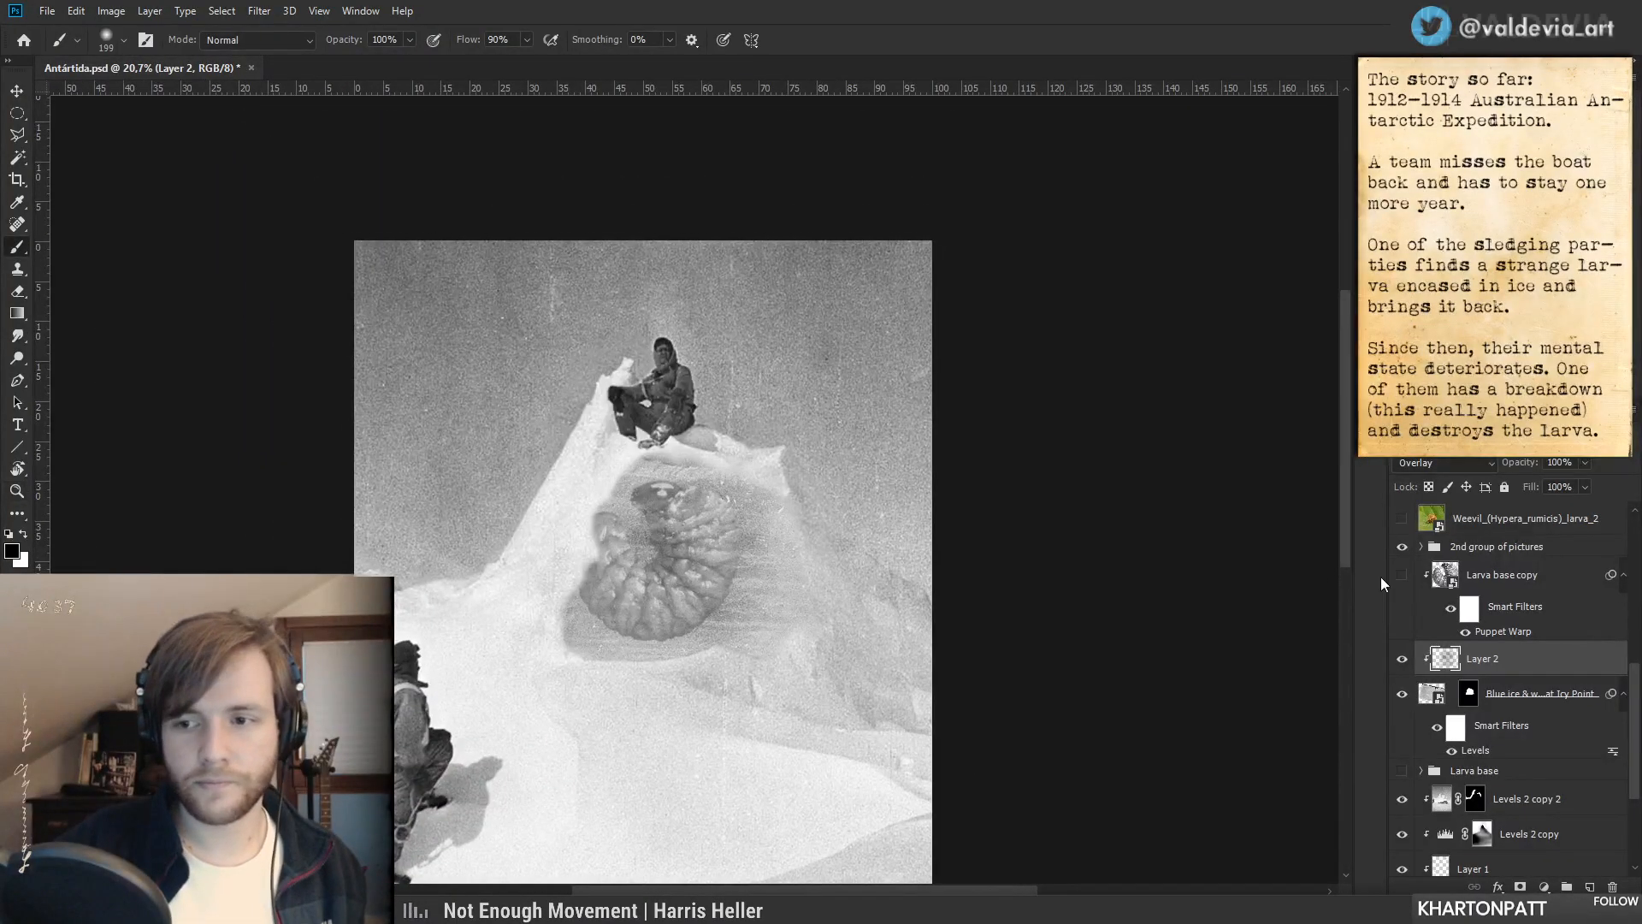
- Hide Larva base copy and add a new clipped layer above Layer 2 in Overlay blend mode
{"action": "left_click", "coordinate": [1401, 576]}
{"action": "left_click_drag", "start_coordinate": [676, 582], "coordinate": [770, 582]}
{"action": "mouse_move", "coordinate": [575, 443]}
{"action": "left_mouse_down"}
{"action": "mouse_move", "coordinate": [802, 476]}
{"action": "mouse_move", "coordinate": [798, 569]}
{"action": "mouse_move", "coordinate": [757, 665]}
{"action": "mouse_move", "coordinate": [608, 672]}
{"action": "mouse_move", "coordinate": [683, 671]}
{"action": "mouse_move", "coordinate": [632, 672]}
{"action": "left_mouse_up"}
{"action": "key", "text": "ctrl+space"}
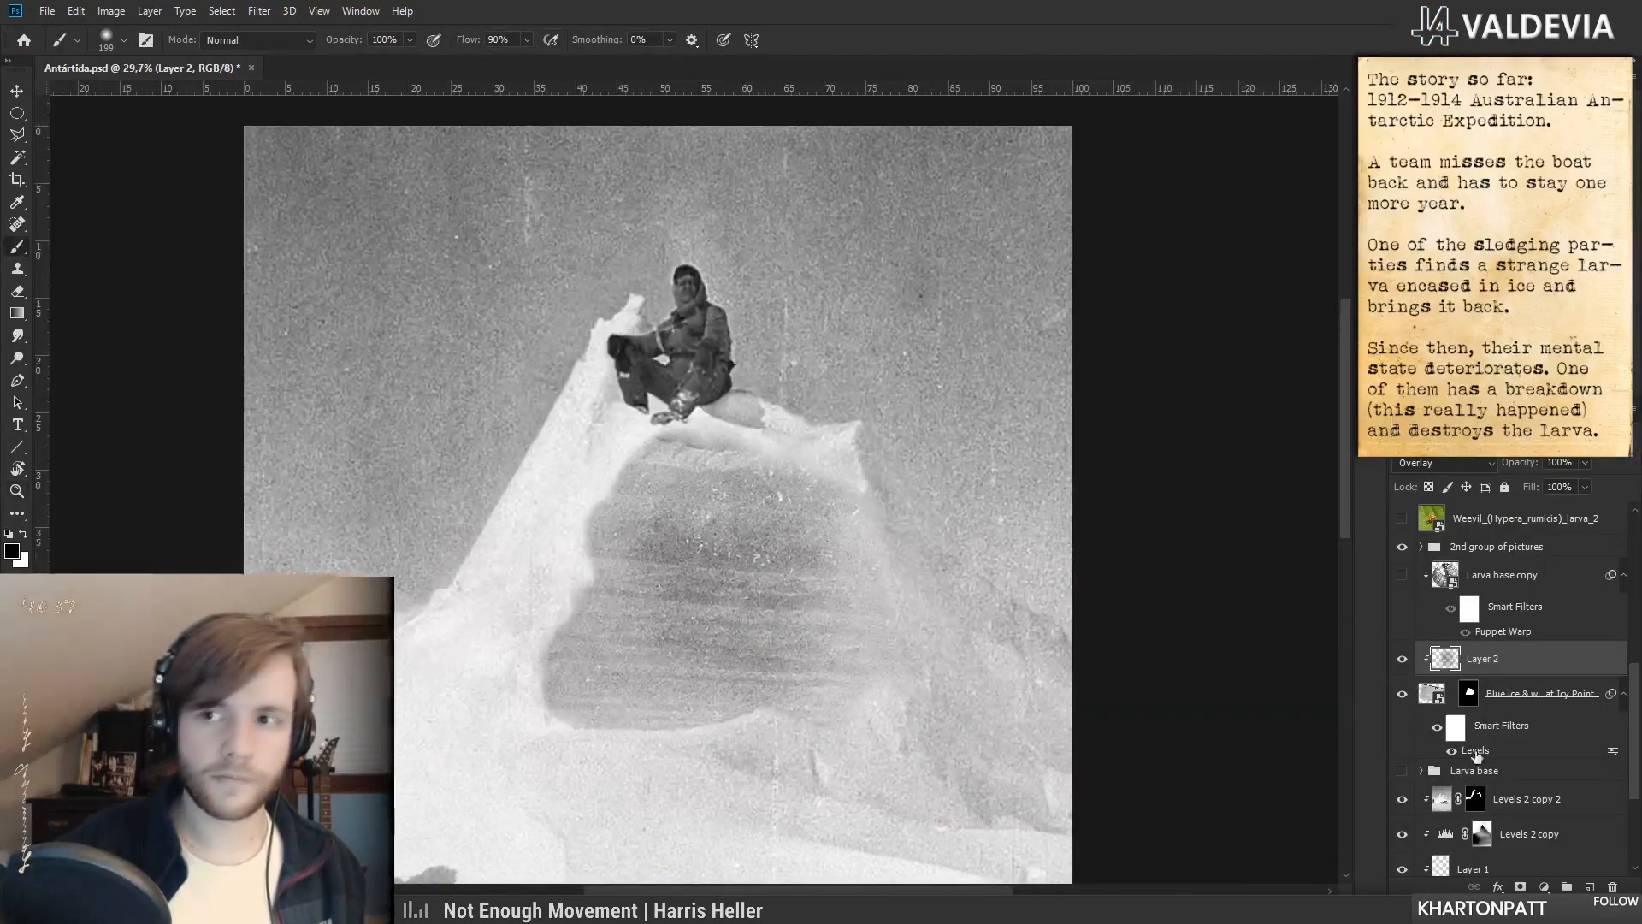
{"action": "left_click", "coordinate": [1580, 887]}
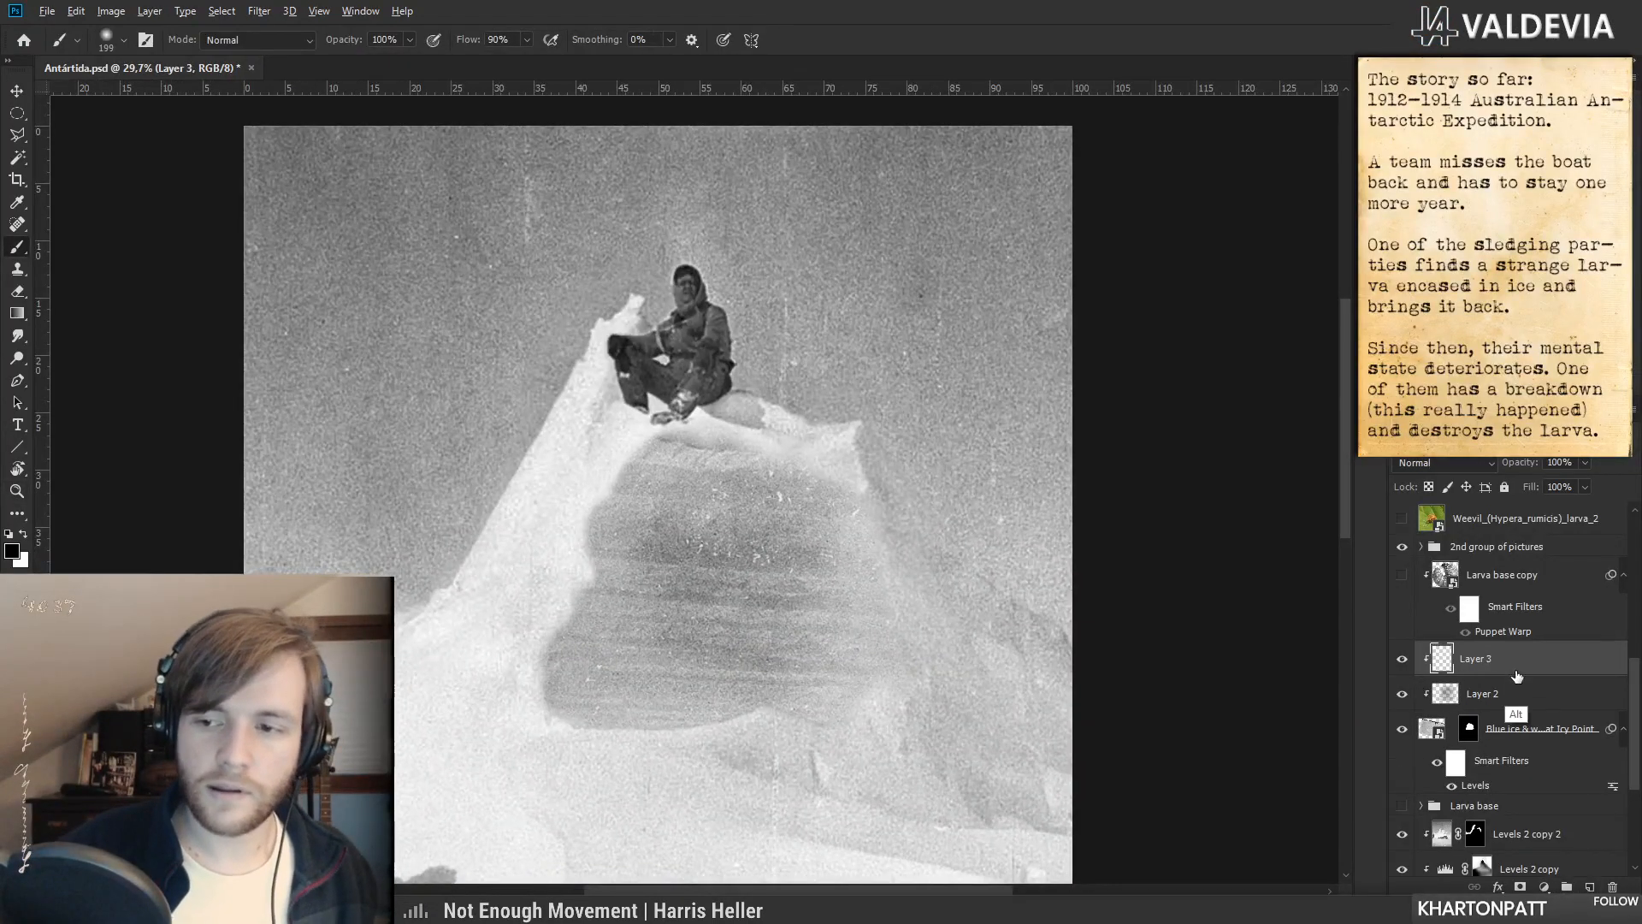
{"action": "left_click", "coordinate": [1445, 462]}
{"action": "left_click", "coordinate": [1445, 648]}
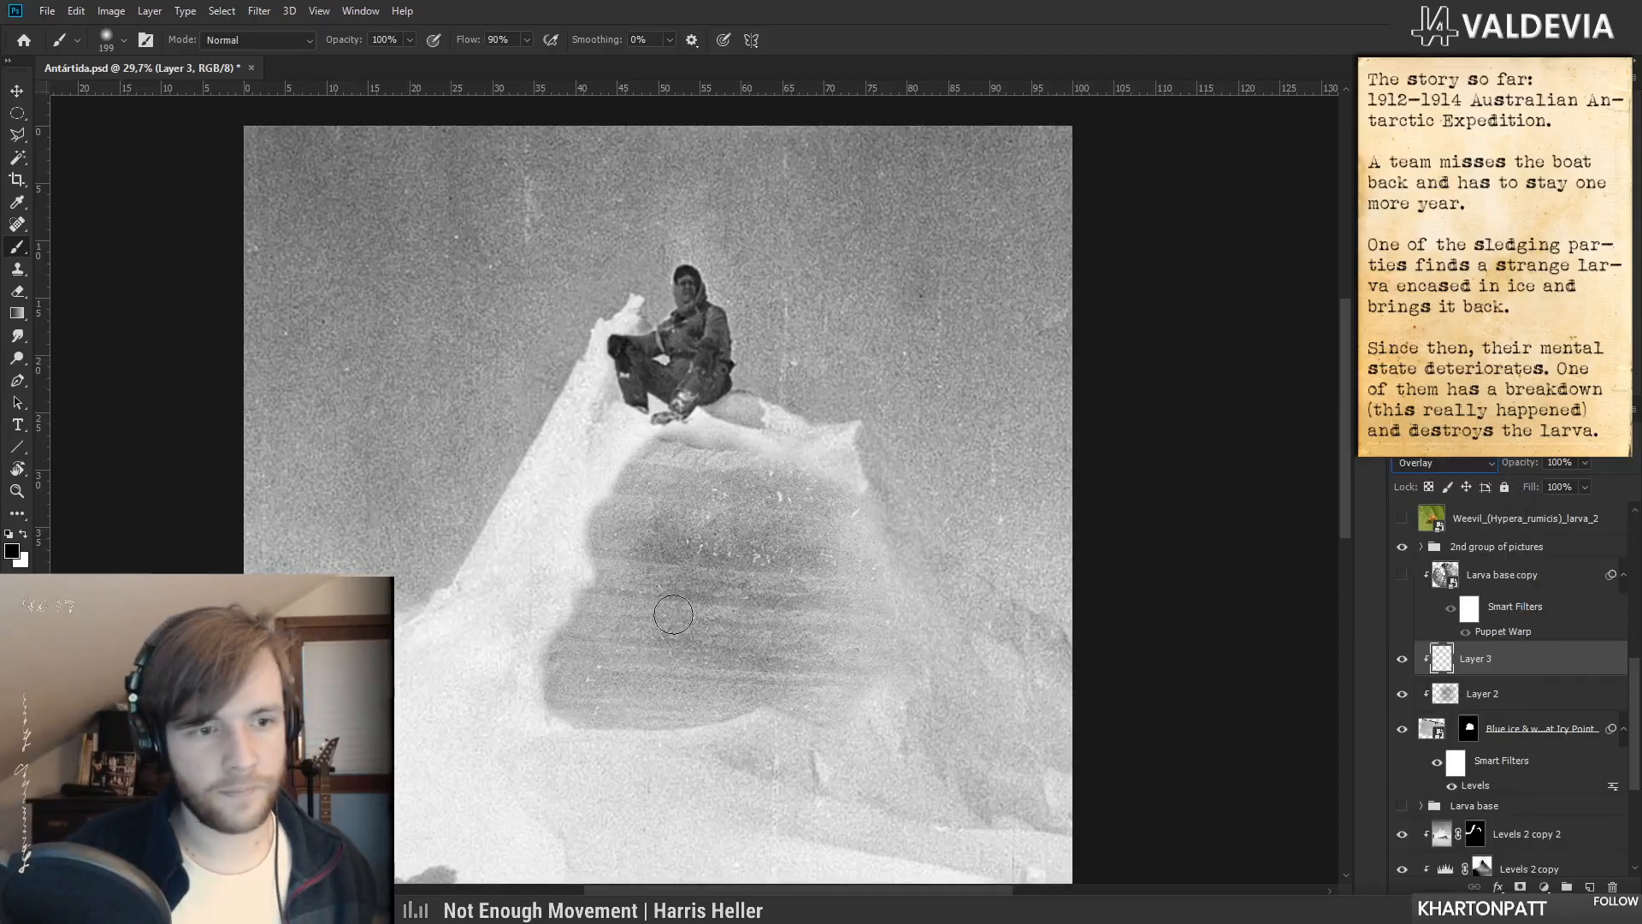
- Make white the foreground color and reduce the soft brush to 28 px
{"action": "key", "text": "x"}
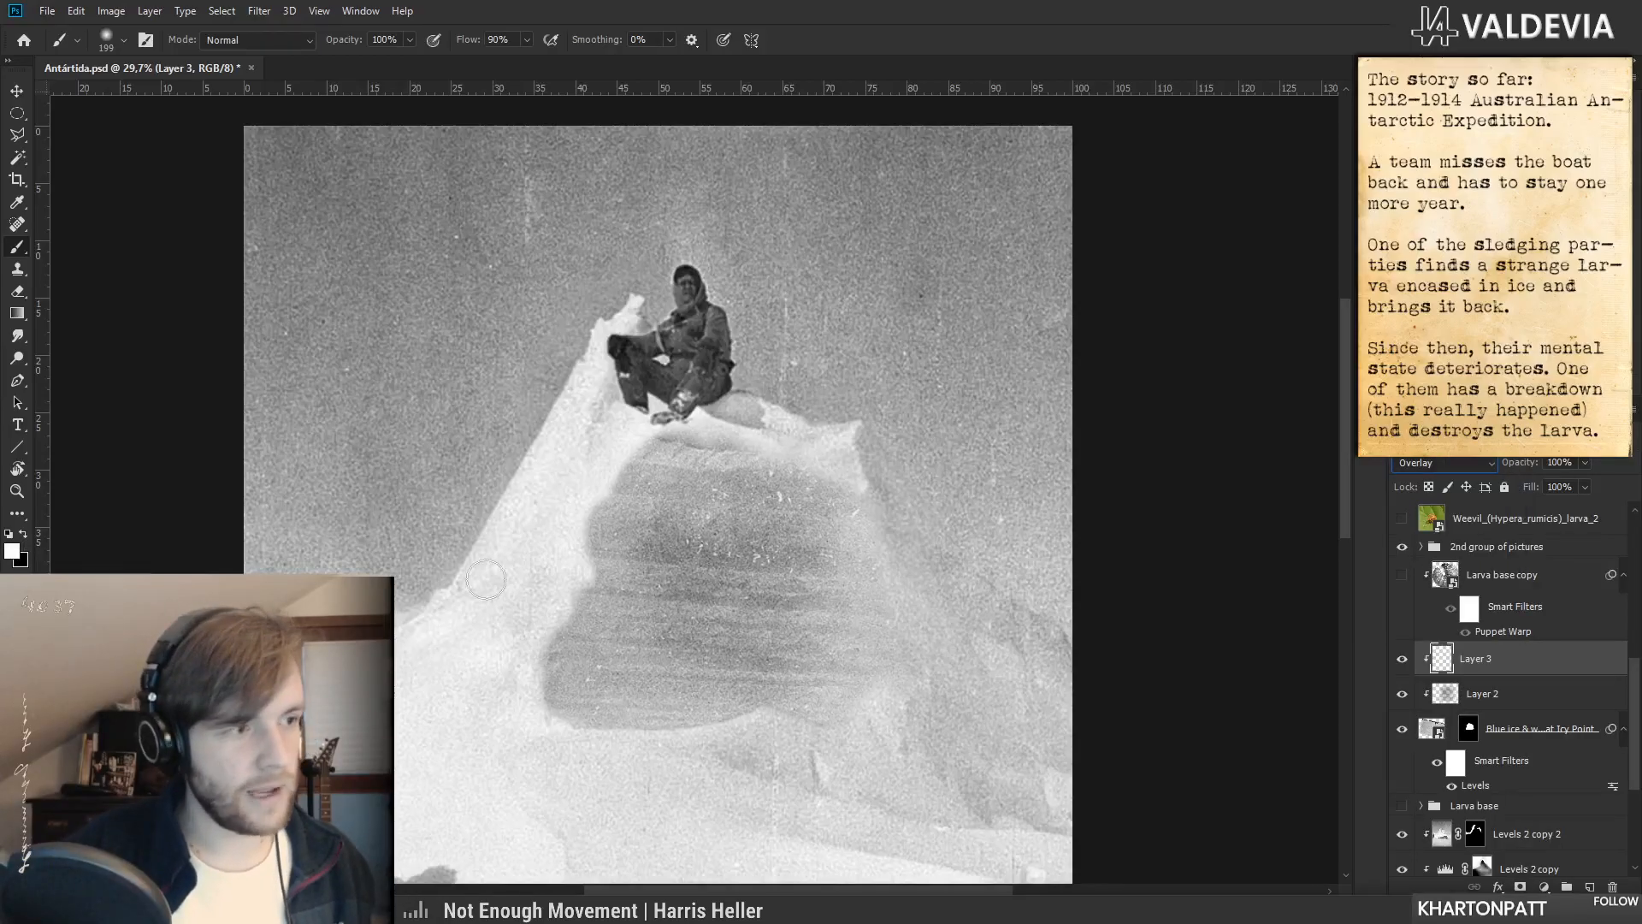
{"action": "right_click", "coordinate": [702, 596]}
{"action": "left_click", "coordinate": [813, 638]}
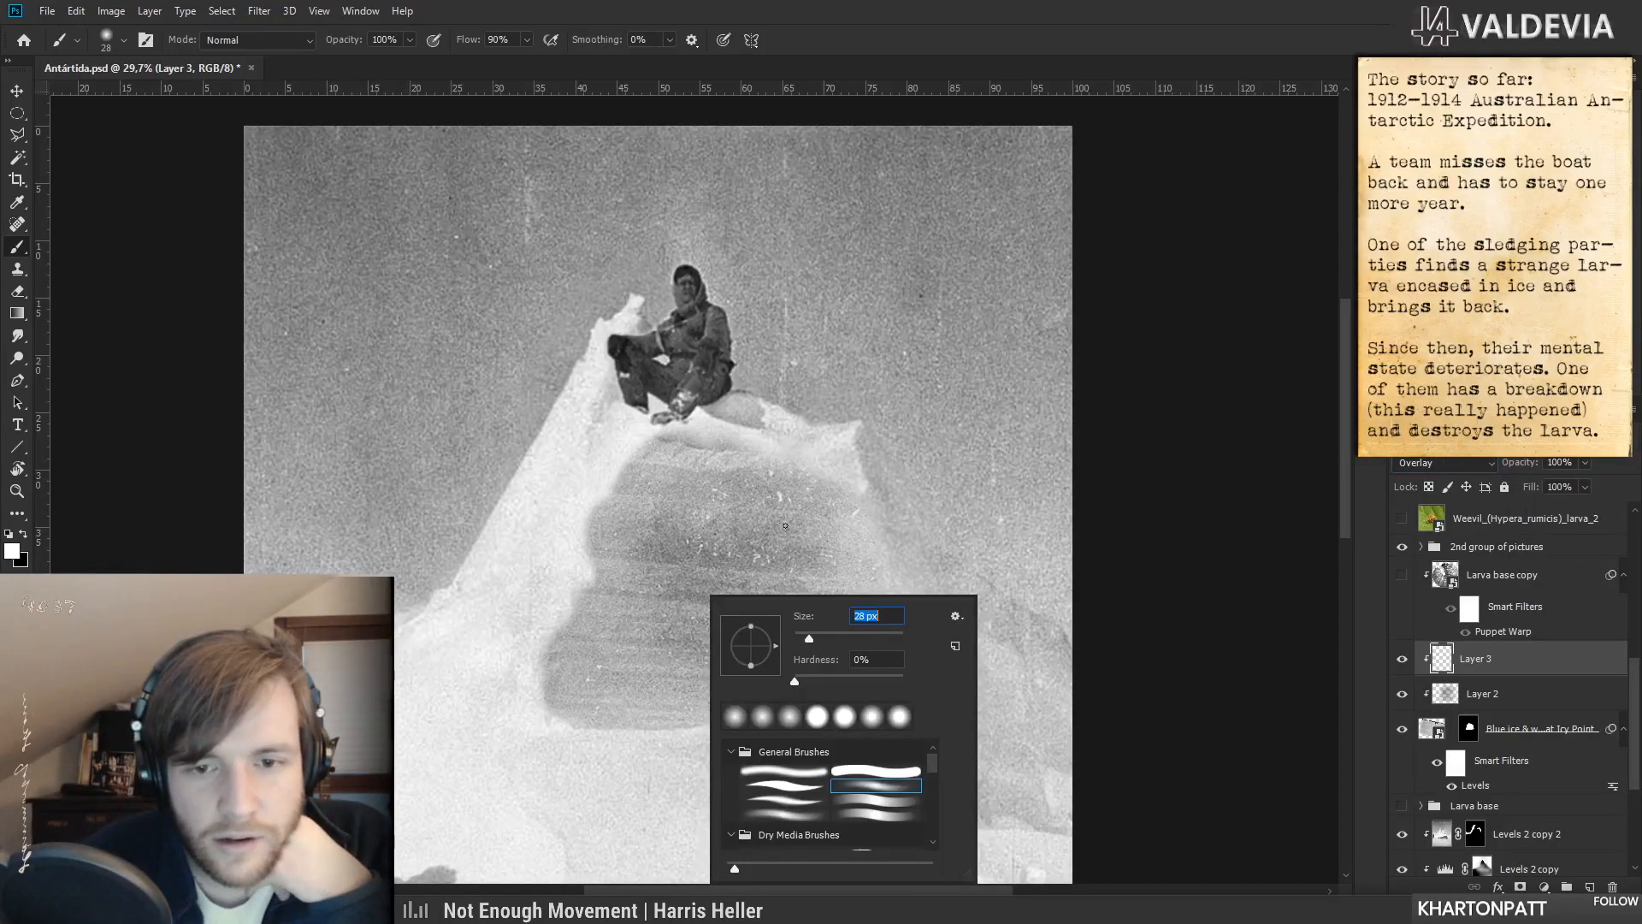
- Compare the ice with Layer 2 and Layer 3 hidden and with the blue ice mask temporarily disabled
{"action": "left_click", "coordinate": [1402, 693]}
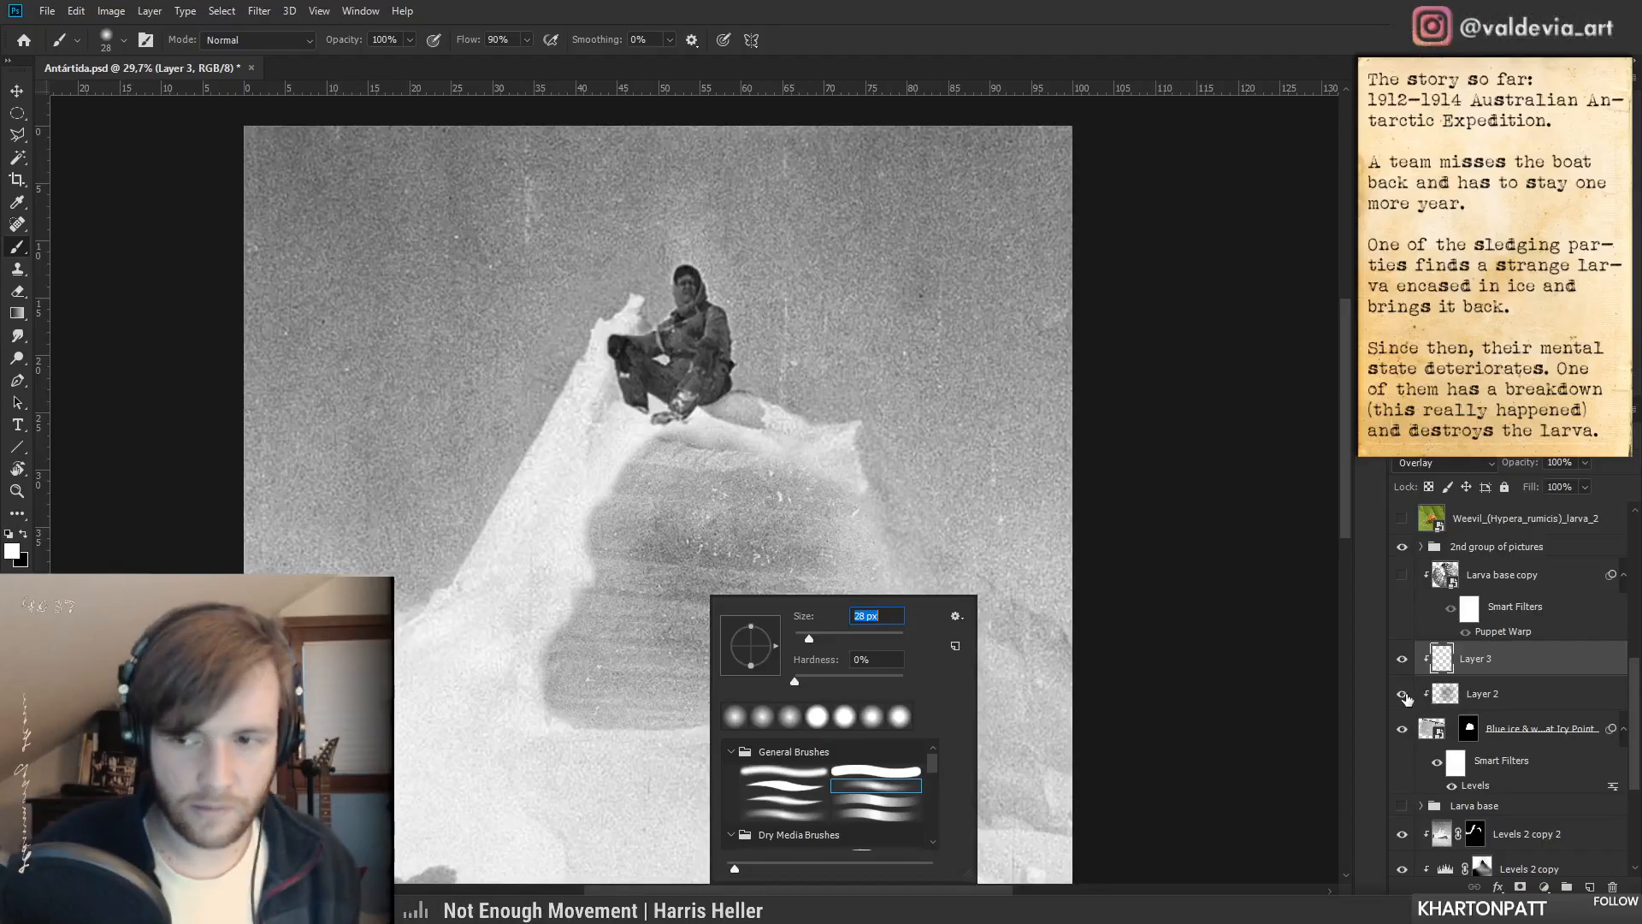
{"action": "left_click", "coordinate": [1402, 659]}
{"action": "left_click", "coordinate": [1468, 728], "text": "shift"}
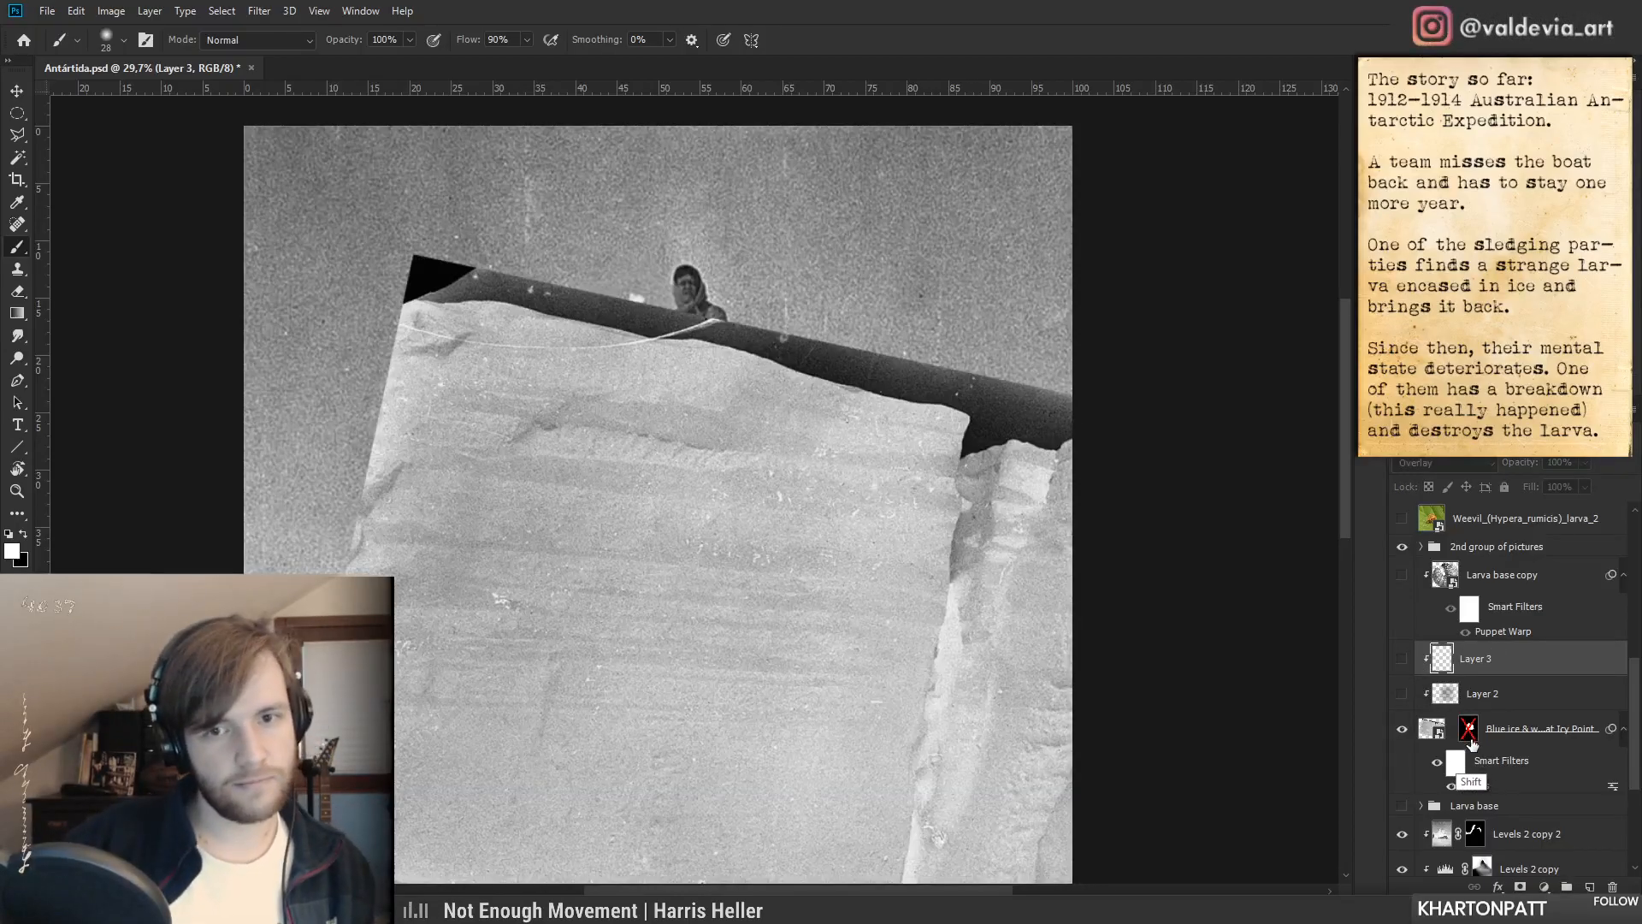
{"action": "left_click", "coordinate": [1469, 735], "text": "shift"}
{"action": "left_click", "coordinate": [1403, 694]}
{"action": "left_click", "coordinate": [1402, 660]}
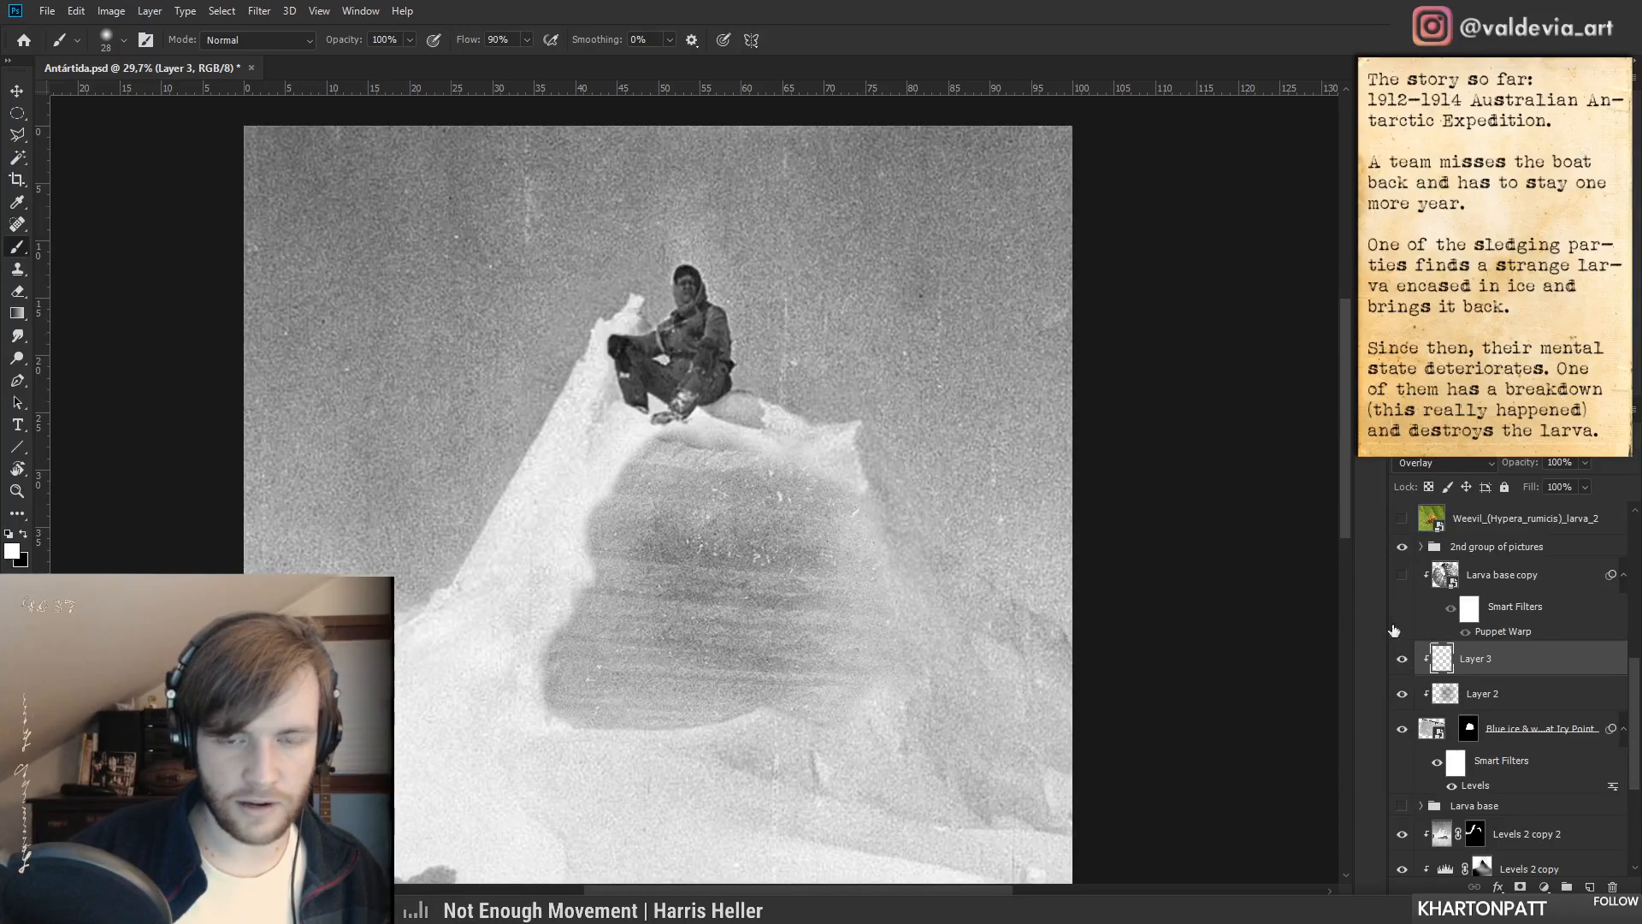
- Paint thin white horizontal streaks across the middle and lower ice on Layer 3, undoing unwanted strokes
{"action": "key", "text": "ctrl+space"}
{"action": "left_click_drag", "start_coordinate": [716, 528], "coordinate": [845, 476]}
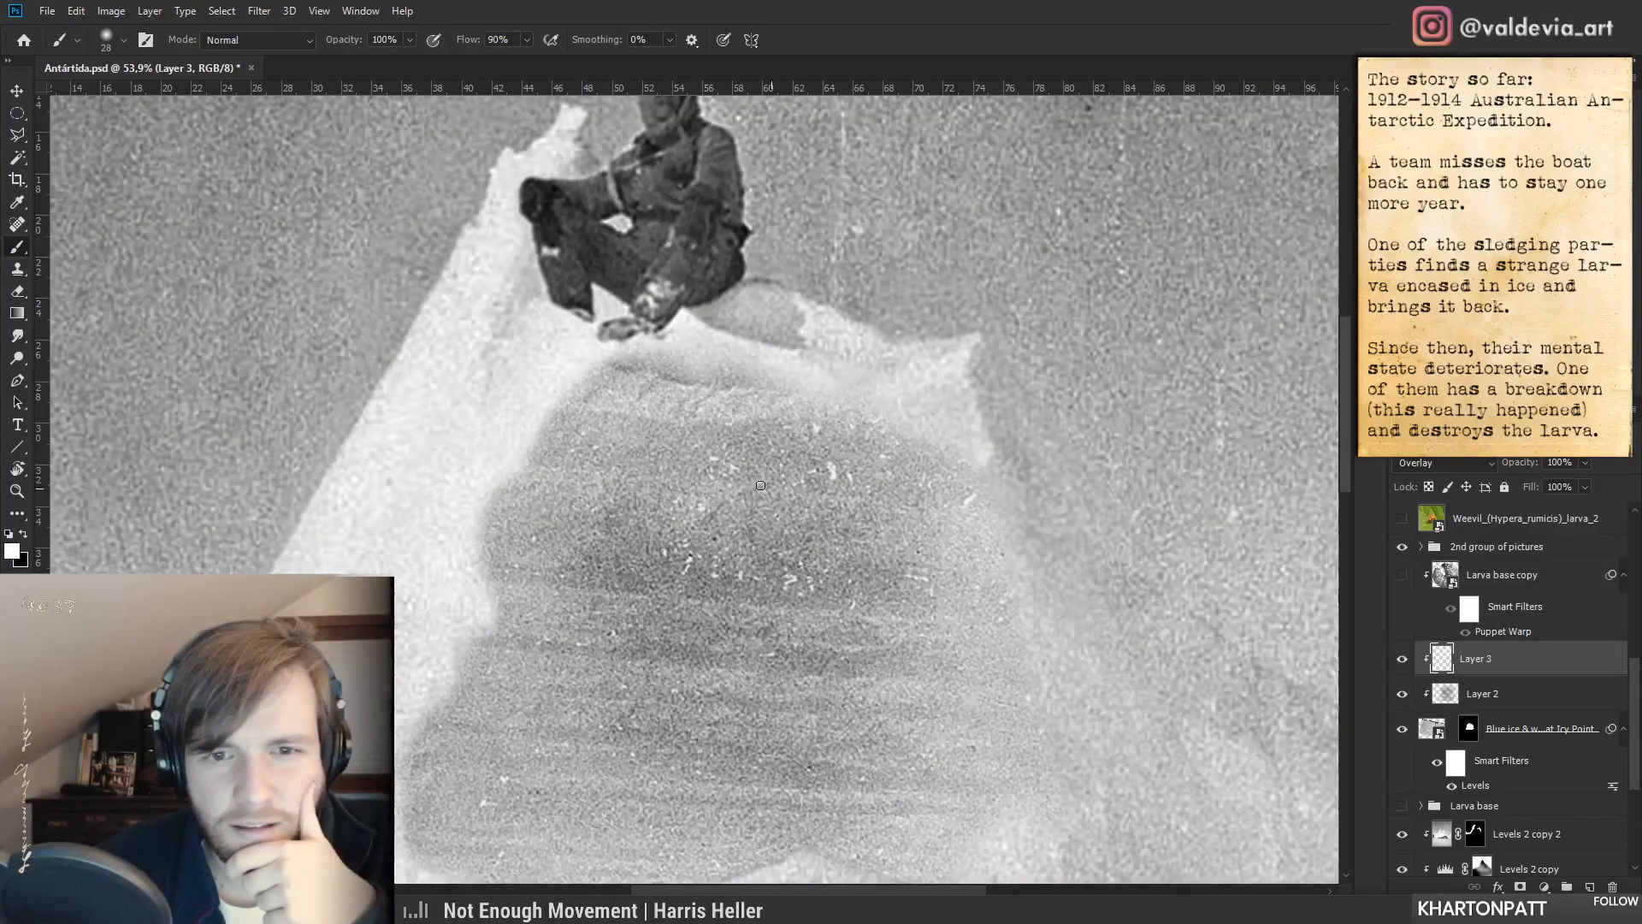
{"action": "scroll", "coordinate": [694, 492], "scroll_direction": "down", "scroll_amount": 4}
{"action": "scroll", "coordinate": [700, 495], "scroll_direction": "down", "scroll_amount": 1}
{"action": "scroll", "coordinate": [700, 494], "scroll_direction": "up", "scroll_amount": 1}
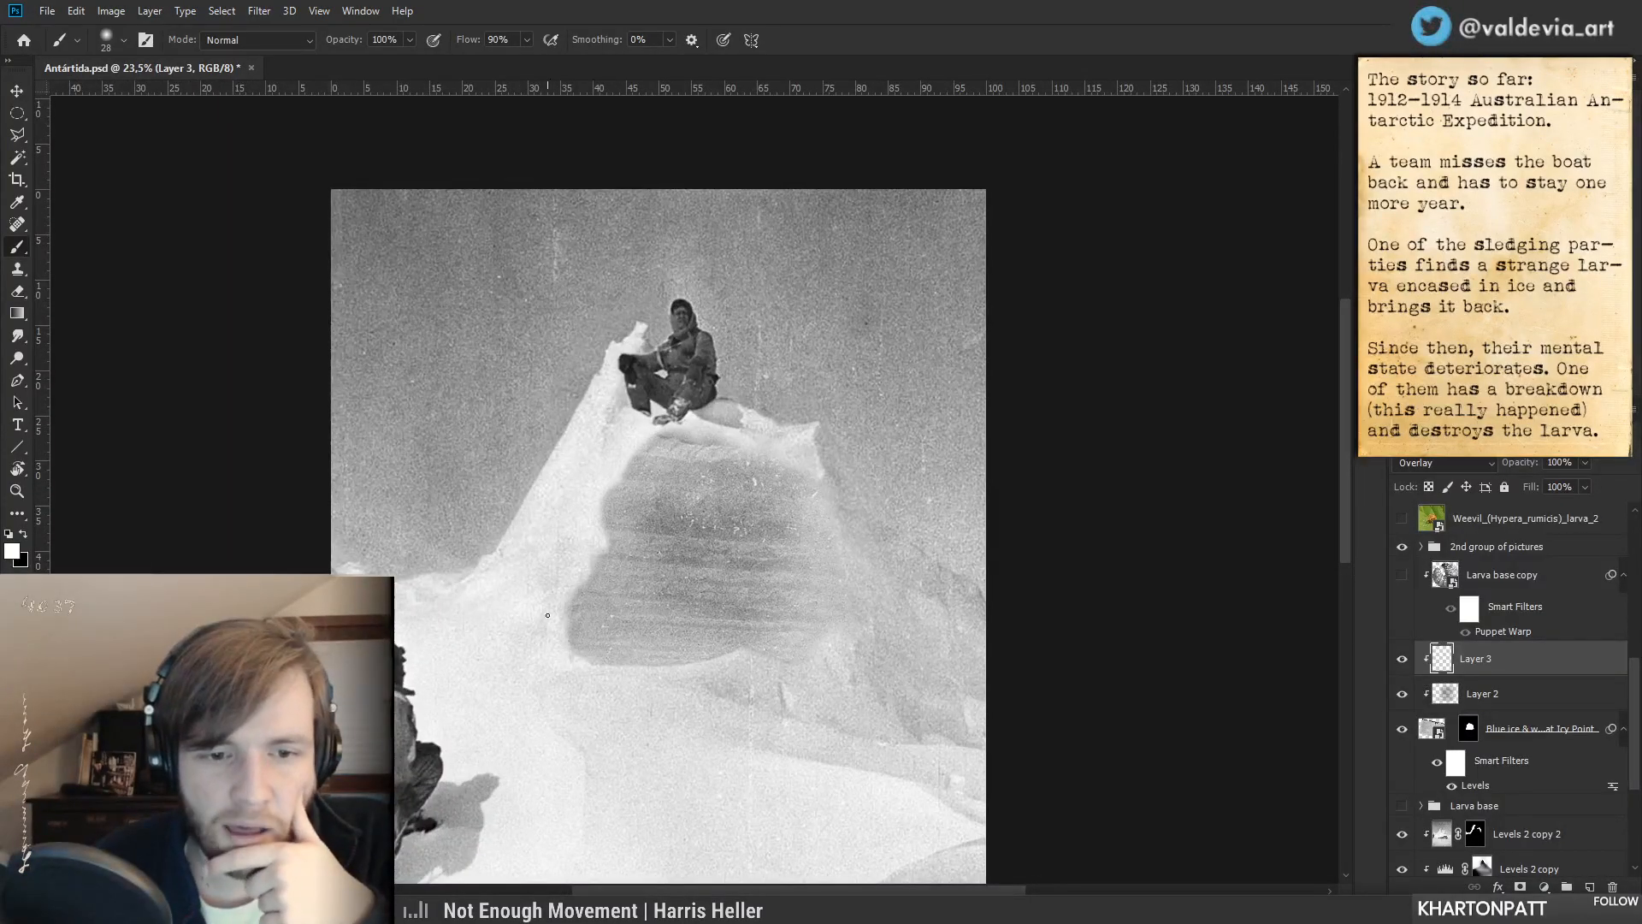
{"action": "scroll", "coordinate": [693, 486], "scroll_direction": "up", "scroll_amount": 2}
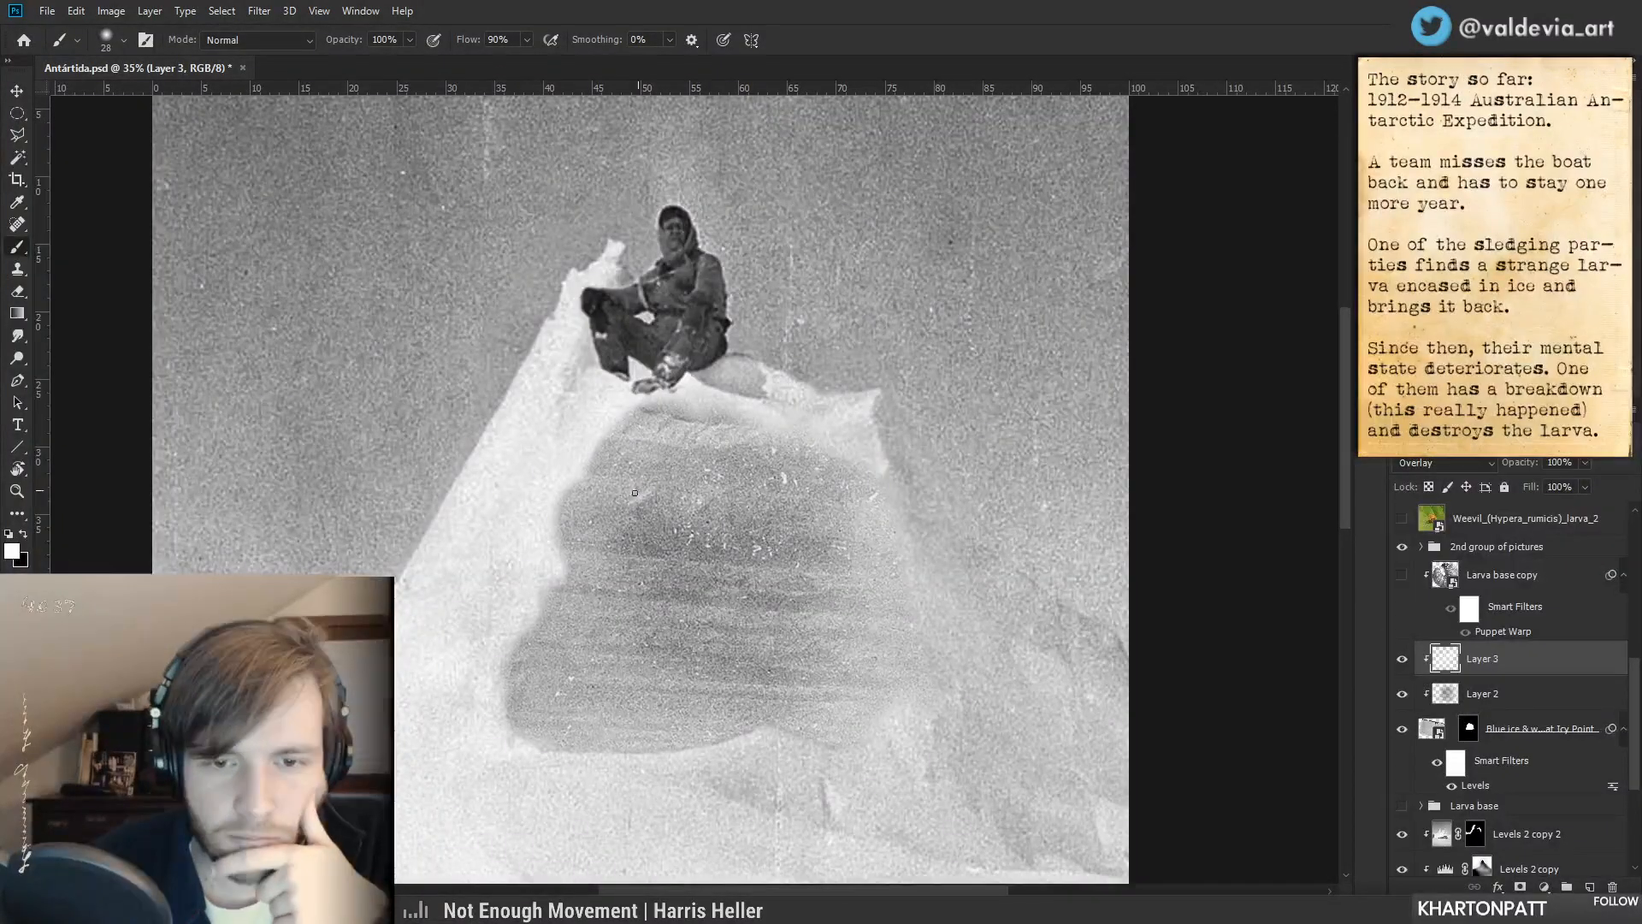
{"action": "left_click_drag", "start_coordinate": [650, 490], "coordinate": [738, 503]}
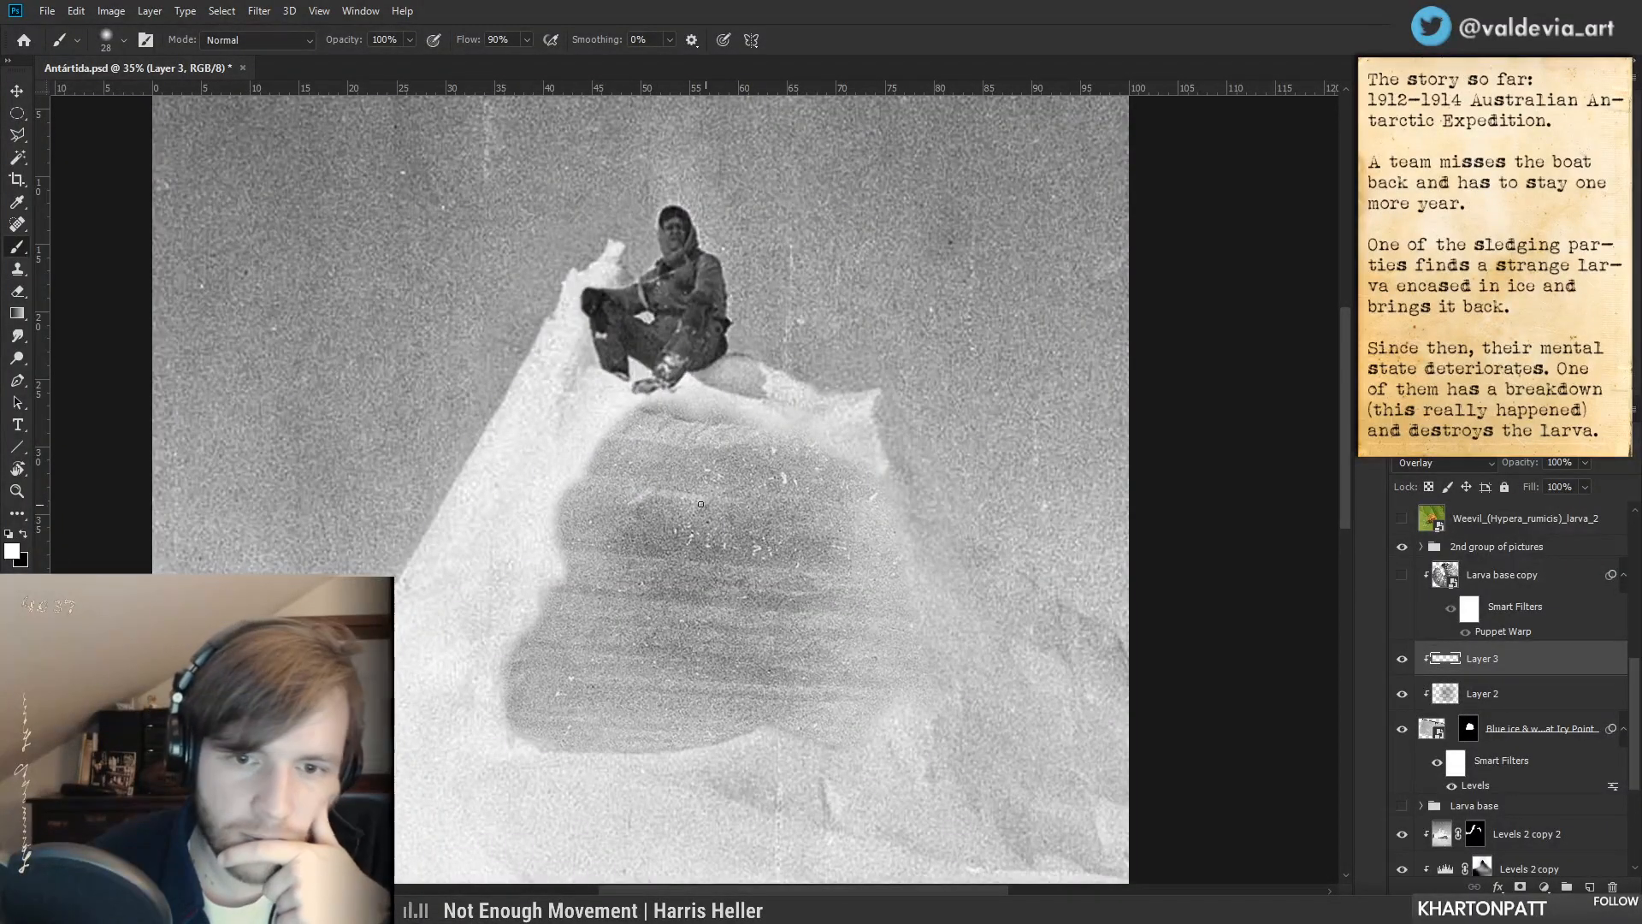
{"action": "left_click_drag", "start_coordinate": [676, 563], "coordinate": [682, 568]}
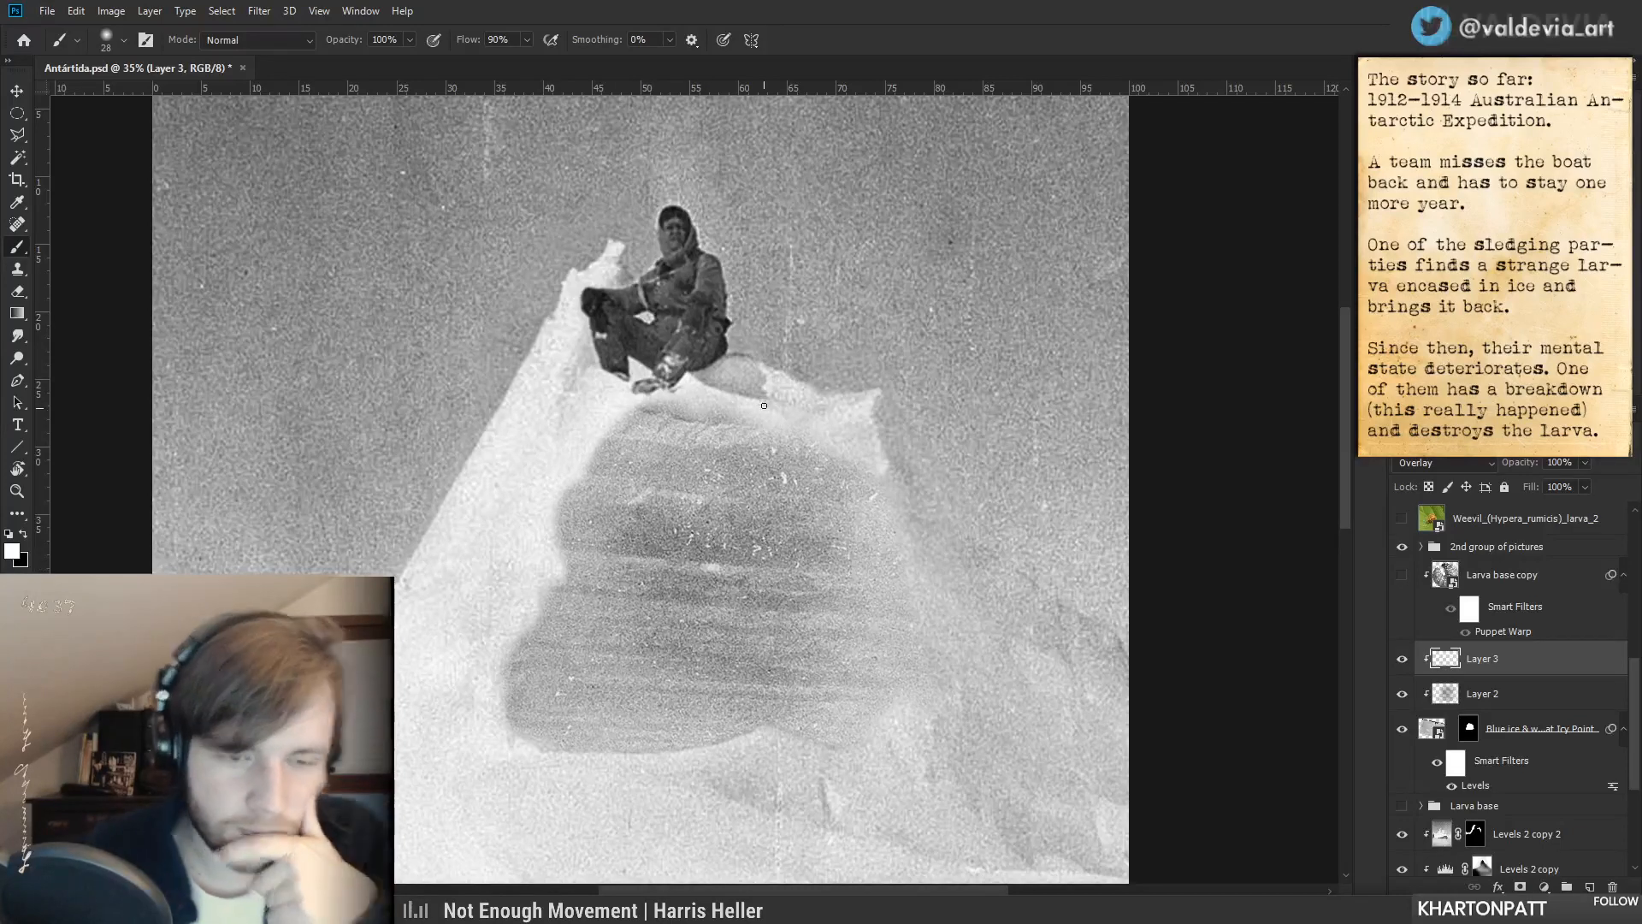
{"action": "key", "text": "ctrl+z"}
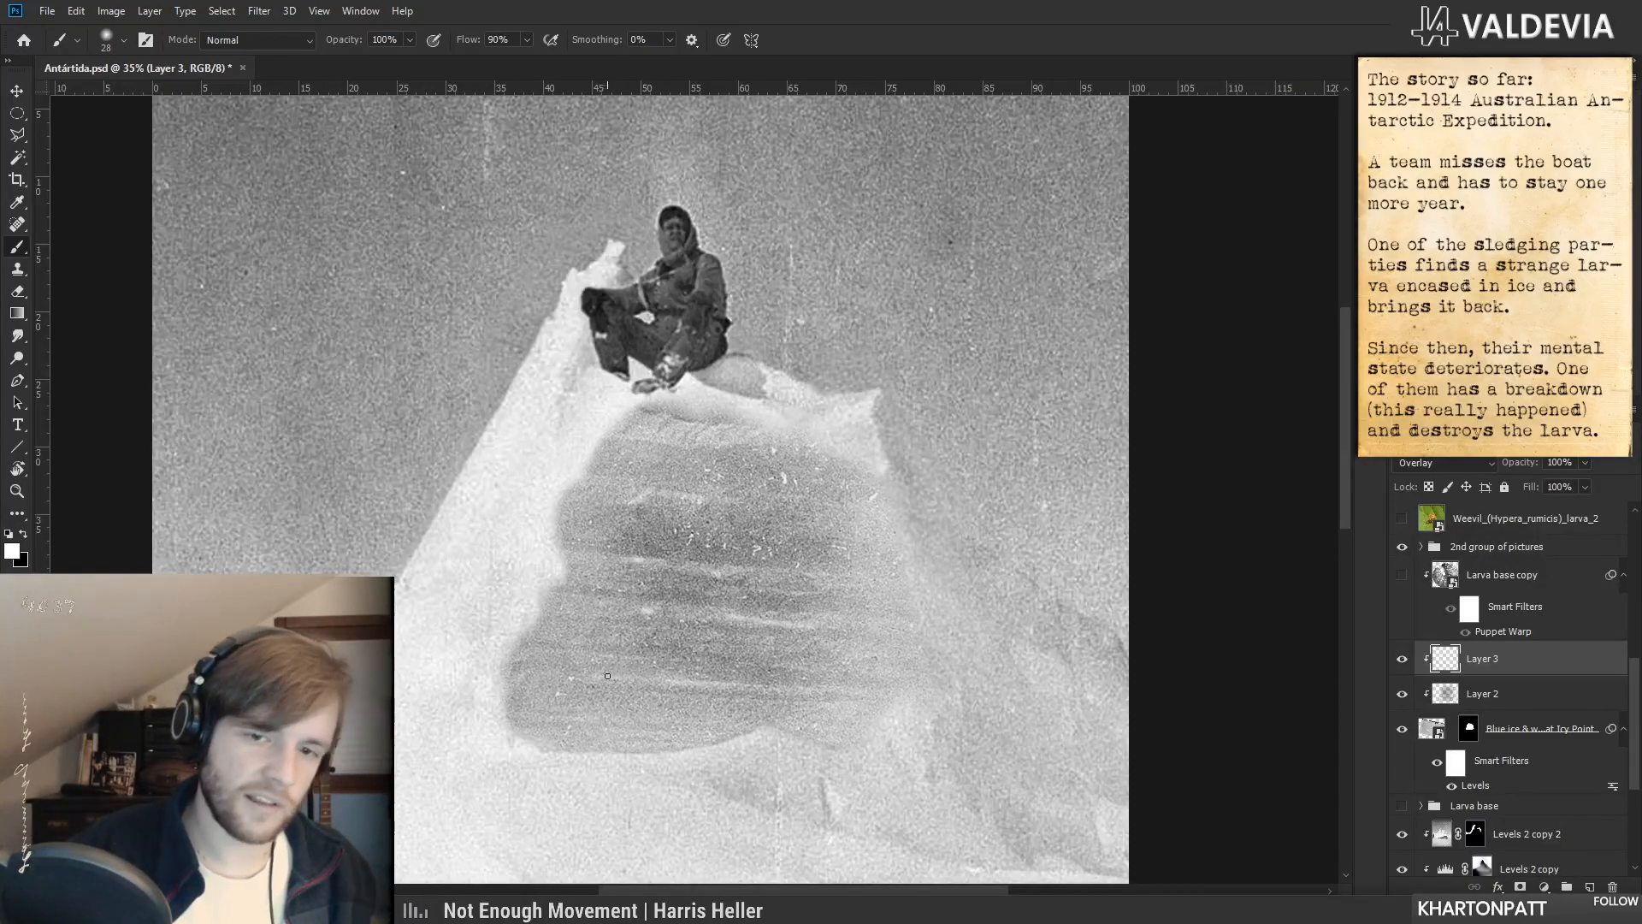
{"action": "key", "text": "ctrl+z"}
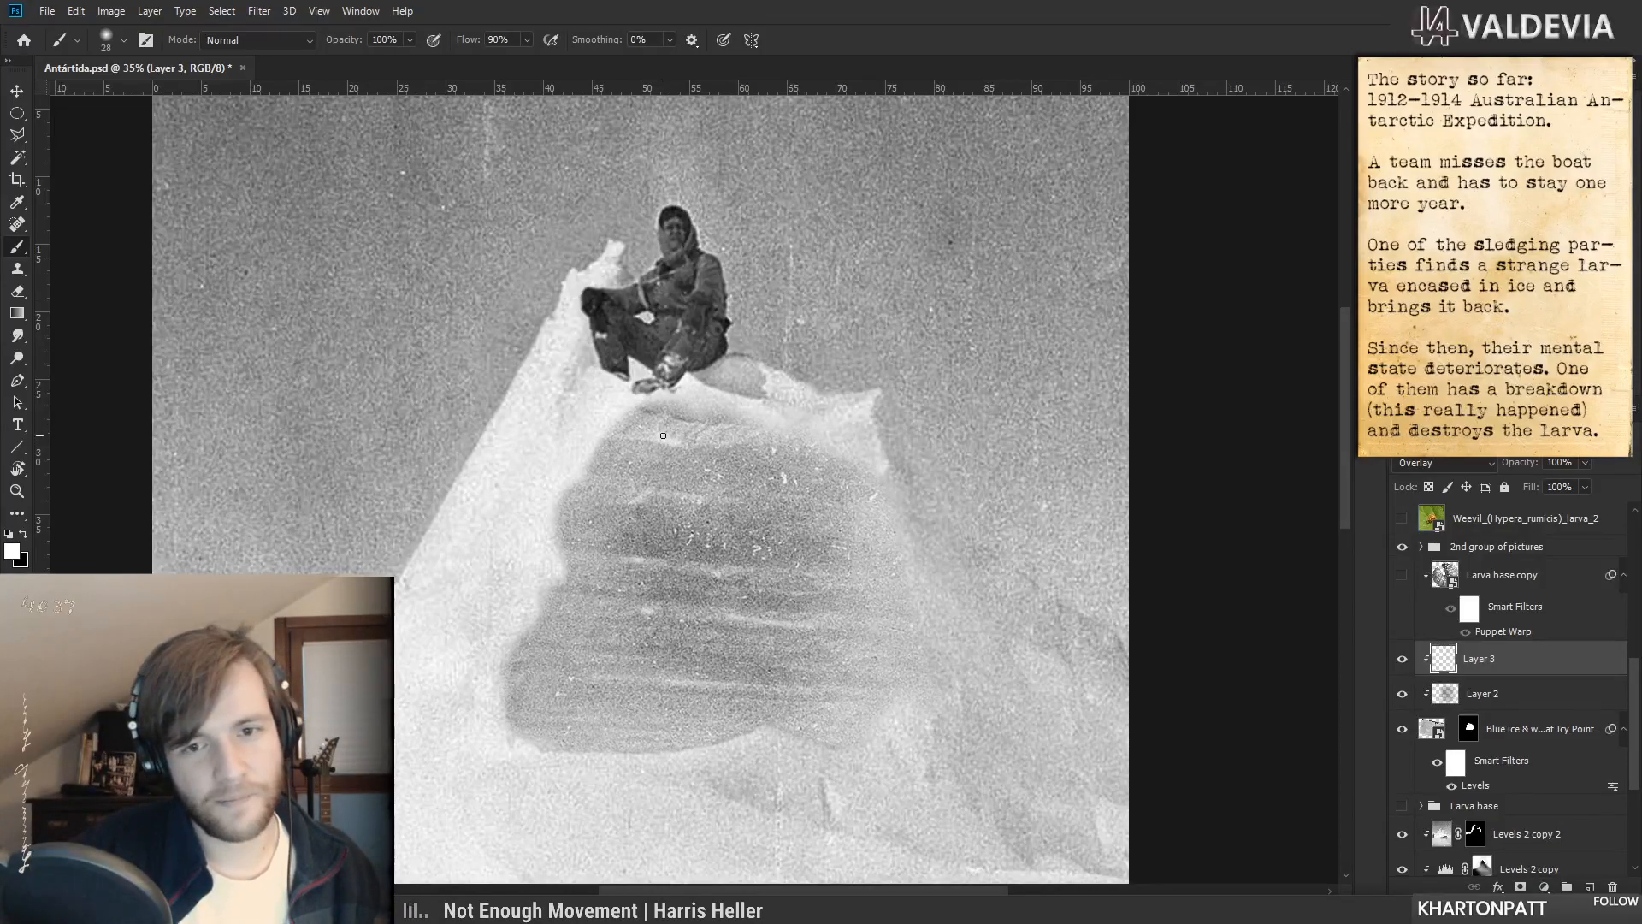
- Paint further white streaks along the upper ice and in from its left edge on Layer 3
{"action": "key", "text": "z"}
{"action": "mouse_move", "coordinate": [782, 589]}
{"action": "left_mouse_down"}
{"action": "mouse_move", "coordinate": [740, 590]}
{"action": "mouse_move", "coordinate": [825, 590]}
{"action": "left_mouse_up"}
{"action": "key", "text": "b"}
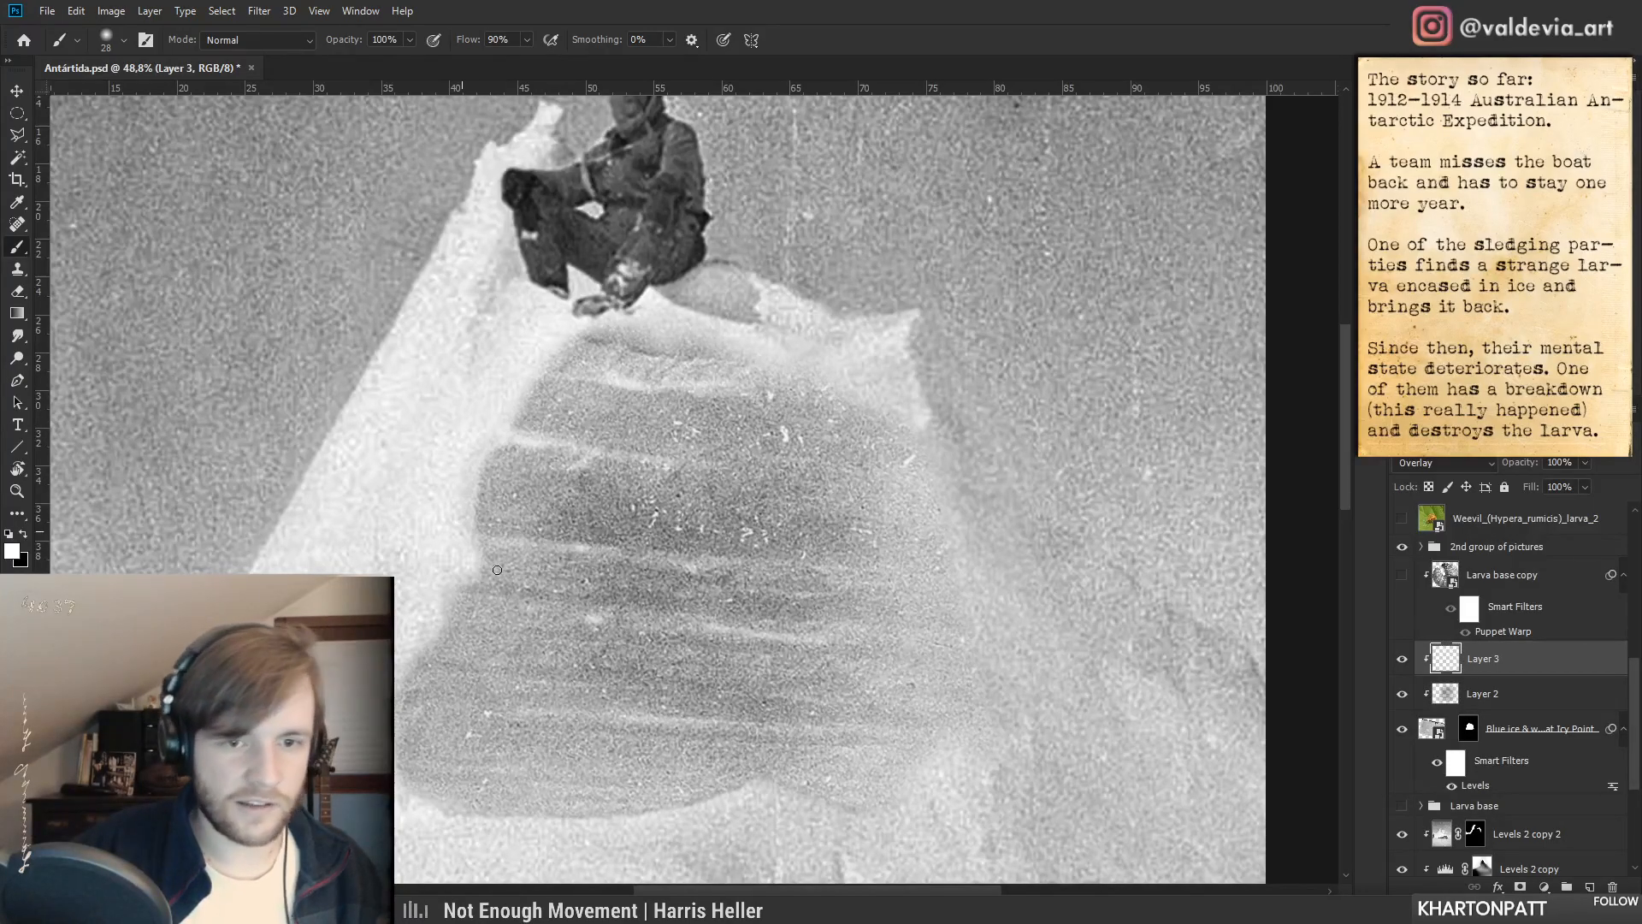
{"action": "left_click_drag", "start_coordinate": [440, 635], "coordinate": [481, 637]}
{"action": "key", "text": "z"}
{"action": "left_click_drag", "start_coordinate": [514, 724], "coordinate": [407, 723]}
{"action": "left_click_drag", "start_coordinate": [471, 797], "coordinate": [570, 764]}
{"action": "key", "text": "b"}
{"action": "mouse_move", "coordinate": [467, 590]}
{"action": "left_mouse_down"}
{"action": "mouse_move", "coordinate": [508, 587]}
{"action": "mouse_move", "coordinate": [438, 634]}
{"action": "left_mouse_up"}
- Extend the white streaks toward the ice's right side and dab small bright glints along them
{"action": "key", "text": "z"}
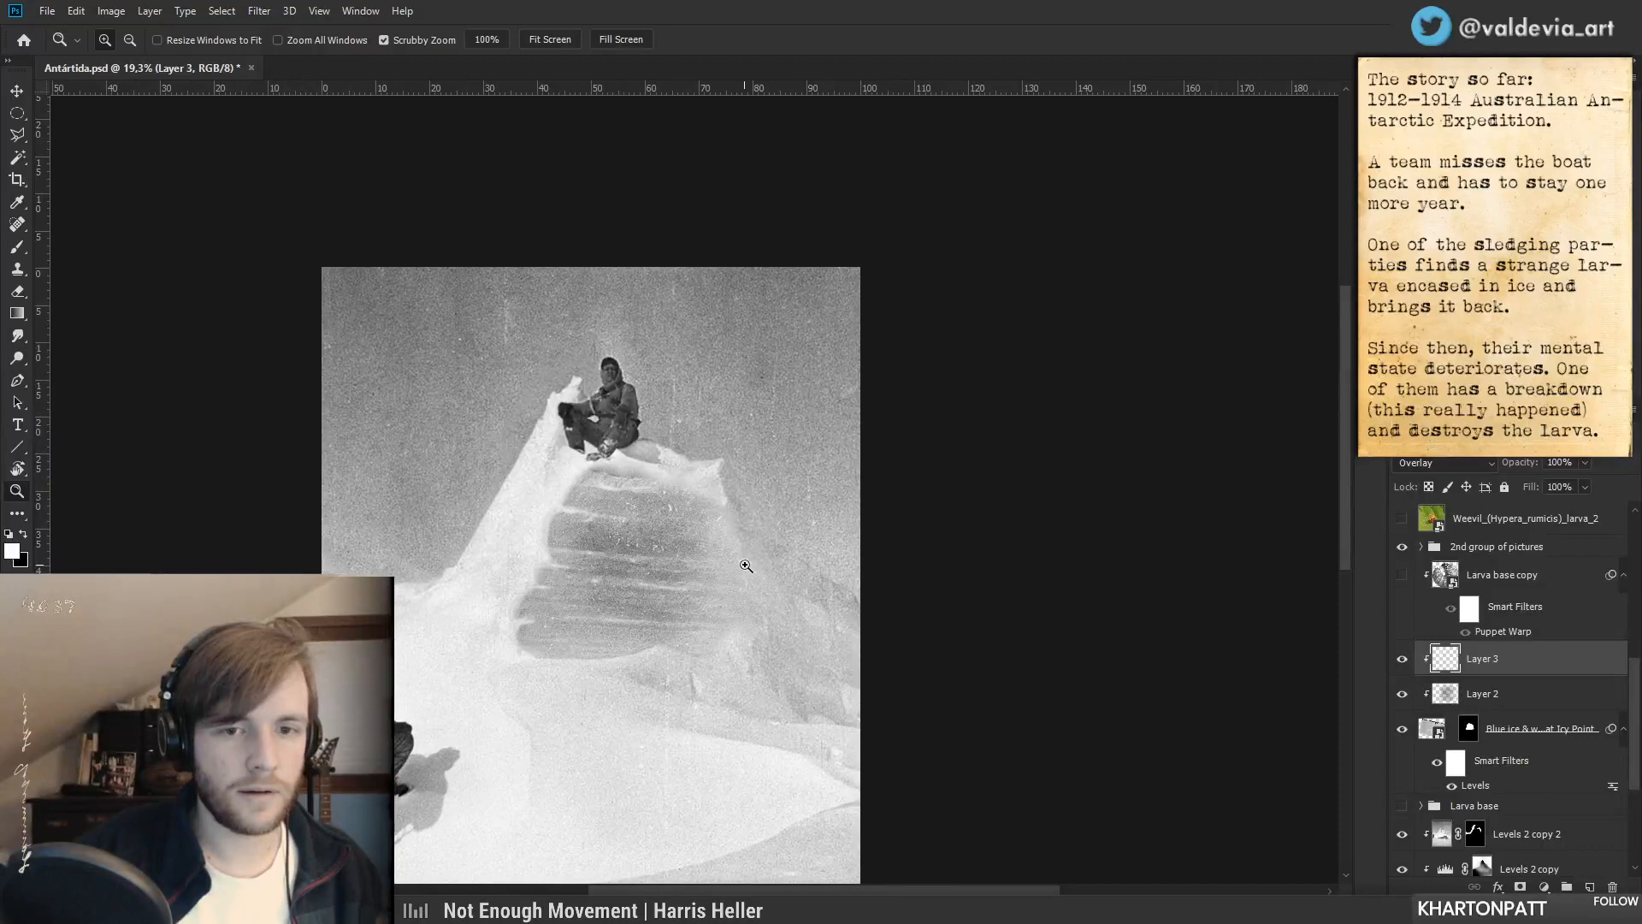
{"action": "left_click_drag", "start_coordinate": [741, 537], "coordinate": [783, 537]}
{"action": "key", "text": "b"}
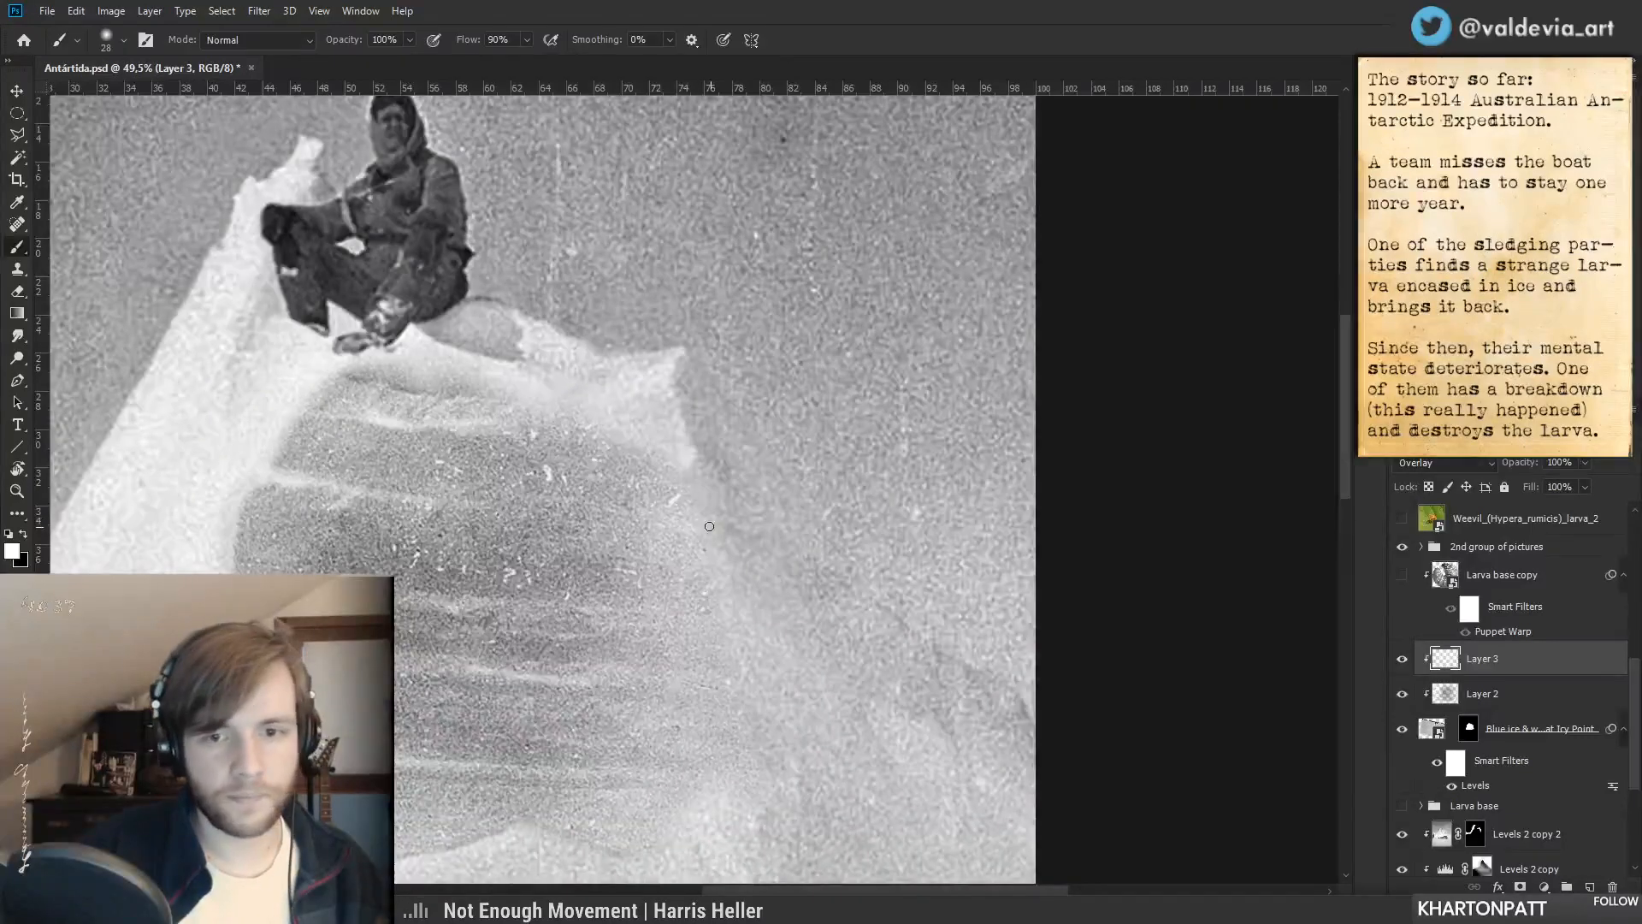
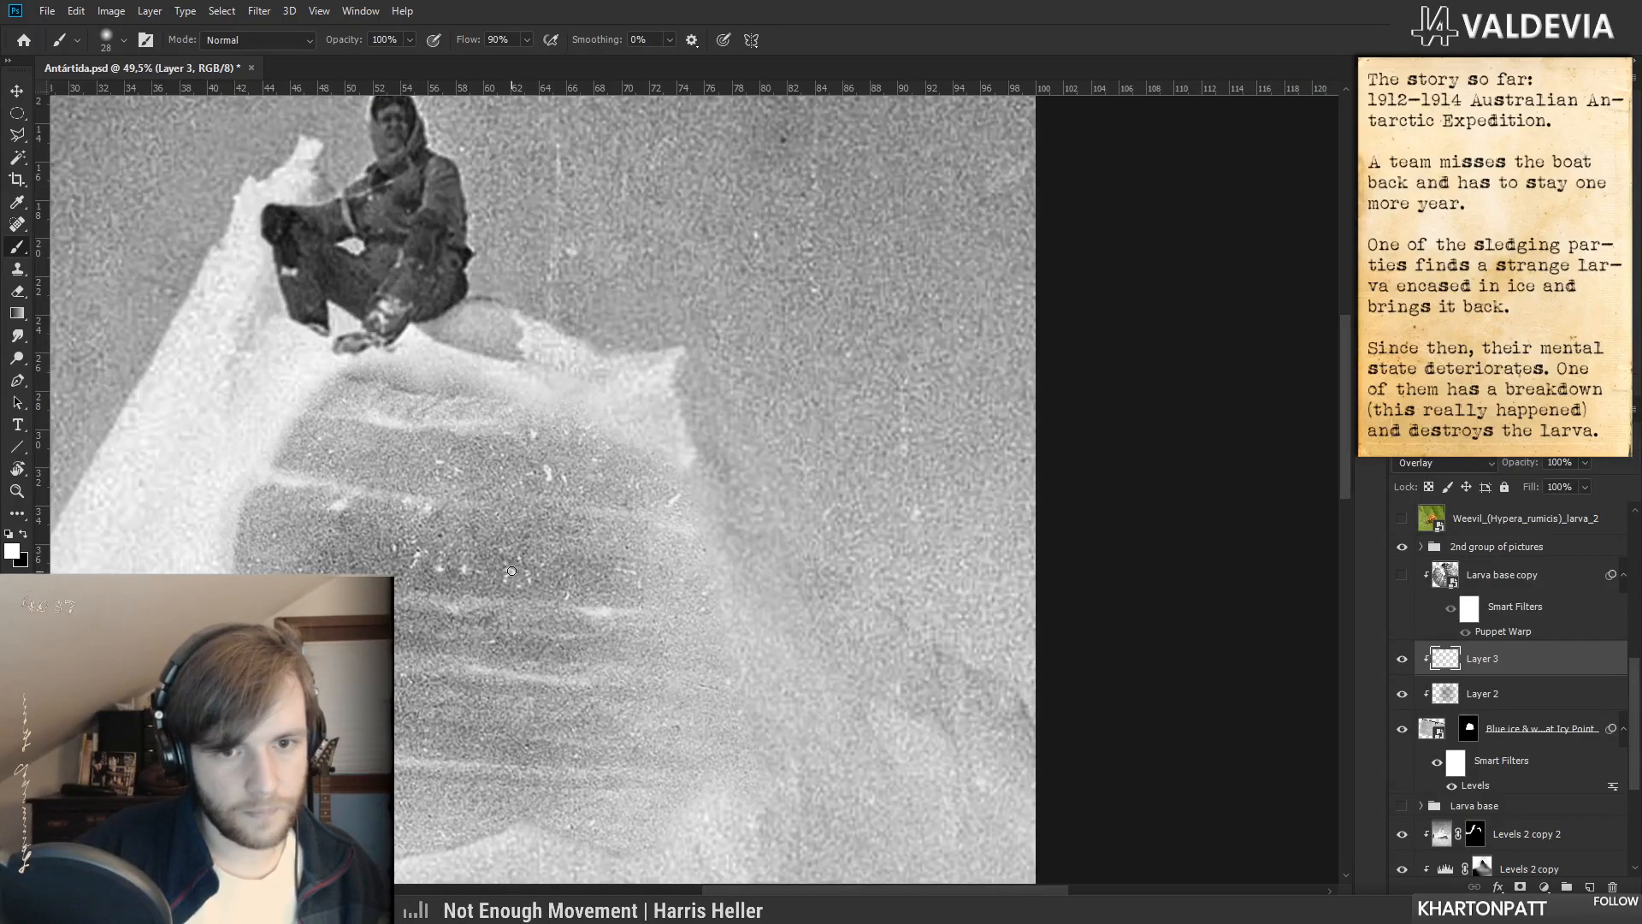
{"action": "key", "text": "ctrl+space"}
{"action": "mouse_move", "coordinate": [513, 604]}
{"action": "left_mouse_down"}
{"action": "mouse_move", "coordinate": [394, 705]}
{"action": "mouse_move", "coordinate": [504, 652]}
{"action": "mouse_move", "coordinate": [587, 660]}
{"action": "left_mouse_up"}
{"action": "key", "text": "ctrl+space"}
{"action": "key", "text": "ctrl+space"}
{"action": "mouse_move", "coordinate": [587, 660]}
{"action": "left_mouse_down"}
{"action": "mouse_move", "coordinate": [559, 656]}
{"action": "mouse_move", "coordinate": [655, 562]}
{"action": "left_mouse_up"}
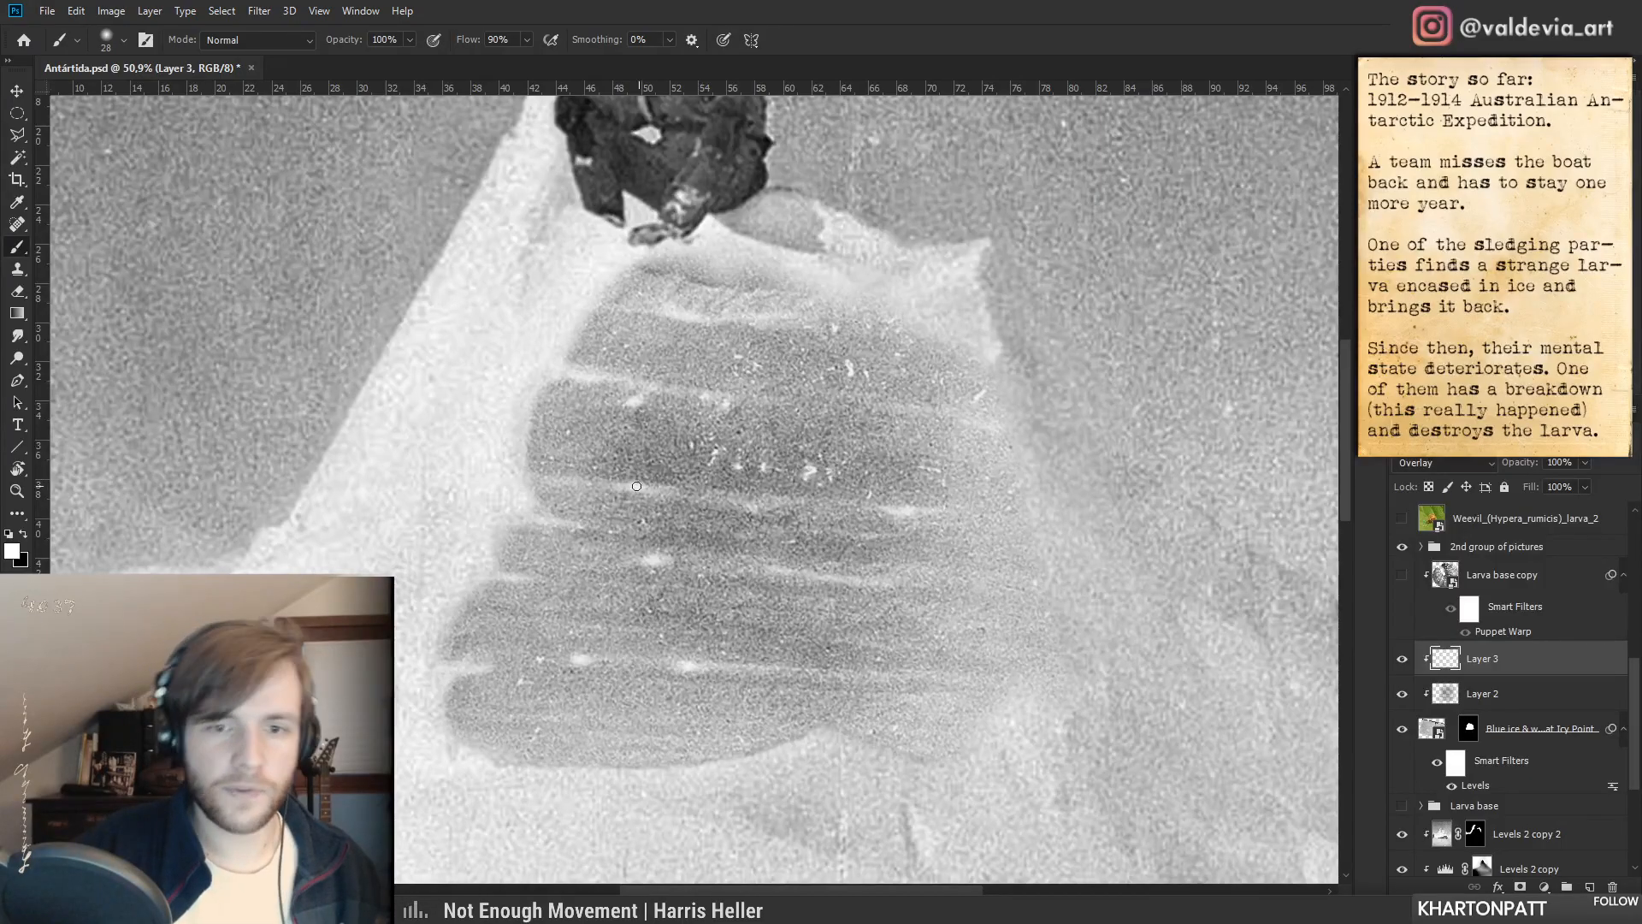
- Compare the streaked ice with and without the dark shading of Layer 2
{"action": "key", "text": "ctrl+space"}
{"action": "mouse_move", "coordinate": [673, 519]}
{"action": "left_mouse_down"}
{"action": "mouse_move", "coordinate": [548, 518]}
{"action": "mouse_move", "coordinate": [679, 443]}
{"action": "mouse_move", "coordinate": [670, 478]}
{"action": "left_mouse_up"}
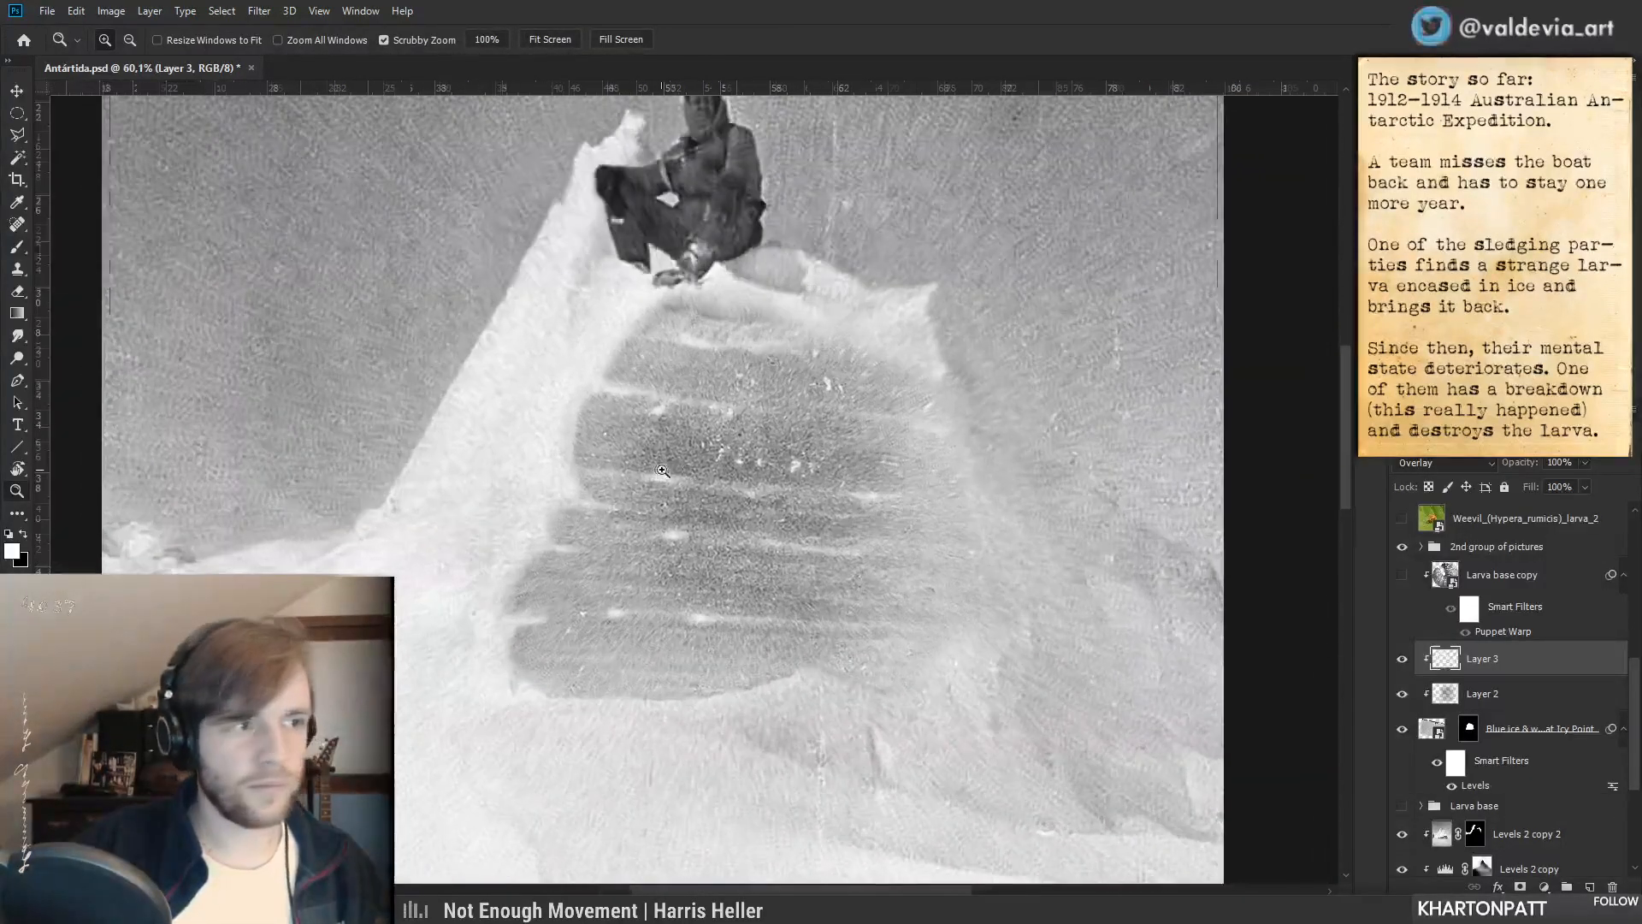
{"action": "left_click", "coordinate": [1401, 693]}
{"action": "left_click", "coordinate": [1402, 693]}
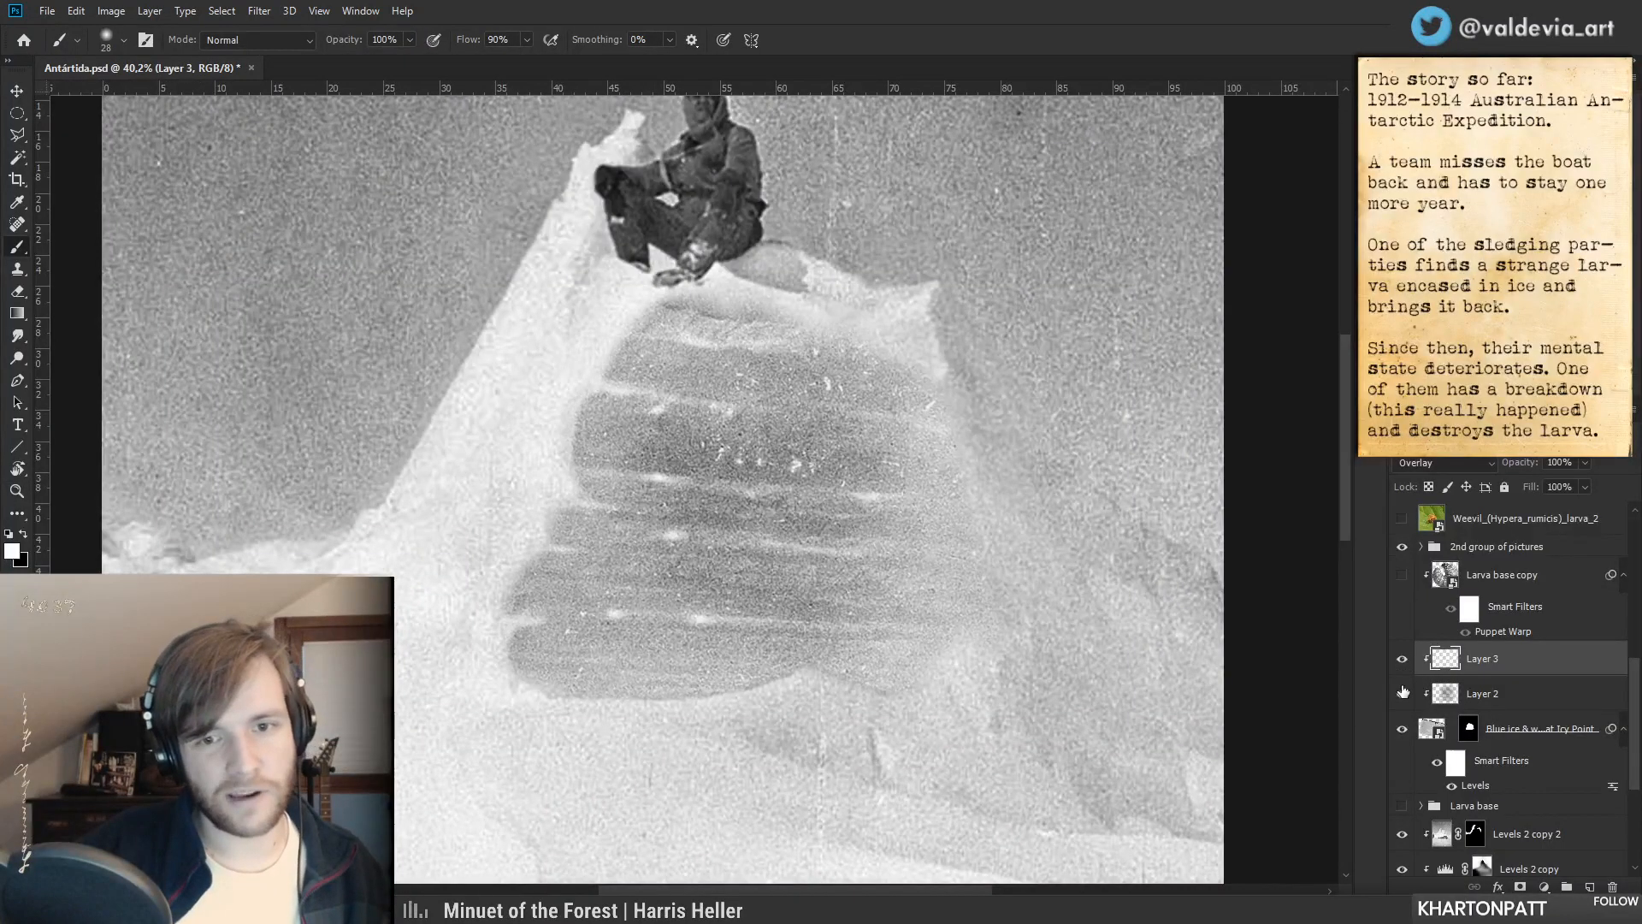
- Strengthen the white streak running toward the upper right edge of the ice on Layer 3
{"action": "key", "text": "ctrl+space"}
{"action": "left_click_drag", "start_coordinate": [782, 499], "coordinate": [821, 503]}
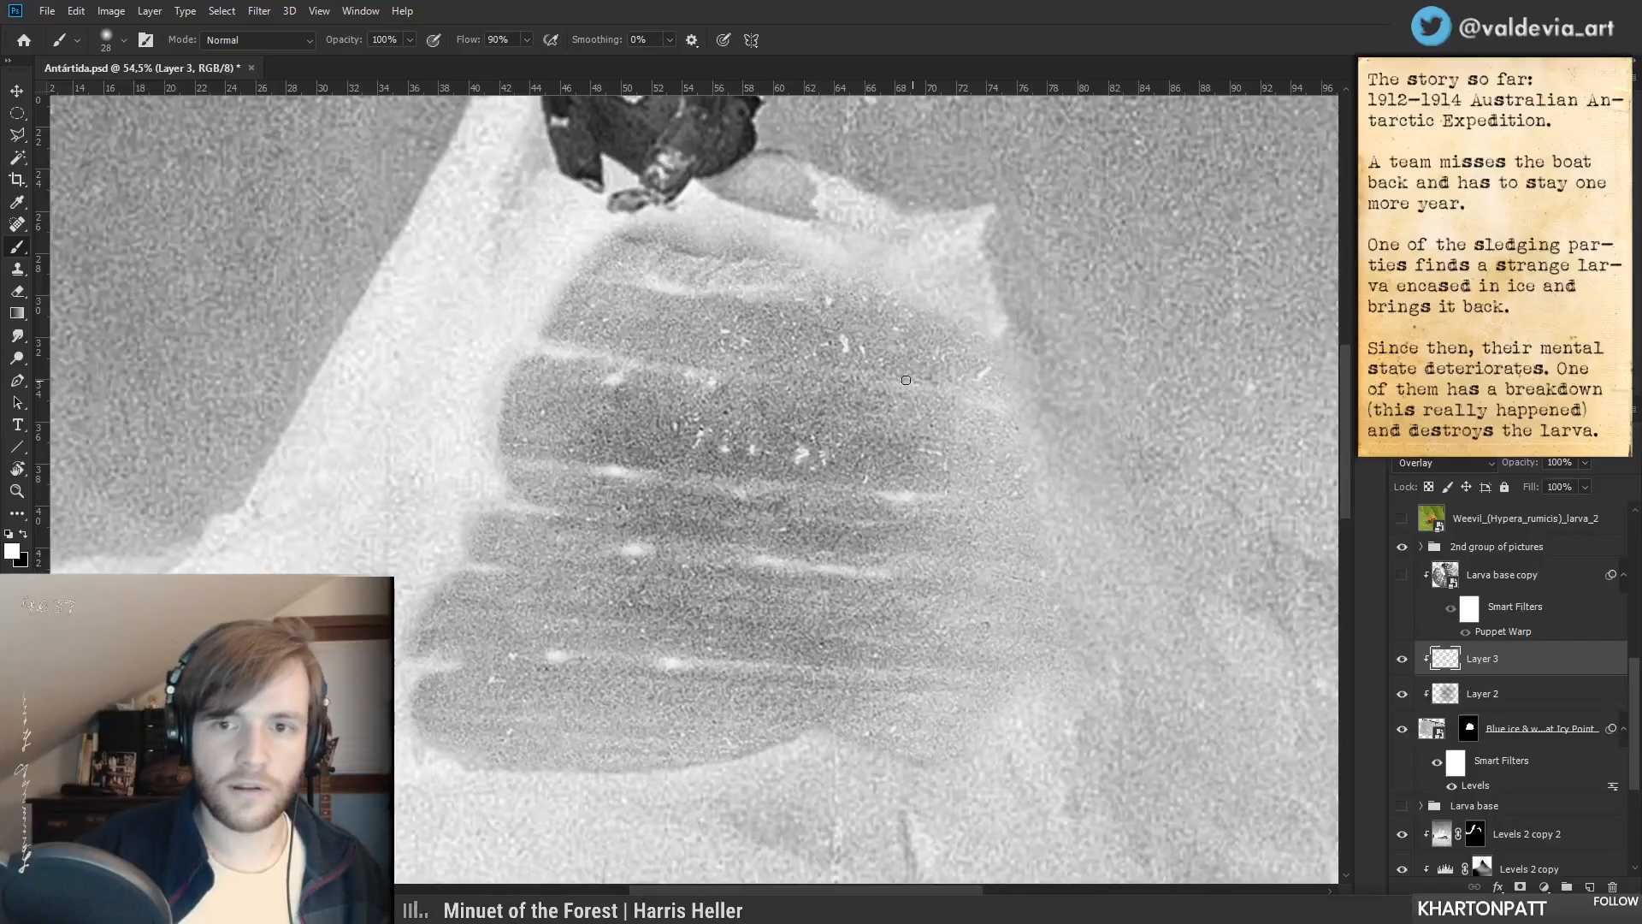
{"action": "key", "text": "ctrl+space"}
{"action": "mouse_move", "coordinate": [799, 500]}
{"action": "left_mouse_down"}
{"action": "mouse_move", "coordinate": [671, 504]}
{"action": "mouse_move", "coordinate": [845, 499]}
{"action": "left_mouse_up"}
{"action": "key", "text": "ctrl+space"}
- Set the Eraser to a soft 139 px brush and soften the white streaks on Layer 3
{"action": "key", "text": "e"}
{"action": "right_click", "coordinate": [663, 497]}
{"action": "left_click", "coordinate": [822, 534]}
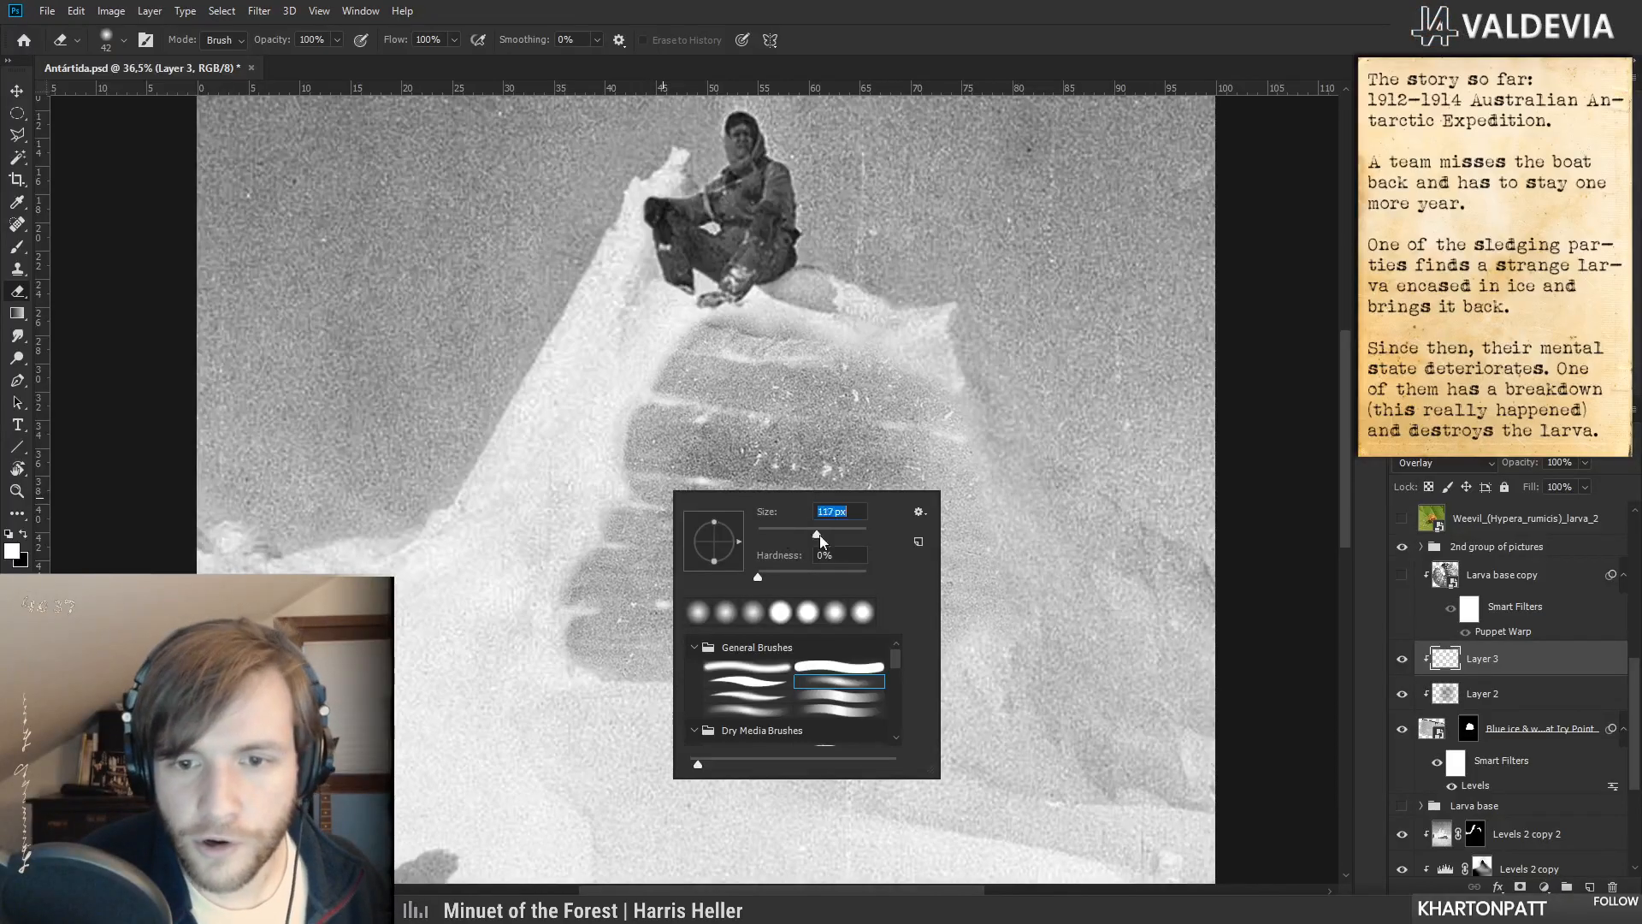
{"action": "left_click", "coordinate": [734, 437]}
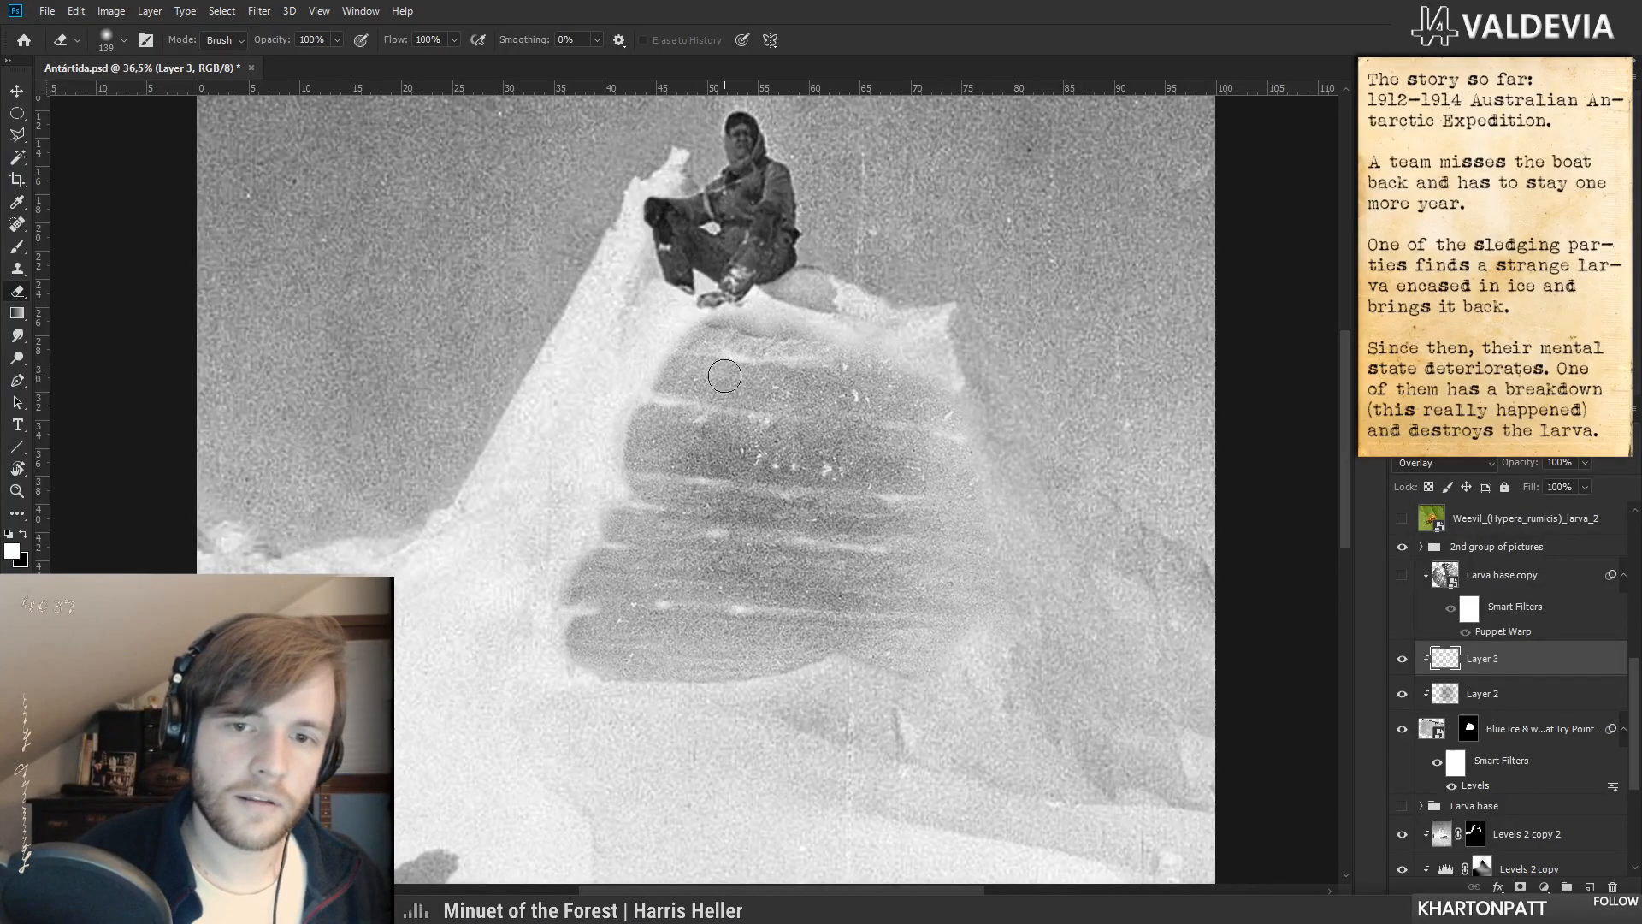
{"action": "scroll", "coordinate": [798, 372], "scroll_direction": "down", "scroll_amount": 5}
{"action": "scroll", "coordinate": [735, 414], "scroll_direction": "up", "scroll_amount": 4}
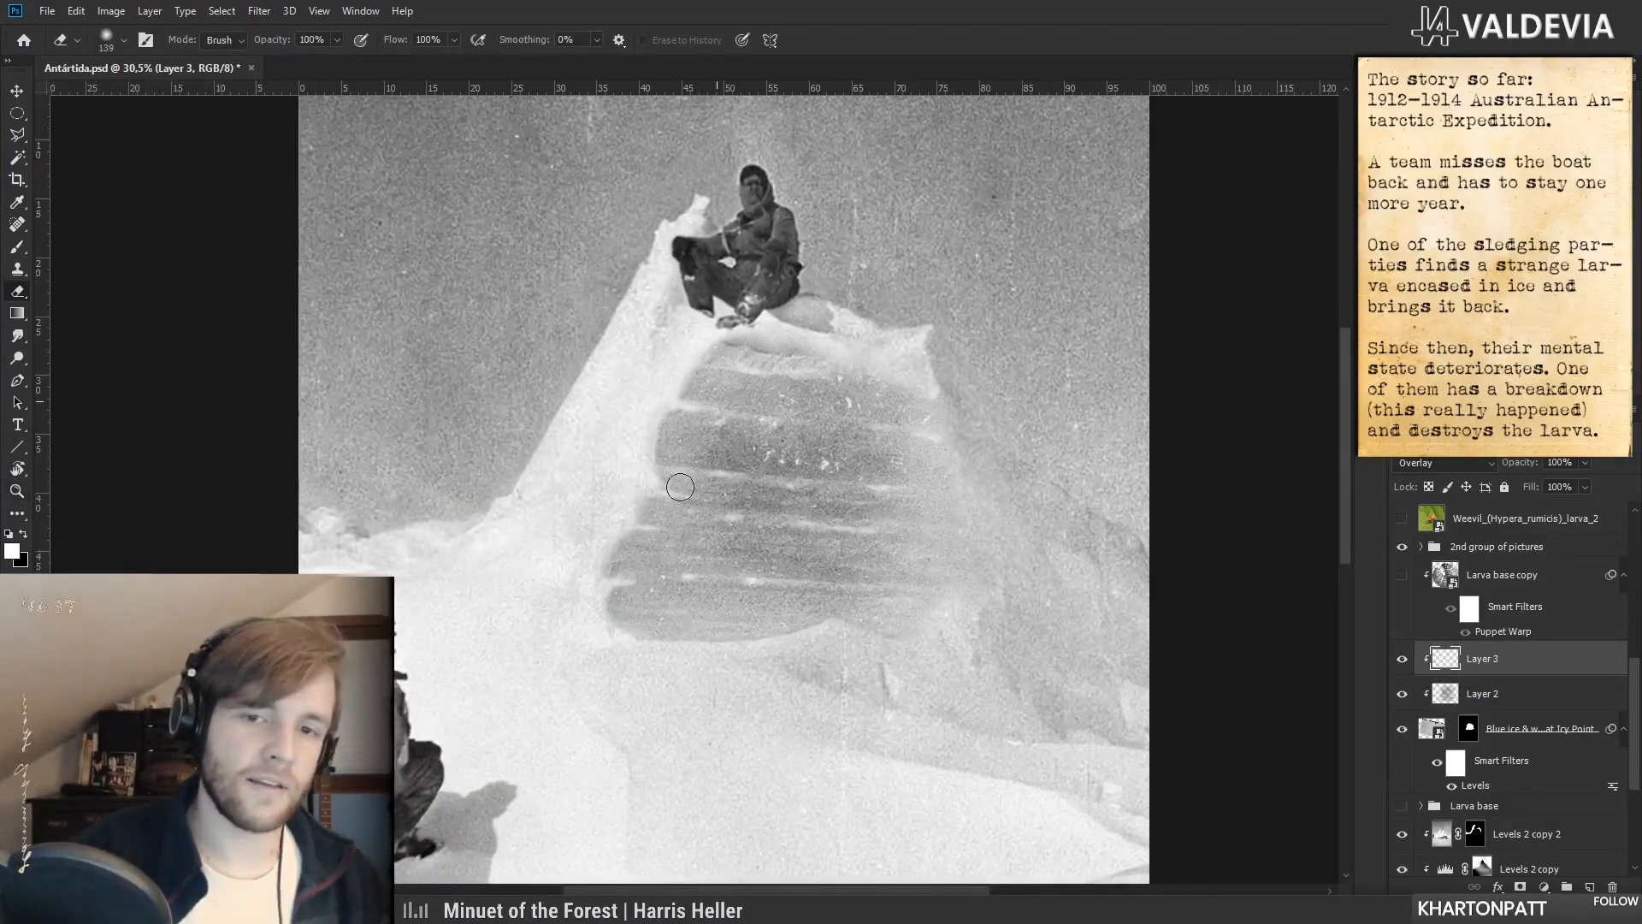
{"action": "scroll", "coordinate": [798, 604], "scroll_direction": "up", "scroll_amount": 1}
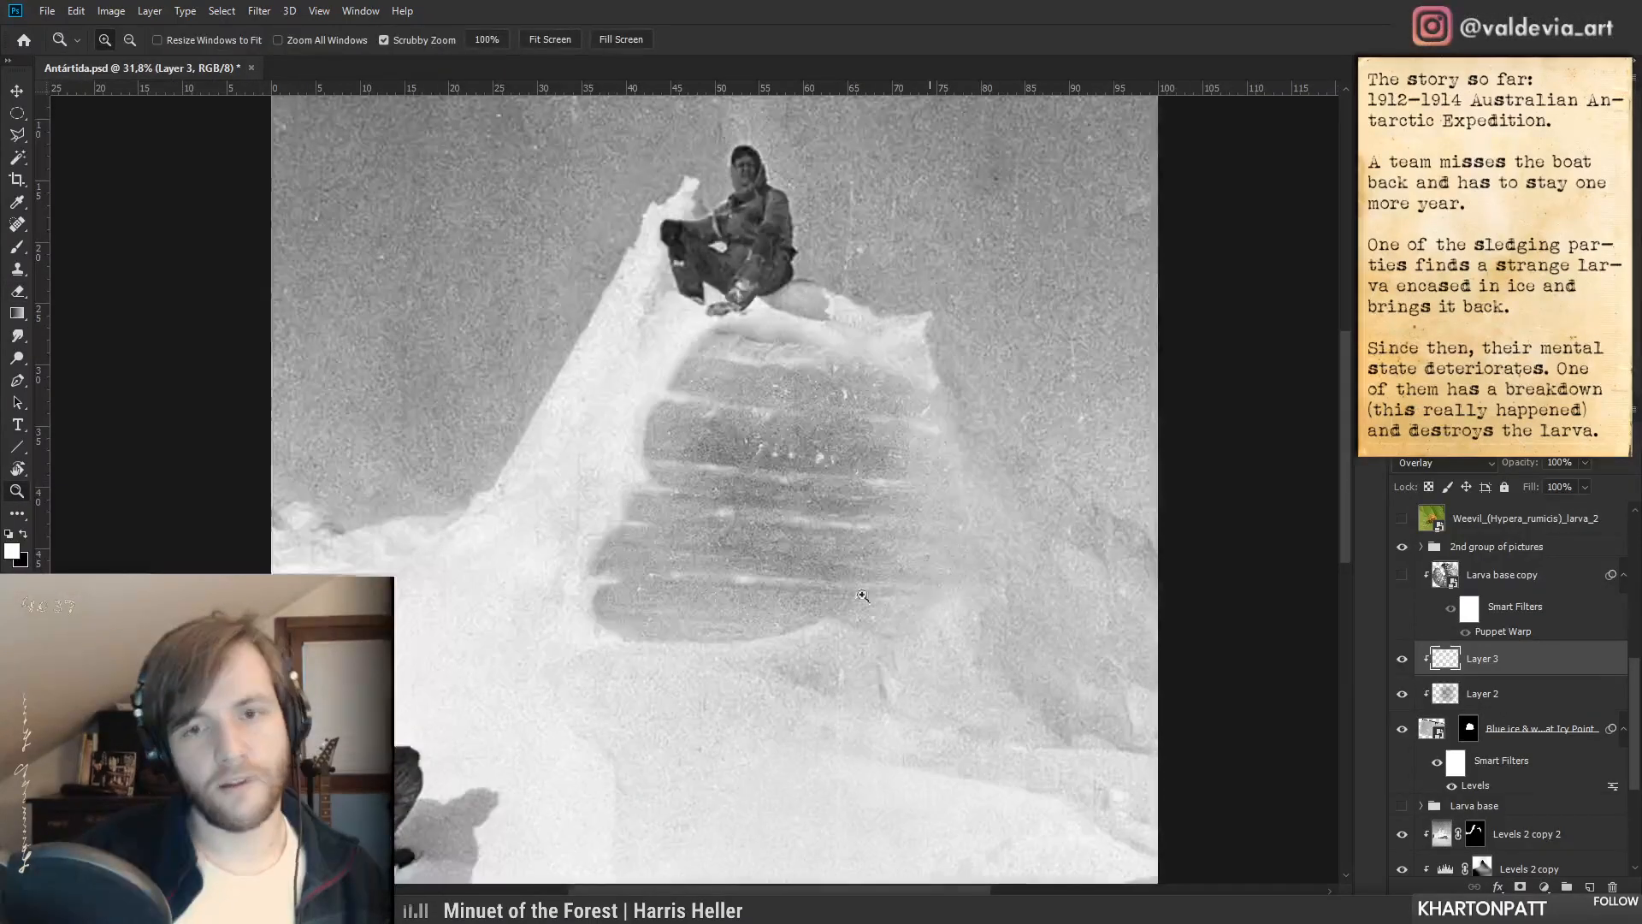
{"action": "scroll", "coordinate": [971, 616], "scroll_direction": "down", "scroll_amount": 2}
{"action": "scroll", "coordinate": [1069, 607], "scroll_direction": "up", "scroll_amount": 3}
- Undo the last eraser stroke and fade the bright glint midway along the lowest long ice streak
{"action": "key", "text": "ctrl+z"}
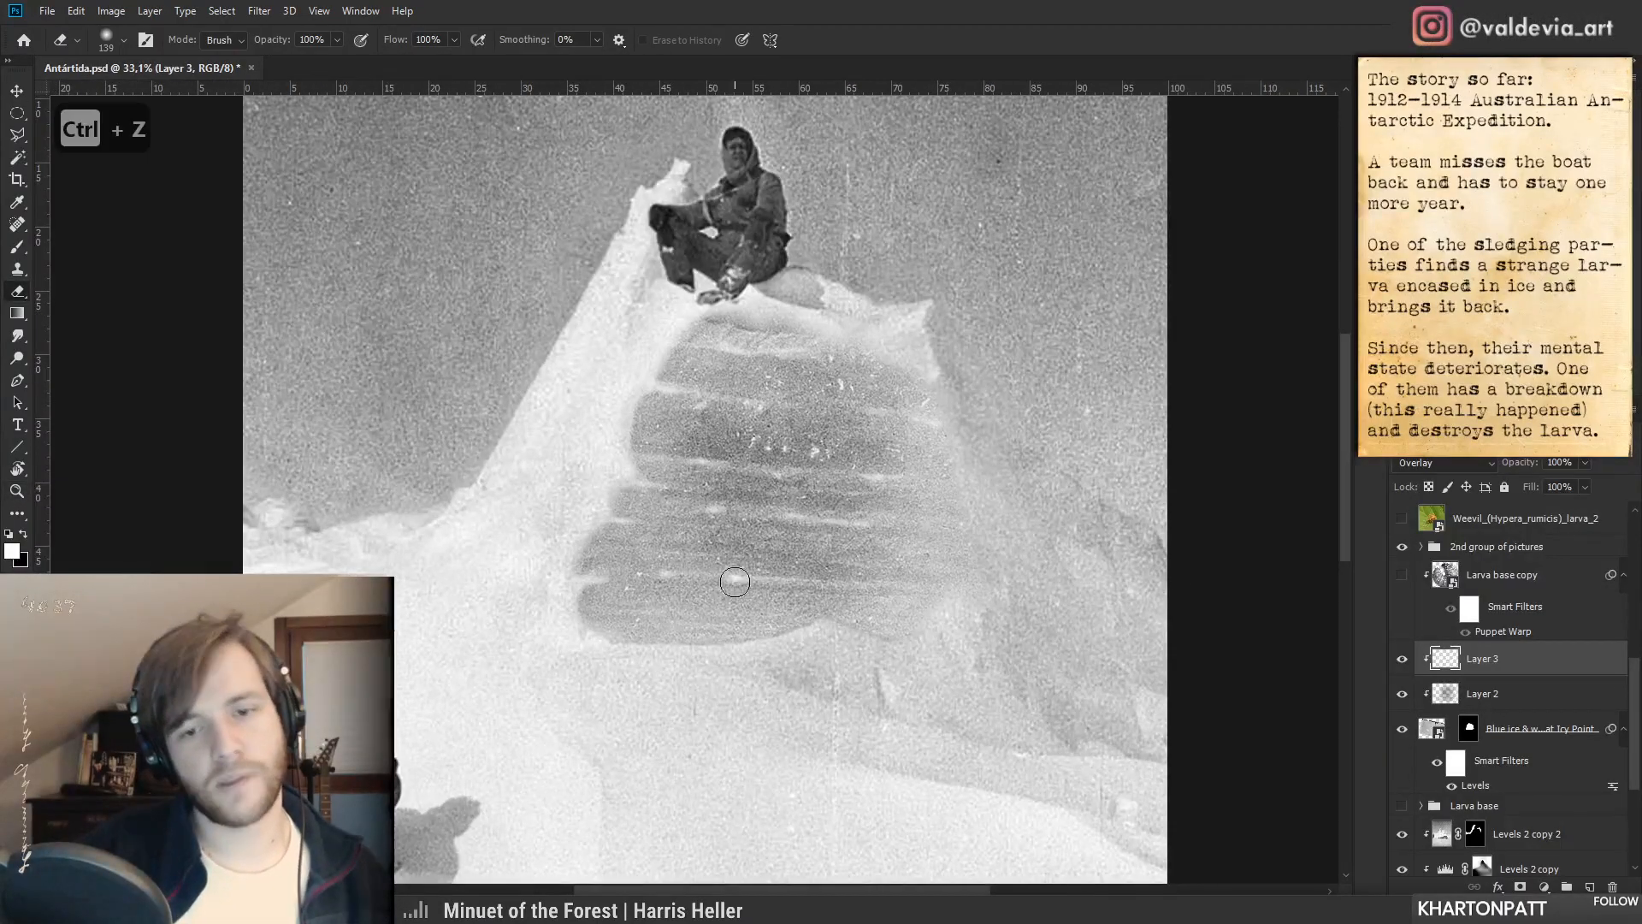
{"action": "scroll", "coordinate": [690, 565], "scroll_direction": "up", "scroll_amount": 4}
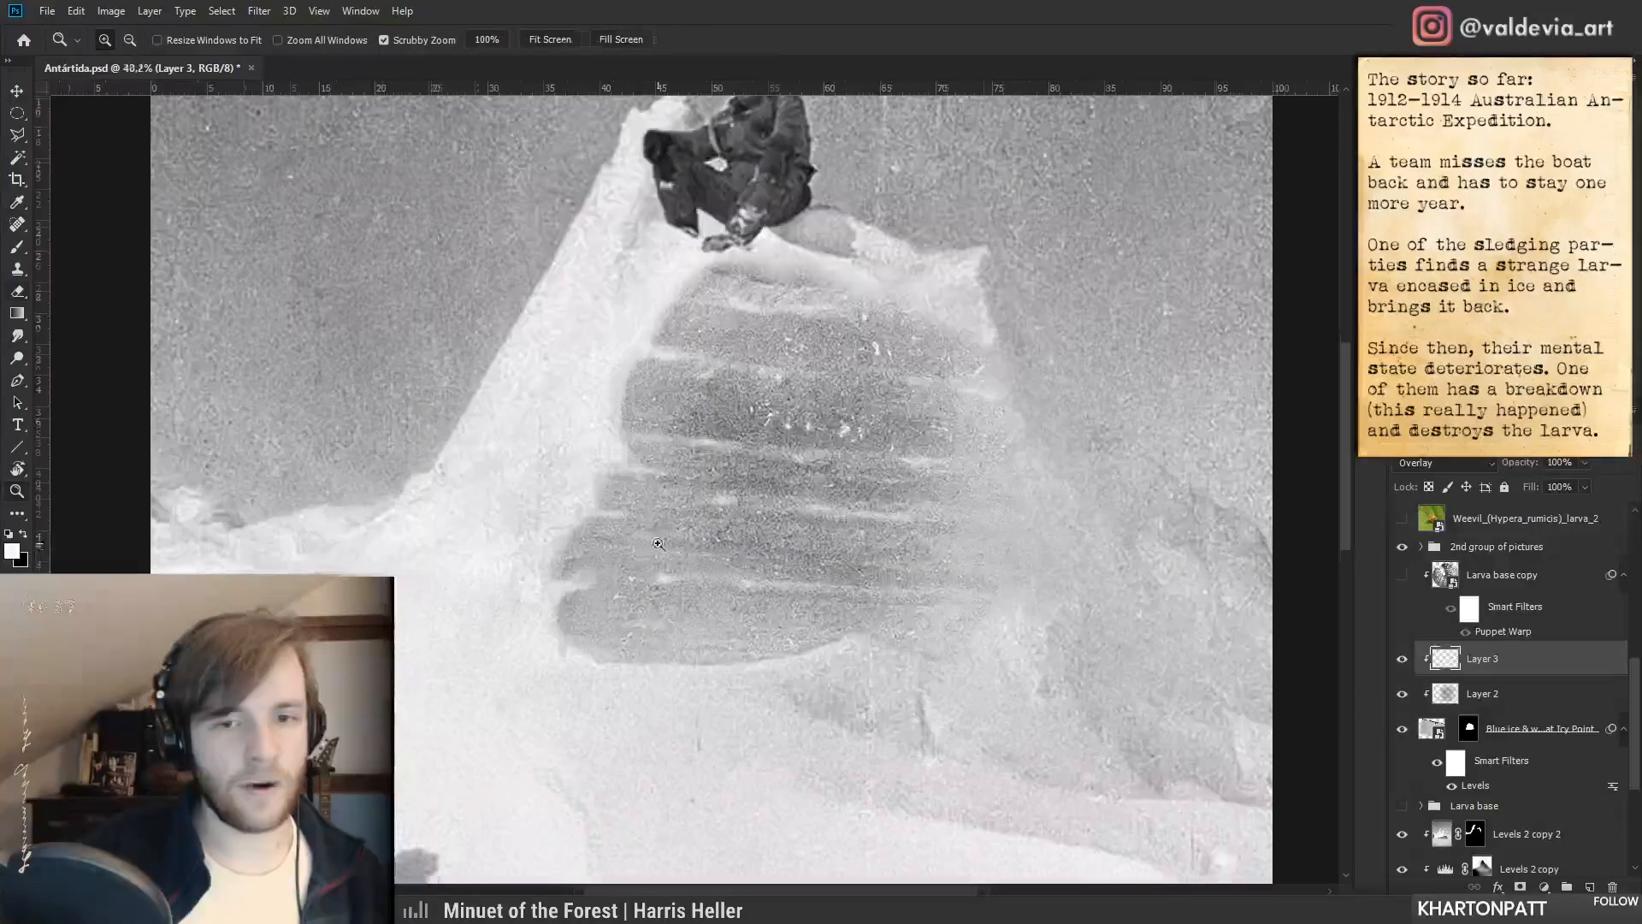
{"action": "mouse_move", "coordinate": [695, 490]}
{"action": "left_mouse_down"}
{"action": "mouse_move", "coordinate": [671, 541]}
{"action": "mouse_move", "coordinate": [611, 526]}
{"action": "mouse_move", "coordinate": [684, 524]}
{"action": "left_mouse_up"}
{"action": "key", "text": "z"}
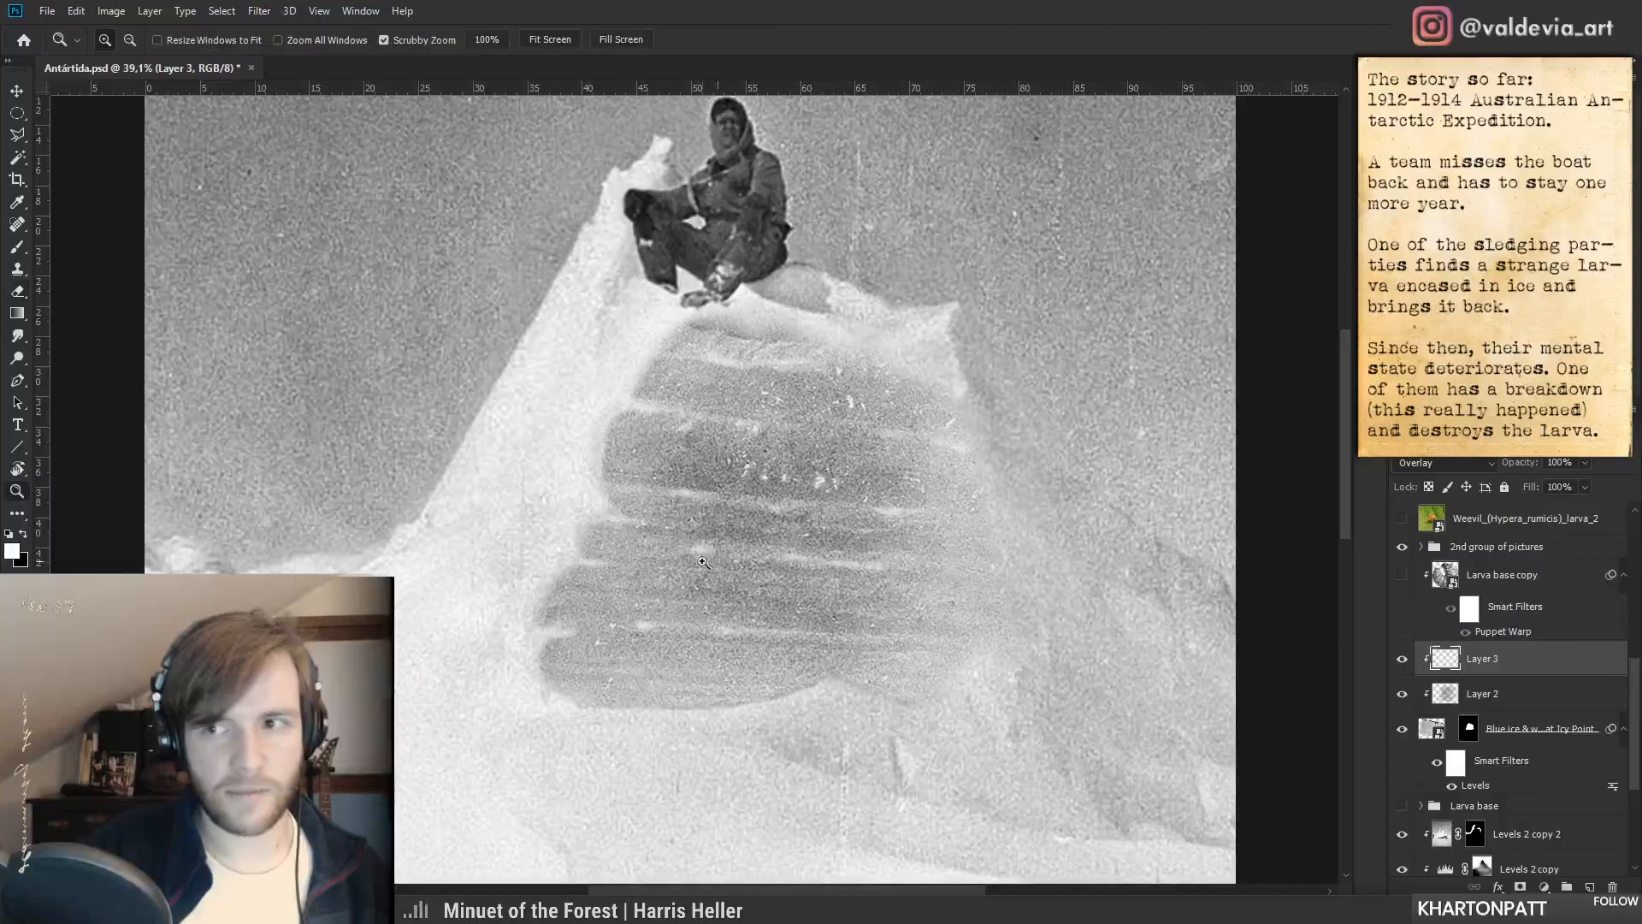
- Compare the ice block with and without the Layer 2 shading and Layer 3 streaks
{"action": "scroll", "coordinate": [685, 523], "scroll_direction": "down", "scroll_amount": 4}
{"action": "mouse_move", "coordinate": [749, 576]}
{"action": "left_mouse_down"}
{"action": "mouse_move", "coordinate": [675, 616]}
{"action": "mouse_move", "coordinate": [699, 583]}
{"action": "mouse_move", "coordinate": [744, 577]}
{"action": "left_mouse_up"}
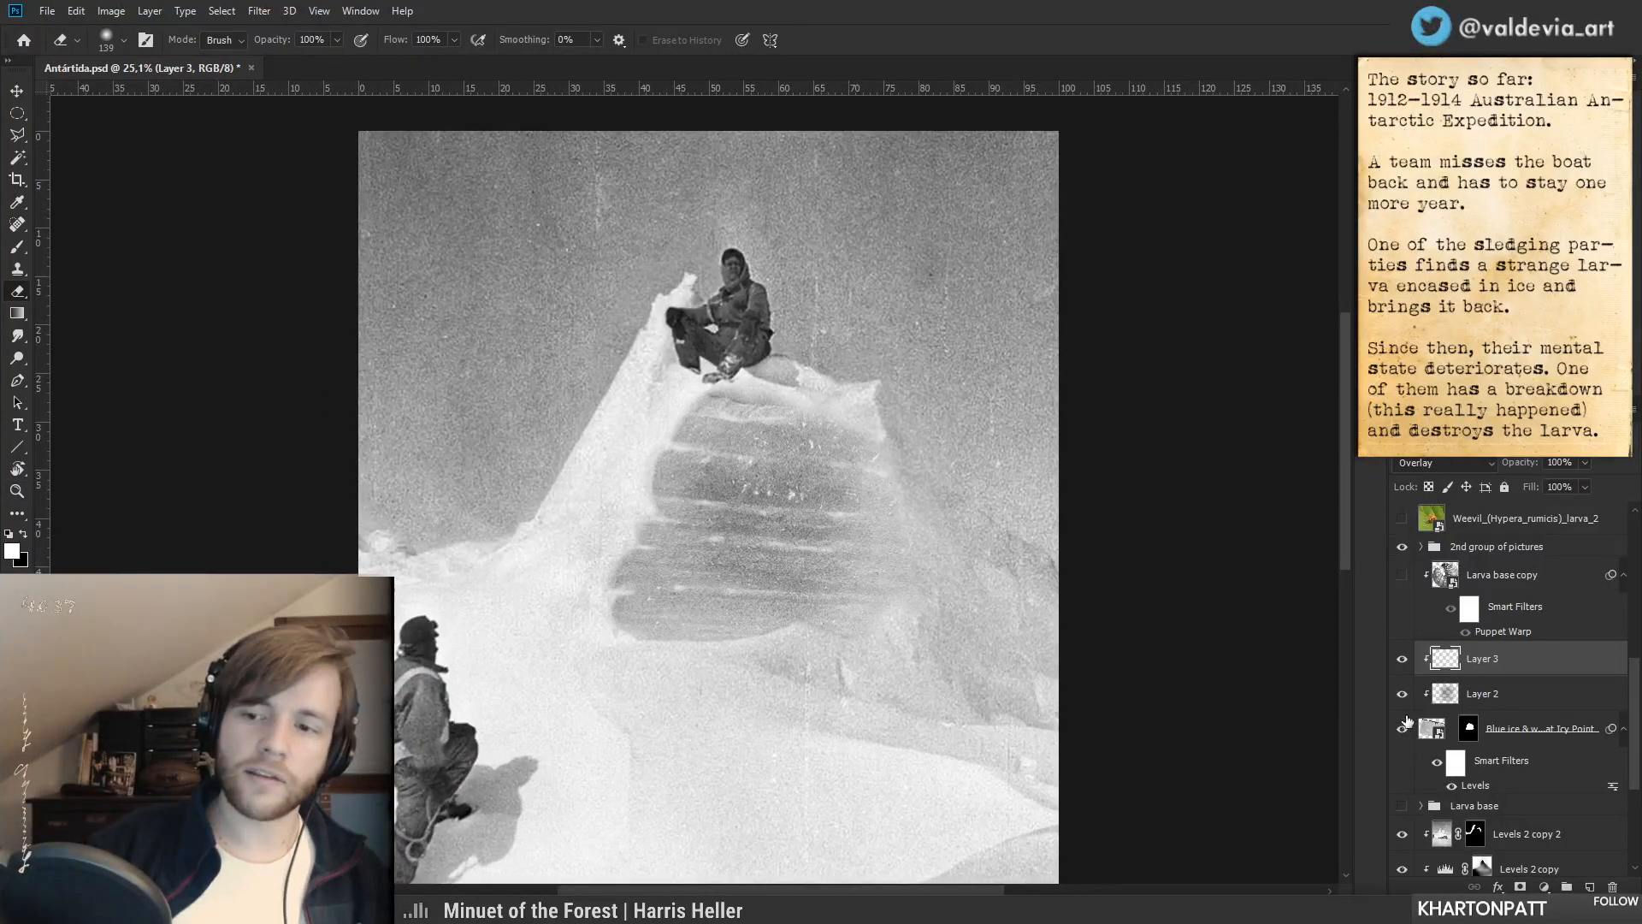
{"action": "left_click", "coordinate": [1401, 694]}
{"action": "left_click", "coordinate": [1401, 695]}
{"action": "left_click", "coordinate": [1401, 694]}
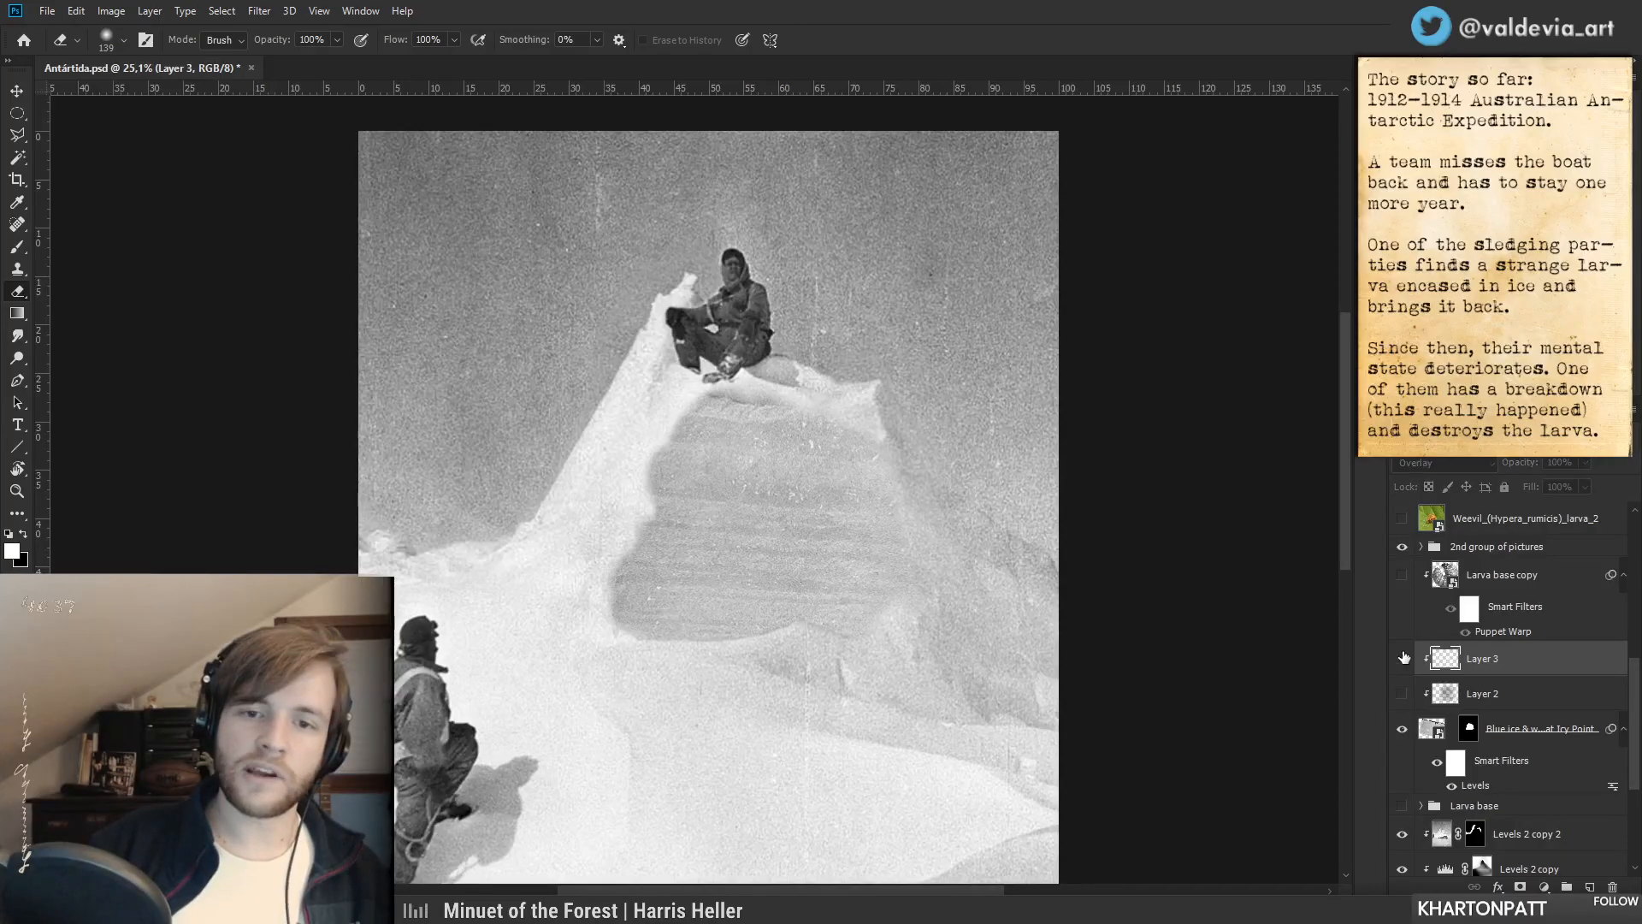
{"action": "left_click", "coordinate": [1400, 694]}
{"action": "left_click", "coordinate": [1401, 694]}
{"action": "left_click", "coordinate": [1400, 695]}
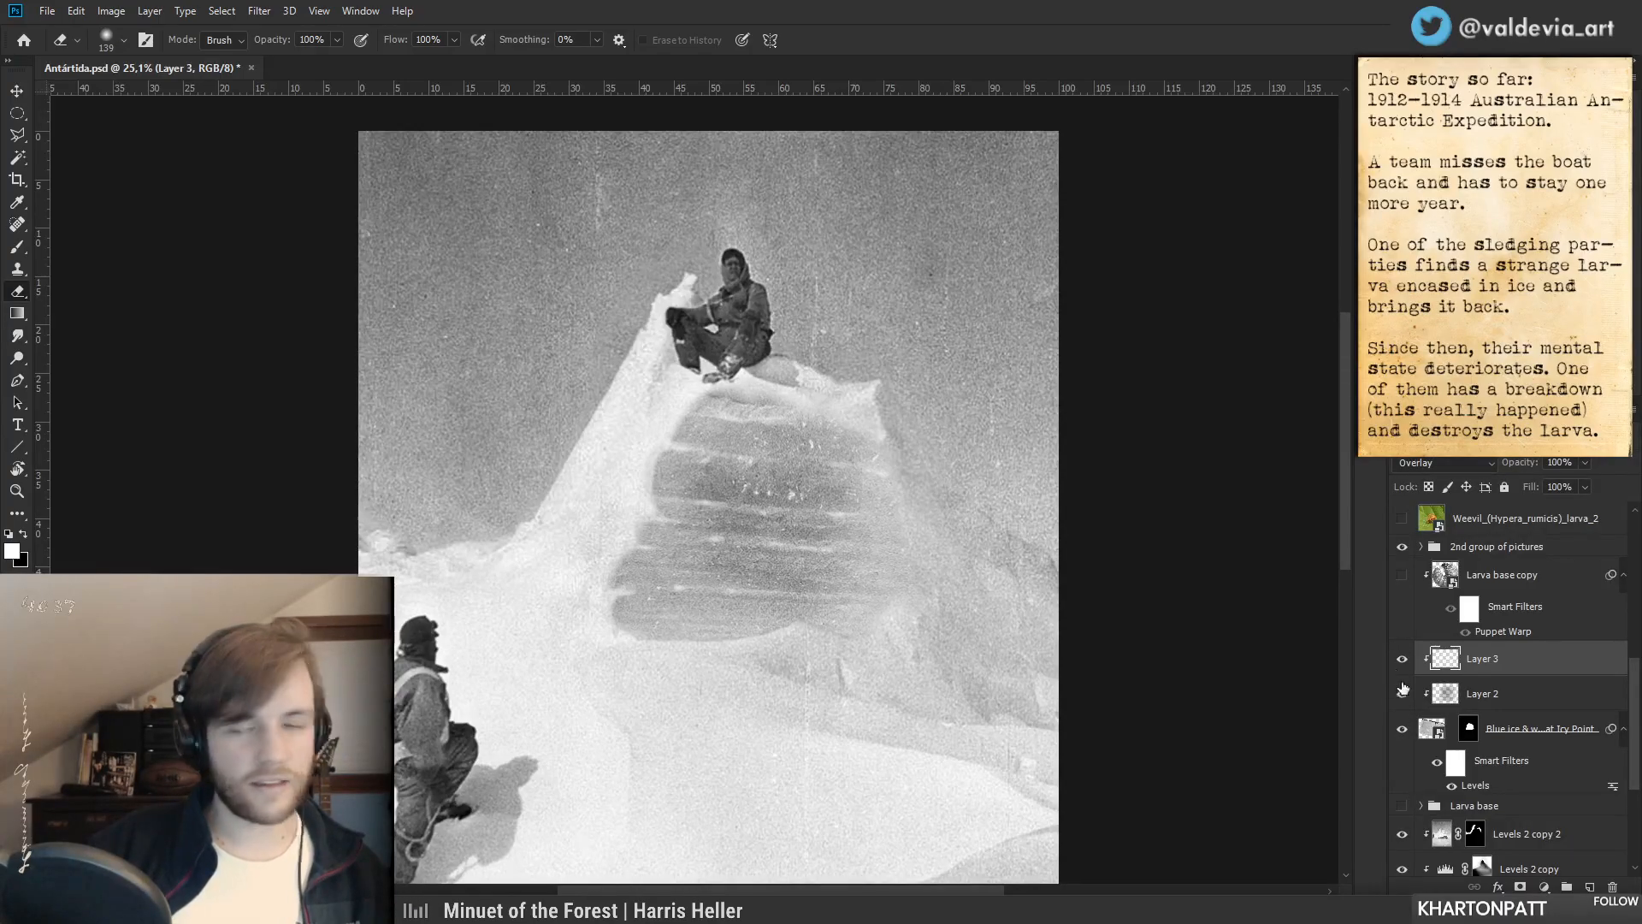
- Darken the middle and lower area of the ice on Layer 2 with a soft 480 px black brush
{"action": "left_click", "coordinate": [1463, 705]}
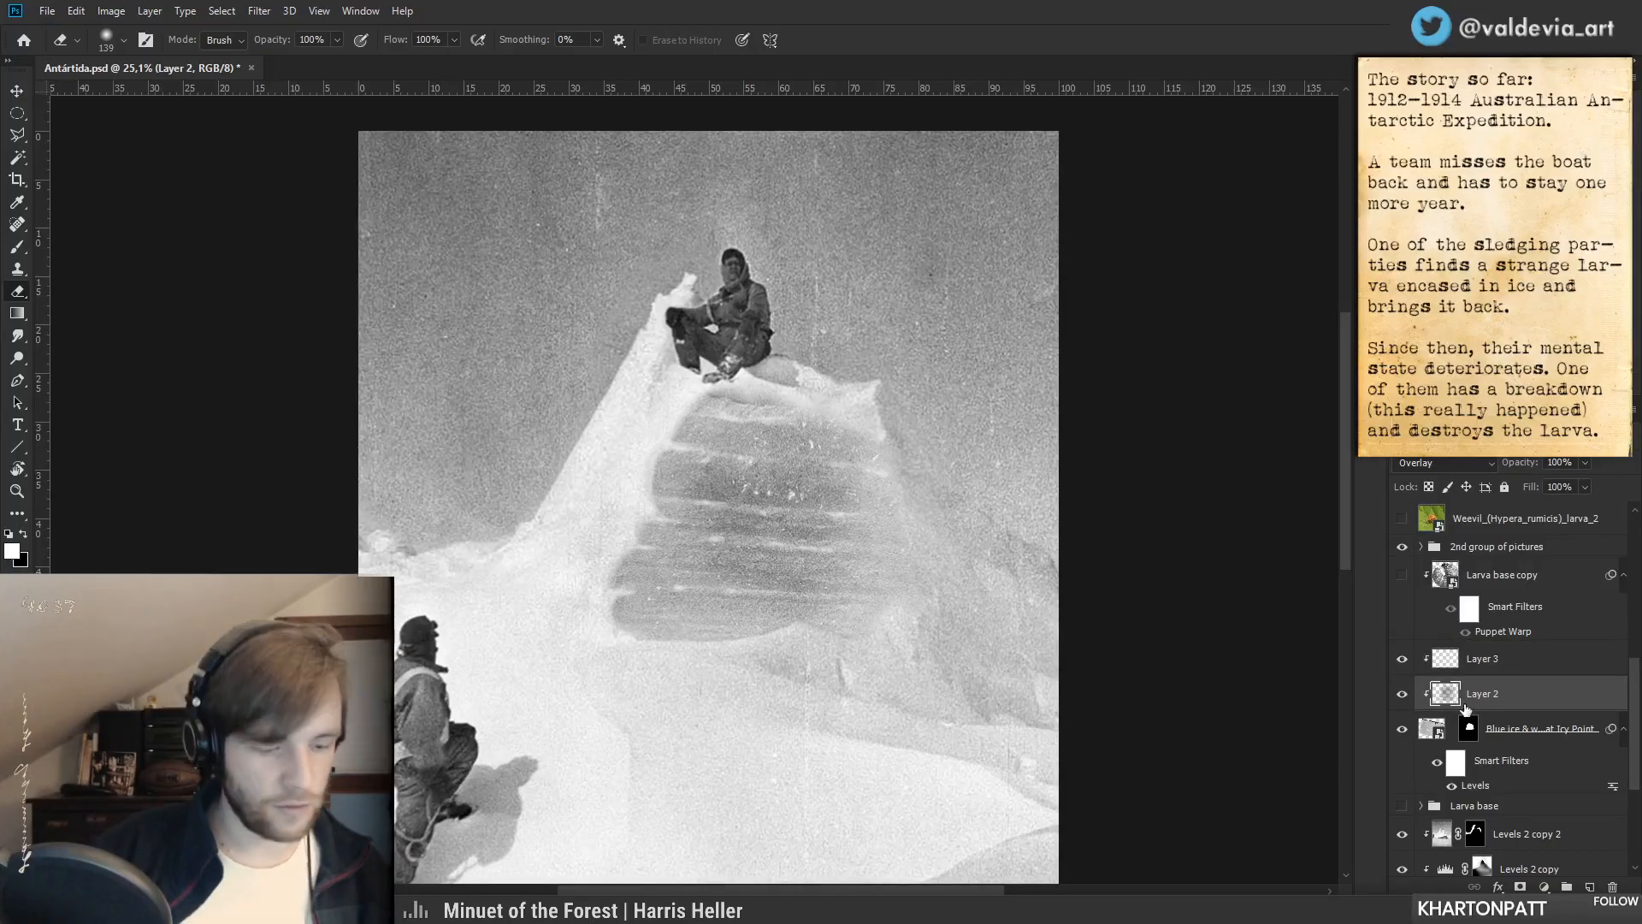
{"action": "key", "text": "b"}
{"action": "right_click", "coordinate": [709, 501]}
{"action": "left_click_drag", "start_coordinate": [842, 543], "coordinate": [870, 543]}
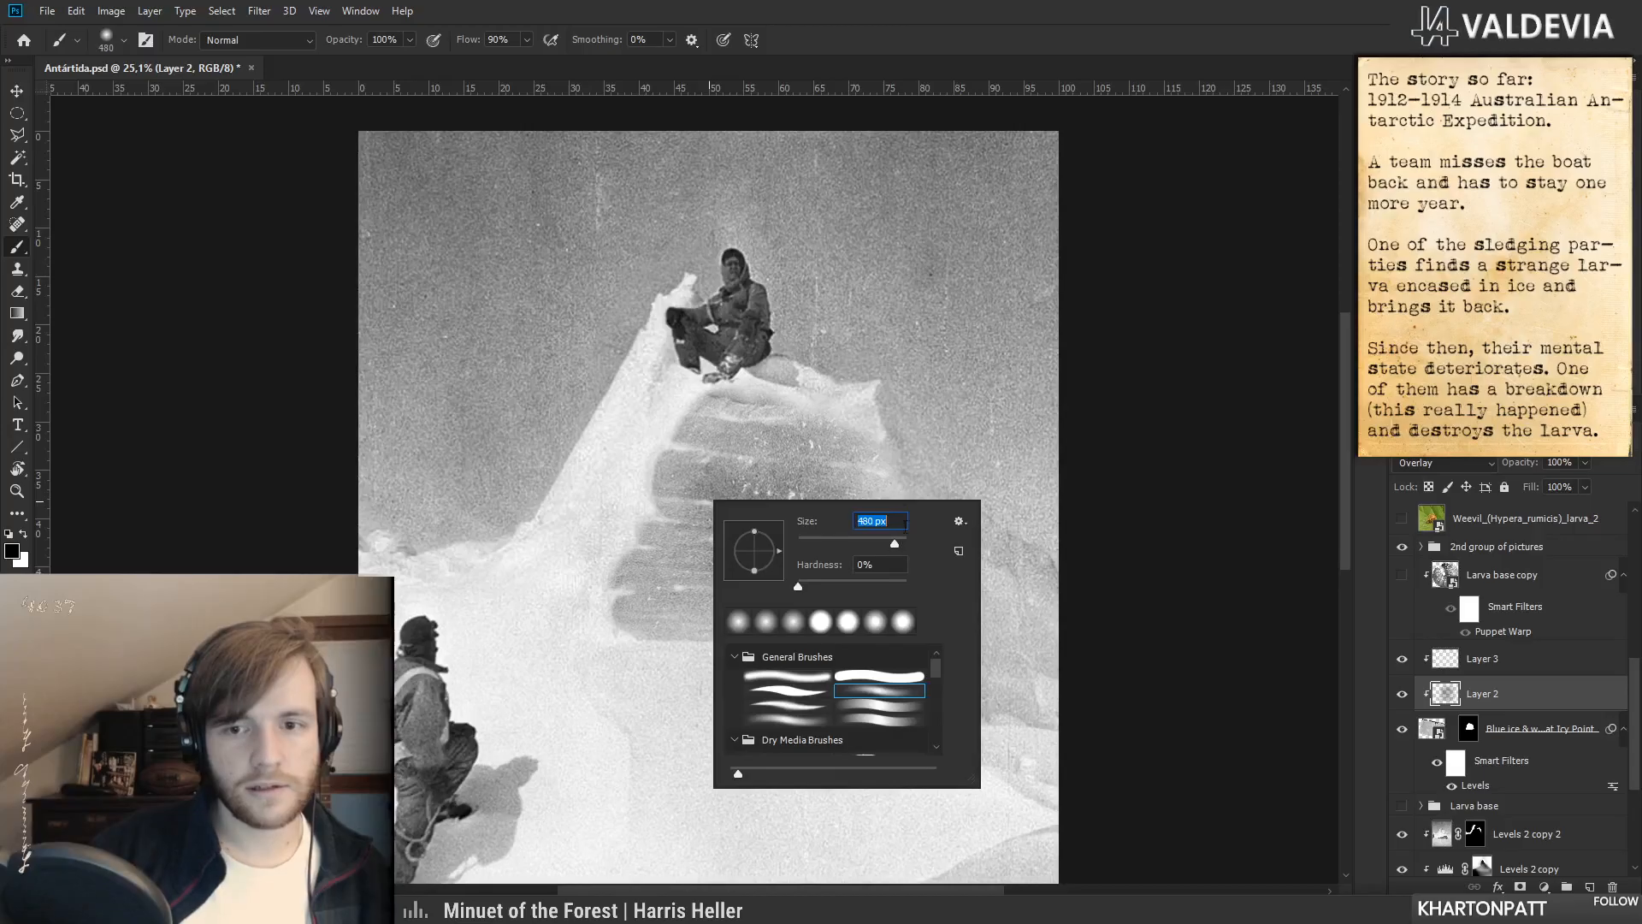
{"action": "key", "text": "Return"}
{"action": "mouse_move", "coordinate": [761, 450]}
{"action": "left_mouse_down"}
{"action": "mouse_move", "coordinate": [814, 469]}
{"action": "mouse_move", "coordinate": [722, 524]}
{"action": "mouse_move", "coordinate": [666, 600]}
{"action": "left_mouse_up"}
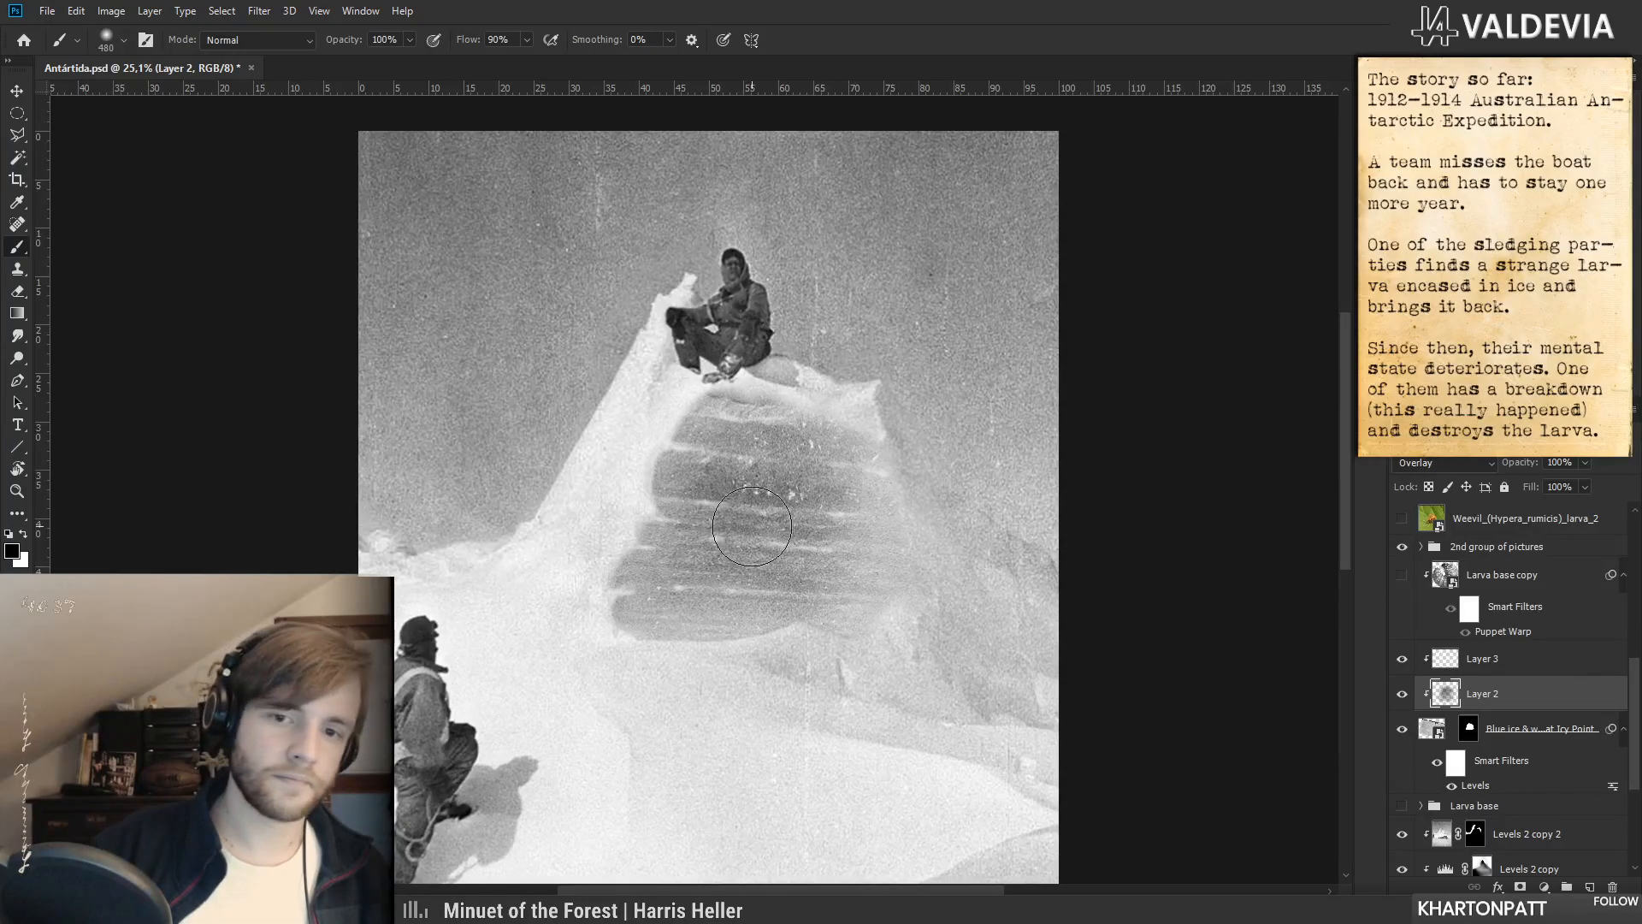
- Show and select the Larva base copy layer, and check how the larva sits in the ice both close up and in the full picture
{"action": "key", "text": "z"}
{"action": "mouse_move", "coordinate": [905, 570]}
{"action": "left_mouse_down"}
{"action": "mouse_move", "coordinate": [870, 562]}
{"action": "mouse_move", "coordinate": [922, 561]}
{"action": "left_mouse_up"}
{"action": "key", "text": "b"}
{"action": "left_click", "coordinate": [1402, 582]}
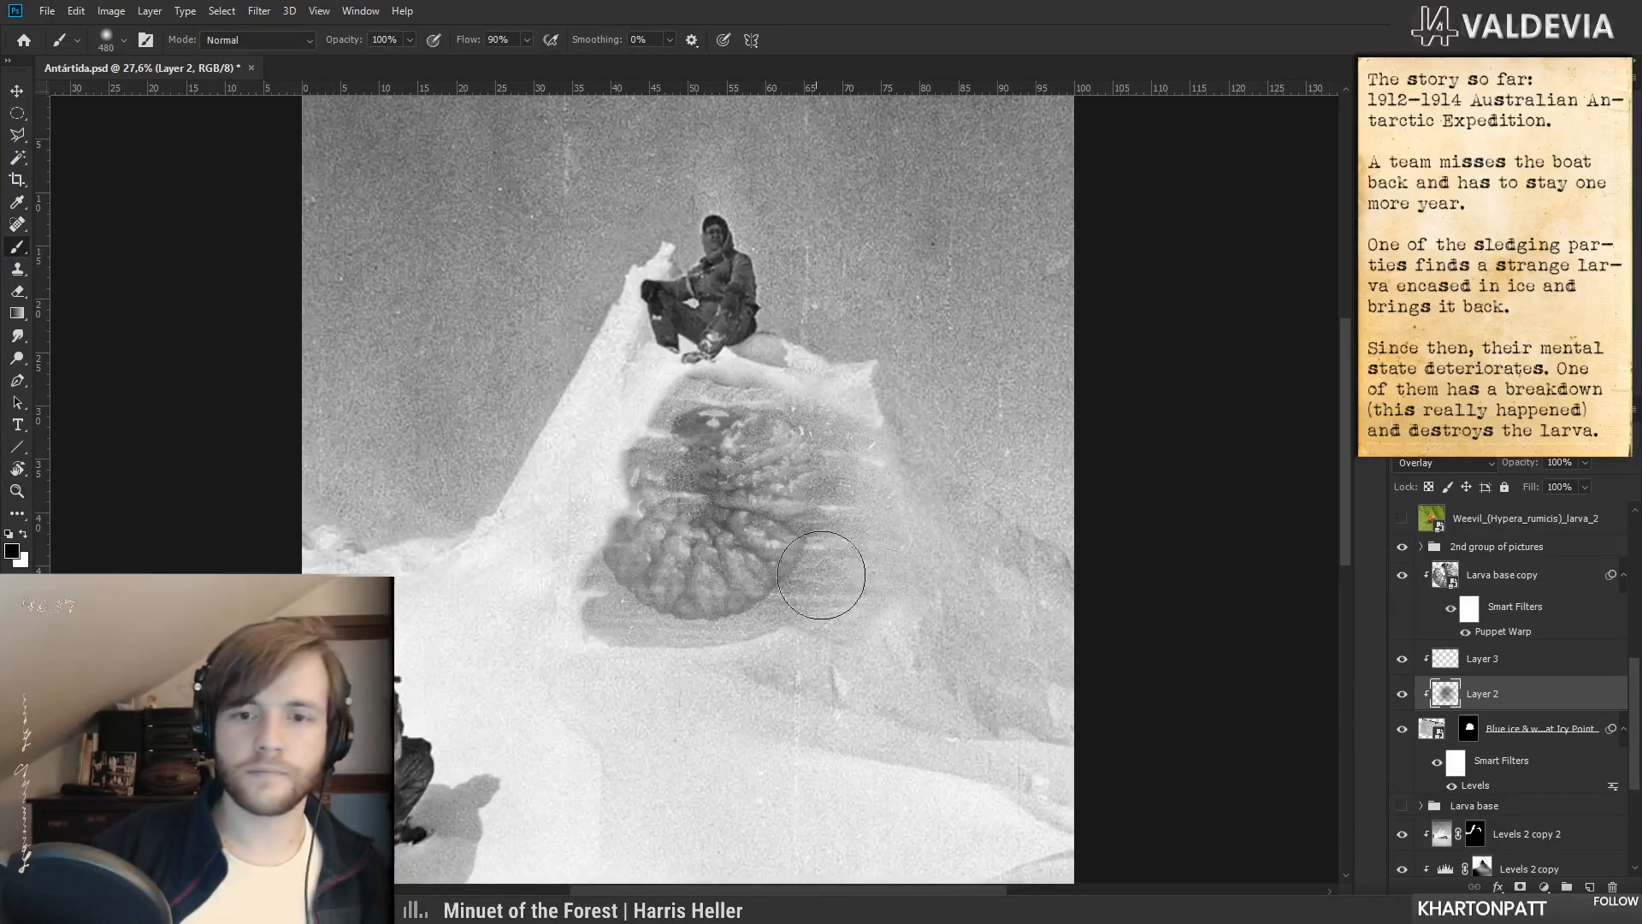
{"action": "left_click", "coordinate": [1494, 579]}
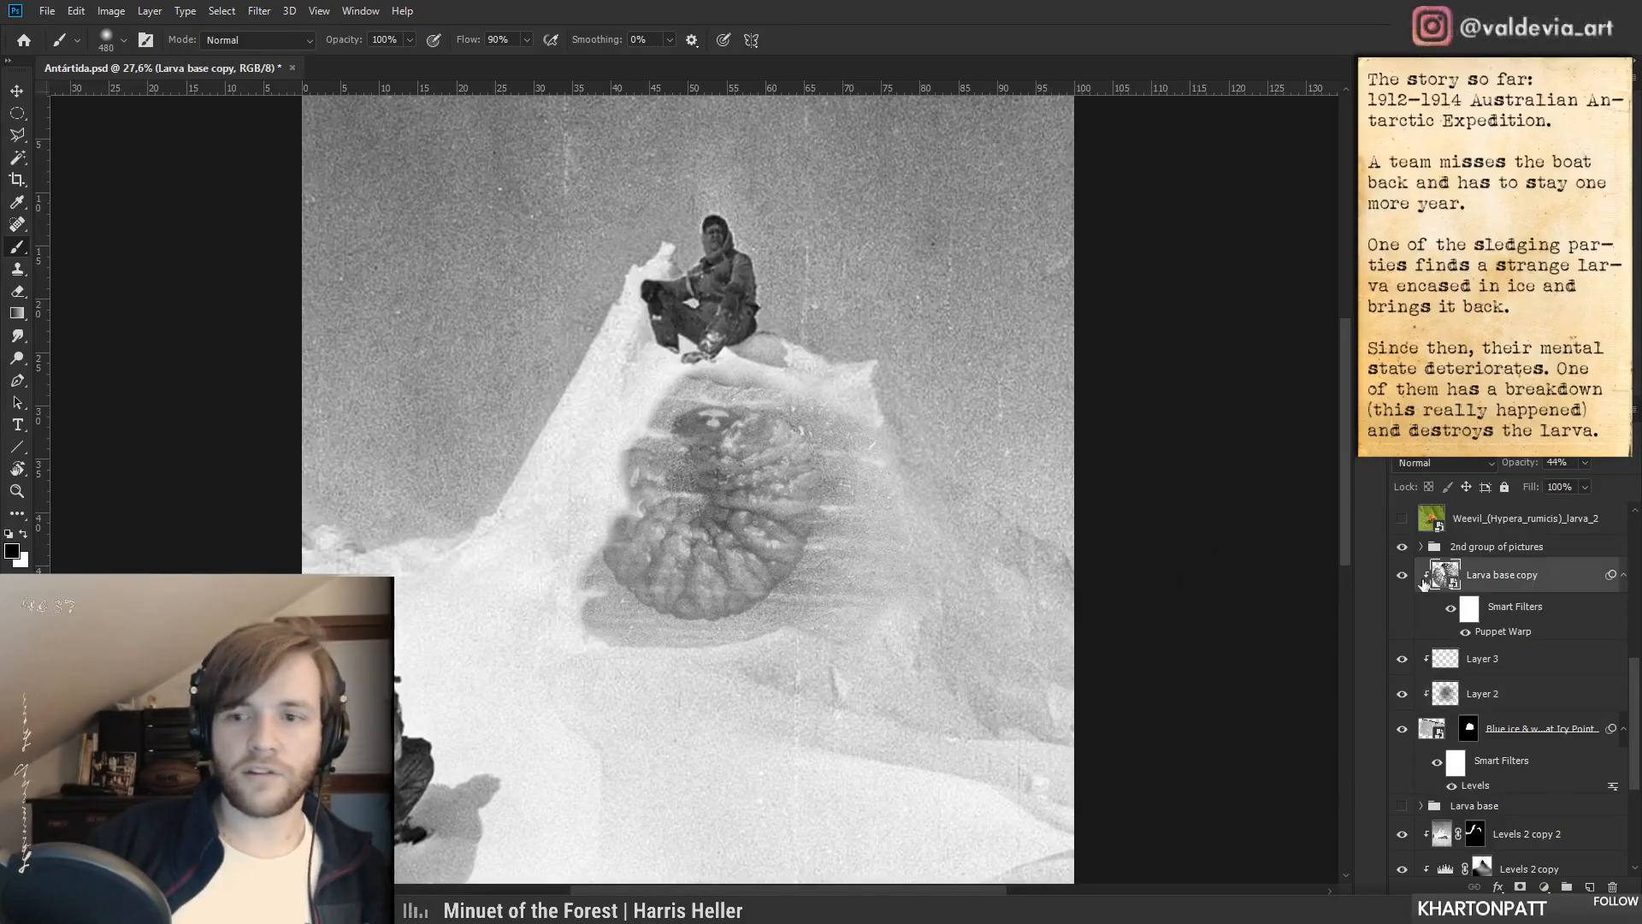
{"action": "mouse_move", "coordinate": [778, 550]}
{"action": "left_mouse_down"}
{"action": "mouse_move", "coordinate": [821, 547]}
{"action": "mouse_move", "coordinate": [752, 590]}
{"action": "mouse_move", "coordinate": [615, 500]}
{"action": "mouse_move", "coordinate": [757, 592]}
{"action": "mouse_move", "coordinate": [783, 553]}
{"action": "left_mouse_up"}
{"action": "key", "text": "z"}
{"action": "mouse_move", "coordinate": [641, 514]}
{"action": "left_mouse_down"}
{"action": "mouse_move", "coordinate": [732, 517]}
{"action": "mouse_move", "coordinate": [609, 507]}
{"action": "mouse_move", "coordinate": [736, 526]}
{"action": "mouse_move", "coordinate": [688, 537]}
{"action": "left_mouse_up"}
{"action": "key", "text": "b"}
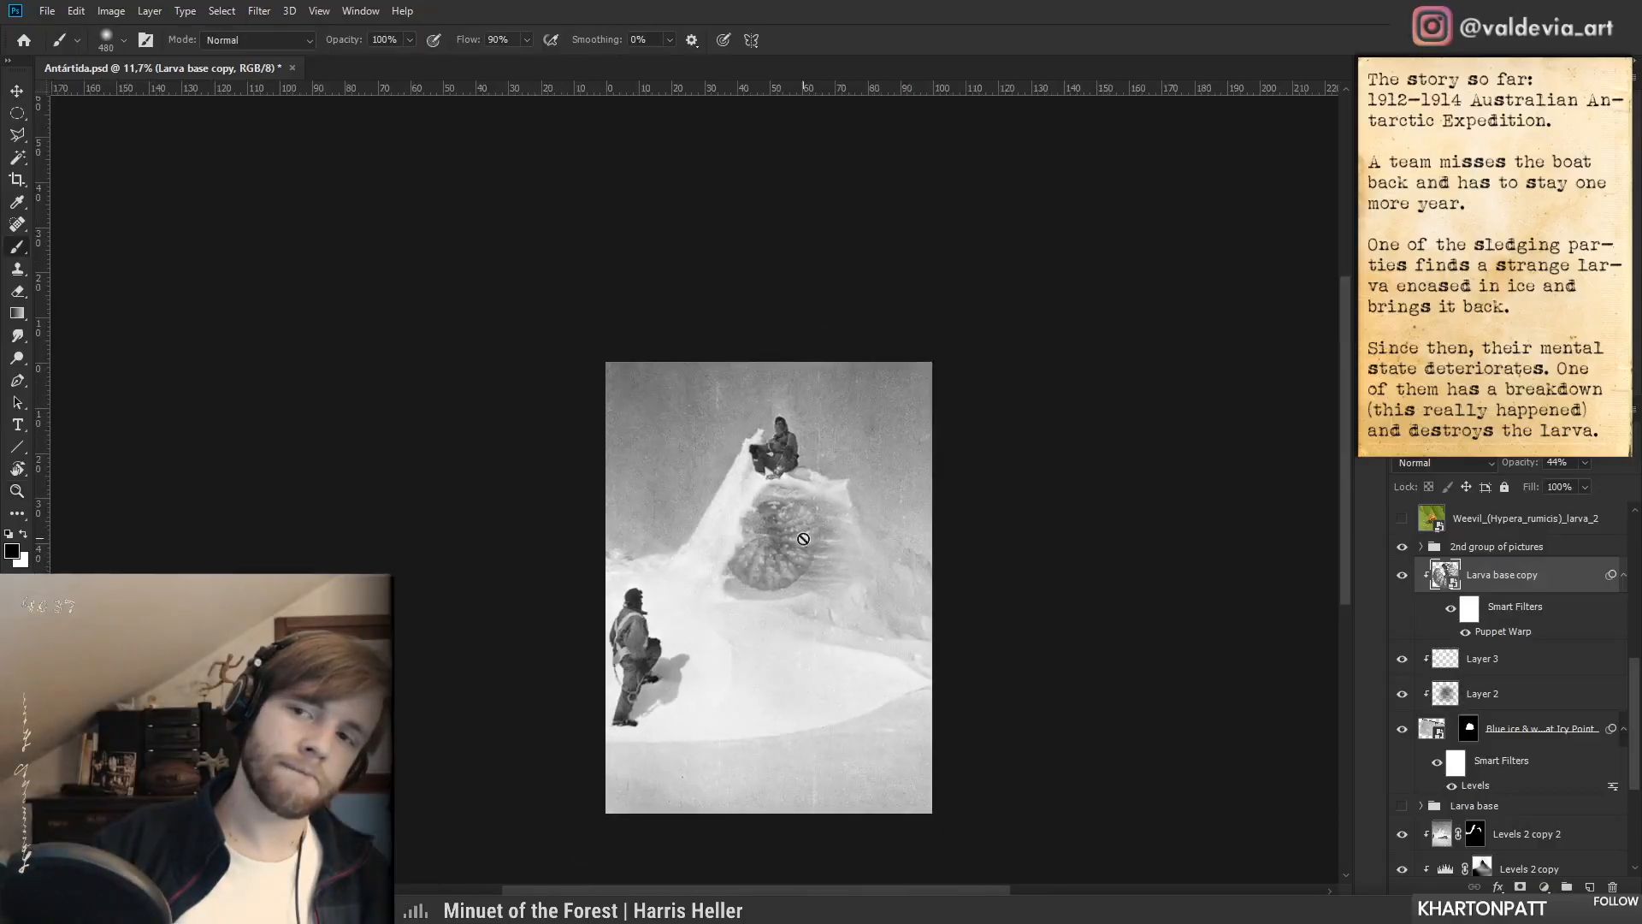
{"action": "key", "text": "z"}
{"action": "left_click_drag", "start_coordinate": [847, 547], "coordinate": [895, 528]}
{"action": "key", "text": "b"}
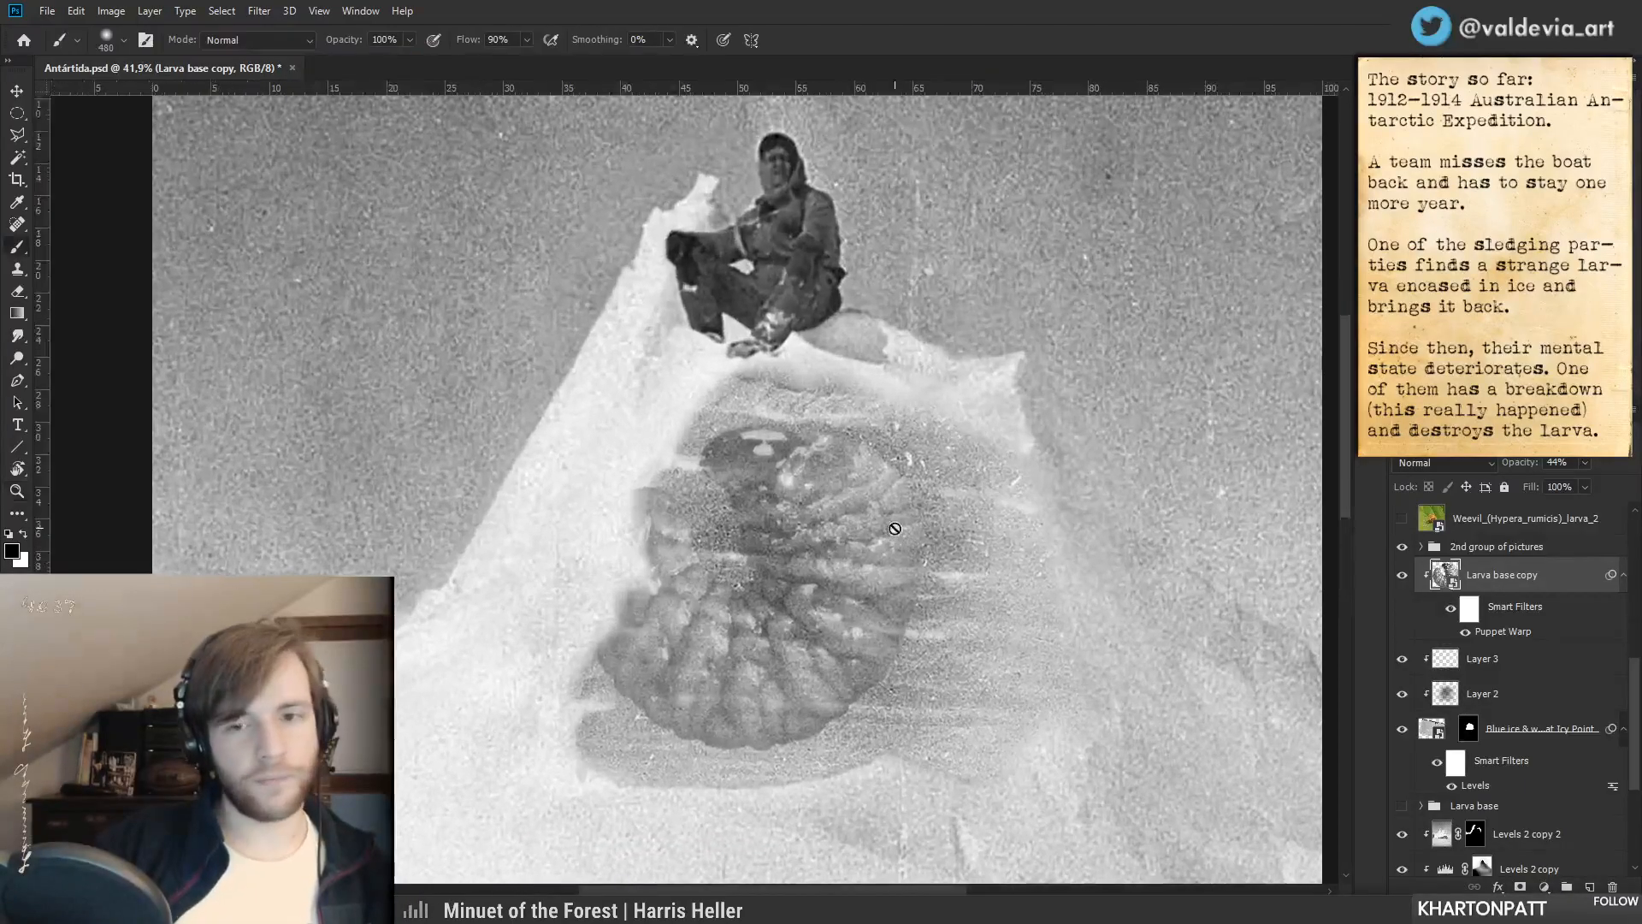
- Set the Larva base copy layer's opacity to 75%
{"action": "left_click_drag", "start_coordinate": [1515, 470], "coordinate": [1595, 479]}
{"action": "mouse_move", "coordinate": [852, 520]}
{"action": "left_mouse_down"}
{"action": "mouse_move", "coordinate": [886, 592]}
{"action": "mouse_move", "coordinate": [830, 533]}
{"action": "left_mouse_up"}
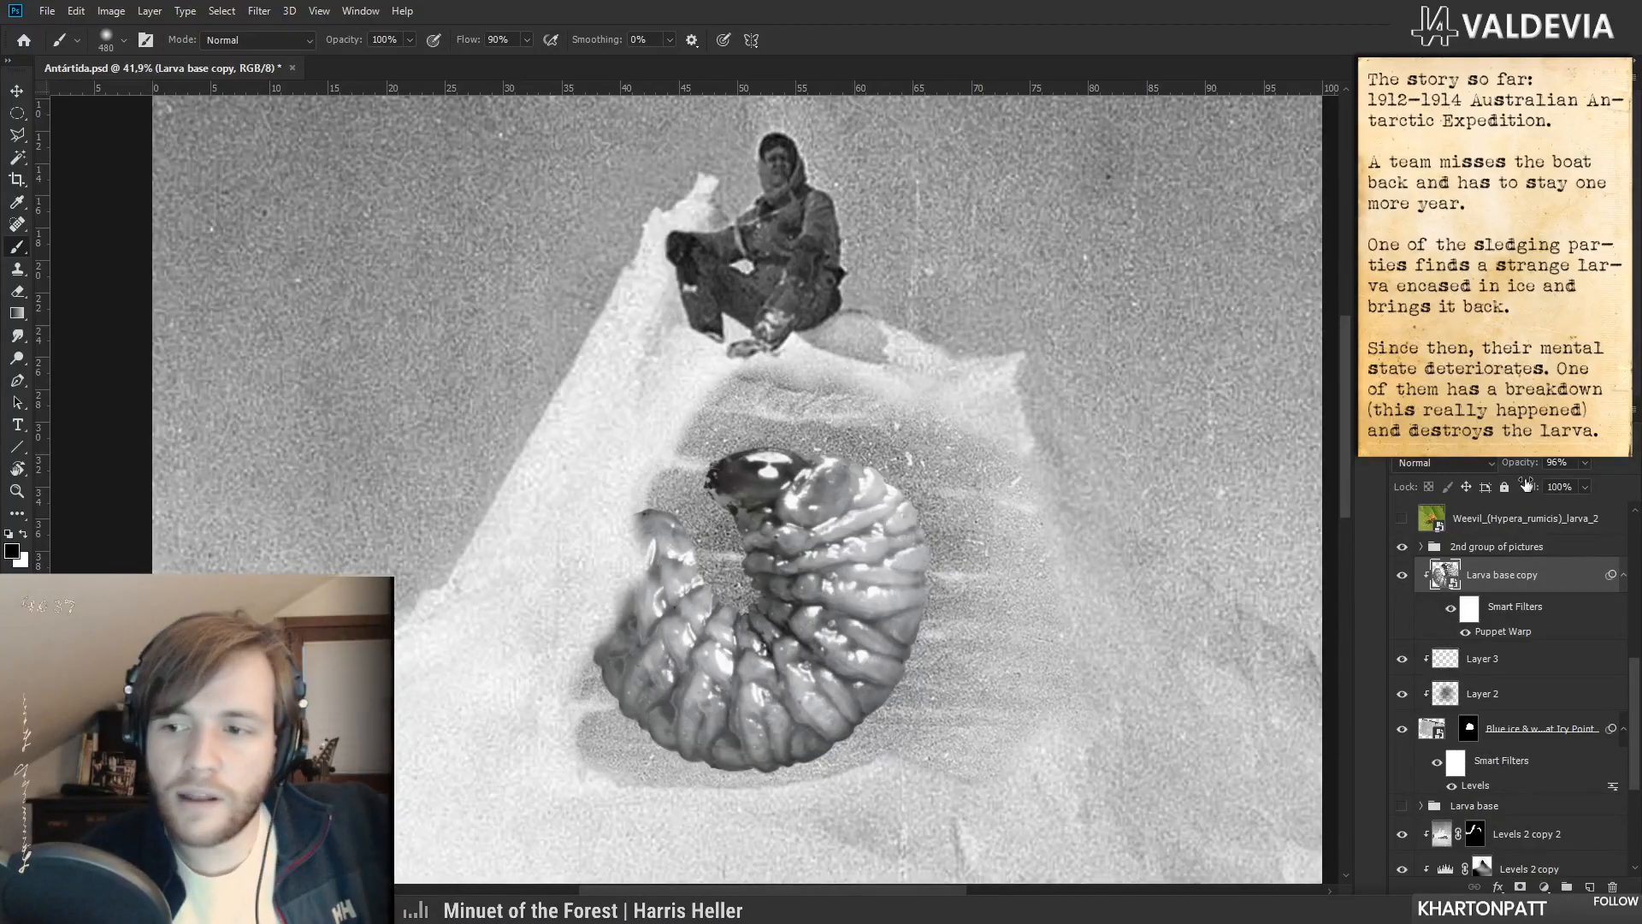
{"action": "left_click_drag", "start_coordinate": [1518, 470], "coordinate": [1507, 467]}
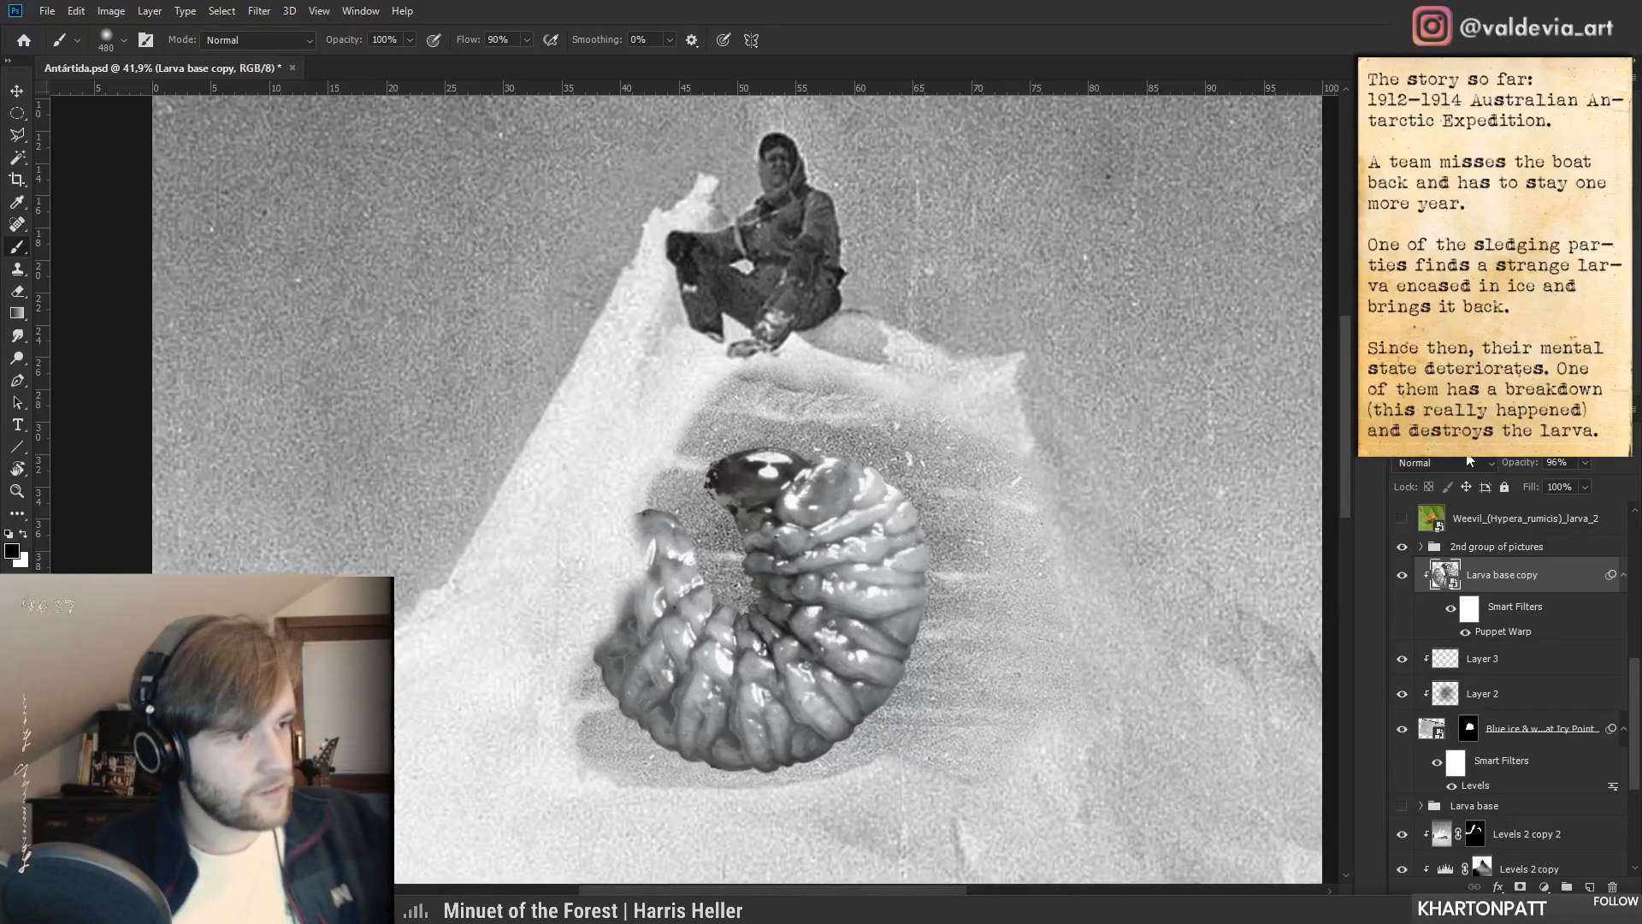
{"action": "left_click_drag", "start_coordinate": [1531, 466], "coordinate": [1514, 465]}
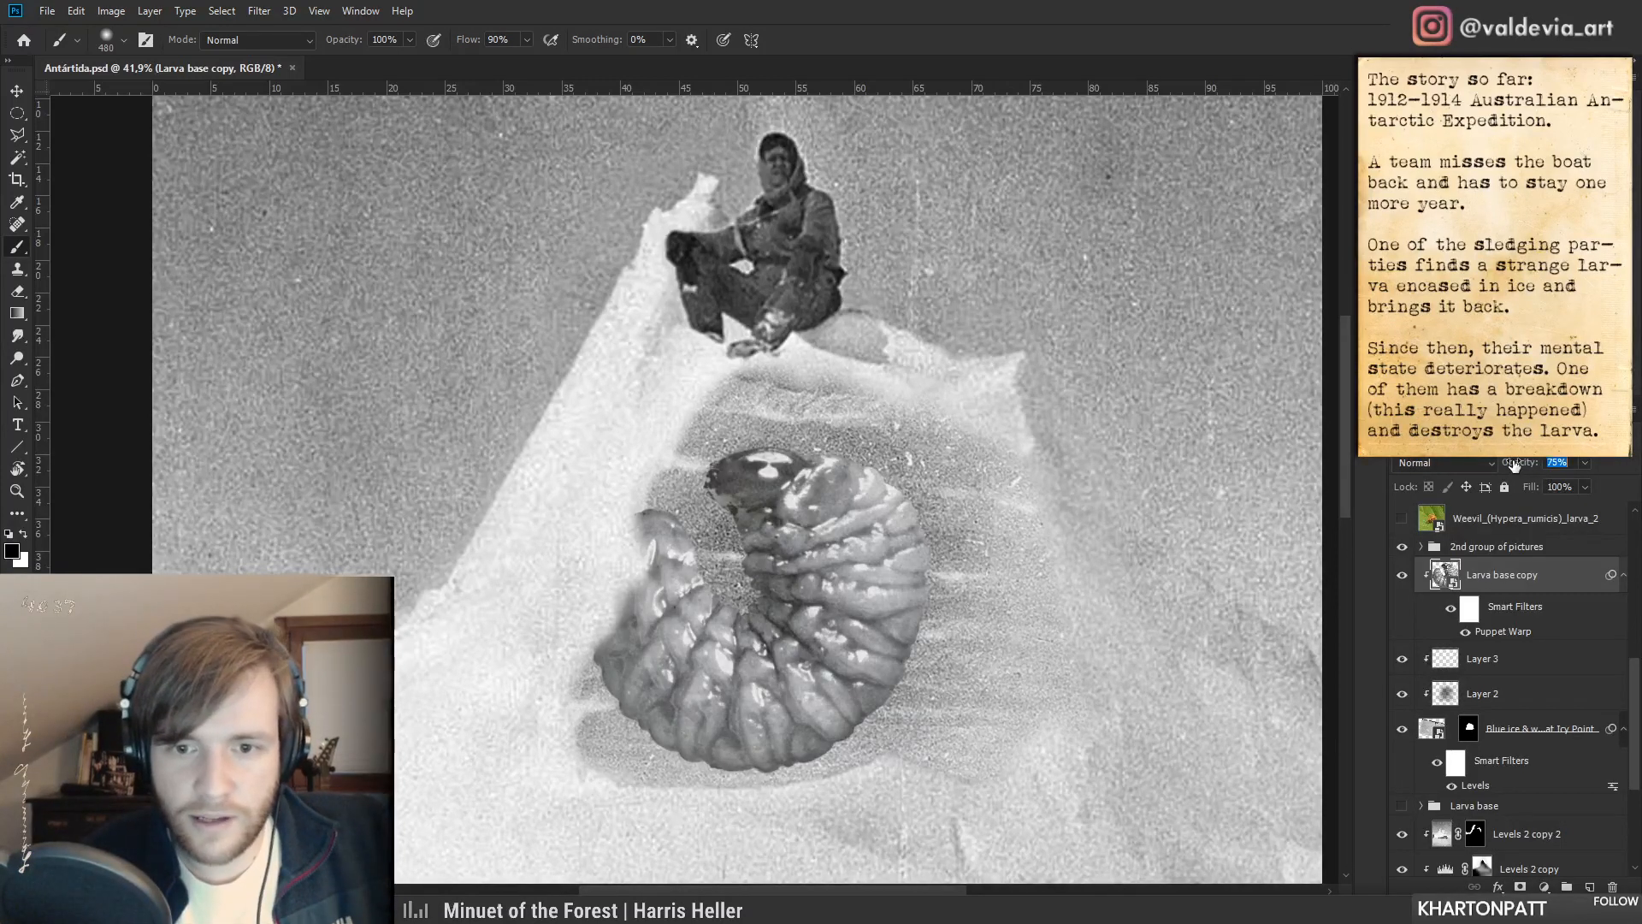
- Add a layer mask to Larva base copy and fade the larva's tail and lower outer edge with a soft 177 px black brush
{"action": "left_click", "coordinate": [1524, 886]}
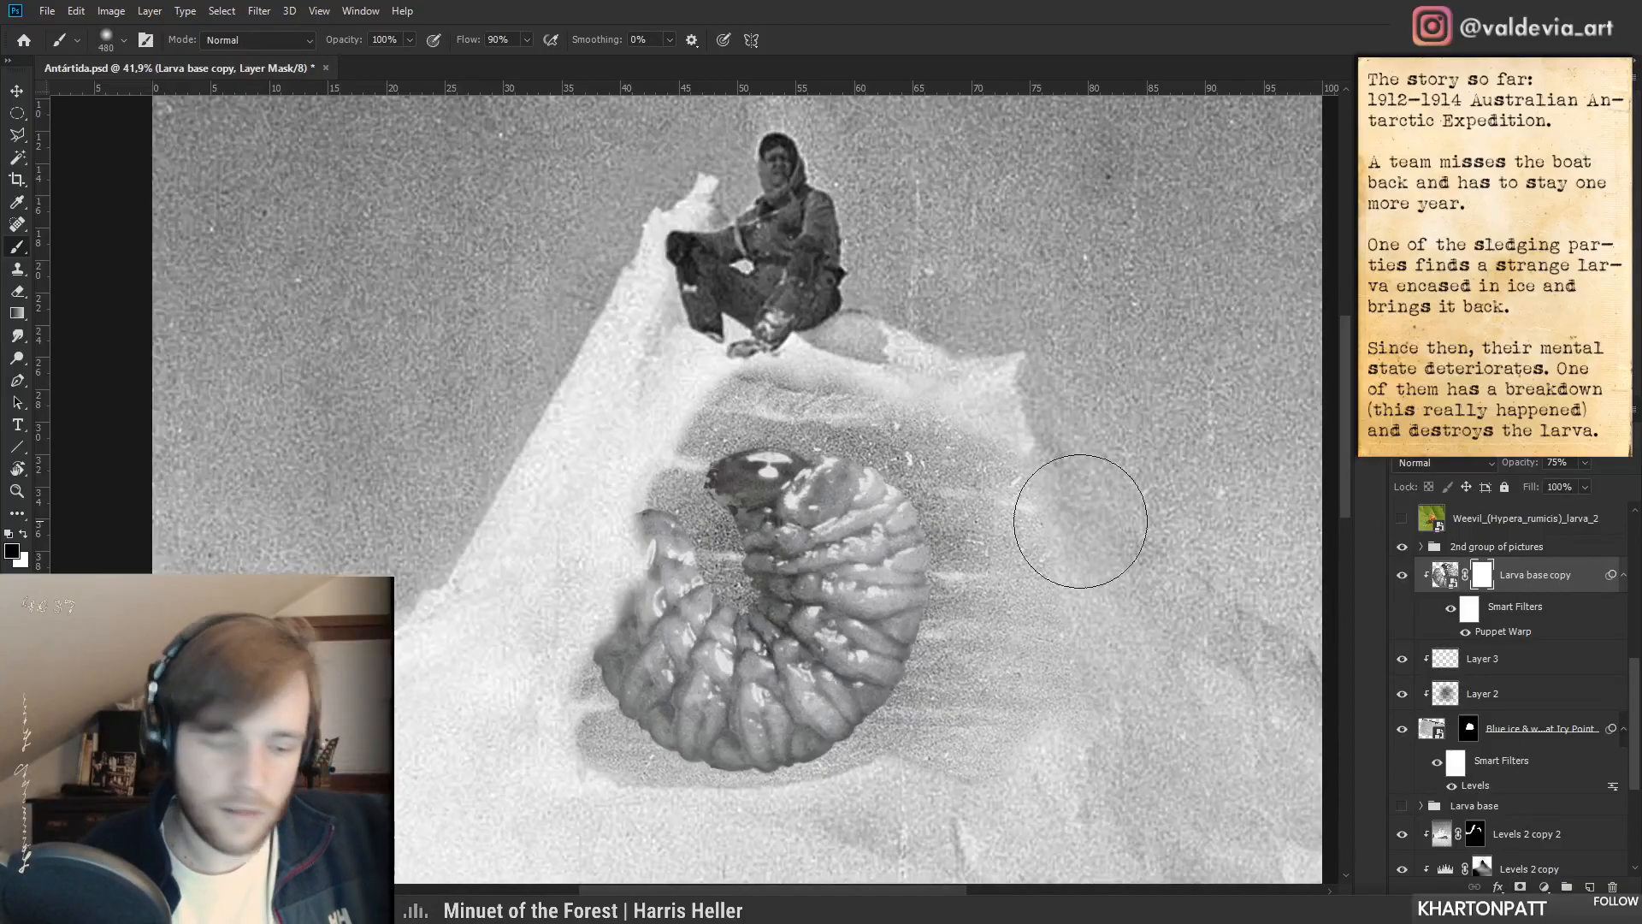
{"action": "right_click", "coordinate": [729, 585]}
{"action": "left_click", "coordinate": [887, 560]}
{"action": "mouse_move", "coordinate": [728, 556]}
{"action": "left_mouse_down"}
{"action": "mouse_move", "coordinate": [605, 671]}
{"action": "mouse_move", "coordinate": [626, 607]}
{"action": "mouse_move", "coordinate": [634, 706]}
{"action": "mouse_move", "coordinate": [669, 738]}
{"action": "mouse_move", "coordinate": [653, 746]}
{"action": "mouse_move", "coordinate": [655, 709]}
{"action": "left_mouse_up"}
{"action": "mouse_move", "coordinate": [669, 502]}
{"action": "left_mouse_down"}
{"action": "mouse_move", "coordinate": [720, 660]}
{"action": "mouse_move", "coordinate": [741, 564]}
{"action": "left_mouse_up"}
{"action": "key", "text": "x"}
{"action": "key", "text": "x"}
{"action": "left_click_drag", "start_coordinate": [711, 788], "coordinate": [922, 573]}
{"action": "left_click_drag", "start_coordinate": [705, 768], "coordinate": [837, 759]}
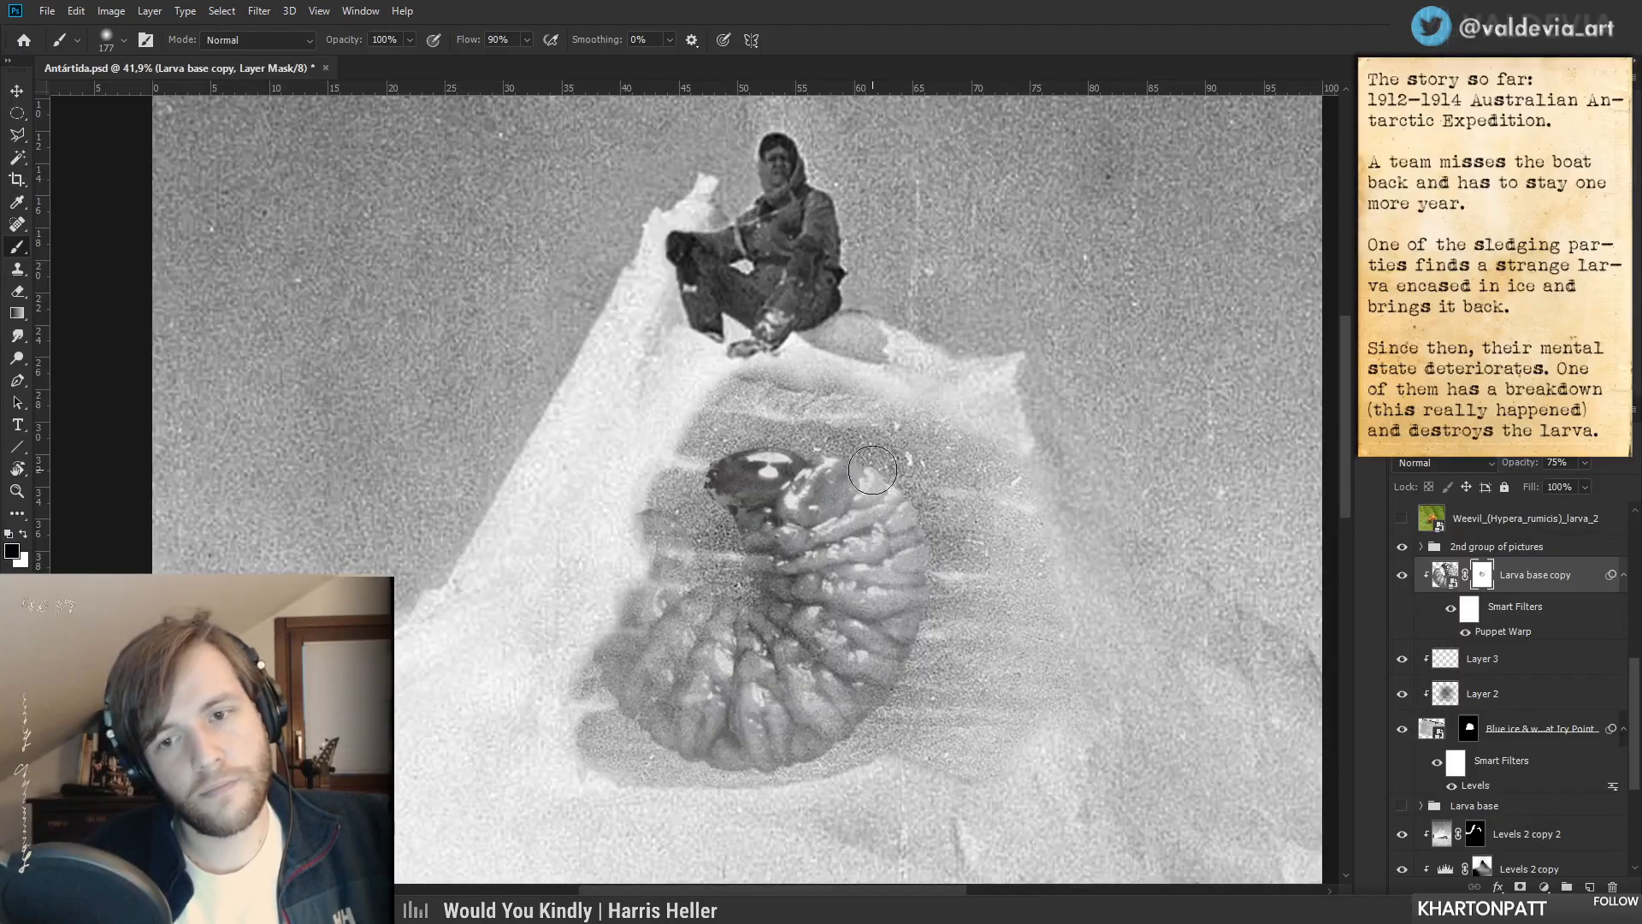
{"action": "key", "text": "ctrl+space"}
{"action": "mouse_move", "coordinate": [837, 716]}
{"action": "left_mouse_down"}
{"action": "mouse_move", "coordinate": [711, 716]}
{"action": "mouse_move", "coordinate": [808, 727]}
{"action": "left_mouse_up"}
{"action": "key", "text": "ctrl+space"}
{"action": "mouse_move", "coordinate": [771, 662]}
{"action": "left_mouse_down"}
{"action": "mouse_move", "coordinate": [657, 665]}
{"action": "mouse_move", "coordinate": [770, 634]}
{"action": "mouse_move", "coordinate": [684, 656]}
{"action": "mouse_move", "coordinate": [717, 654]}
{"action": "left_mouse_up"}
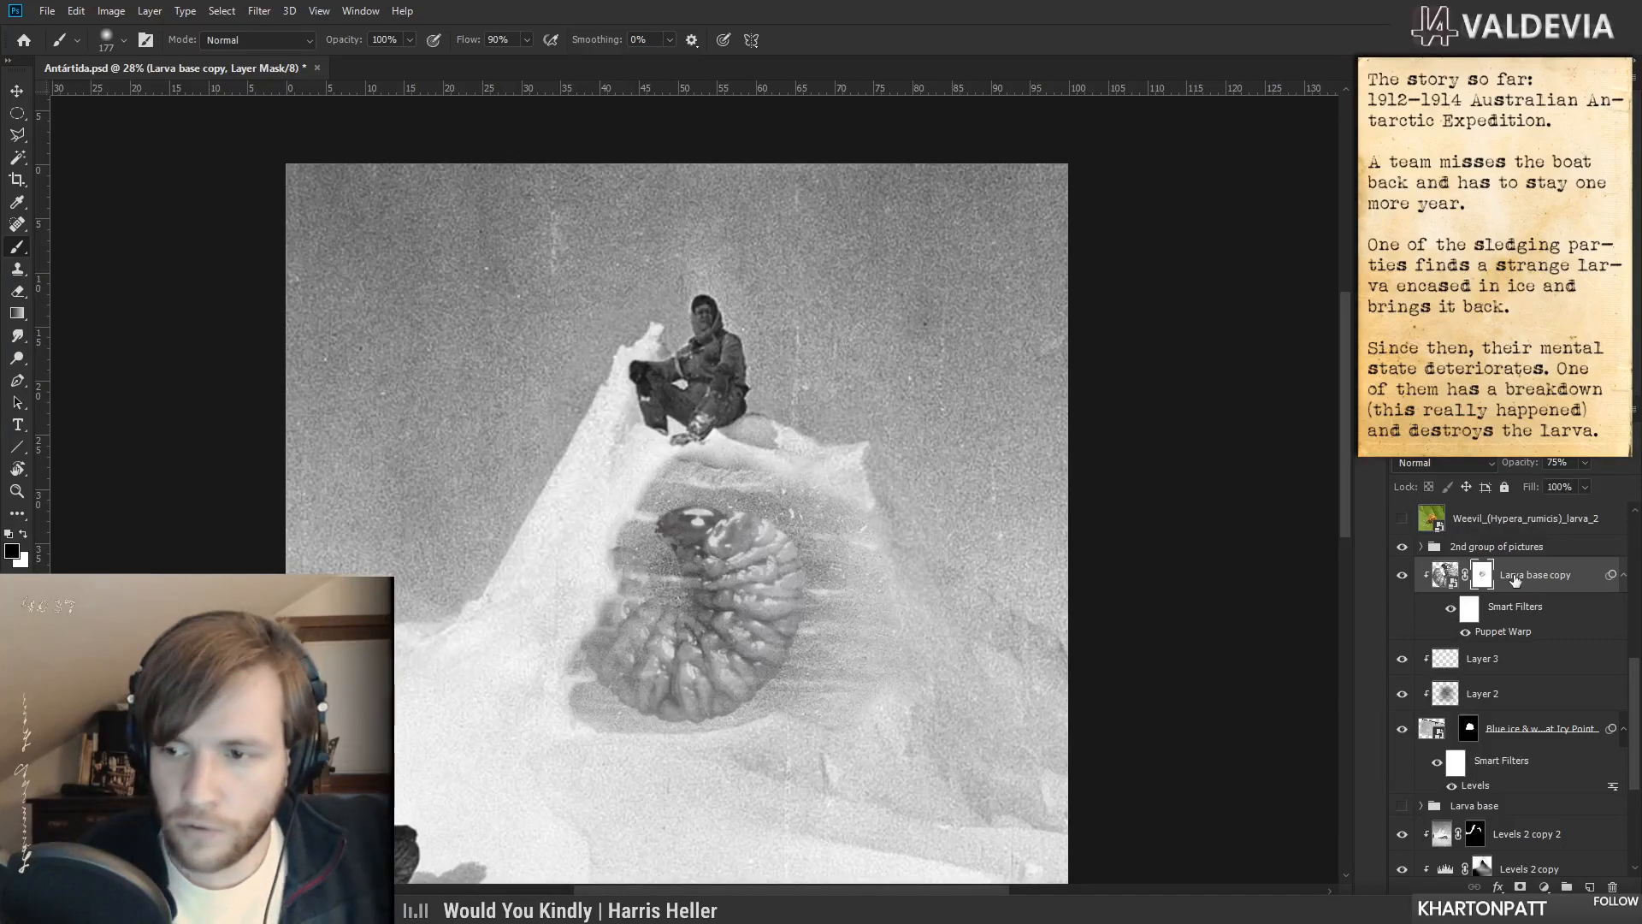
- Make a clipped, rasterized duplicate of the Larva base copy layer and hide the original
{"action": "key", "text": "ctrl+j"}
{"action": "left_click", "coordinate": [1403, 660]}
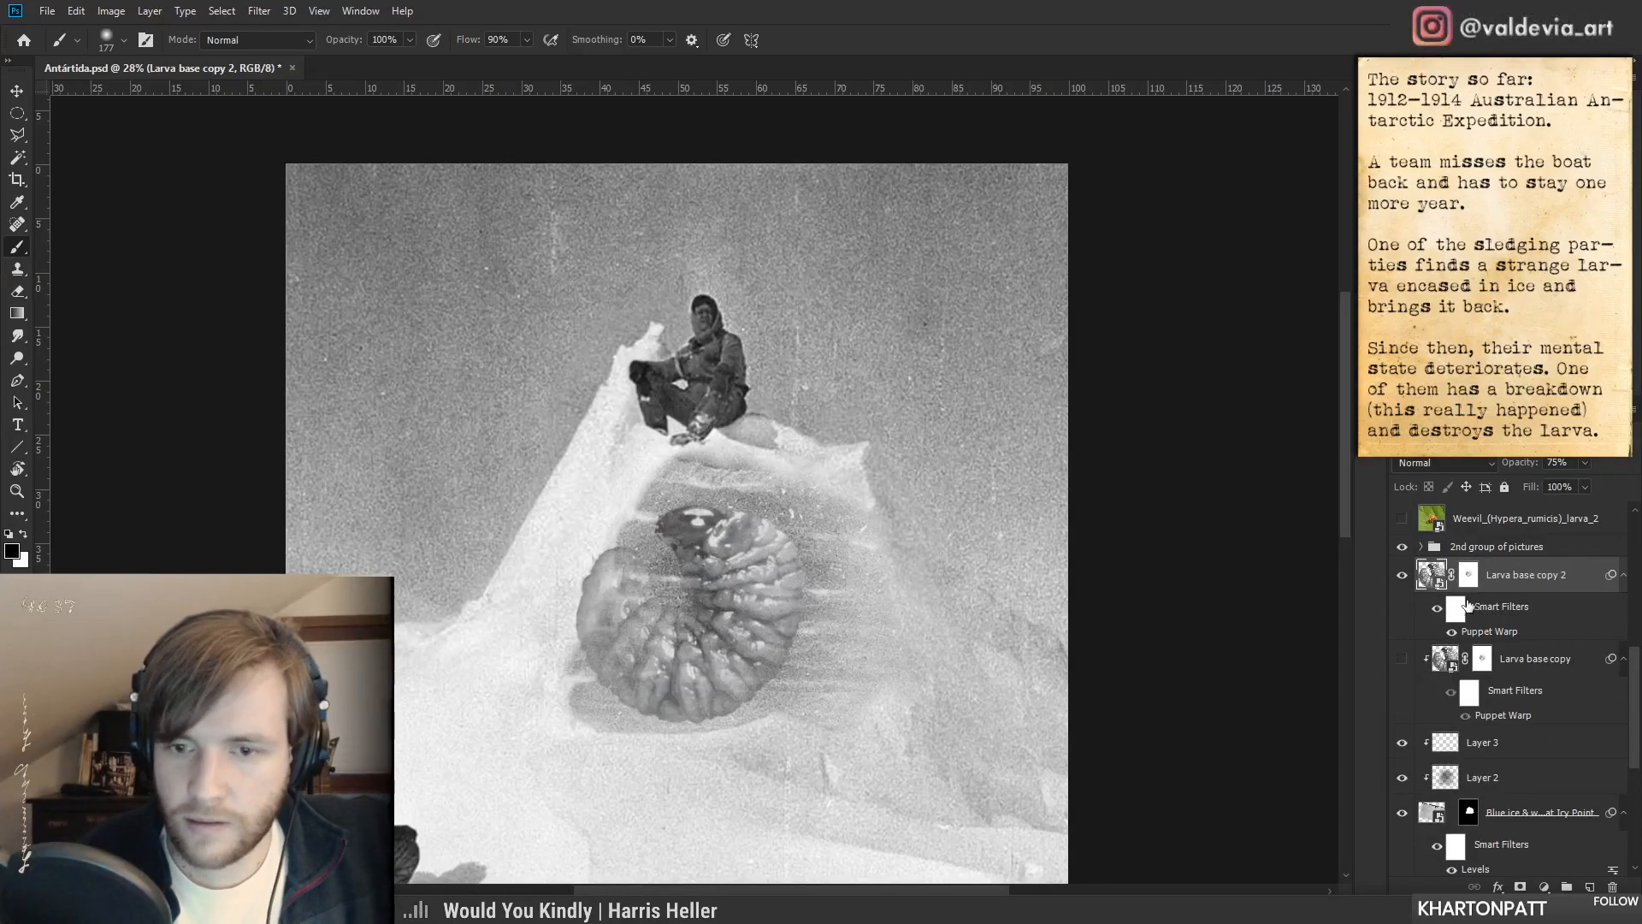
{"action": "left_click", "coordinate": [1531, 639], "text": "alt"}
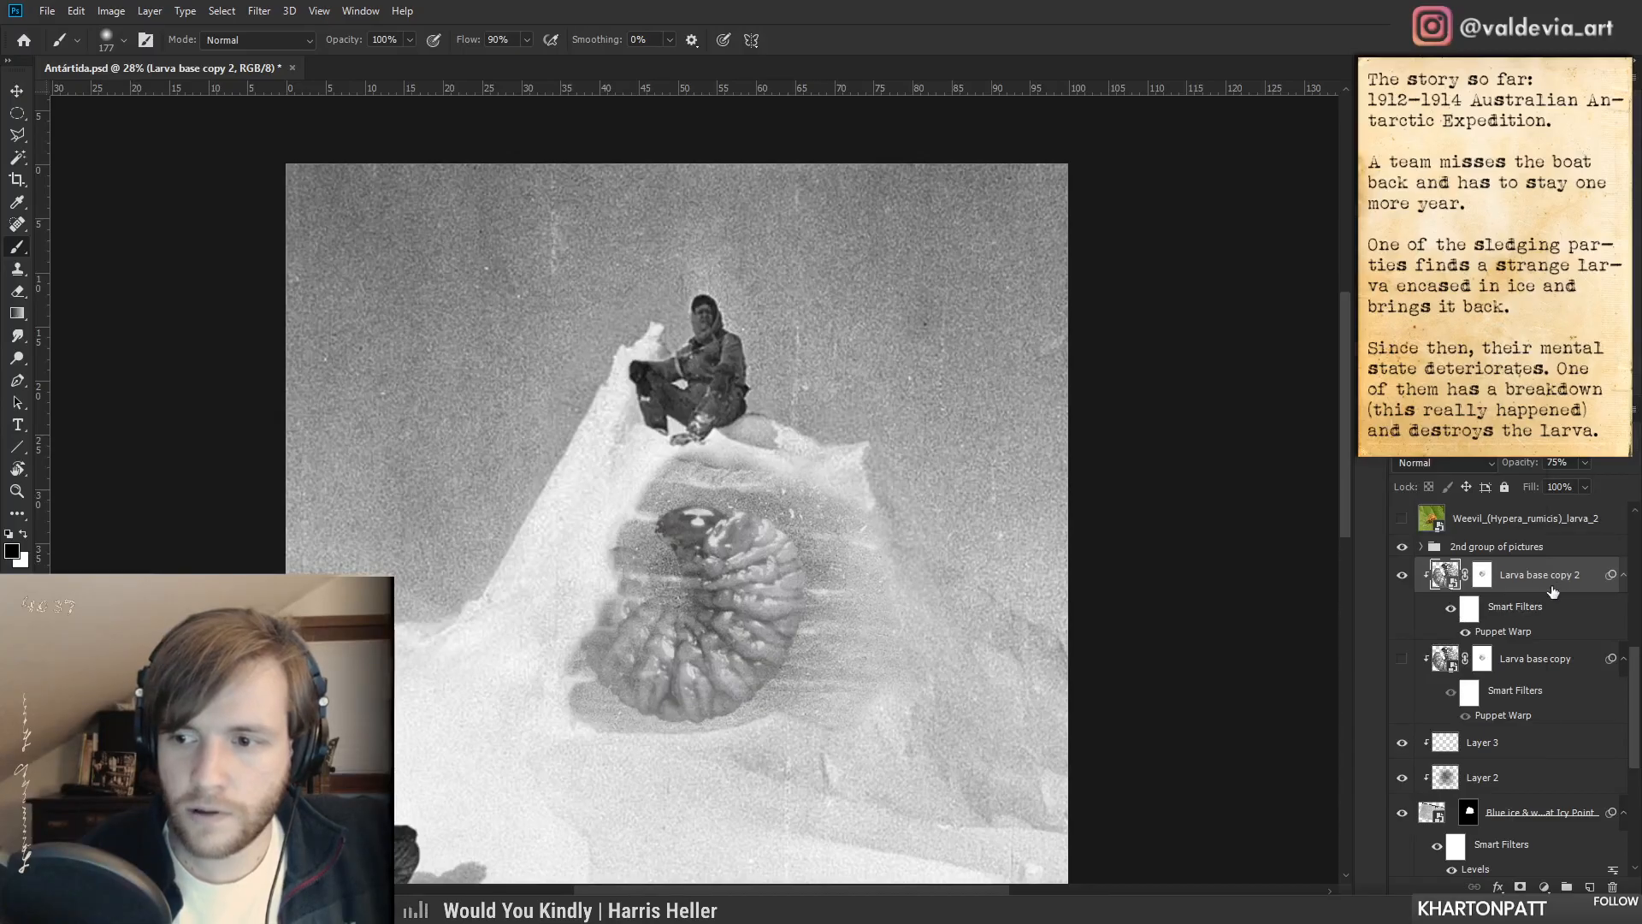
{"action": "key", "text": "ctrl+shift+backslash"}
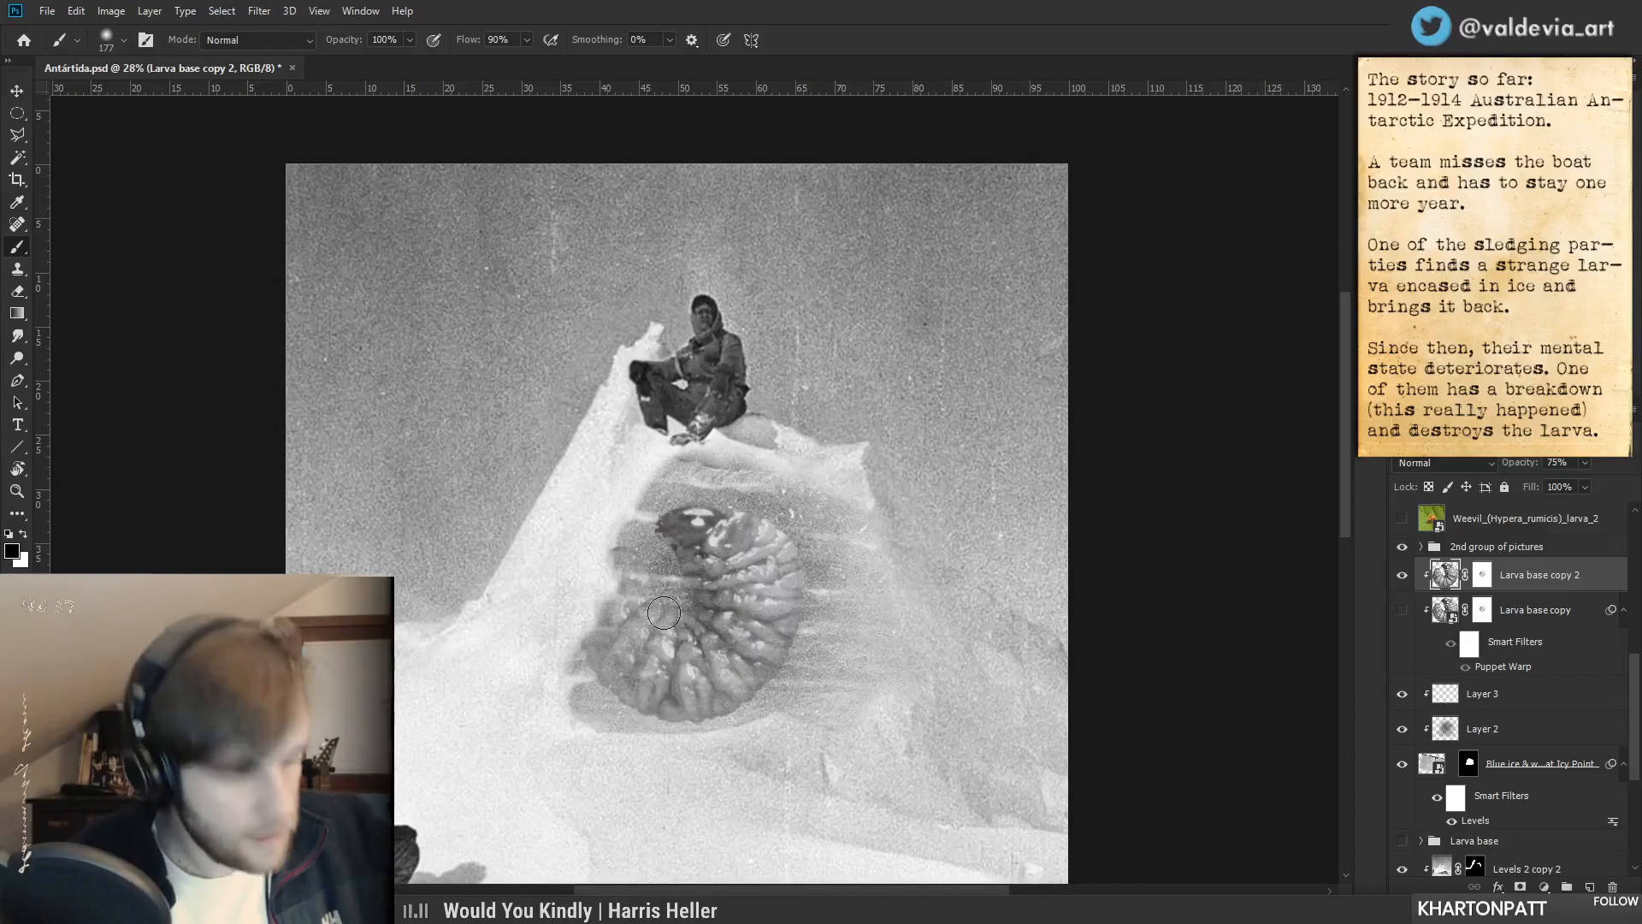
{"action": "key", "text": "z"}
{"action": "mouse_move", "coordinate": [751, 593]}
{"action": "left_mouse_down"}
{"action": "mouse_move", "coordinate": [803, 592]}
{"action": "mouse_move", "coordinate": [780, 562]}
{"action": "left_mouse_up"}
{"action": "key", "text": "b"}
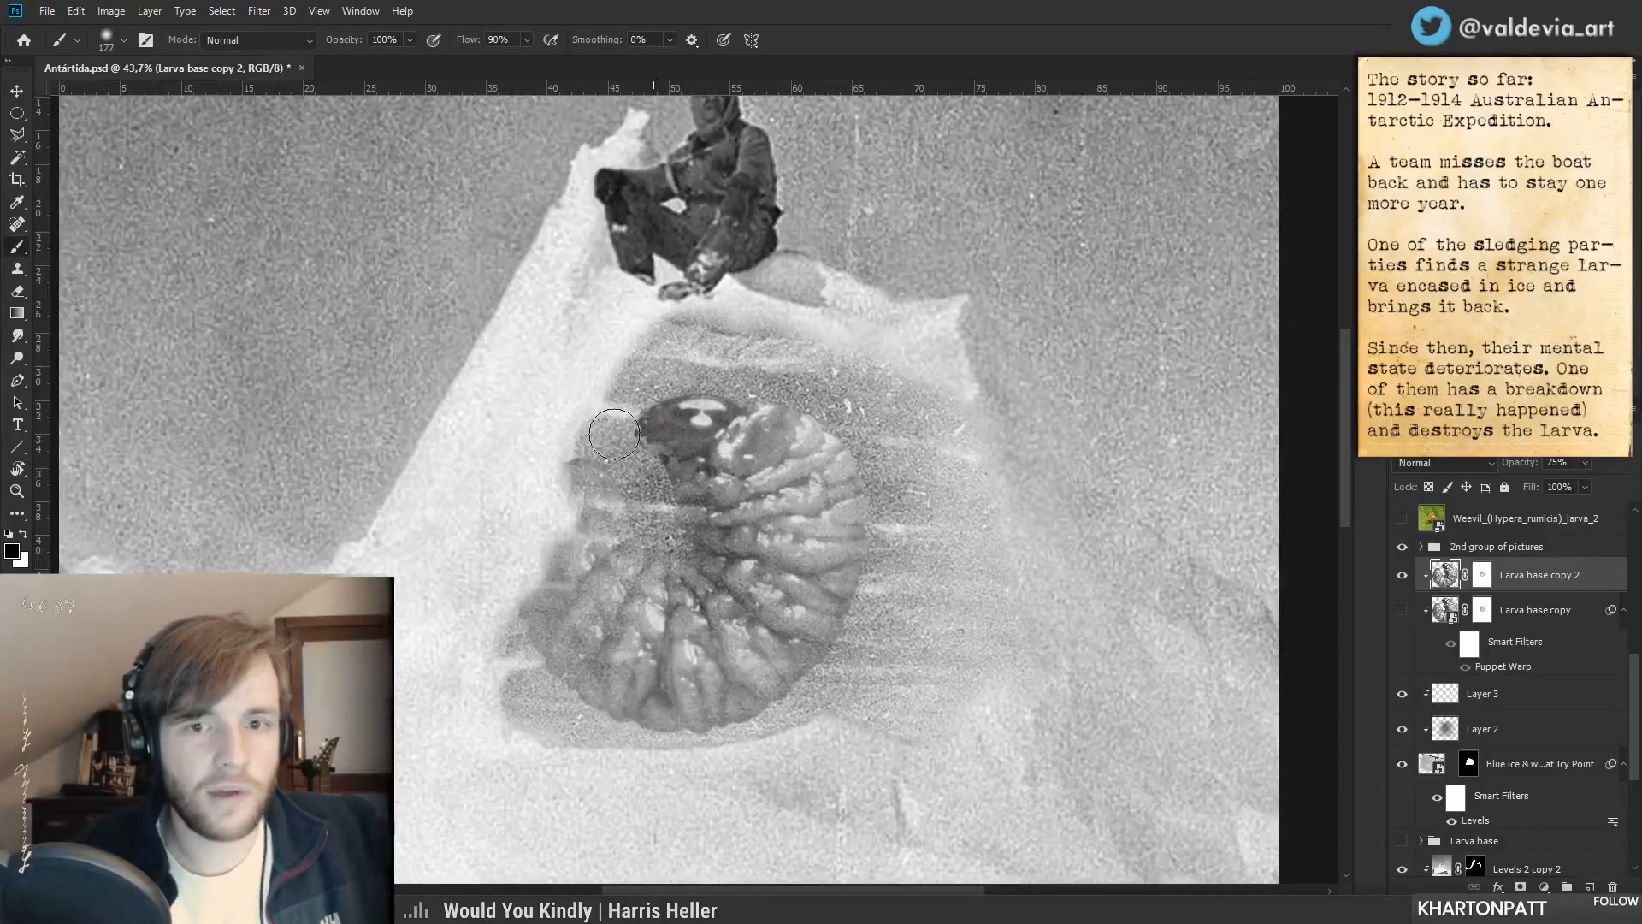
{"action": "right_click", "coordinate": [18, 140]}
{"action": "left_click", "coordinate": [85, 135]}
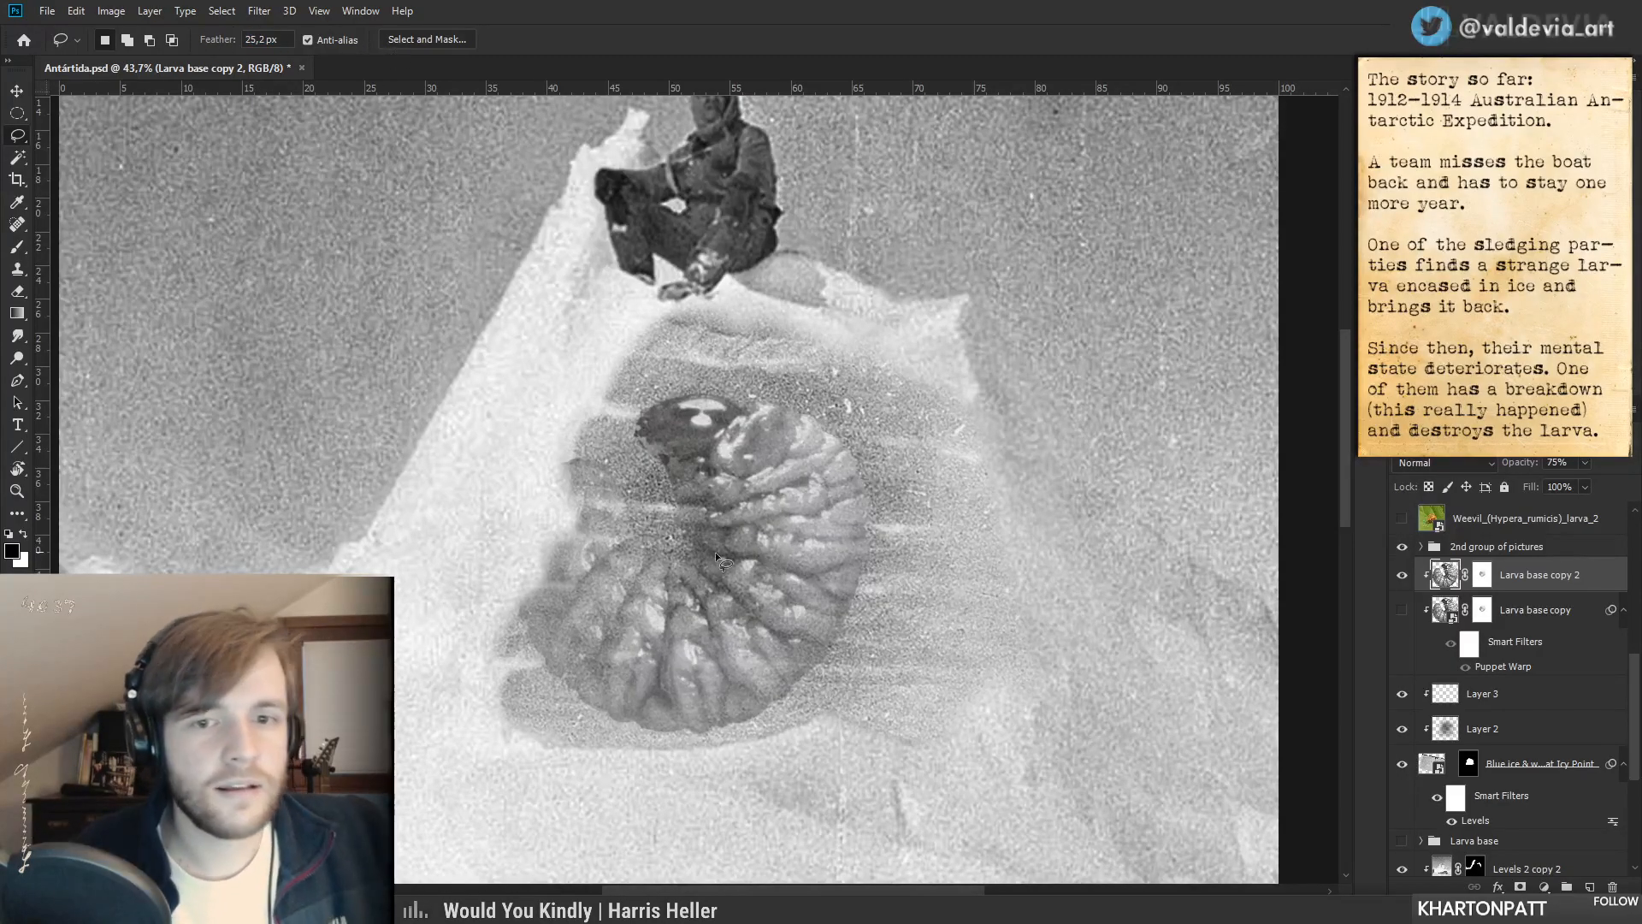
{"action": "mouse_move", "coordinate": [661, 524]}
{"action": "left_mouse_down"}
{"action": "mouse_move", "coordinate": [687, 612]}
{"action": "mouse_move", "coordinate": [688, 761]}
{"action": "left_mouse_up"}
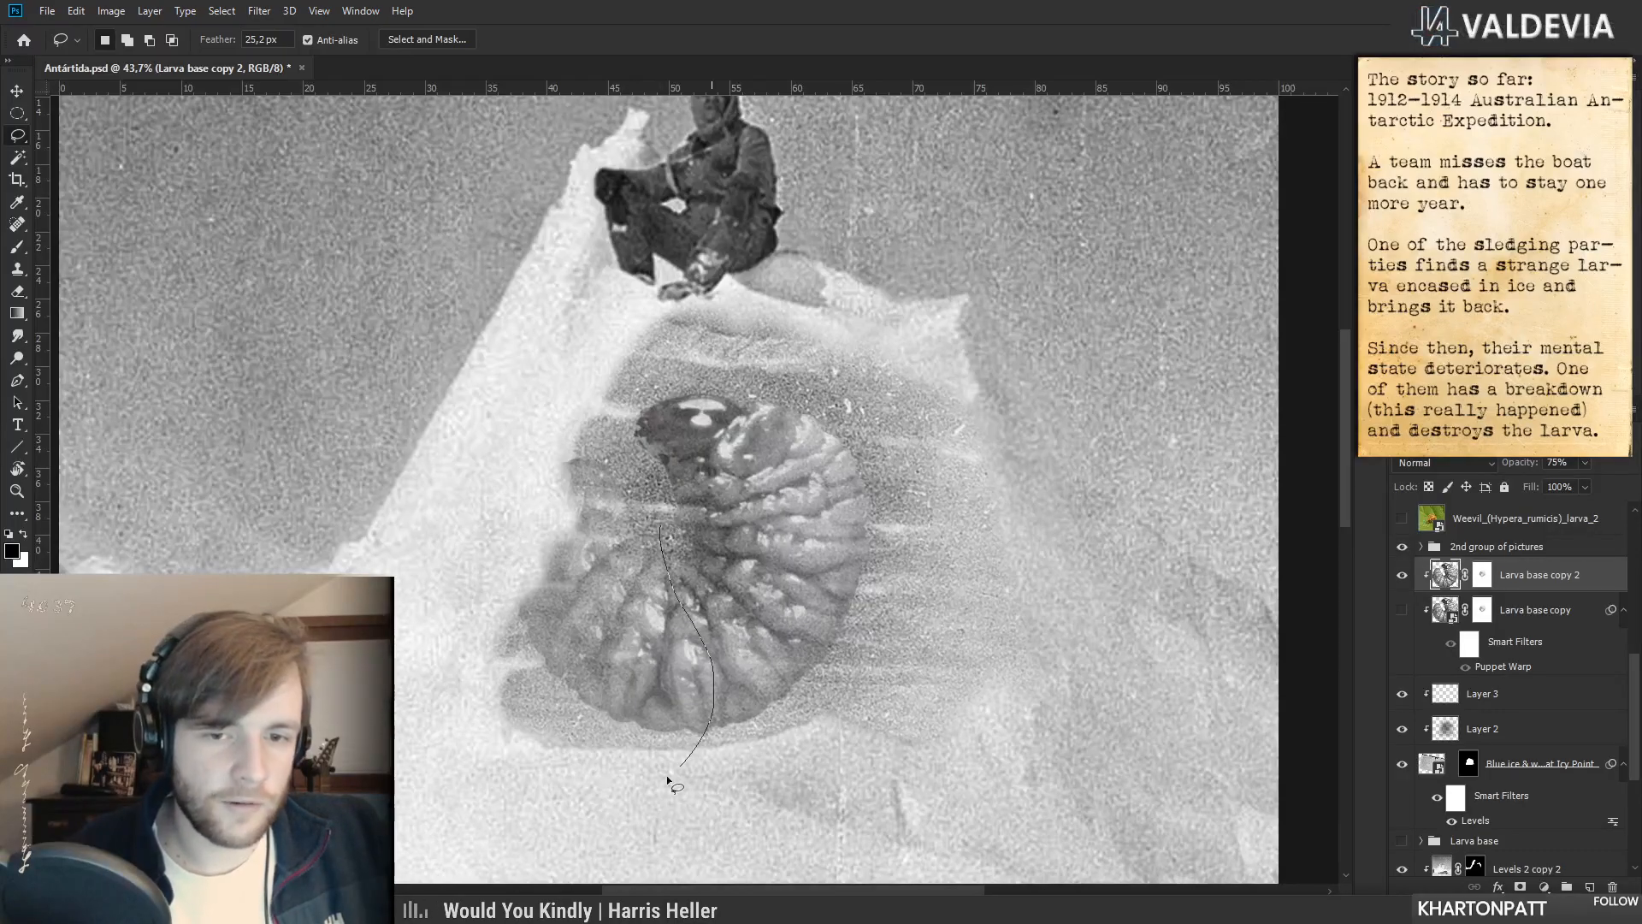
{"action": "left_click_drag", "start_coordinate": [662, 511], "coordinate": [664, 518]}
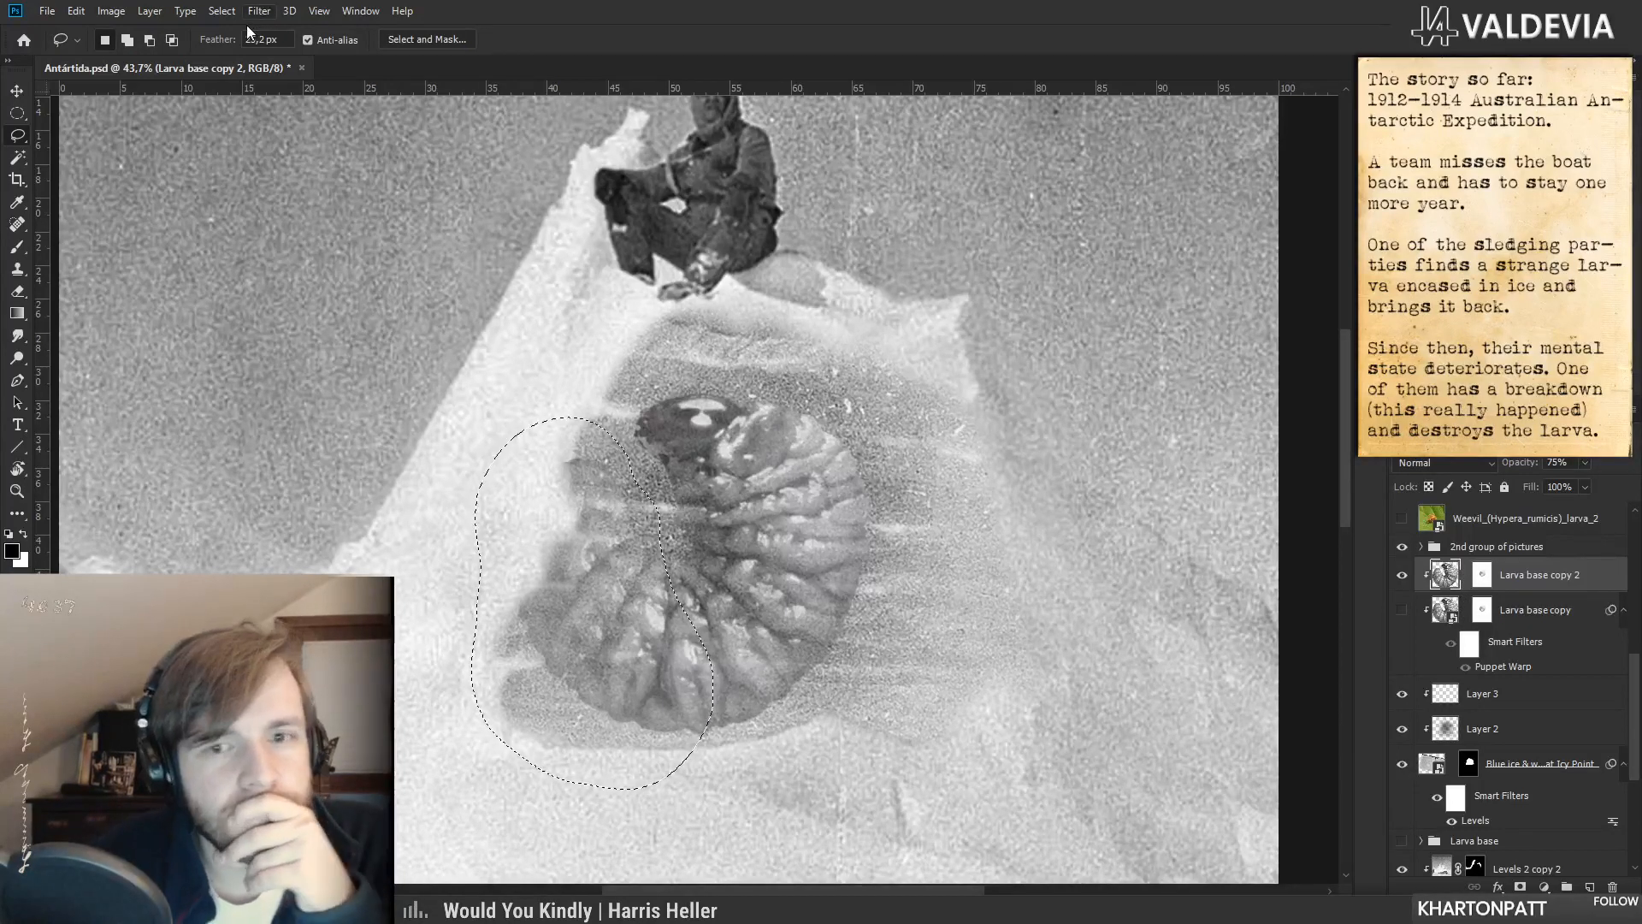
{"action": "key", "text": "ctrl+d"}
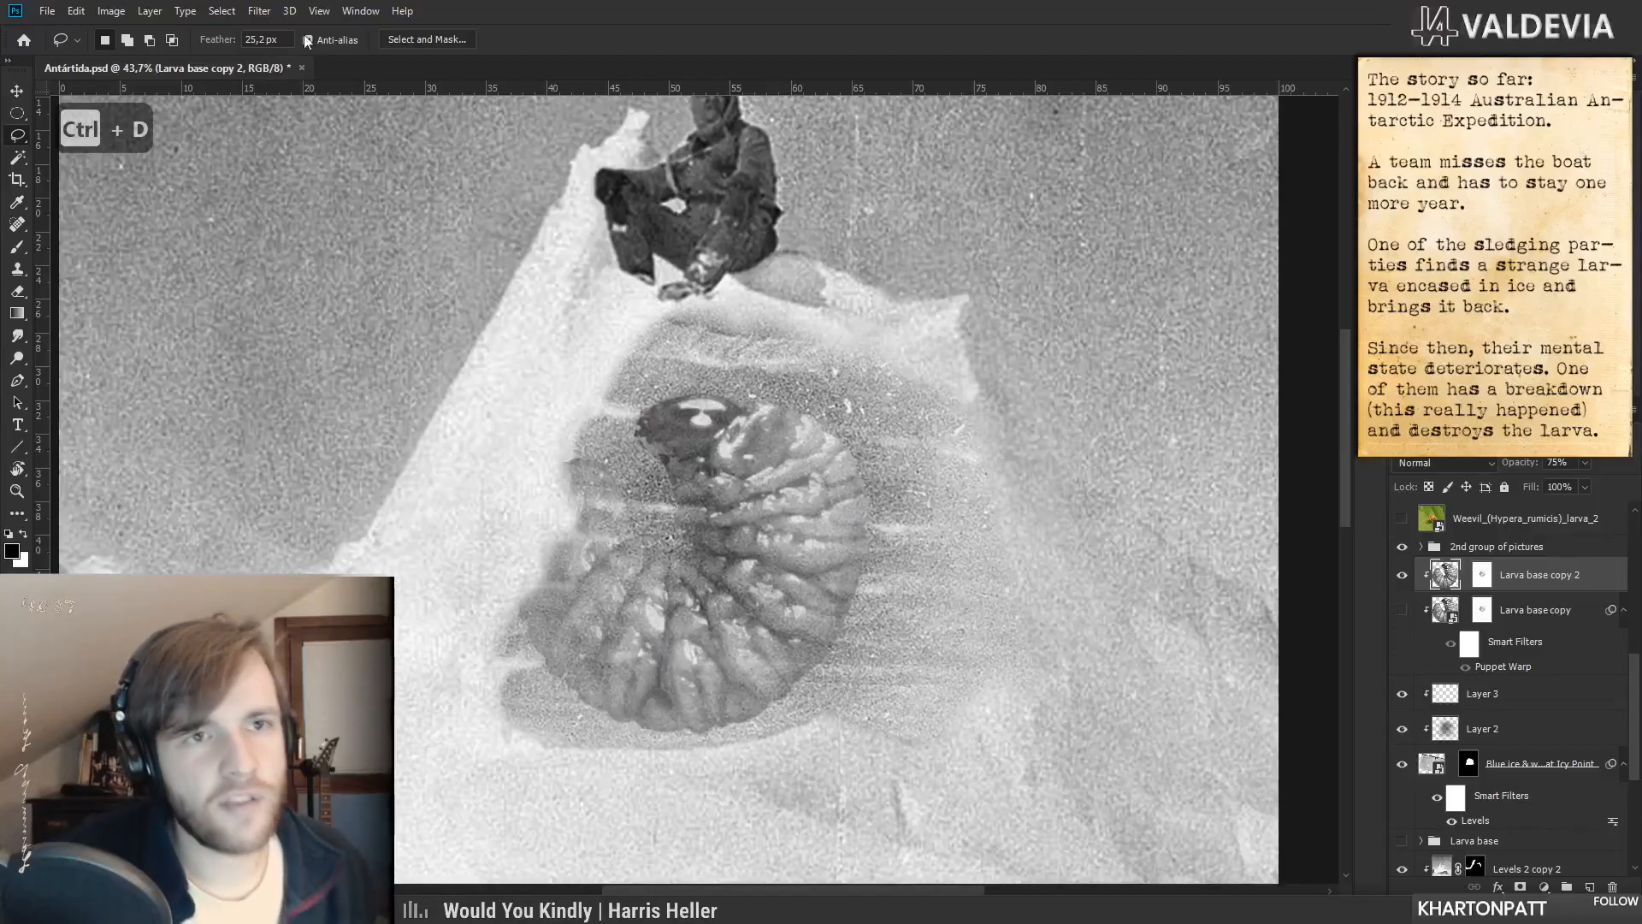
- Apply a Gaussian Blur with a 2.7-pixel radius to the whole duplicated larva
{"action": "left_click", "coordinate": [259, 11]}
{"action": "mouse_move", "coordinate": [308, 214]}
{"action": "left_click", "coordinate": [112, 253]}
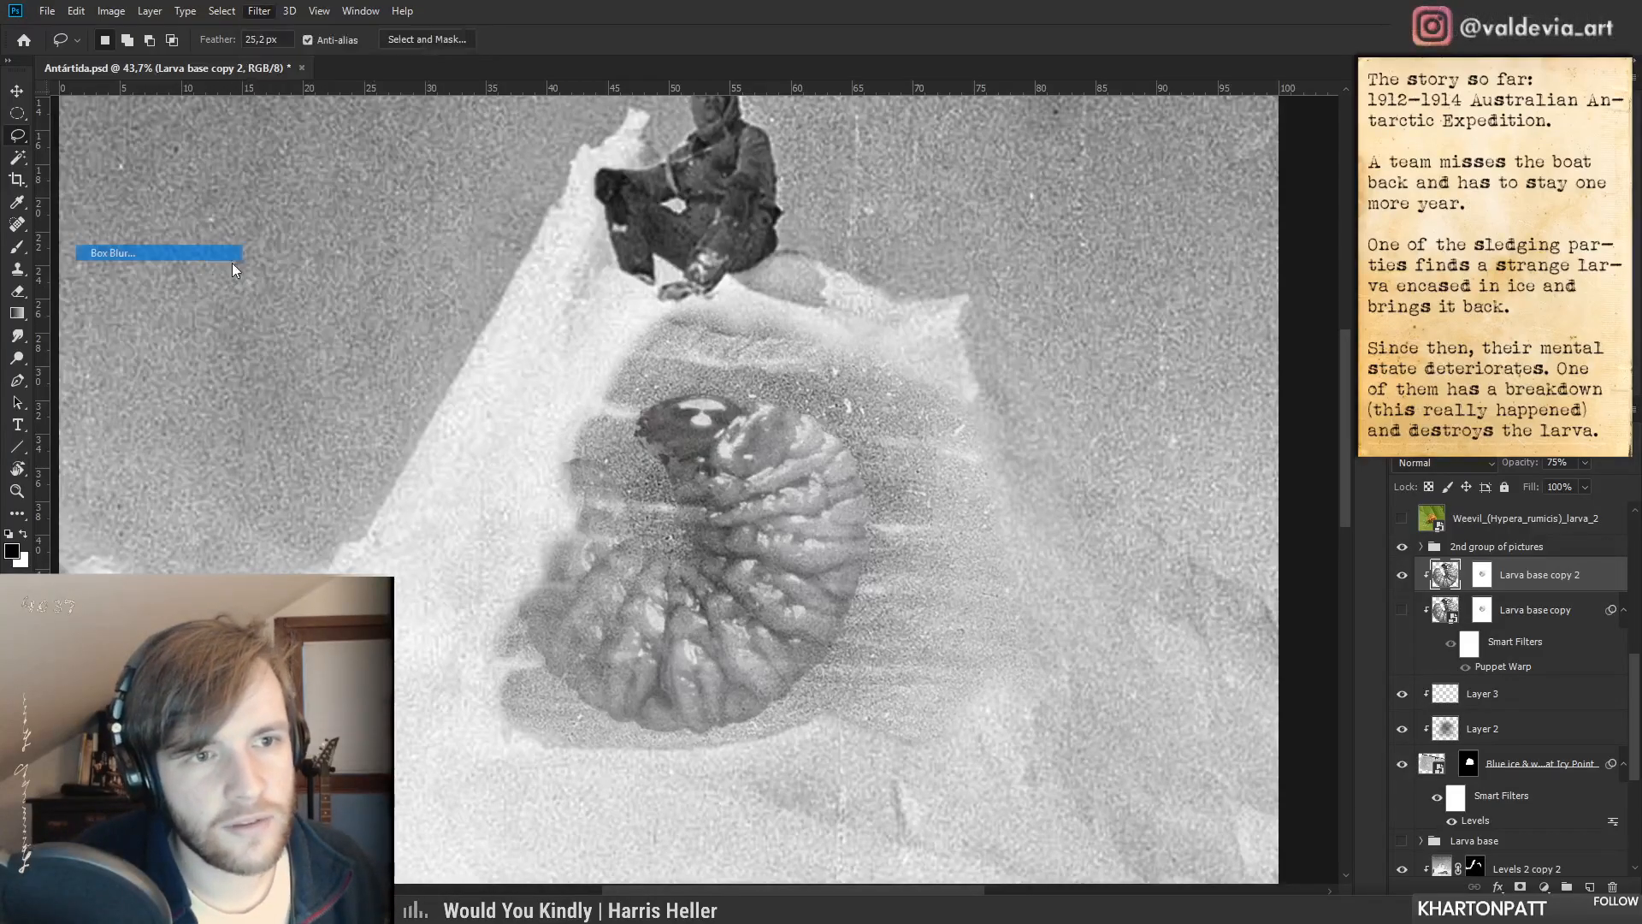
{"action": "left_click", "coordinate": [921, 247]}
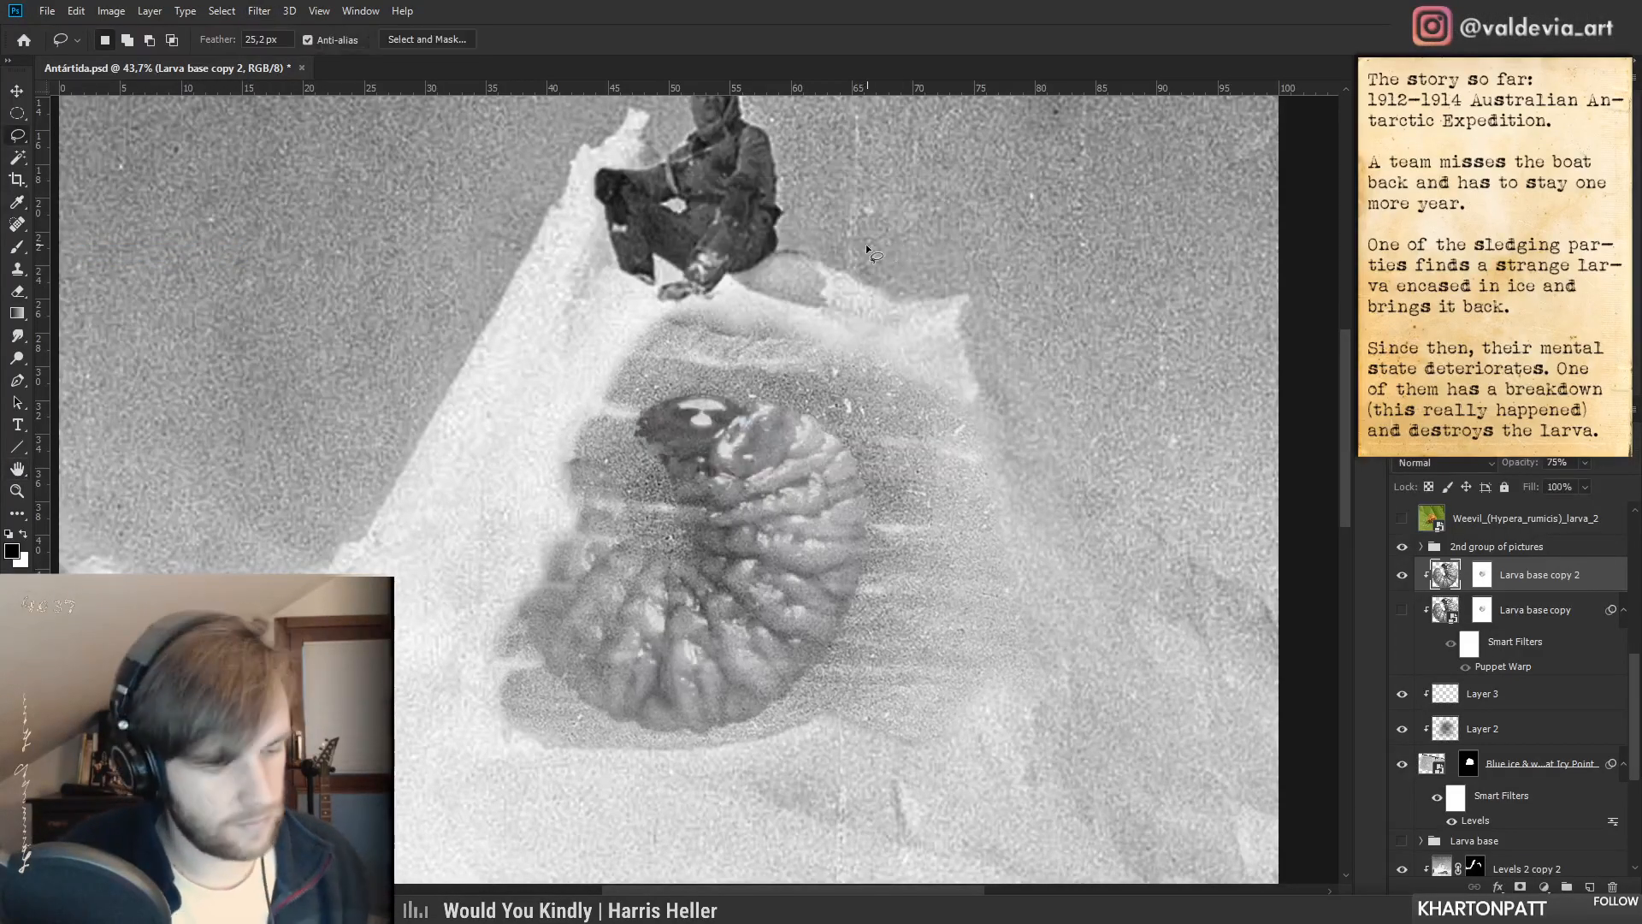
{"action": "key", "text": "ctrl+shift+g"}
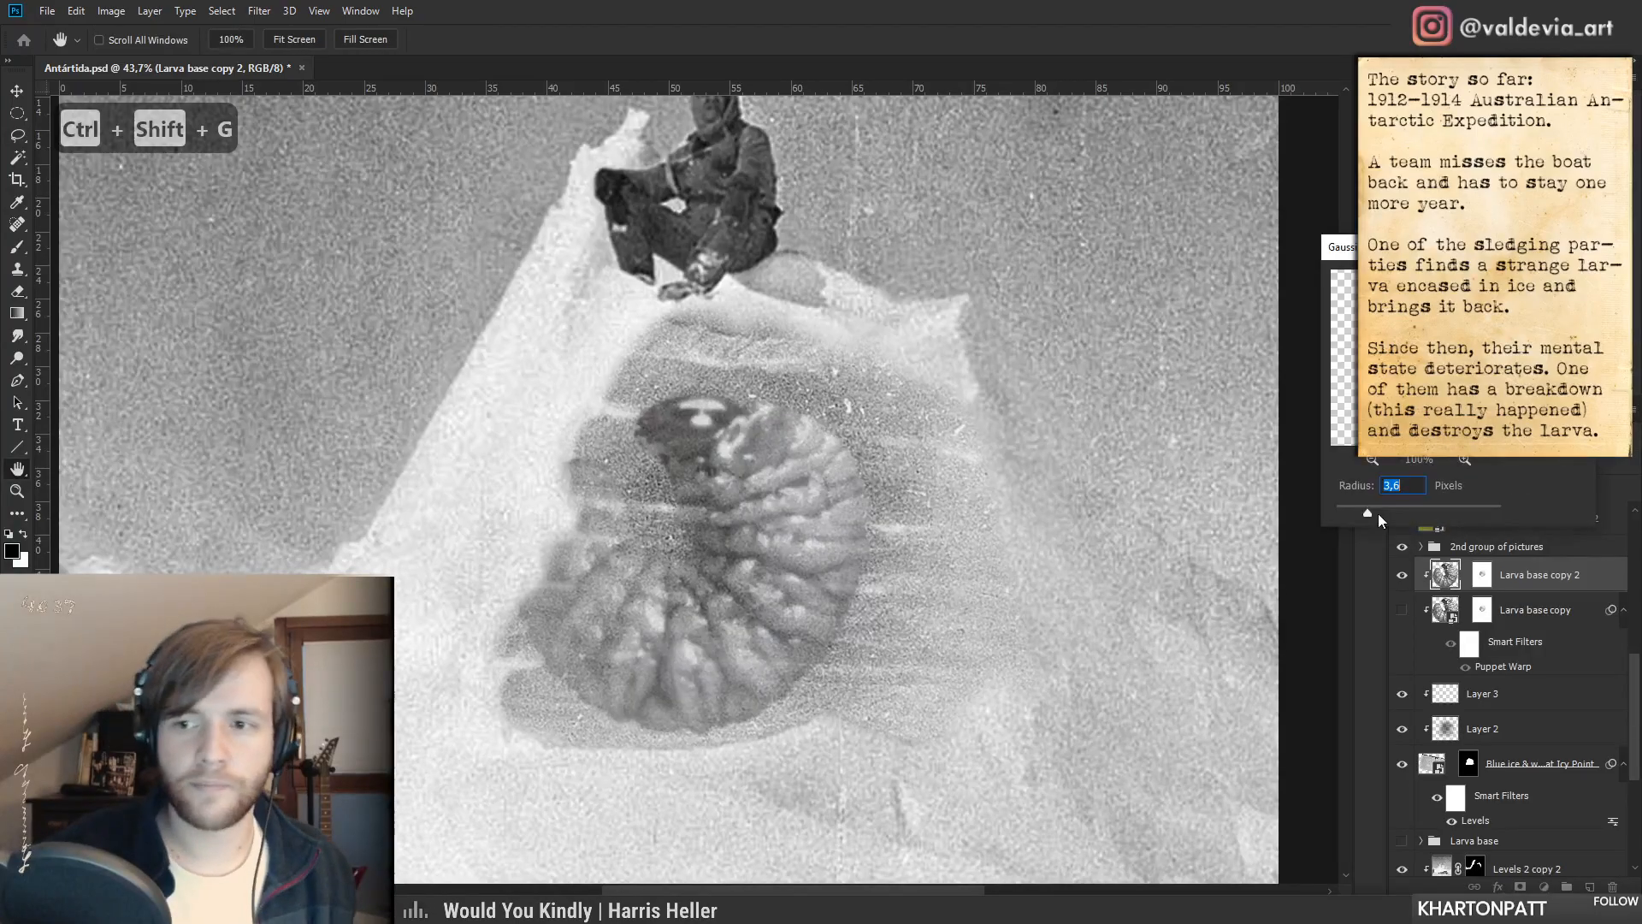
{"action": "left_click_drag", "start_coordinate": [1378, 511], "coordinate": [1382, 508]}
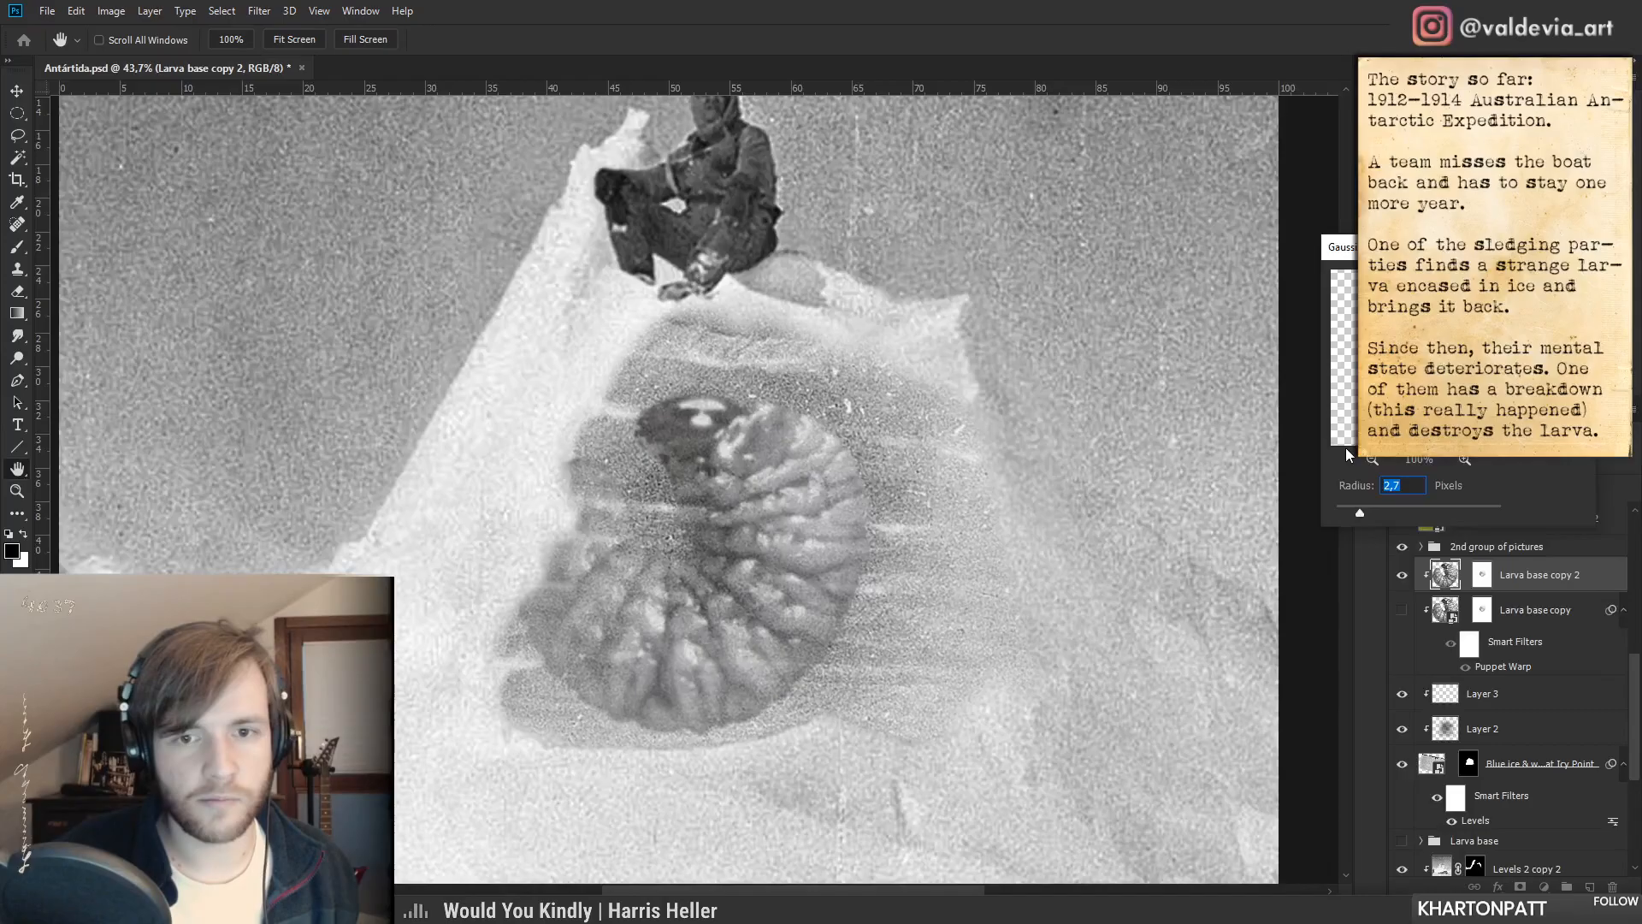
{"action": "key", "text": "Return"}
- Lasso the larva's tail and lower half, blur that area with a 4.1-pixel Gaussian Blur, and deselect
{"action": "key", "text": "l"}
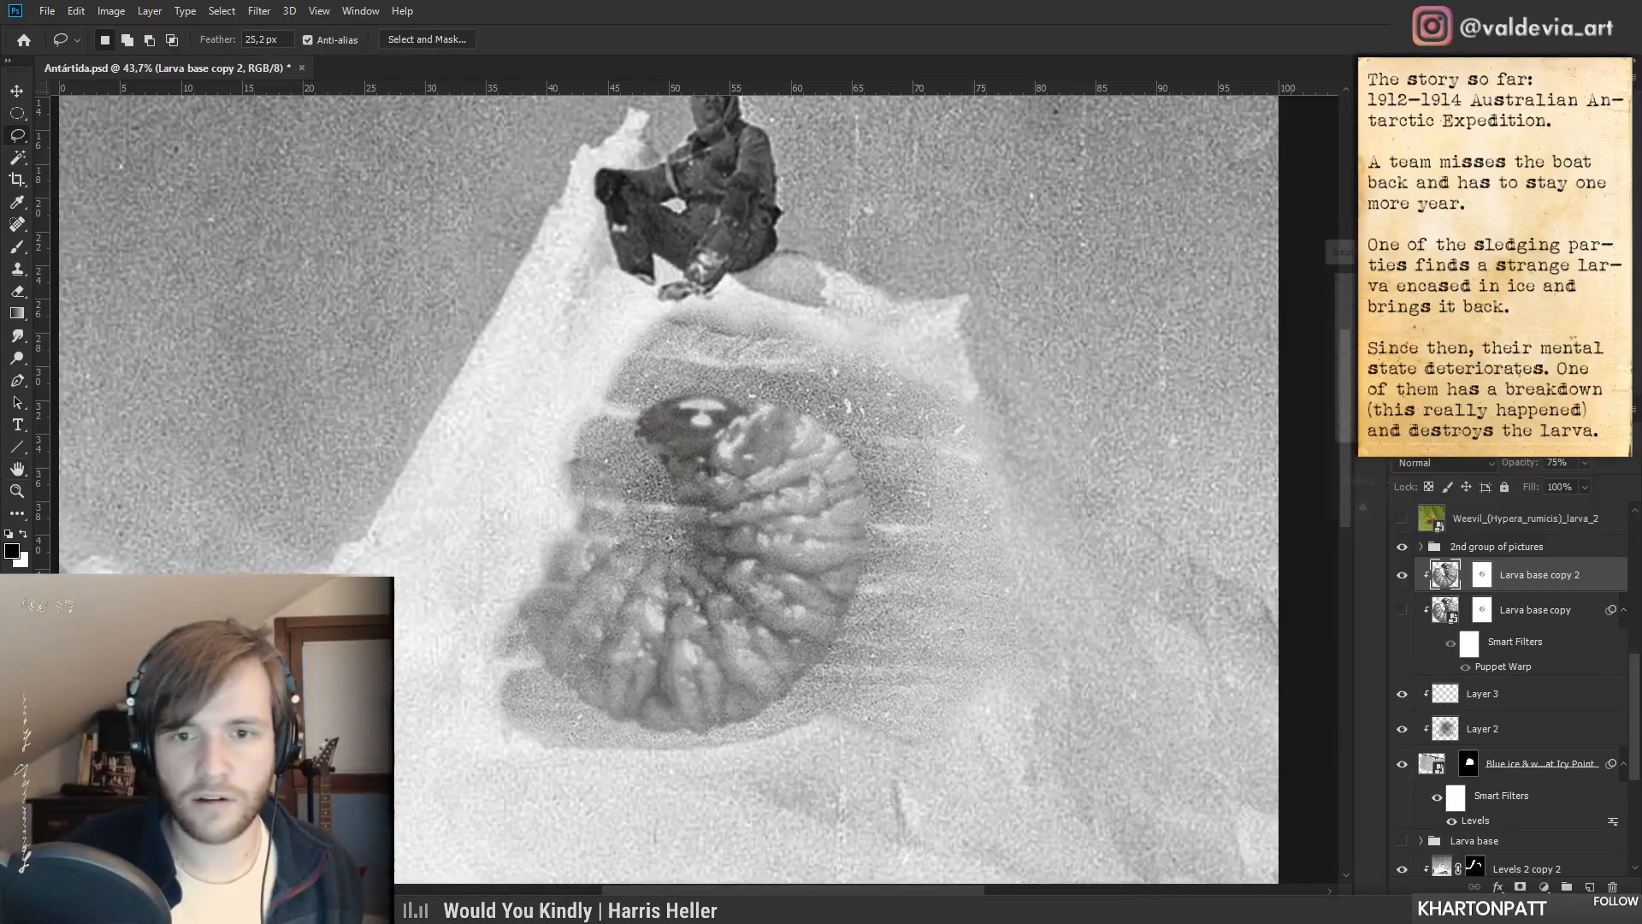
{"action": "mouse_move", "coordinate": [870, 727]}
{"action": "left_mouse_down"}
{"action": "mouse_move", "coordinate": [638, 773]}
{"action": "mouse_move", "coordinate": [438, 609]}
{"action": "left_mouse_up"}
{"action": "left_click_drag", "start_coordinate": [585, 424], "coordinate": [654, 492]}
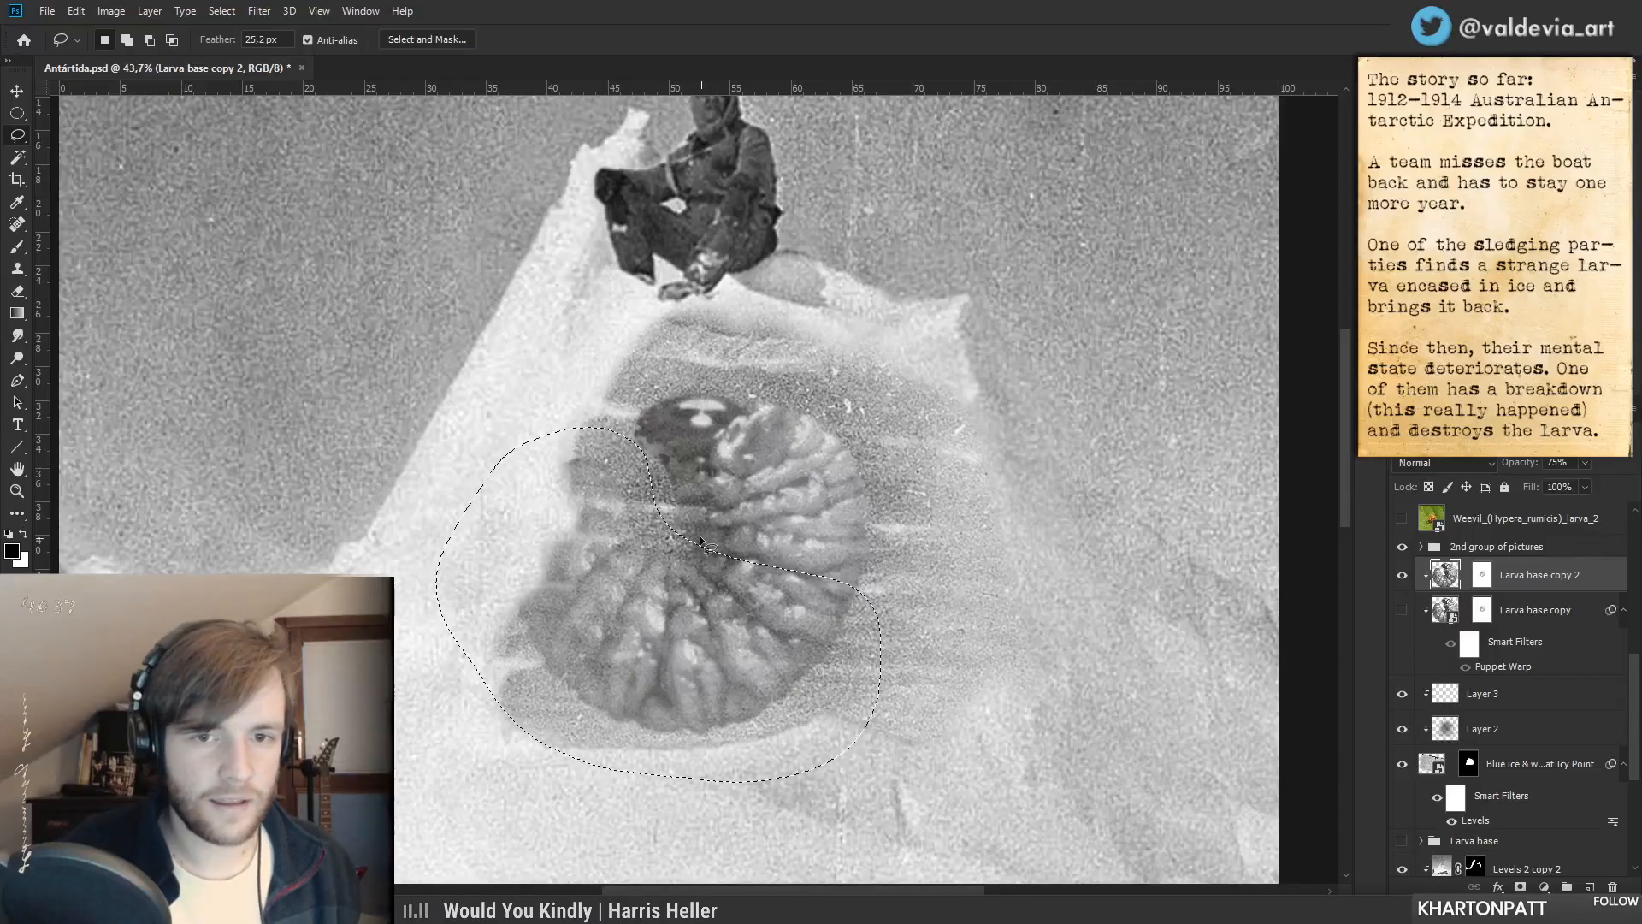
{"action": "left_click_drag", "start_coordinate": [664, 561], "coordinate": [651, 567]}
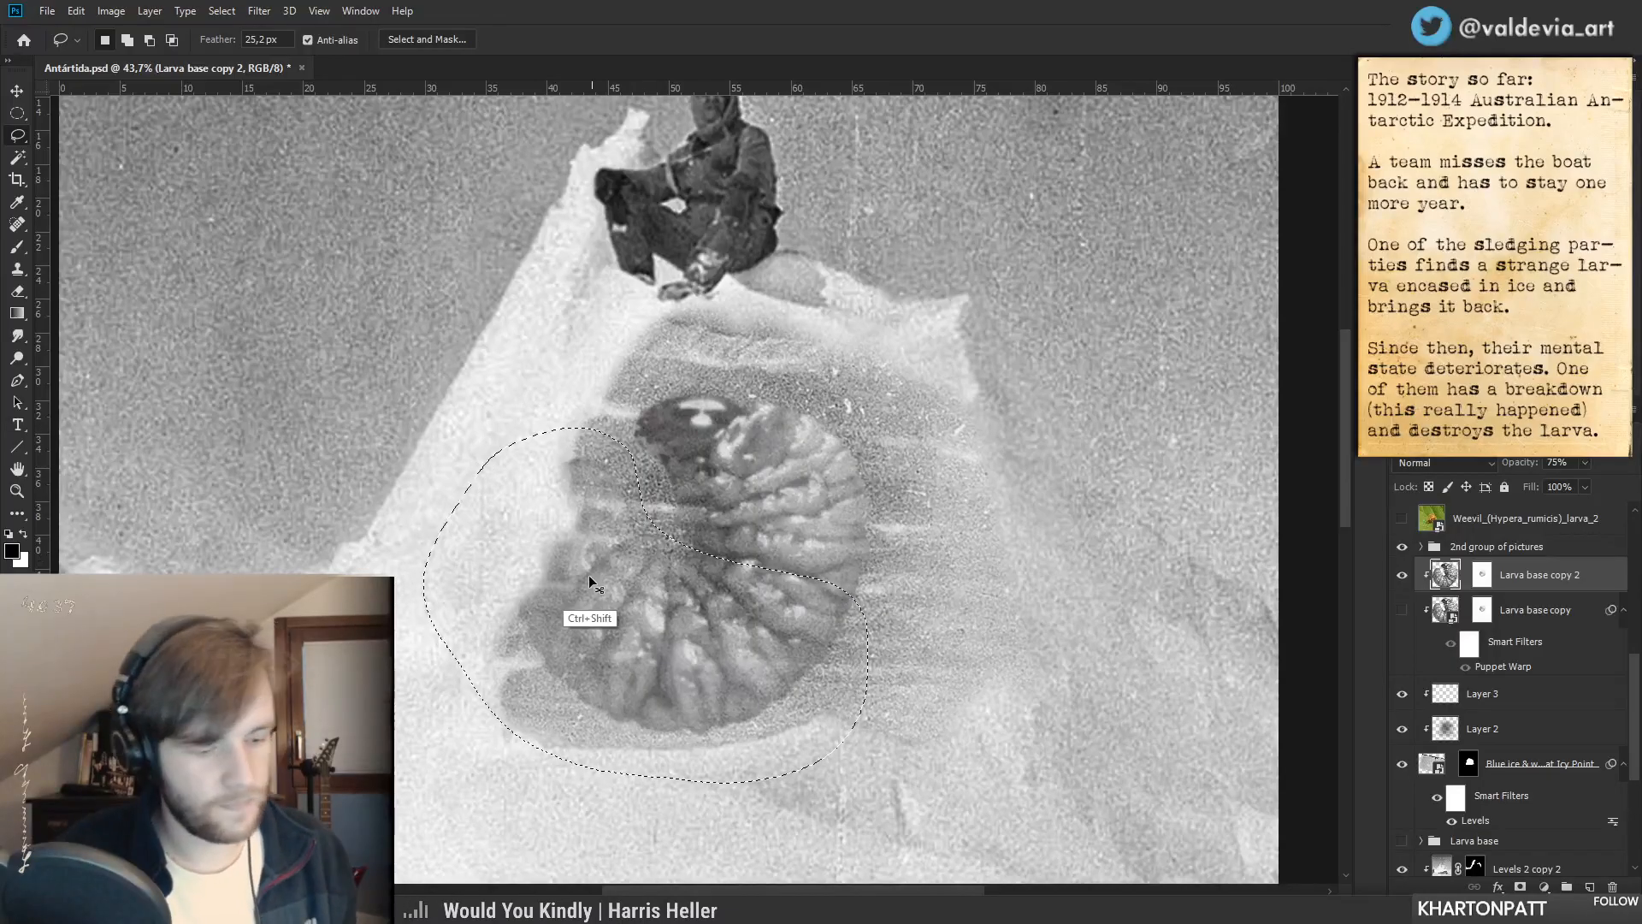
{"action": "key", "text": "ctrl+shift+g"}
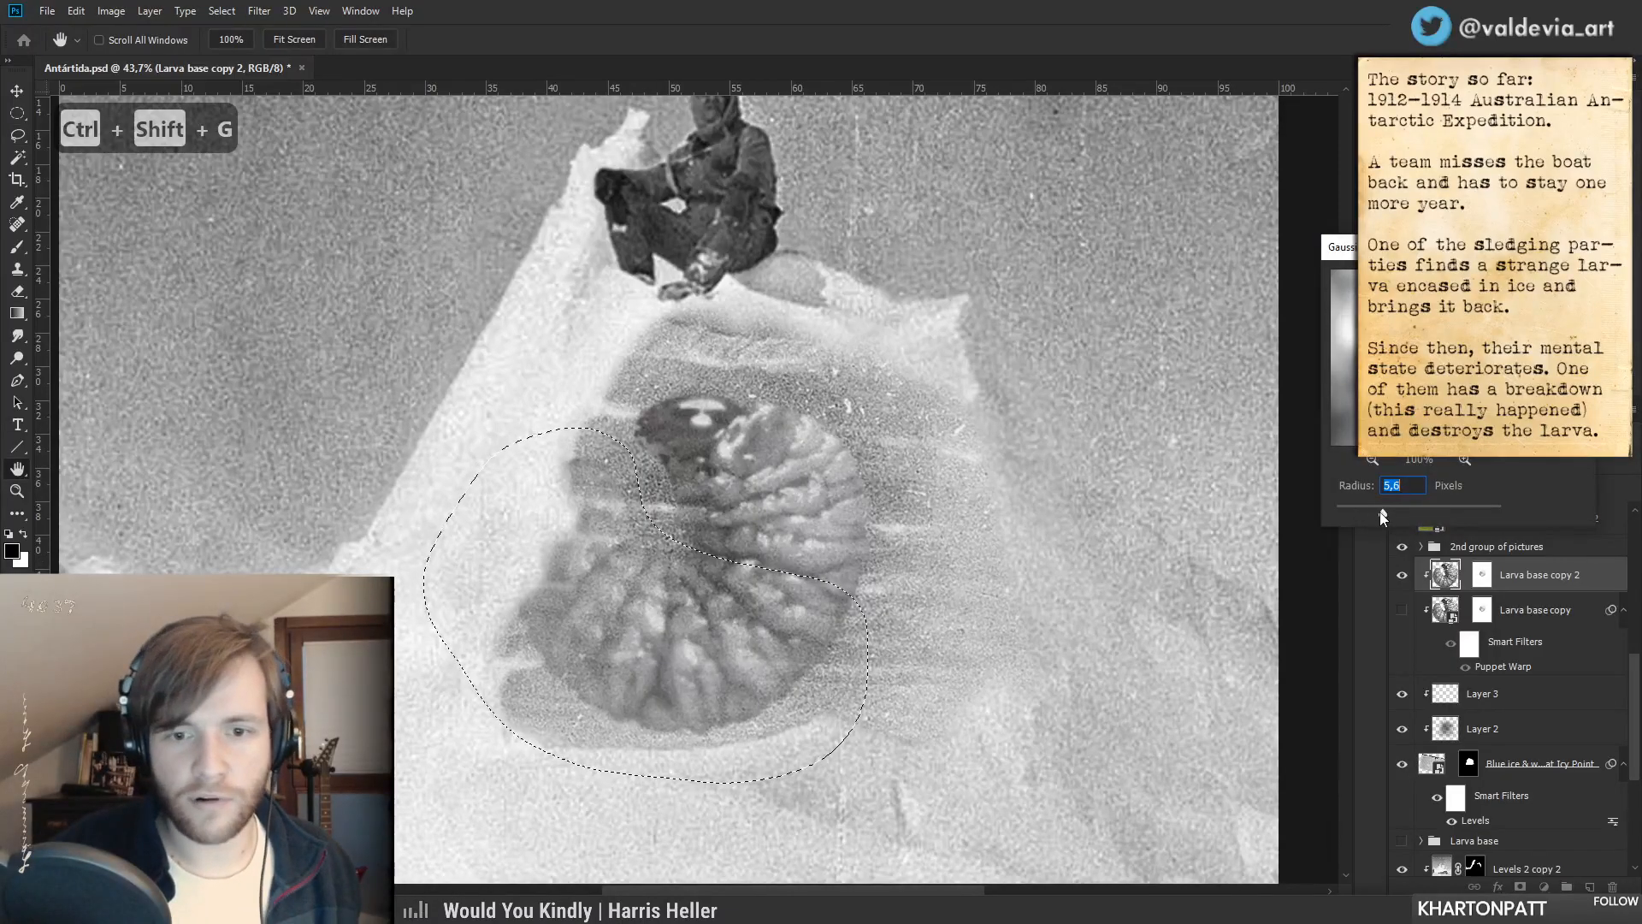
{"action": "left_click", "coordinate": [1382, 512]}
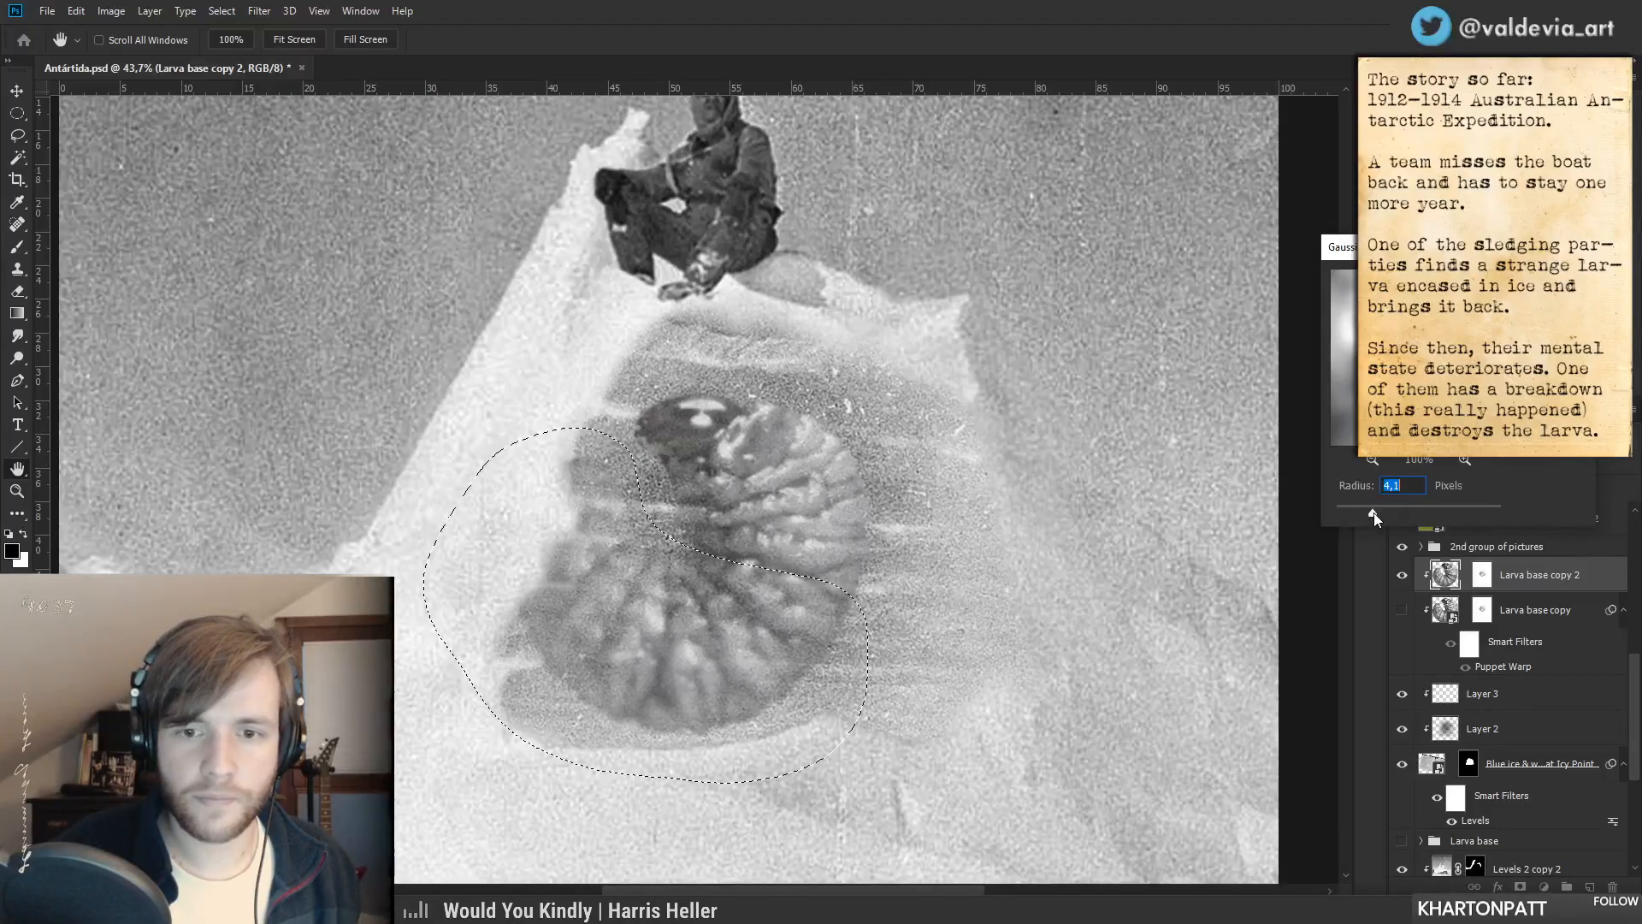
{"action": "key", "text": "Return"}
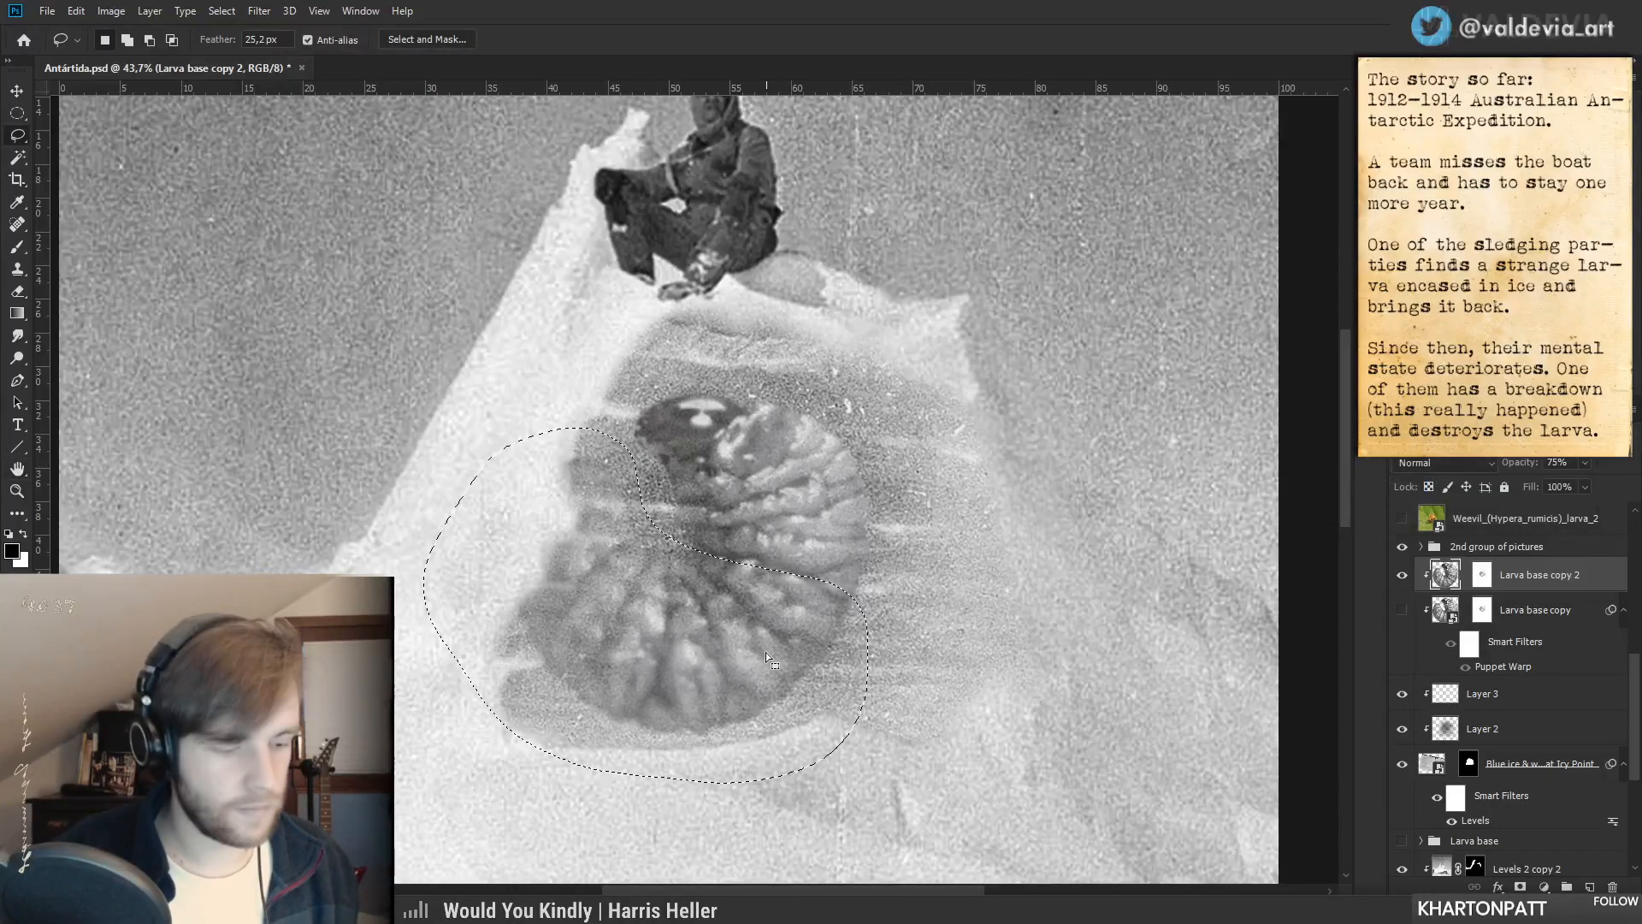
{"action": "key", "text": "ctrl+d"}
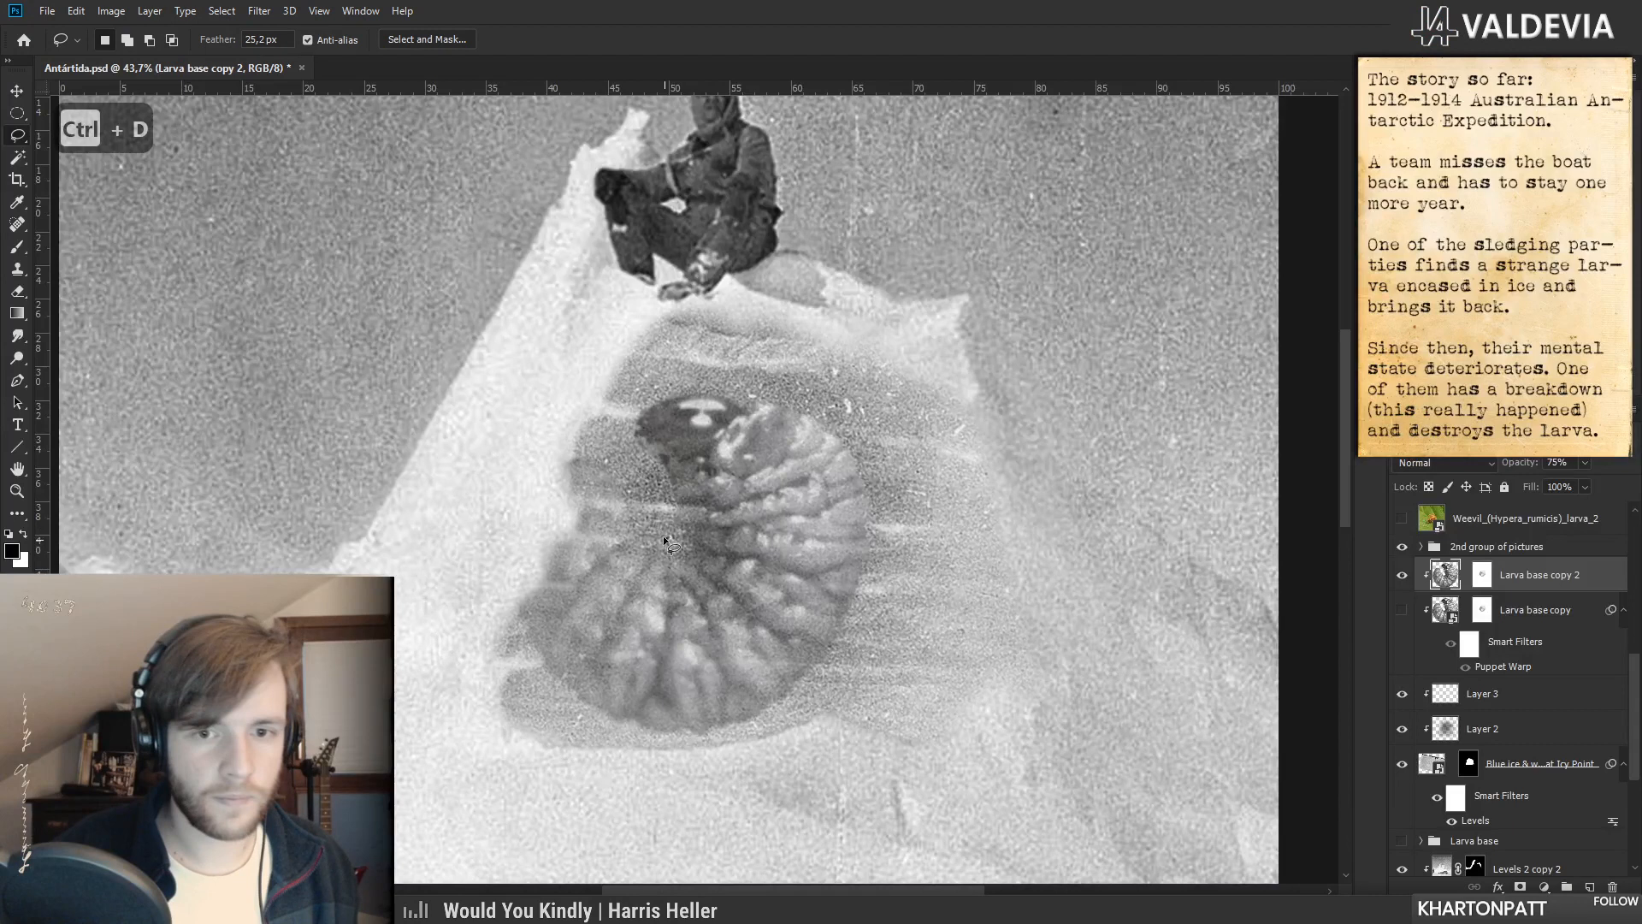
- Lasso the larva's tail side with a 25.2 px feather, blur it with an 8.6-pixel Gaussian Blur, and deselect
{"action": "left_click_drag", "start_coordinate": [606, 446], "coordinate": [634, 532]}
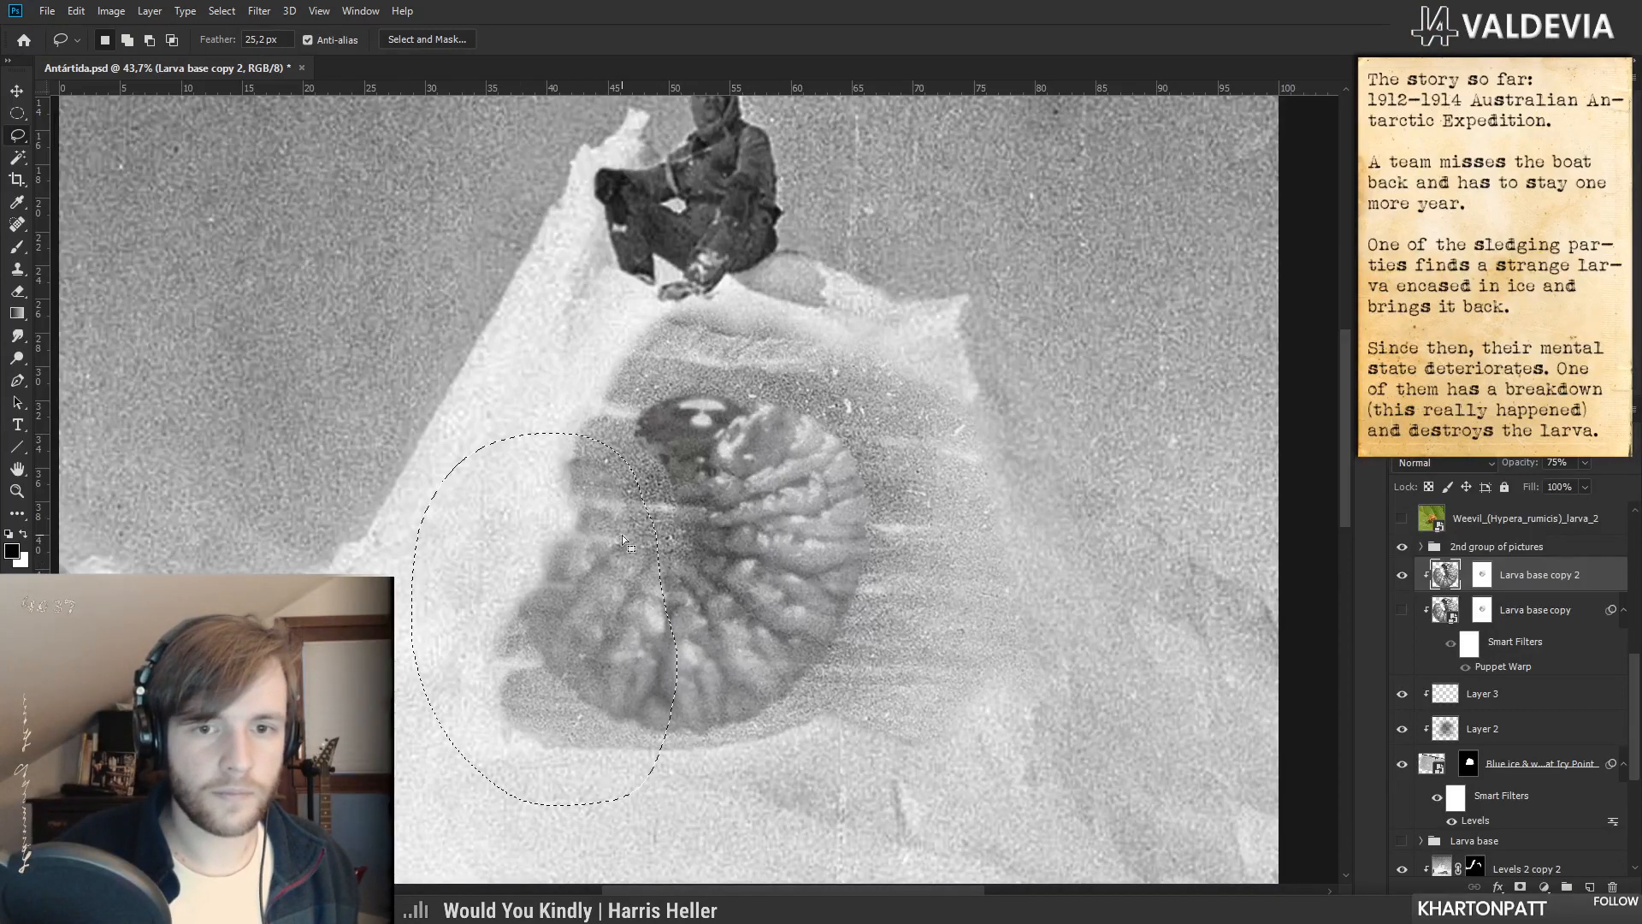
{"action": "key", "text": "ctrl+shift+g"}
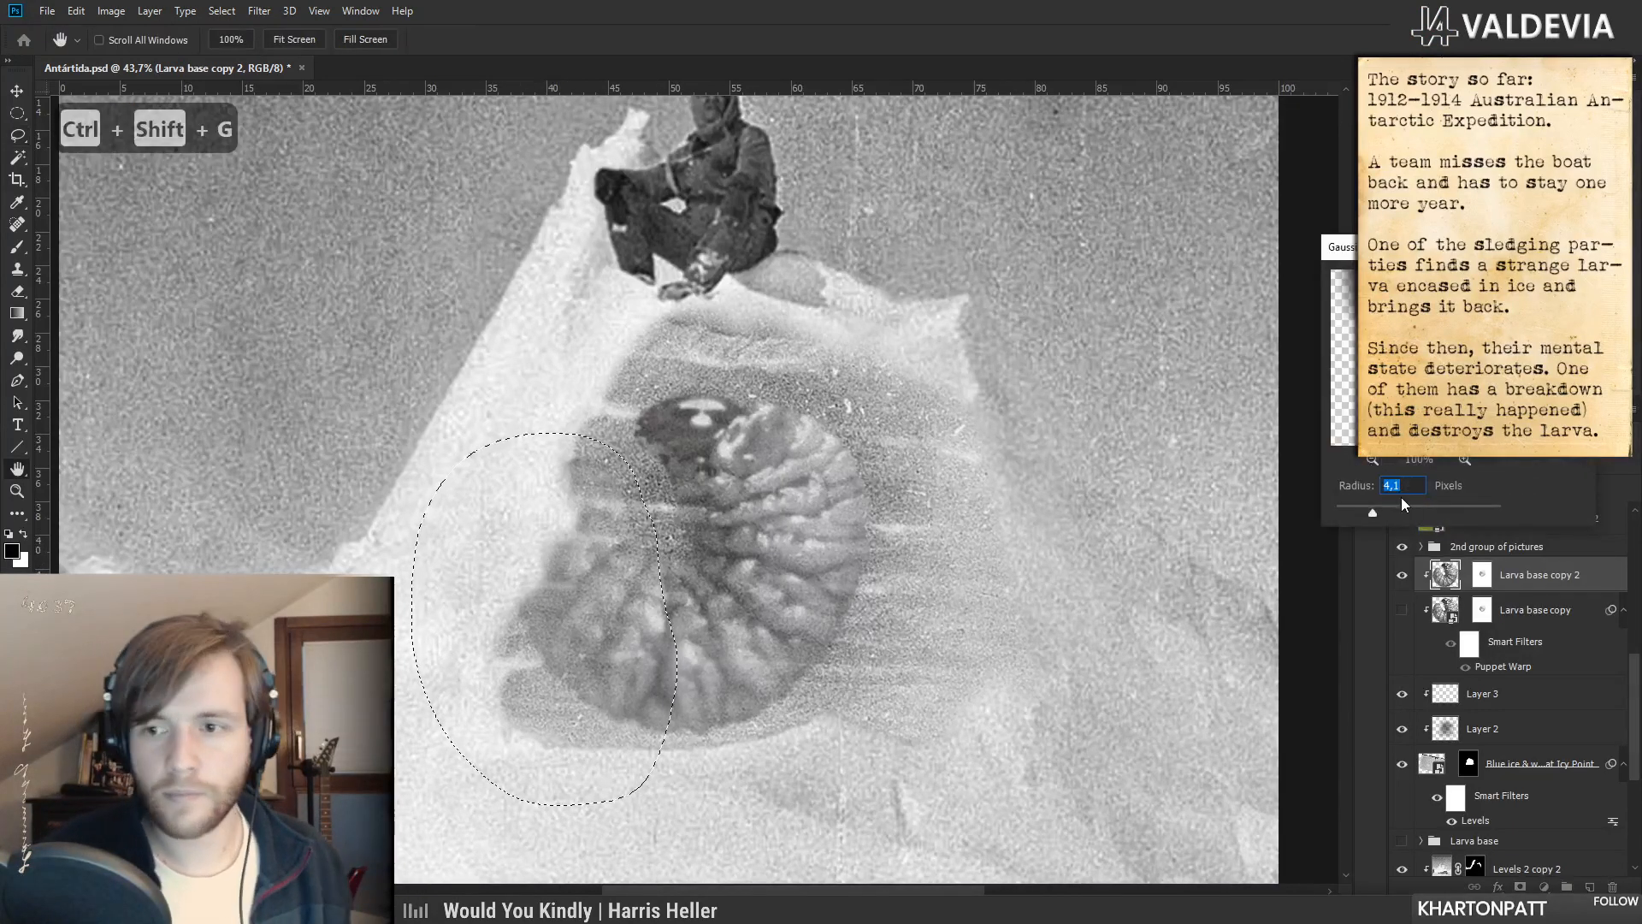
{"action": "left_click_drag", "start_coordinate": [1396, 508], "coordinate": [1399, 512]}
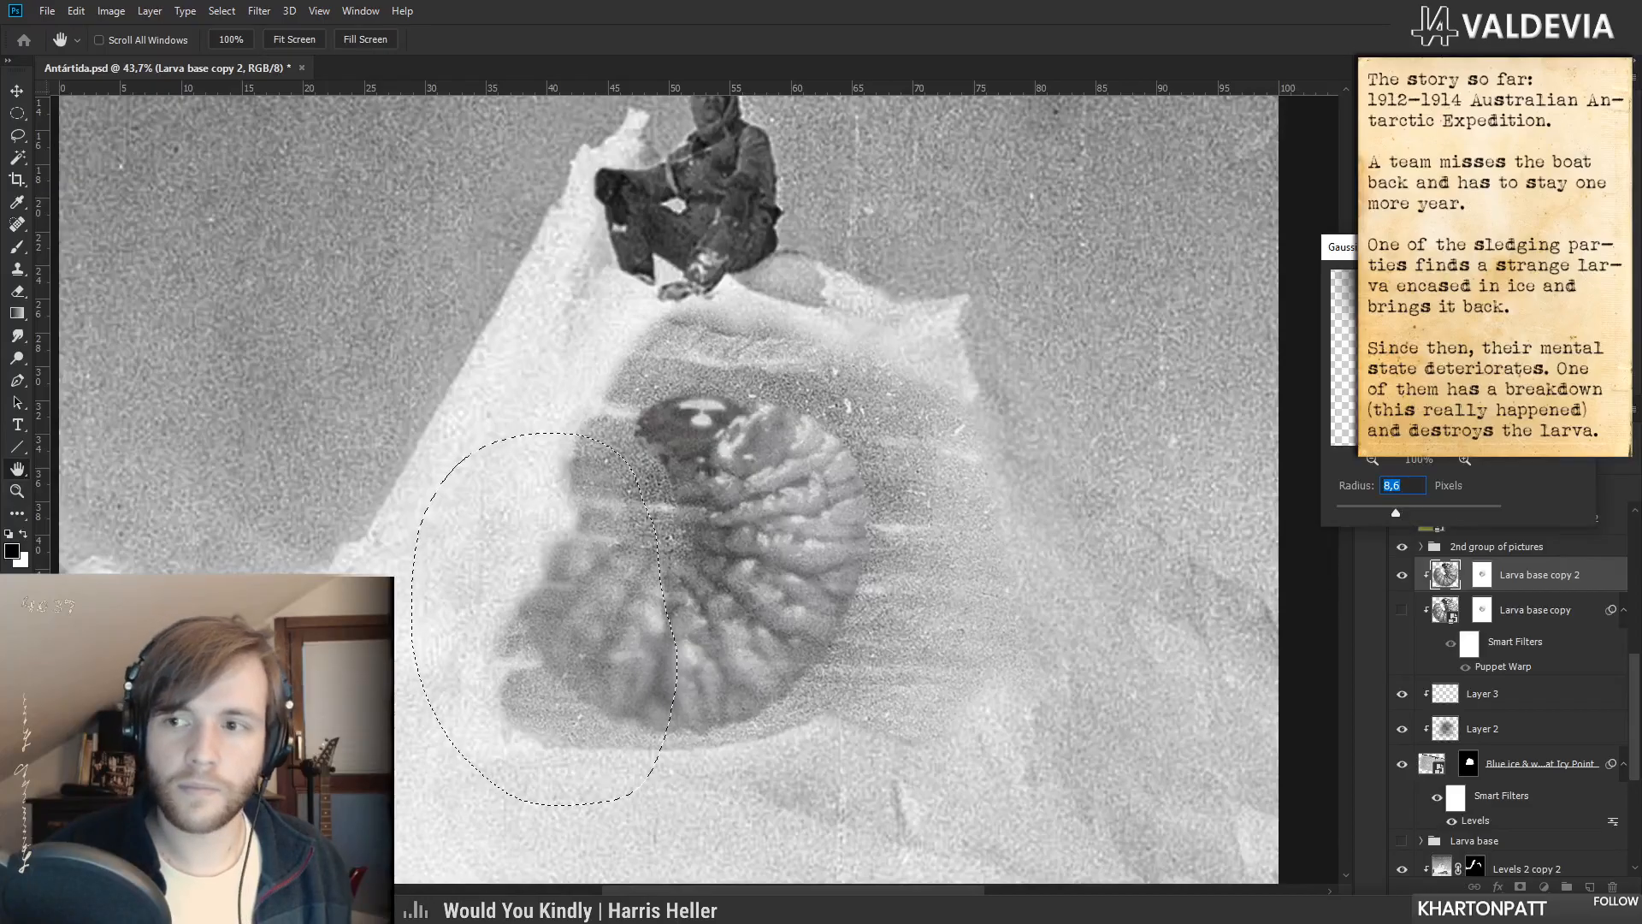
{"action": "left_click", "coordinate": [1550, 280]}
{"action": "key", "text": "ctrl+d"}
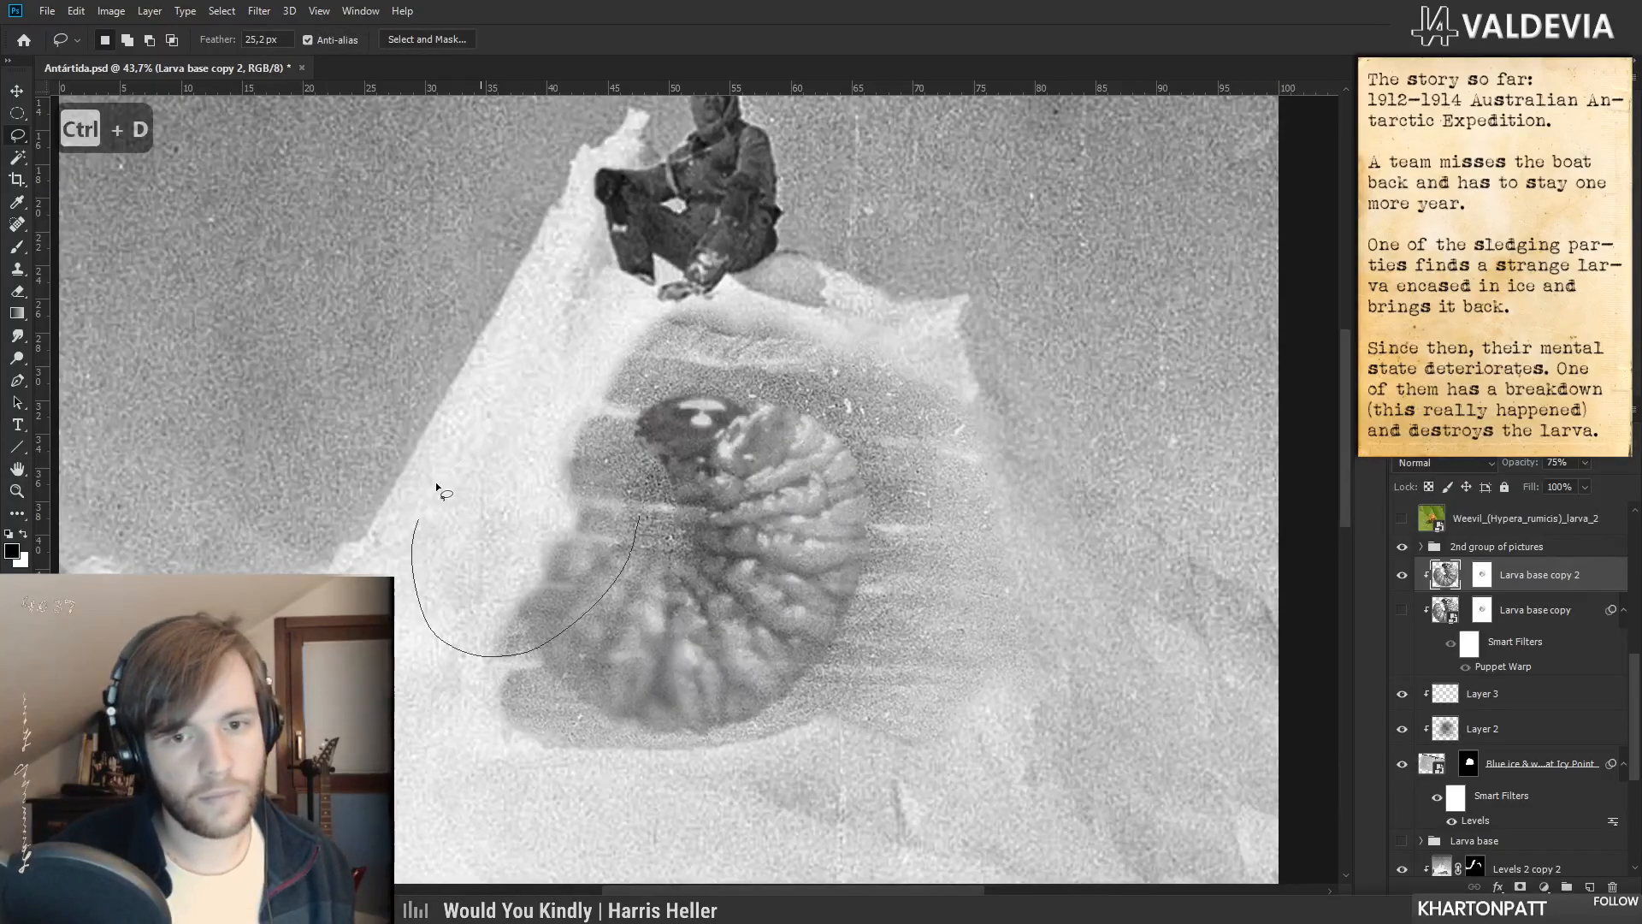
- Lasso the upper tail area, apply a 9.0-pixel Gaussian Blur, deselect, and check the whole composite
{"action": "left_click_drag", "start_coordinate": [637, 466], "coordinate": [639, 492]}
{"action": "key", "text": "ctrl+shift+g"}
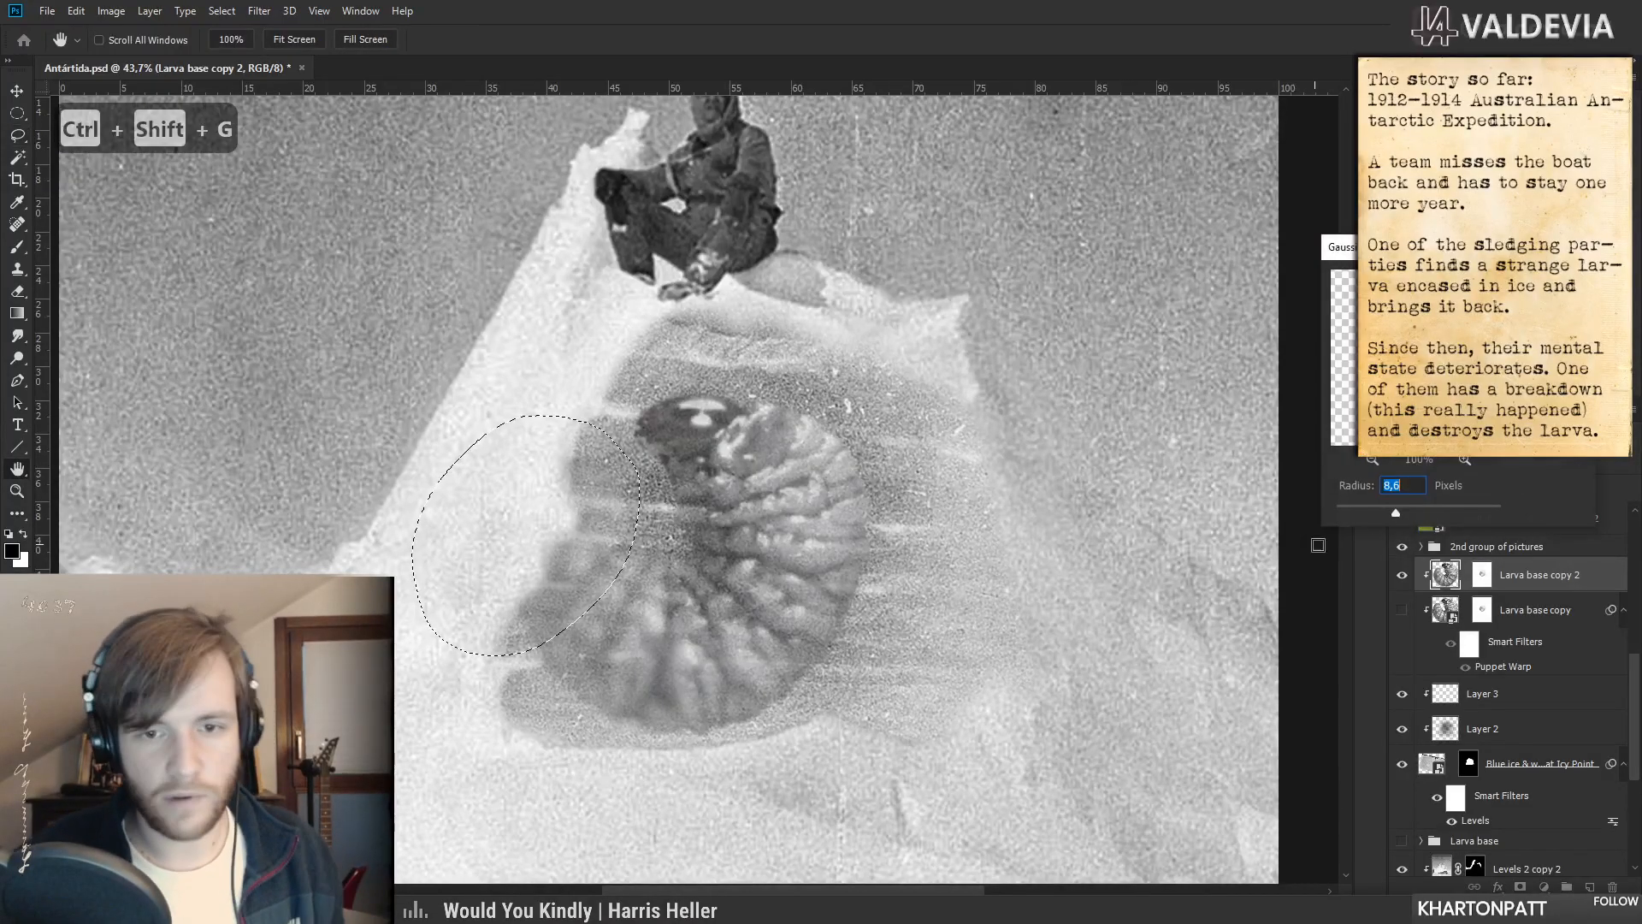
{"action": "left_click_drag", "start_coordinate": [1401, 510], "coordinate": [1405, 512]}
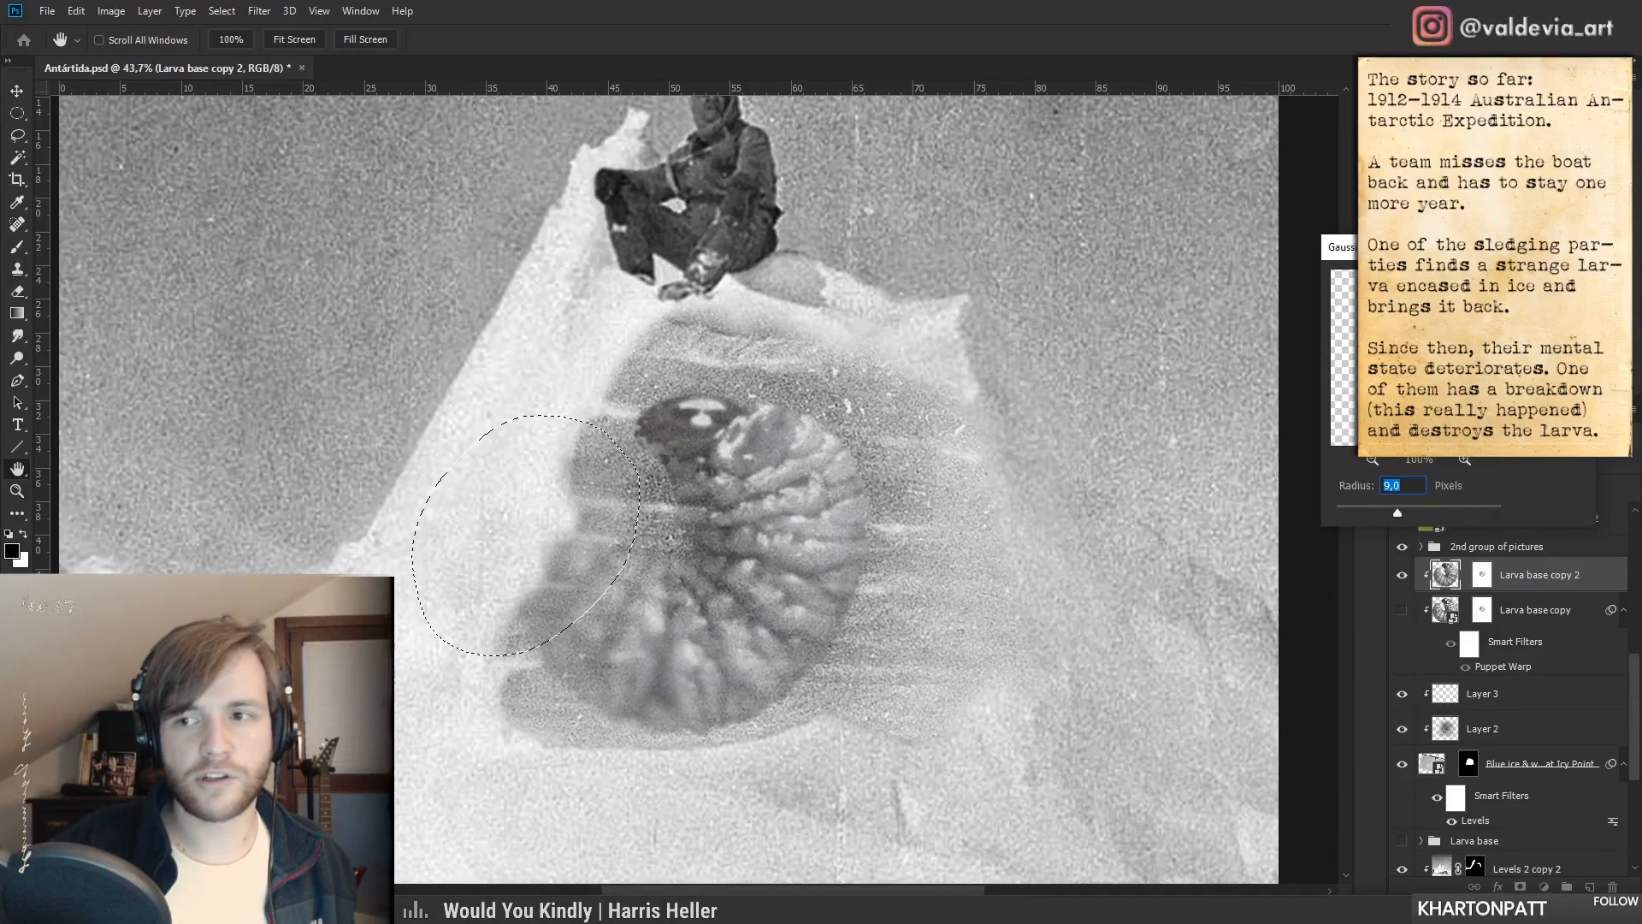
{"action": "key", "text": "Return"}
{"action": "key", "text": "z"}
{"action": "key", "text": "ctrl+d"}
{"action": "mouse_move", "coordinate": [678, 551]}
{"action": "left_mouse_down"}
{"action": "mouse_move", "coordinate": [551, 551]}
{"action": "mouse_move", "coordinate": [685, 546]}
{"action": "mouse_move", "coordinate": [748, 563]}
{"action": "mouse_move", "coordinate": [641, 603]}
{"action": "left_mouse_up"}
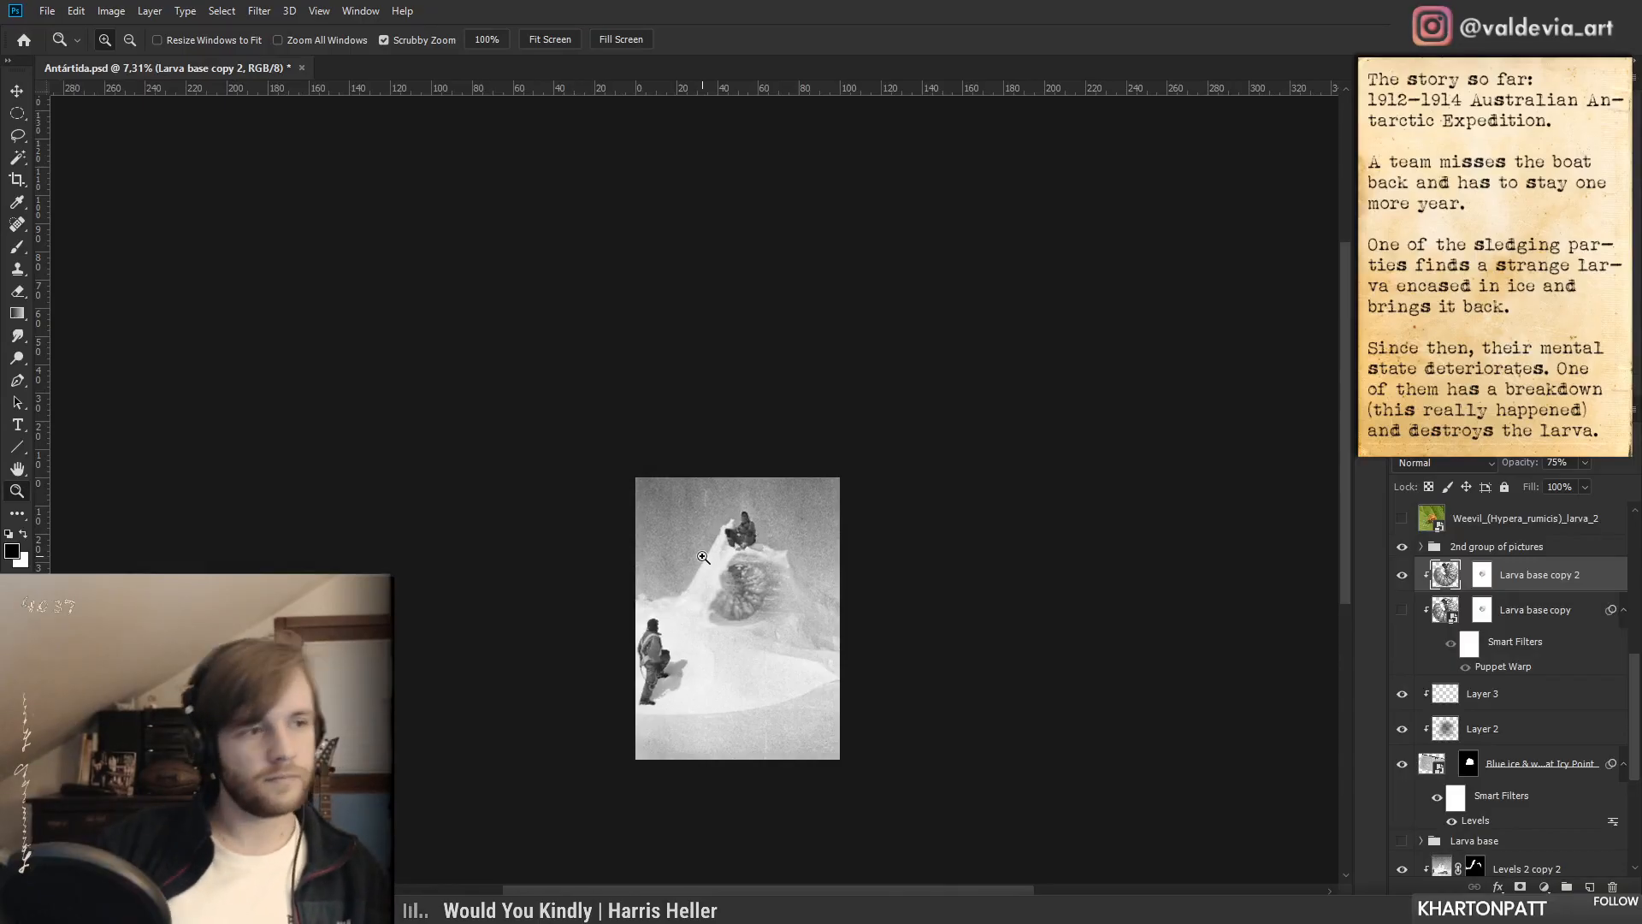
{"action": "left_click_drag", "start_coordinate": [694, 602], "coordinate": [769, 592]}
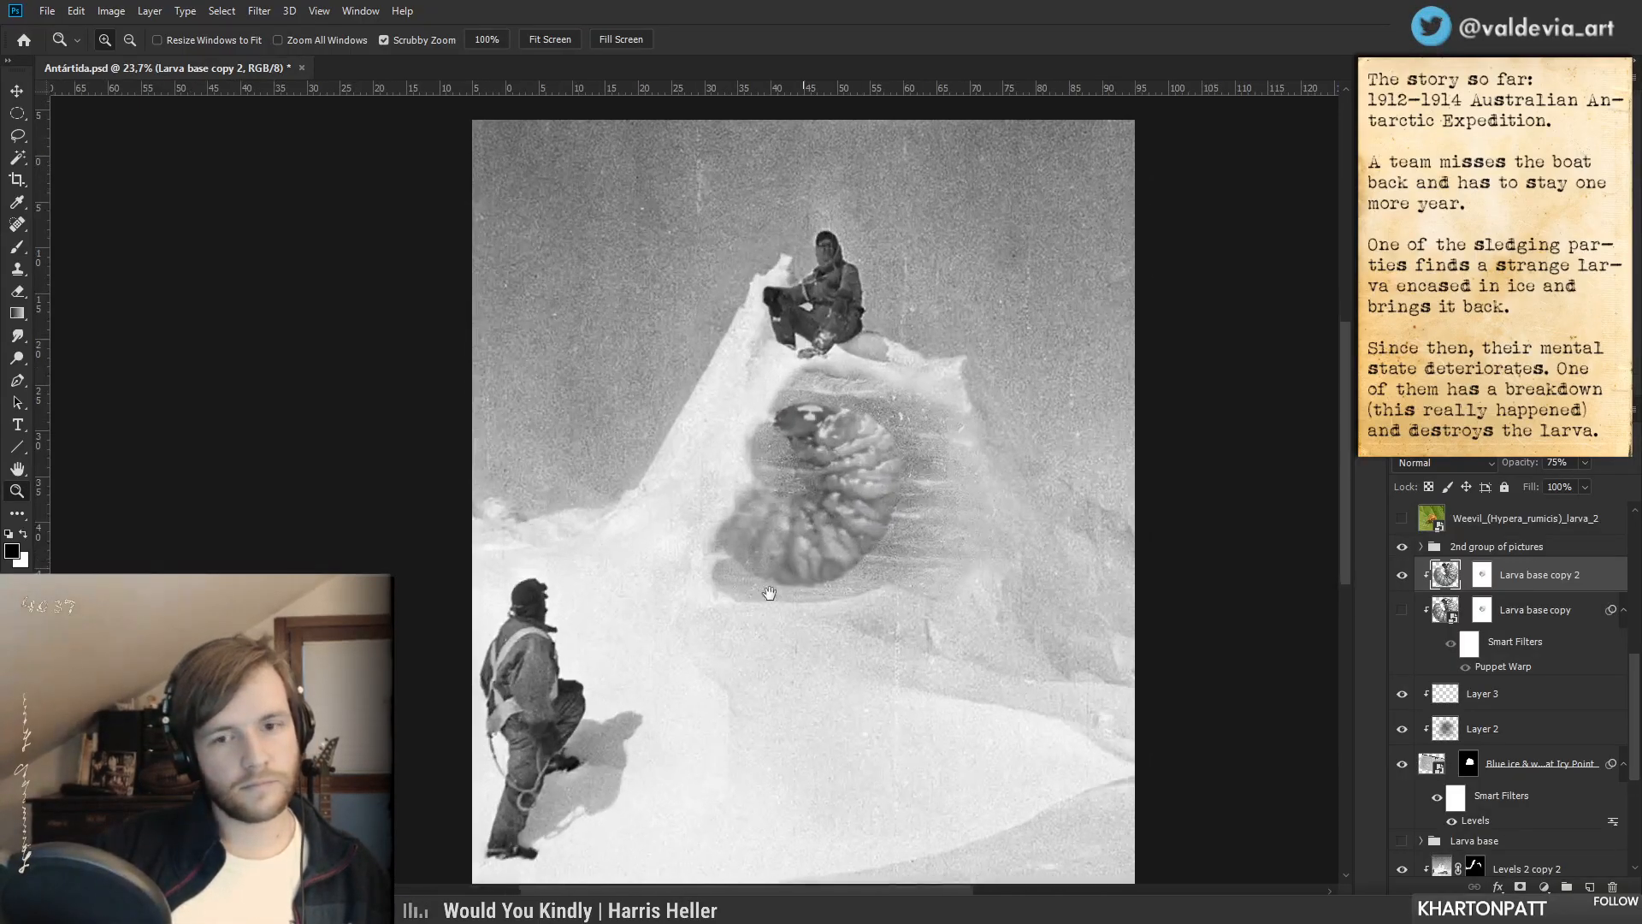
- Undo the last two lassoed Gaussian Blurs on the larva and clear the restored selection
{"action": "key", "text": "ctrl+z"}
{"action": "key", "text": "ctrl+z"}
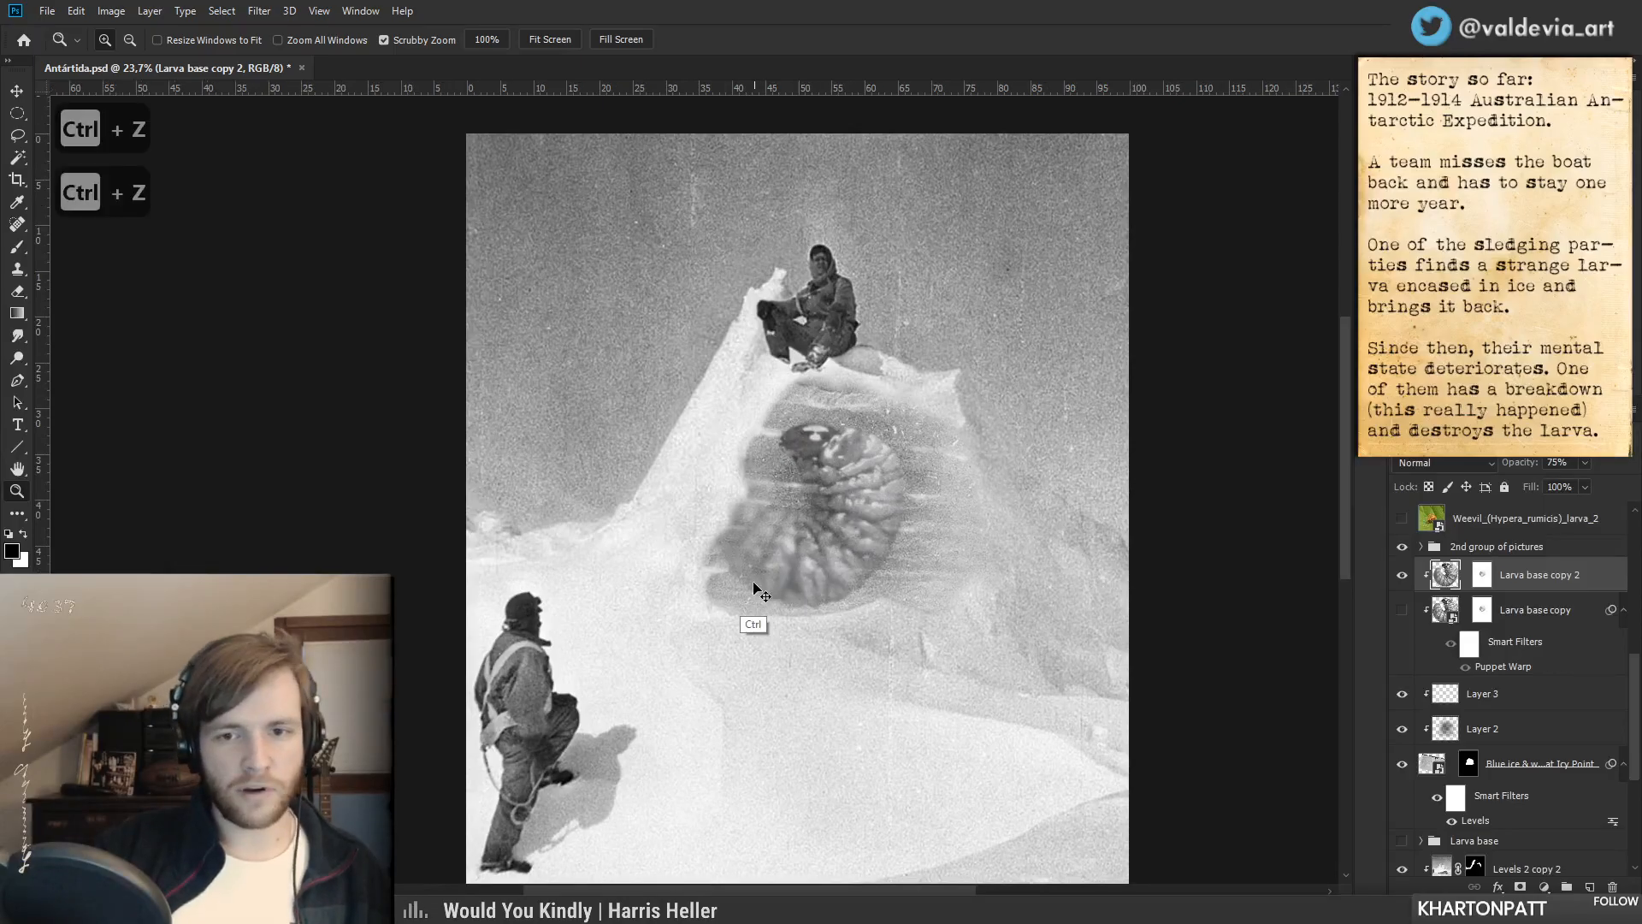
{"action": "key", "text": "ctrl+z"}
{"action": "key", "text": "ctrl+z"}
{"action": "key", "text": "ctrl+z"}
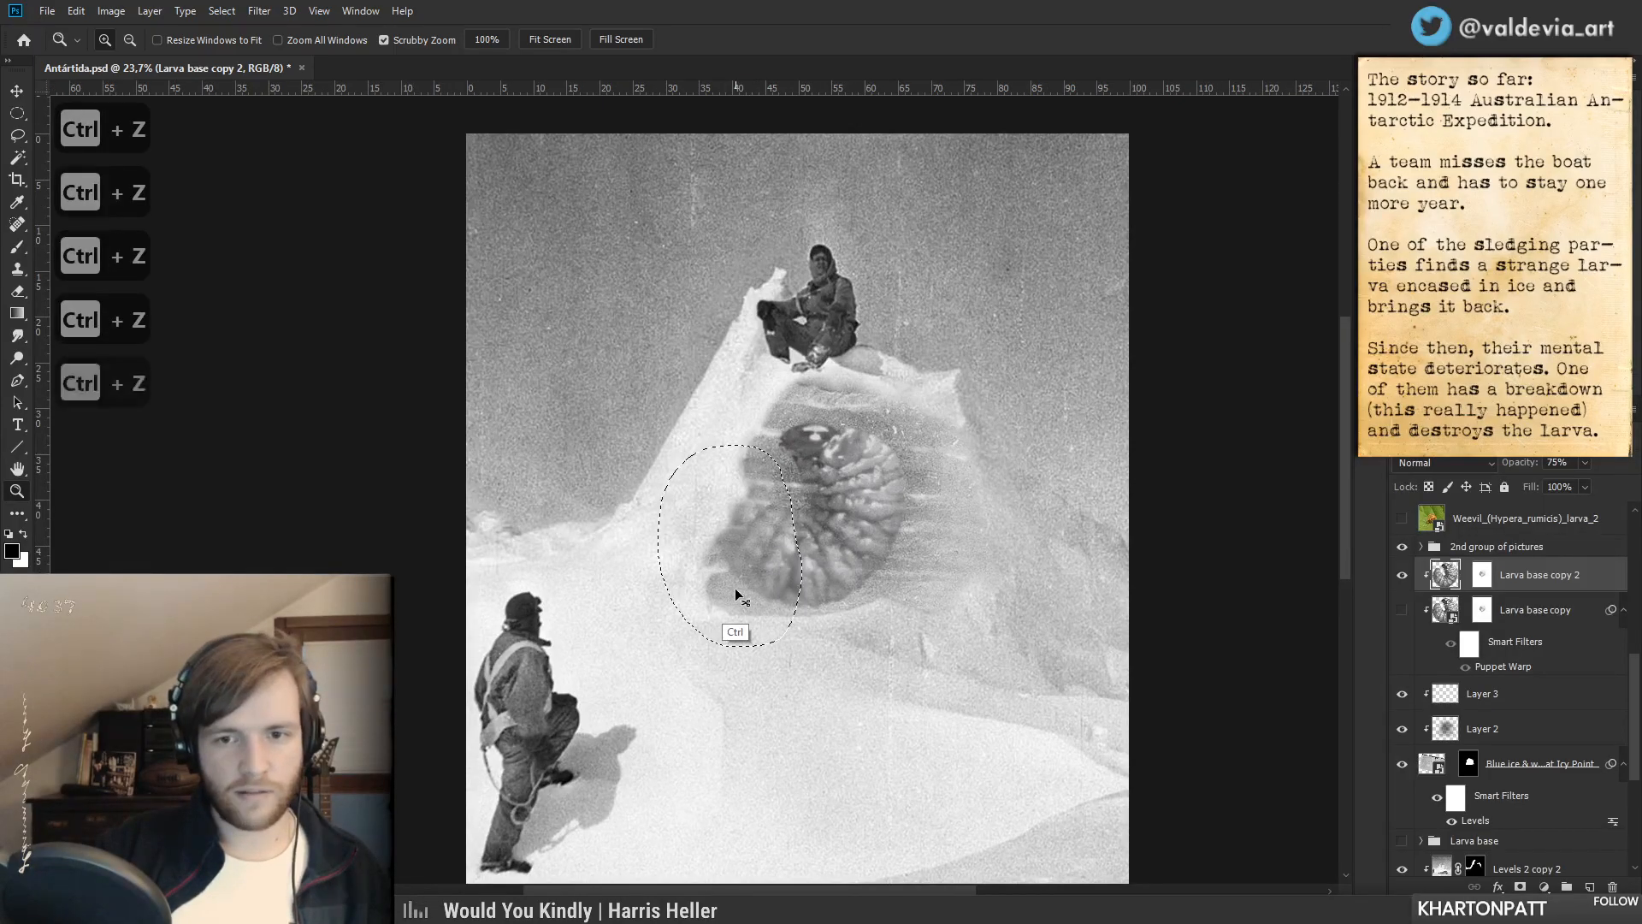
{"action": "key", "text": "ctrl+d"}
- Compare the blurred larva with the original Larva base copy and with its layer mask switched off
{"action": "mouse_move", "coordinate": [774, 559]}
{"action": "left_mouse_down"}
{"action": "mouse_move", "coordinate": [813, 569]}
{"action": "mouse_move", "coordinate": [798, 568]}
{"action": "left_mouse_up"}
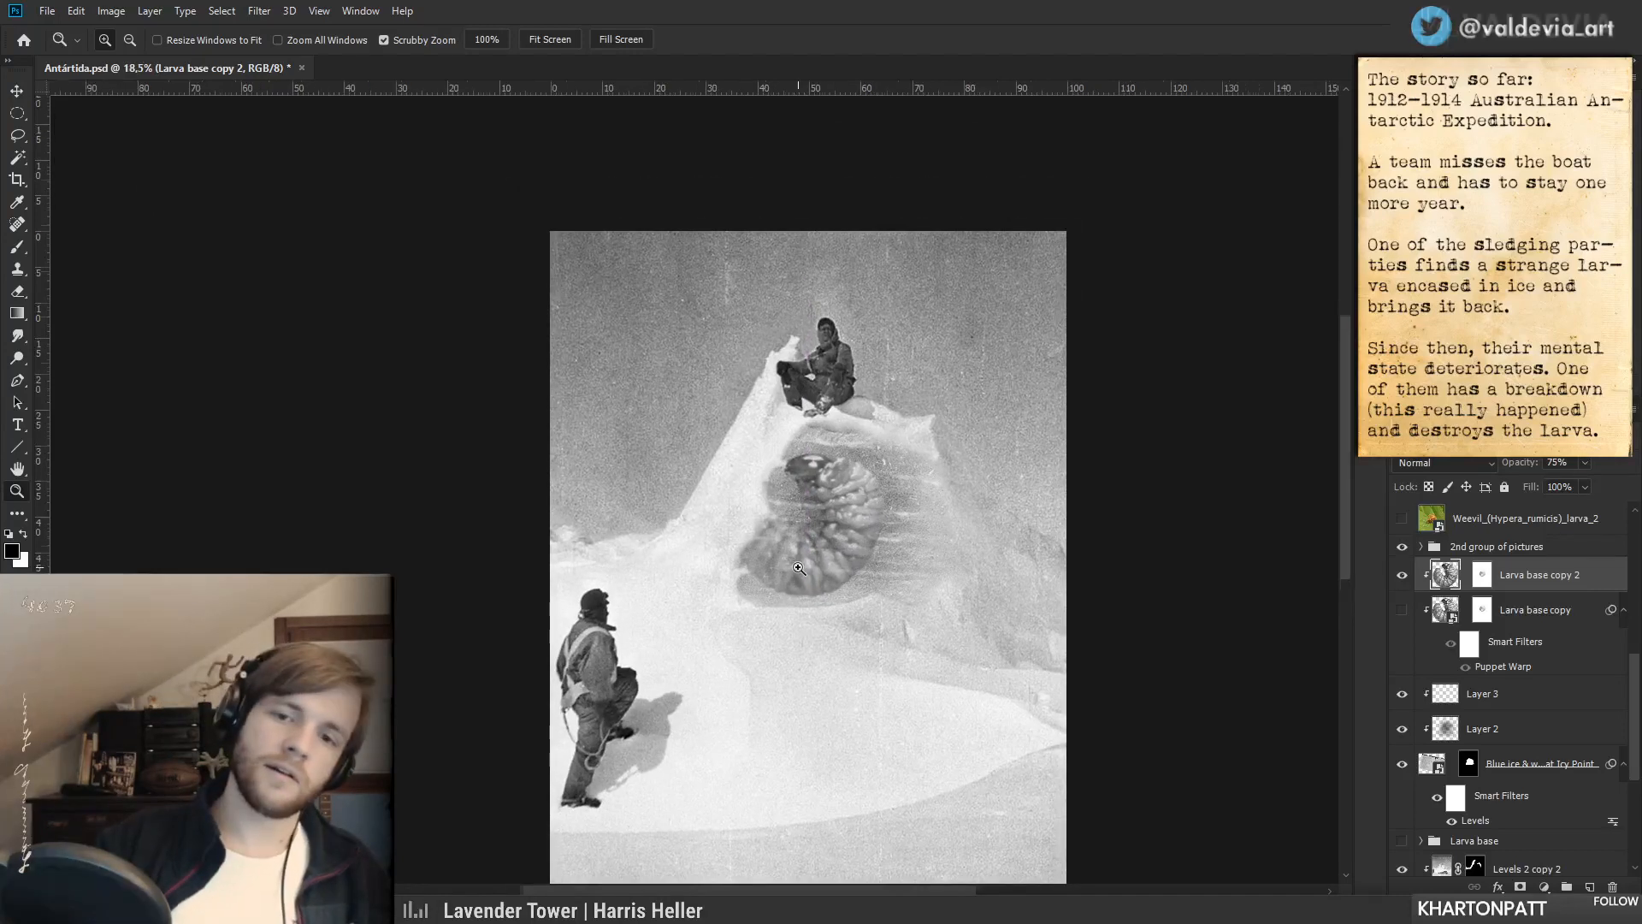
{"action": "left_click", "coordinate": [1402, 609]}
{"action": "left_click", "coordinate": [1401, 575]}
{"action": "left_click", "coordinate": [1402, 574]}
{"action": "left_click", "coordinate": [1402, 609]}
{"action": "left_click_drag", "start_coordinate": [798, 485], "coordinate": [788, 538]}
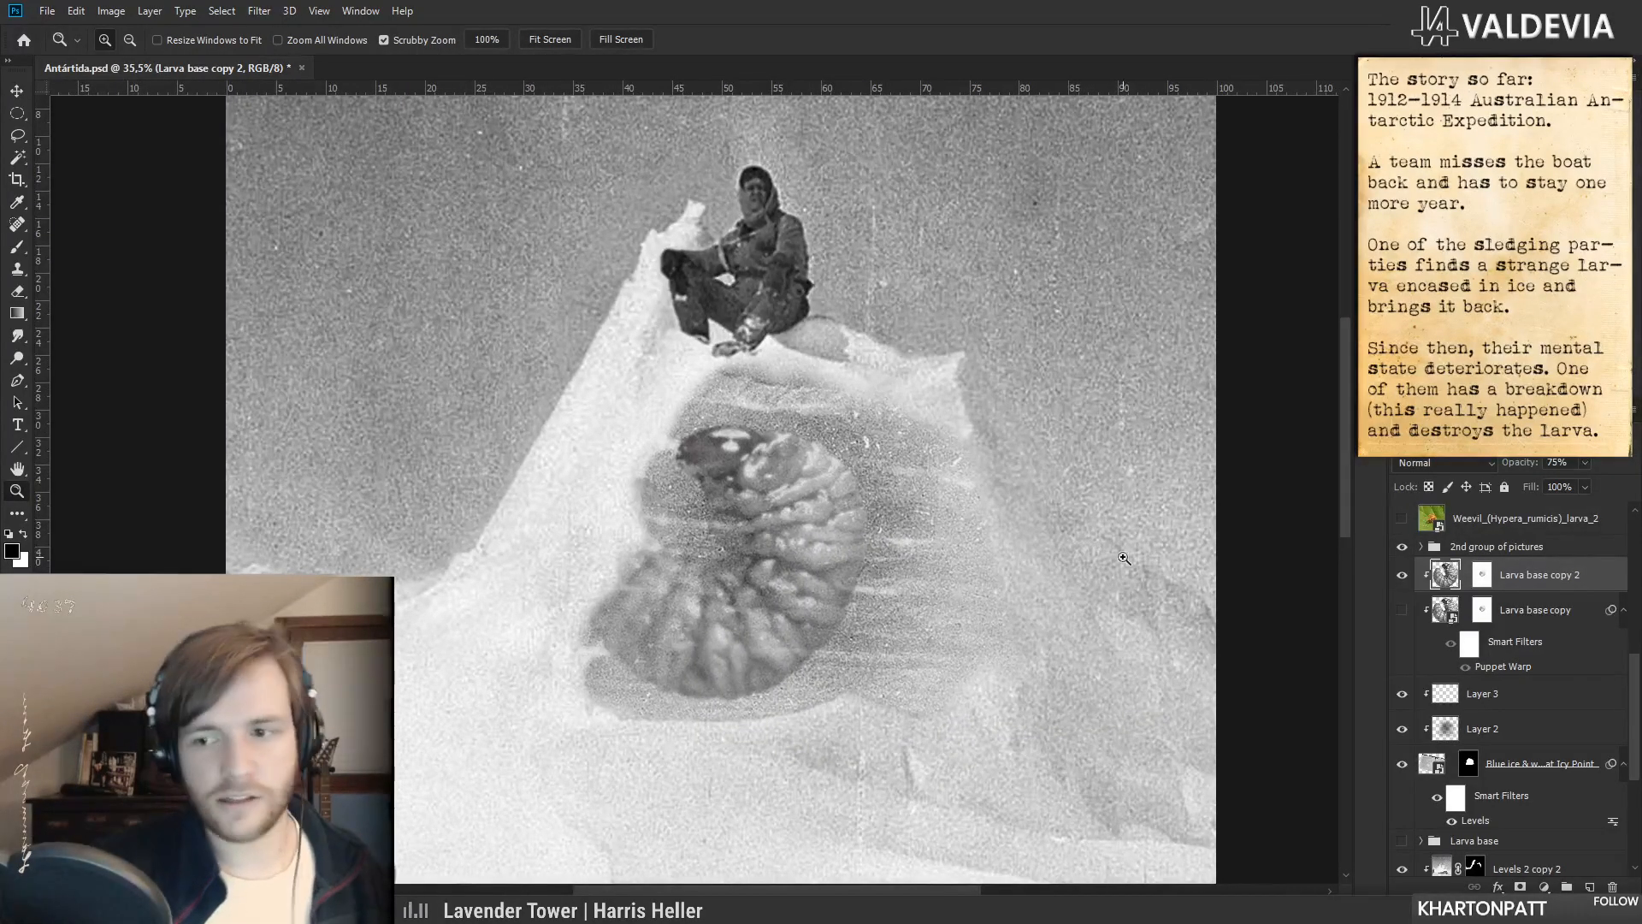
{"action": "left_click", "coordinate": [1480, 579], "text": "shift"}
{"action": "left_click", "coordinate": [1480, 579], "text": "shift"}
{"action": "mouse_move", "coordinate": [908, 552]}
{"action": "left_mouse_down"}
{"action": "mouse_move", "coordinate": [856, 545]}
{"action": "mouse_move", "coordinate": [906, 545]}
{"action": "left_mouse_up"}
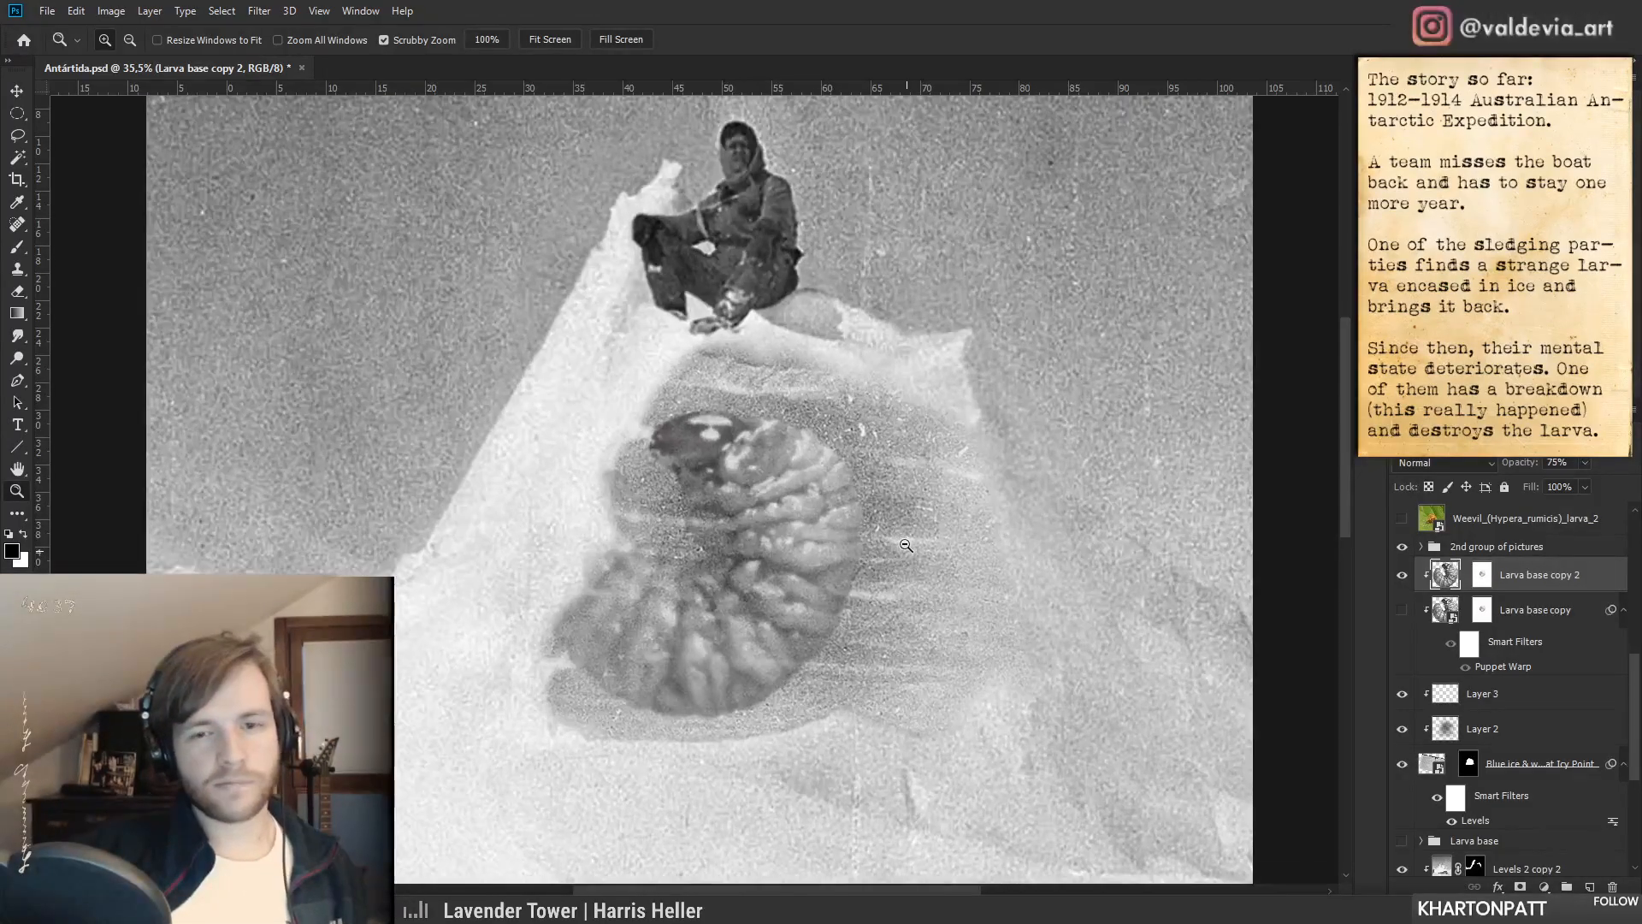
{"action": "left_click_drag", "start_coordinate": [826, 653], "coordinate": [815, 565]}
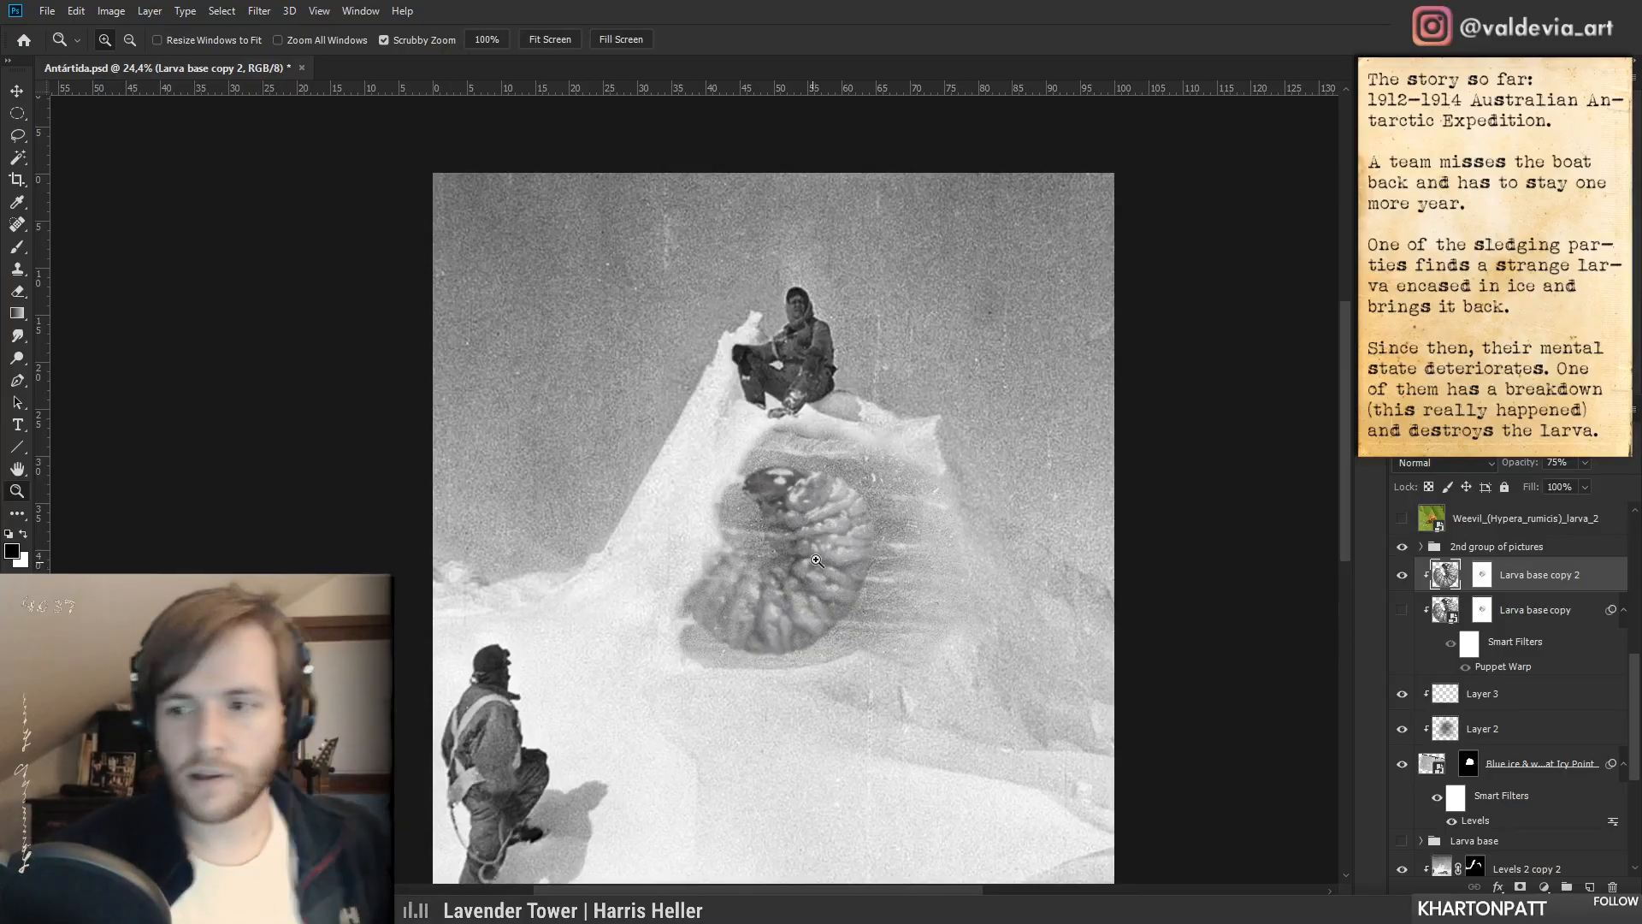
- Move Larva base copy and Larva base copy 2 together below Layer 3, and compare the image with the larva hidden
{"action": "left_click", "coordinate": [1527, 614], "text": "shift"}
{"action": "left_click_drag", "start_coordinate": [1526, 614], "coordinate": [1514, 701]}
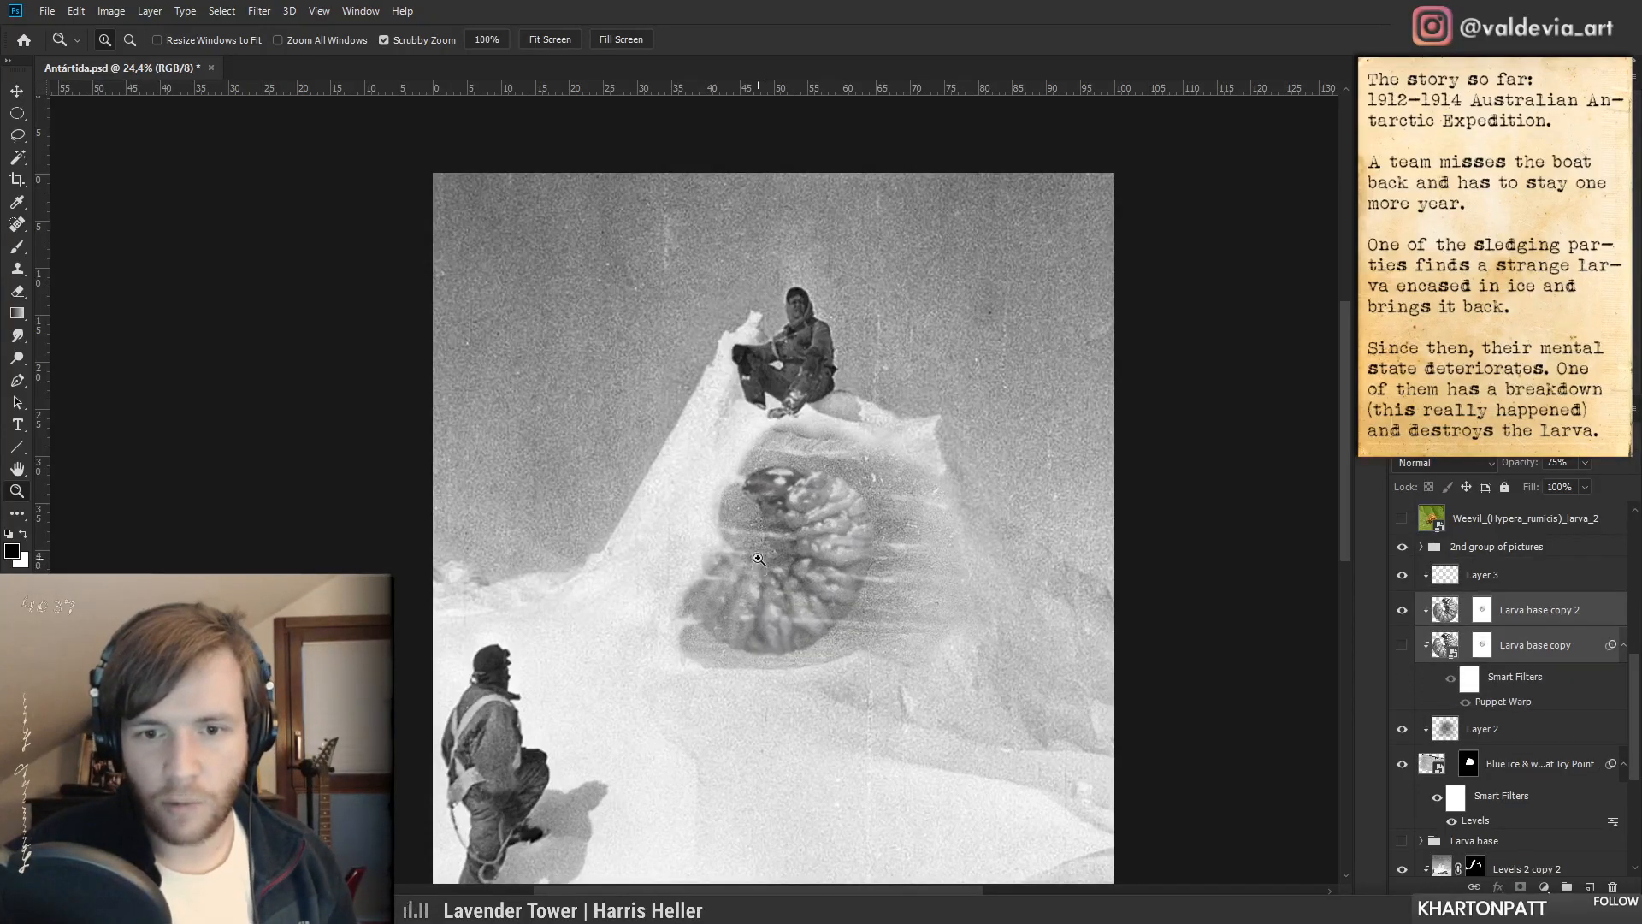
{"action": "left_click_drag", "start_coordinate": [758, 559], "coordinate": [812, 515]}
{"action": "mouse_move", "coordinate": [1012, 447]}
{"action": "left_mouse_down"}
{"action": "mouse_move", "coordinate": [953, 447]}
{"action": "mouse_move", "coordinate": [1010, 447]}
{"action": "left_mouse_up"}
{"action": "left_click", "coordinate": [1403, 614]}
{"action": "left_click", "coordinate": [1403, 614]}
{"action": "mouse_move", "coordinate": [845, 512]}
{"action": "left_mouse_down"}
{"action": "mouse_move", "coordinate": [825, 513]}
{"action": "mouse_move", "coordinate": [846, 512]}
{"action": "left_mouse_up"}
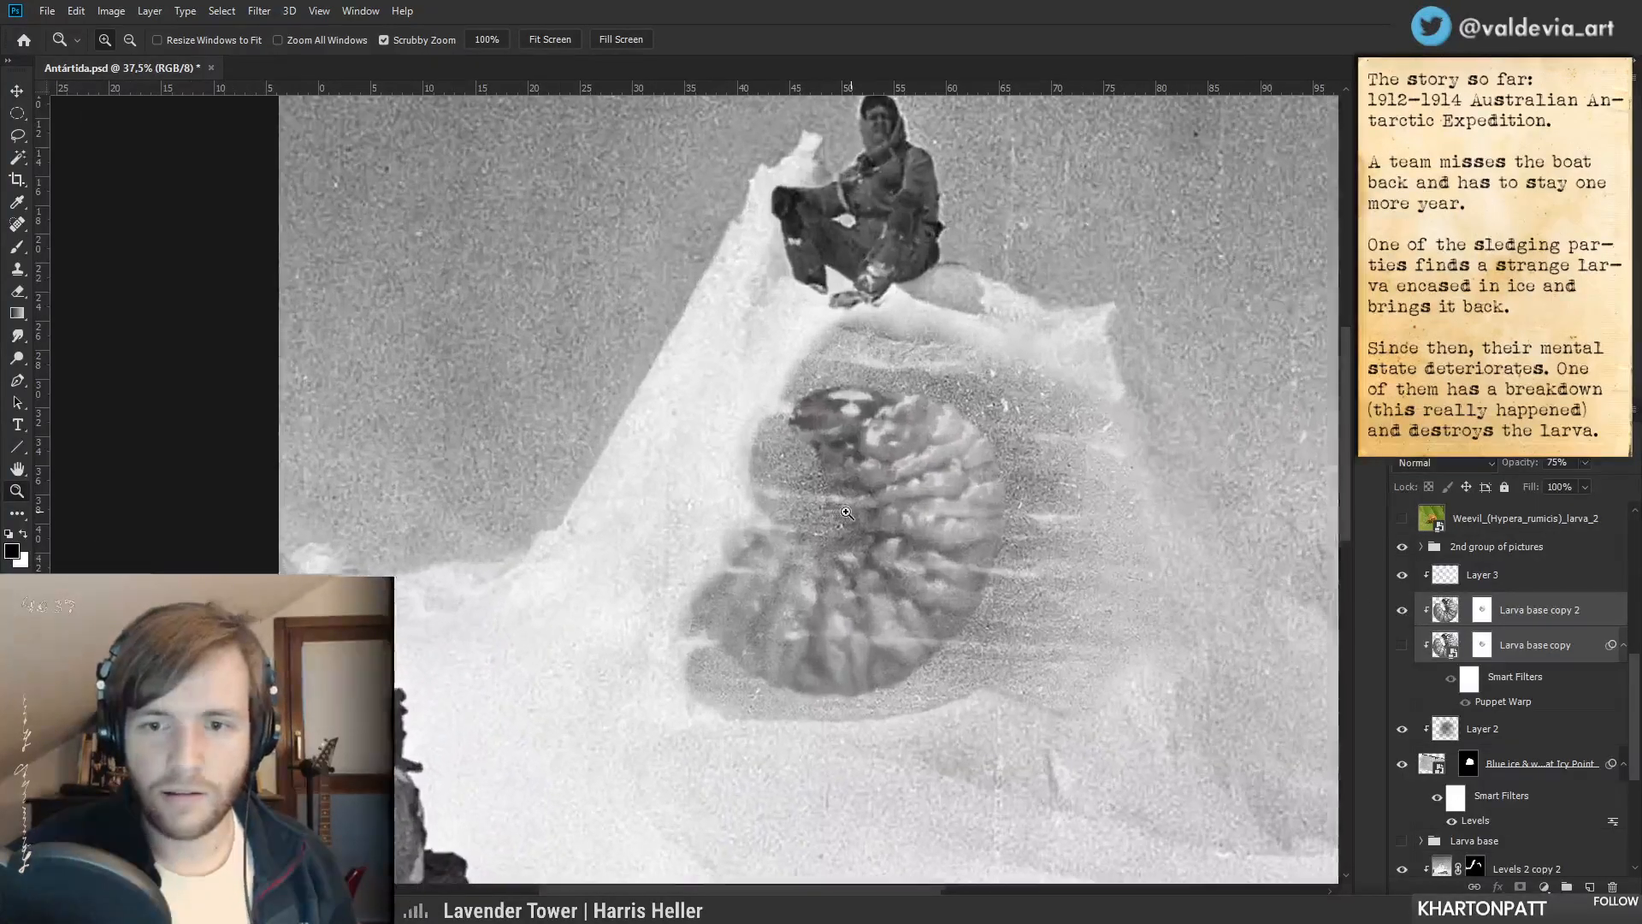
{"action": "left_click_drag", "start_coordinate": [1023, 560], "coordinate": [943, 529]}
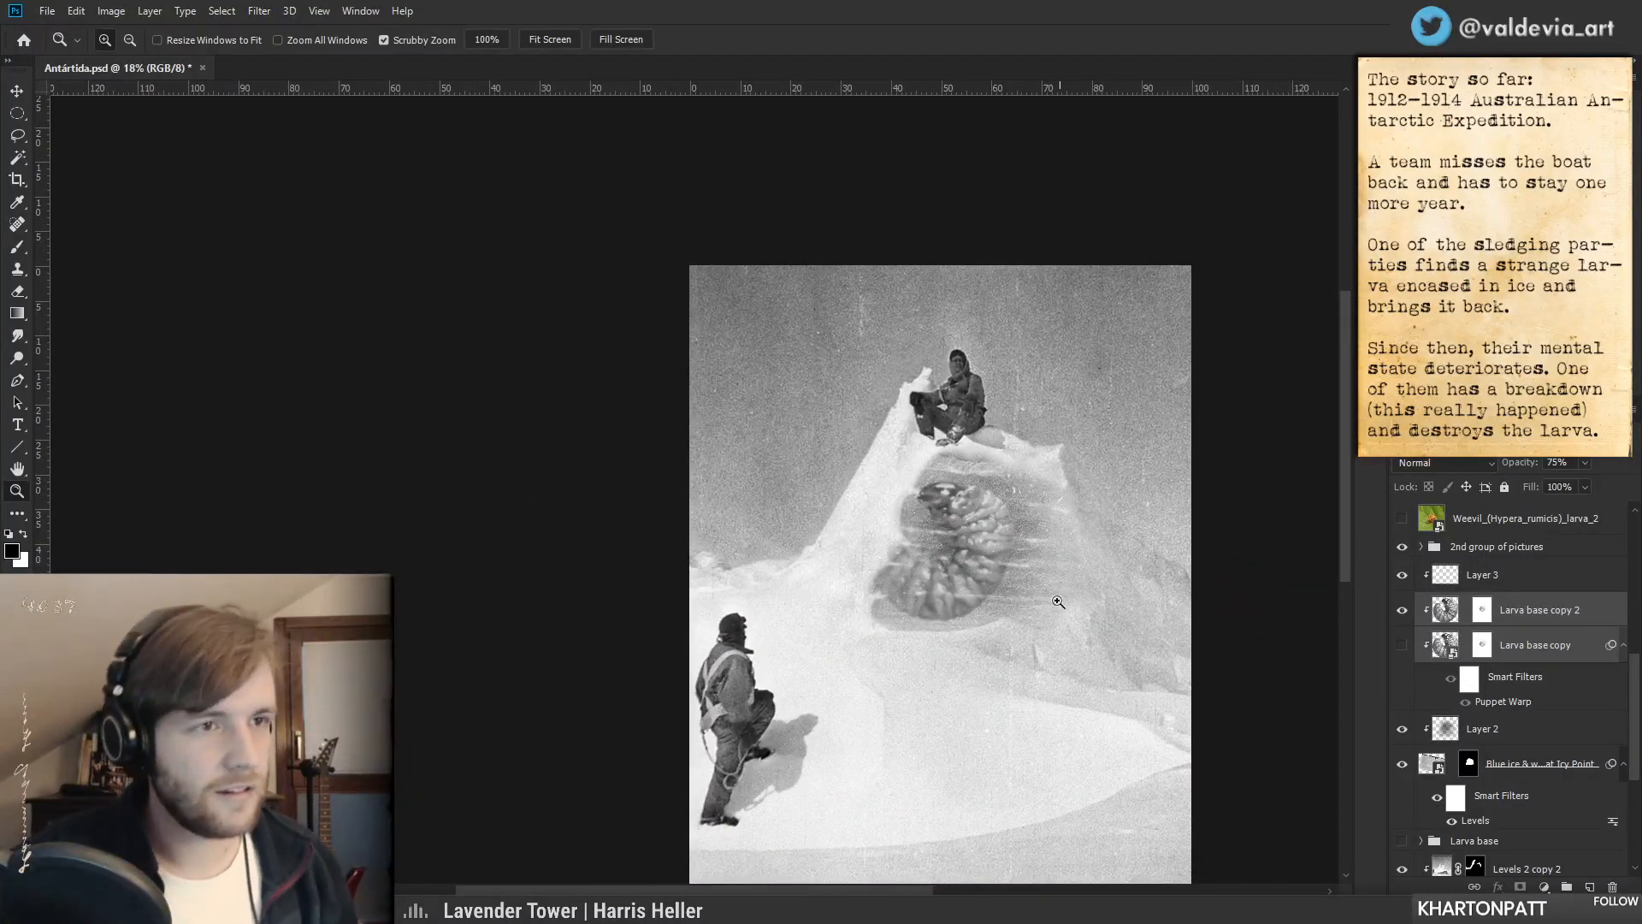
{"action": "left_click_drag", "start_coordinate": [992, 543], "coordinate": [1023, 539]}
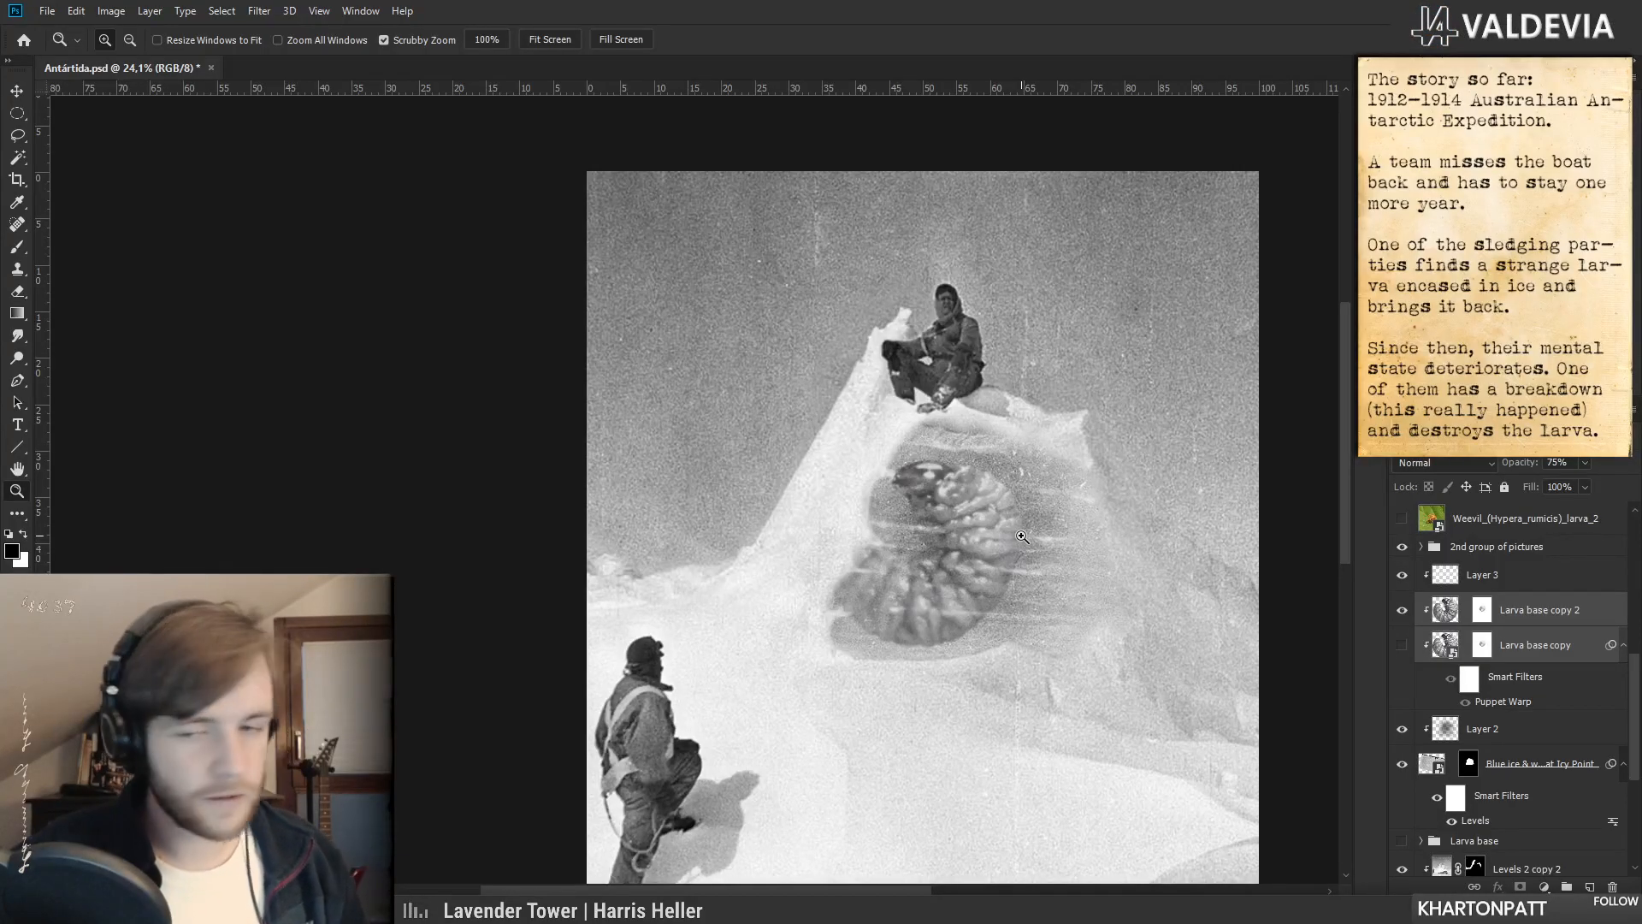
{"action": "left_click", "coordinate": [1451, 611]}
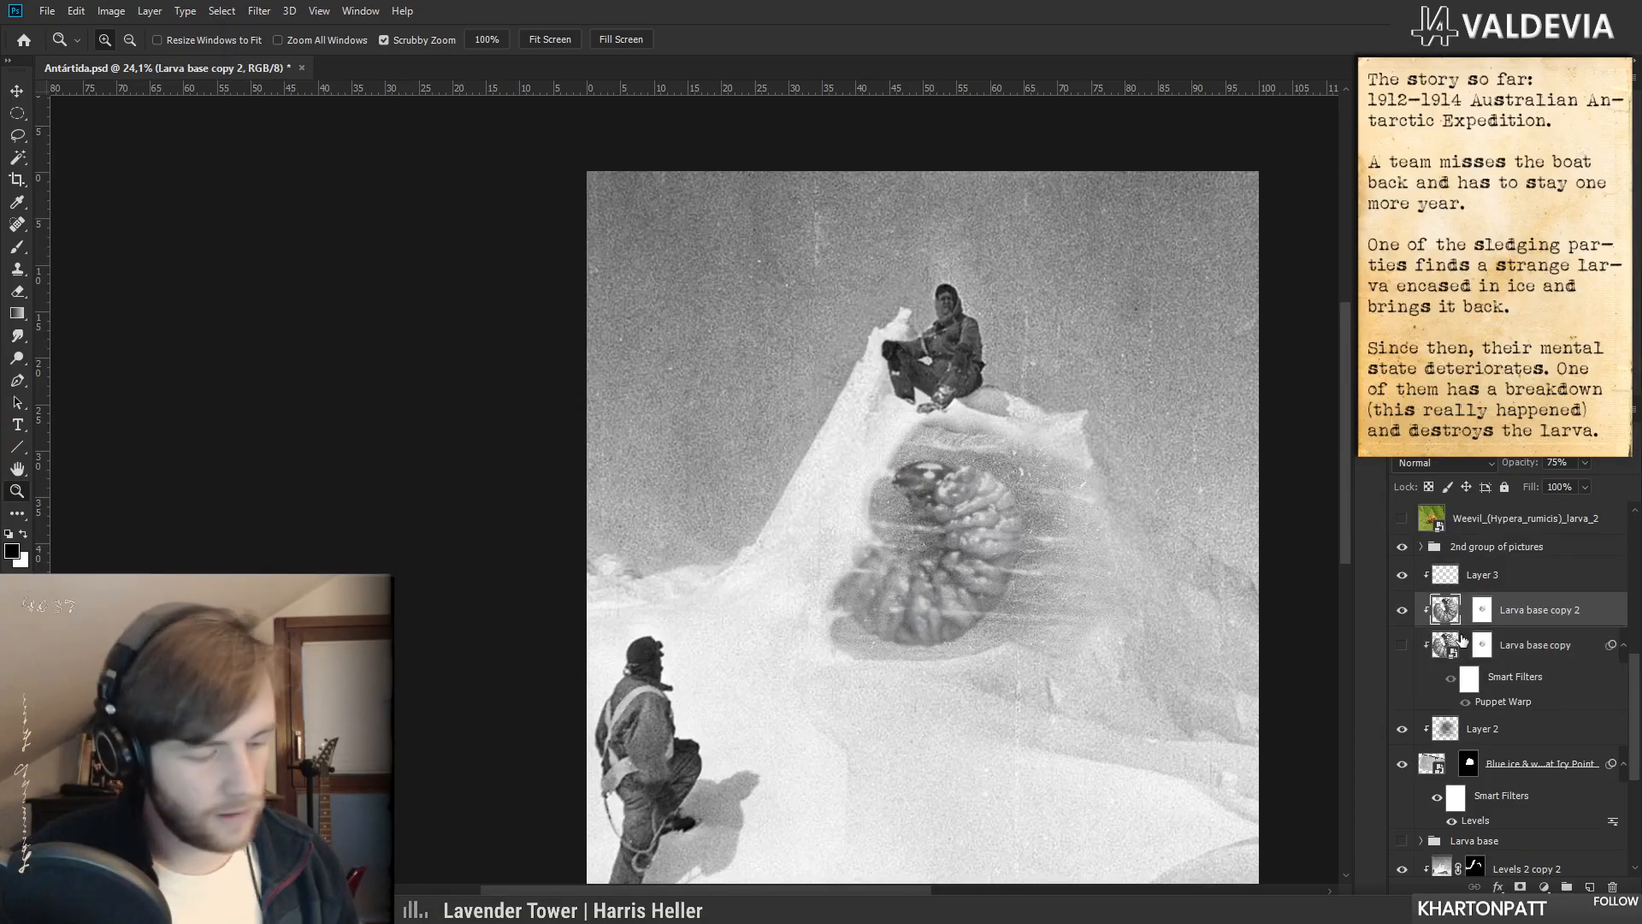
{"action": "key", "text": "ctrl+shift+a"}
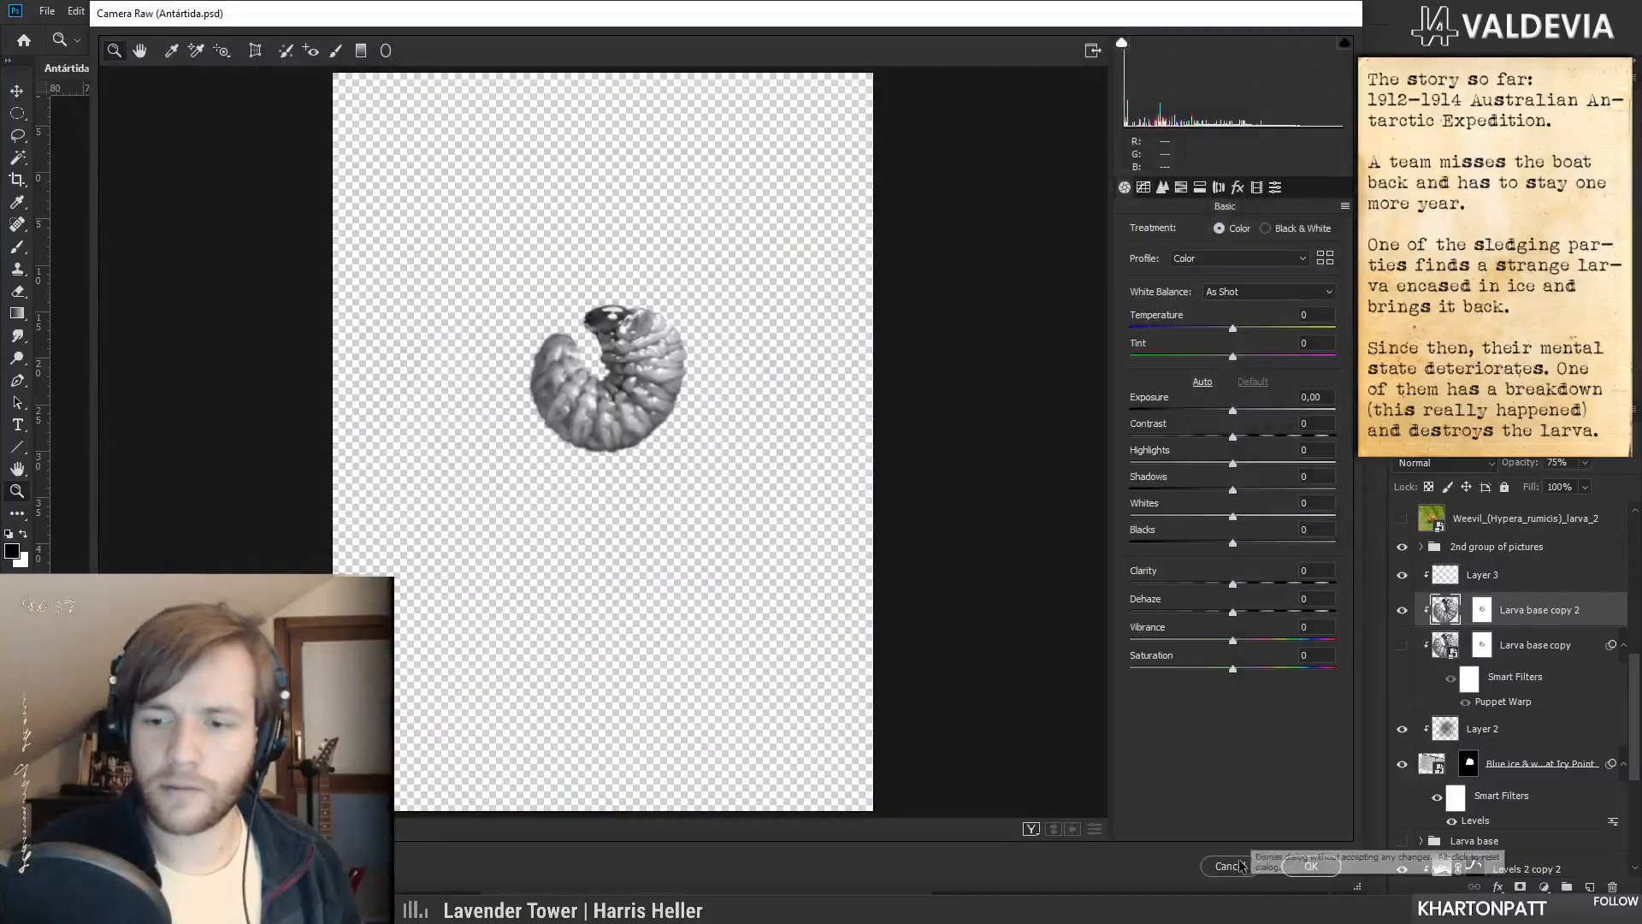
{"action": "left_click", "coordinate": [1239, 862]}
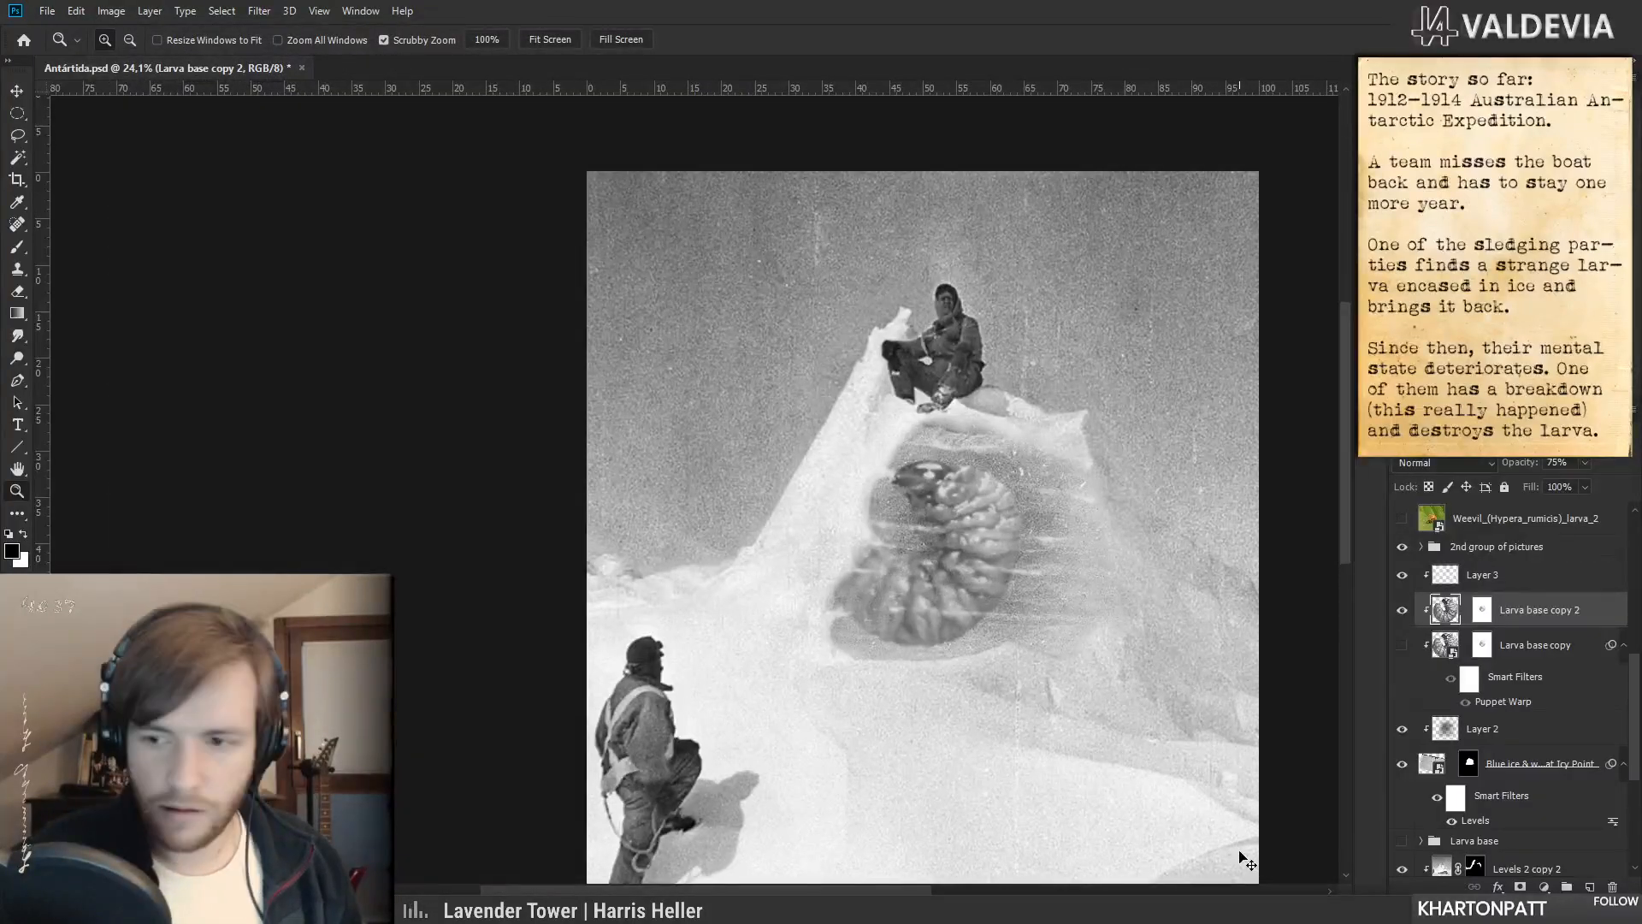
- Convert Larva base copy 2 to a smart object and apply Camera Raw grain with amount 66, size 83 and roughness 67
{"action": "key", "text": "ctrl+backslash"}
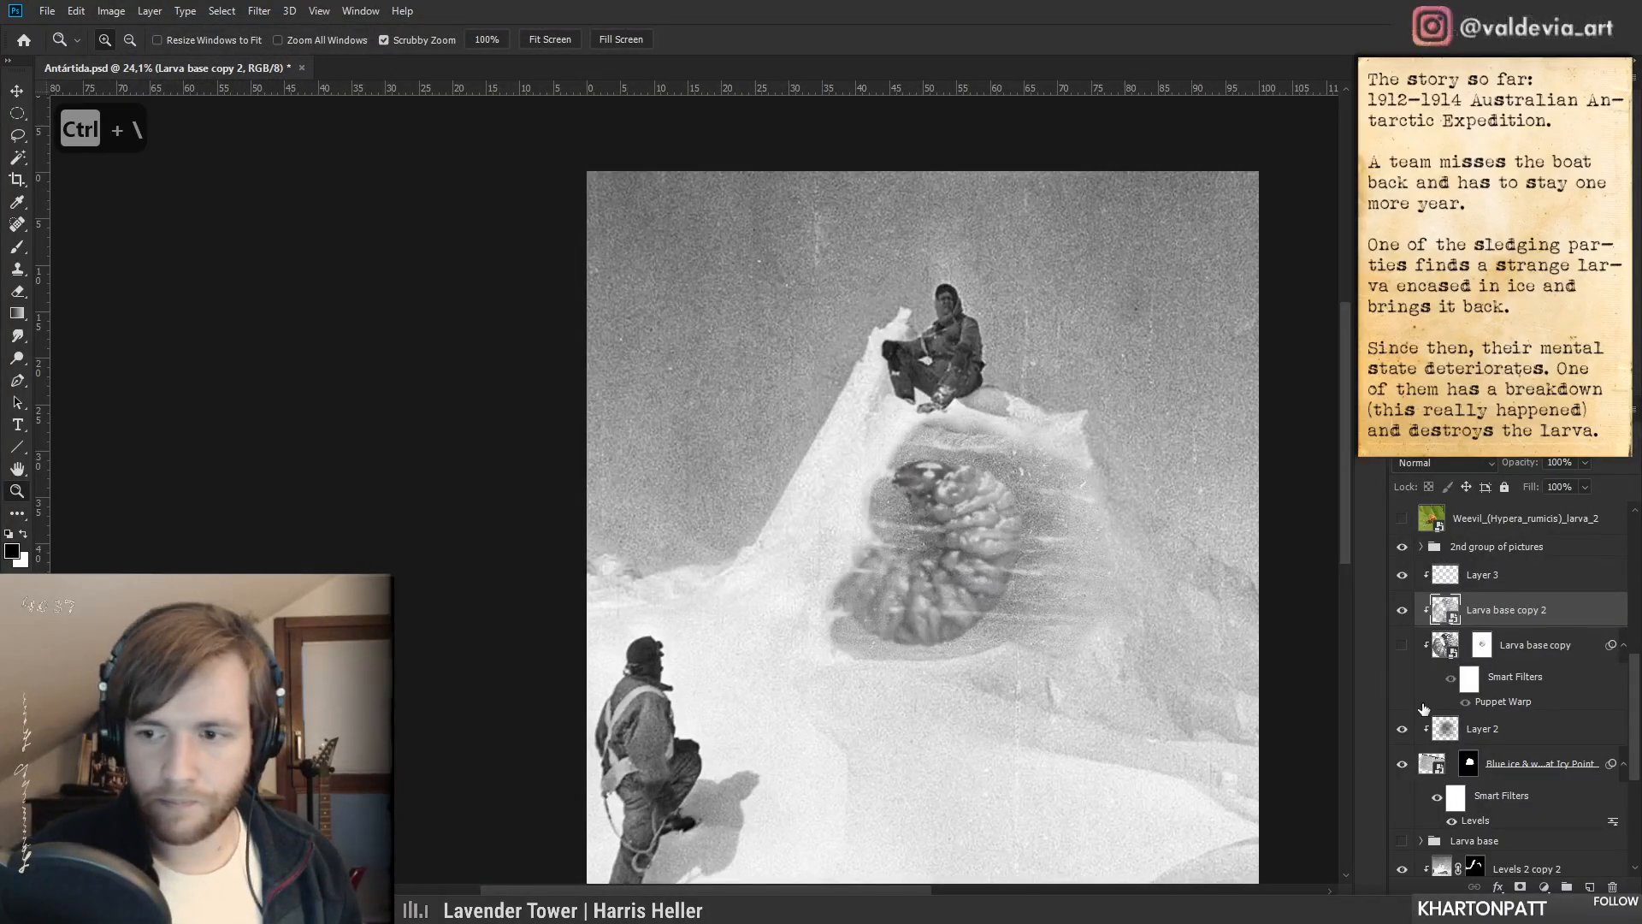
{"action": "key", "text": "ctrl+shift+a"}
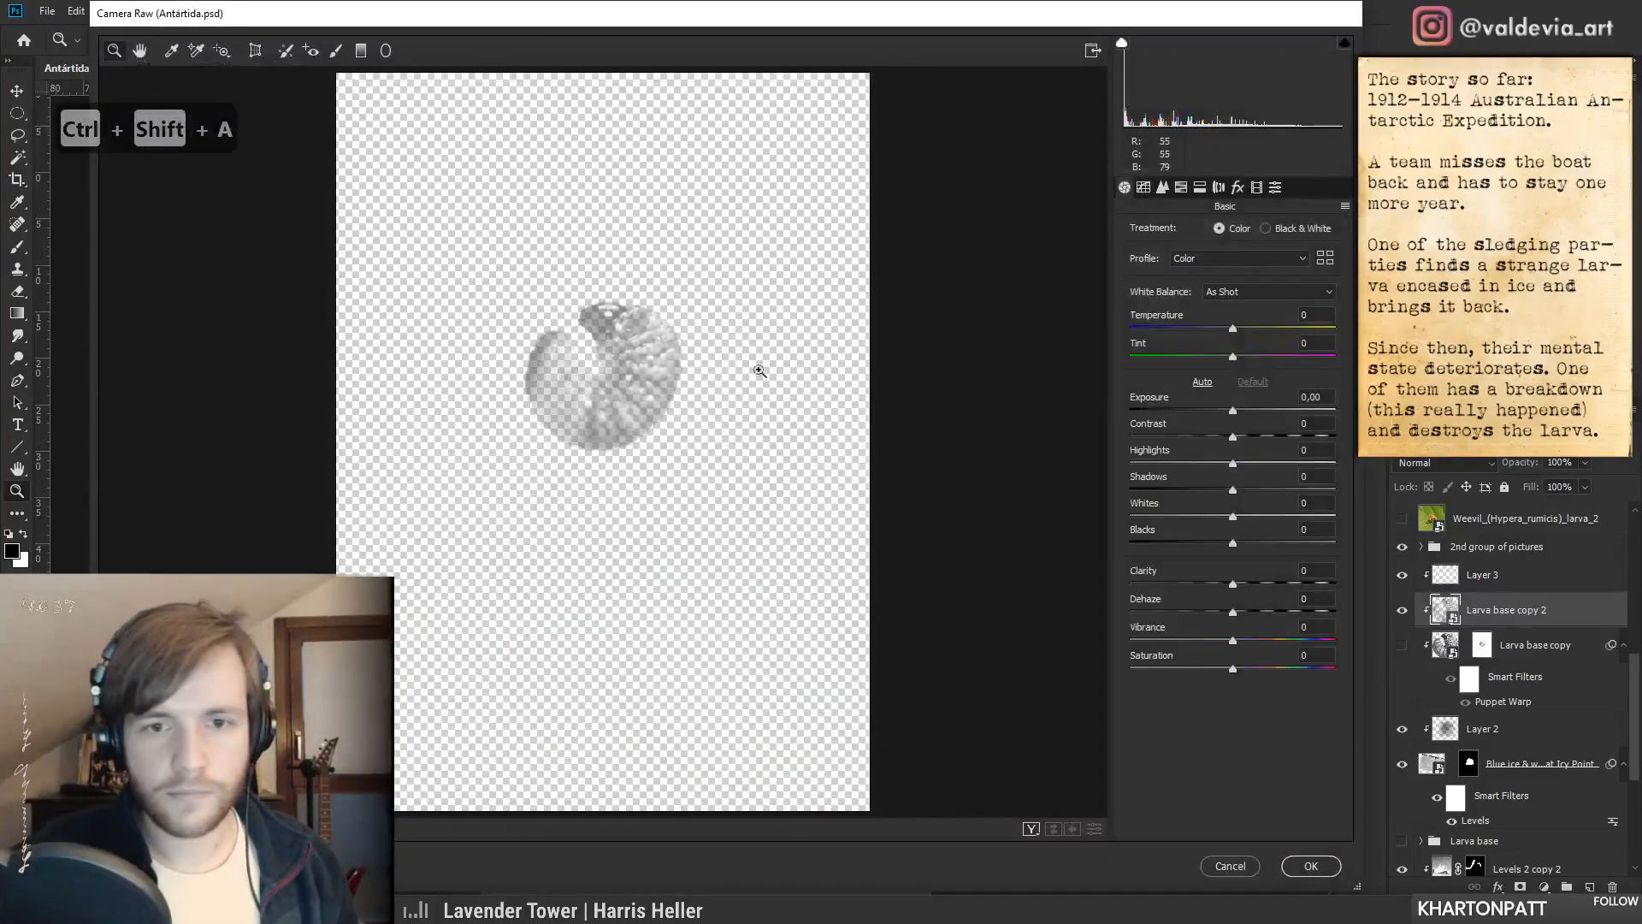
{"action": "left_click", "coordinate": [621, 348]}
{"action": "left_click", "coordinate": [619, 308]}
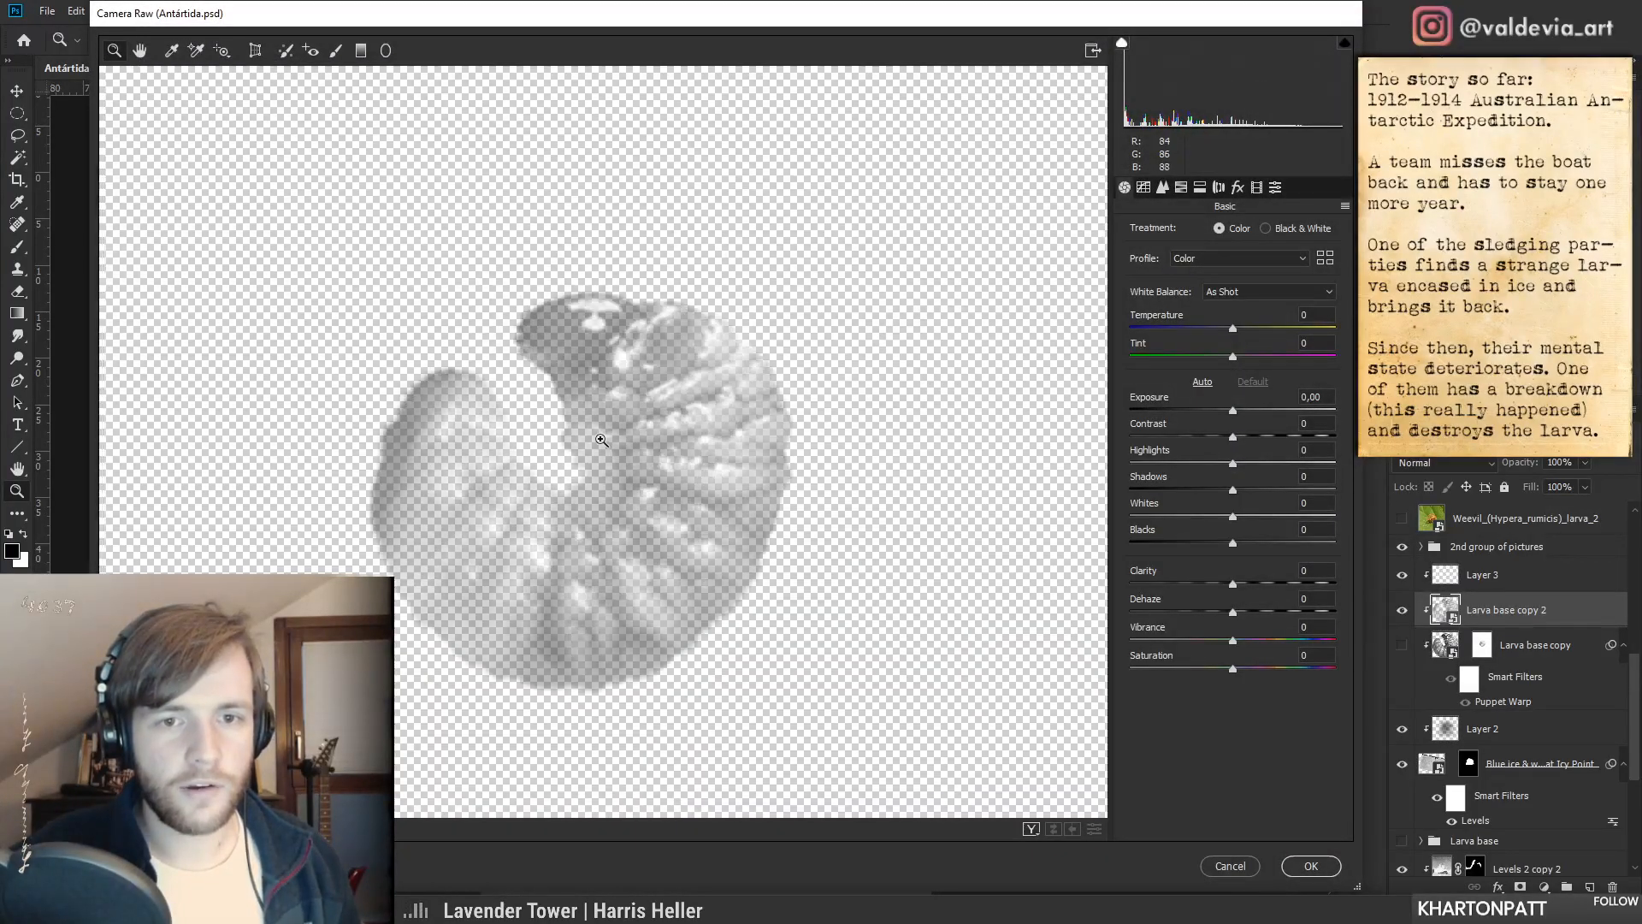
{"action": "left_click", "coordinate": [619, 310]}
{"action": "left_click", "coordinate": [1237, 188]}
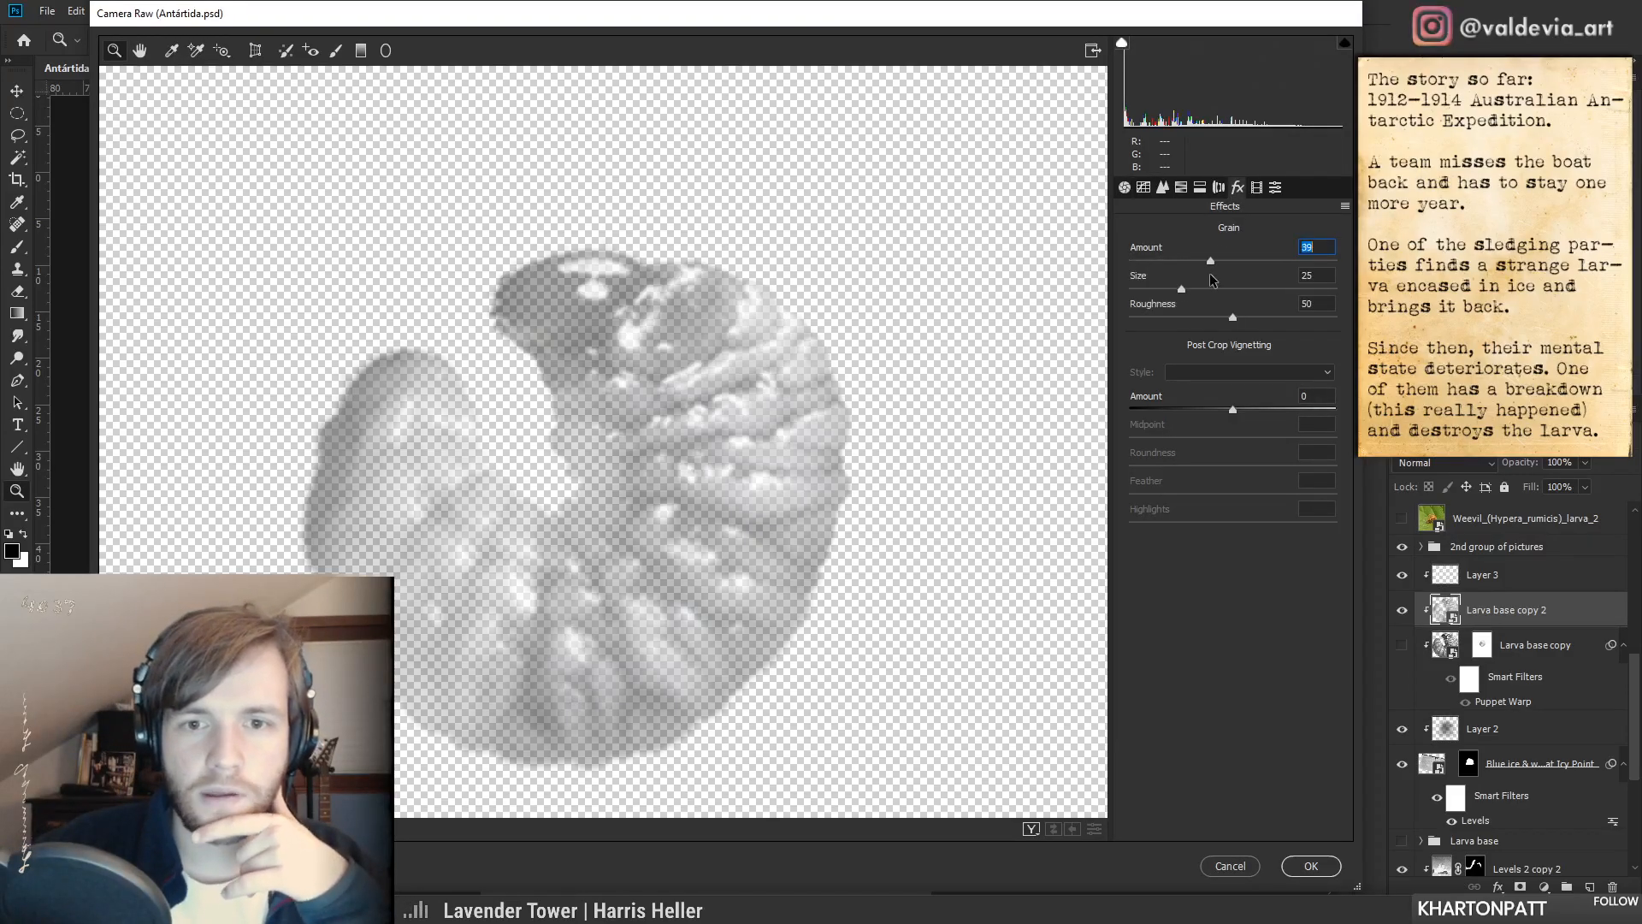
{"action": "left_click_drag", "start_coordinate": [1181, 289], "coordinate": [1307, 299]}
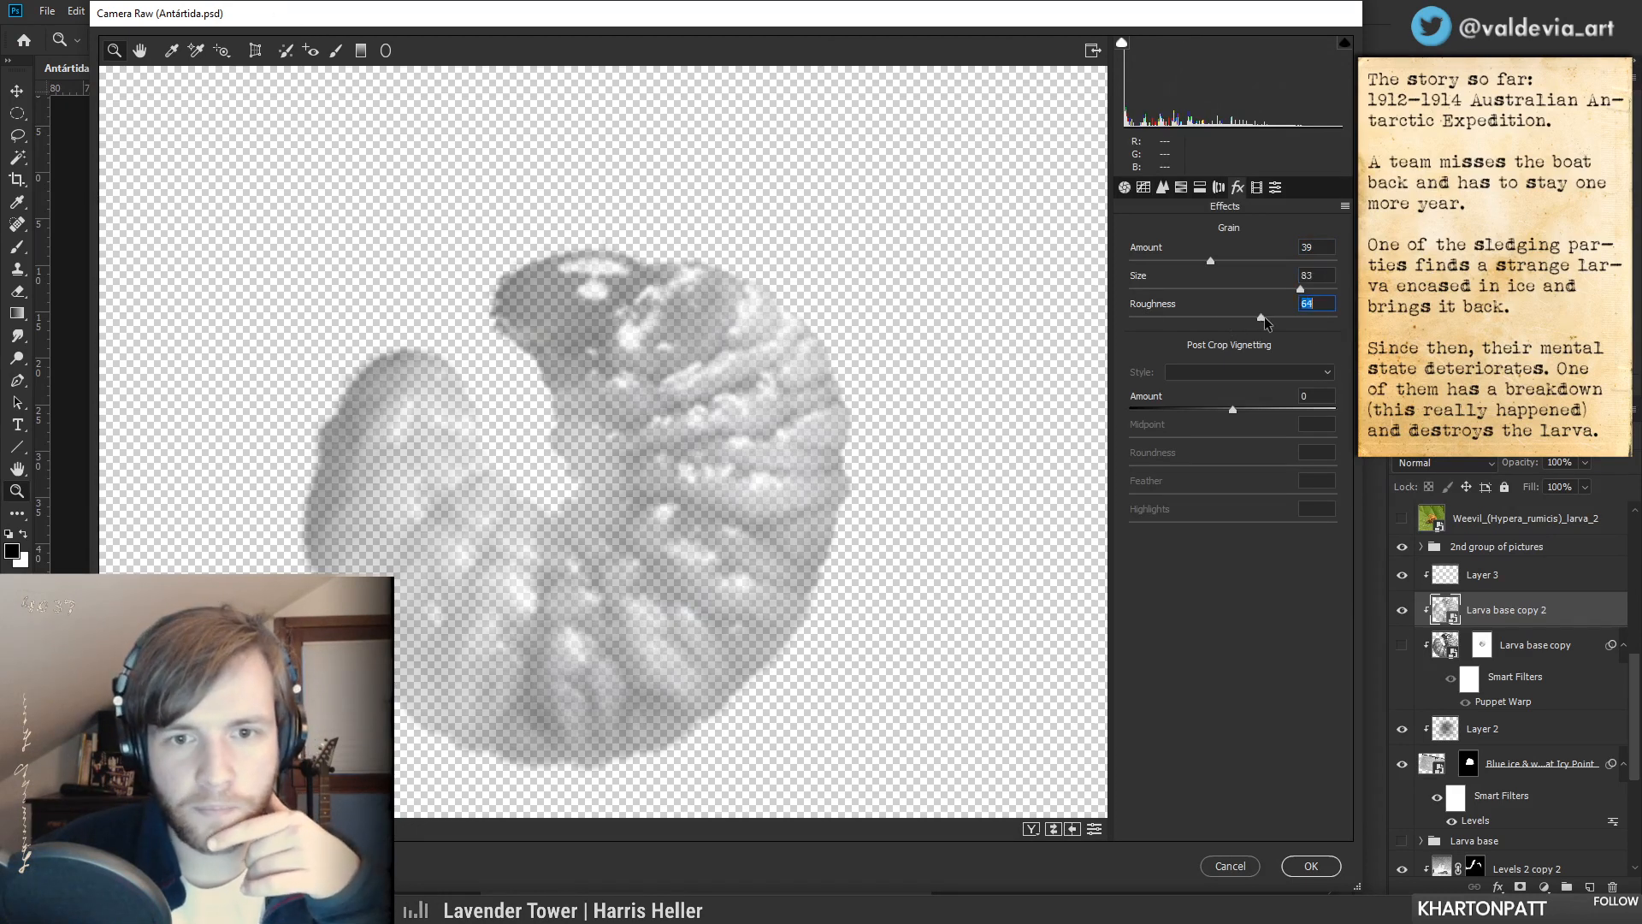
{"action": "left_click_drag", "start_coordinate": [1271, 321], "coordinate": [1269, 321]}
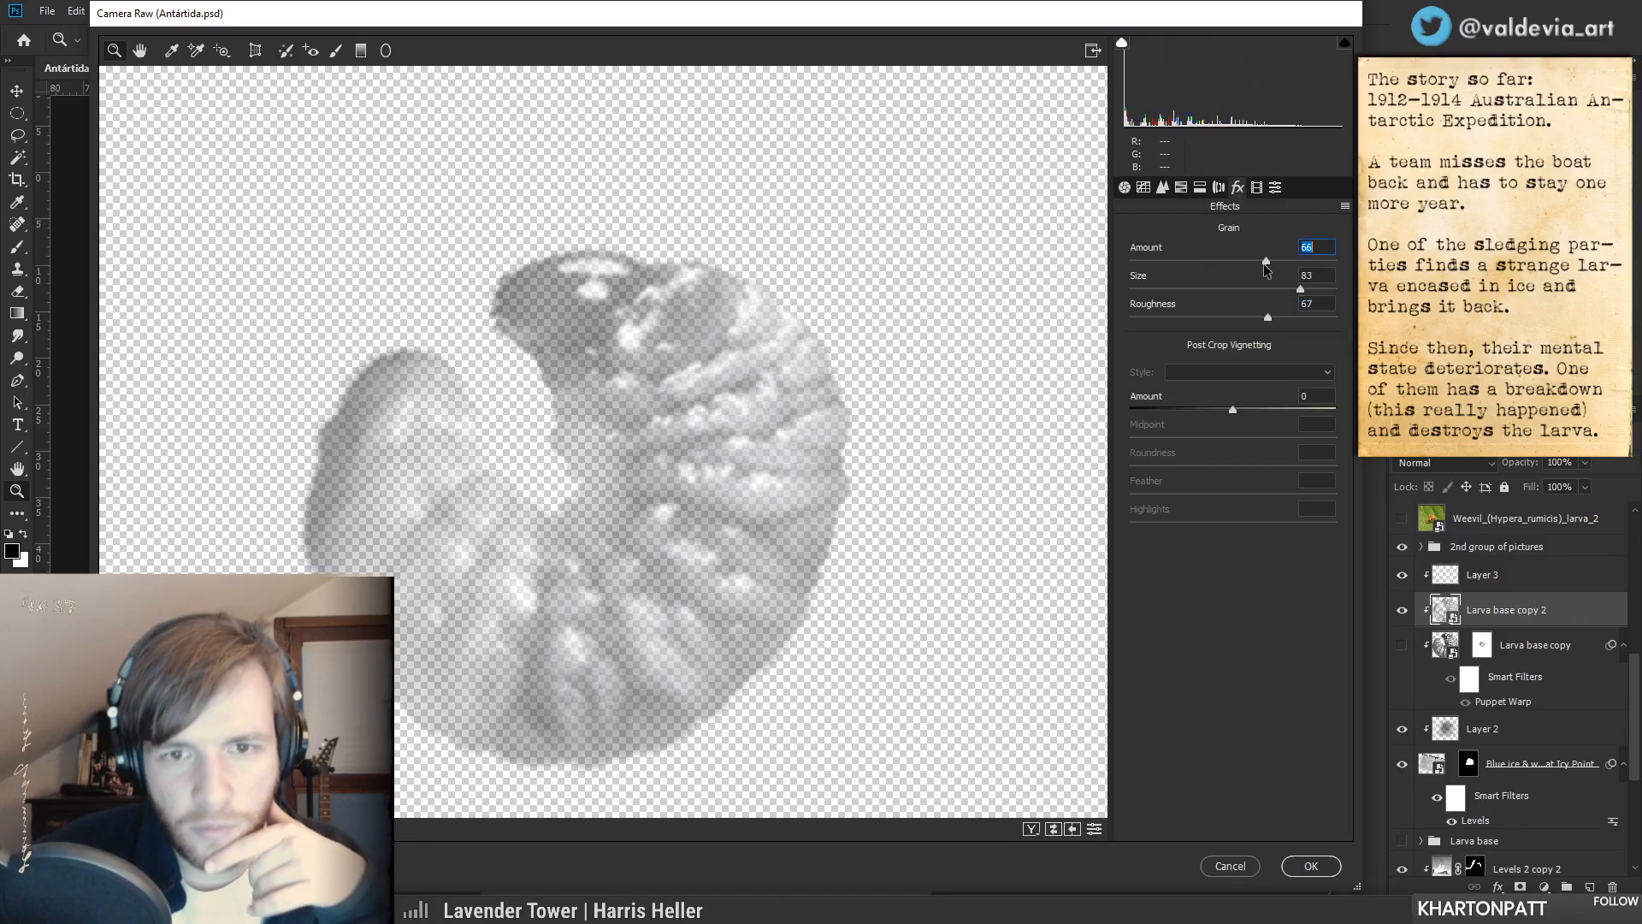
{"action": "left_click", "coordinate": [1310, 865]}
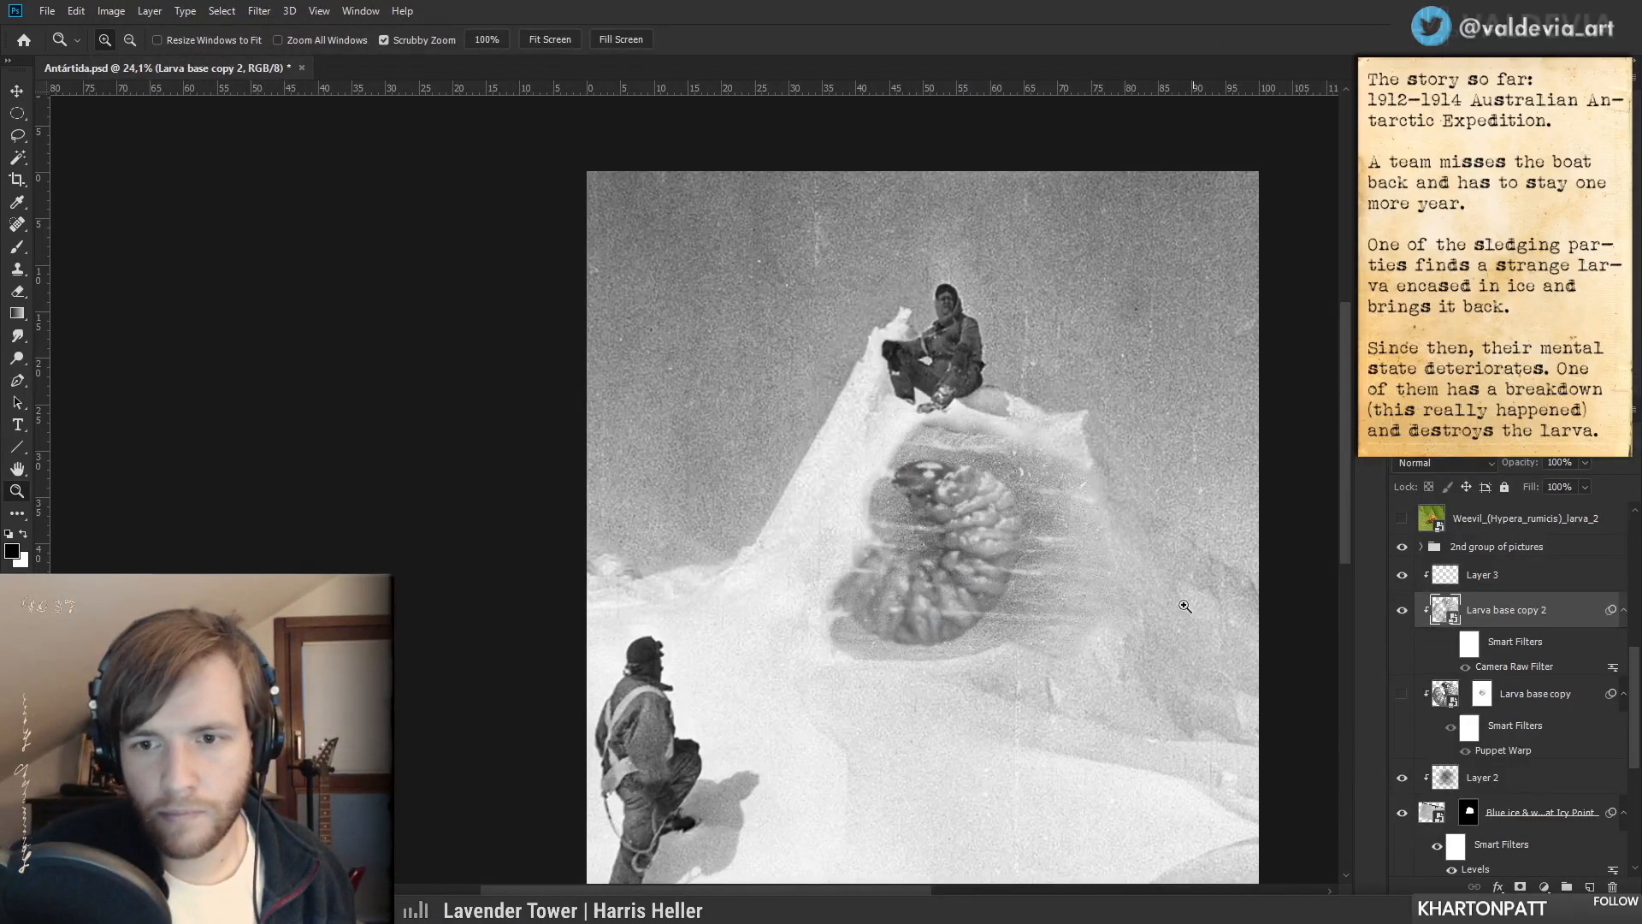
- Inspect the grain on the larva, disable the Camera Raw Filter, and clear the smart filters from Larva base copy 2
{"action": "left_click_drag", "start_coordinate": [990, 559], "coordinate": [1045, 556]}
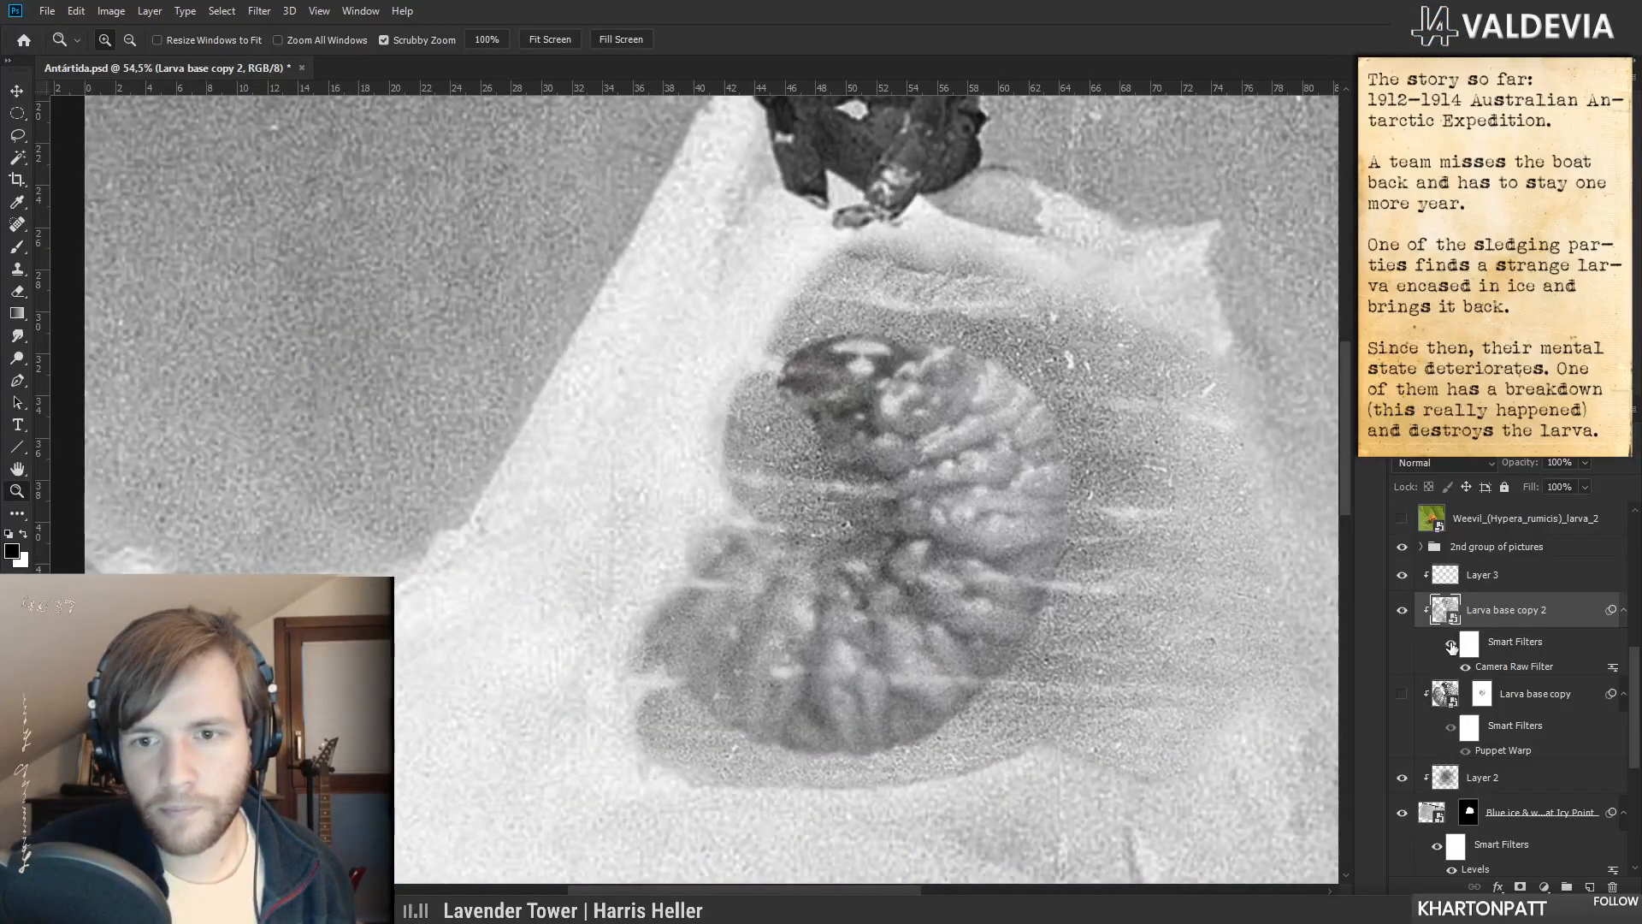
{"action": "left_click_drag", "start_coordinate": [1037, 627], "coordinate": [957, 613]}
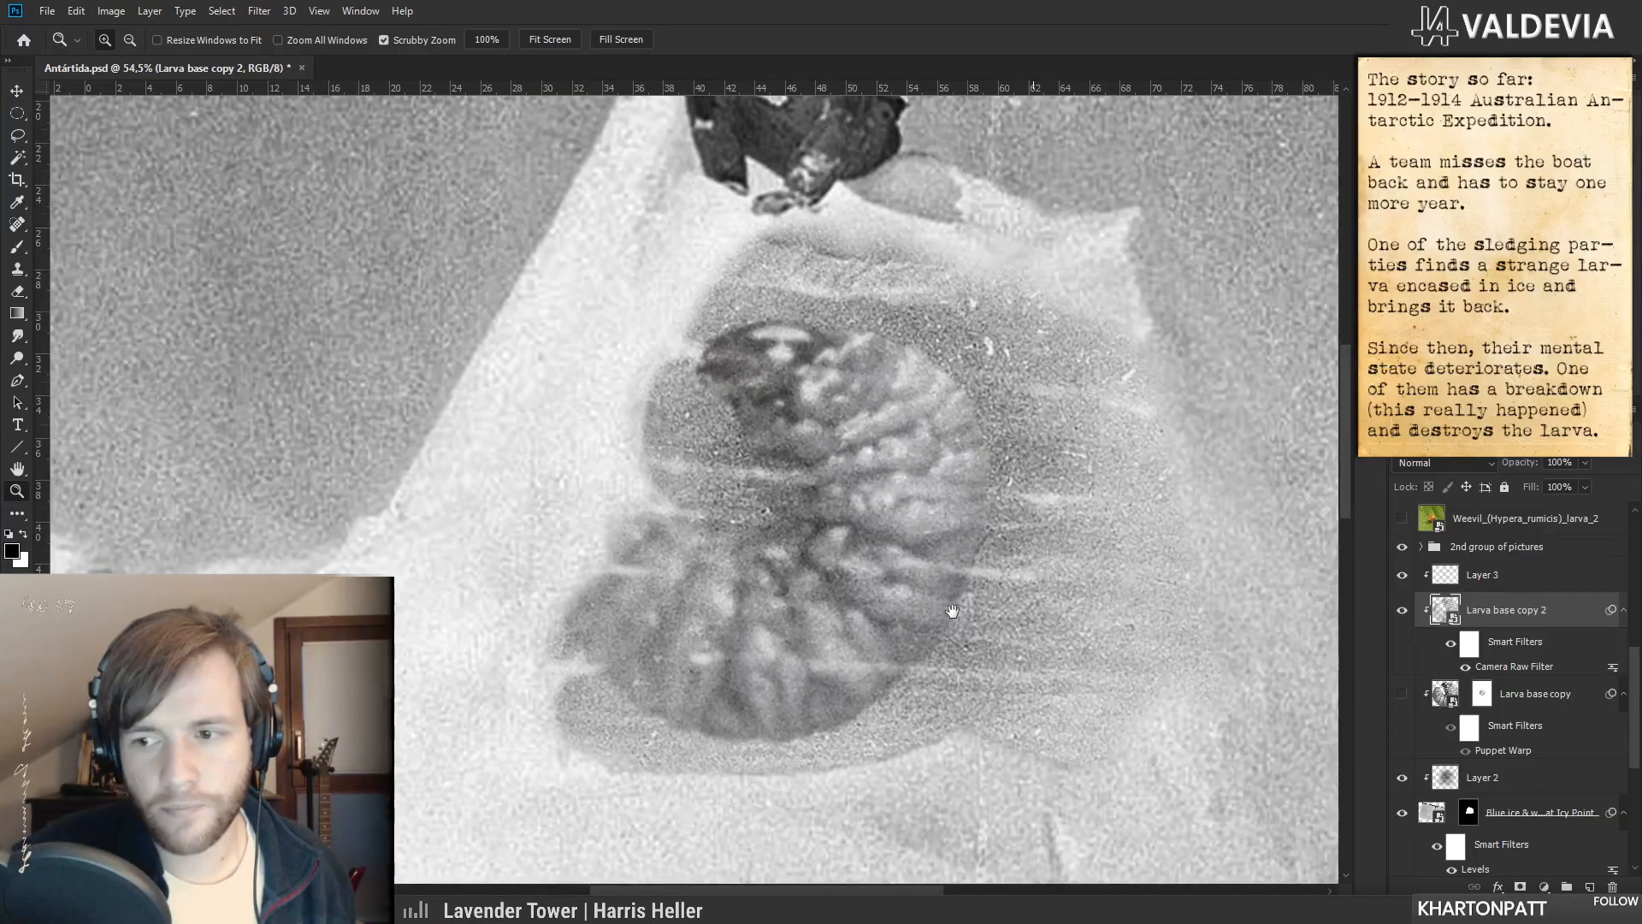
{"action": "right_click", "coordinate": [1517, 670]}
{"action": "left_click", "coordinate": [1516, 715]}
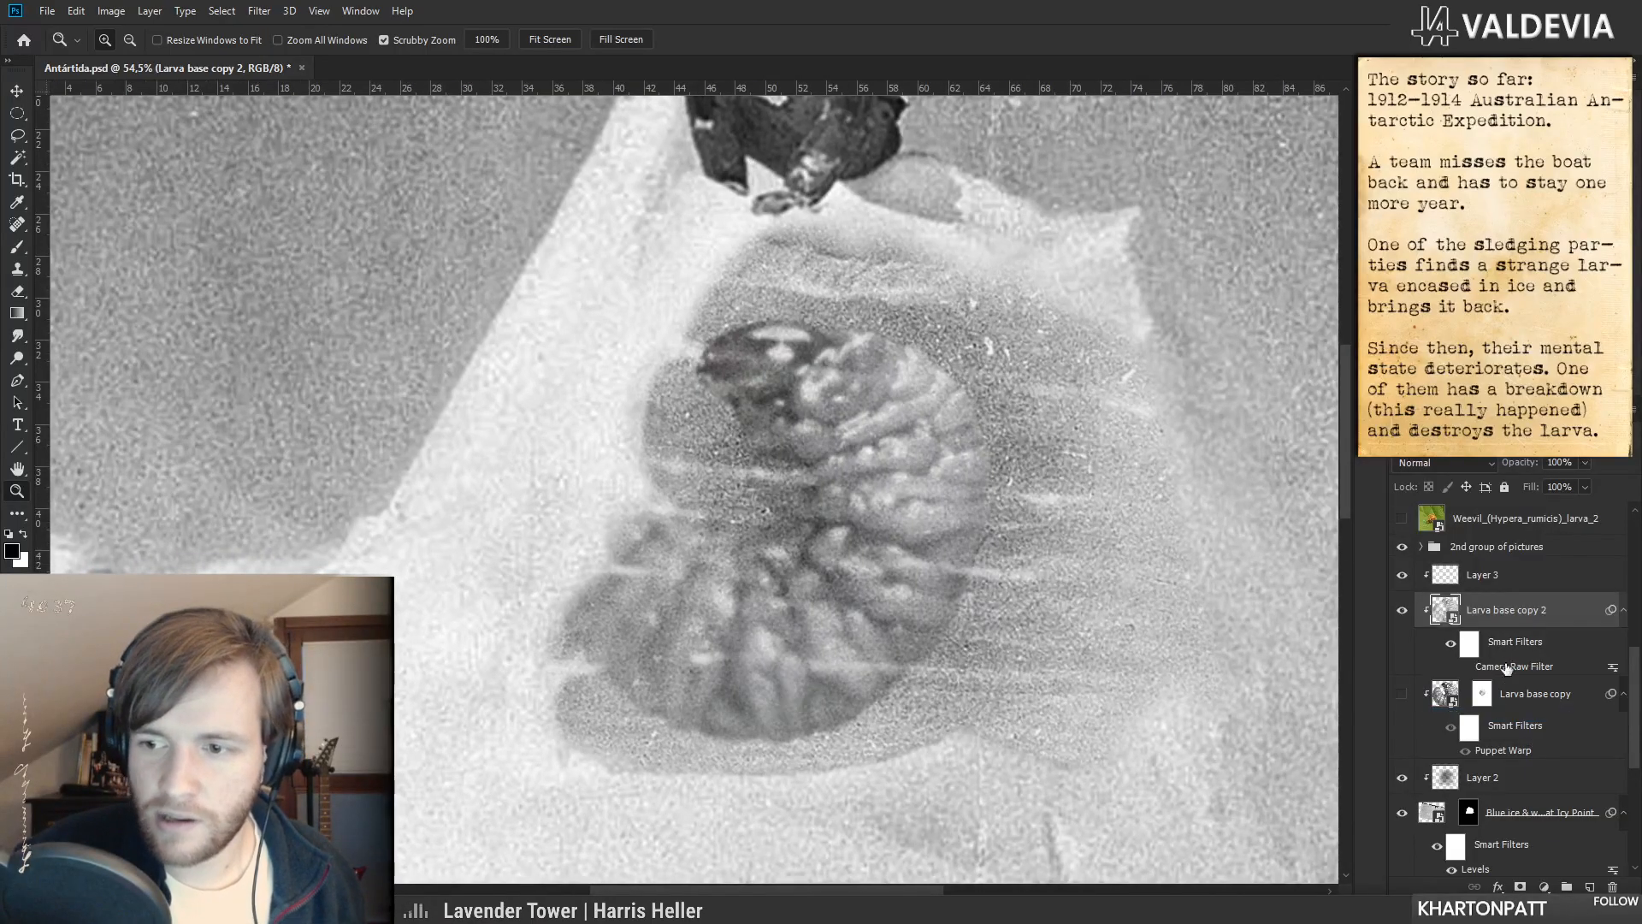
{"action": "right_click", "coordinate": [1505, 646]}
{"action": "left_click", "coordinate": [1518, 702]}
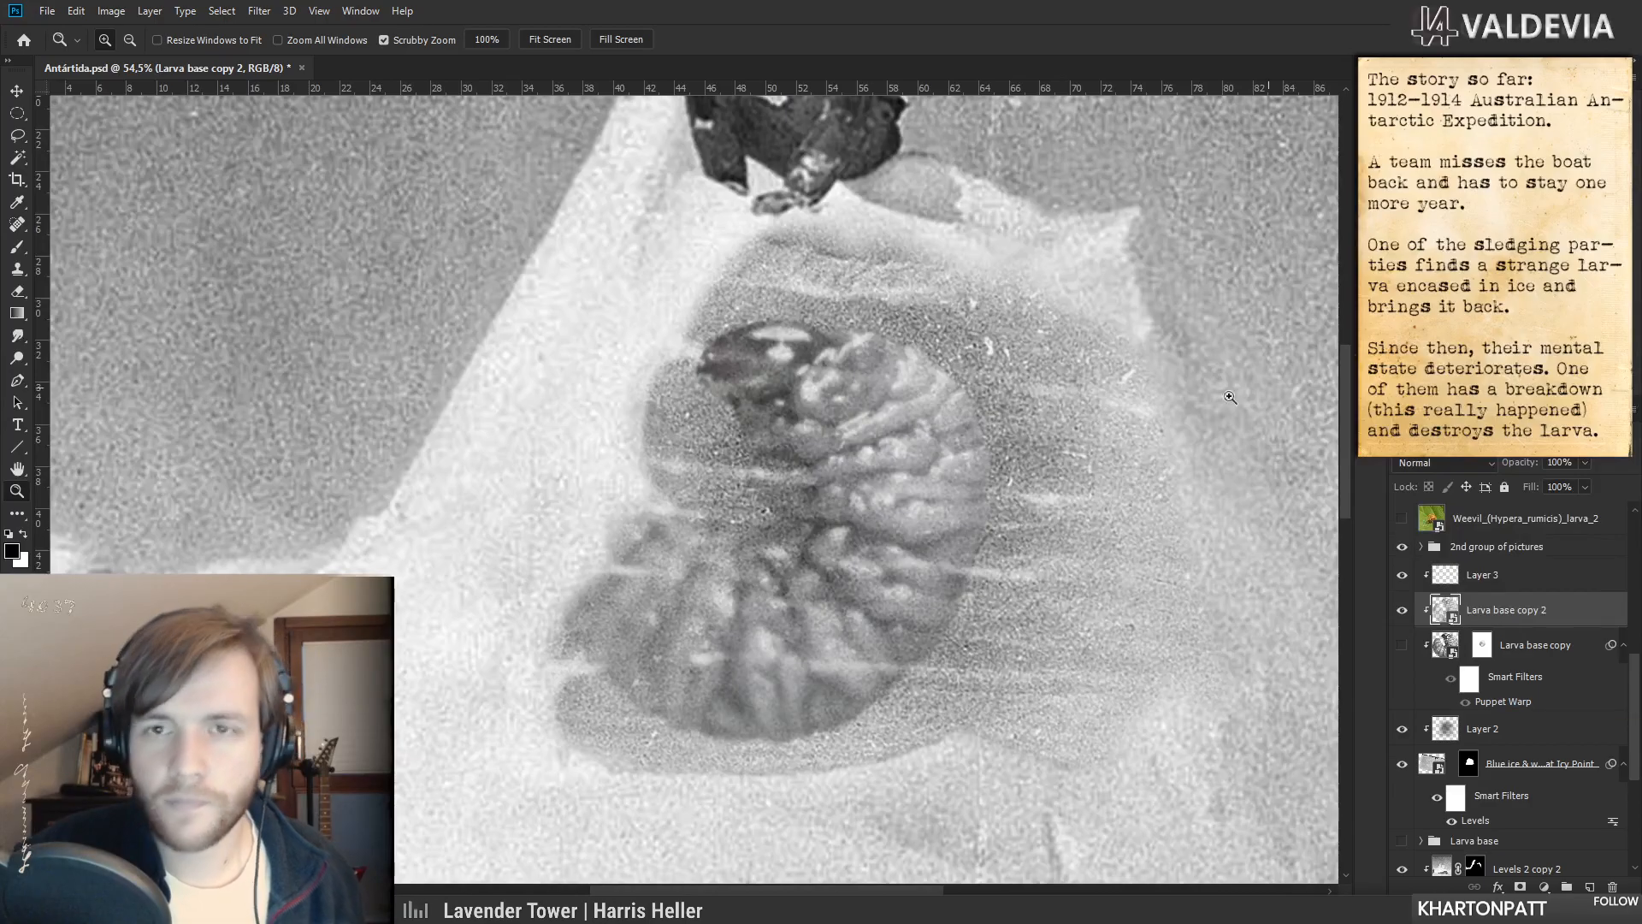
- Undo the filter changes and the smart object conversion back to the rasterized, masked Larva base copy 2
{"action": "scroll", "coordinate": [928, 450], "scroll_direction": "down", "scroll_amount": 2}
{"action": "key", "text": "ctrl+z"}
{"action": "key", "text": "ctrl+z"}
{"action": "key", "text": "ctrl+z"}
{"action": "key", "text": "ctrl+z"}
{"action": "key", "text": "ctrl+z"}
{"action": "key", "text": "ctrl+z"}
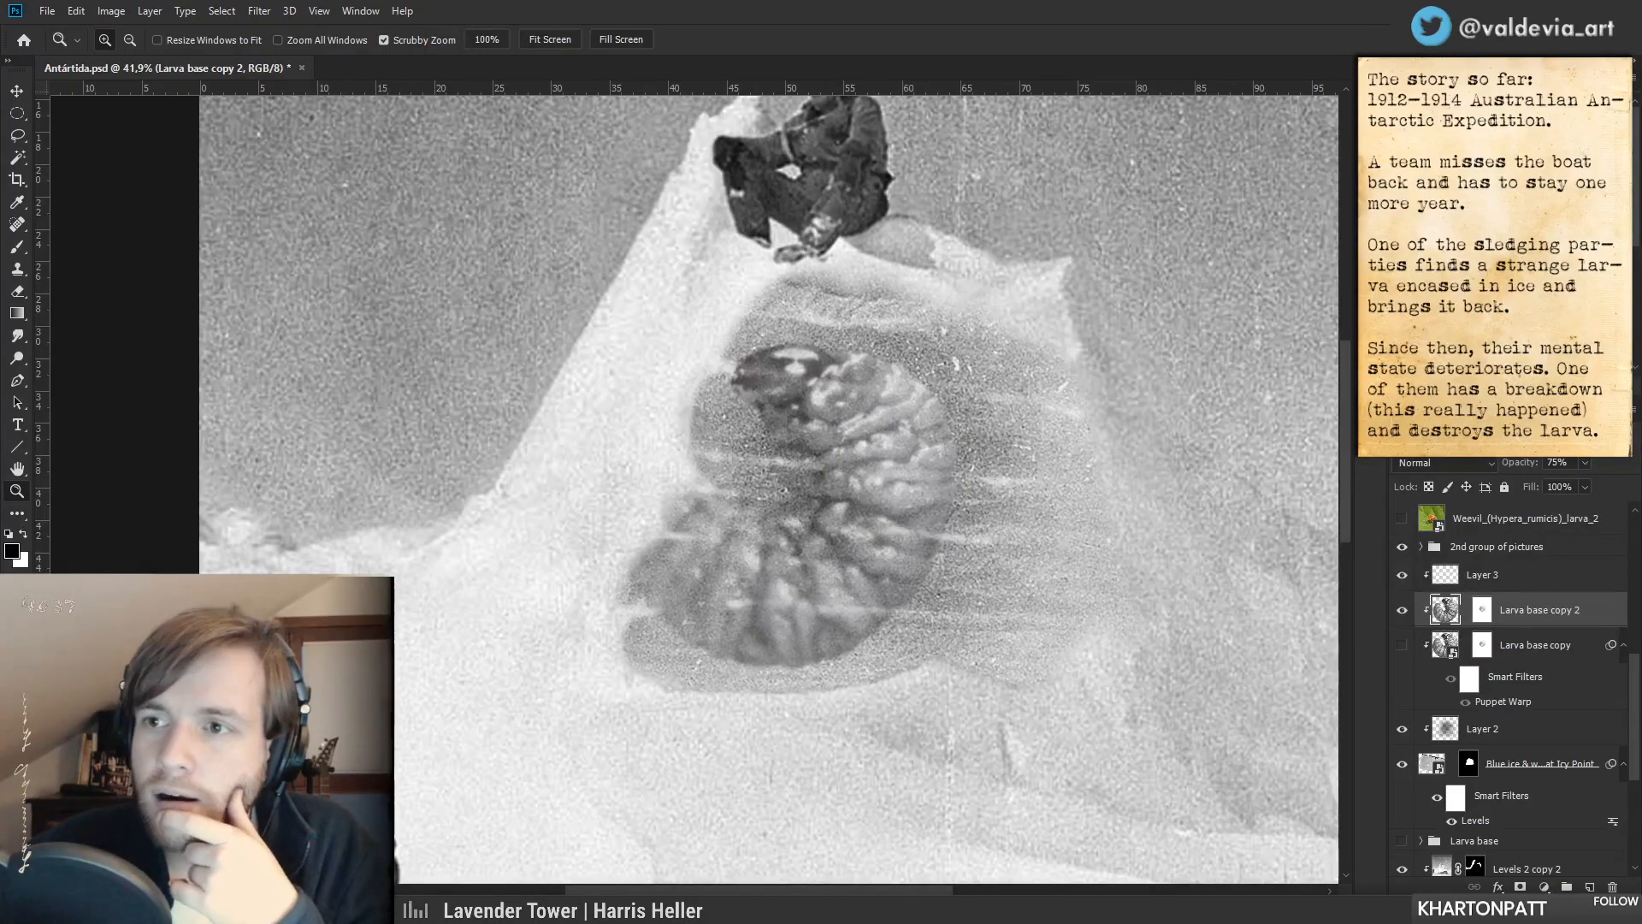
- Add a clipped Soft Light Noise layer with Add Noise, Gaussian Blur and Smart Sharpen above Larva base copy 2, and compare it on and off
{"action": "key", "text": "F2"}
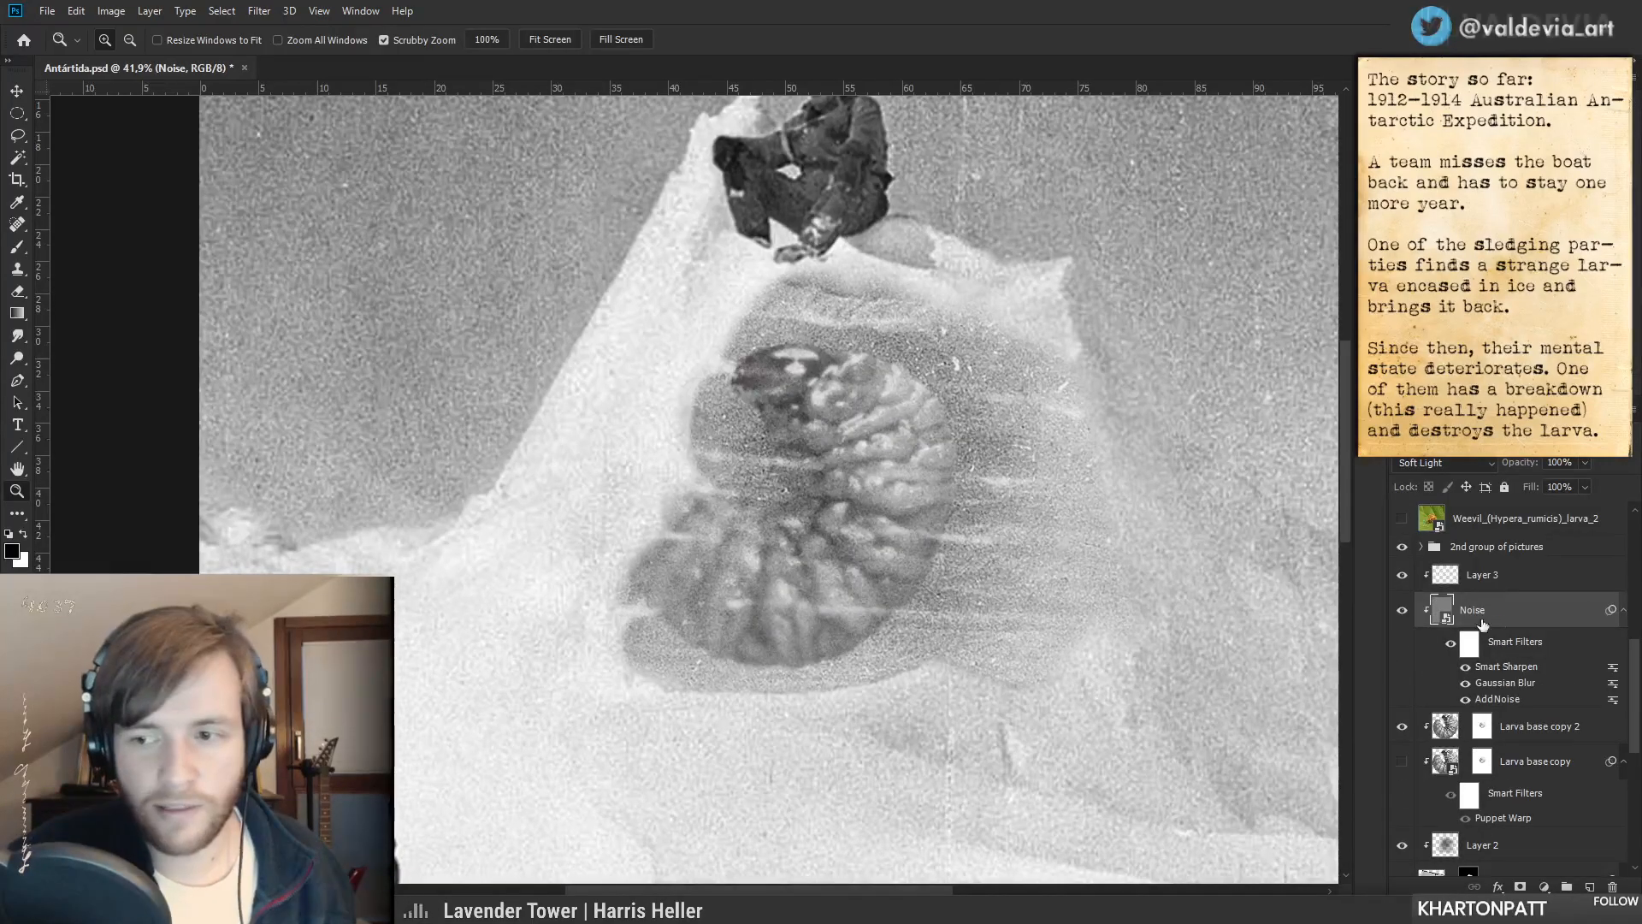
{"action": "left_click", "coordinate": [1402, 613]}
{"action": "left_click", "coordinate": [1402, 613]}
{"action": "left_click", "coordinate": [1403, 612]}
{"action": "left_click", "coordinate": [1403, 612]}
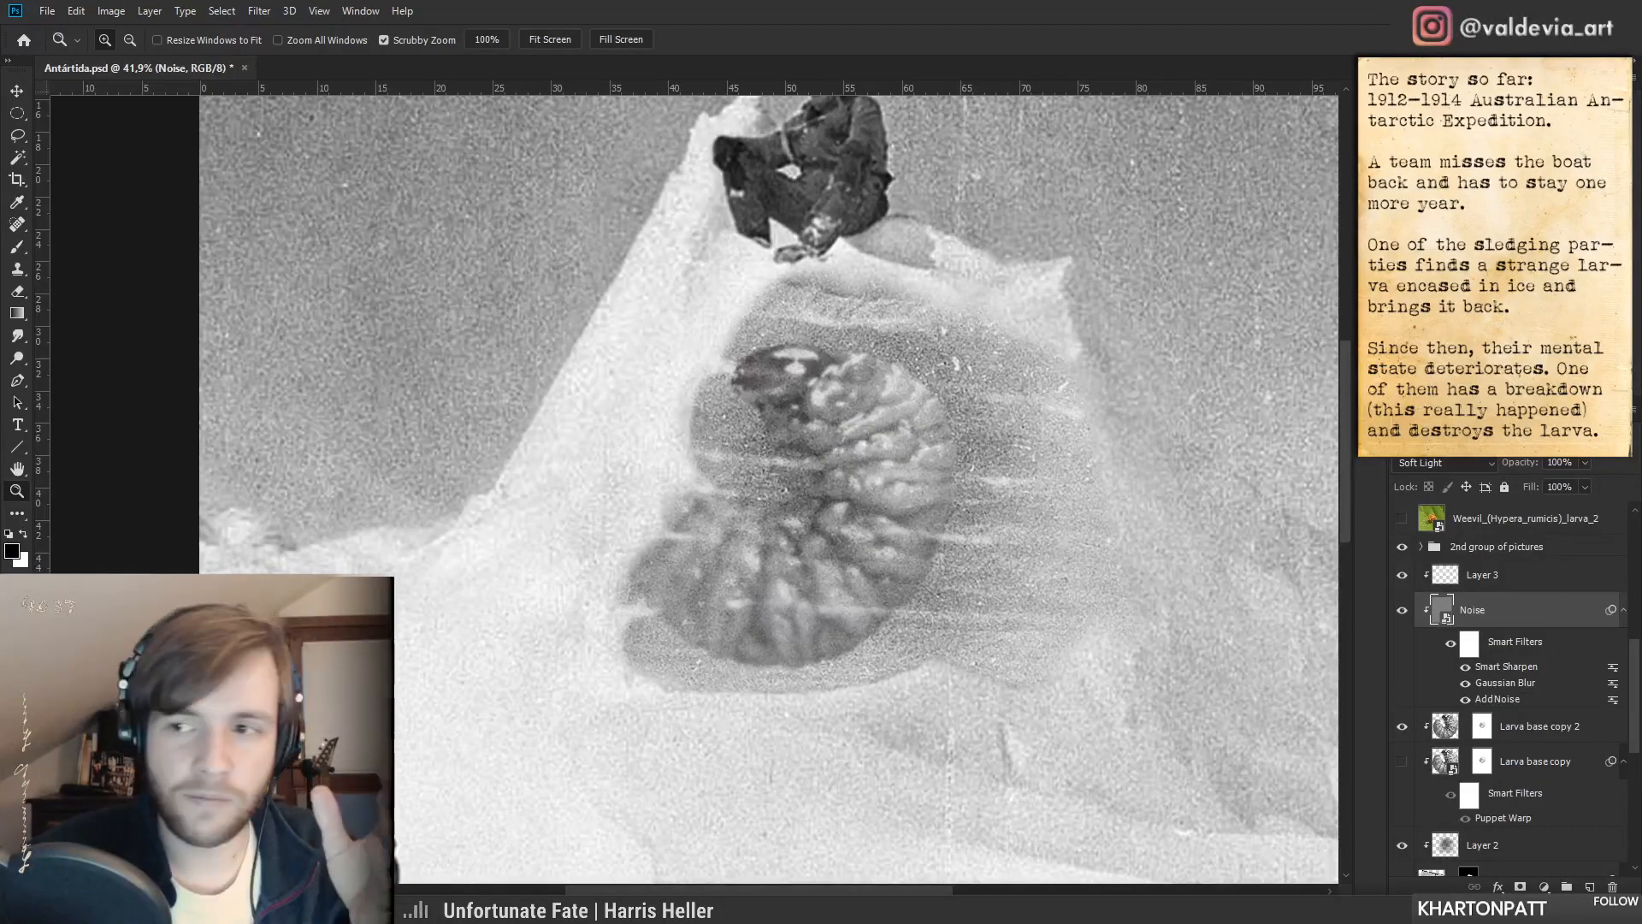
- Review the Add Noise, Gaussian Blur and Smart Sharpen filter settings on the Noise layer, leaving each as it is
{"action": "key", "text": "ctrl+minus"}
{"action": "key", "text": "ctrl+plus"}
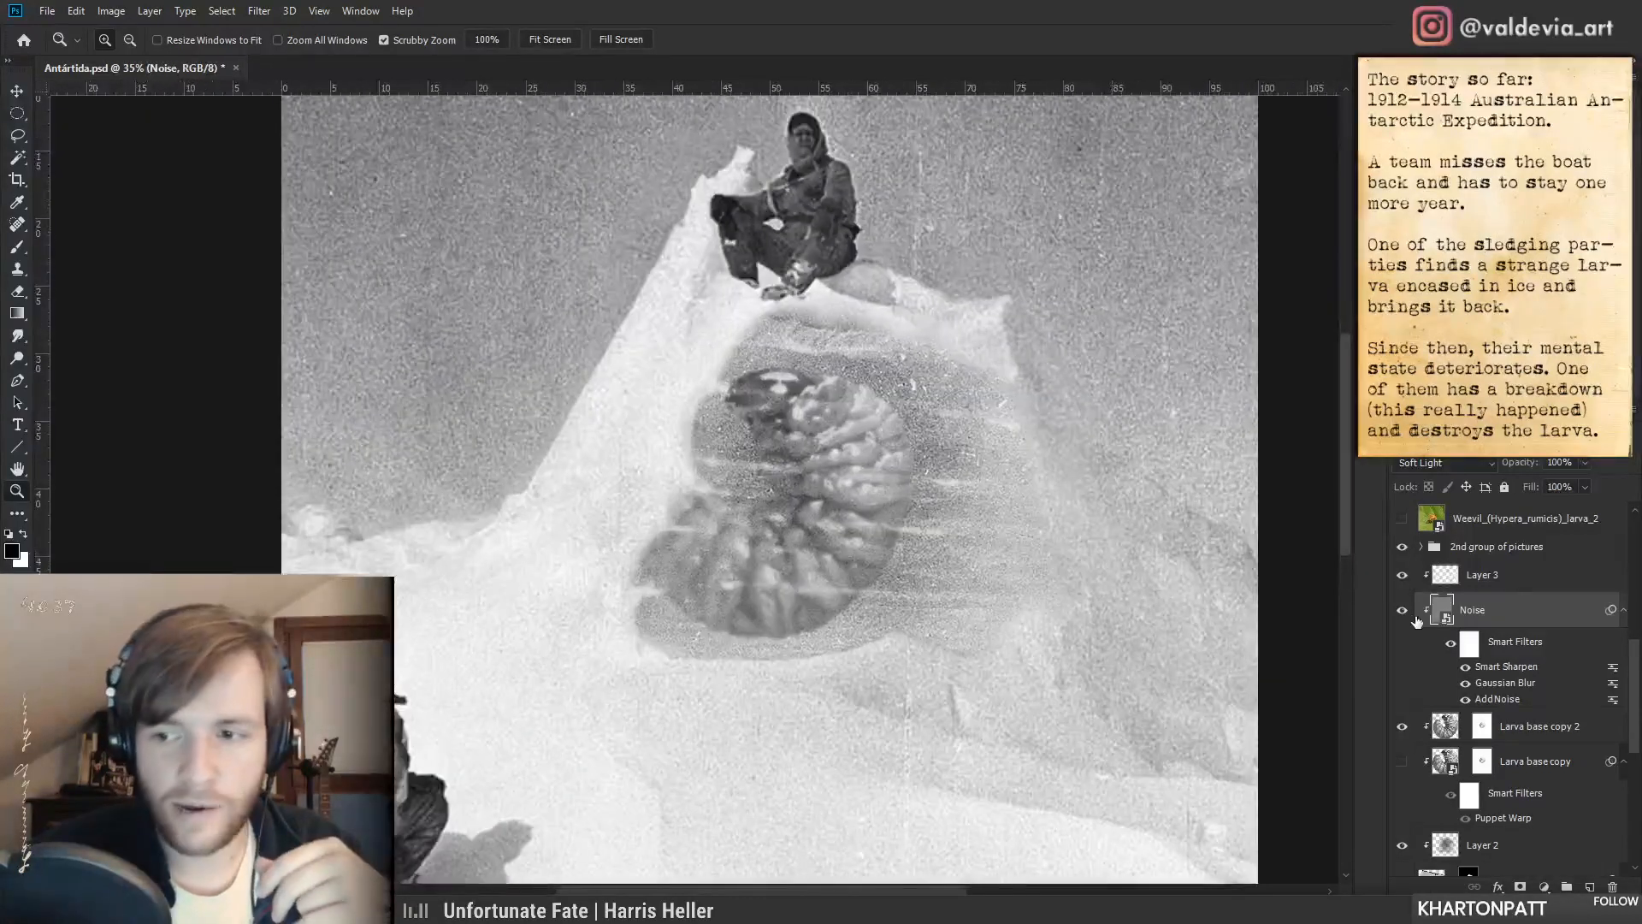
{"action": "double_click", "coordinate": [1497, 700]}
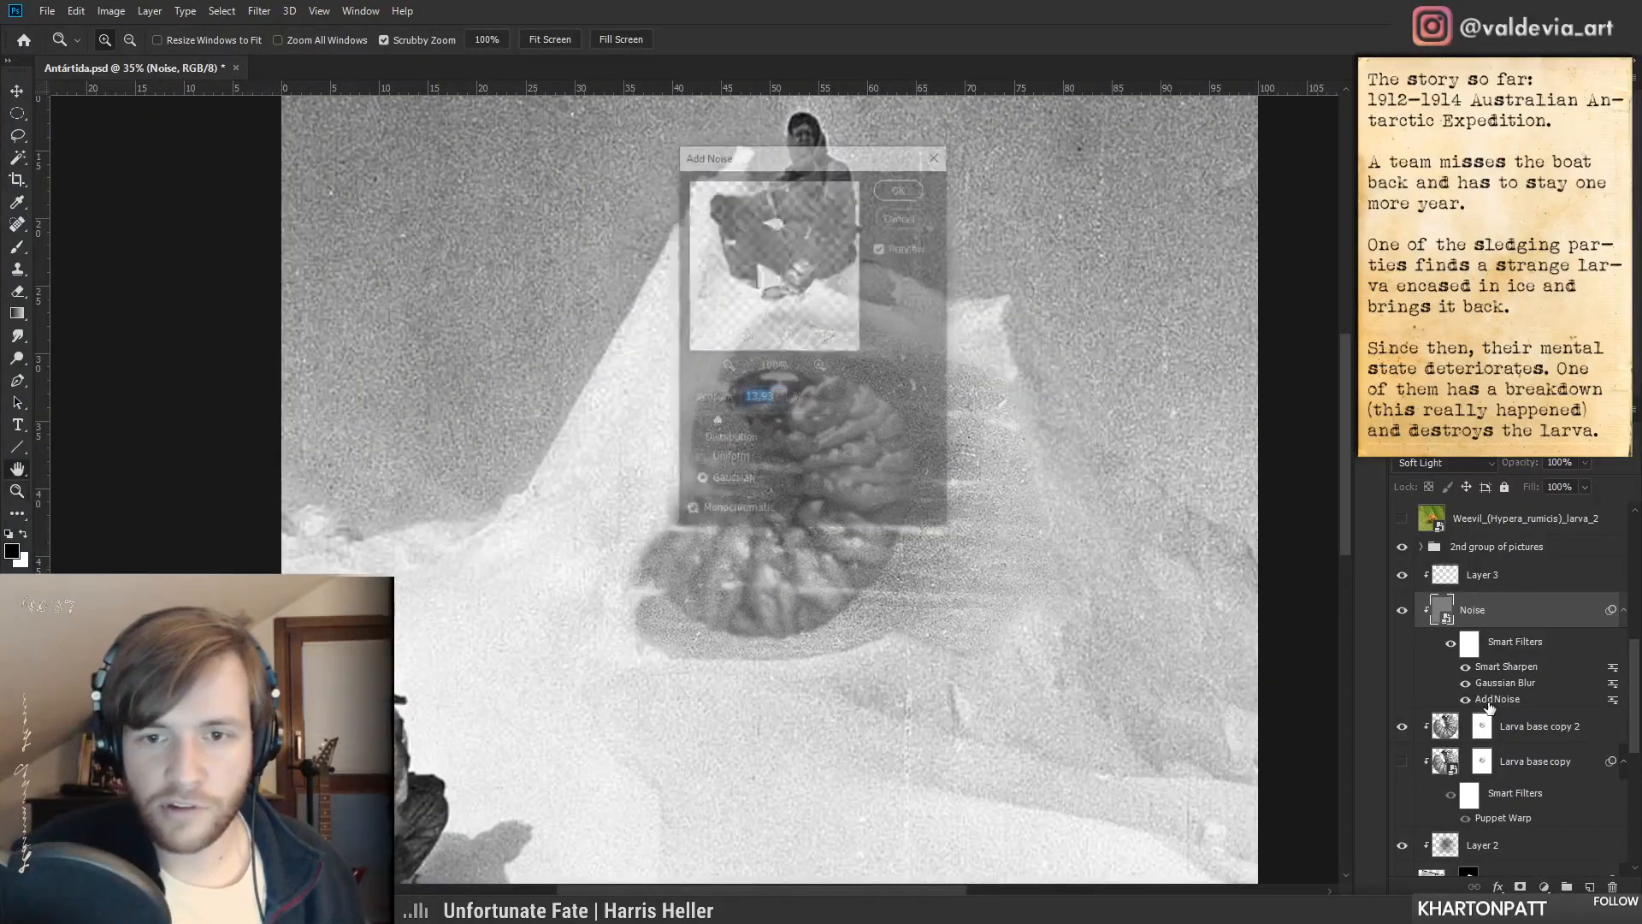
{"action": "left_click", "coordinate": [898, 217]}
{"action": "double_click", "coordinate": [1489, 684]}
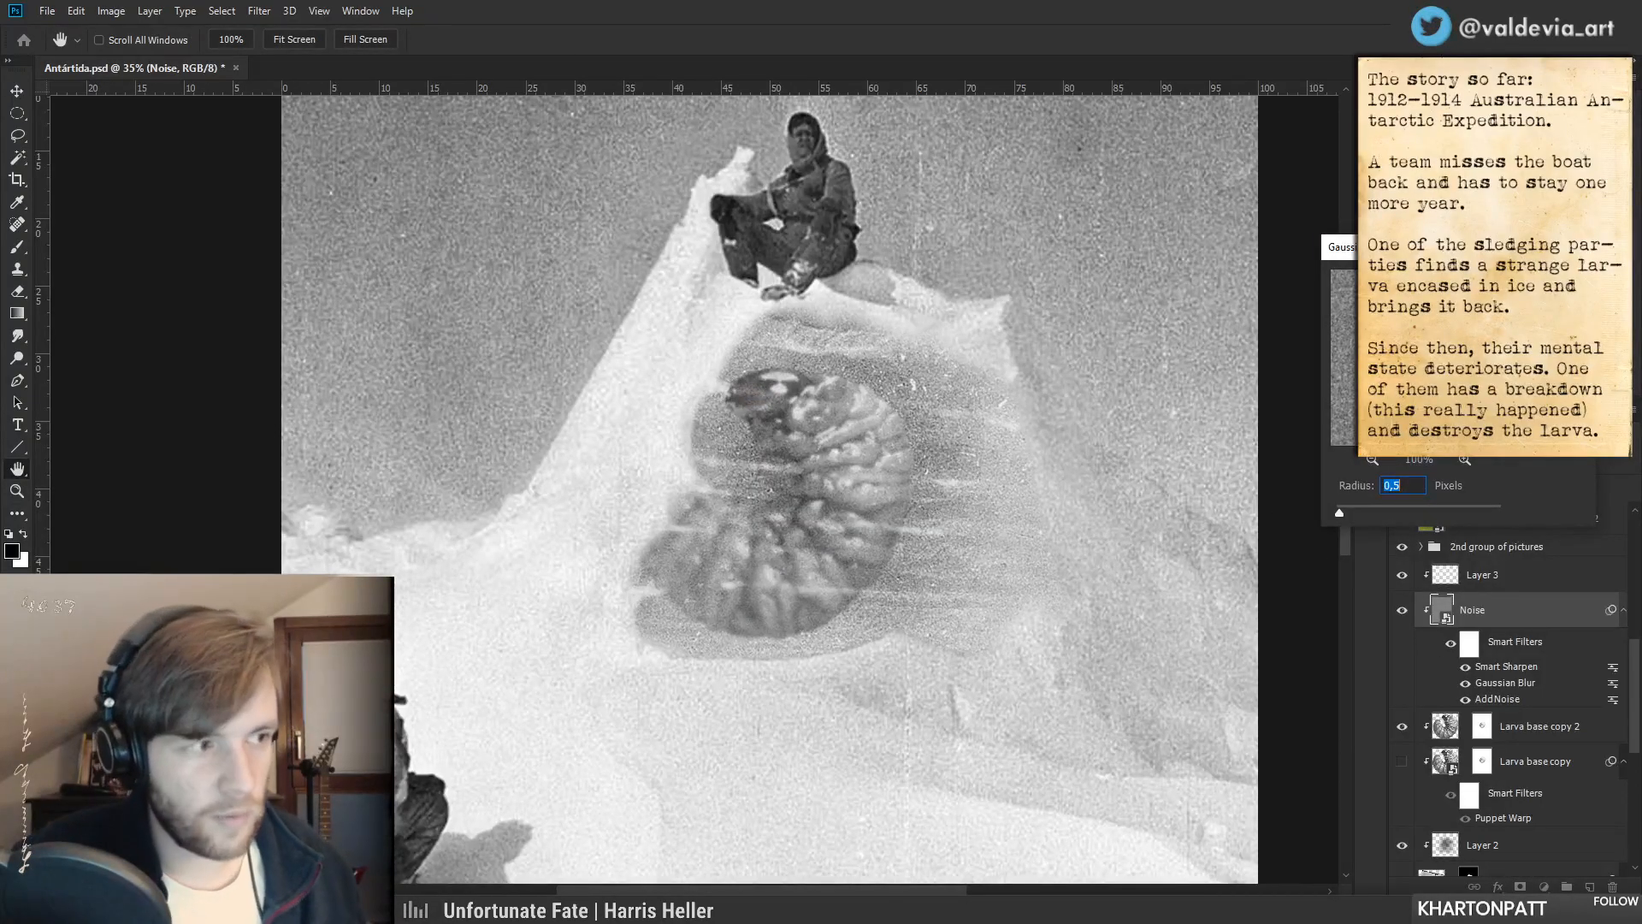
{"action": "key", "text": "Return"}
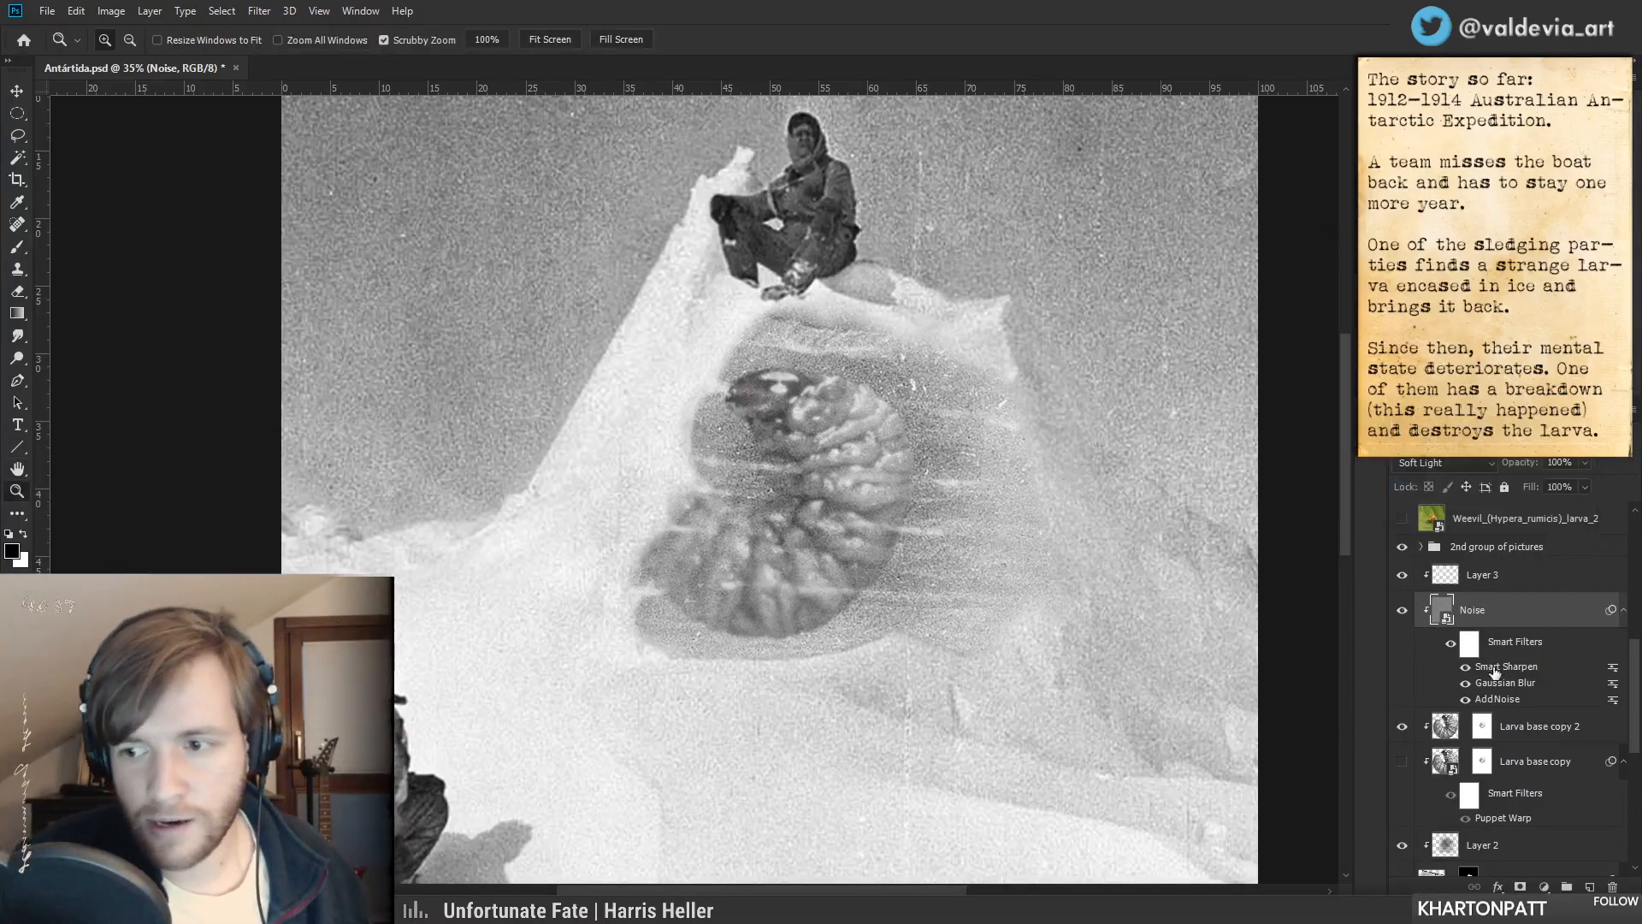
{"action": "double_click", "coordinate": [1500, 668]}
{"action": "left_click", "coordinate": [1518, 425]}
- Move the Noise layer above Layer 3 and release its clipping so the grain covers the whole picture
{"action": "left_click_drag", "start_coordinate": [843, 555], "coordinate": [886, 554]}
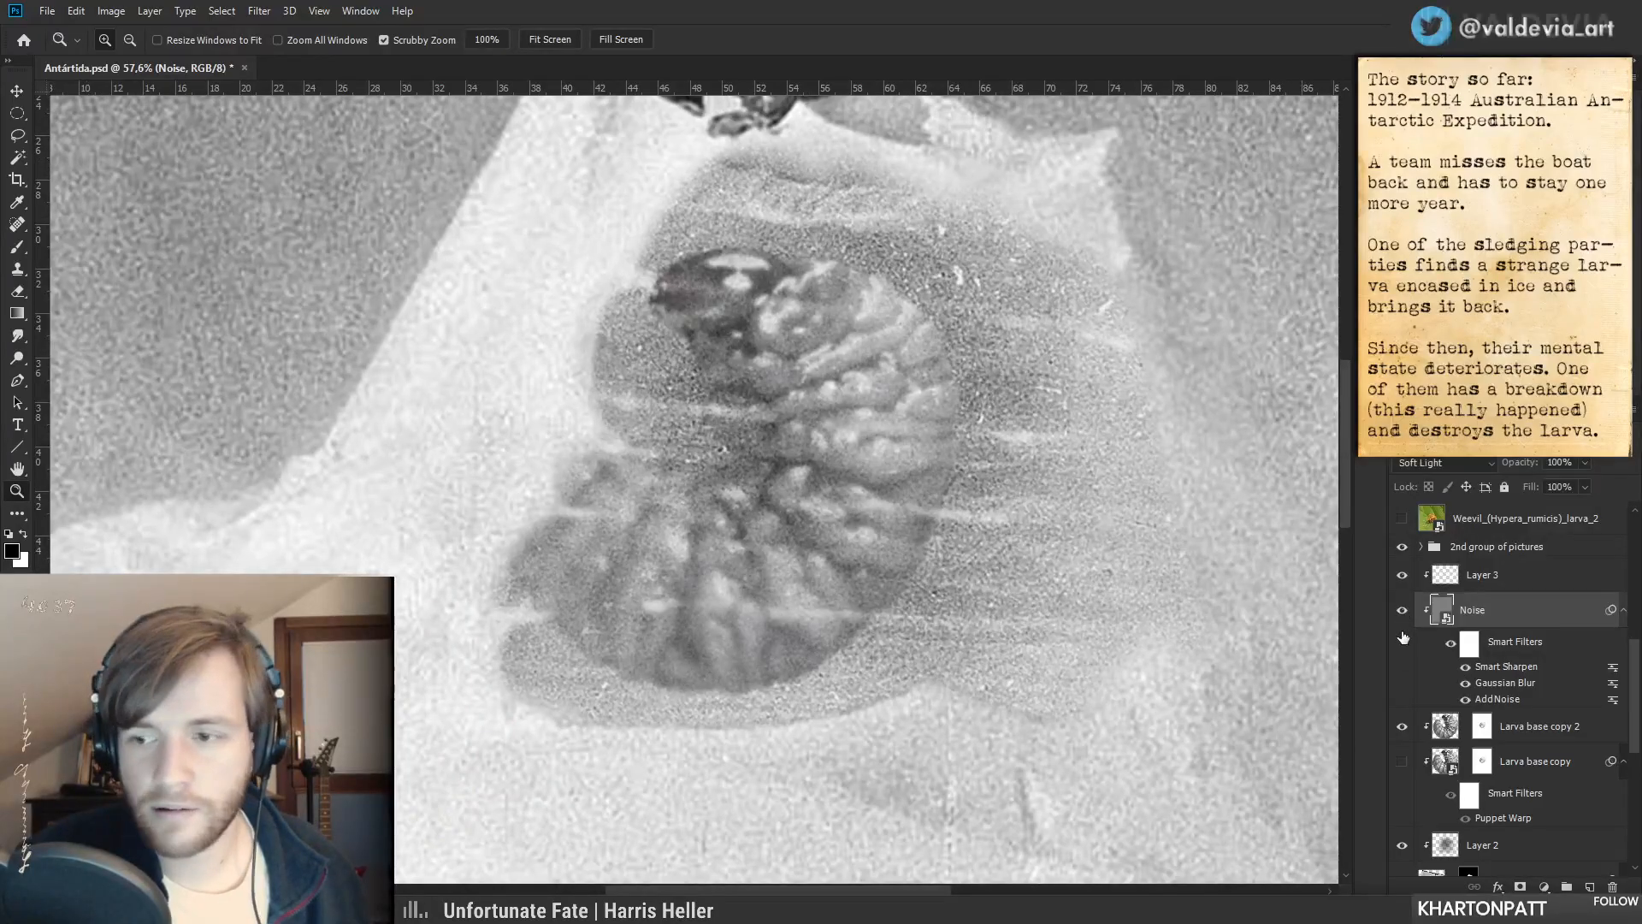
{"action": "left_click_drag", "start_coordinate": [1486, 610], "coordinate": [1491, 563]}
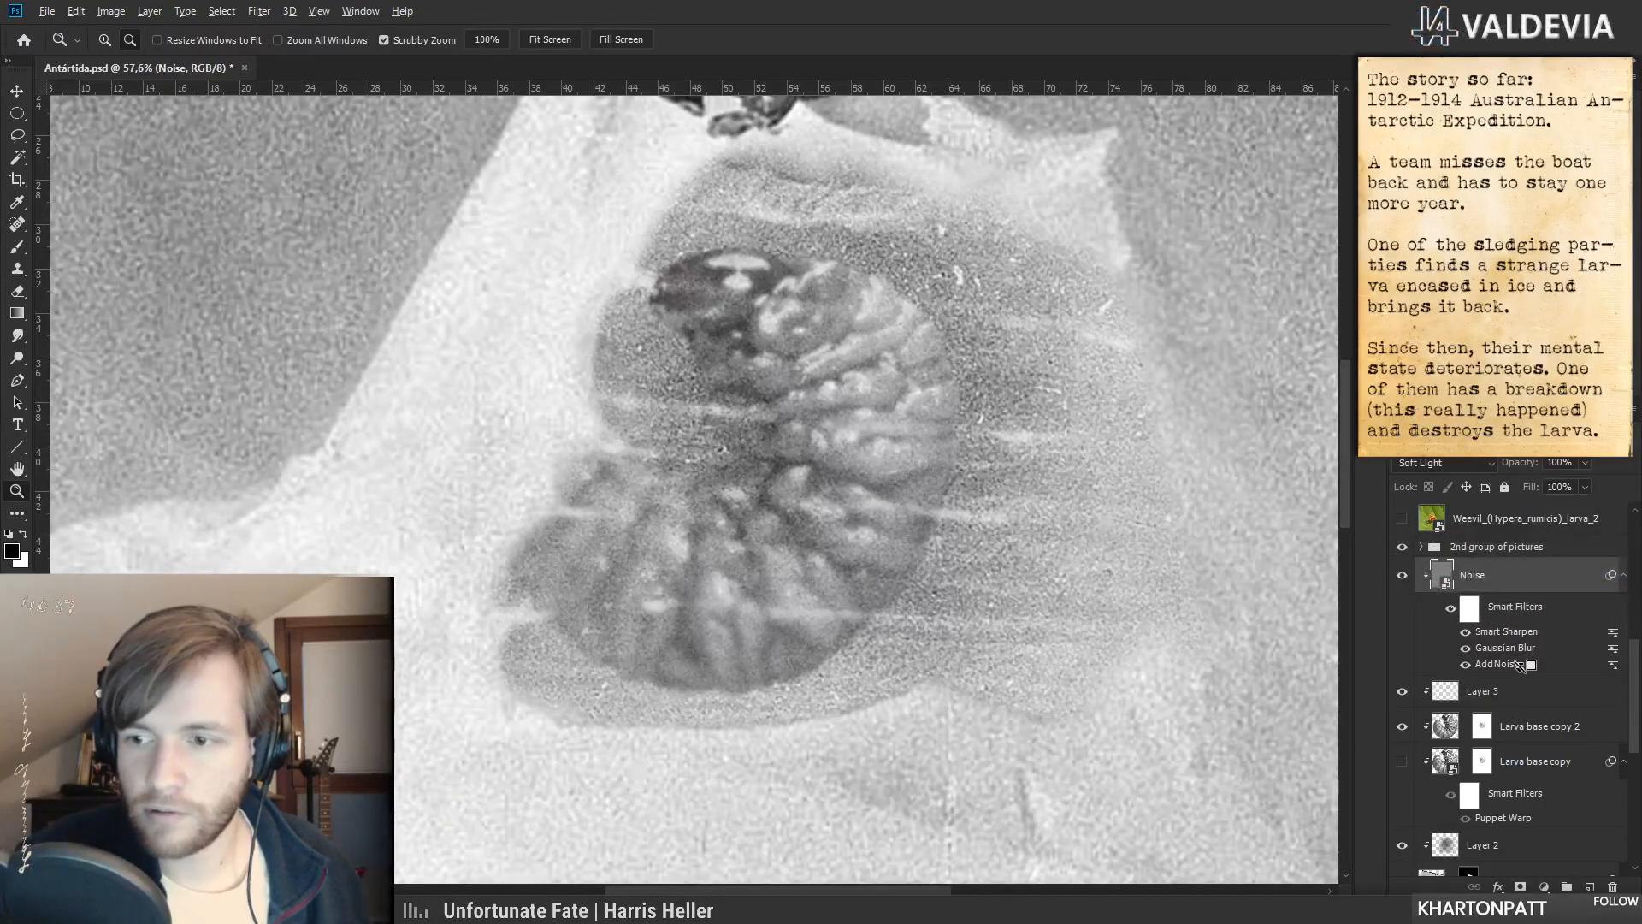
{"action": "left_click", "coordinate": [1520, 671], "text": "alt"}
{"action": "key", "text": "ctrl+0"}
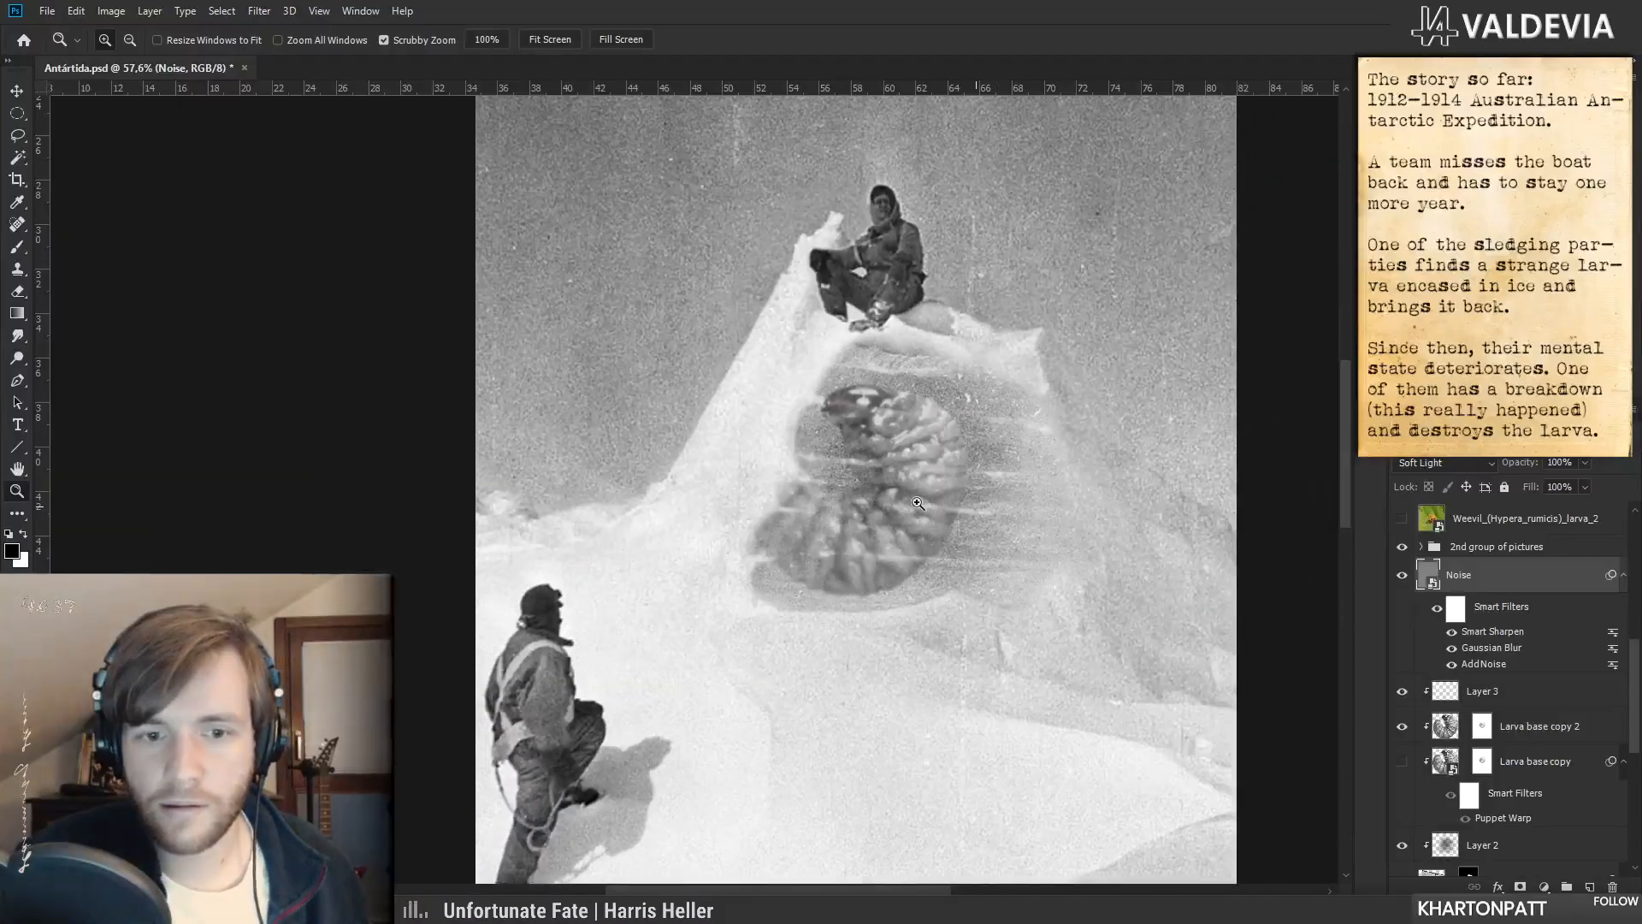
- Compare the standing explorer's coat and hood up close with the Noise layer shown and hidden
{"action": "left_click_drag", "start_coordinate": [556, 732], "coordinate": [702, 718]}
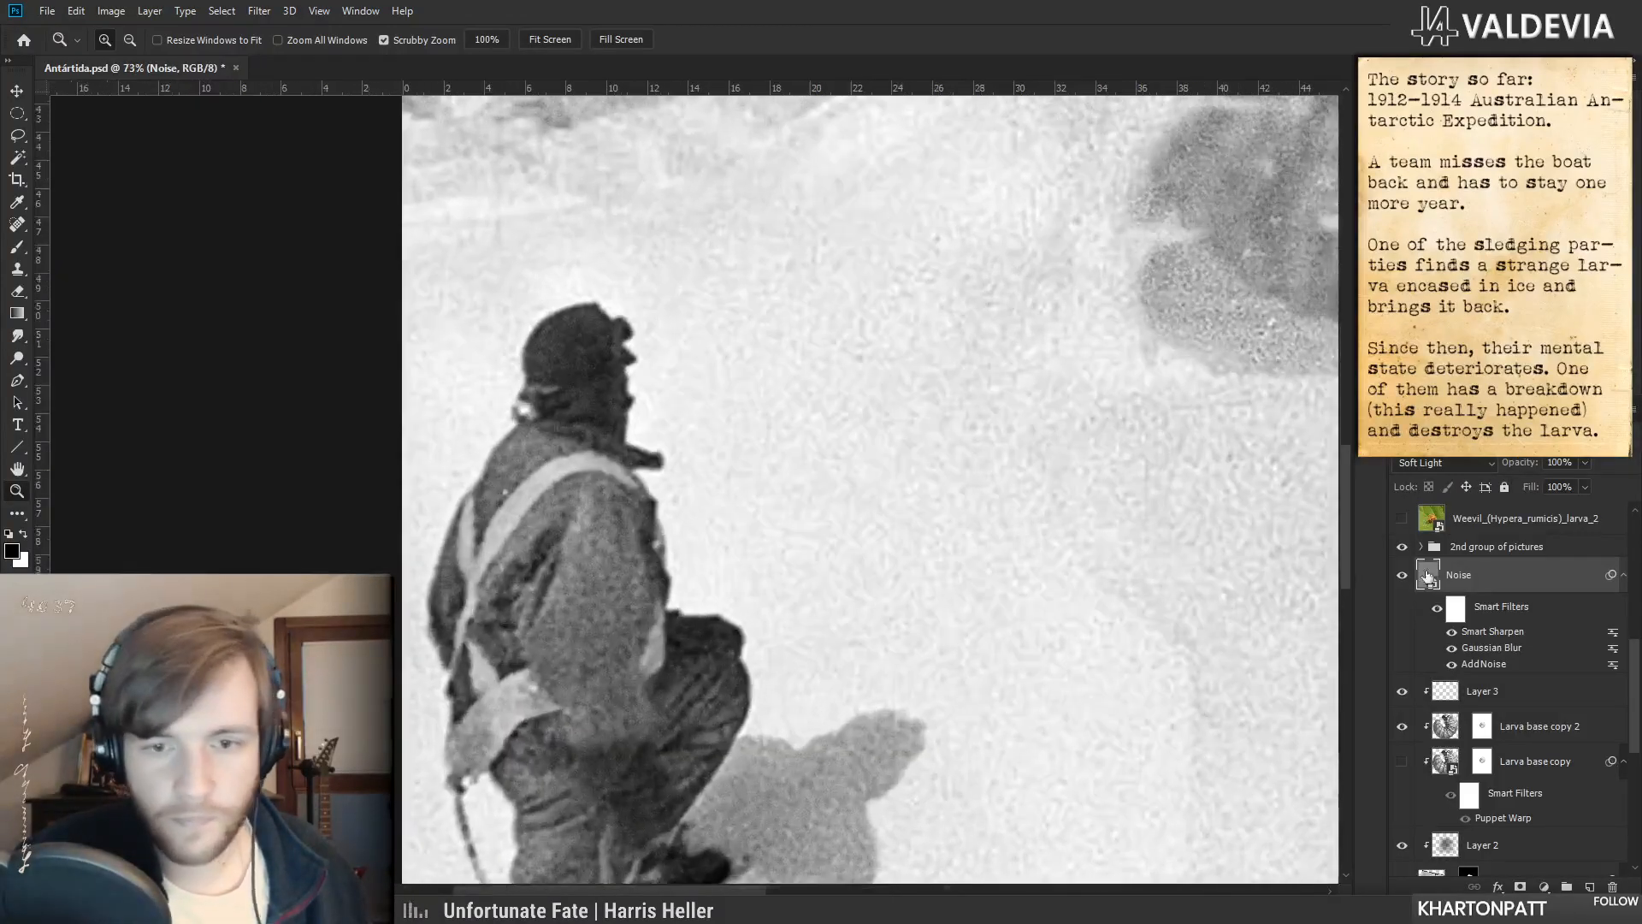
{"action": "left_click_drag", "start_coordinate": [493, 596], "coordinate": [590, 592]}
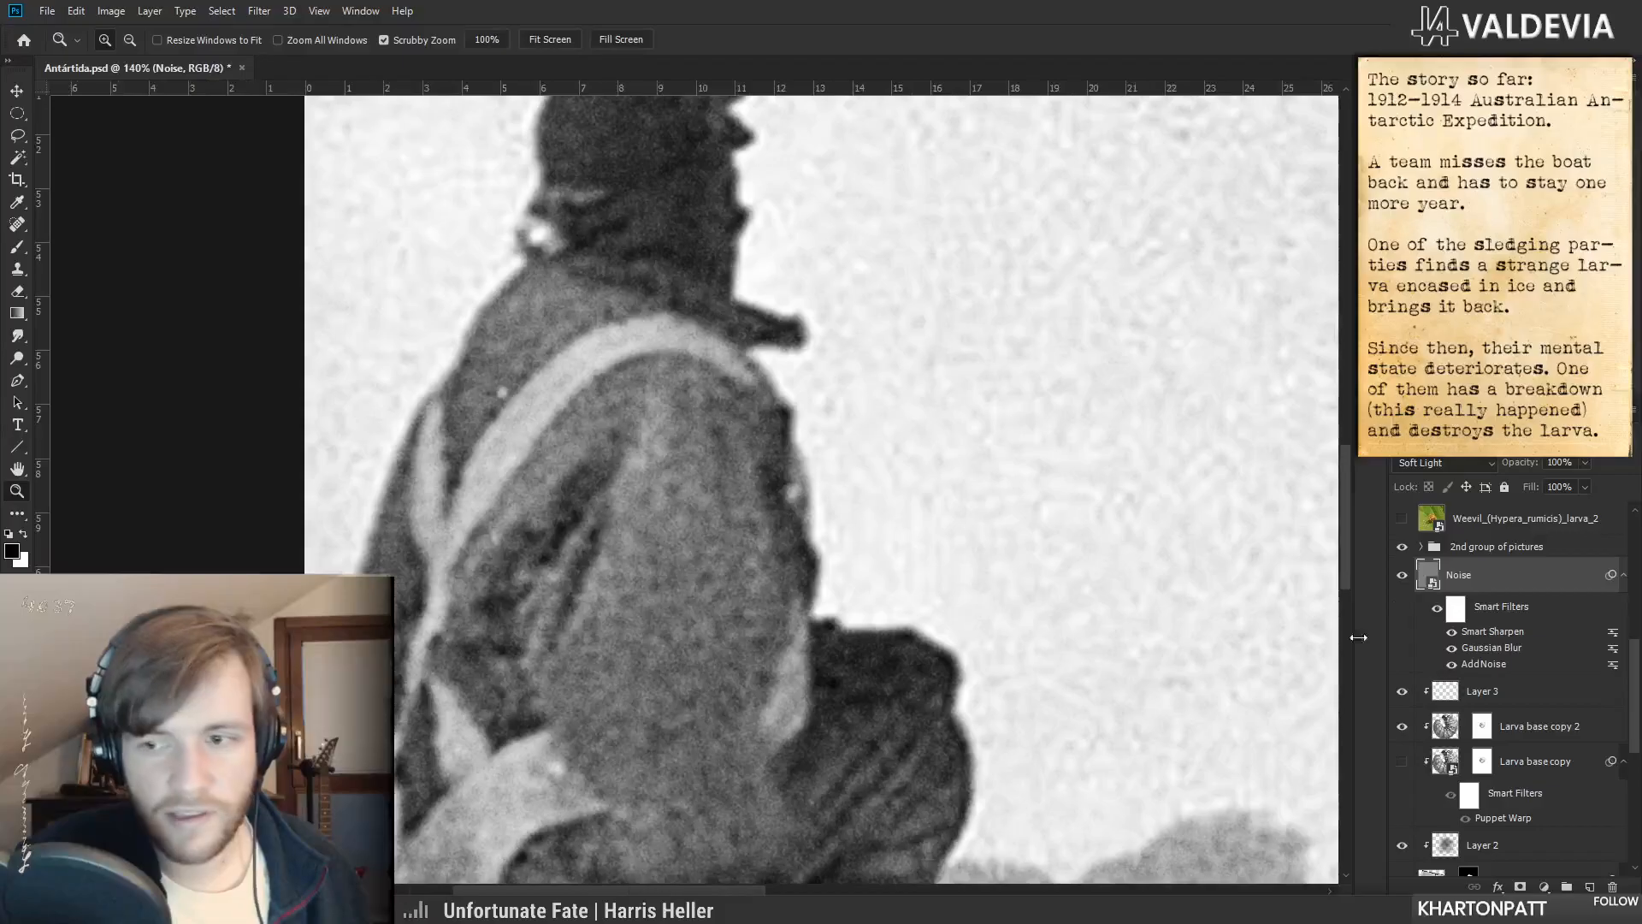
{"action": "left_click", "coordinate": [1401, 575]}
{"action": "left_click_drag", "start_coordinate": [620, 526], "coordinate": [655, 536]}
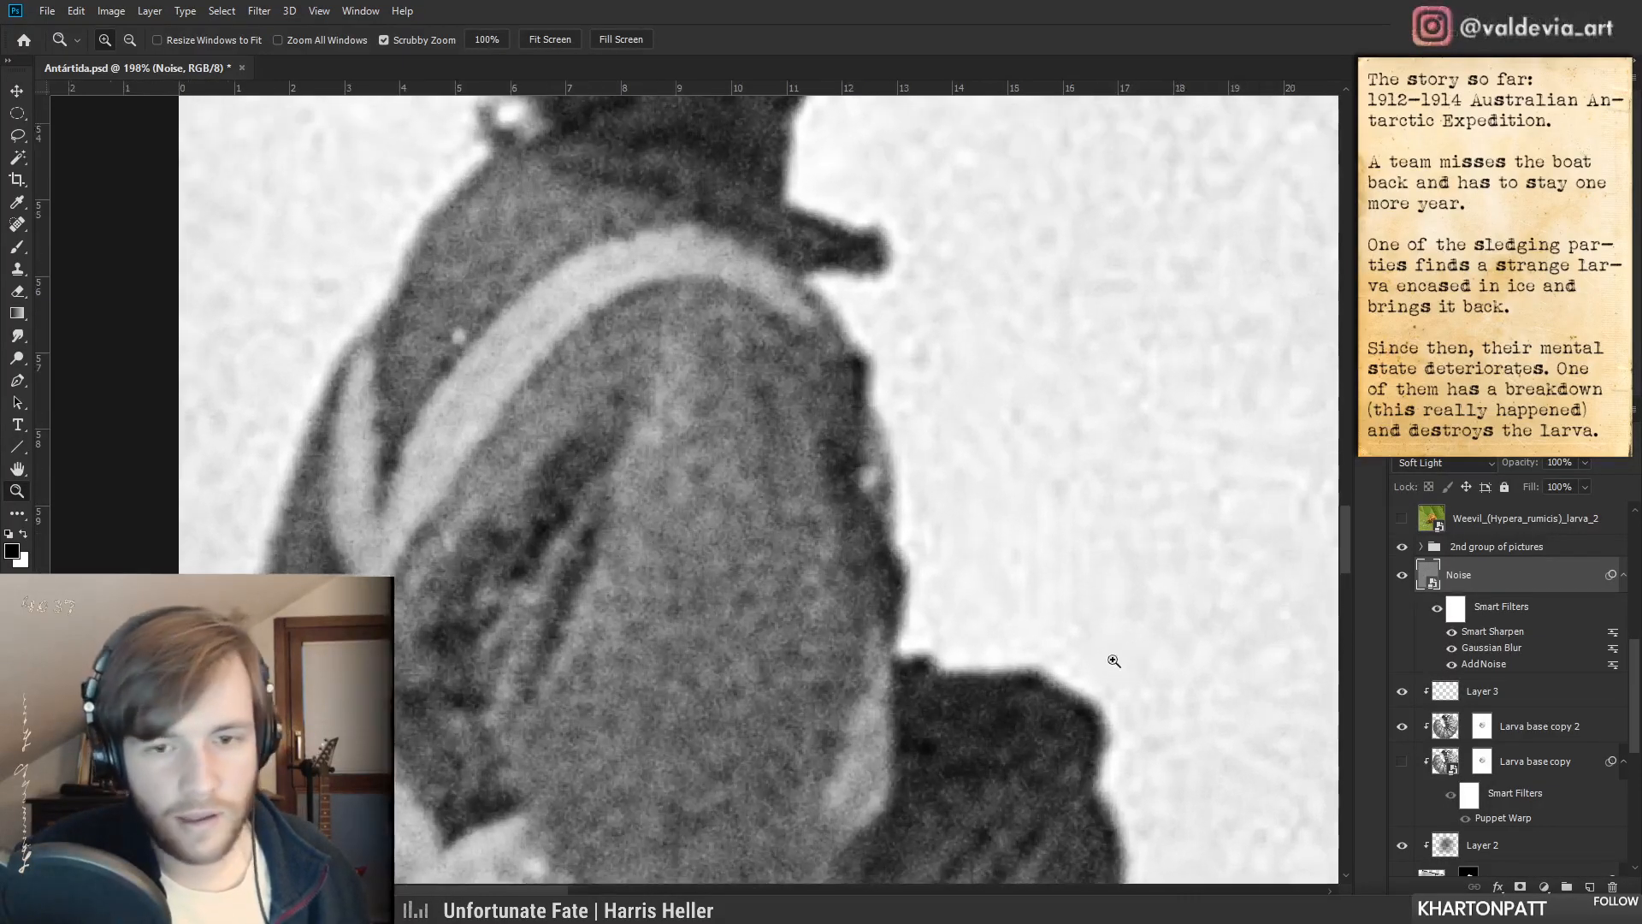
{"action": "left_click", "coordinate": [1403, 576]}
{"action": "left_click", "coordinate": [1403, 576]}
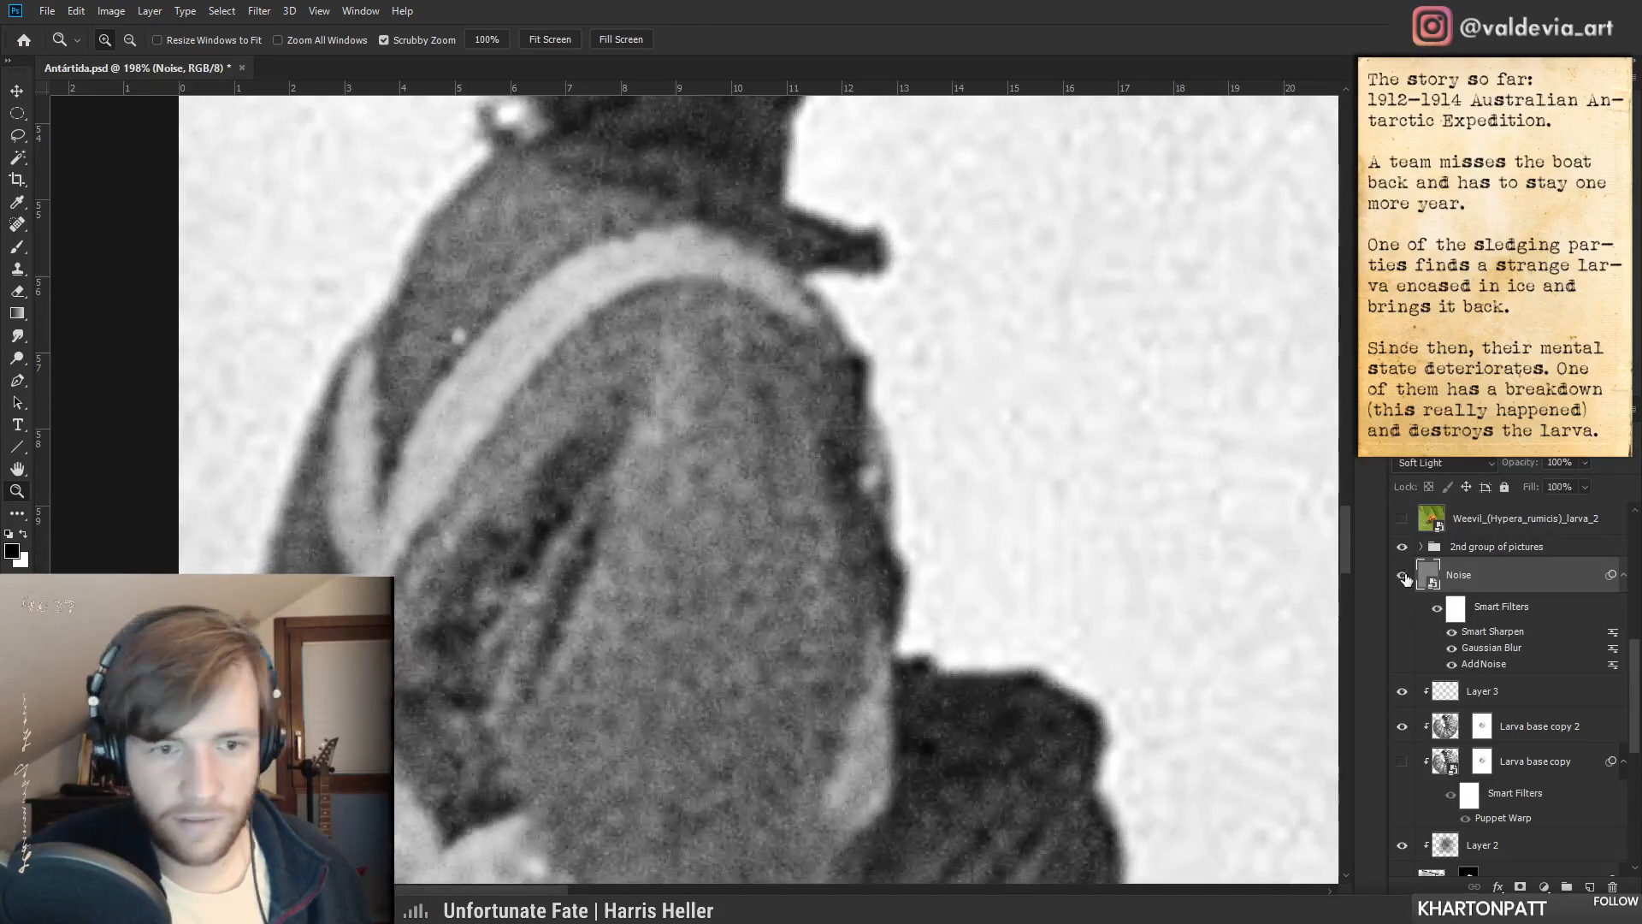
{"action": "left_click", "coordinate": [1401, 577]}
{"action": "left_click", "coordinate": [1401, 576]}
{"action": "left_click", "coordinate": [1401, 576]}
{"action": "left_click", "coordinate": [1401, 576]}
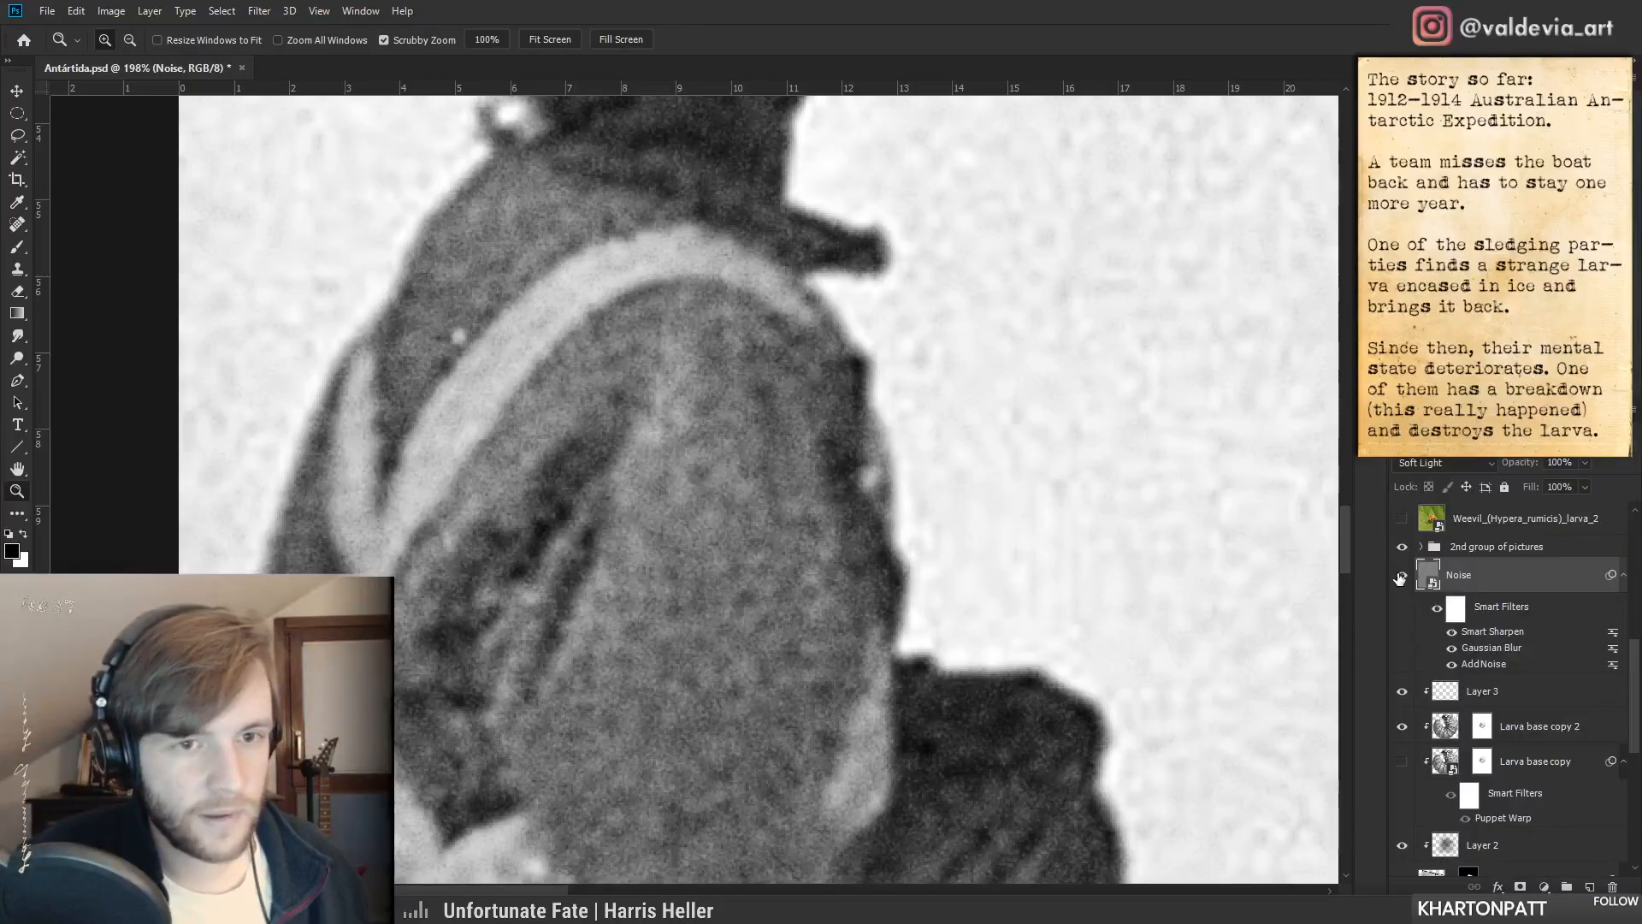
- Set the Noise layer's Gaussian Blur radius to 3.6 pixels and check the grain on the explorer's coat
{"action": "double_click", "coordinate": [1493, 649]}
{"action": "left_click_drag", "start_coordinate": [1340, 515], "coordinate": [1367, 517]}
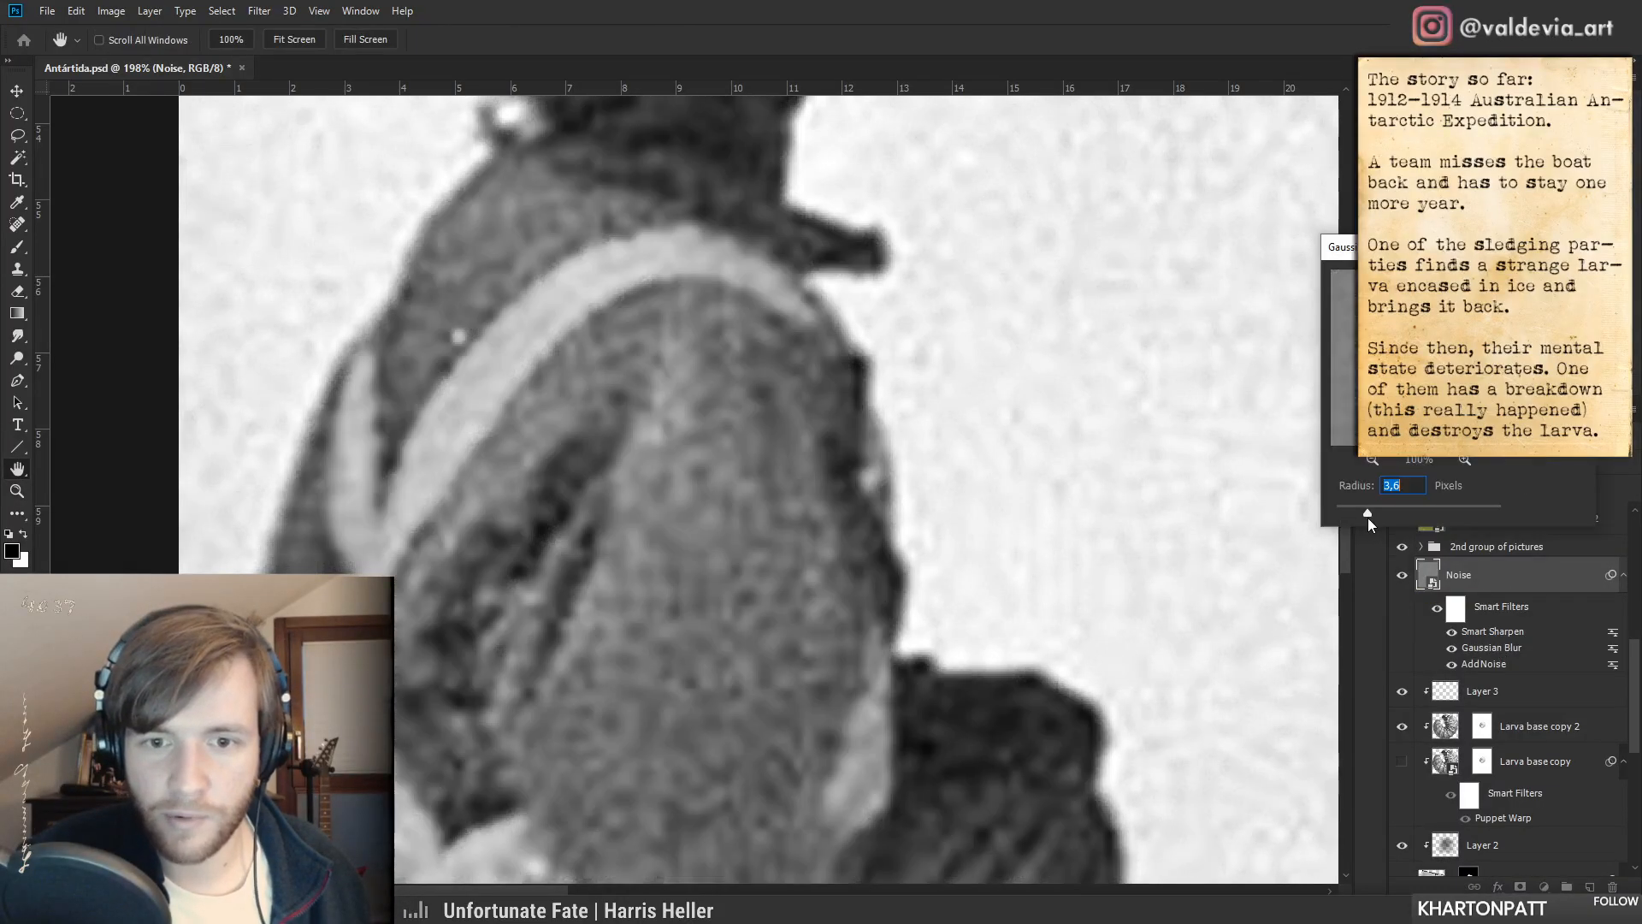
{"action": "key", "text": "Return"}
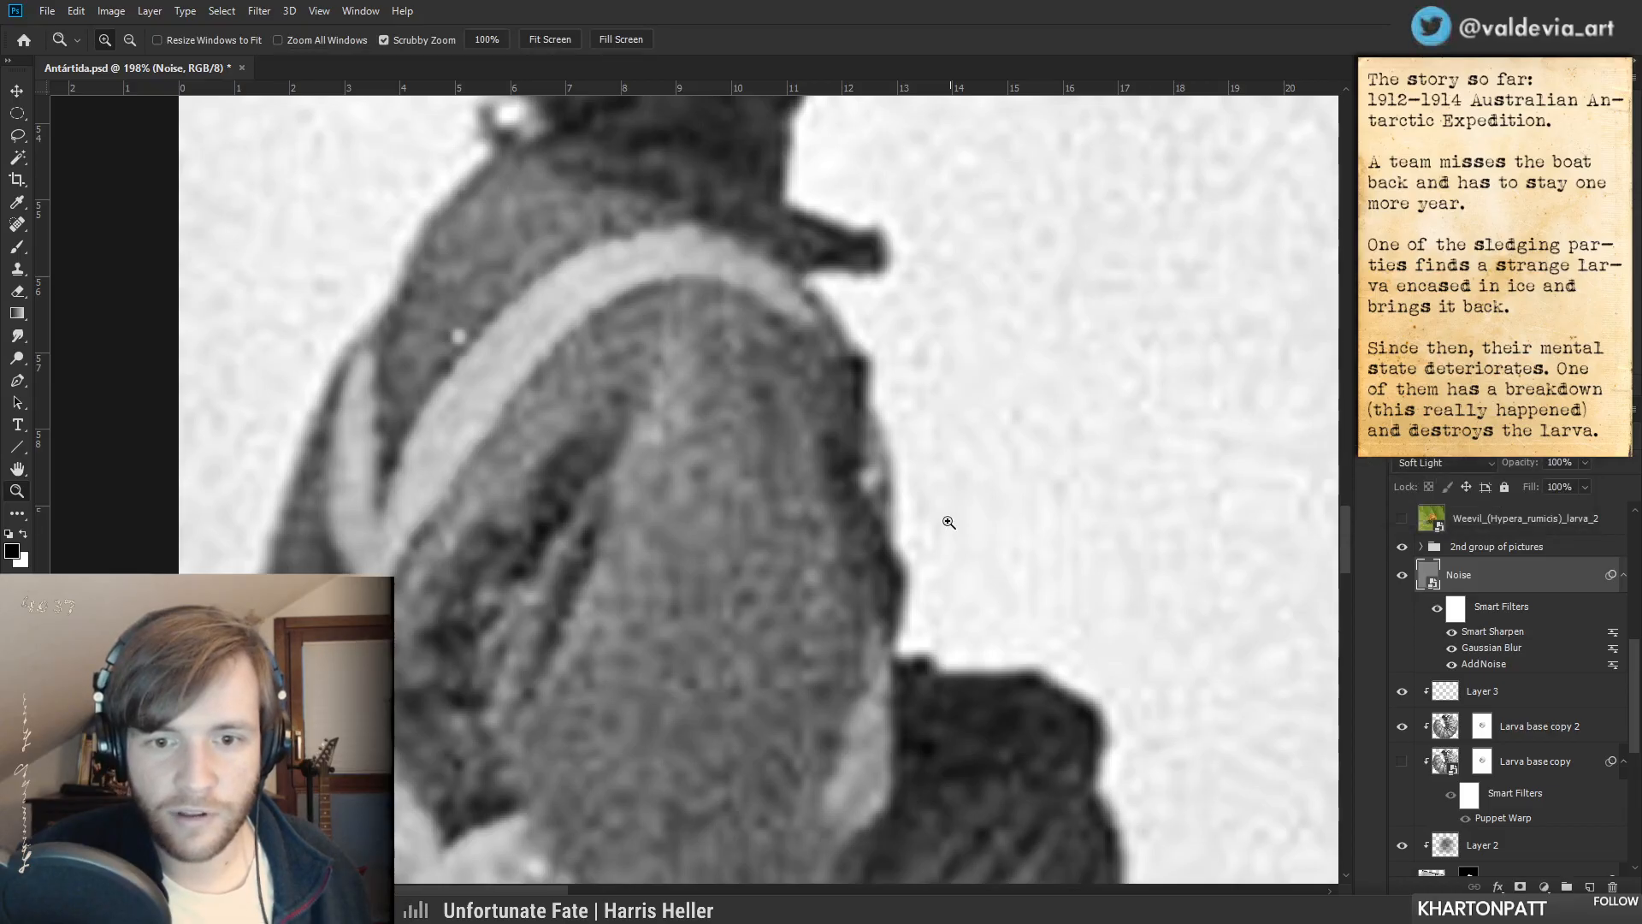
{"action": "left_click", "coordinate": [1401, 578]}
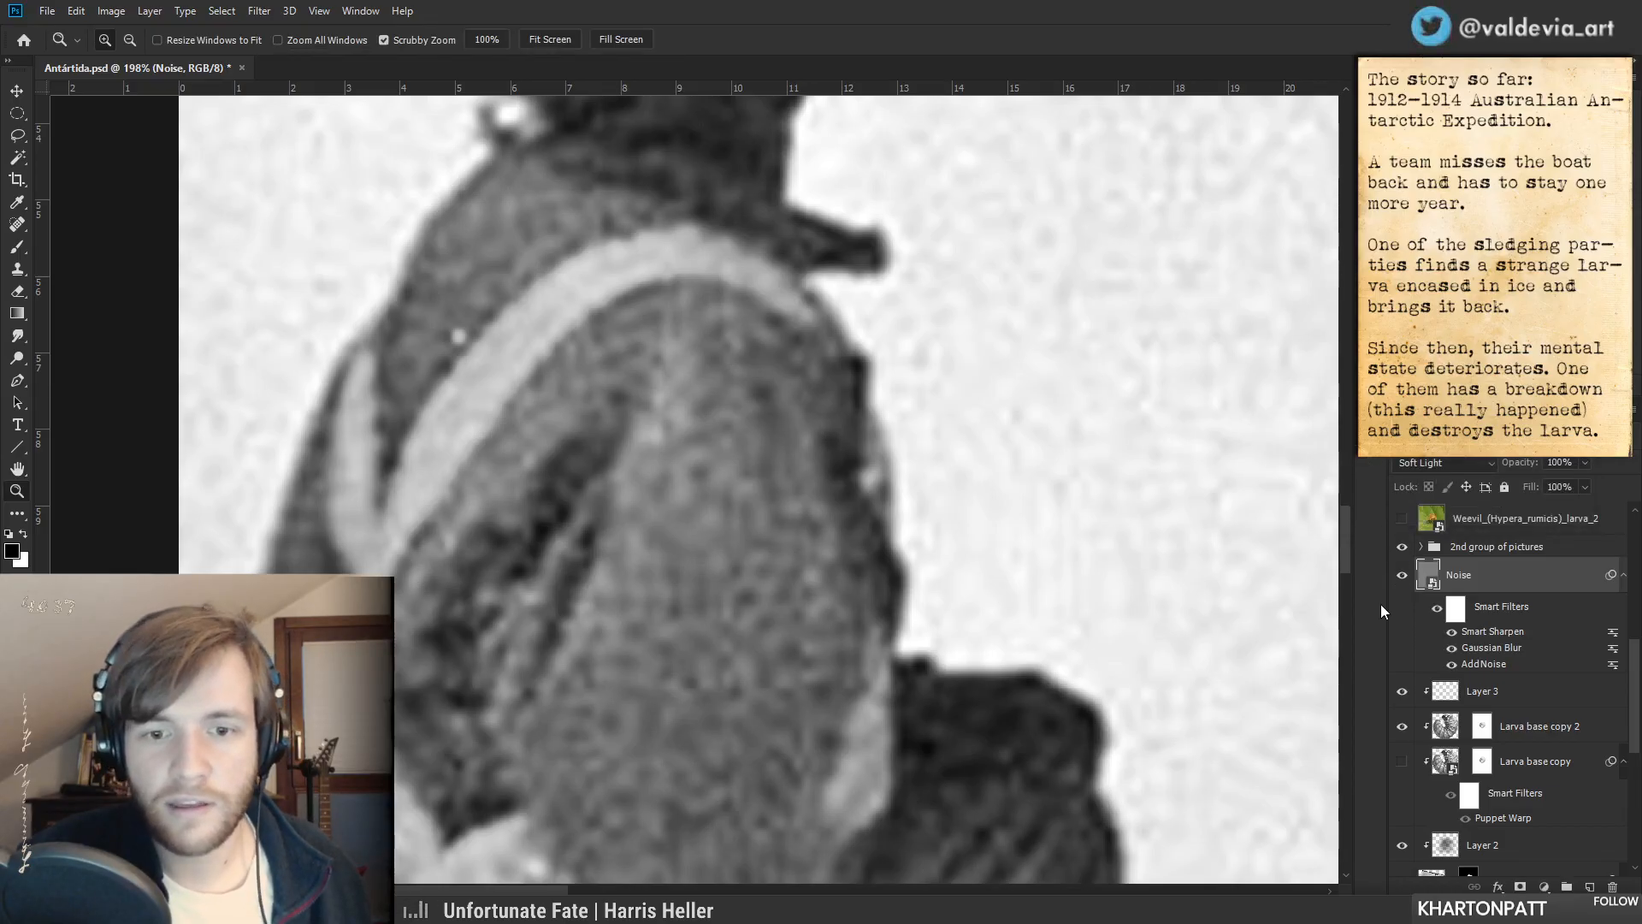
- Undo the last three edits to the Noise layer's smart filters and check the grain across the photo
{"action": "key", "text": "ctrl+z"}
{"action": "key", "text": "ctrl+z"}
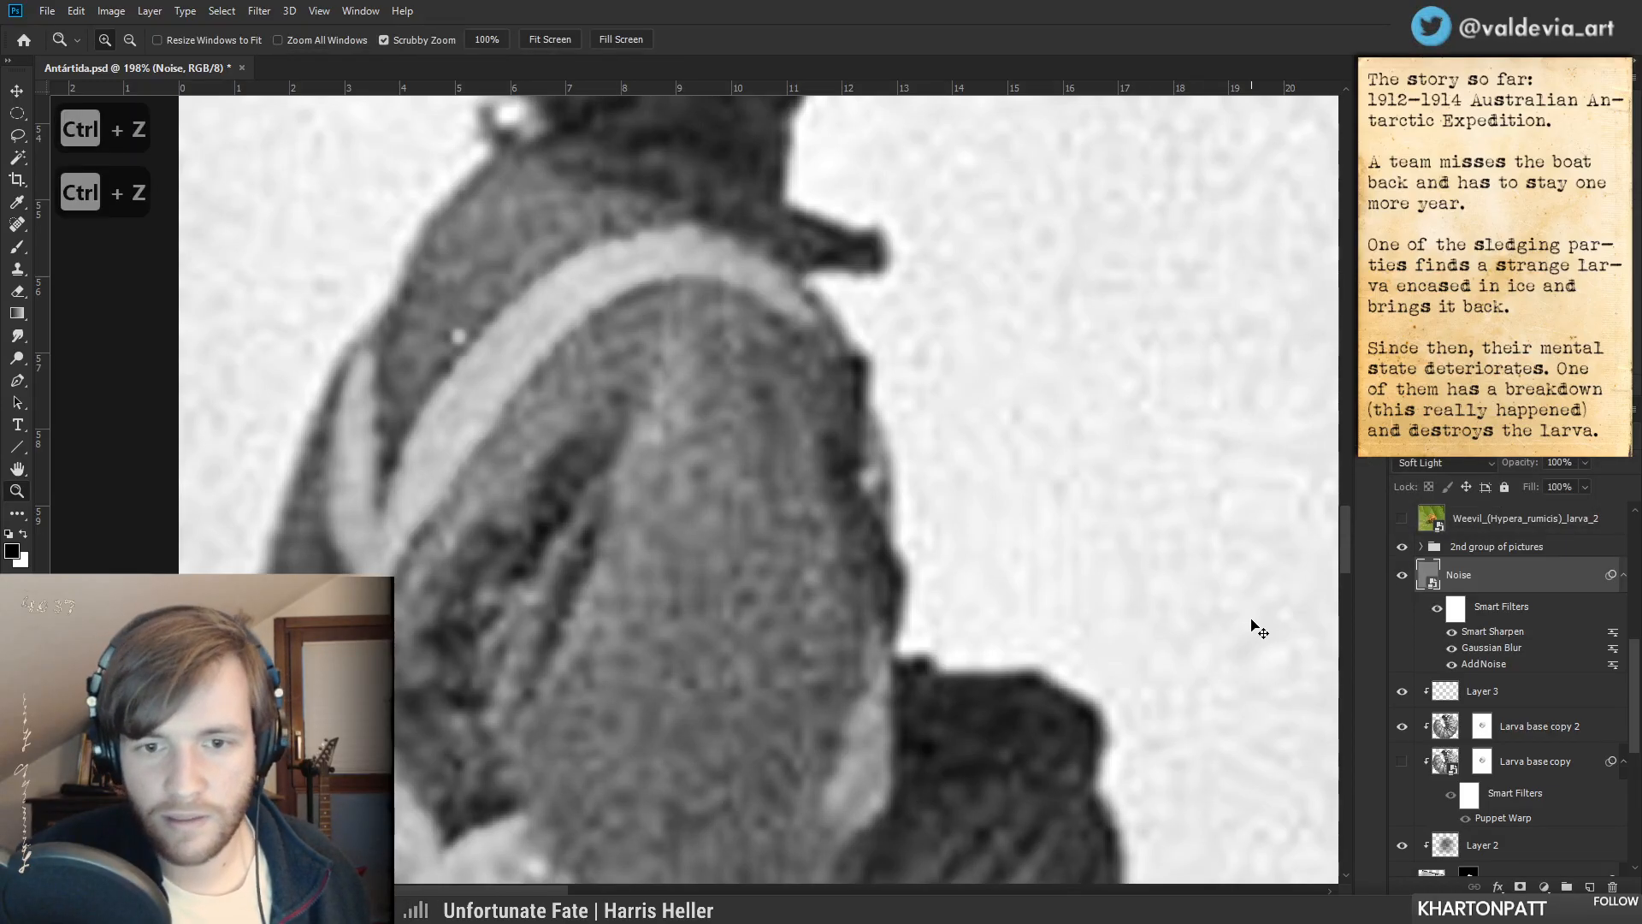
{"action": "key", "text": "ctrl+z"}
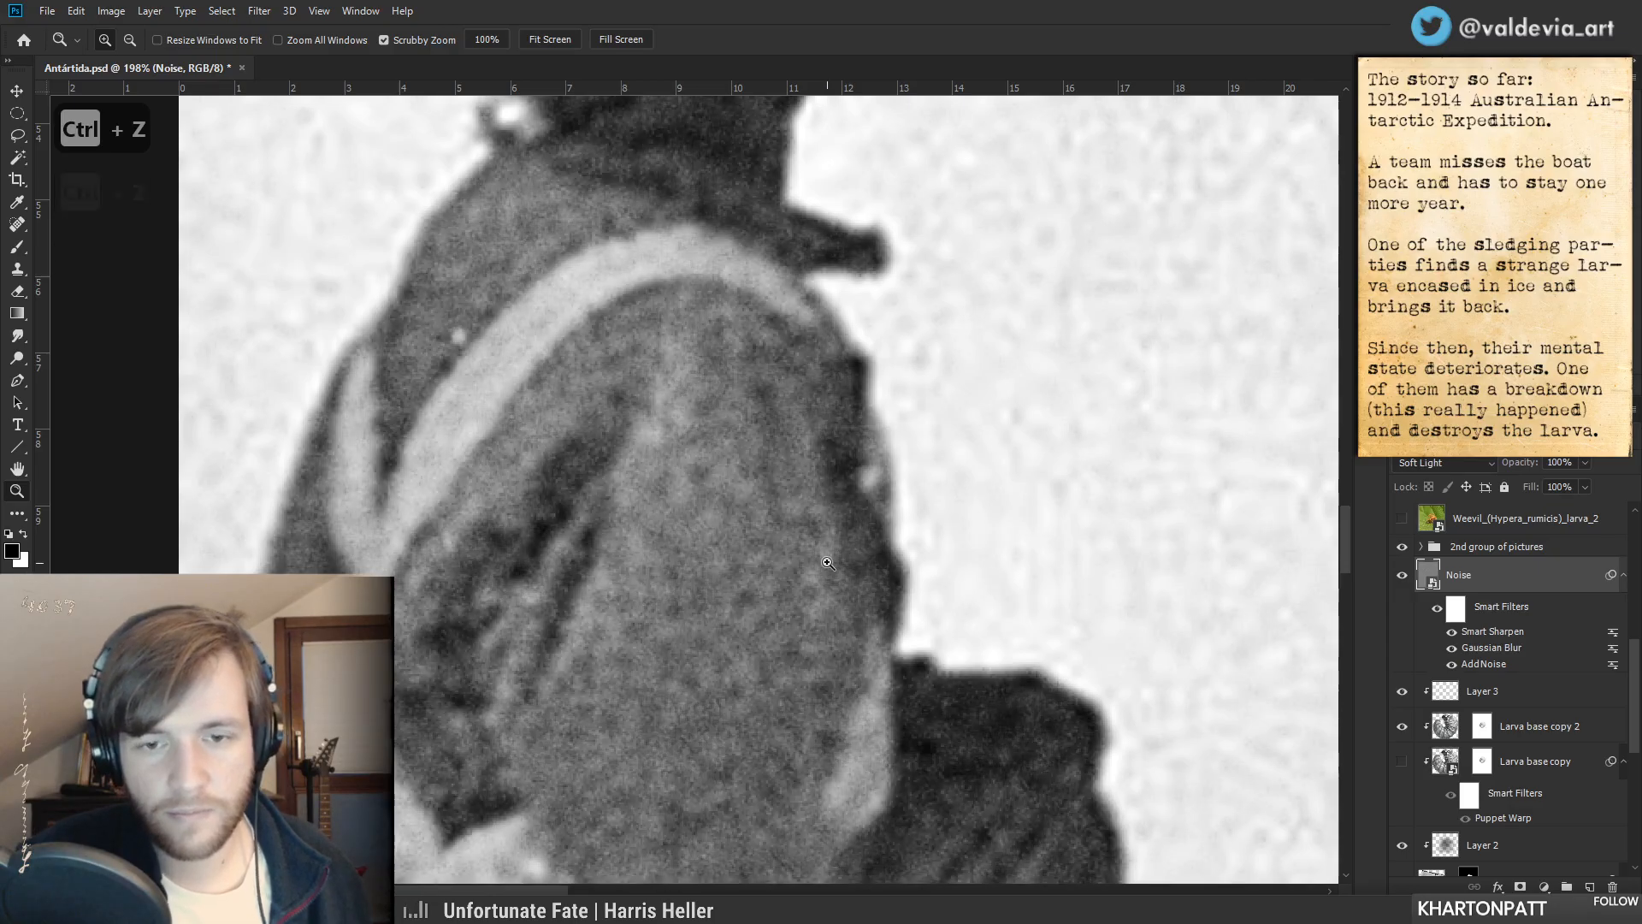
{"action": "left_click_drag", "start_coordinate": [827, 564], "coordinate": [695, 562]}
{"action": "left_click_drag", "start_coordinate": [952, 564], "coordinate": [321, 784]}
{"action": "left_click_drag", "start_coordinate": [729, 326], "coordinate": [602, 555]}
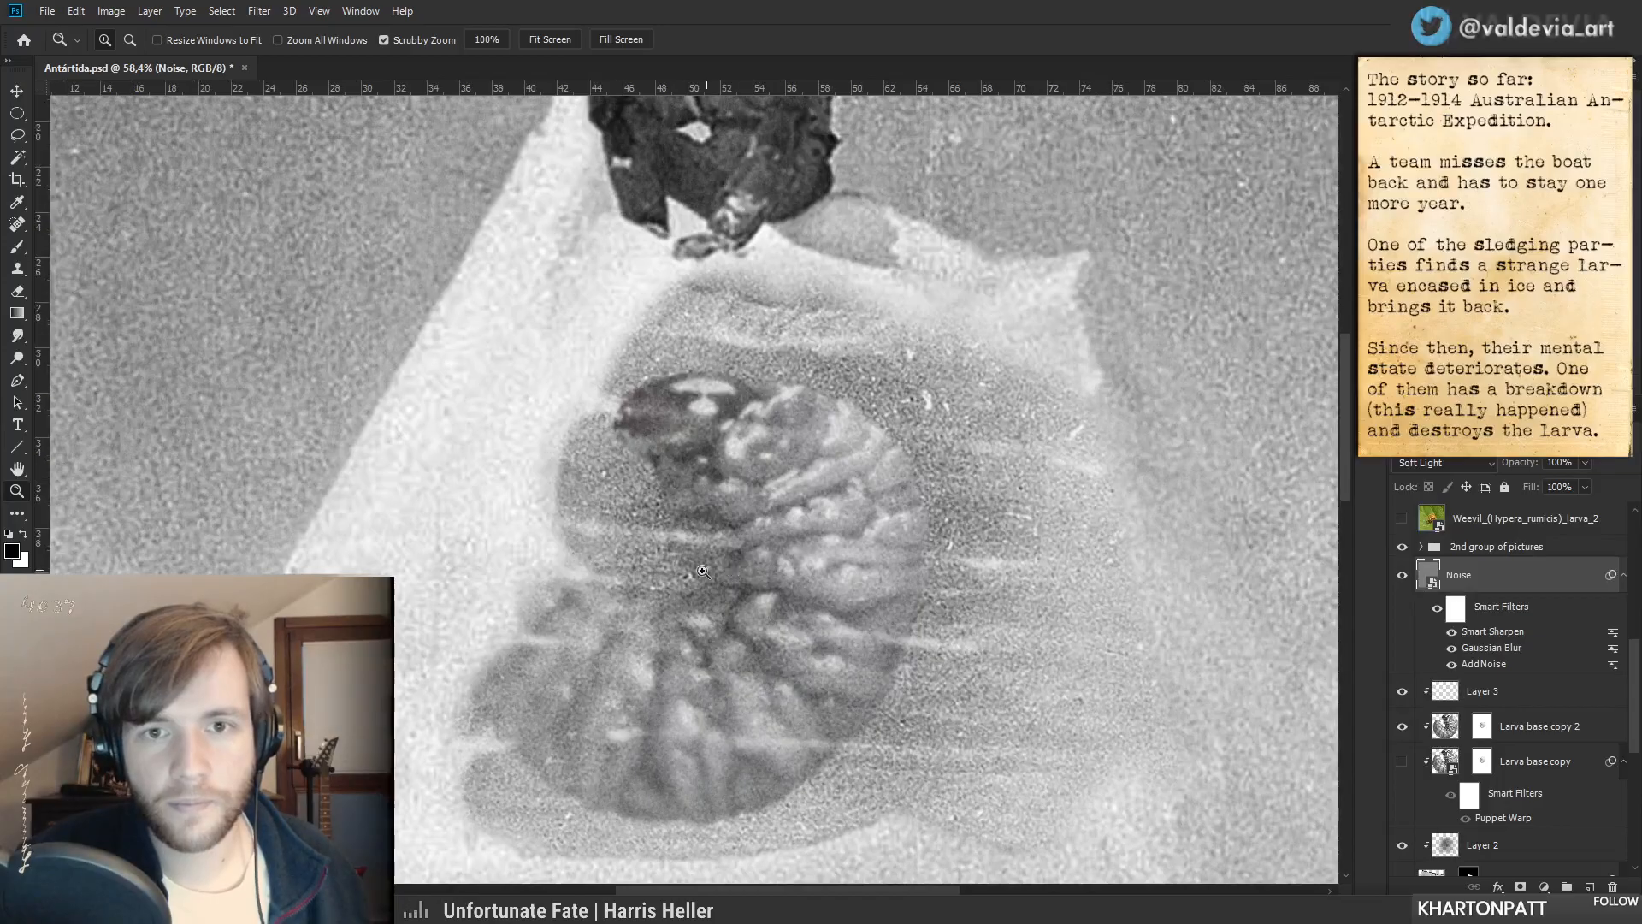
{"action": "left_click_drag", "start_coordinate": [719, 570], "coordinate": [658, 571]}
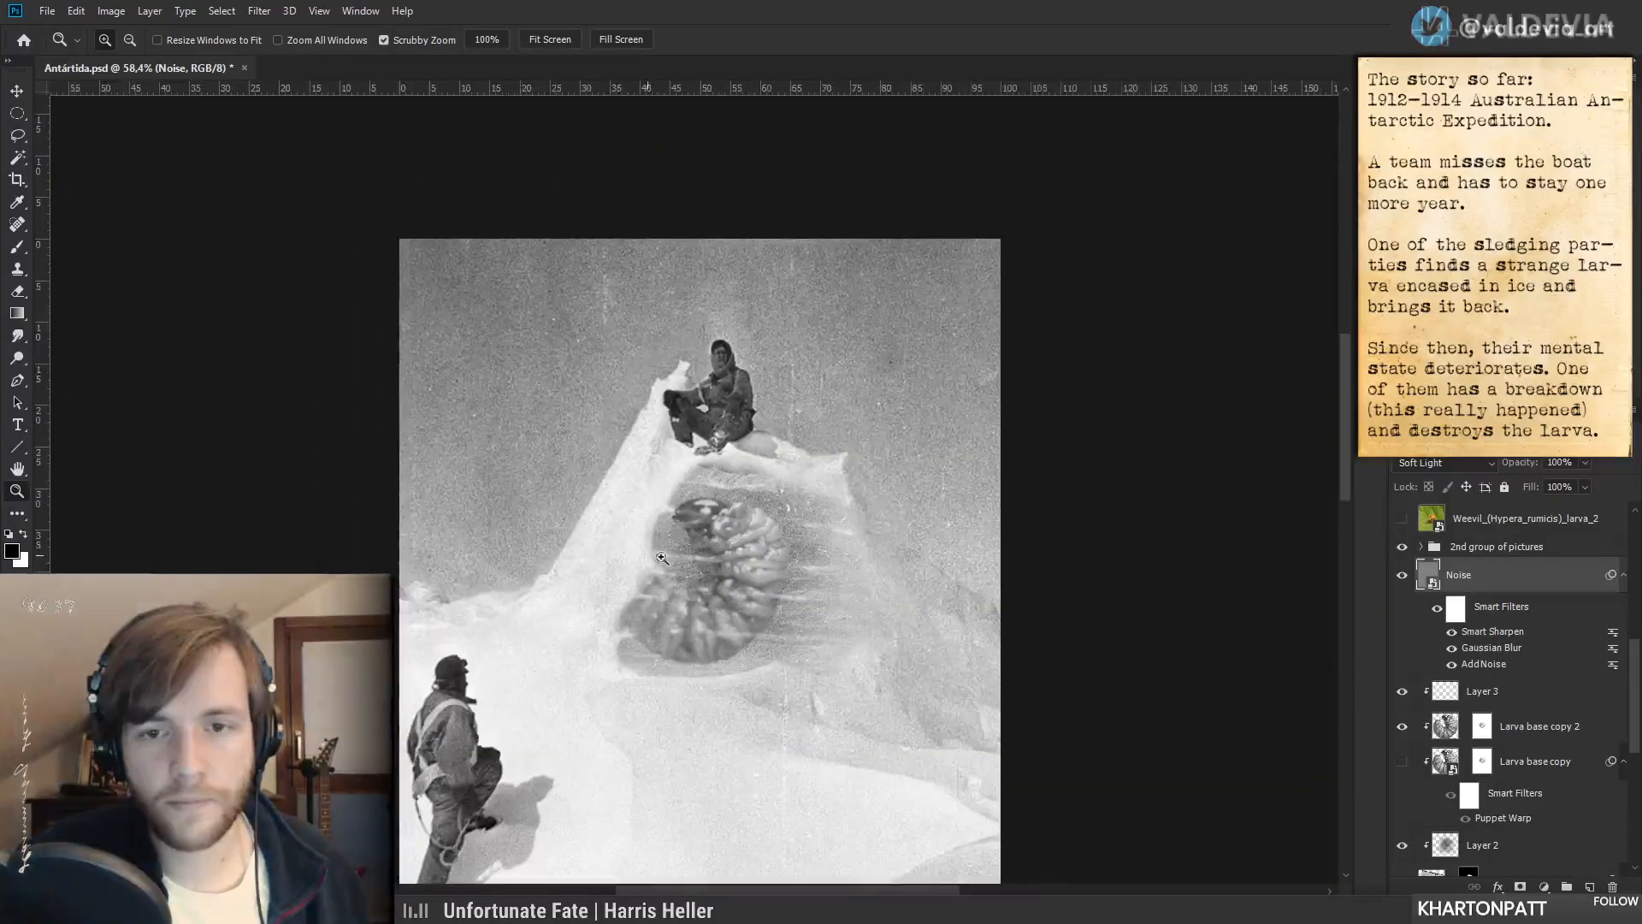
{"action": "left_click", "coordinate": [1403, 577]}
{"action": "left_click_drag", "start_coordinate": [596, 411], "coordinate": [809, 492]}
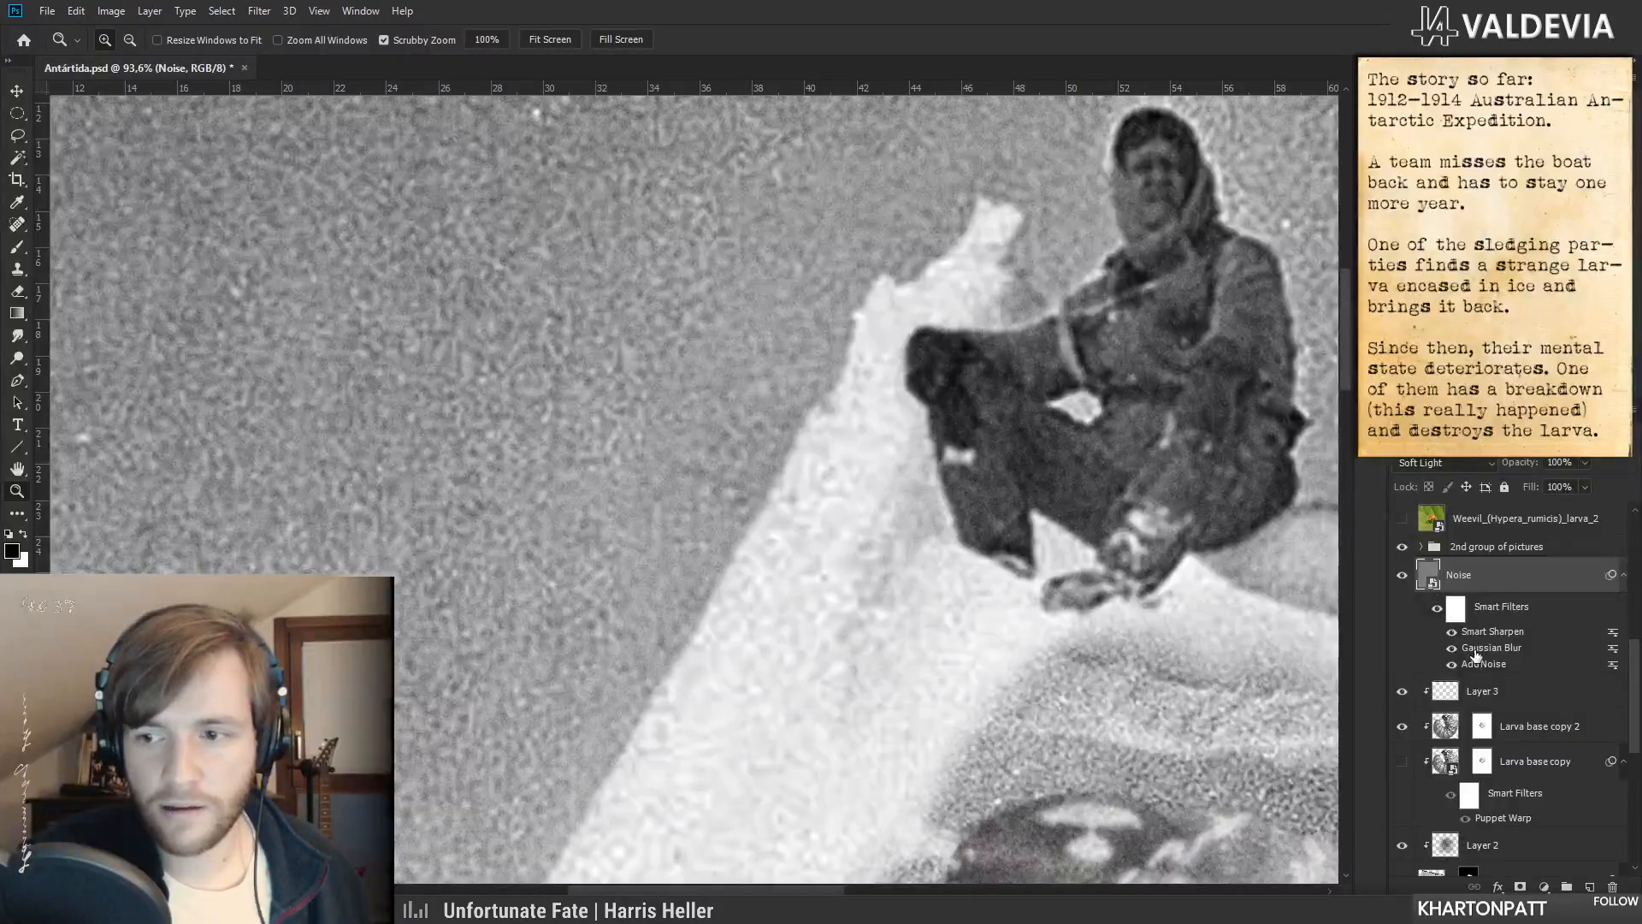
- Set the Gaussian Blur smart filter on the Noise layer to a radius of 0.8 pixels
{"action": "double_click", "coordinate": [1474, 654]}
{"action": "left_click", "coordinate": [1342, 516]}
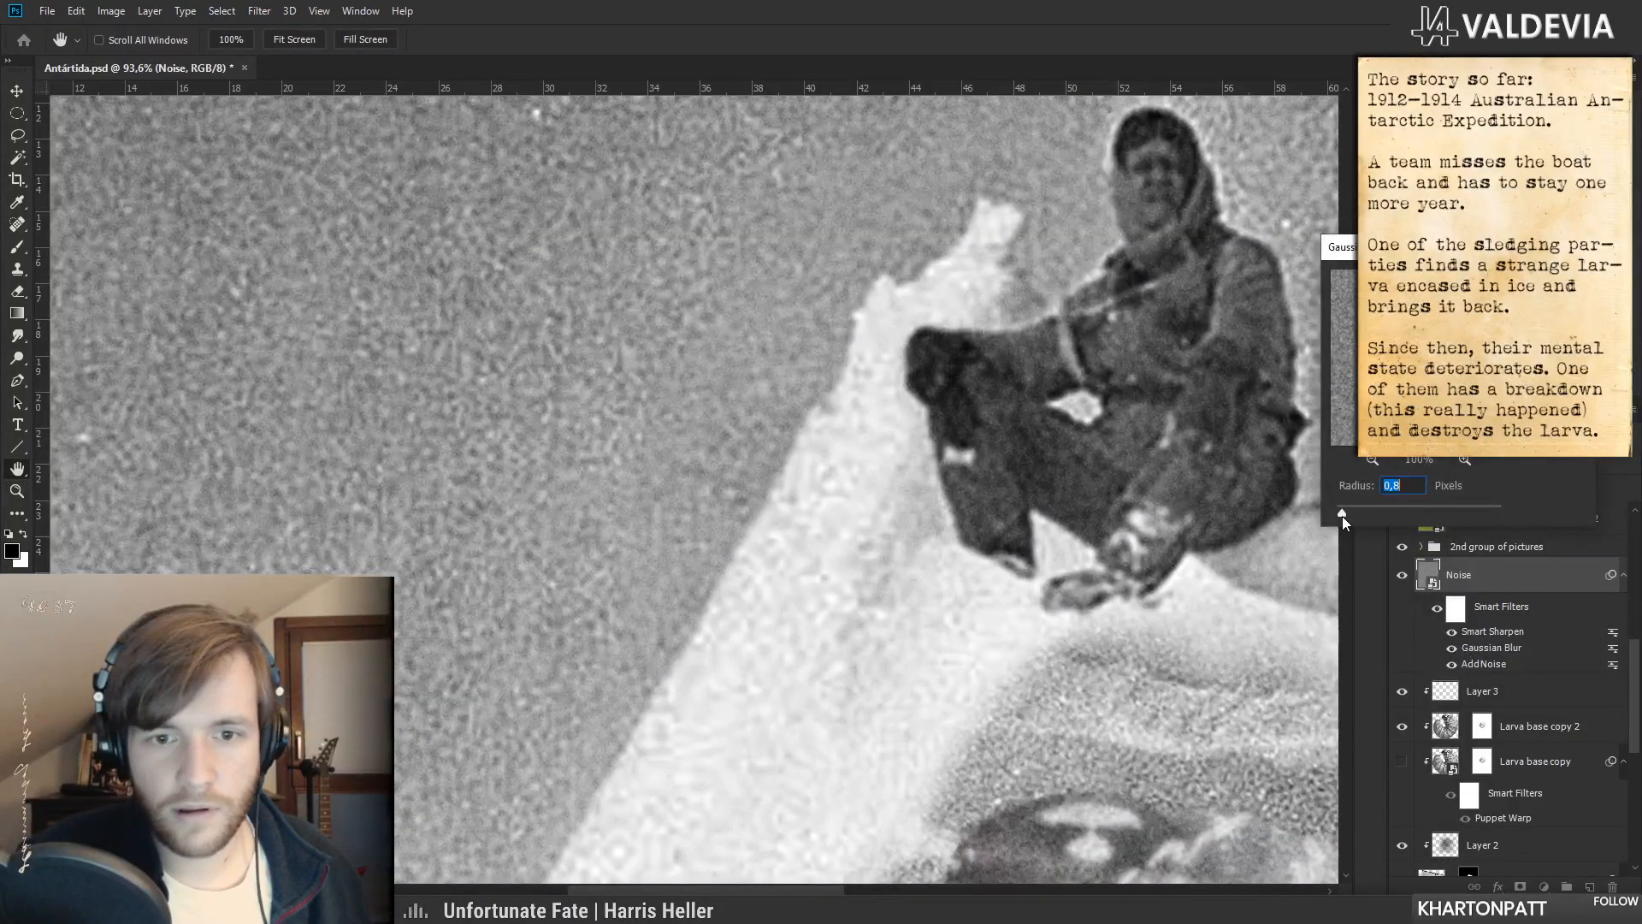
{"action": "key", "text": "Return"}
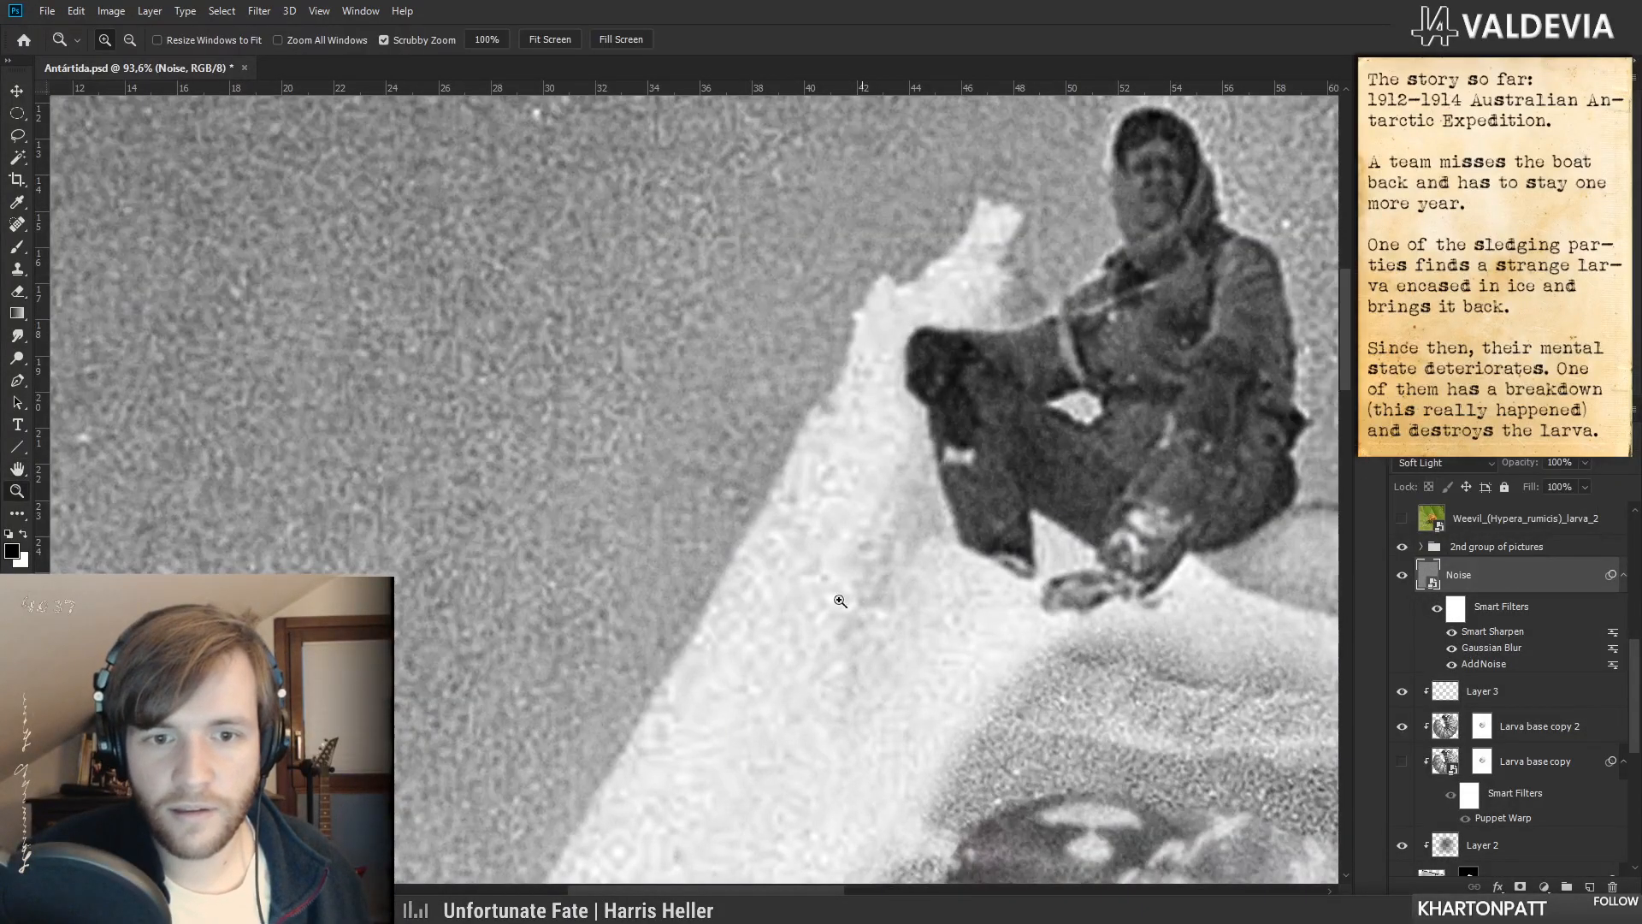
- Compare the photo with and without the Noise layer, both over the whole image and close up on the larva
{"action": "scroll", "coordinate": [819, 589], "scroll_direction": "down", "scroll_amount": 4}
{"action": "left_click", "coordinate": [1401, 575]}
{"action": "left_click_drag", "start_coordinate": [735, 467], "coordinate": [795, 455]}
{"action": "left_click_drag", "start_coordinate": [871, 600], "coordinate": [679, 433]}
{"action": "scroll", "coordinate": [927, 653], "scroll_direction": "down", "scroll_amount": 4}
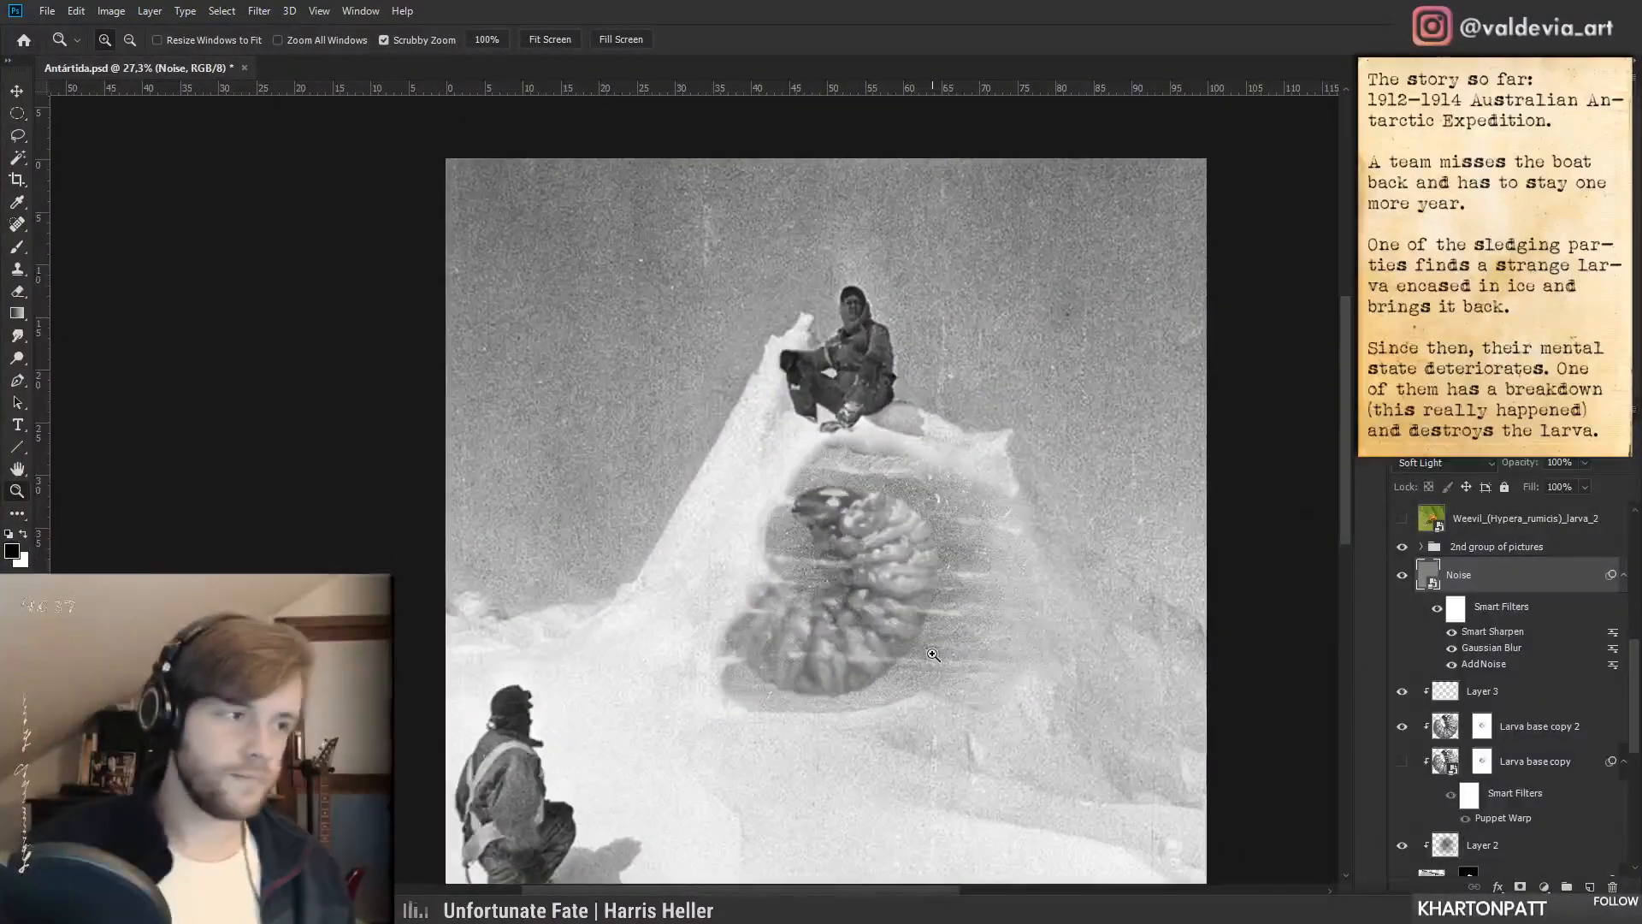
{"action": "left_click_drag", "start_coordinate": [953, 586], "coordinate": [887, 502]}
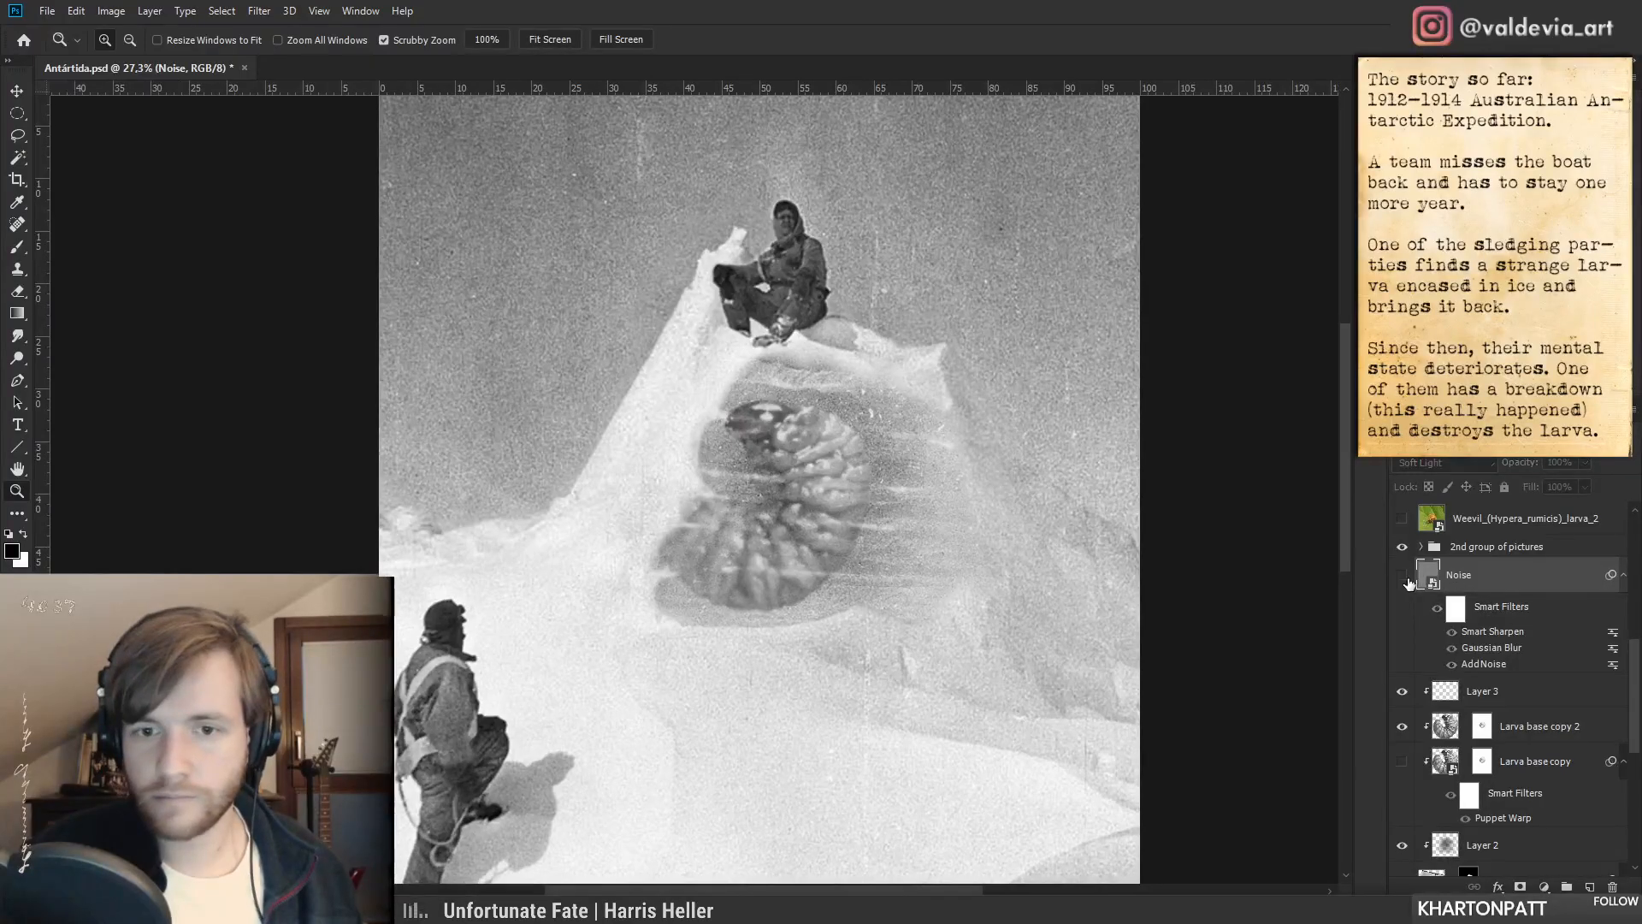
{"action": "scroll", "coordinate": [864, 531], "scroll_direction": "up", "scroll_amount": 4}
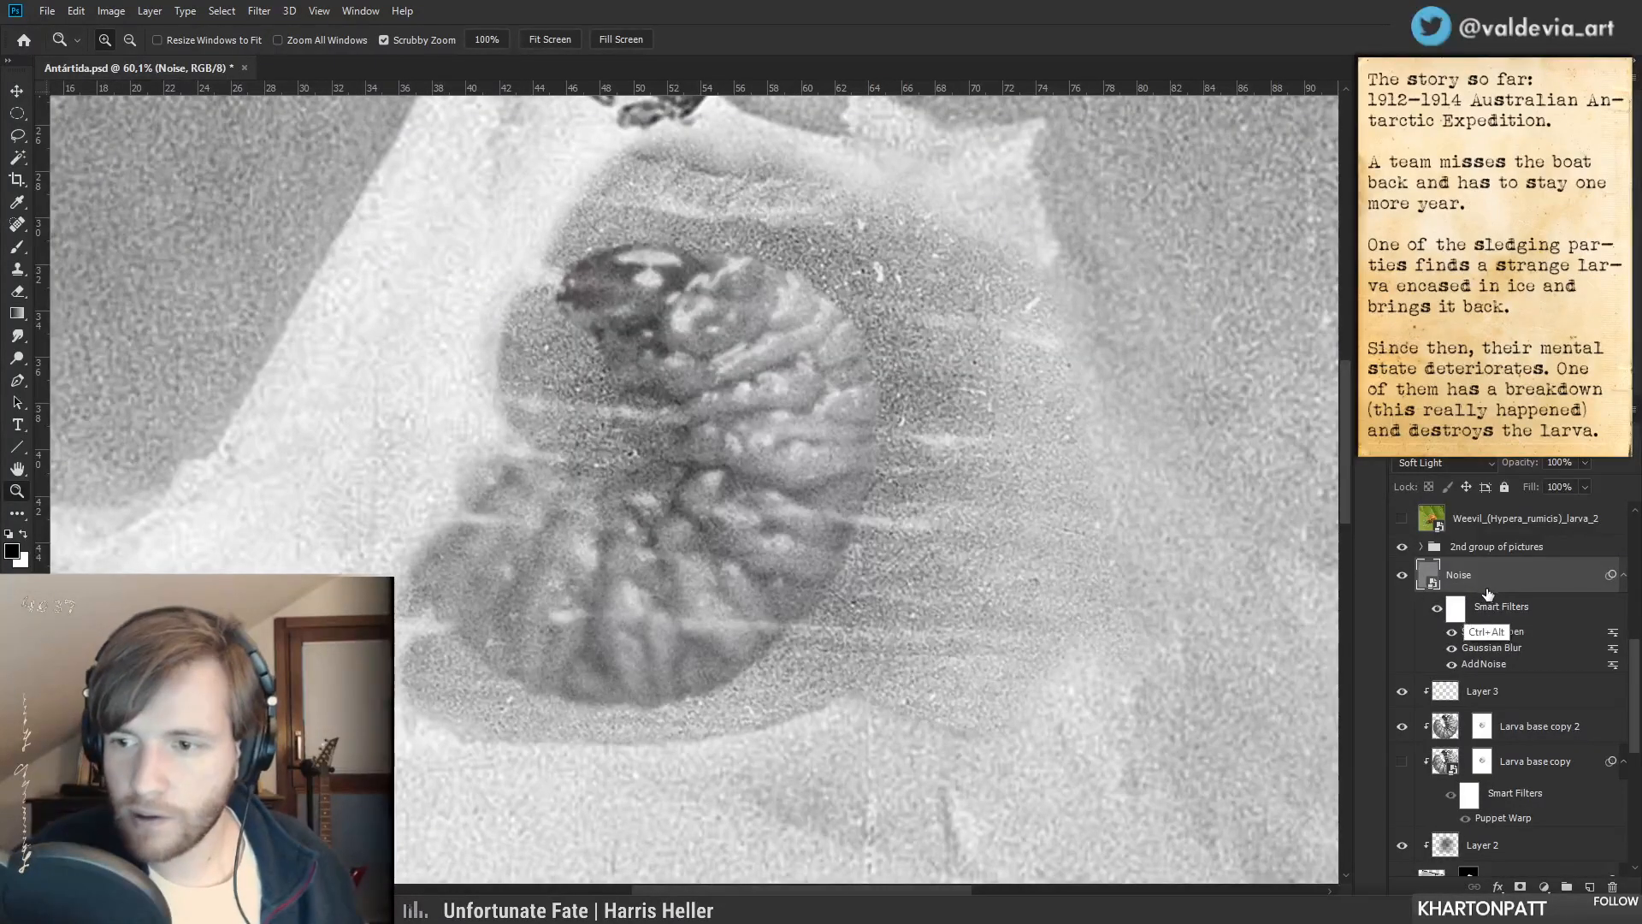
- Duplicate the Noise layer between Layer 3 and Larva base copy 2, and compare it unclipped before clipping it to the ice layer stack
{"action": "left_click_drag", "start_coordinate": [1486, 592], "coordinate": [1487, 712]}
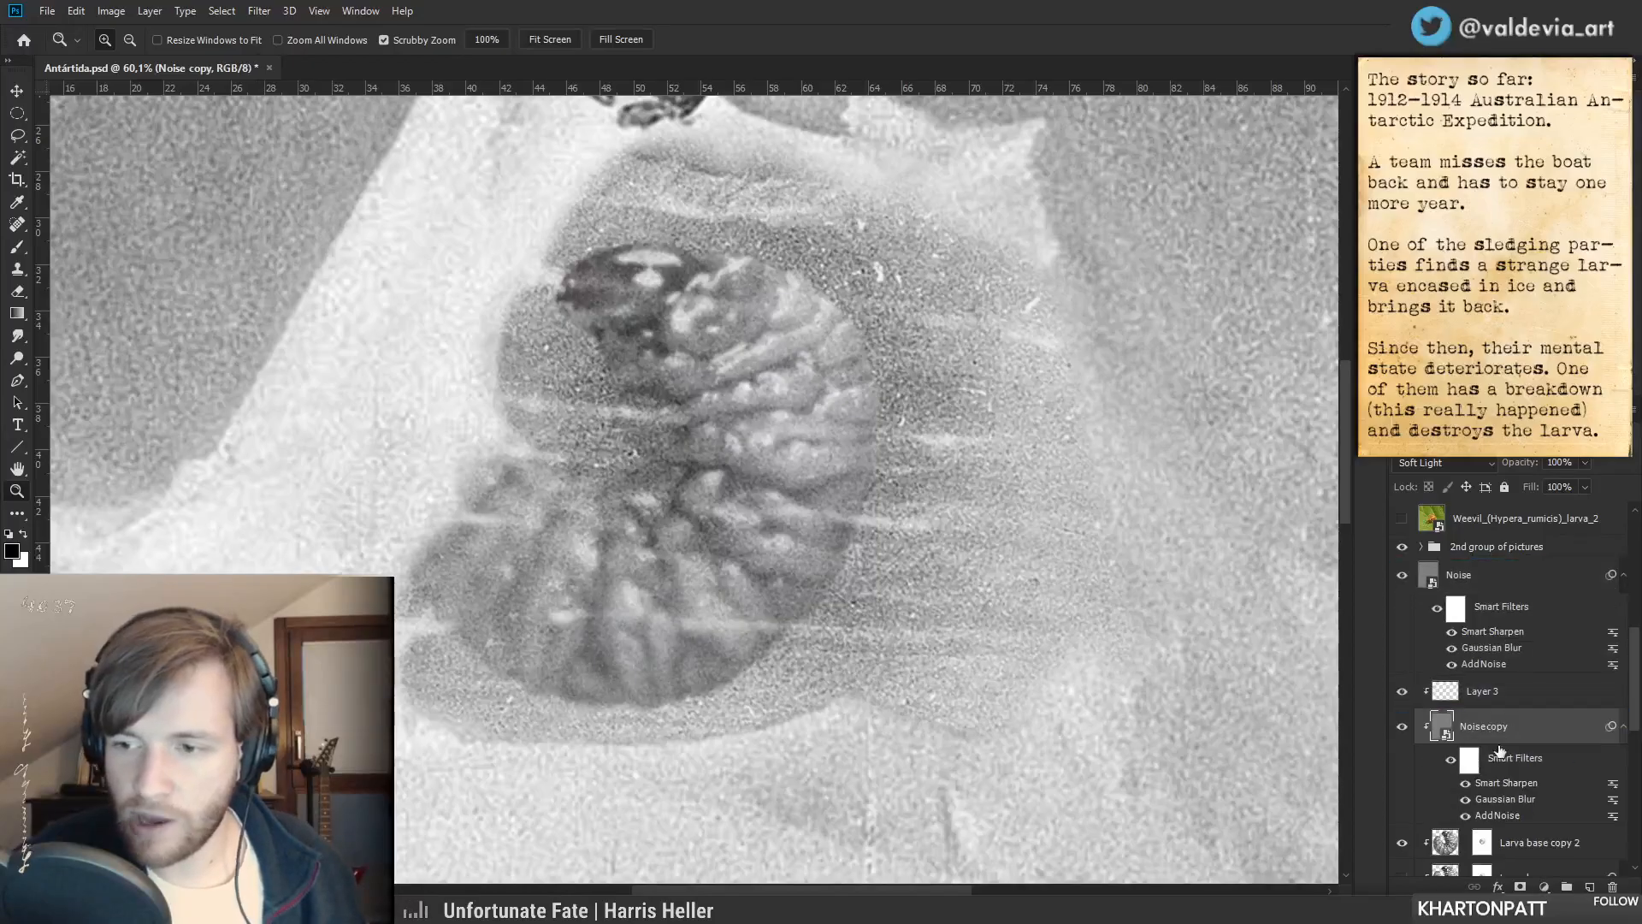
{"action": "left_click", "coordinate": [1521, 824], "text": "alt"}
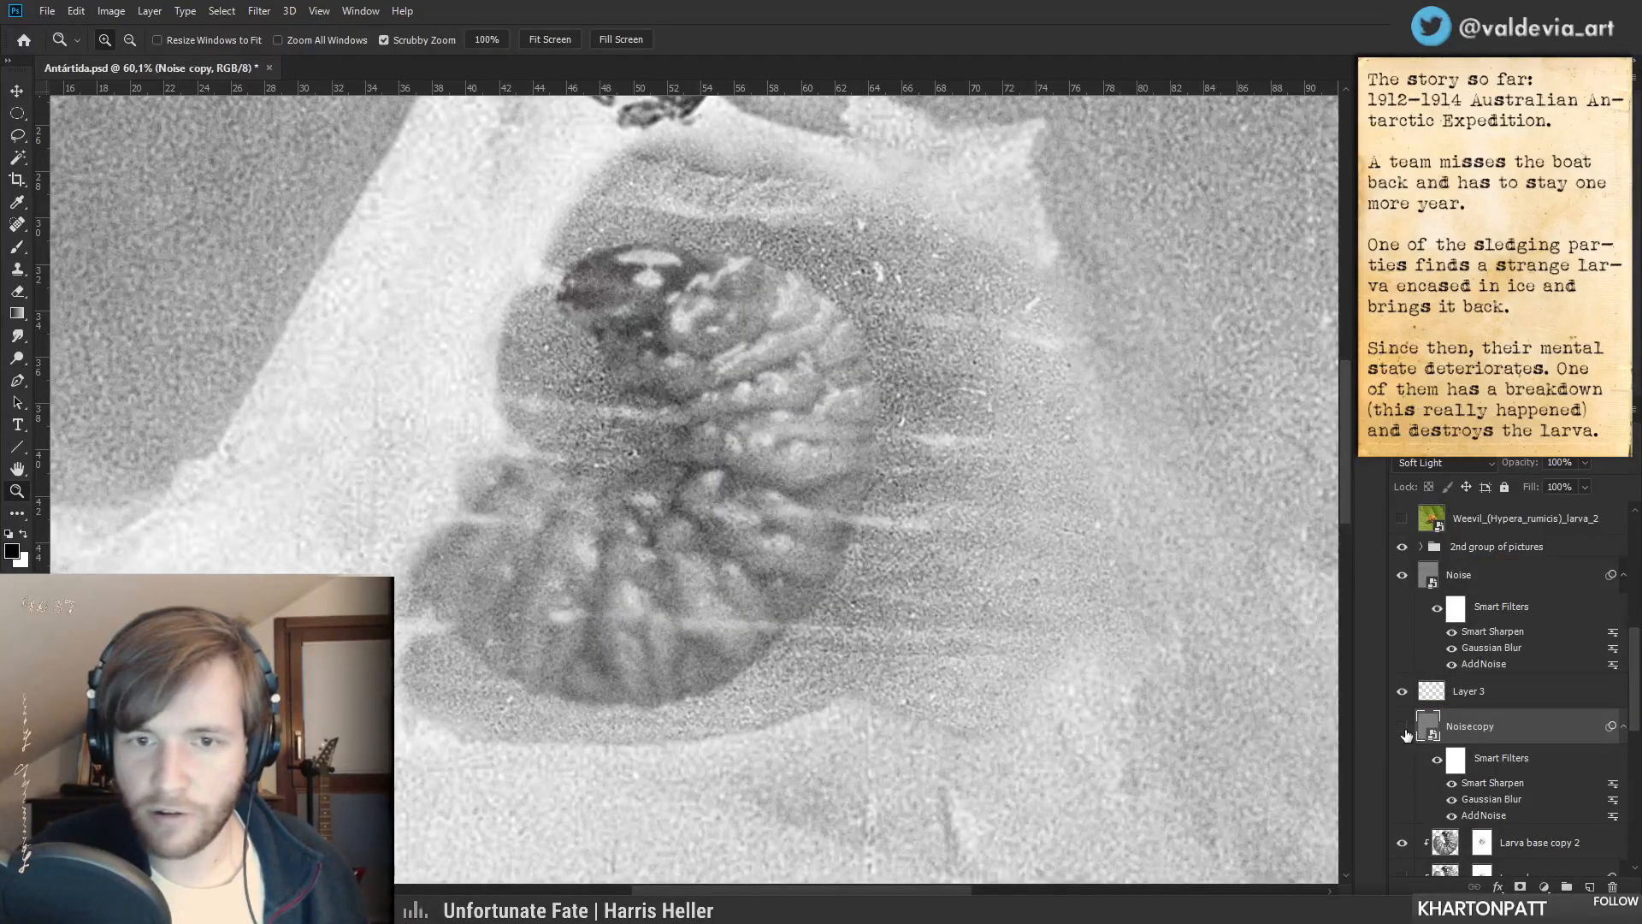
{"action": "left_click", "coordinate": [1404, 729]}
{"action": "scroll", "coordinate": [976, 665], "scroll_direction": "down", "scroll_amount": 5}
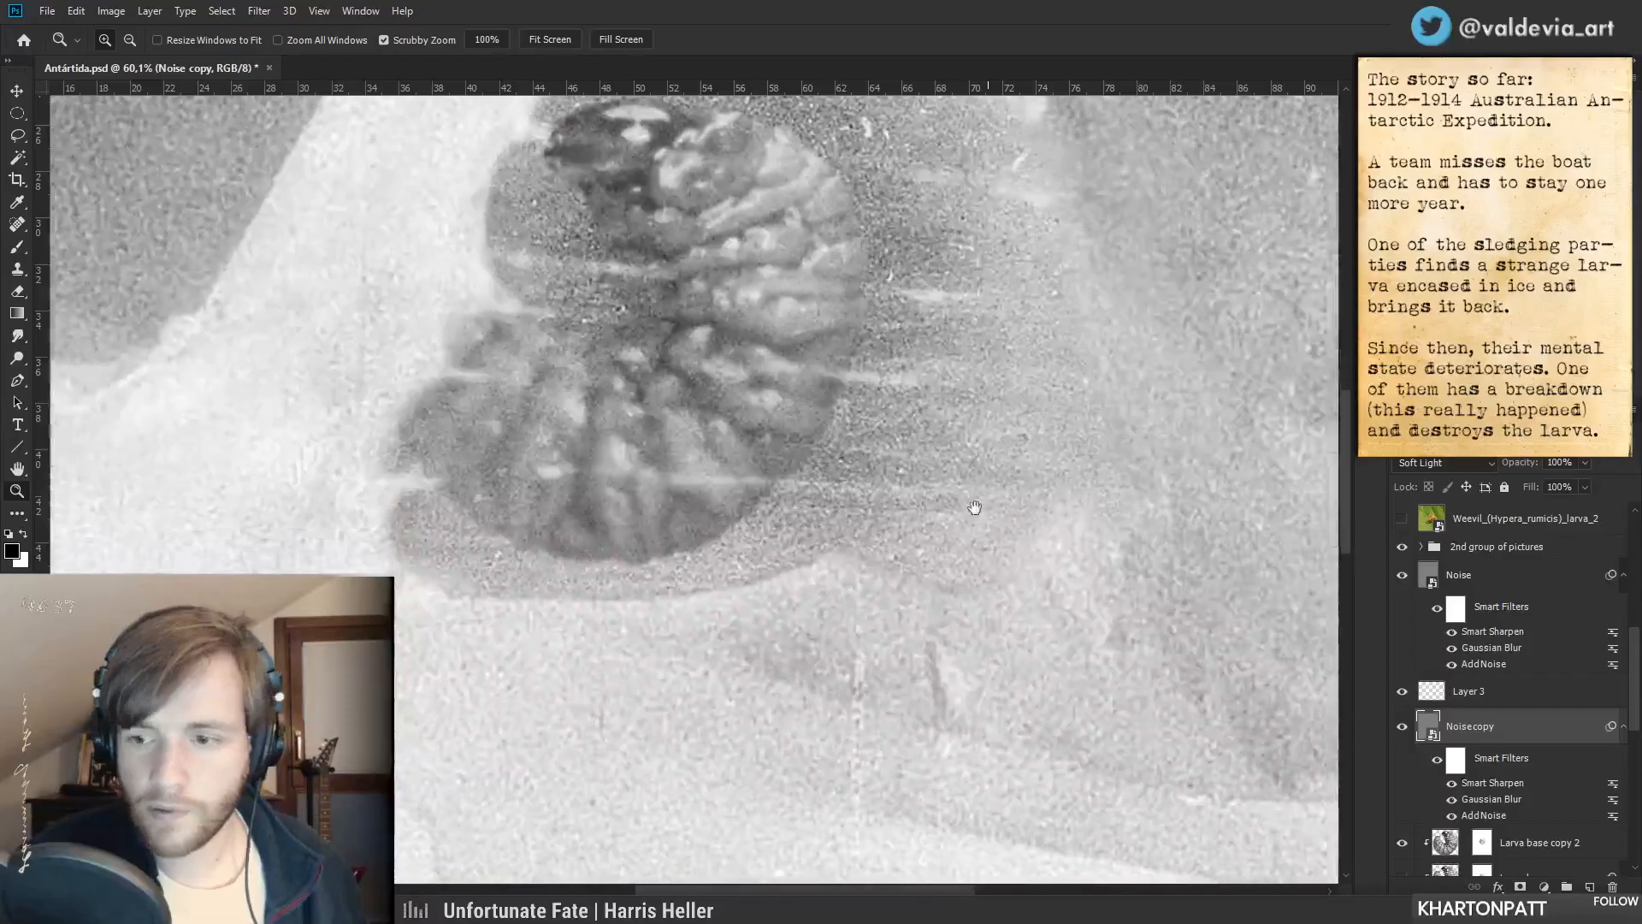
{"action": "left_click", "coordinate": [1540, 823], "text": "alt"}
{"action": "left_click_drag", "start_coordinate": [838, 371], "coordinate": [922, 625]}
{"action": "left_click", "coordinate": [1586, 707], "text": "alt"}
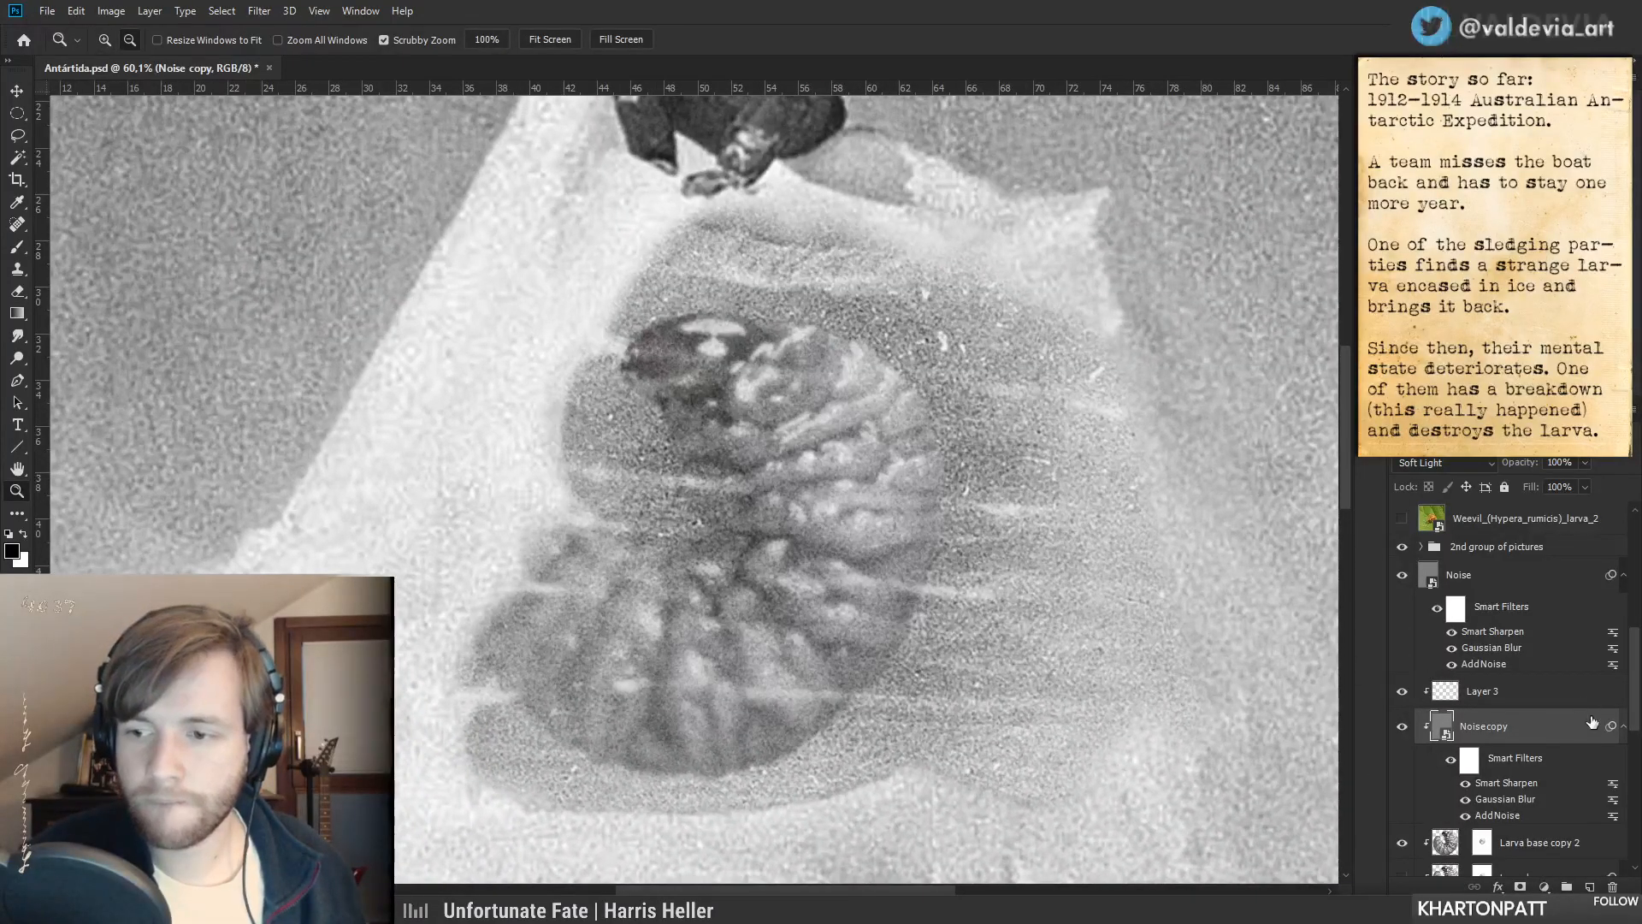
- Try masking the Noise copy layer with the outline of Larva base copy 2, and delete that mask
{"action": "scroll", "coordinate": [1635, 746], "scroll_direction": "down", "scroll_amount": 3}
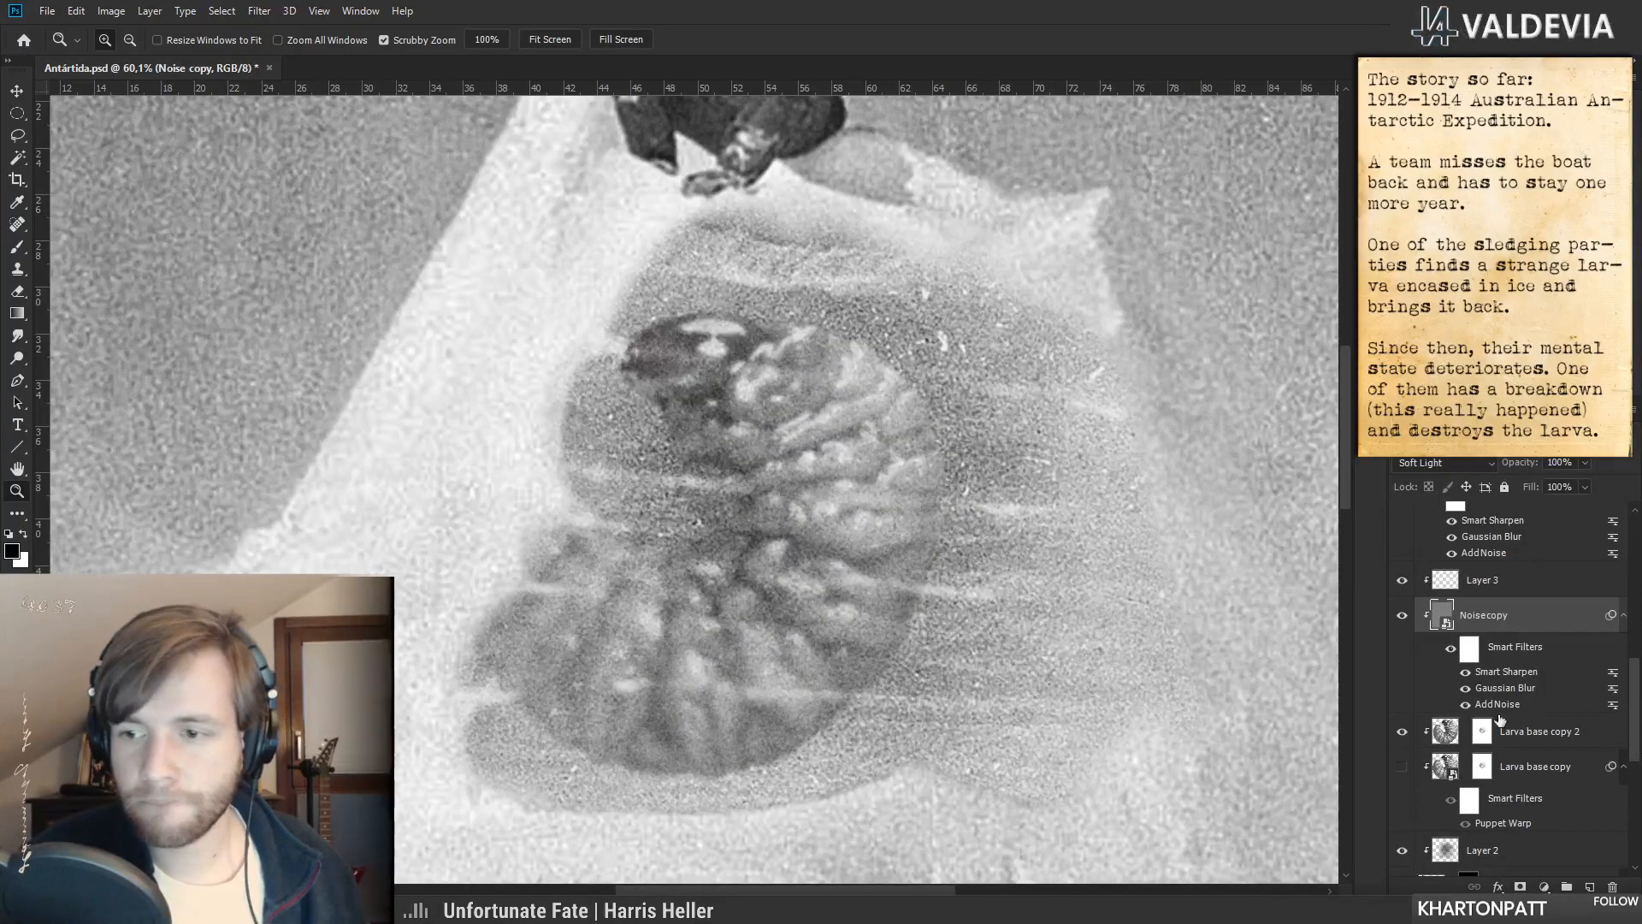
{"action": "left_click", "coordinate": [1446, 733], "text": "ctrl"}
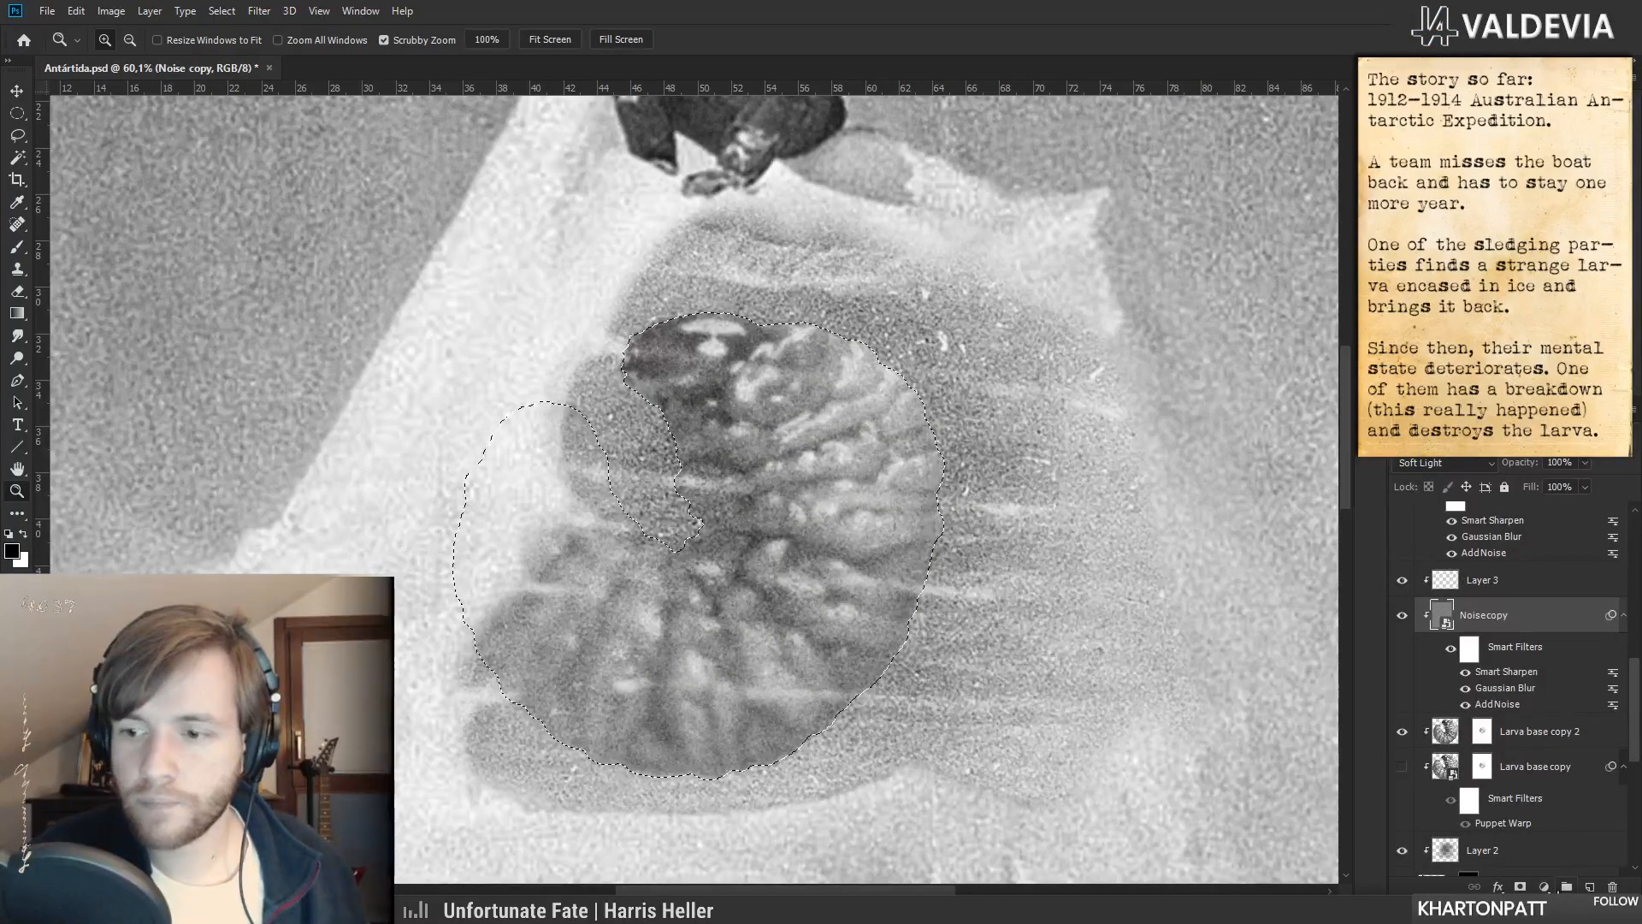
{"action": "left_click", "coordinate": [1520, 887]}
{"action": "left_click", "coordinate": [1444, 618]}
{"action": "left_click_drag", "start_coordinate": [977, 604], "coordinate": [907, 607]}
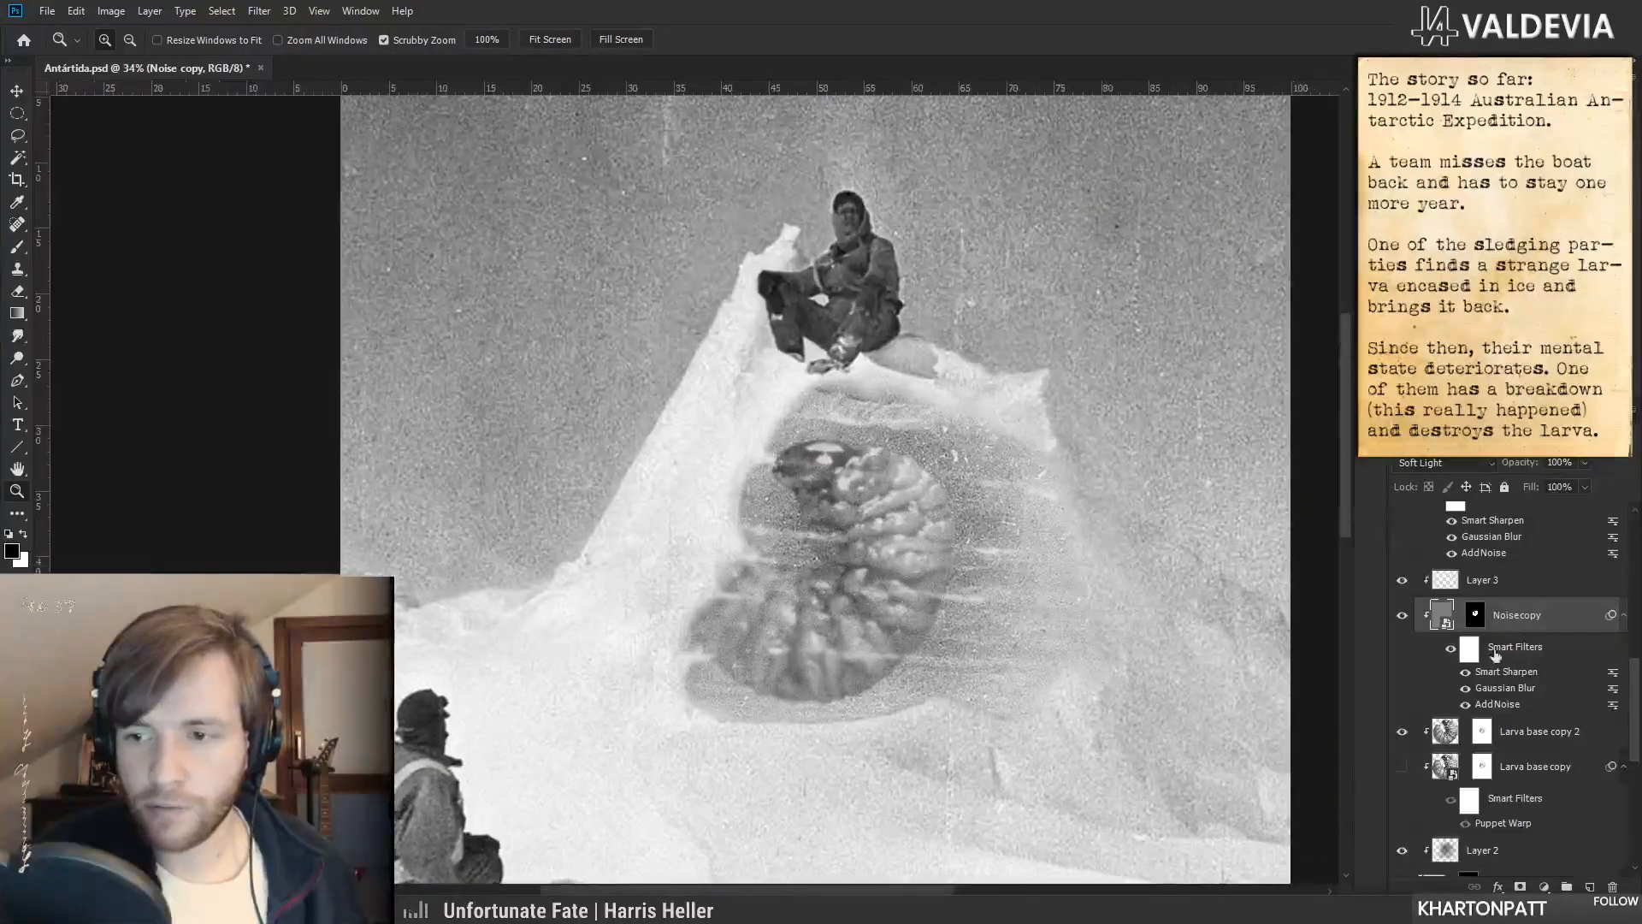
{"action": "right_click", "coordinate": [1478, 622]}
{"action": "left_click", "coordinate": [1488, 647]}
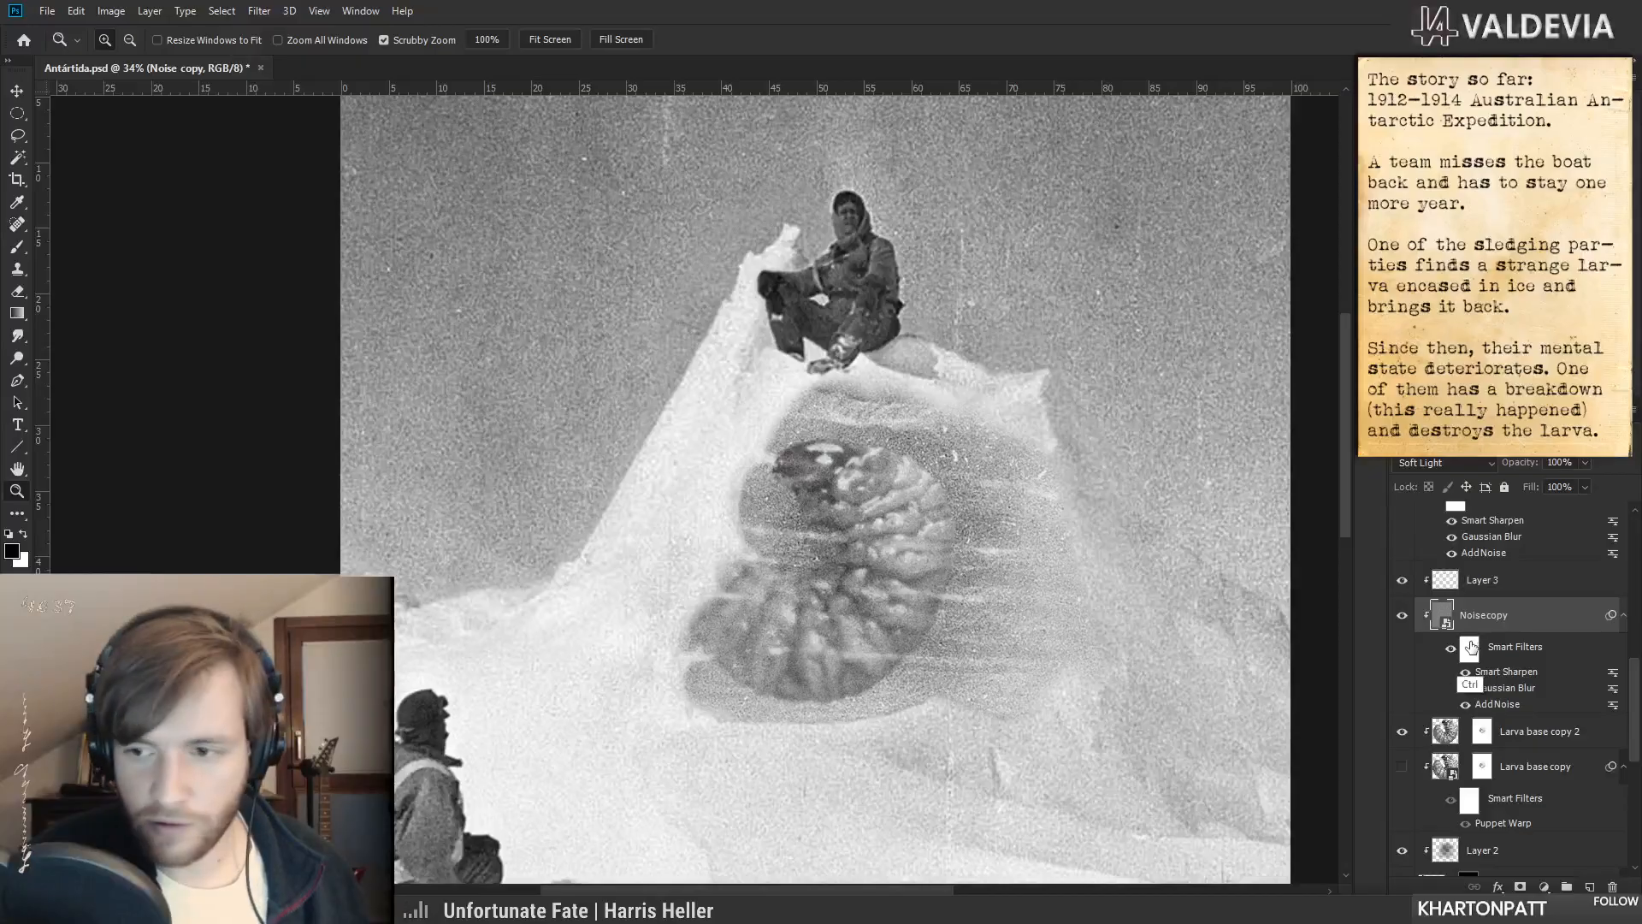
- Rasterize the Noise copy layer and mask it with the outline of Larva base copy 2
{"action": "key", "text": "ctrl+shift+backslash"}
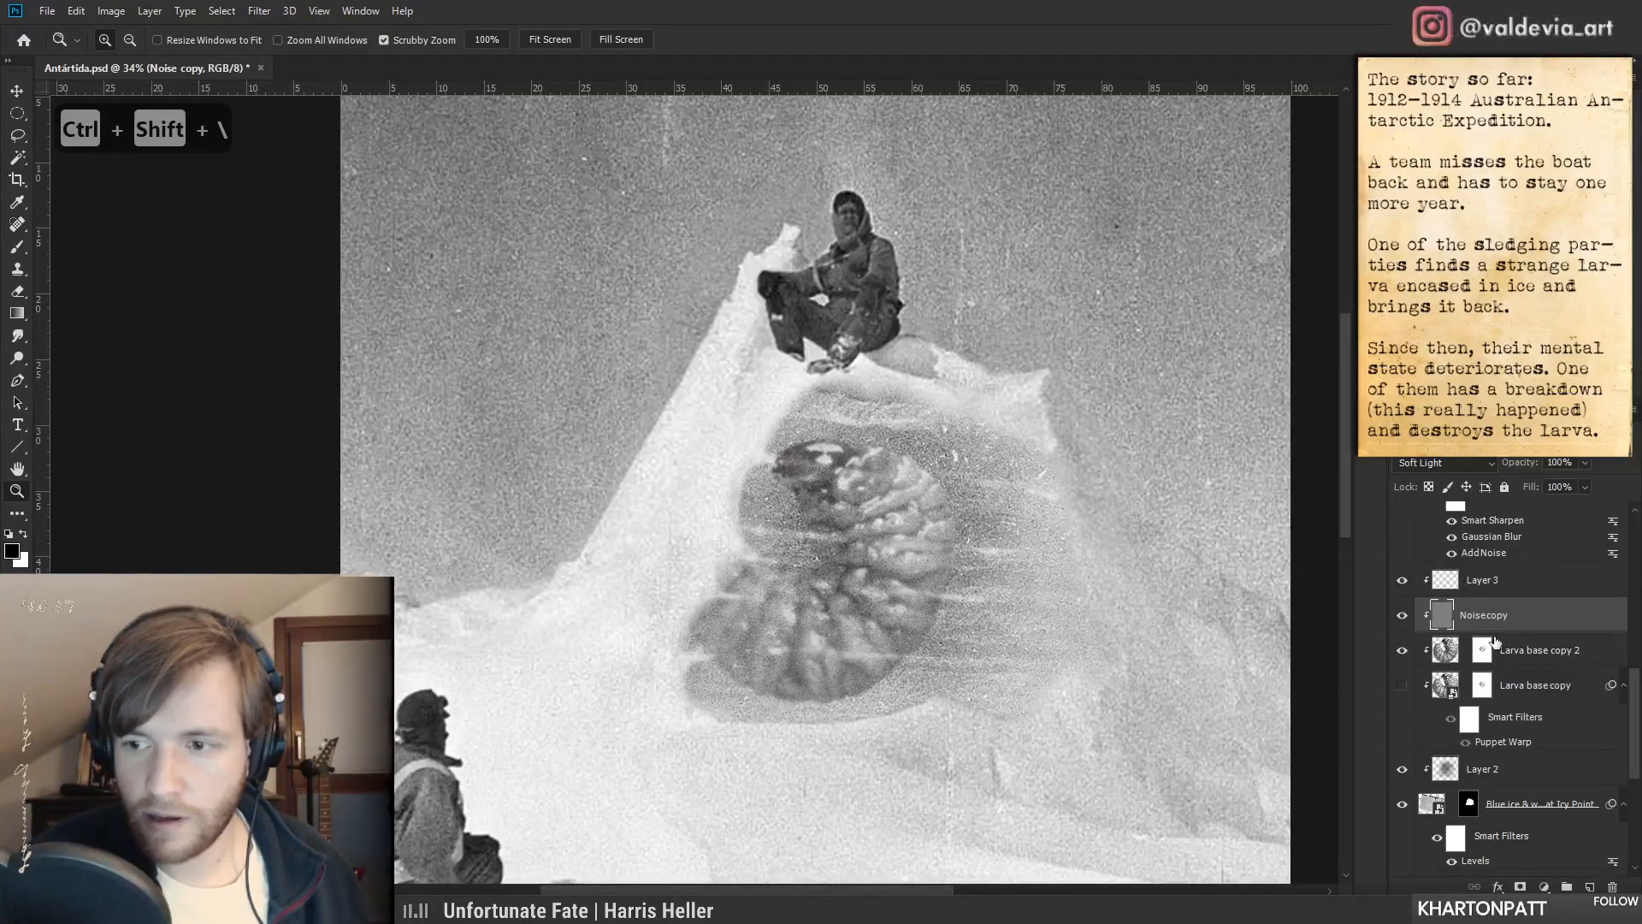
{"action": "left_click", "coordinate": [1446, 650], "text": "ctrl"}
{"action": "left_click", "coordinate": [1520, 887]}
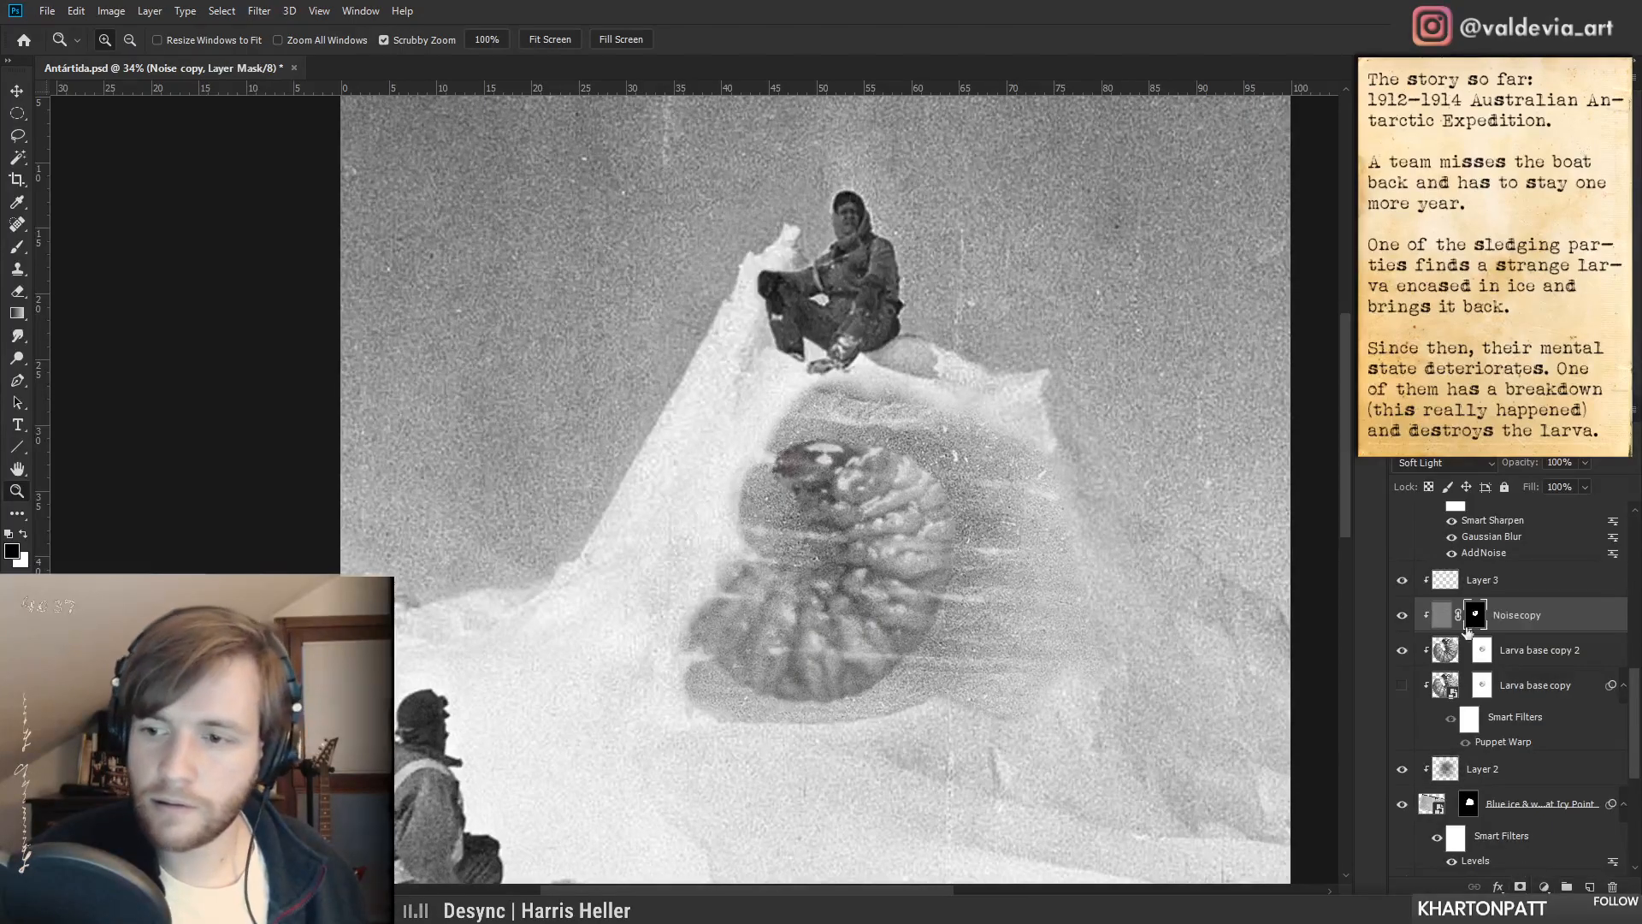
- Enlarge the Noise copy layer together with its mask past the canvas edge using Free Transform, and make its image content active
{"action": "key", "text": "ctrl+t"}
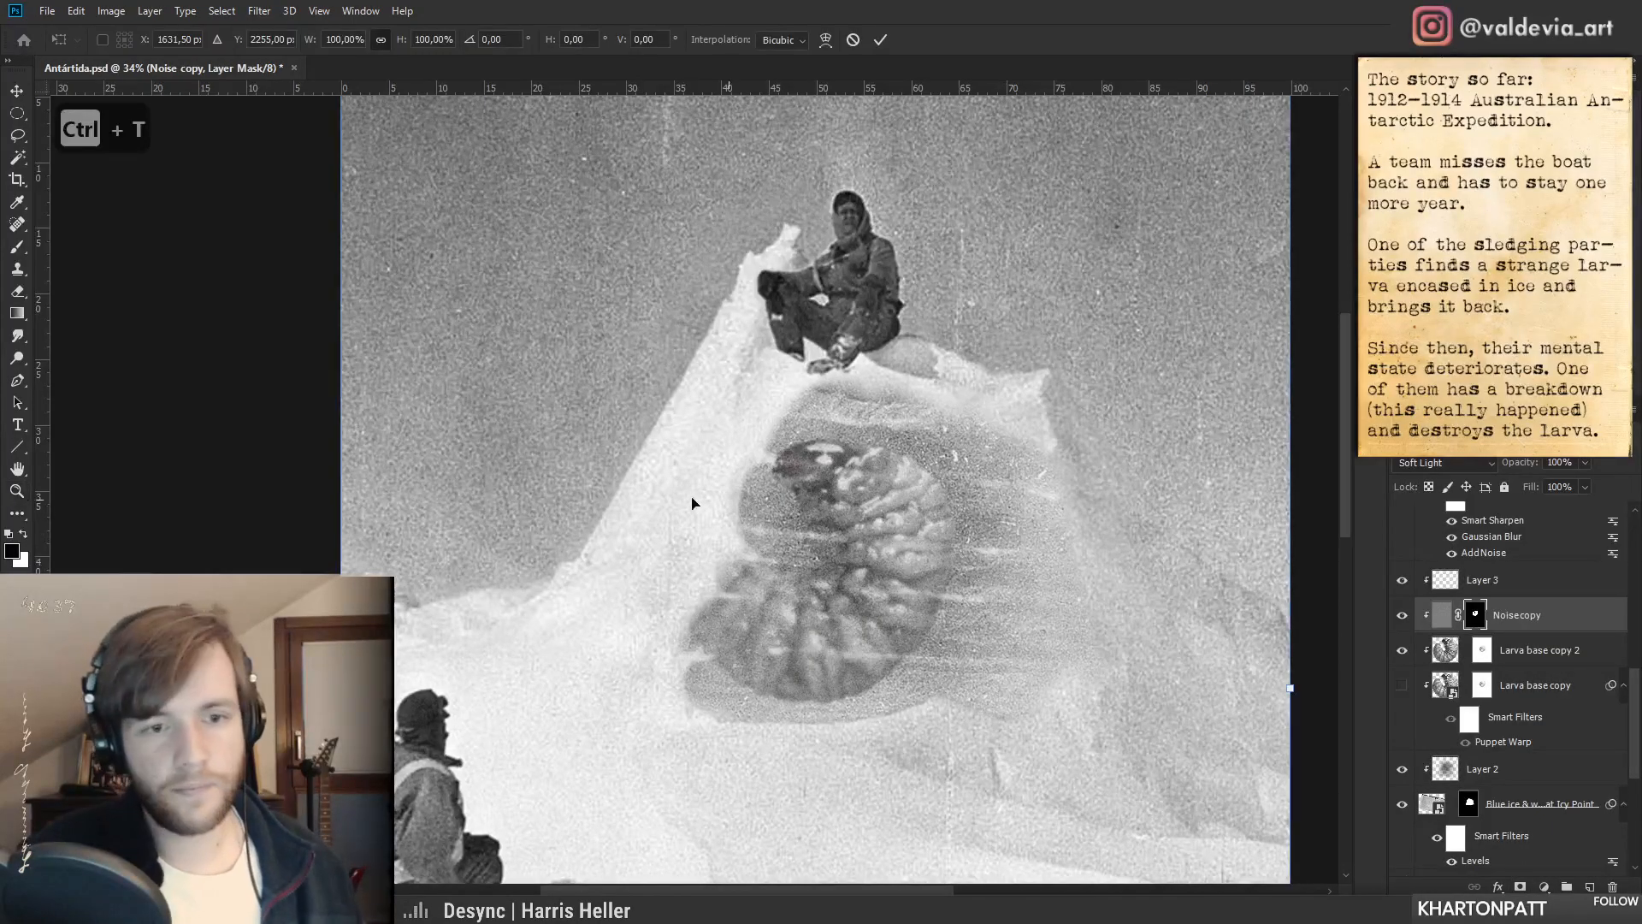
{"action": "left_click_drag", "start_coordinate": [344, 688], "coordinate": [137, 688]}
{"action": "left_click", "coordinate": [880, 40]}
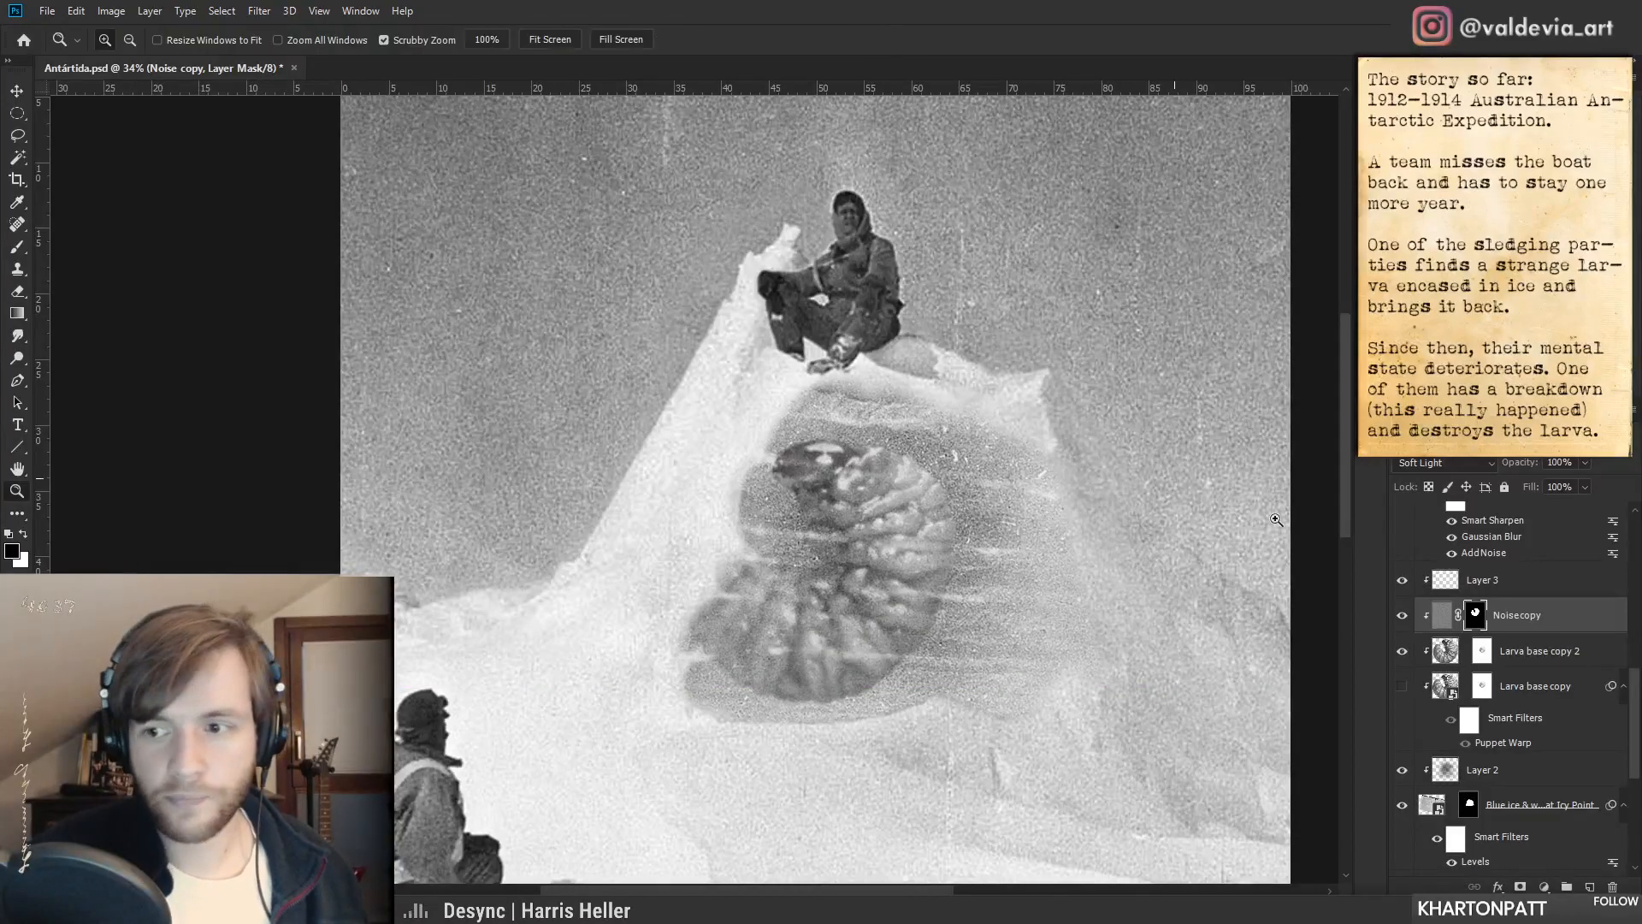
{"action": "left_click", "coordinate": [1436, 618]}
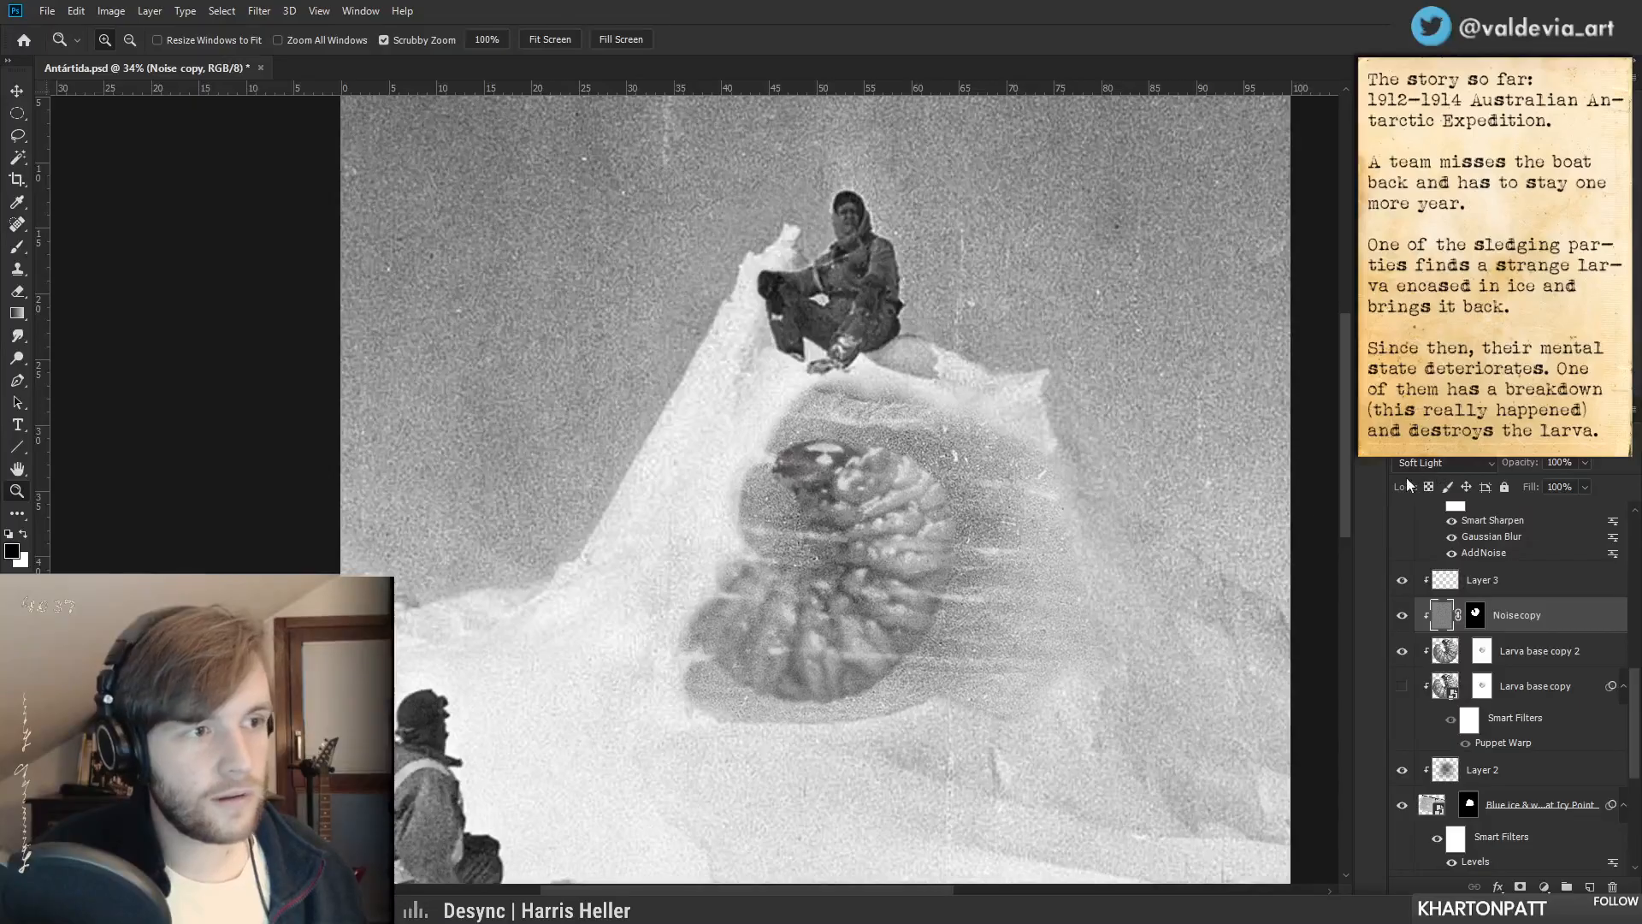
- Examine the larva's grain close up with the Noise copy layer hidden and shown
{"action": "left_click", "coordinate": [940, 540]}
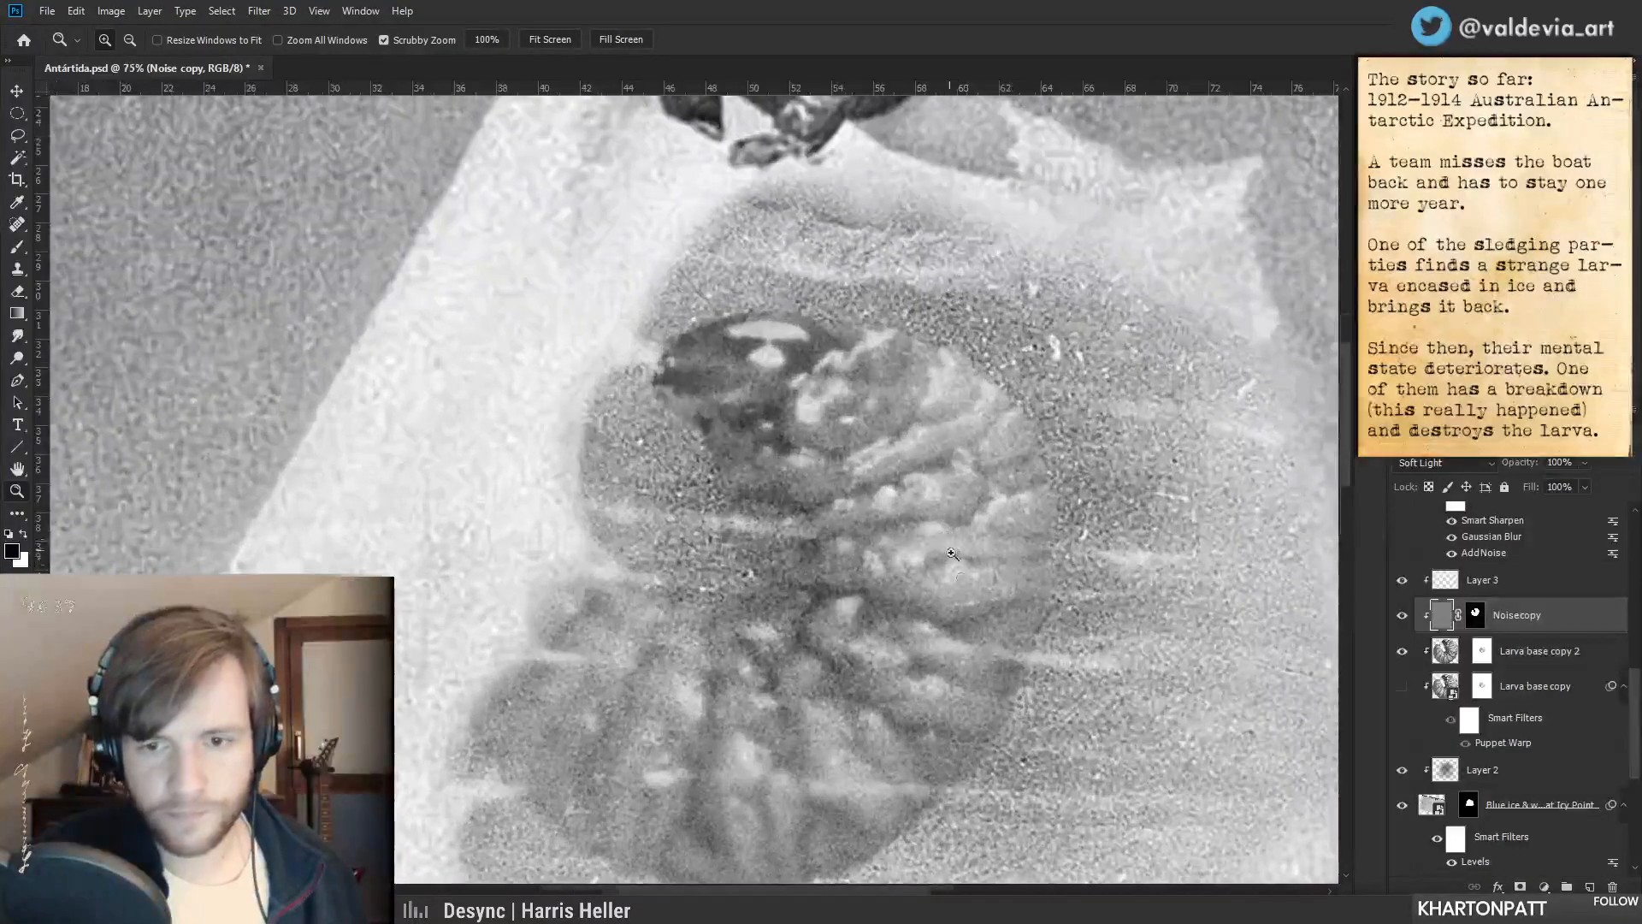
{"action": "left_click_drag", "start_coordinate": [977, 618], "coordinate": [955, 580]}
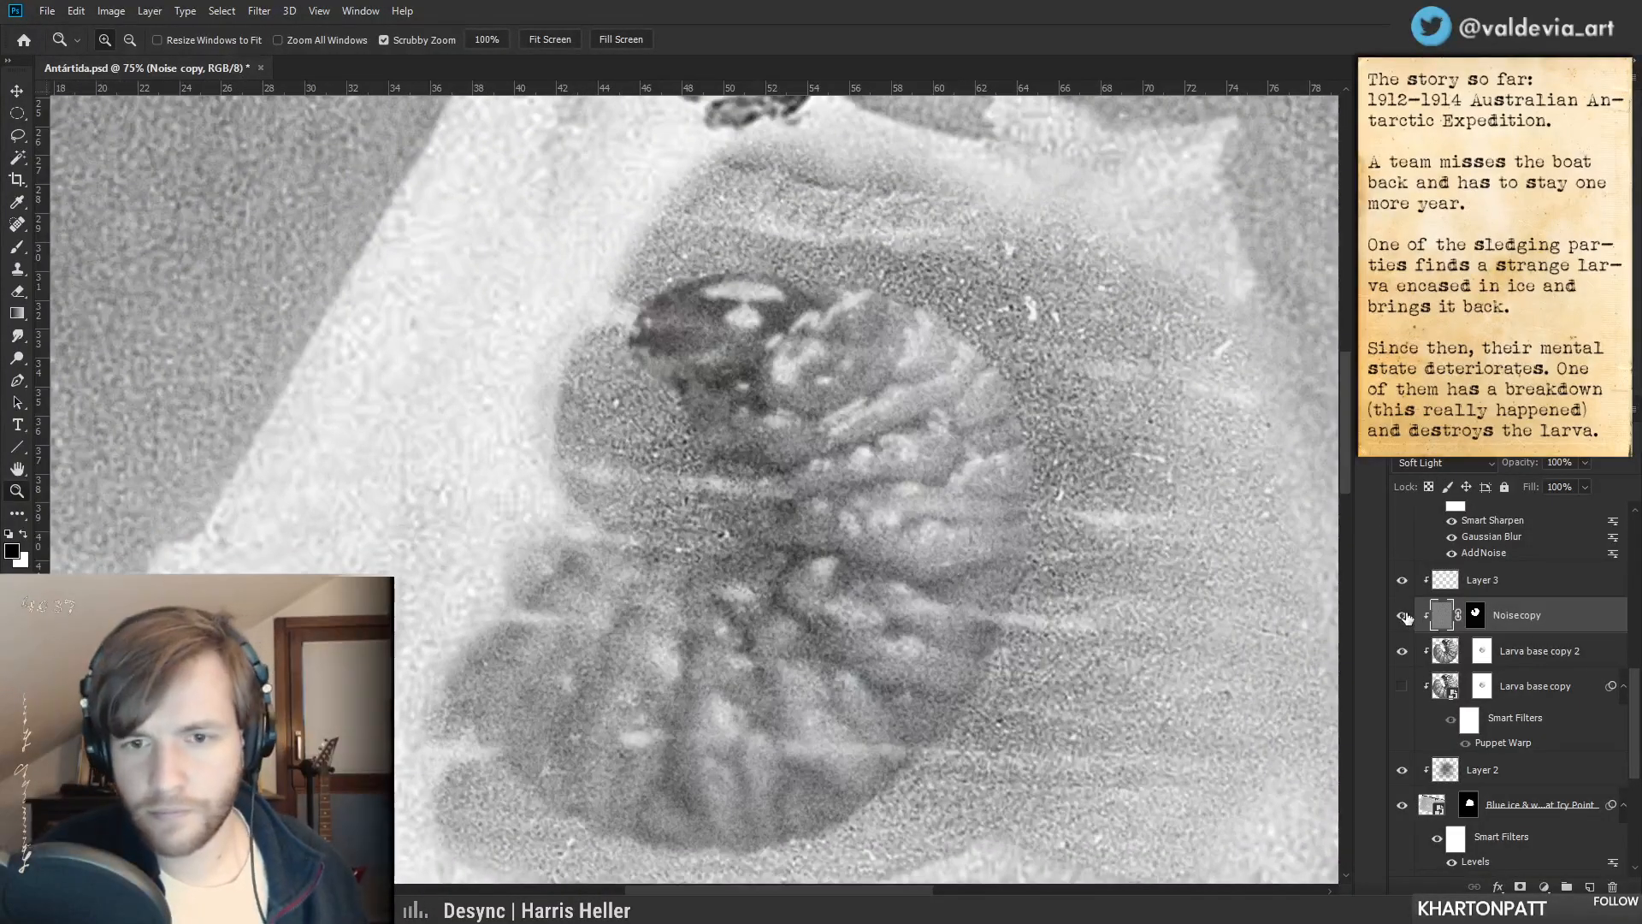
{"action": "left_click", "coordinate": [1402, 616]}
{"action": "left_click", "coordinate": [1403, 616]}
{"action": "left_click", "coordinate": [1402, 617]}
{"action": "left_click", "coordinate": [1403, 617]}
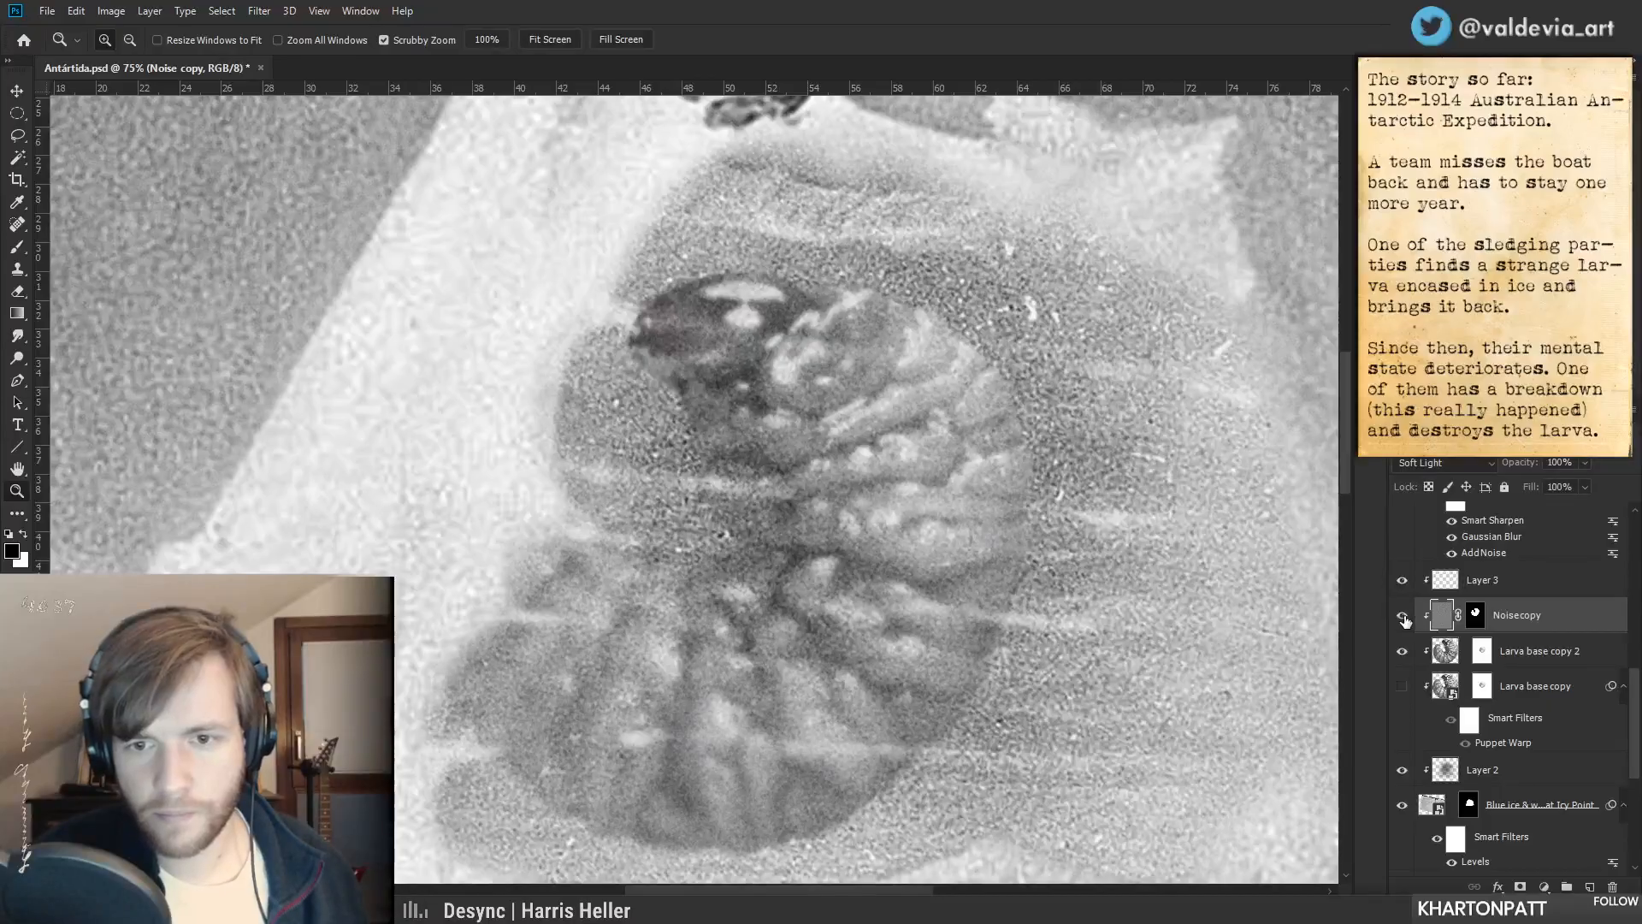
- Add a clipped Levels adjustment above Larva base copy 2, copy the Noise copy's mask onto it, and darken the tones
{"action": "left_click_drag", "start_coordinate": [1005, 591], "coordinate": [1537, 650]}
{"action": "left_click", "coordinate": [1537, 650]}
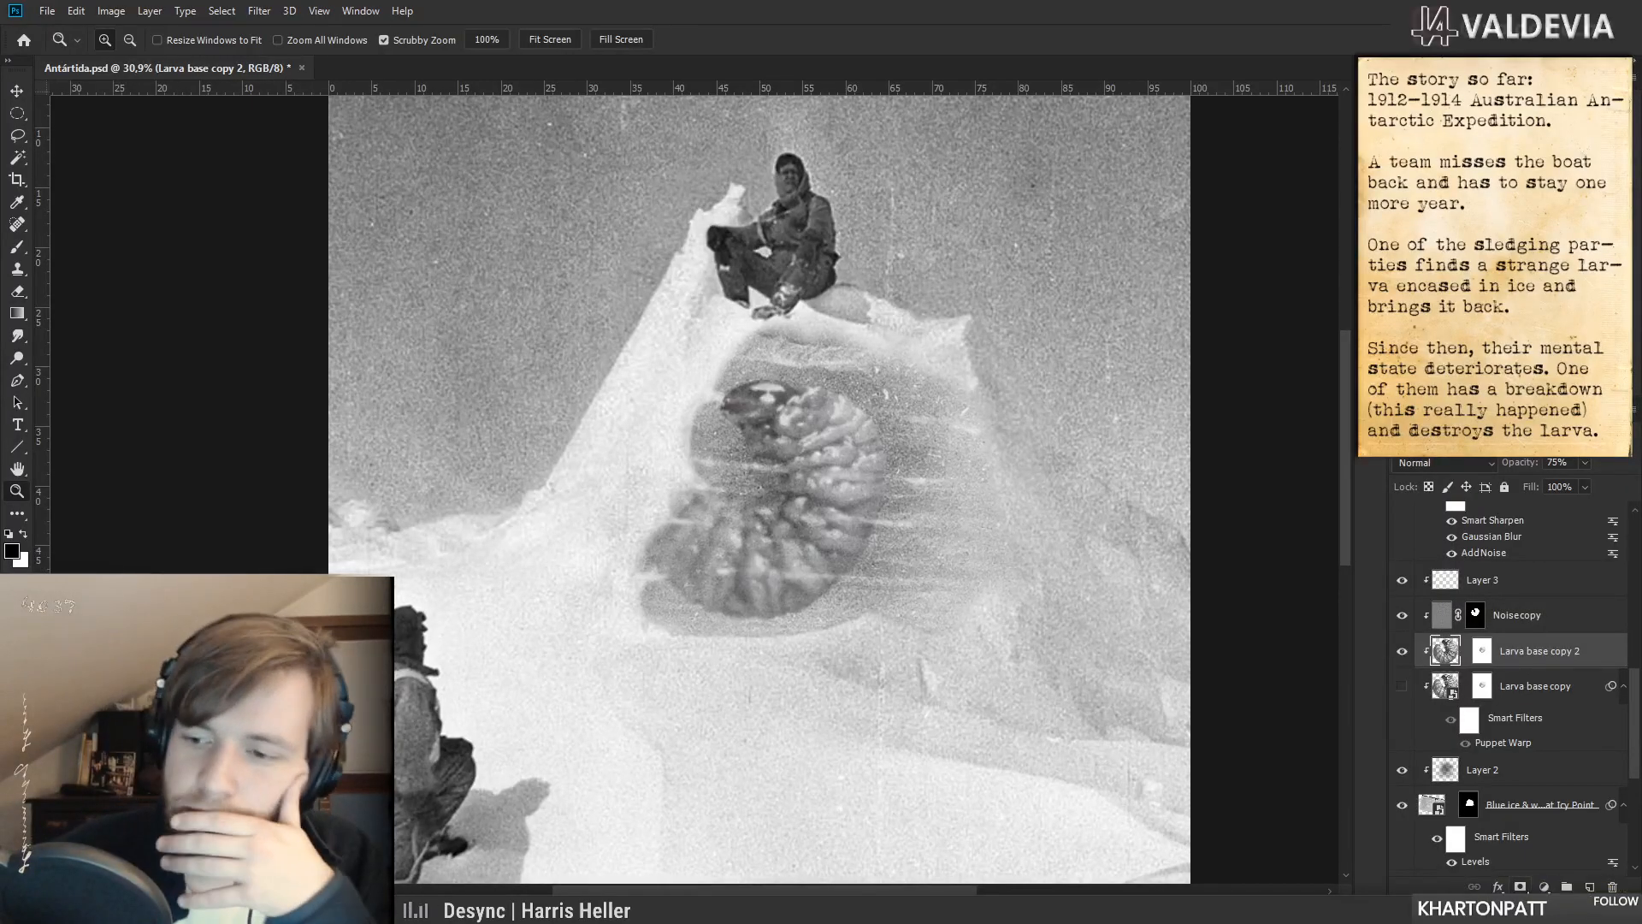
{"action": "left_click", "coordinate": [1543, 887]}
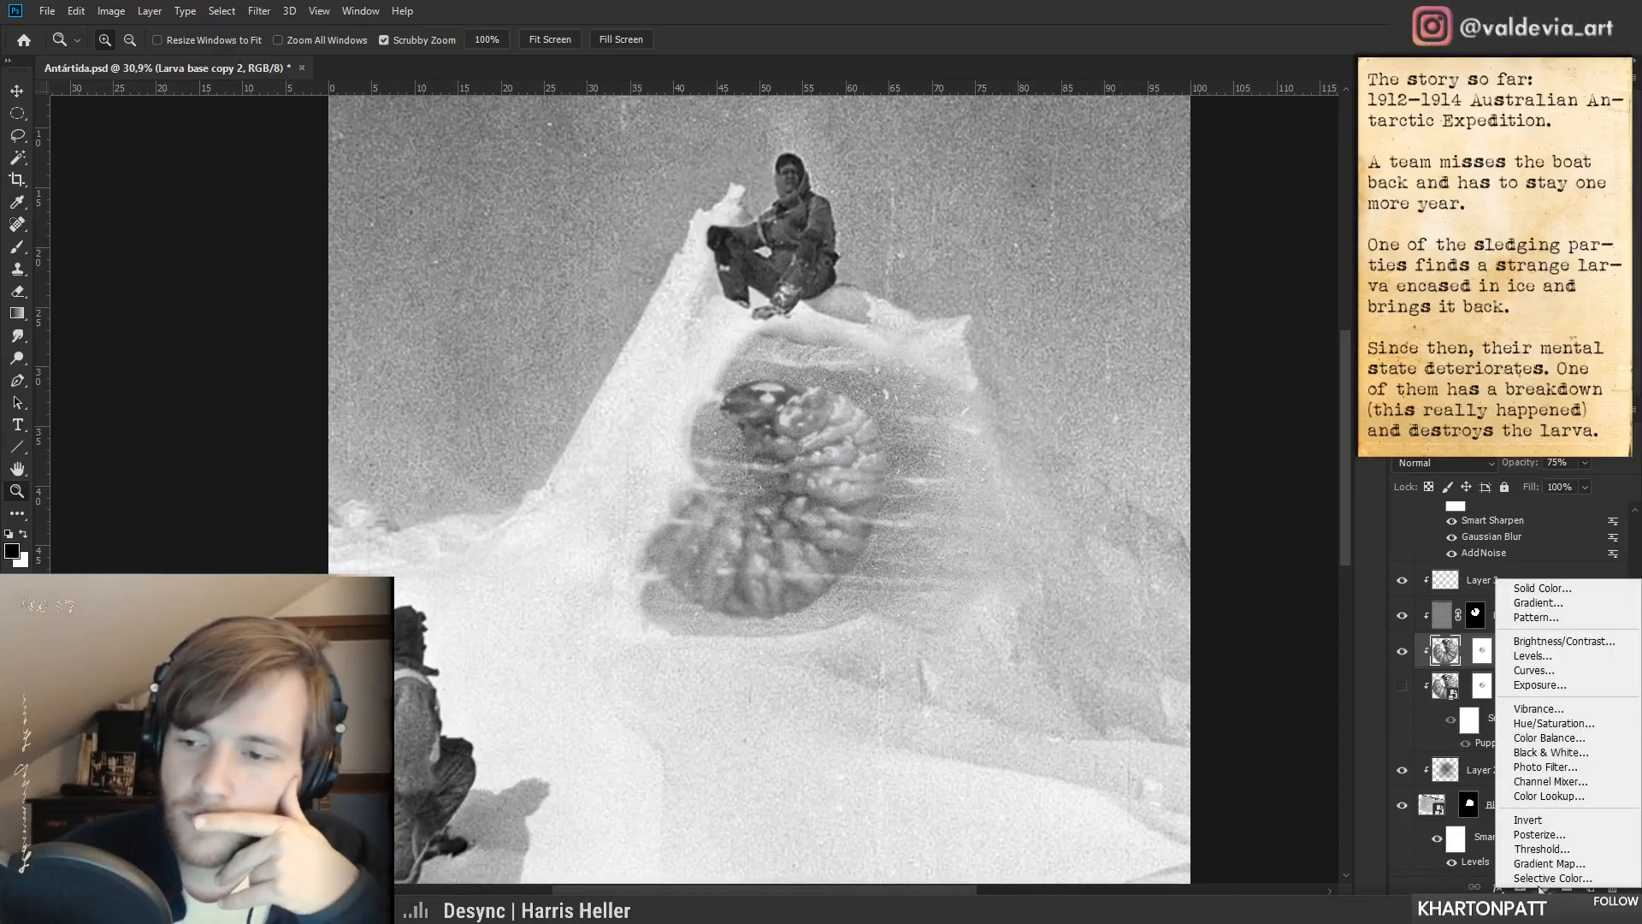
{"action": "left_click", "coordinate": [1534, 658]}
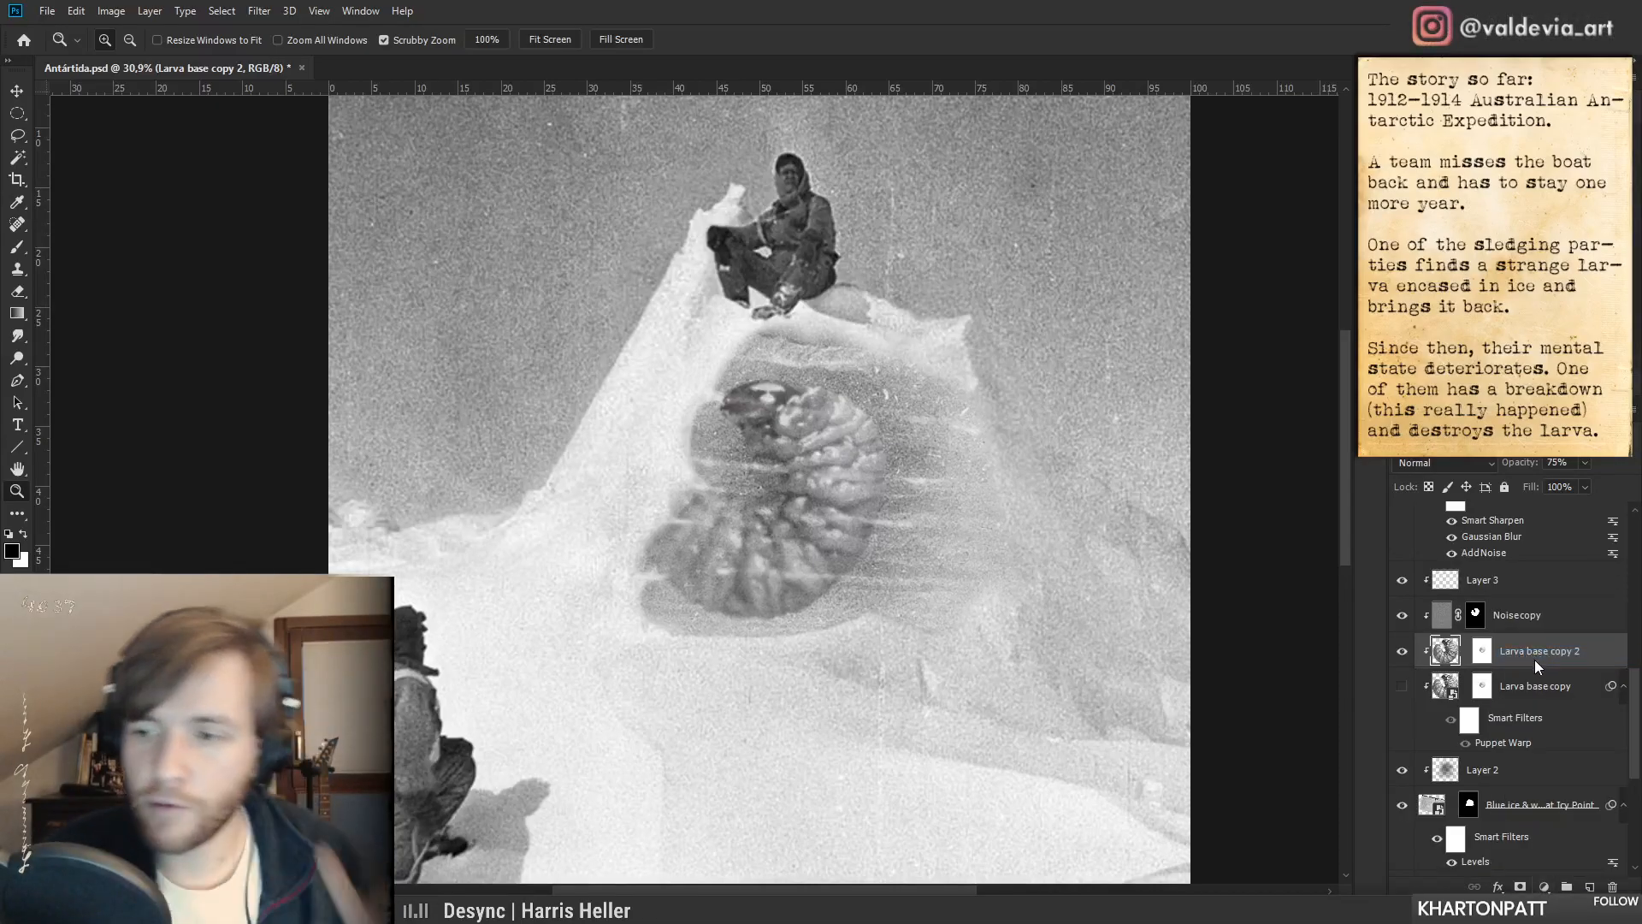
{"action": "left_click_drag", "start_coordinate": [1475, 614], "coordinate": [1482, 652]}
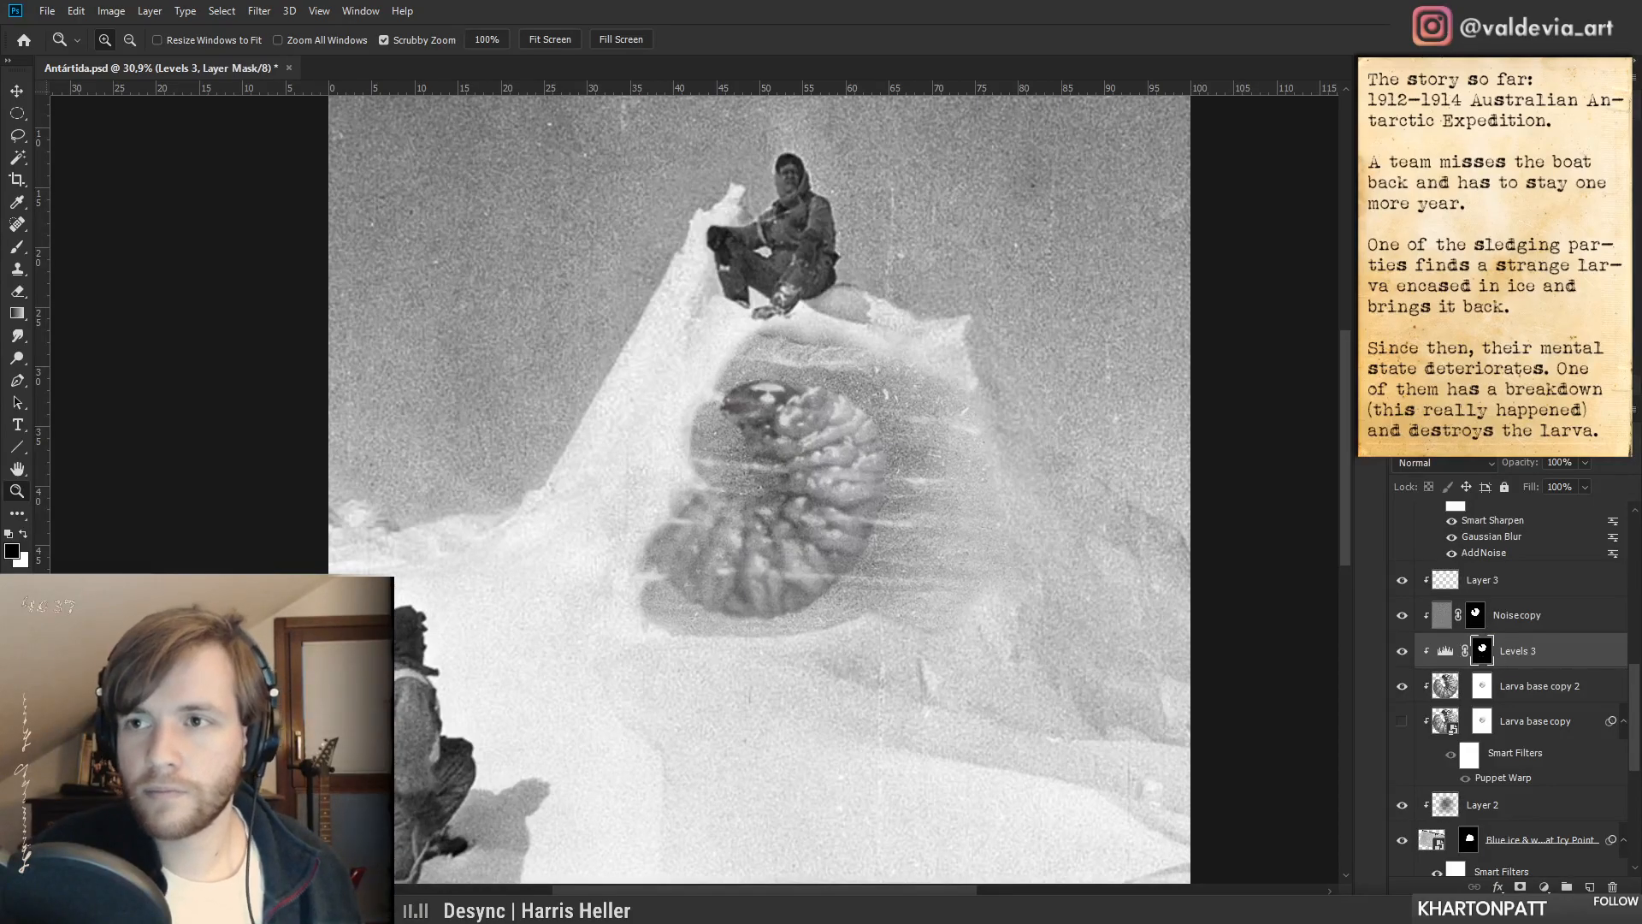
{"action": "left_click", "coordinate": [1446, 651]}
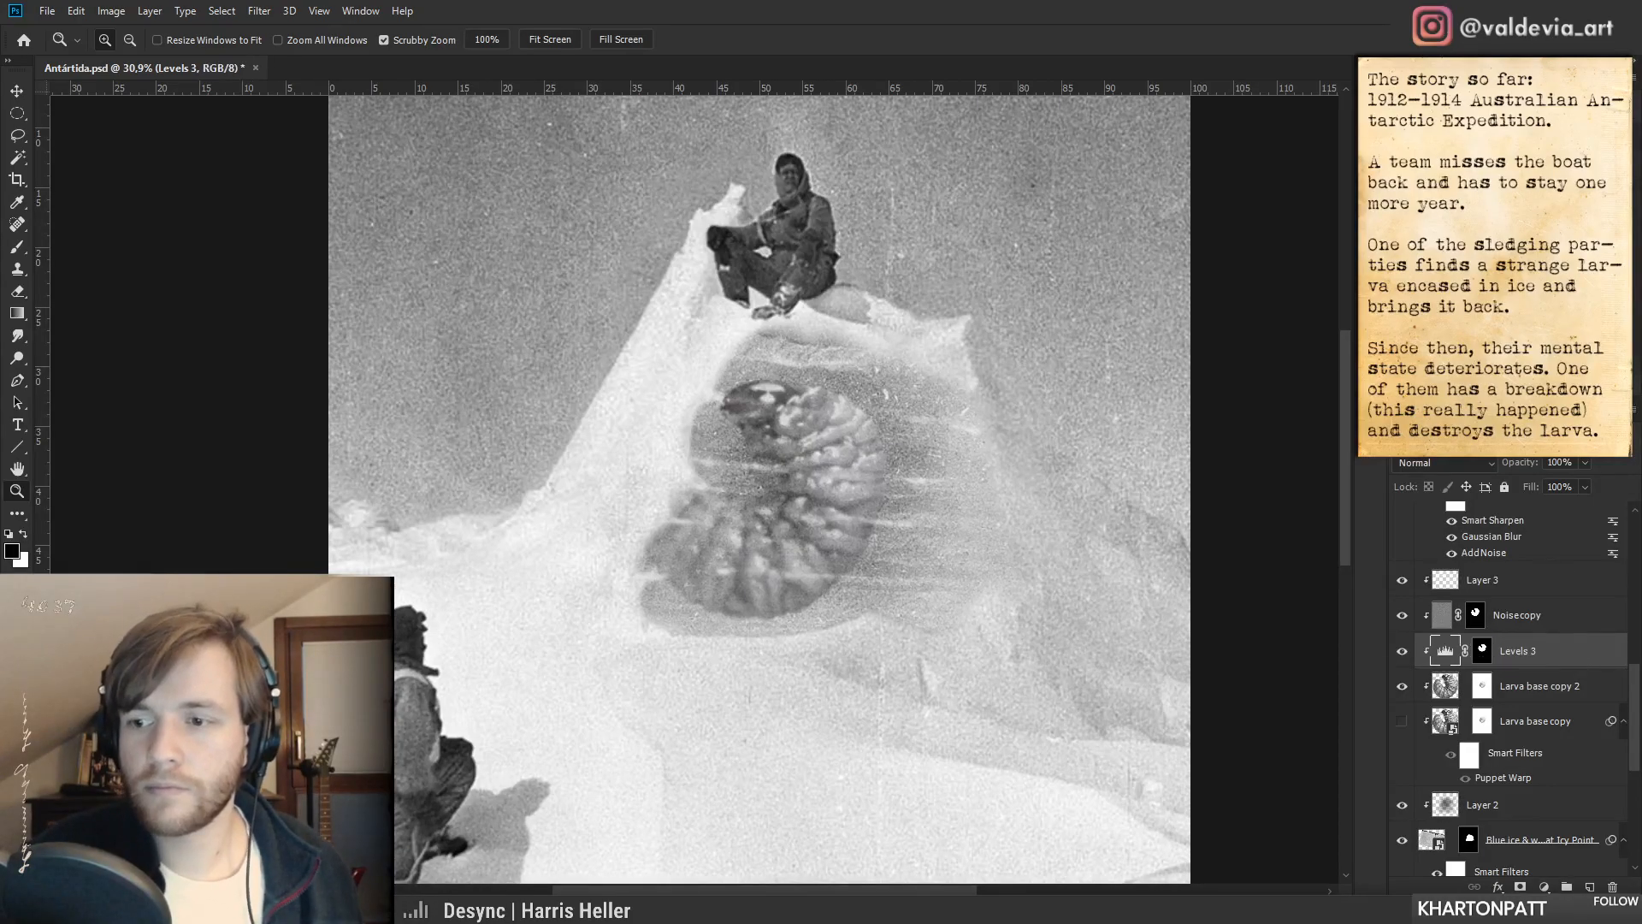
{"action": "left_click_drag", "start_coordinate": [1617, 255], "coordinate": [1528, 255]}
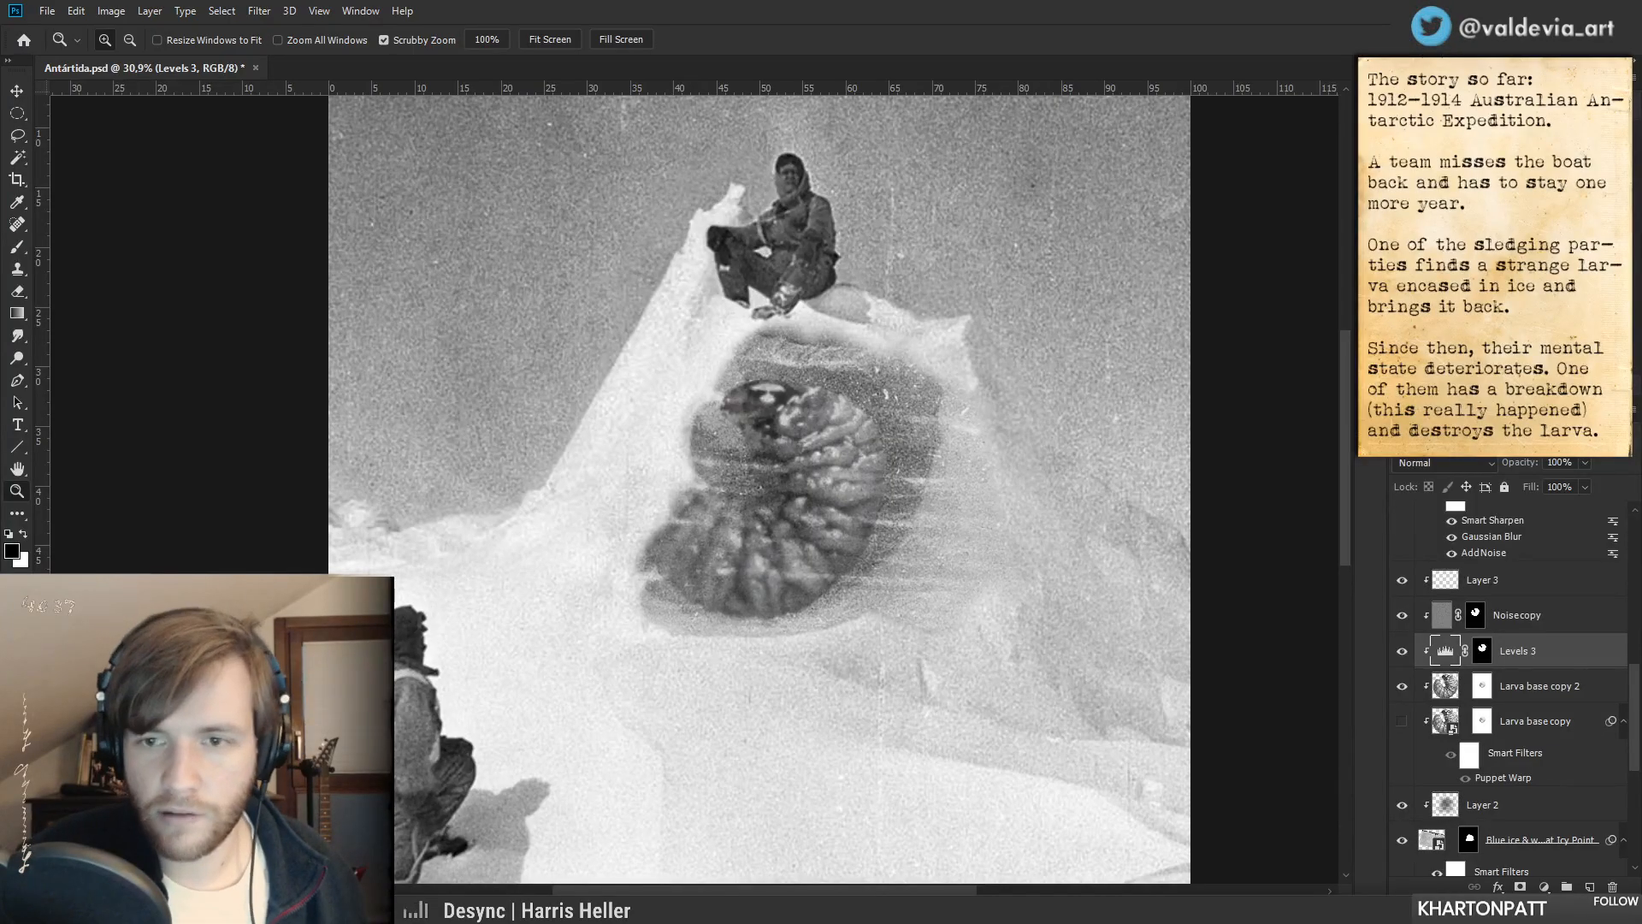
- Replace the Levels adjustment's mask with one made from the outline of Larva base copy 2, and lighten the adjustment
{"action": "right_click", "coordinate": [1484, 654]}
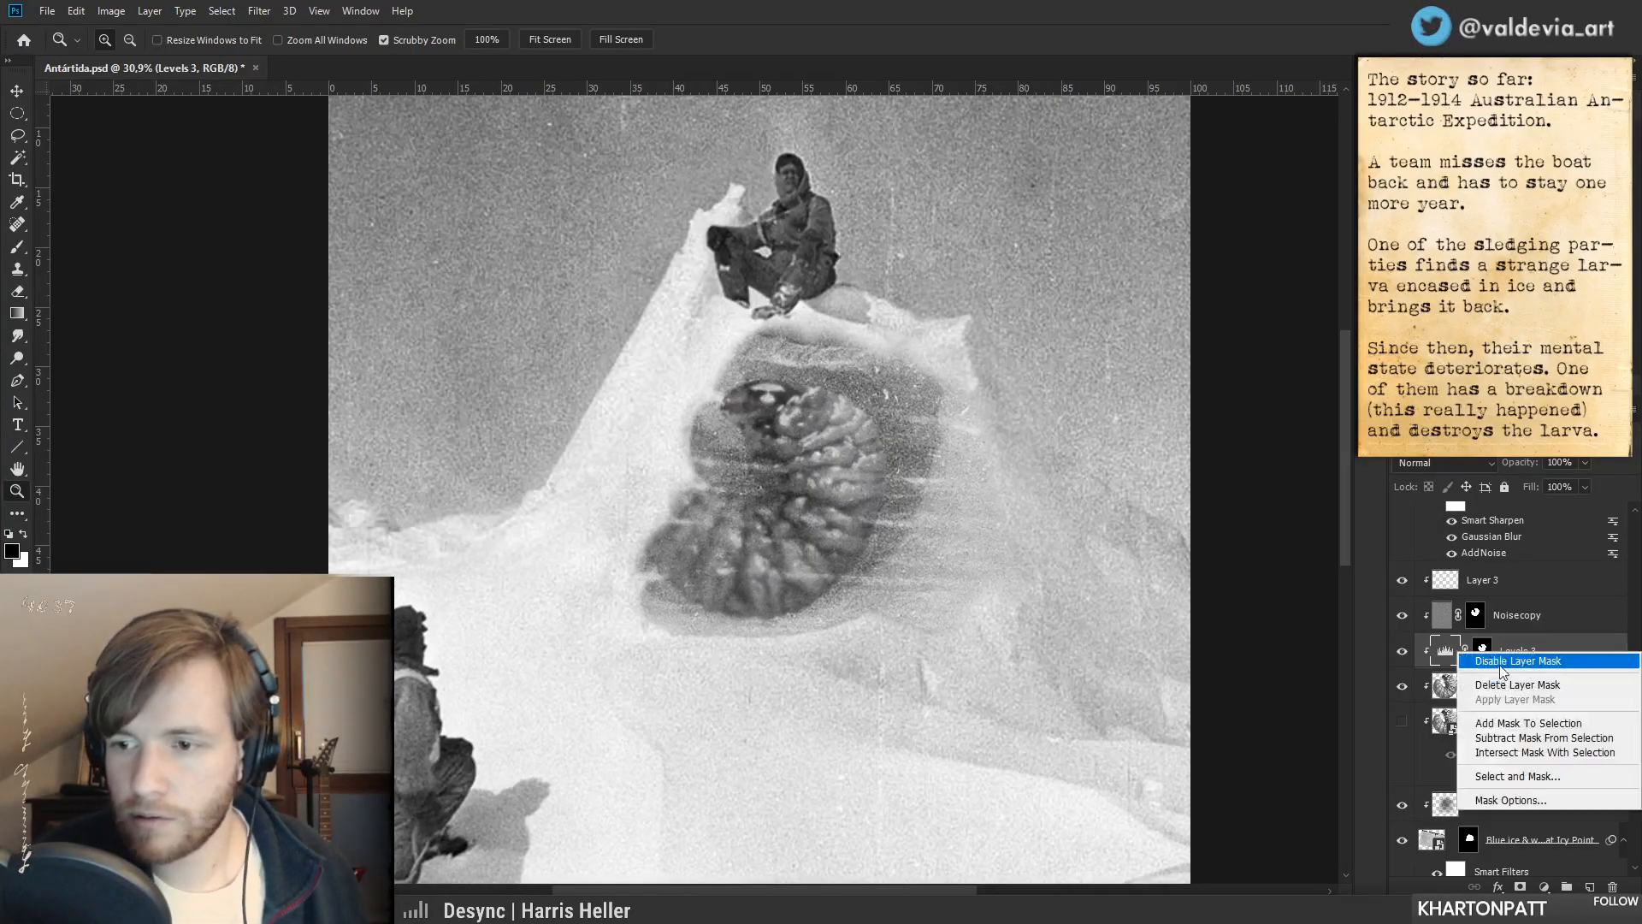
{"action": "left_click", "coordinate": [1512, 685]}
{"action": "left_click", "coordinate": [1447, 726], "text": "ctrl"}
{"action": "left_click", "coordinate": [1451, 690], "text": "ctrl"}
{"action": "left_click", "coordinate": [1521, 888]}
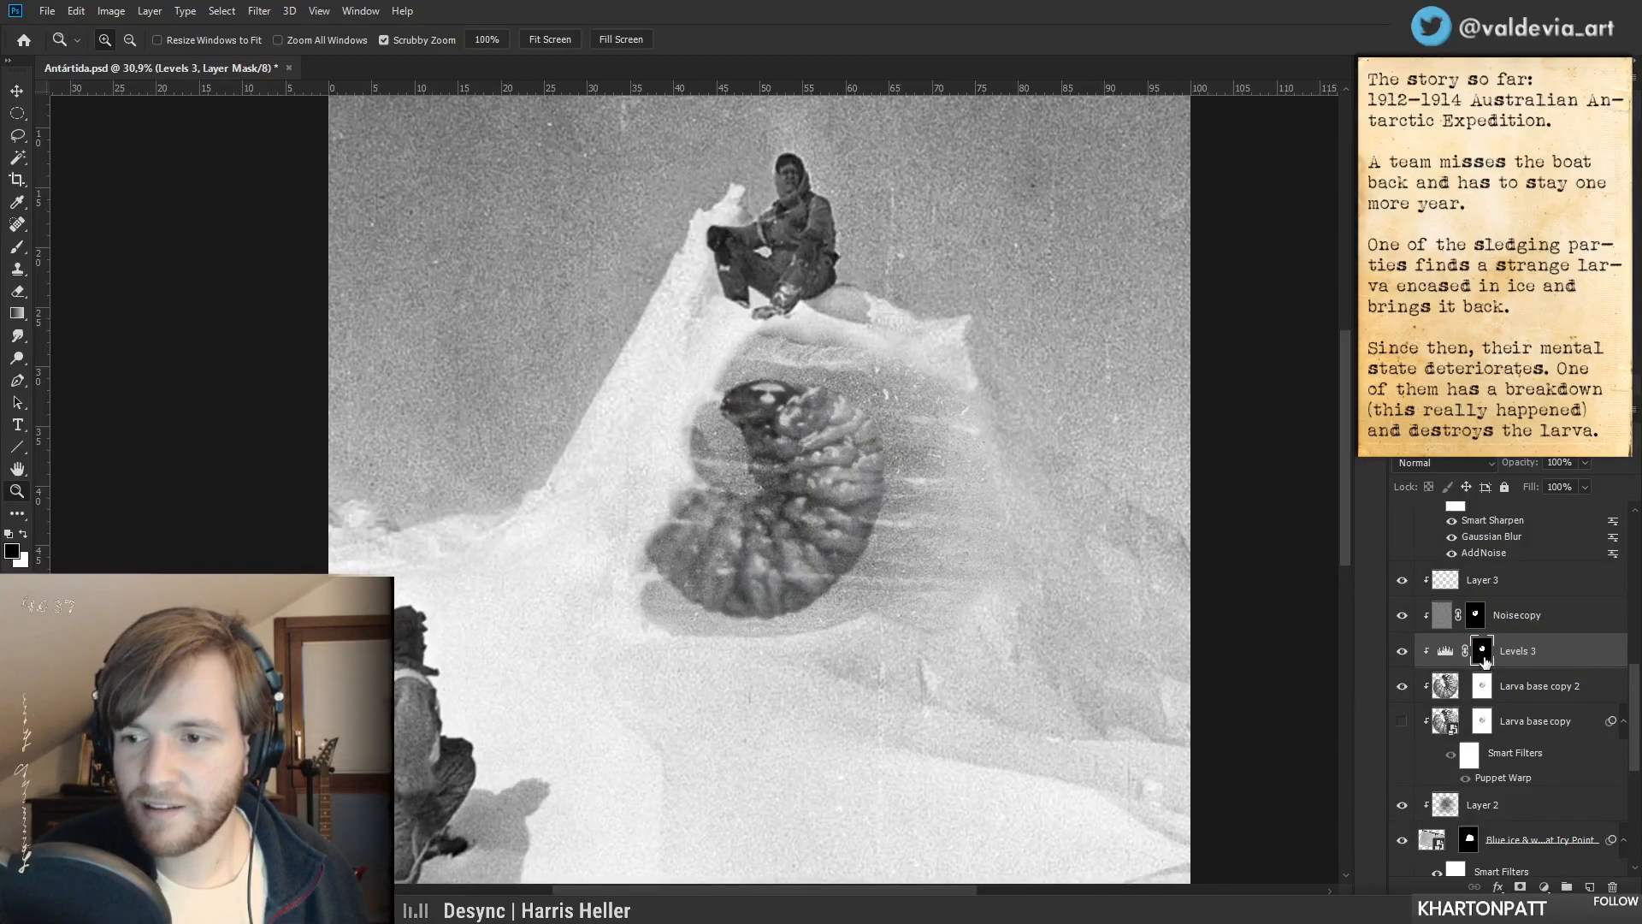
{"action": "left_click_drag", "start_coordinate": [1512, 248], "coordinate": [1500, 248]}
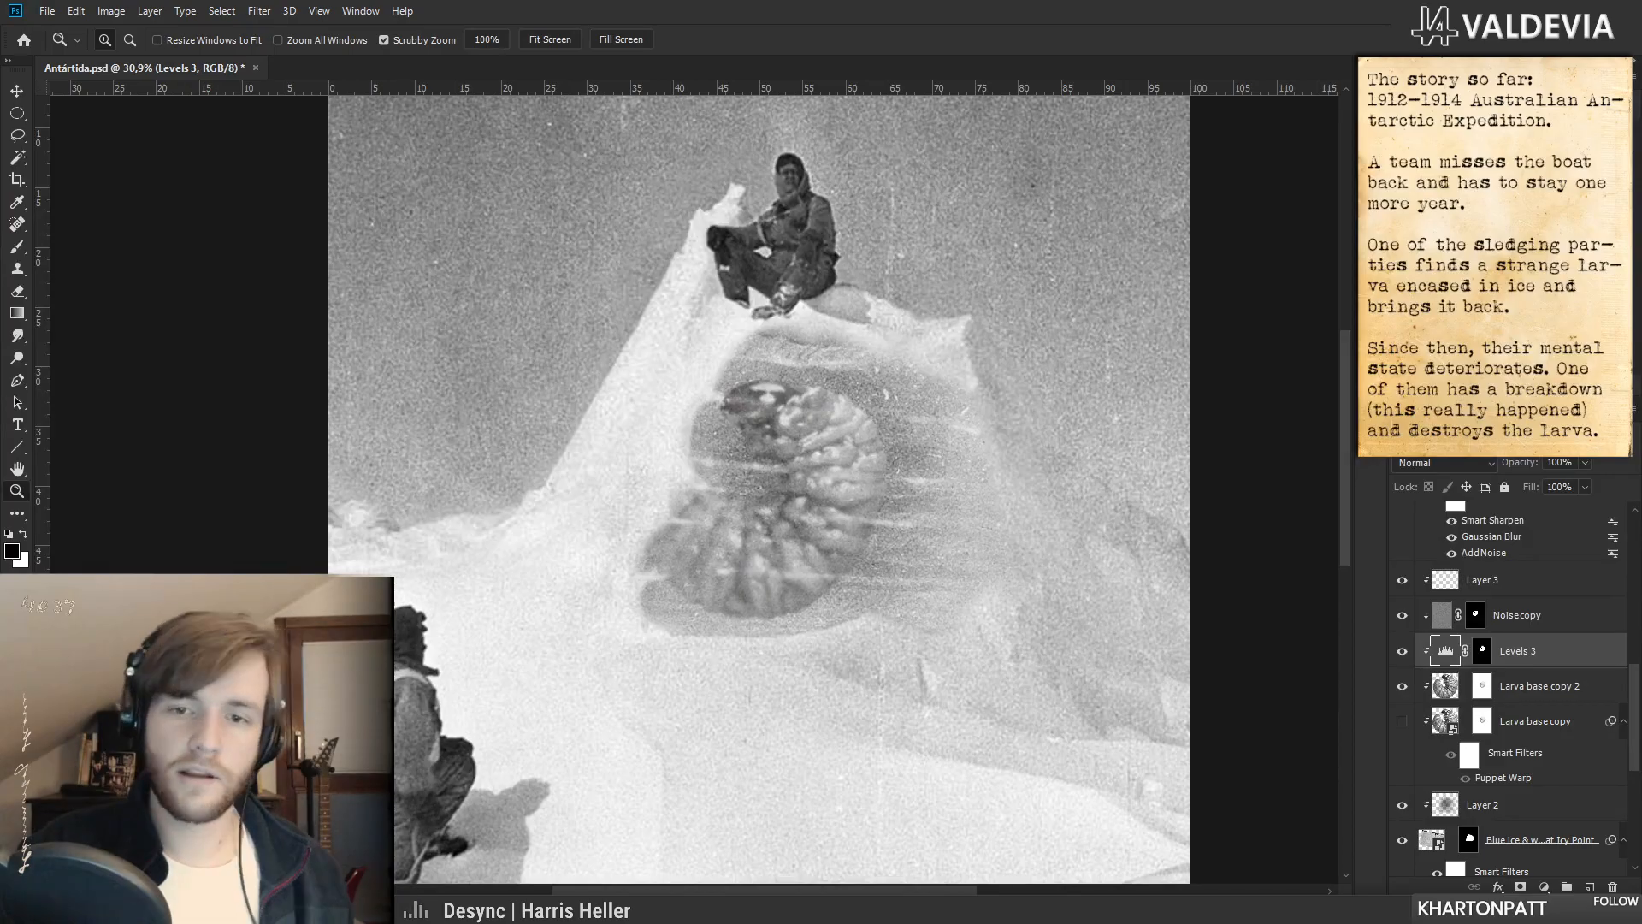
- Fine-tune the Levels 3 tones and paint its mask with a soft 177 px black brush over the larva's upper coil
{"action": "left_click_drag", "start_coordinate": [1500, 248], "coordinate": [1491, 249]}
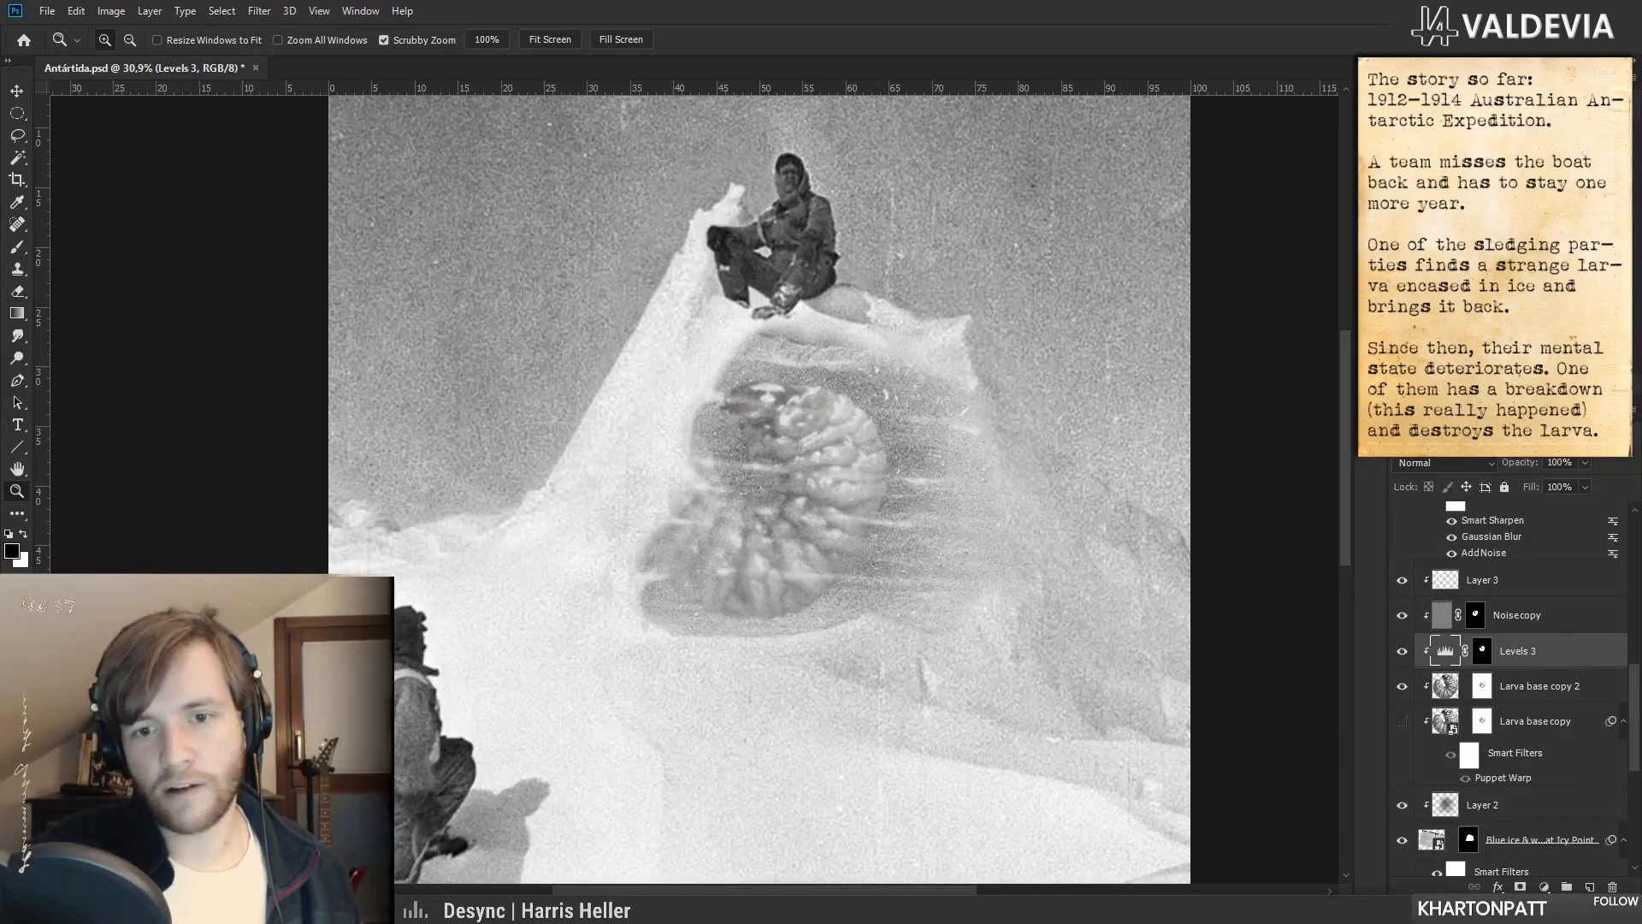
{"action": "left_click_drag", "start_coordinate": [1492, 248], "coordinate": [1496, 248]}
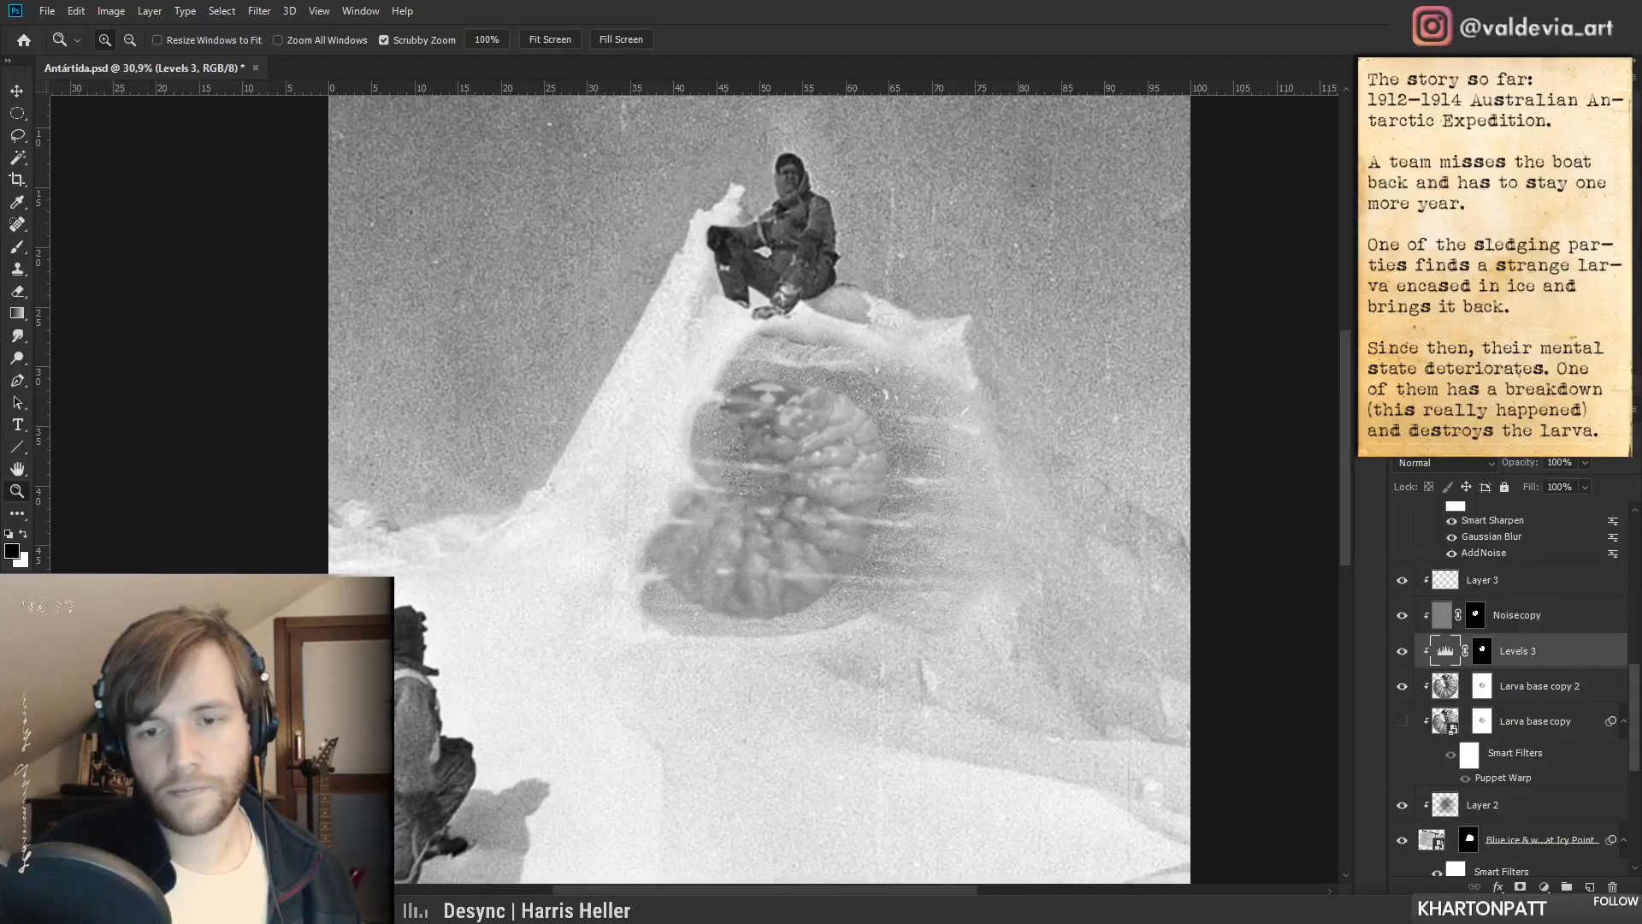
{"action": "left_click", "coordinate": [1484, 652]}
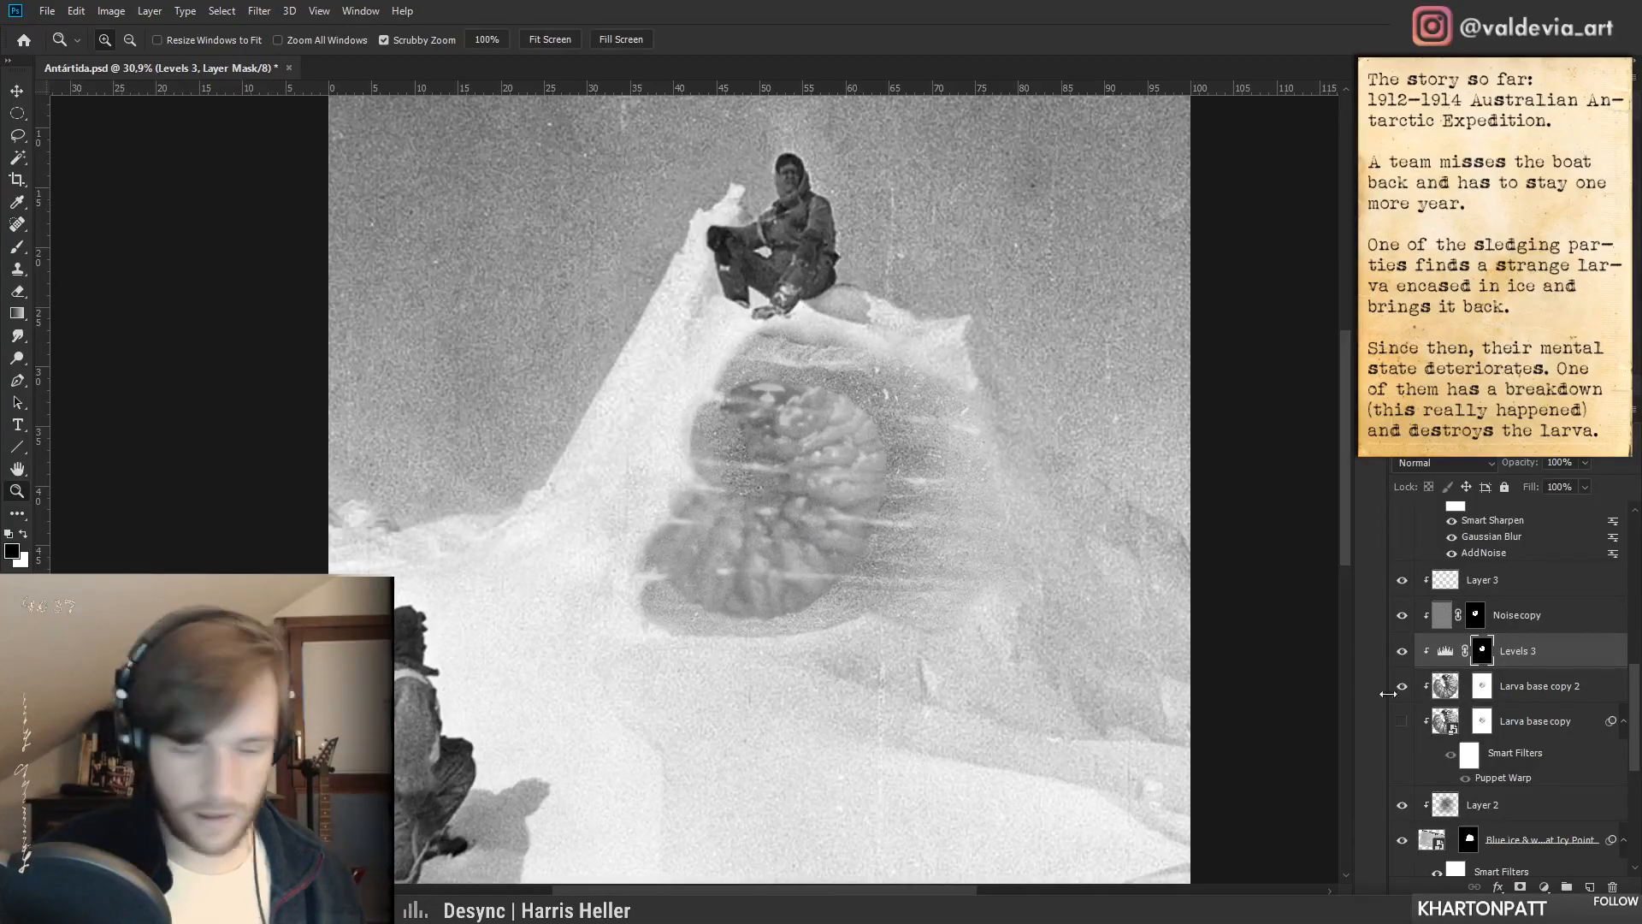
{"action": "key", "text": "b"}
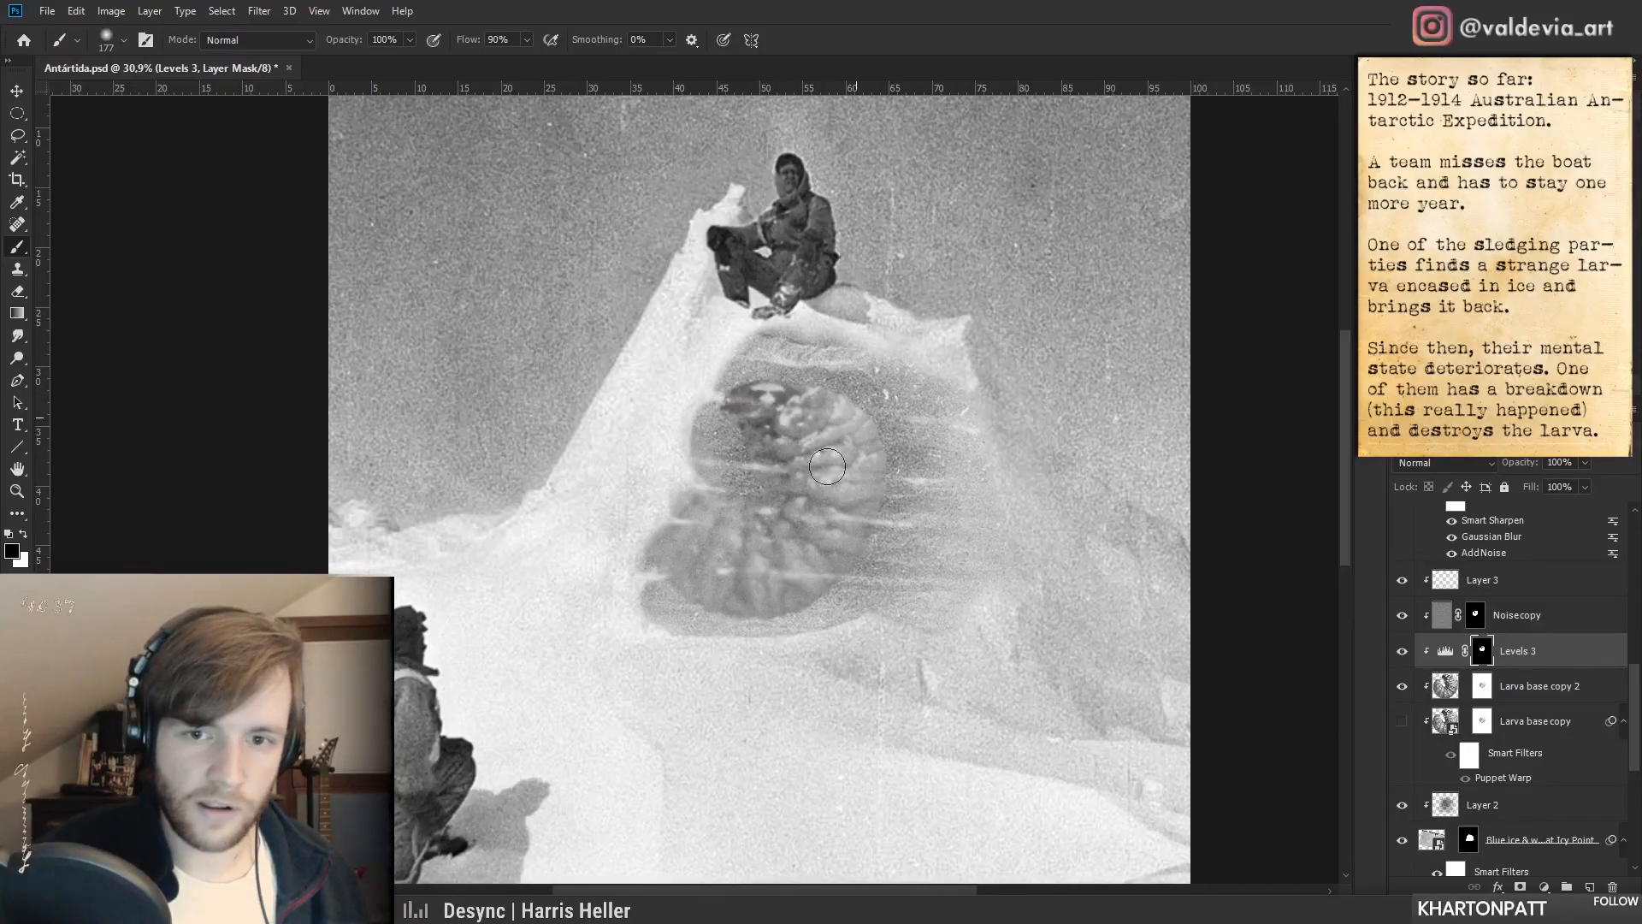
{"action": "right_click", "coordinate": [900, 529]}
{"action": "left_click", "coordinate": [808, 437]}
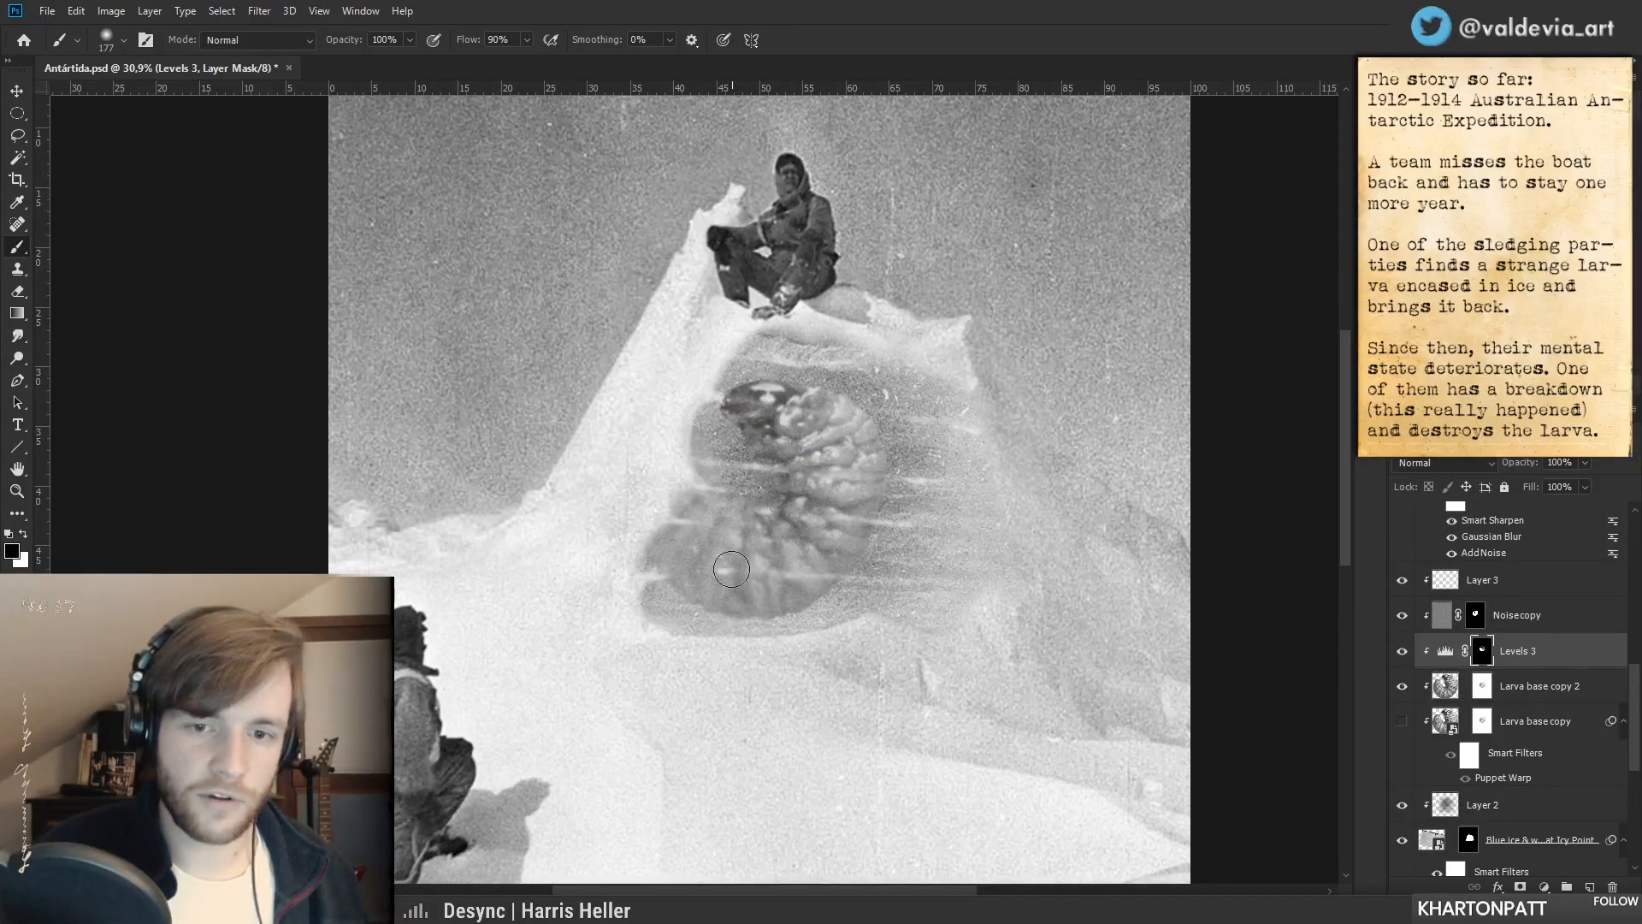
{"action": "mouse_move", "coordinate": [865, 547]}
{"action": "left_mouse_down"}
{"action": "mouse_move", "coordinate": [804, 552]}
{"action": "mouse_move", "coordinate": [864, 561]}
{"action": "left_mouse_up"}
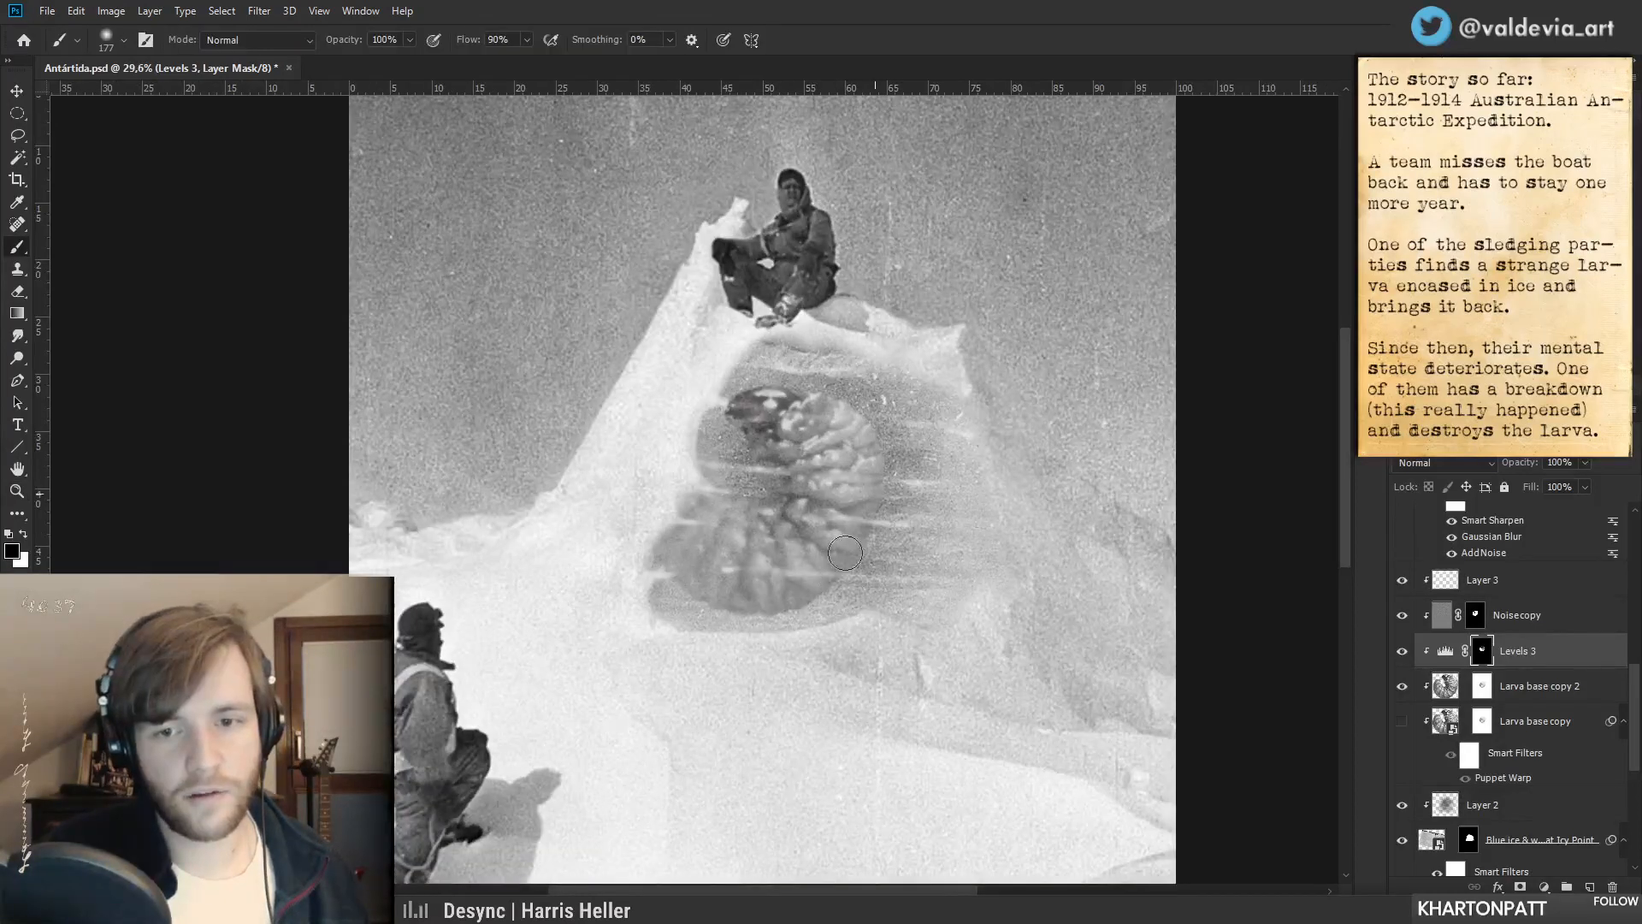
- Add a new layer clipped directly above Larva base copy 2, and undo the test brush stroke on it
{"action": "left_click_drag", "start_coordinate": [769, 452], "coordinate": [568, 470]}
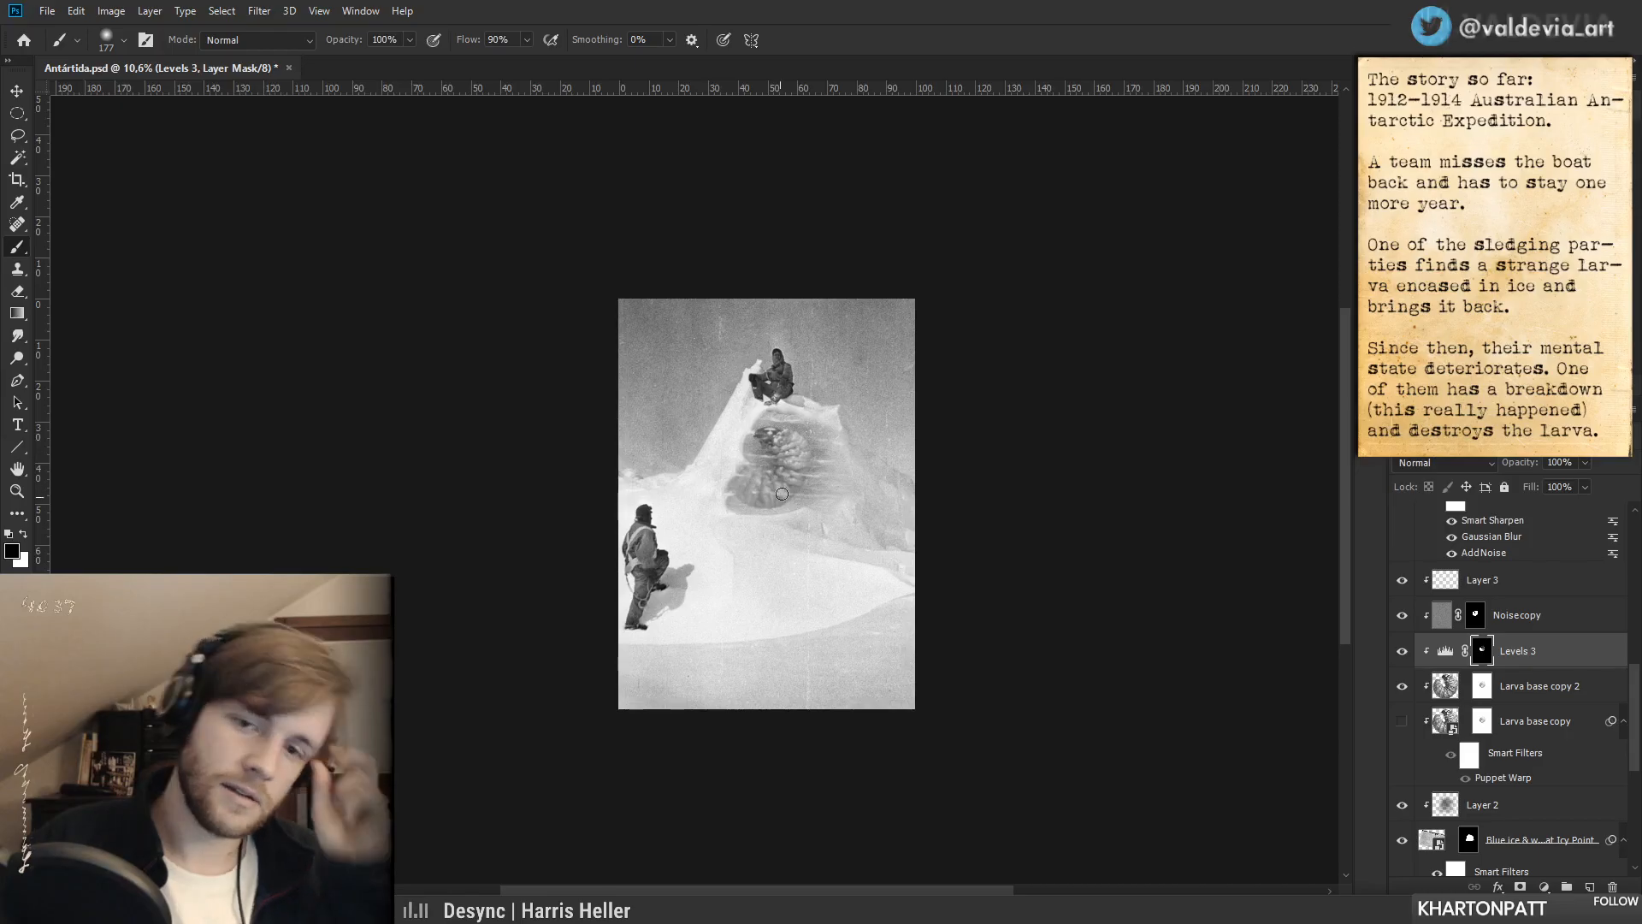
{"action": "mouse_move", "coordinate": [777, 456]}
{"action": "left_mouse_down"}
{"action": "mouse_move", "coordinate": [815, 448]}
{"action": "mouse_move", "coordinate": [786, 449]}
{"action": "mouse_move", "coordinate": [743, 527]}
{"action": "mouse_move", "coordinate": [693, 560]}
{"action": "left_mouse_up"}
{"action": "mouse_move", "coordinate": [754, 461]}
{"action": "left_mouse_down"}
{"action": "mouse_move", "coordinate": [898, 390]}
{"action": "mouse_move", "coordinate": [790, 375]}
{"action": "mouse_move", "coordinate": [898, 351]}
{"action": "left_mouse_up"}
{"action": "left_click", "coordinate": [1540, 686]}
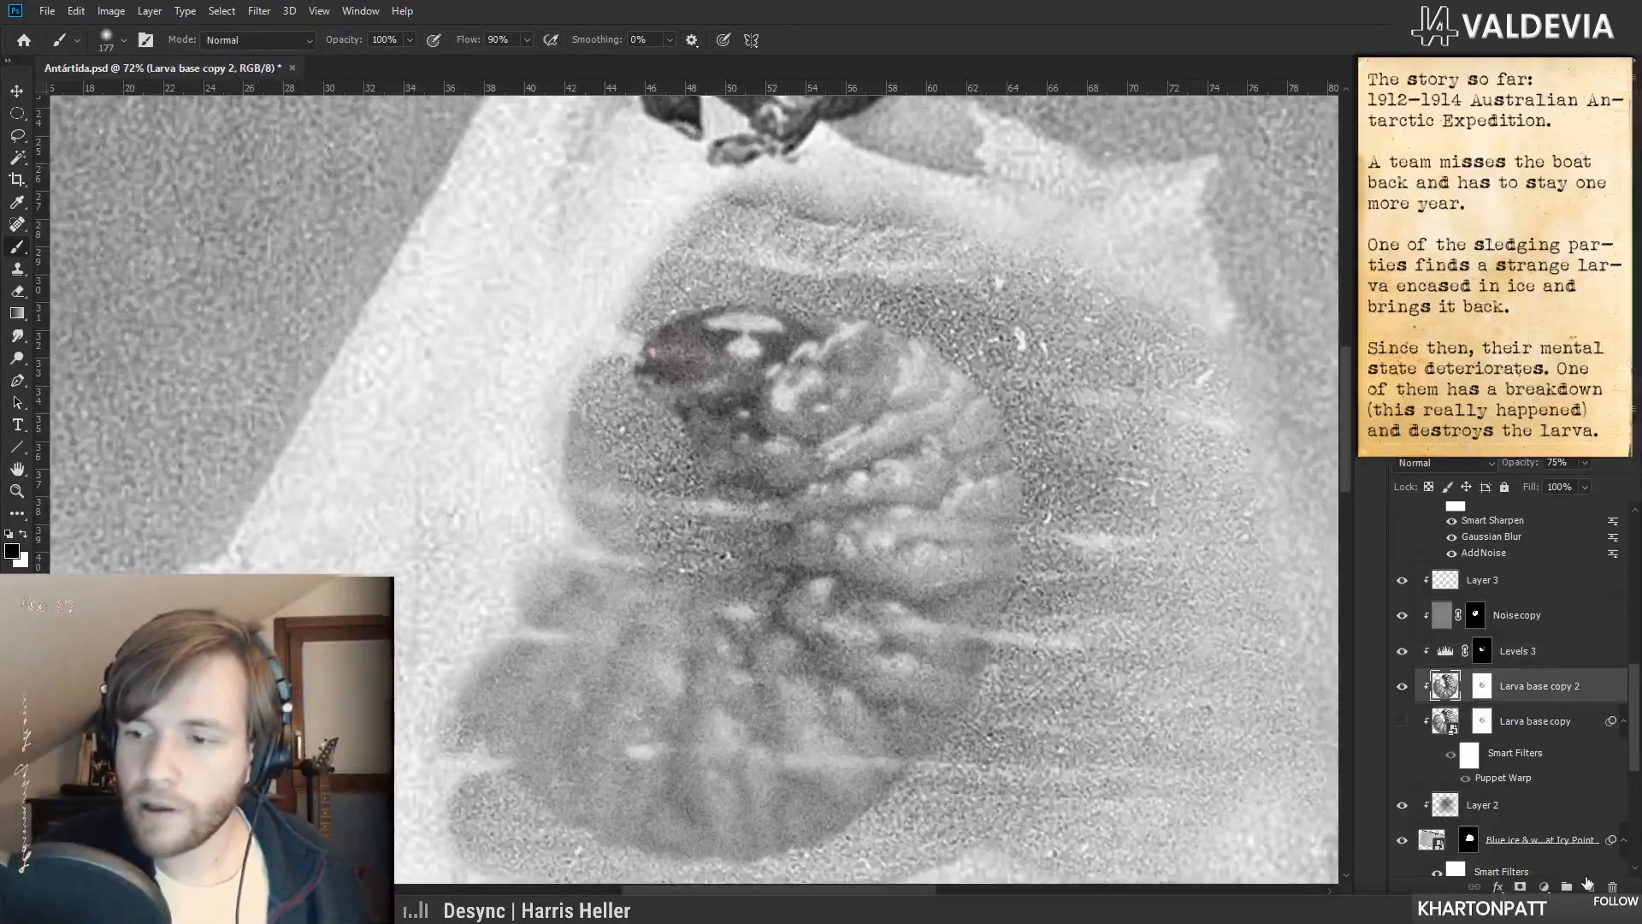
{"action": "left_click", "coordinate": [1586, 881]}
{"action": "left_click_drag", "start_coordinate": [496, 454], "coordinate": [496, 641]}
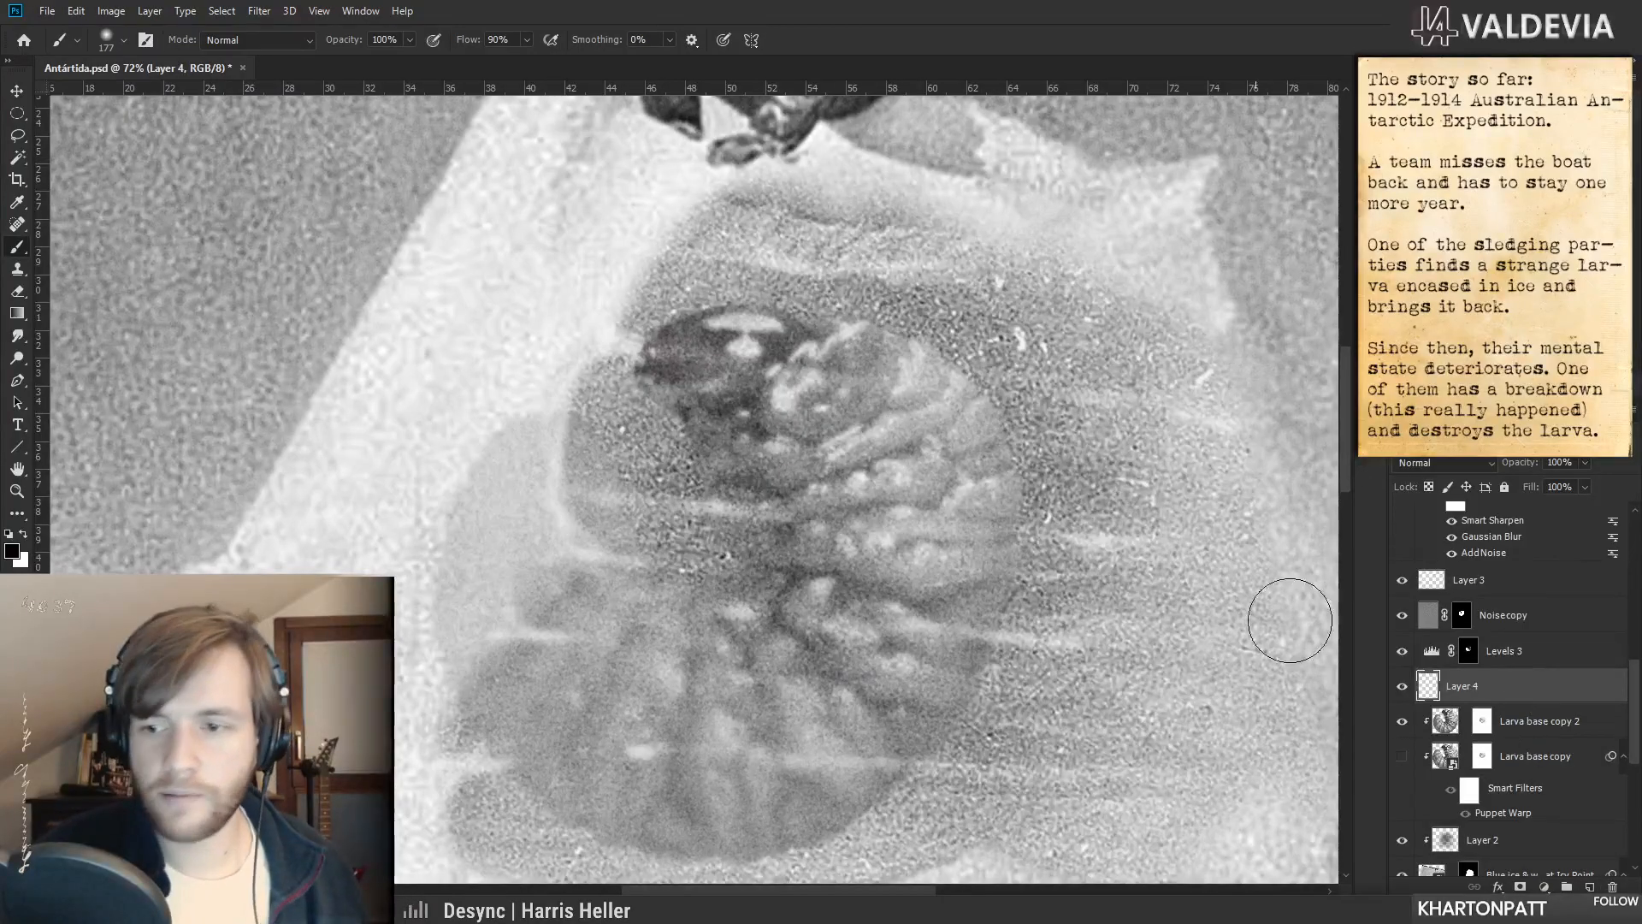
{"action": "key", "text": "ctrl+z"}
- Paint out the bright reflections on the larva's dark head on Layer 4, using grey tones sampled around them
{"action": "left_click_drag", "start_coordinate": [857, 327], "coordinate": [838, 374]}
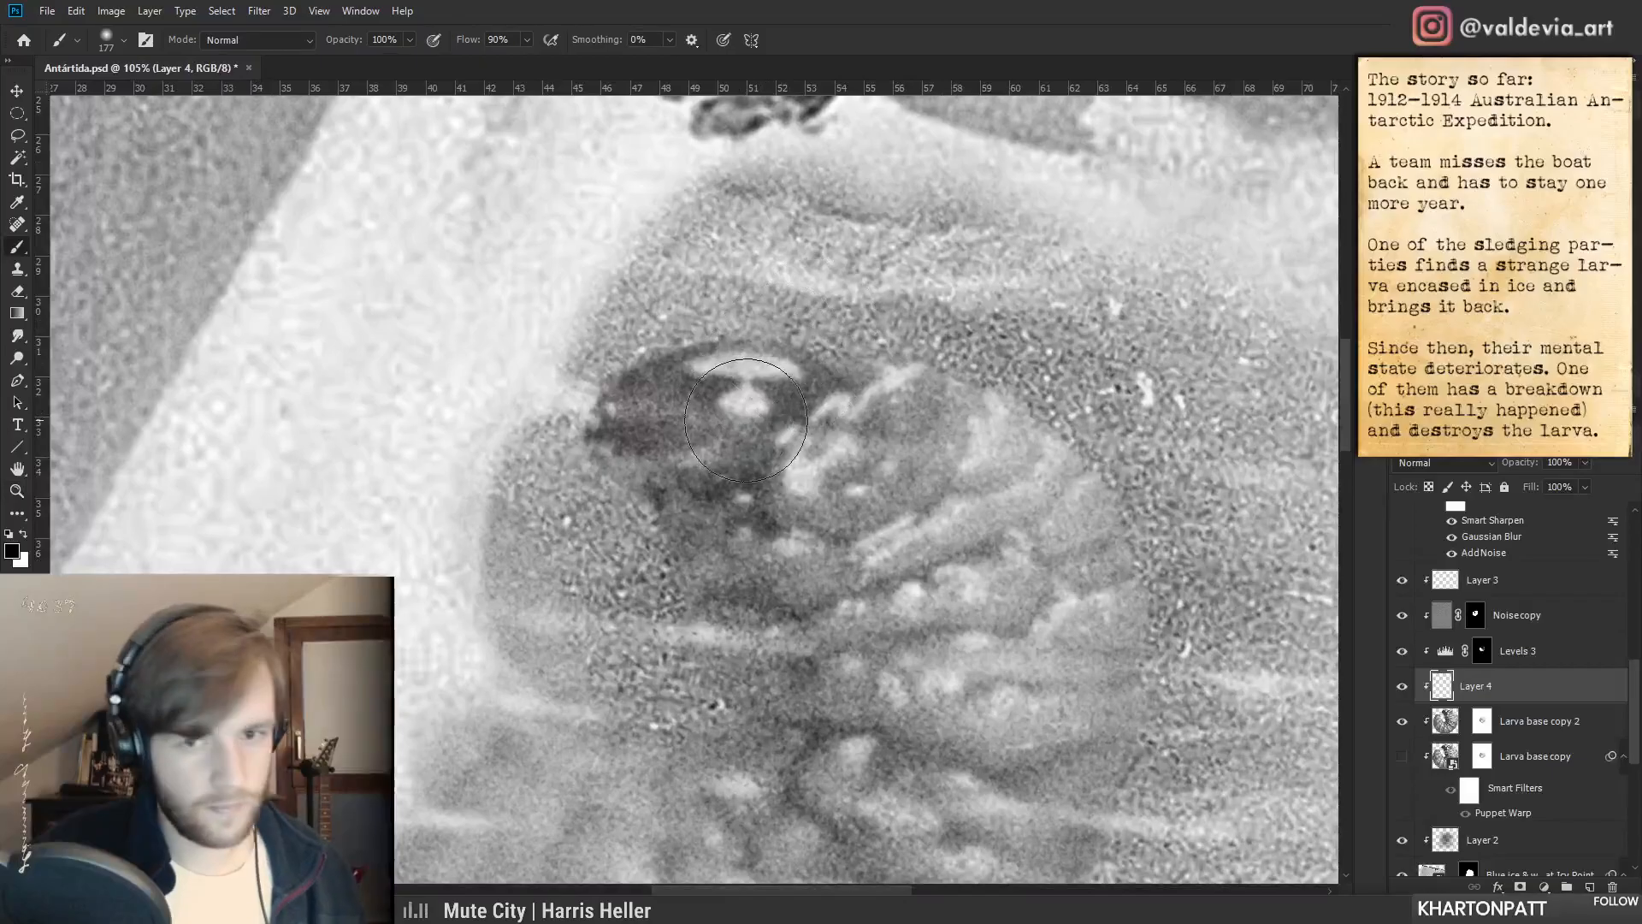
{"action": "left_click", "coordinate": [698, 419], "text": "alt"}
{"action": "right_click", "coordinate": [765, 425]}
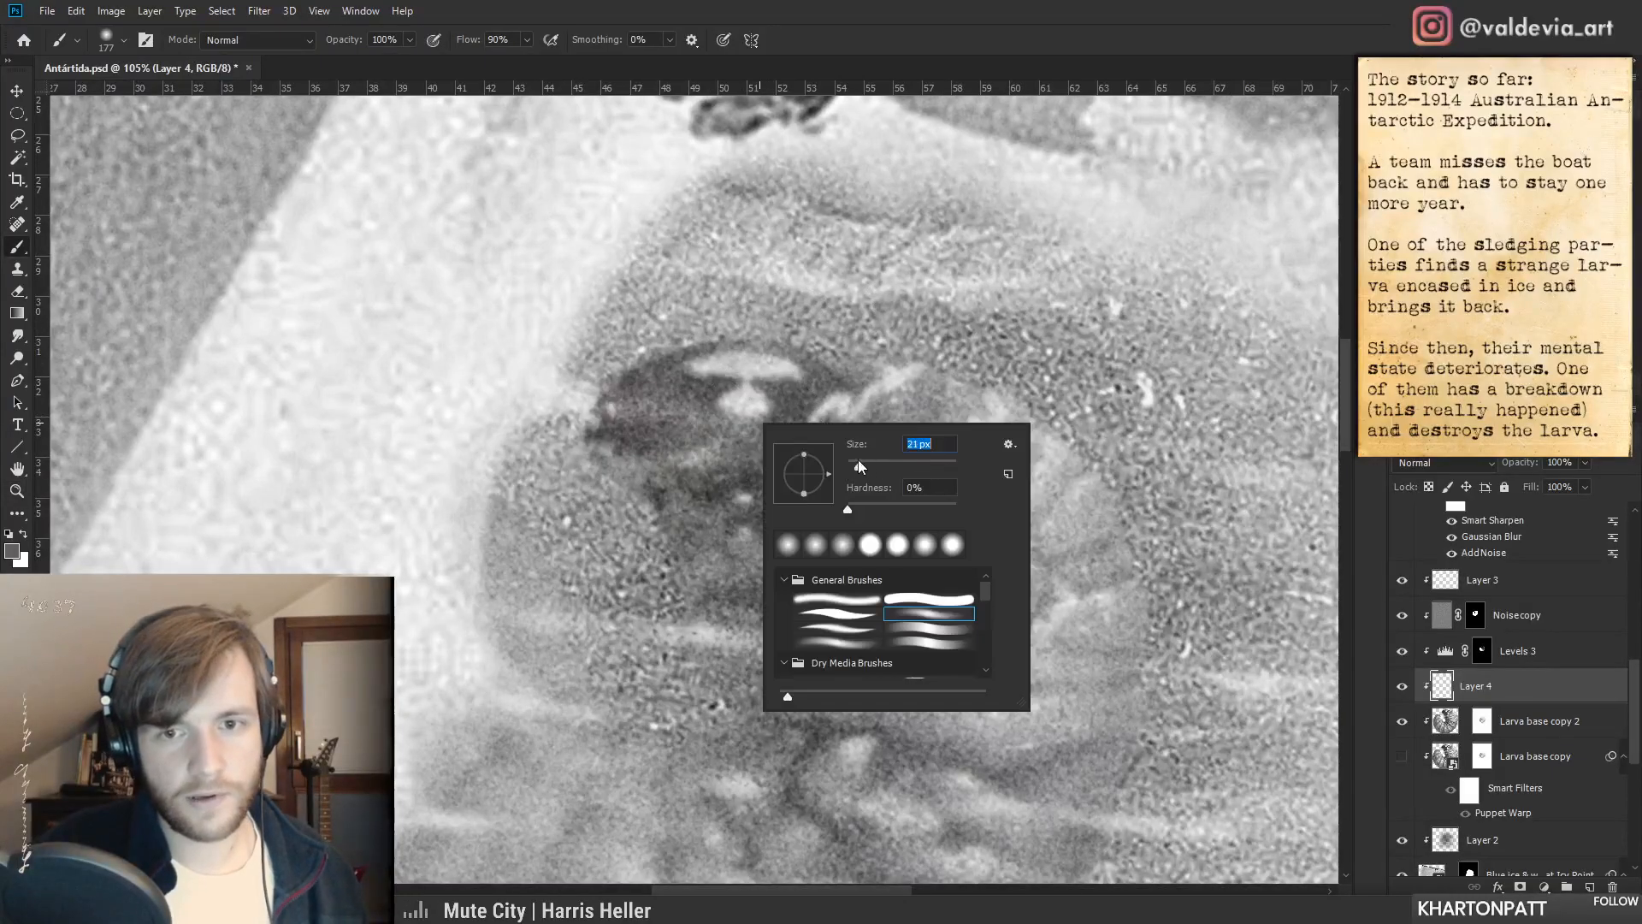
{"action": "mouse_move", "coordinate": [733, 402]}
{"action": "left_mouse_down"}
{"action": "mouse_move", "coordinate": [766, 403]}
{"action": "mouse_move", "coordinate": [728, 398]}
{"action": "mouse_move", "coordinate": [762, 415]}
{"action": "mouse_move", "coordinate": [707, 367]}
{"action": "mouse_move", "coordinate": [771, 365]}
{"action": "mouse_move", "coordinate": [677, 374]}
{"action": "left_mouse_up"}
{"action": "left_click_drag", "start_coordinate": [974, 596], "coordinate": [896, 491]}
{"action": "left_click", "coordinate": [804, 468], "text": "alt"}
{"action": "left_click_drag", "start_coordinate": [801, 466], "coordinate": [847, 491]}
{"action": "left_click", "coordinate": [924, 486], "text": "alt"}
{"action": "left_click", "coordinate": [795, 350], "text": "alt"}
{"action": "mouse_move", "coordinate": [741, 396]}
{"action": "left_mouse_down"}
{"action": "mouse_move", "coordinate": [727, 374]}
{"action": "mouse_move", "coordinate": [765, 364]}
{"action": "left_mouse_up"}
- Paint over the bright highlights on the larva's middle and lower folds with sampled greys, using a soft 48 px brush
{"action": "scroll", "coordinate": [766, 365], "scroll_direction": "down", "scroll_amount": 3}
{"action": "scroll", "coordinate": [937, 361], "scroll_direction": "up", "scroll_amount": 2}
{"action": "left_click_drag", "start_coordinate": [900, 370], "coordinate": [901, 331]}
{"action": "left_click_drag", "start_coordinate": [916, 549], "coordinate": [886, 478]}
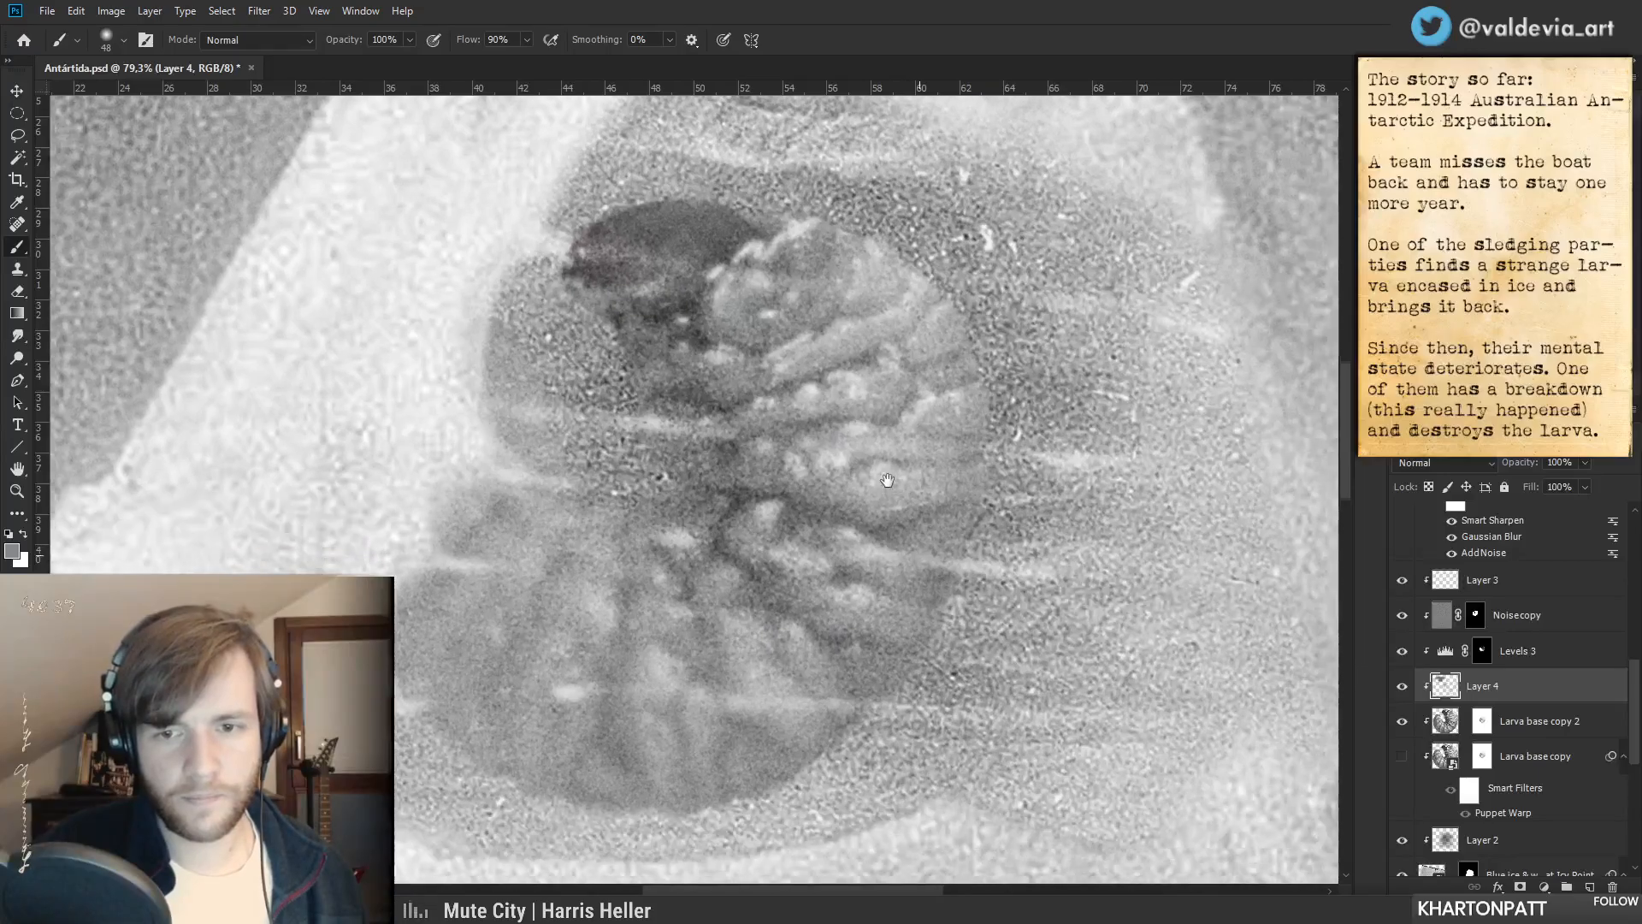
{"action": "left_click", "coordinate": [760, 537], "text": "alt"}
{"action": "left_click_drag", "start_coordinate": [763, 520], "coordinate": [762, 517]}
{"action": "left_click", "coordinate": [682, 553], "text": "alt"}
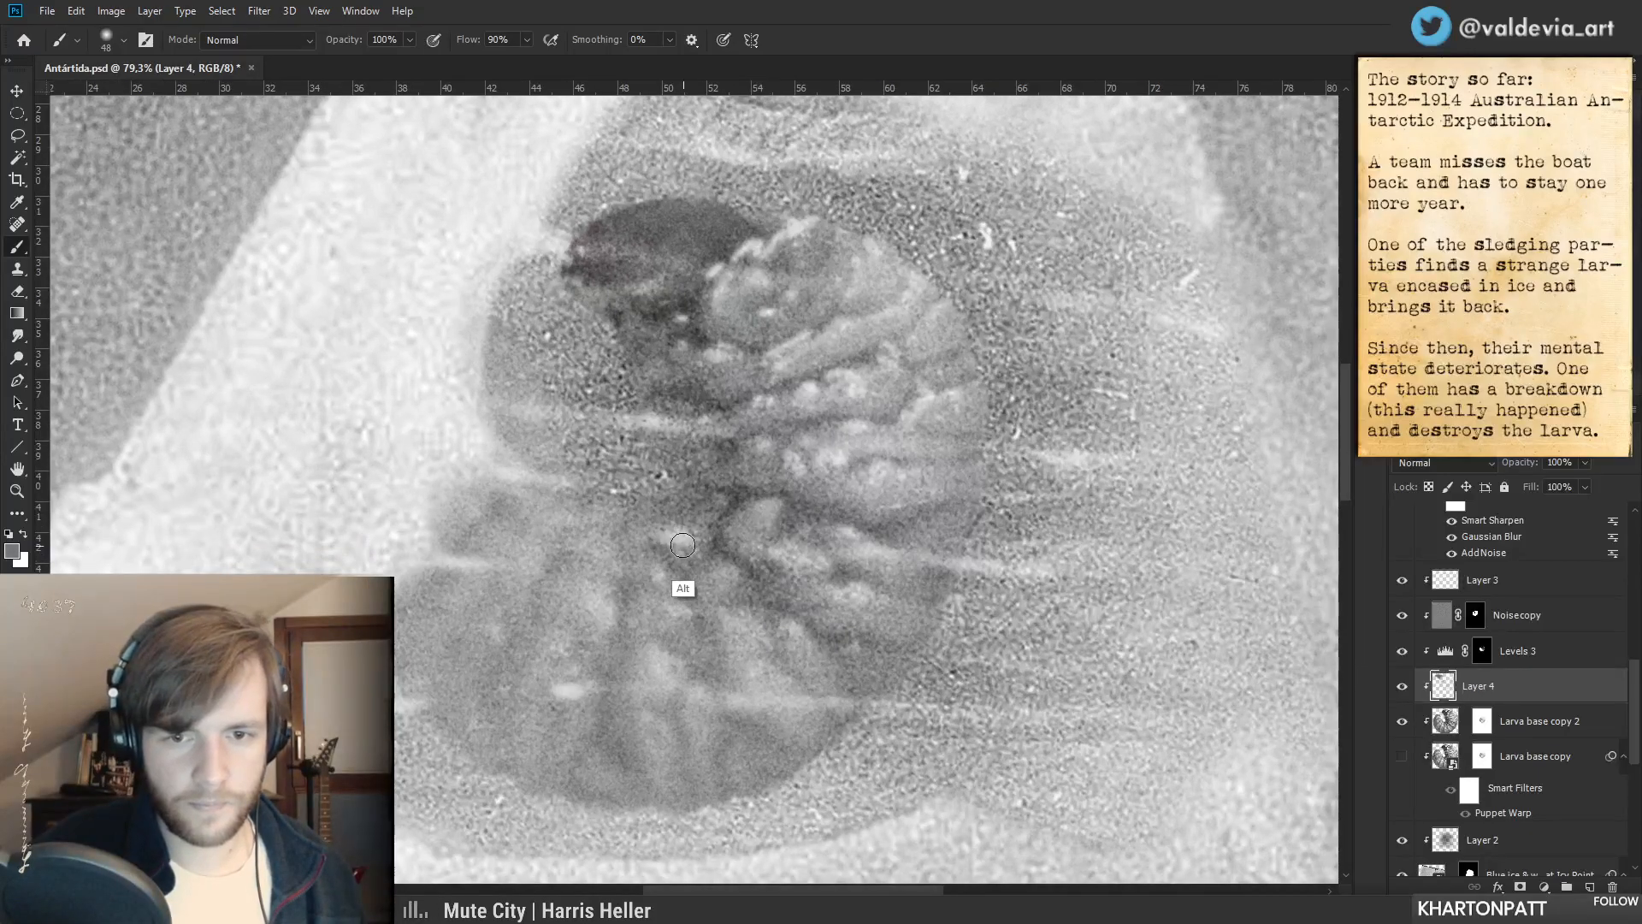
{"action": "left_click_drag", "start_coordinate": [841, 594], "coordinate": [888, 593]}
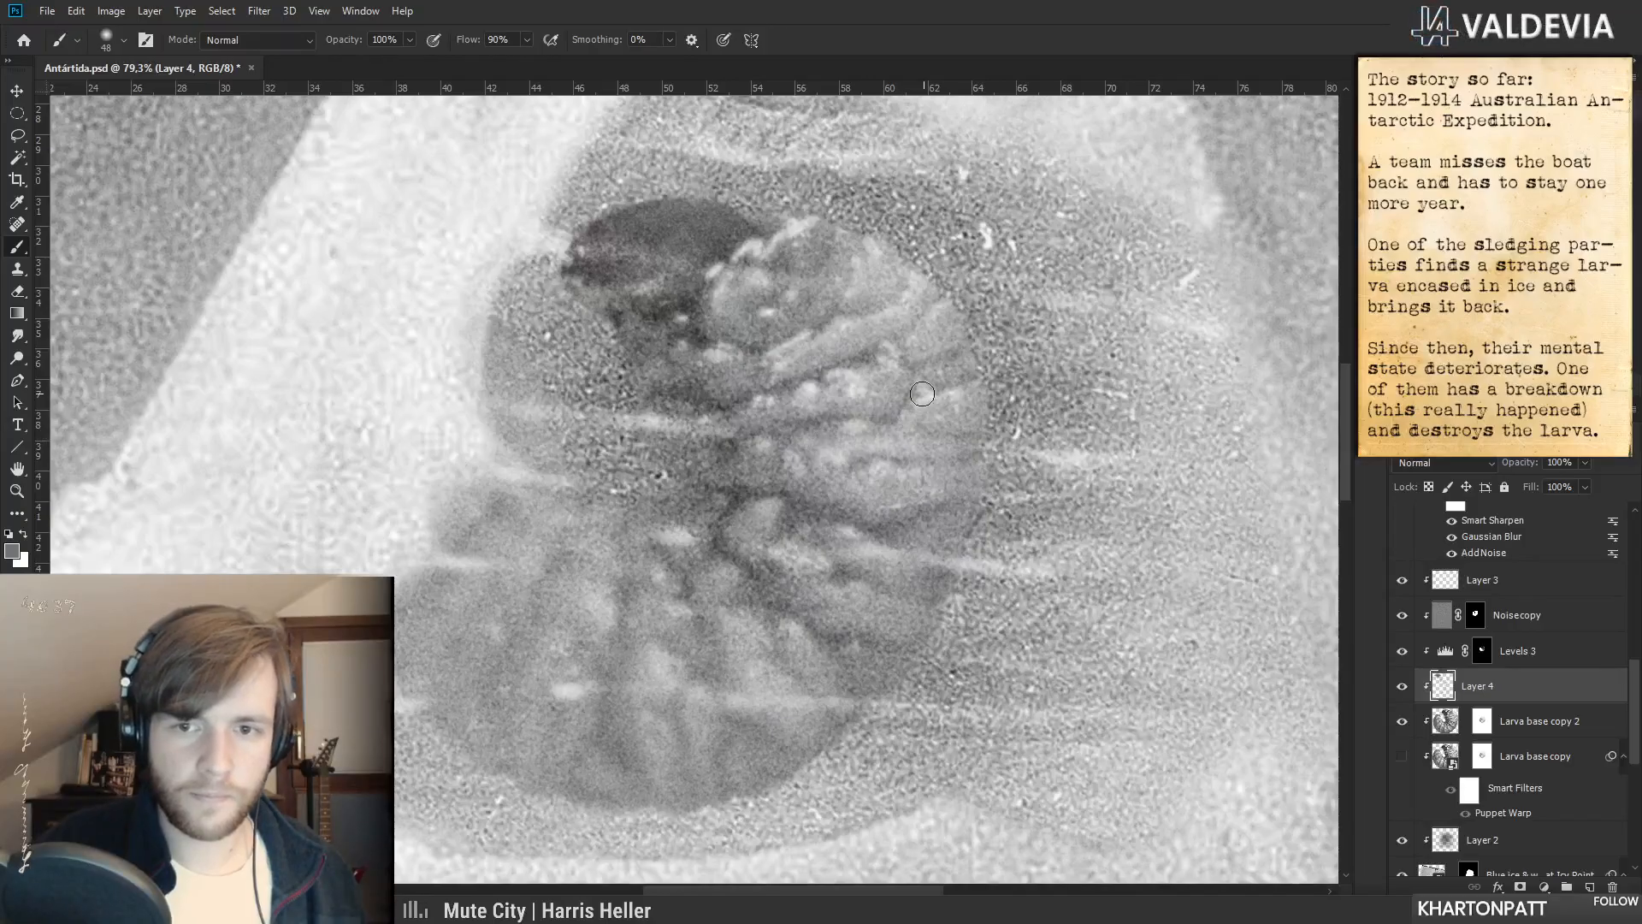
{"action": "left_click_drag", "start_coordinate": [773, 315], "coordinate": [766, 393]}
{"action": "left_click_drag", "start_coordinate": [742, 564], "coordinate": [643, 544]}
{"action": "left_click", "coordinate": [722, 583], "text": "alt"}
- Compare Layer 4 hidden and shown, and cover the bright specks along the head's edge with sampled dark grey and a 20 px brush
{"action": "left_click_drag", "start_coordinate": [765, 452], "coordinate": [727, 503]}
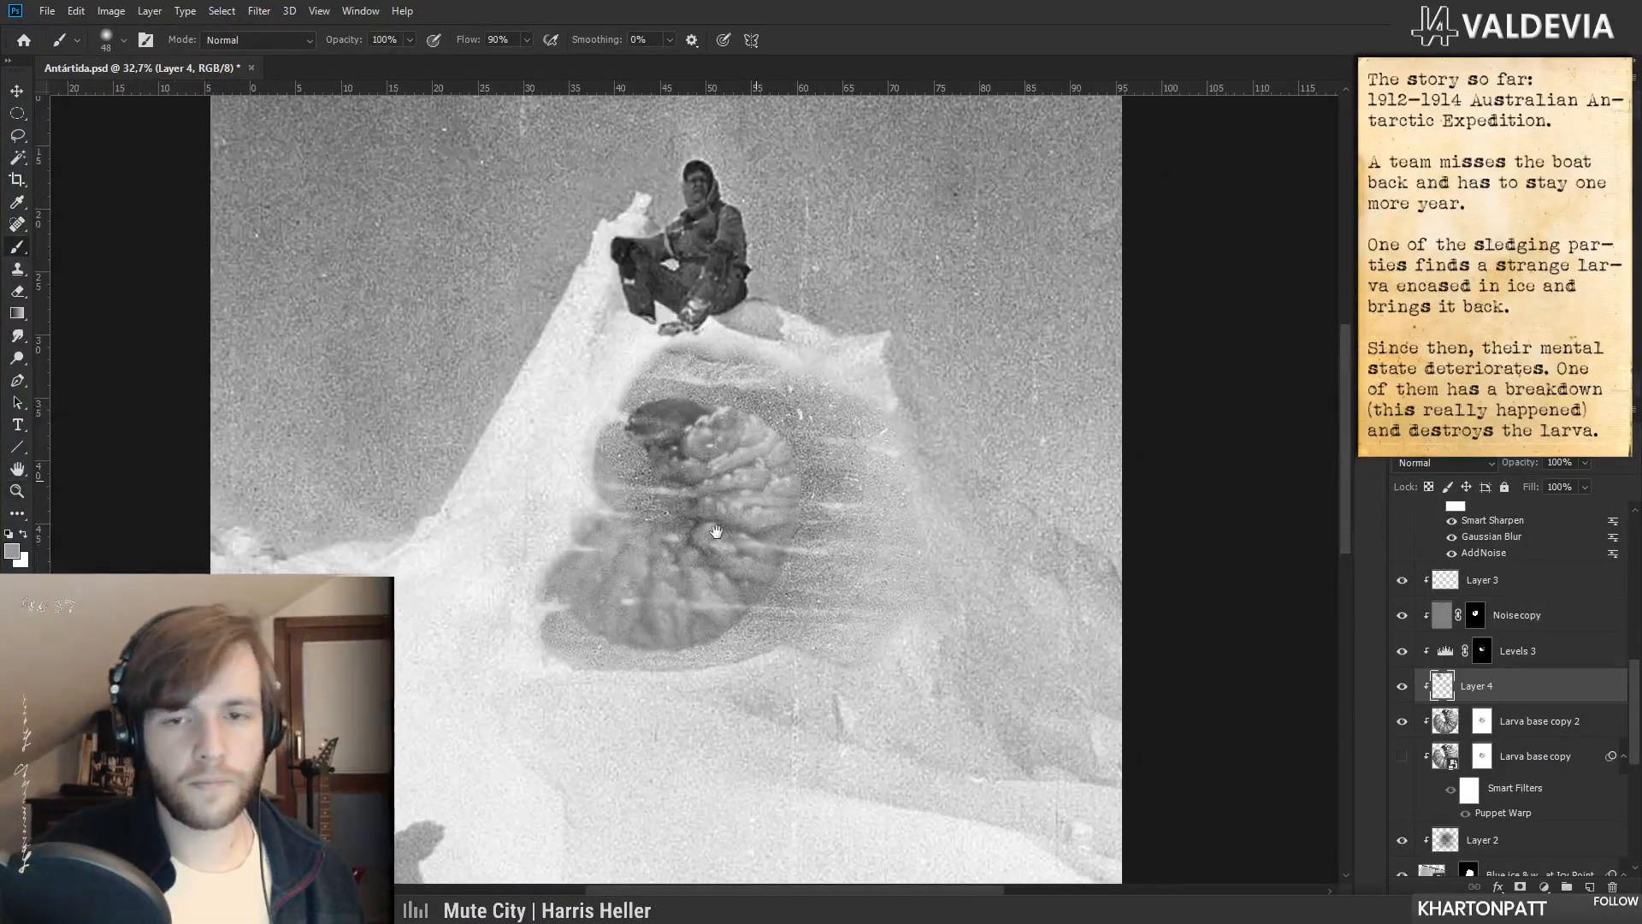
{"action": "left_click_drag", "start_coordinate": [764, 421], "coordinate": [871, 421]}
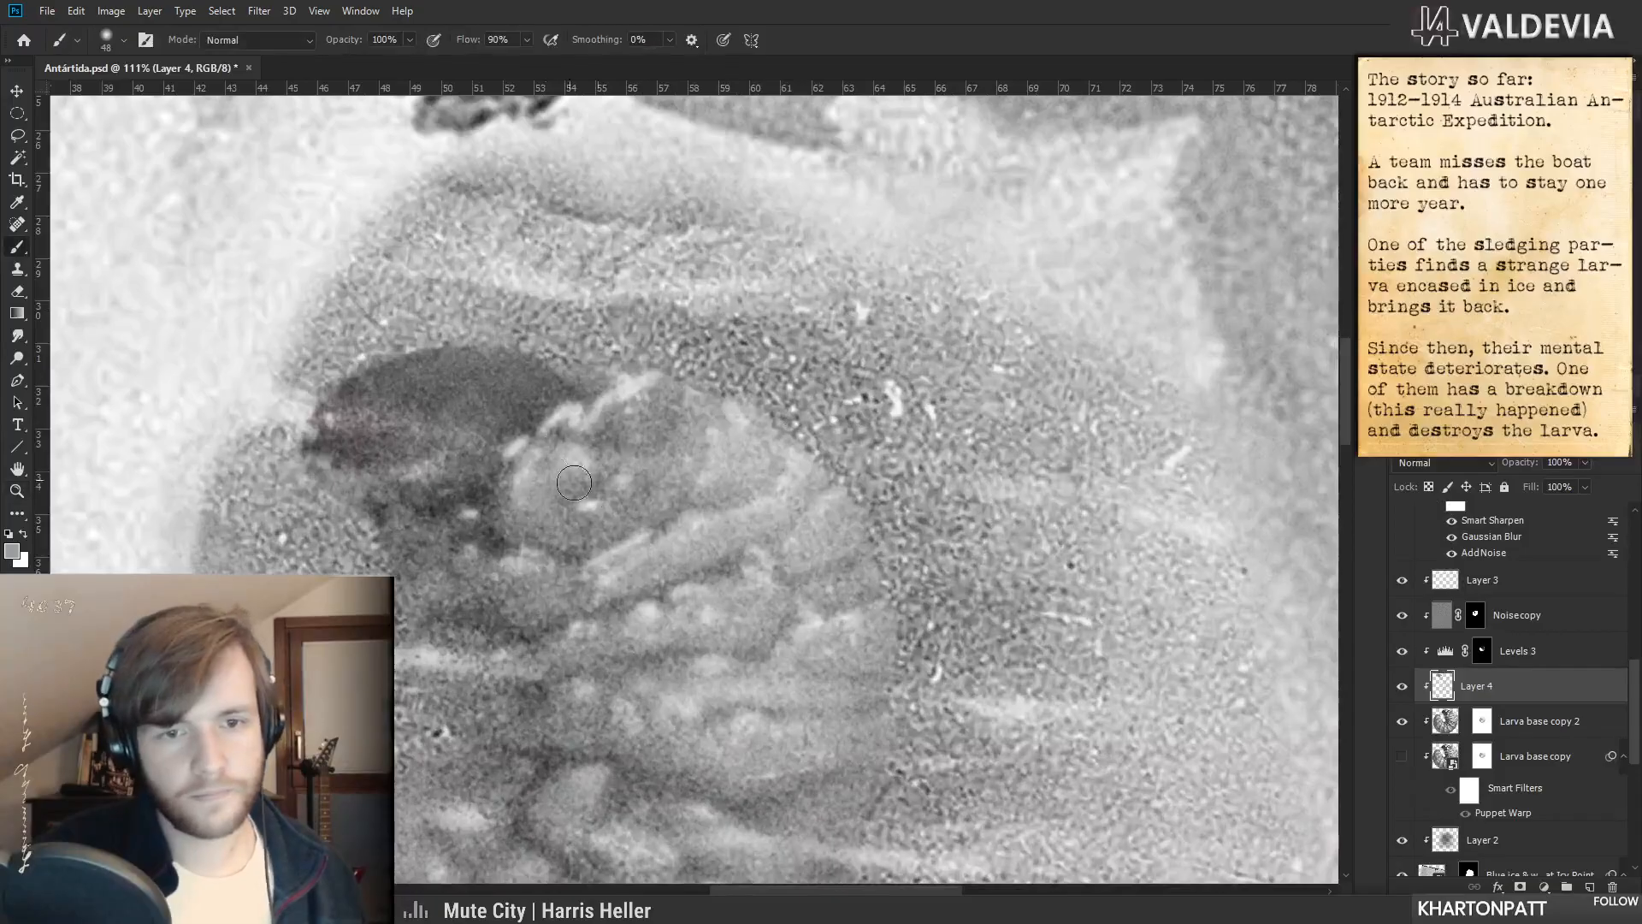
{"action": "left_click", "coordinate": [1402, 686]}
{"action": "left_click", "coordinate": [1402, 686]}
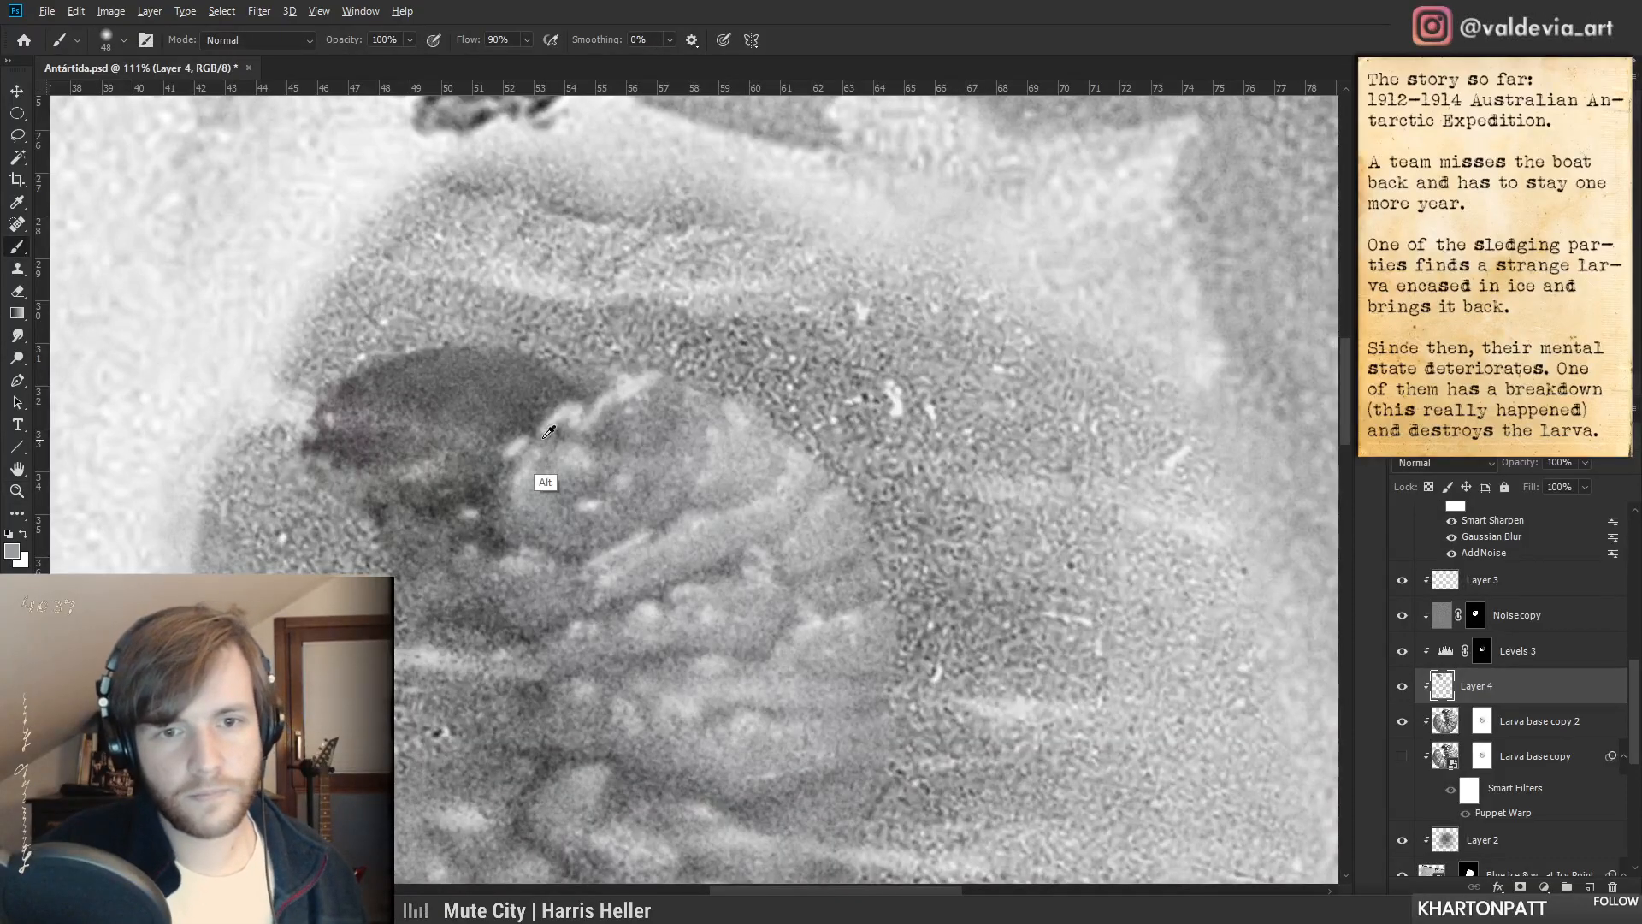
{"action": "left_click", "coordinate": [522, 438], "text": "alt"}
{"action": "key", "text": "ctrl+z"}
{"action": "right_click", "coordinate": [552, 428]}
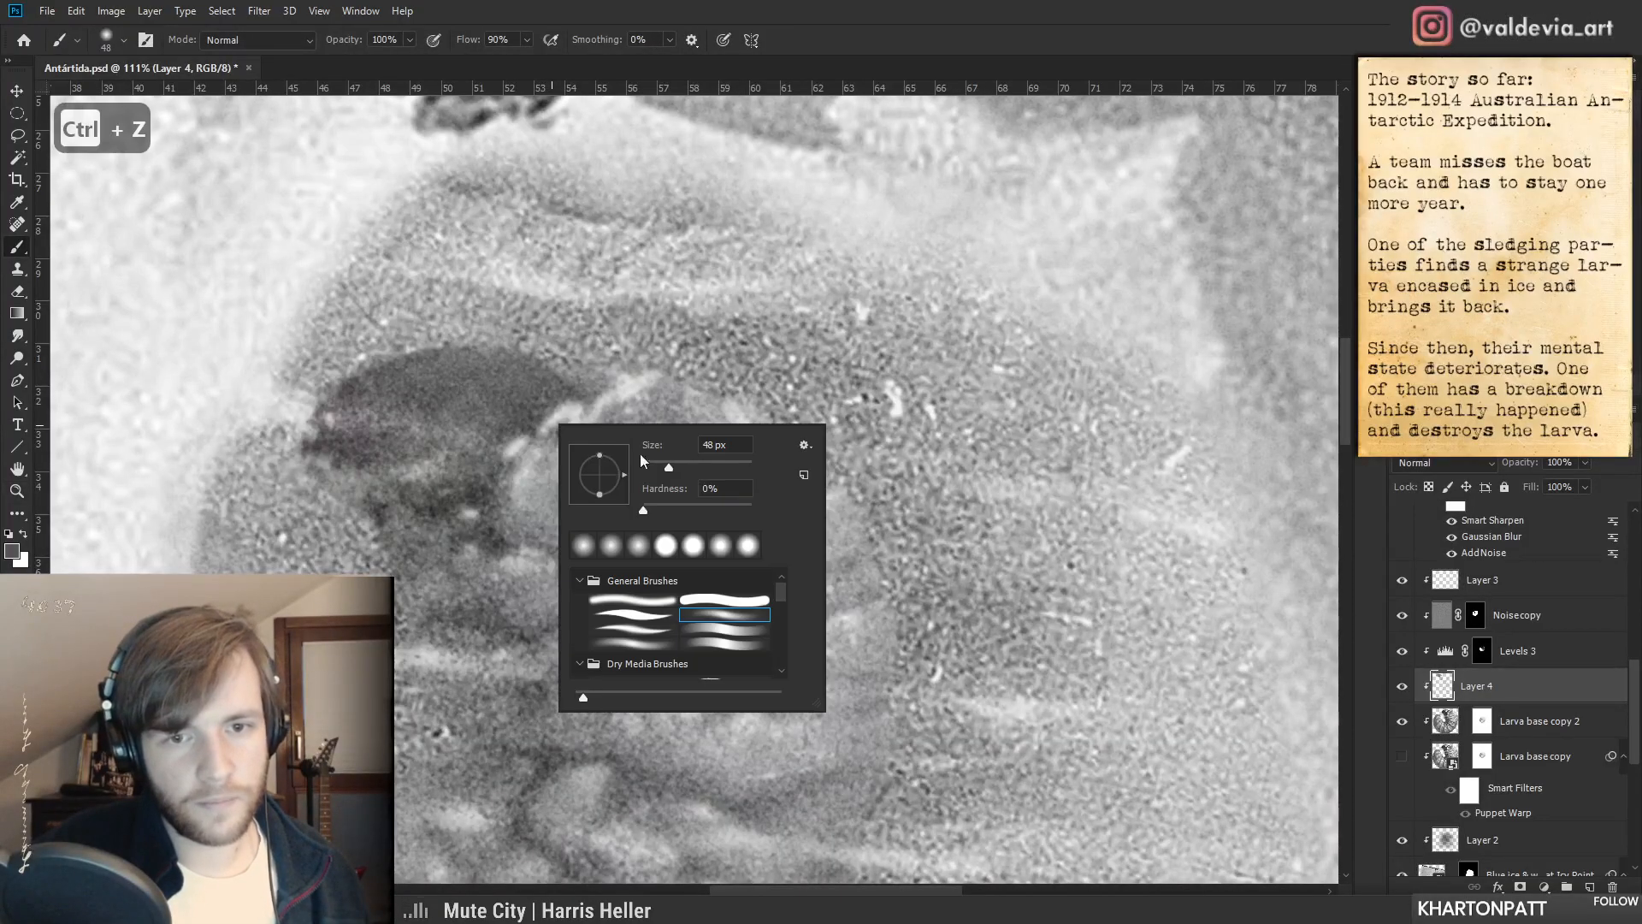
{"action": "left_click", "coordinate": [516, 448]}
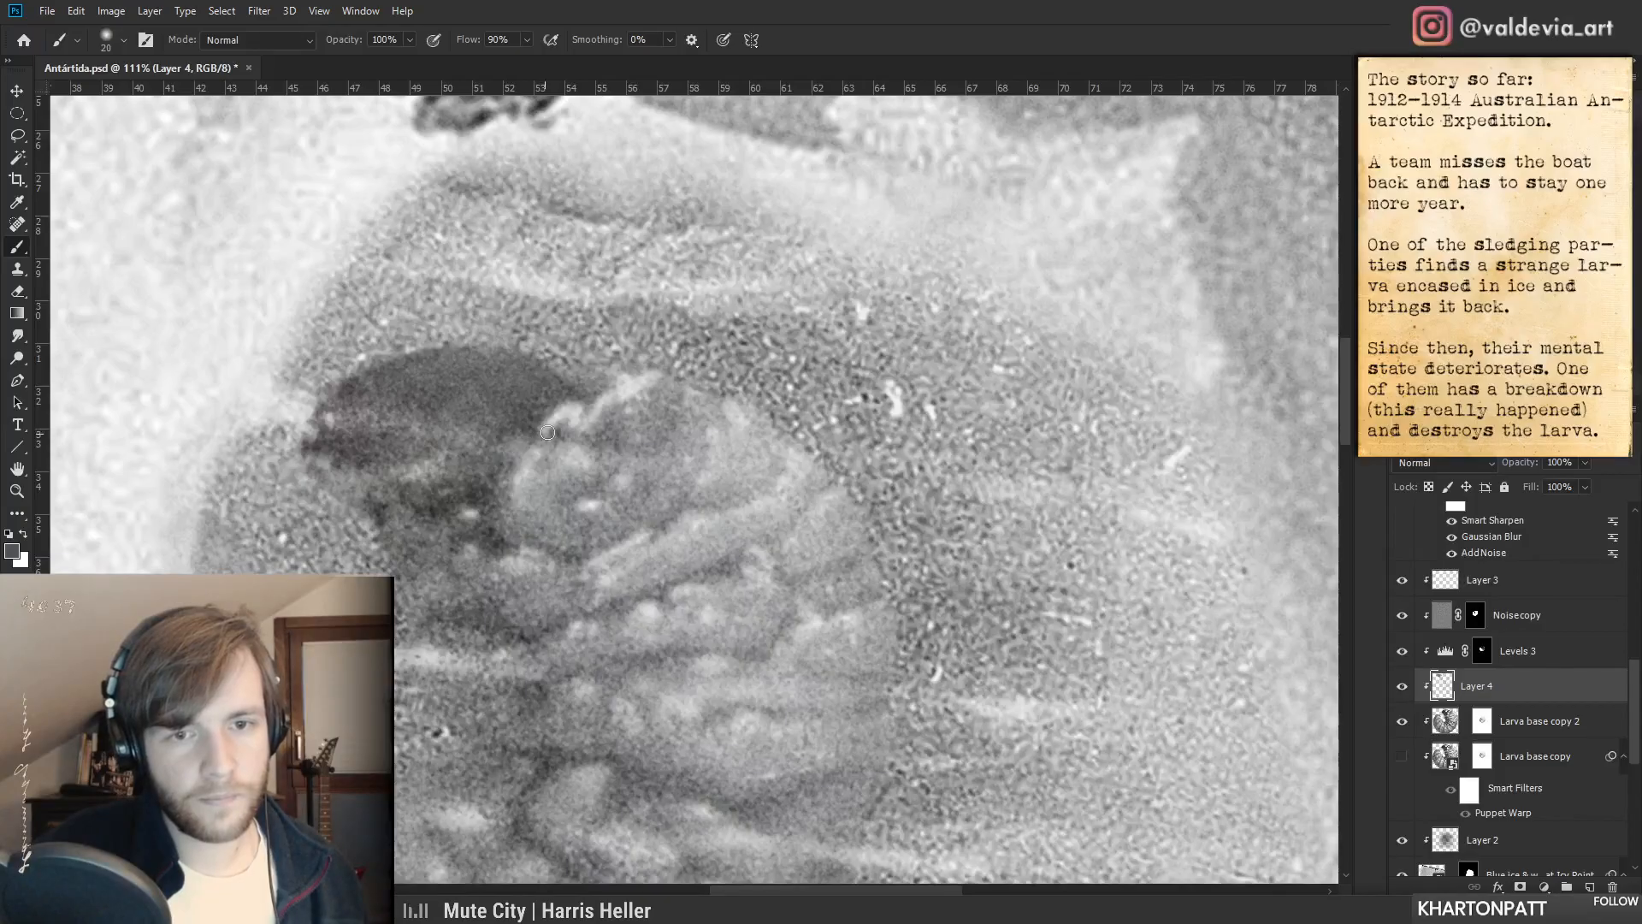
{"action": "key", "text": "z"}
{"action": "mouse_move", "coordinate": [557, 430]}
{"action": "left_mouse_down"}
{"action": "mouse_move", "coordinate": [453, 436]}
{"action": "mouse_move", "coordinate": [599, 433]}
{"action": "left_mouse_up"}
{"action": "key", "text": "b"}
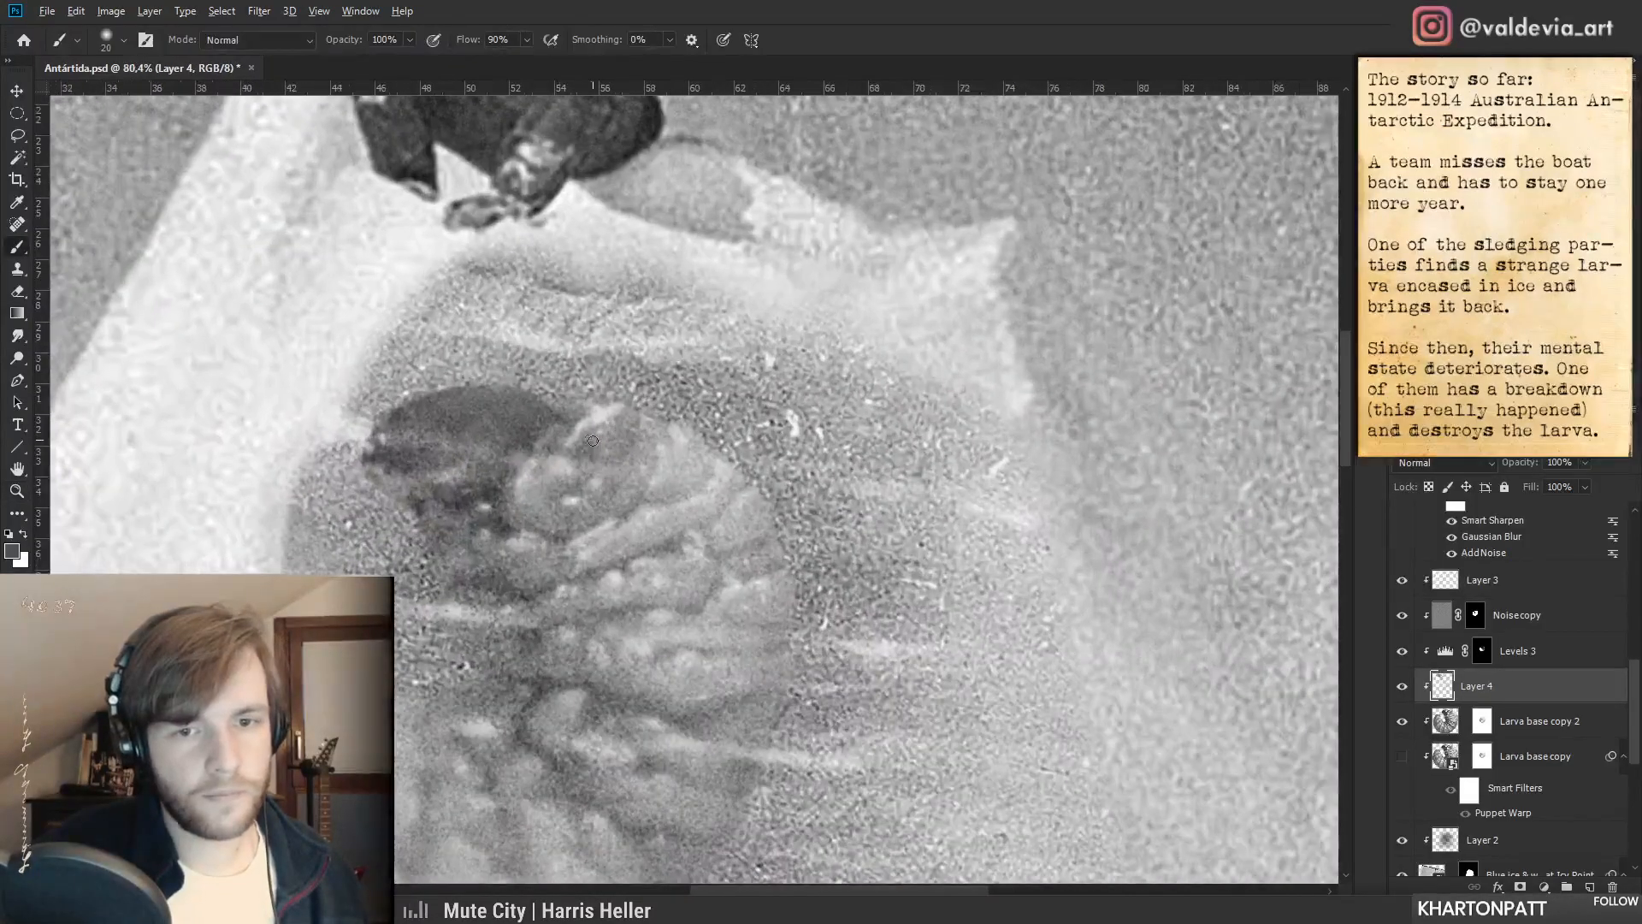
{"action": "key", "text": "z"}
{"action": "mouse_move", "coordinate": [608, 451]}
{"action": "left_mouse_down"}
{"action": "mouse_move", "coordinate": [487, 441]}
{"action": "mouse_move", "coordinate": [674, 429]}
{"action": "mouse_move", "coordinate": [664, 451]}
{"action": "left_mouse_up"}
{"action": "key", "text": "b"}
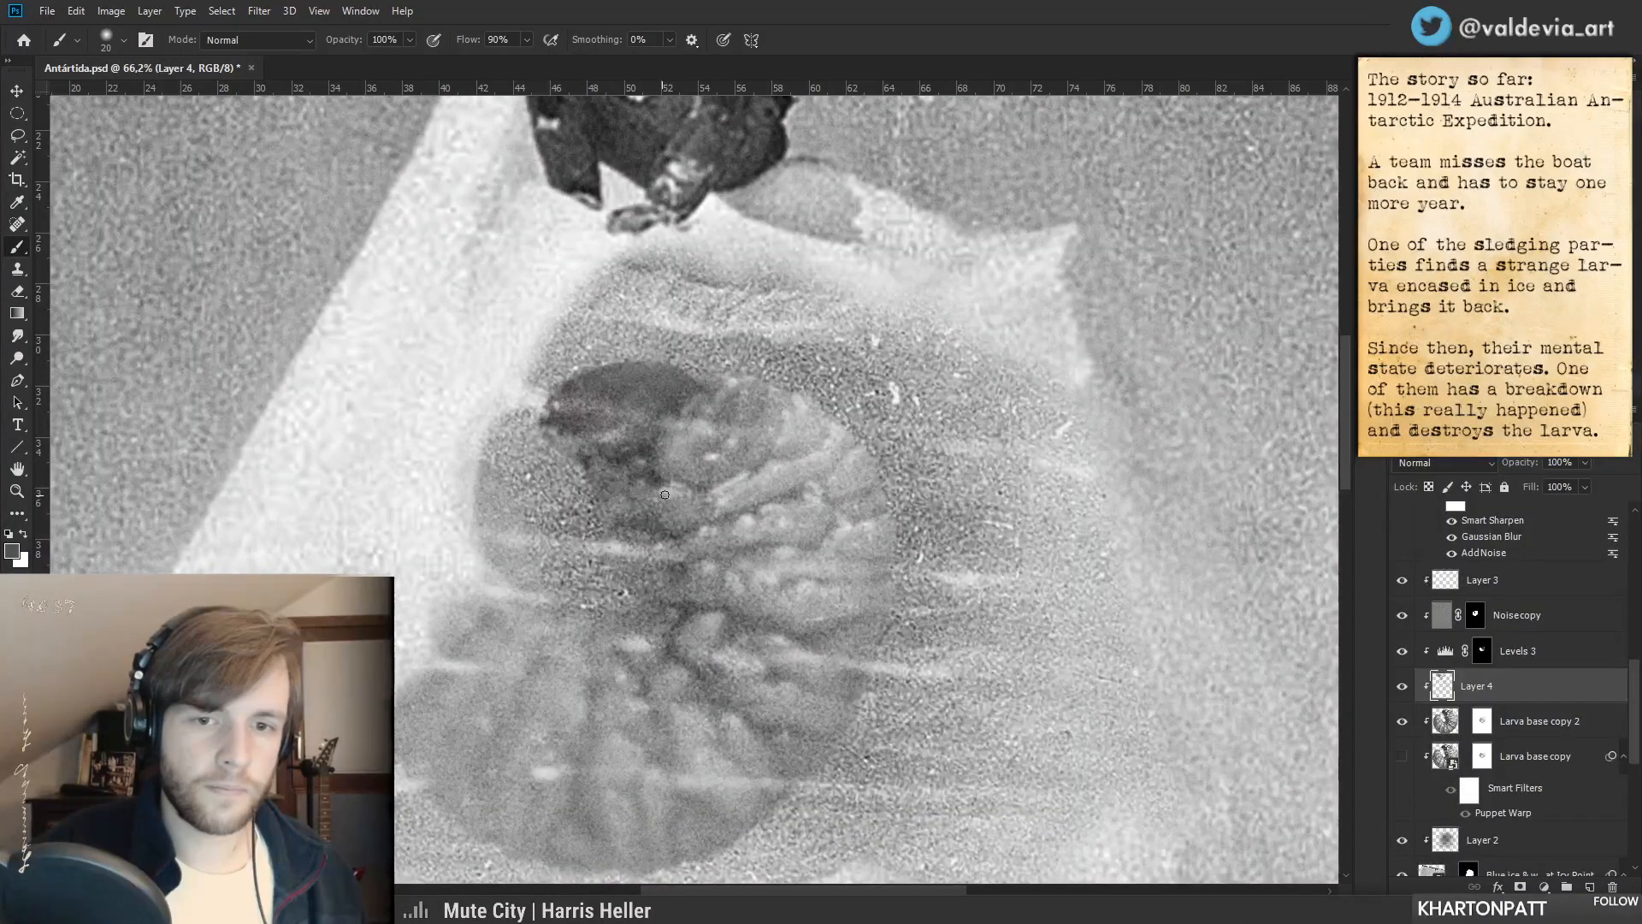
- Lower the opacity of Layer 4 to 77% and check the larva within the whole photo
{"action": "scroll", "coordinate": [714, 451], "scroll_direction": "down", "scroll_amount": 3}
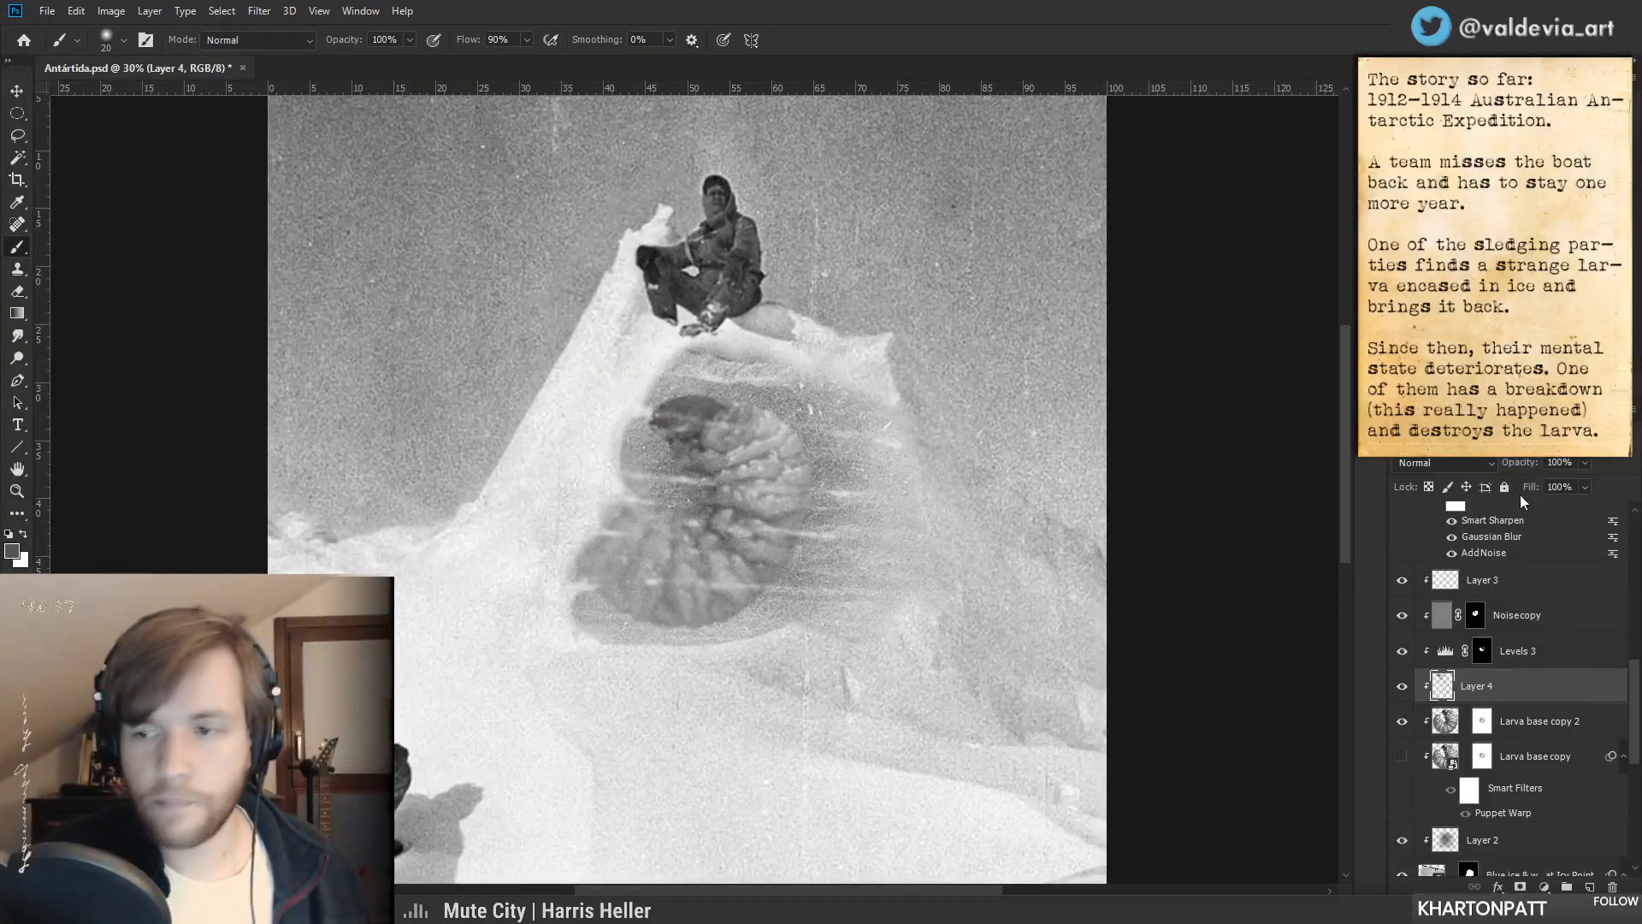
{"action": "mouse_move", "coordinate": [1517, 462]}
{"action": "left_mouse_down"}
{"action": "mouse_move", "coordinate": [1492, 459]}
{"action": "mouse_move", "coordinate": [1522, 469]}
{"action": "left_mouse_up"}
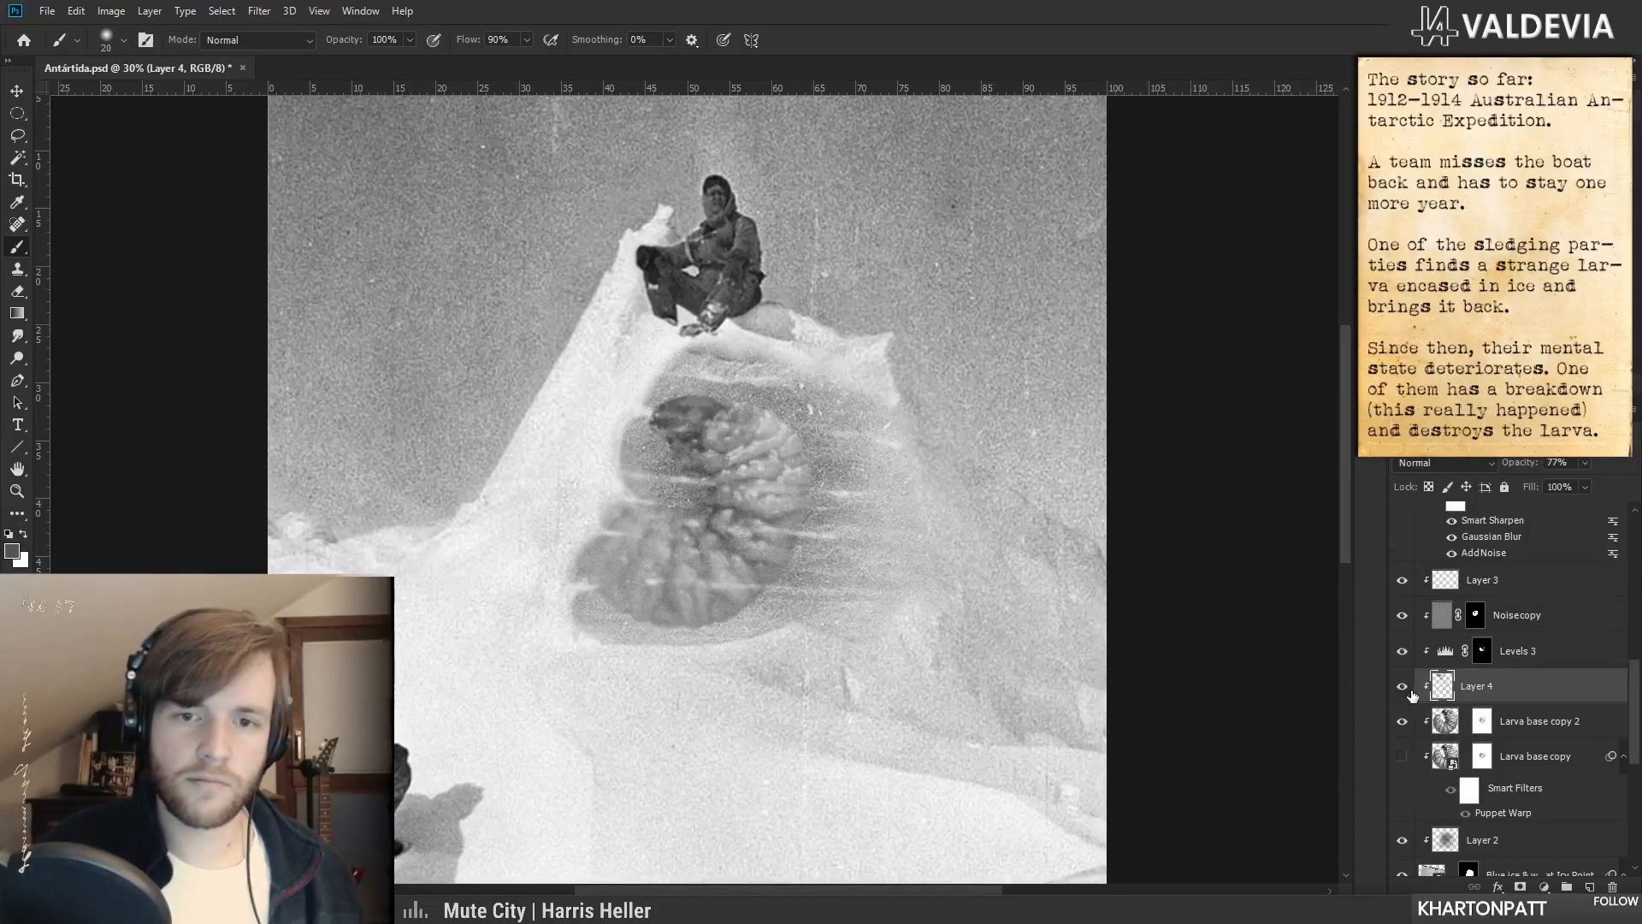
{"action": "mouse_move", "coordinate": [716, 512]}
{"action": "left_mouse_down"}
{"action": "mouse_move", "coordinate": [736, 537]}
{"action": "mouse_move", "coordinate": [864, 516]}
{"action": "left_mouse_up"}
{"action": "key", "text": "z"}
{"action": "key", "text": "z"}
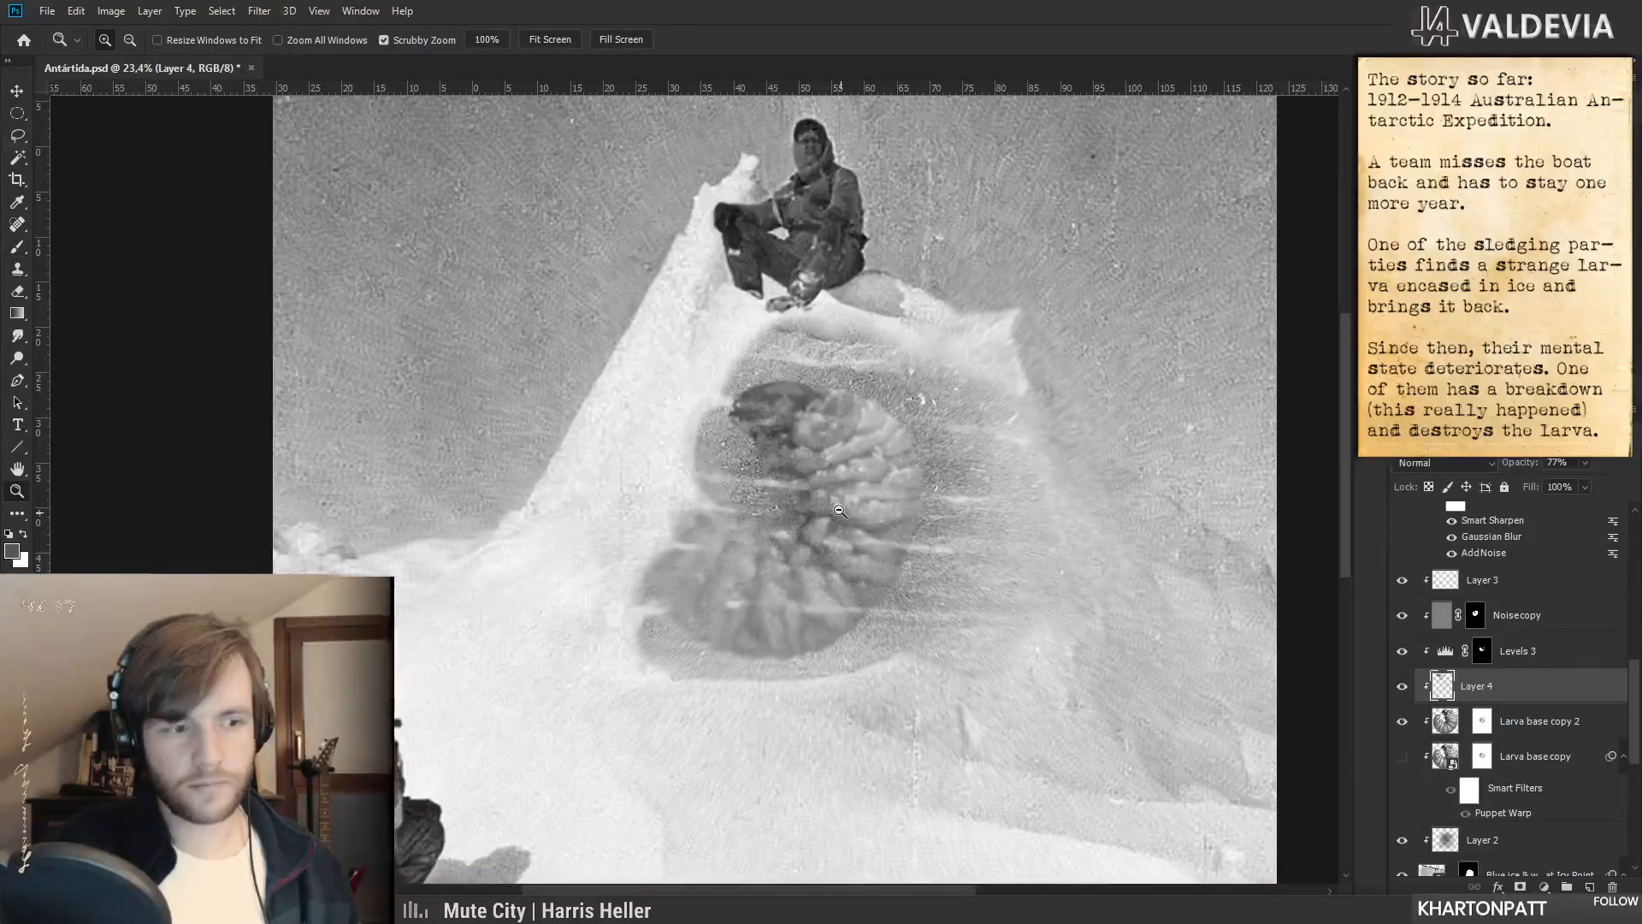
{"action": "mouse_move", "coordinate": [769, 497]}
{"action": "left_mouse_down"}
{"action": "mouse_move", "coordinate": [768, 531]}
{"action": "mouse_move", "coordinate": [820, 566]}
{"action": "mouse_move", "coordinate": [790, 572]}
{"action": "mouse_move", "coordinate": [789, 544]}
{"action": "left_mouse_up"}
{"action": "key", "text": "z"}
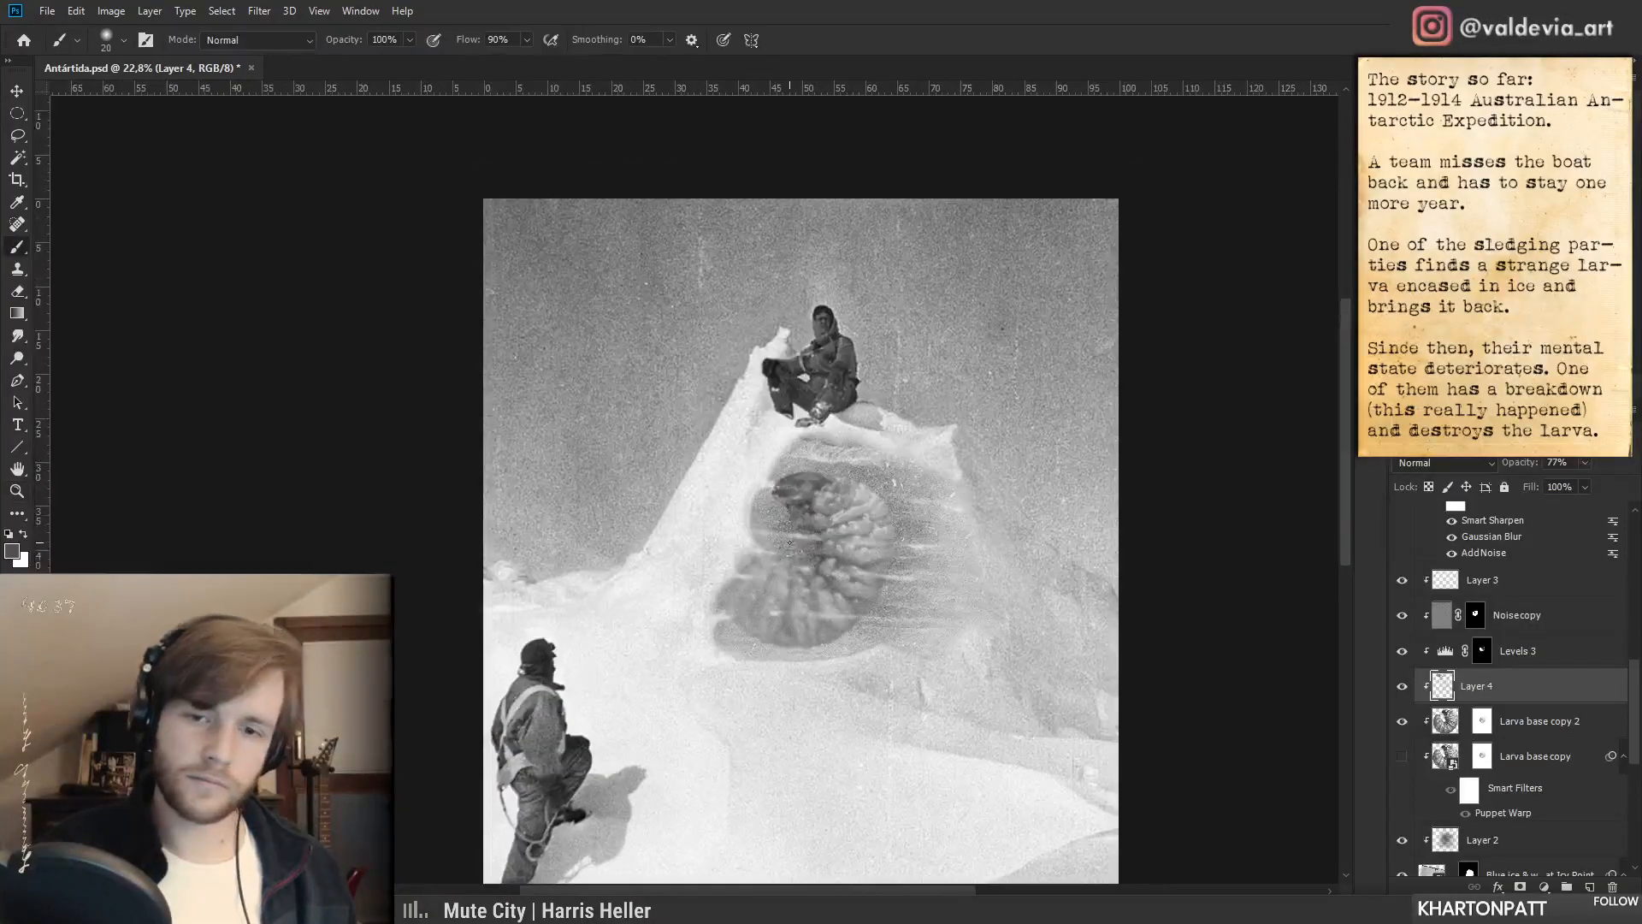
{"action": "mouse_move", "coordinate": [751, 717]}
{"action": "left_mouse_down"}
{"action": "mouse_move", "coordinate": [752, 649]}
{"action": "mouse_move", "coordinate": [710, 638]}
{"action": "mouse_move", "coordinate": [724, 642]}
{"action": "left_mouse_up"}
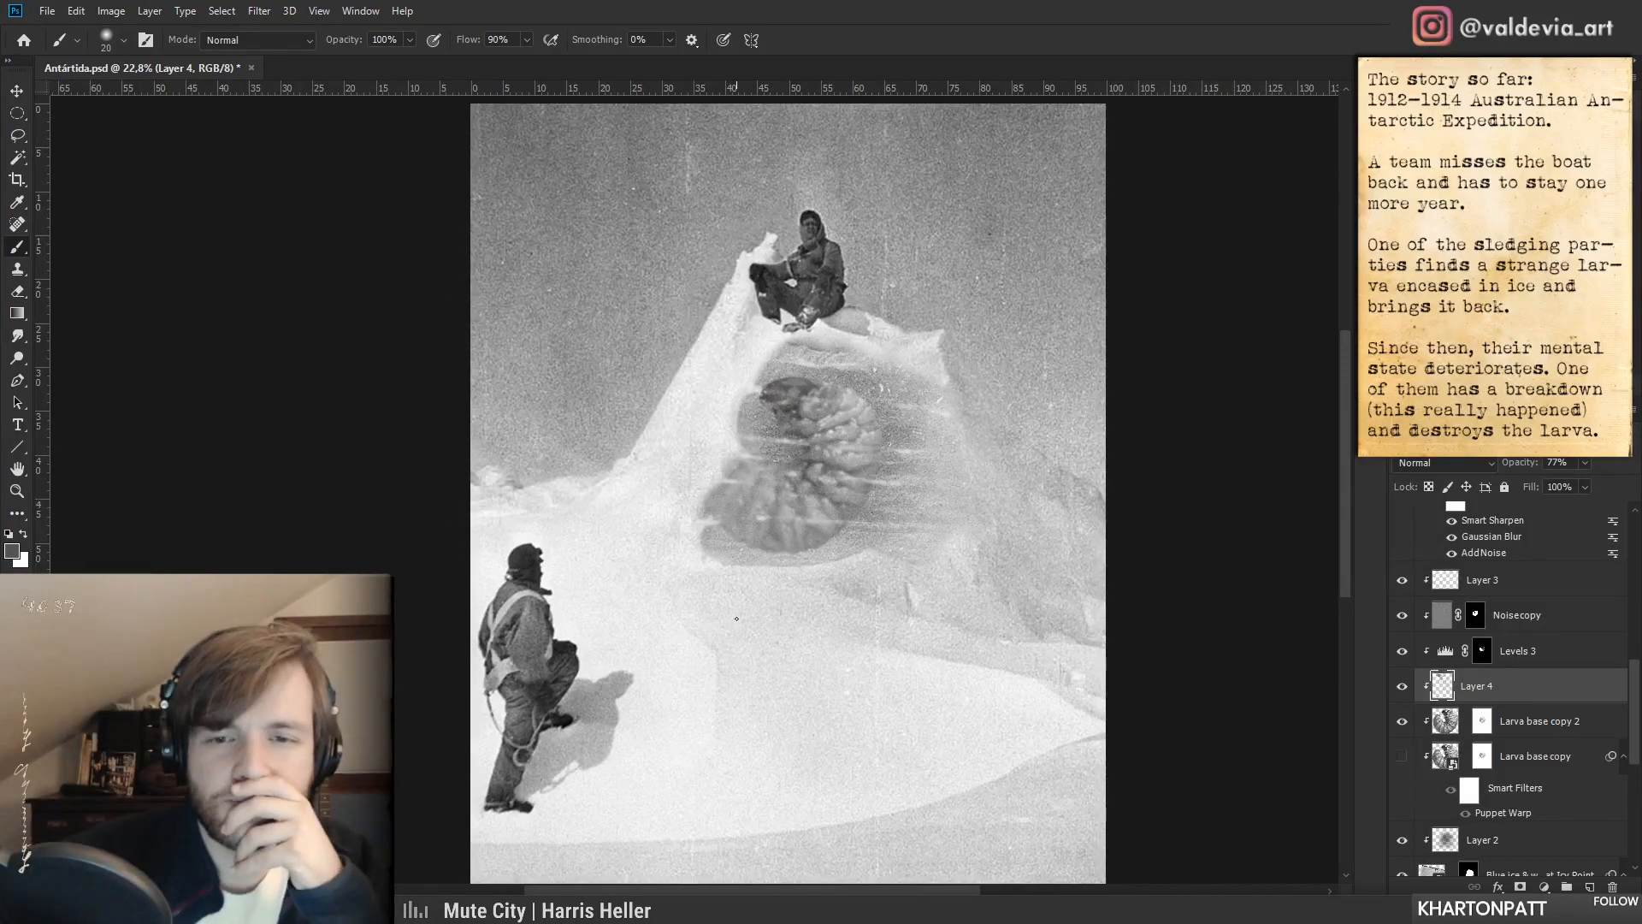
- Check the effect of Levels 3, duplicate the adjustment with its mask, and invert the copy's mask
{"action": "left_click", "coordinate": [1404, 654]}
{"action": "left_click", "coordinate": [1404, 654]}
{"action": "left_click", "coordinate": [1486, 657]}
{"action": "key", "text": "ctrl+j"}
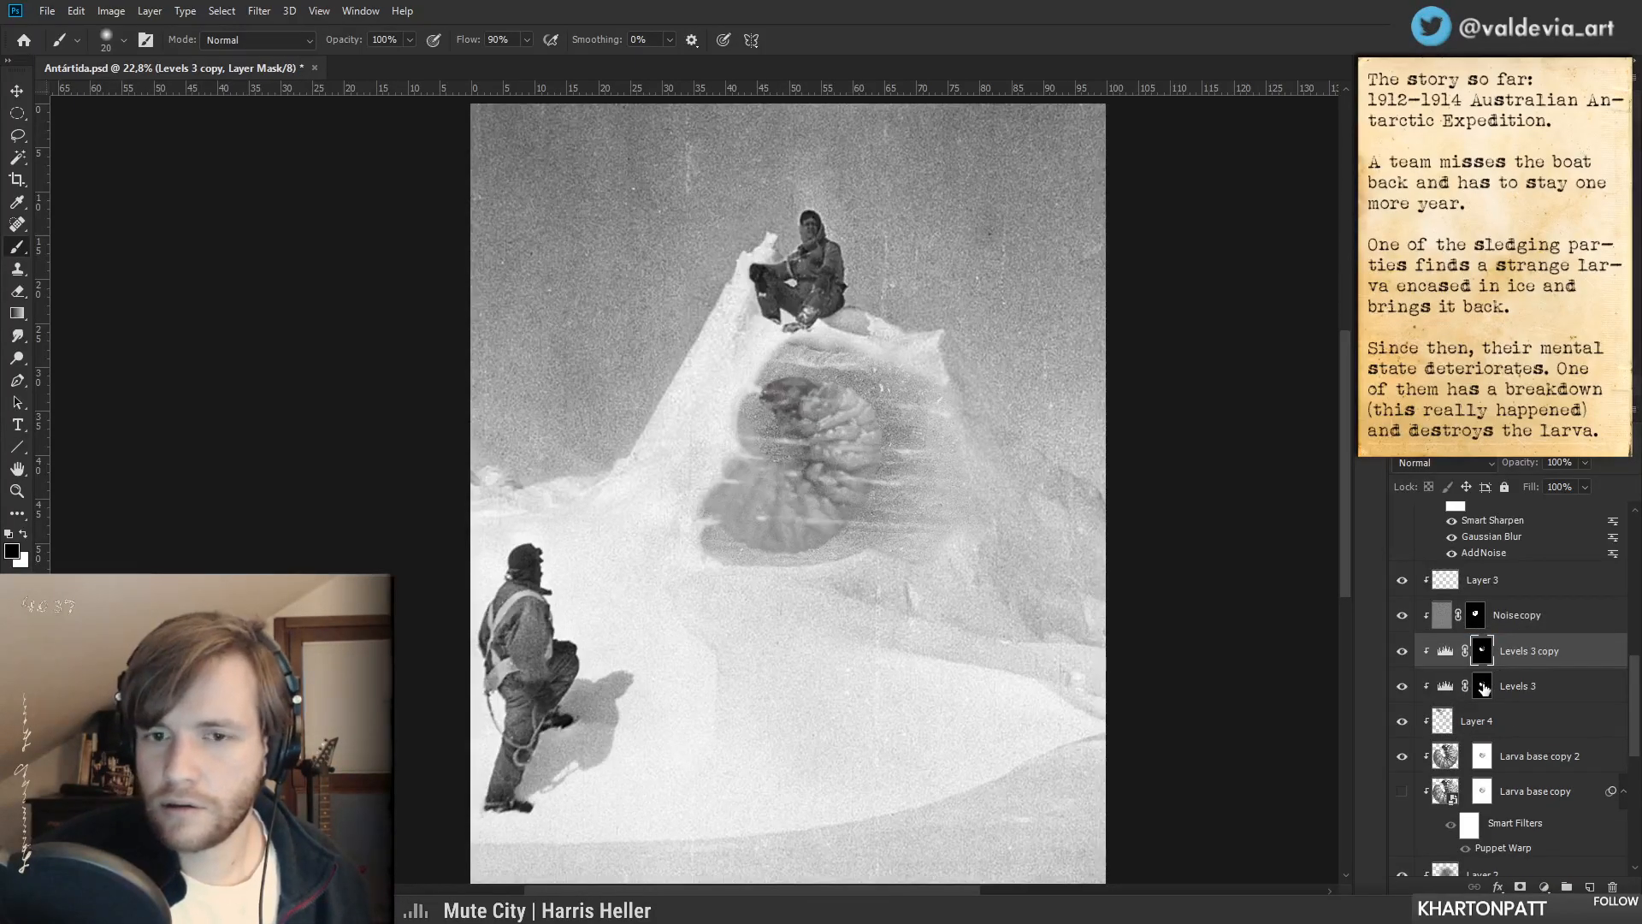
{"action": "key", "text": "ctrl+i"}
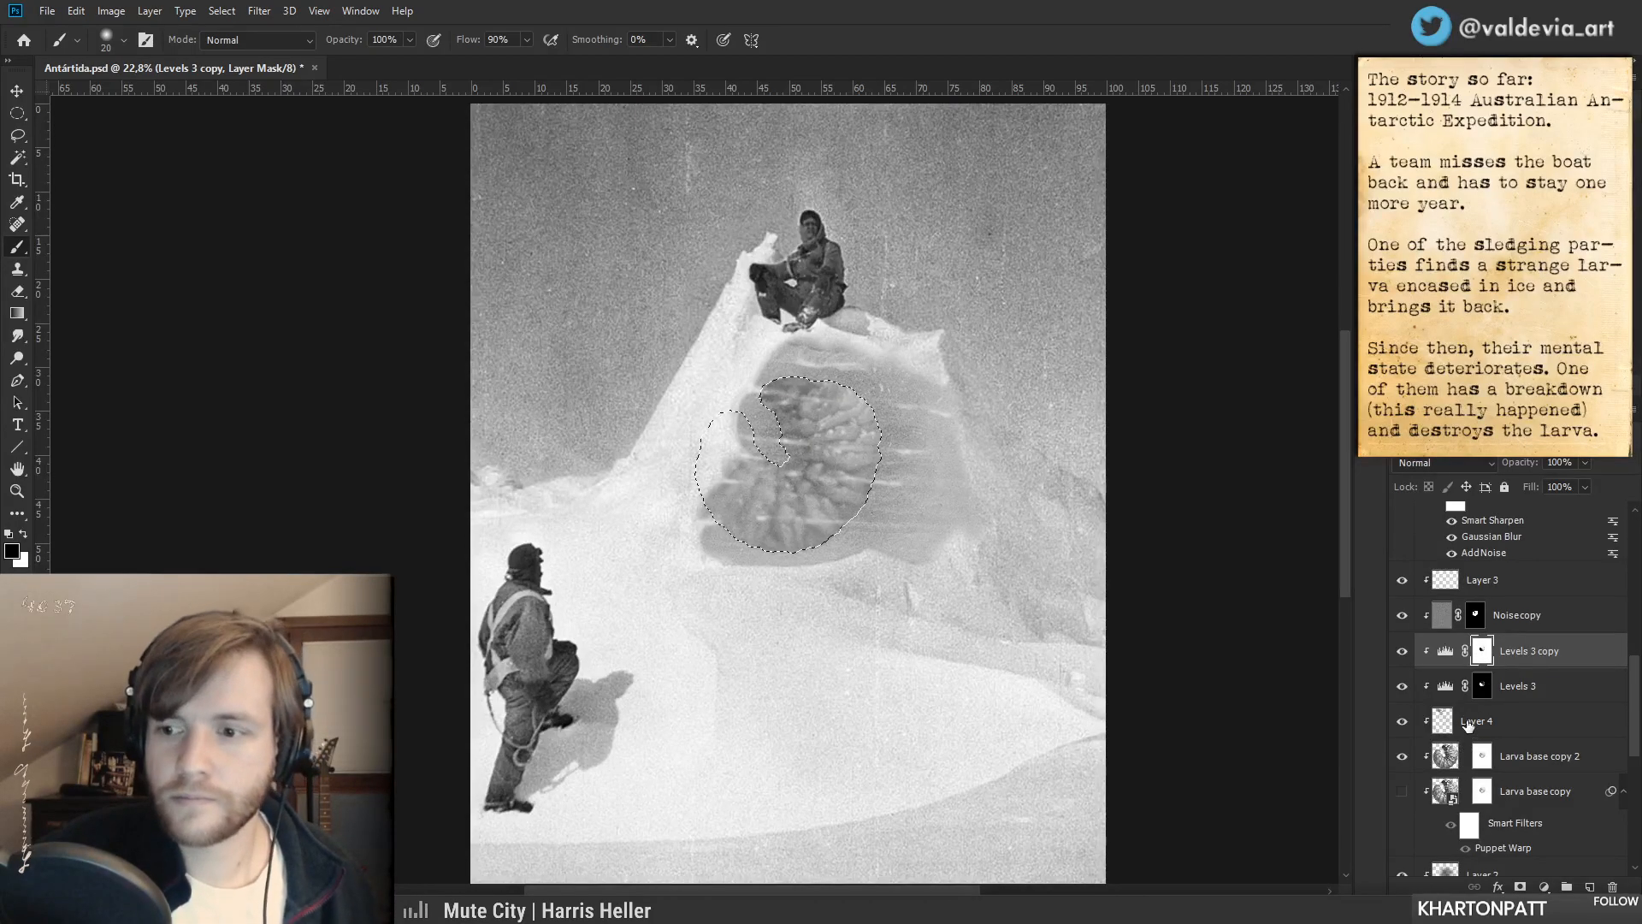
- Fill the Levels 3 copy's mask with black outside the larva's outline by inverting the selection, and deselect
{"action": "key", "text": "ctrl+shift+i"}
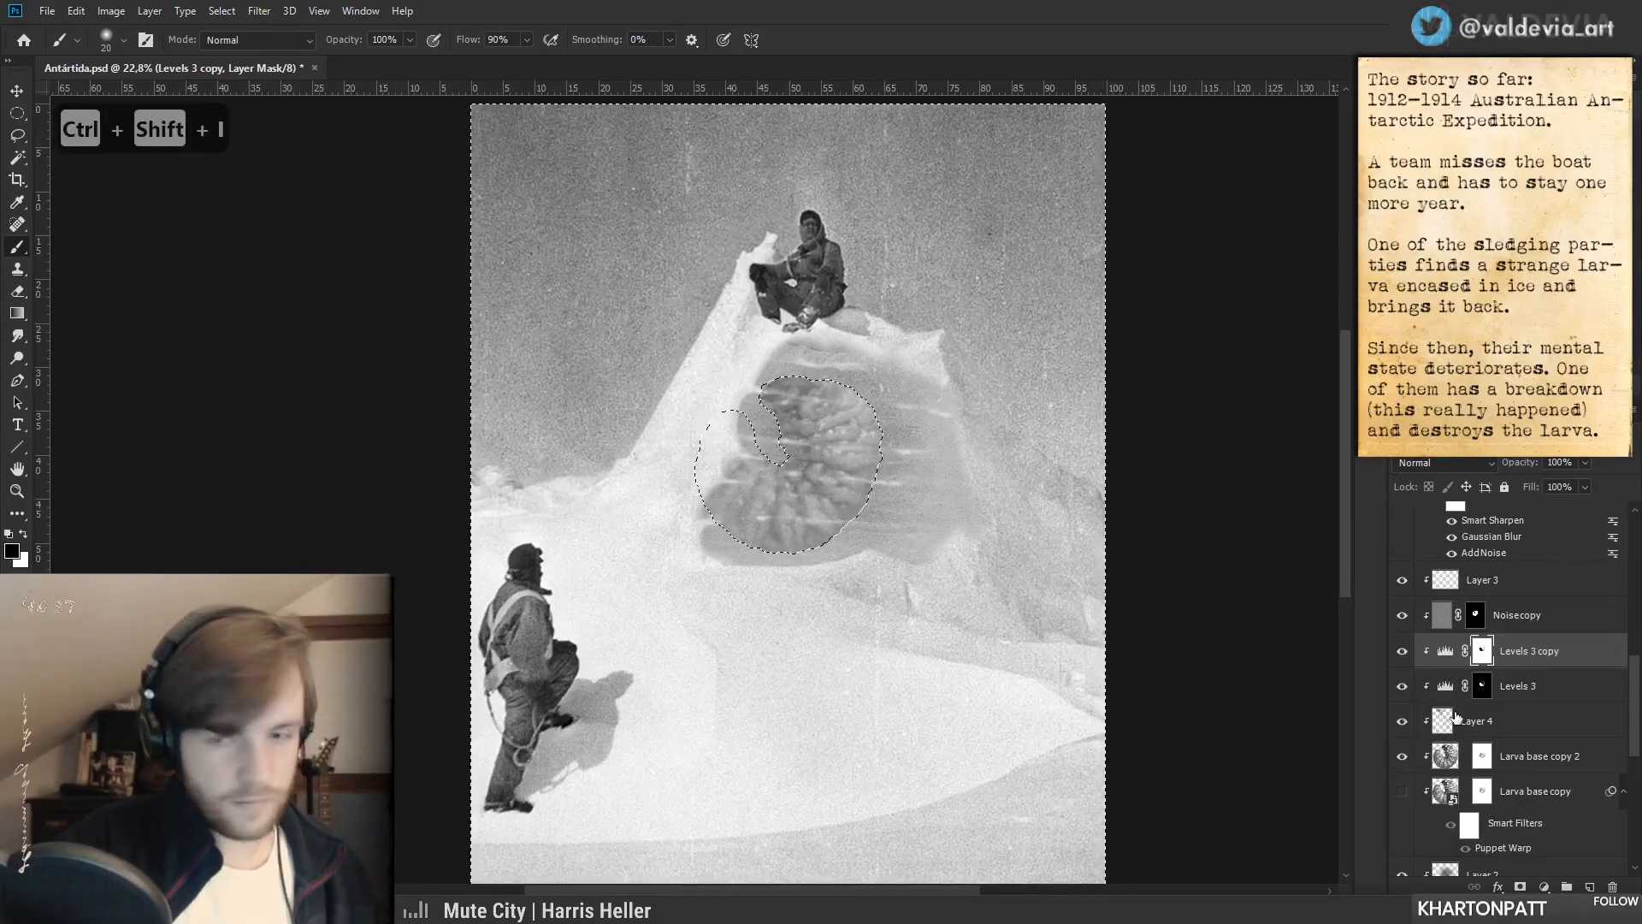
{"action": "key", "text": "x"}
{"action": "key", "text": "ctrl+BackSpace"}
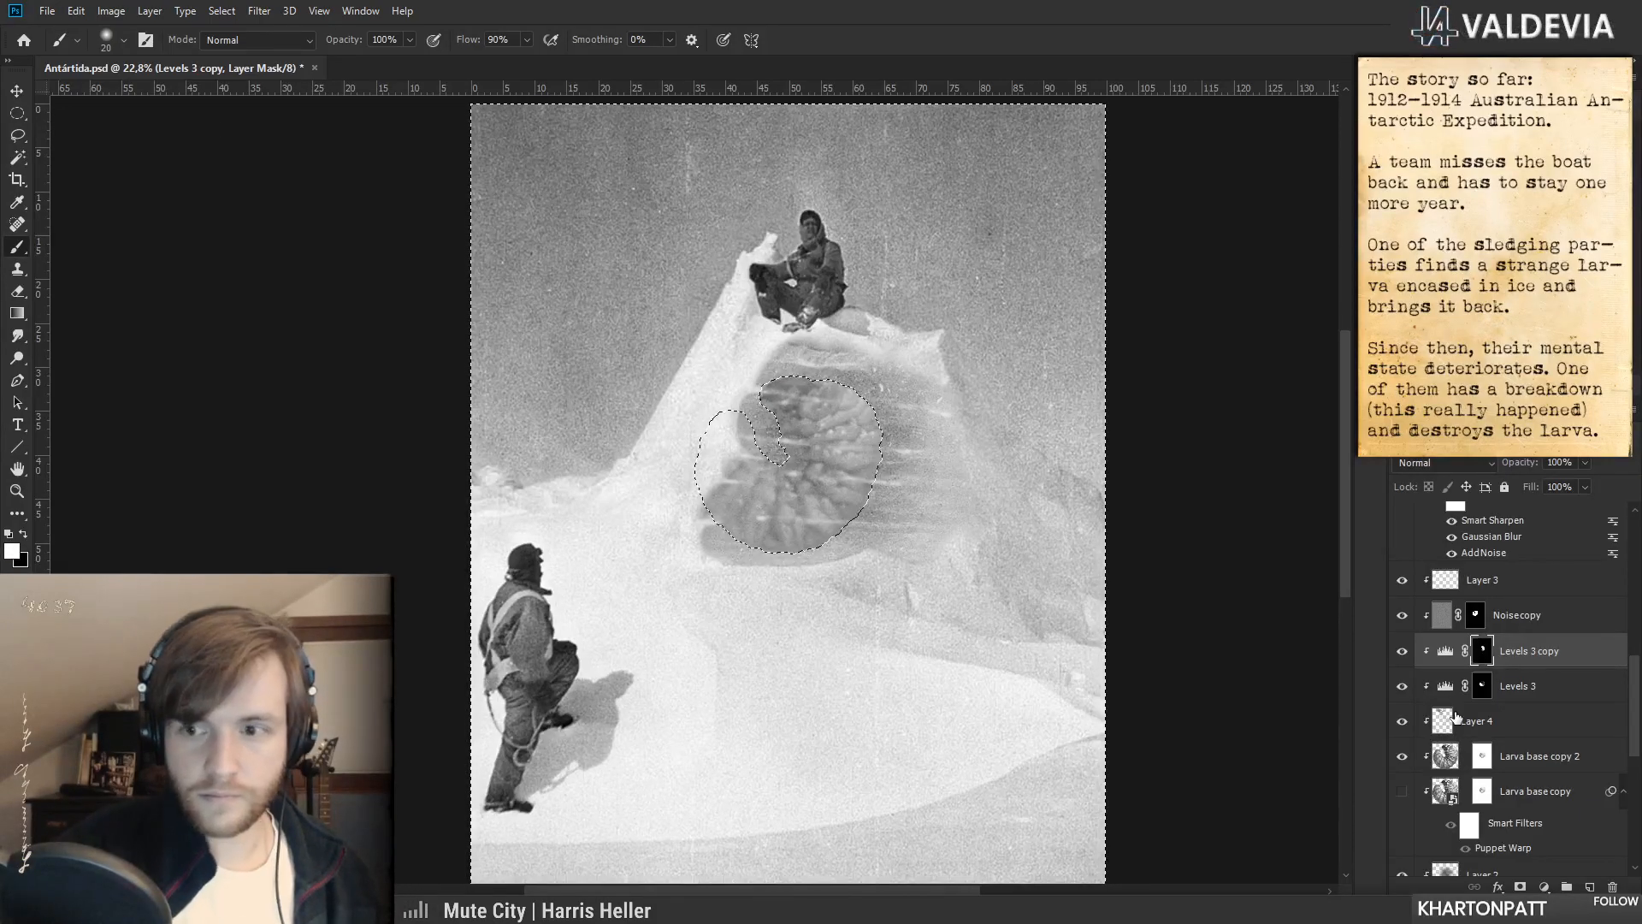
{"action": "key", "text": "ctrl+d"}
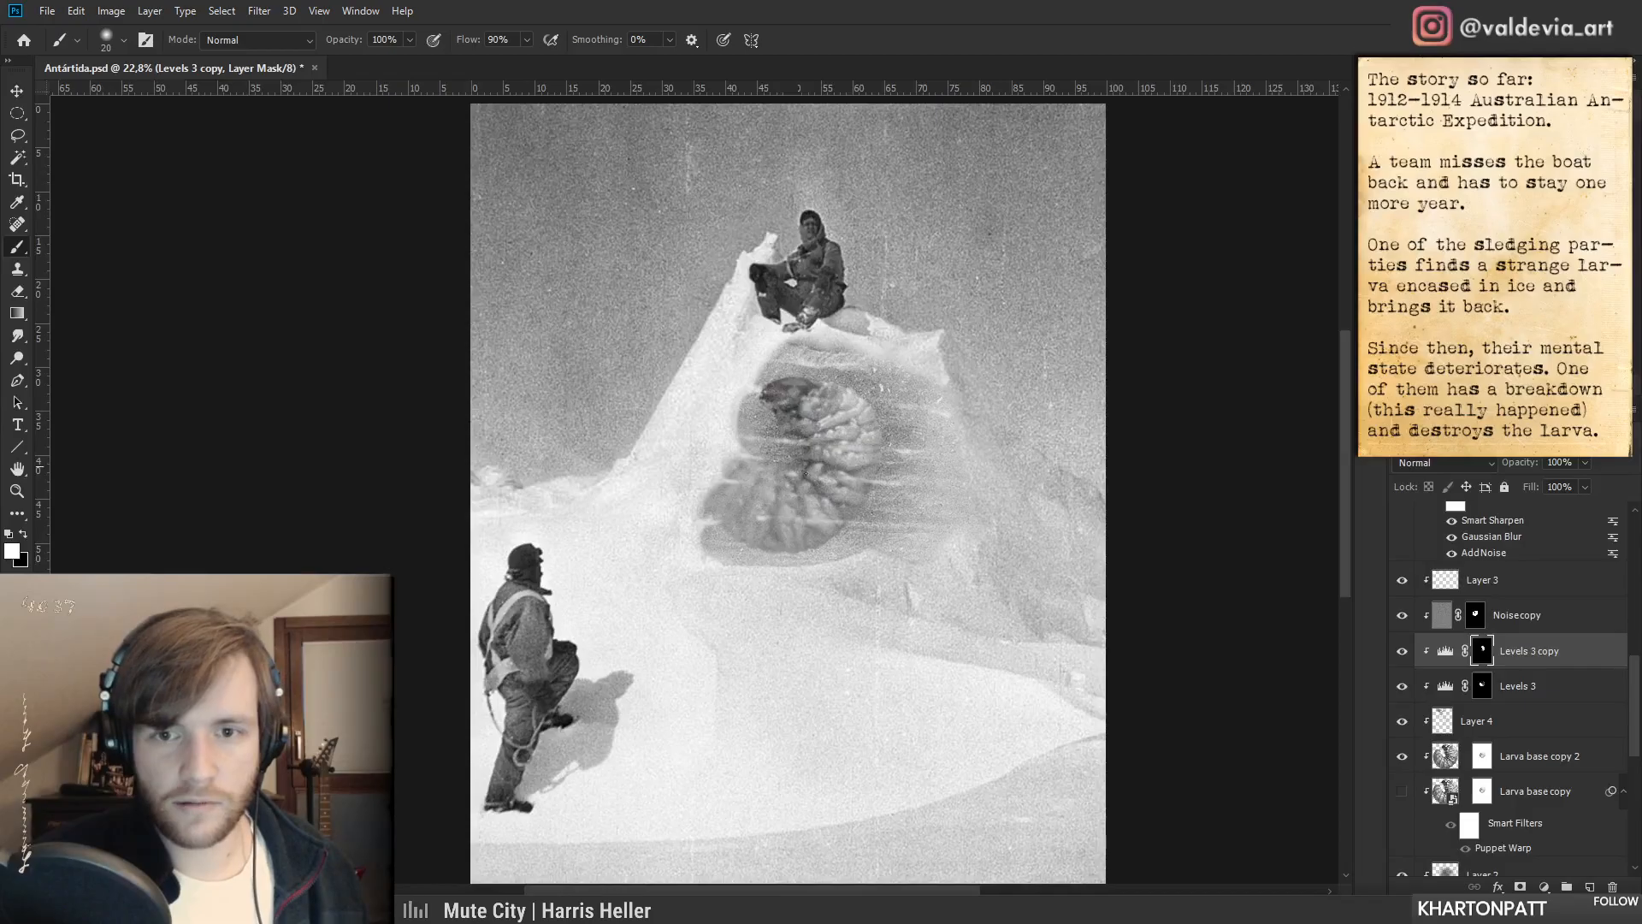
- Examine the larva's tones close up and in the full photo, comparing with the Levels 3 copy hidden and shown
{"action": "scroll", "coordinate": [834, 436], "scroll_direction": "up", "scroll_amount": 3}
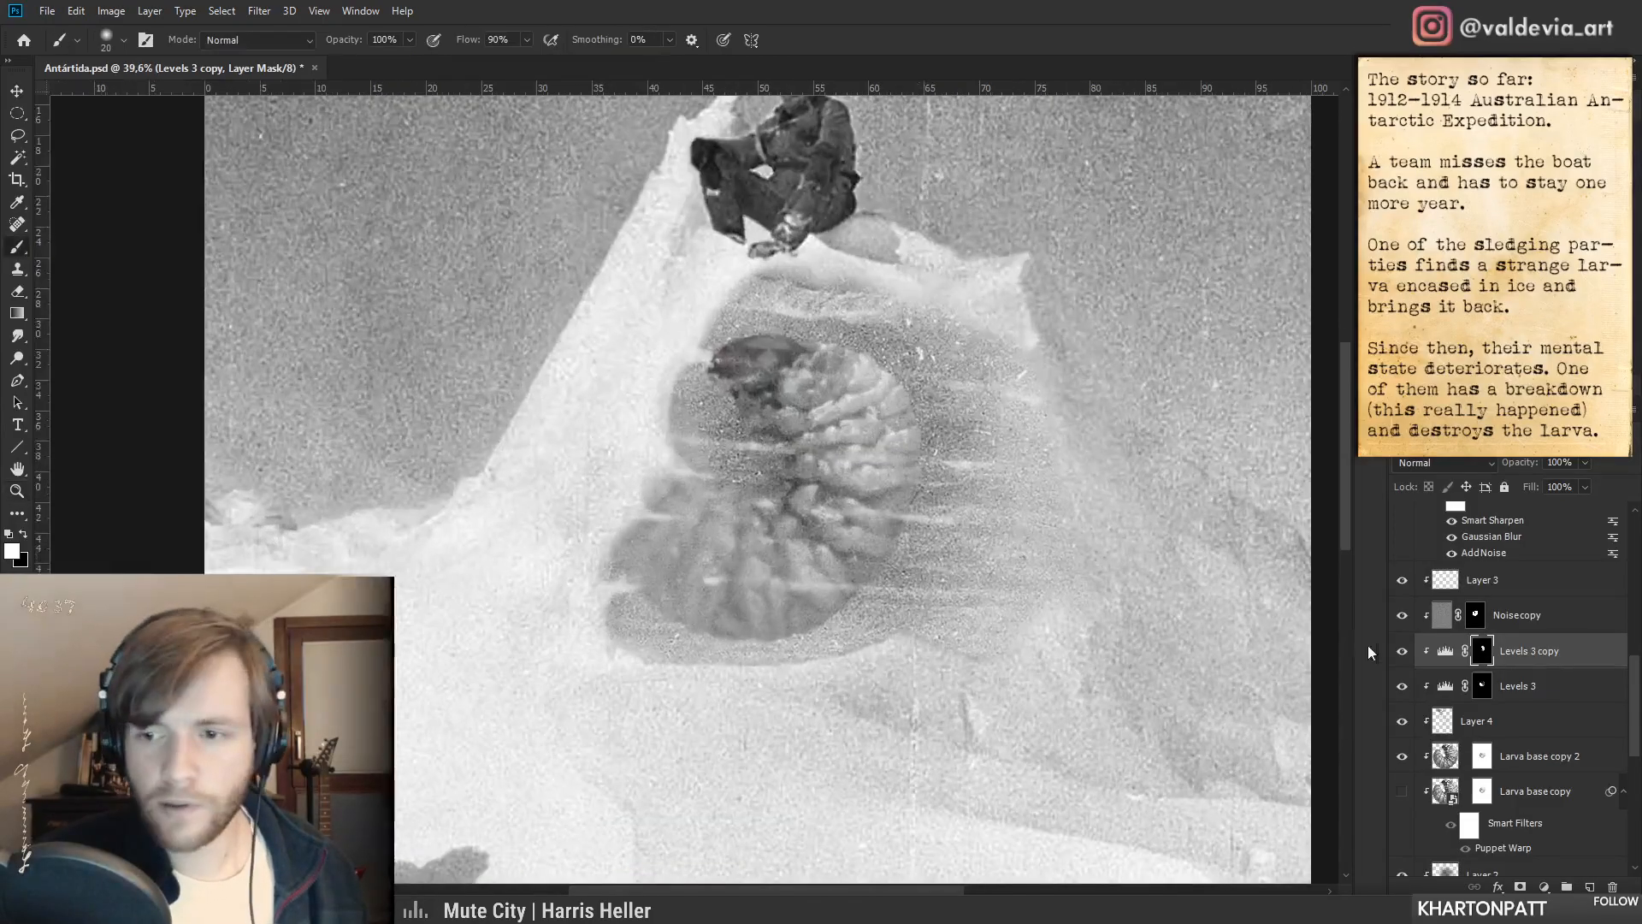
{"action": "left_click", "coordinate": [1401, 654]}
{"action": "key", "text": "z"}
{"action": "left_click_drag", "start_coordinate": [832, 437], "coordinate": [794, 426]}
{"action": "key", "text": "b"}
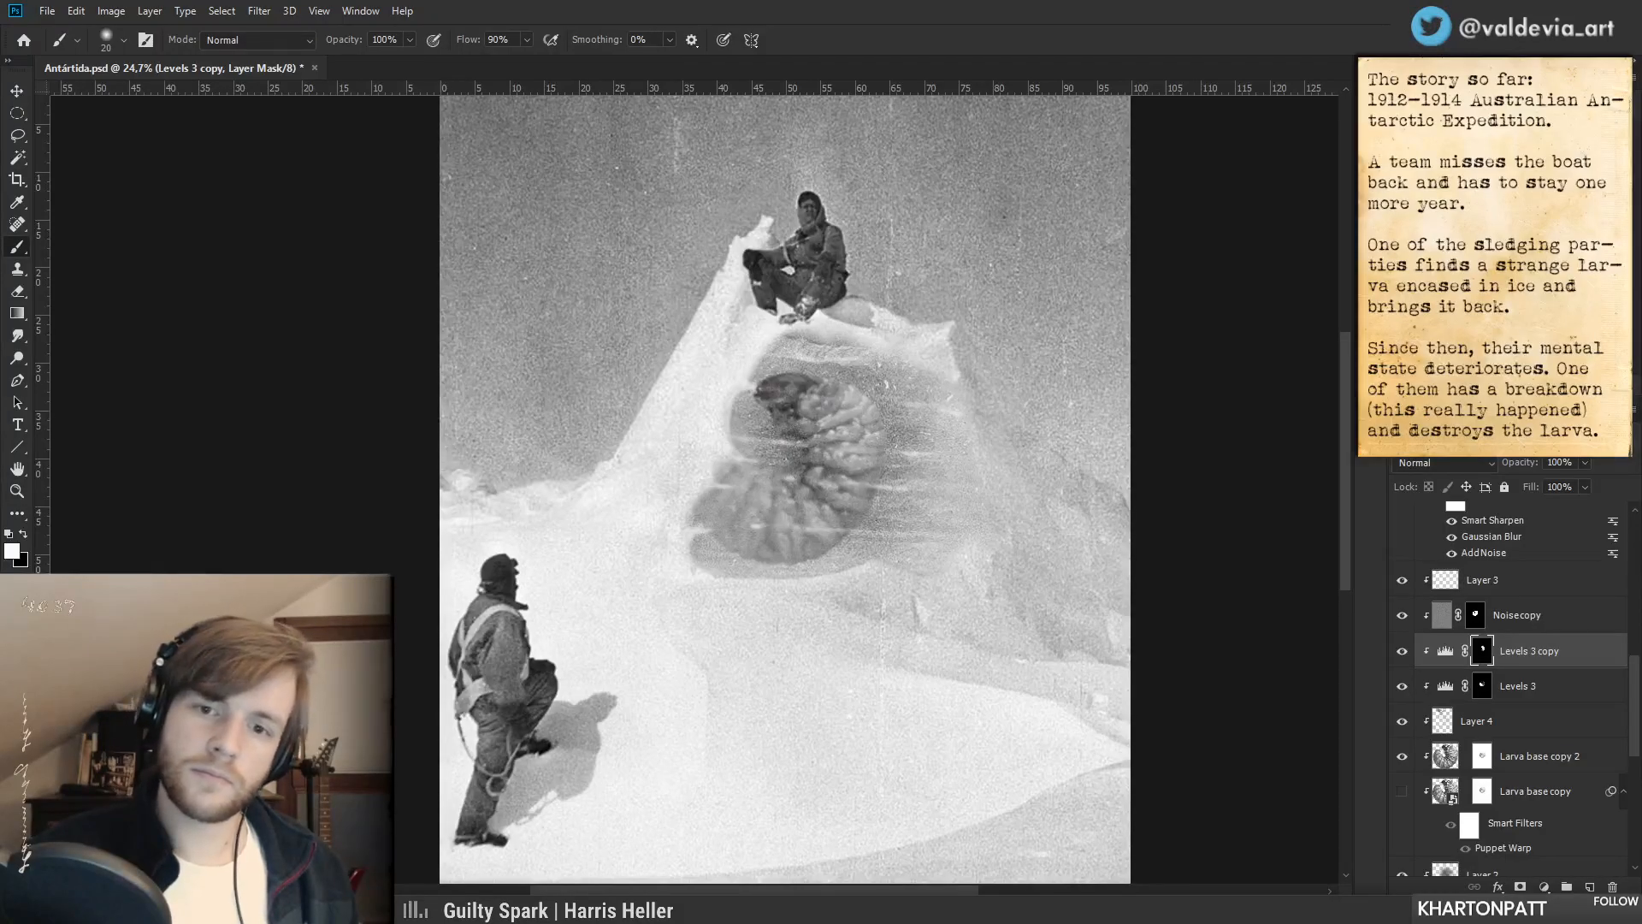
{"action": "key", "text": "z"}
{"action": "left_click_drag", "start_coordinate": [837, 440], "coordinate": [772, 438]}
{"action": "key", "text": "b"}
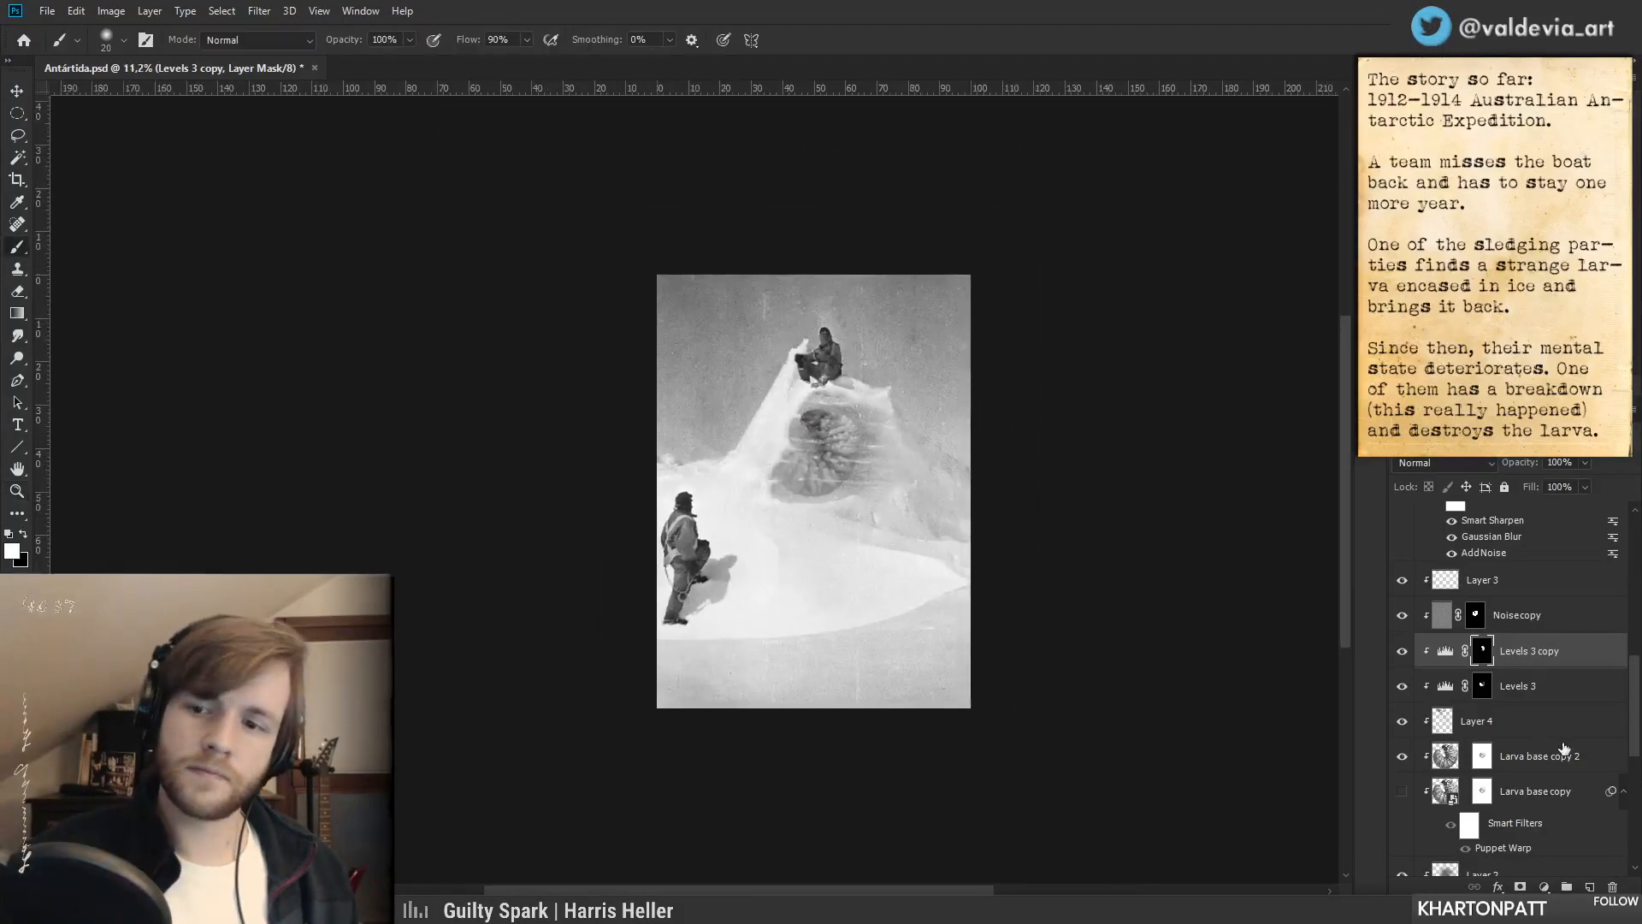
- Check the effect of the Levels 3 adjustment on the larva and lower its opacity to 69%
{"action": "left_click", "coordinate": [1402, 687]}
{"action": "left_click", "coordinate": [1402, 687]}
{"action": "left_click", "coordinate": [1532, 691]}
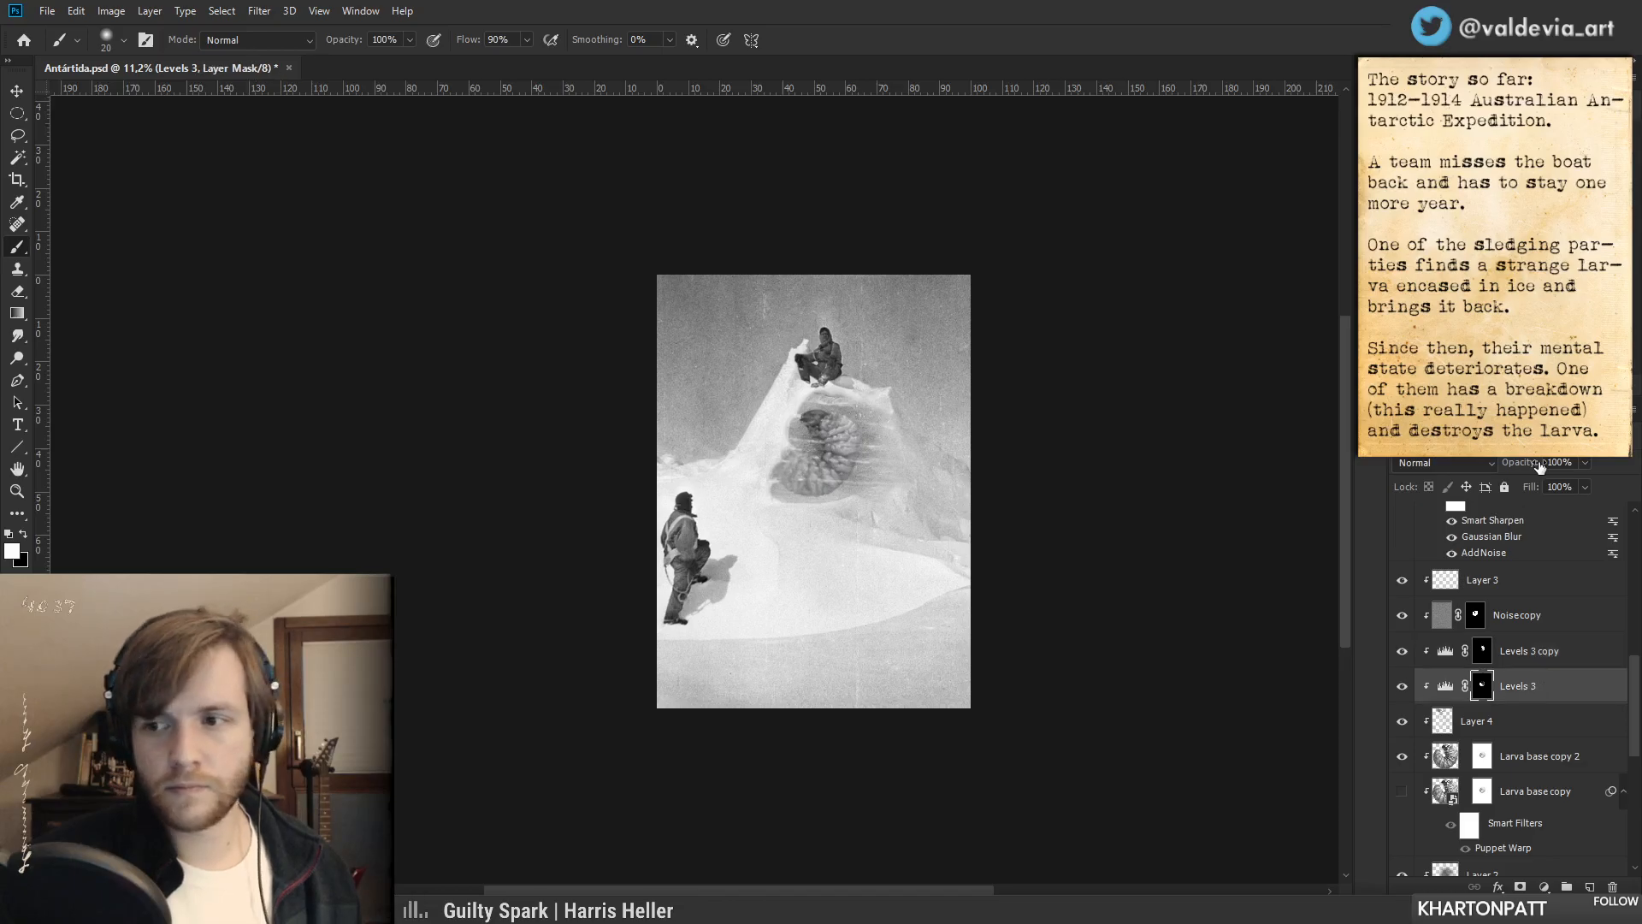
{"action": "key", "text": "z"}
{"action": "left_click_drag", "start_coordinate": [817, 439], "coordinate": [886, 441]}
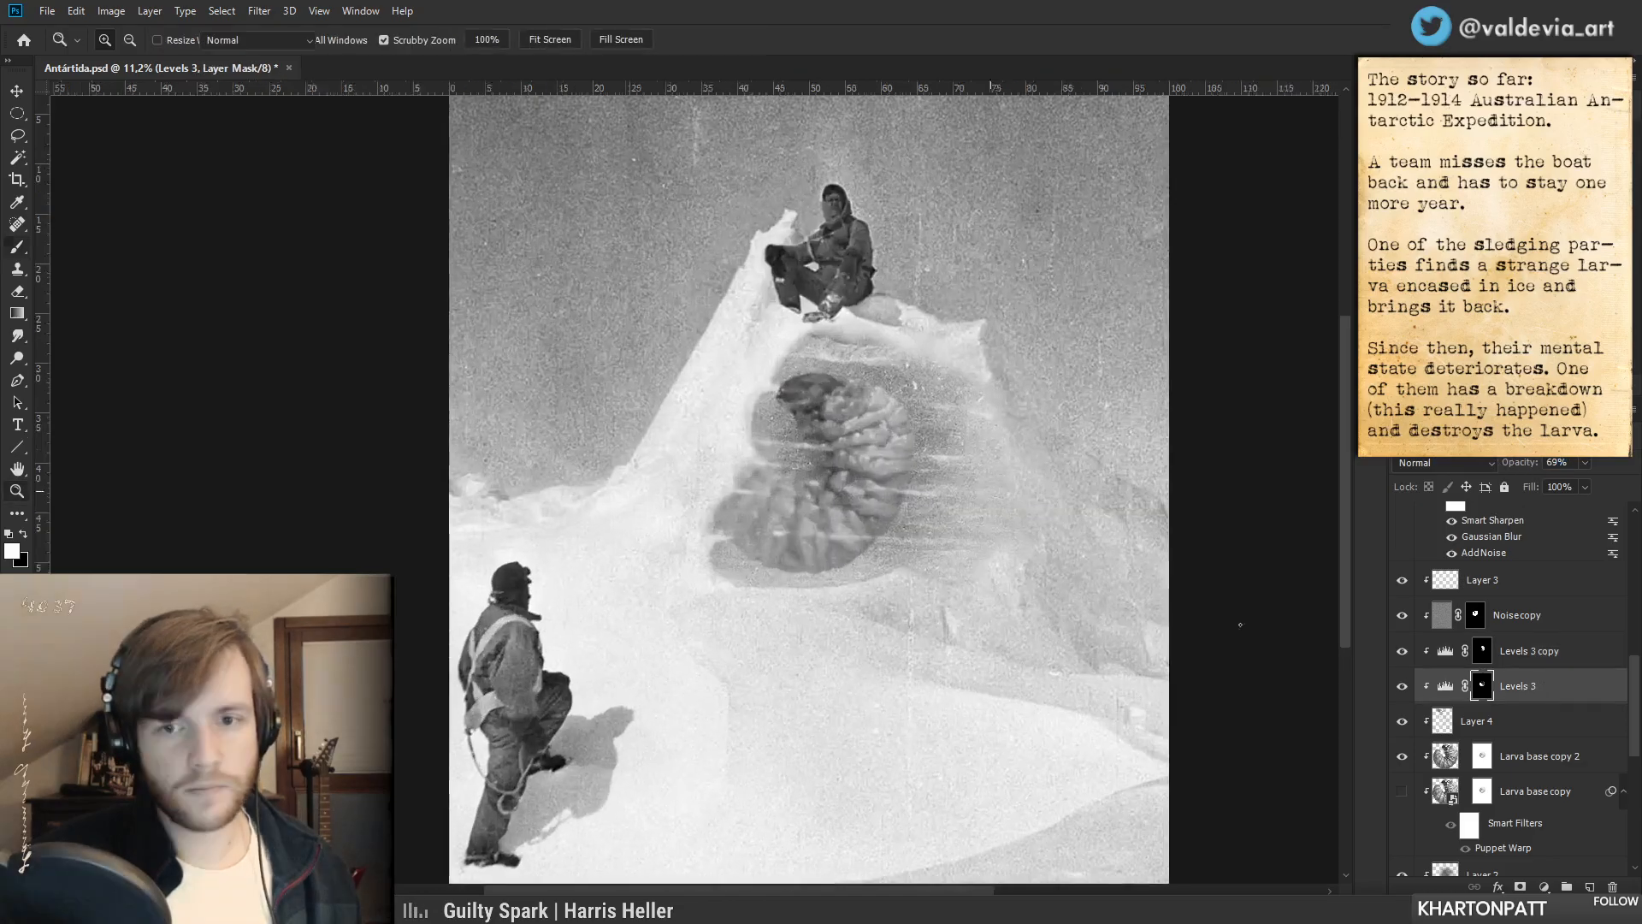
{"action": "key", "text": "b"}
- Lower the opacity of the Levels 3 copy to 64% and check the larva within the whole photo
{"action": "left_click", "coordinate": [1528, 650]}
{"action": "left_click_drag", "start_coordinate": [1510, 469], "coordinate": [1498, 468]}
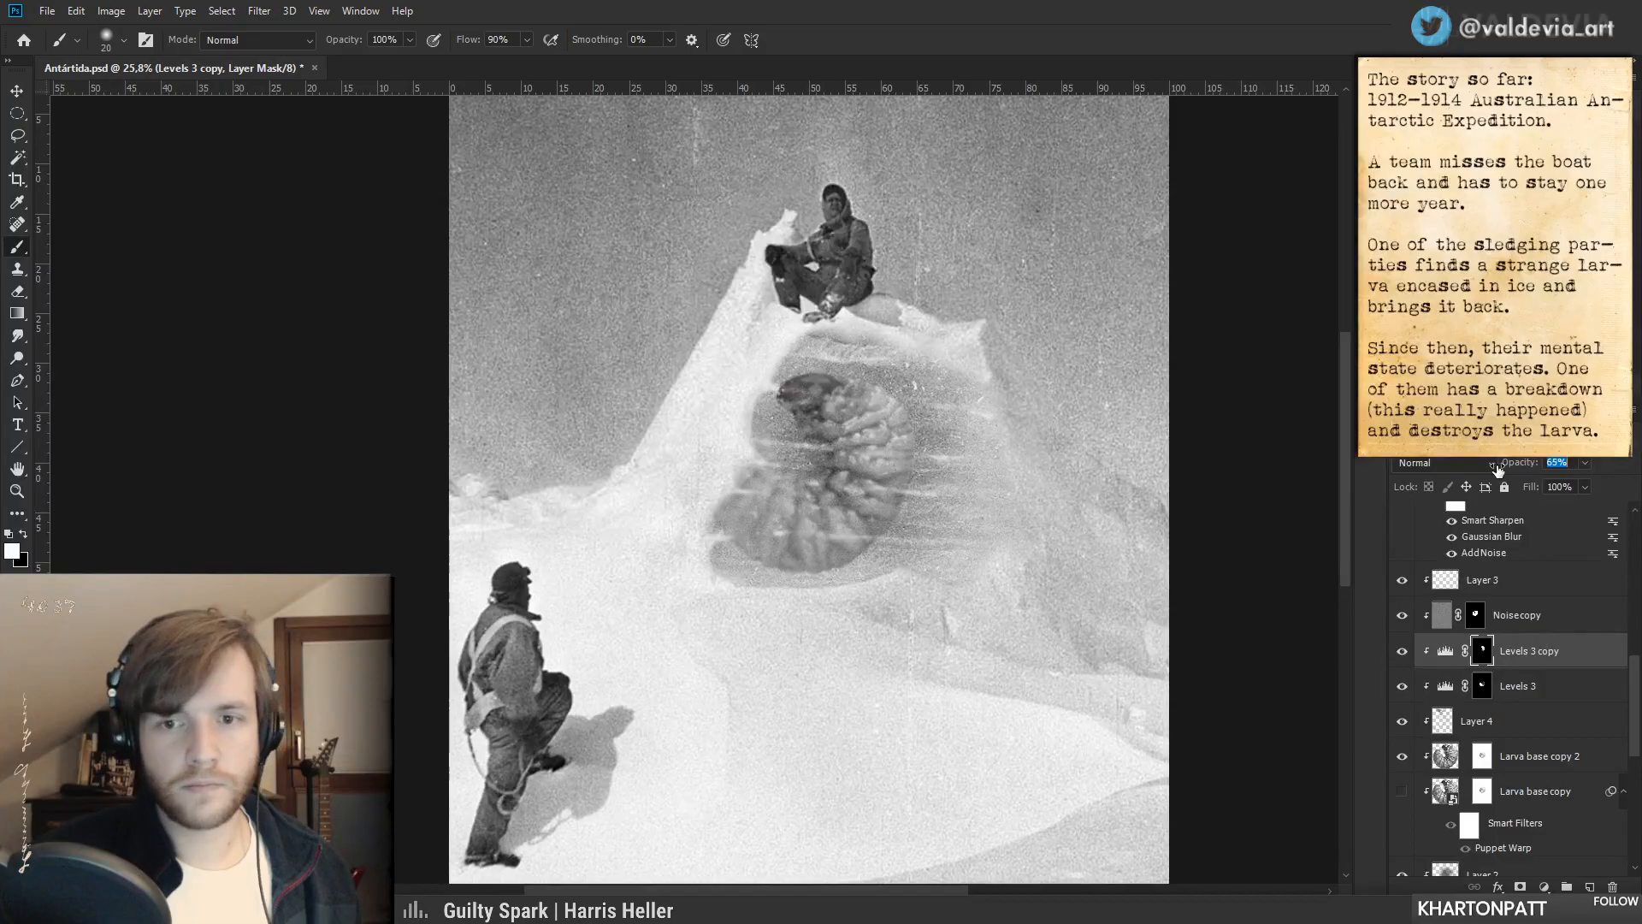
{"action": "key", "text": "z"}
{"action": "left_click_drag", "start_coordinate": [909, 561], "coordinate": [883, 558]}
{"action": "key", "text": "b"}
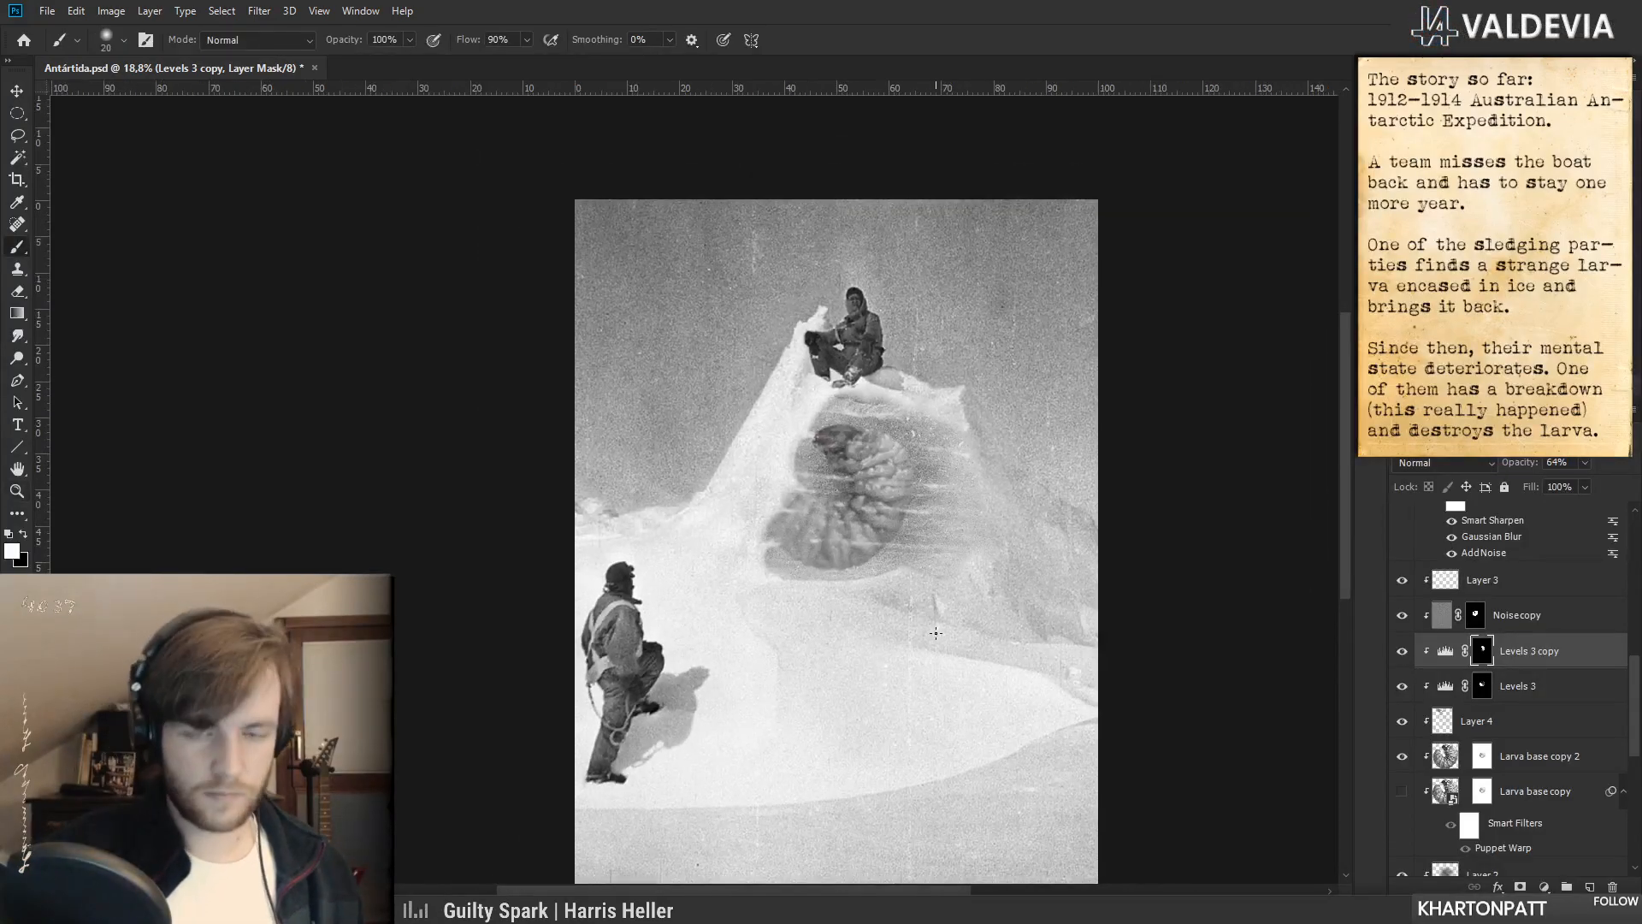
{"action": "key", "text": "z"}
{"action": "left_click_drag", "start_coordinate": [936, 633], "coordinate": [918, 633]}
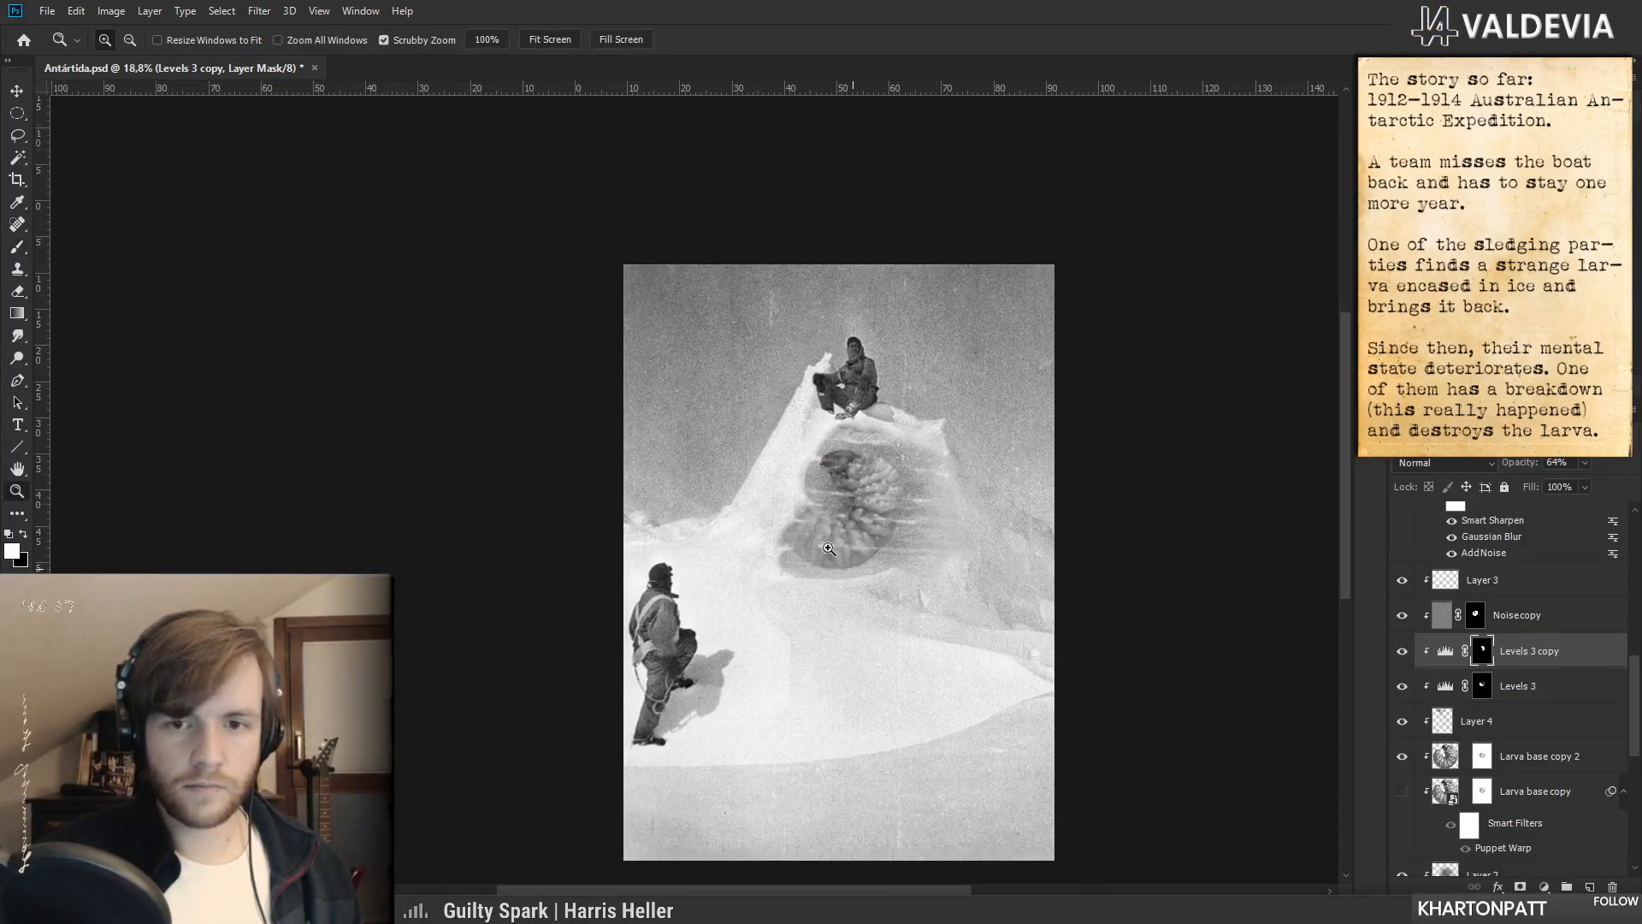
{"action": "key", "text": "b"}
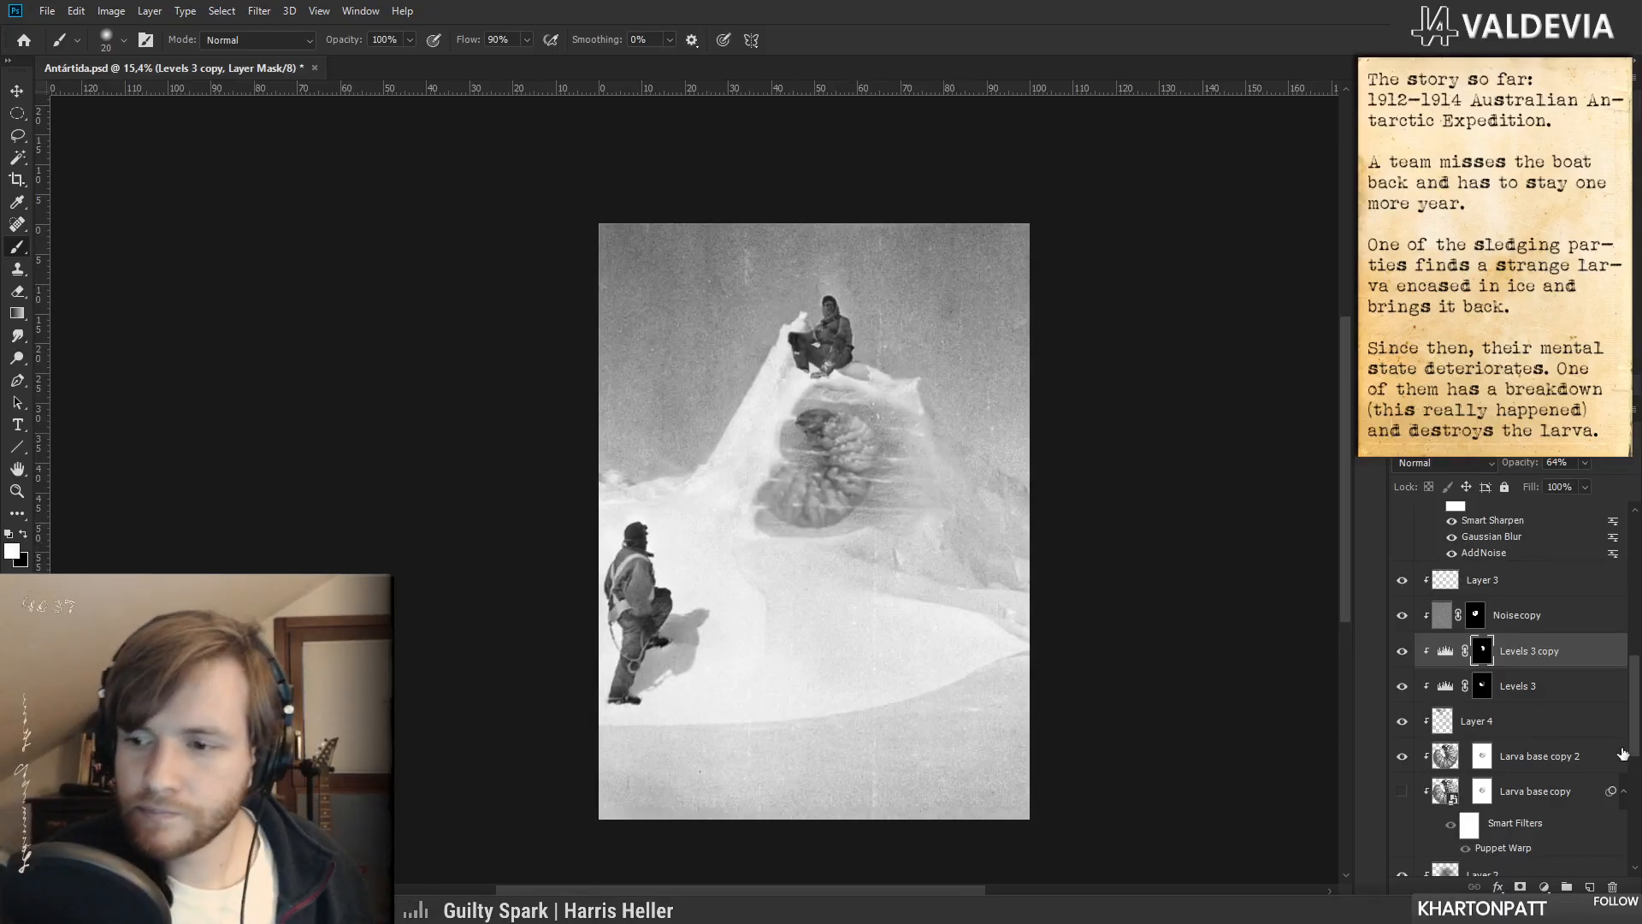
- Select Layer 2 in the larva's layer stack and set the foreground colour to black (000000)
{"action": "scroll", "coordinate": [1621, 755], "scroll_direction": "down", "scroll_amount": 3}
{"action": "left_click", "coordinate": [1511, 771]}
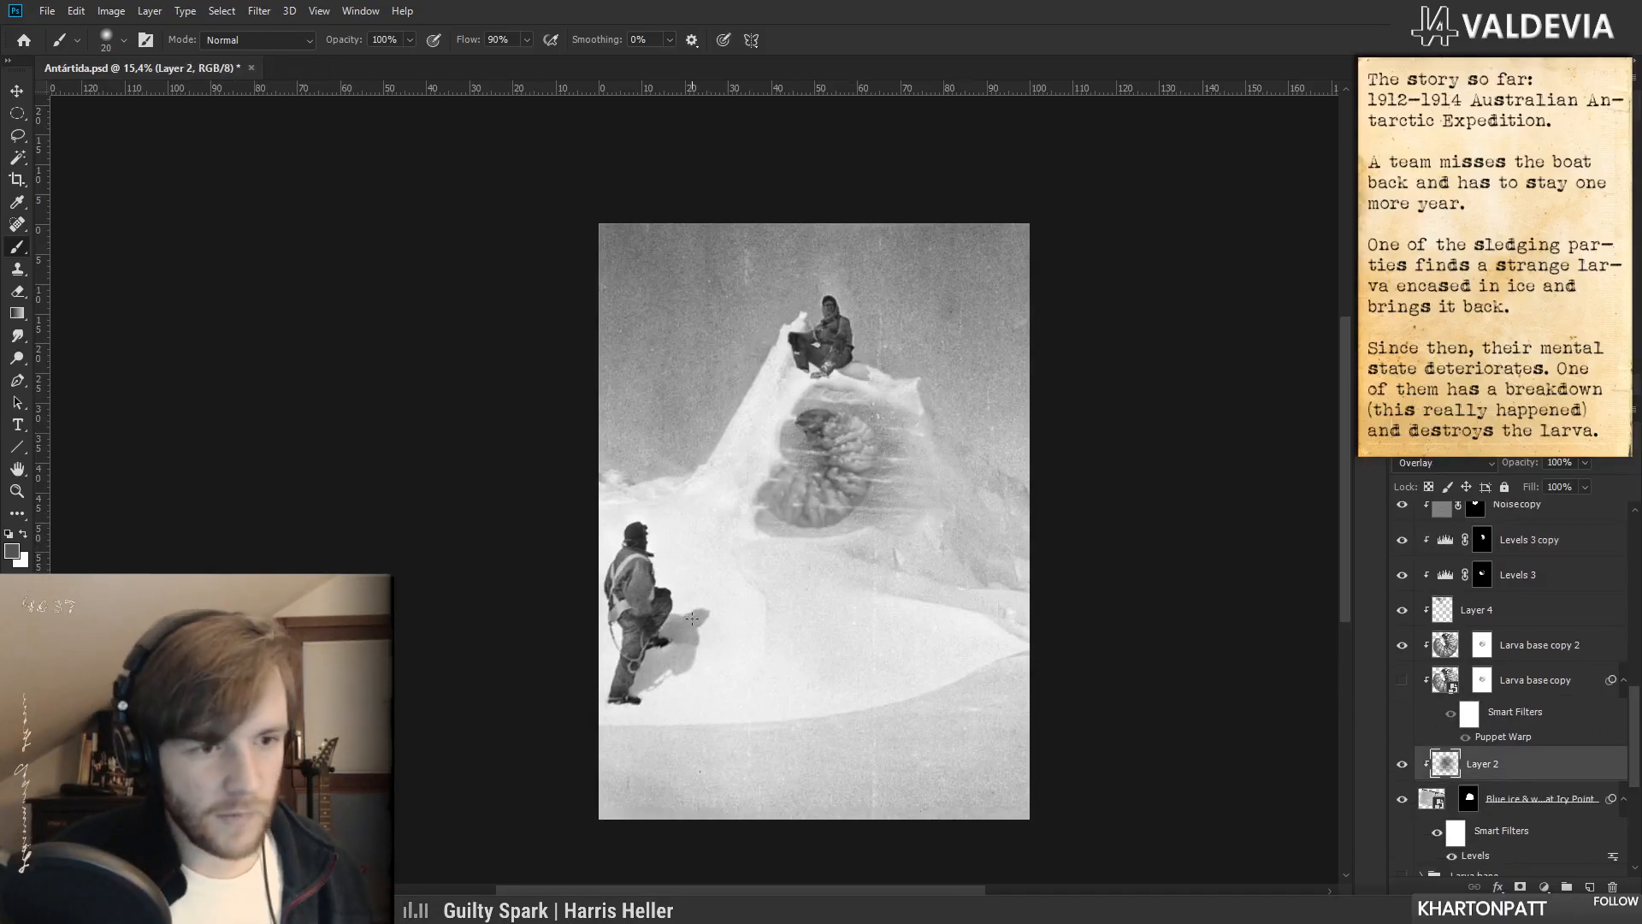
{"action": "left_click", "coordinate": [17, 553]}
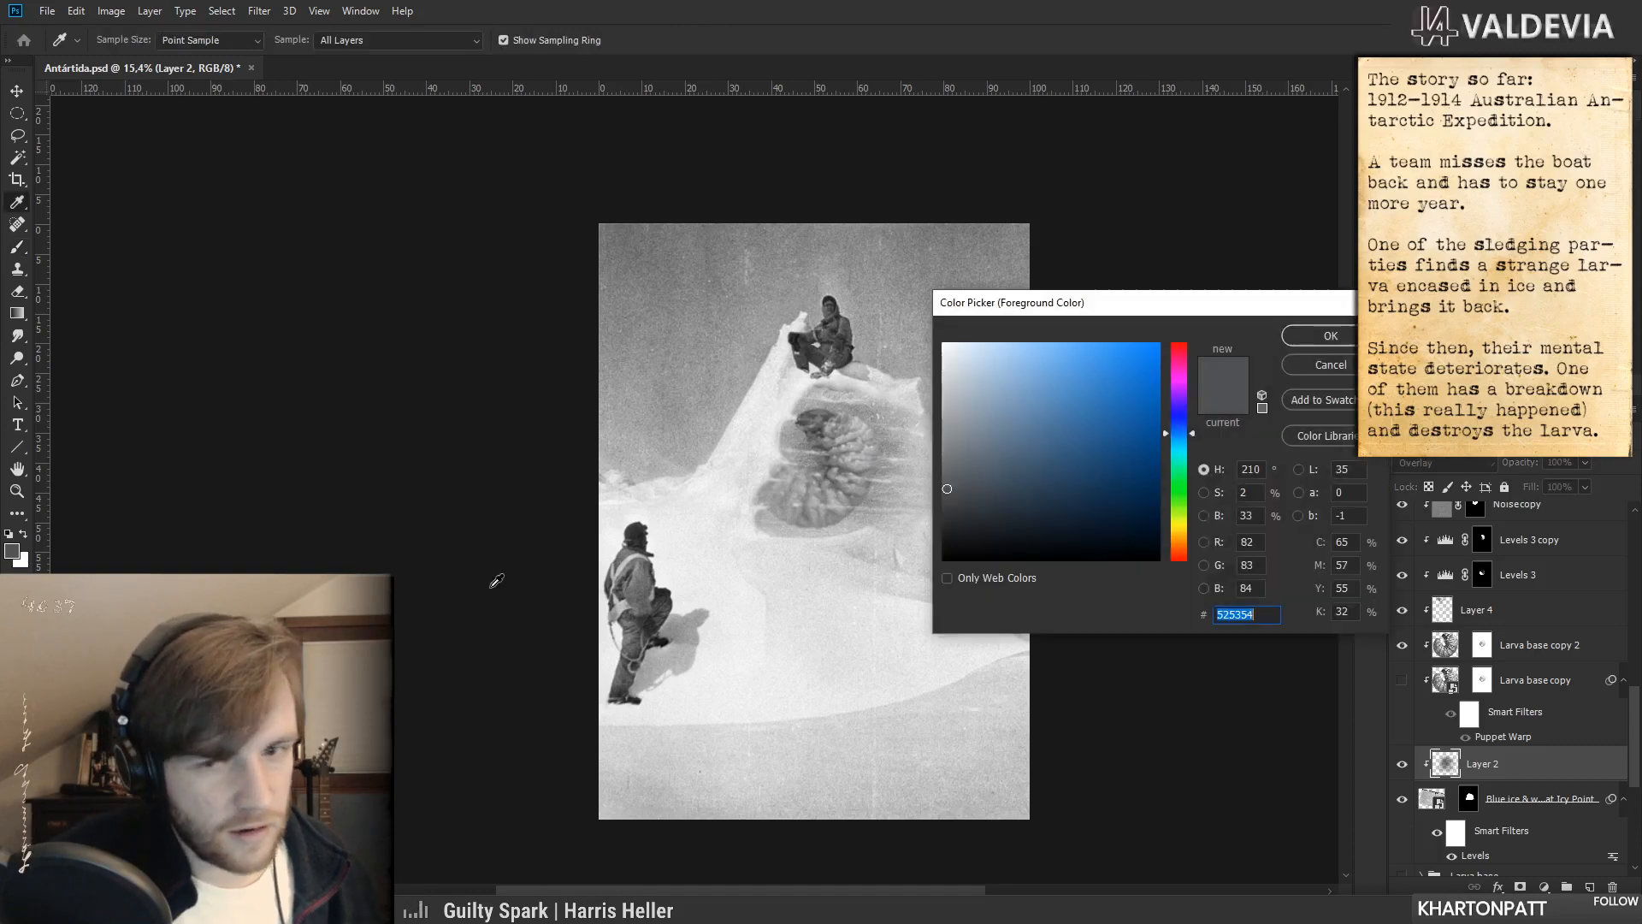
{"action": "left_click_drag", "start_coordinate": [949, 541], "coordinate": [842, 600]}
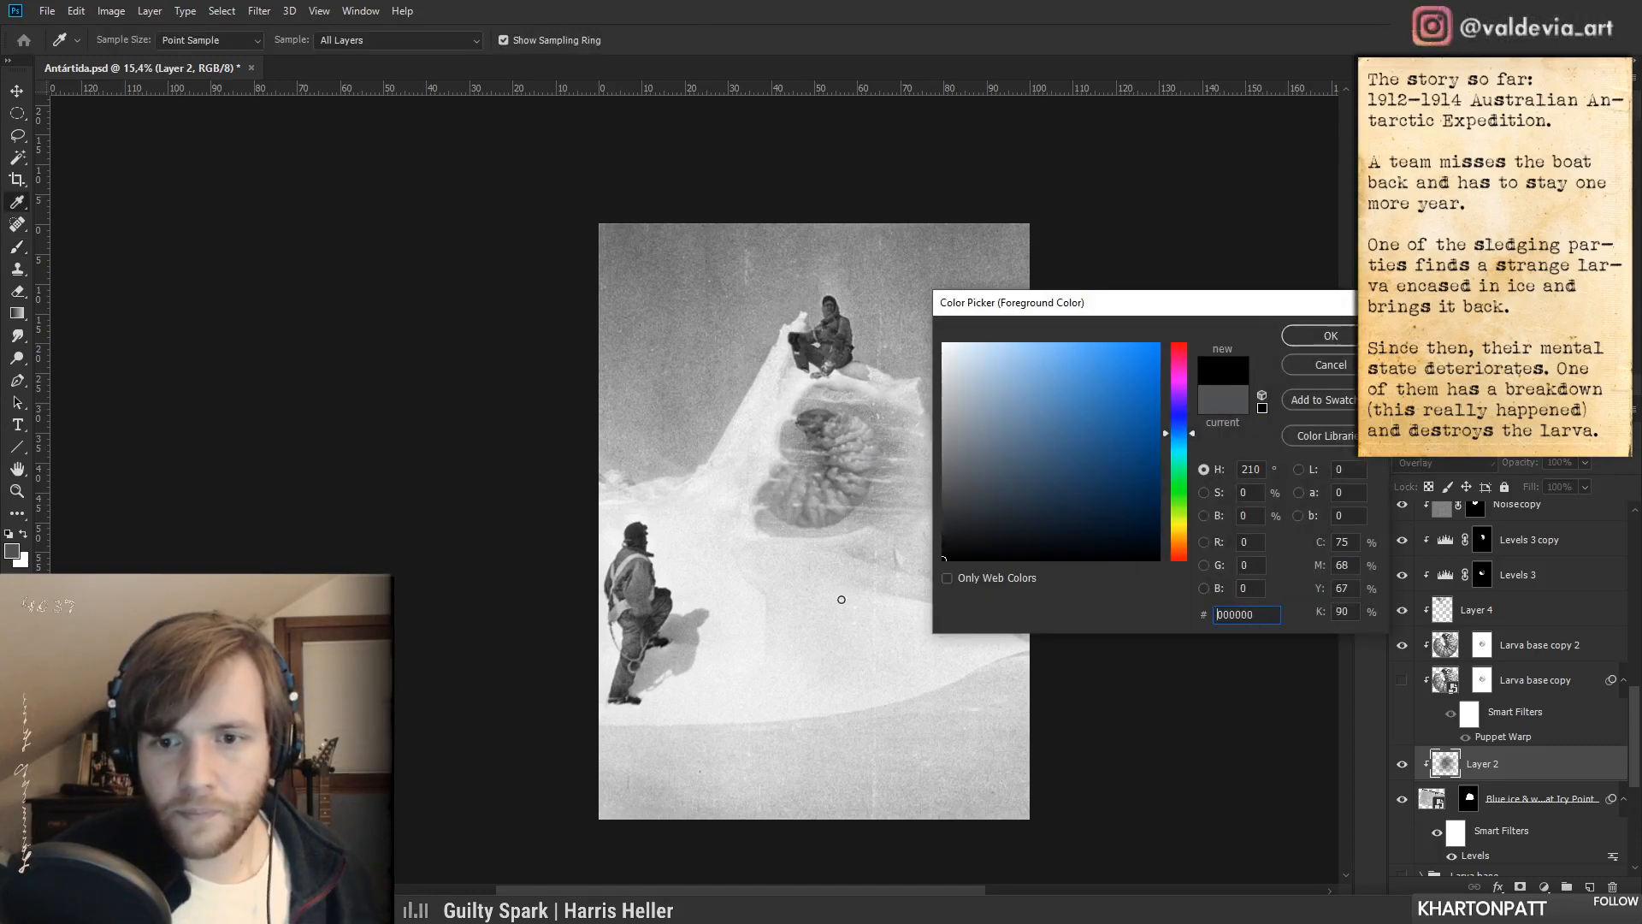
{"action": "left_click", "coordinate": [1331, 335]}
- Darken the ice around and below the larva on Layer 2 with a soft black brush of 322 px
{"action": "key", "text": "b"}
{"action": "right_click", "coordinate": [975, 549]}
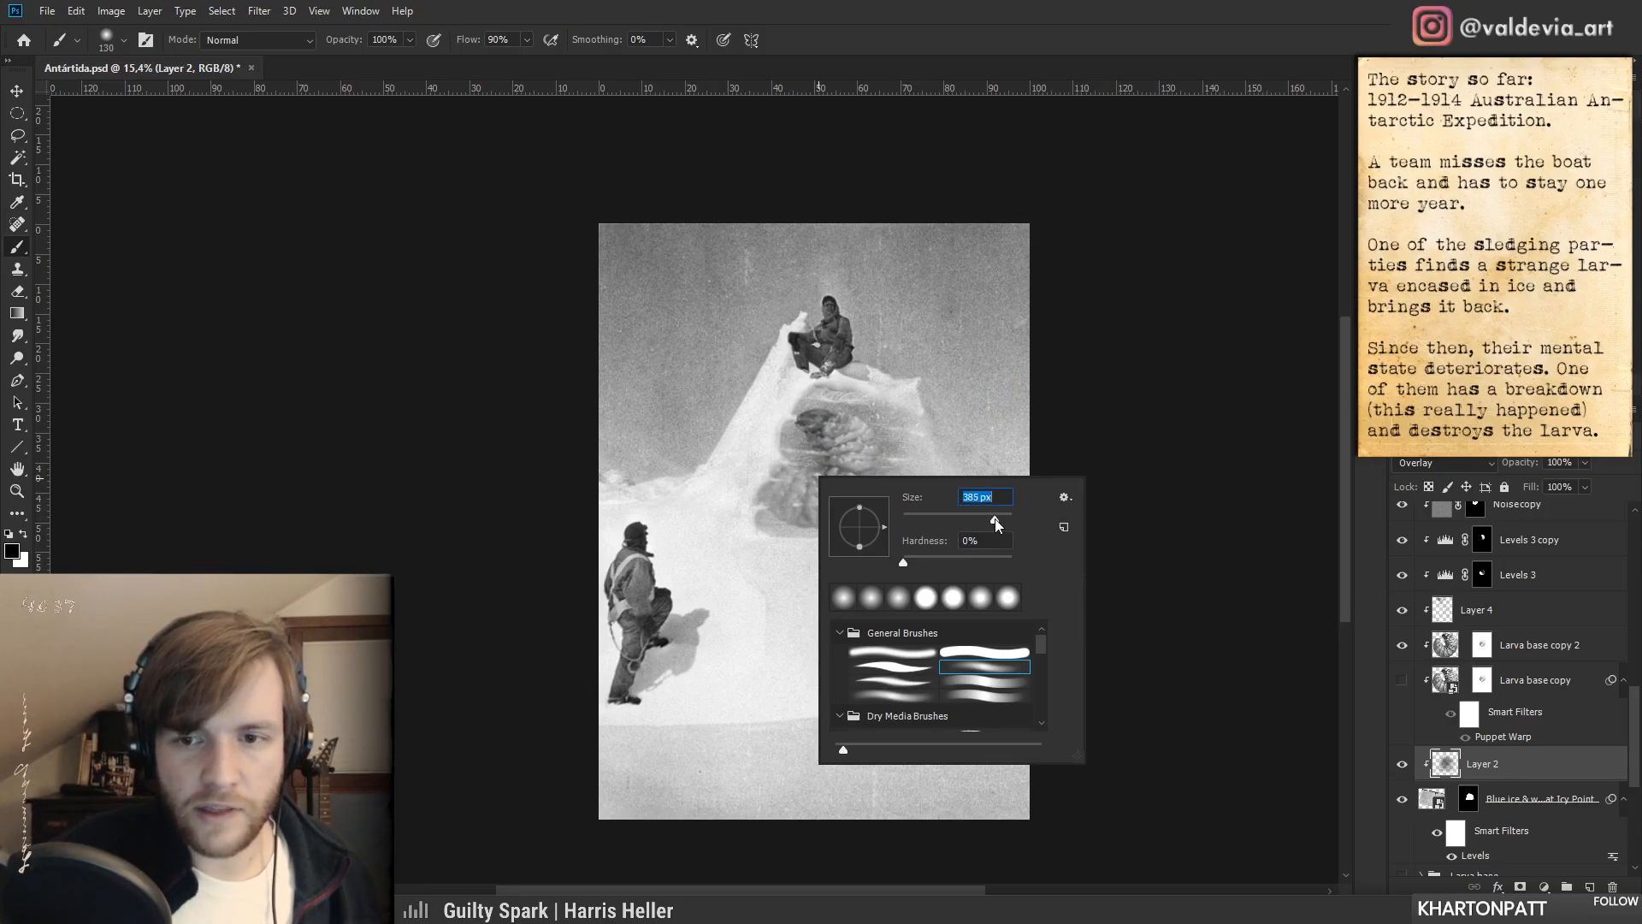
{"action": "left_click_drag", "start_coordinate": [994, 520], "coordinate": [992, 521]}
{"action": "left_click", "coordinate": [796, 511]}
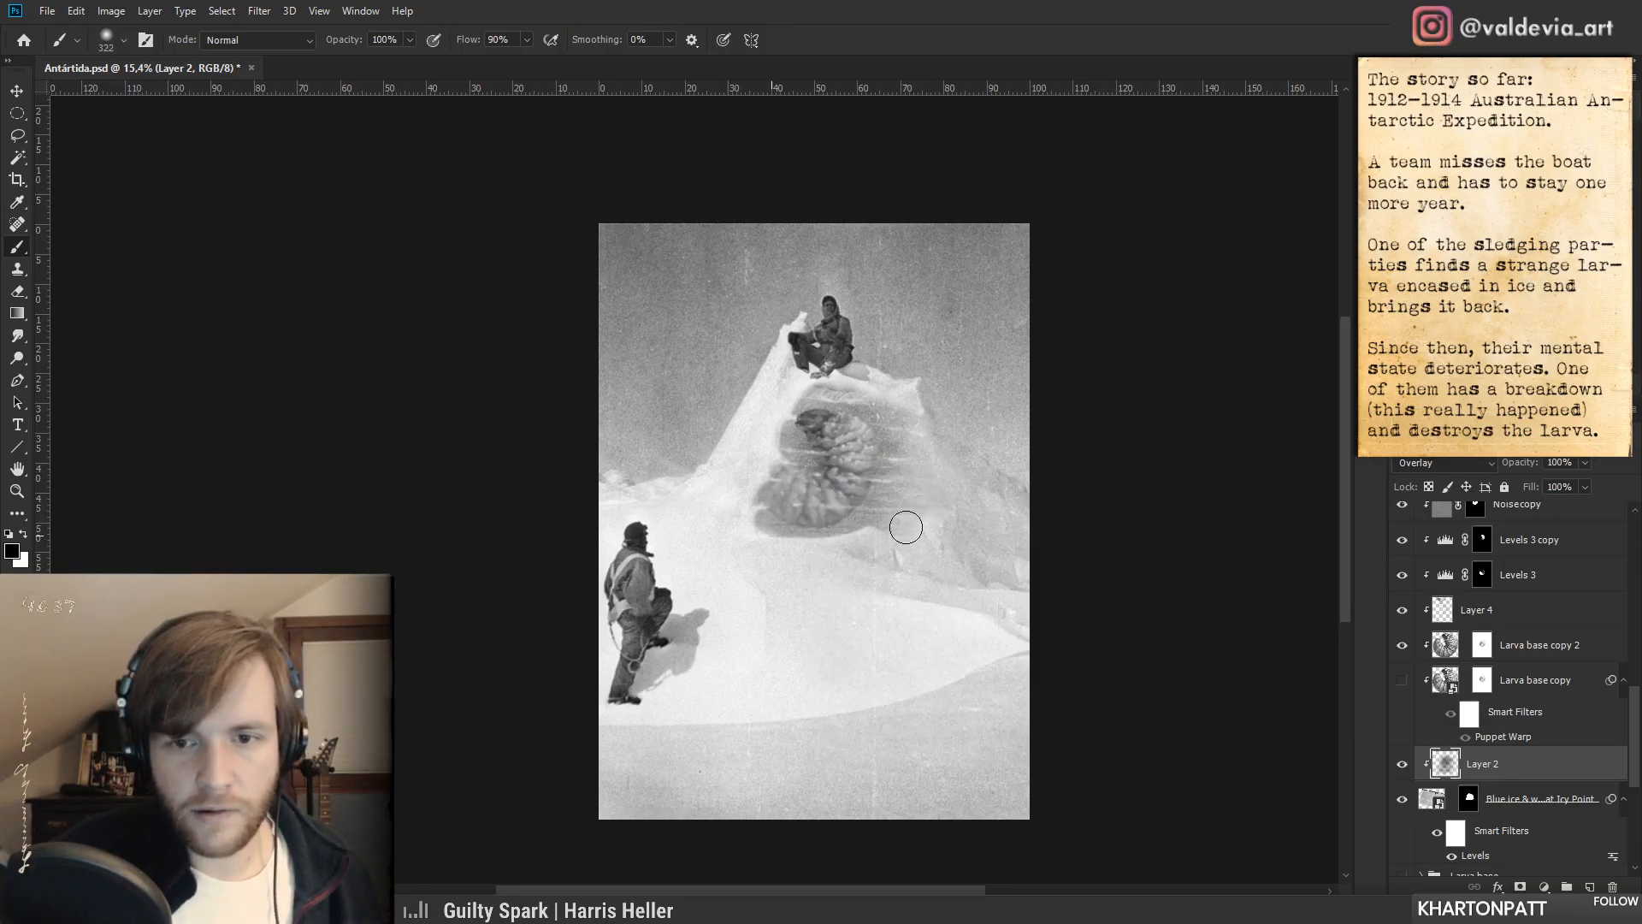
{"action": "scroll", "coordinate": [821, 518], "scroll_direction": "up", "scroll_amount": 4}
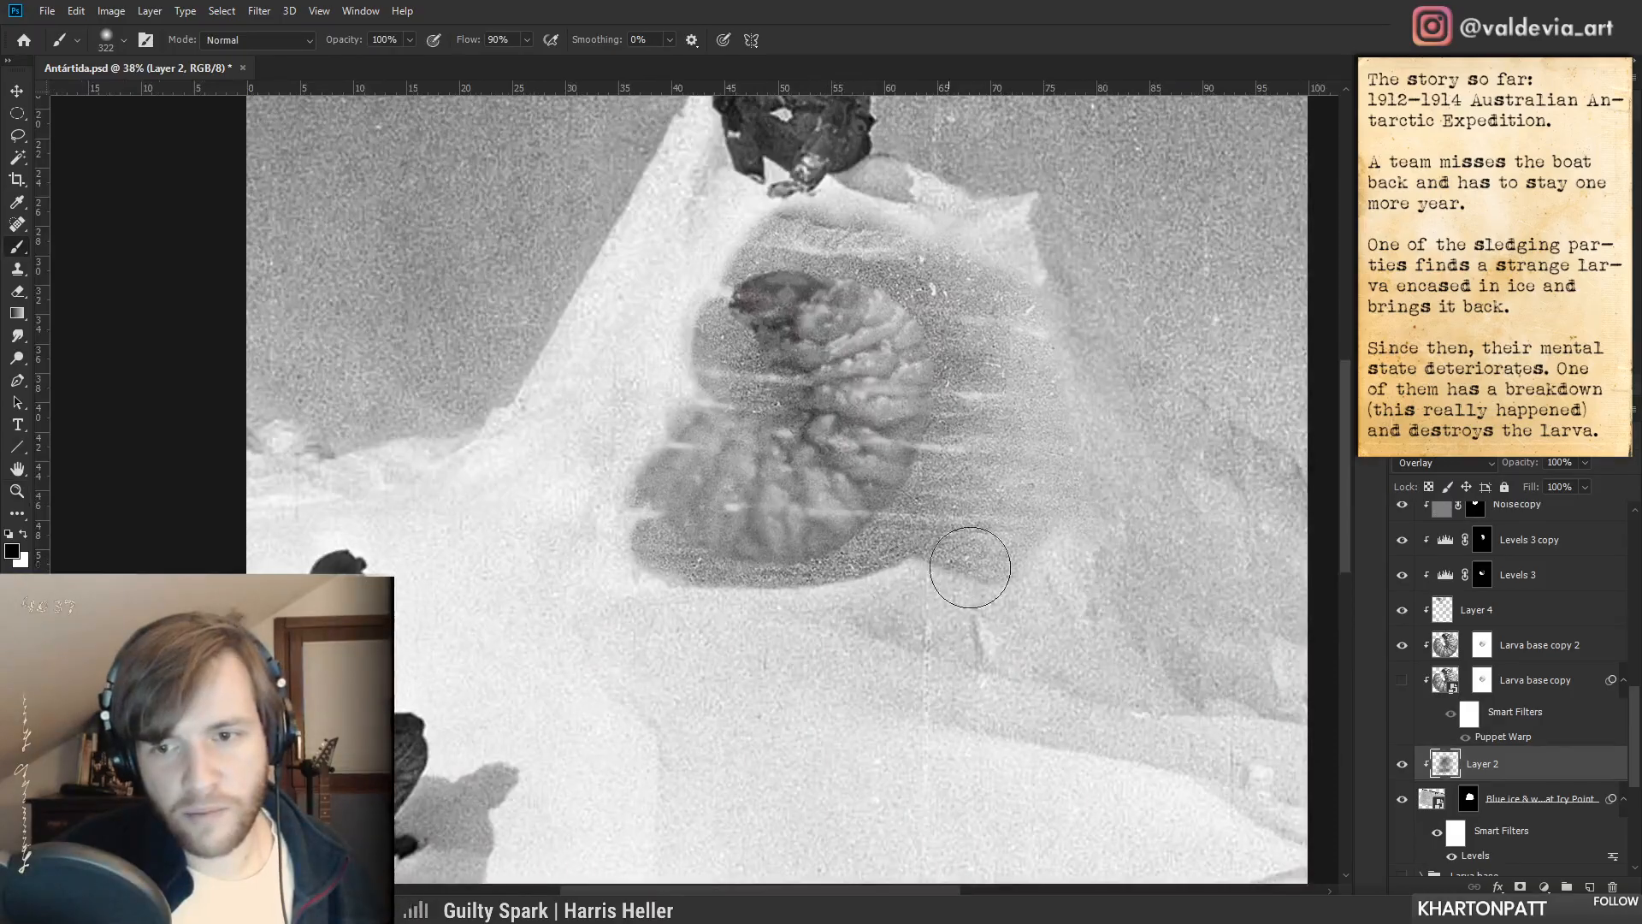
{"action": "mouse_move", "coordinate": [902, 492]}
{"action": "left_mouse_down"}
{"action": "mouse_move", "coordinate": [804, 498]}
{"action": "mouse_move", "coordinate": [844, 495]}
{"action": "left_mouse_up"}
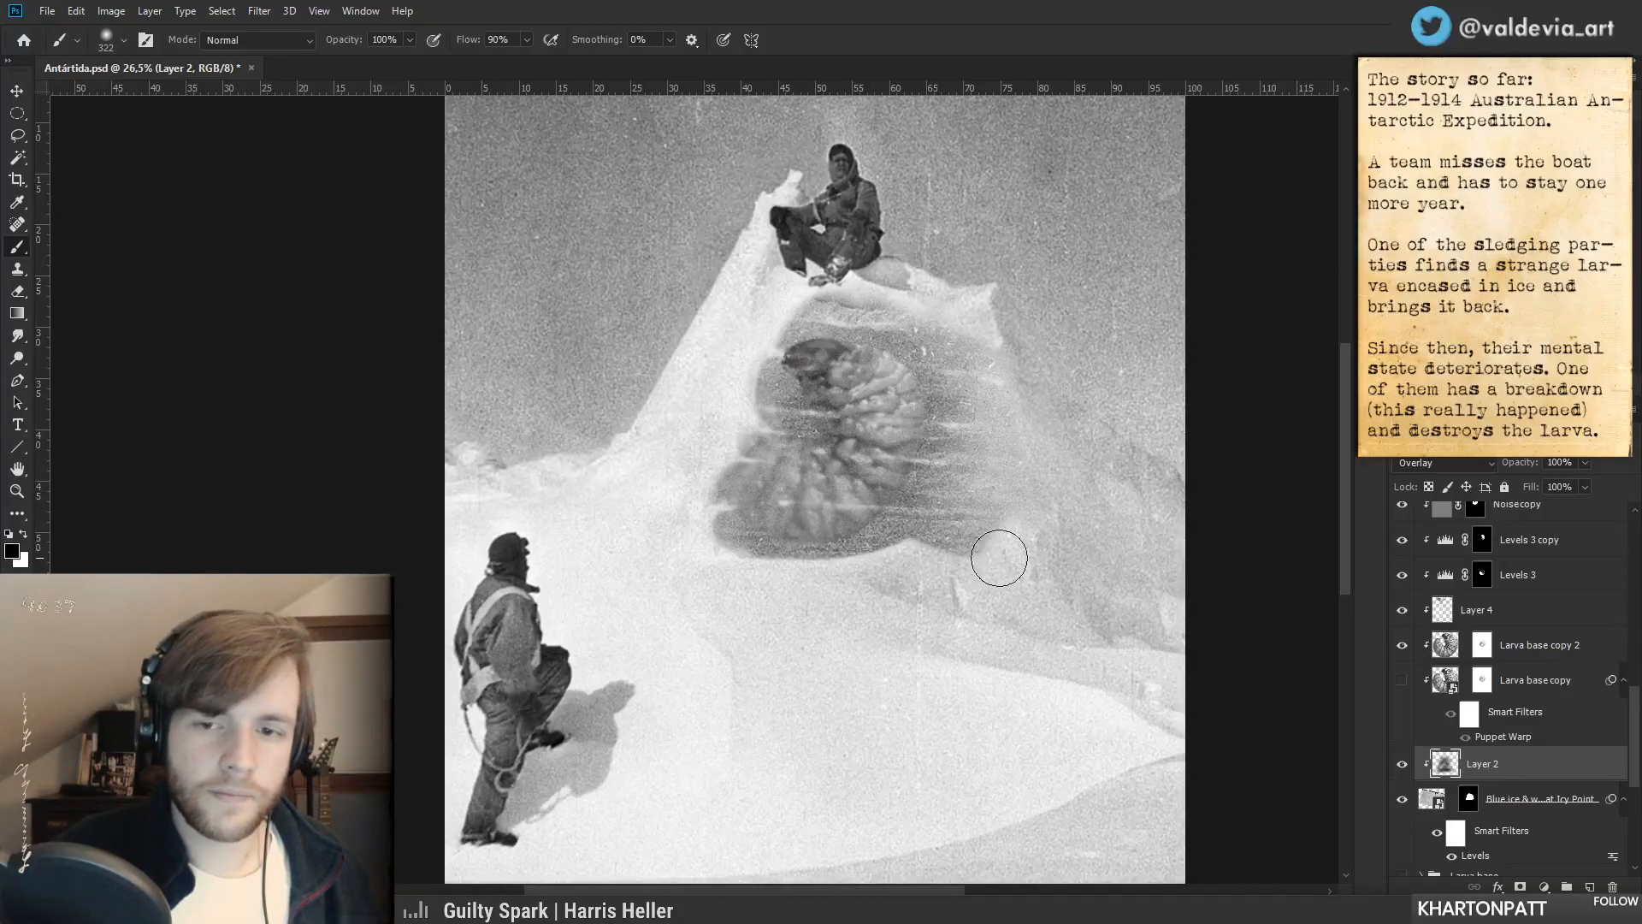
{"action": "mouse_move", "coordinate": [948, 536]}
{"action": "left_mouse_down"}
{"action": "mouse_move", "coordinate": [860, 536]}
{"action": "mouse_move", "coordinate": [971, 532]}
{"action": "left_mouse_up"}
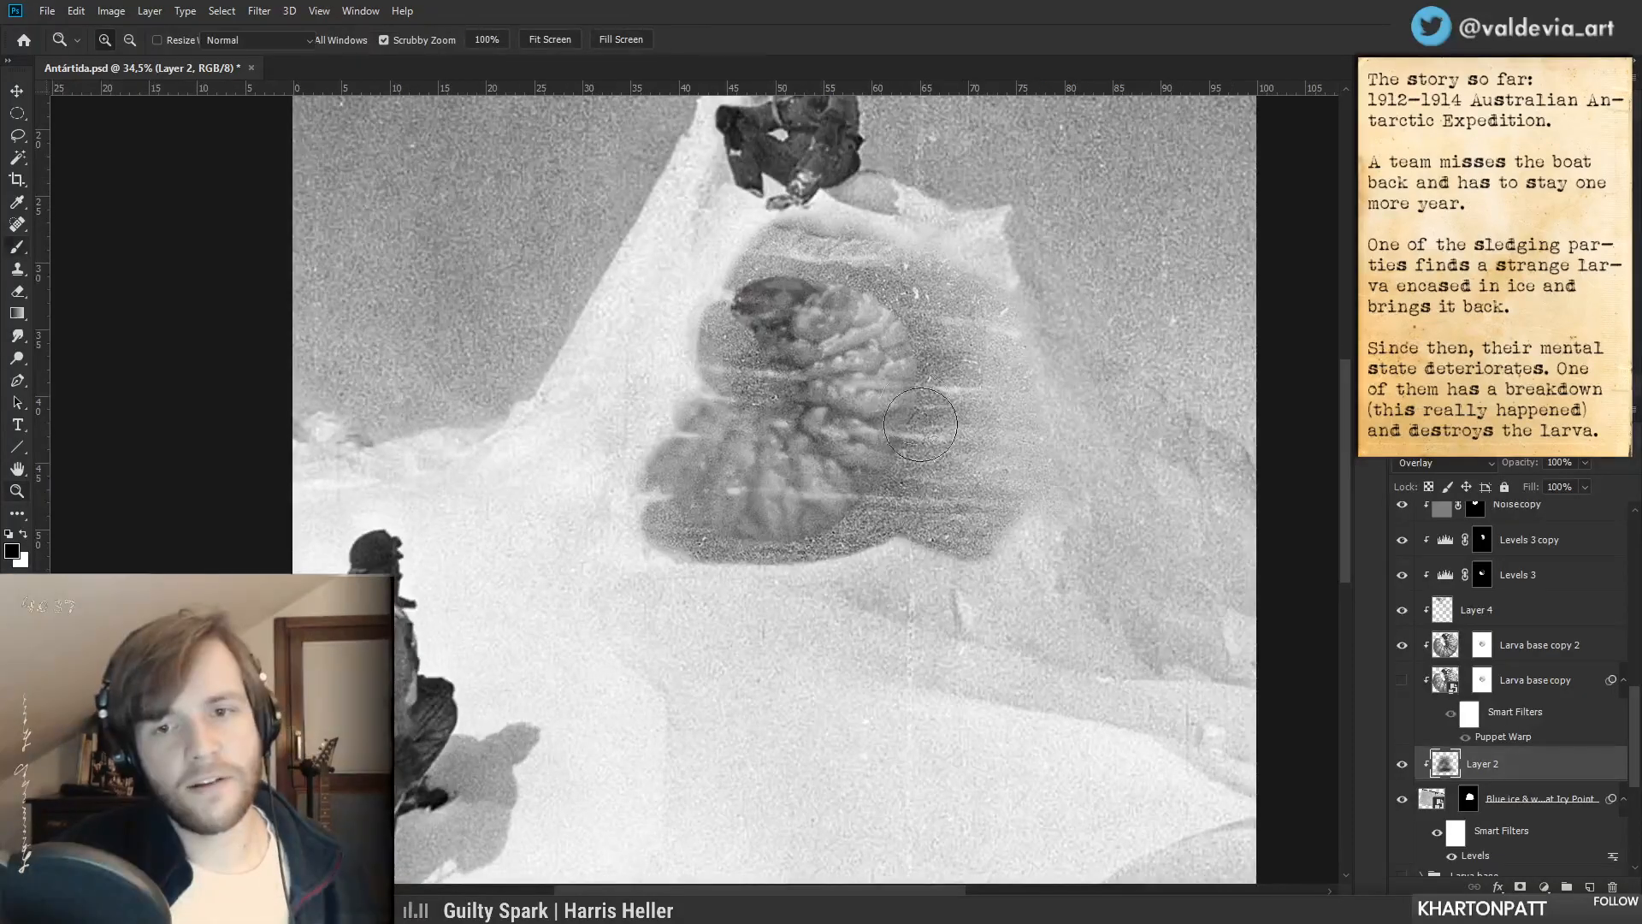
{"action": "mouse_move", "coordinate": [898, 361]}
{"action": "left_mouse_down"}
{"action": "mouse_move", "coordinate": [868, 417]}
{"action": "mouse_move", "coordinate": [845, 407]}
{"action": "mouse_move", "coordinate": [930, 373]}
{"action": "left_mouse_up"}
{"action": "key", "text": "ctrl+space"}
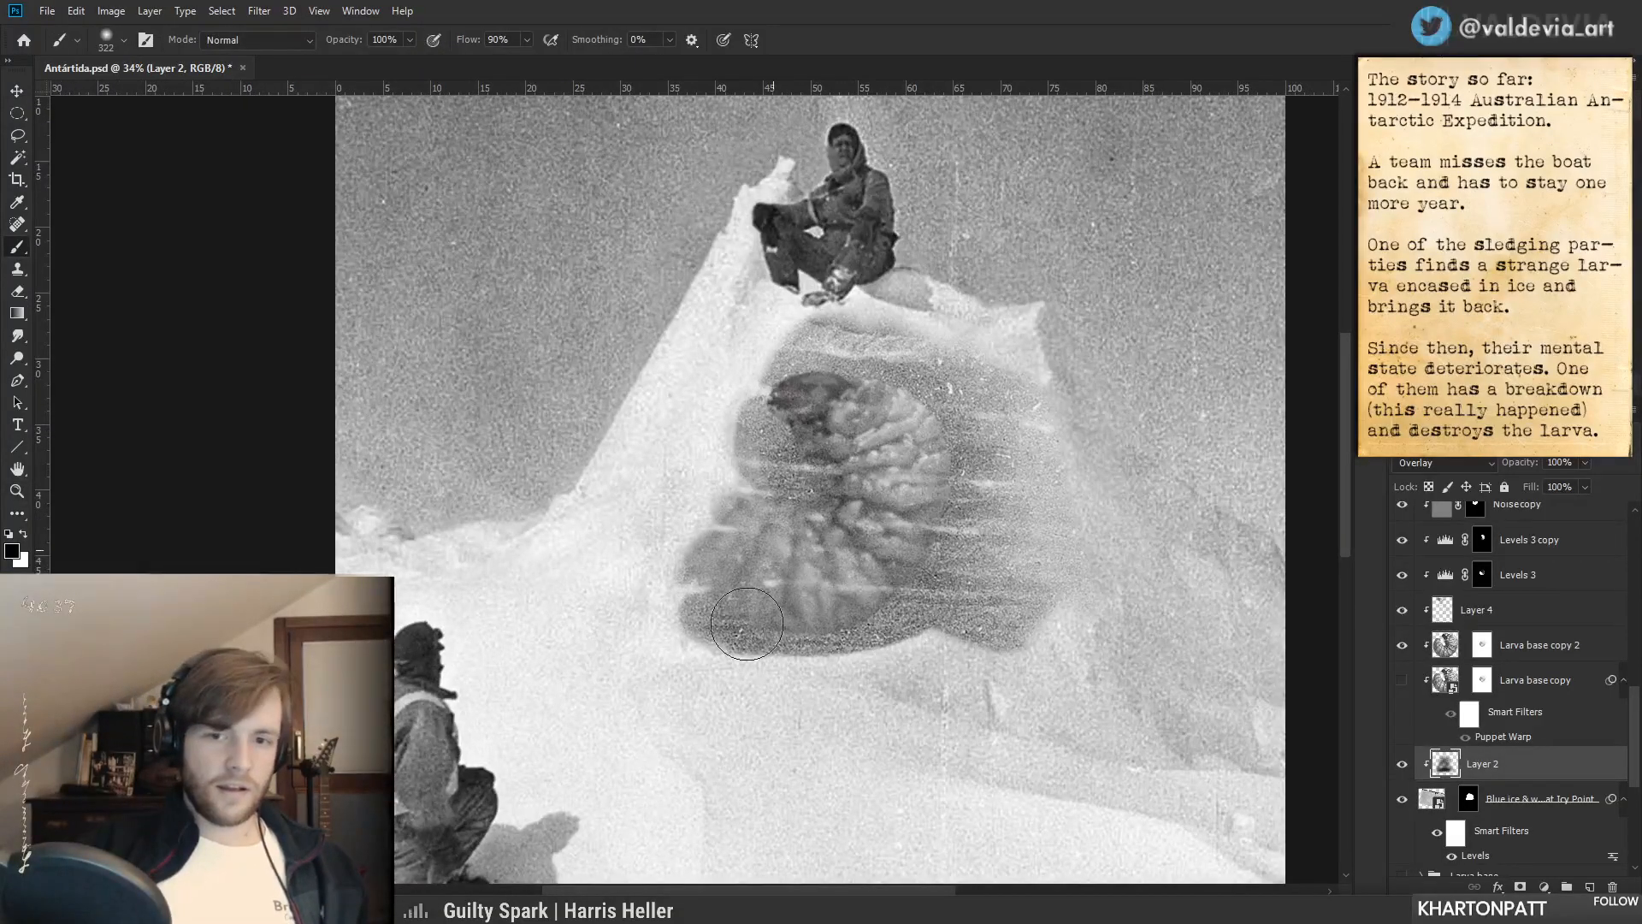
{"action": "key", "text": "ctrl+space"}
{"action": "mouse_move", "coordinate": [980, 586]}
{"action": "left_mouse_down"}
{"action": "mouse_move", "coordinate": [908, 627]}
{"action": "mouse_move", "coordinate": [948, 598]}
{"action": "mouse_move", "coordinate": [864, 605]}
{"action": "mouse_move", "coordinate": [932, 675]}
{"action": "left_mouse_up"}
{"action": "key", "text": "ctrl+space"}
{"action": "key", "text": "ctrl+space"}
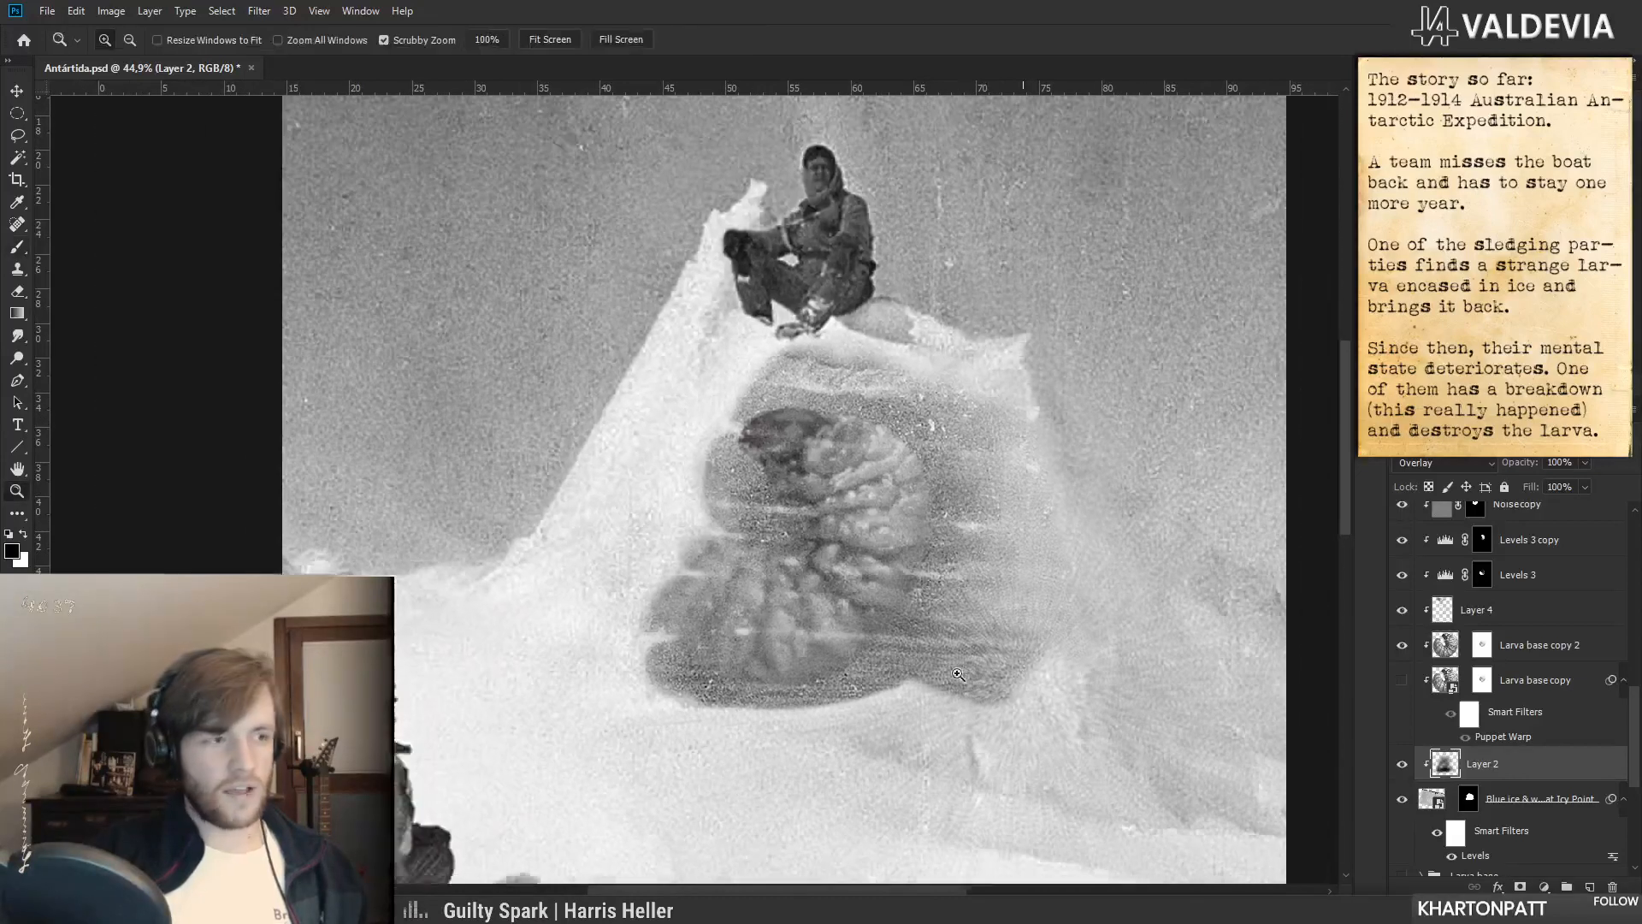
- Compare the ice shading with Layer 2 hidden and shown, close up and in the wider photo
{"action": "left_click", "coordinate": [1406, 763]}
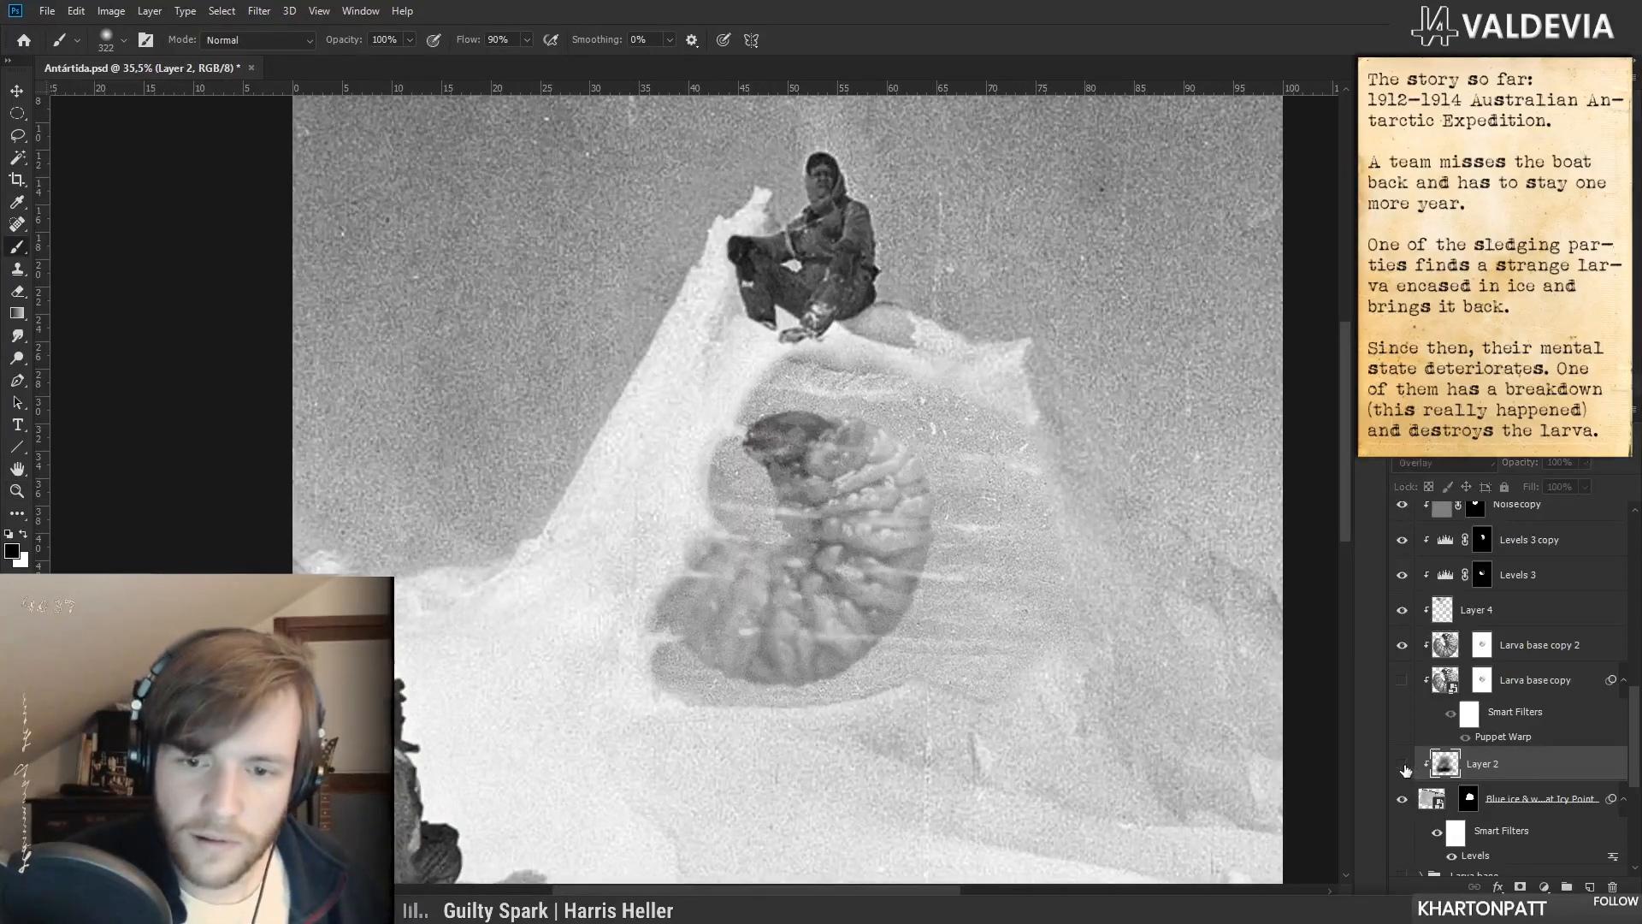
{"action": "left_click", "coordinate": [1405, 763]}
{"action": "key", "text": "ctrl+space"}
{"action": "left_click_drag", "start_coordinate": [1037, 670], "coordinate": [1019, 691]}
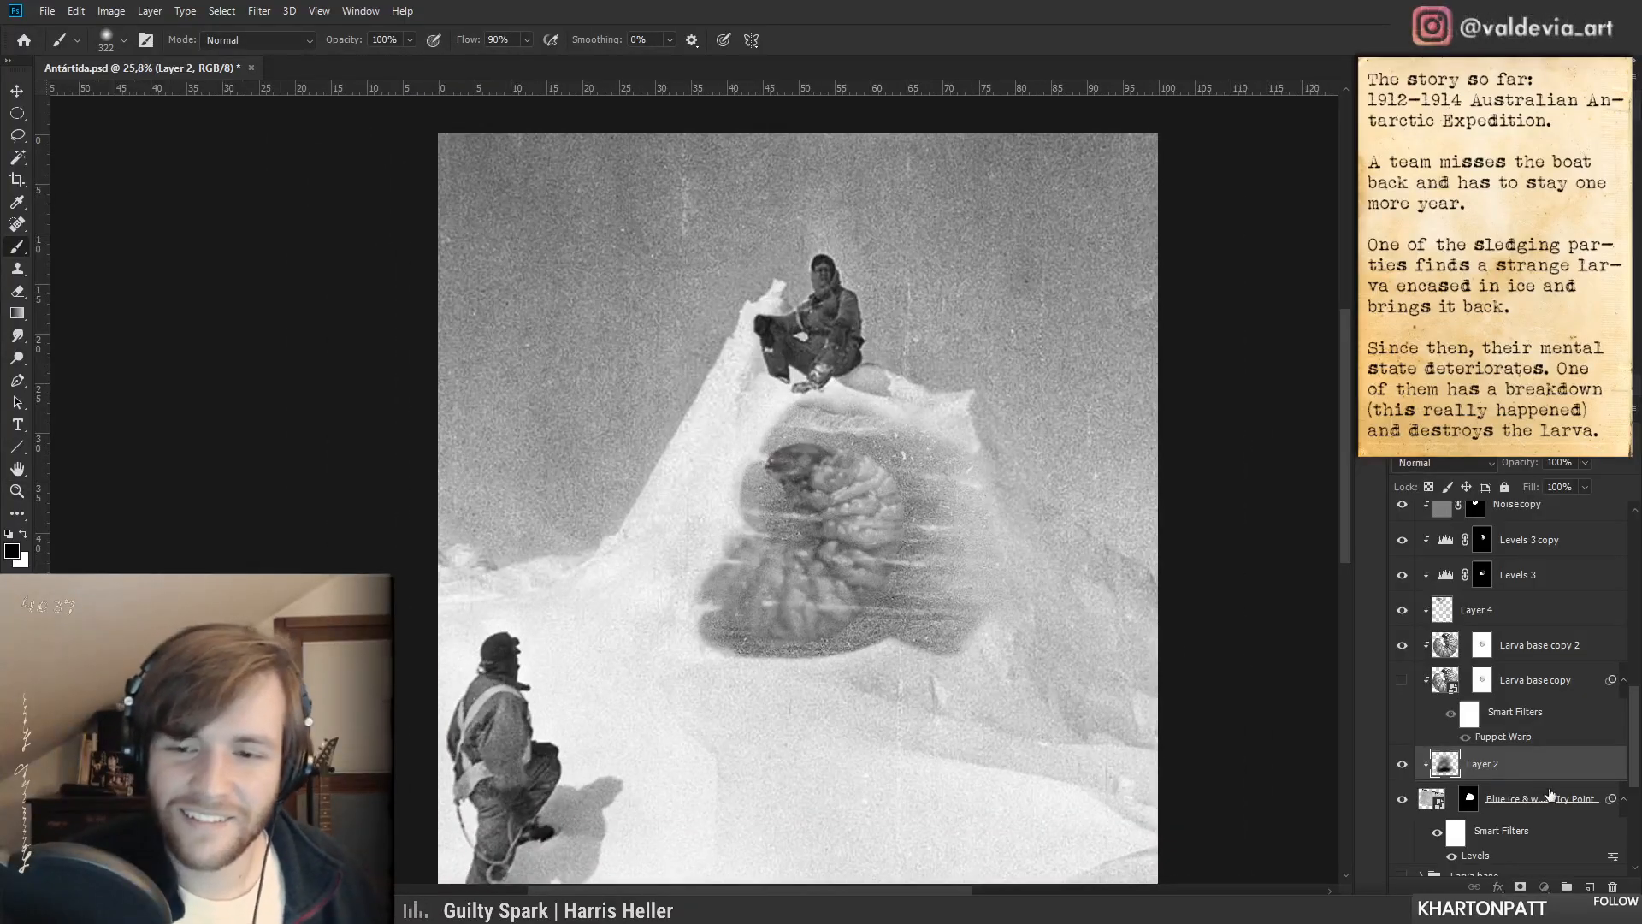
- Apply a Gaussian Blur with a 2.0-pixel radius to the blue ice layer and check the ice texture
{"action": "left_click", "coordinate": [1550, 794]}
{"action": "key", "text": "ctrl+space"}
{"action": "mouse_move", "coordinate": [885, 646]}
{"action": "left_mouse_down"}
{"action": "mouse_move", "coordinate": [957, 654]}
{"action": "mouse_move", "coordinate": [881, 635]}
{"action": "mouse_move", "coordinate": [964, 619]}
{"action": "left_mouse_up"}
{"action": "key", "text": "space"}
{"action": "key", "text": "ctrl+space"}
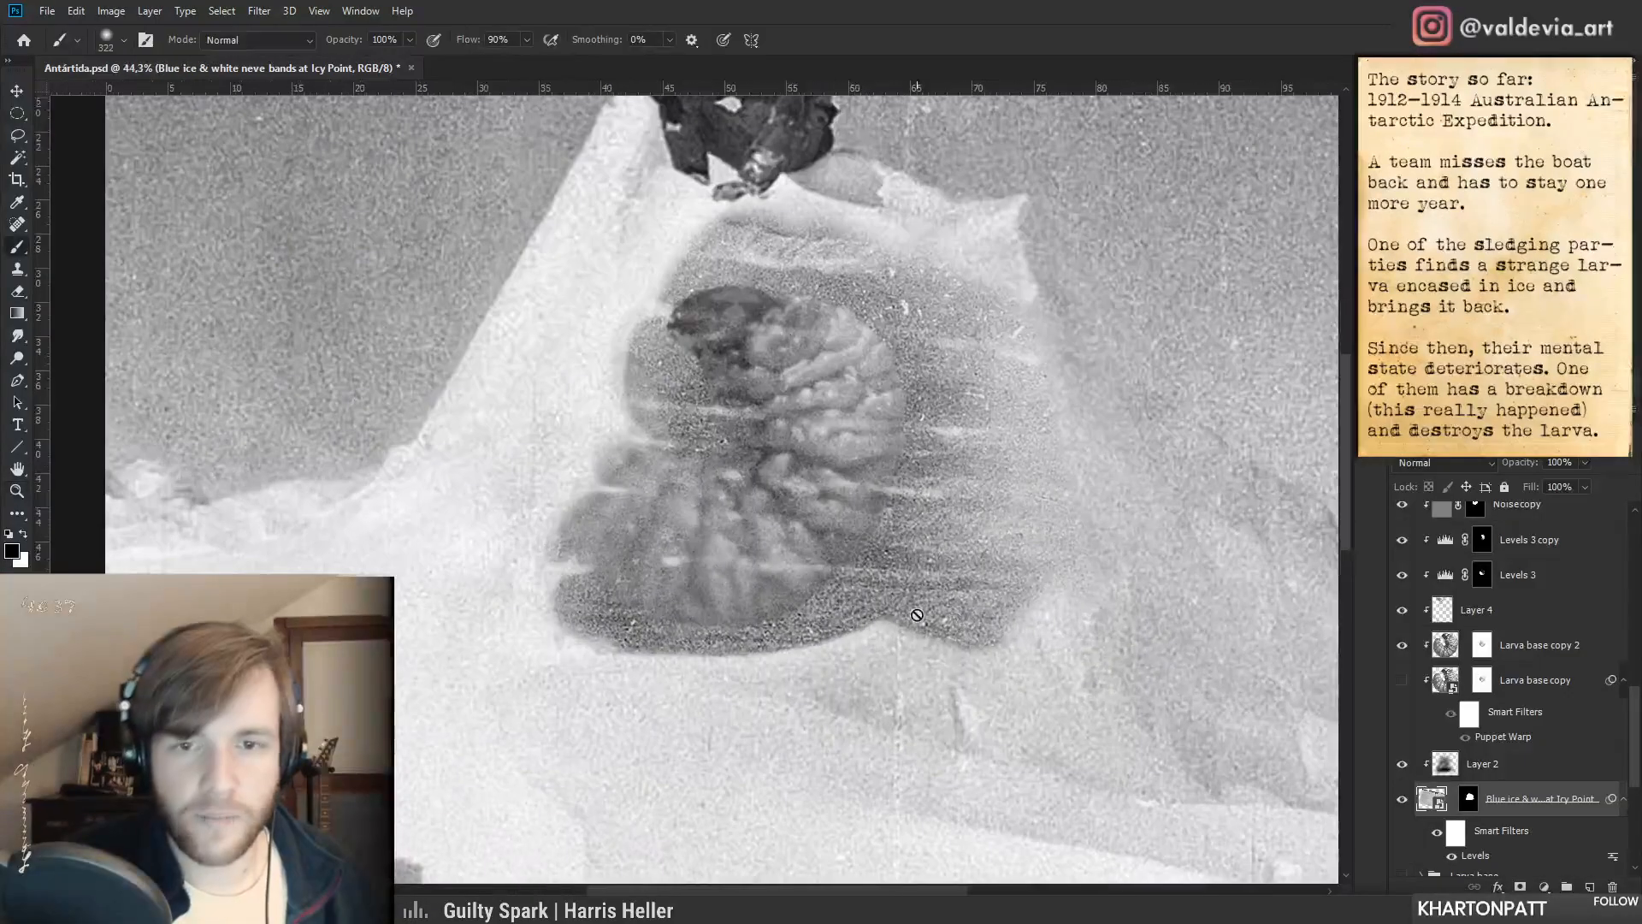
{"action": "left_click", "coordinate": [260, 13]}
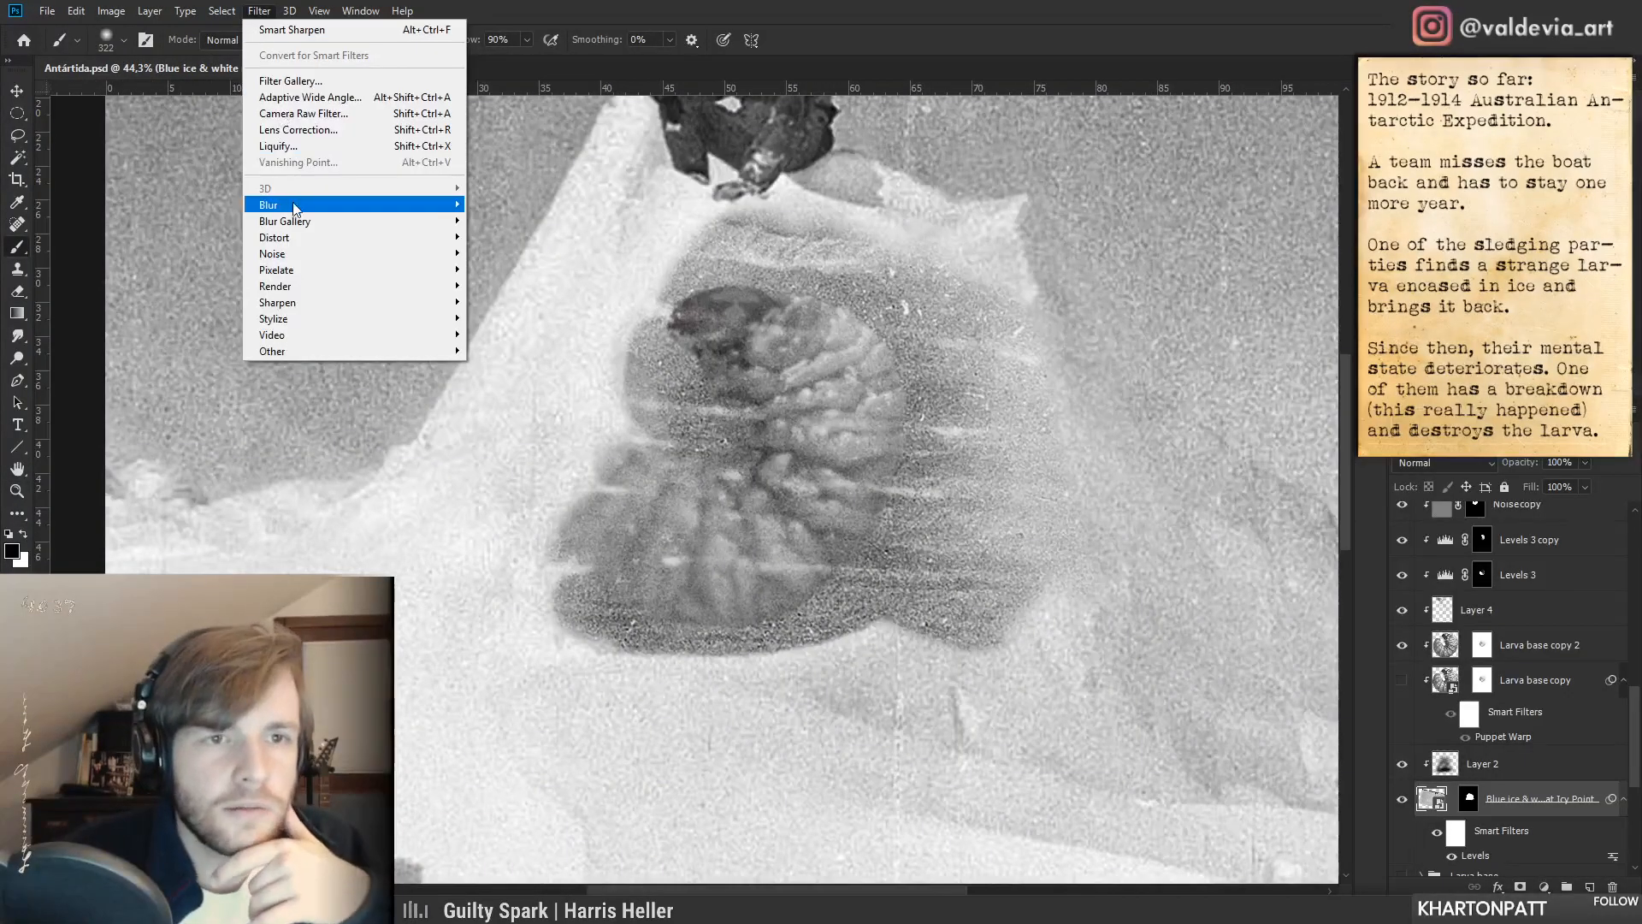
{"action": "mouse_move", "coordinate": [295, 207]}
{"action": "left_click", "coordinate": [128, 268]}
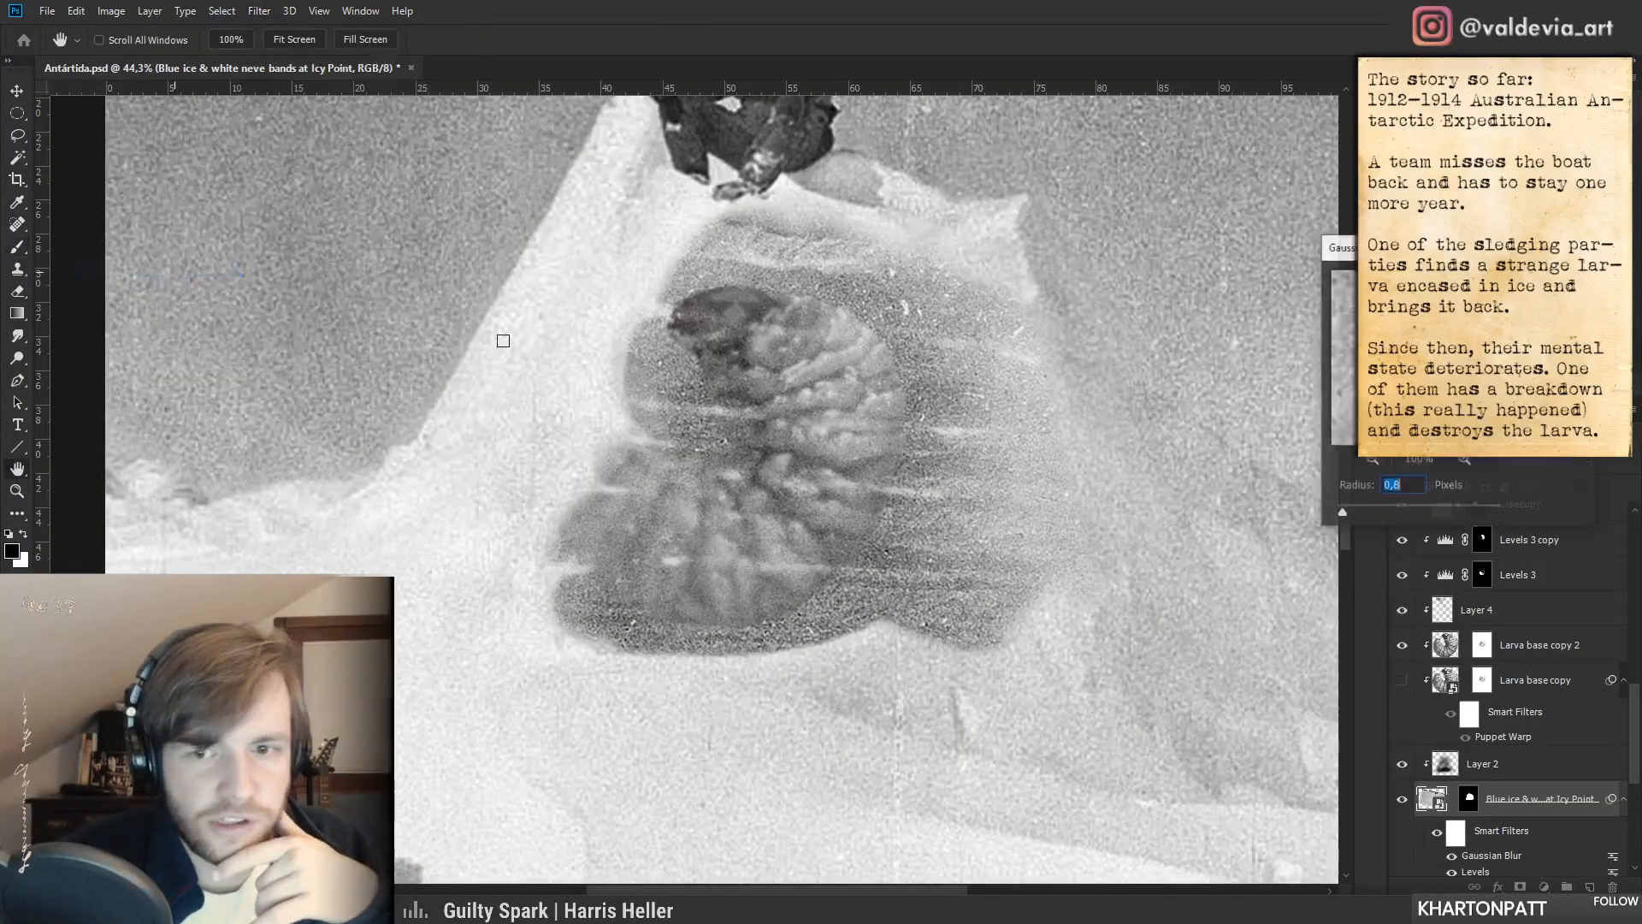
{"action": "left_click_drag", "start_coordinate": [1347, 510], "coordinate": [1353, 510]}
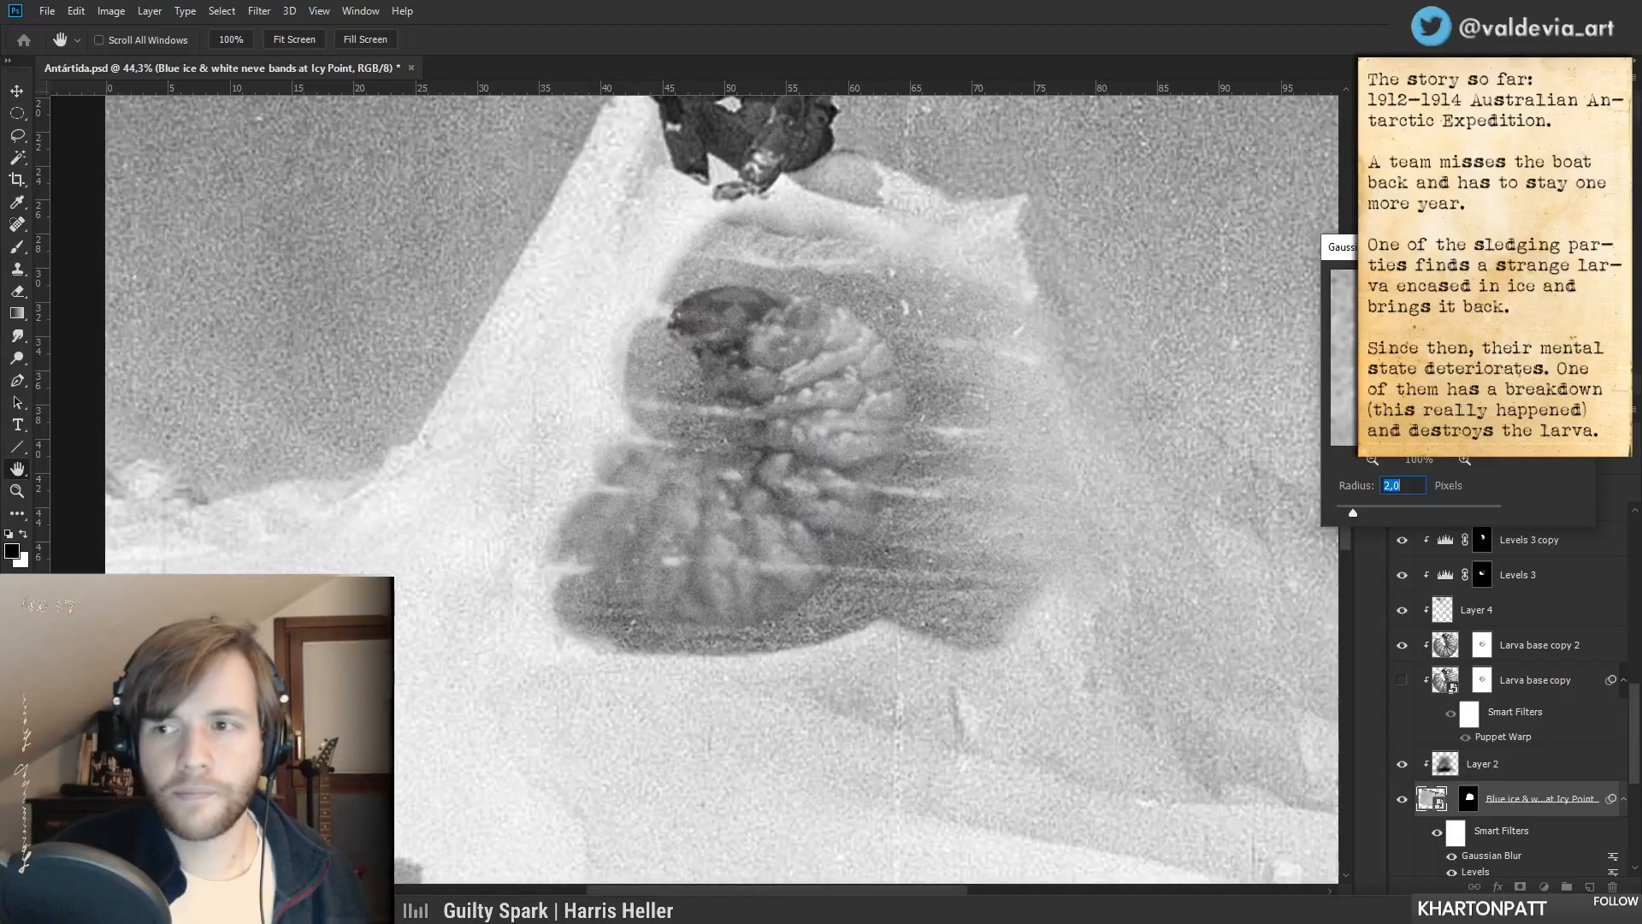
{"action": "left_click", "coordinate": [1553, 279]}
{"action": "key", "text": "z"}
{"action": "mouse_move", "coordinate": [917, 539]}
{"action": "left_mouse_down"}
{"action": "mouse_move", "coordinate": [735, 539]}
{"action": "mouse_move", "coordinate": [879, 538]}
{"action": "left_mouse_up"}
{"action": "key", "text": "b"}
- Add a layer below Layer 2 and paint the ice's lower edge in grey sampled with Layer 2 hidden, using a 127 px brush
{"action": "left_click", "coordinate": [1591, 887]}
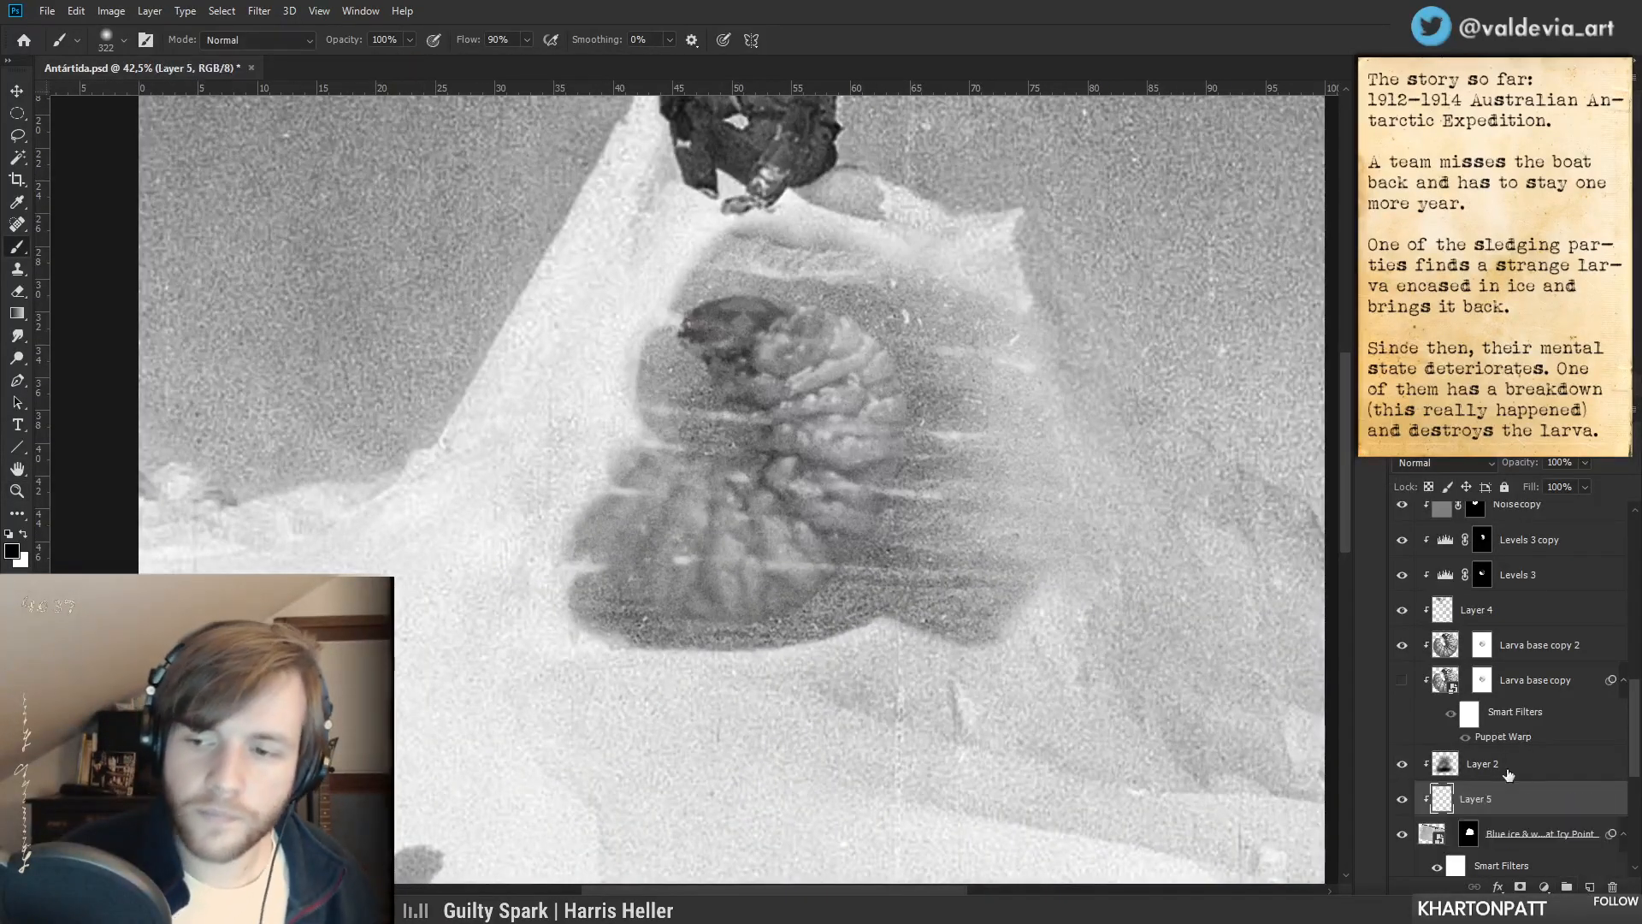
{"action": "left_click", "coordinate": [1402, 763]}
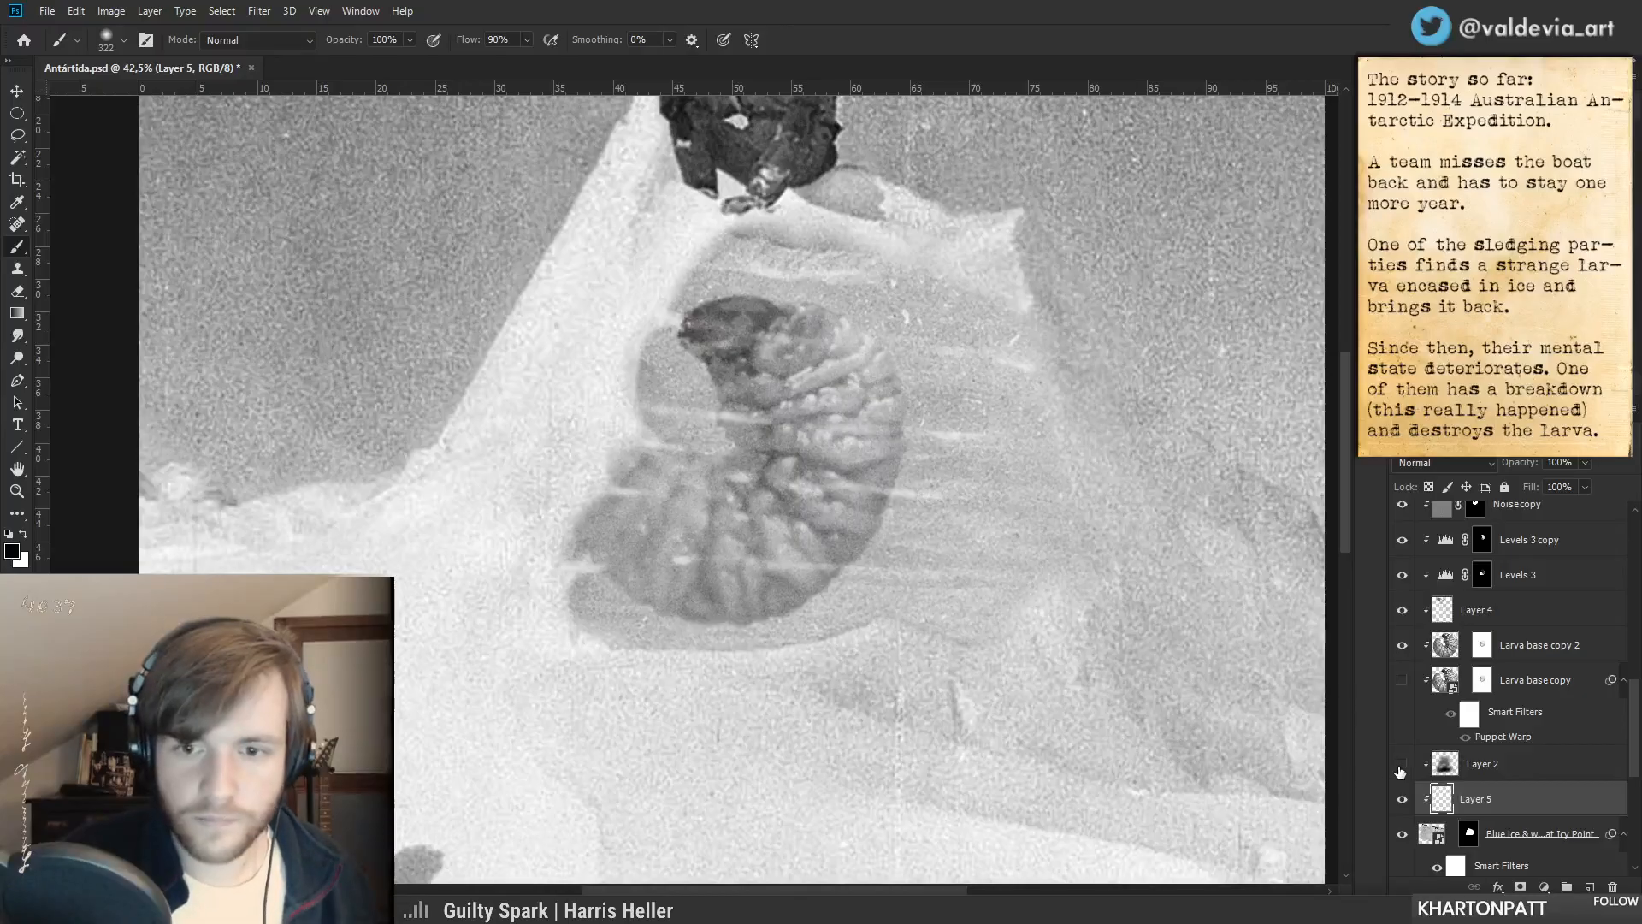
{"action": "left_click", "coordinate": [839, 609], "text": "alt"}
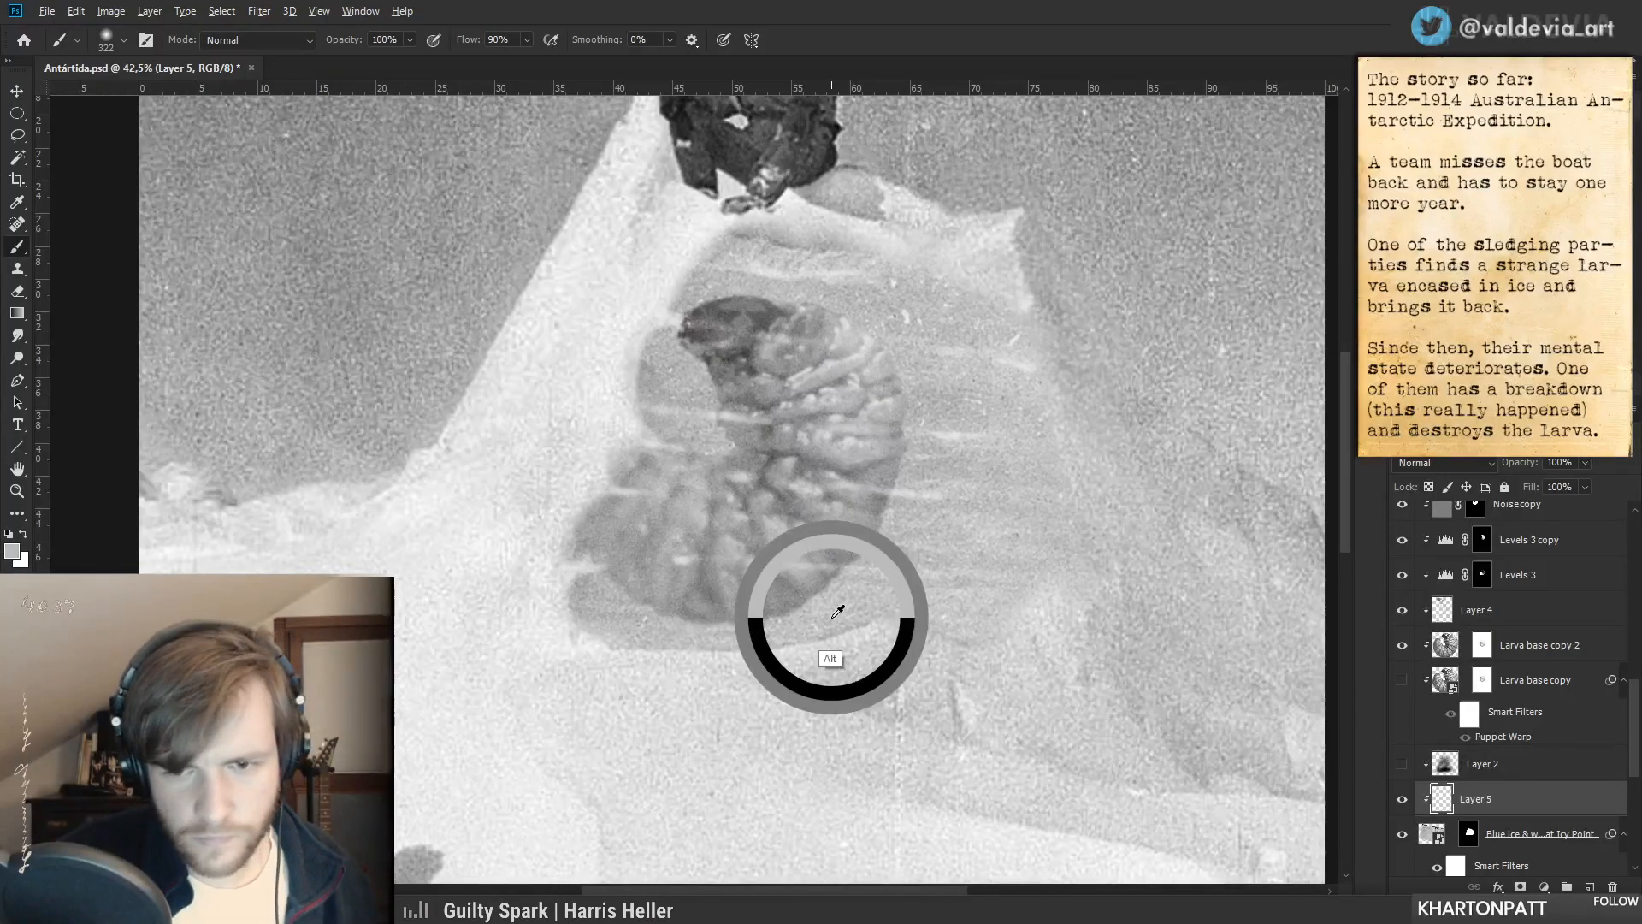
{"action": "left_click", "coordinate": [1402, 763]}
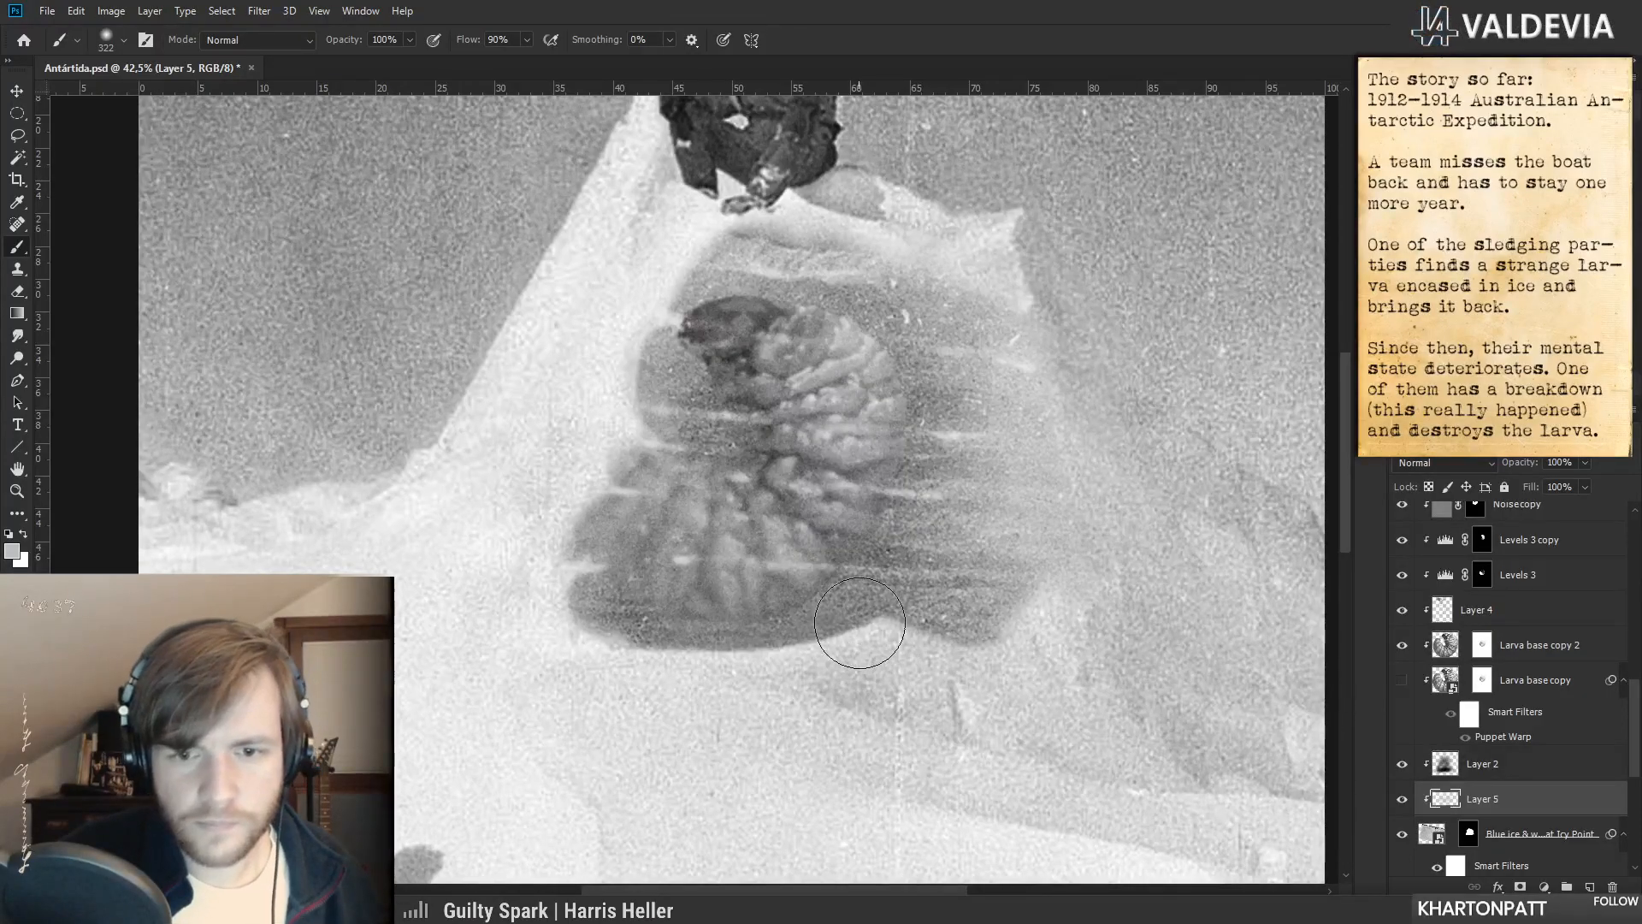
{"action": "key", "text": "ctrl+z"}
{"action": "right_click", "coordinate": [850, 641]}
{"action": "mouse_move", "coordinate": [602, 591]}
{"action": "left_mouse_down"}
{"action": "mouse_move", "coordinate": [842, 618]}
{"action": "mouse_move", "coordinate": [627, 610]}
{"action": "mouse_move", "coordinate": [808, 642]}
{"action": "left_mouse_up"}
{"action": "left_click_drag", "start_coordinate": [985, 597], "coordinate": [971, 635]}
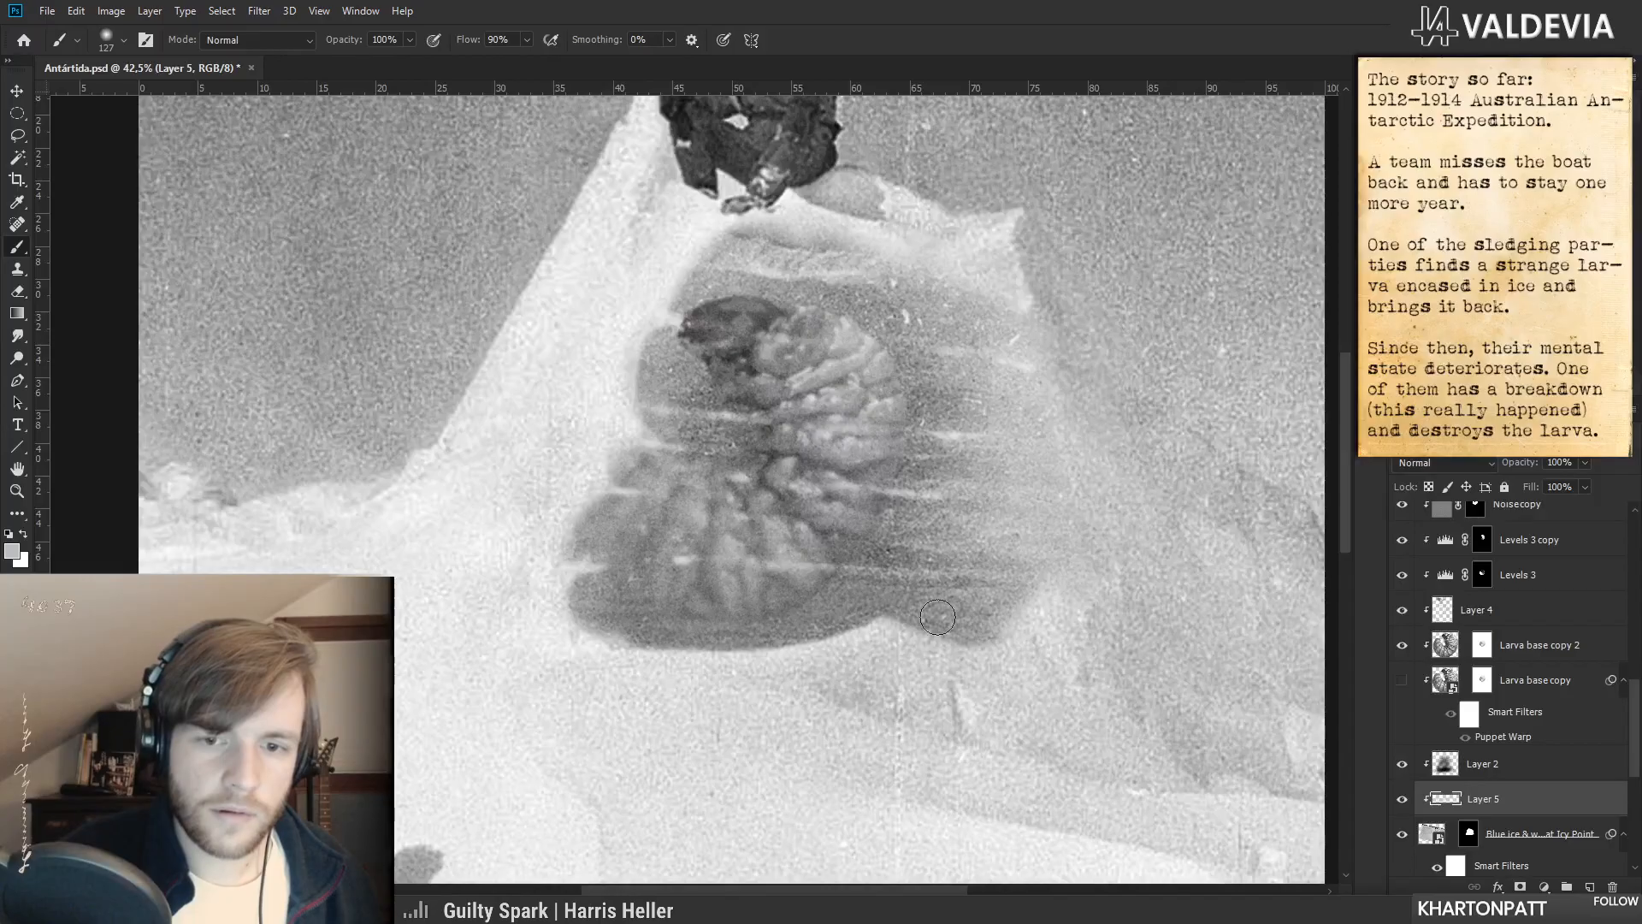
{"action": "scroll", "coordinate": [831, 534], "scroll_direction": "down", "scroll_amount": 2}
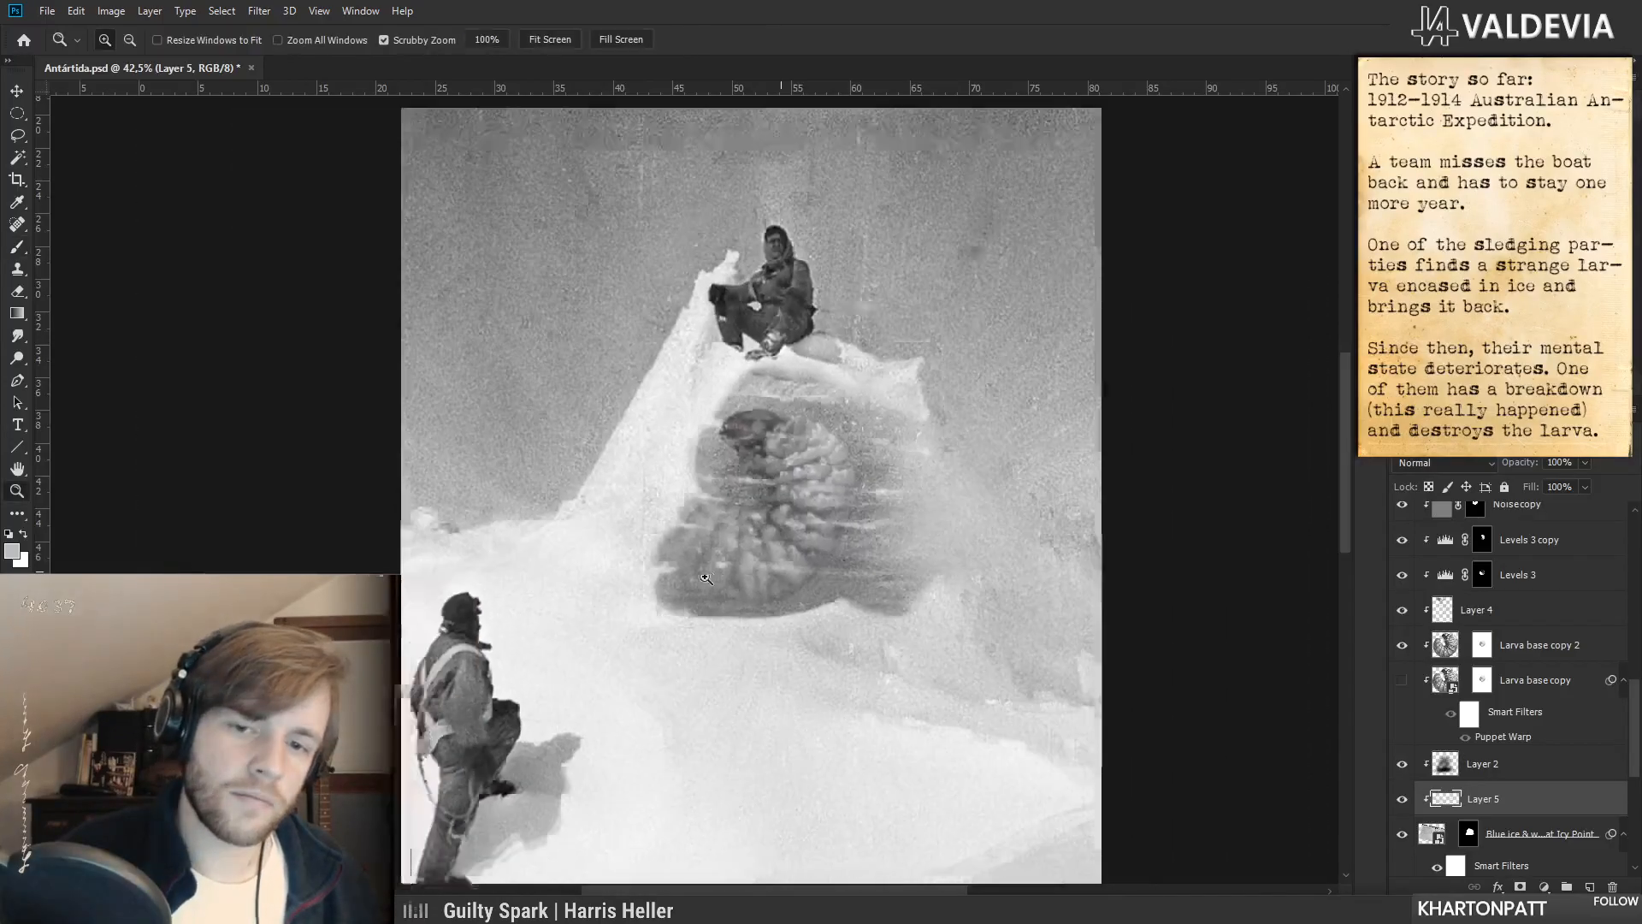
- Prepare a black 228 px brush and add a new layer above Layer 2 with the Overlay blend mode
{"action": "left_click", "coordinate": [1501, 763]}
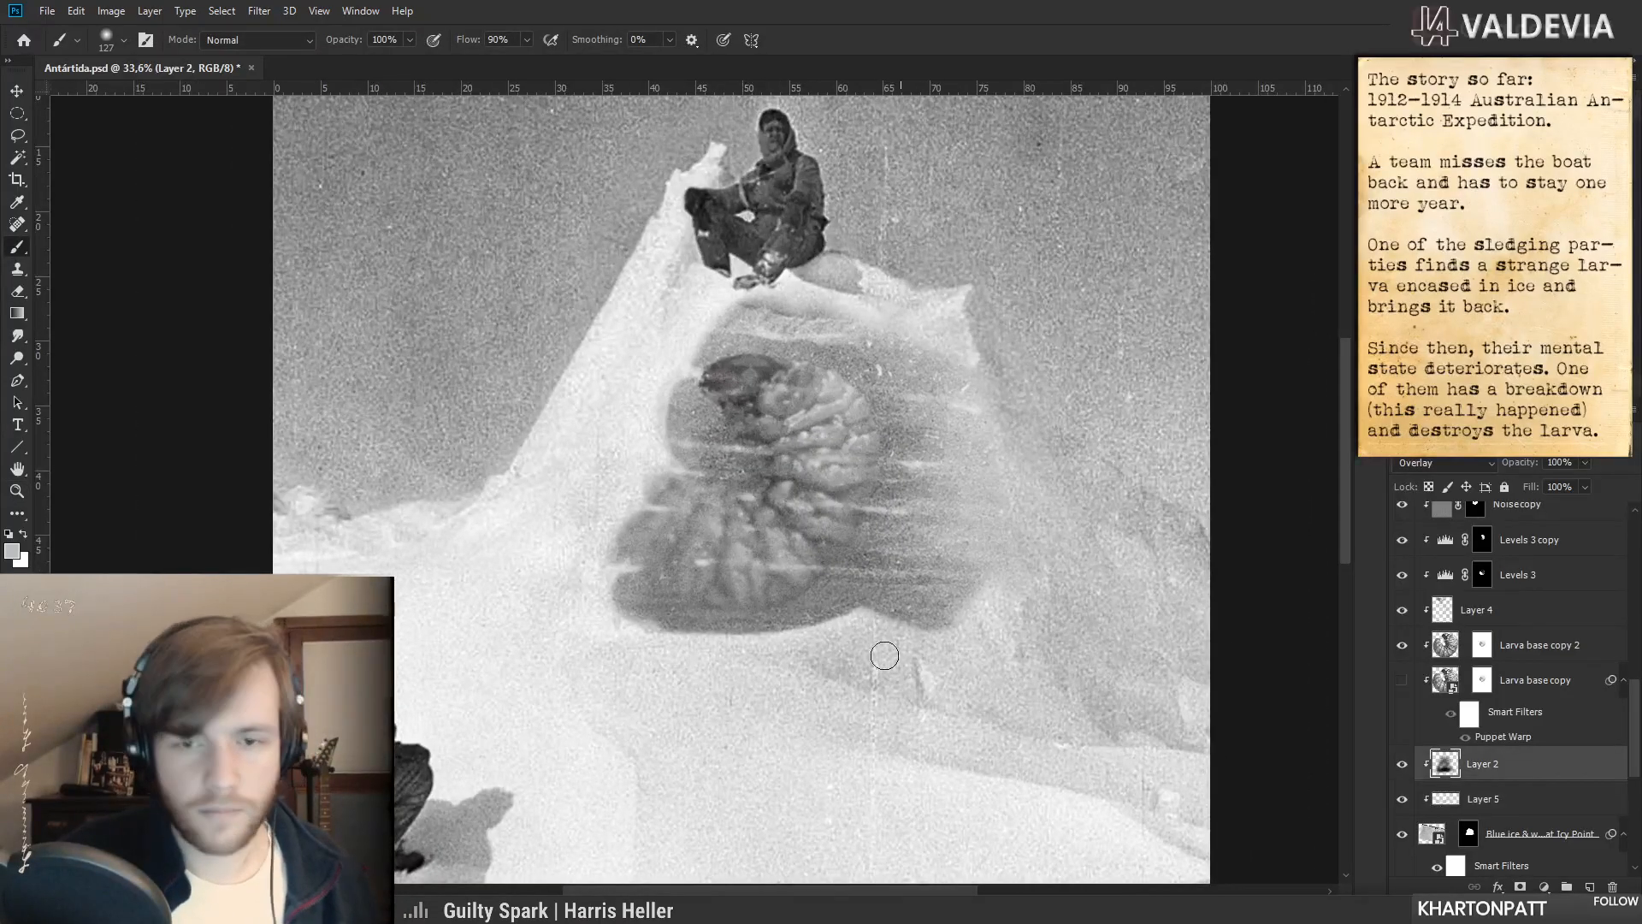
{"action": "left_click", "coordinate": [9, 536]}
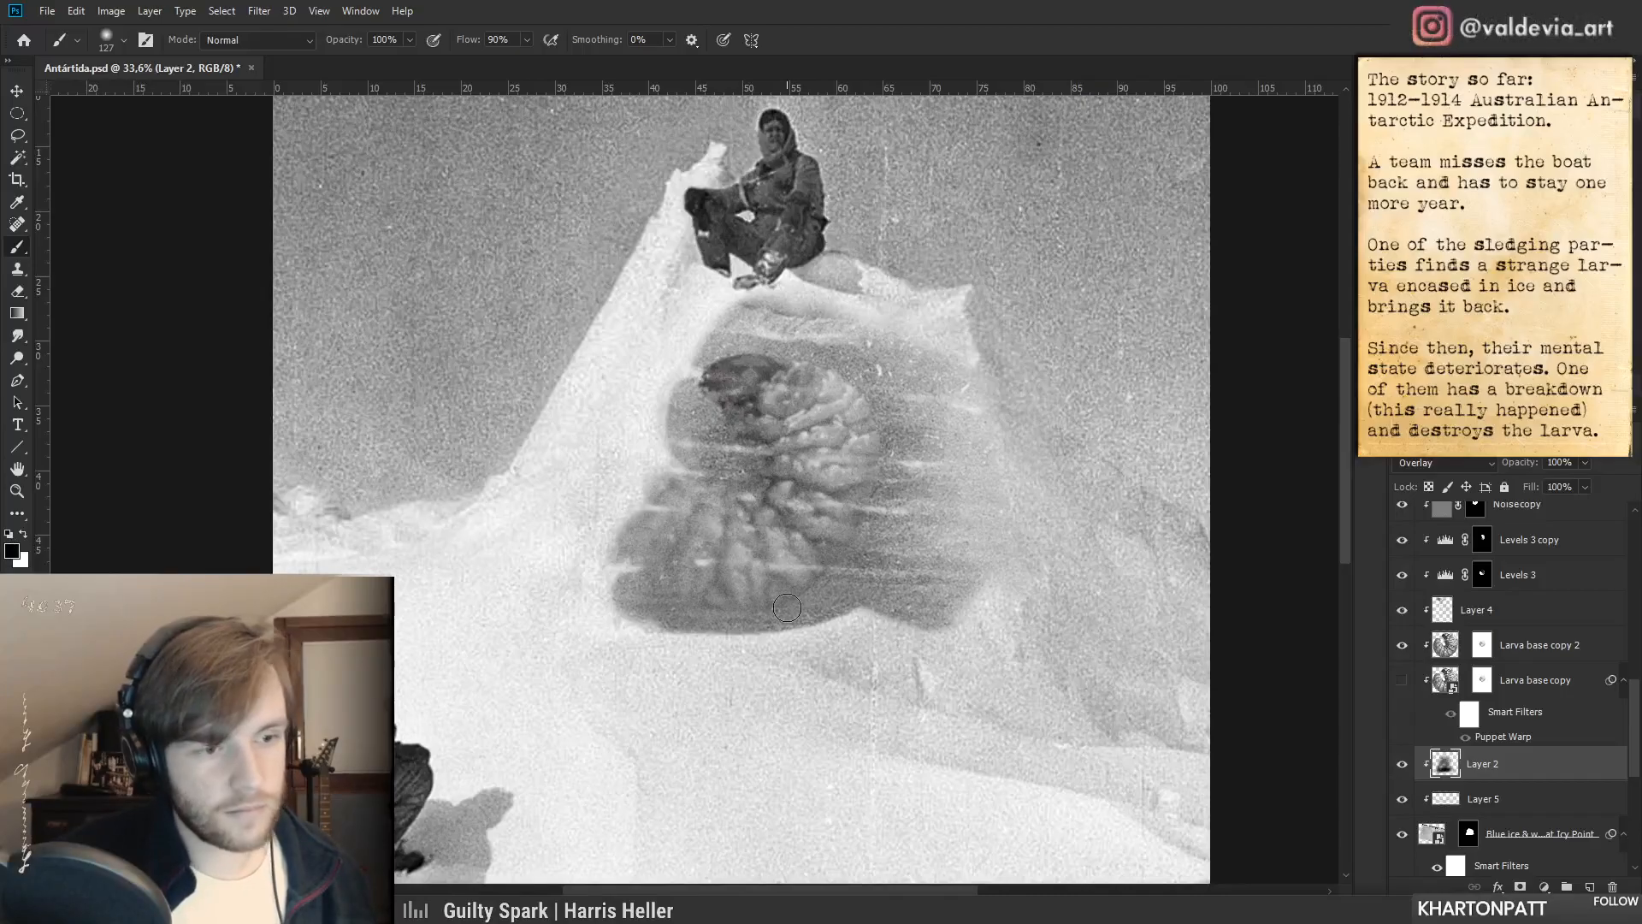
{"action": "right_click", "coordinate": [980, 614]}
{"action": "key", "text": "Return"}
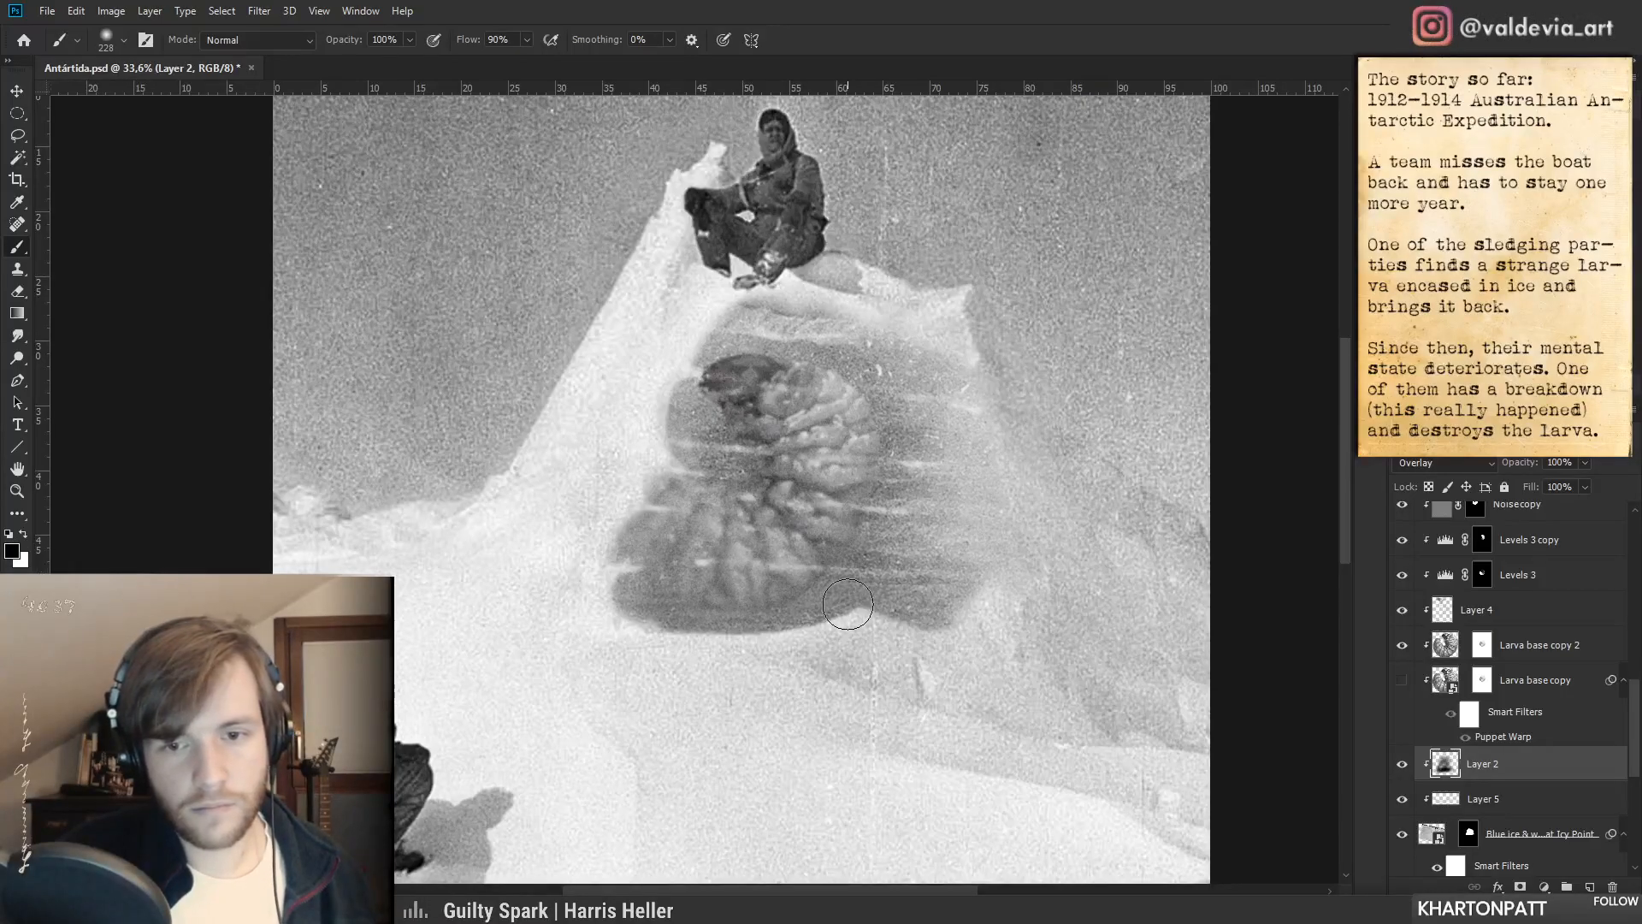
{"action": "key", "text": "ctrl+z"}
{"action": "left_click", "coordinate": [1590, 887]}
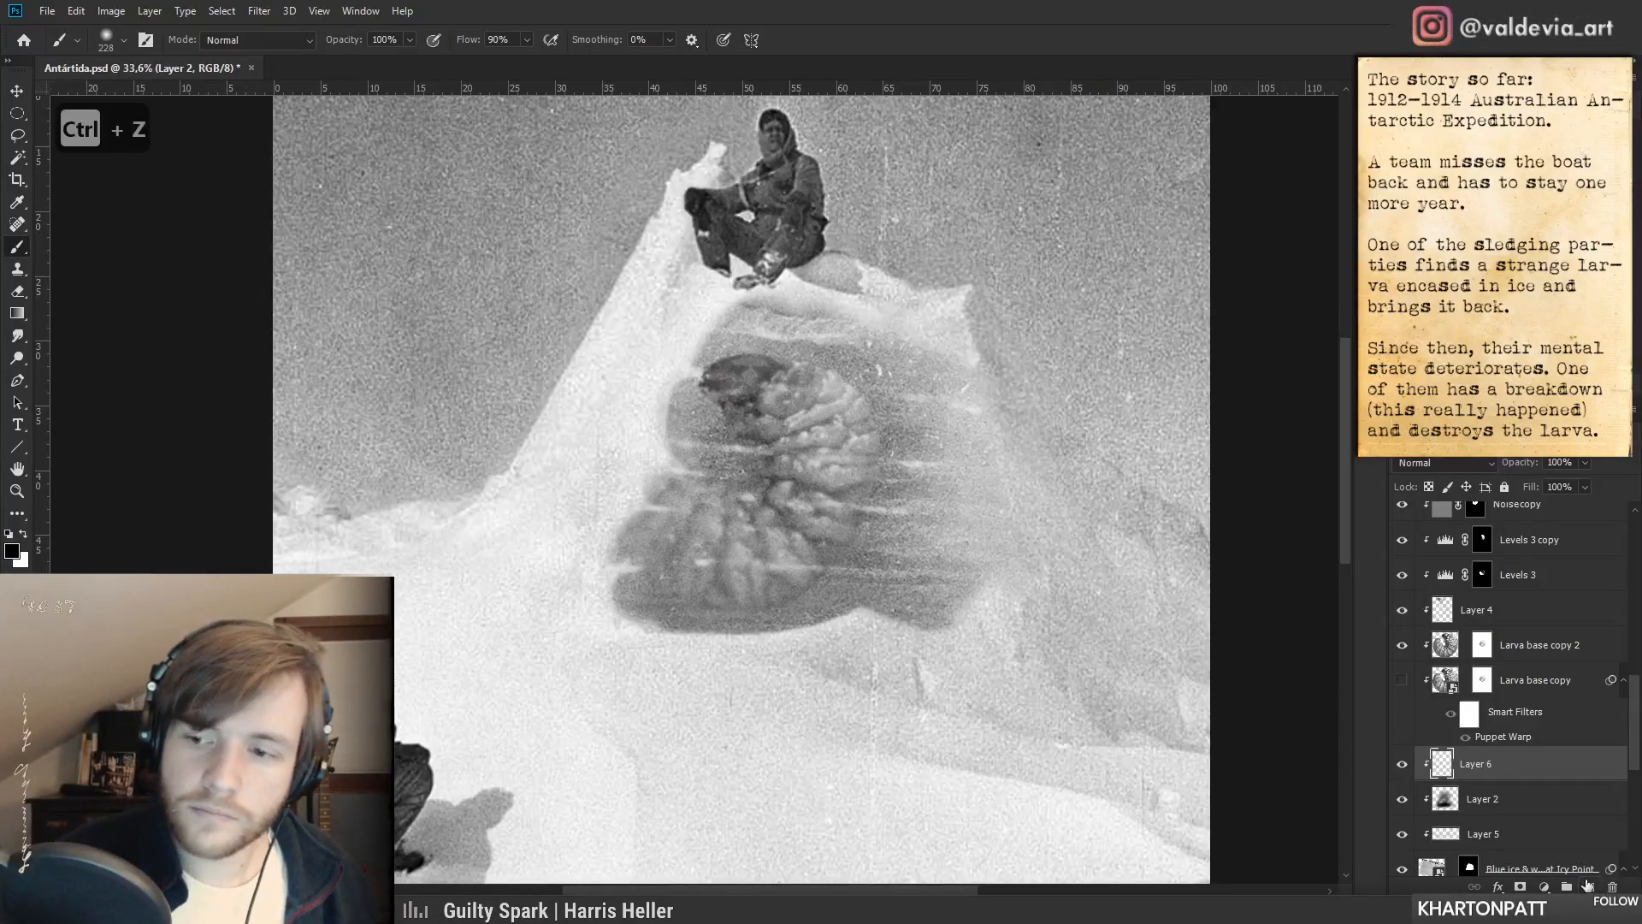
{"action": "left_click", "coordinate": [1456, 469]}
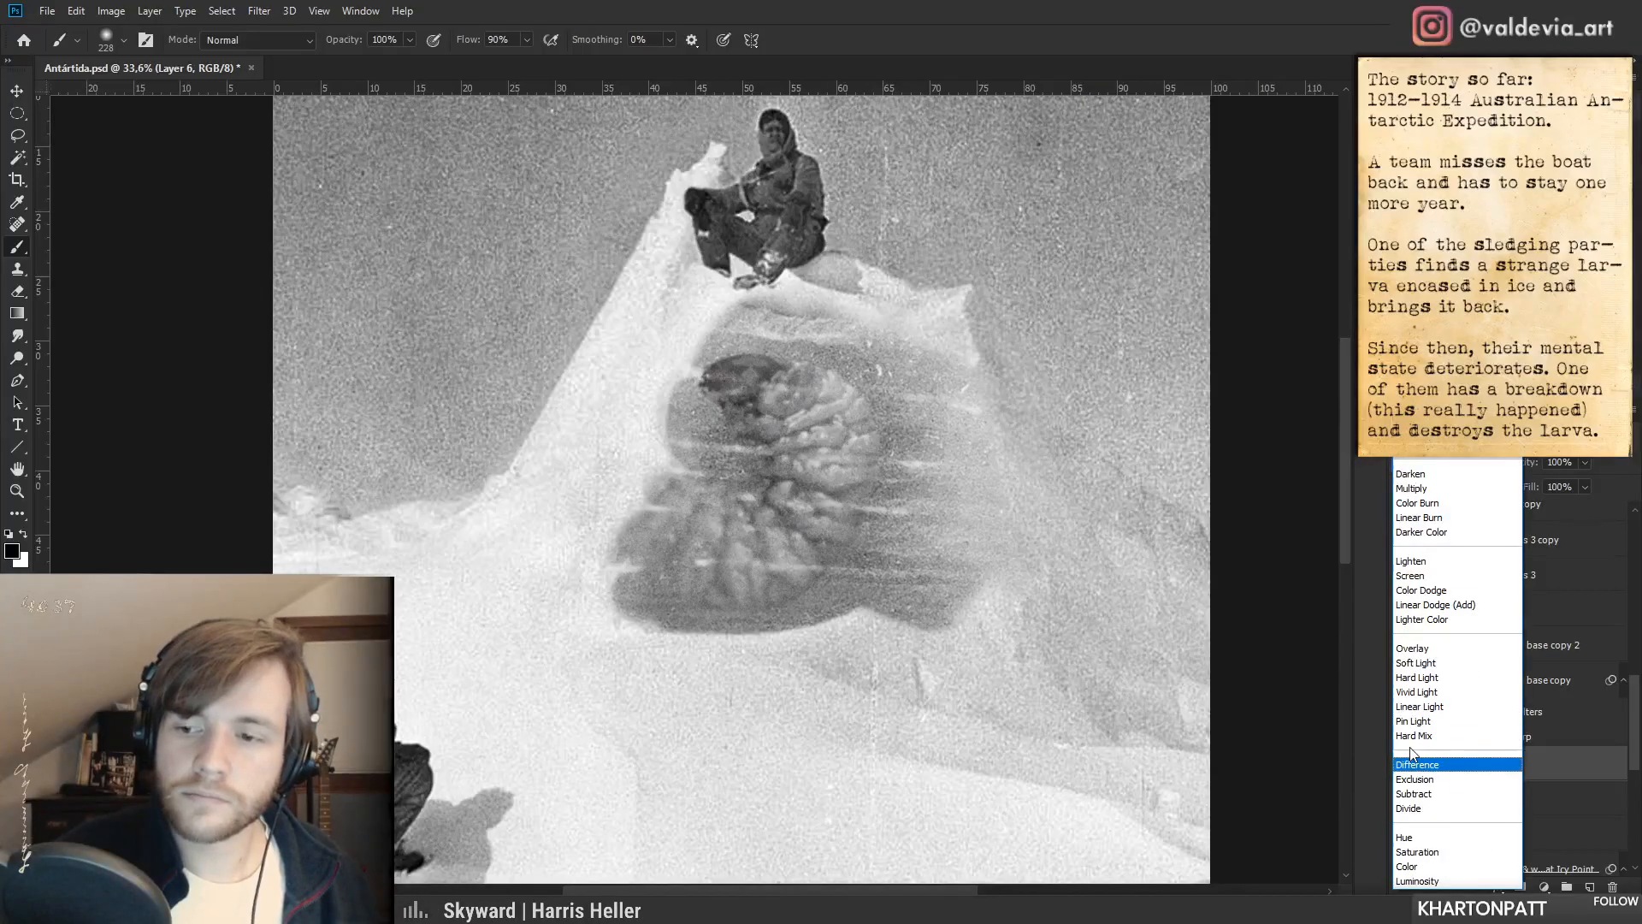
{"action": "left_click", "coordinate": [1416, 649]}
- Paint soft black shadows on the new Overlay layer along the ice's lower edge and around the larva's inner curve
{"action": "mouse_move", "coordinate": [672, 613]}
{"action": "left_mouse_down"}
{"action": "mouse_move", "coordinate": [782, 622]}
{"action": "mouse_move", "coordinate": [911, 597]}
{"action": "left_mouse_up"}
{"action": "key", "text": "ctrl+z"}
{"action": "left_click_drag", "start_coordinate": [629, 581], "coordinate": [906, 577]}
{"action": "mouse_move", "coordinate": [761, 467]}
{"action": "left_mouse_down"}
{"action": "mouse_move", "coordinate": [735, 493]}
{"action": "mouse_move", "coordinate": [749, 489]}
{"action": "left_mouse_up"}
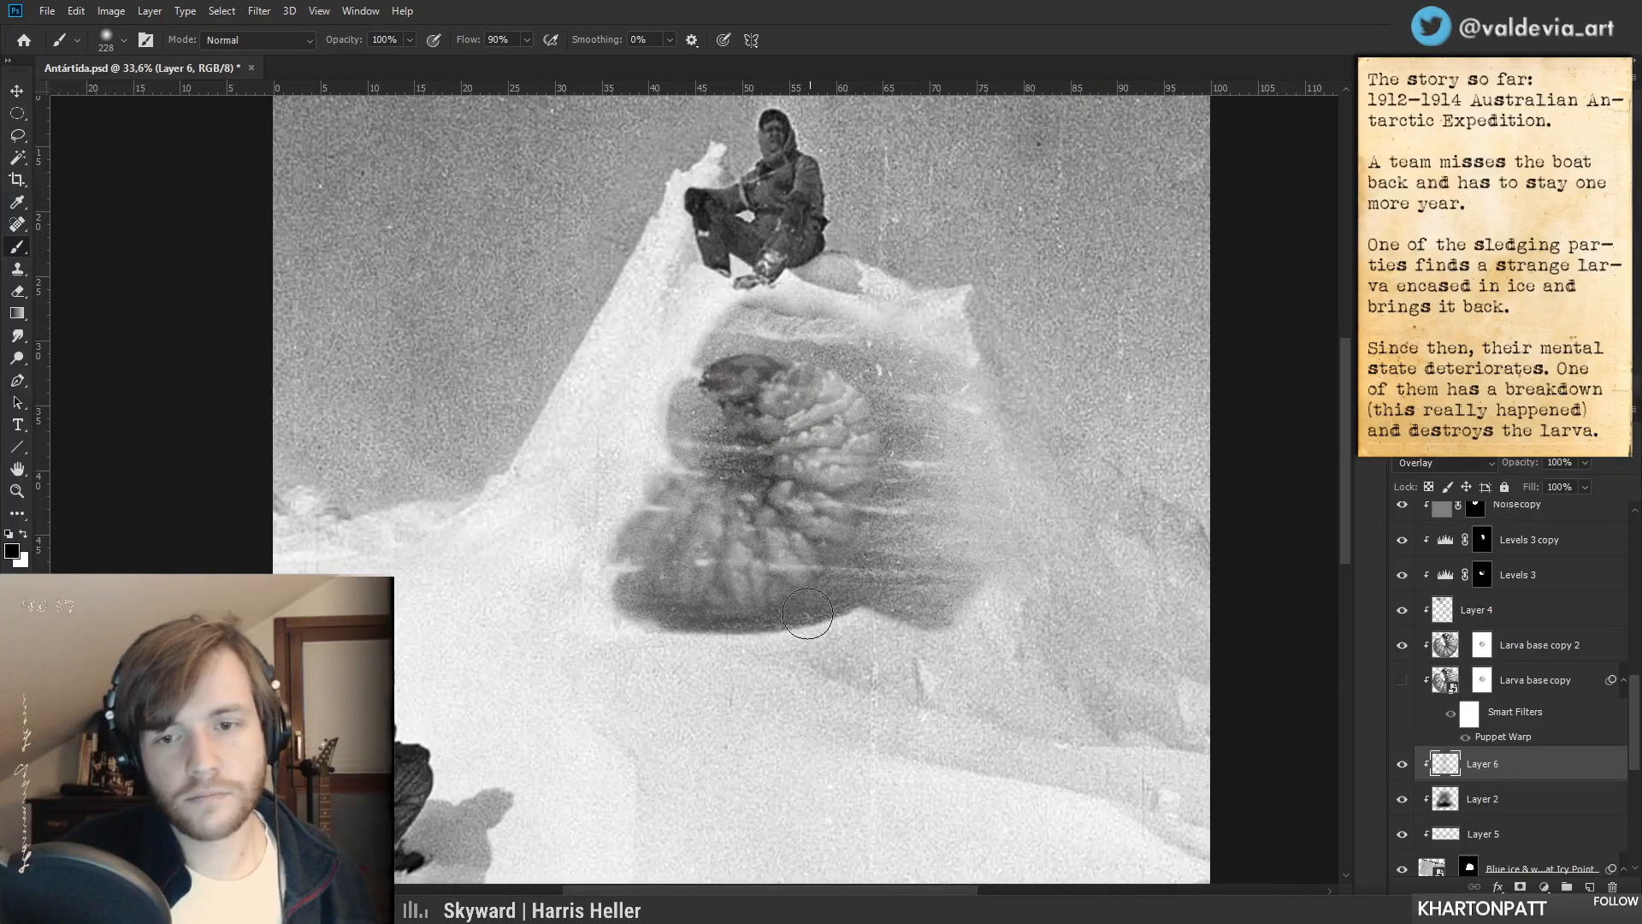
{"action": "left_click_drag", "start_coordinate": [824, 583], "coordinate": [863, 601]}
{"action": "key", "text": "z"}
{"action": "mouse_move", "coordinate": [873, 714]}
{"action": "left_mouse_down"}
{"action": "mouse_move", "coordinate": [769, 707]}
{"action": "mouse_move", "coordinate": [847, 710]}
{"action": "left_mouse_up"}
{"action": "key", "text": "b"}
{"action": "key", "text": "z"}
{"action": "left_click_drag", "start_coordinate": [795, 611], "coordinate": [852, 582]}
{"action": "key", "text": "b"}
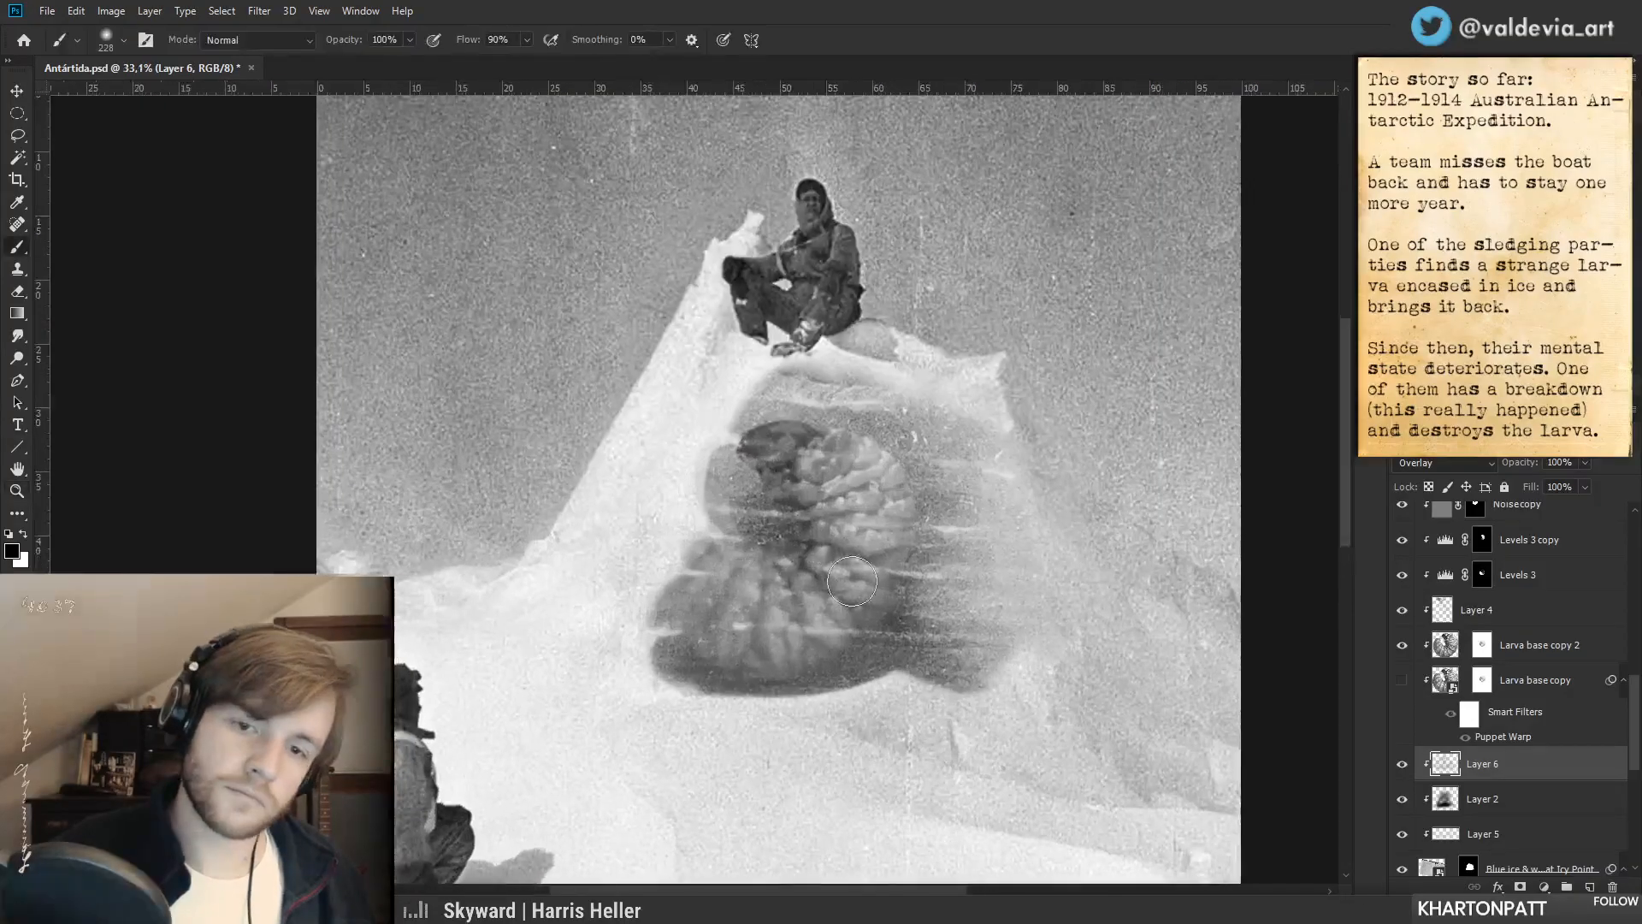
- Add a new layer above Larva base copy 2 and try soft black brush shading on the larva's lower body
{"action": "left_click", "coordinate": [1538, 651]}
{"action": "left_click", "coordinate": [1589, 888]}
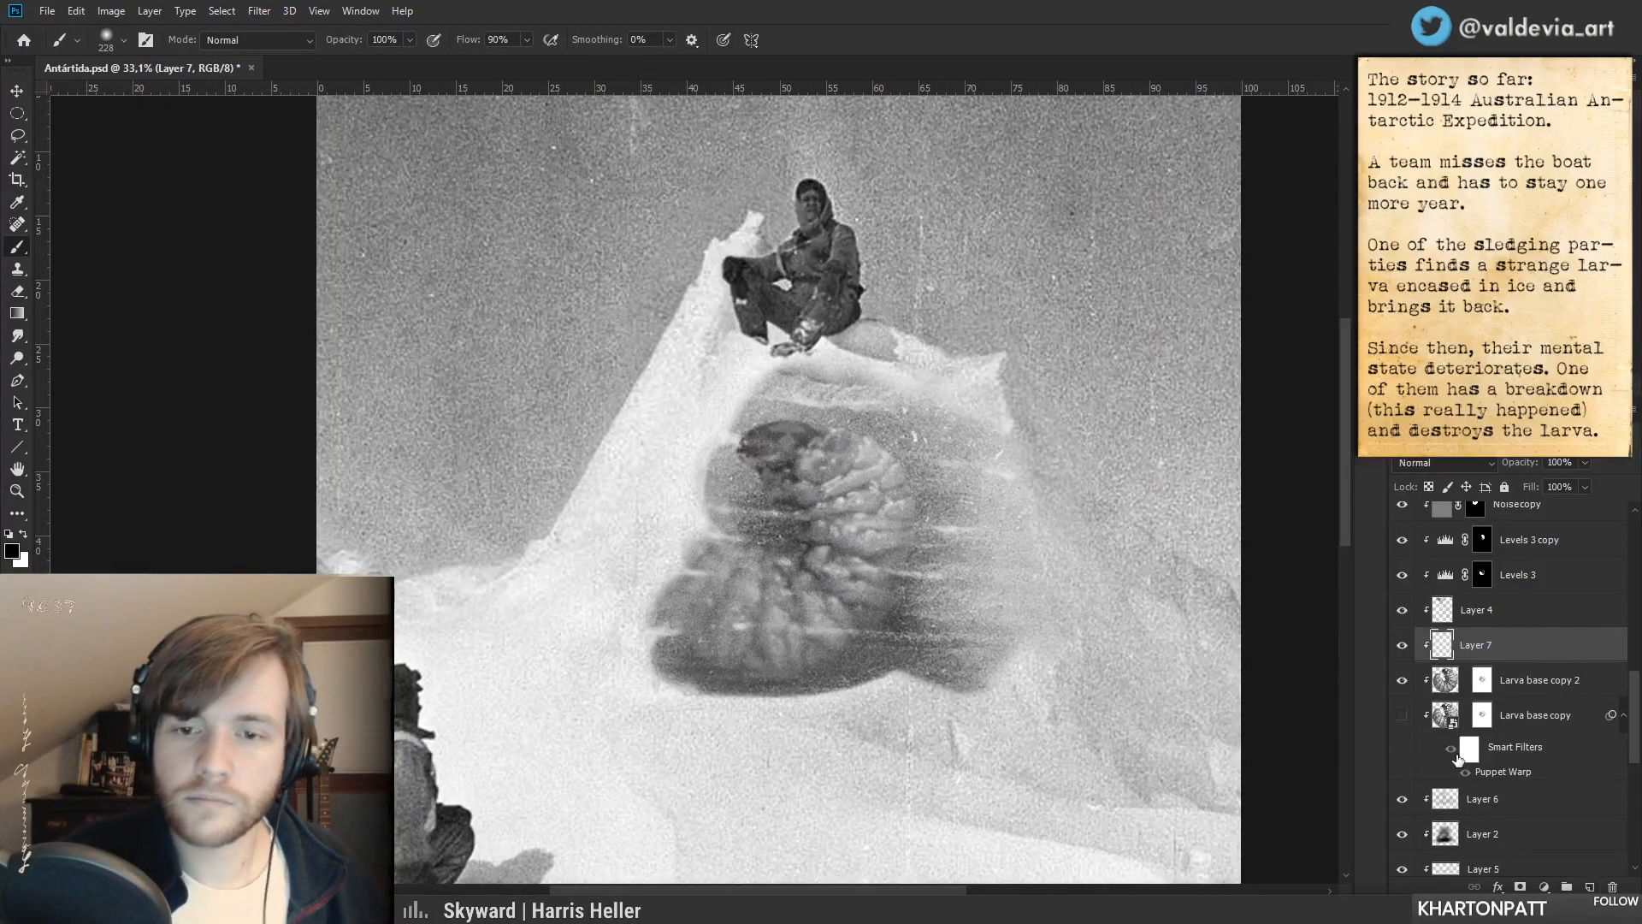
{"action": "left_click_drag", "start_coordinate": [711, 589], "coordinate": [742, 689]}
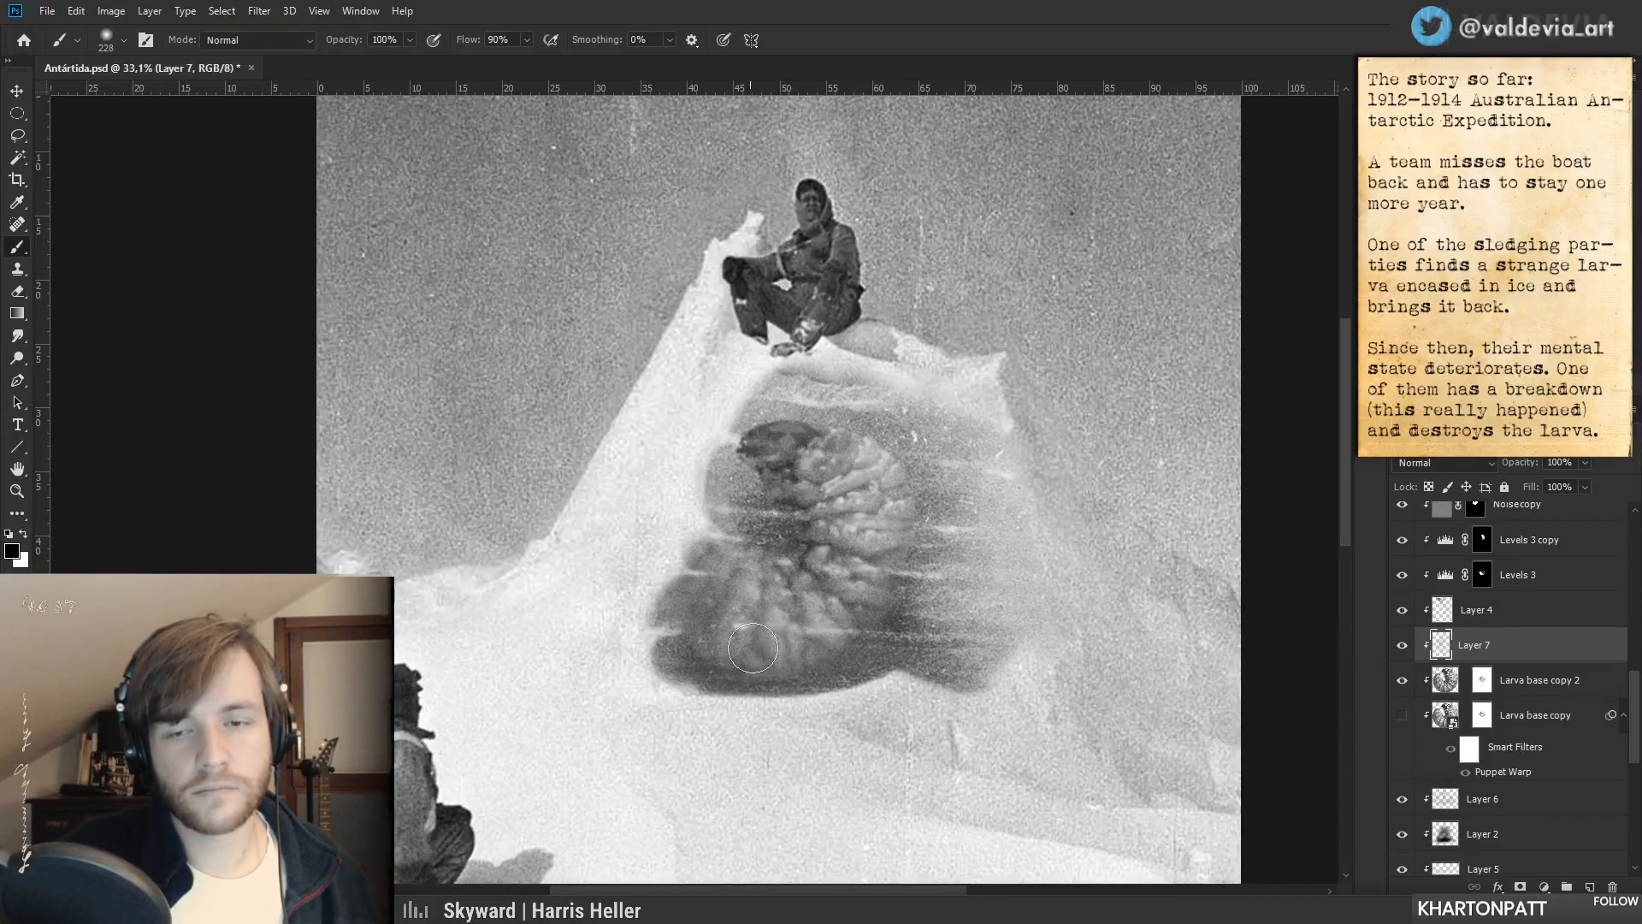
{"action": "key", "text": "ctrl+z"}
{"action": "key", "text": "ctrl+z"}
- Review the whole photo and compare it with Layer 3 hidden and shown
{"action": "mouse_move", "coordinate": [845, 557]}
{"action": "left_mouse_down"}
{"action": "mouse_move", "coordinate": [676, 534]}
{"action": "mouse_move", "coordinate": [739, 521]}
{"action": "mouse_move", "coordinate": [780, 546]}
{"action": "mouse_move", "coordinate": [848, 497]}
{"action": "mouse_move", "coordinate": [799, 536]}
{"action": "mouse_move", "coordinate": [759, 526]}
{"action": "mouse_move", "coordinate": [688, 603]}
{"action": "mouse_move", "coordinate": [737, 586]}
{"action": "mouse_move", "coordinate": [684, 492]}
{"action": "mouse_move", "coordinate": [686, 445]}
{"action": "mouse_move", "coordinate": [646, 496]}
{"action": "left_mouse_up"}
{"action": "key", "text": "ctrl+space"}
{"action": "left_click", "coordinate": [616, 490]}
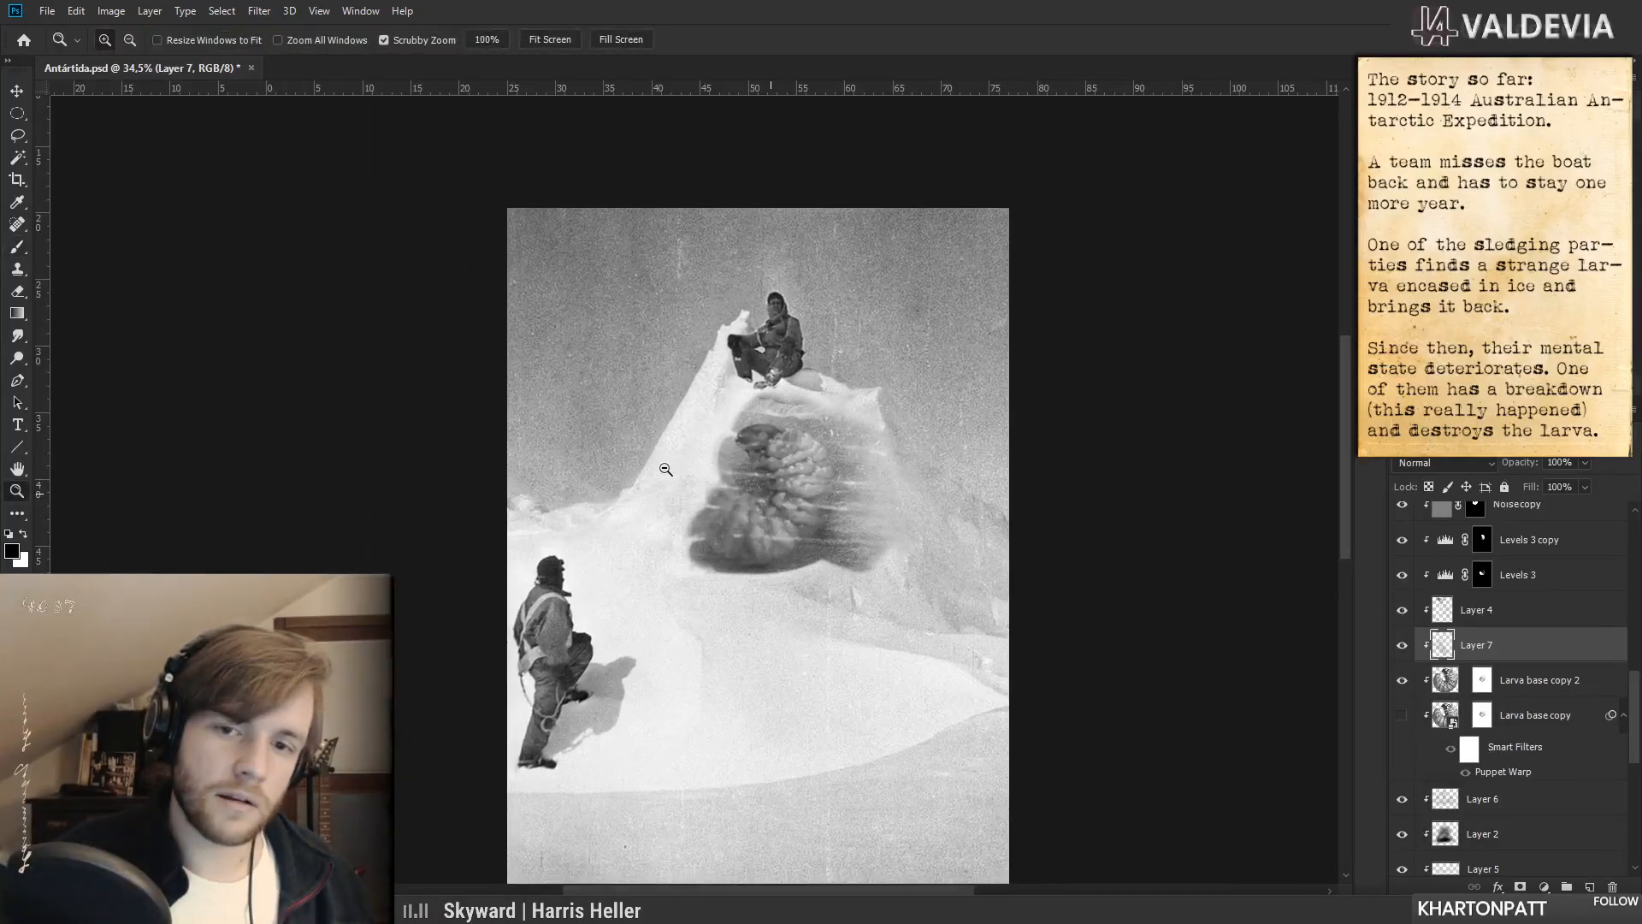
{"action": "key", "text": "b"}
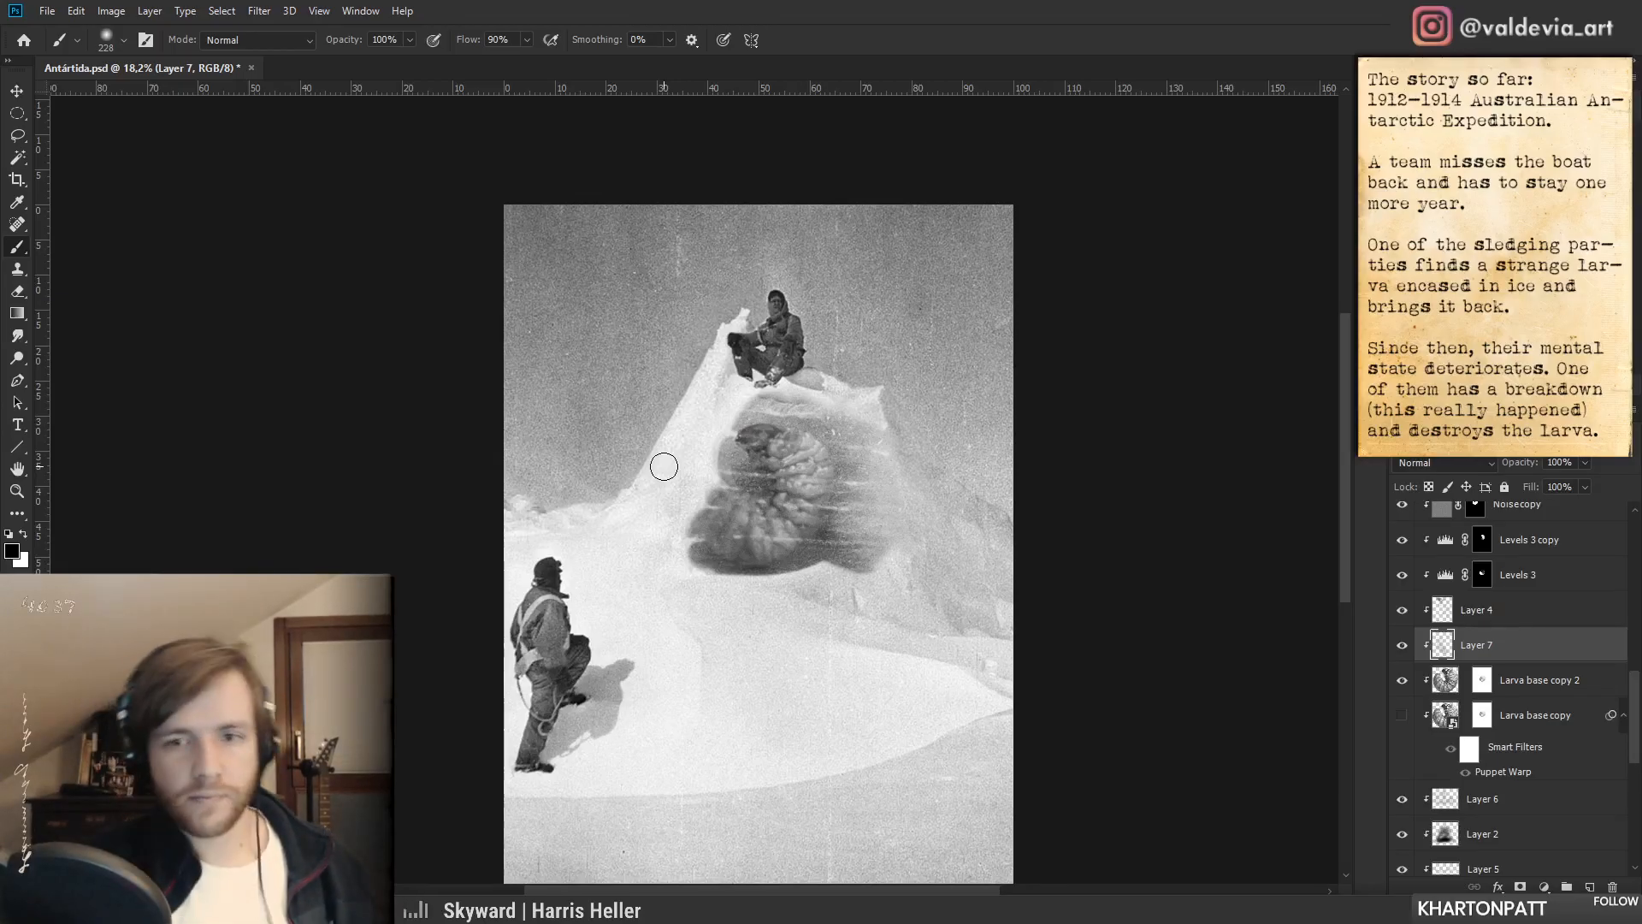
{"action": "left_click_drag", "start_coordinate": [1638, 695], "coordinate": [1635, 658]}
{"action": "left_click", "coordinate": [1524, 617]}
{"action": "left_click", "coordinate": [1404, 622]}
{"action": "left_click", "coordinate": [1403, 619]}
{"action": "left_click_drag", "start_coordinate": [1513, 465], "coordinate": [1538, 465]}
{"action": "mouse_move", "coordinate": [831, 518]}
{"action": "left_mouse_down"}
{"action": "mouse_move", "coordinate": [809, 546]}
{"action": "mouse_move", "coordinate": [809, 513]}
{"action": "mouse_move", "coordinate": [907, 512]}
{"action": "mouse_move", "coordinate": [766, 509]}
{"action": "left_mouse_up"}
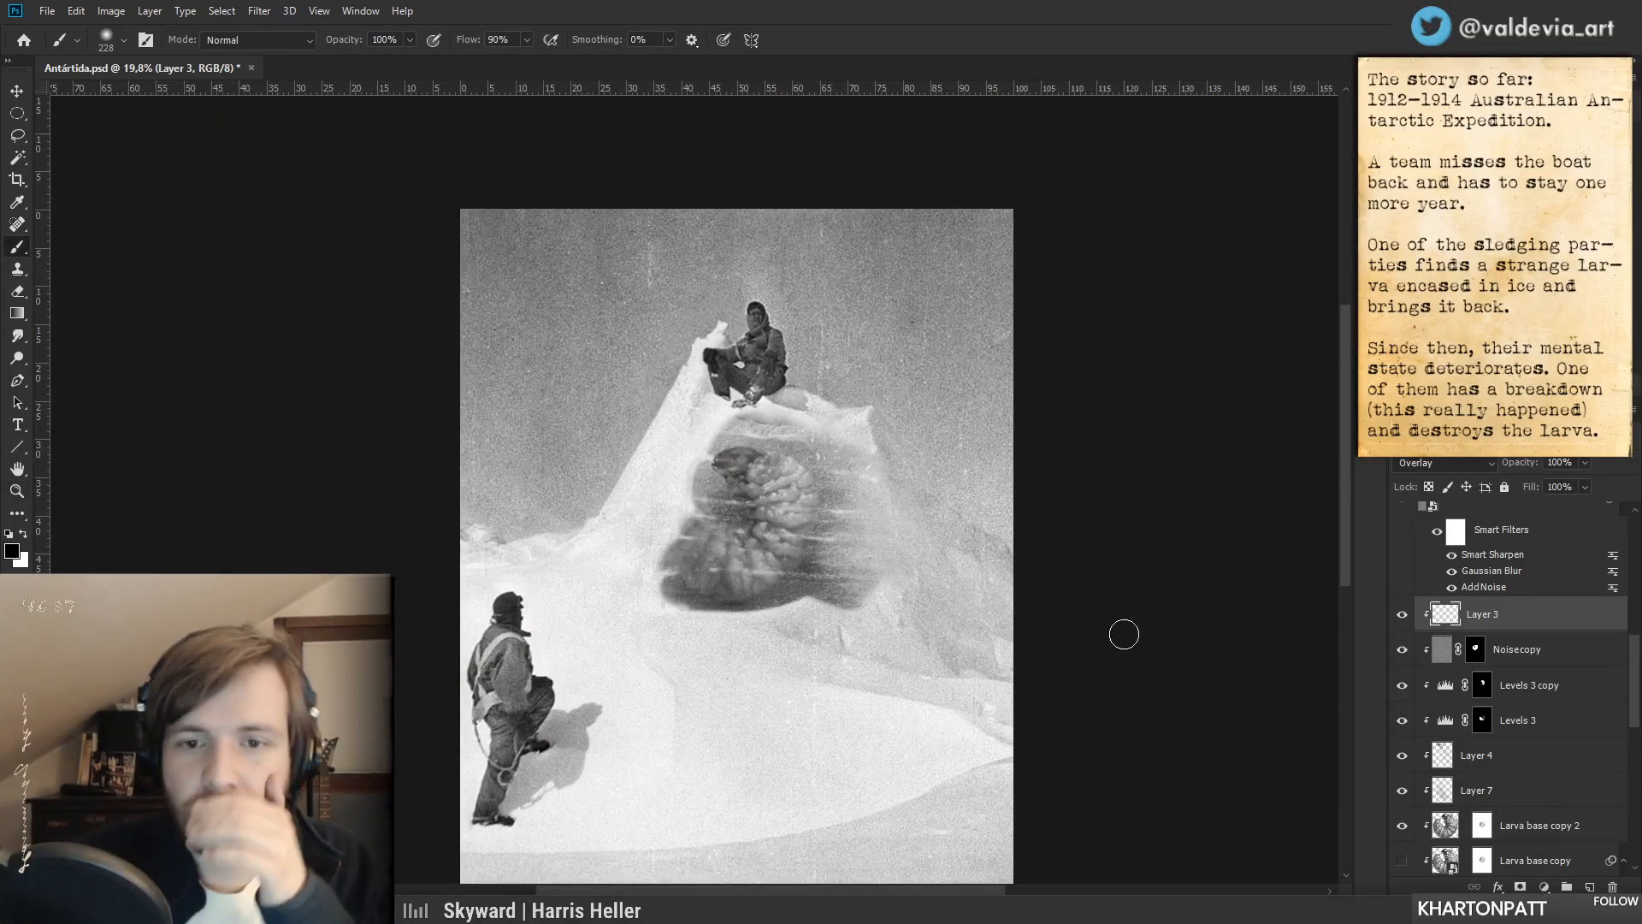
- Show the Bubble structure in ice texture in the ICE group and preview the glacier section texture over it
{"action": "scroll", "coordinate": [1509, 775], "scroll_direction": "up", "scroll_amount": 4}
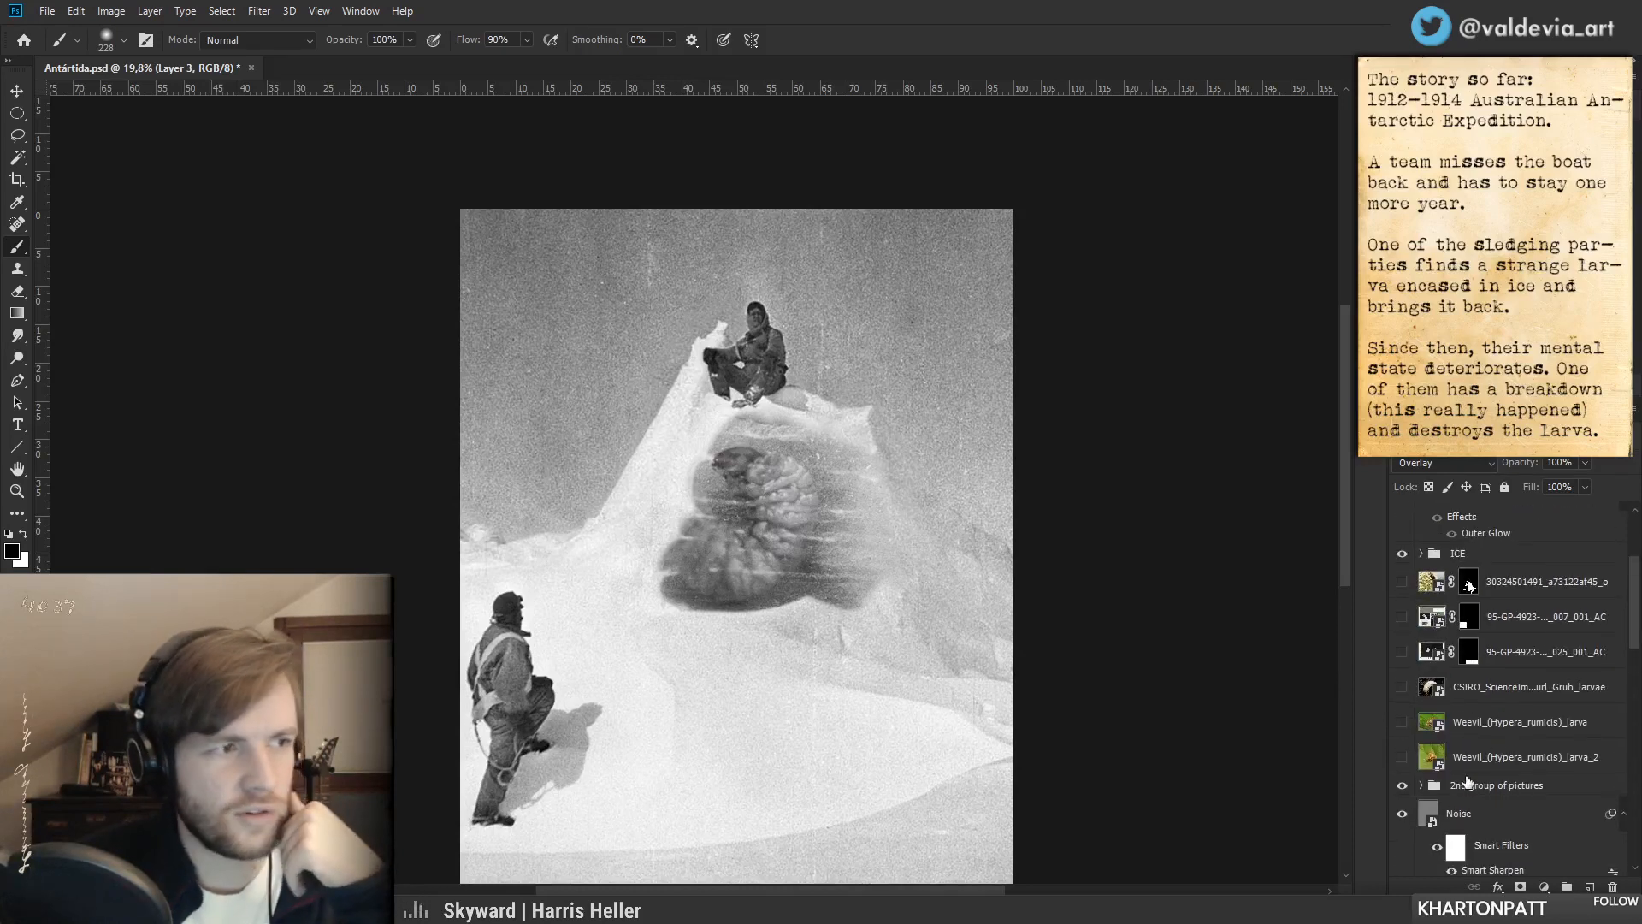
{"action": "left_click", "coordinate": [1430, 554]}
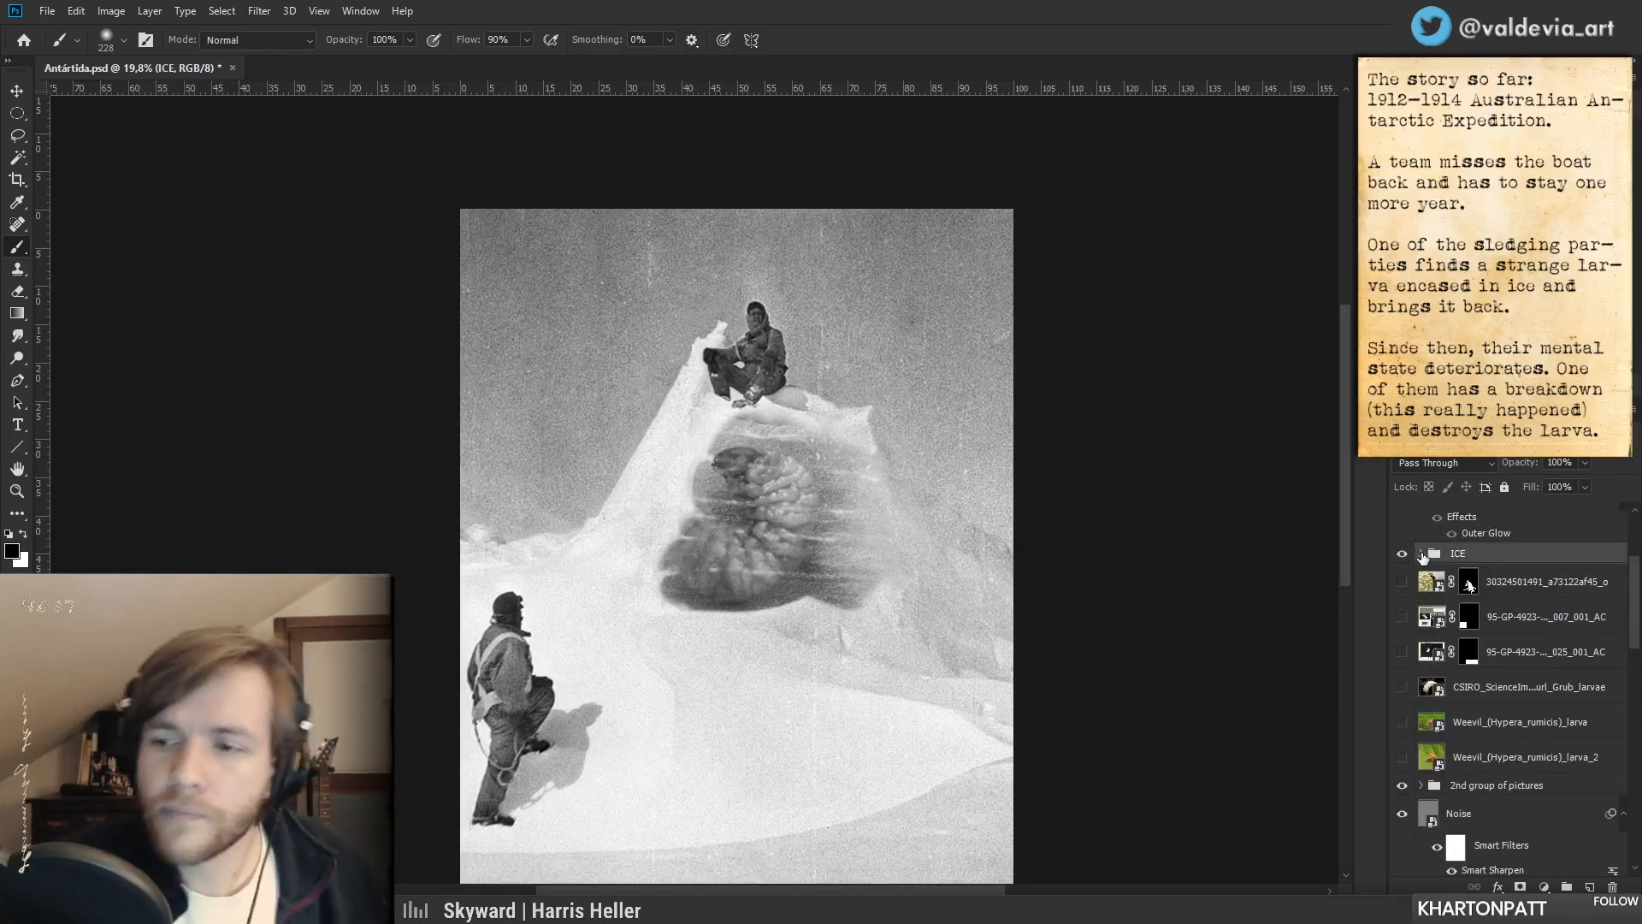
{"action": "left_click", "coordinate": [1421, 553]}
{"action": "left_click", "coordinate": [1403, 653]}
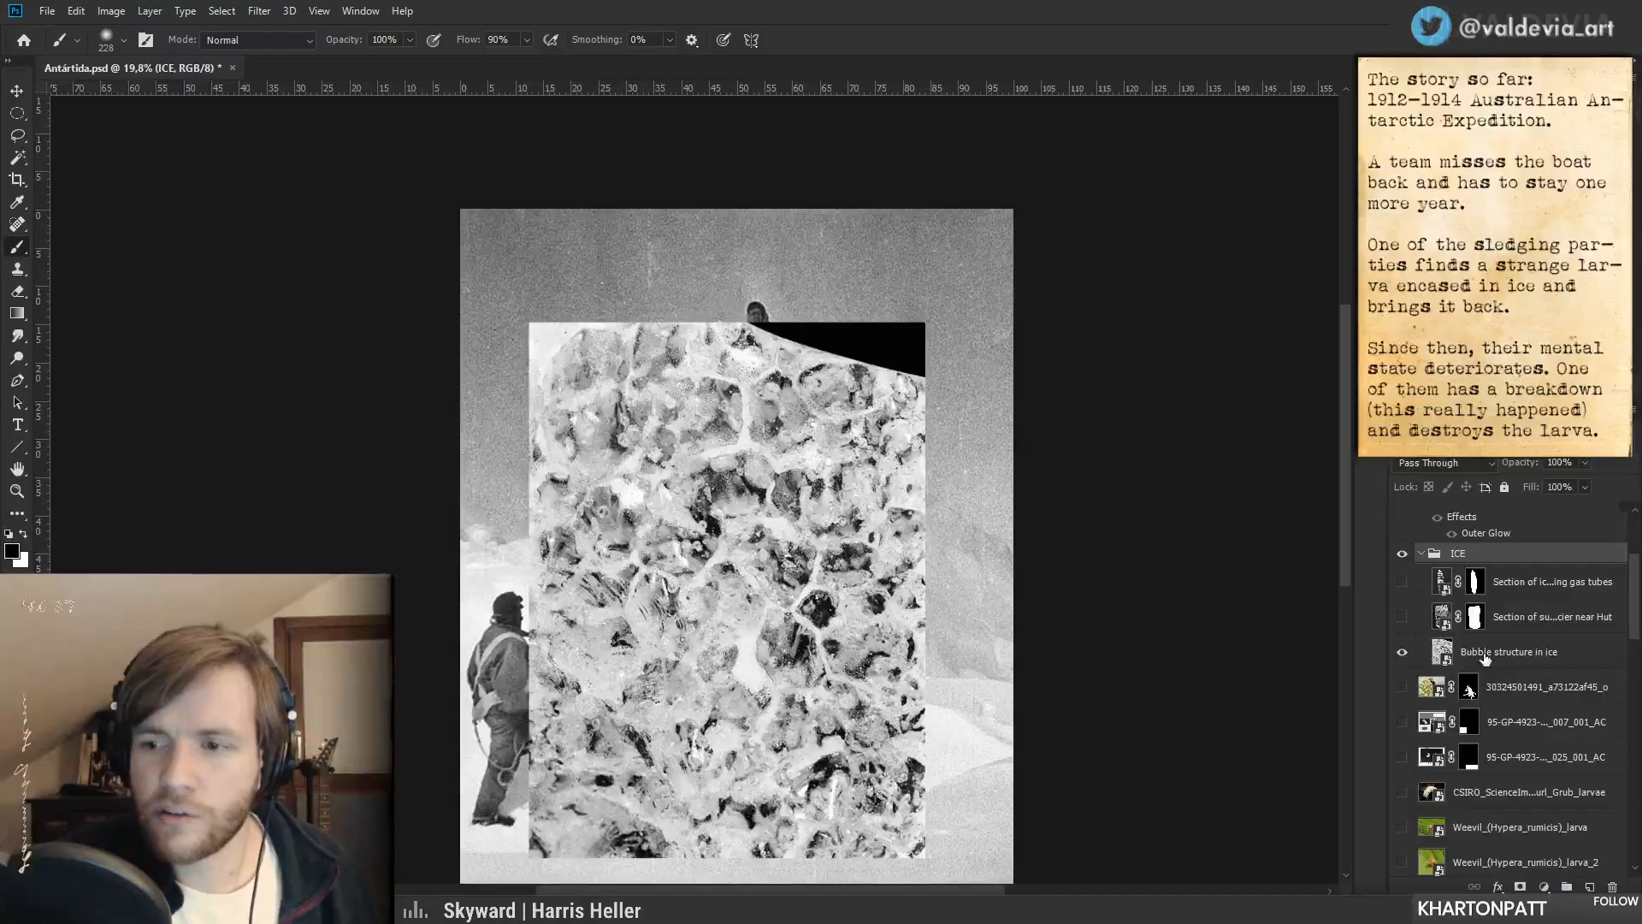
{"action": "left_click", "coordinate": [1403, 618]}
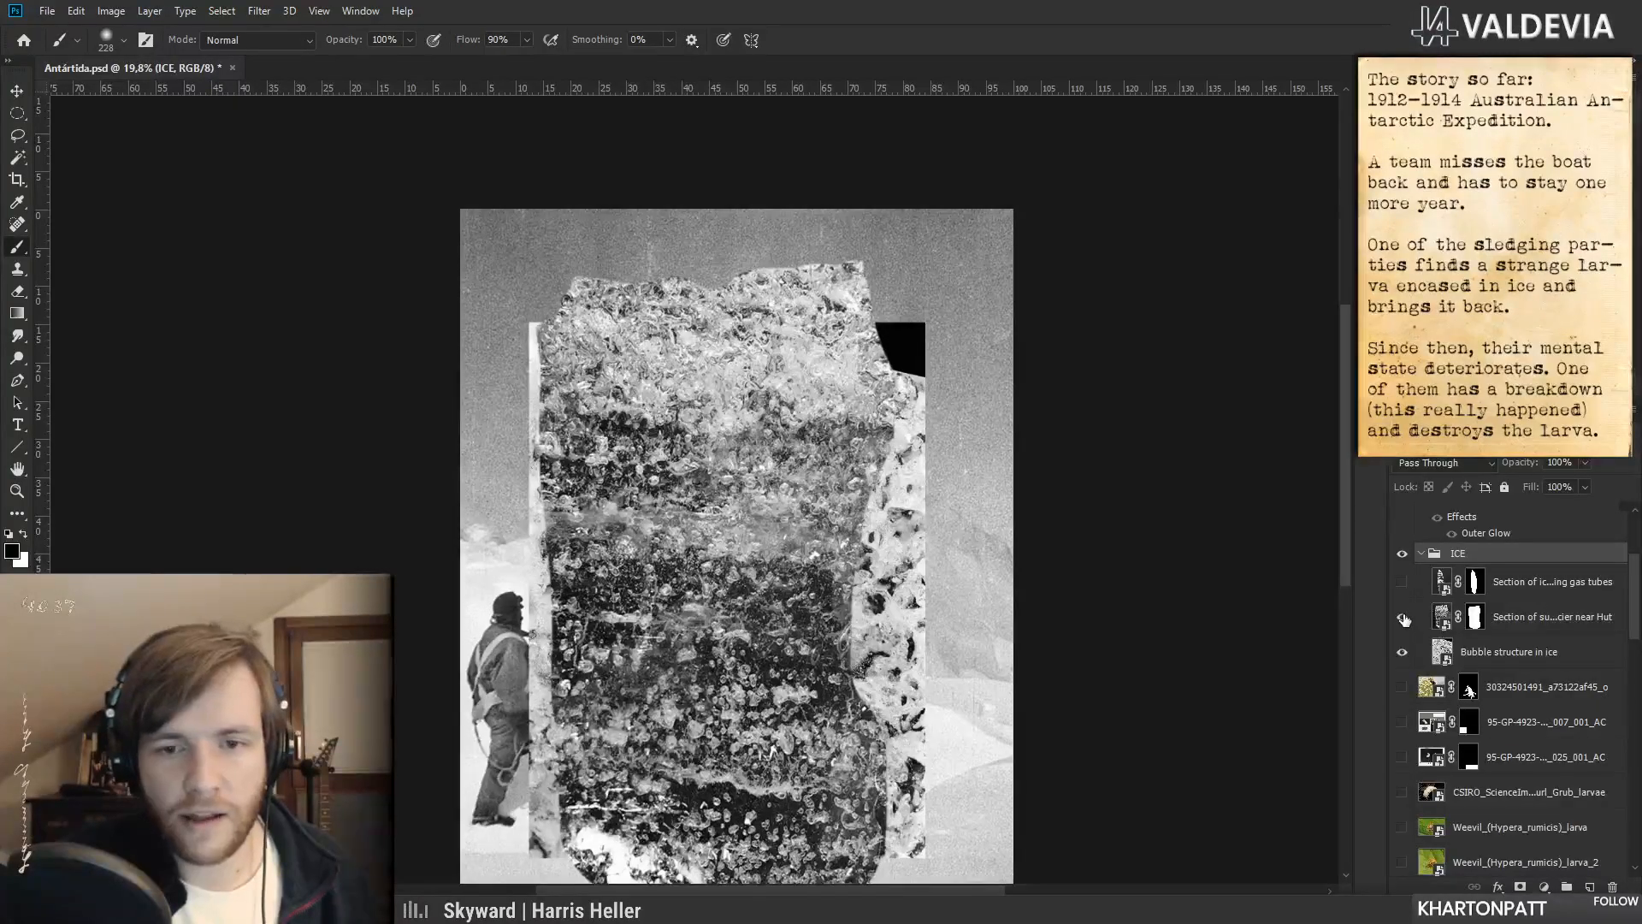
{"action": "left_click", "coordinate": [1402, 618]}
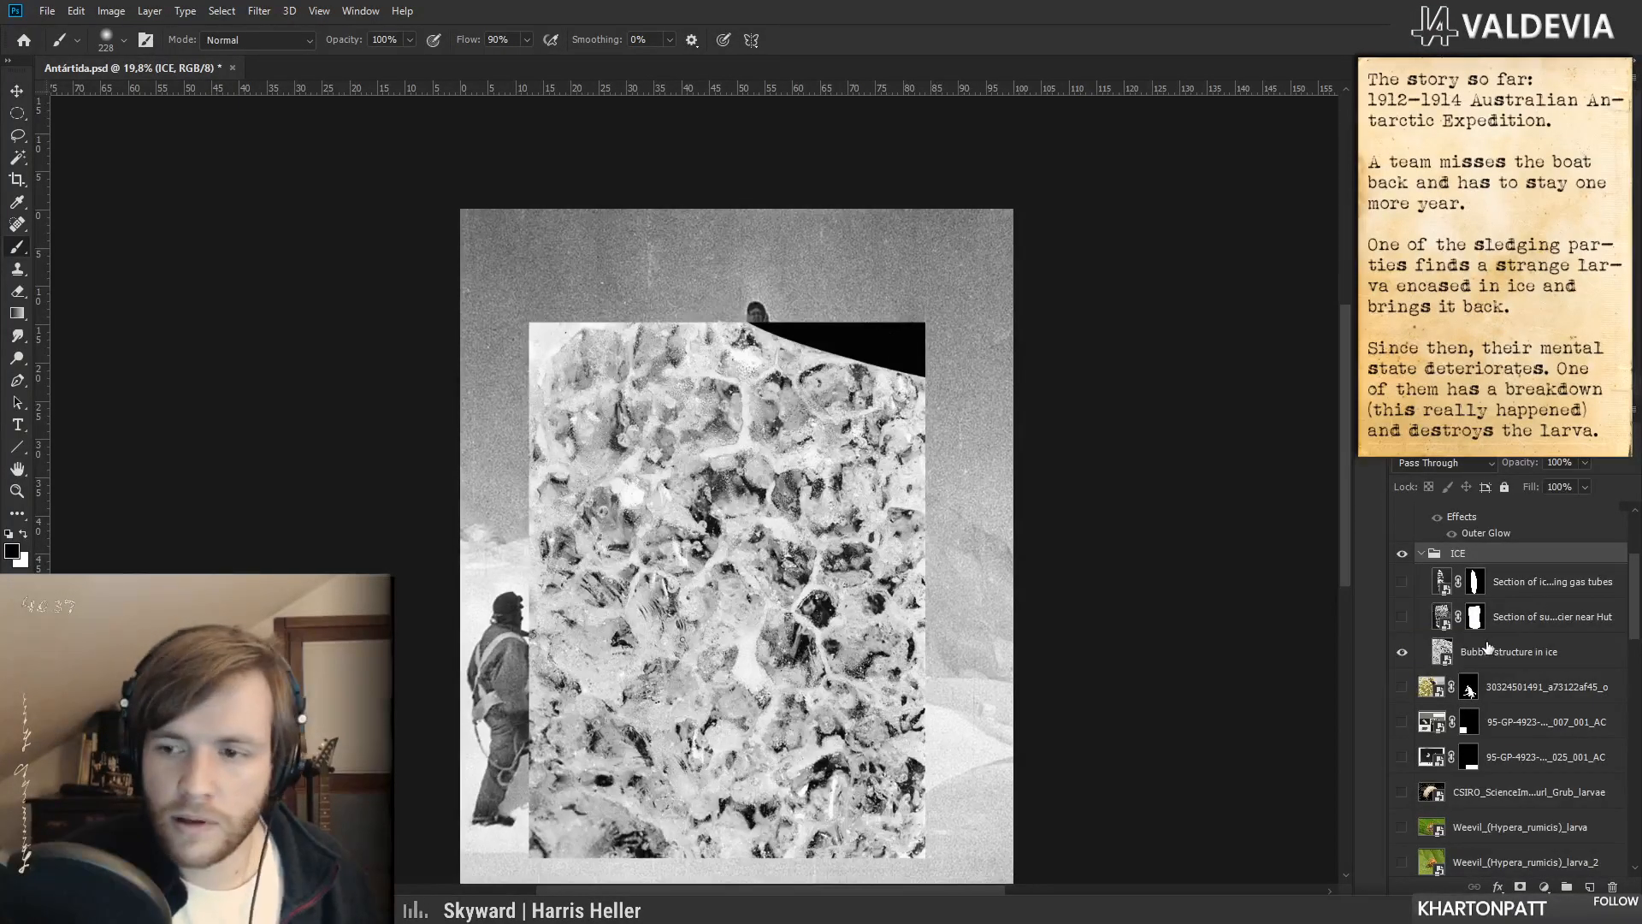
- Move the Bubble structure in ice layer out of the ICE group to just above Layer 3 and clip it to the ice
{"action": "left_click_drag", "start_coordinate": [1488, 654], "coordinate": [1473, 672]}
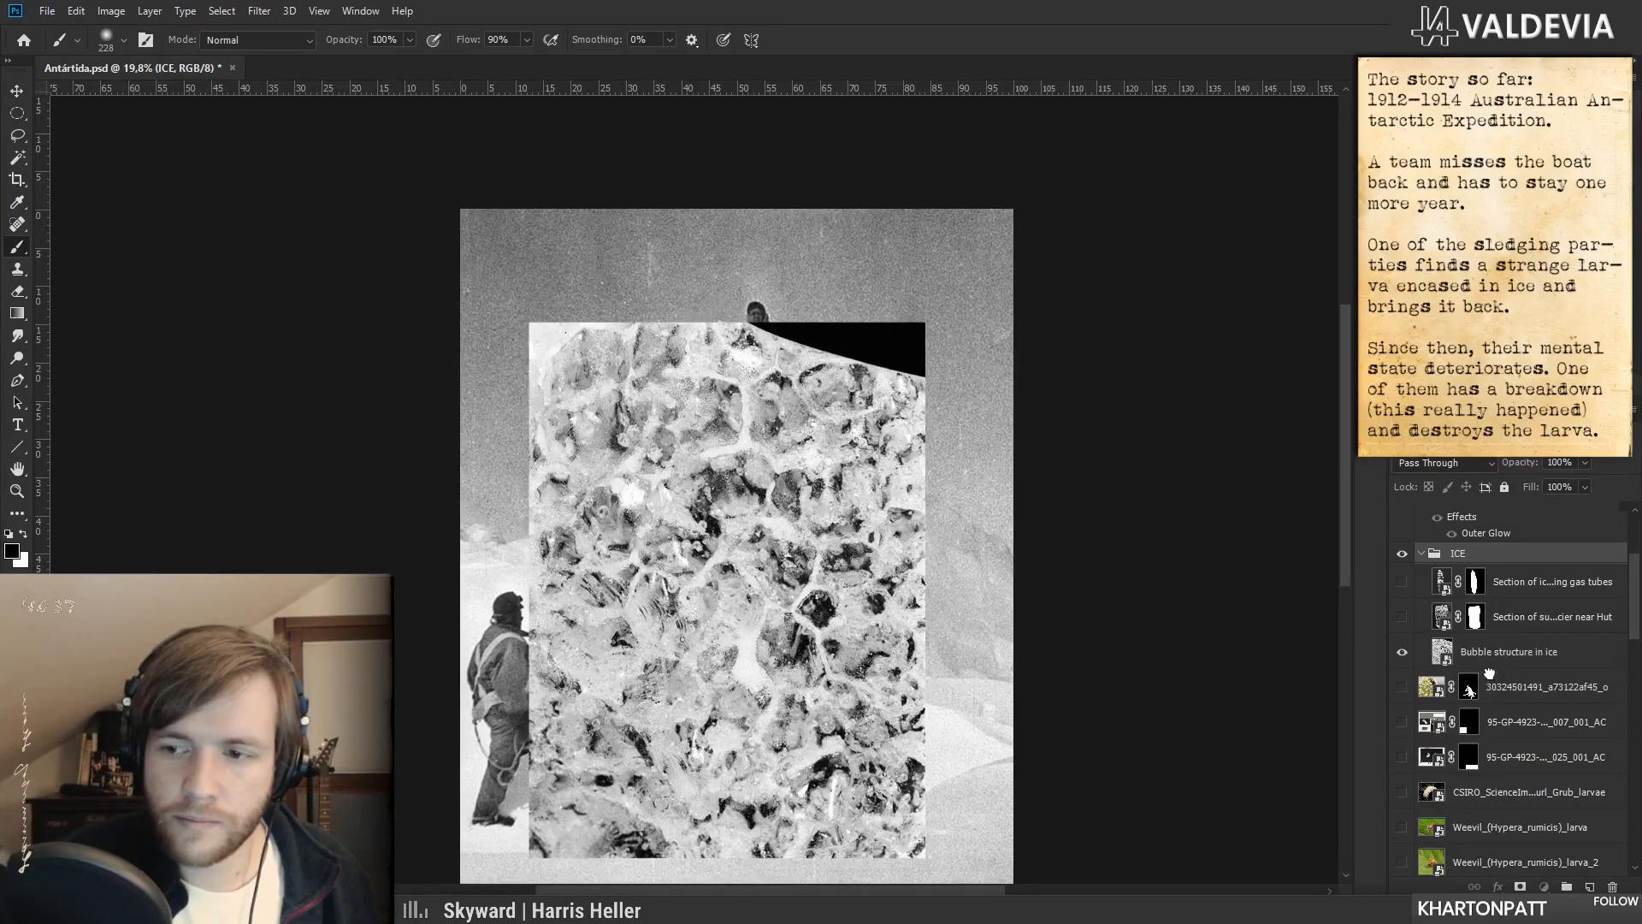
{"action": "left_click", "coordinate": [1421, 554]}
{"action": "scroll", "coordinate": [1513, 603], "scroll_direction": "down", "scroll_amount": 4}
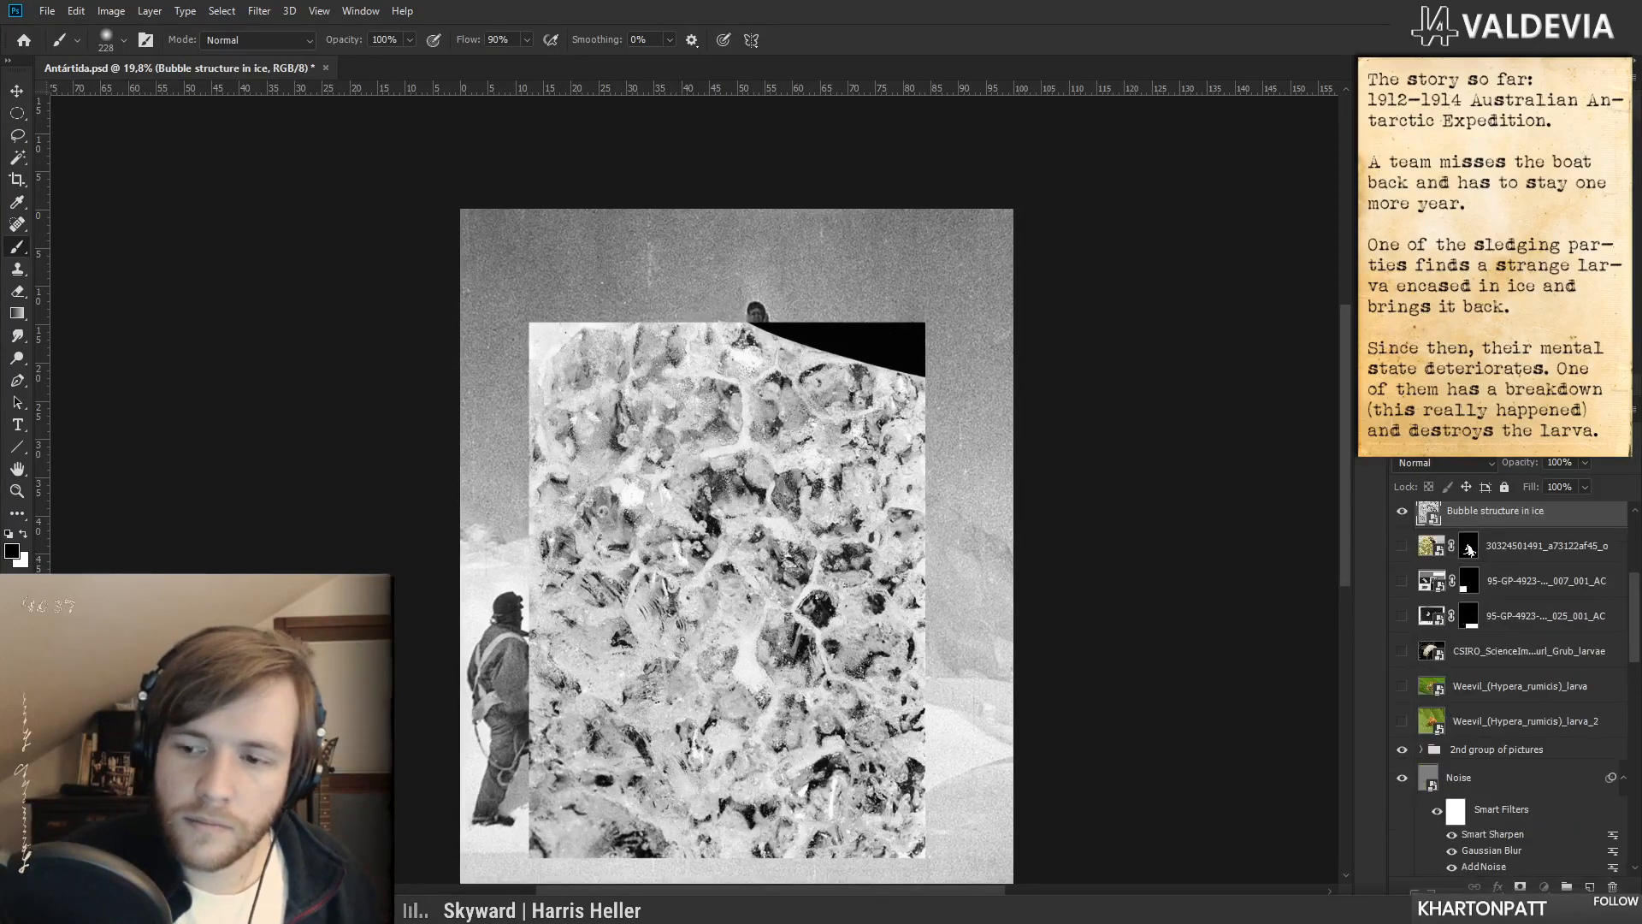
{"action": "left_click_drag", "start_coordinate": [1473, 906], "coordinate": [1510, 704]}
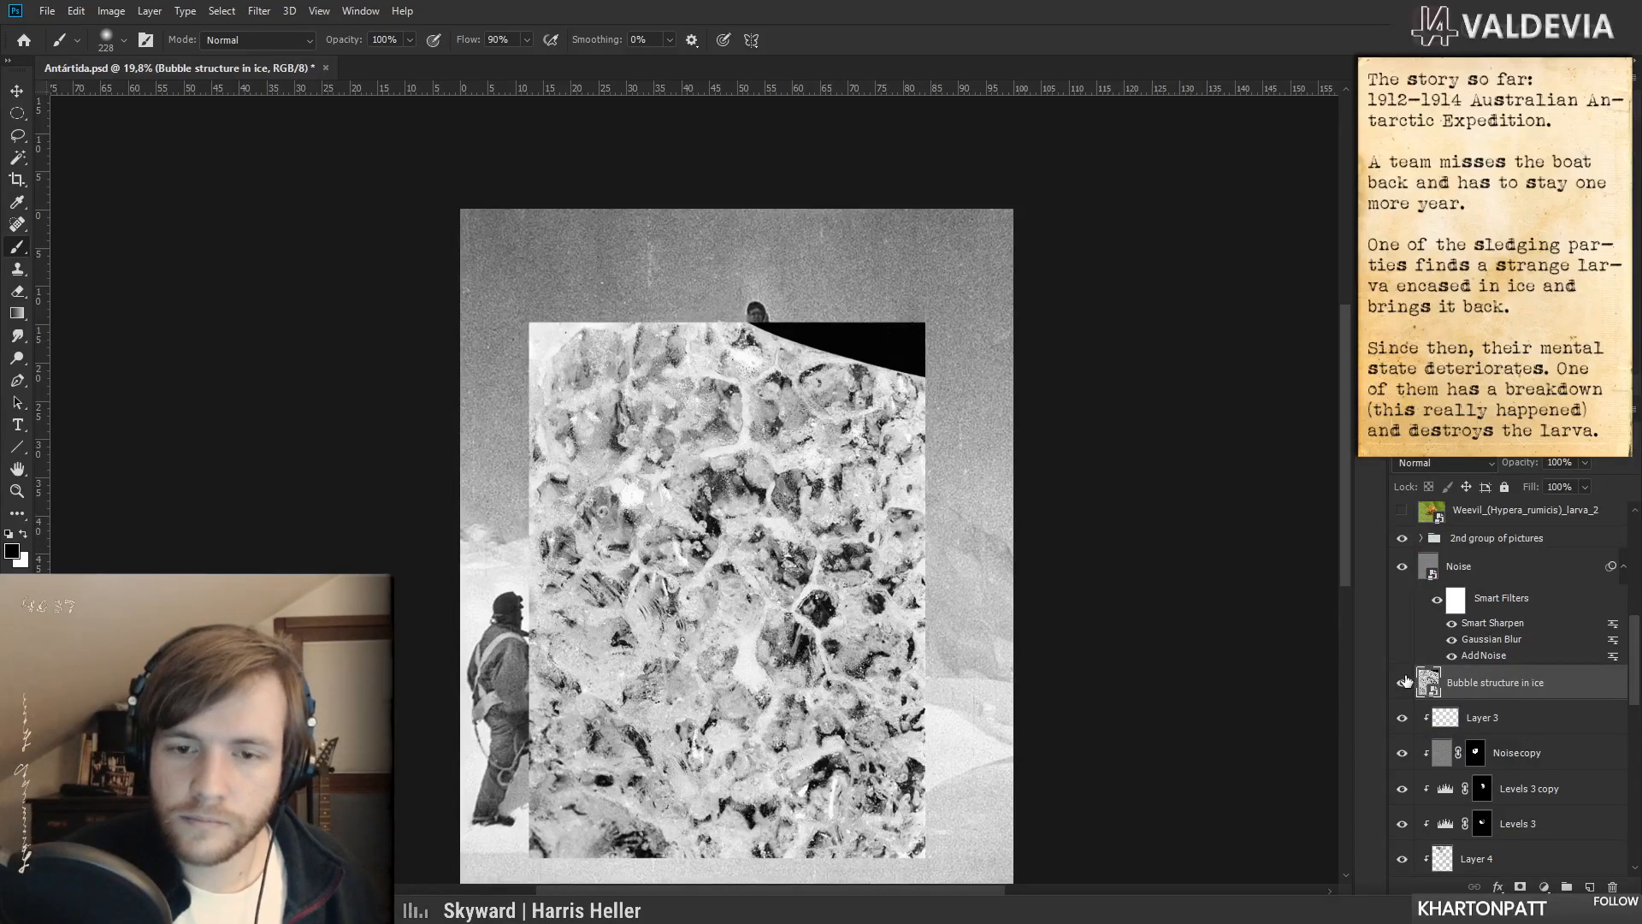
{"action": "left_click", "coordinate": [1489, 695], "text": "alt"}
- Scale down the clipped bubble texture with Free Transform and reposition it to cover the ice around the larva
{"action": "scroll", "coordinate": [860, 505], "scroll_direction": "up", "scroll_amount": 3}
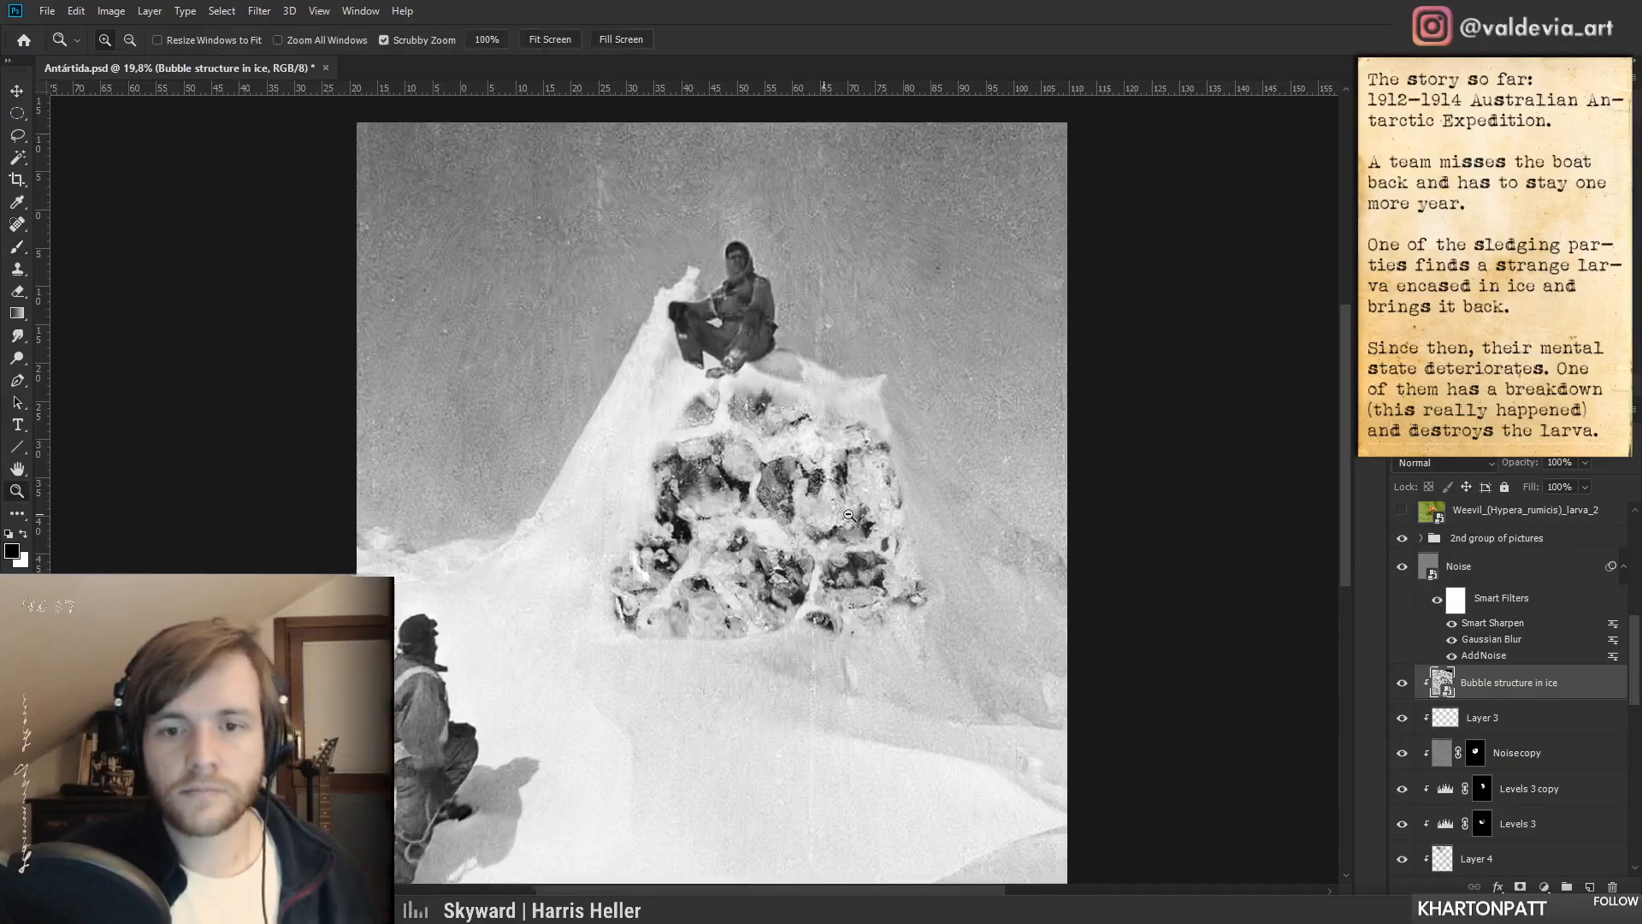
{"action": "key", "text": "ctrl+t"}
{"action": "left_click_drag", "start_coordinate": [1000, 654], "coordinate": [881, 633]}
{"action": "left_click_drag", "start_coordinate": [770, 690], "coordinate": [879, 551]}
{"action": "left_click_drag", "start_coordinate": [988, 513], "coordinate": [785, 329]}
{"action": "left_click_drag", "start_coordinate": [804, 366], "coordinate": [785, 381]}
{"action": "left_click", "coordinate": [702, 39]}
{"action": "key", "text": "b"}
- Try the Lighten blend mode on the bubble texture together with a darker Levels midtone of 0.45
{"action": "left_click", "coordinate": [1454, 467]}
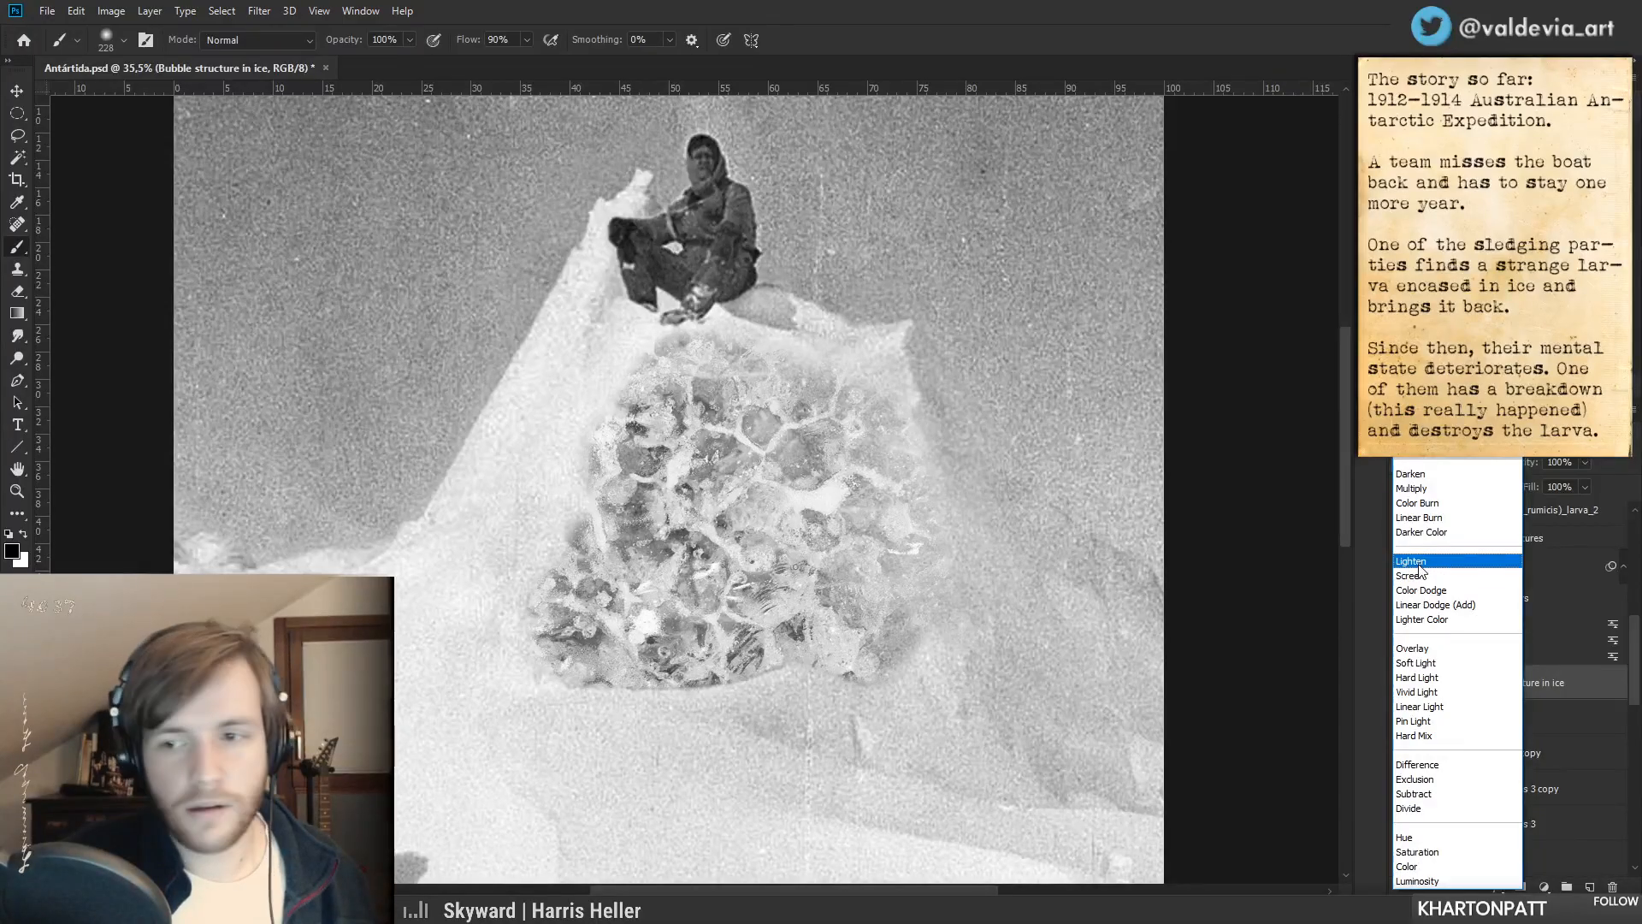
{"action": "left_click", "coordinate": [1419, 564]}
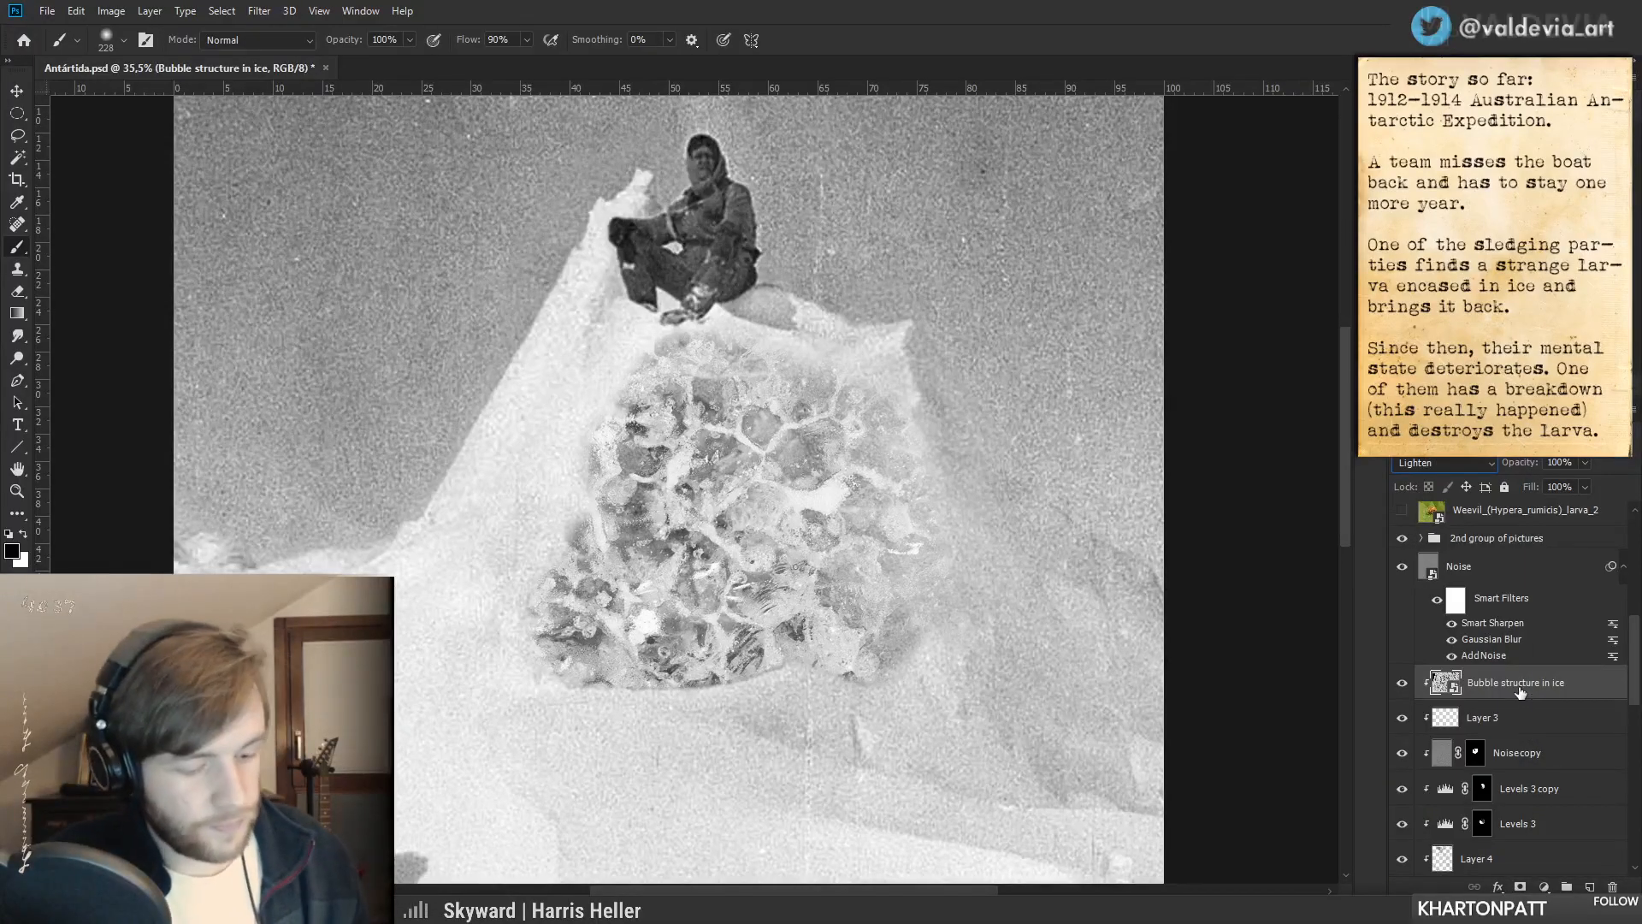
{"action": "key", "text": "ctrl+l"}
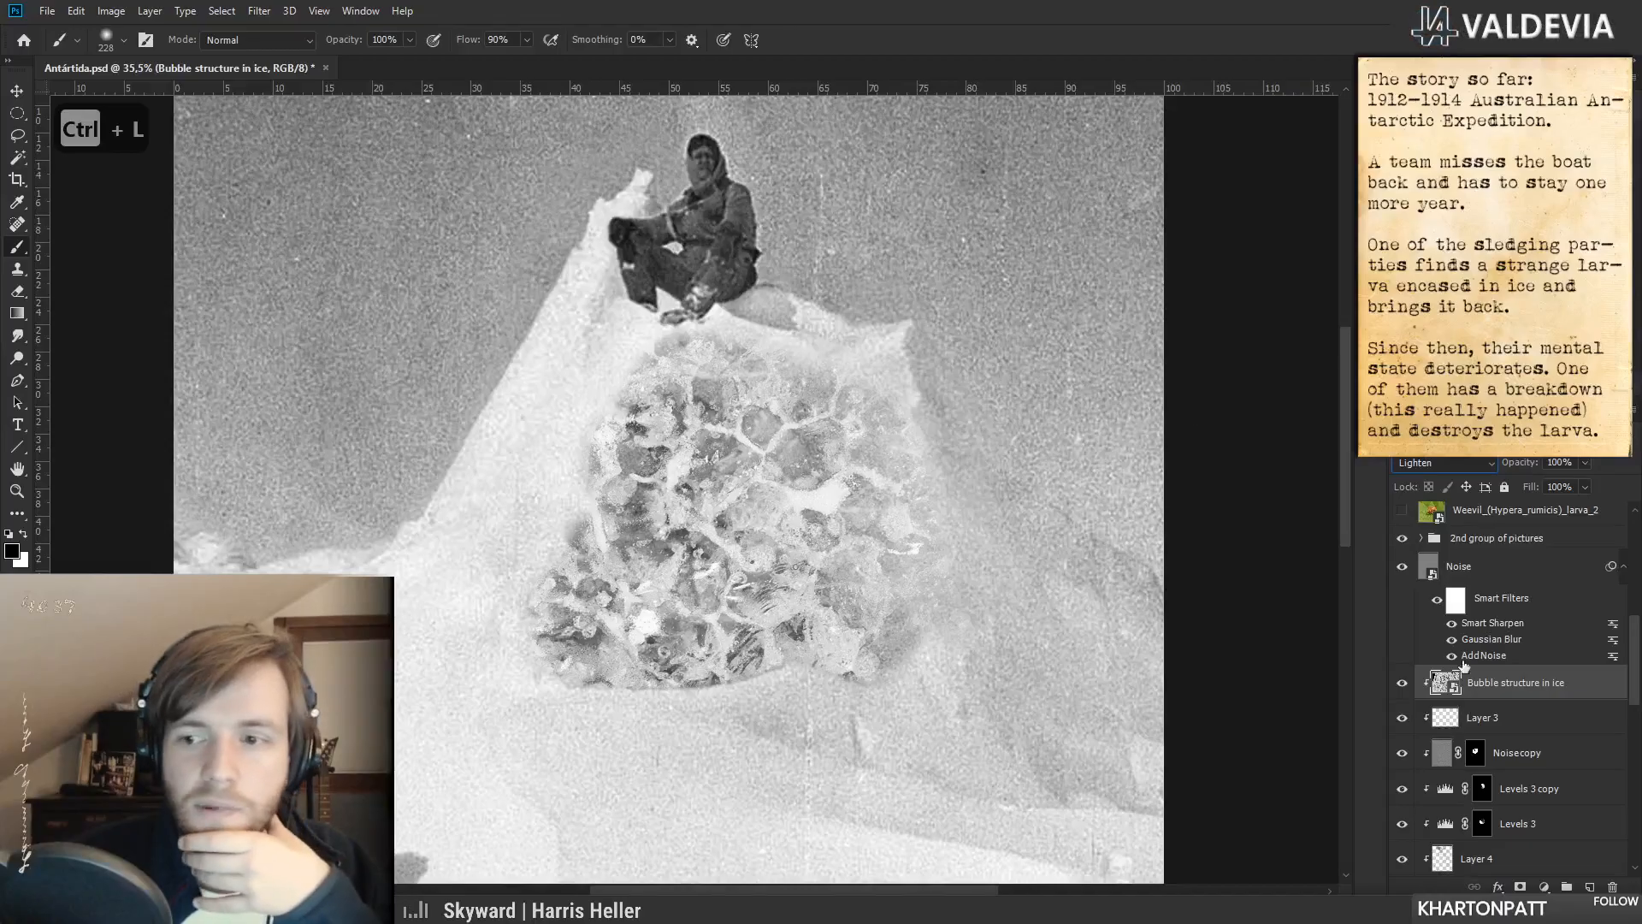
{"action": "left_click", "coordinate": [1505, 724]}
{"action": "left_click", "coordinate": [1509, 693]}
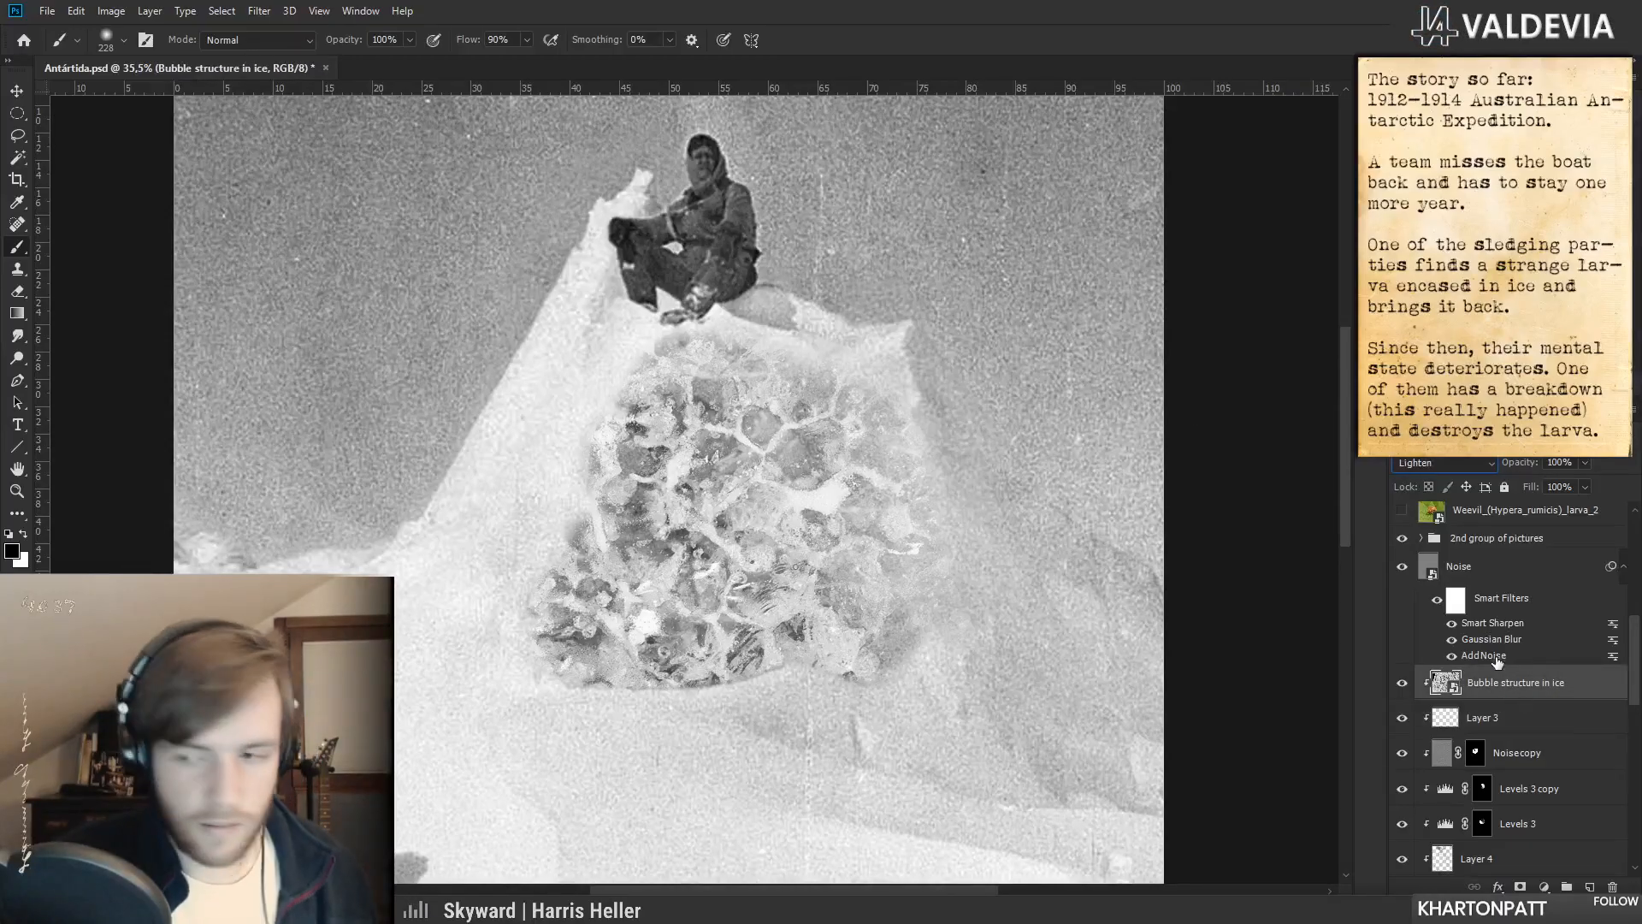
{"action": "left_click", "coordinate": [1492, 516]}
{"action": "left_click", "coordinate": [1511, 692]}
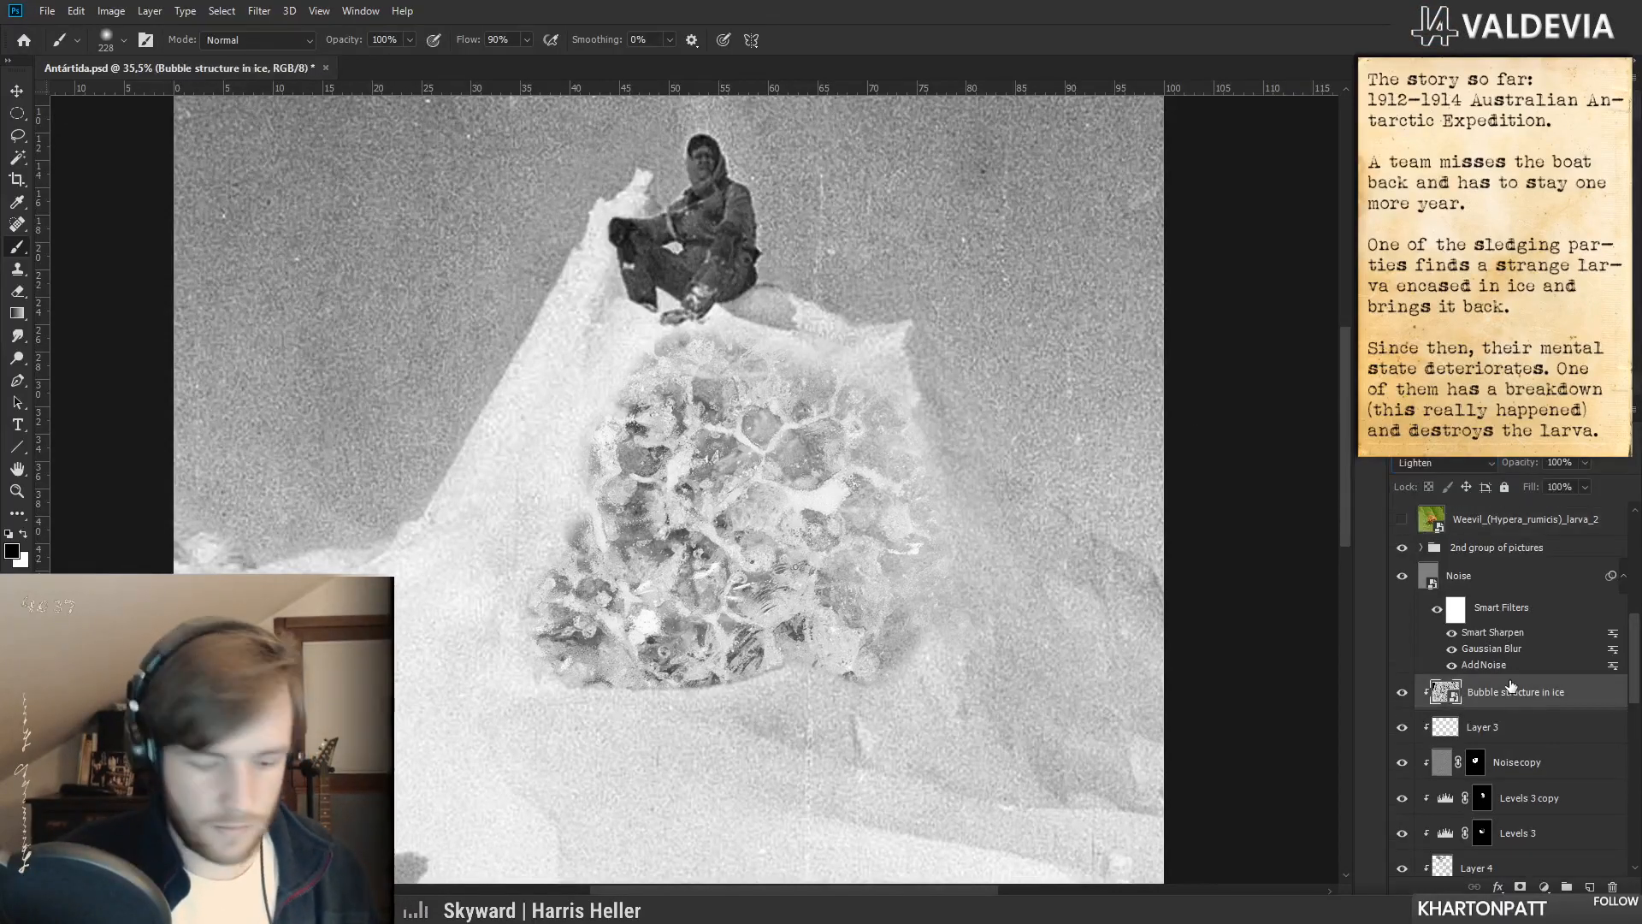
{"action": "key", "text": "ctrl+l"}
{"action": "left_click_drag", "start_coordinate": [1194, 484], "coordinate": [1260, 495]}
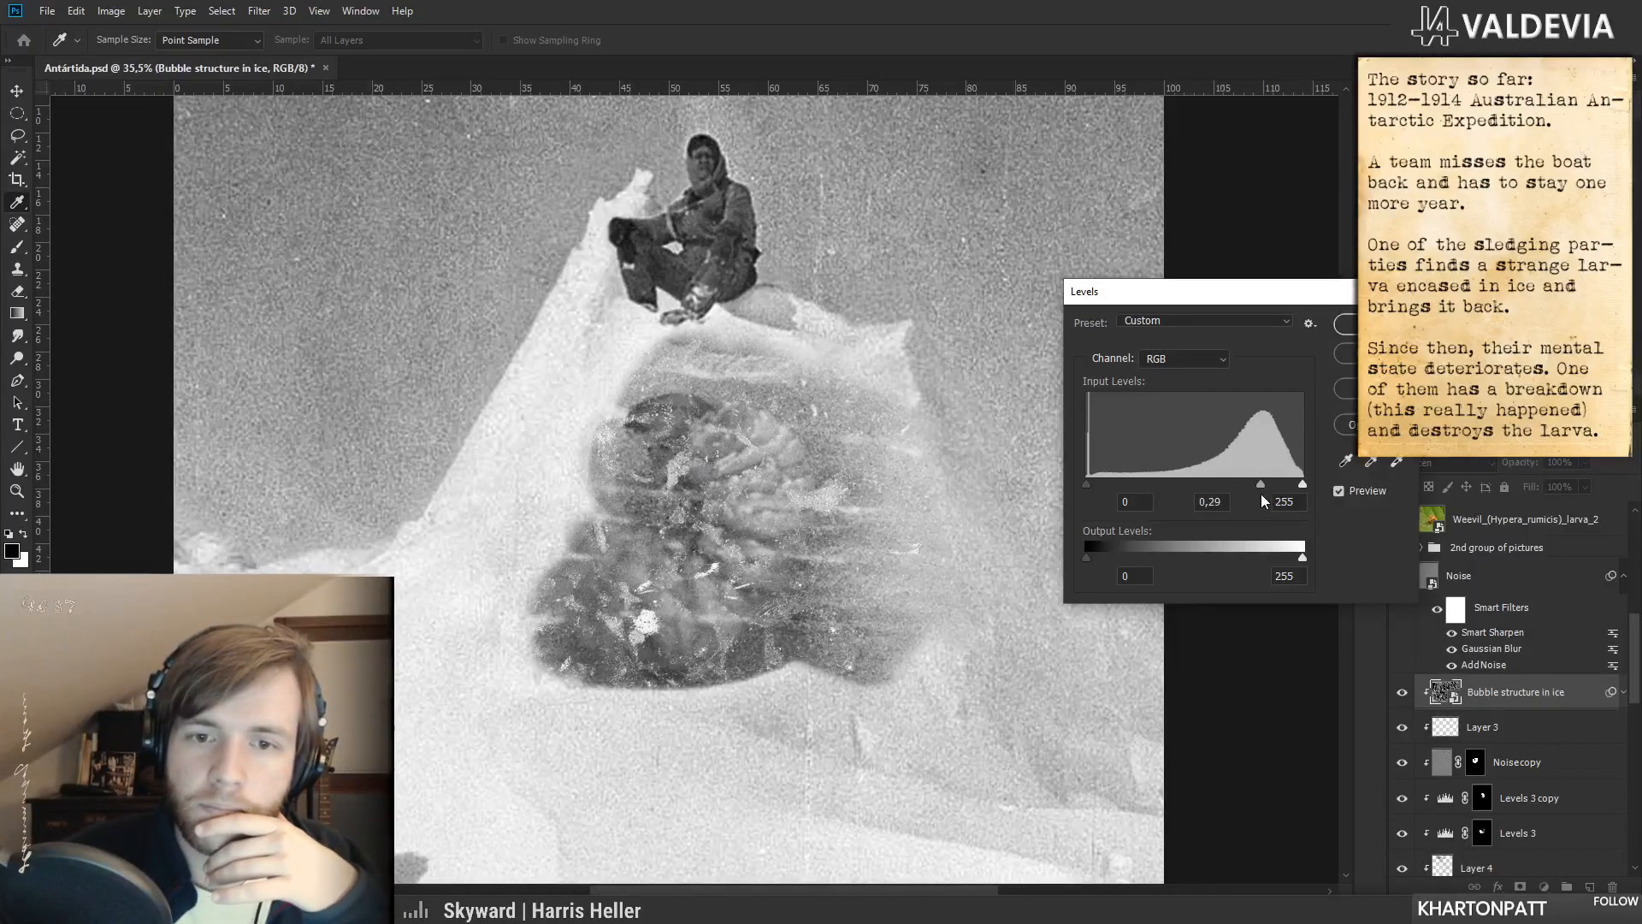
{"action": "key", "text": "Escape"}
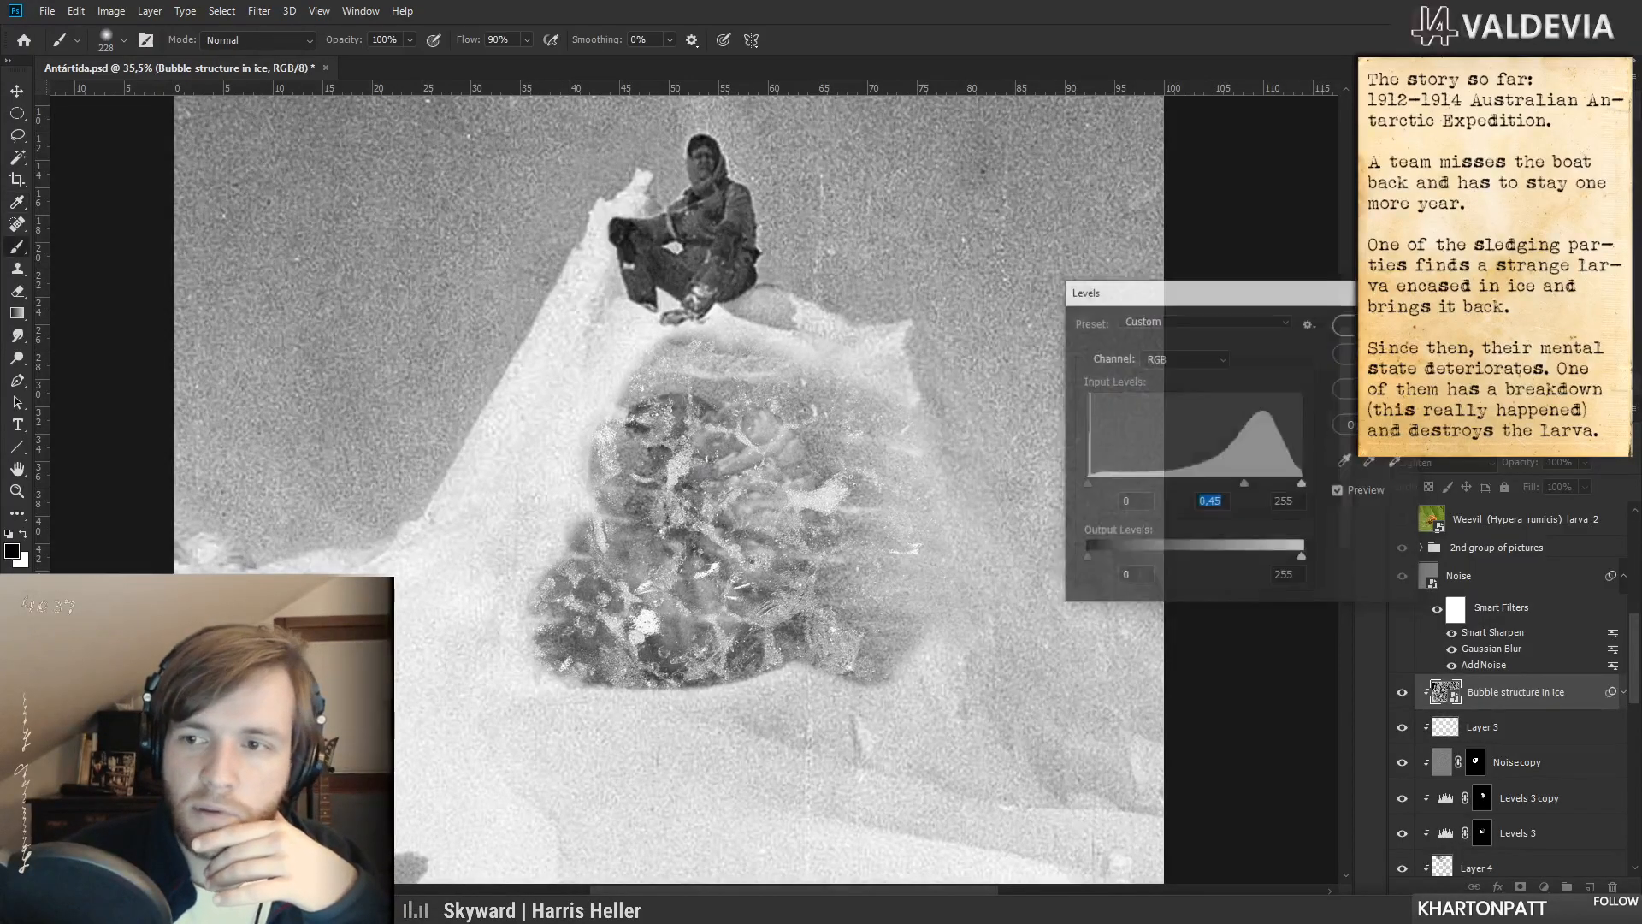
{"action": "key", "text": "b"}
- Set the bubble texture to Screen and apply Levels with input black 112, midtone 0.43 and output white 220
{"action": "left_click", "coordinate": [1461, 463]}
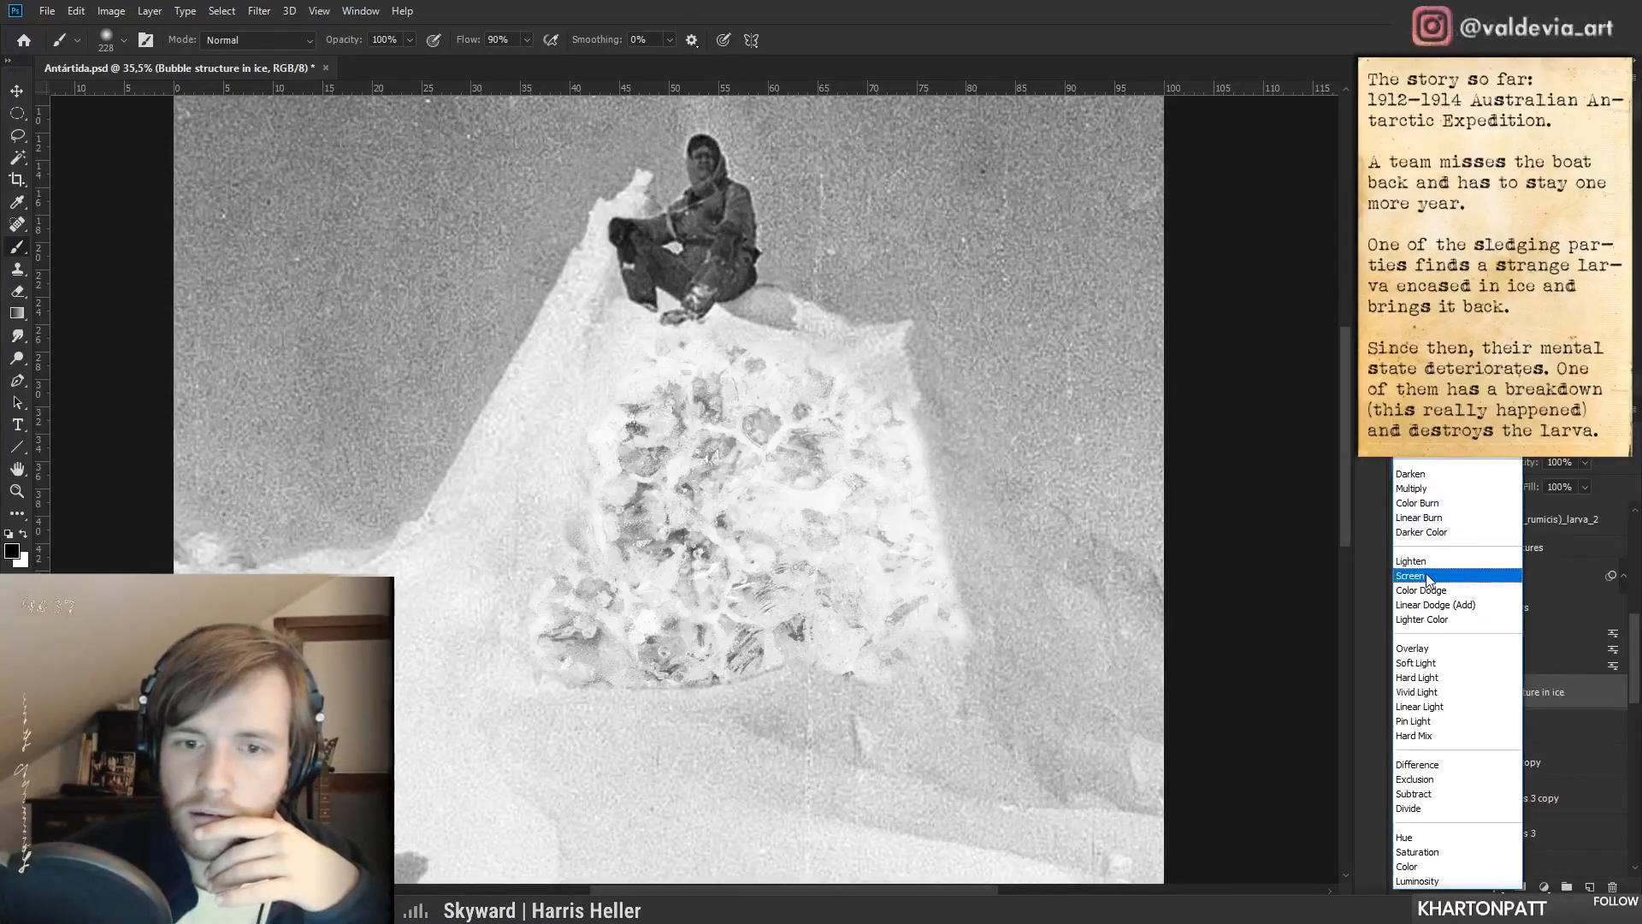
{"action": "left_click", "coordinate": [1427, 580]}
{"action": "key", "text": "ctrl+l"}
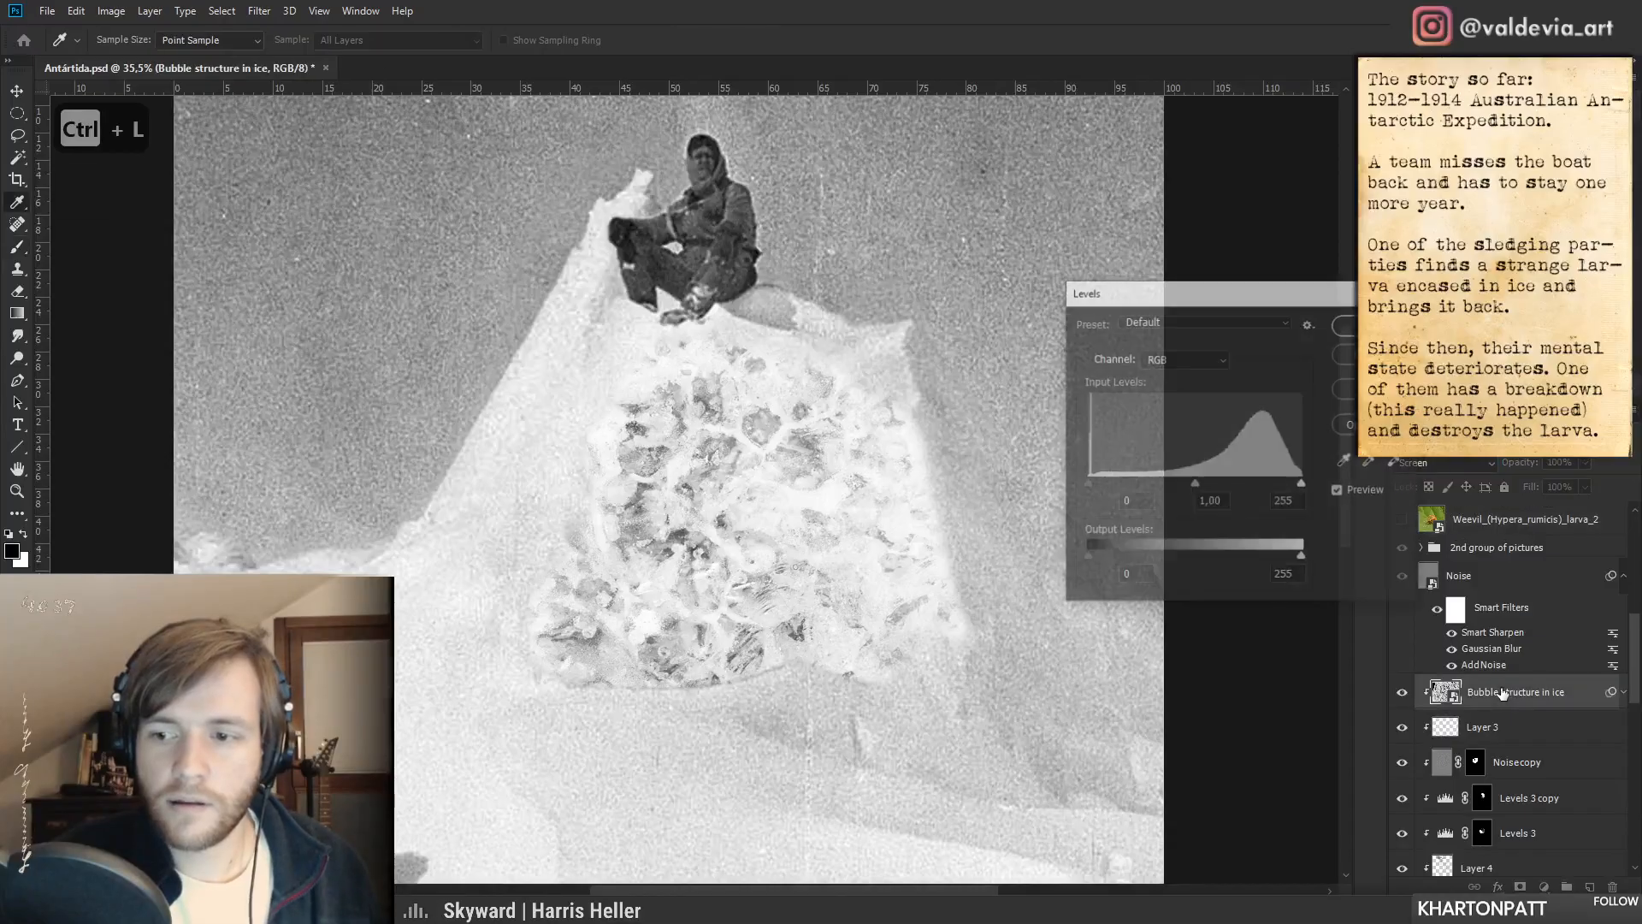
{"action": "left_click_drag", "start_coordinate": [1192, 482], "coordinate": [1261, 490]}
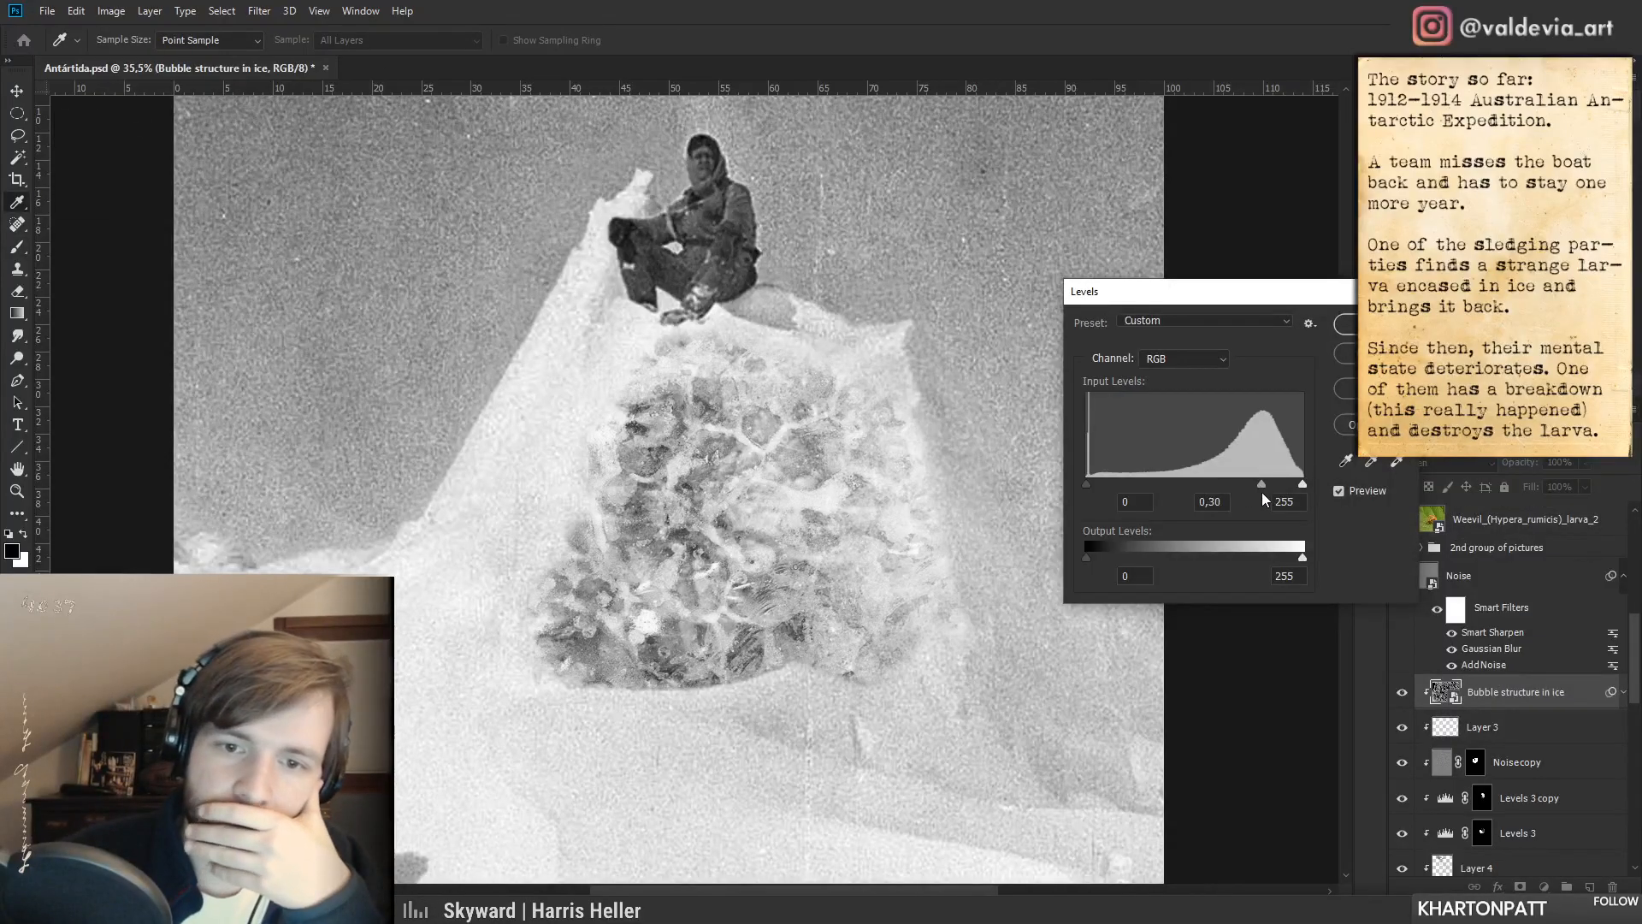
{"action": "left_click_drag", "start_coordinate": [1087, 484], "coordinate": [1218, 491]}
{"action": "key", "text": "shift+Tab"}
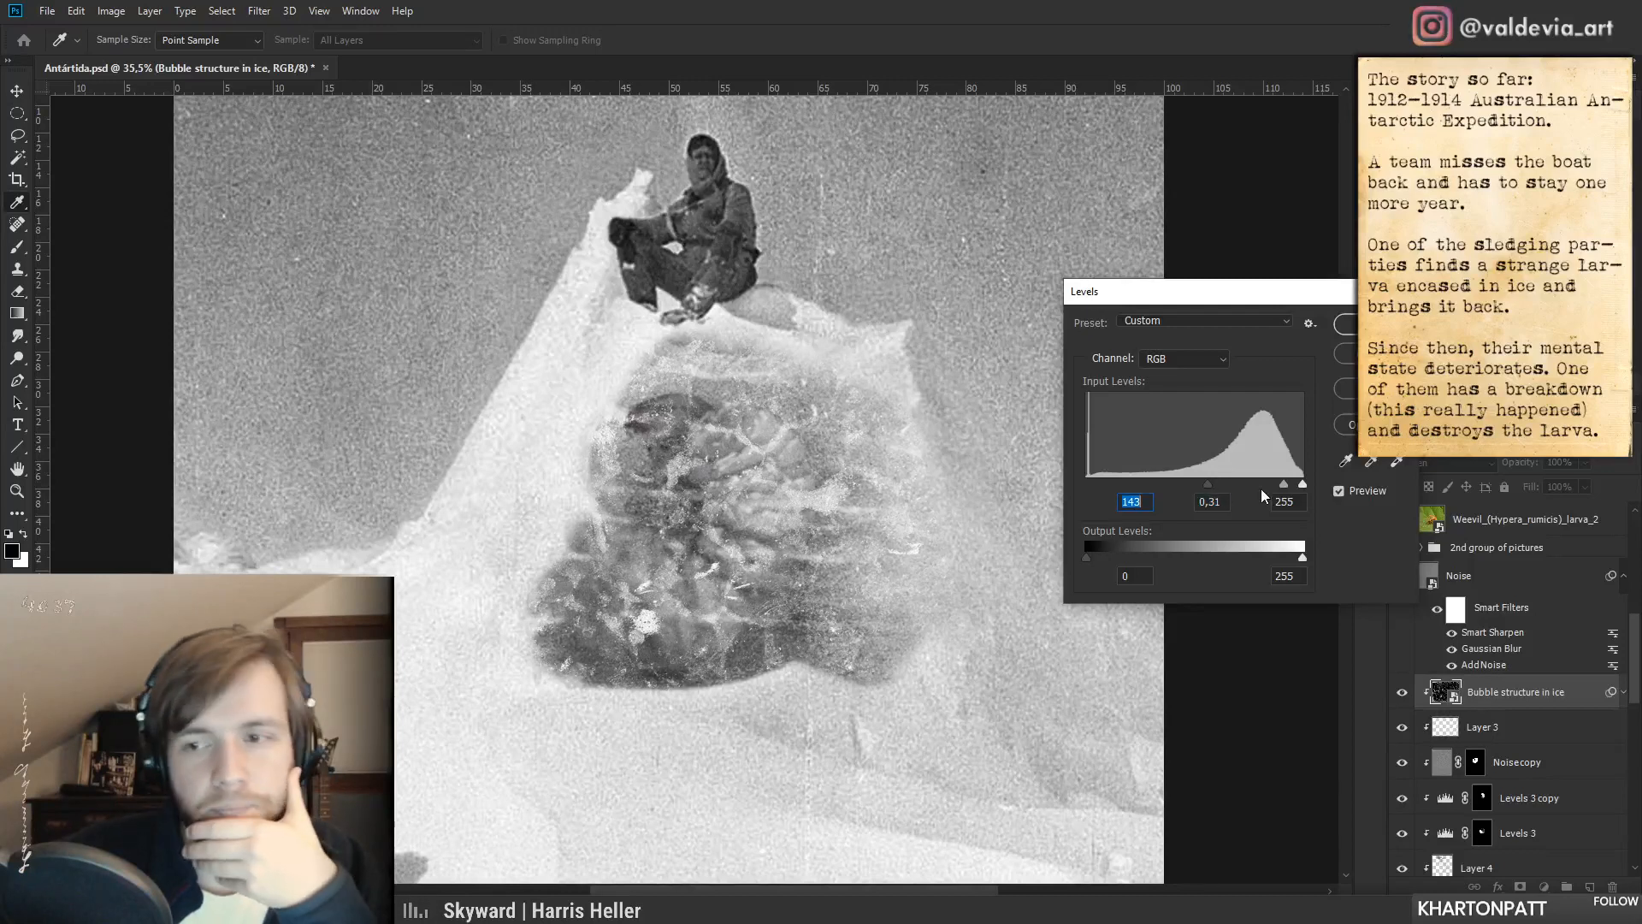
{"action": "mouse_move", "coordinate": [1282, 487]}
{"action": "left_mouse_down"}
{"action": "mouse_move", "coordinate": [1259, 484]}
{"action": "mouse_move", "coordinate": [1281, 497]}
{"action": "left_mouse_up"}
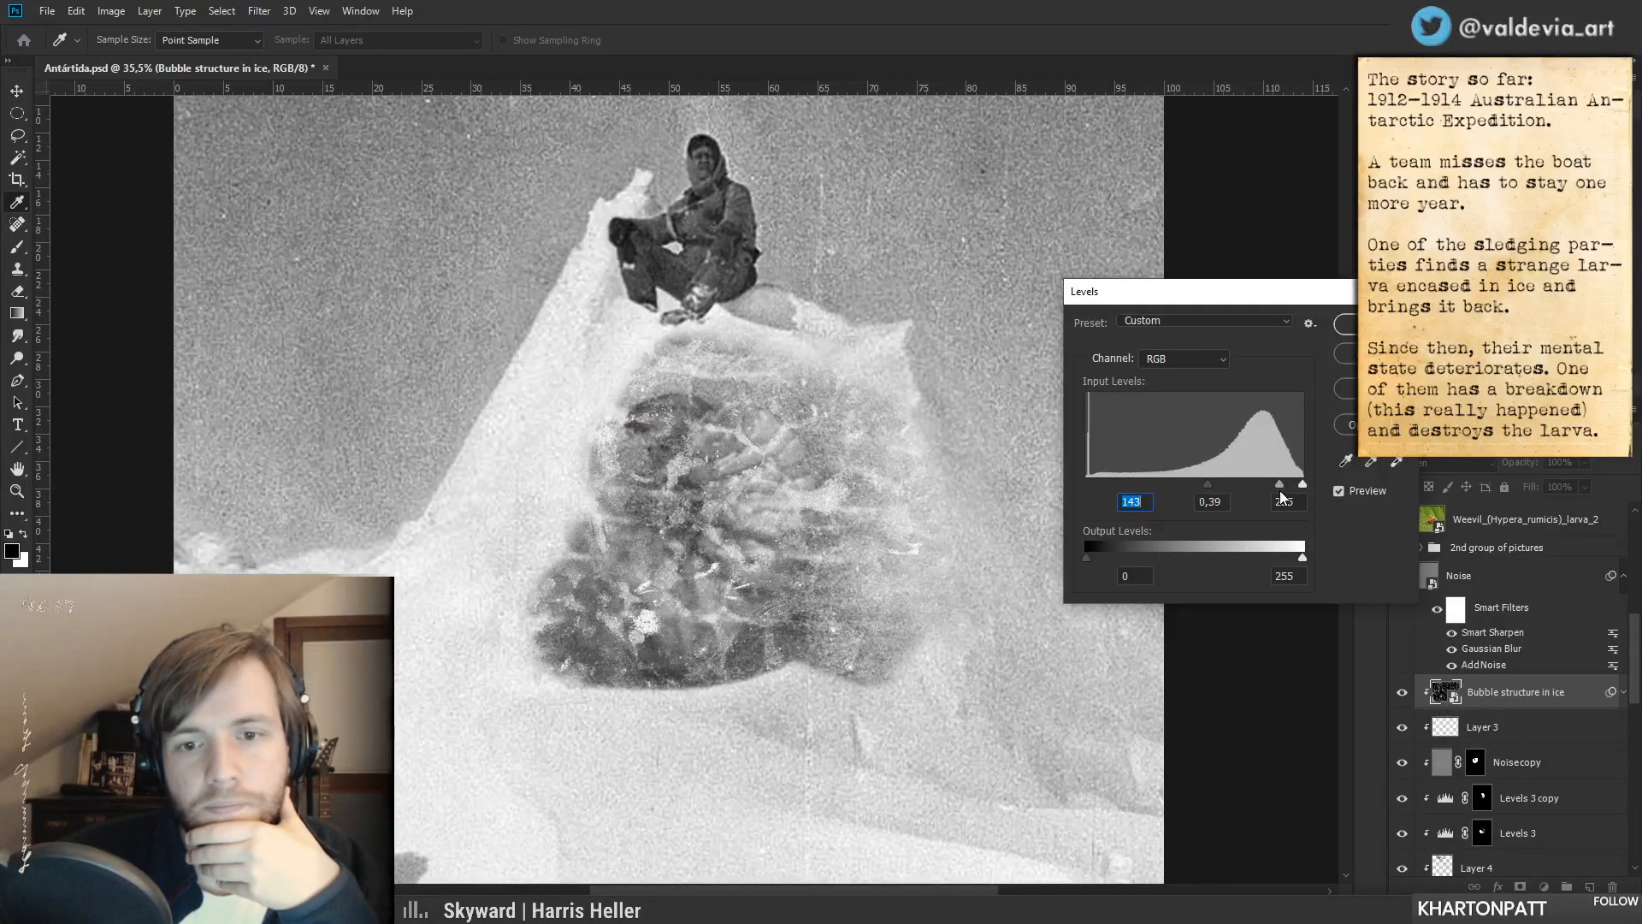
{"action": "left_click_drag", "start_coordinate": [1081, 556], "coordinate": [1044, 556]}
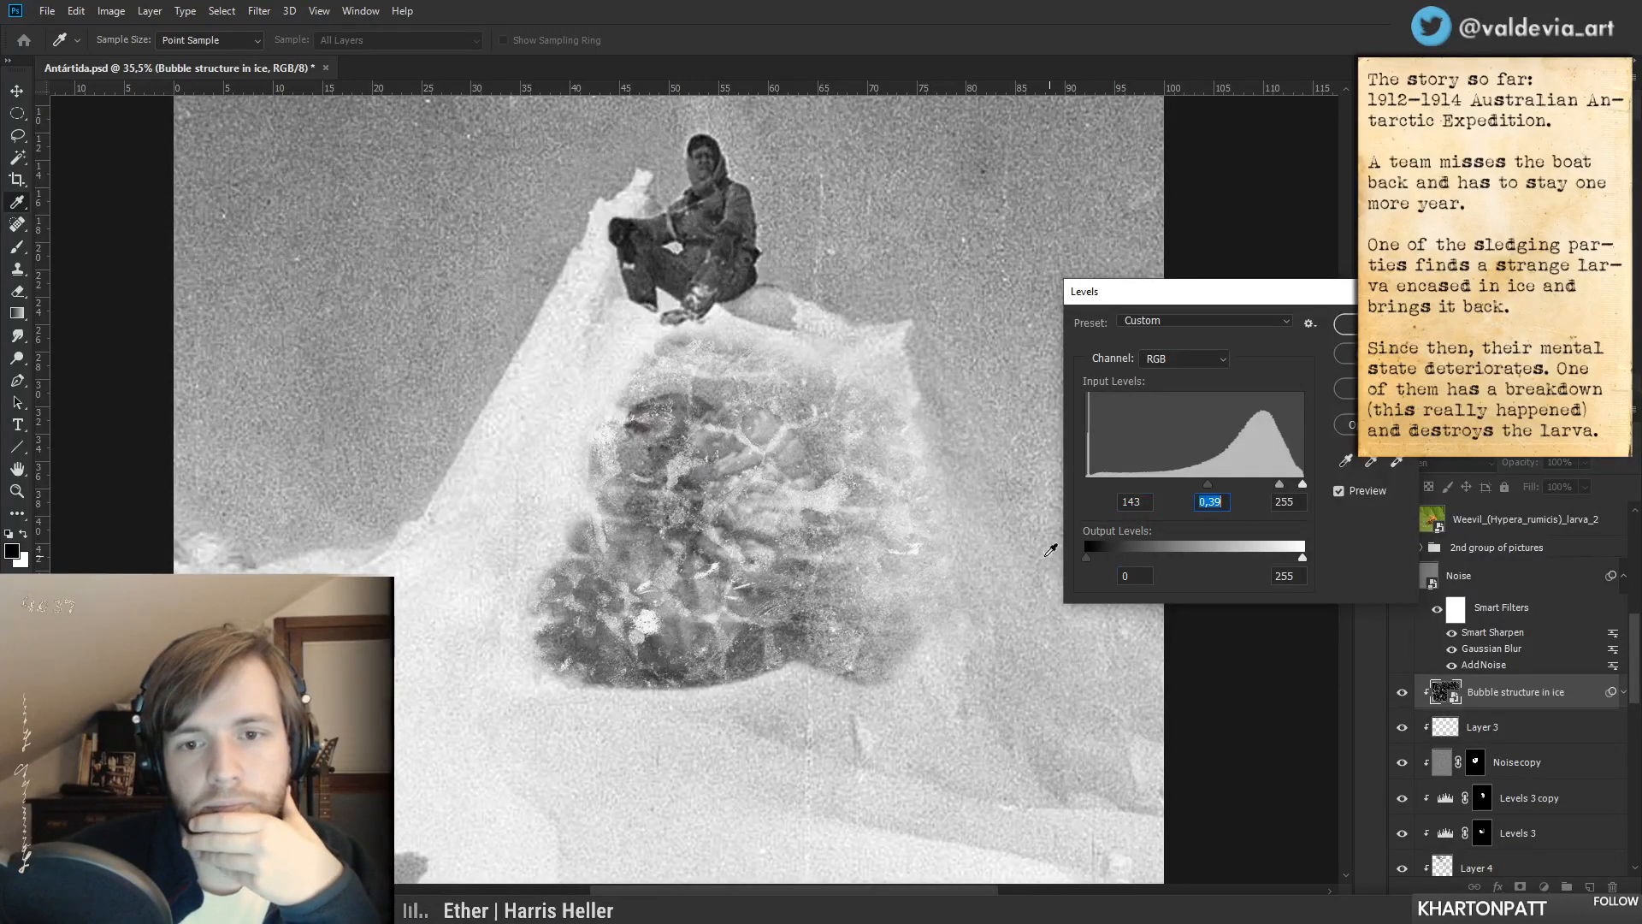
{"action": "mouse_move", "coordinate": [1257, 556]}
{"action": "left_mouse_down"}
{"action": "mouse_move", "coordinate": [1241, 556]}
{"action": "mouse_move", "coordinate": [1272, 561]}
{"action": "left_mouse_up"}
{"action": "mouse_move", "coordinate": [1300, 485]}
{"action": "left_mouse_down"}
{"action": "mouse_move", "coordinate": [1326, 489]}
{"action": "mouse_move", "coordinate": [1267, 485]}
{"action": "mouse_move", "coordinate": [1288, 494]}
{"action": "left_mouse_up"}
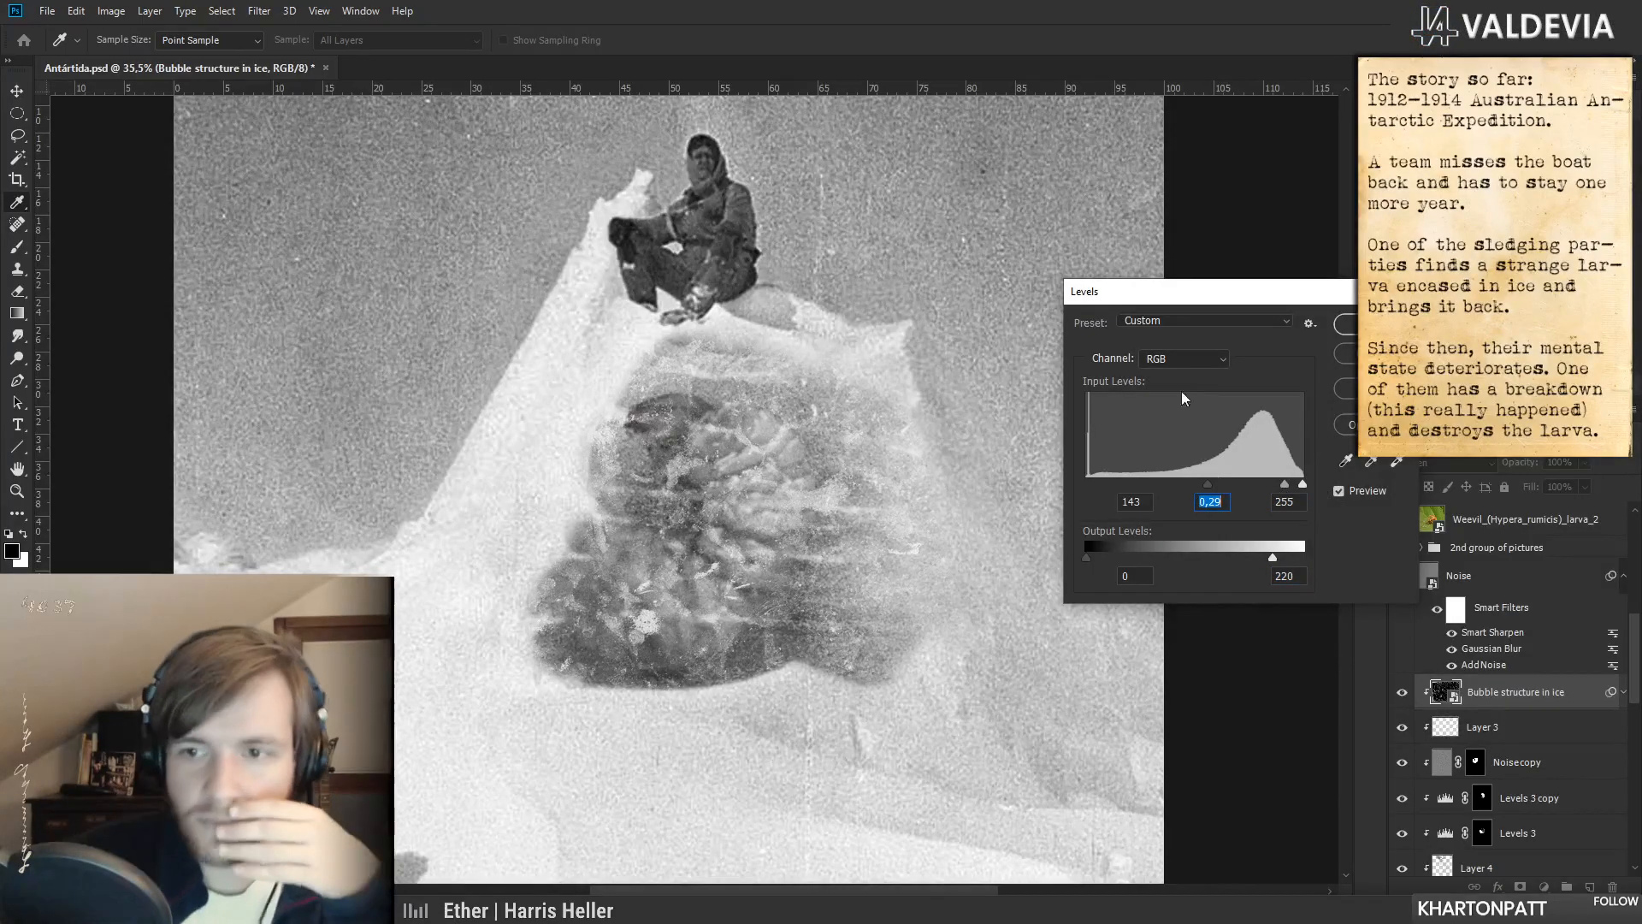
{"action": "left_click_drag", "start_coordinate": [1187, 486], "coordinate": [1270, 486]}
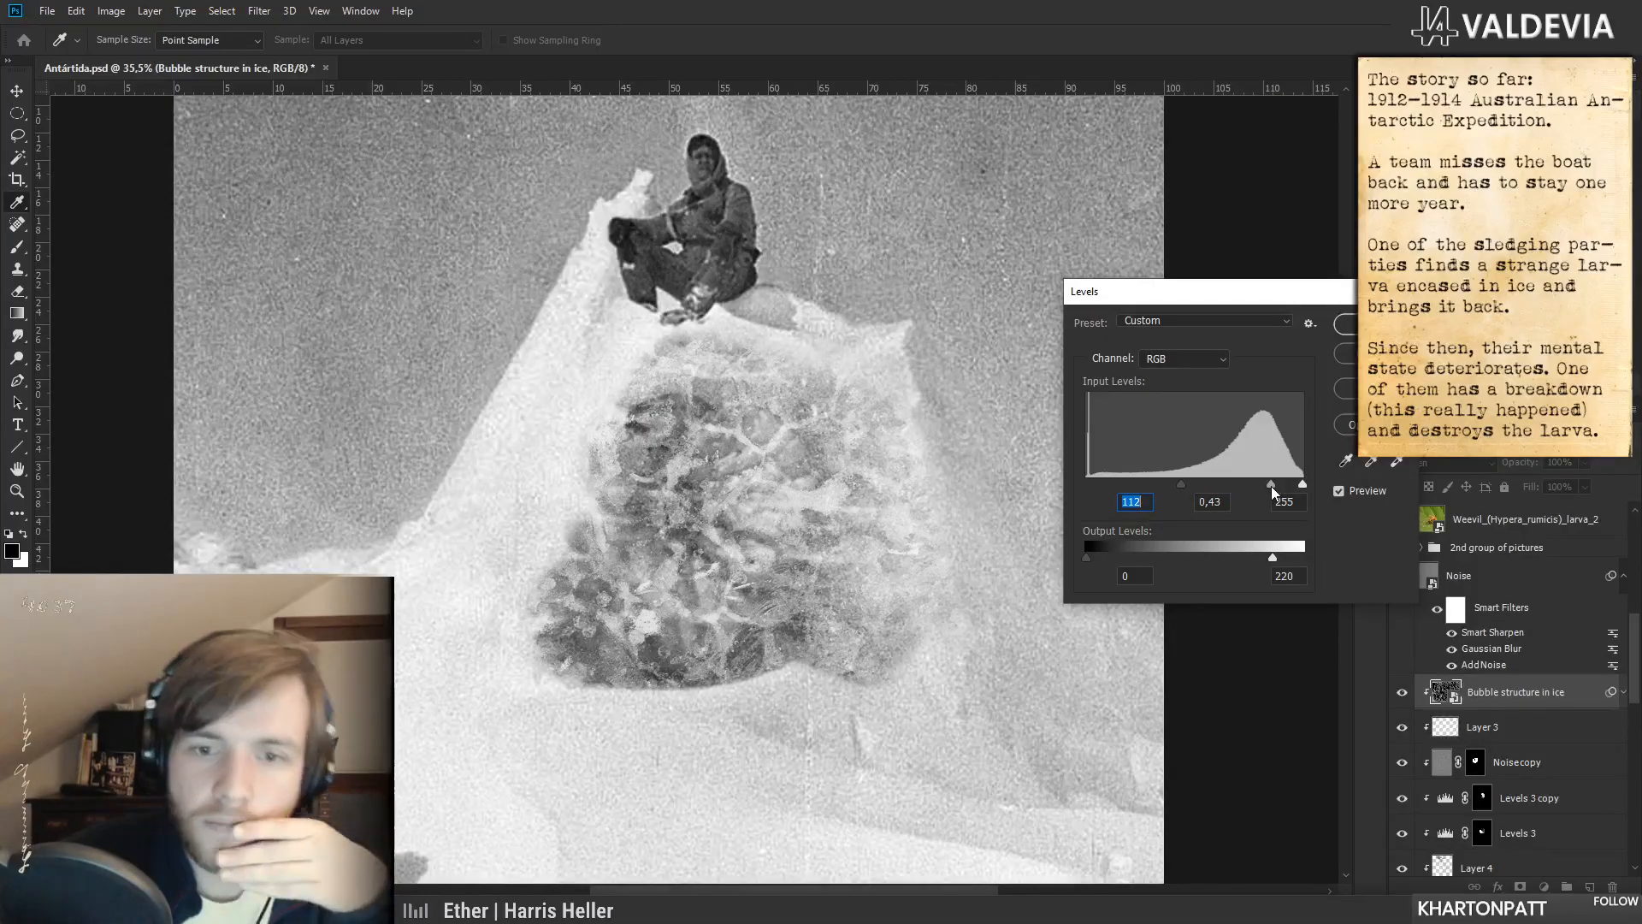
{"action": "left_click", "coordinate": [1351, 325]}
- Compare lower opacities for the bubble texture layer up close and set its opacity to 79%
{"action": "mouse_move", "coordinate": [1527, 470]}
{"action": "left_mouse_down"}
{"action": "mouse_move", "coordinate": [1460, 464]}
{"action": "mouse_move", "coordinate": [1543, 466]}
{"action": "left_mouse_up"}
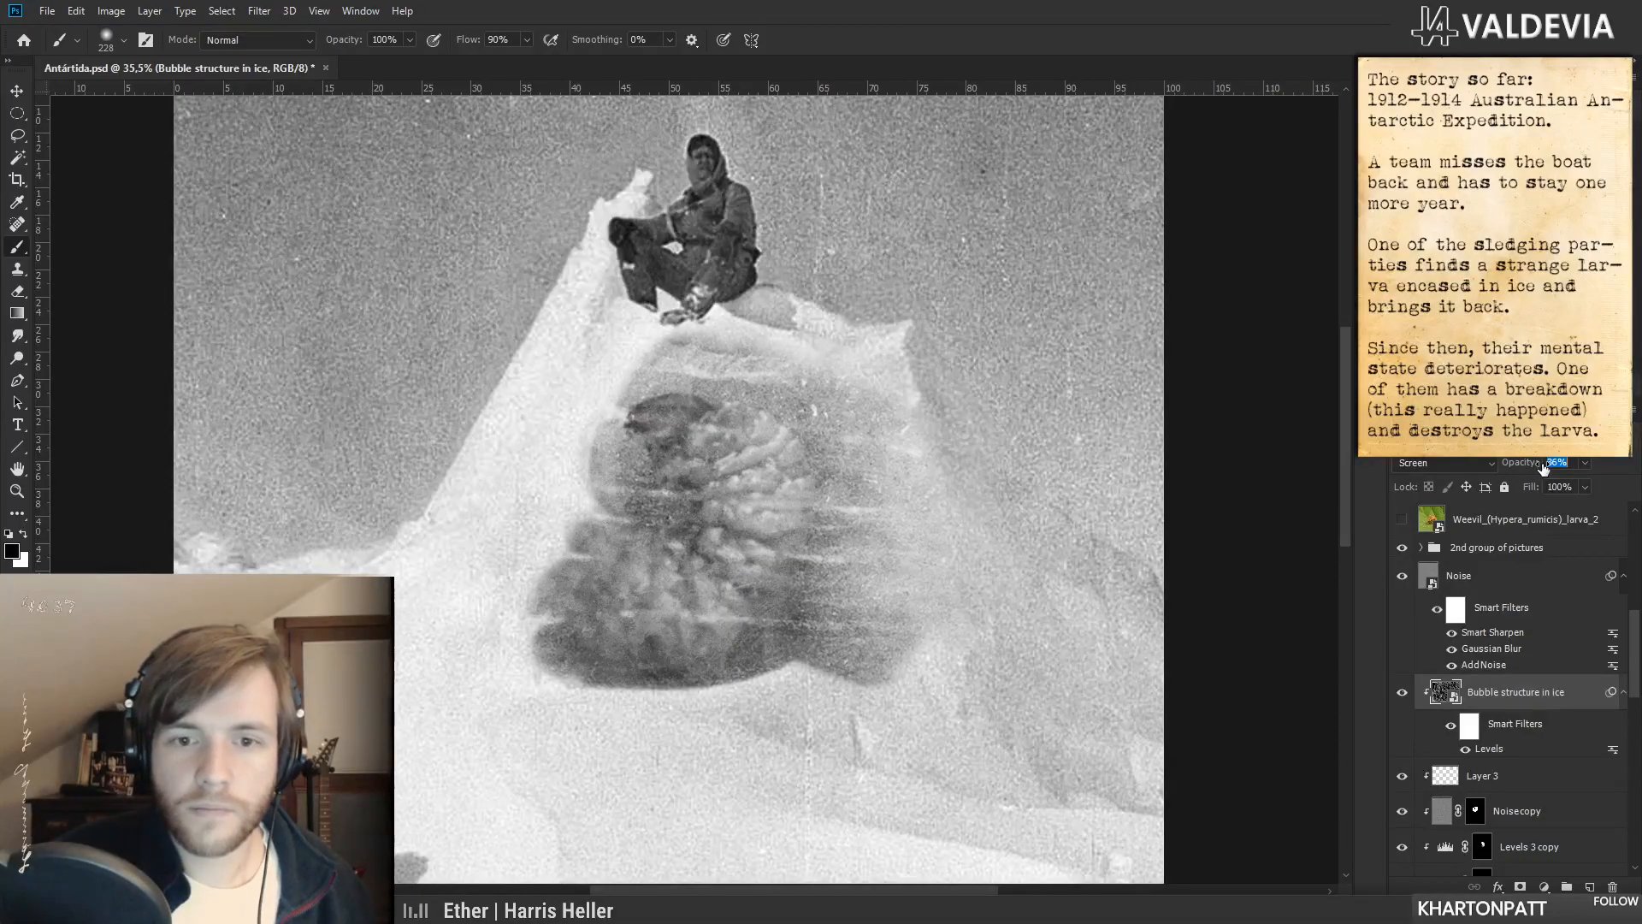
{"action": "left_click_drag", "start_coordinate": [792, 532], "coordinate": [821, 554]}
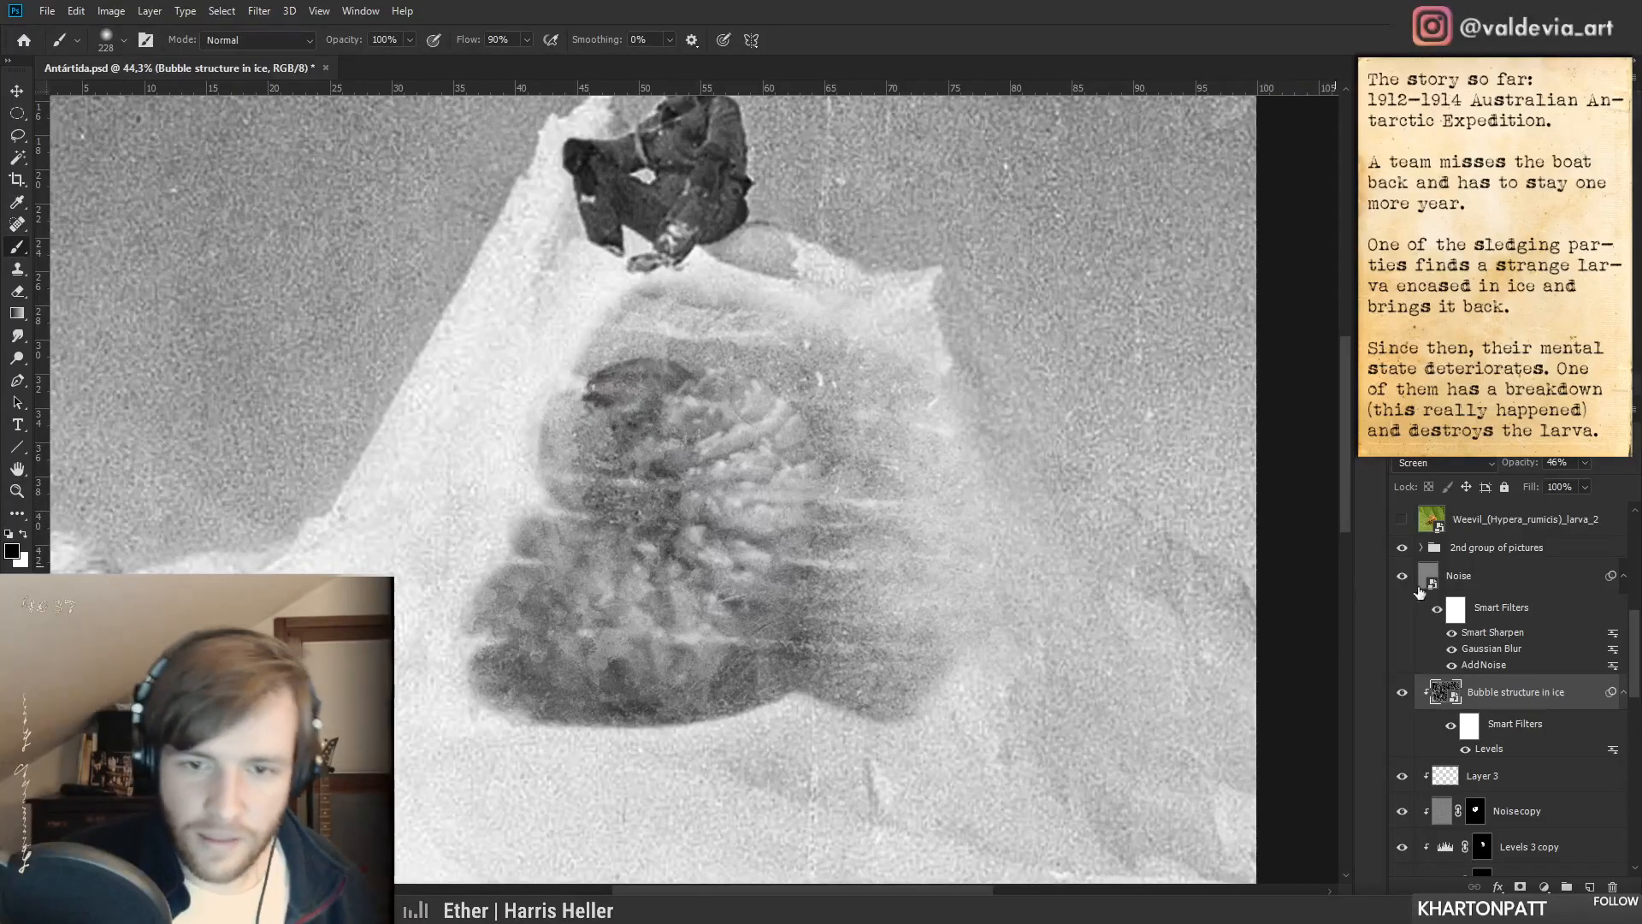
{"action": "left_click_drag", "start_coordinate": [1521, 464], "coordinate": [1513, 464]}
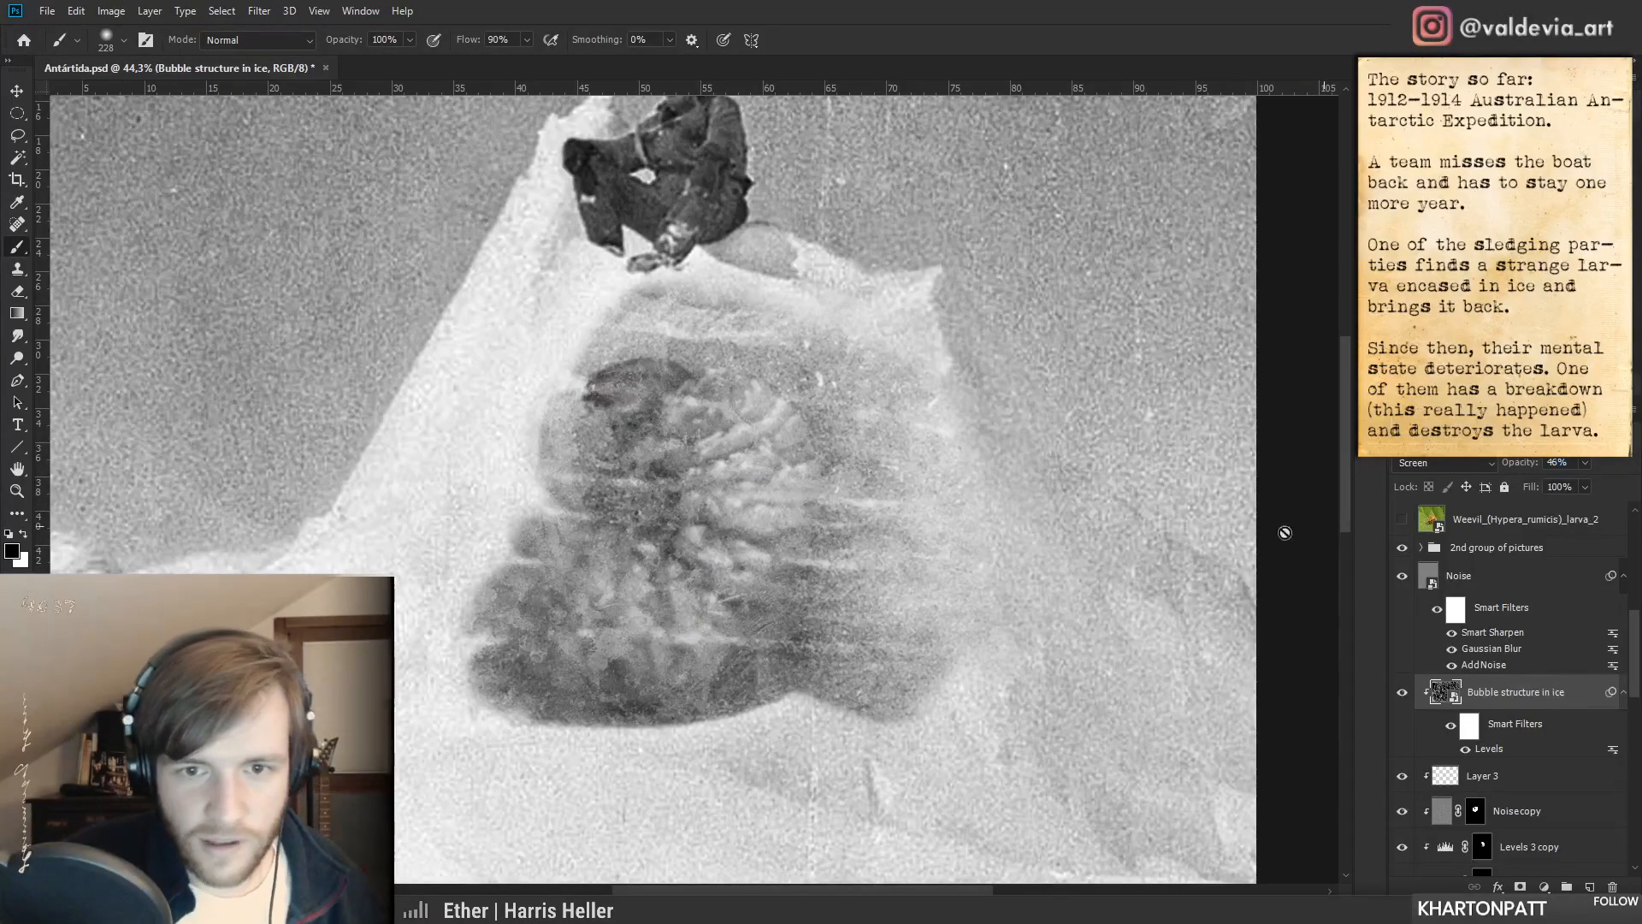
{"action": "left_click_drag", "start_coordinate": [770, 574], "coordinate": [767, 575]}
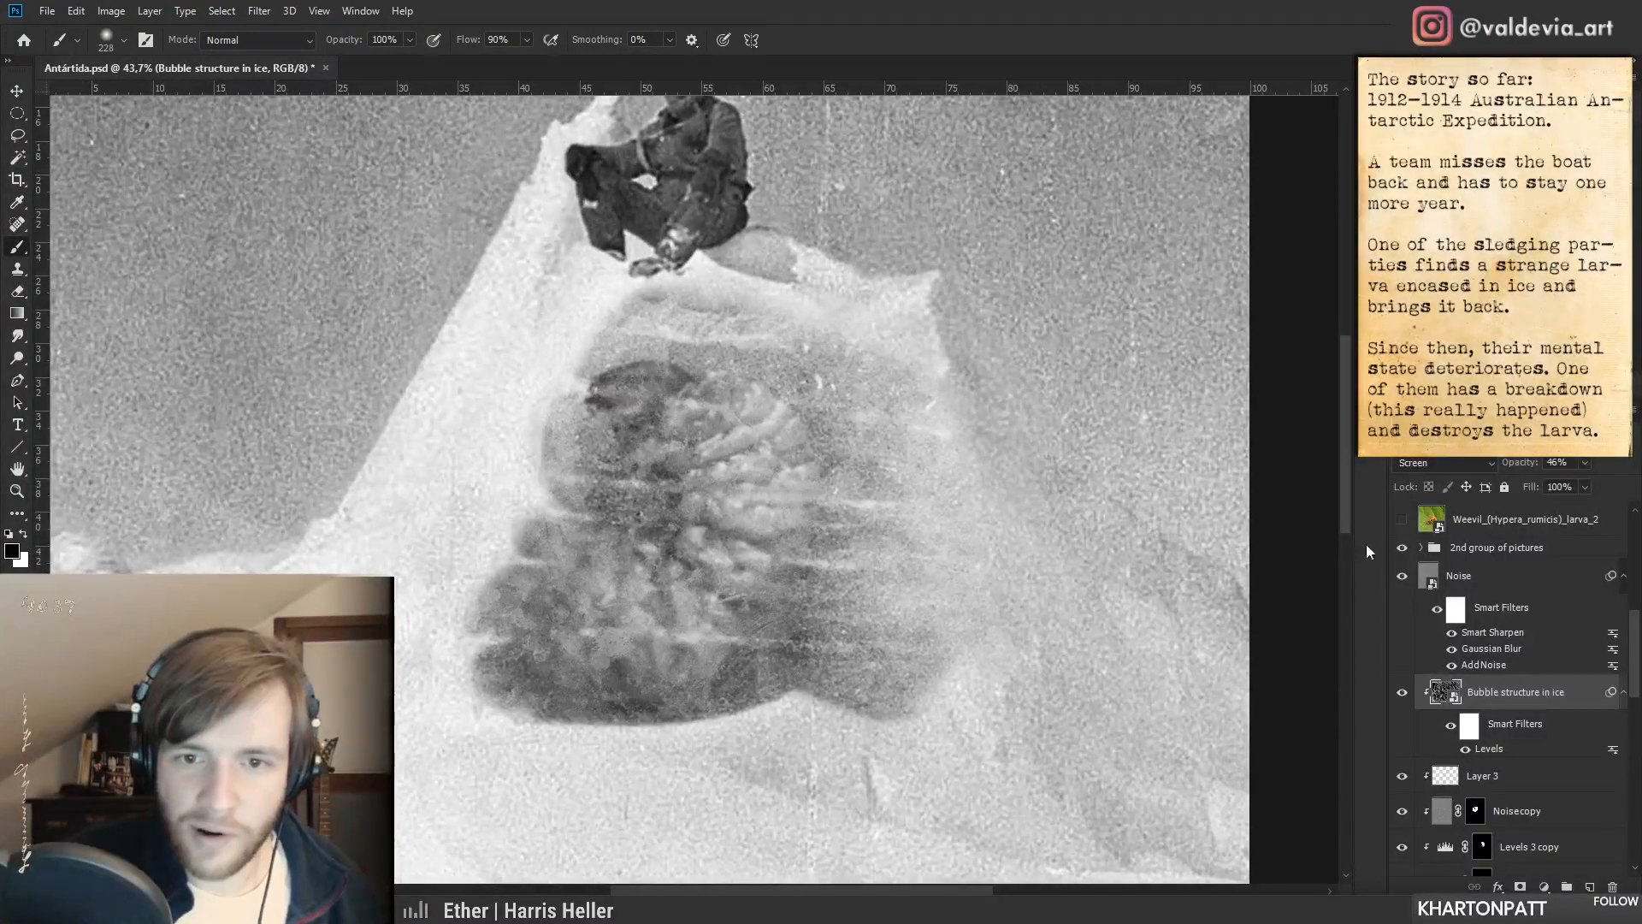
{"action": "left_click_drag", "start_coordinate": [791, 507], "coordinate": [733, 484]}
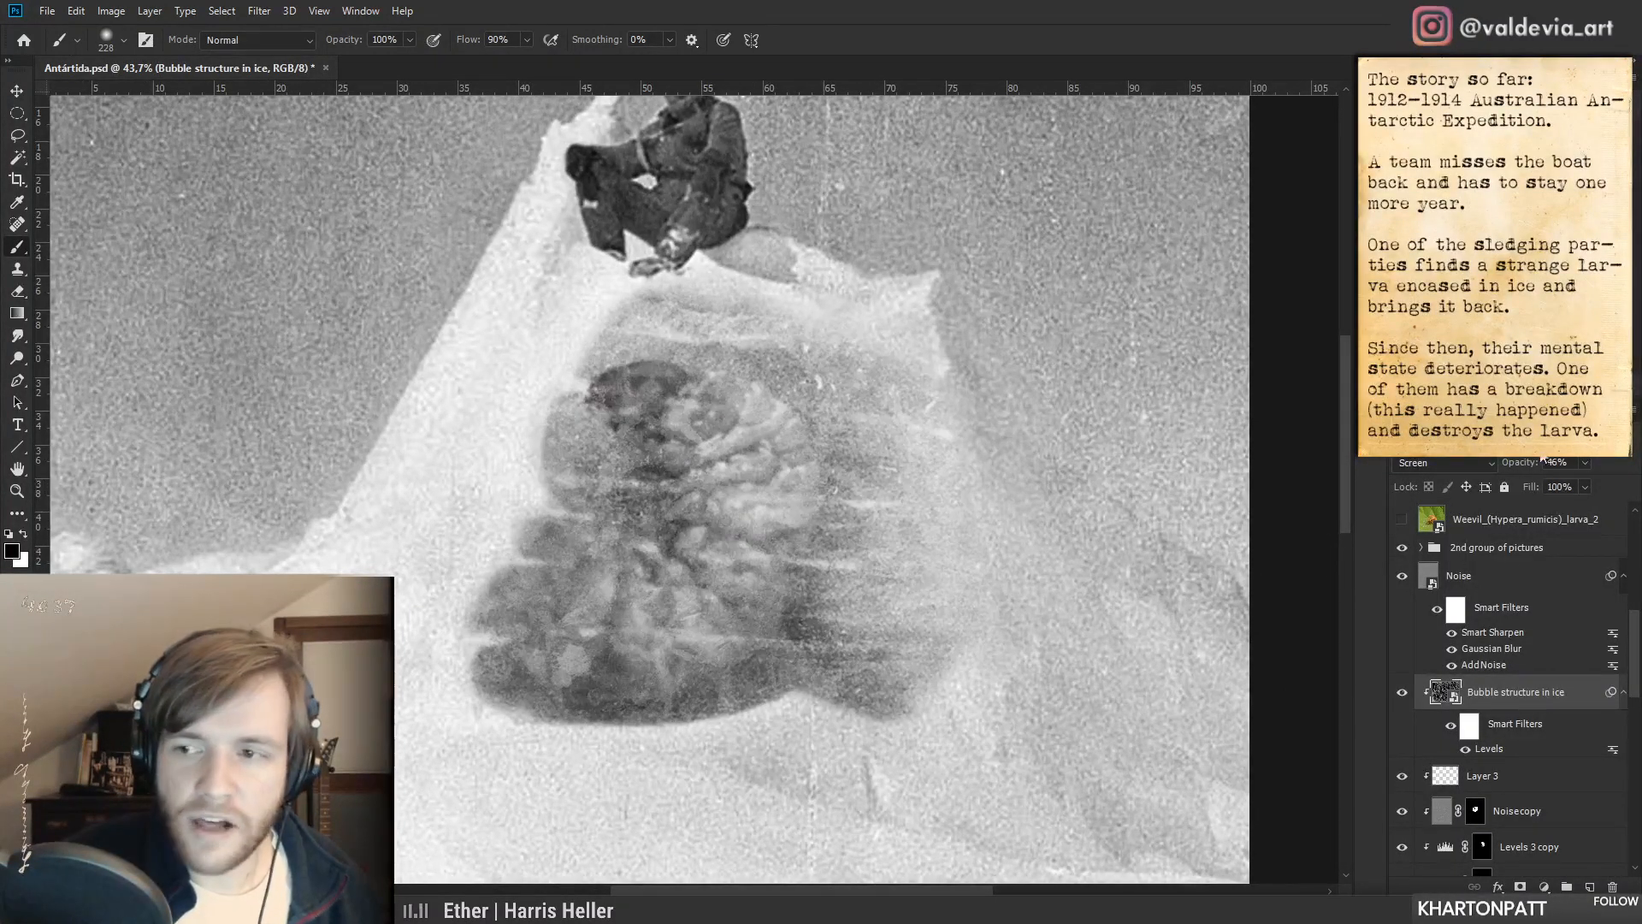
{"action": "left_click_drag", "start_coordinate": [1518, 465], "coordinate": [1542, 467]}
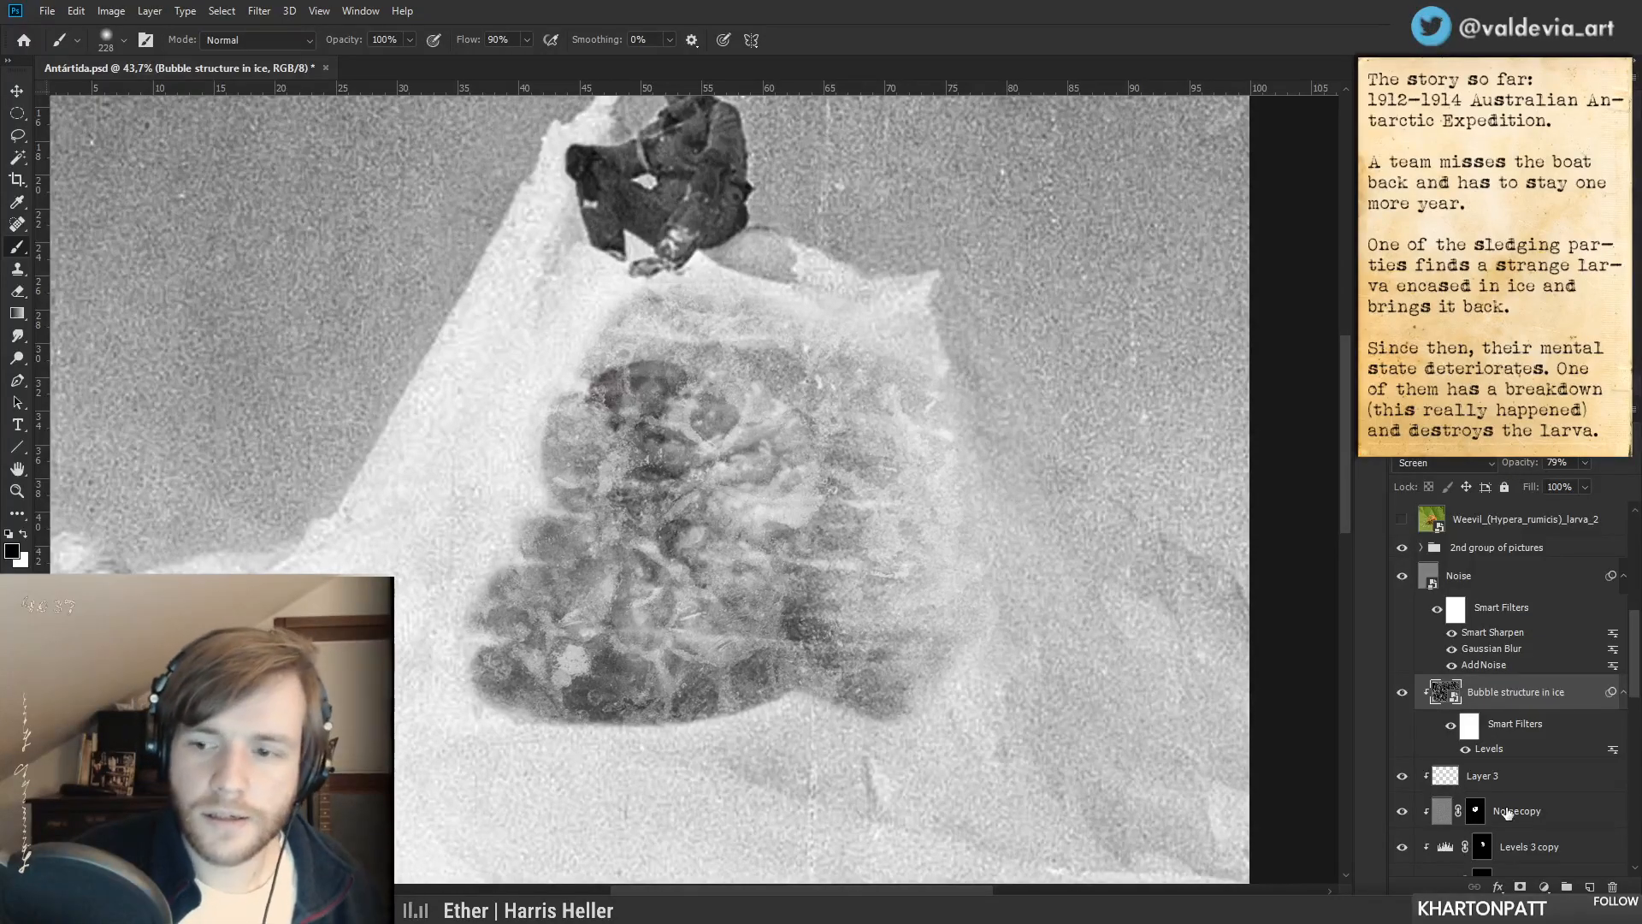
- Add a layer mask to the Bubble structure in ice layer and paint out the bubbles over the larva's head and legs
{"action": "left_click", "coordinate": [1520, 887]}
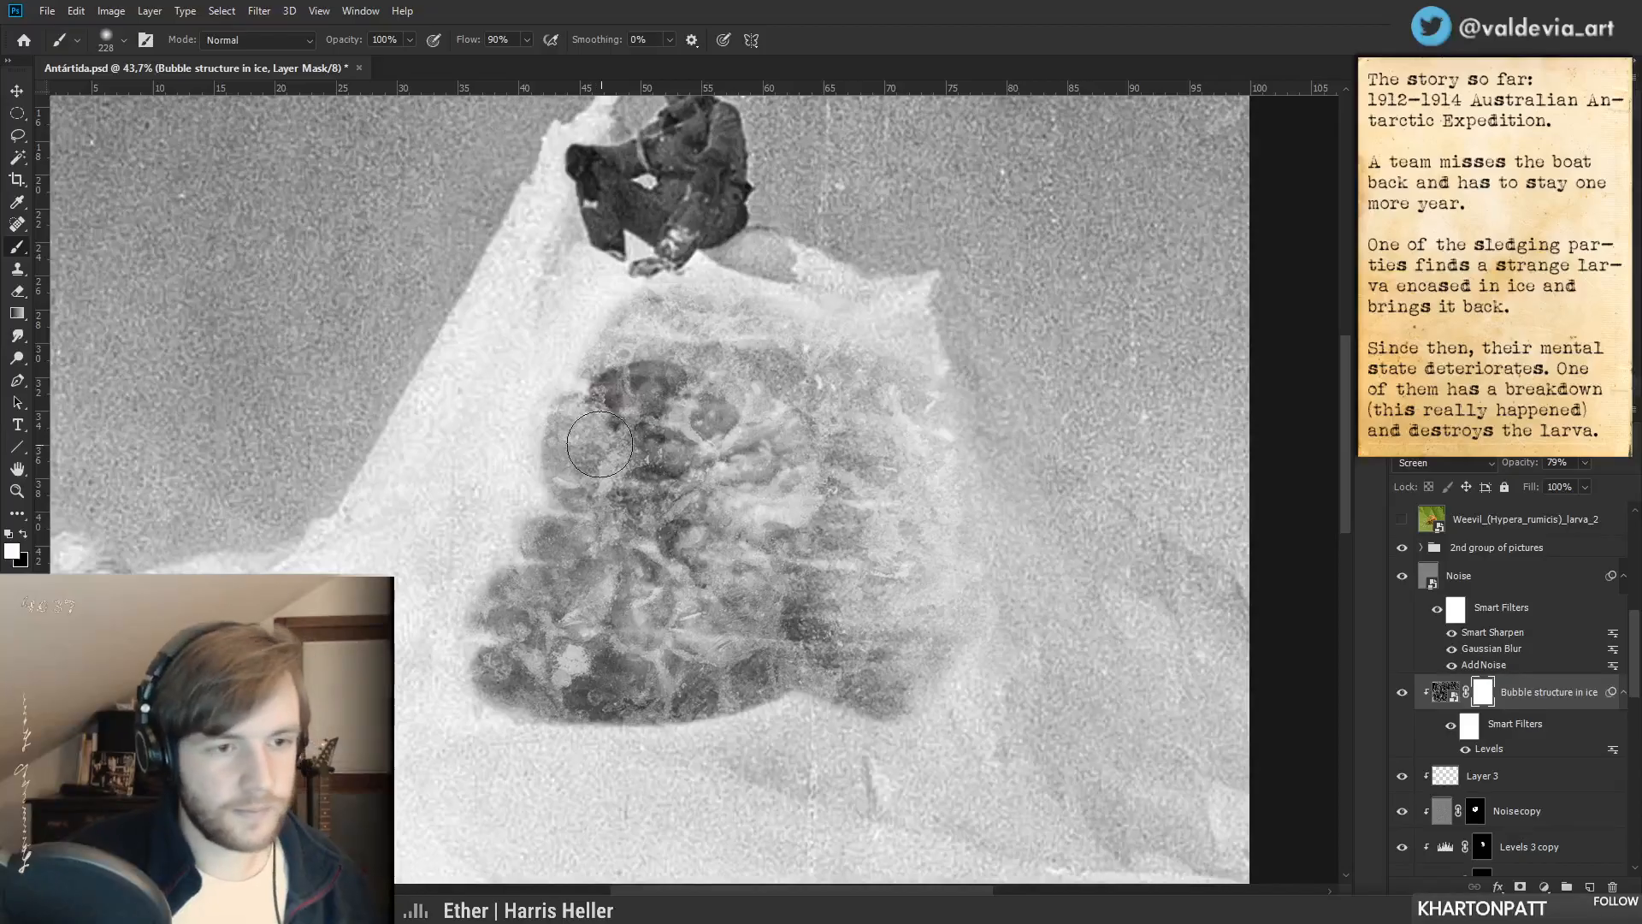
{"action": "key", "text": "x"}
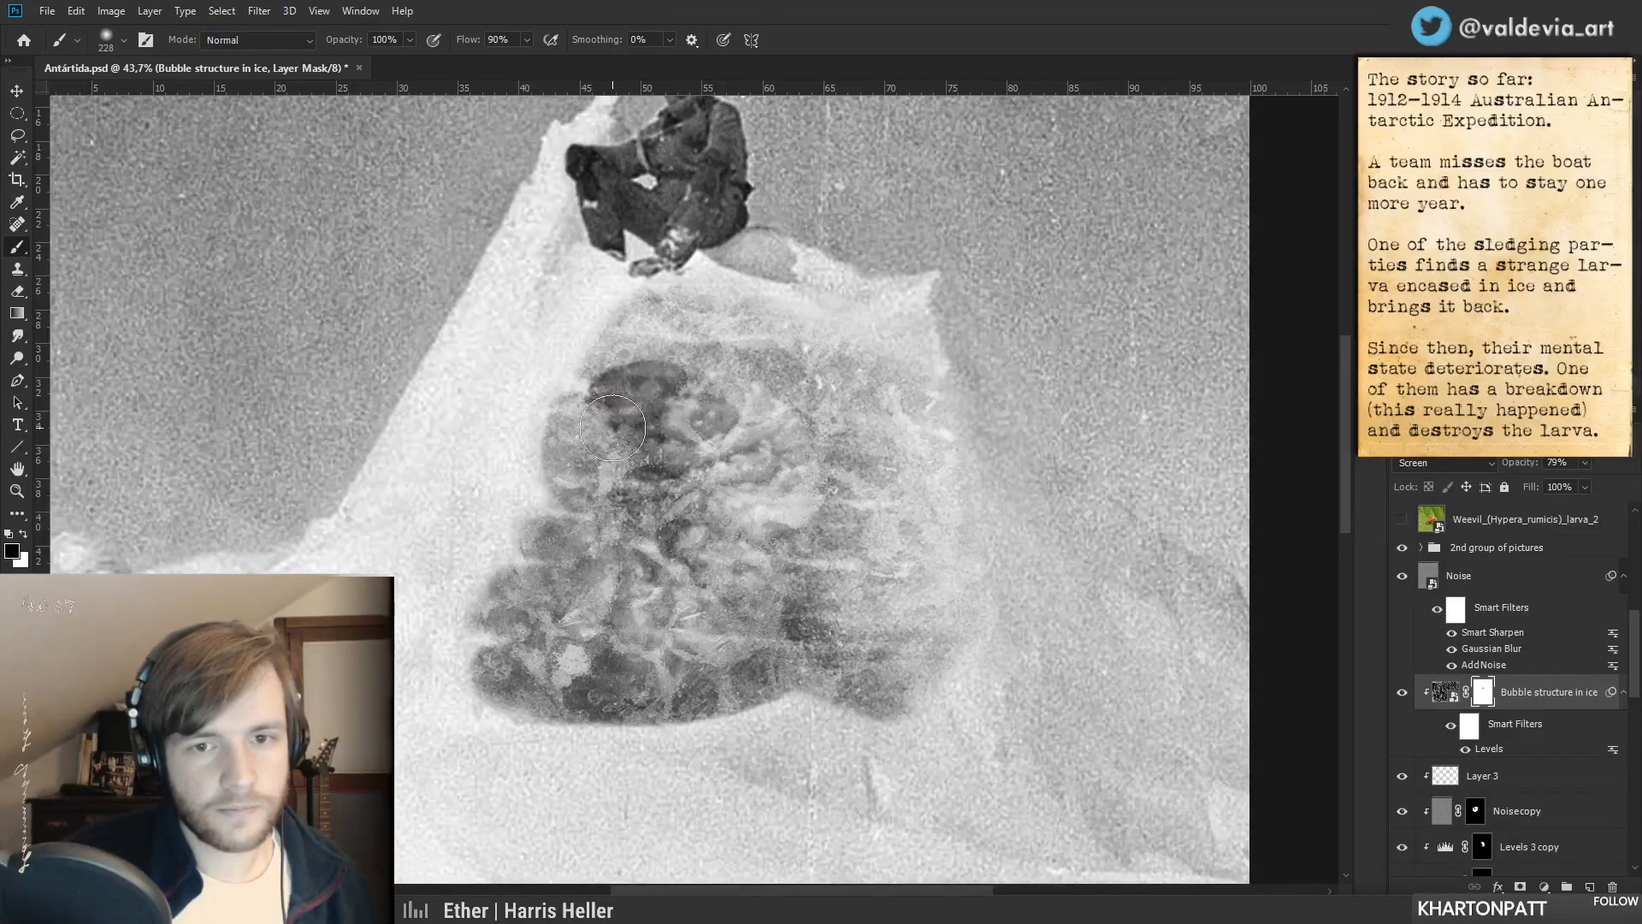
{"action": "key", "text": "x"}
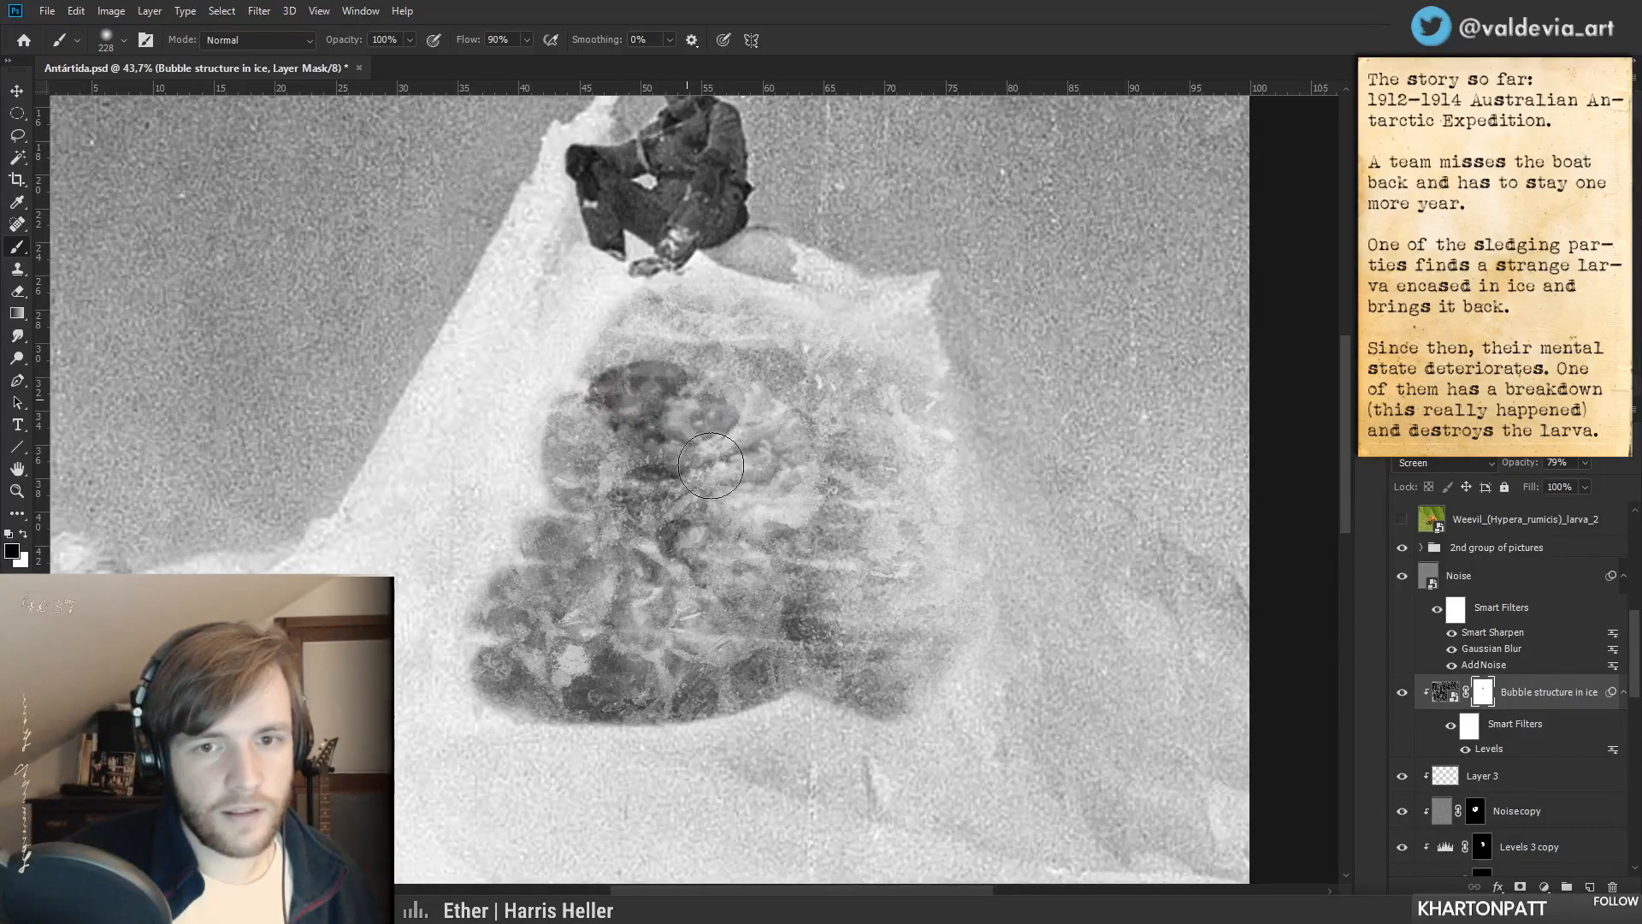
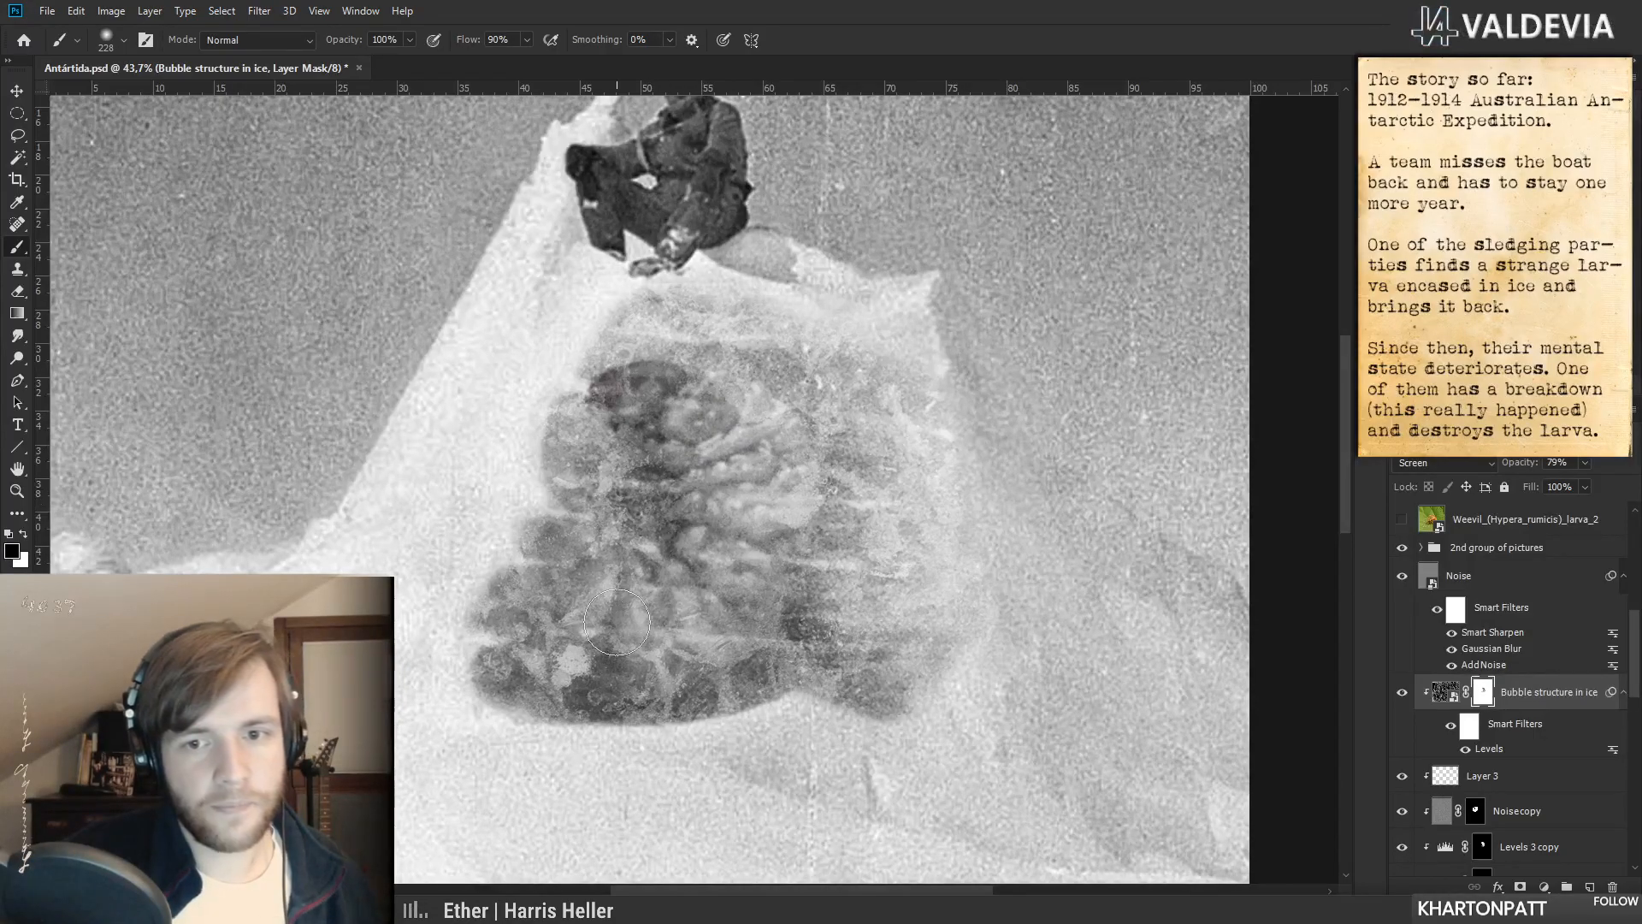
{"action": "key", "text": "z"}
{"action": "mouse_move", "coordinate": [694, 529]}
{"action": "left_mouse_down"}
{"action": "mouse_move", "coordinate": [572, 539]}
{"action": "mouse_move", "coordinate": [686, 506]}
{"action": "mouse_move", "coordinate": [744, 513]}
{"action": "mouse_move", "coordinate": [711, 509]}
{"action": "mouse_move", "coordinate": [736, 537]}
{"action": "left_mouse_up"}
{"action": "key", "text": "b"}
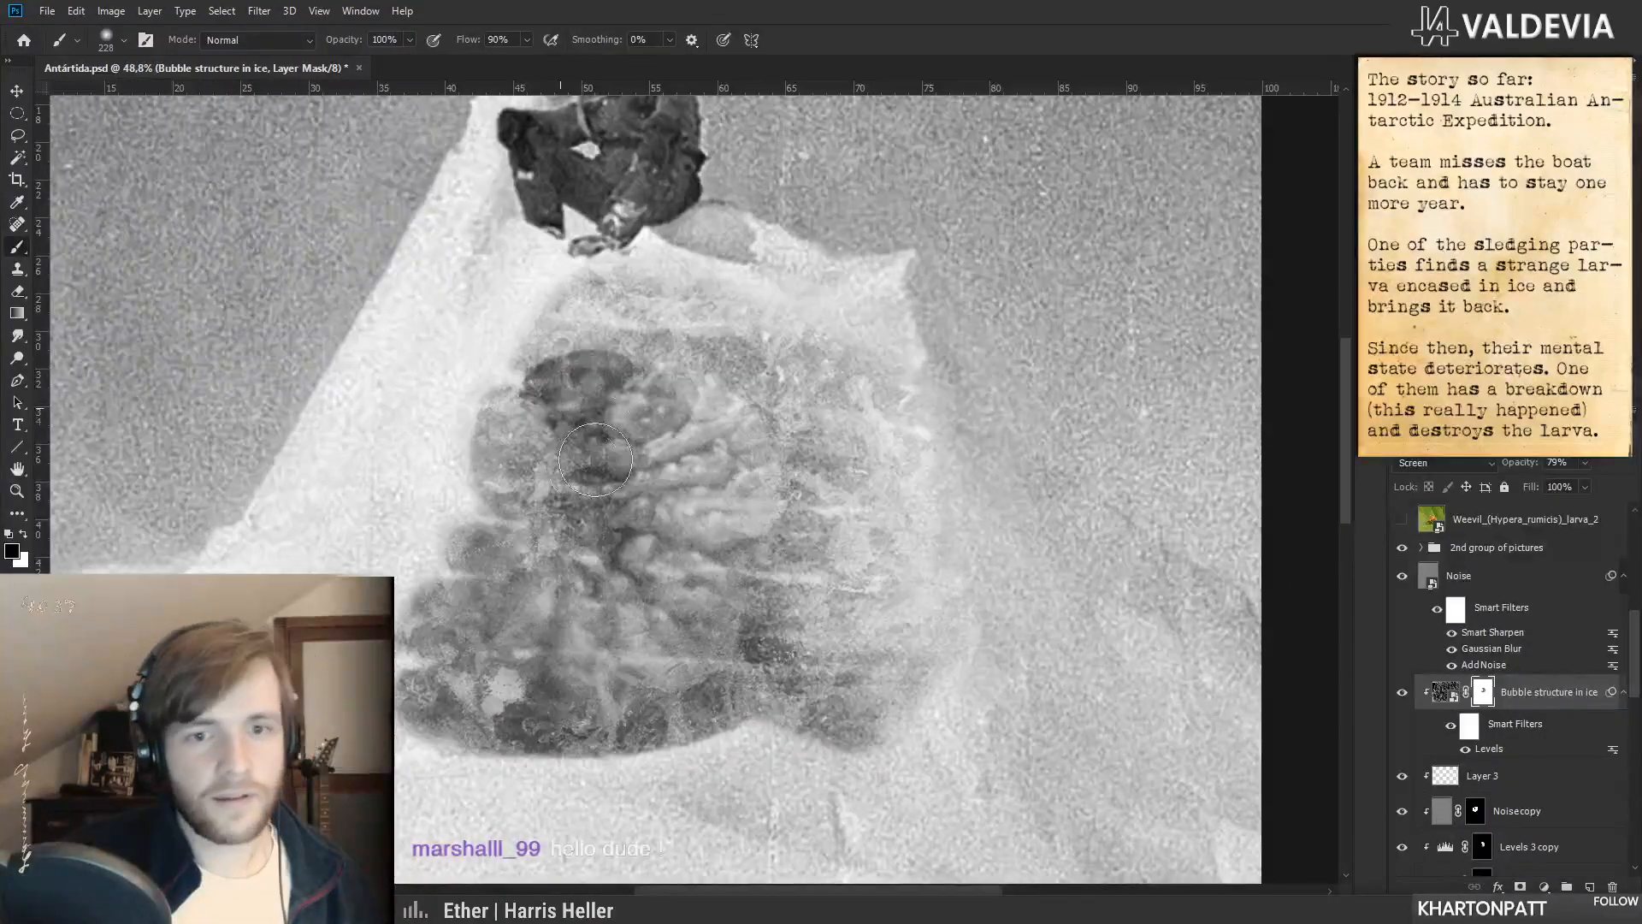
{"action": "left_click", "coordinate": [1401, 693]}
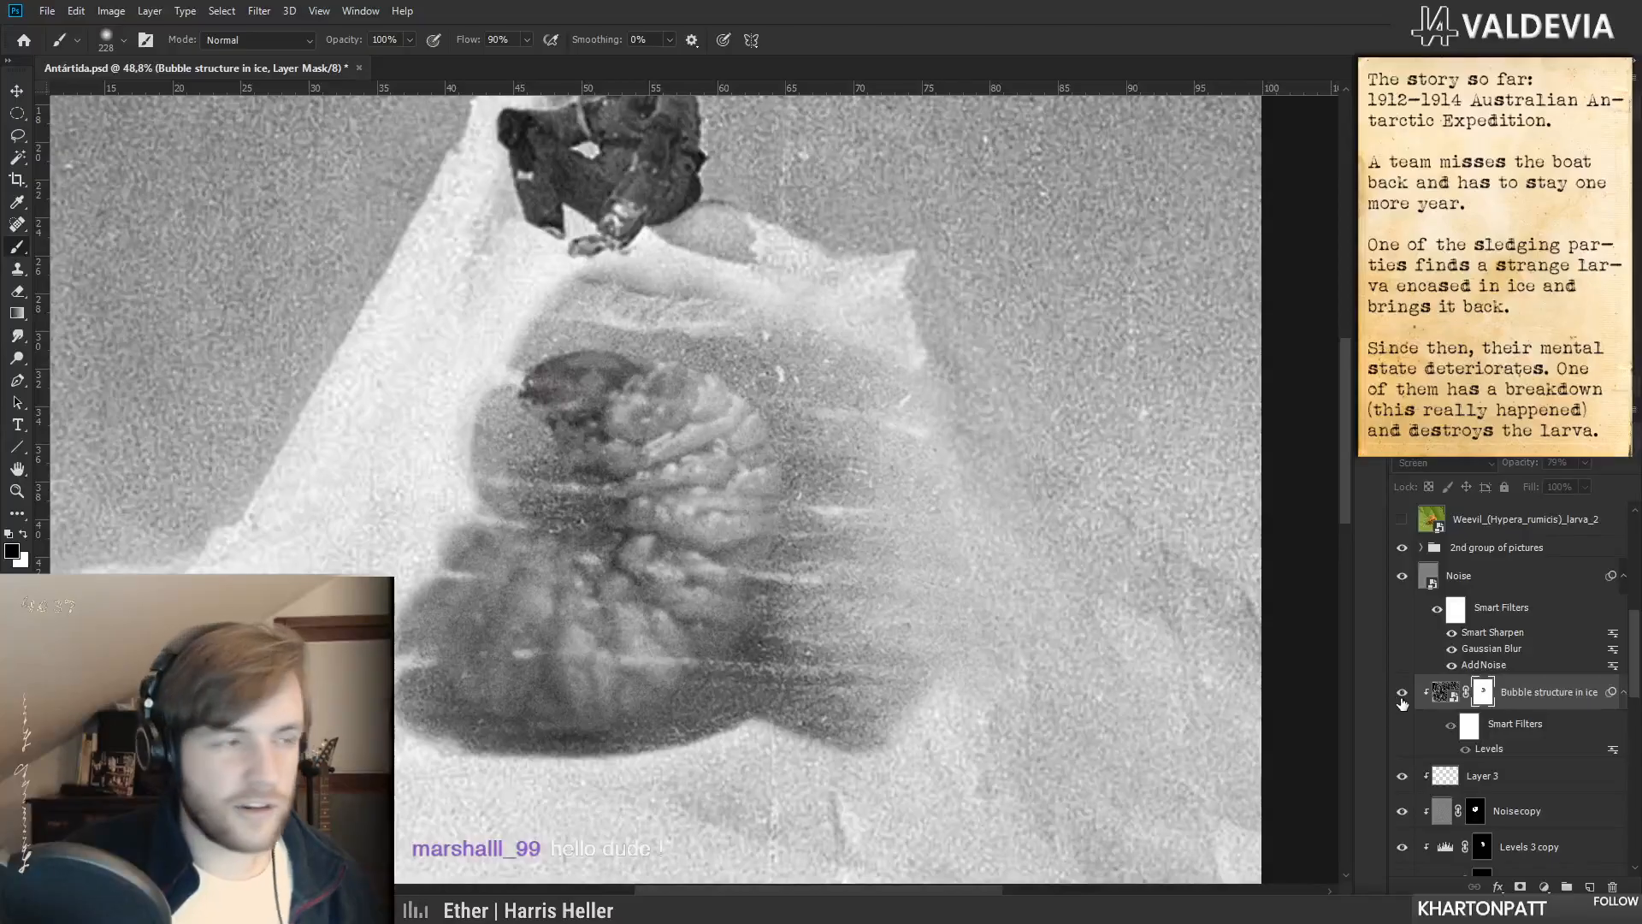
{"action": "left_click", "coordinate": [1401, 693]}
{"action": "left_click_drag", "start_coordinate": [705, 456], "coordinate": [648, 410]}
- Lower the bubble texture layer's opacity to 51% and compare the ice with and without it
{"action": "left_click_drag", "start_coordinate": [1527, 463], "coordinate": [1506, 464]}
{"action": "key", "text": "ctrl+space"}
{"action": "mouse_move", "coordinate": [681, 406]}
{"action": "left_mouse_down"}
{"action": "mouse_move", "coordinate": [832, 409]}
{"action": "mouse_move", "coordinate": [646, 419]}
{"action": "mouse_move", "coordinate": [717, 414]}
{"action": "left_mouse_up"}
{"action": "key", "text": "space"}
{"action": "key", "text": "ctrl+space"}
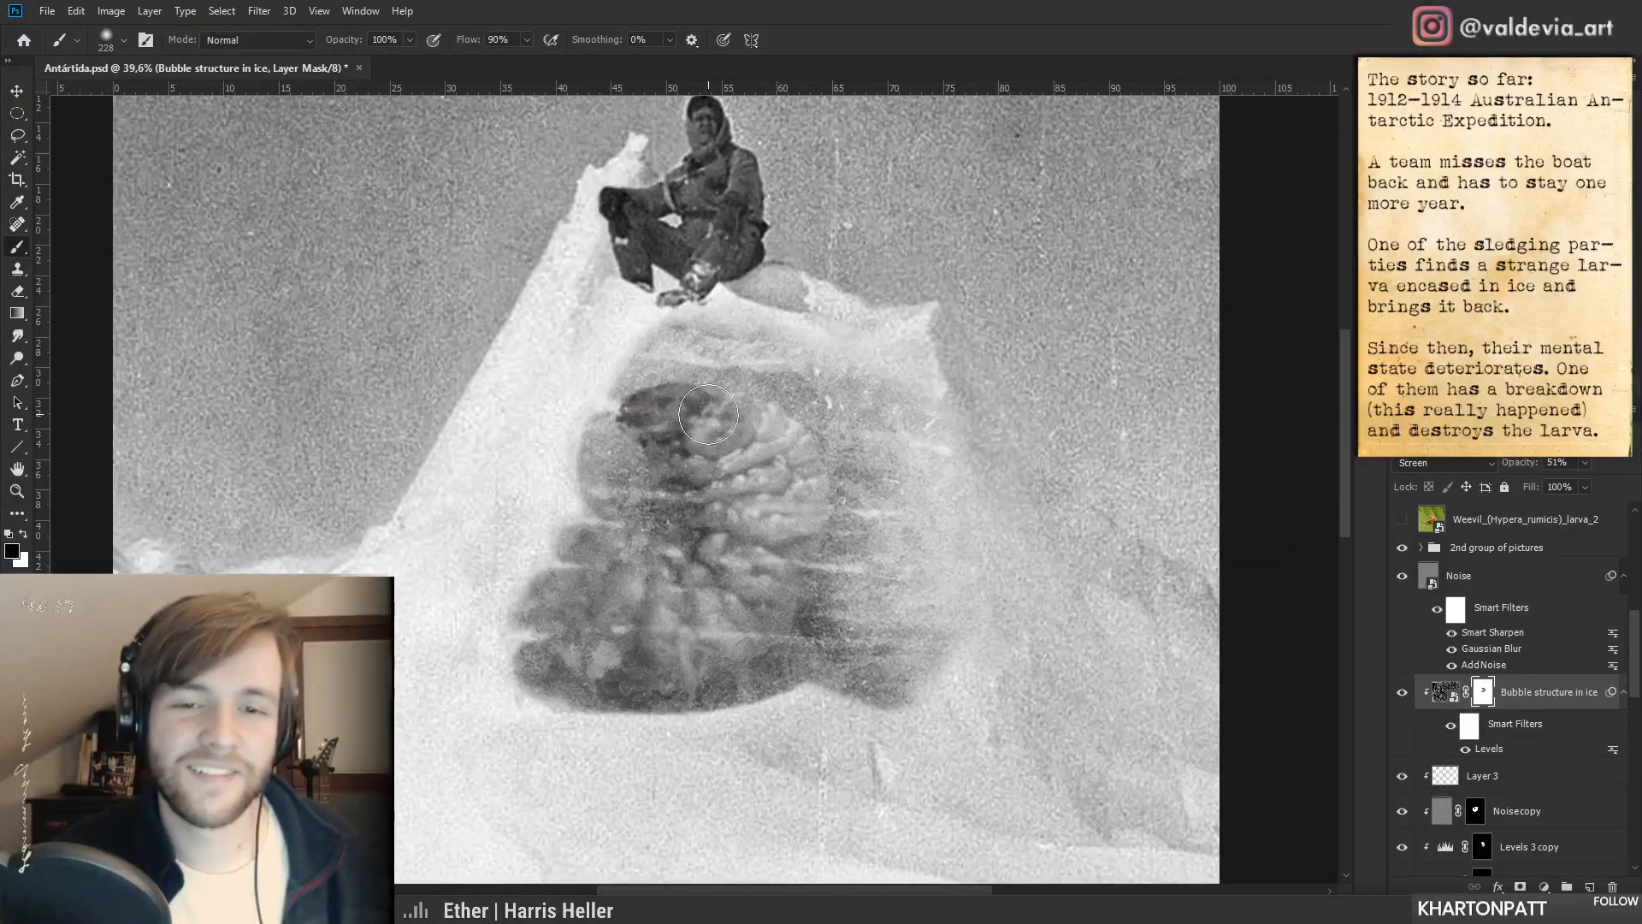
{"action": "left_click", "coordinate": [1402, 692]}
{"action": "left_click", "coordinate": [1402, 693]}
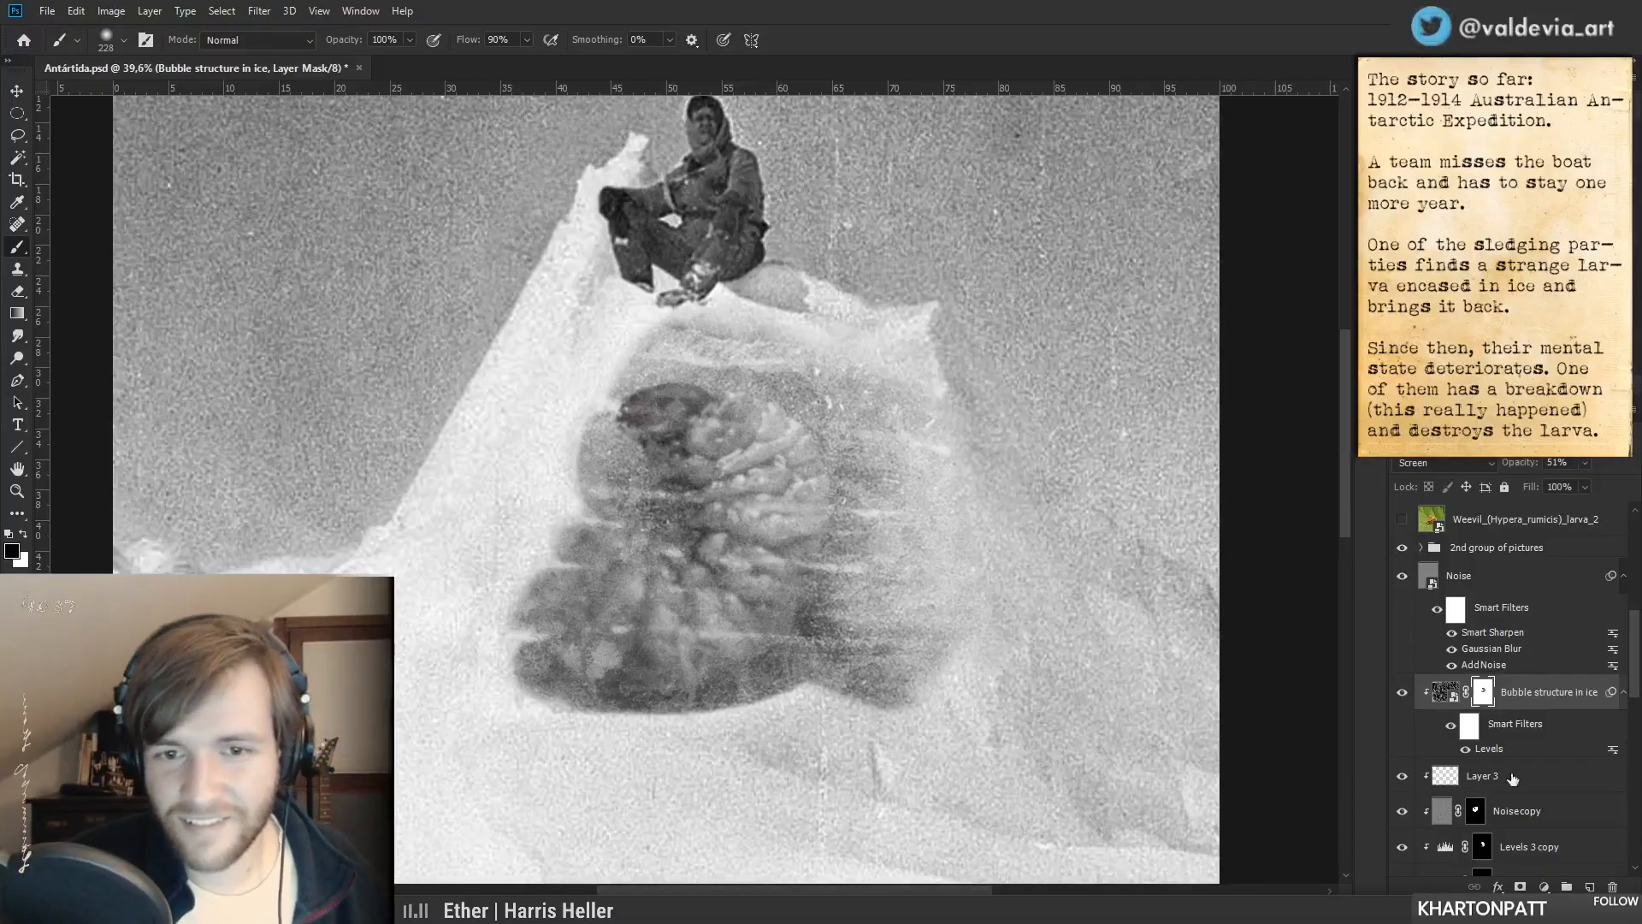
- Hide the Levels 3 adjustment layer and set Layer 4's opacity to 50%
{"action": "scroll", "coordinate": [1551, 703], "scroll_direction": "down", "scroll_amount": 4}
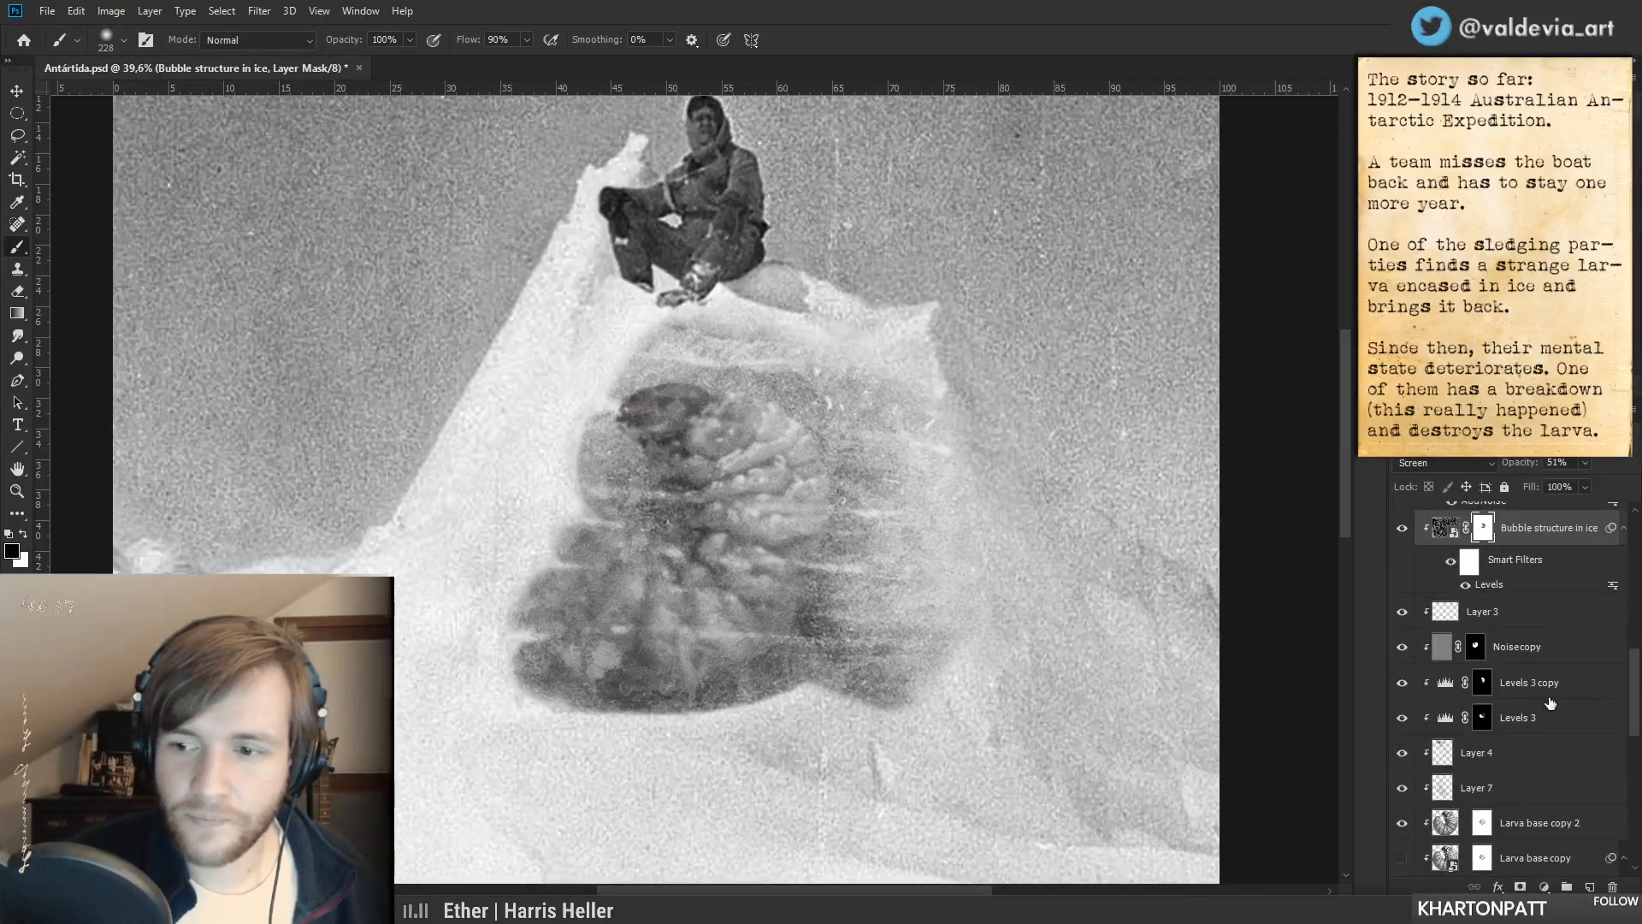
{"action": "left_click", "coordinate": [1403, 717]}
{"action": "left_click", "coordinate": [1403, 718]}
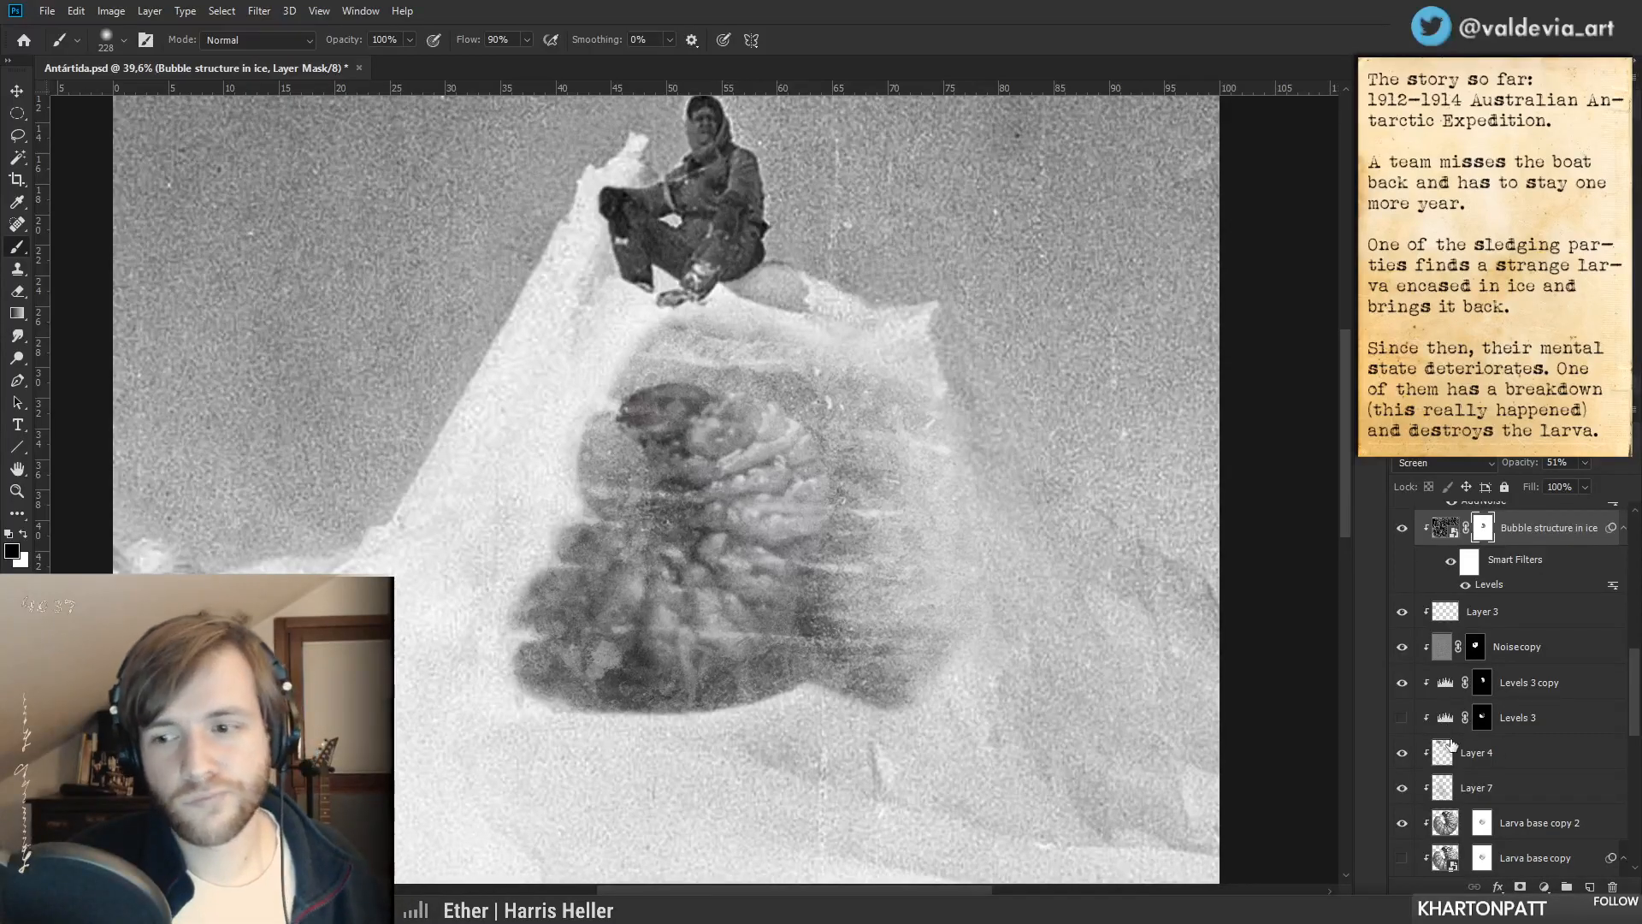
{"action": "left_click", "coordinate": [1402, 760]}
{"action": "left_click", "coordinate": [1444, 753]}
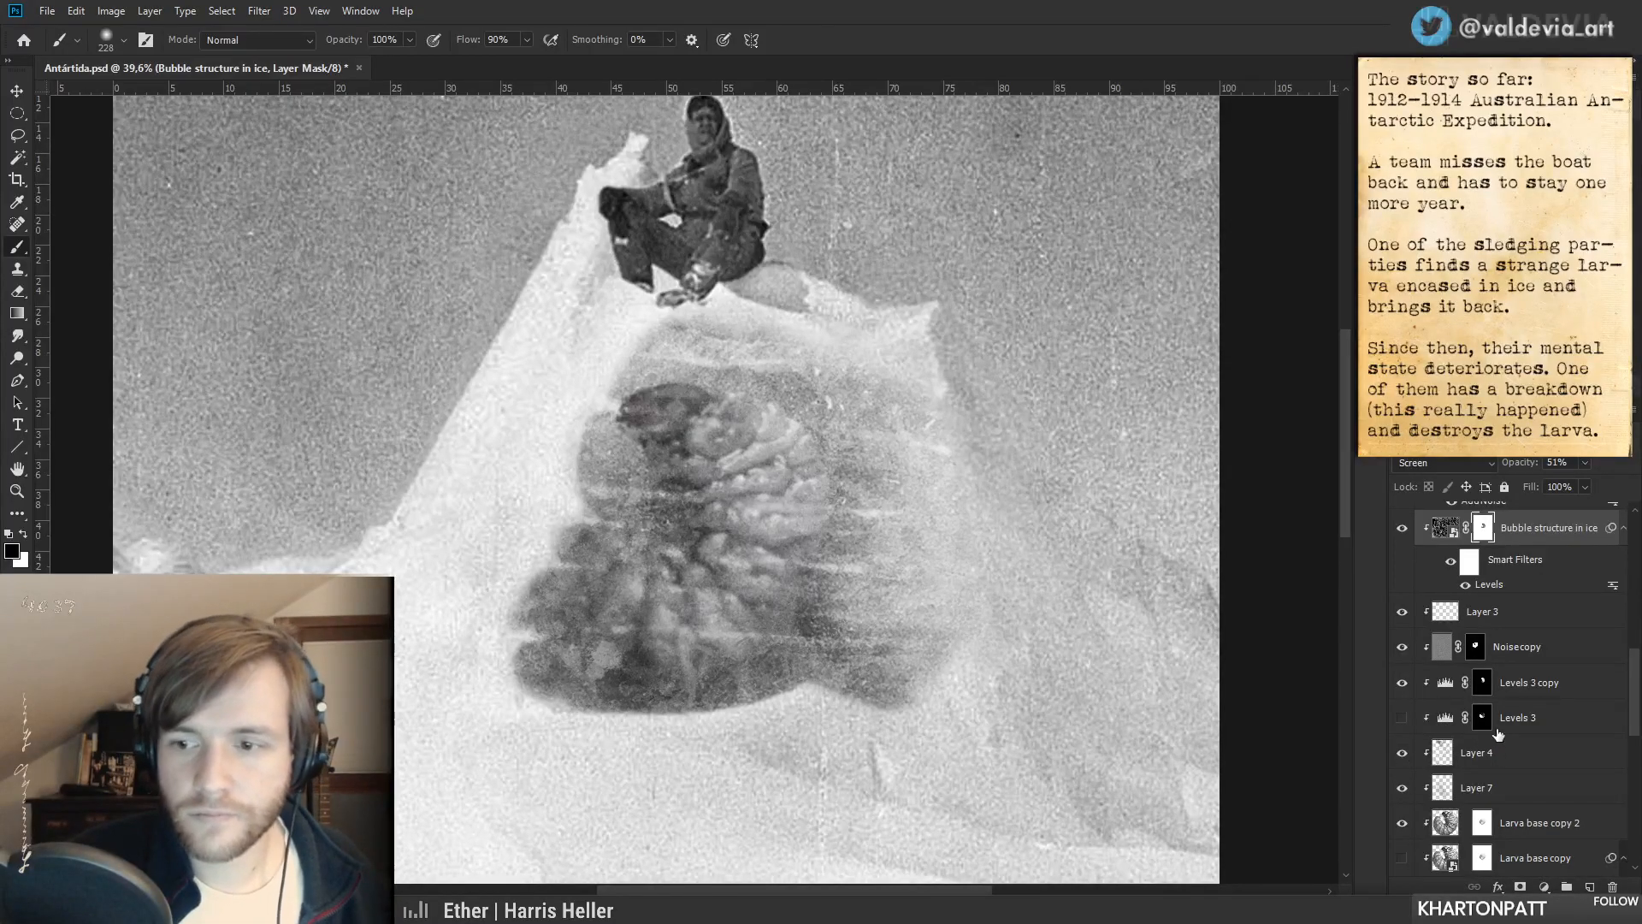
{"action": "left_click_drag", "start_coordinate": [1527, 463], "coordinate": [1505, 466]}
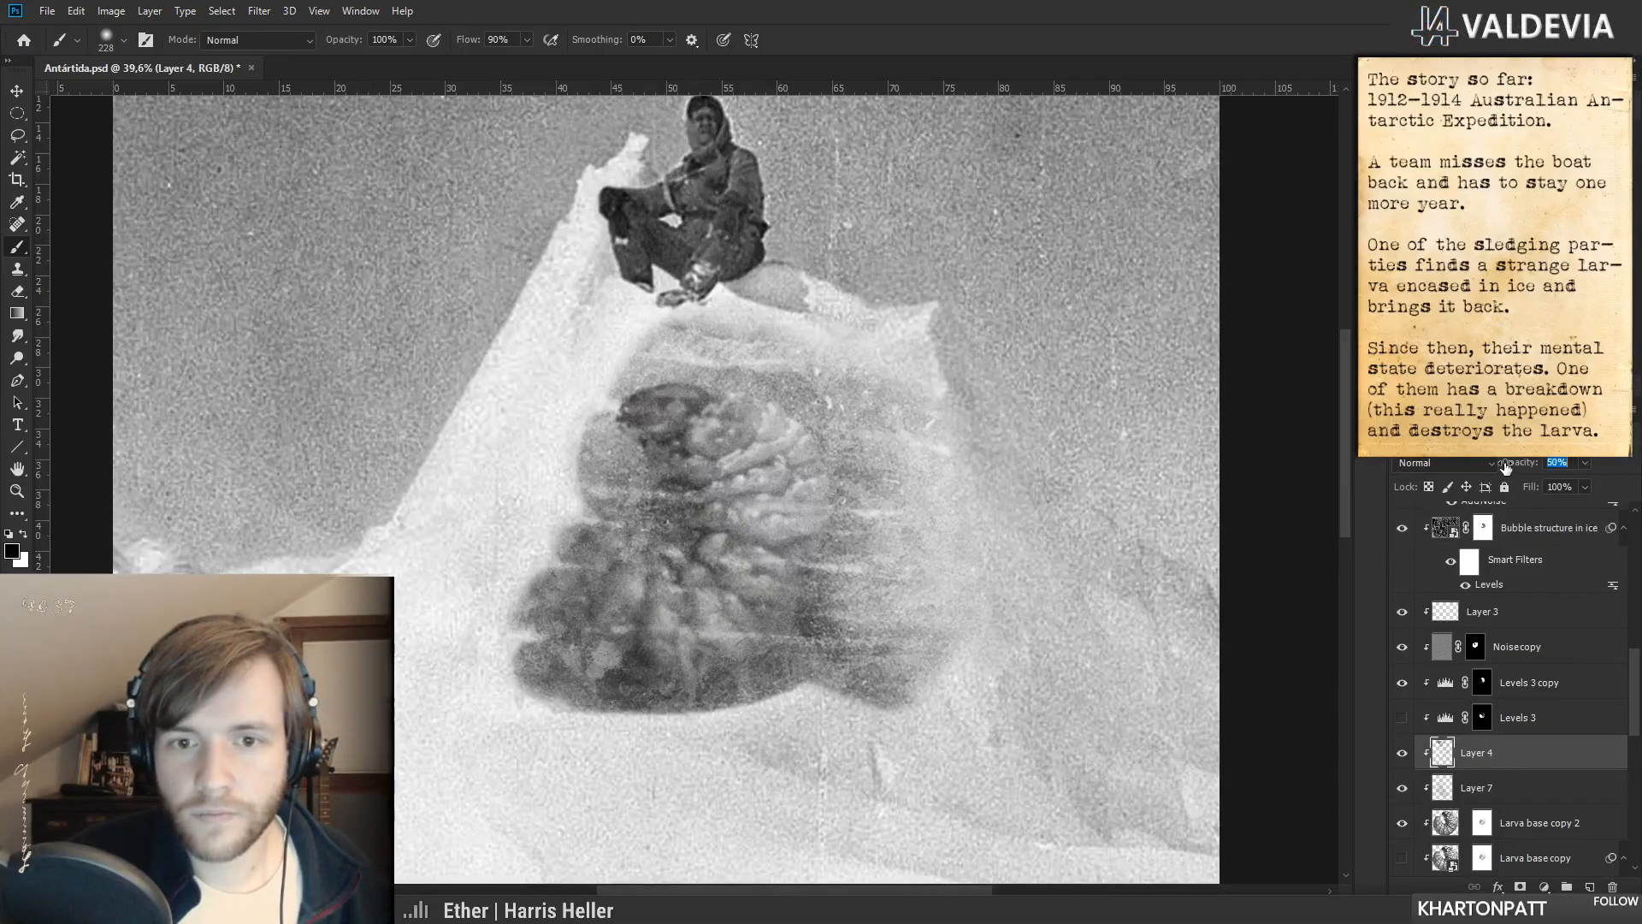
- Compare the larva with Layer 7, Larva base copy 2 and that layer's mask each switched off and on
{"action": "scroll", "coordinate": [1454, 667], "scroll_direction": "down", "scroll_amount": 5}
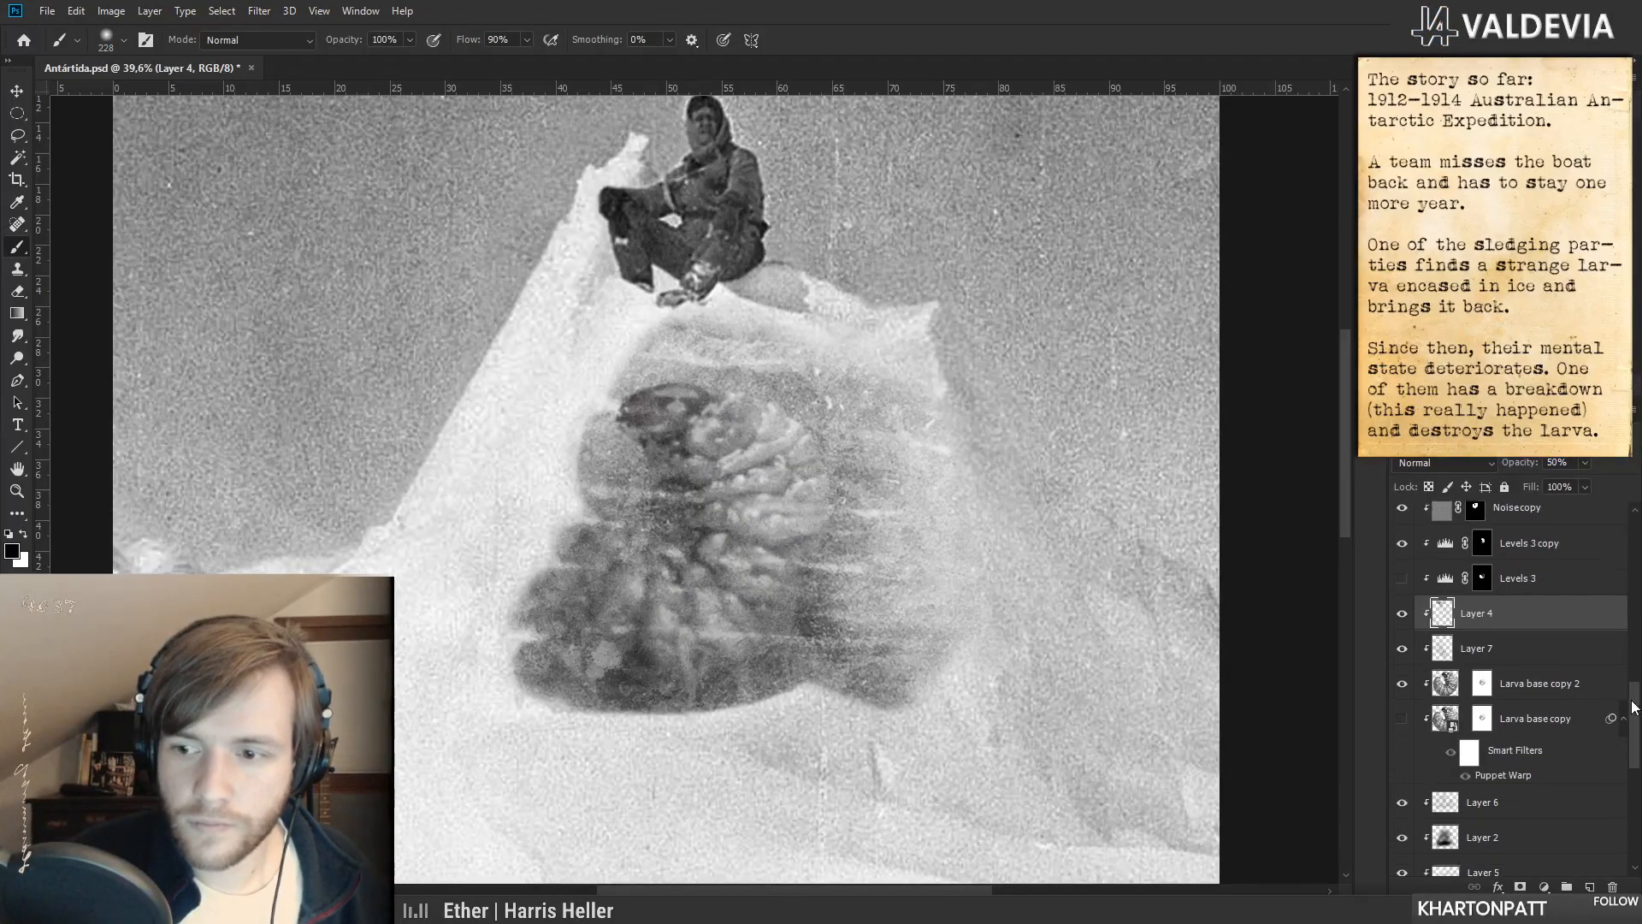
{"action": "left_click", "coordinate": [1402, 633]}
{"action": "left_click", "coordinate": [1402, 630]}
{"action": "left_click", "coordinate": [1474, 633]}
{"action": "left_click_drag", "start_coordinate": [720, 625], "coordinate": [783, 607]}
{"action": "left_click", "coordinate": [1402, 663]}
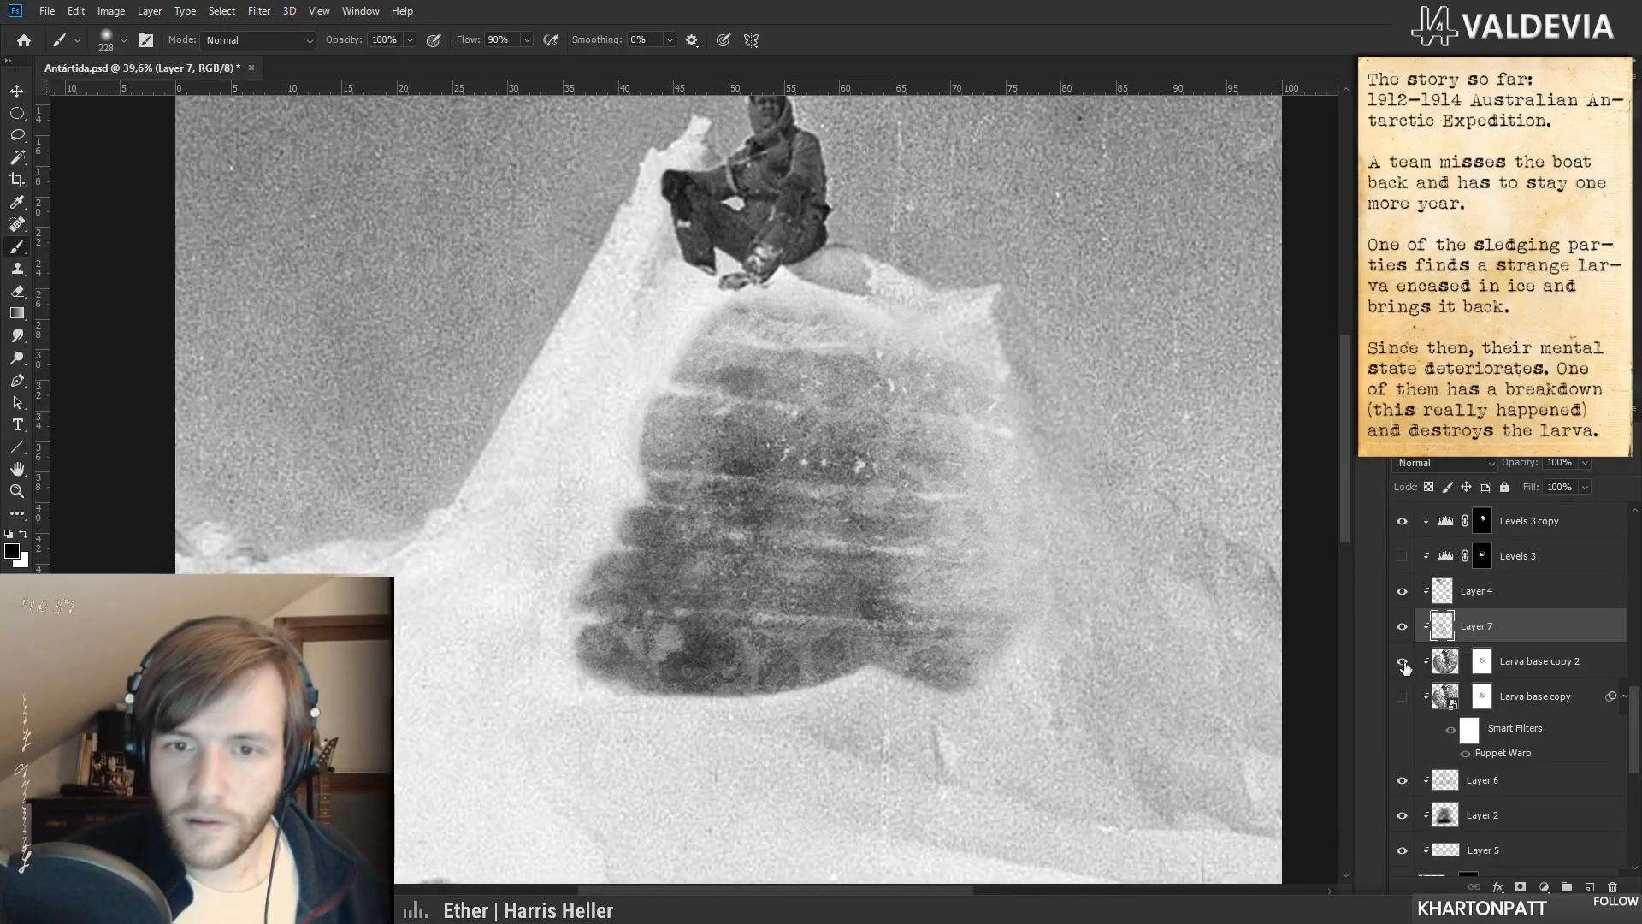
{"action": "left_click", "coordinate": [1402, 663]}
{"action": "left_click", "coordinate": [1402, 663]}
{"action": "left_click", "coordinate": [1402, 663]}
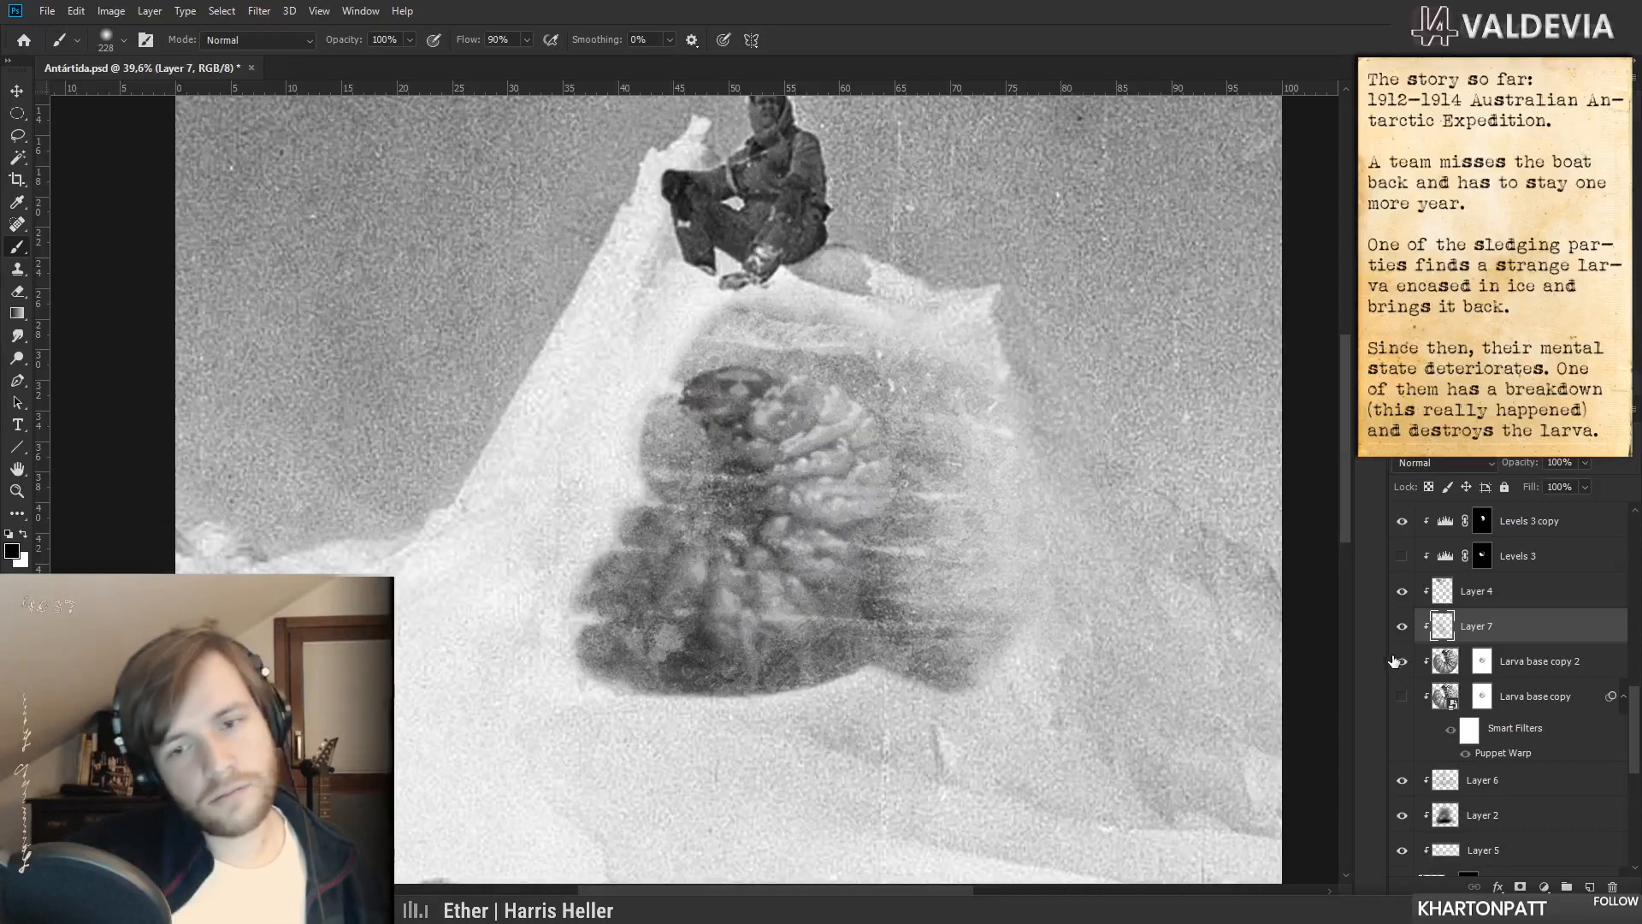
{"action": "left_click", "coordinate": [1481, 666], "text": "shift"}
{"action": "left_click", "coordinate": [1481, 665], "text": "shift"}
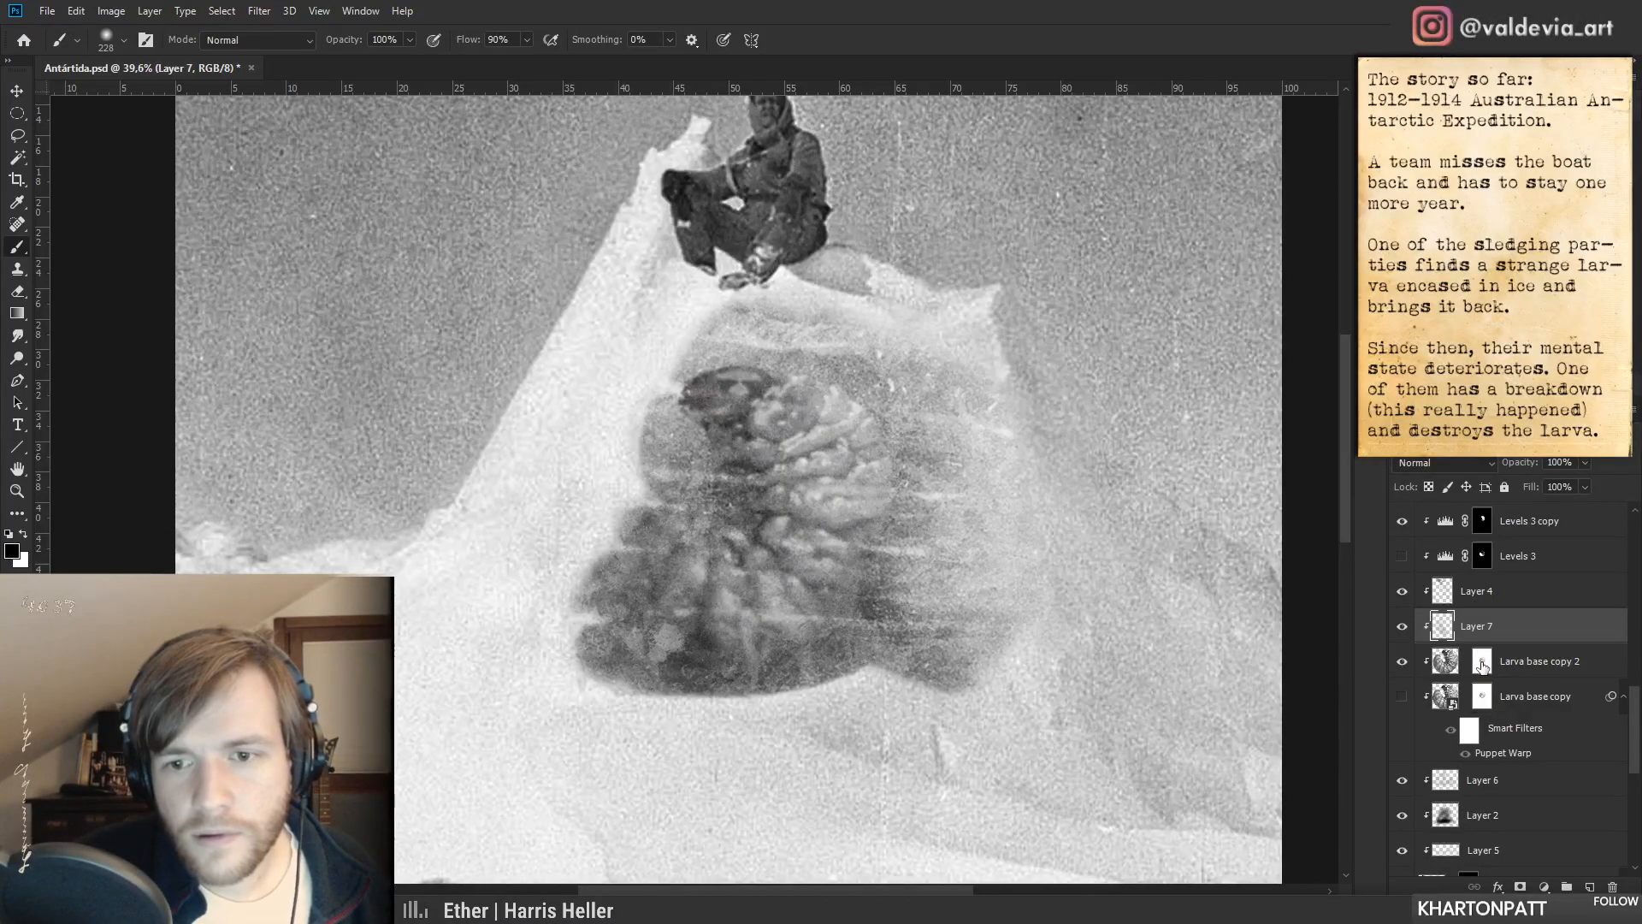
- Repaint the mask of Larva base copy 2 to reveal more of the larva's lower body, undoing unwanted strokes
{"action": "left_click", "coordinate": [1482, 664]}
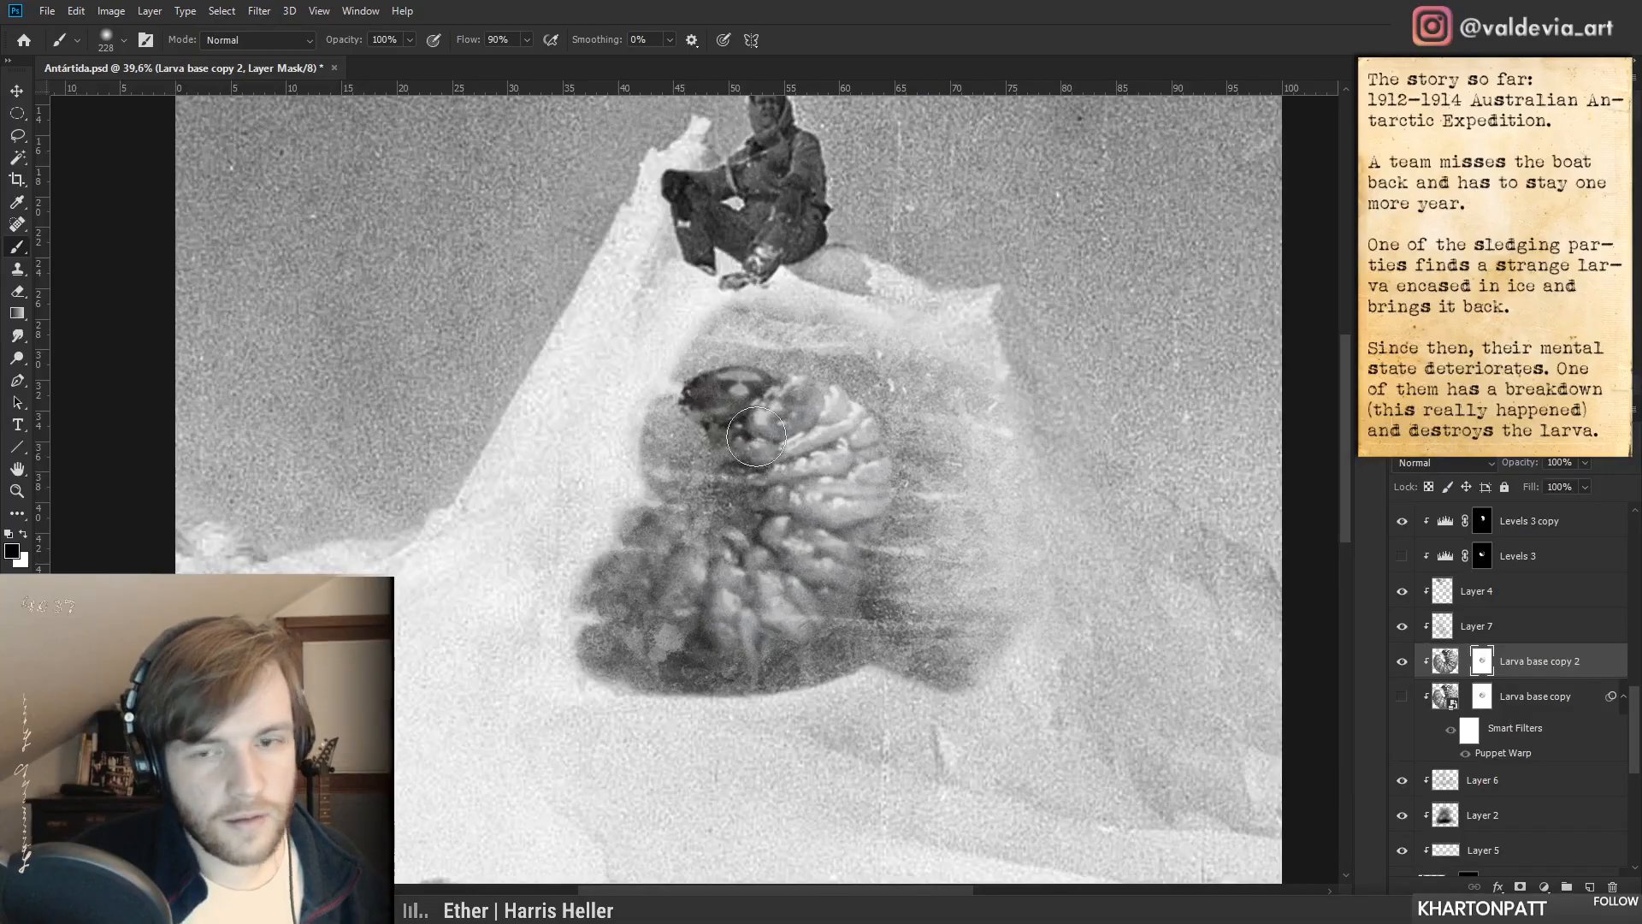
{"action": "key", "text": "ctrl+z"}
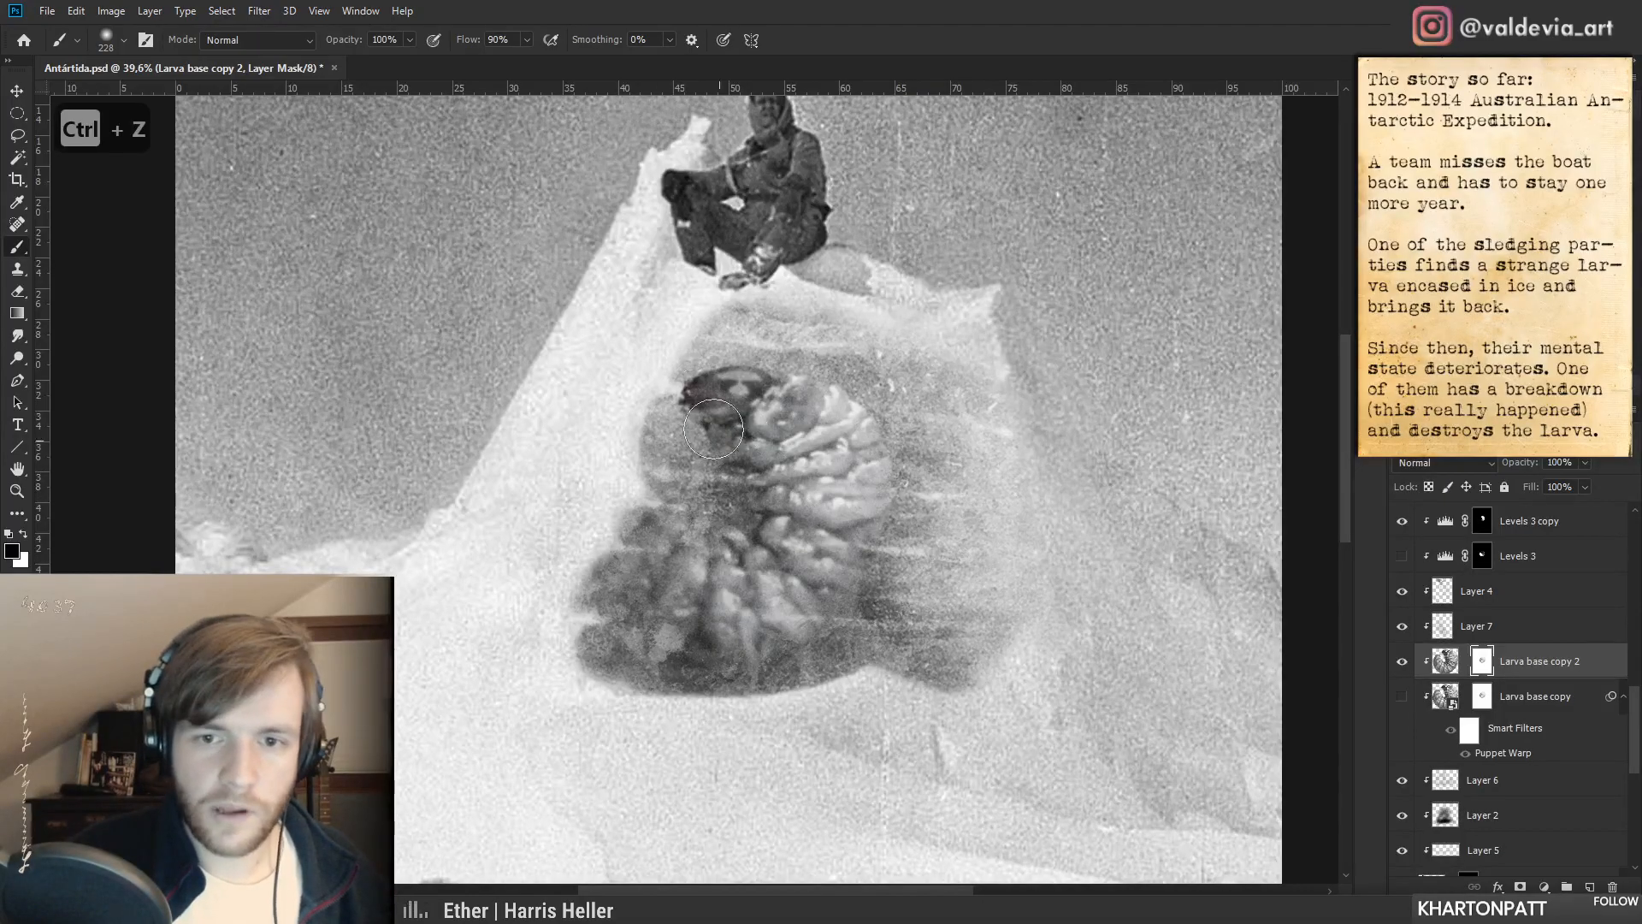
{"action": "key", "text": "ctrl+z"}
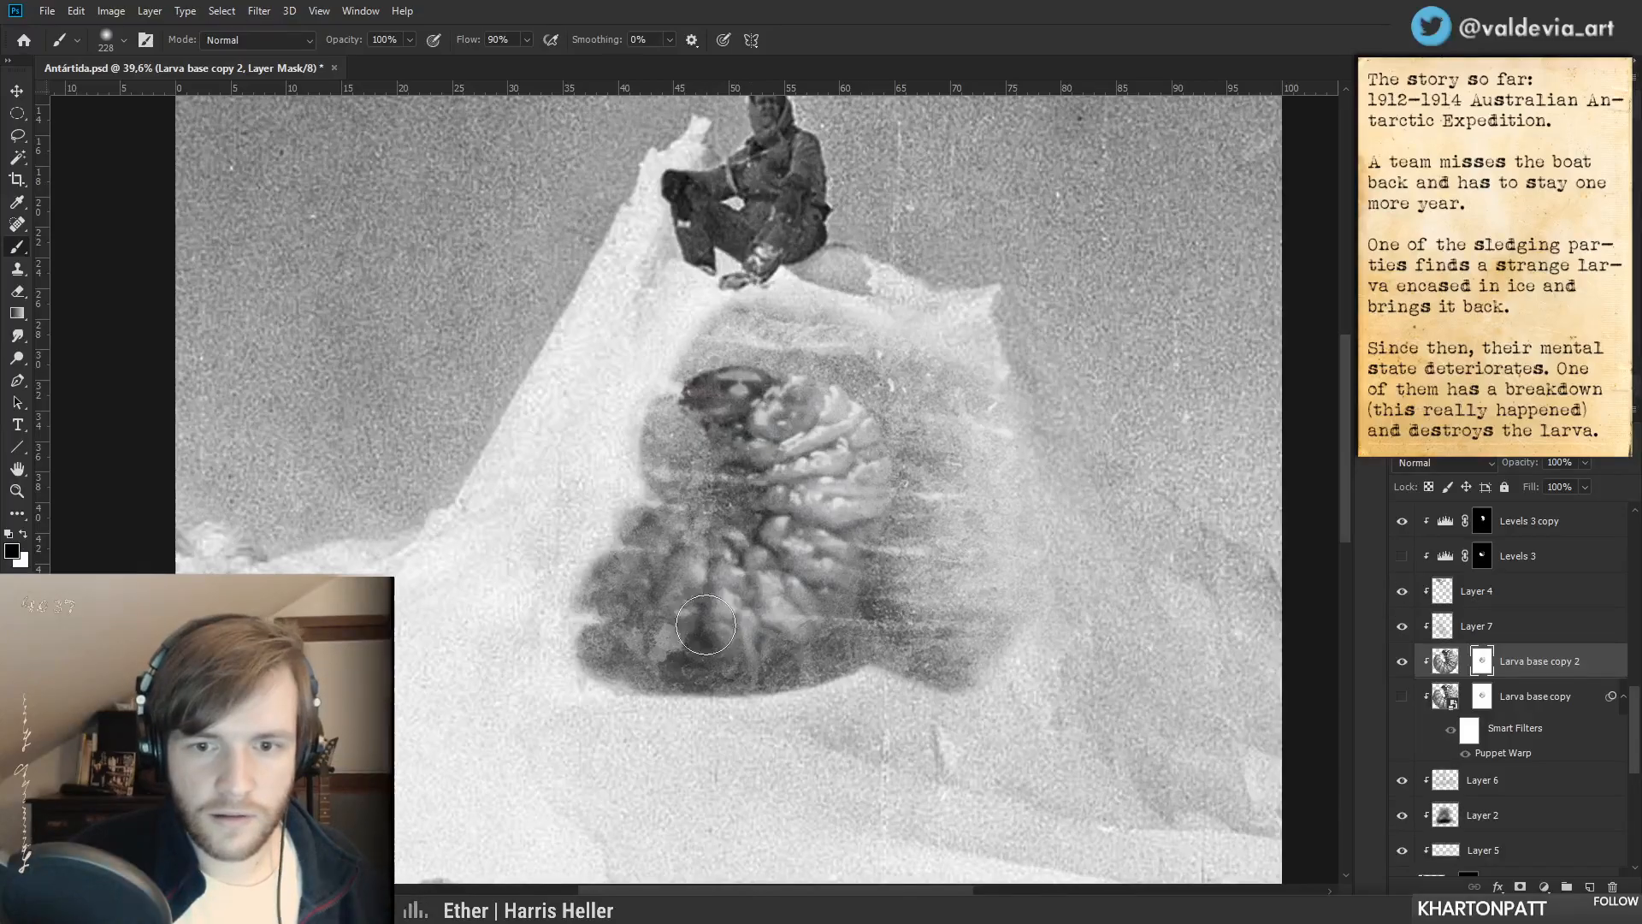
{"action": "mouse_move", "coordinate": [777, 556]}
{"action": "left_mouse_down"}
{"action": "mouse_move", "coordinate": [675, 552]}
{"action": "mouse_move", "coordinate": [747, 552]}
{"action": "left_mouse_up"}
{"action": "key", "text": "x"}
{"action": "left_click_drag", "start_coordinate": [643, 467], "coordinate": [691, 552]}
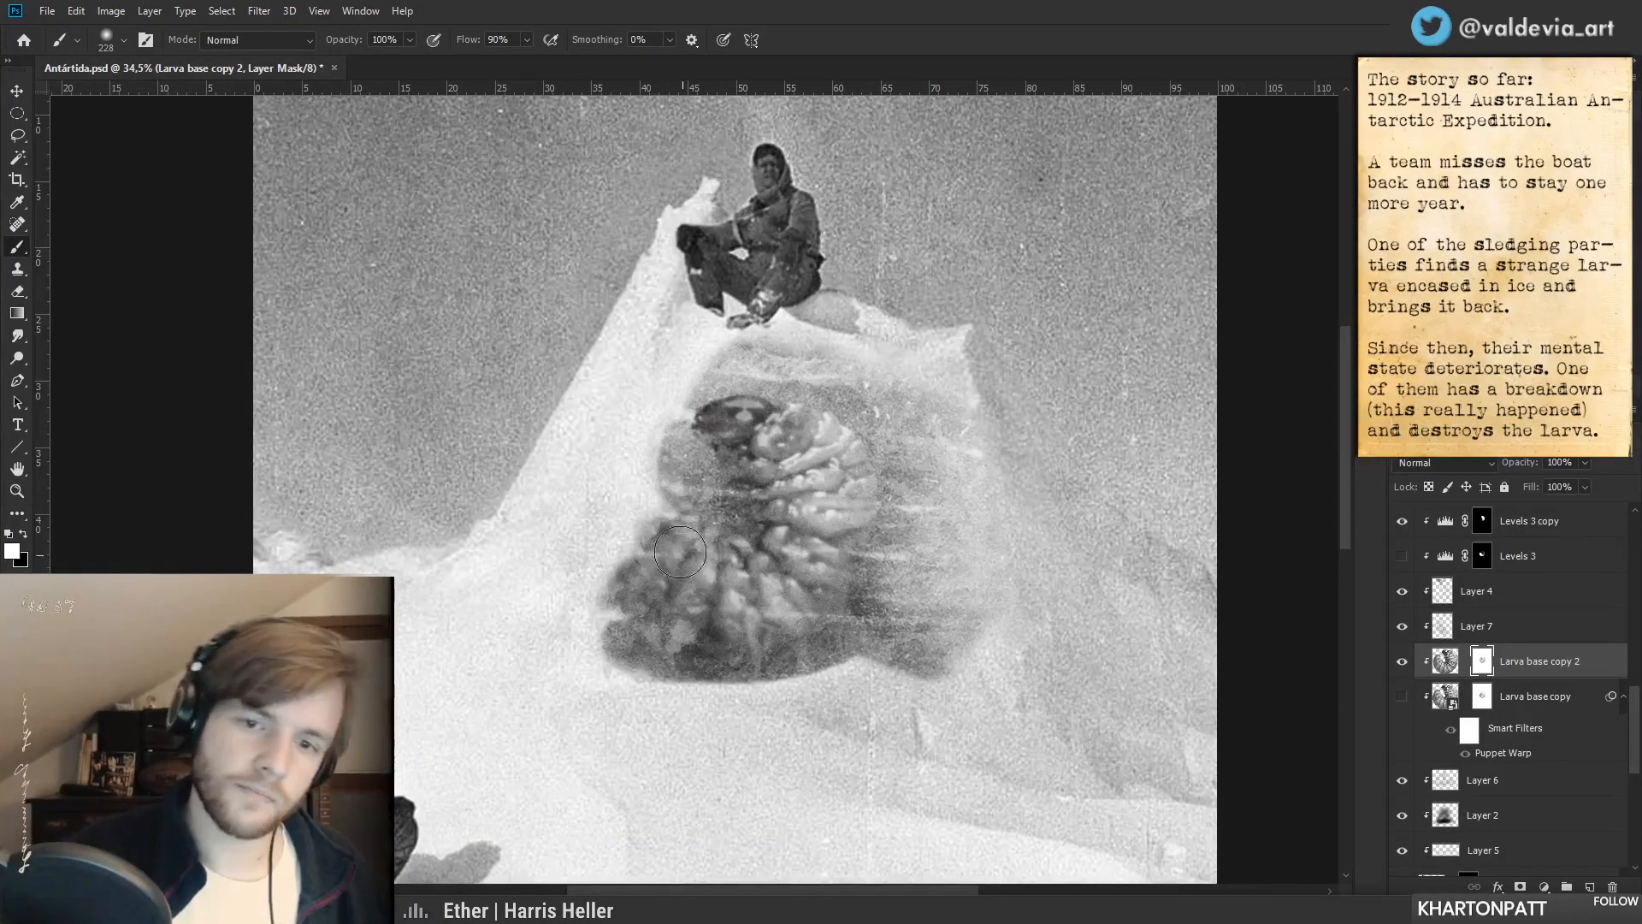
{"action": "key", "text": "z"}
{"action": "mouse_move", "coordinate": [849, 563]}
{"action": "left_mouse_down"}
{"action": "mouse_move", "coordinate": [752, 565]}
{"action": "mouse_move", "coordinate": [787, 565]}
{"action": "left_mouse_up"}
{"action": "key", "text": "b"}
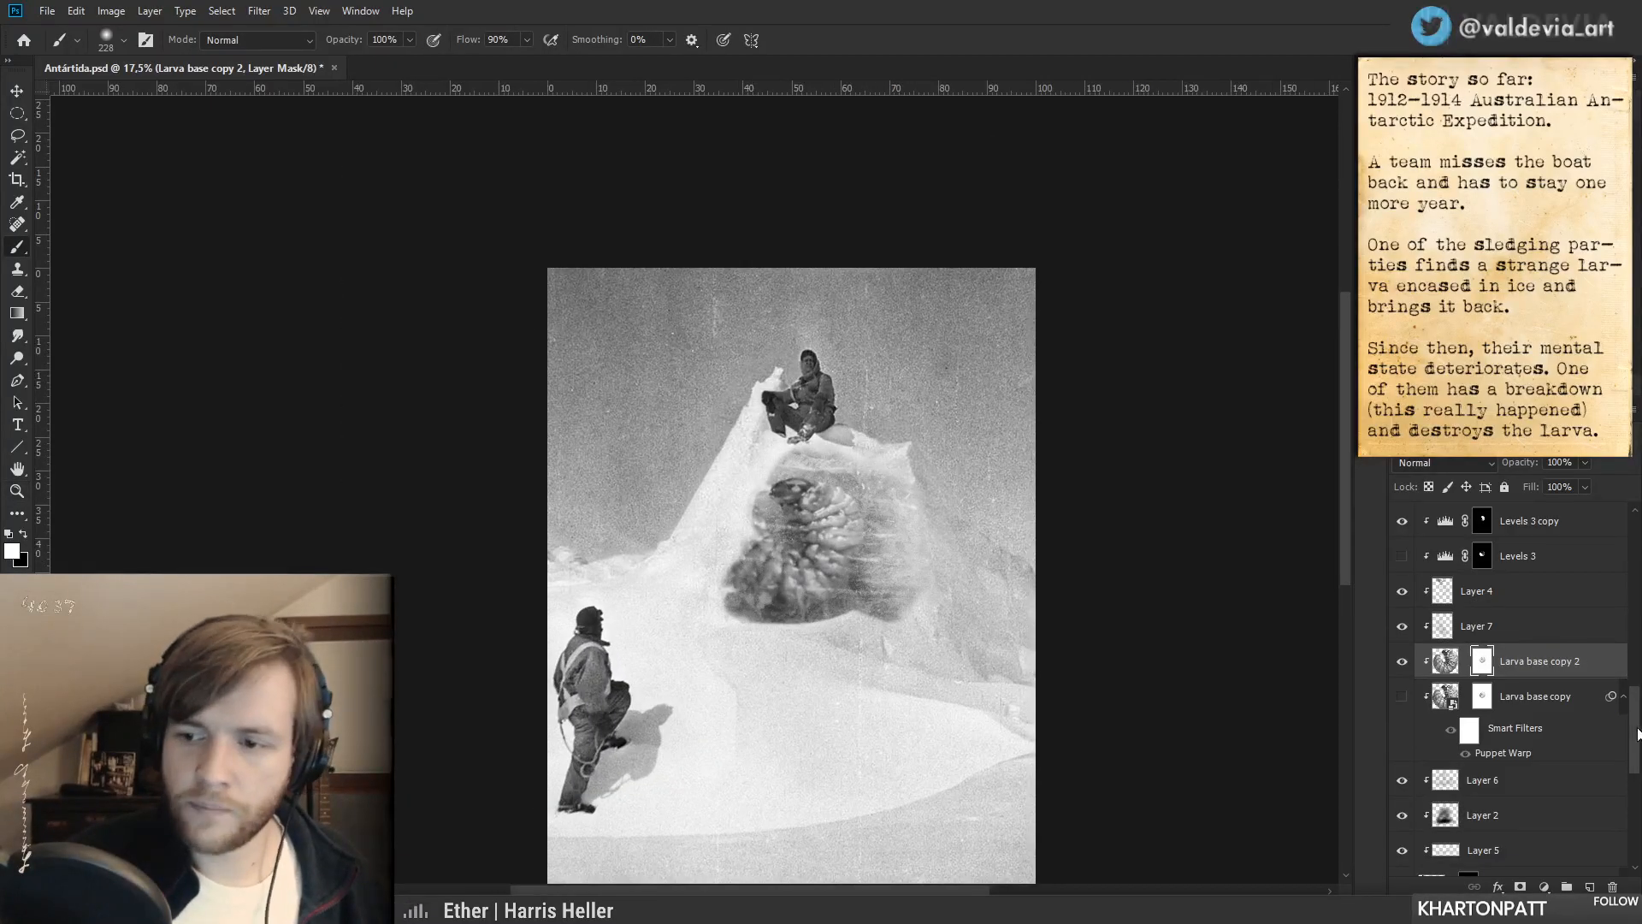
- Duplicate the Larva base copy layer above the Noise layer, view it unmasked as a reference, and hide it
{"action": "scroll", "coordinate": [1579, 654], "scroll_direction": "up", "scroll_amount": 2}
{"action": "left_click_drag", "start_coordinate": [1540, 718], "coordinate": [1531, 635]}
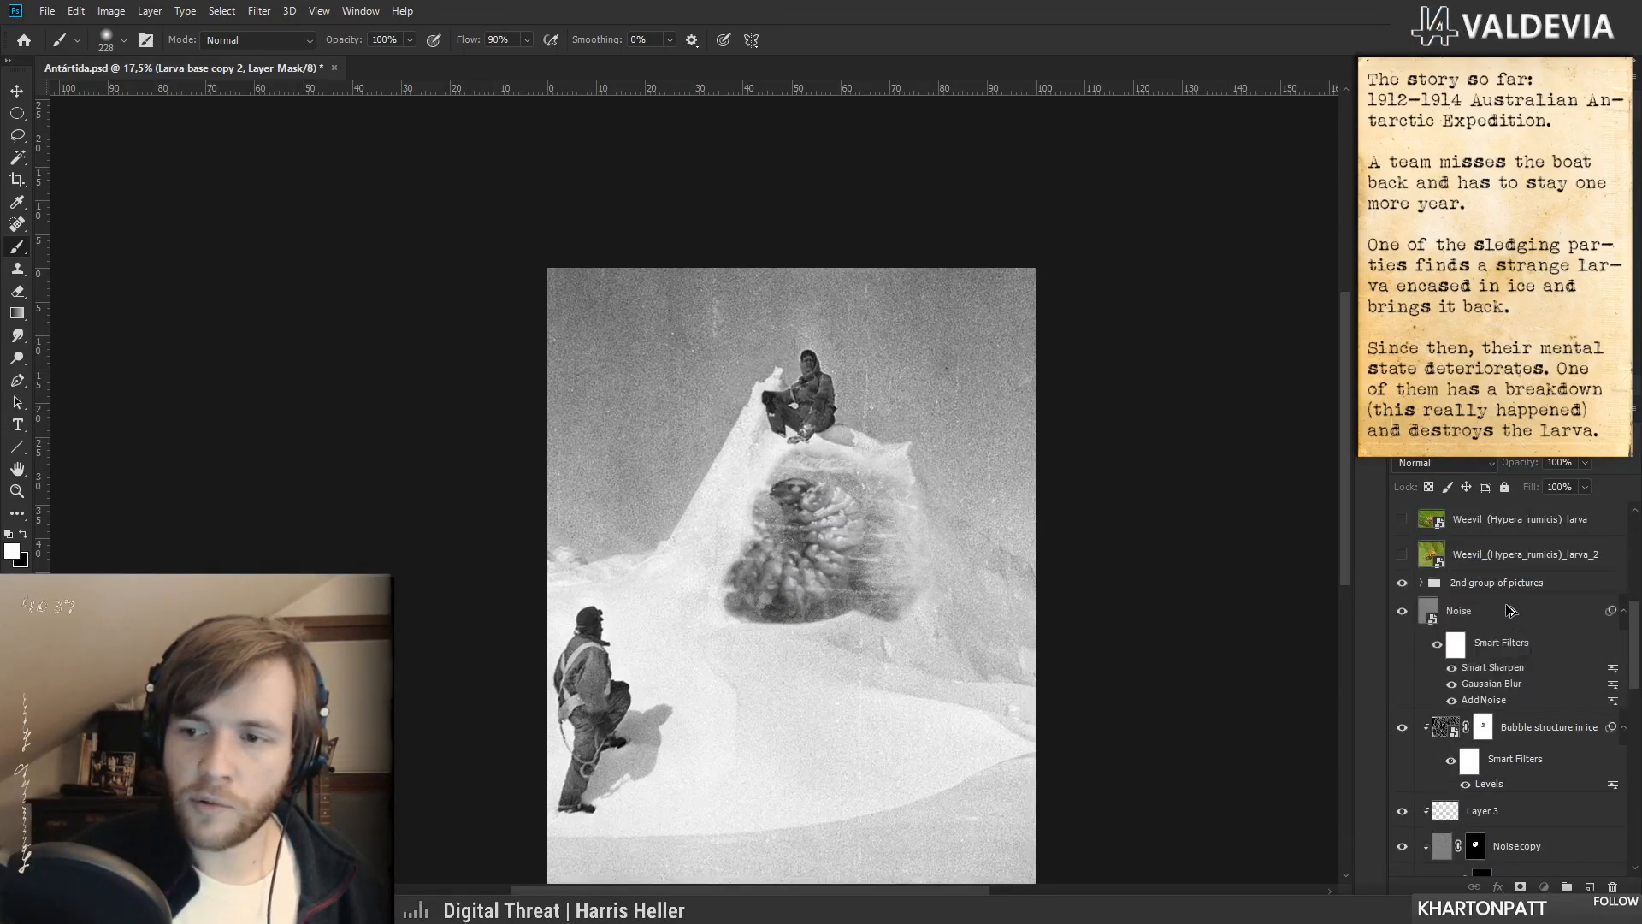
{"action": "left_click", "coordinate": [1401, 610]}
{"action": "left_click_drag", "start_coordinate": [814, 609], "coordinate": [687, 465]}
{"action": "scroll", "coordinate": [851, 602], "scroll_direction": "up", "scroll_amount": 3}
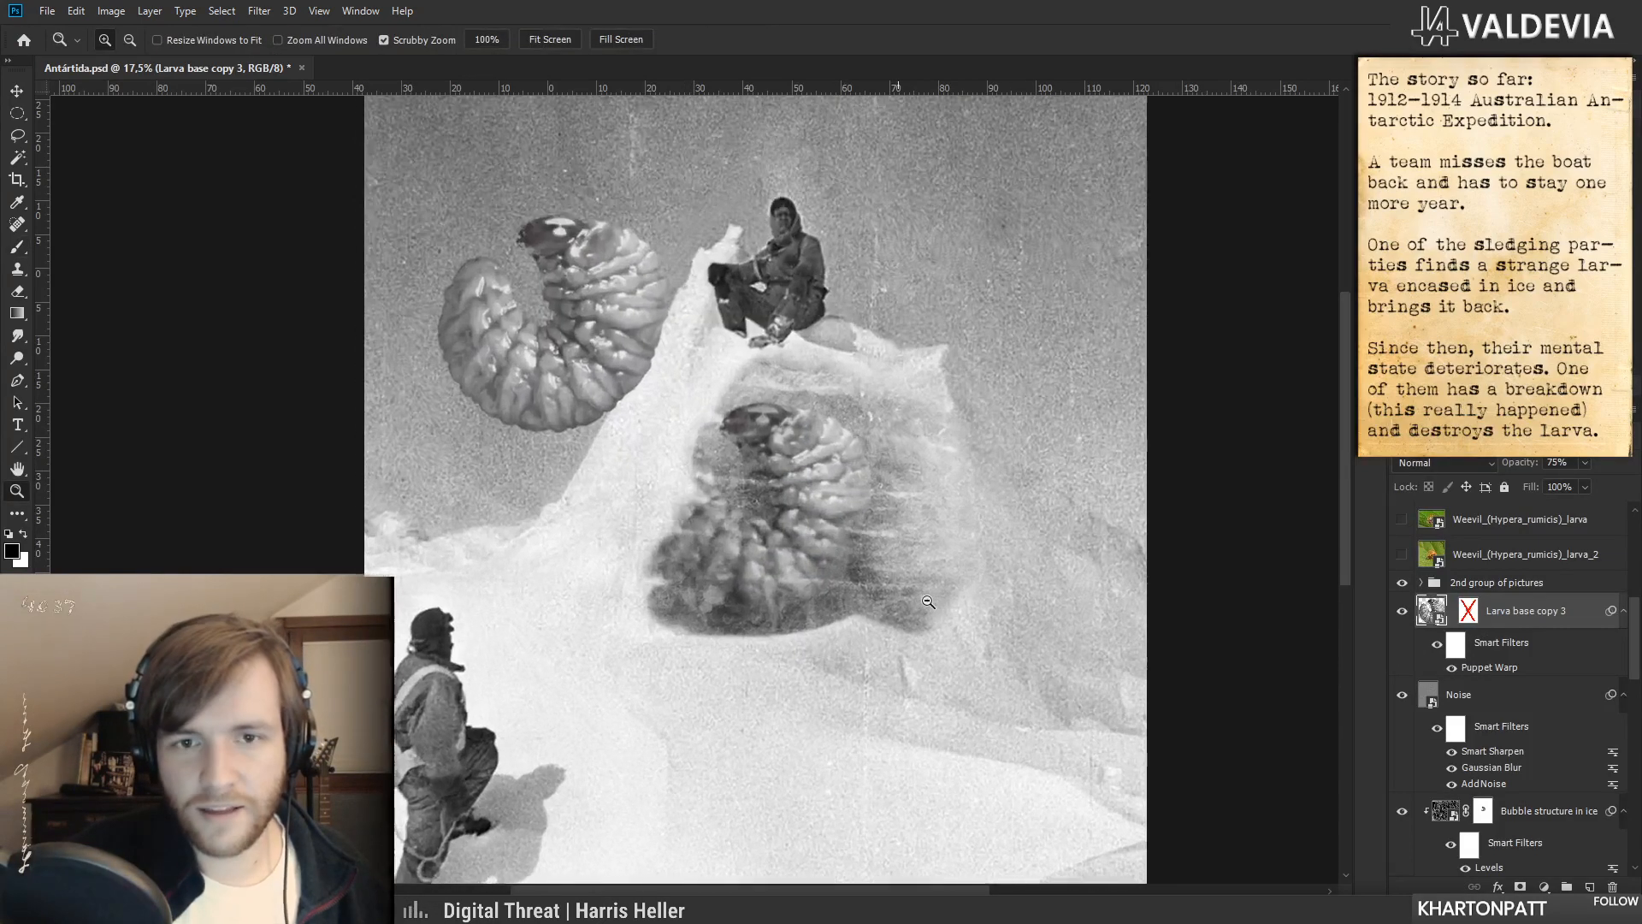
{"action": "left_click", "coordinate": [1401, 612]}
- Erase parts of Layer 7 over the larva's lower body with a soft 183 px eraser
{"action": "key", "text": "ctrl+space"}
{"action": "mouse_move", "coordinate": [831, 537]}
{"action": "left_mouse_down"}
{"action": "mouse_move", "coordinate": [757, 540]}
{"action": "mouse_move", "coordinate": [806, 543]}
{"action": "left_mouse_up"}
{"action": "left_click_drag", "start_coordinate": [1632, 655], "coordinate": [1632, 752]}
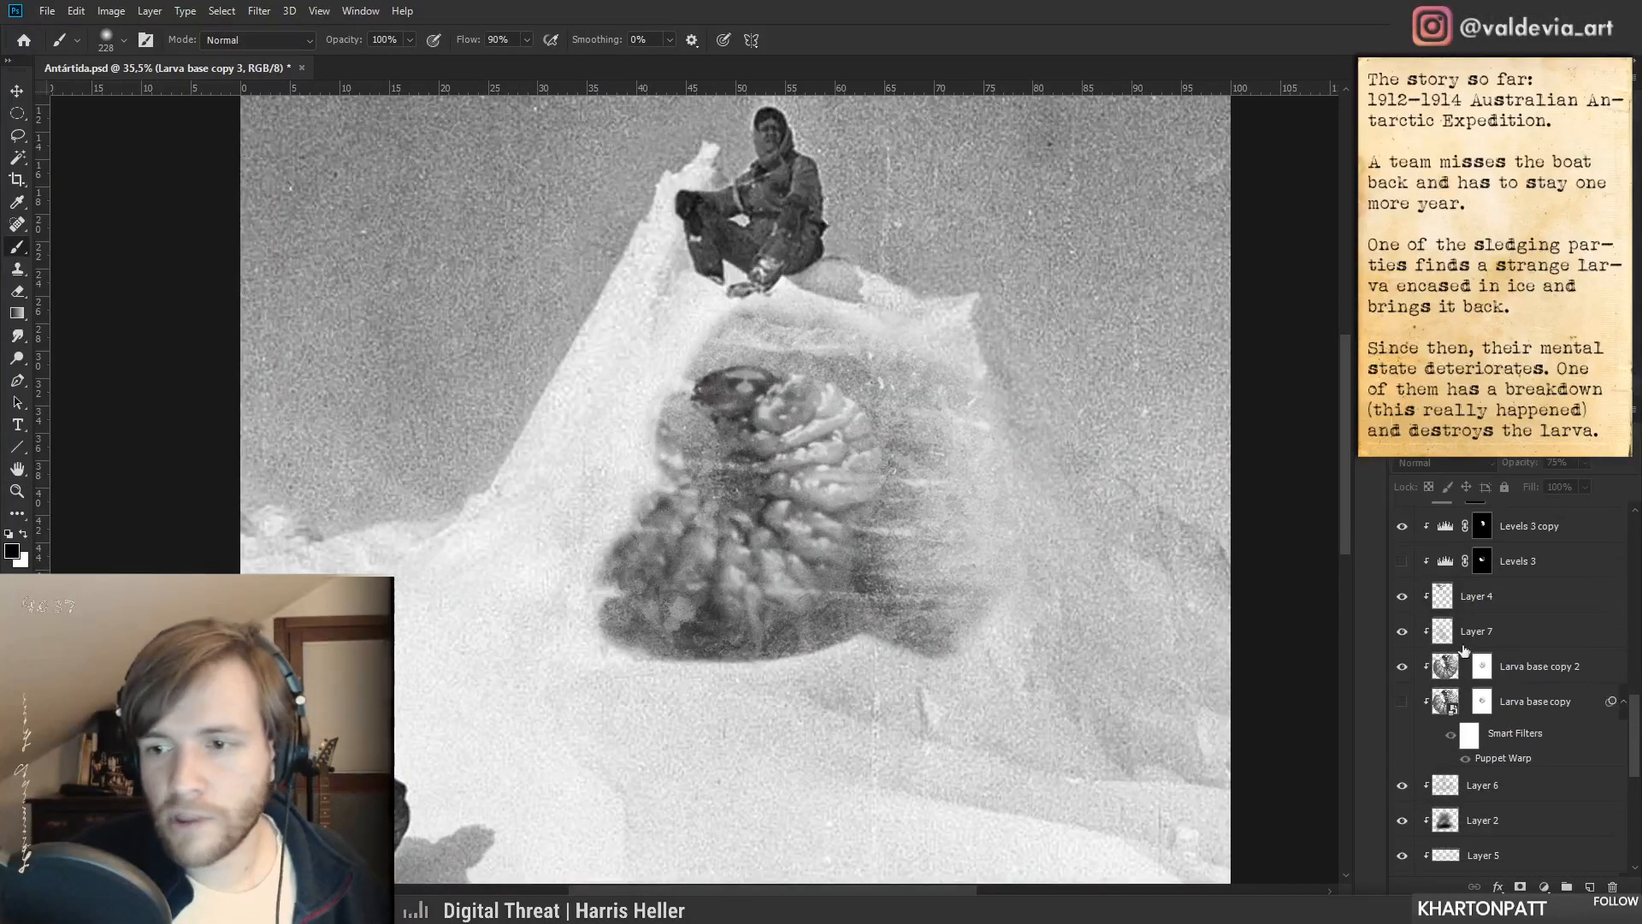
{"action": "left_click", "coordinate": [1402, 632]}
{"action": "left_click", "coordinate": [1473, 631]}
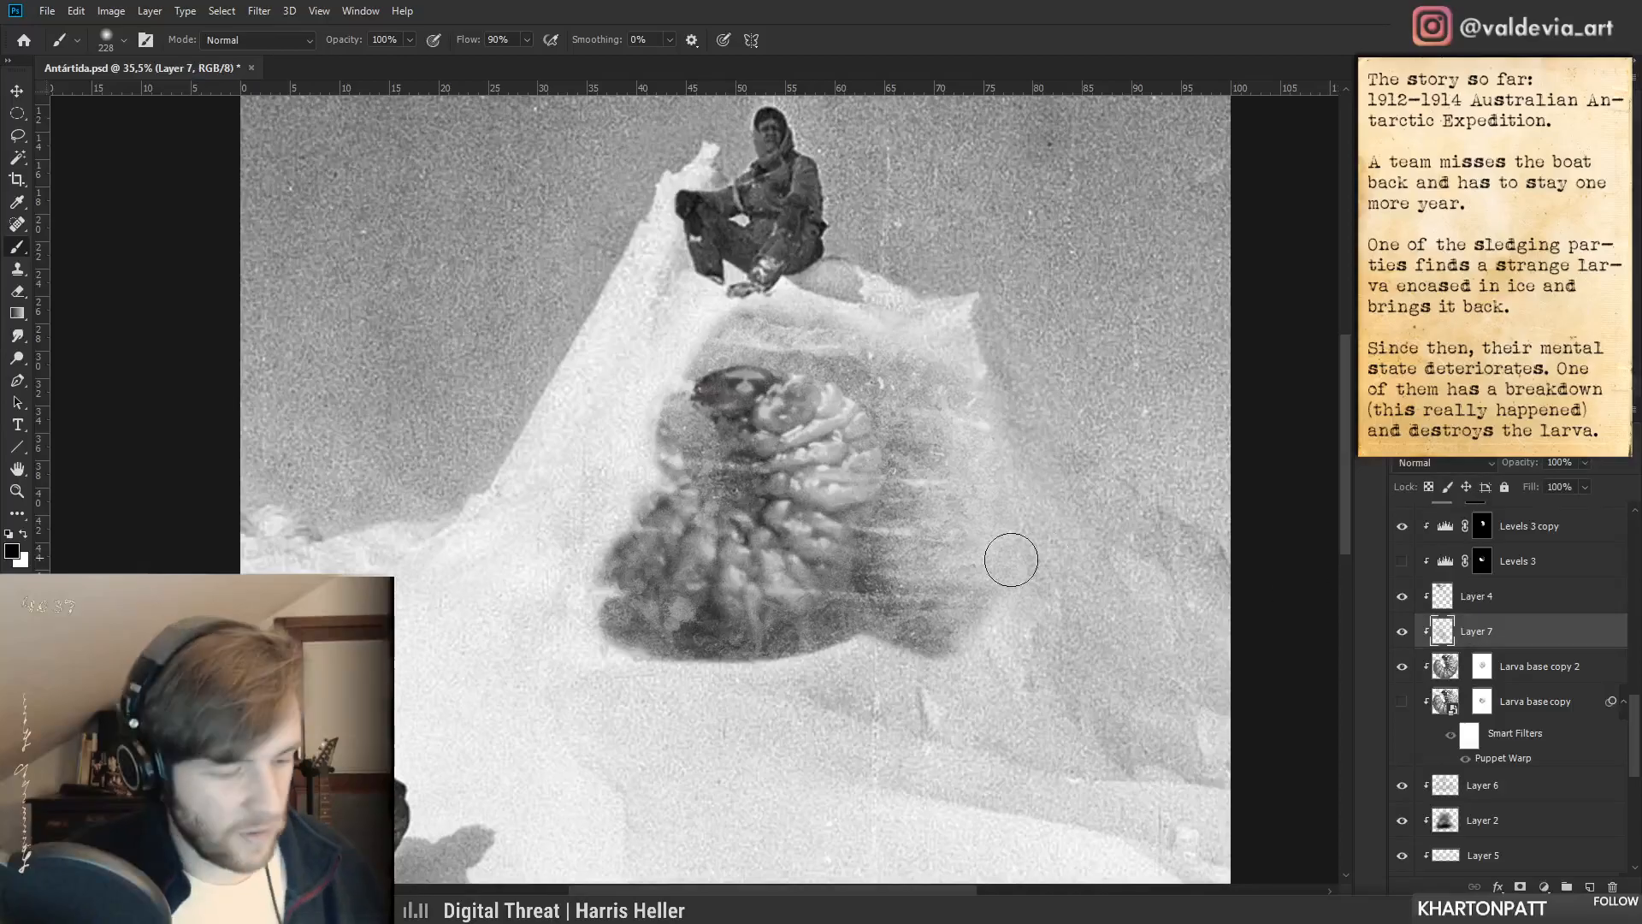
{"action": "key", "text": "e"}
{"action": "right_click", "coordinate": [695, 532]}
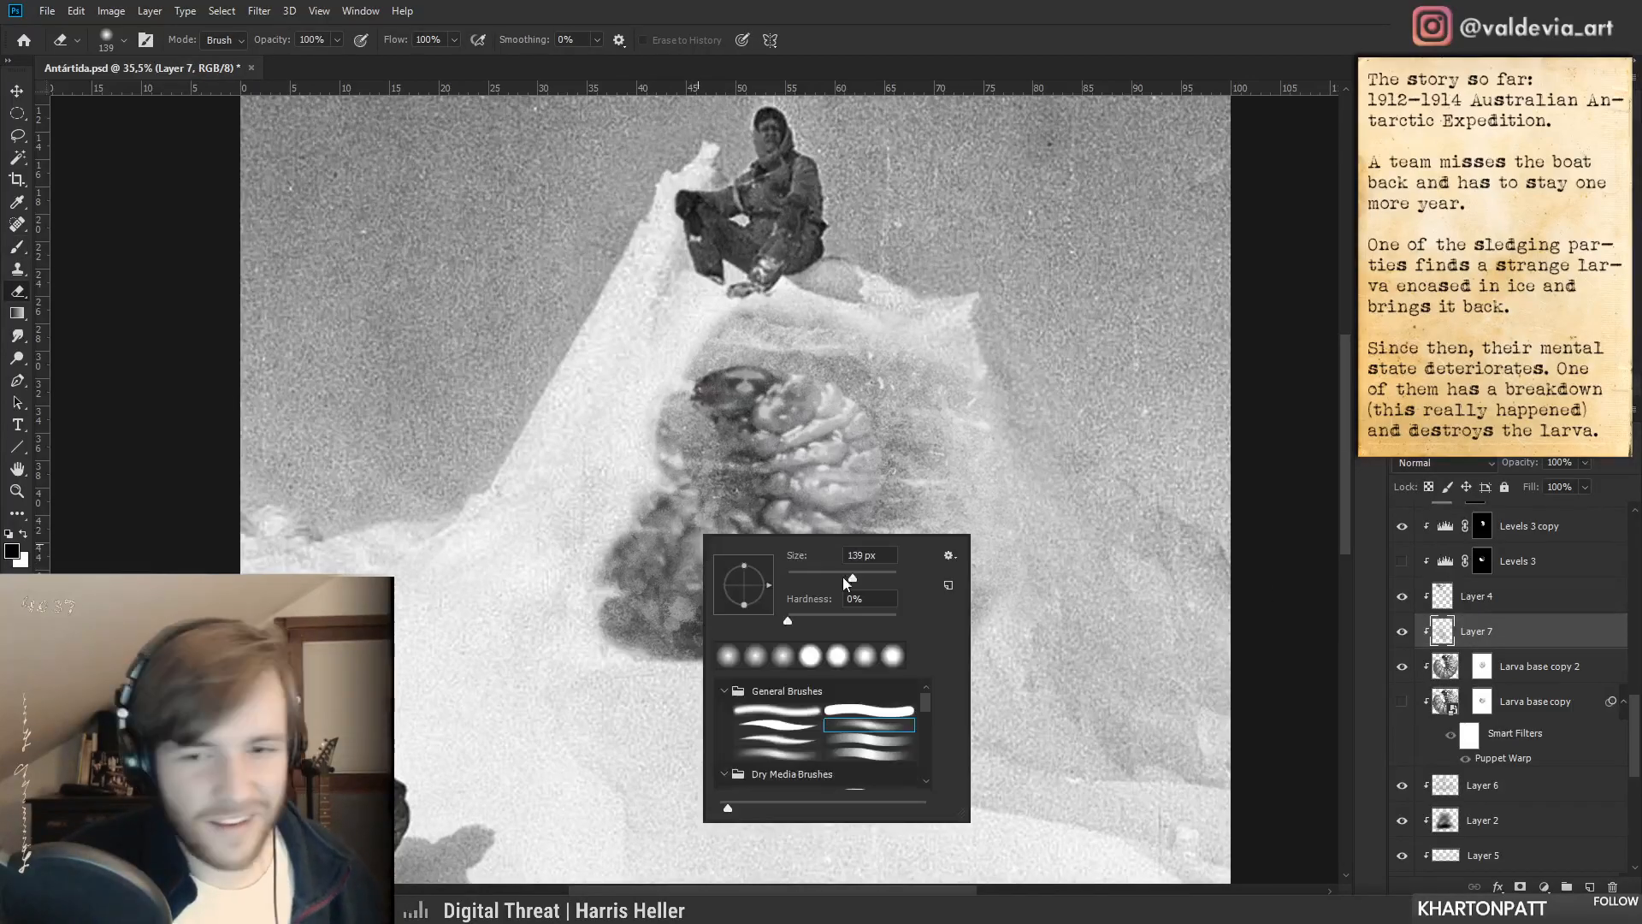
{"action": "left_click", "coordinate": [672, 604]}
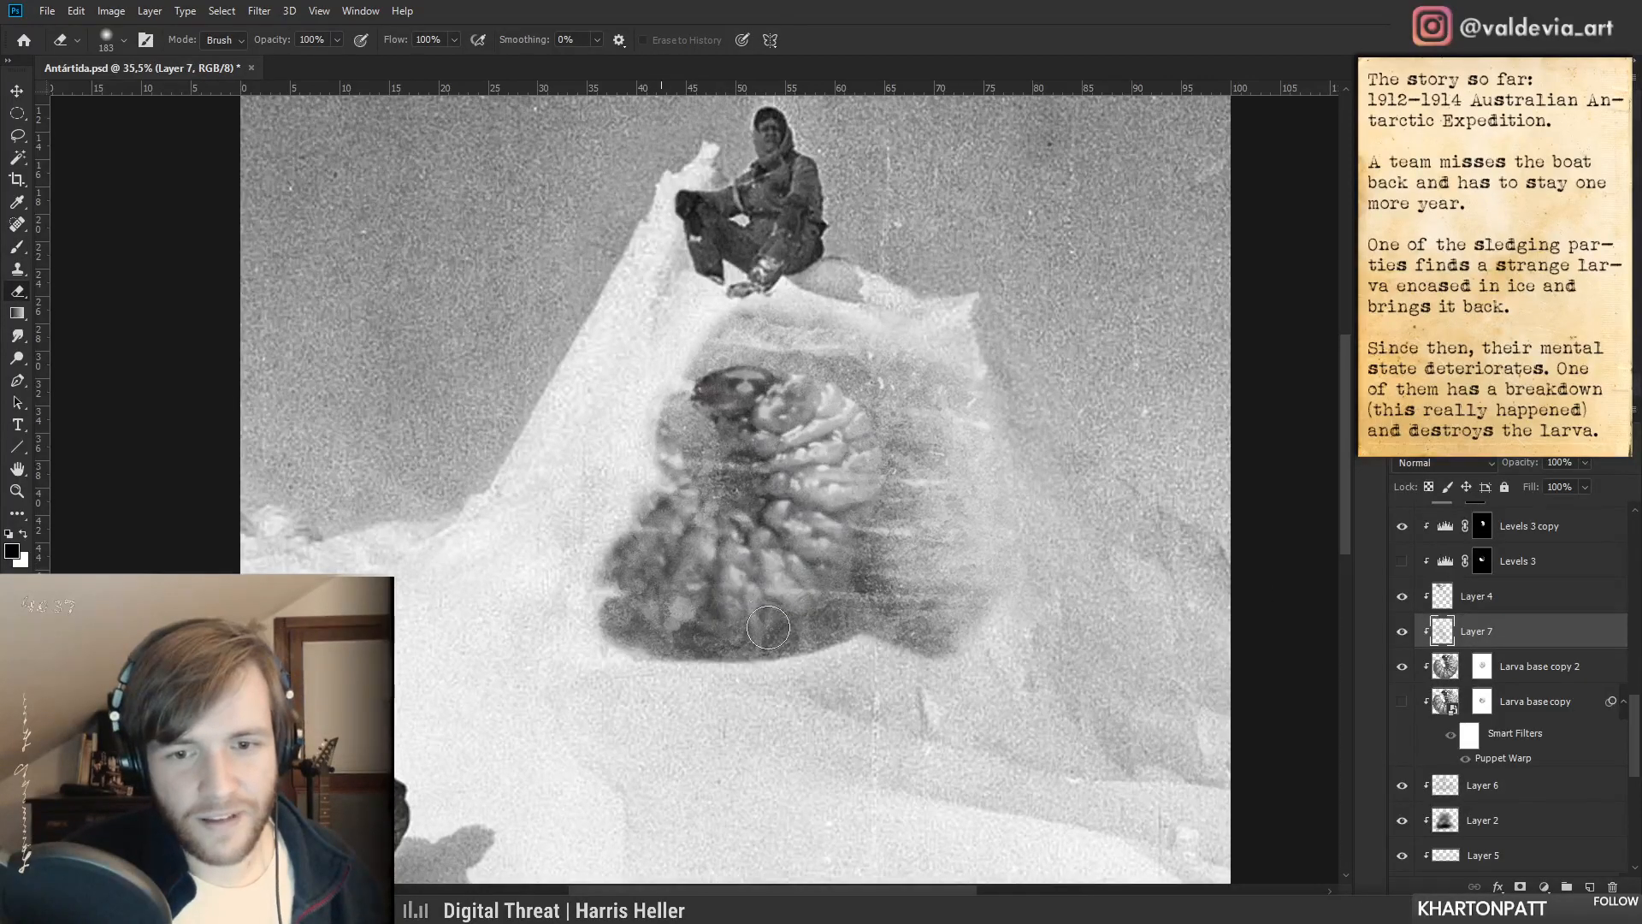
{"action": "key", "text": "z"}
{"action": "mouse_move", "coordinate": [804, 621]}
{"action": "left_mouse_down"}
{"action": "mouse_move", "coordinate": [742, 561]}
{"action": "mouse_move", "coordinate": [860, 663]}
{"action": "left_mouse_up"}
{"action": "key", "text": "e"}
{"action": "key", "text": "z"}
{"action": "left_click_drag", "start_coordinate": [756, 619], "coordinate": [751, 619]}
{"action": "key", "text": "e"}
{"action": "mouse_move", "coordinate": [804, 672]}
{"action": "left_mouse_down"}
{"action": "mouse_move", "coordinate": [796, 609]}
{"action": "mouse_move", "coordinate": [727, 590]}
{"action": "mouse_move", "coordinate": [770, 598]}
{"action": "left_mouse_up"}
{"action": "key", "text": "z"}
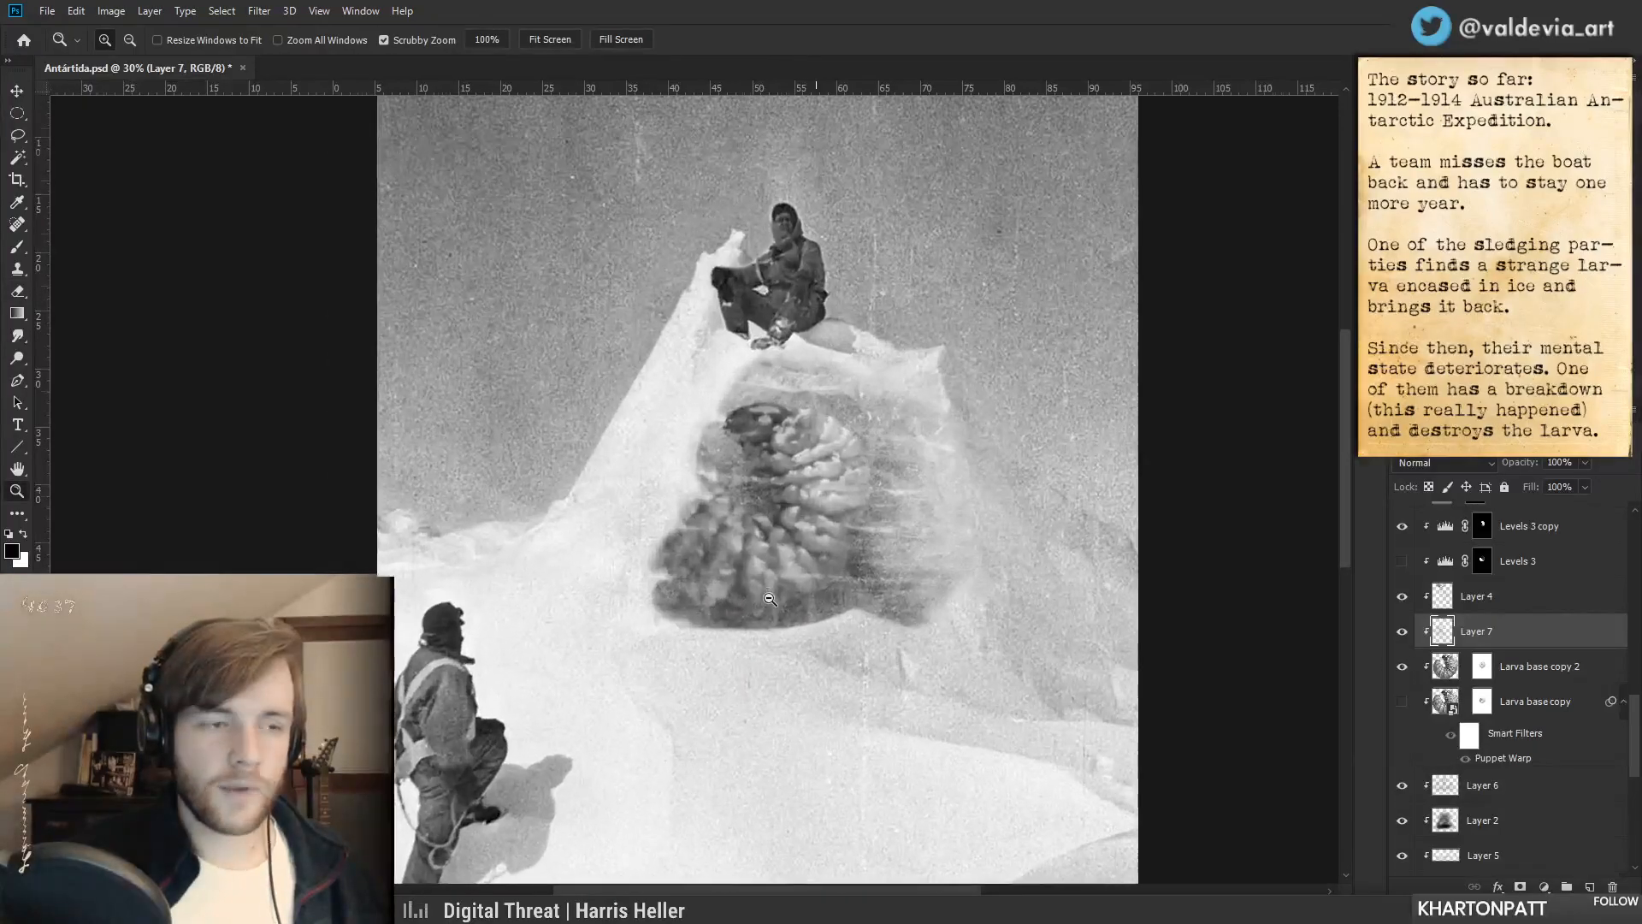
{"action": "key", "text": "e"}
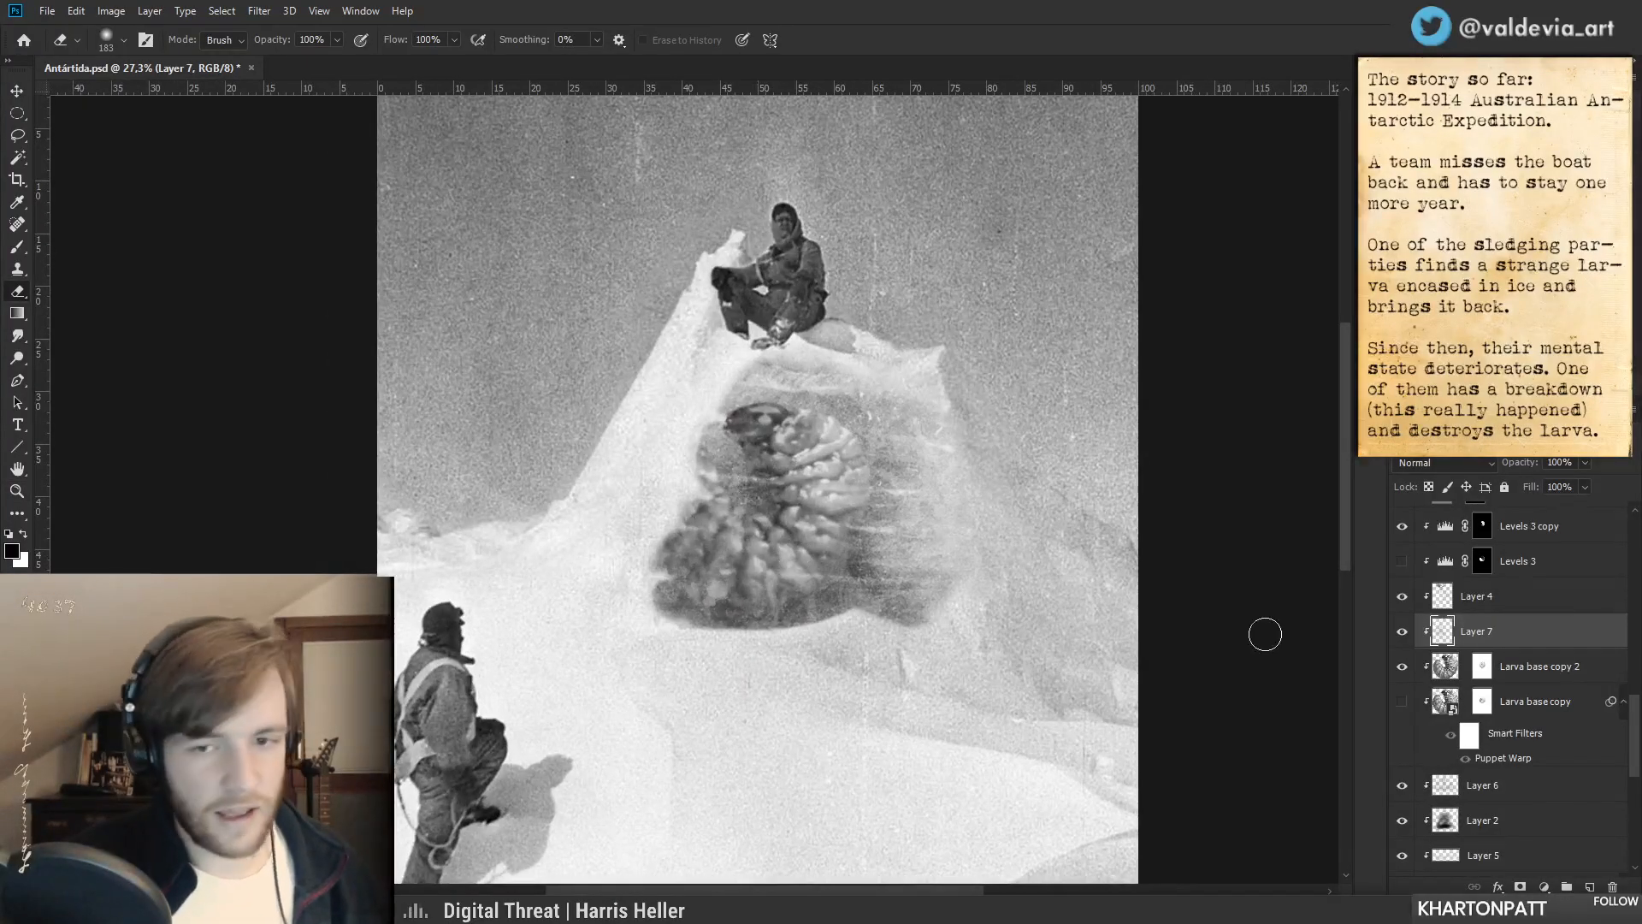
- Brush out the larva's lower-left body on the Larva base copy 2 mask and undo the last two strokes
{"action": "left_click", "coordinate": [1404, 667]}
{"action": "left_click", "coordinate": [1404, 667]}
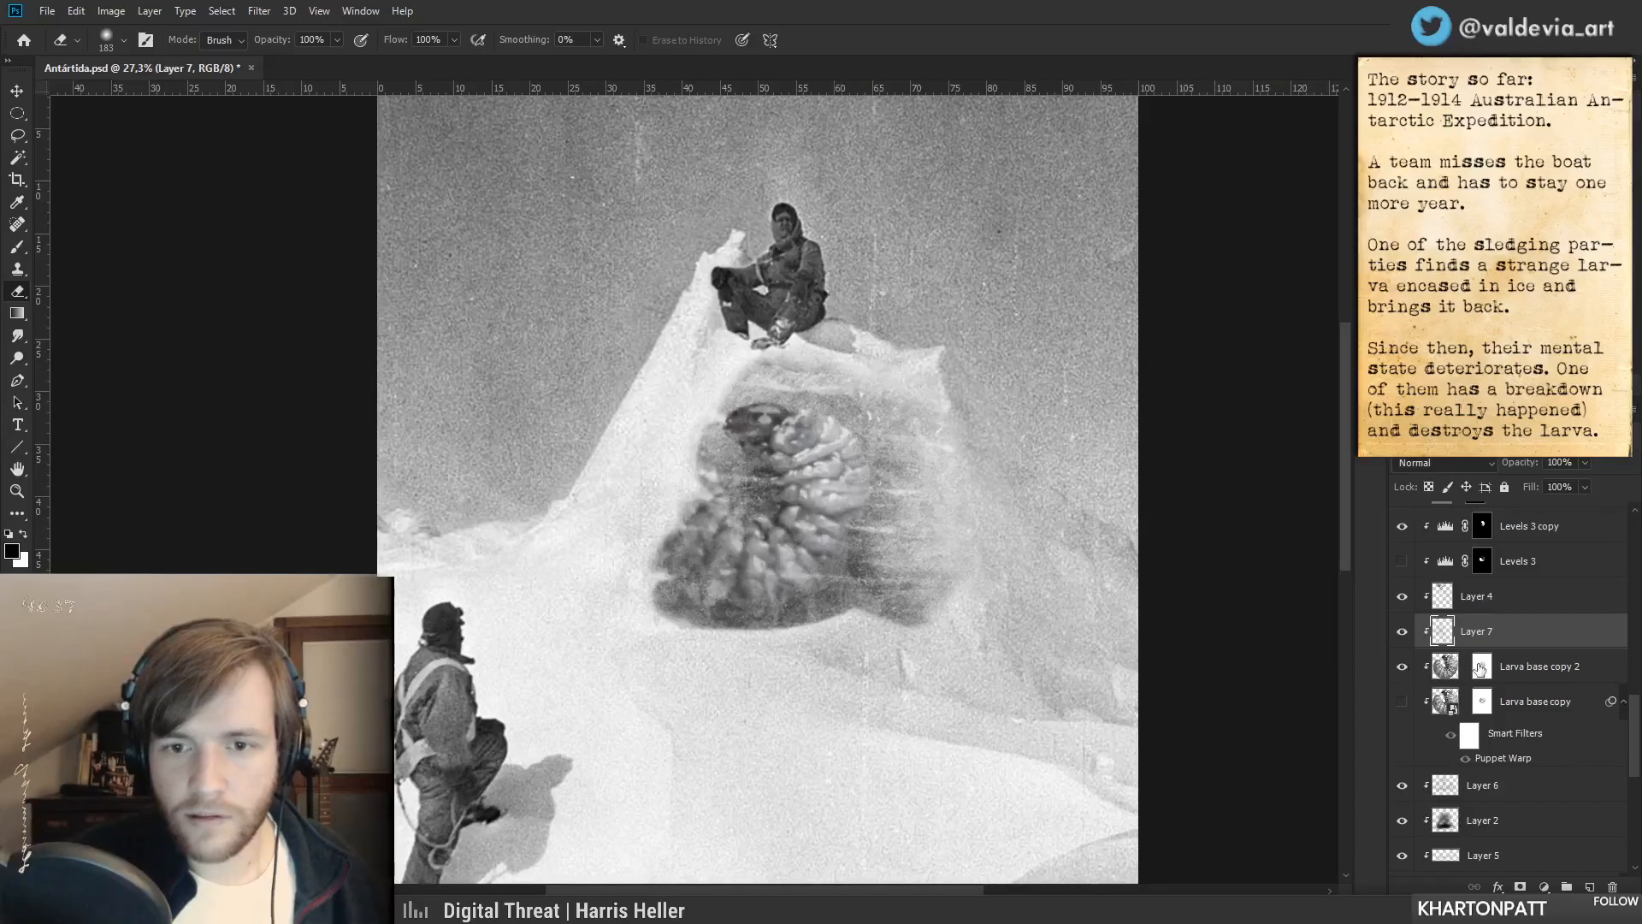
{"action": "left_click", "coordinate": [1480, 670]}
{"action": "left_click", "coordinate": [1484, 675]}
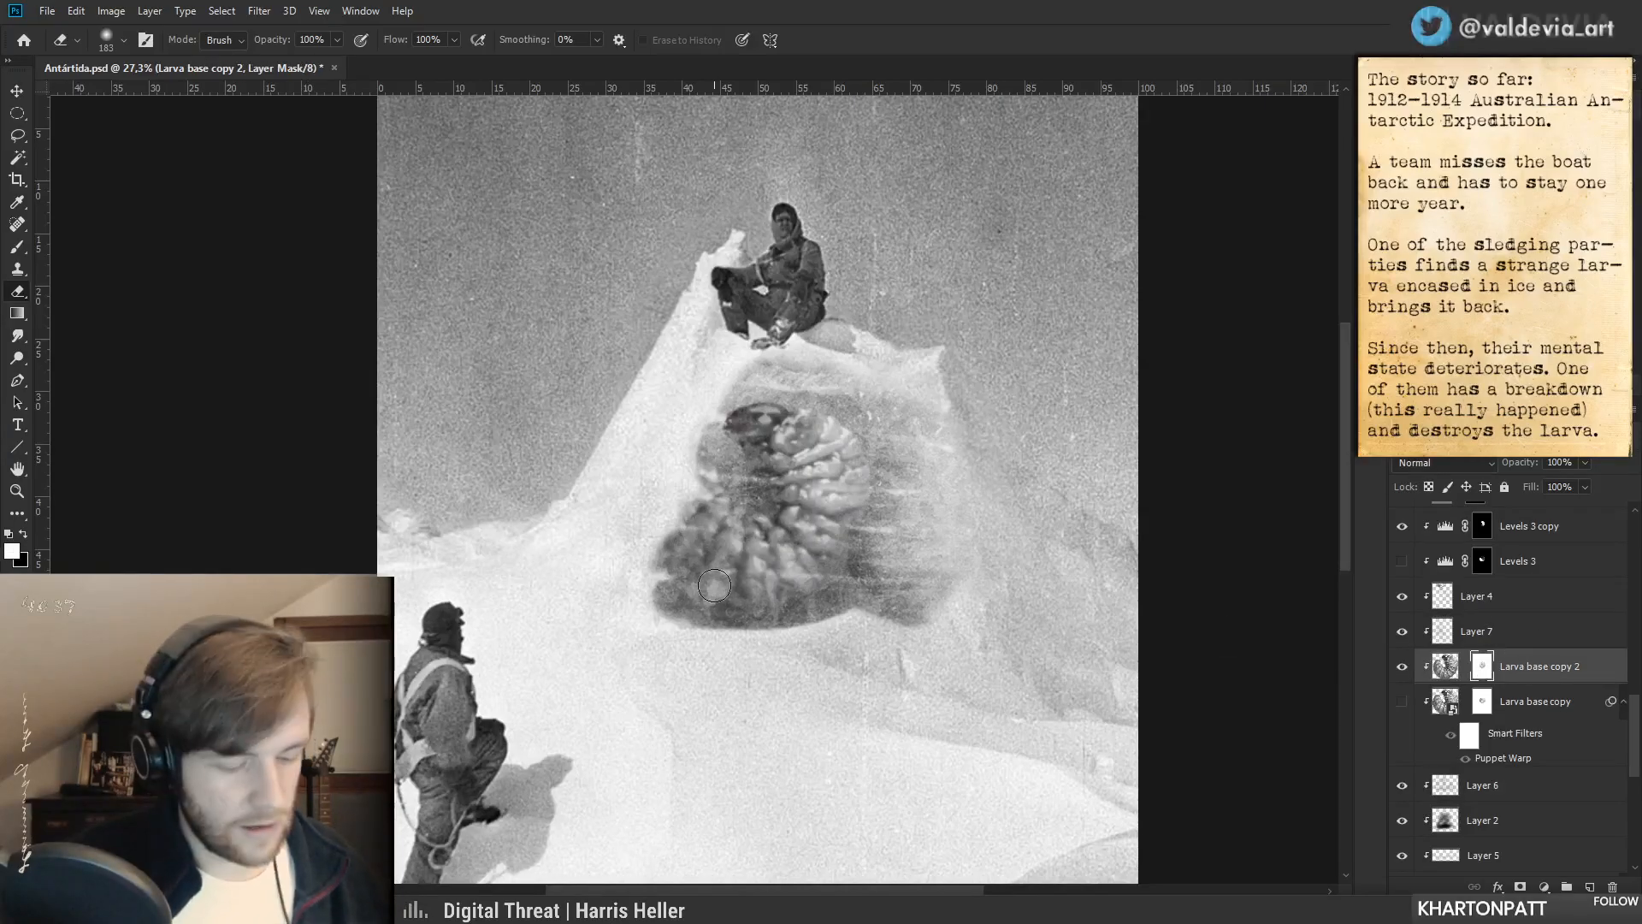
{"action": "key", "text": "b"}
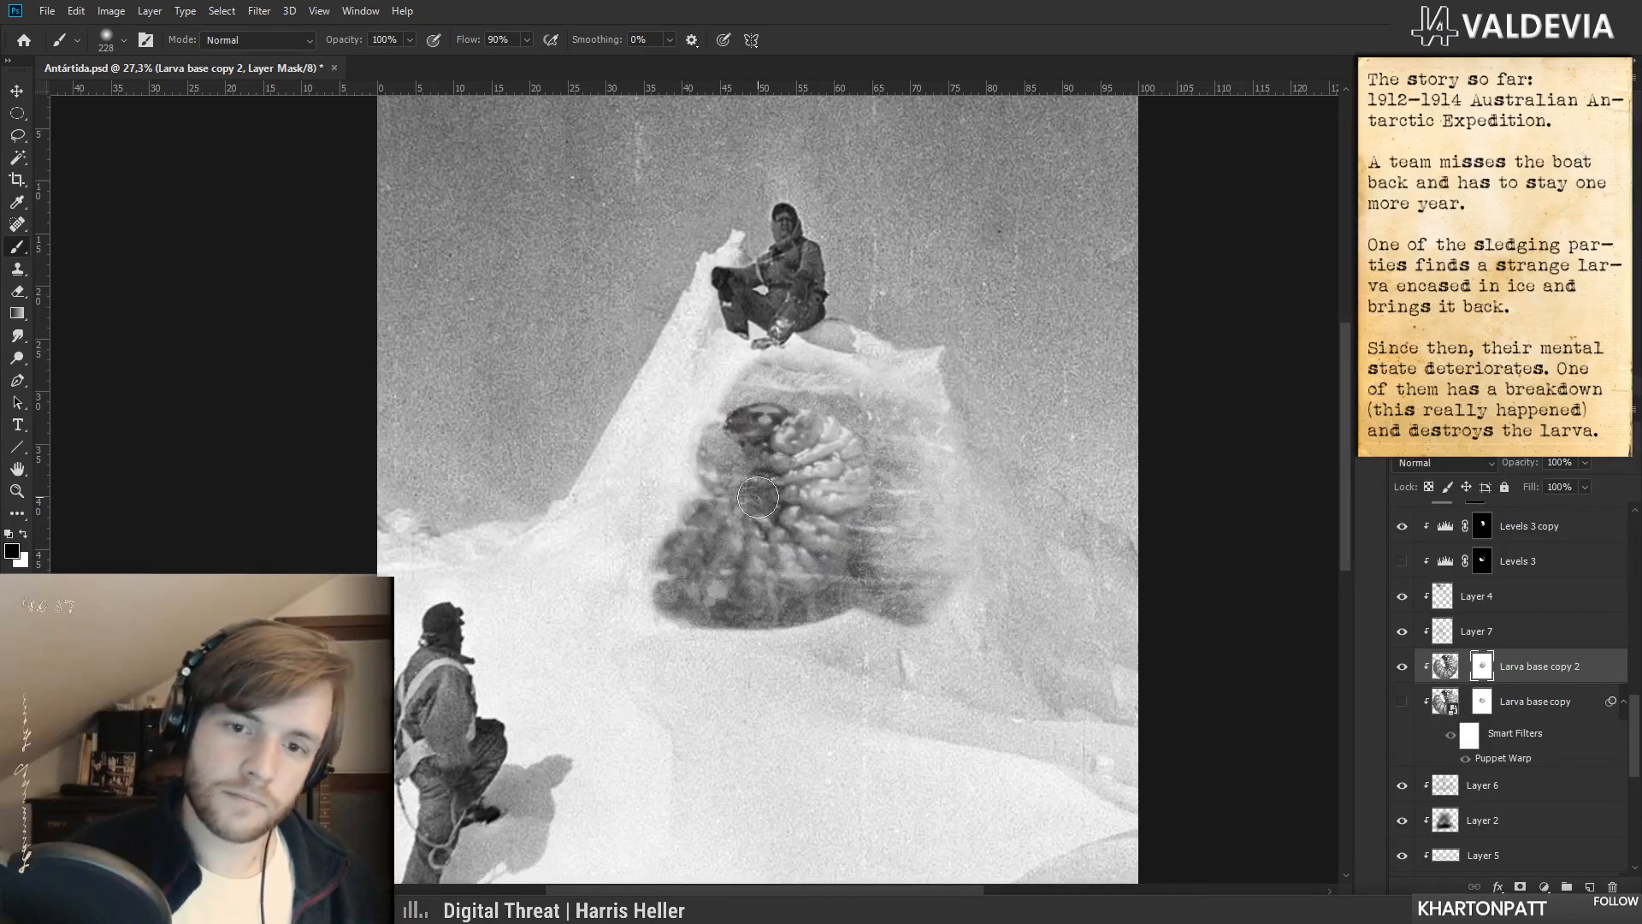
{"action": "key", "text": "z"}
{"action": "mouse_move", "coordinate": [871, 611]}
{"action": "left_mouse_down"}
{"action": "mouse_move", "coordinate": [741, 615]}
{"action": "mouse_move", "coordinate": [797, 523]}
{"action": "mouse_move", "coordinate": [812, 532]}
{"action": "left_mouse_up"}
{"action": "key", "text": "b"}
{"action": "key", "text": "ctrl+z"}
{"action": "key", "text": "ctrl+z"}
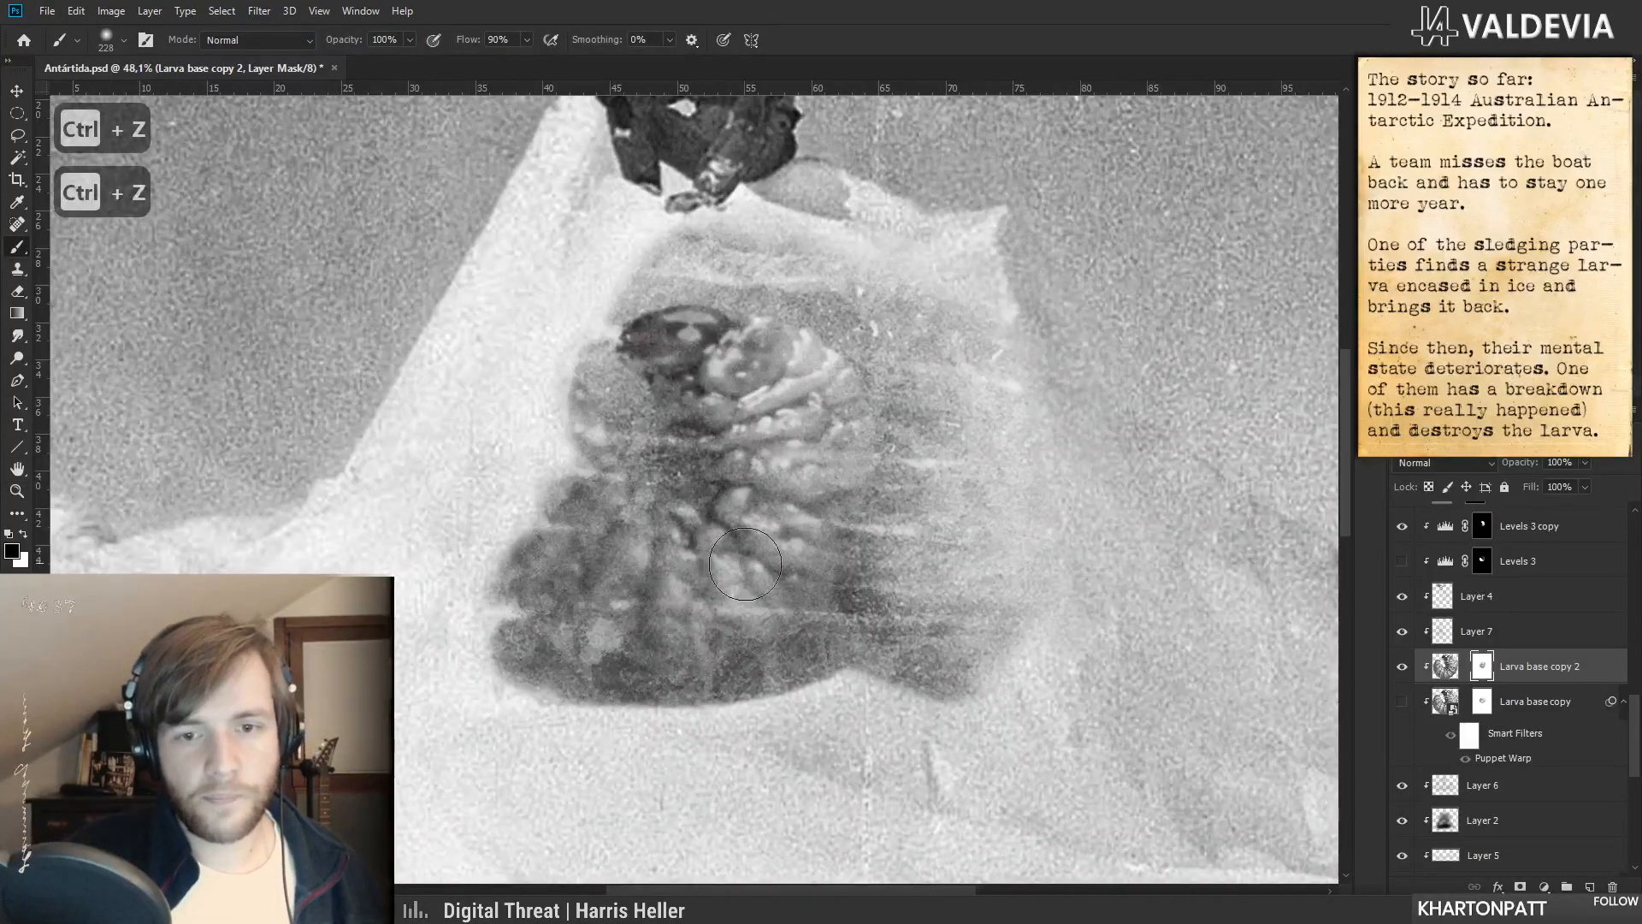
- Refine the Larva base copy 2 mask around the larva's lower segments with an 81 px brush
{"action": "right_click", "coordinate": [732, 561]}
{"action": "left_click_drag", "start_coordinate": [890, 610], "coordinate": [844, 609]}
{"action": "left_click", "coordinate": [638, 680]}
{"action": "key", "text": "x"}
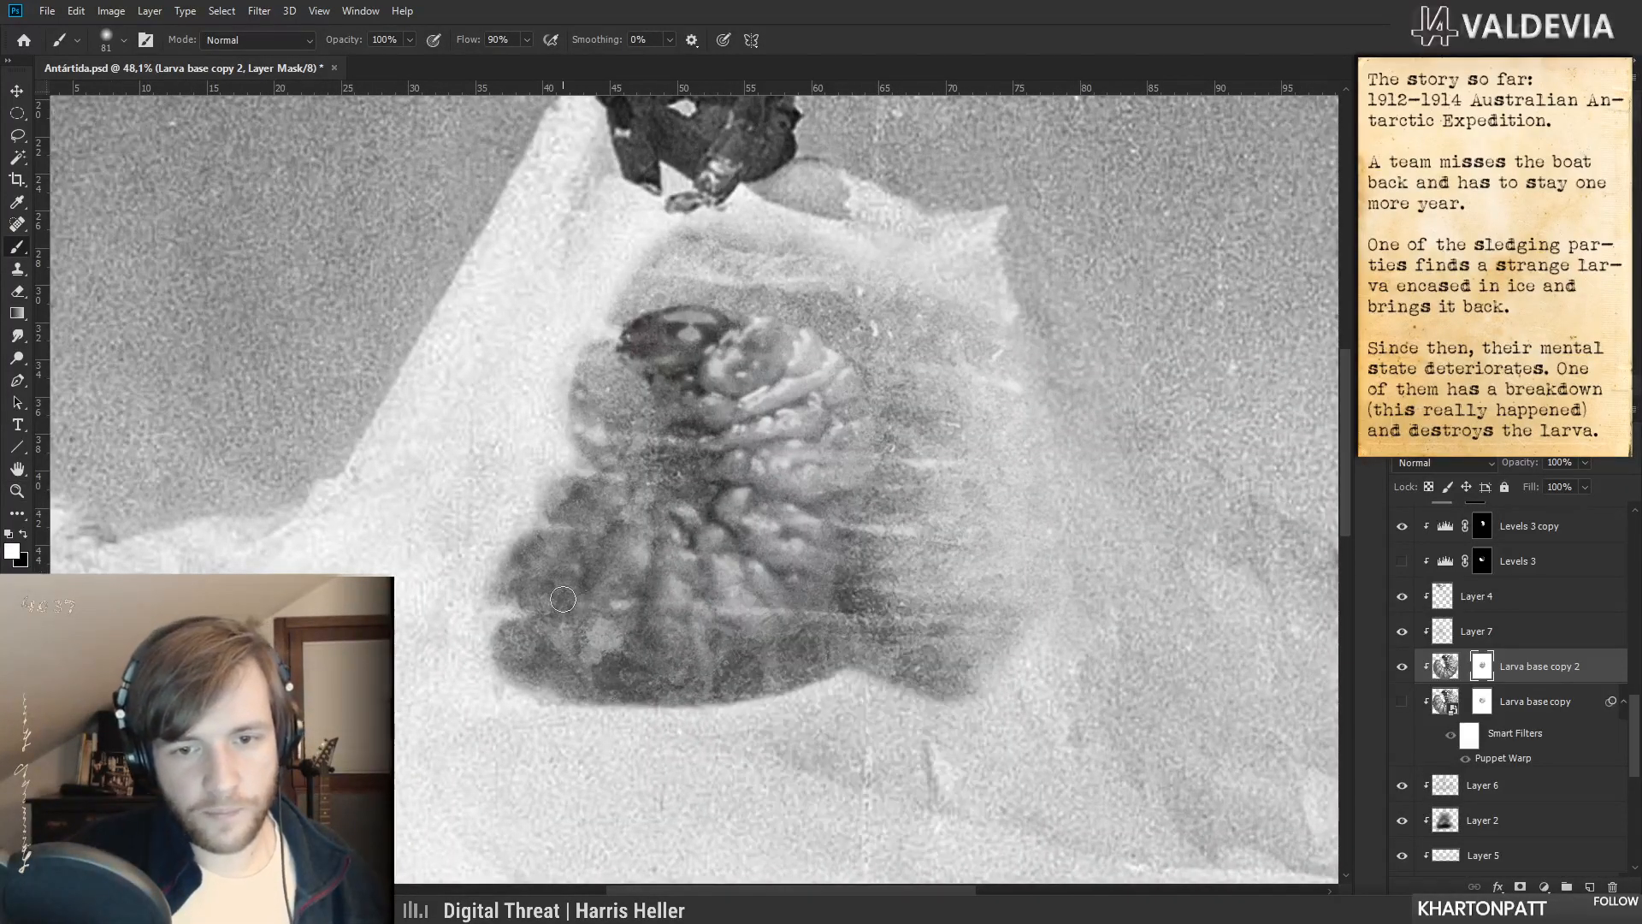
{"action": "key", "text": "x"}
{"action": "left_click_drag", "start_coordinate": [671, 596], "coordinate": [780, 602]}
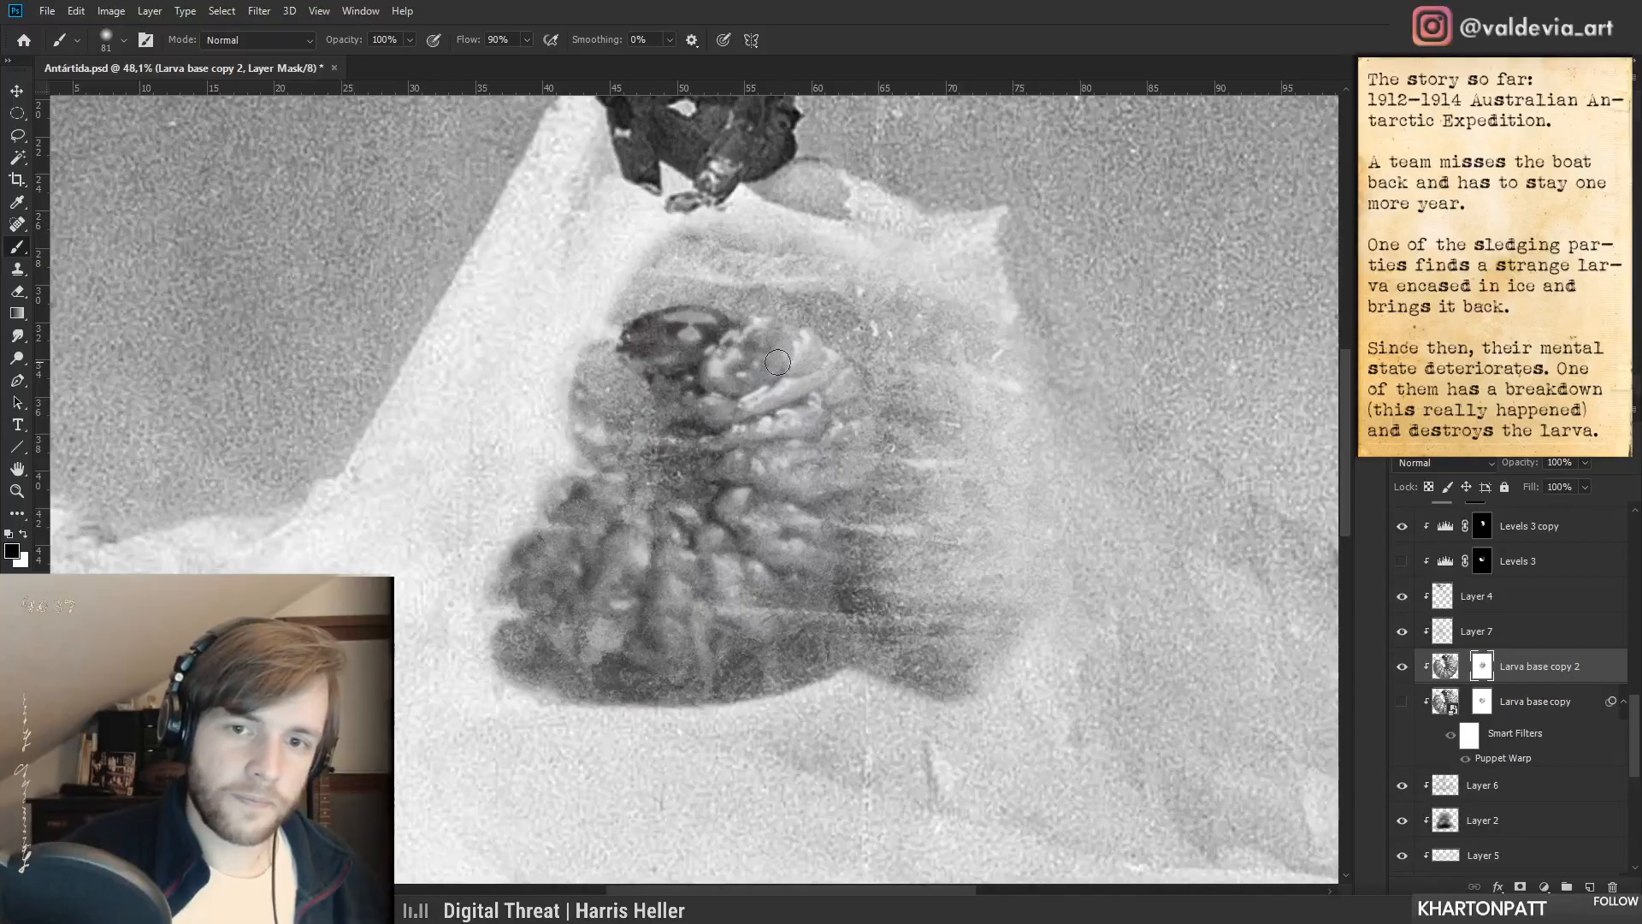
- Examine the larva's masked body inside the ice at several magnifications
{"action": "key", "text": "z"}
{"action": "mouse_move", "coordinate": [880, 392]}
{"action": "left_mouse_down"}
{"action": "mouse_move", "coordinate": [767, 397]}
{"action": "mouse_move", "coordinate": [871, 395]}
{"action": "left_mouse_up"}
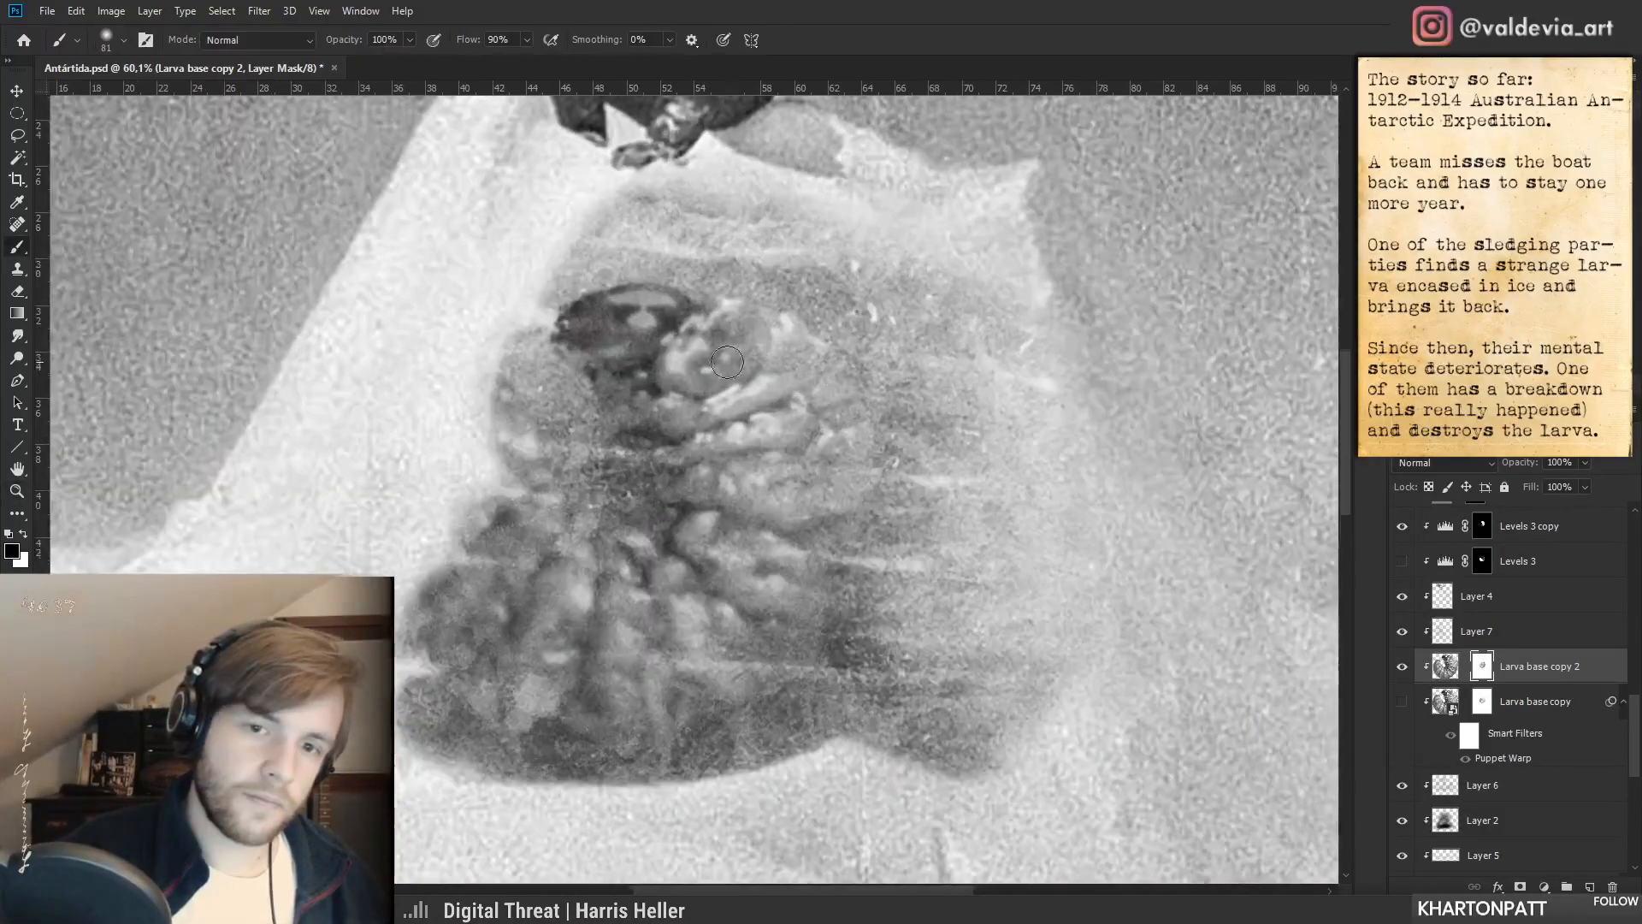
{"action": "key", "text": "z"}
{"action": "mouse_move", "coordinate": [739, 537]}
{"action": "left_mouse_down"}
{"action": "mouse_move", "coordinate": [617, 539]}
{"action": "mouse_move", "coordinate": [727, 540]}
{"action": "left_mouse_up"}
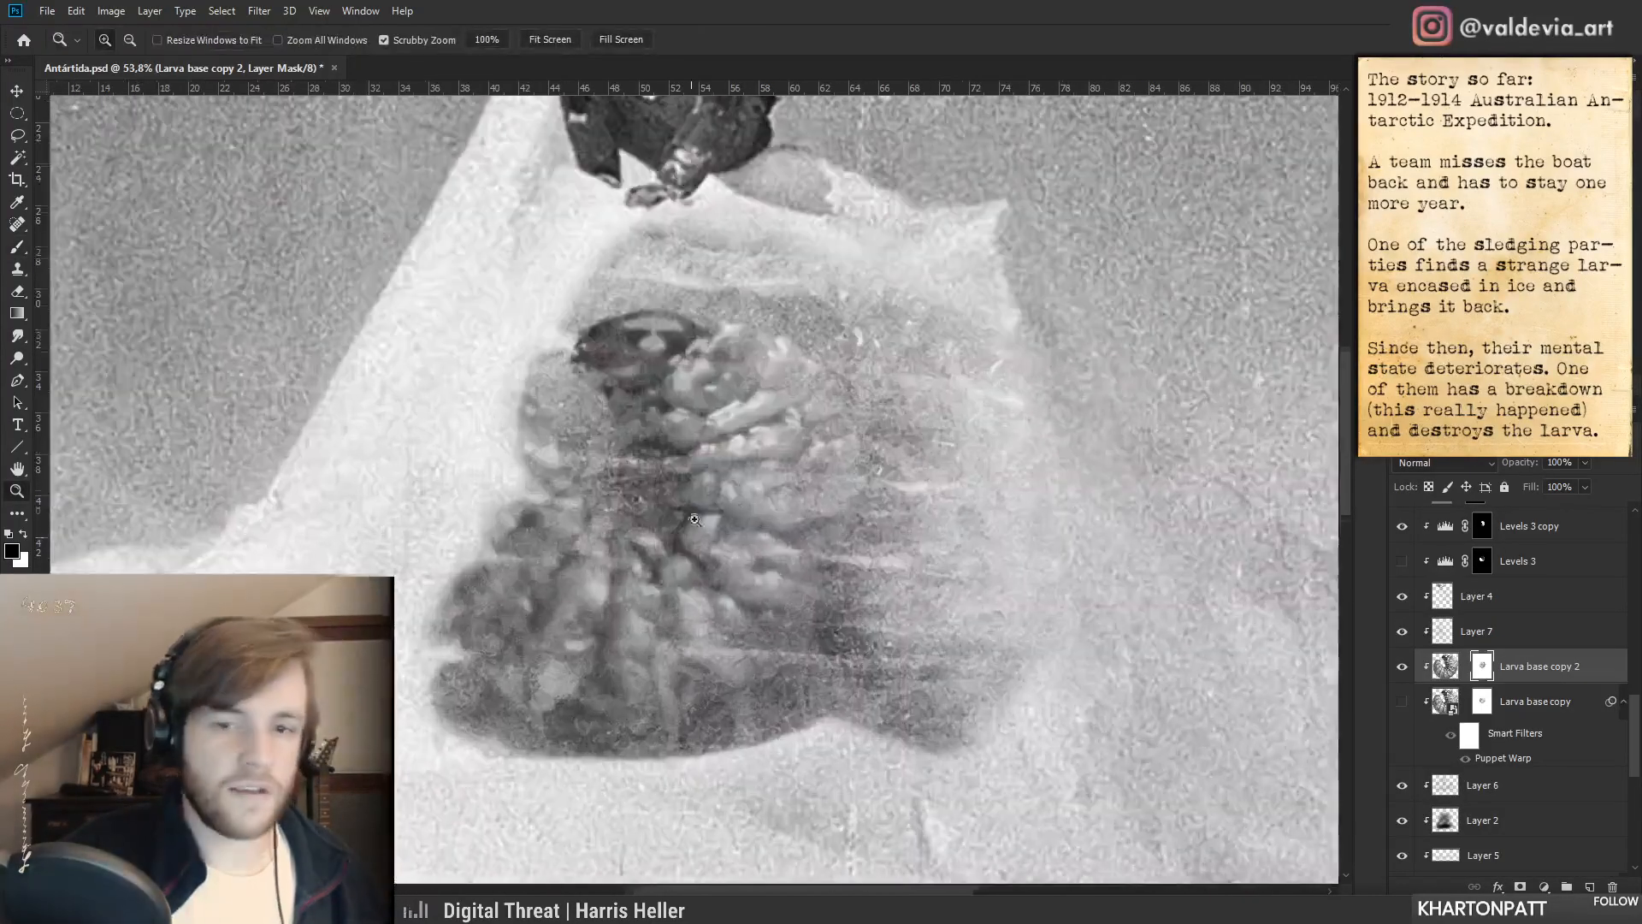
{"action": "key", "text": "z"}
{"action": "left_click_drag", "start_coordinate": [792, 632], "coordinate": [712, 656]}
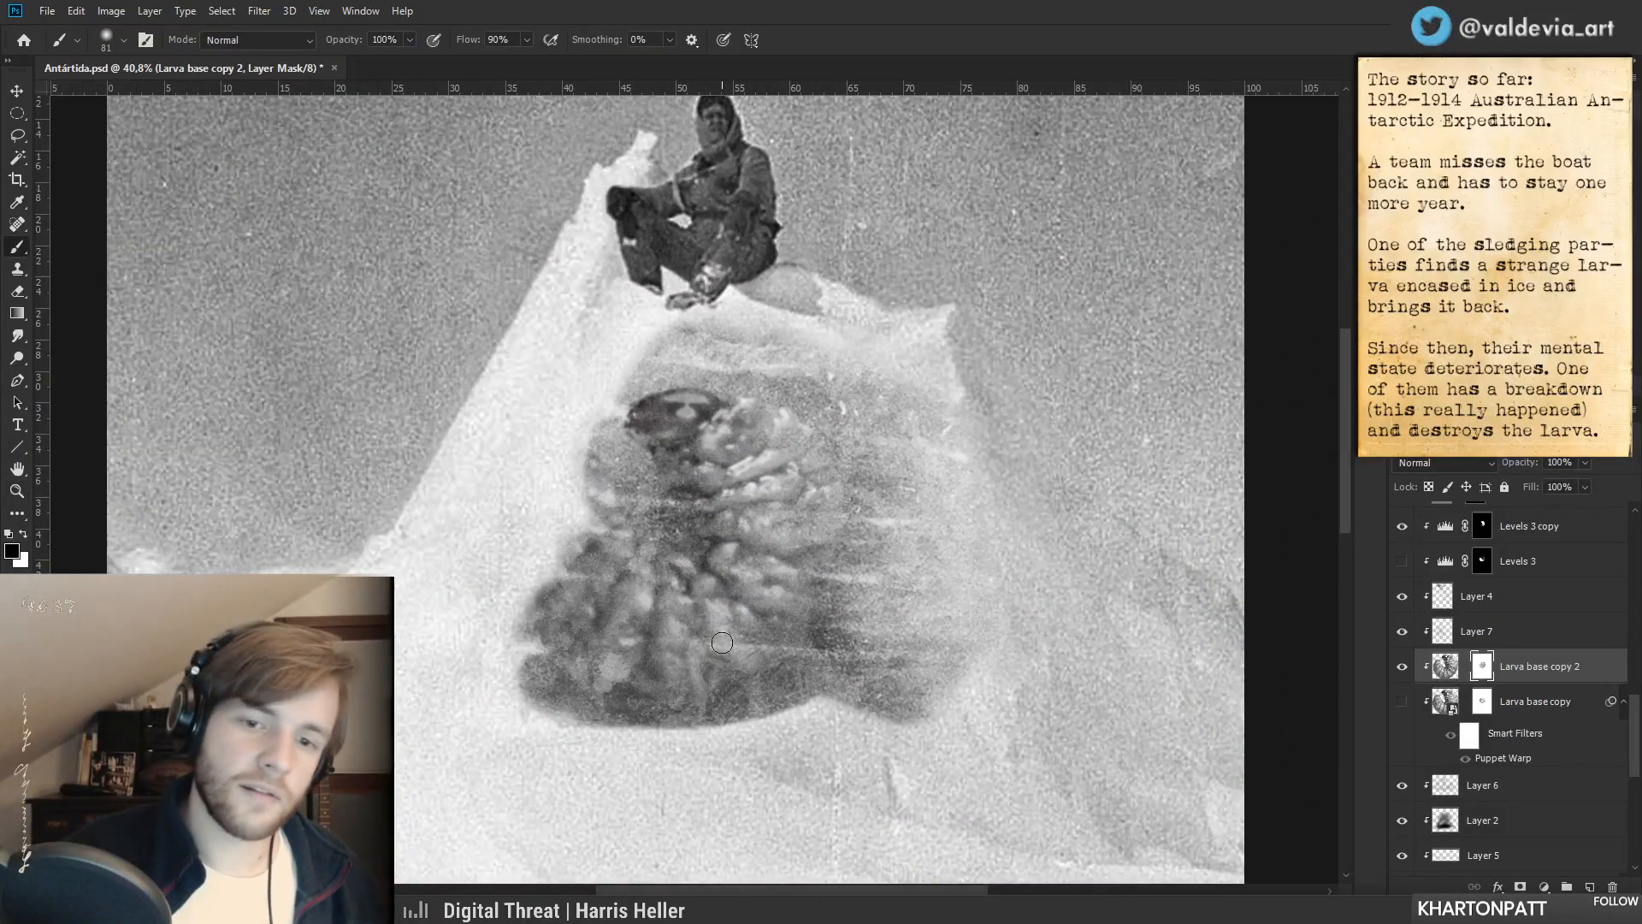
{"action": "key", "text": "z"}
{"action": "left_click_drag", "start_coordinate": [722, 643], "coordinate": [768, 653]}
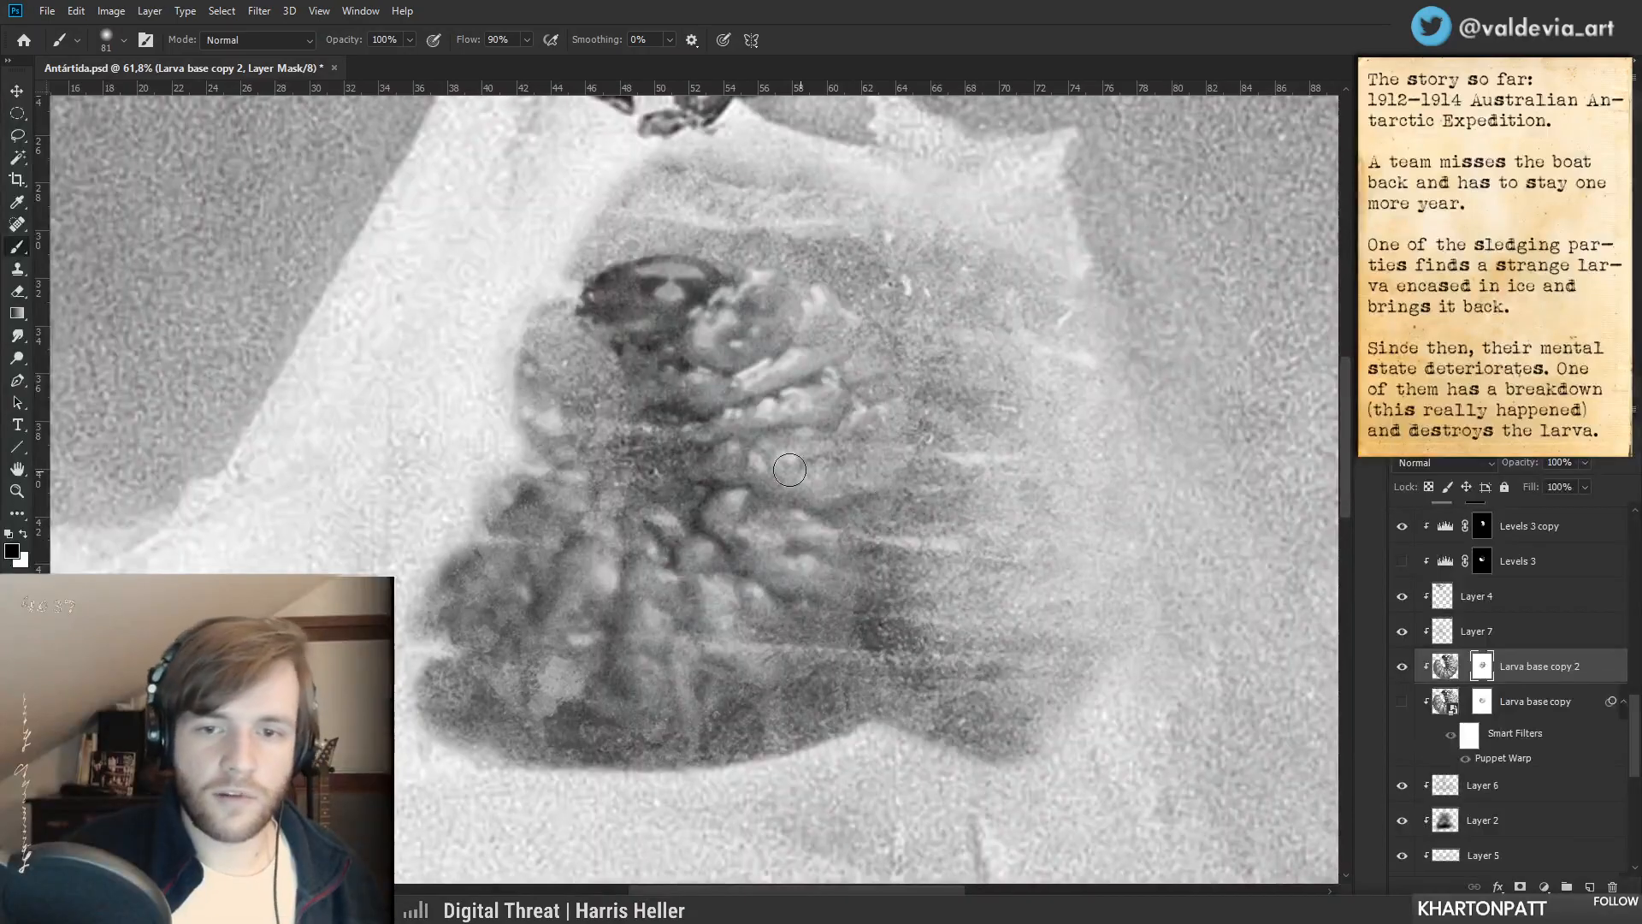
- Undo the last mask stroke and touch up the Larva base copy 2 mask around the larva's head with a 32 px brush
{"action": "key", "text": "ctrl+z"}
{"action": "right_click", "coordinate": [915, 472]}
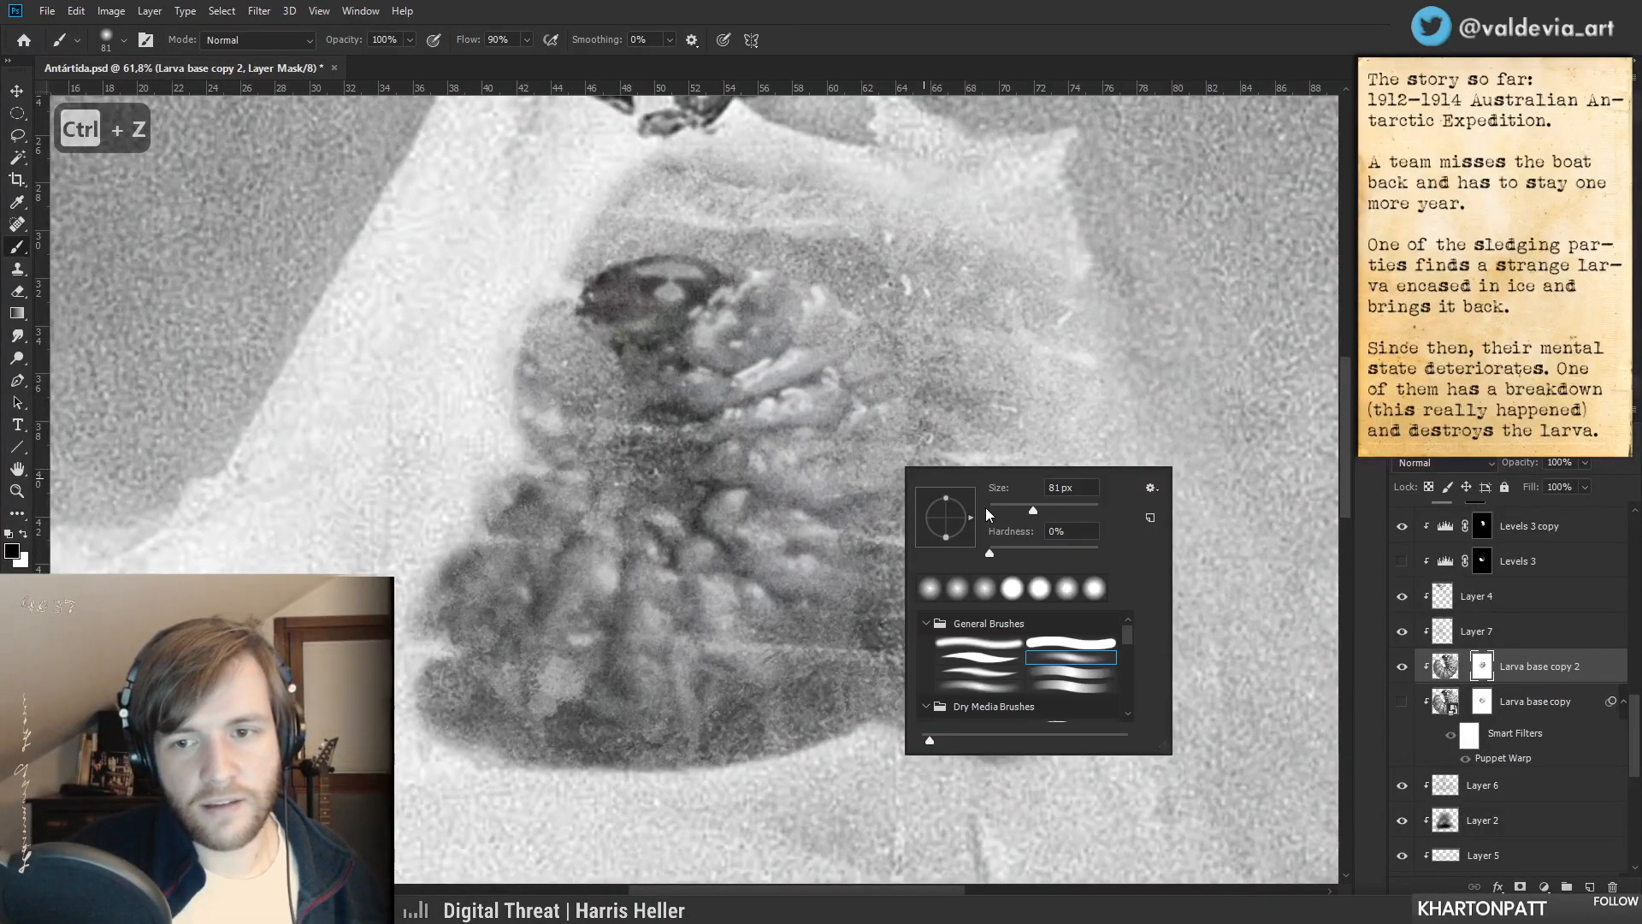
{"action": "left_click", "coordinate": [812, 442]}
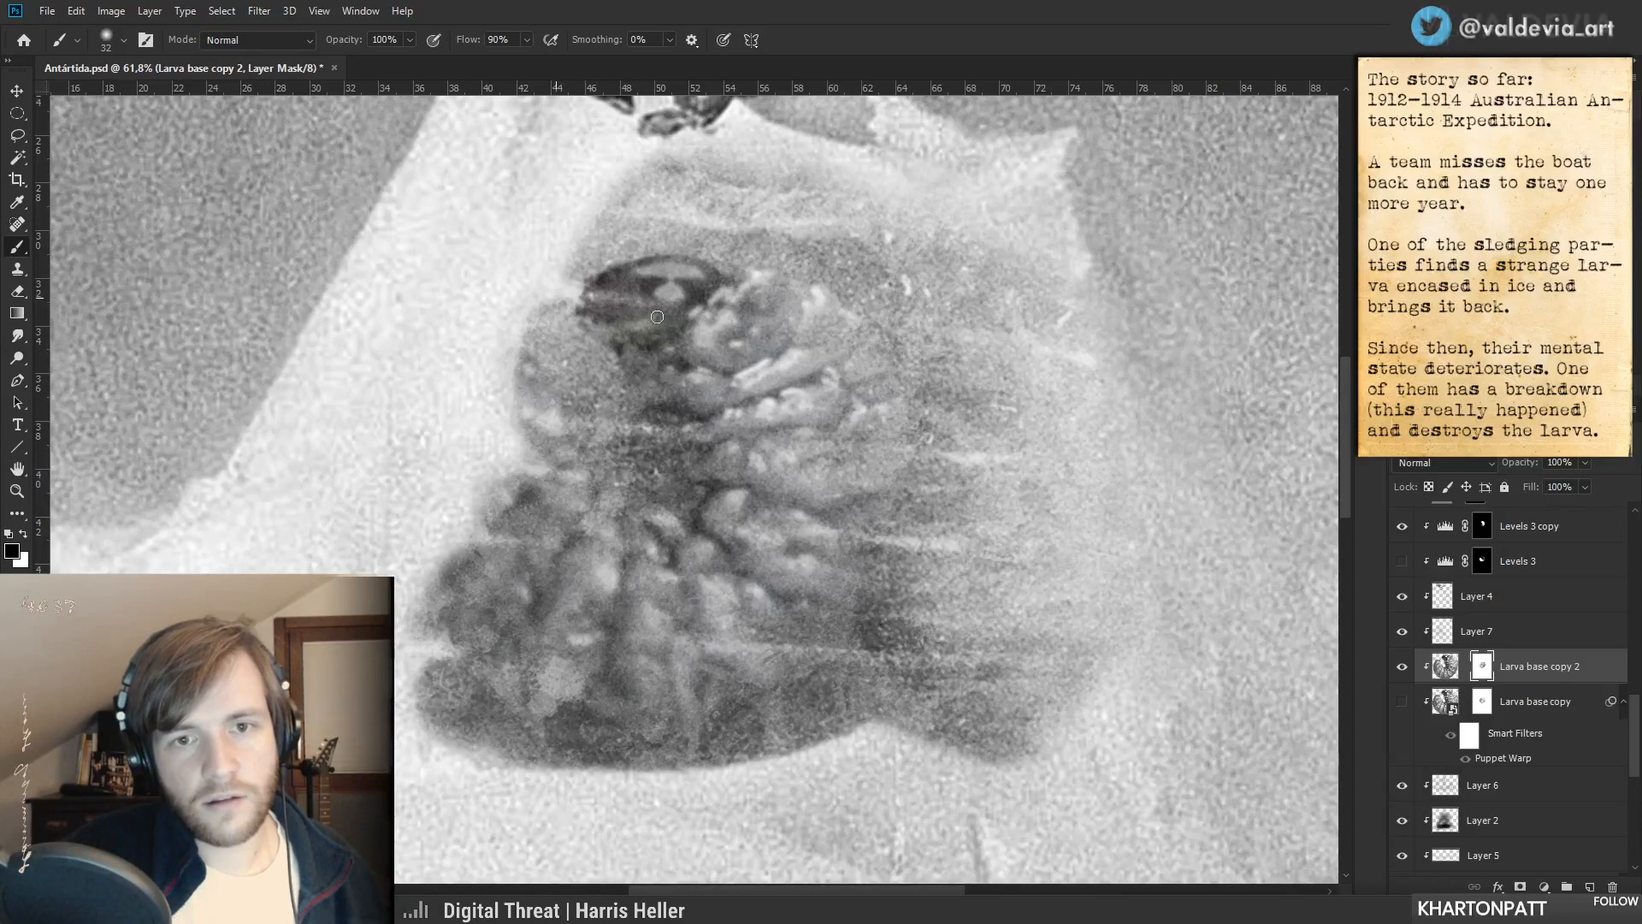
{"action": "key", "text": "x"}
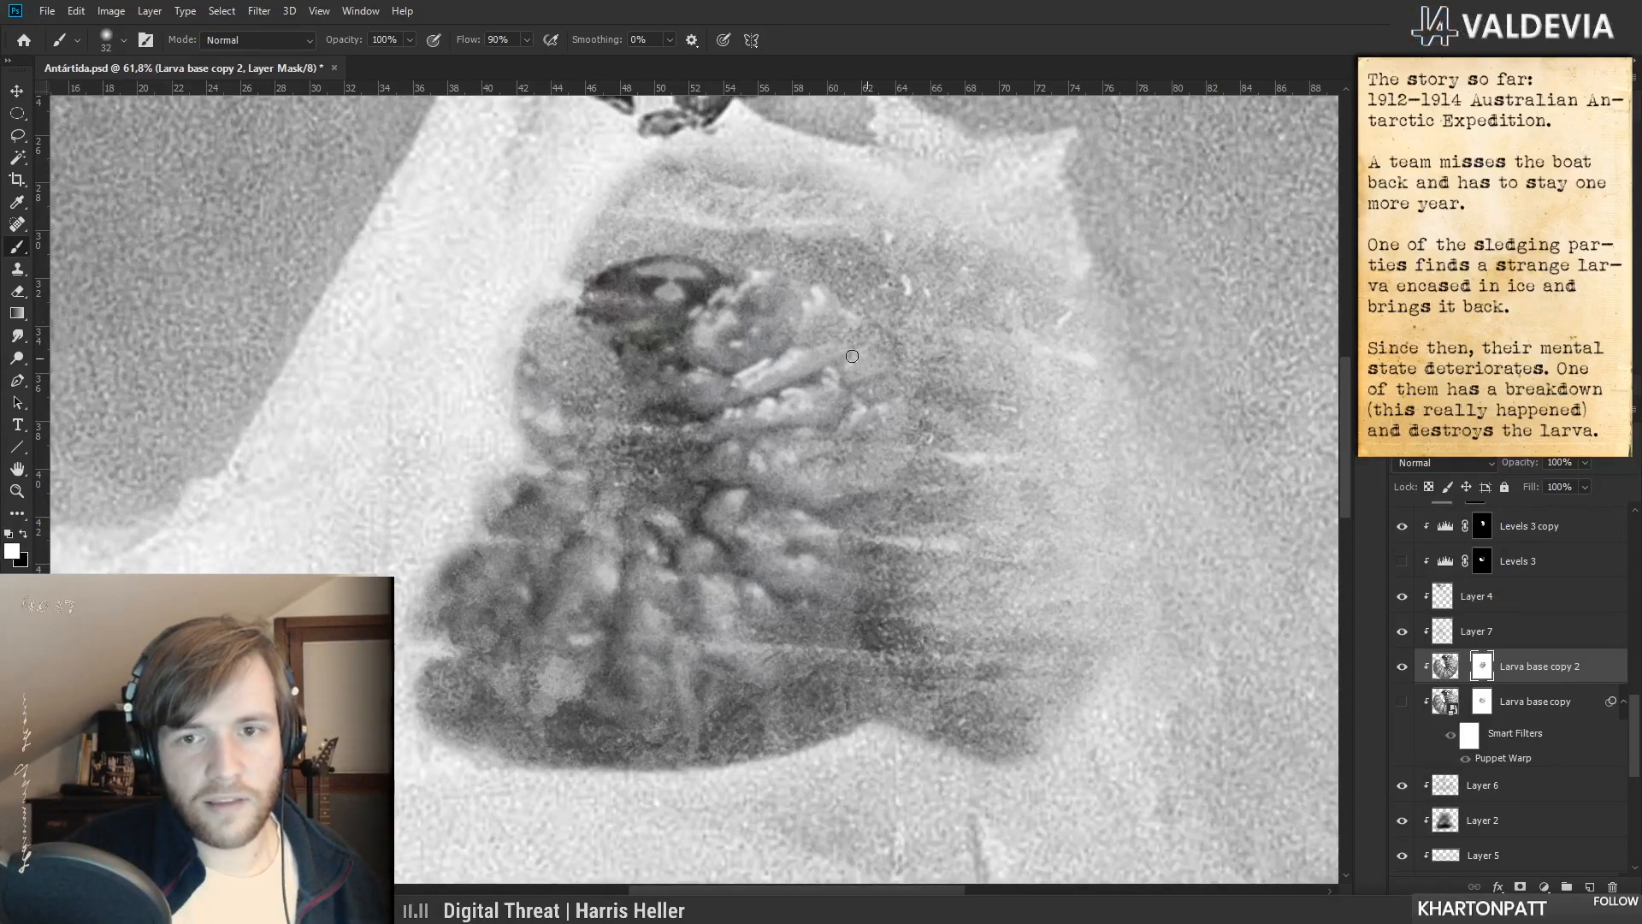
{"action": "scroll", "coordinate": [869, 370], "scroll_direction": "down", "scroll_amount": 10}
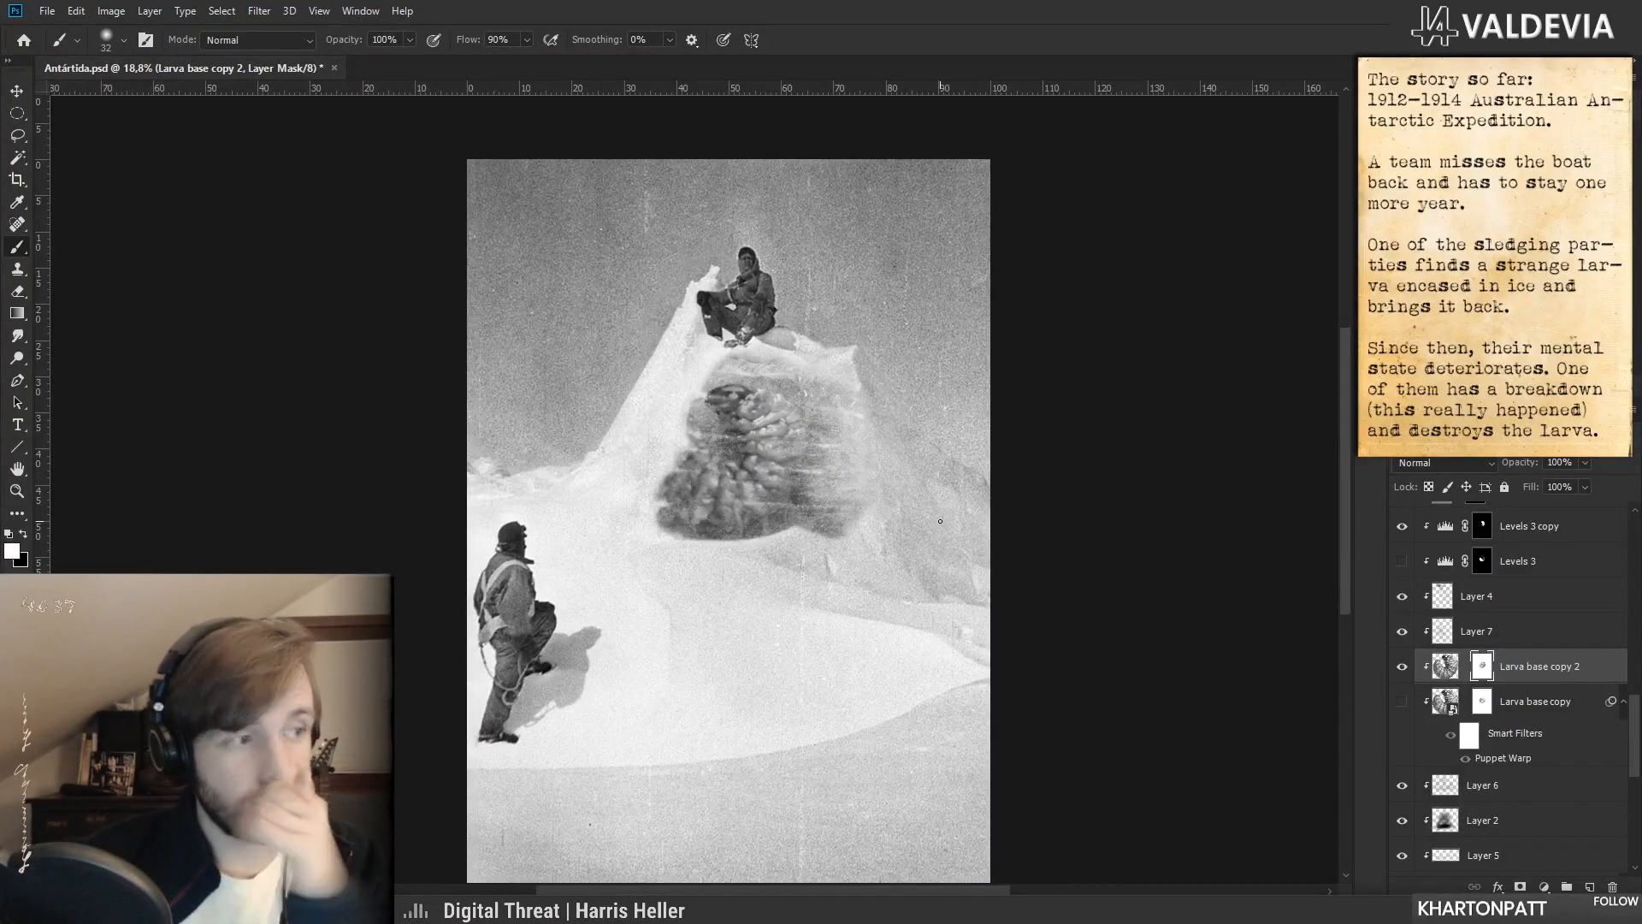
- Compare the photo with and without the Larva base copy 2 layer and its mask
{"action": "left_click", "coordinate": [1407, 671]}
{"action": "left_click", "coordinate": [1407, 671]}
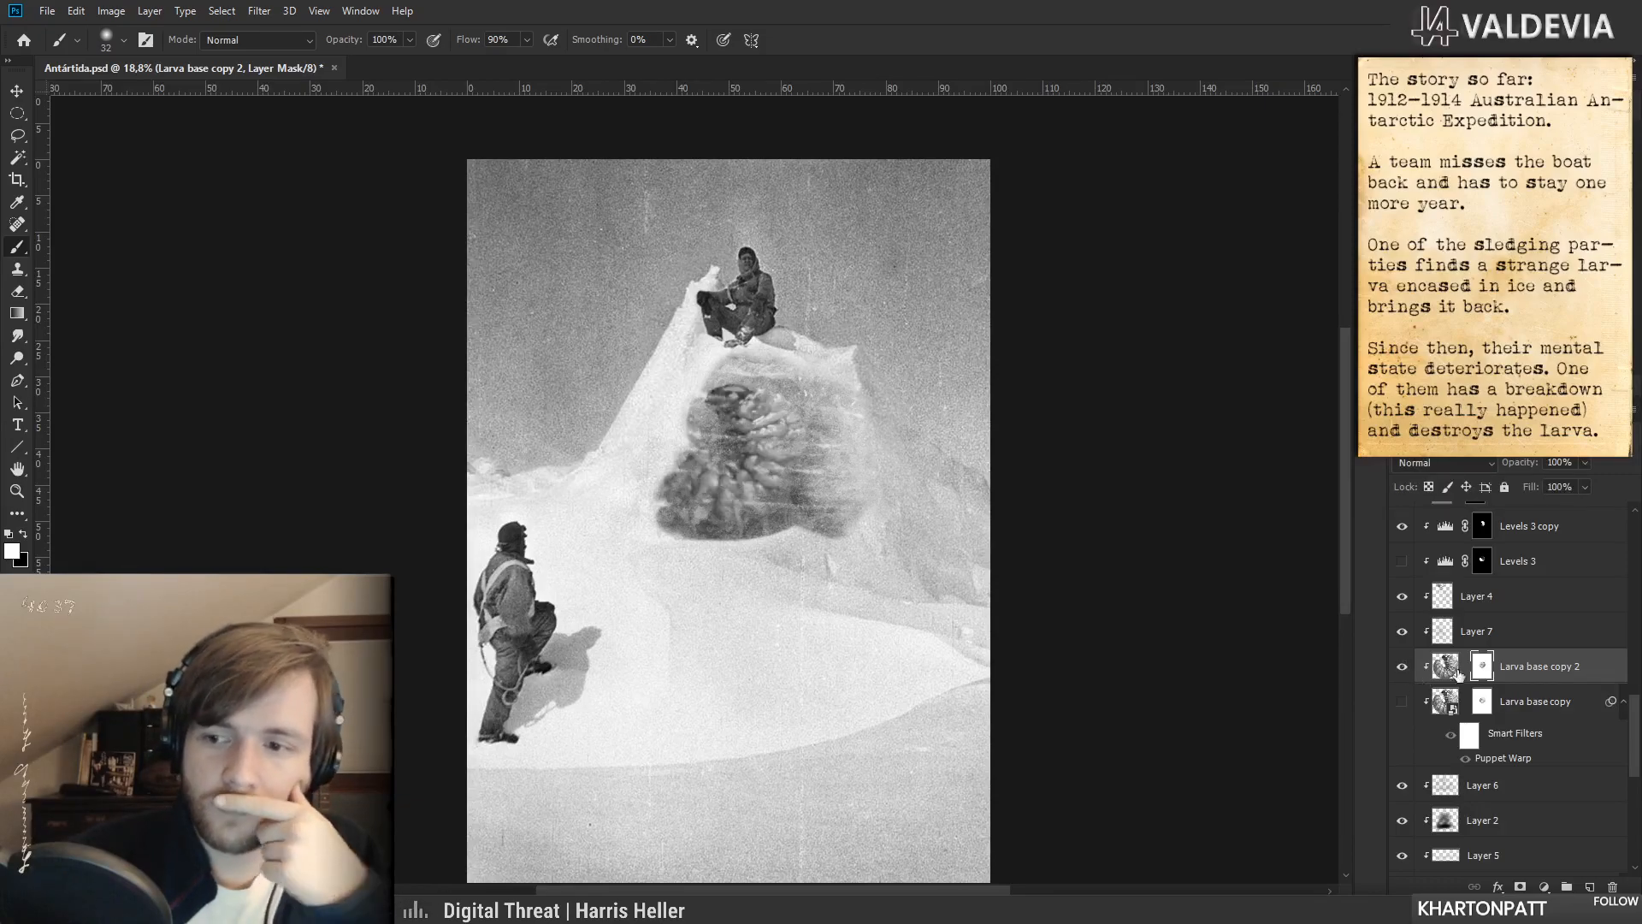
{"action": "left_click", "coordinate": [1483, 668], "text": "shift"}
{"action": "left_click", "coordinate": [1483, 673], "text": "shift"}
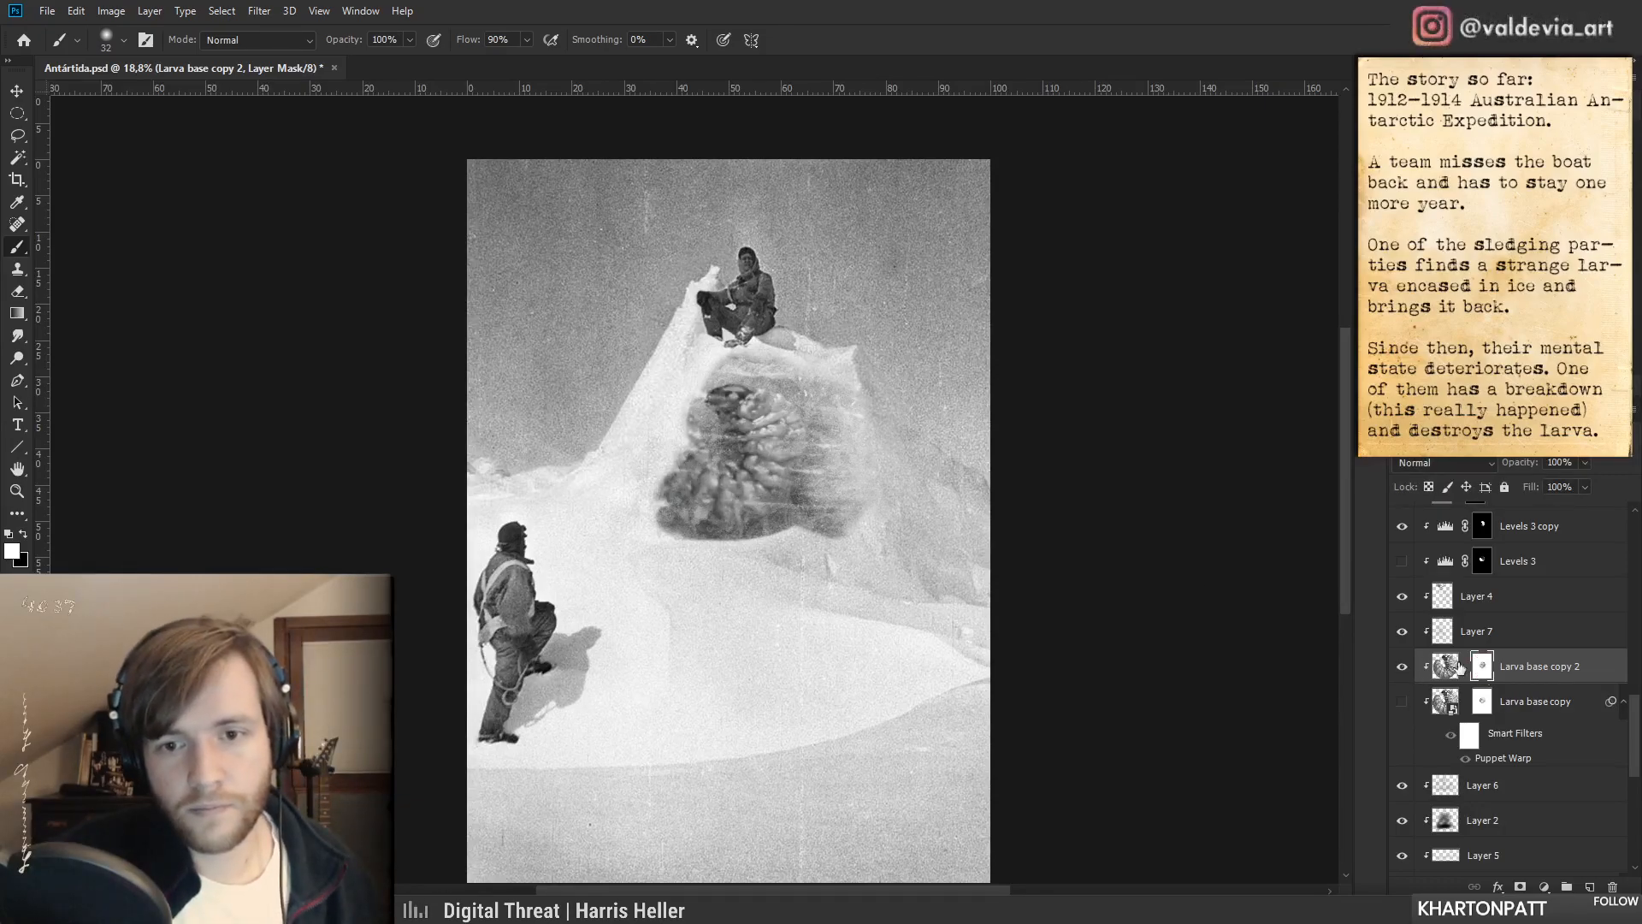
- Set the soft brush for the Larva base copy 2 mask to 86 px
{"action": "key", "text": "ctrl+space"}
{"action": "left_click_drag", "start_coordinate": [815, 476], "coordinate": [889, 483]}
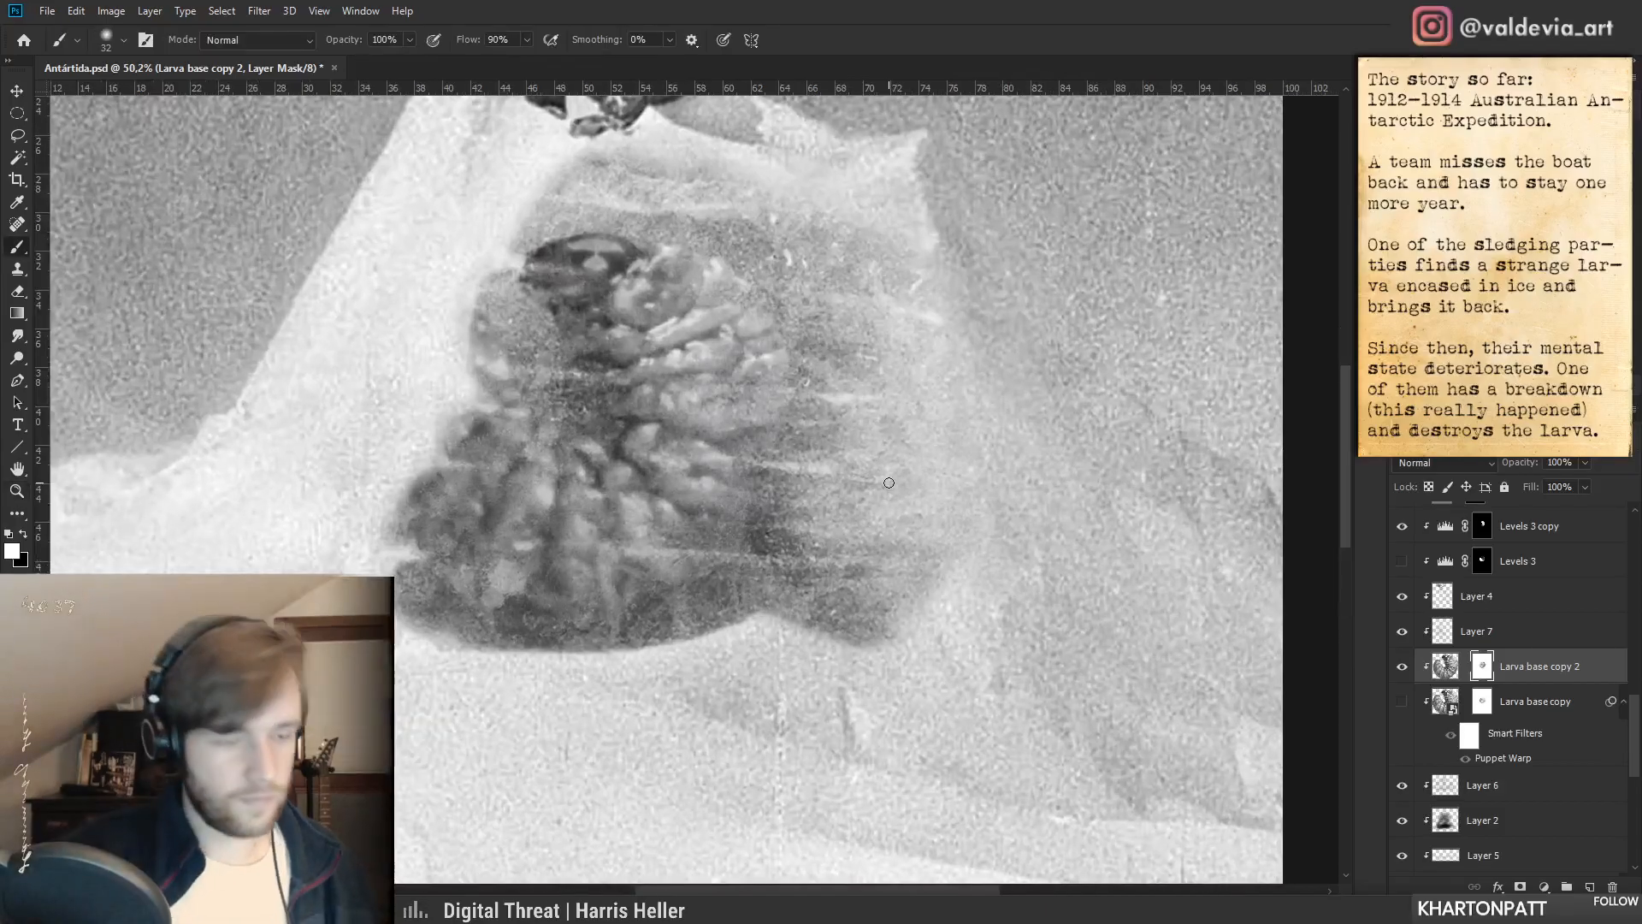
{"action": "right_click", "coordinate": [802, 533]}
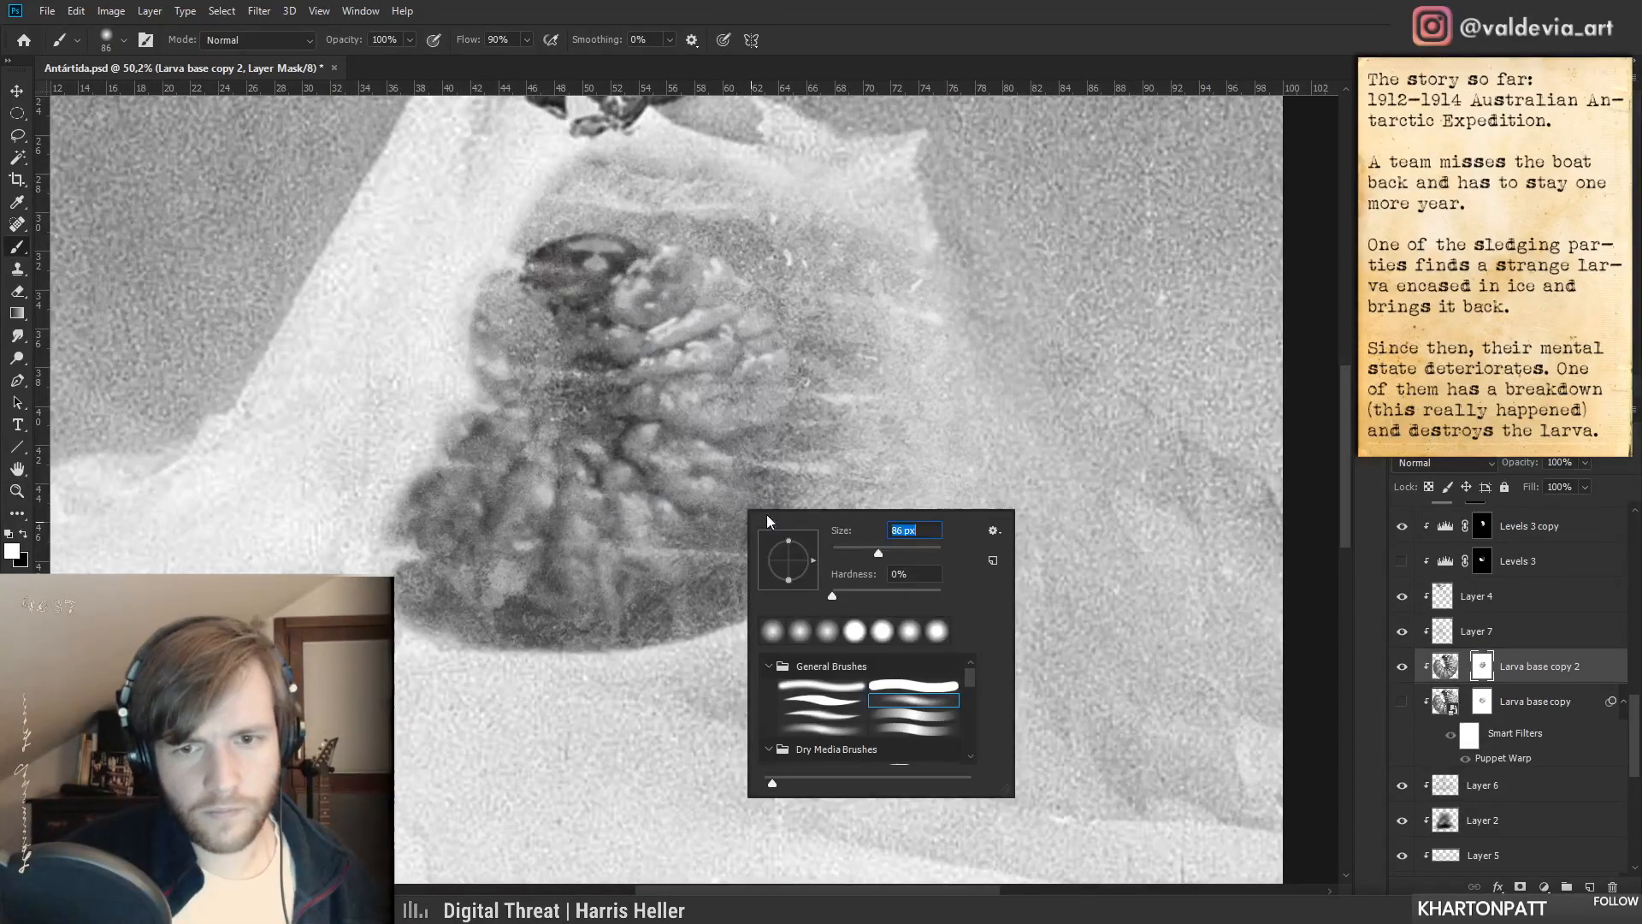
{"action": "key", "text": "Return"}
{"action": "key", "text": "ctrl+space"}
{"action": "mouse_move", "coordinate": [753, 520]}
{"action": "left_mouse_down"}
{"action": "mouse_move", "coordinate": [657, 590]}
{"action": "mouse_move", "coordinate": [689, 577]}
{"action": "mouse_move", "coordinate": [707, 612]}
{"action": "mouse_move", "coordinate": [632, 632]}
{"action": "mouse_move", "coordinate": [653, 609]}
{"action": "left_mouse_up"}
{"action": "key", "text": "ctrl+space"}
{"action": "key", "text": "ctrl+space"}
{"action": "left_click_drag", "start_coordinate": [692, 457], "coordinate": [760, 460]}
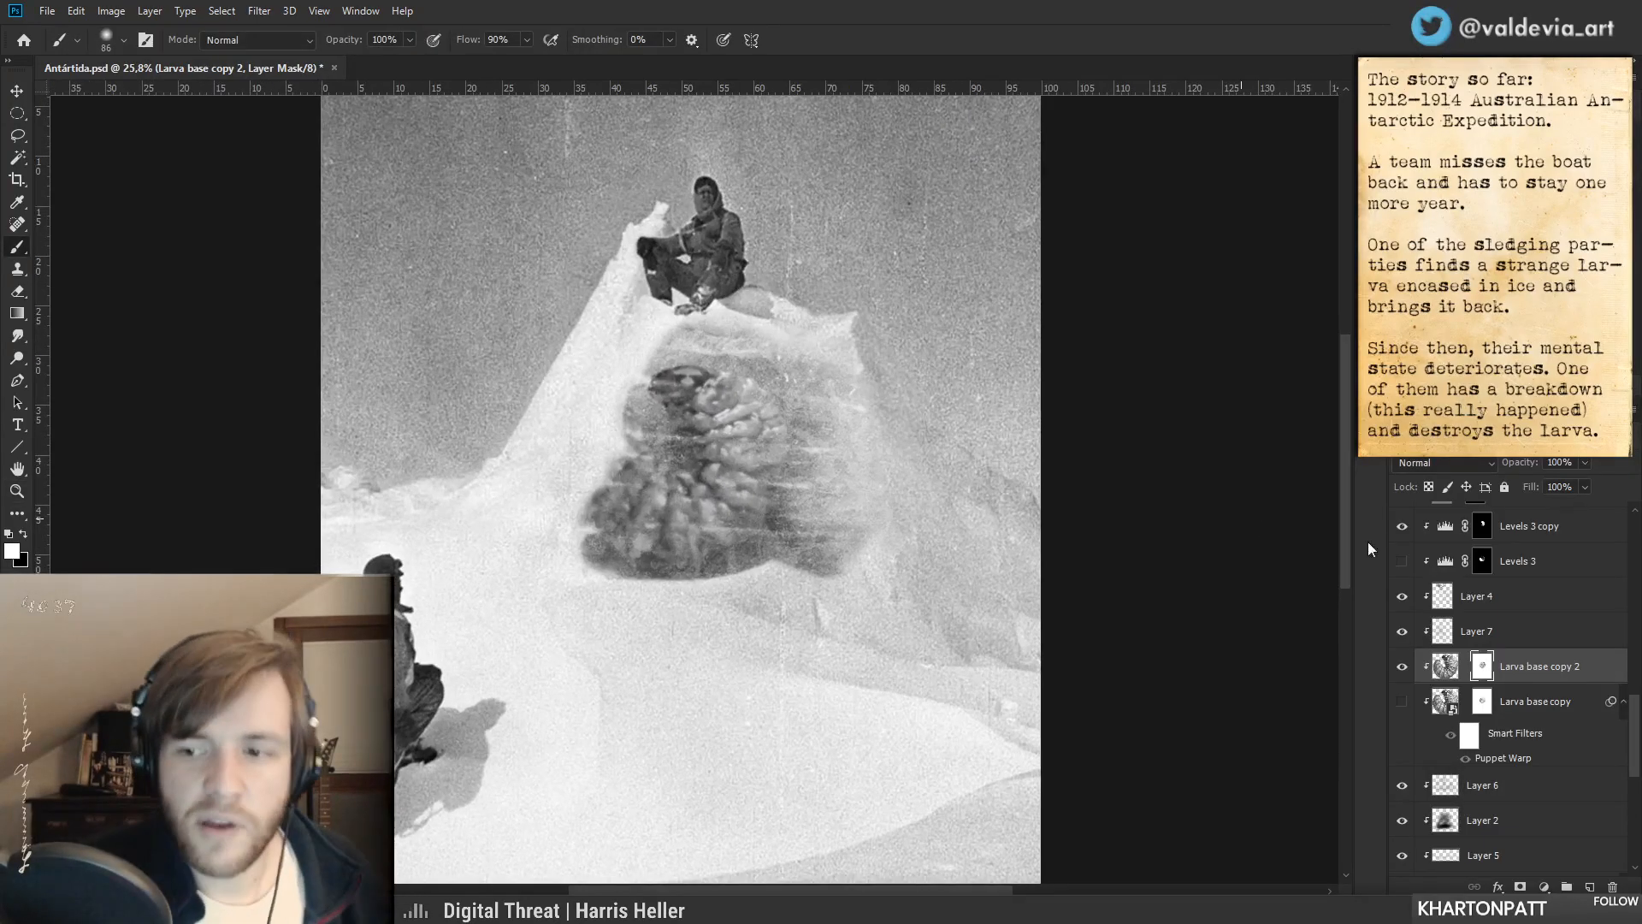
{"action": "key", "text": "ctrl+space"}
{"action": "left_click_drag", "start_coordinate": [728, 467], "coordinate": [722, 468]}
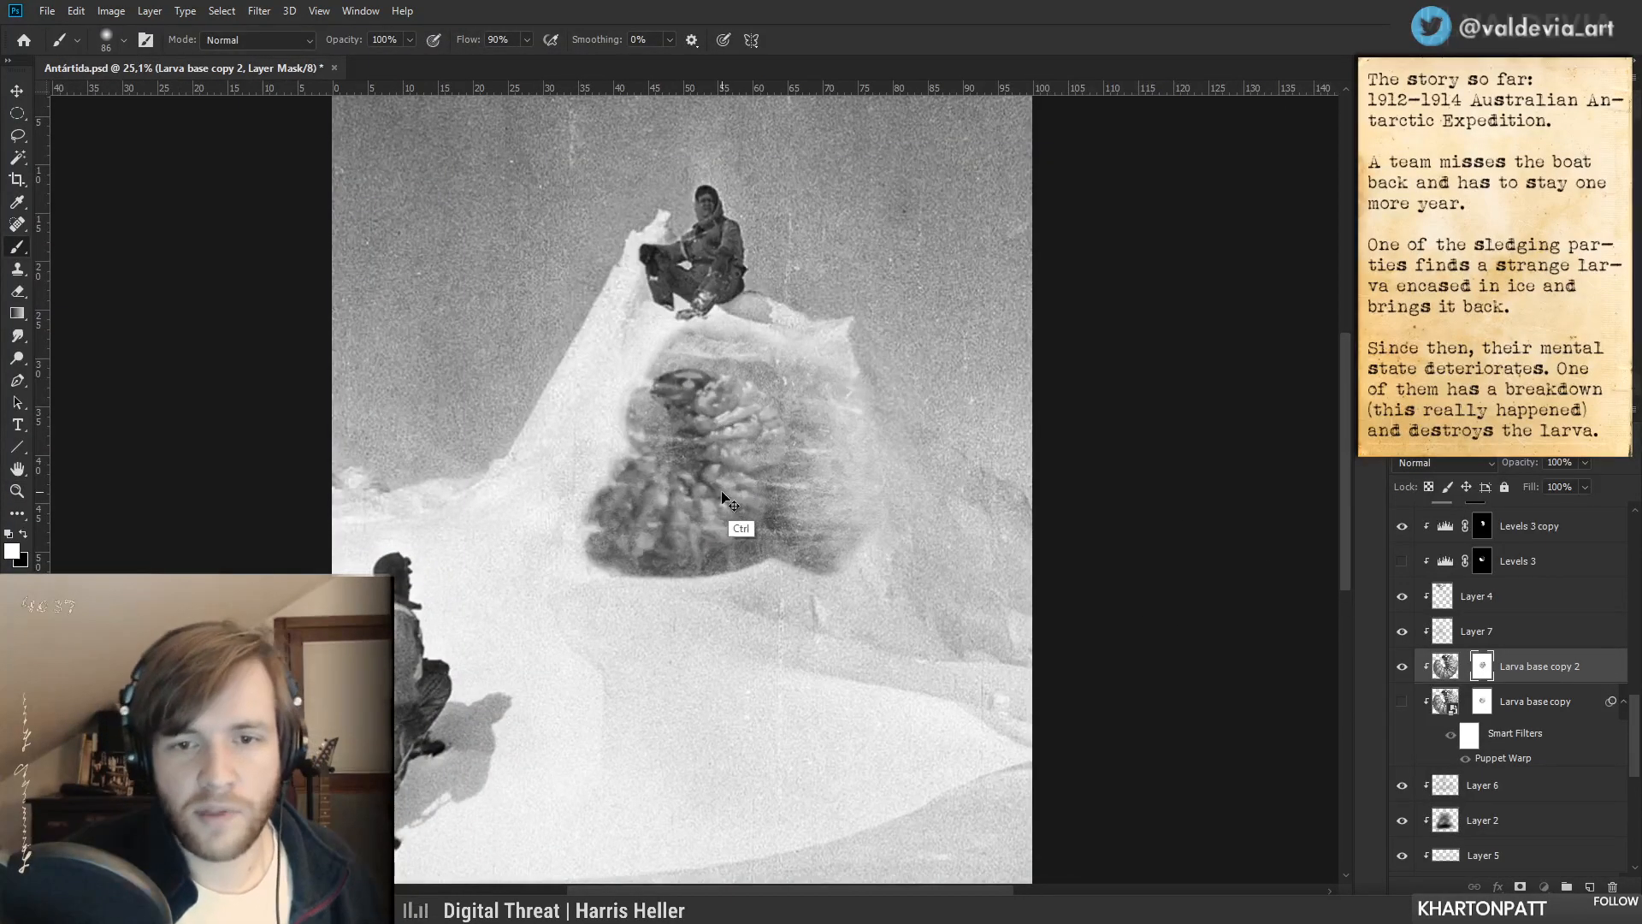
- Undo the last change, link Larva base copy 2 to its mask, and shift both rightward within the ice block
{"action": "key", "text": "ctrl+z"}
{"action": "left_click", "coordinate": [1454, 667]}
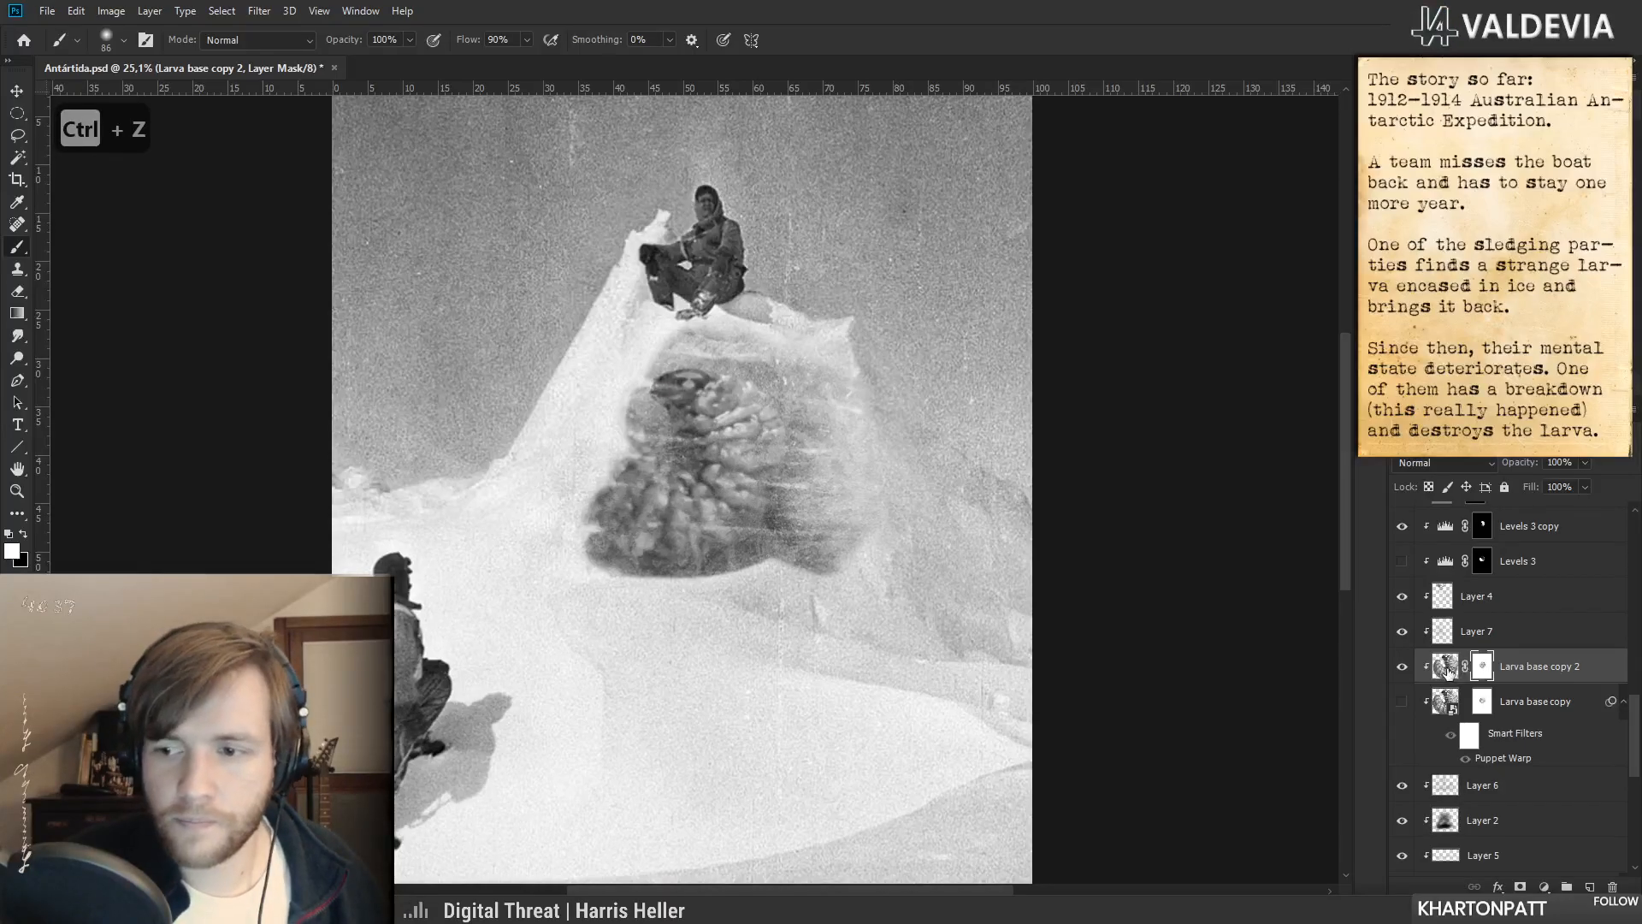
{"action": "left_click_drag", "start_coordinate": [714, 492], "coordinate": [757, 490]}
{"action": "key", "text": "ctrl+space"}
{"action": "mouse_move", "coordinate": [703, 426]}
{"action": "left_mouse_down"}
{"action": "mouse_move", "coordinate": [598, 450]}
{"action": "mouse_move", "coordinate": [708, 484]}
{"action": "left_mouse_up"}
- Refine the Larva base copy 2 mask beside the larva's head with the 86 px brush, alternating black and white
{"action": "left_click", "coordinate": [1482, 667]}
{"action": "key", "text": "x"}
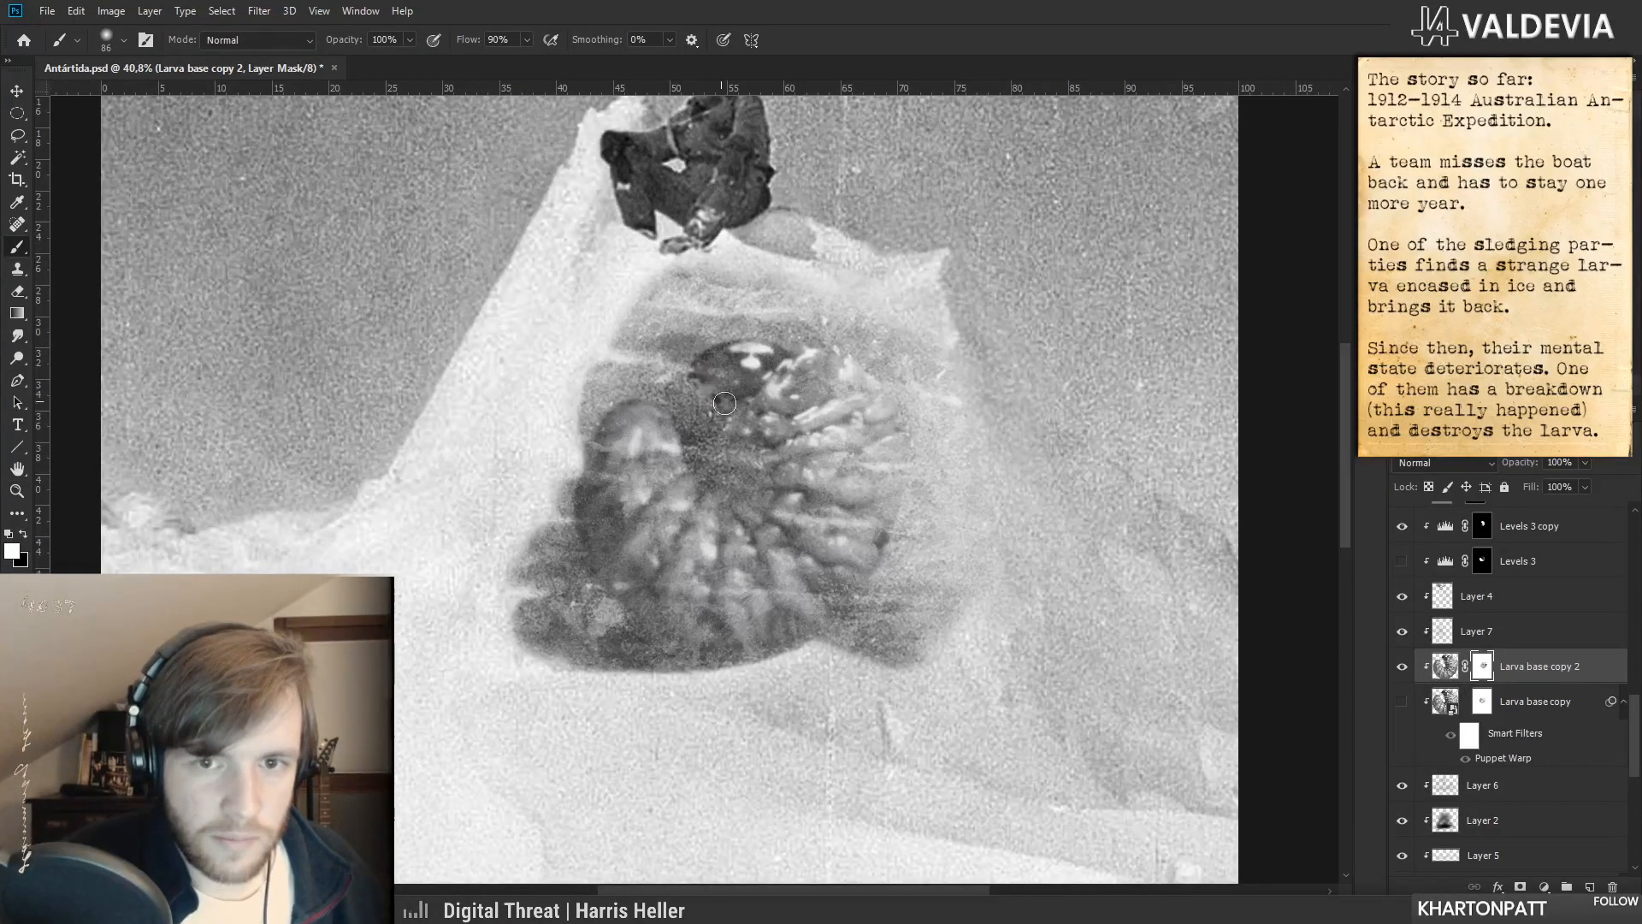
{"action": "left_click_drag", "start_coordinate": [694, 378], "coordinate": [737, 368]}
{"action": "key", "text": "x"}
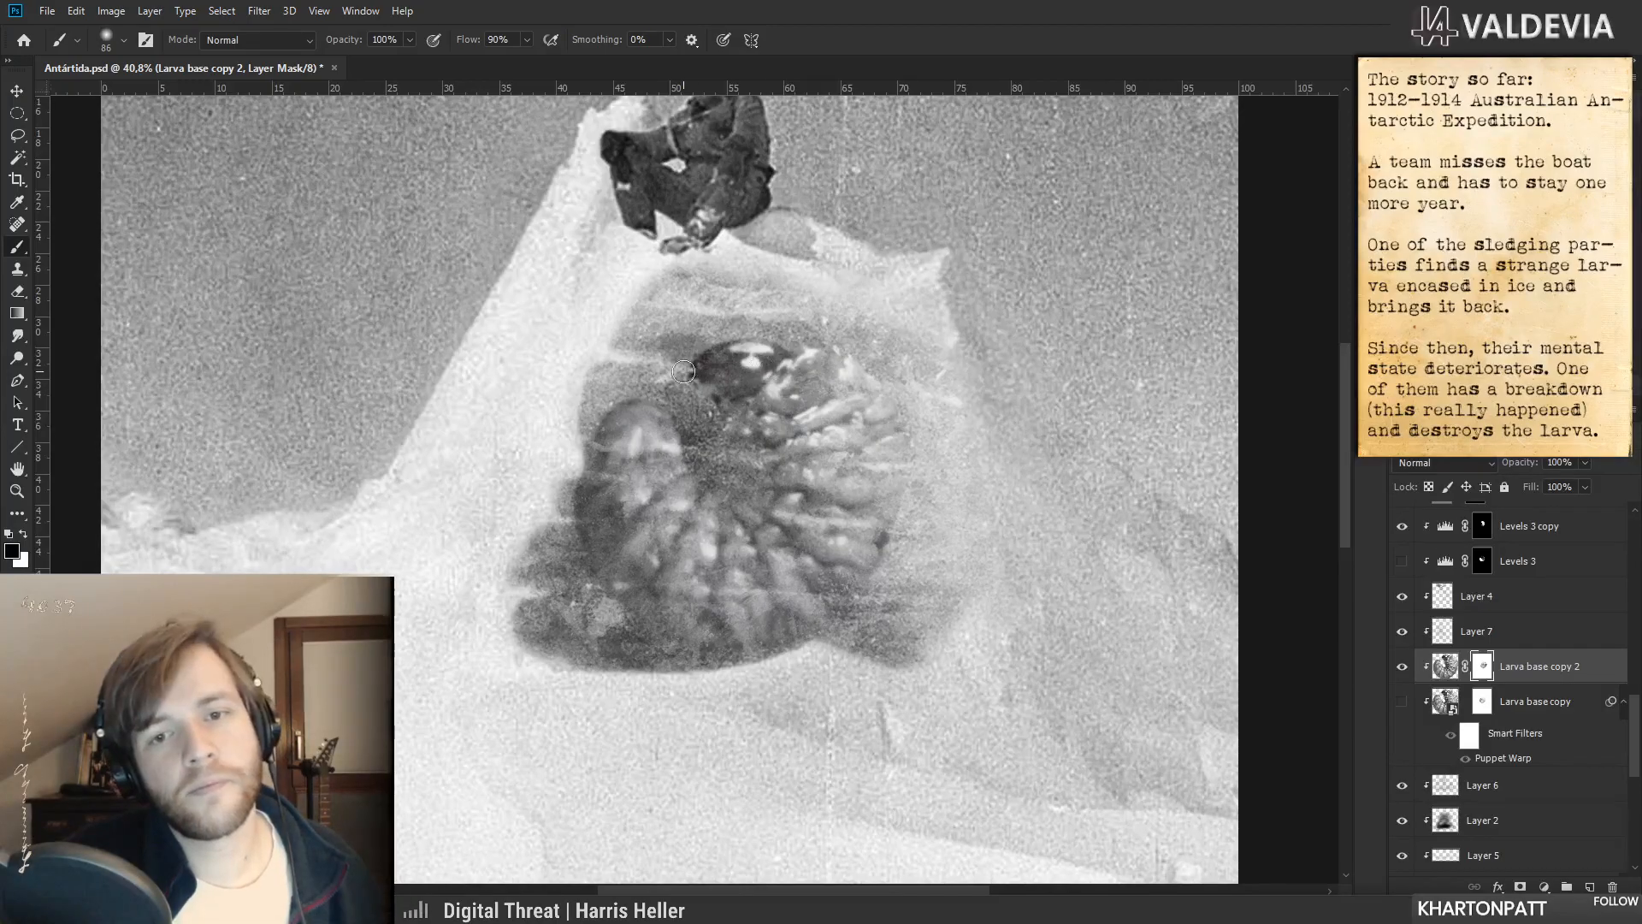
{"action": "key", "text": "x"}
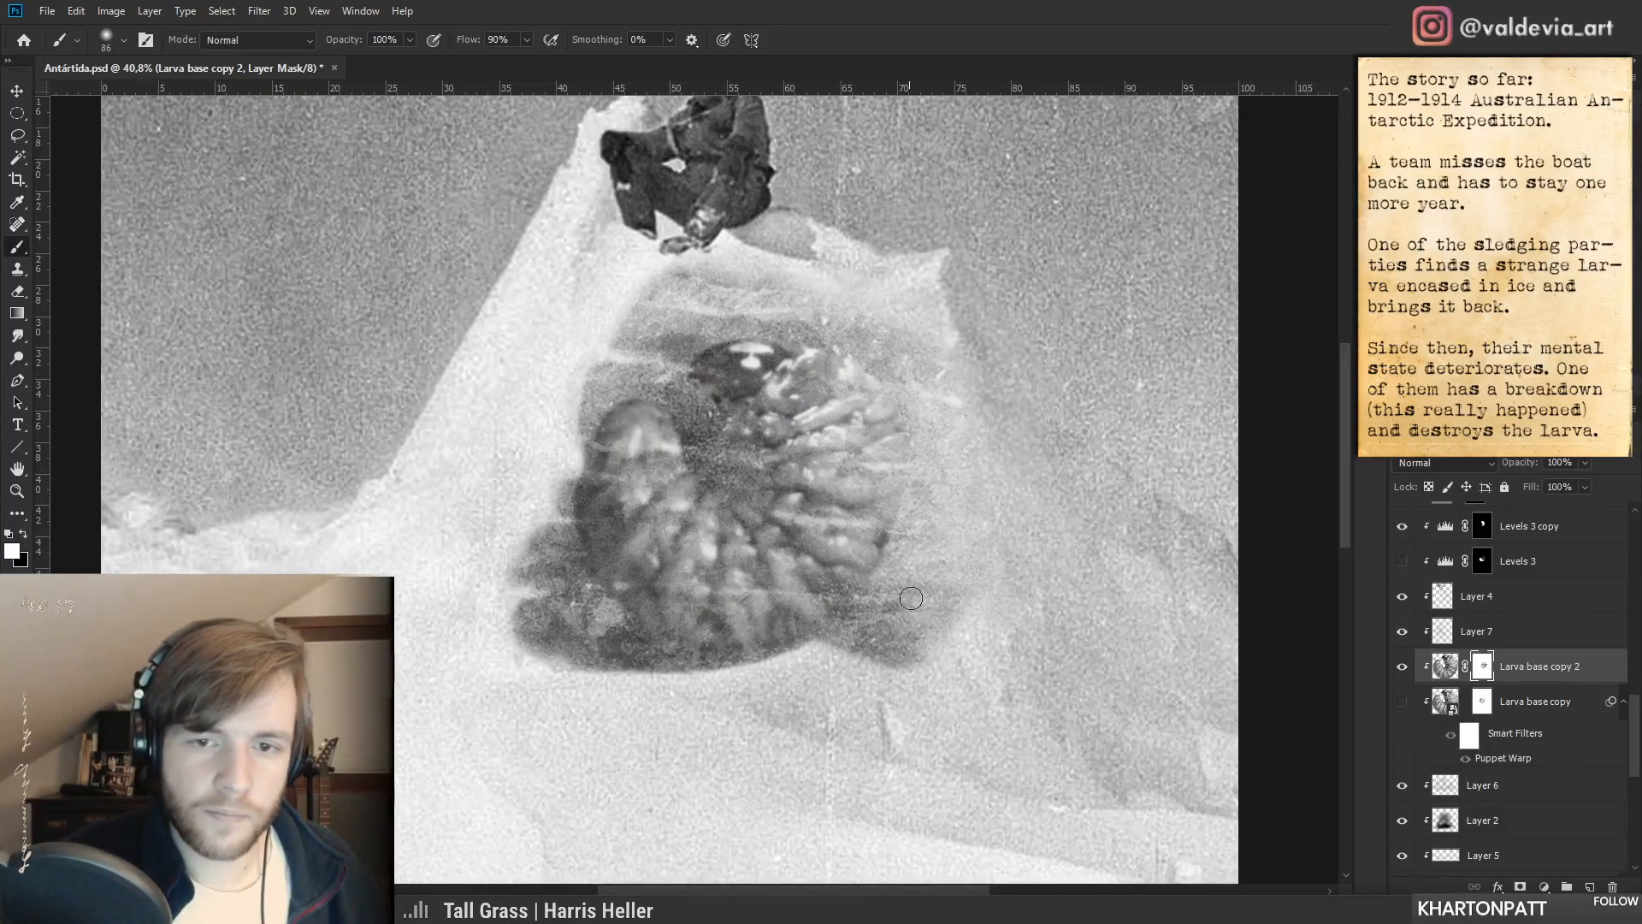
{"action": "scroll", "coordinate": [914, 603], "scroll_direction": "down", "scroll_amount": 3}
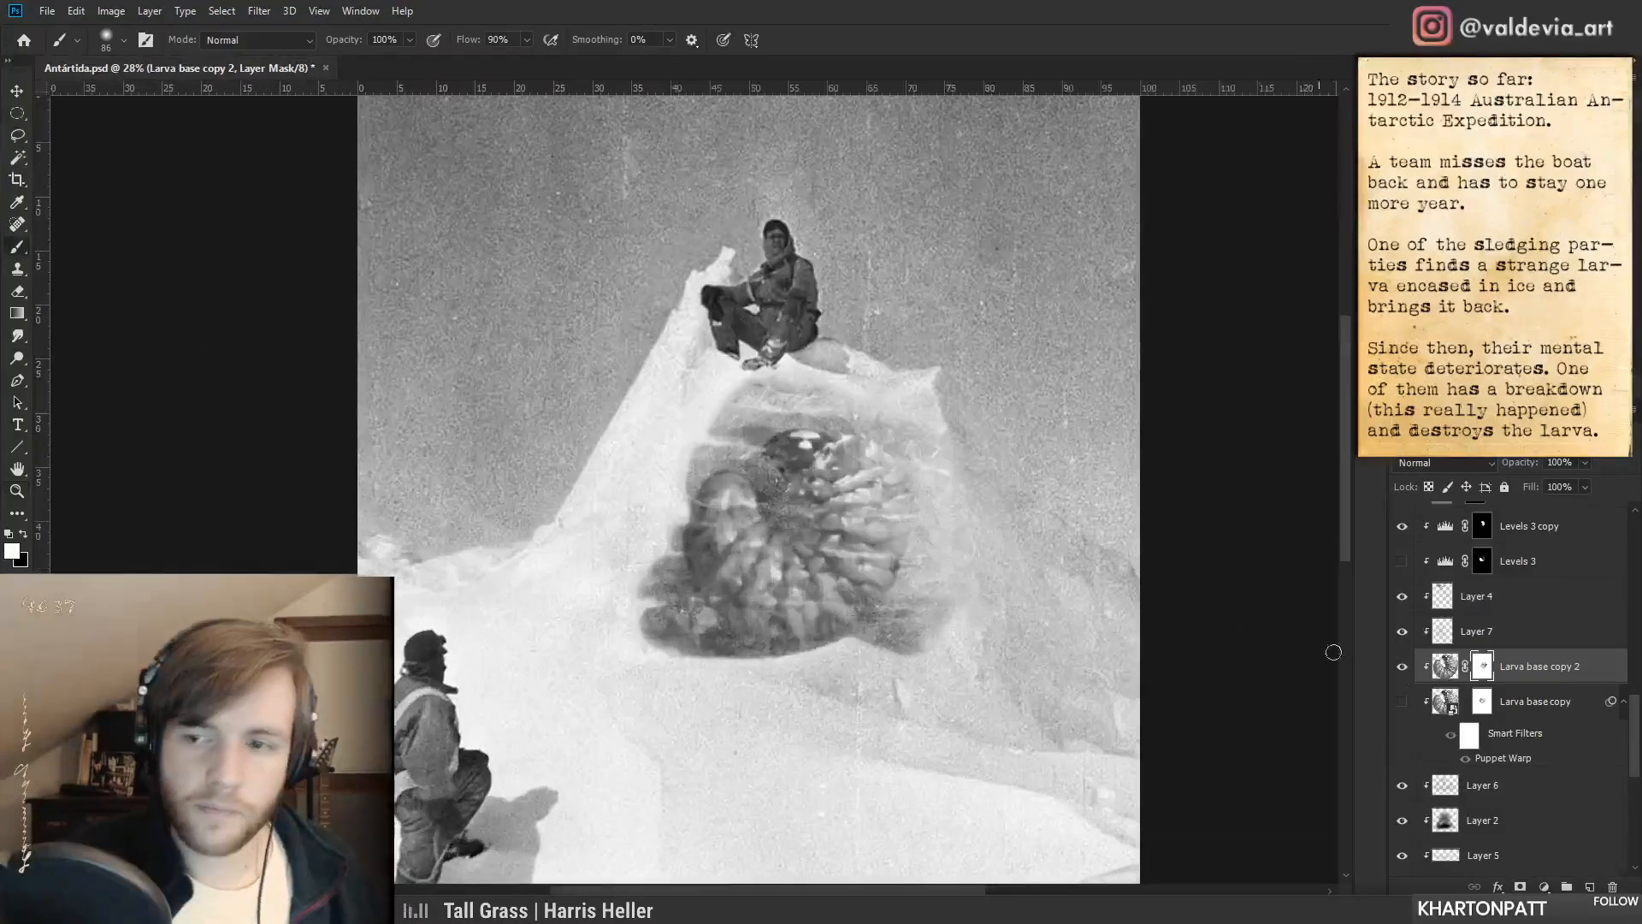
- Hide Larva base copy 2, and show and select the Larva base copy layer instead
{"action": "left_click", "coordinate": [1402, 668]}
{"action": "left_click", "coordinate": [1403, 702]}
{"action": "left_click", "coordinate": [1521, 715]}
{"action": "key", "text": "x"}
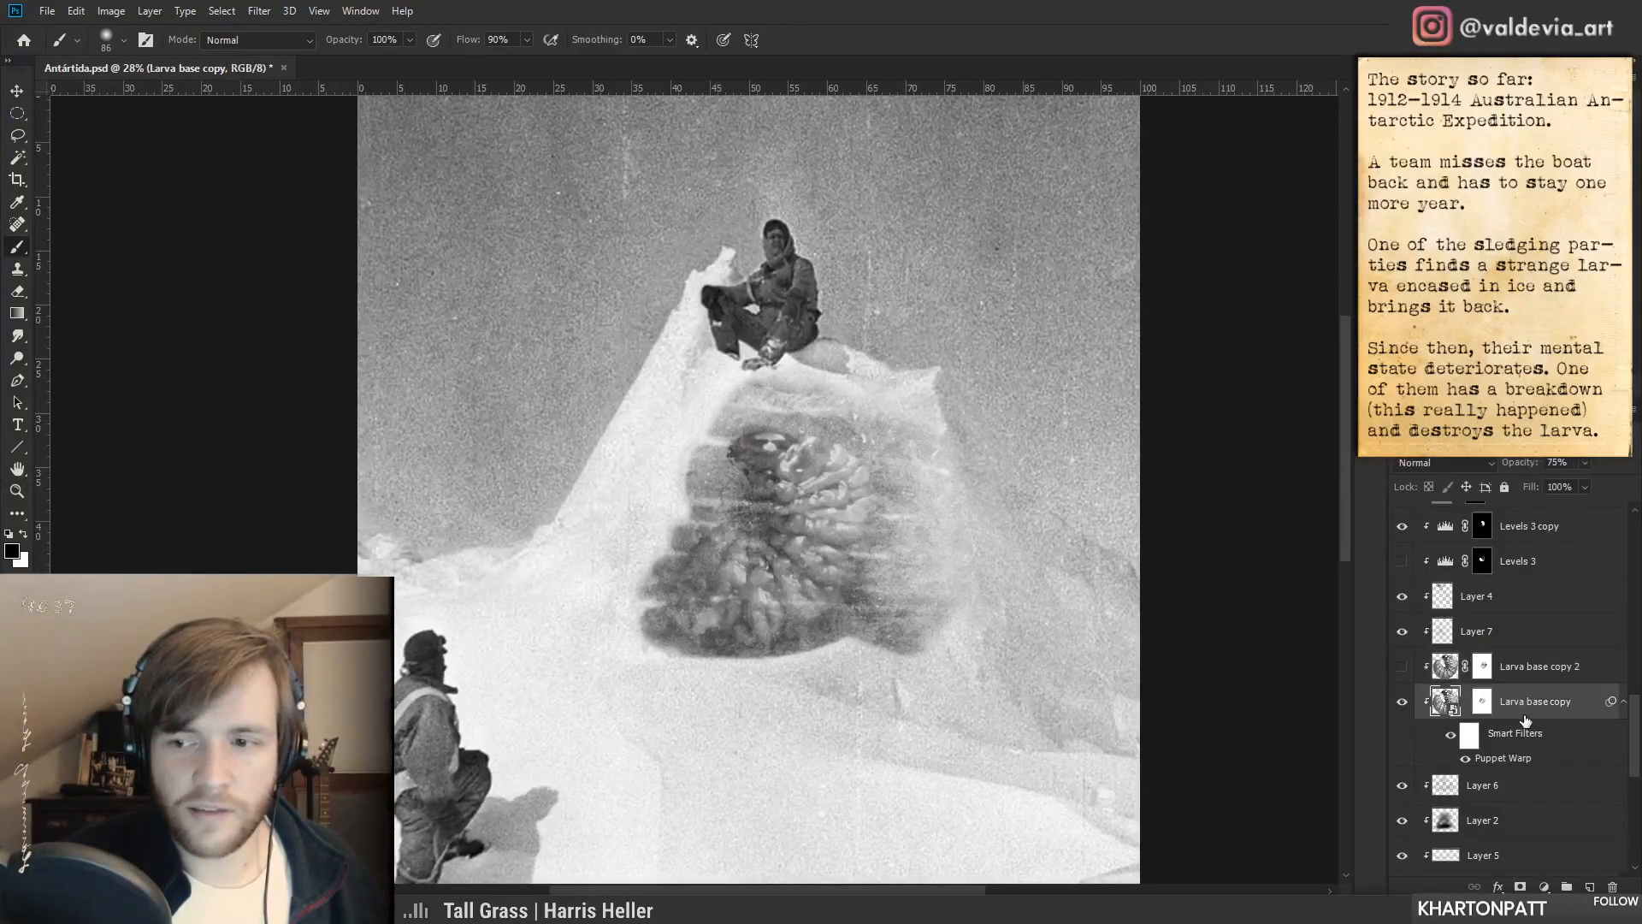
- Move the Larva base copy larva rightward to line up with Larva base copy 2, toggling that layer to compare
{"action": "left_click_drag", "start_coordinate": [782, 563], "coordinate": [826, 557]}
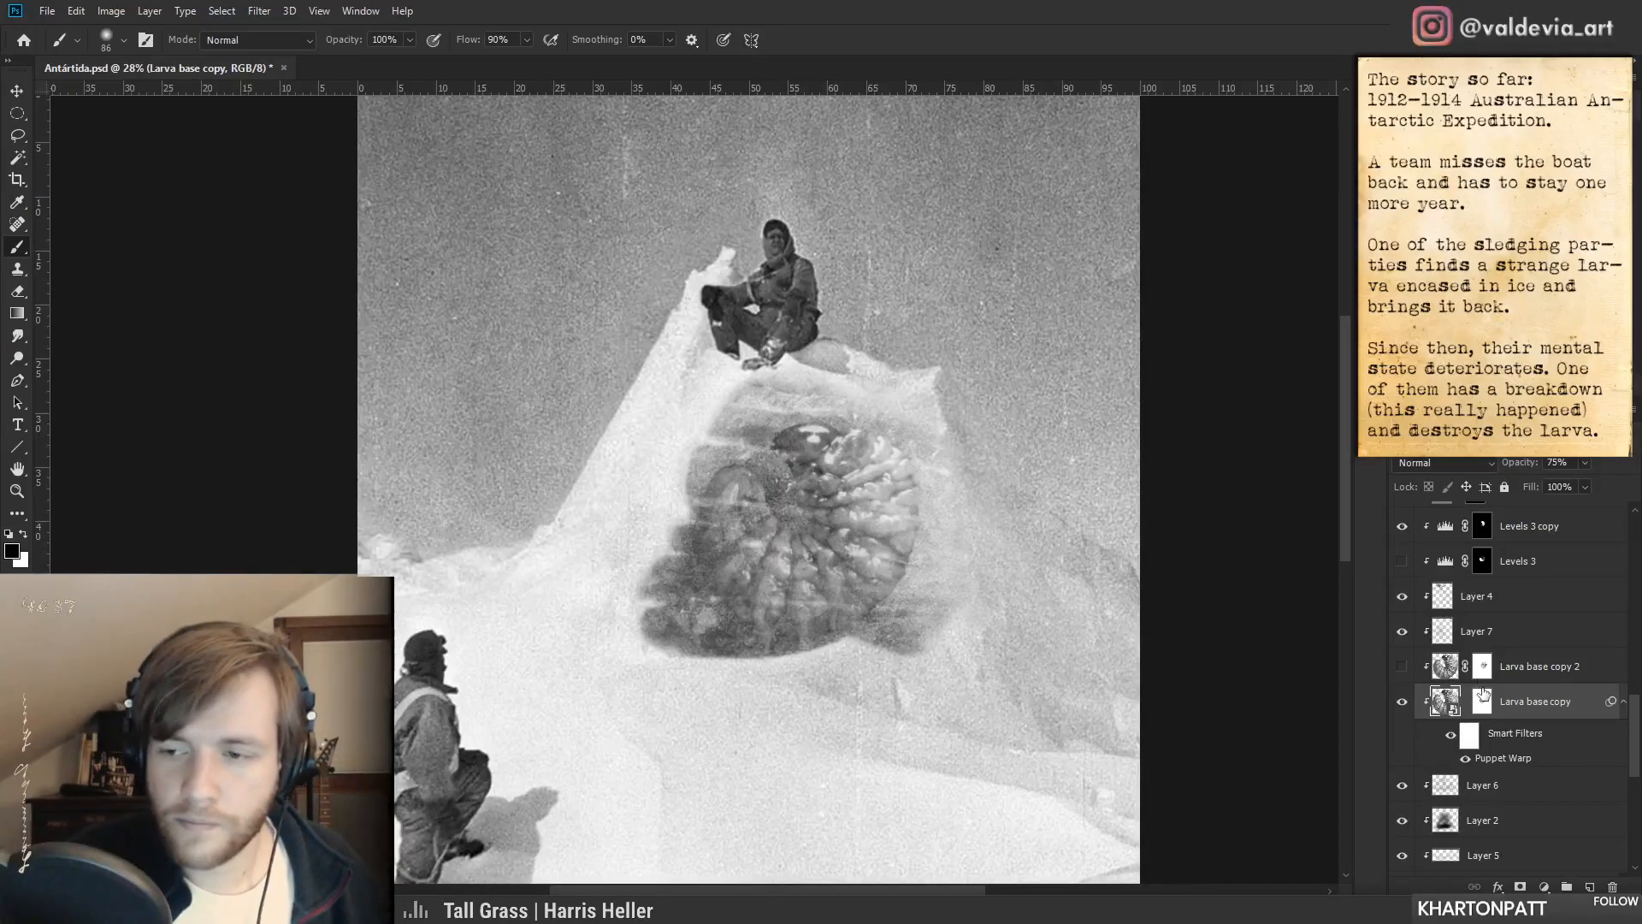
{"action": "key", "text": "ctrl+z"}
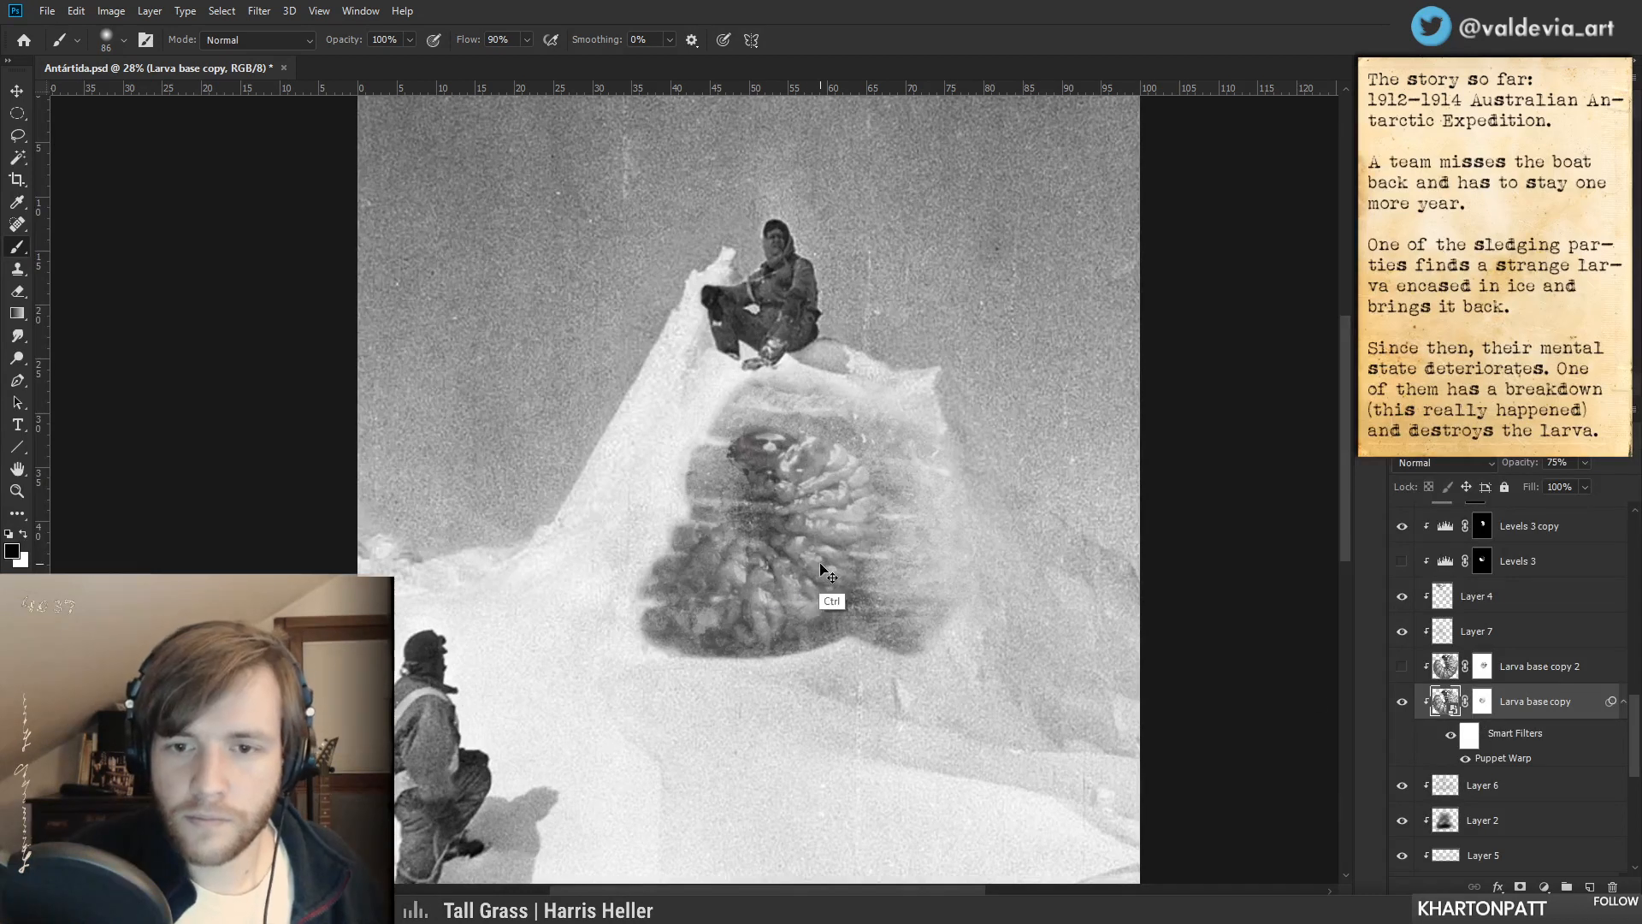
{"action": "left_click_drag", "start_coordinate": [822, 577], "coordinate": [864, 559]}
{"action": "left_click", "coordinate": [1401, 666]}
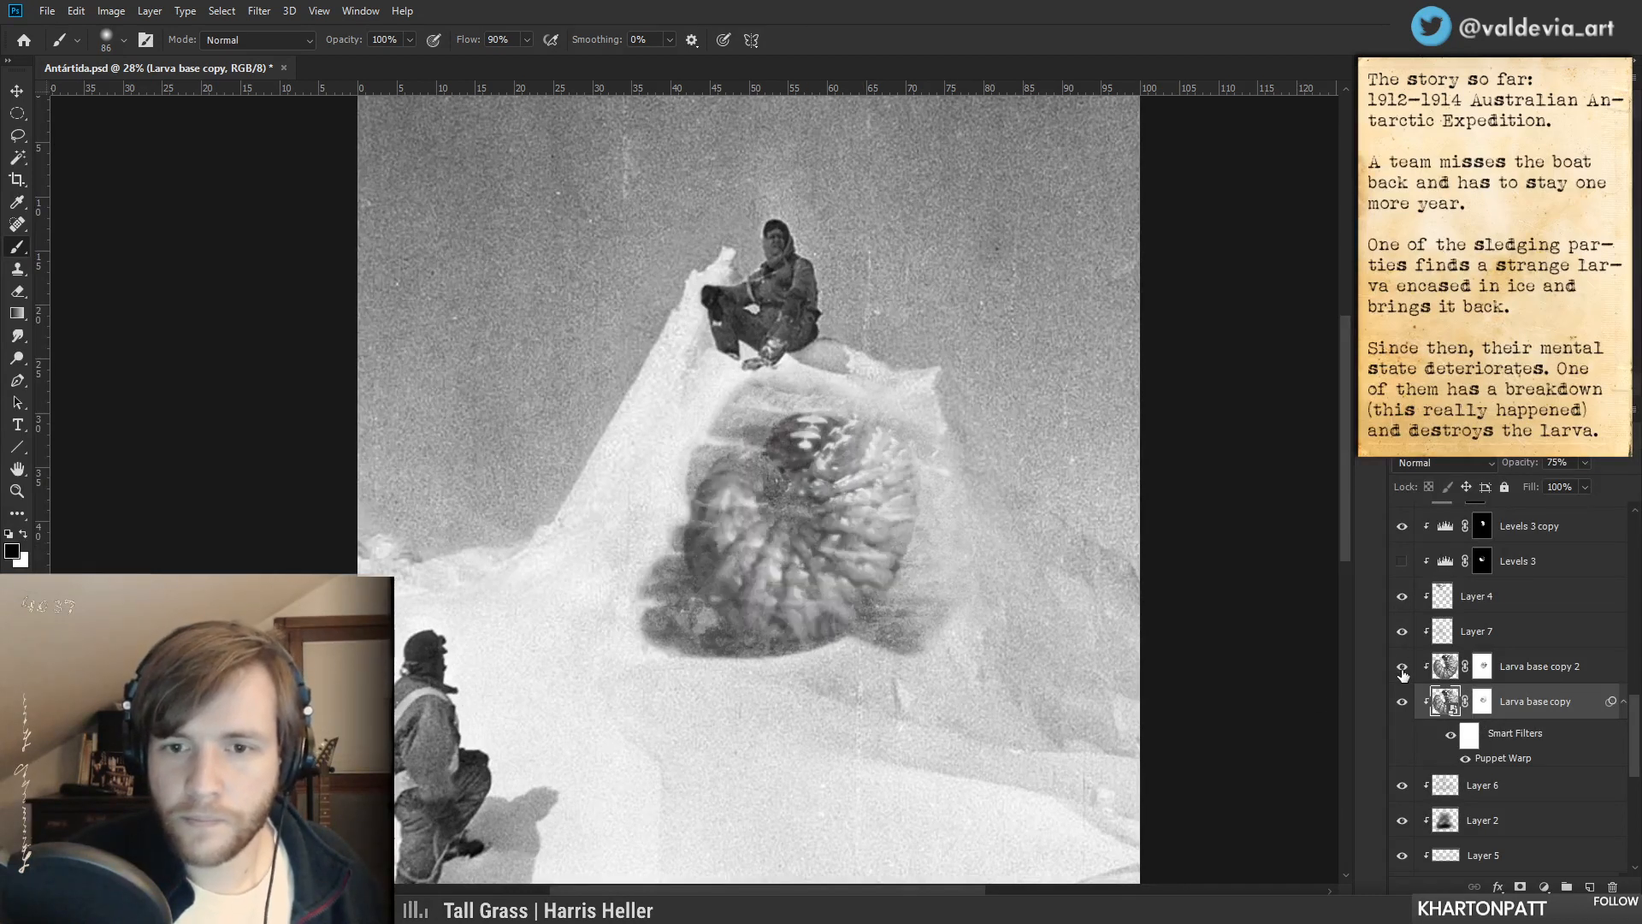
{"action": "left_click", "coordinate": [1402, 670]}
{"action": "left_click_drag", "start_coordinate": [844, 505], "coordinate": [839, 516]}
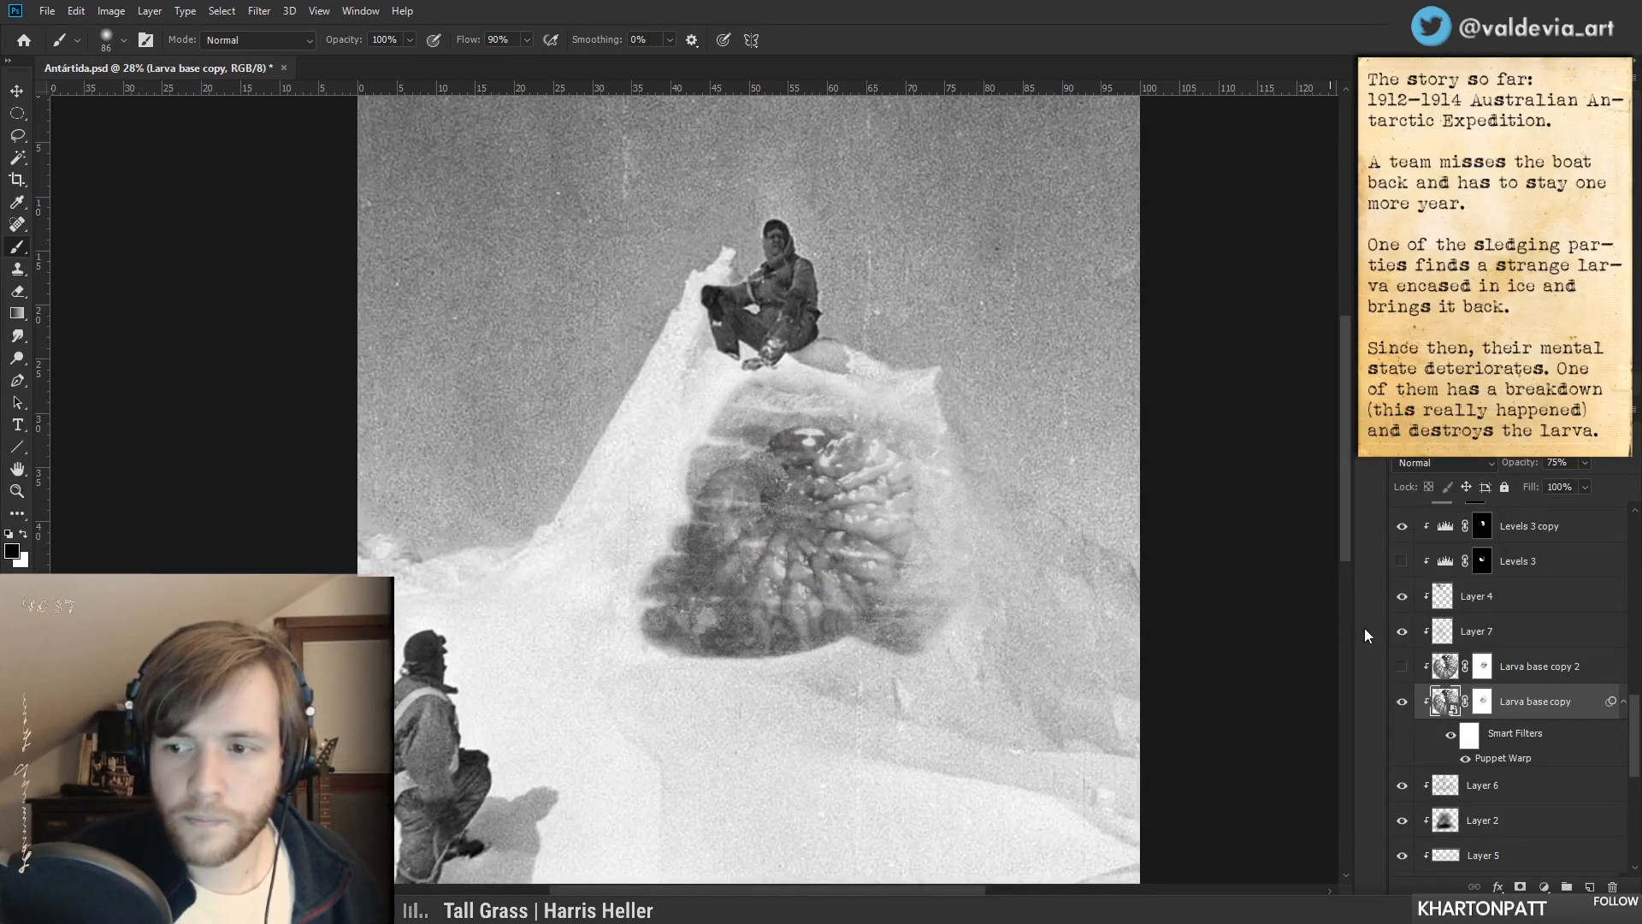
- Replace the Larva base copy mask with the one from Larva base copy 2 and set the layer's opacity to 97%
{"action": "left_click_drag", "start_coordinate": [1483, 671], "coordinate": [1481, 703]}
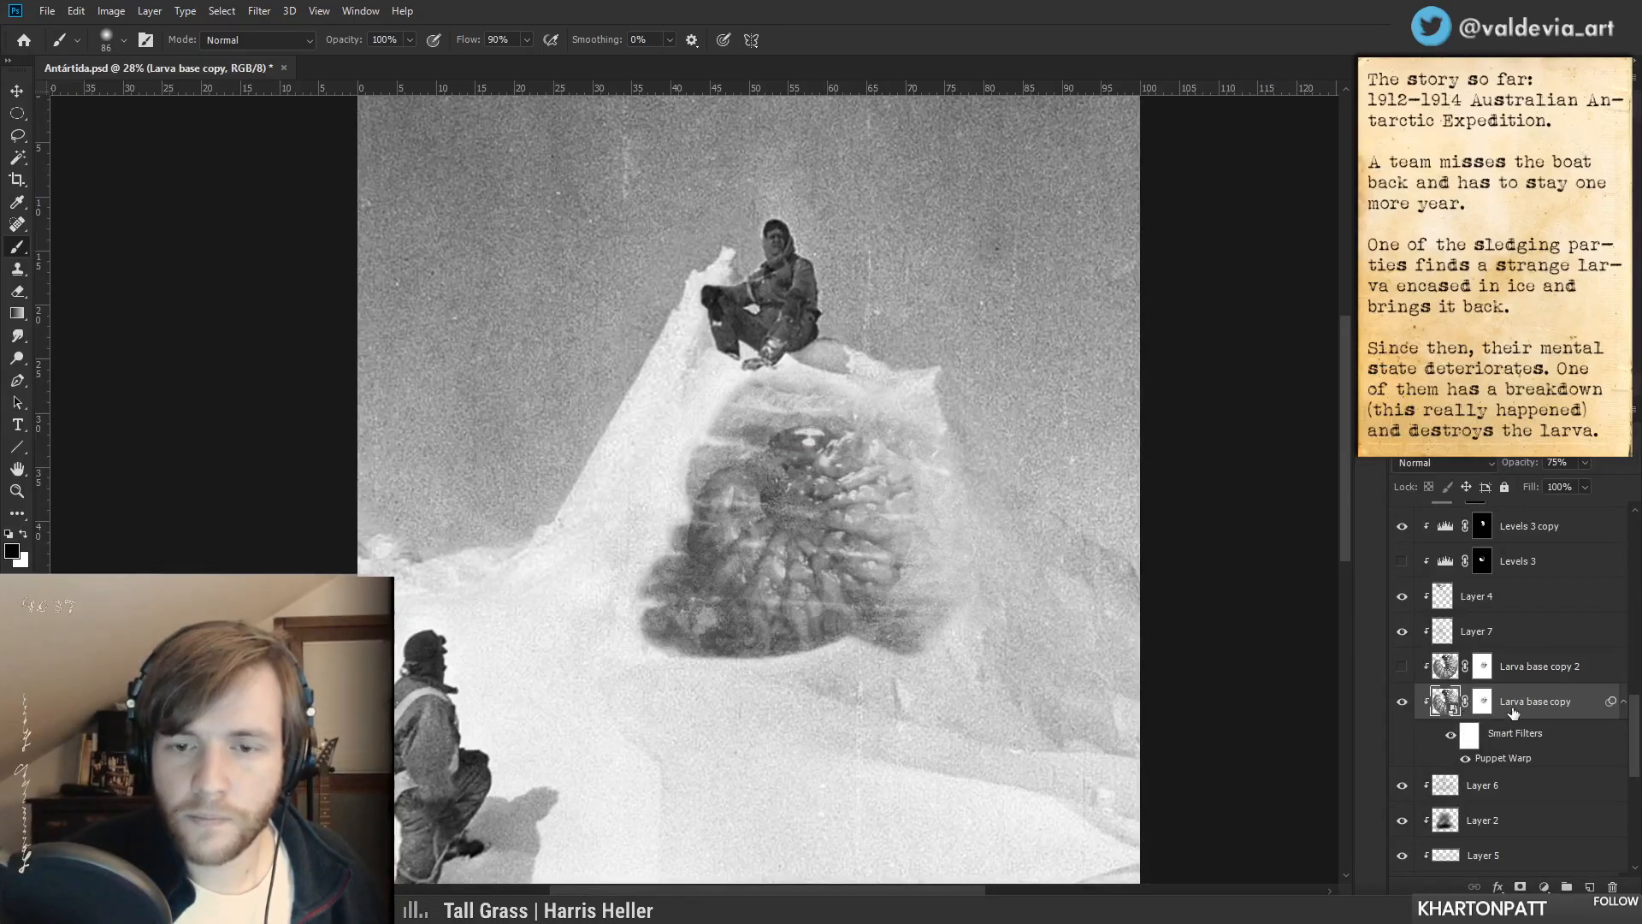
{"action": "left_click_drag", "start_coordinate": [1521, 468], "coordinate": [1539, 469]}
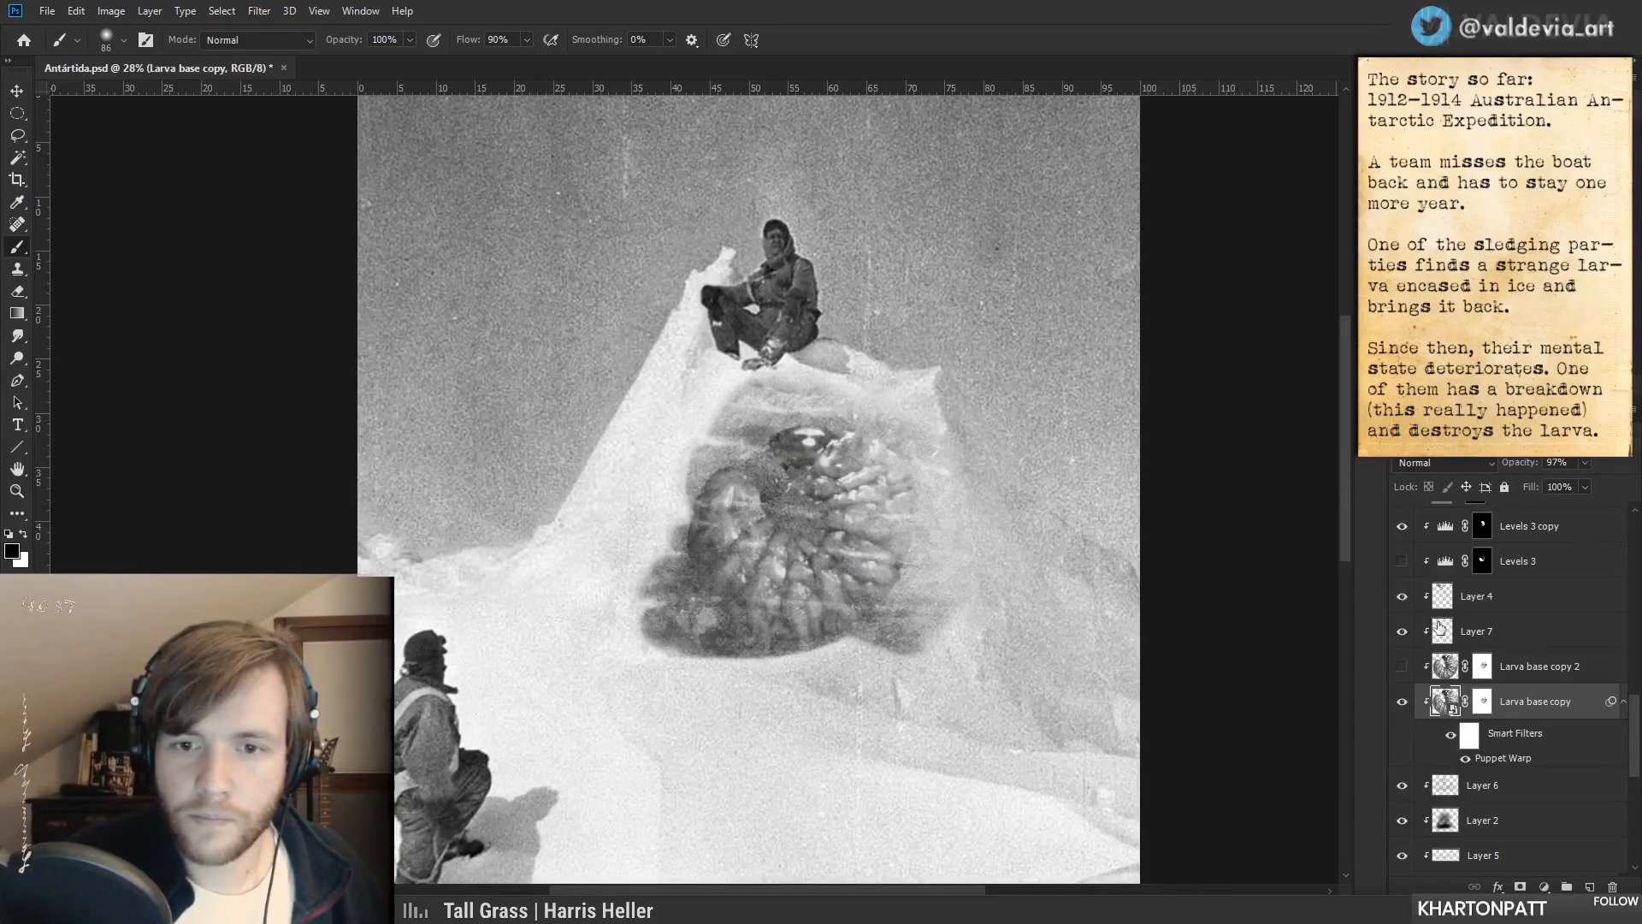
- Apply a Gaussian Blur smart filter with a 3.6 pixel radius to the Larva base copy layer
{"action": "left_click_drag", "start_coordinate": [783, 520], "coordinate": [816, 520]}
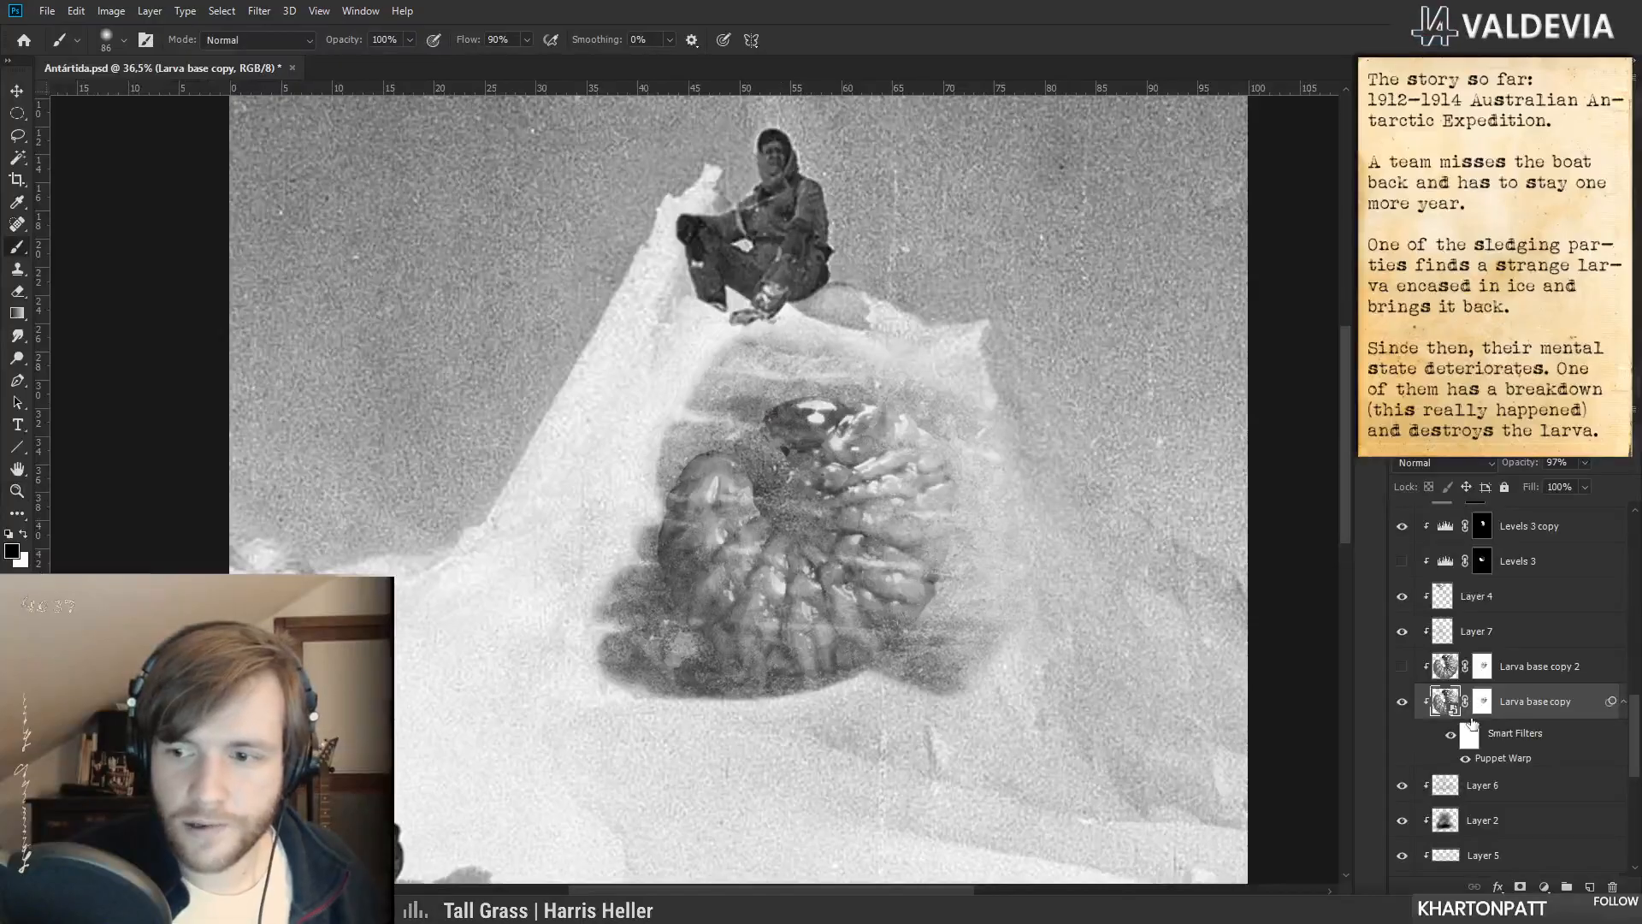
{"action": "left_click", "coordinate": [259, 11]}
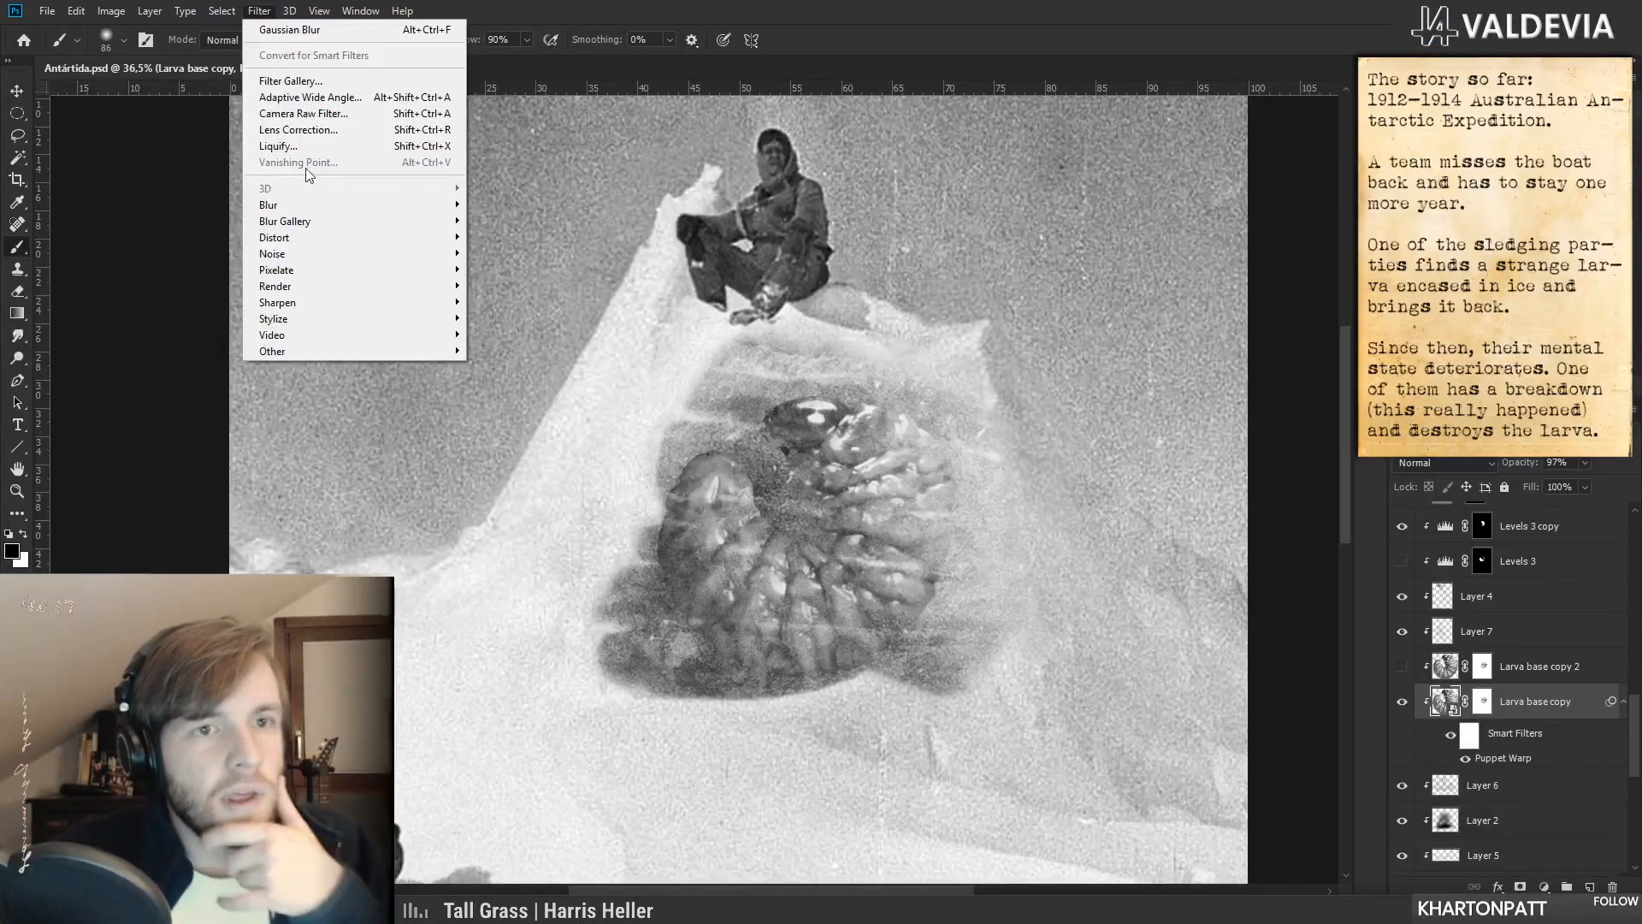
{"action": "mouse_move", "coordinate": [301, 211]}
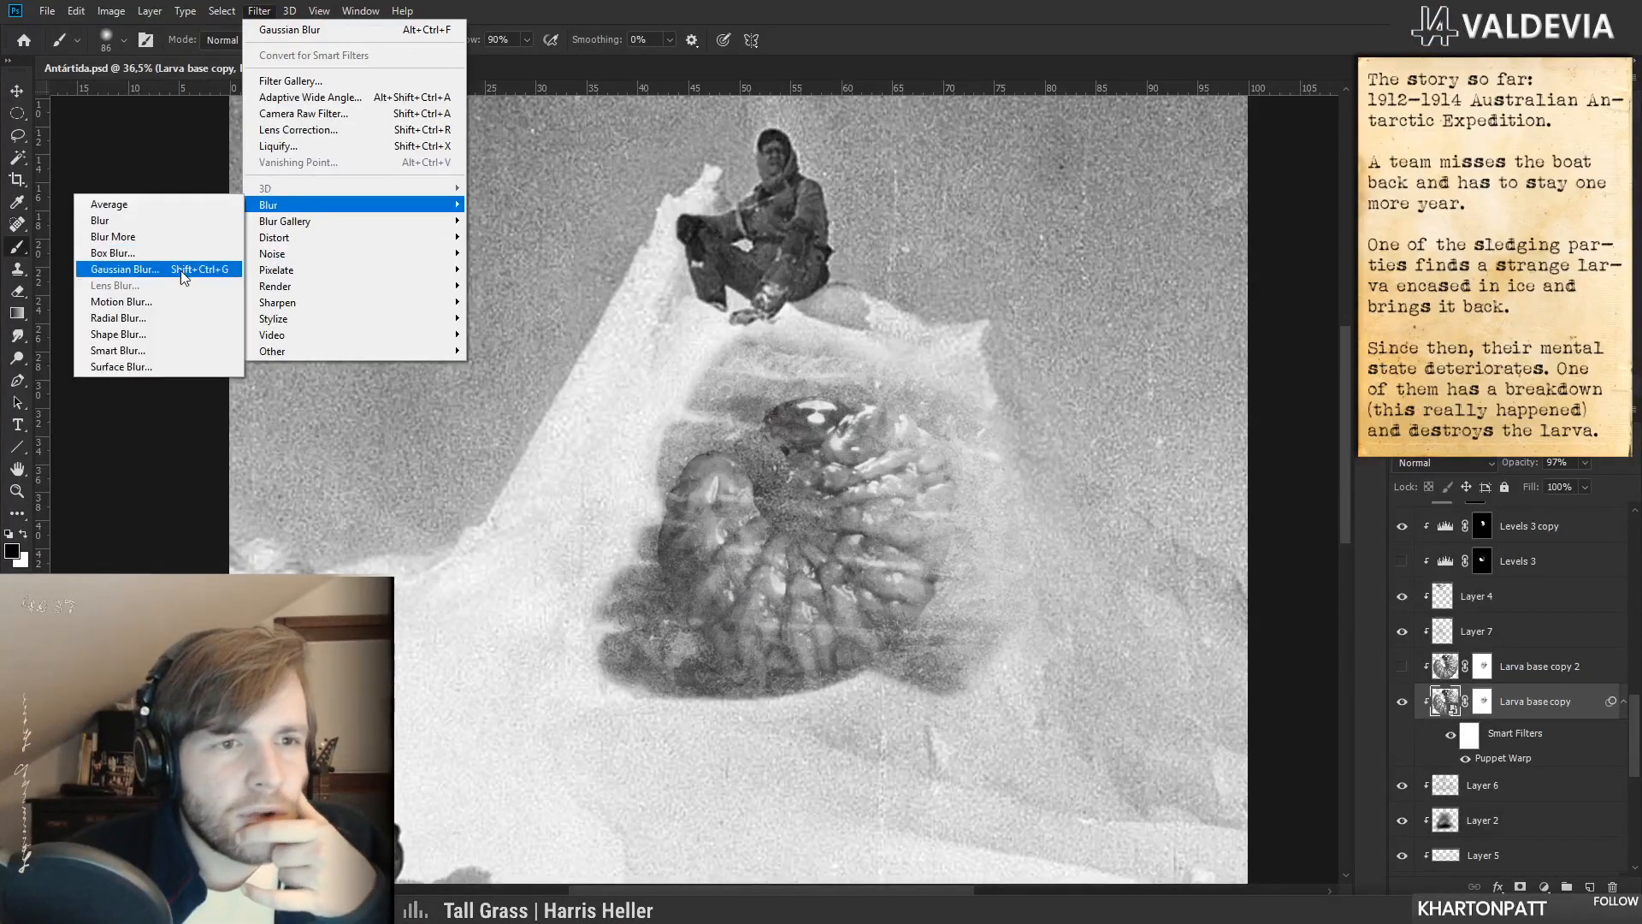
{"action": "left_click", "coordinate": [119, 269]}
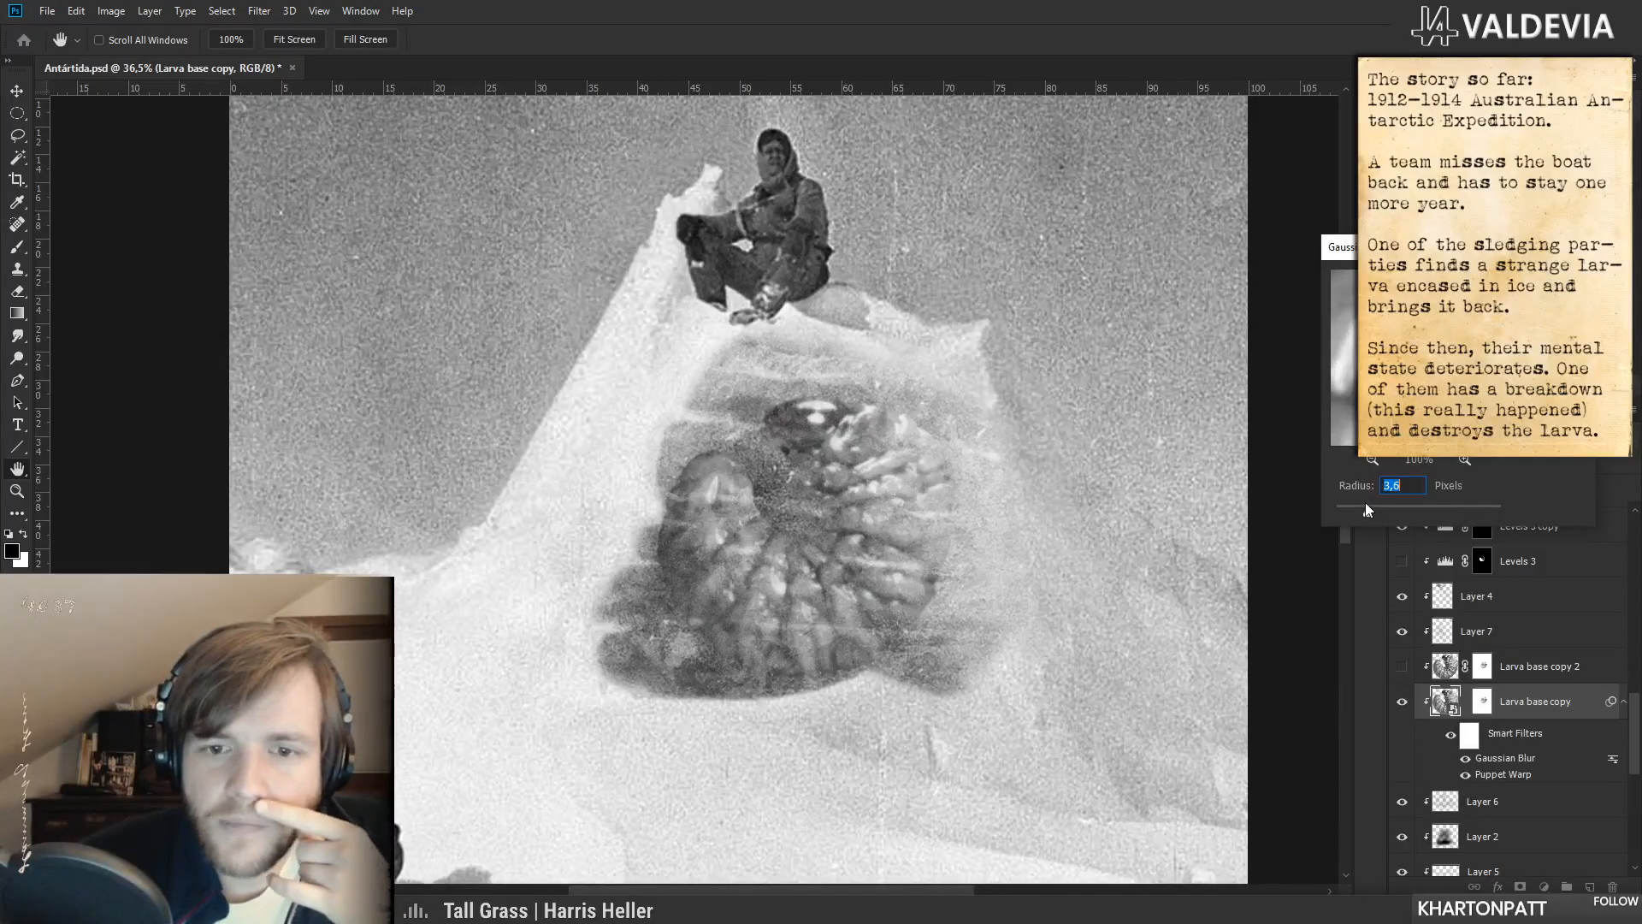
{"action": "key", "text": "Return"}
- Compare the blurred Larva base copy with Larva base copy 2 and view the result in the whole photo
{"action": "left_click", "coordinate": [1401, 672]}
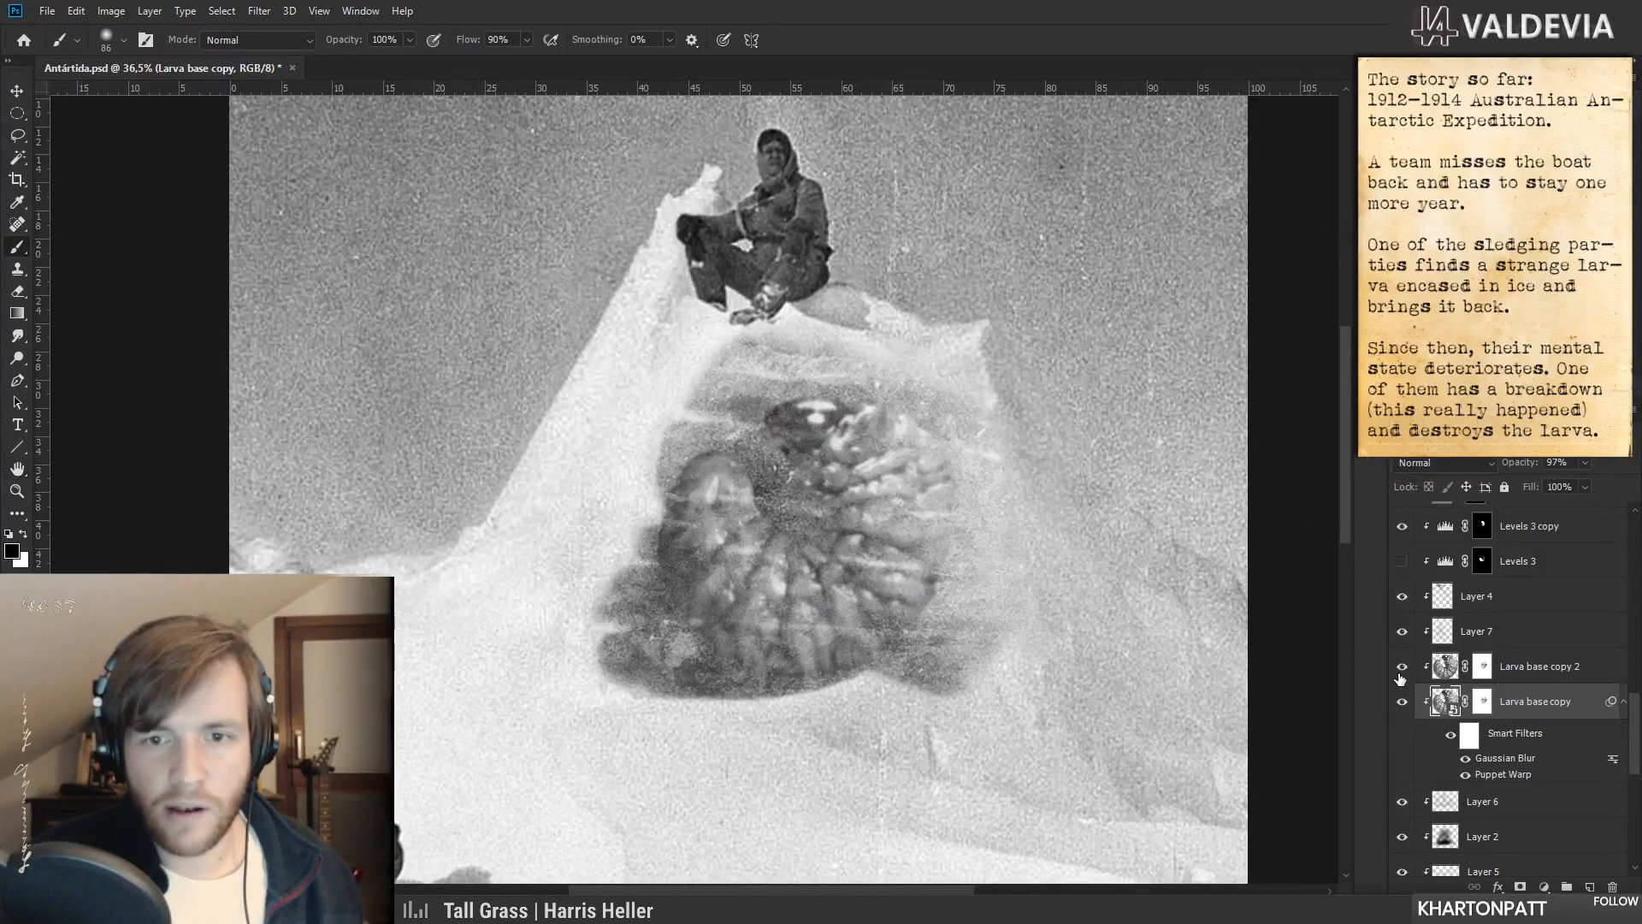
{"action": "left_click", "coordinate": [1401, 674]}
{"action": "mouse_move", "coordinate": [813, 537]}
{"action": "left_mouse_down"}
{"action": "mouse_move", "coordinate": [698, 540]}
{"action": "mouse_move", "coordinate": [806, 523]}
{"action": "mouse_move", "coordinate": [863, 546]}
{"action": "left_mouse_up"}
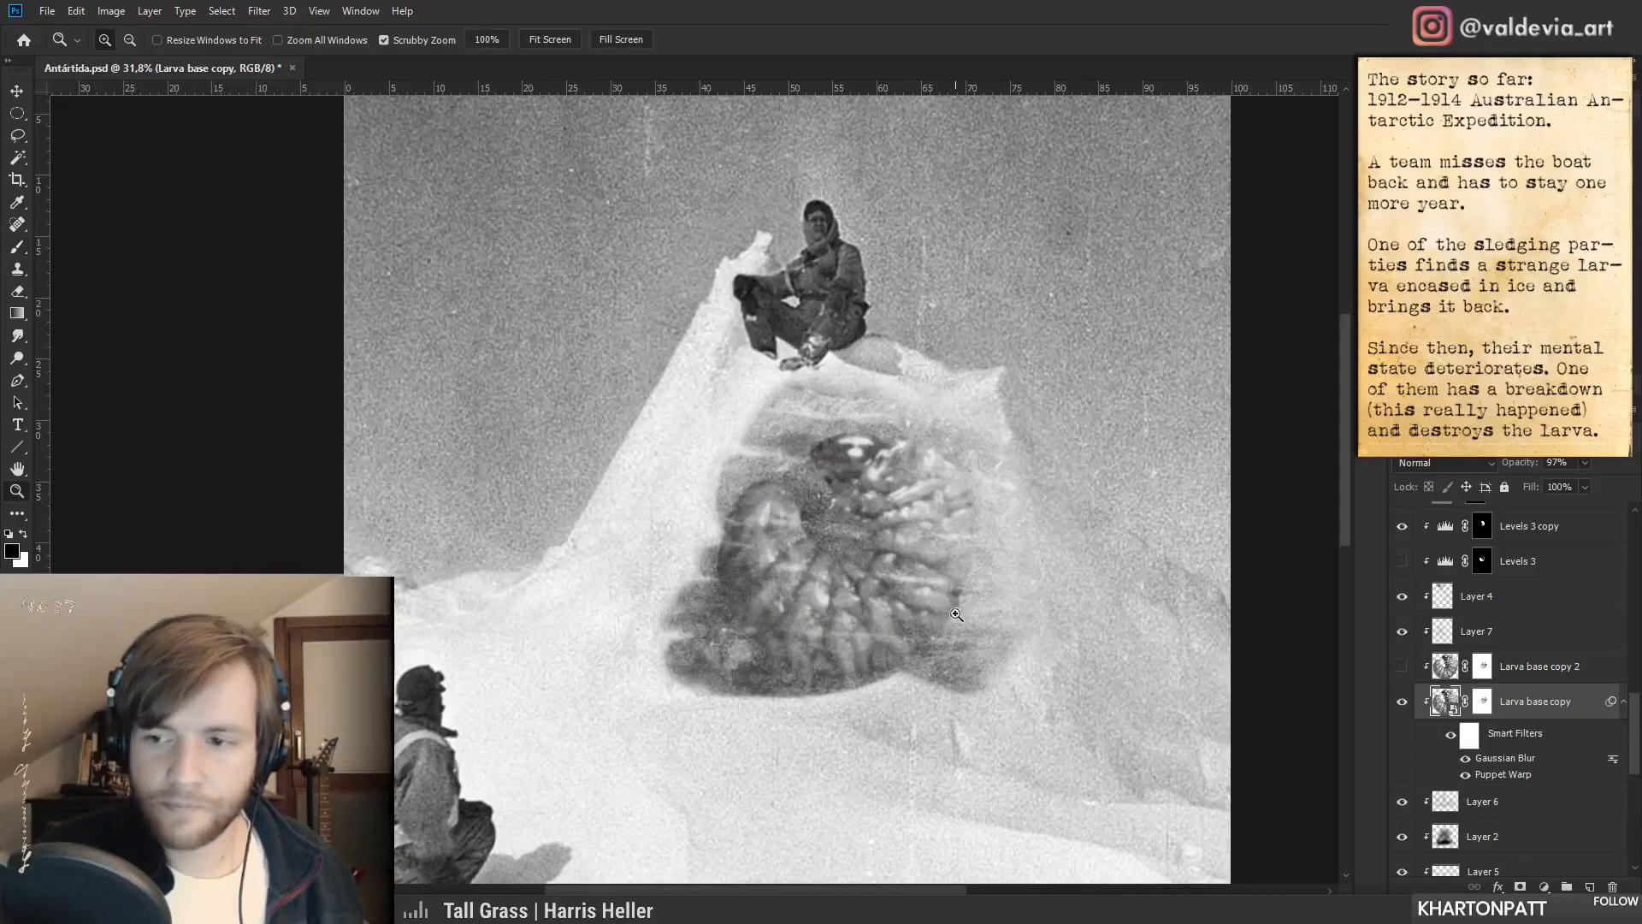
{"action": "left_click_drag", "start_coordinate": [956, 611], "coordinate": [903, 625]}
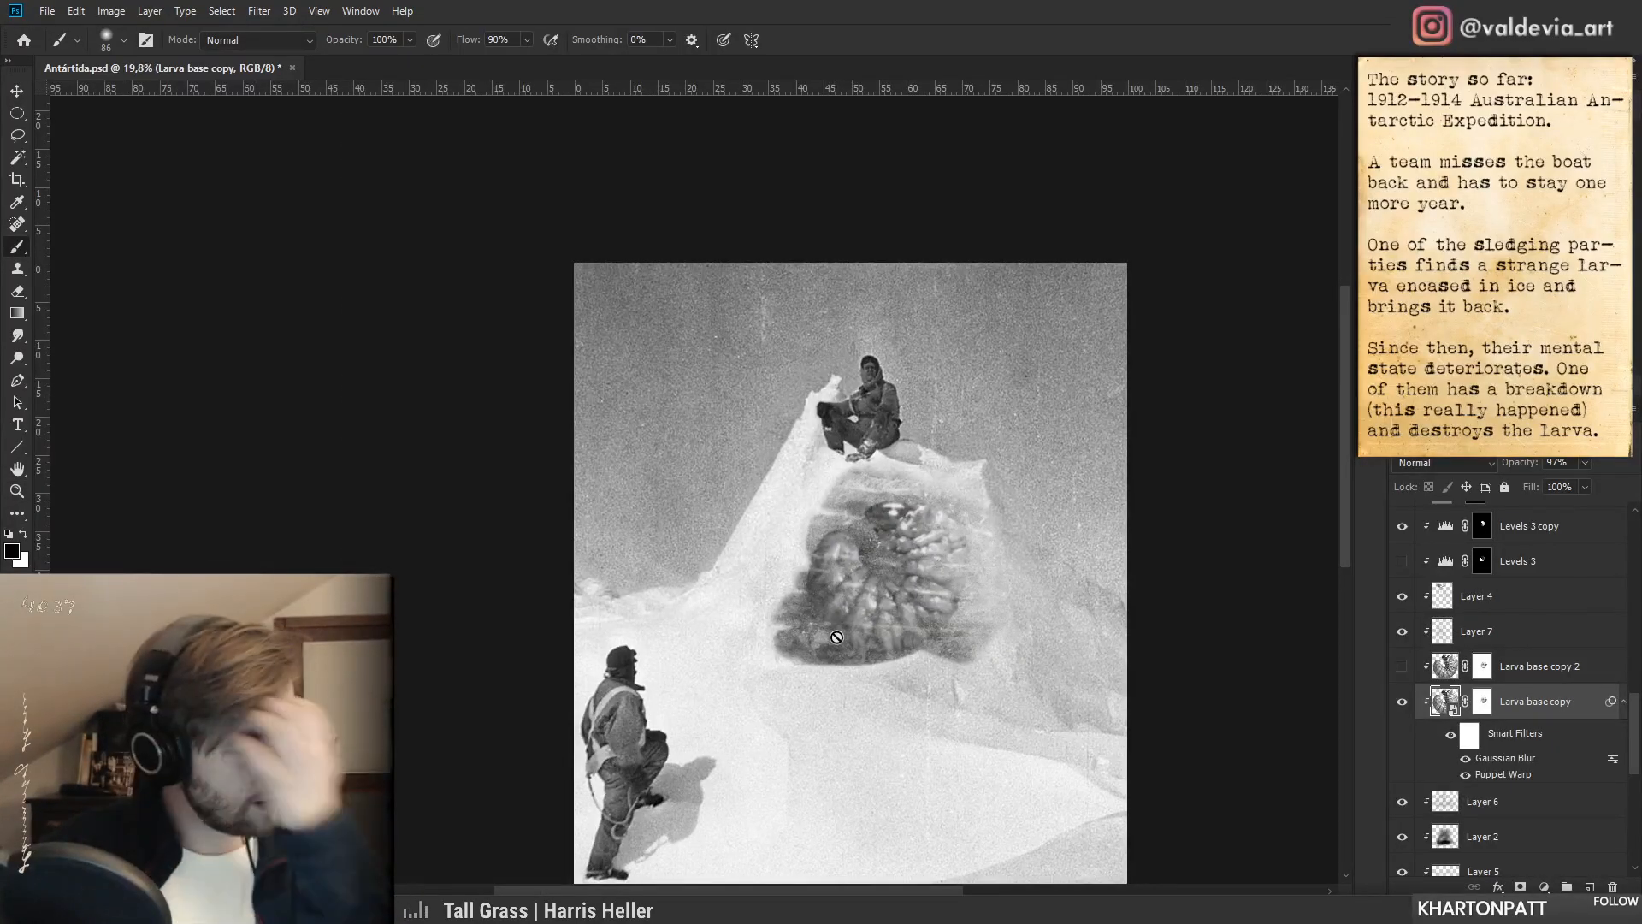
- Apply a Camera Raw smart filter to Larva base copy with grain amount 66, size 73 and roughness 66
{"action": "key", "text": "ctrl+shift+a"}
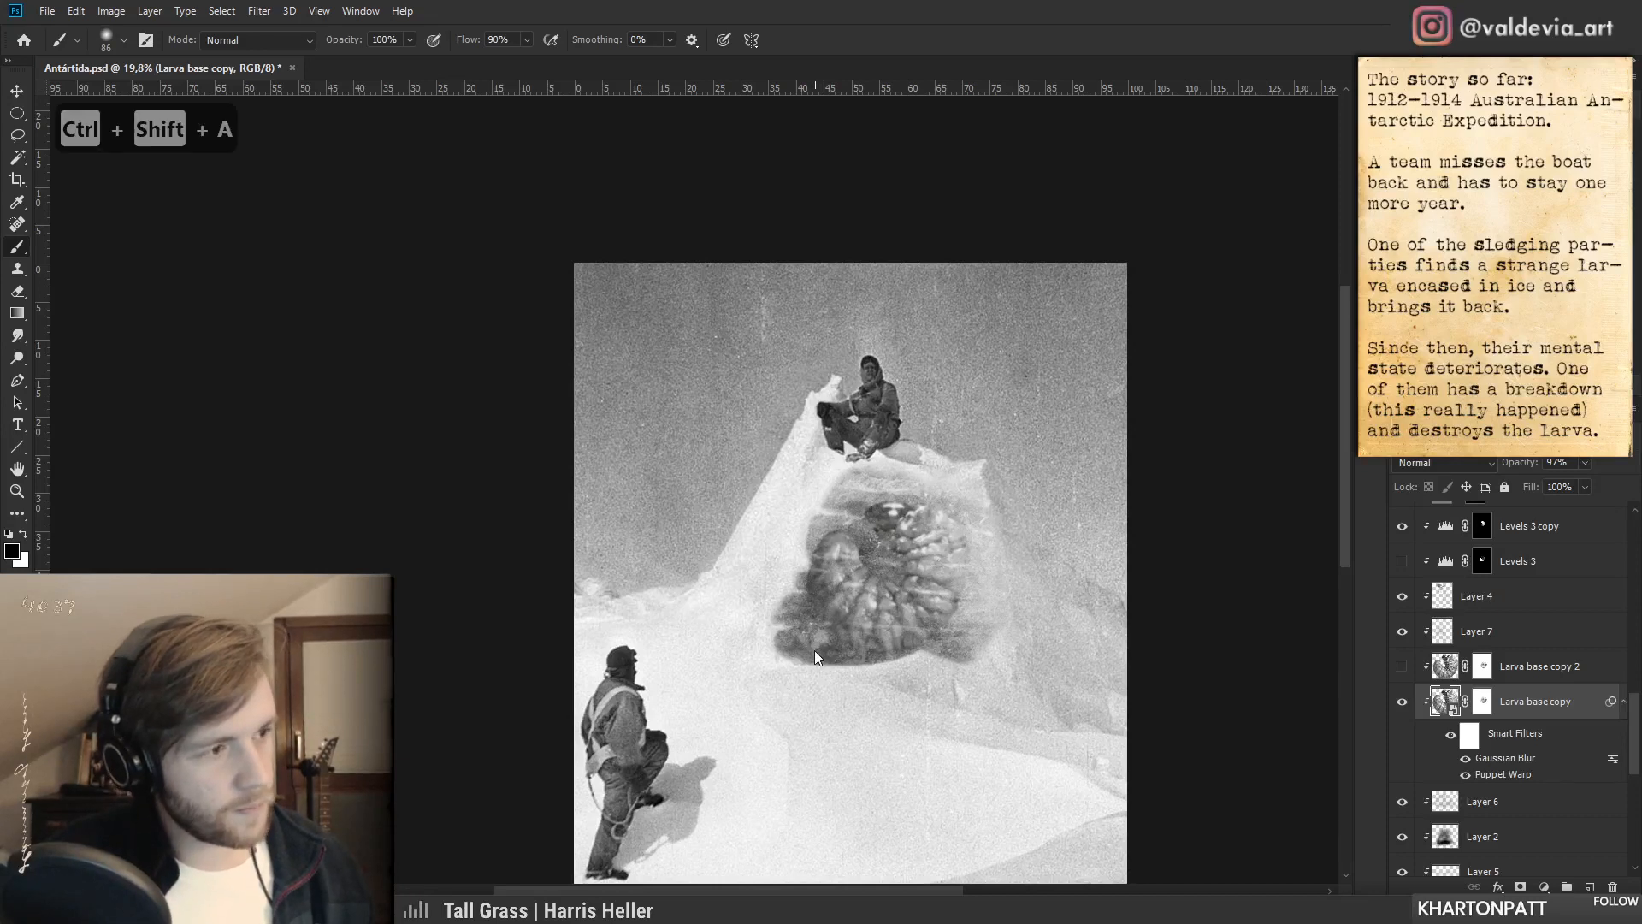
{"action": "left_click", "coordinate": [668, 370]}
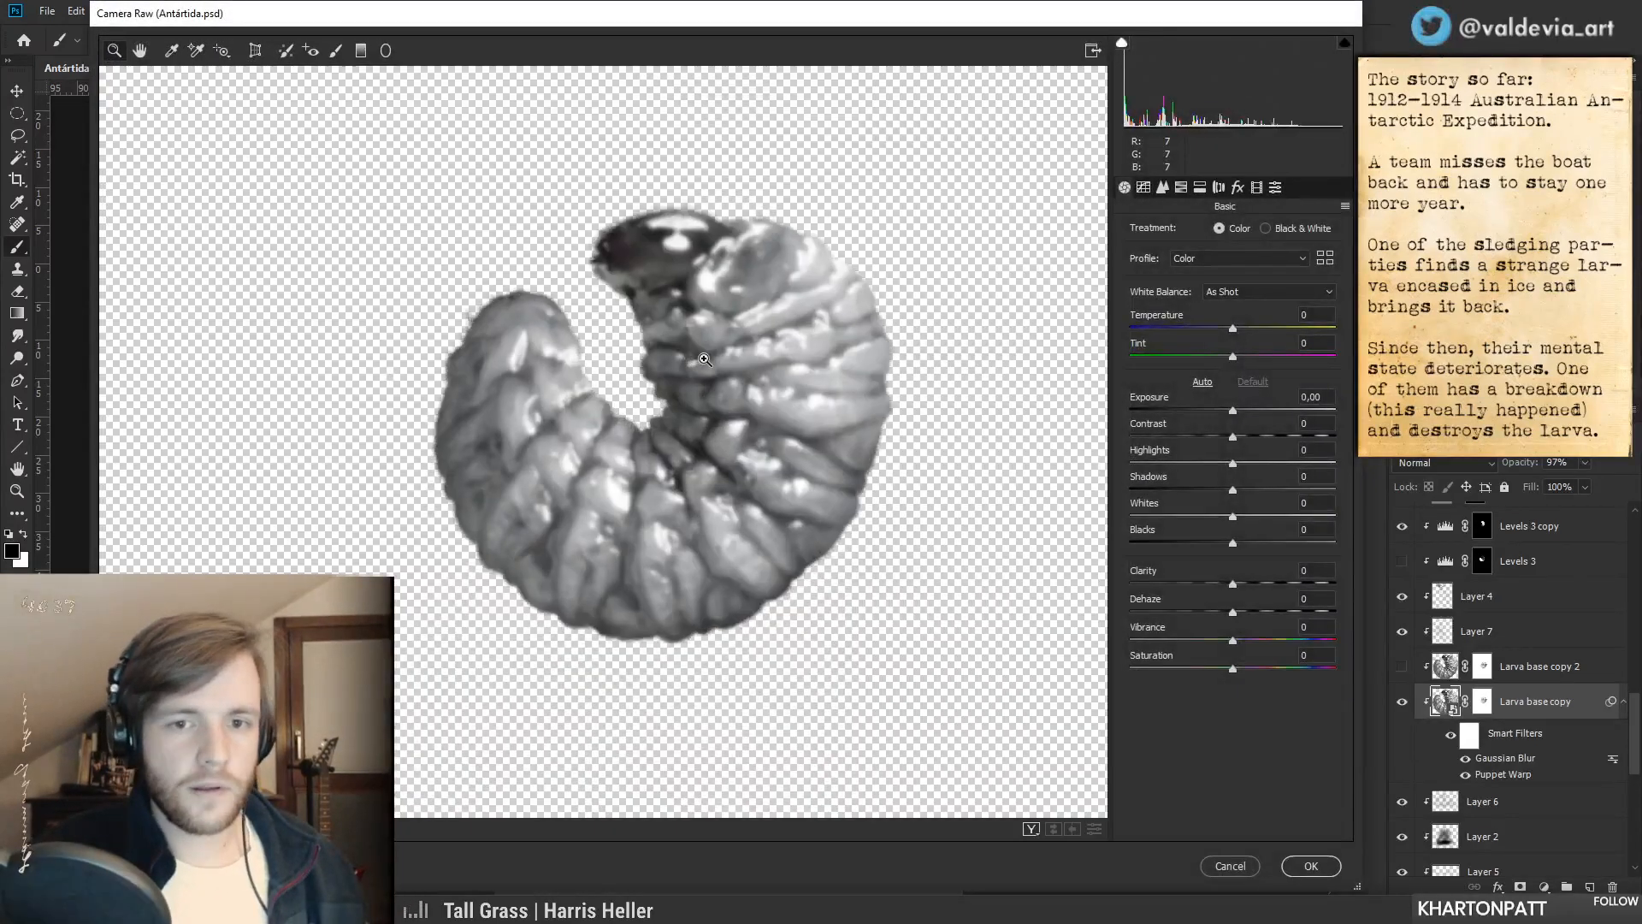
{"action": "left_click", "coordinate": [1237, 187]}
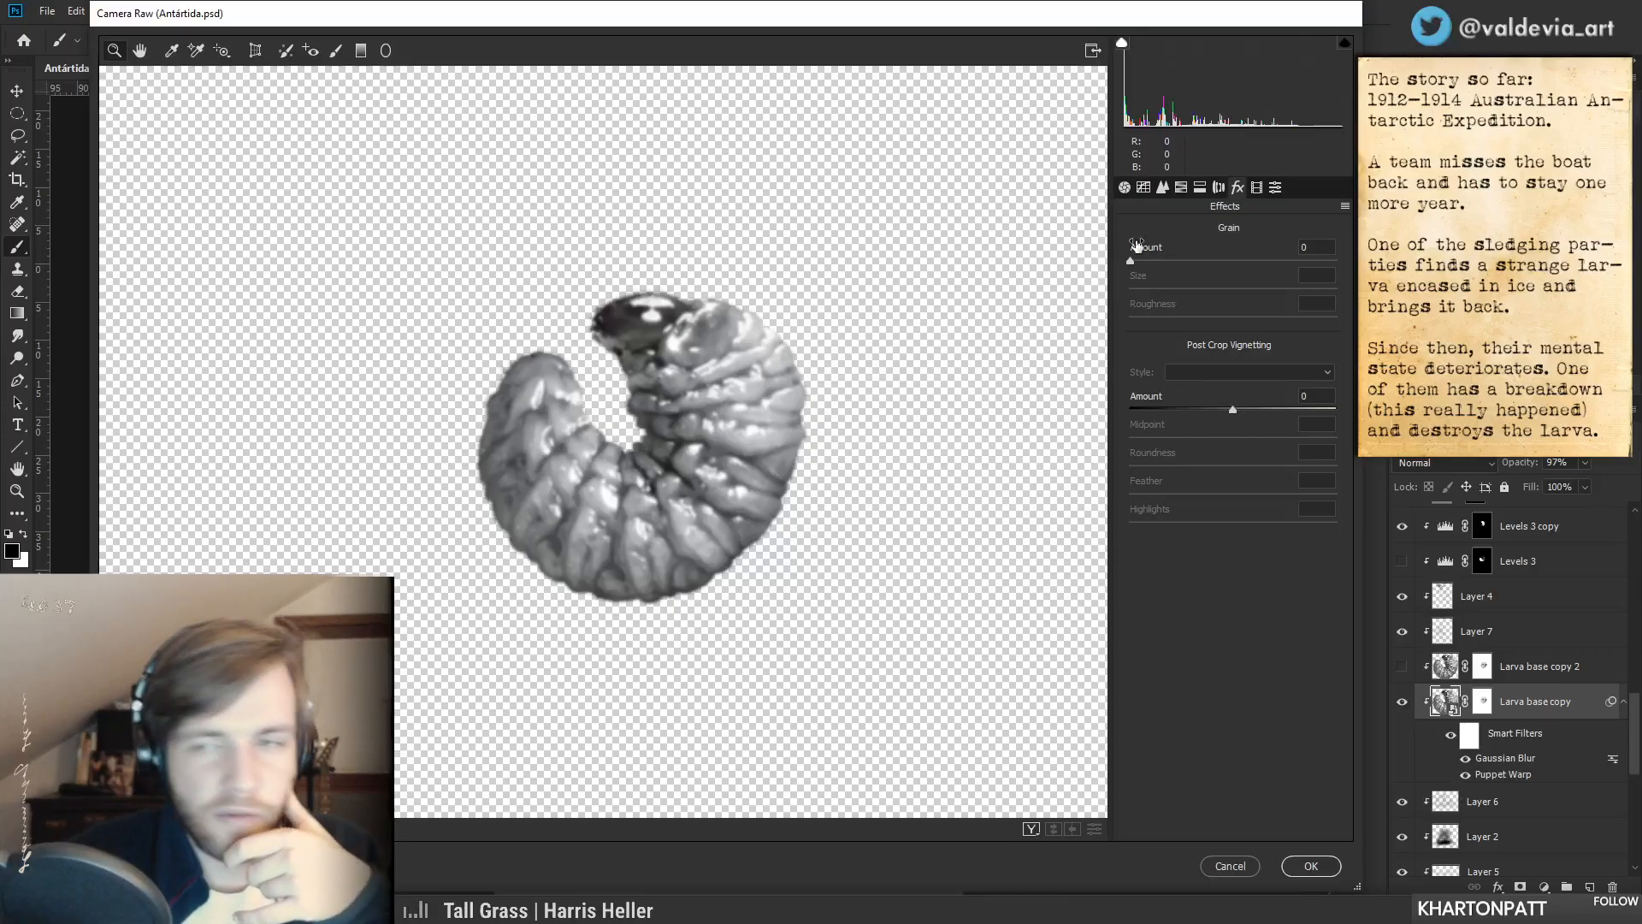
{"action": "left_click_drag", "start_coordinate": [1133, 265], "coordinate": [1283, 288]}
{"action": "left_click", "coordinate": [1218, 260]}
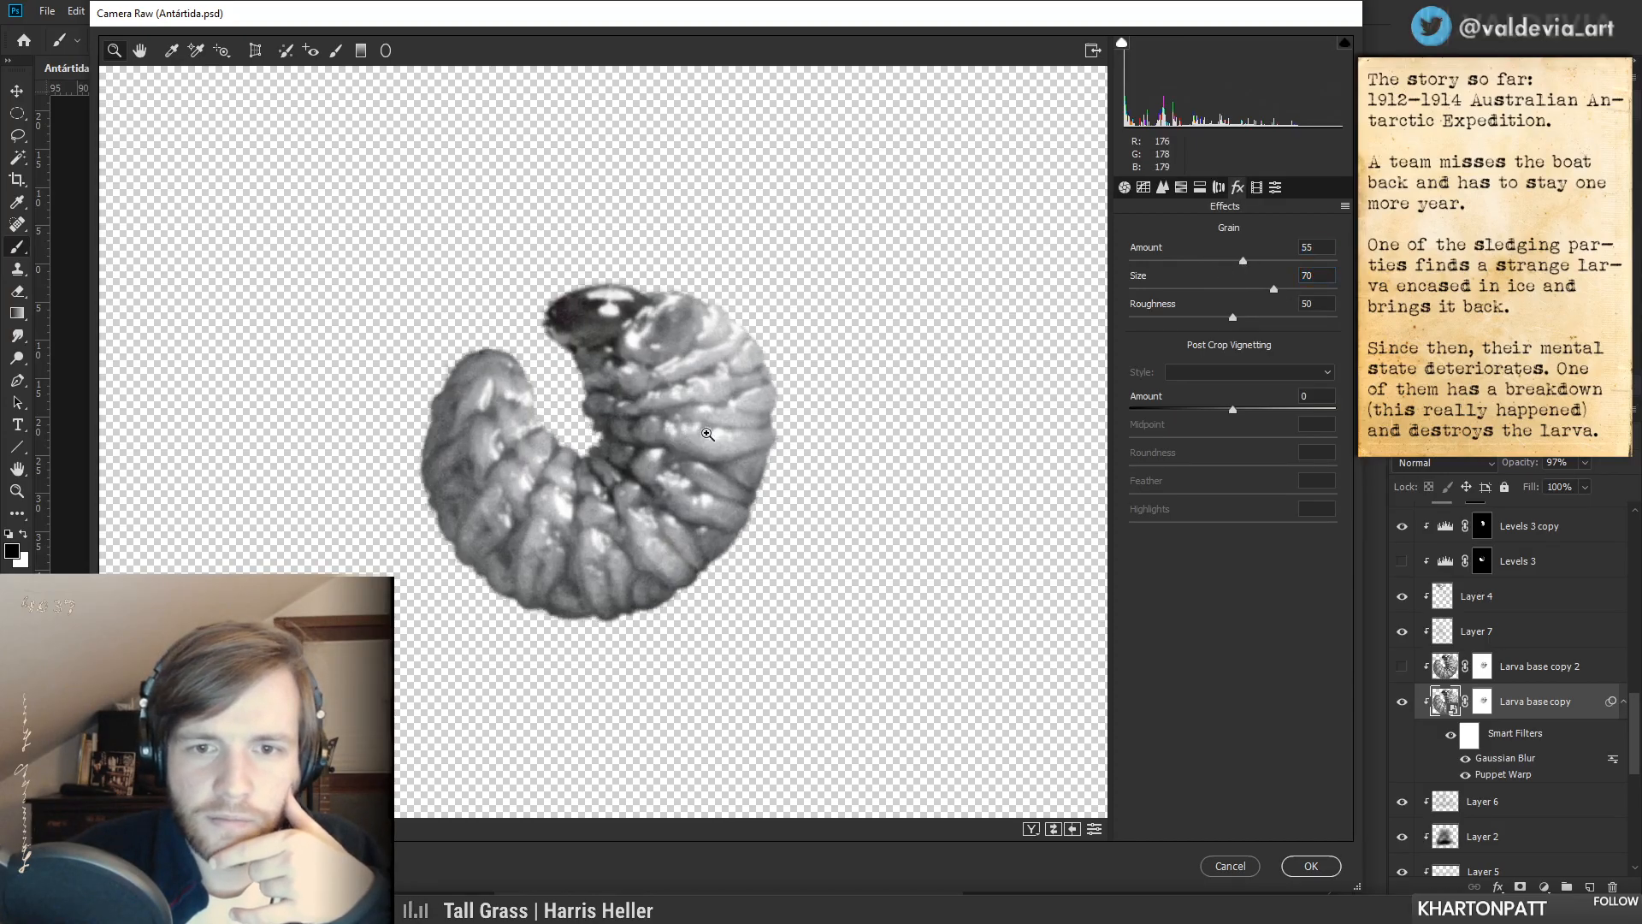
{"action": "left_click", "coordinate": [712, 429]}
{"action": "left_click", "coordinate": [530, 459]}
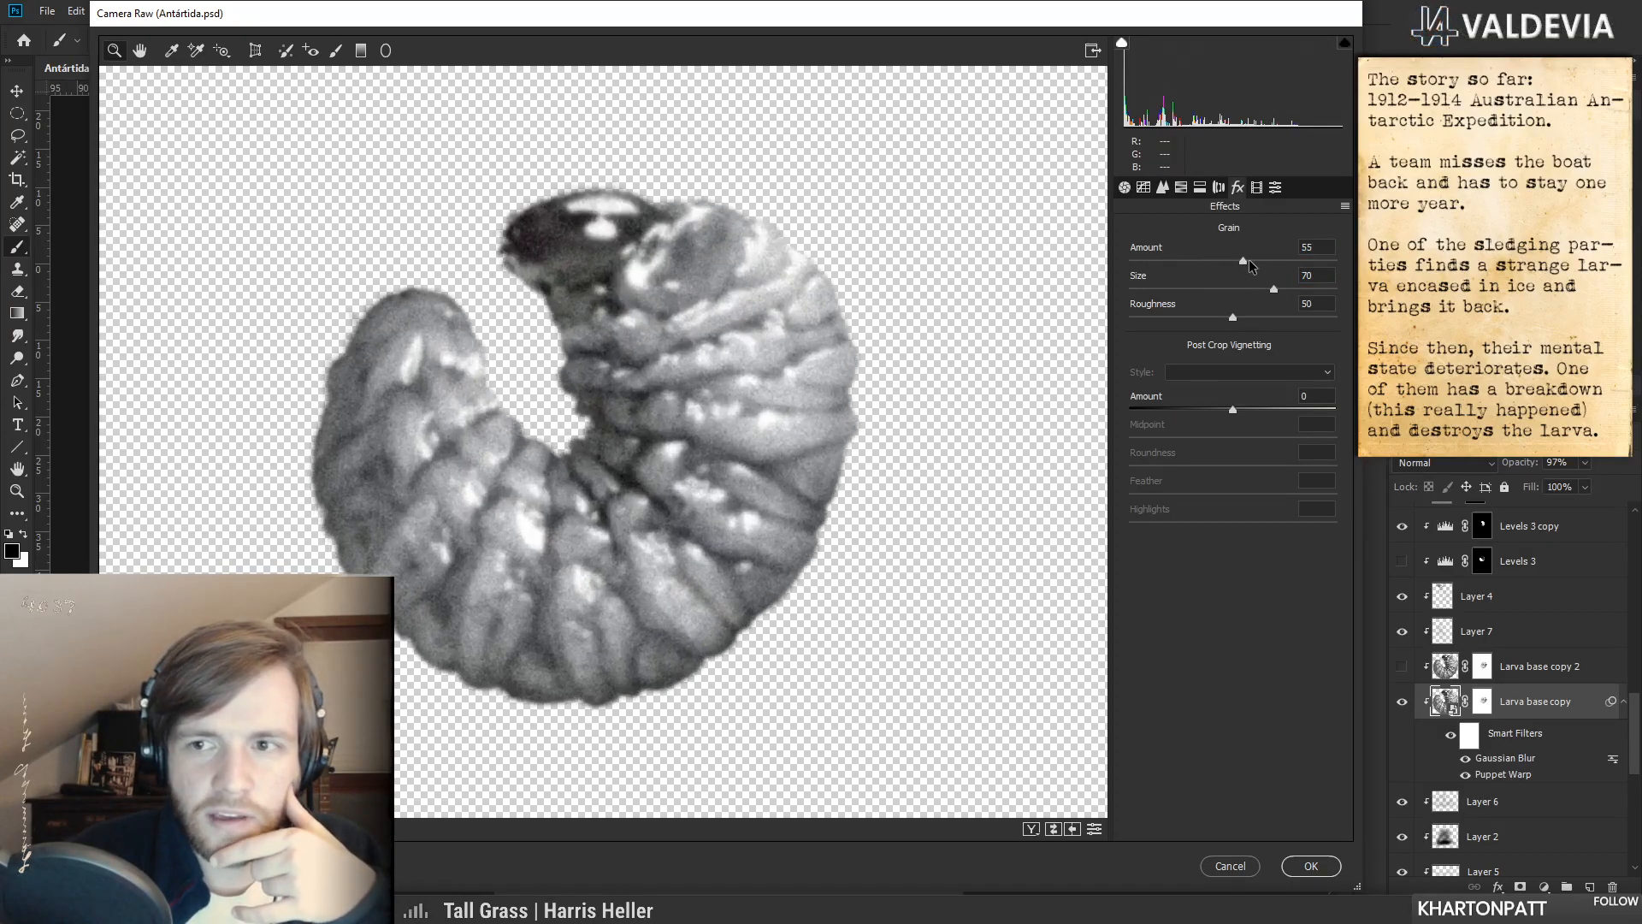
{"action": "left_click_drag", "start_coordinate": [1278, 291], "coordinate": [1149, 287]}
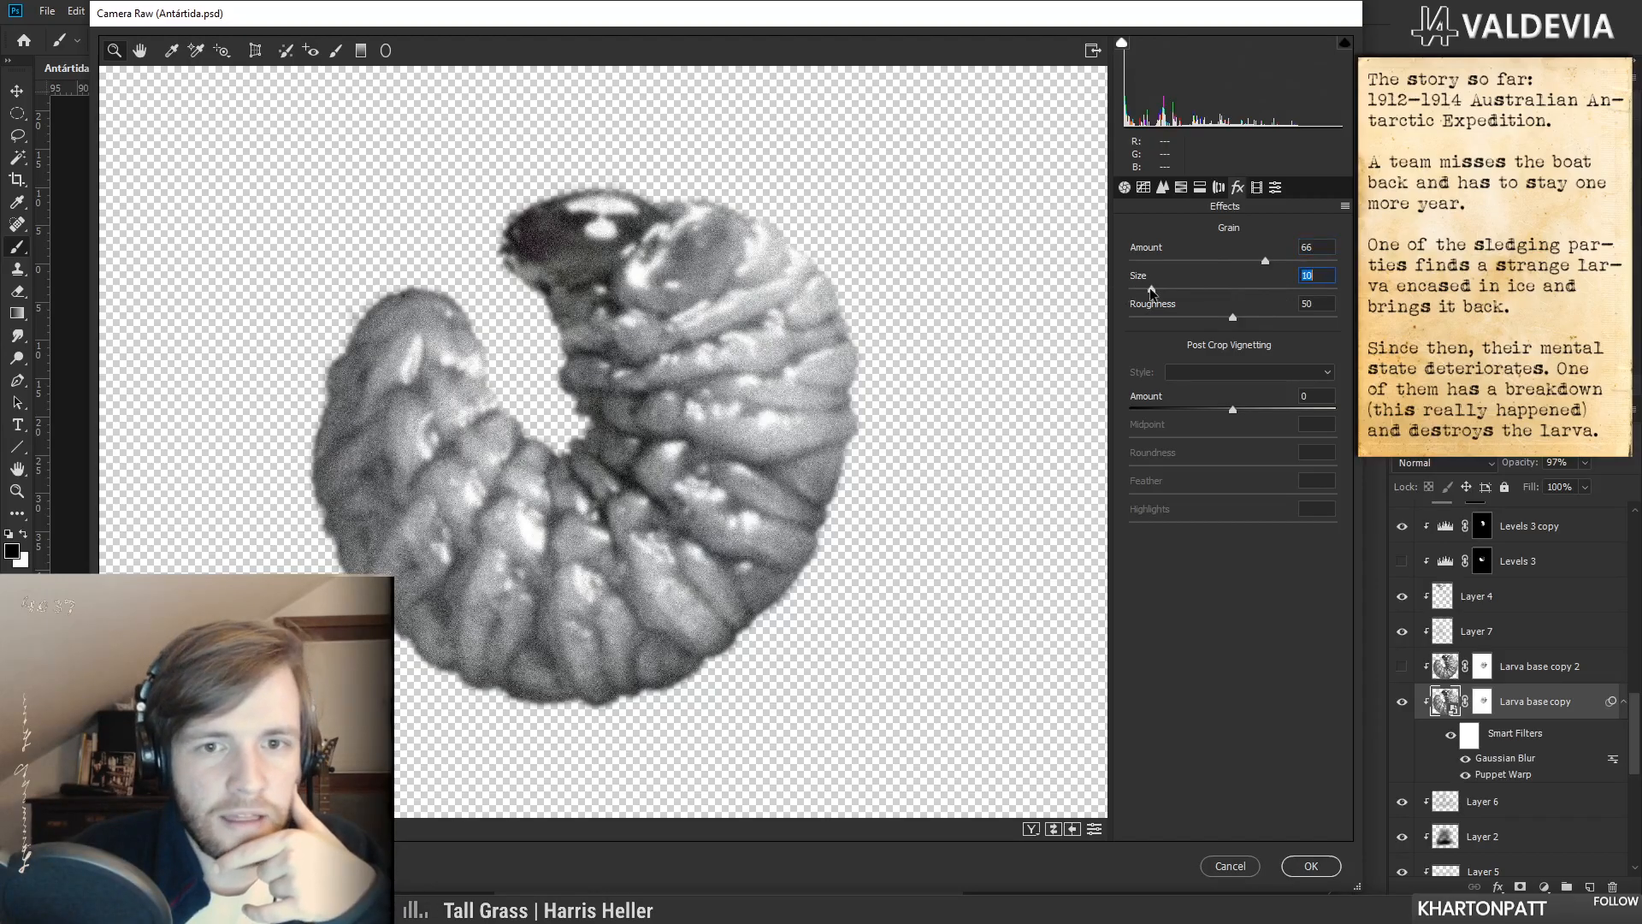
{"action": "left_click_drag", "start_coordinate": [1275, 290], "coordinate": [1264, 318]}
{"action": "left_click", "coordinate": [1289, 290]}
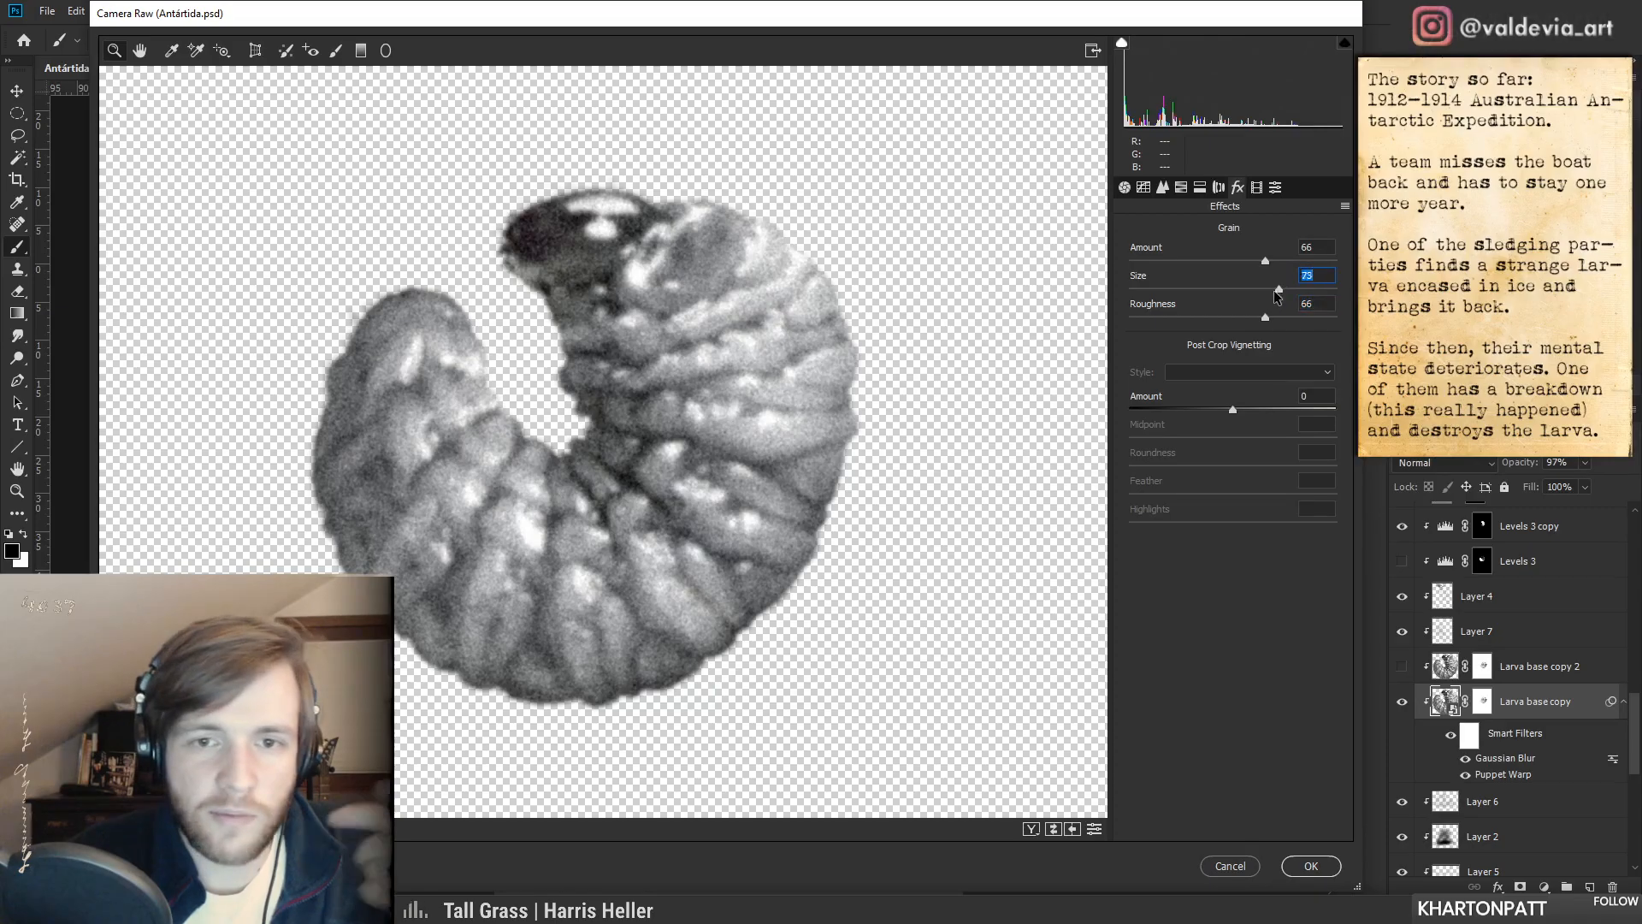
{"action": "left_click", "coordinate": [1310, 865]}
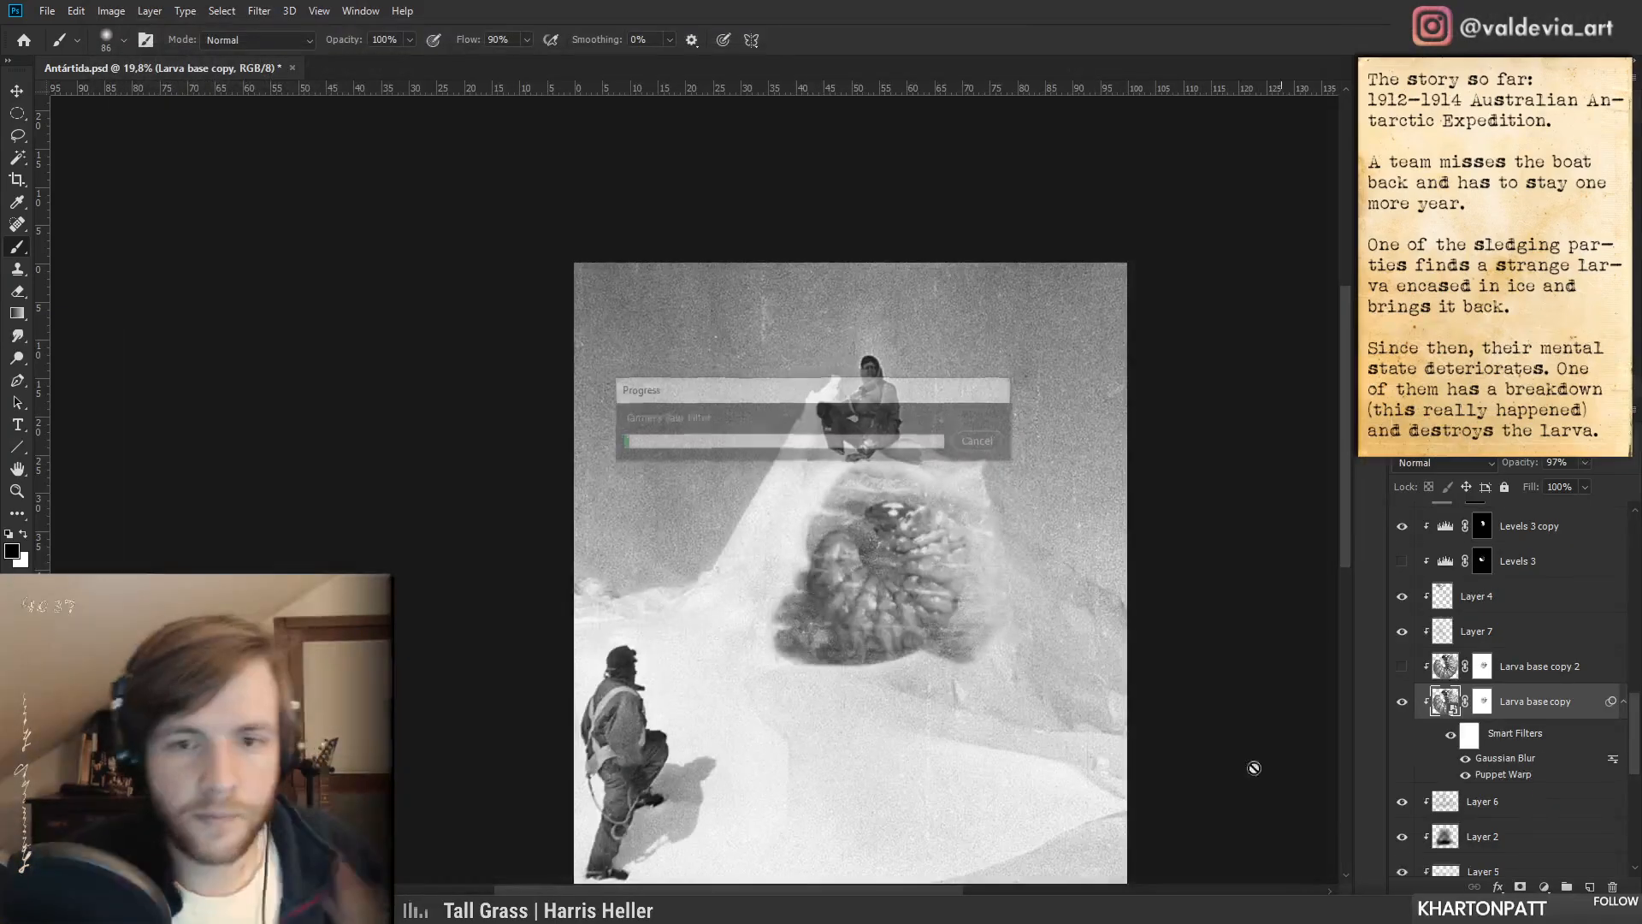
- Compare the larva with and without its smart filters up close and check it against the whole photo
{"action": "key", "text": "z"}
{"action": "left_click", "coordinate": [1057, 604]}
{"action": "key", "text": "b"}
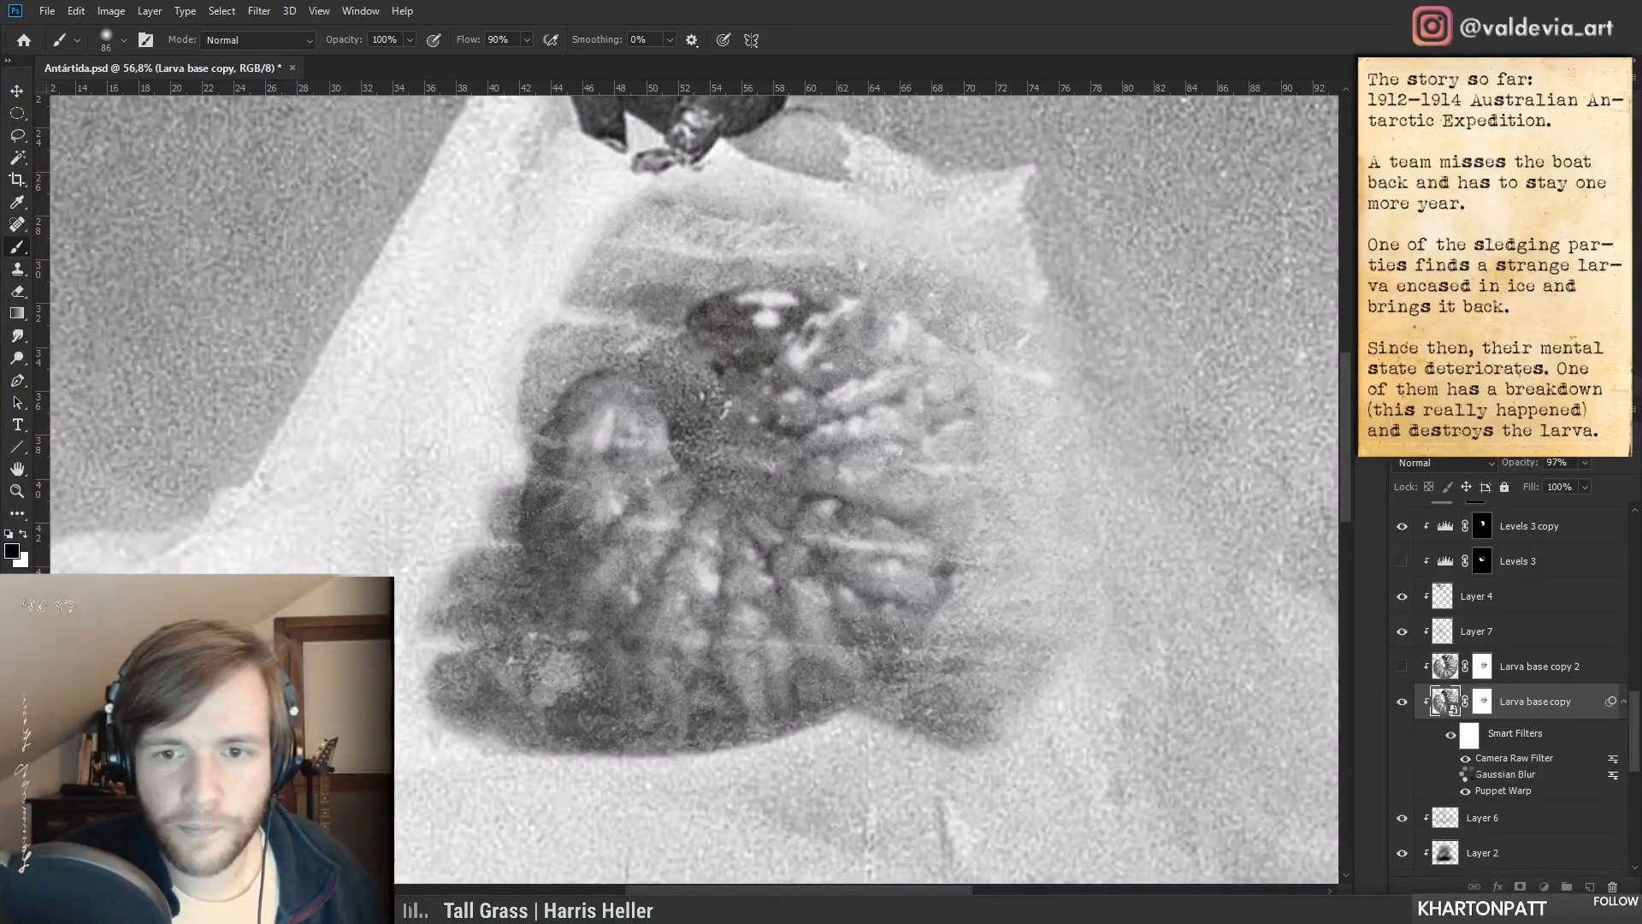
{"action": "left_click", "coordinate": [1469, 778]}
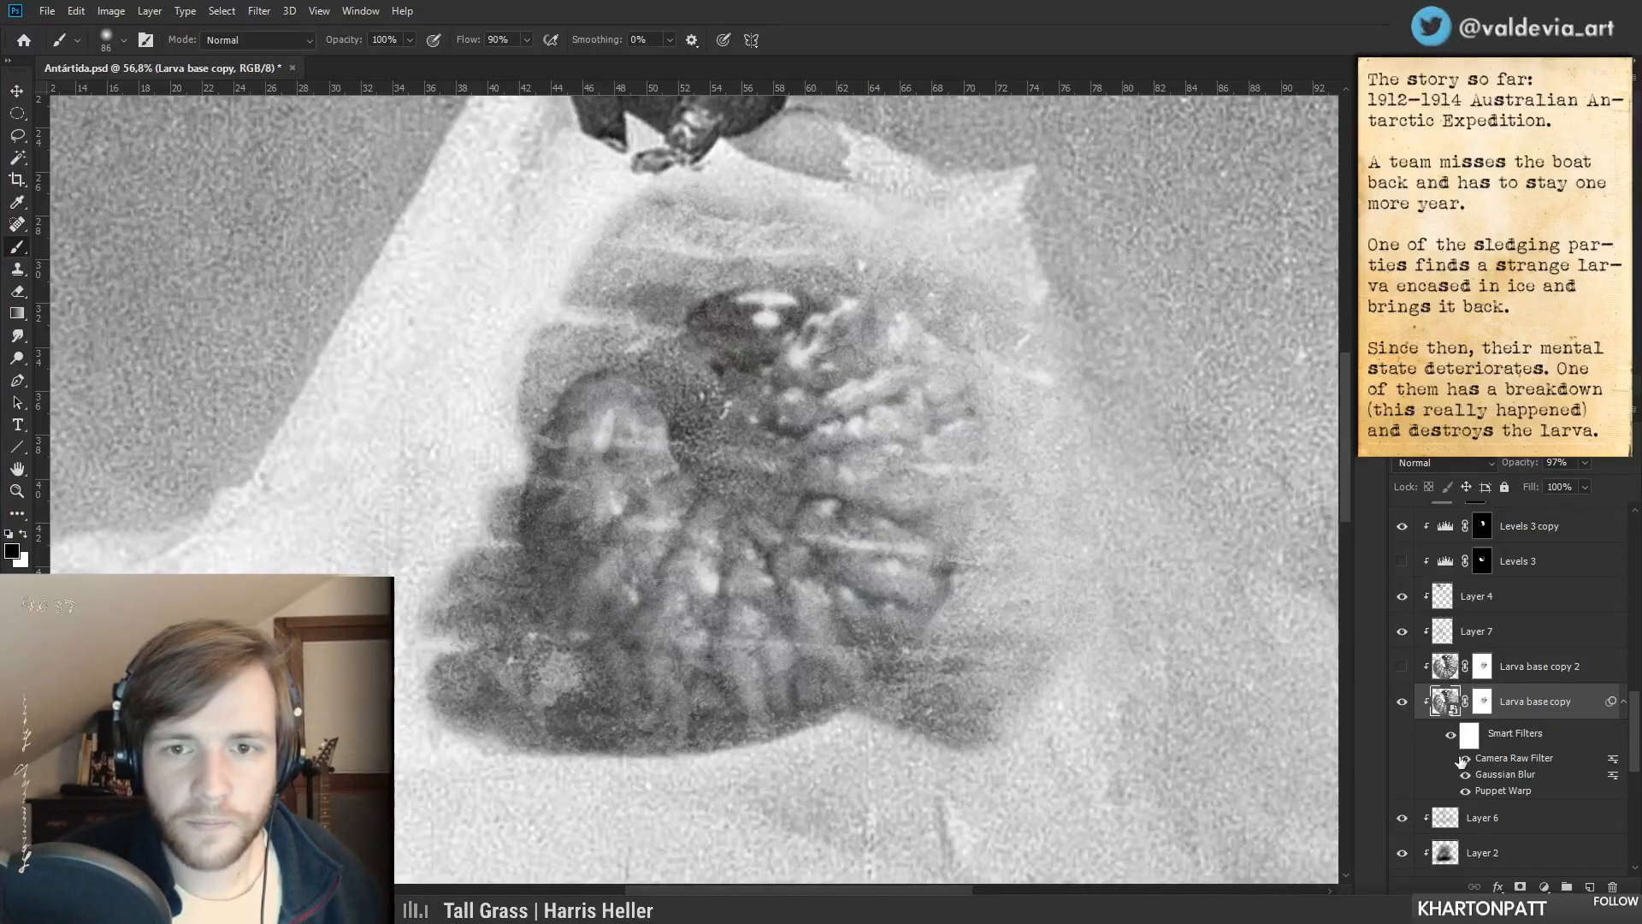
{"action": "scroll", "coordinate": [889, 432], "scroll_direction": "down", "scroll_amount": 5}
{"action": "left_click_drag", "start_coordinate": [889, 431], "coordinate": [794, 473]}
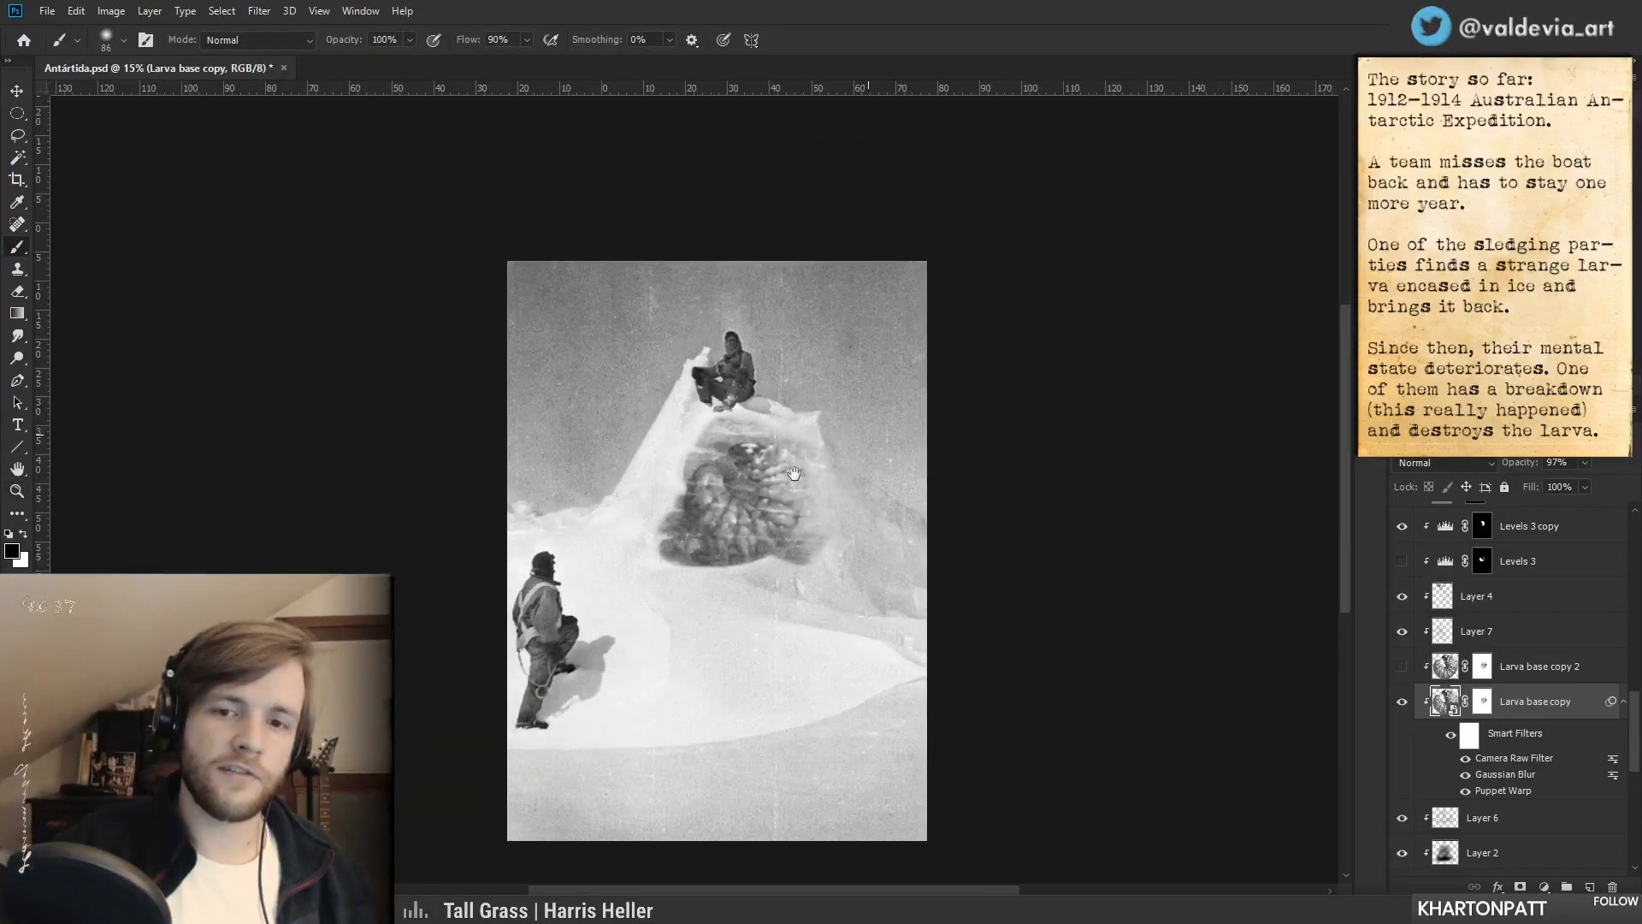
{"action": "scroll", "coordinate": [794, 473], "scroll_direction": "up", "scroll_amount": 3}
- Add a new clipped layer above Larva base copy and mask it to the larva's outline
{"action": "left_click", "coordinate": [1483, 701]}
{"action": "key", "text": "x"}
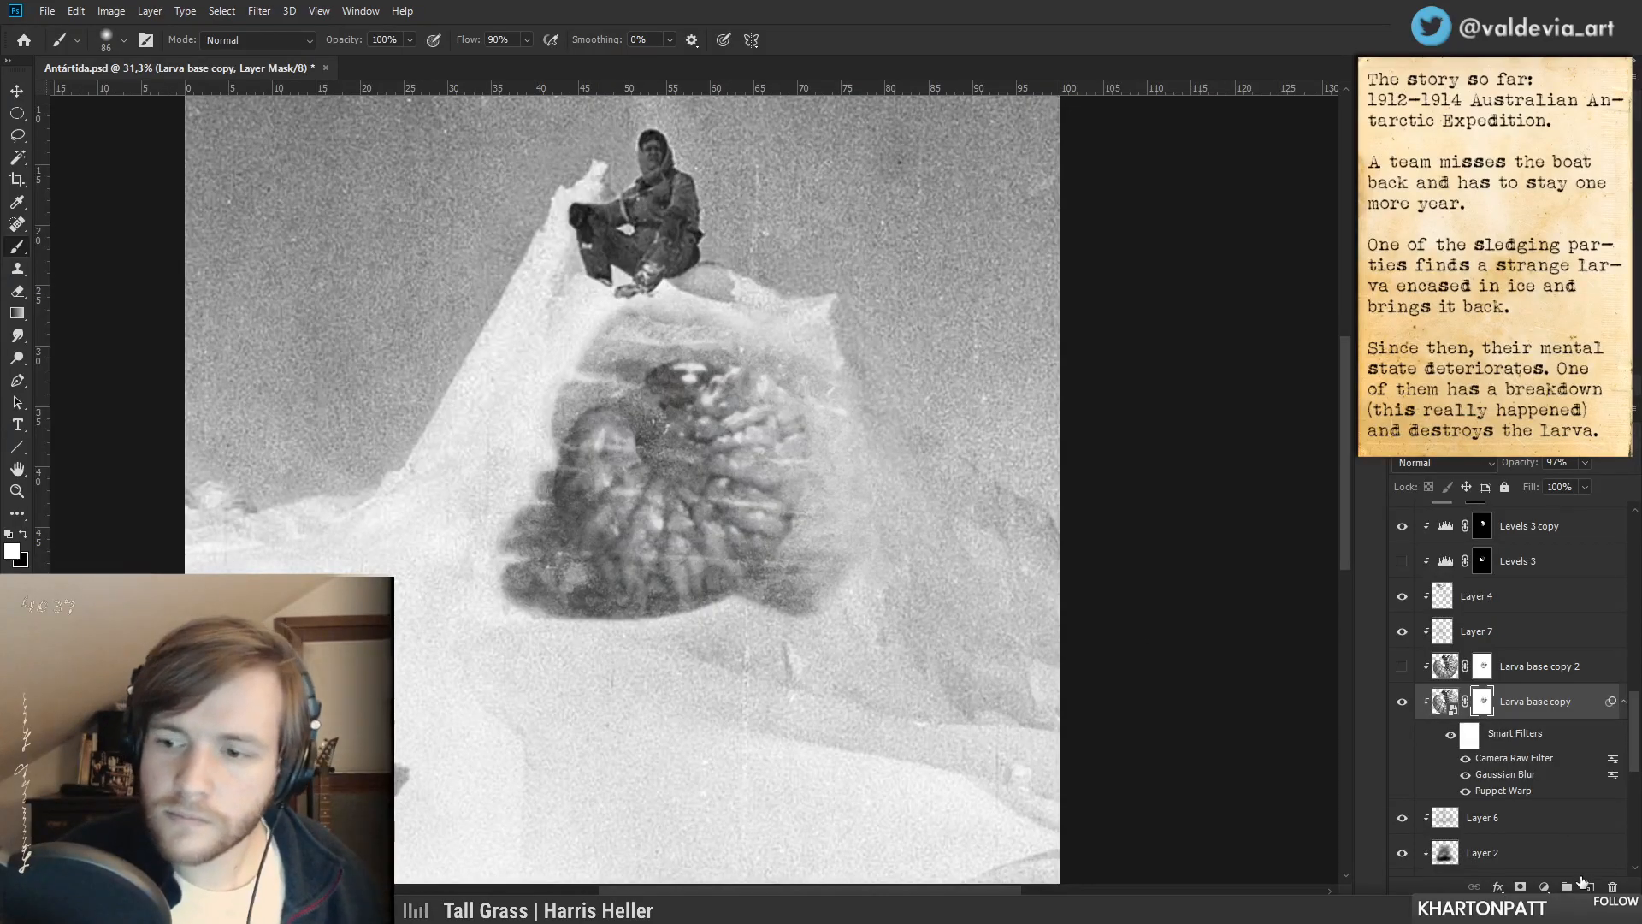
{"action": "left_click", "coordinate": [1587, 885]}
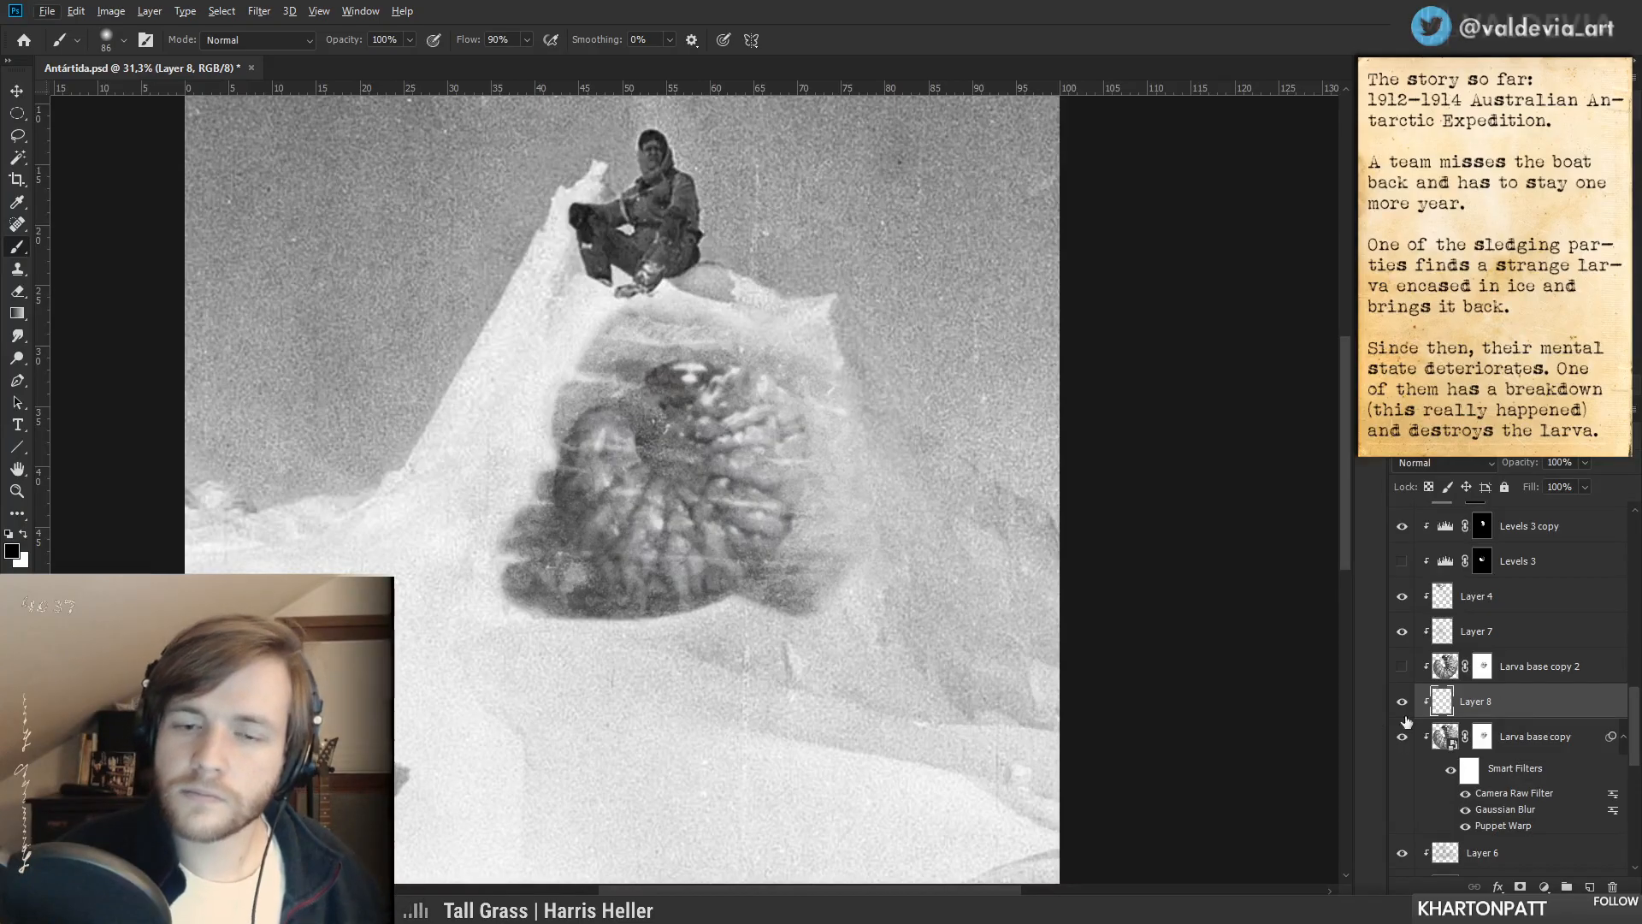
{"action": "left_click", "coordinate": [1445, 737], "text": "ctrl"}
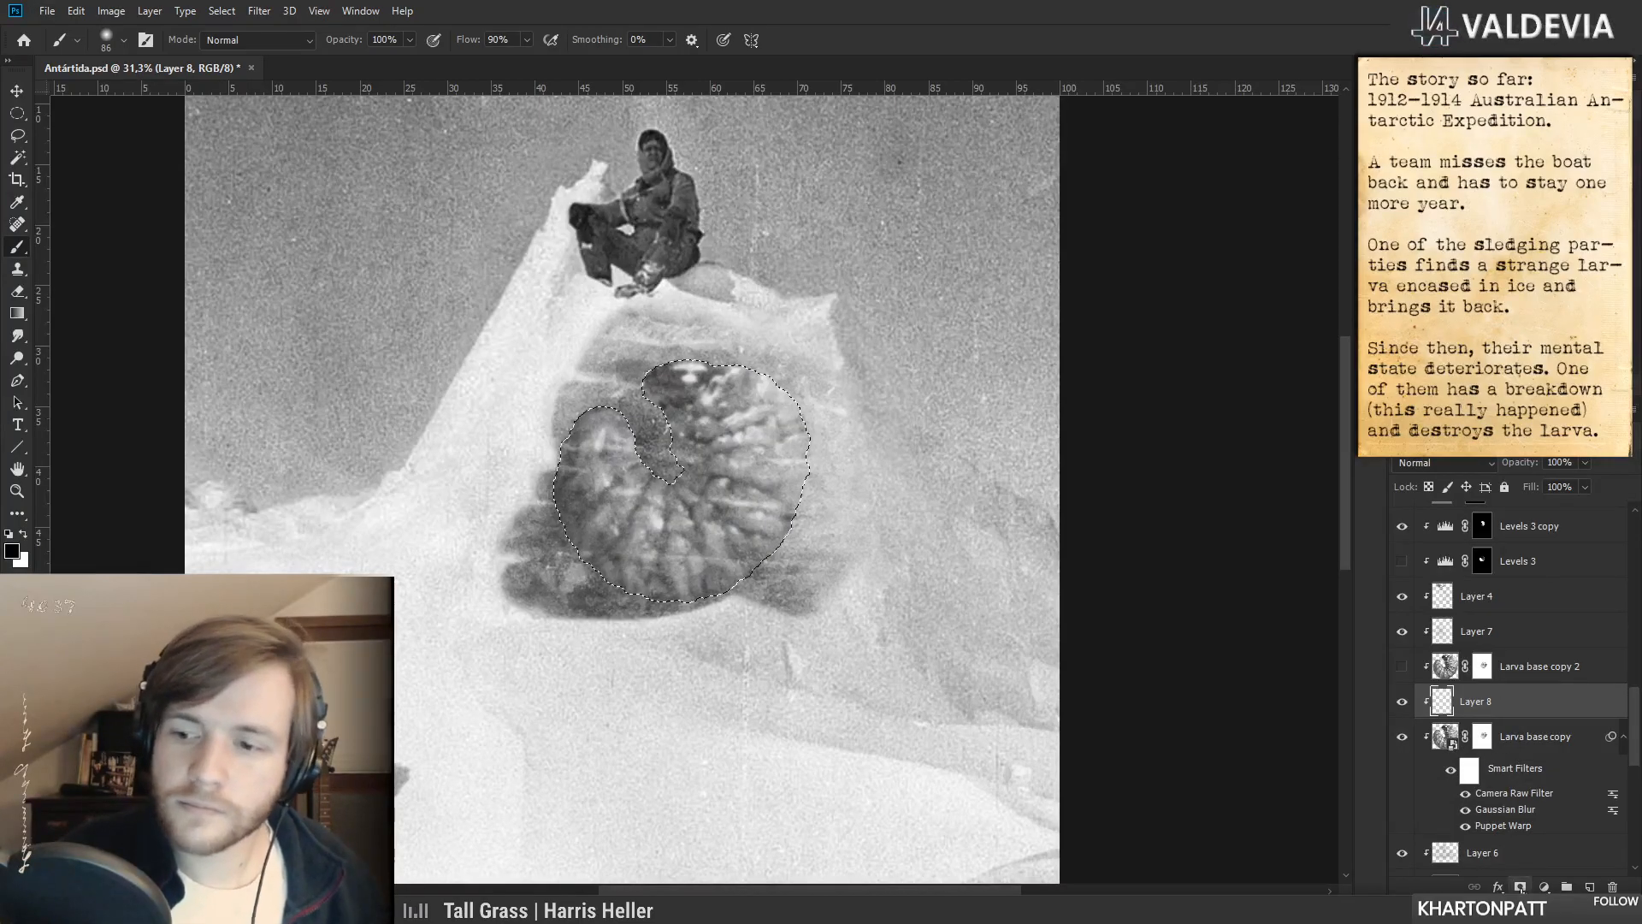
{"action": "left_click", "coordinate": [1520, 886]}
{"action": "left_click", "coordinate": [1443, 703]}
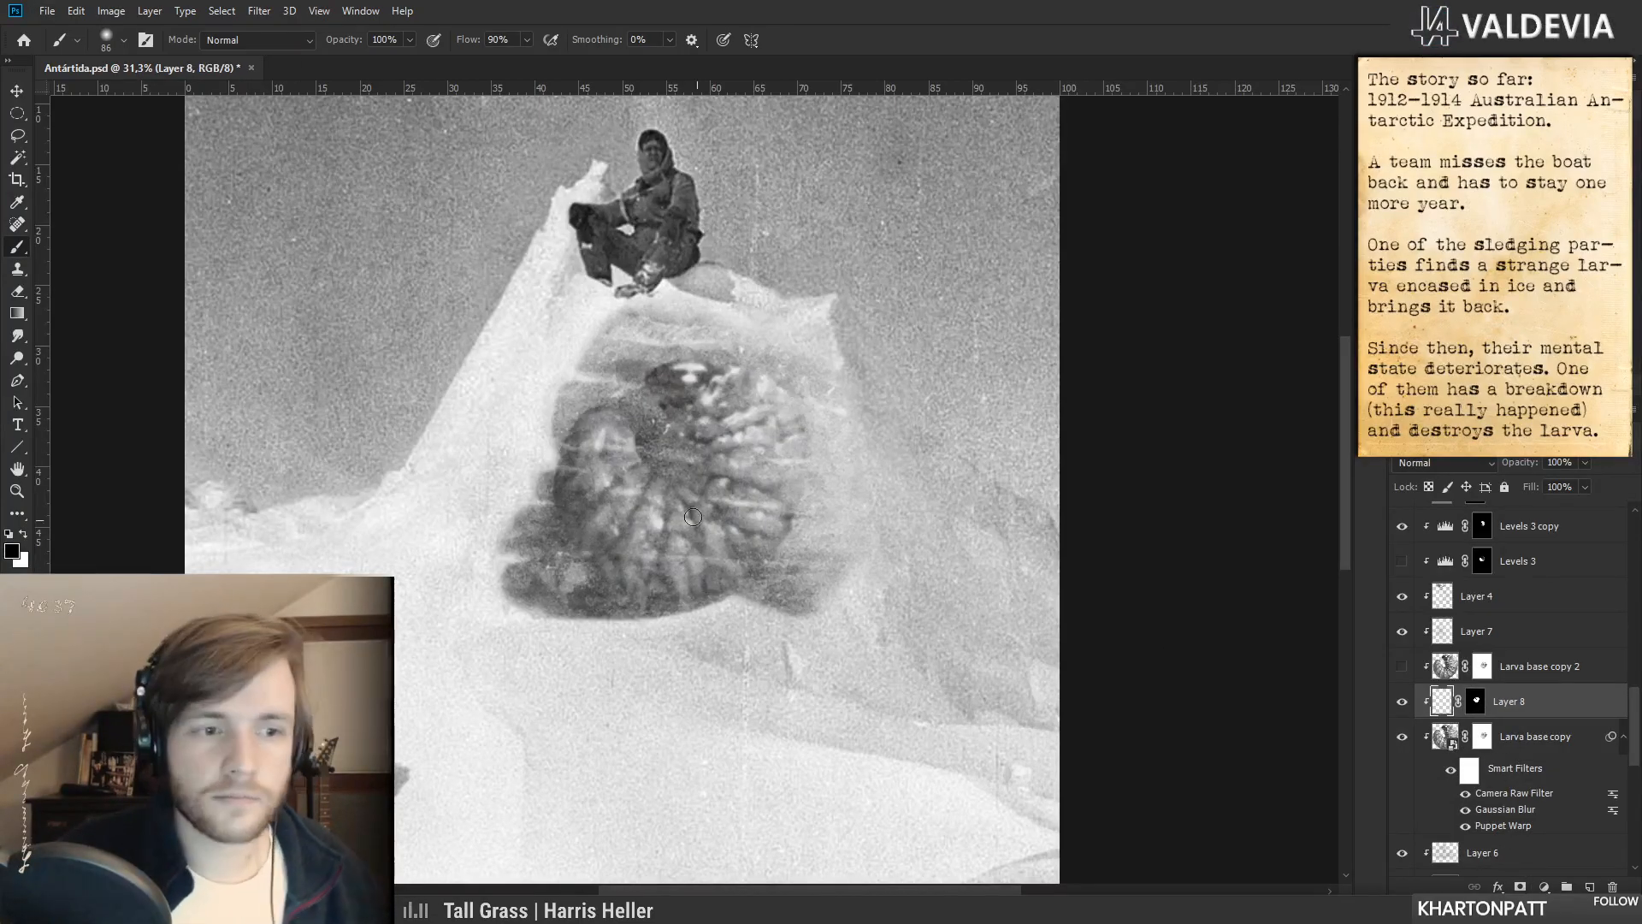
- Set Layer 8 to Overlay and paint black shading along the larva's left and lower edges with a 338 px soft brush
{"action": "right_click", "coordinate": [643, 521]}
{"action": "left_click", "coordinate": [1443, 463]}
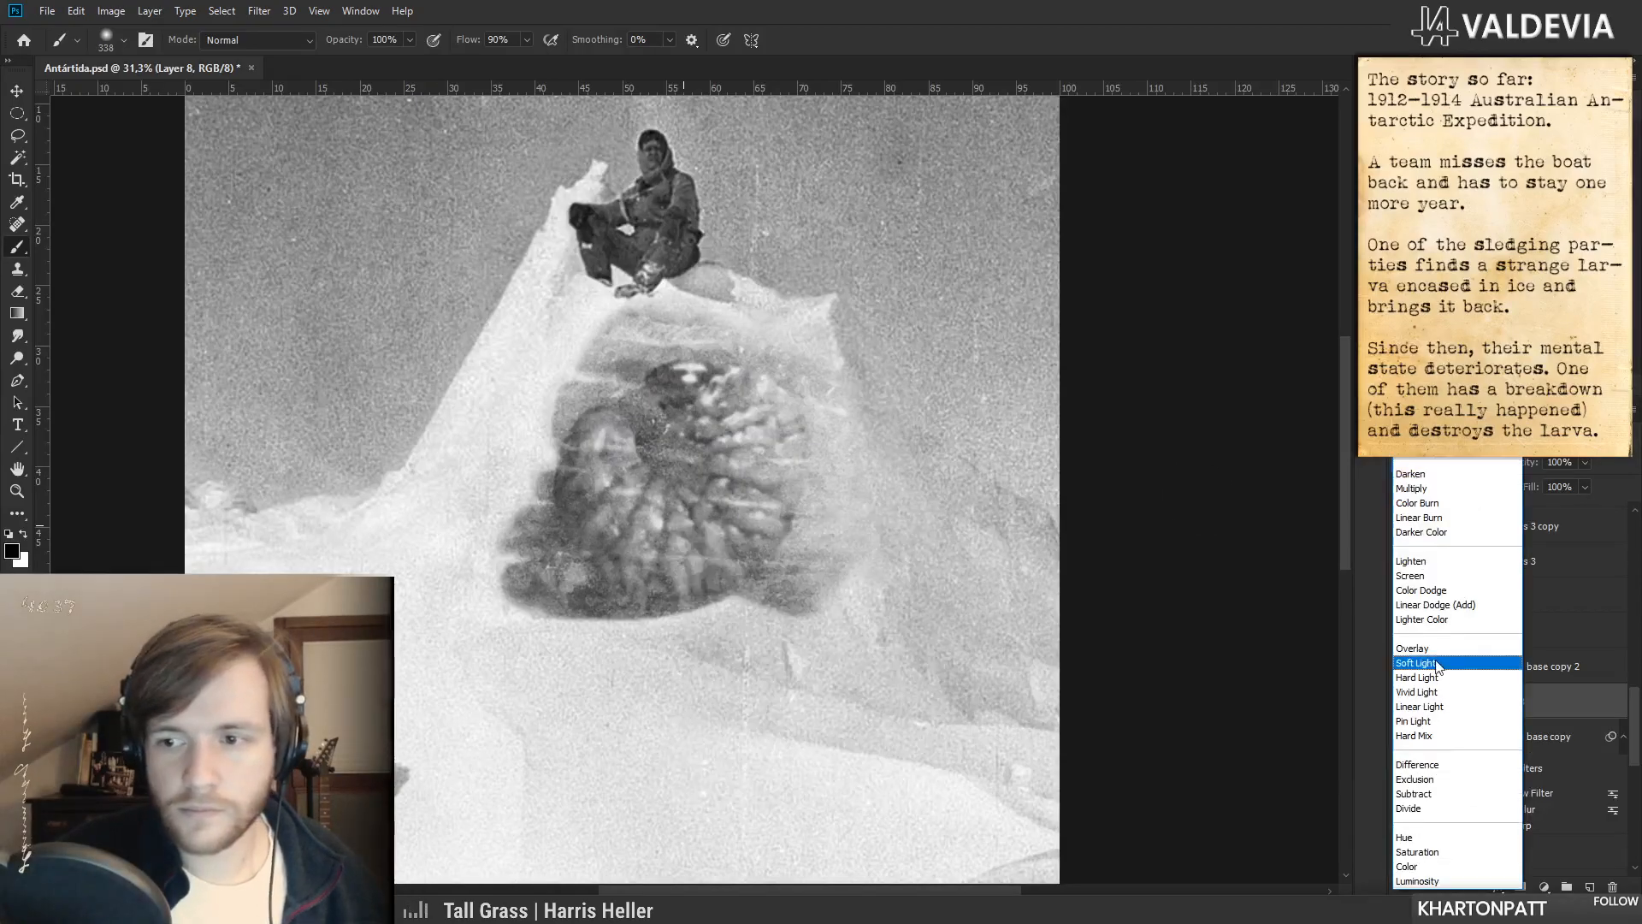
{"action": "left_click", "coordinate": [1437, 656]}
{"action": "left_click_drag", "start_coordinate": [574, 500], "coordinate": [648, 568]}
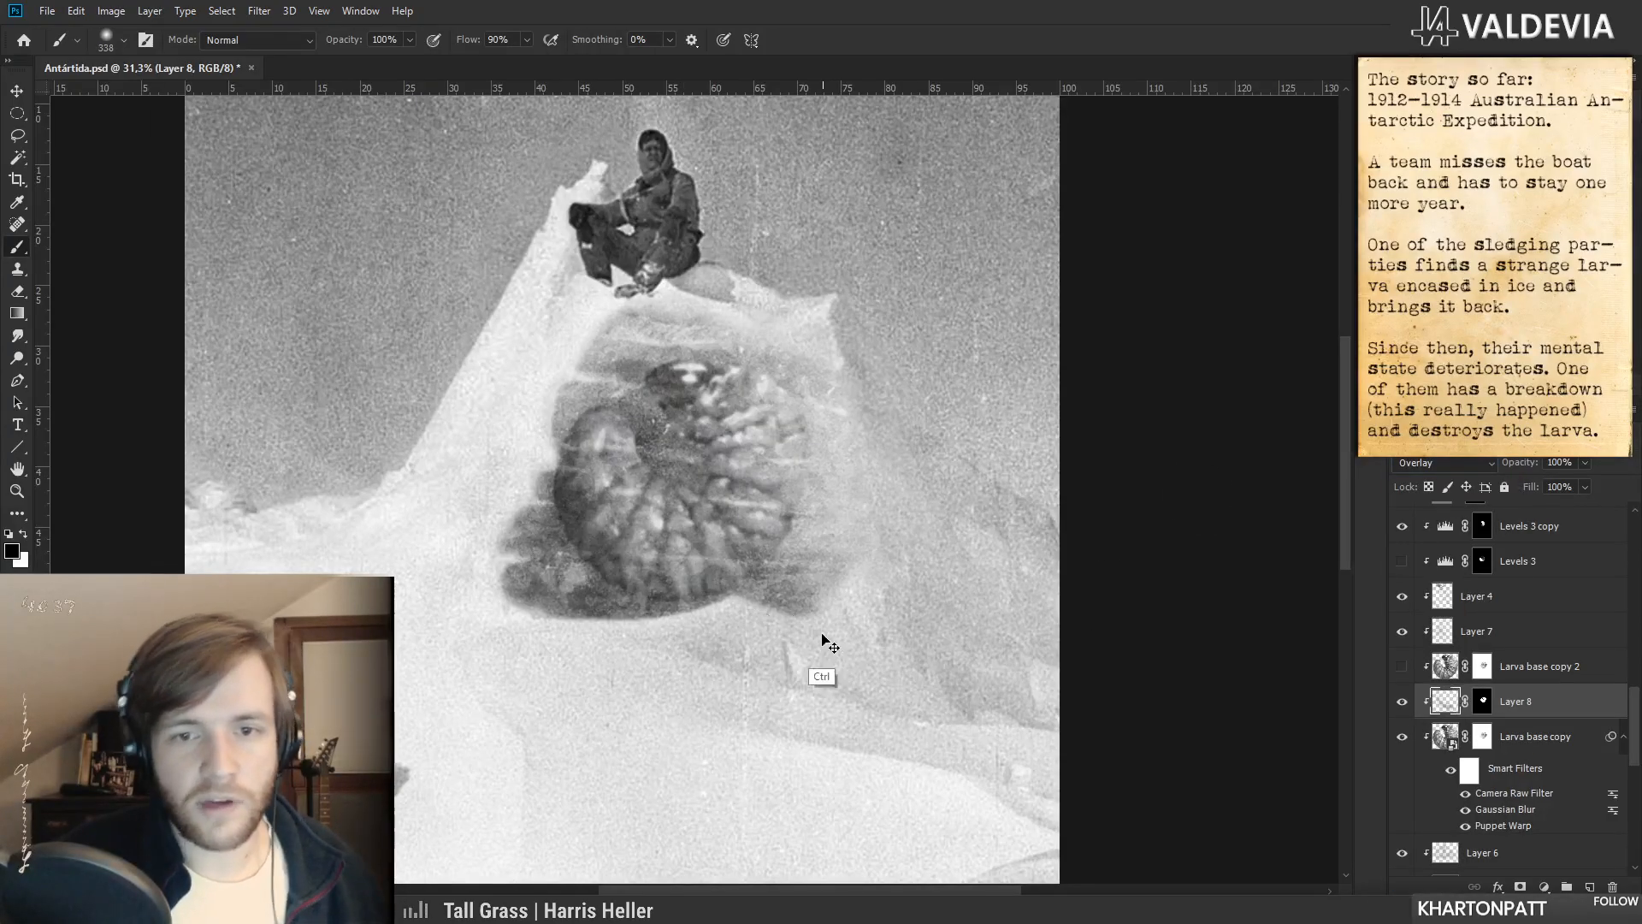
{"action": "key", "text": "ctrl+z"}
{"action": "left_click_drag", "start_coordinate": [520, 502], "coordinate": [727, 616]}
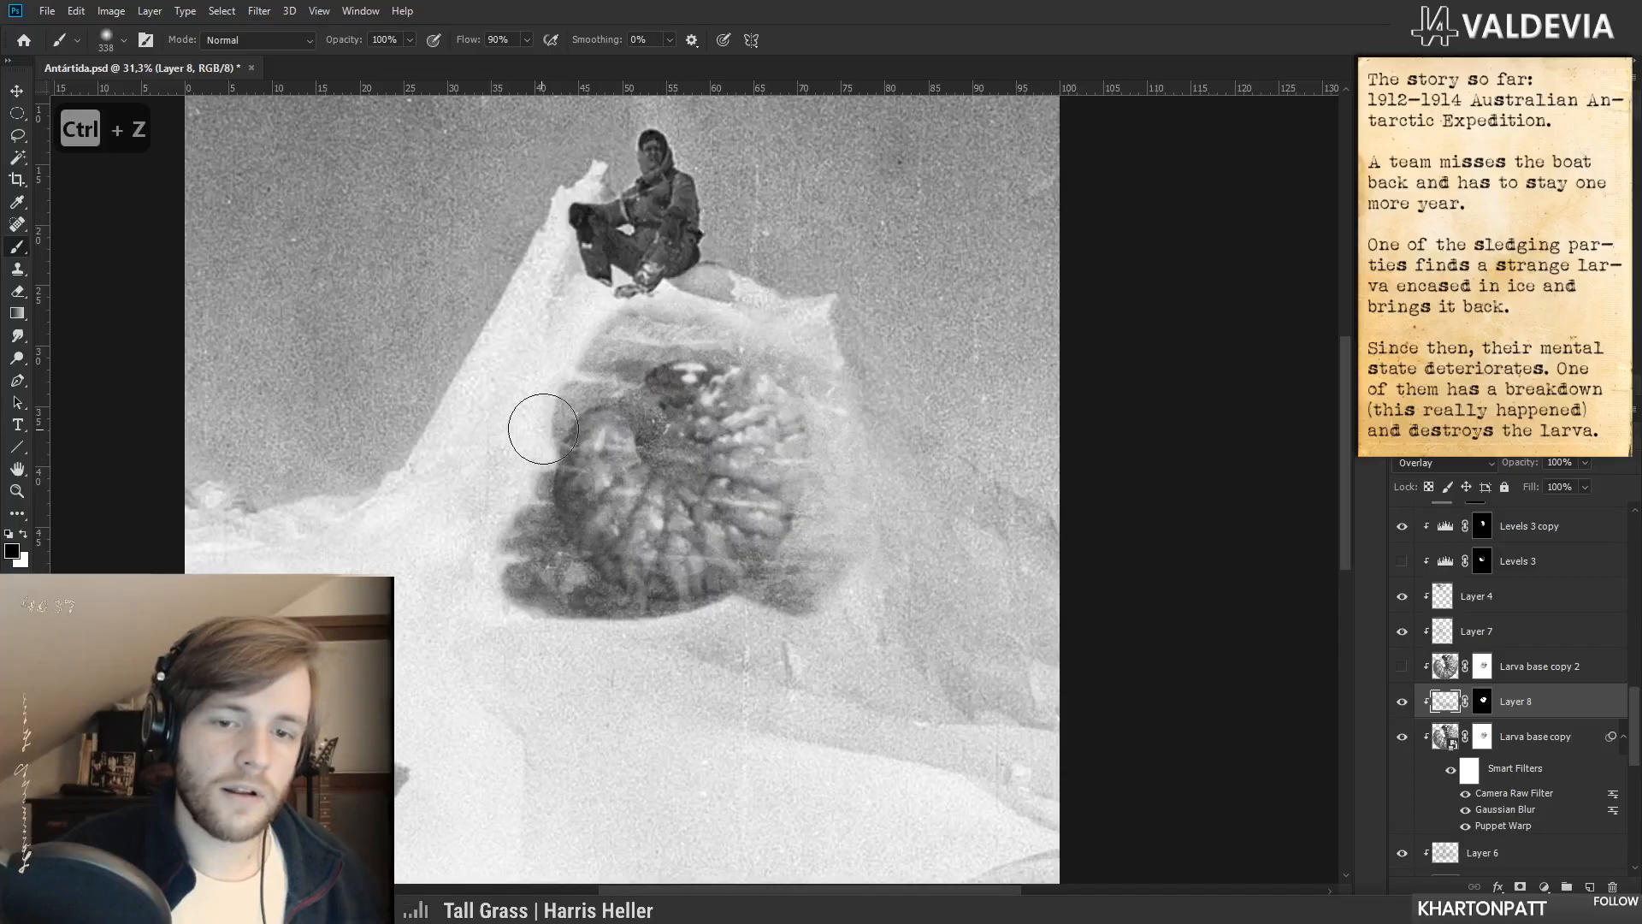
- Refine the dark shading around the larva's outer edge on Layer 8, undoing unwanted strokes
{"action": "key", "text": "z"}
{"action": "left_click", "coordinate": [602, 490]}
{"action": "key", "text": "b"}
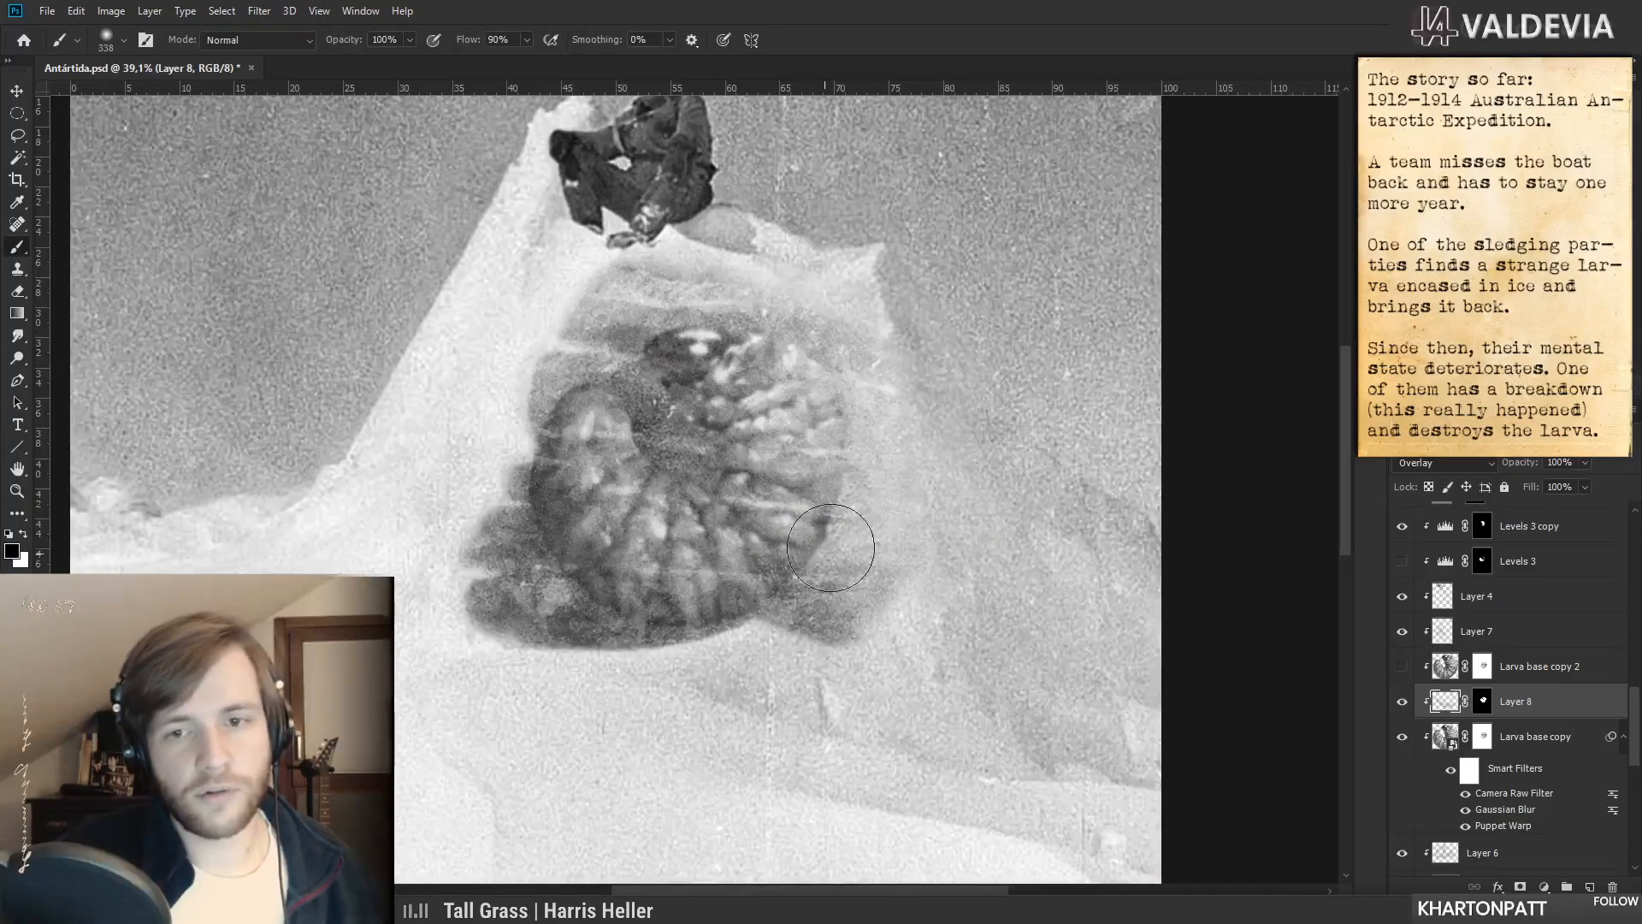
{"action": "key", "text": "ctrl+z"}
{"action": "key", "text": "z"}
{"action": "left_click_drag", "start_coordinate": [924, 471], "coordinate": [908, 470]}
{"action": "key", "text": "b"}
{"action": "key", "text": "ctrl+z"}
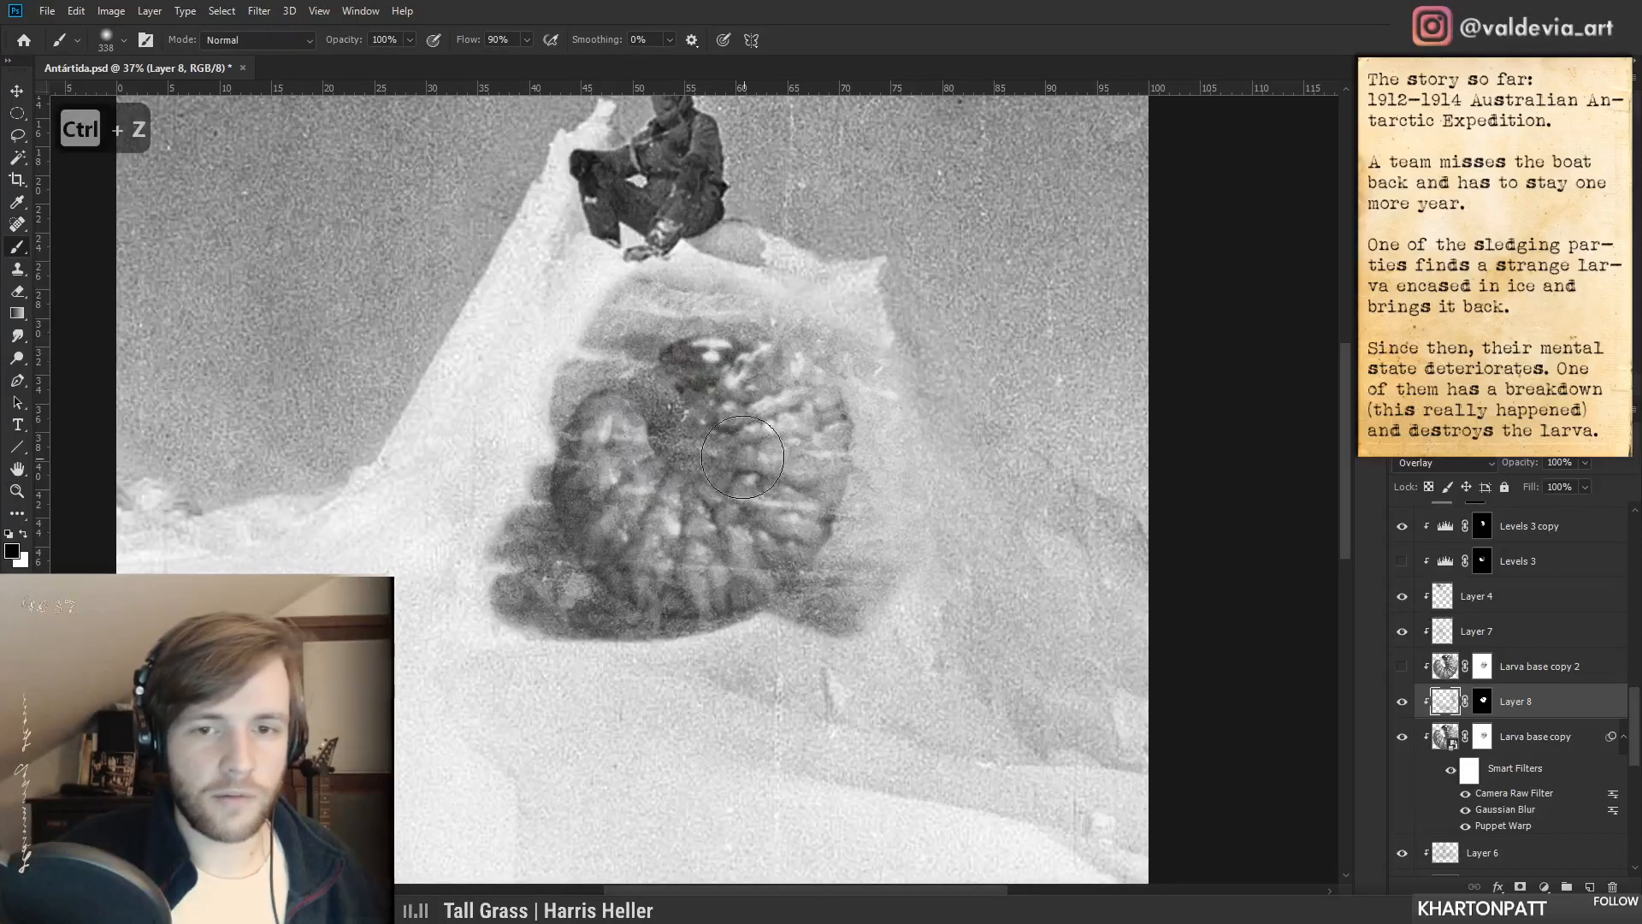
- Darken the larva's inner curl below the head with a 61 px brush, undoing unwanted strokes
{"action": "right_click", "coordinate": [794, 445]}
{"action": "left_click", "coordinate": [911, 480]}
{"action": "key", "text": "Return"}
{"action": "key", "text": "ctrl+z"}
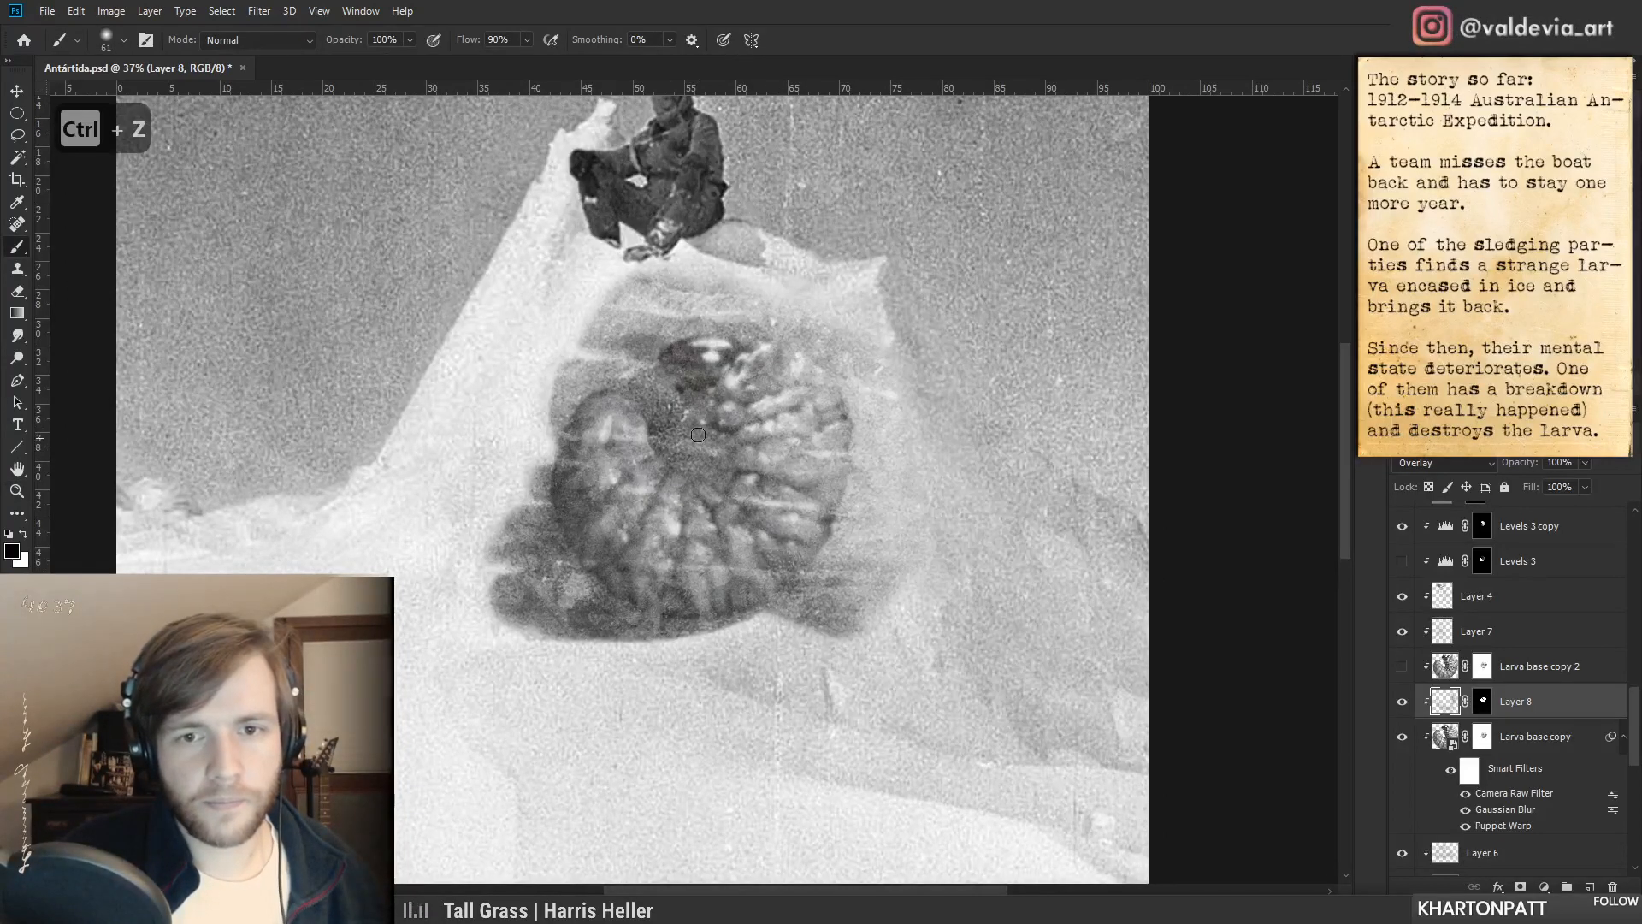
{"action": "key", "text": "ctrl+z"}
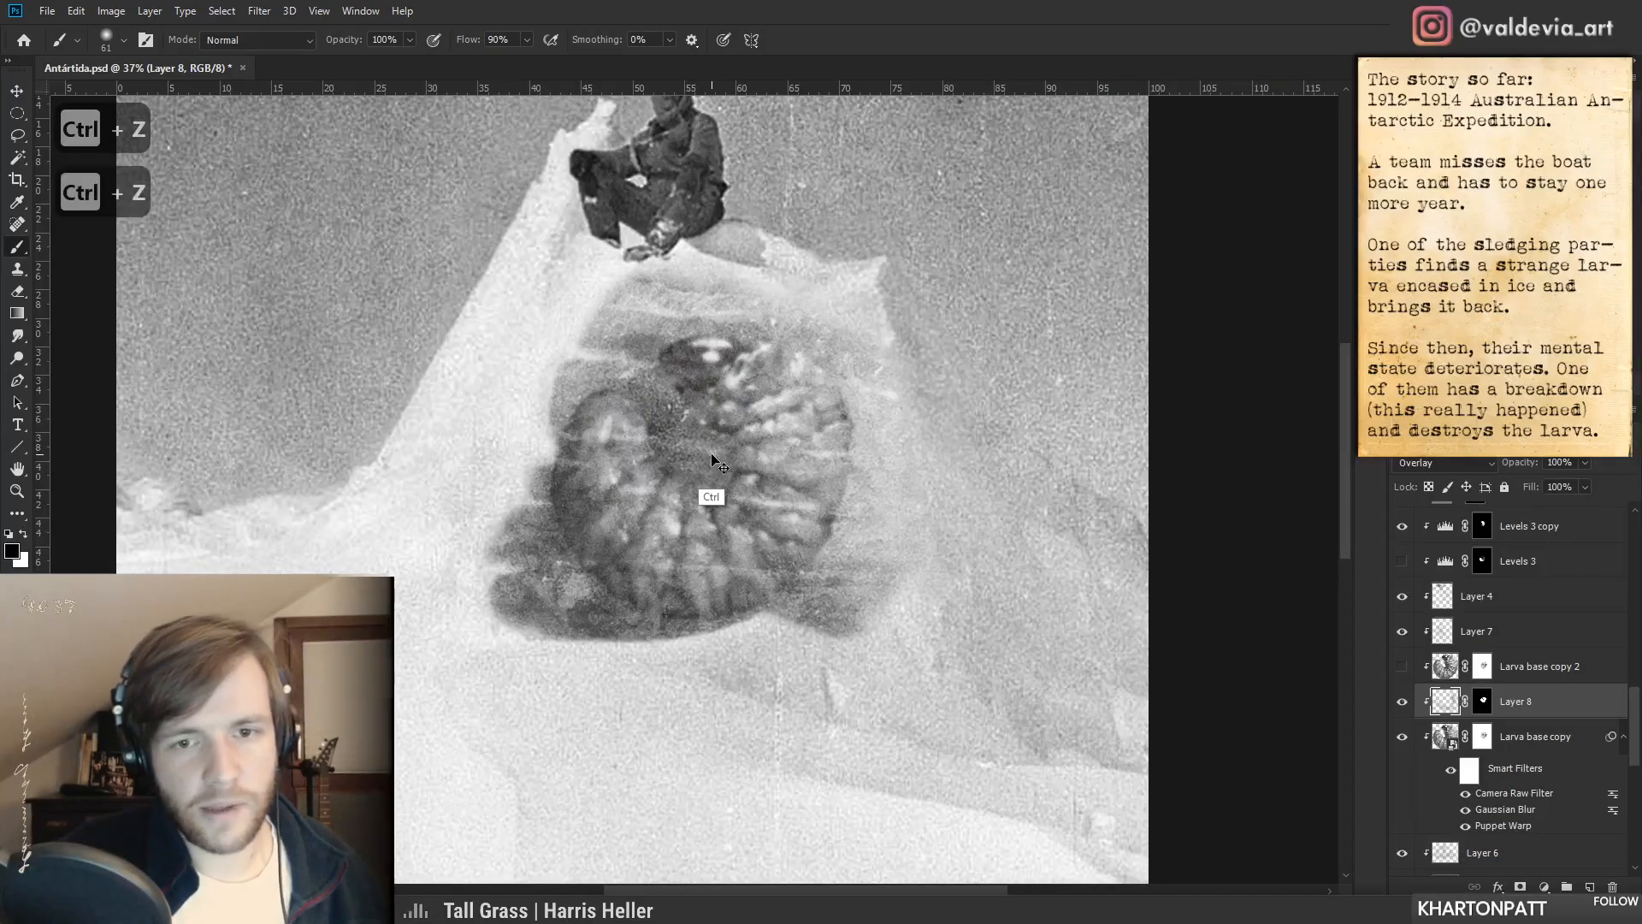
{"action": "key", "text": "ctrl+z"}
{"action": "left_click_drag", "start_coordinate": [734, 435], "coordinate": [678, 407]}
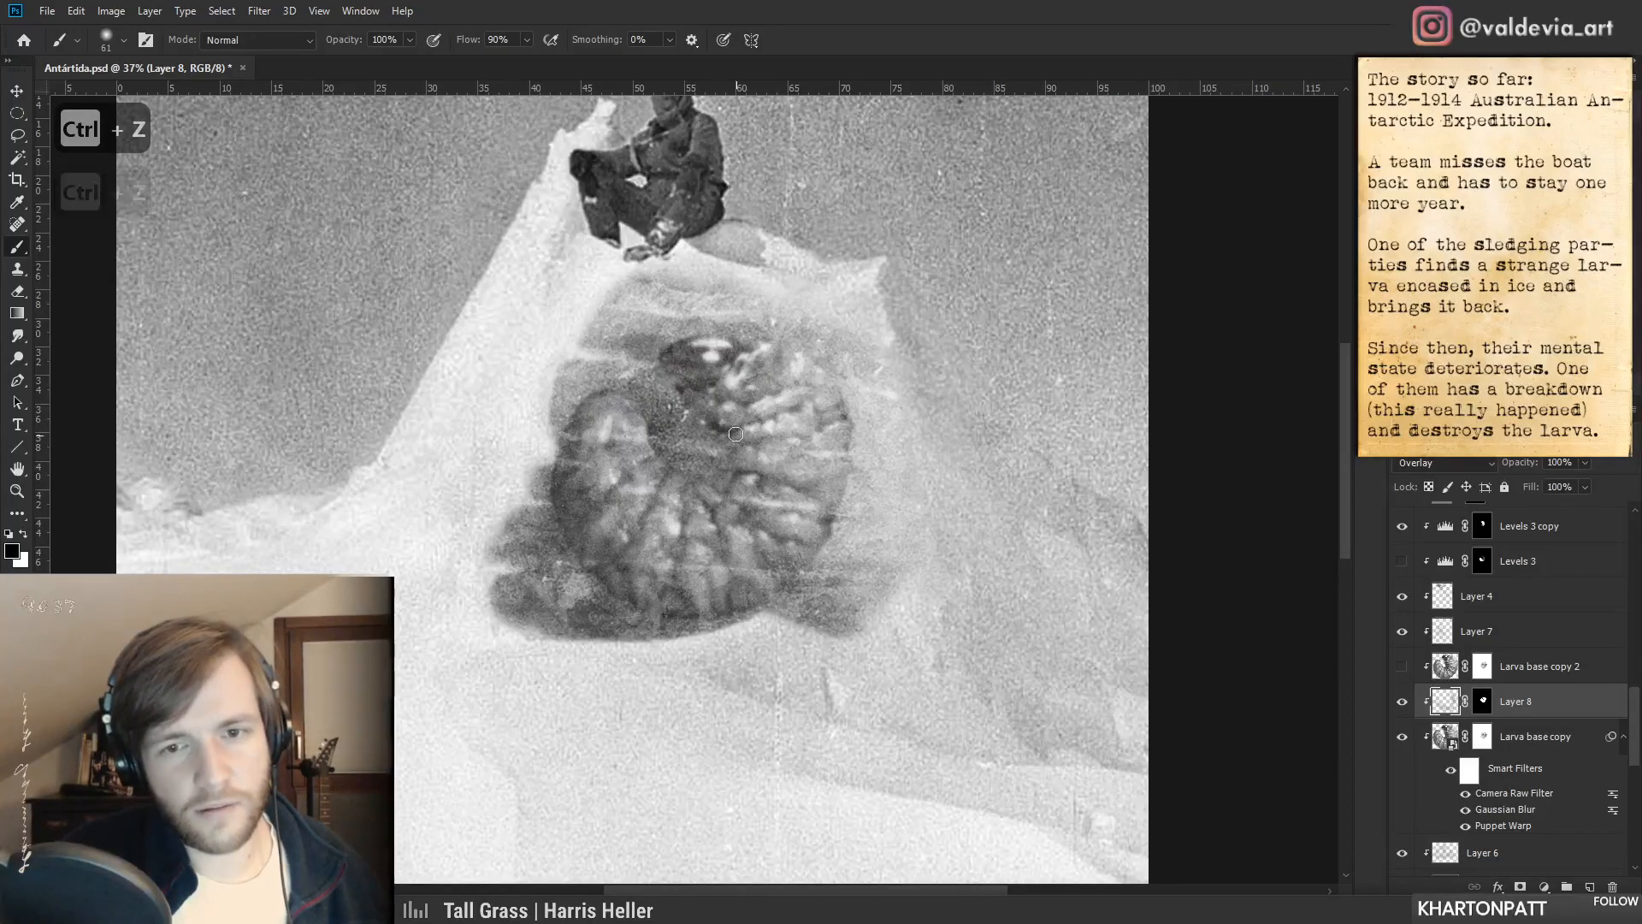
{"action": "mouse_move", "coordinate": [731, 471]}
{"action": "left_mouse_down"}
{"action": "mouse_move", "coordinate": [696, 479]}
{"action": "mouse_move", "coordinate": [730, 420]}
{"action": "mouse_move", "coordinate": [713, 456]}
{"action": "mouse_move", "coordinate": [687, 457]}
{"action": "mouse_move", "coordinate": [701, 436]}
{"action": "mouse_move", "coordinate": [680, 403]}
{"action": "left_mouse_up"}
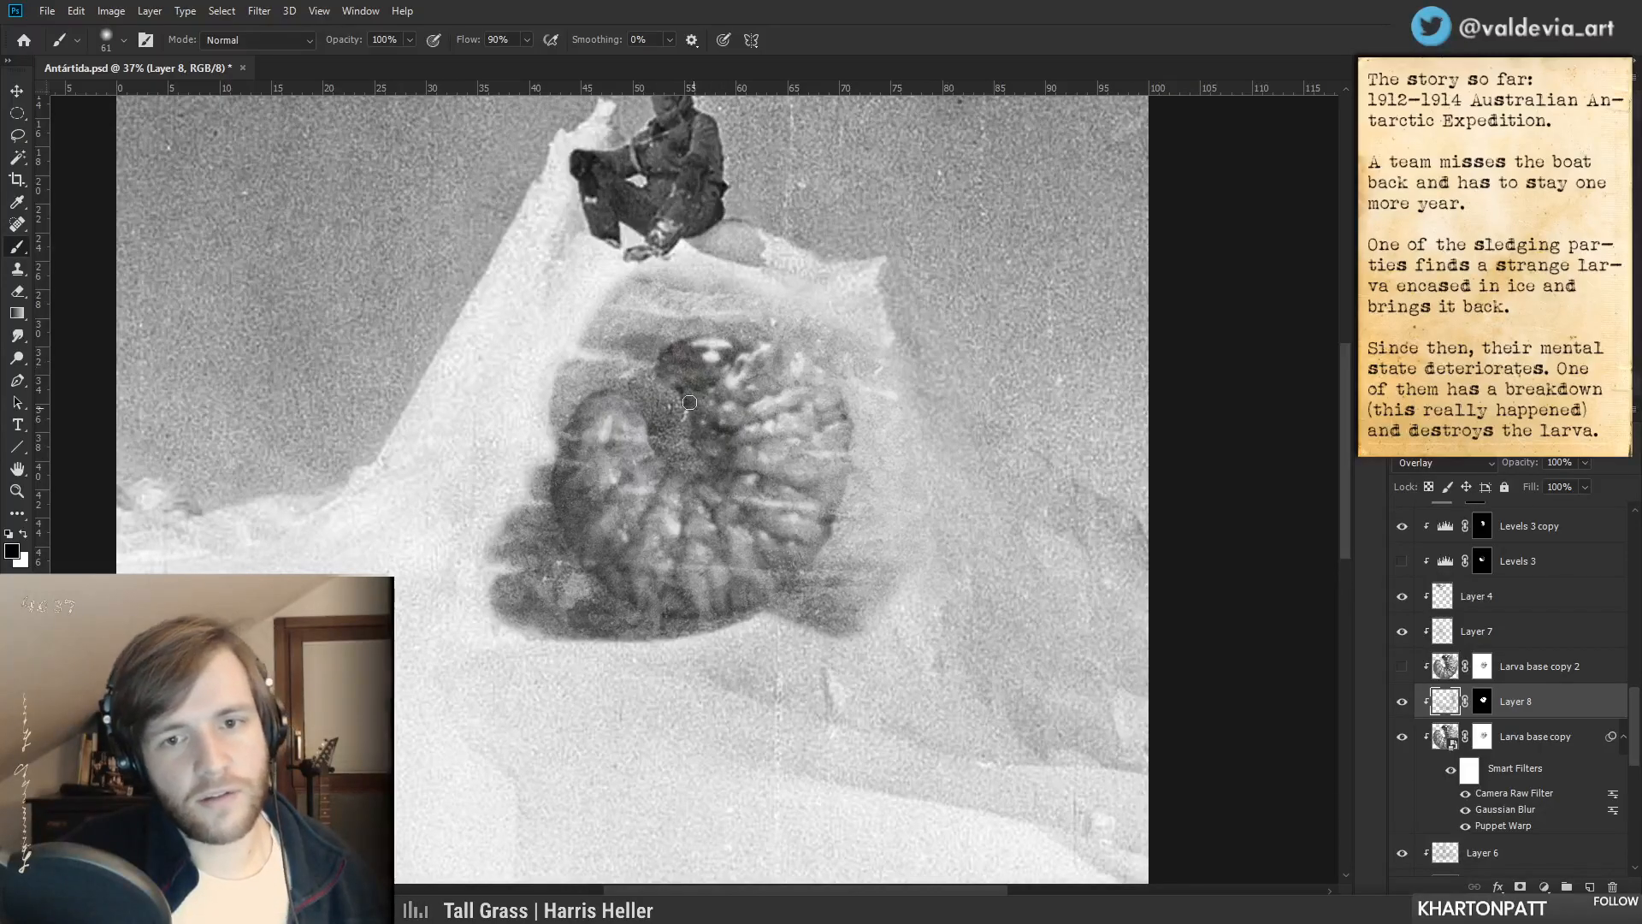
- Undo the last stroke on Layer 8 and paint dark shading along the larva's lower right edge
{"action": "scroll", "coordinate": [690, 402], "scroll_direction": "down", "scroll_amount": 5}
{"action": "scroll", "coordinate": [644, 403], "scroll_direction": "up", "scroll_amount": 6}
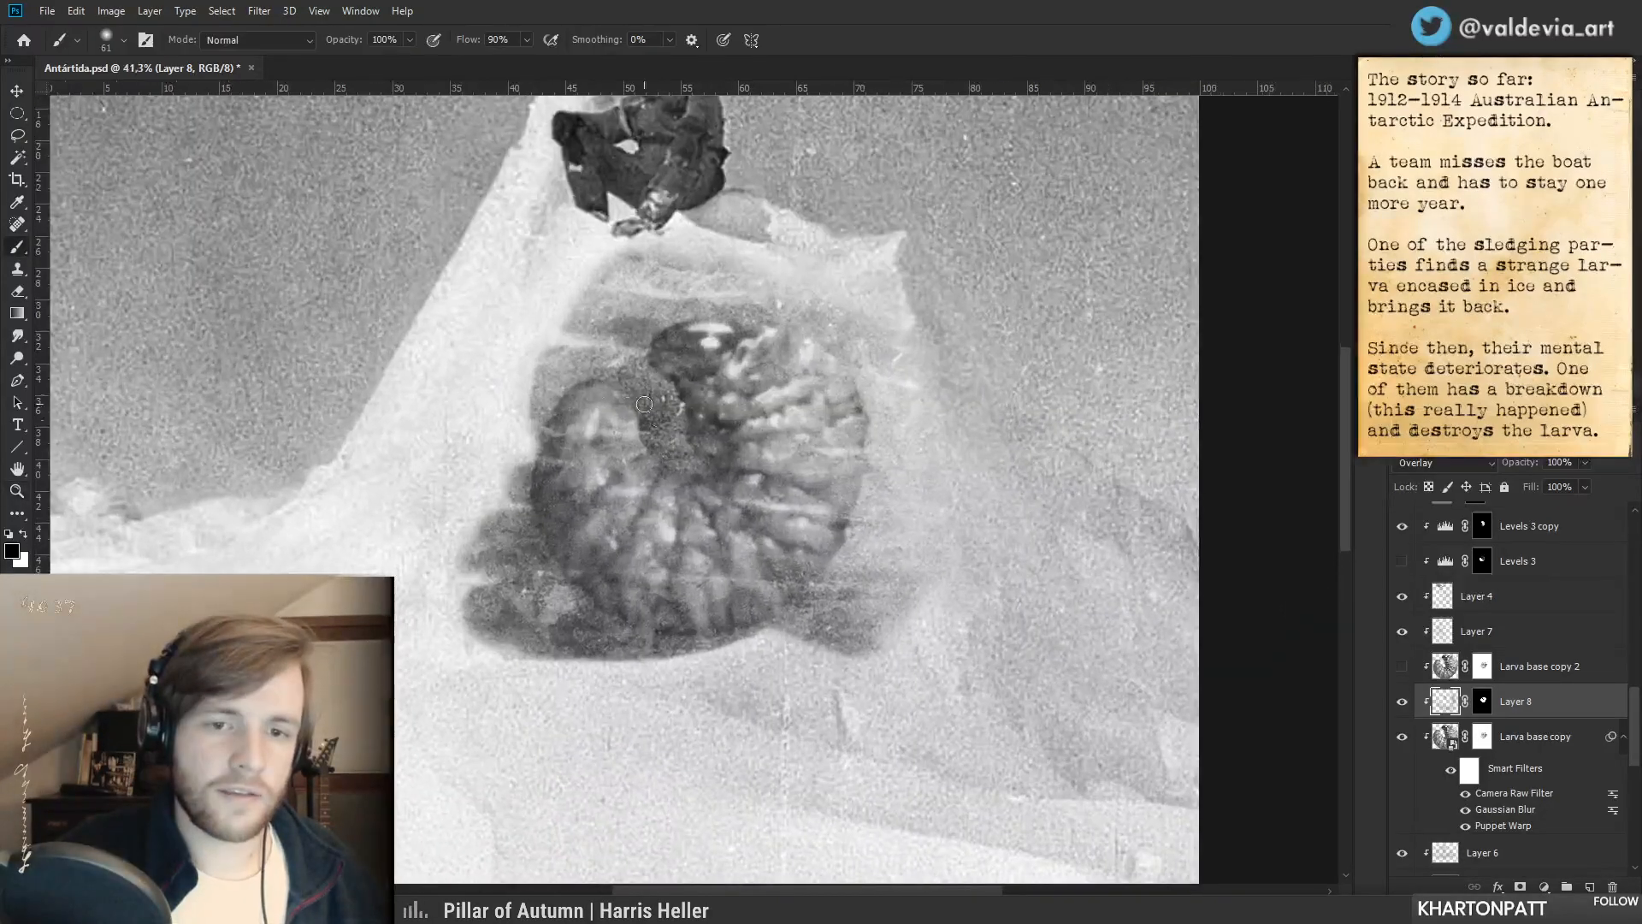
{"action": "key", "text": "ctrl+z"}
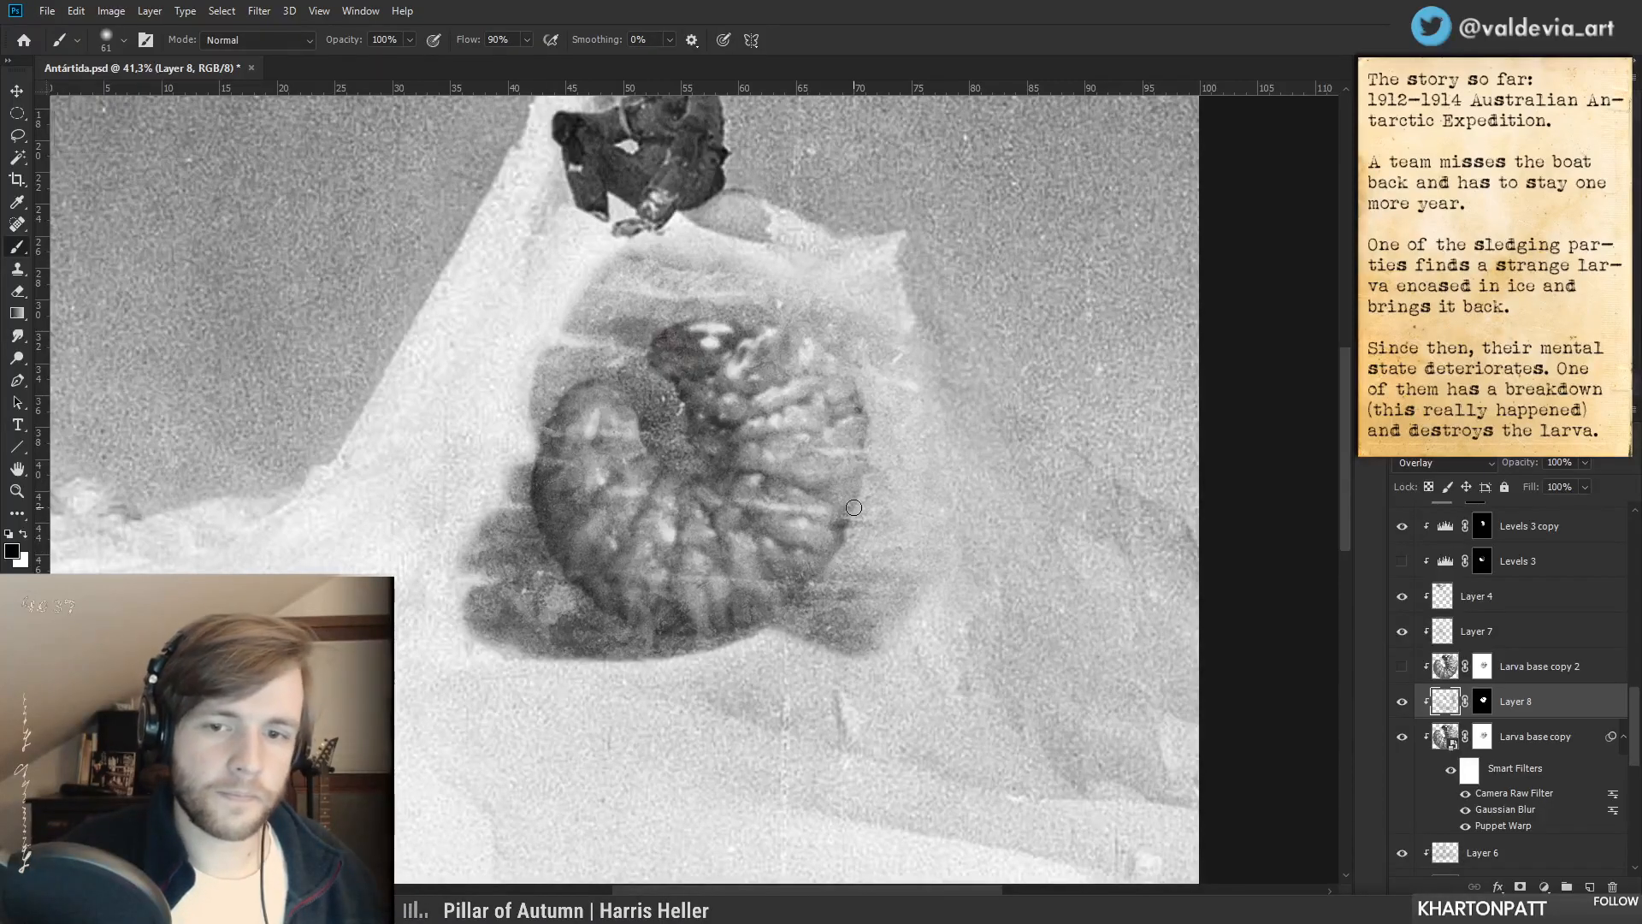
{"action": "left_click_drag", "start_coordinate": [864, 502], "coordinate": [724, 615]}
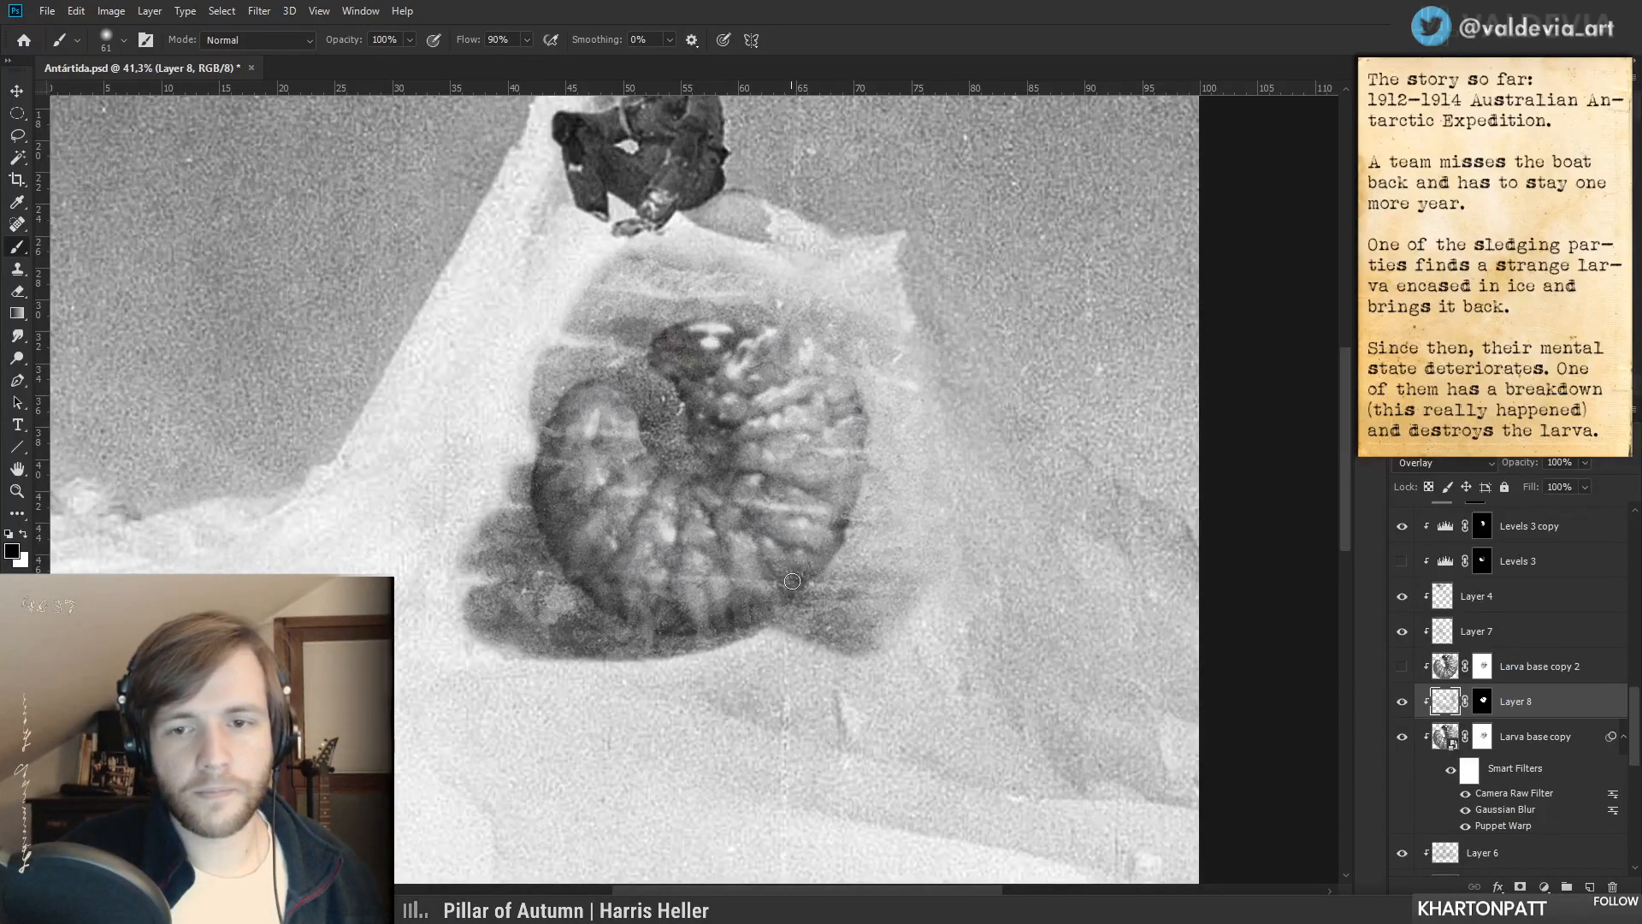
- Paint white highlights on Layer 8 over the segments on the larva's upper right side
{"action": "mouse_move", "coordinate": [764, 494]}
{"action": "left_mouse_down"}
{"action": "mouse_move", "coordinate": [703, 493]}
{"action": "mouse_move", "coordinate": [756, 492]}
{"action": "left_mouse_up"}
{"action": "key", "text": "x"}
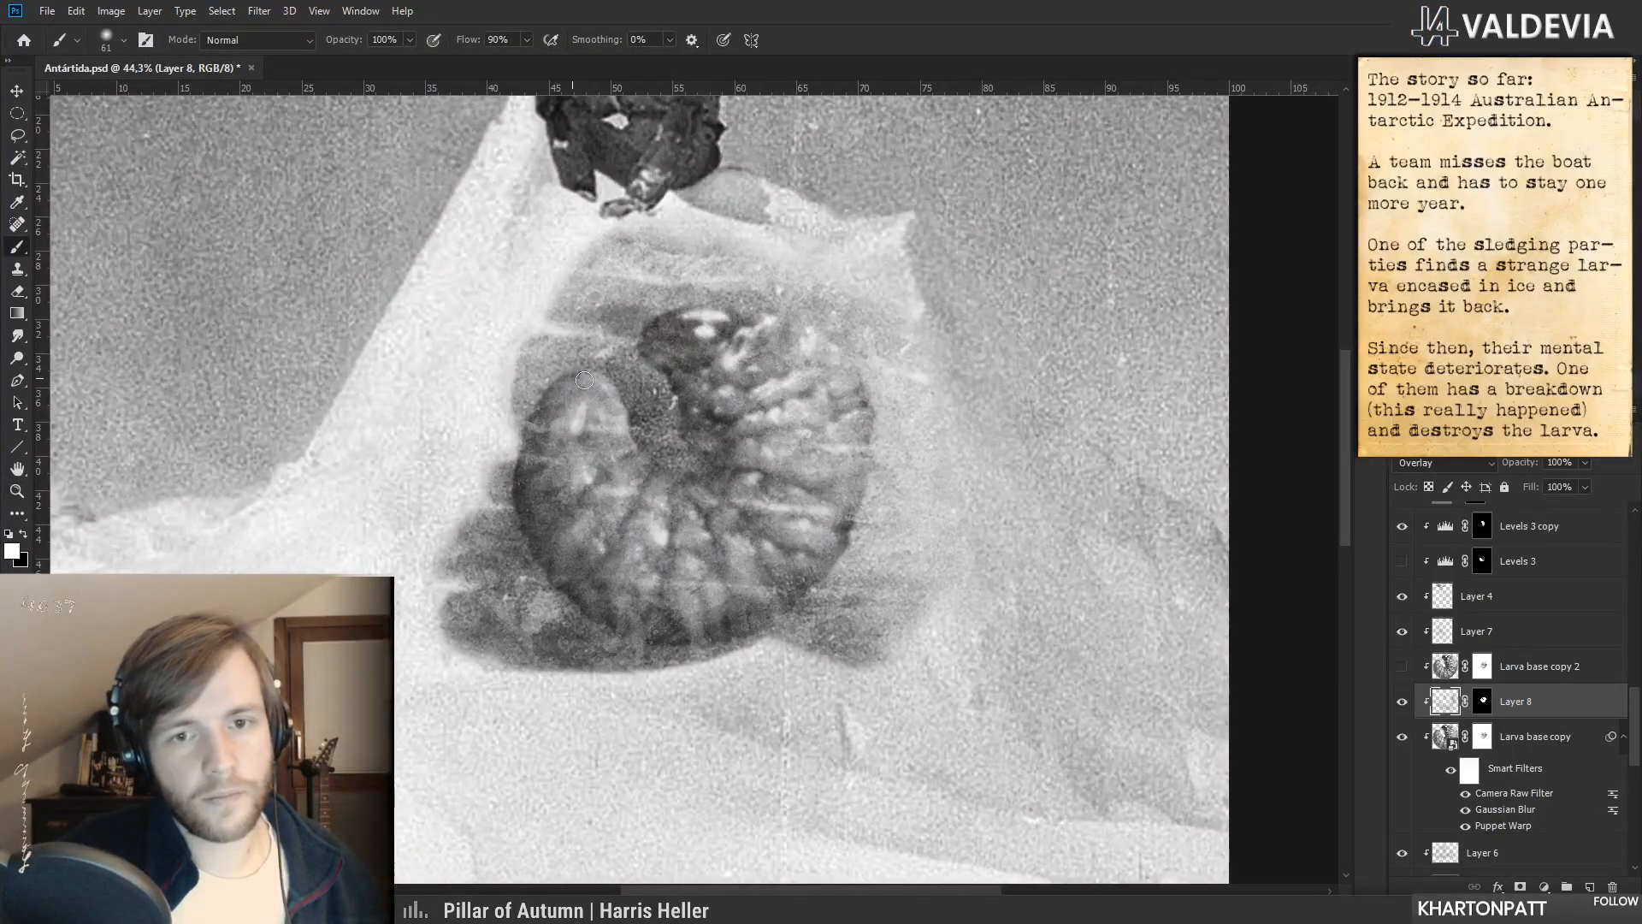
{"action": "left_click_drag", "start_coordinate": [709, 308], "coordinate": [857, 351]}
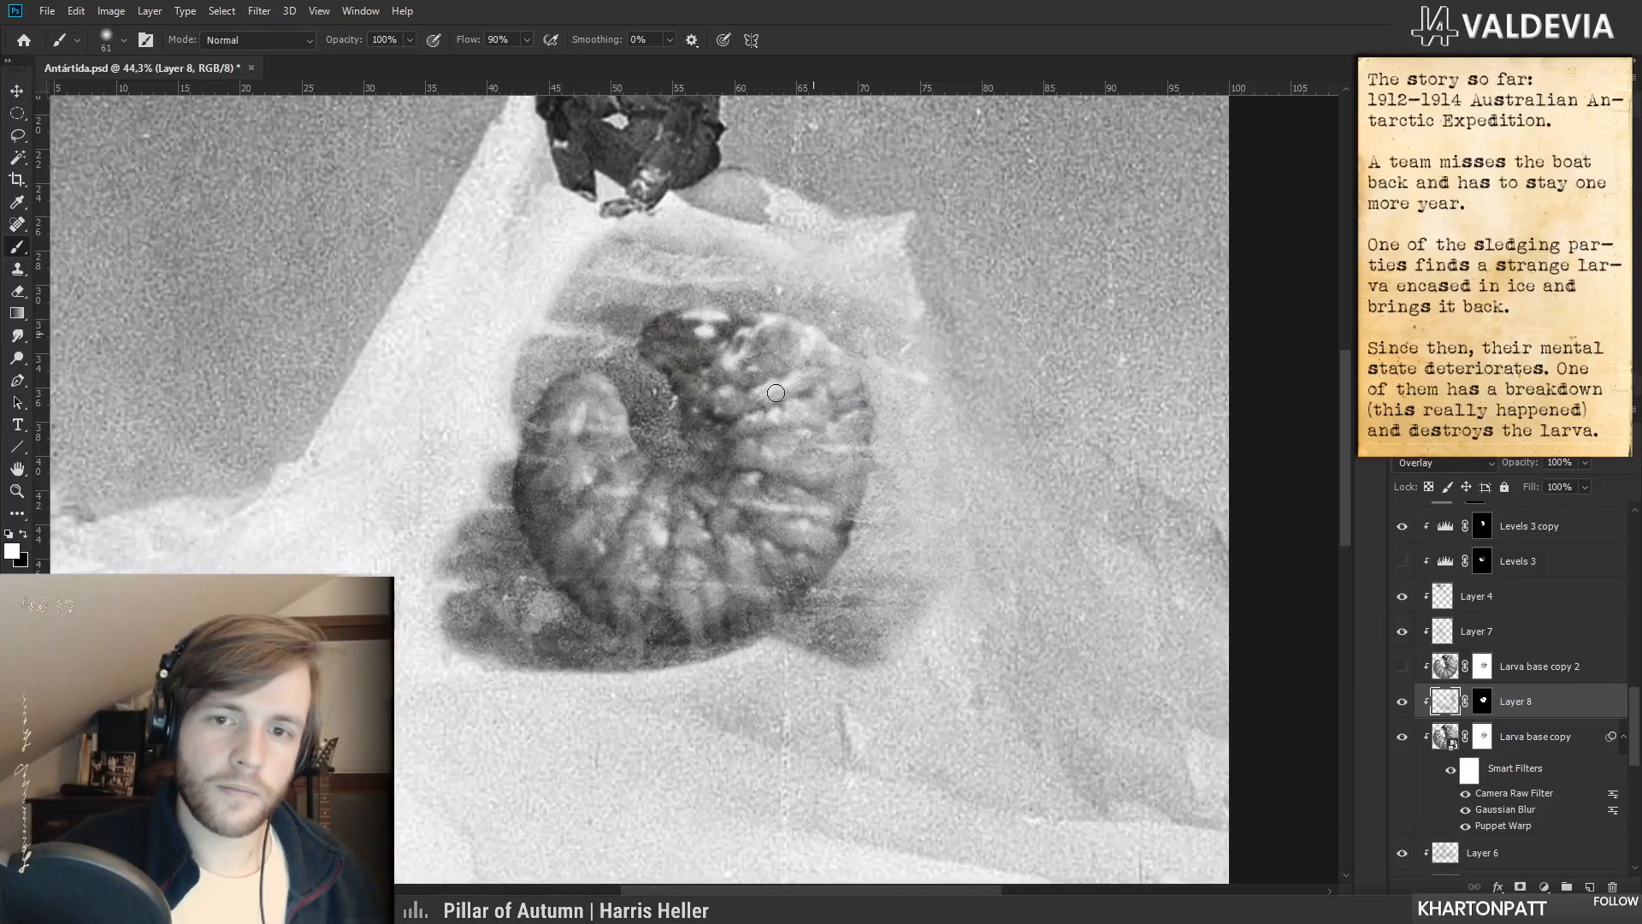
{"action": "left_click_drag", "start_coordinate": [866, 400], "coordinate": [820, 444]}
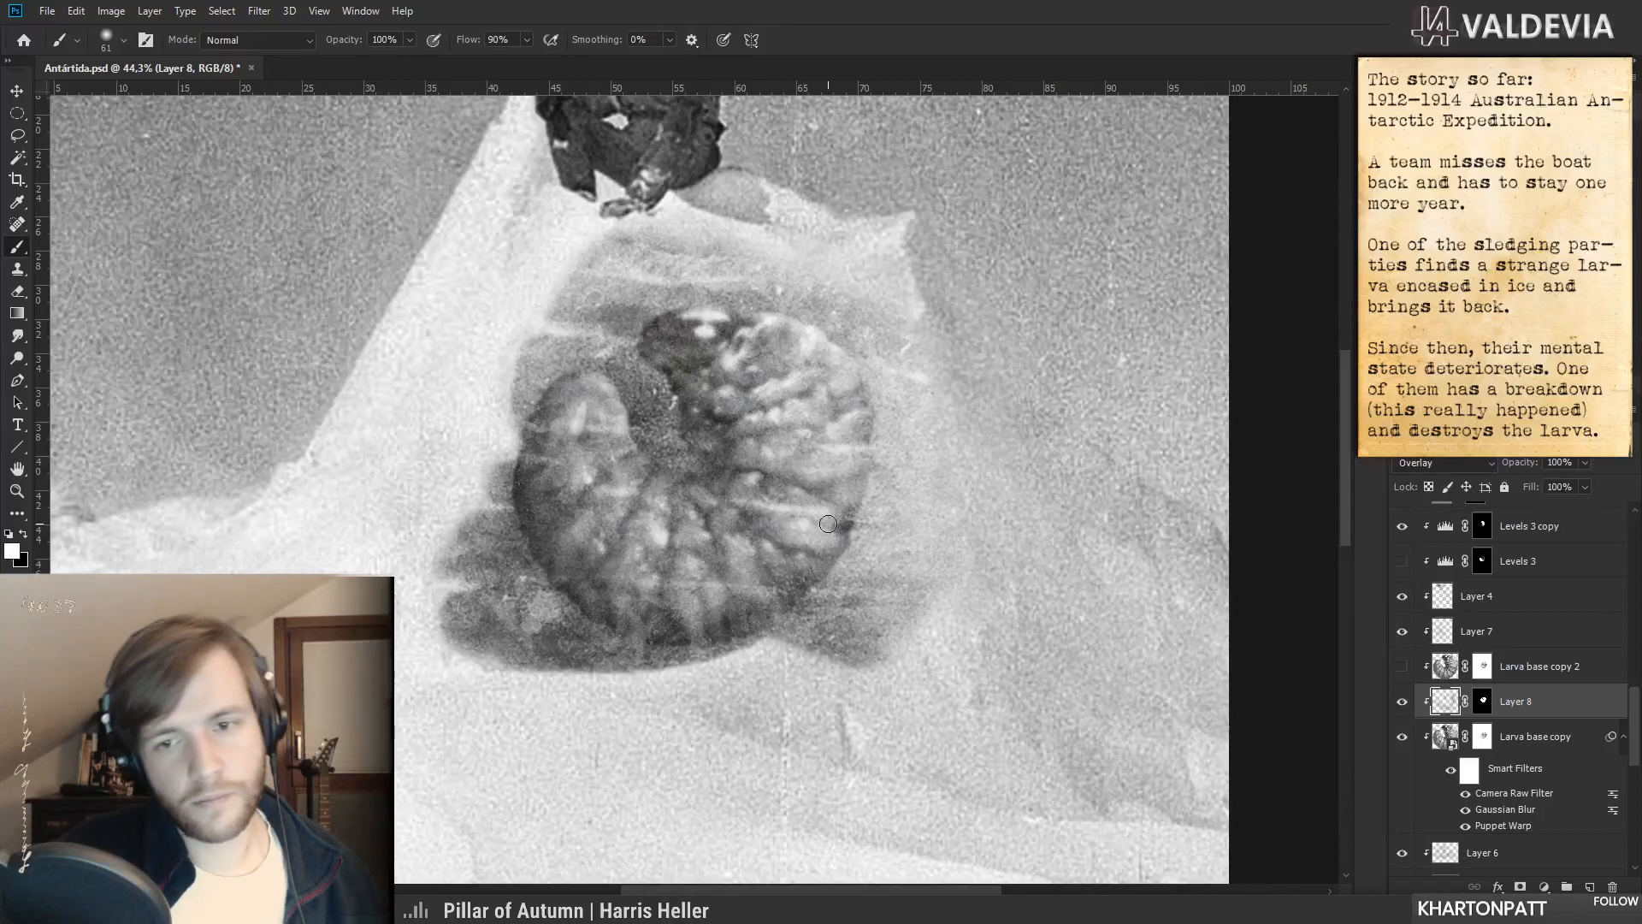
- Toggle Layer 8 off and on to compare the larva's shading in the whole photo
{"action": "scroll", "coordinate": [804, 539], "scroll_direction": "down", "scroll_amount": 5}
{"action": "mouse_move", "coordinate": [791, 516]}
{"action": "left_mouse_down"}
{"action": "mouse_move", "coordinate": [781, 494]}
{"action": "mouse_move", "coordinate": [680, 545]}
{"action": "mouse_move", "coordinate": [760, 547]}
{"action": "left_mouse_up"}
{"action": "left_click", "coordinate": [1402, 703]}
{"action": "left_click", "coordinate": [1402, 703]}
{"action": "mouse_move", "coordinate": [738, 478]}
{"action": "left_mouse_down"}
{"action": "mouse_move", "coordinate": [667, 472]}
{"action": "mouse_move", "coordinate": [777, 473]}
{"action": "mouse_move", "coordinate": [602, 479]}
{"action": "left_mouse_up"}
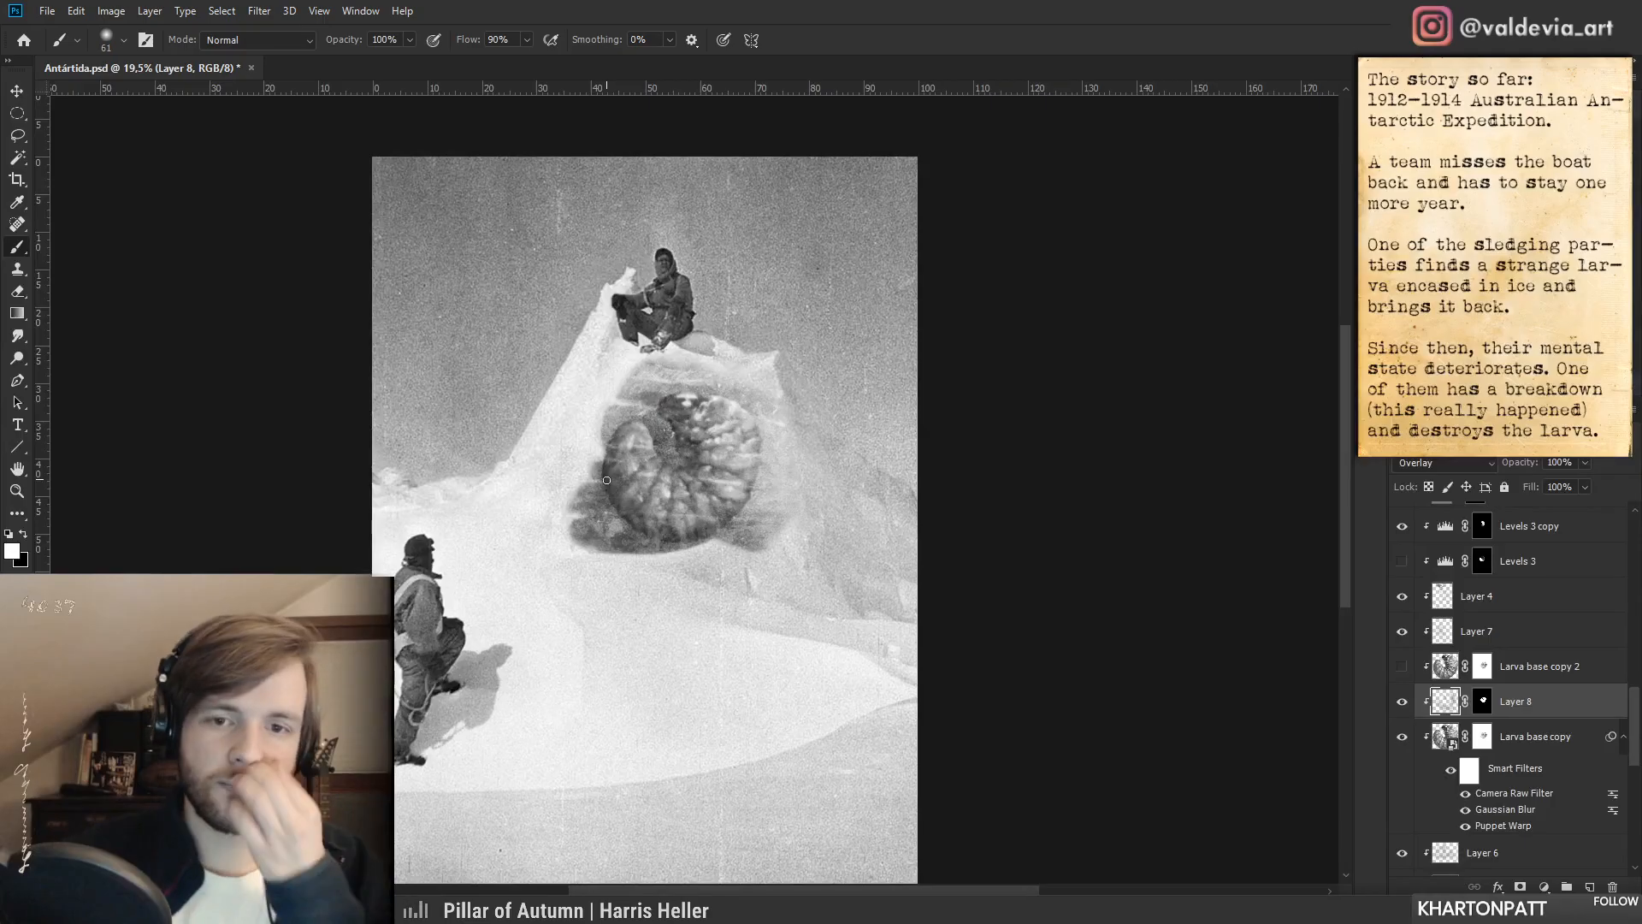
- Refine Layer 8's mask using the inverted selection of the Larva base copy mask's ice streaks, and deselect
{"action": "left_click", "coordinate": [1483, 703]}
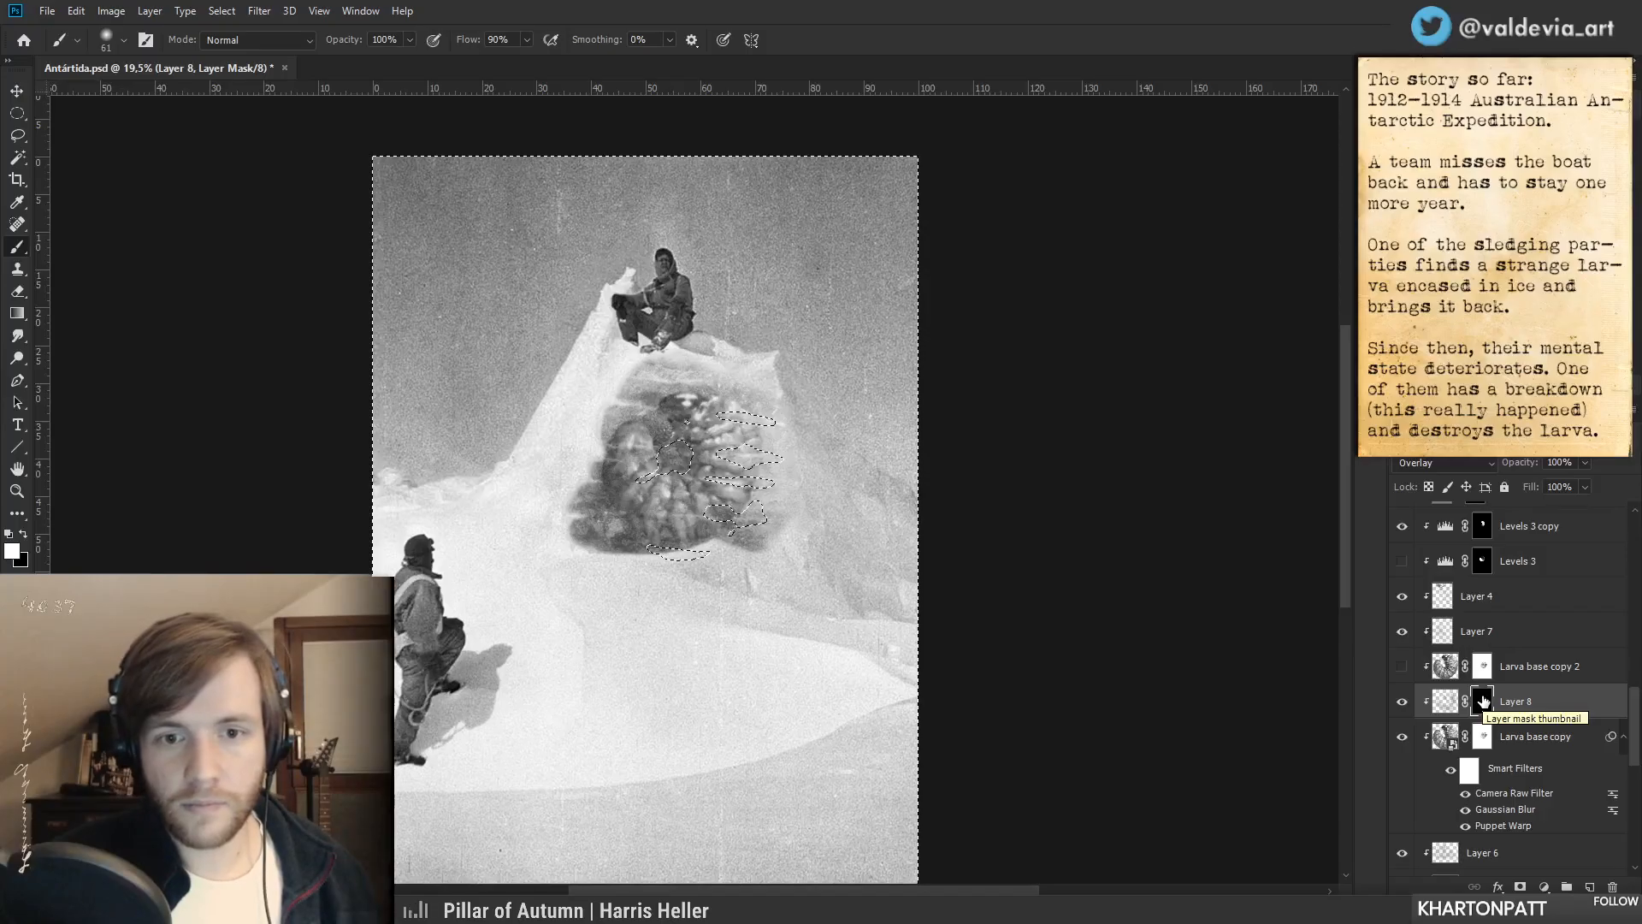
{"action": "key", "text": "ctrl+z"}
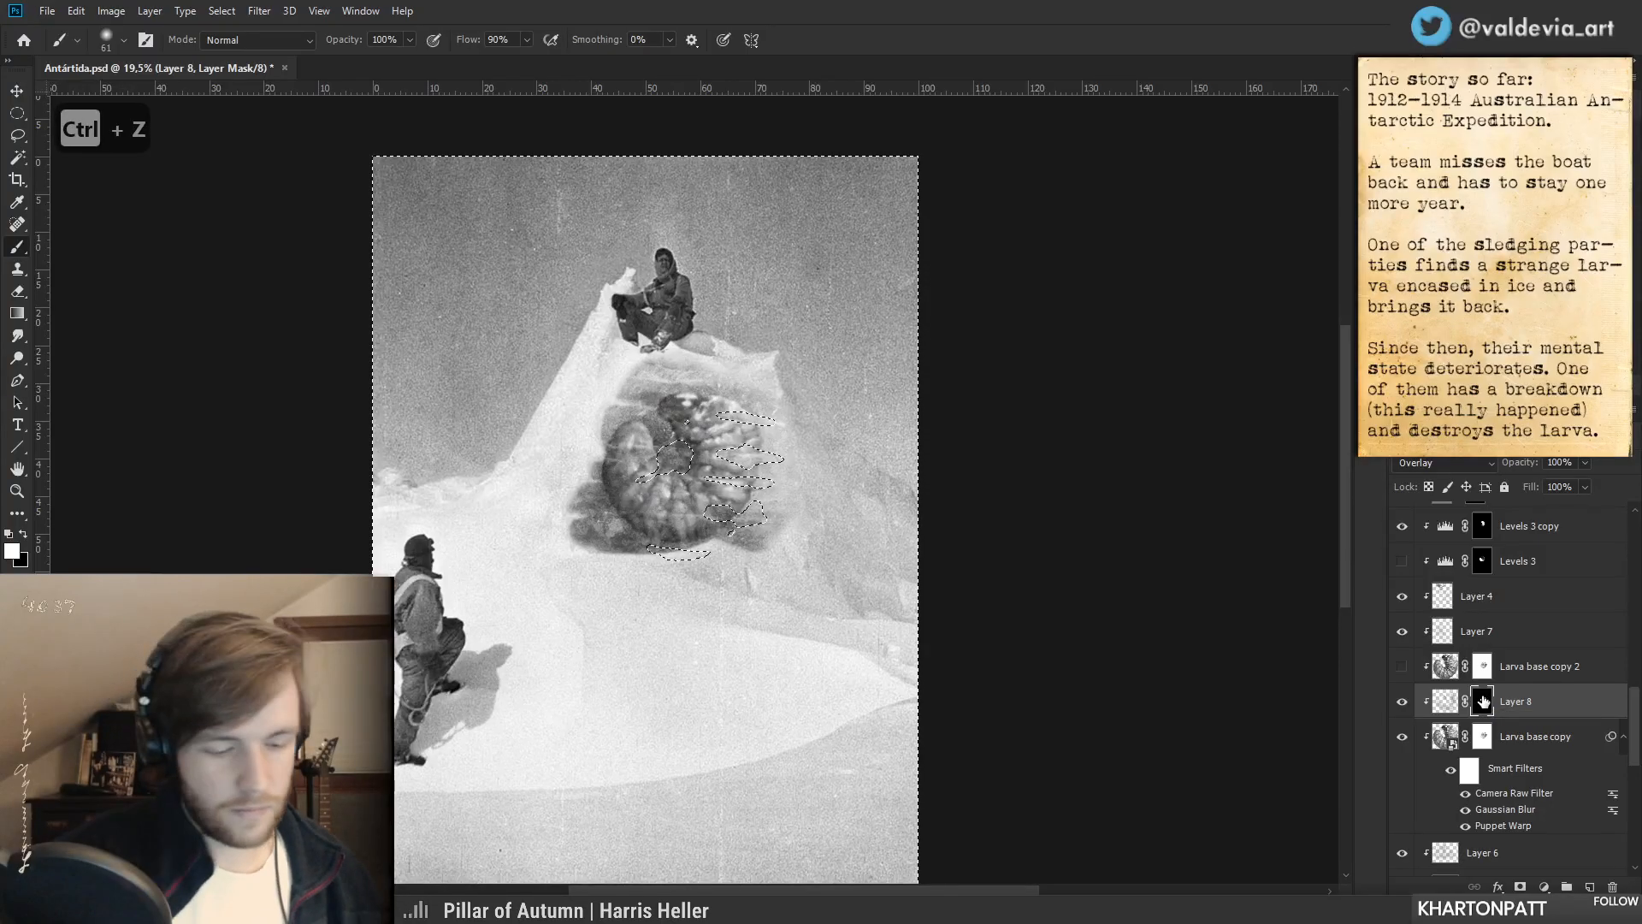
{"action": "key", "text": "ctrl+shift+i"}
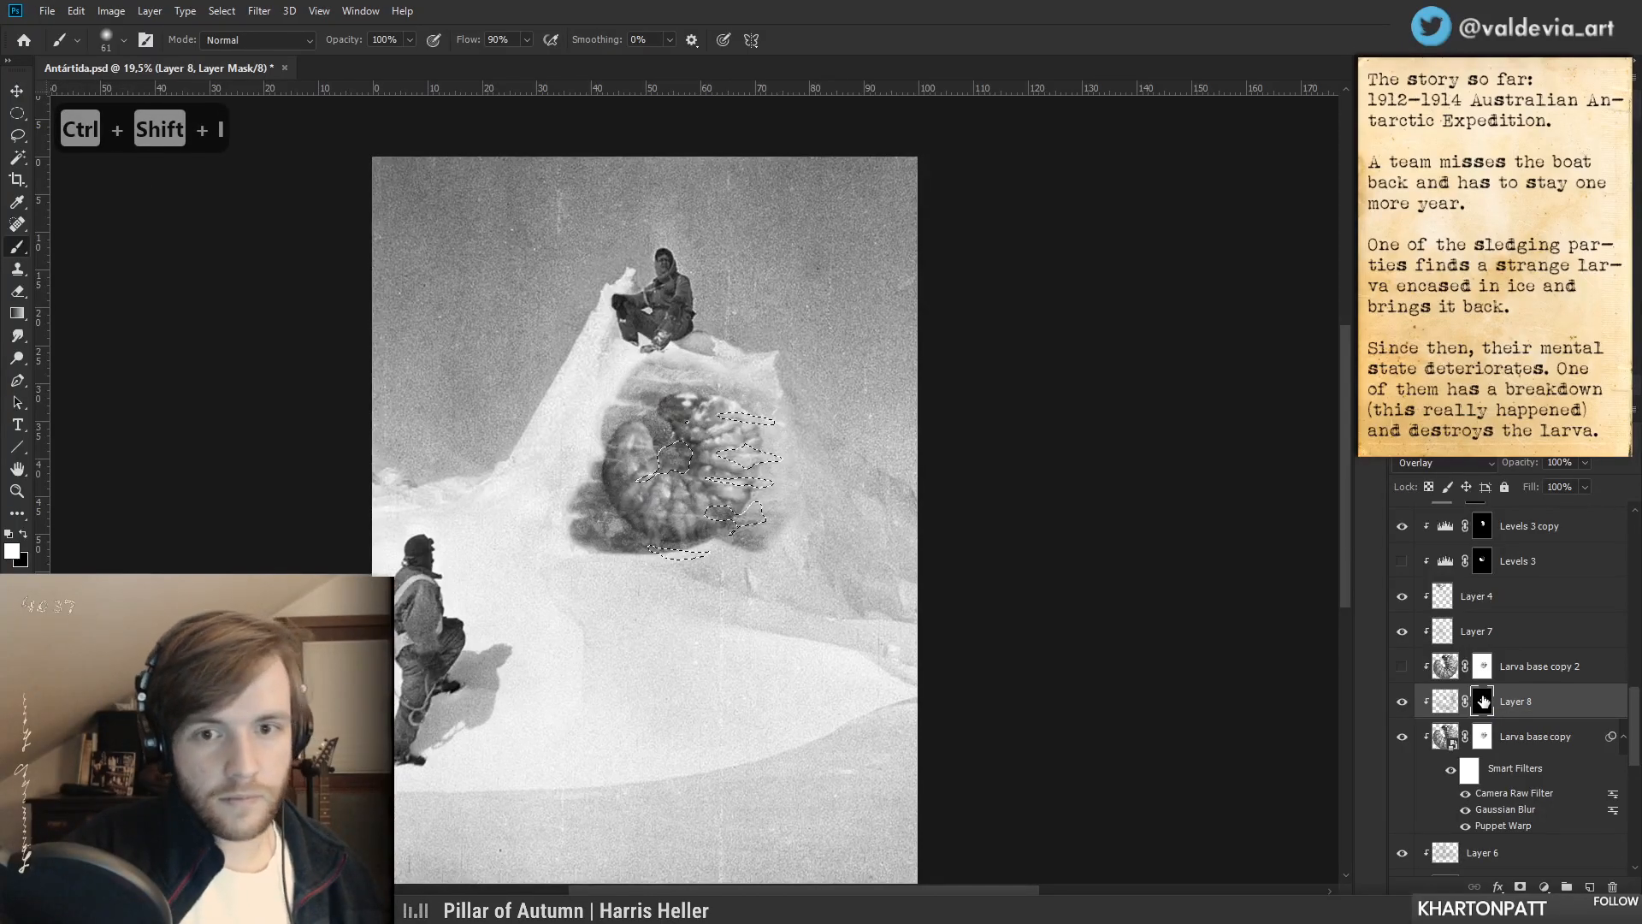
{"action": "key", "text": "ctrl+d"}
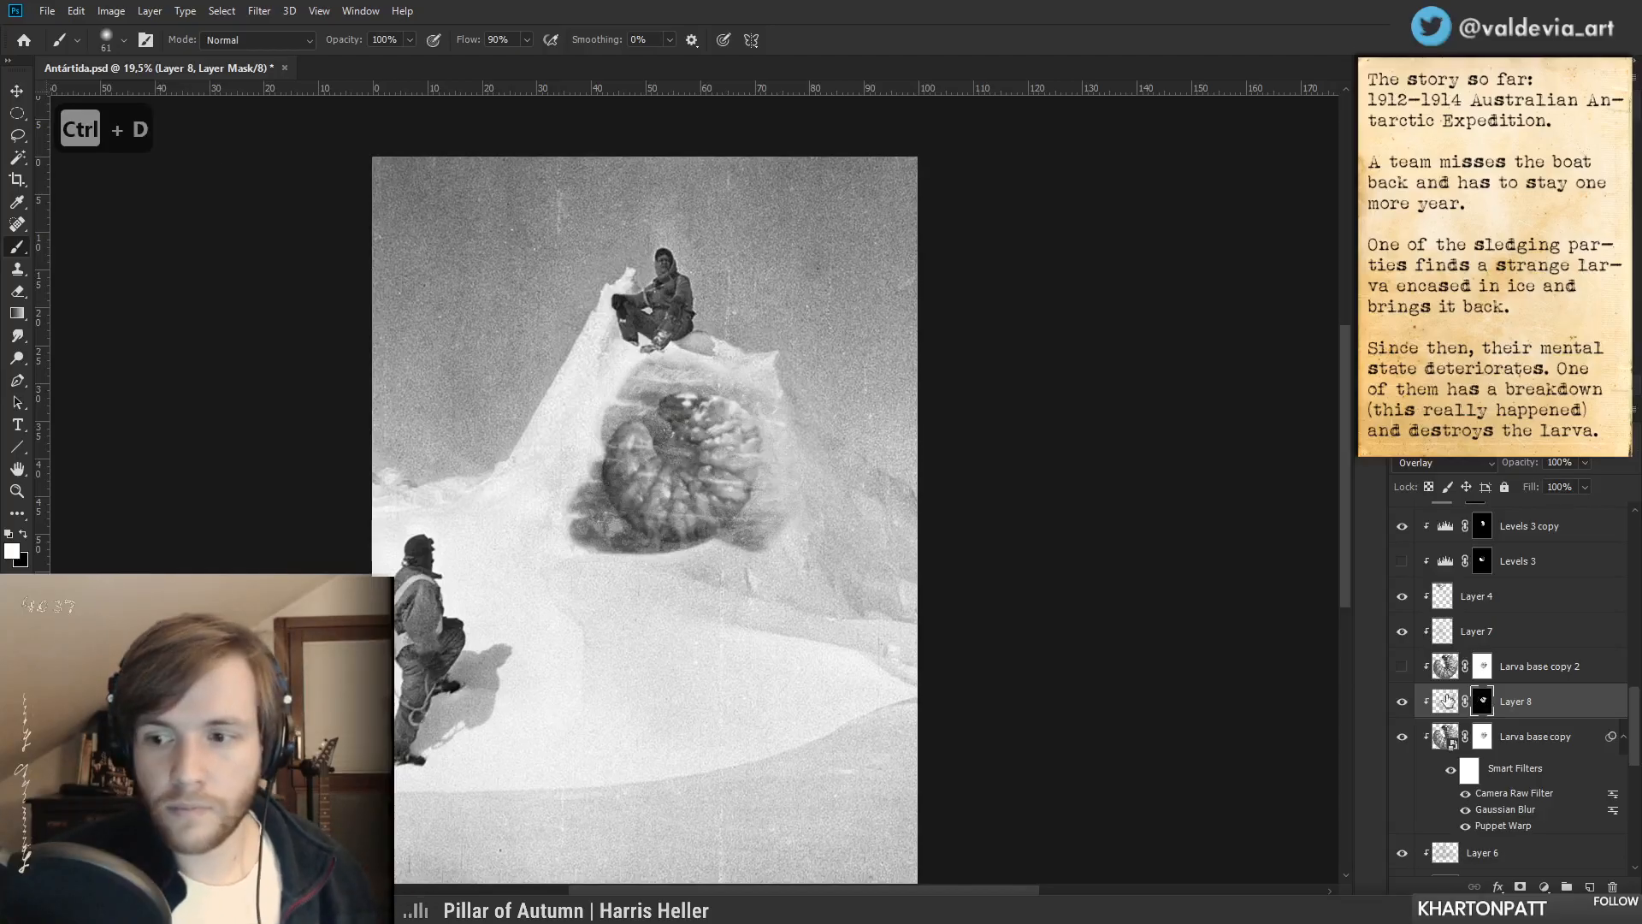
- Lower Layer 8's opacity to 44% and compare the larva's shading with the layer hidden and shown
{"action": "left_click", "coordinate": [1407, 701]}
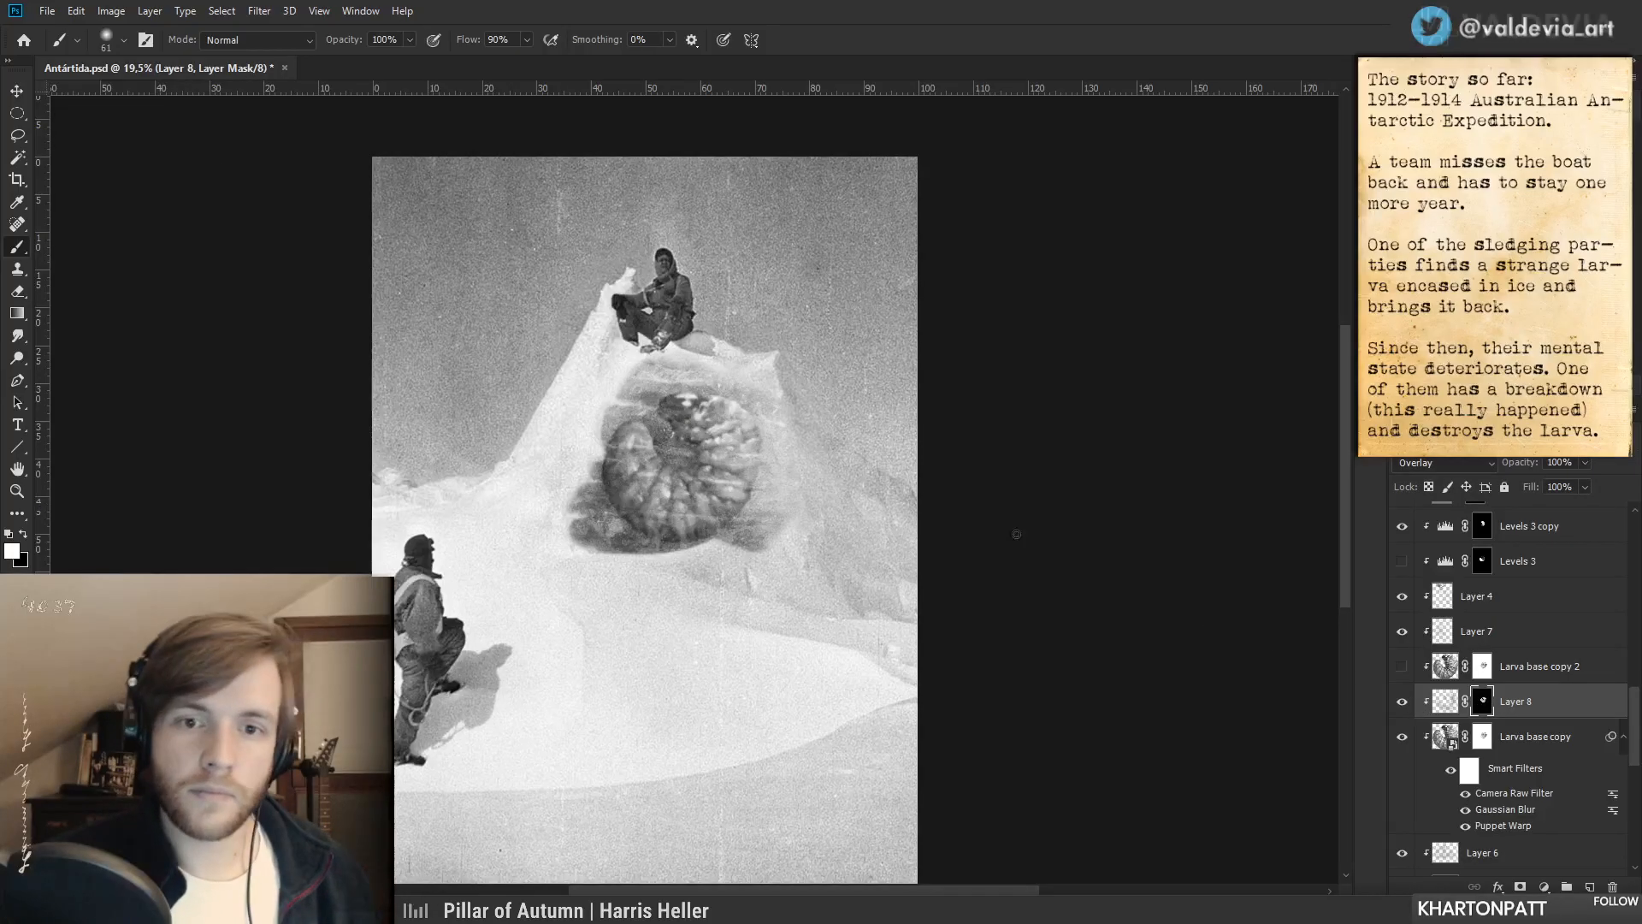
{"action": "key", "text": "z"}
{"action": "mouse_move", "coordinate": [798, 488]}
{"action": "left_mouse_down"}
{"action": "mouse_move", "coordinate": [711, 481]}
{"action": "mouse_move", "coordinate": [826, 466]}
{"action": "mouse_move", "coordinate": [777, 468]}
{"action": "left_mouse_up"}
{"action": "key", "text": "b"}
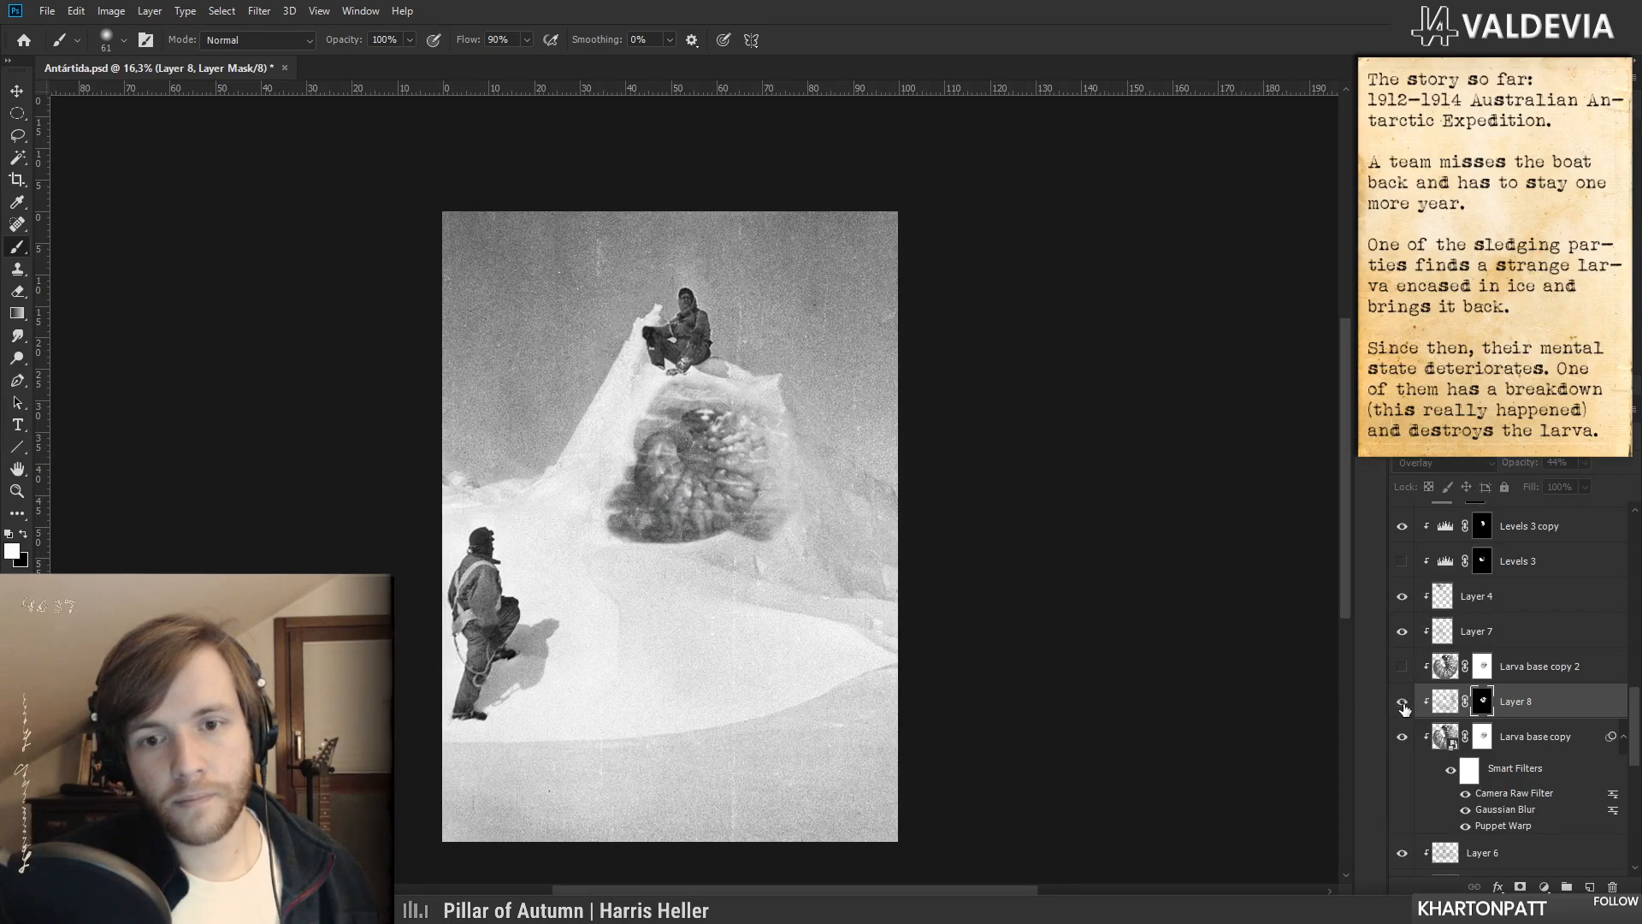
{"action": "key", "text": "z"}
{"action": "left_click_drag", "start_coordinate": [663, 501], "coordinate": [744, 501]}
{"action": "key", "text": "b"}
{"action": "scroll", "coordinate": [1411, 759], "scroll_direction": "down", "scroll_amount": 6}
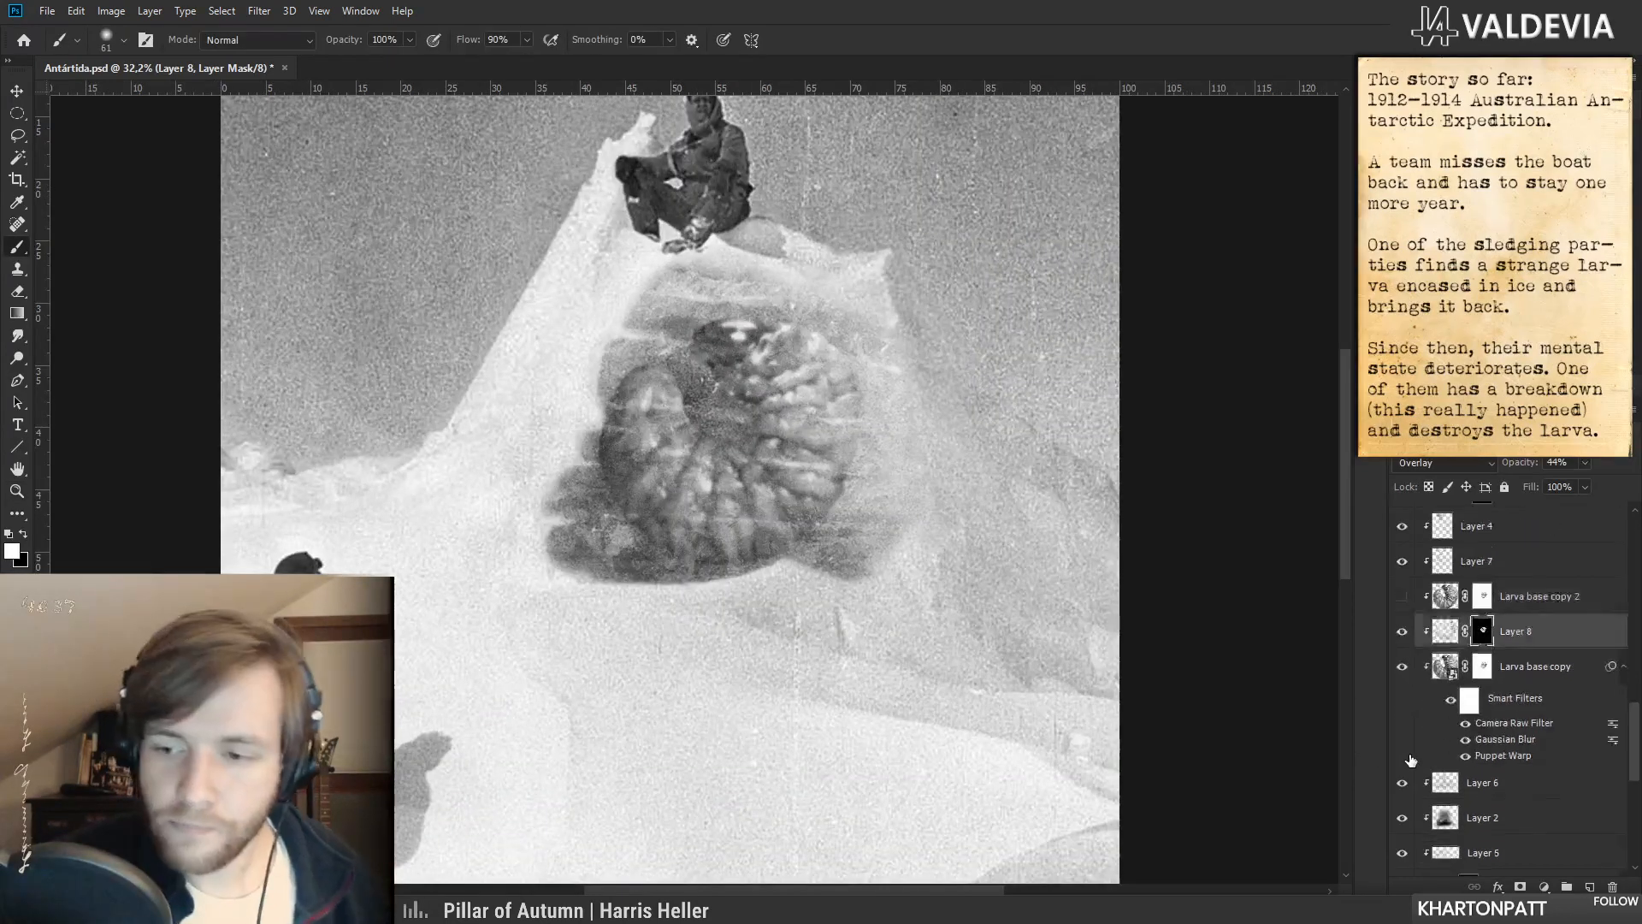
{"action": "left_click", "coordinate": [1401, 645]}
{"action": "left_click", "coordinate": [1400, 644]}
{"action": "scroll", "coordinate": [1420, 684], "scroll_direction": "up", "scroll_amount": 6}
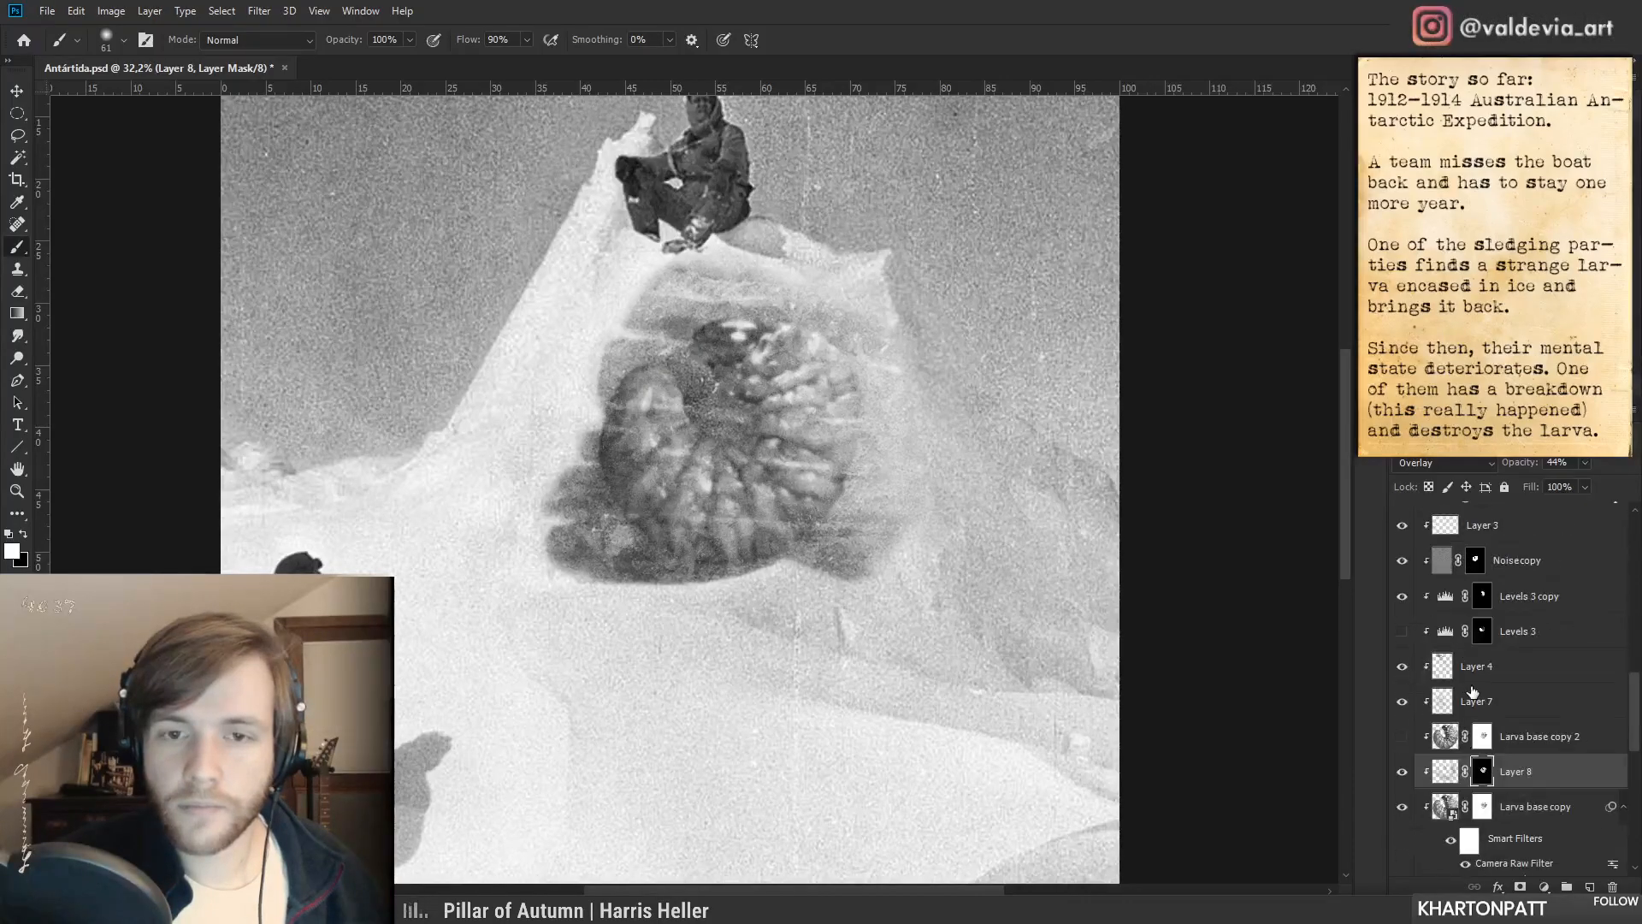
- Toggle the Bubble structure in ice layer off and on to compare its effect on the larva in the whole photo
{"action": "scroll", "coordinate": [1443, 727], "scroll_direction": "down", "scroll_amount": 1}
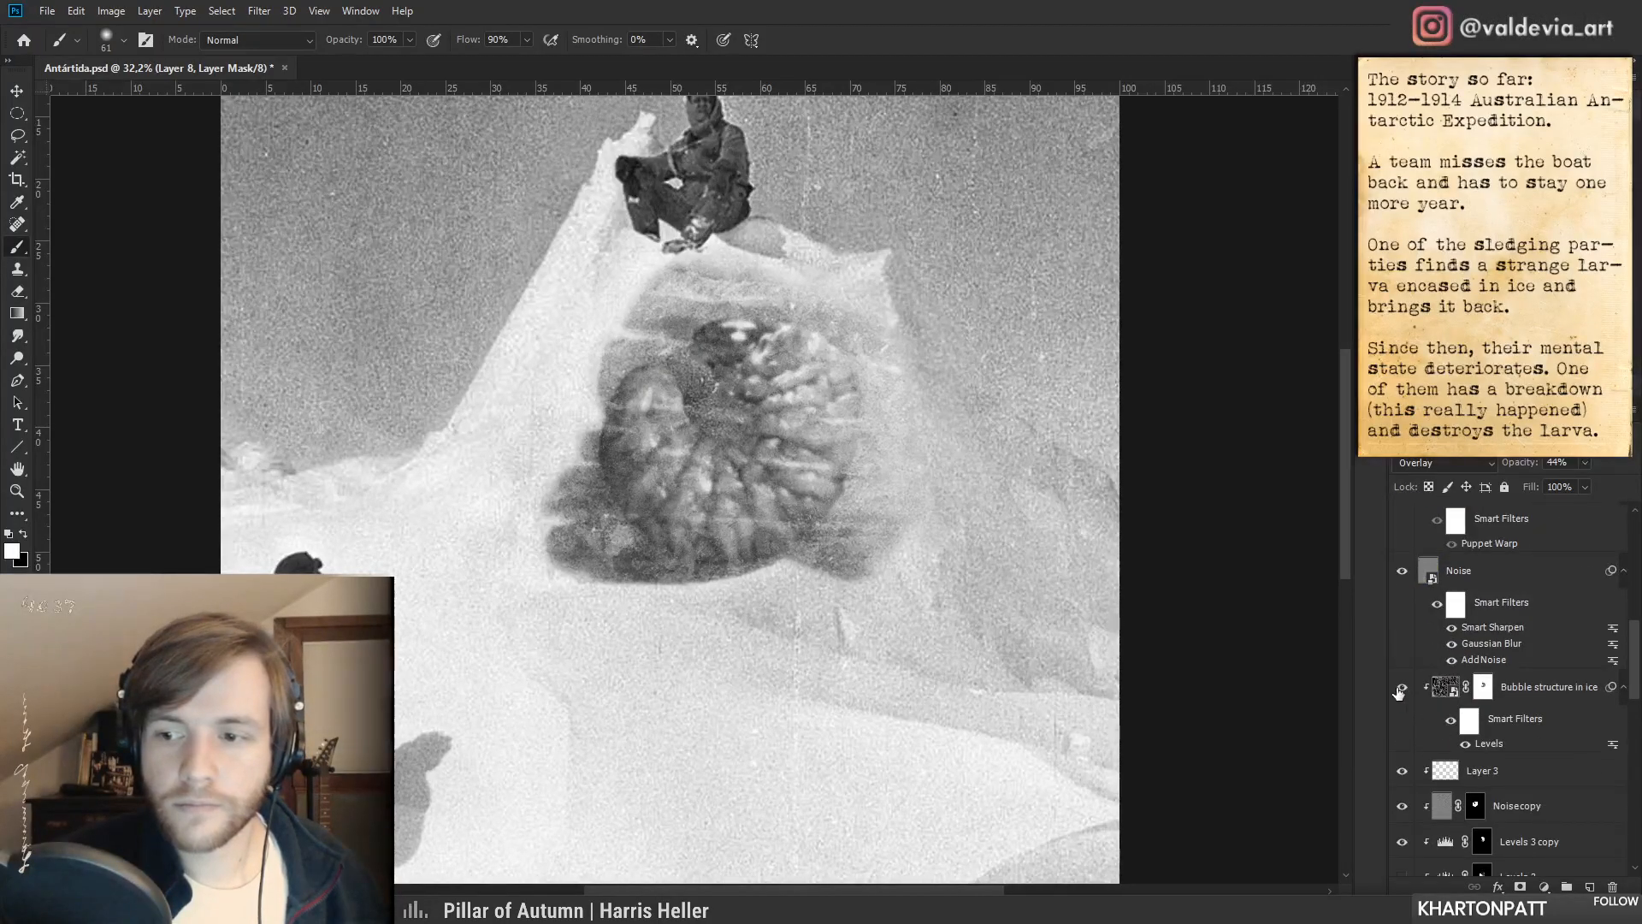
{"action": "left_click", "coordinate": [1401, 689]}
{"action": "left_click", "coordinate": [1401, 689]}
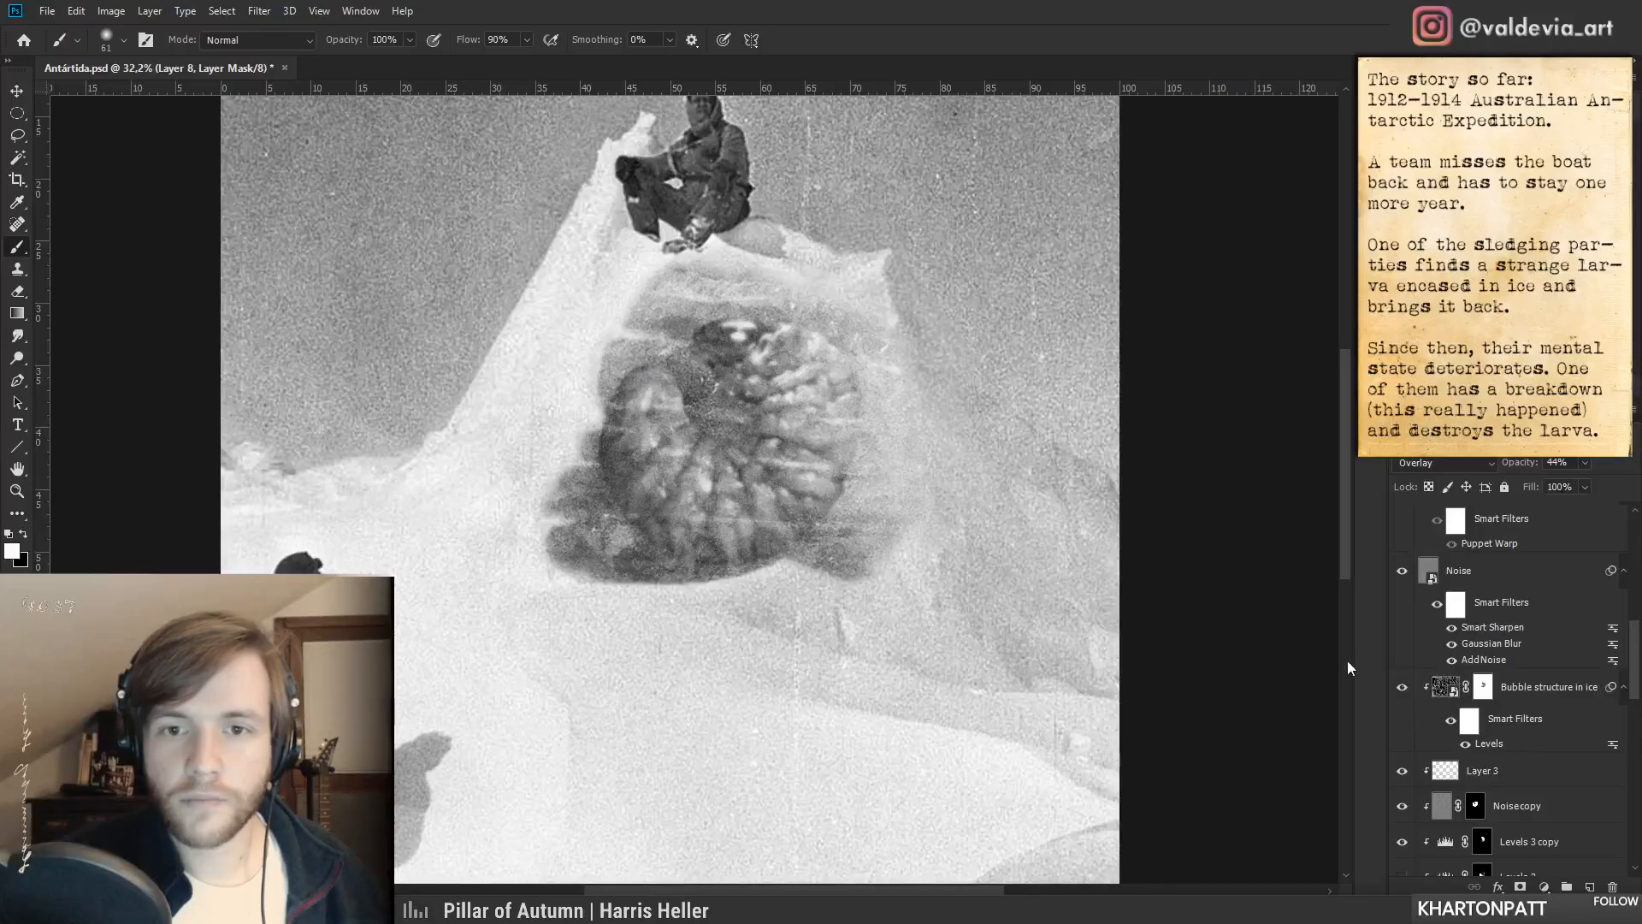
{"action": "key", "text": "z"}
{"action": "left_click_drag", "start_coordinate": [809, 448], "coordinate": [754, 441]}
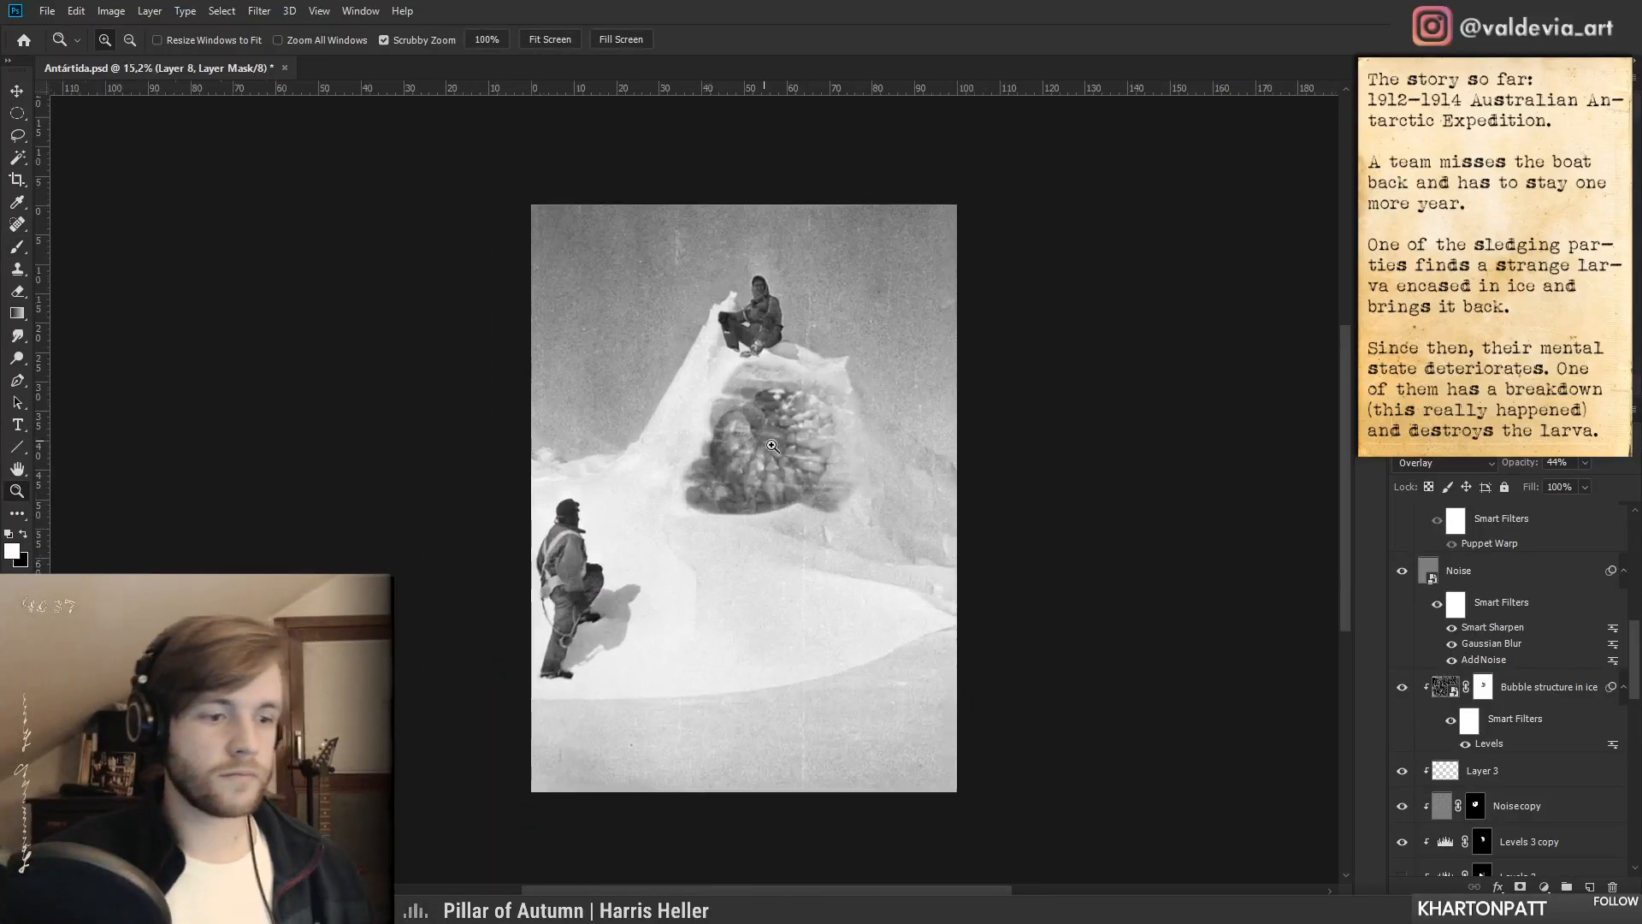
{"action": "key", "text": "b"}
- Select the Bubble structure in ice layer and disable its layer mask
{"action": "left_click", "coordinate": [1424, 685]}
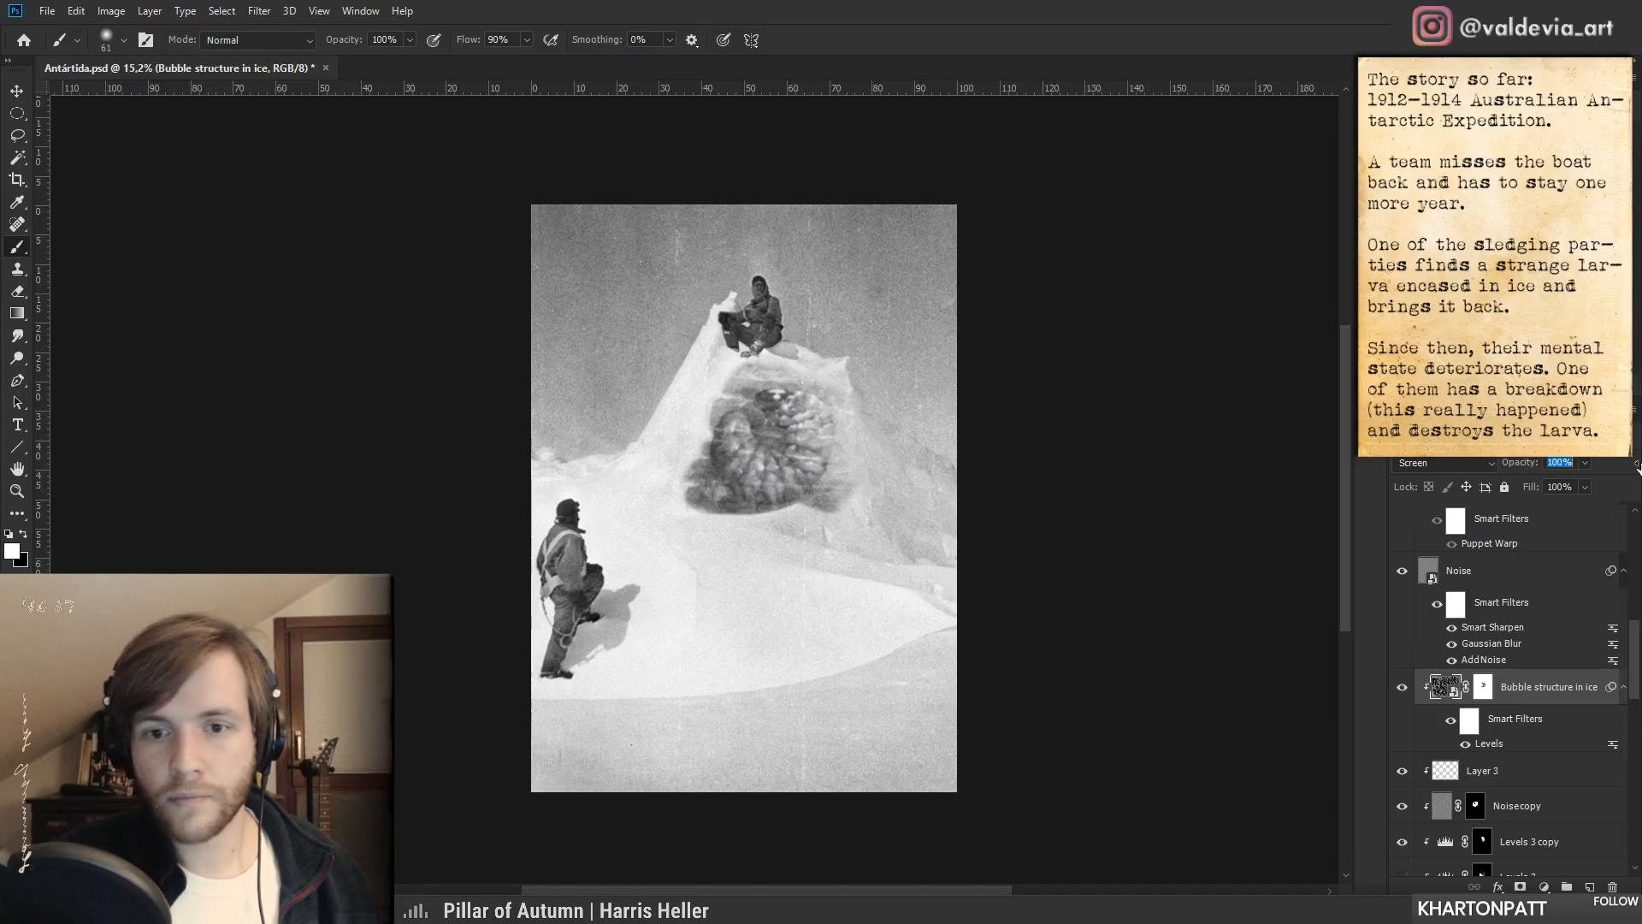
{"action": "key", "text": "z"}
{"action": "left_click_drag", "start_coordinate": [794, 430], "coordinate": [863, 430]}
{"action": "key", "text": "b"}
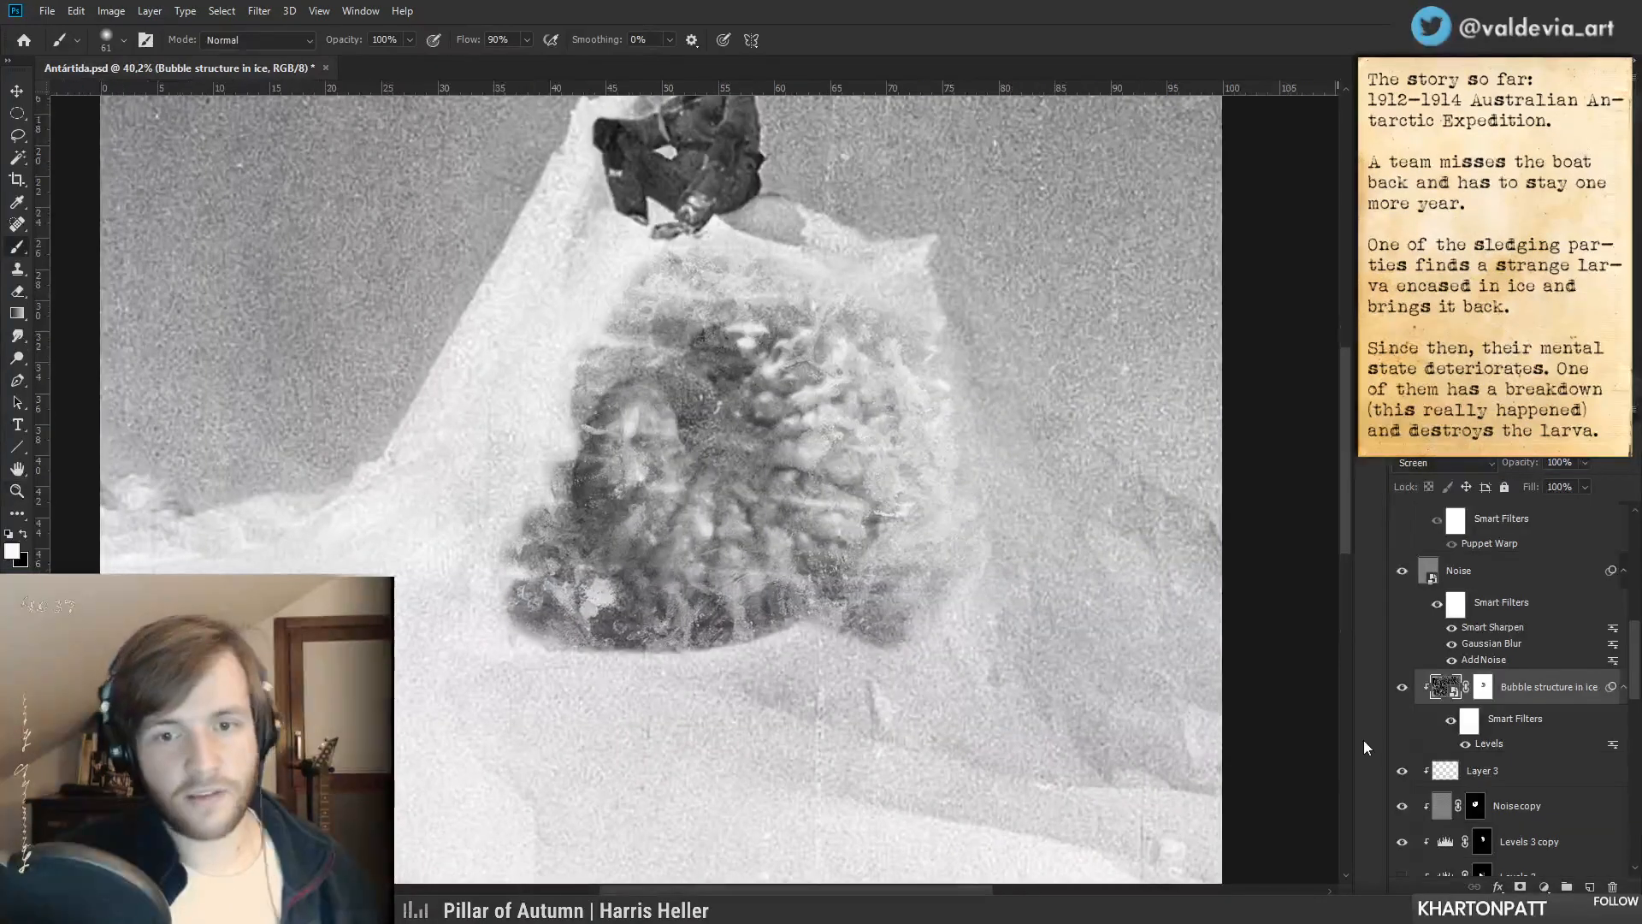
{"action": "left_click", "coordinate": [1484, 689], "text": "shift"}
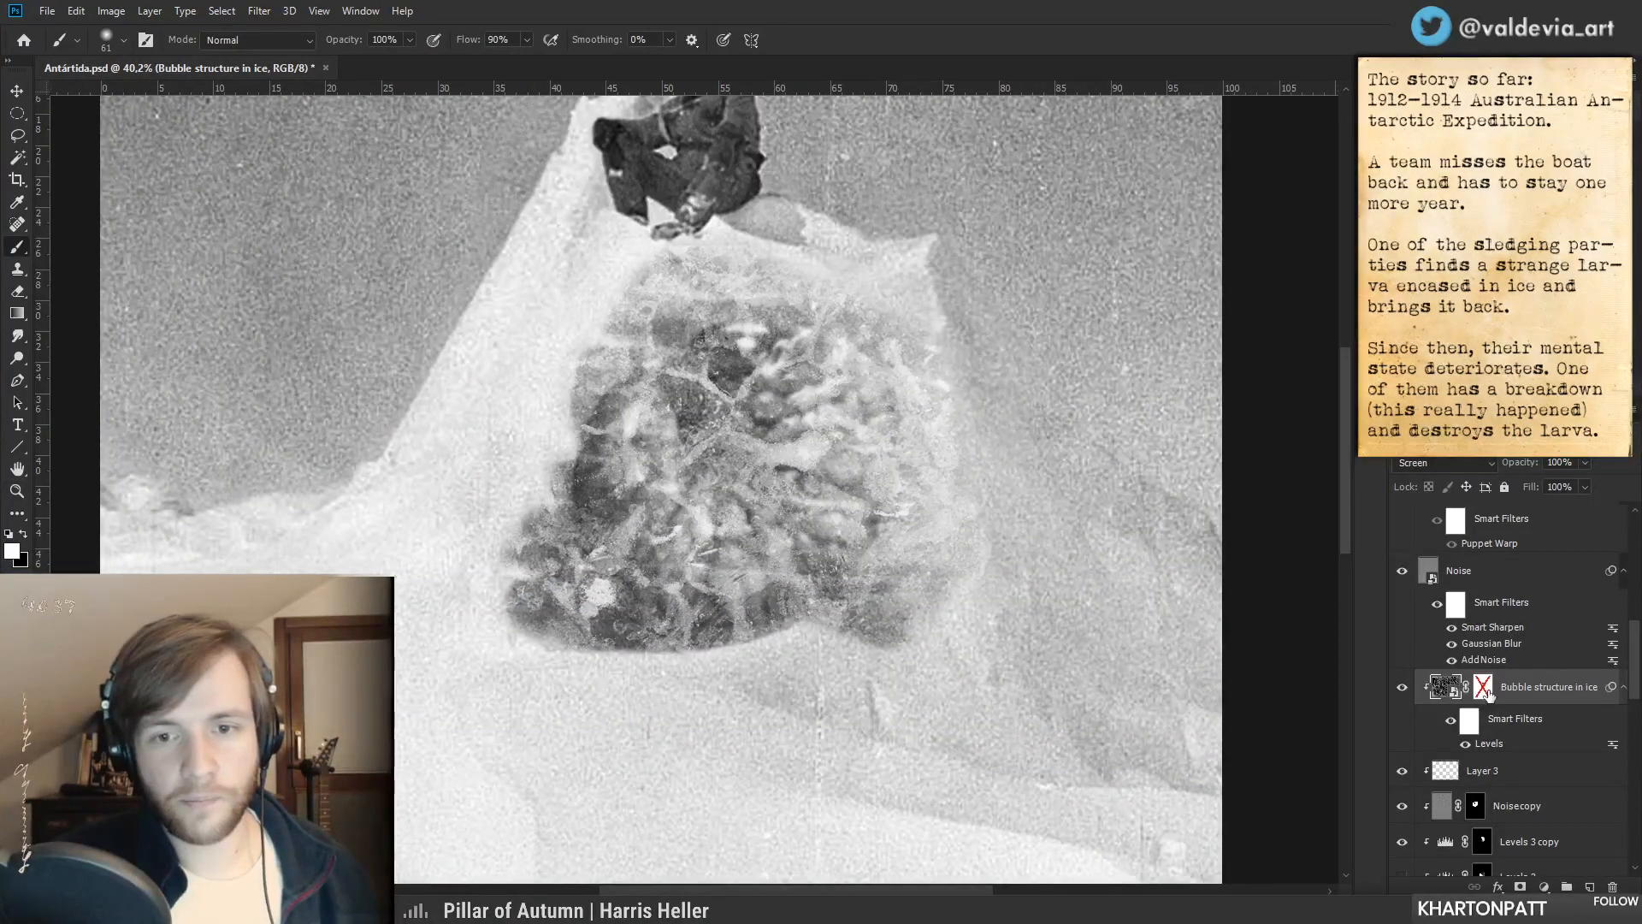
- Try a midtone input level of 0,22 in the Bubble structure in ice layer's Levels filter
{"action": "double_click", "coordinate": [1489, 744]}
{"action": "left_click_drag", "start_coordinate": [1166, 485], "coordinate": [1282, 489]}
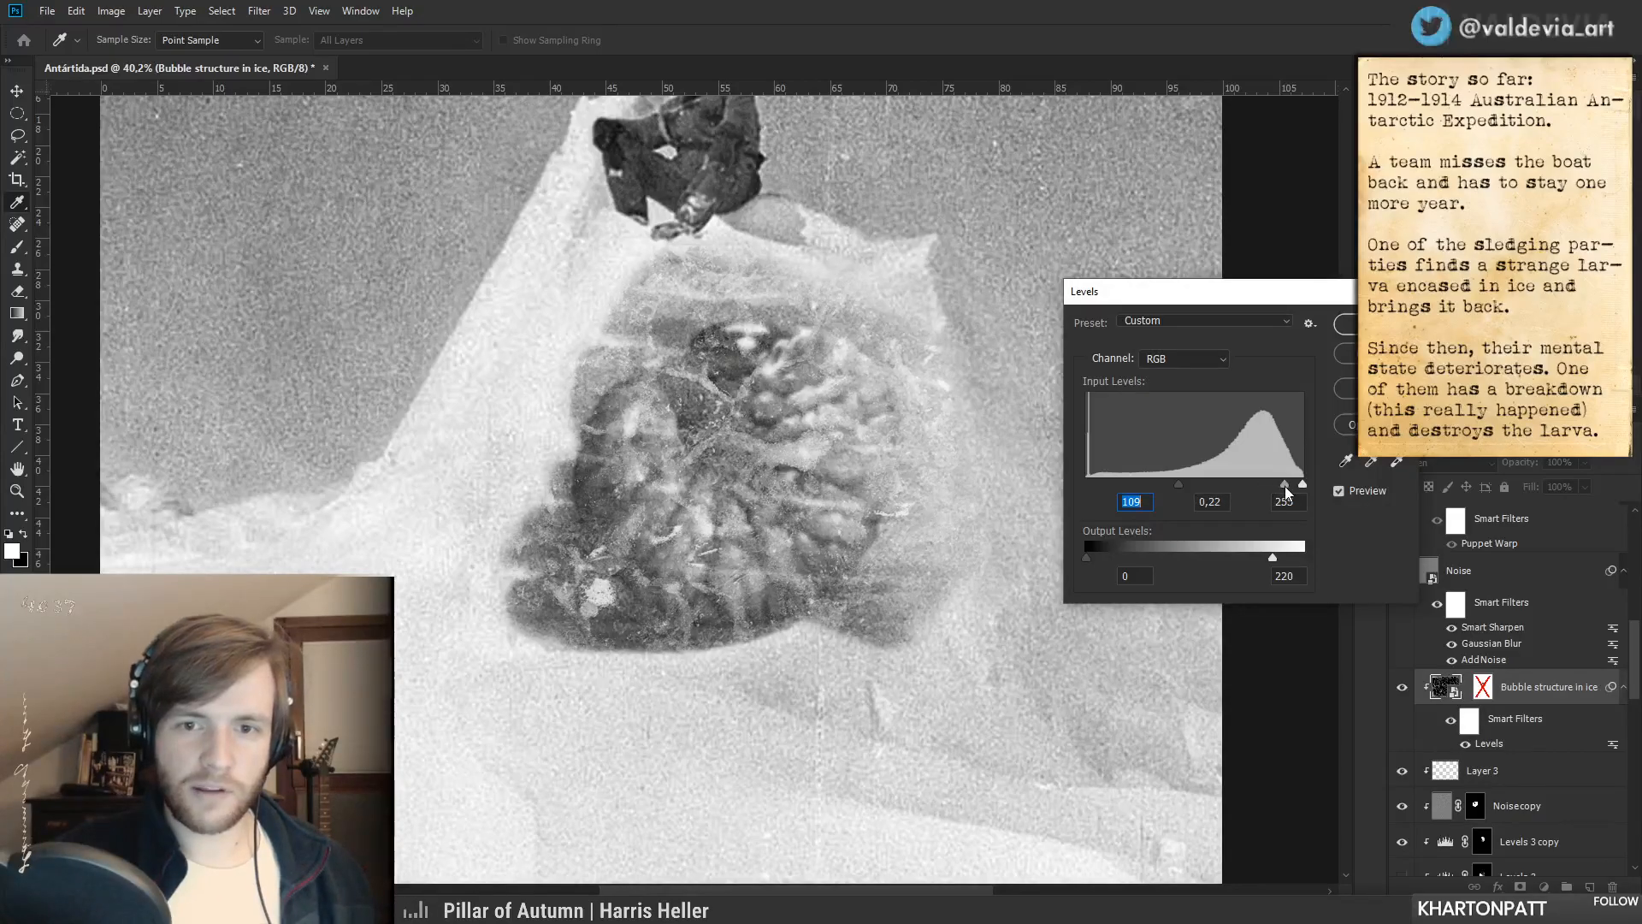
{"action": "key", "text": "Tab"}
{"action": "key", "text": "Return"}
{"action": "key", "text": "b"}
- Enlarge the bubble texture to about 145%, rotate it about -15.5° and reposition it over the larva
{"action": "key", "text": "ctrl+t"}
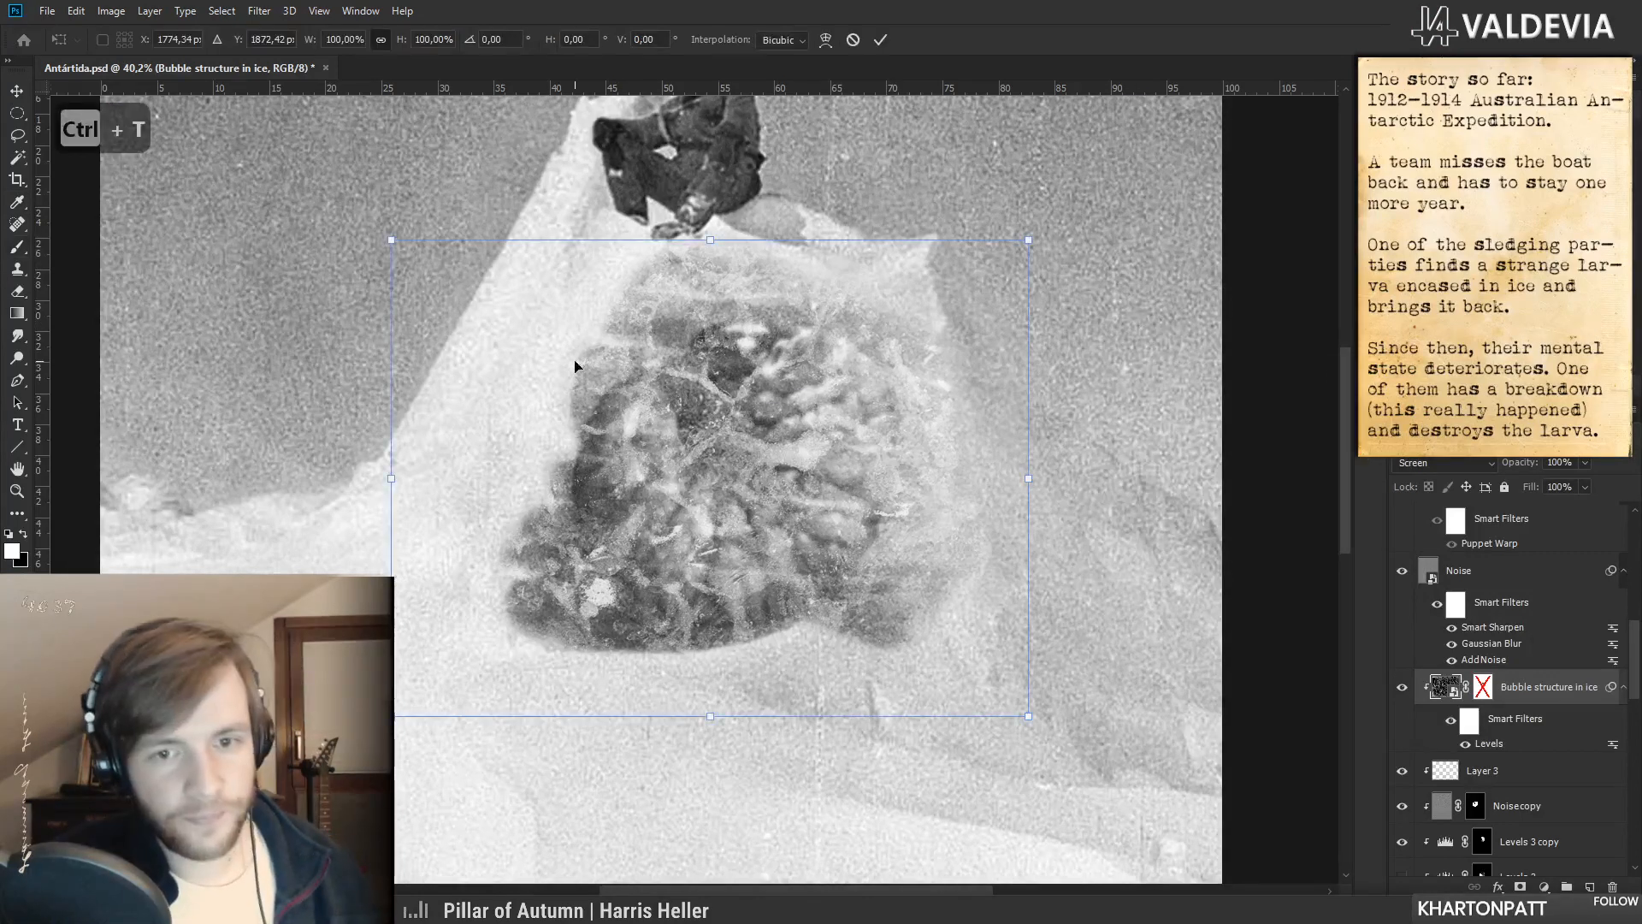
{"action": "left_click_drag", "start_coordinate": [391, 471], "coordinate": [102, 471]}
{"action": "left_click_drag", "start_coordinate": [619, 464], "coordinate": [790, 507]}
{"action": "left_click_drag", "start_coordinate": [1229, 866], "coordinate": [342, 422]}
{"action": "left_click_drag", "start_coordinate": [795, 450], "coordinate": [930, 441]}
{"action": "left_click_drag", "start_coordinate": [406, 321], "coordinate": [735, 178]}
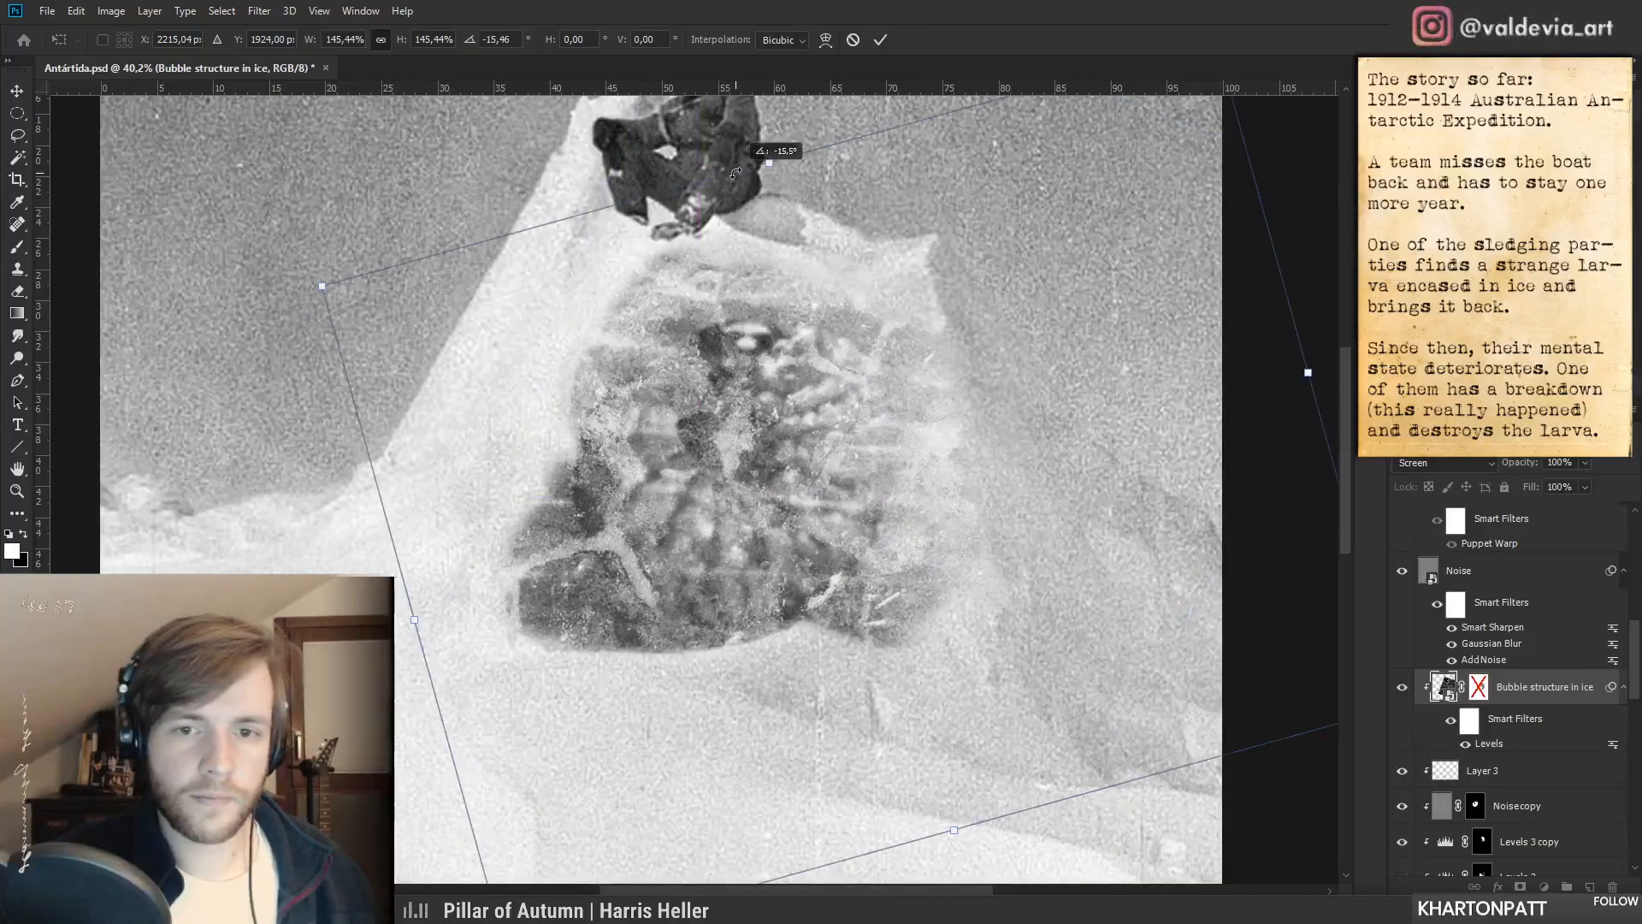
{"action": "left_click_drag", "start_coordinate": [842, 384], "coordinate": [802, 418]}
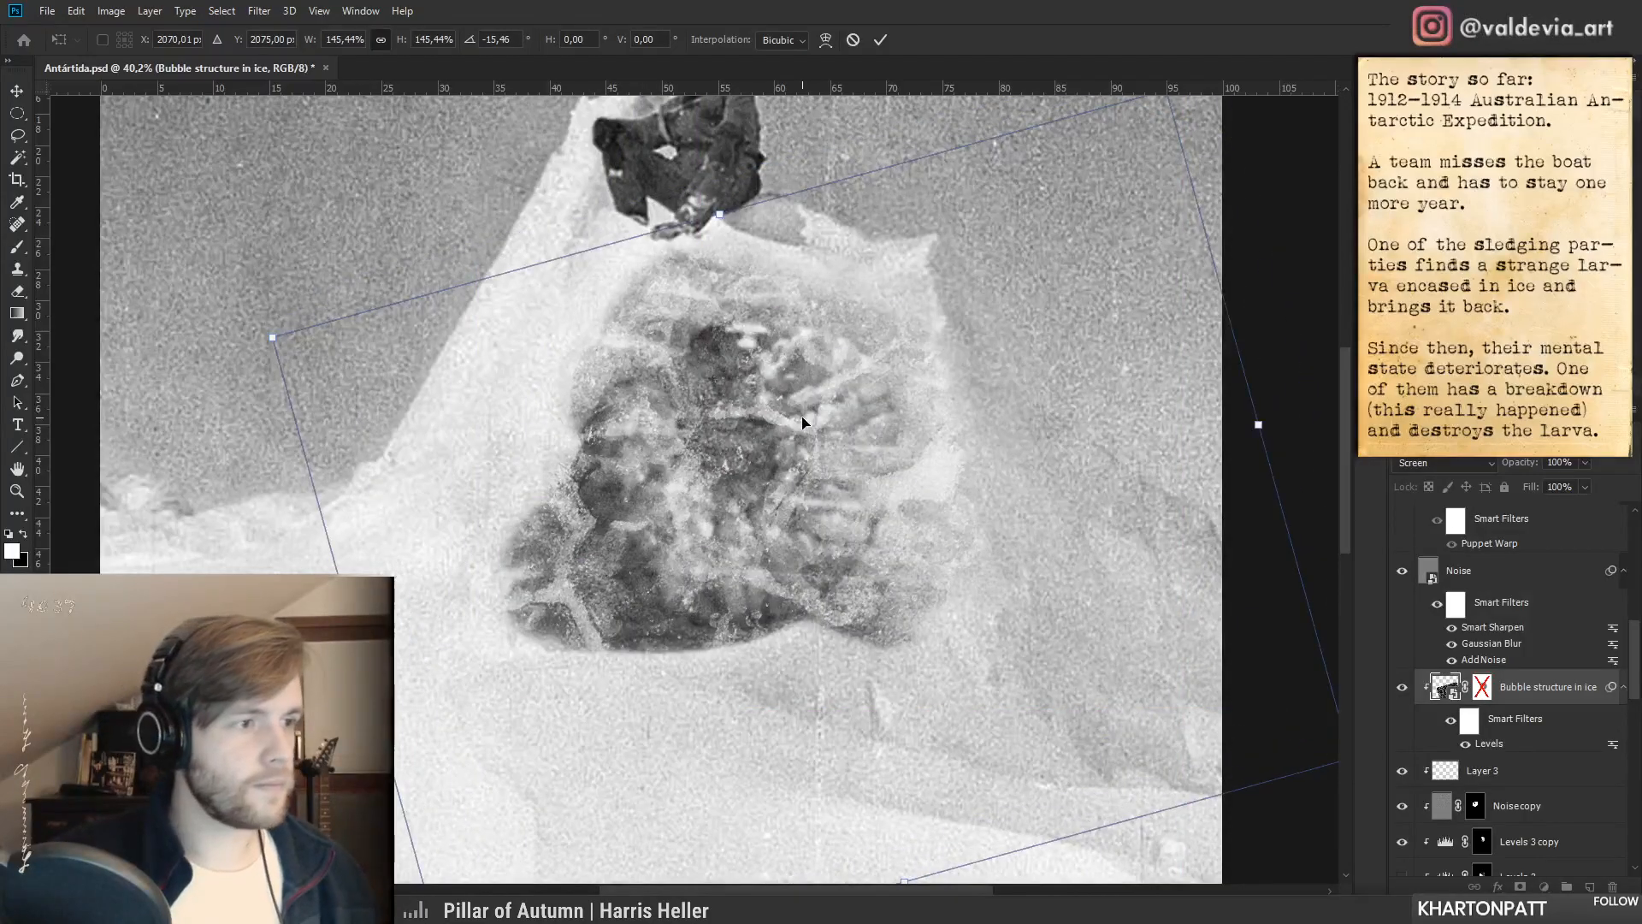
{"action": "left_click_drag", "start_coordinate": [775, 395], "coordinate": [731, 409]}
{"action": "left_click", "coordinate": [878, 43]}
- Lower the Bubble structure in ice layer's opacity to 39%, comparing the larva with the texture hidden and shown
{"action": "key", "text": "z"}
{"action": "left_click_drag", "start_coordinate": [905, 468], "coordinate": [852, 469]}
{"action": "key", "text": "b"}
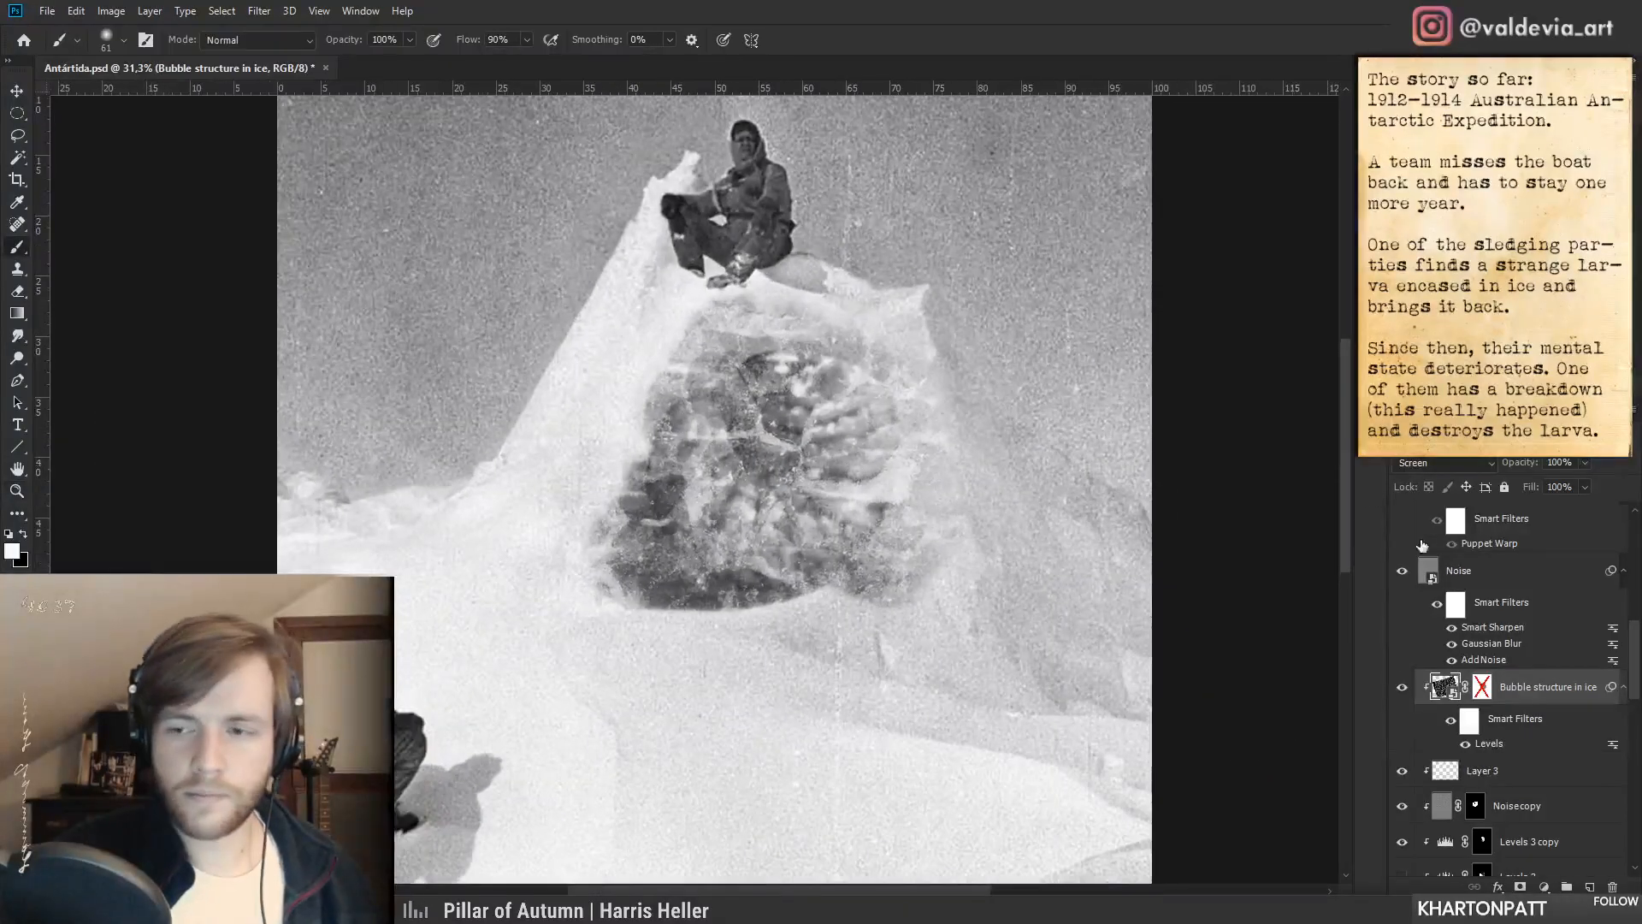
{"action": "left_click_drag", "start_coordinate": [1488, 466], "coordinate": [1485, 464]}
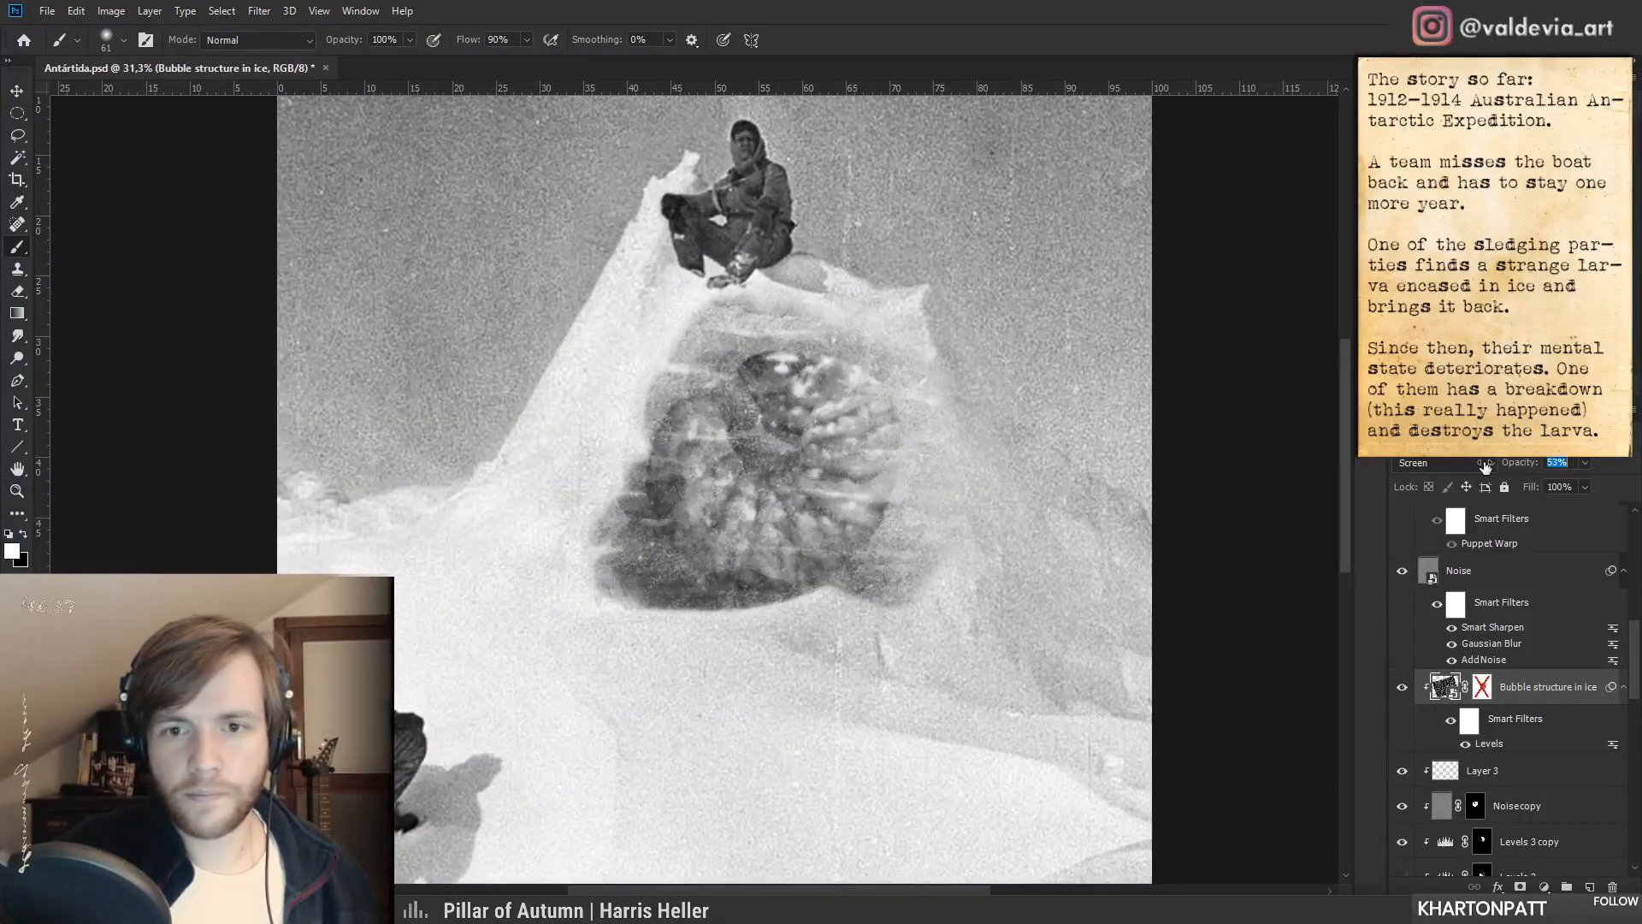
{"action": "left_click", "coordinate": [1403, 691]}
{"action": "left_click", "coordinate": [1403, 691]}
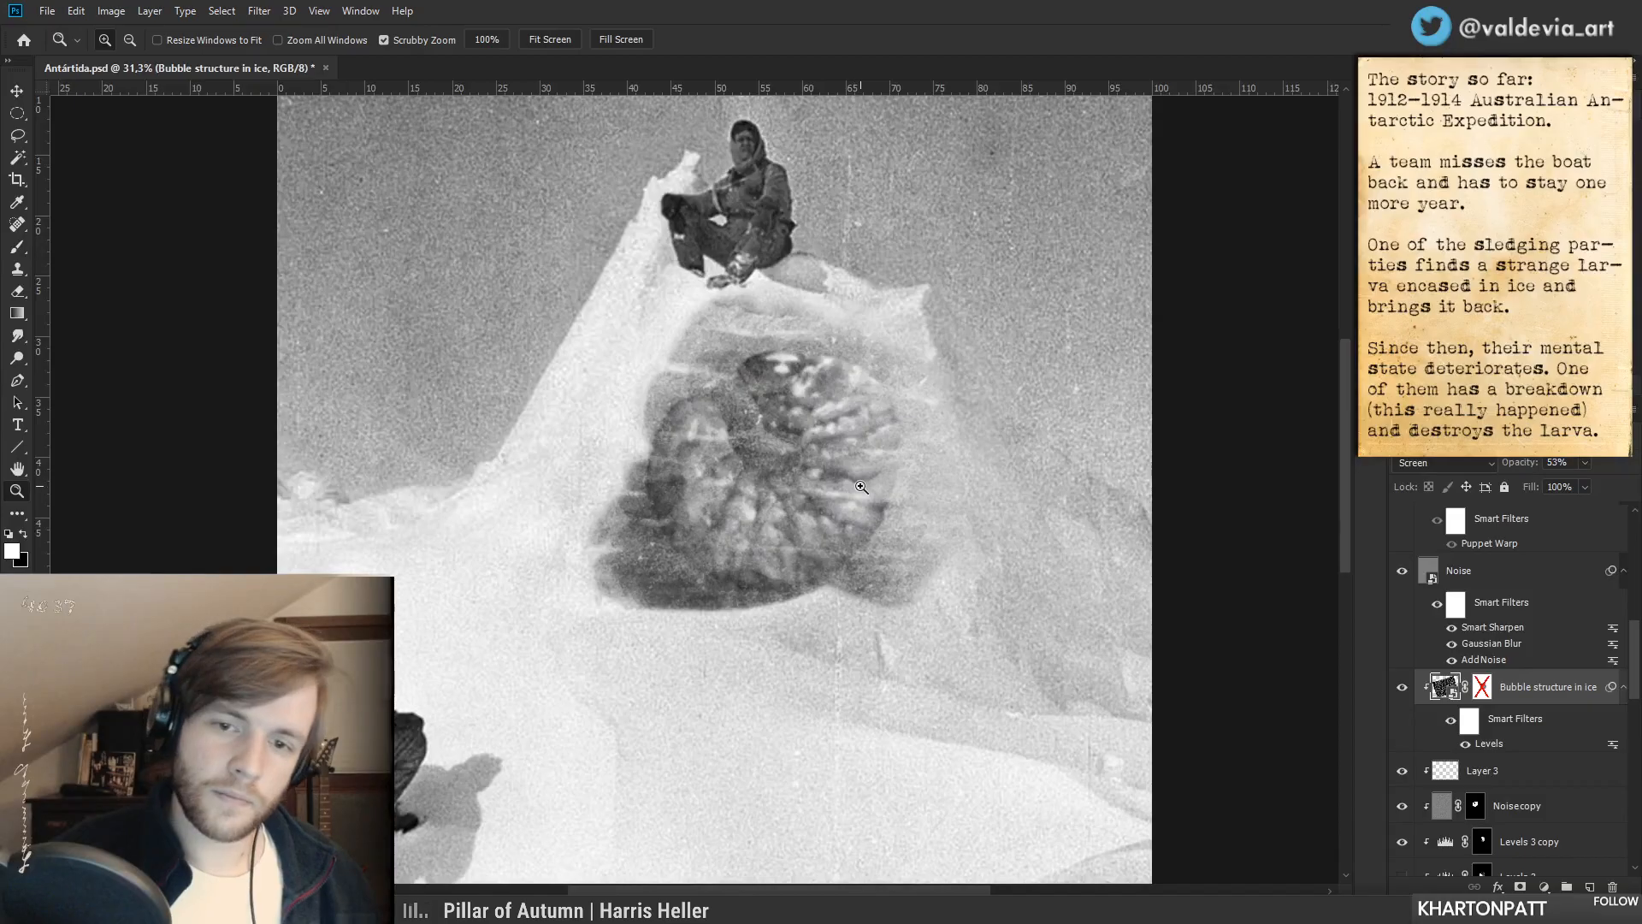
{"action": "scroll", "coordinate": [854, 489], "scroll_direction": "down", "scroll_amount": 3}
{"action": "mouse_move", "coordinate": [832, 473]}
{"action": "left_mouse_down"}
{"action": "mouse_move", "coordinate": [847, 448]}
{"action": "mouse_move", "coordinate": [951, 431]}
{"action": "left_mouse_up"}
{"action": "left_click_drag", "start_coordinate": [784, 569], "coordinate": [795, 552]}
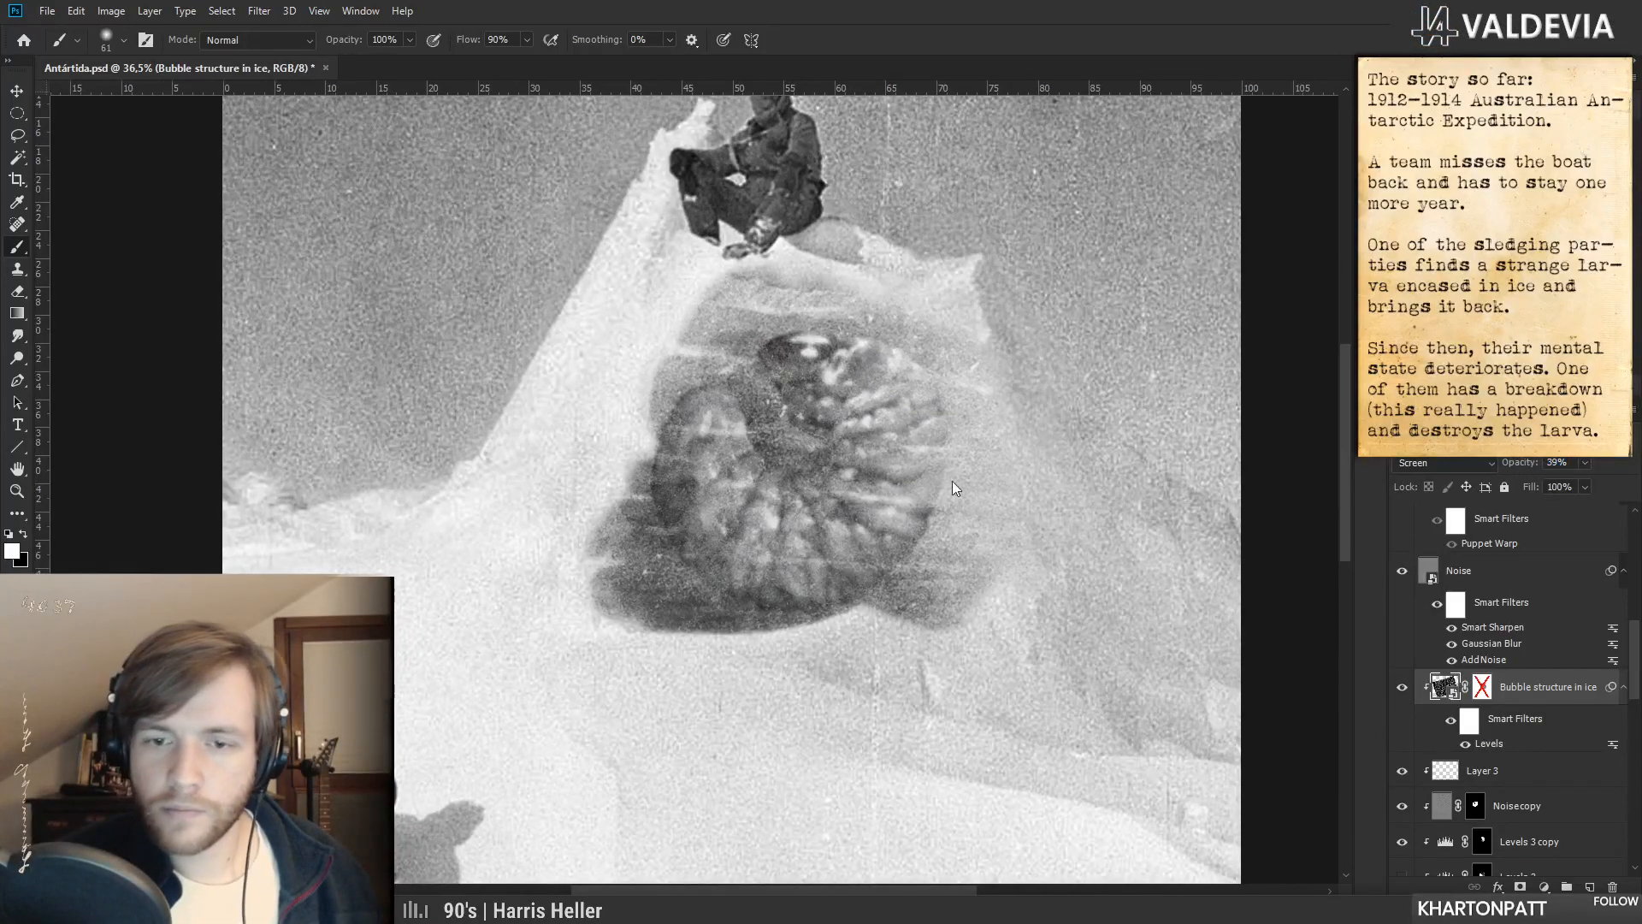
{"action": "left_click_drag", "start_coordinate": [873, 480], "coordinate": [880, 490]}
{"action": "mouse_move", "coordinate": [1018, 633]}
{"action": "left_mouse_down"}
{"action": "mouse_move", "coordinate": [950, 694]}
{"action": "mouse_move", "coordinate": [861, 576]}
{"action": "mouse_move", "coordinate": [858, 598]}
{"action": "left_mouse_up"}
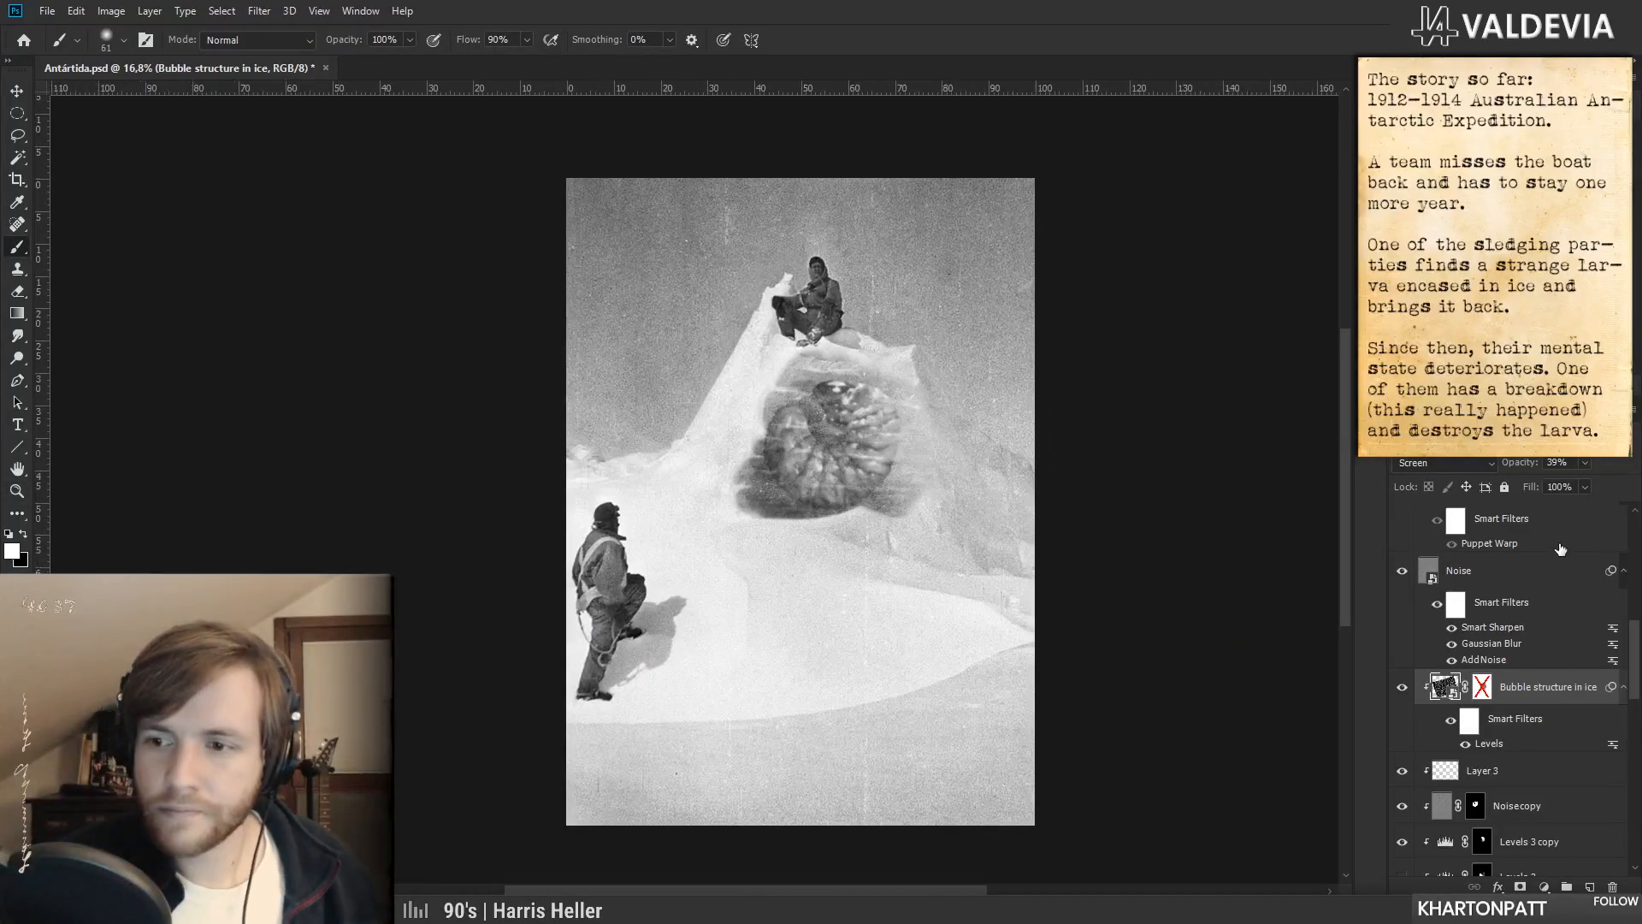
- Add a clipped layer above Bubble structure in ice and paint light grey over the larva with a soft 480 px brush
{"action": "left_click", "coordinate": [1588, 887]}
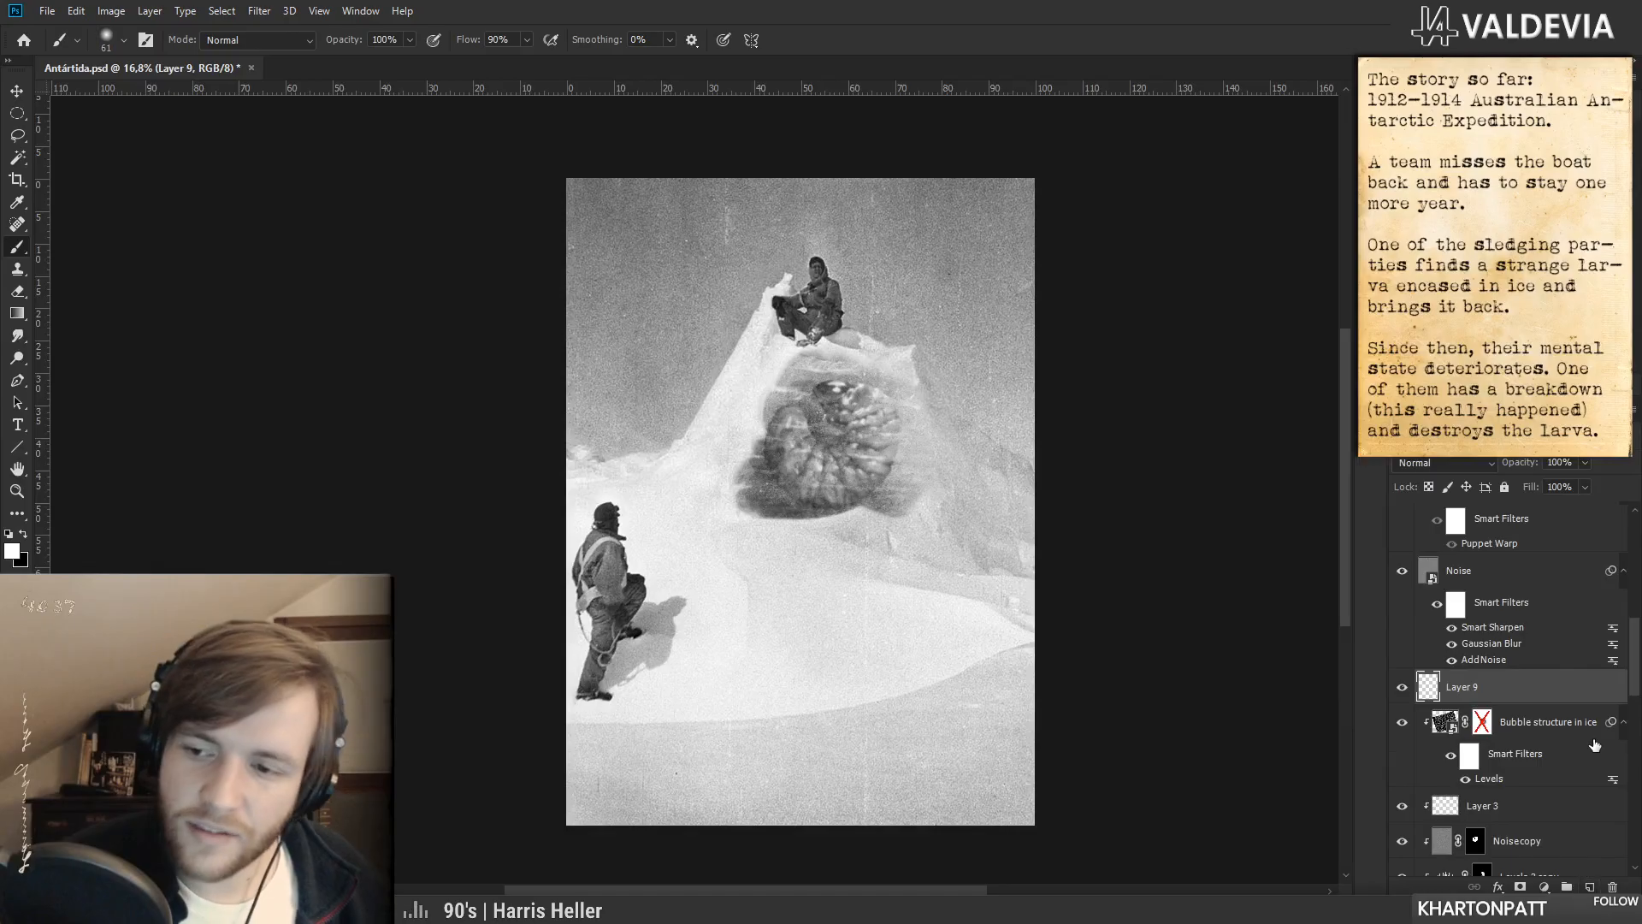
{"action": "left_click", "coordinate": [1557, 703], "text": "alt"}
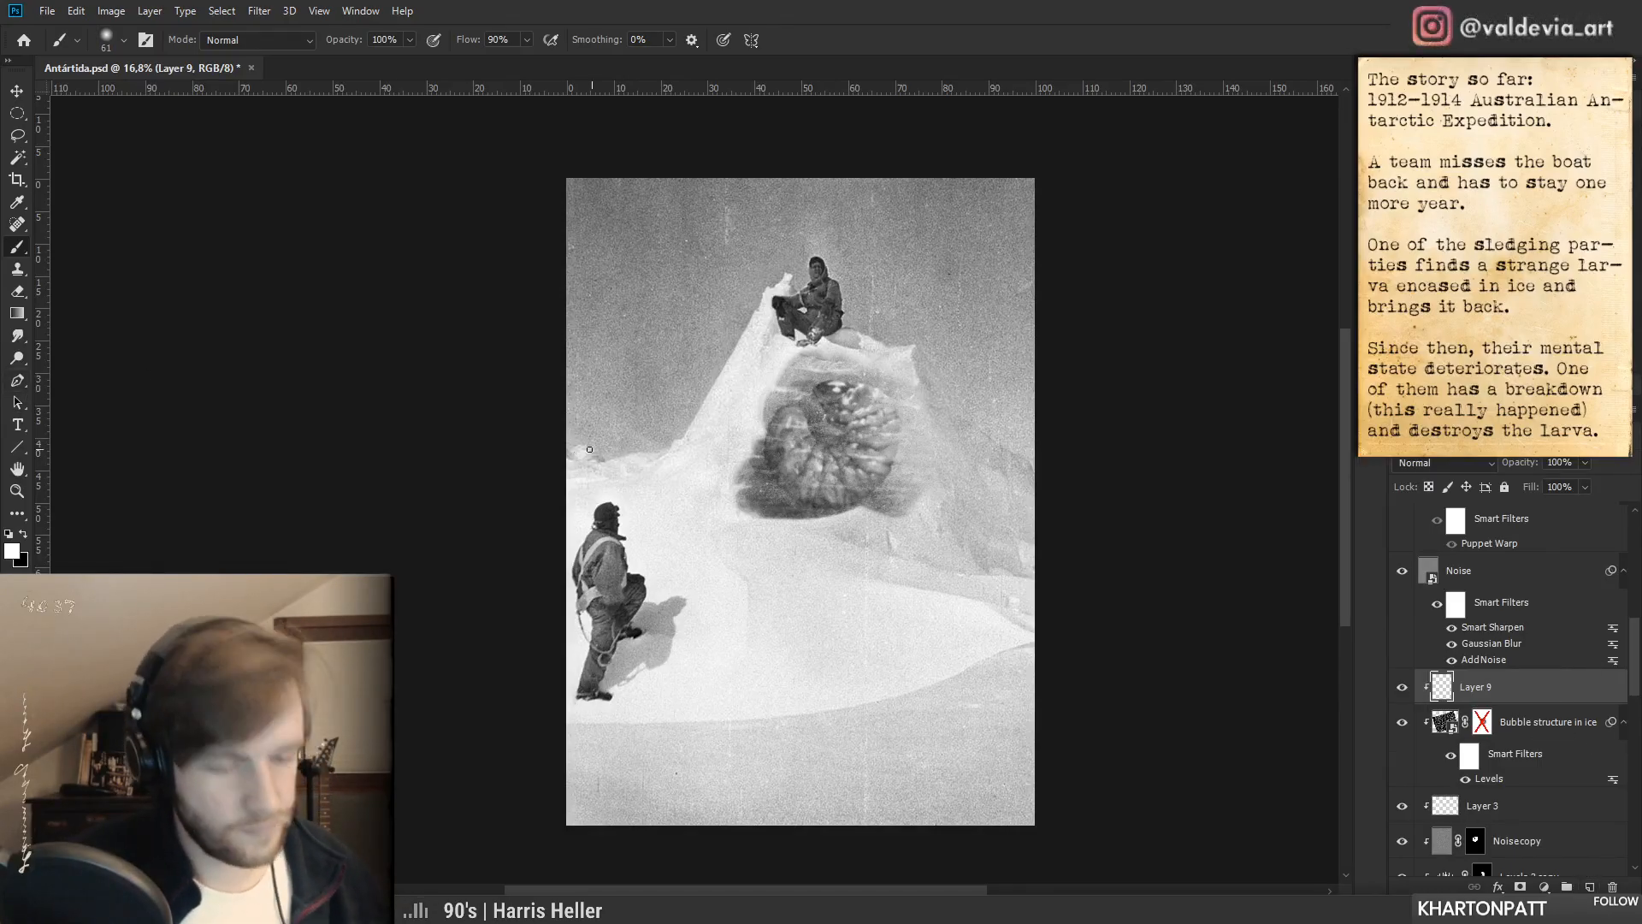
{"action": "right_click", "coordinate": [785, 425]}
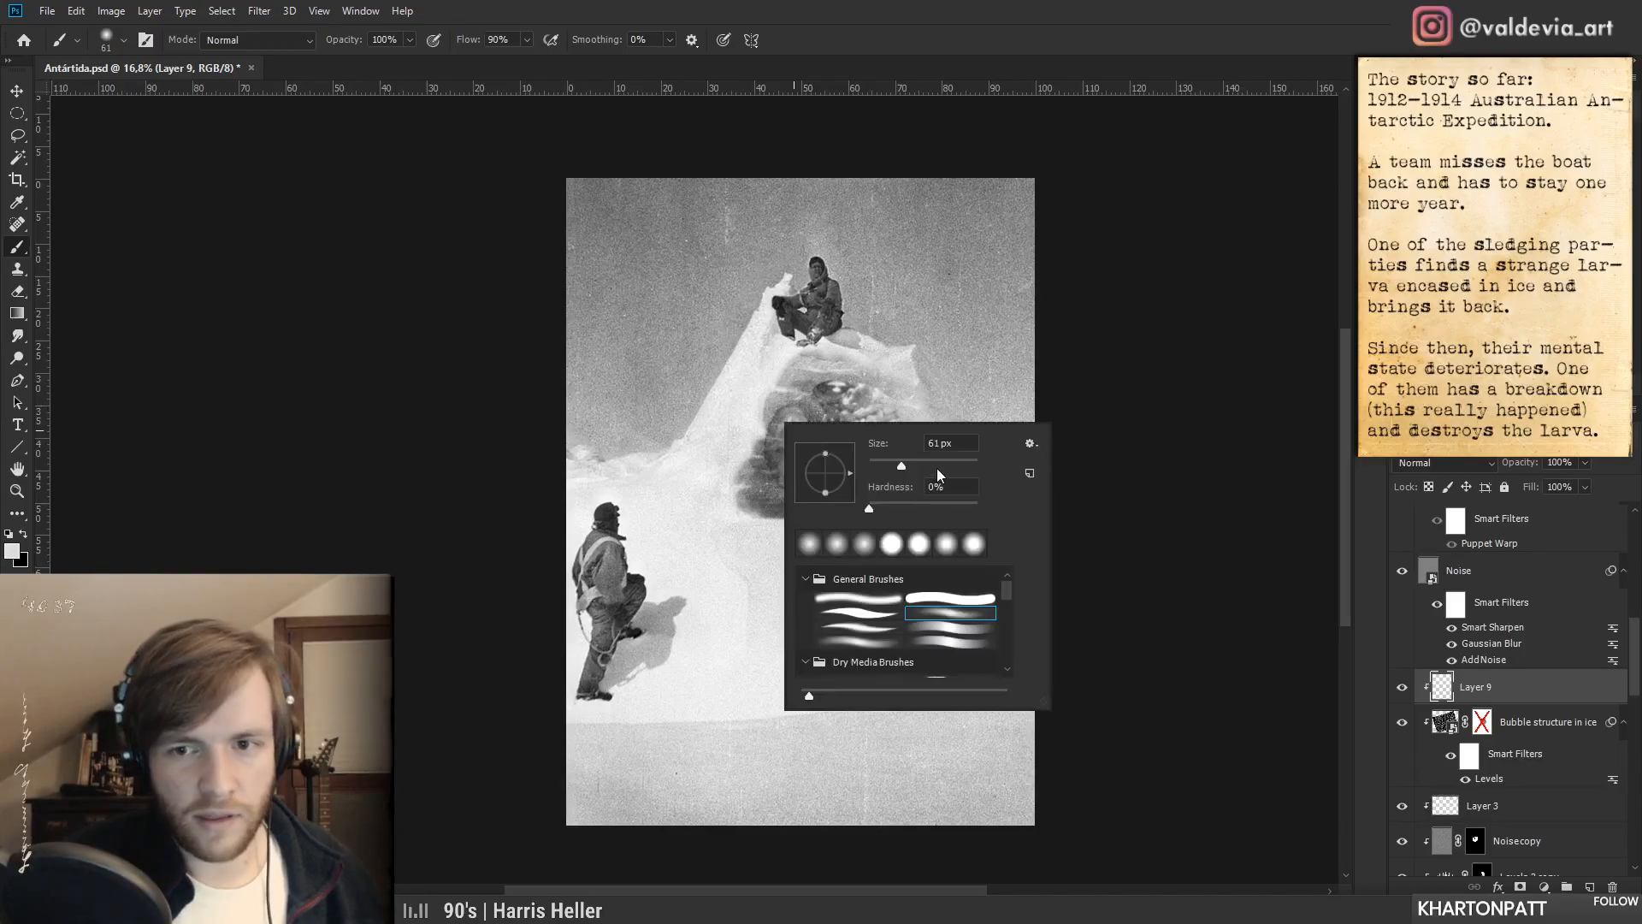
{"action": "mouse_move", "coordinate": [779, 379]}
{"action": "left_mouse_down"}
{"action": "mouse_move", "coordinate": [807, 444]}
{"action": "mouse_move", "coordinate": [912, 428]}
{"action": "mouse_move", "coordinate": [847, 533]}
{"action": "mouse_move", "coordinate": [890, 400]}
{"action": "mouse_move", "coordinate": [747, 385]}
{"action": "mouse_move", "coordinate": [875, 450]}
{"action": "mouse_move", "coordinate": [857, 429]}
{"action": "left_mouse_up"}
- Set Layer 9 to Soft Light at 66% opacity and compare the photo with the layer hidden and shown
{"action": "left_click", "coordinate": [1441, 465]}
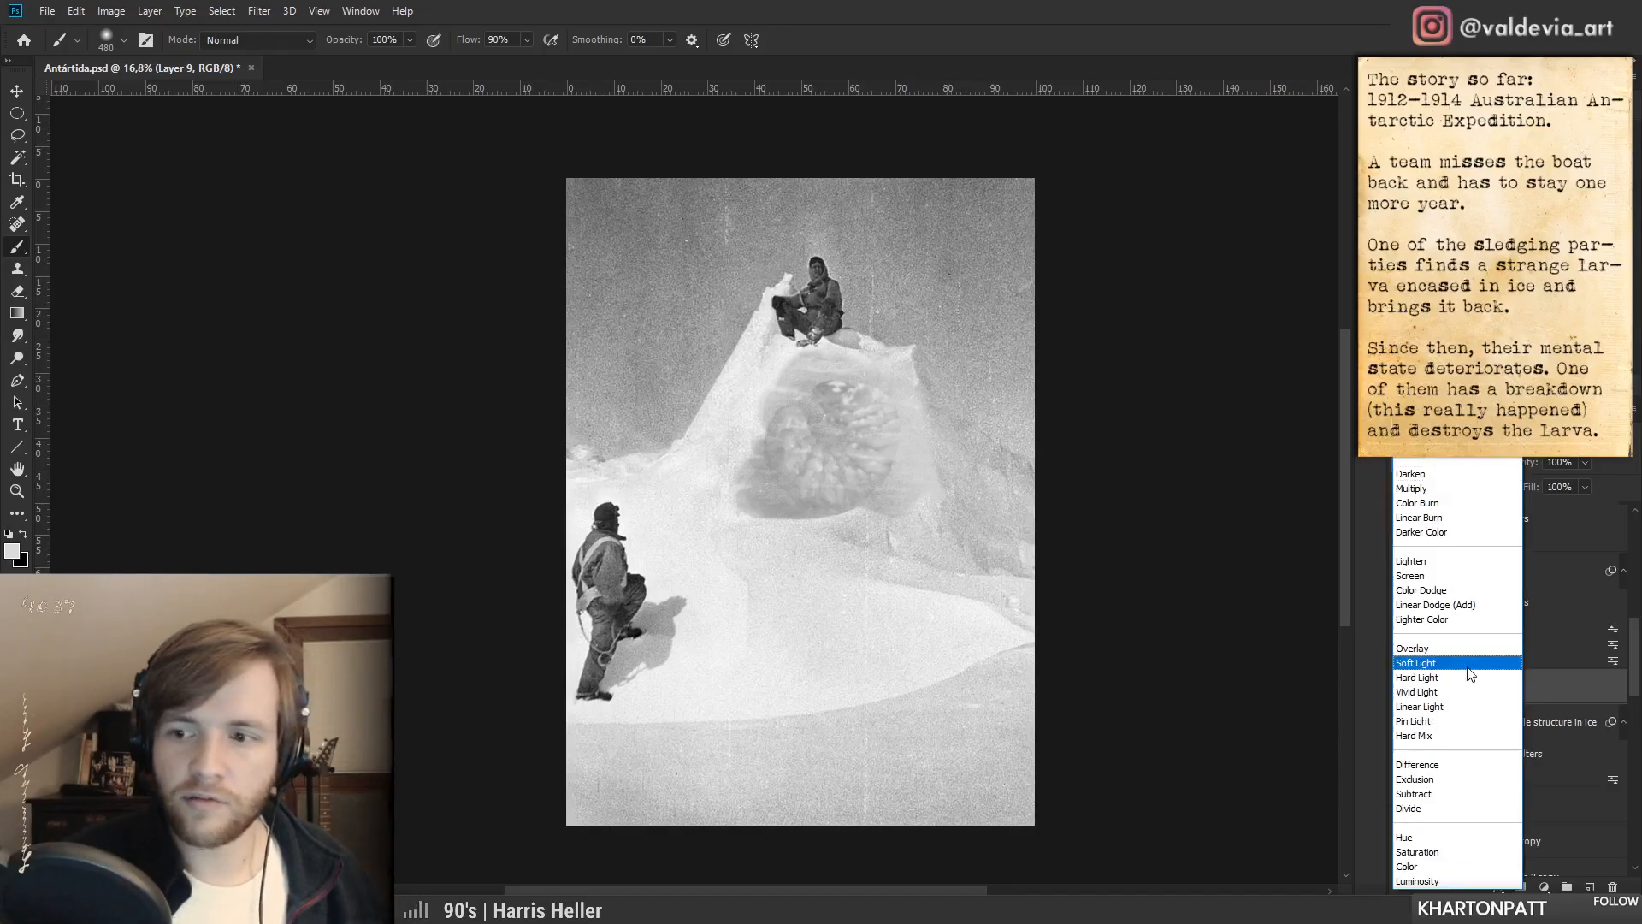
{"action": "left_click", "coordinate": [1434, 666]}
{"action": "left_click_drag", "start_coordinate": [1505, 462], "coordinate": [1544, 466]}
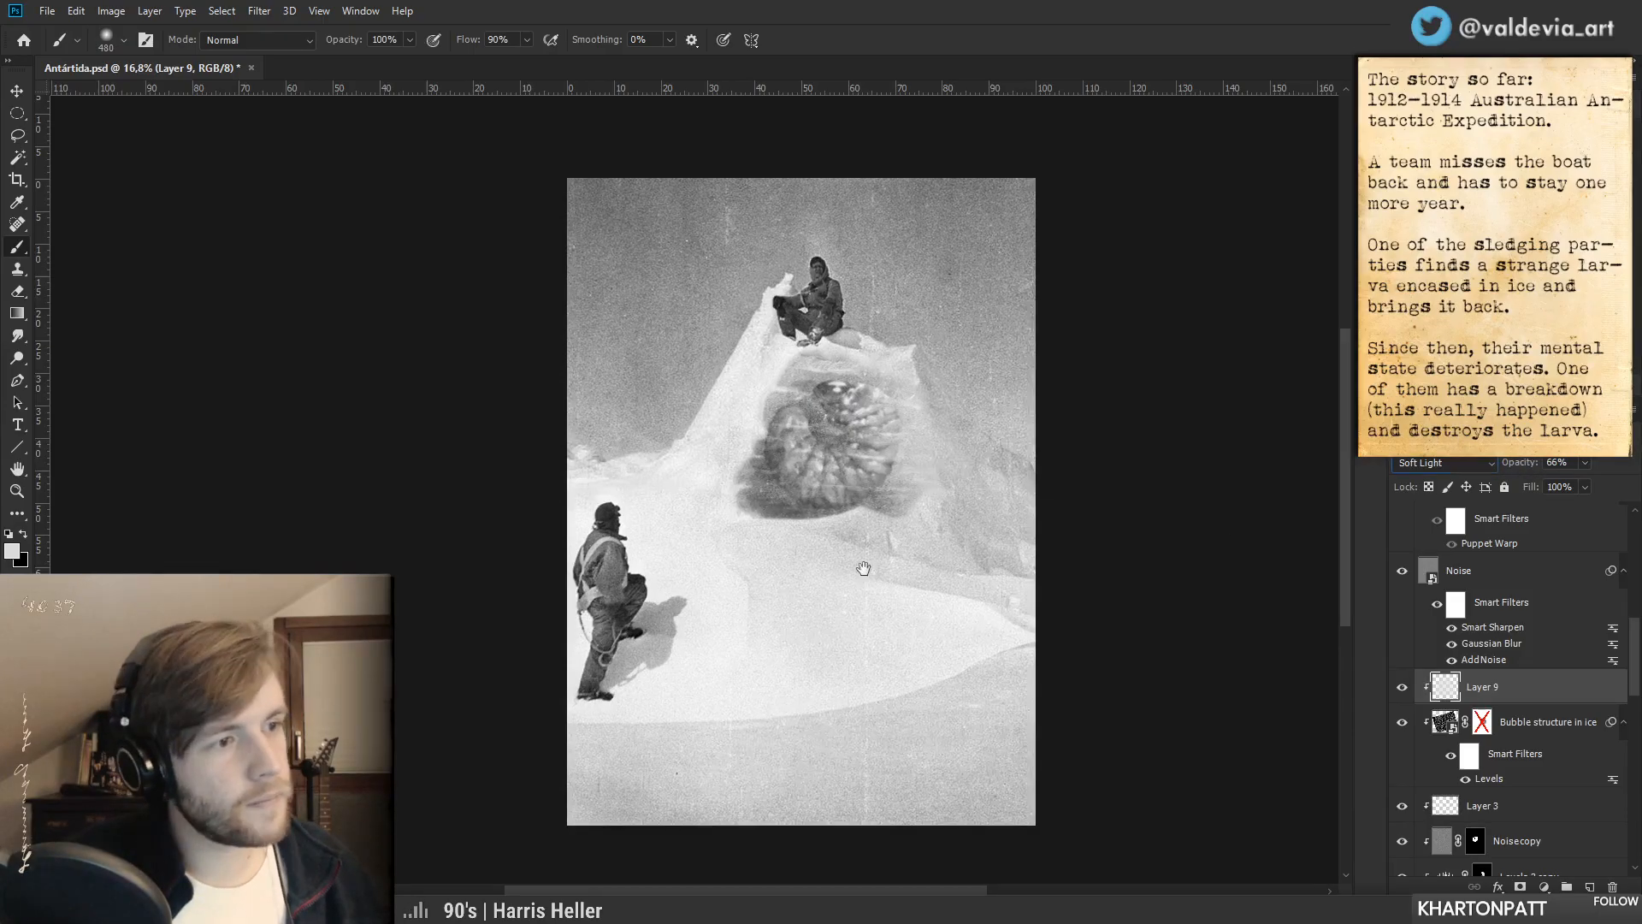
{"action": "left_click_drag", "start_coordinate": [856, 570], "coordinate": [902, 539]}
{"action": "left_click", "coordinate": [1403, 689]}
{"action": "left_click", "coordinate": [1403, 689]}
{"action": "mouse_move", "coordinate": [872, 451]}
{"action": "left_mouse_down"}
{"action": "mouse_move", "coordinate": [804, 466]}
{"action": "mouse_move", "coordinate": [825, 468]}
{"action": "left_mouse_up"}
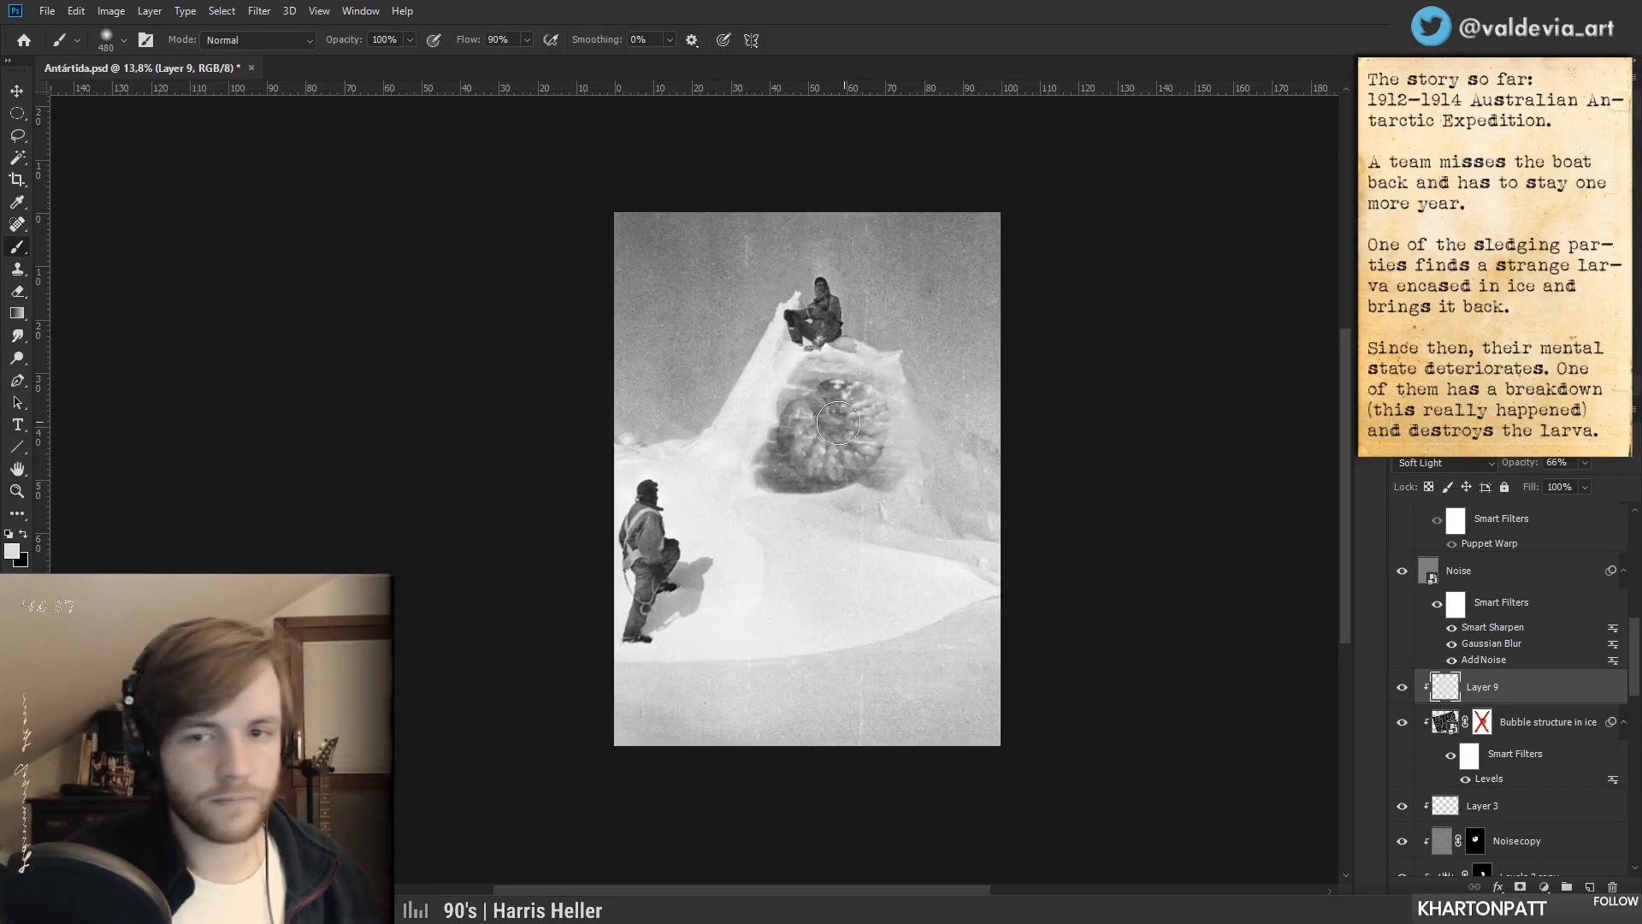
- Undo the last change on Layer 9 and lower the layer's opacity to 32%
{"action": "key", "text": "ctrl+z"}
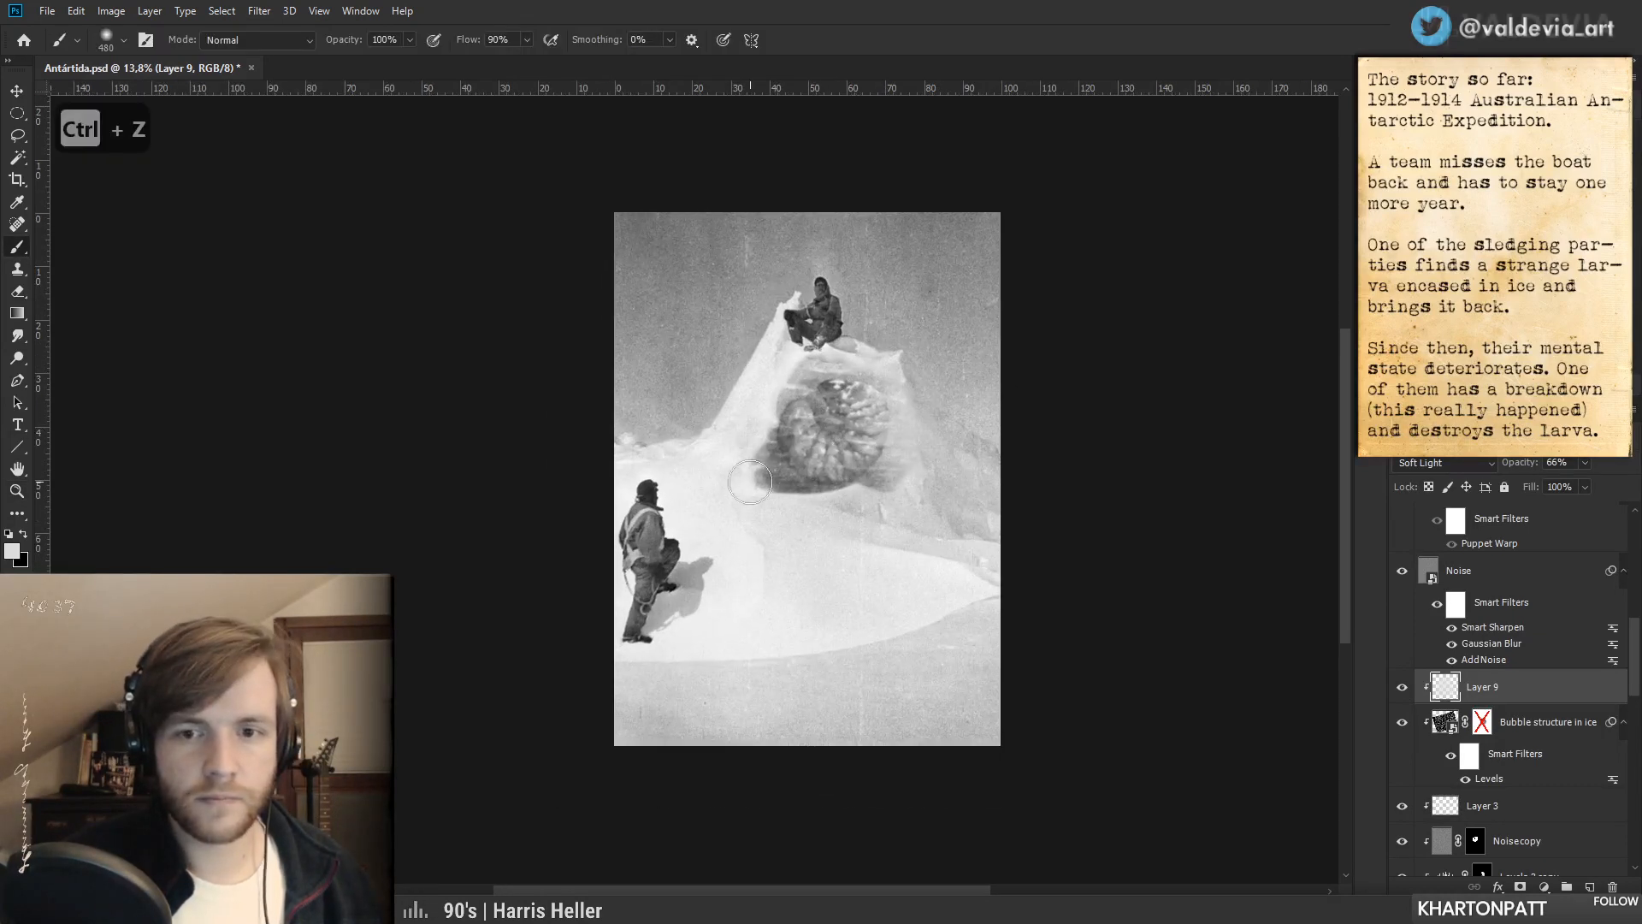
{"action": "key", "text": "z"}
{"action": "mouse_move", "coordinate": [846, 468]}
{"action": "left_mouse_down"}
{"action": "mouse_move", "coordinate": [737, 479]}
{"action": "mouse_move", "coordinate": [846, 479]}
{"action": "left_mouse_up"}
{"action": "key", "text": "b"}
{"action": "left_click_drag", "start_coordinate": [1523, 467], "coordinate": [1498, 467]}
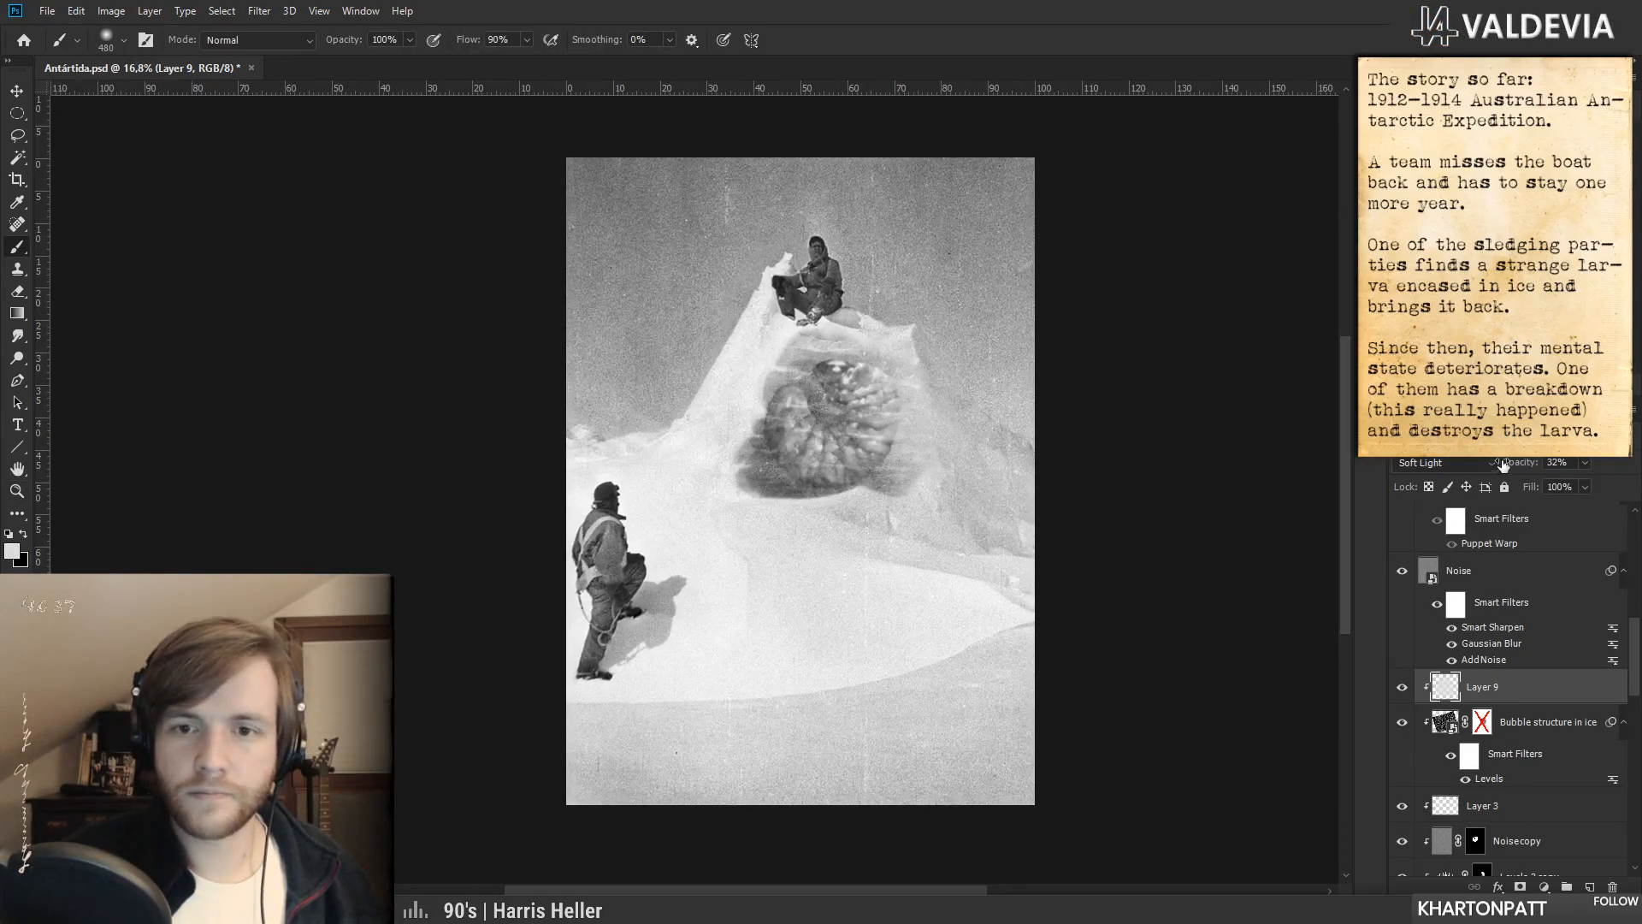
- Toggle Layer 9's visibility and examine the larva's contrast against the whole photo
{"action": "left_click", "coordinate": [1402, 687]}
{"action": "left_click_drag", "start_coordinate": [778, 584], "coordinate": [810, 556]}
{"action": "left_click_drag", "start_coordinate": [885, 481], "coordinate": [842, 484]}
{"action": "left_click_drag", "start_coordinate": [949, 331], "coordinate": [908, 348]}
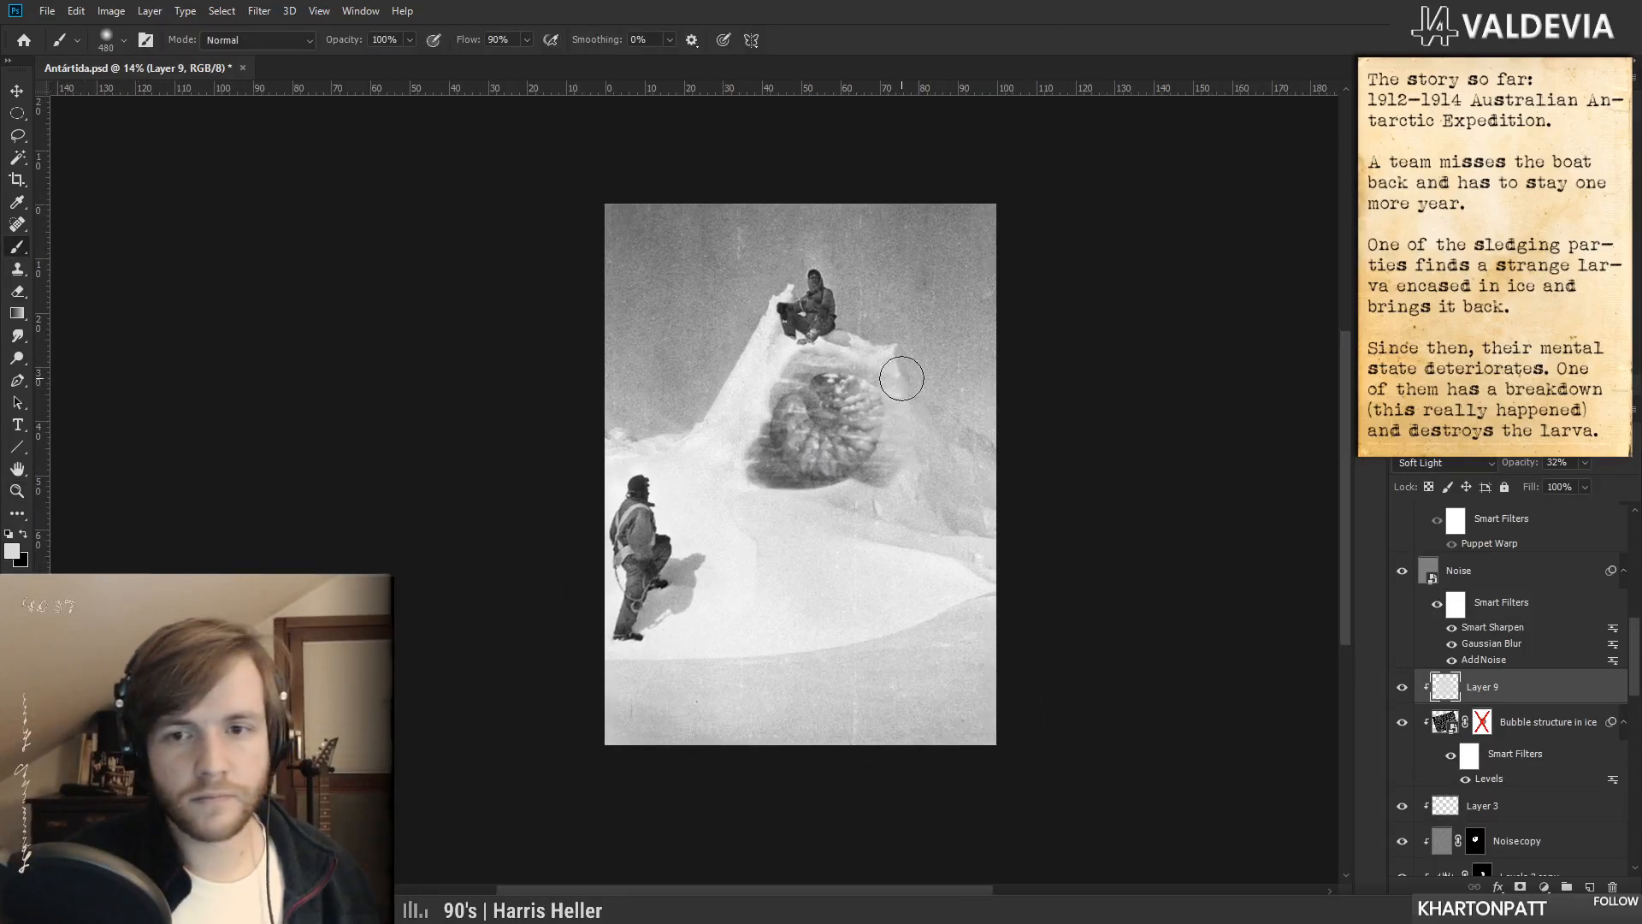
{"action": "key", "text": "z"}
{"action": "mouse_move", "coordinate": [760, 558]}
{"action": "left_mouse_down"}
{"action": "mouse_move", "coordinate": [733, 561]}
{"action": "mouse_move", "coordinate": [778, 553]}
{"action": "left_mouse_up"}
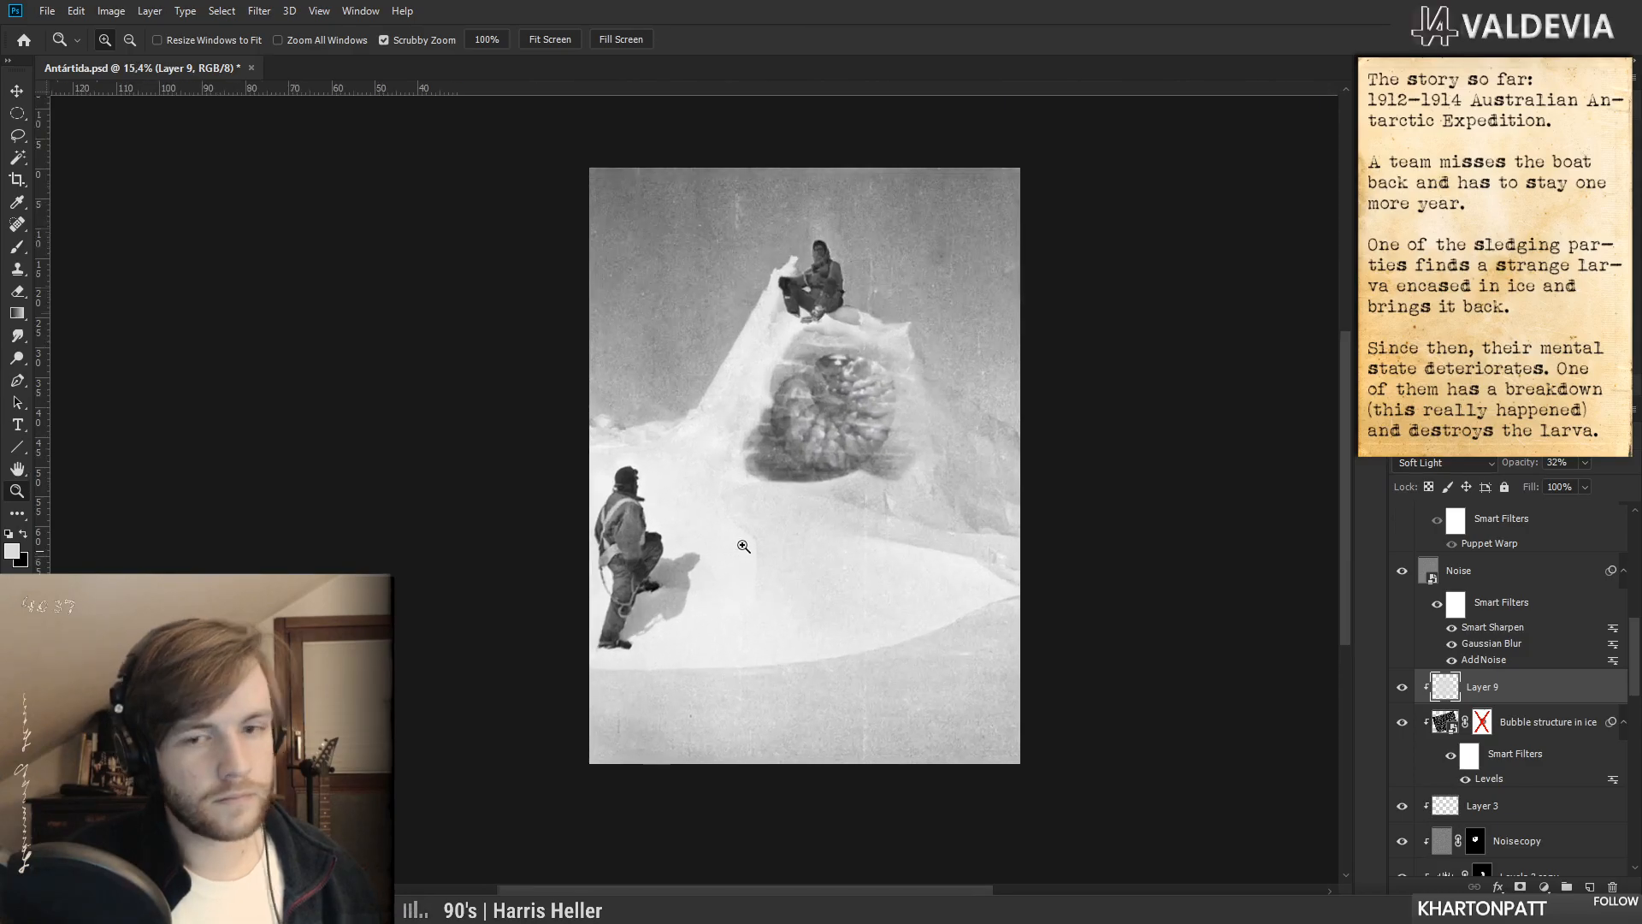
{"action": "key", "text": "b"}
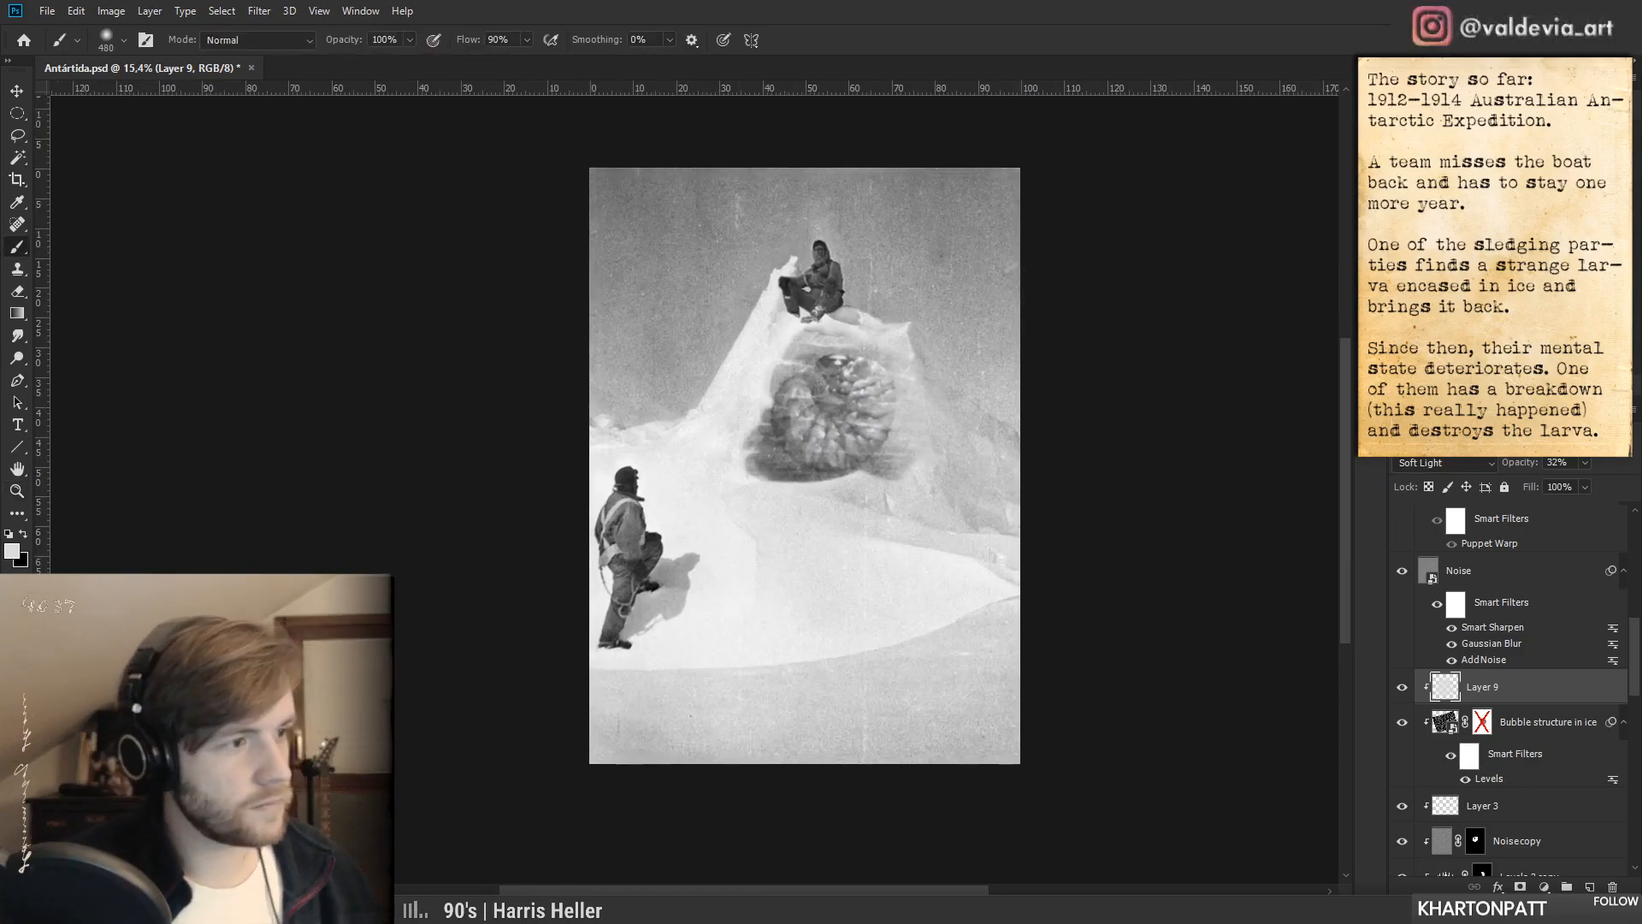
- Show the To Do text layer and delete its "Match jacket color" and "Match ice shape" lines
{"action": "key", "text": "t"}
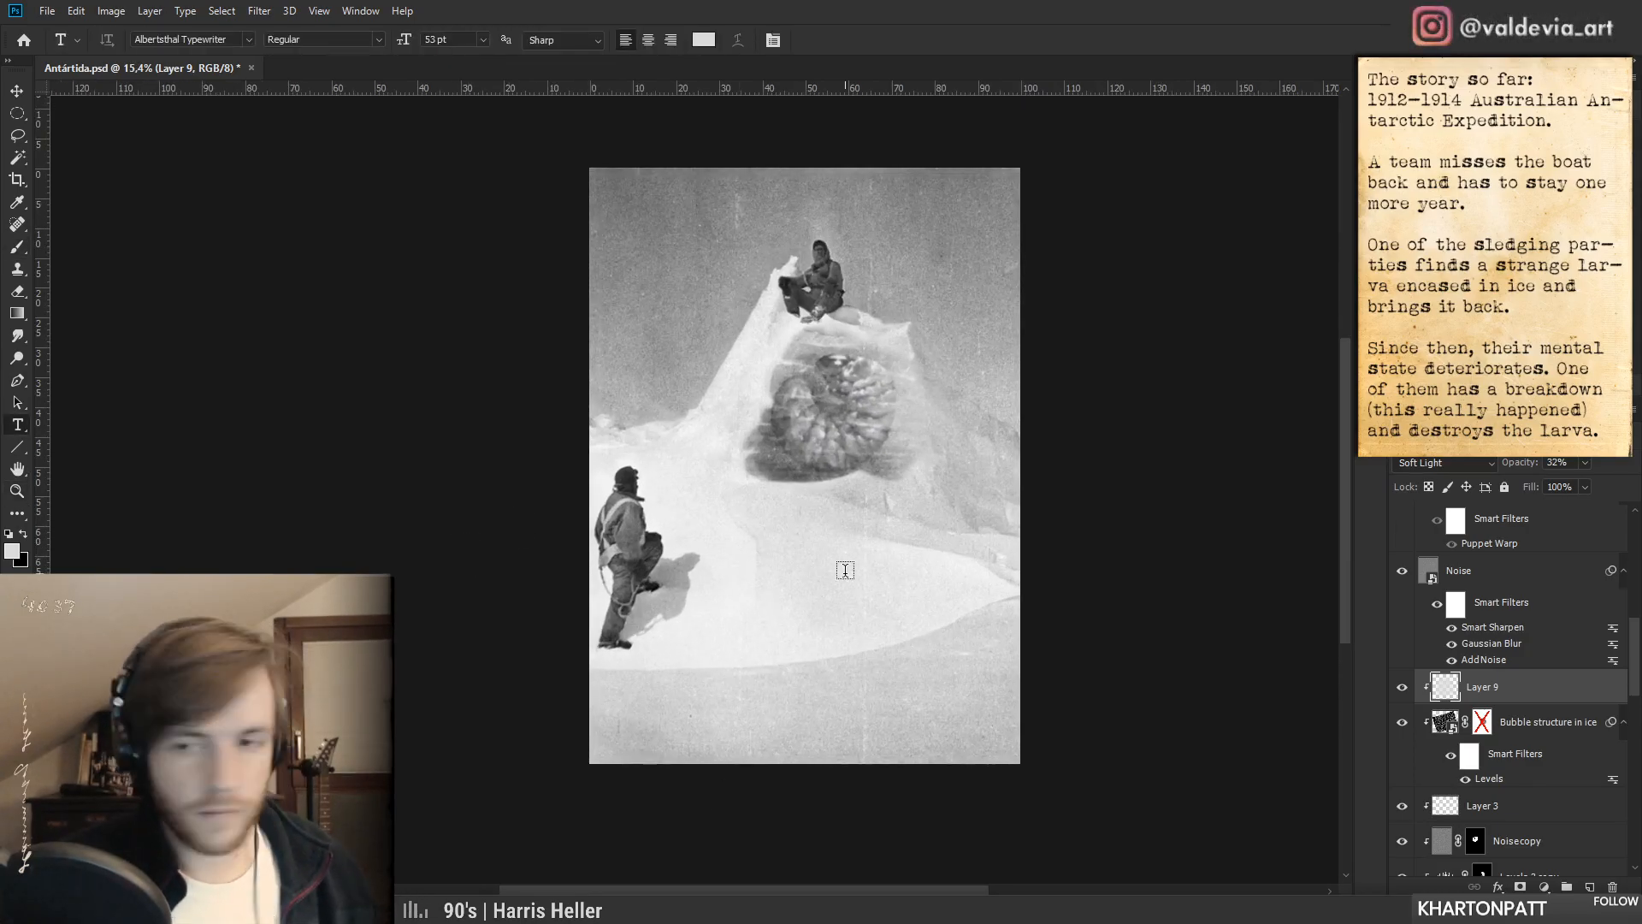
{"action": "left_click", "coordinate": [1515, 723]}
{"action": "scroll", "coordinate": [1497, 736], "scroll_direction": "up", "scroll_amount": 4}
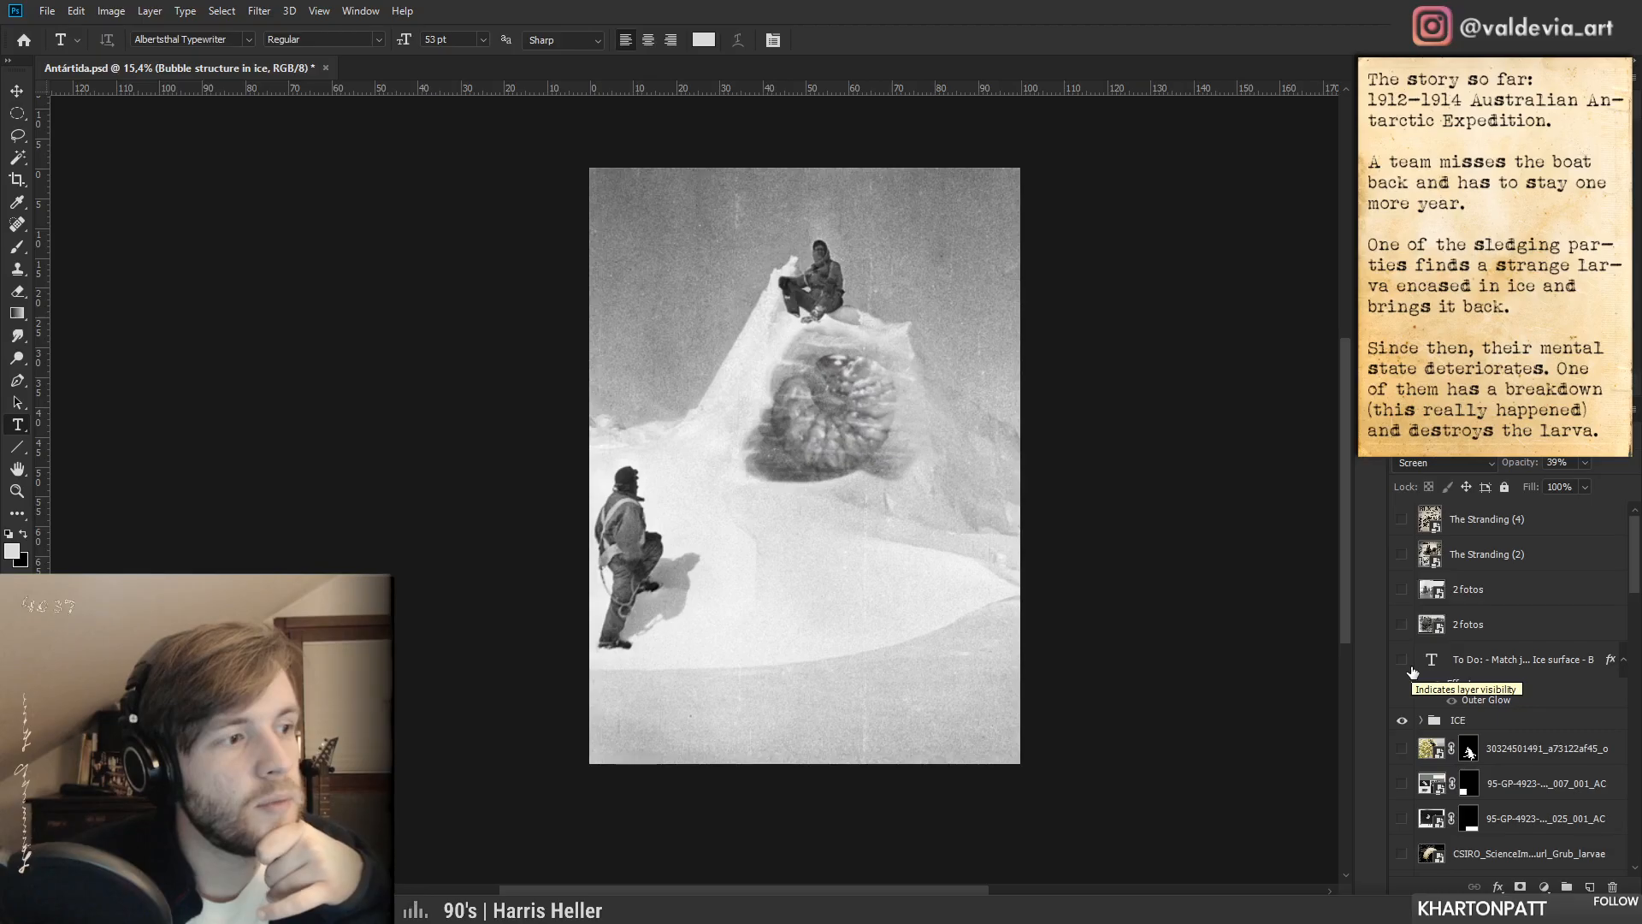
{"action": "left_click", "coordinate": [1403, 662]}
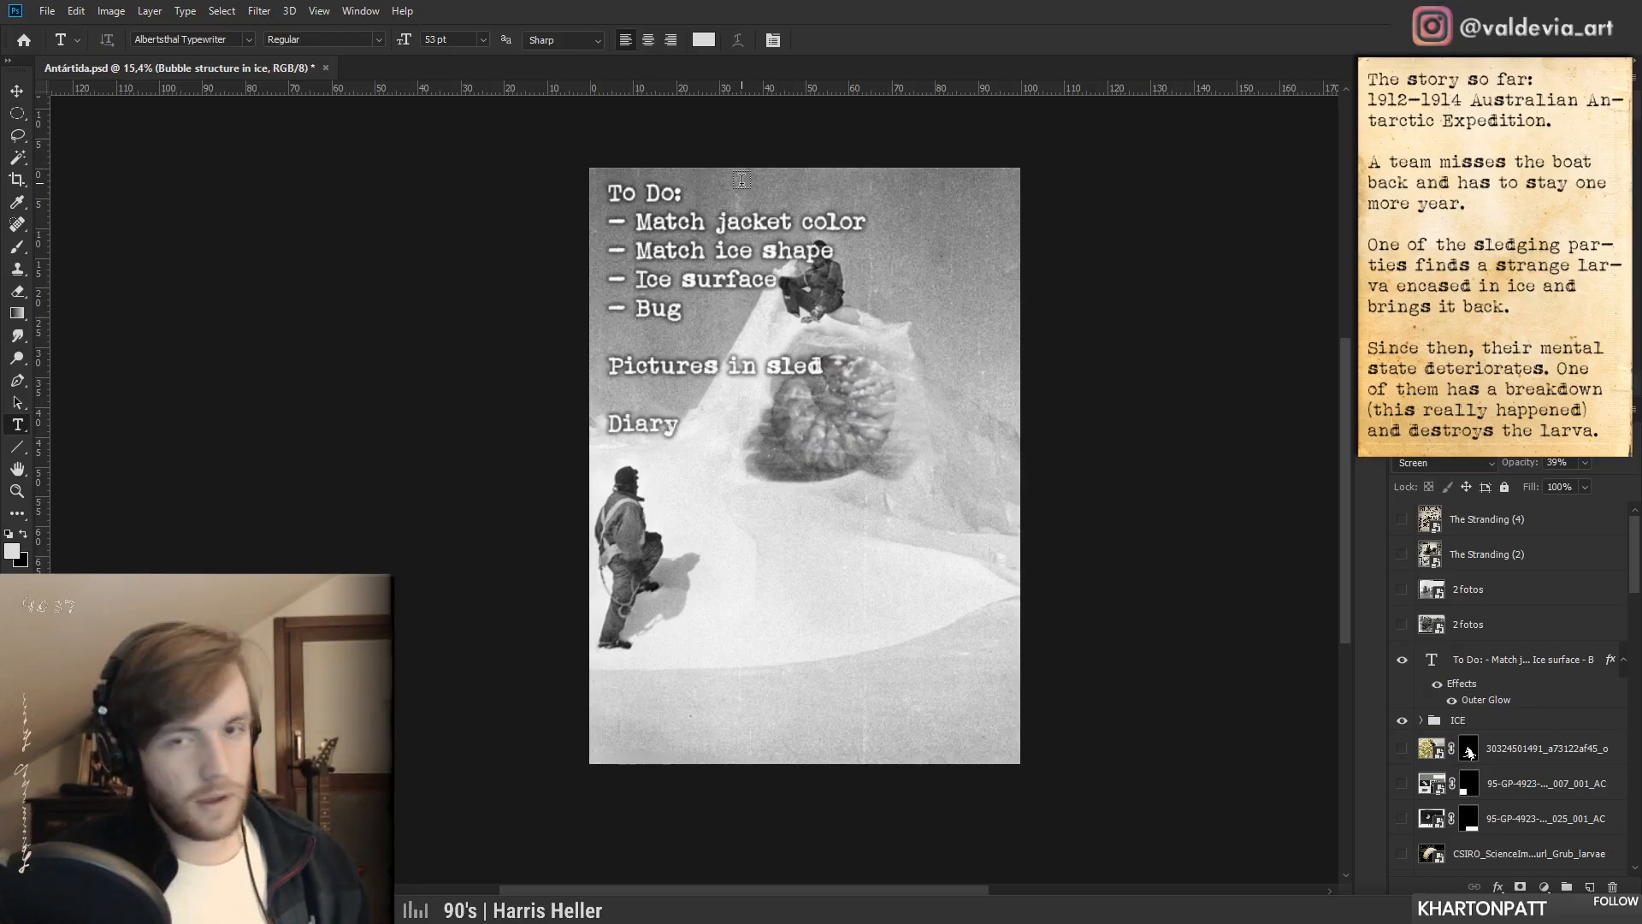
{"action": "left_click", "coordinate": [675, 222]}
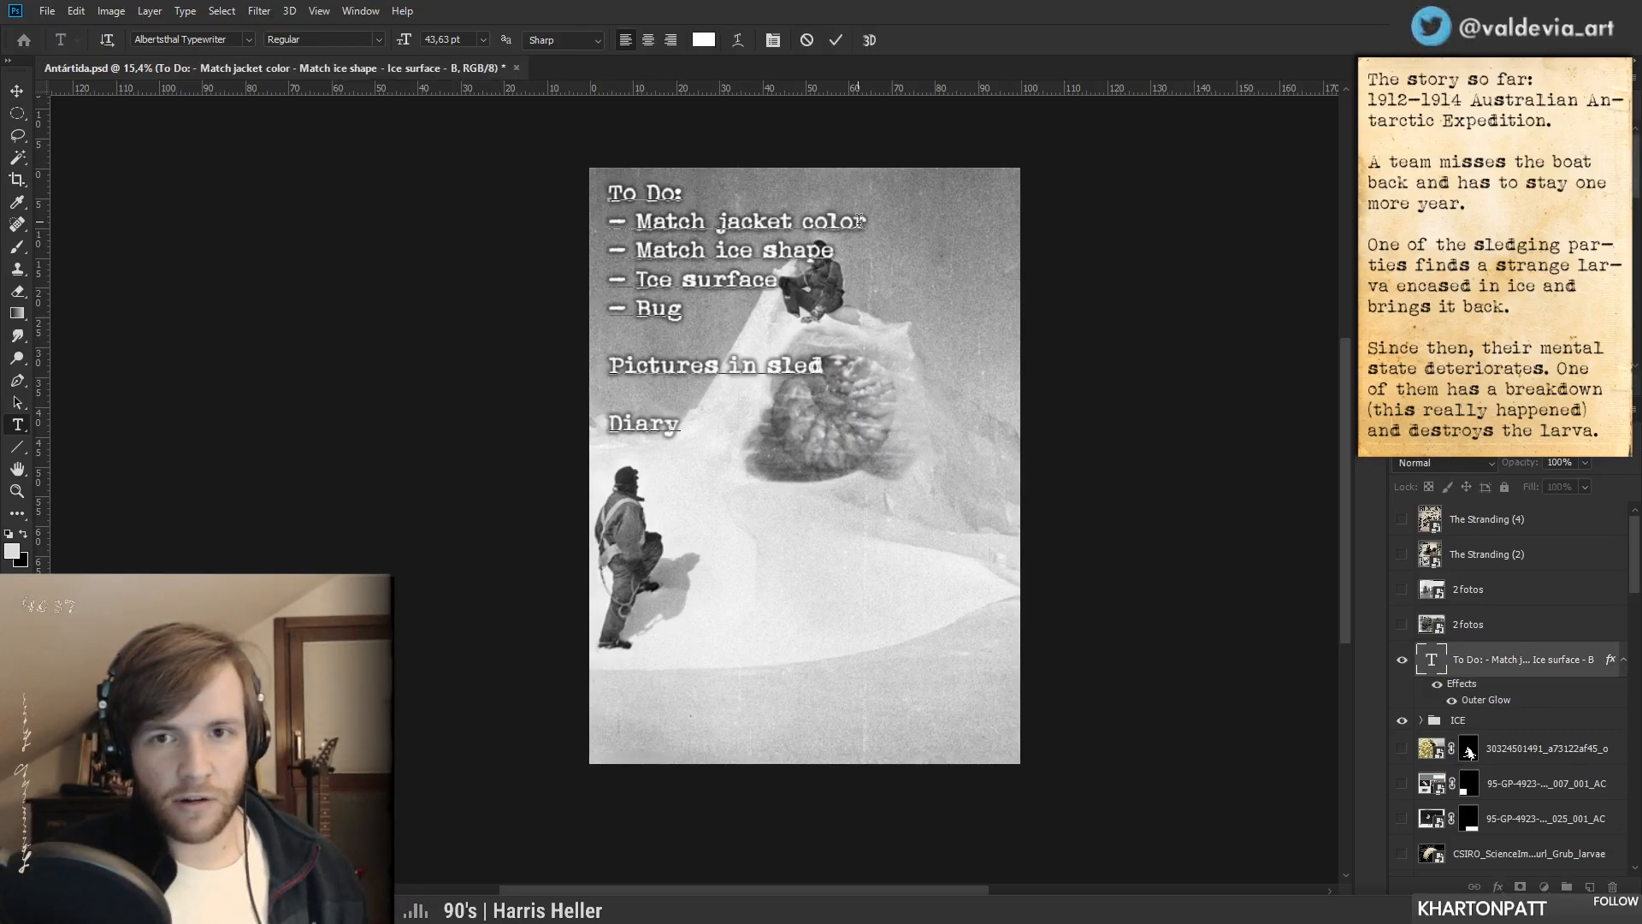
{"action": "left_click_drag", "start_coordinate": [836, 253], "coordinate": [568, 213]}
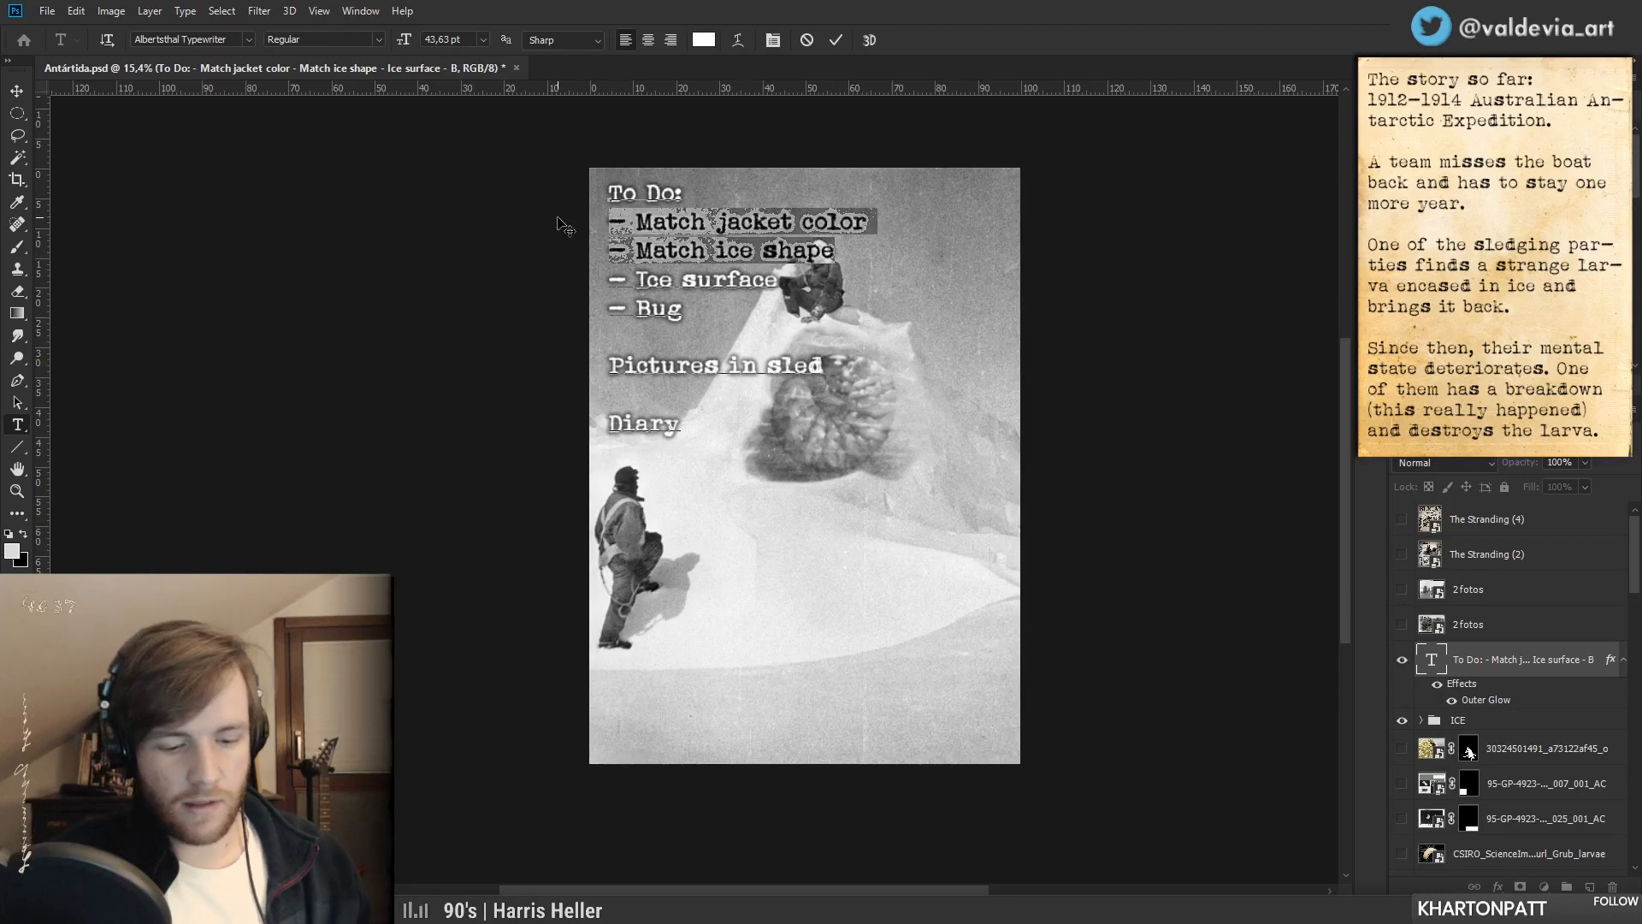
{"action": "key", "text": "BackSpace"}
{"action": "key", "text": "BackSpace"}
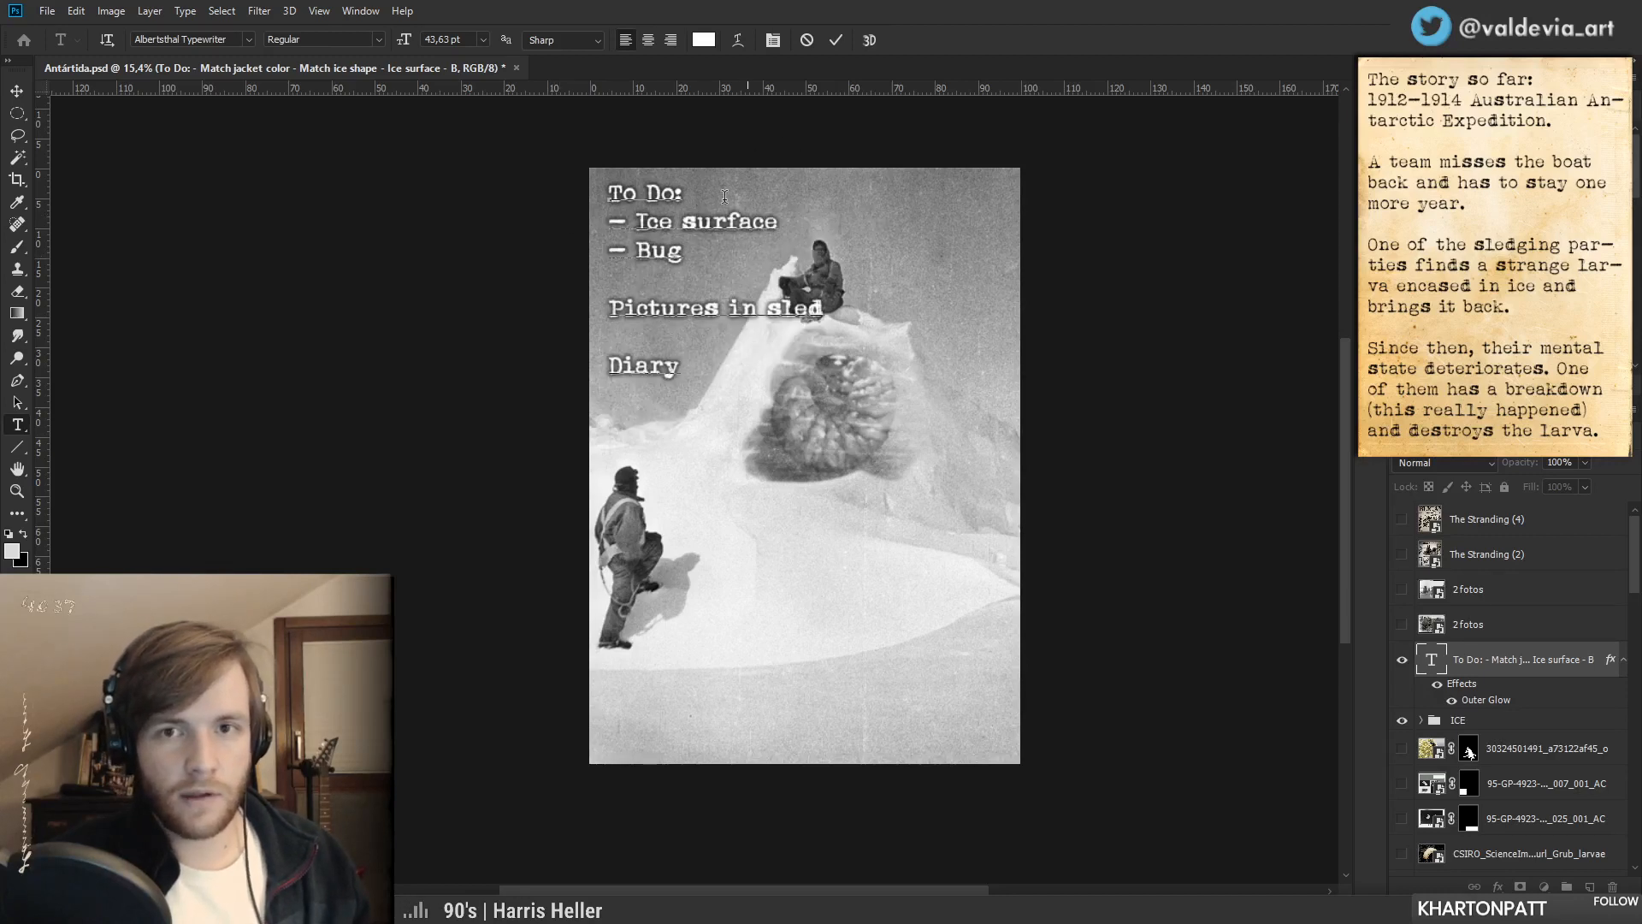
- Commit the edited To Do text and hide its layer again
{"action": "left_click_drag", "start_coordinate": [625, 214], "coordinate": [683, 253]}
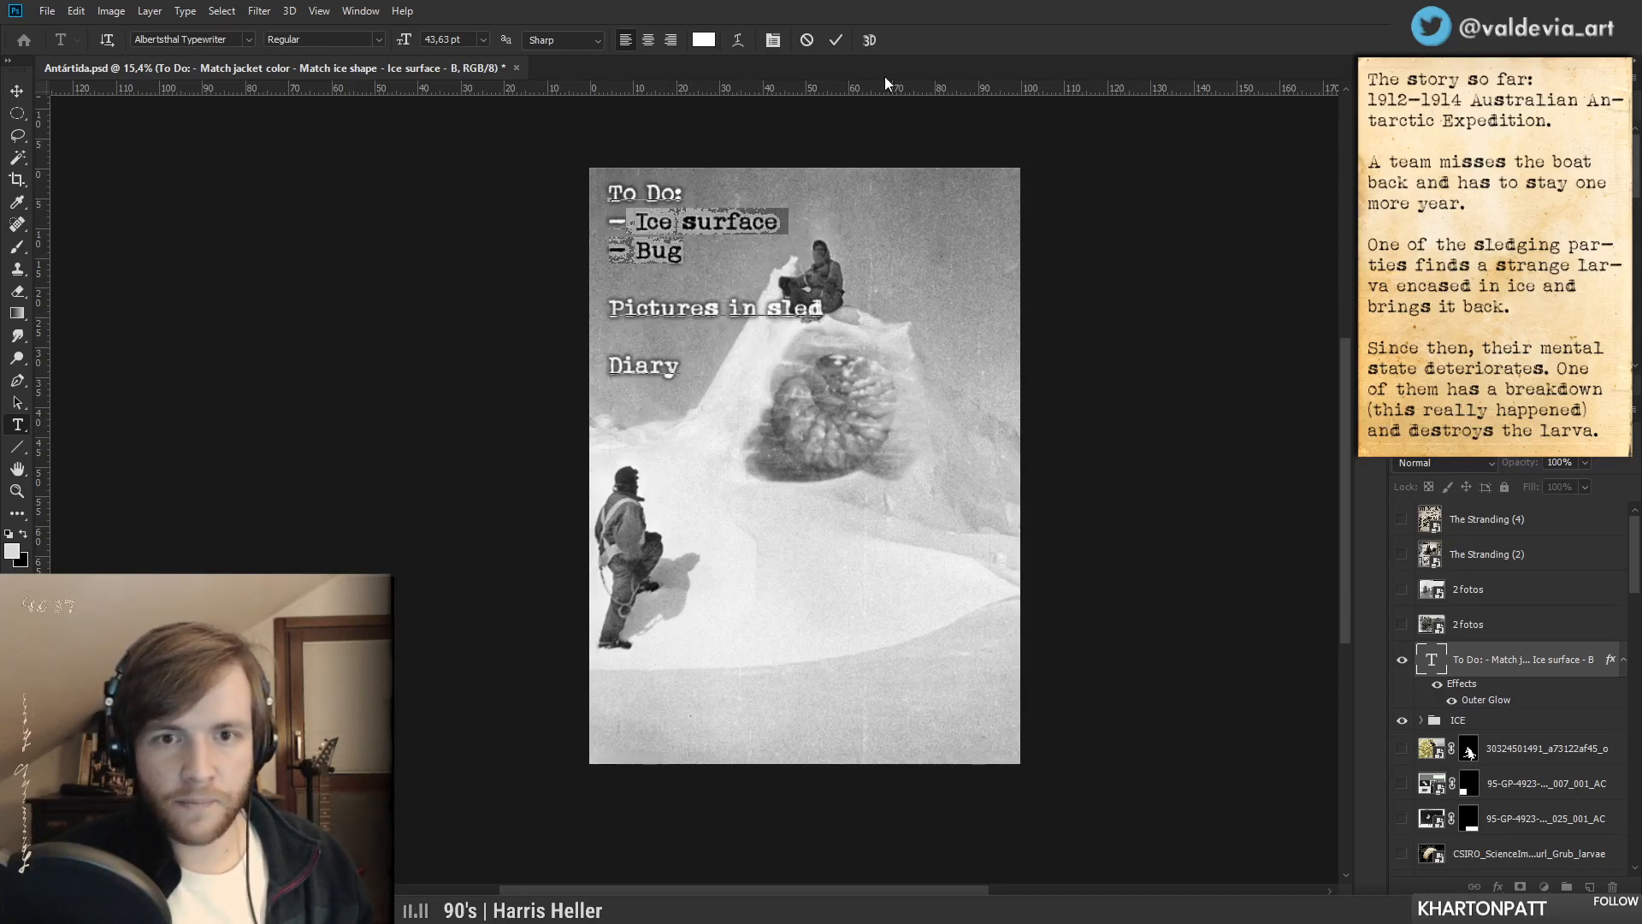
{"action": "left_click", "coordinate": [836, 41]}
{"action": "left_click", "coordinate": [1402, 660]}
- Find Layer 8 above Larva base copy and set its opacity to 61%
{"action": "key", "text": "z"}
{"action": "left_click_drag", "start_coordinate": [844, 445], "coordinate": [1157, 469]}
{"action": "key", "text": "t"}
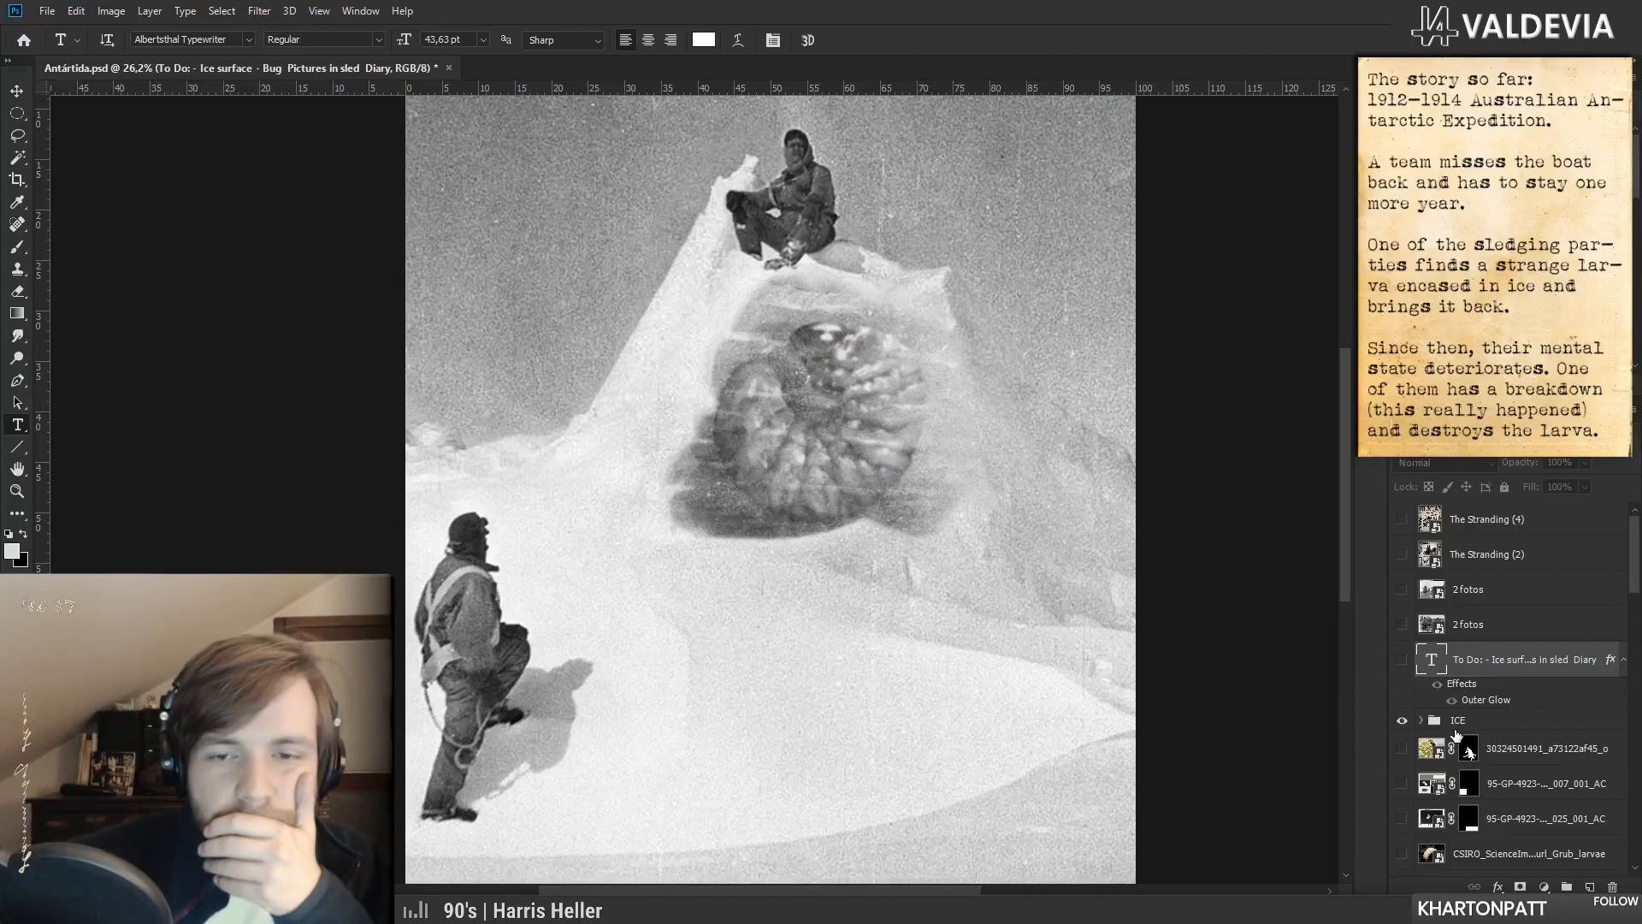
{"action": "scroll", "coordinate": [1456, 734], "scroll_direction": "down", "scroll_amount": 3}
{"action": "scroll", "coordinate": [1456, 734], "scroll_direction": "down", "scroll_amount": 3}
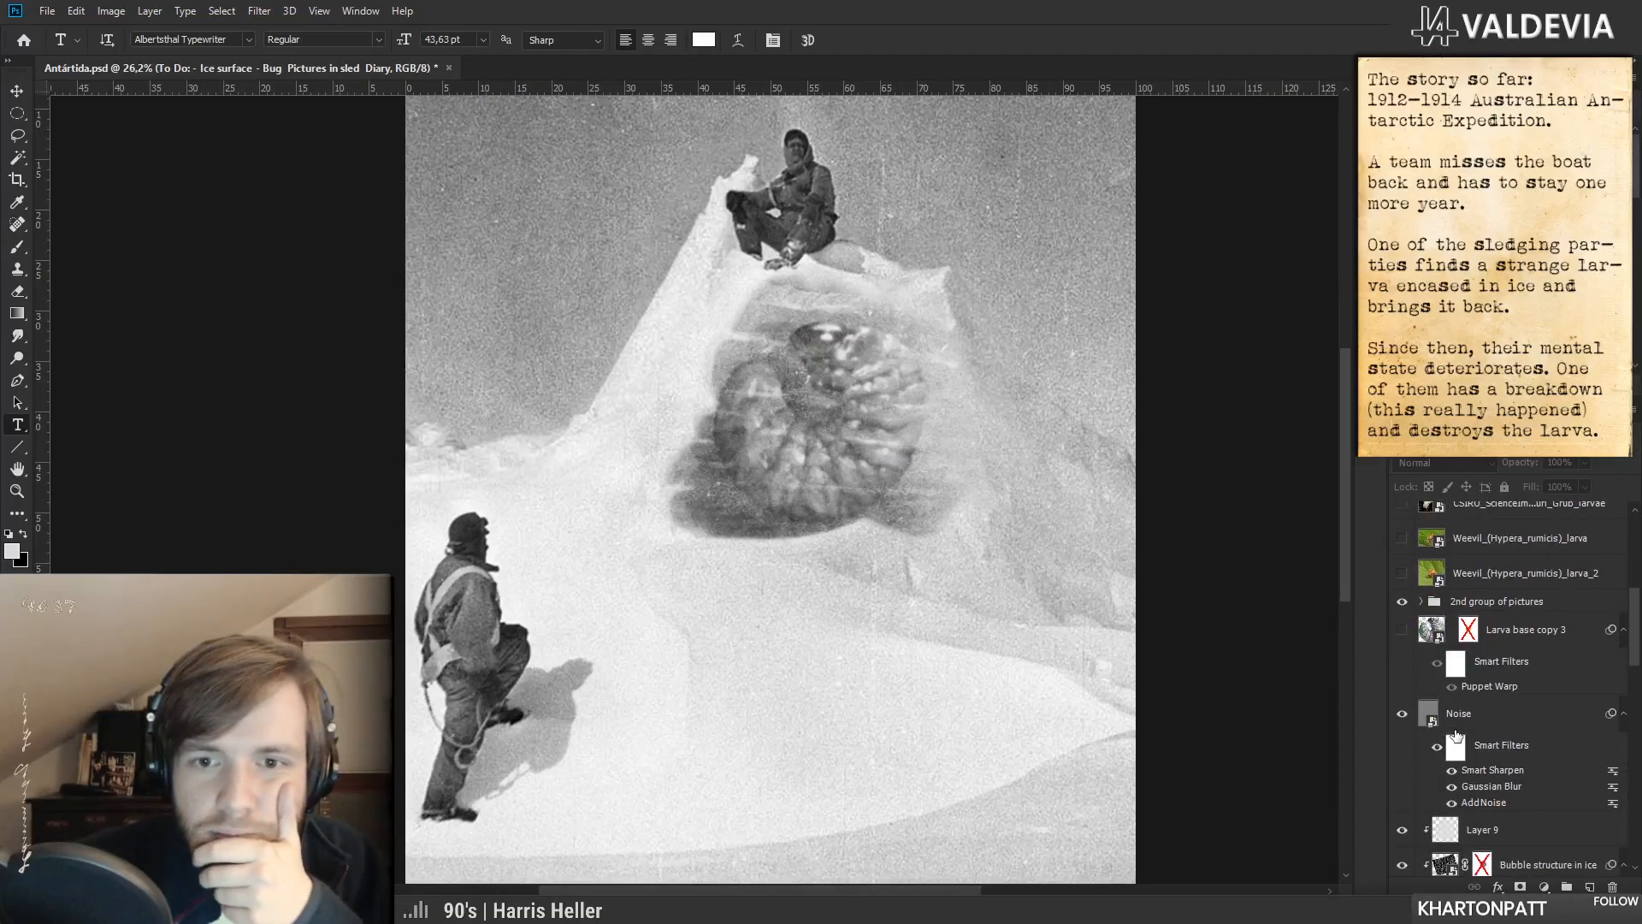
{"action": "scroll", "coordinate": [1457, 734], "scroll_direction": "up", "scroll_amount": 2}
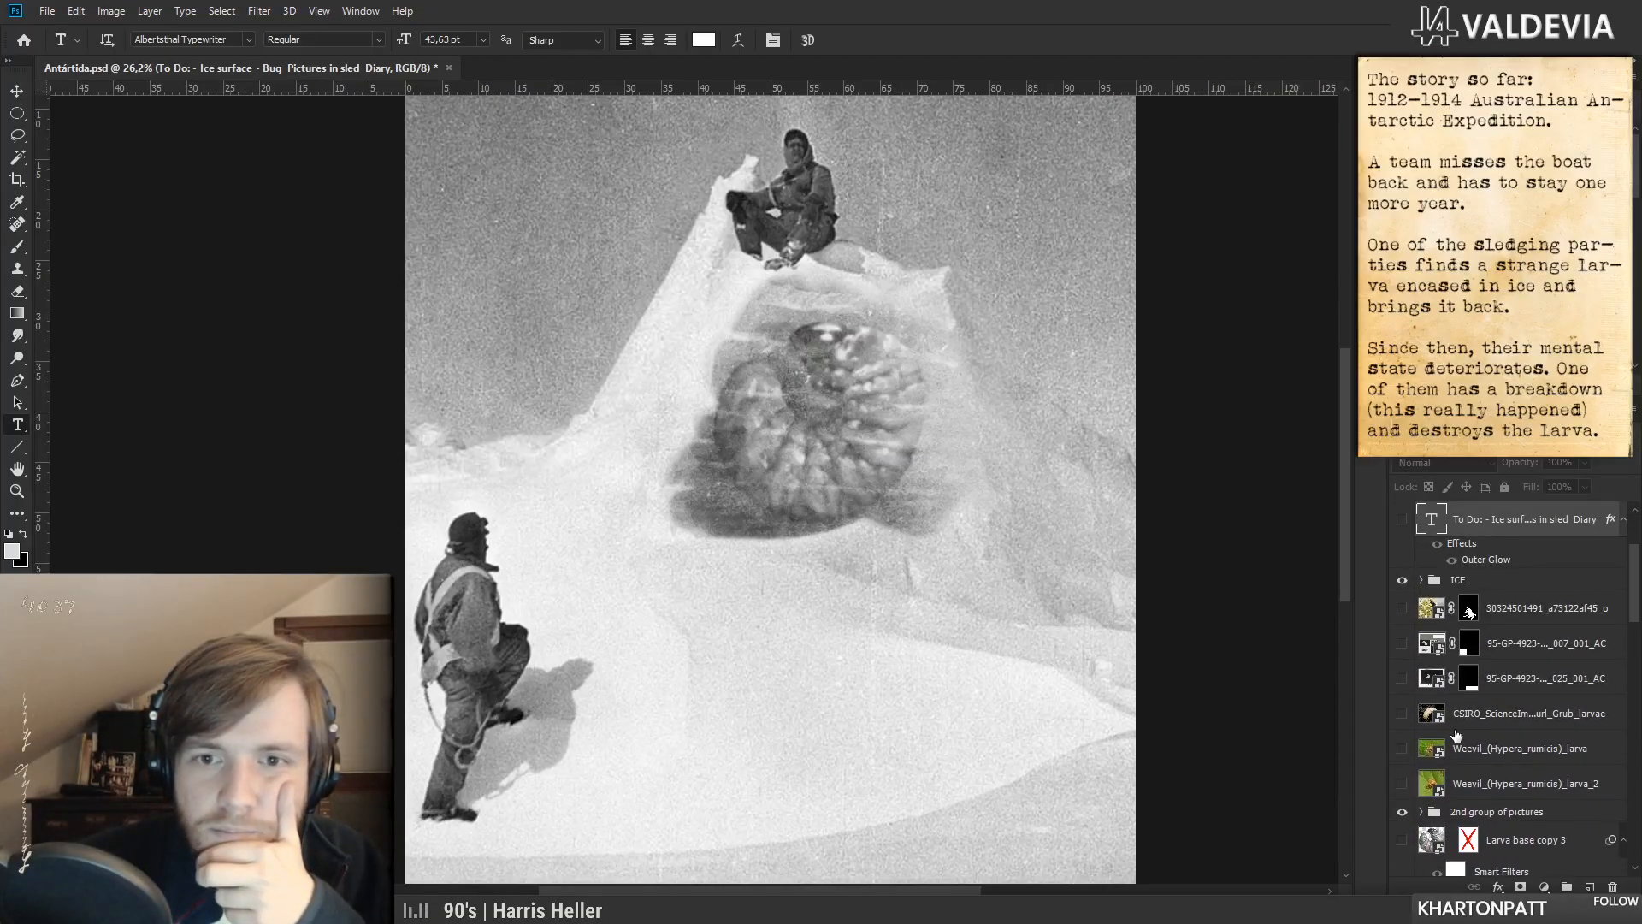
{"action": "scroll", "coordinate": [1457, 734], "scroll_direction": "down", "scroll_amount": 6}
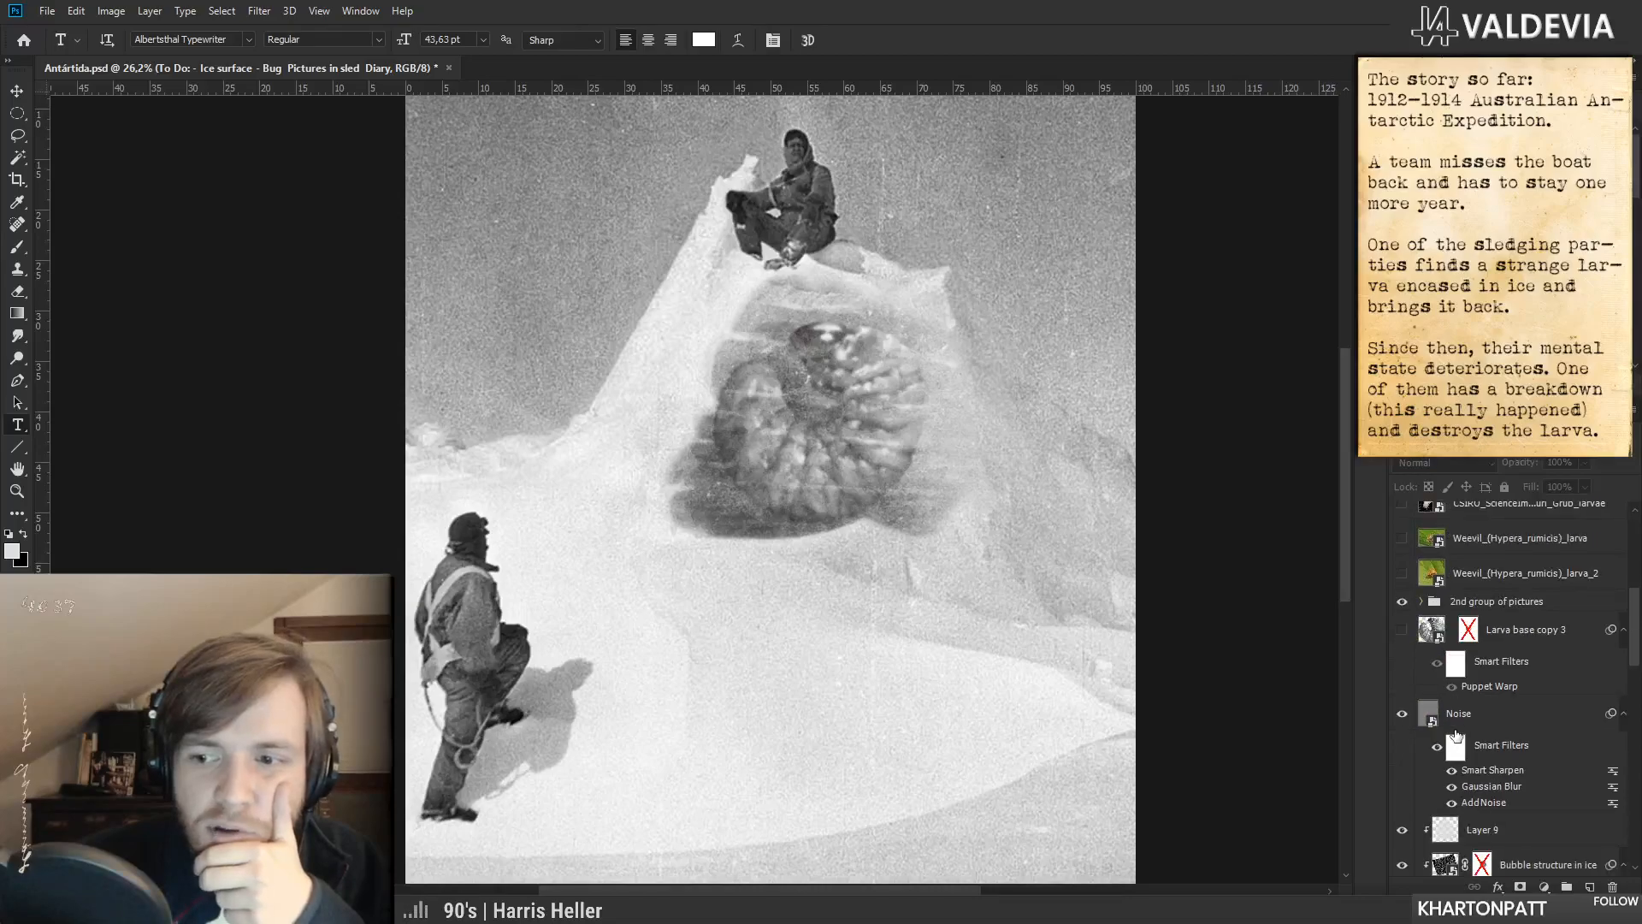
{"action": "scroll", "coordinate": [1456, 732], "scroll_direction": "down", "scroll_amount": 3}
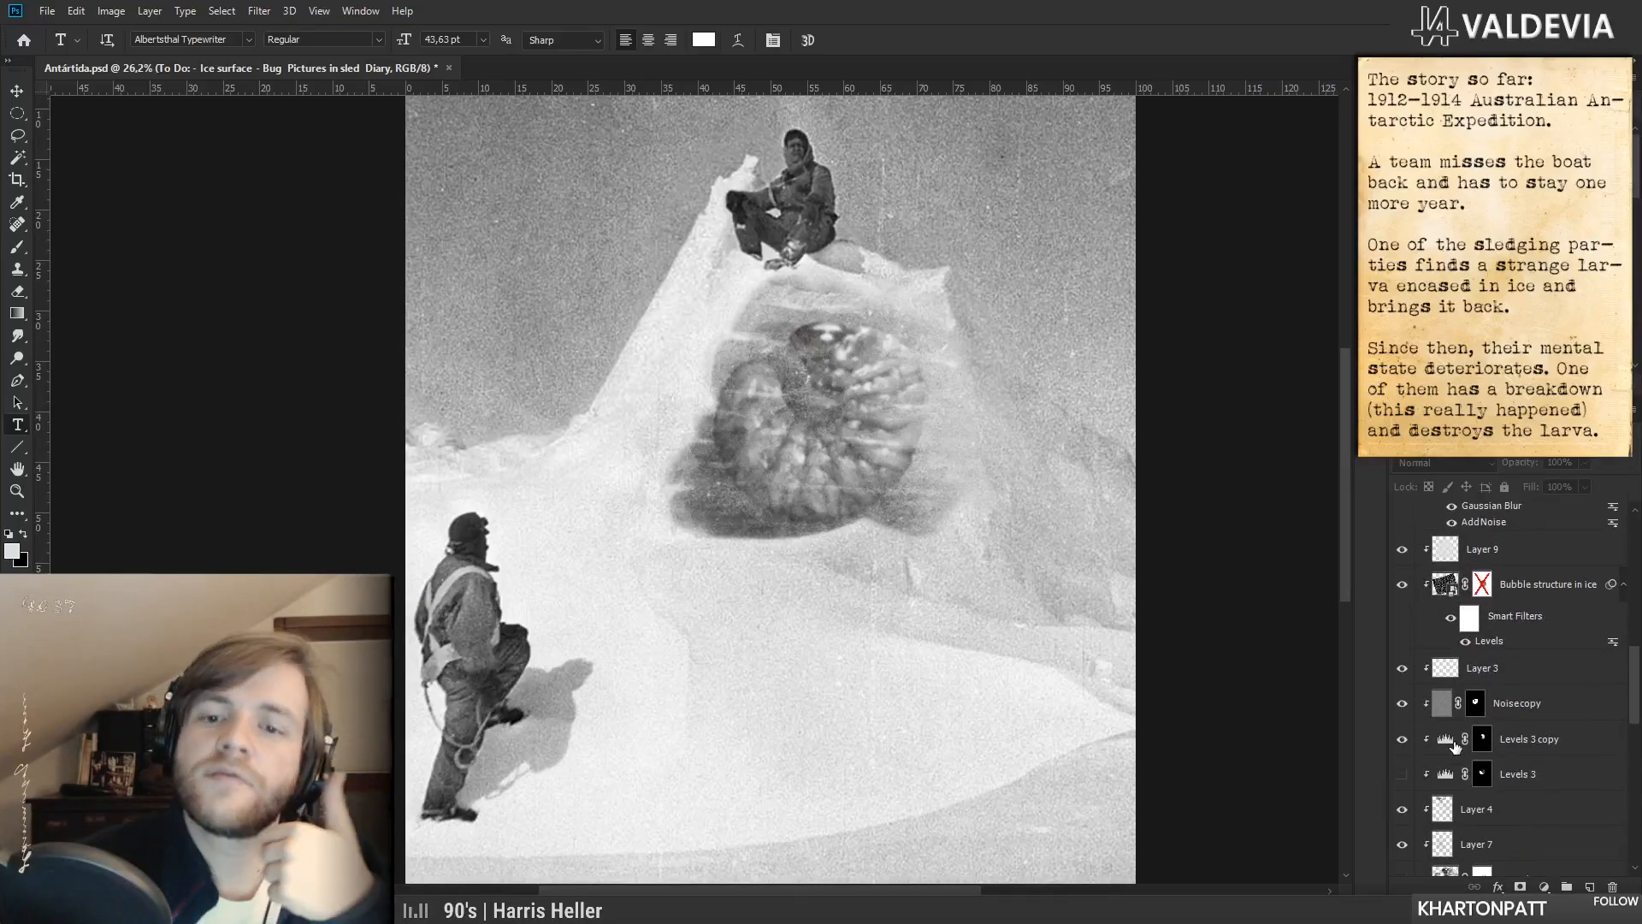
{"action": "scroll", "coordinate": [1454, 744], "scroll_direction": "down", "scroll_amount": 3}
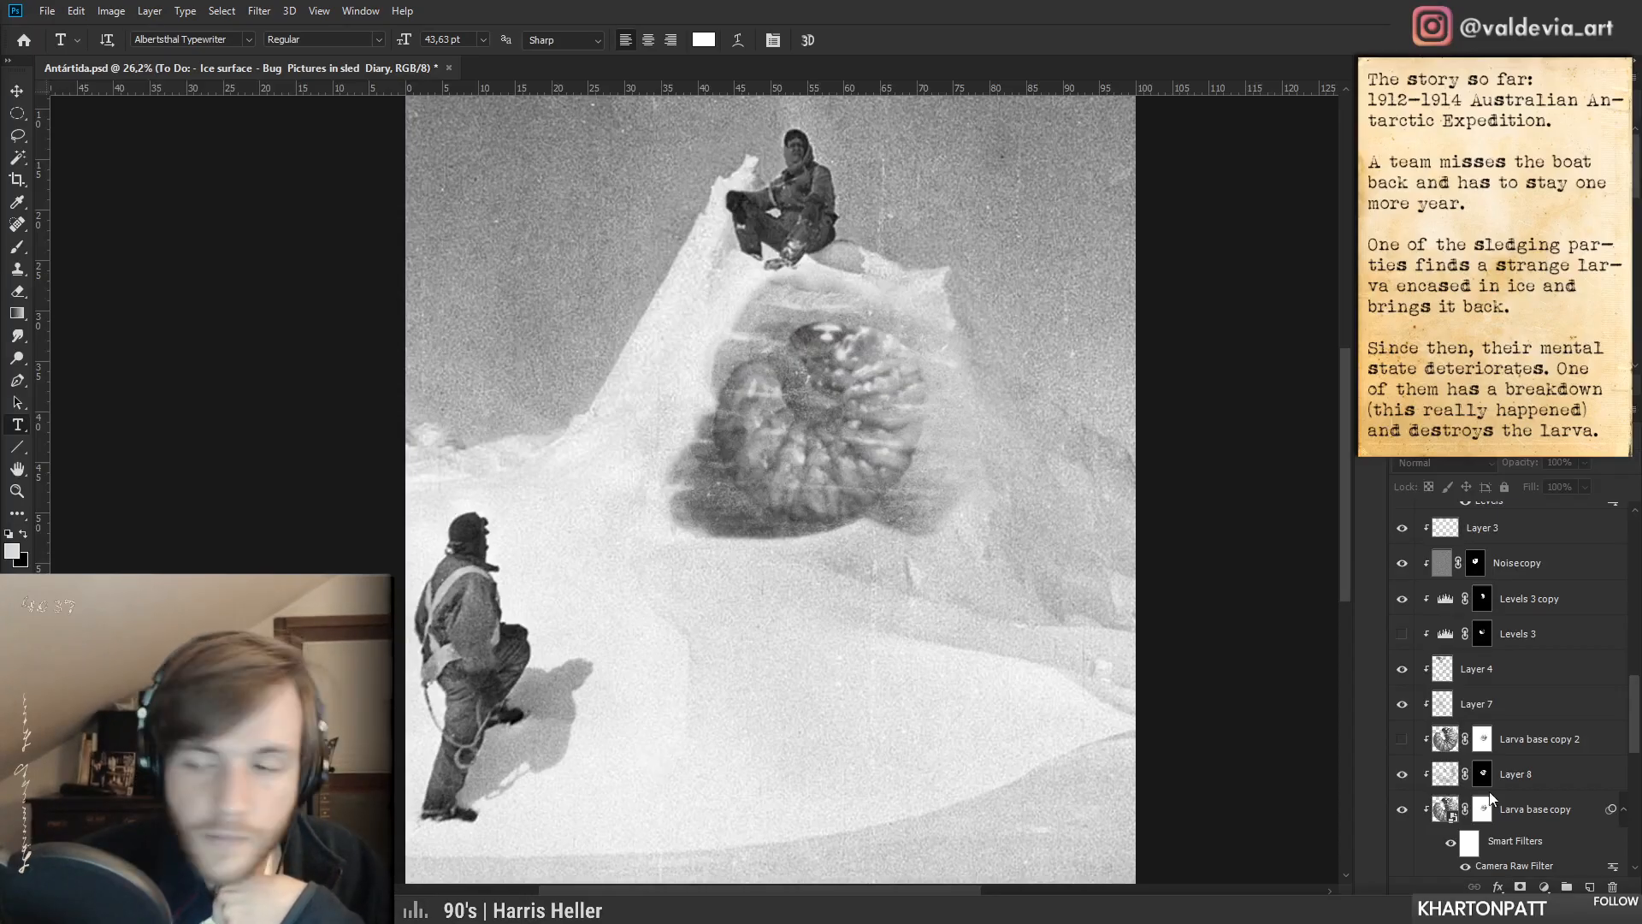
{"action": "scroll", "coordinate": [1454, 751], "scroll_direction": "down", "scroll_amount": 3}
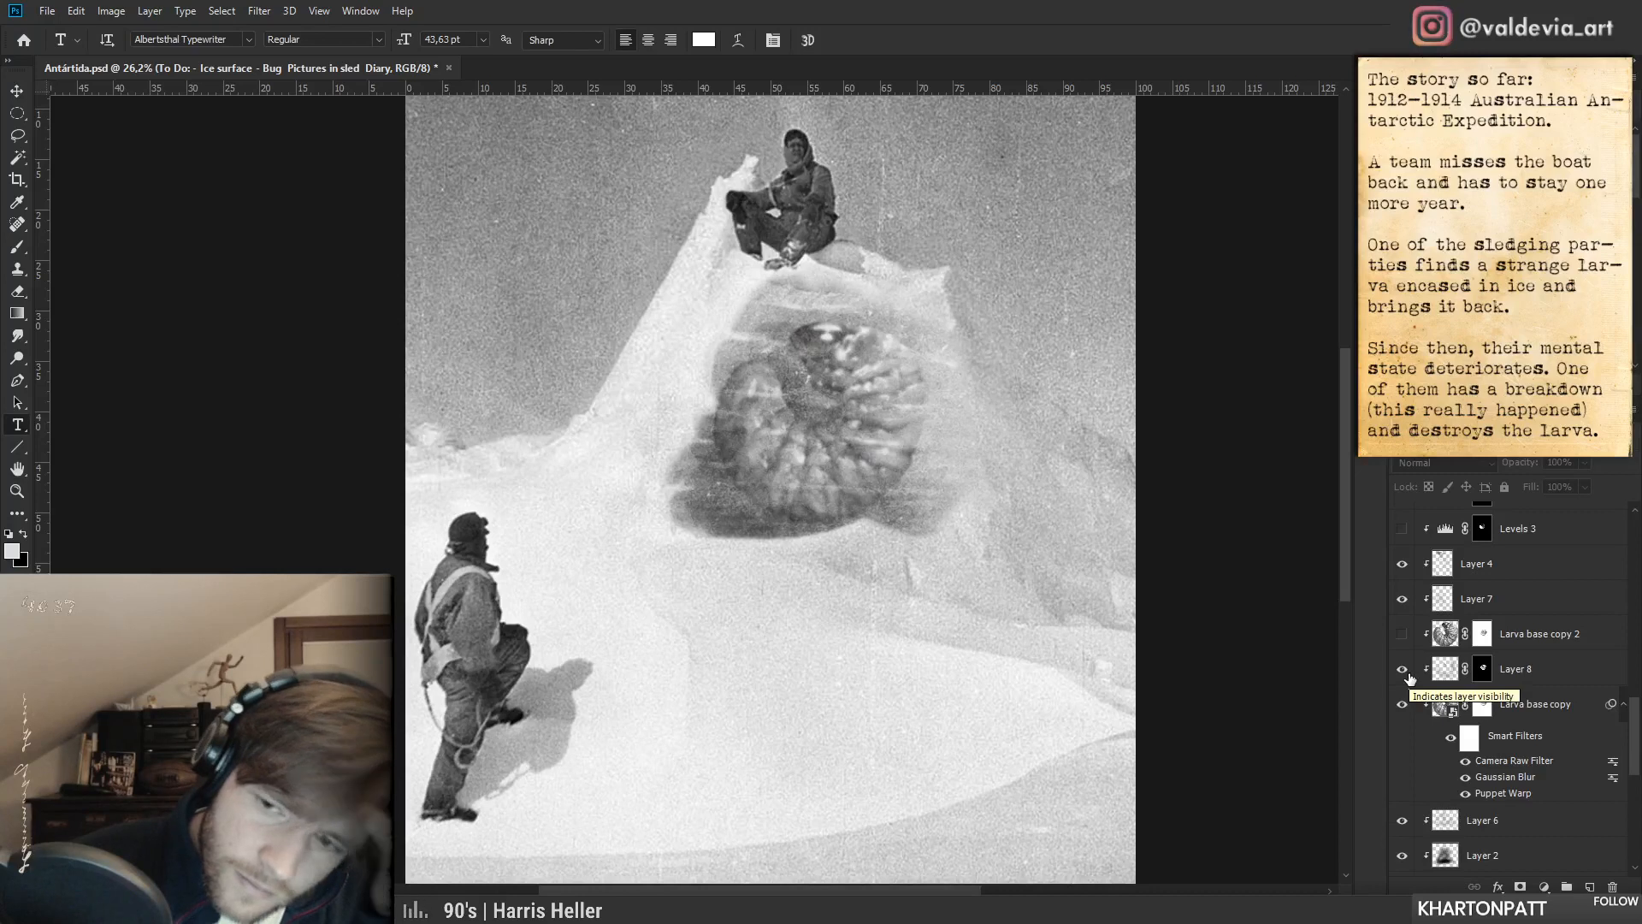
{"action": "left_click", "coordinate": [1532, 676]}
{"action": "left_click_drag", "start_coordinate": [1524, 463], "coordinate": [1539, 467]}
- Delete the layer masks from the Levels 3 and Levels 3 copy adjustment layers
{"action": "scroll", "coordinate": [1578, 743], "scroll_direction": "up", "scroll_amount": 2}
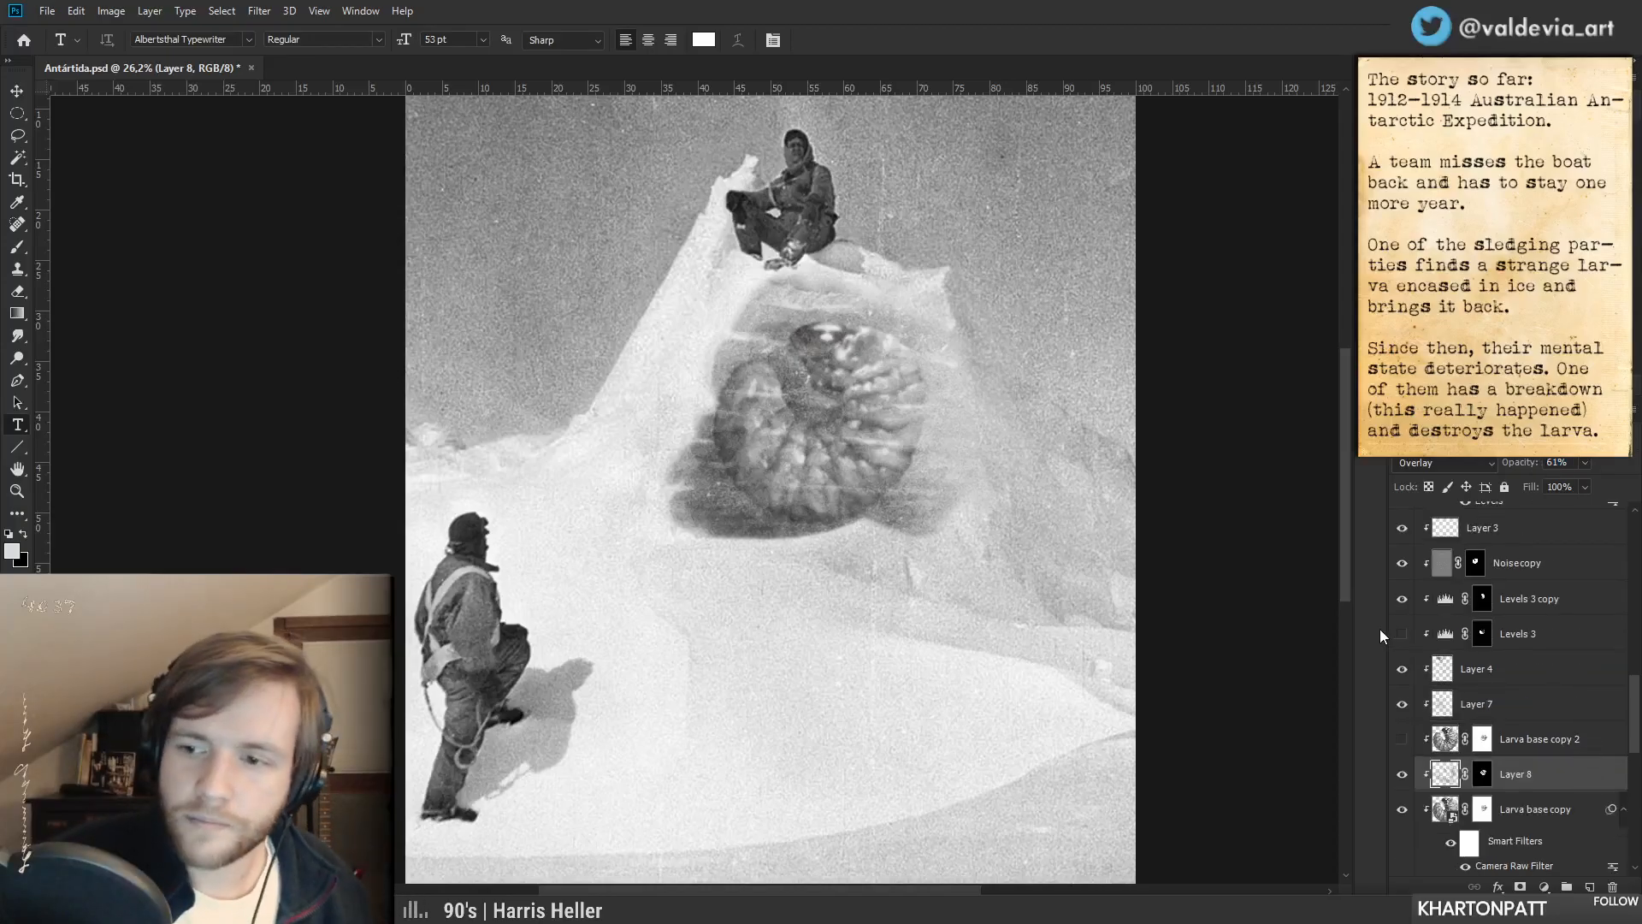
{"action": "right_click", "coordinate": [1485, 640]}
{"action": "left_click", "coordinate": [1484, 598]}
{"action": "right_click", "coordinate": [1484, 601]}
{"action": "left_click", "coordinate": [1493, 637]}
- Load Larva base copy's mask as a selection, intersect it with that same mask, and mask Levels 3 copy with the result
{"action": "left_click", "coordinate": [1482, 809], "text": "ctrl"}
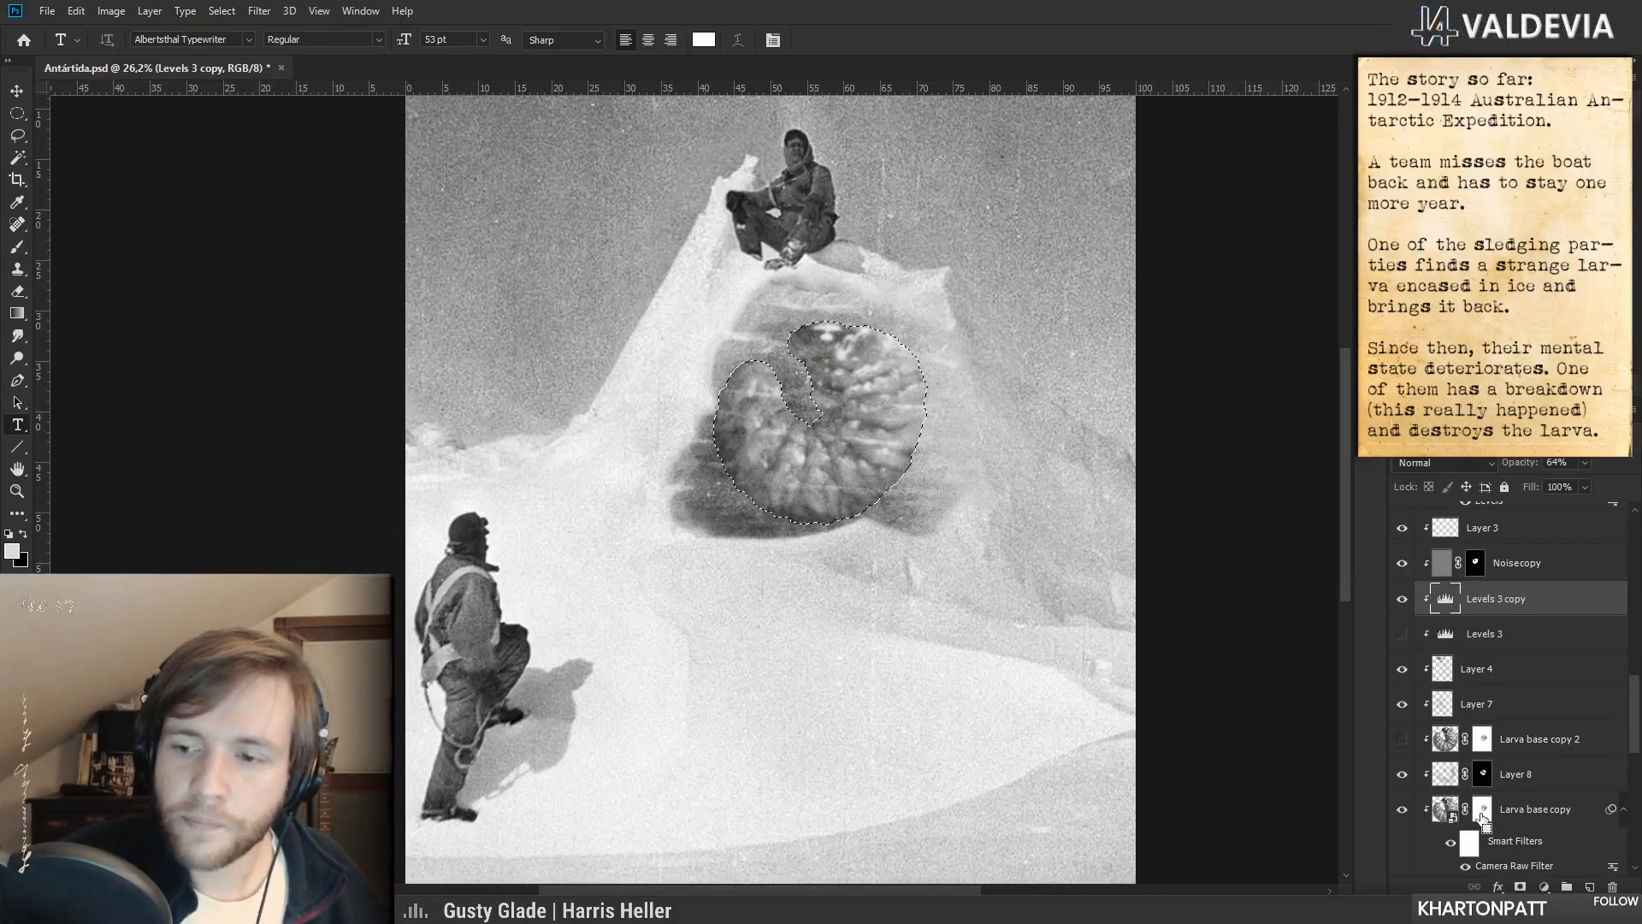
{"action": "left_click", "coordinate": [1483, 815], "text": "ctrl+alt"}
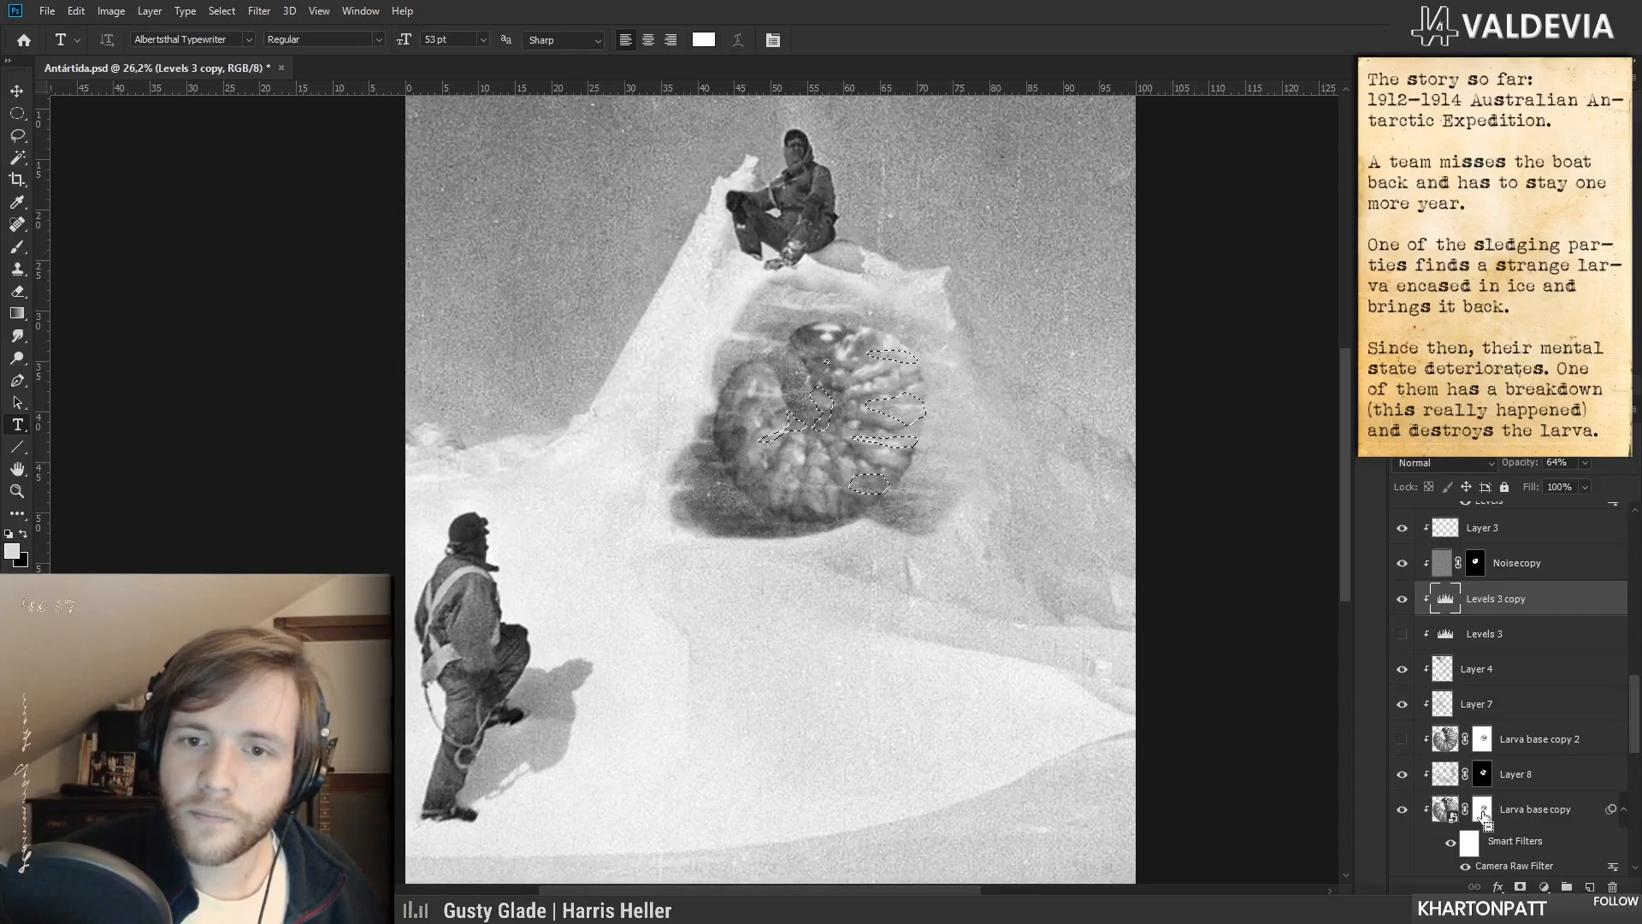
{"action": "key", "text": "ctrl+z"}
{"action": "left_click", "coordinate": [1486, 815], "text": "ctrl+alt+shift"}
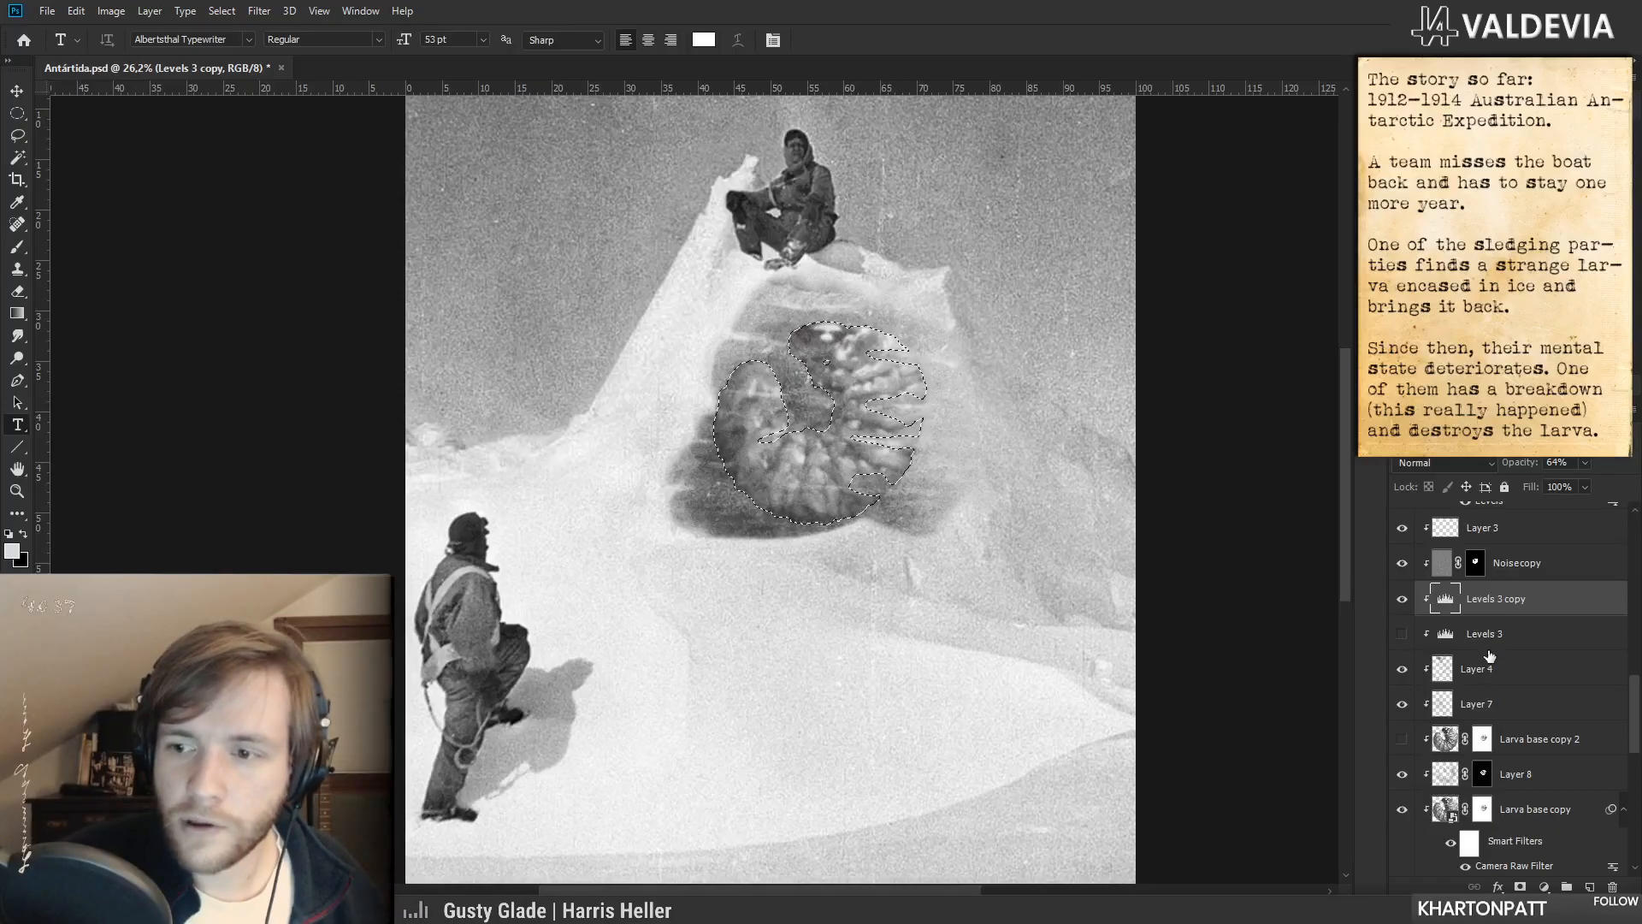
{"action": "left_click", "coordinate": [1520, 887]}
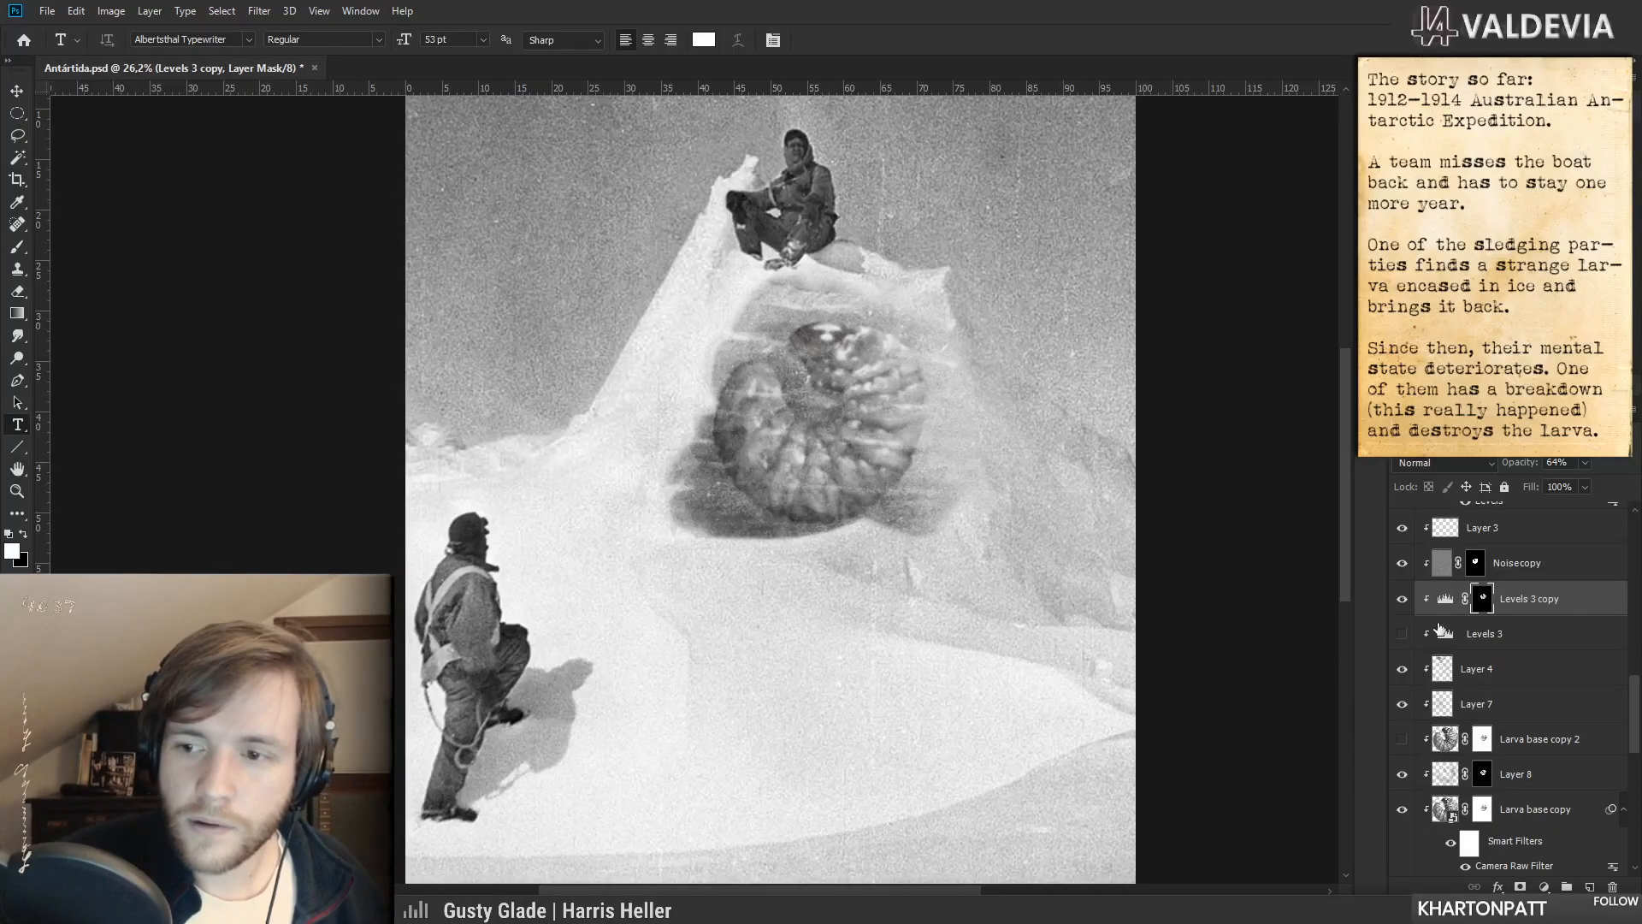
- Copy the Levels 3 copy mask onto Levels 3 and compare the larva with Levels 3 shown and hidden
{"action": "left_click_drag", "start_coordinate": [1482, 603], "coordinate": [1482, 634]}
{"action": "left_click", "coordinate": [1401, 636]}
{"action": "left_click", "coordinate": [1401, 636]}
{"action": "left_click", "coordinate": [1402, 634]}
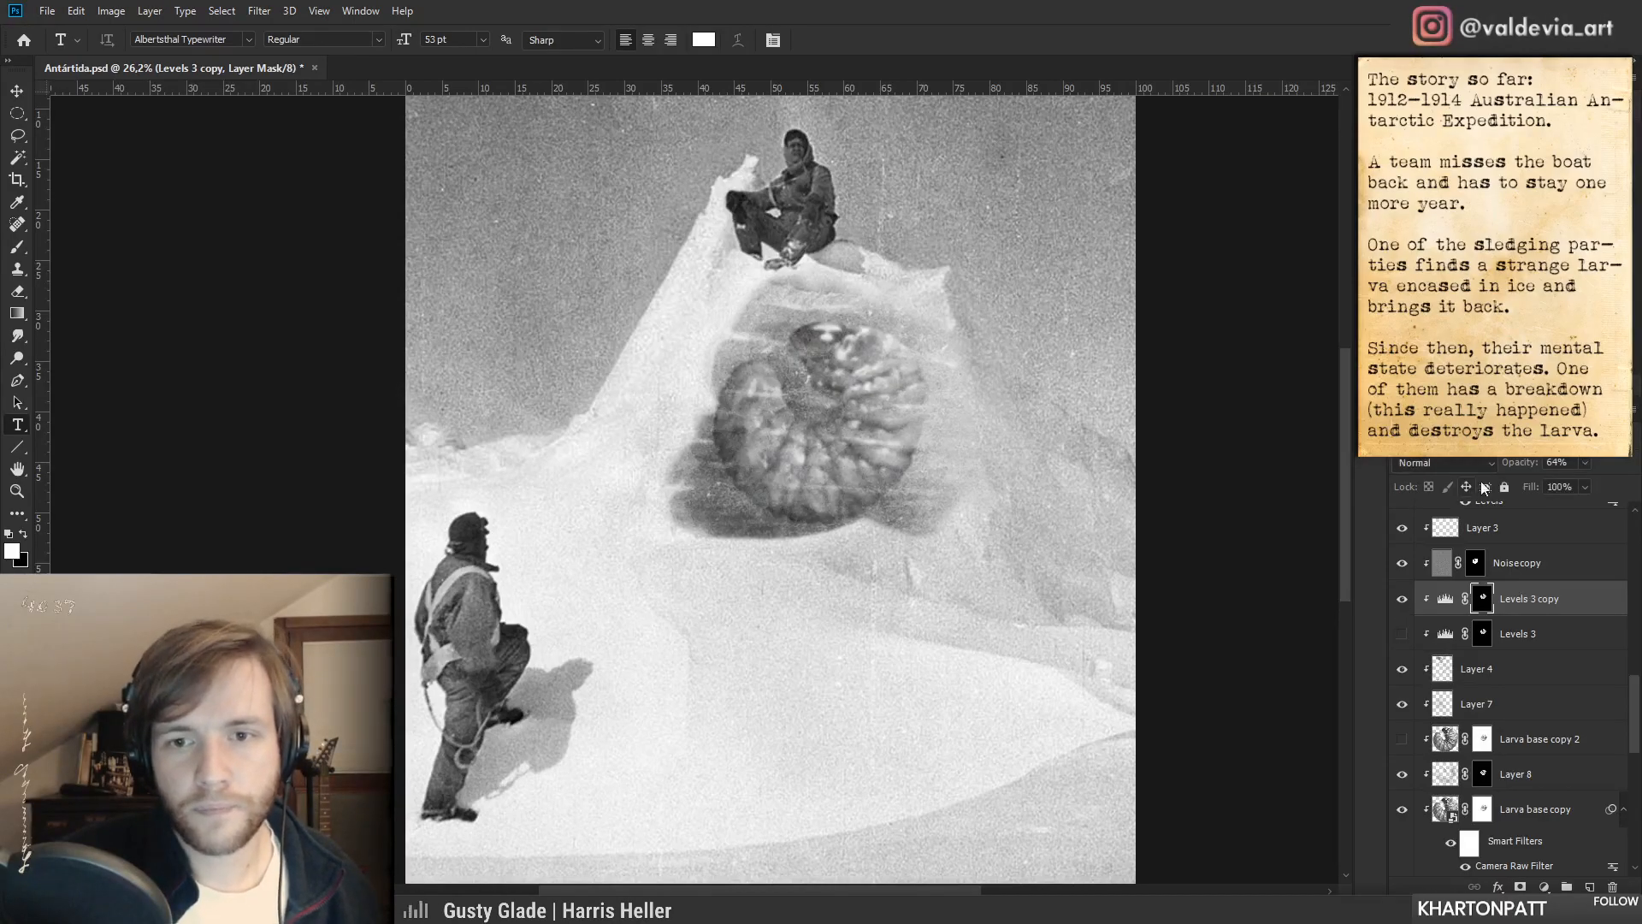
- Try Levels 3 copy at 100% opacity, and then lower it to 47%
{"action": "left_click", "coordinate": [1553, 464]}
{"action": "type", "text": "100"}
{"action": "key", "text": "Return"}
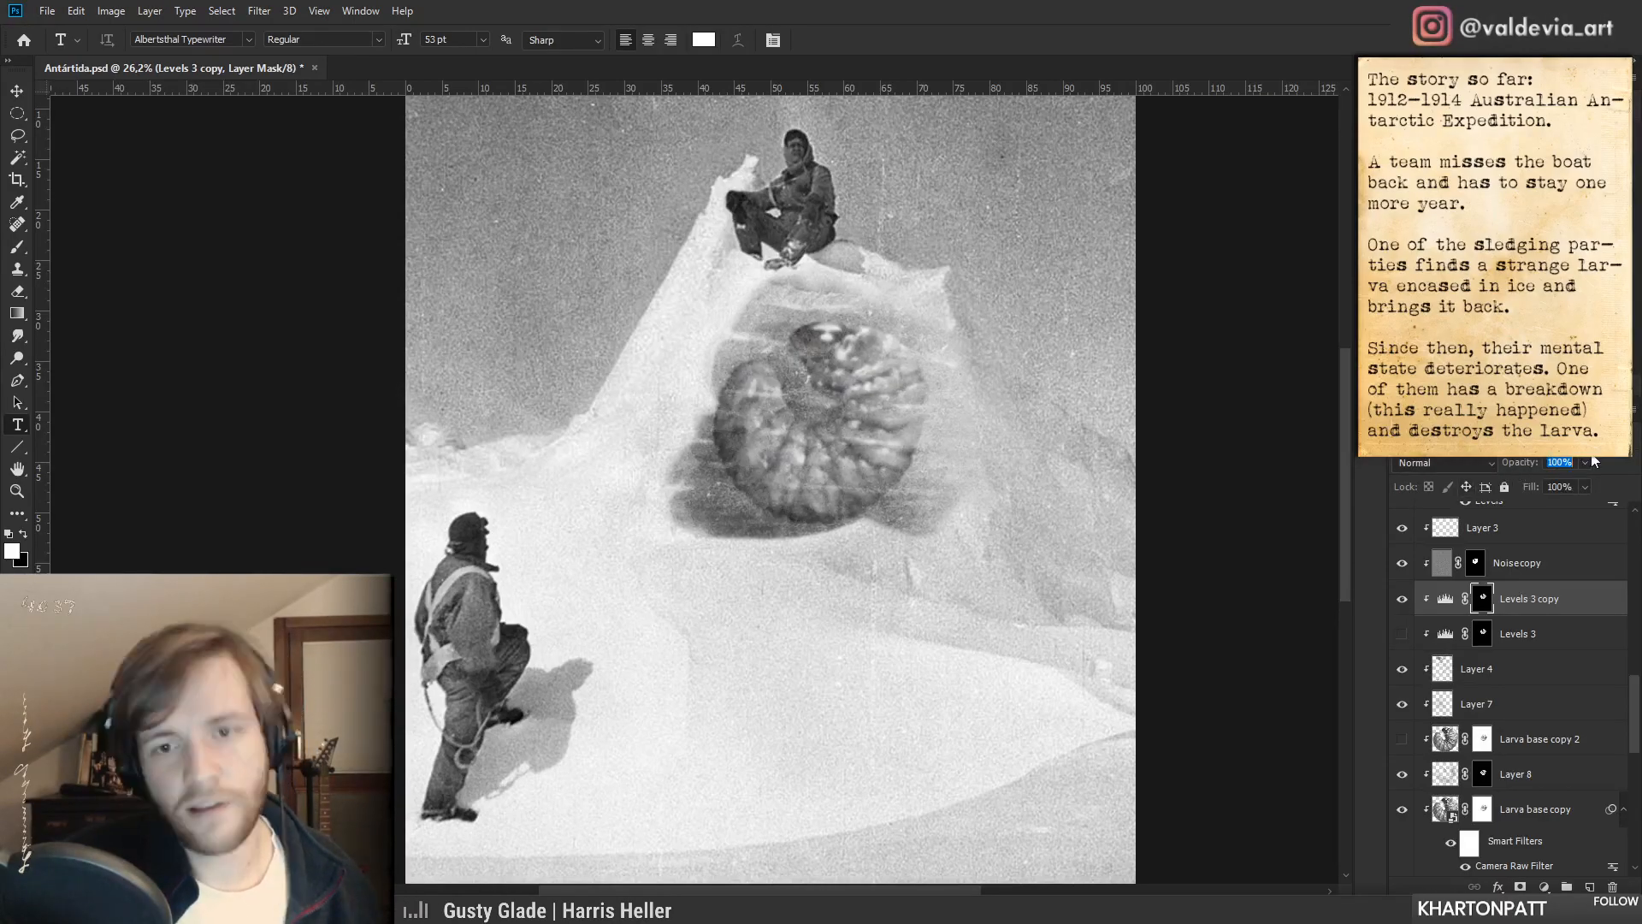
{"action": "left_click_drag", "start_coordinate": [901, 466], "coordinate": [1272, 449]}
{"action": "left_click_drag", "start_coordinate": [1531, 469], "coordinate": [1483, 462]}
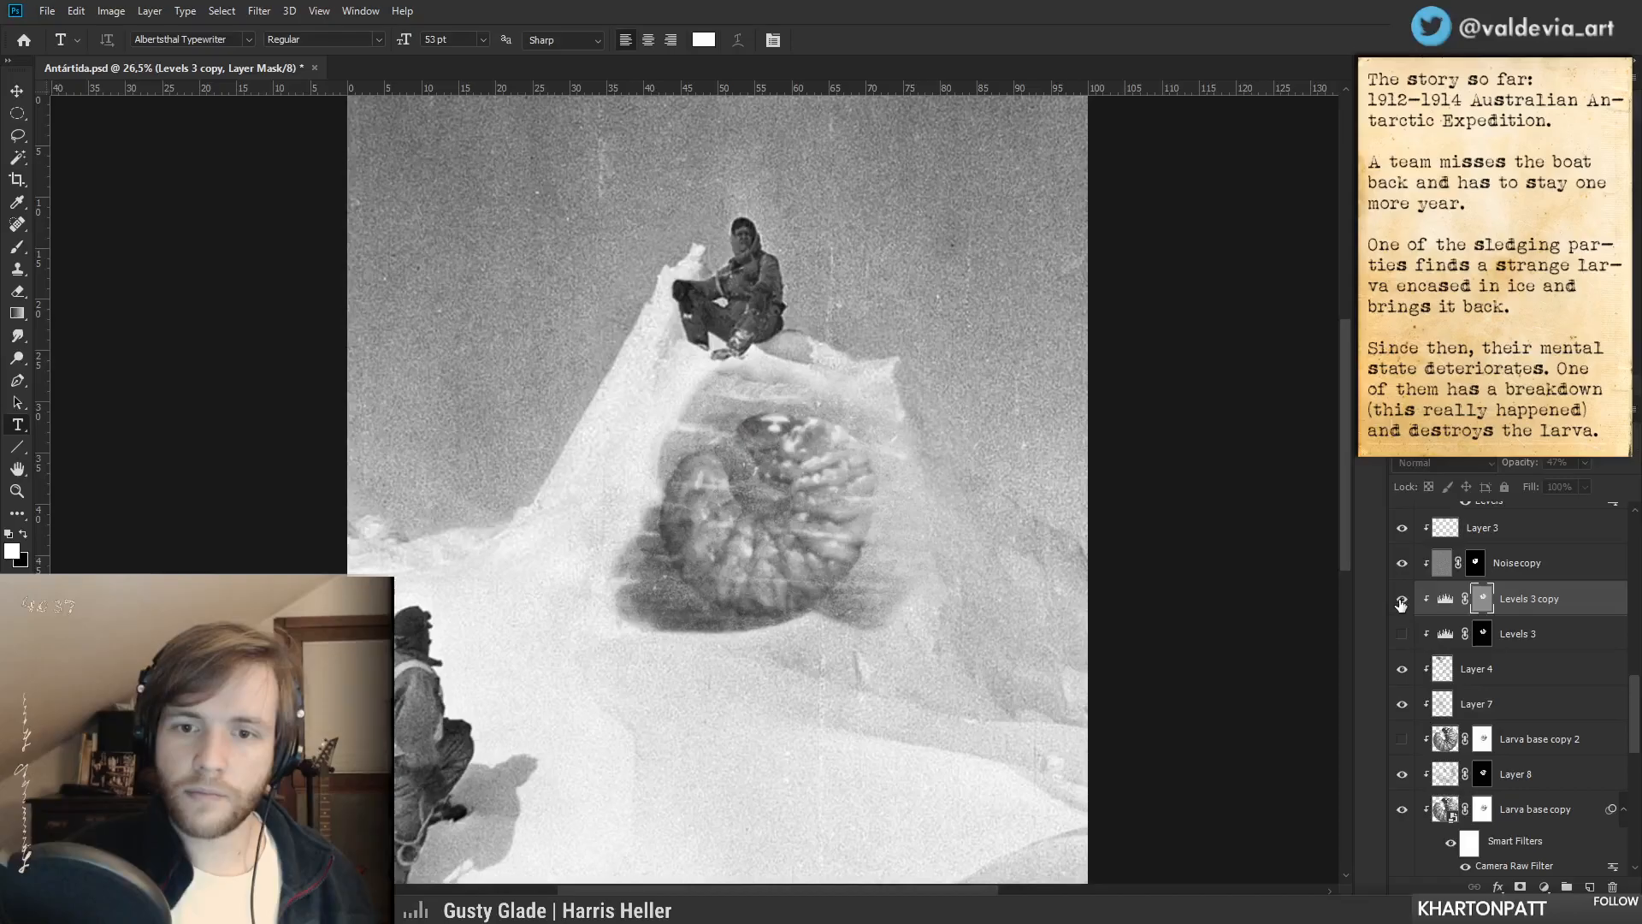
- Turn on Levels 3 and compare its effect on the larva up close and across the whole photo
{"action": "left_click", "coordinate": [1402, 635]}
{"action": "left_click", "coordinate": [1402, 635]}
{"action": "left_click", "coordinate": [1401, 635]}
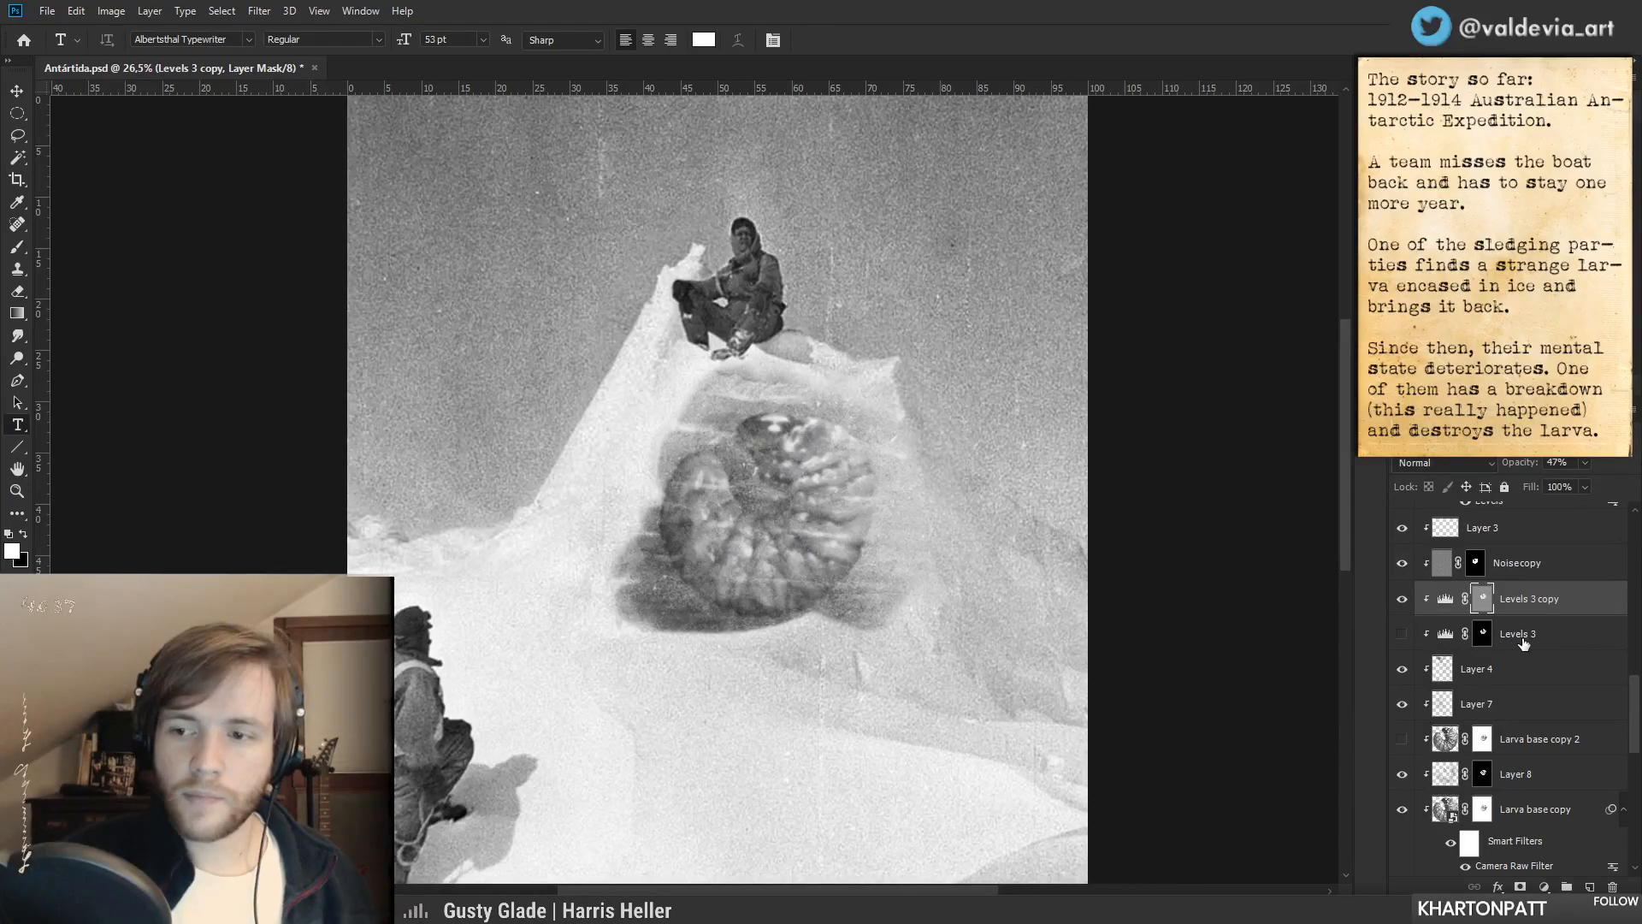
{"action": "left_click", "coordinate": [1402, 635]}
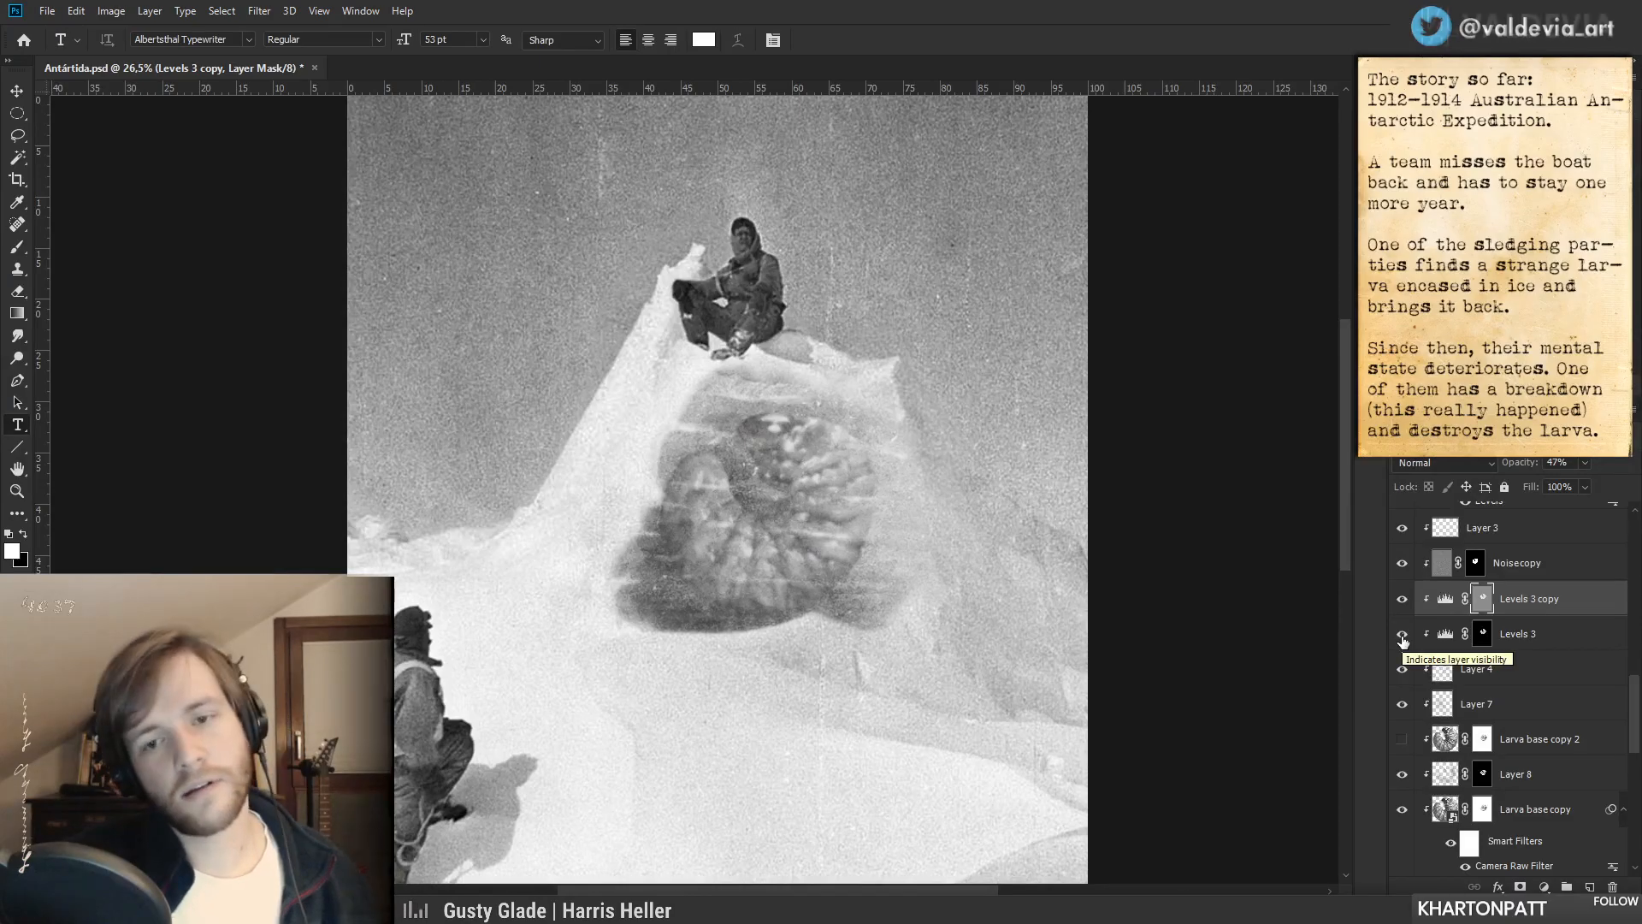
{"action": "key", "text": "z"}
{"action": "left_click_drag", "start_coordinate": [838, 591], "coordinate": [798, 573]}
{"action": "left_click", "coordinate": [1401, 635]}
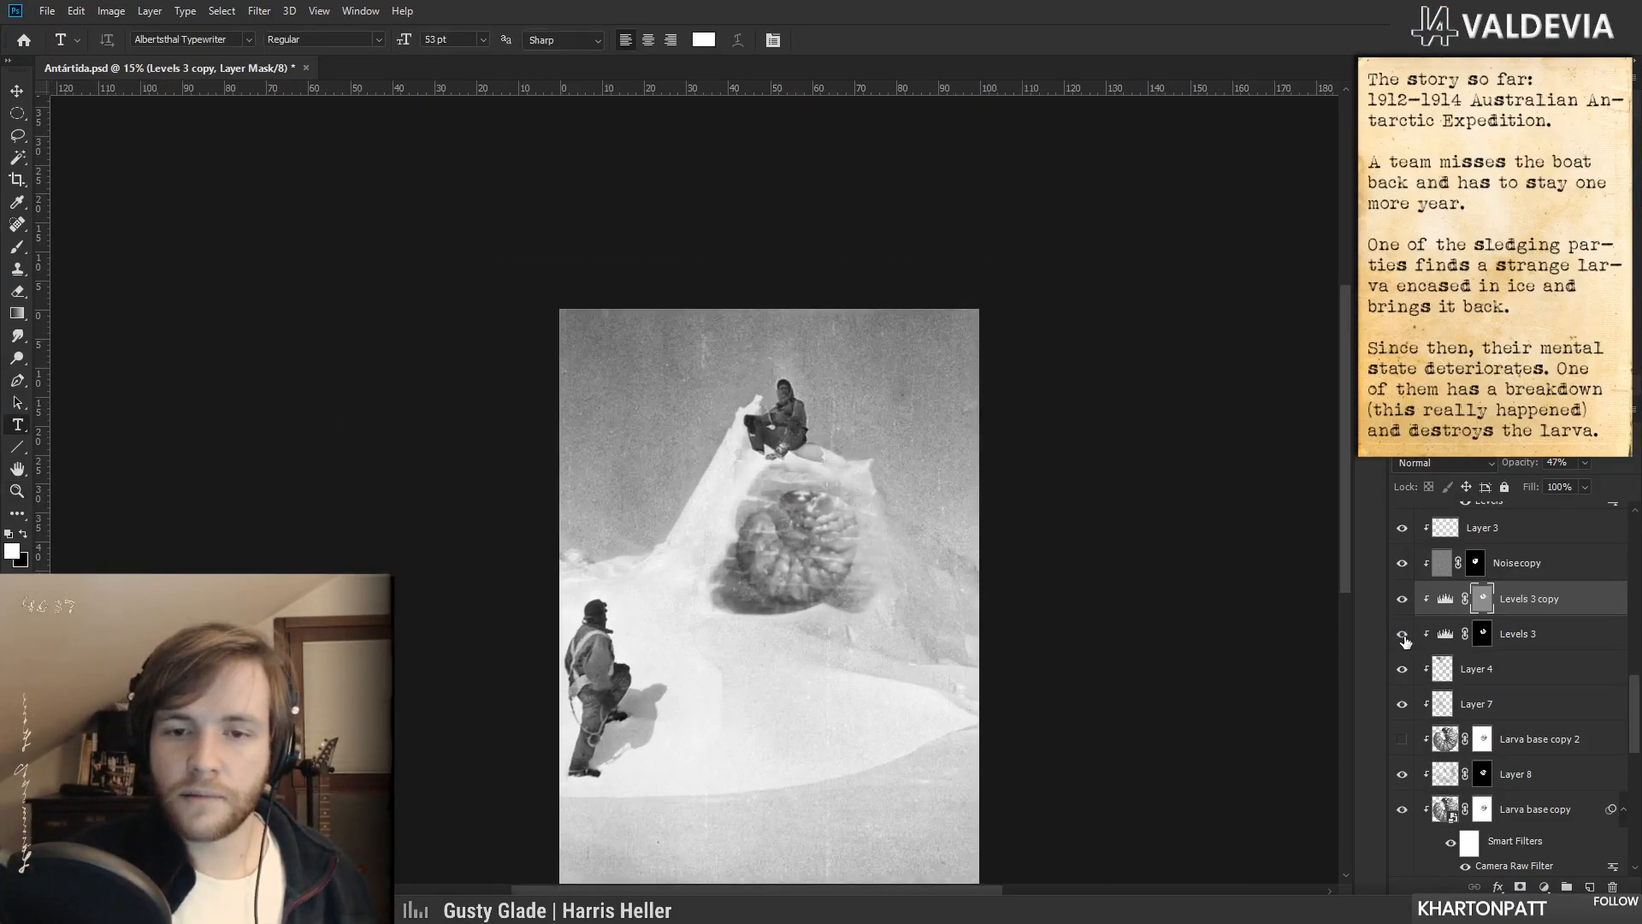
- Move Levels 3 above Levels 3 copy and try it at 100% opacity, comparing it hidden and shown
{"action": "left_click", "coordinate": [1508, 642]}
{"action": "left_click_drag", "start_coordinate": [1505, 640], "coordinate": [1416, 620]}
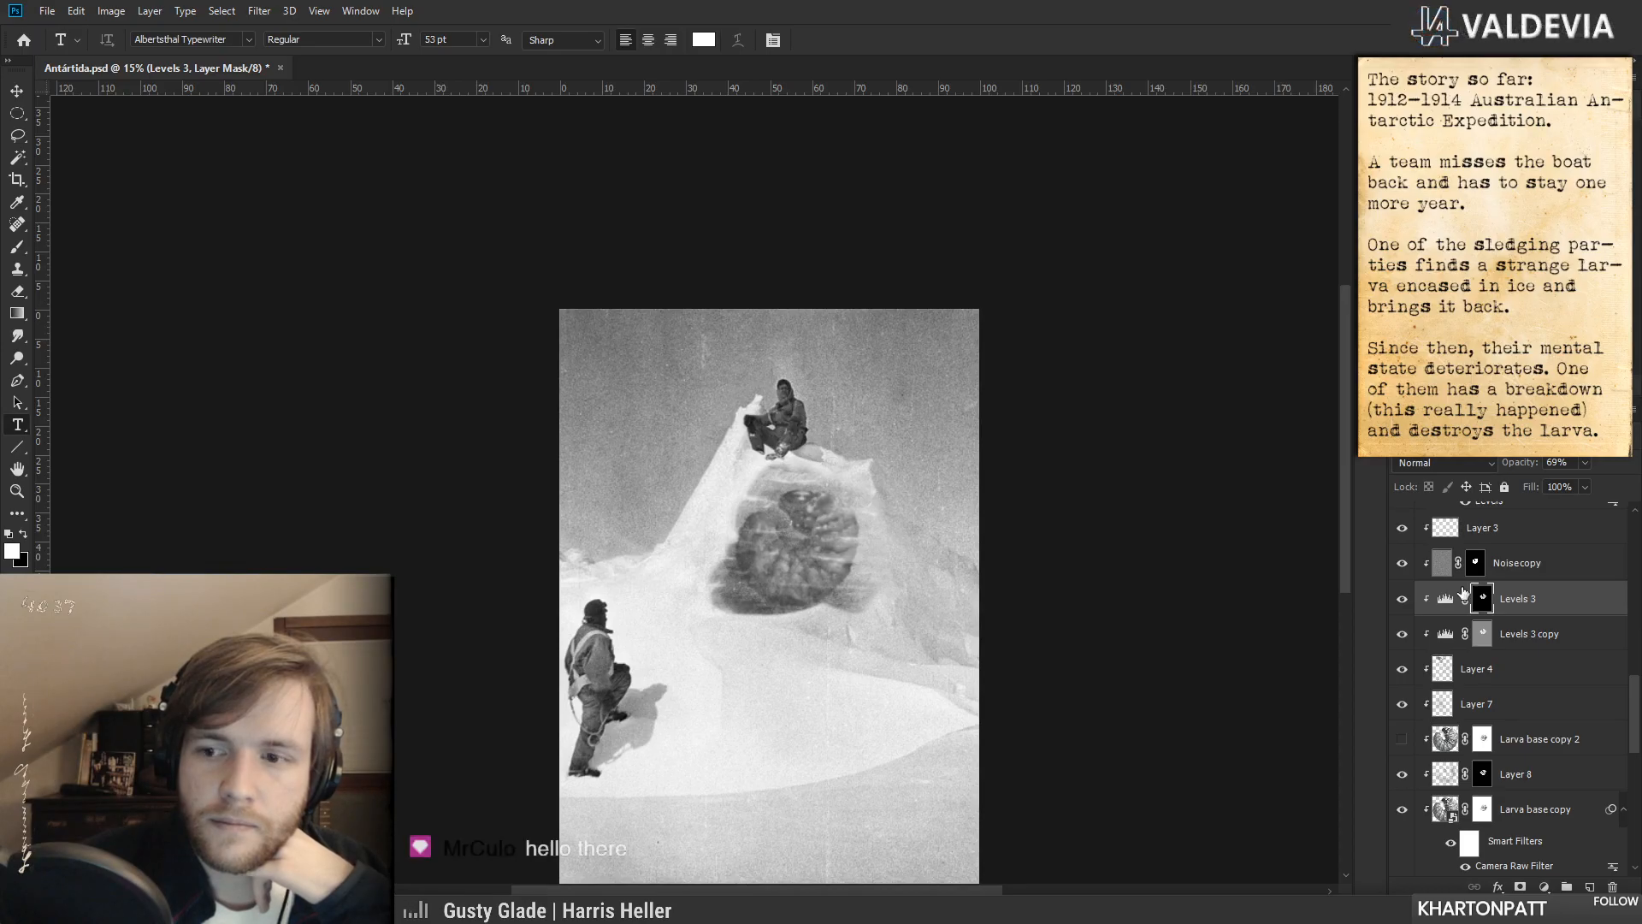
{"action": "left_click_drag", "start_coordinate": [1516, 464], "coordinate": [1587, 464]}
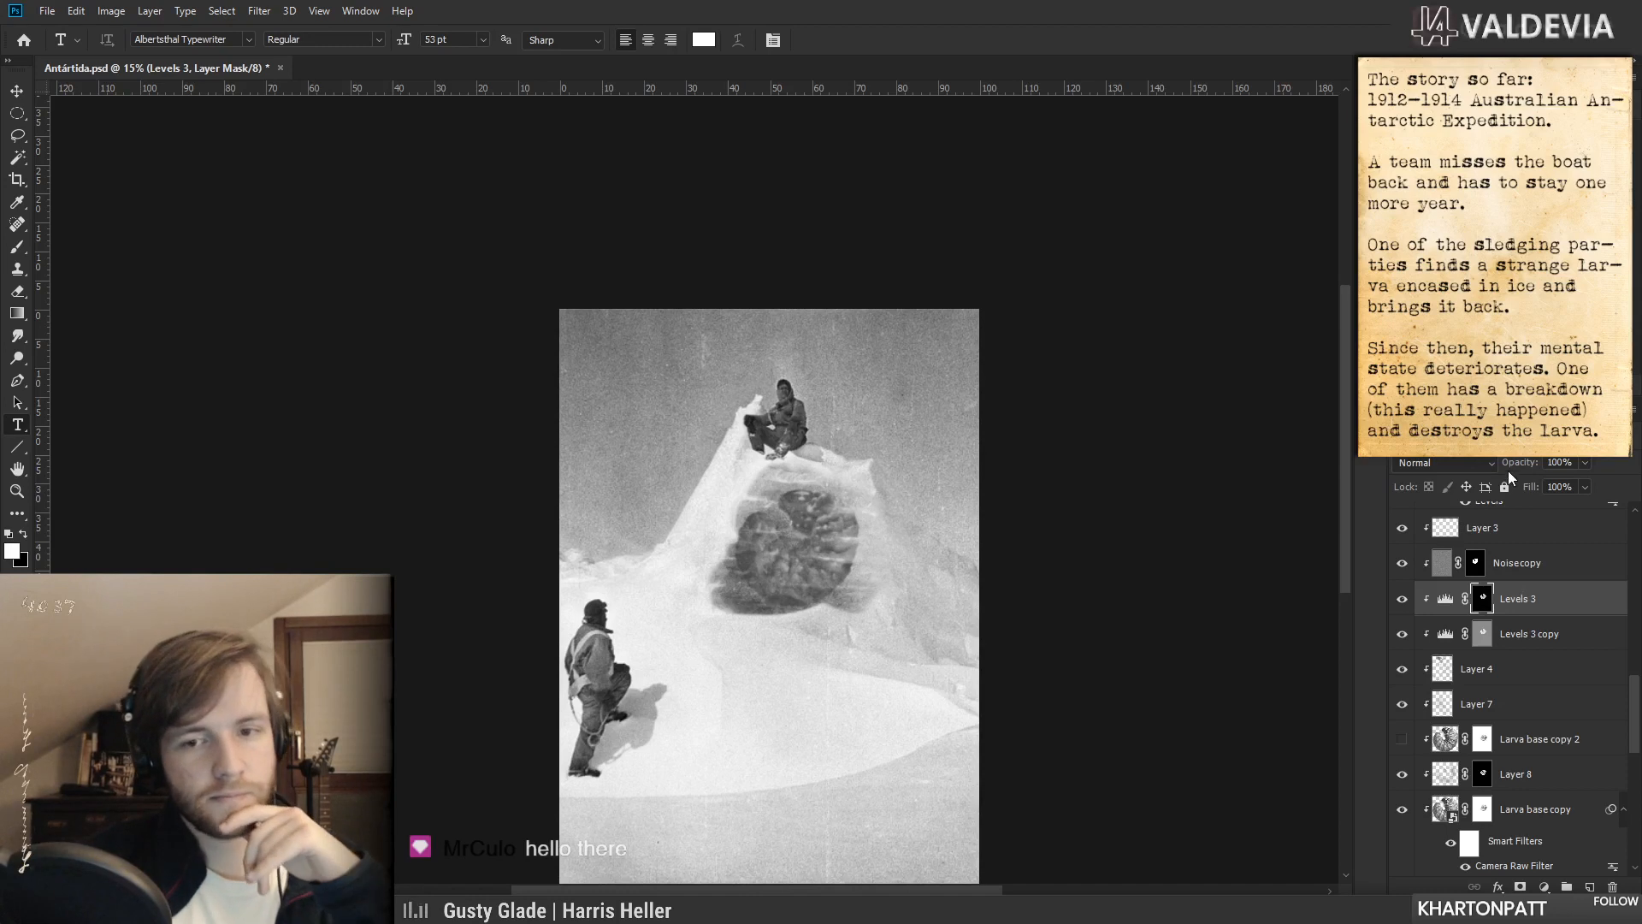
{"action": "left_click", "coordinate": [1402, 599]}
{"action": "left_click", "coordinate": [1402, 600]}
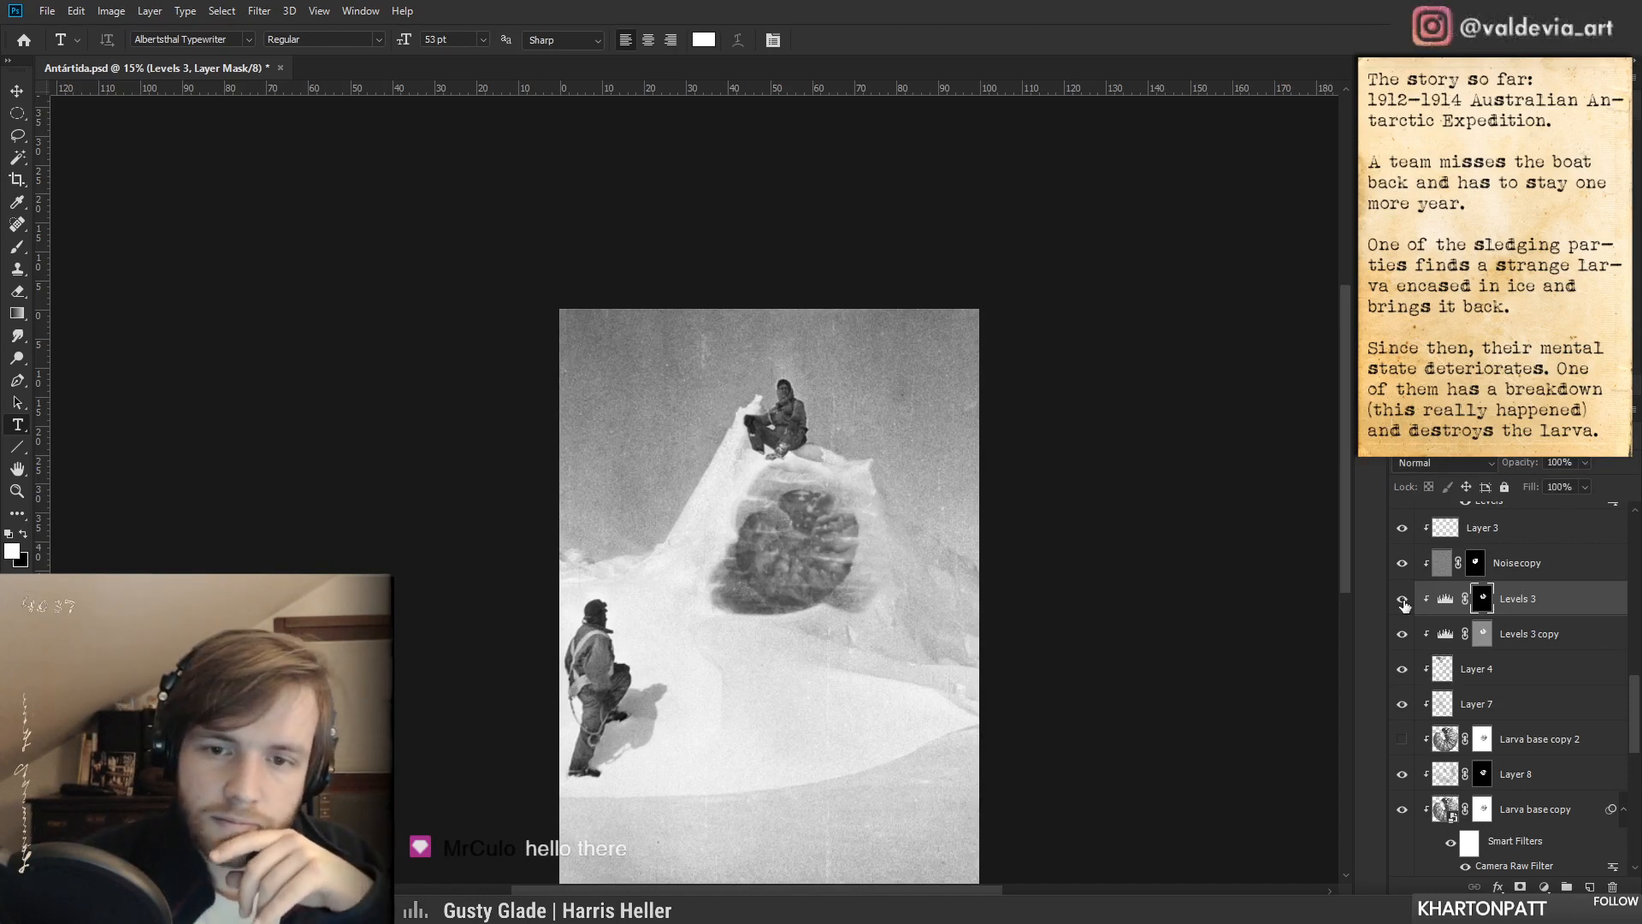
- Lower Levels 3's opacity to 38% and compare the larva with the layer hidden and shown
{"action": "left_click_drag", "start_coordinate": [1522, 463], "coordinate": [1481, 464]}
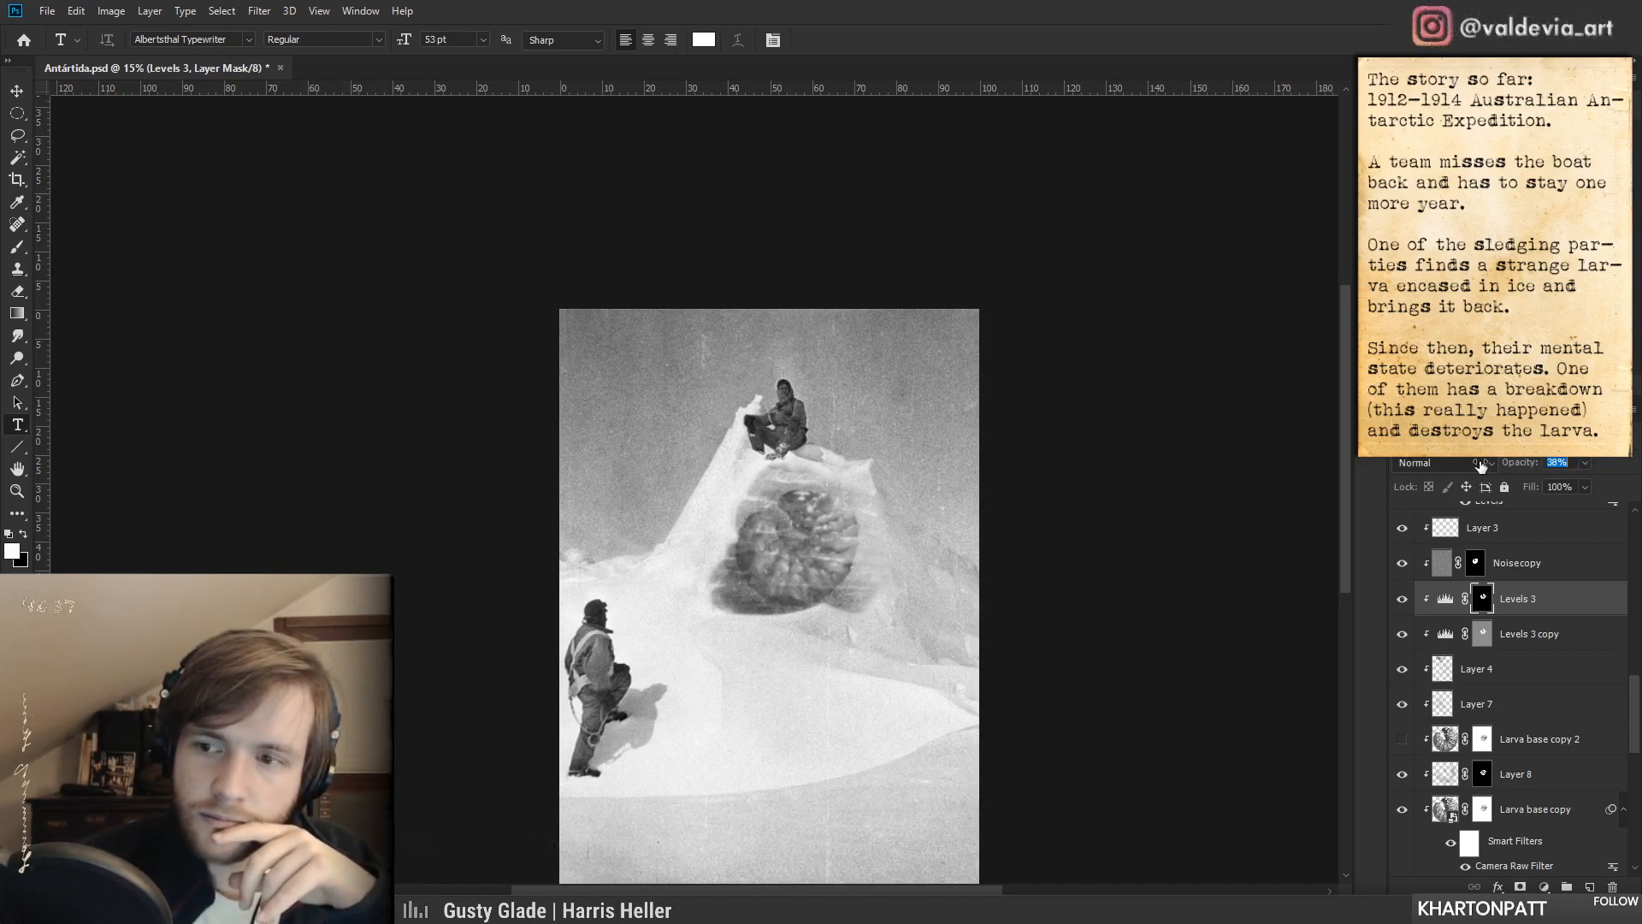
{"action": "left_click", "coordinate": [1401, 600]}
{"action": "left_click", "coordinate": [1401, 599]}
- Examine the larva's contrast at several zoom levels, comparing the photo with Levels 3 hidden and shown
{"action": "key", "text": "z"}
{"action": "left_click_drag", "start_coordinate": [844, 590], "coordinate": [788, 611]}
{"action": "left_click_drag", "start_coordinate": [826, 686], "coordinate": [880, 670]}
{"action": "key", "text": "t"}
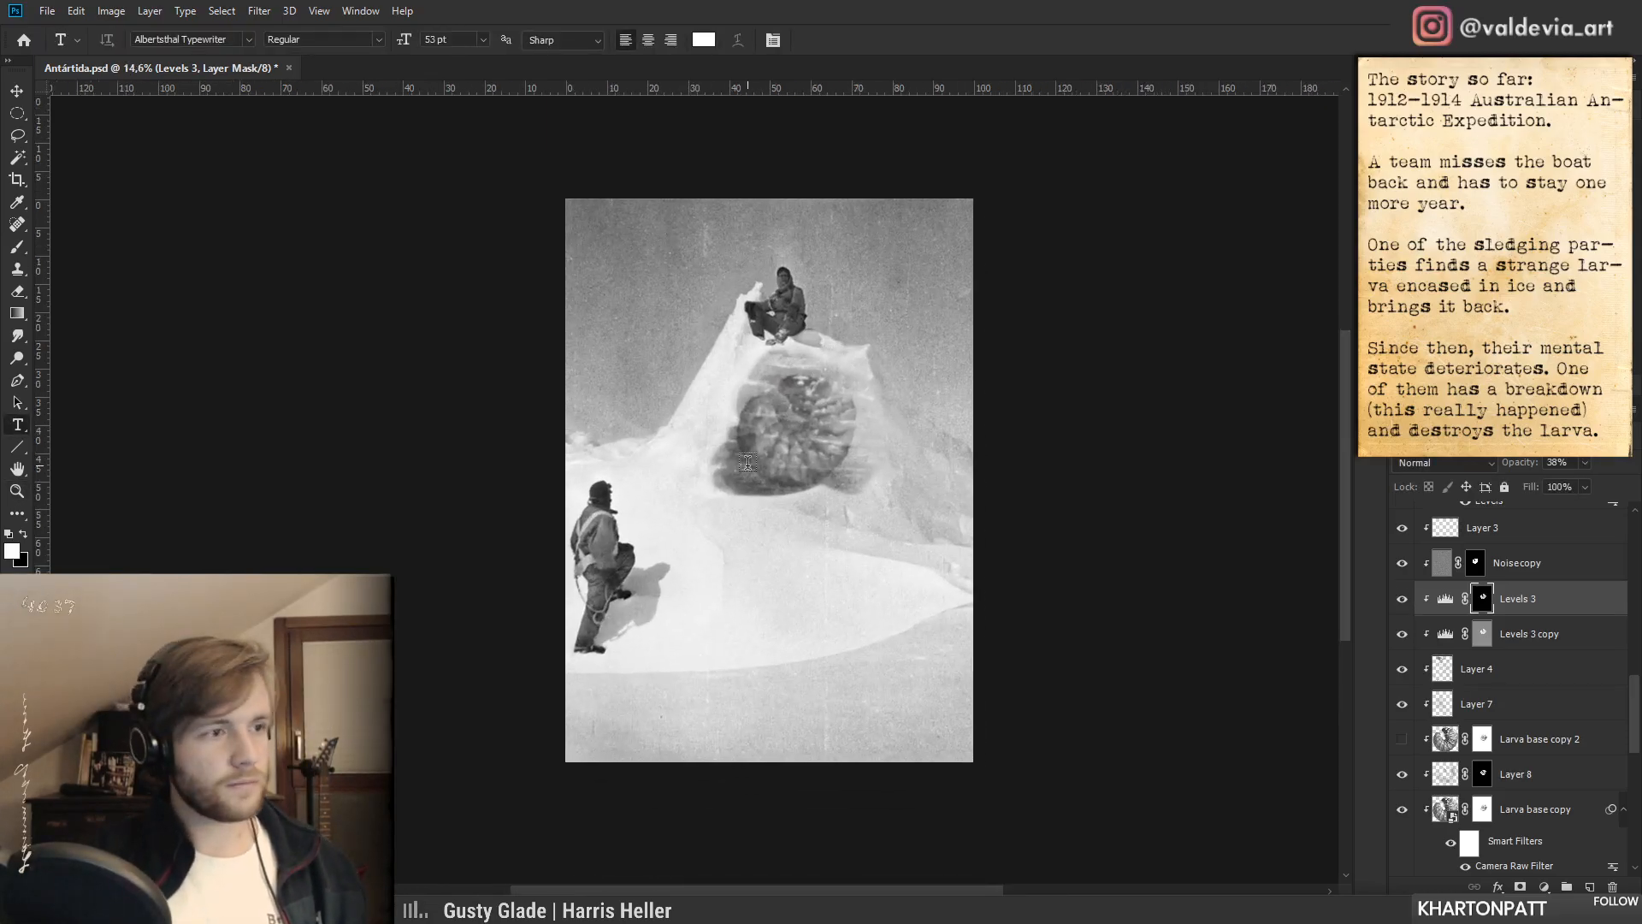
{"action": "key", "text": "z"}
{"action": "left_click_drag", "start_coordinate": [659, 388], "coordinate": [723, 394]}
{"action": "key", "text": "t"}
{"action": "left_click_drag", "start_coordinate": [911, 472], "coordinate": [774, 419]}
{"action": "key", "text": "z"}
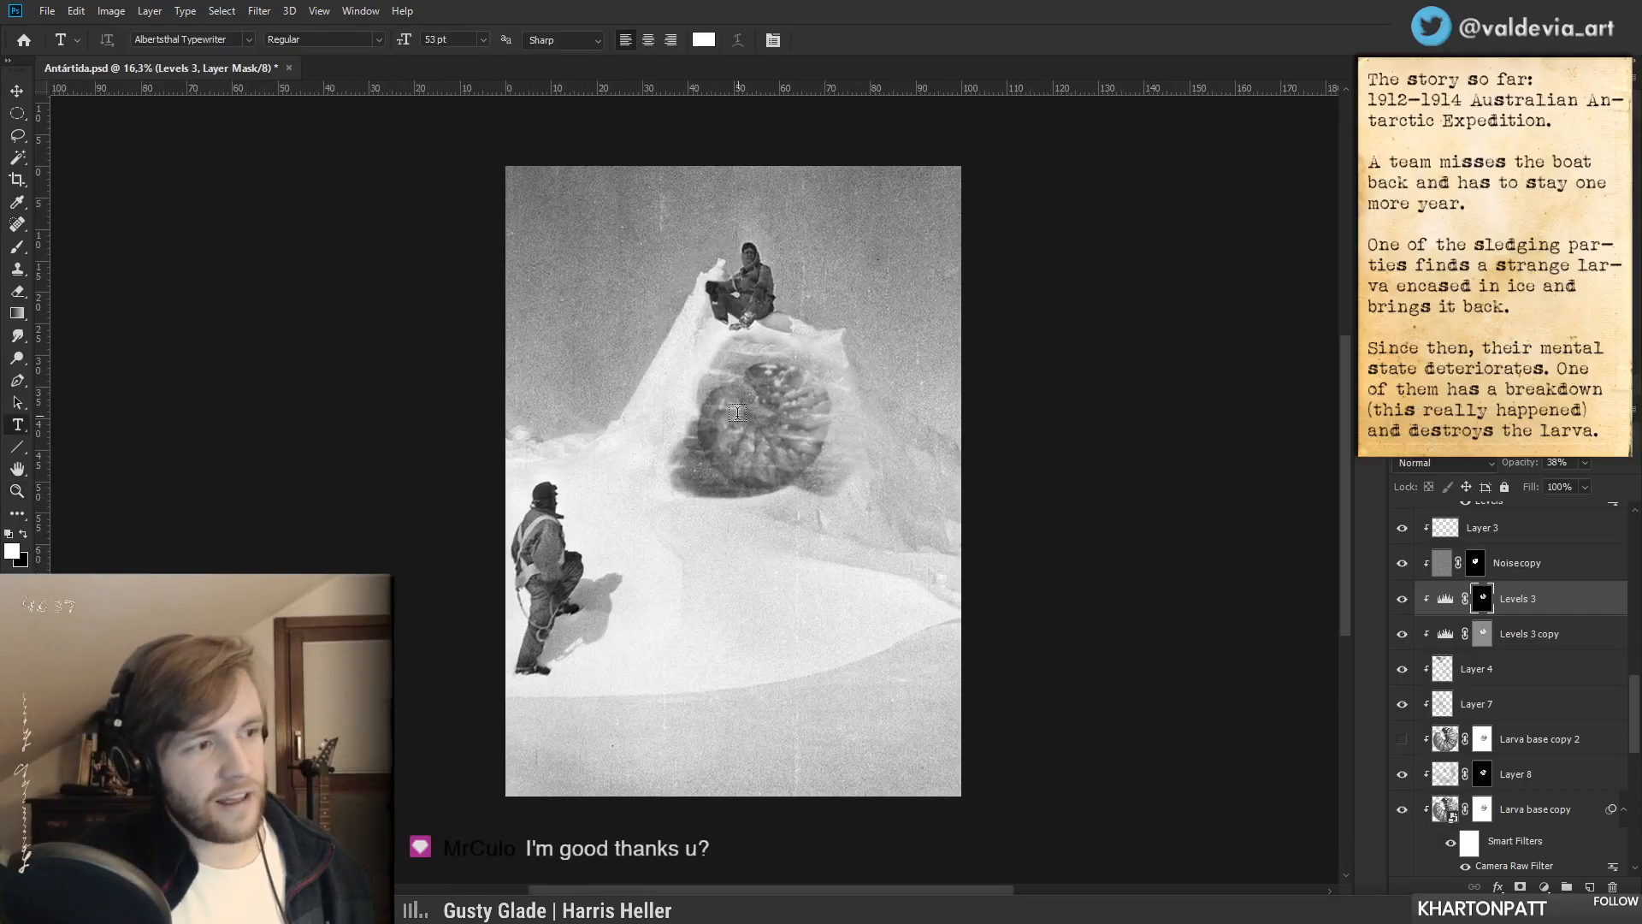
{"action": "key", "text": "t"}
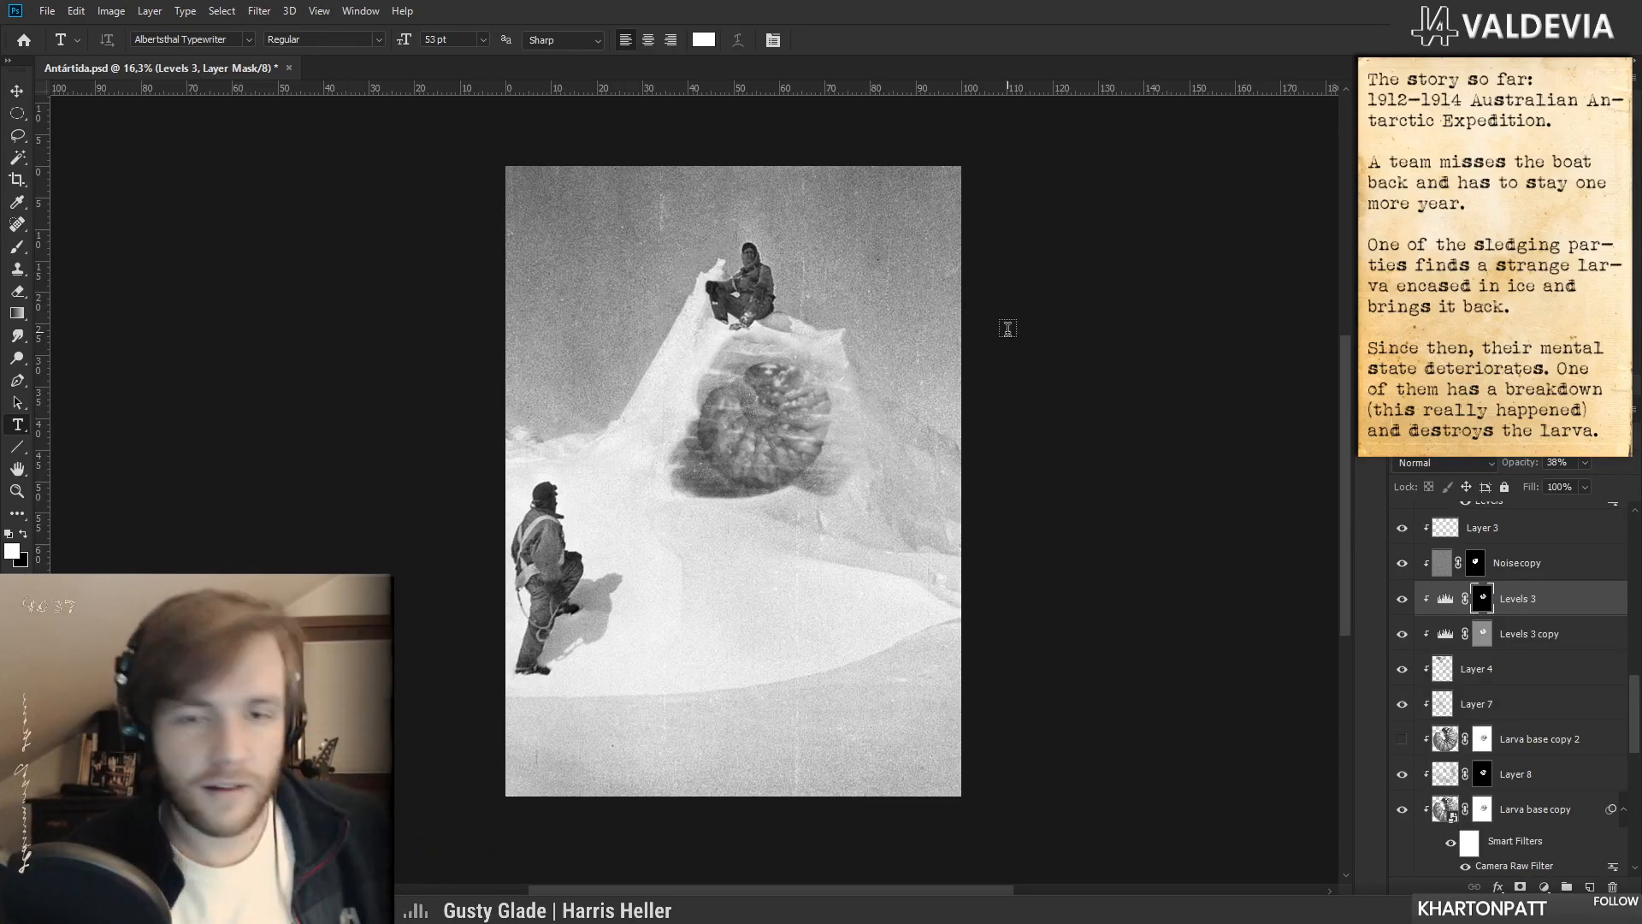
{"action": "key", "text": "z"}
{"action": "left_click", "coordinate": [772, 432]}
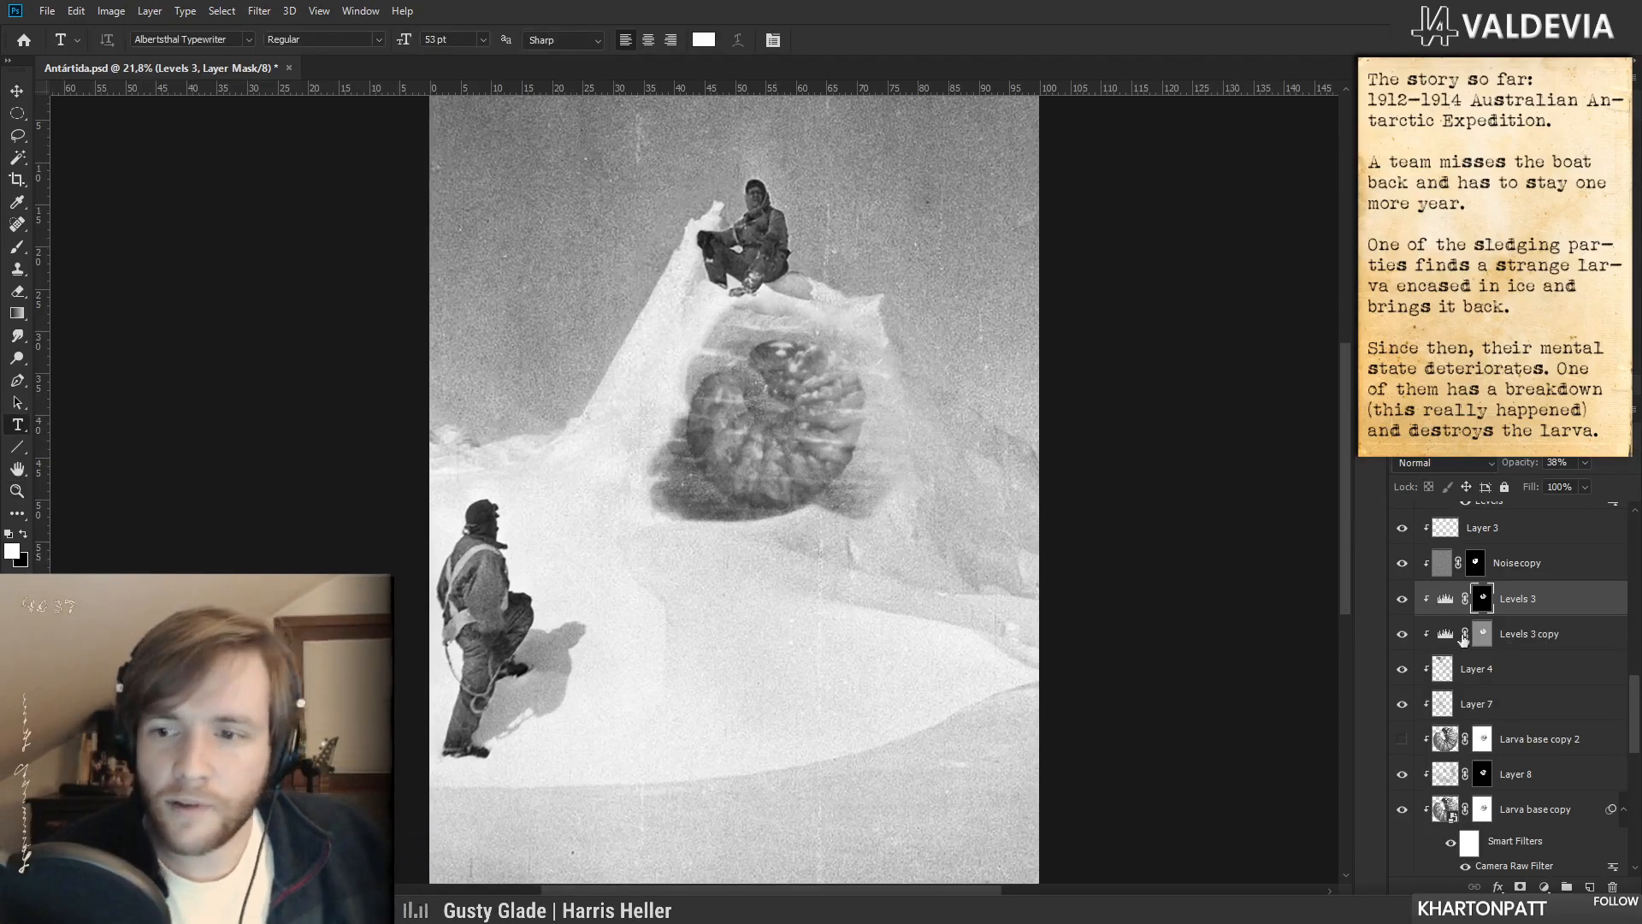
{"action": "left_click", "coordinate": [1401, 601]}
{"action": "left_click", "coordinate": [1403, 603]}
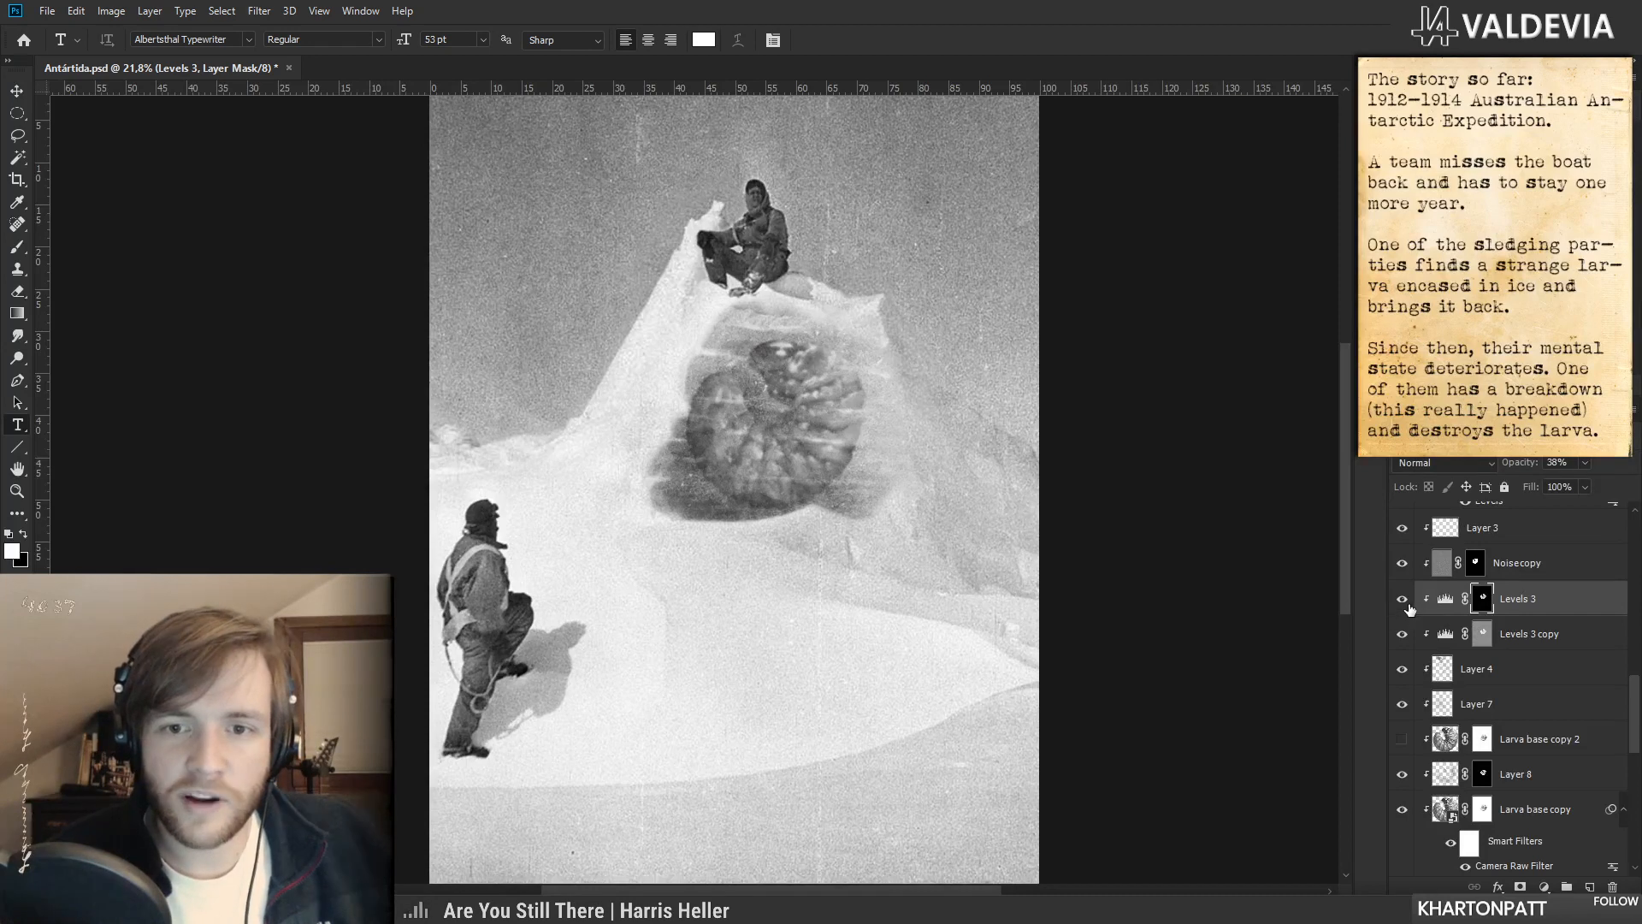
{"action": "left_click", "coordinate": [1403, 602]}
{"action": "left_click", "coordinate": [1404, 601]}
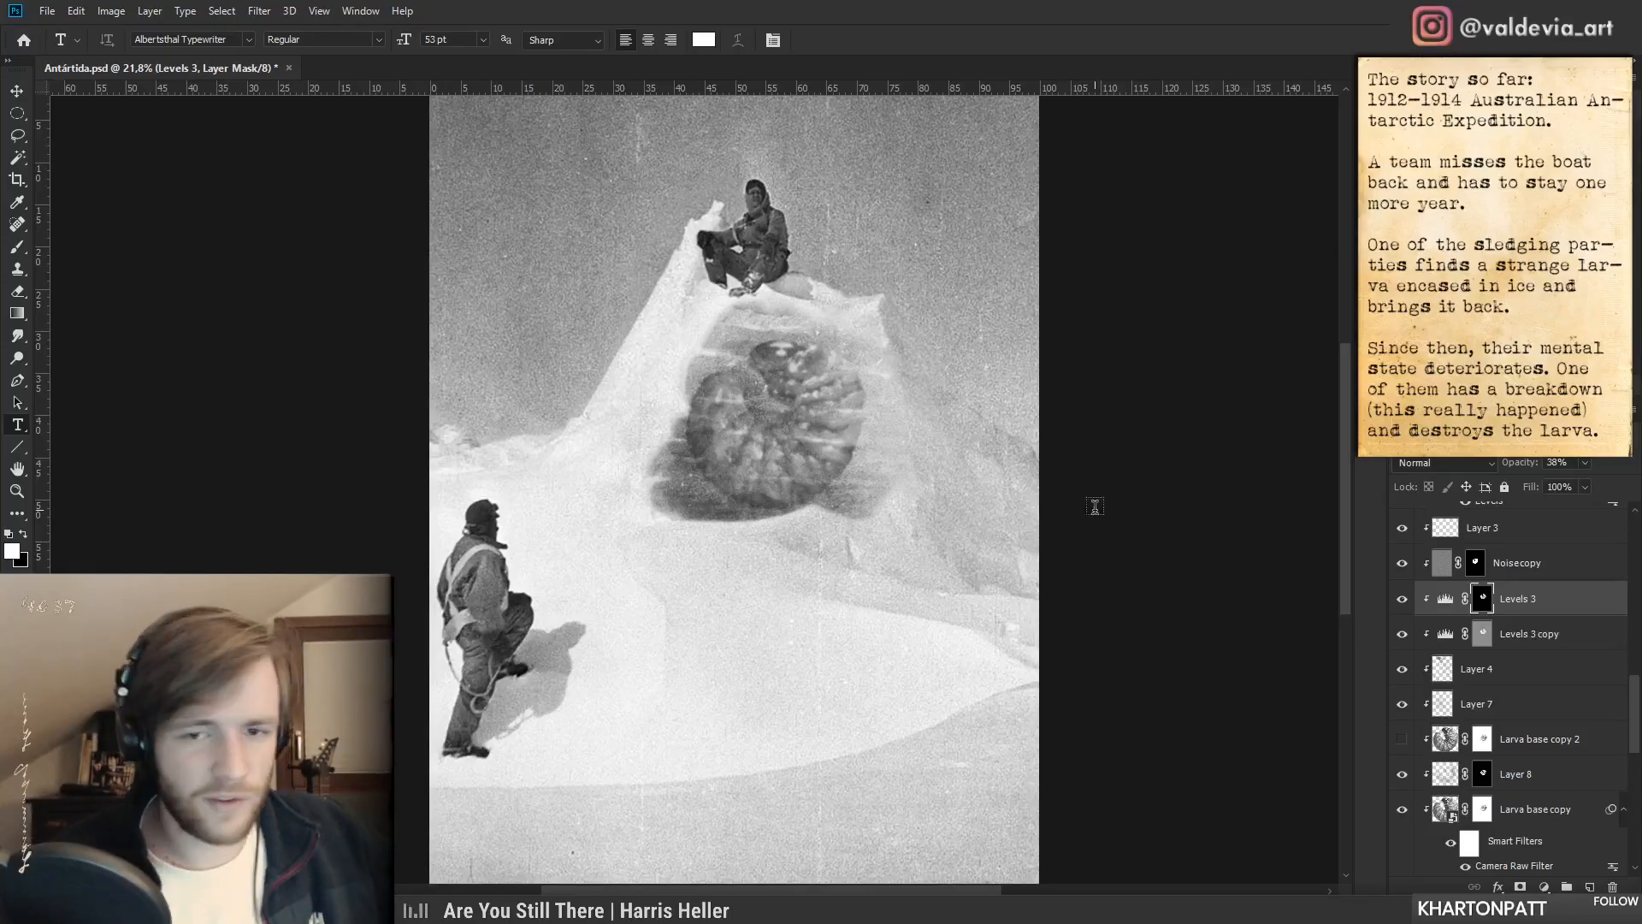
- Compare the larva with Levels 3 hidden and shown, both close up and across the whole photo
{"action": "left_click_drag", "start_coordinate": [752, 395], "coordinate": [809, 402]}
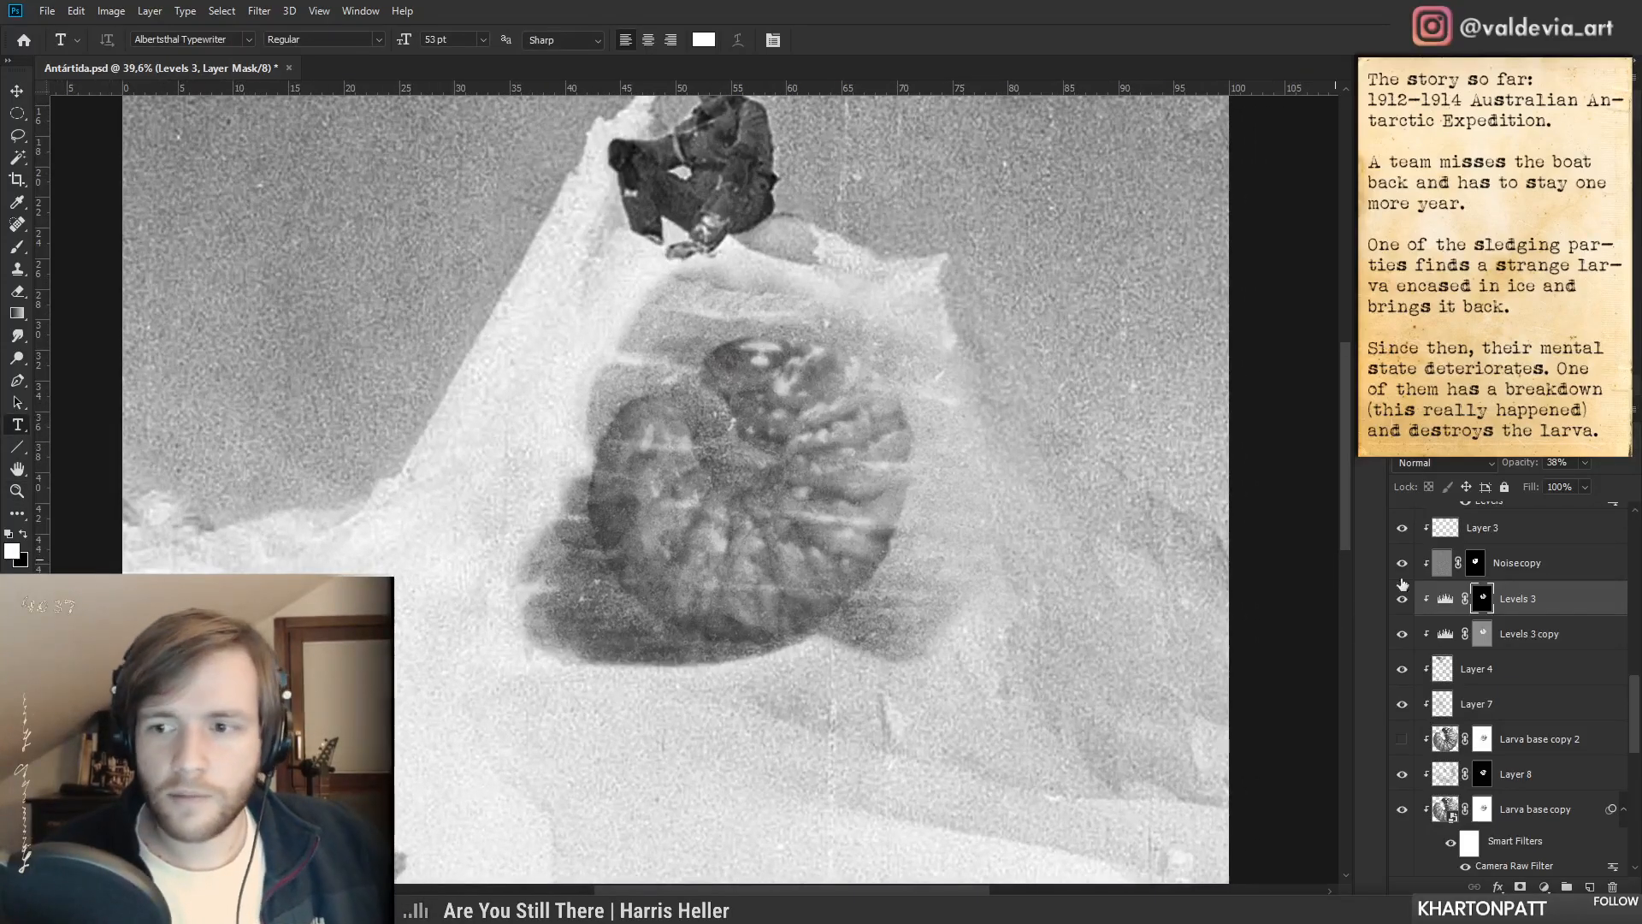
{"action": "left_click", "coordinate": [1402, 599]}
{"action": "left_click", "coordinate": [1402, 599]}
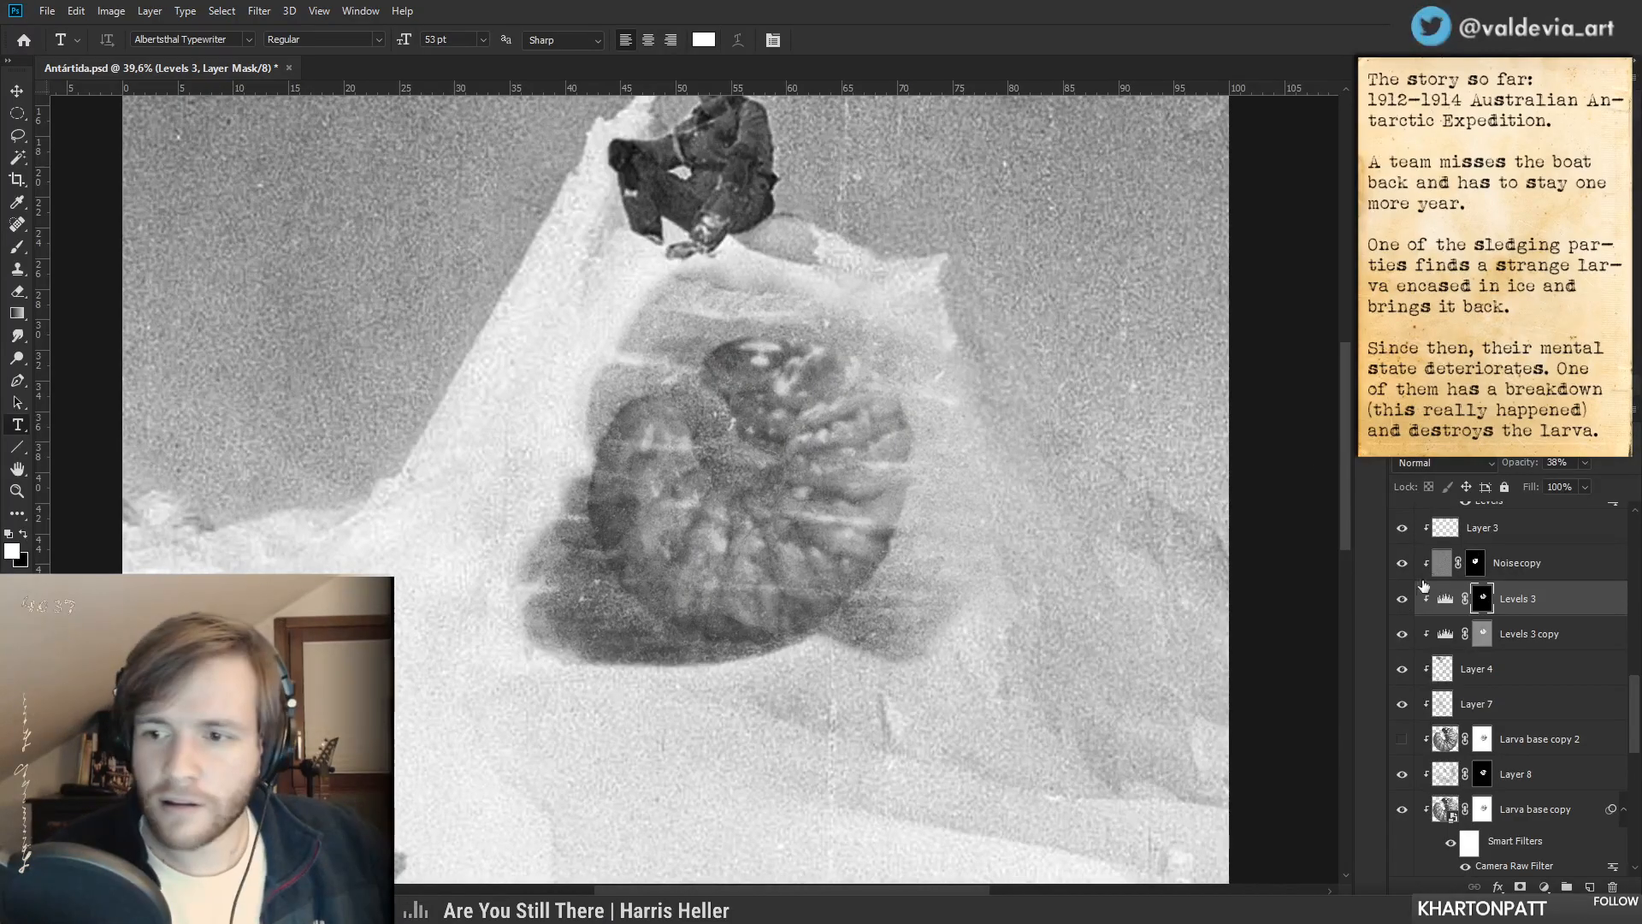
{"action": "left_click", "coordinate": [1401, 599]}
{"action": "mouse_move", "coordinate": [822, 501]}
{"action": "left_mouse_down"}
{"action": "mouse_move", "coordinate": [678, 515]}
{"action": "mouse_move", "coordinate": [823, 507]}
{"action": "left_mouse_up"}
{"action": "left_click", "coordinate": [1403, 599]}
{"action": "left_click_drag", "start_coordinate": [1529, 464], "coordinate": [1514, 466]}
{"action": "left_click_drag", "start_coordinate": [970, 521], "coordinate": [885, 530]}
{"action": "left_click_drag", "start_coordinate": [941, 593], "coordinate": [897, 540]}
{"action": "mouse_move", "coordinate": [808, 498]}
{"action": "left_mouse_down"}
{"action": "mouse_move", "coordinate": [782, 499]}
{"action": "mouse_move", "coordinate": [828, 496]}
{"action": "left_mouse_up"}
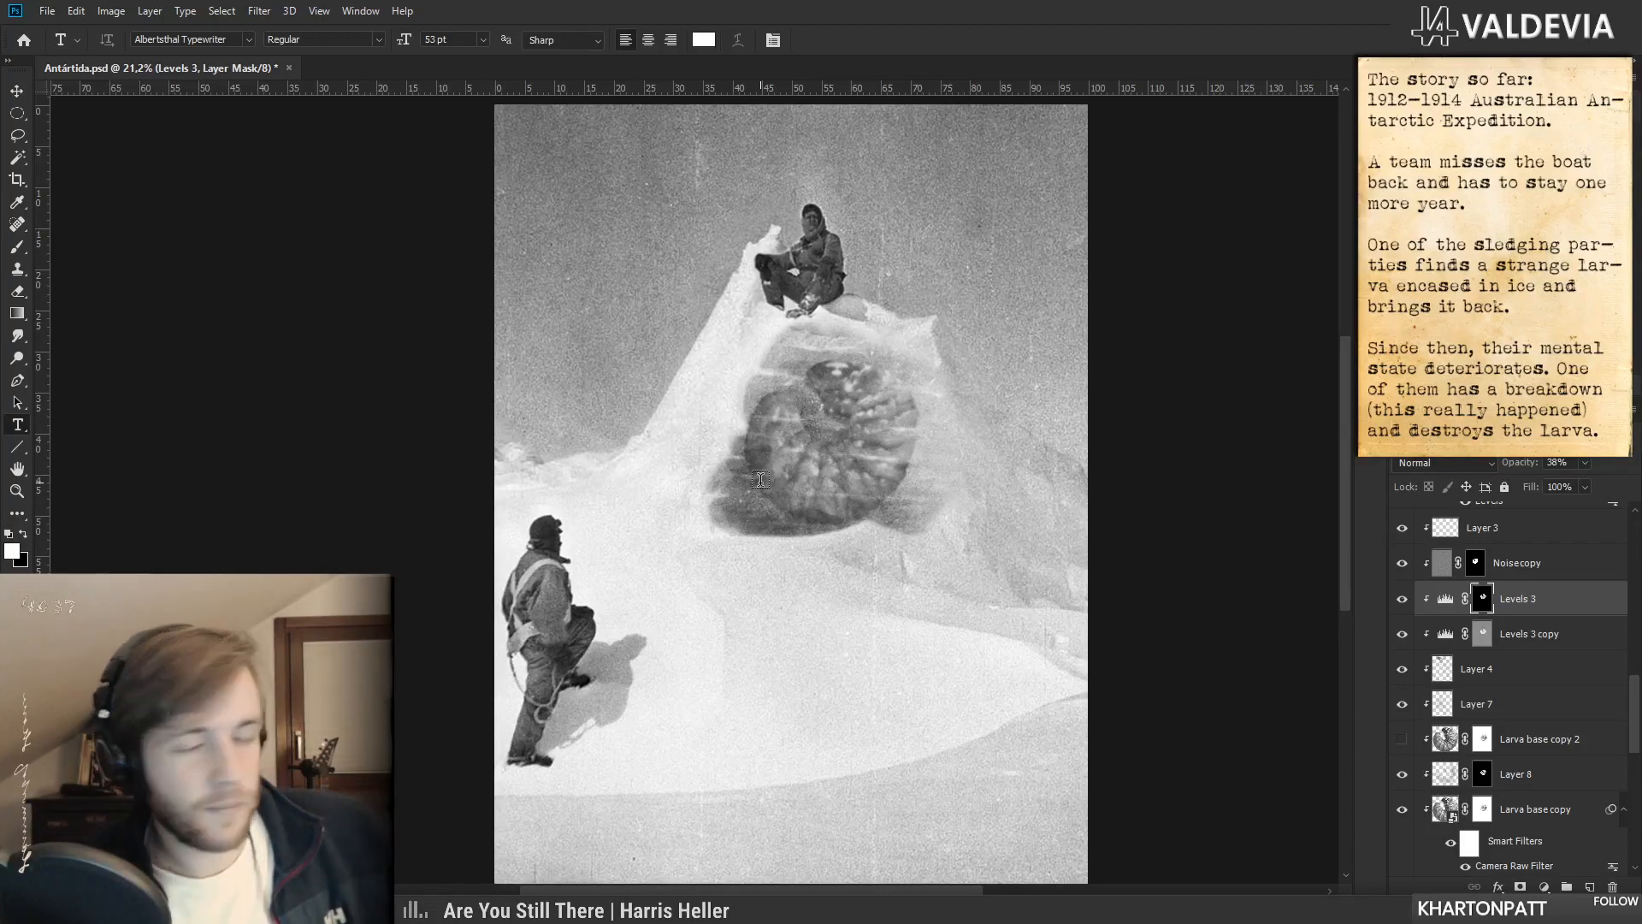
- Show the newspaper clipping layer The Stranding (4) and hide it again, and briefly bring up the browser's siren head image
{"action": "scroll", "coordinate": [1589, 630], "scroll_direction": "up", "scroll_amount": 2}
{"action": "scroll", "coordinate": [1588, 637], "scroll_direction": "up", "scroll_amount": 6}
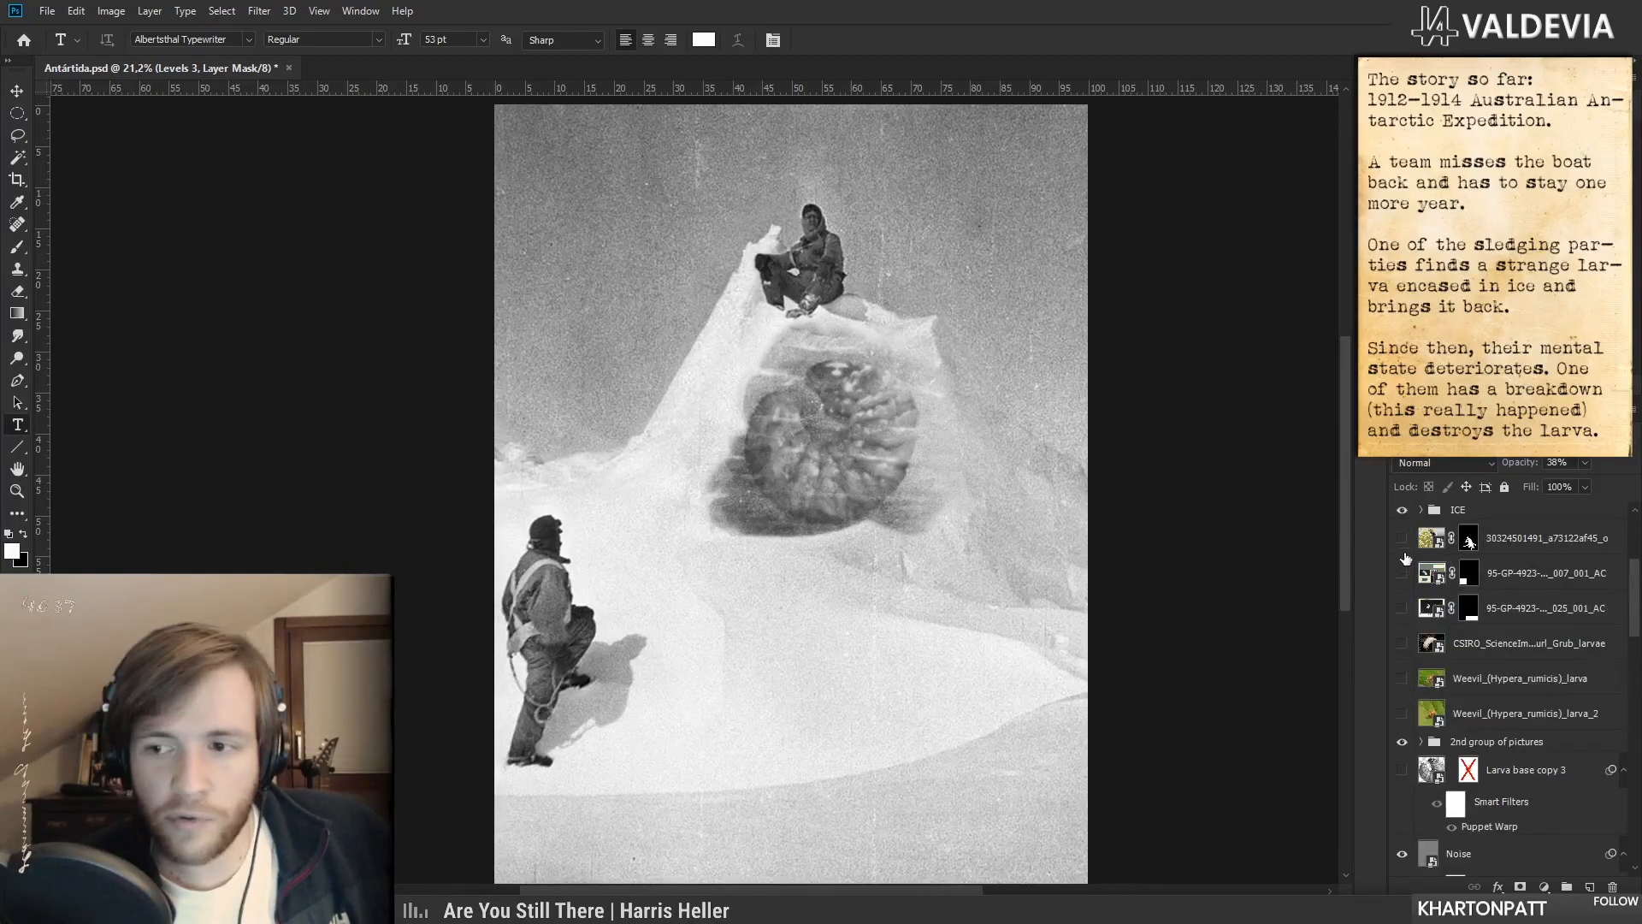
{"action": "scroll", "coordinate": [1419, 581], "scroll_direction": "up", "scroll_amount": 3}
{"action": "left_click", "coordinate": [1402, 519]}
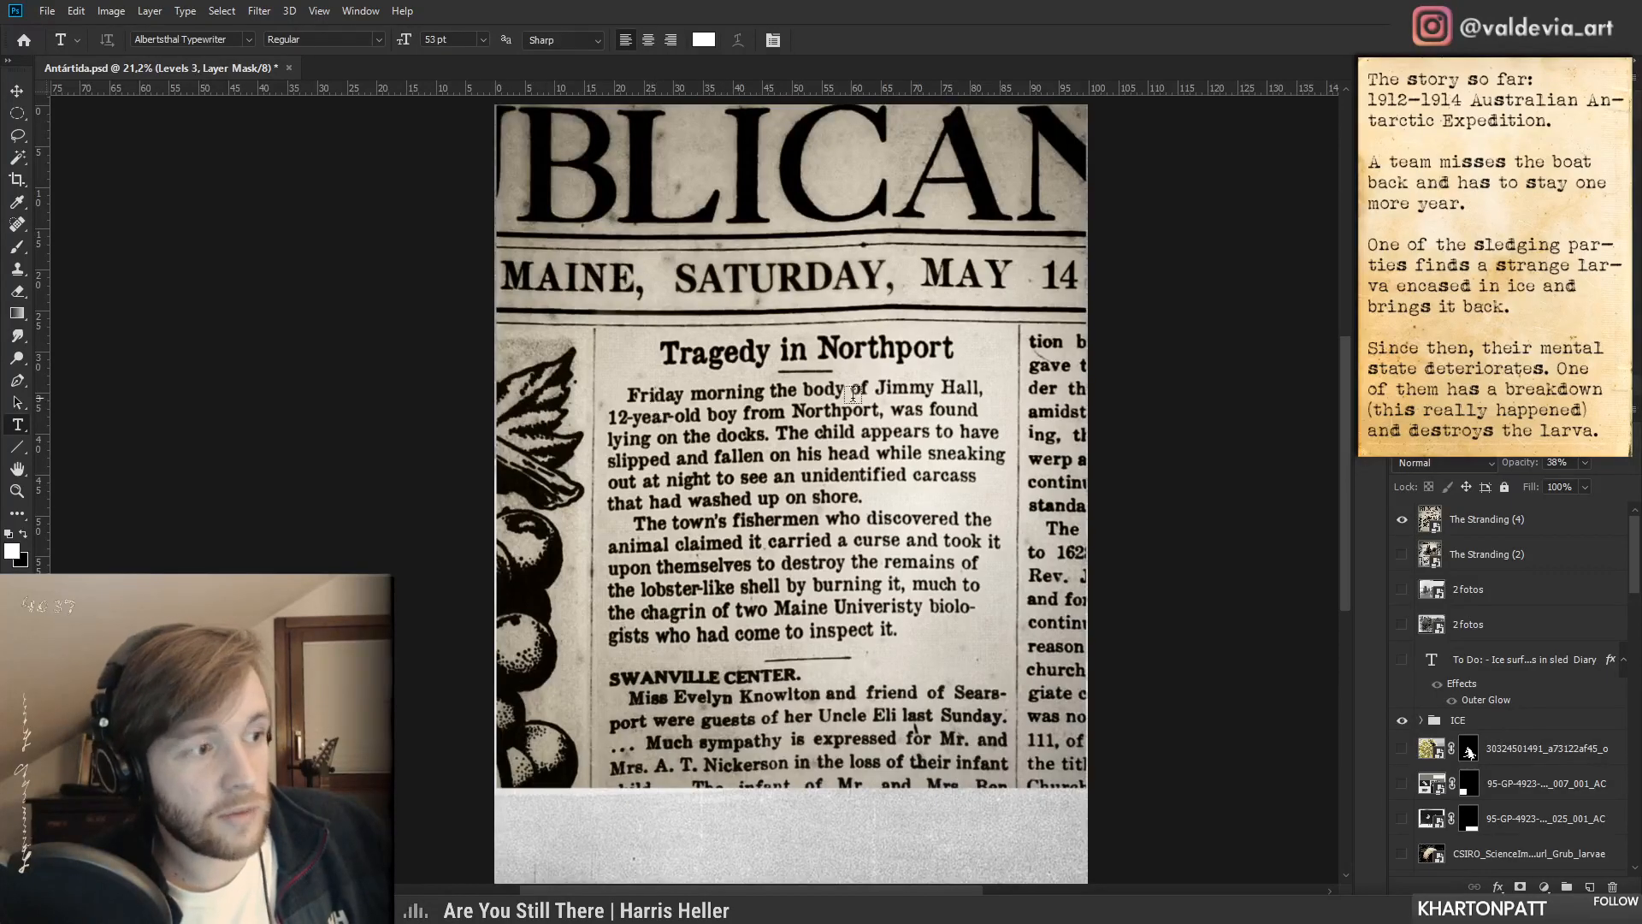
{"action": "left_click", "coordinate": [1403, 520]}
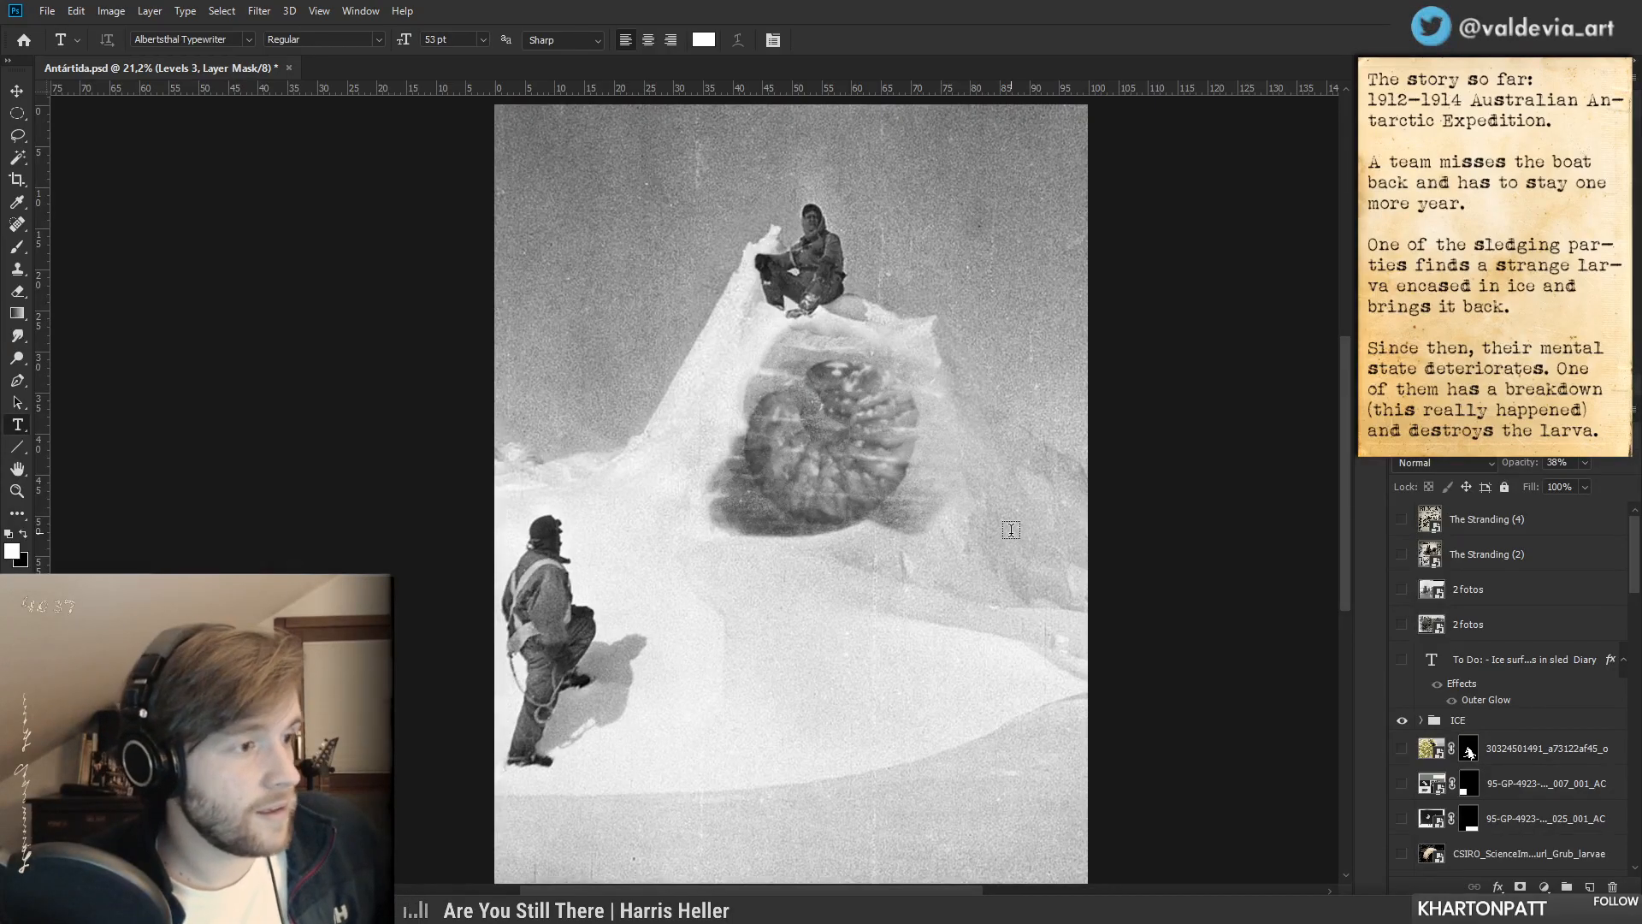
{"action": "scroll", "coordinate": [1011, 530], "scroll_direction": "down", "scroll_amount": 1}
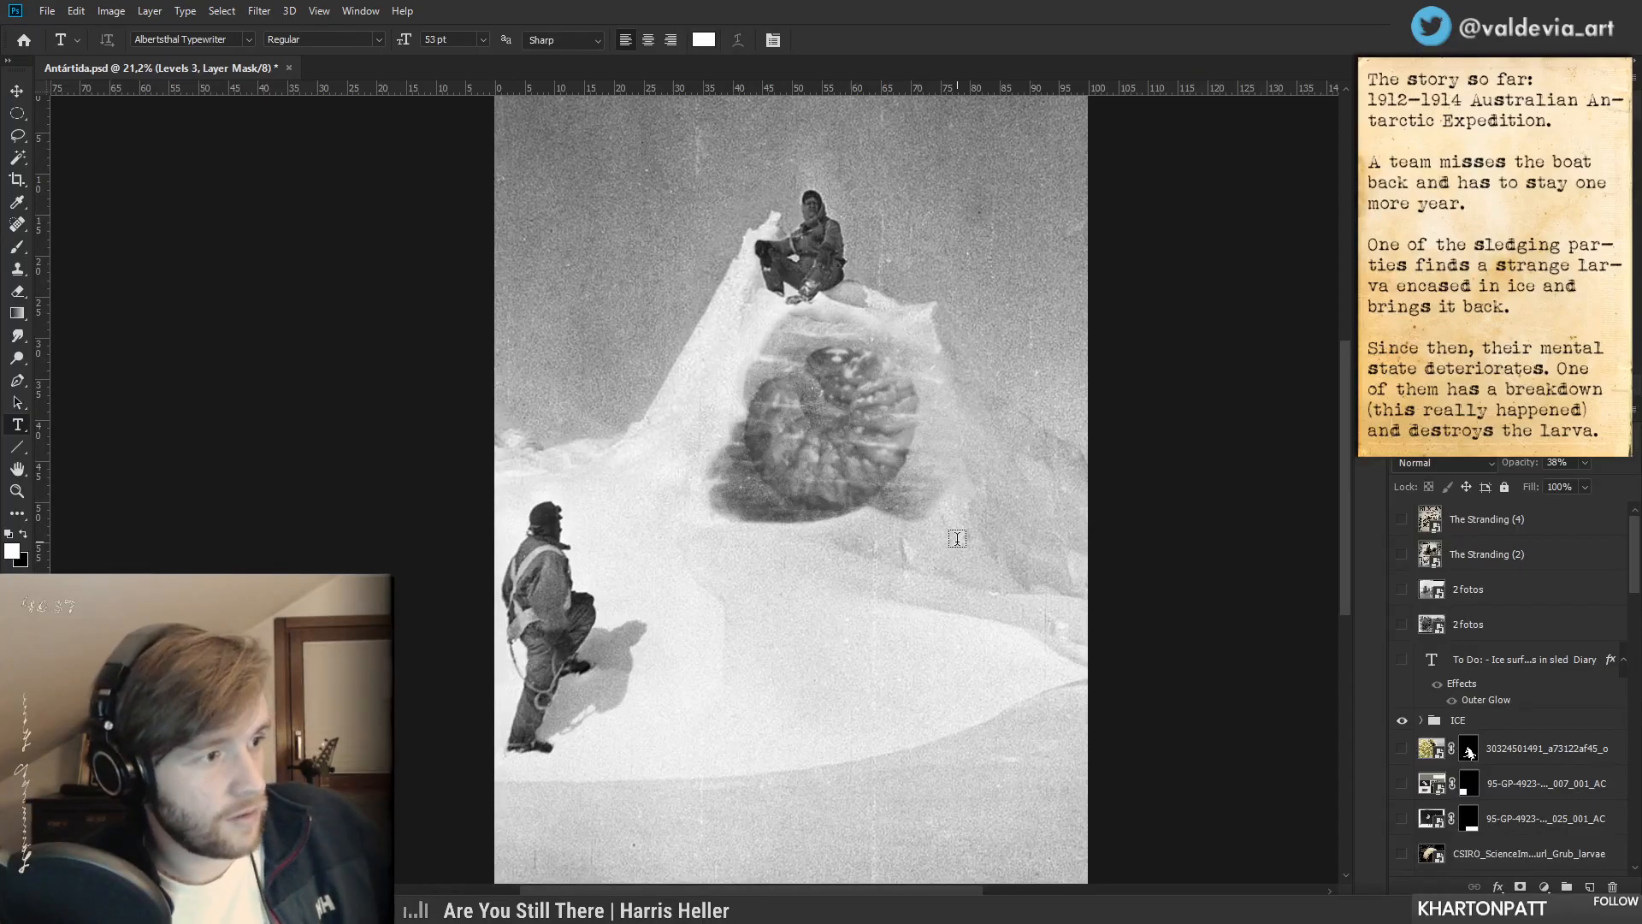
{"action": "scroll", "coordinate": [1546, 643], "scroll_direction": "down", "scroll_amount": 3}
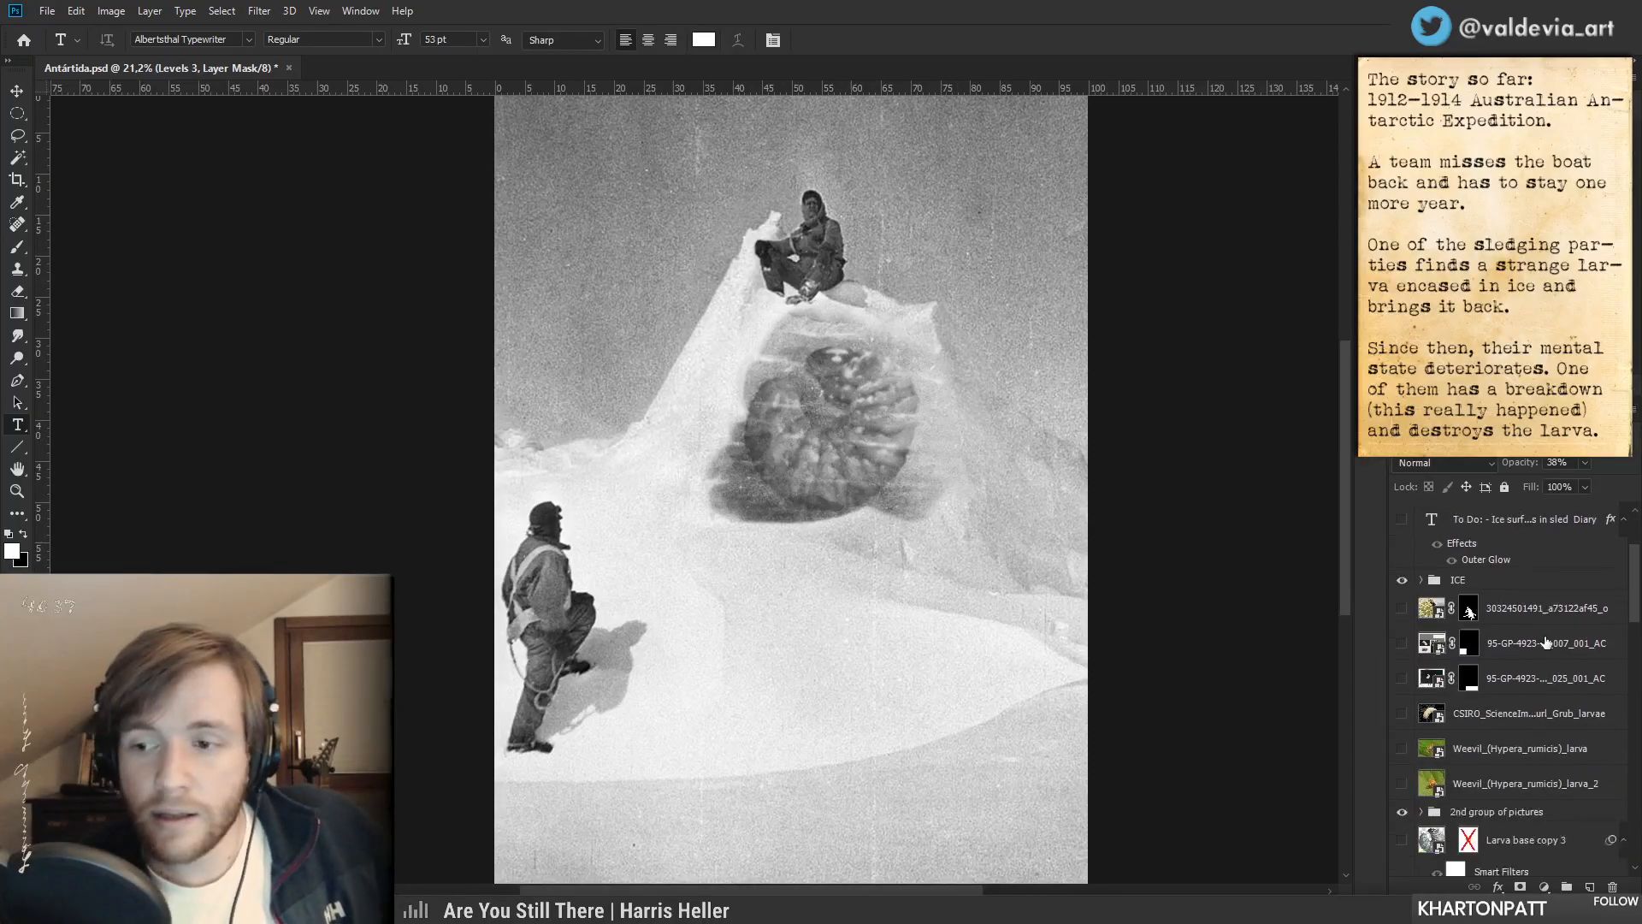
{"action": "scroll", "coordinate": [1546, 643], "scroll_direction": "down", "scroll_amount": 3}
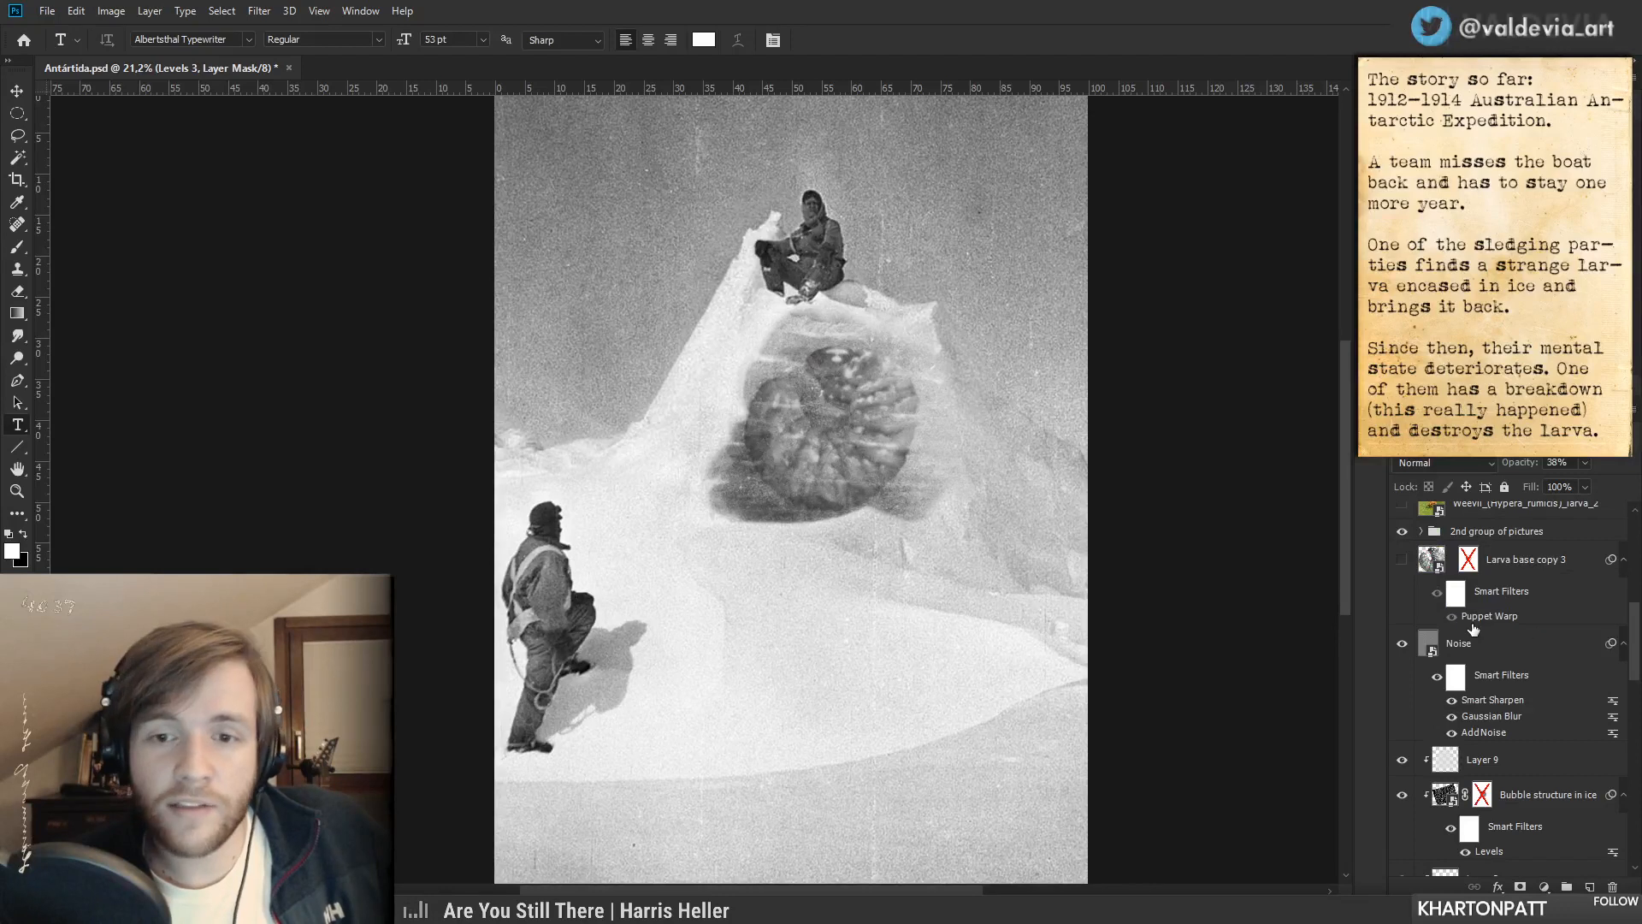
{"action": "scroll", "coordinate": [1473, 629], "scroll_direction": "down", "scroll_amount": 3}
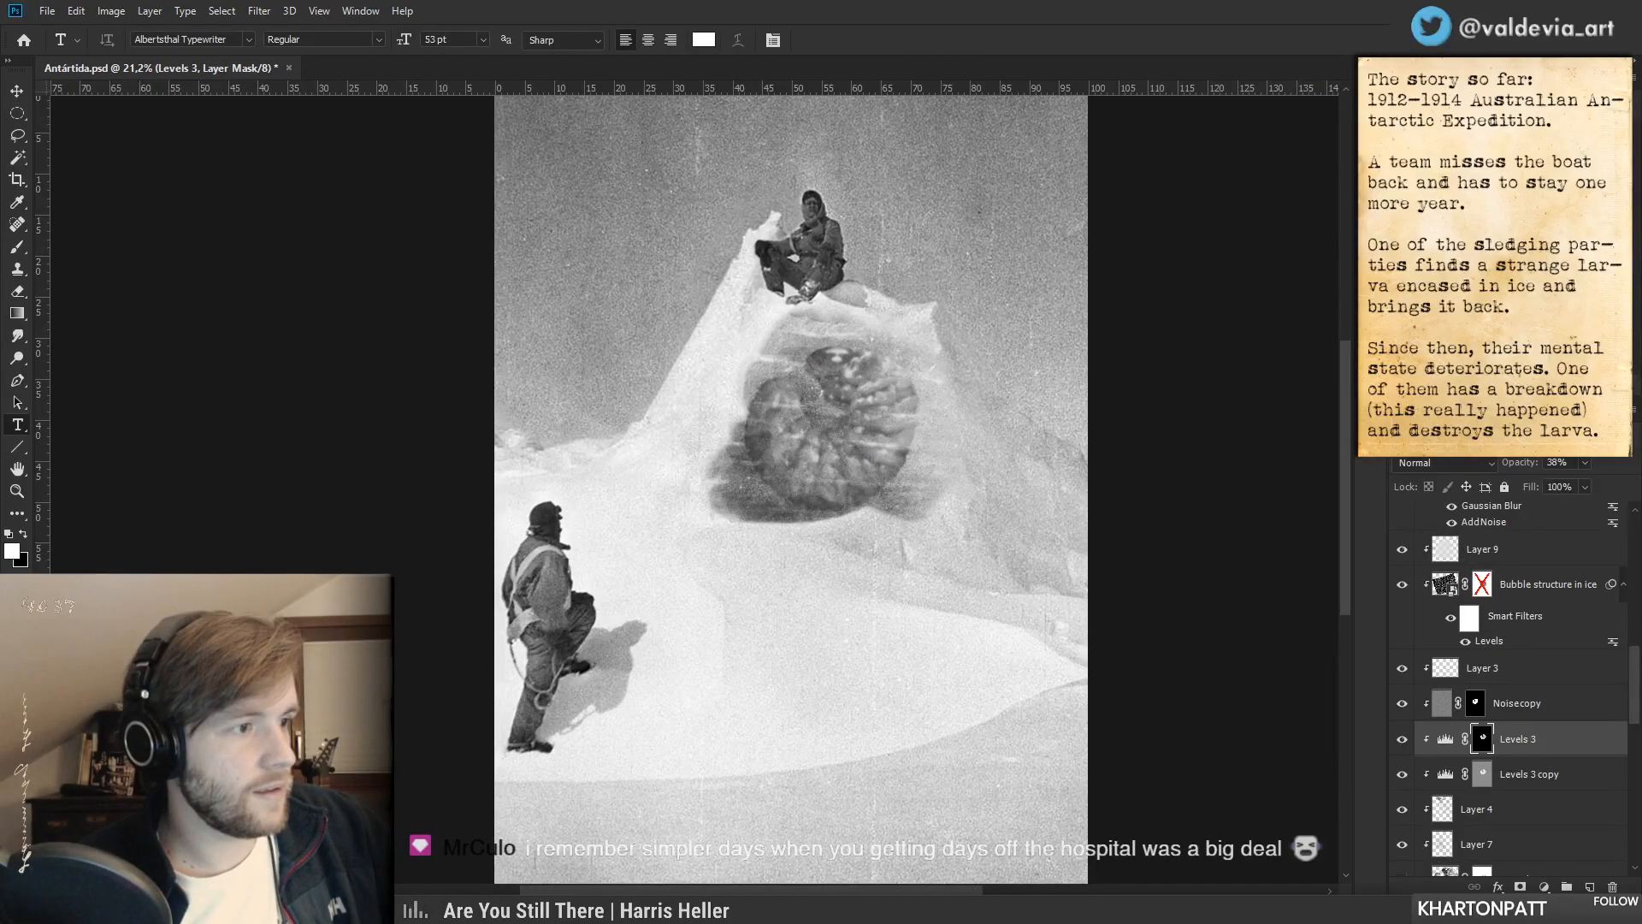
{"action": "left_click_drag", "start_coordinate": [0, 111], "coordinate": [950, 157]}
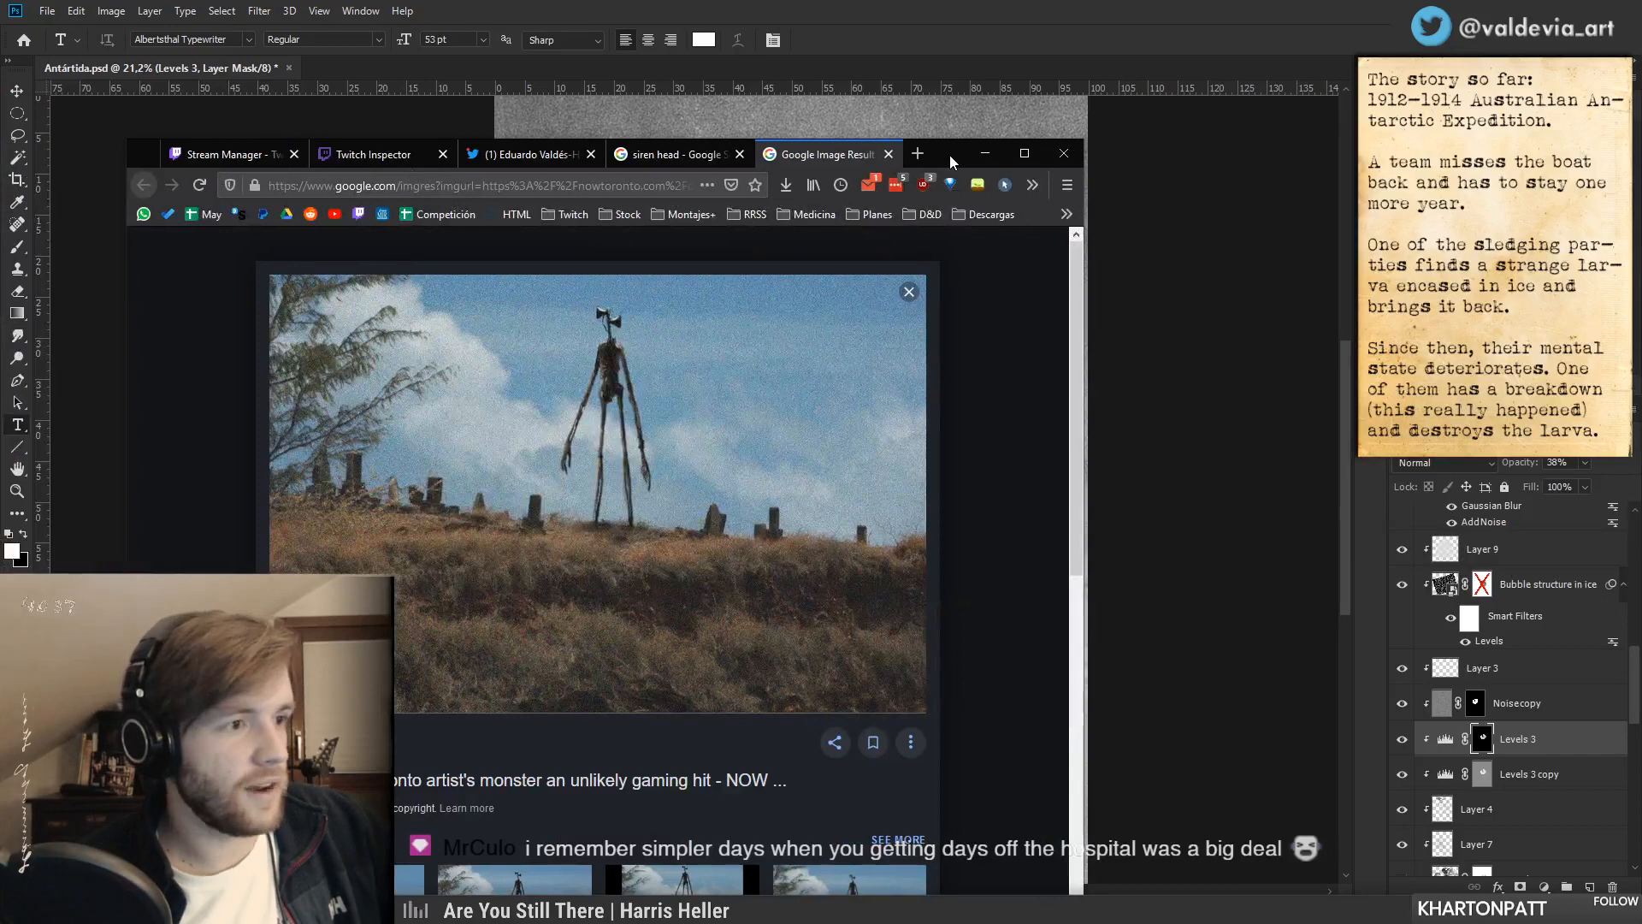
{"action": "left_click_drag", "start_coordinate": [950, 154], "coordinate": [0, 110]}
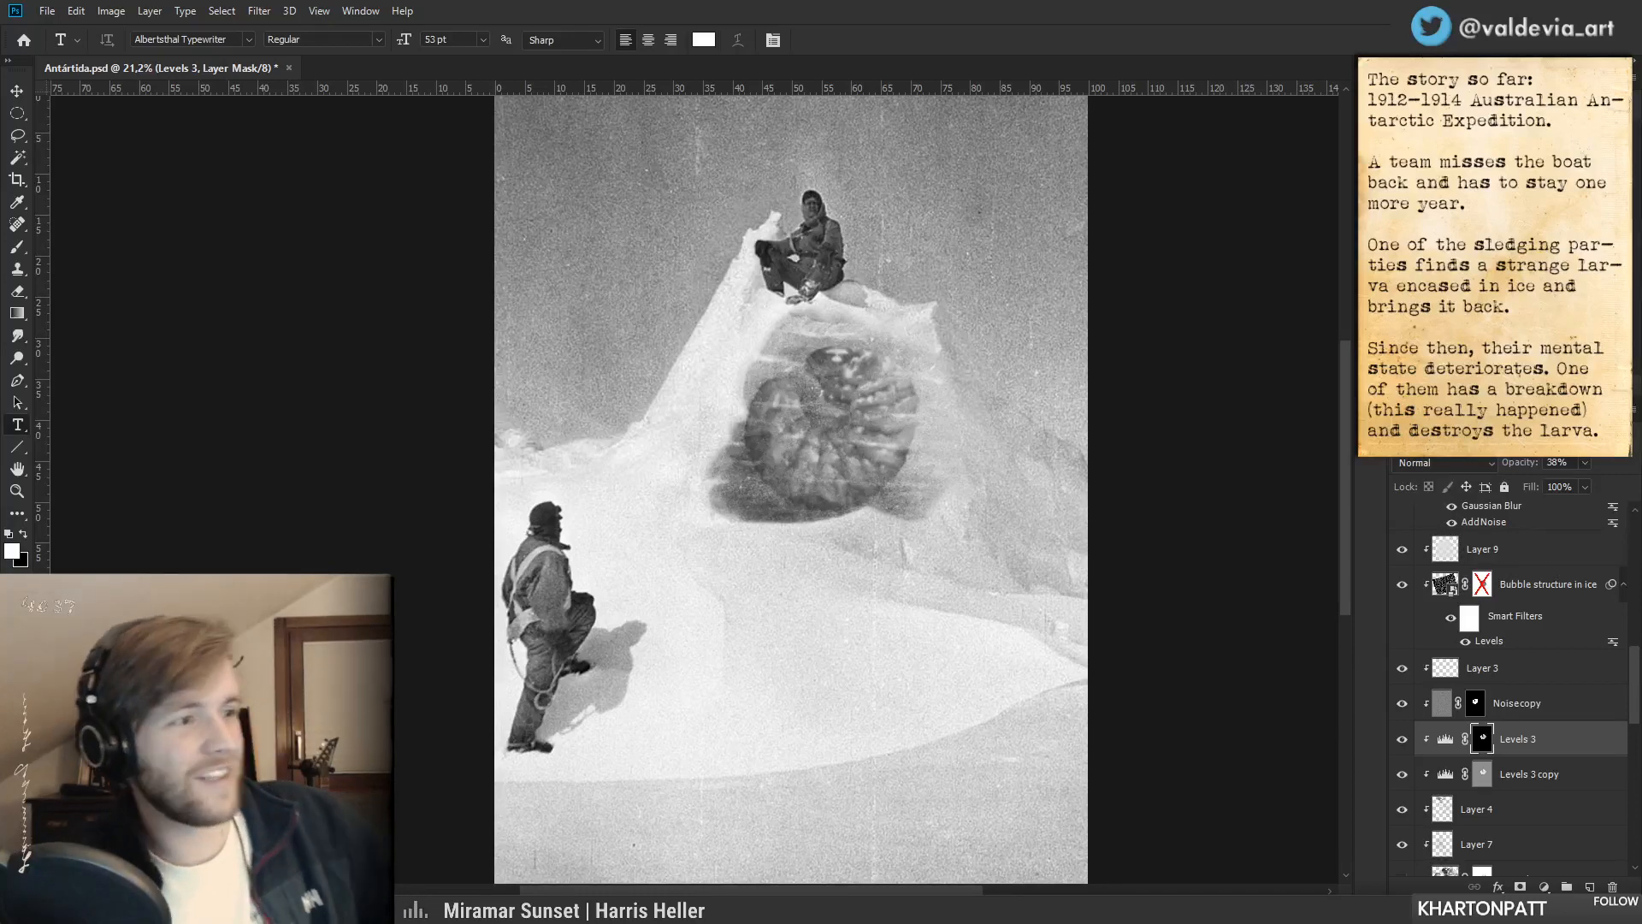
- Select the Levels 3 adjustment instead of its mask and examine the larva close up with the layer hidden and shown
{"action": "left_click", "coordinate": [1445, 739]}
{"action": "key", "text": "z"}
{"action": "left_click", "coordinate": [910, 414]}
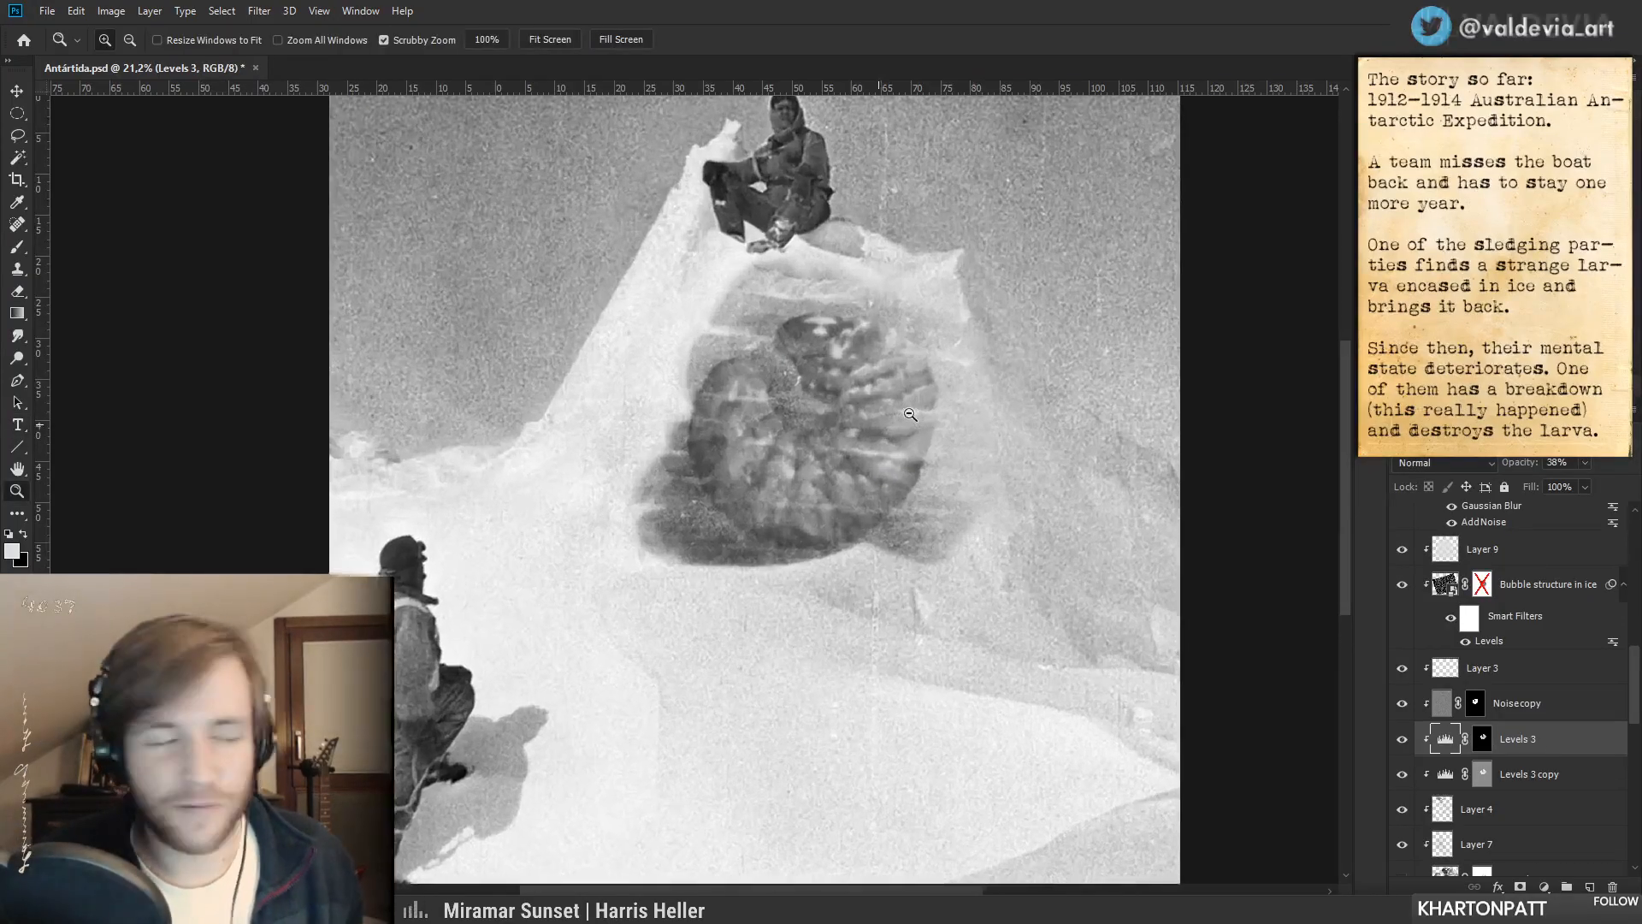
{"action": "left_click_drag", "start_coordinate": [910, 414], "coordinate": [923, 414]}
{"action": "key", "text": "t"}
{"action": "scroll", "coordinate": [831, 420], "scroll_direction": "up", "scroll_amount": 2}
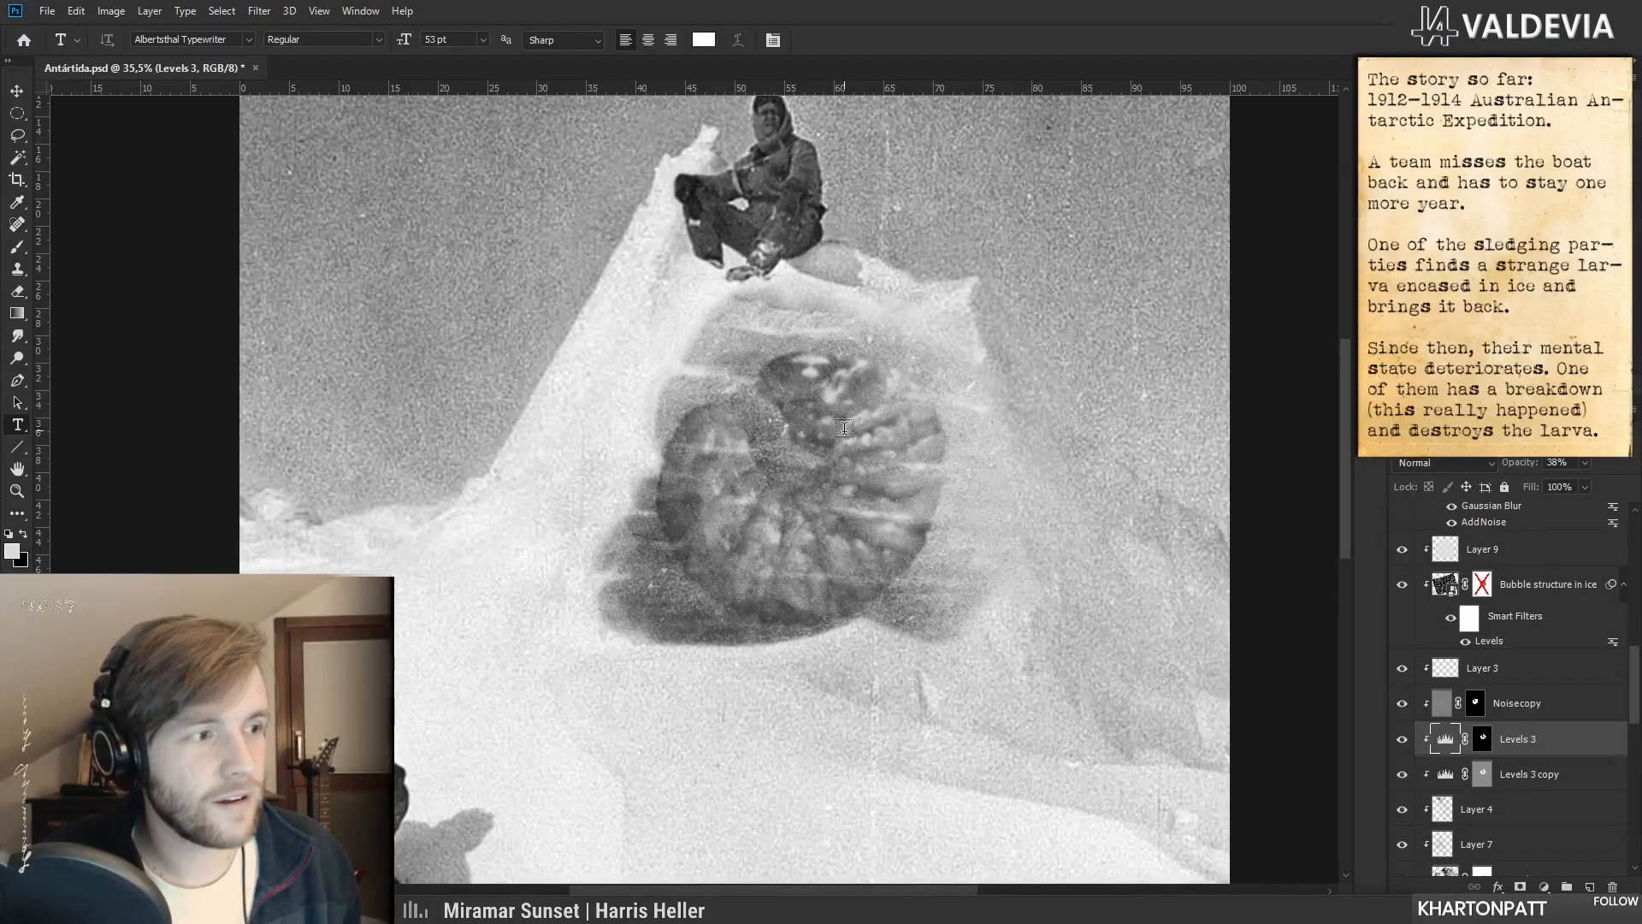
{"action": "key", "text": "z"}
{"action": "mouse_move", "coordinate": [870, 494]}
{"action": "left_mouse_down"}
{"action": "mouse_move", "coordinate": [843, 490]}
{"action": "mouse_move", "coordinate": [856, 485]}
{"action": "left_mouse_up"}
{"action": "key", "text": "t"}
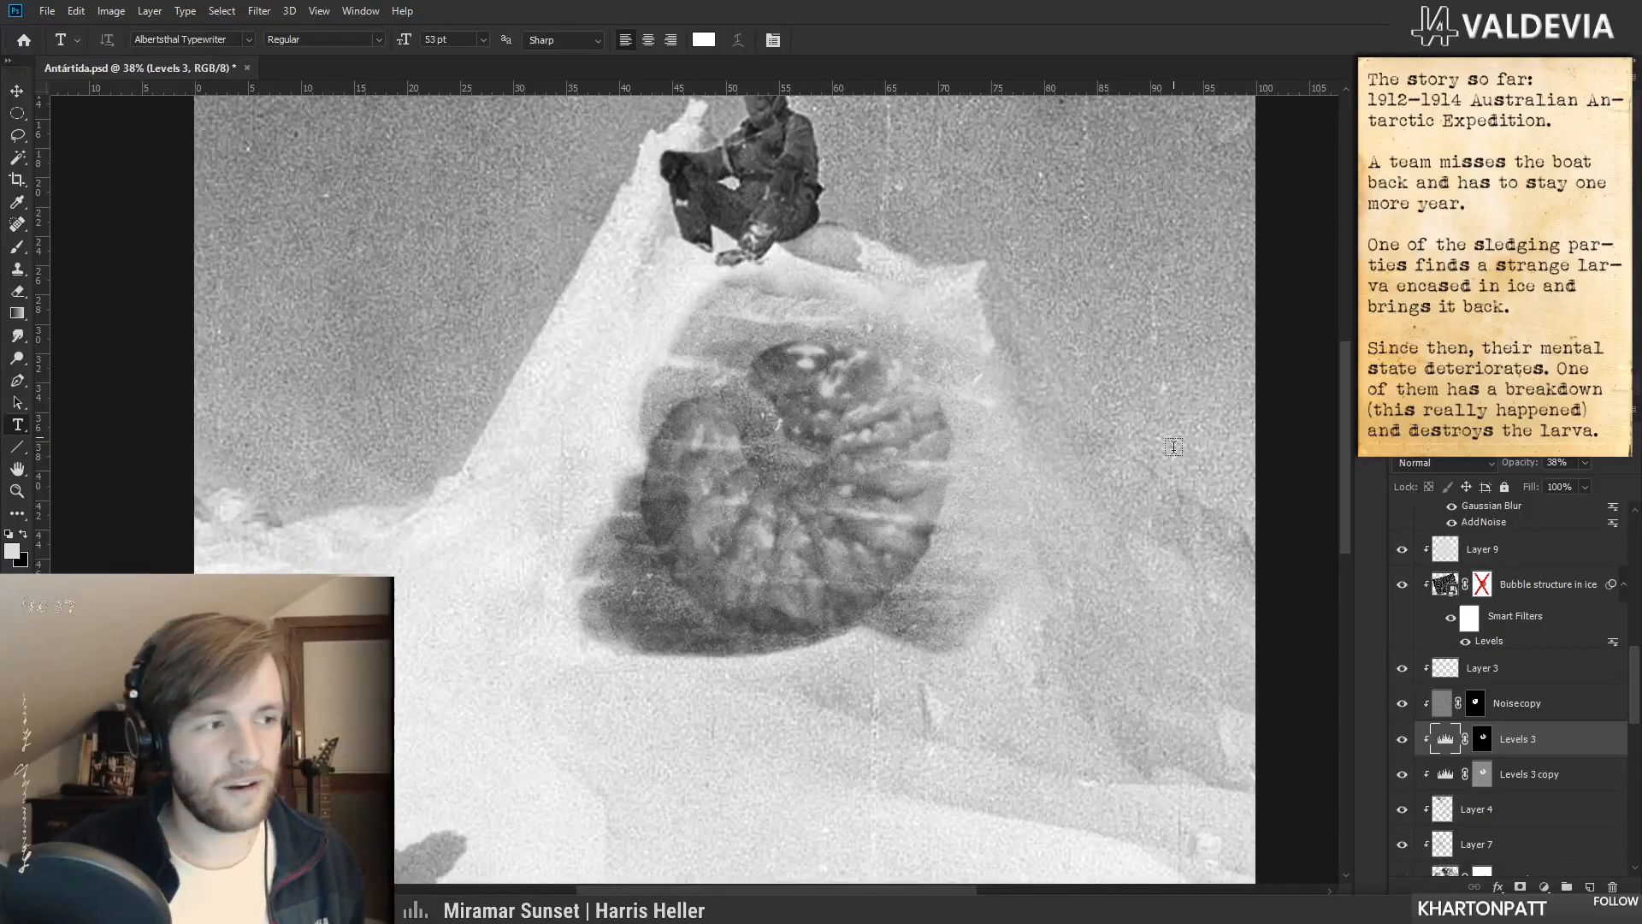
{"action": "left_click", "coordinate": [1406, 741]}
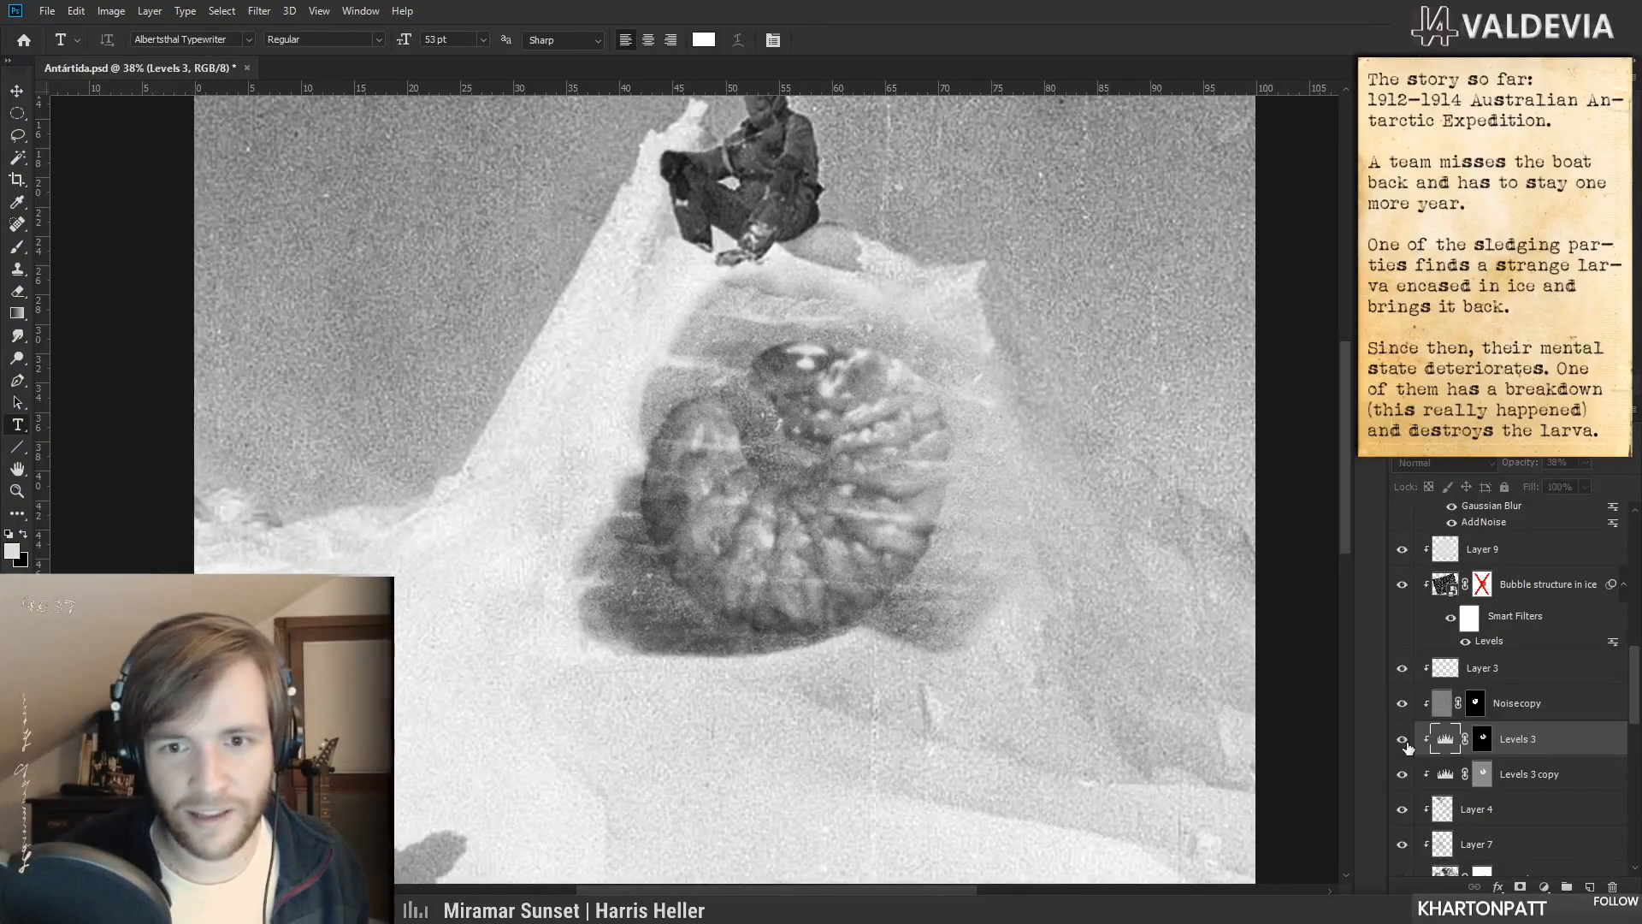
{"action": "left_click_drag", "start_coordinate": [1309, 694], "coordinate": [1244, 707]}
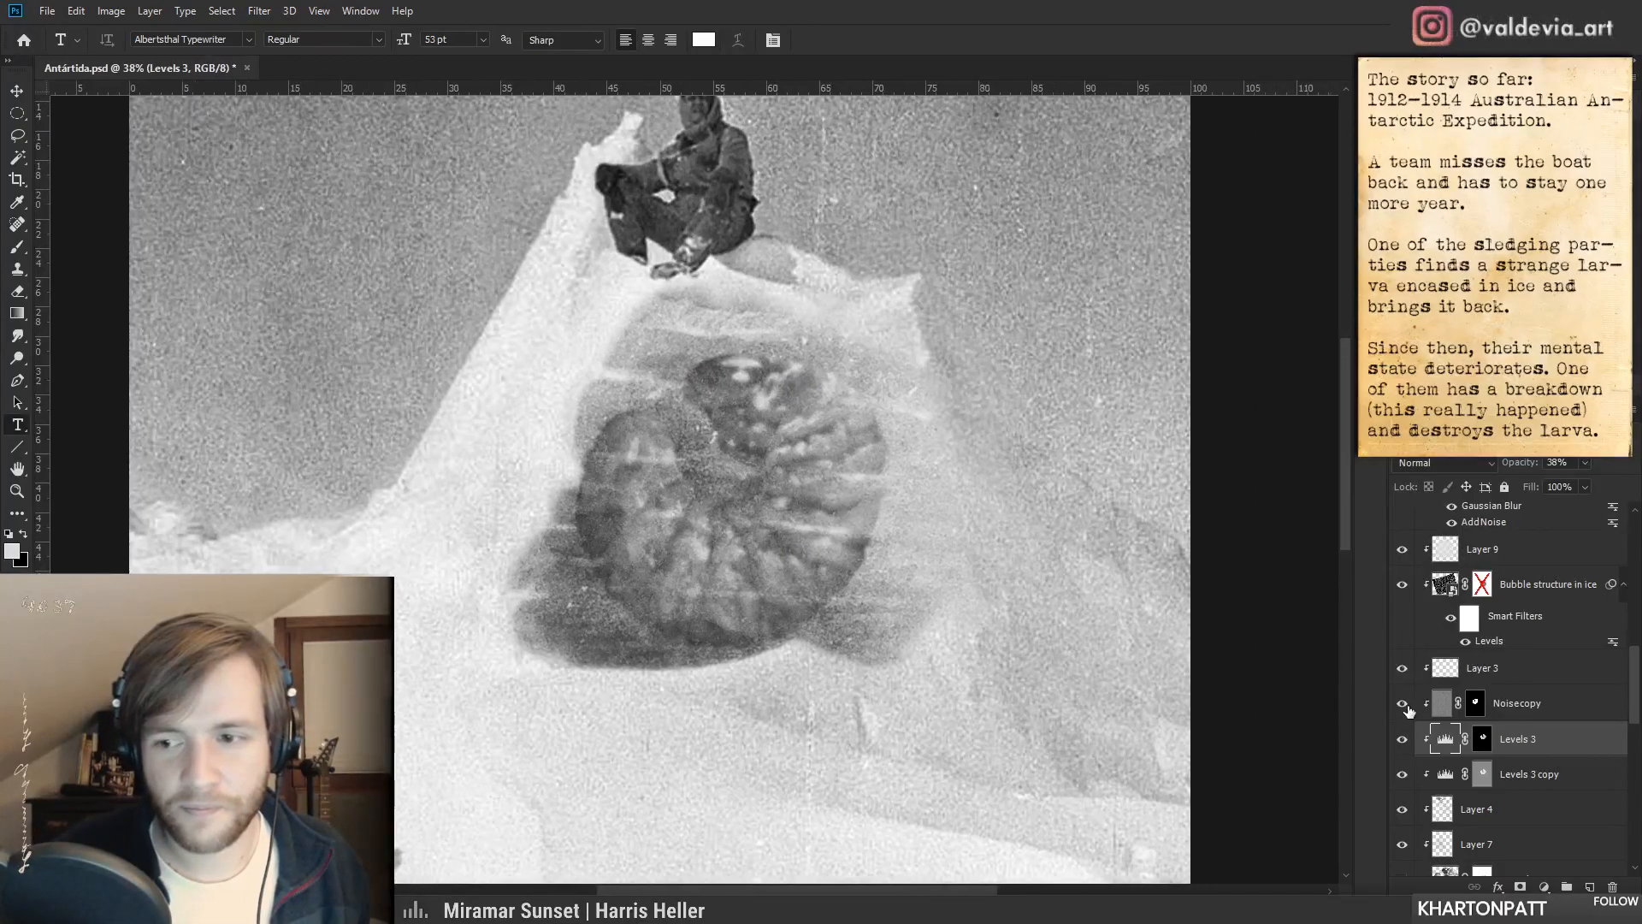
{"action": "left_click_drag", "start_coordinate": [738, 561], "coordinate": [705, 515]}
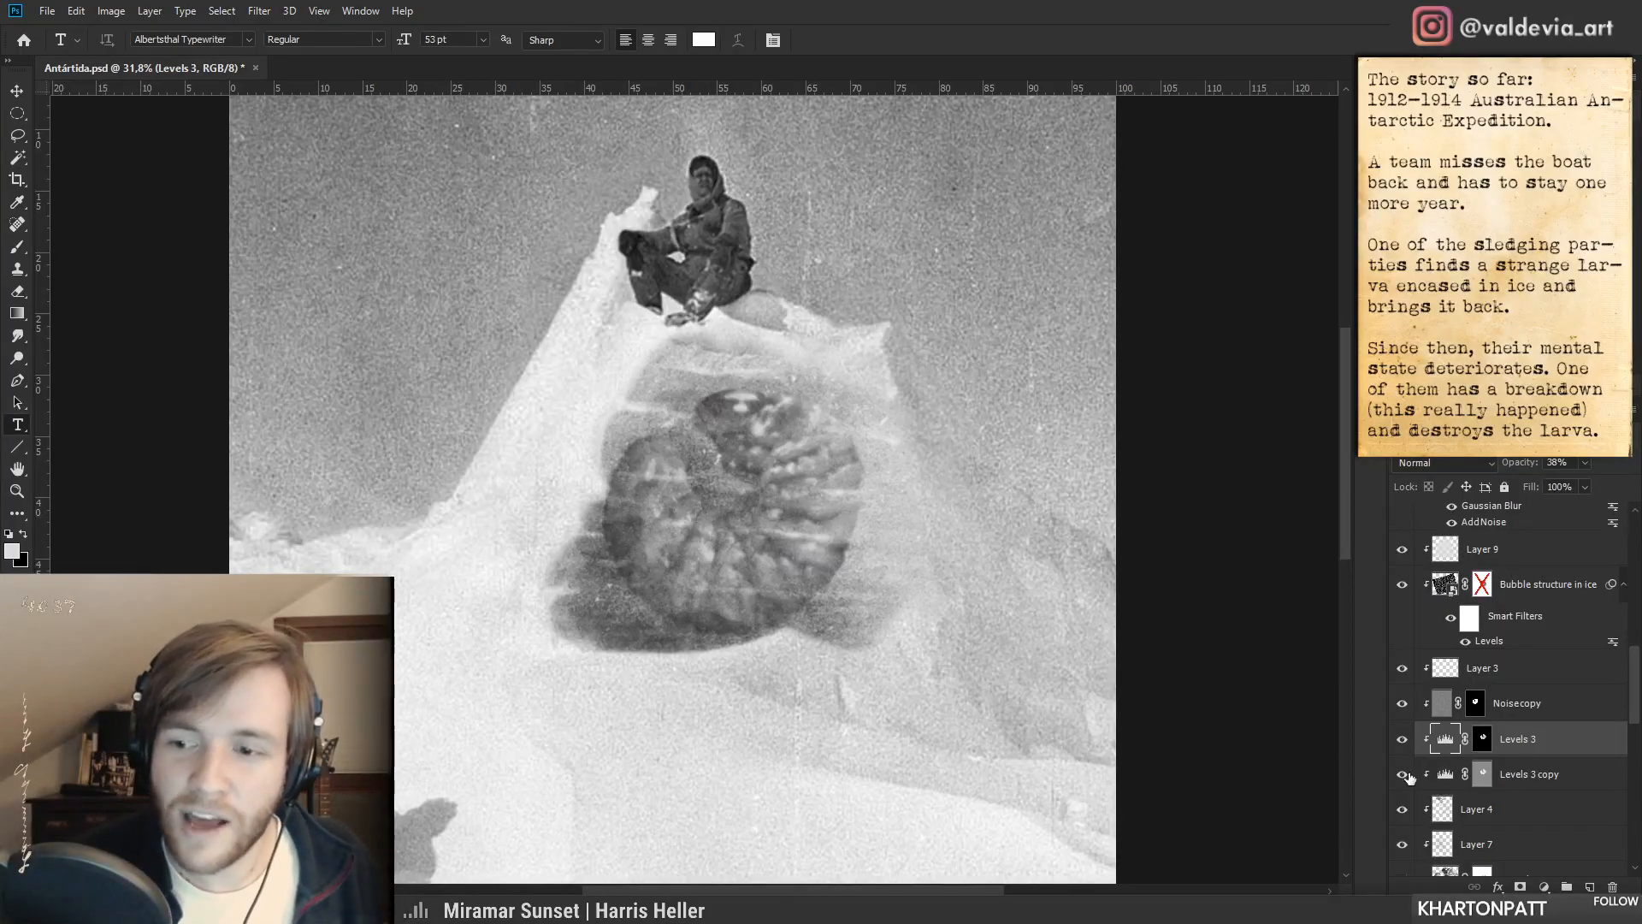
{"action": "left_click_drag", "start_coordinate": [860, 589], "coordinate": [821, 589]}
{"action": "mouse_move", "coordinate": [725, 578]}
{"action": "left_mouse_down"}
{"action": "mouse_move", "coordinate": [686, 576]}
{"action": "mouse_move", "coordinate": [735, 576]}
{"action": "left_mouse_up"}
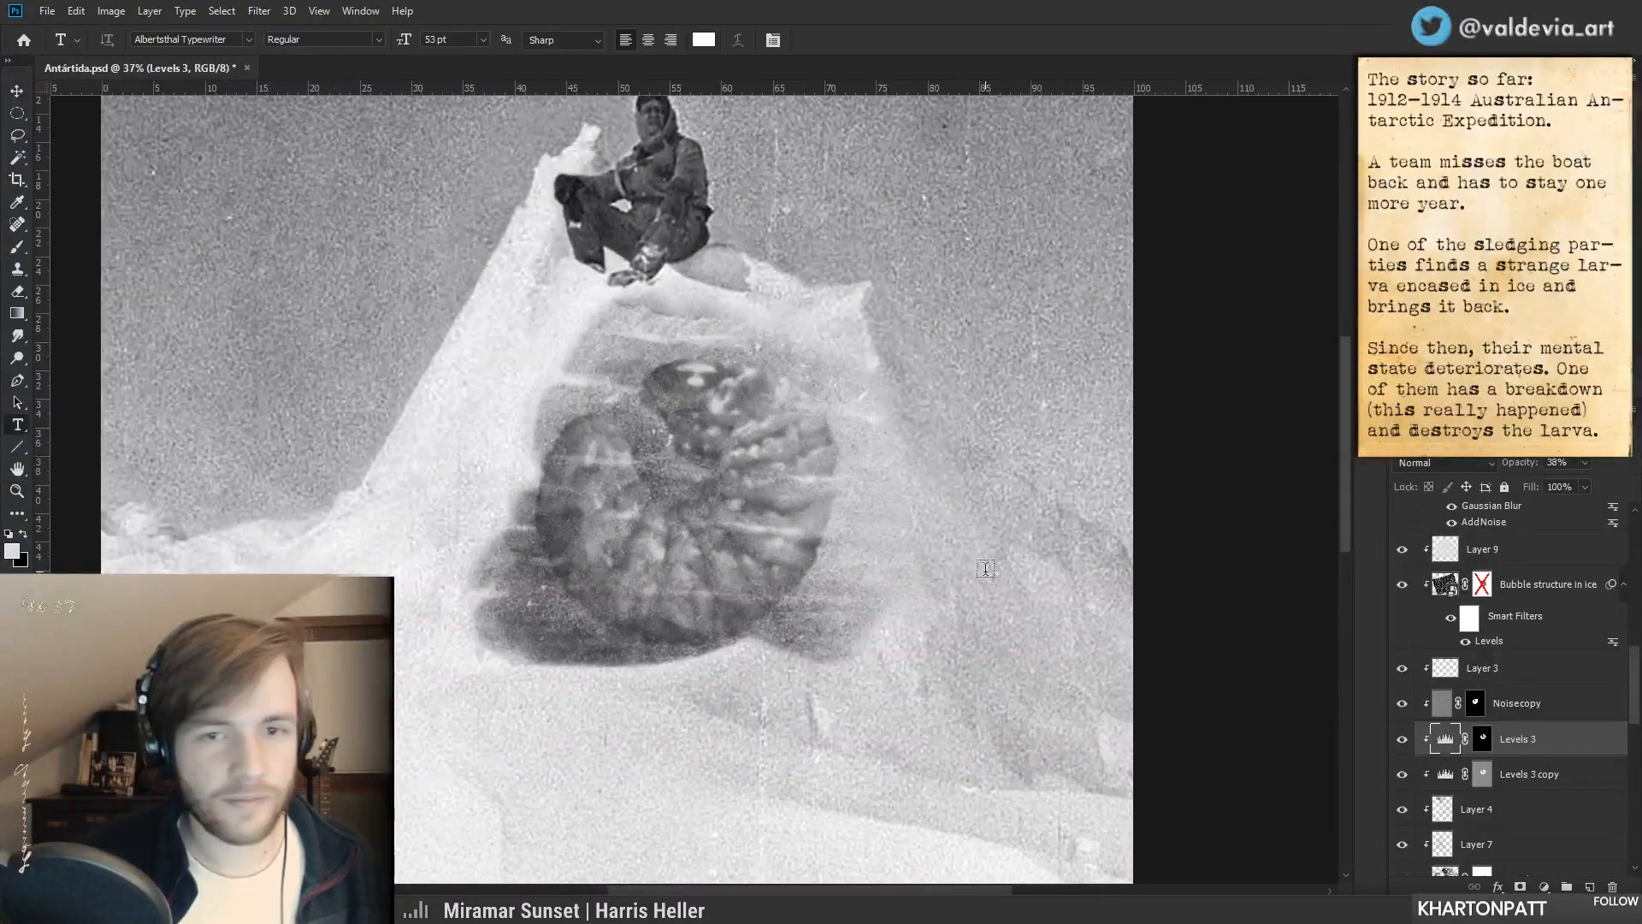
- Toggle Levels 3 off and on in close and full views to judge the larva's contrast
{"action": "scroll", "coordinate": [1628, 712], "scroll_direction": "down", "scroll_amount": 4}
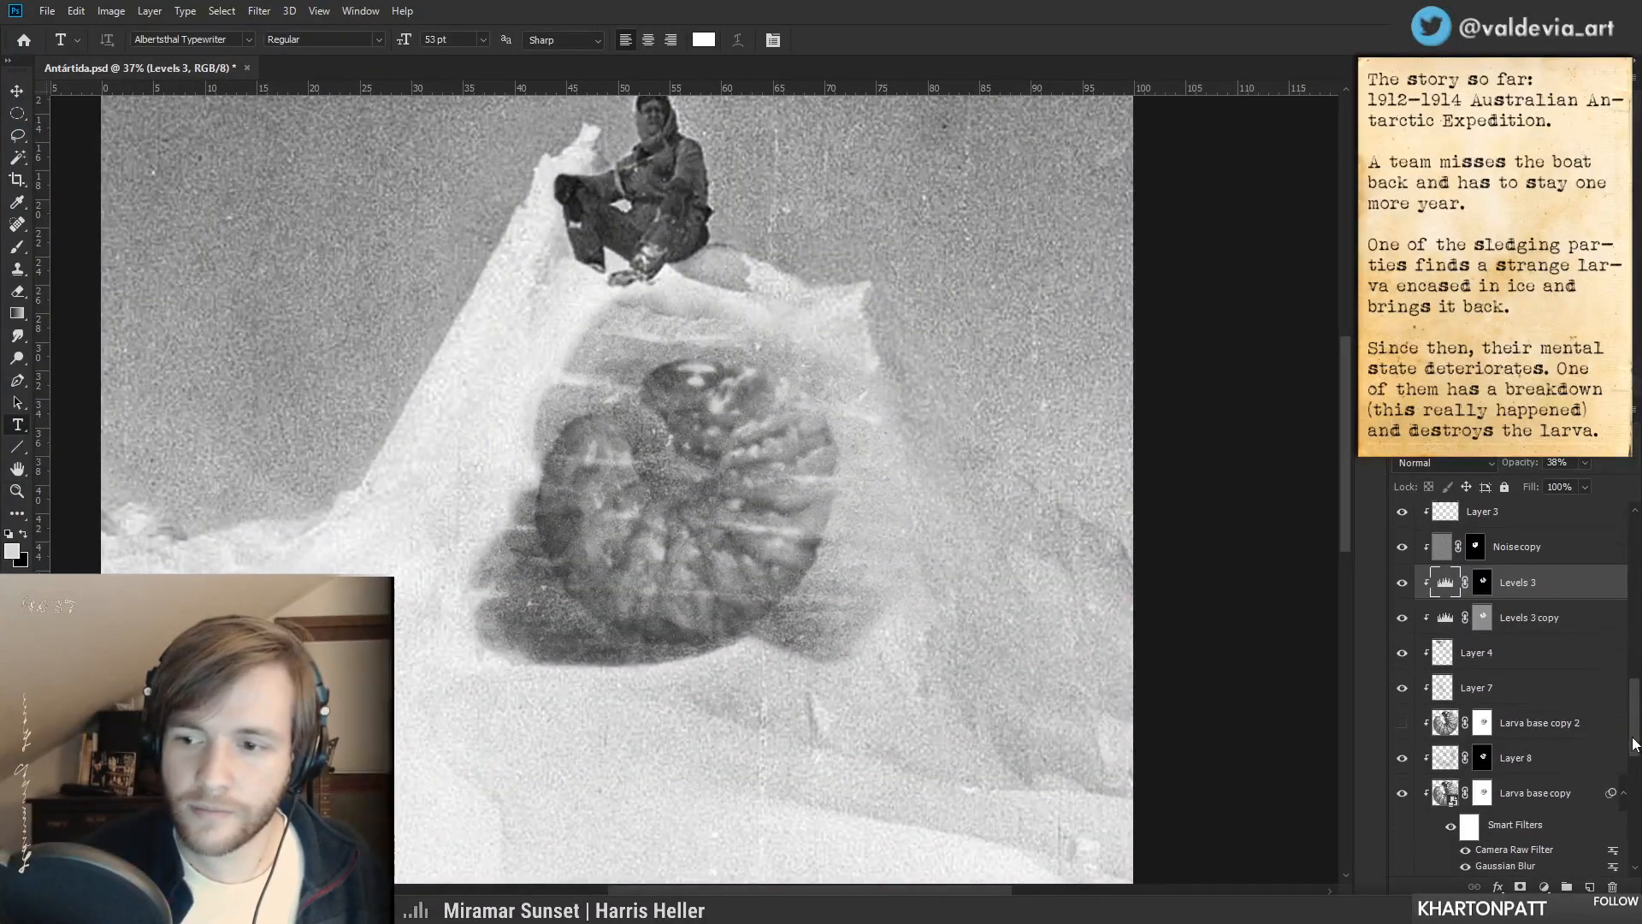
{"action": "left_click", "coordinate": [1401, 579]}
{"action": "left_click", "coordinate": [1400, 583]}
{"action": "left_click_drag", "start_coordinate": [847, 597], "coordinate": [850, 557]}
{"action": "left_click", "coordinate": [1401, 579]}
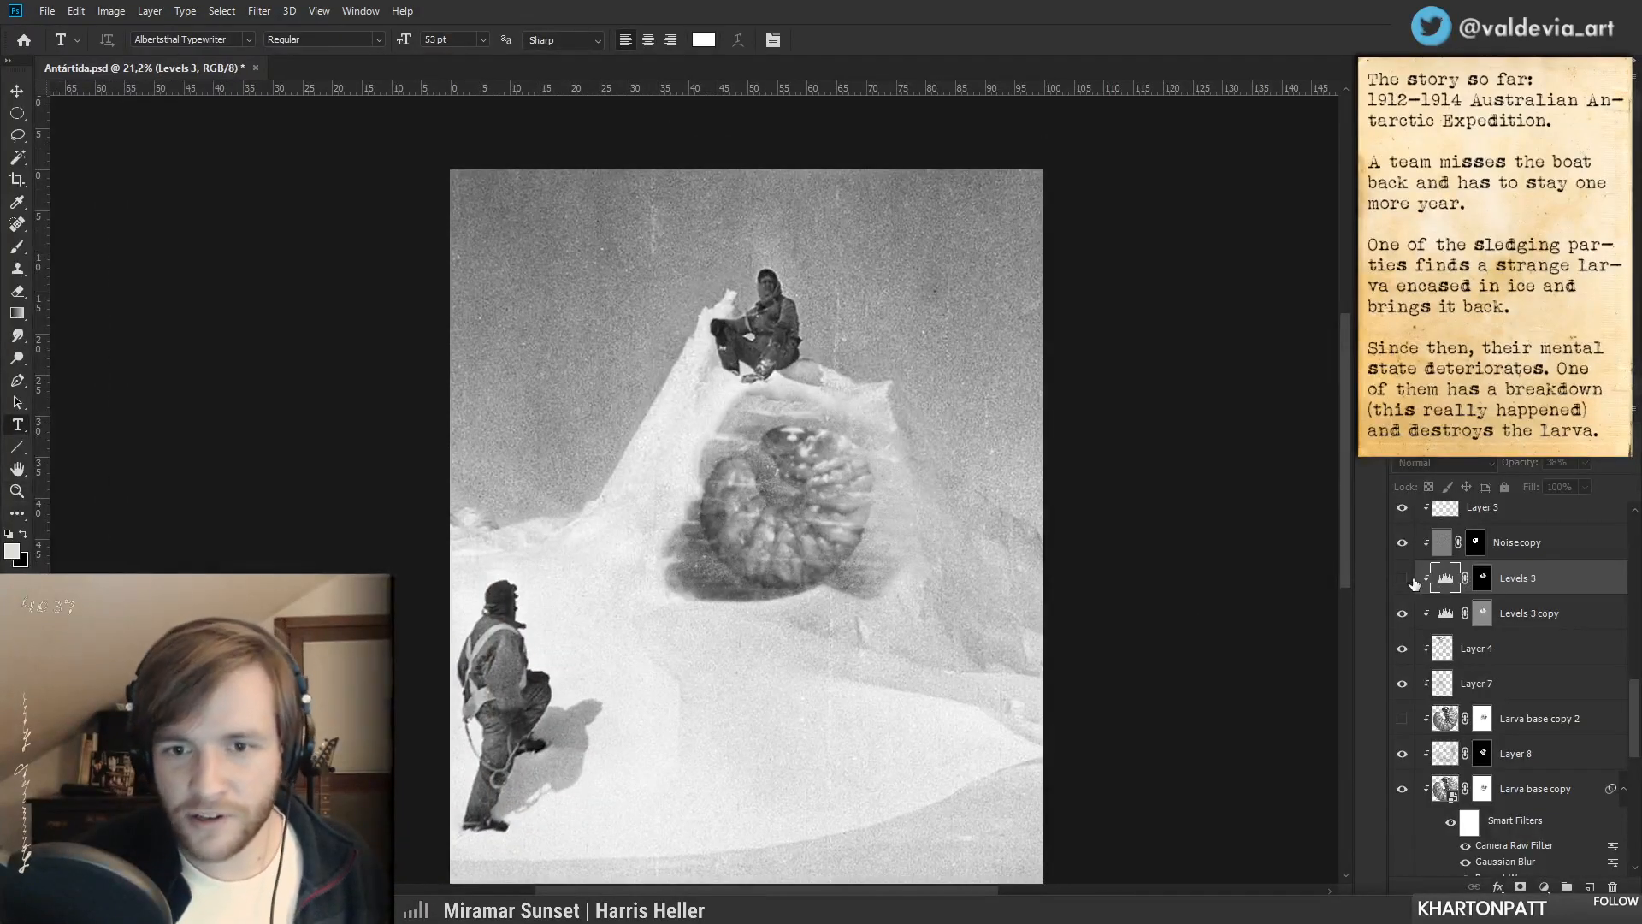
{"action": "left_click", "coordinate": [1401, 579]}
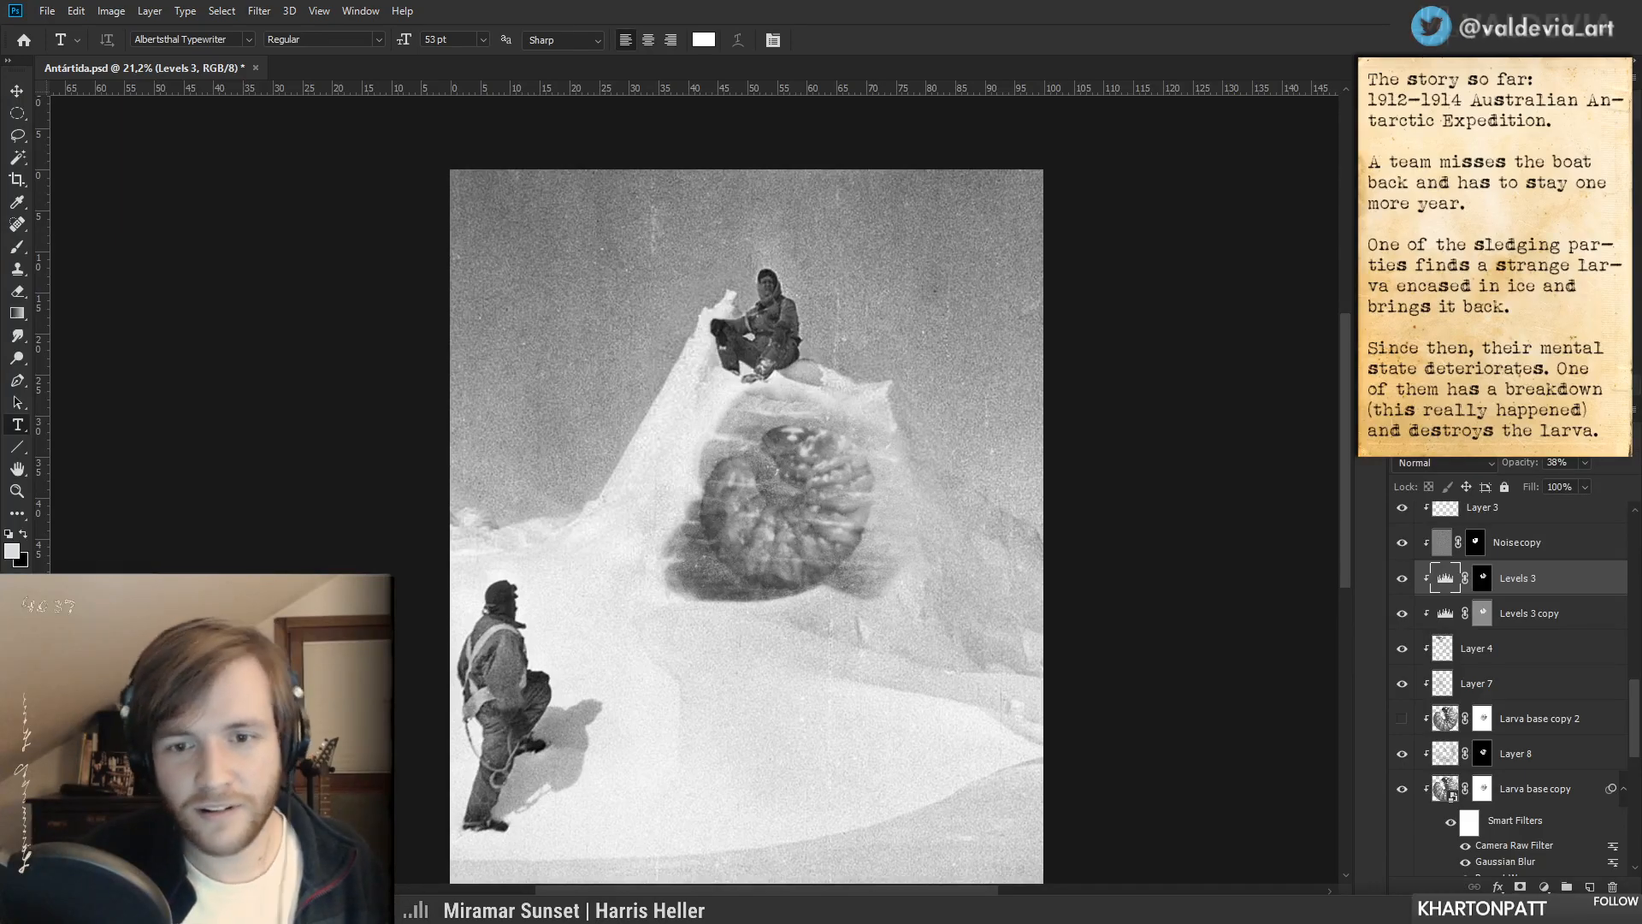
{"action": "left_click", "coordinate": [1401, 579]}
{"action": "left_click", "coordinate": [1401, 579]}
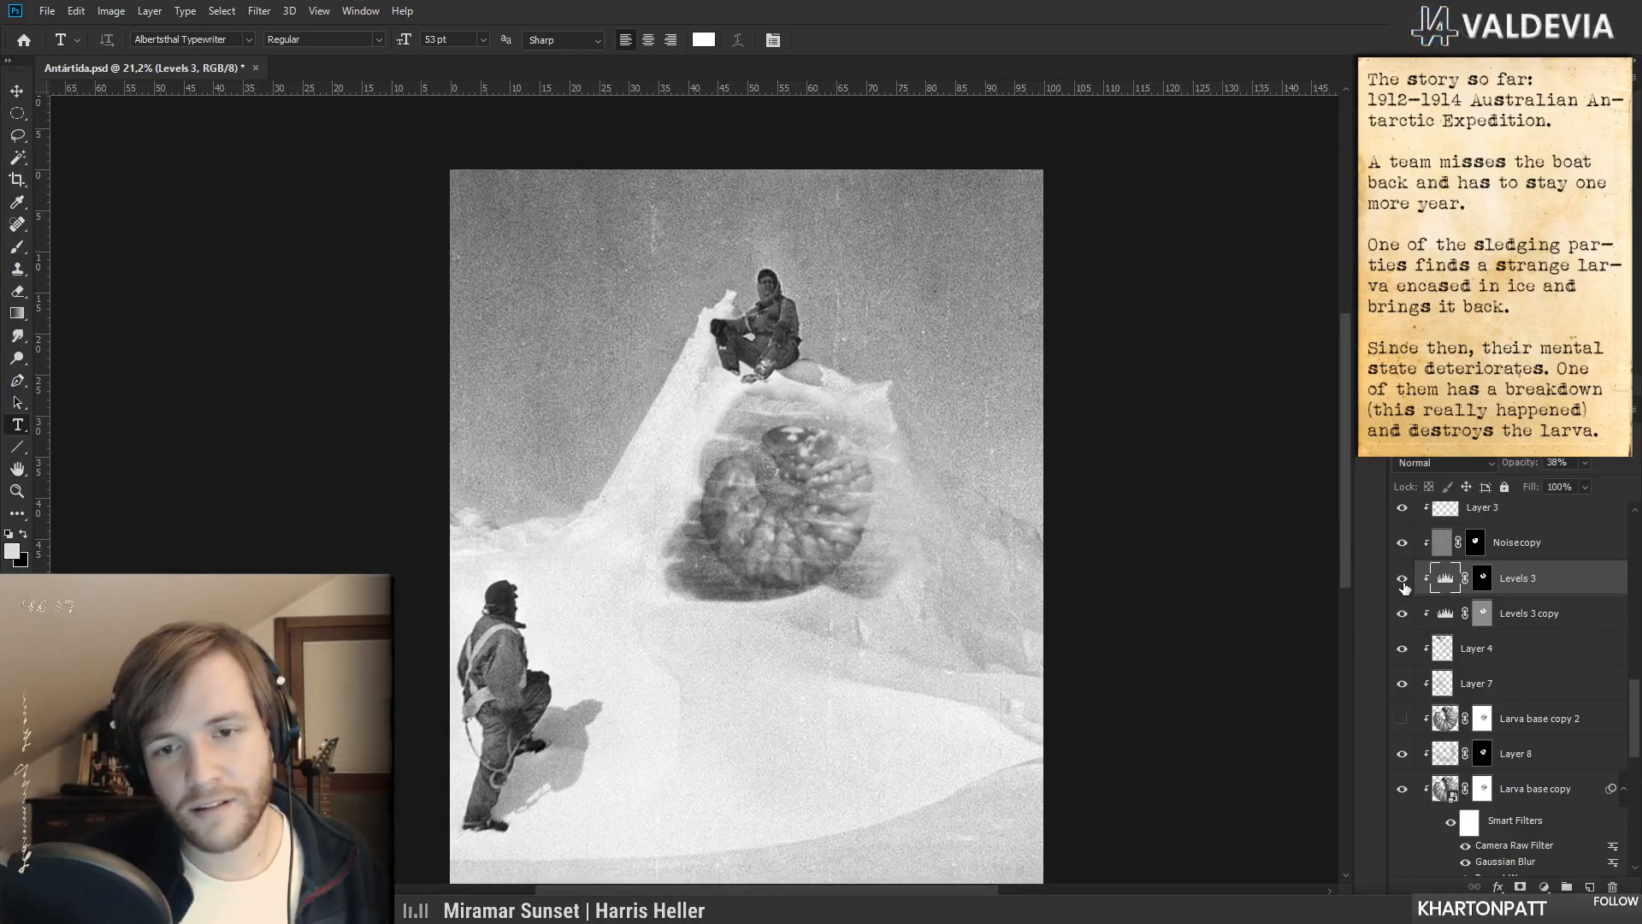
- Examine the larva's blend with the ice at several zoom levels, checking it once more without Levels 3
{"action": "key", "text": "z"}
{"action": "mouse_move", "coordinate": [787, 487]}
{"action": "left_mouse_down"}
{"action": "mouse_move", "coordinate": [680, 488]}
{"action": "mouse_move", "coordinate": [809, 488]}
{"action": "left_mouse_up"}
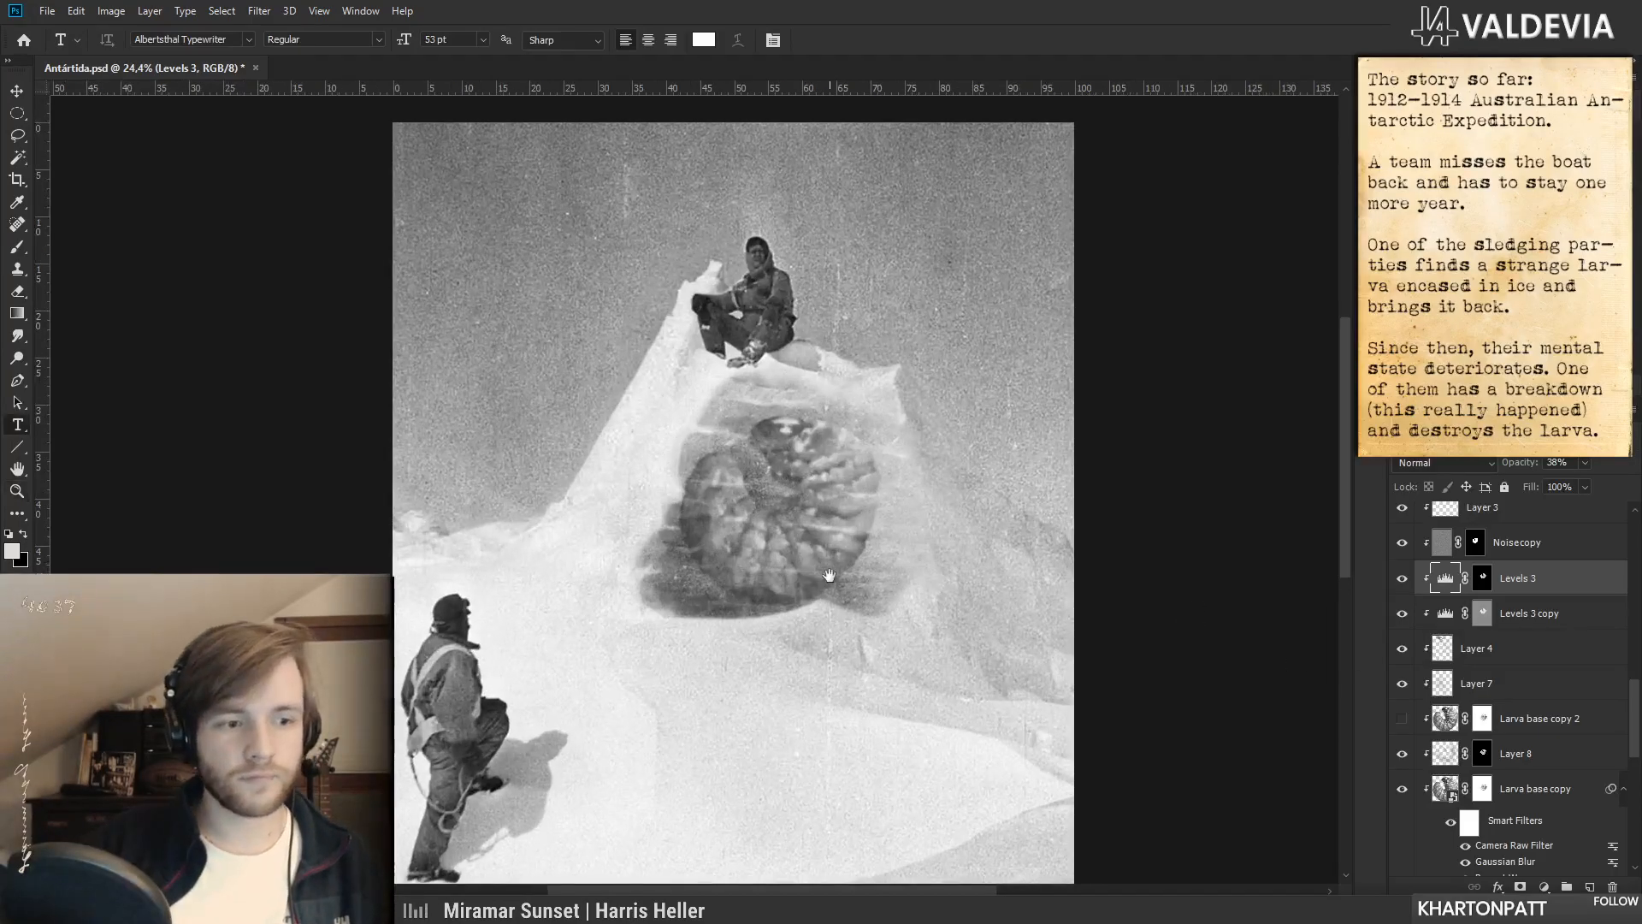
{"action": "key", "text": "z"}
{"action": "left_click_drag", "start_coordinate": [862, 532], "coordinate": [805, 524]}
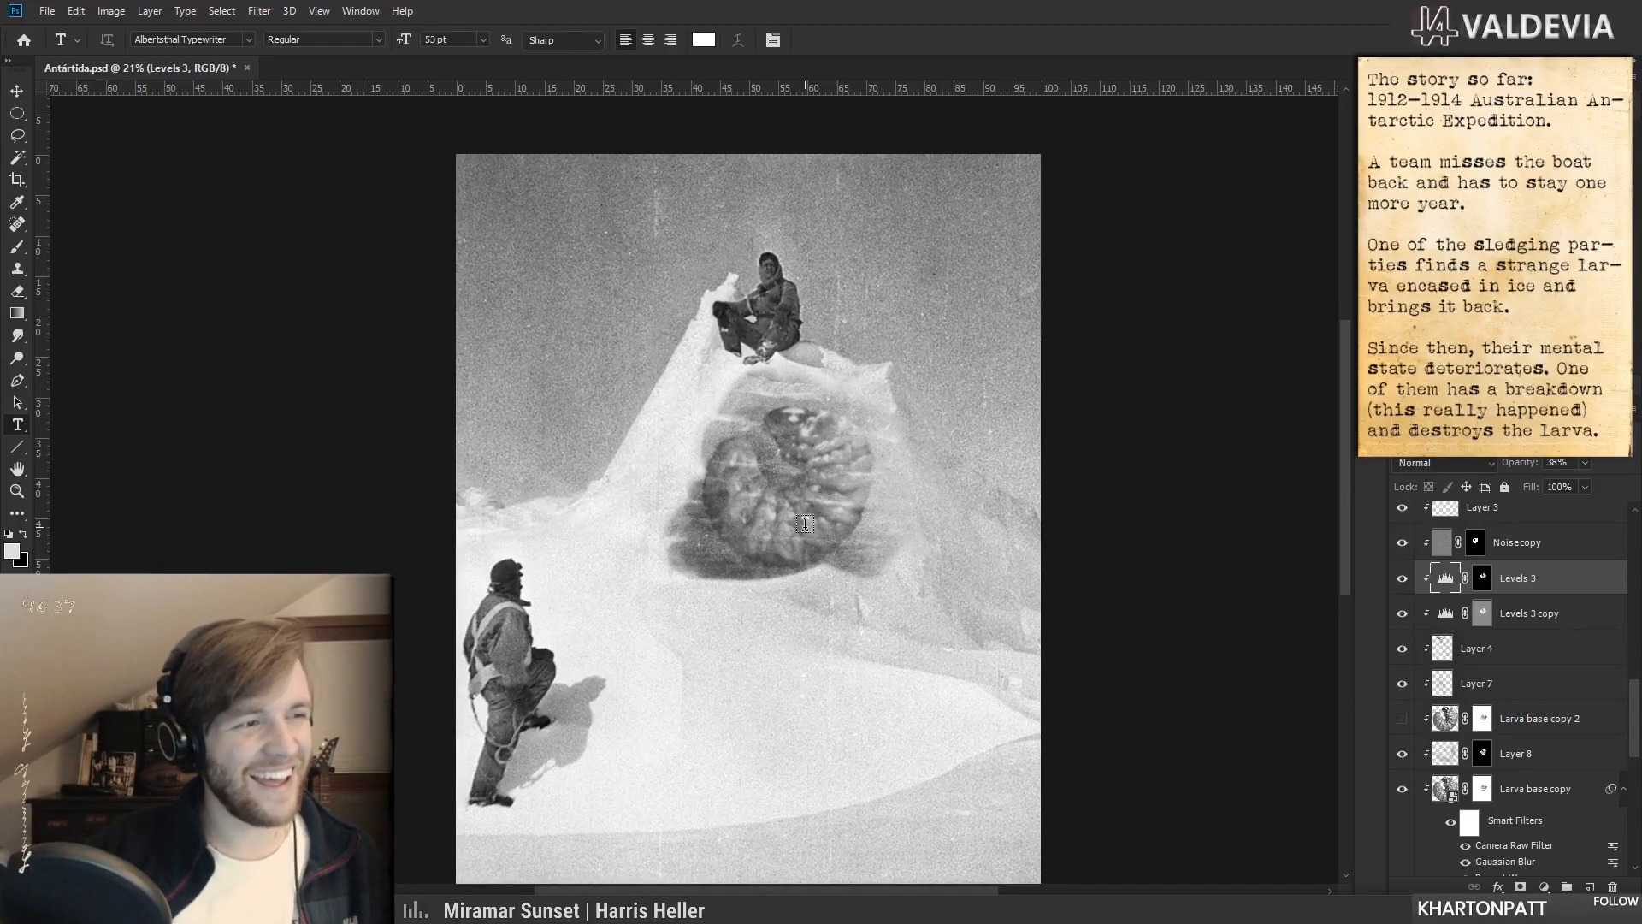
{"action": "key", "text": "z"}
{"action": "mouse_move", "coordinate": [744, 480]}
{"action": "left_mouse_down"}
{"action": "mouse_move", "coordinate": [694, 479]}
{"action": "mouse_move", "coordinate": [772, 473]}
{"action": "mouse_move", "coordinate": [724, 486]}
{"action": "left_mouse_up"}
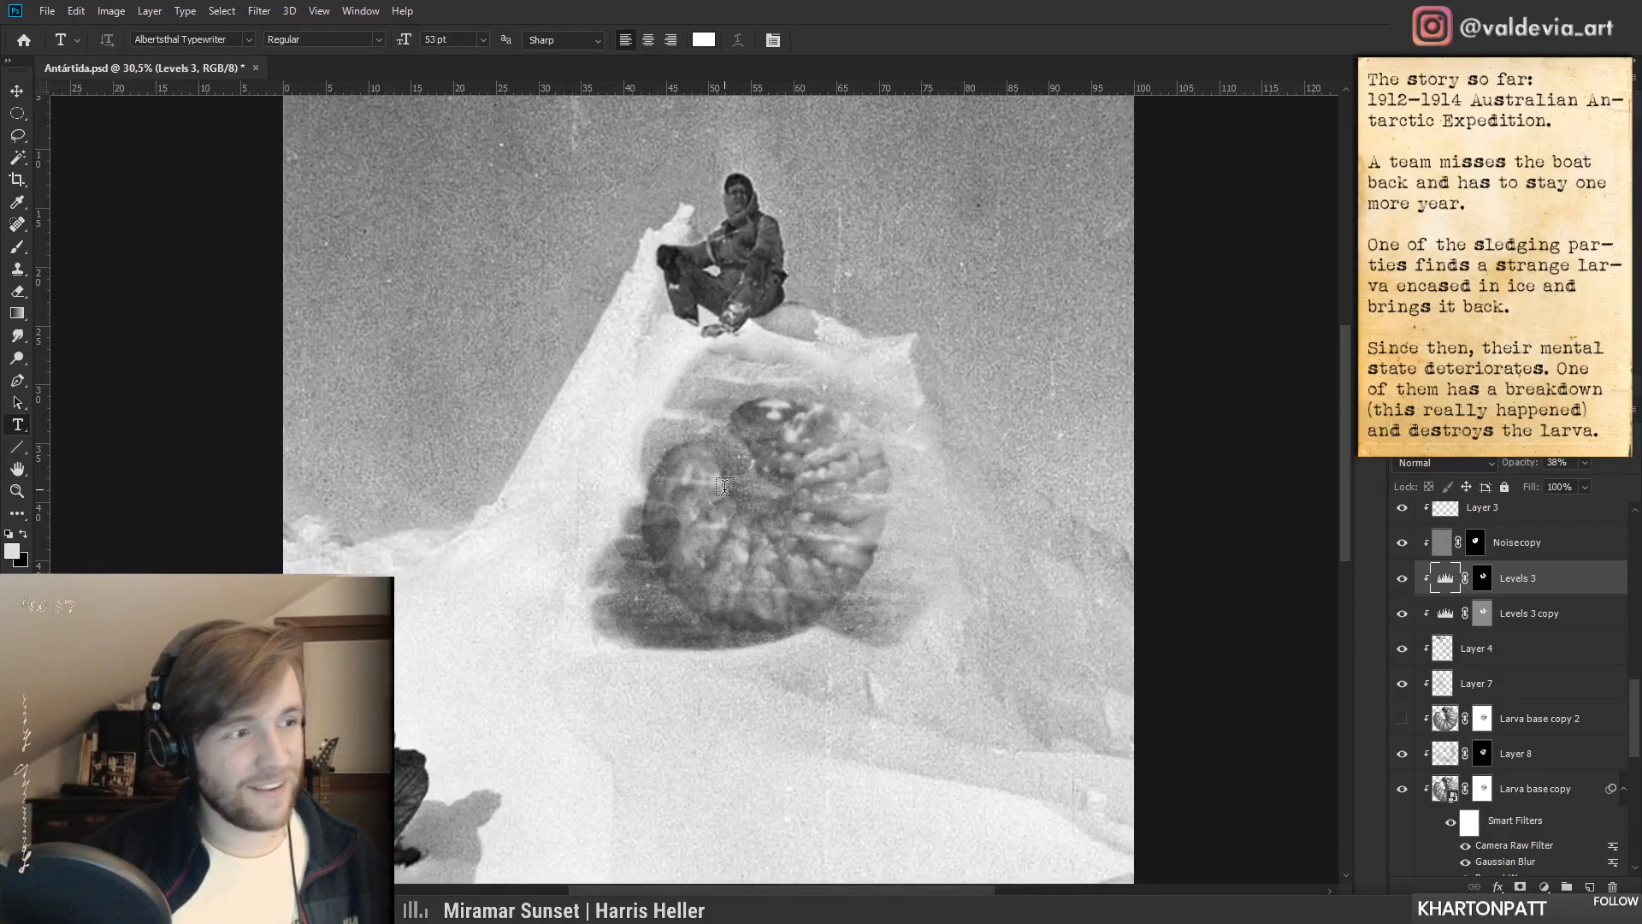
{"action": "key", "text": "z"}
{"action": "left_click_drag", "start_coordinate": [725, 485], "coordinate": [613, 482]}
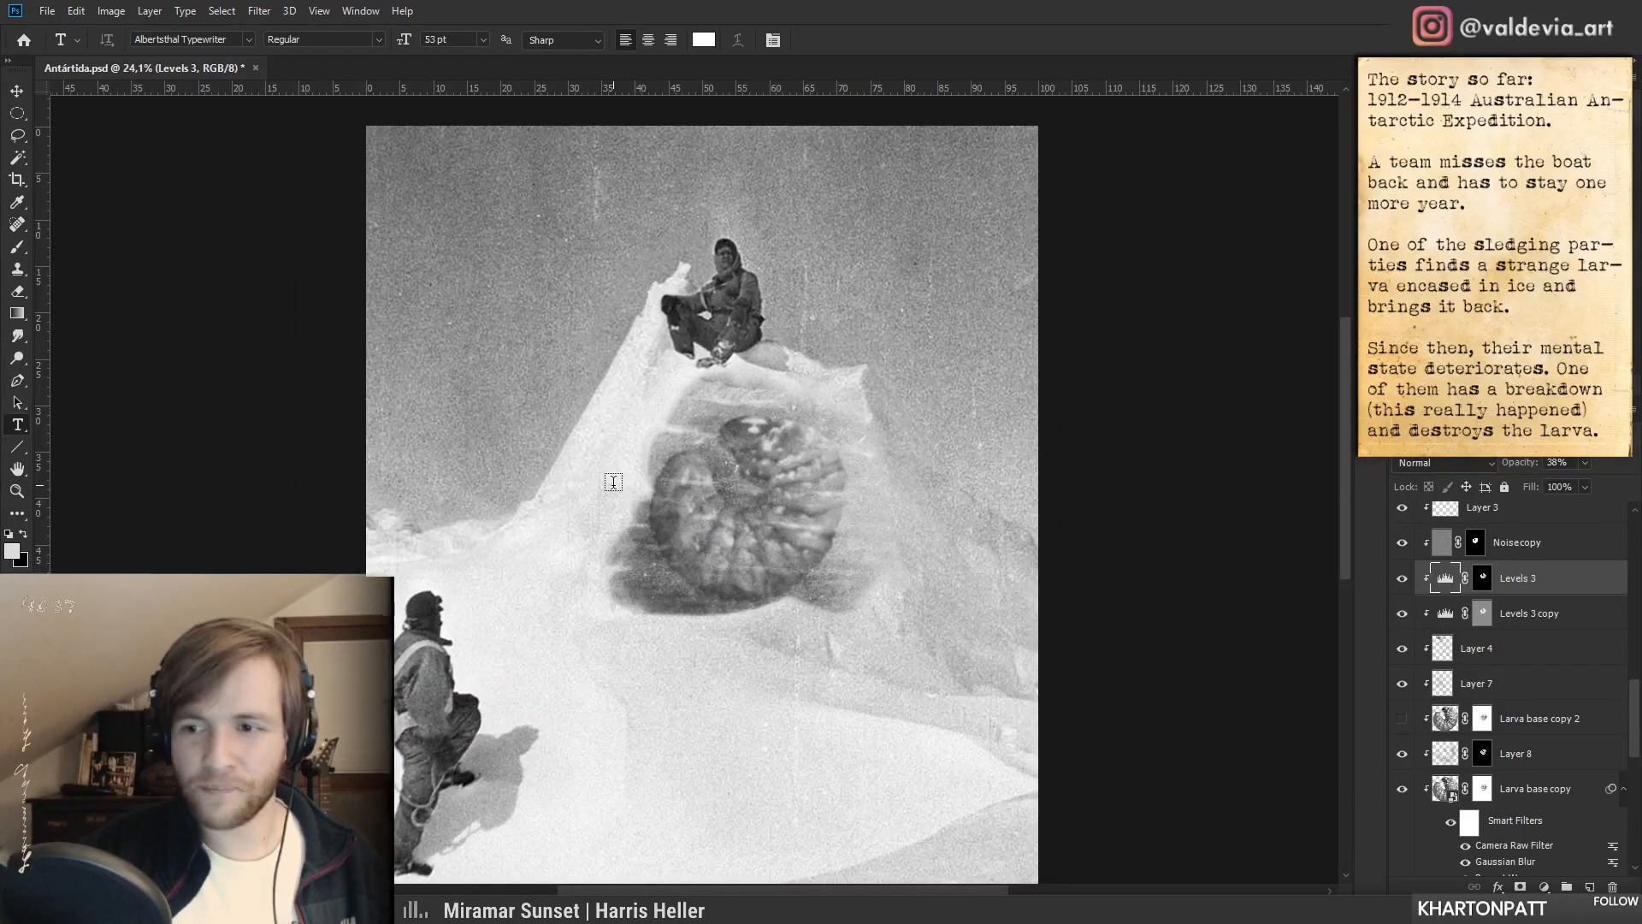
{"action": "left_click", "coordinate": [1402, 579]}
{"action": "left_click", "coordinate": [1401, 580]}
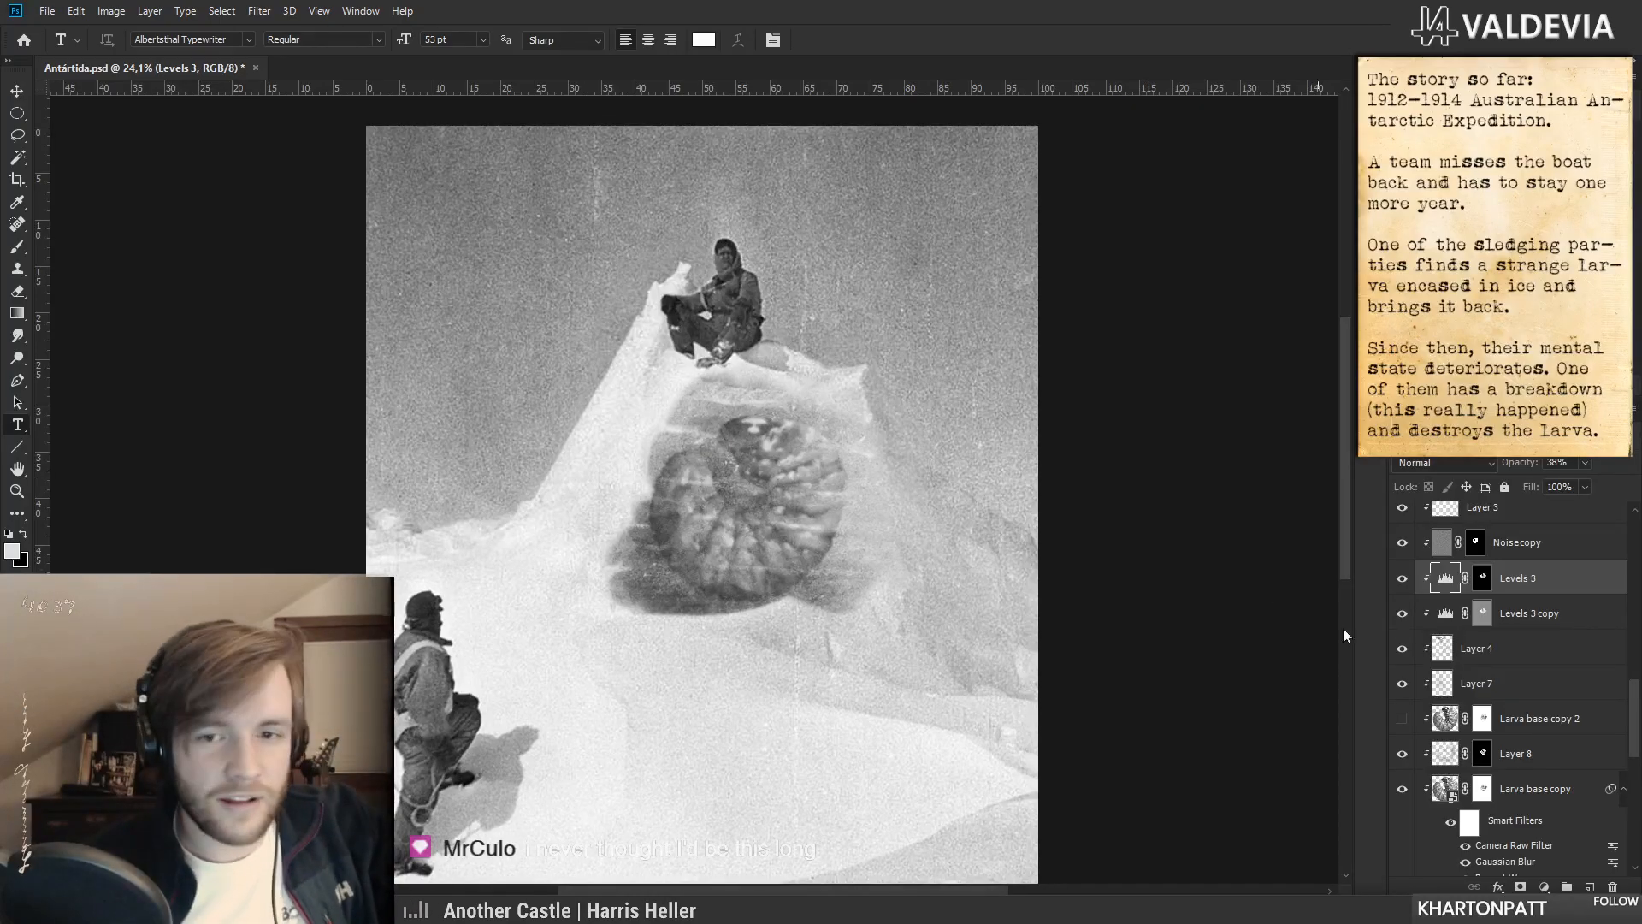
- Hide Layer 9 and check the whole photo from farther out
{"action": "left_click_drag", "start_coordinate": [788, 505], "coordinate": [641, 433]}
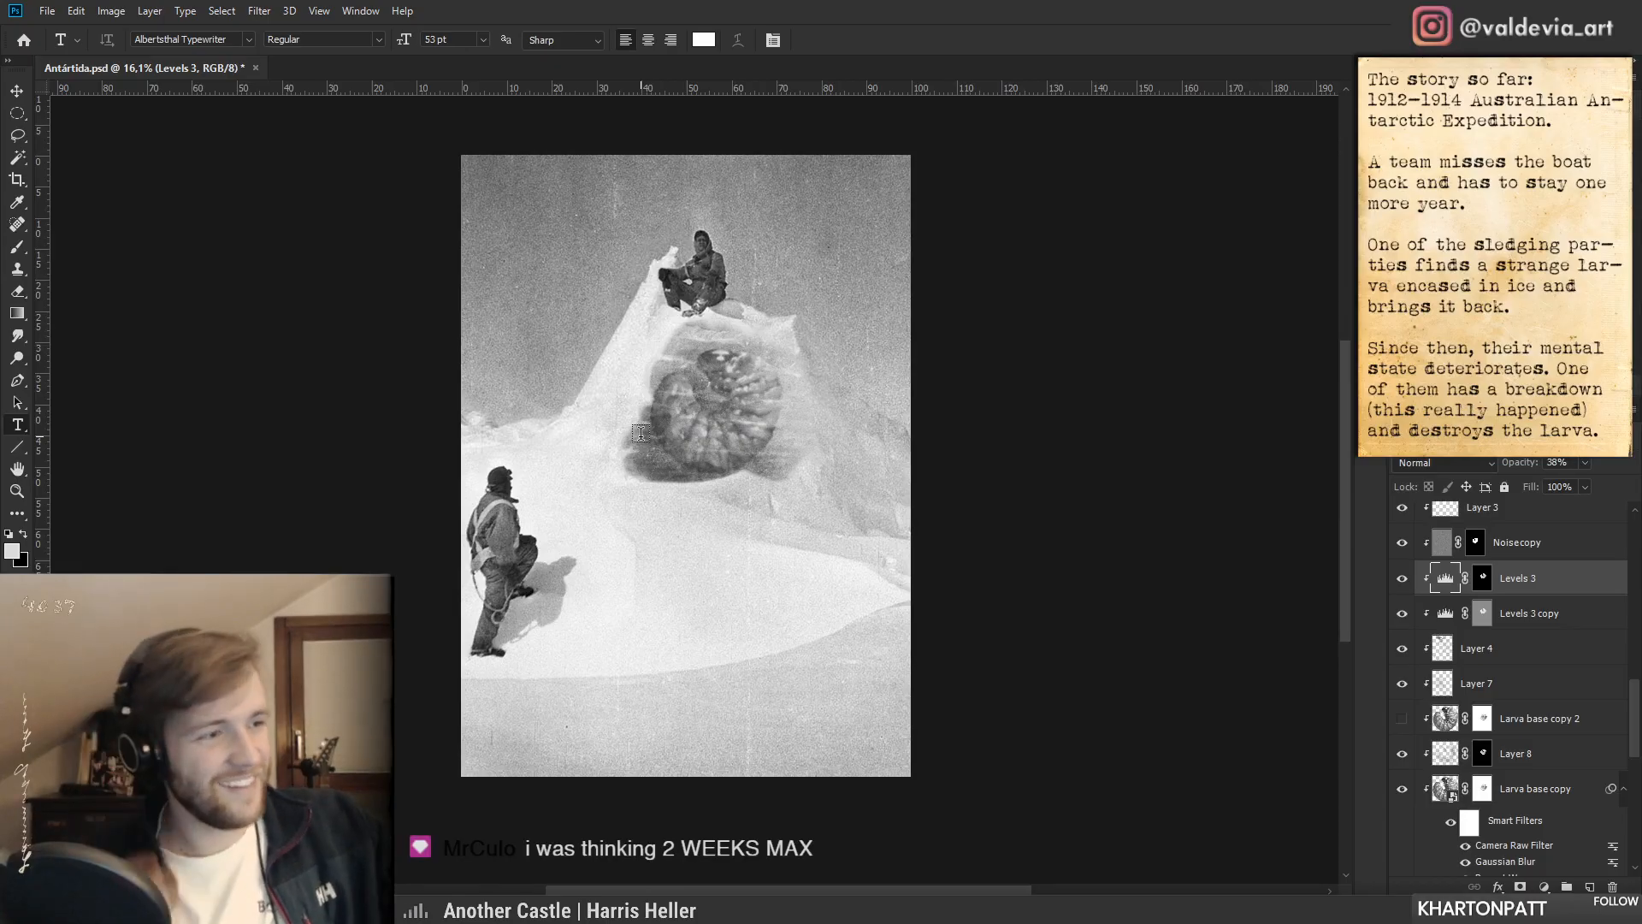
{"action": "scroll", "coordinate": [749, 435], "scroll_direction": "up", "scroll_amount": 2}
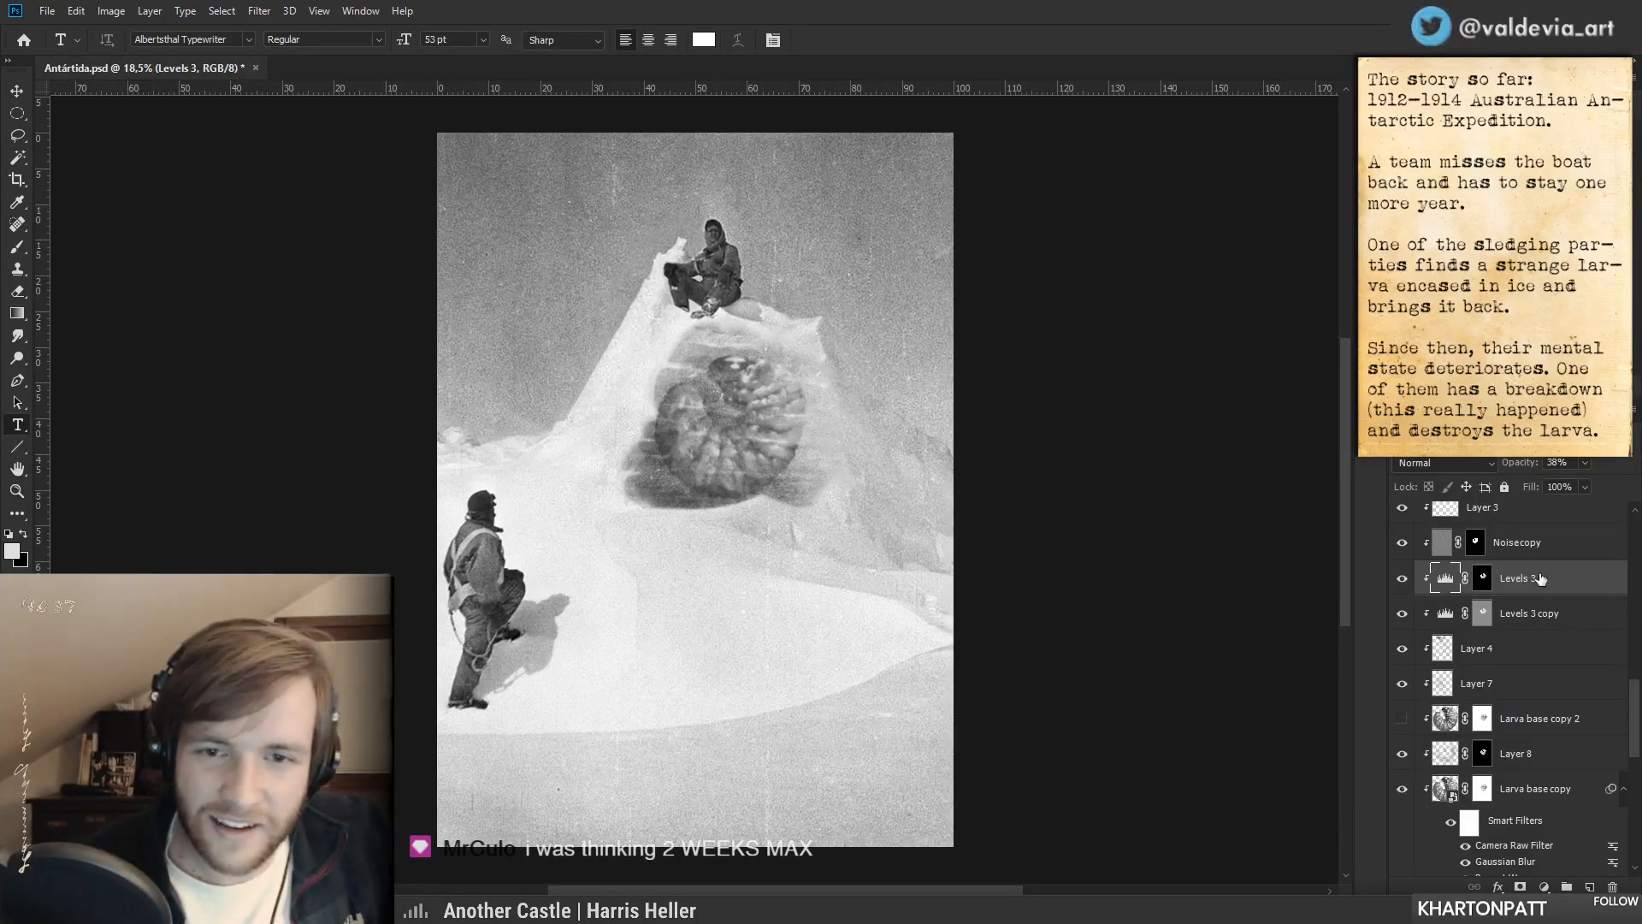
{"action": "scroll", "coordinate": [1634, 694], "scroll_direction": "up", "scroll_amount": 3}
{"action": "left_click", "coordinate": [1400, 542]}
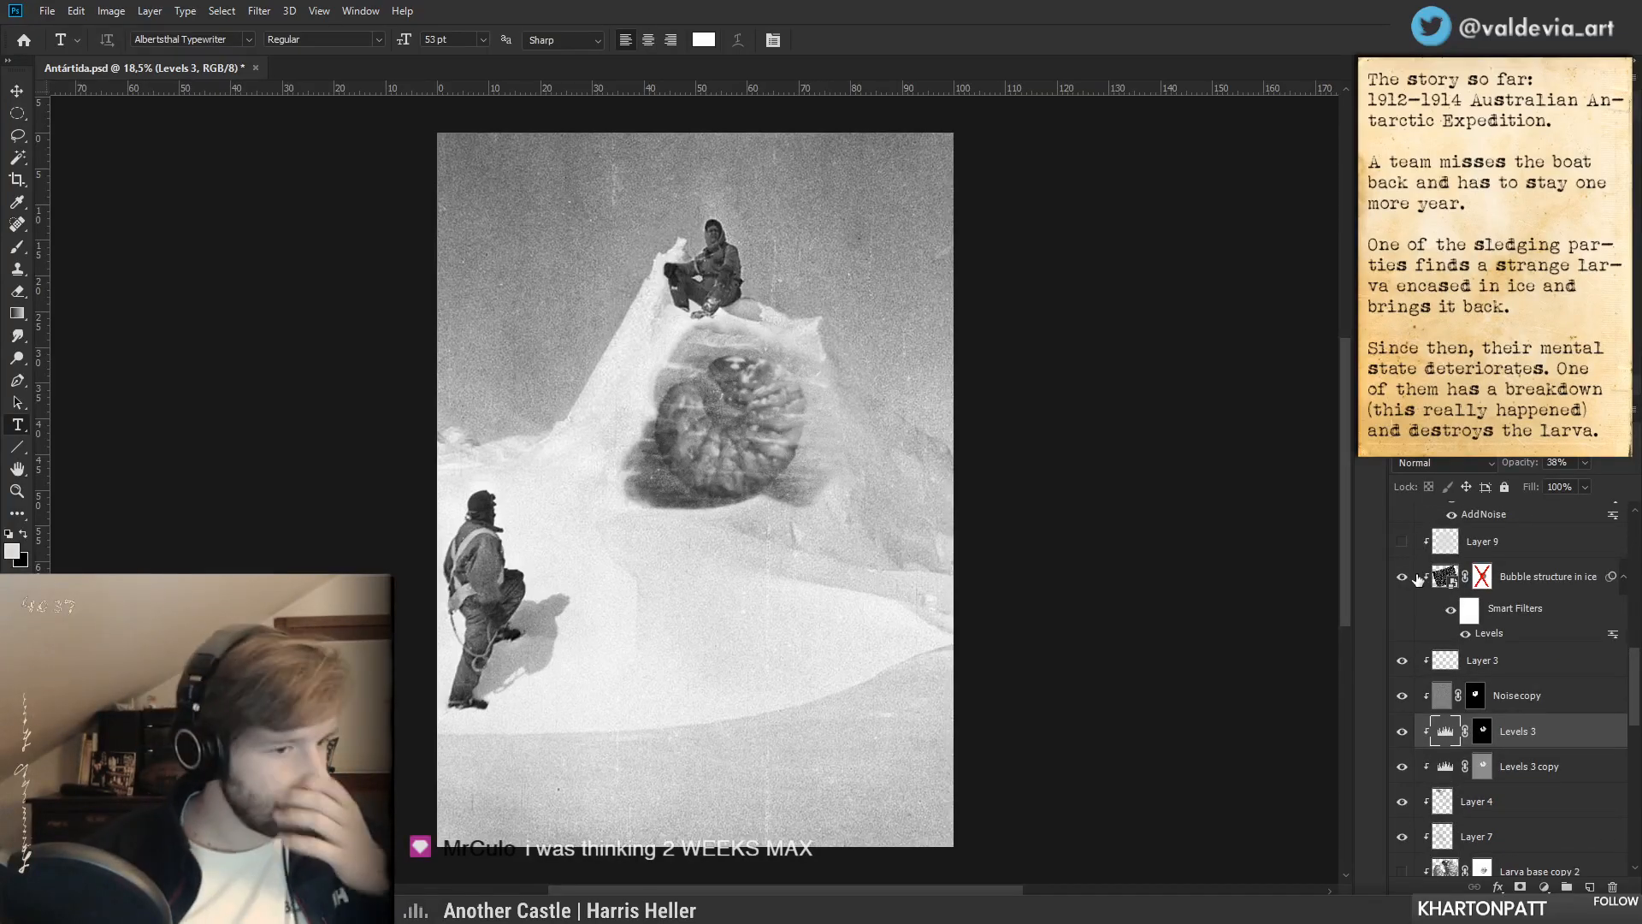
{"action": "key", "text": "z"}
{"action": "mouse_move", "coordinate": [605, 460]}
{"action": "left_mouse_down"}
{"action": "mouse_move", "coordinate": [648, 458]}
{"action": "mouse_move", "coordinate": [590, 454]}
{"action": "left_mouse_up"}
{"action": "left_click_drag", "start_coordinate": [651, 402], "coordinate": [667, 436]}
{"action": "key", "text": "space"}
{"action": "key", "text": "z"}
{"action": "key", "text": "space"}
{"action": "left_click_drag", "start_coordinate": [811, 586], "coordinate": [729, 535]}
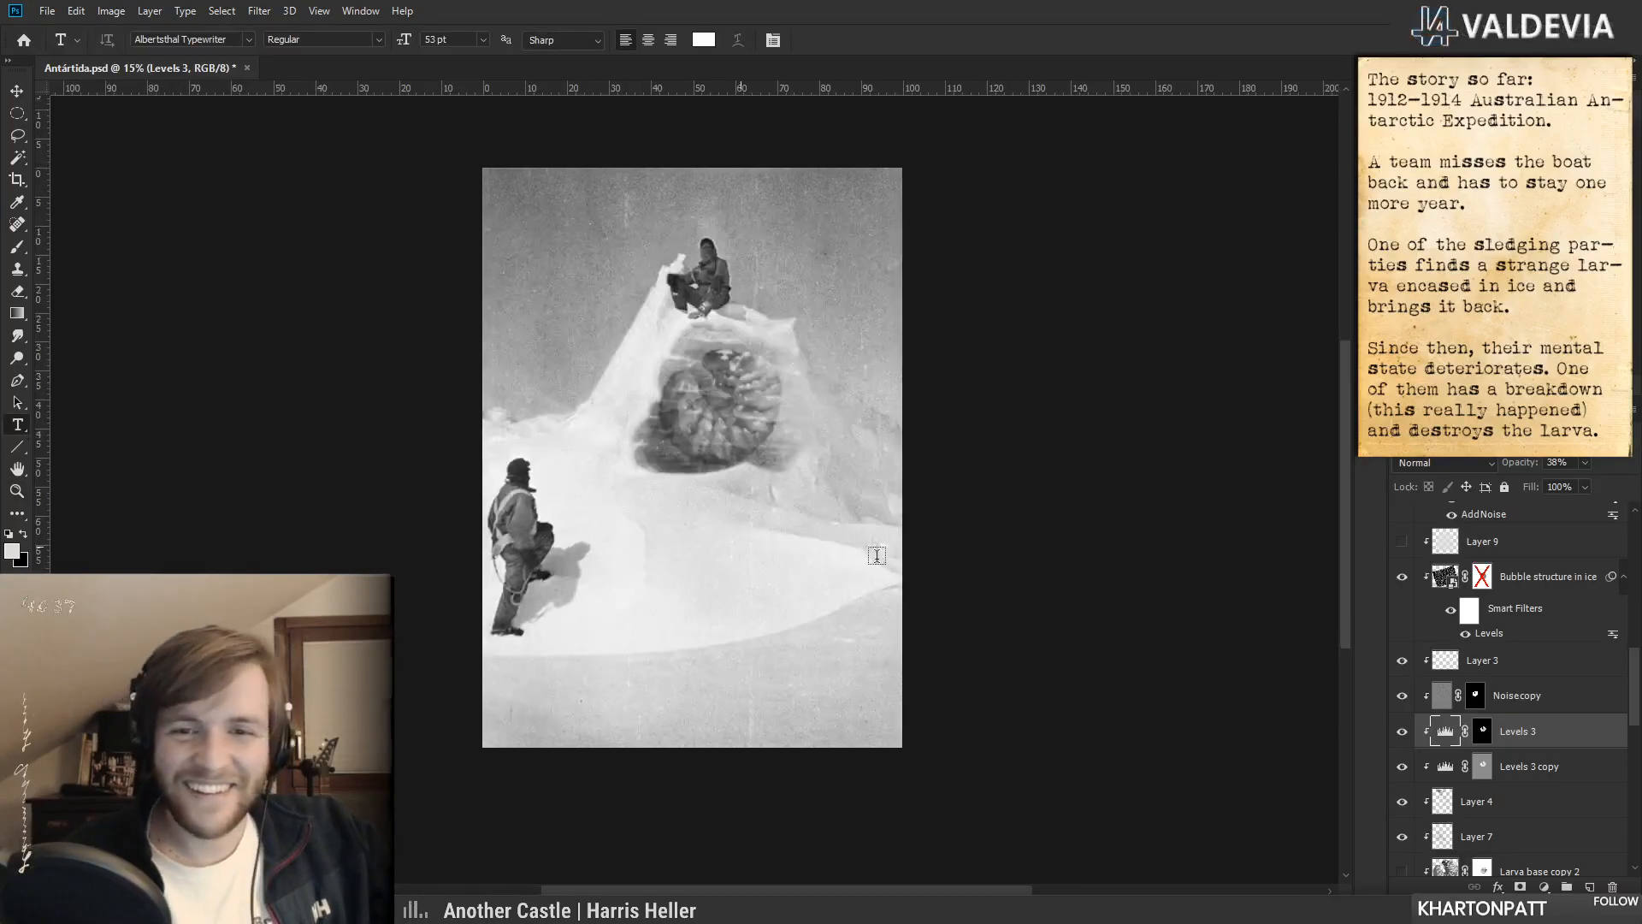
- Compare the photo with Layer 6 on and off, then brush black on it over the ice at the larva's outer right side
{"action": "left_click_drag", "start_coordinate": [1636, 699], "coordinate": [1620, 776]}
{"action": "left_click", "coordinate": [1402, 696]}
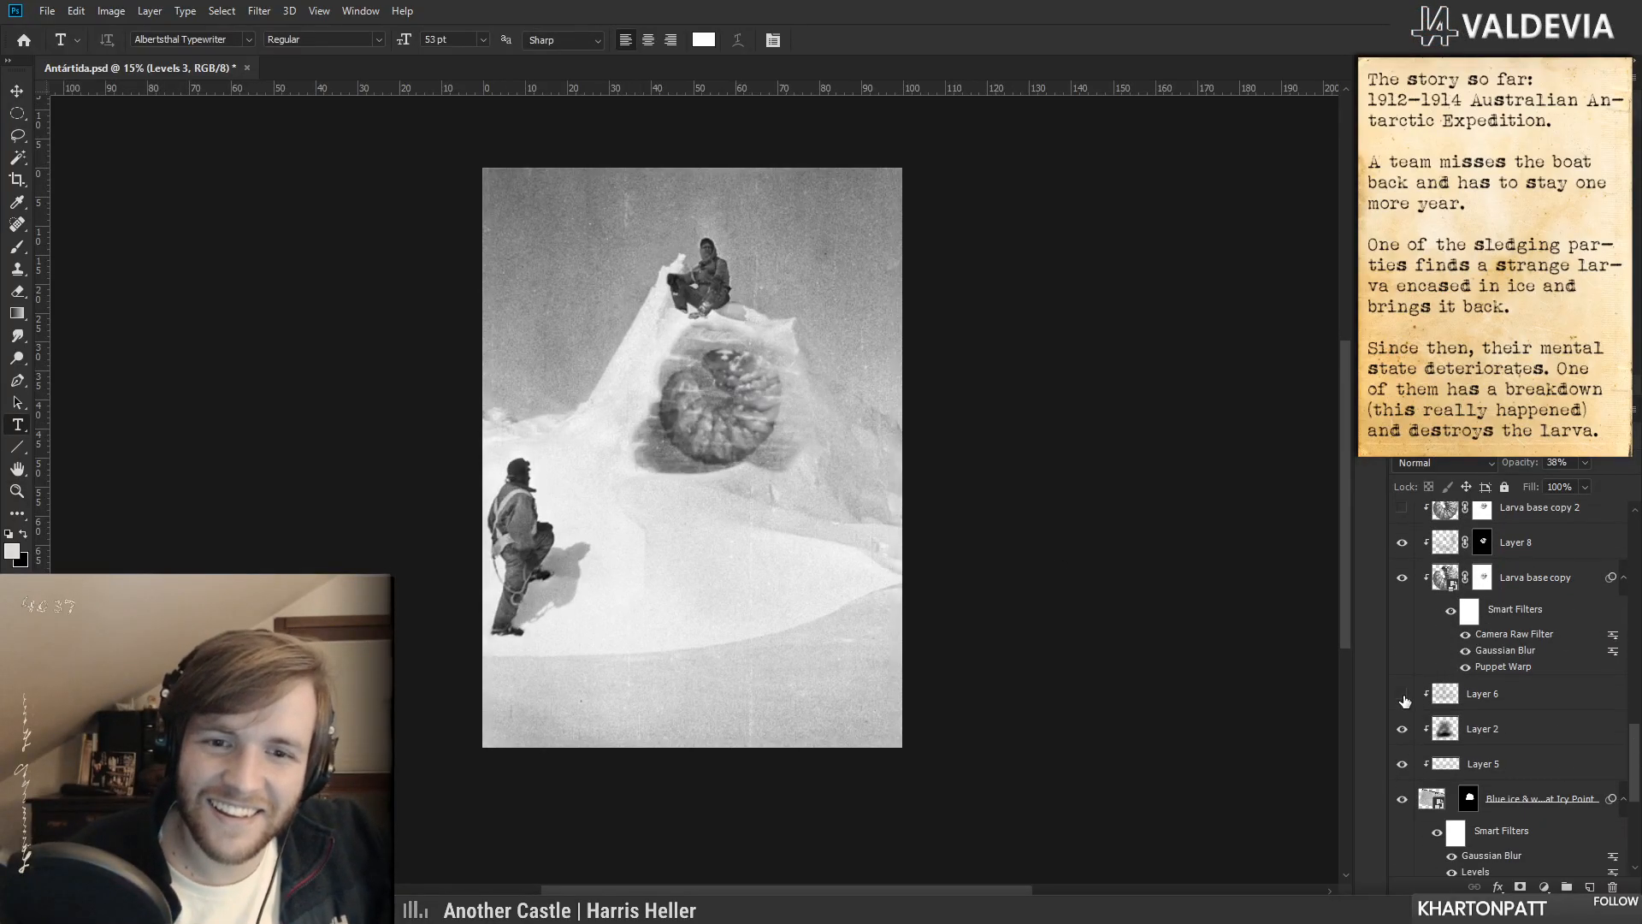
{"action": "left_click", "coordinate": [1403, 696]}
{"action": "left_click", "coordinate": [1433, 695]}
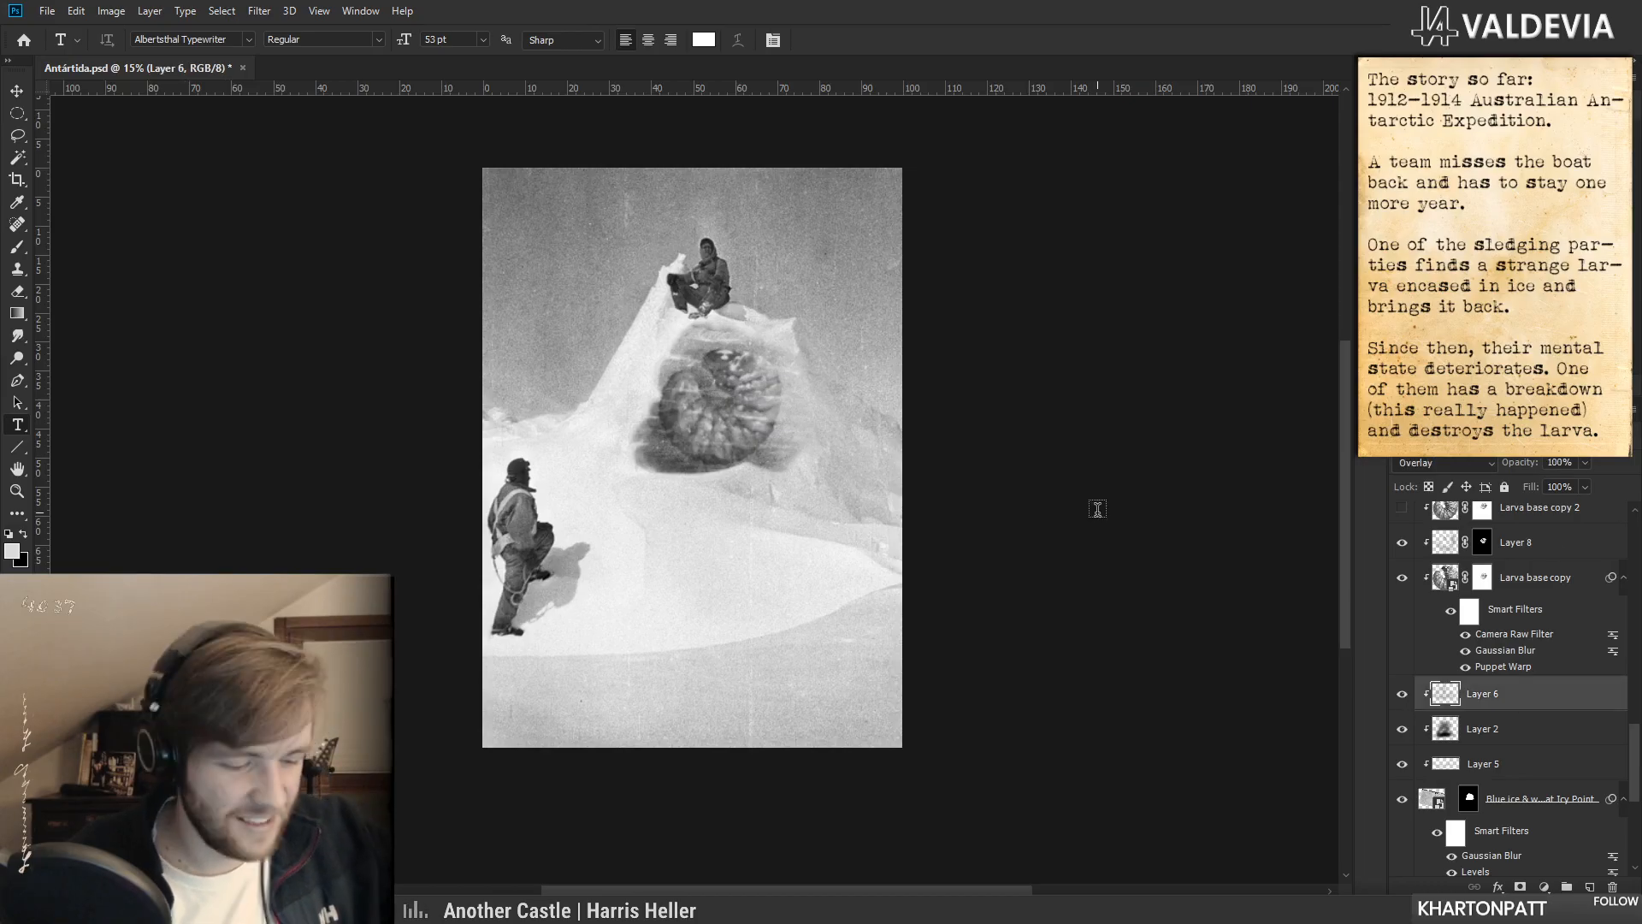
{"action": "key", "text": "b"}
{"action": "key", "text": "x"}
{"action": "left_click_drag", "start_coordinate": [767, 377], "coordinate": [799, 499]}
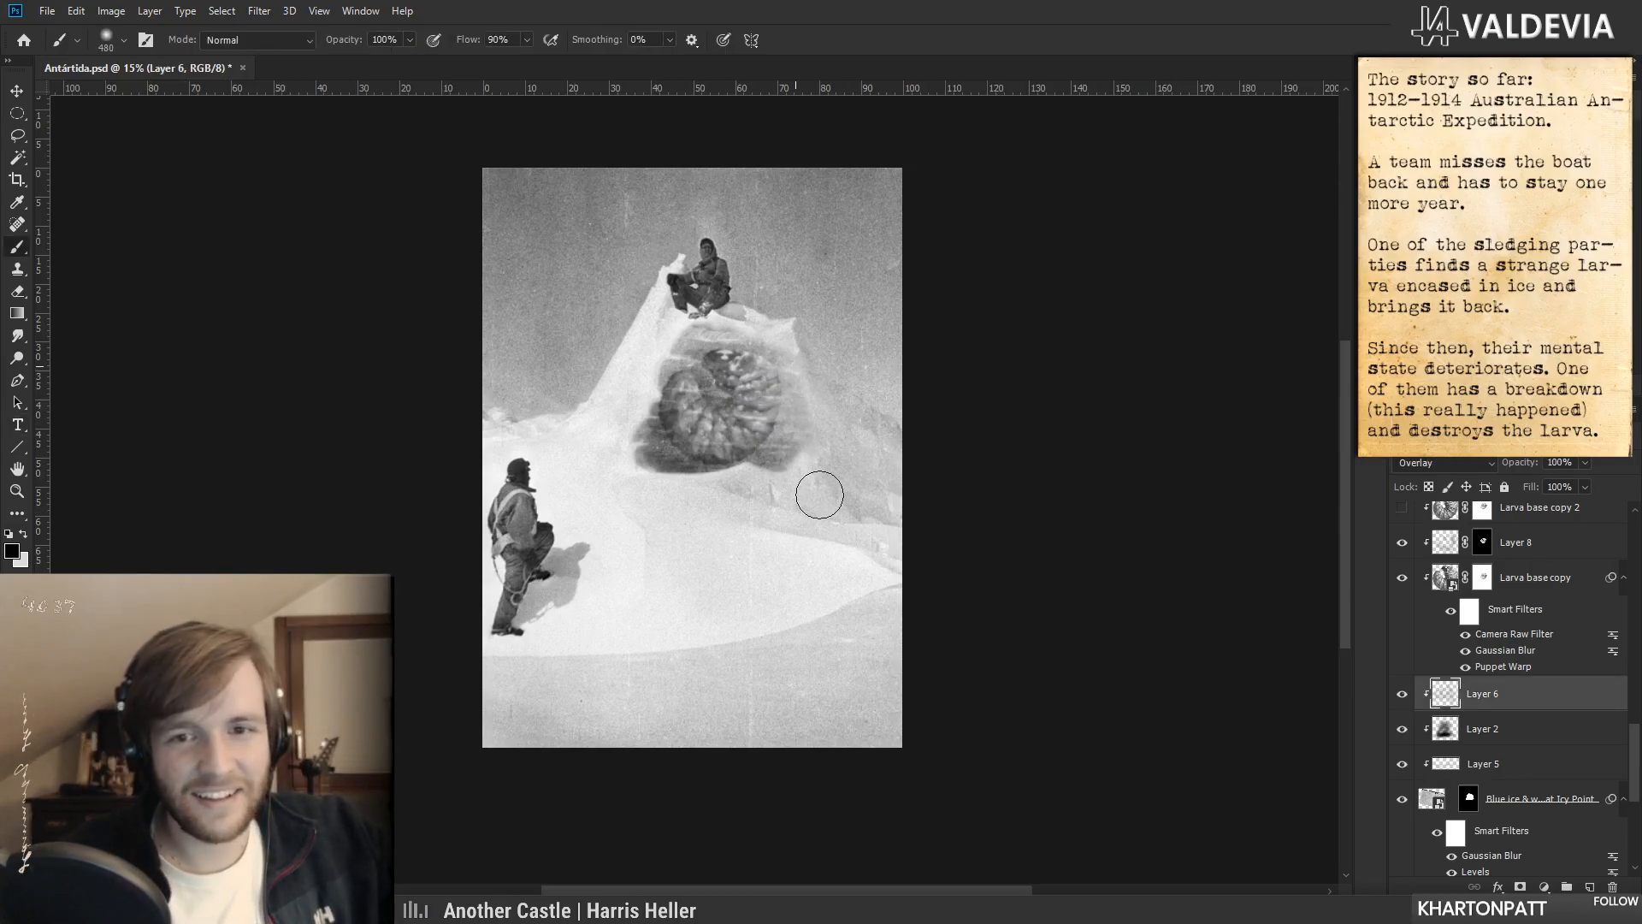
{"action": "mouse_move", "coordinate": [787, 339]}
{"action": "left_mouse_down"}
{"action": "mouse_move", "coordinate": [790, 421]}
{"action": "mouse_move", "coordinate": [769, 436]}
{"action": "mouse_move", "coordinate": [801, 462]}
{"action": "left_mouse_up"}
- Paint more black shading on Layer 6 across the larva's lower body and the dark base of the ice block
{"action": "key", "text": "ctrl+space"}
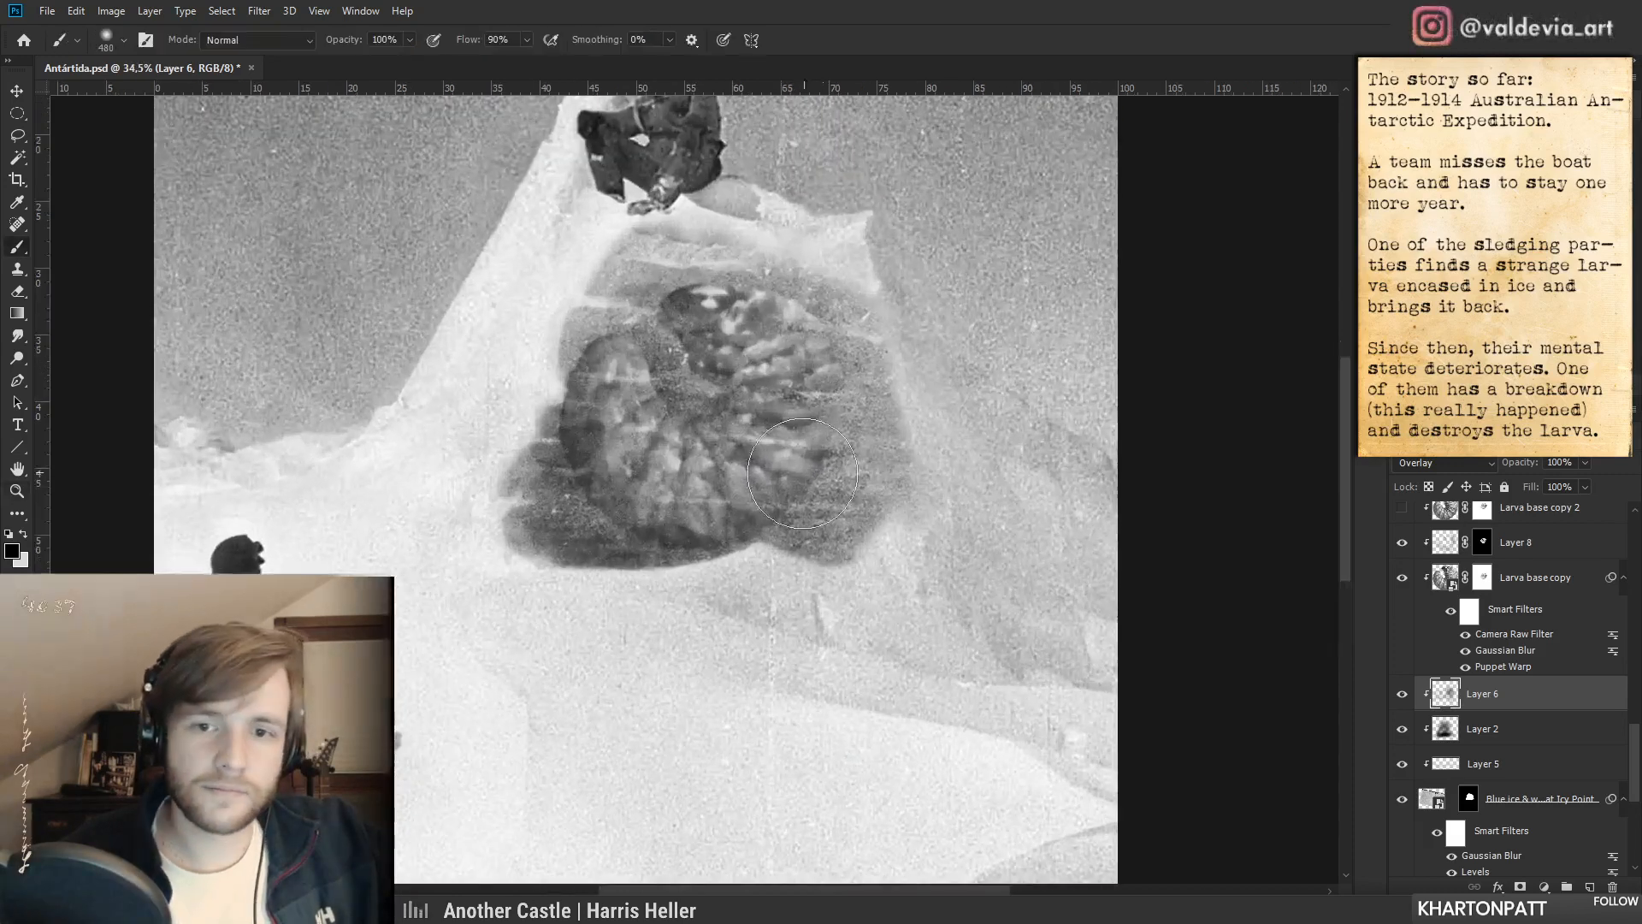
{"action": "key", "text": "ctrl+space"}
{"action": "mouse_move", "coordinate": [809, 499]}
{"action": "left_mouse_down"}
{"action": "mouse_move", "coordinate": [741, 492]}
{"action": "mouse_move", "coordinate": [792, 490]}
{"action": "left_mouse_up"}
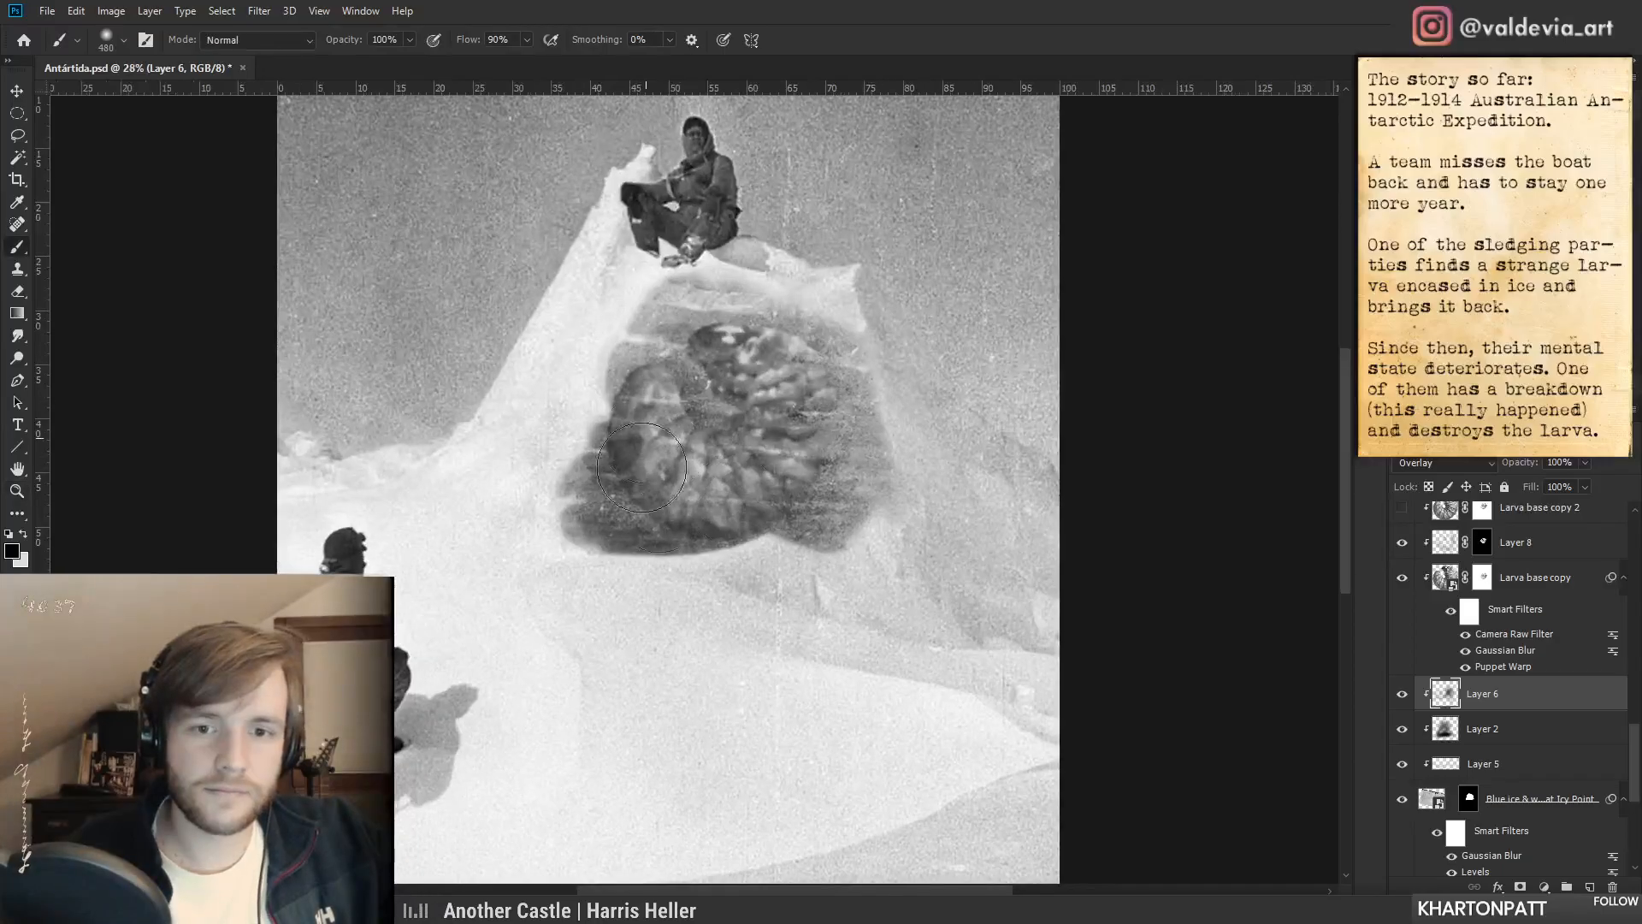
{"action": "mouse_move", "coordinate": [677, 522]}
{"action": "left_mouse_down"}
{"action": "mouse_move", "coordinate": [771, 545]}
{"action": "mouse_move", "coordinate": [708, 560]}
{"action": "mouse_move", "coordinate": [852, 560]}
{"action": "mouse_move", "coordinate": [708, 546]}
{"action": "mouse_move", "coordinate": [817, 547]}
{"action": "left_mouse_up"}
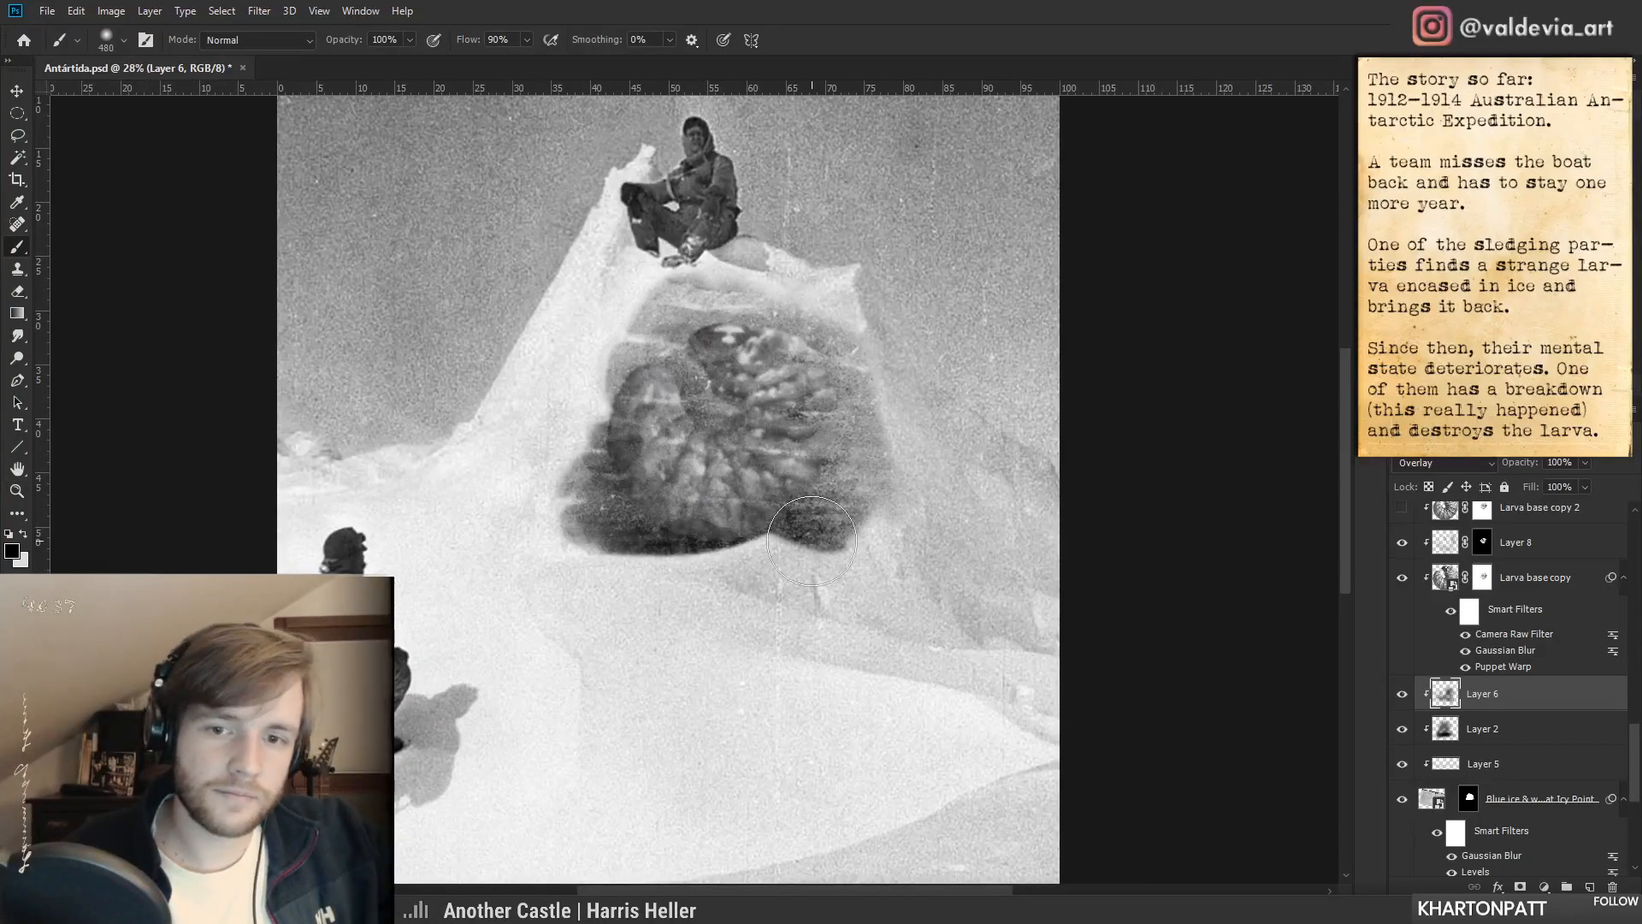
{"action": "mouse_move", "coordinate": [766, 493]}
{"action": "left_mouse_down"}
{"action": "mouse_move", "coordinate": [717, 402]}
{"action": "mouse_move", "coordinate": [631, 533]}
{"action": "mouse_move", "coordinate": [826, 519]}
{"action": "left_mouse_up"}
- Reduce Layer 6's opacity to soften the painted shading, testing values down to 0% against the whole photo
{"action": "key", "text": "z"}
{"action": "mouse_move", "coordinate": [891, 568]}
{"action": "left_mouse_down"}
{"action": "mouse_move", "coordinate": [770, 564]}
{"action": "mouse_move", "coordinate": [794, 562]}
{"action": "left_mouse_up"}
{"action": "key", "text": "b"}
{"action": "mouse_move", "coordinate": [1531, 463]}
{"action": "left_mouse_down"}
{"action": "mouse_move", "coordinate": [1557, 470]}
{"action": "mouse_move", "coordinate": [1505, 463]}
{"action": "left_mouse_up"}
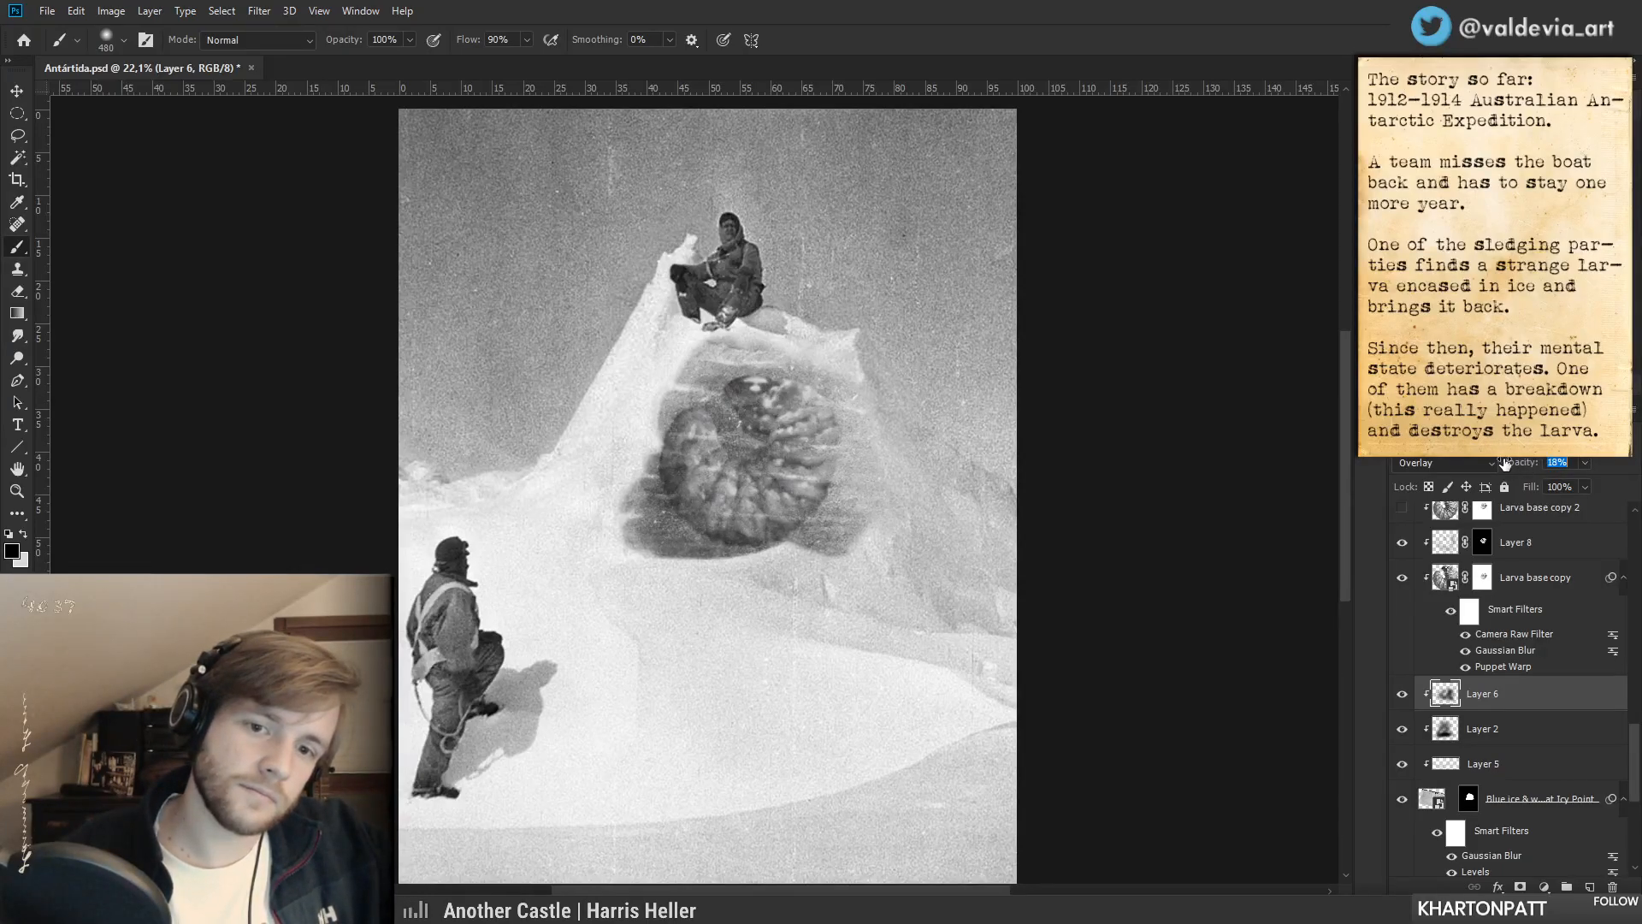
{"action": "key", "text": "ctrl+space"}
{"action": "left_click_drag", "start_coordinate": [885, 476], "coordinate": [854, 458]}
{"action": "left_click_drag", "start_coordinate": [1529, 463], "coordinate": [1514, 462]}
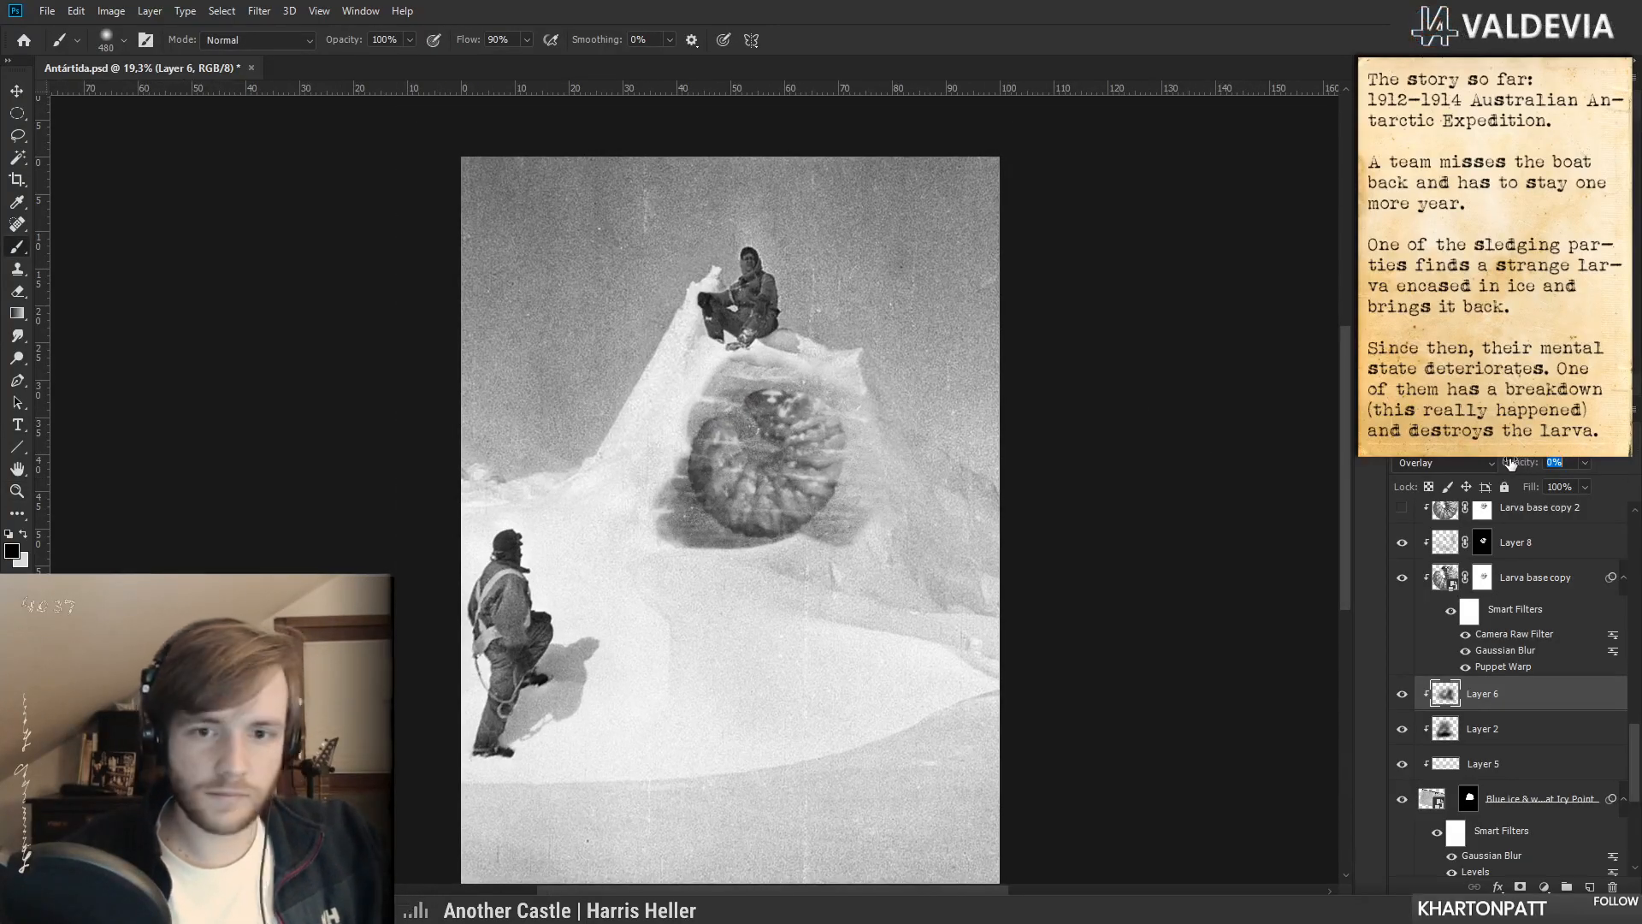
{"action": "mouse_move", "coordinate": [1526, 467]}
{"action": "left_mouse_down"}
{"action": "mouse_move", "coordinate": [1569, 469]}
{"action": "mouse_move", "coordinate": [1505, 469]}
{"action": "left_mouse_up"}
- Set Layer 2's opacity to 85% and check the ice around the larva close up
{"action": "left_click", "coordinate": [1506, 728]}
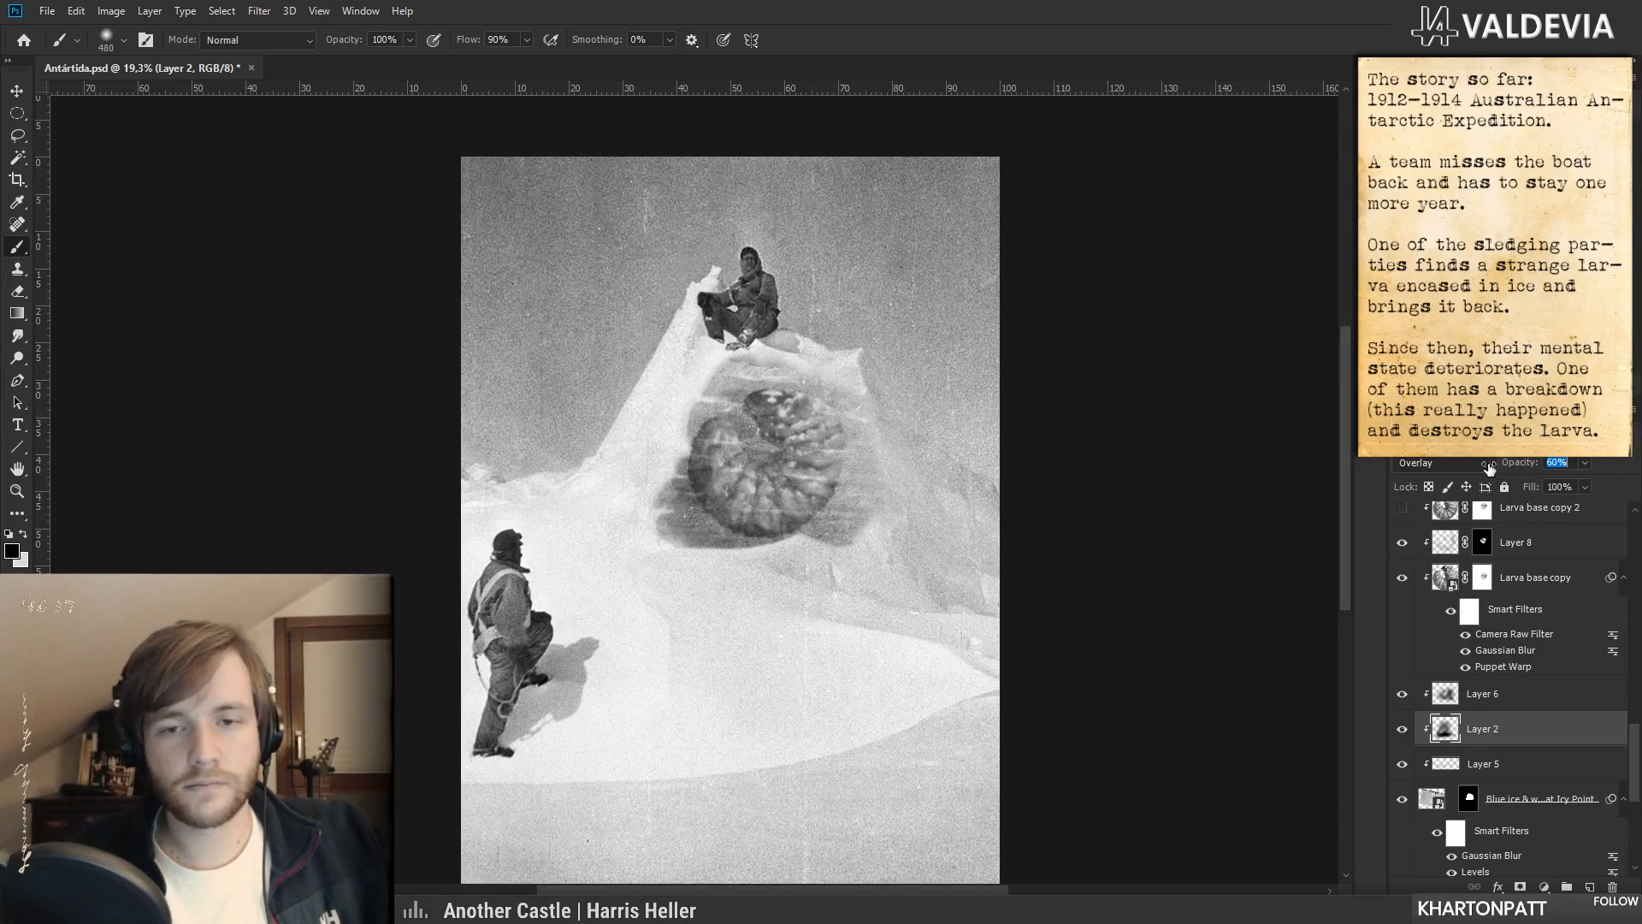
{"action": "left_click_drag", "start_coordinate": [1503, 466], "coordinate": [1514, 467]}
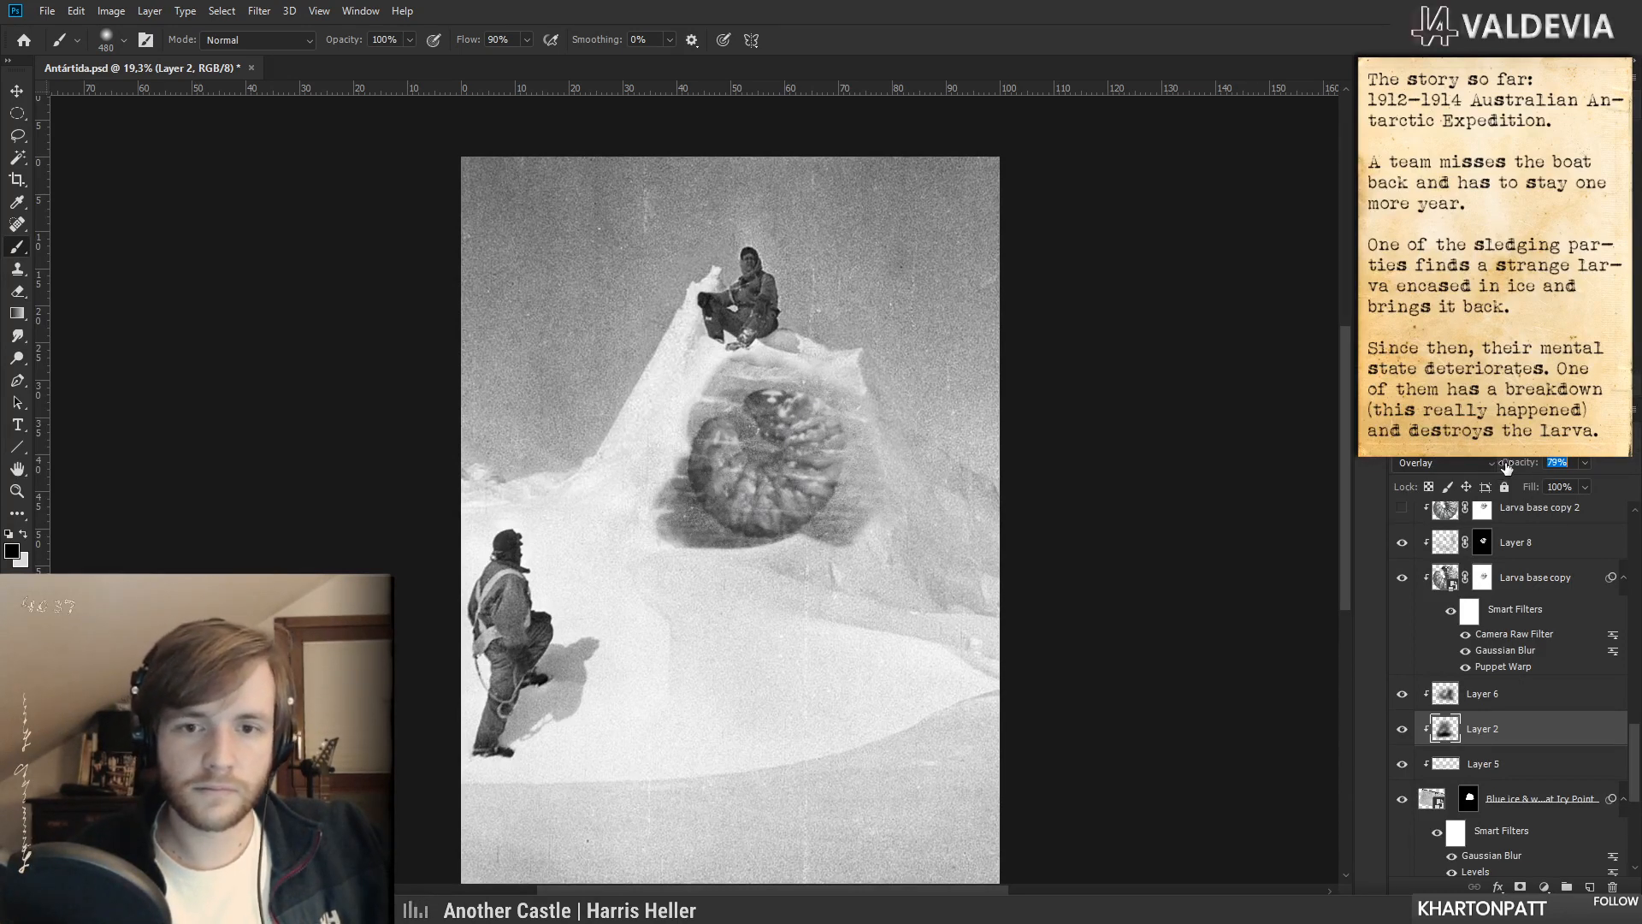
{"action": "key", "text": "z"}
{"action": "mouse_move", "coordinate": [776, 459]}
{"action": "left_mouse_down"}
{"action": "mouse_move", "coordinate": [736, 466]}
{"action": "mouse_move", "coordinate": [774, 471]}
{"action": "mouse_move", "coordinate": [757, 467]}
{"action": "left_mouse_up"}
{"action": "key", "text": "b"}
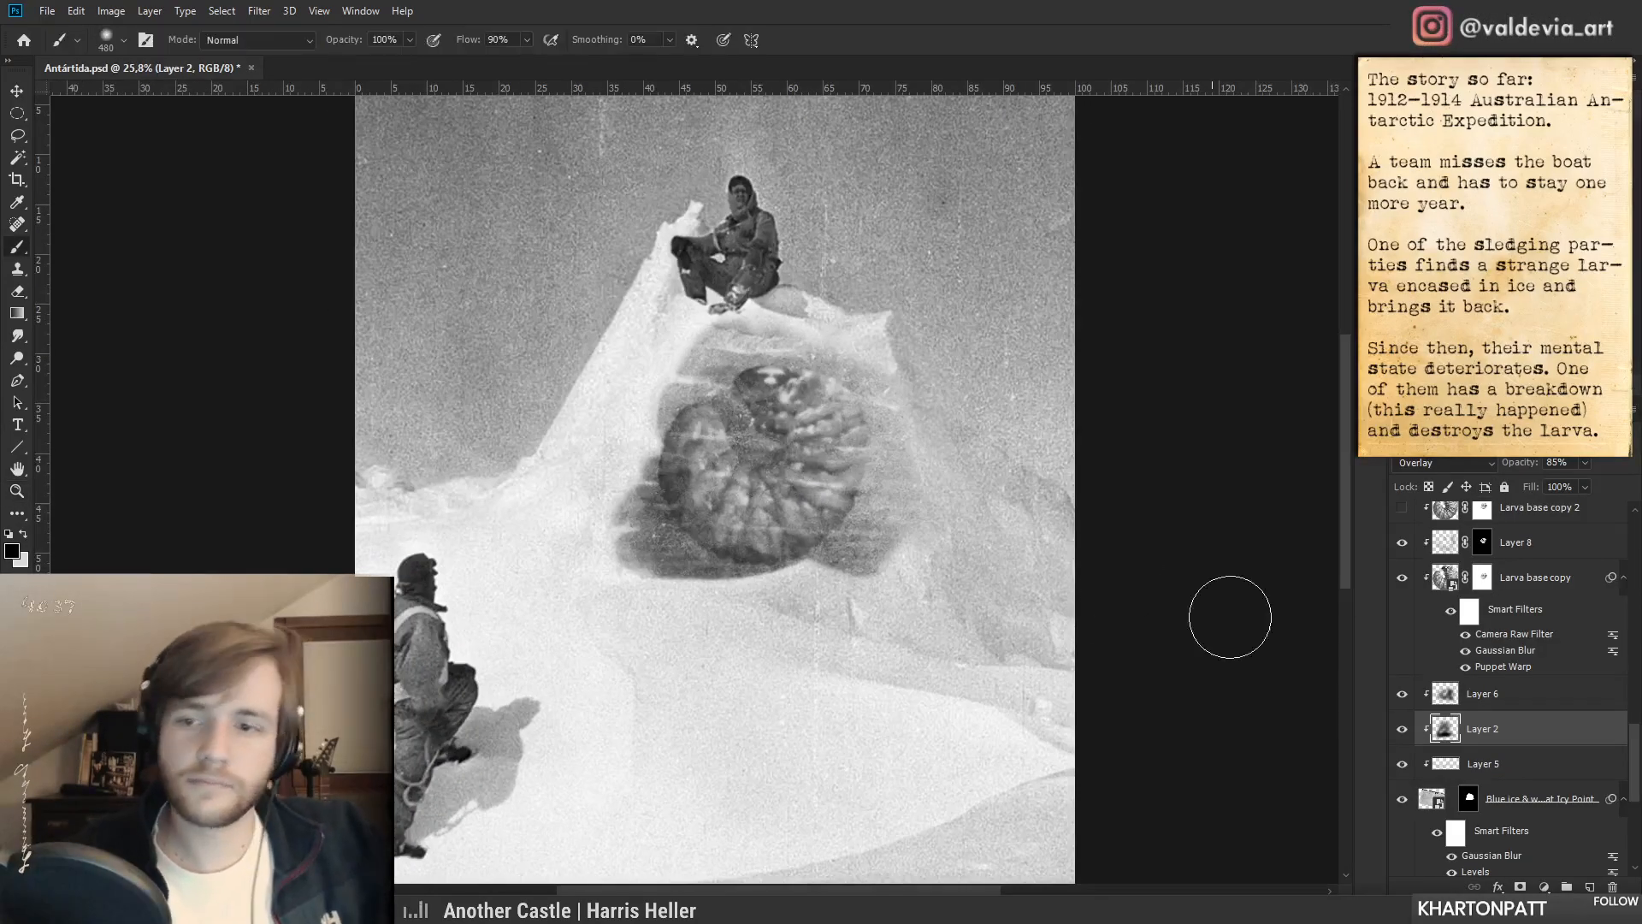
- Toggle Larva base copy and Layer 8 off and on to compare what each contributes to the larva
{"action": "left_click", "coordinate": [1405, 578]}
{"action": "left_click", "coordinate": [1403, 580]}
{"action": "left_click", "coordinate": [1400, 580]}
{"action": "left_click", "coordinate": [1396, 580]}
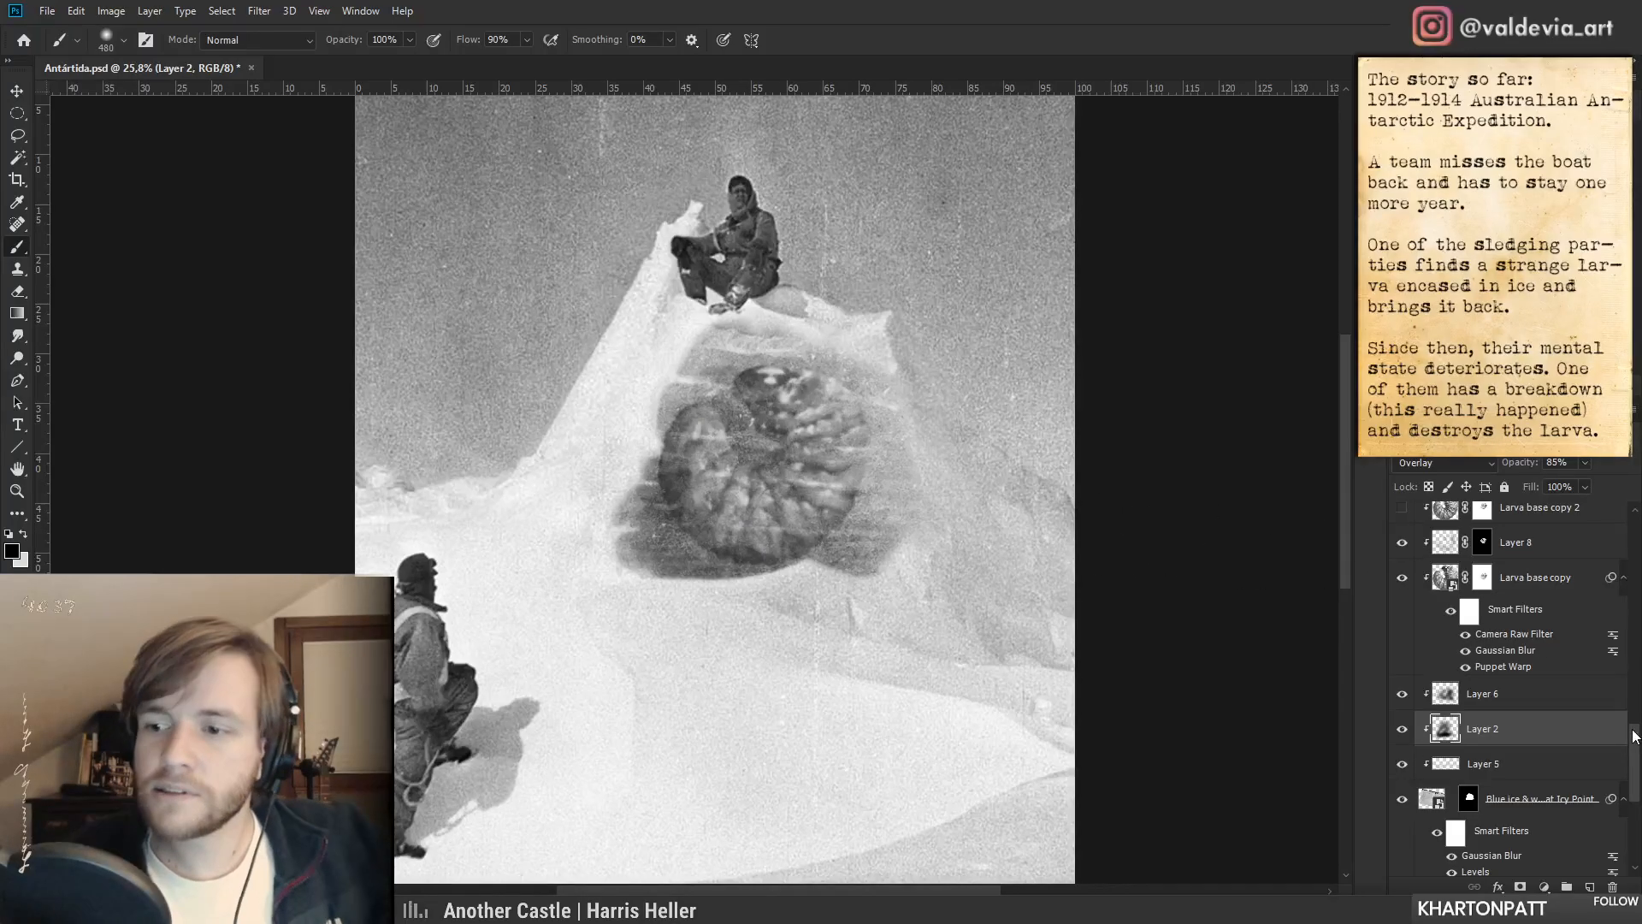
{"action": "left_click_drag", "start_coordinate": [1633, 733], "coordinate": [1631, 715]}
{"action": "left_click", "coordinate": [1401, 665]}
{"action": "left_click", "coordinate": [1401, 666]}
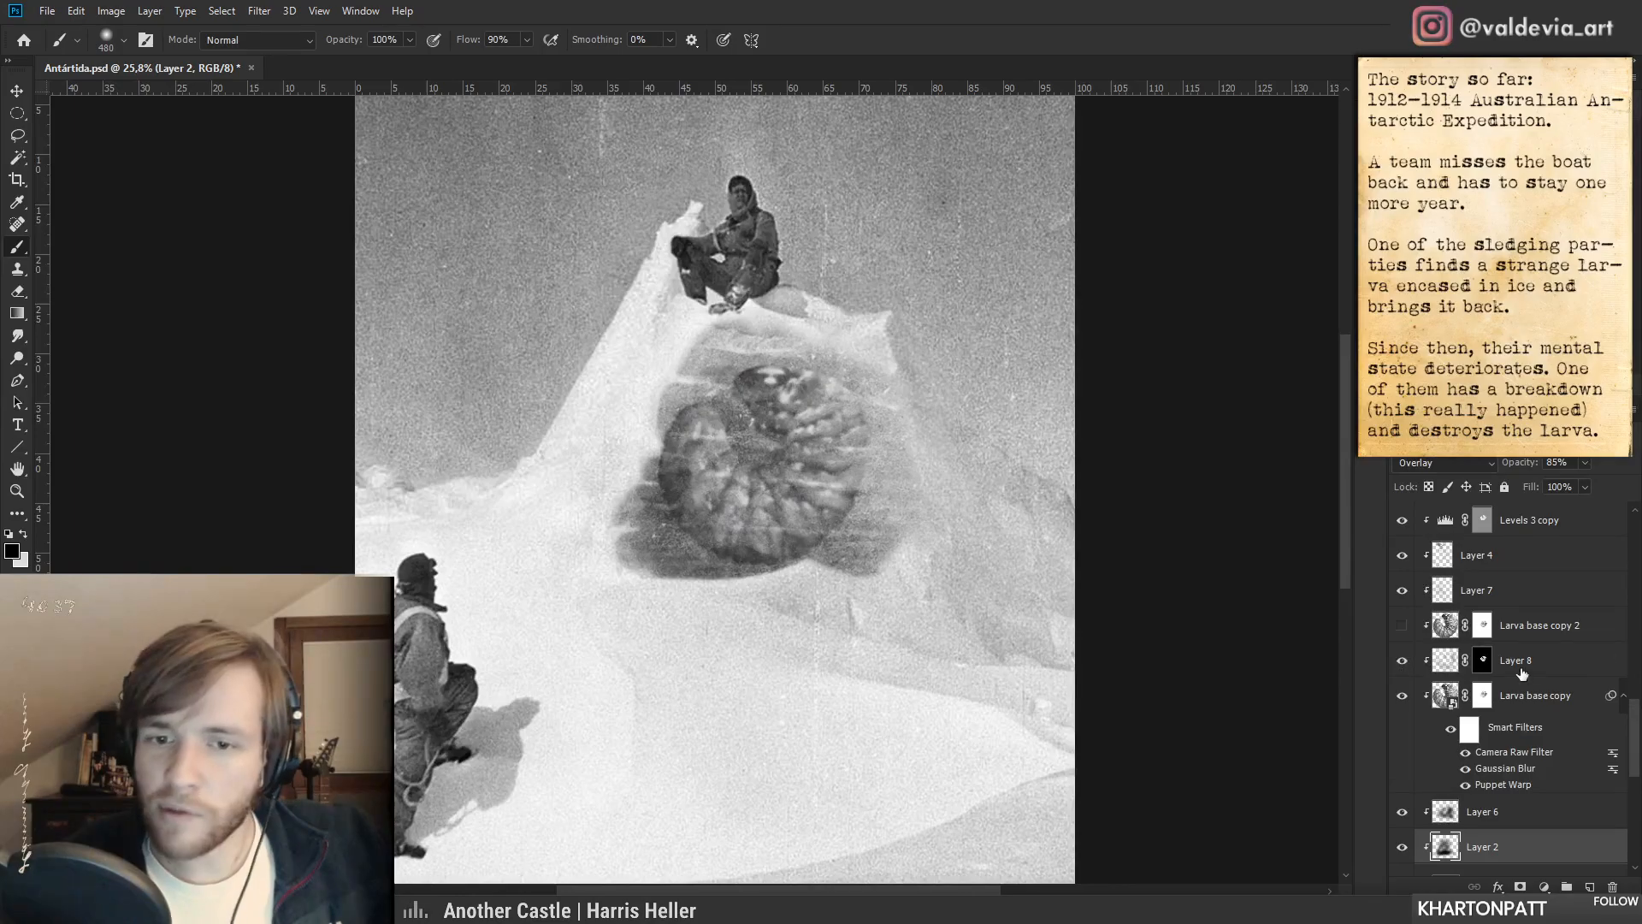
- Set Layer 8's opacity to 61% and check the larva in full and close views
{"action": "left_click", "coordinate": [1546, 650]}
{"action": "left_click_drag", "start_coordinate": [1525, 460], "coordinate": [1514, 462]}
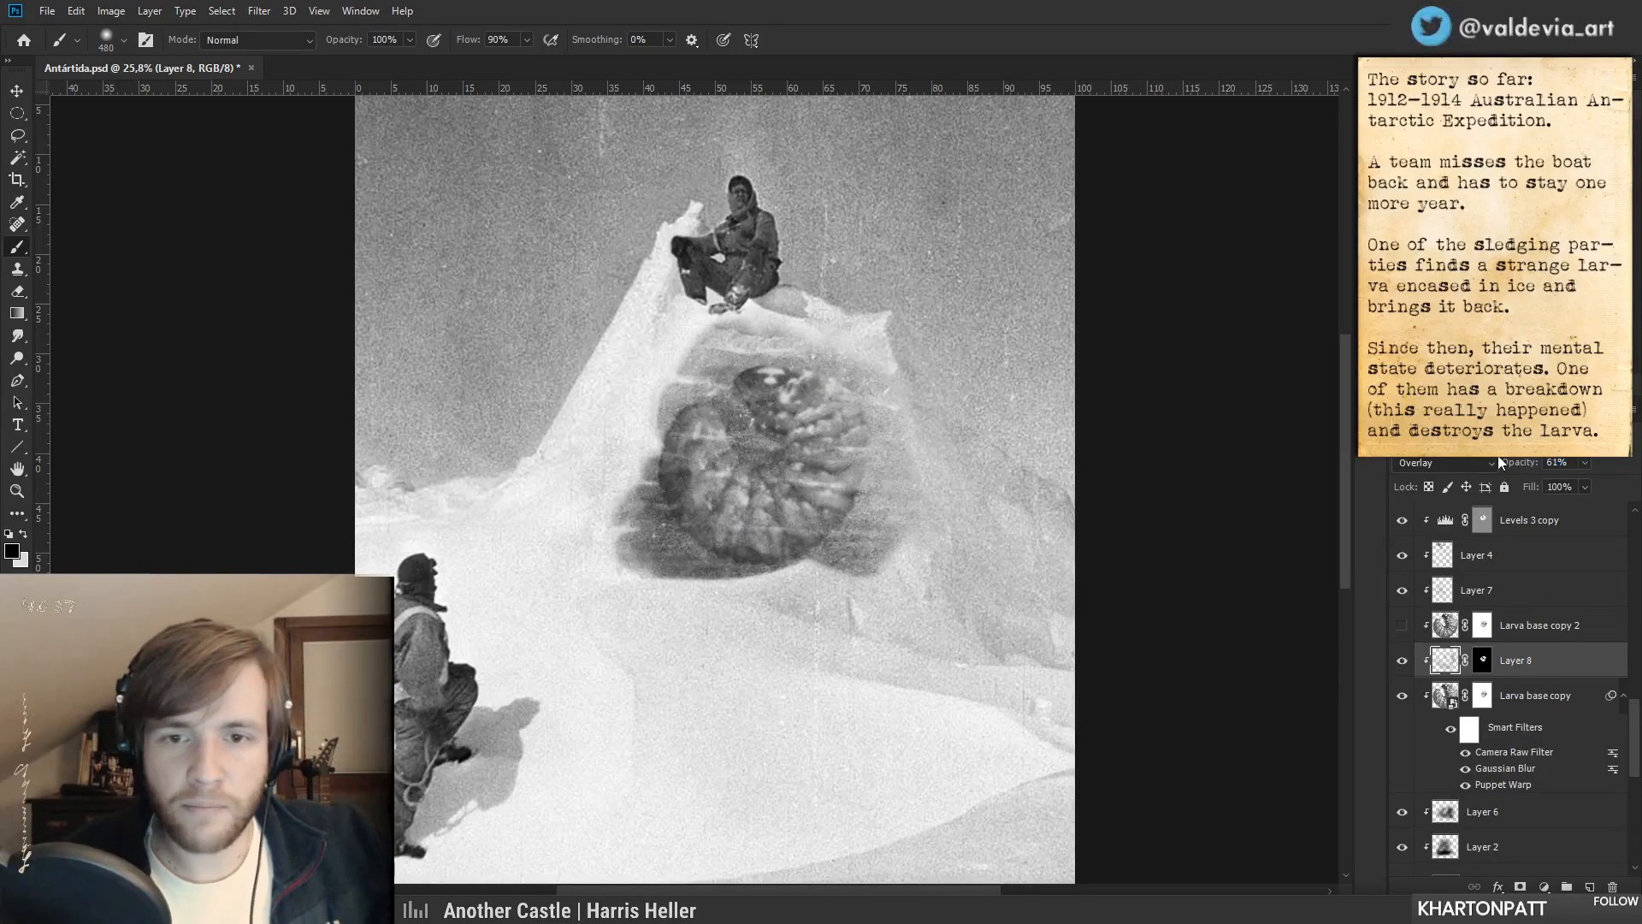
{"action": "left_click_drag", "start_coordinate": [833, 492], "coordinate": [688, 528]}
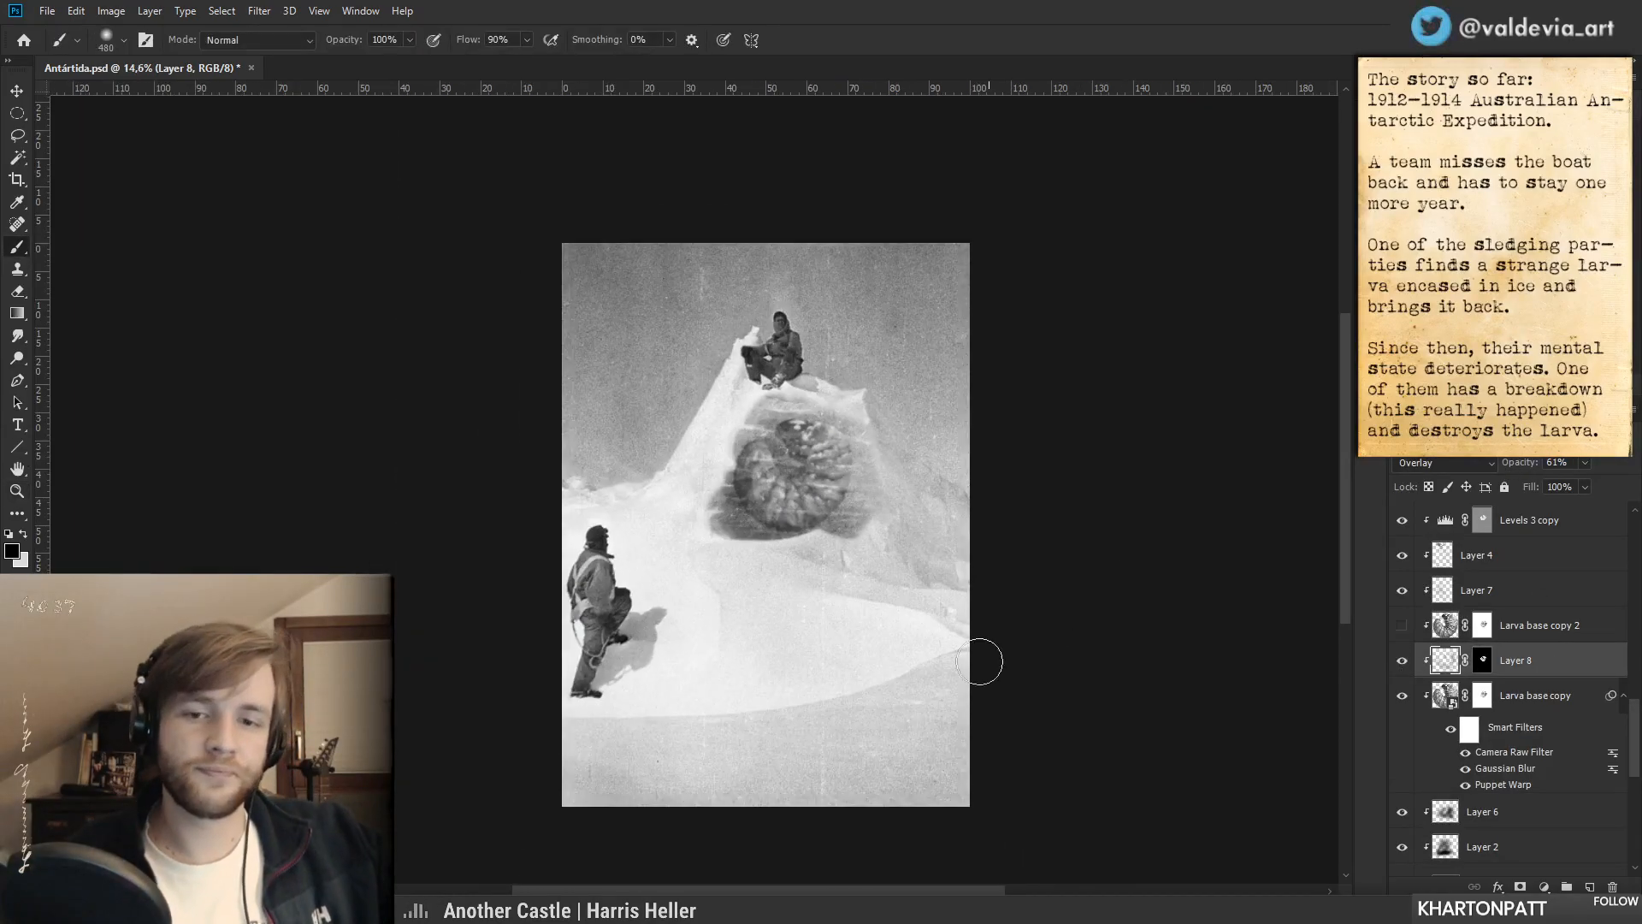
{"action": "left_click_drag", "start_coordinate": [823, 466], "coordinate": [924, 457]}
- Paint white on Layer 8's mask over the larva's segments with a soft 45 px brush and check the whole photo
{"action": "left_click", "coordinate": [1488, 658]}
{"action": "key", "text": "x"}
{"action": "left_click_drag", "start_coordinate": [853, 466], "coordinate": [949, 462]}
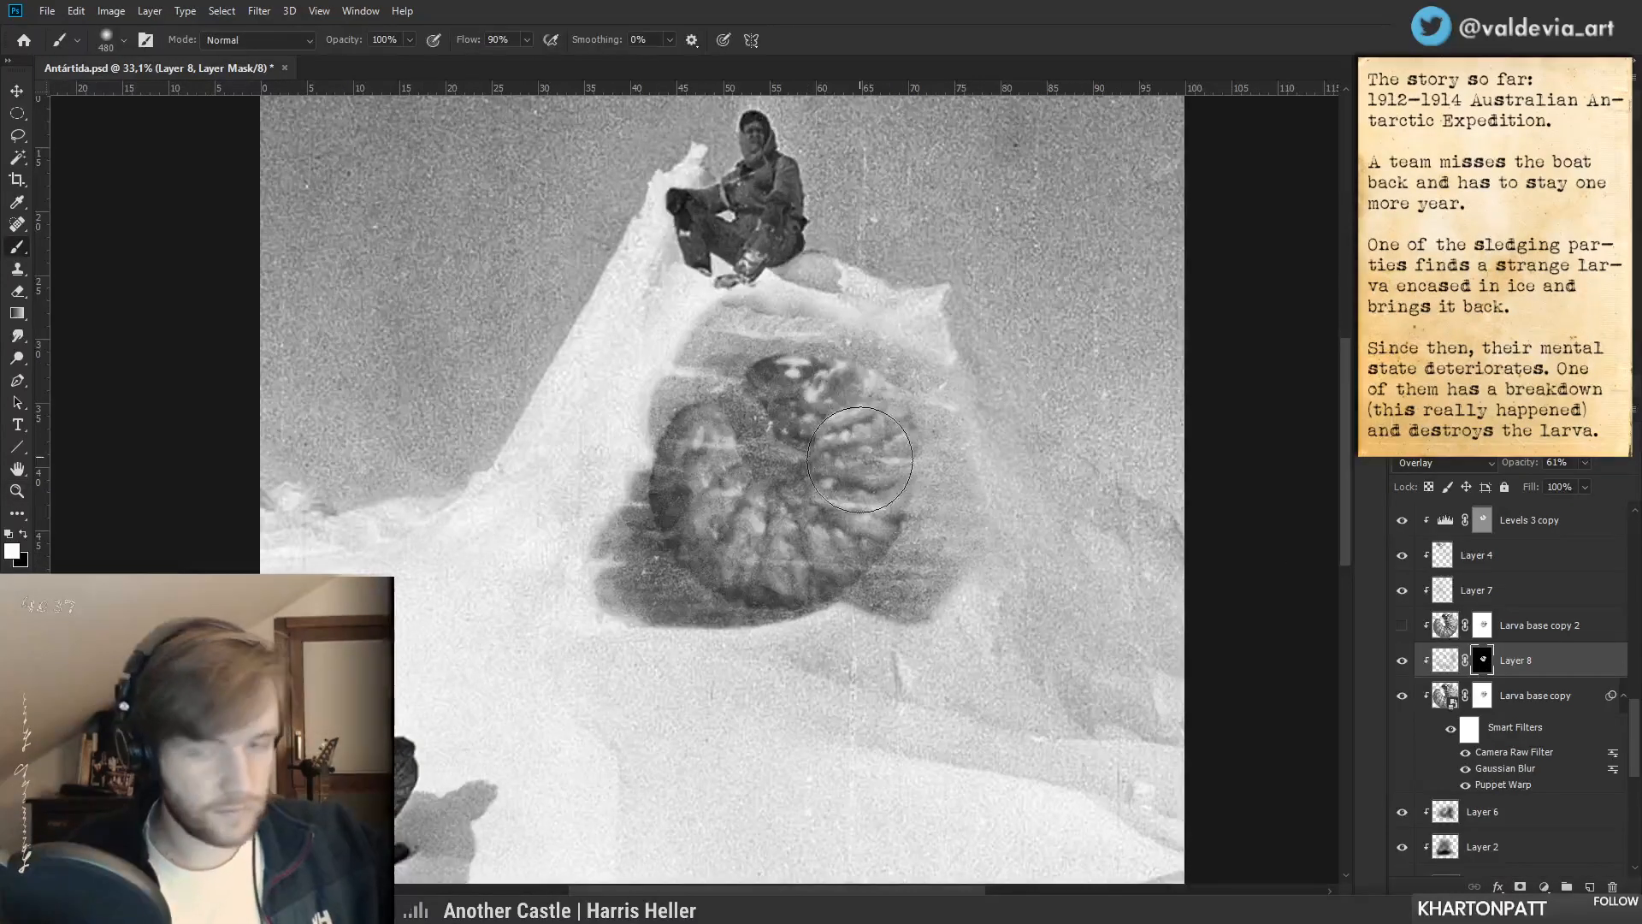
{"action": "right_click", "coordinate": [995, 520]}
{"action": "left_click_drag", "start_coordinate": [999, 523], "coordinate": [987, 519]}
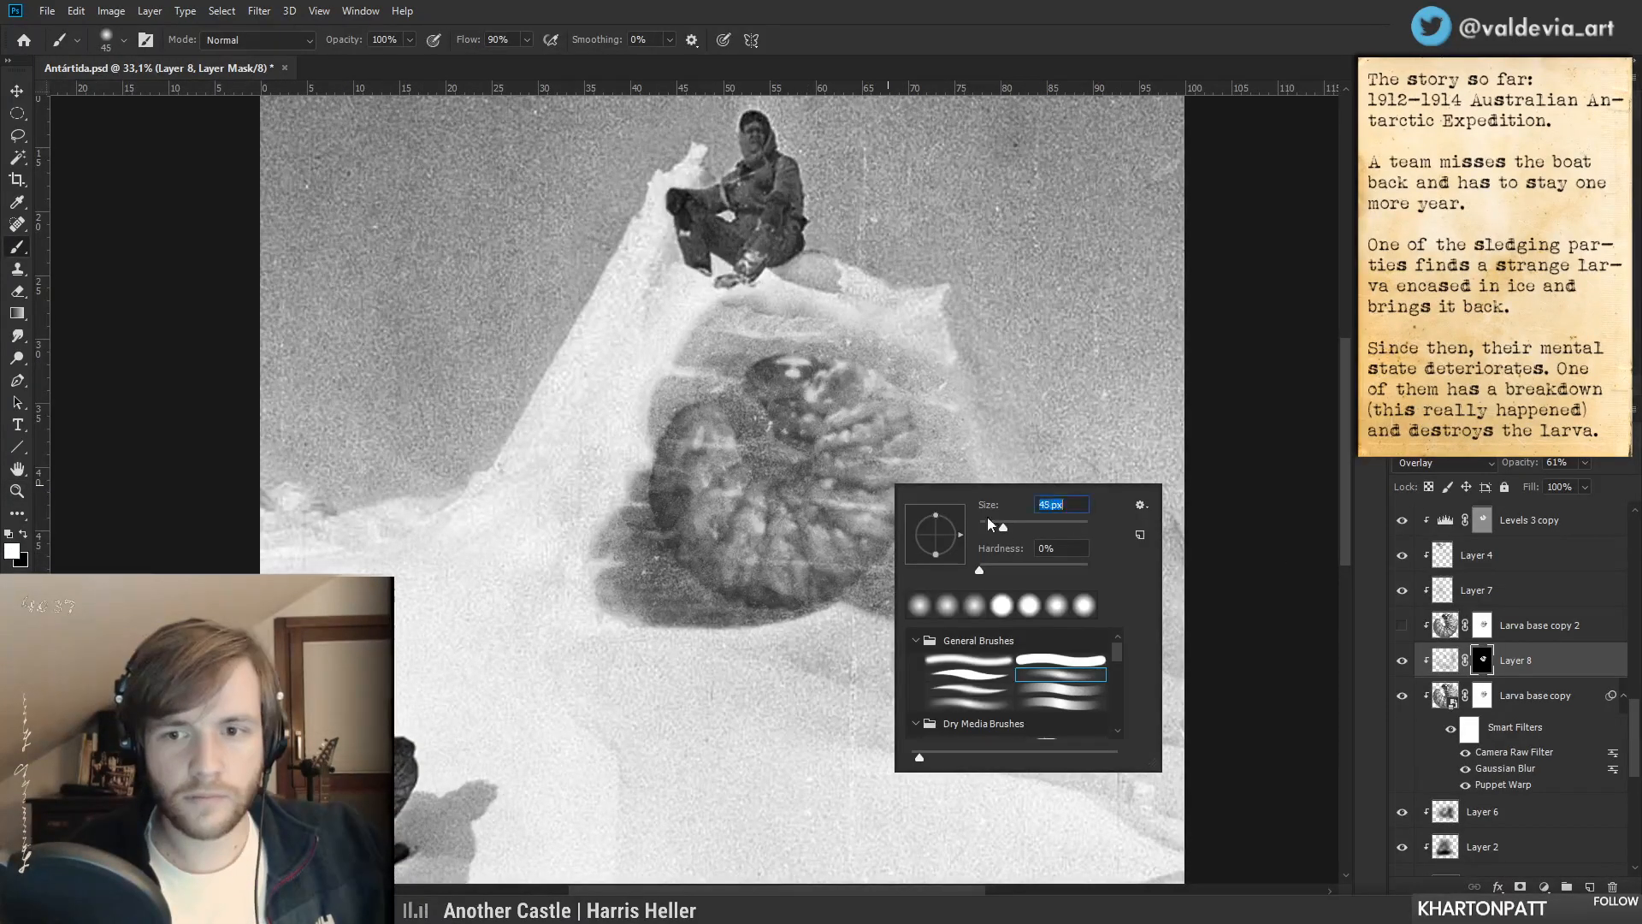
{"action": "left_click", "coordinate": [798, 441]}
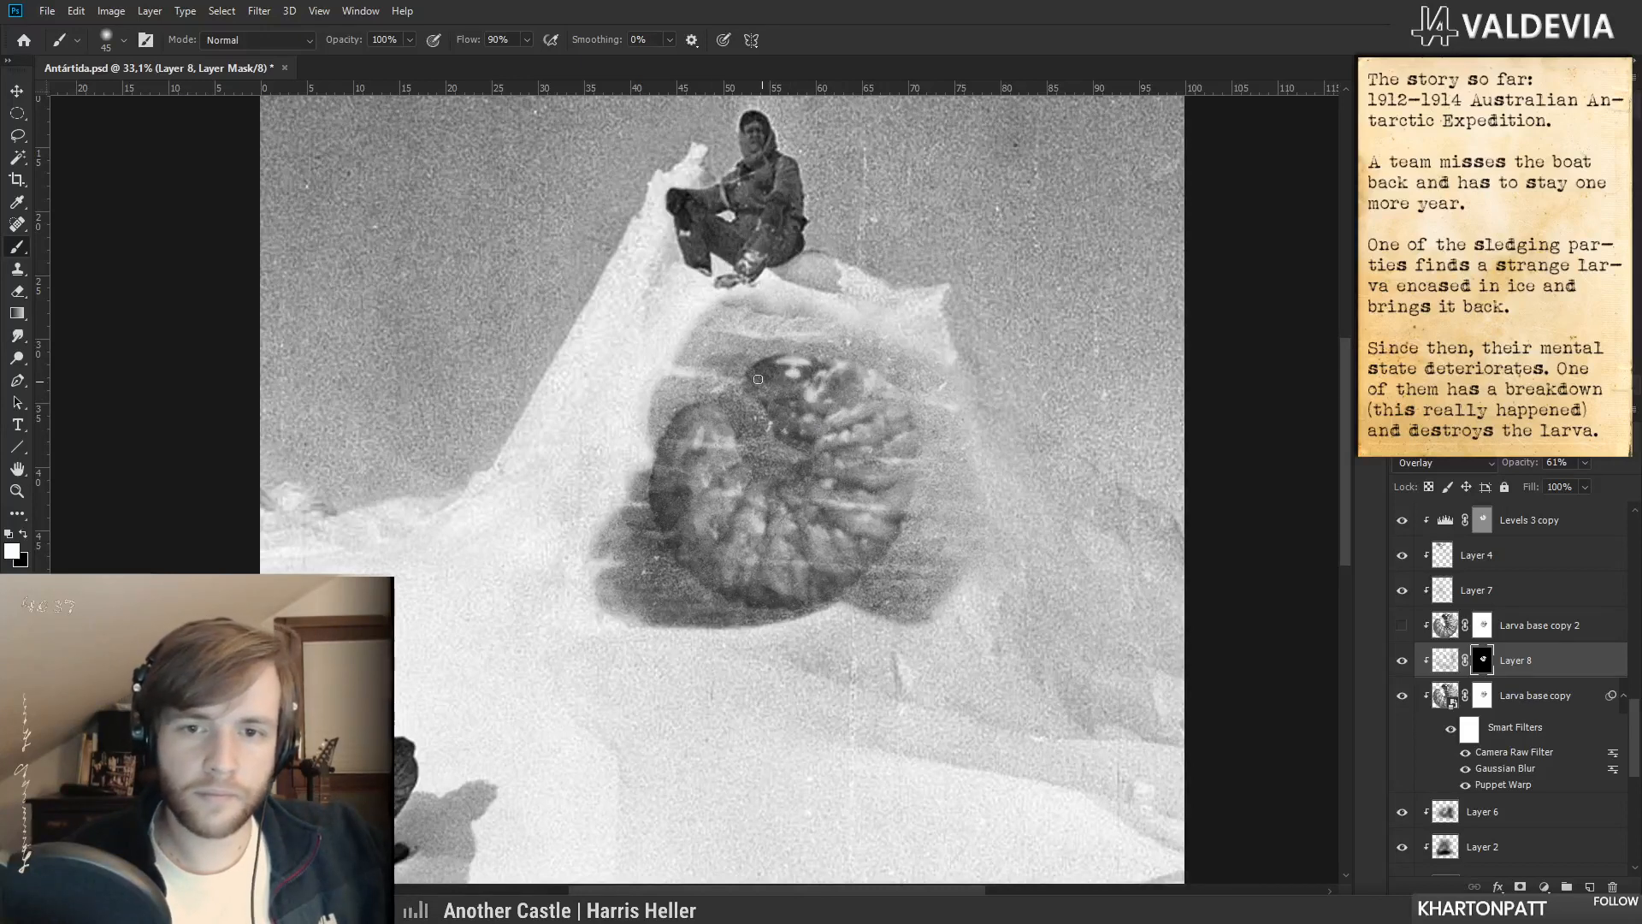
{"action": "left_click_drag", "start_coordinate": [776, 527], "coordinate": [688, 535]}
{"action": "left_click_drag", "start_coordinate": [804, 580], "coordinate": [773, 557]}
{"action": "left_click_drag", "start_coordinate": [741, 474], "coordinate": [788, 477]}
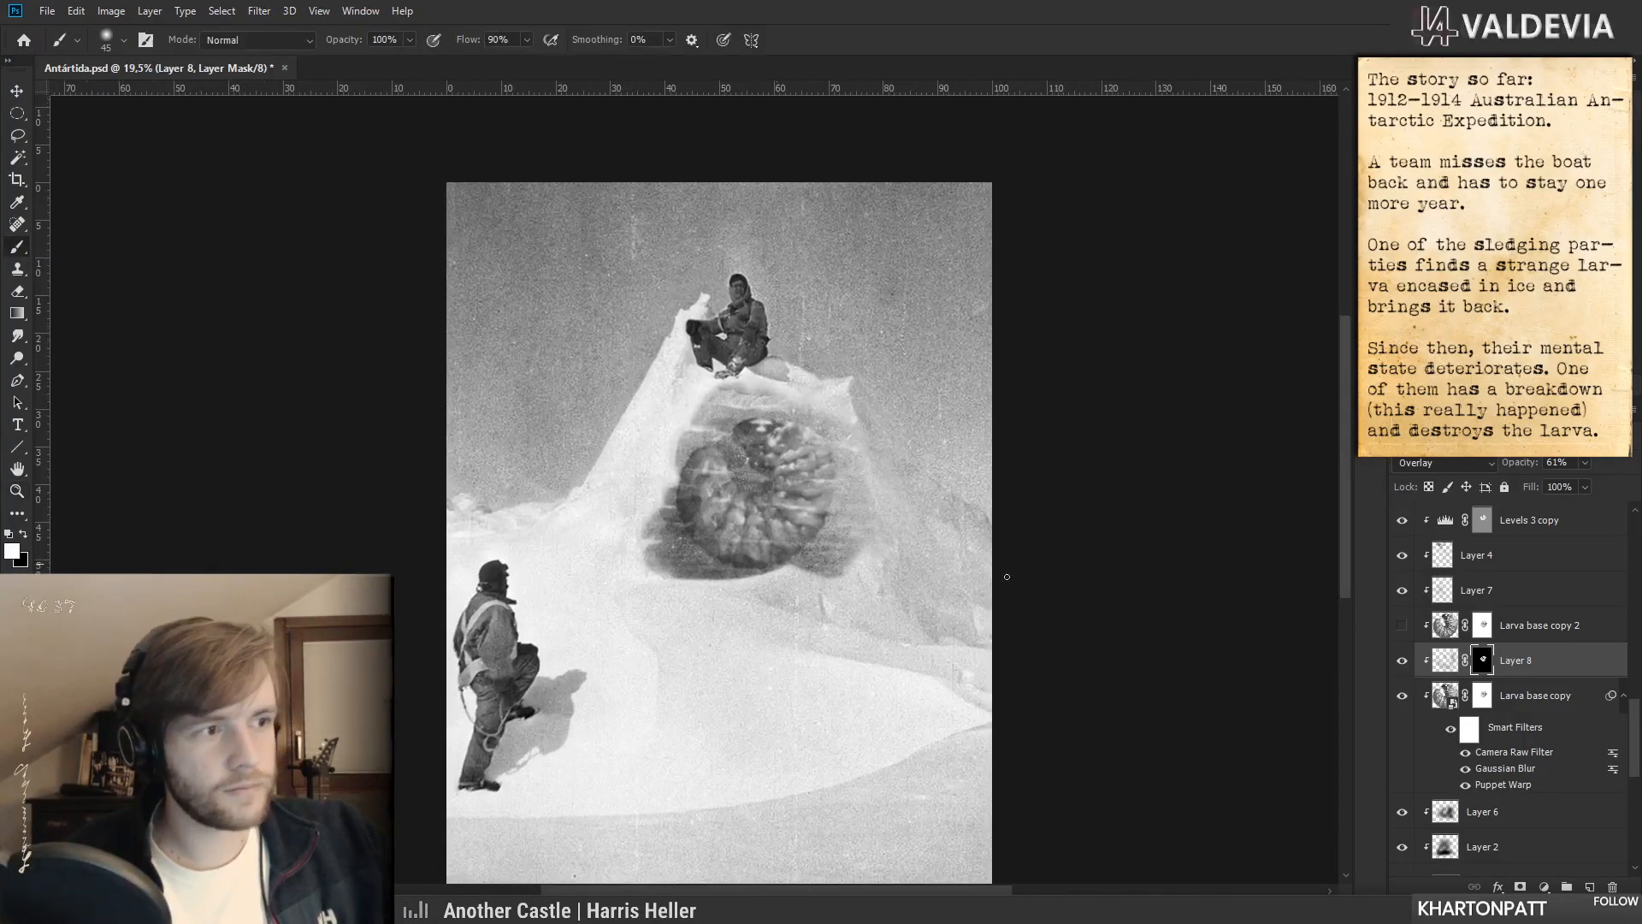
{"action": "left_click_drag", "start_coordinate": [1634, 736], "coordinate": [1635, 665]}
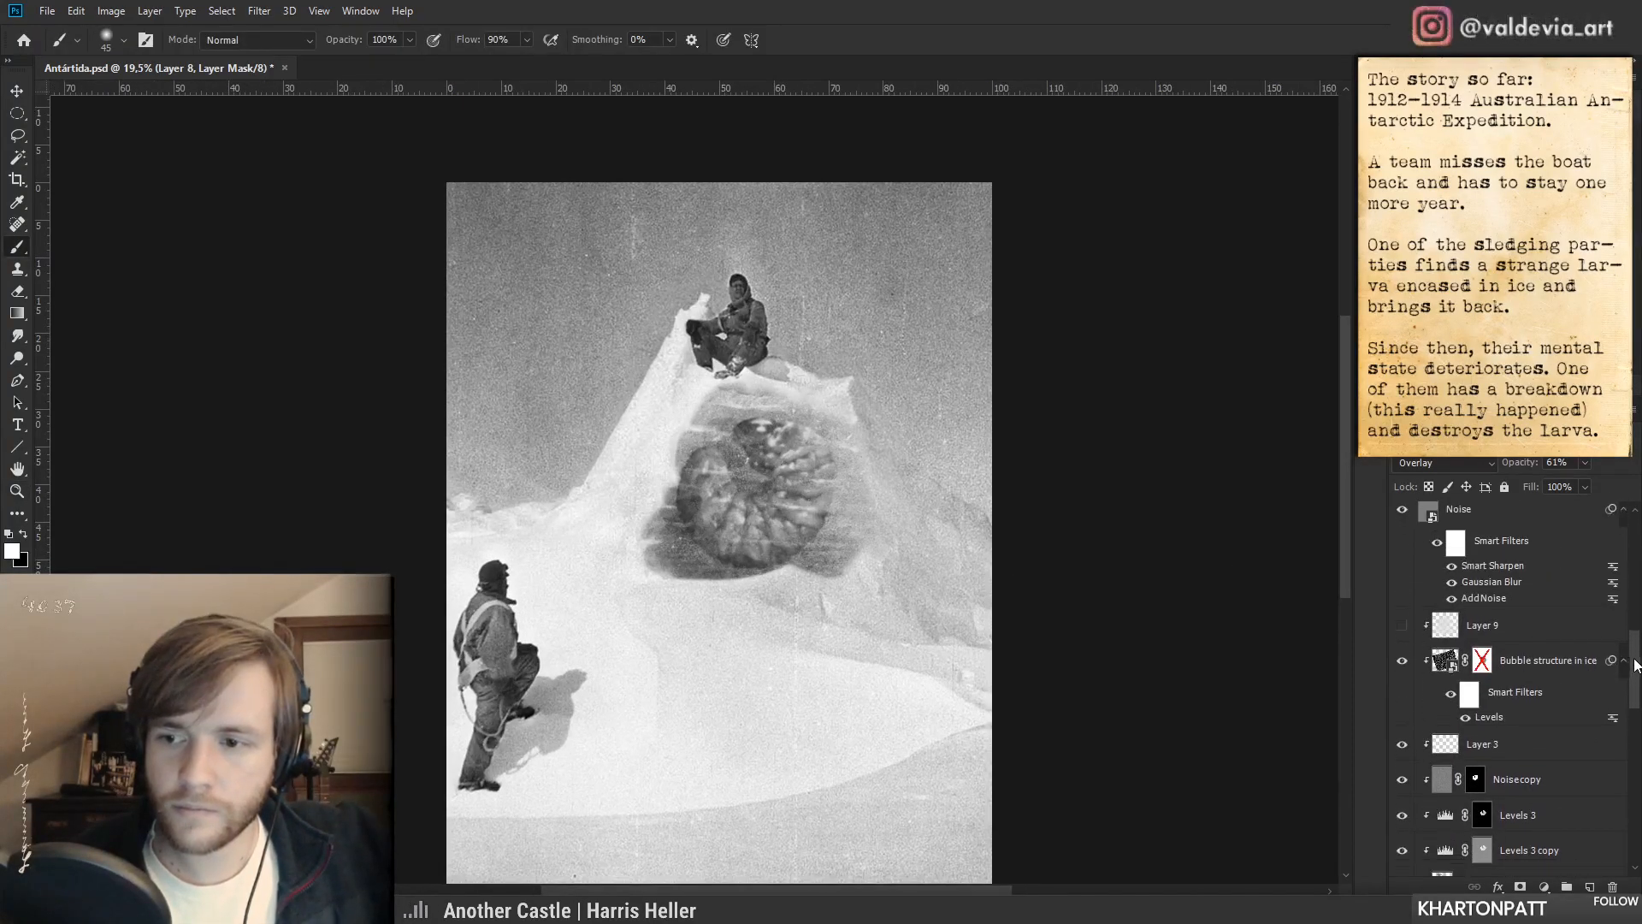
- Add a new clipped layer directly above the "Bubble structure in ice" layer
{"action": "left_click", "coordinate": [1401, 625]}
{"action": "left_click", "coordinate": [1401, 625]}
{"action": "left_click", "coordinate": [1531, 660]}
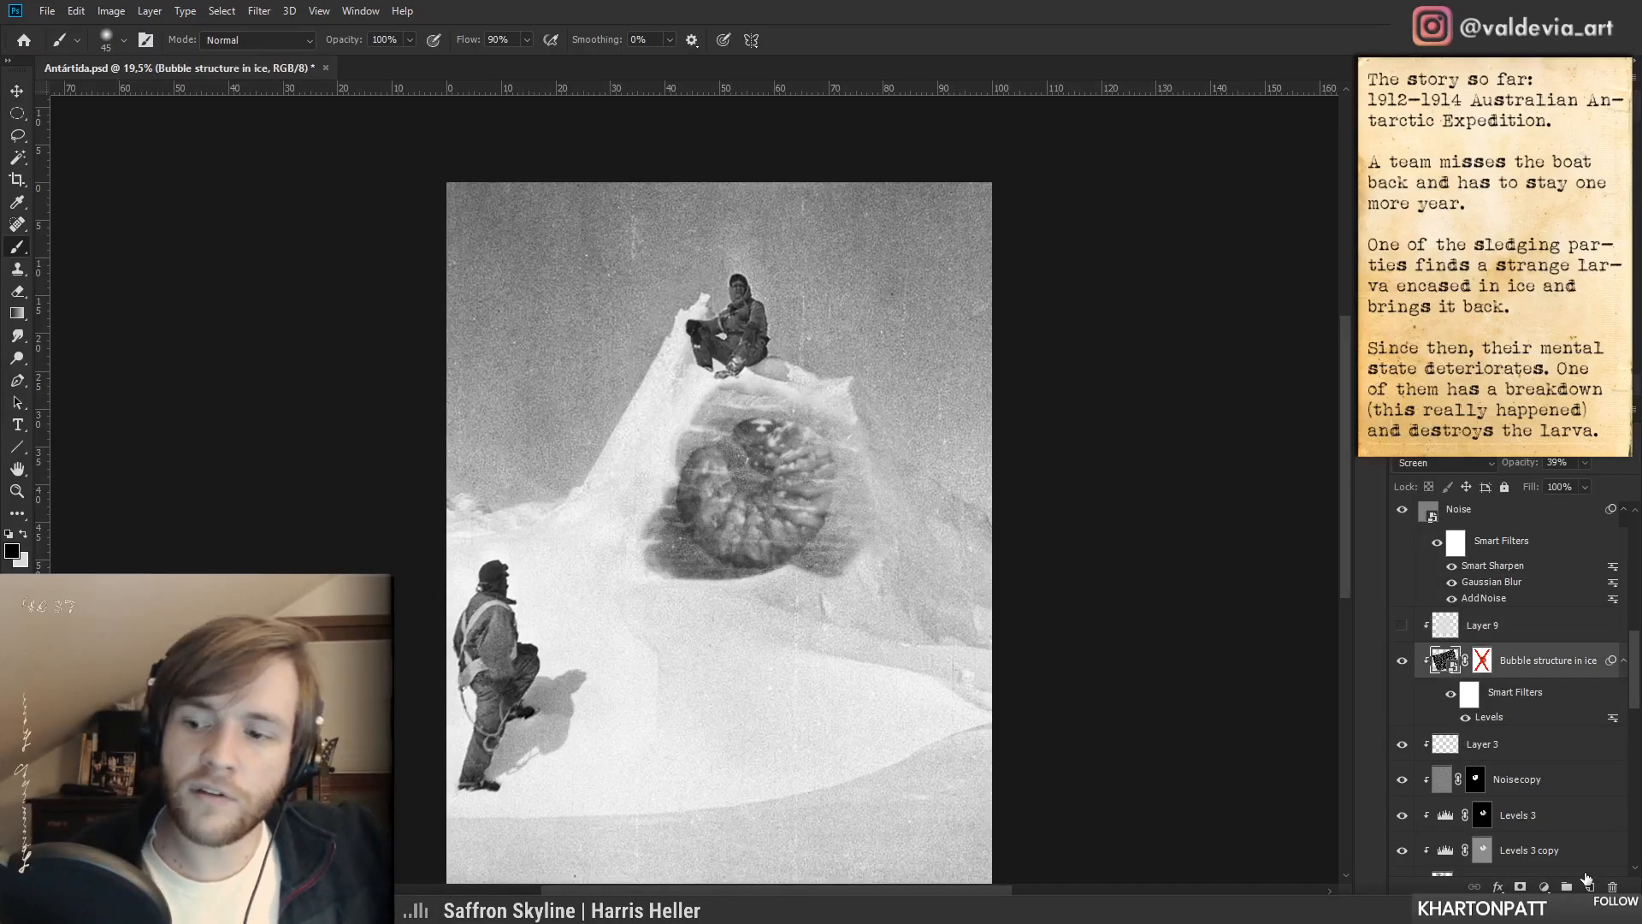
{"action": "left_click", "coordinate": [1588, 884]}
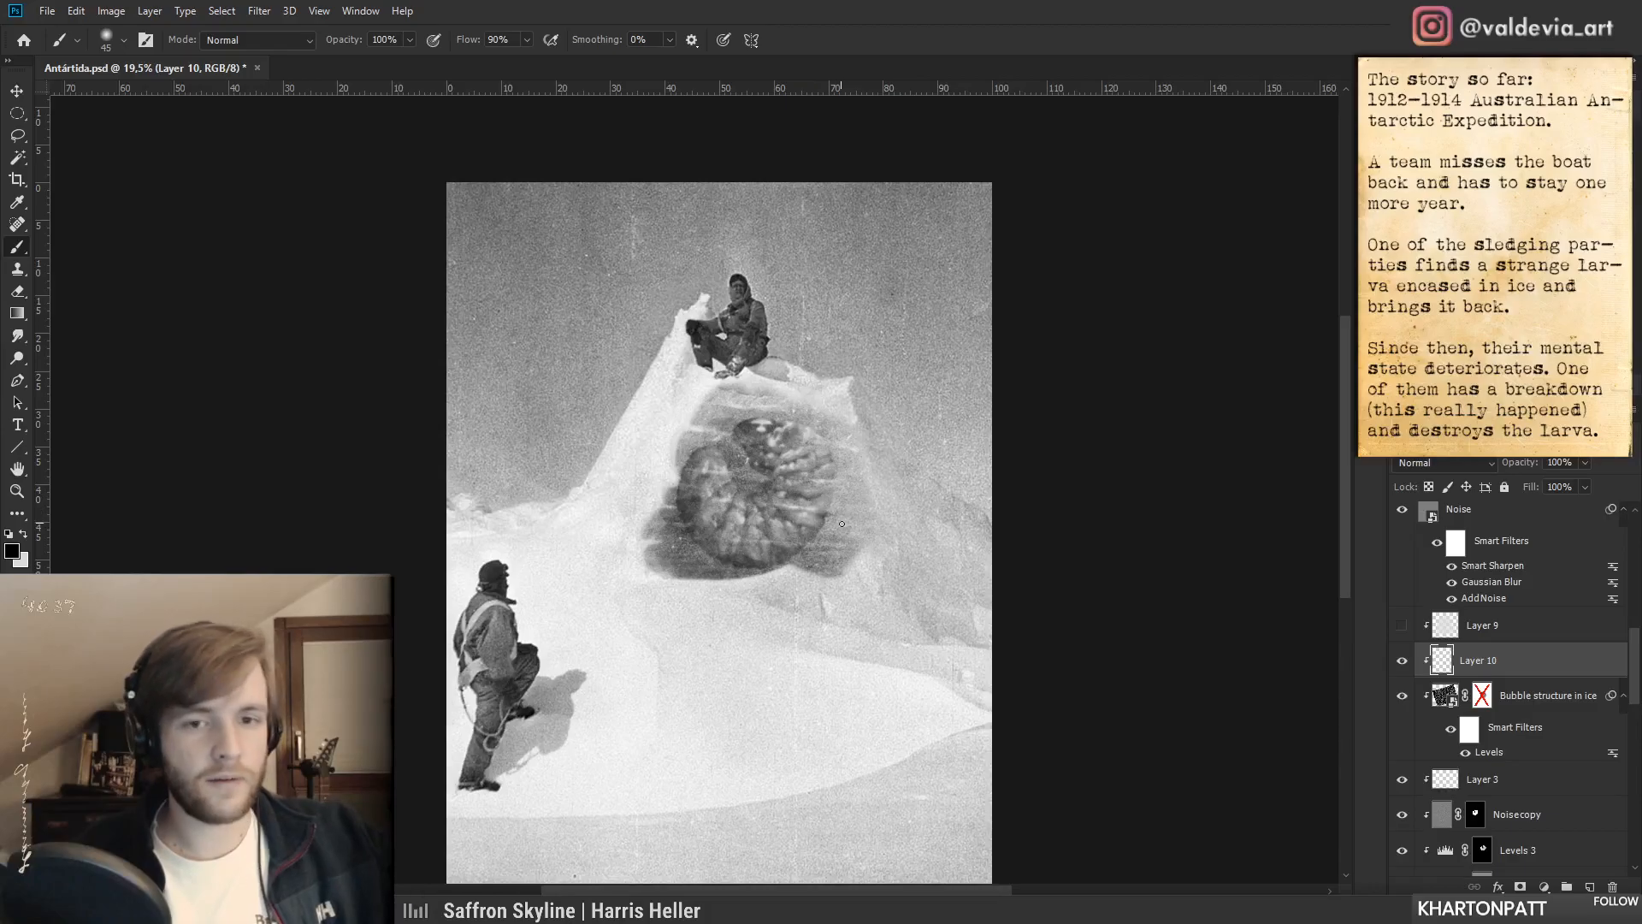
- Paint broad horizontal light grey strokes over the larva and the surrounding ice patch with a soft brush on Layer 10
{"action": "right_click", "coordinate": [777, 593]}
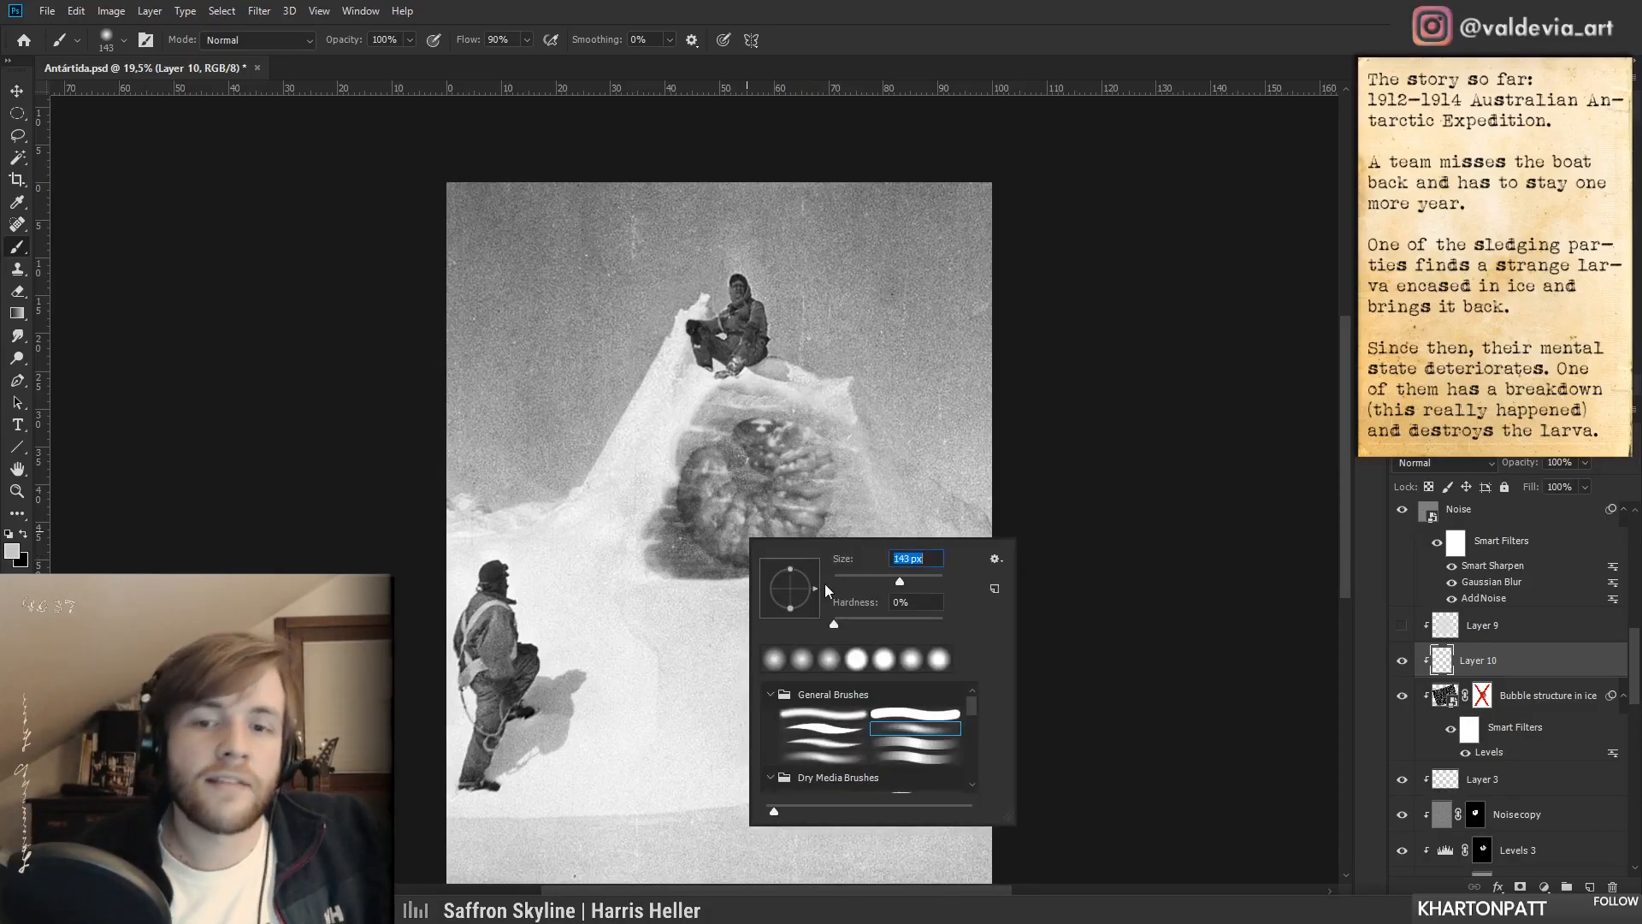
{"action": "mouse_move", "coordinate": [651, 560]}
{"action": "left_mouse_down"}
{"action": "mouse_move", "coordinate": [895, 571]}
{"action": "mouse_move", "coordinate": [644, 562]}
{"action": "mouse_move", "coordinate": [856, 583]}
{"action": "mouse_move", "coordinate": [651, 551]}
{"action": "mouse_move", "coordinate": [907, 563]}
{"action": "left_mouse_up"}
{"action": "mouse_move", "coordinate": [644, 522]}
{"action": "left_mouse_down"}
{"action": "mouse_move", "coordinate": [891, 533]}
{"action": "mouse_move", "coordinate": [804, 512]}
{"action": "mouse_move", "coordinate": [873, 516]}
{"action": "left_mouse_up"}
{"action": "left_click_drag", "start_coordinate": [631, 481], "coordinate": [837, 487]}
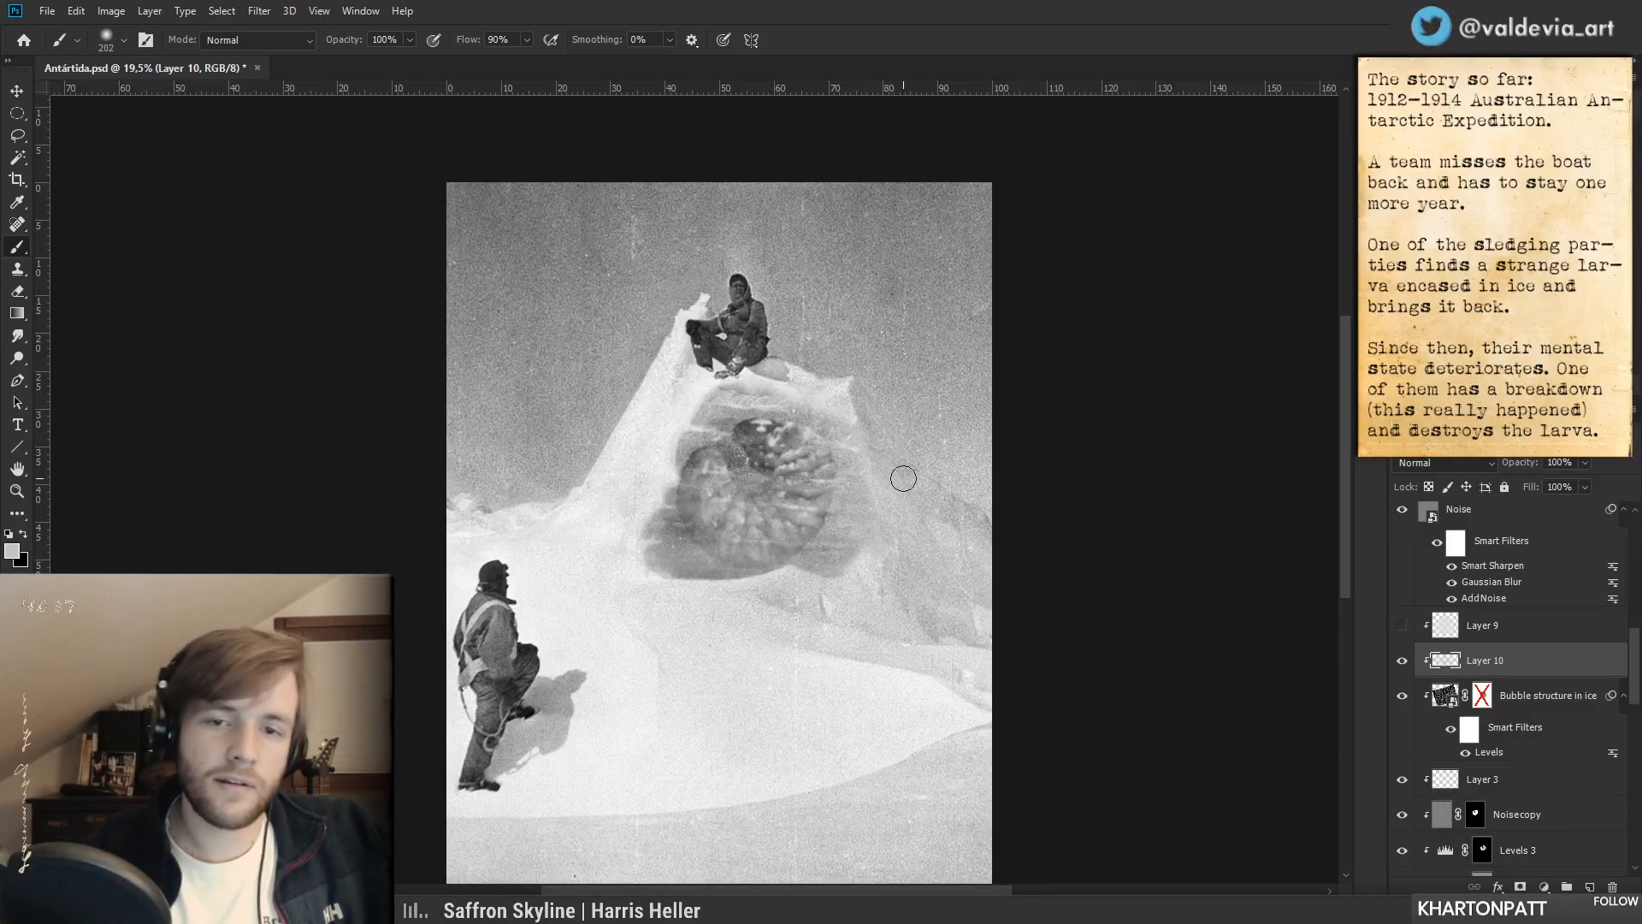
{"action": "left_click_drag", "start_coordinate": [634, 455], "coordinate": [840, 460]}
{"action": "left_click_drag", "start_coordinate": [640, 557], "coordinate": [881, 563]}
{"action": "mouse_move", "coordinate": [650, 547]}
{"action": "left_mouse_down"}
{"action": "mouse_move", "coordinate": [917, 546]}
{"action": "mouse_move", "coordinate": [853, 530]}
{"action": "mouse_move", "coordinate": [879, 531]}
{"action": "left_mouse_up"}
{"action": "left_click_drag", "start_coordinate": [683, 497], "coordinate": [797, 506]}
{"action": "left_click_drag", "start_coordinate": [668, 564], "coordinate": [860, 569]}
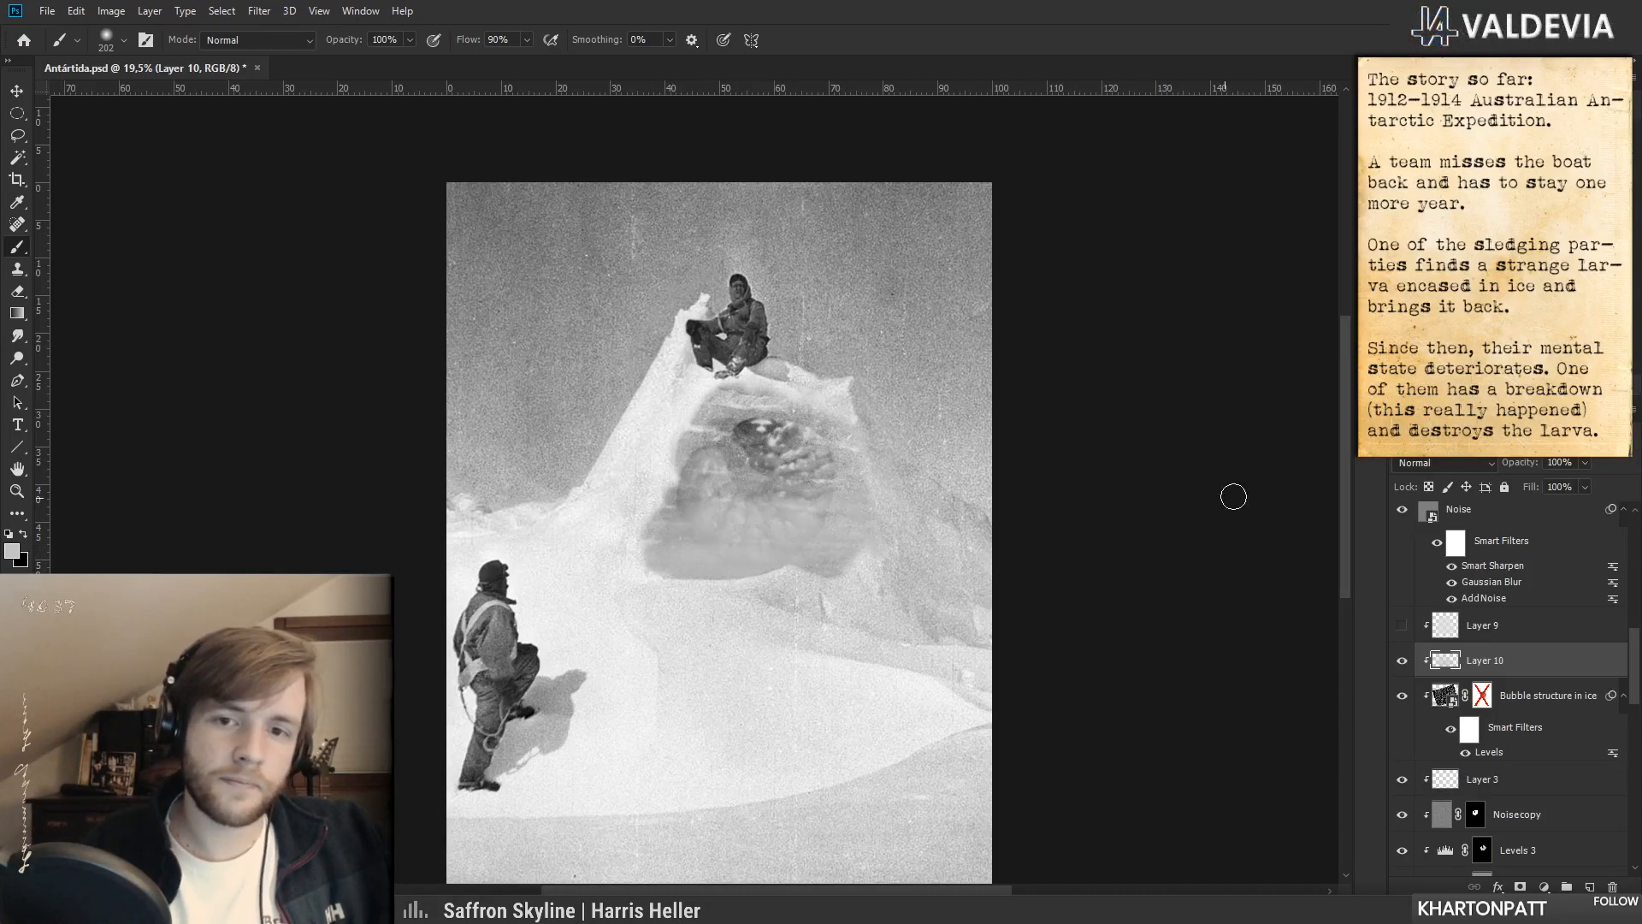
- Lower Layer 10's opacity to 48%, comparing the larva with the haze layer hidden and shown
{"action": "left_click_drag", "start_coordinate": [1496, 462], "coordinate": [1466, 462]}
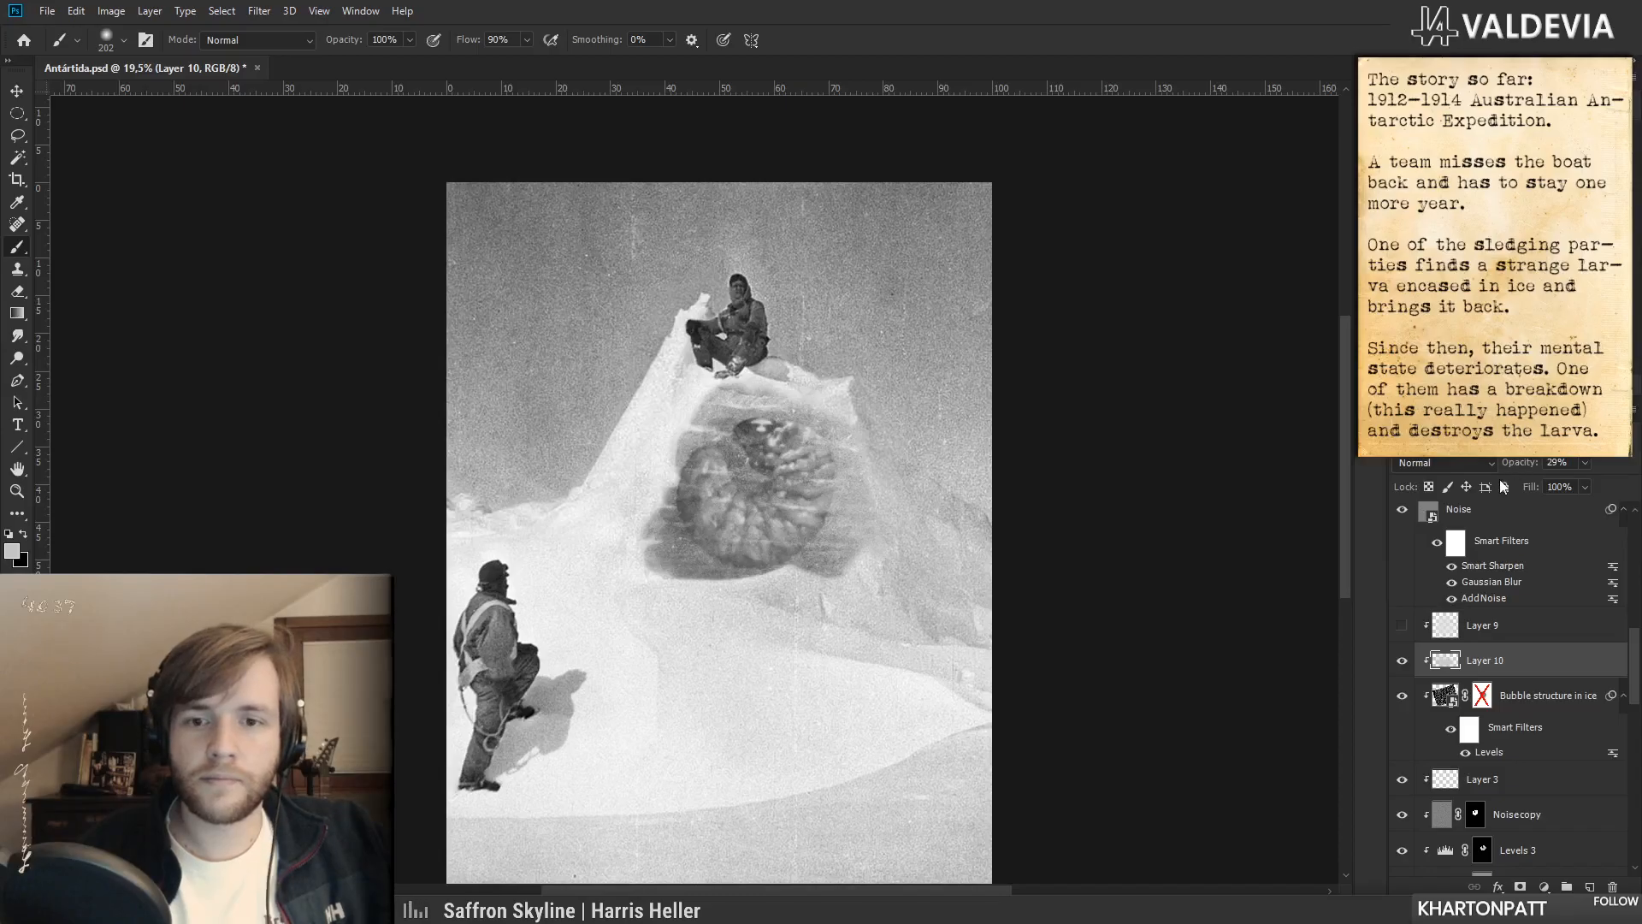
{"action": "left_click", "coordinate": [1401, 661]}
{"action": "left_click", "coordinate": [1401, 661]}
{"action": "key", "text": "z"}
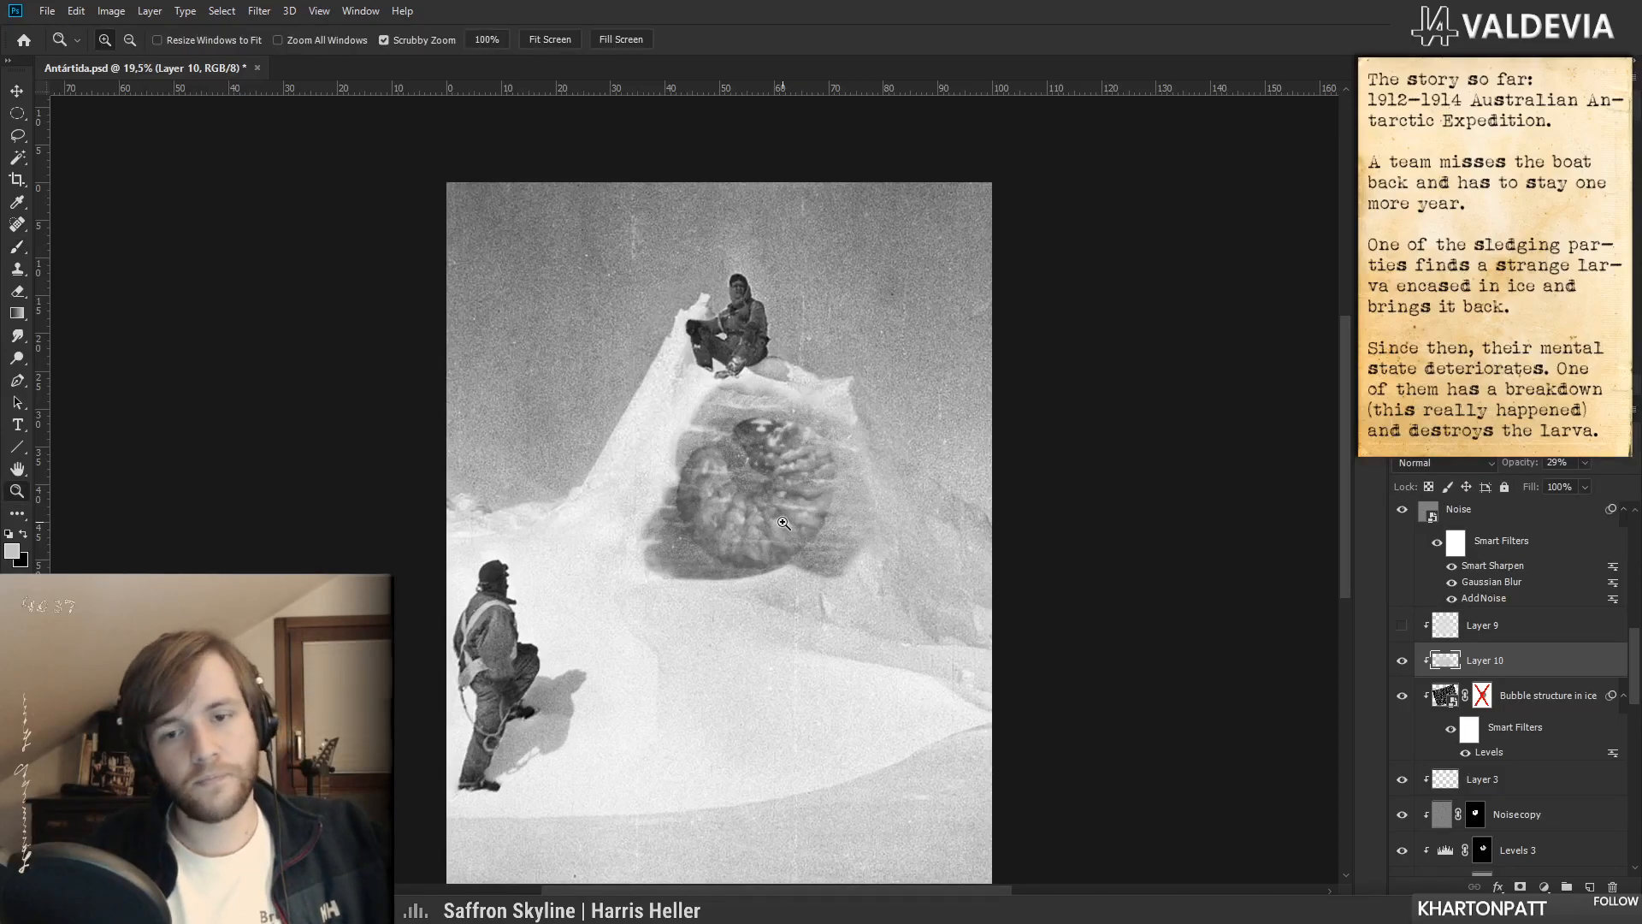
{"action": "left_click_drag", "start_coordinate": [782, 522], "coordinate": [678, 523]}
{"action": "key", "text": "ctrl+0"}
{"action": "key", "text": "b"}
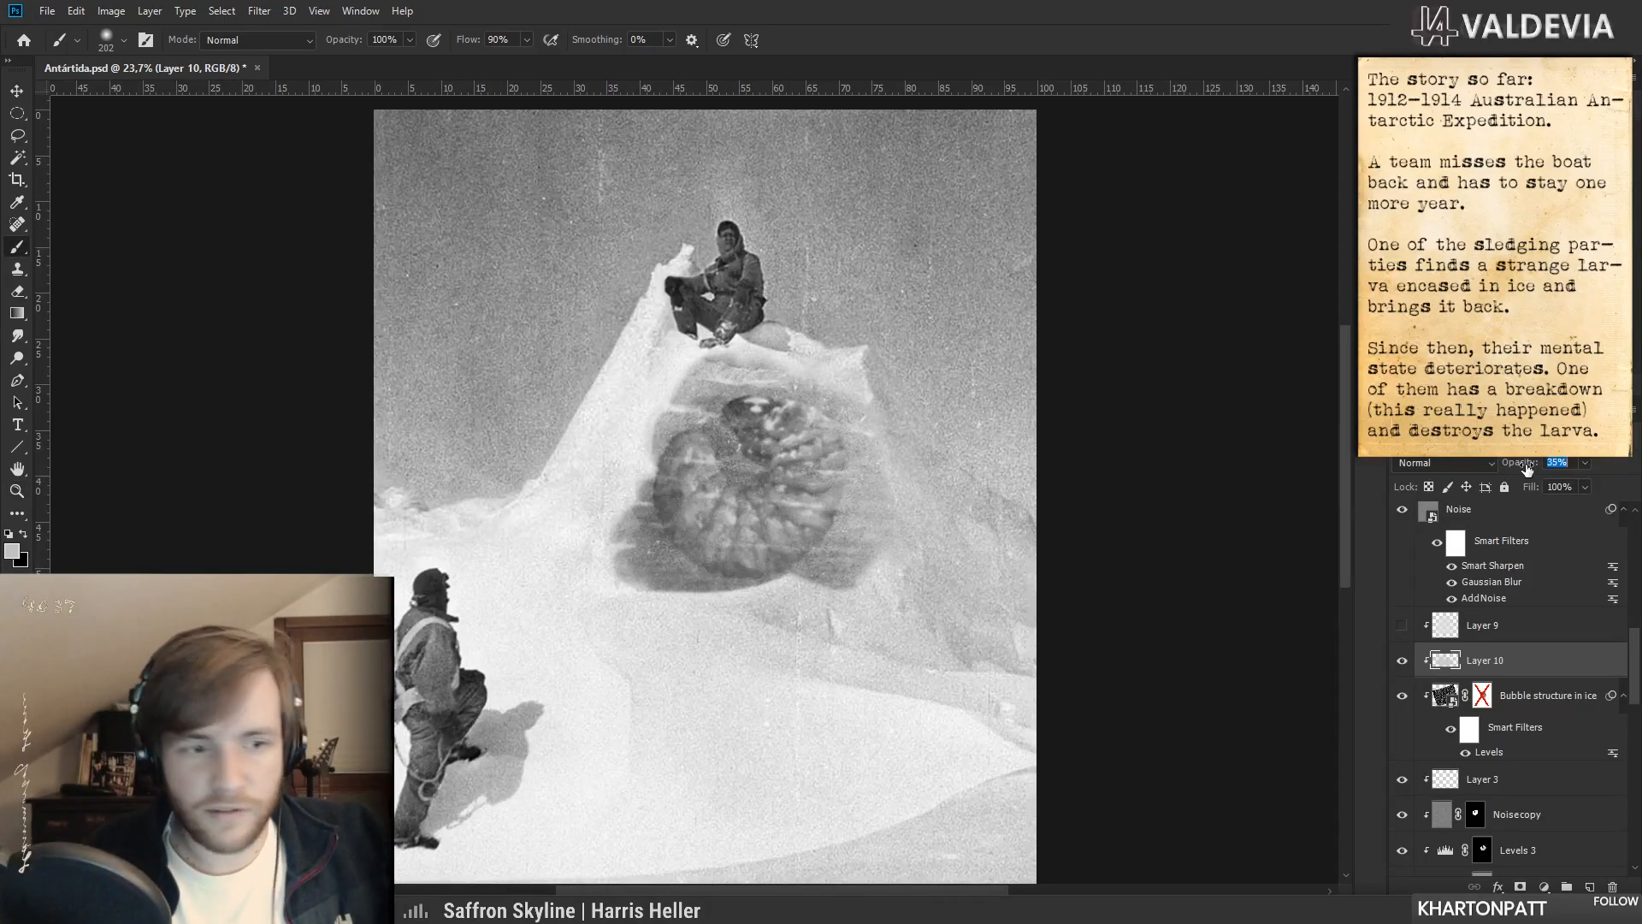
{"action": "left_click_drag", "start_coordinate": [1529, 464], "coordinate": [1543, 469]}
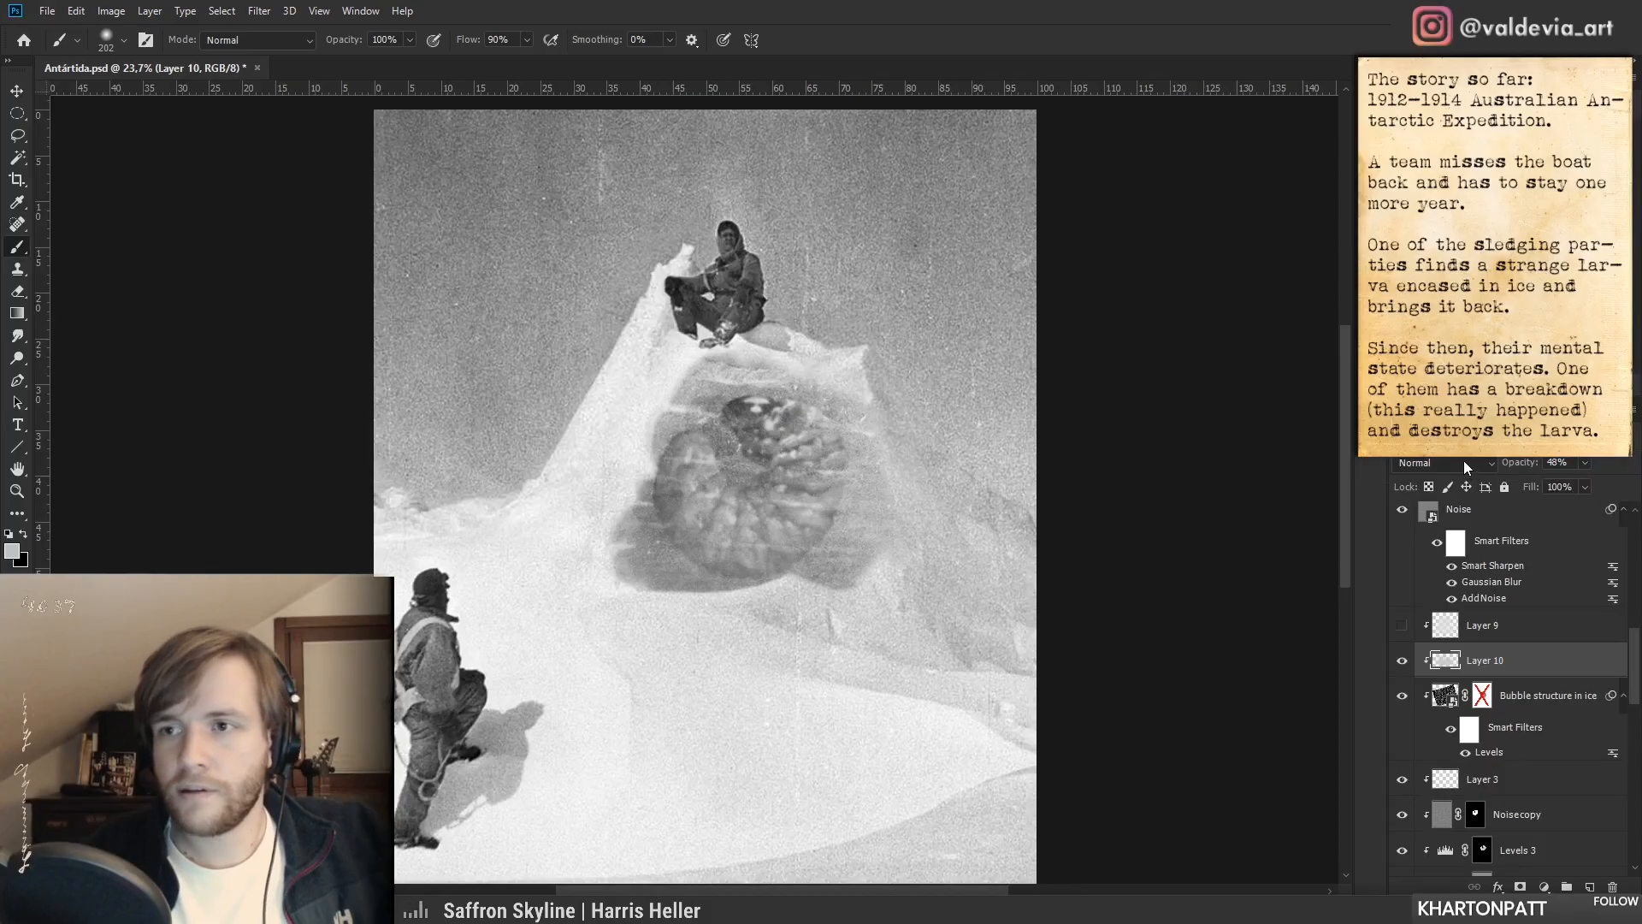
{"action": "scroll", "coordinate": [778, 501], "scroll_direction": "down", "scroll_amount": 2}
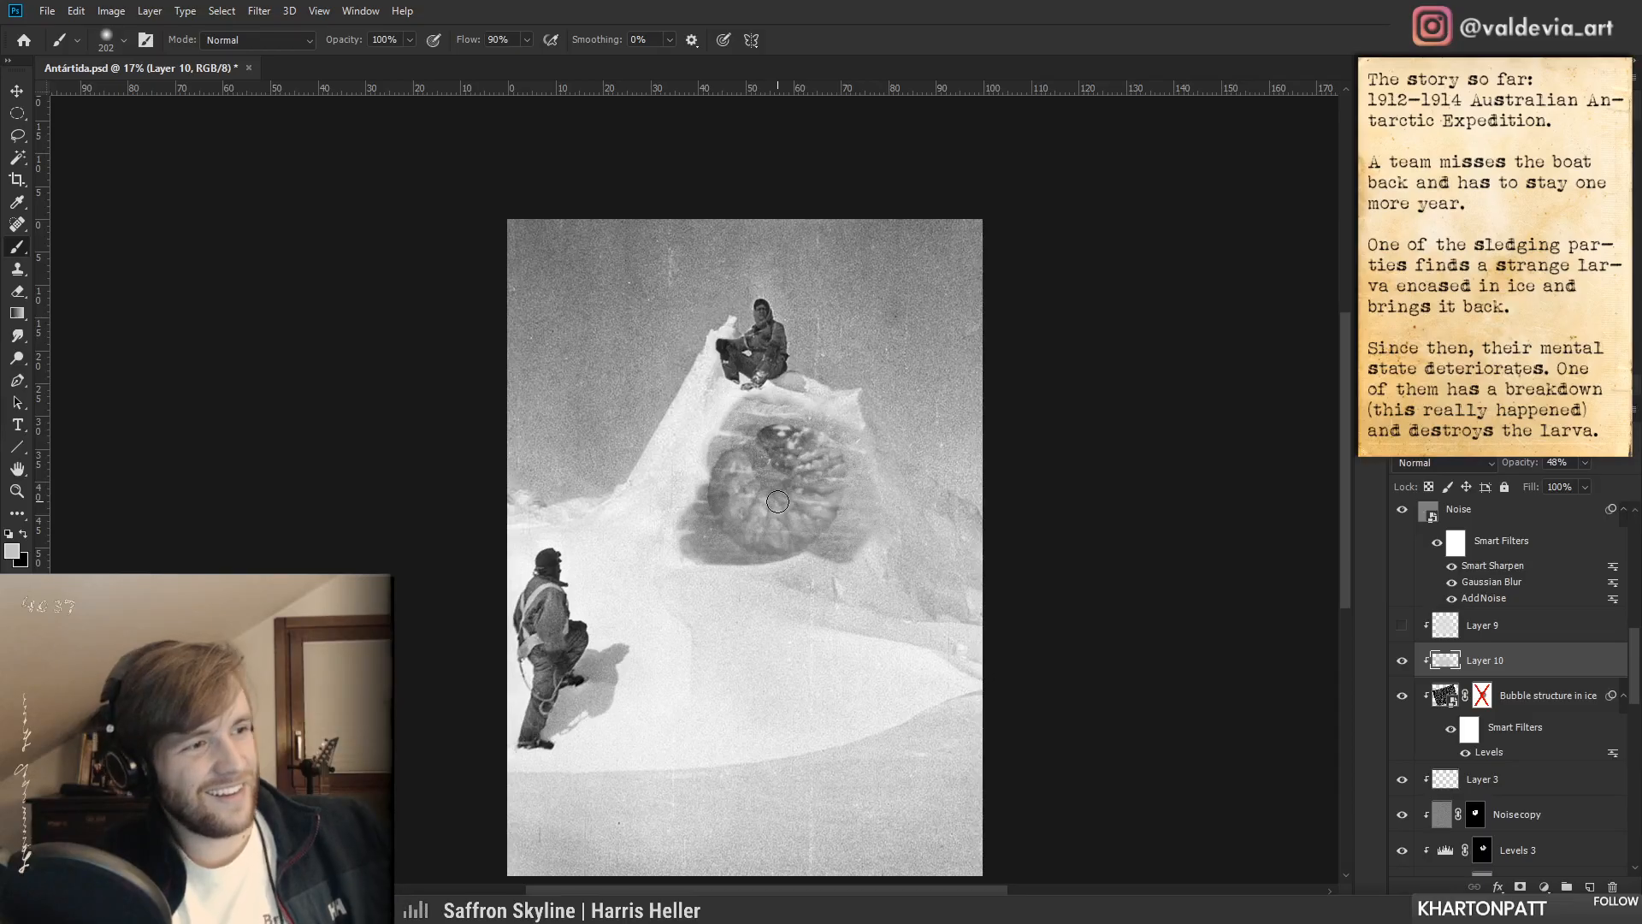
{"action": "mouse_move", "coordinate": [757, 516]}
{"action": "left_mouse_down"}
{"action": "mouse_move", "coordinate": [717, 516]}
{"action": "mouse_move", "coordinate": [758, 517]}
{"action": "left_mouse_up"}
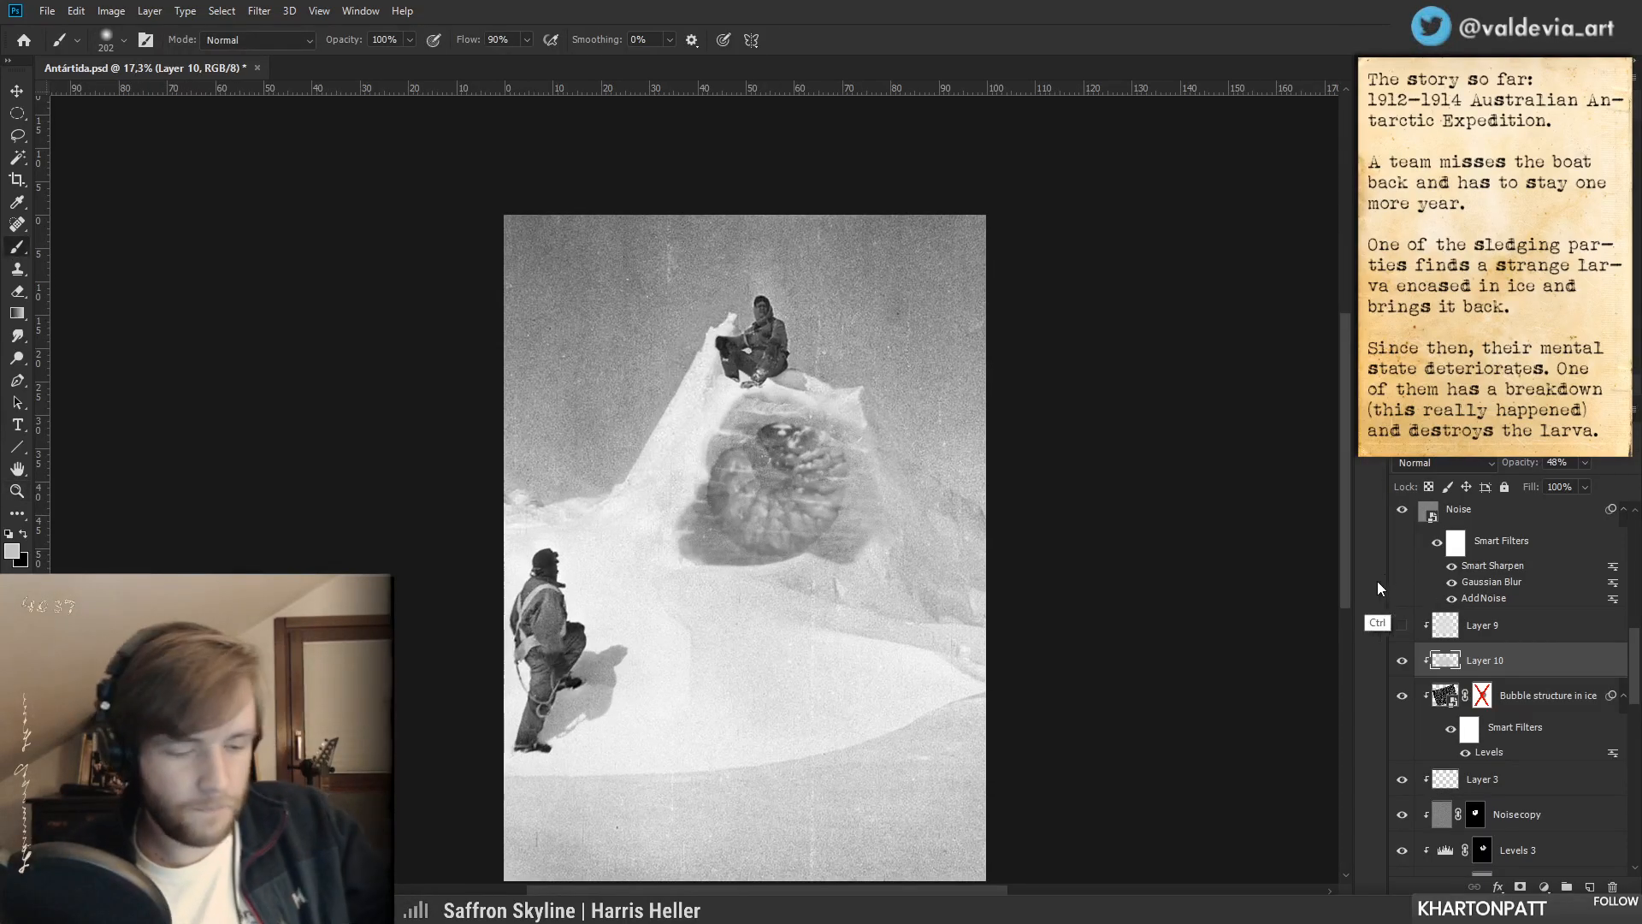
- Darken the haze on Layer 10 with Hue/Saturation, setting Lightness to about -23
{"action": "key", "text": "ctrl+u"}
{"action": "left_click_drag", "start_coordinate": [1300, 545], "coordinate": [1284, 548]}
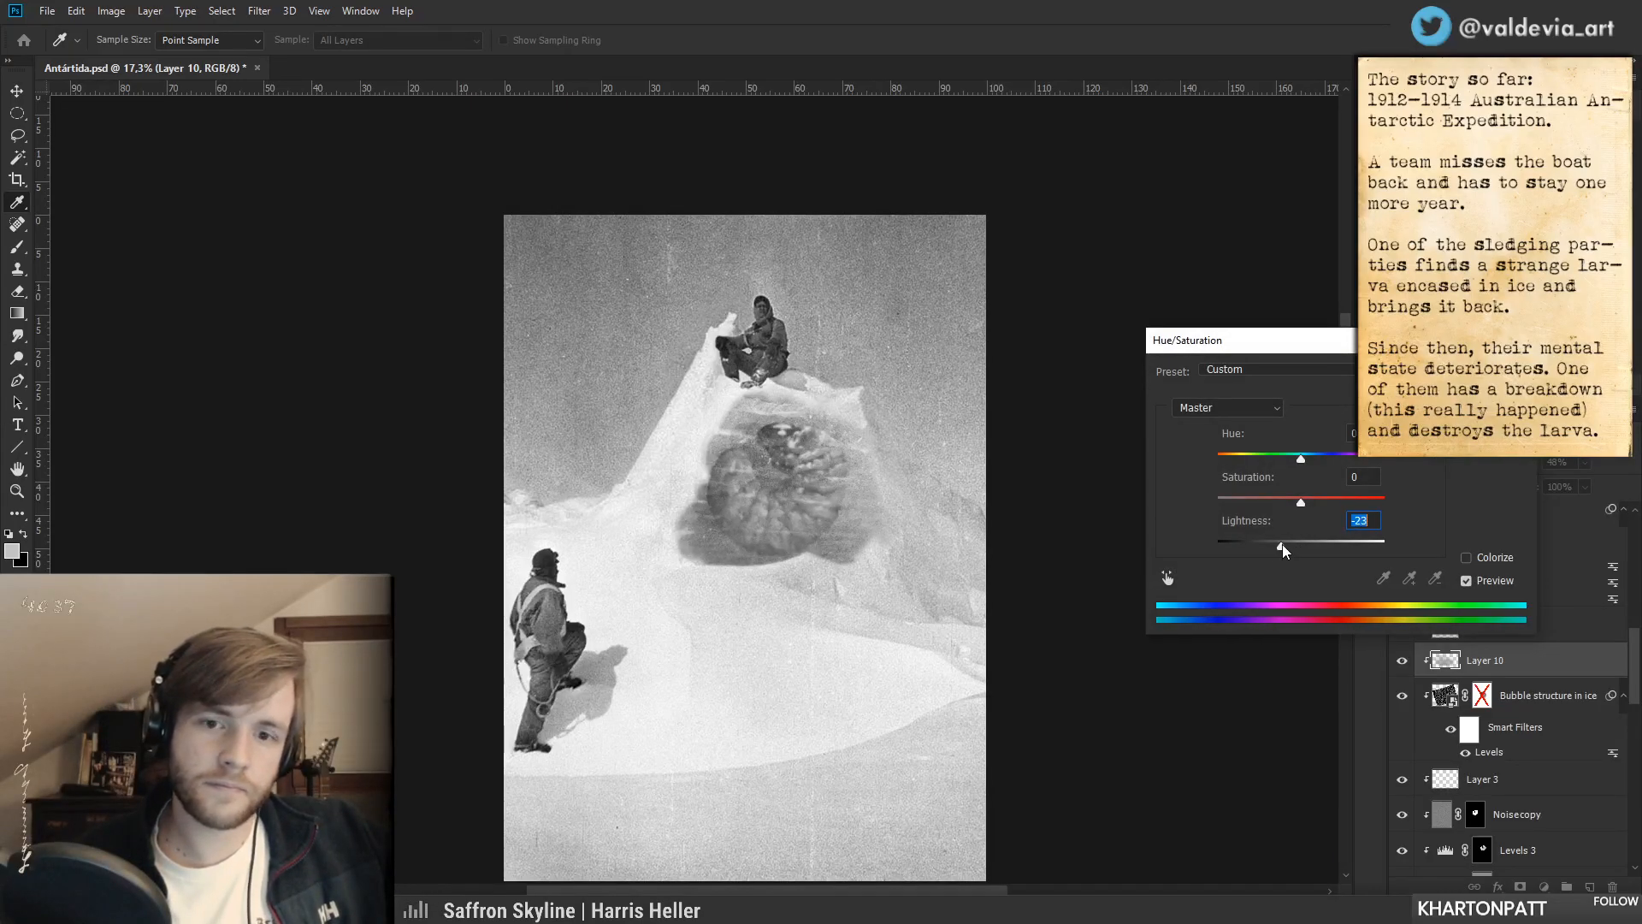
{"action": "left_click", "coordinate": [1492, 371]}
- Try a further soft brush stroke over the larva on Layer 10 and undo it
{"action": "key", "text": "z"}
{"action": "mouse_move", "coordinate": [809, 527]}
{"action": "left_mouse_down"}
{"action": "mouse_move", "coordinate": [710, 527]}
{"action": "mouse_move", "coordinate": [816, 525]}
{"action": "left_mouse_up"}
{"action": "left_click_drag", "start_coordinate": [728, 452], "coordinate": [795, 454]}
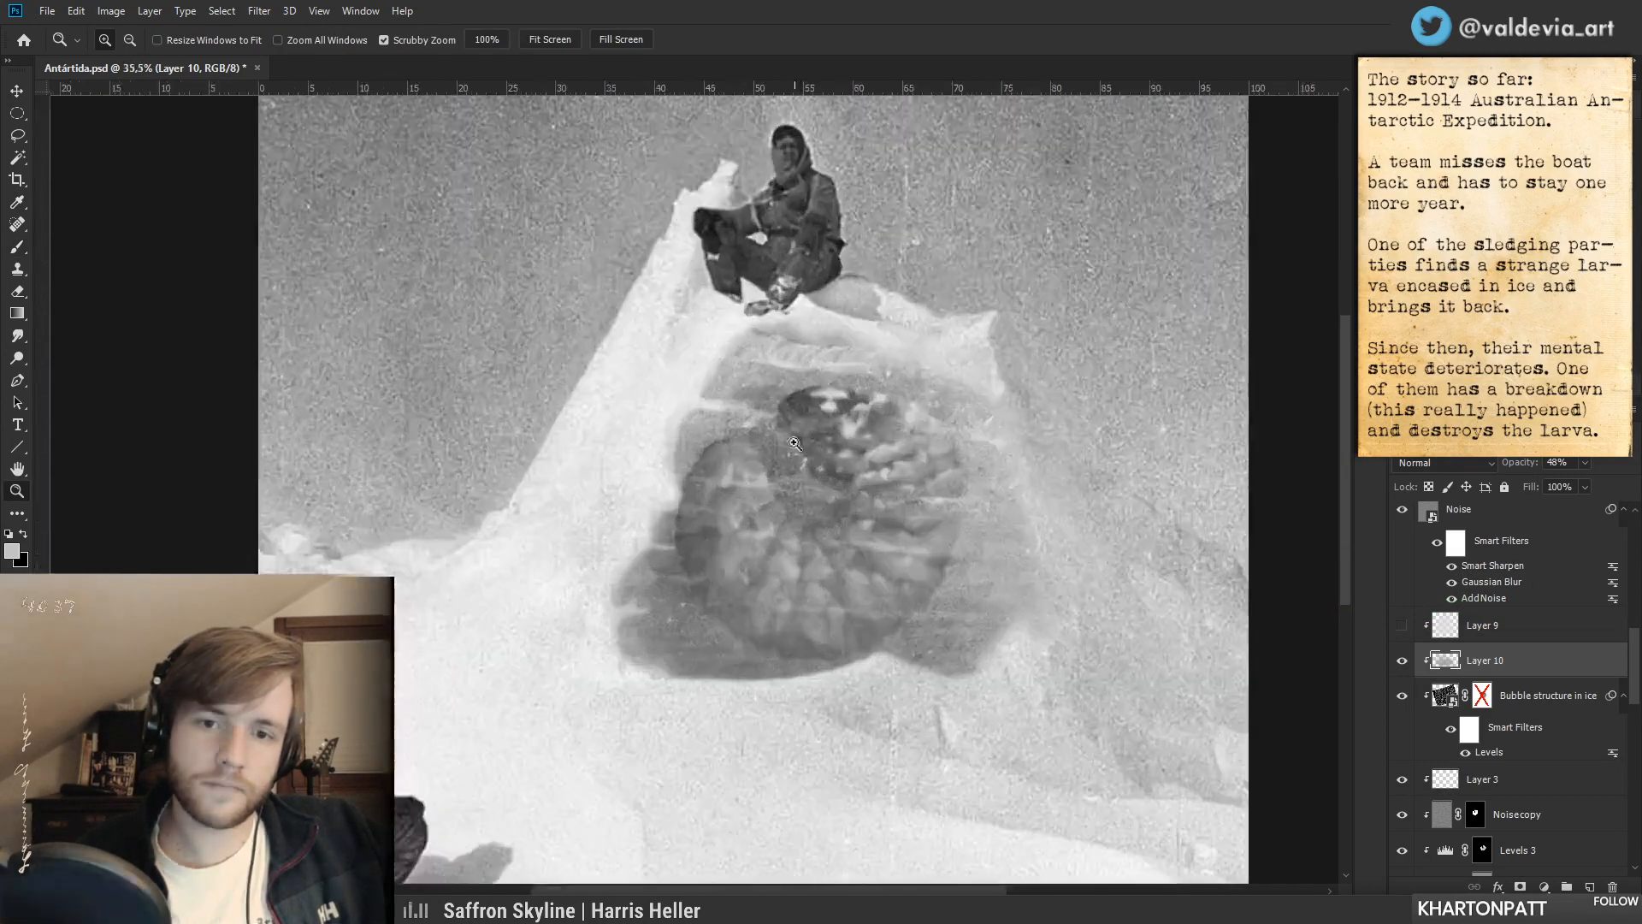
{"action": "key", "text": "b"}
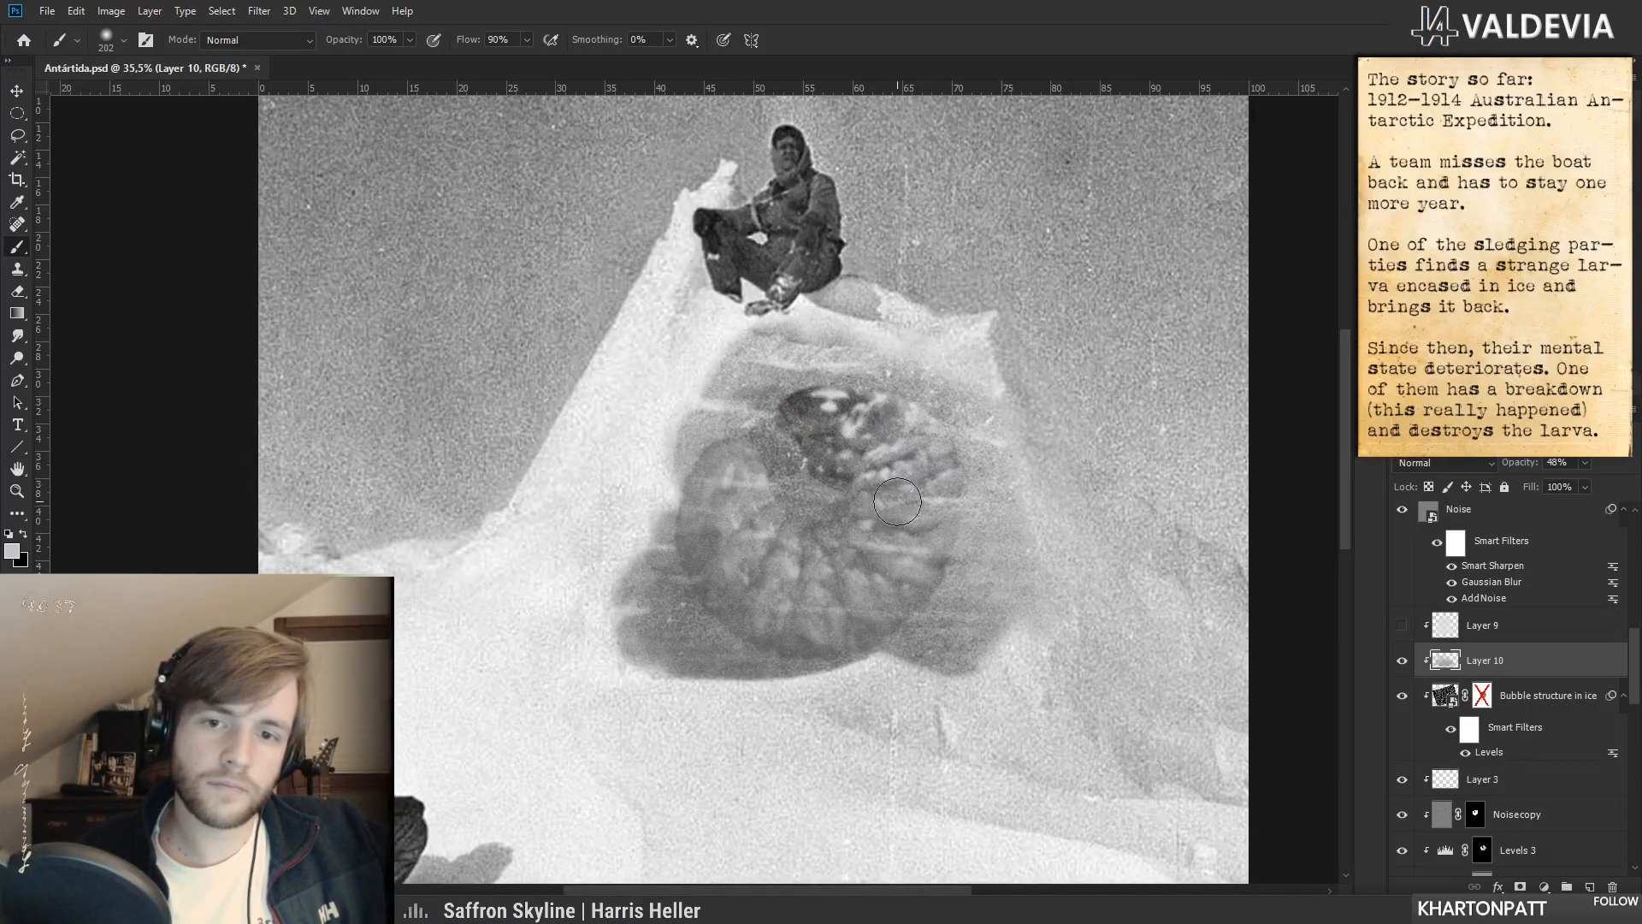
{"action": "key", "text": "ctrl+z"}
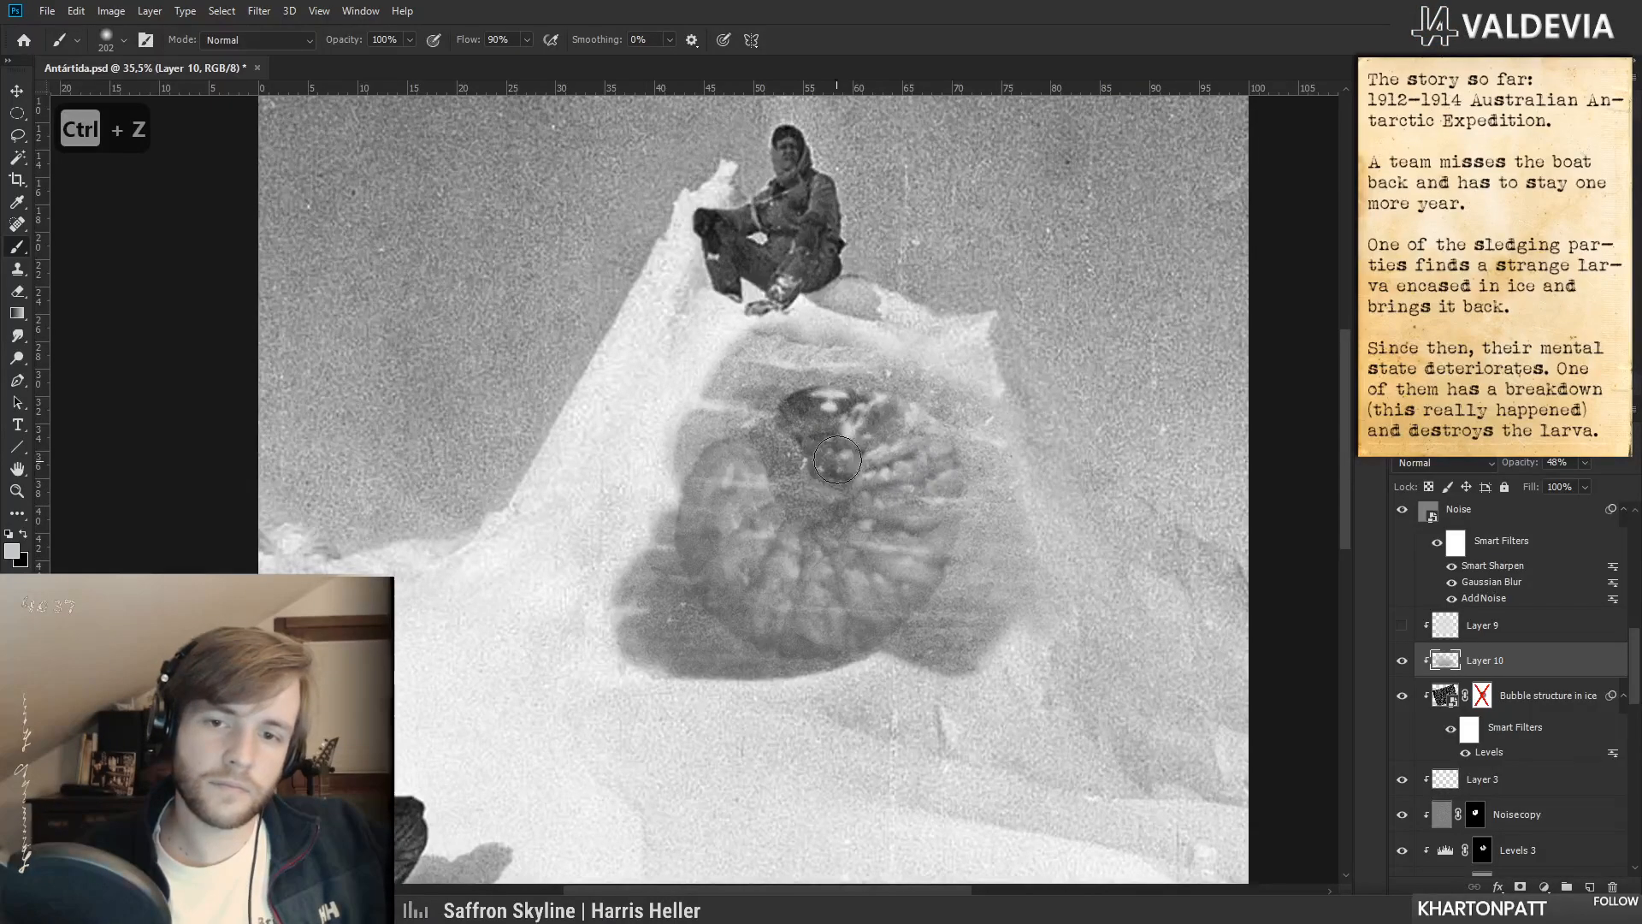
{"action": "scroll", "coordinate": [916, 398], "scroll_direction": "down", "scroll_amount": 3}
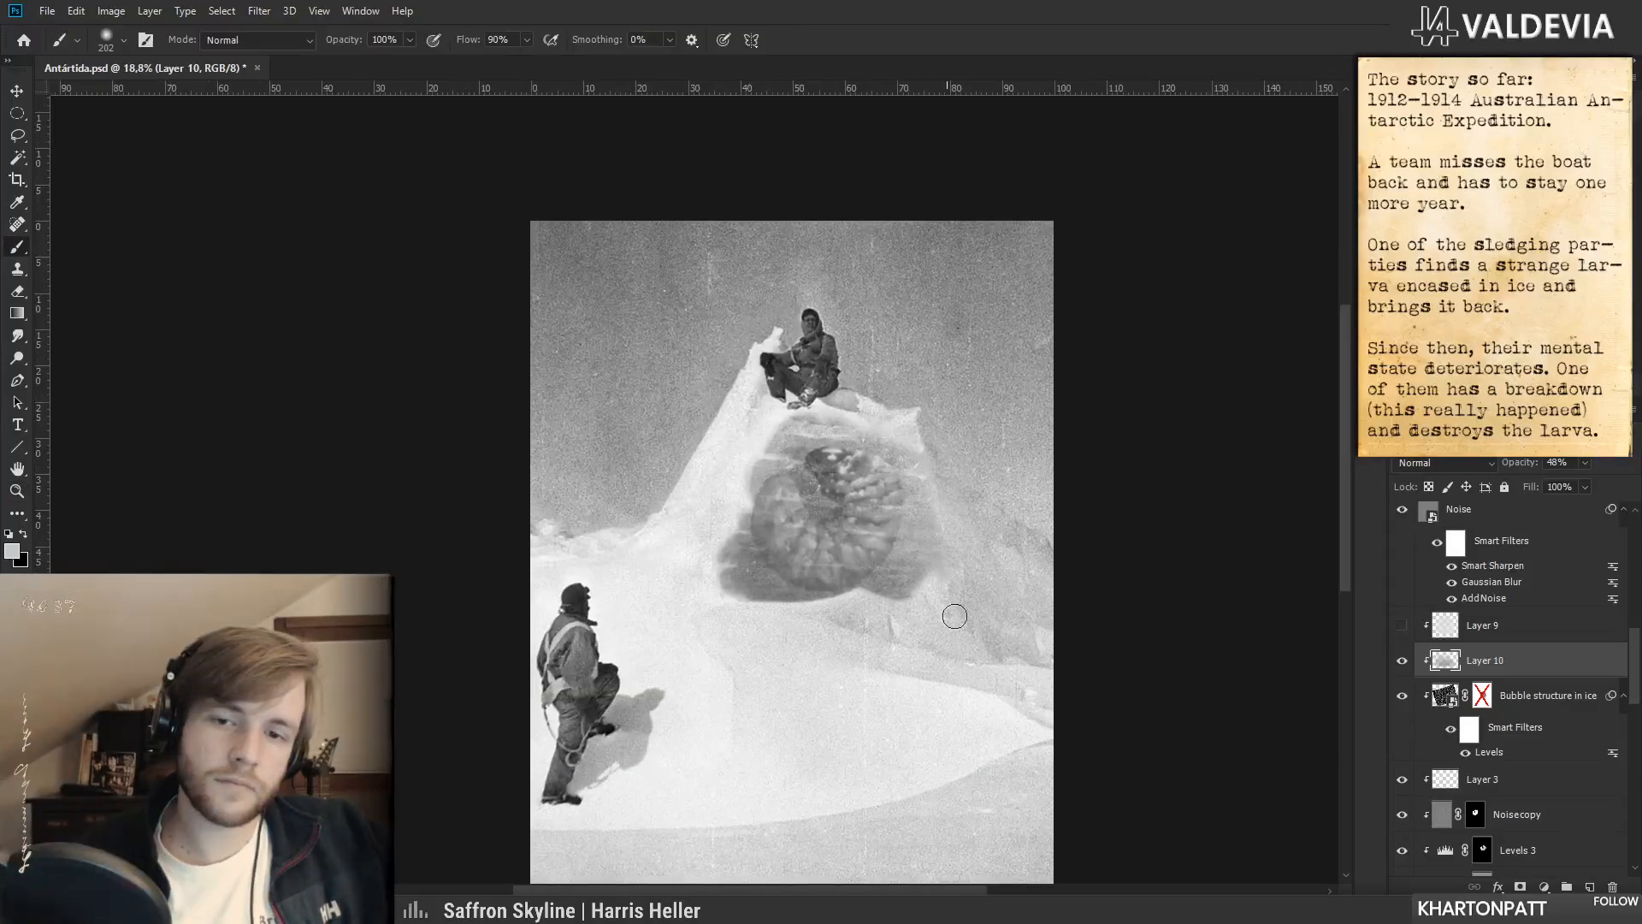
{"action": "mouse_move", "coordinate": [1530, 467]}
{"action": "left_mouse_down"}
{"action": "mouse_move", "coordinate": [1515, 466]}
{"action": "mouse_move", "coordinate": [1529, 465]}
{"action": "left_mouse_up"}
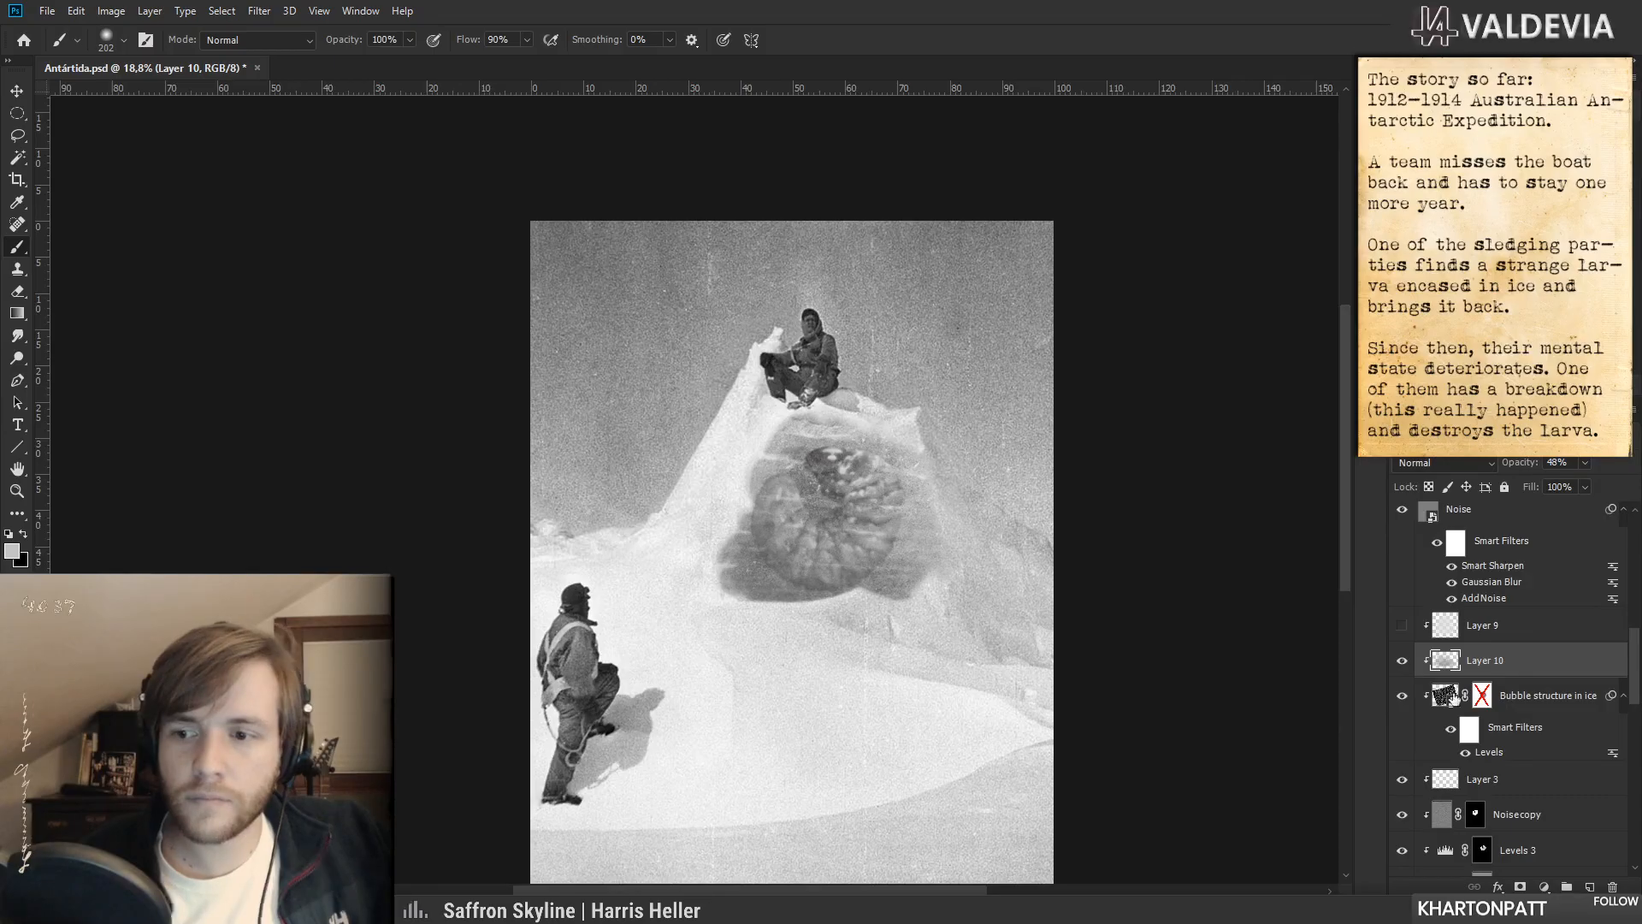
- Compare the larva with the "Bubble structure in ice" layer hidden and shown
{"action": "left_click", "coordinate": [1403, 698]}
{"action": "left_click", "coordinate": [1403, 701]}
{"action": "left_click", "coordinate": [1505, 695]}
{"action": "left_click", "coordinate": [1401, 697]}
{"action": "left_click", "coordinate": [1400, 697]}
{"action": "left_click_drag", "start_coordinate": [888, 498], "coordinate": [991, 494]}
{"action": "mouse_move", "coordinate": [910, 525]}
{"action": "left_mouse_down"}
{"action": "mouse_move", "coordinate": [623, 553]}
{"action": "mouse_move", "coordinate": [719, 531]}
{"action": "mouse_move", "coordinate": [1238, 585]}
{"action": "left_mouse_up"}
{"action": "left_click_drag", "start_coordinate": [1635, 676], "coordinate": [1632, 733]}
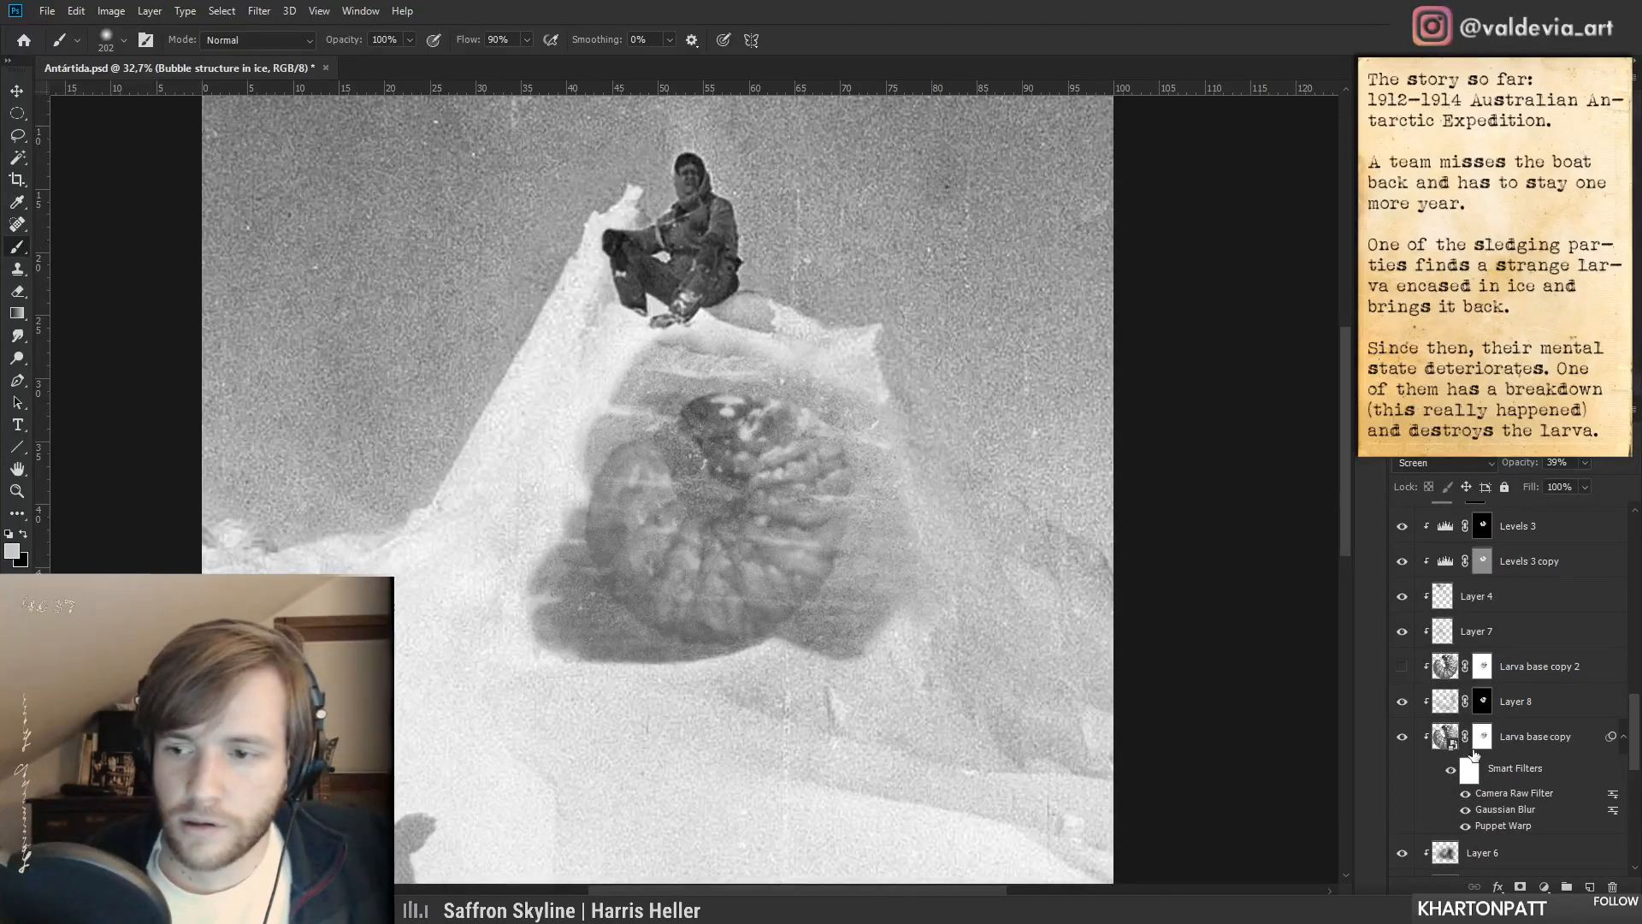
- Try shifting the Larva base copy layer slightly to the left on its own and undo the move
{"action": "left_click", "coordinate": [1473, 751]}
{"action": "left_click_drag", "start_coordinate": [789, 570], "coordinate": [754, 571]}
{"action": "key", "text": "ctrl+z"}
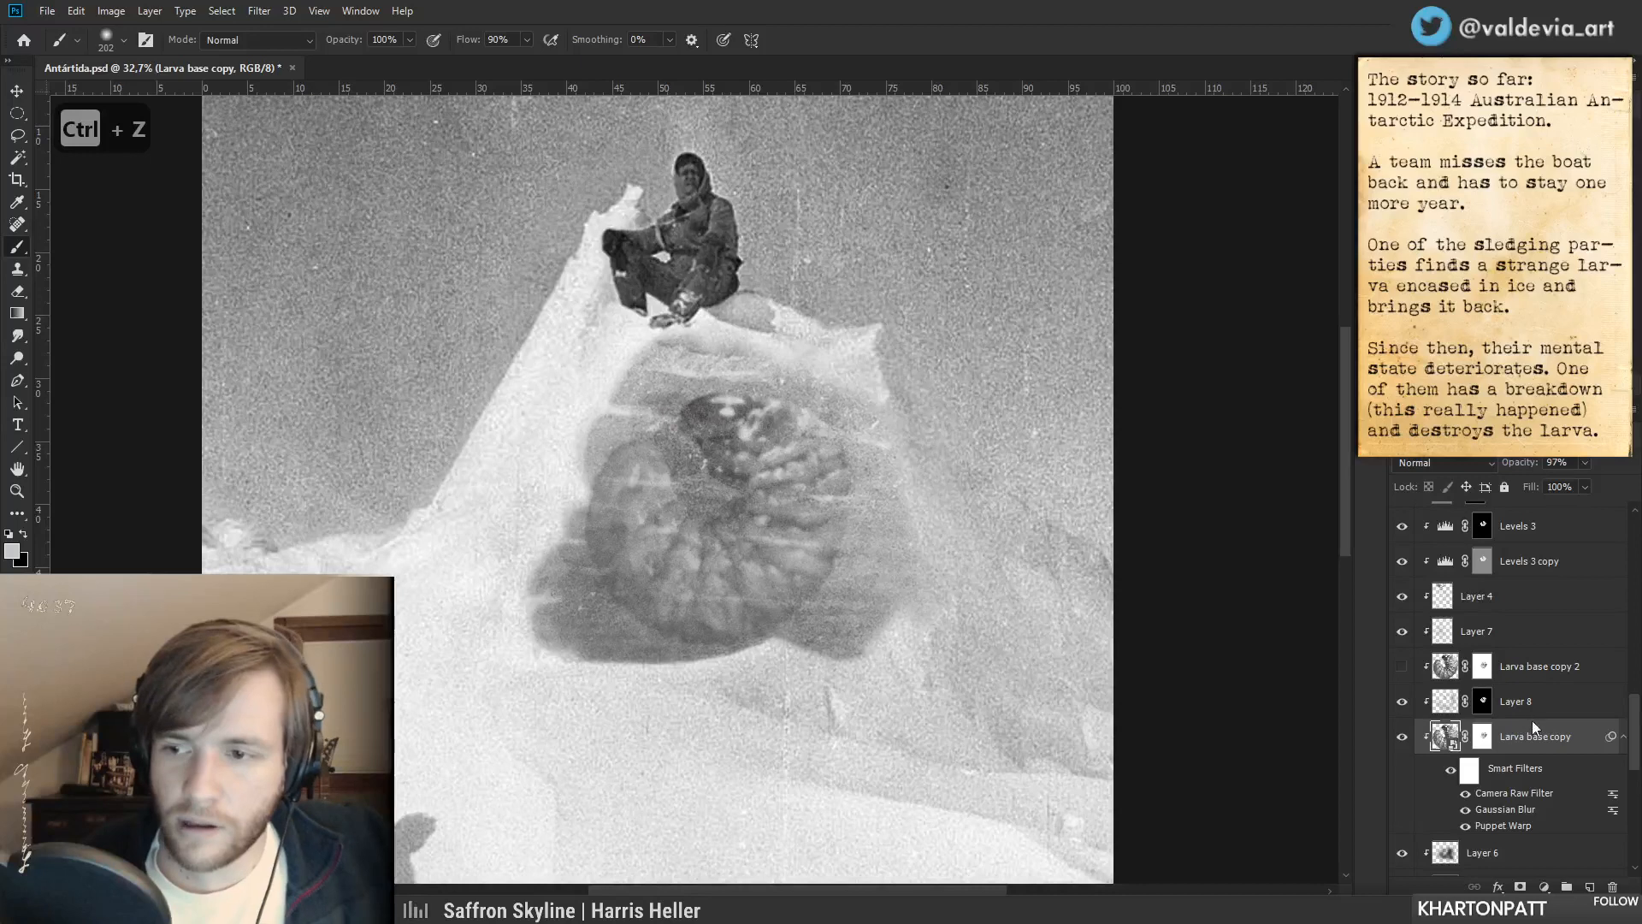
- Add Layer 8, Levels 3 copy and Levels 3 to the layer selection alongside Larva base copy
{"action": "left_click", "coordinate": [1531, 712], "text": "ctrl"}
{"action": "scroll", "coordinate": [1638, 734], "scroll_direction": "up", "scroll_amount": 1}
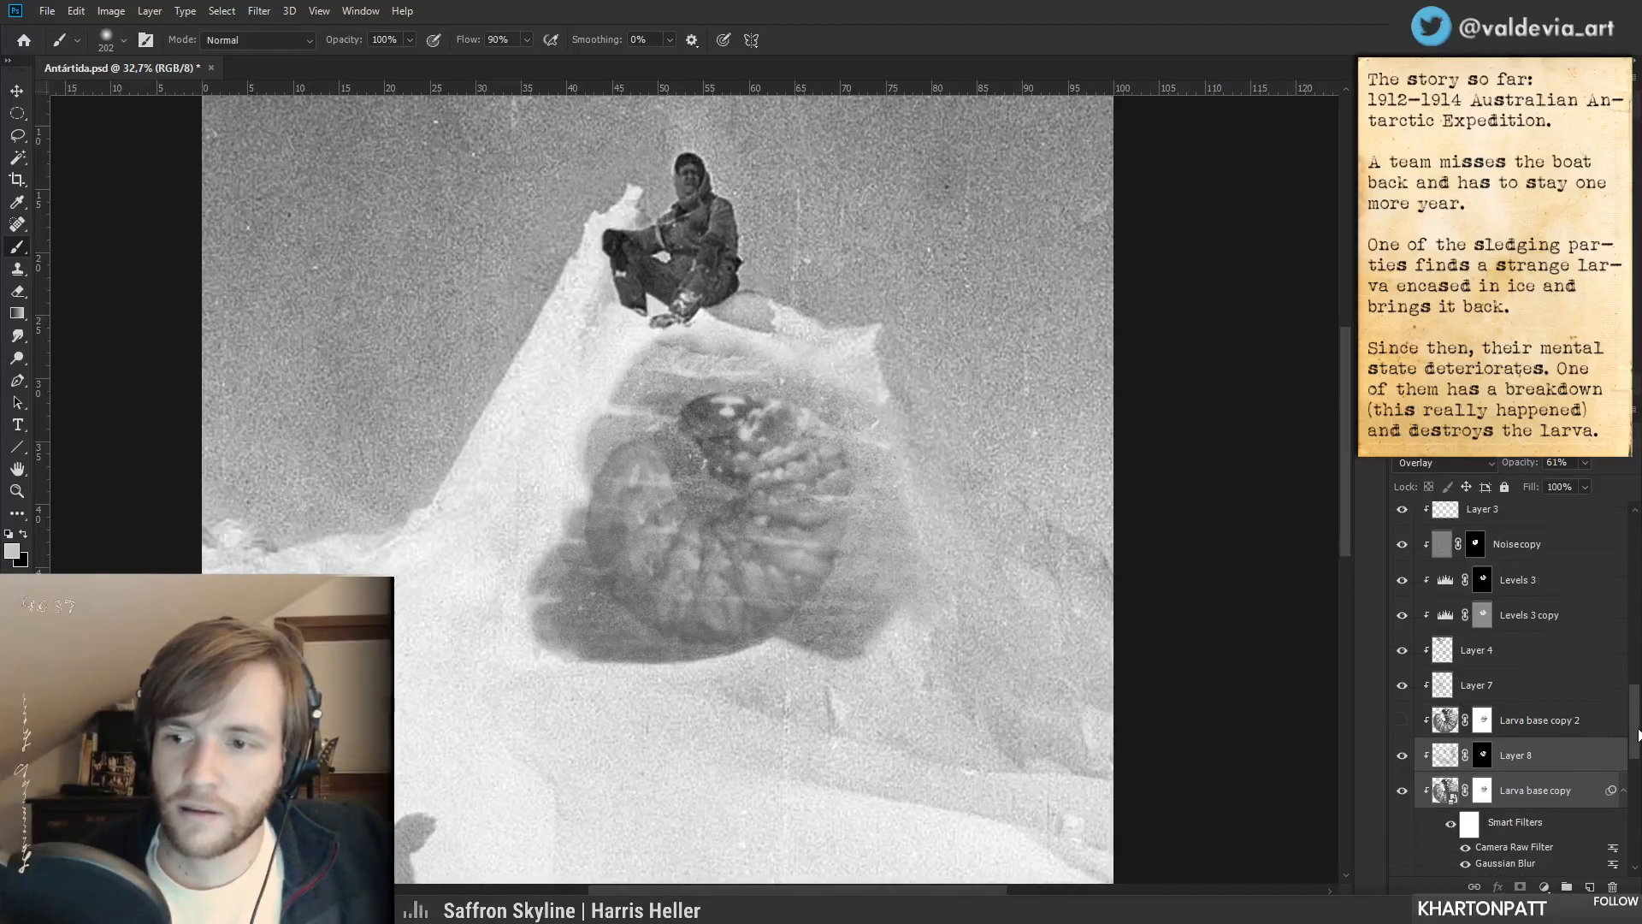
{"action": "scroll", "coordinate": [1638, 734], "scroll_direction": "up", "scroll_amount": 1}
{"action": "left_click", "coordinate": [1401, 702]}
{"action": "left_click", "coordinate": [1402, 701]}
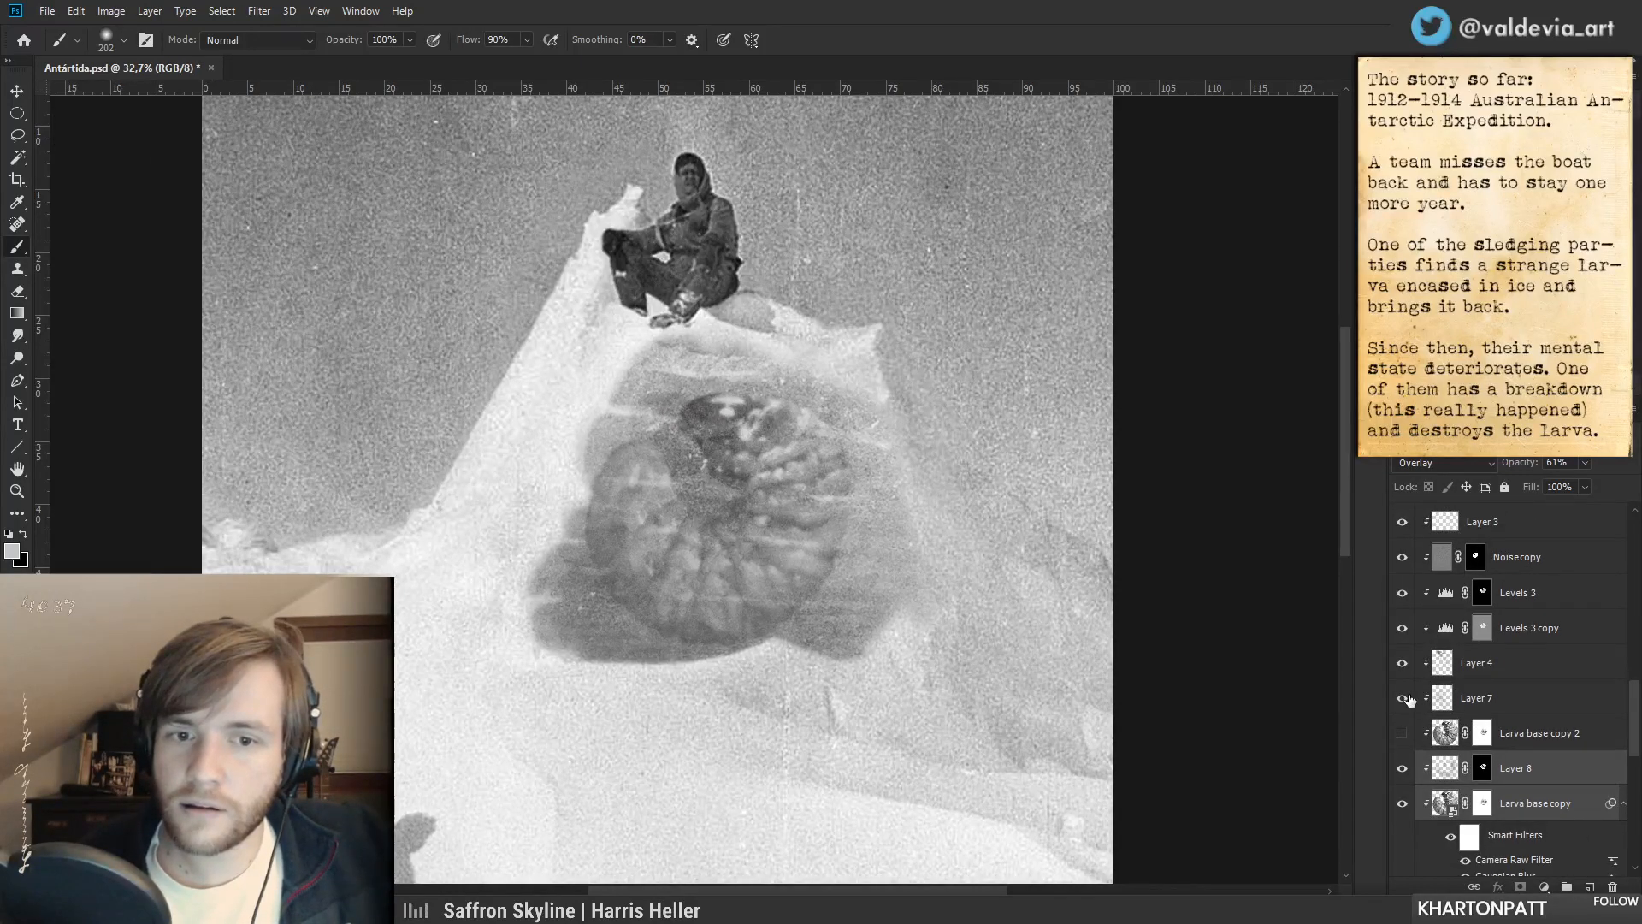
{"action": "left_click", "coordinate": [1591, 631], "text": "ctrl"}
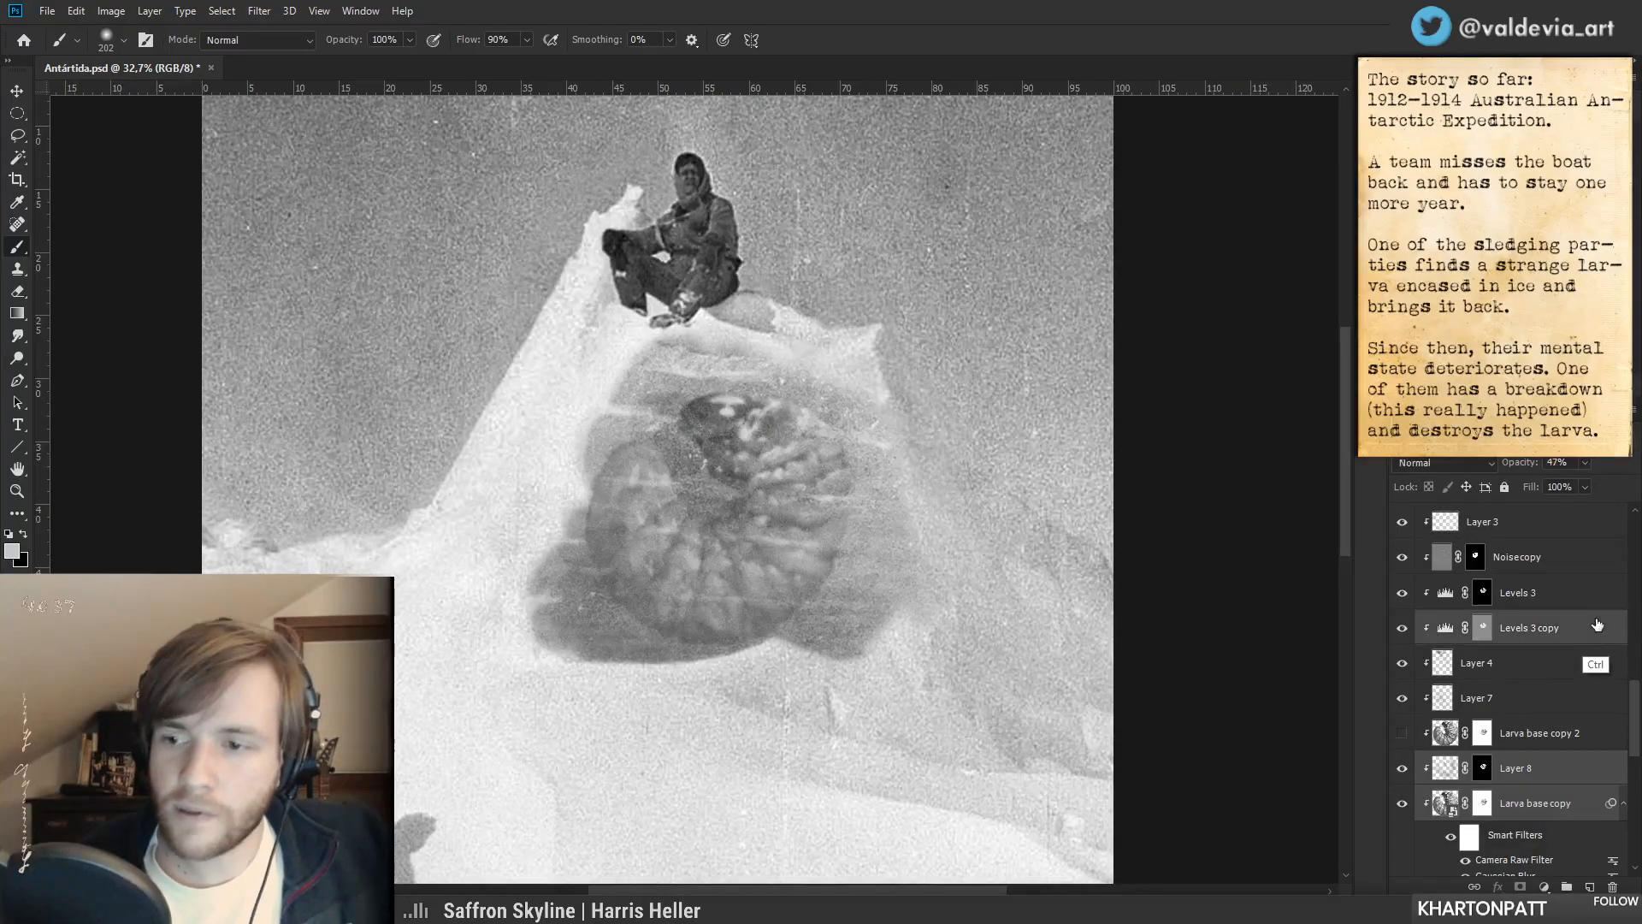
{"action": "left_click", "coordinate": [1588, 604], "text": "ctrl"}
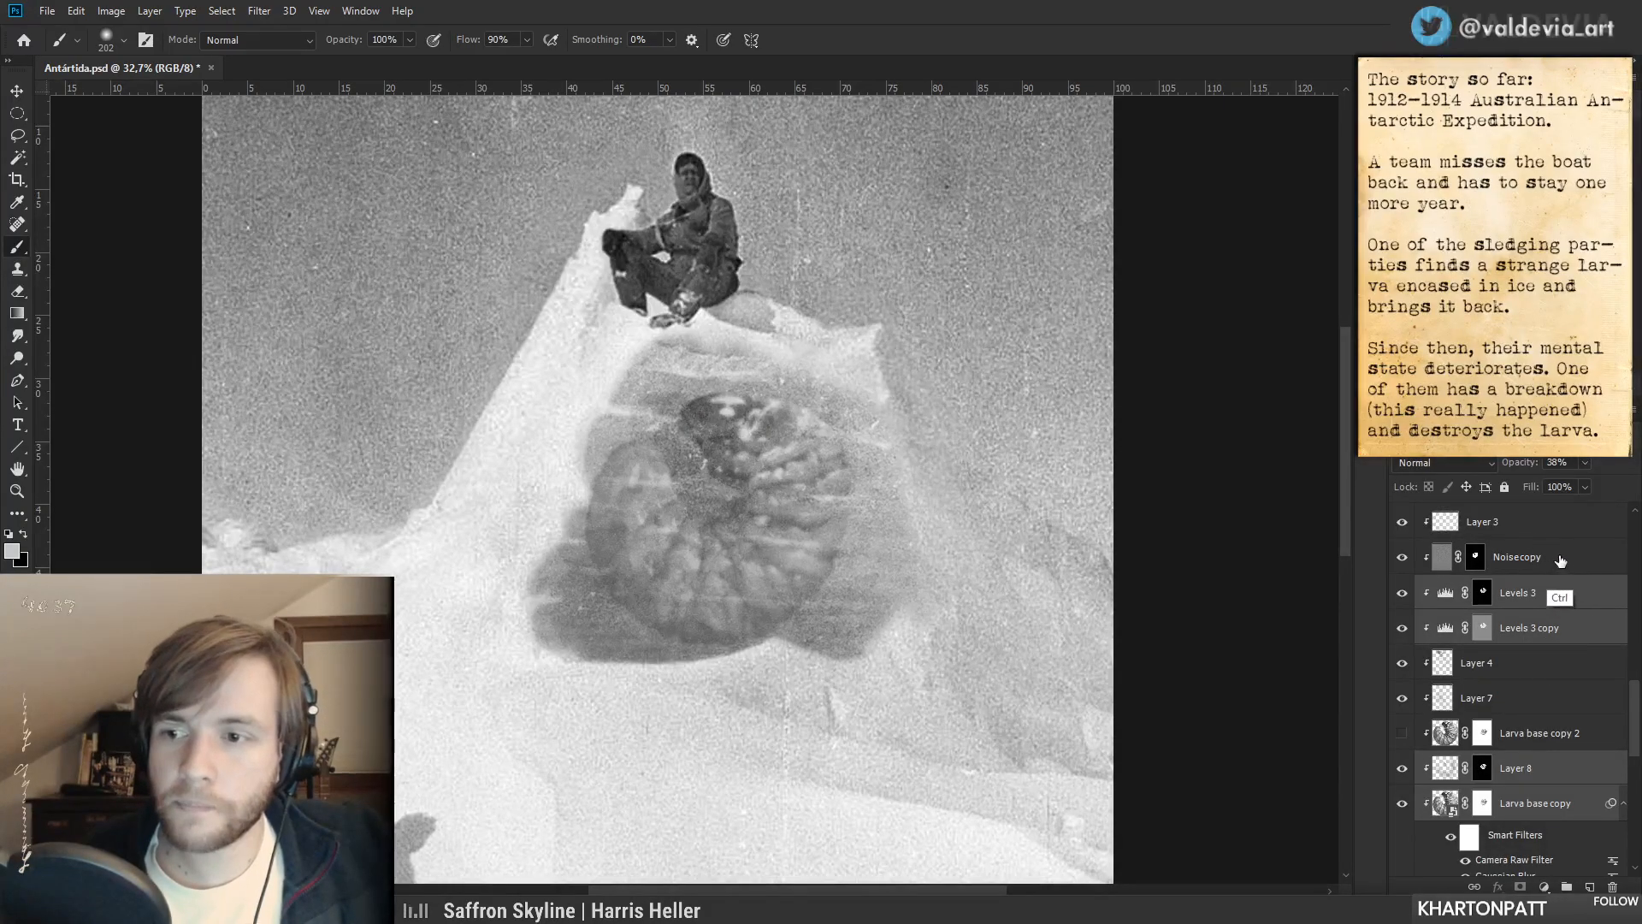
- Delete the layer mask of the Noise copy layer
{"action": "right_click", "coordinate": [1478, 557]}
{"action": "left_click", "coordinate": [1544, 592]}
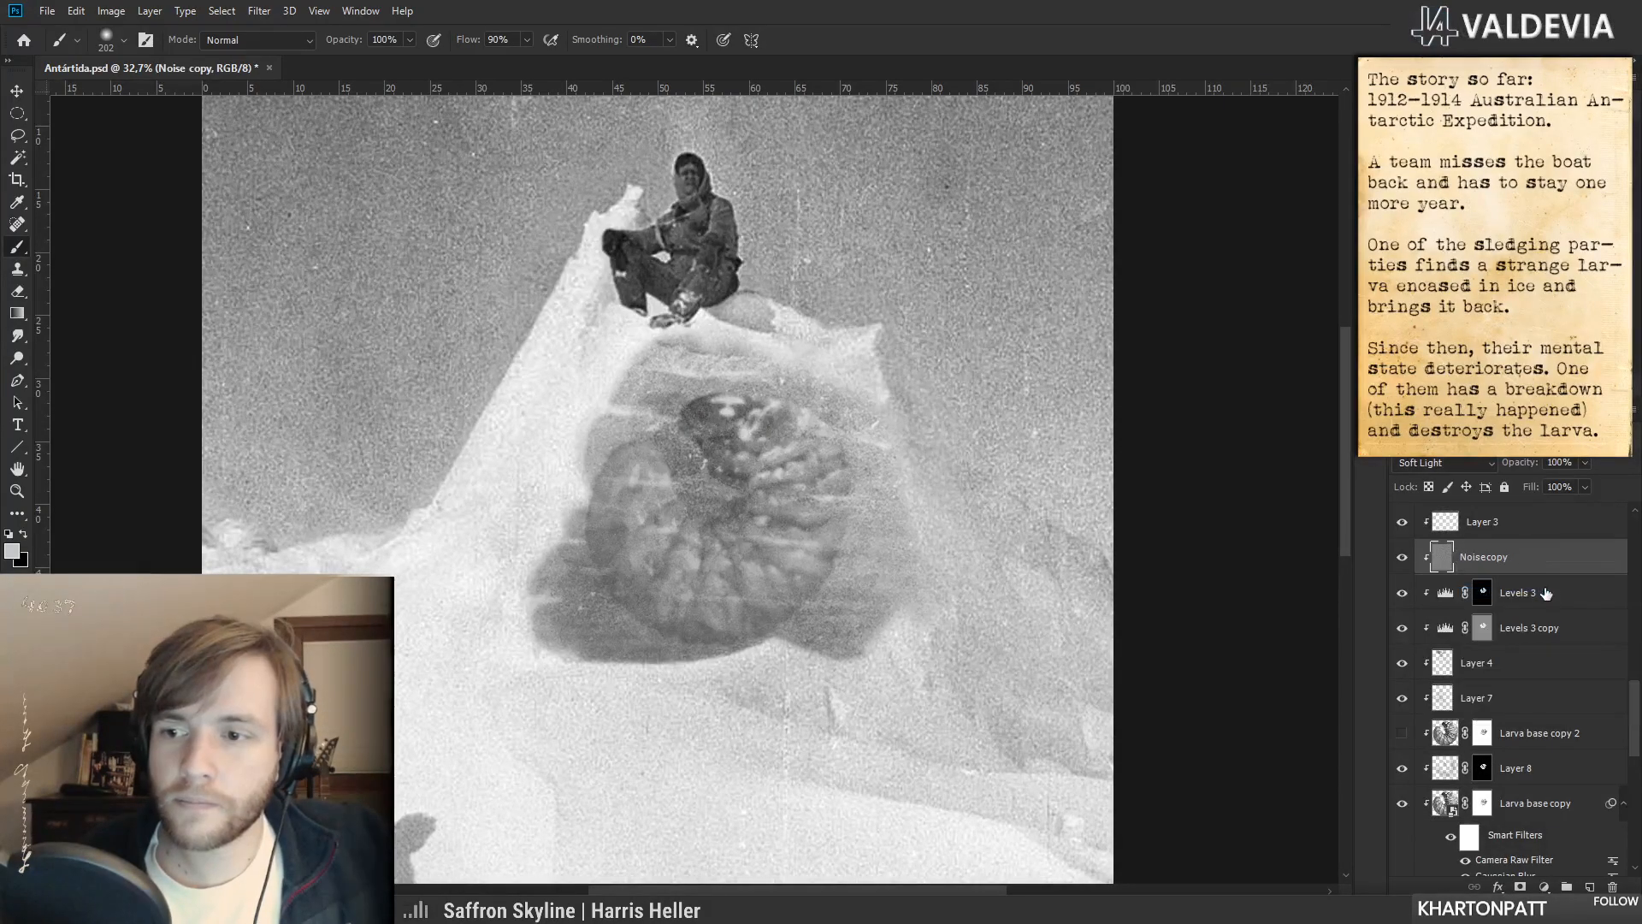
- Select Levels 3, Levels 3 copy, Layer 8 and Larva base copy and move them together toward the left side of the ice patch
{"action": "left_click", "coordinate": [1557, 597]}
{"action": "left_click", "coordinate": [1552, 633], "text": "ctrl"}
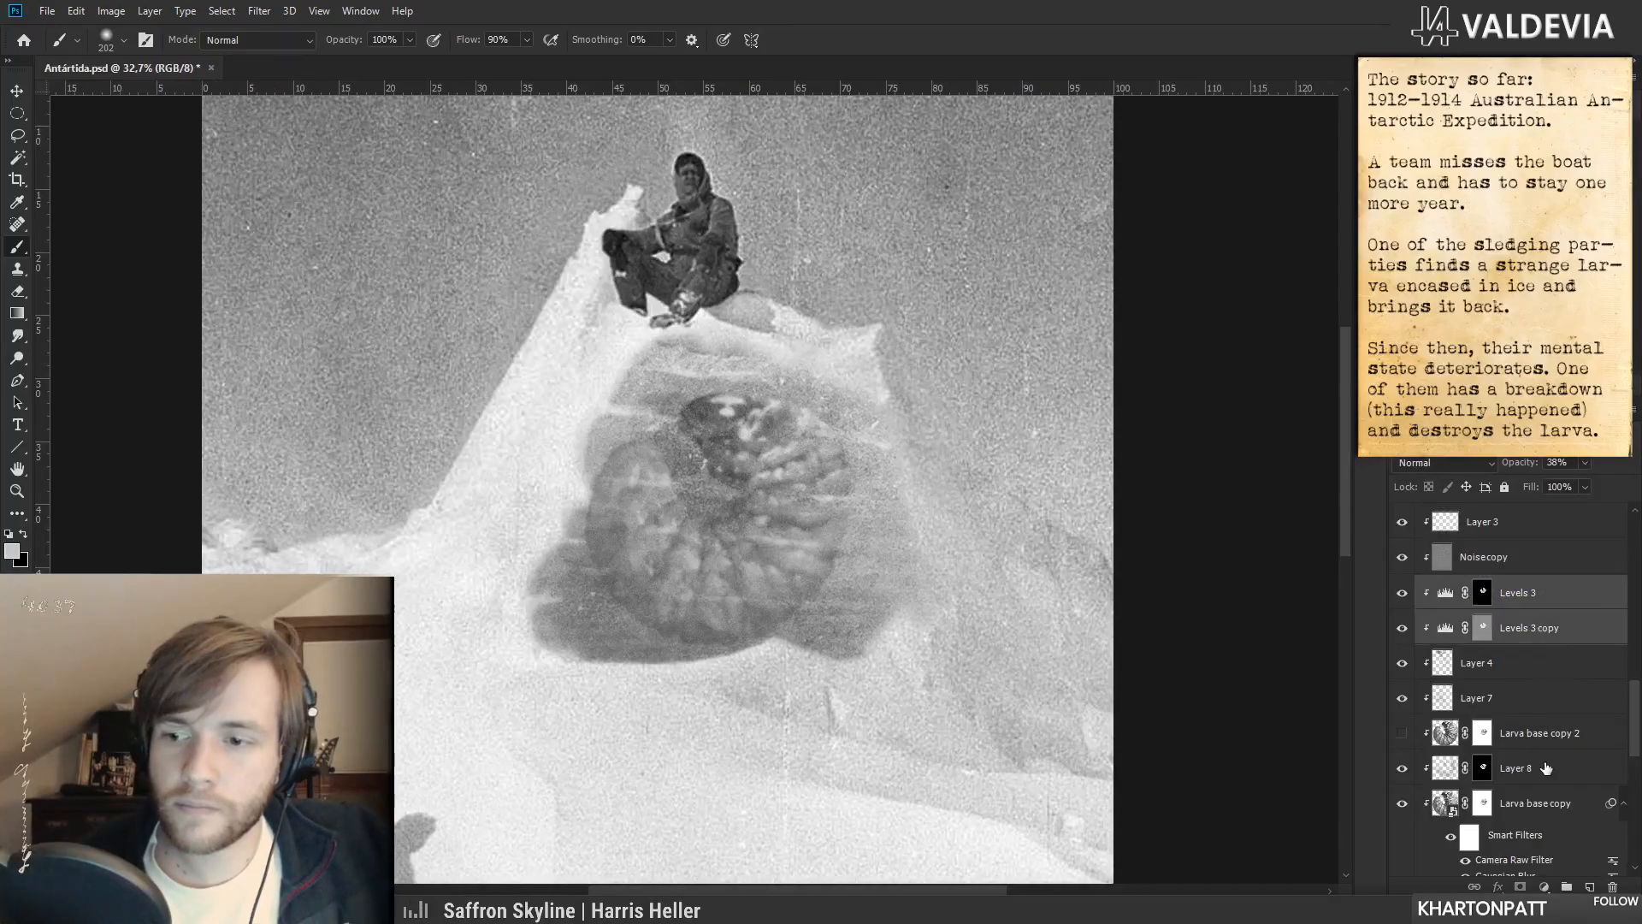
{"action": "left_click", "coordinate": [1531, 768], "text": "ctrl"}
{"action": "left_click_drag", "start_coordinate": [783, 560], "coordinate": [747, 555]}
{"action": "scroll", "coordinate": [774, 542], "scroll_direction": "down", "scroll_amount": 3}
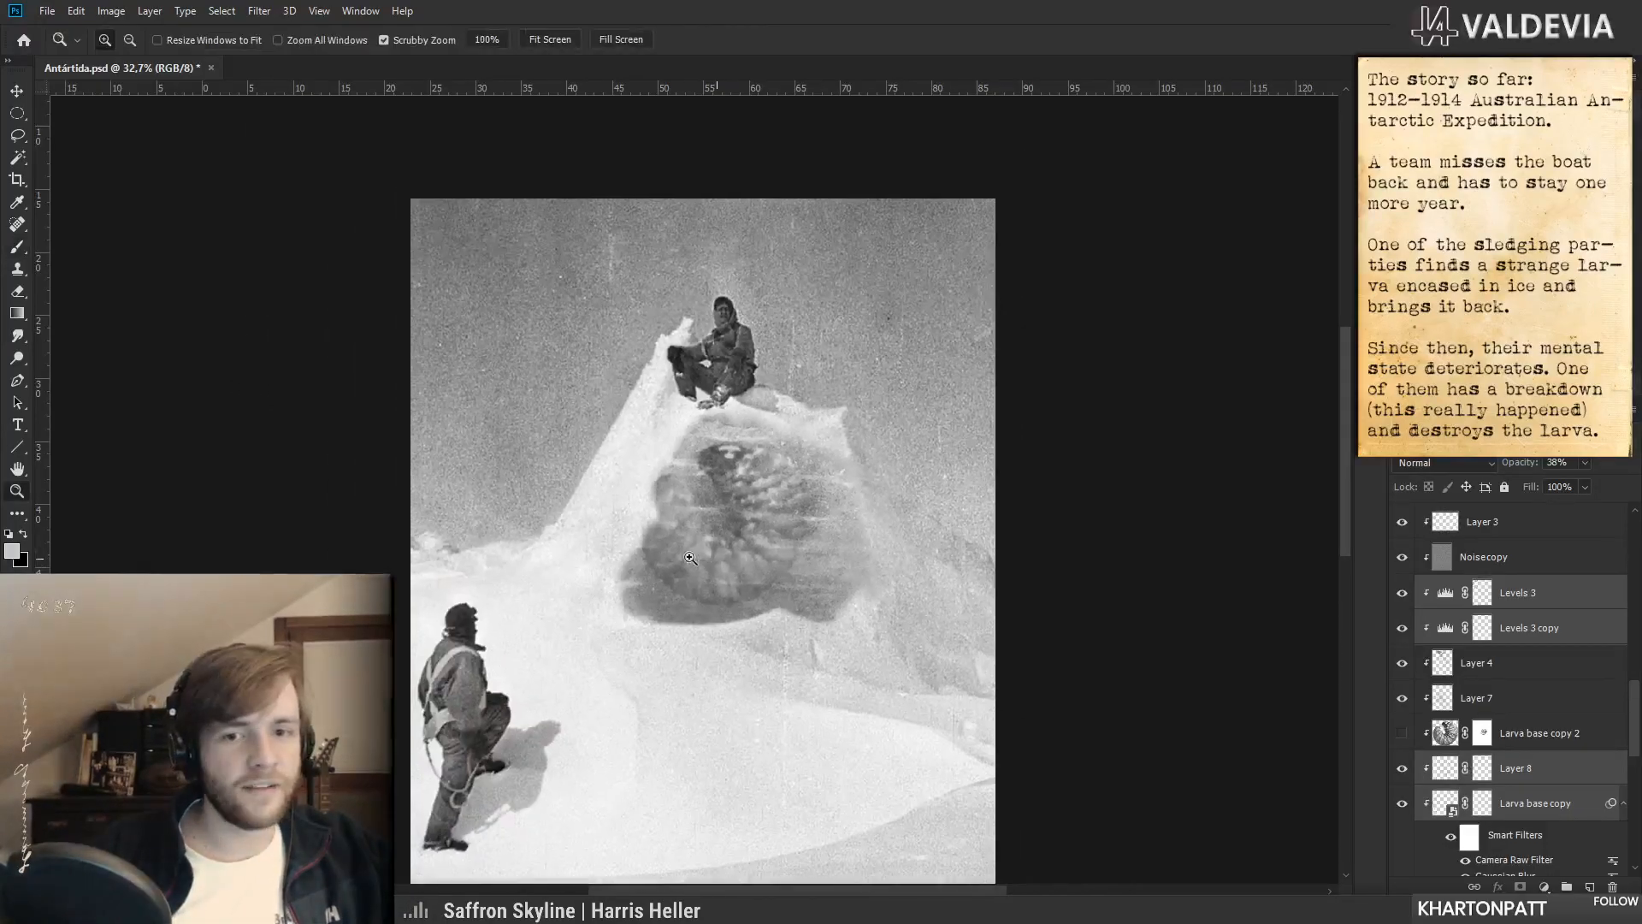
{"action": "mouse_move", "coordinate": [733, 561]}
{"action": "left_mouse_down"}
{"action": "mouse_move", "coordinate": [802, 546]}
{"action": "mouse_move", "coordinate": [659, 586]}
{"action": "mouse_move", "coordinate": [761, 620]}
{"action": "mouse_move", "coordinate": [751, 564]}
{"action": "mouse_move", "coordinate": [672, 594]}
{"action": "mouse_move", "coordinate": [825, 629]}
{"action": "mouse_move", "coordinate": [702, 589]}
{"action": "mouse_move", "coordinate": [729, 553]}
{"action": "left_mouse_up"}
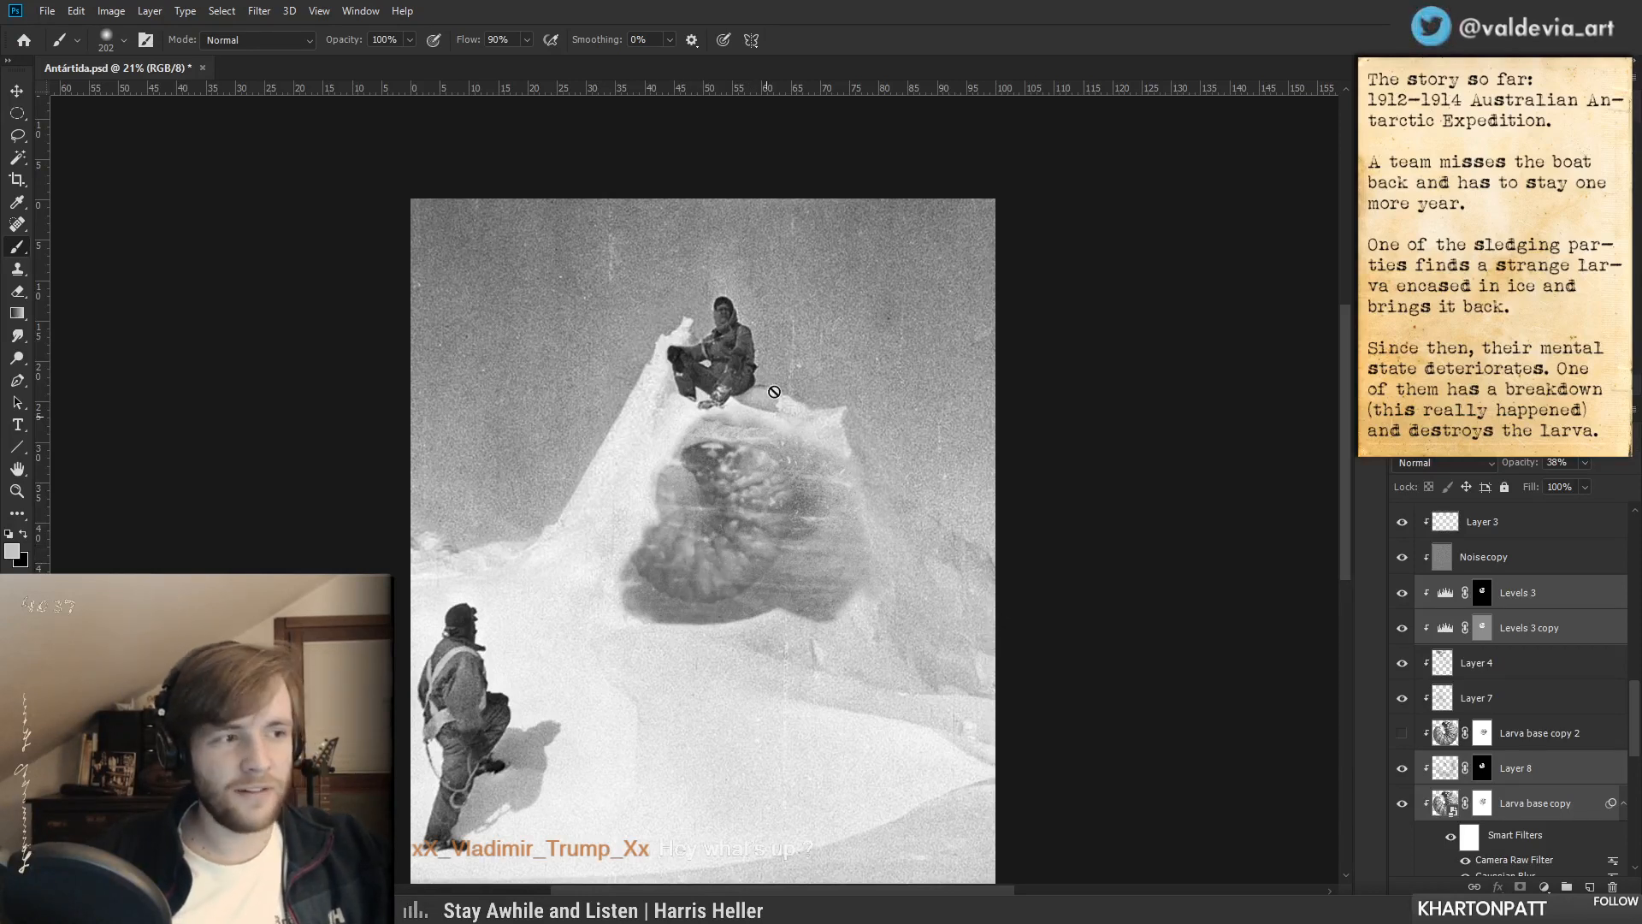
{"action": "mouse_move", "coordinate": [715, 561]}
{"action": "left_mouse_down"}
{"action": "mouse_move", "coordinate": [797, 581]}
{"action": "mouse_move", "coordinate": [762, 571]}
{"action": "mouse_move", "coordinate": [757, 598]}
{"action": "mouse_move", "coordinate": [747, 564]}
{"action": "mouse_move", "coordinate": [733, 570]}
{"action": "mouse_move", "coordinate": [751, 554]}
{"action": "mouse_move", "coordinate": [768, 585]}
{"action": "mouse_move", "coordinate": [733, 627]}
{"action": "mouse_move", "coordinate": [761, 614]}
{"action": "mouse_move", "coordinate": [637, 571]}
{"action": "mouse_move", "coordinate": [766, 561]}
{"action": "mouse_move", "coordinate": [723, 584]}
{"action": "mouse_move", "coordinate": [639, 582]}
{"action": "left_mouse_up"}
- Shift the selected larva layers further left within the ice patch, checking the composition at different magnifications
{"action": "key", "text": "z"}
{"action": "key", "text": "b"}
{"action": "key", "text": "z"}
{"action": "key", "text": "b"}
{"action": "key", "text": "z"}
{"action": "mouse_move", "coordinate": [605, 677]}
{"action": "left_mouse_down"}
{"action": "mouse_move", "coordinate": [645, 668]}
{"action": "mouse_move", "coordinate": [678, 616]}
{"action": "mouse_move", "coordinate": [605, 579]}
{"action": "mouse_move", "coordinate": [631, 571]}
{"action": "left_mouse_up"}
{"action": "key", "text": "b"}
{"action": "mouse_move", "coordinate": [740, 511]}
{"action": "left_mouse_down"}
{"action": "mouse_move", "coordinate": [712, 554]}
{"action": "mouse_move", "coordinate": [738, 478]}
{"action": "mouse_move", "coordinate": [777, 527]}
{"action": "mouse_move", "coordinate": [766, 498]}
{"action": "mouse_move", "coordinate": [739, 521]}
{"action": "mouse_move", "coordinate": [758, 515]}
{"action": "mouse_move", "coordinate": [631, 510]}
{"action": "mouse_move", "coordinate": [677, 504]}
{"action": "left_mouse_up"}
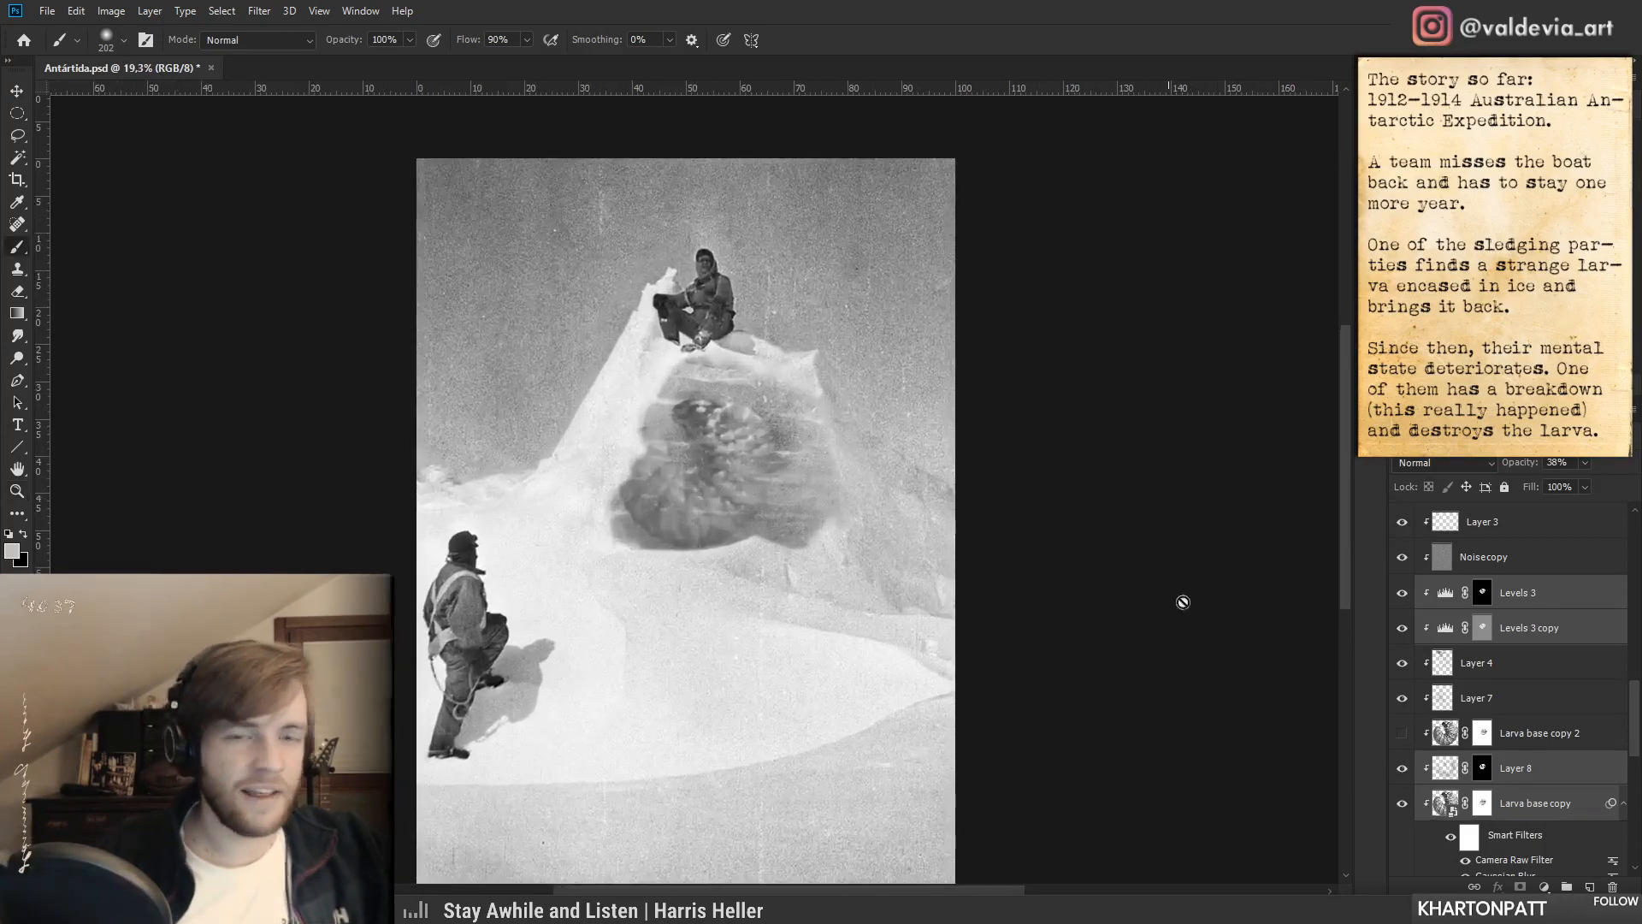
- Show the two "2 fotos" reference layers, examine their creature photographs, and hide both layers again
{"action": "scroll", "coordinate": [1636, 538], "scroll_direction": "up", "scroll_amount": 6}
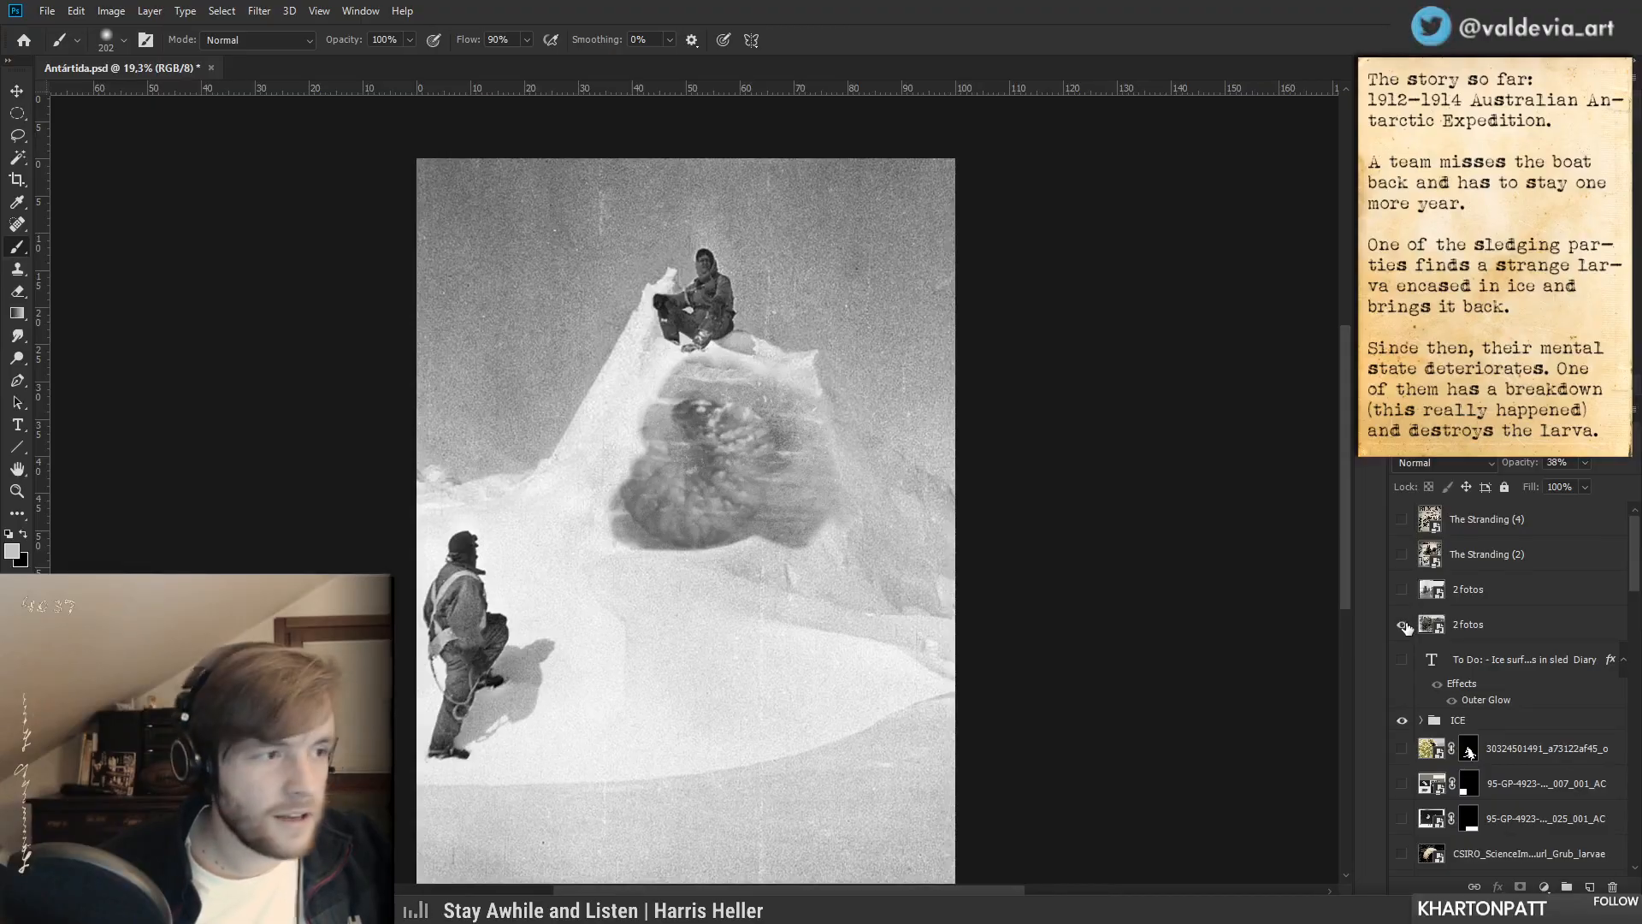
{"action": "left_click", "coordinate": [1403, 625]}
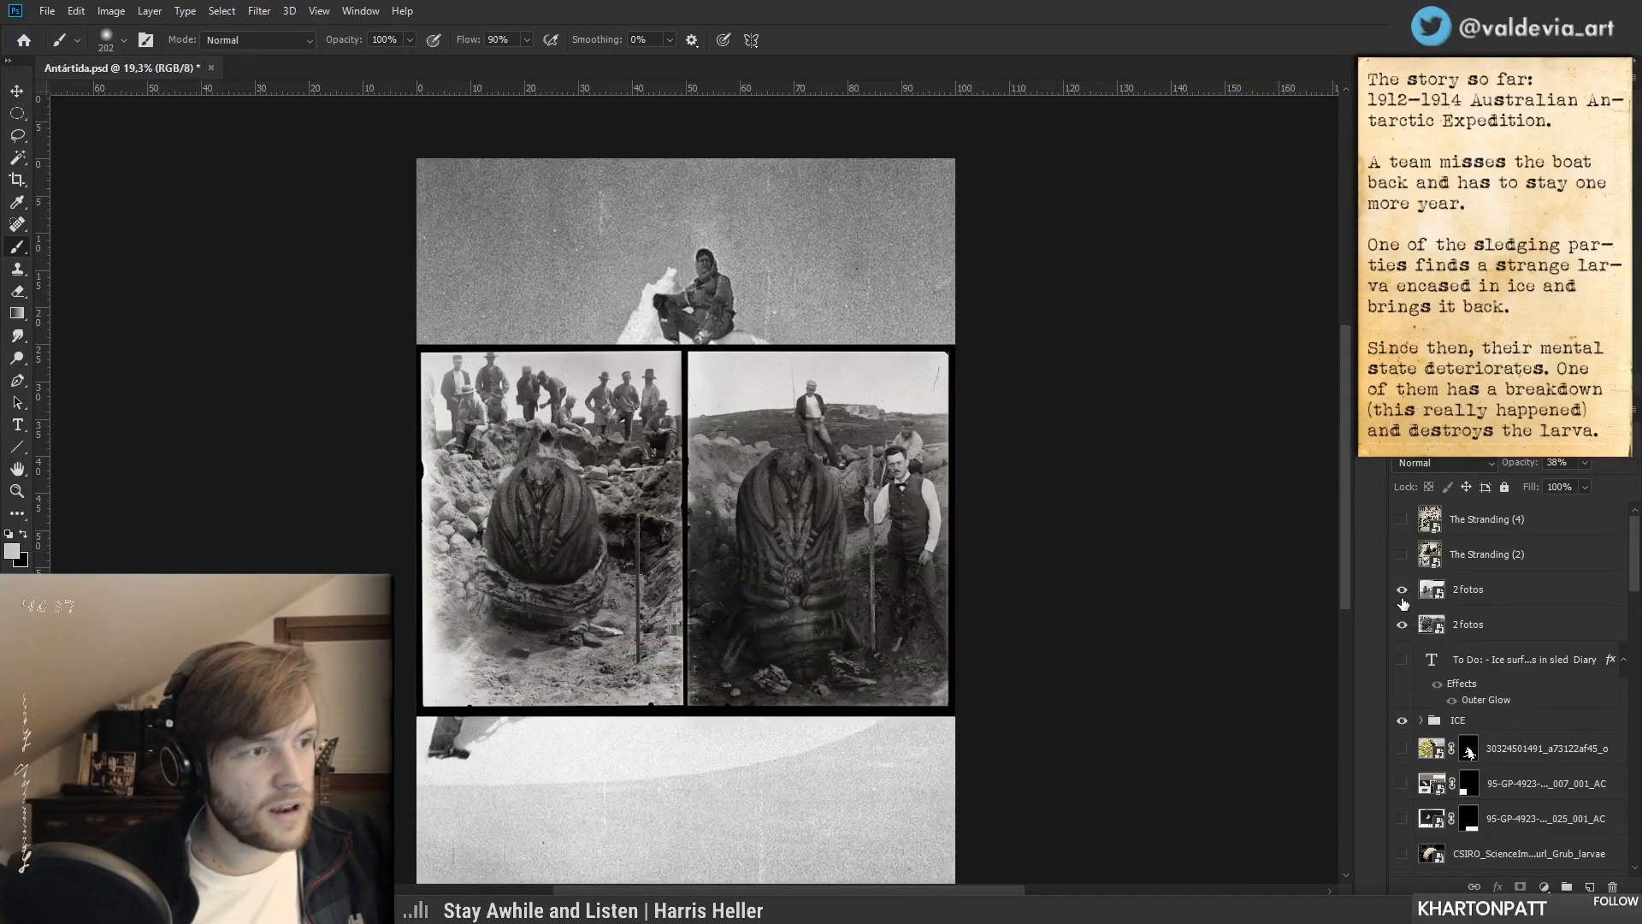
{"action": "key", "text": "z"}
{"action": "left_click_drag", "start_coordinate": [645, 593], "coordinate": [782, 553]}
{"action": "key", "text": "b"}
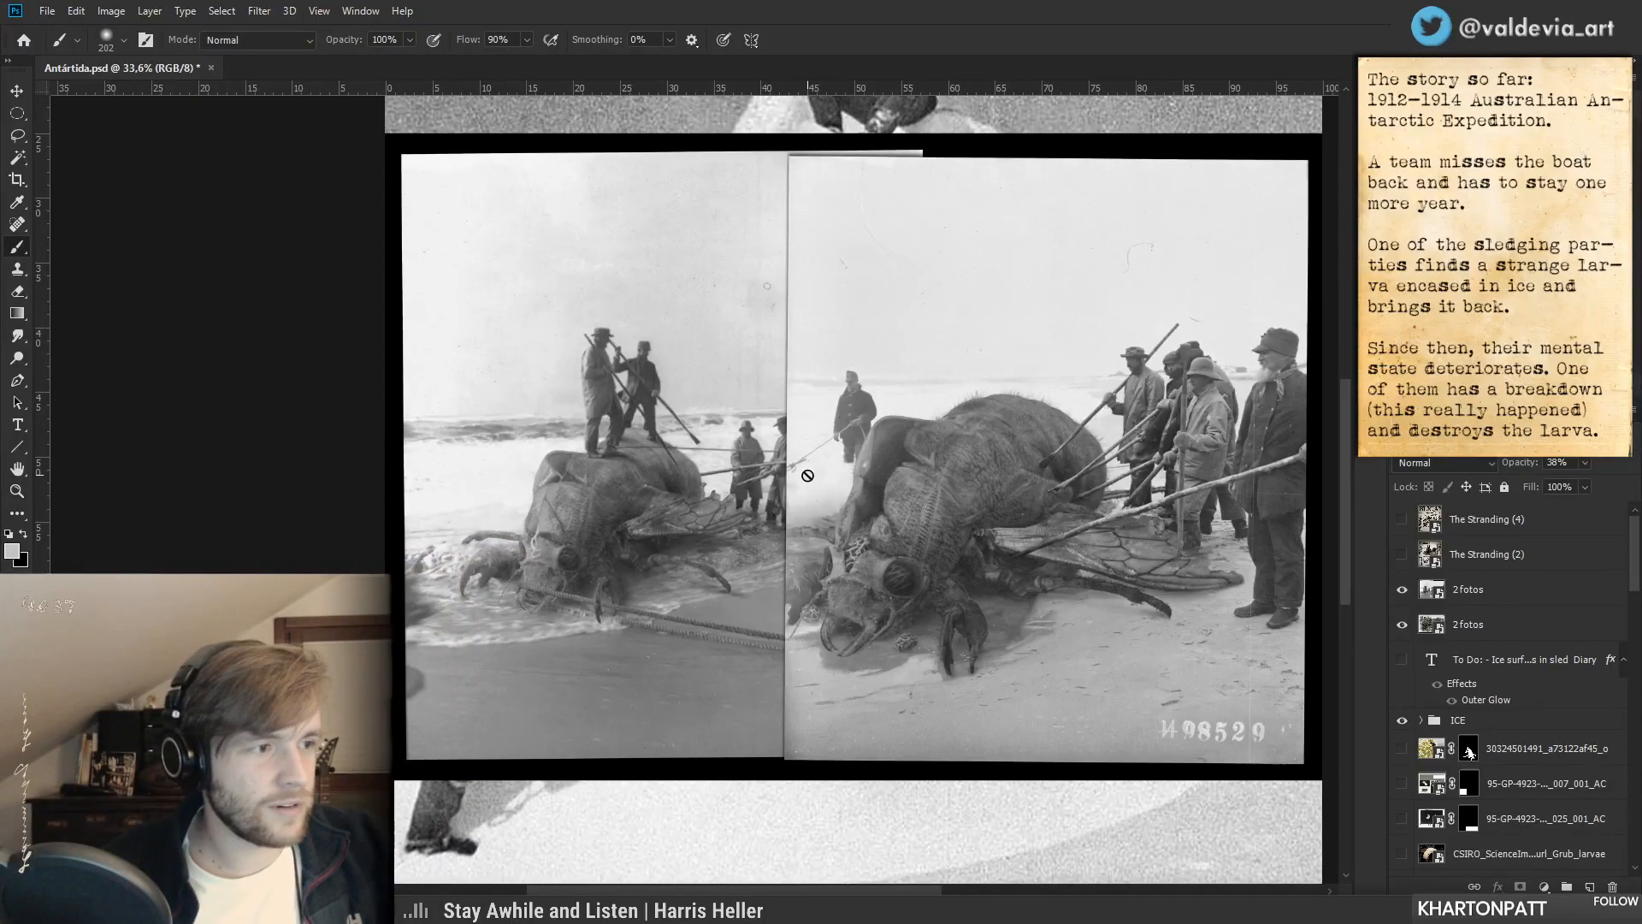
{"action": "left_click", "coordinate": [1402, 589]}
{"action": "left_click", "coordinate": [1401, 625]}
{"action": "scroll", "coordinate": [932, 580], "scroll_direction": "down", "scroll_amount": 3}
{"action": "left_click_drag", "start_coordinate": [961, 590], "coordinate": [857, 560]}
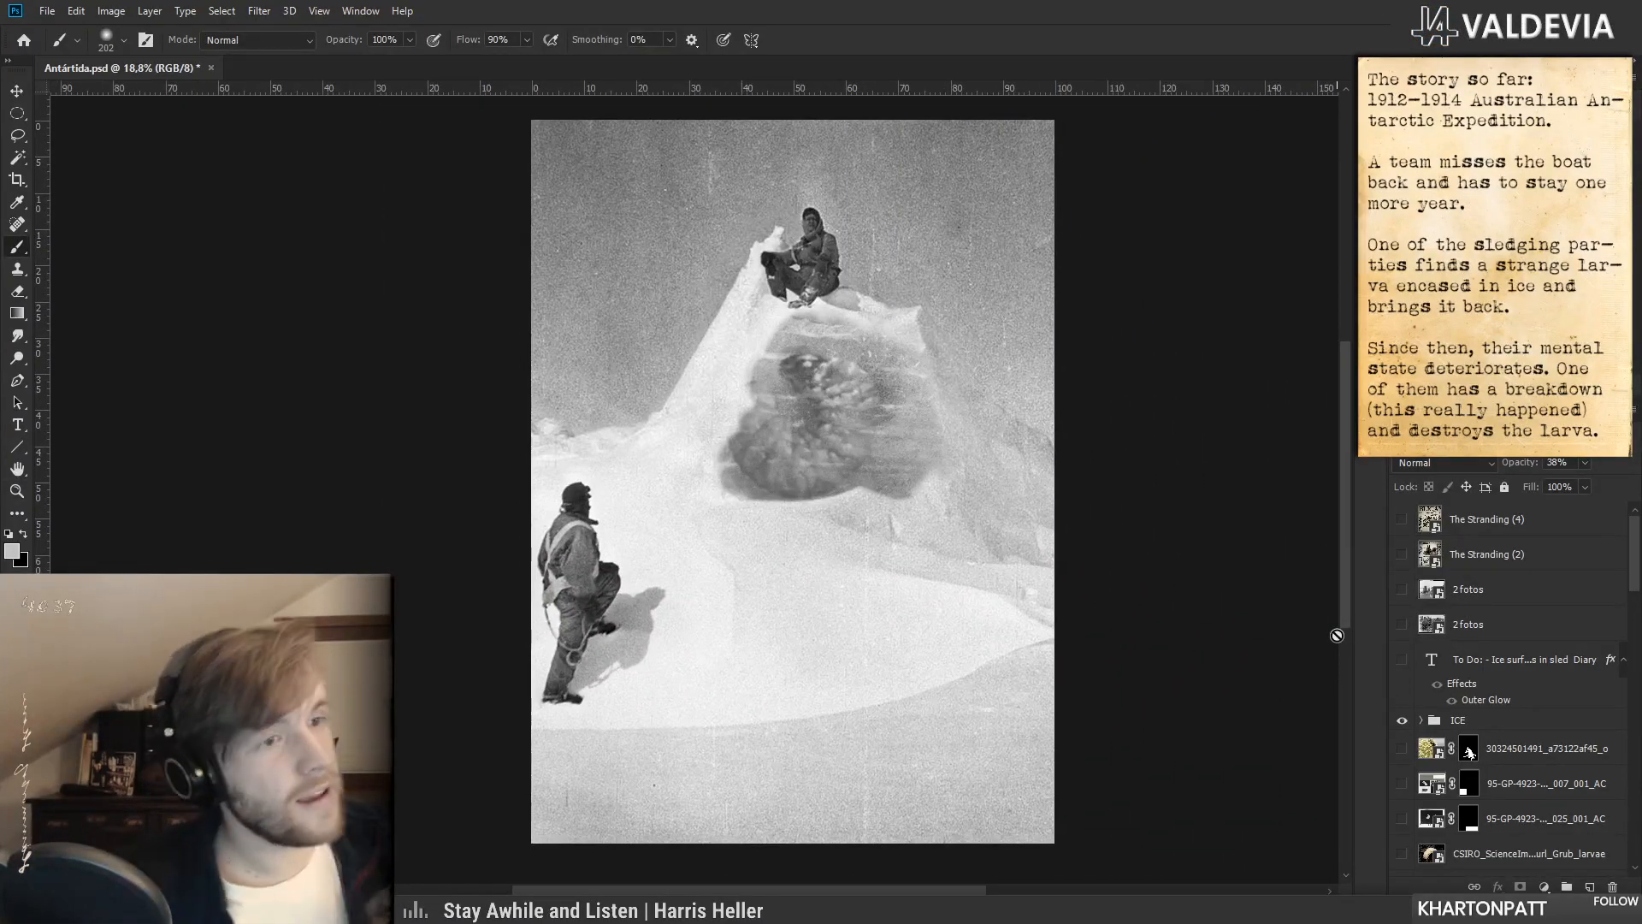
- Move the selected larva layers slightly upward in the ice patch and inspect the new placement up close
{"action": "left_click_drag", "start_coordinate": [1639, 579], "coordinate": [1628, 721]}
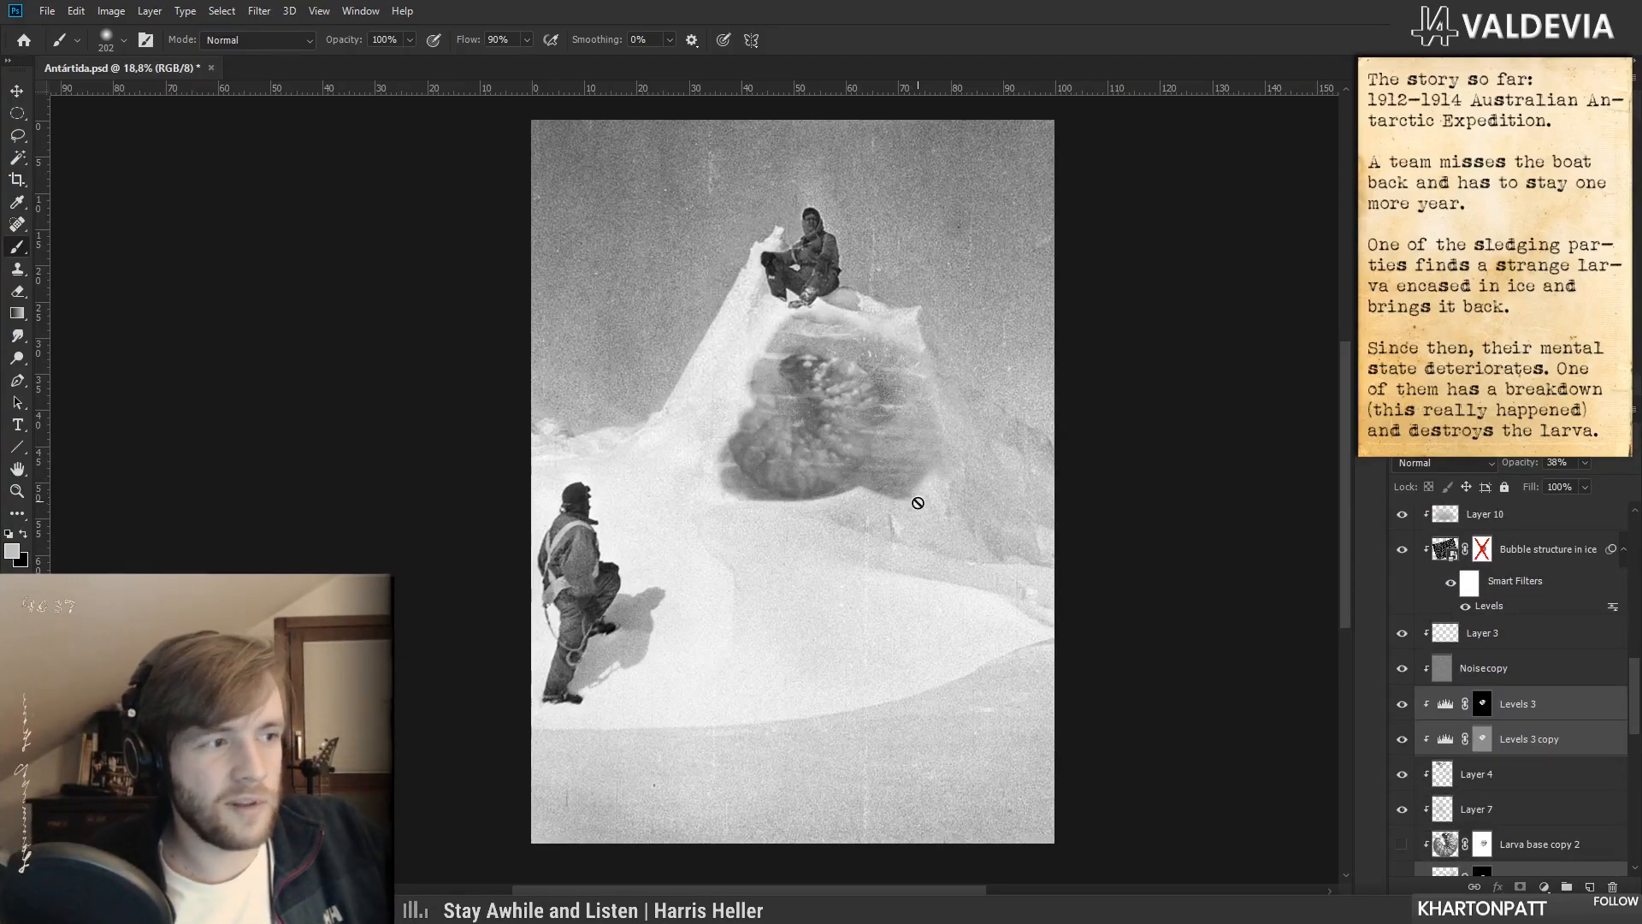
{"action": "mouse_move", "coordinate": [849, 466]}
{"action": "left_mouse_down"}
{"action": "mouse_move", "coordinate": [804, 432]}
{"action": "mouse_move", "coordinate": [881, 486]}
{"action": "mouse_move", "coordinate": [839, 466]}
{"action": "mouse_move", "coordinate": [850, 439]}
{"action": "left_mouse_up"}
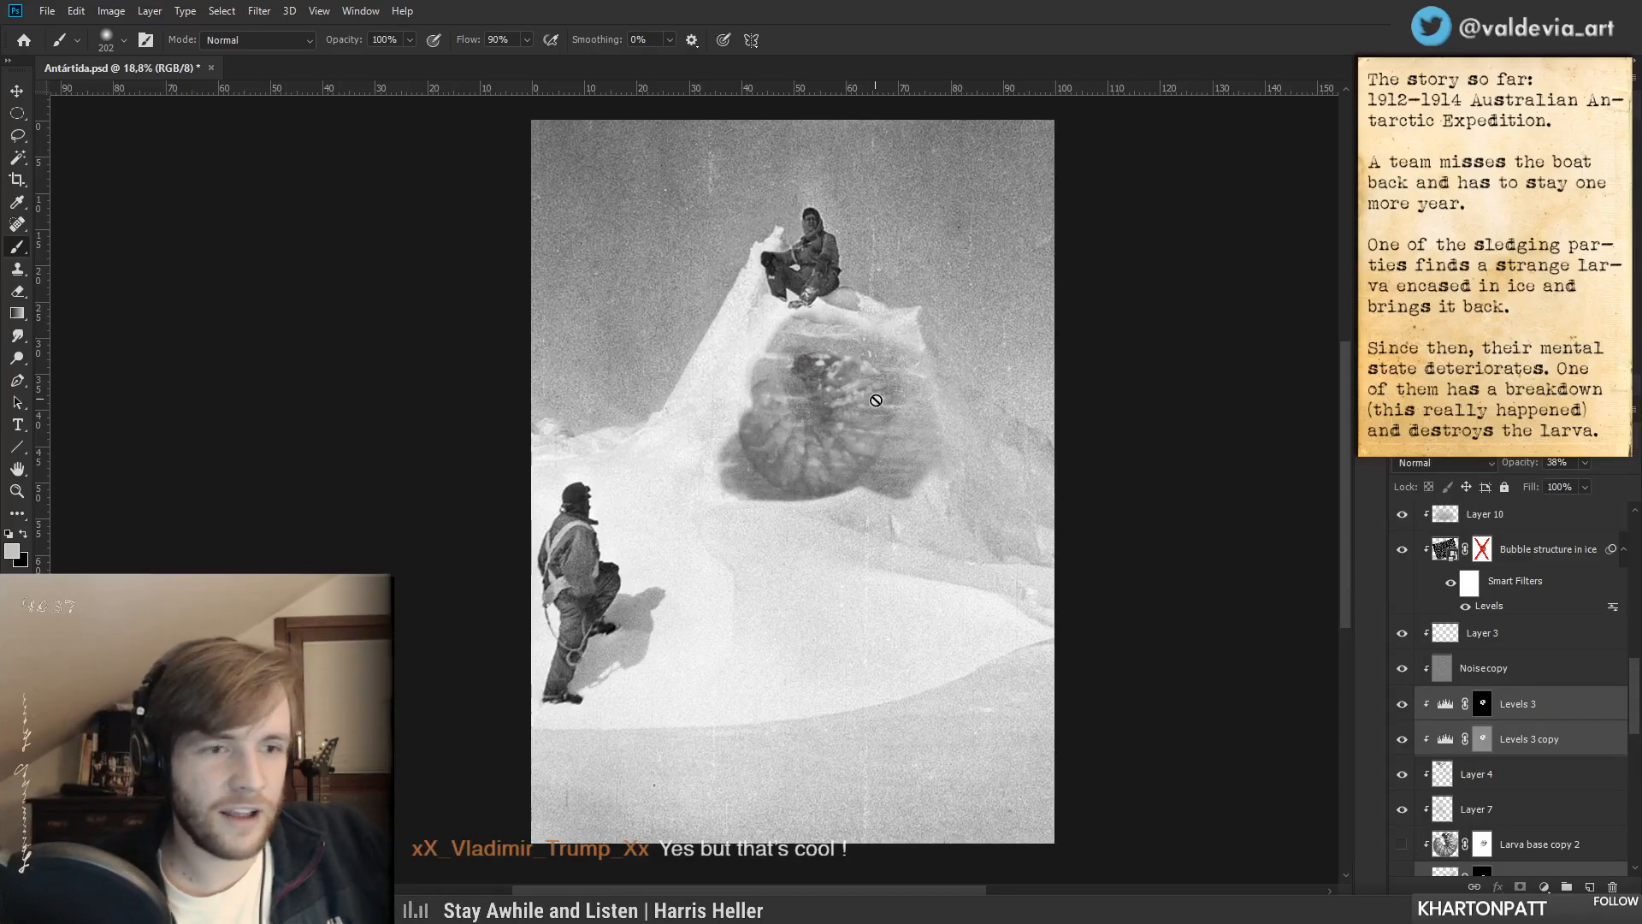
{"action": "scroll", "coordinate": [876, 400], "scroll_direction": "up", "scroll_amount": 5}
{"action": "left_click_drag", "start_coordinate": [1032, 460], "coordinate": [1001, 509]}
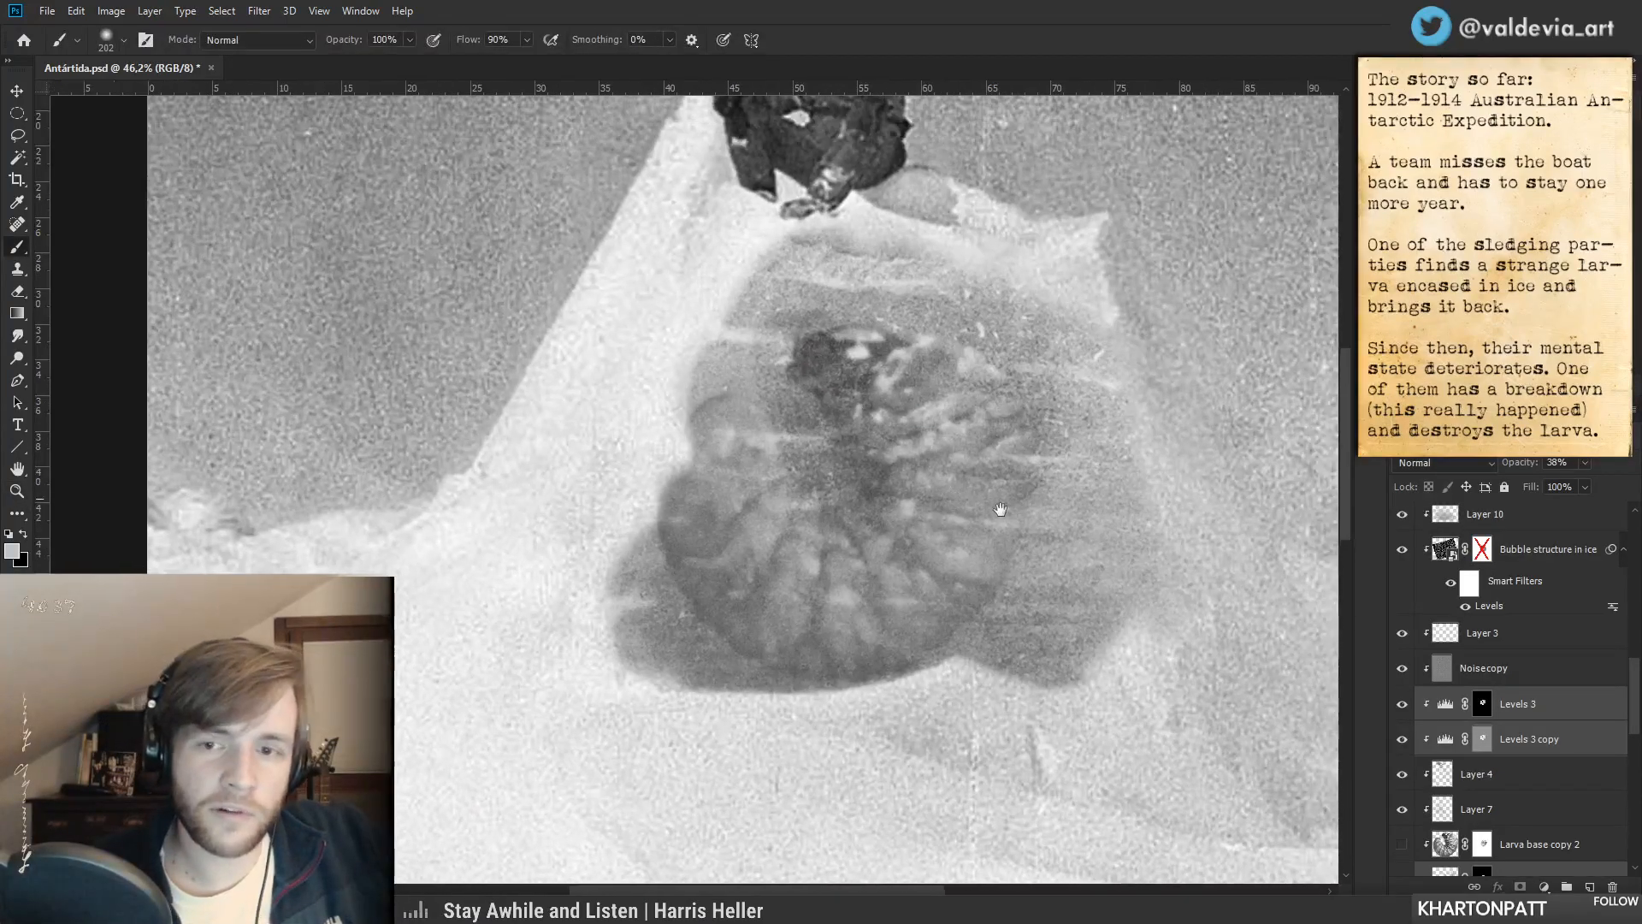
- Activate the layer mask of the Blue ice & white neve bands layer and set the brush size to 25 px
{"action": "scroll", "coordinate": [1460, 787], "scroll_direction": "down", "scroll_amount": 5}
{"action": "scroll", "coordinate": [1437, 787], "scroll_direction": "down", "scroll_amount": 1}
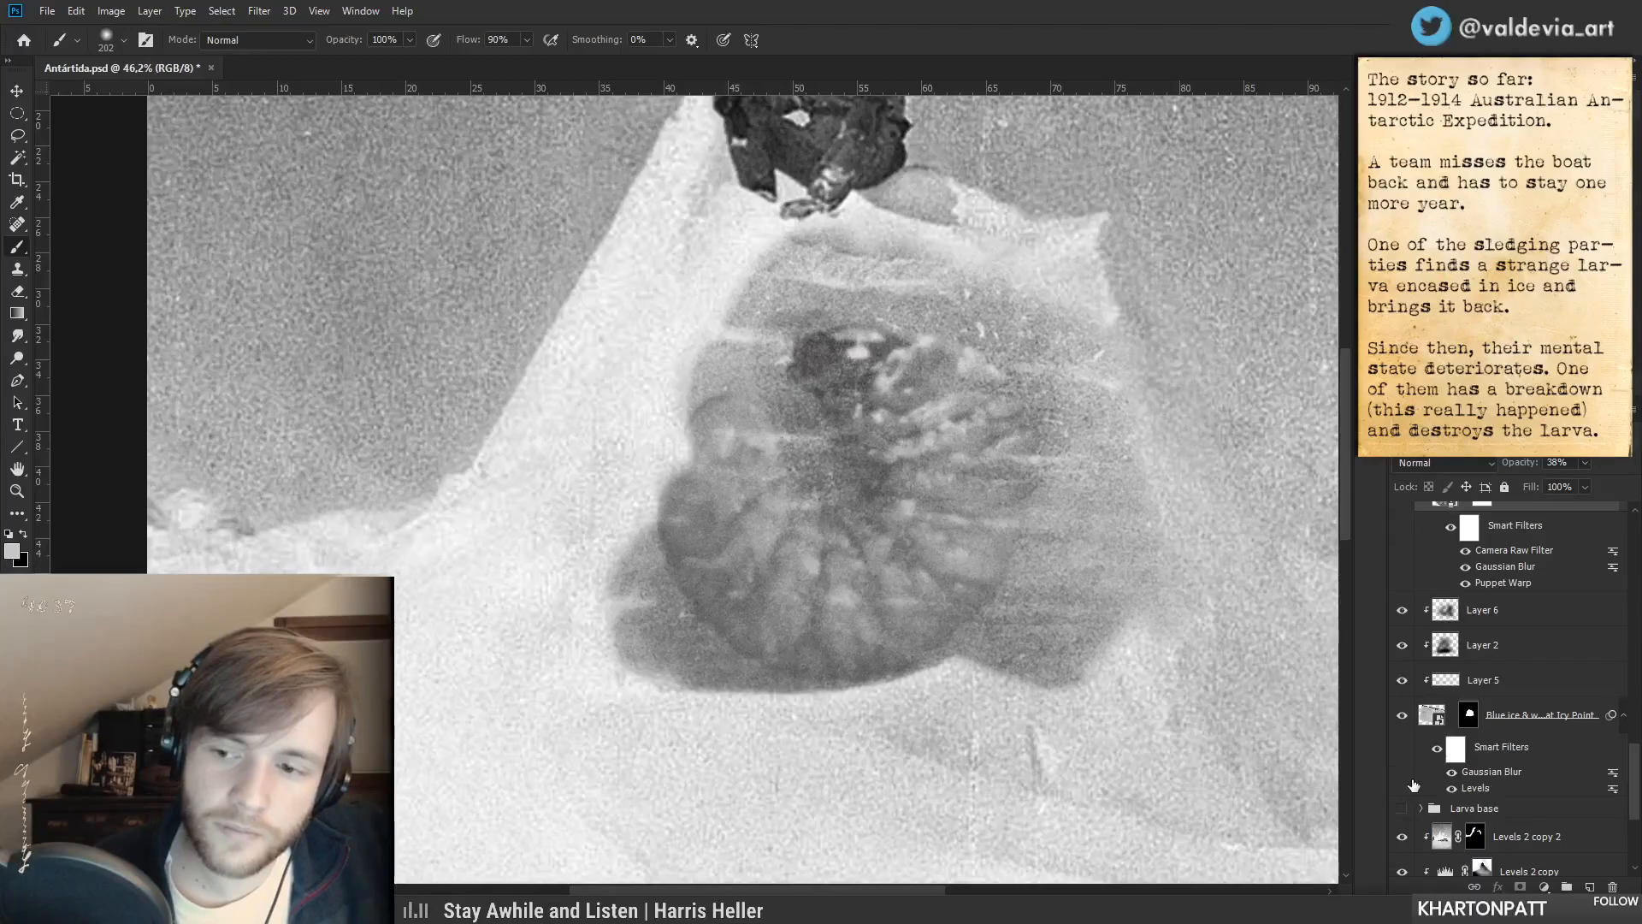
{"action": "scroll", "coordinate": [1418, 754], "scroll_direction": "down", "scroll_amount": 1}
{"action": "left_click", "coordinate": [1402, 681]}
{"action": "left_click", "coordinate": [1402, 682]}
{"action": "left_click", "coordinate": [1460, 684]}
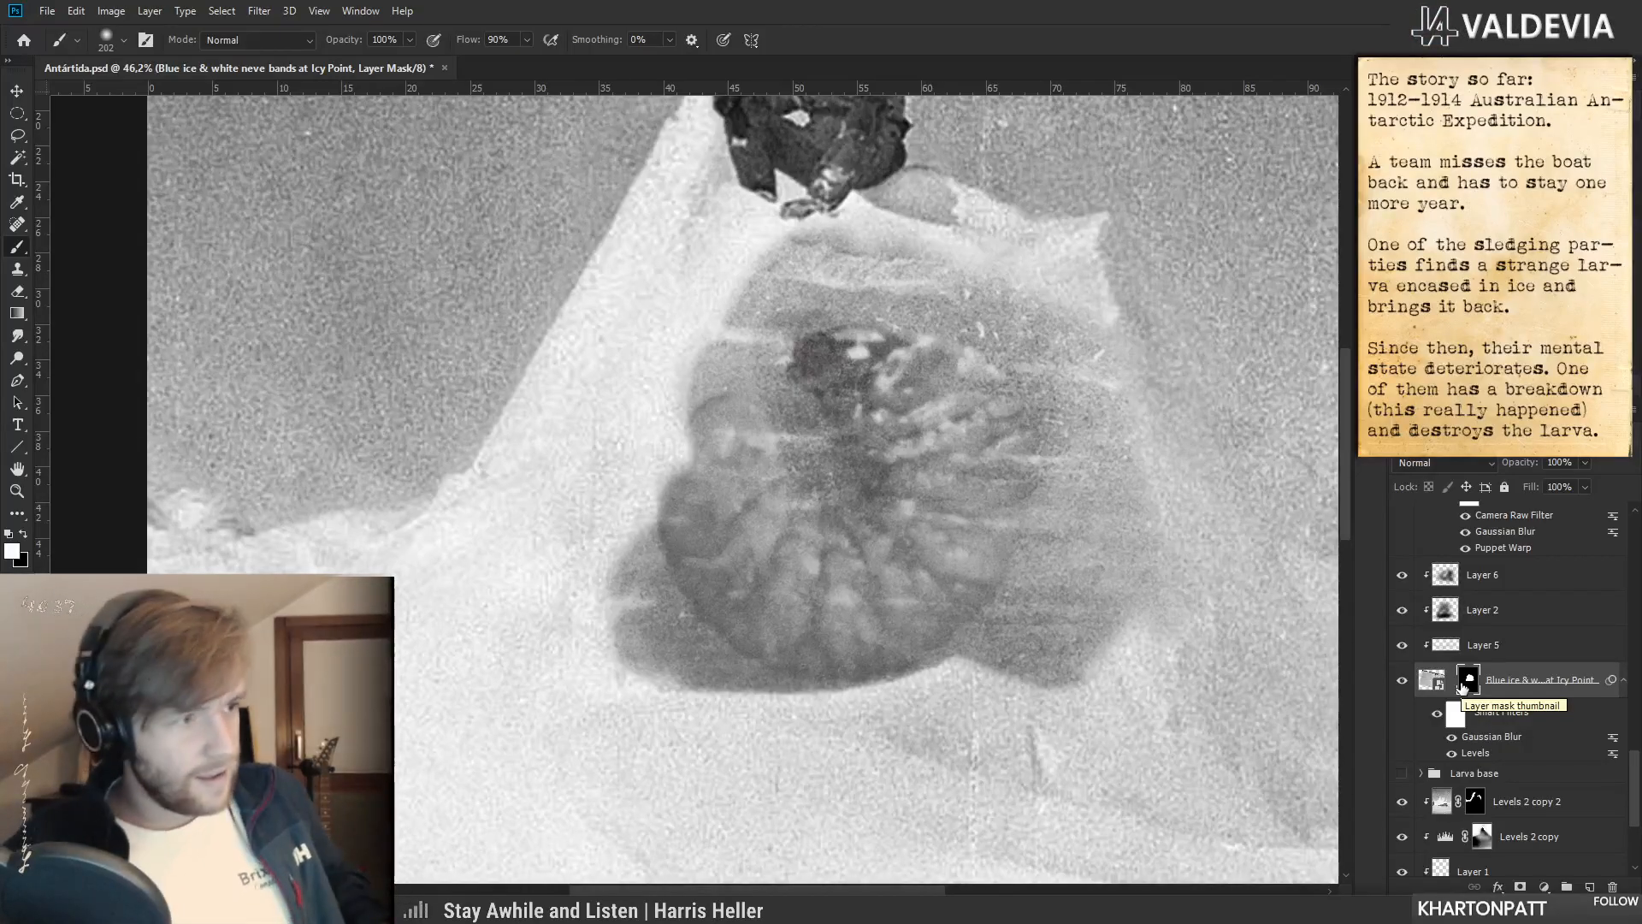
{"action": "right_click", "coordinate": [860, 531]}
{"action": "key", "text": "Return"}
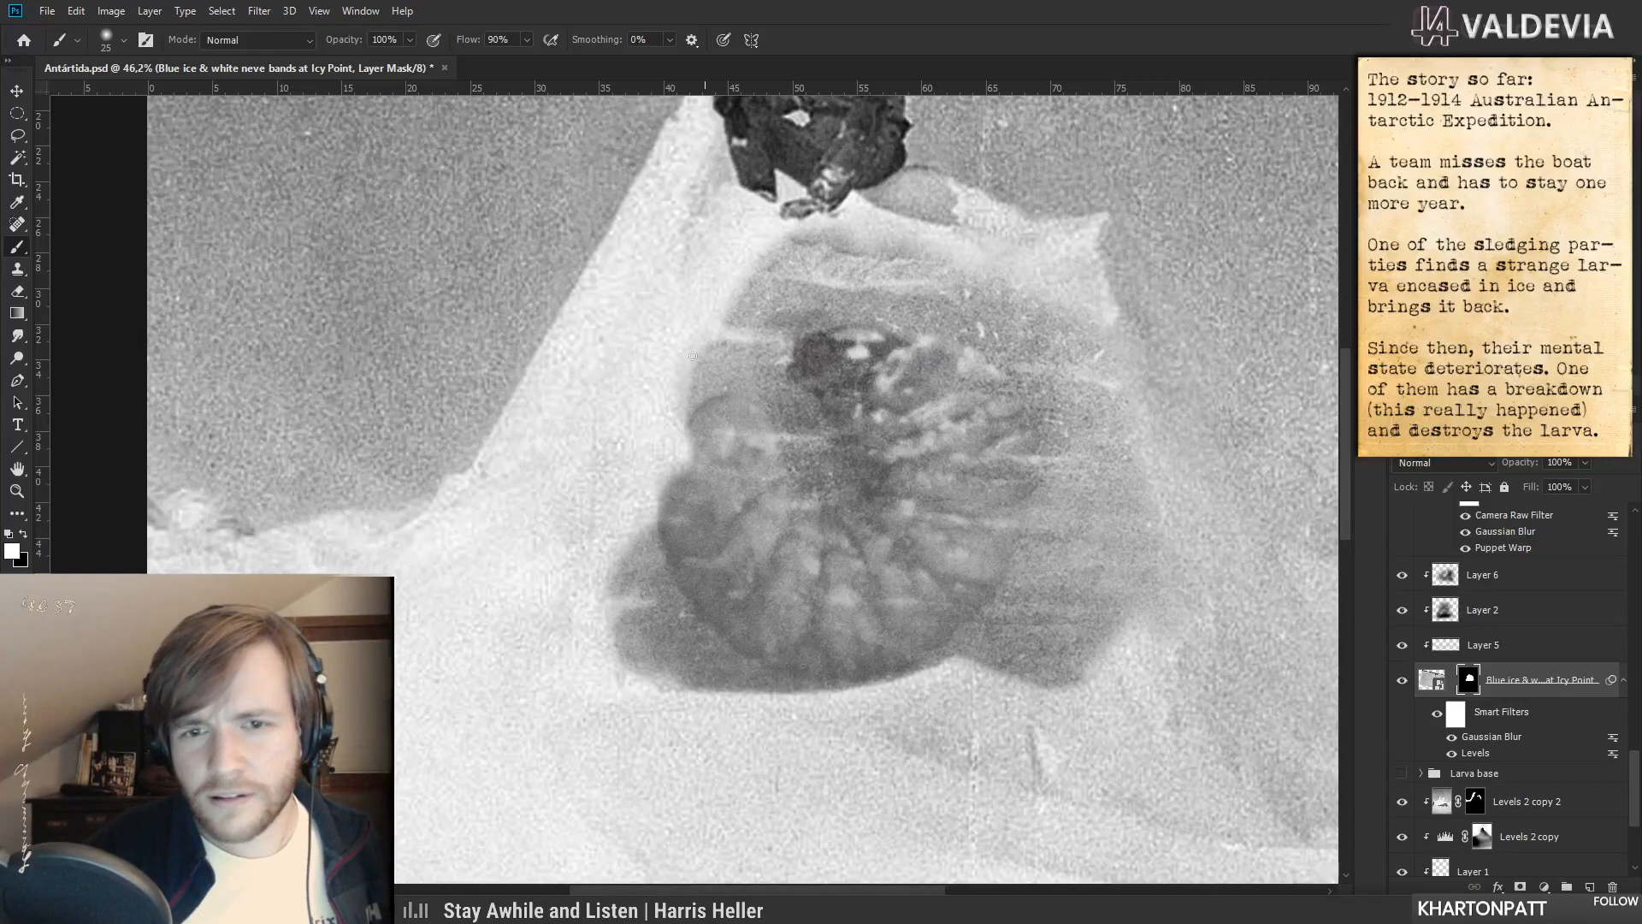
- Paint on the ice layer's mask to carve a notch into the patch's left edge between the larva's two lobes
{"action": "key", "text": "x"}
{"action": "mouse_move", "coordinate": [715, 349]}
{"action": "left_mouse_down"}
{"action": "mouse_move", "coordinate": [627, 356]}
{"action": "mouse_move", "coordinate": [704, 351]}
{"action": "left_mouse_up"}
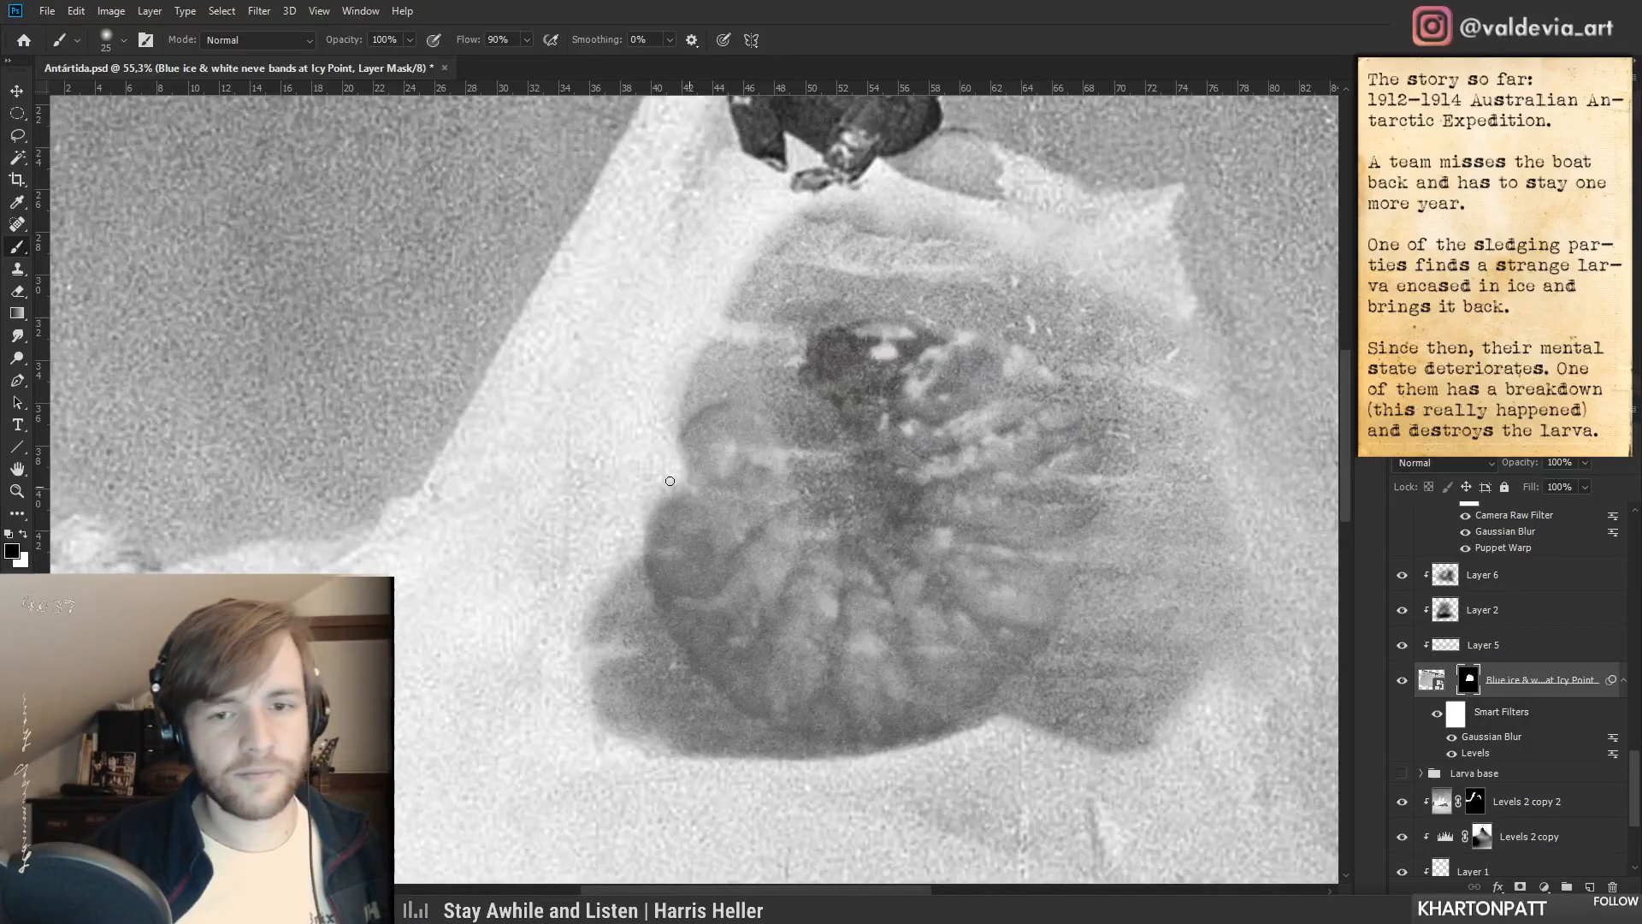
{"action": "left_click_drag", "start_coordinate": [710, 474], "coordinate": [670, 507]}
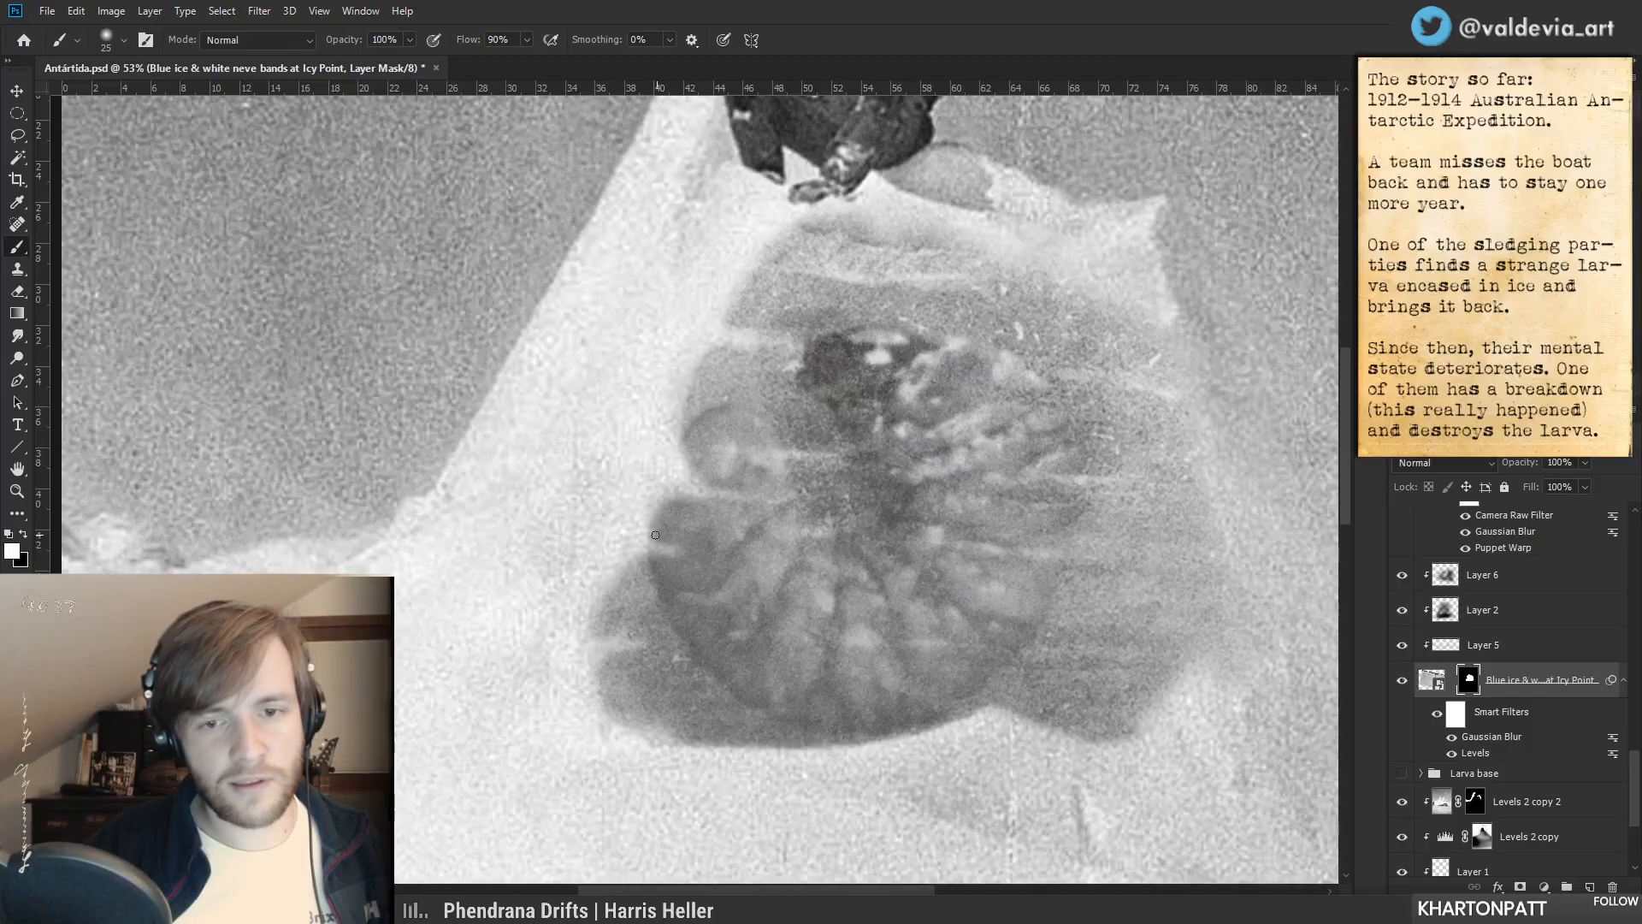
{"action": "key", "text": "z"}
{"action": "left_click_drag", "start_coordinate": [721, 565], "coordinate": [544, 546]}
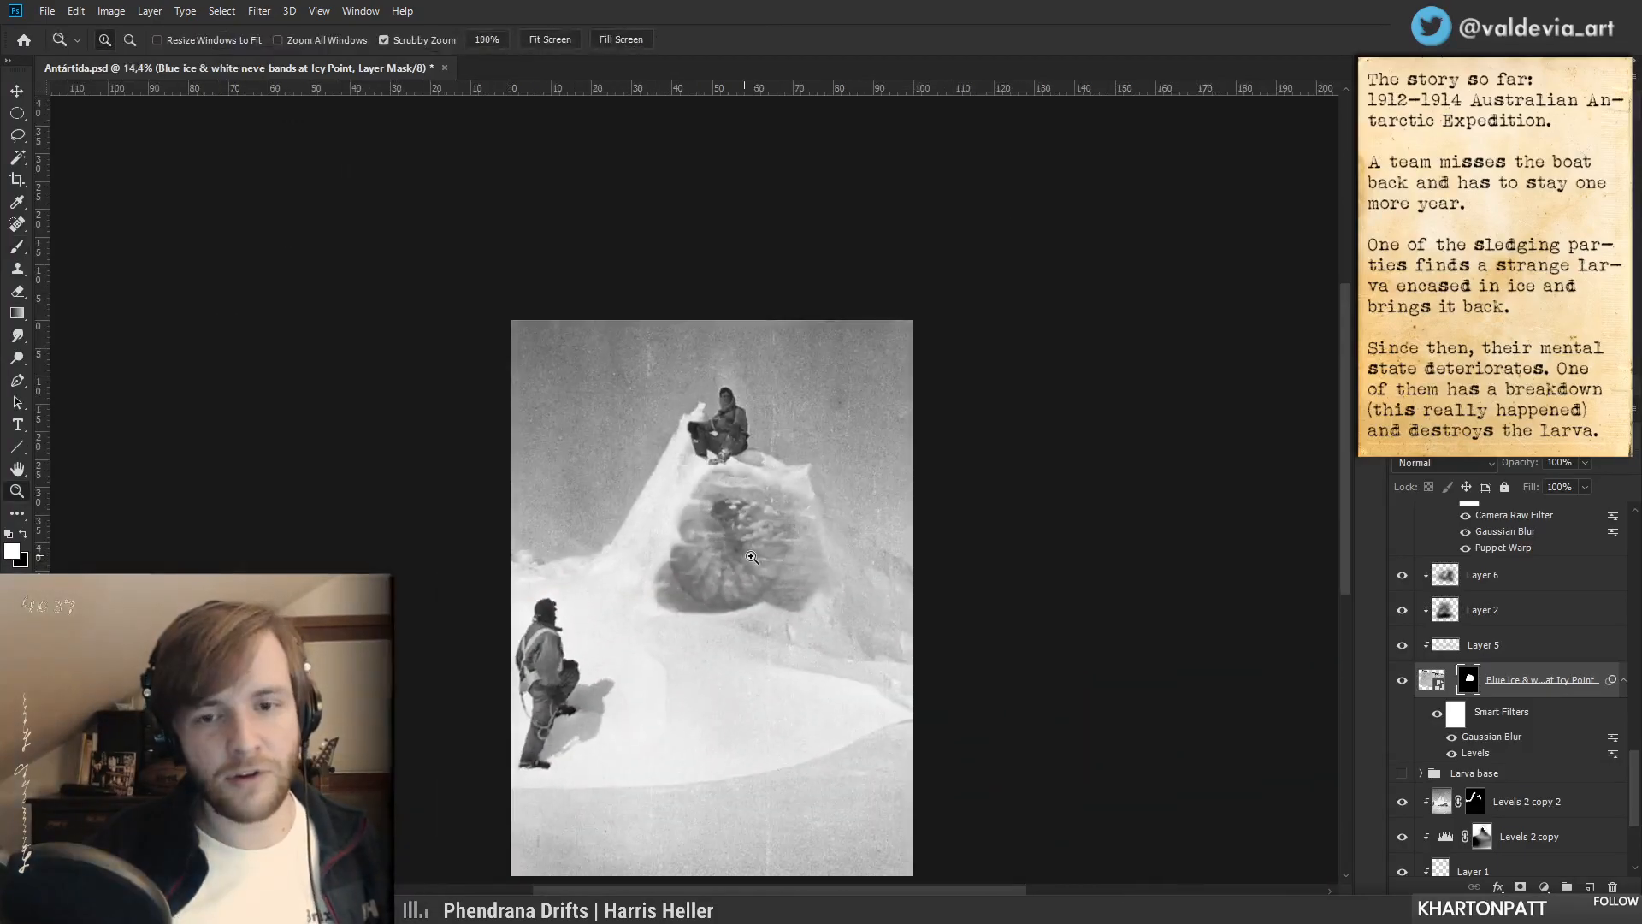
{"action": "left_click_drag", "start_coordinate": [651, 597], "coordinate": [752, 598]}
{"action": "key", "text": "b"}
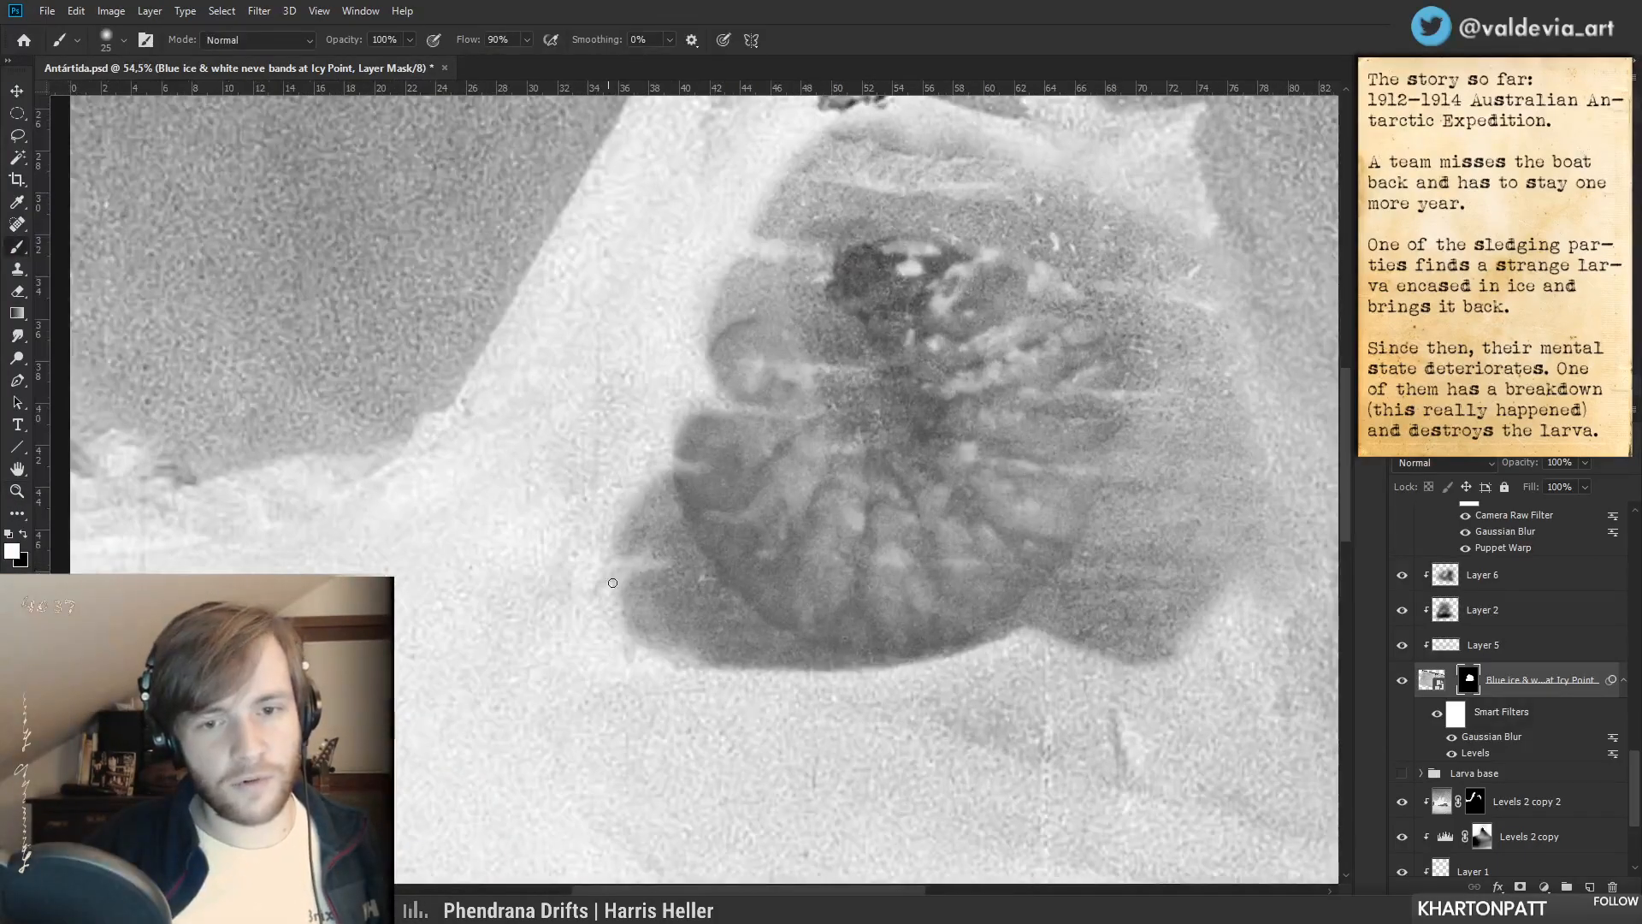
{"action": "key", "text": "ctrl+z"}
{"action": "key", "text": "x"}
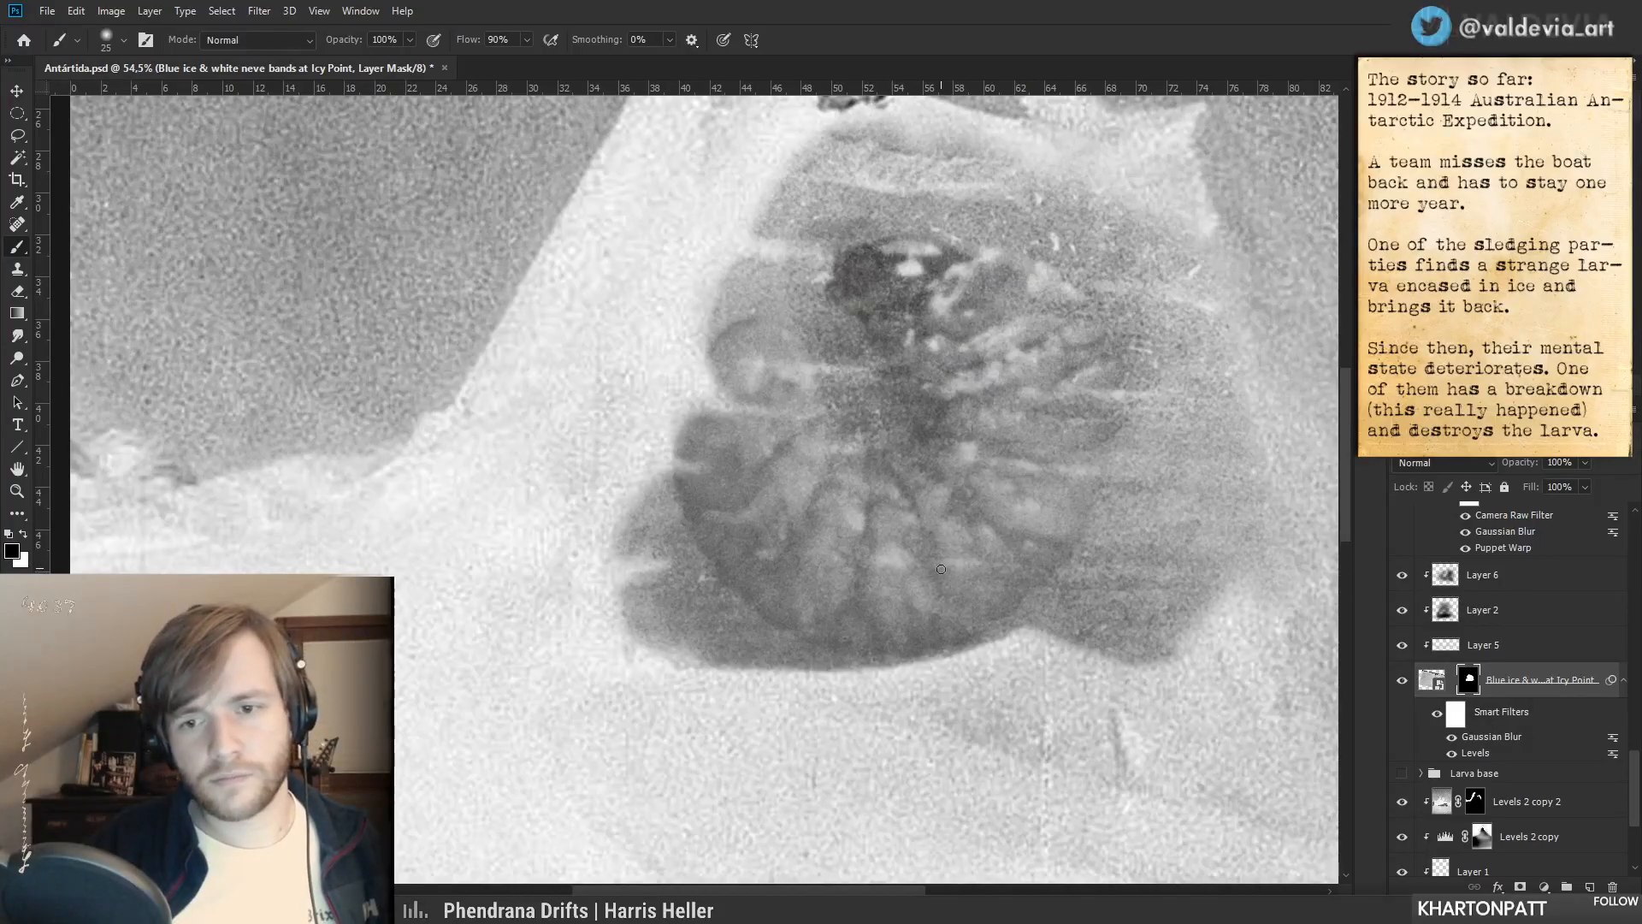
- Try black mask strokes near the right side of the ice patch and undo them
{"action": "key", "text": "z"}
{"action": "left_click", "coordinate": [966, 572], "text": "alt"}
{"action": "left_click_drag", "start_coordinate": [966, 573], "coordinate": [948, 572]}
{"action": "left_click_drag", "start_coordinate": [1087, 520], "coordinate": [935, 547]}
{"action": "key", "text": "z"}
{"action": "left_click_drag", "start_coordinate": [928, 482], "coordinate": [1022, 482]}
{"action": "key", "text": "b"}
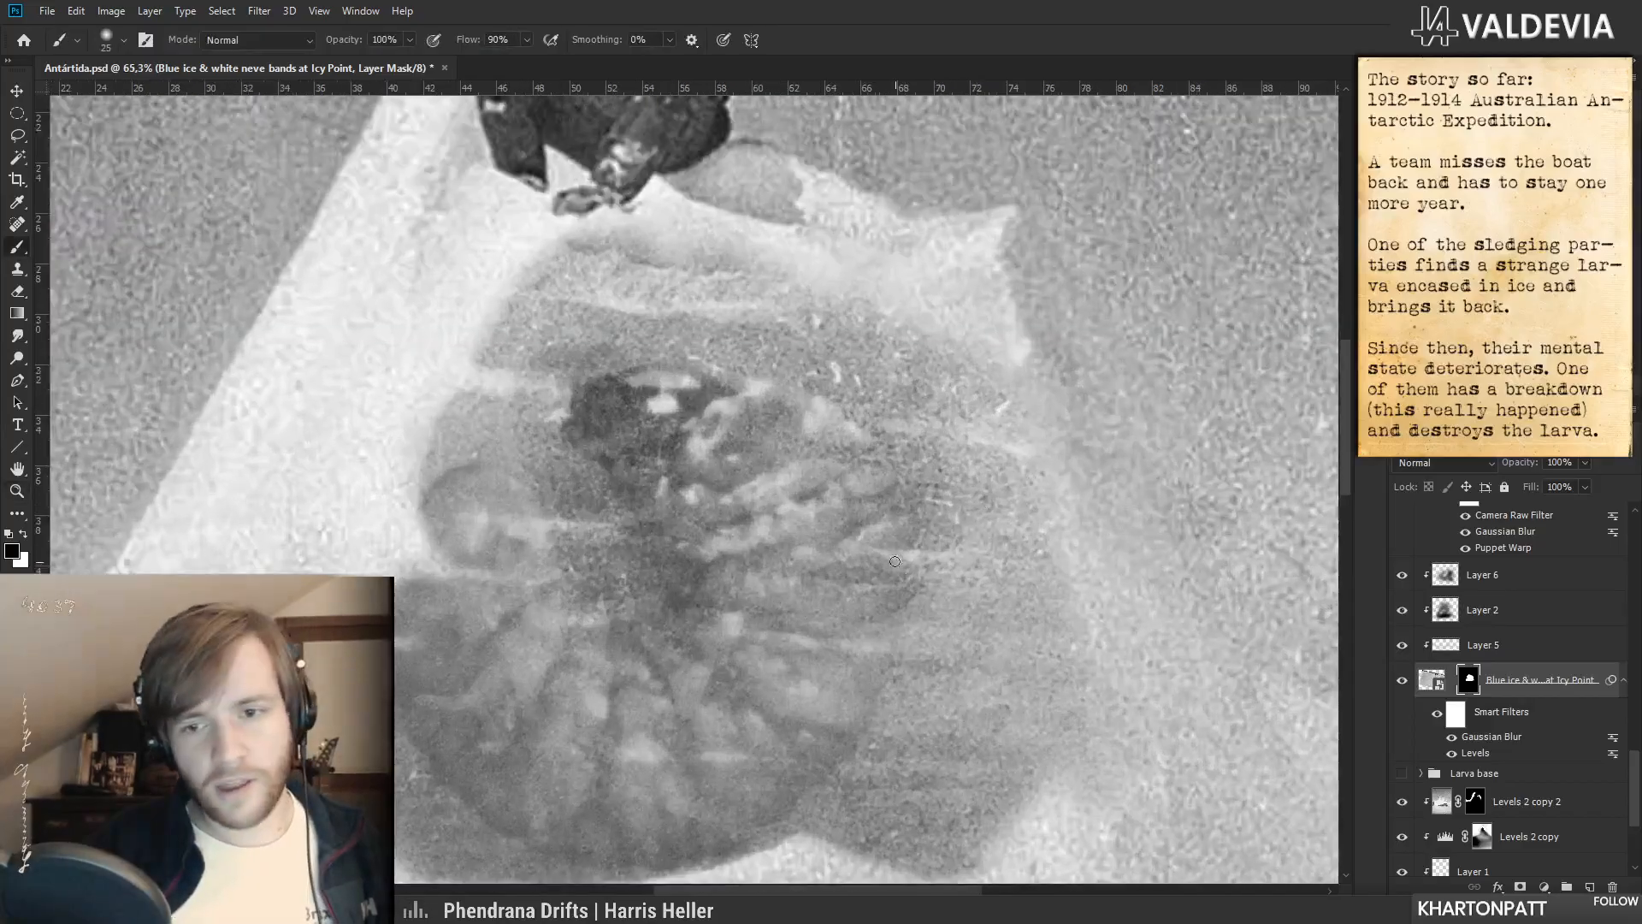
{"action": "key", "text": "ctrl+z"}
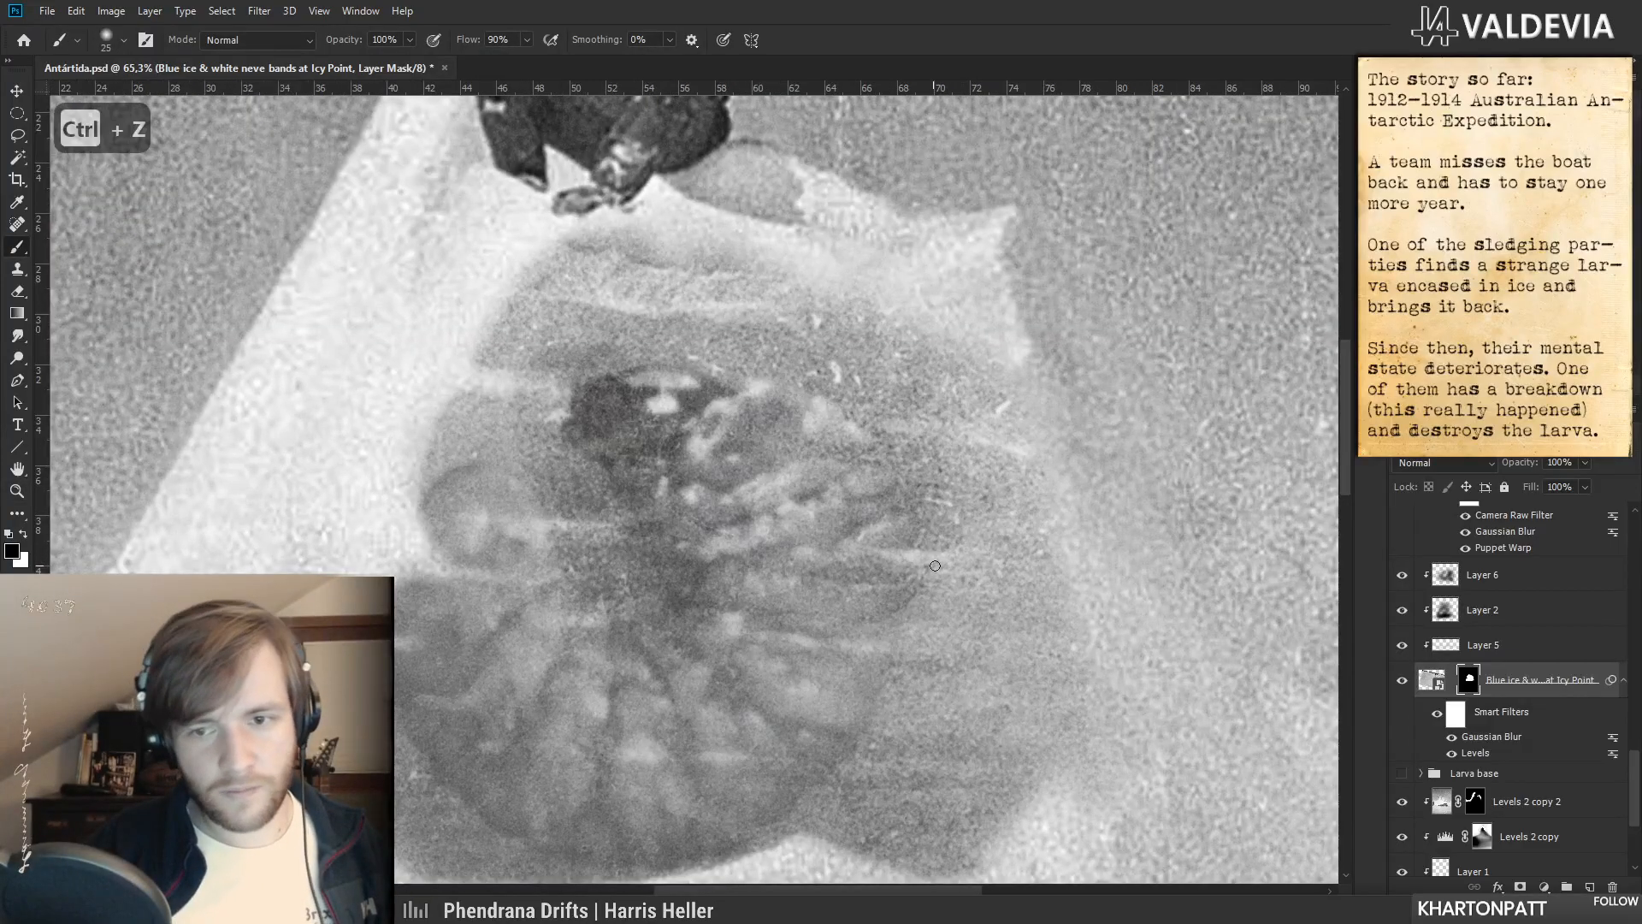
{"action": "key", "text": "ctrl+z"}
- Refine the ice layer's mask along the patch's upper and right edges with the 25 px brush
{"action": "key", "text": "z"}
{"action": "left_click_drag", "start_coordinate": [976, 577], "coordinate": [917, 594]}
{"action": "key", "text": "b"}
{"action": "mouse_move", "coordinate": [804, 487]}
{"action": "left_mouse_down"}
{"action": "mouse_move", "coordinate": [763, 459]}
{"action": "mouse_move", "coordinate": [812, 471]}
{"action": "left_mouse_up"}
{"action": "key", "text": "z"}
{"action": "key", "text": "b"}
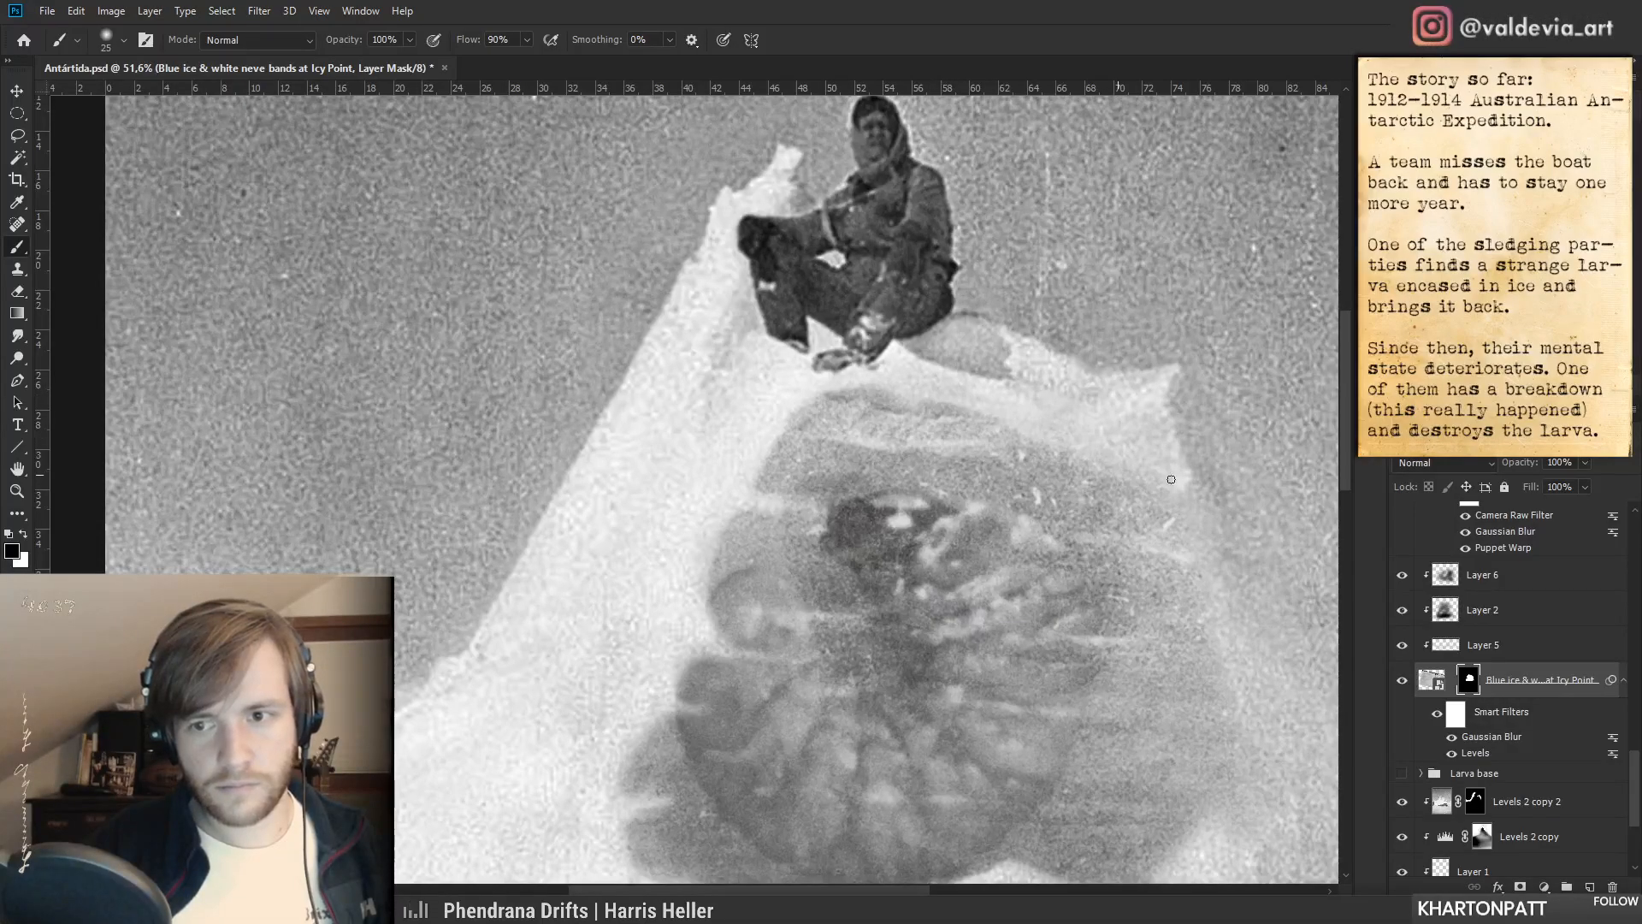
{"action": "left_click_drag", "start_coordinate": [1201, 544], "coordinate": [1018, 488]}
{"action": "left_click_drag", "start_coordinate": [1168, 536], "coordinate": [1257, 532]}
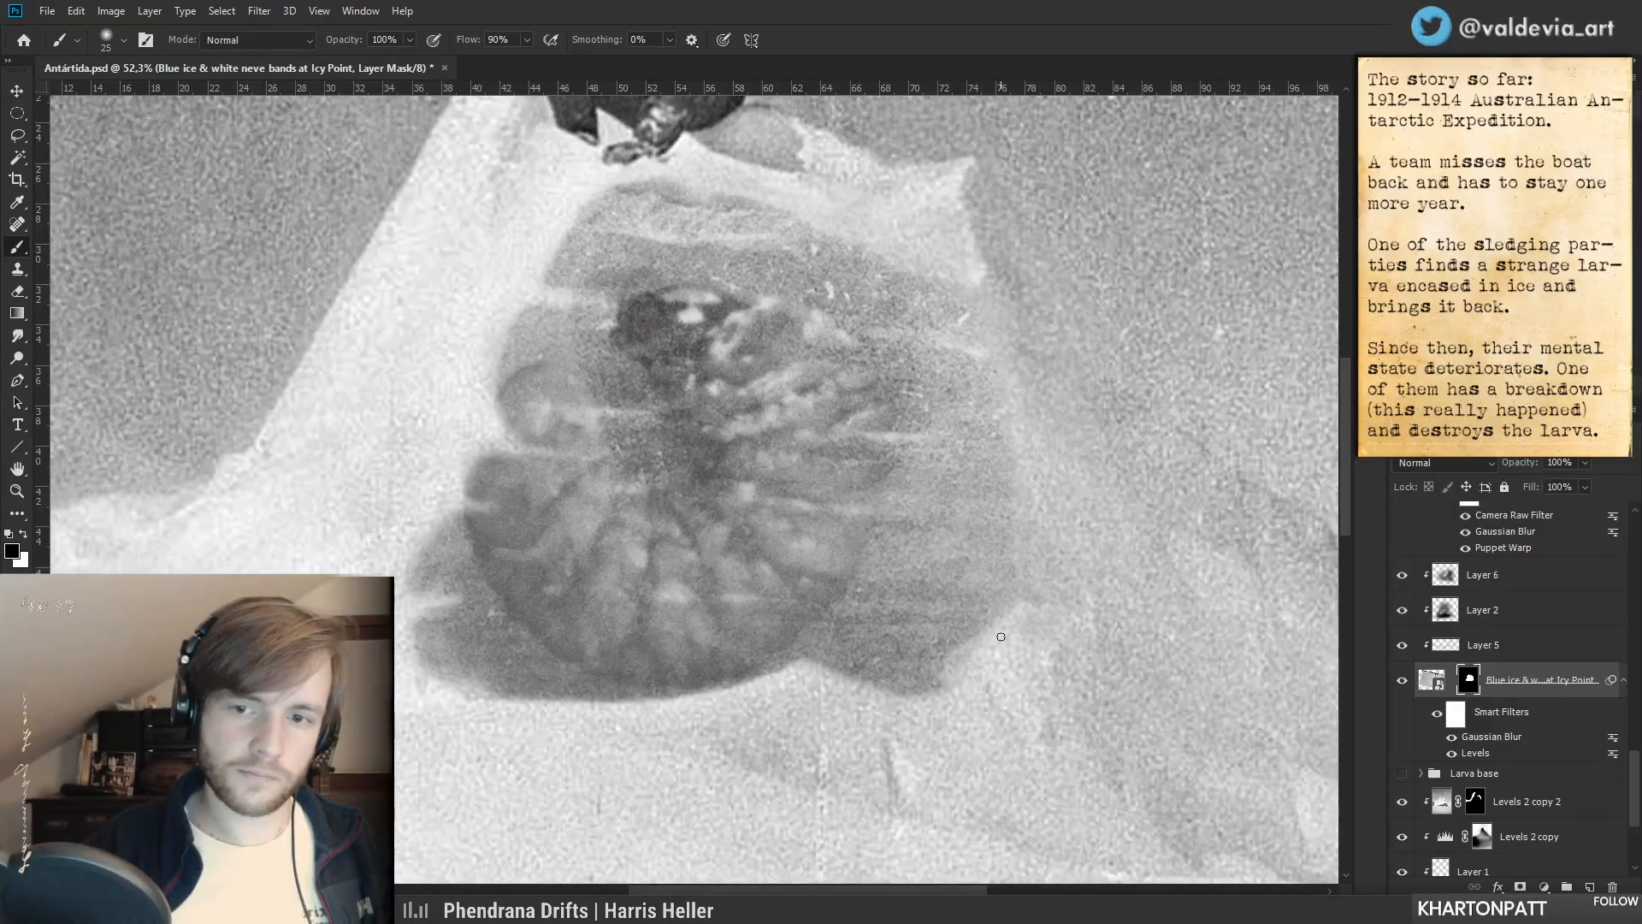
- Trim the mask along the ice patch's lower-right corner into a crisper edge and check the overall outline
{"action": "mouse_move", "coordinate": [962, 707]}
{"action": "left_mouse_down"}
{"action": "mouse_move", "coordinate": [829, 709]}
{"action": "mouse_move", "coordinate": [982, 703]}
{"action": "left_mouse_up"}
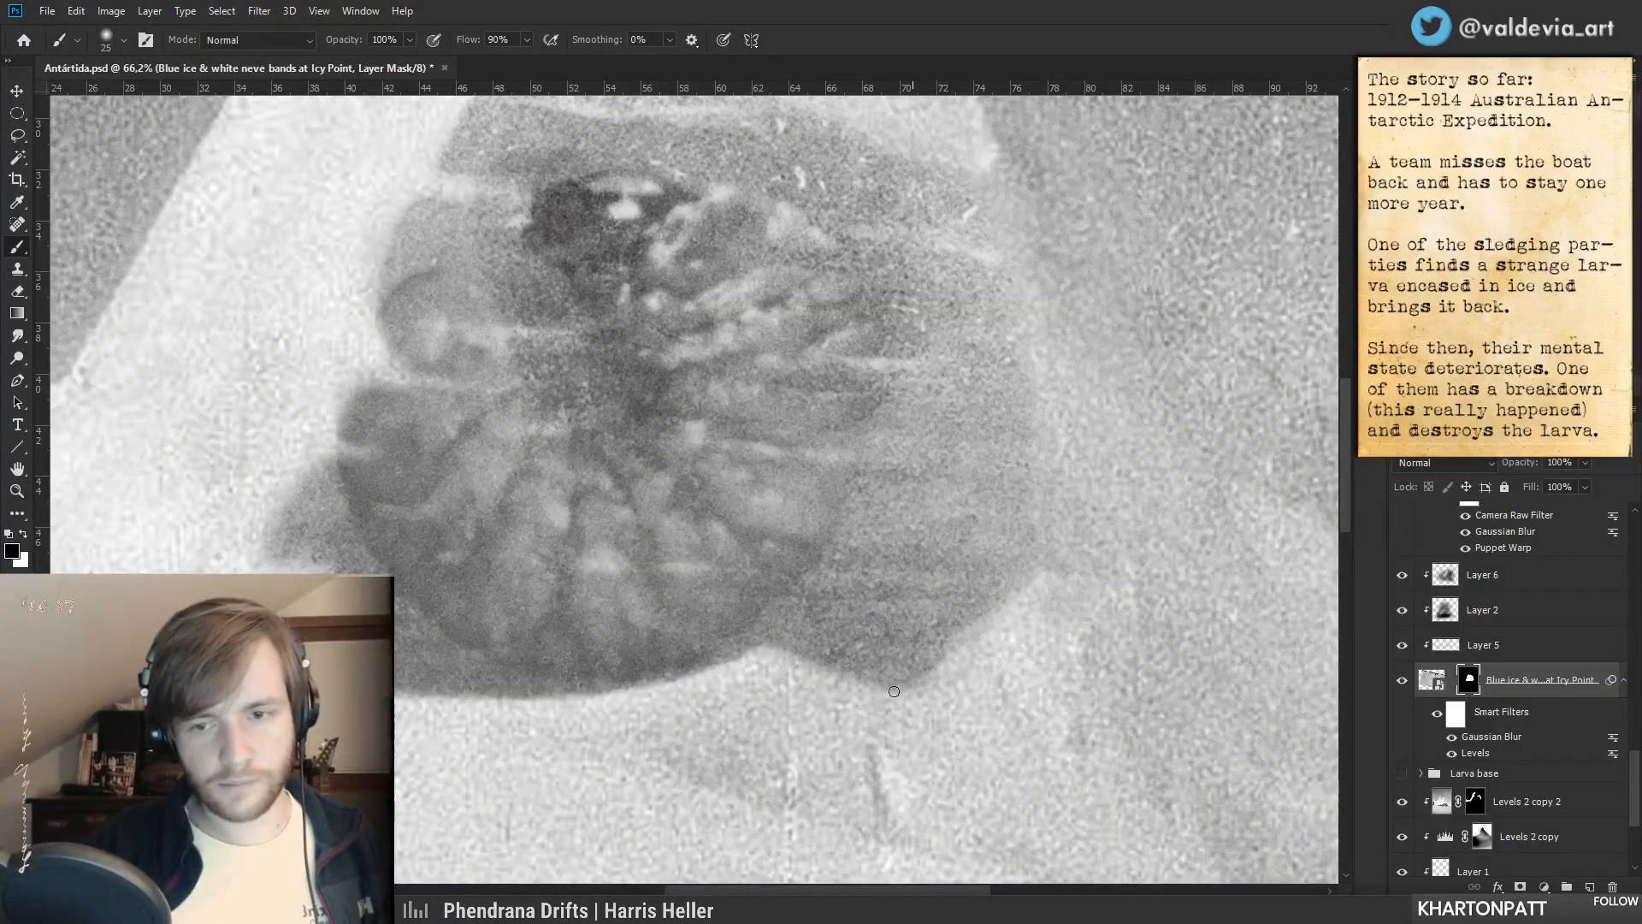
{"action": "right_click", "coordinate": [934, 627]}
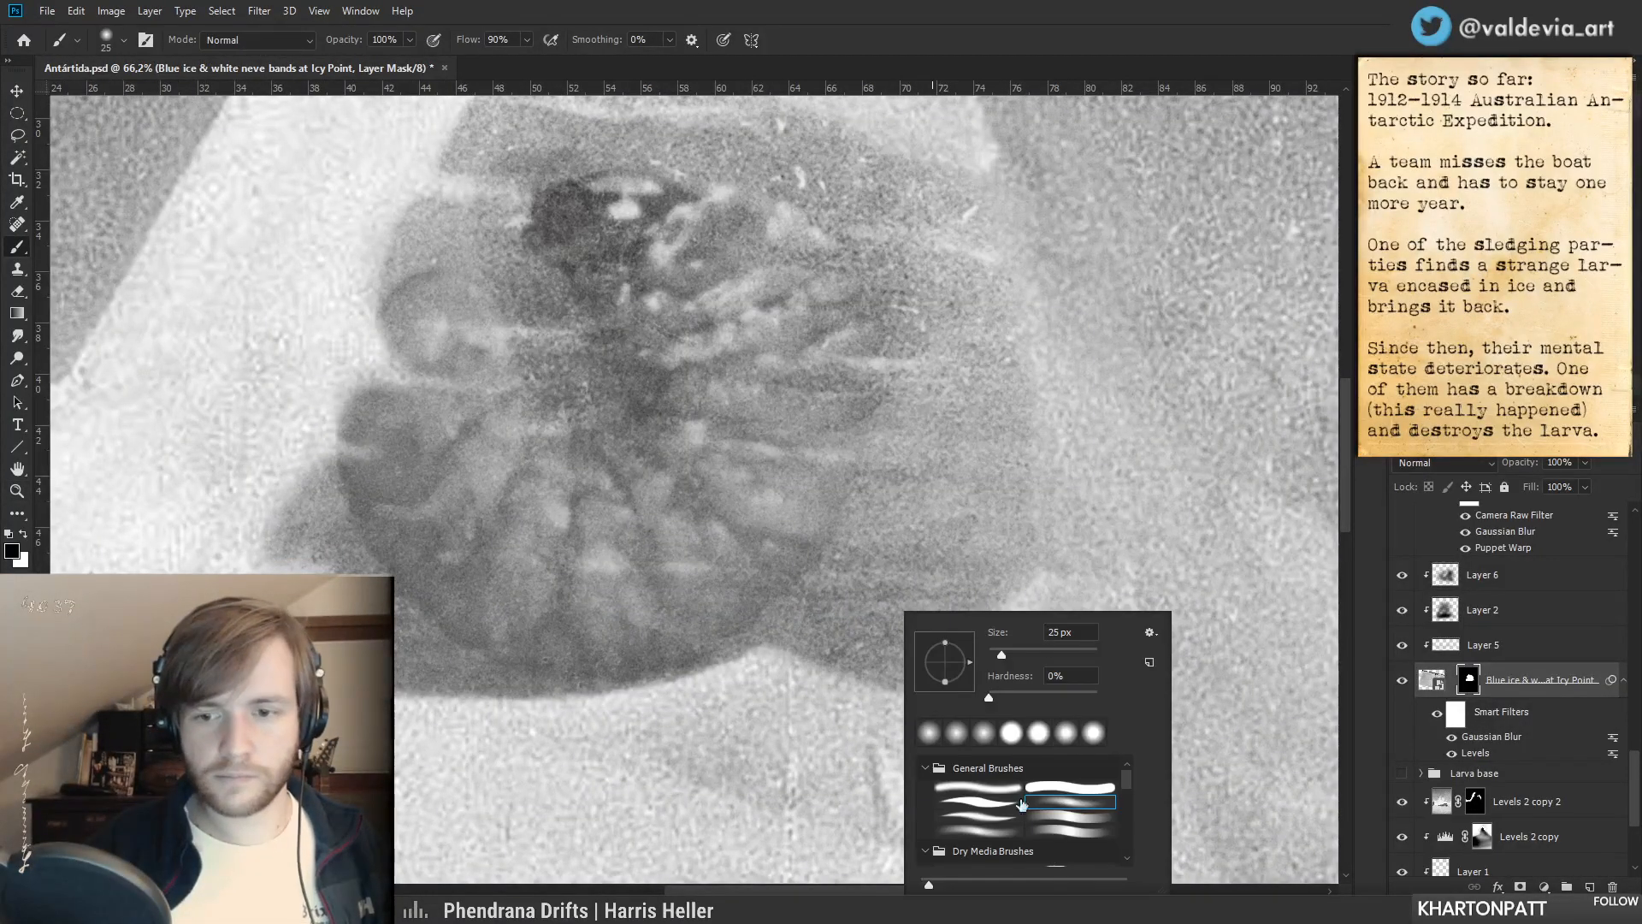
{"action": "key", "text": "Escape"}
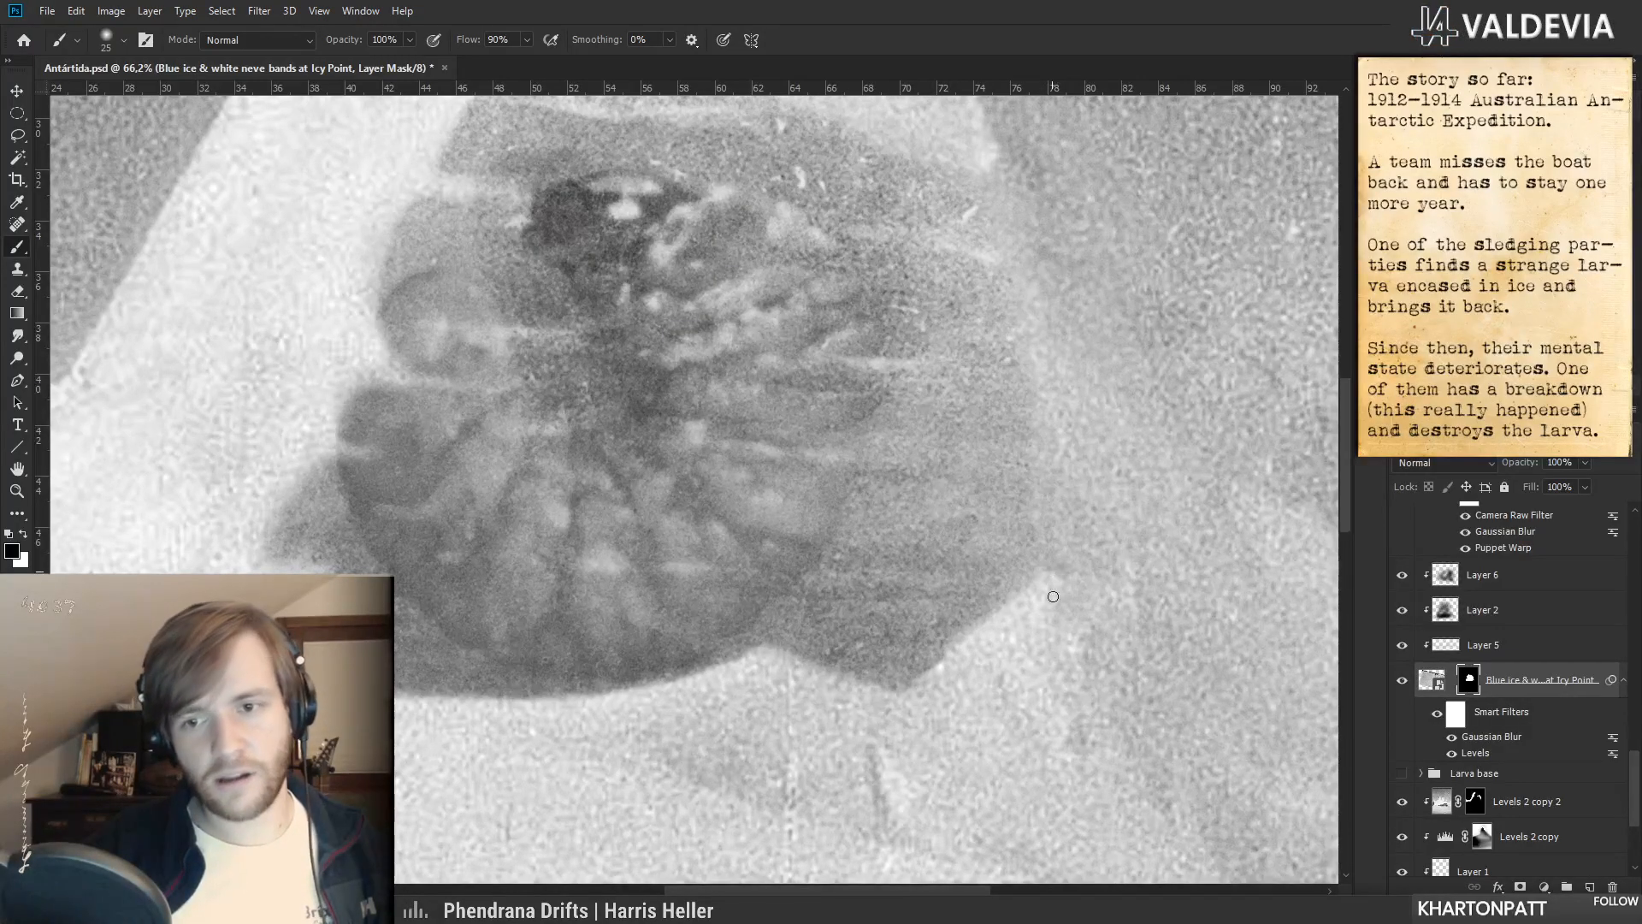
{"action": "mouse_move", "coordinate": [1089, 582]}
{"action": "left_mouse_down"}
{"action": "mouse_move", "coordinate": [1001, 580]}
{"action": "mouse_move", "coordinate": [1080, 577]}
{"action": "left_mouse_up"}
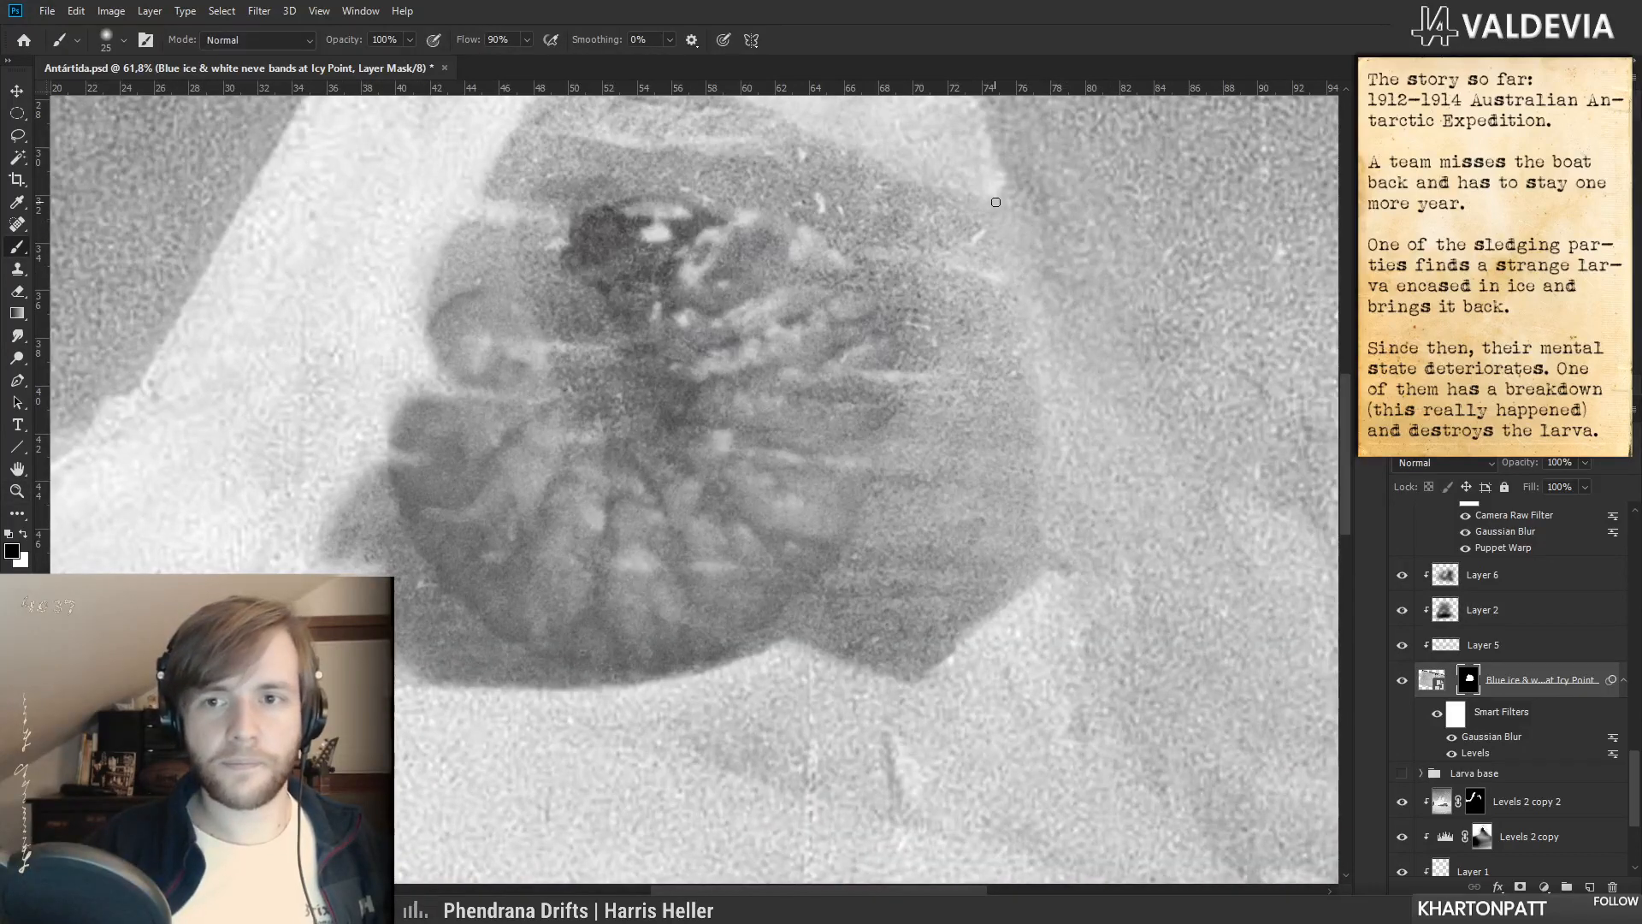
{"action": "key", "text": "z"}
{"action": "left_click_drag", "start_coordinate": [1068, 541], "coordinate": [851, 541]}
{"action": "left_click_drag", "start_coordinate": [1041, 582], "coordinate": [1166, 575]}
{"action": "key", "text": "x"}
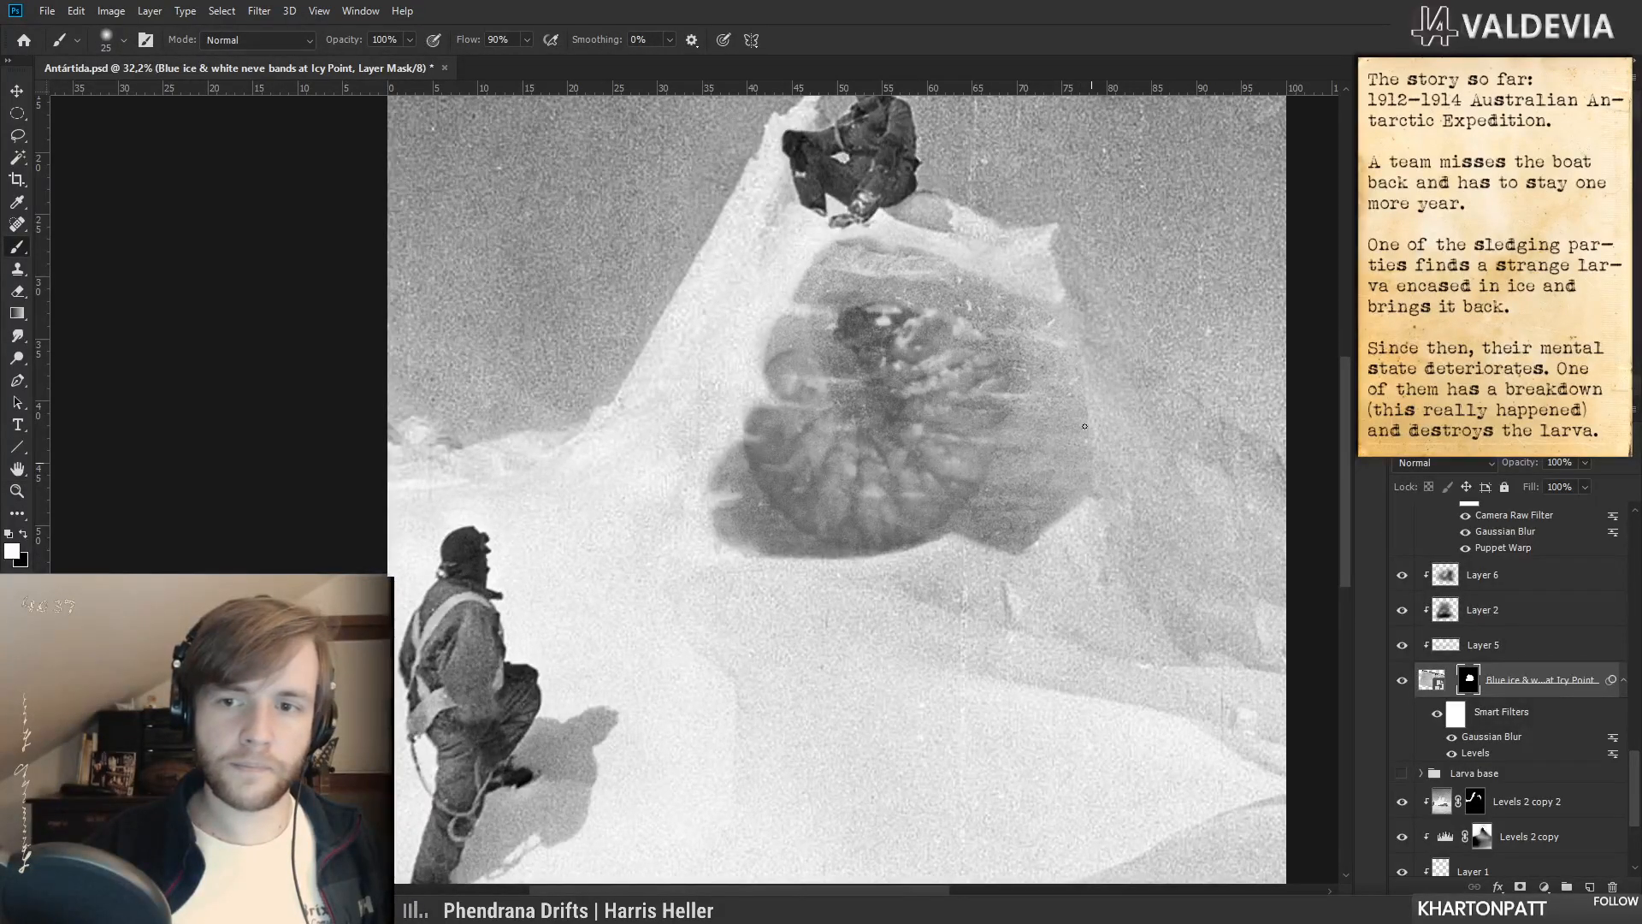
- Touch up the mask around the small upper lobe on the ice patch's left edge, undoing the unwanted stroke
{"action": "key", "text": "z"}
{"action": "mouse_move", "coordinate": [1078, 387]}
{"action": "left_mouse_down"}
{"action": "mouse_move", "coordinate": [972, 386]}
{"action": "mouse_move", "coordinate": [1116, 385]}
{"action": "left_mouse_up"}
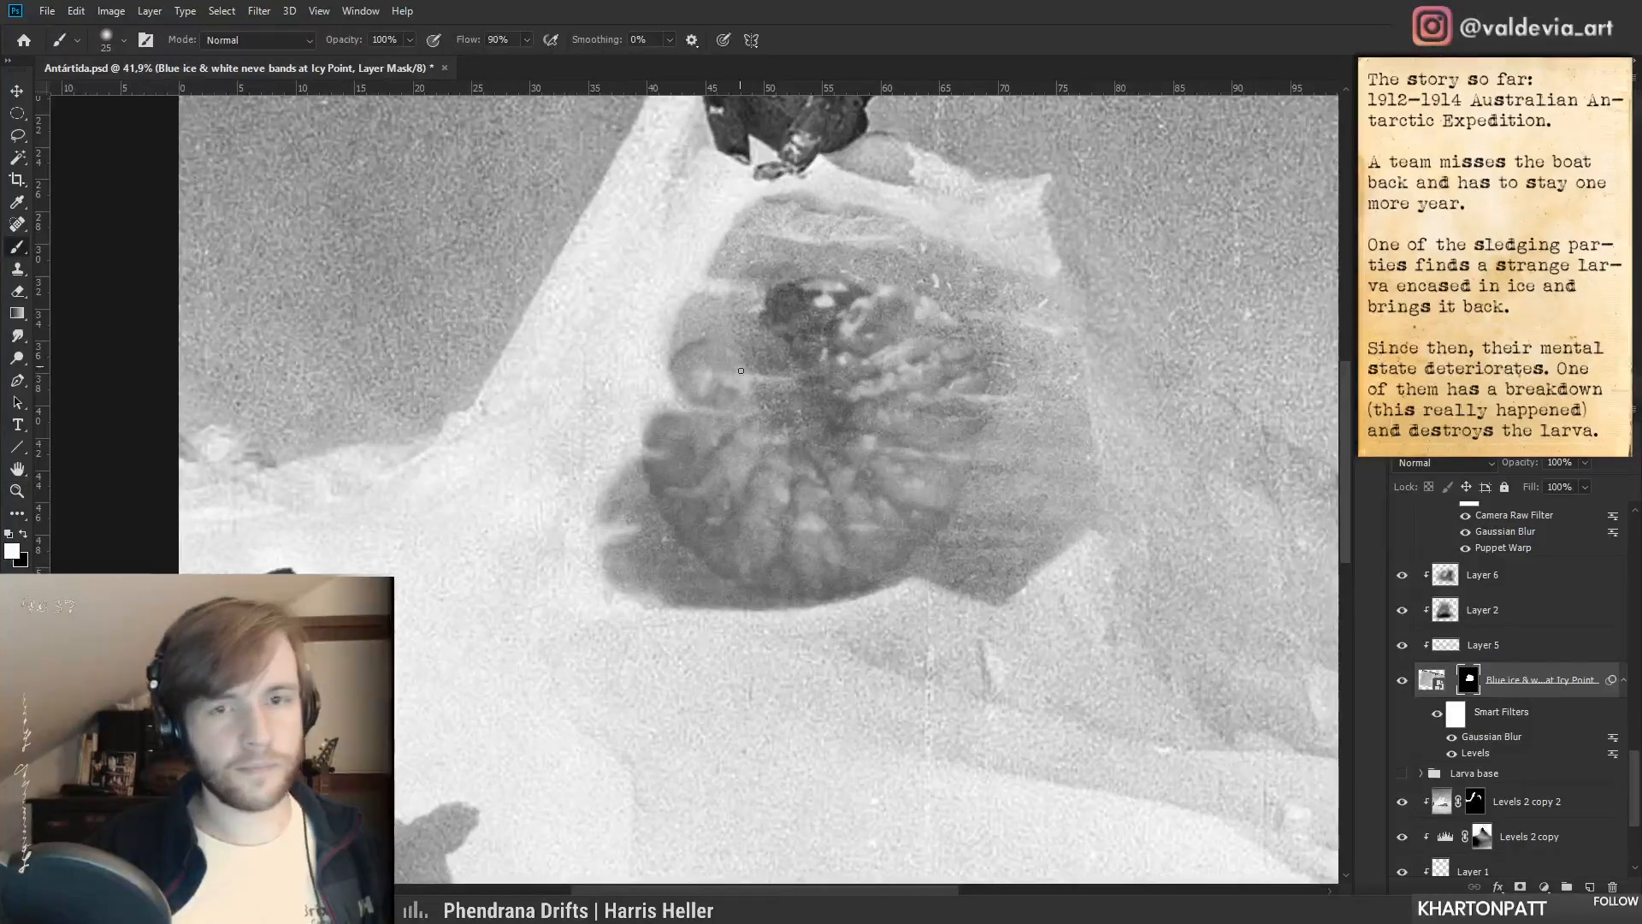
{"action": "key", "text": "x"}
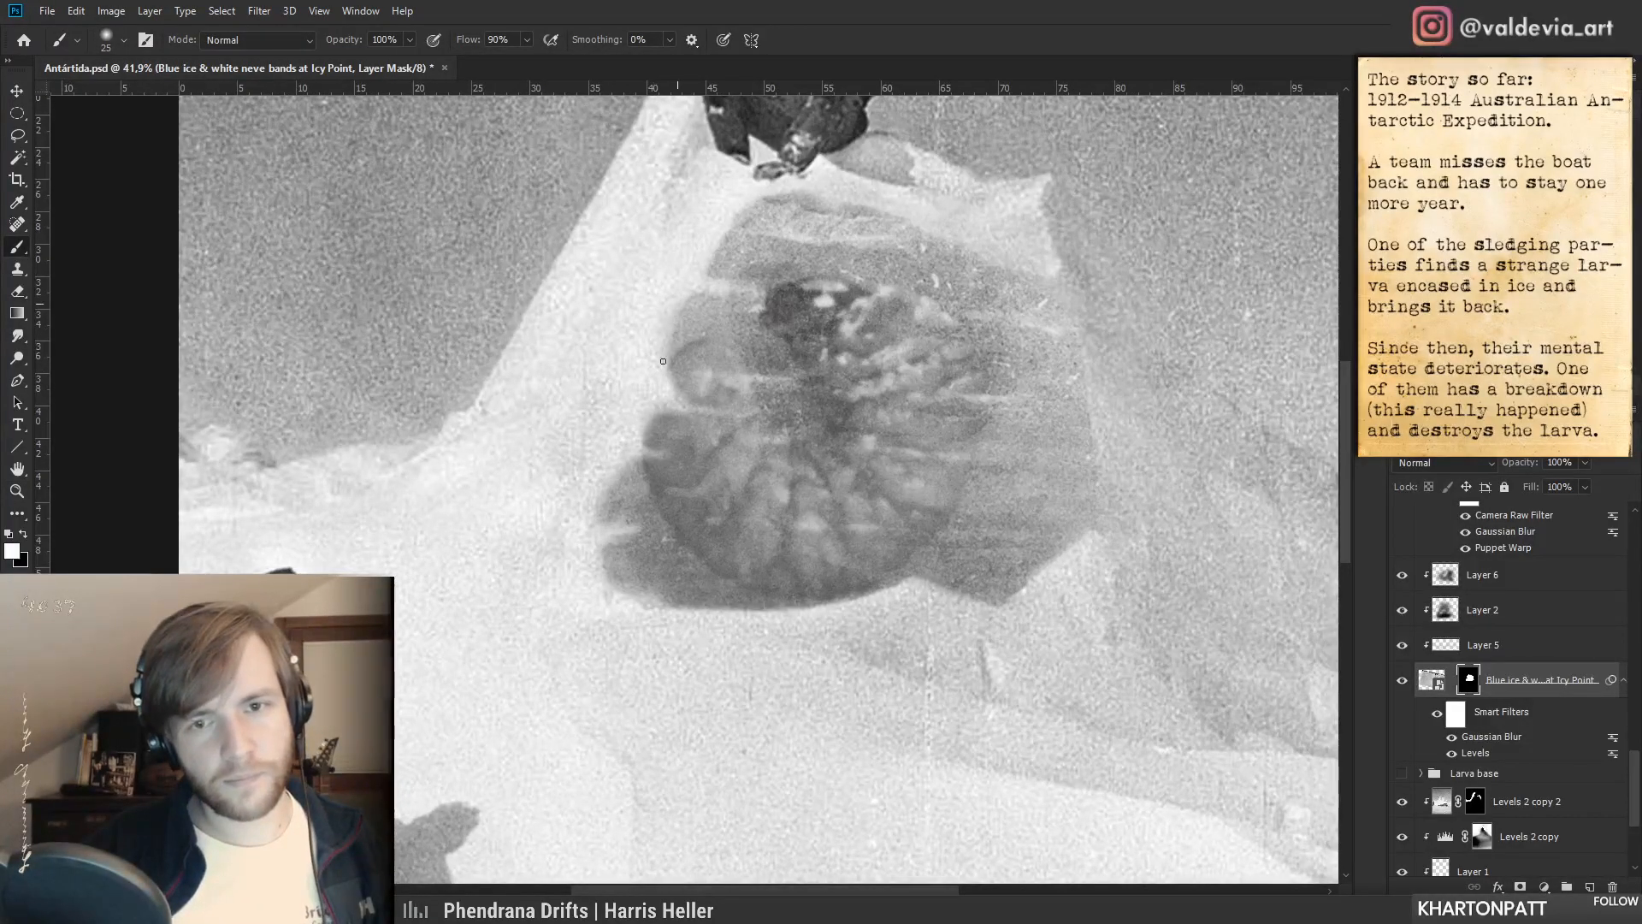
{"action": "key", "text": "ctrl+z"}
{"action": "key", "text": "x"}
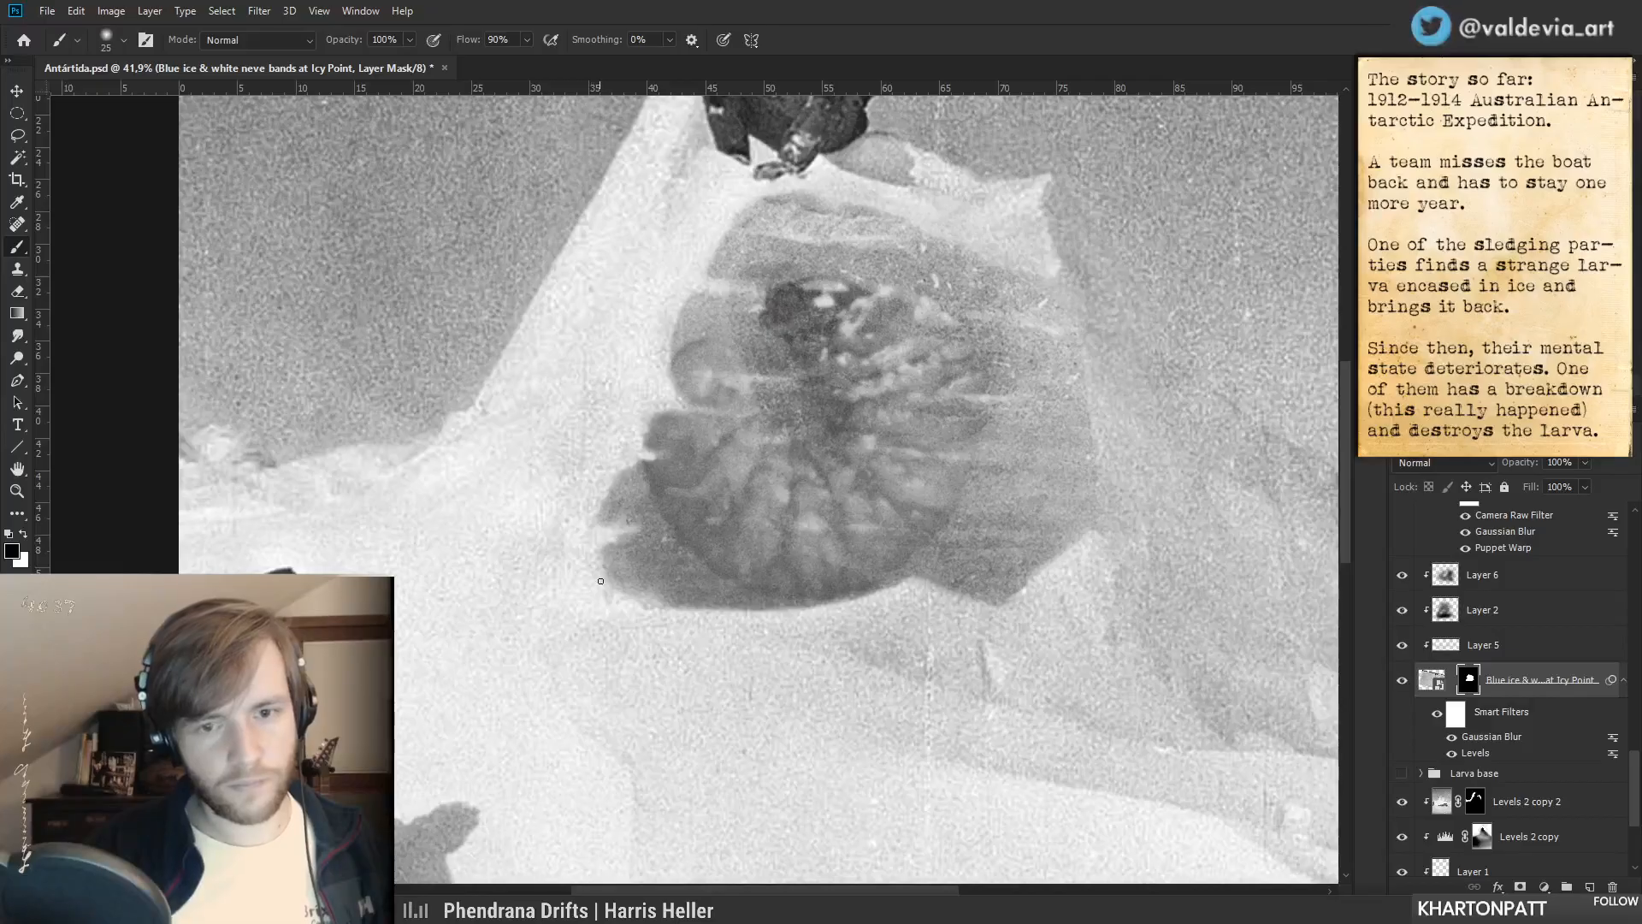
- Paint black on the mask to cut deeper horizontal notches into the upper and lower left edge of the ice patch
{"action": "left_click_drag", "start_coordinate": [742, 604], "coordinate": [695, 609]}
{"action": "left_click_drag", "start_coordinate": [789, 548], "coordinate": [710, 587]}
{"action": "left_click_drag", "start_coordinate": [622, 377], "coordinate": [678, 376]}
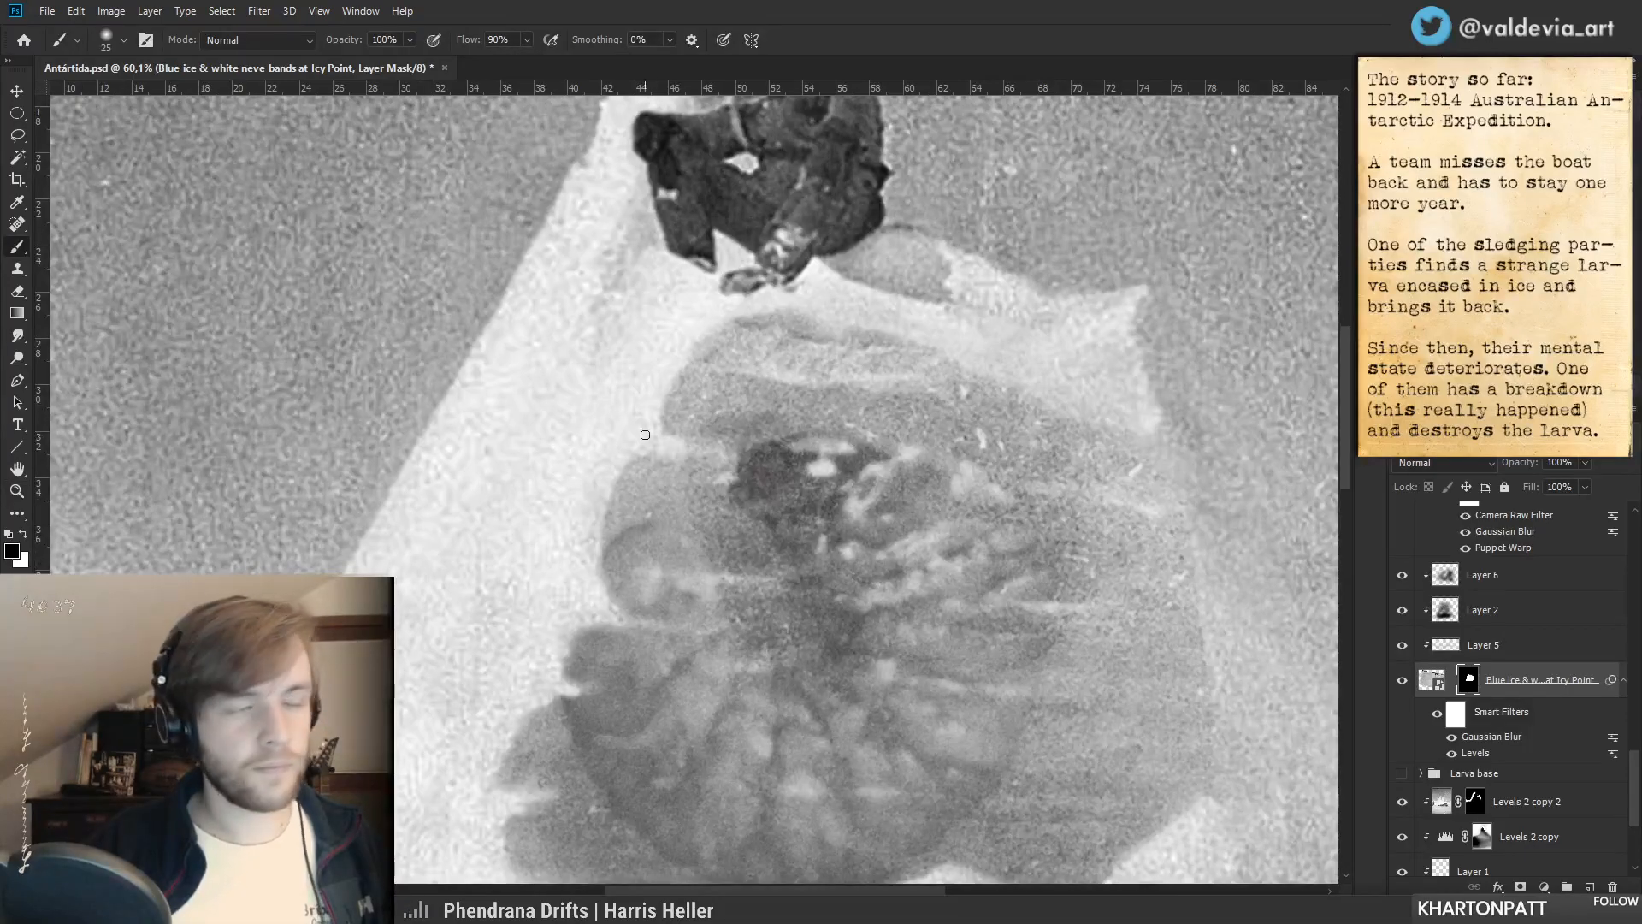
{"action": "left_click_drag", "start_coordinate": [733, 454], "coordinate": [657, 455]}
{"action": "left_click_drag", "start_coordinate": [910, 540], "coordinate": [822, 496]}
{"action": "left_click_drag", "start_coordinate": [601, 391], "coordinate": [656, 396]}
{"action": "key", "text": "x"}
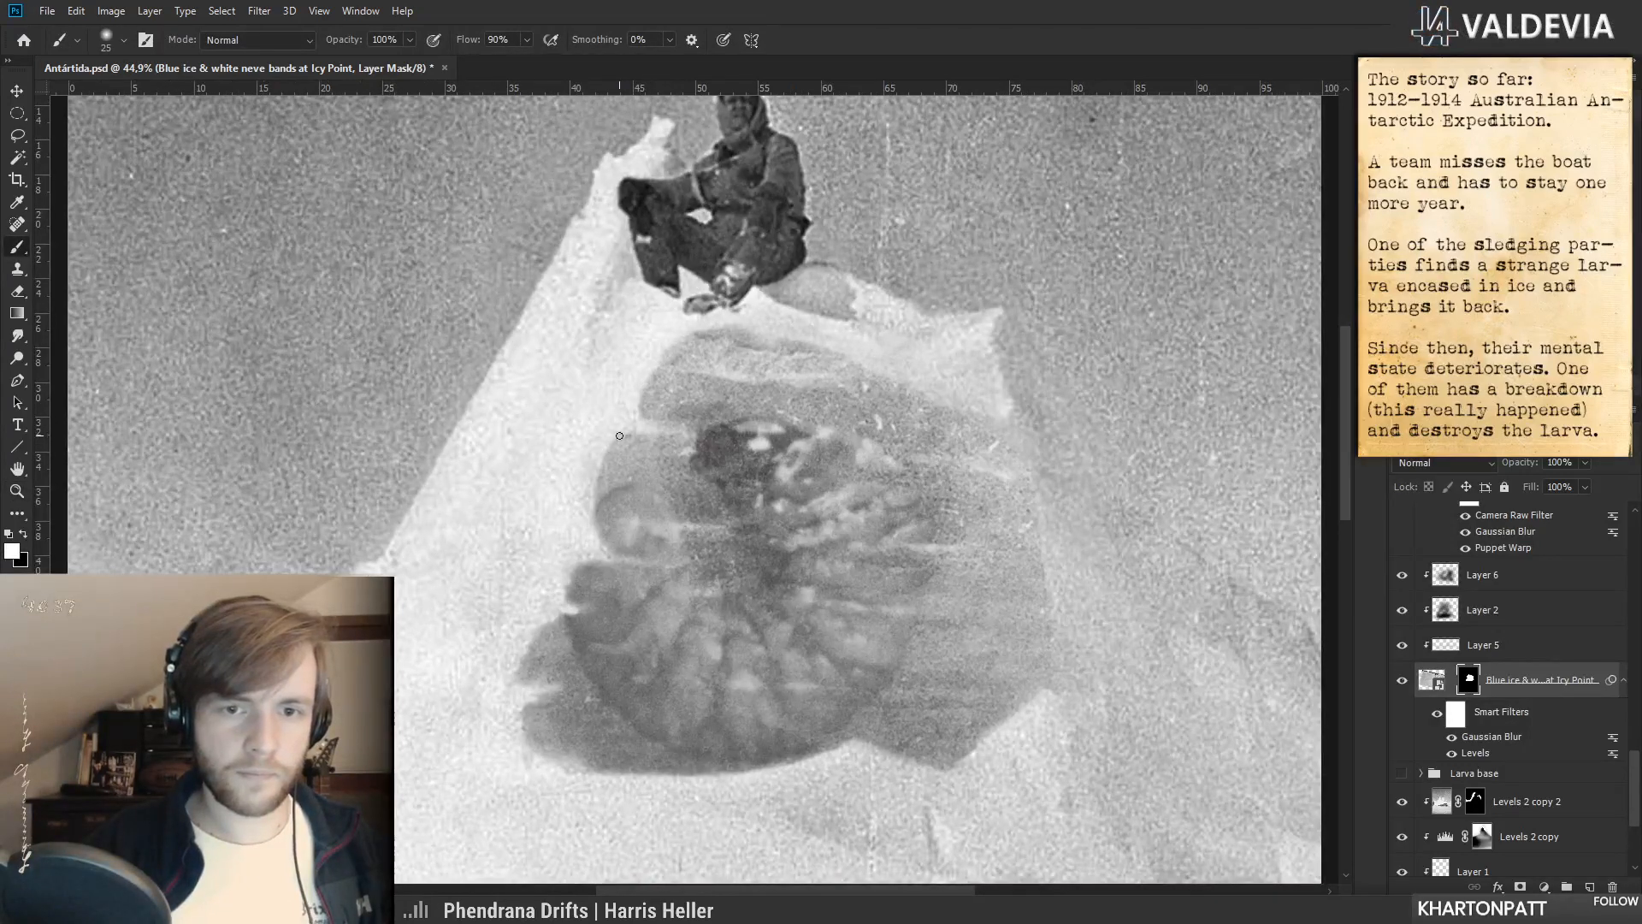
- Refine the notches along the ice patch's left and lower-left edge by alternating black and white mask strokes
{"action": "left_click_drag", "start_coordinate": [701, 463], "coordinate": [636, 474]}
{"action": "left_click_drag", "start_coordinate": [781, 550], "coordinate": [678, 491]}
{"action": "left_click_drag", "start_coordinate": [562, 462], "coordinate": [648, 464]}
{"action": "key", "text": "x"}
{"action": "left_click_drag", "start_coordinate": [444, 500], "coordinate": [492, 489]}
{"action": "key", "text": "ctrl+z"}
{"action": "key", "text": "x"}
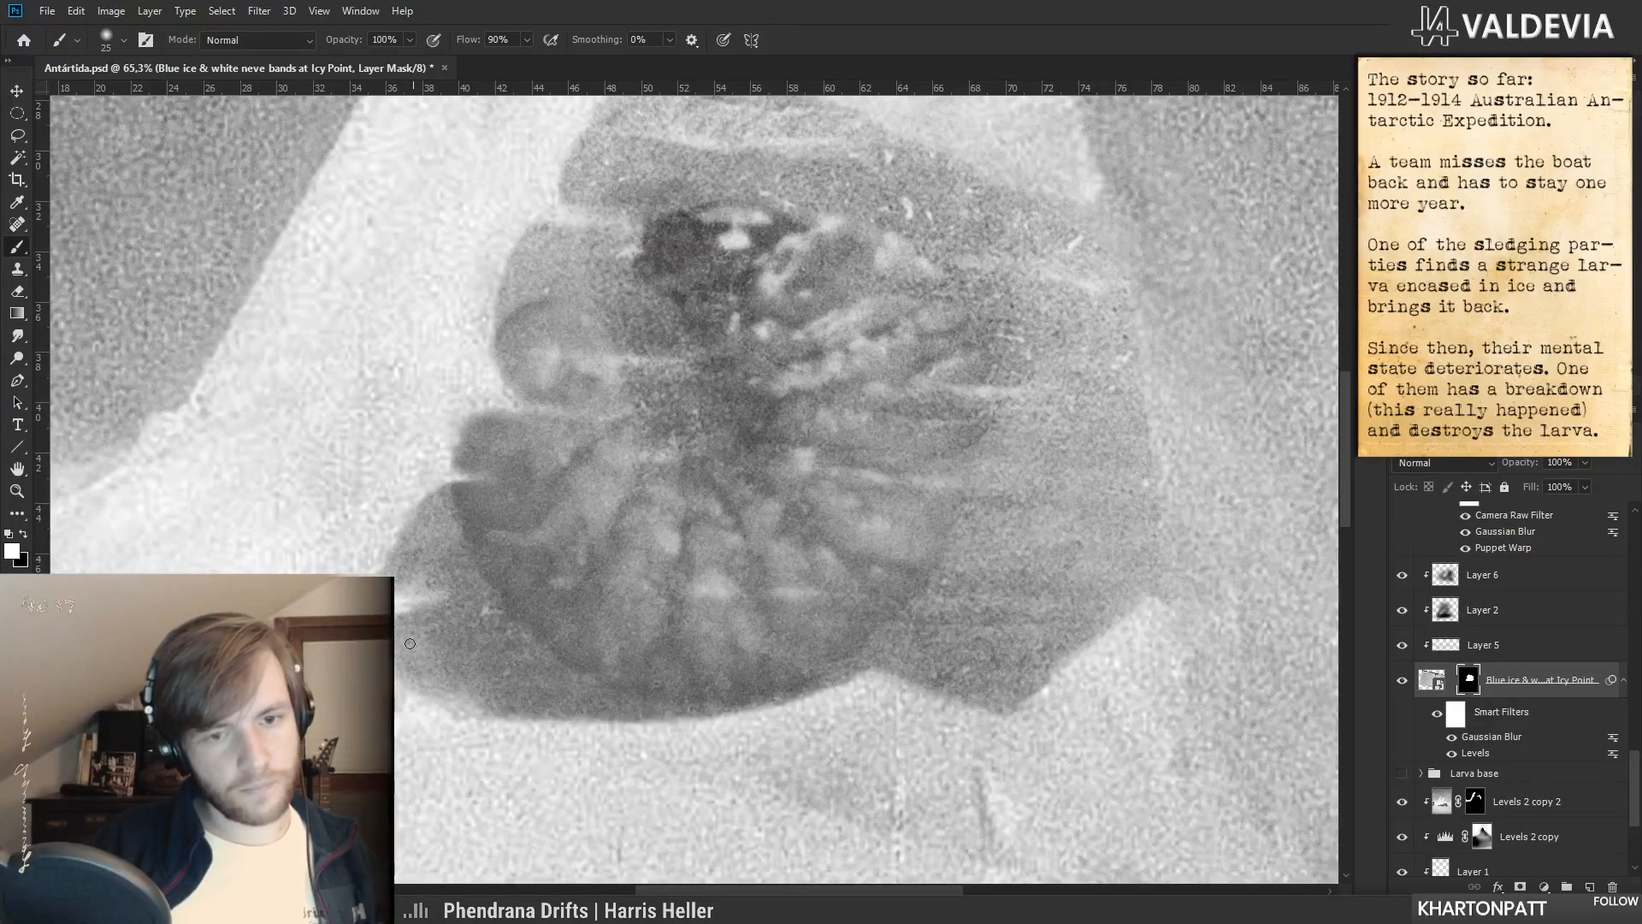
{"action": "mouse_move", "coordinate": [429, 648]}
{"action": "left_mouse_down"}
{"action": "mouse_move", "coordinate": [366, 647]}
{"action": "mouse_move", "coordinate": [446, 647]}
{"action": "left_mouse_up"}
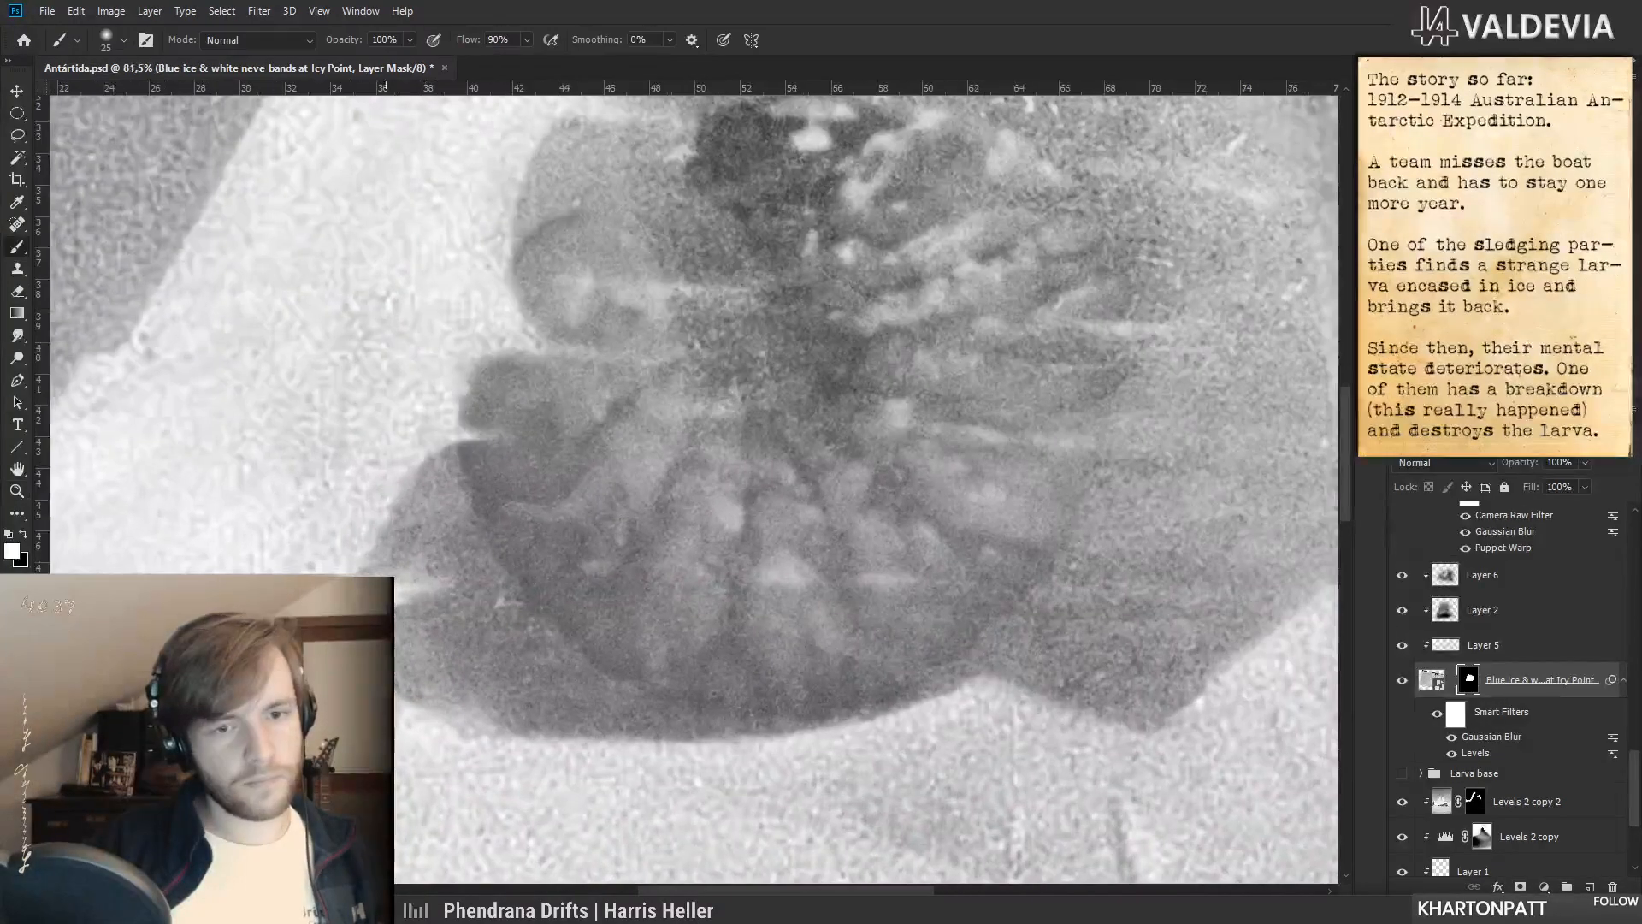
{"action": "key", "text": "x"}
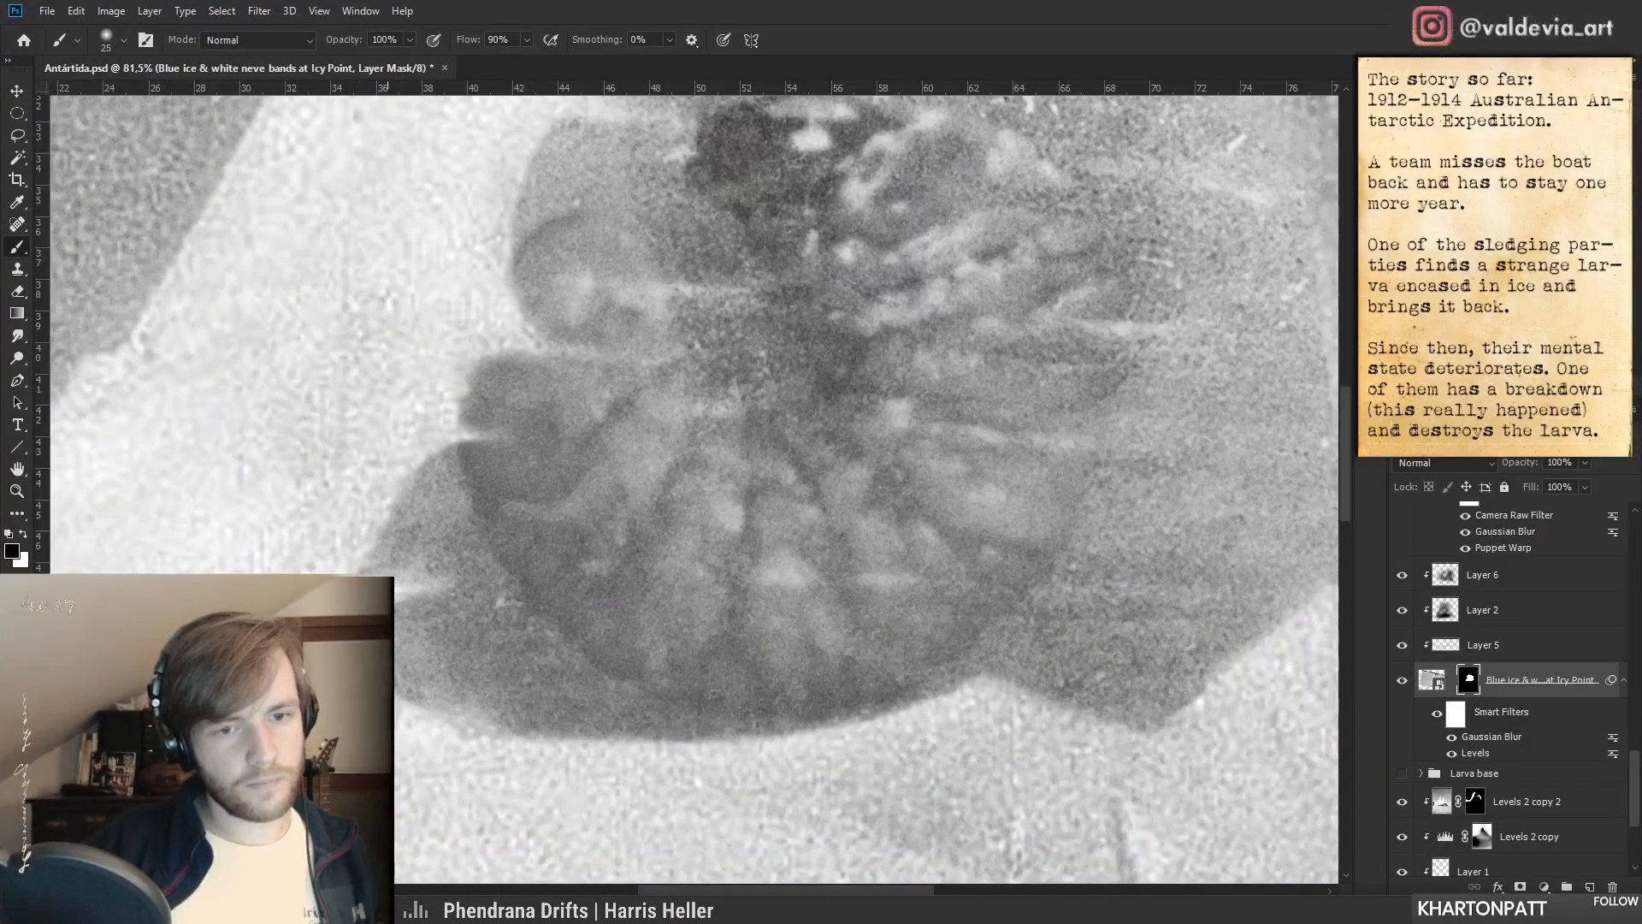
{"action": "mouse_move", "coordinate": [600, 711]}
{"action": "left_mouse_down"}
{"action": "mouse_move", "coordinate": [437, 706]}
{"action": "mouse_move", "coordinate": [609, 615]}
{"action": "mouse_move", "coordinate": [510, 634]}
{"action": "mouse_move", "coordinate": [572, 622]}
{"action": "mouse_move", "coordinate": [568, 641]}
{"action": "mouse_move", "coordinate": [509, 605]}
{"action": "mouse_move", "coordinate": [499, 575]}
{"action": "mouse_move", "coordinate": [442, 579]}
{"action": "left_mouse_up"}
- Compare the ice patch with the underlying snow by toggling its layer, and roughen the mask's lower-right edge to match
{"action": "left_click", "coordinate": [1407, 680]}
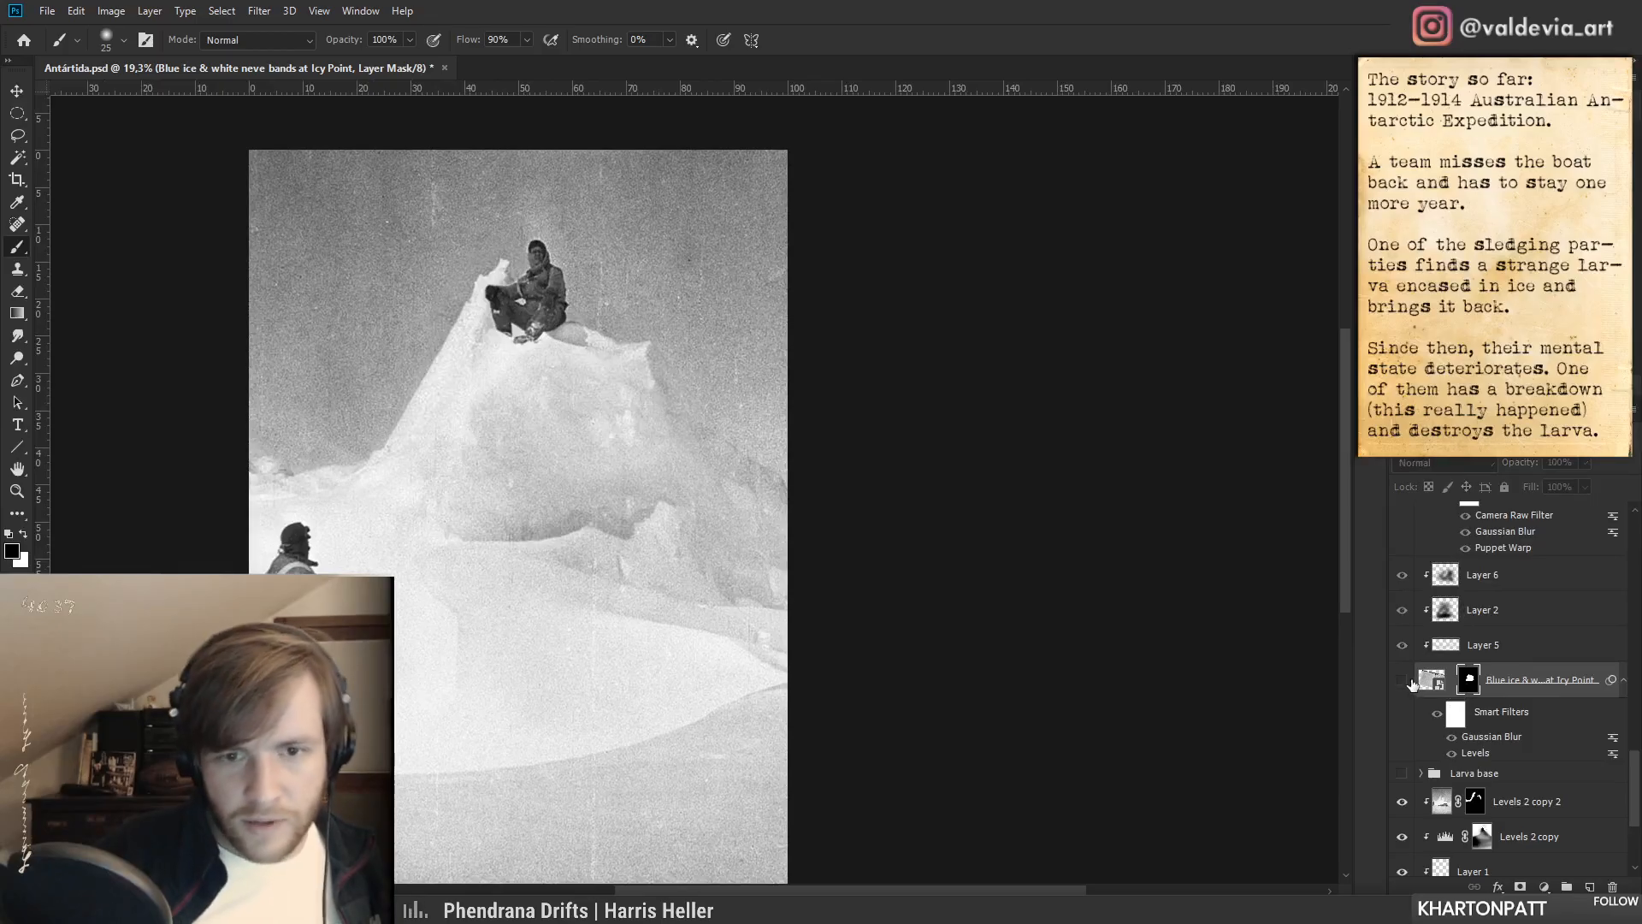
{"action": "left_click", "coordinate": [1408, 683]}
{"action": "left_click_drag", "start_coordinate": [631, 529], "coordinate": [715, 524]}
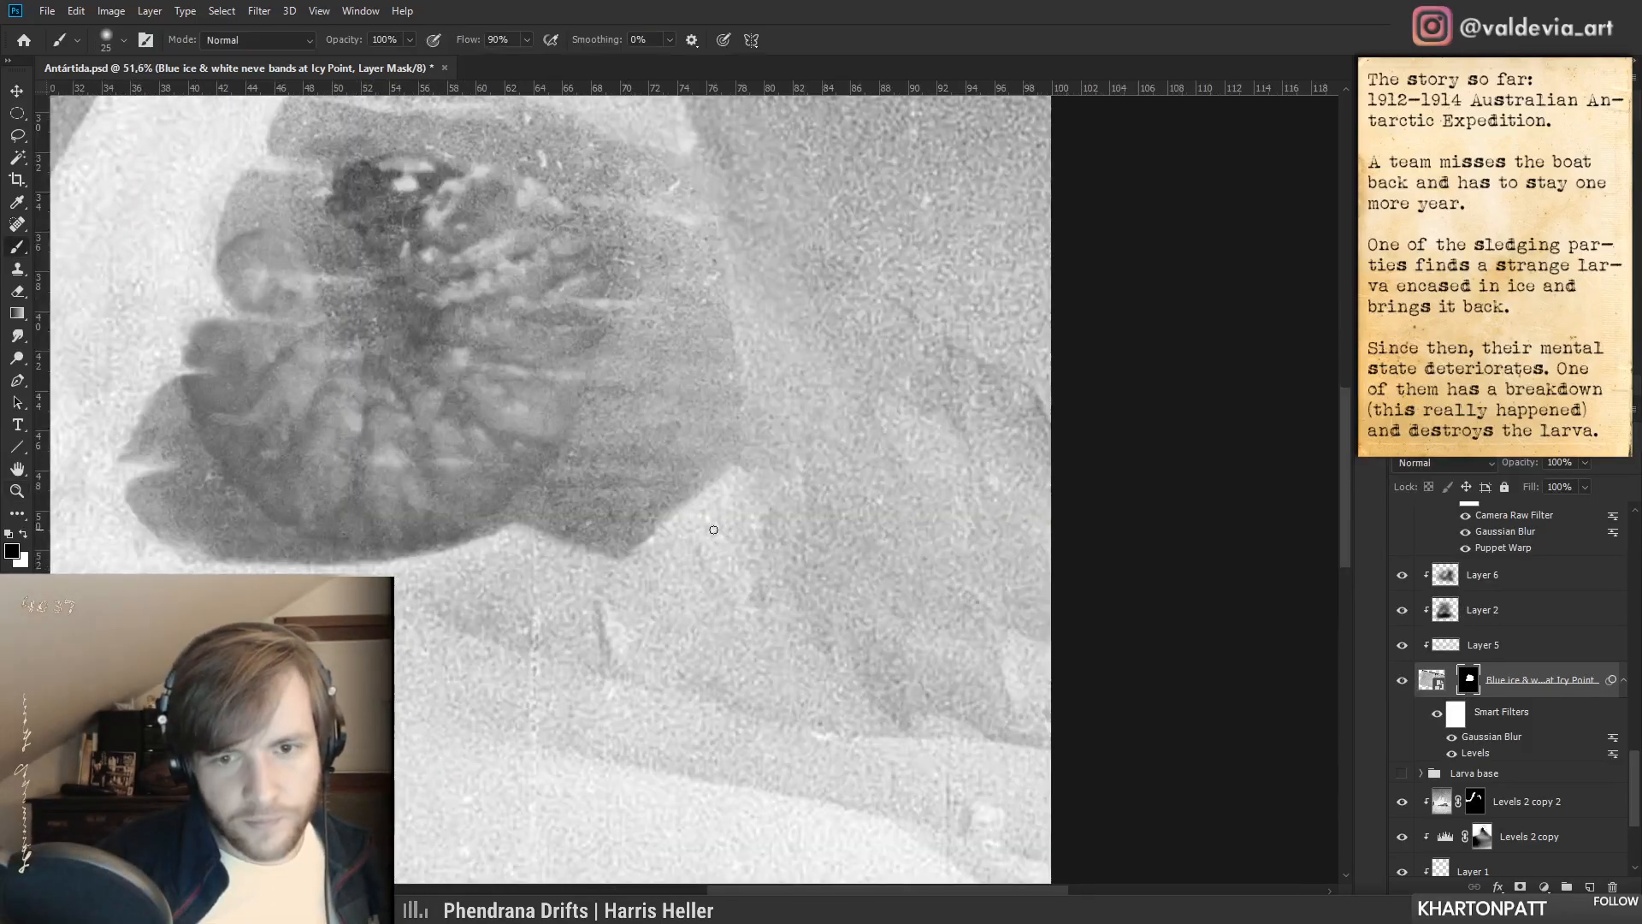
{"action": "left_click", "coordinate": [1401, 682]}
{"action": "left_click", "coordinate": [1401, 682]}
{"action": "key", "text": "x"}
{"action": "mouse_move", "coordinate": [644, 552]}
{"action": "left_mouse_down"}
{"action": "mouse_move", "coordinate": [685, 527]}
{"action": "mouse_move", "coordinate": [726, 458]}
{"action": "left_mouse_up"}
{"action": "key", "text": "ctrl+z"}
{"action": "key", "text": "x"}
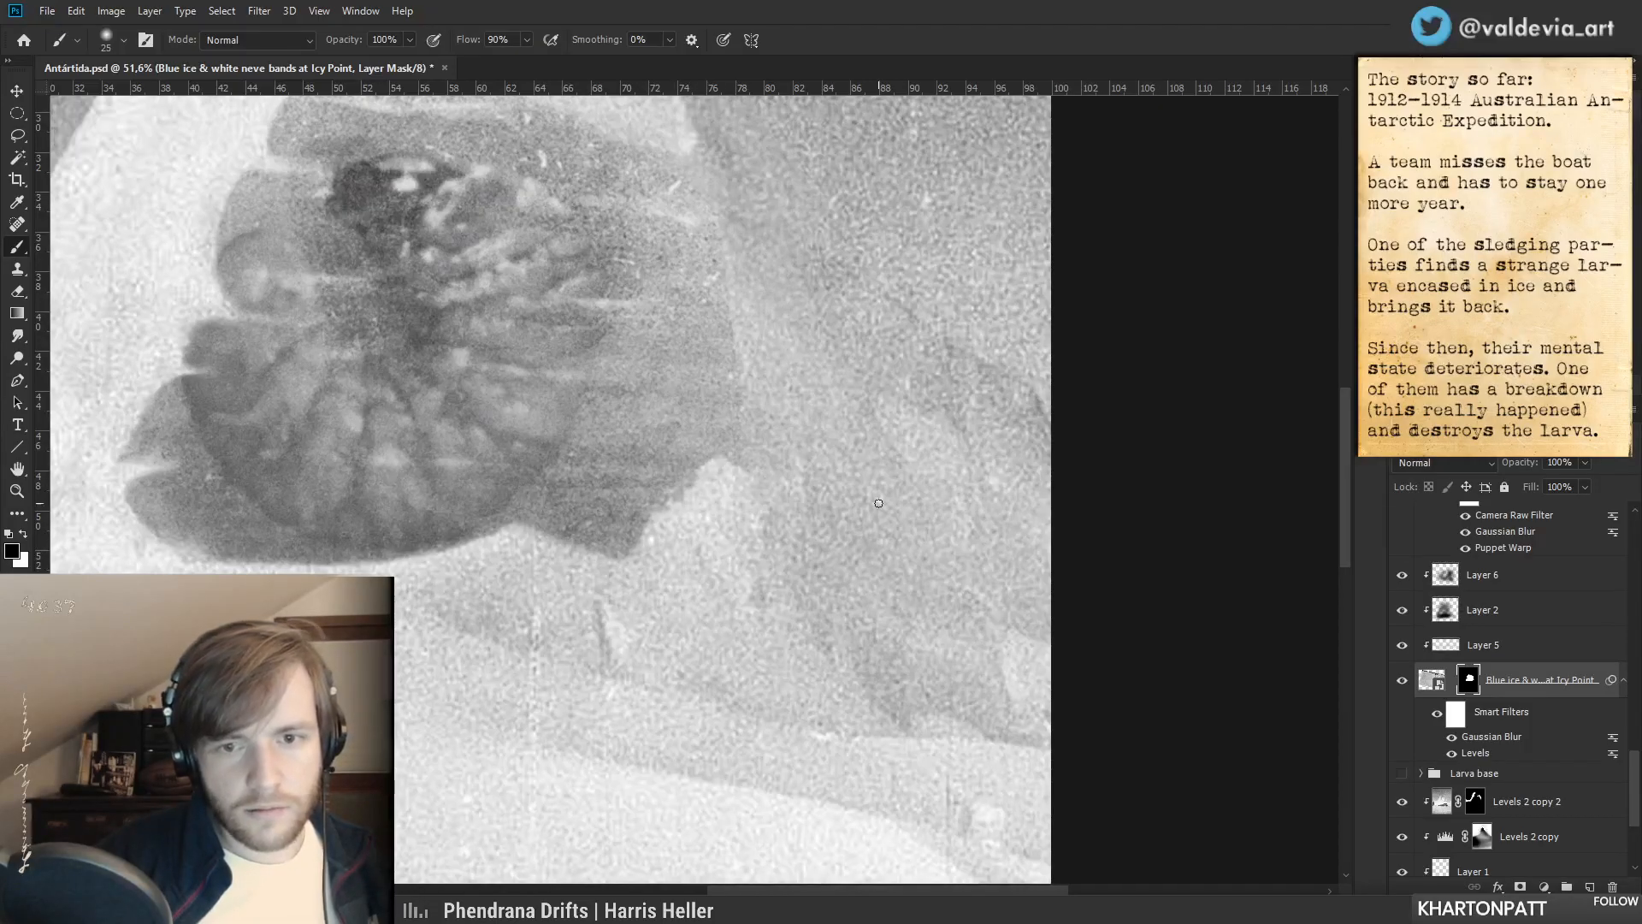
- Recheck the lower-right edge against the underlying snow and restore small parts of it with white on the mask
{"action": "left_click", "coordinate": [1402, 682]}
{"action": "left_click", "coordinate": [1401, 682]}
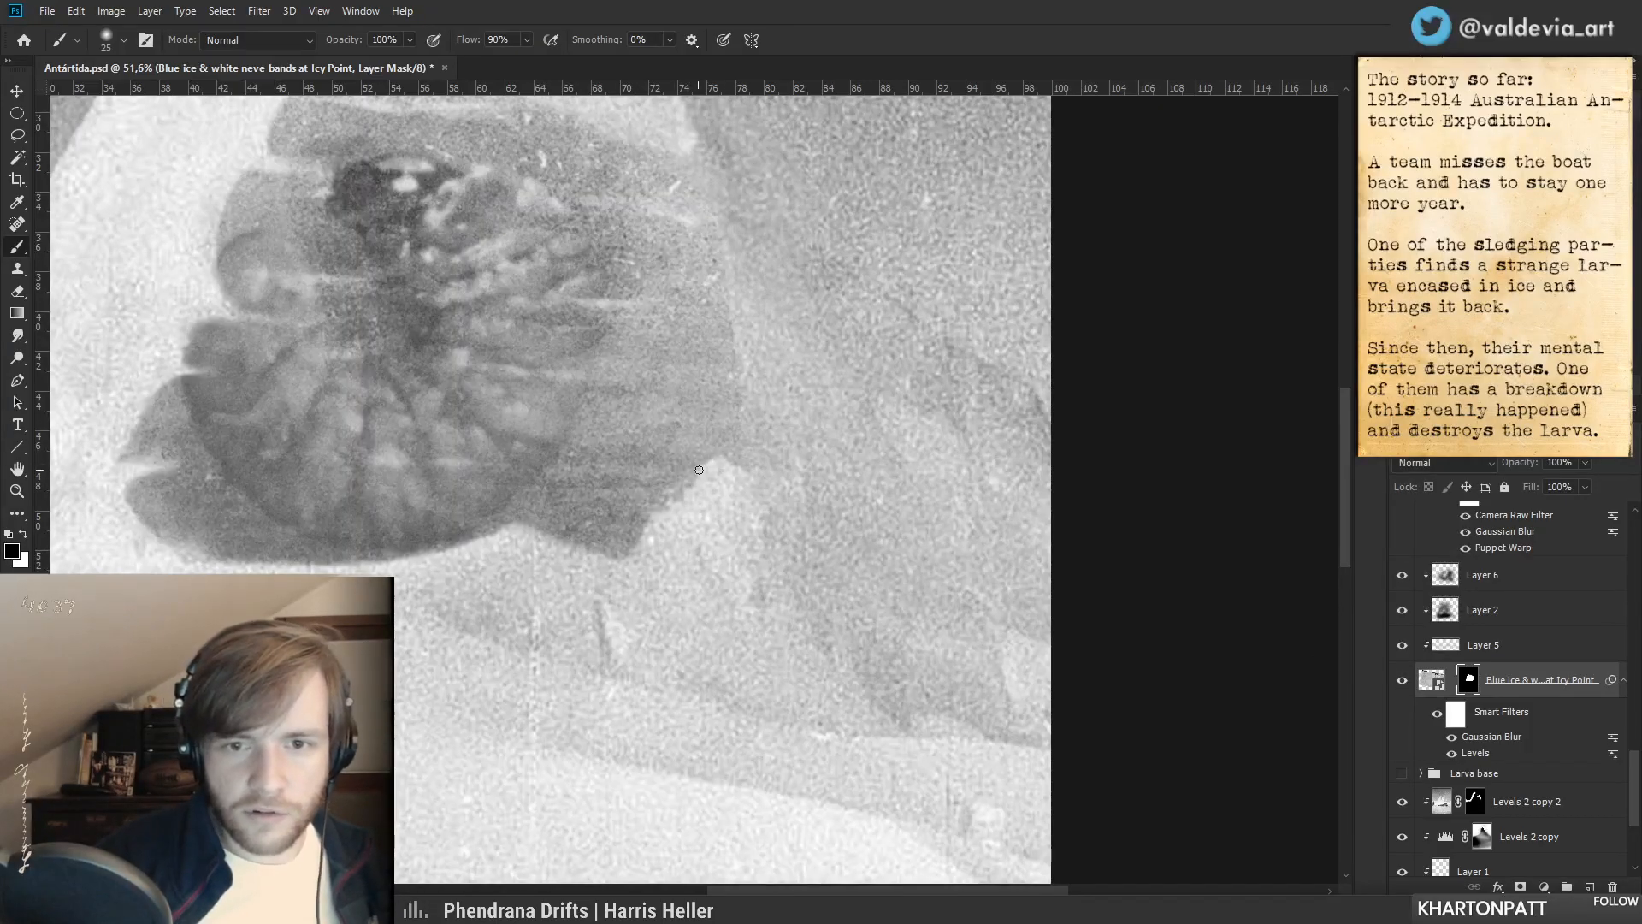
{"action": "key", "text": "x"}
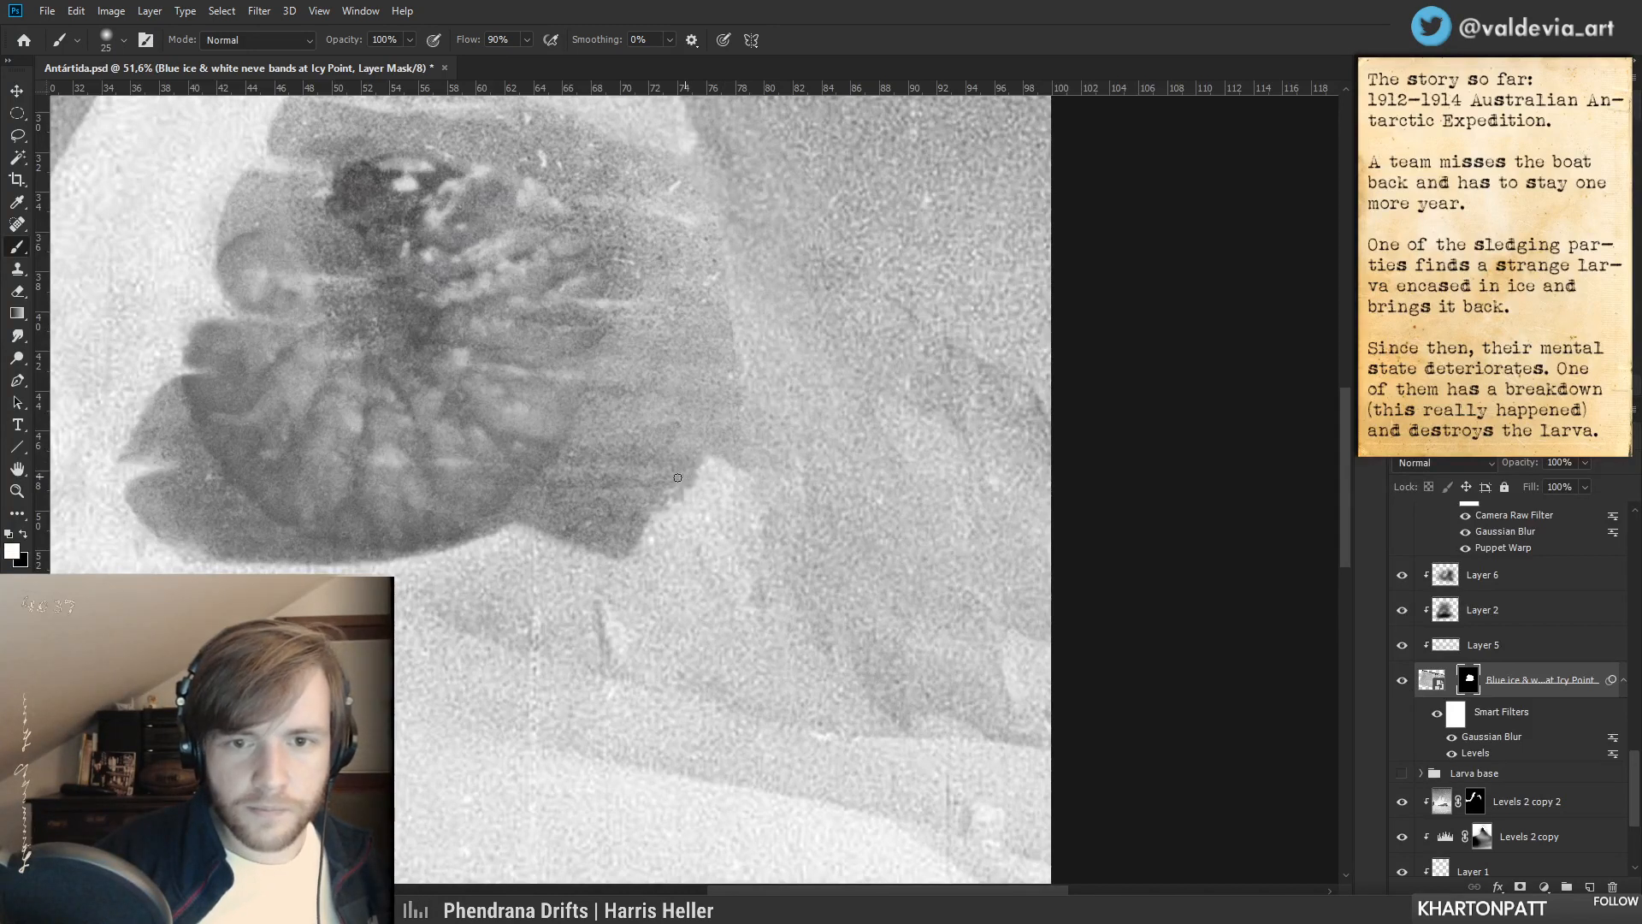
{"action": "mouse_move", "coordinate": [635, 511]}
{"action": "left_mouse_down"}
{"action": "mouse_move", "coordinate": [550, 510]}
{"action": "mouse_move", "coordinate": [614, 459]}
{"action": "mouse_move", "coordinate": [648, 492]}
{"action": "left_mouse_up"}
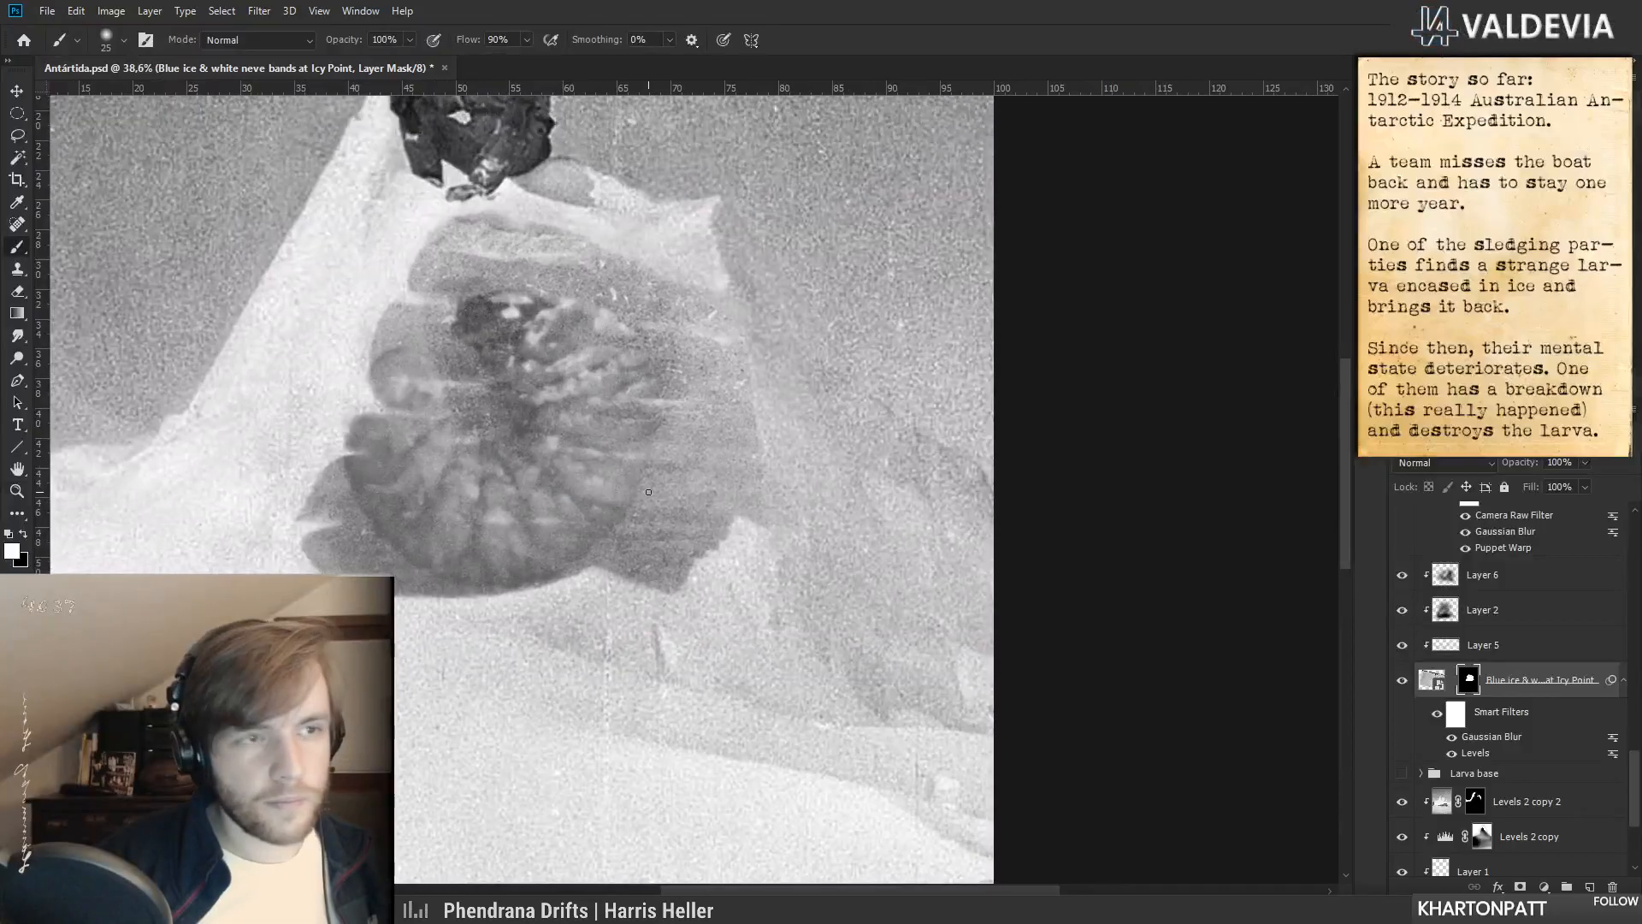
- Create a new layer clipped to the Blue ice & white neve bands layer and choose a soft General Brushes preset at 89 px
{"action": "key", "text": "ctrl+shift+alt+n"}
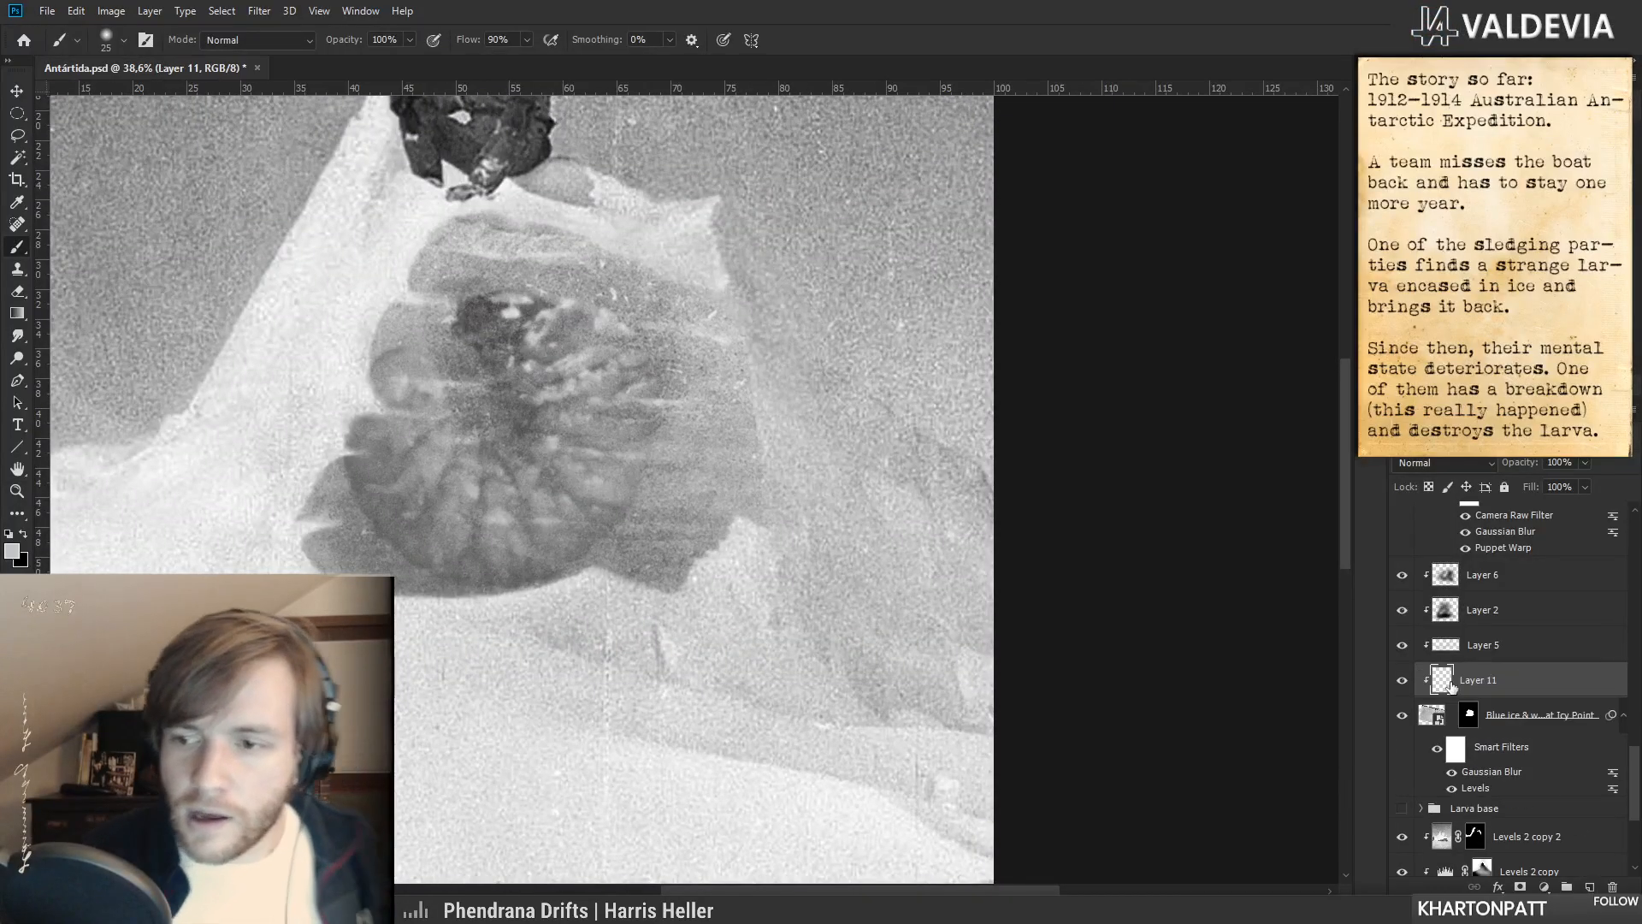
{"action": "right_click", "coordinate": [444, 556]}
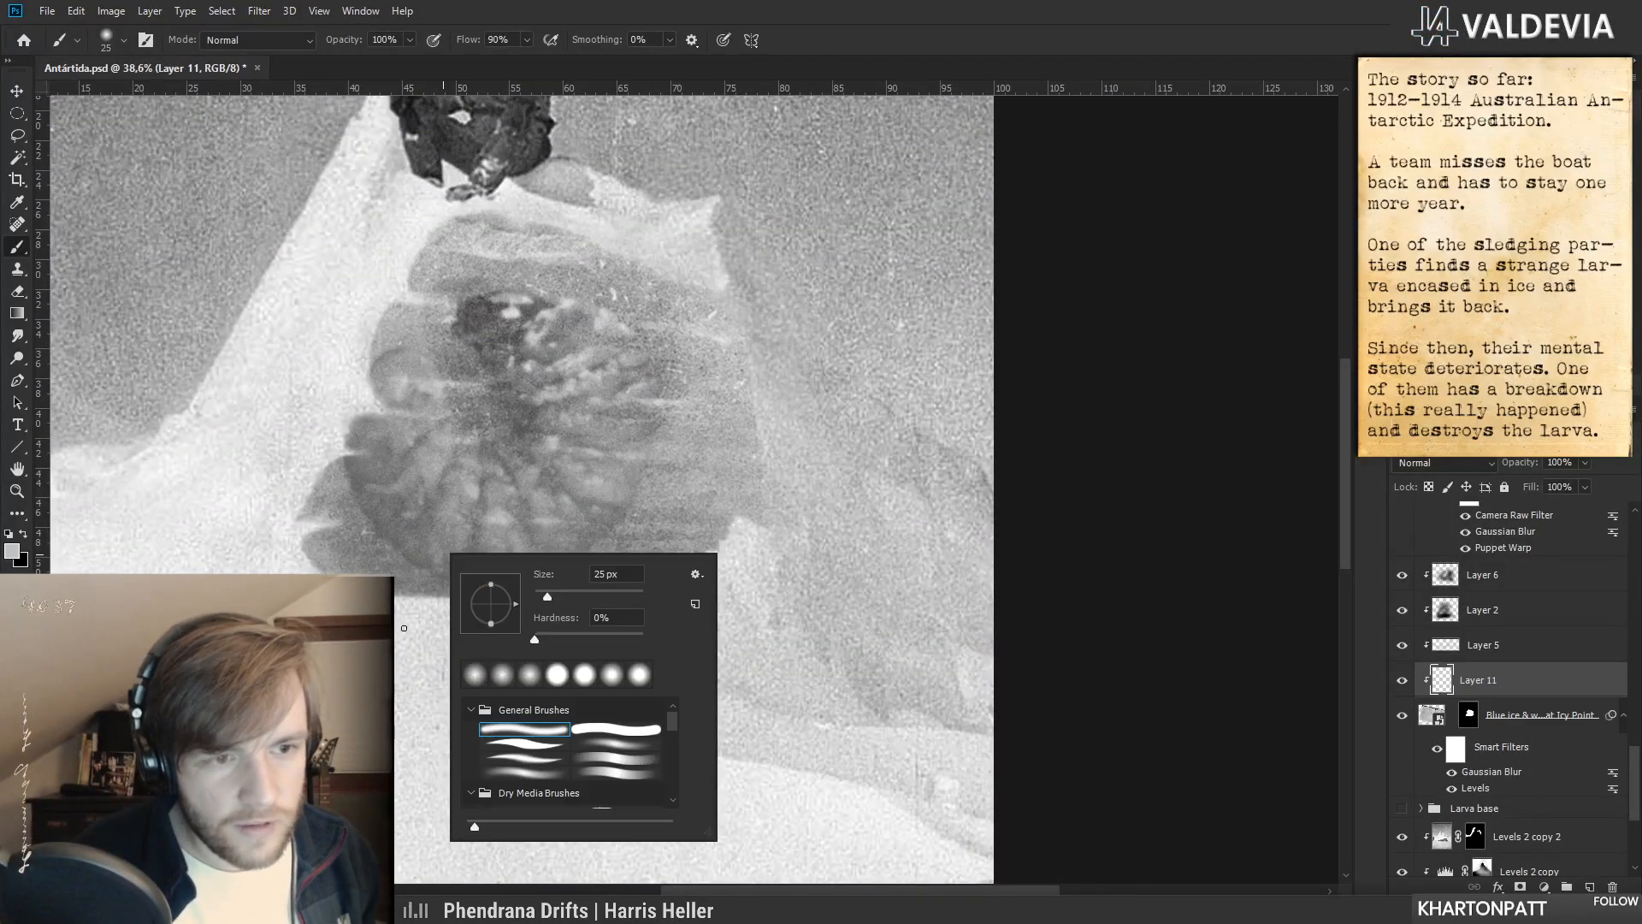
{"action": "left_click", "coordinate": [616, 744]}
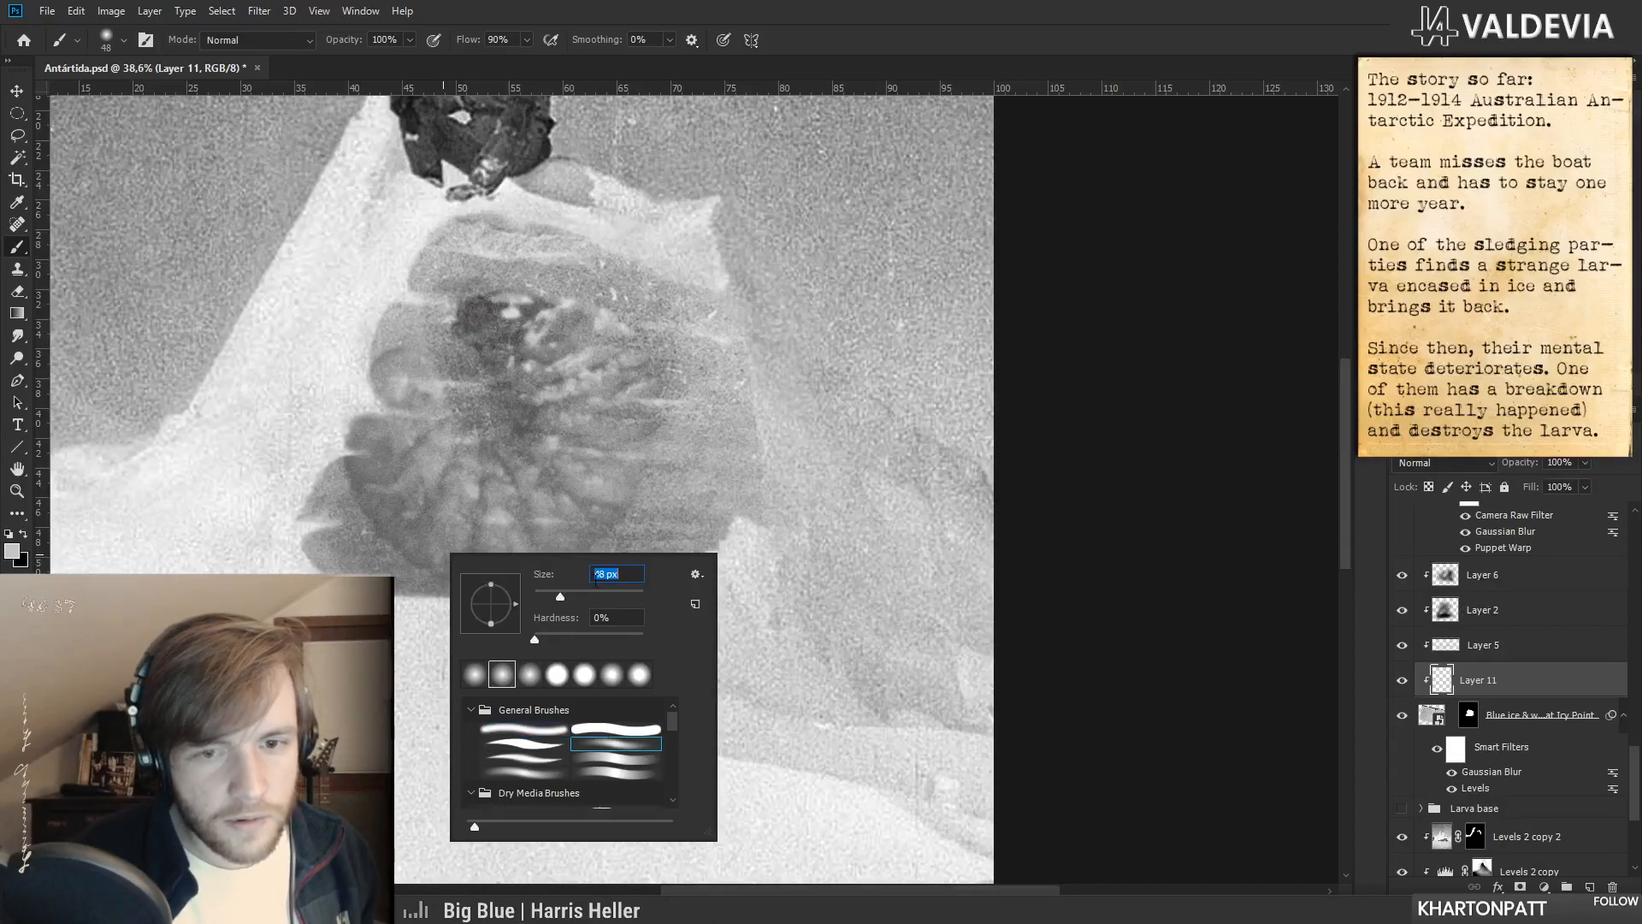
{"action": "key", "text": "Return"}
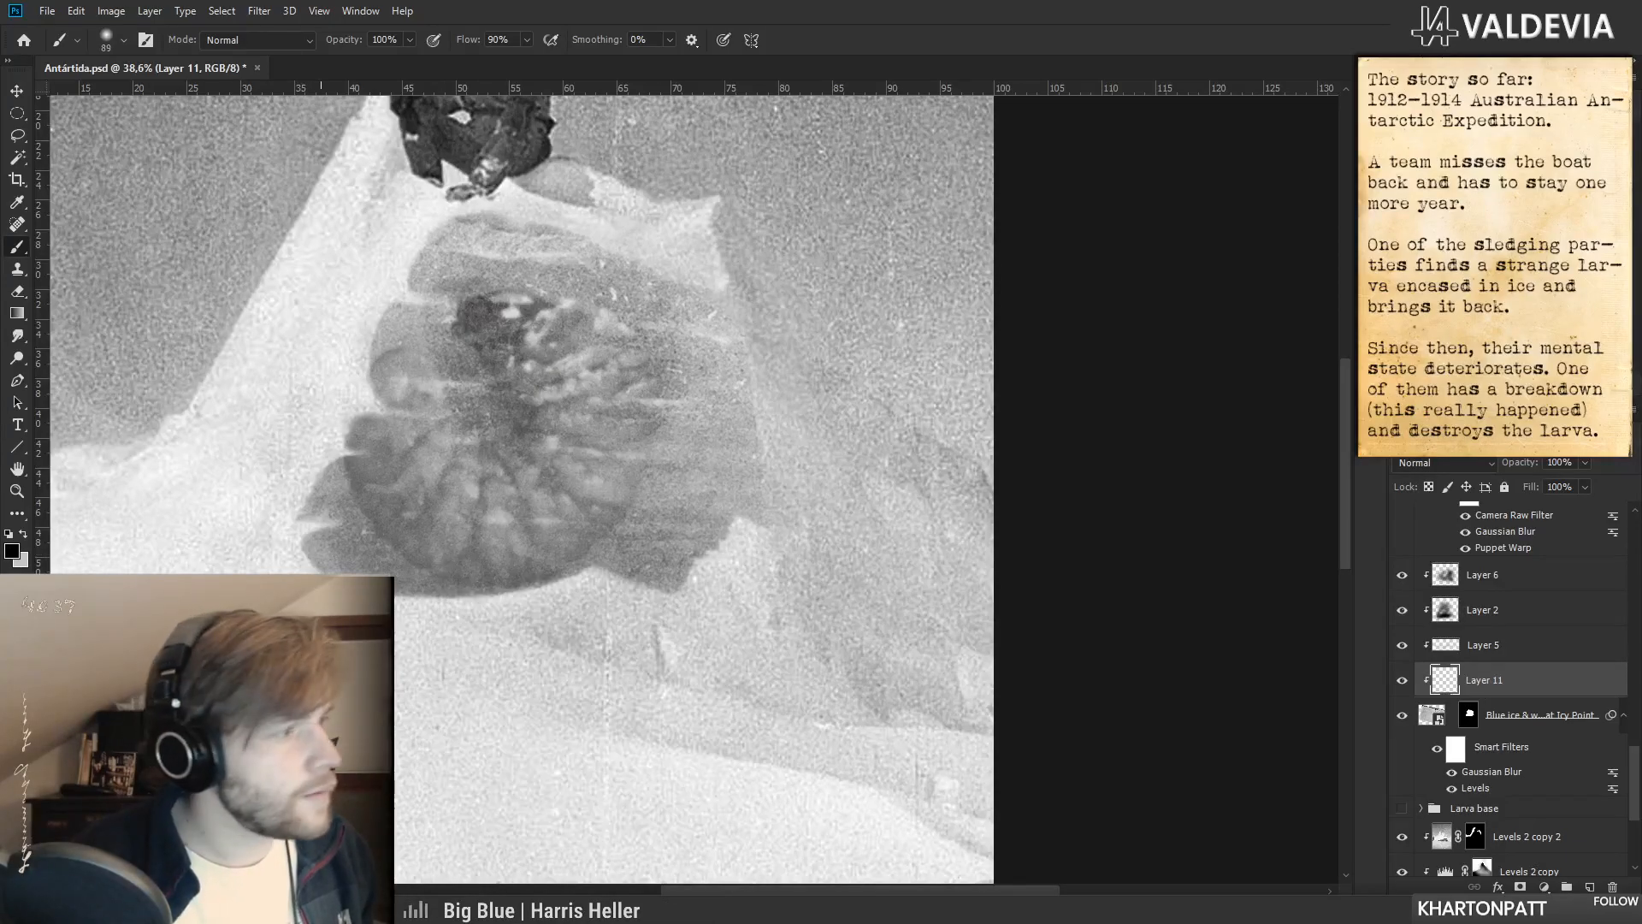
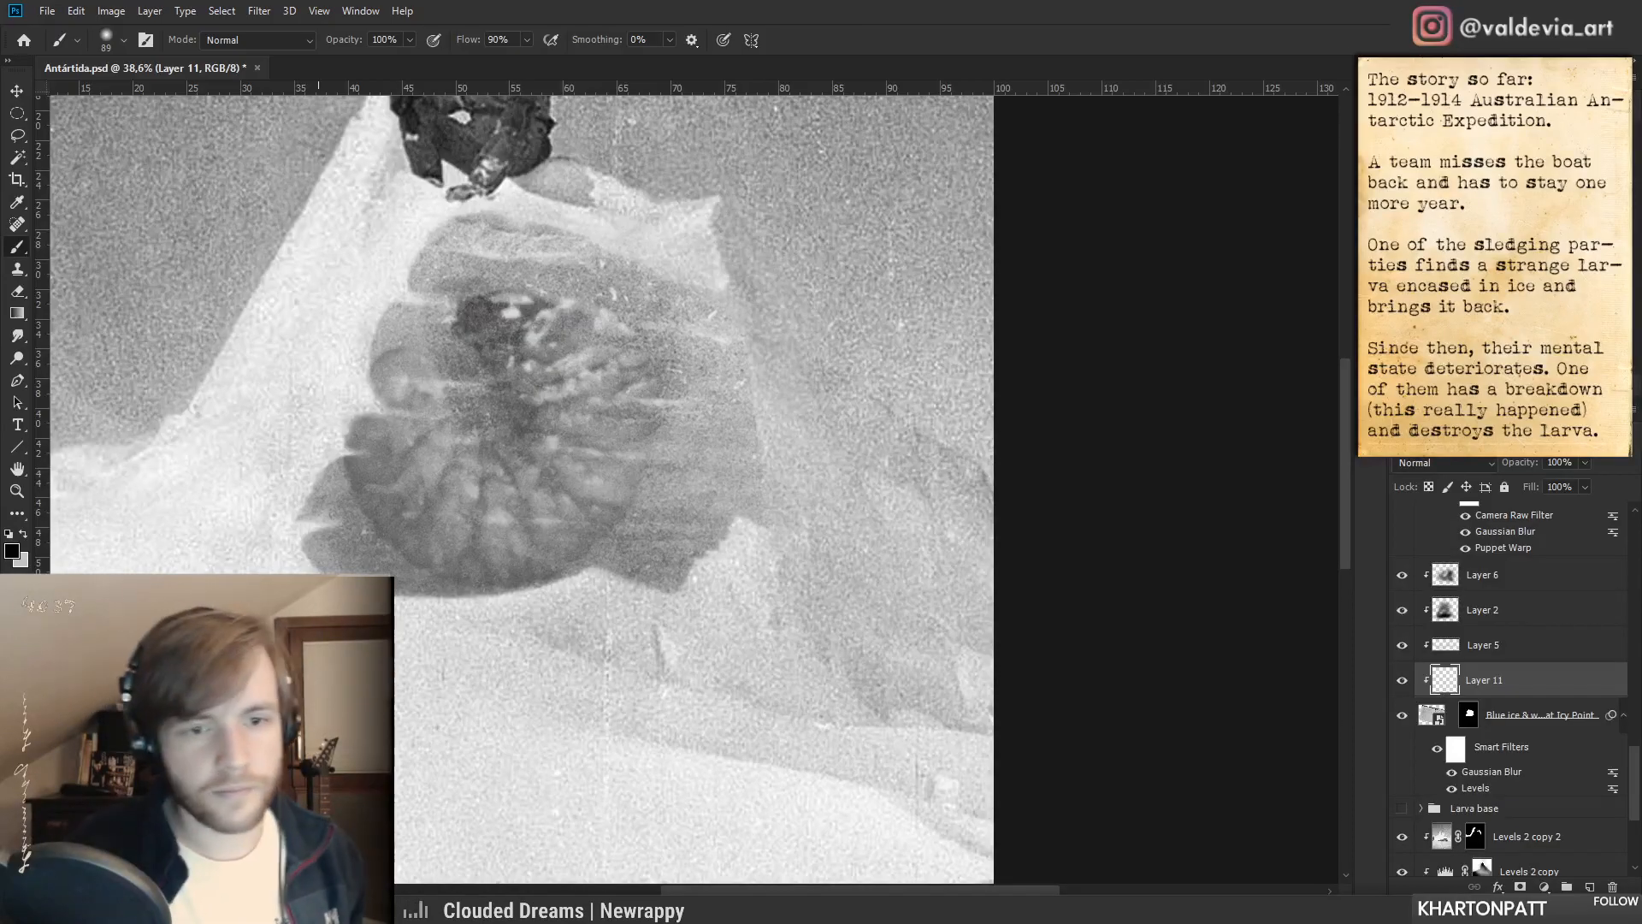
- Undo the last stroke and repaint soft black shading along the ice patch's lower and lower-right edge on Layer 11
{"action": "key", "text": "ctrl+z"}
{"action": "left_click_drag", "start_coordinate": [347, 586], "coordinate": [636, 585]}
{"action": "left_click_drag", "start_coordinate": [295, 582], "coordinate": [577, 587]}
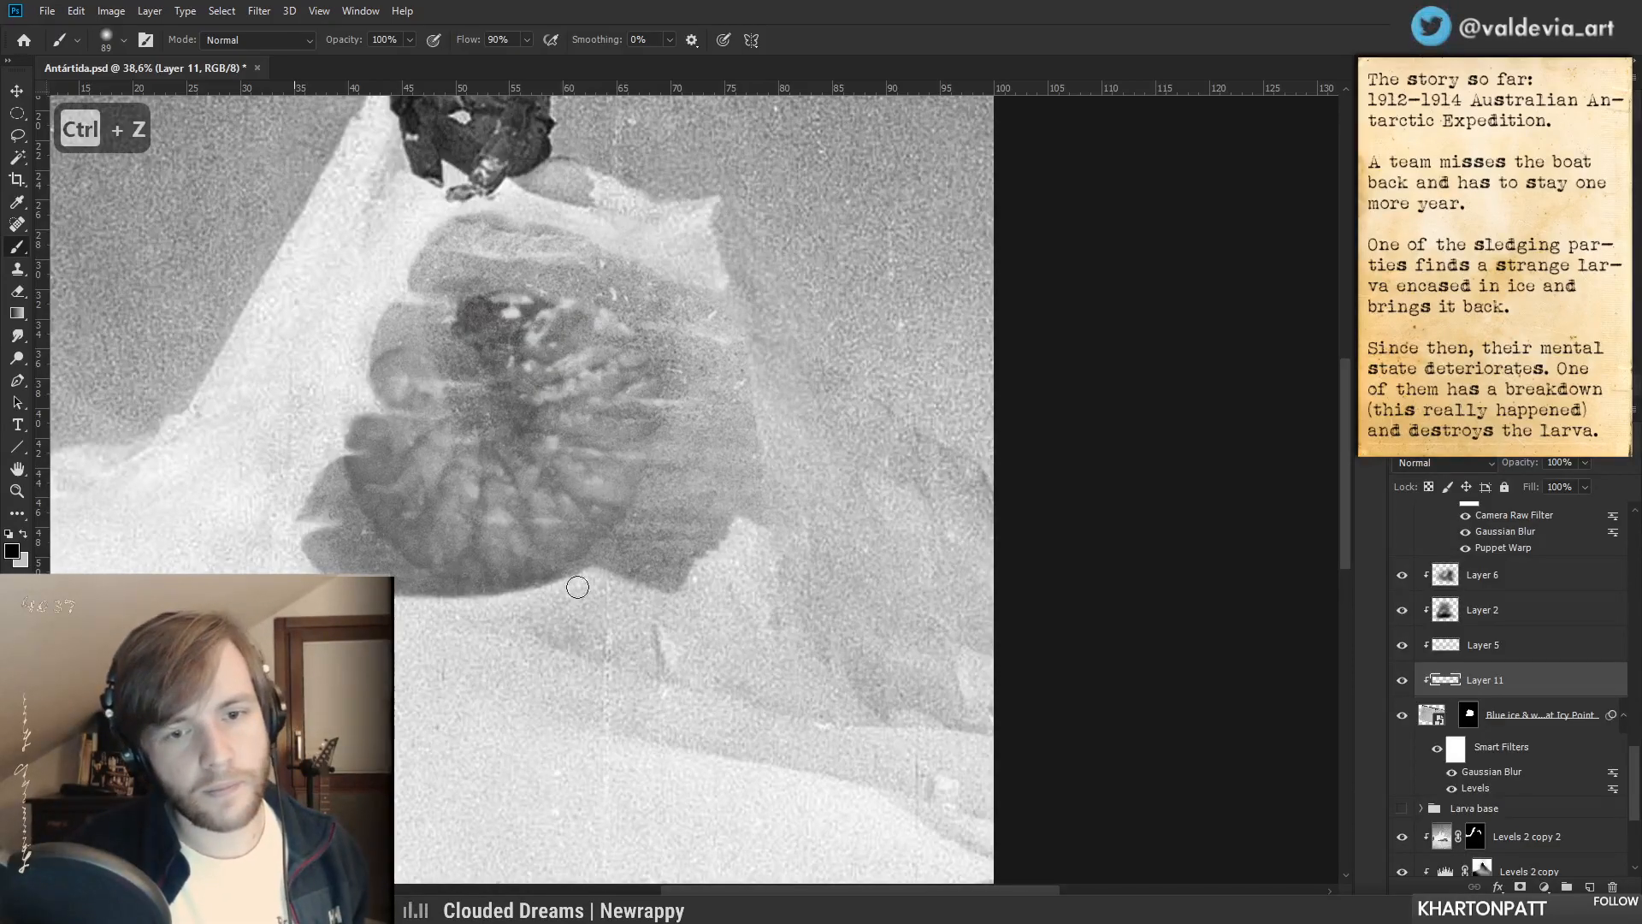
{"action": "left_click_drag", "start_coordinate": [678, 585], "coordinate": [757, 537]}
{"action": "key", "text": "z"}
{"action": "mouse_move", "coordinate": [734, 599]}
{"action": "left_mouse_down"}
{"action": "mouse_move", "coordinate": [542, 605]}
{"action": "mouse_move", "coordinate": [707, 603]}
{"action": "left_mouse_up"}
{"action": "key", "text": "b"}
- Set the opacity of the clipped edge-shading layer to 54%
{"action": "left_click_drag", "start_coordinate": [1525, 464], "coordinate": [1514, 463]}
{"action": "left_click_drag", "start_coordinate": [601, 605], "coordinate": [875, 562]}
{"action": "key", "text": "z"}
{"action": "key", "text": "b"}
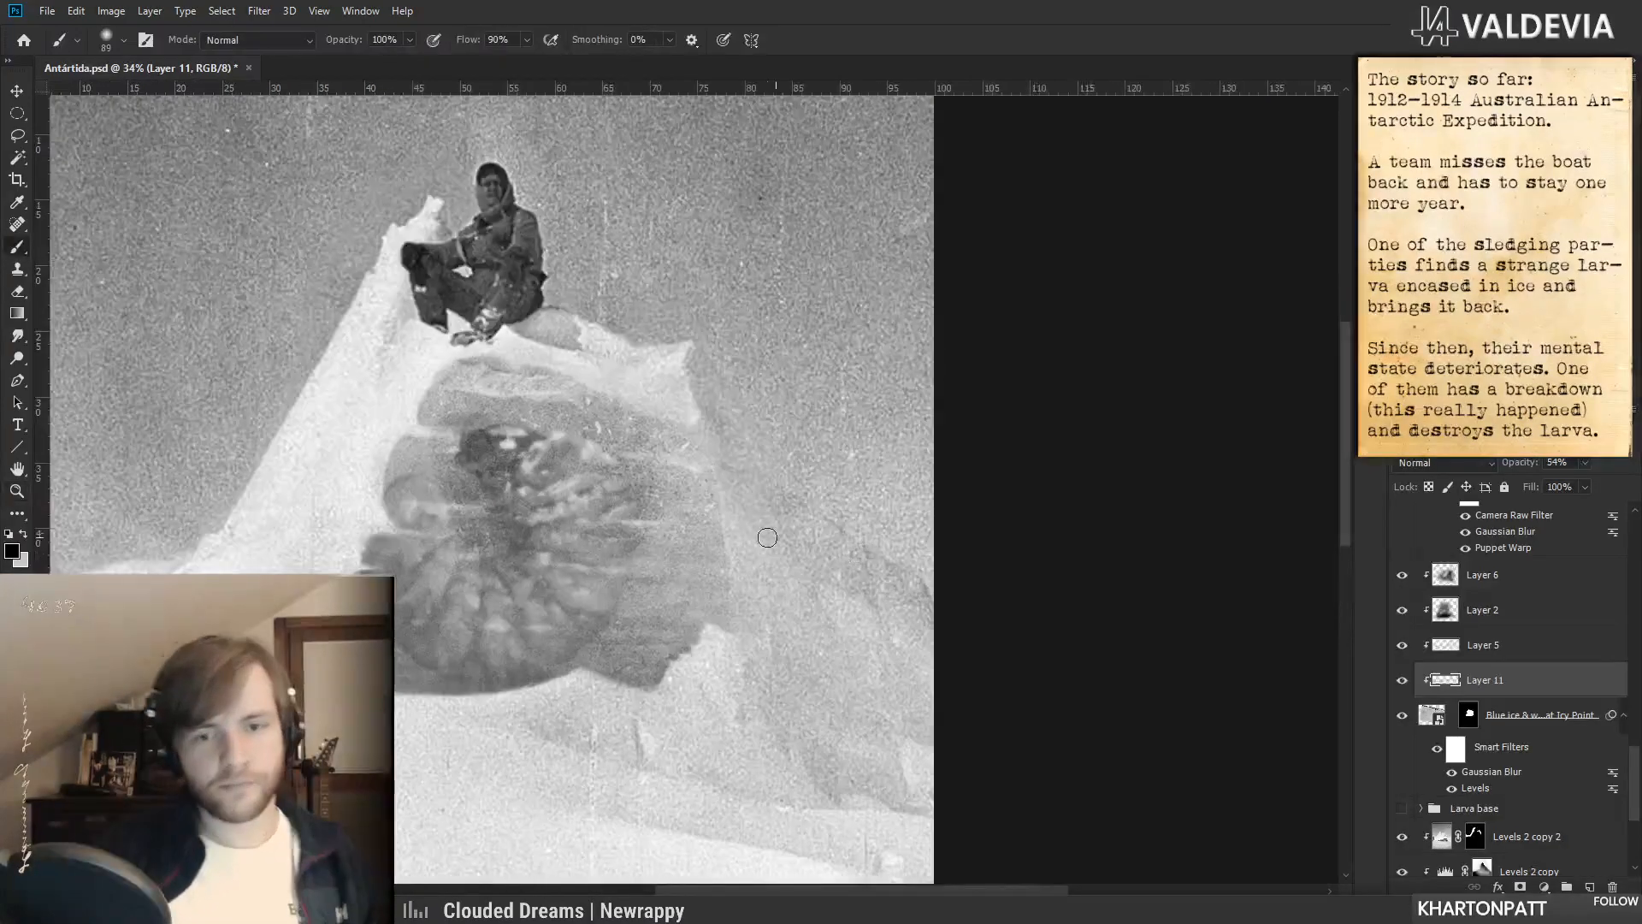
- Create a new layer beneath the Blue ice & white neve bands layer and paint a soft black shadow beside the ice patch's right edge
{"action": "left_click", "coordinate": [1519, 814]}
{"action": "left_click", "coordinate": [1590, 887]}
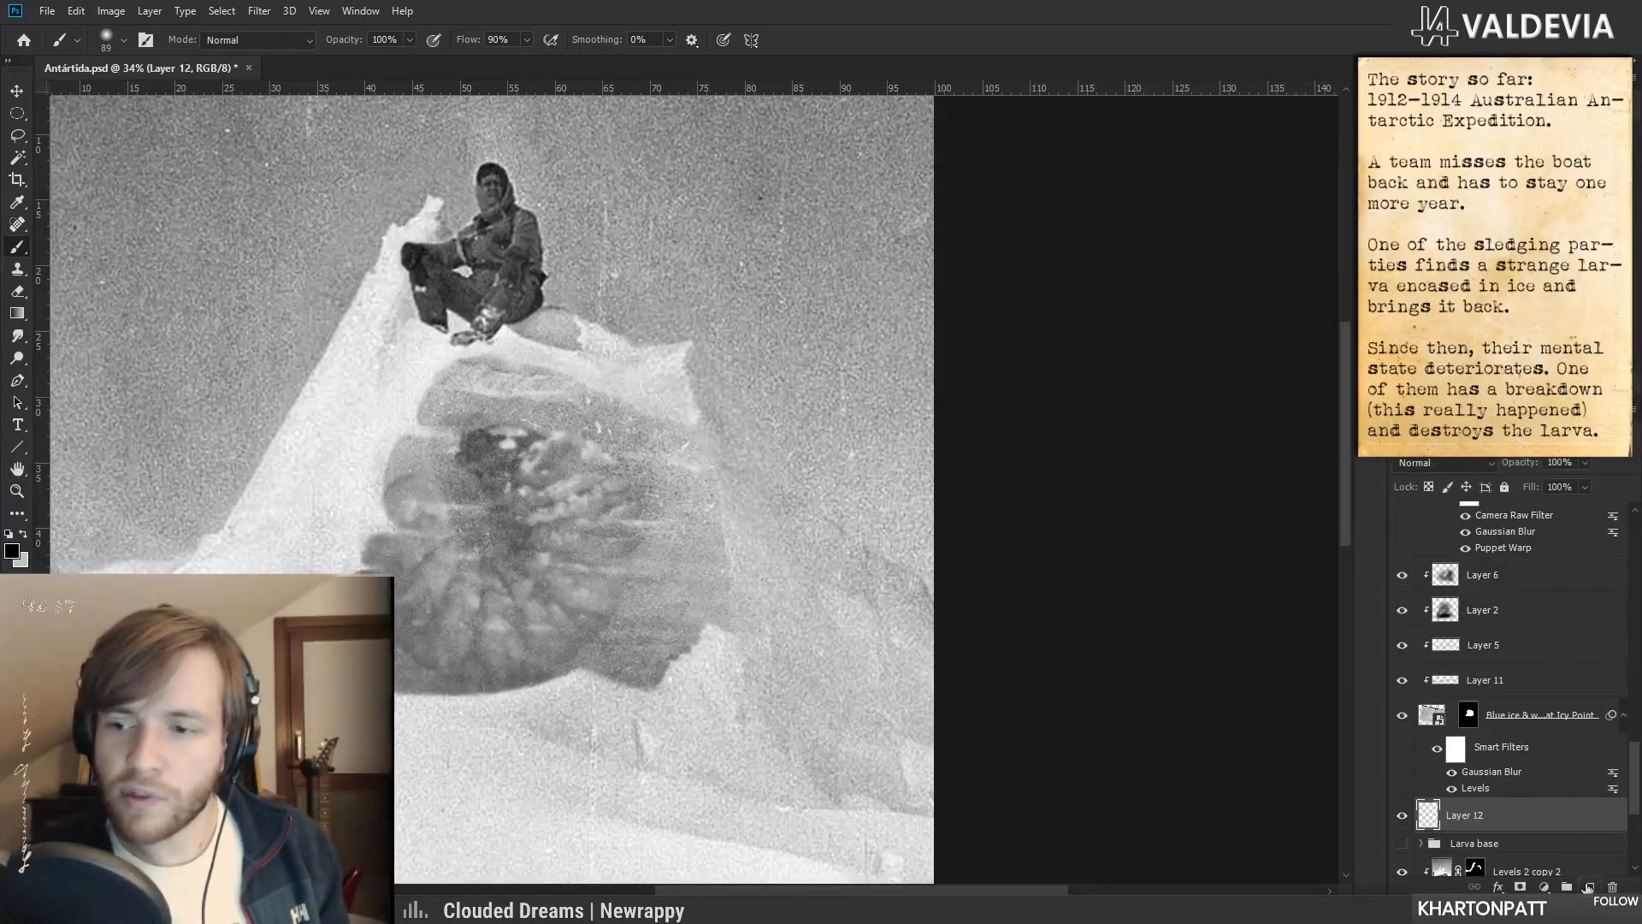
{"action": "left_click_drag", "start_coordinate": [730, 456], "coordinate": [753, 642]}
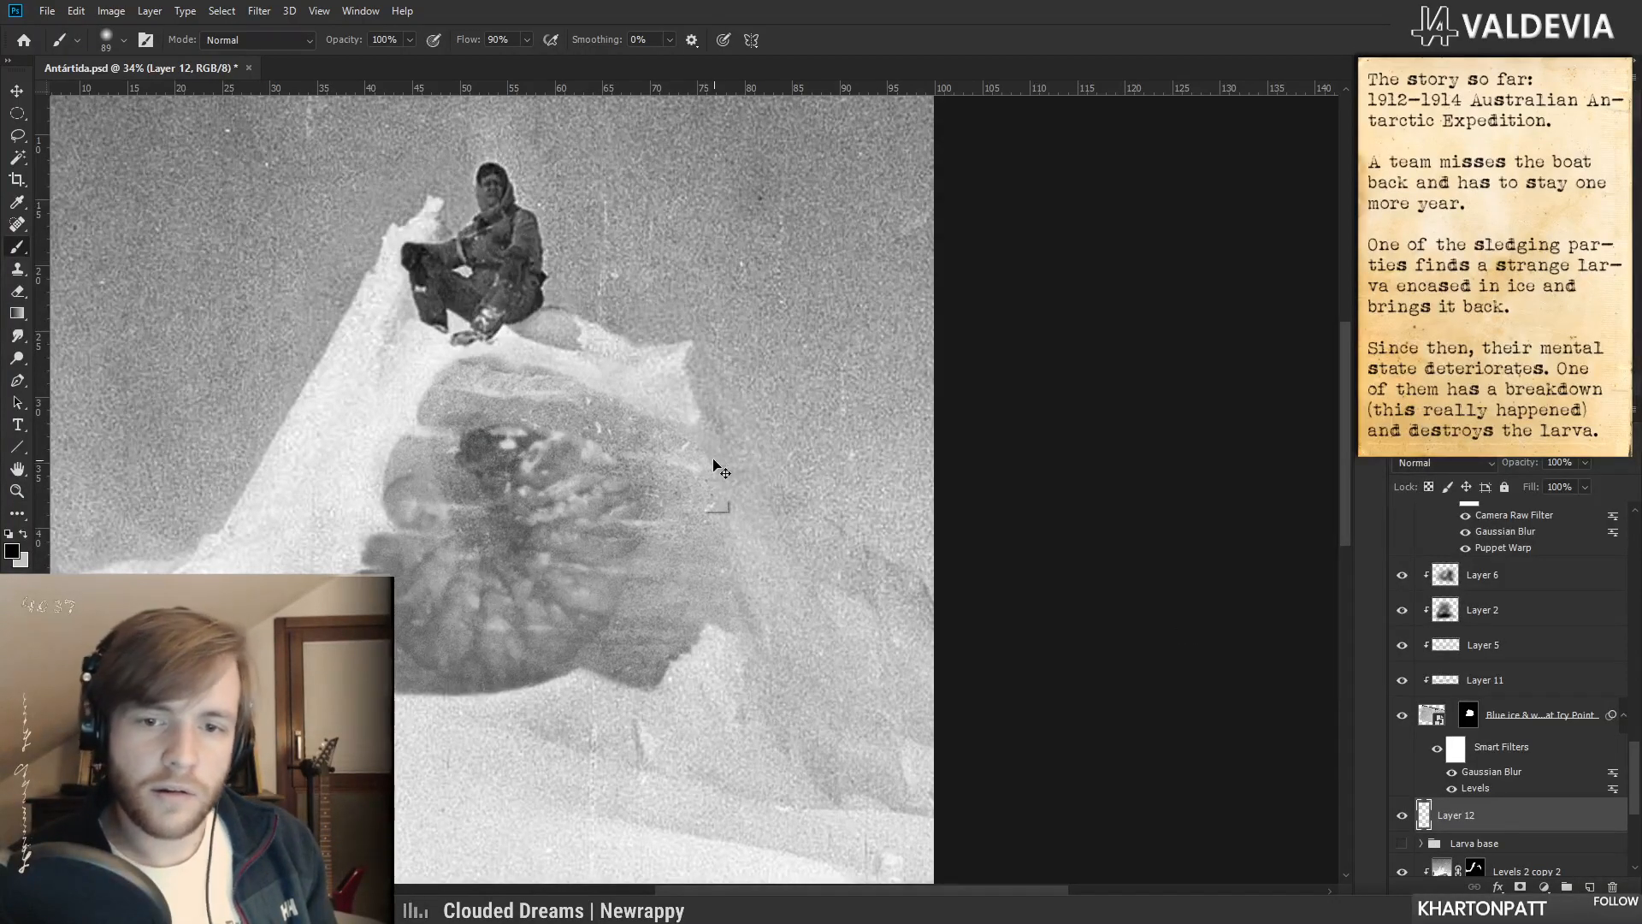
{"action": "key", "text": "ctrl+z"}
{"action": "mouse_move", "coordinate": [721, 466]}
{"action": "left_mouse_down"}
{"action": "mouse_move", "coordinate": [751, 686]}
{"action": "mouse_move", "coordinate": [728, 478]}
{"action": "mouse_move", "coordinate": [789, 691]}
{"action": "left_mouse_up"}
{"action": "left_click_drag", "start_coordinate": [743, 508], "coordinate": [788, 672]}
{"action": "mouse_move", "coordinate": [742, 539]}
{"action": "left_mouse_down"}
{"action": "mouse_move", "coordinate": [751, 624]}
{"action": "mouse_move", "coordinate": [740, 599]}
{"action": "mouse_move", "coordinate": [671, 645]}
{"action": "mouse_move", "coordinate": [746, 637]}
{"action": "left_mouse_up"}
- Strengthen the upper part of the shadow beside the ice patch's right edge with more soft black strokes
{"action": "key", "text": "z"}
{"action": "key", "text": "b"}
{"action": "key", "text": "z"}
{"action": "left_click_drag", "start_coordinate": [735, 505], "coordinate": [801, 515]}
{"action": "key", "text": "b"}
{"action": "mouse_move", "coordinate": [729, 472]}
{"action": "left_mouse_down"}
{"action": "mouse_move", "coordinate": [775, 560]}
{"action": "mouse_move", "coordinate": [726, 468]}
{"action": "mouse_move", "coordinate": [748, 528]}
{"action": "left_mouse_up"}
{"action": "key", "text": "z"}
- Enlarge the soft brush to 180 px and widen the shadow down the snow mound's right side
{"action": "mouse_move", "coordinate": [769, 609]}
{"action": "left_mouse_down"}
{"action": "mouse_move", "coordinate": [640, 617]}
{"action": "mouse_move", "coordinate": [893, 601]}
{"action": "left_mouse_up"}
{"action": "key", "text": "b"}
{"action": "key", "text": "z"}
{"action": "key", "text": "b"}
{"action": "right_click", "coordinate": [921, 608]}
{"action": "left_click_drag", "start_coordinate": [730, 508], "coordinate": [813, 723]}
{"action": "mouse_move", "coordinate": [746, 583]}
{"action": "left_mouse_down"}
{"action": "mouse_move", "coordinate": [773, 685]}
{"action": "mouse_move", "coordinate": [769, 673]}
{"action": "left_mouse_up"}
{"action": "mouse_move", "coordinate": [713, 481]}
{"action": "left_mouse_down"}
{"action": "mouse_move", "coordinate": [773, 637]}
{"action": "mouse_move", "coordinate": [764, 684]}
{"action": "mouse_move", "coordinate": [736, 560]}
{"action": "left_mouse_up"}
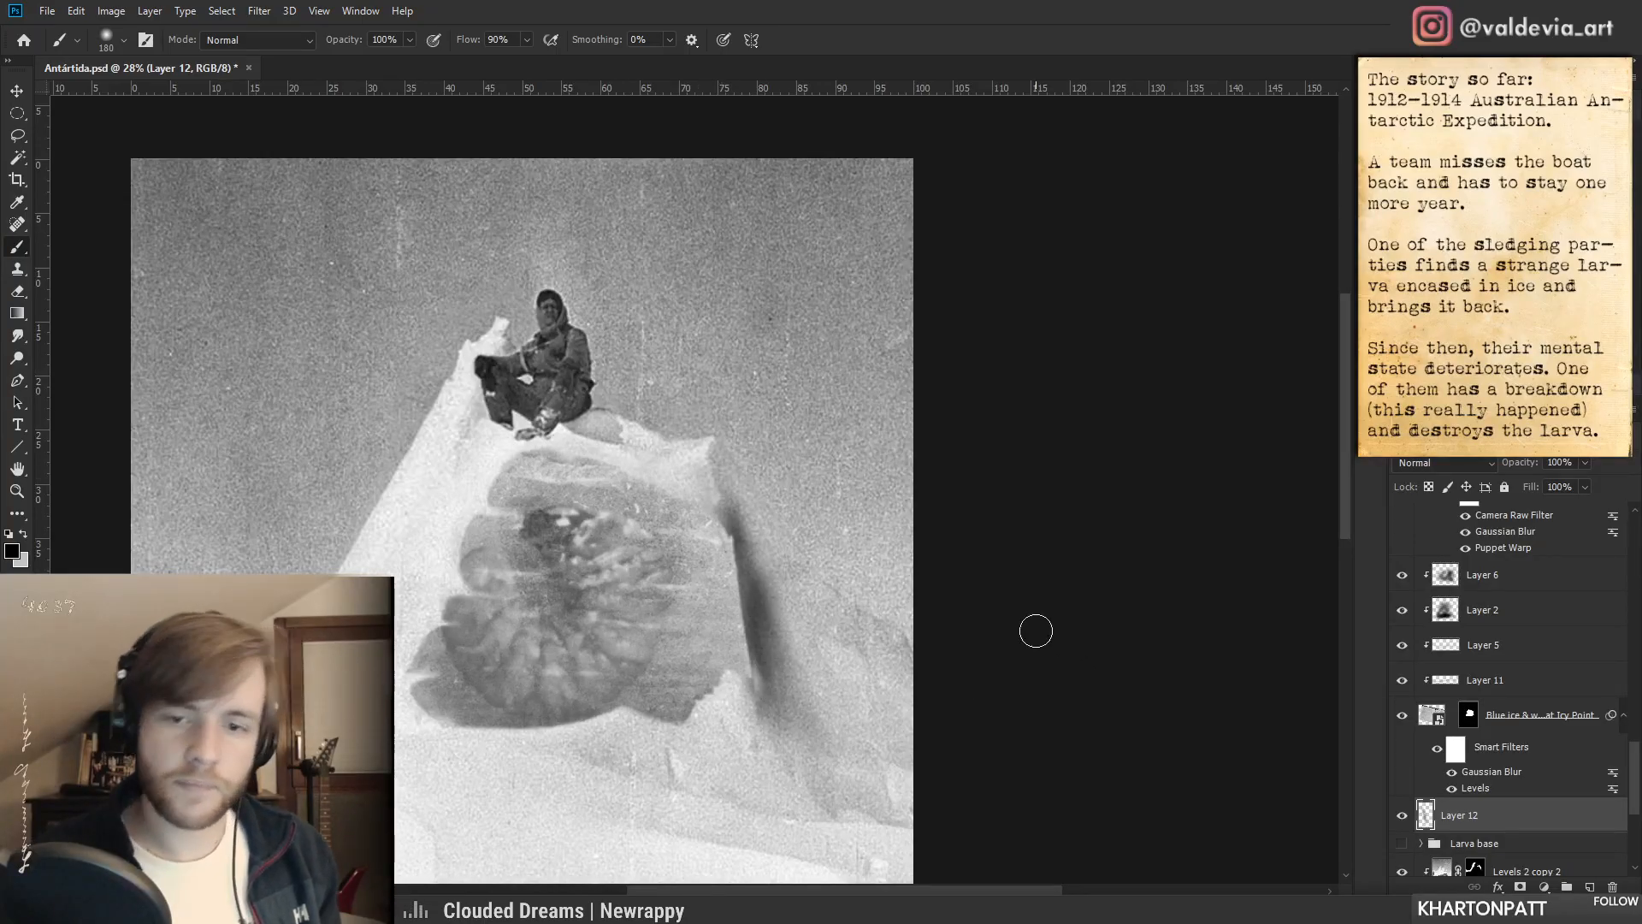
- Fade the shadow's outer side with a soft eraser at 183 px and set Layer 12's opacity to 54%
{"action": "key", "text": "e"}
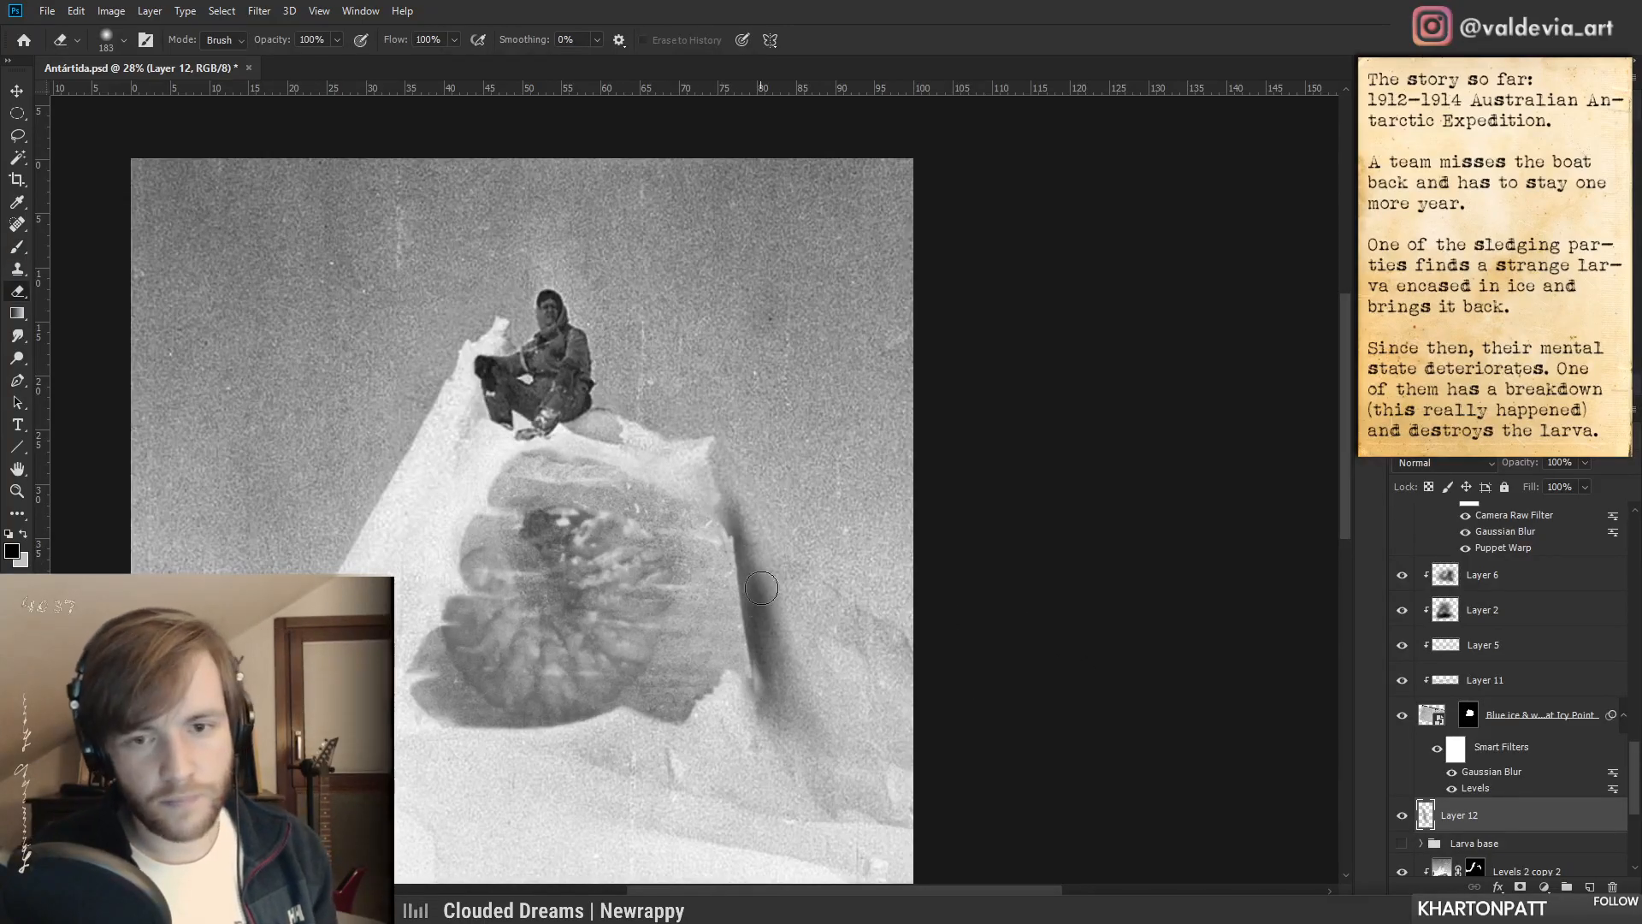
{"action": "mouse_move", "coordinate": [758, 554]}
{"action": "left_mouse_down"}
{"action": "mouse_move", "coordinate": [788, 707]}
{"action": "mouse_move", "coordinate": [768, 666]}
{"action": "mouse_move", "coordinate": [777, 690]}
{"action": "left_mouse_up"}
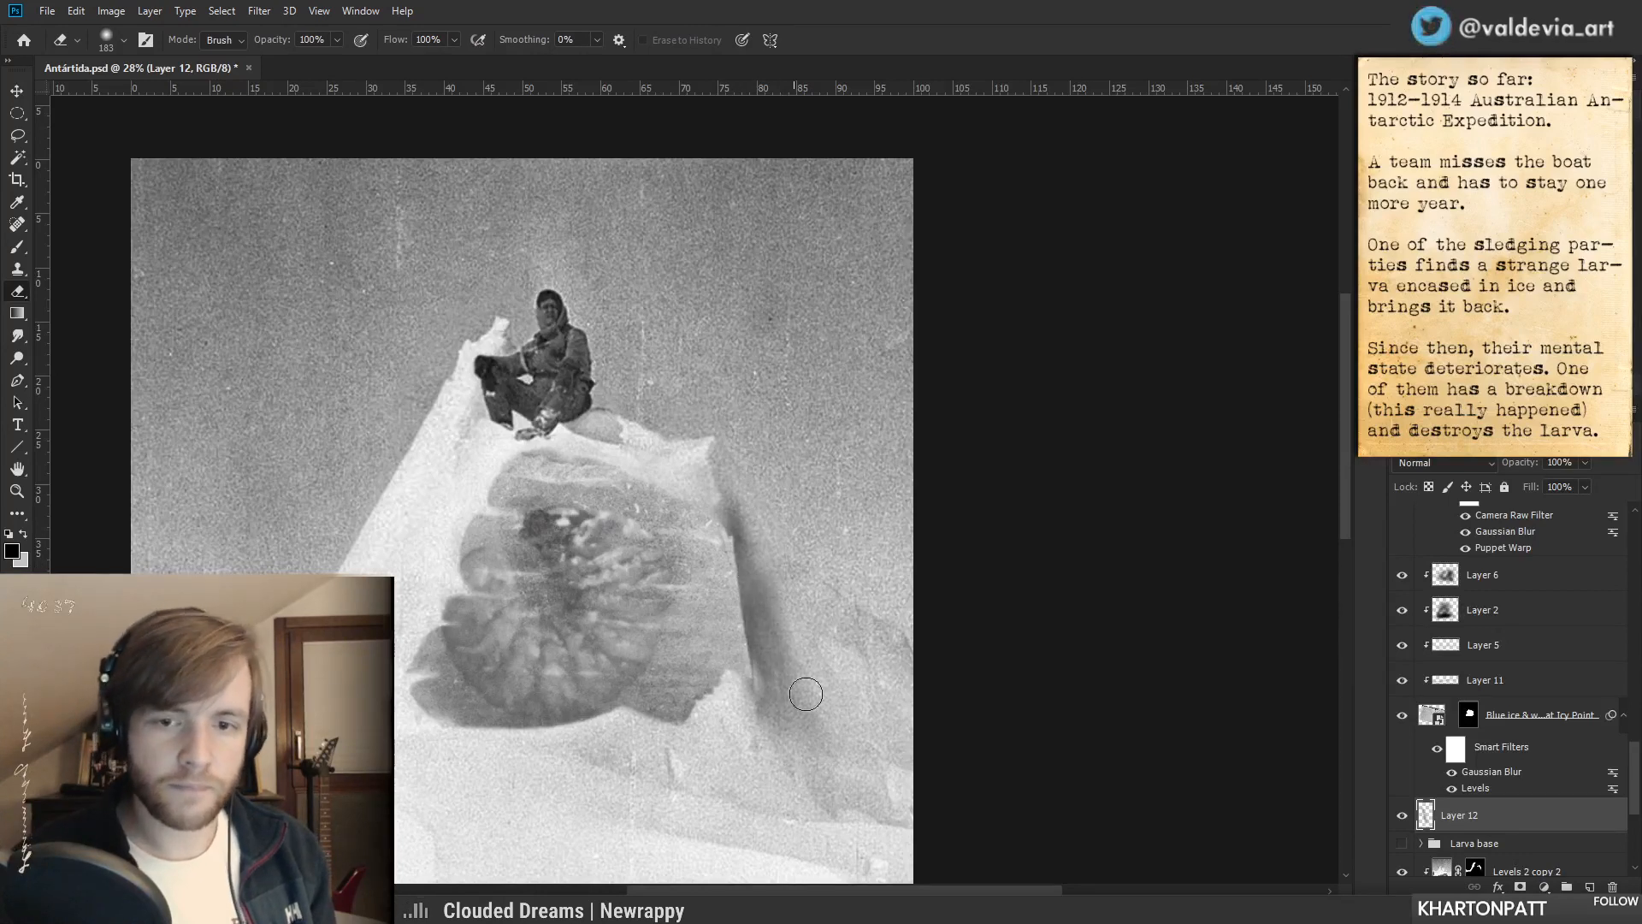
{"action": "mouse_move", "coordinate": [1507, 463]}
{"action": "left_mouse_down"}
{"action": "mouse_move", "coordinate": [1478, 463]}
{"action": "mouse_move", "coordinate": [1530, 465]}
{"action": "left_mouse_up"}
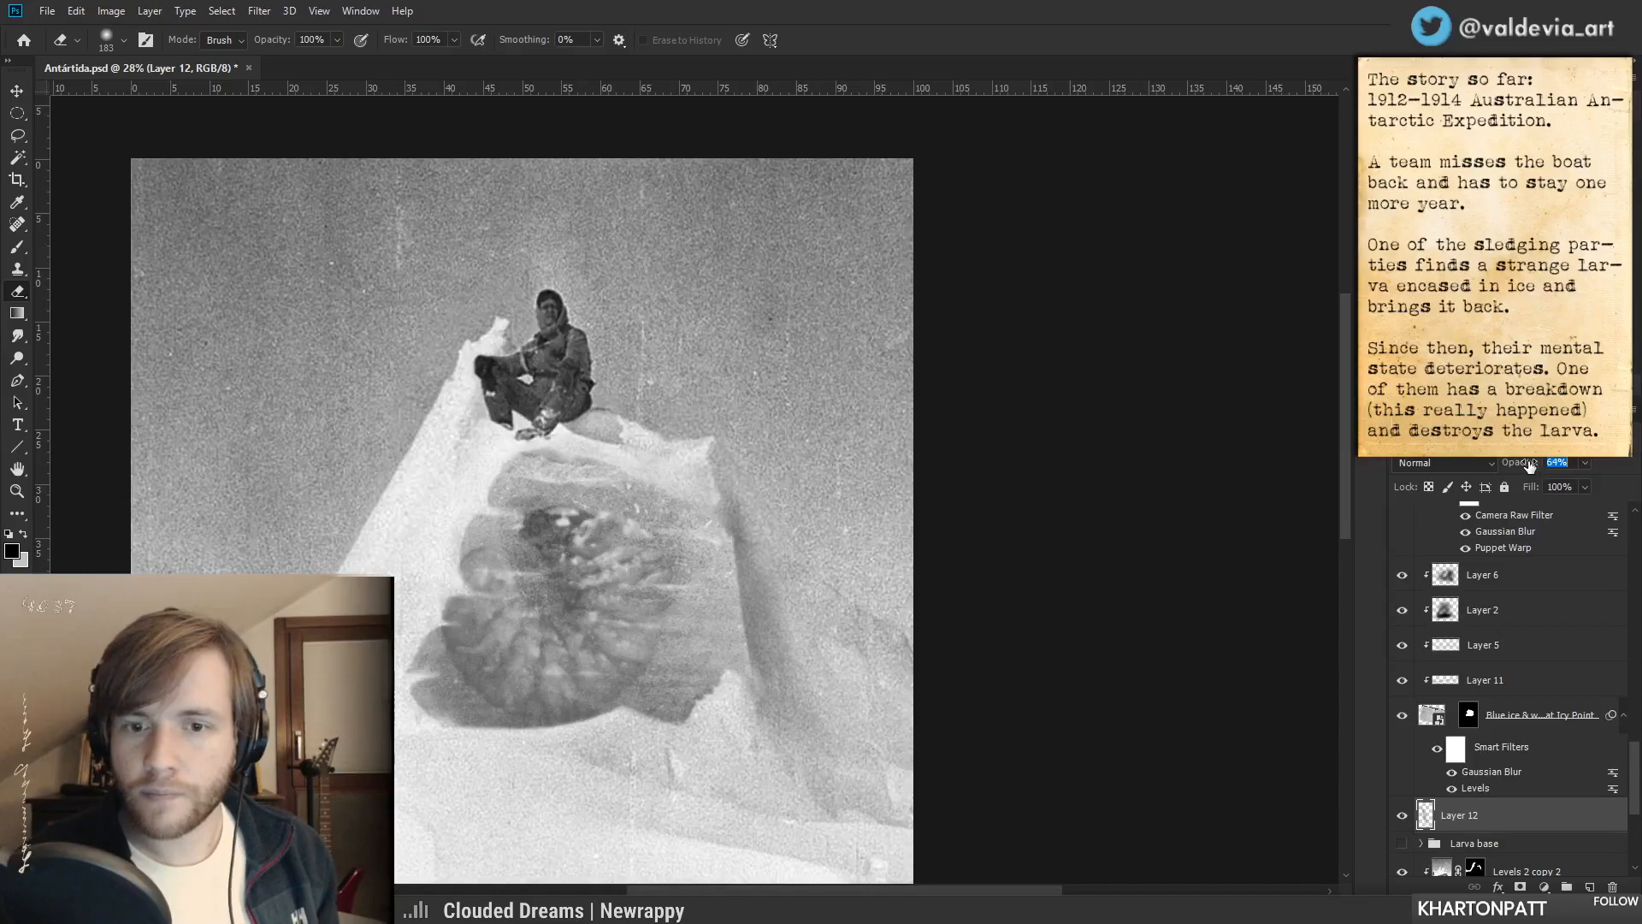
- Reduce the eraser to 42 px and refine the ice patch's right edge on the Blue ice & white neve bands layer mask
{"action": "left_click_drag", "start_coordinate": [772, 596], "coordinate": [834, 588]}
{"action": "left_click", "coordinate": [1466, 714]}
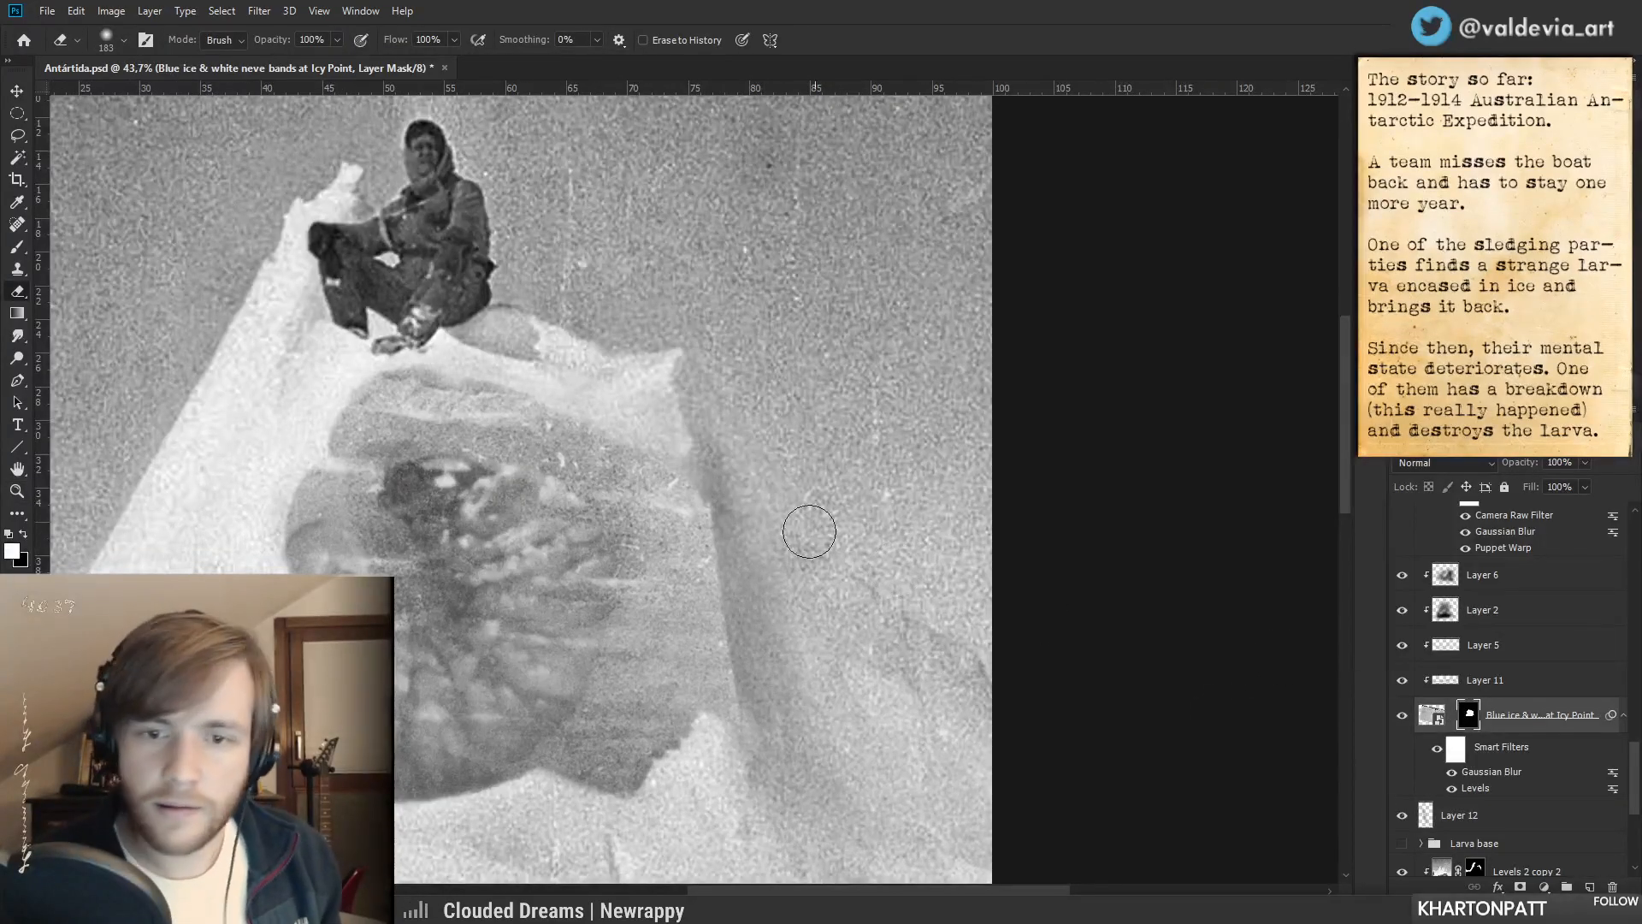
{"action": "right_click", "coordinate": [809, 531]}
{"action": "left_click", "coordinate": [876, 681]}
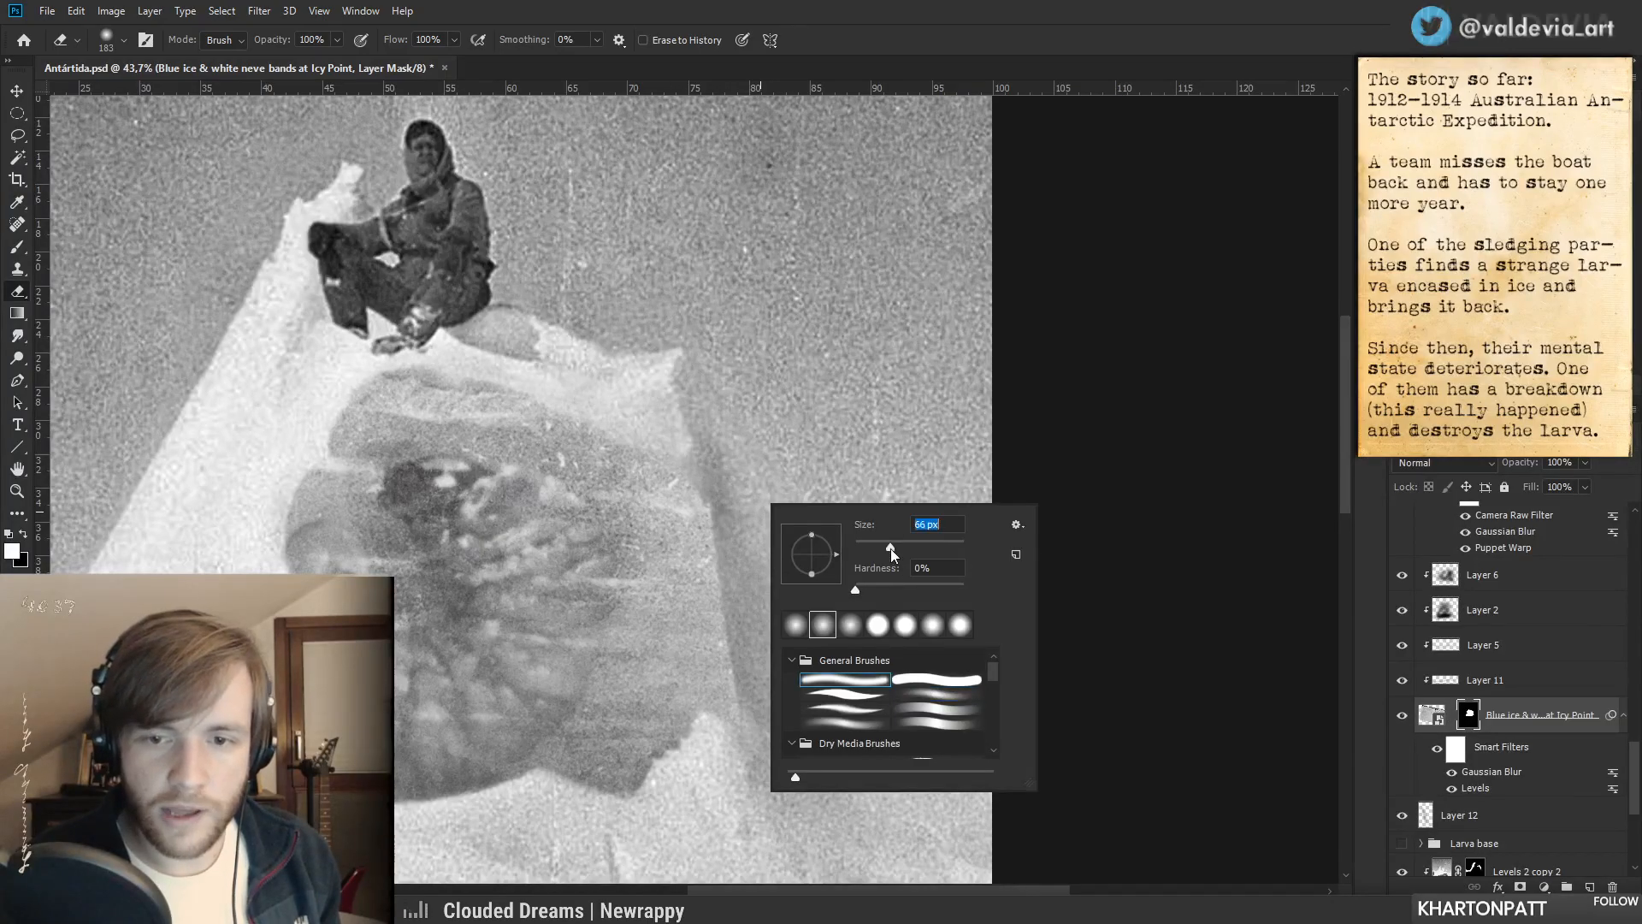
{"action": "left_click", "coordinate": [760, 518]}
{"action": "mouse_move", "coordinate": [703, 470]}
{"action": "left_mouse_down"}
{"action": "mouse_move", "coordinate": [735, 760]}
{"action": "mouse_move", "coordinate": [644, 760]}
{"action": "left_mouse_up"}
{"action": "left_click_drag", "start_coordinate": [777, 828], "coordinate": [708, 674]}
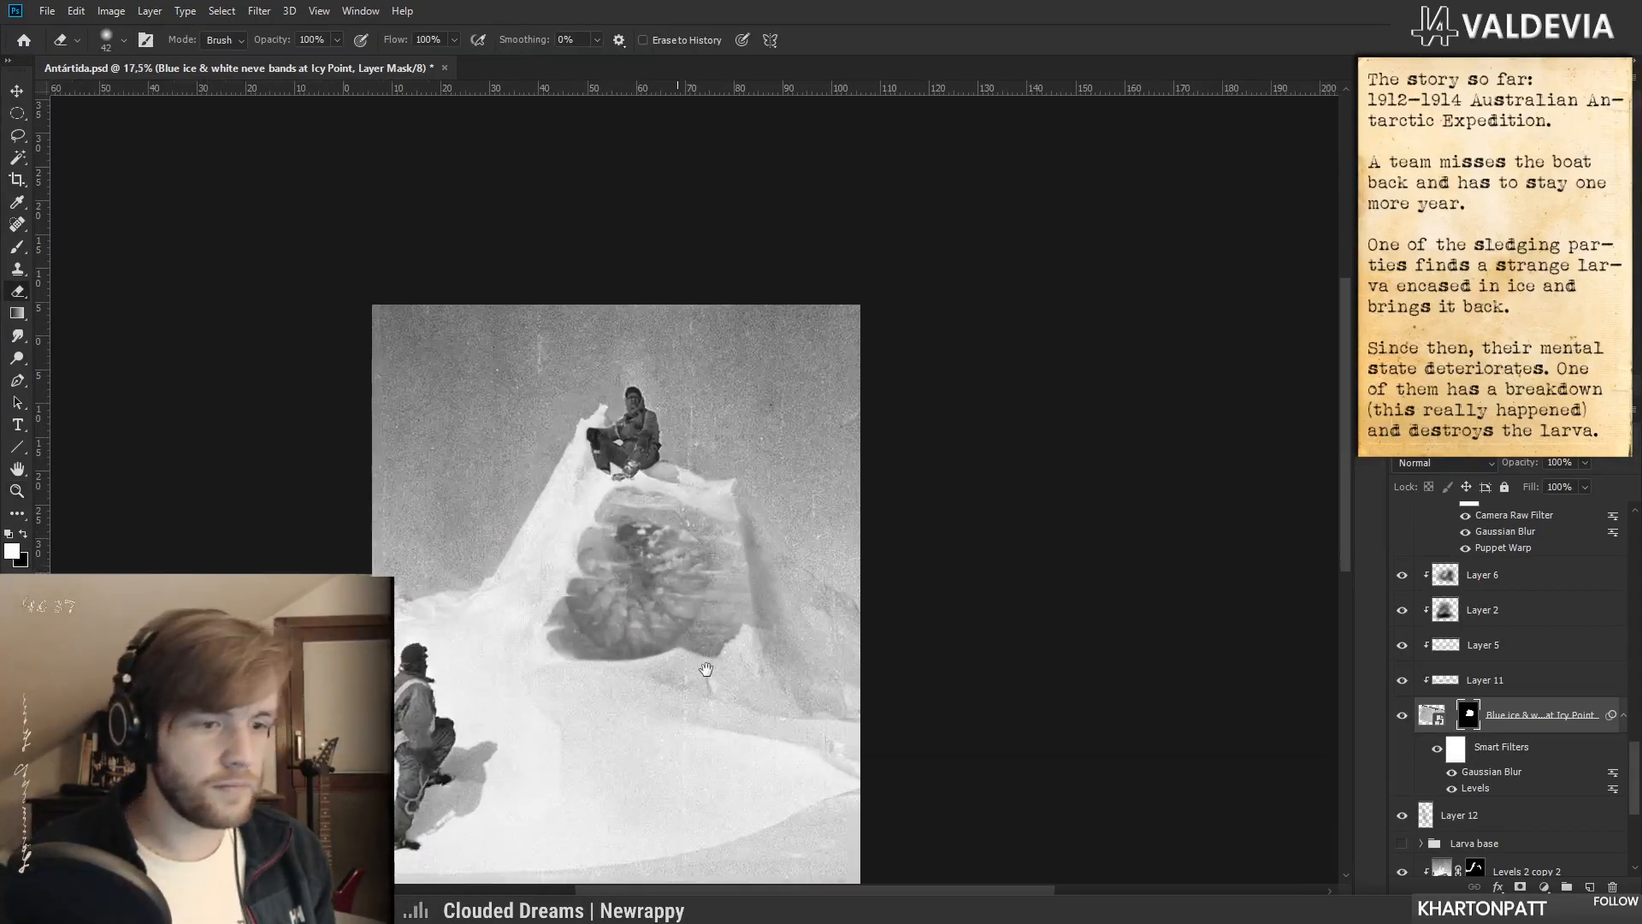
{"action": "mouse_move", "coordinate": [759, 610]}
{"action": "left_mouse_down"}
{"action": "mouse_move", "coordinate": [703, 609]}
{"action": "mouse_move", "coordinate": [784, 597]}
{"action": "left_mouse_up"}
{"action": "left_click_drag", "start_coordinate": [742, 649], "coordinate": [744, 617]}
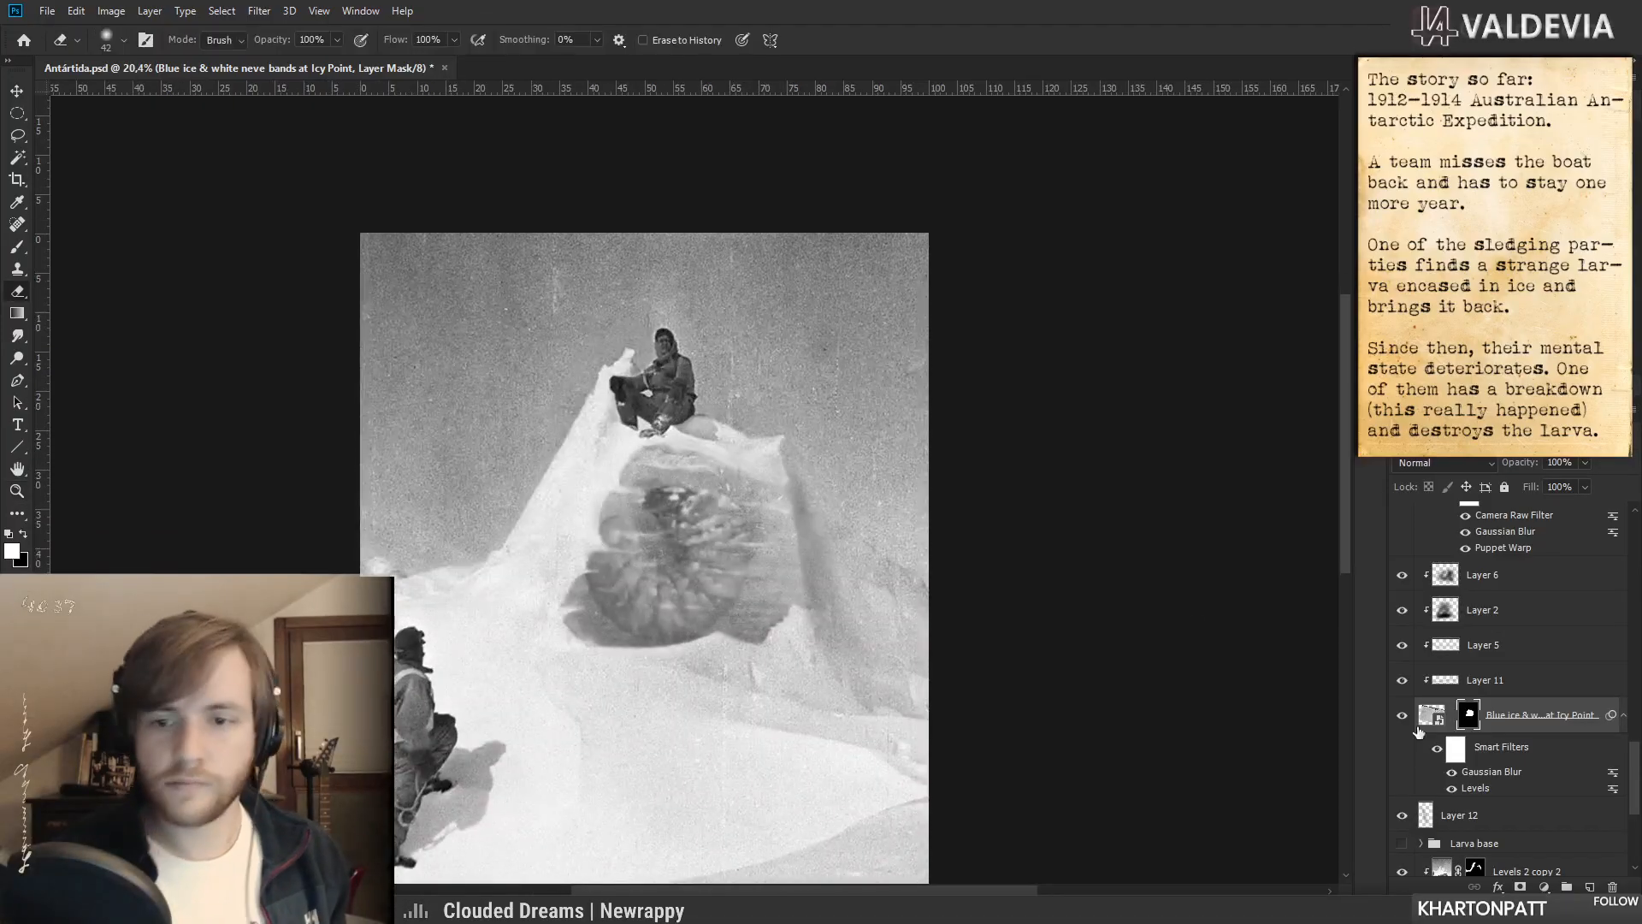
- Return to Layer 12, set the eraser to 193 px, and soften the outer and lower parts of the right-side shadow
{"action": "left_click", "coordinate": [1485, 819]}
{"action": "right_click", "coordinate": [926, 532]}
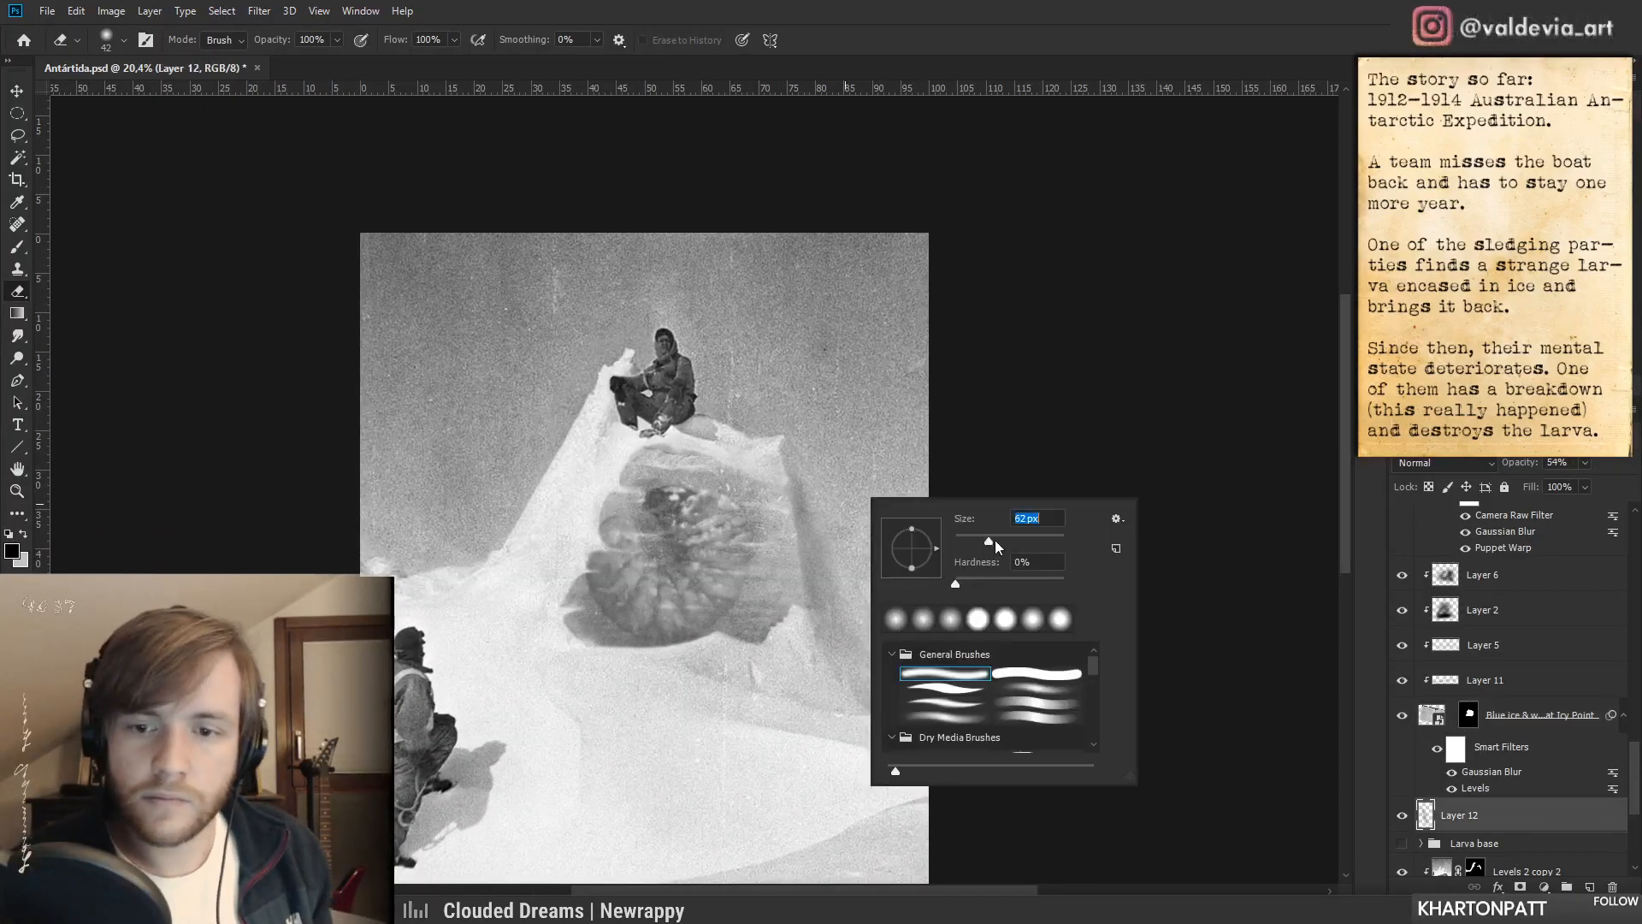
{"action": "left_click", "coordinate": [1025, 539]}
{"action": "left_click", "coordinate": [839, 524]}
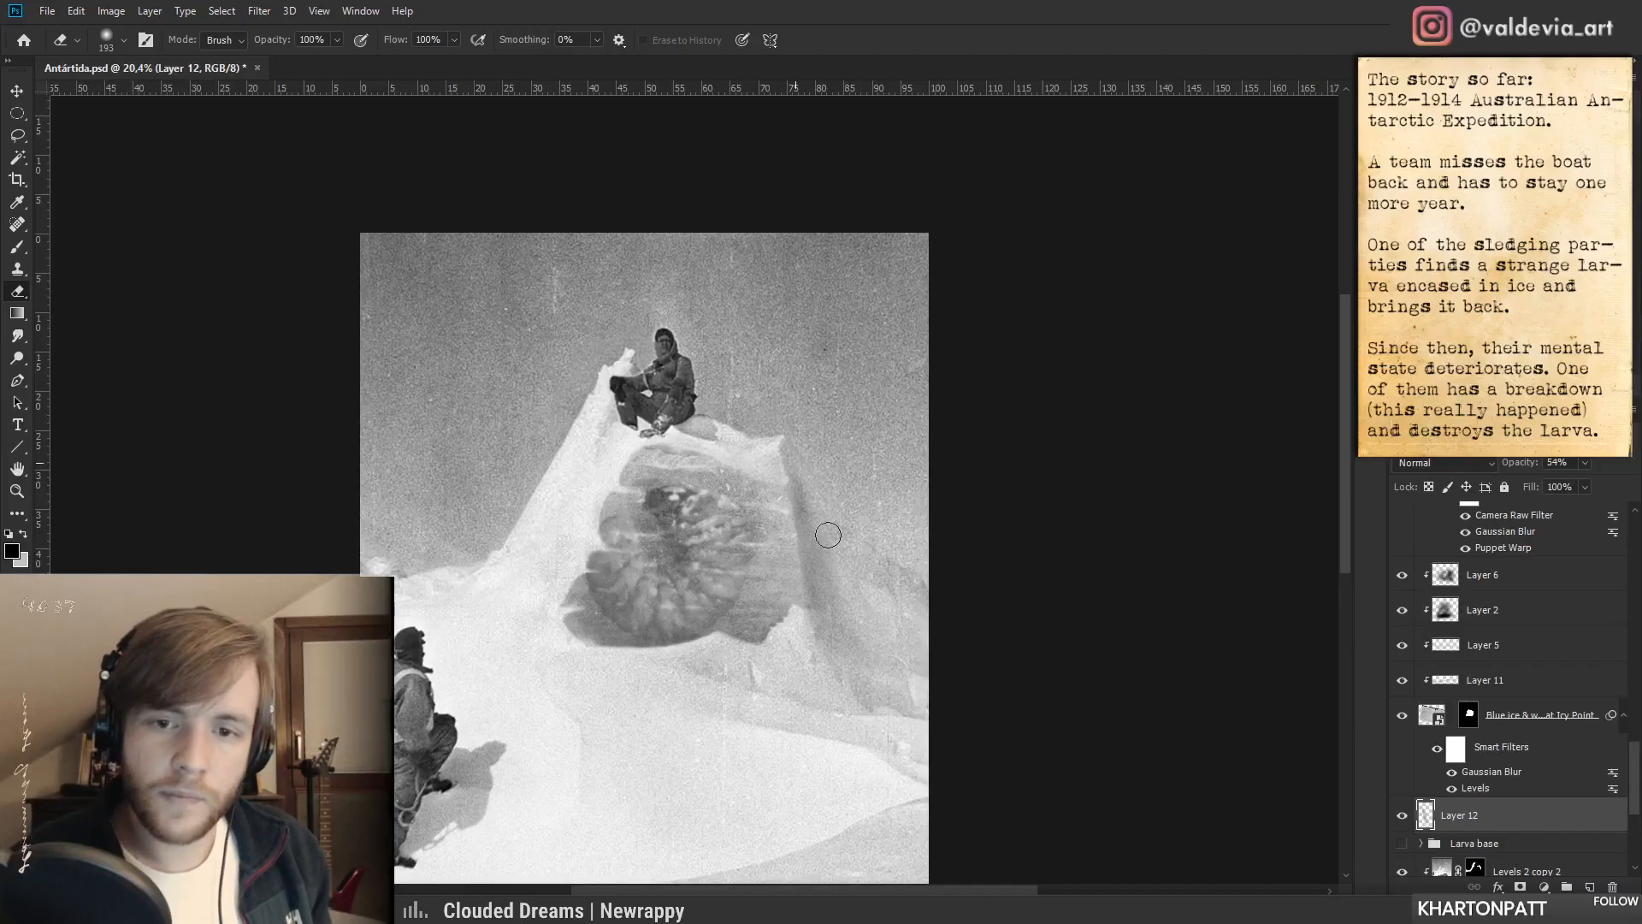
{"action": "key", "text": "z"}
{"action": "mouse_move", "coordinate": [851, 583]}
{"action": "left_mouse_down"}
{"action": "mouse_move", "coordinate": [808, 594]}
{"action": "mouse_move", "coordinate": [890, 599]}
{"action": "left_mouse_up"}
{"action": "key", "text": "e"}
{"action": "mouse_move", "coordinate": [838, 665]}
{"action": "left_mouse_down"}
{"action": "mouse_move", "coordinate": [709, 654]}
{"action": "mouse_move", "coordinate": [715, 613]}
{"action": "mouse_move", "coordinate": [773, 619]}
{"action": "left_mouse_up"}
{"action": "key", "text": "z"}
{"action": "key", "text": "e"}
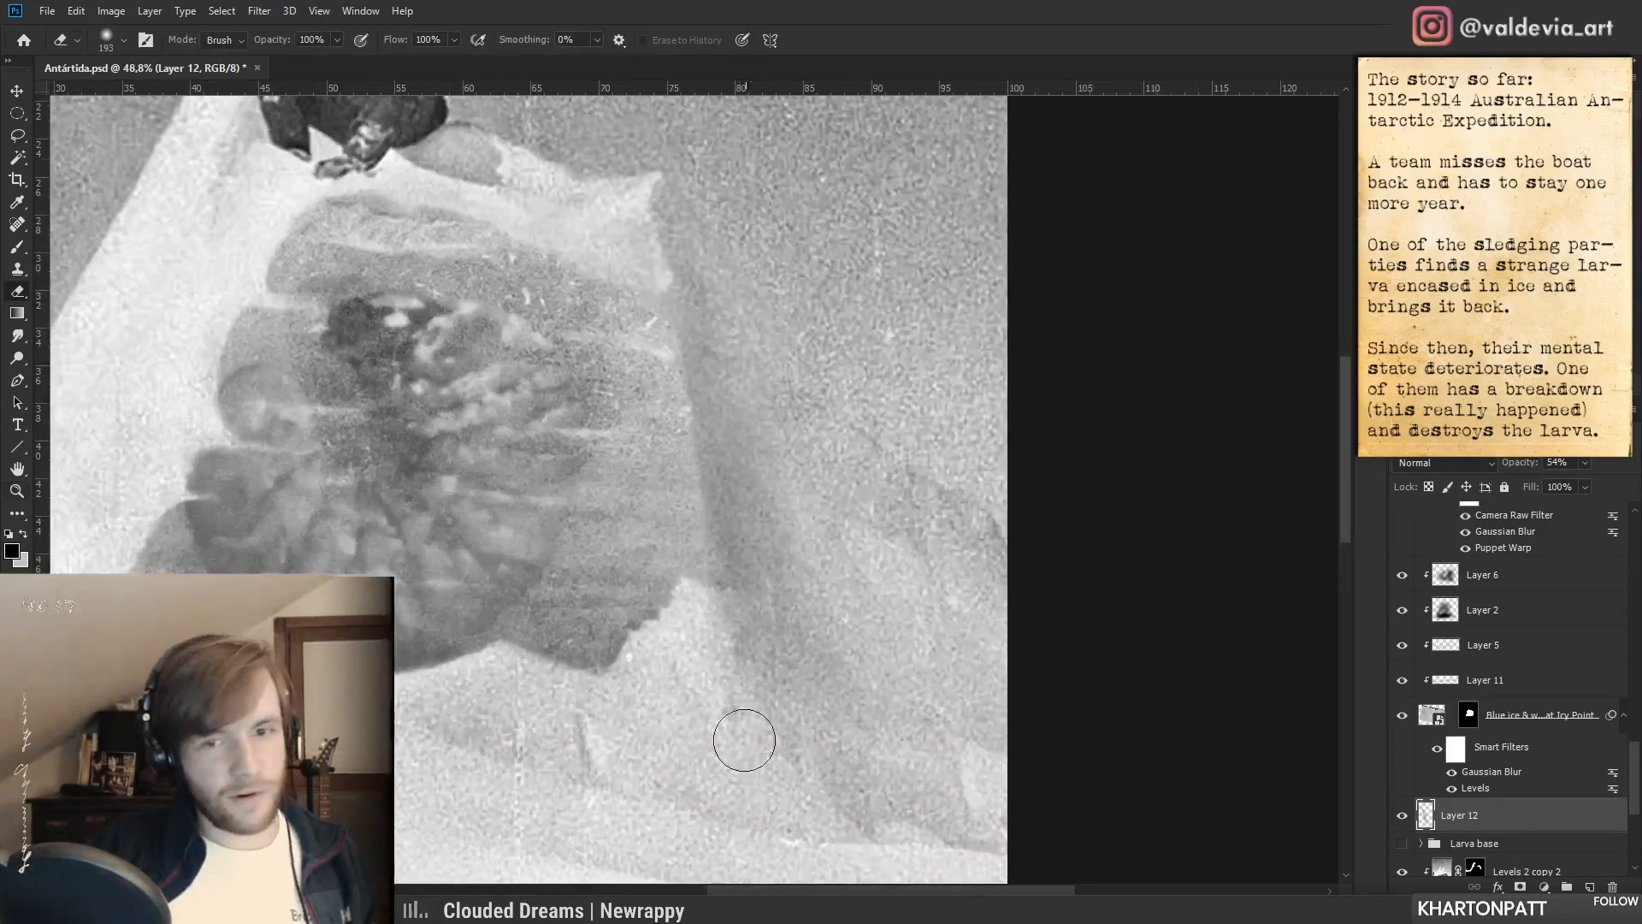
- Reduce the eraser to 61 px and clean up the shadow where it meets the snow by the ice patch's lower-right corner
{"action": "key", "text": "z"}
{"action": "mouse_move", "coordinate": [829, 760]}
{"action": "left_mouse_down"}
{"action": "mouse_move", "coordinate": [692, 749]}
{"action": "mouse_move", "coordinate": [770, 744]}
{"action": "left_mouse_up"}
{"action": "key", "text": "e"}
{"action": "right_click", "coordinate": [823, 620]}
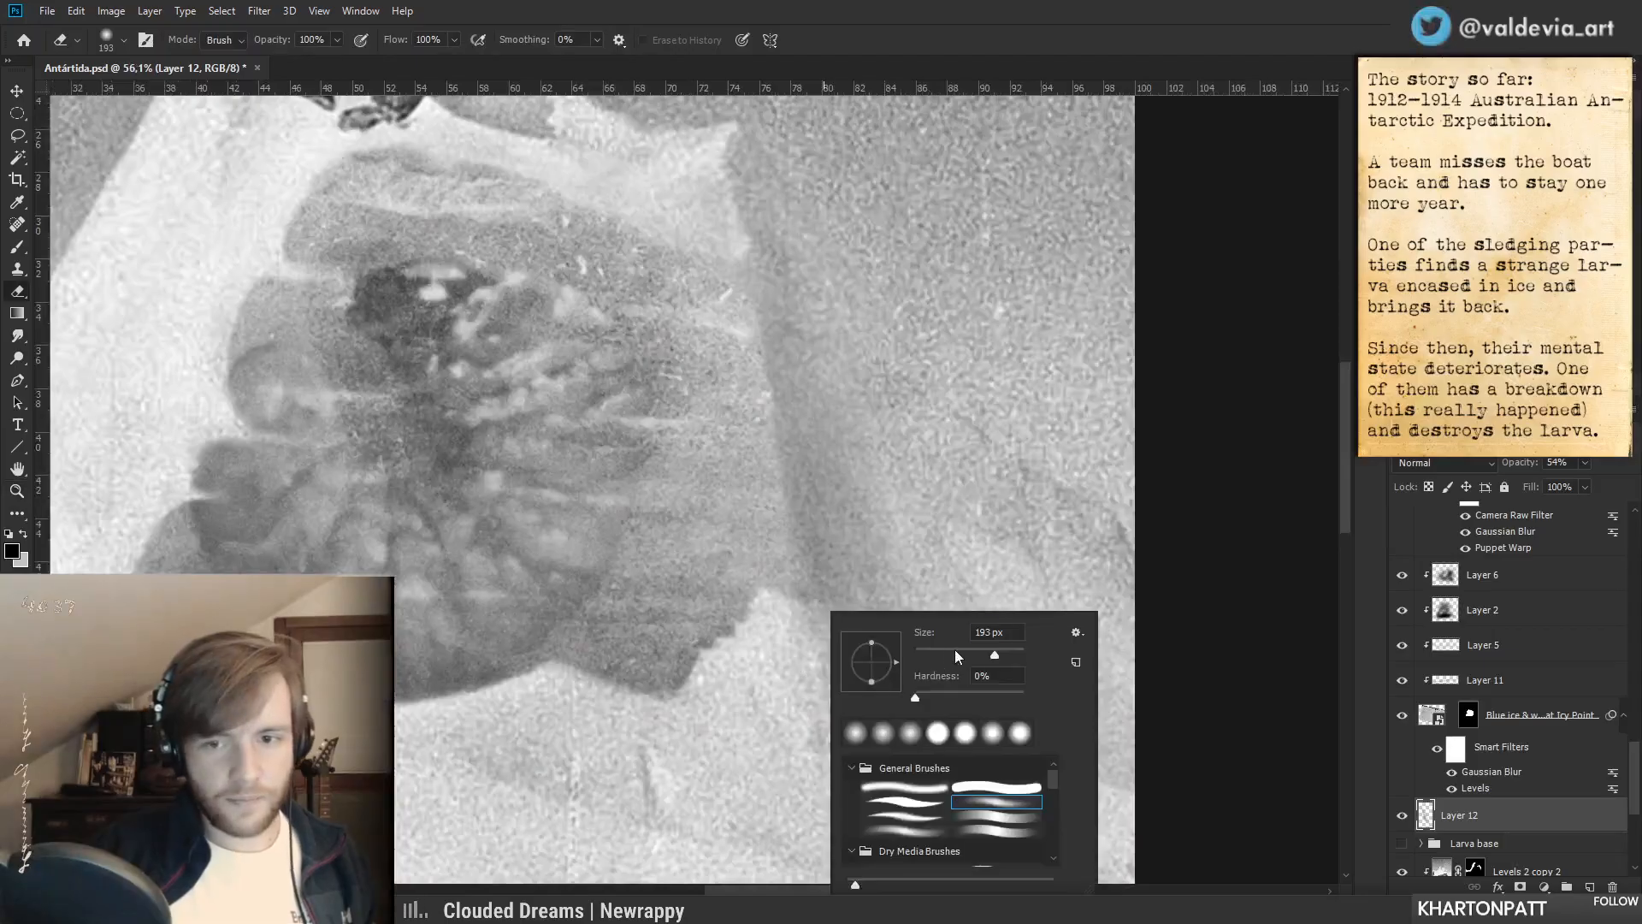
{"action": "mouse_move", "coordinate": [802, 640]}
{"action": "left_mouse_down"}
{"action": "mouse_move", "coordinate": [852, 644]}
{"action": "mouse_move", "coordinate": [718, 694]}
{"action": "mouse_move", "coordinate": [785, 695]}
{"action": "left_mouse_up"}
{"action": "key", "text": "z"}
{"action": "key", "text": "e"}
{"action": "left_click_drag", "start_coordinate": [624, 658], "coordinate": [629, 609]}
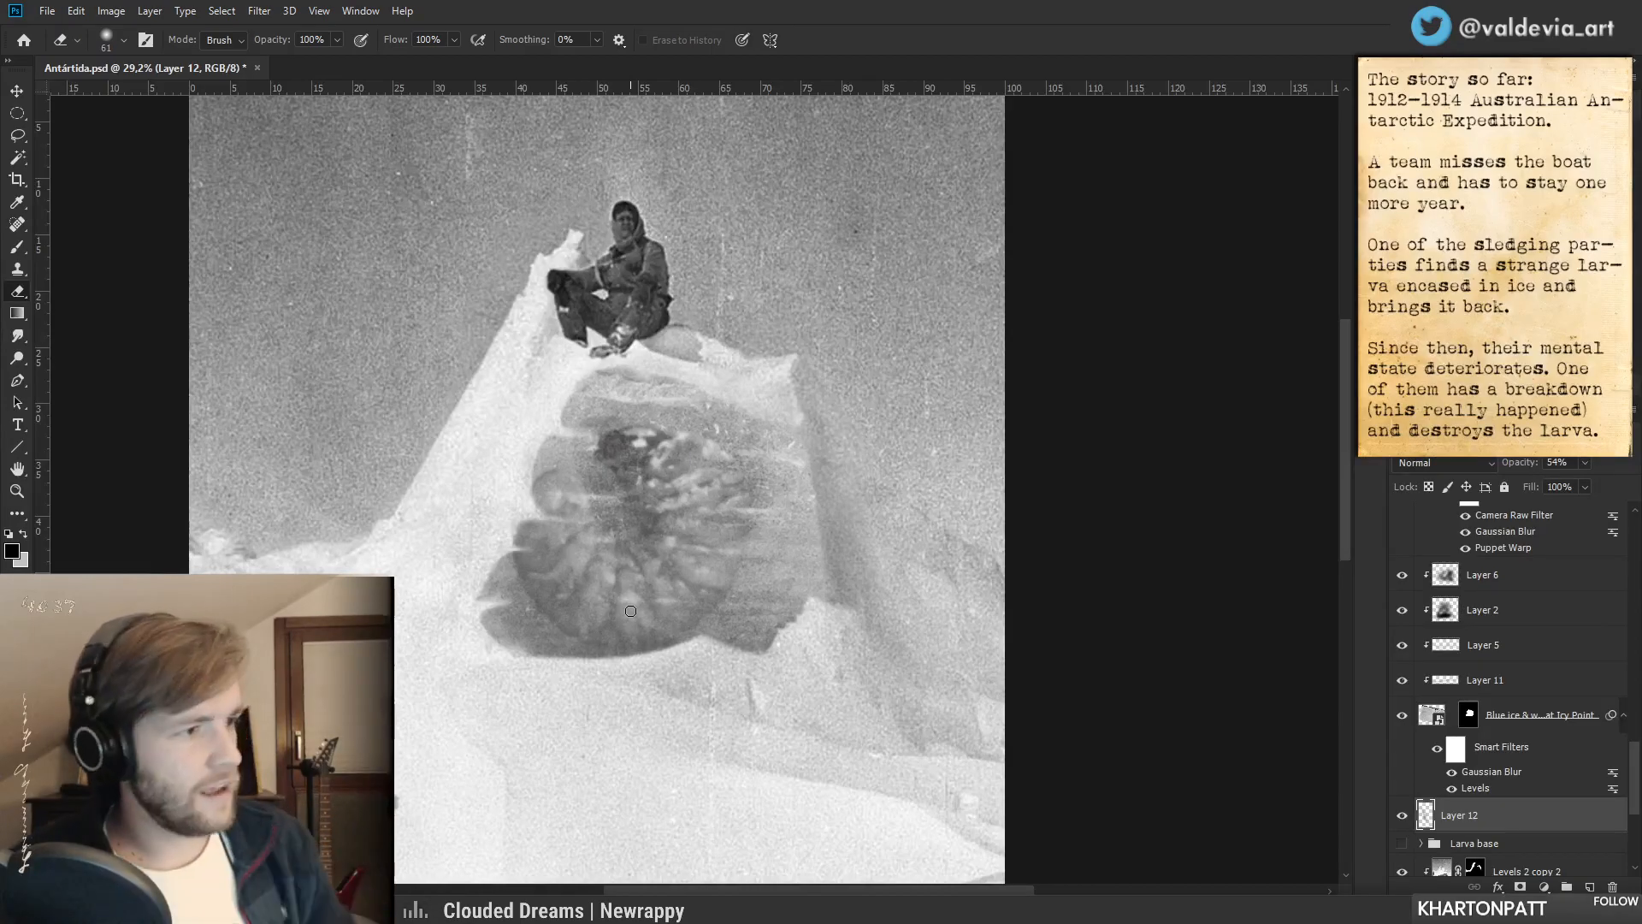
- Select the Overlay Layer 8 above the larva base copy and set its opacity to 100%
{"action": "key", "text": "ctrl+space"}
{"action": "mouse_move", "coordinate": [665, 471]}
{"action": "left_mouse_down"}
{"action": "mouse_move", "coordinate": [419, 483]}
{"action": "mouse_move", "coordinate": [591, 490]}
{"action": "mouse_move", "coordinate": [646, 456]}
{"action": "mouse_move", "coordinate": [585, 466]}
{"action": "left_mouse_up"}
{"action": "key", "text": "ctrl+space"}
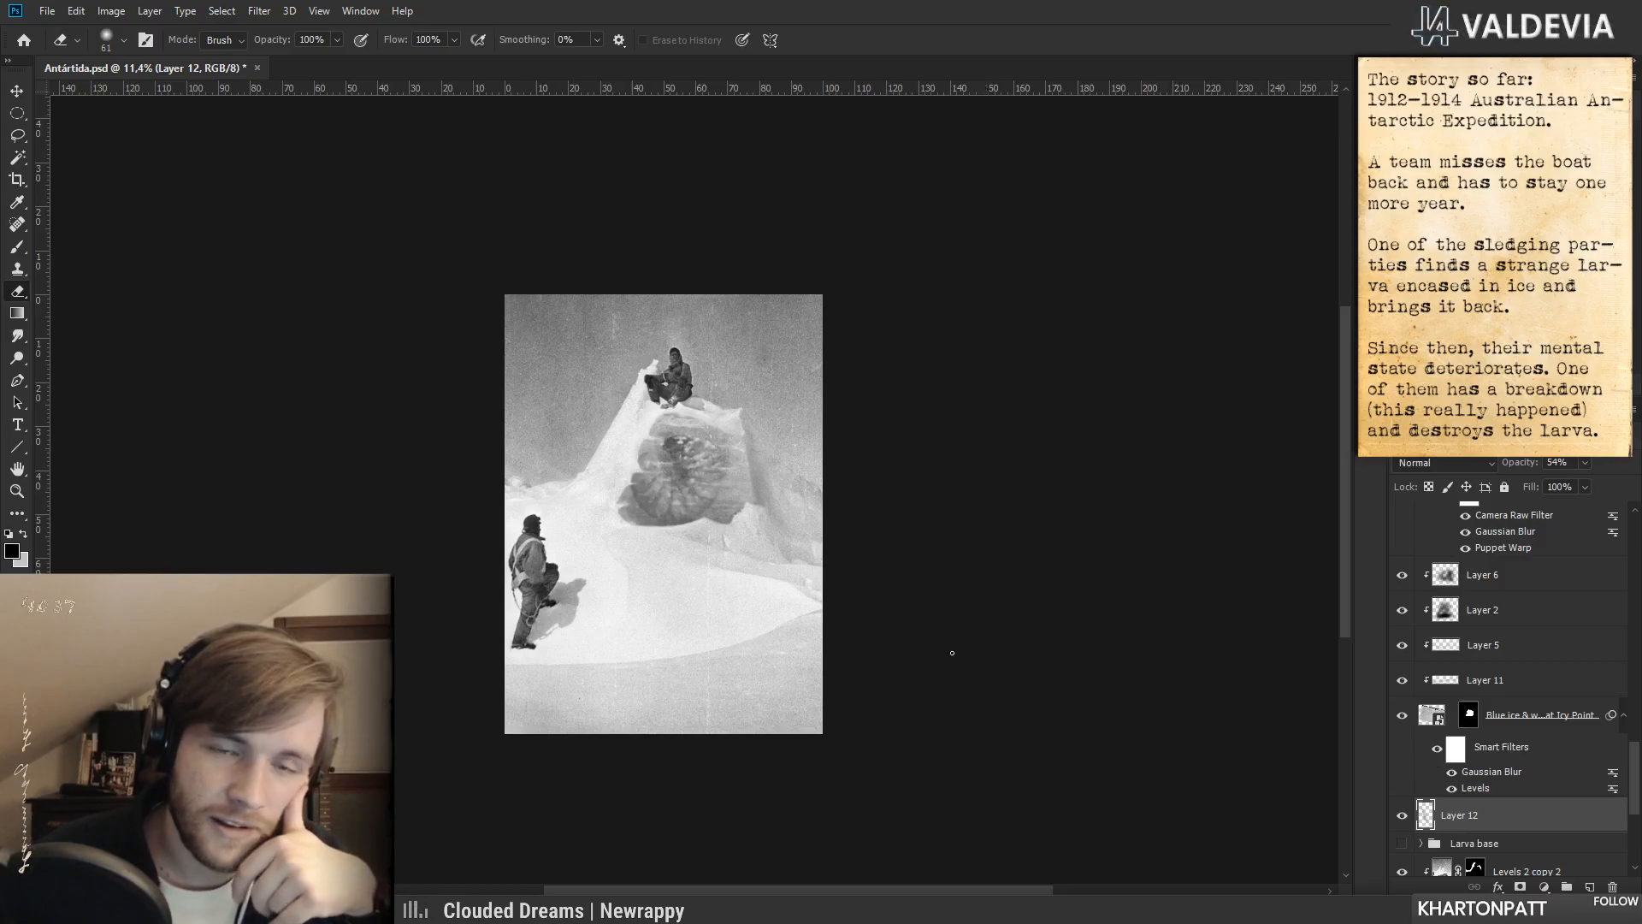
{"action": "left_click_drag", "start_coordinate": [649, 494], "coordinate": [683, 494]}
{"action": "scroll", "coordinate": [1514, 685], "scroll_direction": "up", "scroll_amount": 5}
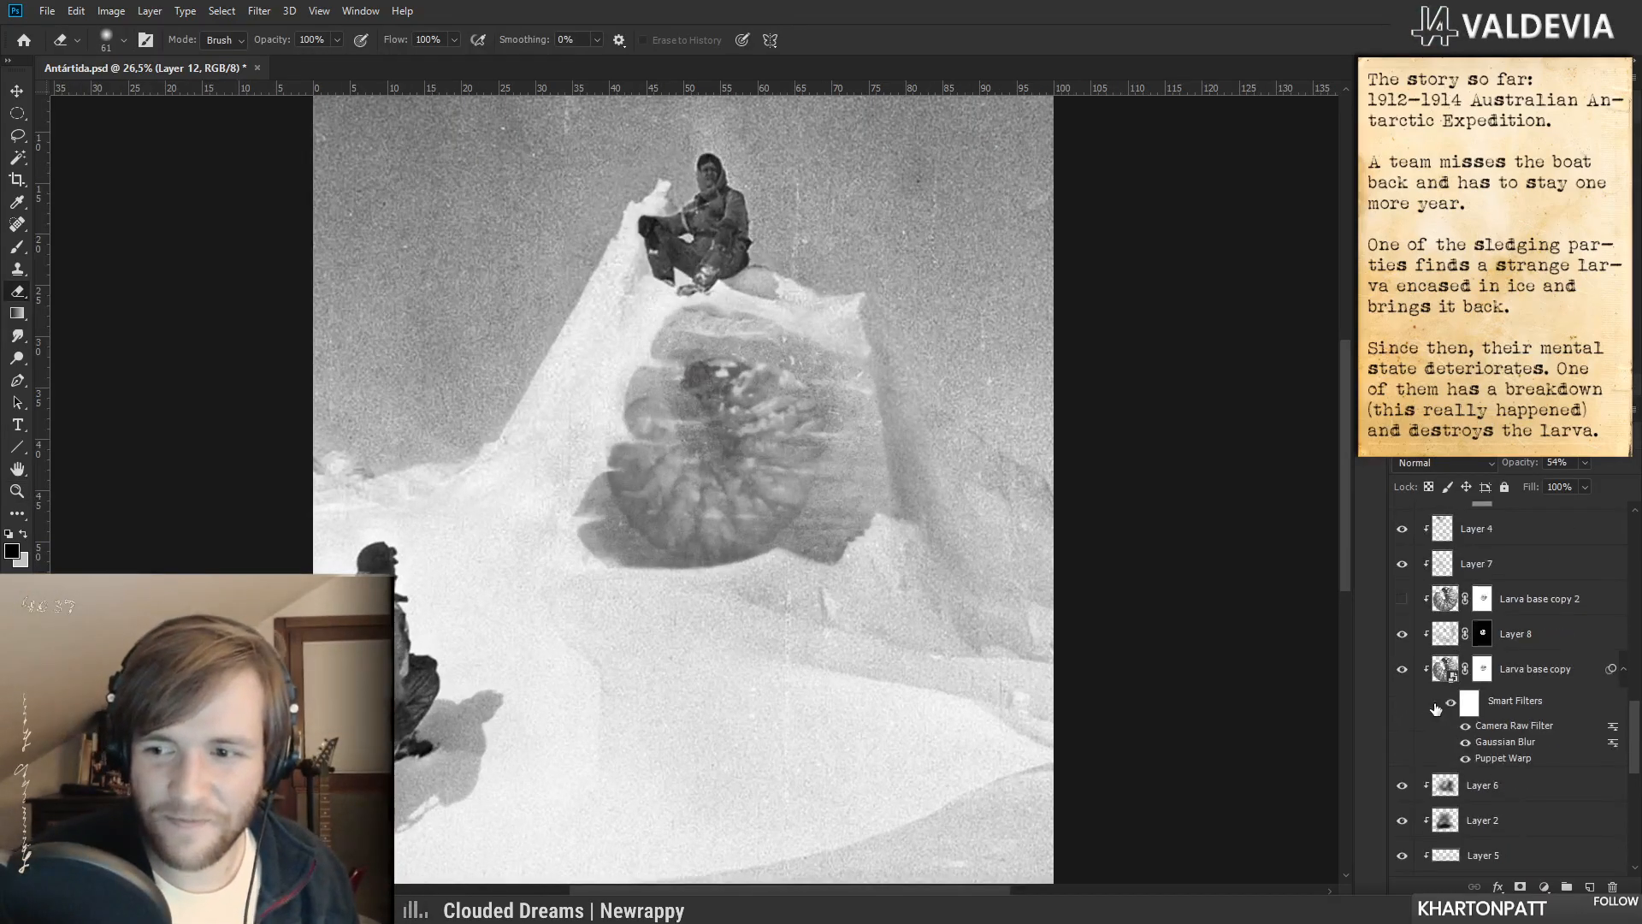
{"action": "left_click", "coordinate": [1553, 669]}
{"action": "left_click_drag", "start_coordinate": [1530, 466], "coordinate": [1572, 468]}
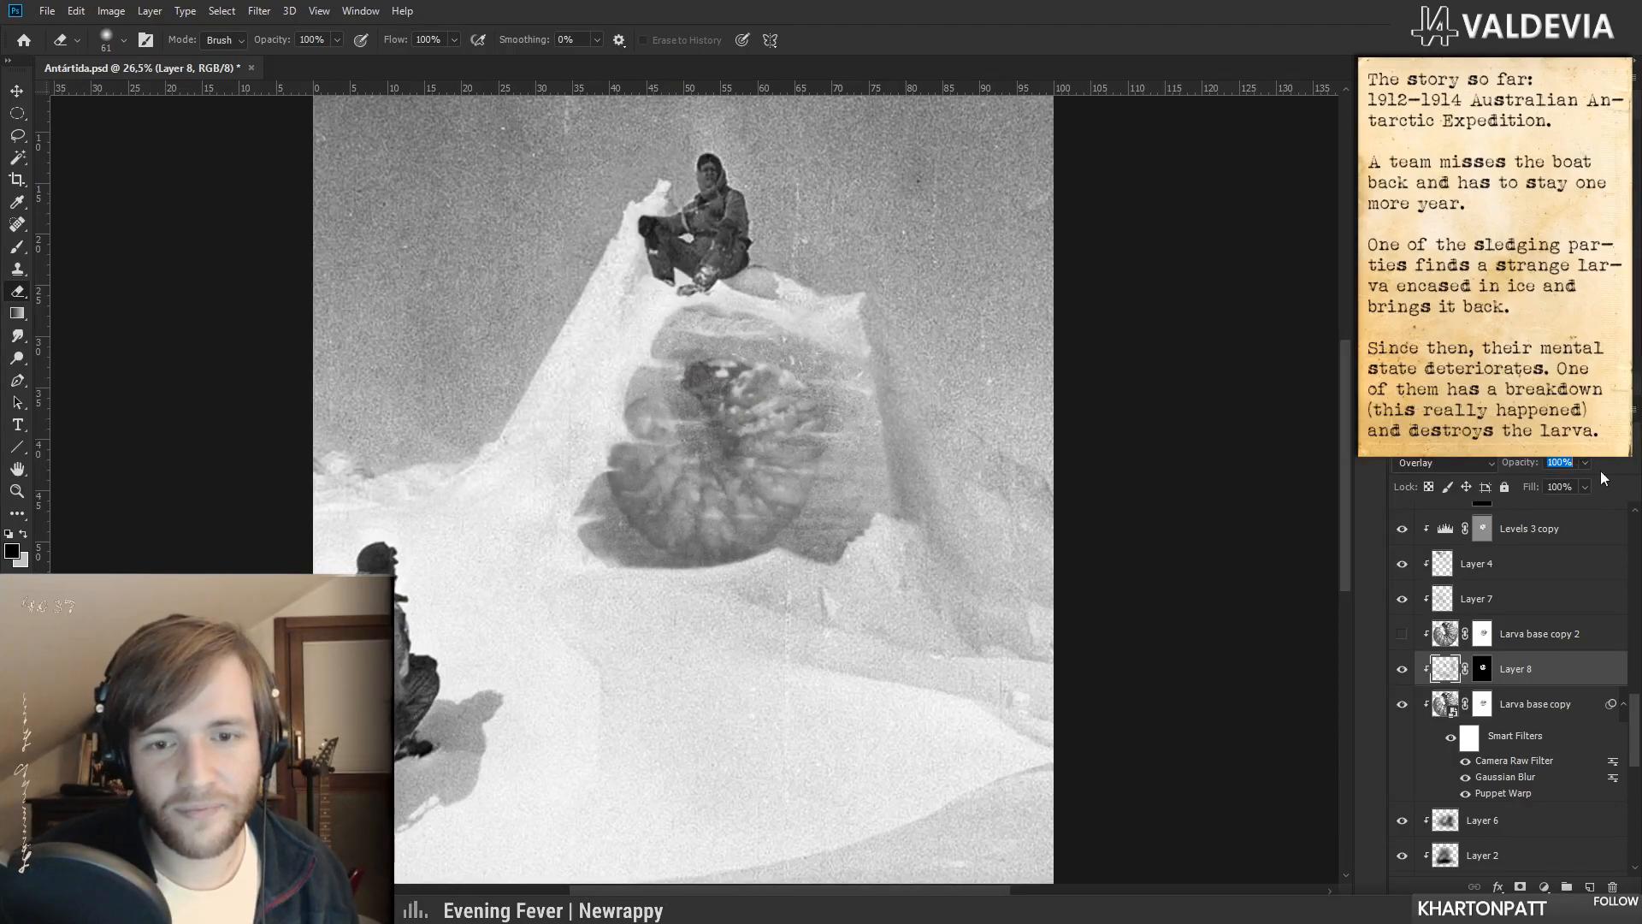
- Examine how the larva and the ice patch's left edge blend with the surrounding snow, both close up and from afar
{"action": "mouse_move", "coordinate": [781, 538]}
{"action": "left_mouse_down"}
{"action": "mouse_move", "coordinate": [806, 513]}
{"action": "mouse_move", "coordinate": [763, 526]}
{"action": "mouse_move", "coordinate": [792, 513]}
{"action": "left_mouse_up"}
{"action": "key", "text": "z"}
{"action": "key", "text": "z"}
{"action": "mouse_move", "coordinate": [761, 447]}
{"action": "left_mouse_down"}
{"action": "mouse_move", "coordinate": [673, 435]}
{"action": "mouse_move", "coordinate": [758, 431]}
{"action": "left_mouse_up"}
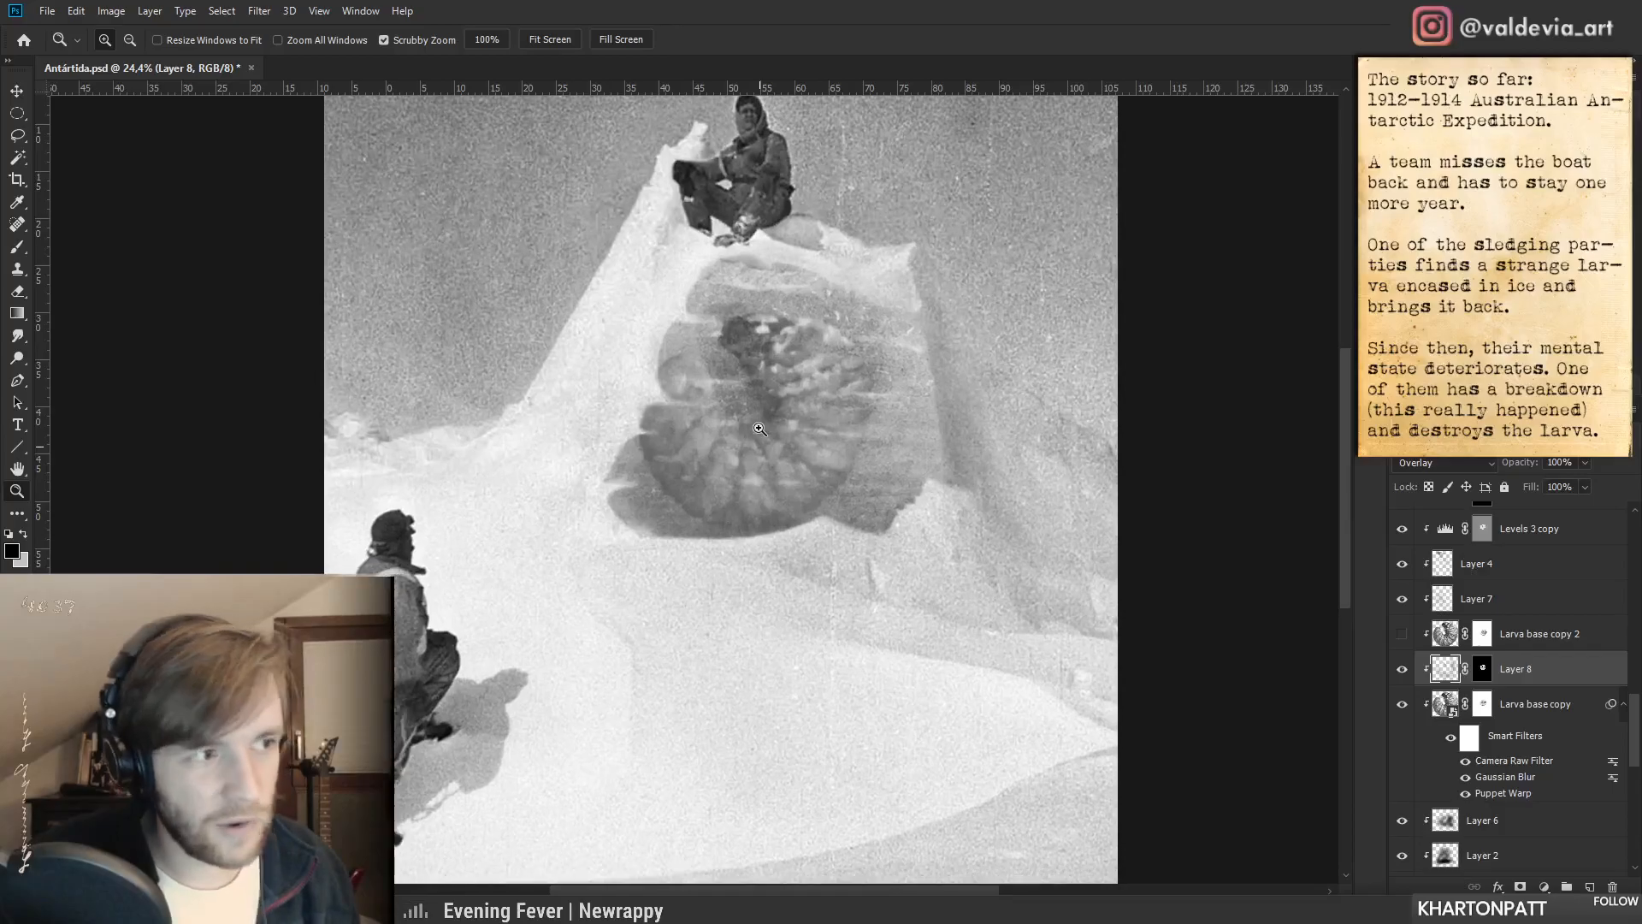
{"action": "mouse_move", "coordinate": [762, 491]}
{"action": "left_mouse_down"}
{"action": "mouse_move", "coordinate": [856, 469]}
{"action": "mouse_move", "coordinate": [770, 439]}
{"action": "mouse_move", "coordinate": [823, 431]}
{"action": "mouse_move", "coordinate": [860, 385]}
{"action": "left_mouse_up"}
{"action": "key", "text": "z"}
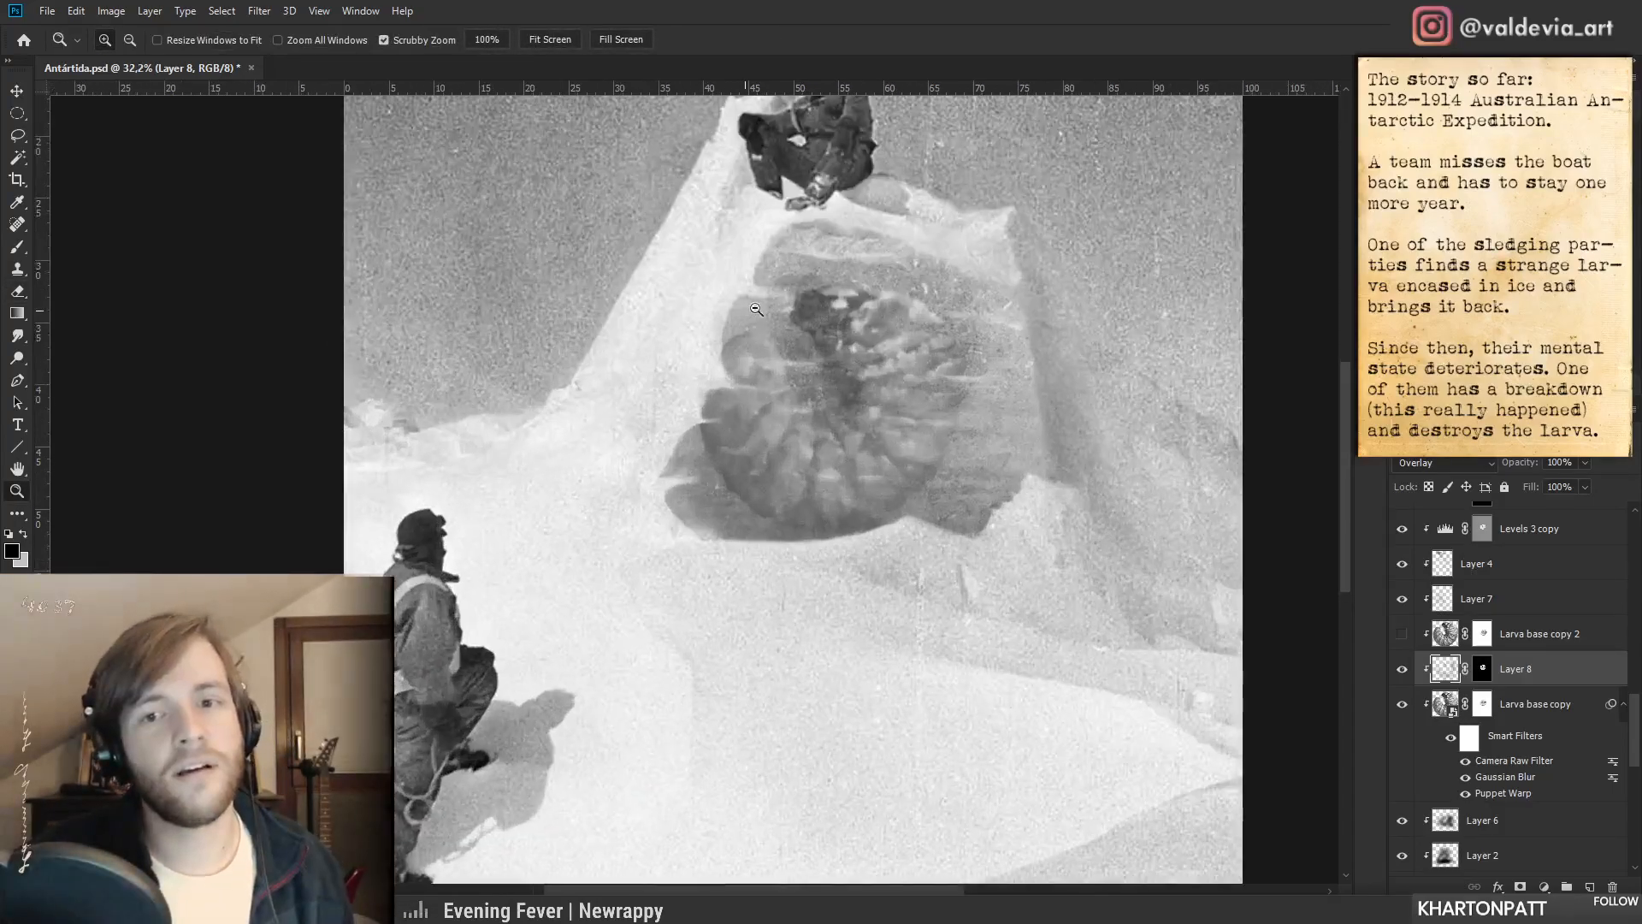
{"action": "left_click_drag", "start_coordinate": [744, 312], "coordinate": [767, 309]}
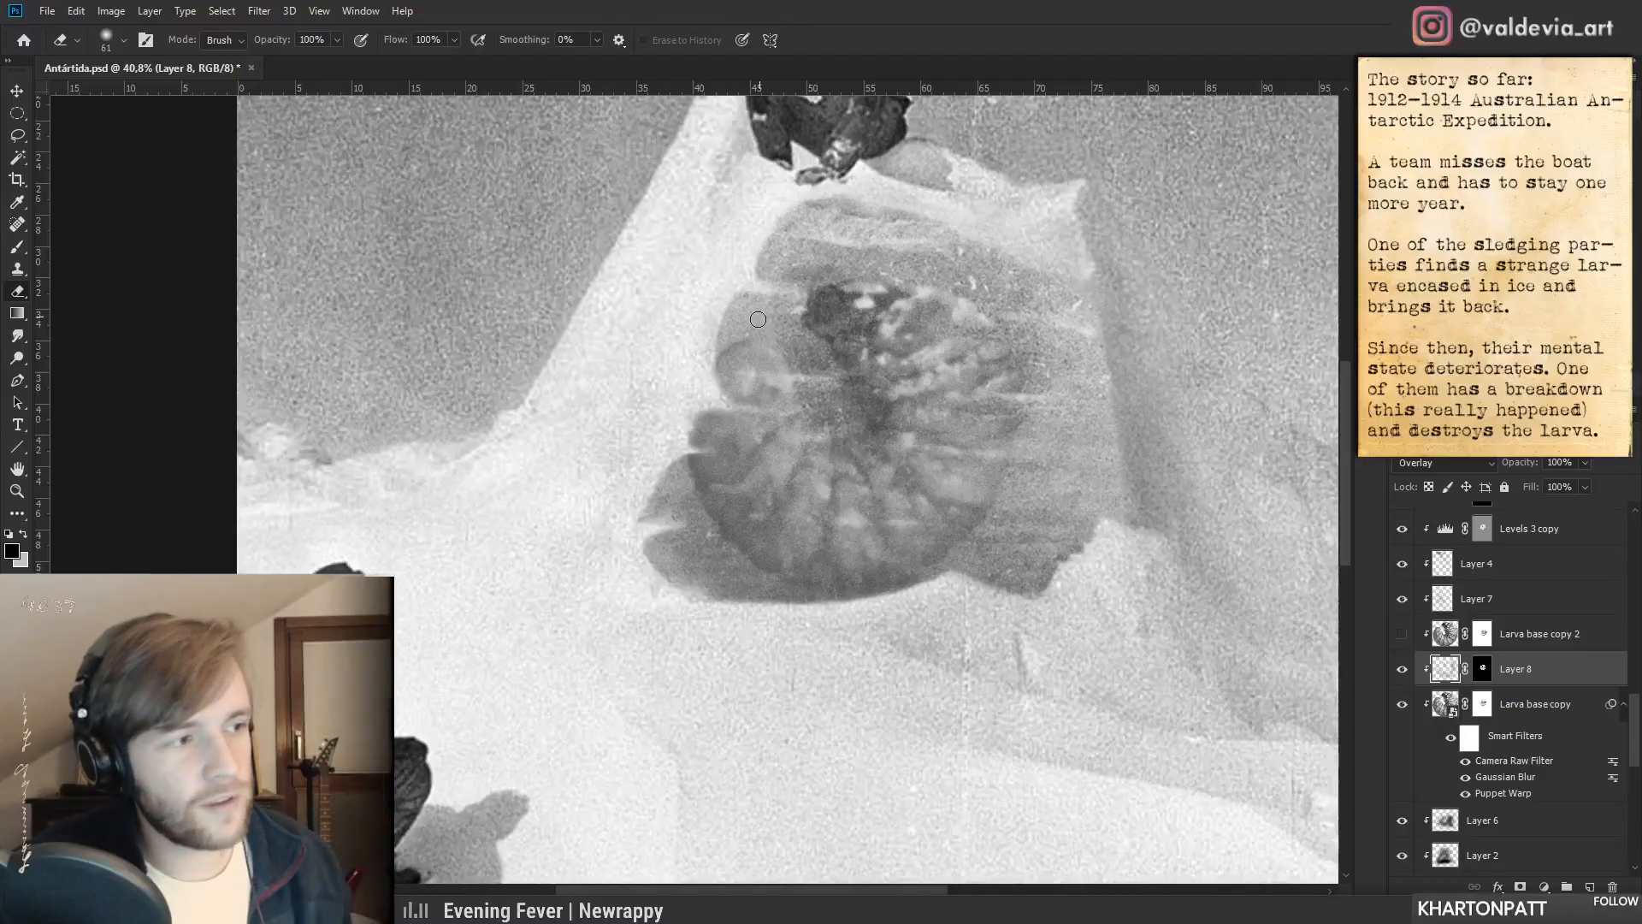
{"action": "key", "text": "z"}
{"action": "mouse_move", "coordinate": [694, 444]}
{"action": "left_mouse_down"}
{"action": "mouse_move", "coordinate": [659, 435]}
{"action": "mouse_move", "coordinate": [670, 423]}
{"action": "left_mouse_up"}
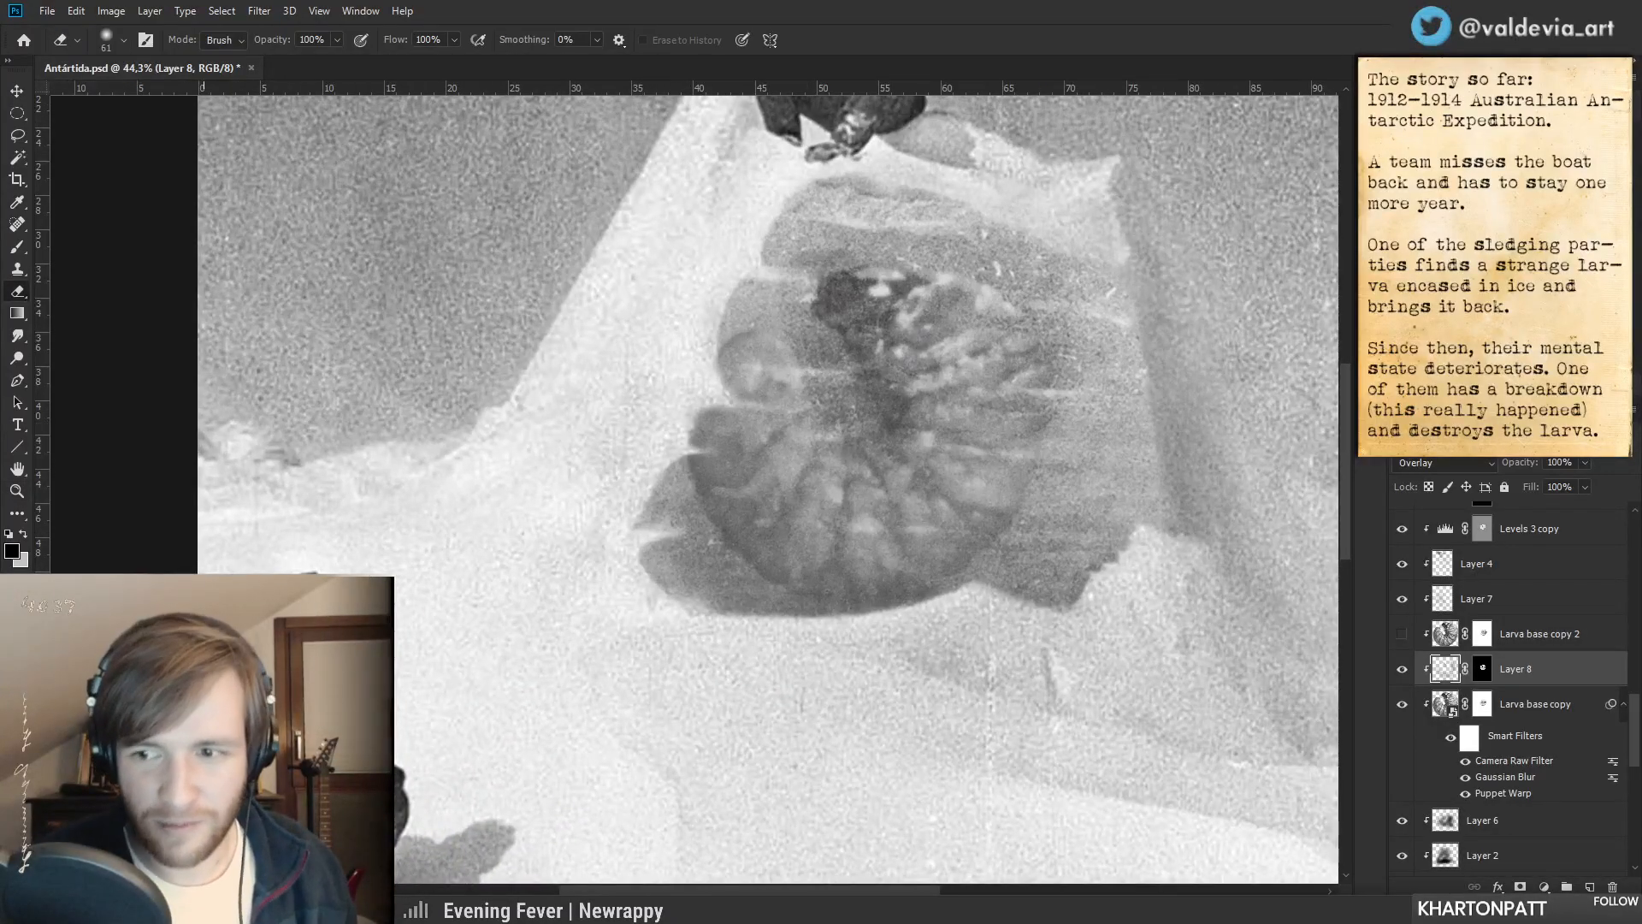
- Touch up the notches on the ice patch's left edge with an 18 px white brush on its layer mask
{"action": "left_click_drag", "start_coordinate": [1628, 722], "coordinate": [1624, 767]}
{"action": "left_click", "coordinate": [1468, 723]}
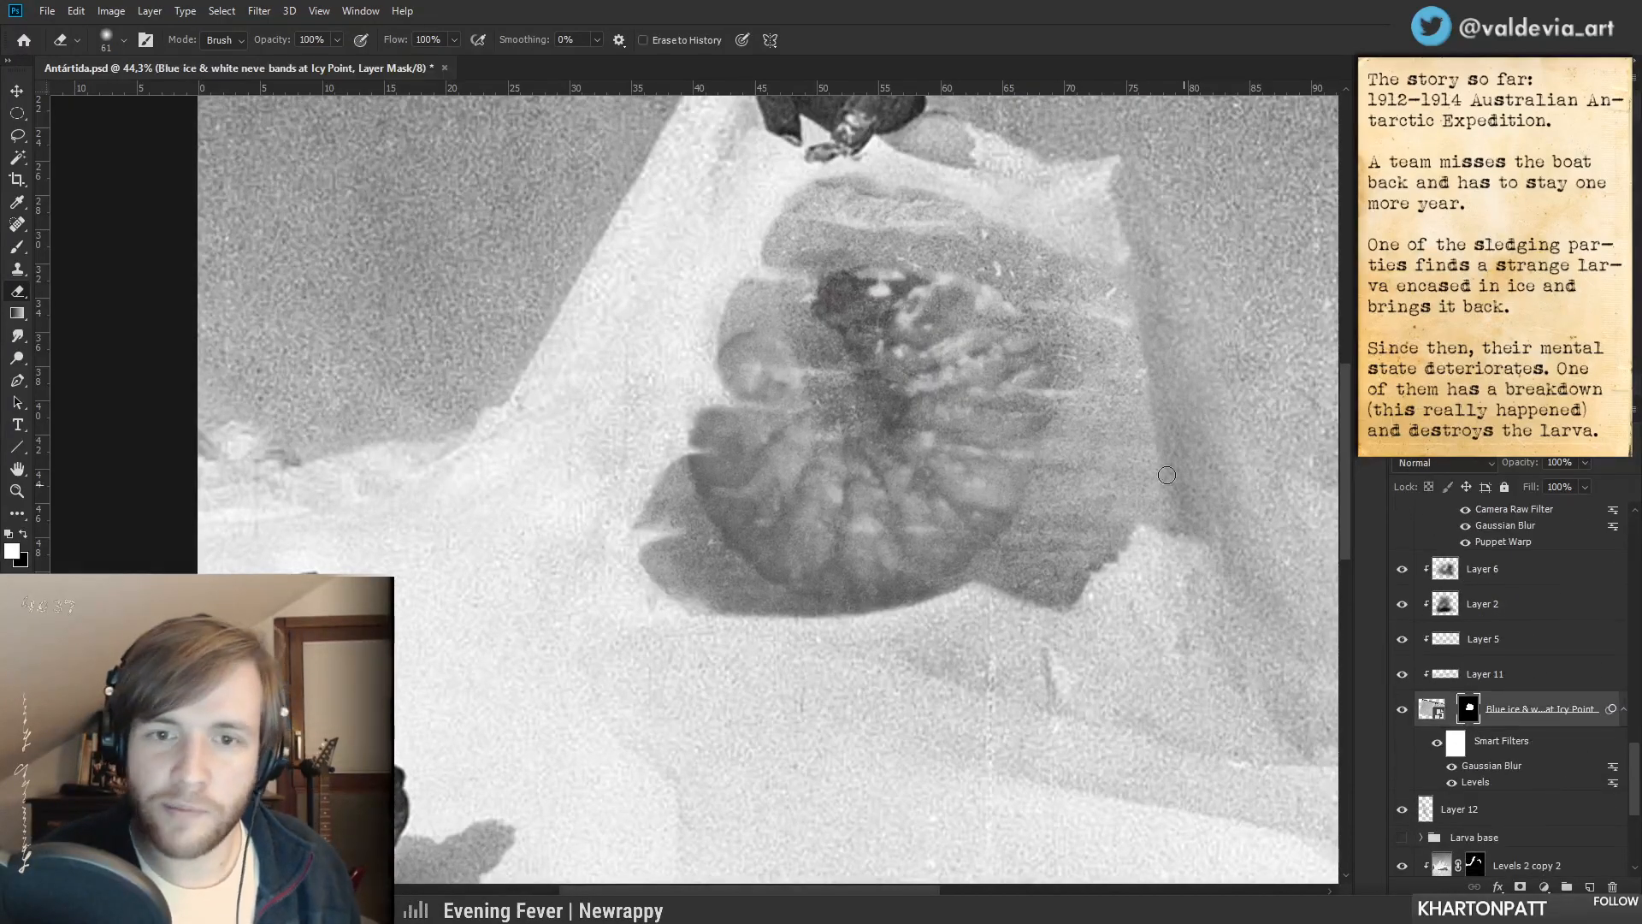
{"action": "key", "text": "z"}
{"action": "left_click_drag", "start_coordinate": [785, 345], "coordinate": [788, 352]}
{"action": "key", "text": "b"}
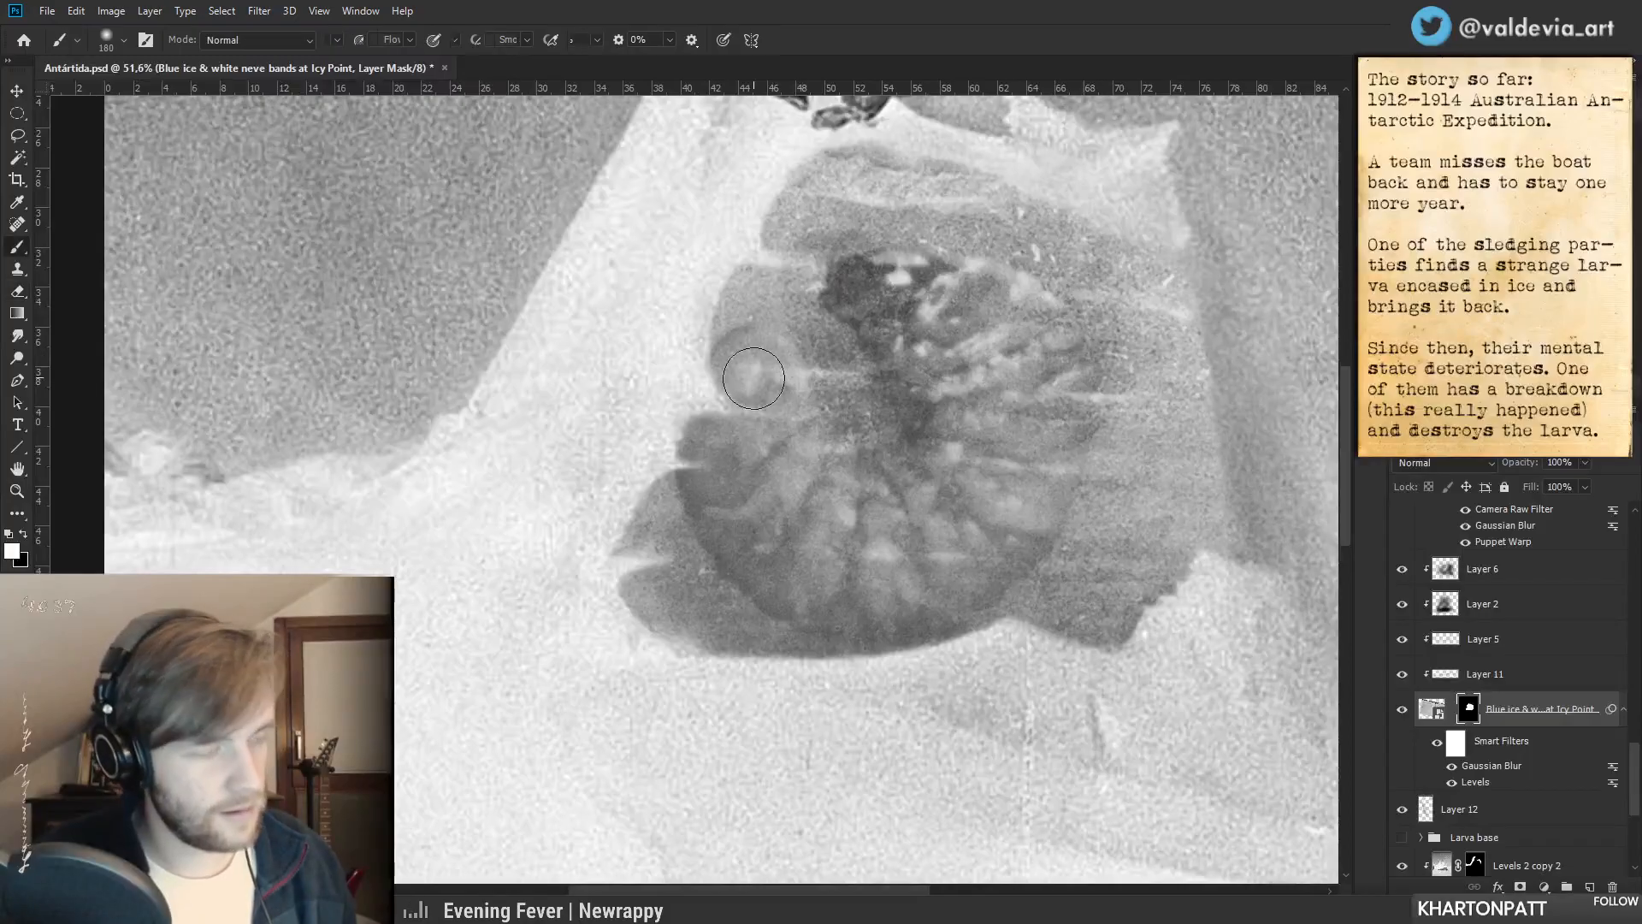
{"action": "right_click", "coordinate": [786, 368]}
{"action": "left_click", "coordinate": [687, 363]}
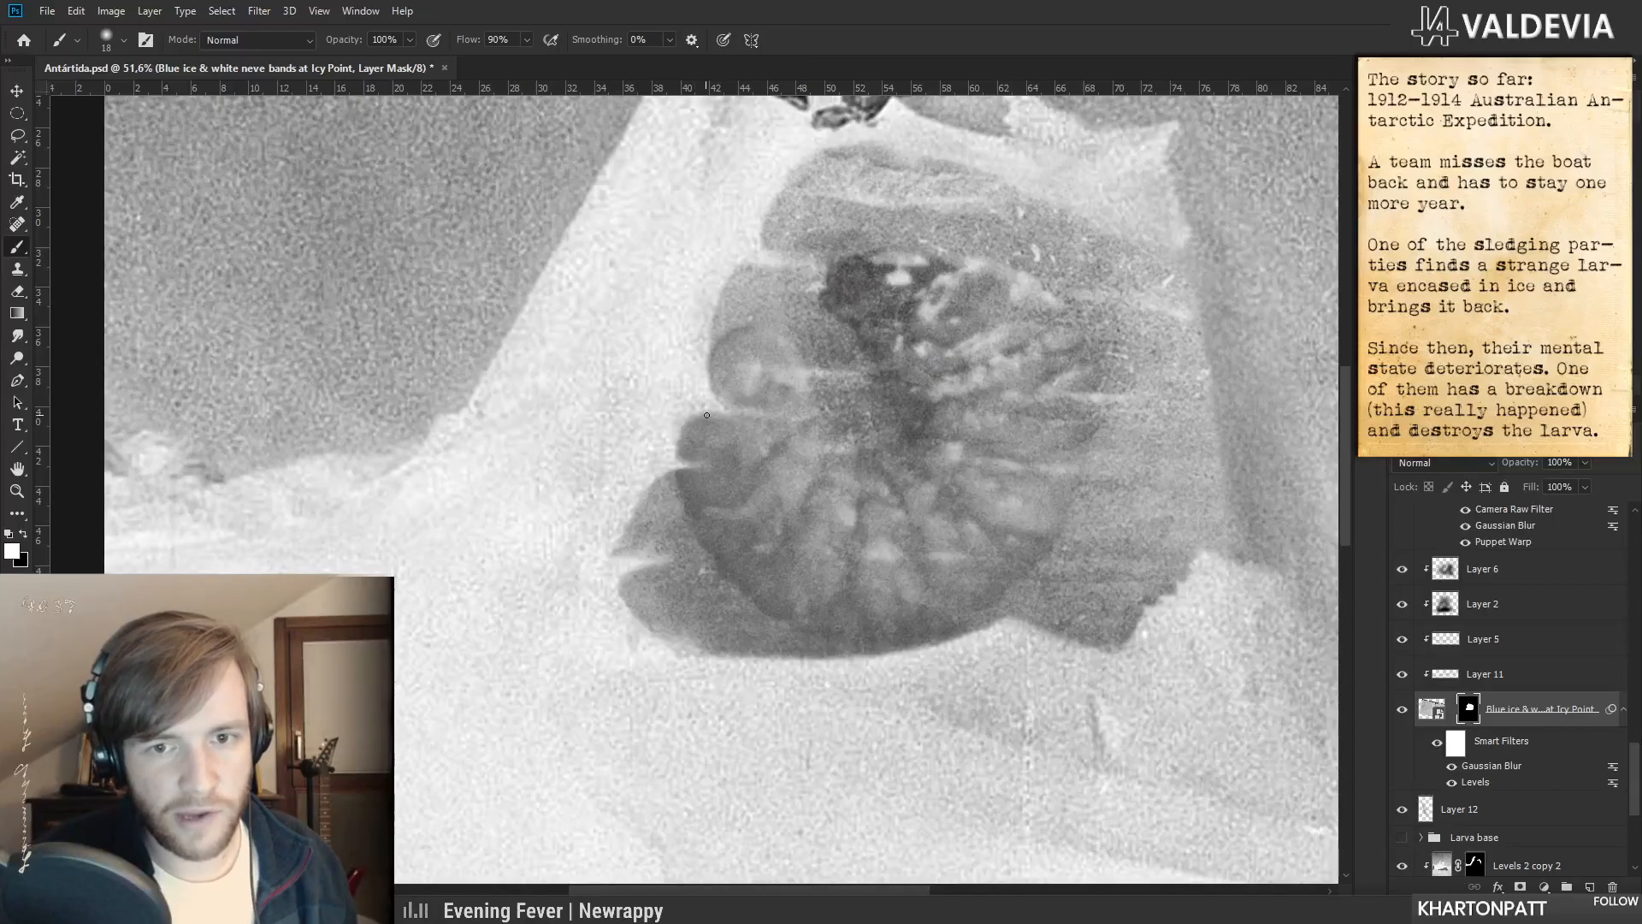
{"action": "left_click_drag", "start_coordinate": [742, 452], "coordinate": [629, 445]}
- Compare the whole photo with and without the larva ice patch by repeatedly toggling its base layer's visibility
{"action": "mouse_move", "coordinate": [770, 380]}
{"action": "left_mouse_down"}
{"action": "mouse_move", "coordinate": [691, 389]}
{"action": "mouse_move", "coordinate": [668, 373]}
{"action": "mouse_move", "coordinate": [737, 373]}
{"action": "left_mouse_up"}
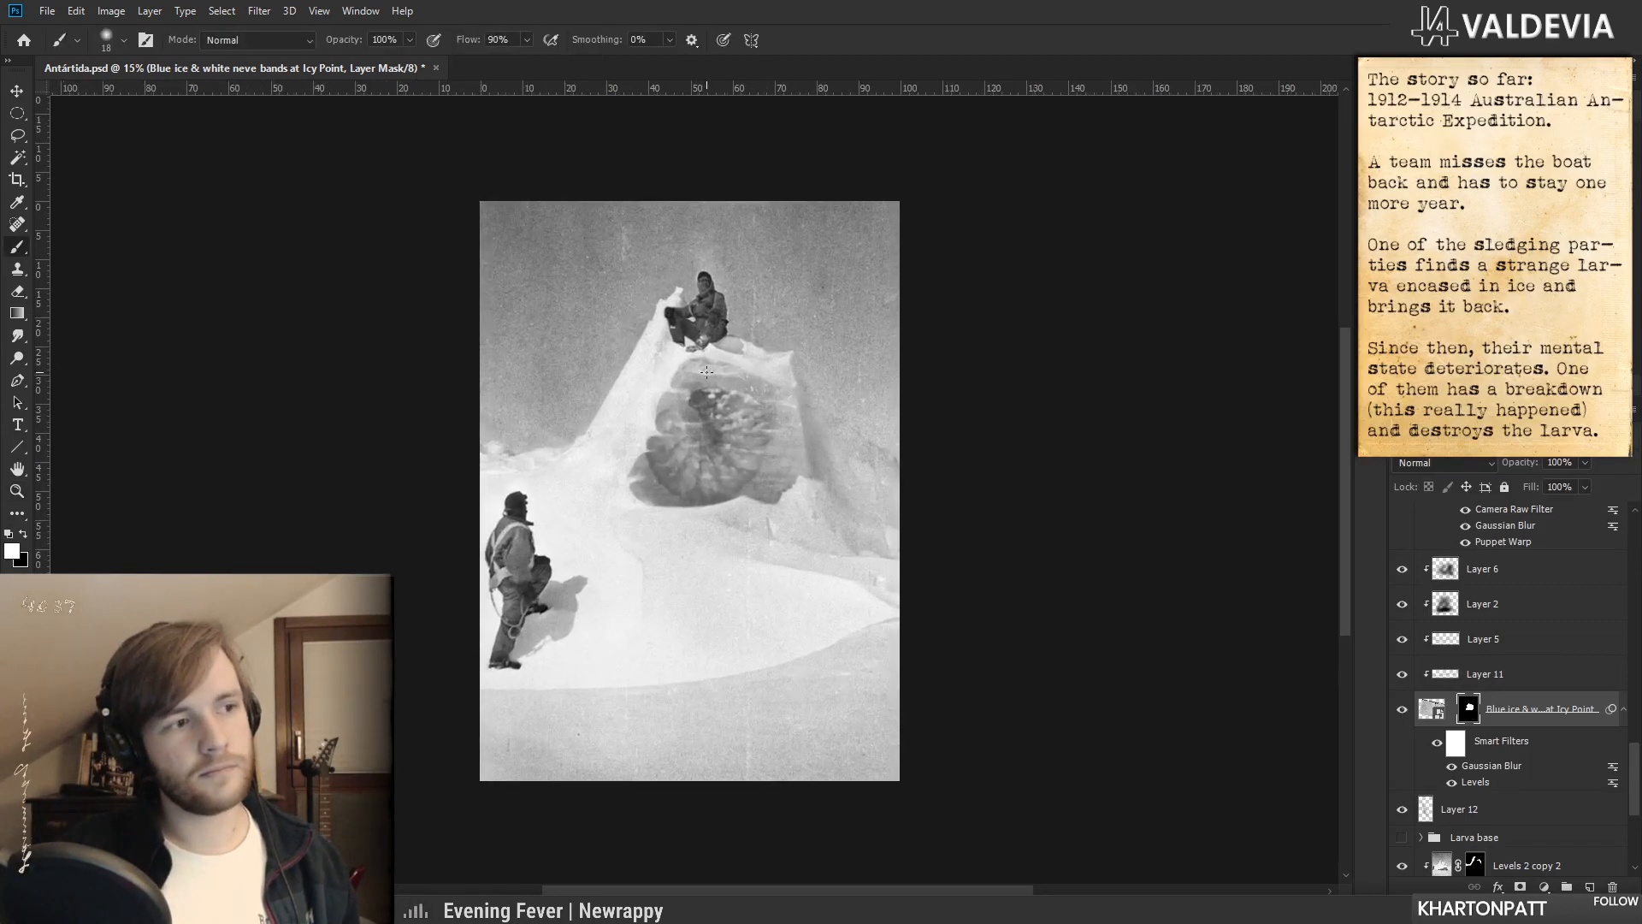
{"action": "mouse_move", "coordinate": [707, 423]}
{"action": "left_mouse_down"}
{"action": "mouse_move", "coordinate": [756, 422]}
{"action": "mouse_move", "coordinate": [719, 421]}
{"action": "mouse_move", "coordinate": [740, 419]}
{"action": "left_mouse_up"}
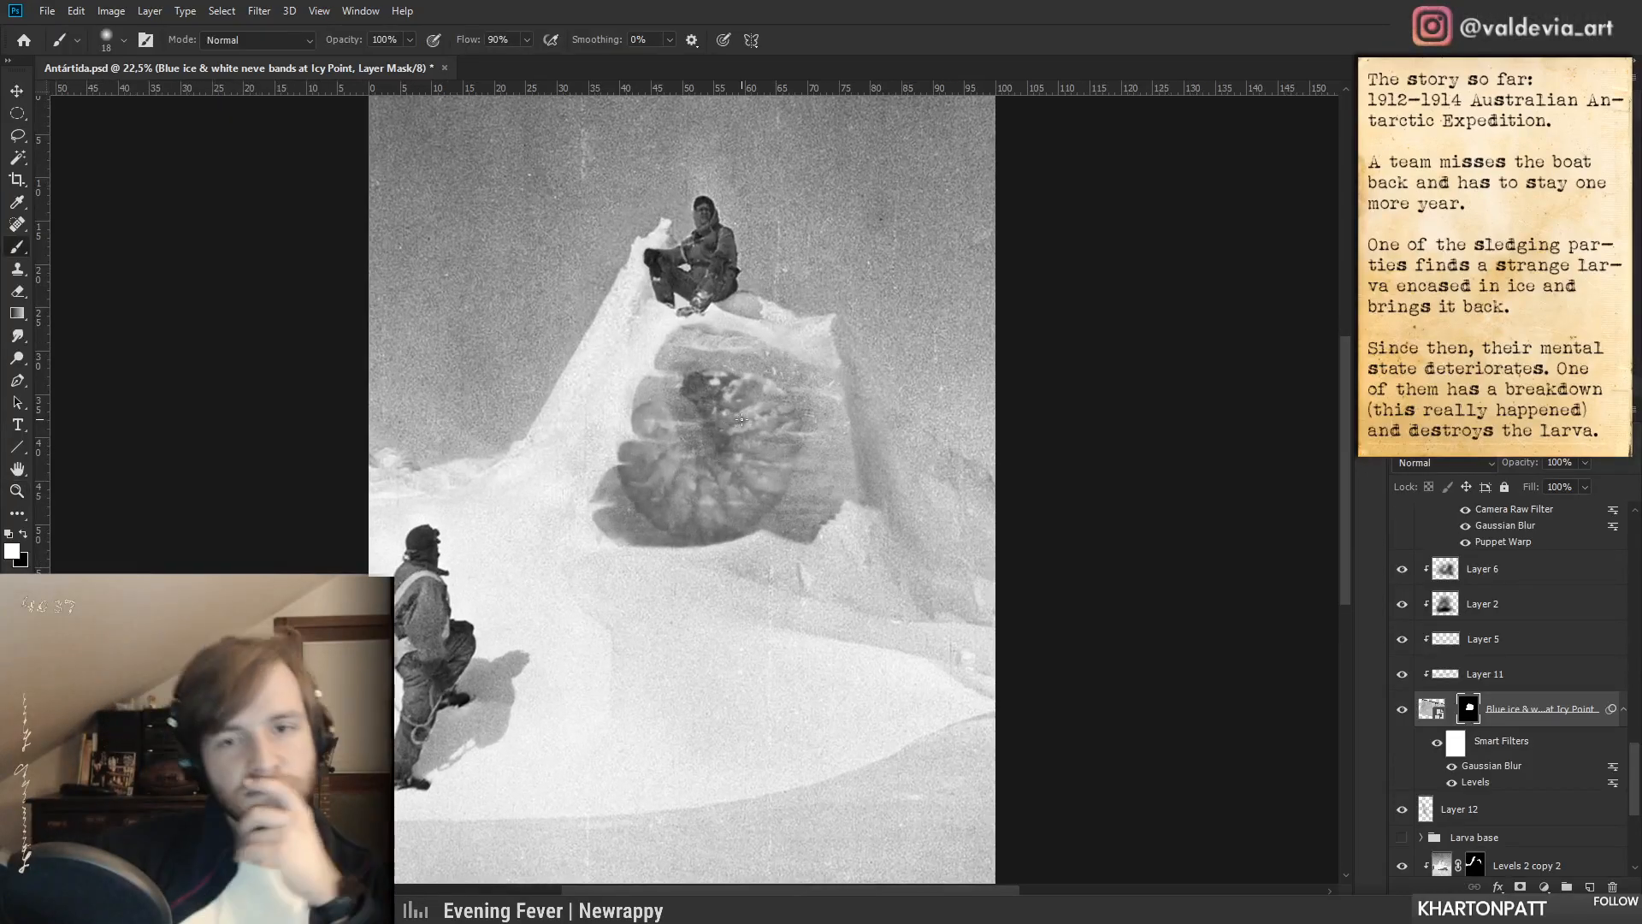
{"action": "left_click", "coordinate": [1402, 709]}
{"action": "left_click", "coordinate": [1404, 710]}
{"action": "left_click", "coordinate": [1403, 710]}
{"action": "left_click", "coordinate": [1404, 710]}
{"action": "left_click", "coordinate": [1403, 710]}
{"action": "left_click", "coordinate": [1404, 710]}
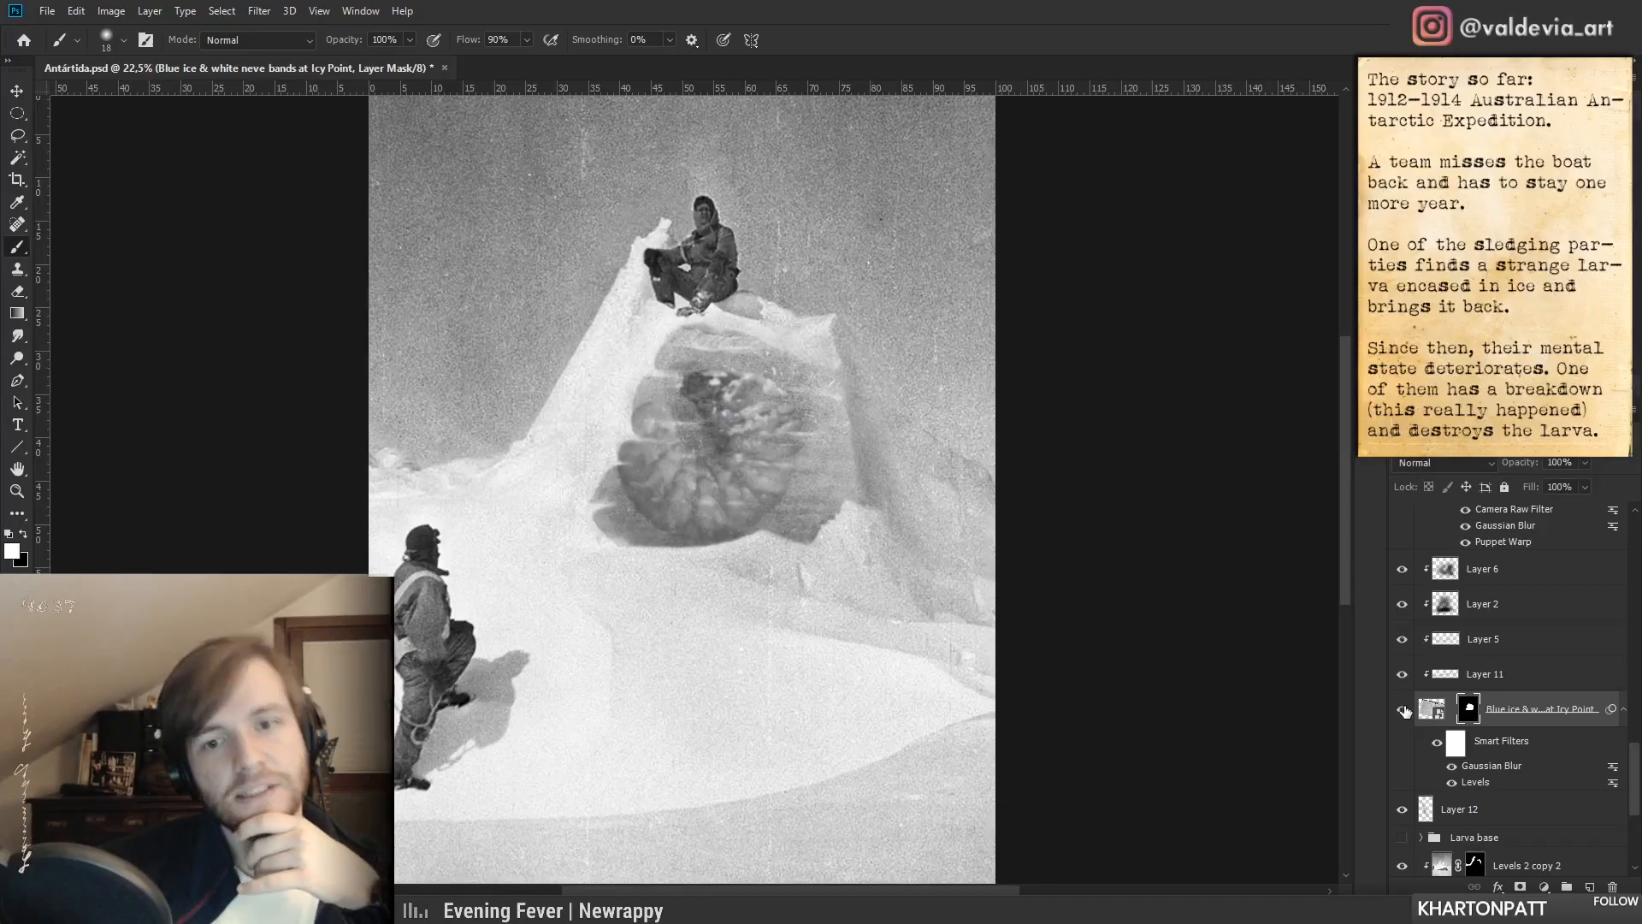
{"action": "left_click", "coordinate": [1404, 710]}
{"action": "left_click", "coordinate": [1404, 710]}
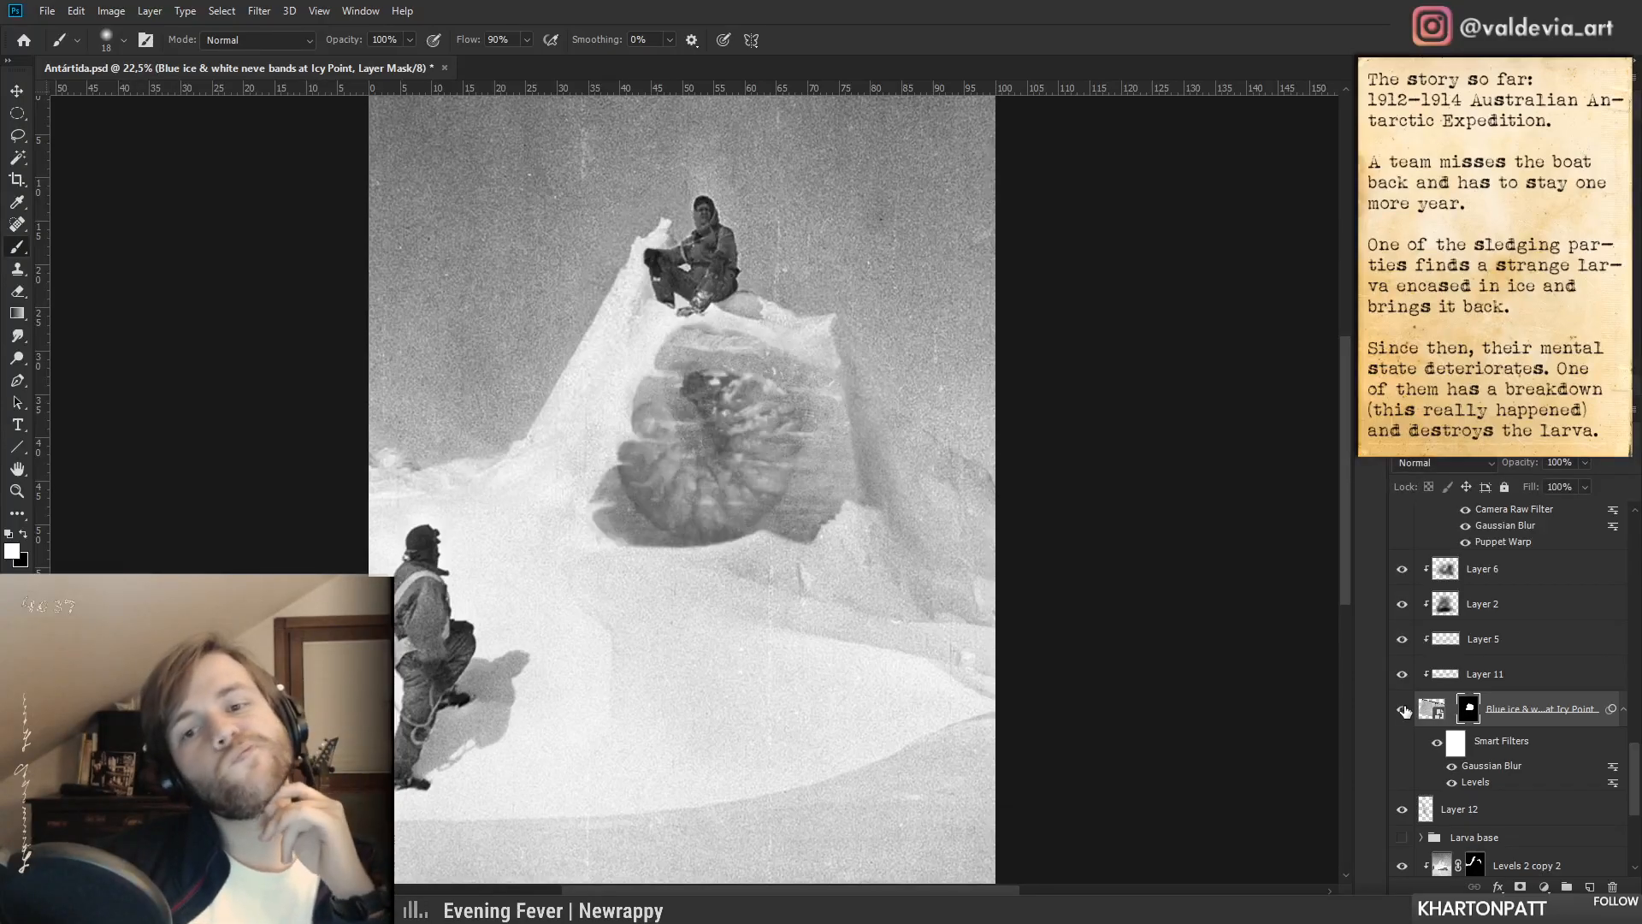
{"action": "left_click", "coordinate": [1404, 710]}
{"action": "left_click", "coordinate": [1404, 709]}
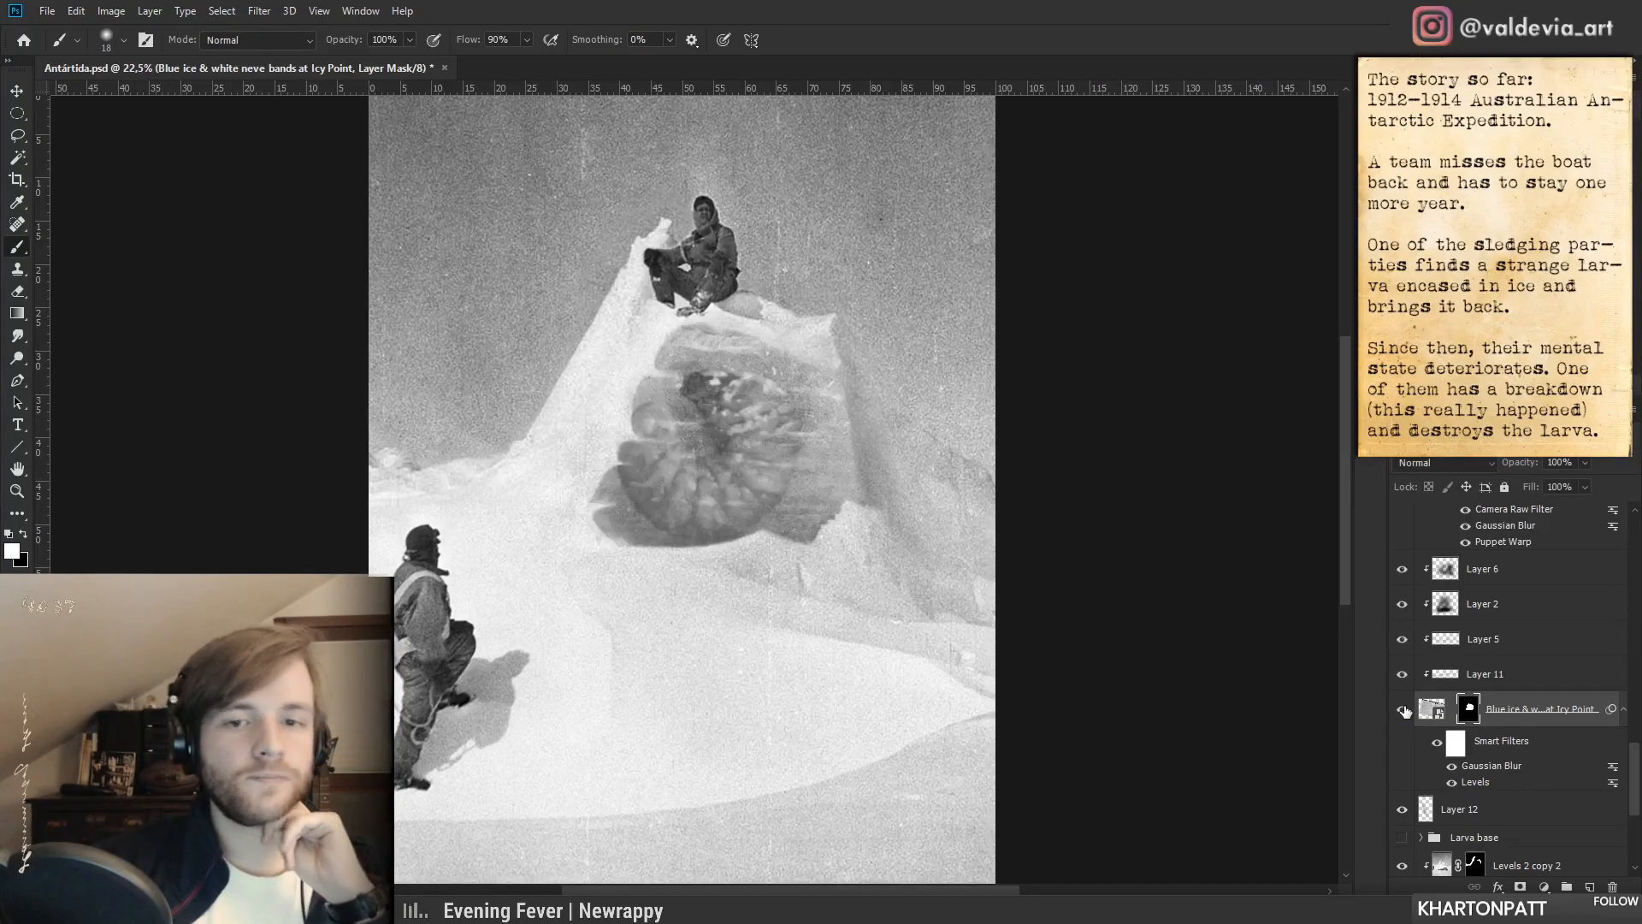
{"action": "left_click_drag", "start_coordinate": [960, 511], "coordinate": [863, 440]}
{"action": "mouse_move", "coordinate": [760, 413]}
{"action": "left_mouse_down"}
{"action": "mouse_move", "coordinate": [688, 398]}
{"action": "mouse_move", "coordinate": [740, 388]}
{"action": "mouse_move", "coordinate": [746, 426]}
{"action": "mouse_move", "coordinate": [798, 451]}
{"action": "mouse_move", "coordinate": [842, 439]}
{"action": "mouse_move", "coordinate": [838, 463]}
{"action": "mouse_move", "coordinate": [882, 452]}
{"action": "mouse_move", "coordinate": [843, 453]}
{"action": "mouse_move", "coordinate": [865, 437]}
{"action": "left_mouse_up"}
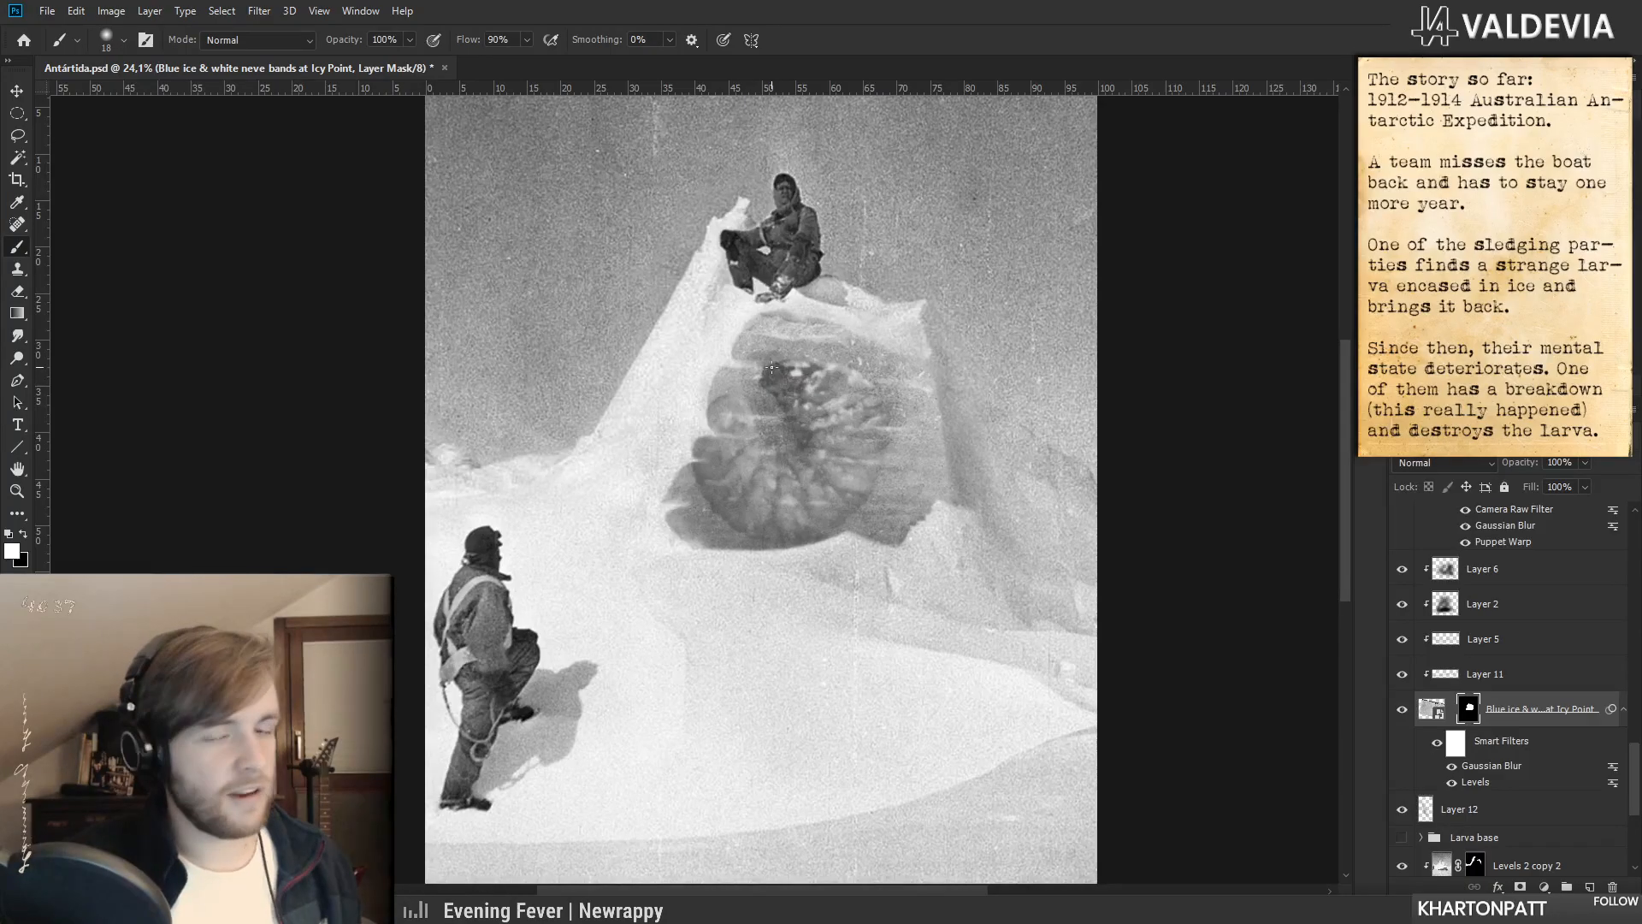
{"action": "mouse_move", "coordinate": [844, 470]}
{"action": "left_mouse_down"}
{"action": "mouse_move", "coordinate": [737, 463]}
{"action": "mouse_move", "coordinate": [848, 470]}
{"action": "mouse_move", "coordinate": [828, 474]}
{"action": "left_mouse_up"}
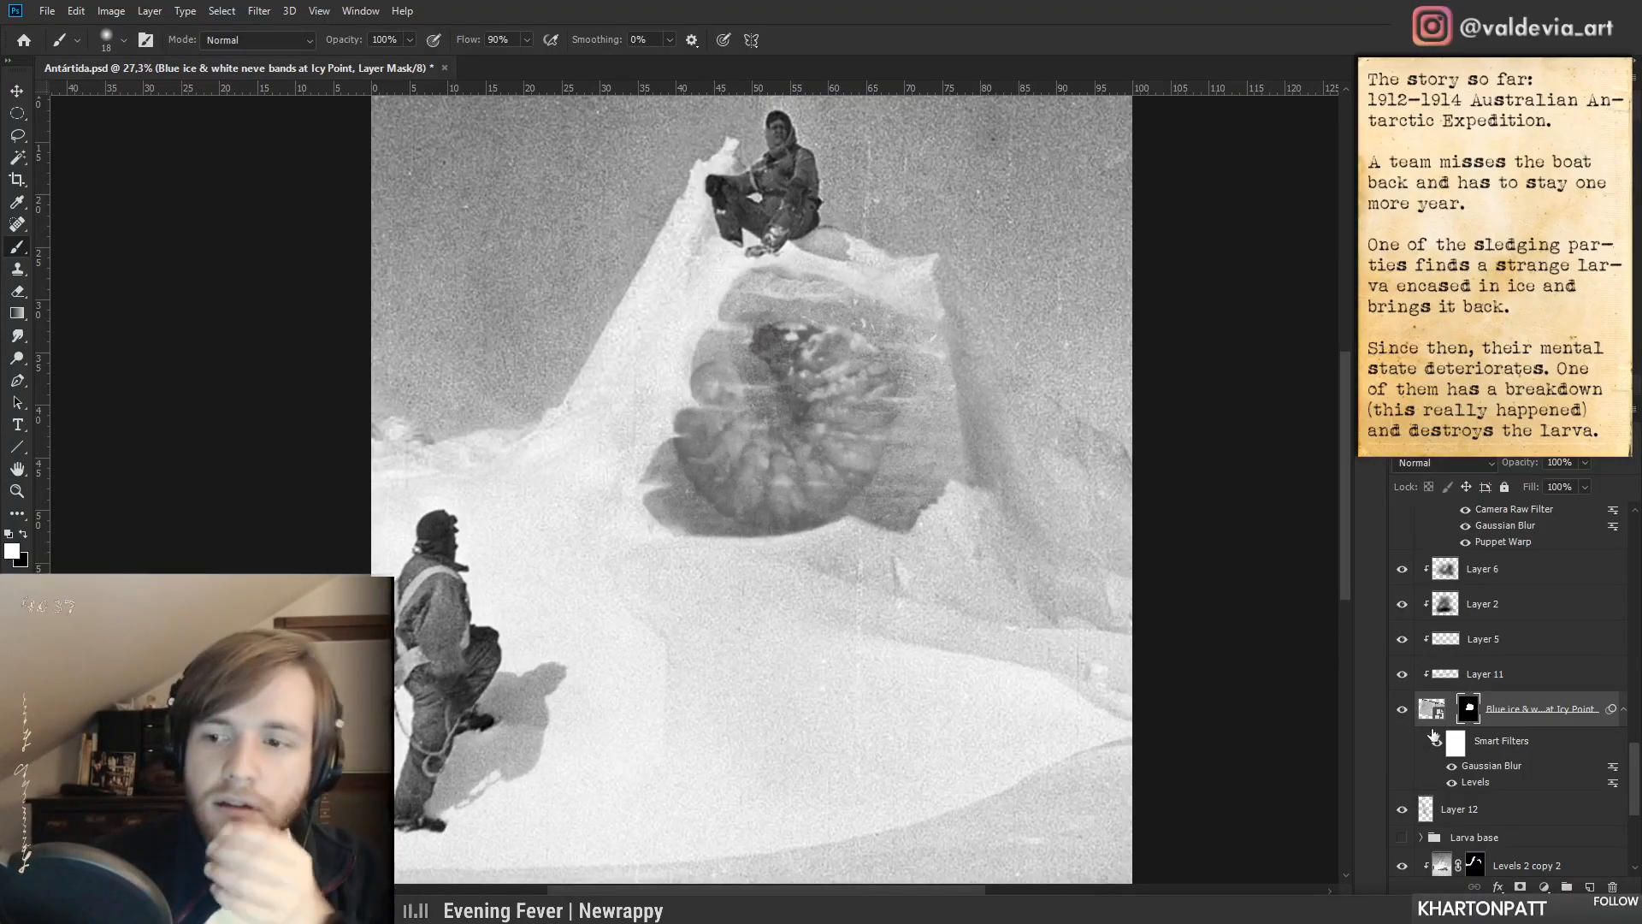
{"action": "double_click", "coordinate": [1474, 782]}
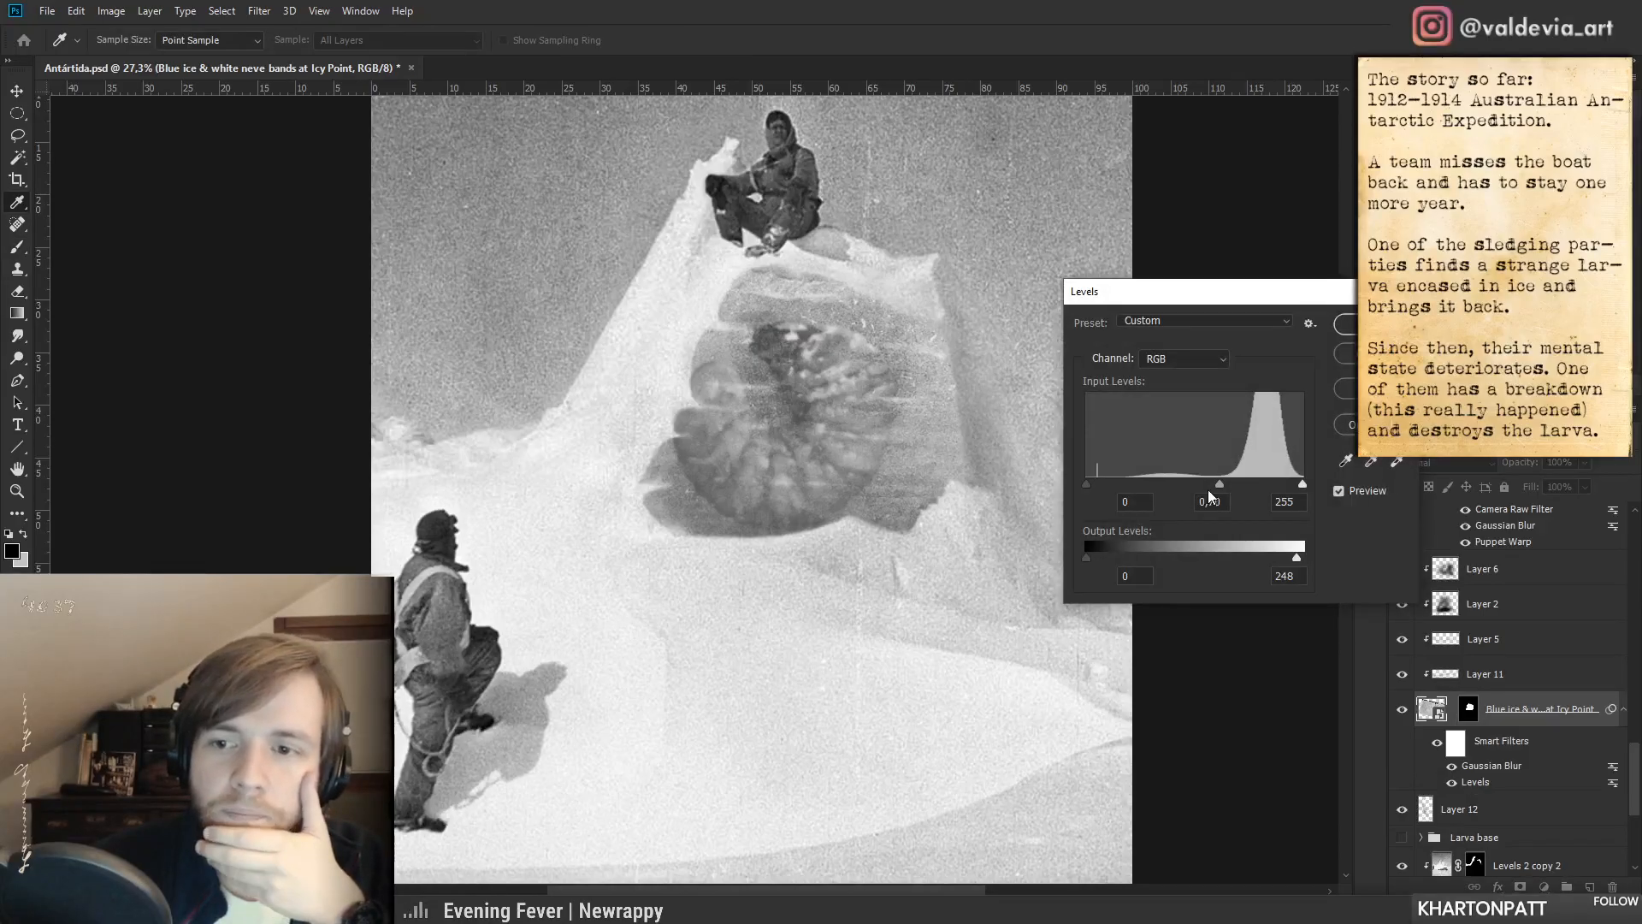
{"action": "mouse_move", "coordinate": [1218, 486]}
{"action": "left_mouse_down"}
{"action": "mouse_move", "coordinate": [1188, 496]}
{"action": "mouse_move", "coordinate": [1241, 509]}
{"action": "left_mouse_up"}
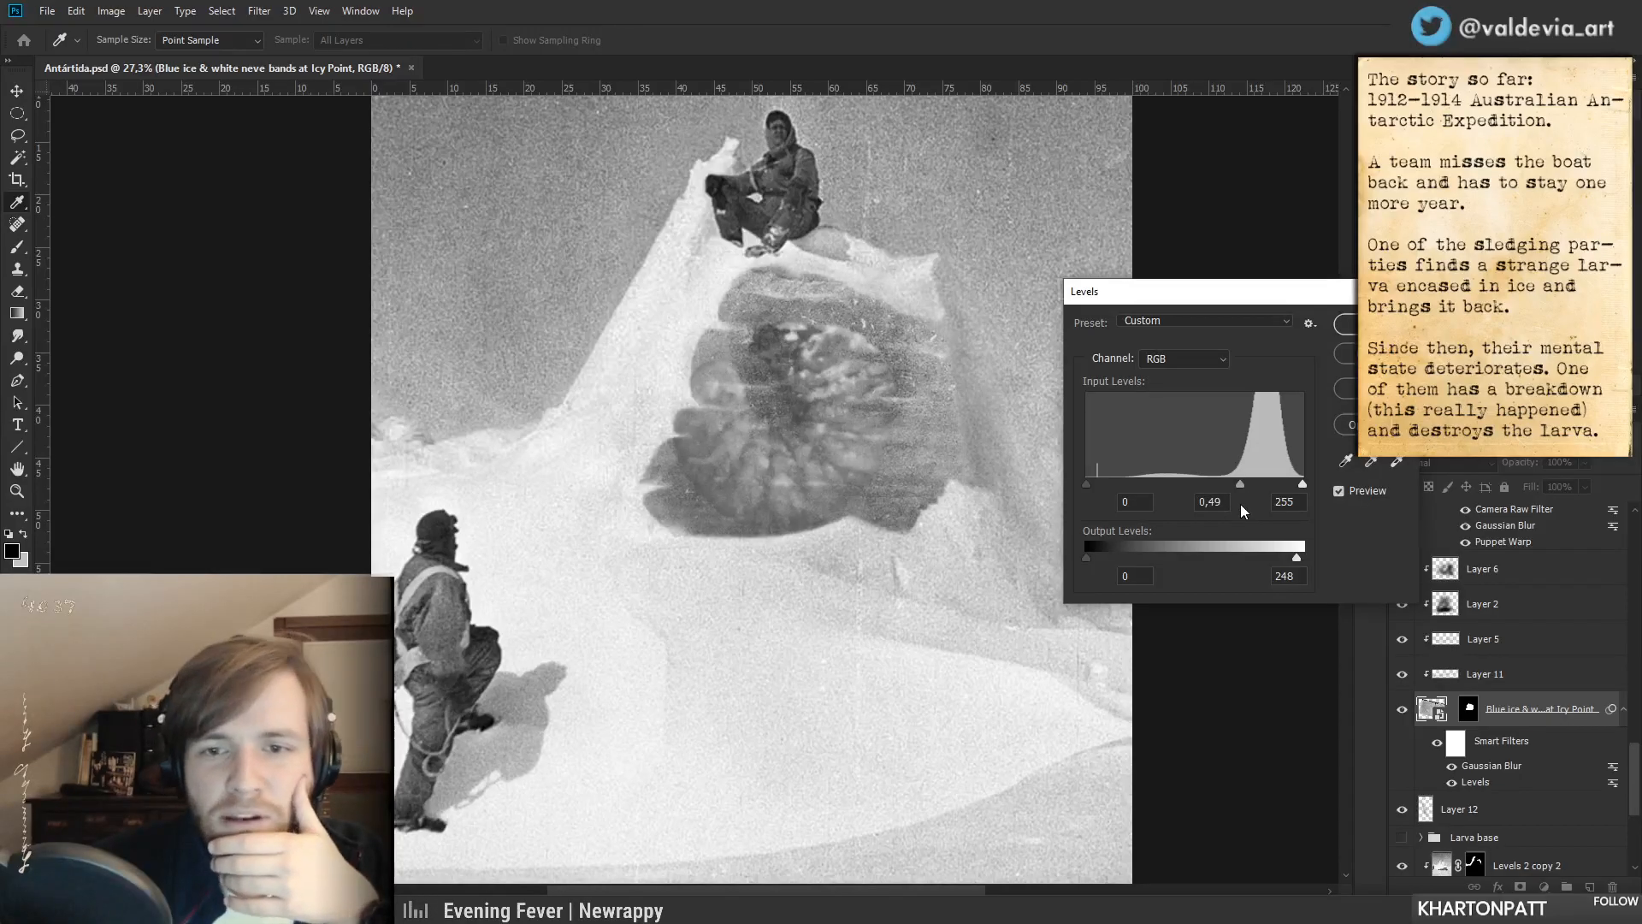
{"action": "left_click_drag", "start_coordinate": [1240, 511], "coordinate": [1249, 513]}
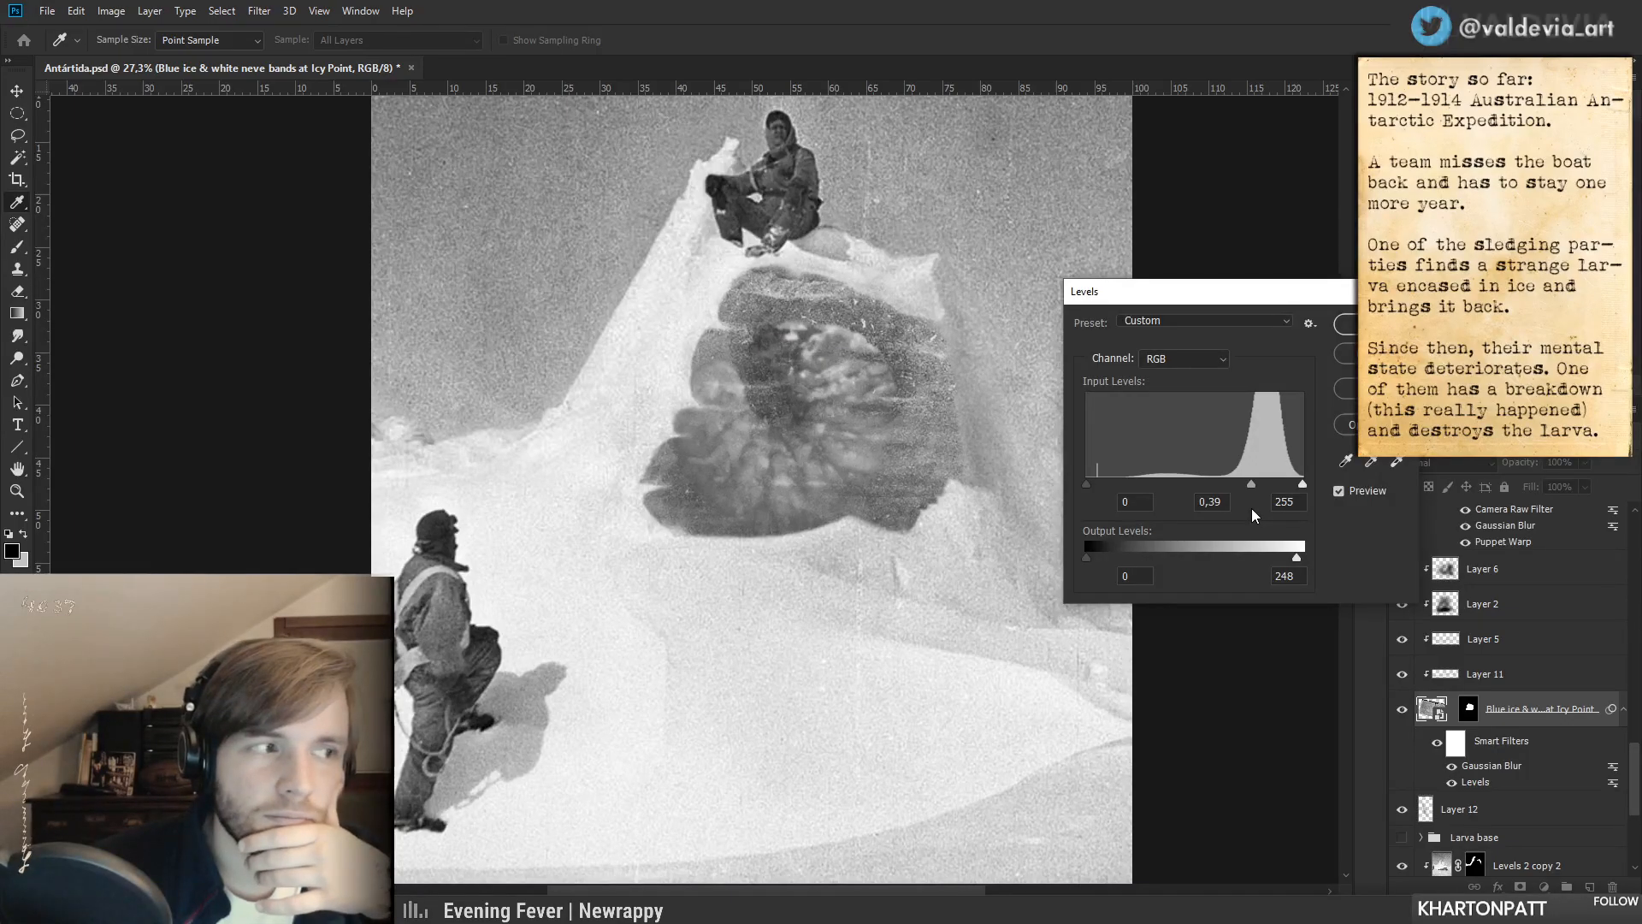
{"action": "left_click", "coordinate": [1348, 359]}
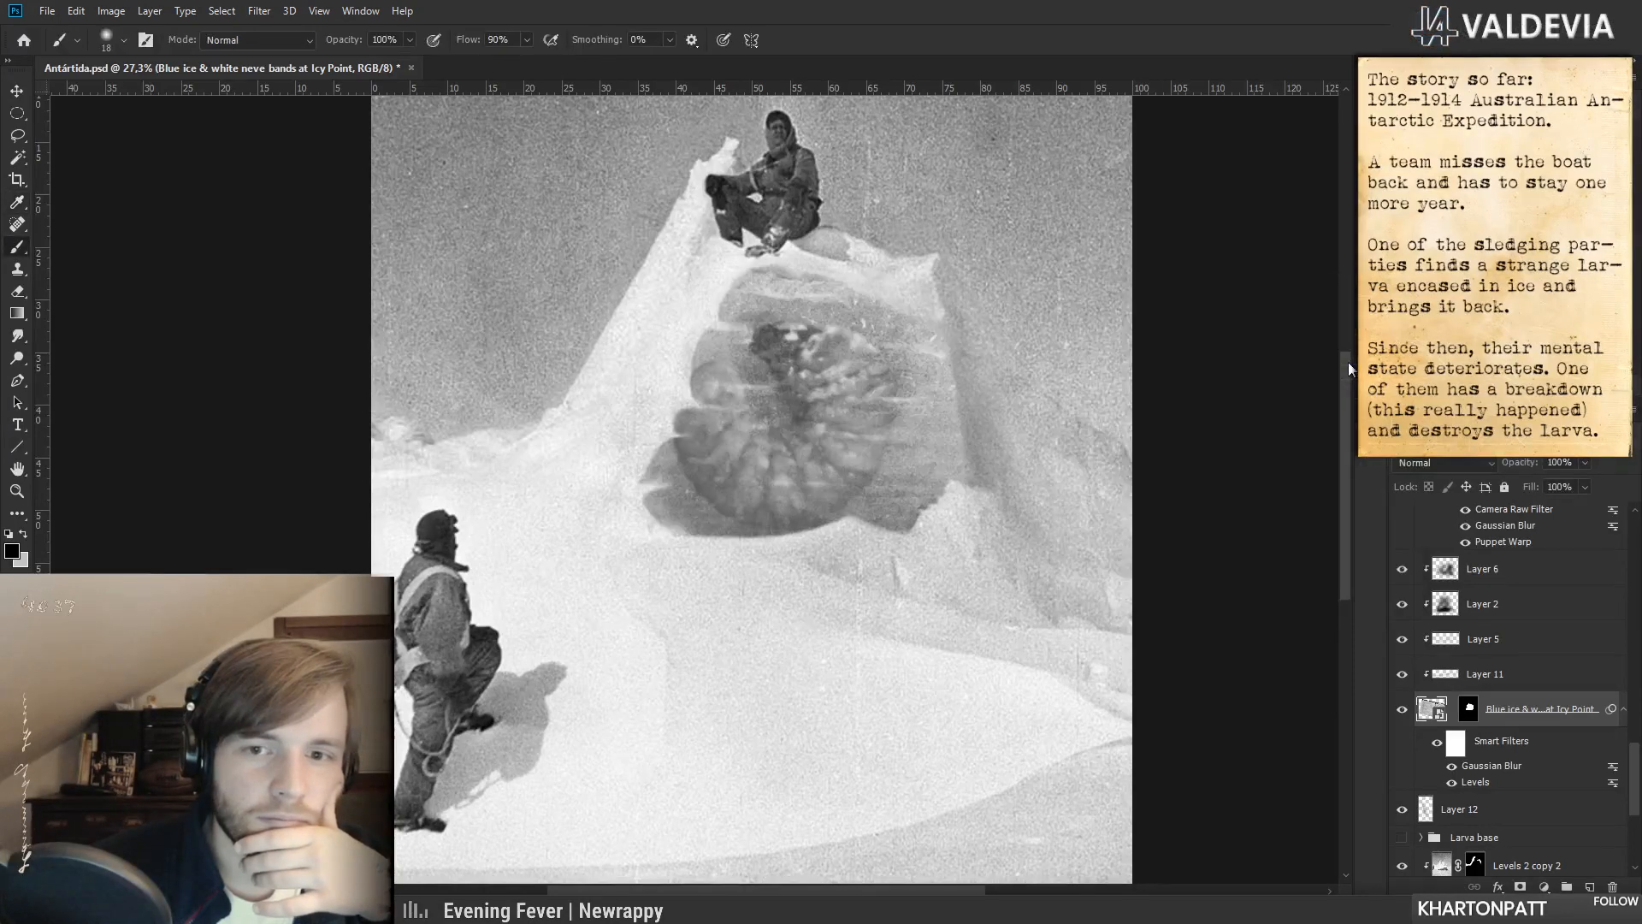
- Set the midtone input level of the ice patch's Levels smart filter to 0.55
{"action": "double_click", "coordinate": [1484, 785]}
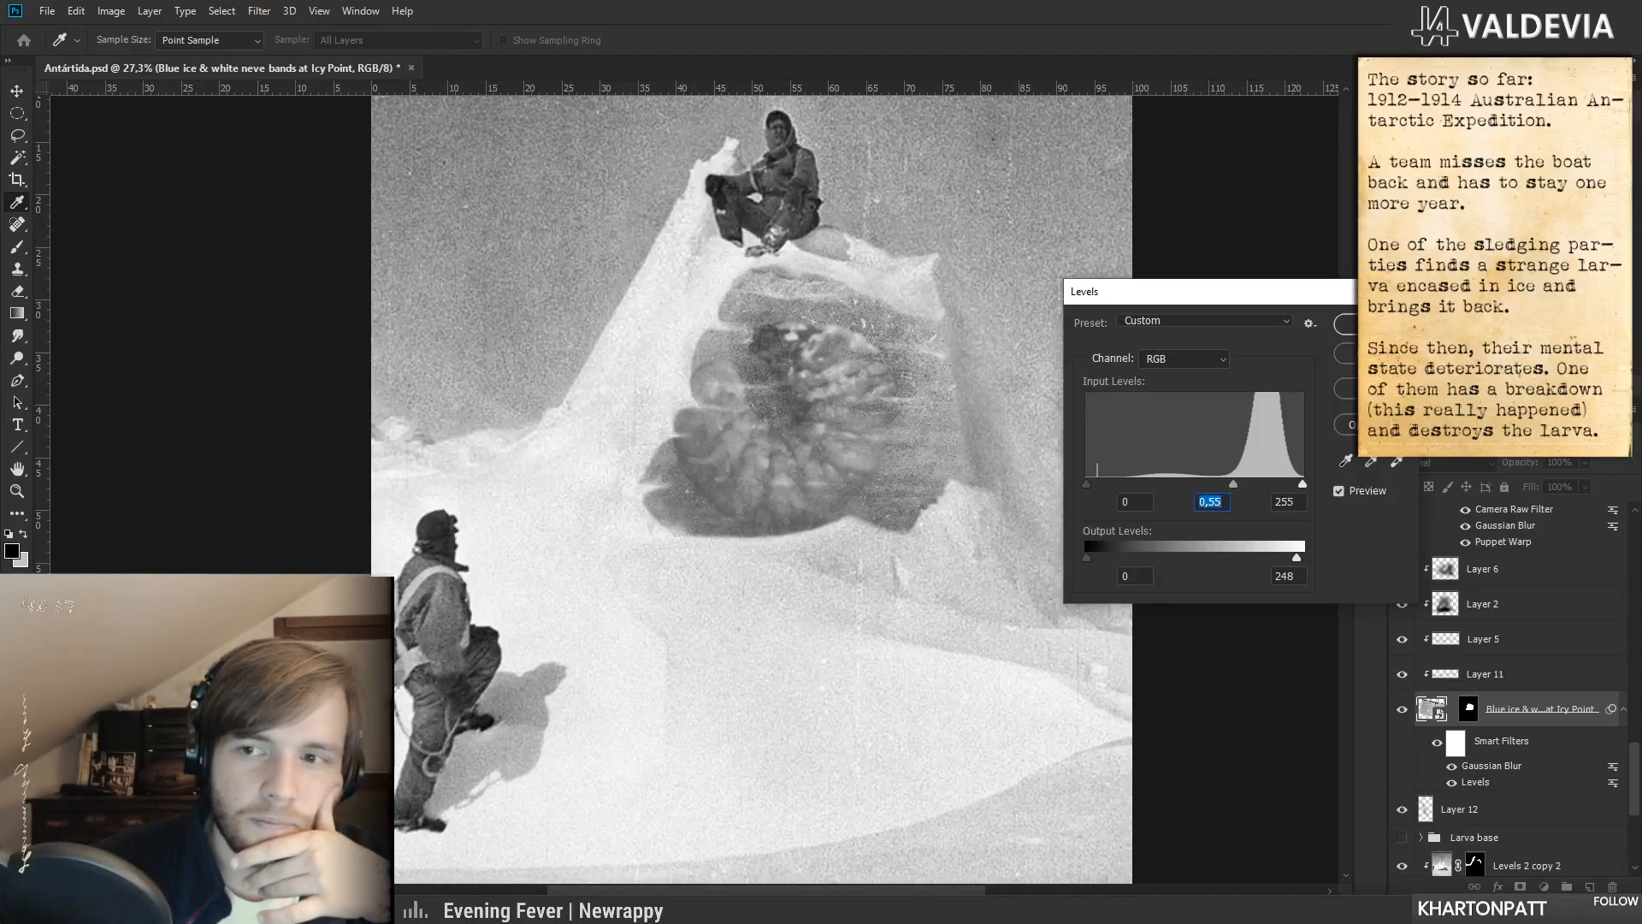
{"action": "key", "text": "Return"}
{"action": "key", "text": "b"}
- Compare the ice patch before and after the Levels filter edit by switching between the last two history states
{"action": "left_click", "coordinate": [1349, 79]}
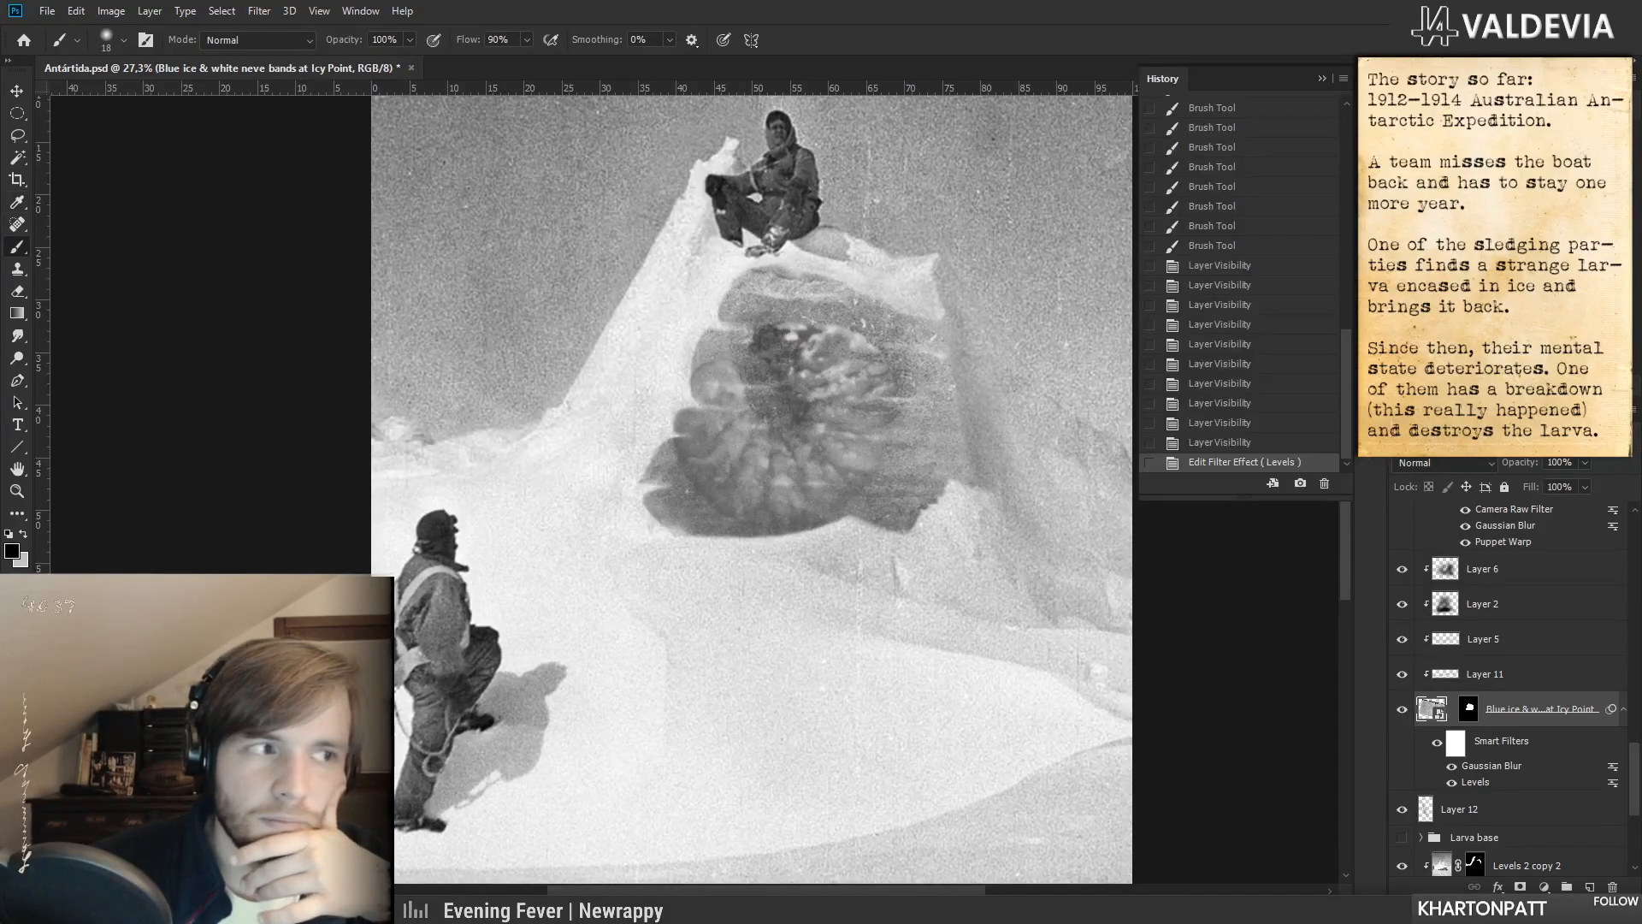
{"action": "left_click", "coordinate": [1221, 443]}
{"action": "left_click", "coordinate": [1219, 463]}
{"action": "left_click", "coordinate": [1222, 443]}
{"action": "left_click", "coordinate": [1218, 463]}
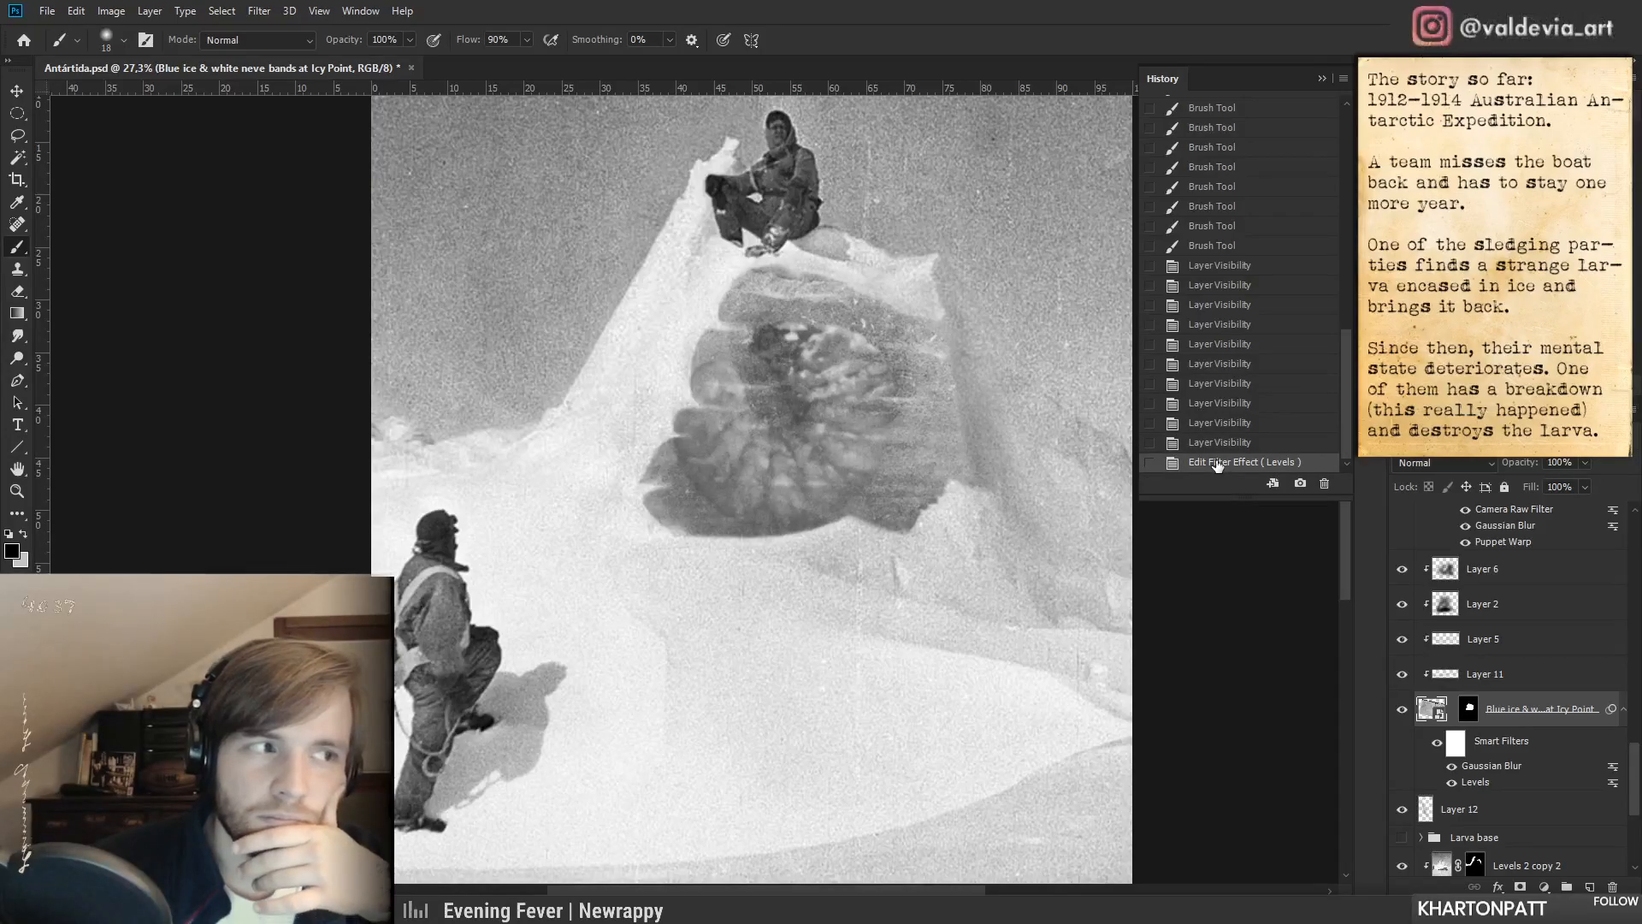
{"action": "left_click", "coordinate": [1321, 79]}
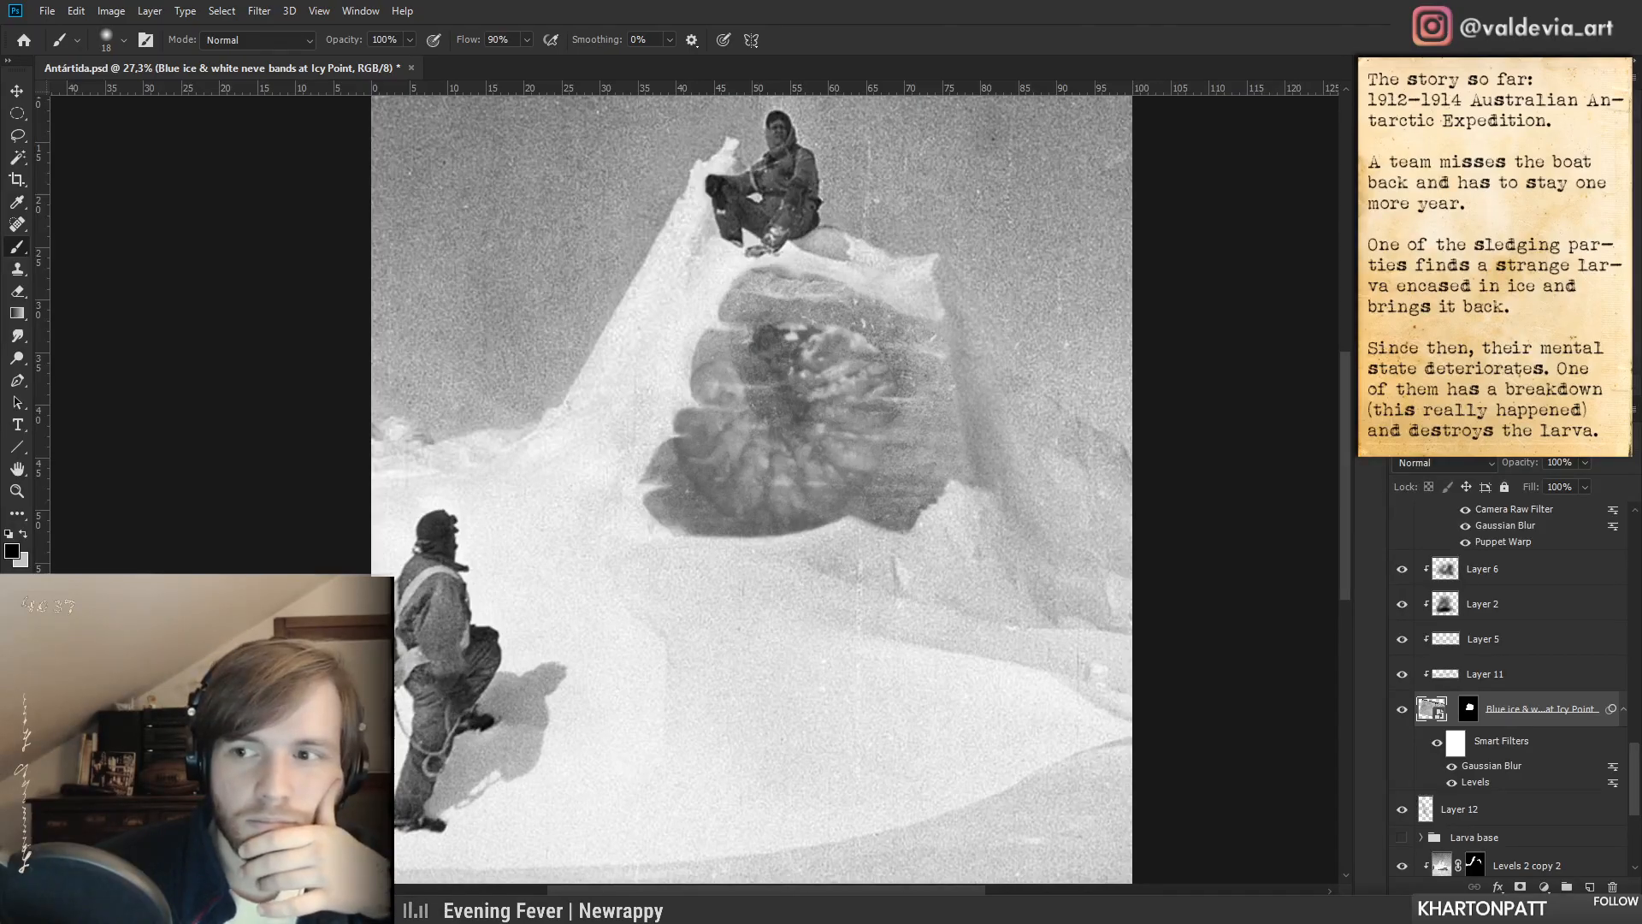
- Select Layer 11 directly above the ice patch and set its opacity to 84%
{"action": "scroll", "coordinate": [694, 496], "scroll_direction": "down", "scroll_amount": 3}
{"action": "scroll", "coordinate": [693, 493], "scroll_direction": "up", "scroll_amount": 2}
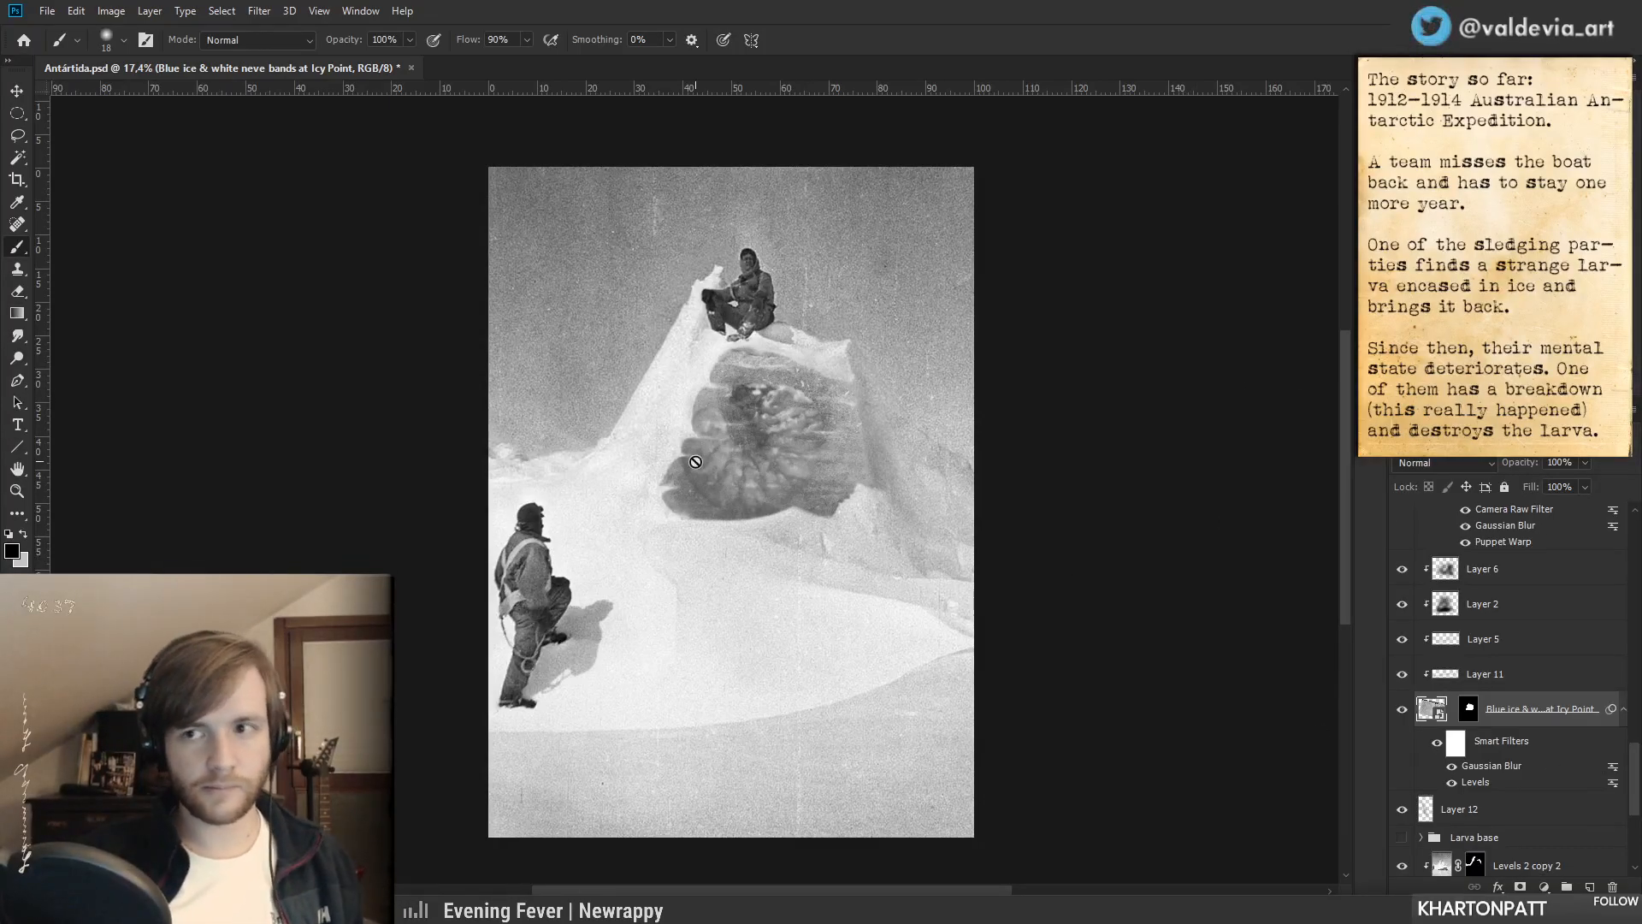
{"action": "scroll", "coordinate": [761, 507], "scroll_direction": "up", "scroll_amount": 3}
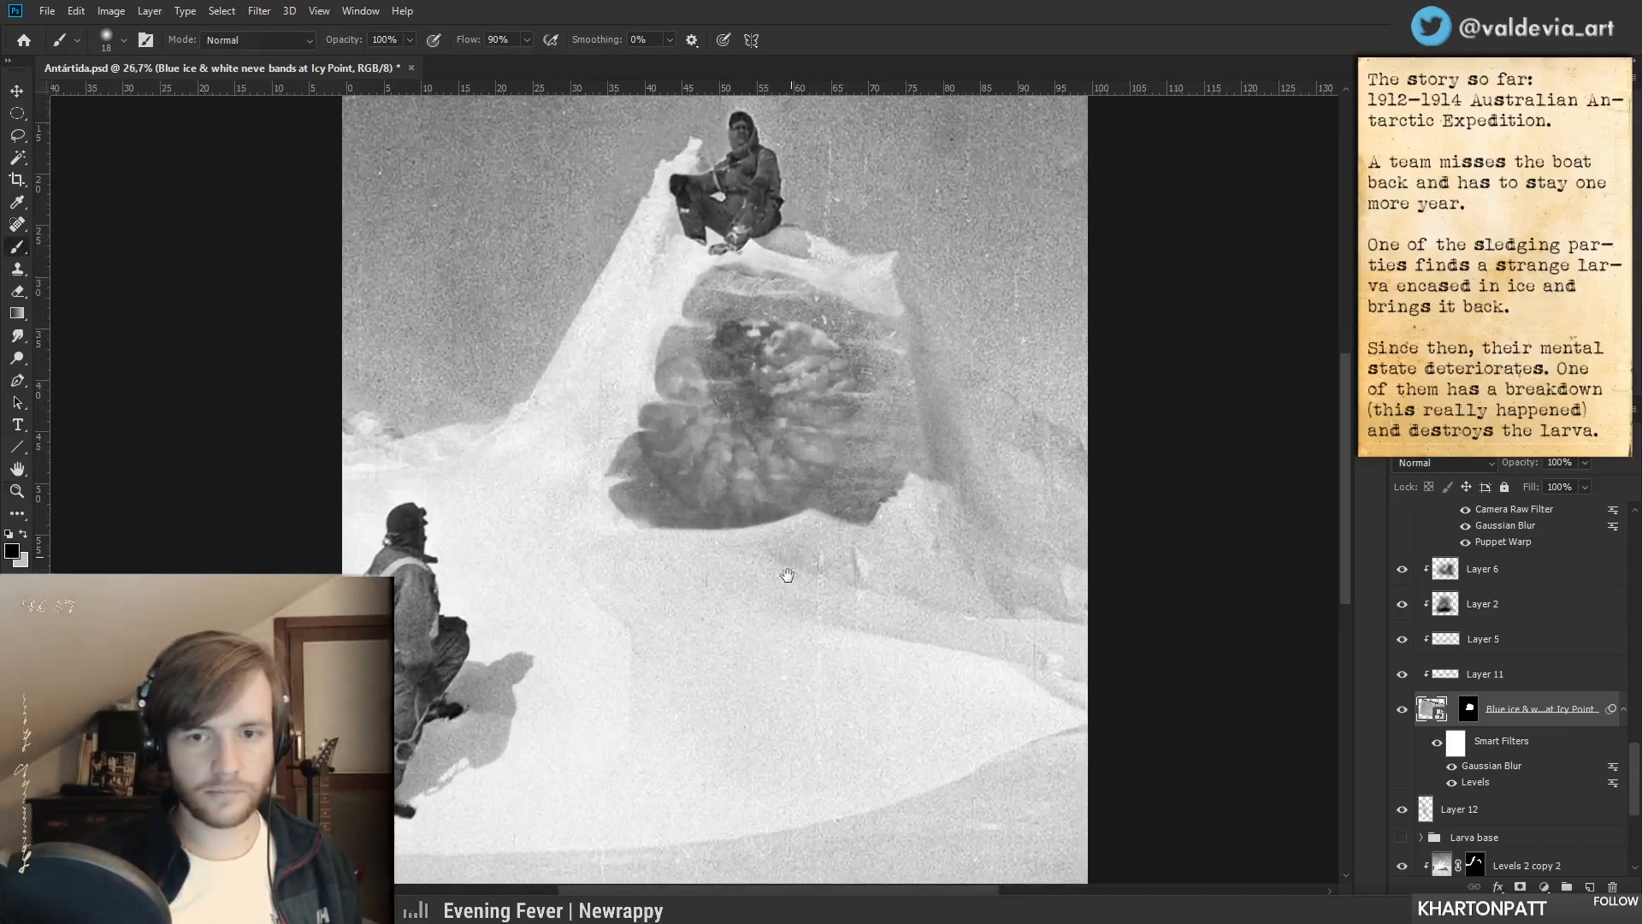
{"action": "left_click", "coordinate": [1501, 677]}
{"action": "mouse_move", "coordinate": [1522, 464]}
{"action": "left_mouse_down"}
{"action": "mouse_move", "coordinate": [1559, 477]}
{"action": "mouse_move", "coordinate": [1545, 476]}
{"action": "left_mouse_up"}
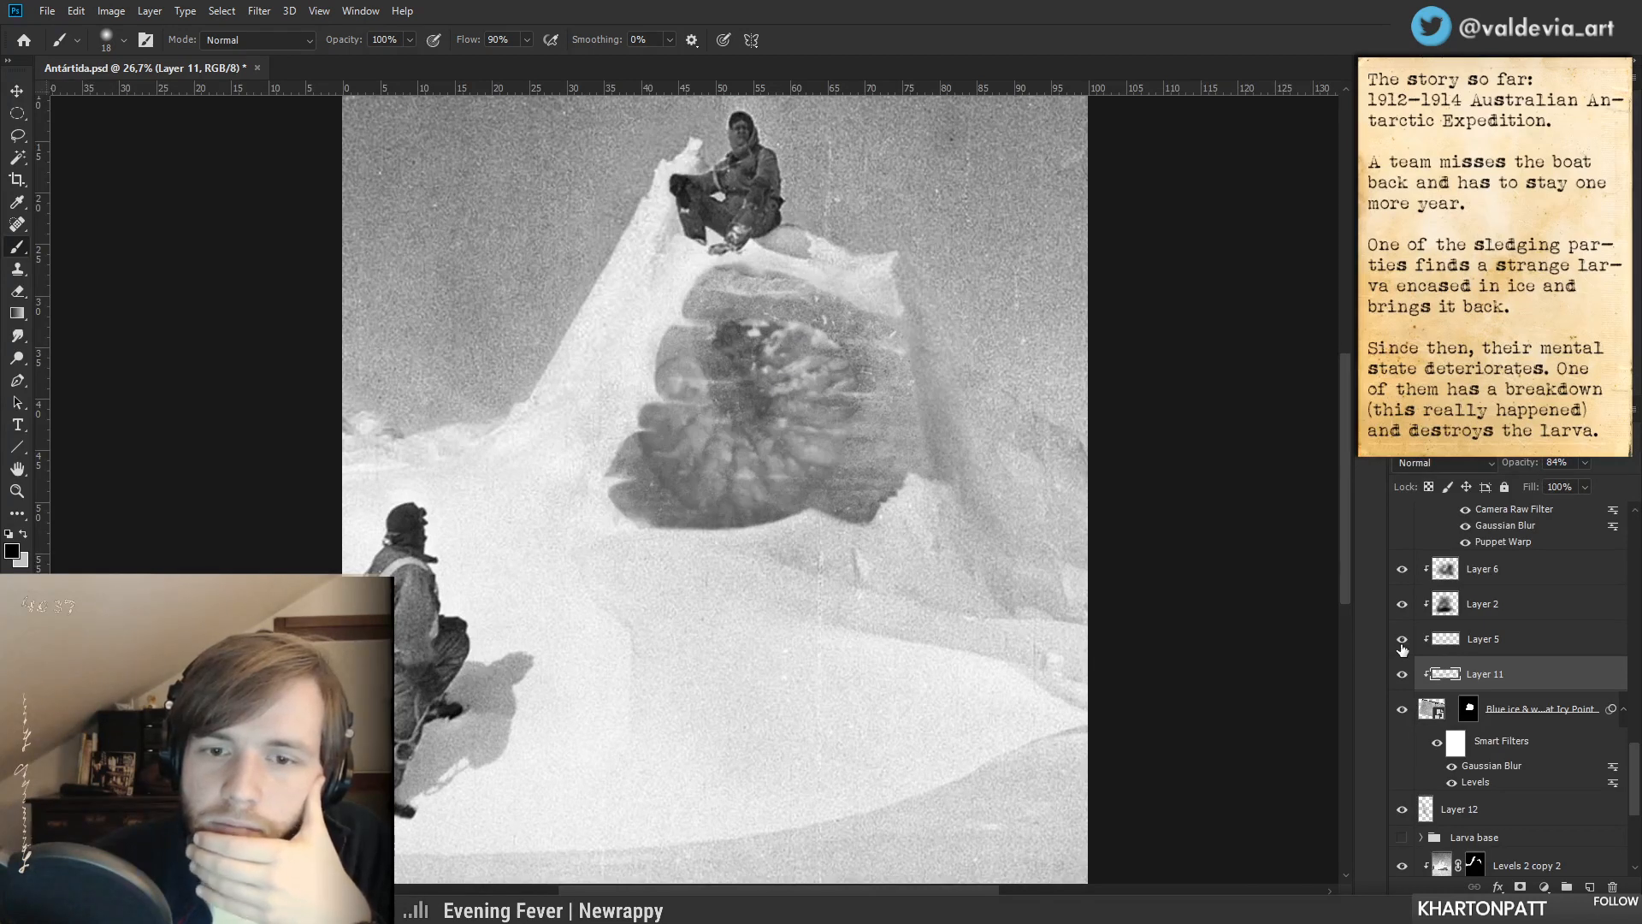
- Check the effect of the Overlay Layer 2 by toggling its visibility, and set its opacity to 63%
{"action": "left_click", "coordinate": [1401, 604]}
{"action": "left_click", "coordinate": [1401, 605]}
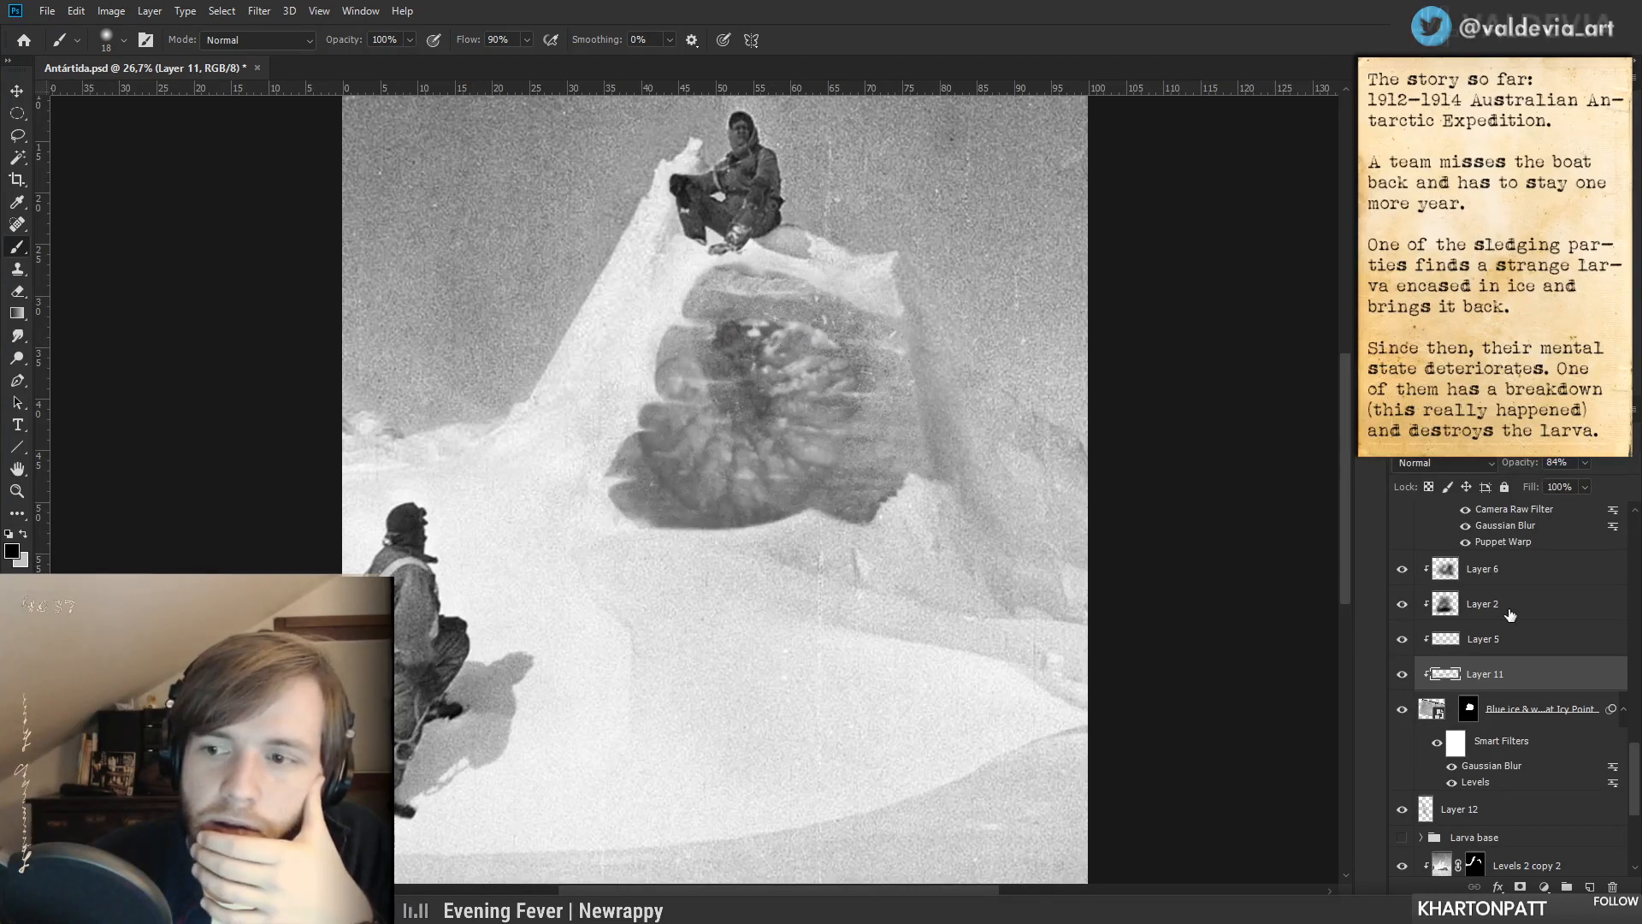
{"action": "left_click", "coordinate": [1506, 604]}
{"action": "left_click", "coordinate": [1512, 468]}
{"action": "left_click_drag", "start_coordinate": [1512, 468], "coordinate": [1505, 468]}
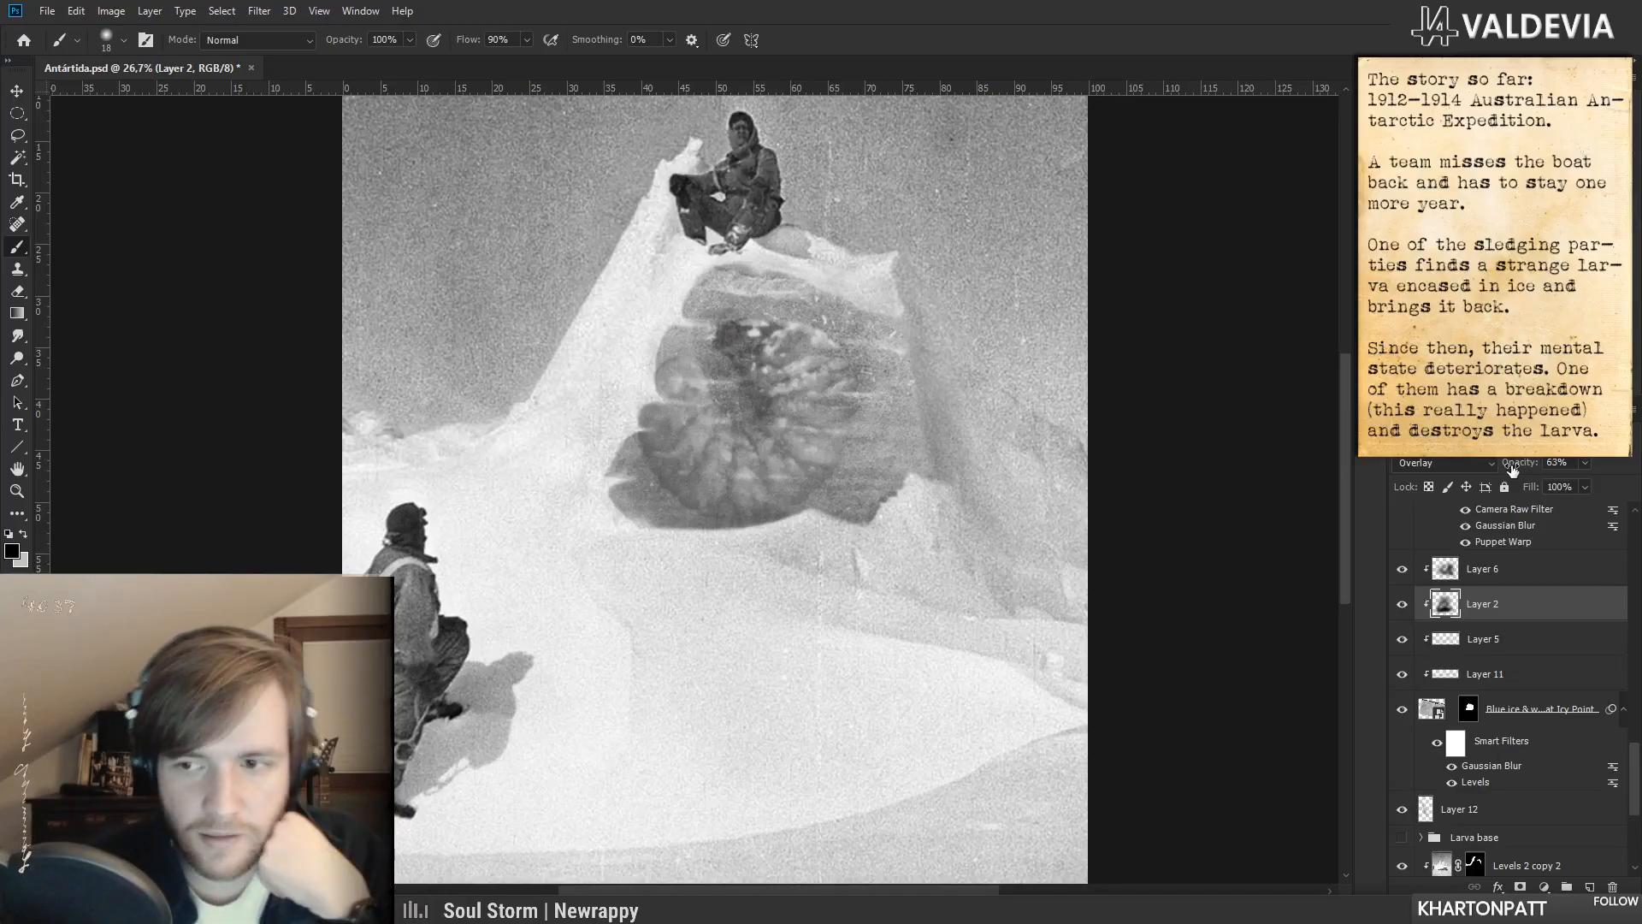
- Compare the larva with and without the Larva base copy layer and Layer 7 by toggling their visibility
{"action": "left_click_drag", "start_coordinate": [1136, 465], "coordinate": [1133, 504]}
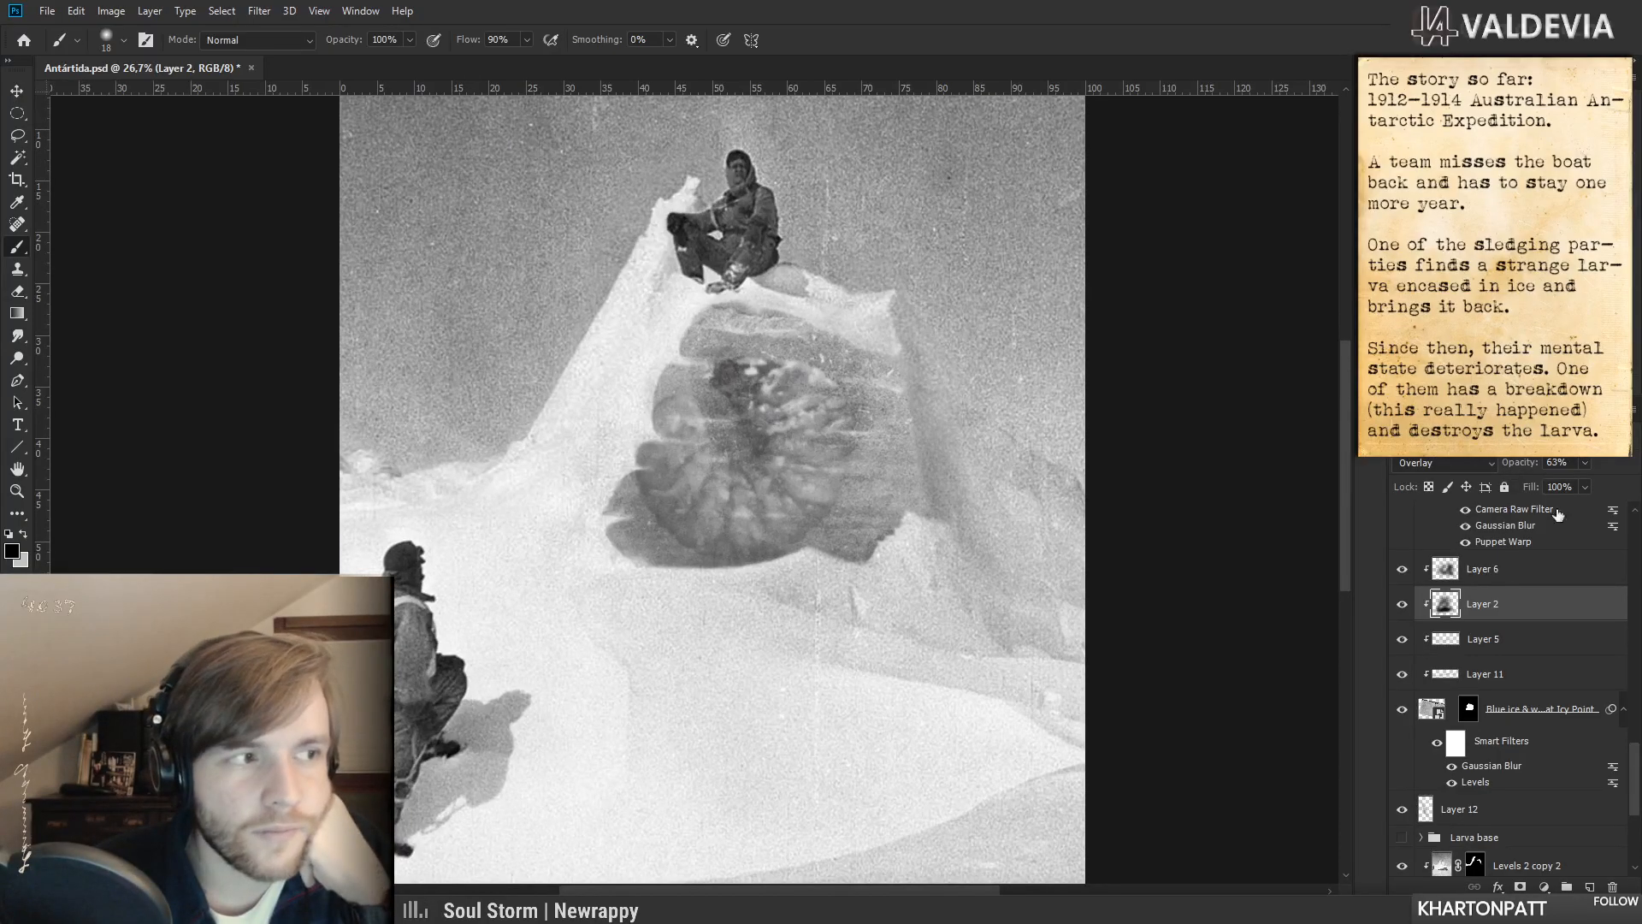
{"action": "scroll", "coordinate": [1539, 637], "scroll_direction": "up", "scroll_amount": 3}
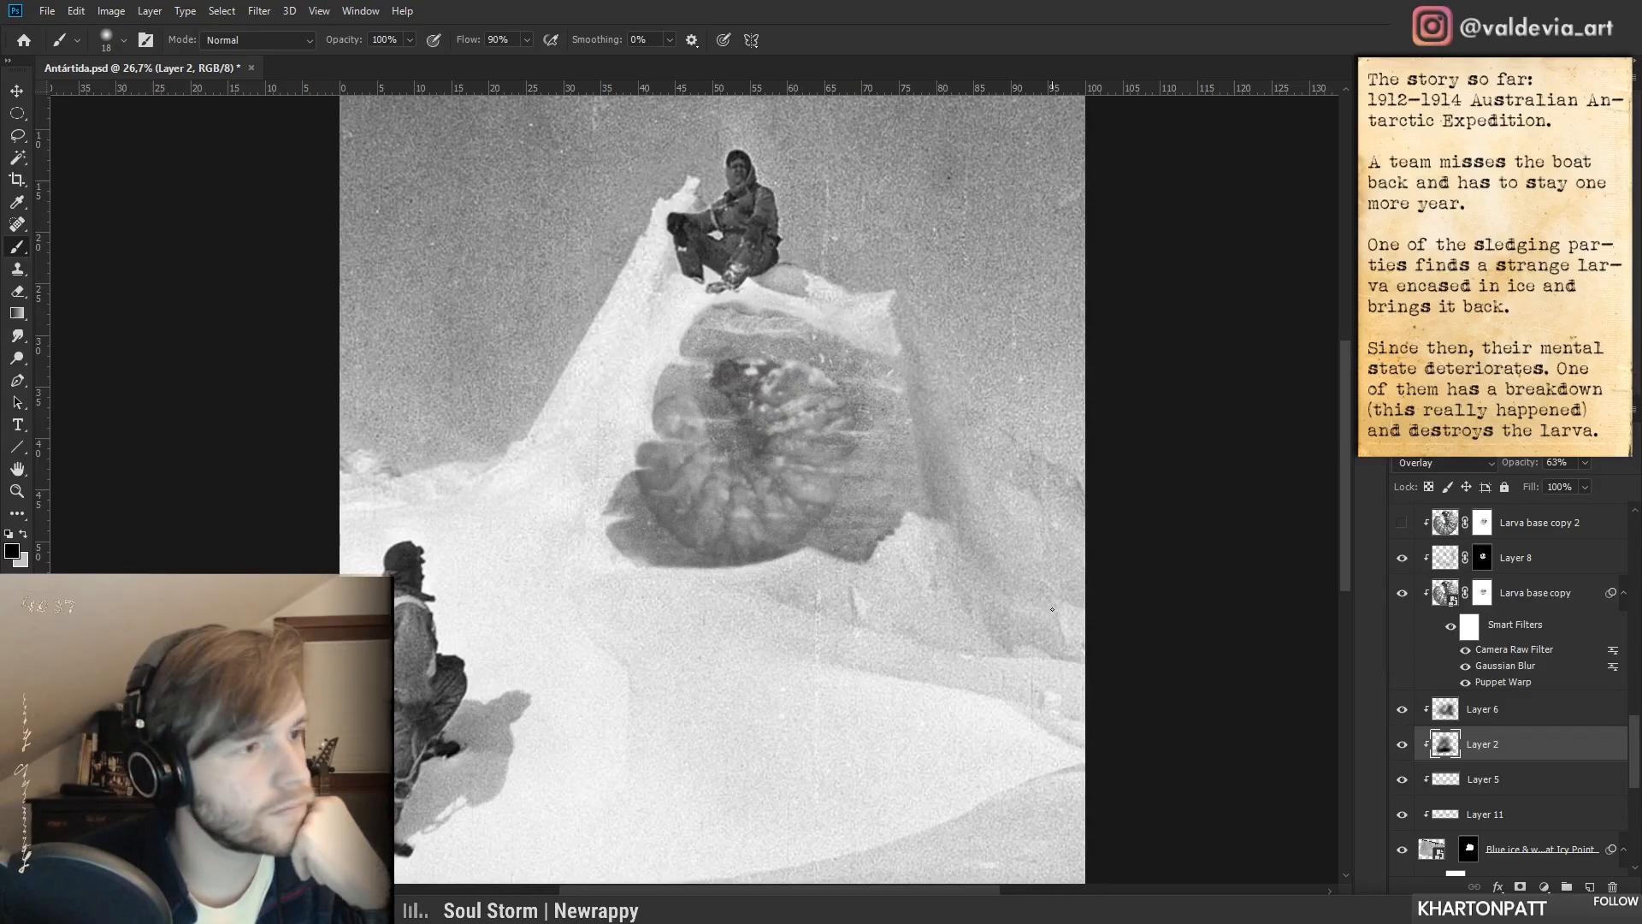
{"action": "left_click", "coordinate": [1403, 594]}
{"action": "left_click", "coordinate": [1403, 594]}
{"action": "left_click", "coordinate": [1403, 594]}
{"action": "left_click", "coordinate": [1403, 594]}
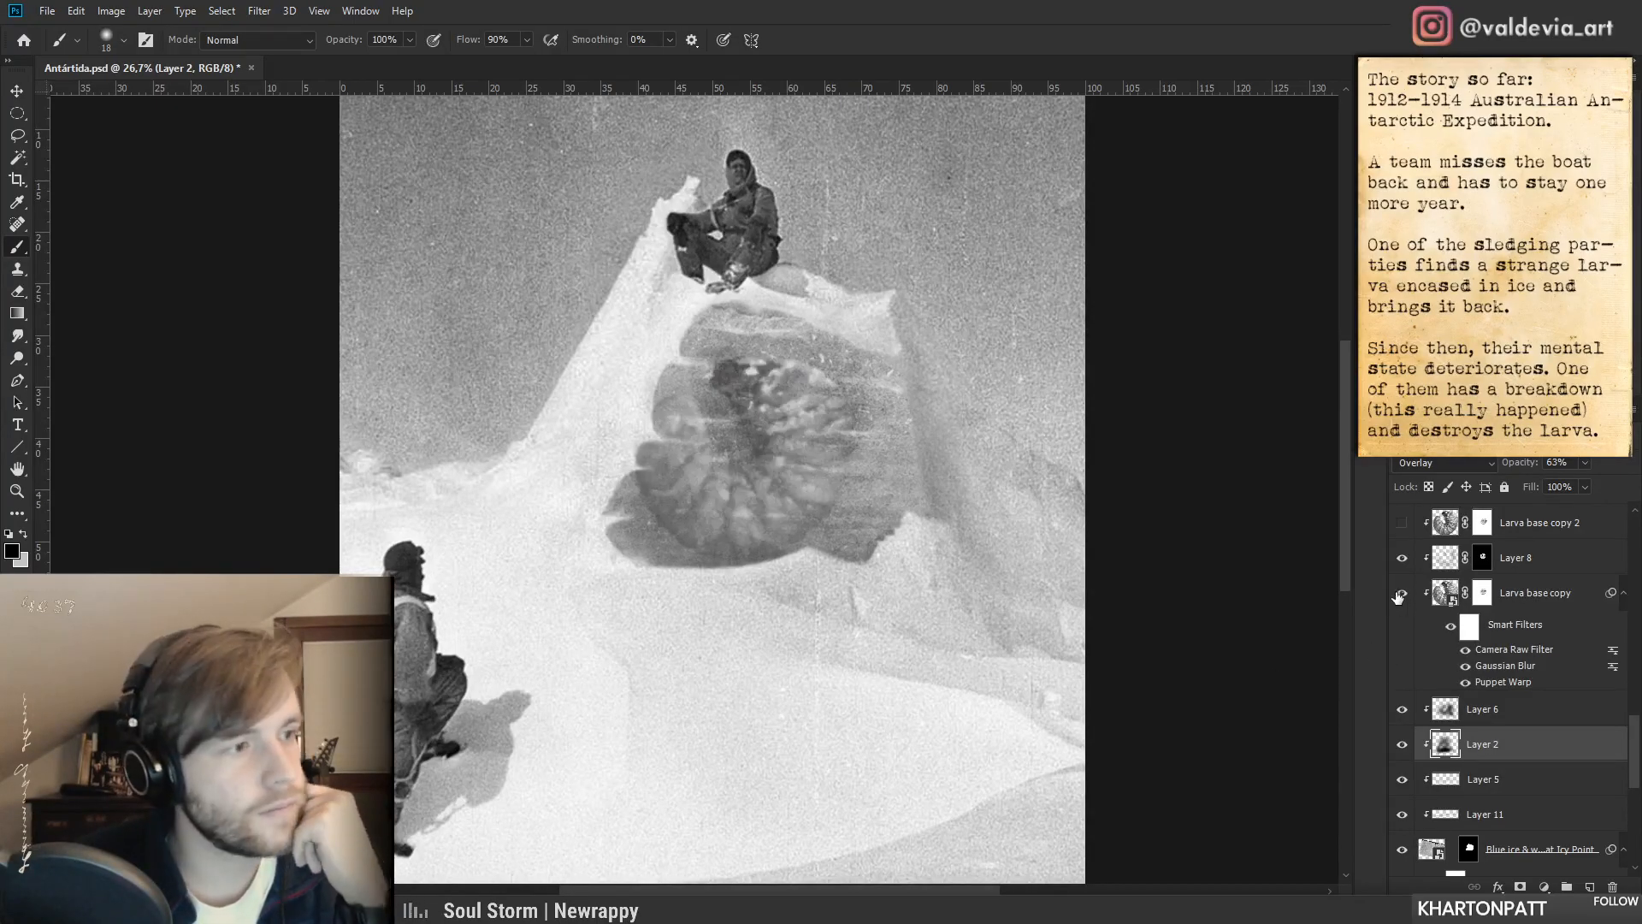
{"action": "scroll", "coordinate": [1412, 606], "scroll_direction": "up", "scroll_amount": 3}
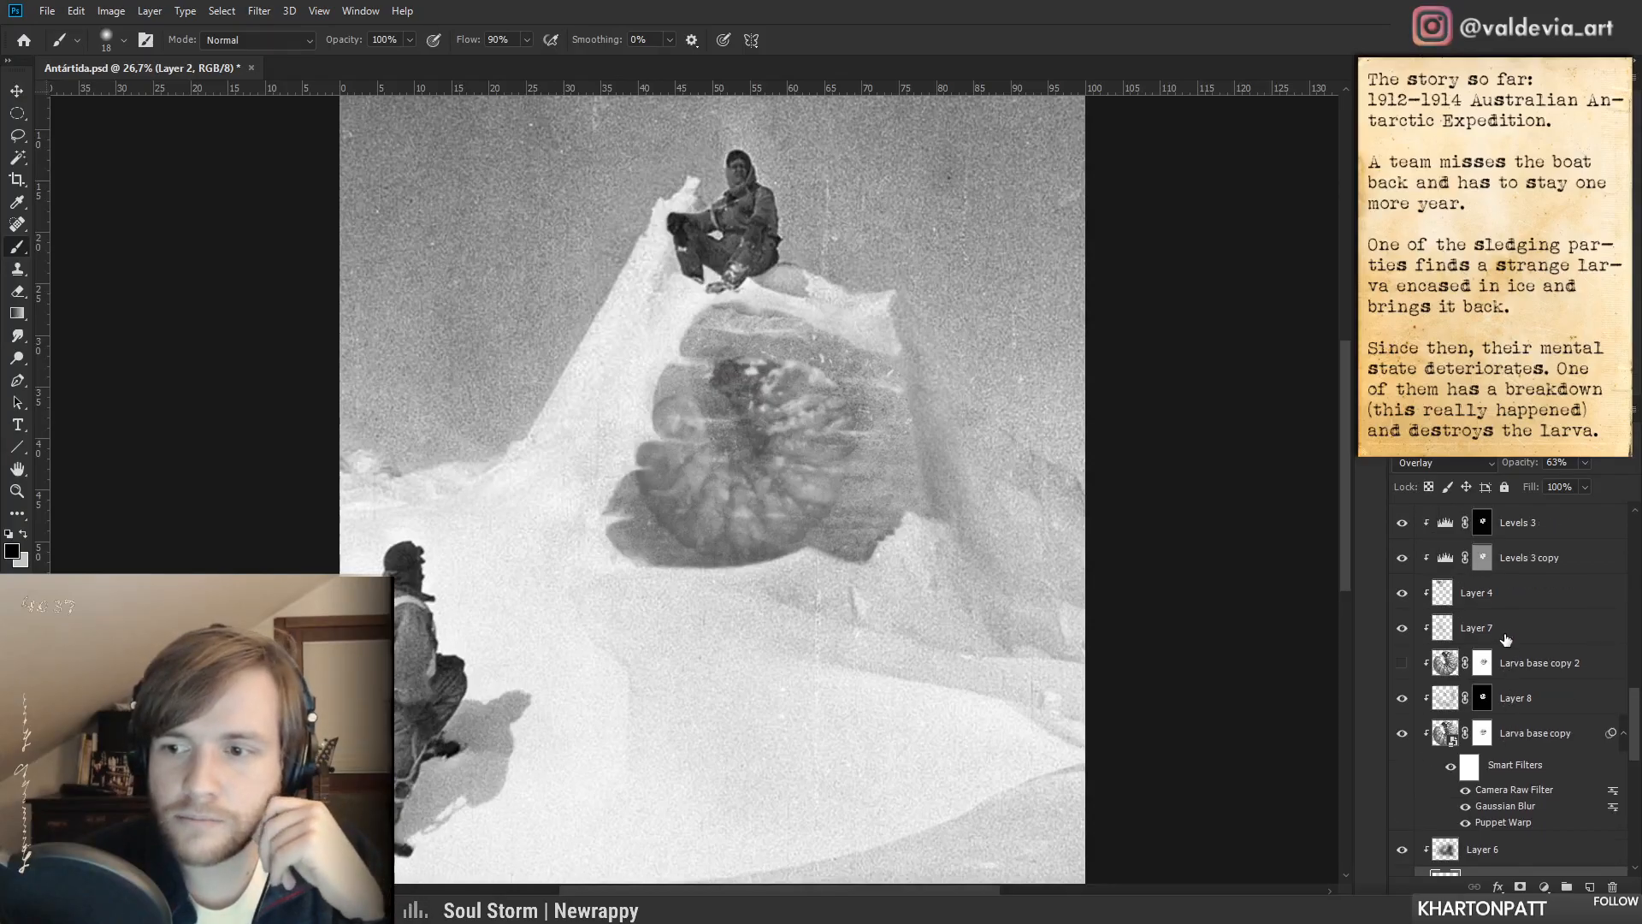
{"action": "left_click", "coordinate": [1410, 628]}
{"action": "left_click", "coordinate": [1409, 628]}
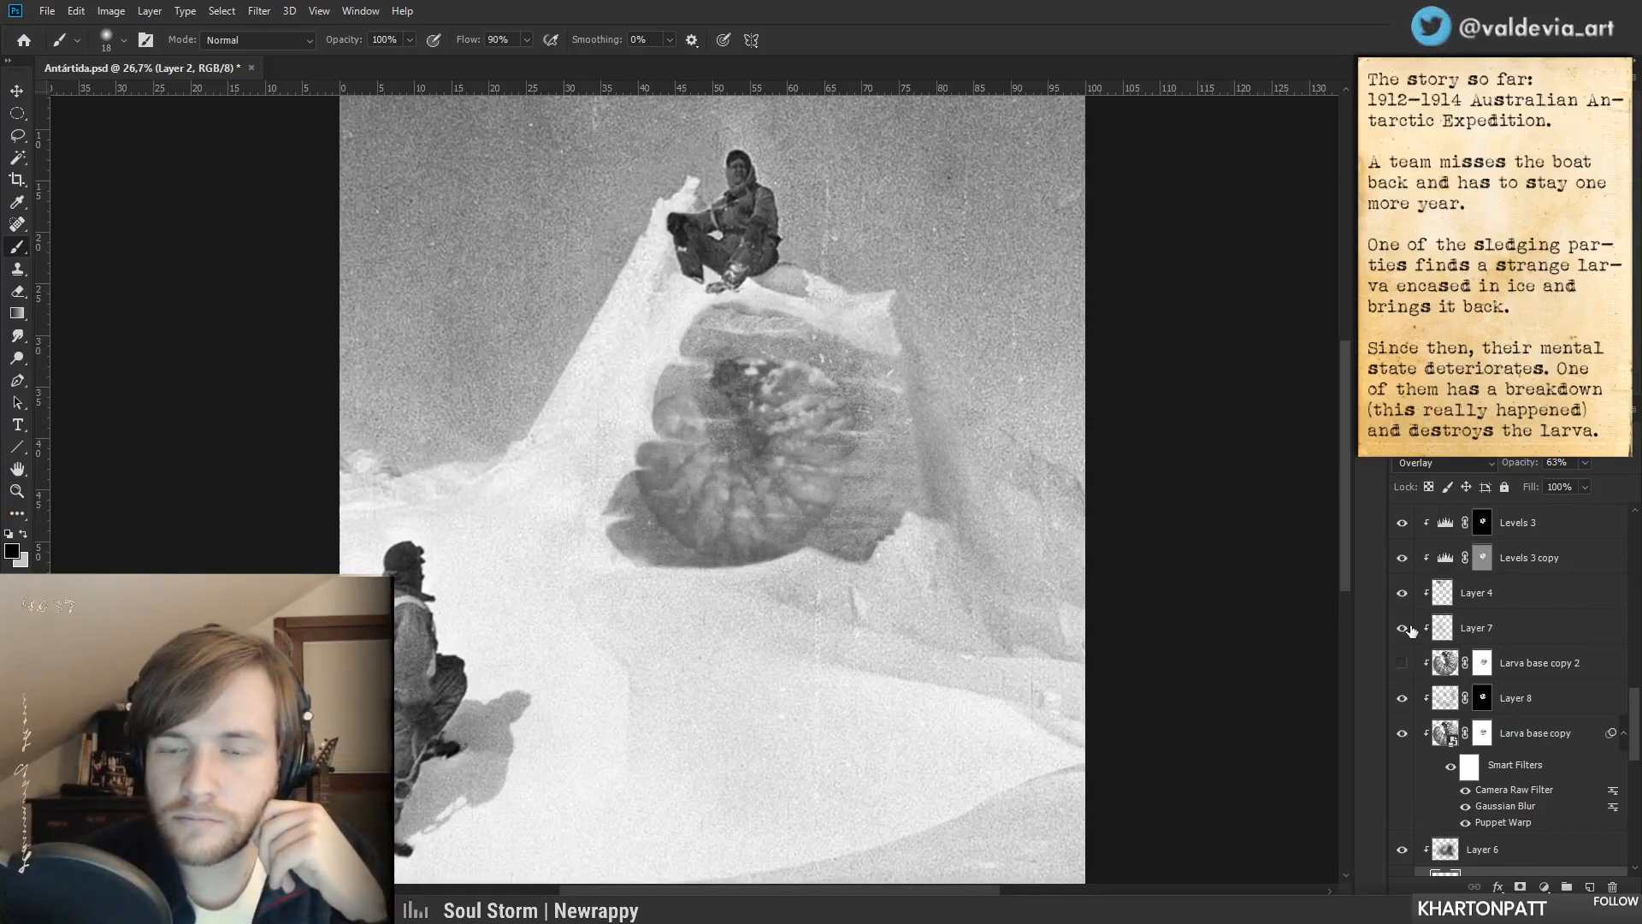
- Move the Levels 3 and Levels 3 copy adjustment layers below Larva base copy 2, directly above Layer 8
{"action": "left_click", "coordinate": [1546, 556]}
{"action": "left_click", "coordinate": [1547, 530], "text": "shift"}
{"action": "left_click_drag", "start_coordinate": [1546, 530], "coordinate": [1508, 686]}
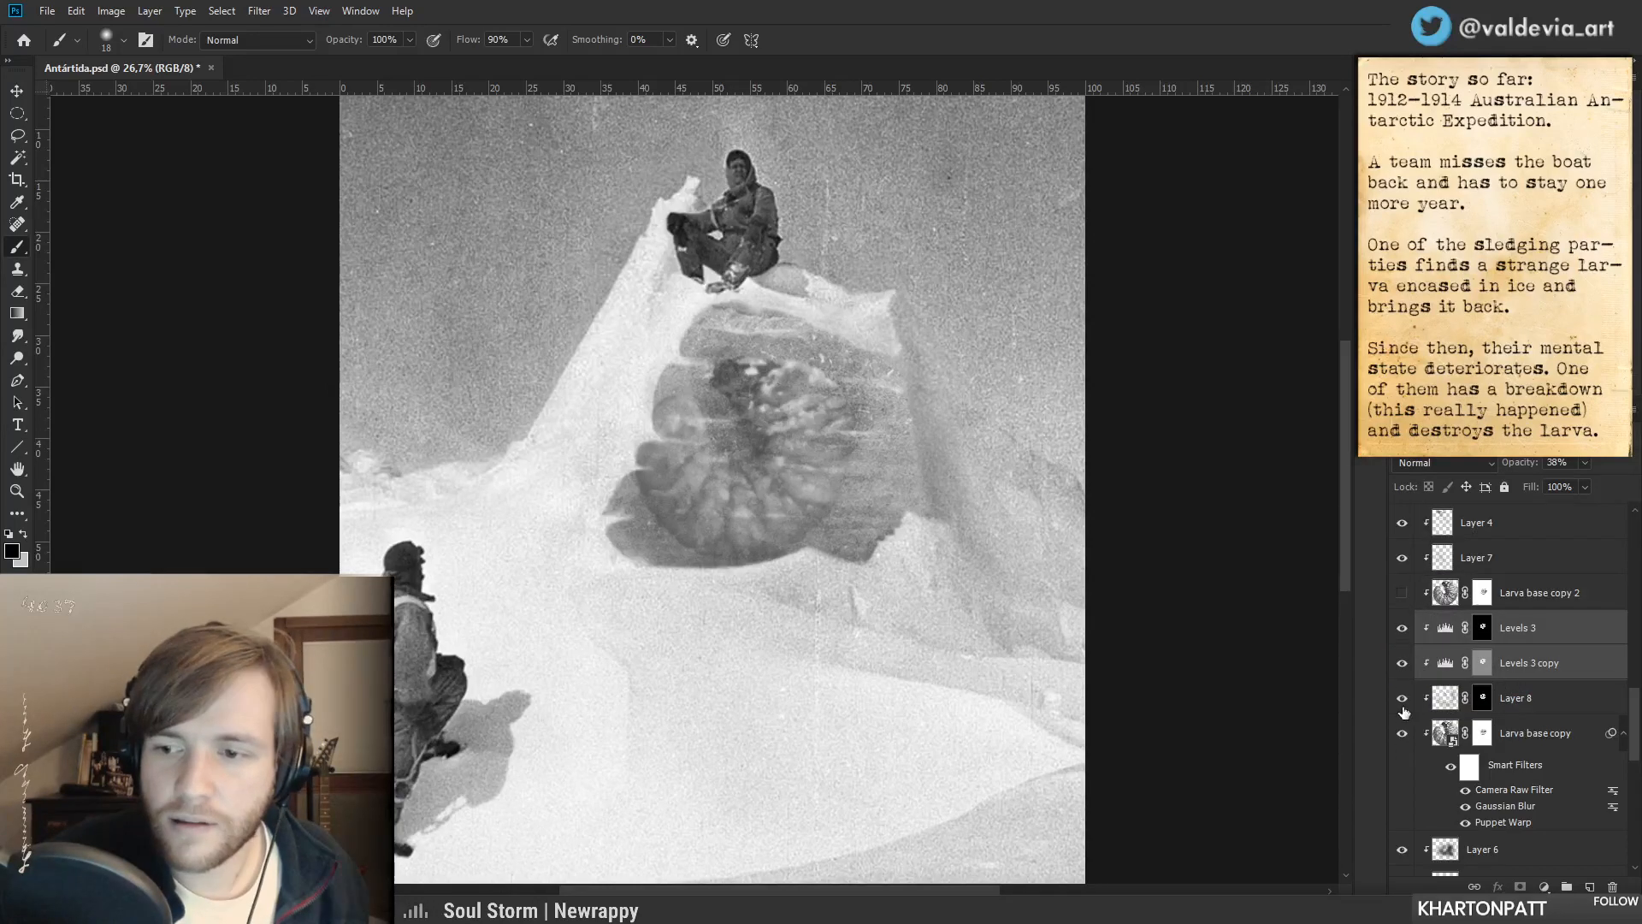
{"action": "left_click", "coordinate": [1402, 628]}
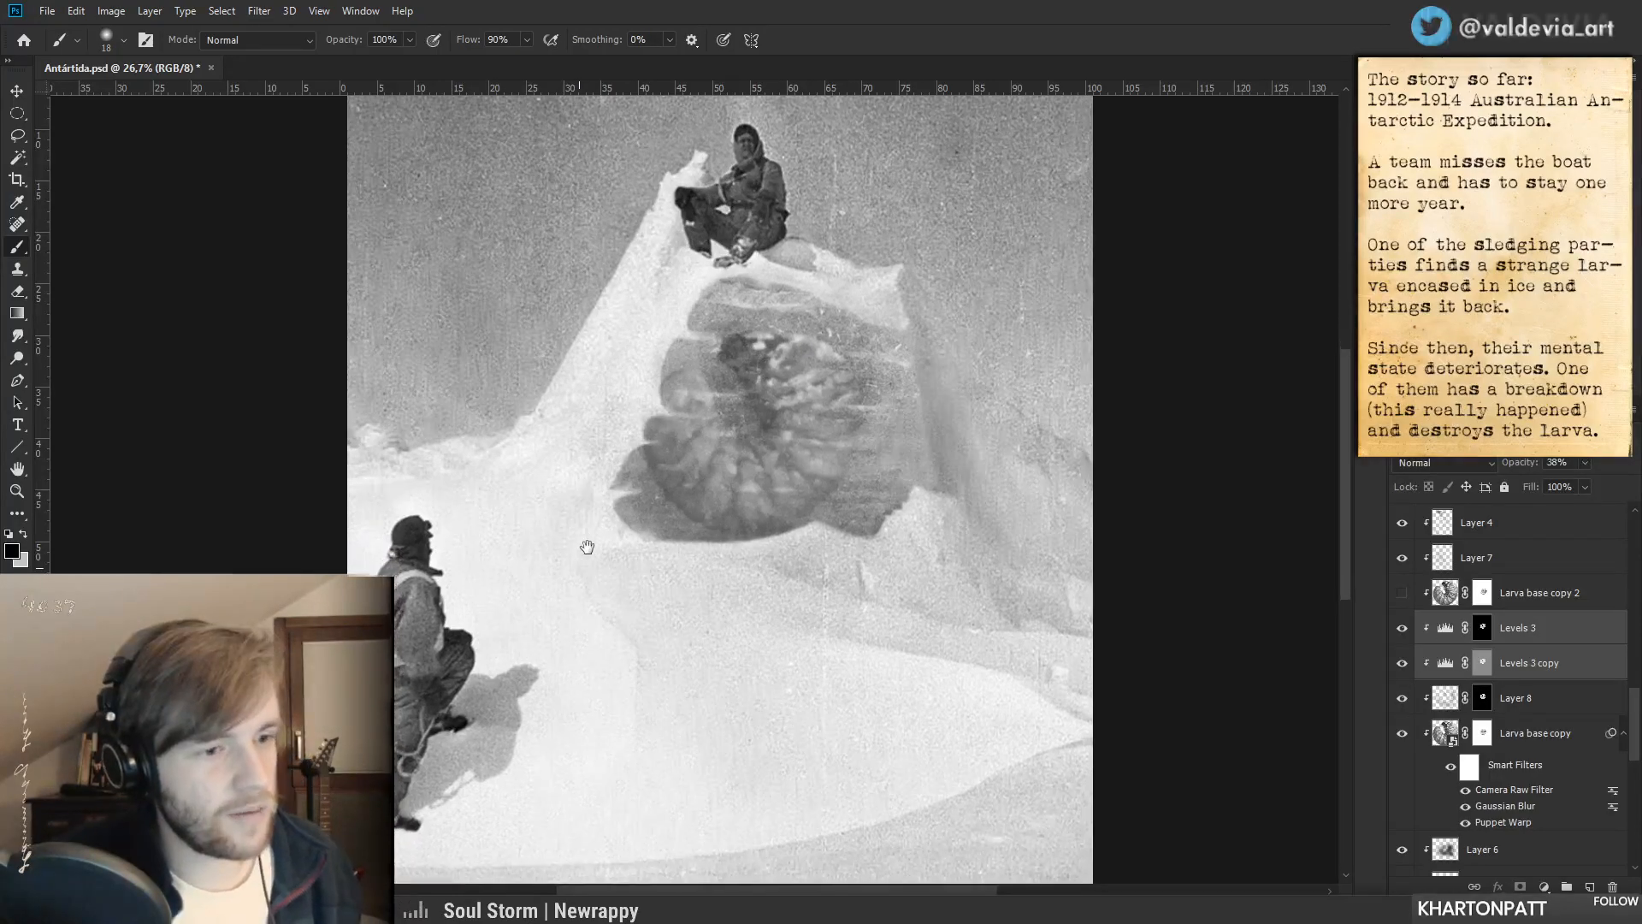
- Inspect the larva up close and from afar, and select the Levels 3 layer mask with white as the foreground colour
{"action": "scroll", "coordinate": [764, 431], "scroll_direction": "up", "scroll_amount": 2}
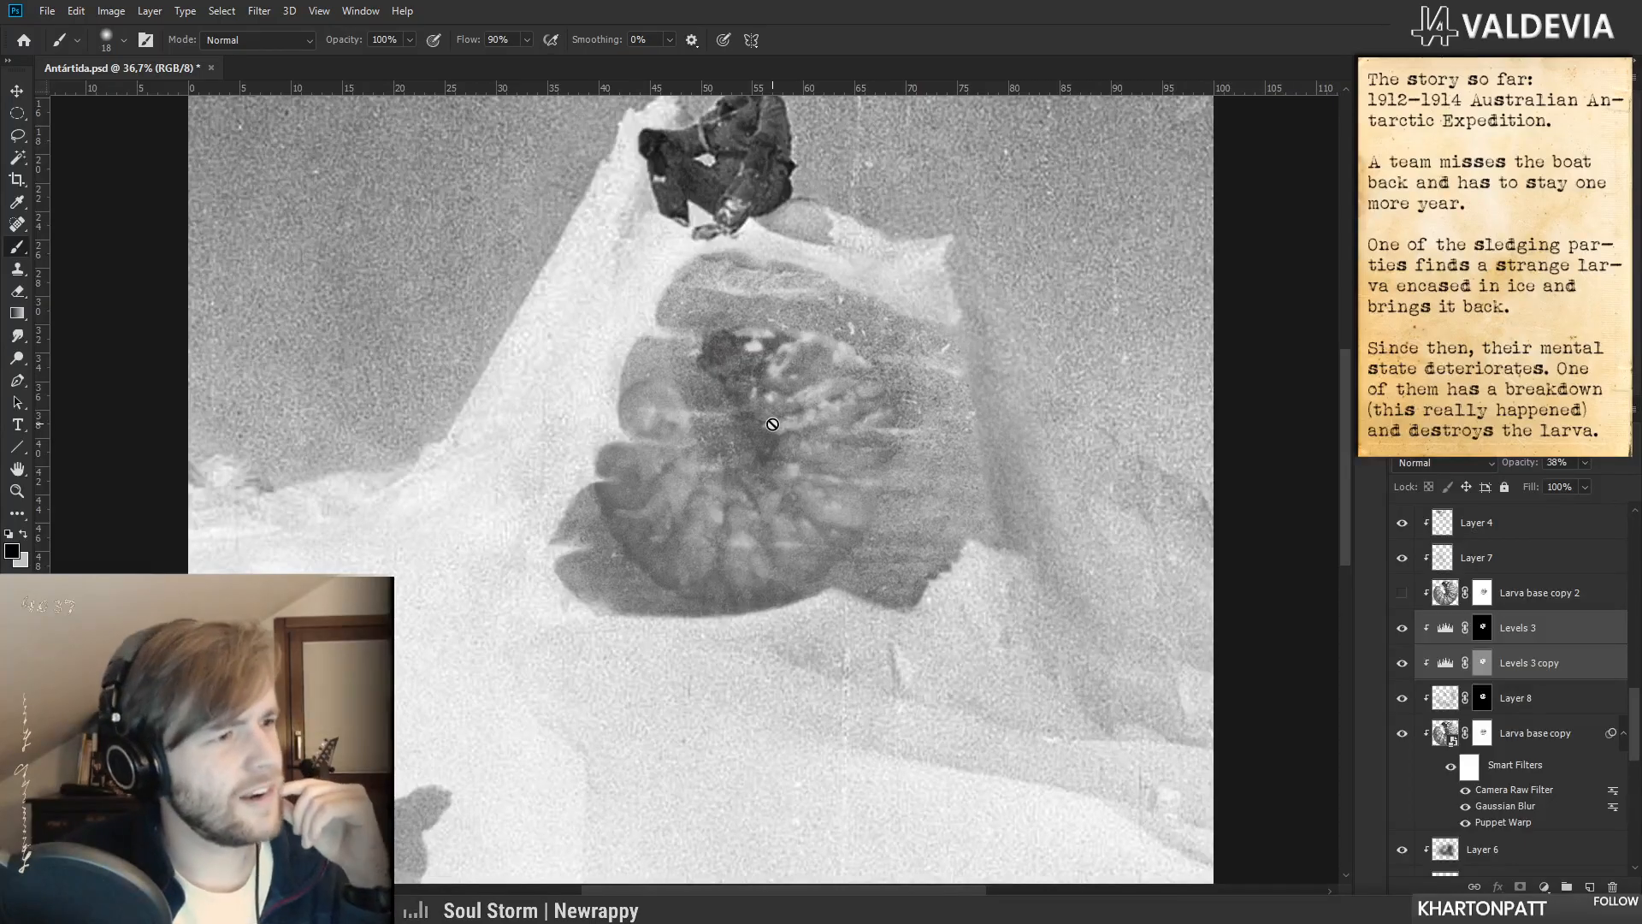
{"action": "key", "text": "z"}
{"action": "mouse_move", "coordinate": [739, 439]}
{"action": "left_mouse_down"}
{"action": "mouse_move", "coordinate": [638, 438]}
{"action": "mouse_move", "coordinate": [733, 439]}
{"action": "left_mouse_up"}
{"action": "left_click_drag", "start_coordinate": [733, 545], "coordinate": [725, 575]}
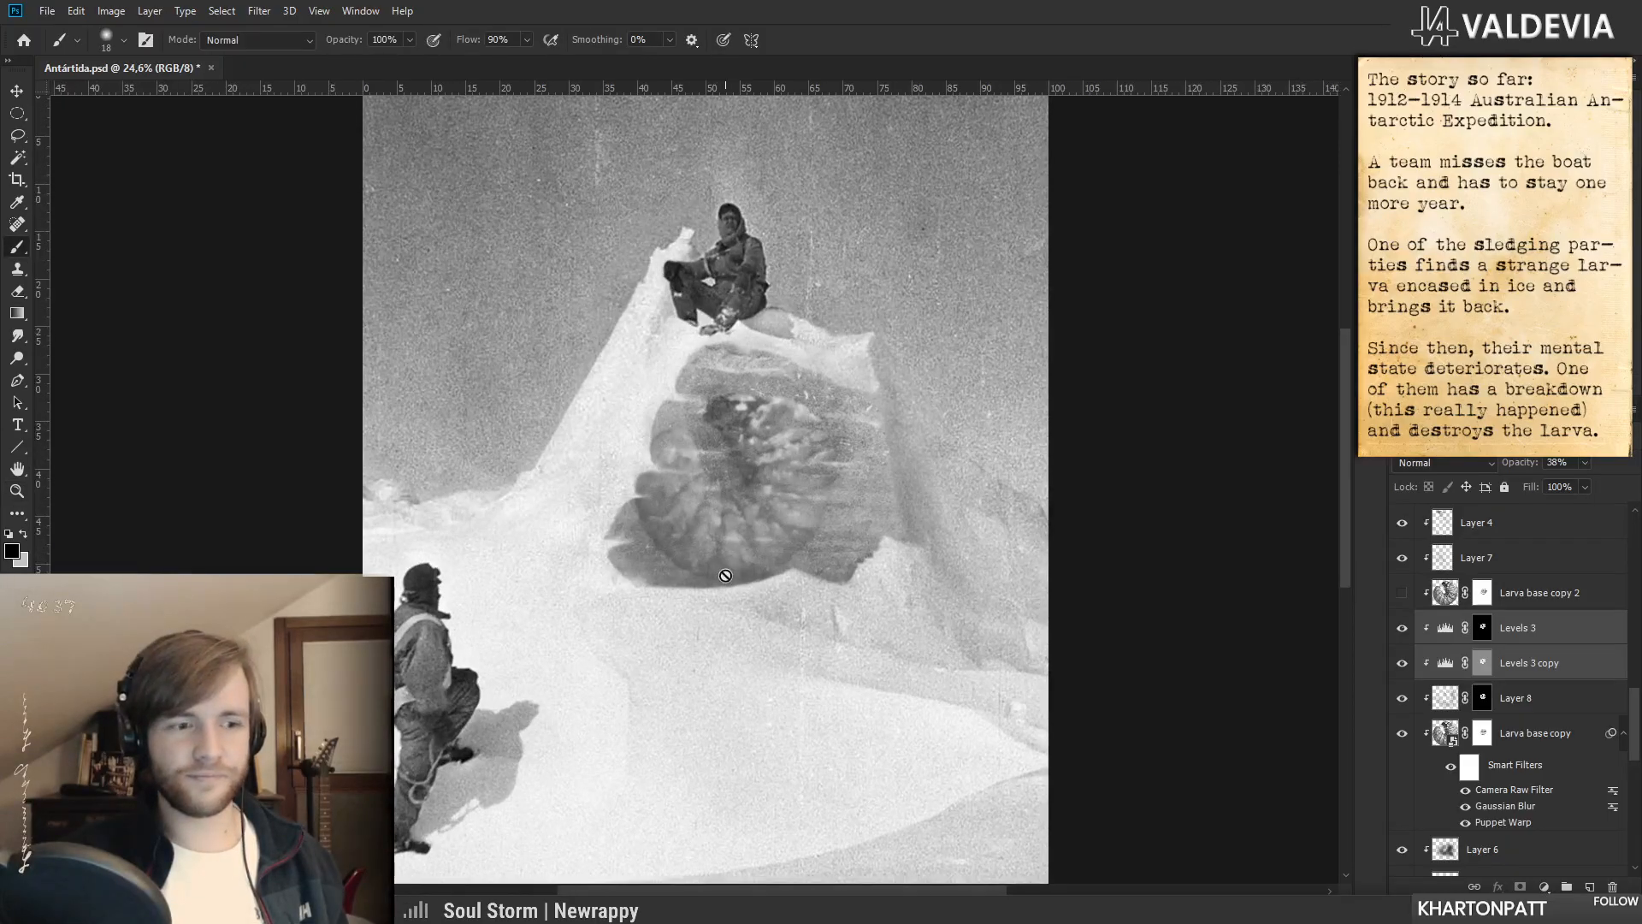
{"action": "left_click", "coordinate": [1499, 731]}
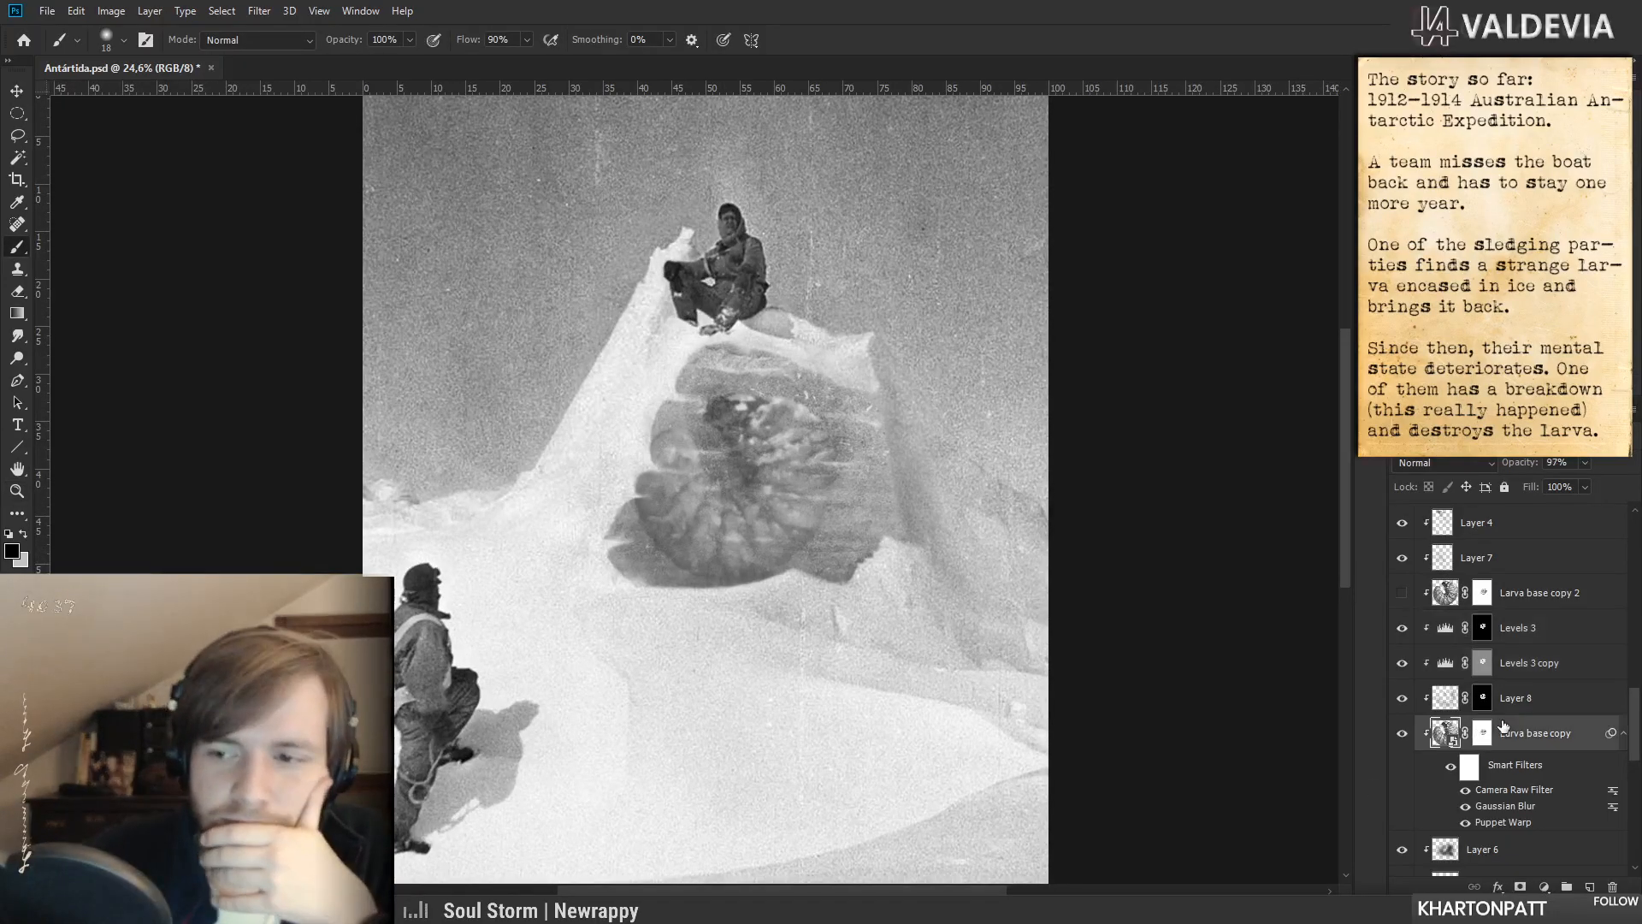
{"action": "left_click", "coordinate": [1482, 627]}
{"action": "key", "text": "x"}
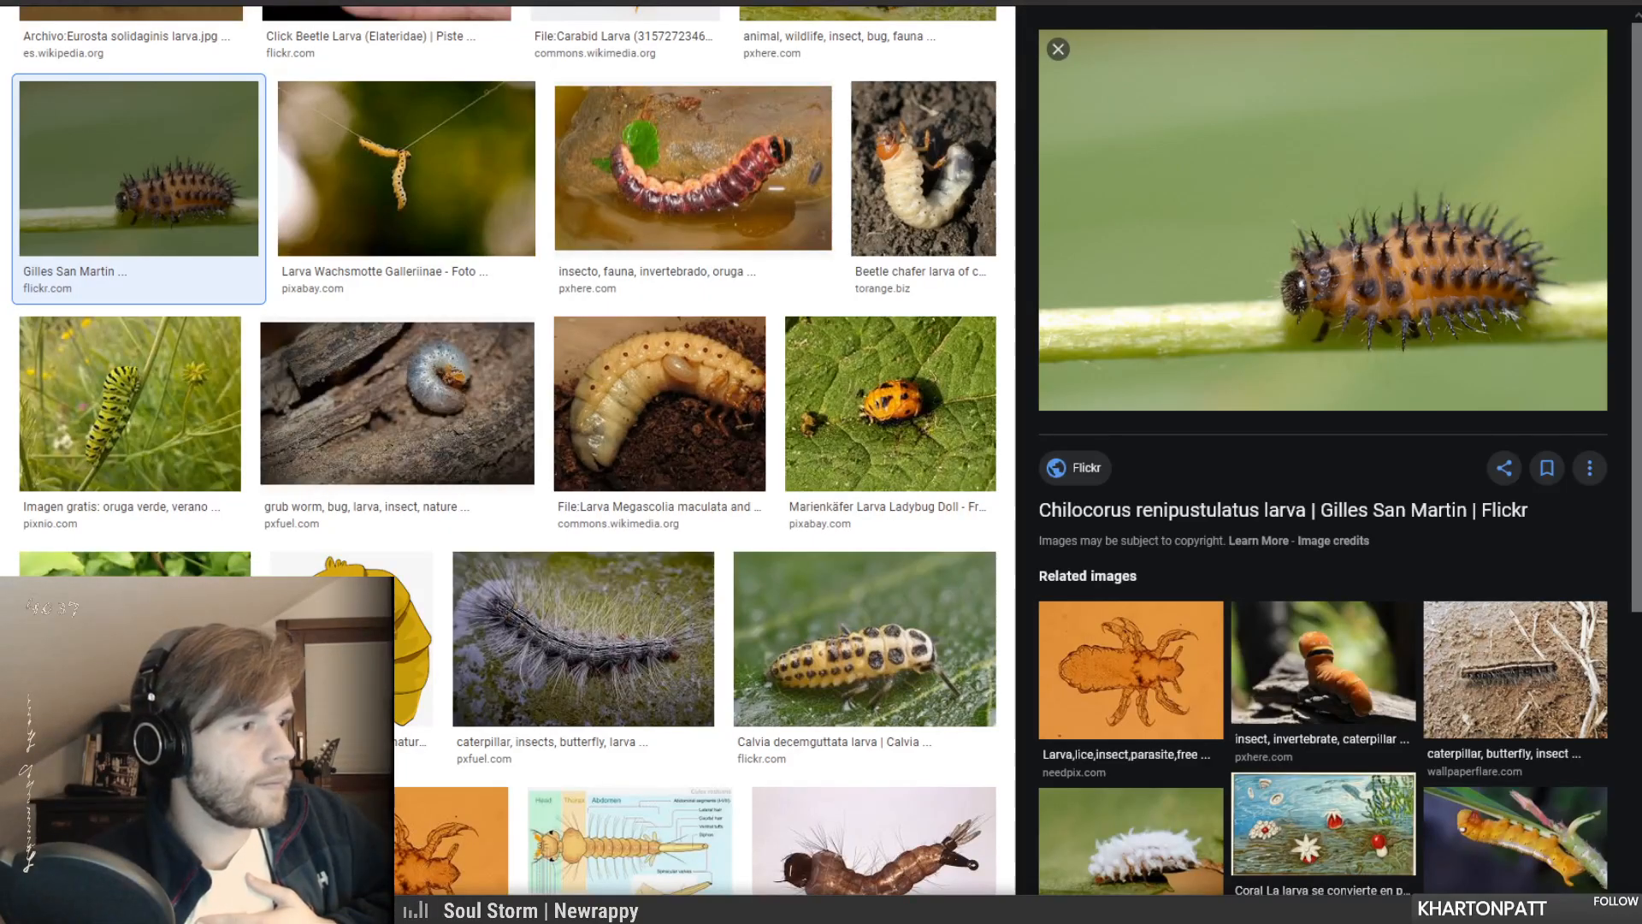
- Switch to the web browser and download the Hydropsyche siltalai larva PNG from Wikimedia Commons at full resolution
{"action": "scroll", "coordinate": [312, 304], "scroll_direction": "up", "scroll_amount": 3}
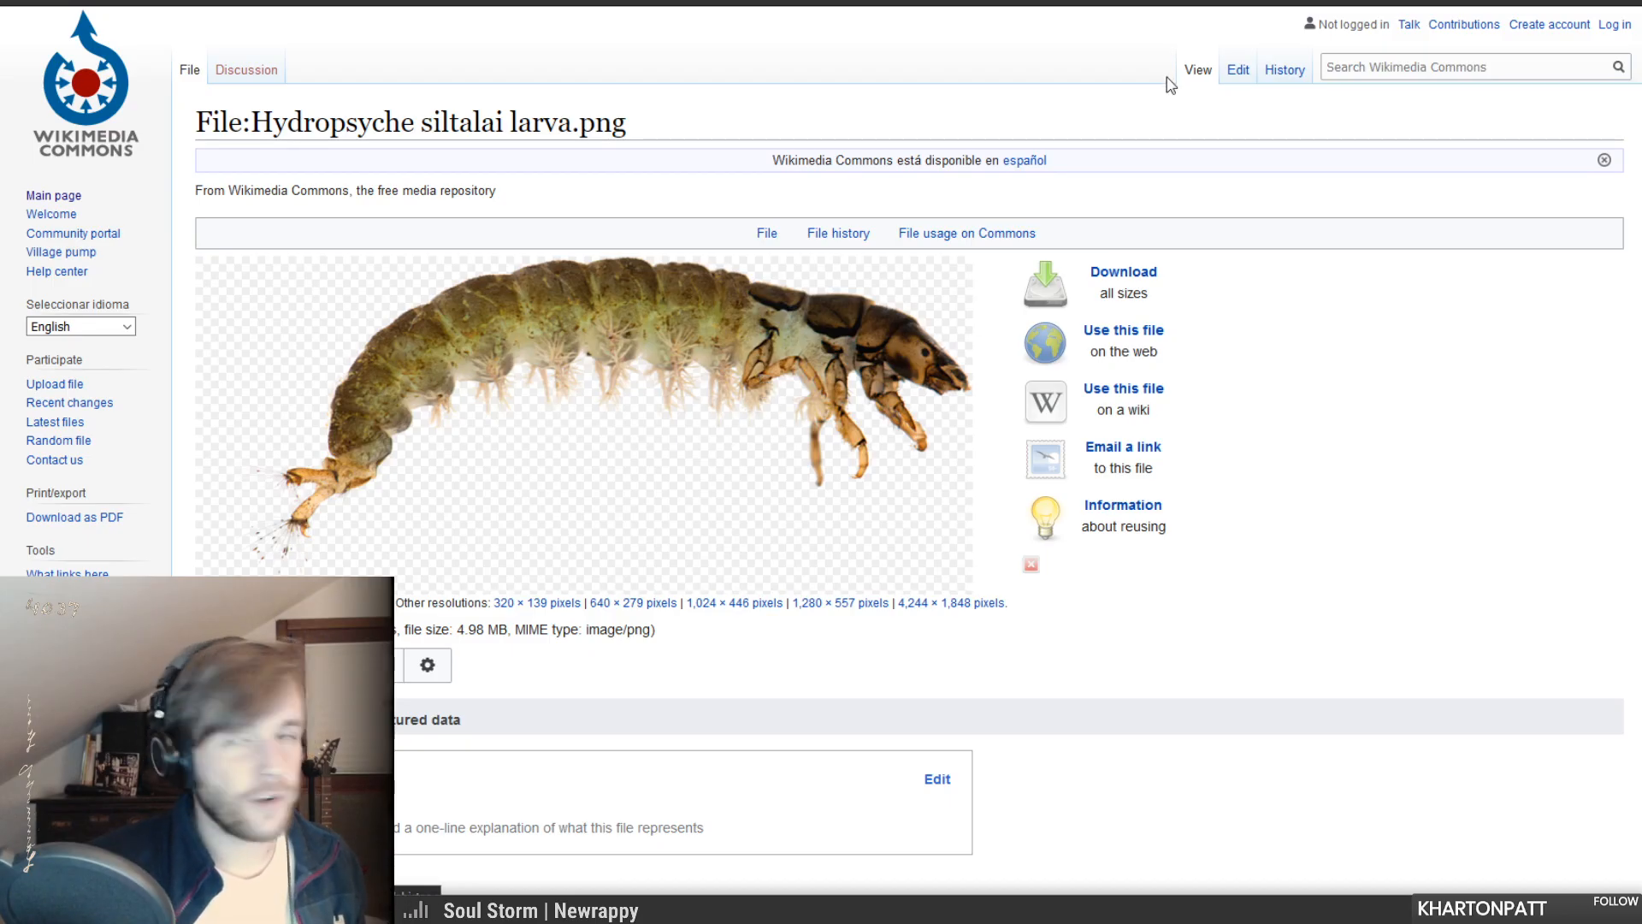
{"action": "left_click", "coordinate": [1116, 275]}
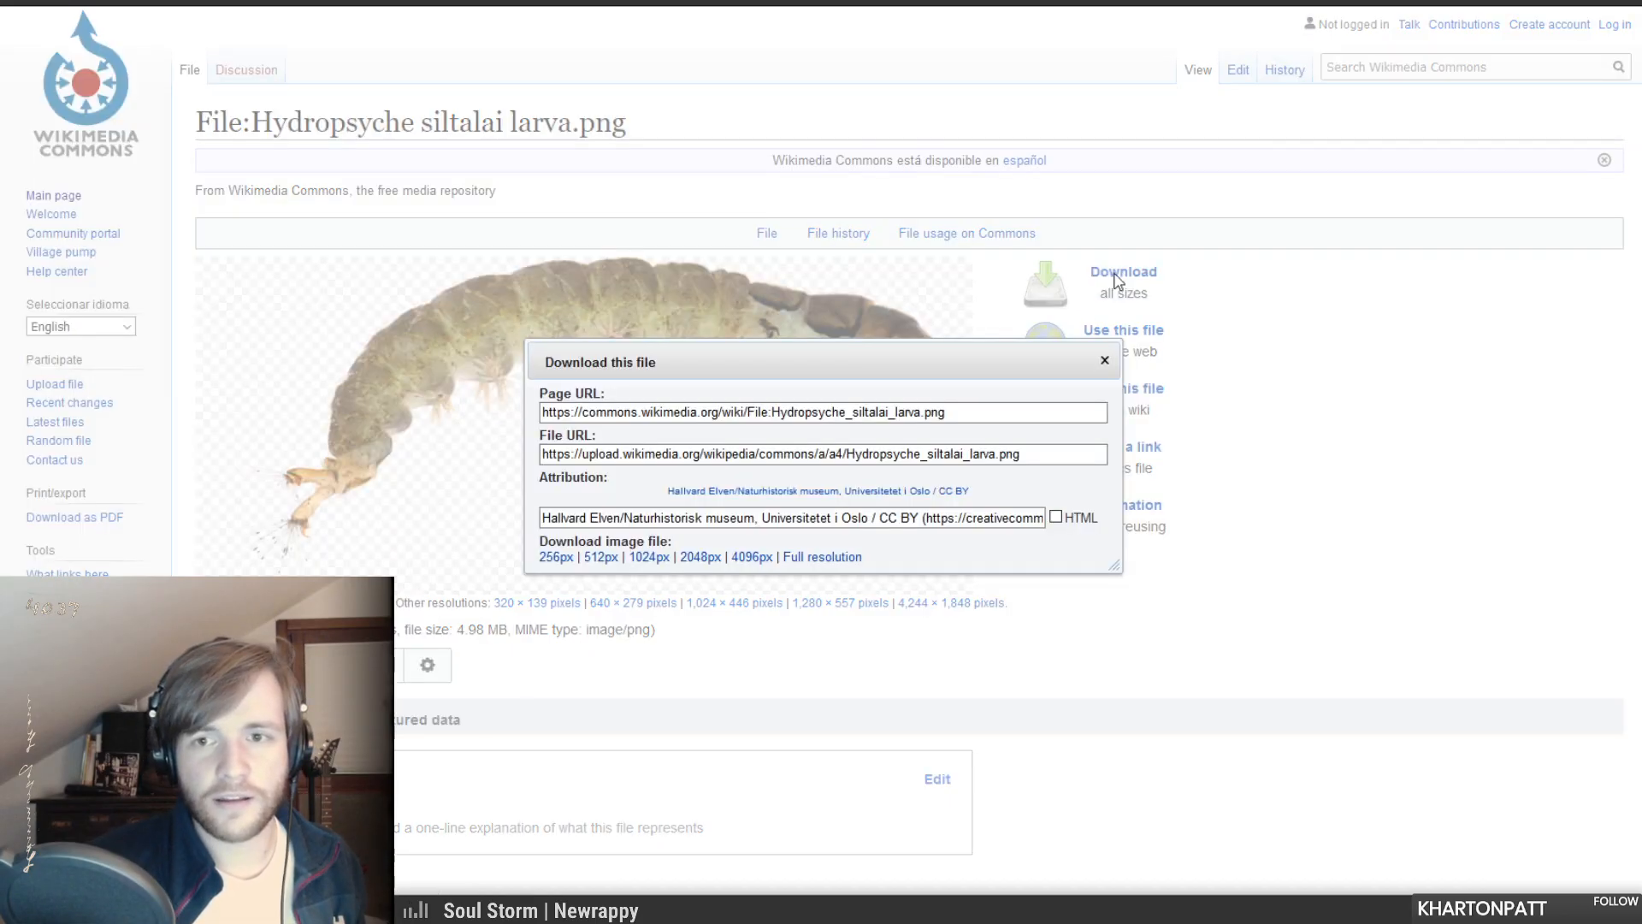
{"action": "left_click", "coordinate": [835, 561]}
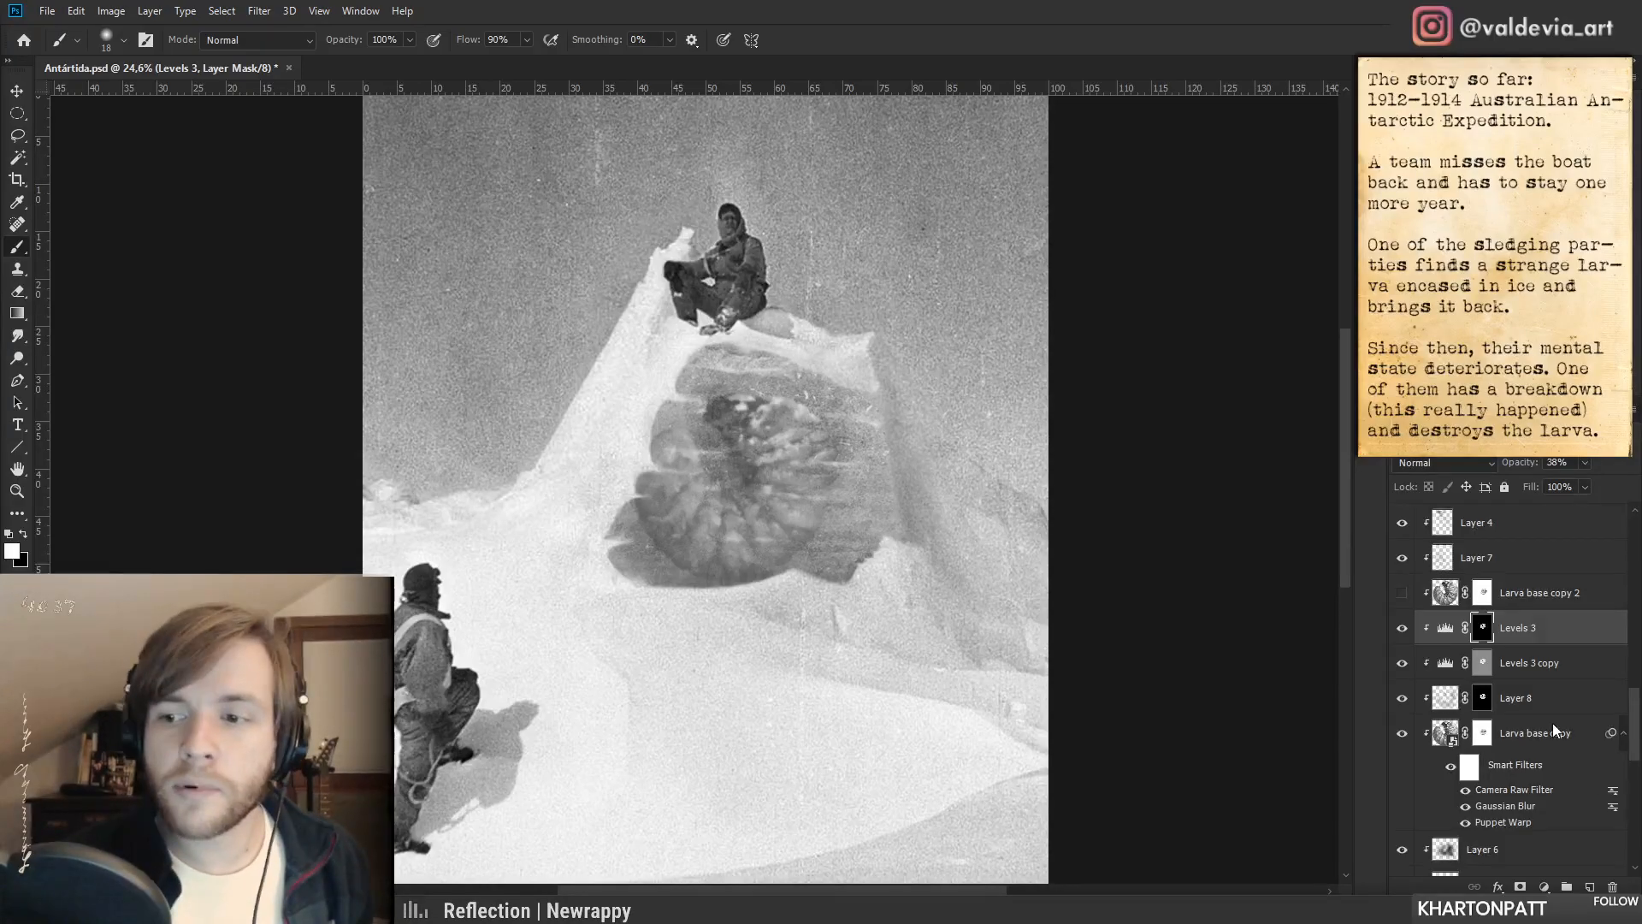
- Return to Photoshop and place the Hydropsyche_siltalai_larva image as a new layer directly above Layer 9
{"action": "scroll", "coordinate": [1551, 720], "scroll_direction": "up", "scroll_amount": 5}
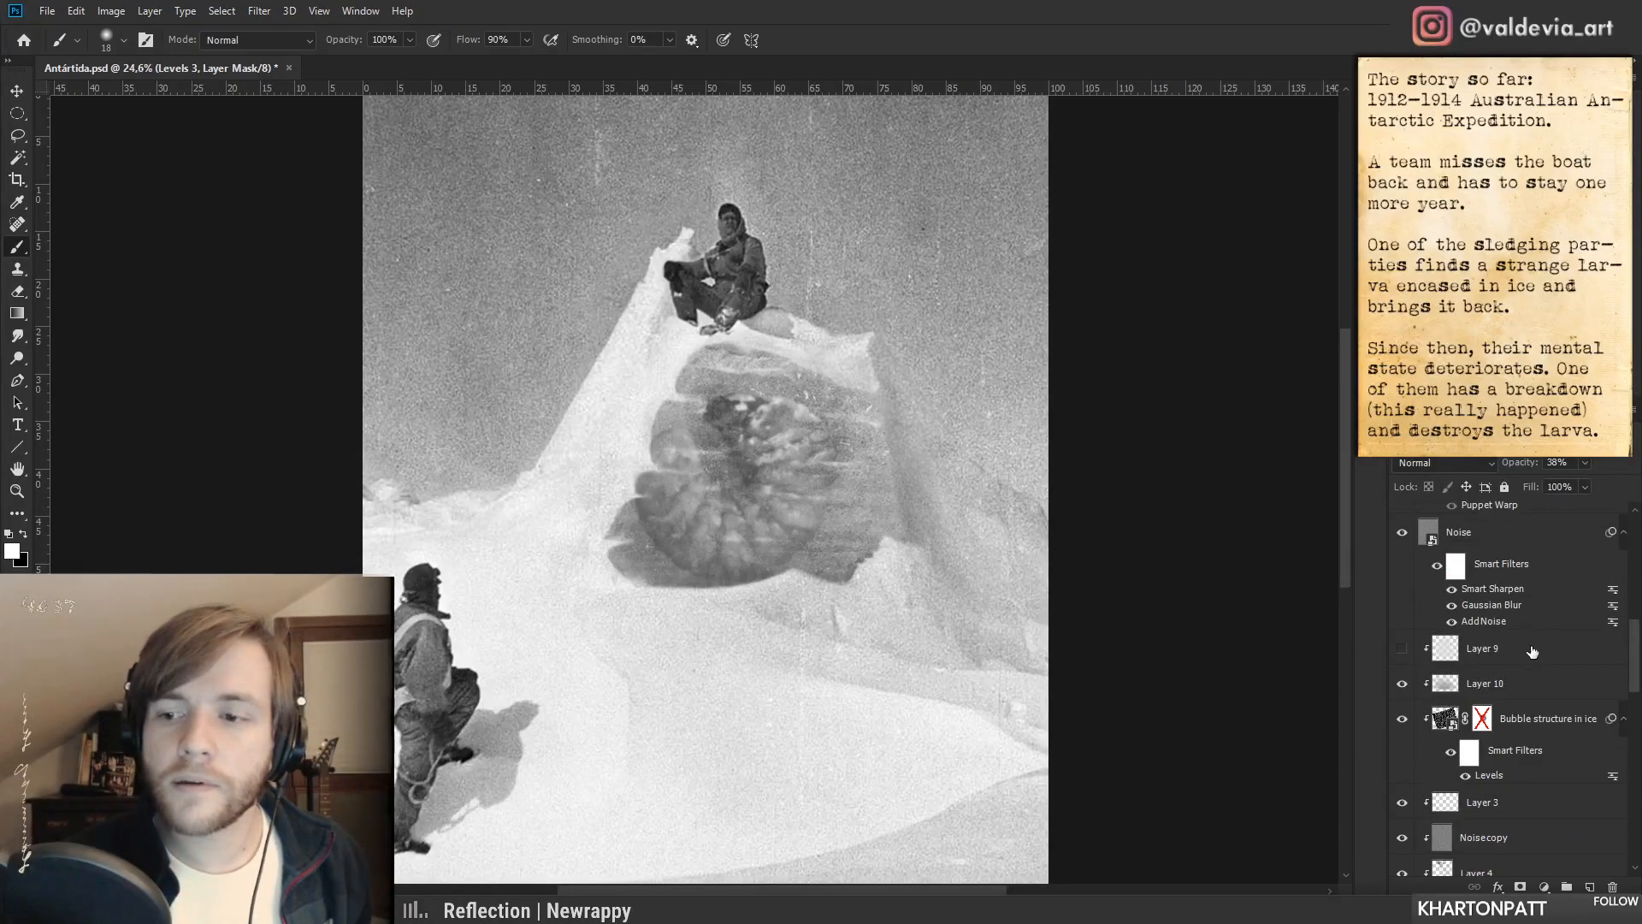
{"action": "left_click", "coordinate": [1534, 652]}
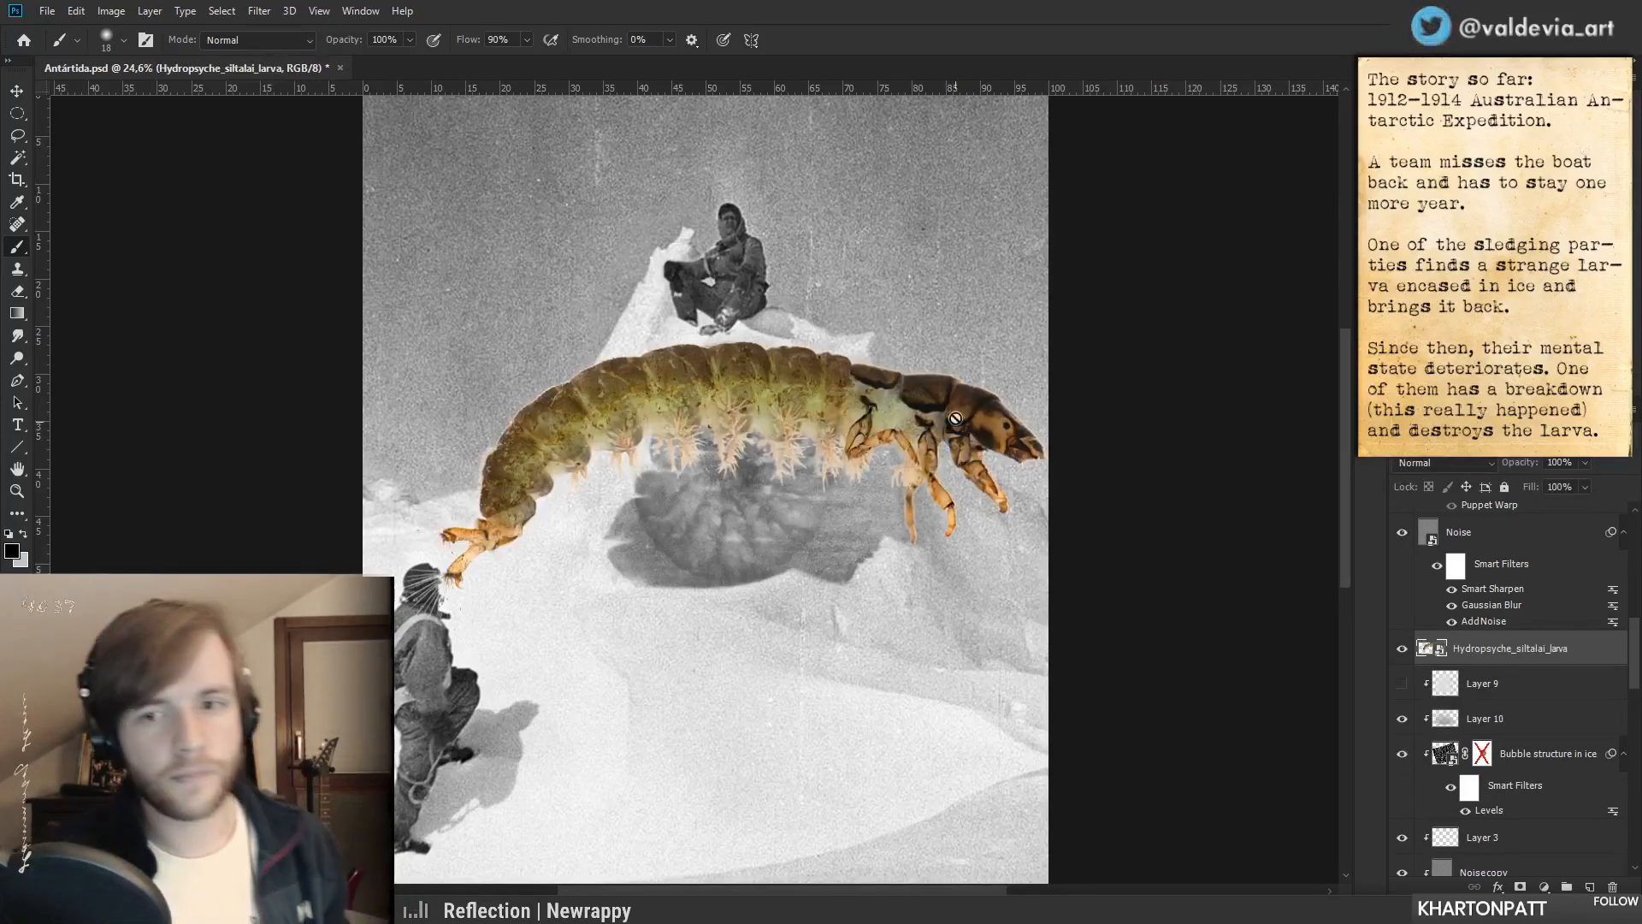
- Examine the placed larva image against the photo, including its rear outline, its legs and its overall size
{"action": "key", "text": "z"}
{"action": "mouse_move", "coordinate": [757, 424]}
{"action": "left_mouse_down"}
{"action": "mouse_move", "coordinate": [919, 426]}
{"action": "mouse_move", "coordinate": [830, 429]}
{"action": "left_mouse_up"}
{"action": "left_click_drag", "start_coordinate": [315, 579], "coordinate": [333, 526]}
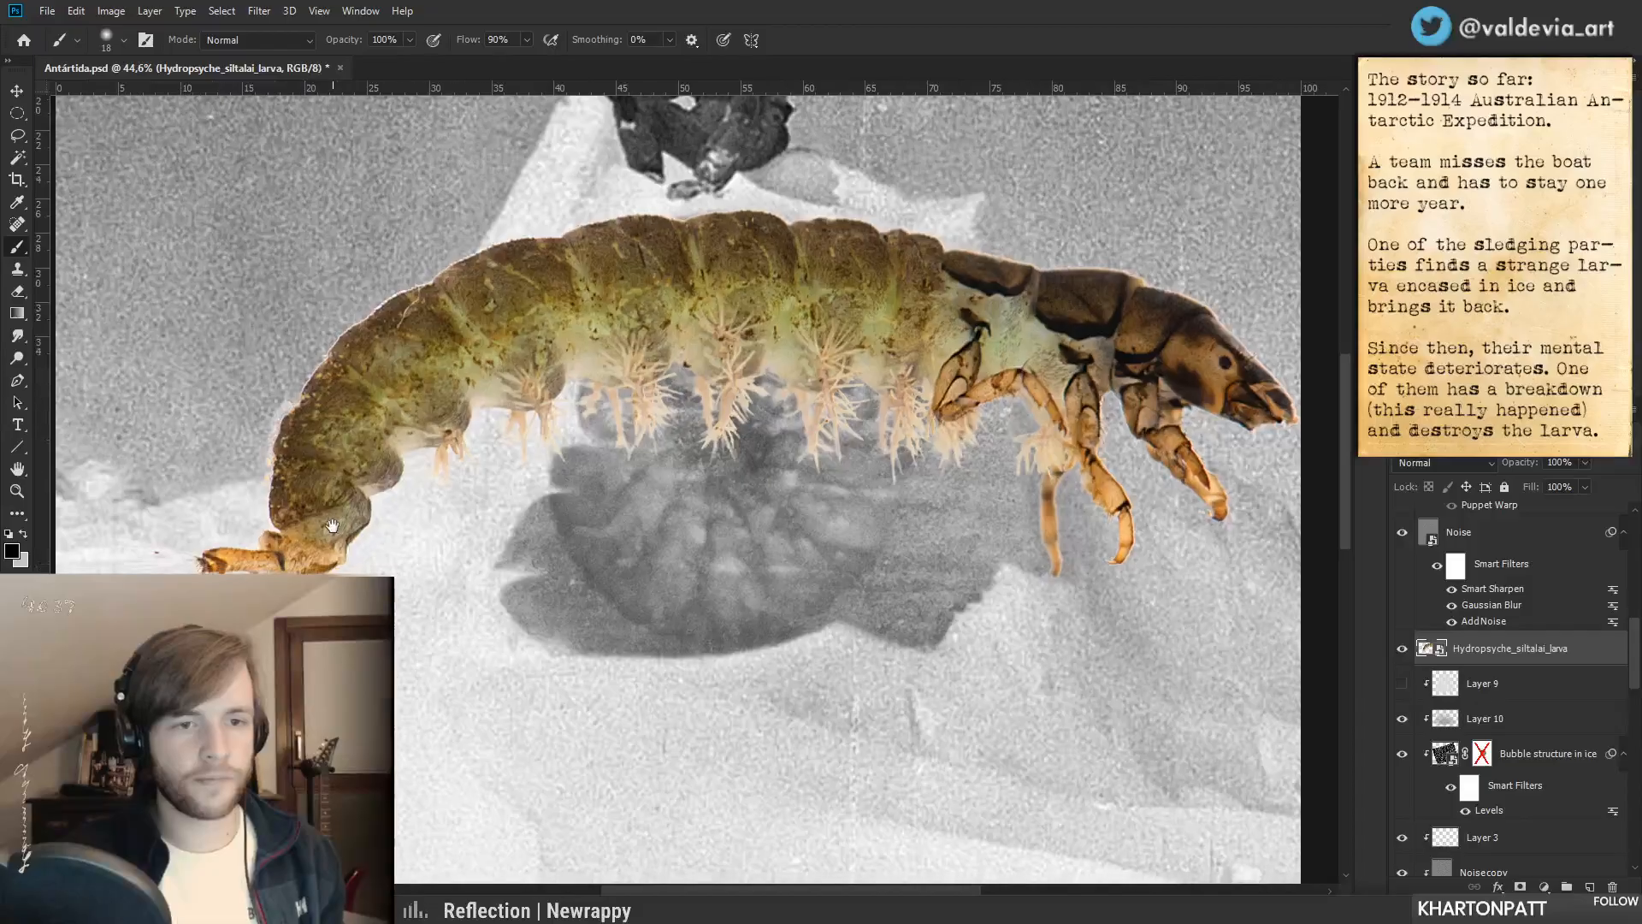
{"action": "key", "text": "z"}
{"action": "left_click_drag", "start_coordinate": [269, 462], "coordinate": [379, 423]}
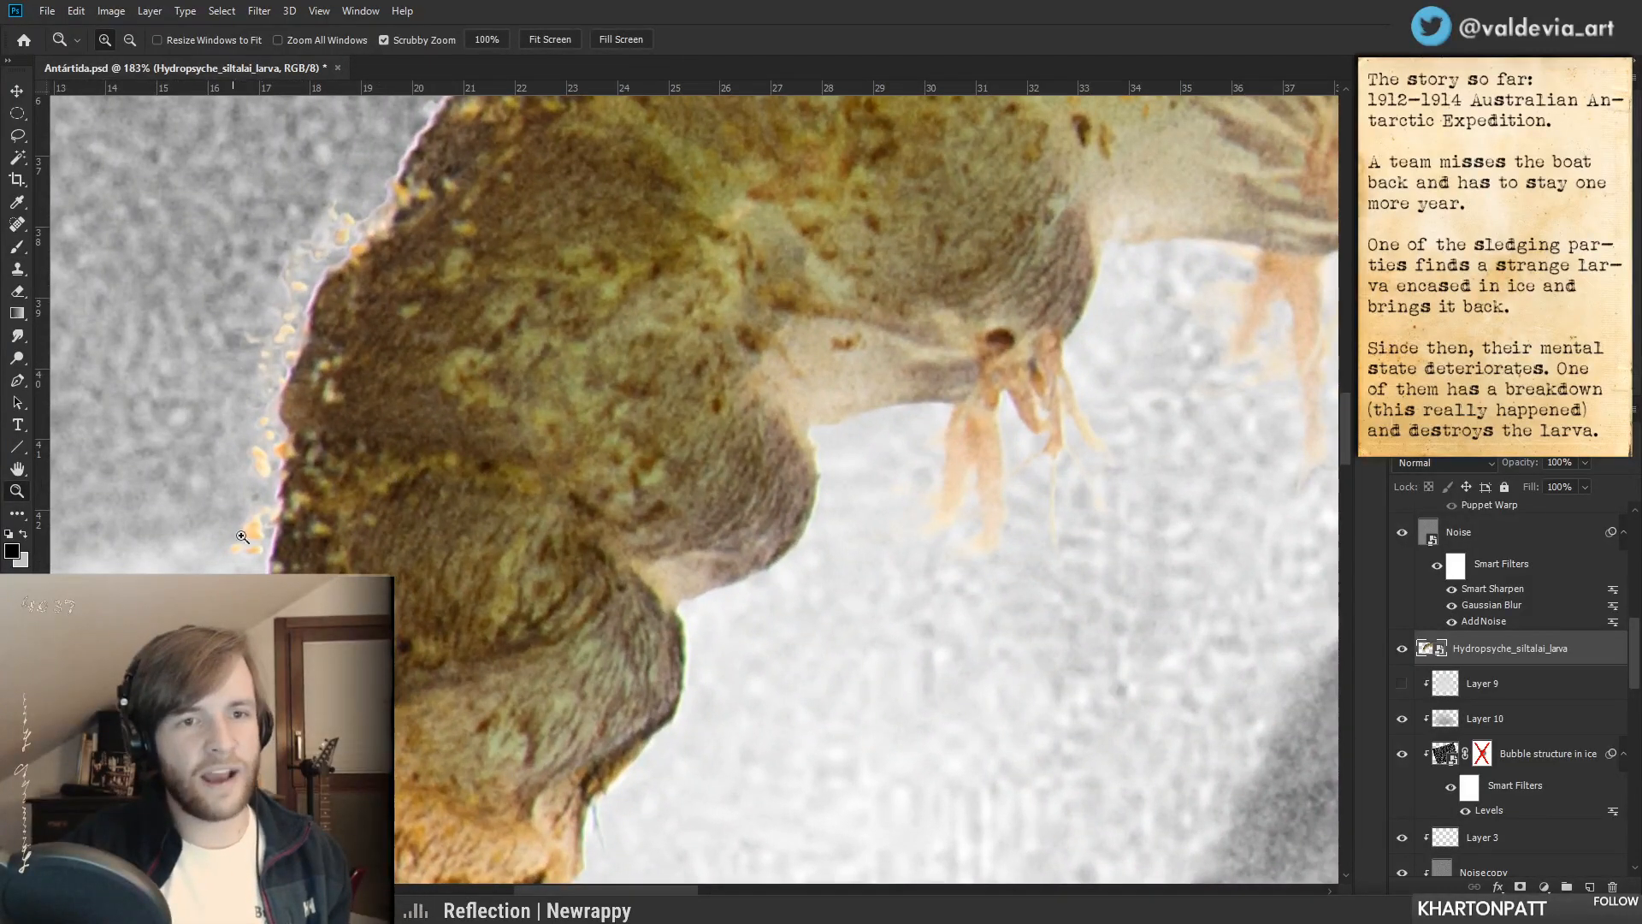
{"action": "key", "text": "ctrl+0"}
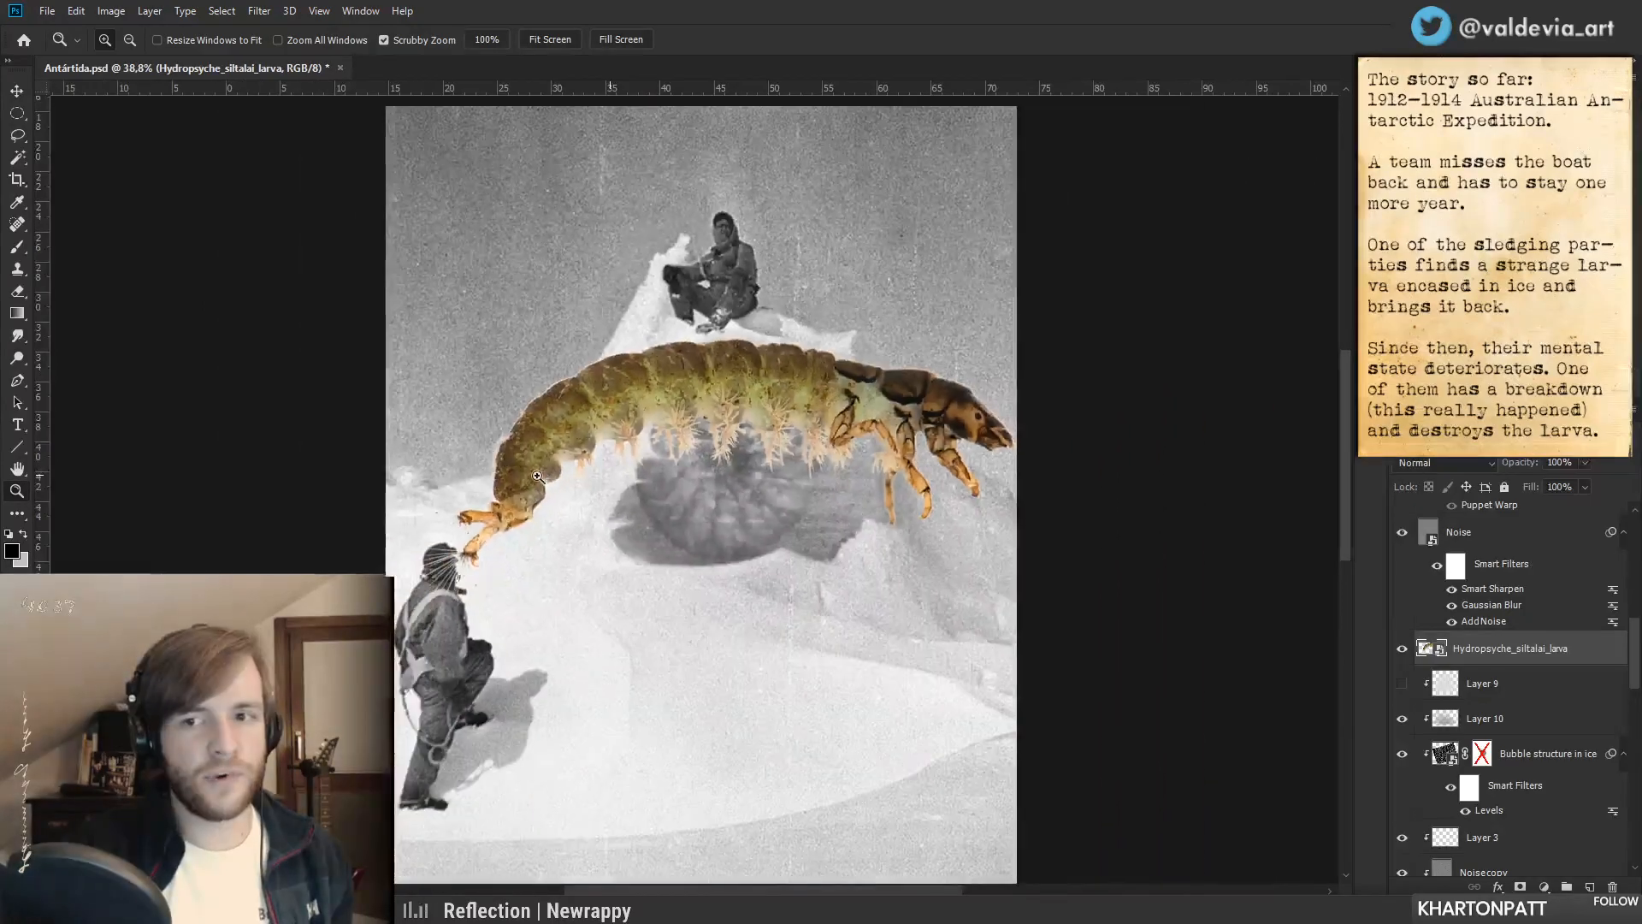
{"action": "key", "text": "b"}
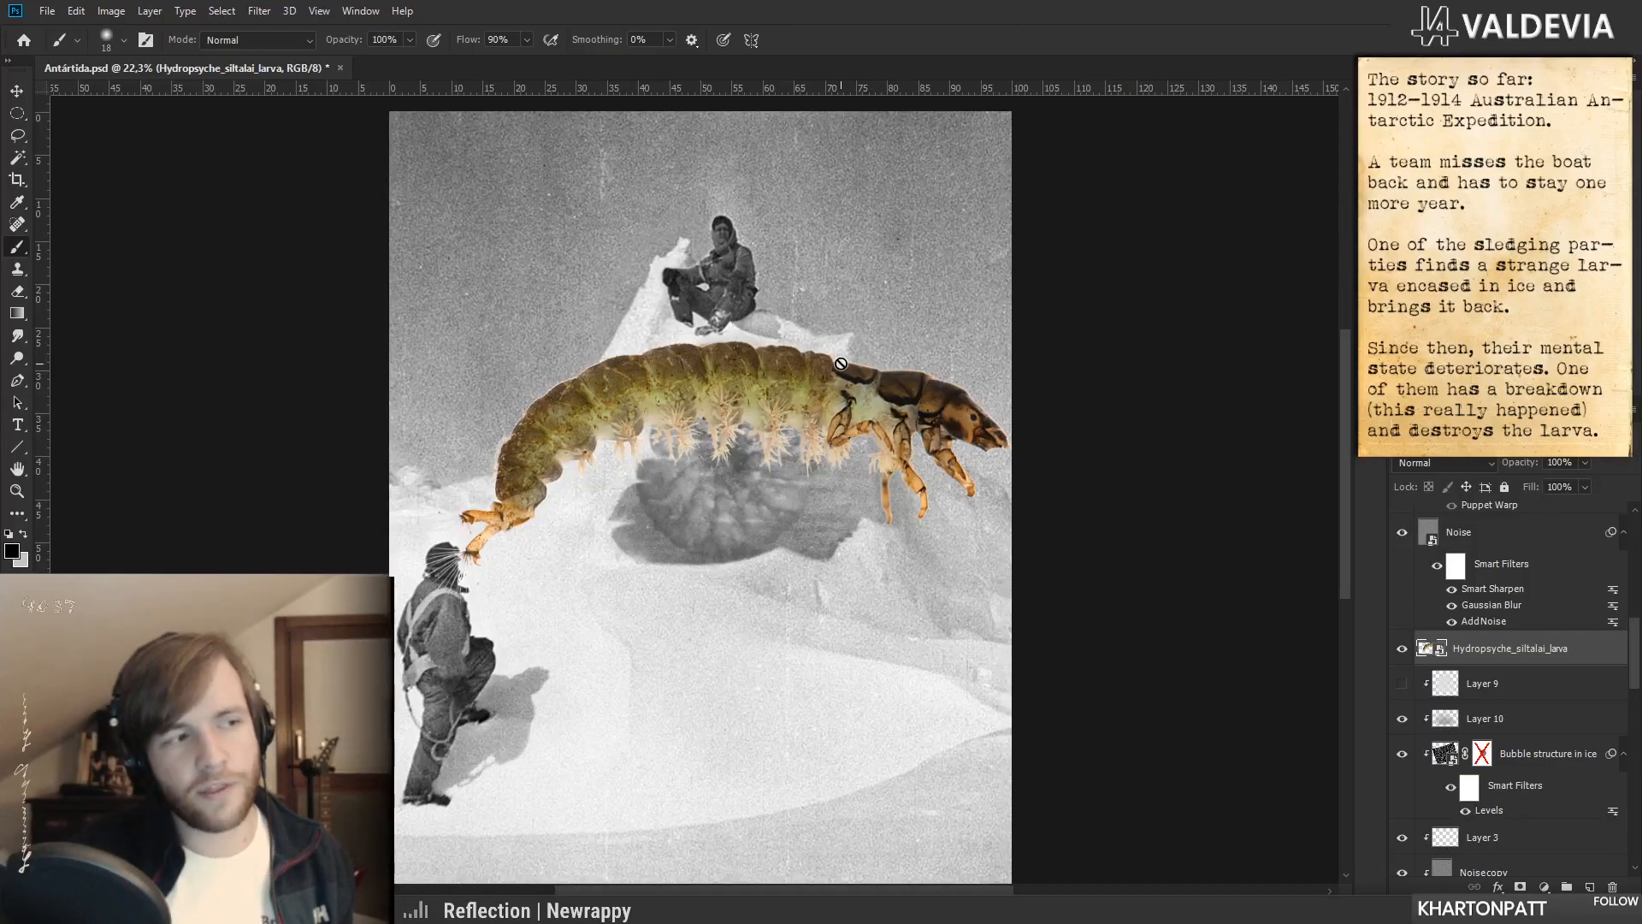
{"action": "key", "text": "z"}
{"action": "mouse_move", "coordinate": [875, 411]}
{"action": "left_mouse_down"}
{"action": "mouse_move", "coordinate": [914, 427]}
{"action": "mouse_move", "coordinate": [922, 410]}
{"action": "left_mouse_up"}
{"action": "key", "text": "b"}
{"action": "left_click_drag", "start_coordinate": [684, 530], "coordinate": [767, 492]}
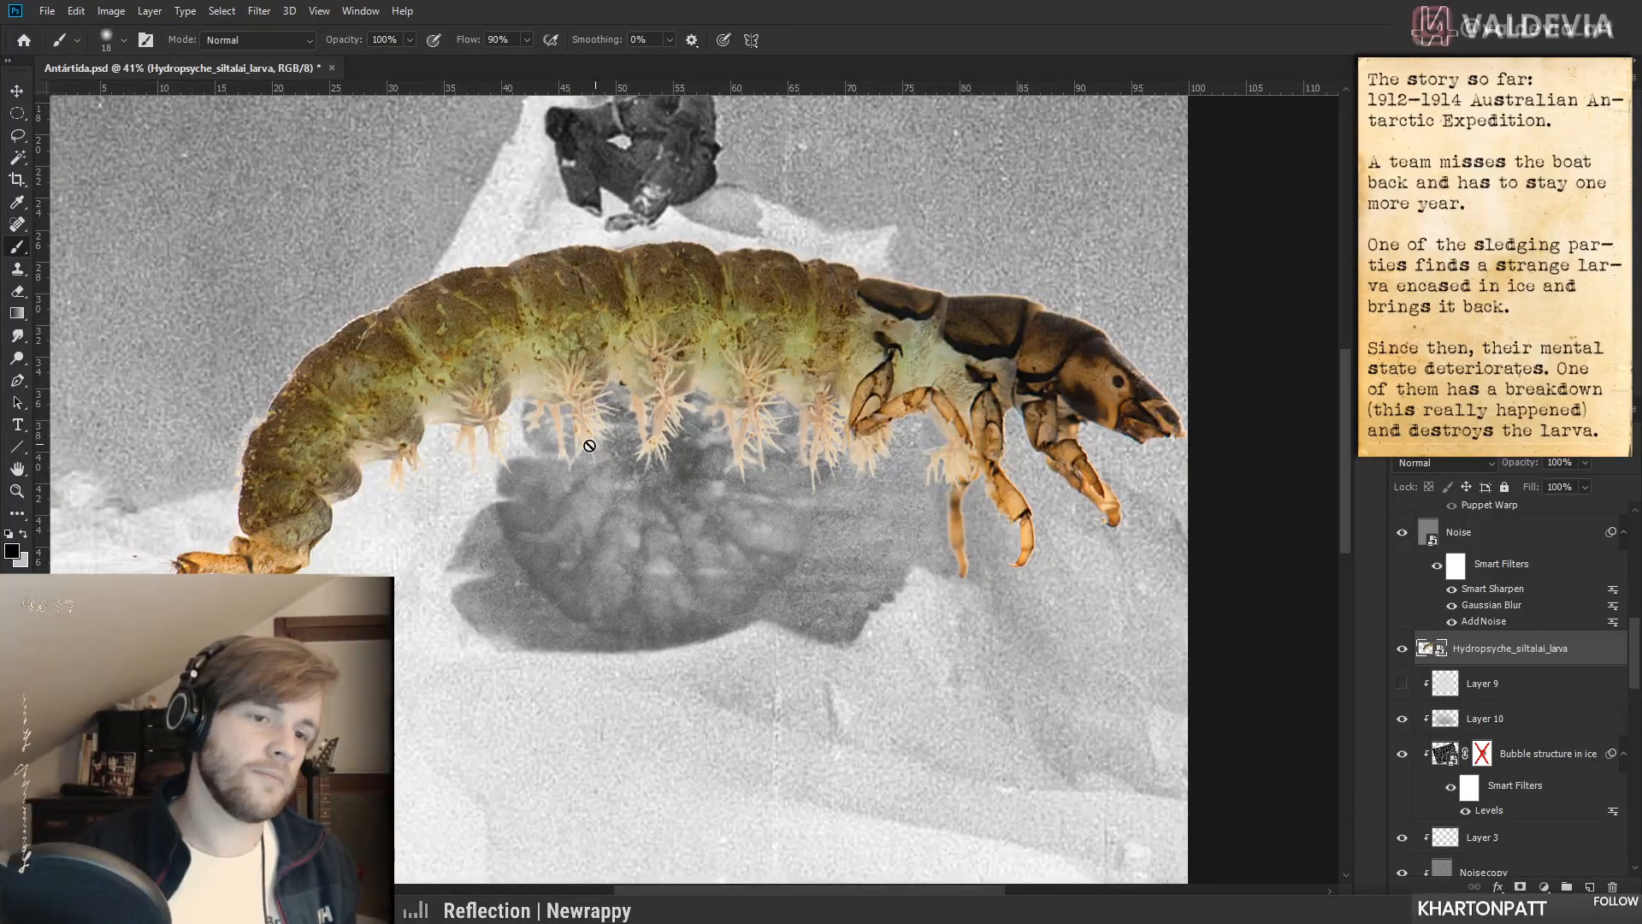
{"action": "mouse_move", "coordinate": [330, 583]}
{"action": "left_mouse_down"}
{"action": "mouse_move", "coordinate": [549, 540]}
{"action": "mouse_move", "coordinate": [567, 500]}
{"action": "left_mouse_up"}
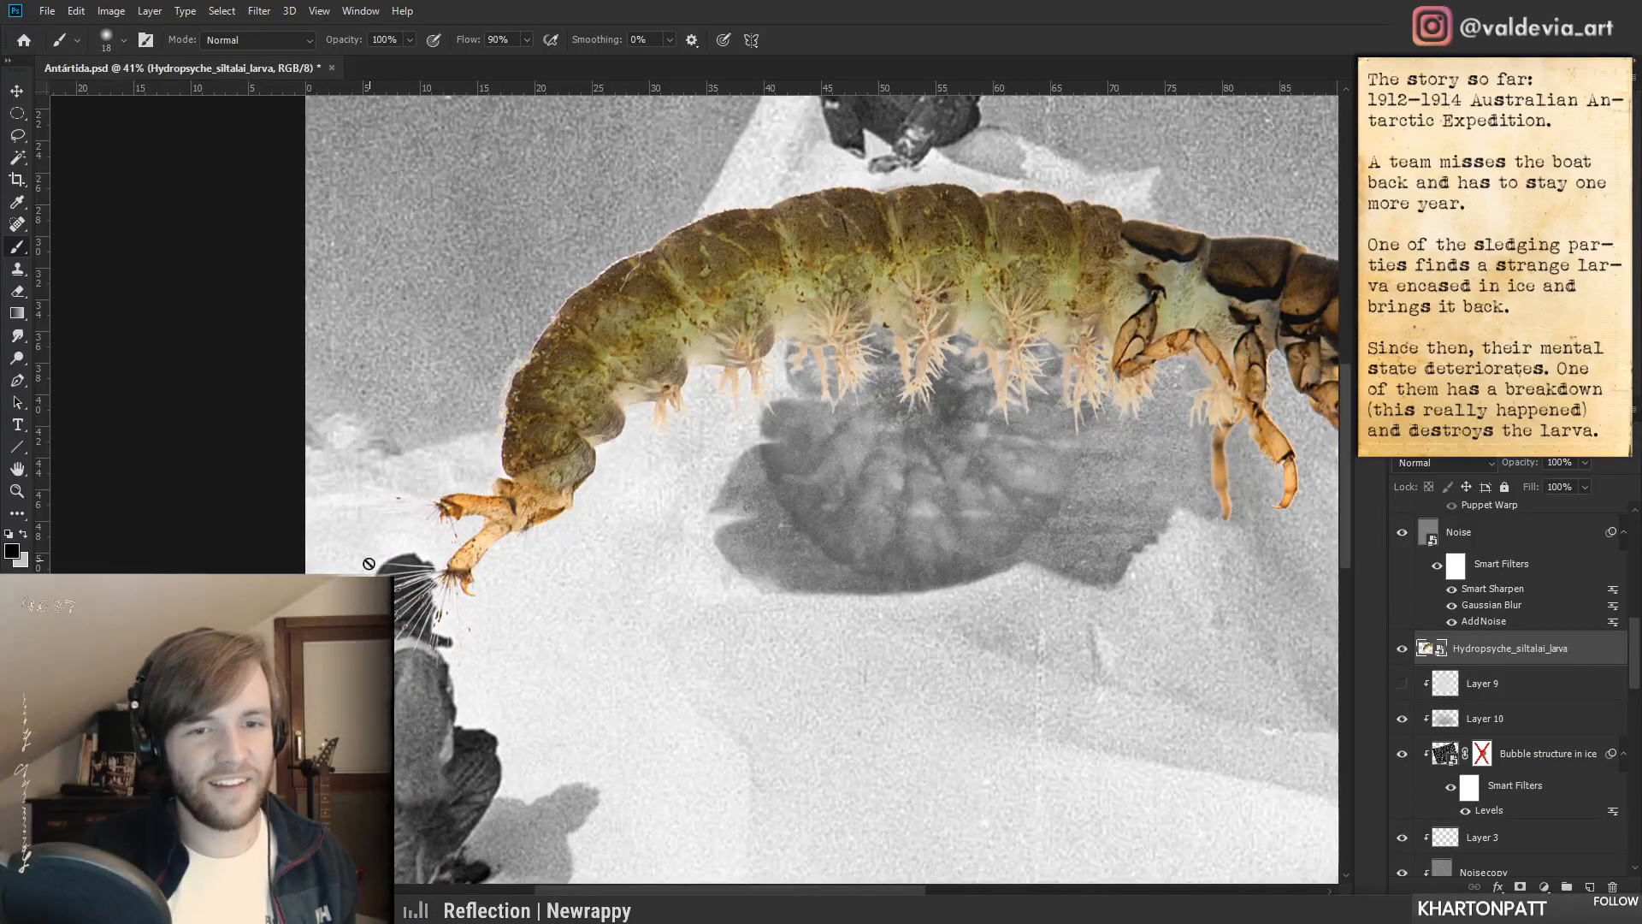
- Compare the photo with and without the placed Hydropsyche_siltalai_larva layer
{"action": "left_click_drag", "start_coordinate": [564, 604], "coordinate": [351, 677]}
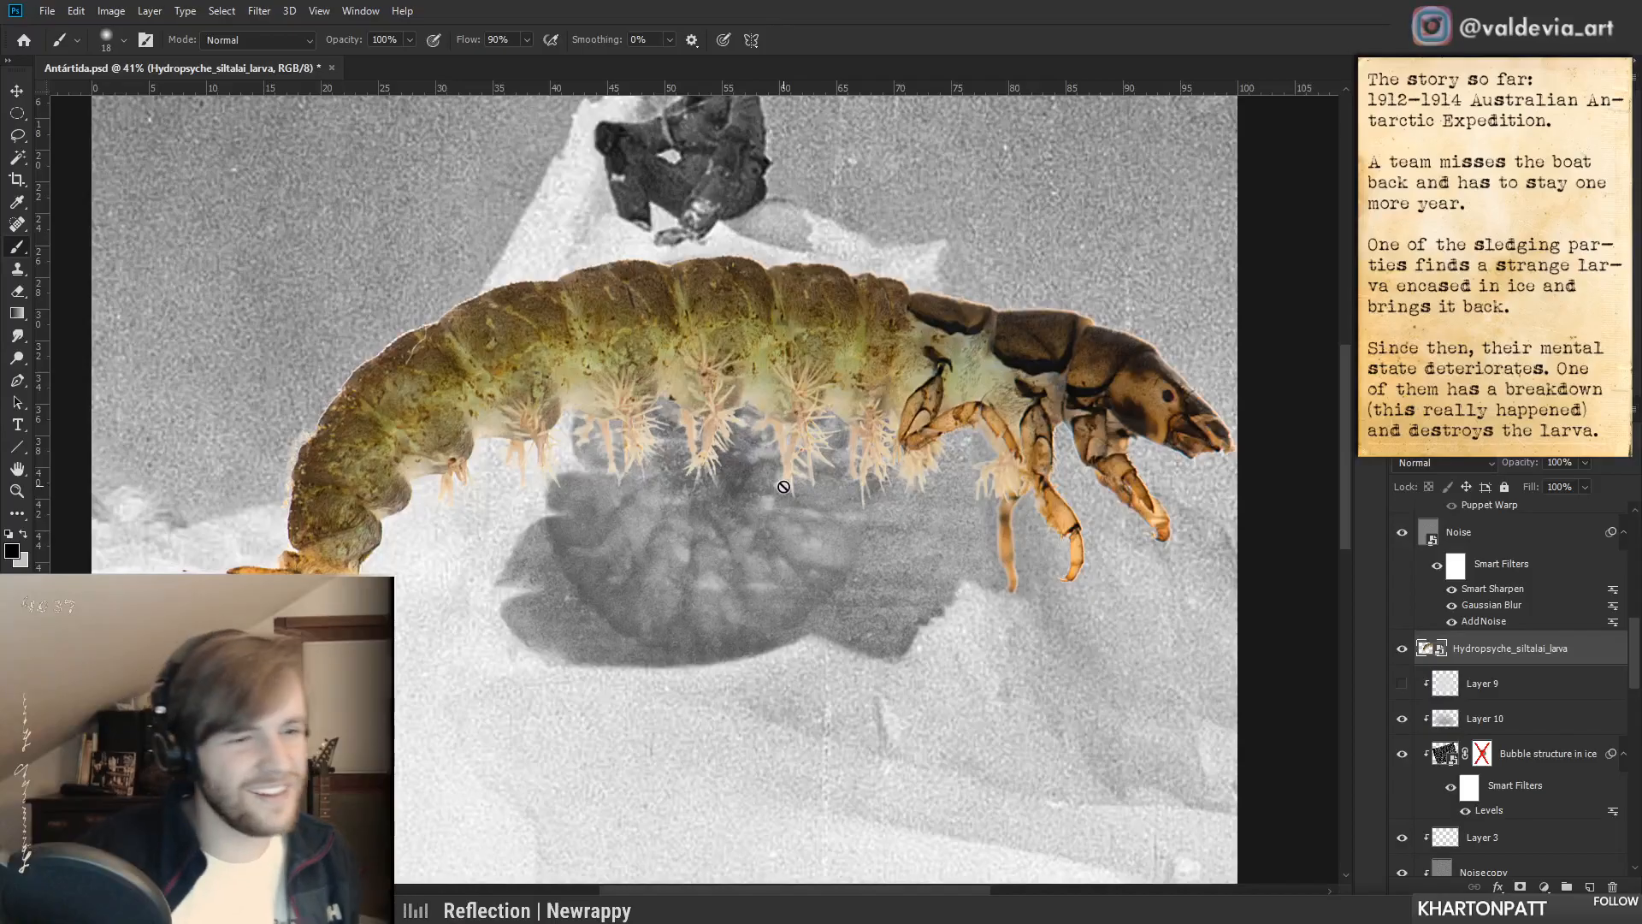
{"action": "left_click", "coordinate": [1407, 647]}
{"action": "key", "text": "ctrl+space"}
{"action": "left_click_drag", "start_coordinate": [817, 553], "coordinate": [769, 556]}
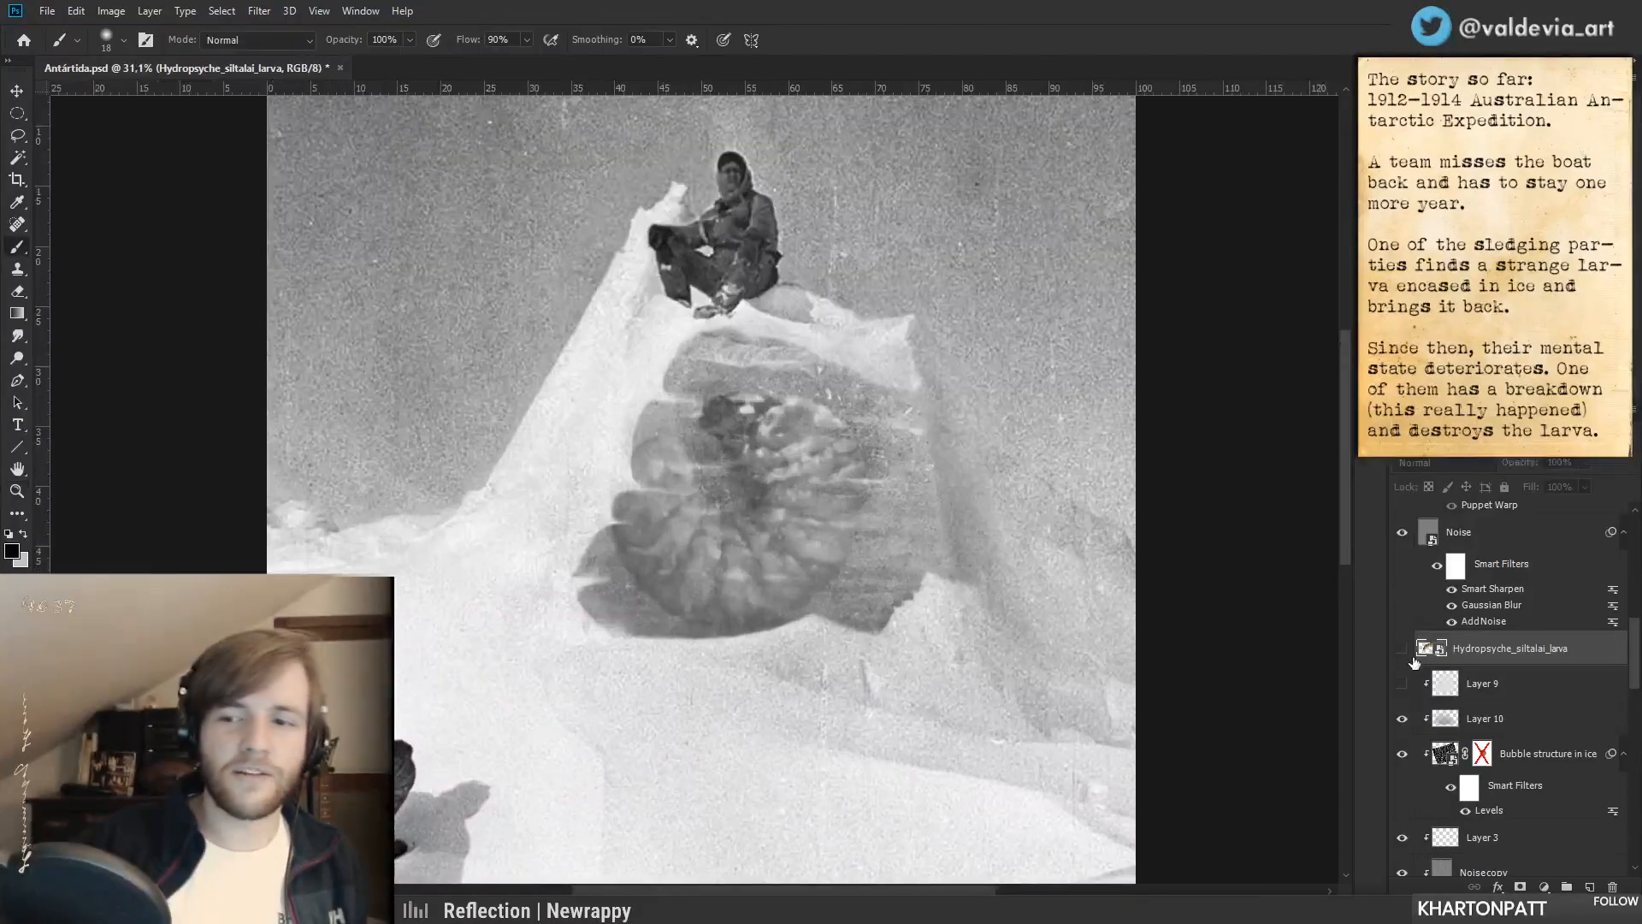
{"action": "left_click", "coordinate": [1401, 649]}
- Flip the larva horizontally and rotate it nearly upright with its head beside the sitting man
{"action": "key", "text": "ctrl+t"}
{"action": "right_click", "coordinate": [819, 562]}
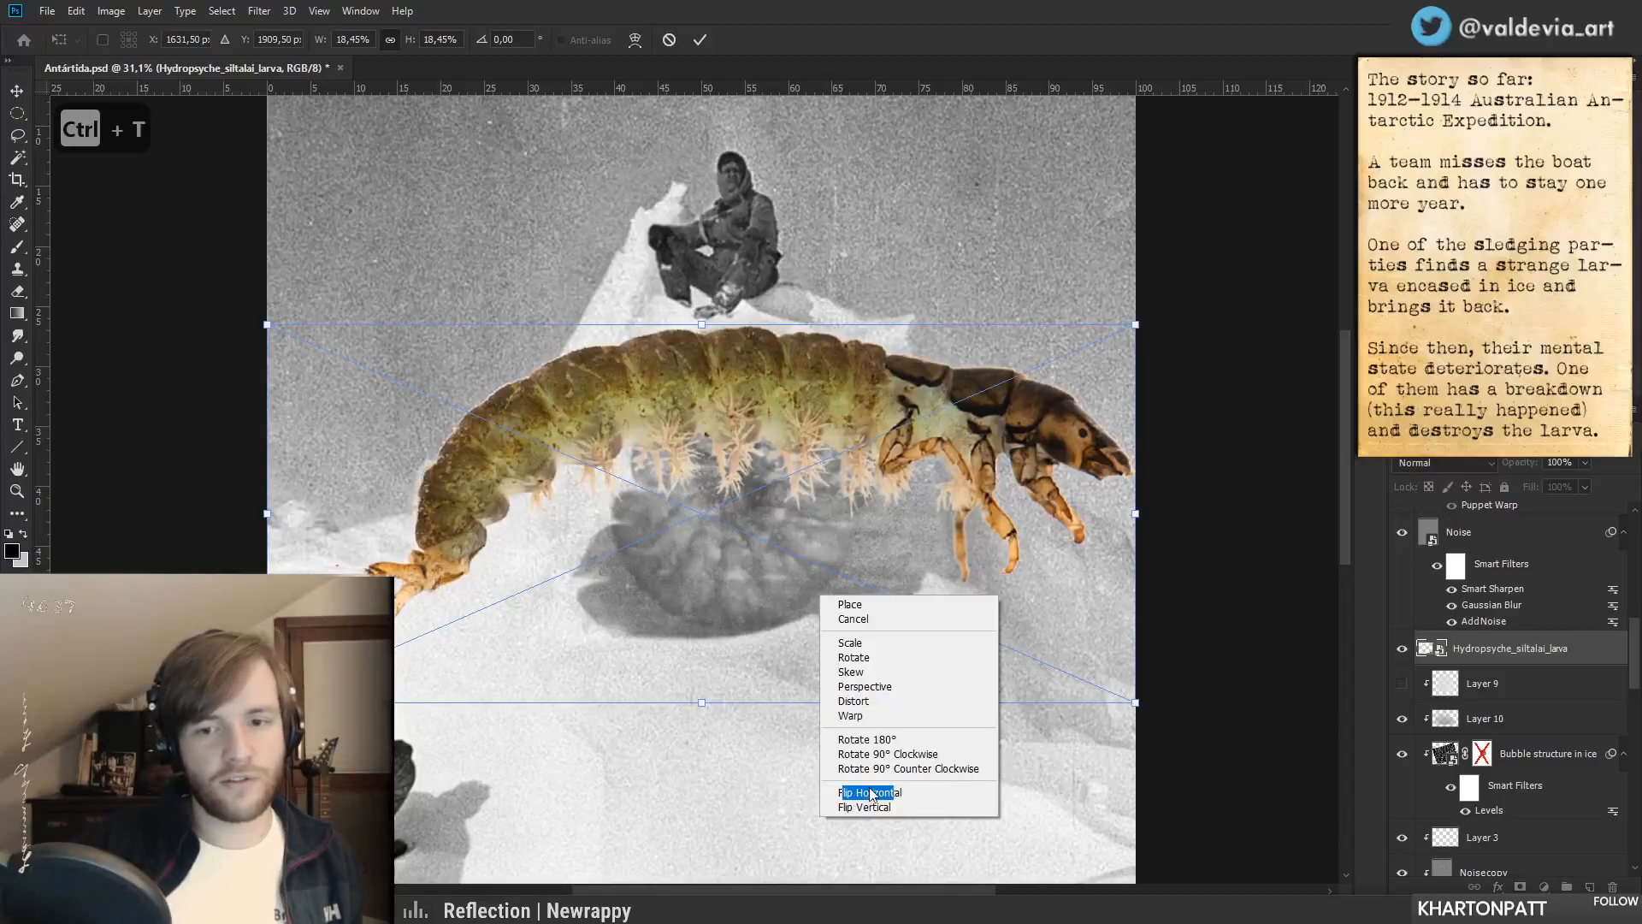
{"action": "left_click", "coordinate": [909, 788]}
{"action": "left_click_drag", "start_coordinate": [1165, 571], "coordinate": [750, 320]}
{"action": "left_click", "coordinate": [700, 40]}
{"action": "key", "text": "b"}
{"action": "scroll", "coordinate": [1081, 476], "scroll_direction": "up", "scroll_amount": 2}
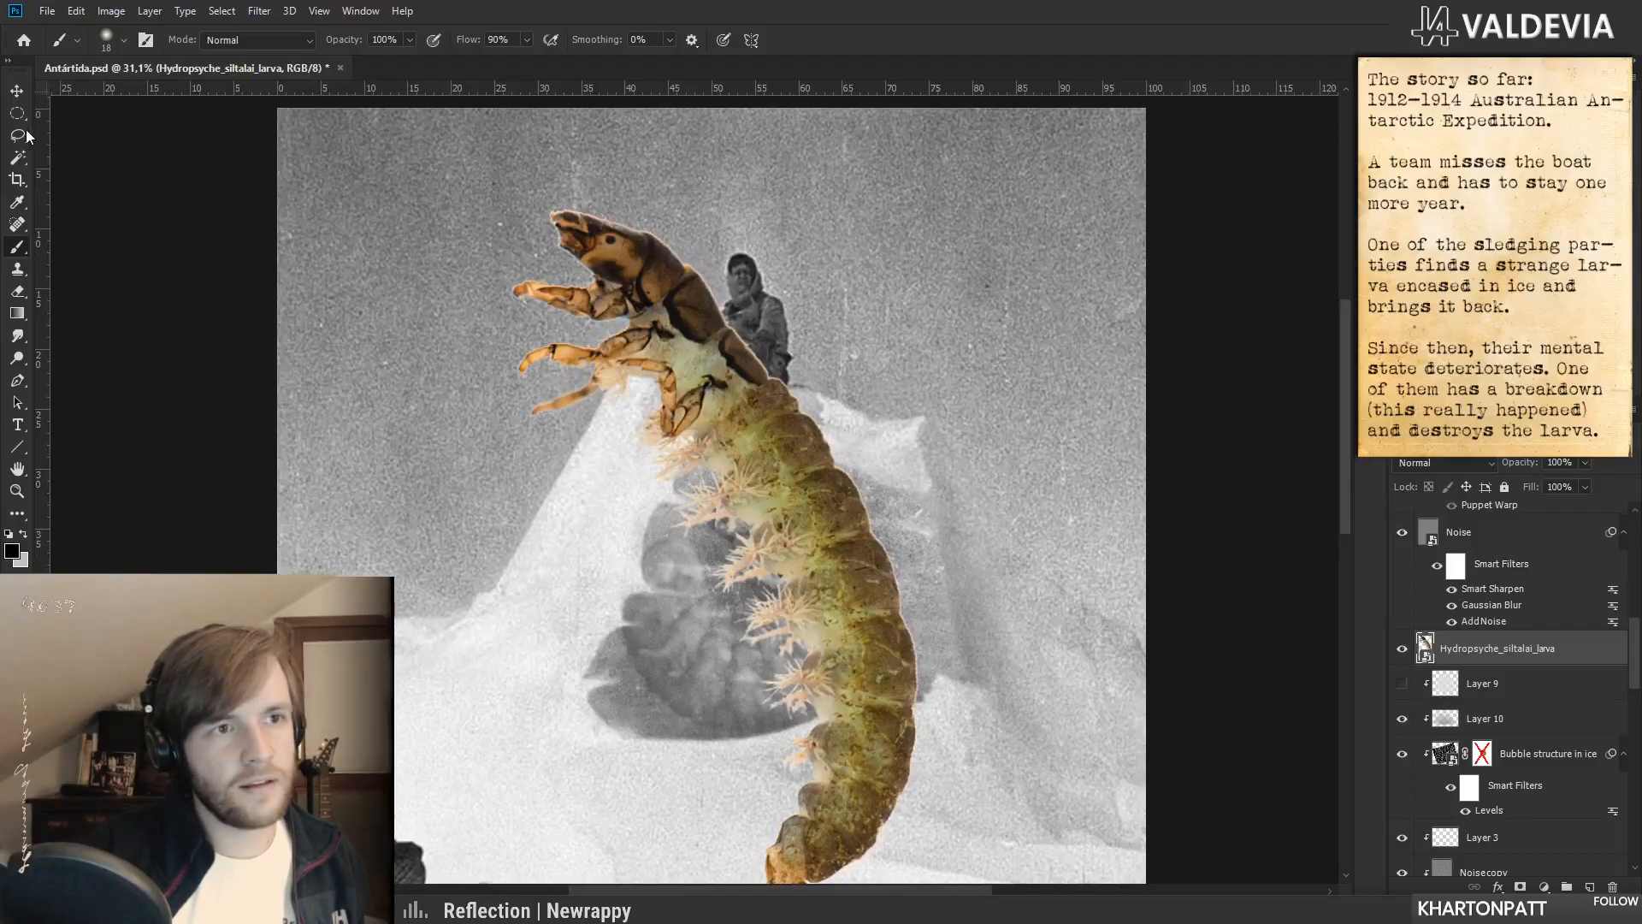
- Lasso the larva's front legs with a 3,2 px feather and mask the larva layer to that selection
{"action": "left_click", "coordinate": [24, 135]}
{"action": "left_click_drag", "start_coordinate": [203, 40], "coordinate": [119, 57]}
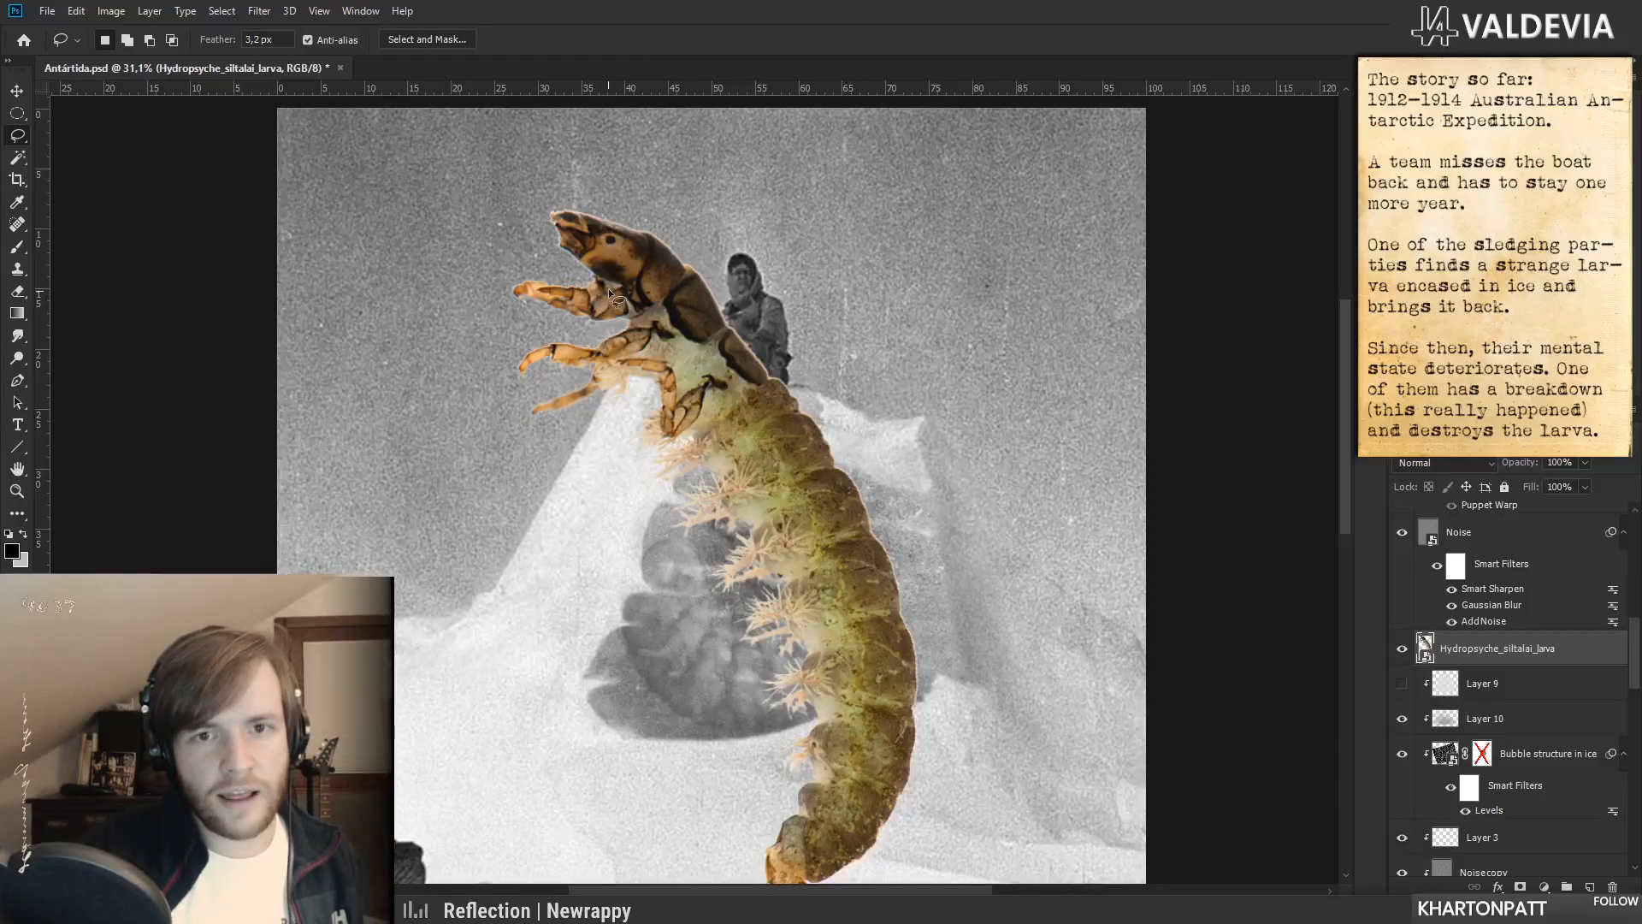
{"action": "mouse_move", "coordinate": [782, 414]}
{"action": "left_mouse_down"}
{"action": "mouse_move", "coordinate": [515, 439]}
{"action": "mouse_move", "coordinate": [770, 419]}
{"action": "left_mouse_up"}
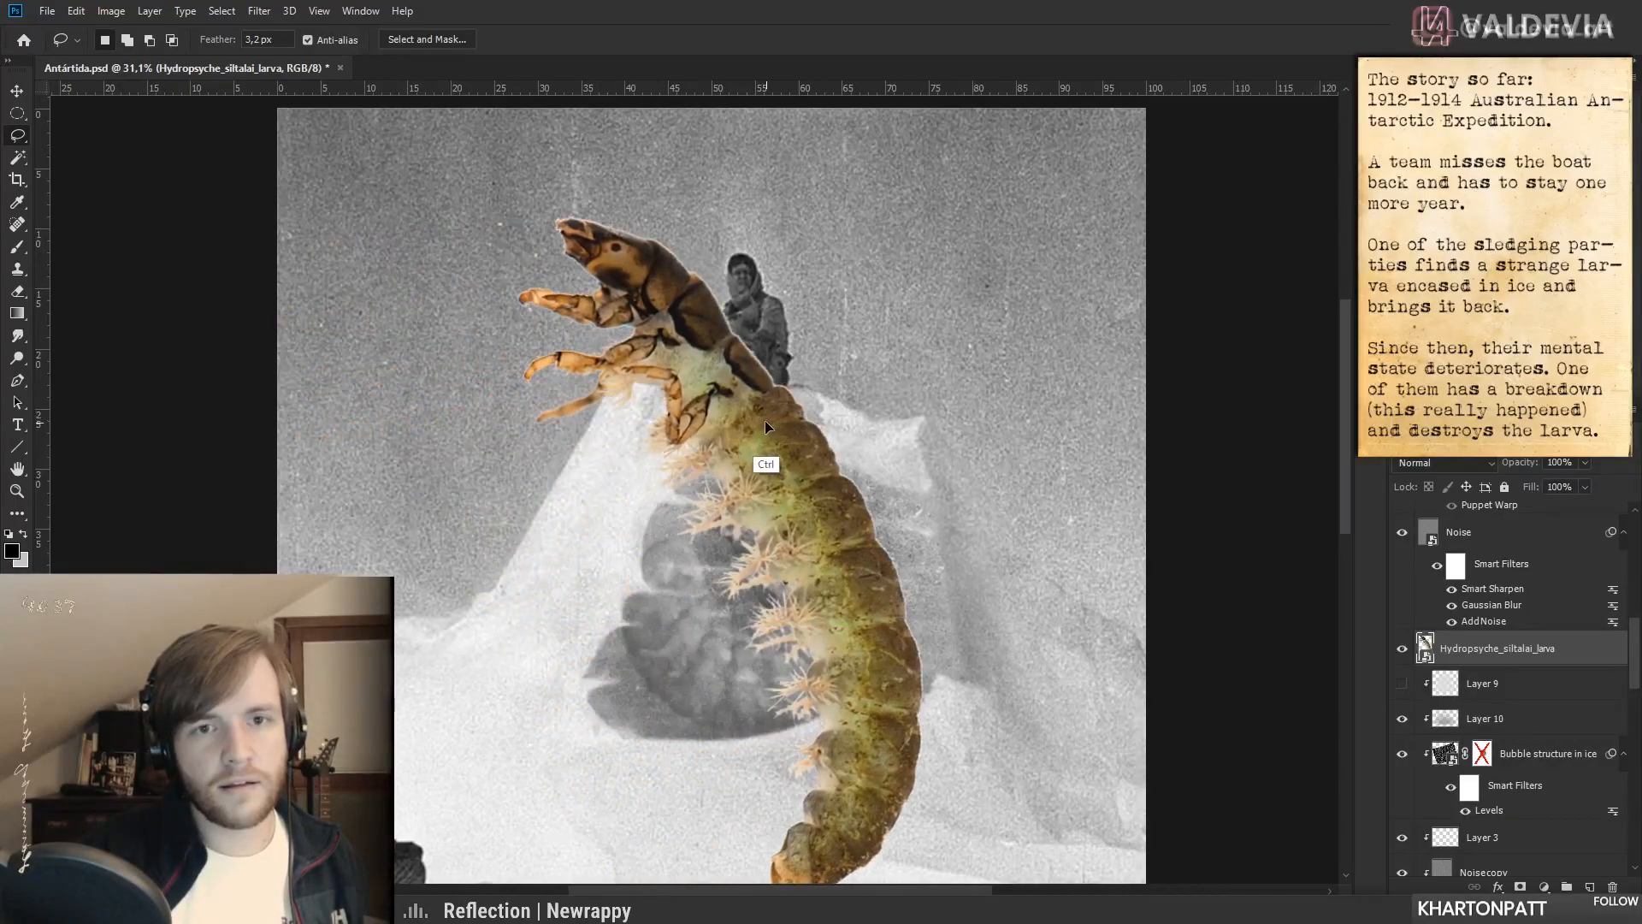
{"action": "left_click_drag", "start_coordinate": [735, 363], "coordinate": [812, 374]}
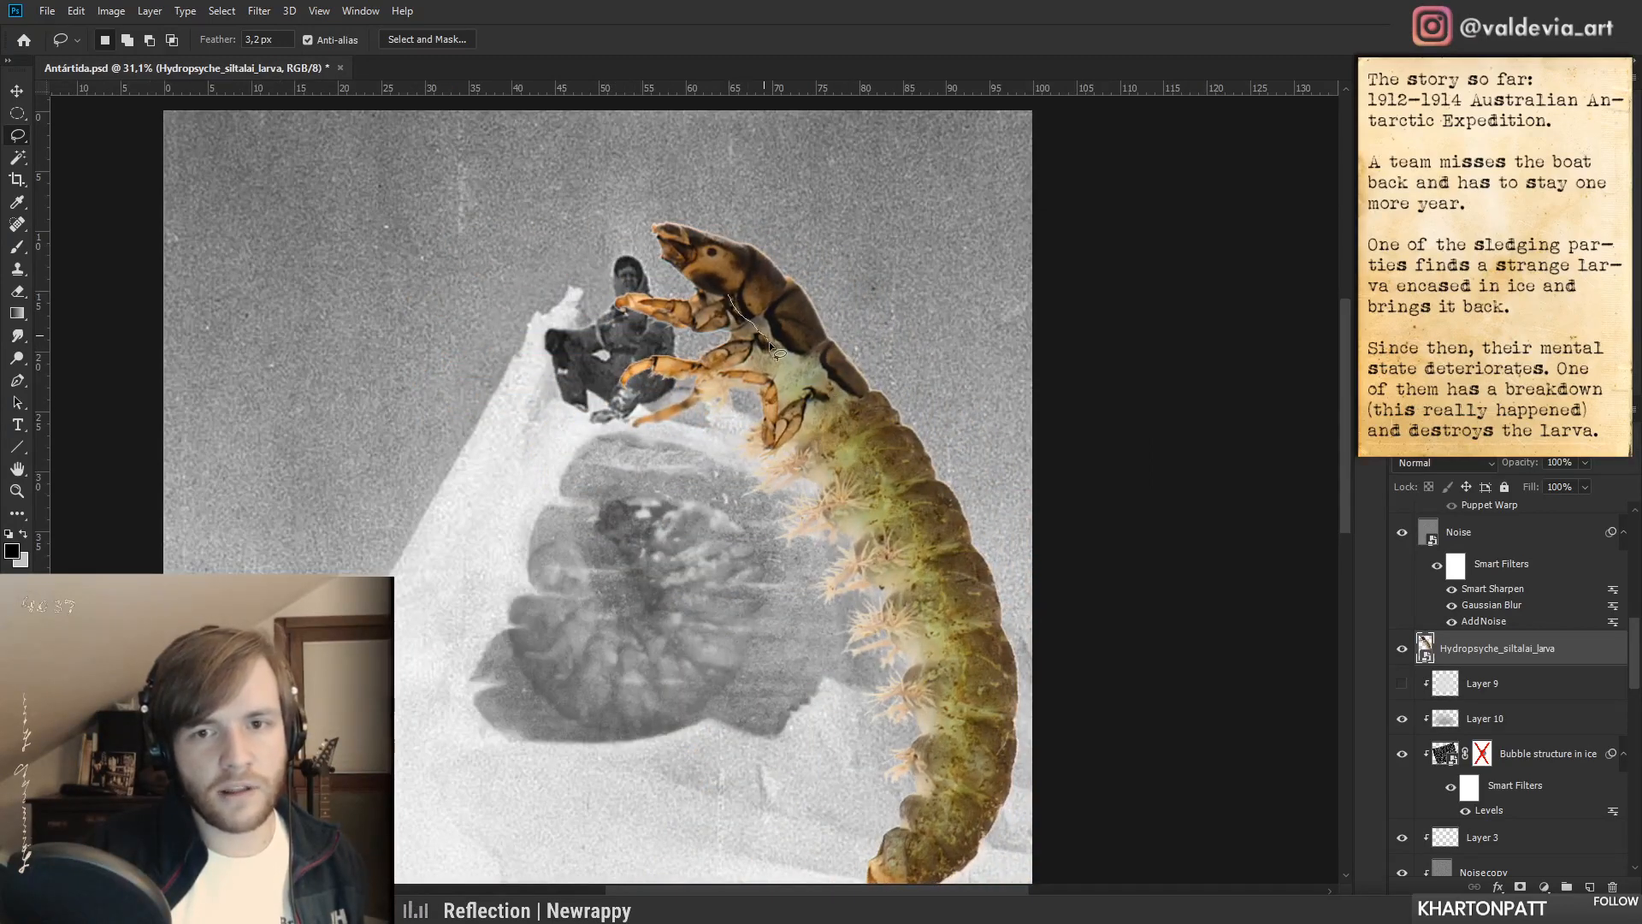
{"action": "mouse_move", "coordinate": [781, 450]}
{"action": "left_mouse_down"}
{"action": "mouse_move", "coordinate": [607, 439]}
{"action": "mouse_move", "coordinate": [579, 347]}
{"action": "mouse_move", "coordinate": [592, 295]}
{"action": "mouse_move", "coordinate": [633, 279]}
{"action": "left_mouse_up"}
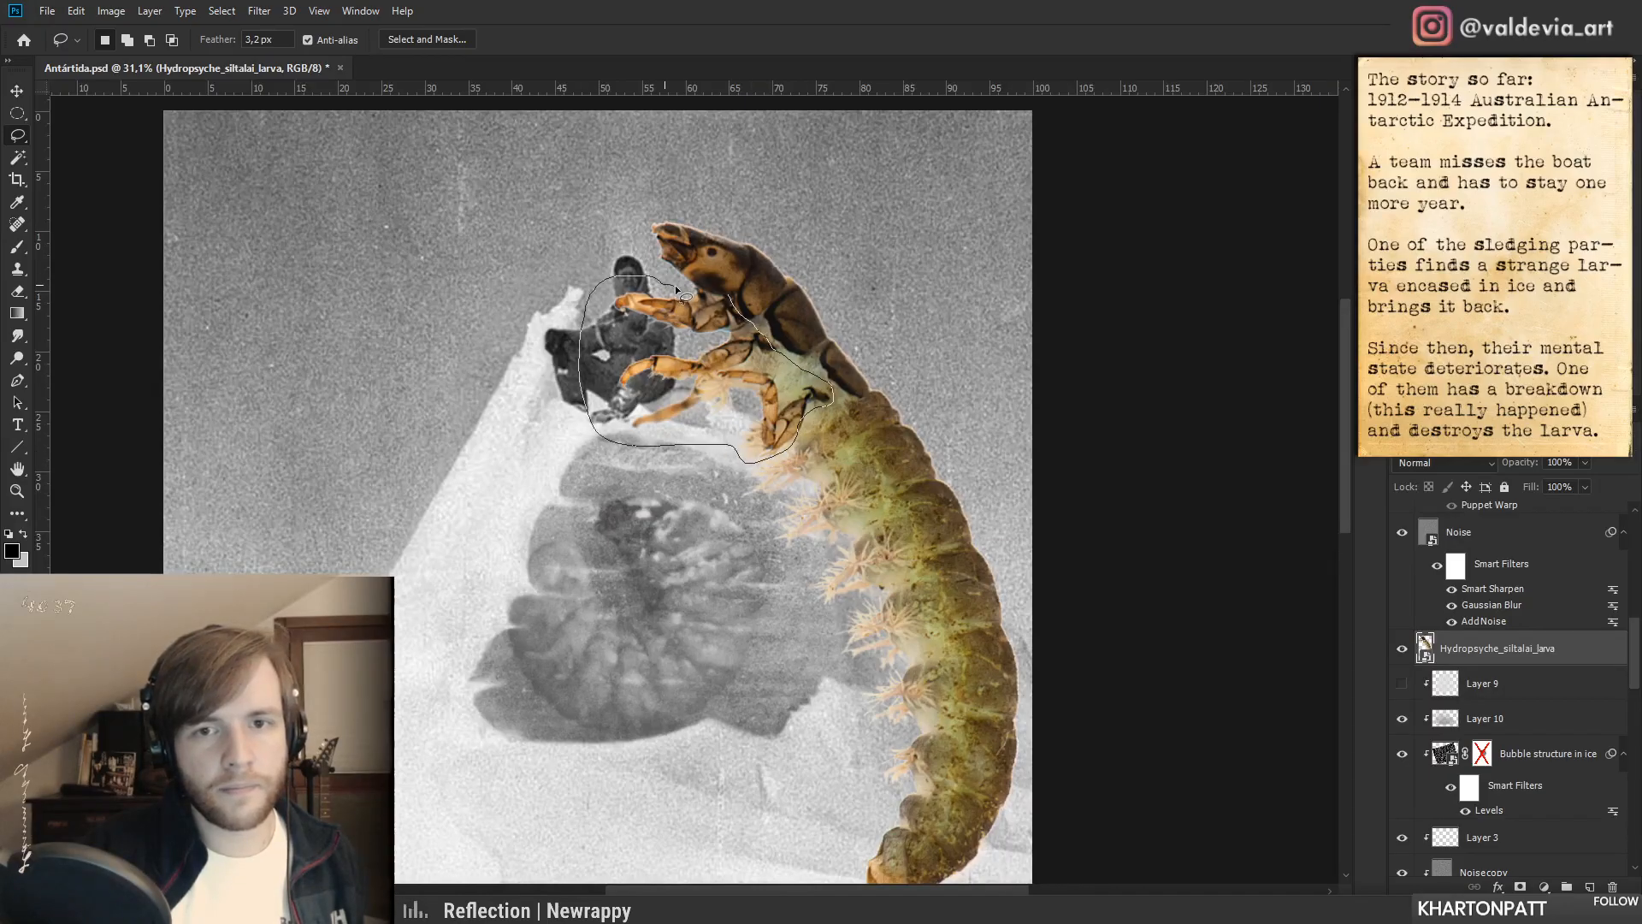
{"action": "left_click", "coordinate": [1520, 886]}
- Try painting the larva's layer mask with a soft 58 px brush and compare the legs with the mask disabled
{"action": "scroll", "coordinate": [833, 261], "scroll_direction": "up", "scroll_amount": 3}
{"action": "key", "text": "b"}
{"action": "right_click", "coordinate": [743, 290]}
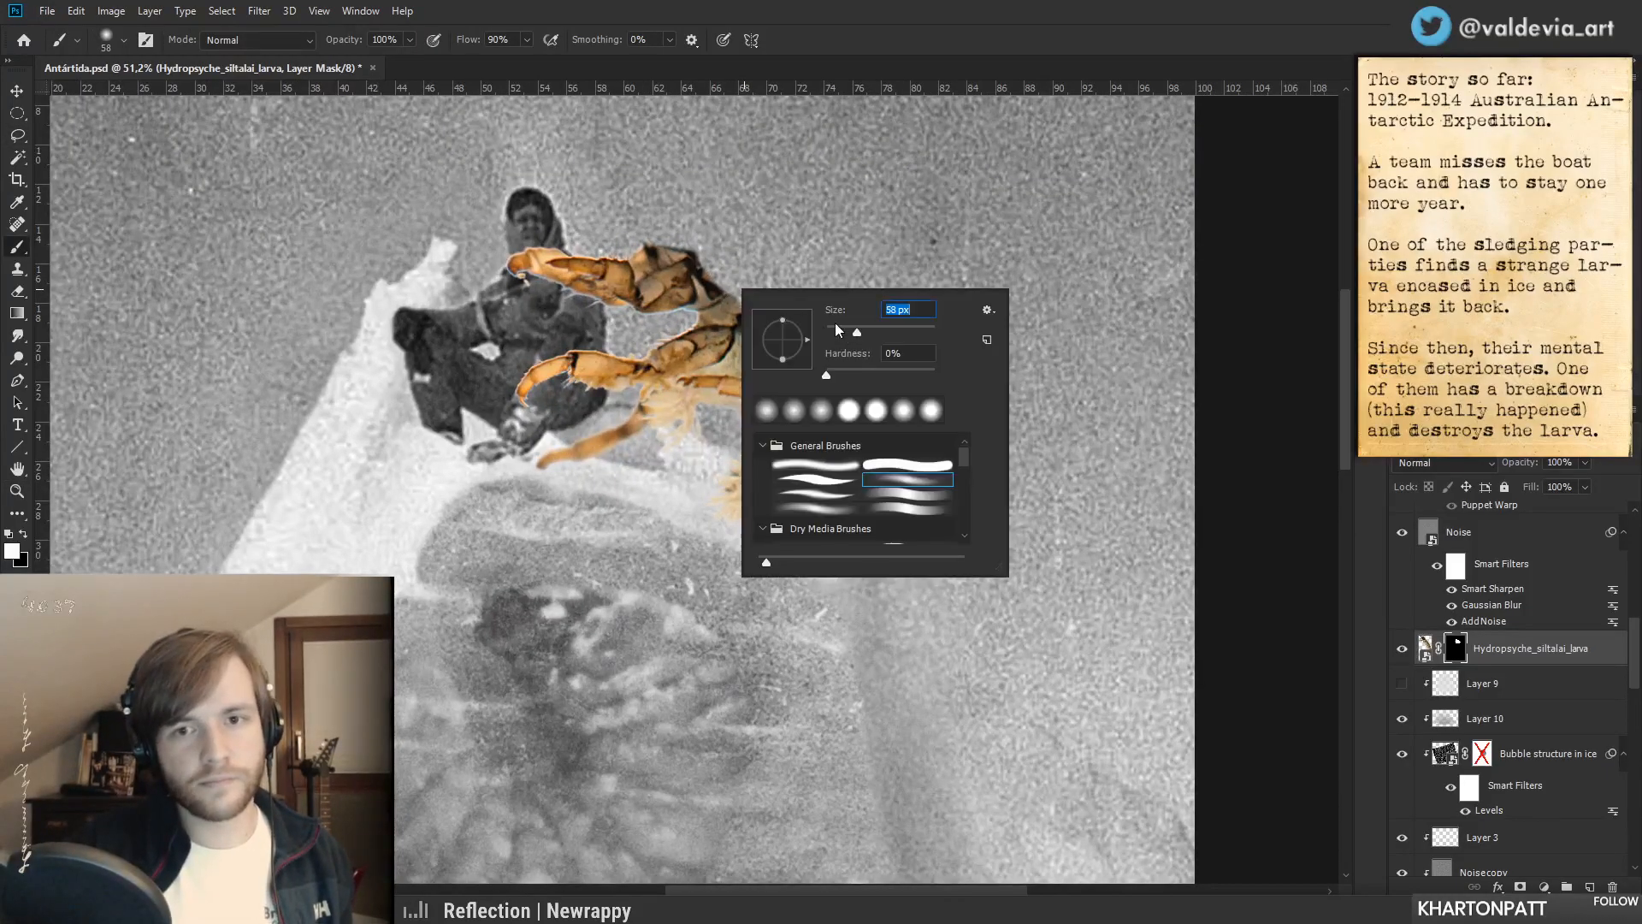
{"action": "mouse_move", "coordinate": [666, 240]}
{"action": "left_mouse_down"}
{"action": "mouse_move", "coordinate": [688, 239]}
{"action": "mouse_move", "coordinate": [656, 255]}
{"action": "mouse_move", "coordinate": [661, 236]}
{"action": "mouse_move", "coordinate": [695, 306]}
{"action": "mouse_move", "coordinate": [744, 321]}
{"action": "mouse_move", "coordinate": [776, 385]}
{"action": "mouse_move", "coordinate": [847, 424]}
{"action": "mouse_move", "coordinate": [849, 473]}
{"action": "left_mouse_up"}
{"action": "key", "text": "ctrl+z"}
{"action": "key", "text": "x"}
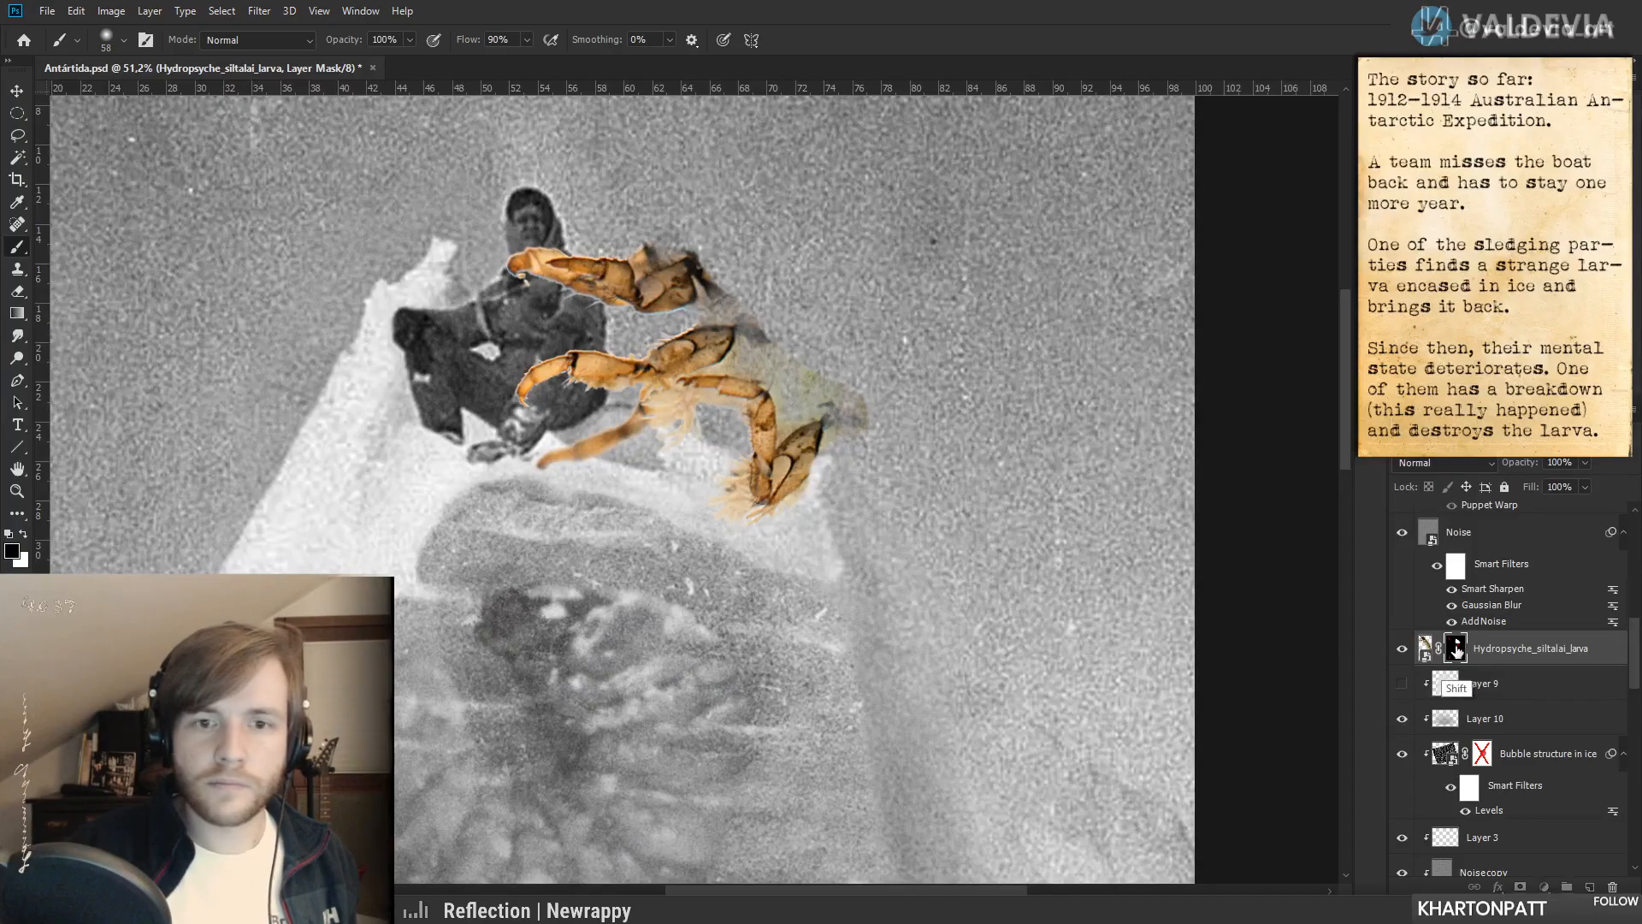
{"action": "left_click", "coordinate": [1457, 650], "text": "shift"}
{"action": "left_click", "coordinate": [1456, 650], "text": "shift"}
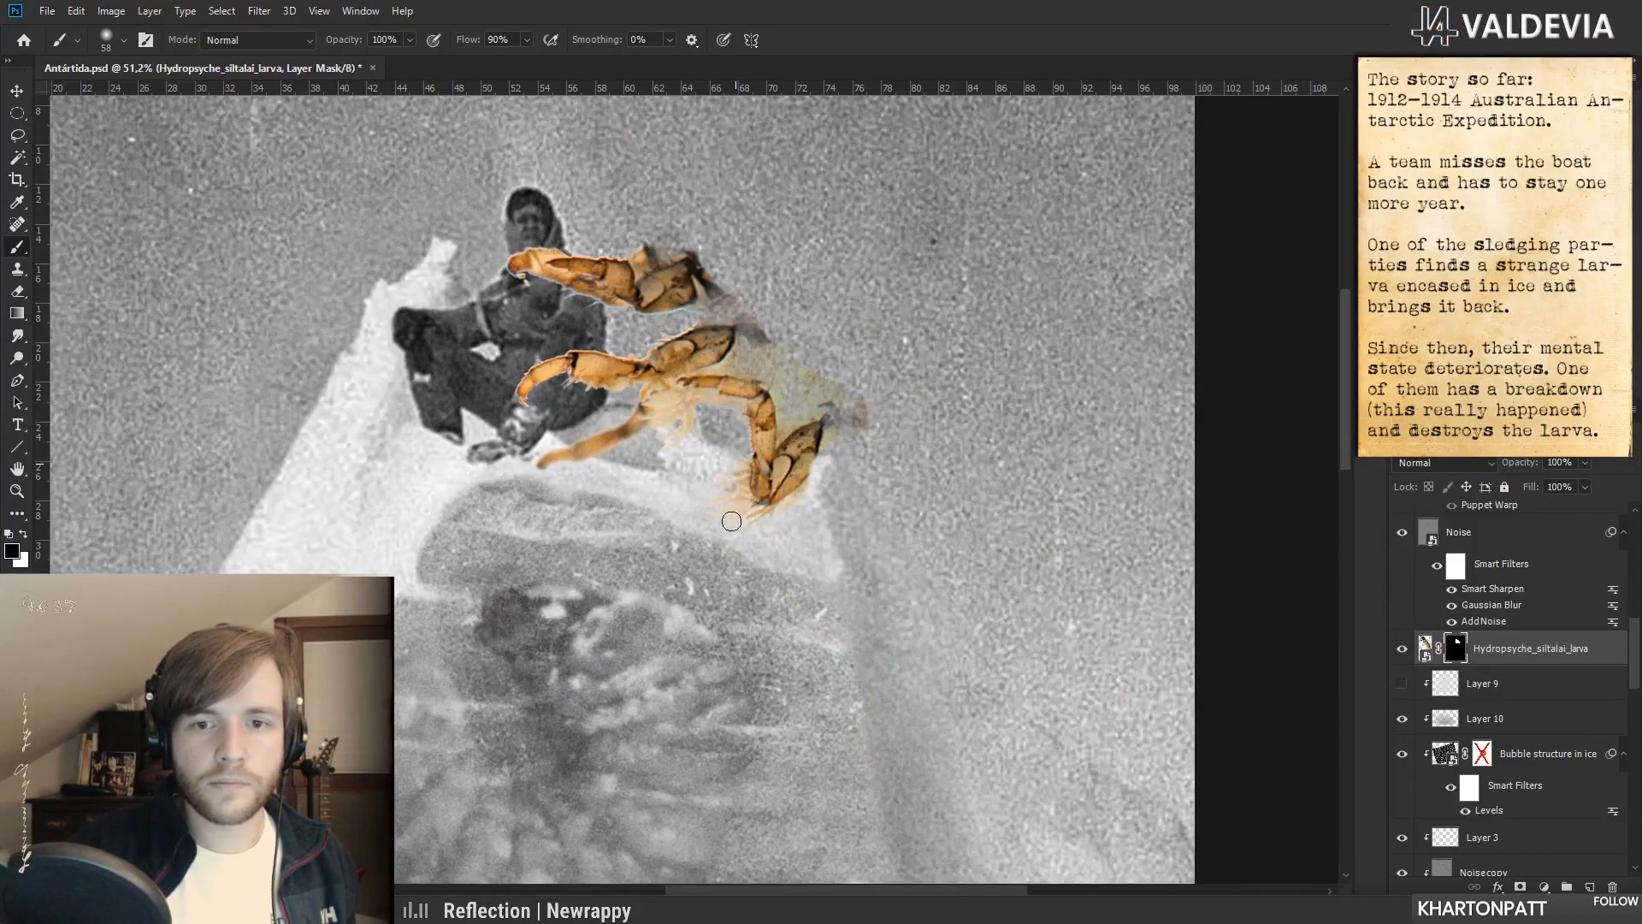
- Mask out the pale bristles around the tip of the lowest leg with a small 32 px brush
{"action": "right_click", "coordinate": [790, 537]}
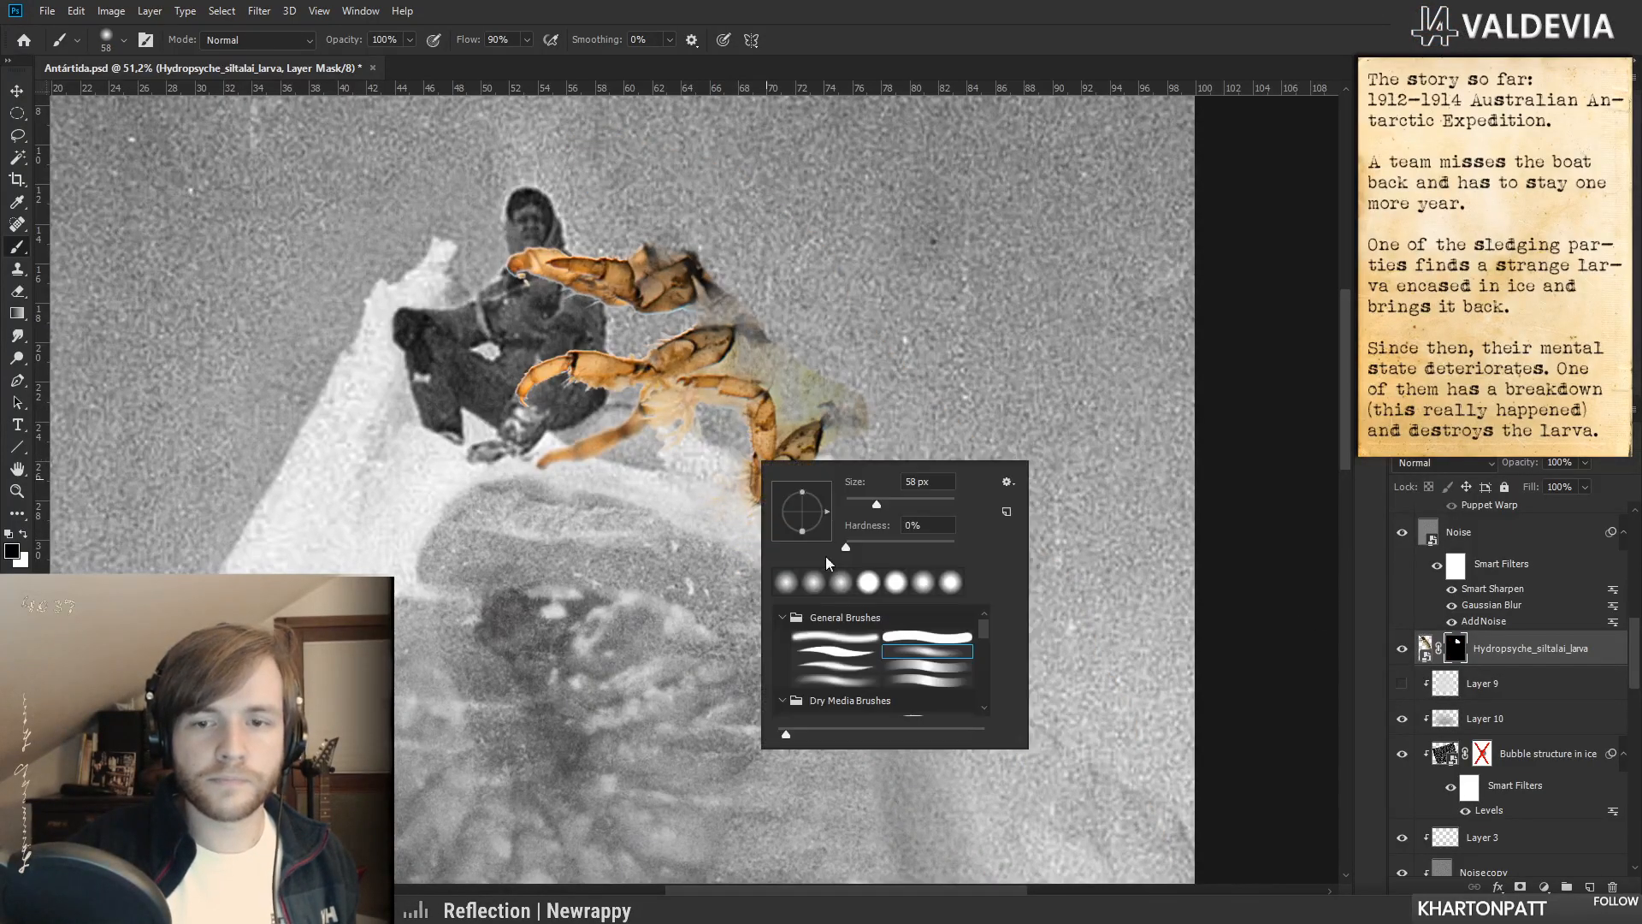
{"action": "left_click", "coordinate": [863, 637]}
{"action": "left_click", "coordinate": [886, 505]}
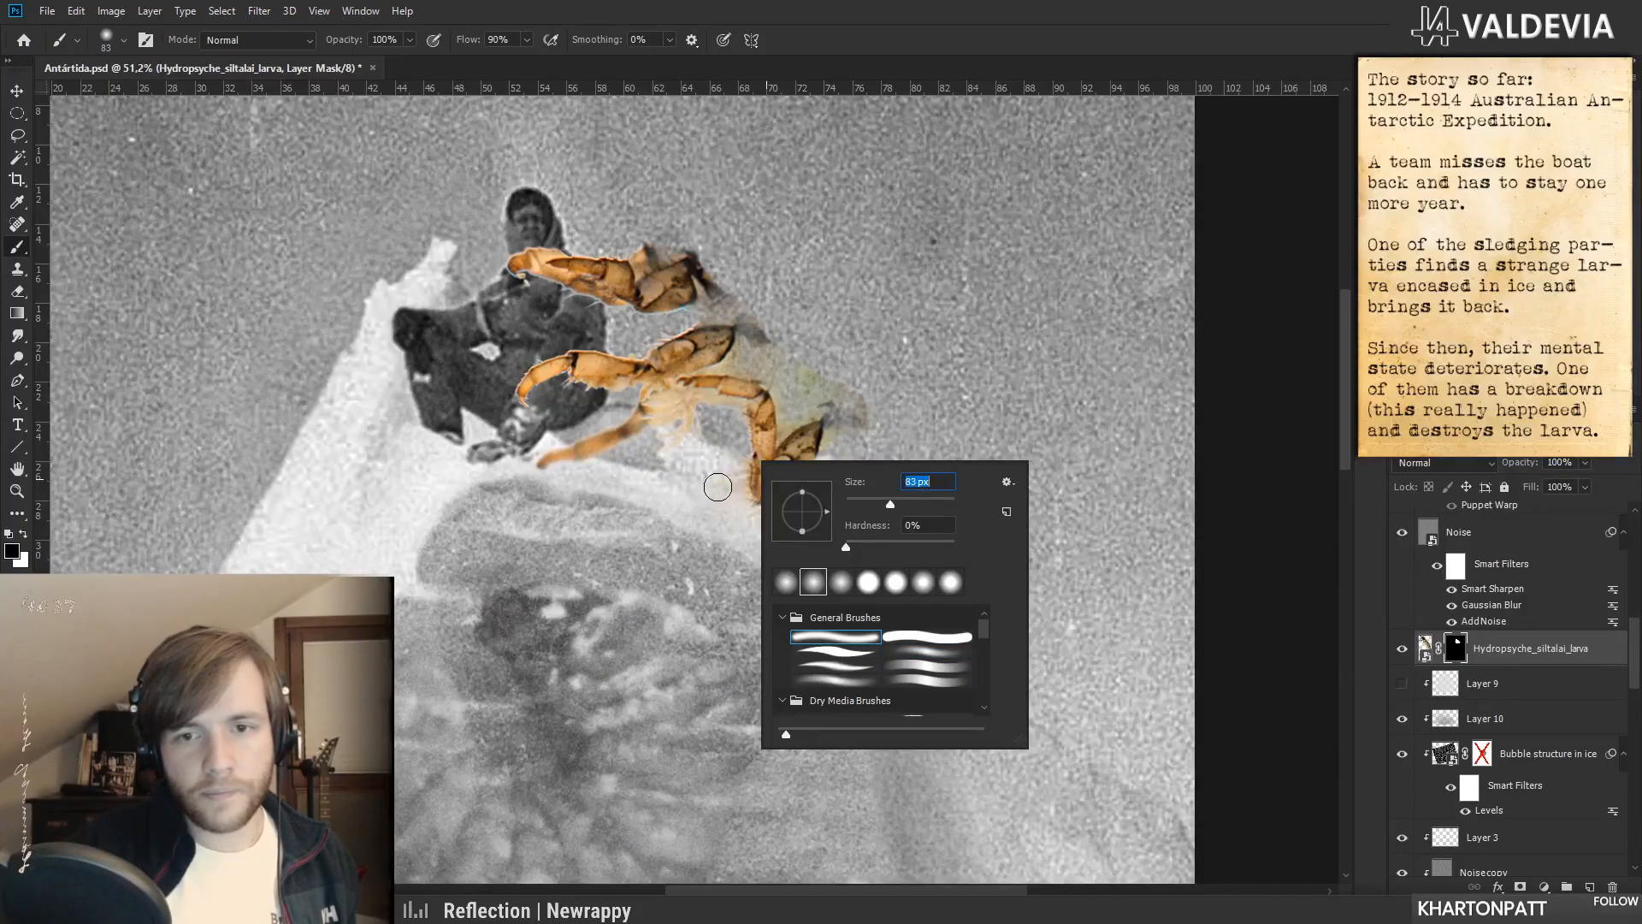
{"action": "left_click_drag", "start_coordinate": [718, 486], "coordinate": [732, 457]}
{"action": "key", "text": "ctrl+z"}
{"action": "right_click", "coordinate": [753, 516]}
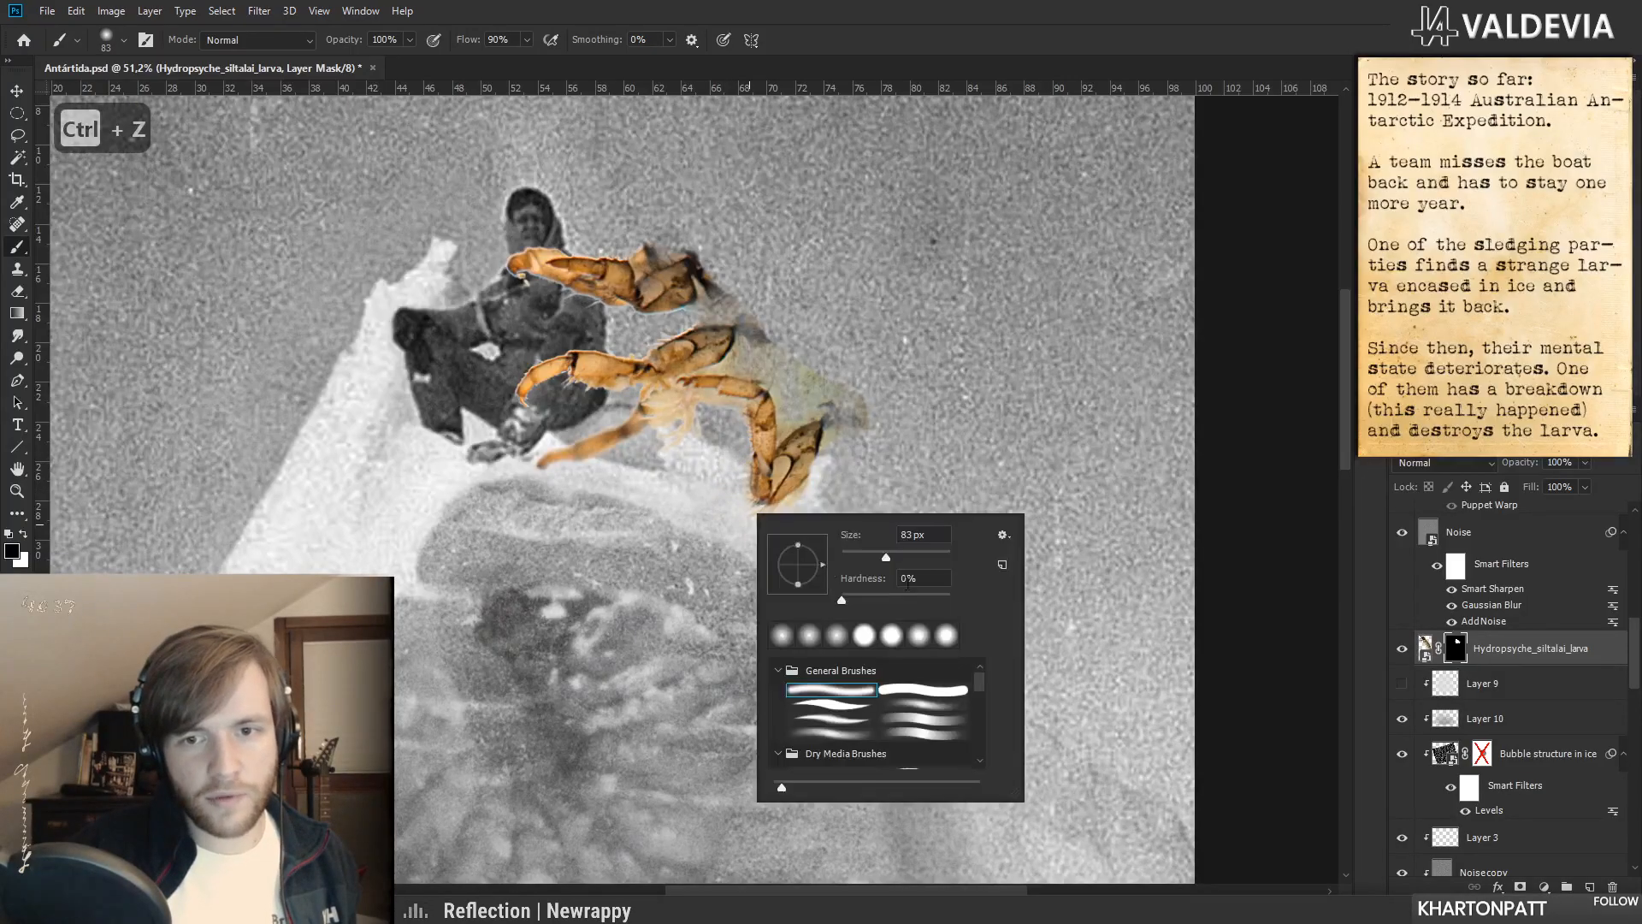
{"action": "left_click", "coordinate": [901, 599]}
{"action": "left_click", "coordinate": [860, 554]}
{"action": "left_click", "coordinate": [741, 496]}
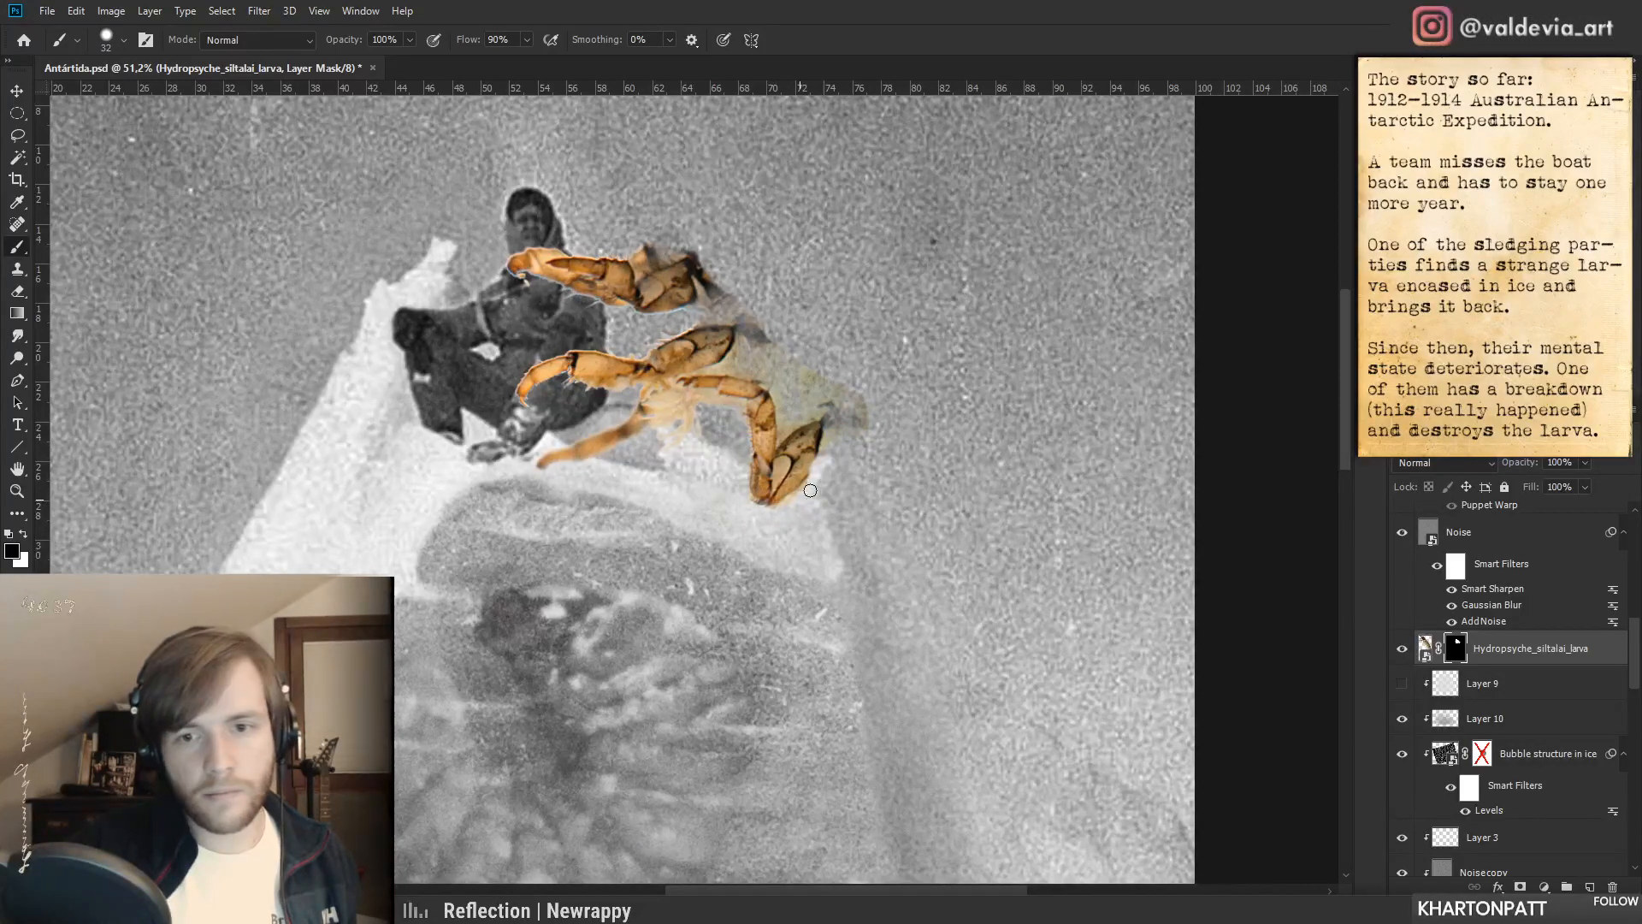
- Clean up the mask around the middle and lower legs, hiding the pale tissue between them and restoring the leg edges
{"action": "key", "text": "x"}
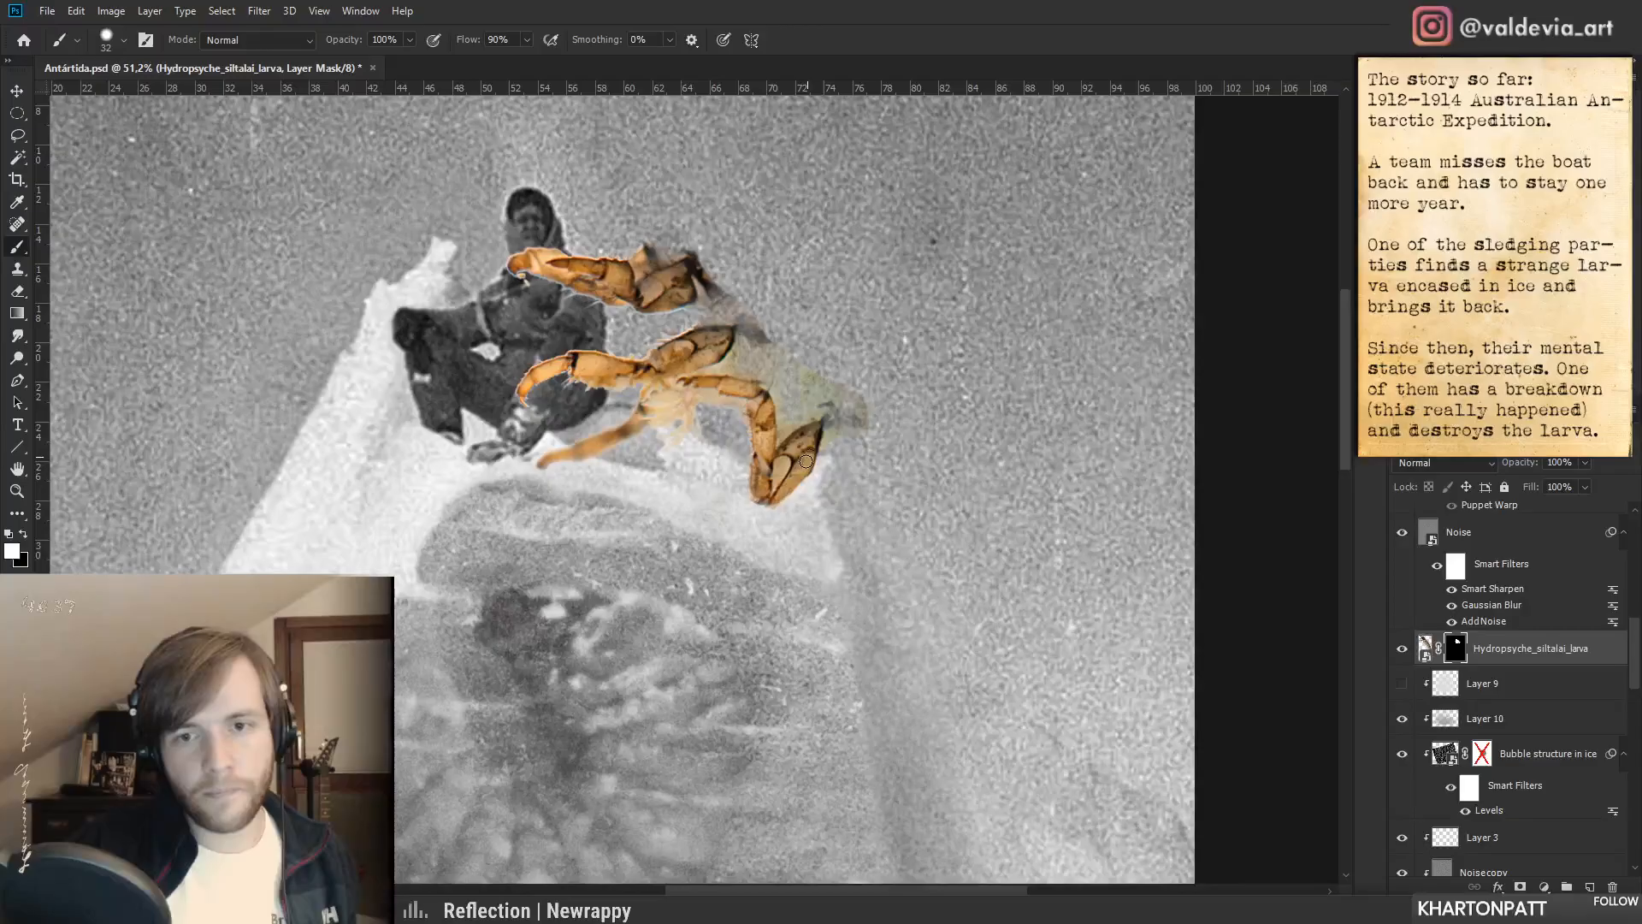
{"action": "scroll", "coordinate": [855, 461], "scroll_direction": "up", "scroll_amount": 2}
{"action": "key", "text": "x"}
{"action": "mouse_move", "coordinate": [611, 382]}
{"action": "left_mouse_down"}
{"action": "mouse_move", "coordinate": [629, 437]}
{"action": "mouse_move", "coordinate": [655, 417]}
{"action": "mouse_move", "coordinate": [659, 376]}
{"action": "left_mouse_up"}
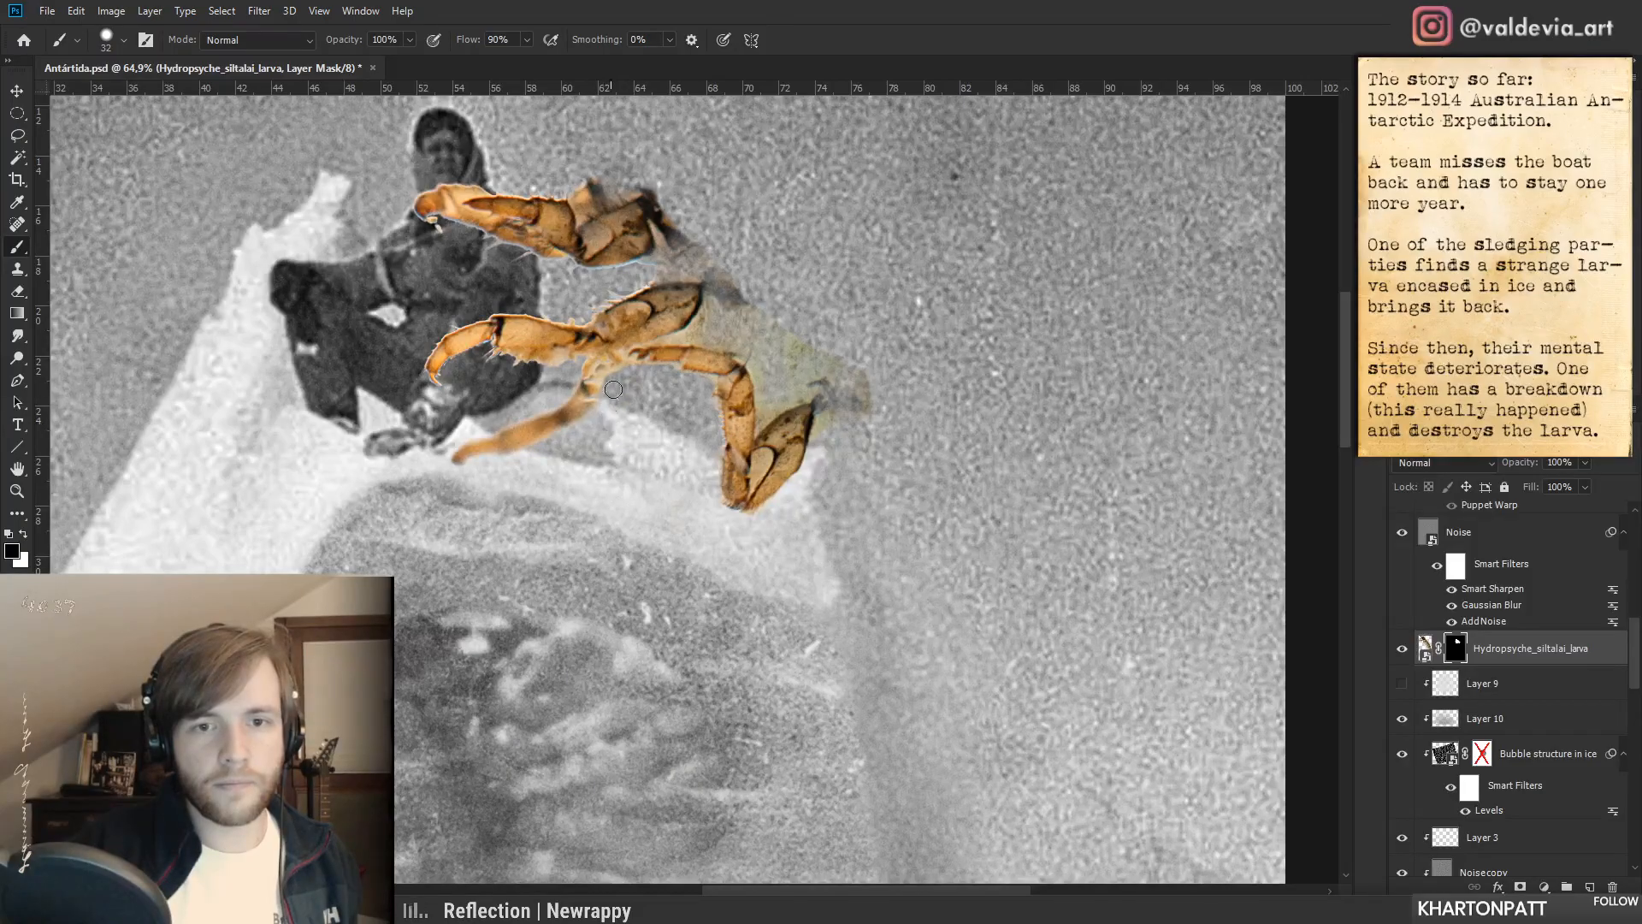
{"action": "scroll", "coordinate": [676, 423], "scroll_direction": "up", "scroll_amount": 3}
{"action": "key", "text": "x"}
{"action": "left_click_drag", "start_coordinate": [569, 378], "coordinate": [590, 493]}
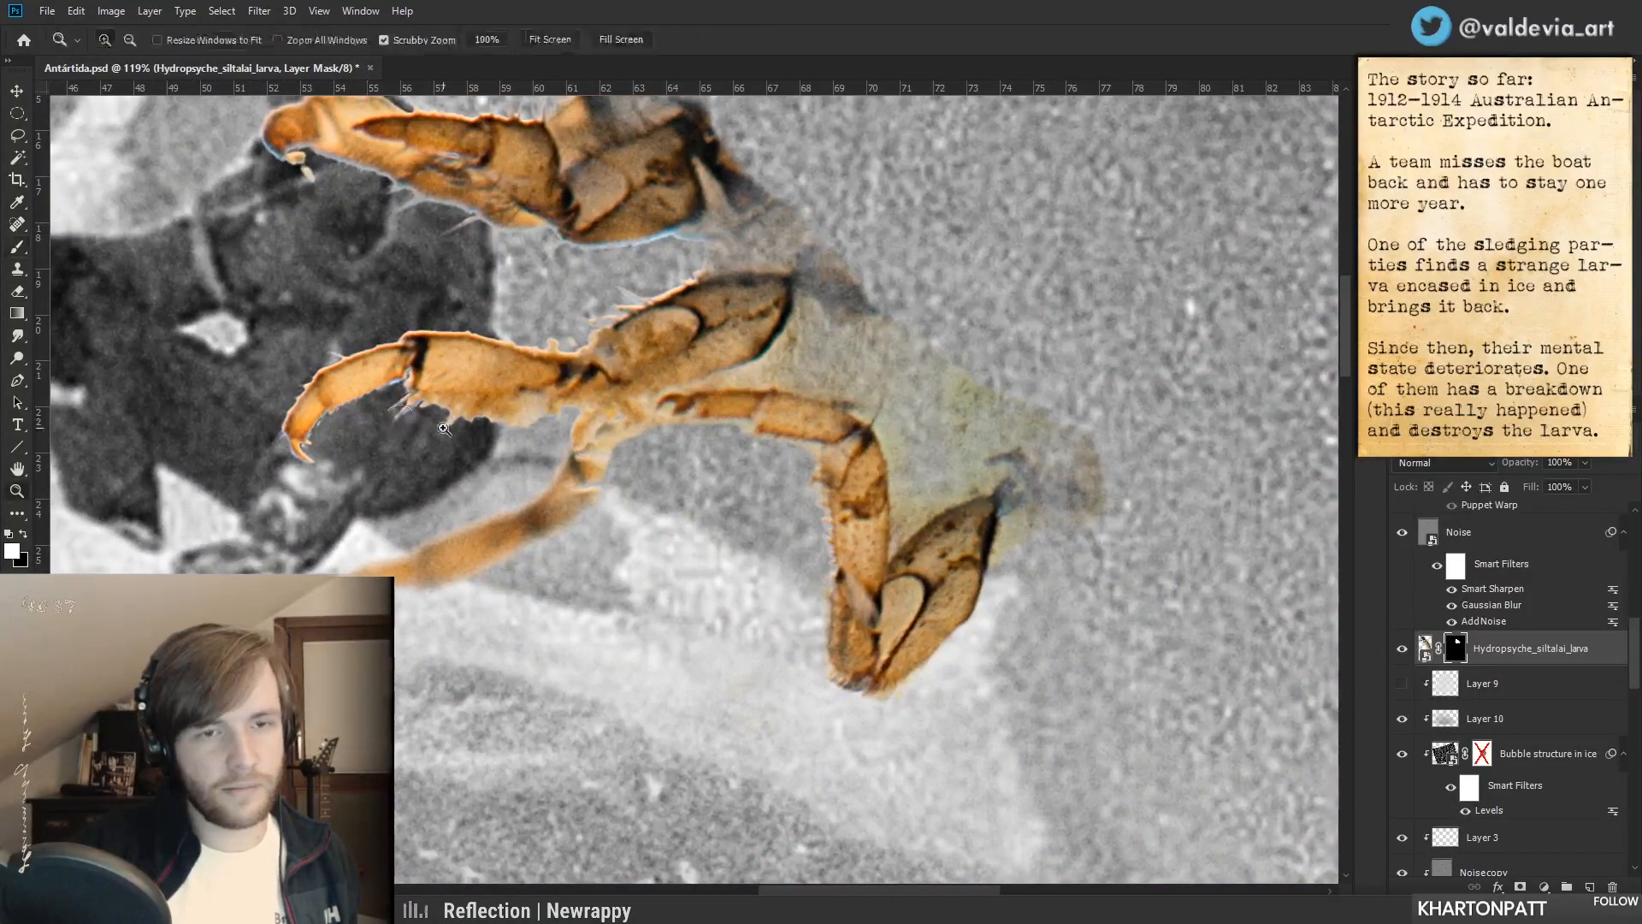
- Reveal more of the larva's body where the legs attach by painting its mask white with a soft 67 px brush
{"action": "left_click_drag", "start_coordinate": [445, 428], "coordinate": [400, 346]}
{"action": "left_click_drag", "start_coordinate": [620, 473], "coordinate": [631, 547]}
{"action": "key", "text": "ctrl+space"}
{"action": "left_click_drag", "start_coordinate": [409, 402], "coordinate": [672, 377]}
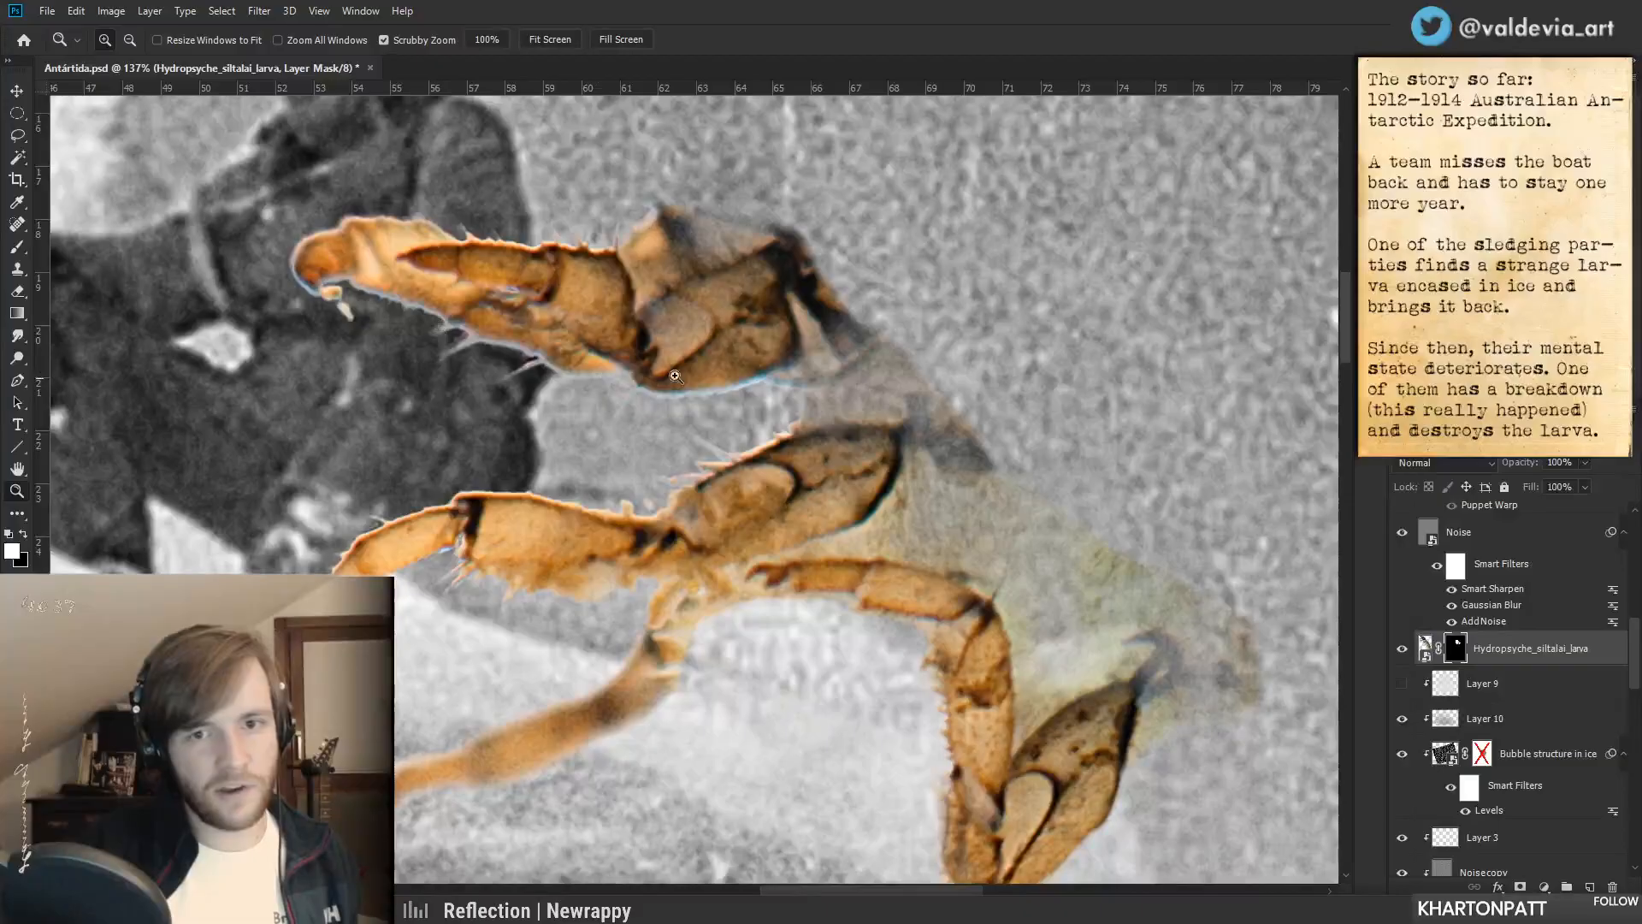
{"action": "left_click_drag", "start_coordinate": [756, 441], "coordinate": [702, 438]}
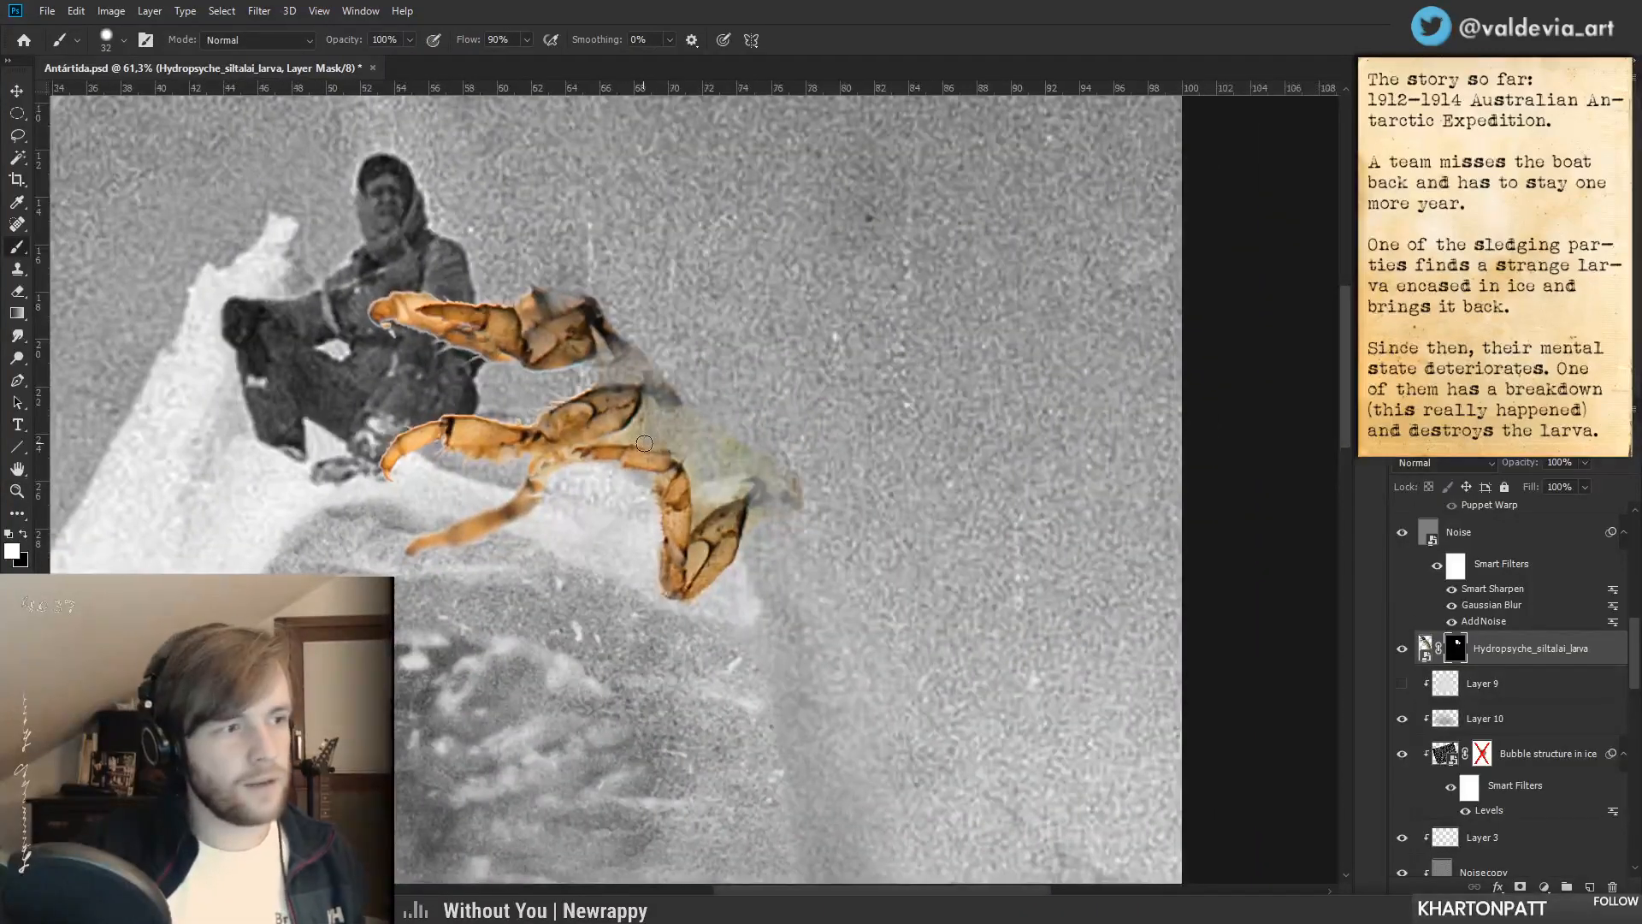
{"action": "right_click", "coordinate": [702, 438]}
{"action": "left_click", "coordinate": [735, 561]}
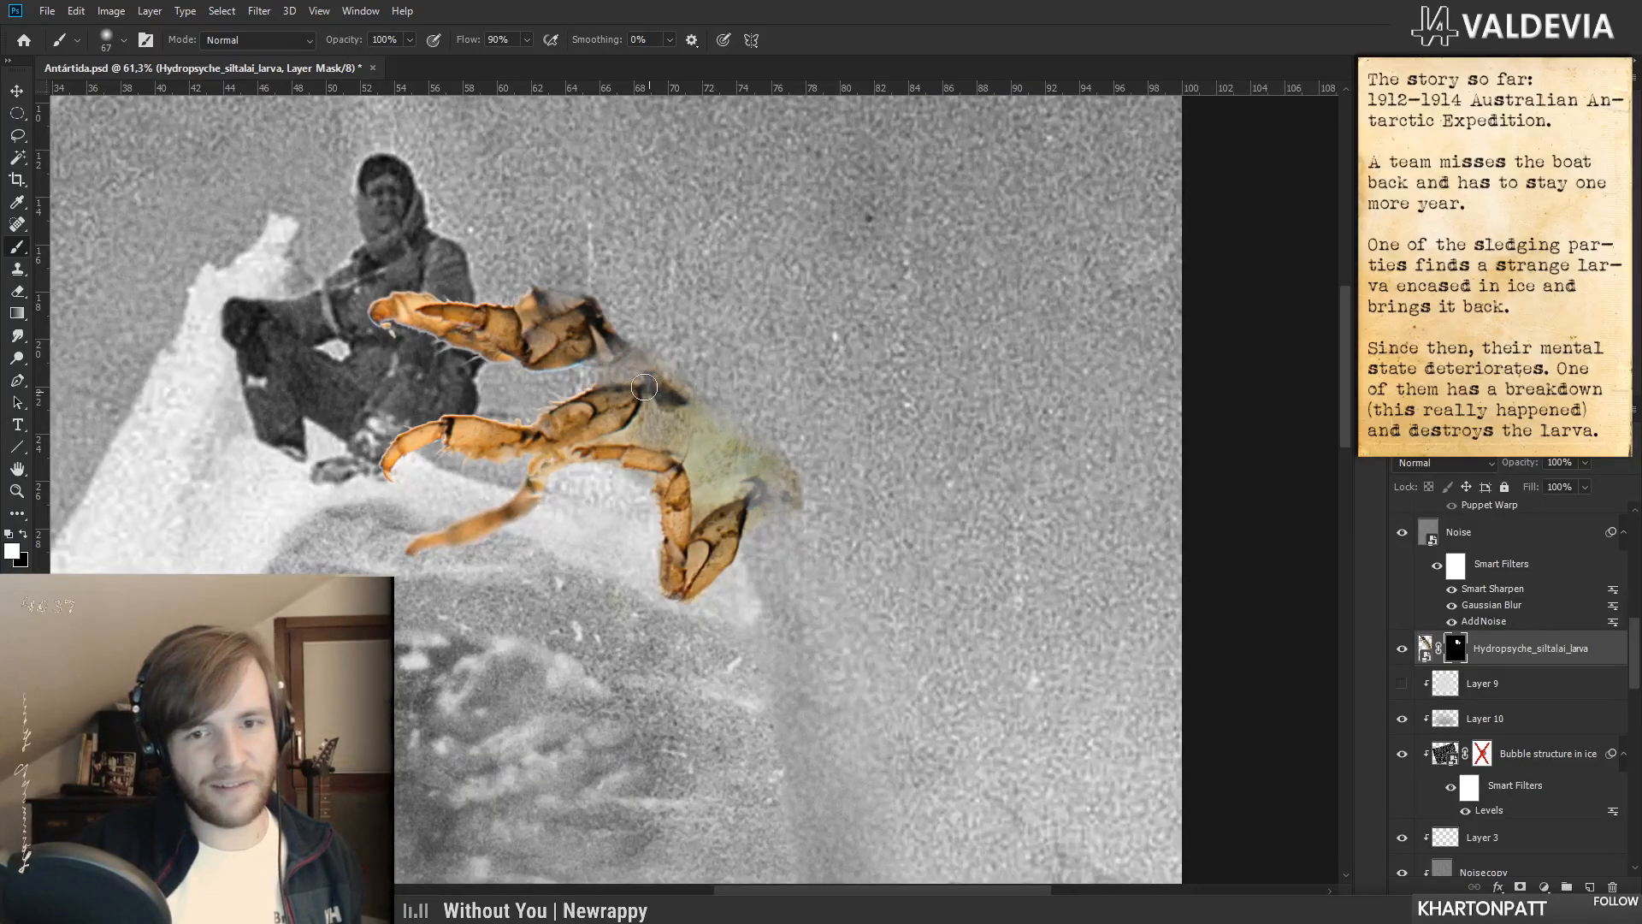
{"action": "left_click_drag", "start_coordinate": [685, 486], "coordinate": [603, 488]}
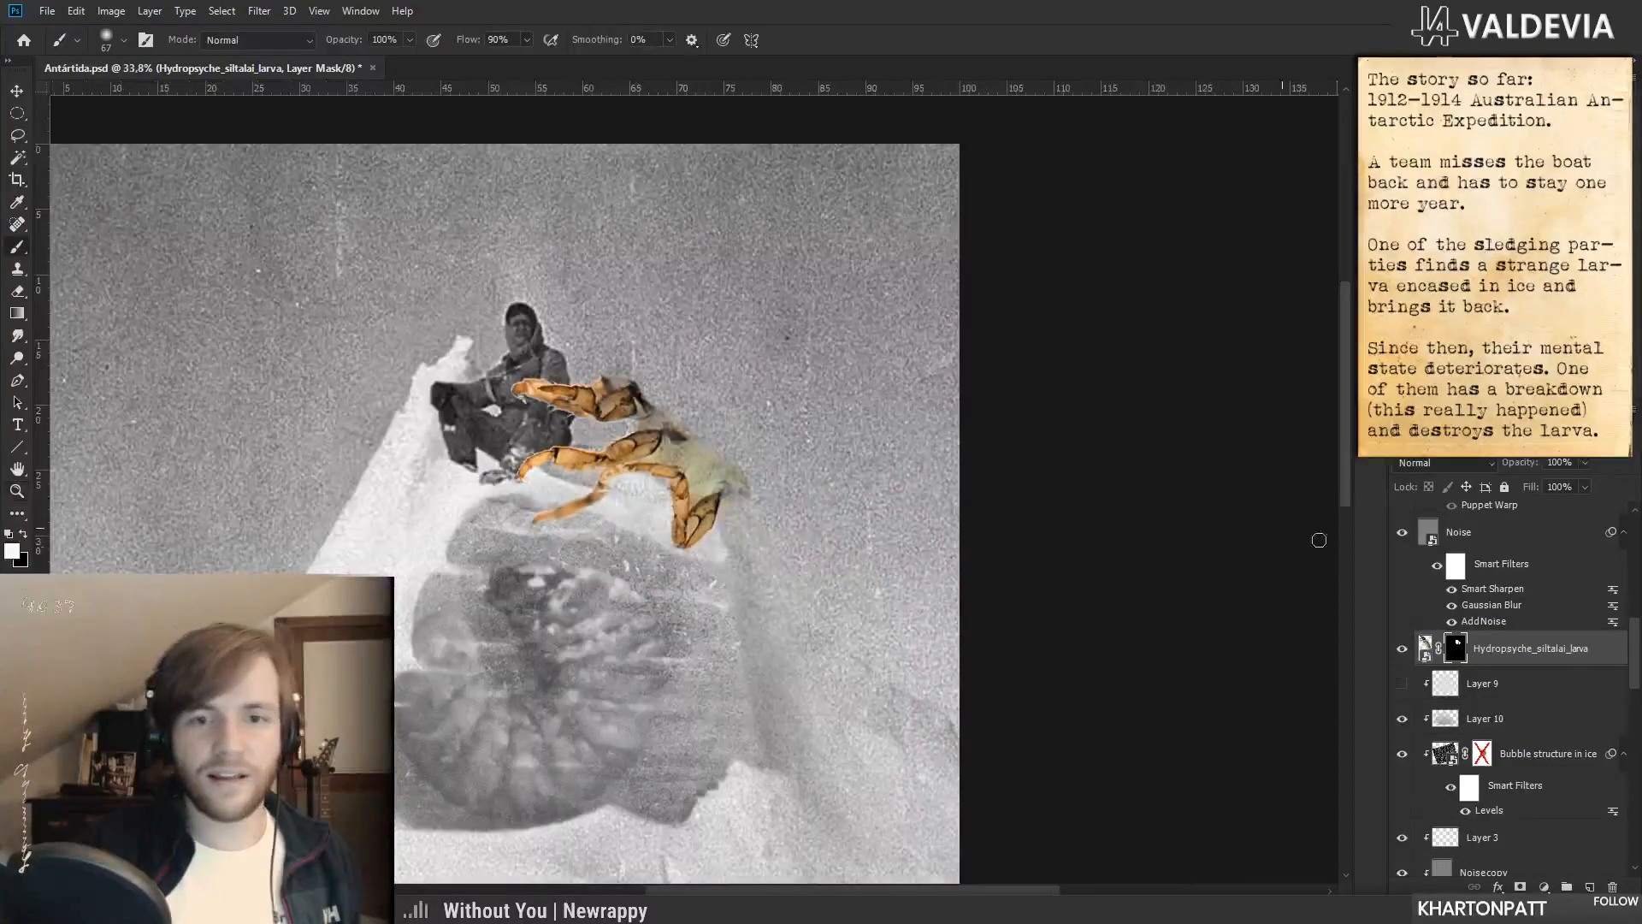
- Duplicate the masked Hydropsyche_siltalai_larva layer below the original and hide the original
{"action": "left_click", "coordinate": [1597, 662]}
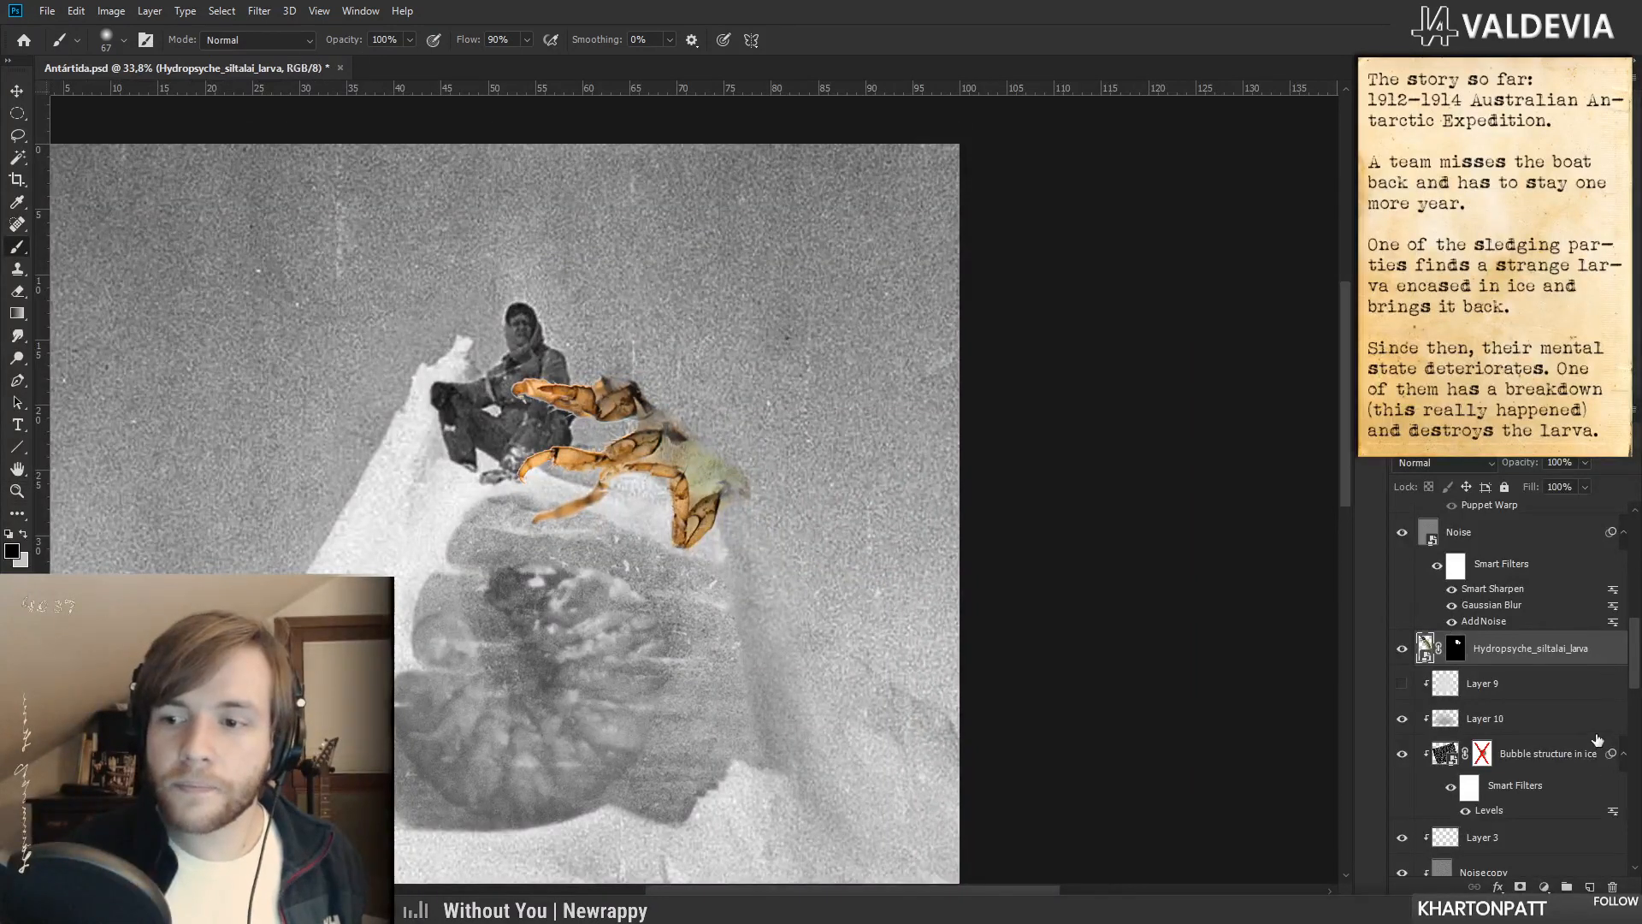
{"action": "left_click_drag", "start_coordinate": [1533, 661], "coordinate": [1520, 673]}
{"action": "left_click", "coordinate": [1403, 649]}
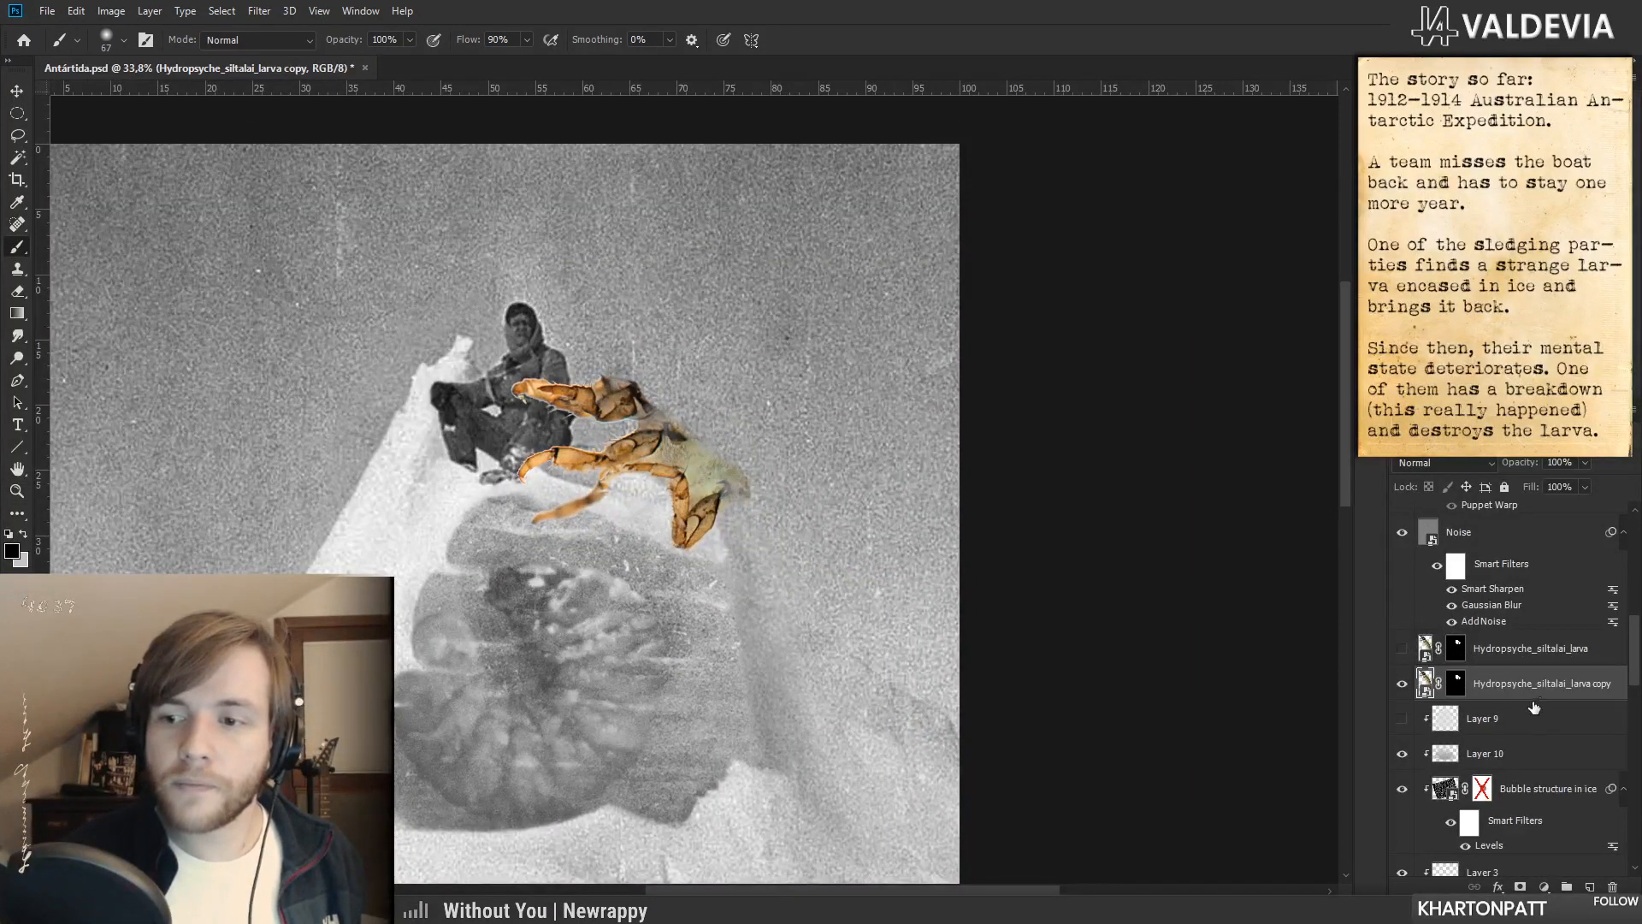
- Add a Black & White adjustment layer clipped to the larva copy so only the legs turn grey
{"action": "left_click", "coordinate": [1544, 887]}
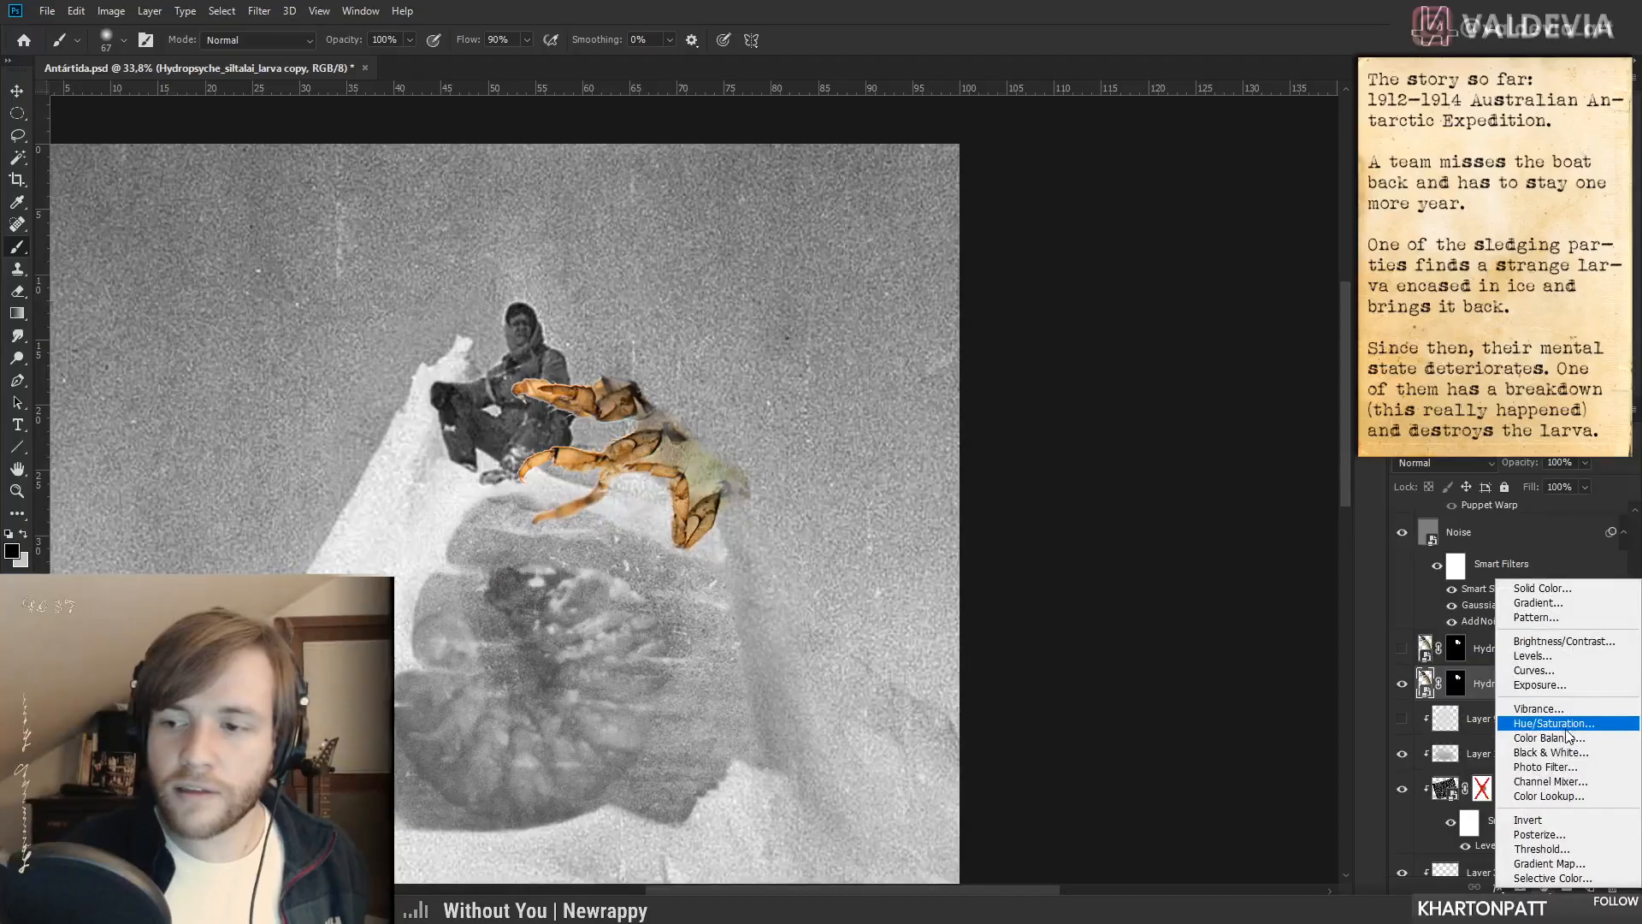
{"action": "left_click", "coordinate": [1550, 752]}
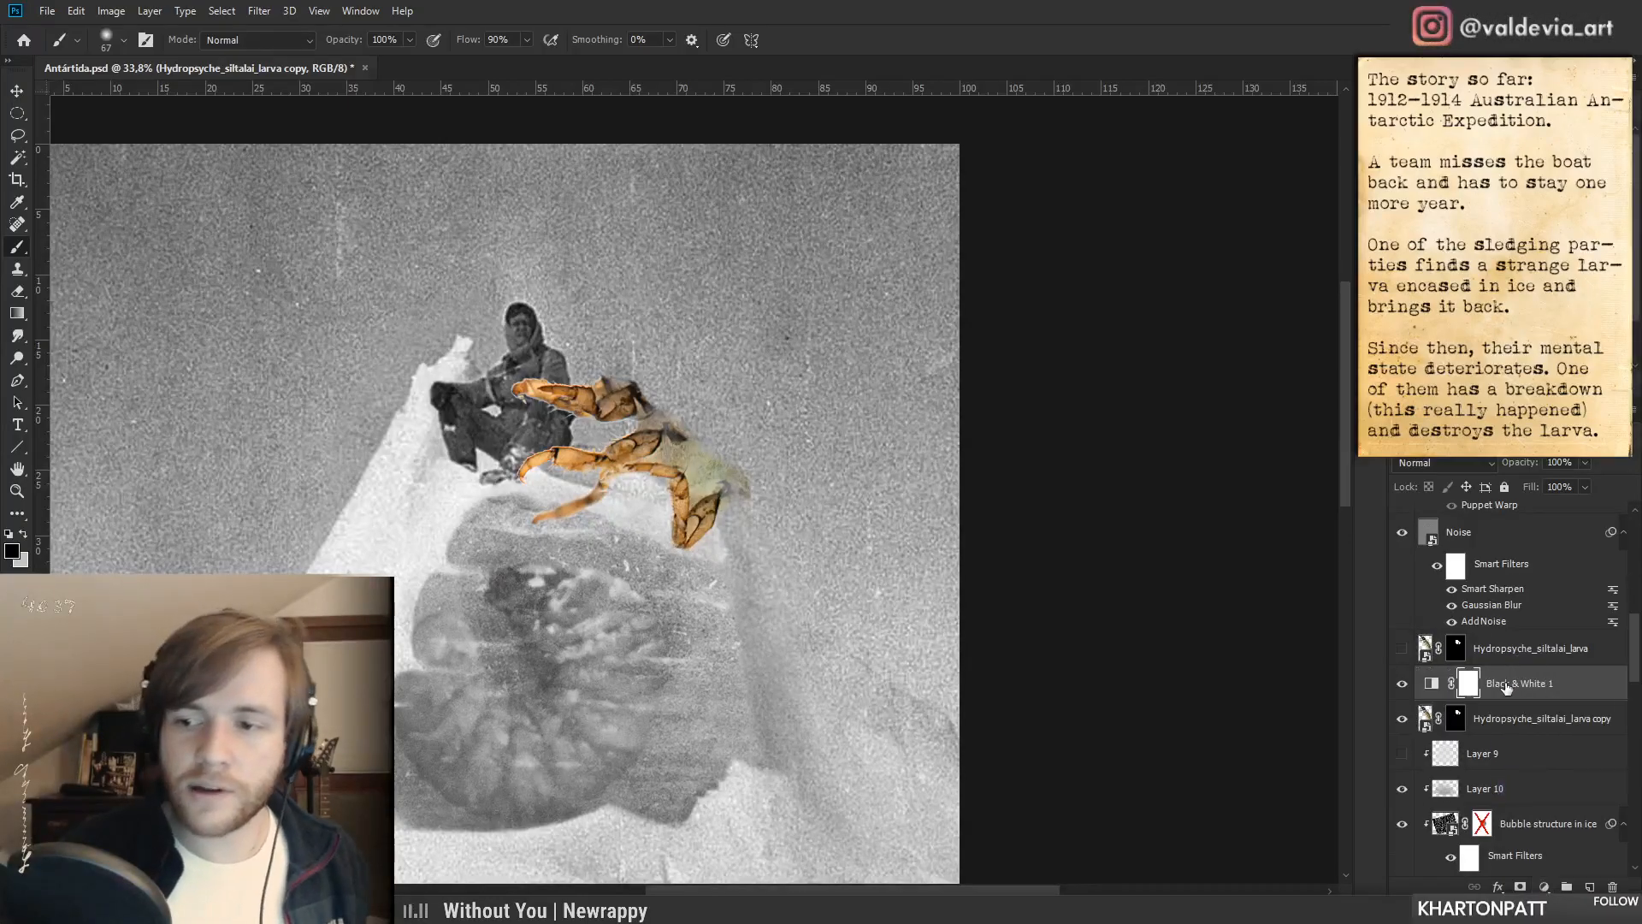
{"action": "left_click", "coordinate": [1522, 692], "text": "alt"}
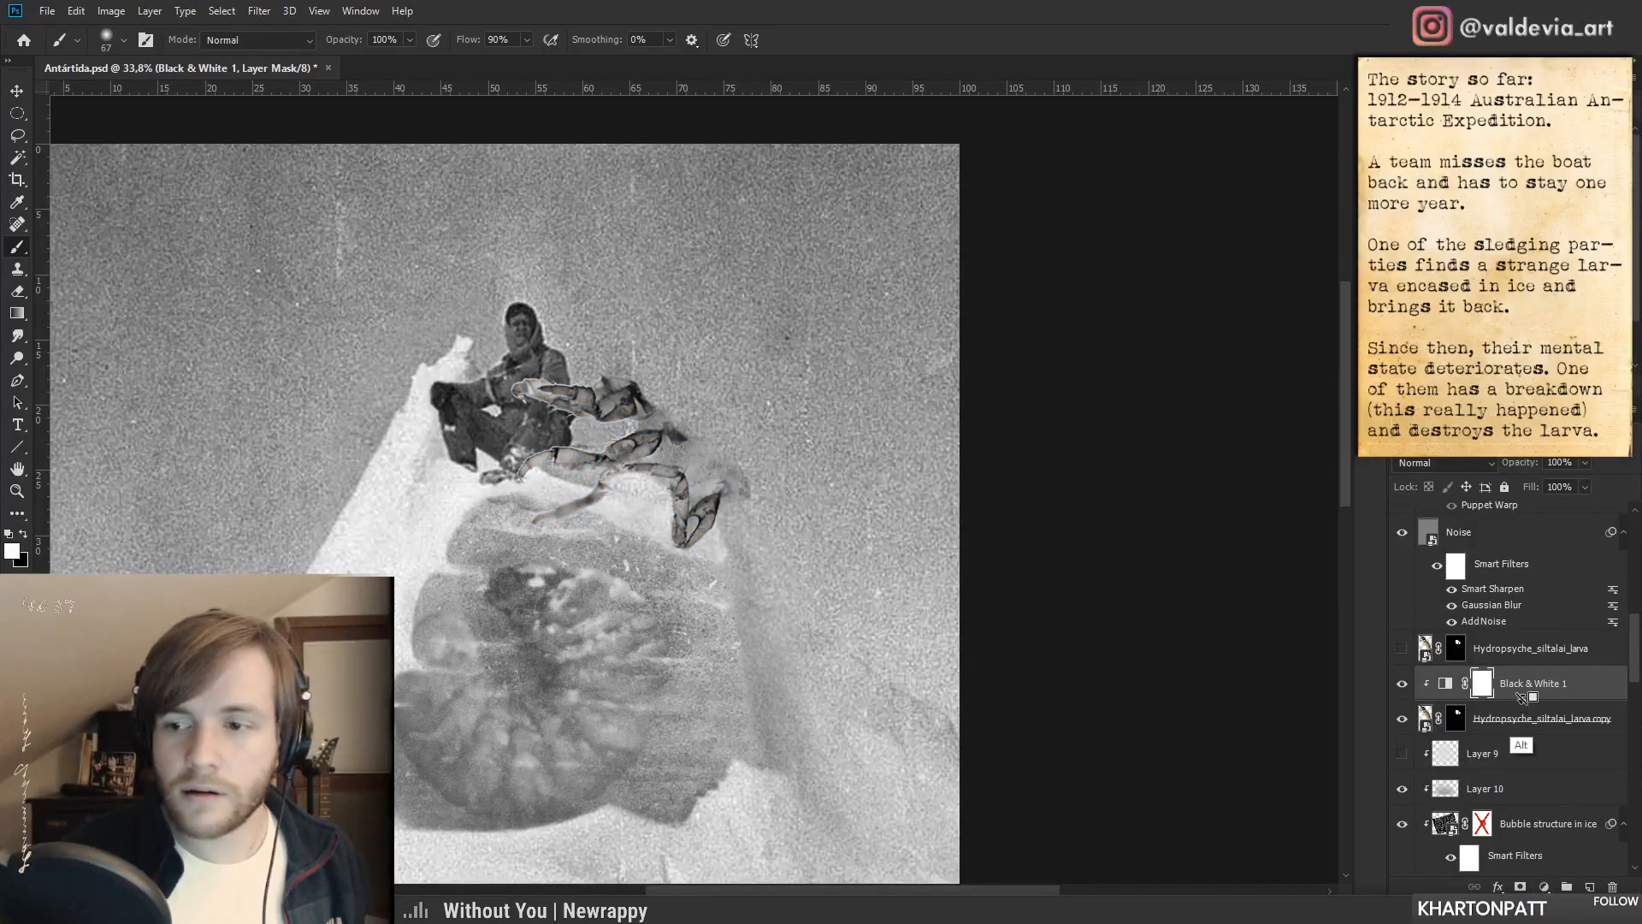
{"action": "mouse_move", "coordinate": [753, 562]}
{"action": "left_mouse_down"}
{"action": "mouse_move", "coordinate": [728, 561]}
{"action": "mouse_move", "coordinate": [763, 556]}
{"action": "left_mouse_up"}
{"action": "mouse_move", "coordinate": [542, 425]}
{"action": "left_mouse_down"}
{"action": "mouse_move", "coordinate": [684, 424]}
{"action": "mouse_move", "coordinate": [650, 425]}
{"action": "left_mouse_up"}
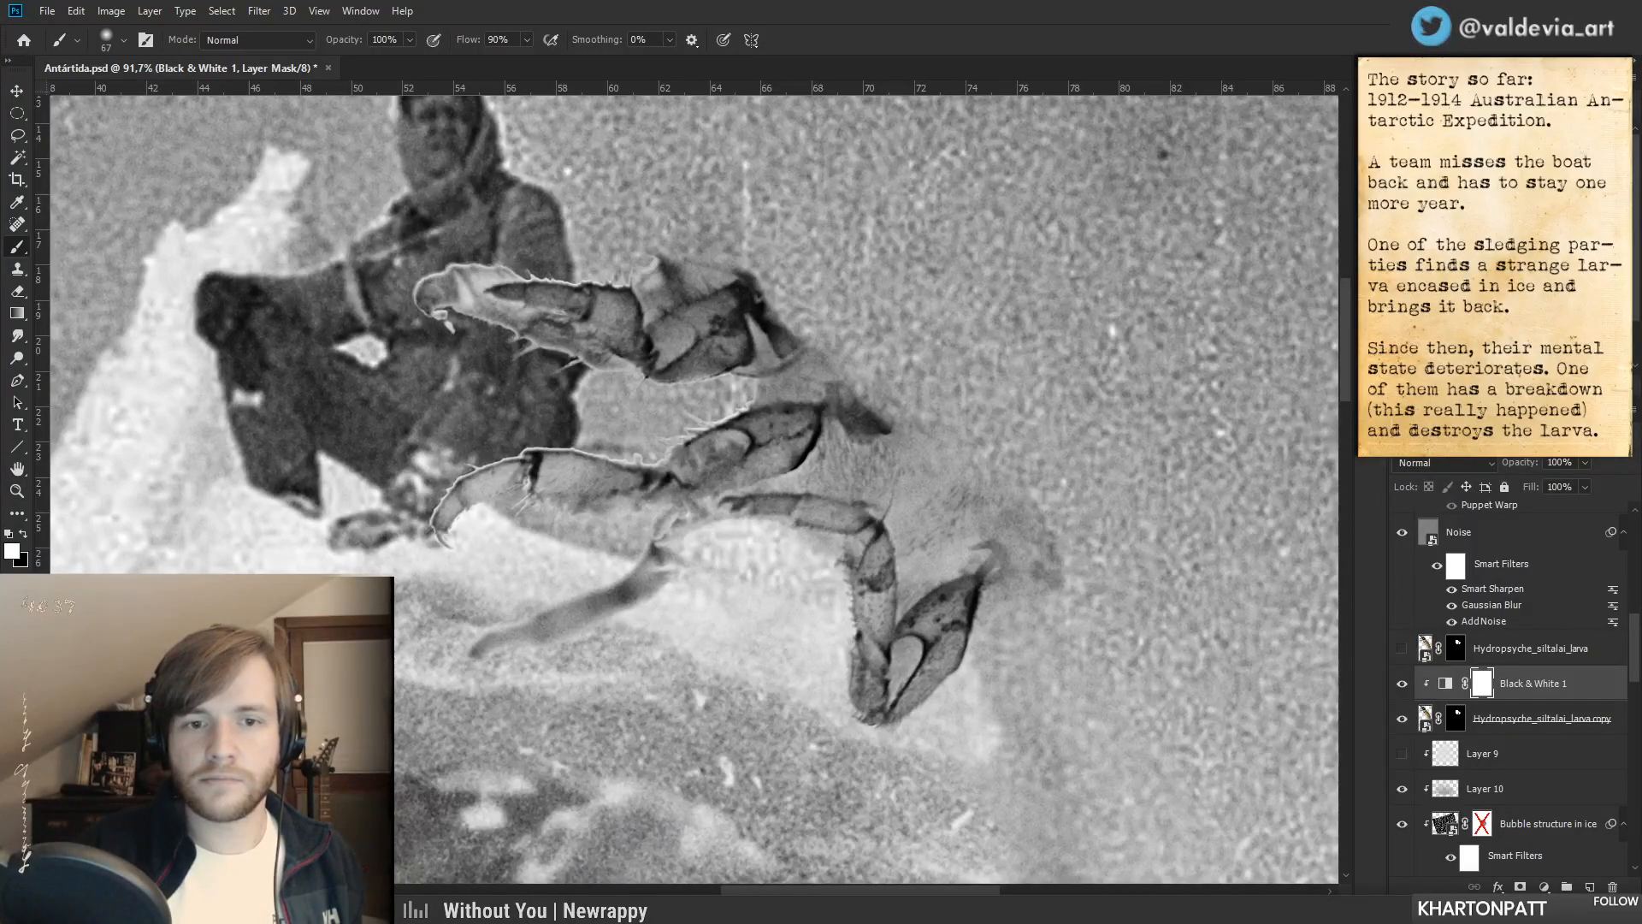
- Try to isolate the legs with an inverted selection loaded from the larva copy's outline and mask
{"action": "left_click", "coordinate": [1427, 720], "text": "ctrl"}
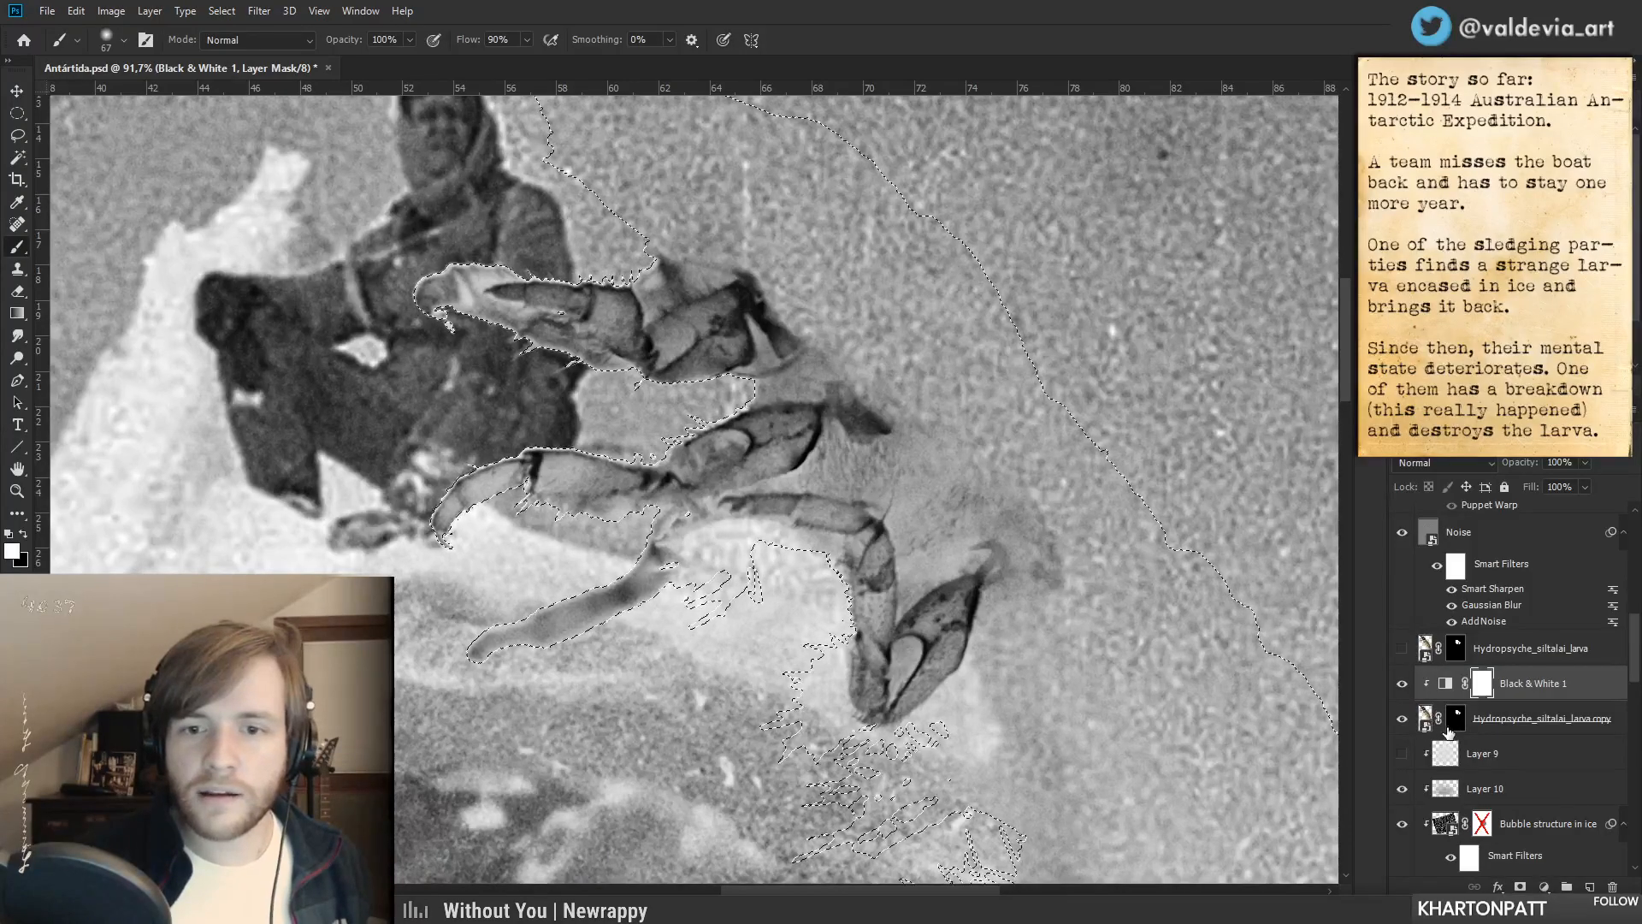
{"action": "left_click", "coordinate": [1456, 724], "text": "ctrl"}
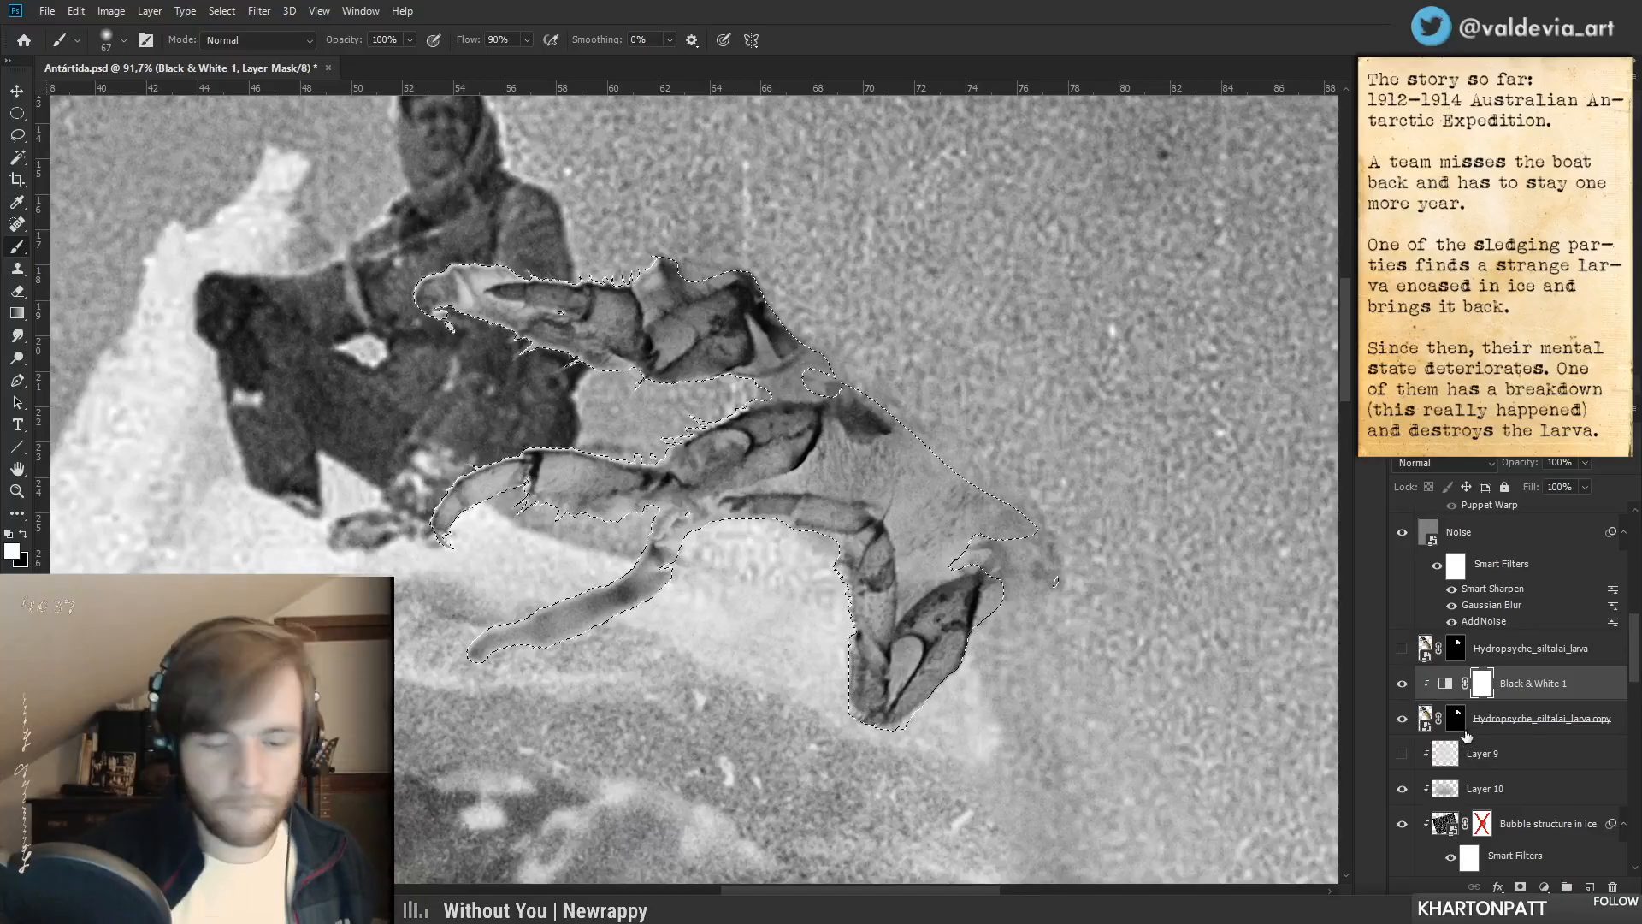
{"action": "key", "text": "ctrl+shift+i"}
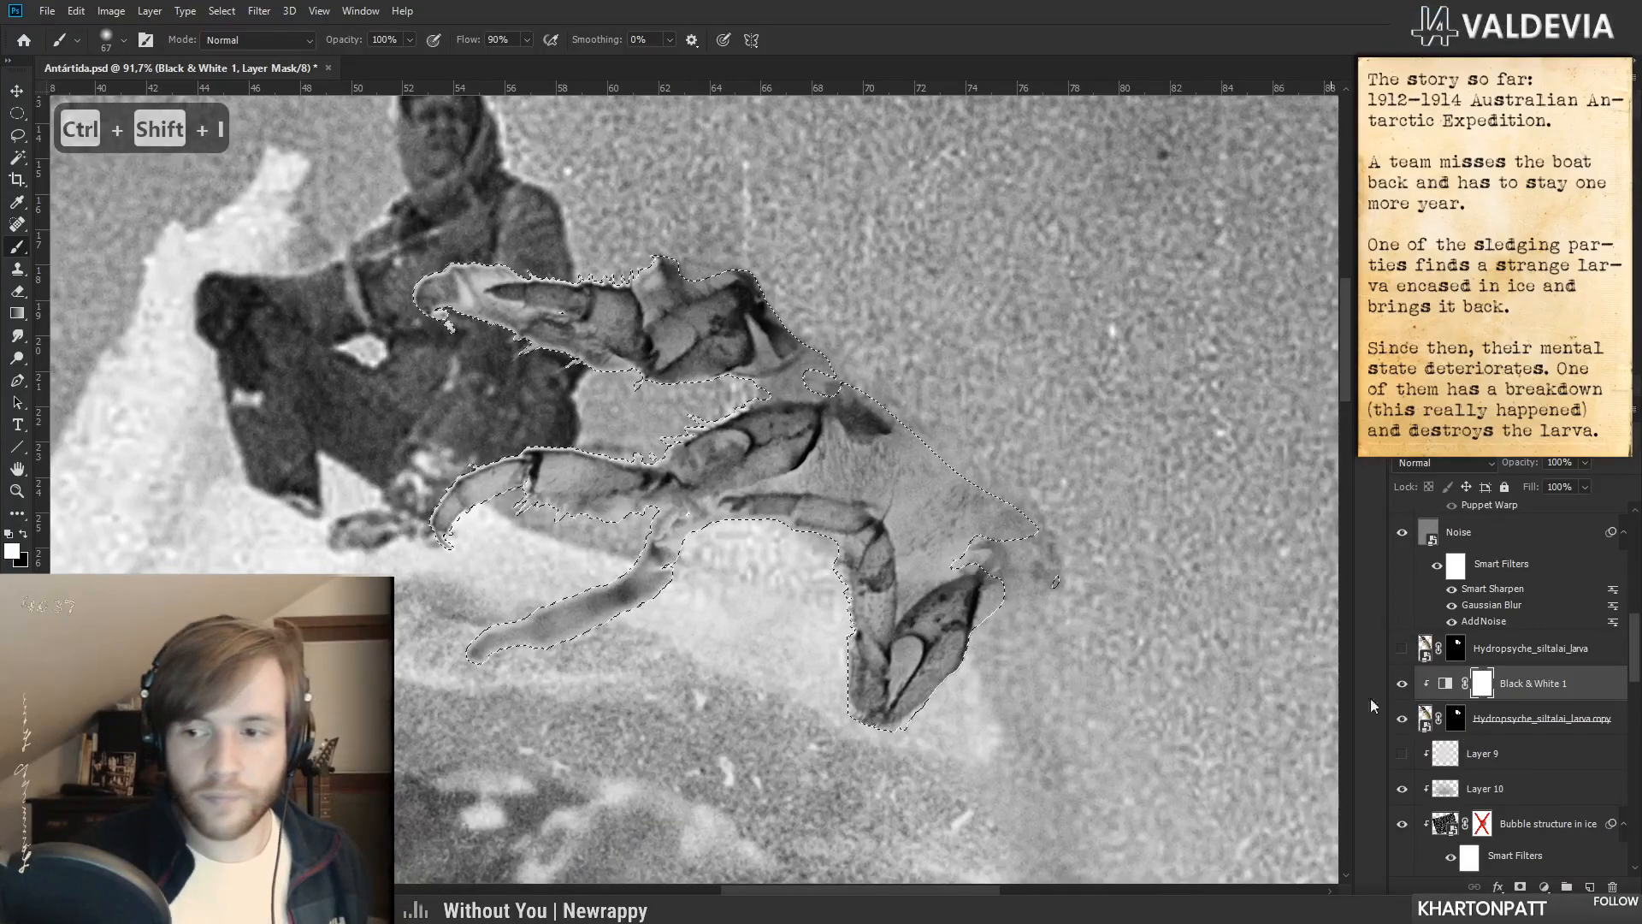
{"action": "left_click", "coordinate": [1434, 721]}
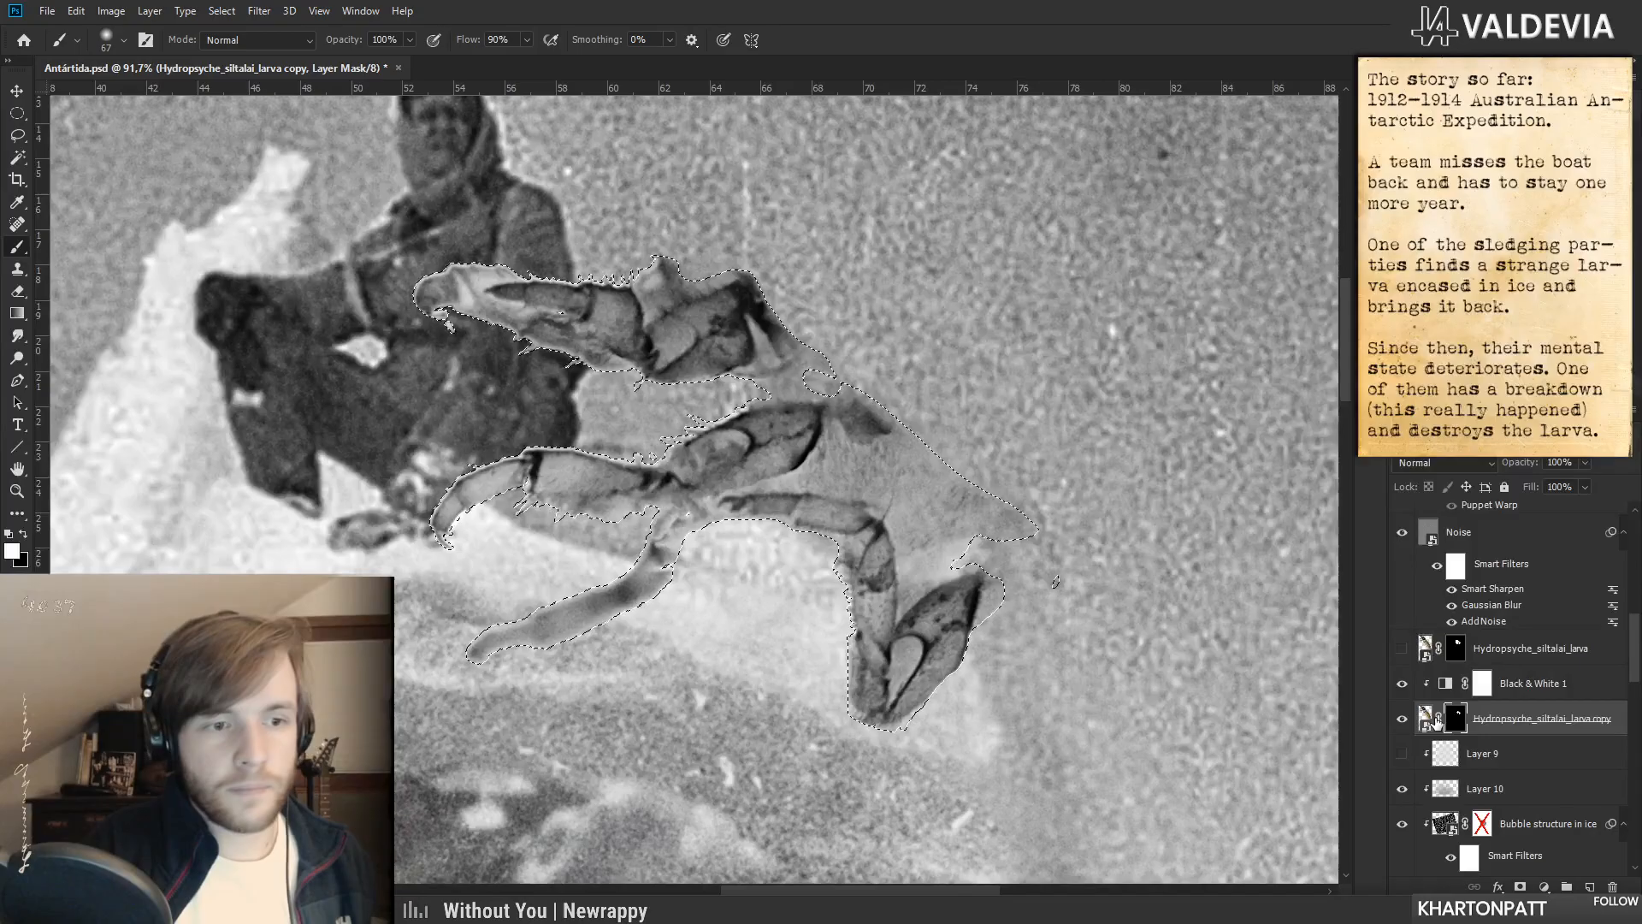
{"action": "key", "text": "ctrl+d"}
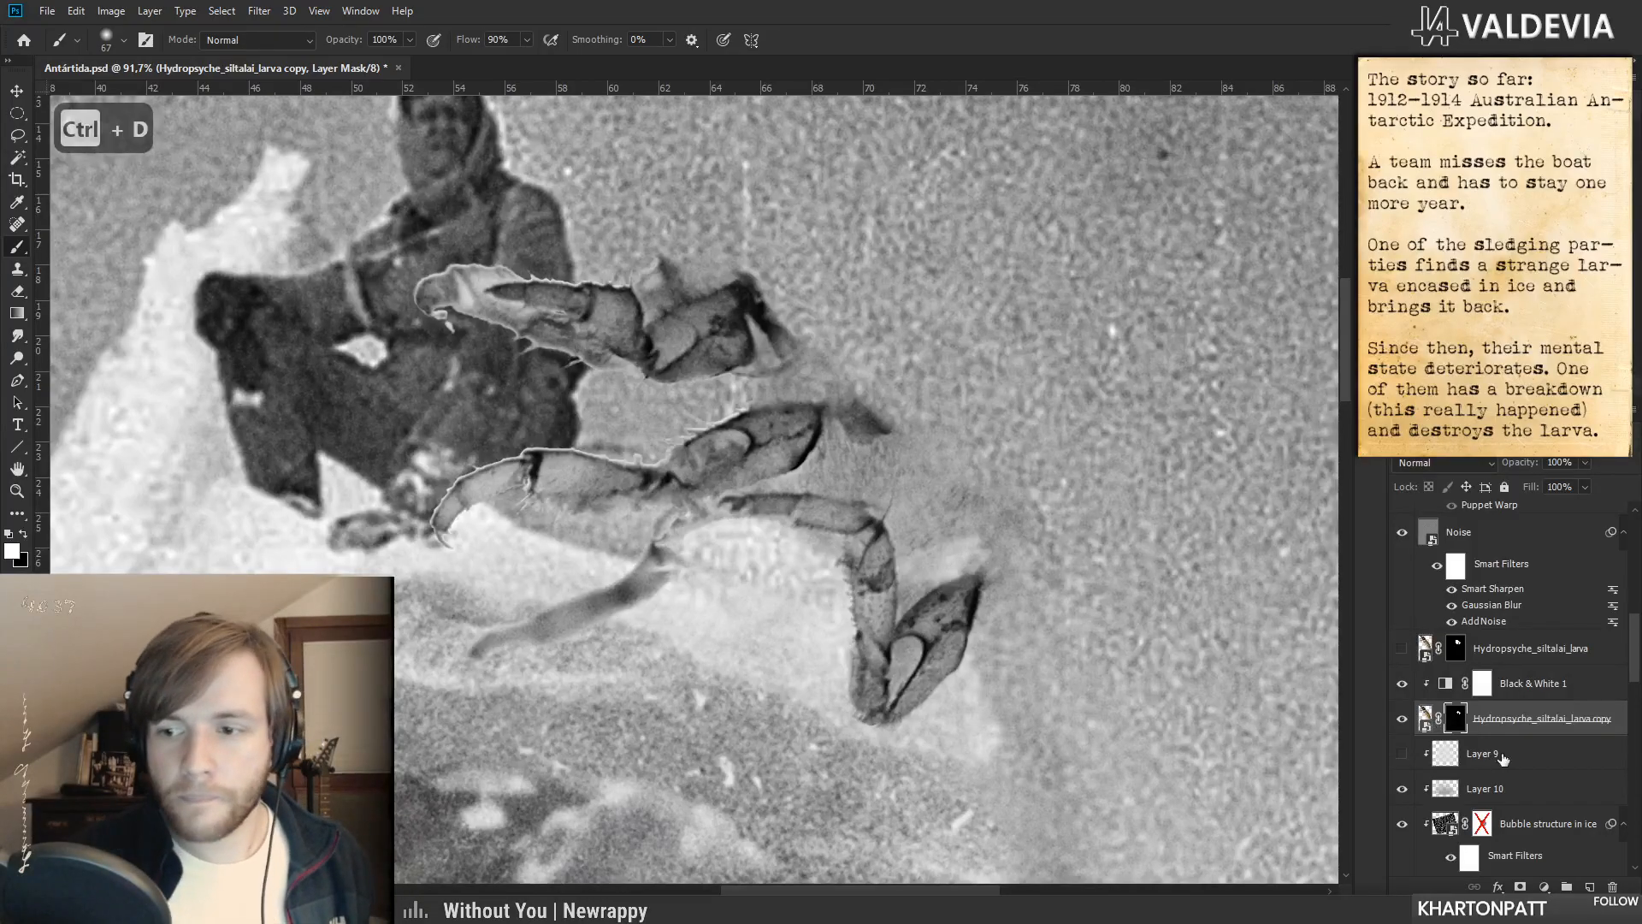
- Tighten the larva copy's mask around the legs in Select and Mask, raising the edge detection radius and shifting the edge to -52%
{"action": "double_click", "coordinate": [1460, 721]}
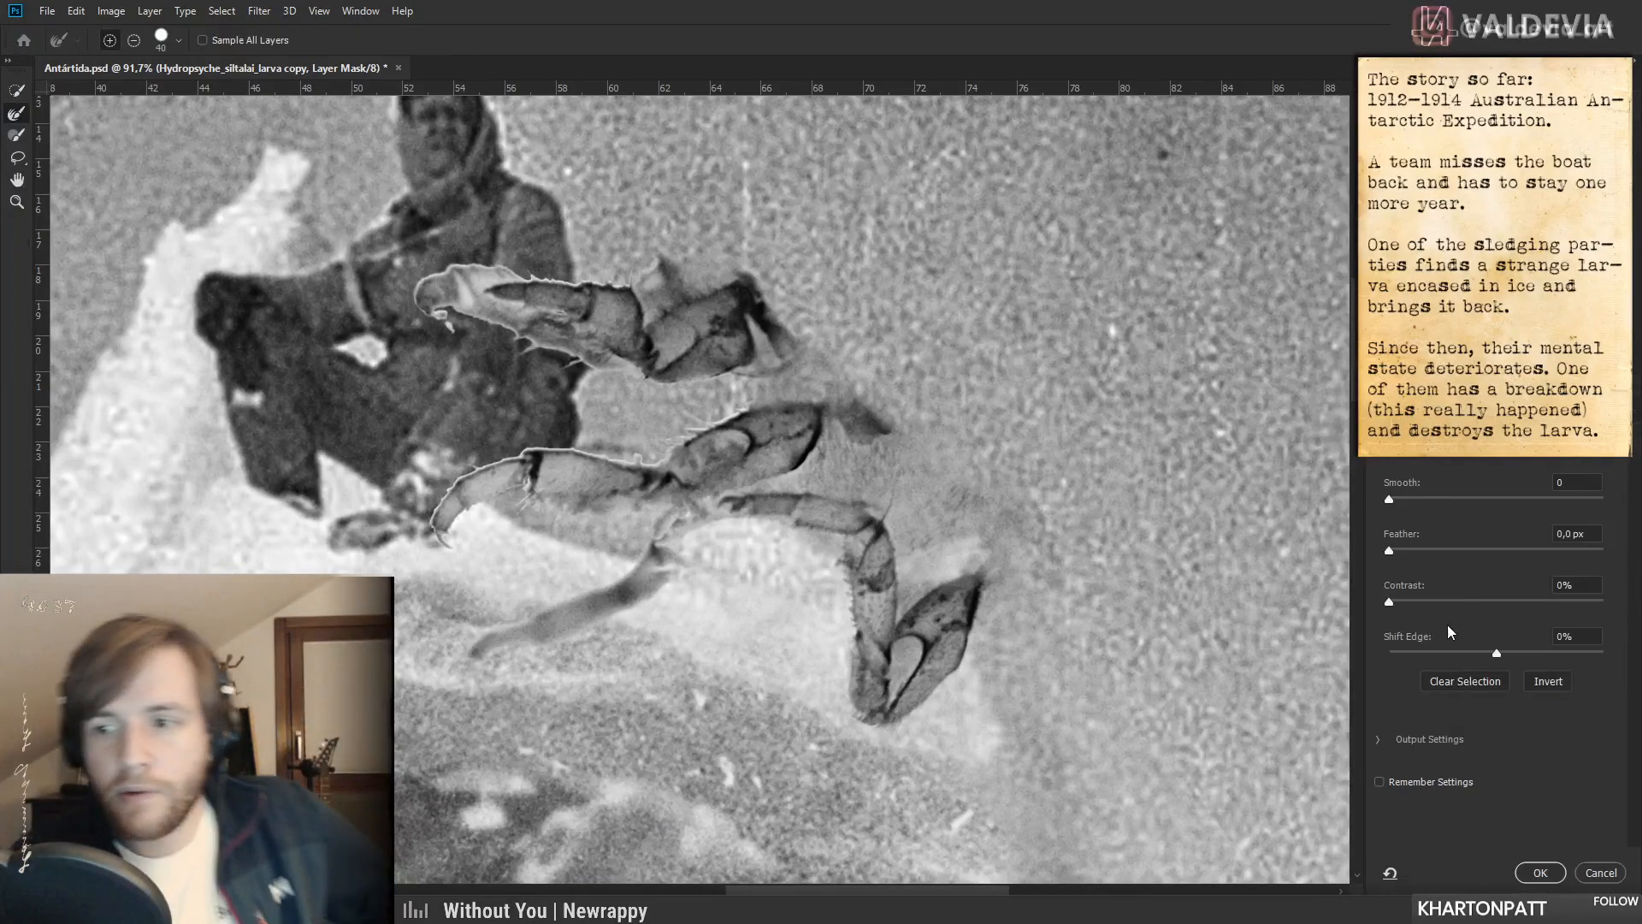
{"action": "left_click_drag", "start_coordinate": [1498, 655], "coordinate": [1442, 657]}
{"action": "left_click_drag", "start_coordinate": [1389, 391], "coordinate": [1416, 390]}
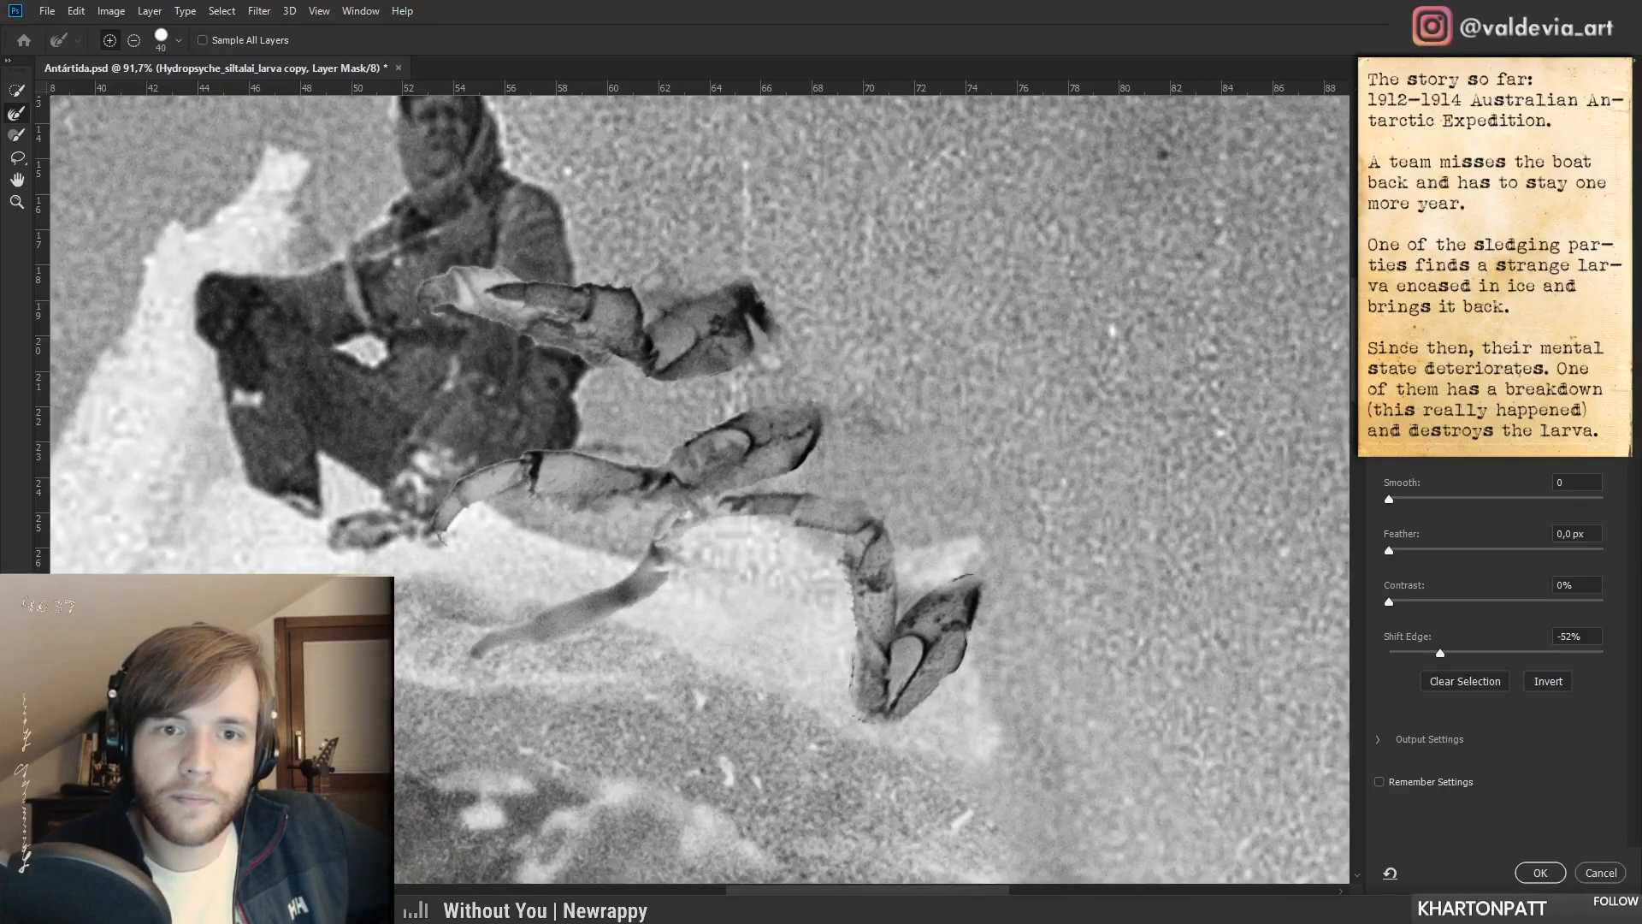
{"action": "left_click", "coordinate": [1541, 872]}
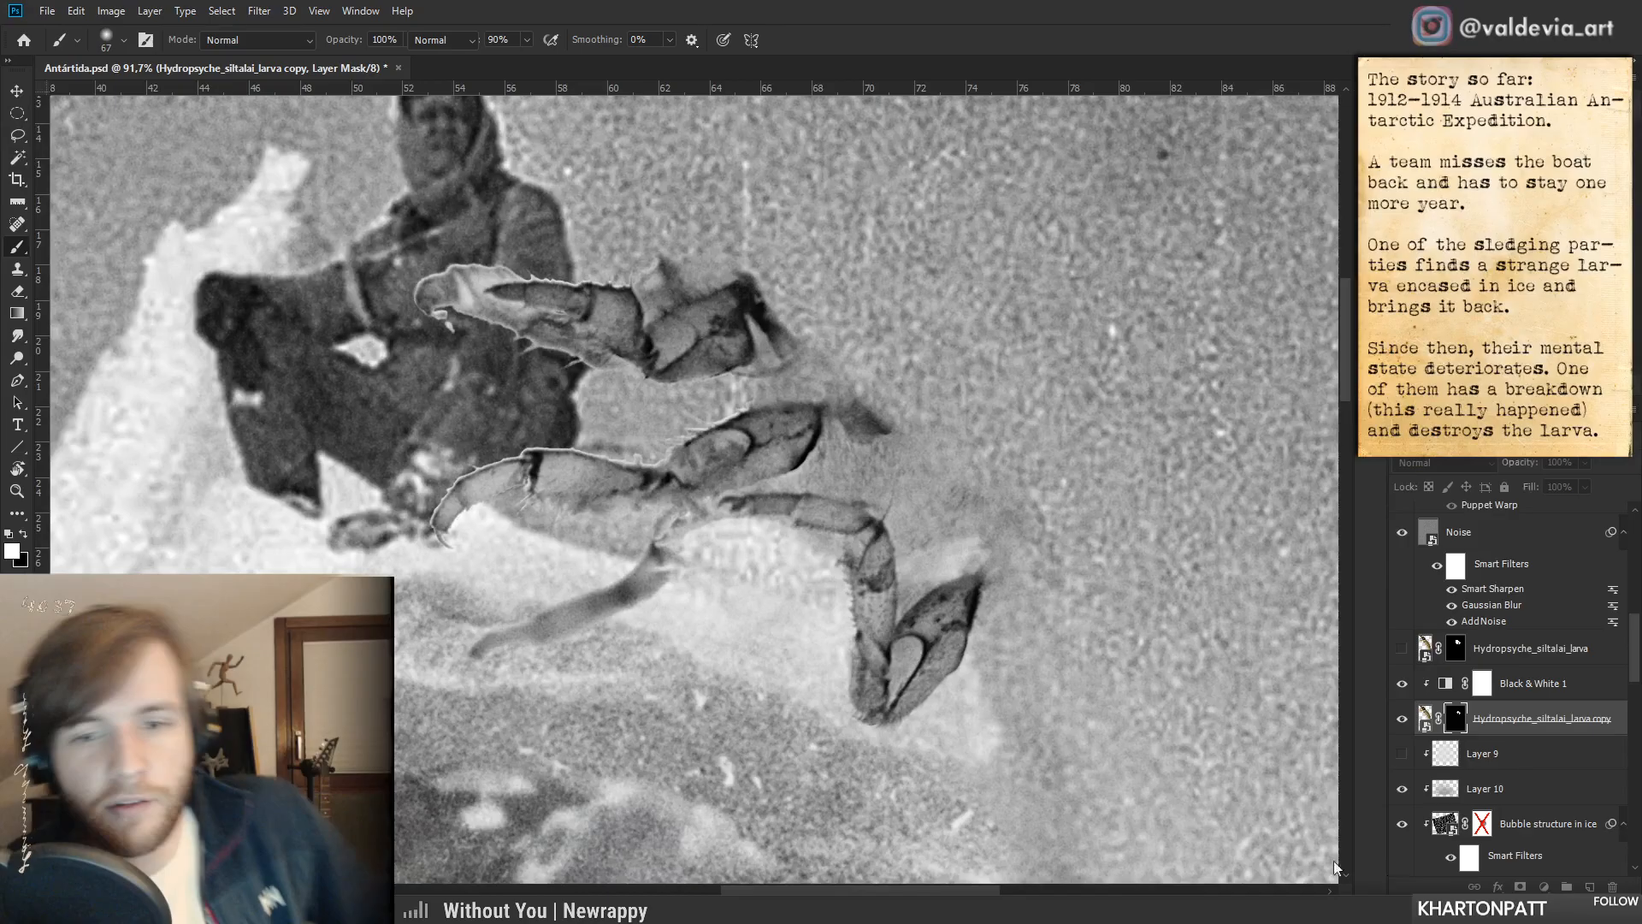
- Merge the Black & White 1 adjustment layer with the Hydropsyche_siltalai_larva copy layer into a single layer
{"action": "left_click_drag", "start_coordinate": [734, 498], "coordinate": [611, 517]}
{"action": "left_click_drag", "start_coordinate": [994, 676], "coordinate": [923, 594]}
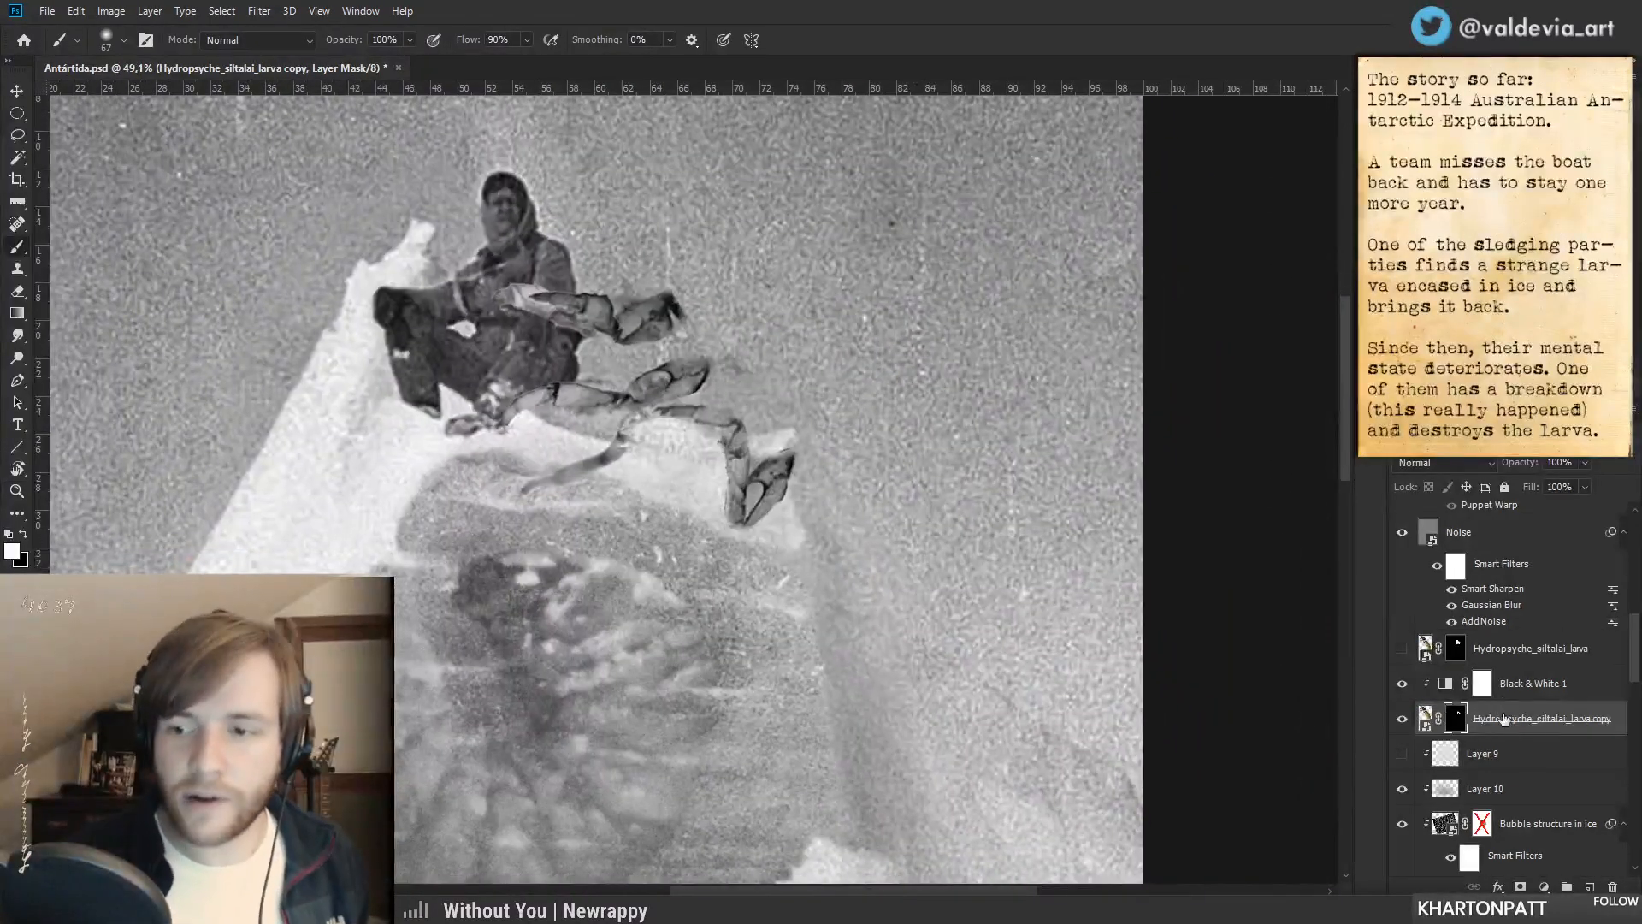
{"action": "left_click", "coordinate": [1531, 683], "text": "shift"}
{"action": "right_click", "coordinate": [1492, 725]}
{"action": "left_click", "coordinate": [1458, 503]}
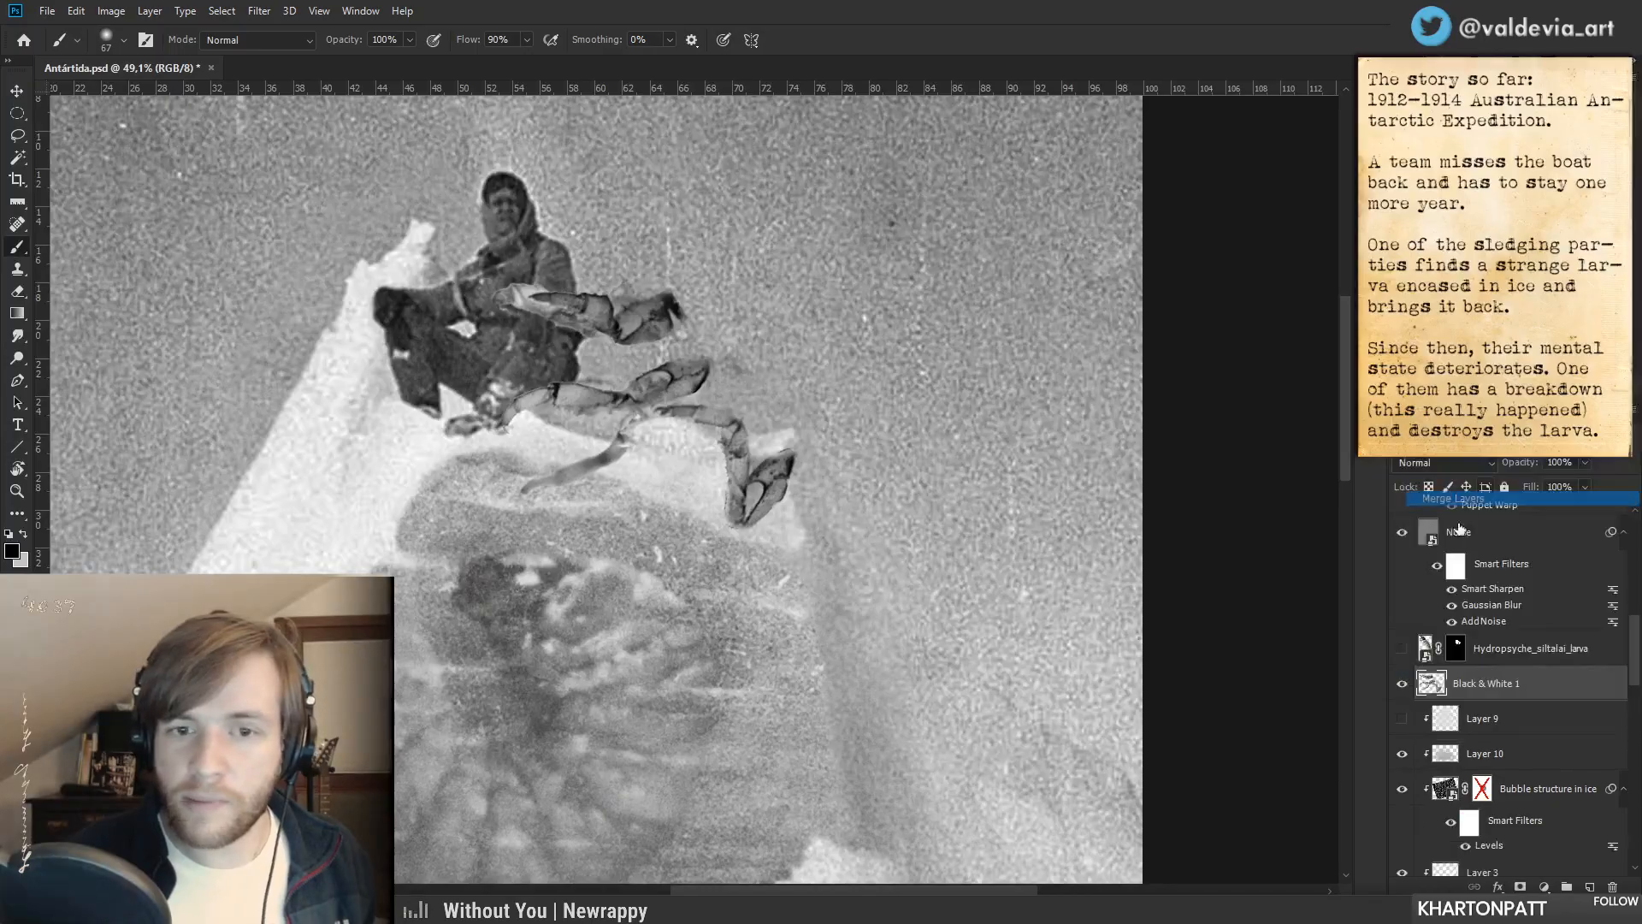
- Place the merged legs directly above Larva base copy, over the creature in the ice, scaled to about 53% and rotated about 4°
{"action": "left_click_drag", "start_coordinate": [1498, 683], "coordinate": [1480, 607]}
{"action": "left_click_drag", "start_coordinate": [686, 419], "coordinate": [577, 658]}
{"action": "key", "text": "ctrl+t"}
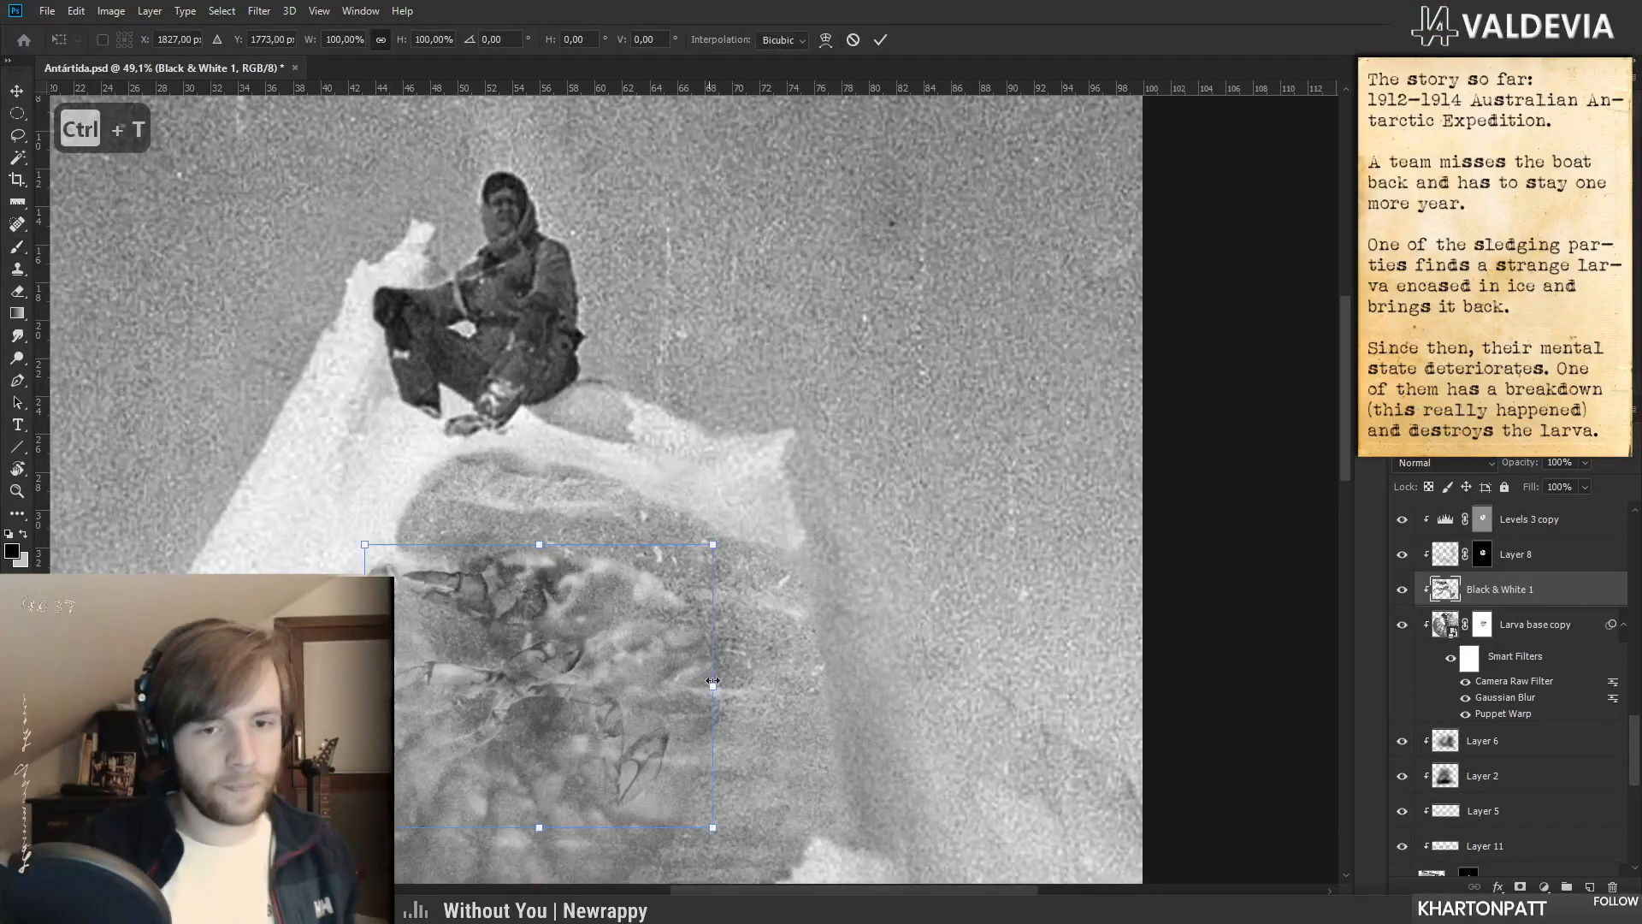
{"action": "left_click_drag", "start_coordinate": [715, 690], "coordinate": [650, 723]}
{"action": "left_click_drag", "start_coordinate": [622, 778], "coordinate": [600, 763]}
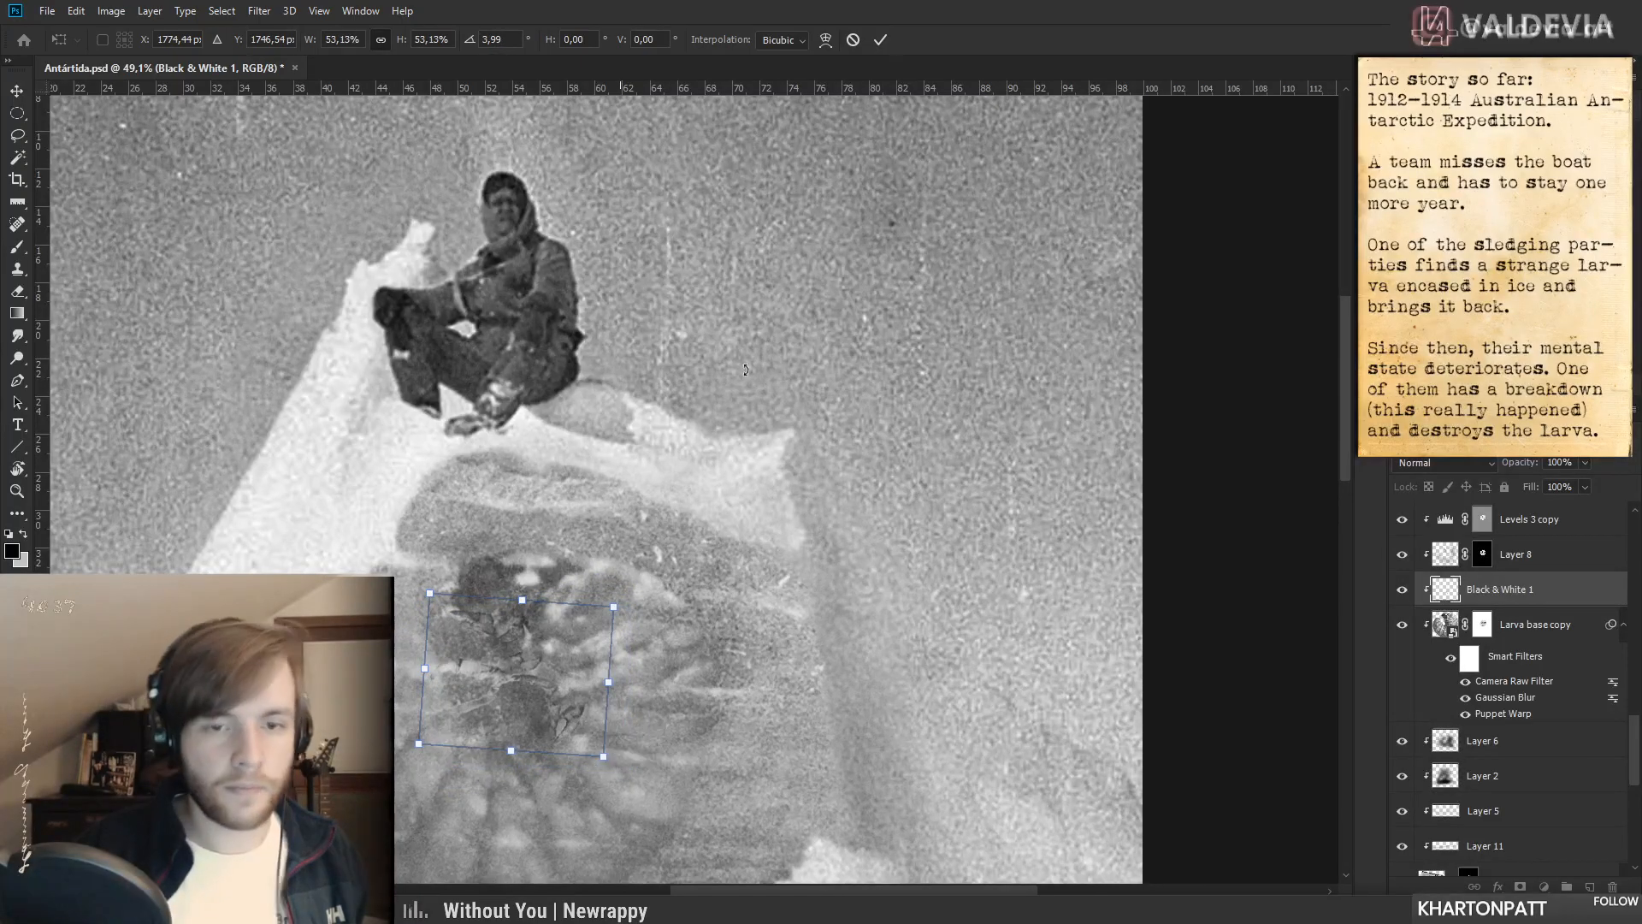
{"action": "left_click", "coordinate": [880, 40]}
- Lasso the lowest leg on the merged layer and shift it closer to the other legs, clearing the selection
{"action": "mouse_move", "coordinate": [546, 698]}
{"action": "left_mouse_down"}
{"action": "mouse_move", "coordinate": [566, 747]}
{"action": "mouse_move", "coordinate": [547, 707]}
{"action": "mouse_move", "coordinate": [479, 704]}
{"action": "mouse_move", "coordinate": [607, 704]}
{"action": "left_mouse_up"}
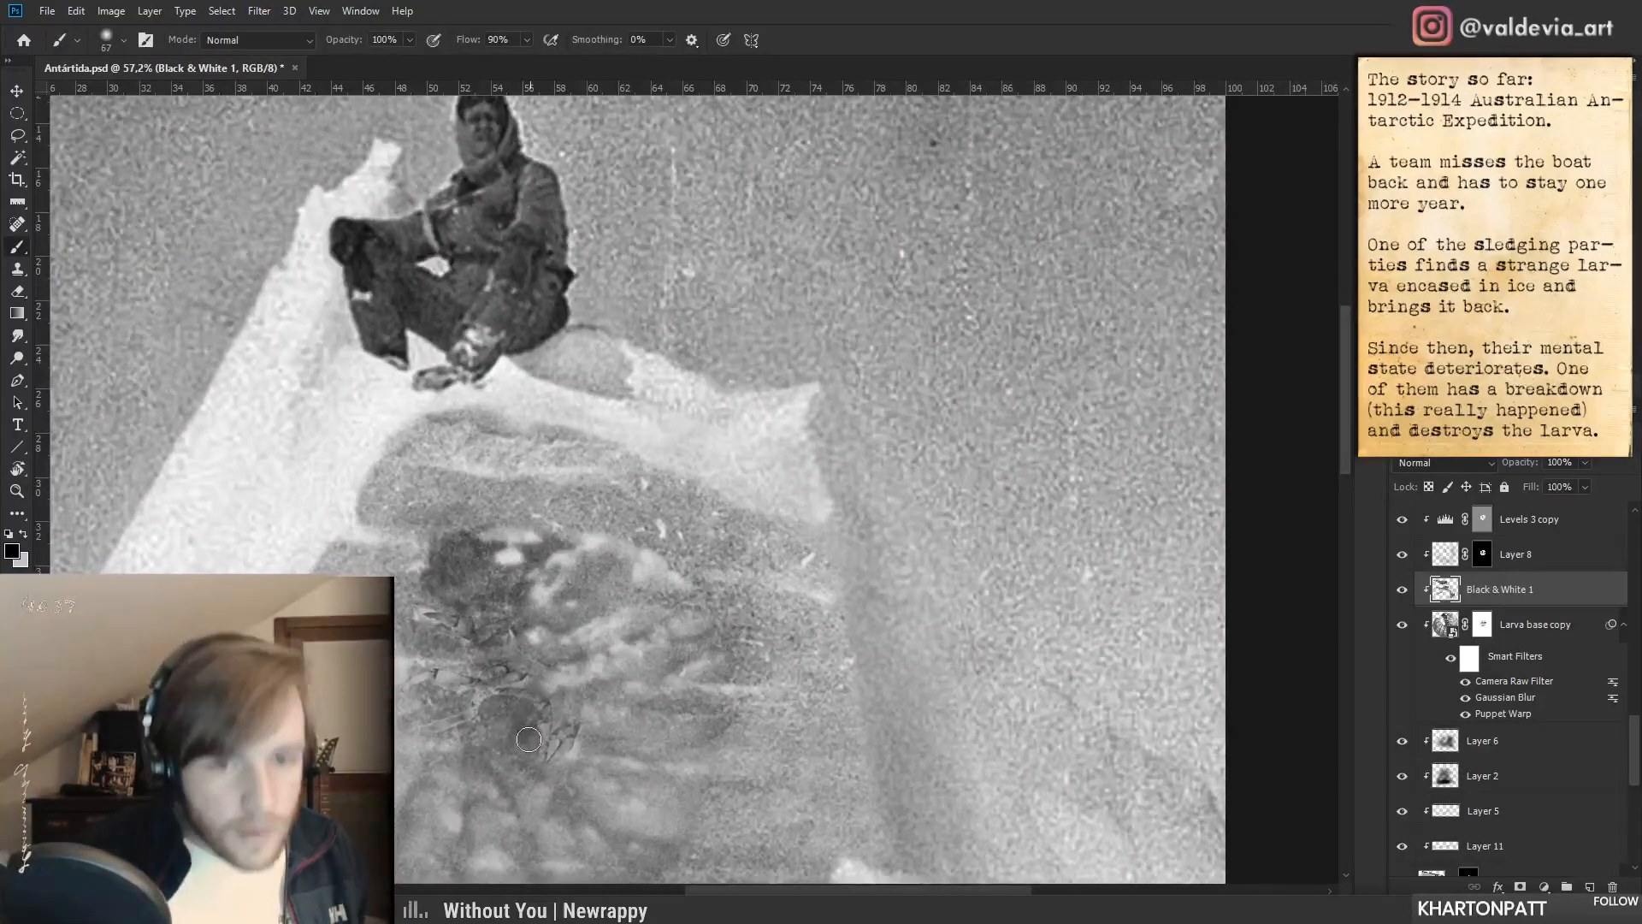
{"action": "left_click", "coordinate": [14, 136]}
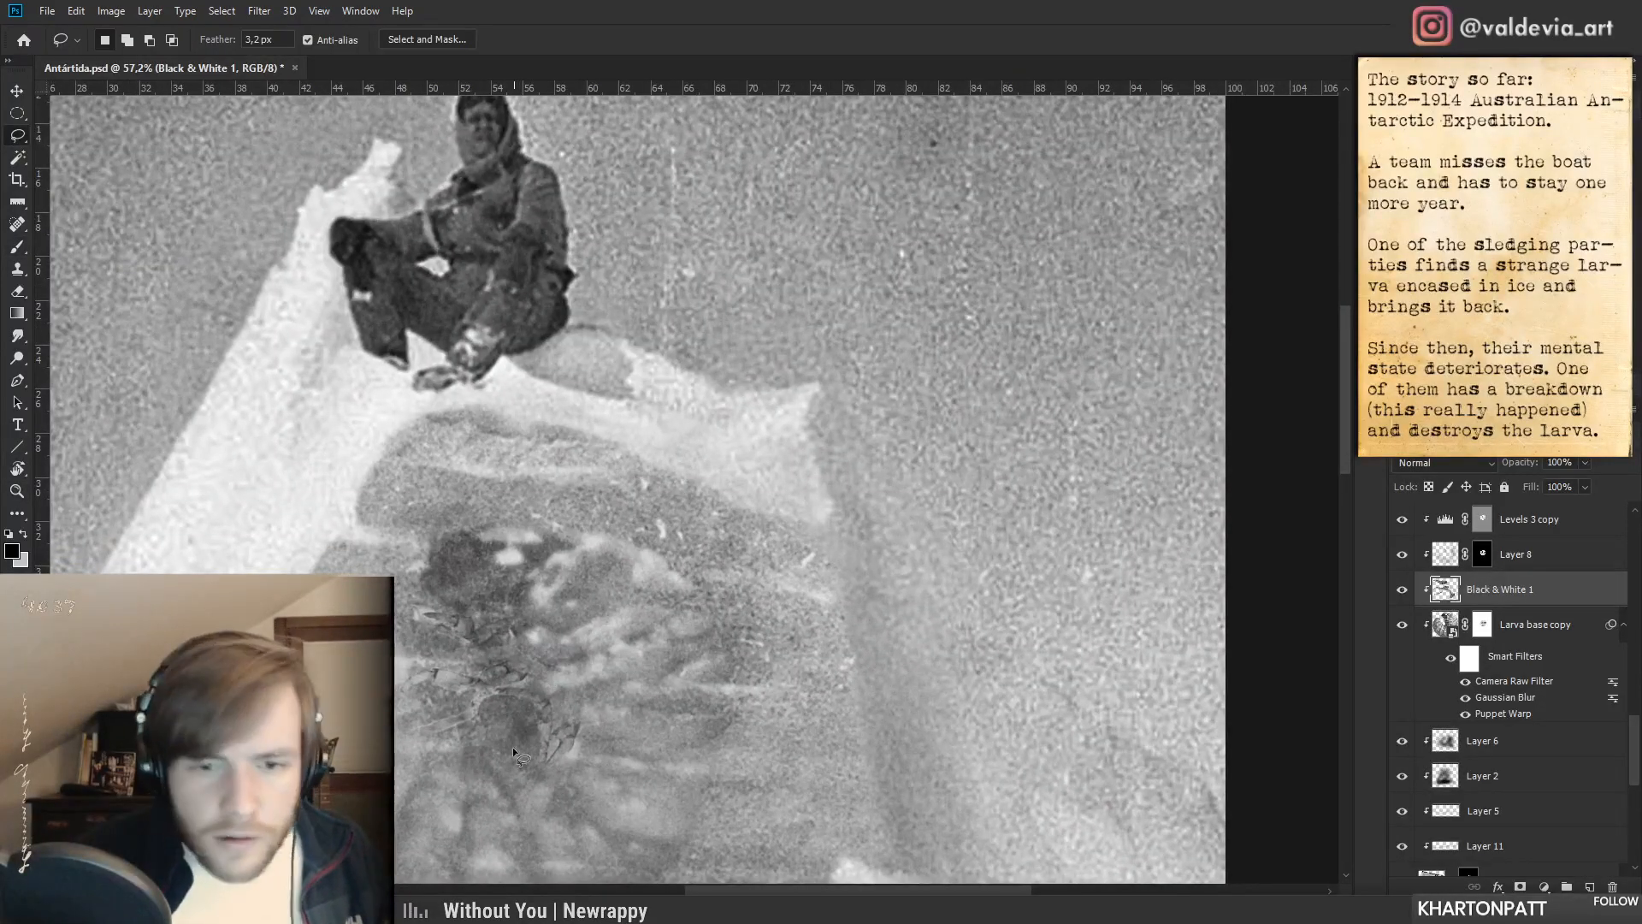
{"action": "mouse_move", "coordinate": [556, 726]}
{"action": "left_mouse_down"}
{"action": "mouse_move", "coordinate": [671, 567]}
{"action": "mouse_move", "coordinate": [710, 573]}
{"action": "mouse_move", "coordinate": [669, 563]}
{"action": "mouse_move", "coordinate": [660, 531]}
{"action": "mouse_move", "coordinate": [709, 584]}
{"action": "mouse_move", "coordinate": [623, 635]}
{"action": "mouse_move", "coordinate": [644, 602]}
{"action": "mouse_move", "coordinate": [617, 595]}
{"action": "mouse_move", "coordinate": [555, 652]}
{"action": "mouse_move", "coordinate": [518, 719]}
{"action": "mouse_move", "coordinate": [501, 686]}
{"action": "left_mouse_up"}
{"action": "key", "text": "ctrl+d"}
- Erase stray parts around the front legs on the merged layer with a soft 31 px eraser
{"action": "key", "text": "e"}
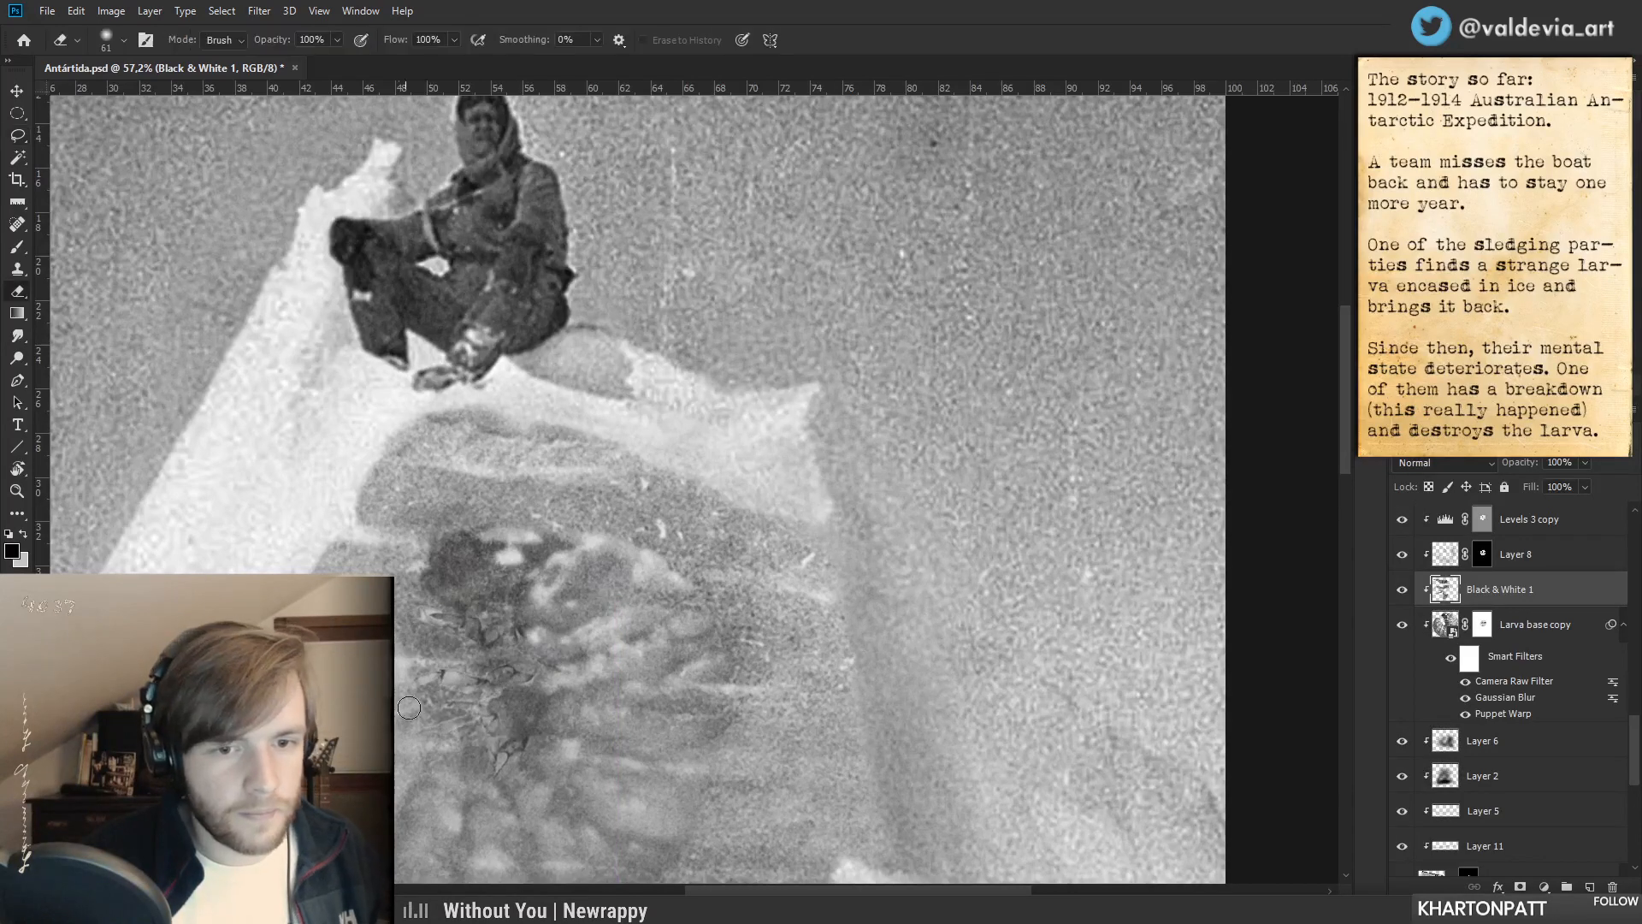
{"action": "key", "text": "z"}
{"action": "left_click_drag", "start_coordinate": [514, 781], "coordinate": [755, 800]}
{"action": "left_click_drag", "start_coordinate": [415, 594], "coordinate": [479, 595]}
{"action": "key", "text": "e"}
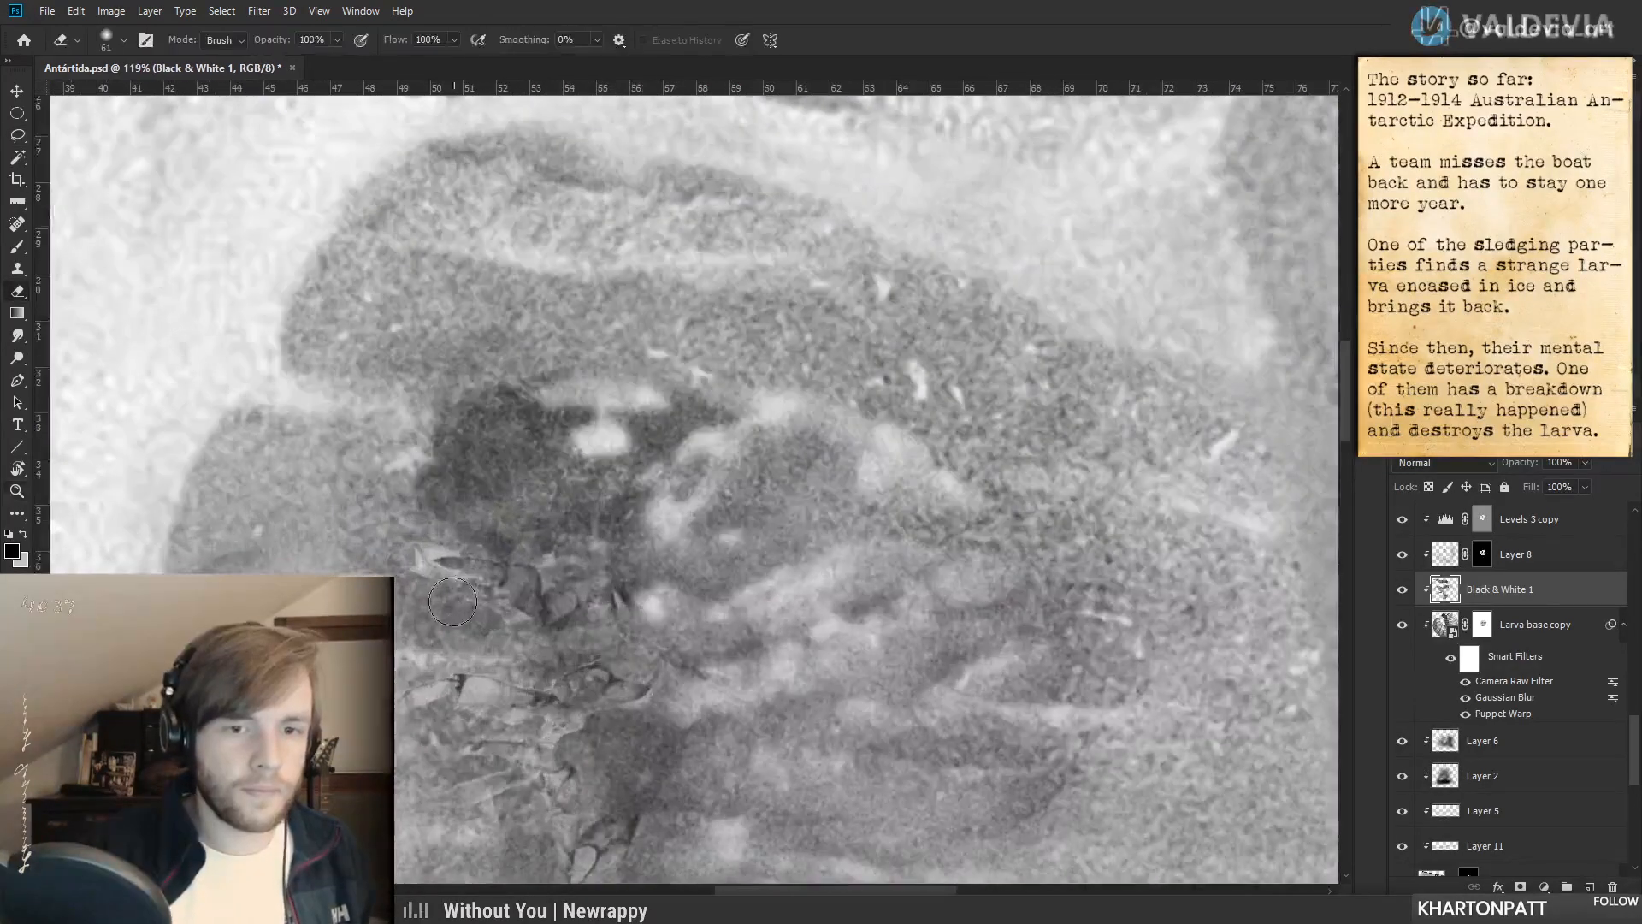
{"action": "right_click", "coordinate": [436, 588]}
{"action": "mouse_move", "coordinate": [575, 635]}
{"action": "left_mouse_down"}
{"action": "mouse_move", "coordinate": [513, 643]}
{"action": "mouse_move", "coordinate": [528, 643]}
{"action": "left_mouse_up"}
{"action": "left_click", "coordinate": [407, 524]}
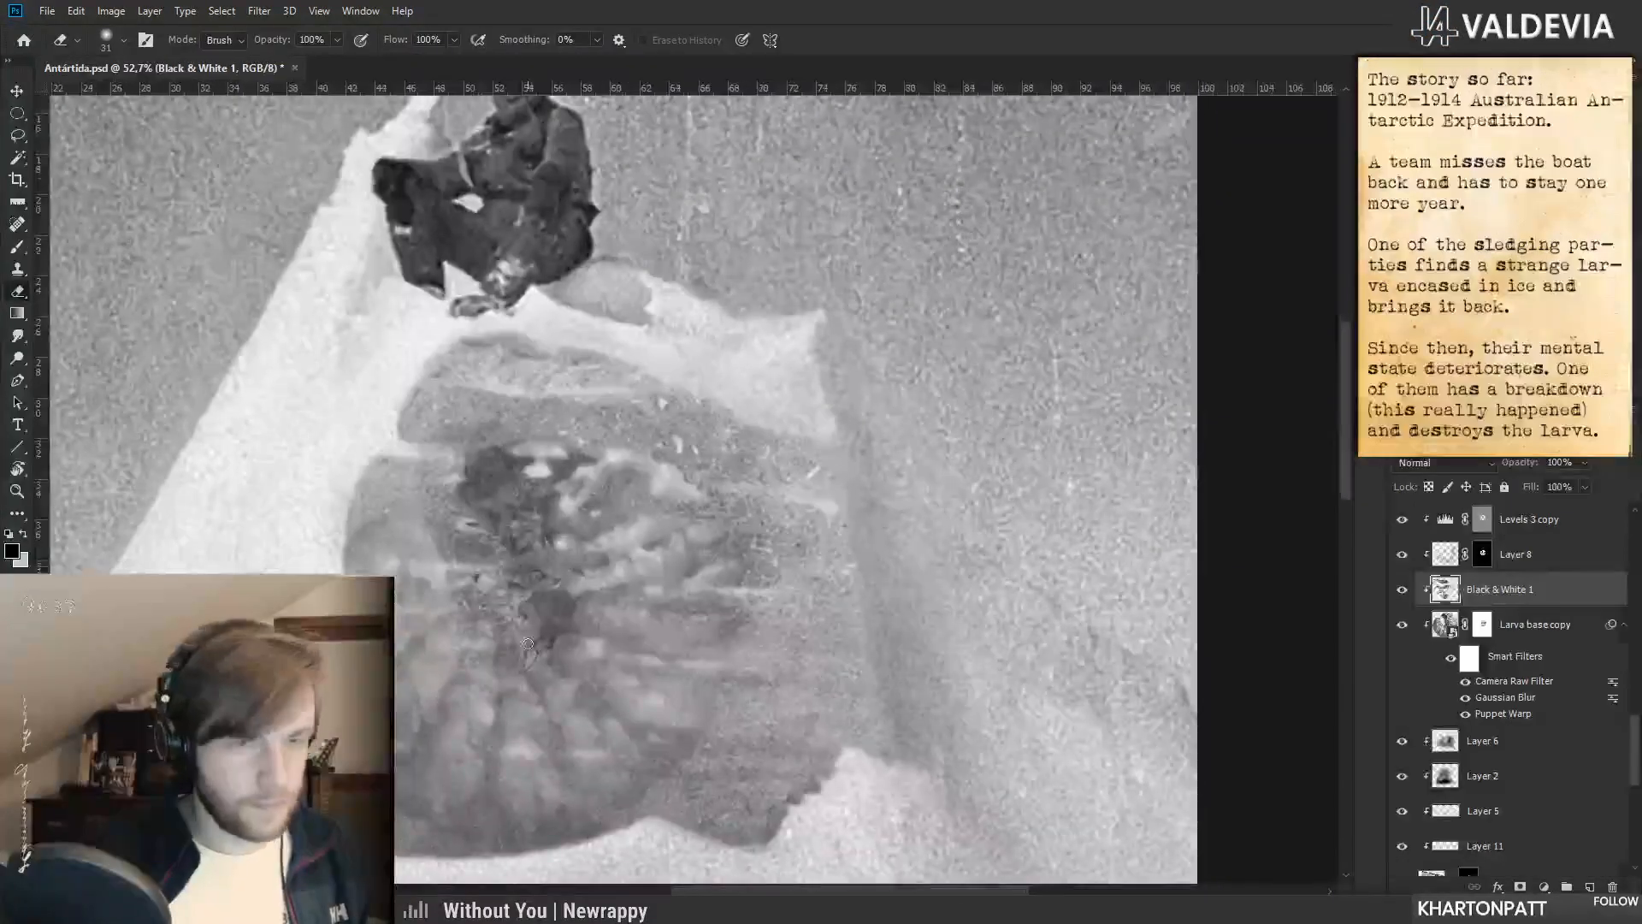
- Apply a Gaussian Blur with a 4.4 pixel radius to the legs layer
{"action": "left_click", "coordinate": [259, 11]}
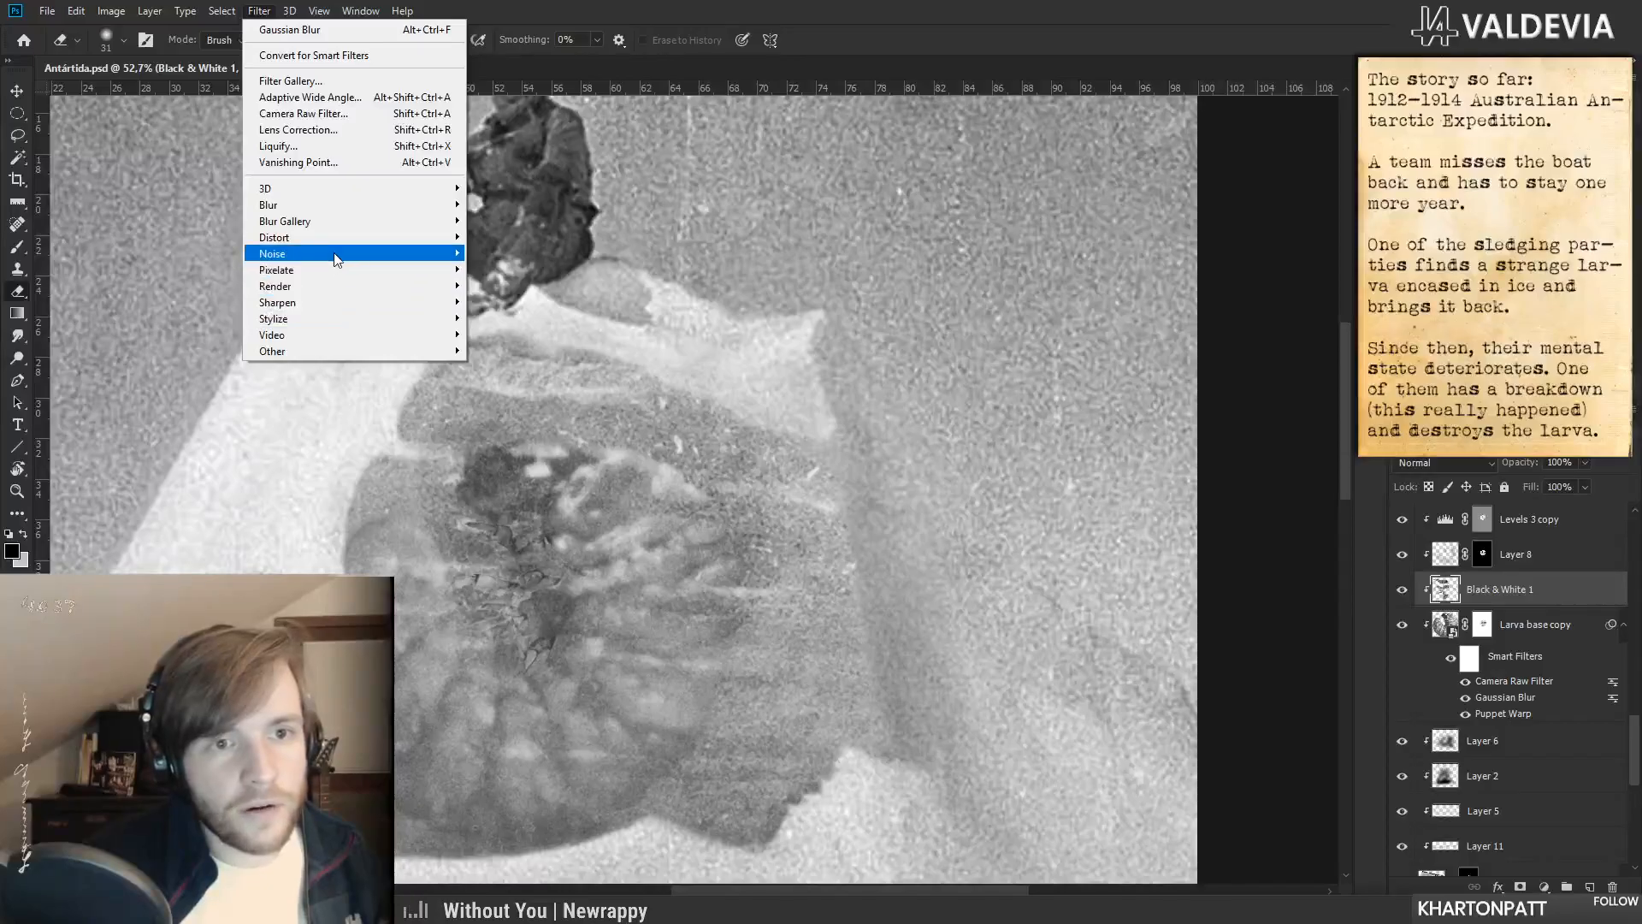
{"action": "mouse_move", "coordinate": [332, 217]}
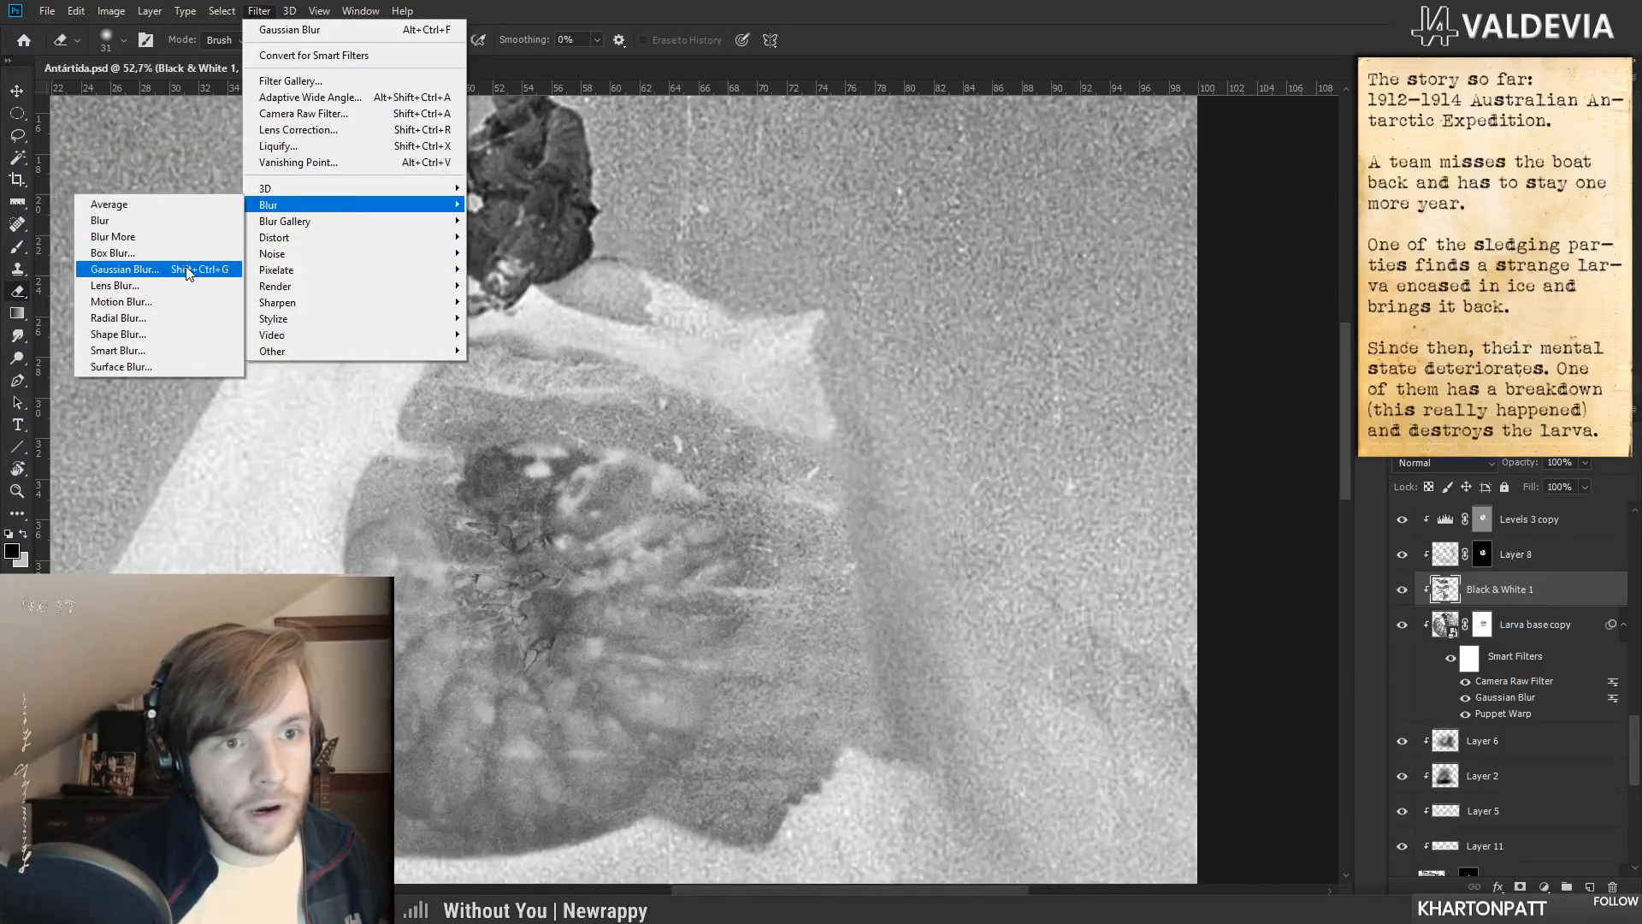
{"action": "left_click", "coordinate": [158, 270]}
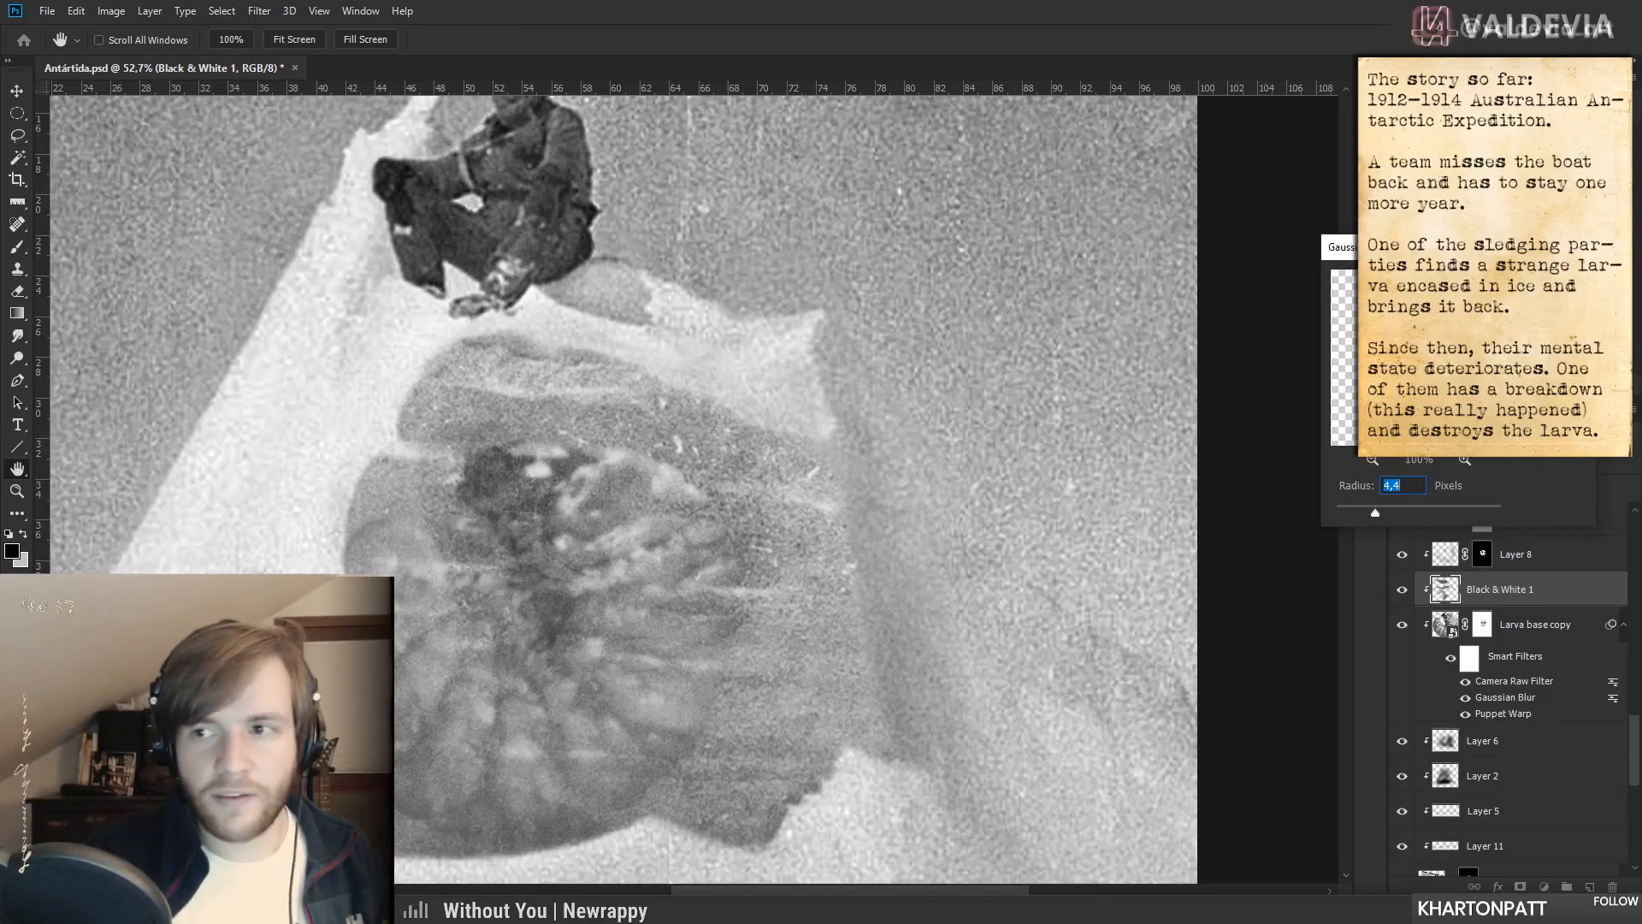
{"action": "left_click", "coordinate": [1549, 278]}
- Darken the legs with Levels, setting the black input to 28 and shifting the midtones darker
{"action": "key", "text": "ctrl+l"}
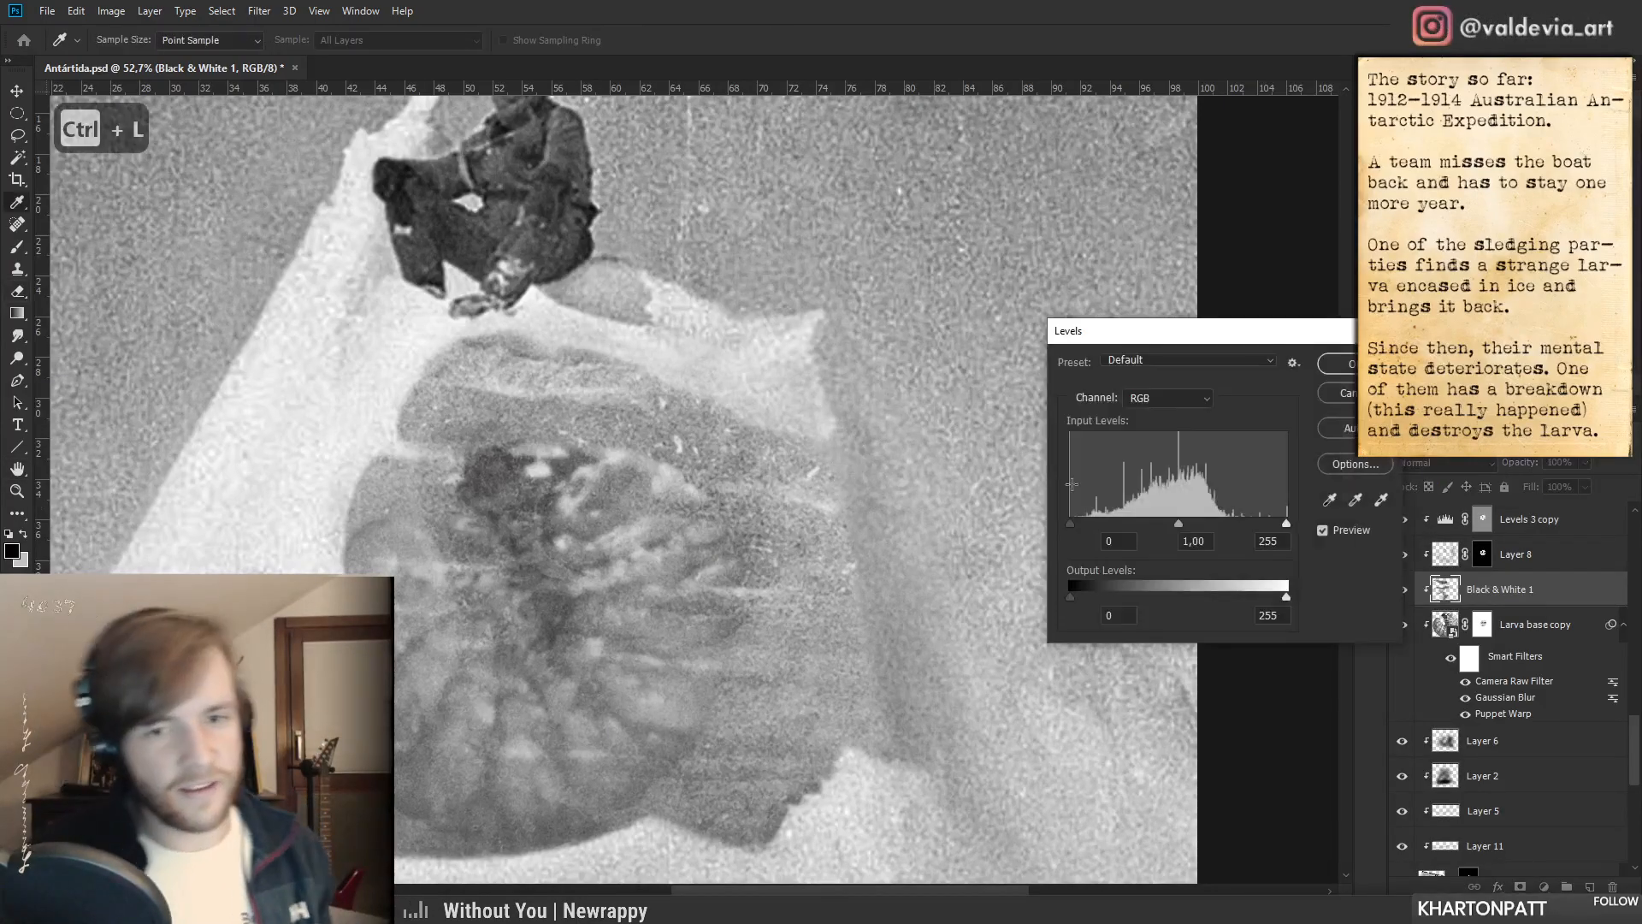
{"action": "left_click_drag", "start_coordinate": [1178, 523], "coordinate": [1214, 525]}
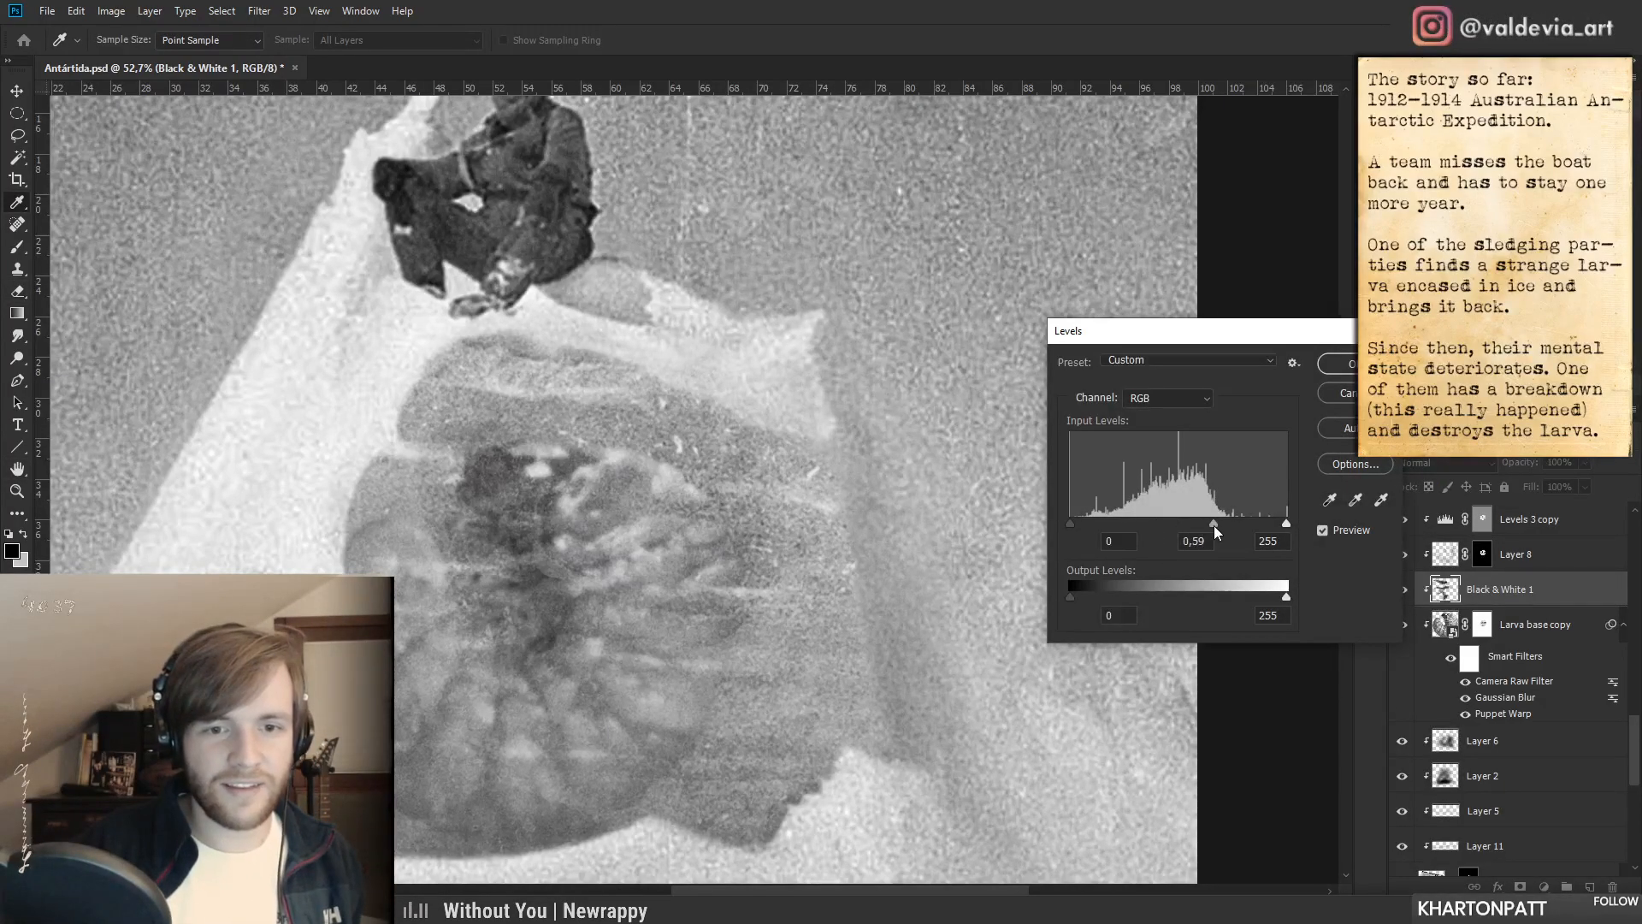
{"action": "mouse_move", "coordinate": [1088, 523]}
{"action": "left_mouse_down"}
{"action": "mouse_move", "coordinate": [1111, 521]}
{"action": "mouse_move", "coordinate": [1095, 521]}
{"action": "left_mouse_up"}
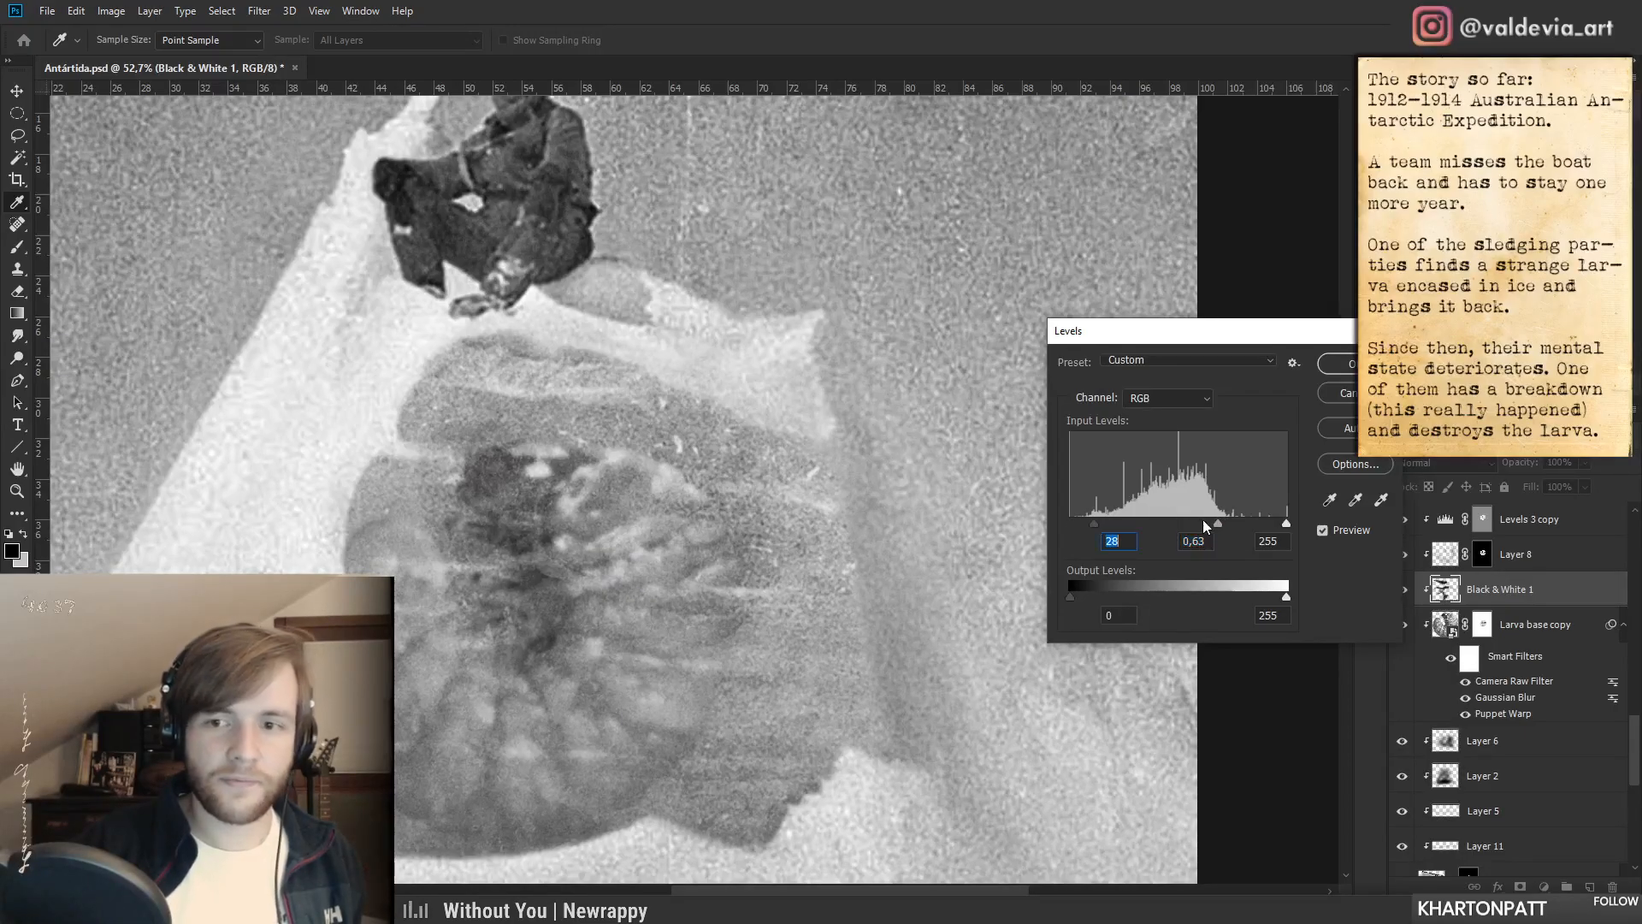
{"action": "mouse_move", "coordinate": [1217, 523]}
{"action": "left_mouse_down"}
{"action": "mouse_move", "coordinate": [1191, 522]}
{"action": "mouse_move", "coordinate": [1216, 522]}
{"action": "mouse_move", "coordinate": [1203, 516]}
{"action": "left_mouse_up"}
{"action": "left_click", "coordinate": [1329, 361]}
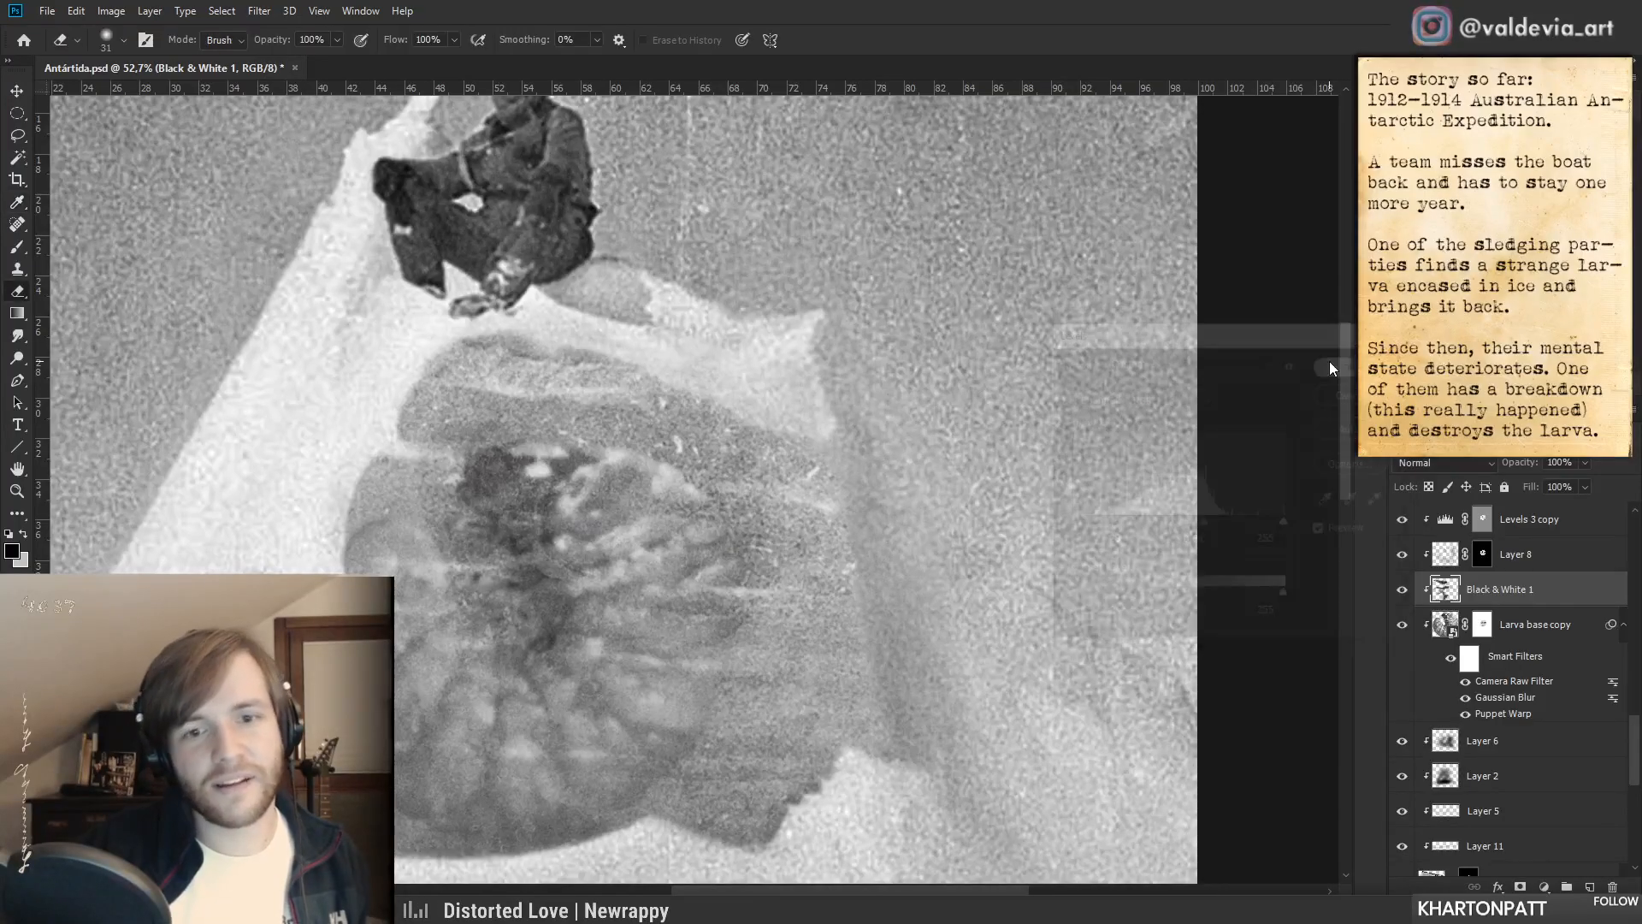
- Adjust the legs again with Levels, setting the midtones to 0.56 and the black output level to 31
{"action": "key", "text": "e"}
{"action": "scroll", "coordinate": [553, 558], "scroll_direction": "down", "scroll_amount": 4}
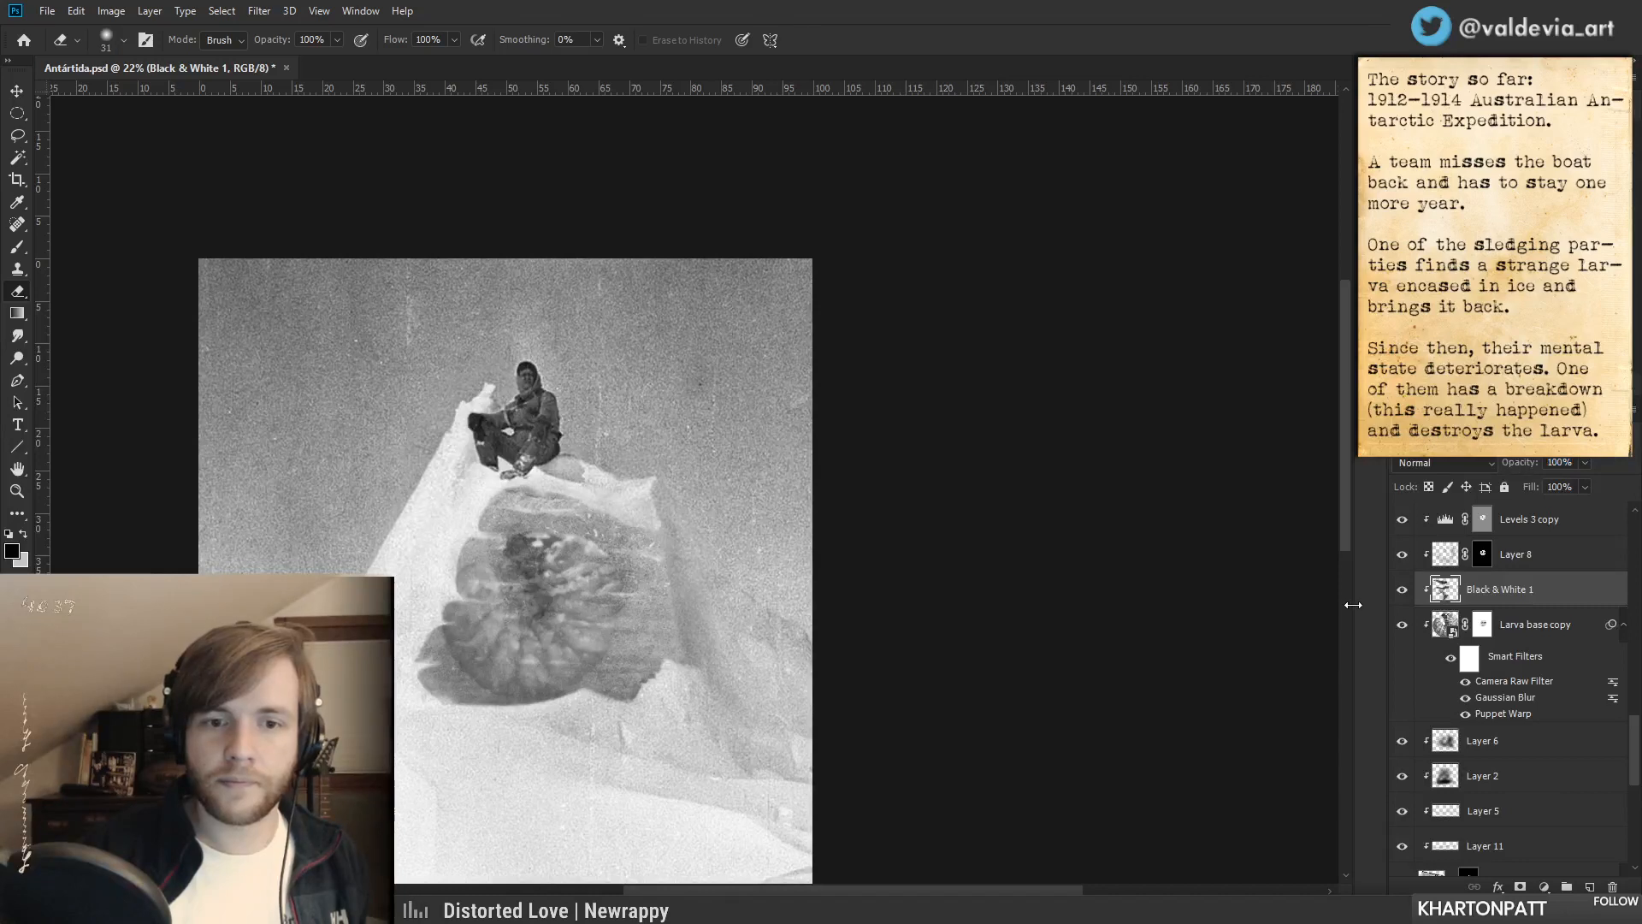
{"action": "scroll", "coordinate": [553, 613], "scroll_direction": "up", "scroll_amount": 3}
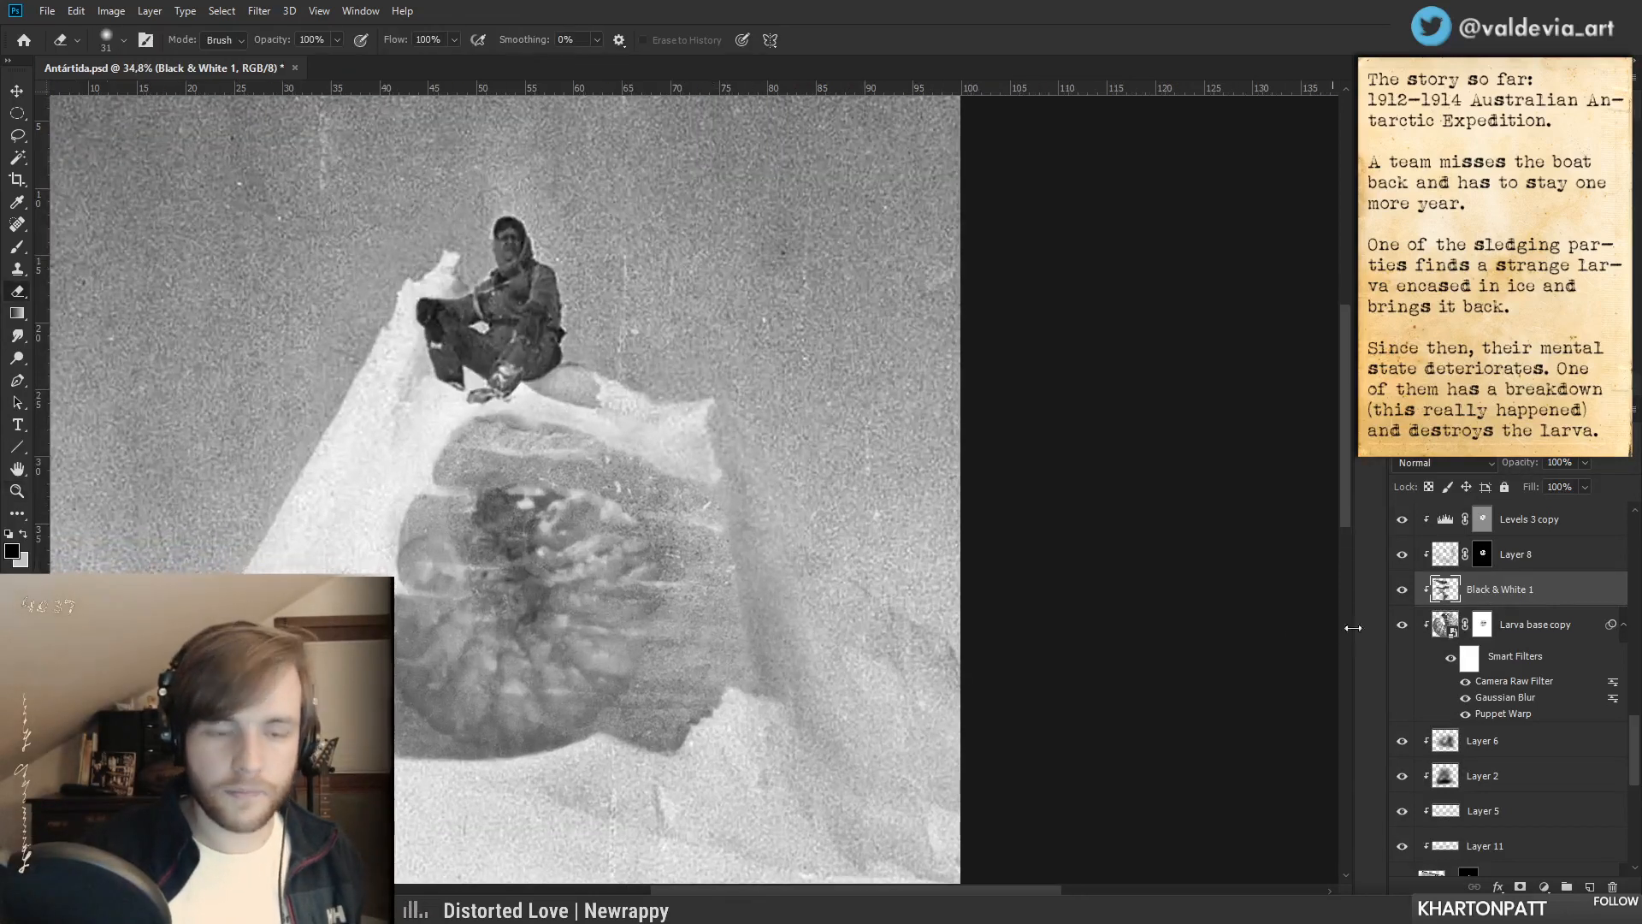
{"action": "key", "text": "ctrl+l"}
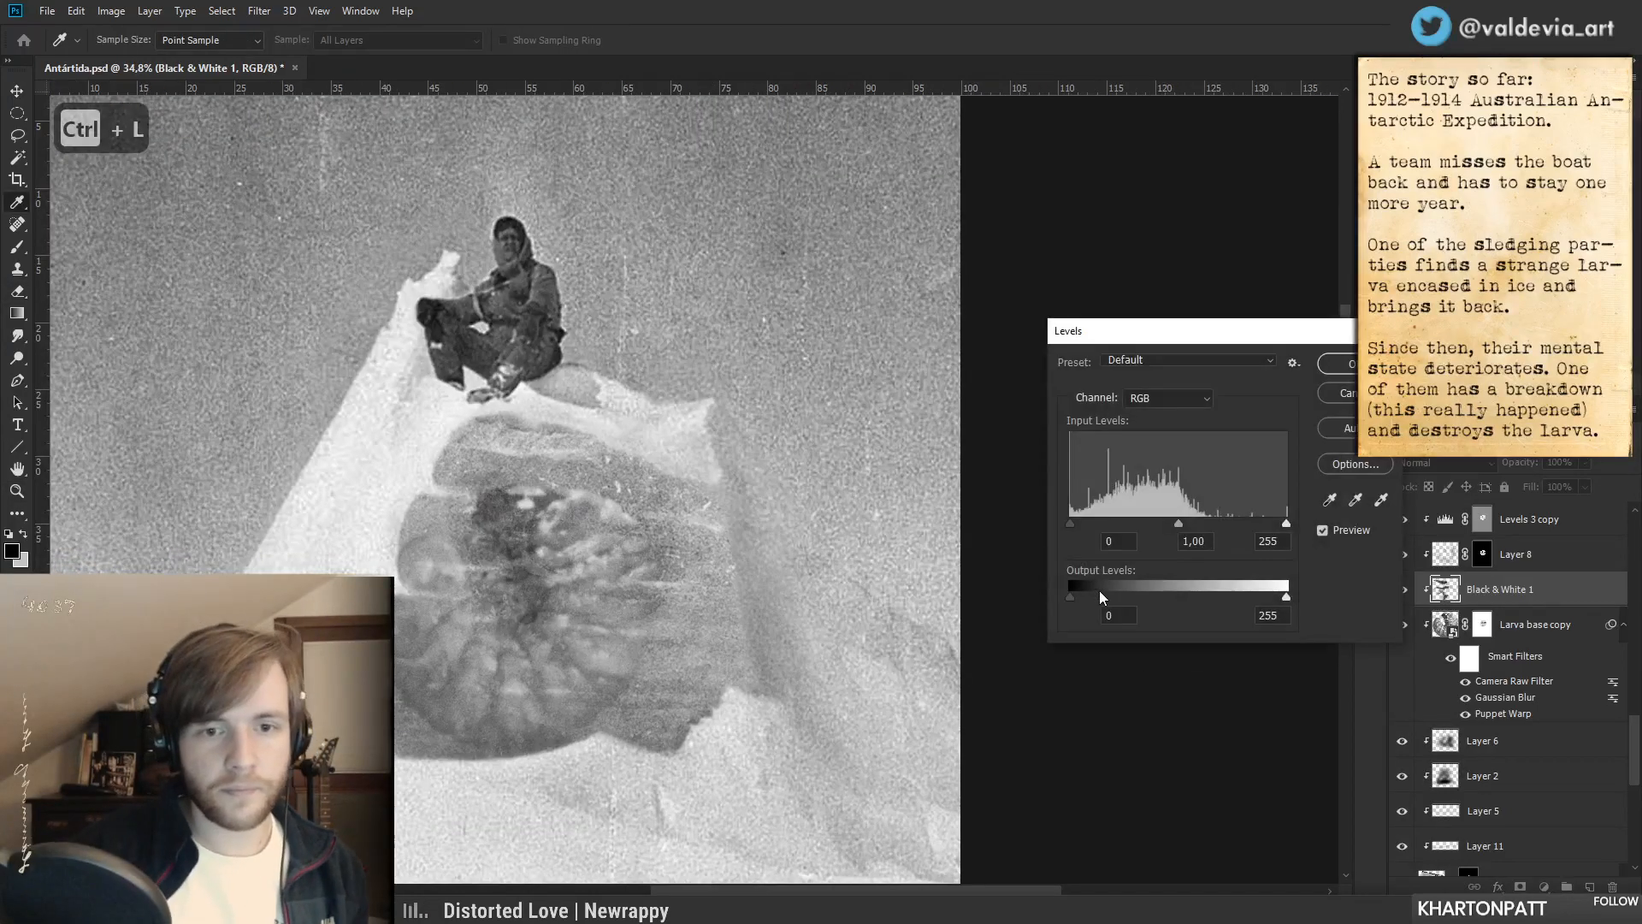
{"action": "left_click_drag", "start_coordinate": [1070, 596], "coordinate": [1096, 592]}
{"action": "left_click_drag", "start_coordinate": [1178, 522], "coordinate": [1223, 535]}
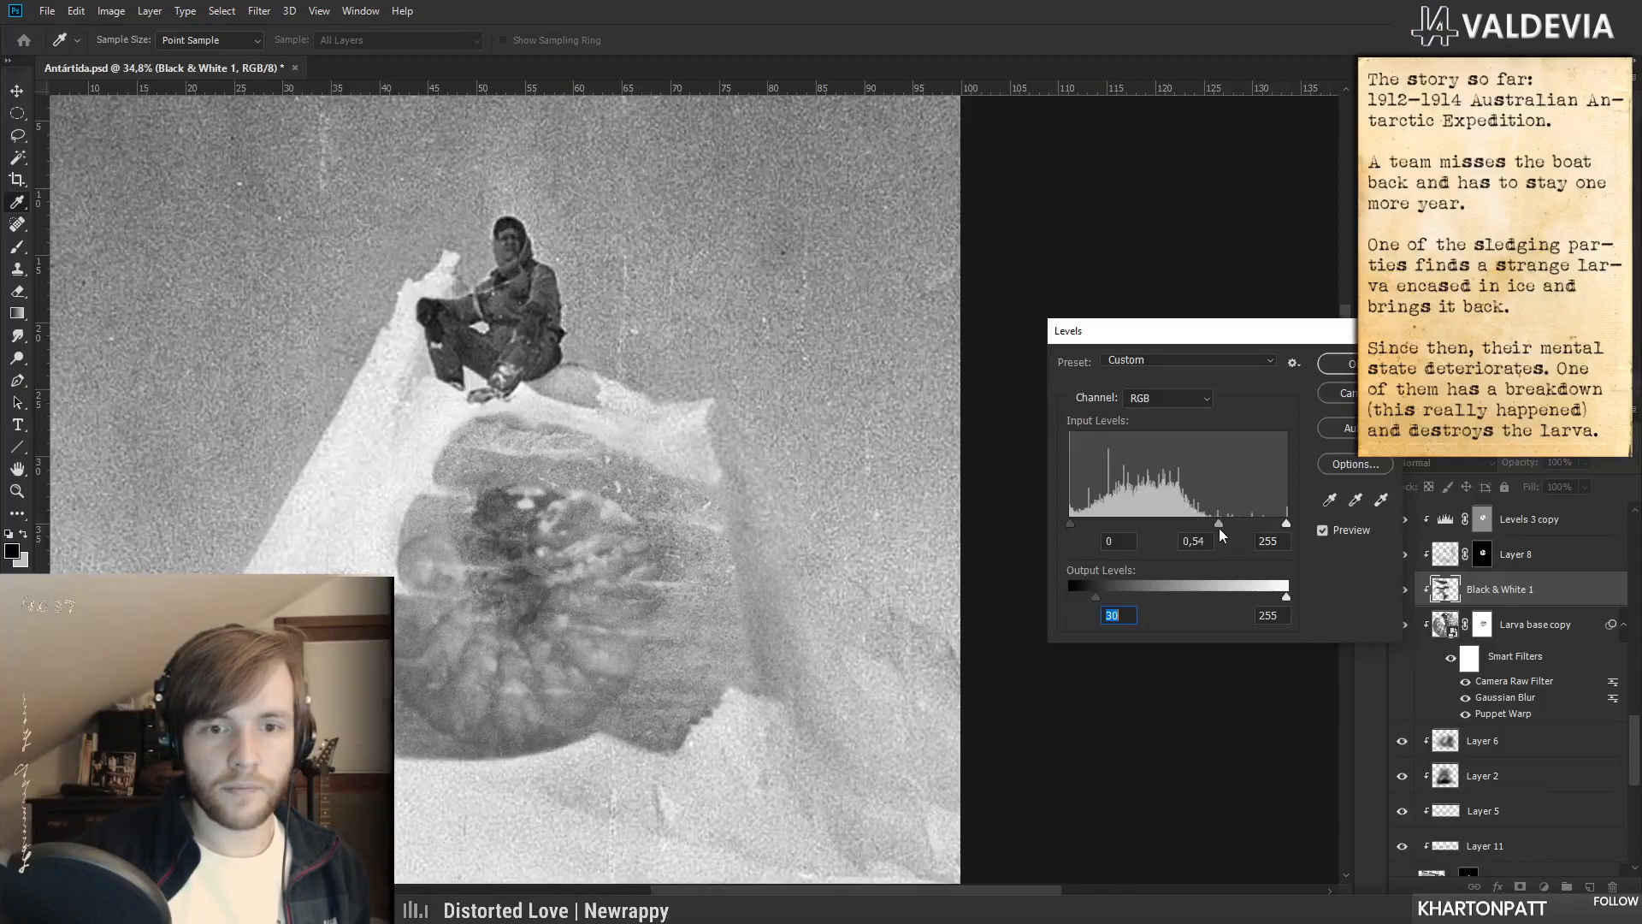
{"action": "left_click_drag", "start_coordinate": [1214, 529], "coordinate": [1216, 527]}
{"action": "left_click_drag", "start_coordinate": [1117, 594], "coordinate": [1097, 592]}
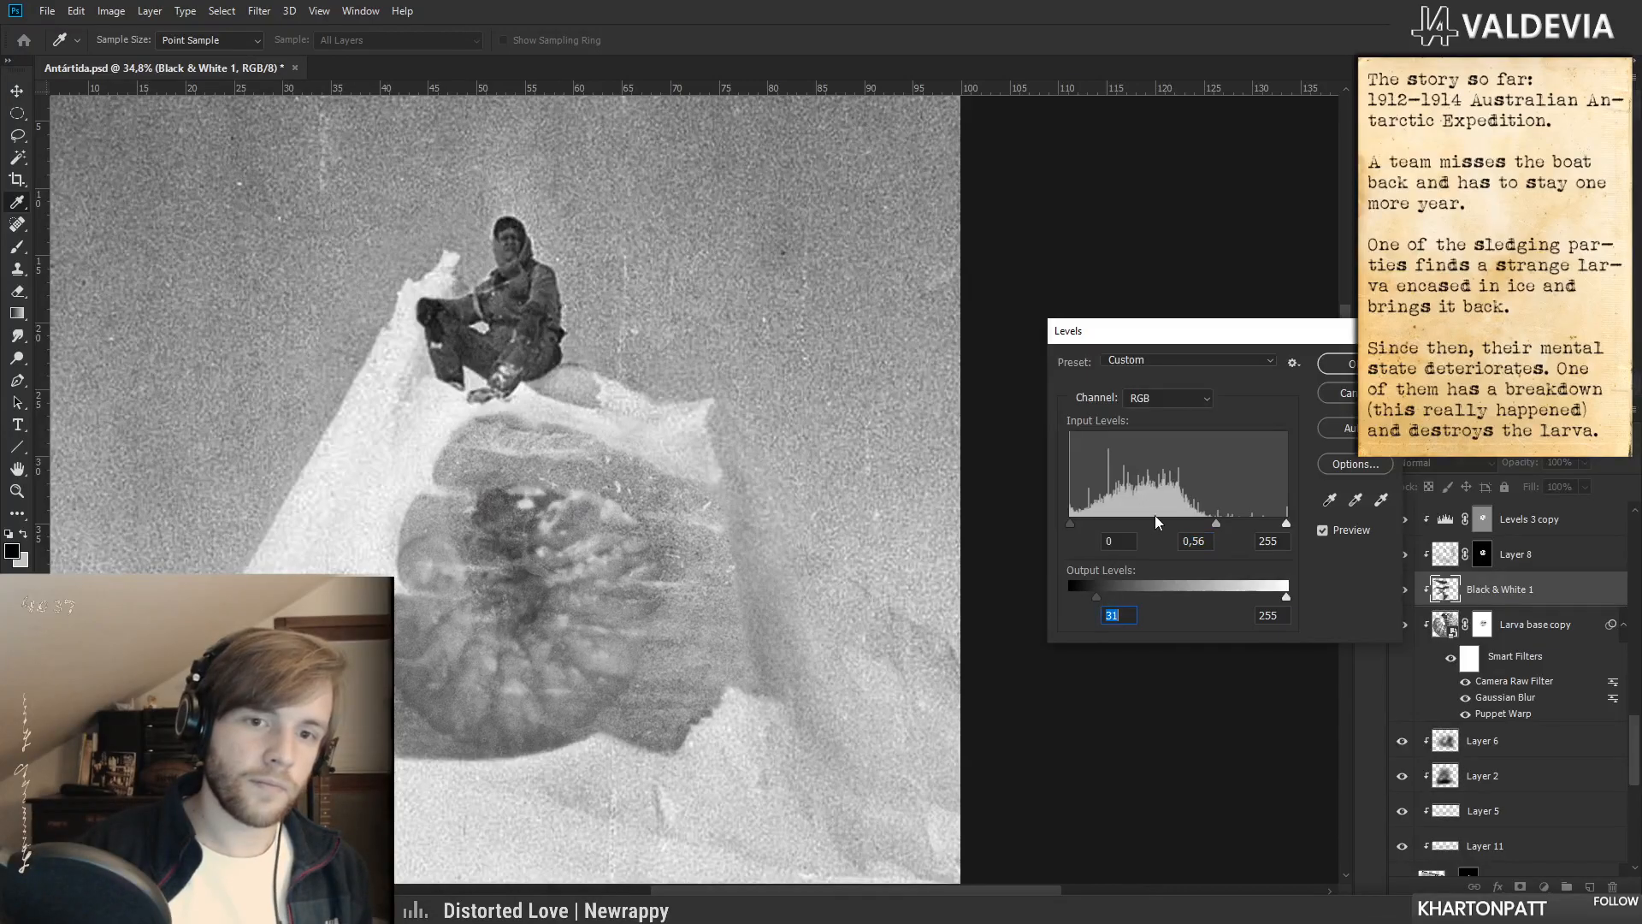
{"action": "left_click", "coordinate": [1339, 366]}
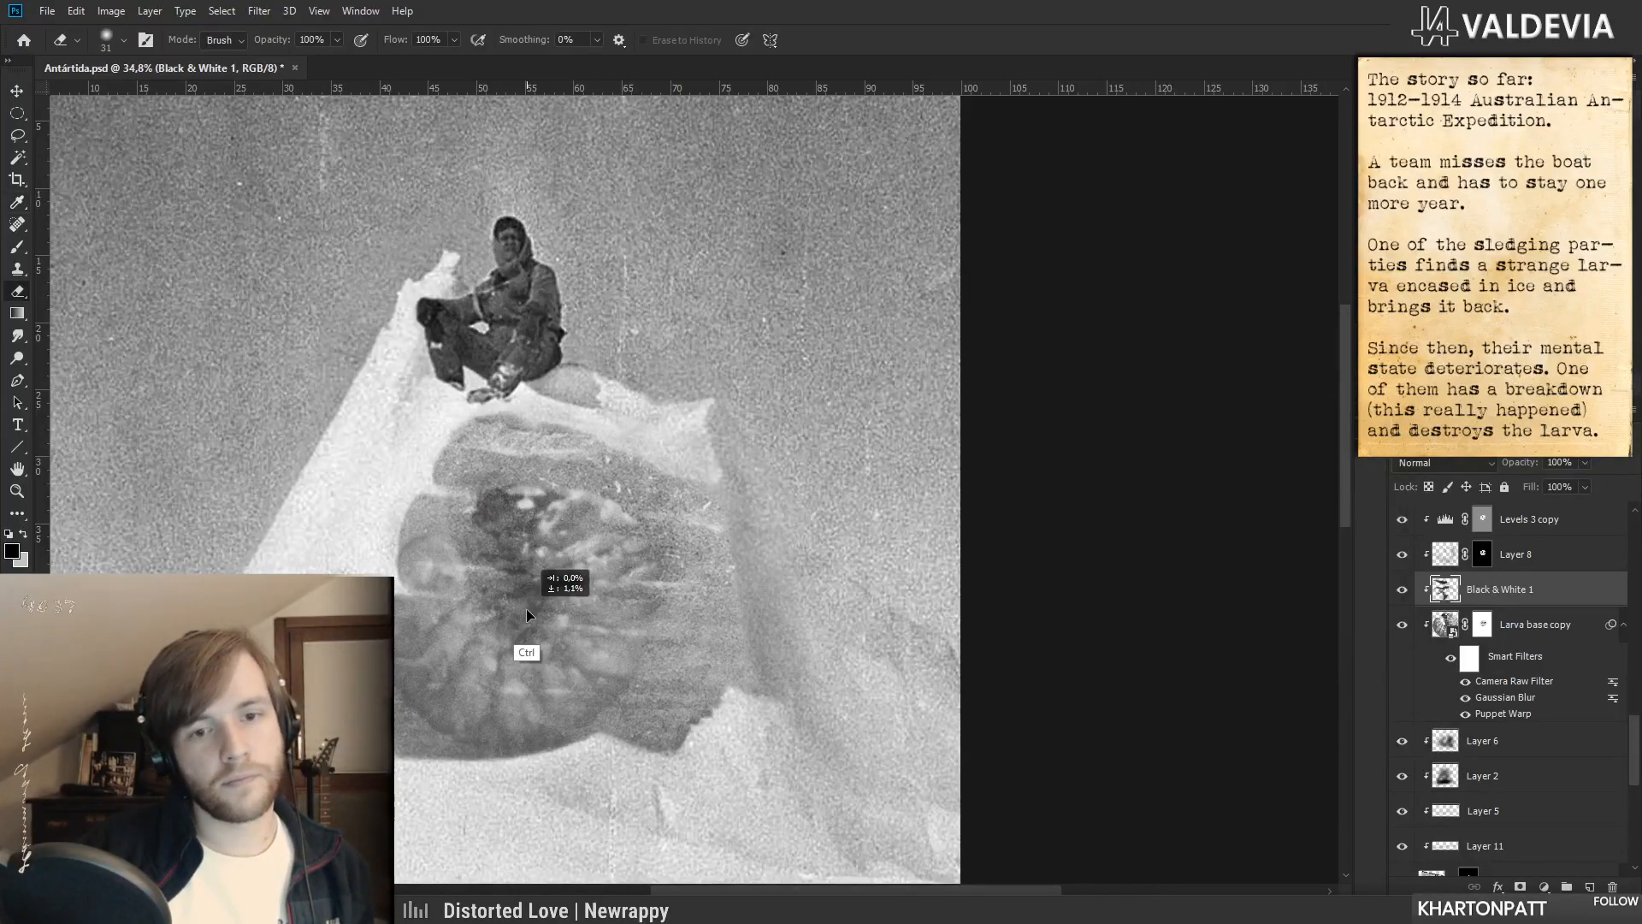
- Lower the opacity of the legs layer to 72% and check the blend at different magnifications
{"action": "key", "text": "z"}
{"action": "mouse_move", "coordinate": [613, 629]}
{"action": "left_mouse_down"}
{"action": "mouse_move", "coordinate": [541, 631]}
{"action": "mouse_move", "coordinate": [536, 599]}
{"action": "left_mouse_up"}
{"action": "key", "text": "e"}
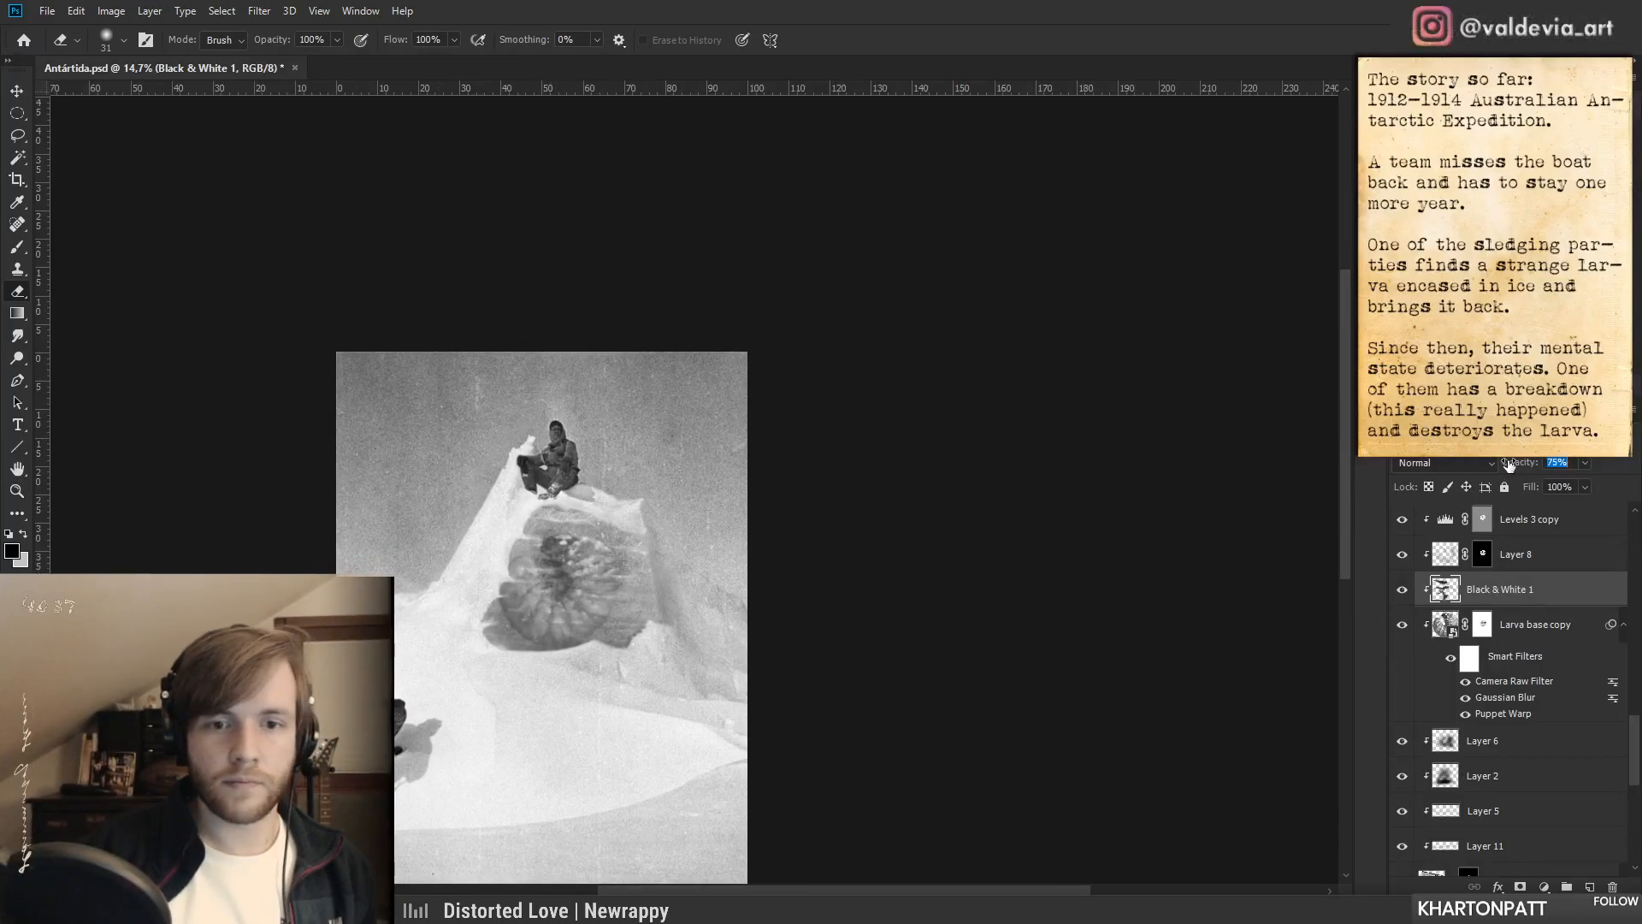
{"action": "key", "text": "z"}
{"action": "left_click_drag", "start_coordinate": [536, 593], "coordinate": [637, 594]}
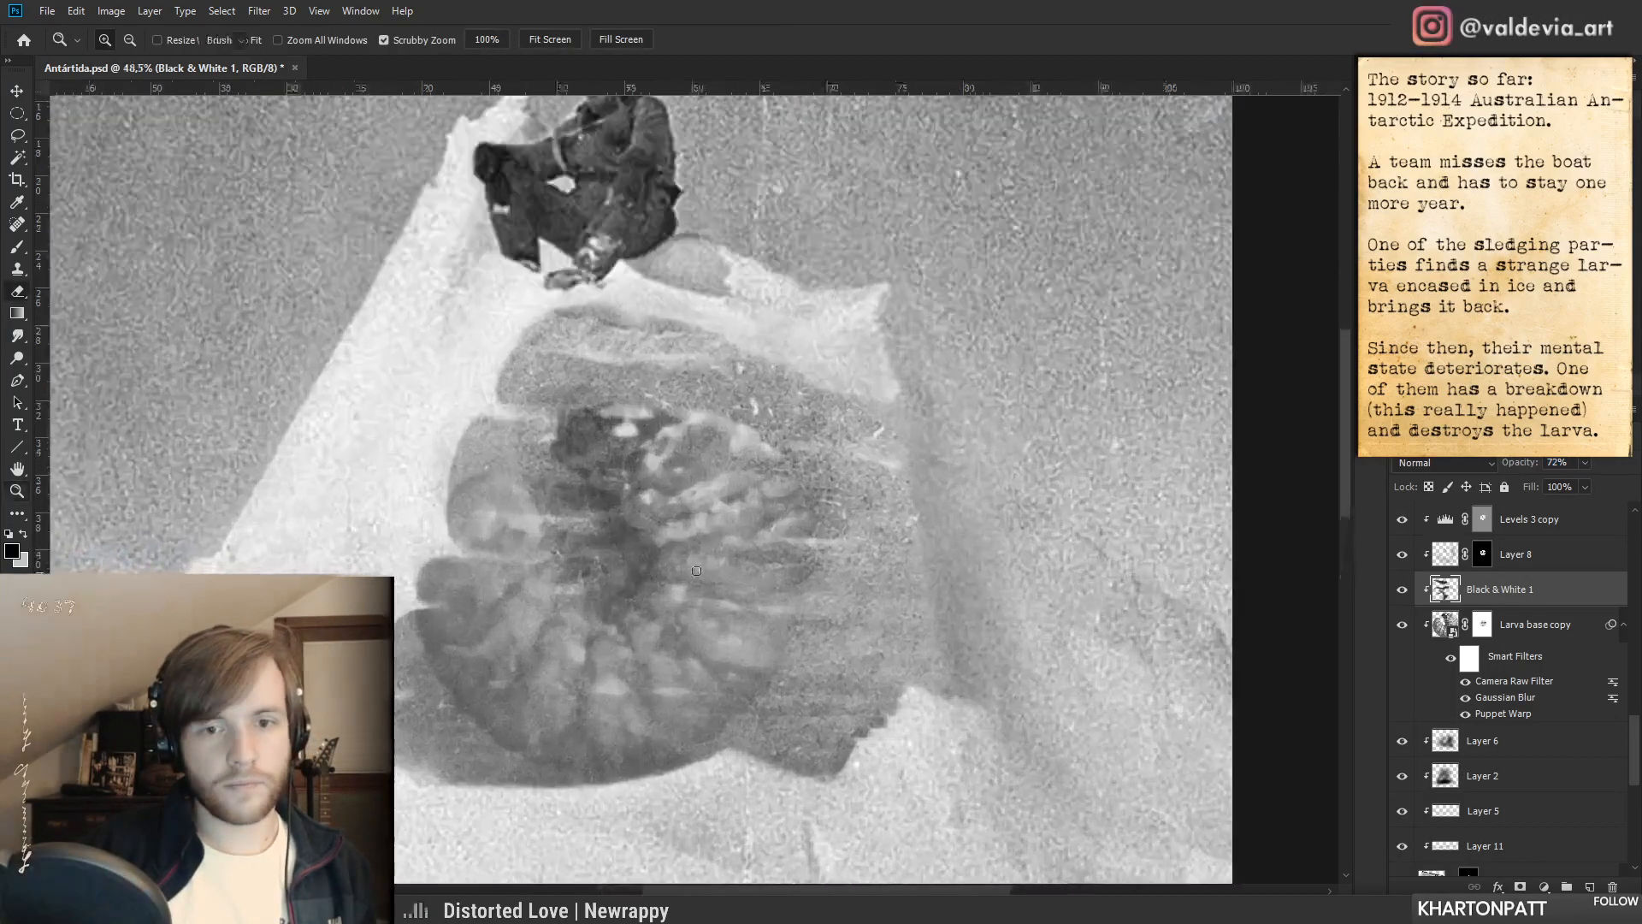
{"action": "key", "text": "e"}
- Show the original Hydropsyche_siltalai_larva layer and disable its mask to reveal the whole larva
{"action": "scroll", "coordinate": [1608, 659], "scroll_direction": "up", "scroll_amount": 10}
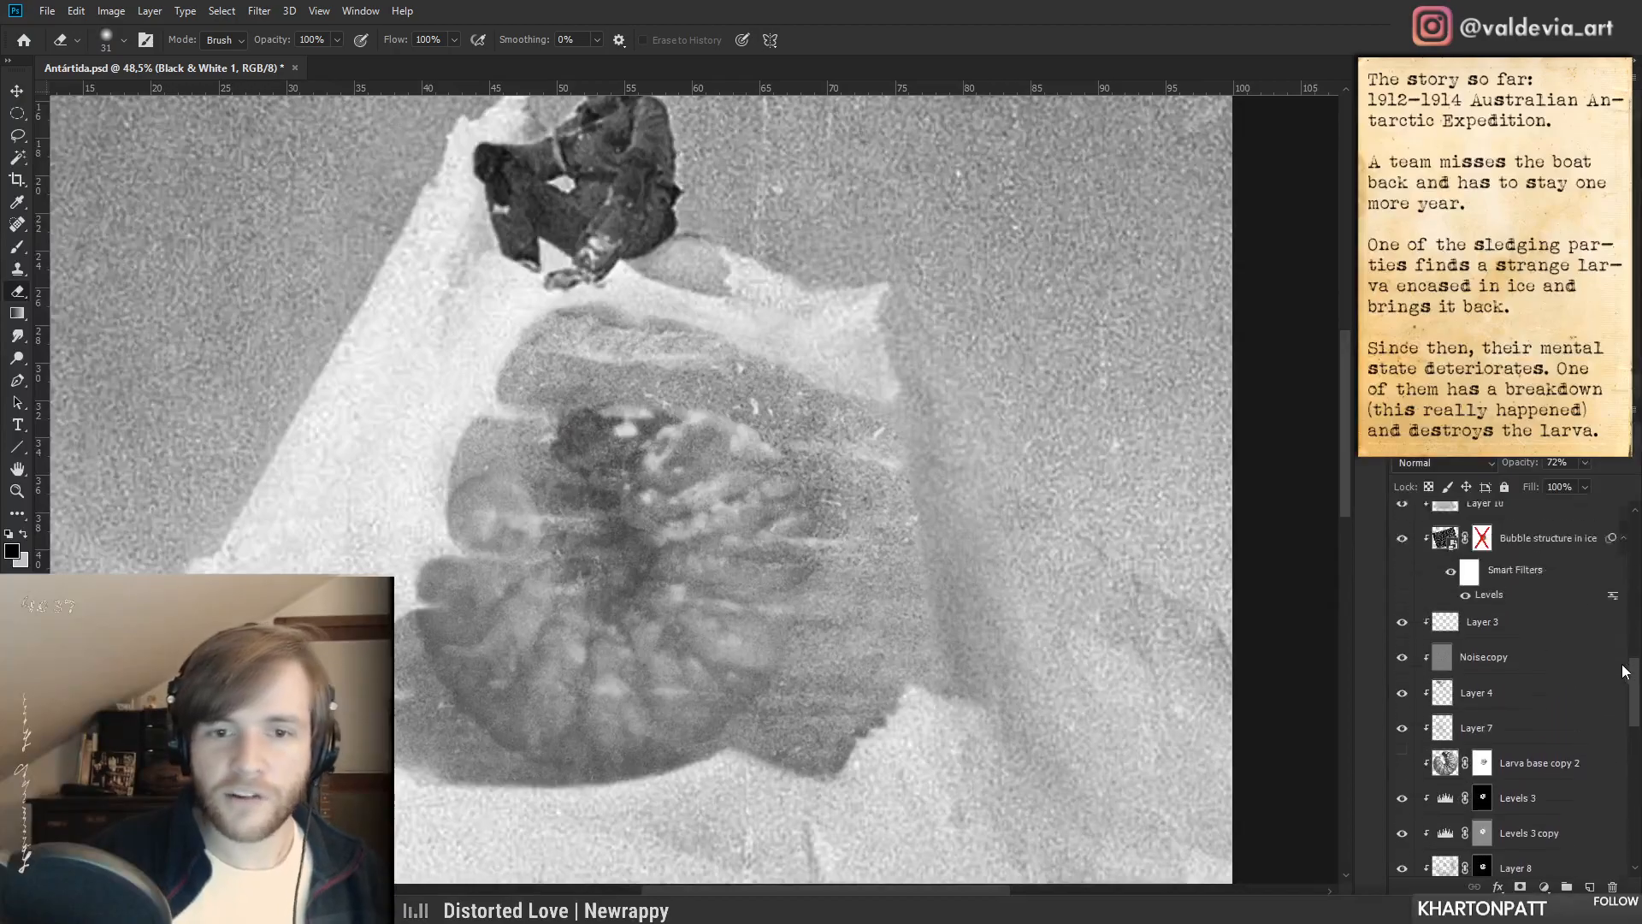
{"action": "left_click", "coordinate": [1402, 676]}
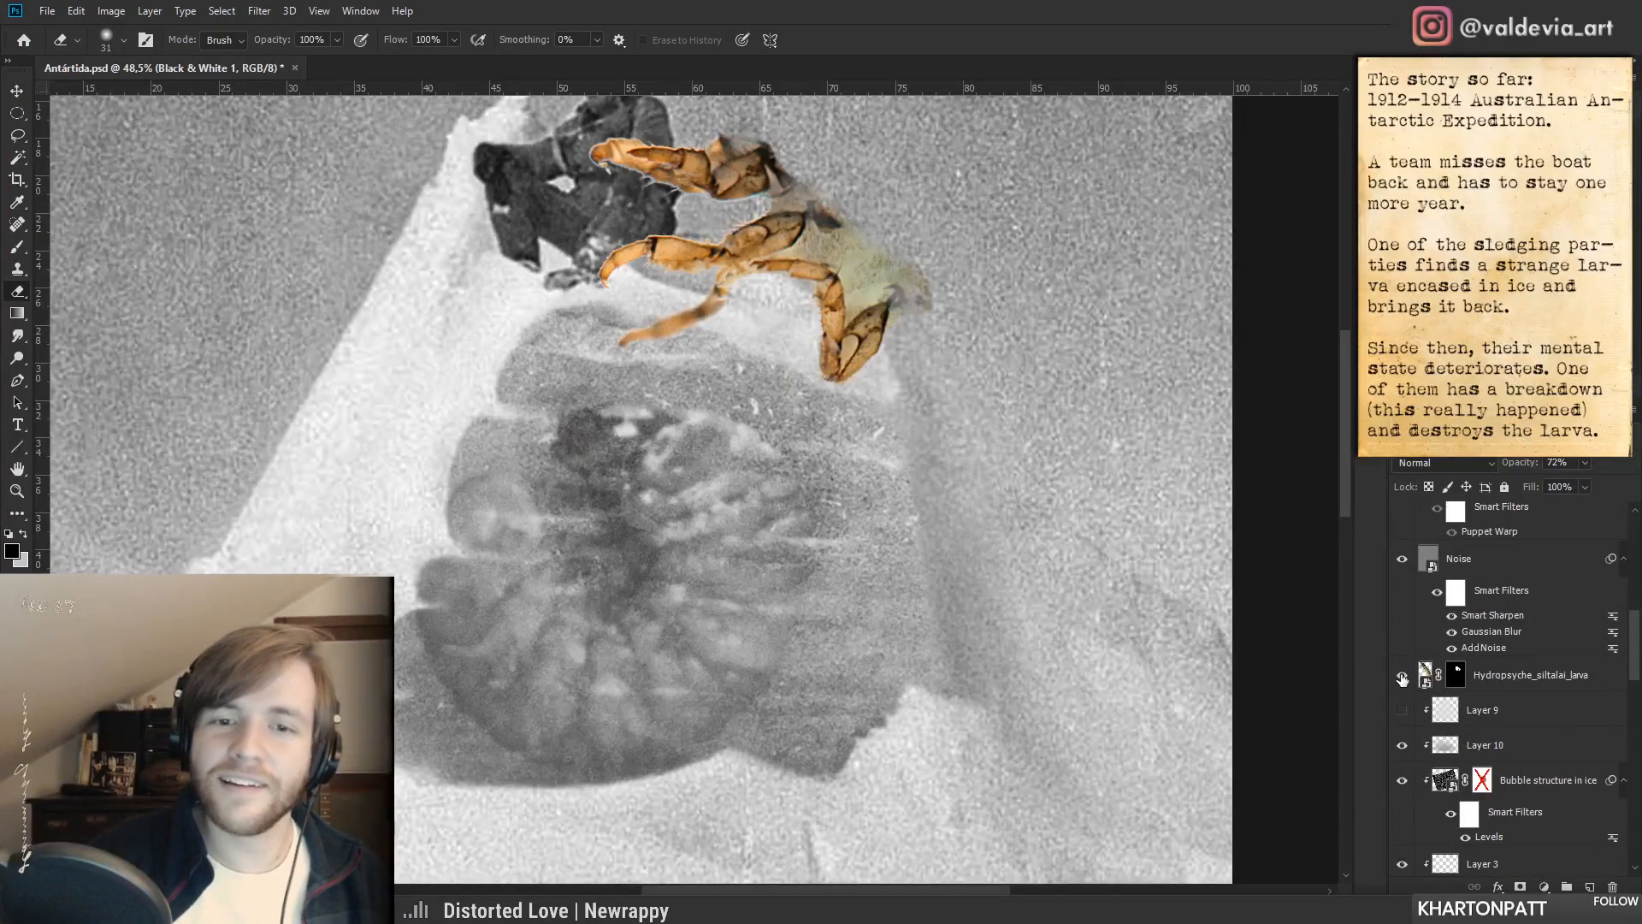
{"action": "left_click", "coordinate": [1456, 676], "text": "shift"}
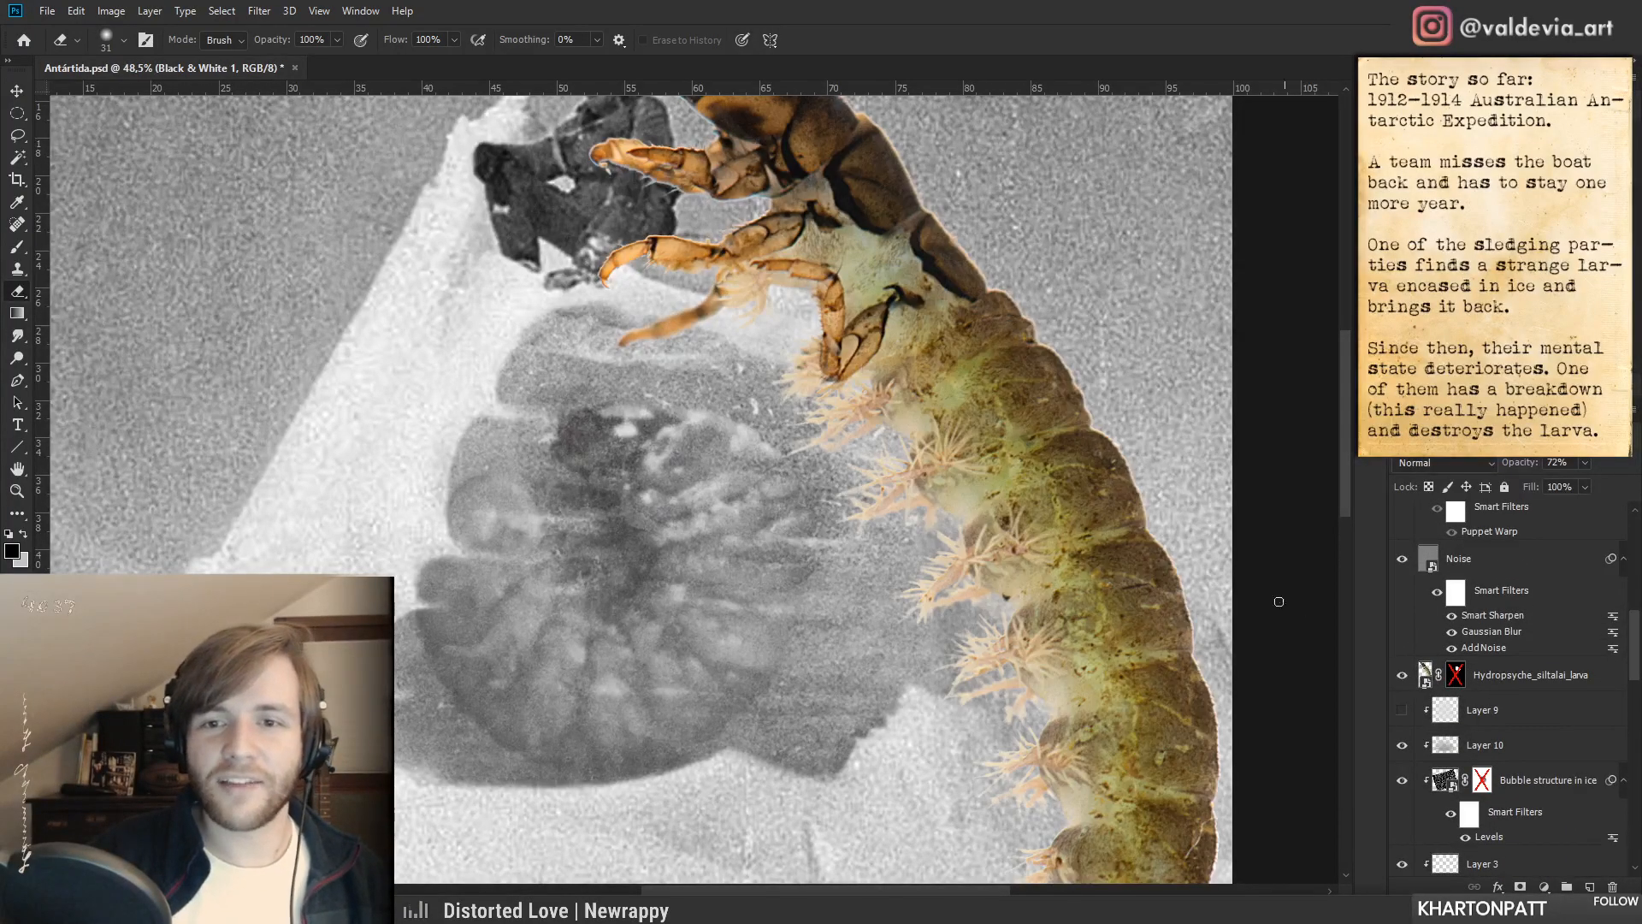
{"action": "scroll", "coordinate": [1593, 675], "scroll_direction": "down", "scroll_amount": 5}
{"action": "key", "text": "ctrl+z"}
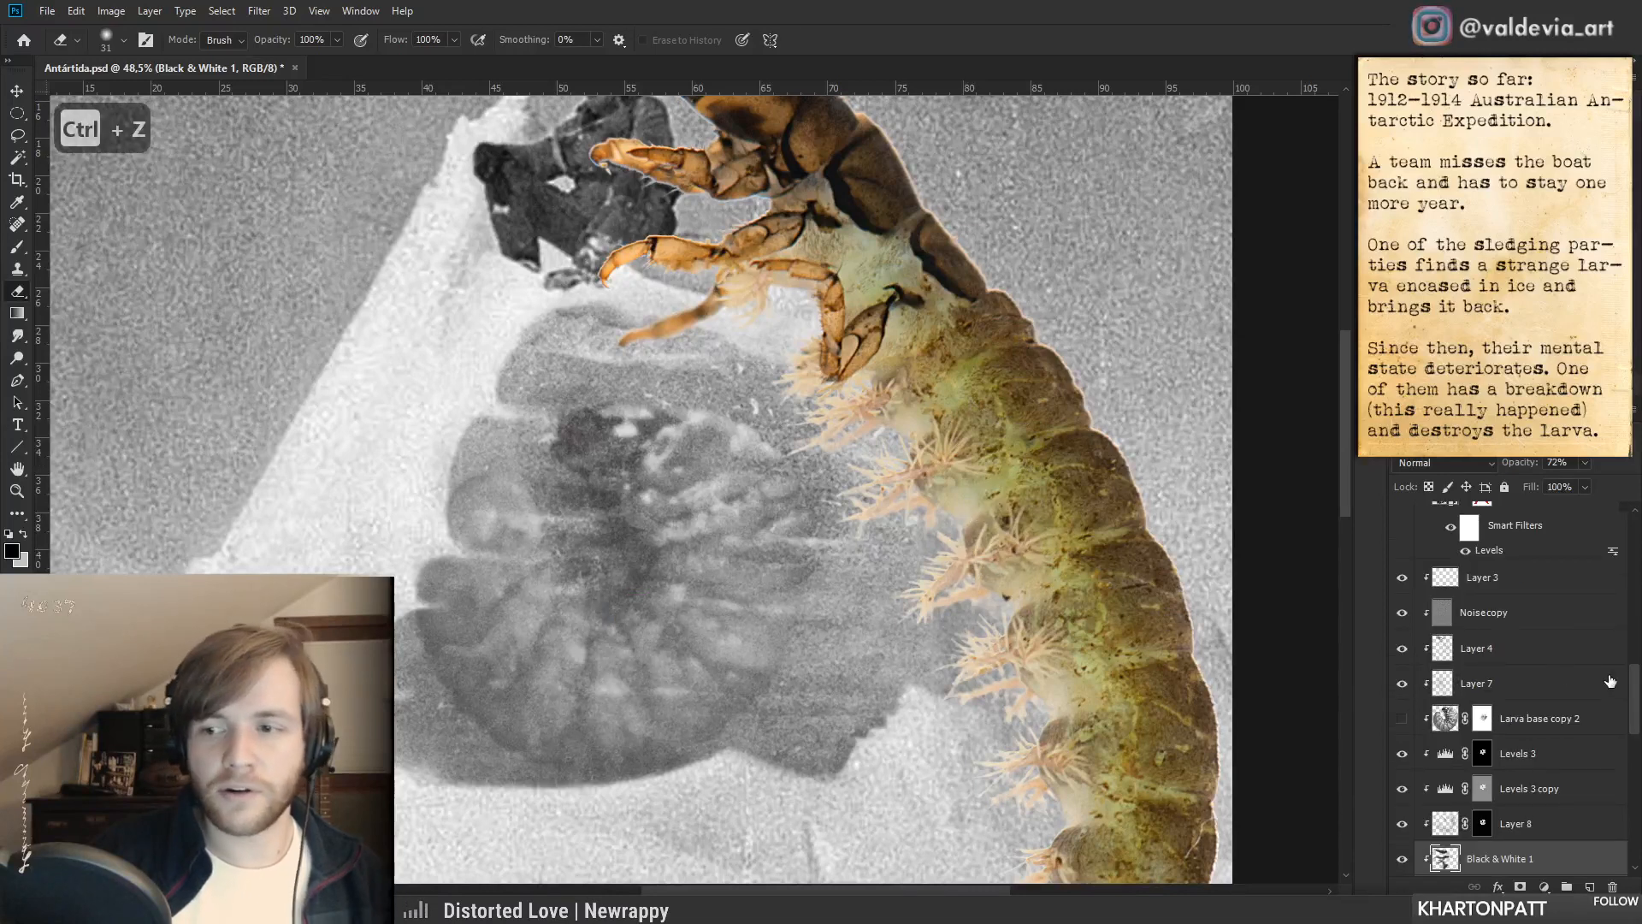
{"action": "scroll", "coordinate": [1546, 672], "scroll_direction": "up", "scroll_amount": 5}
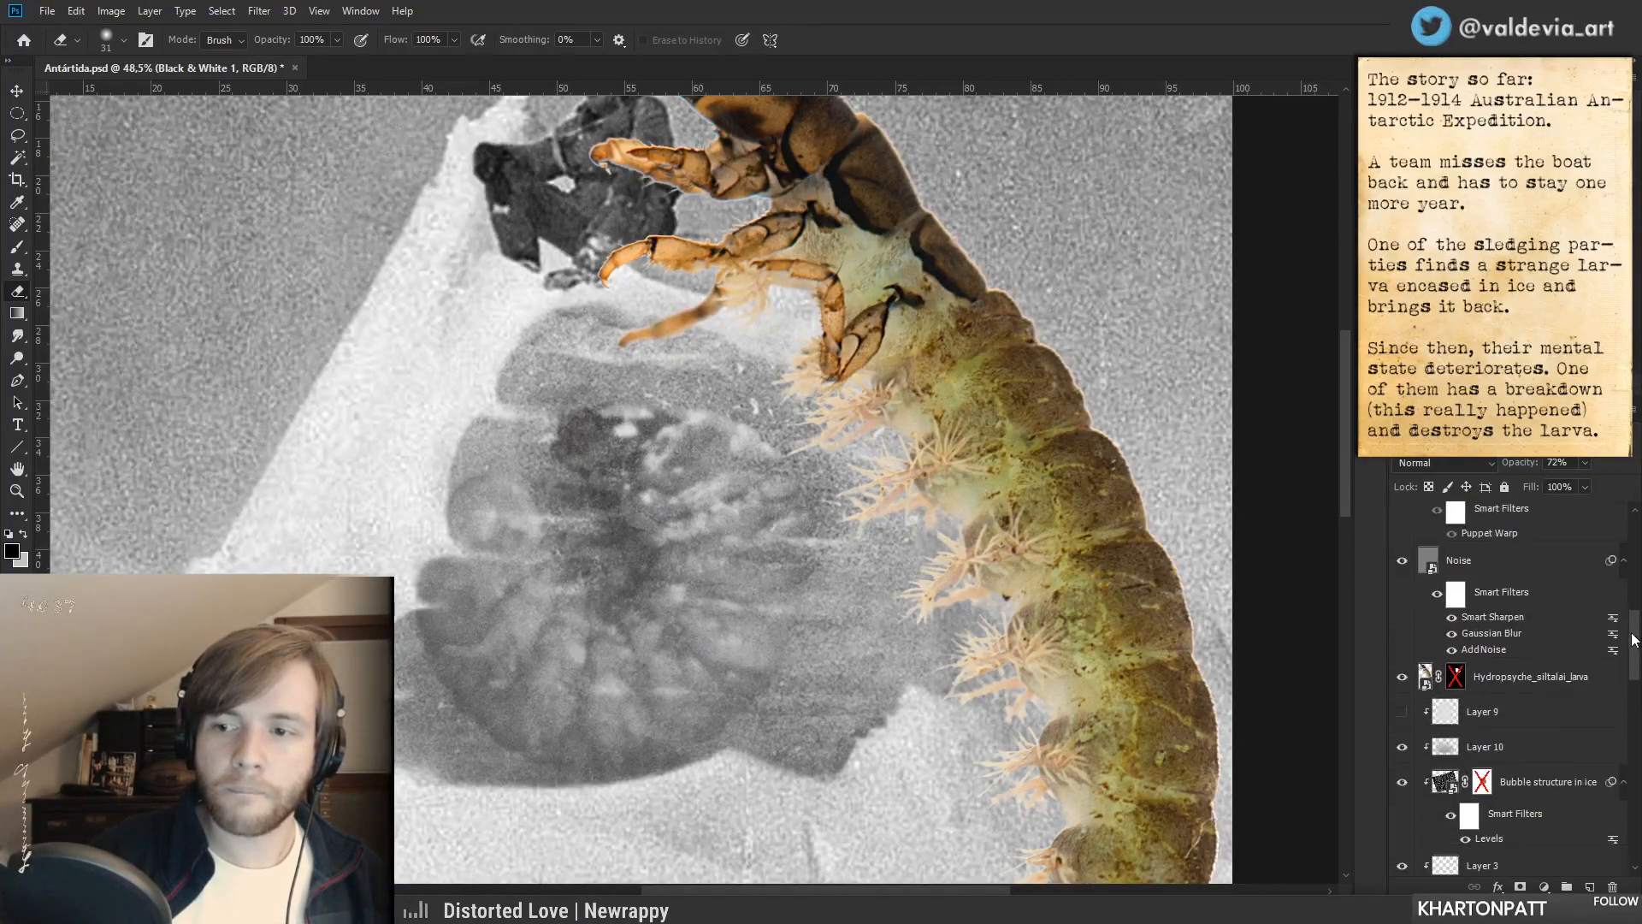
- Move the unmasked larva up so that its tail end lies over the creature in the ice
{"action": "left_click", "coordinate": [1546, 671]}
{"action": "left_click_drag", "start_coordinate": [1040, 475], "coordinate": [968, 481], "text": "ctrl"}
{"action": "left_click_drag", "start_coordinate": [1056, 526], "coordinate": [896, 372], "text": "ctrl"}
{"action": "left_click_drag", "start_coordinate": [950, 660], "coordinate": [846, 451], "text": "ctrl"}
{"action": "mouse_move", "coordinate": [760, 504]}
{"action": "left_mouse_down", "text": "ctrl"}
{"action": "mouse_move", "coordinate": [813, 495]}
{"action": "mouse_move", "coordinate": [837, 448]}
{"action": "left_mouse_up", "text": "ctrl"}
- Replace the larva's mask with one made from a lasso around its tail appendages, and duplicate the layer, hiding the copy
{"action": "key", "text": "l"}
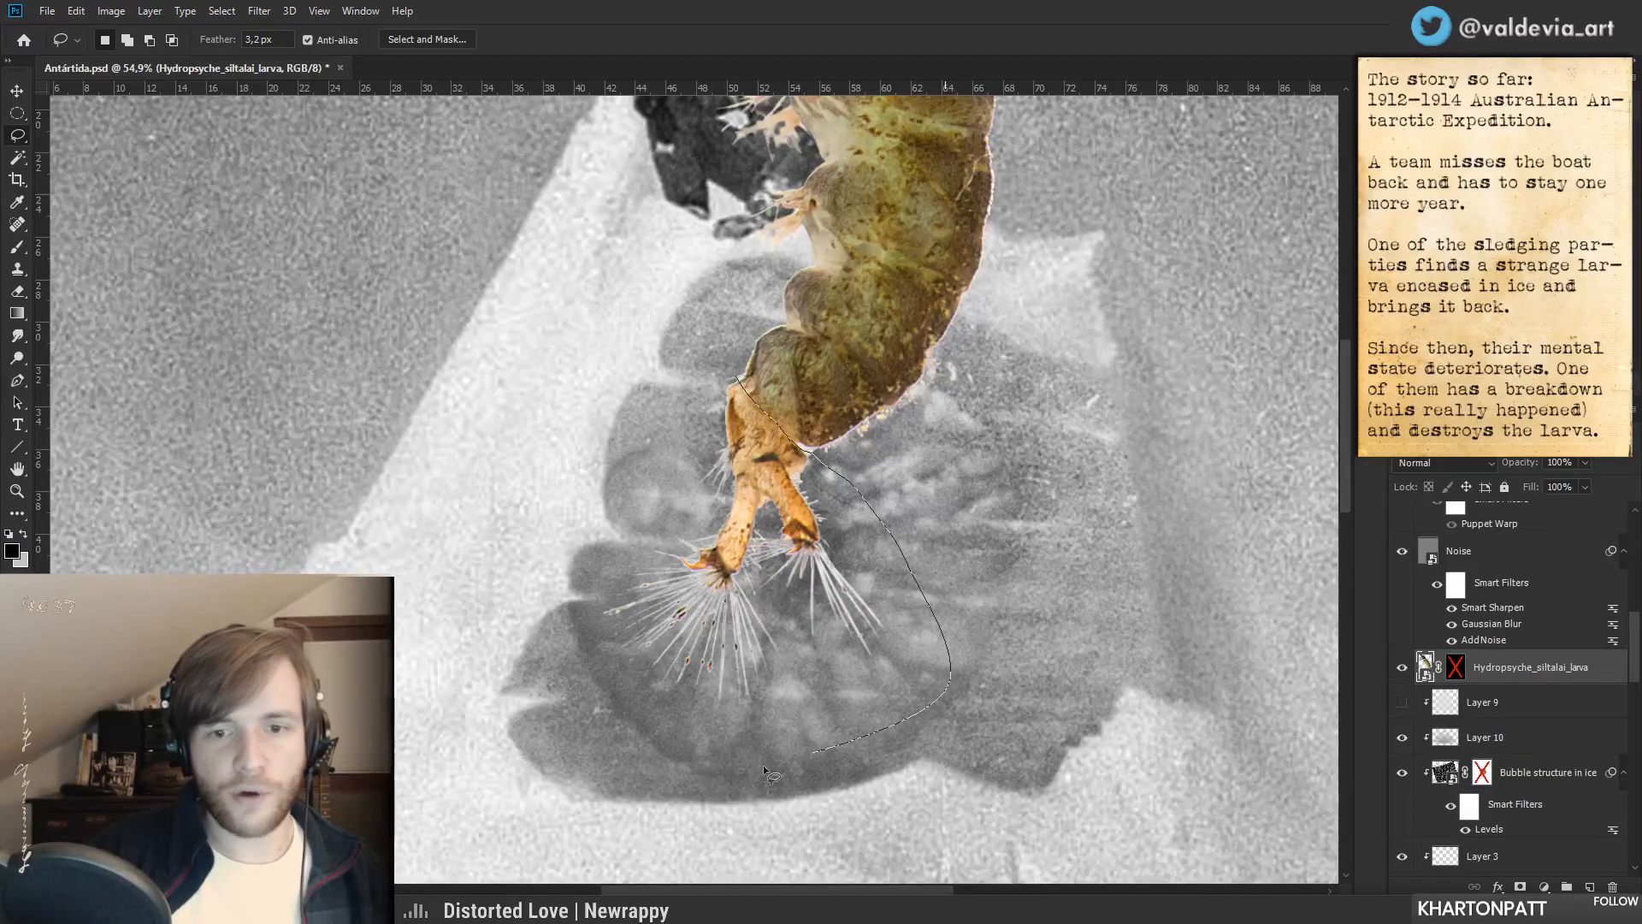
{"action": "left_click_drag", "start_coordinate": [532, 489], "coordinate": [734, 375]}
{"action": "left_click", "coordinate": [1458, 666]}
{"action": "right_click", "coordinate": [1459, 666]}
{"action": "left_click", "coordinate": [1509, 698]}
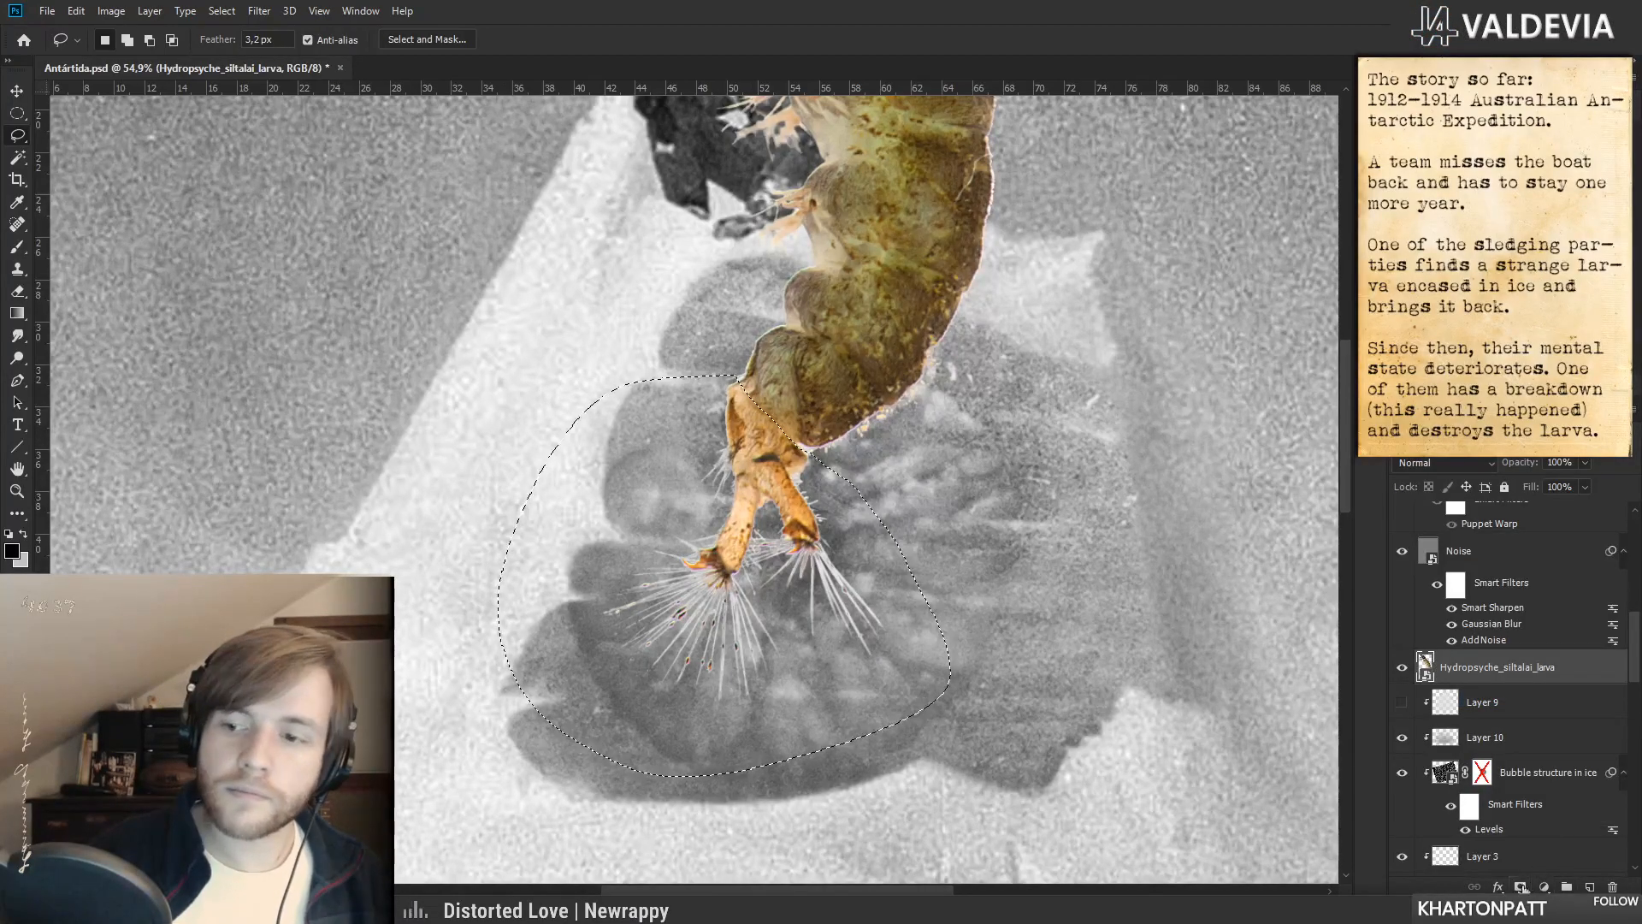
{"action": "left_click", "coordinate": [1521, 887]}
{"action": "left_click_drag", "start_coordinate": [1501, 677], "coordinate": [1498, 654]}
{"action": "left_click", "coordinate": [1402, 667]}
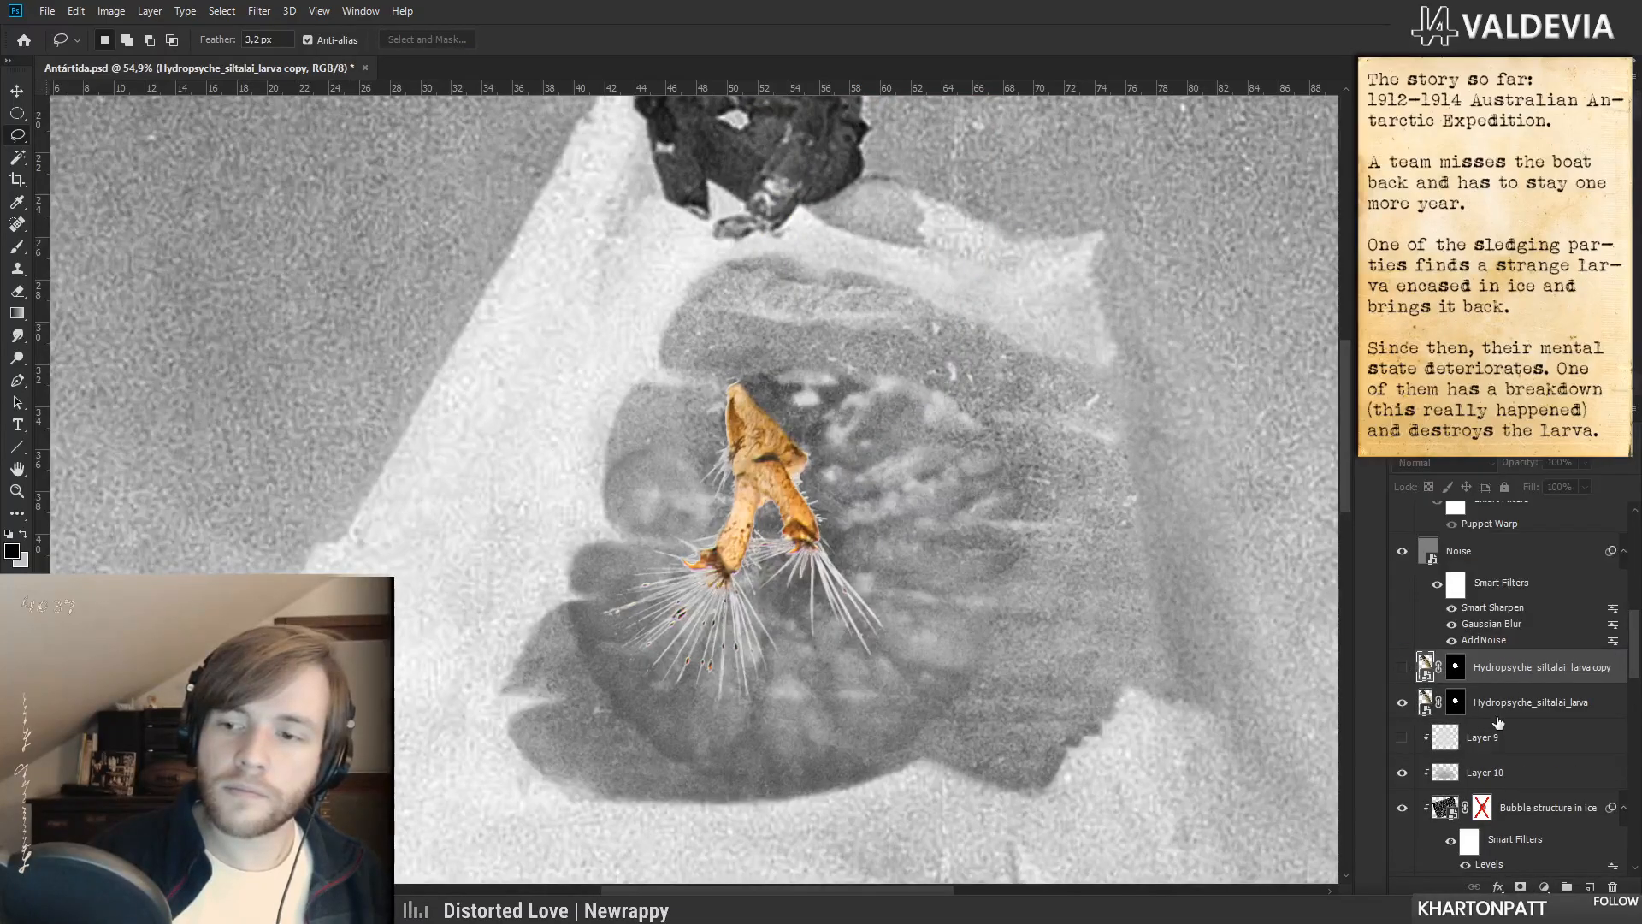
- Trim the Hydropsyche_siltalai_larva layer's mask to the appendages by clearing everything outside a selection loaded from the layer, and deselect
{"action": "left_click", "coordinate": [1510, 714]}
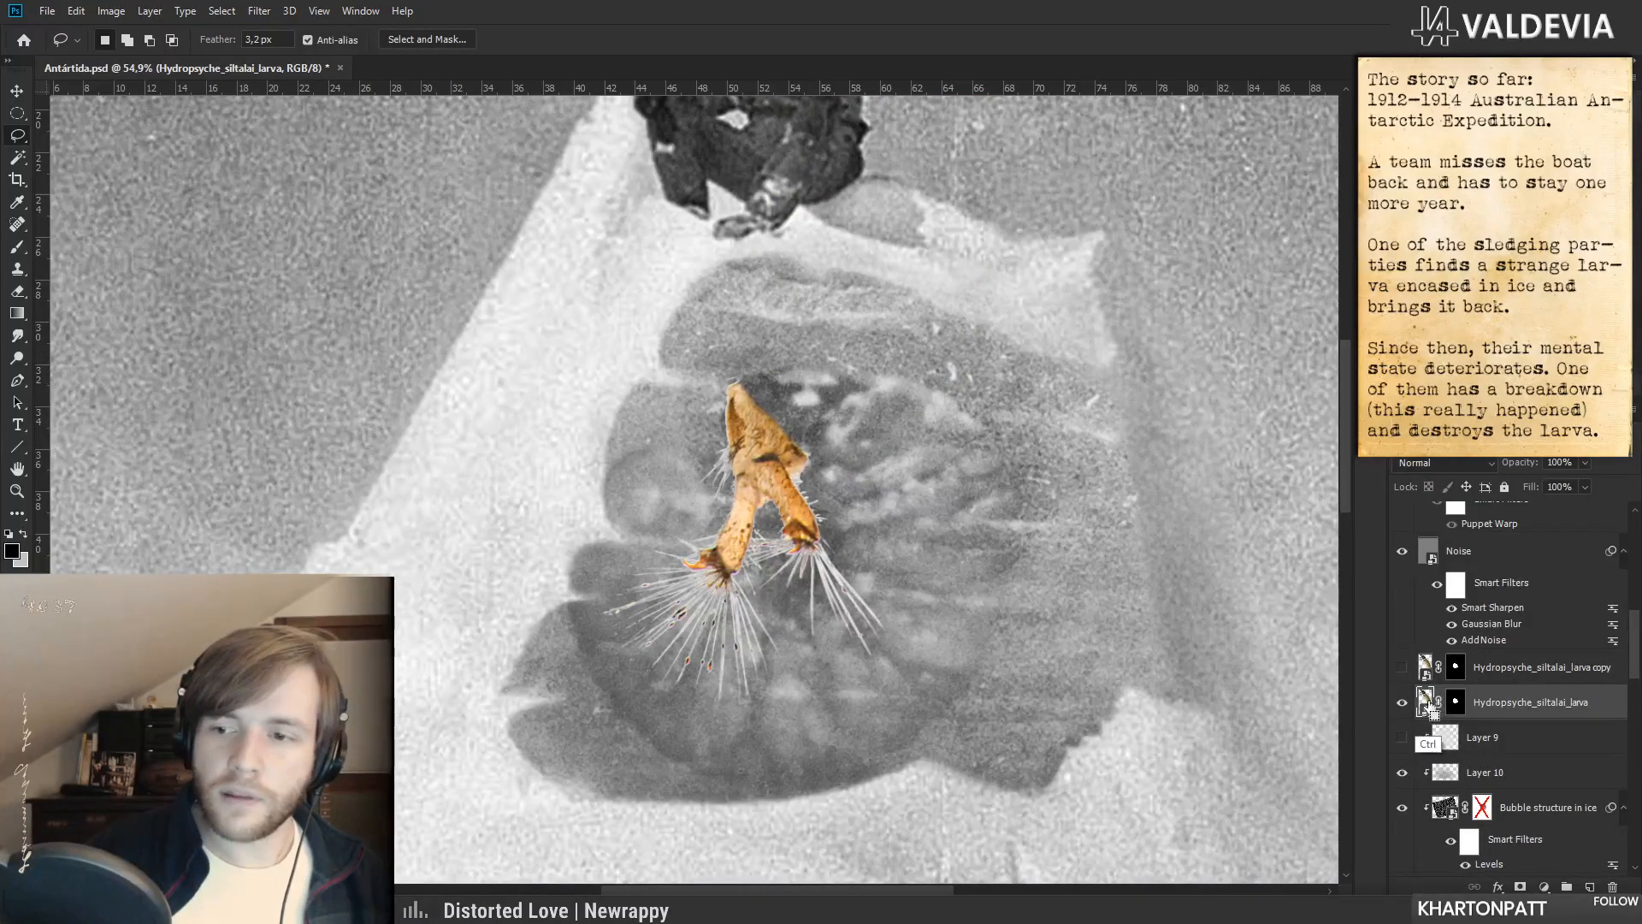
{"action": "left_click", "coordinate": [1434, 708], "text": "ctrl"}
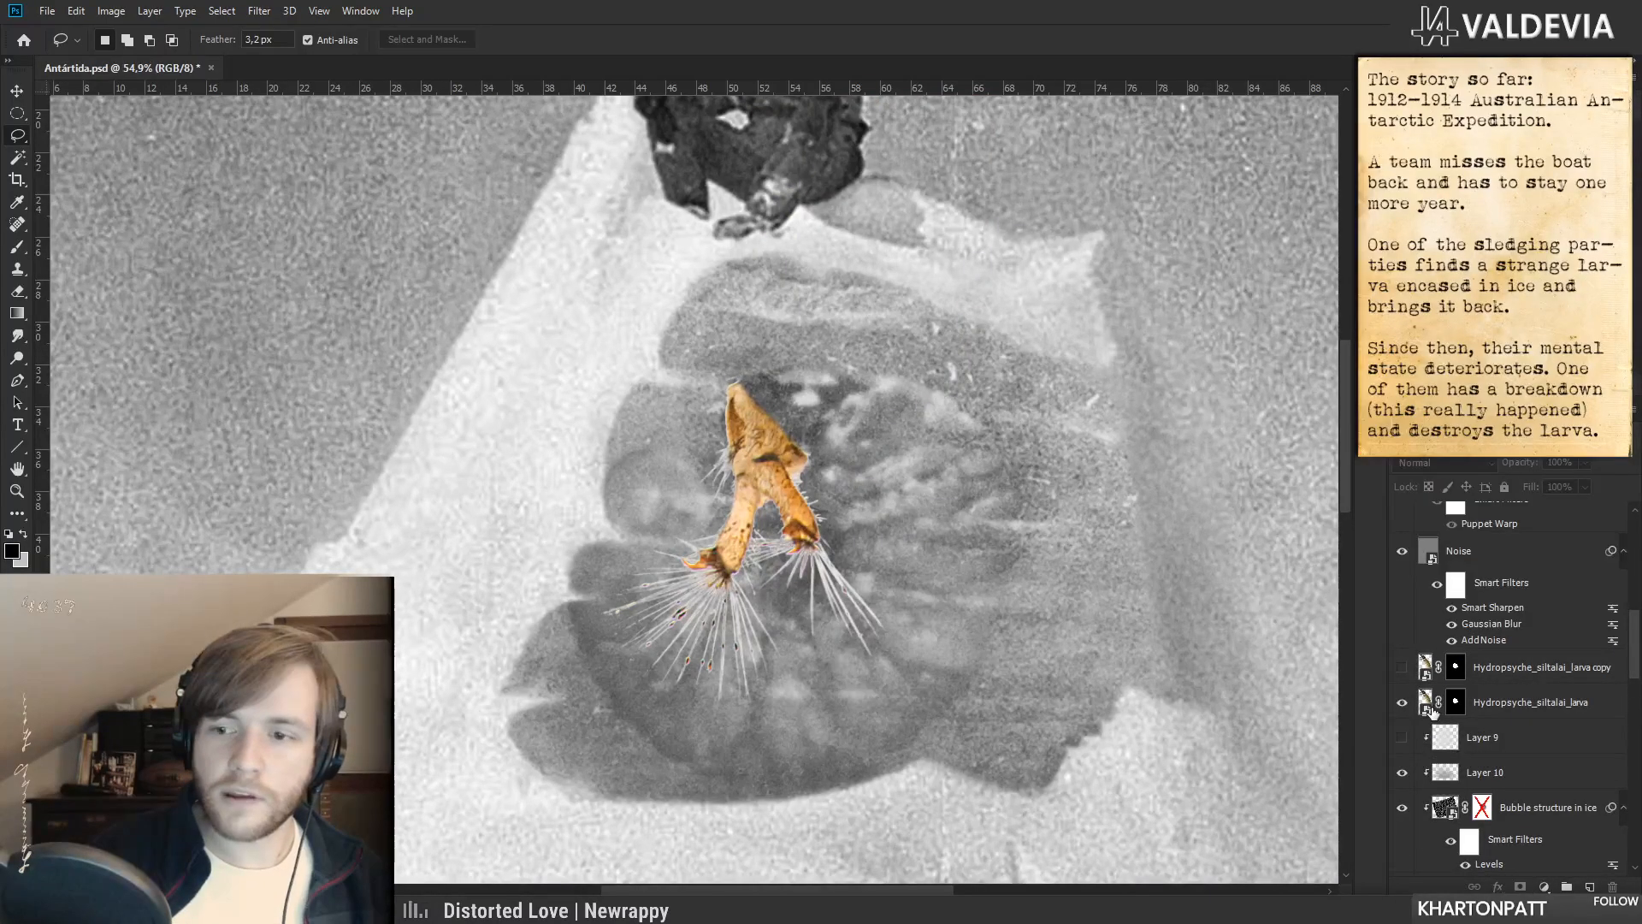
{"action": "left_click", "coordinate": [1427, 705], "text": "ctrl"}
{"action": "left_click", "coordinate": [1455, 704], "text": "ctrl+alt"}
{"action": "left_click", "coordinate": [1458, 705]}
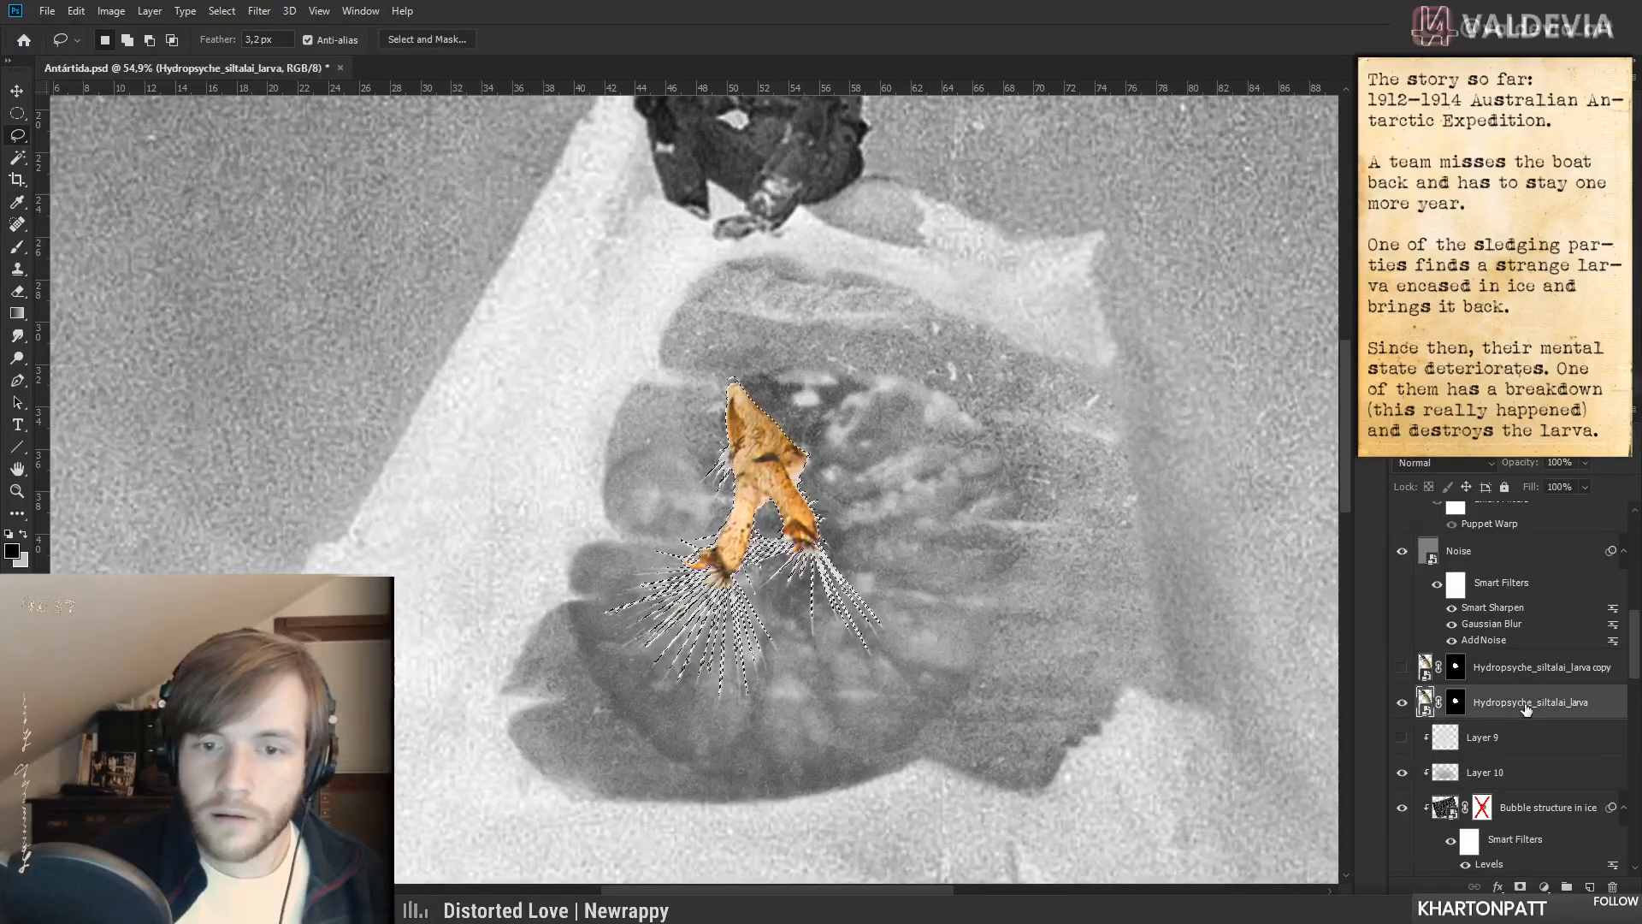
{"action": "left_click", "coordinate": [1457, 705]}
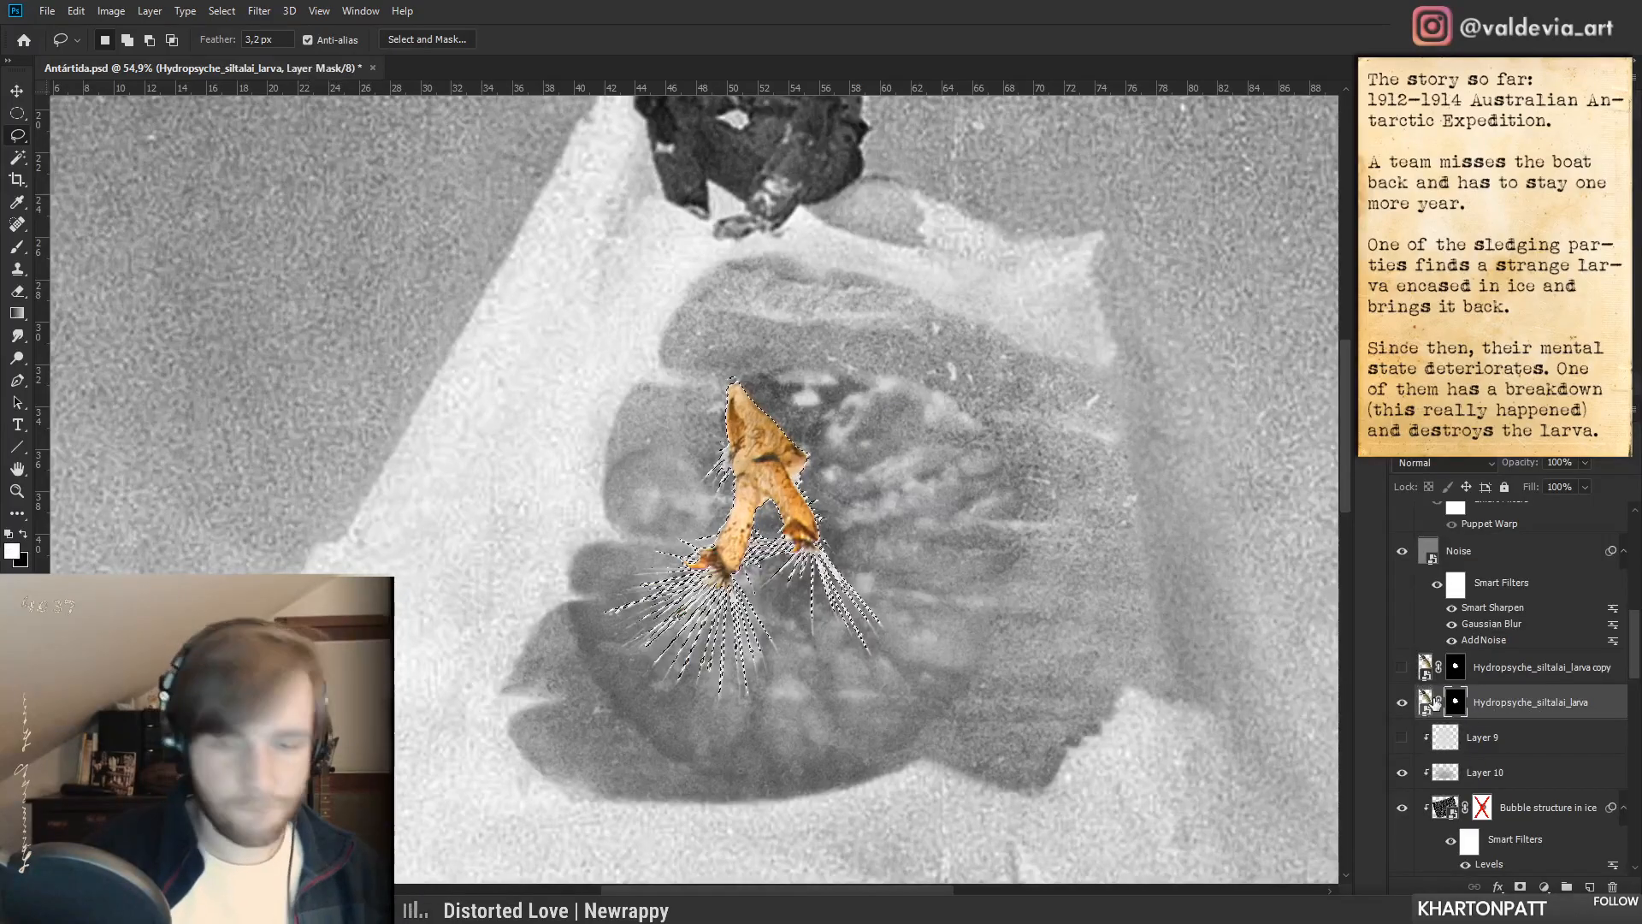
{"action": "key", "text": "ctrl+shift+i"}
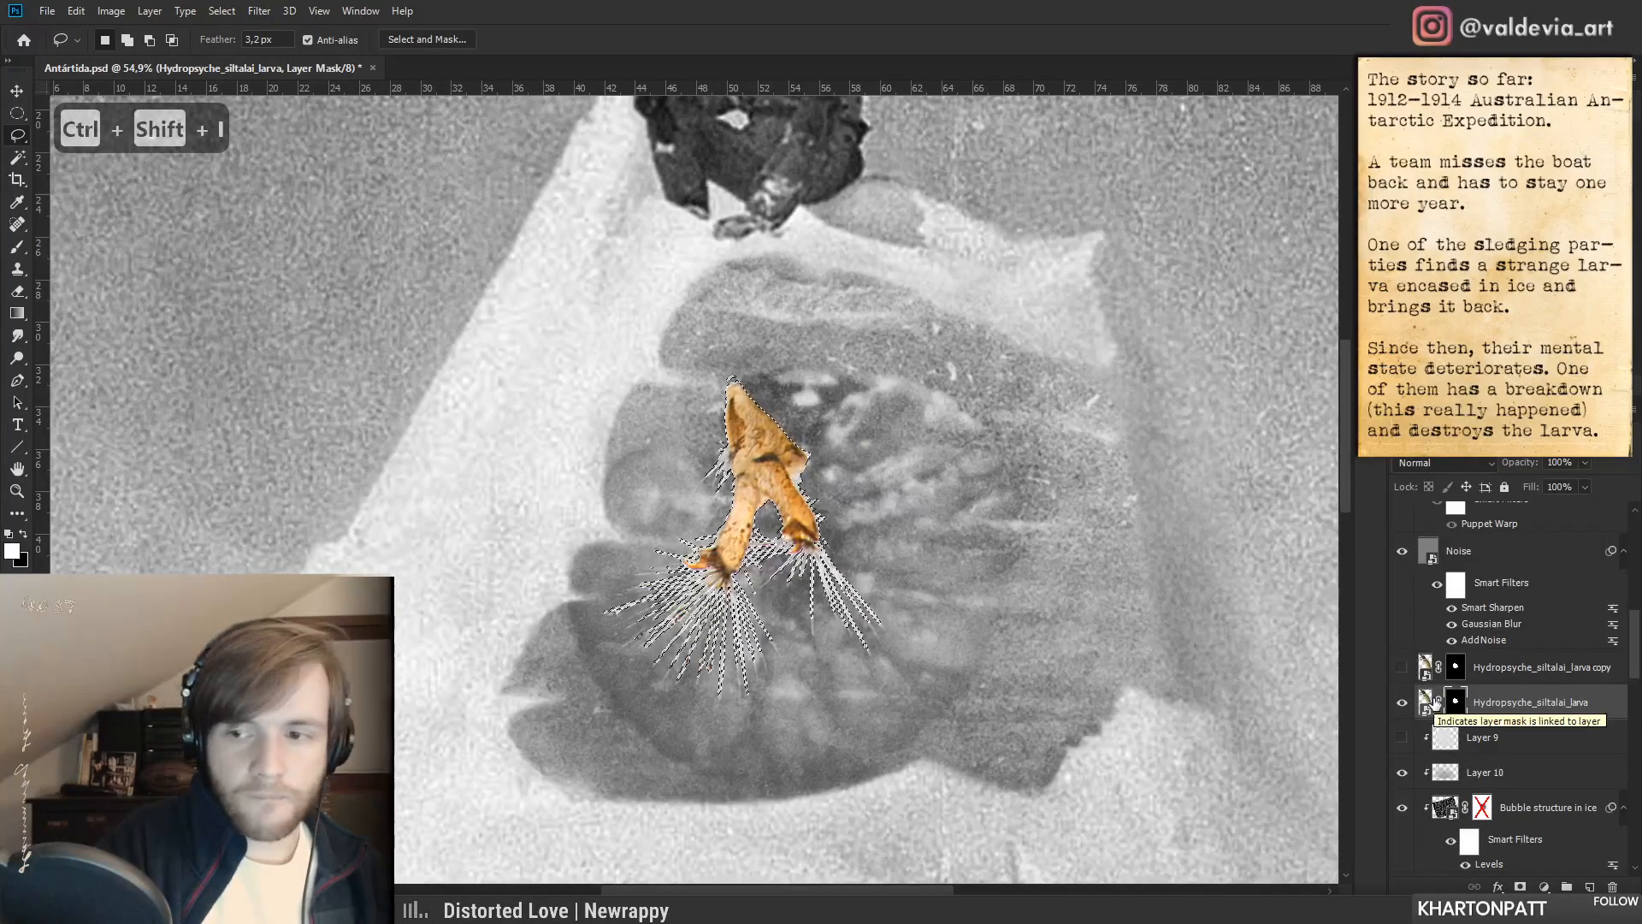
{"action": "key", "text": "Delete"}
{"action": "key", "text": "ctrl+d"}
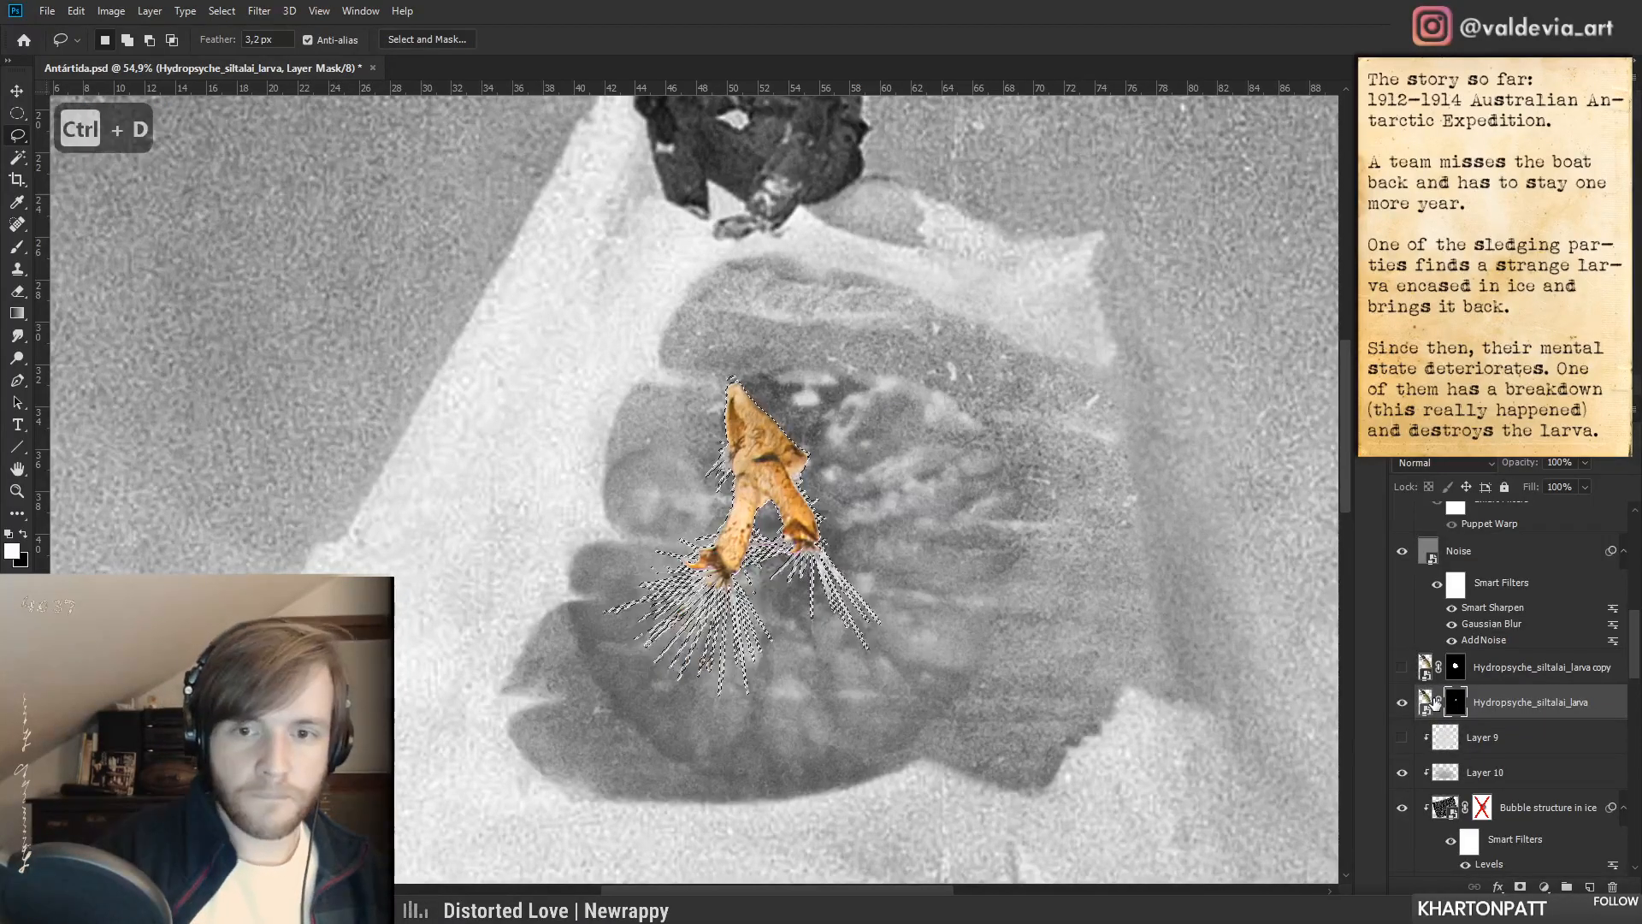
- Refine the appendage mask in Select and Mask with a negative Shift Edge to thin the fringe around the hairs
{"action": "double_click", "coordinate": [1454, 703]}
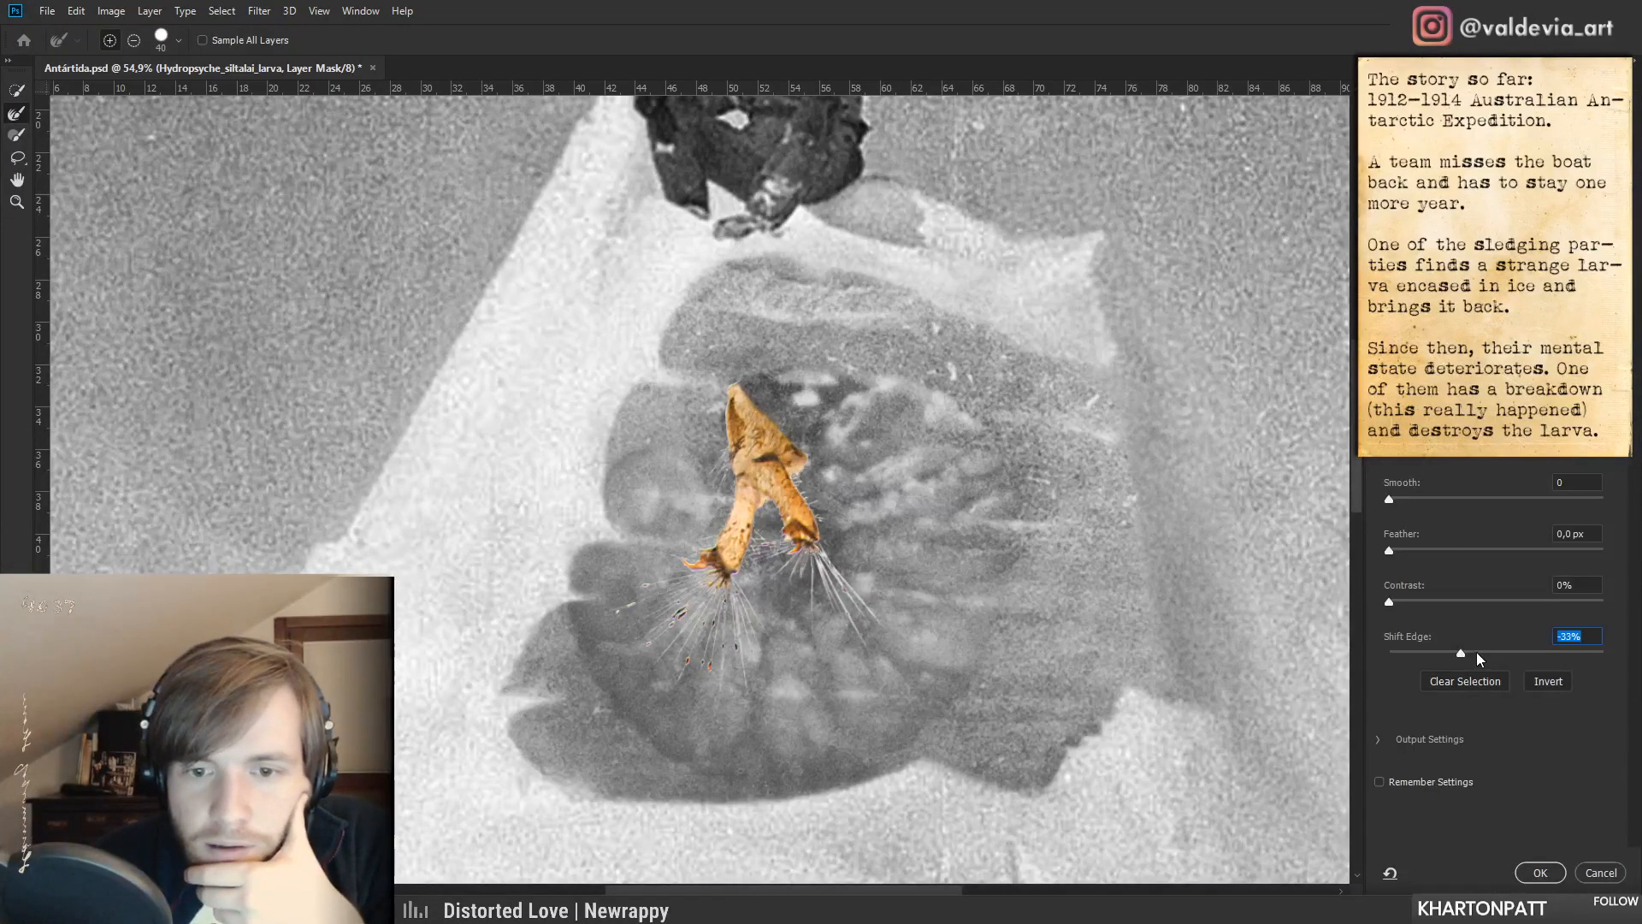
{"action": "left_click_drag", "start_coordinate": [1456, 654], "coordinate": [1473, 658]}
{"action": "left_click", "coordinate": [1540, 872]}
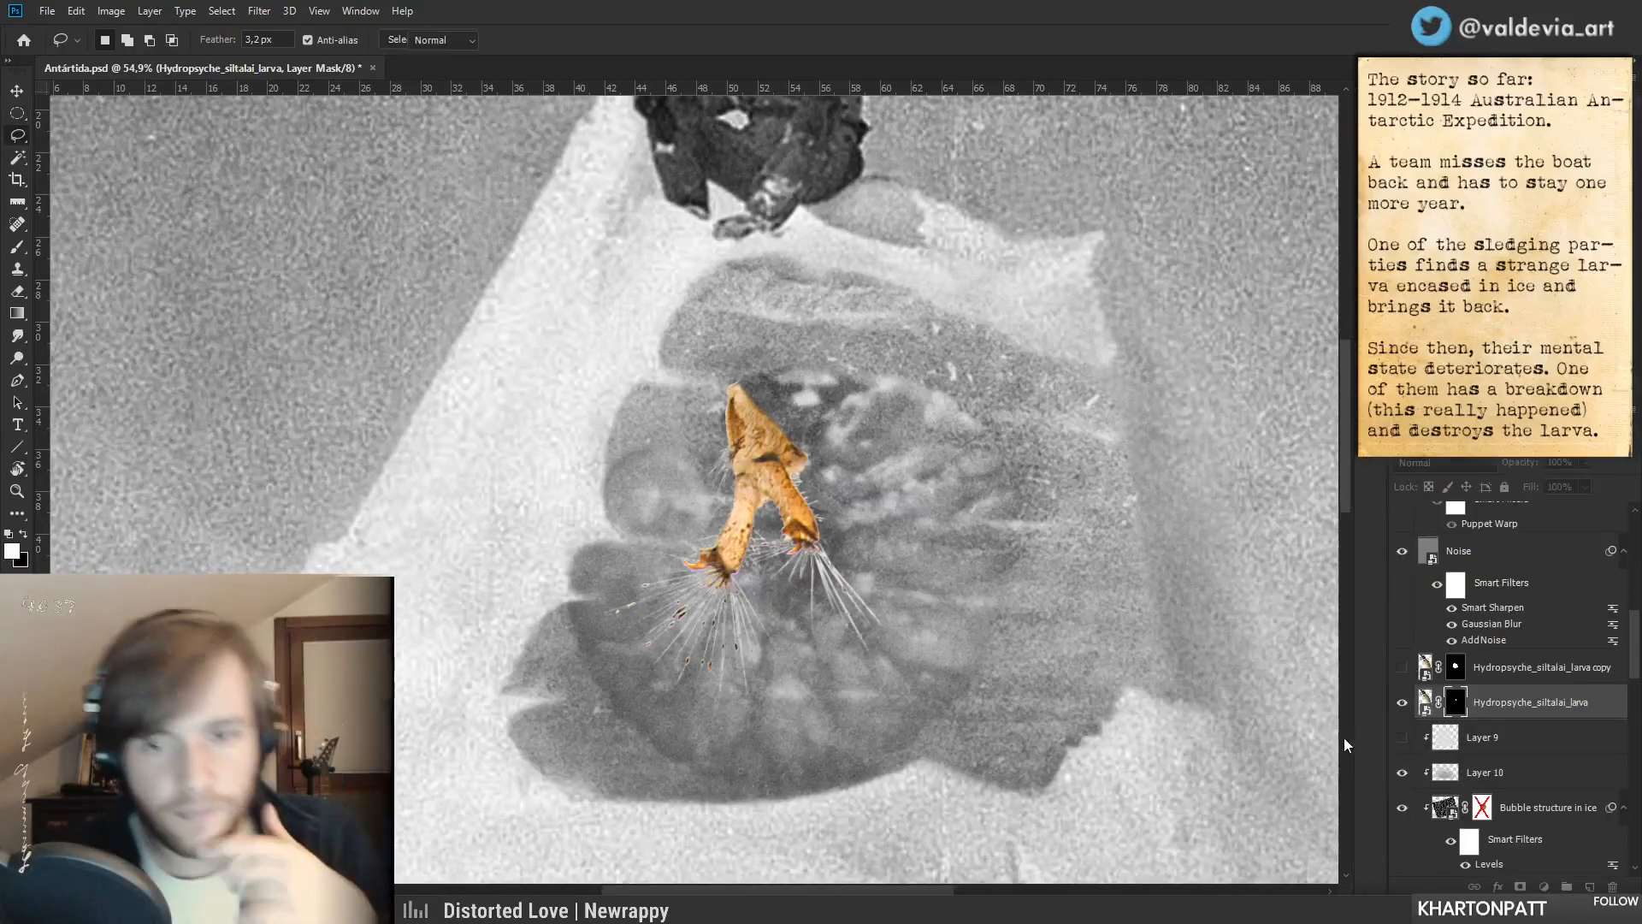
- Add a Black & White adjustment clipped to the appendage layer and darken the appendages' orange tones
{"action": "mouse_move", "coordinate": [824, 568]}
{"action": "left_mouse_down"}
{"action": "mouse_move", "coordinate": [763, 568]}
{"action": "mouse_move", "coordinate": [819, 568]}
{"action": "left_mouse_up"}
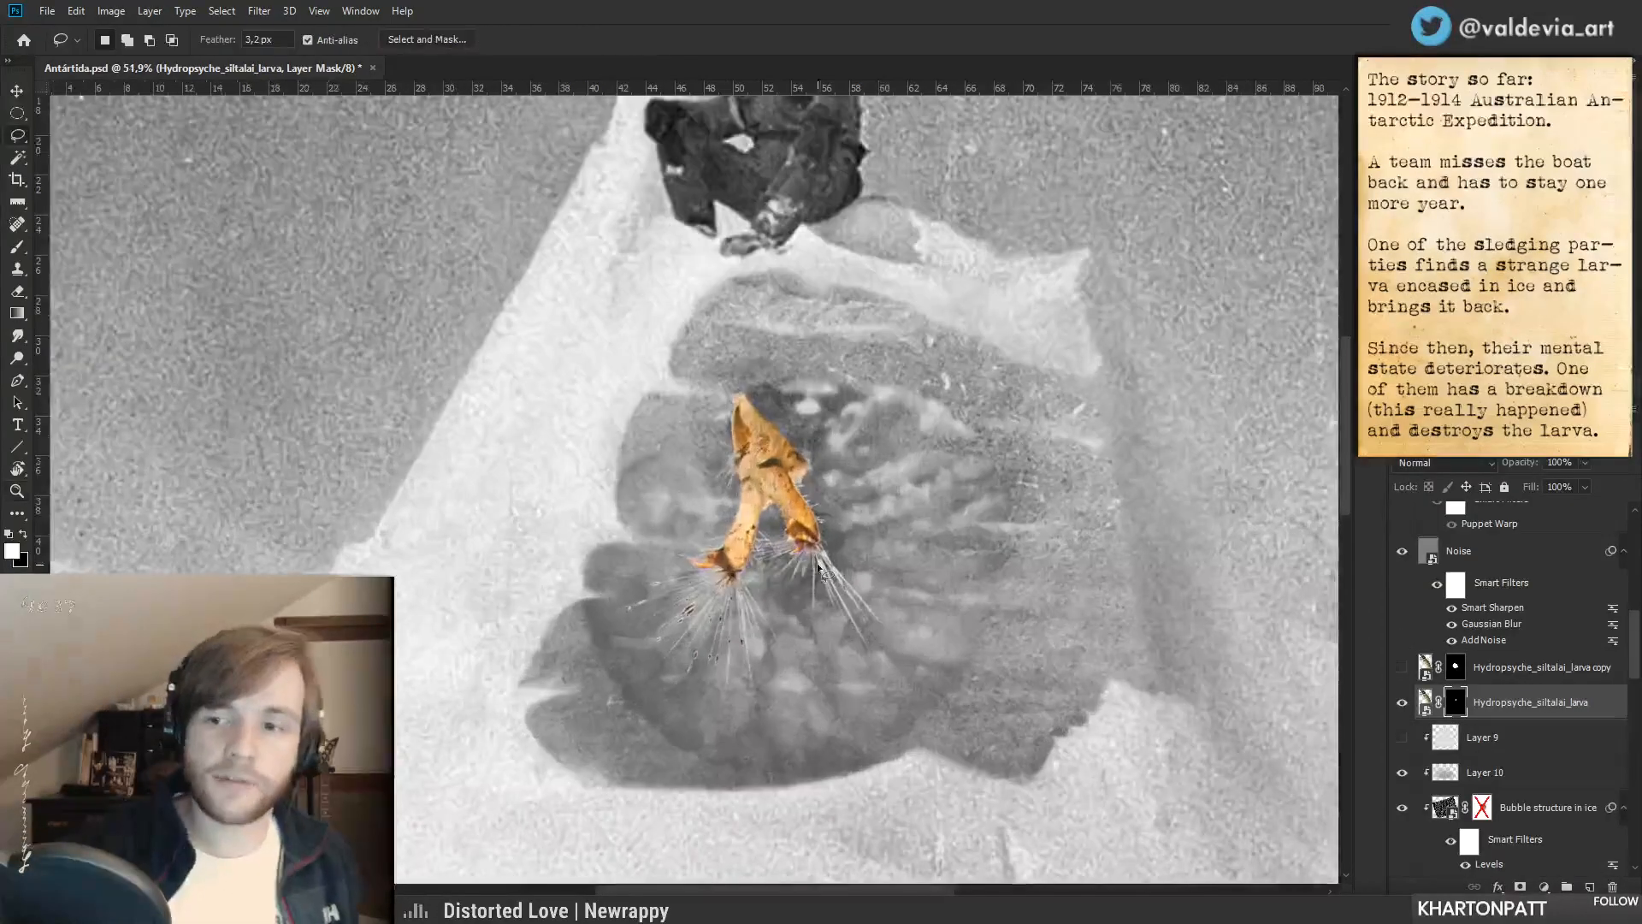
{"action": "left_click", "coordinate": [1545, 885]}
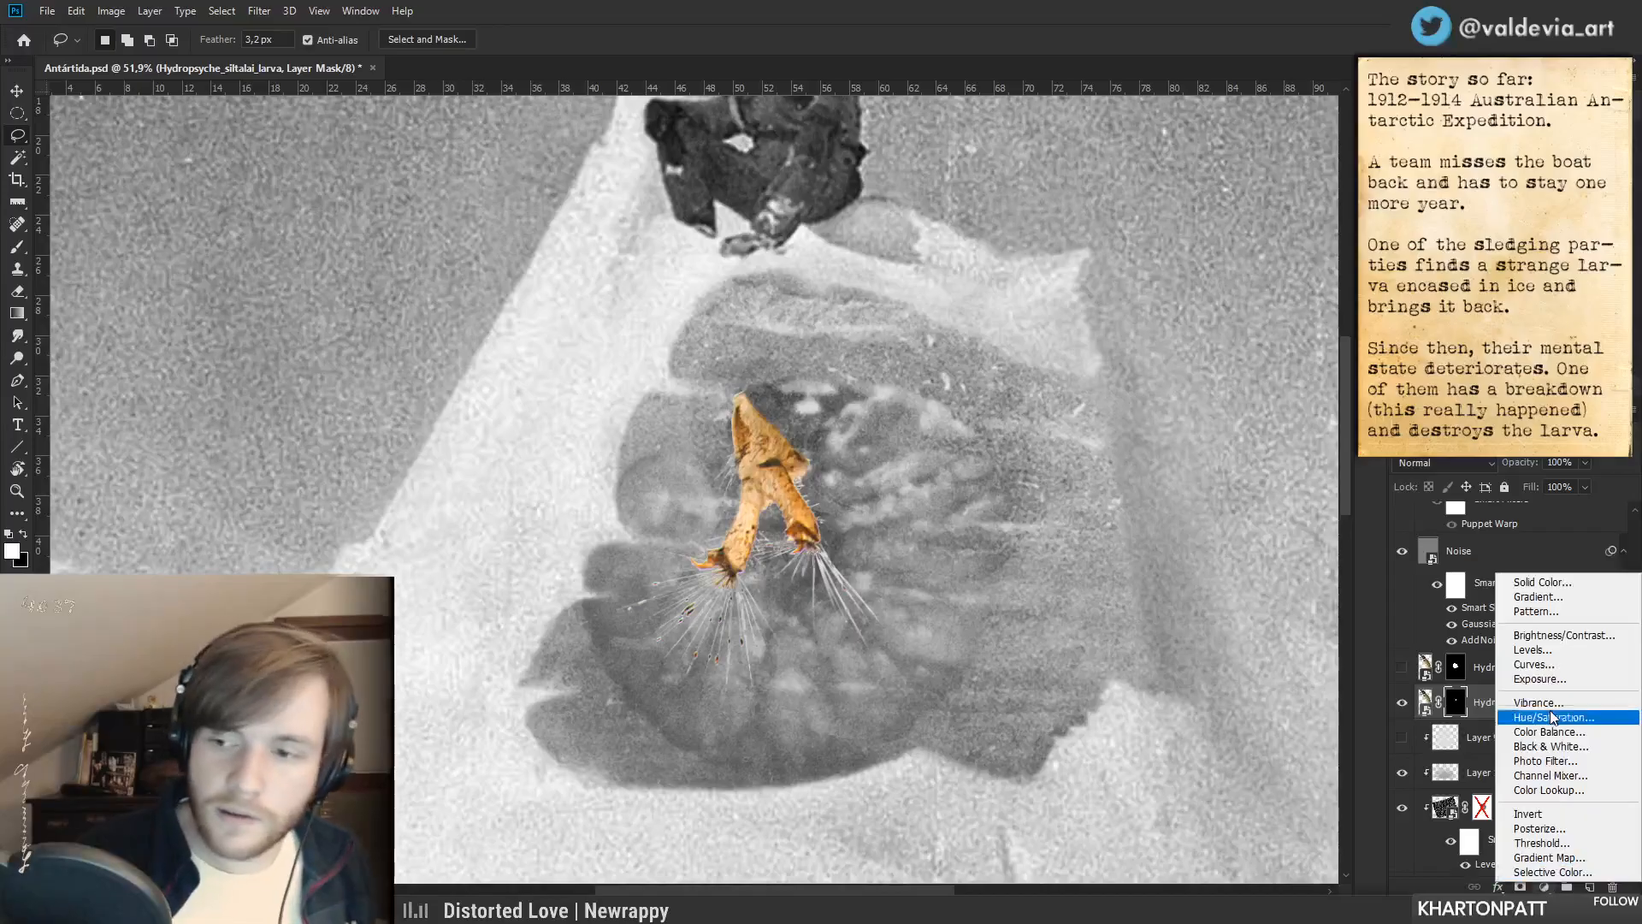
{"action": "left_click", "coordinate": [1539, 750]}
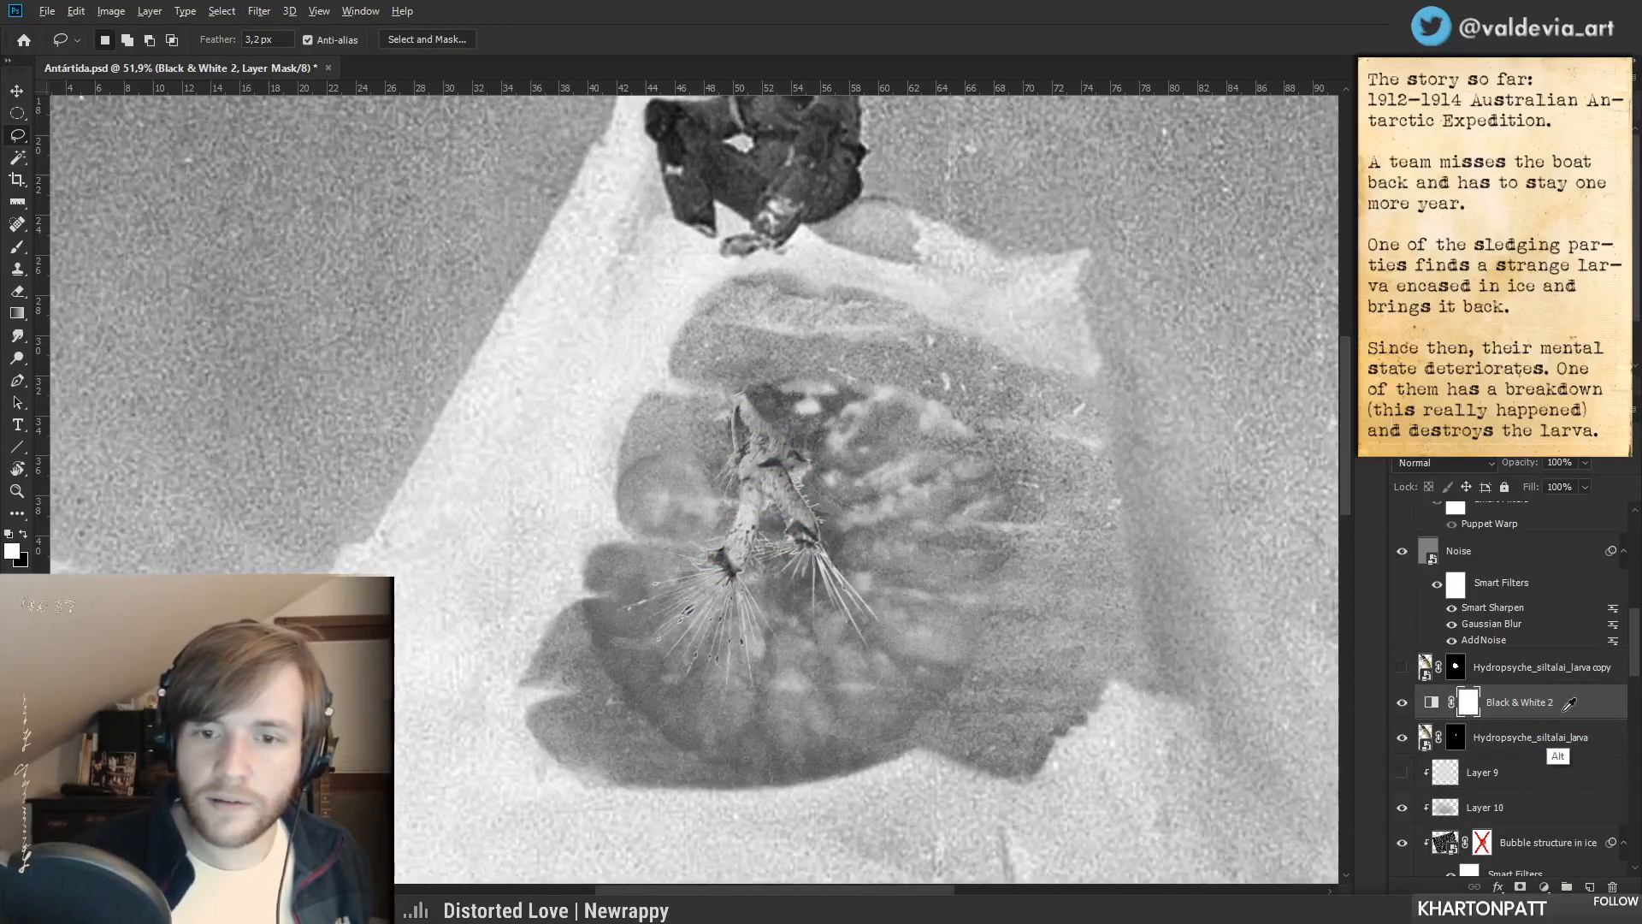
{"action": "left_click", "coordinate": [1550, 720], "text": "alt"}
{"action": "mouse_move", "coordinate": [1512, 224]}
{"action": "left_mouse_down"}
{"action": "mouse_move", "coordinate": [1450, 225]}
{"action": "mouse_move", "coordinate": [1510, 224]}
{"action": "mouse_move", "coordinate": [1484, 224]}
{"action": "left_mouse_up"}
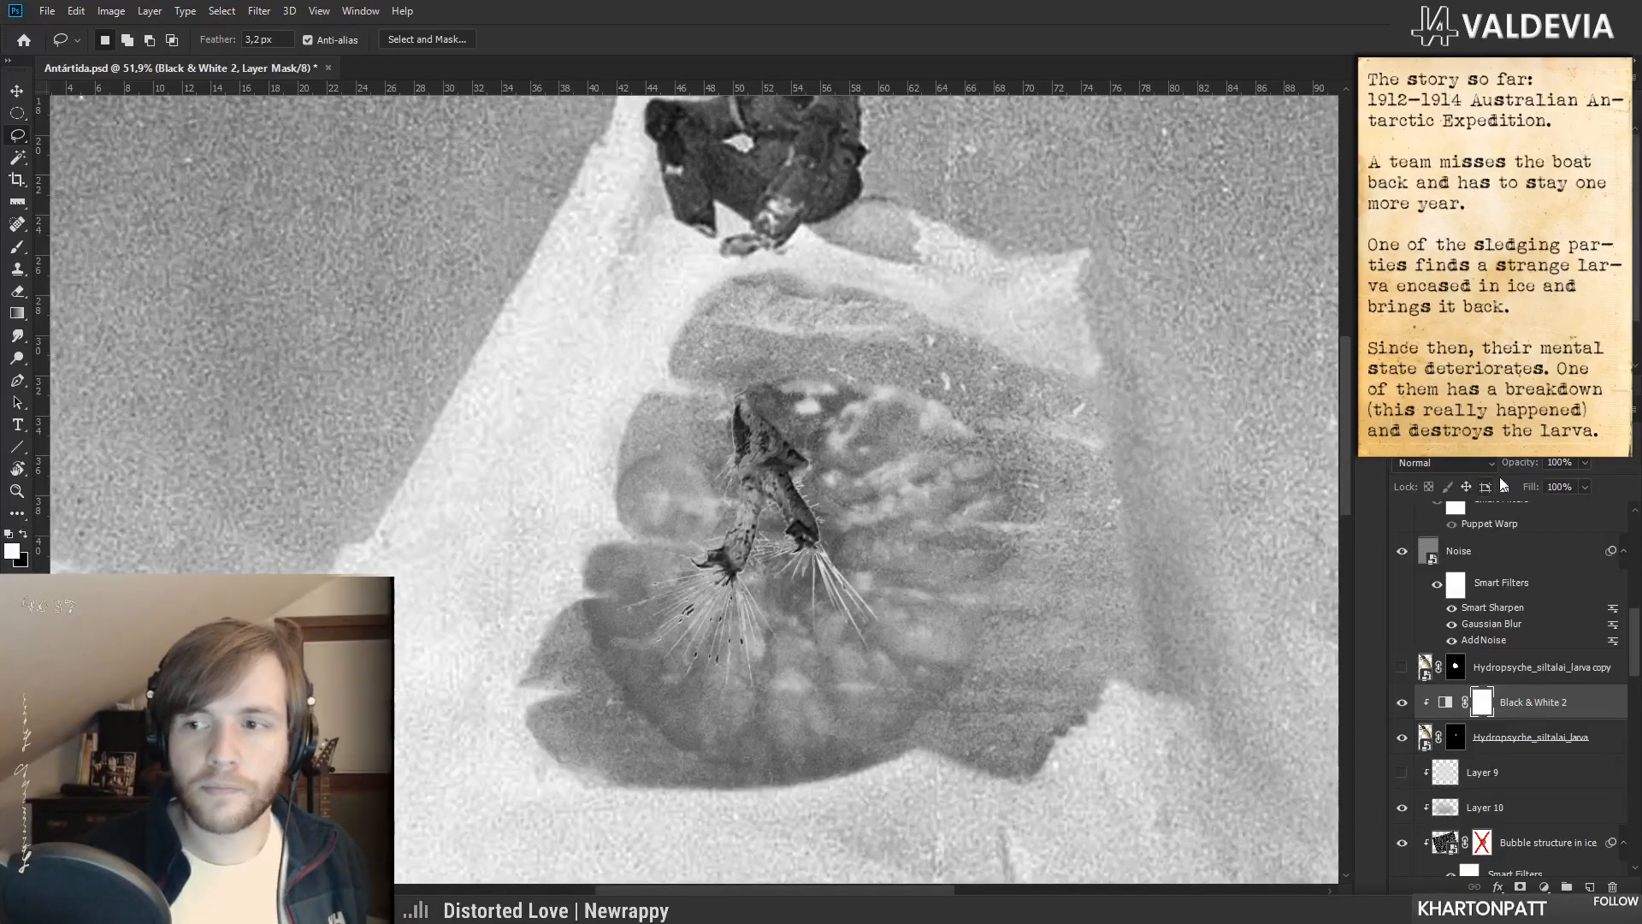
{"action": "left_click", "coordinate": [1403, 703]}
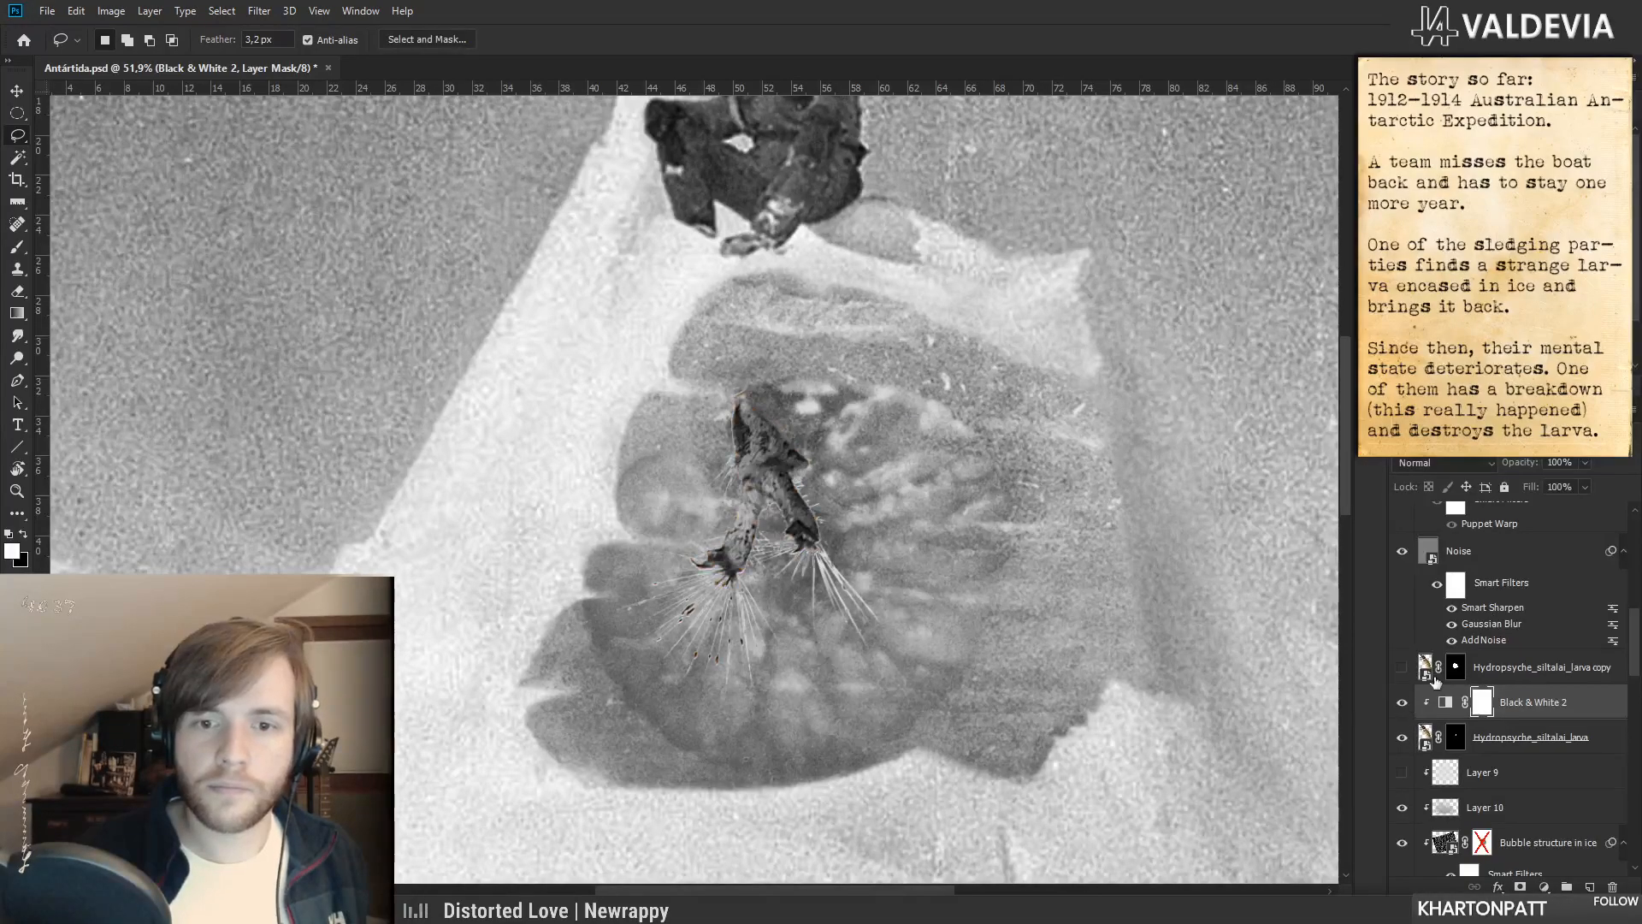
{"action": "left_click_drag", "start_coordinate": [959, 686], "coordinate": [946, 627]}
- Merge the adjustment with the appendage layer and clip the result directly above the Larva base copy layer
{"action": "right_click", "coordinate": [1411, 695]}
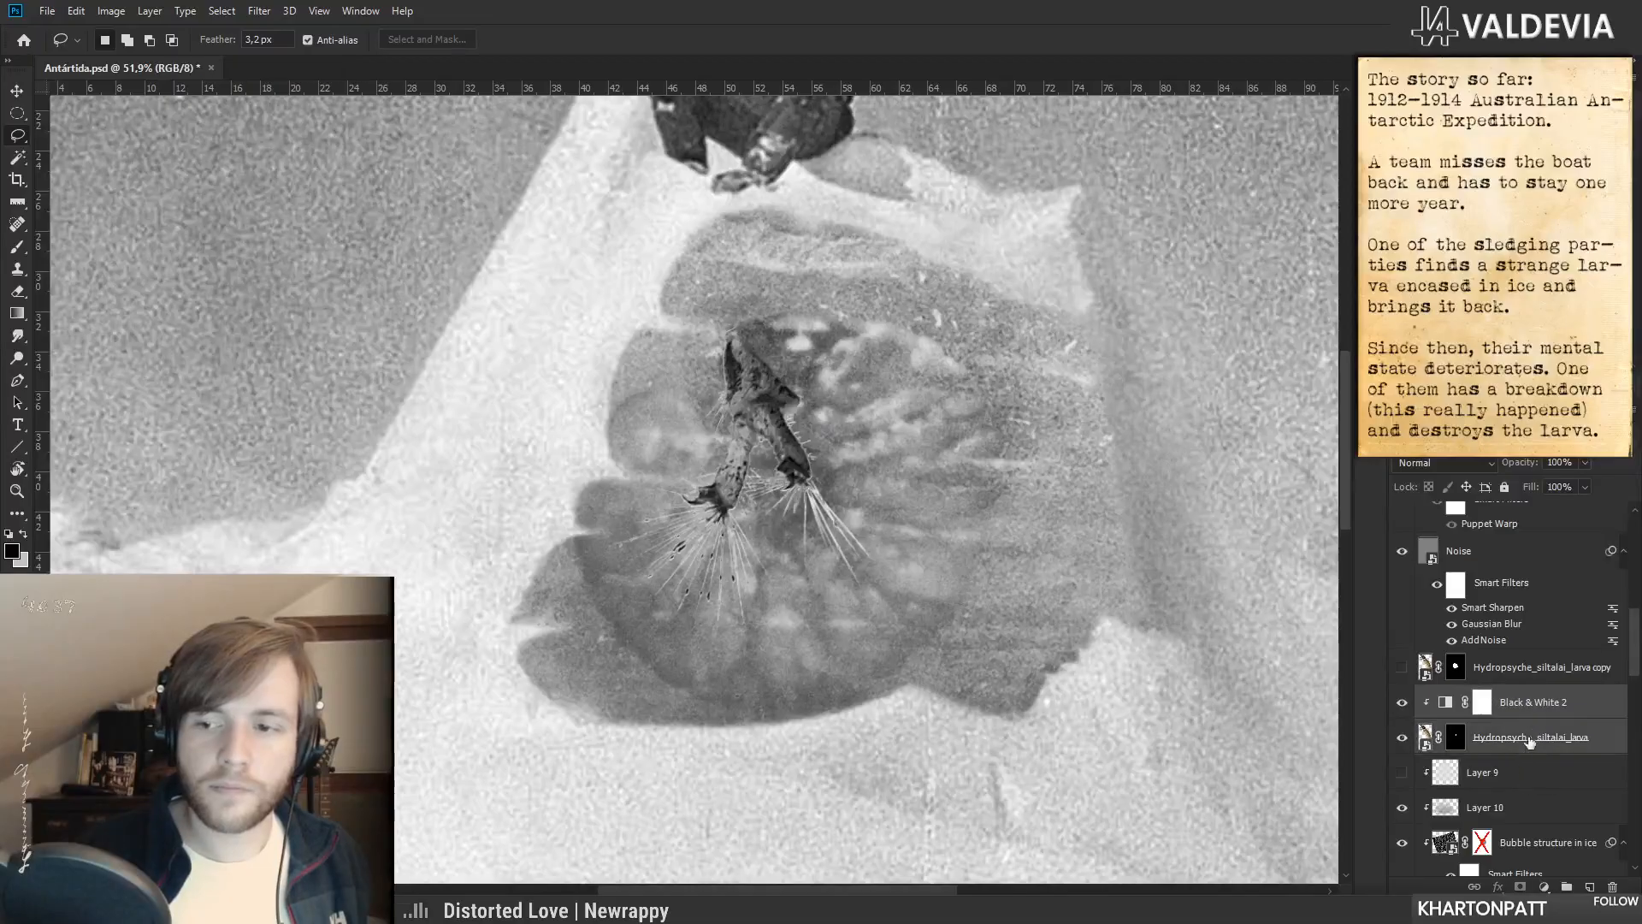
{"action": "left_click", "coordinate": [1452, 510]}
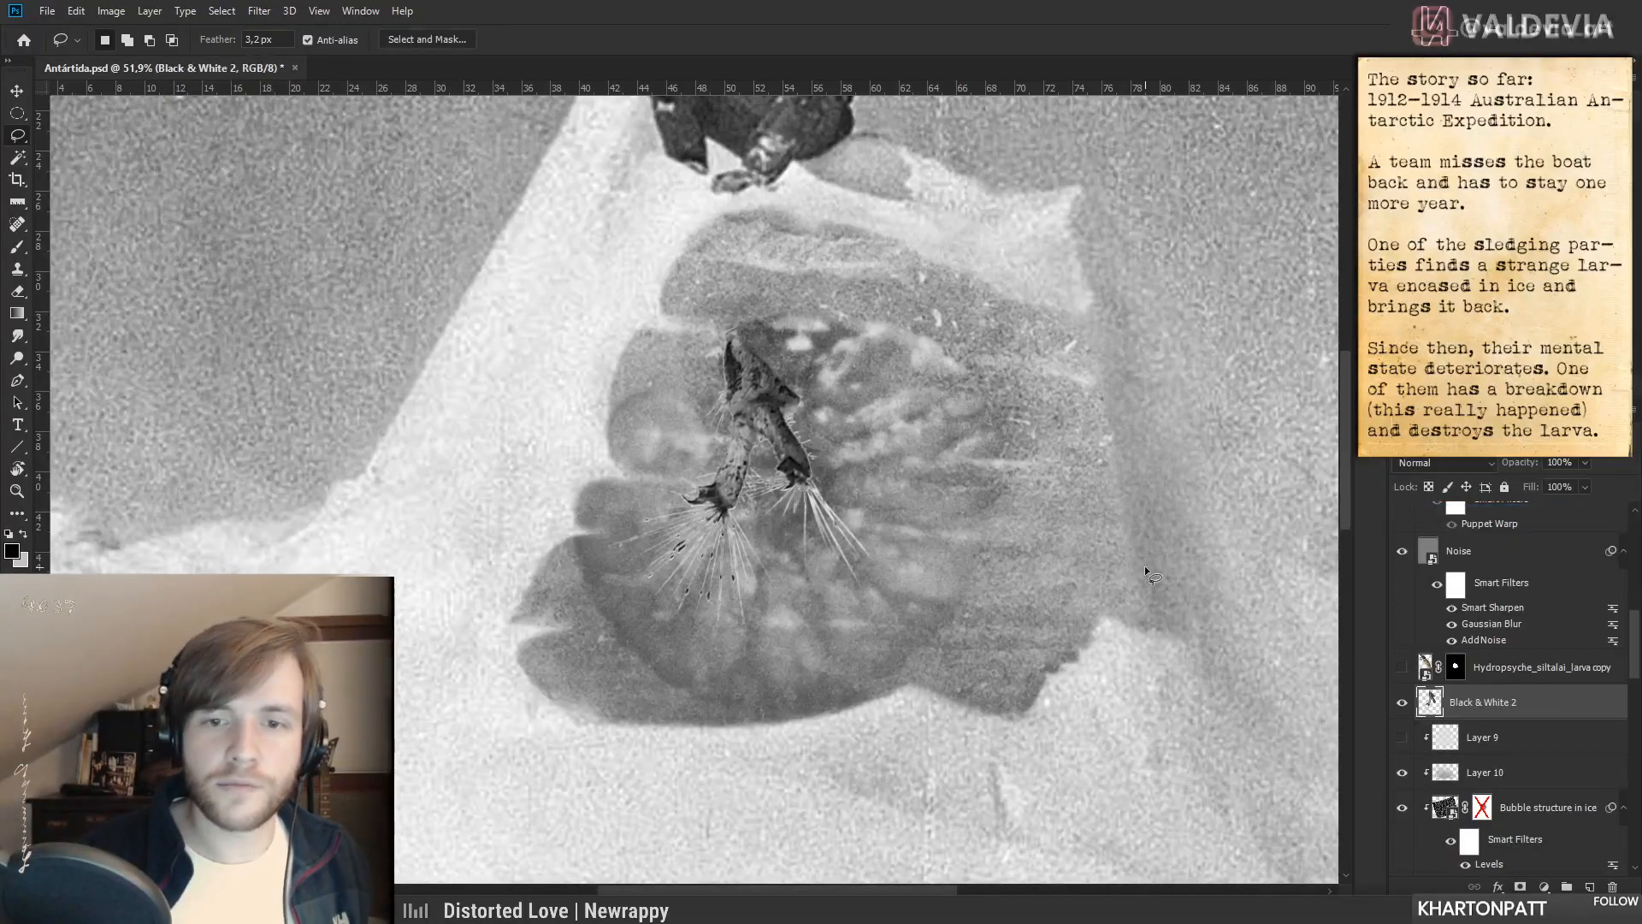
{"action": "scroll", "coordinate": [1477, 703], "scroll_direction": "down", "scroll_amount": 3}
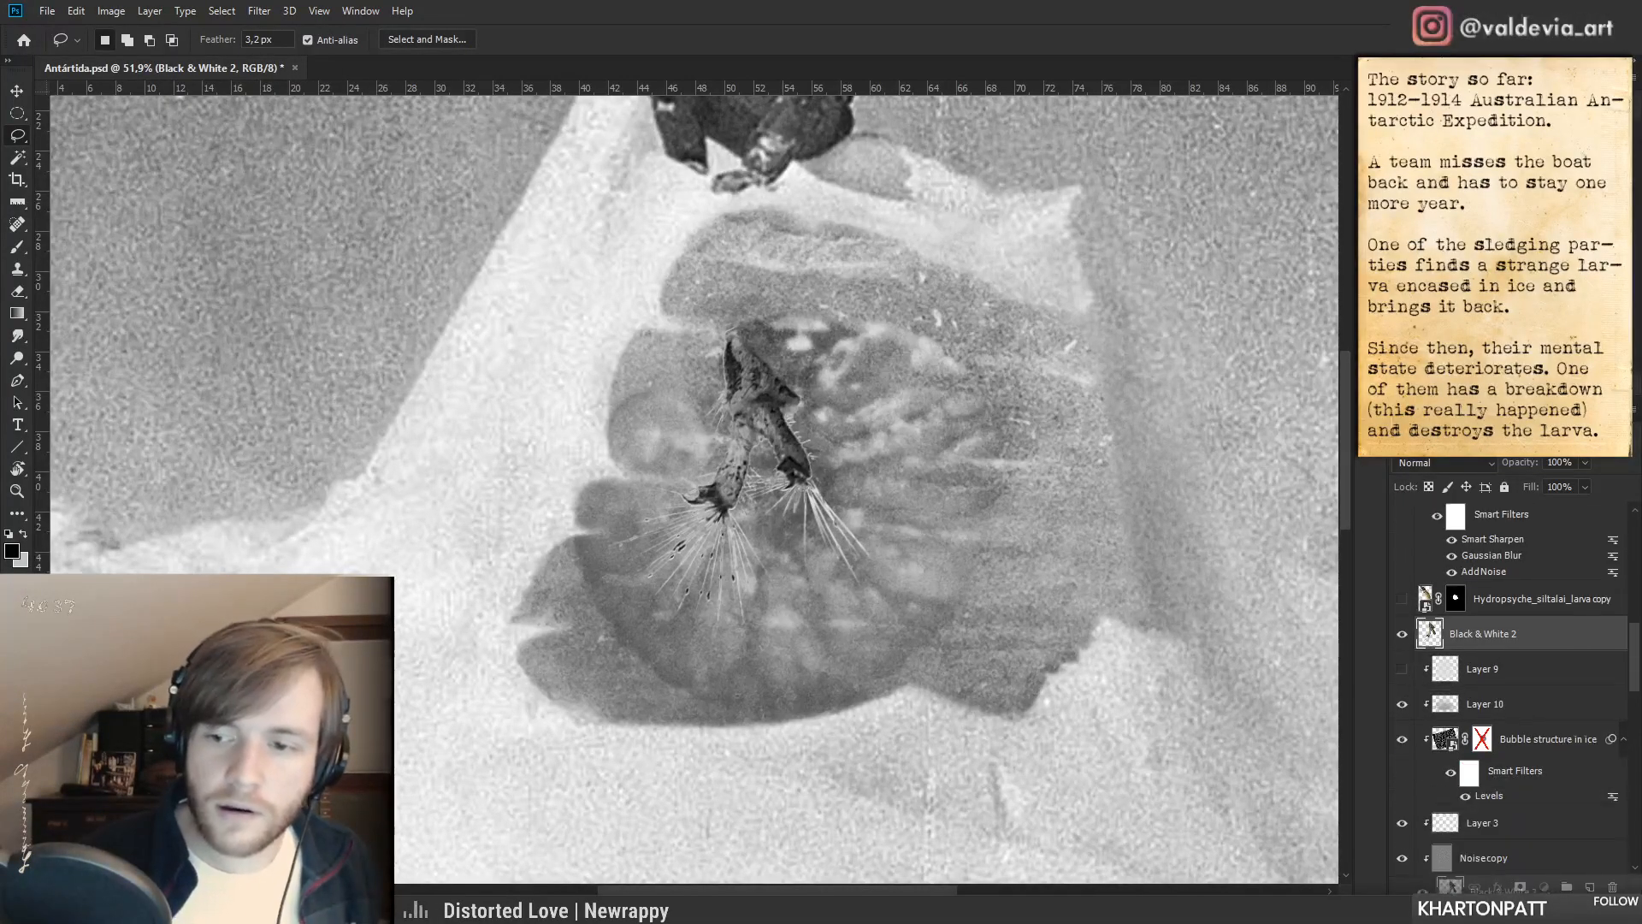
{"action": "left_click_drag", "start_coordinate": [1446, 890], "coordinate": [1520, 746]}
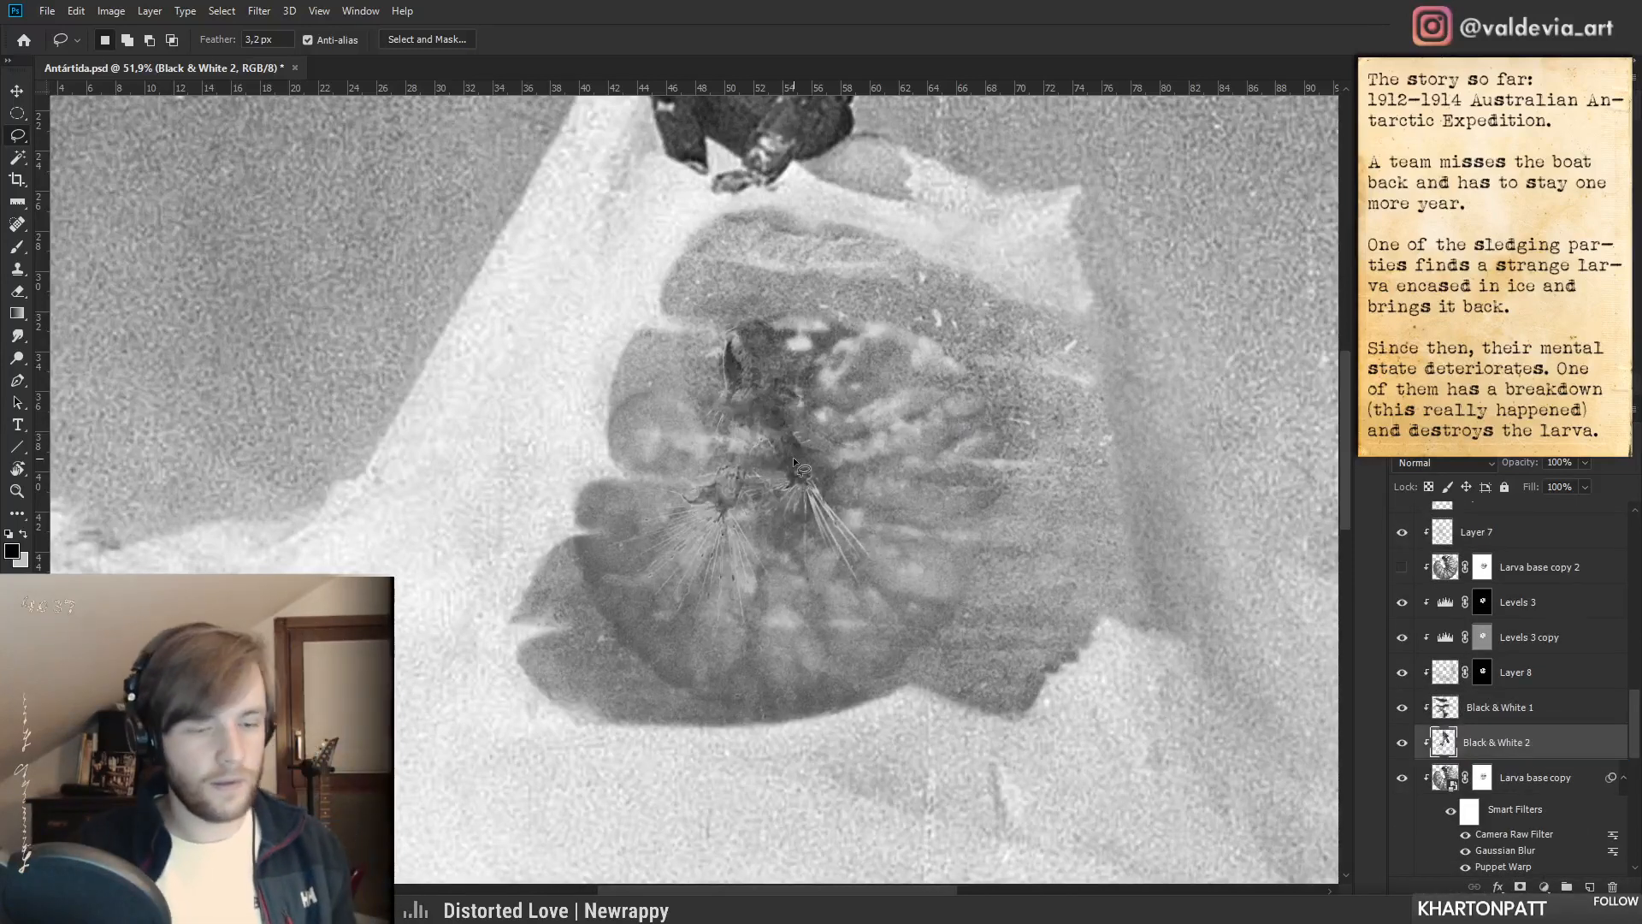
- Rotate and scale down the appendages with Free Transform and place them at the creature's upper-left edge
{"action": "key", "text": "ctrl+t"}
{"action": "left_click_drag", "start_coordinate": [898, 468], "coordinate": [614, 472]}
{"action": "left_click_drag", "start_coordinate": [872, 494], "coordinate": [795, 494]}
{"action": "left_click_drag", "start_coordinate": [710, 493], "coordinate": [809, 368]}
{"action": "mouse_move", "coordinate": [678, 420]}
{"action": "left_mouse_down"}
{"action": "mouse_move", "coordinate": [698, 385]}
{"action": "mouse_move", "coordinate": [681, 392]}
{"action": "left_mouse_up"}
{"action": "left_click_drag", "start_coordinate": [863, 431], "coordinate": [860, 369]}
{"action": "left_click_drag", "start_coordinate": [813, 311], "coordinate": [781, 315]}
{"action": "mouse_move", "coordinate": [693, 422]}
{"action": "left_mouse_down"}
{"action": "mouse_move", "coordinate": [694, 443]}
{"action": "mouse_move", "coordinate": [675, 421]}
{"action": "mouse_move", "coordinate": [692, 421]}
{"action": "left_mouse_up"}
{"action": "left_click", "coordinate": [880, 40]}
{"action": "key", "text": "l"}
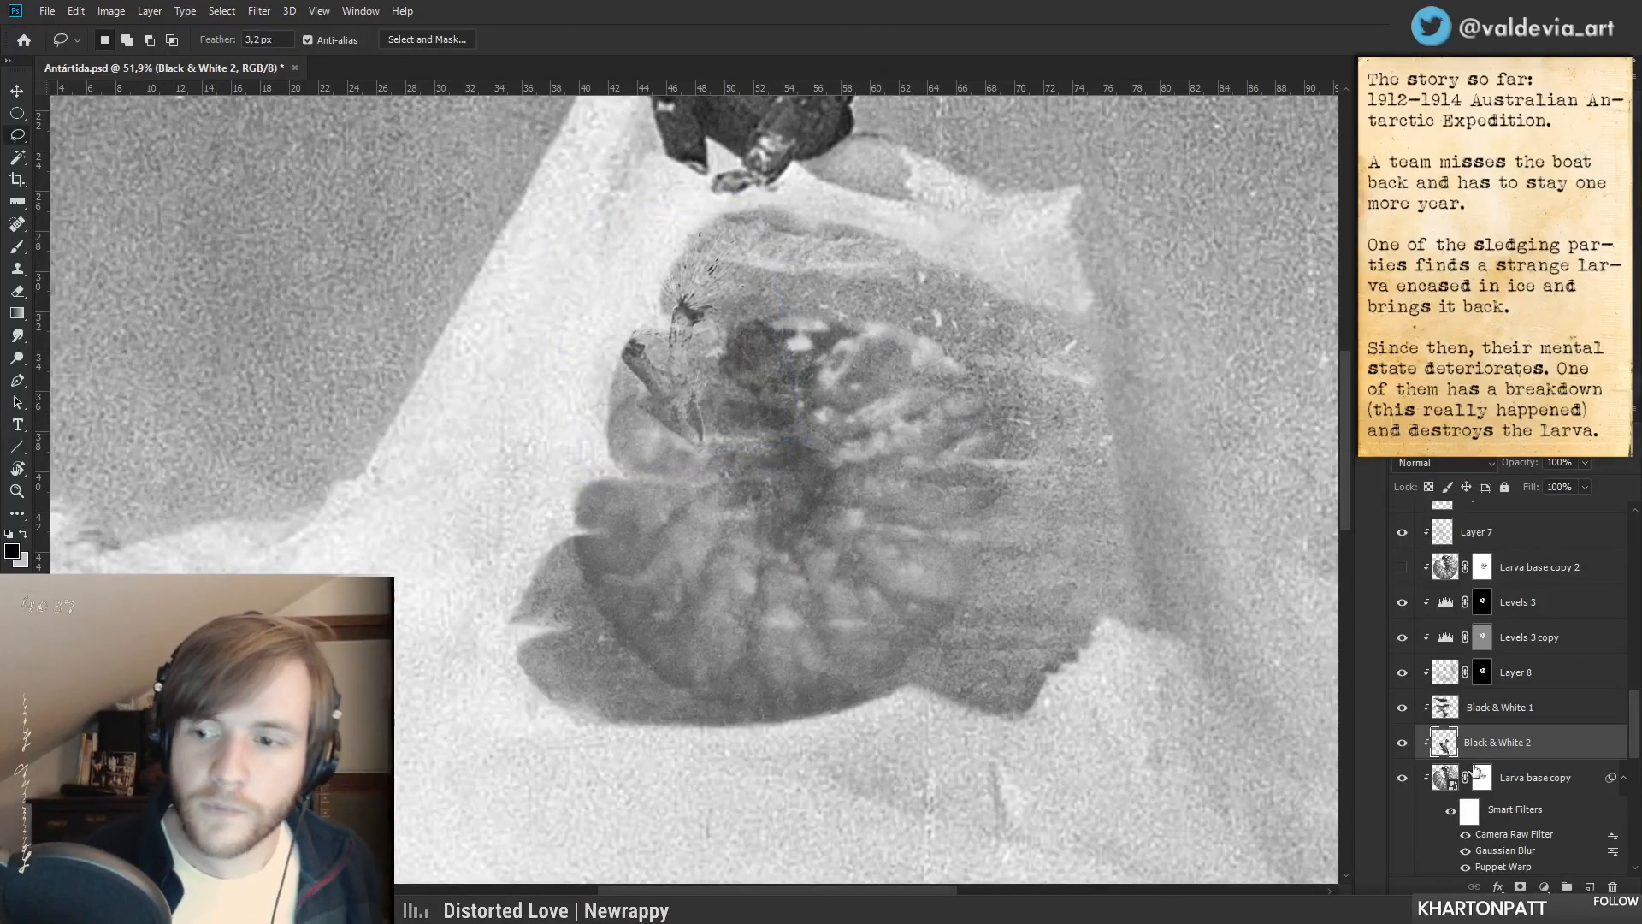
- Add a mask to the appendage layer and paint out the unwanted part around the lower appendage with black
{"action": "left_click", "coordinate": [1519, 887]}
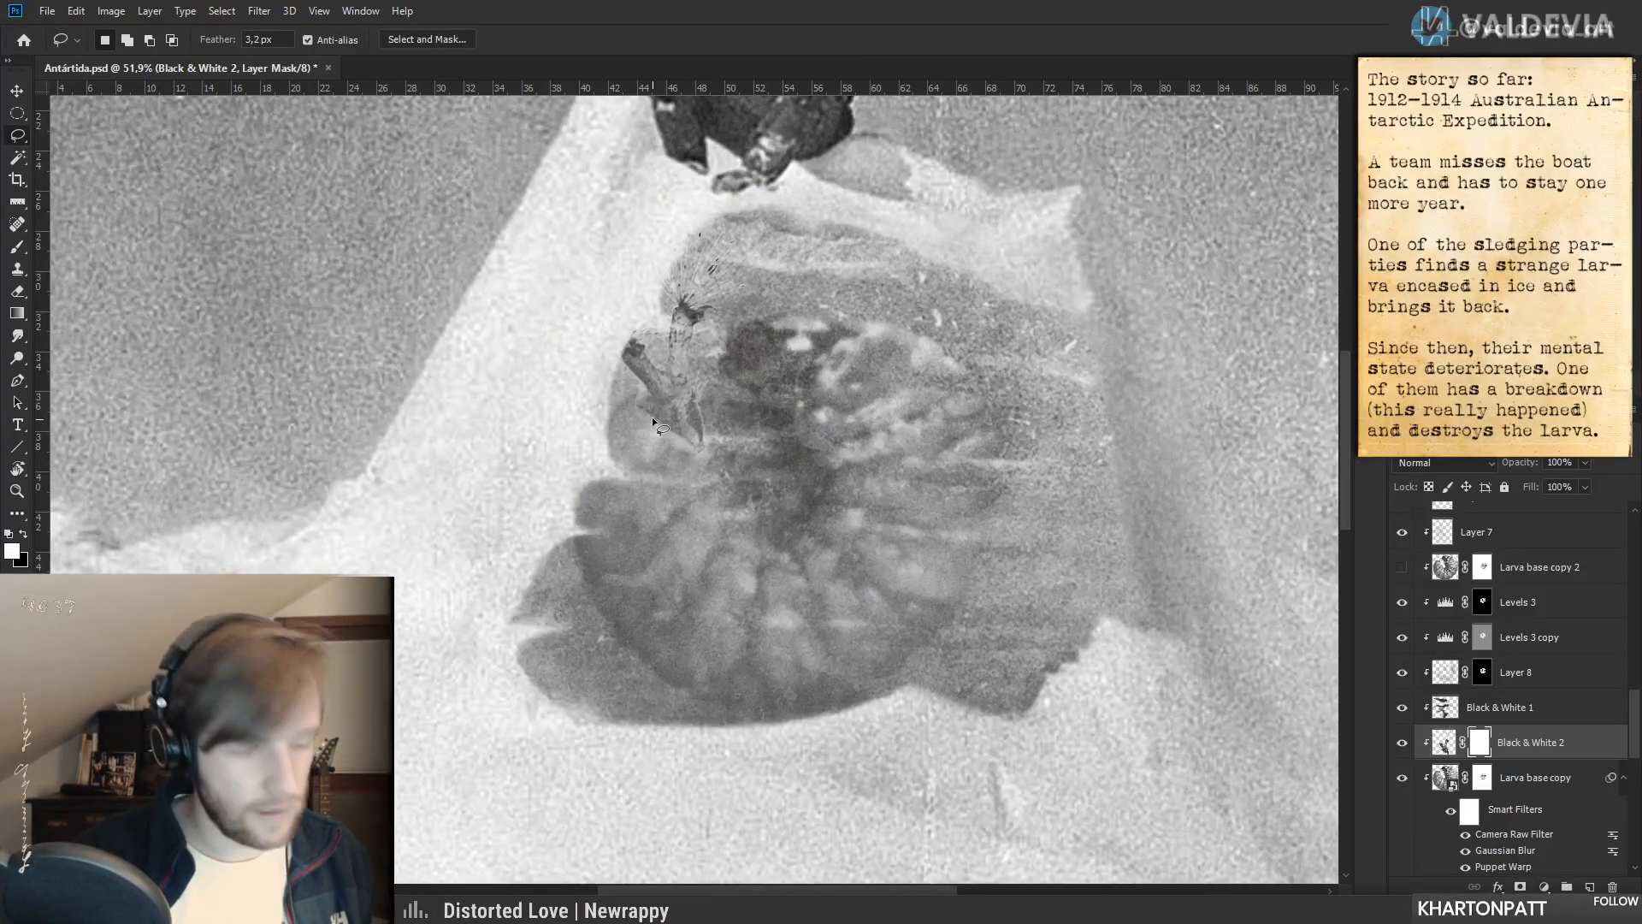
{"action": "key", "text": "x"}
{"action": "key", "text": "b"}
{"action": "key", "text": "x"}
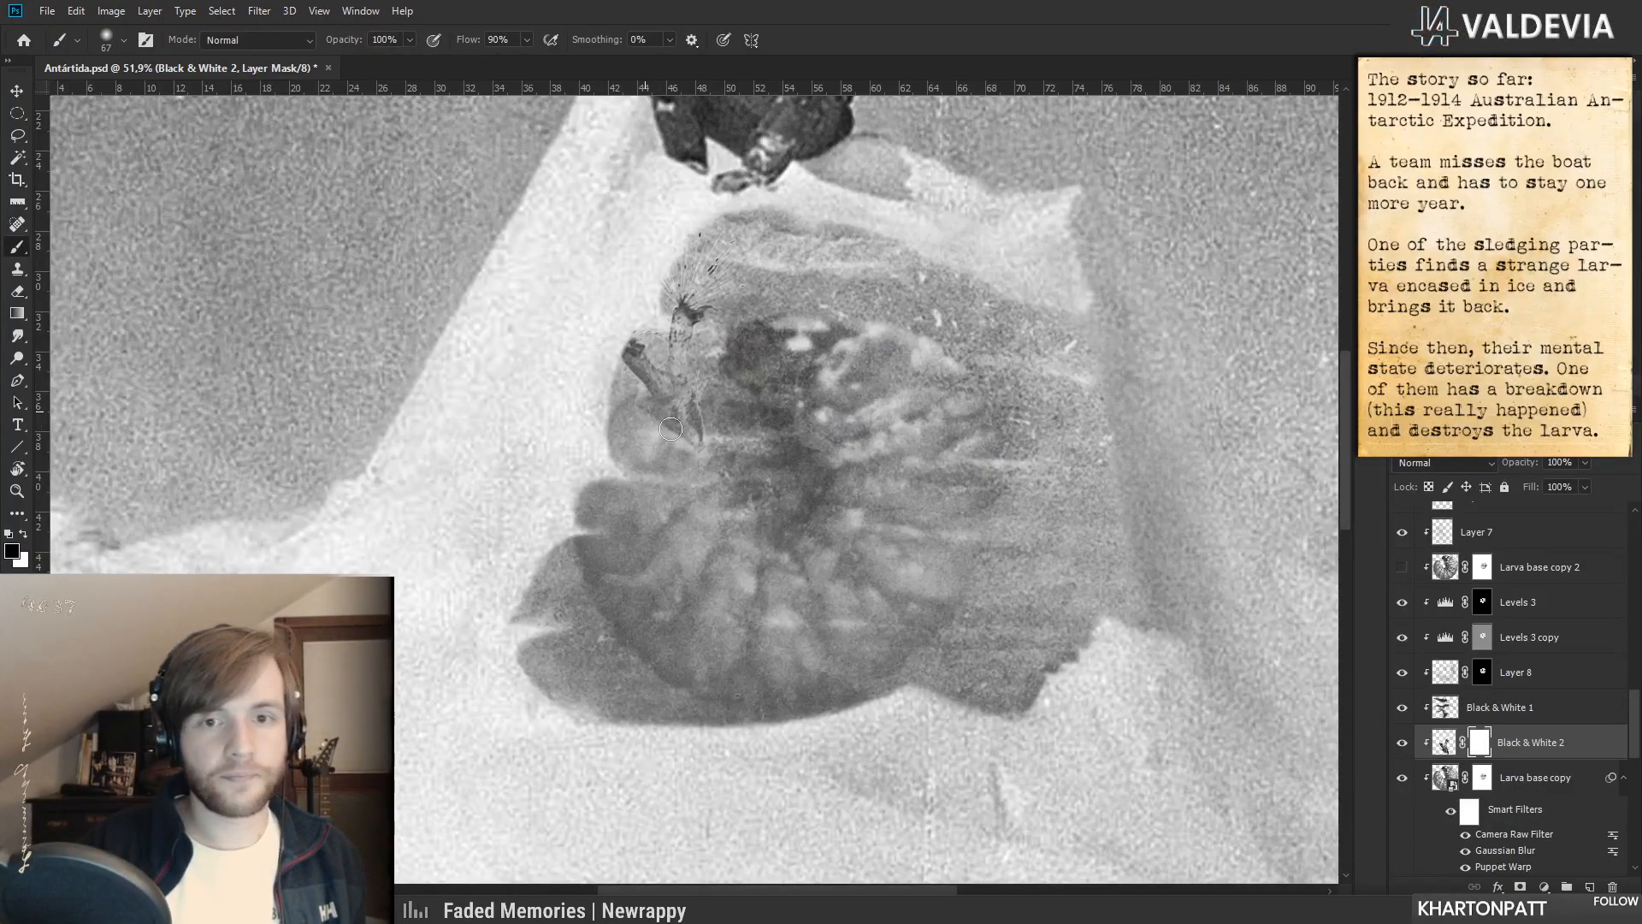
{"action": "left_click_drag", "start_coordinate": [733, 403], "coordinate": [774, 413]}
{"action": "left_click_drag", "start_coordinate": [655, 428], "coordinate": [645, 461]}
- Flip the appendage horizontally, then reposition and slightly rotate it at the creature's upper-left edge
{"action": "key", "text": "ctrl+t"}
{"action": "right_click", "coordinate": [681, 389]}
{"action": "left_click", "coordinate": [717, 599]}
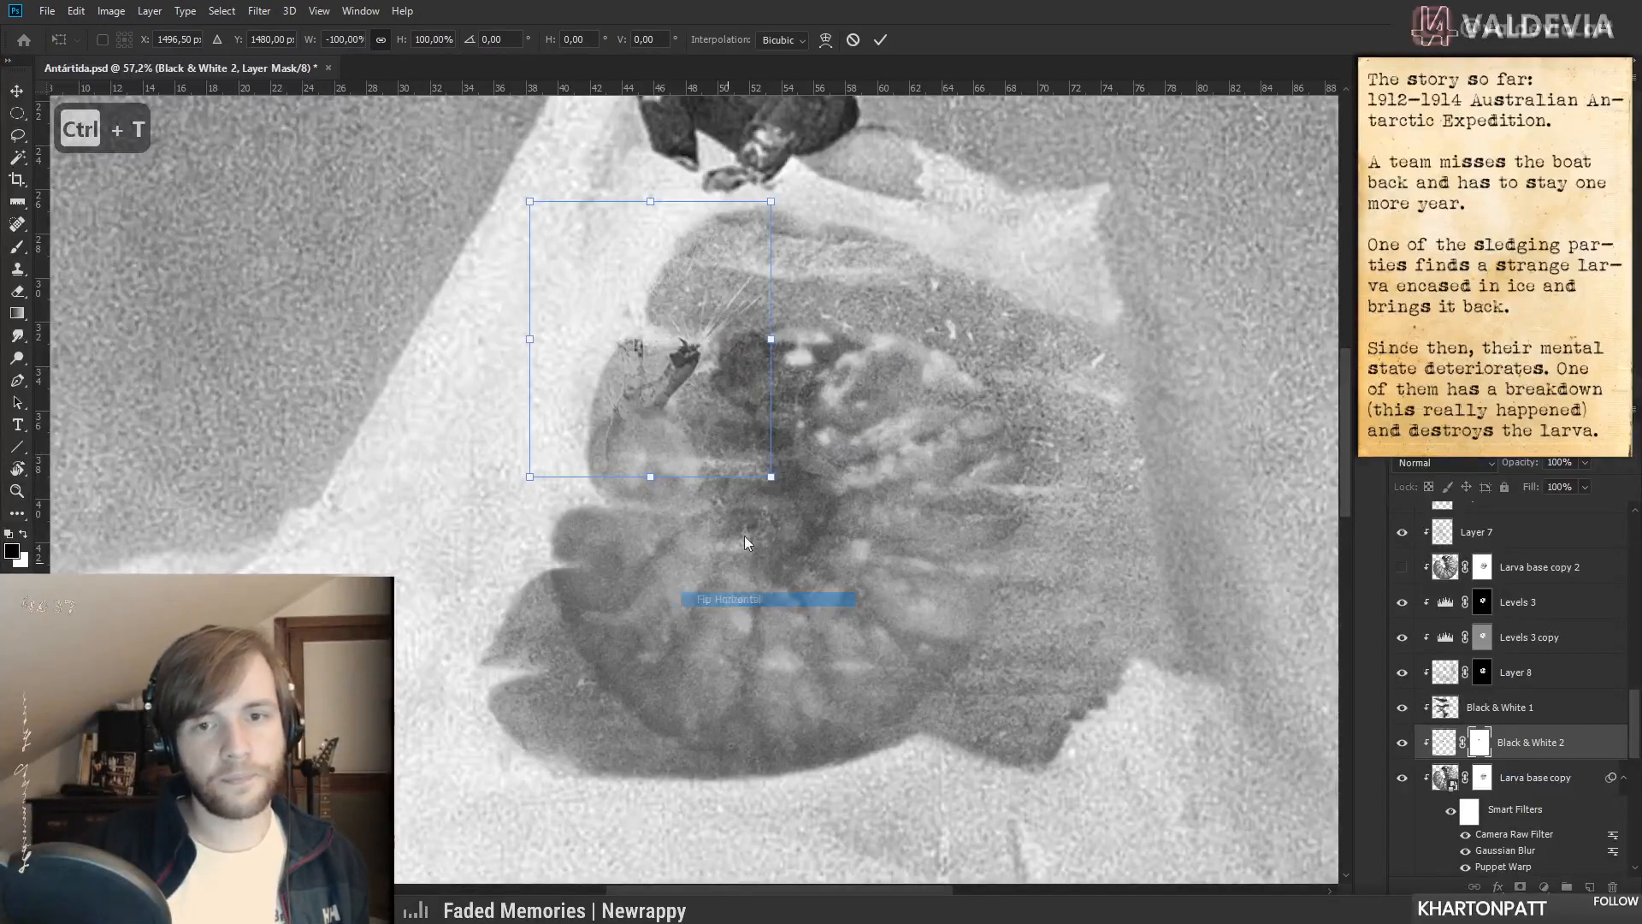
{"action": "mouse_move", "coordinate": [684, 424]}
{"action": "left_mouse_down"}
{"action": "mouse_move", "coordinate": [659, 407]}
{"action": "mouse_move", "coordinate": [665, 424]}
{"action": "left_mouse_up"}
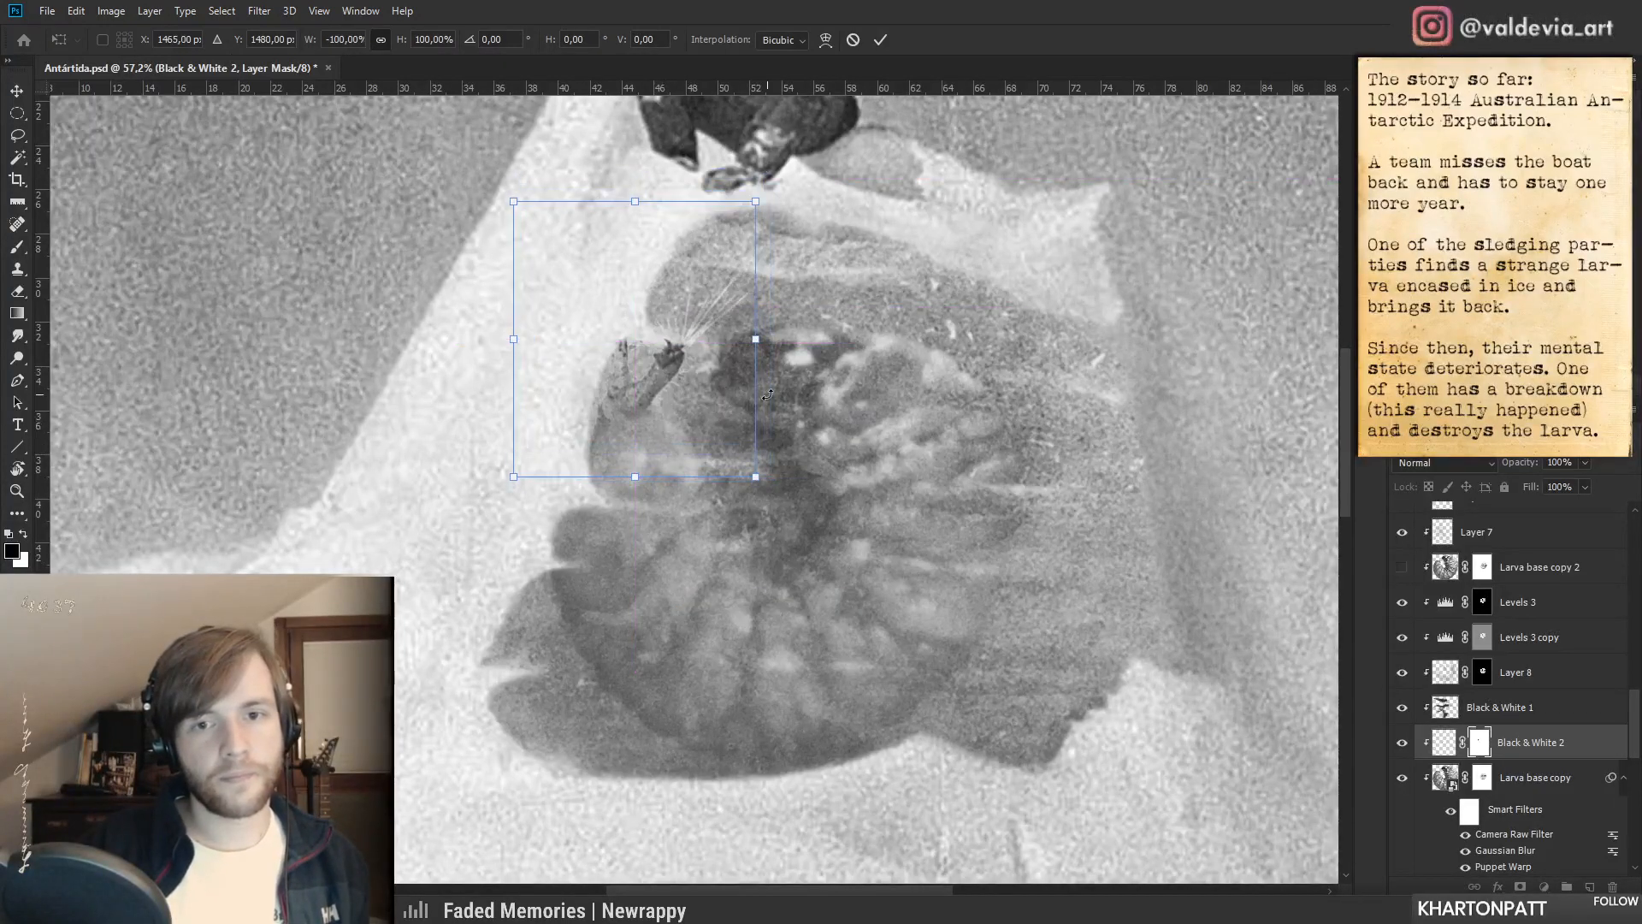
{"action": "left_click_drag", "start_coordinate": [750, 343], "coordinate": [776, 340]}
{"action": "mouse_move", "coordinate": [655, 423]}
{"action": "left_mouse_down"}
{"action": "mouse_move", "coordinate": [642, 407]}
{"action": "mouse_move", "coordinate": [593, 433]}
{"action": "mouse_move", "coordinate": [637, 415]}
{"action": "left_mouse_up"}
{"action": "left_click", "coordinate": [881, 39]}
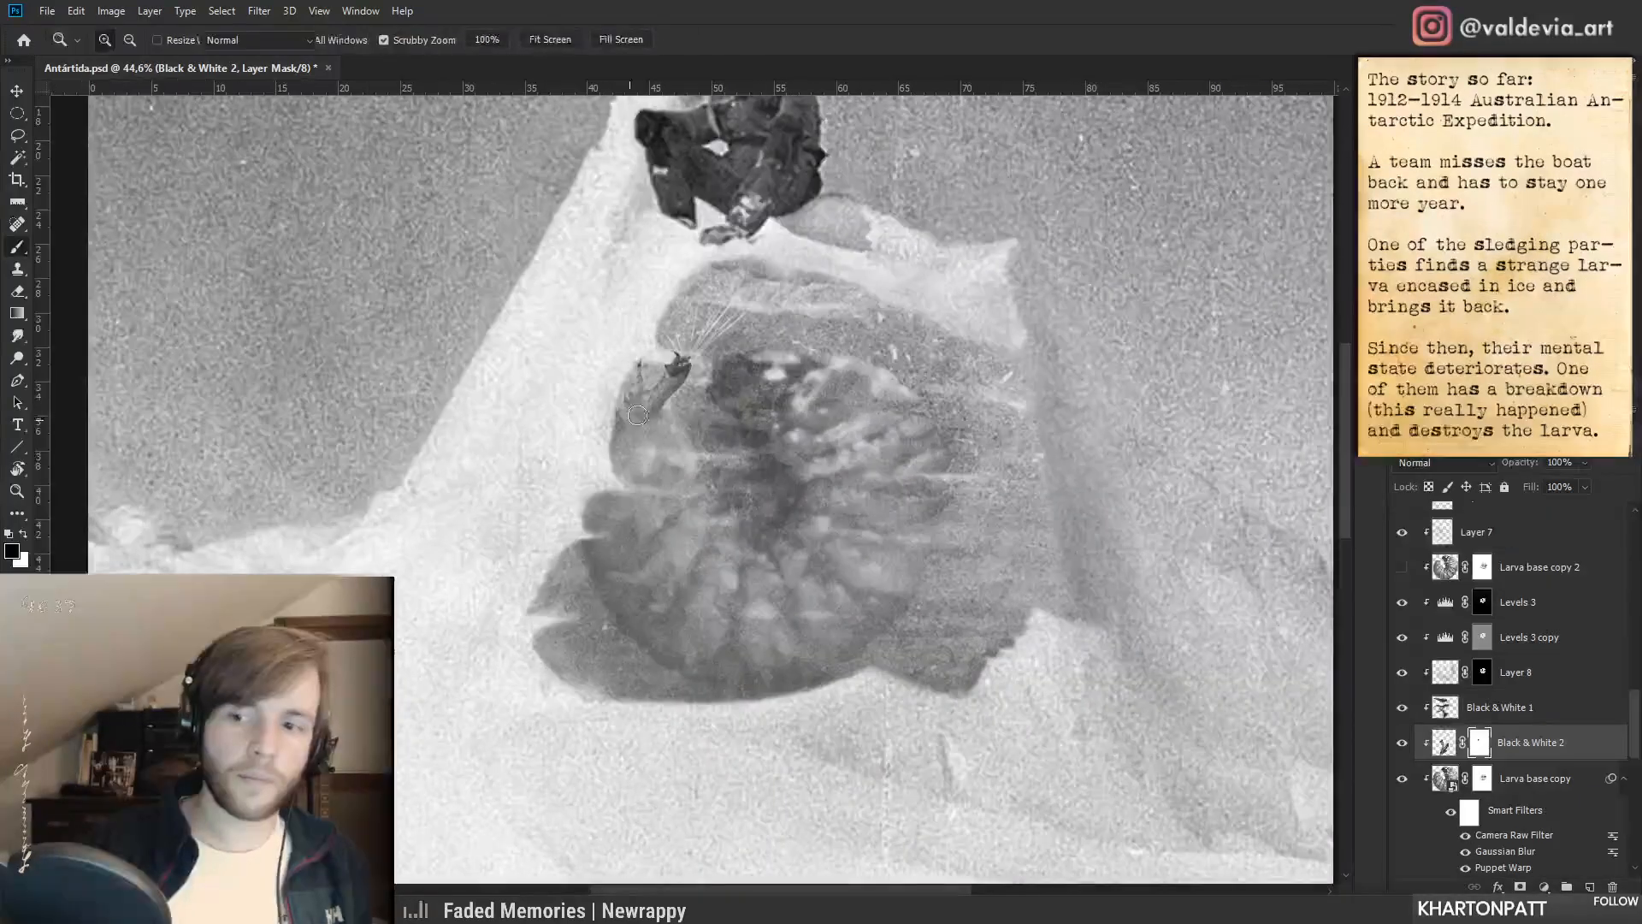
- Blur the appendage layer's pixels with a Gaussian Blur of 3.7 pixels radius
{"action": "left_click", "coordinate": [1444, 741]}
{"action": "key", "text": "ctrl+shift+g"}
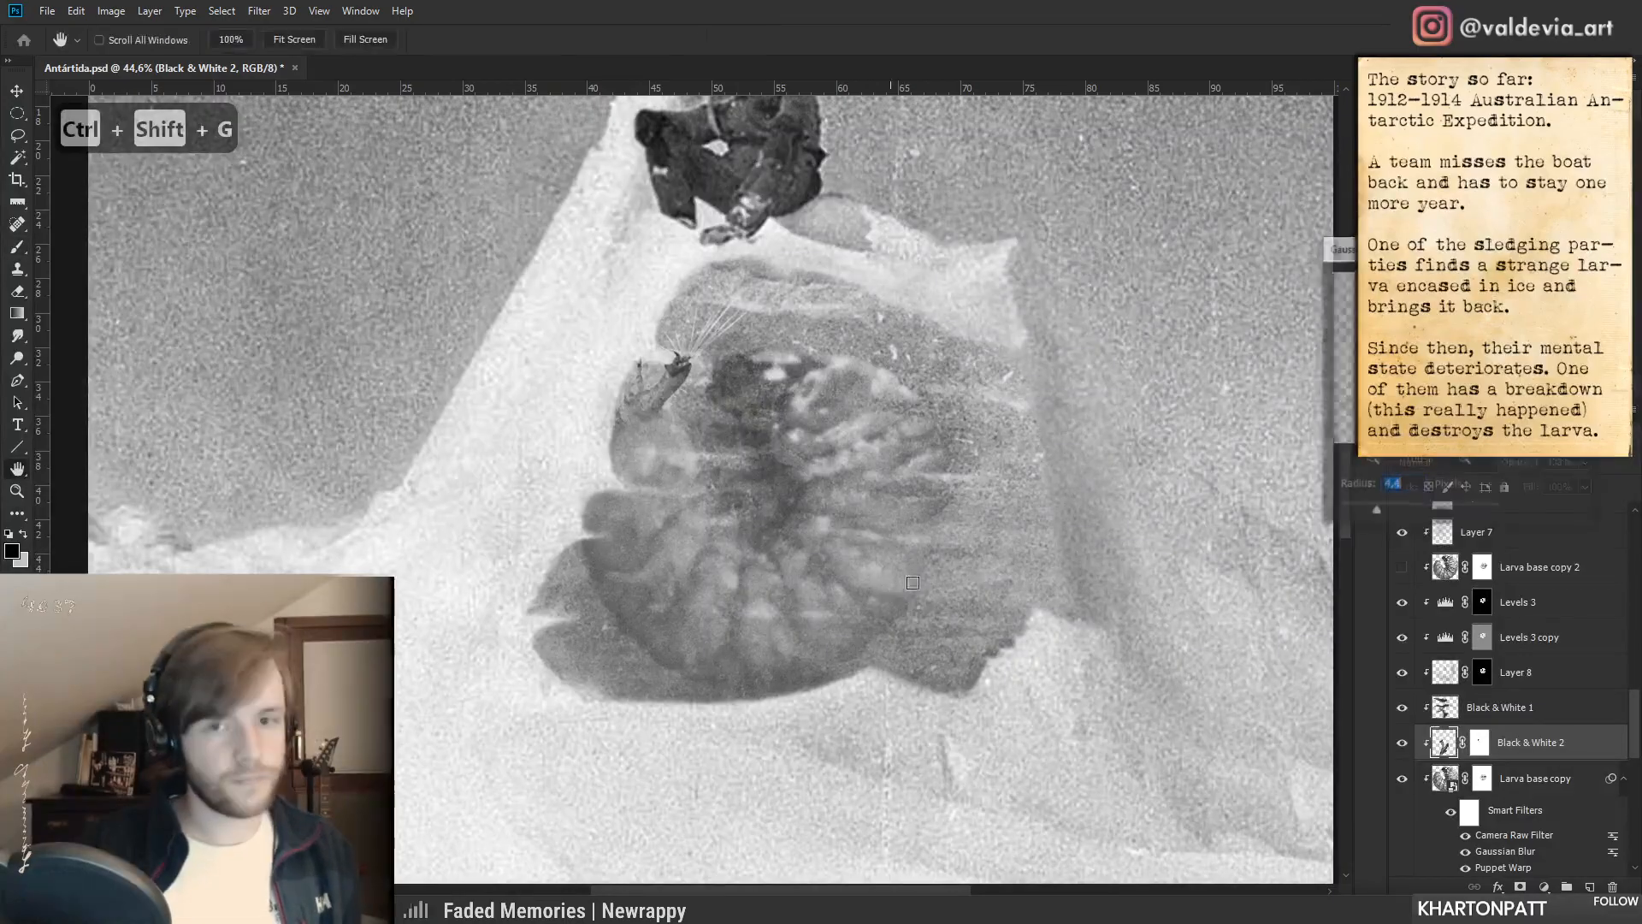
{"action": "left_click_drag", "start_coordinate": [1373, 511], "coordinate": [1367, 513]}
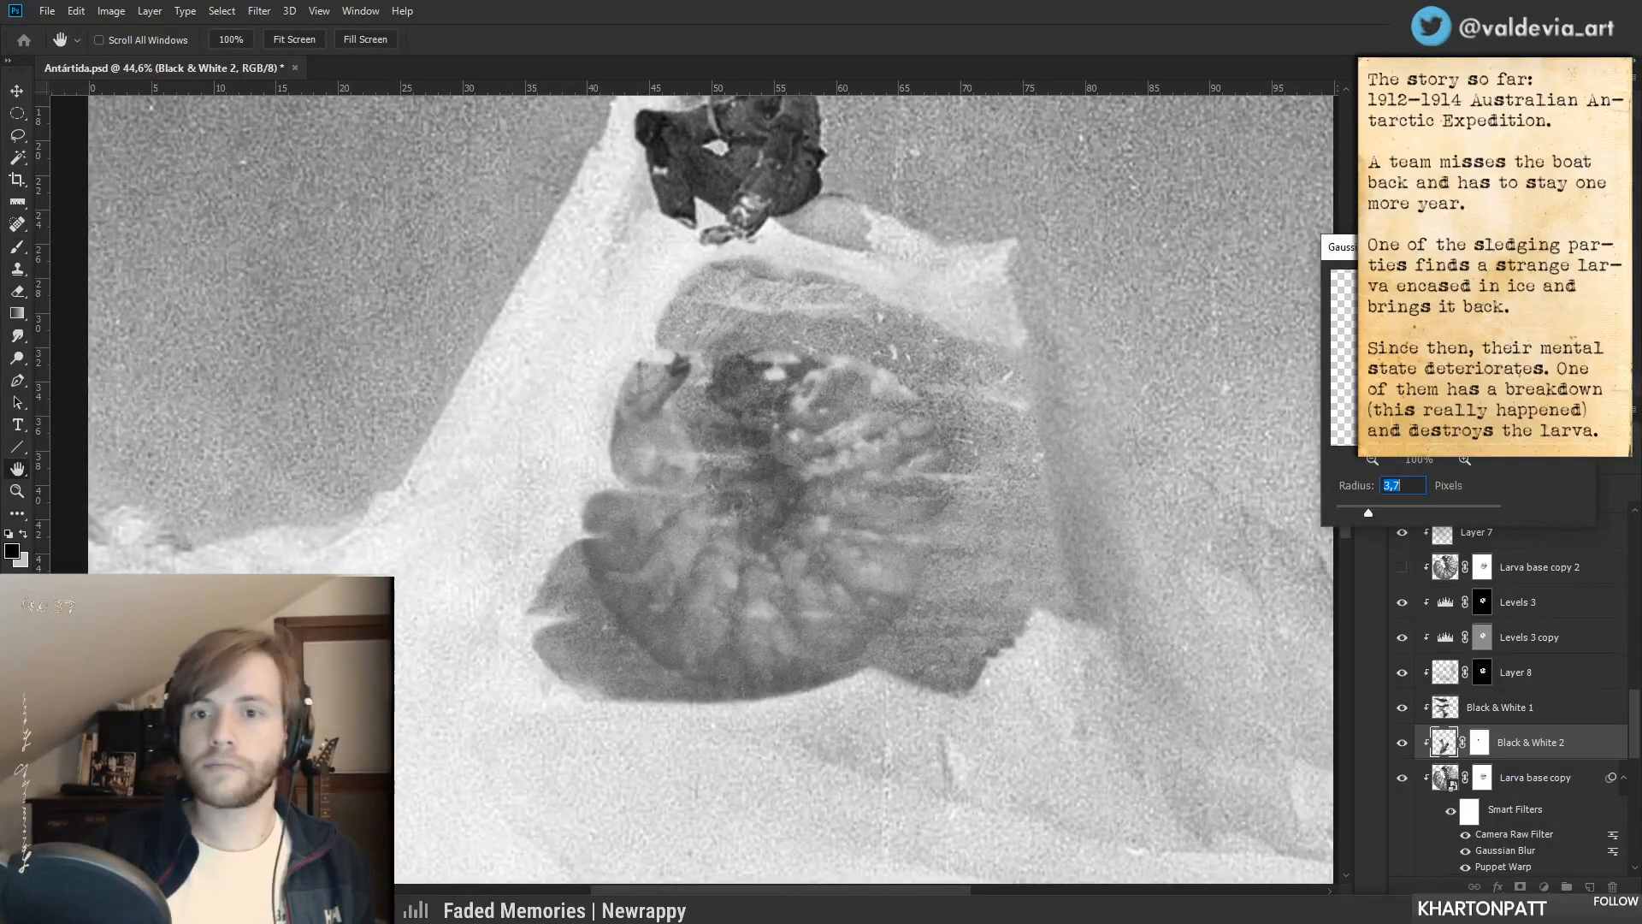
{"action": "key", "text": "Return"}
- Lighten the blurred appendage with Levels, setting the midtone input to 1.29
{"action": "key", "text": "z"}
{"action": "mouse_move", "coordinate": [710, 399]}
{"action": "left_mouse_down"}
{"action": "mouse_move", "coordinate": [601, 398]}
{"action": "mouse_move", "coordinate": [786, 397]}
{"action": "left_mouse_up"}
{"action": "key", "text": "b"}
{"action": "mouse_move", "coordinate": [873, 439]}
{"action": "left_mouse_down"}
{"action": "mouse_move", "coordinate": [775, 468]}
{"action": "mouse_move", "coordinate": [721, 429]}
{"action": "mouse_move", "coordinate": [686, 479]}
{"action": "mouse_move", "coordinate": [789, 378]}
{"action": "left_mouse_up"}
{"action": "key", "text": "z"}
{"action": "key", "text": "b"}
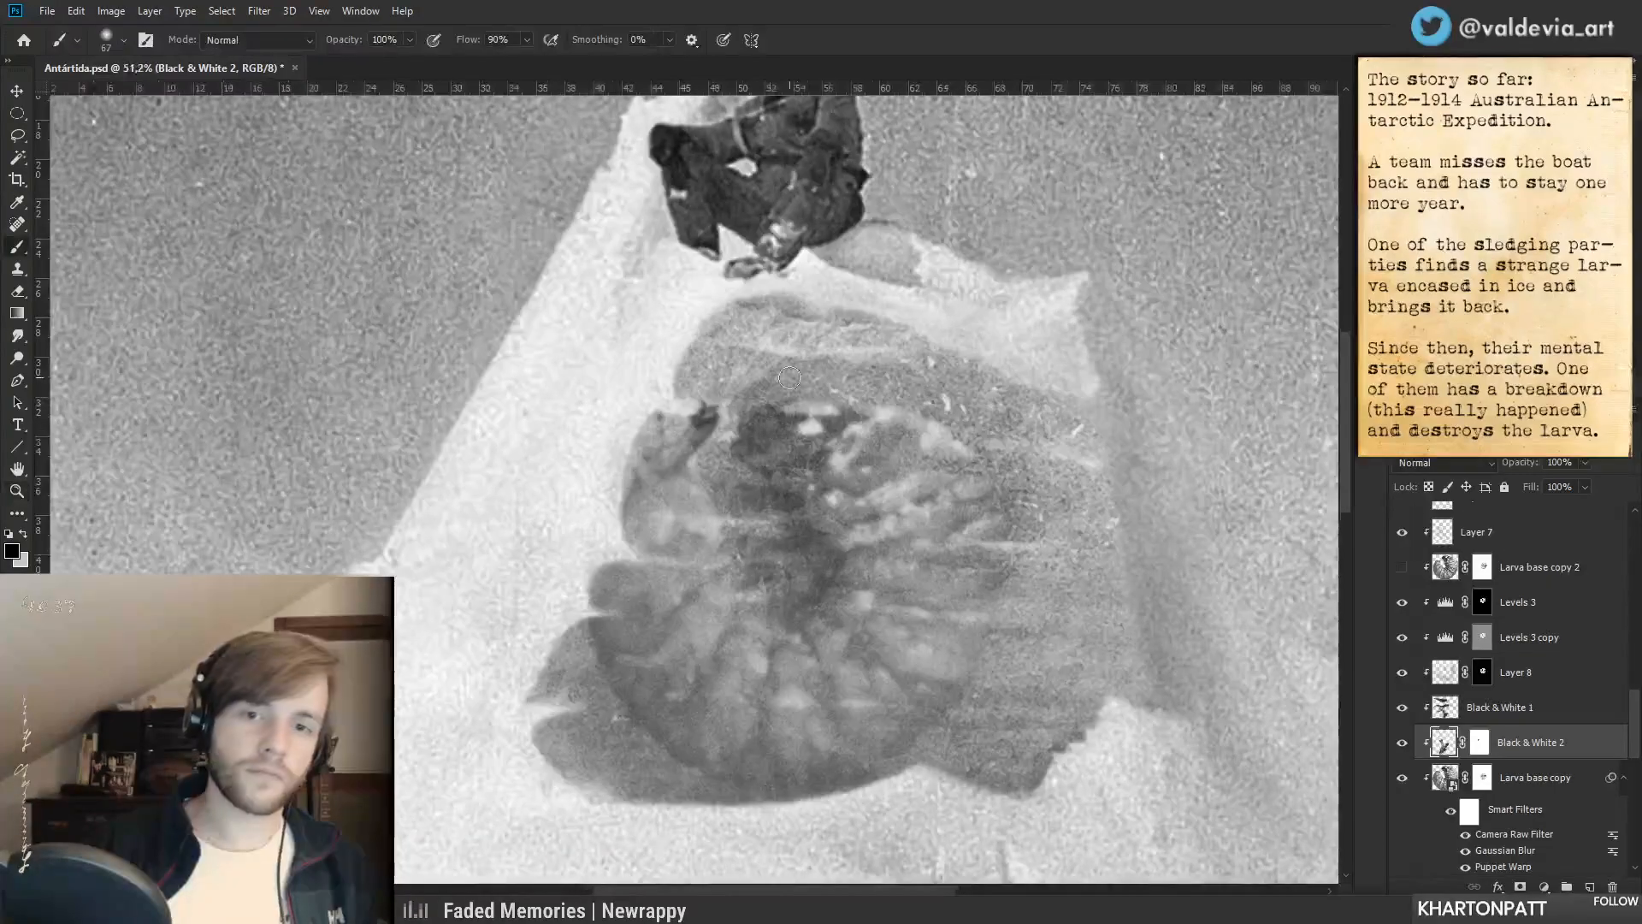
{"action": "mouse_move", "coordinate": [744, 466]}
{"action": "left_mouse_down"}
{"action": "mouse_move", "coordinate": [762, 502]}
{"action": "mouse_move", "coordinate": [763, 468]}
{"action": "mouse_move", "coordinate": [676, 468]}
{"action": "mouse_move", "coordinate": [702, 451]}
{"action": "left_mouse_up"}
{"action": "key", "text": "z"}
{"action": "key", "text": "b"}
{"action": "key", "text": "ctrl+l"}
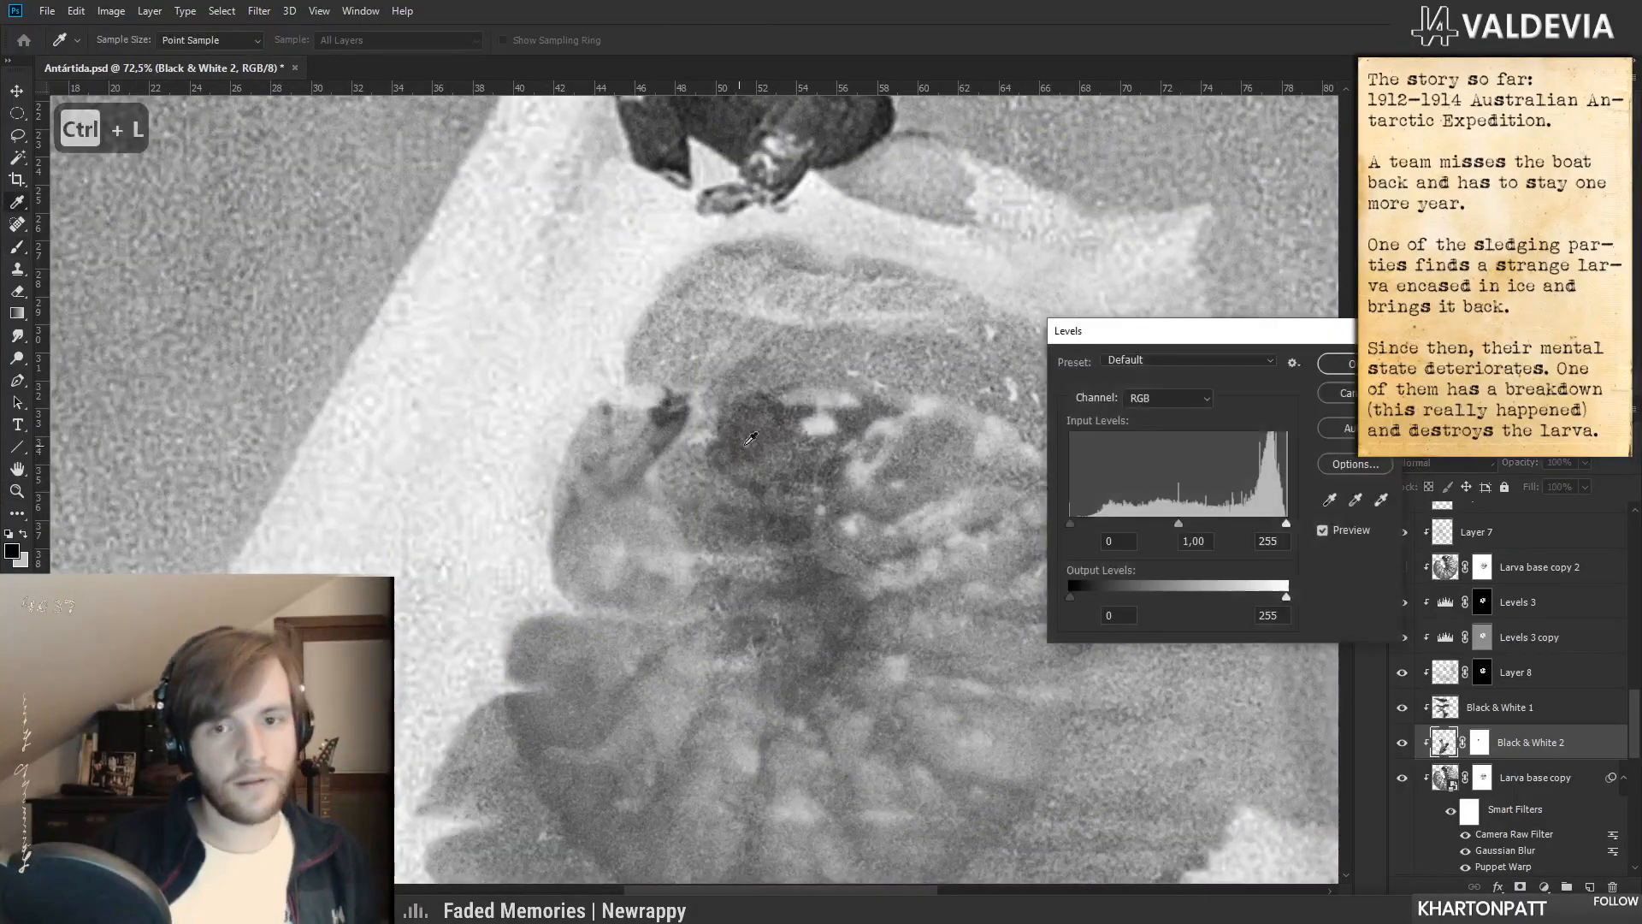
{"action": "mouse_move", "coordinate": [1177, 523]}
{"action": "left_mouse_down"}
{"action": "mouse_move", "coordinate": [1196, 525]}
{"action": "mouse_move", "coordinate": [1158, 518]}
{"action": "left_mouse_up"}
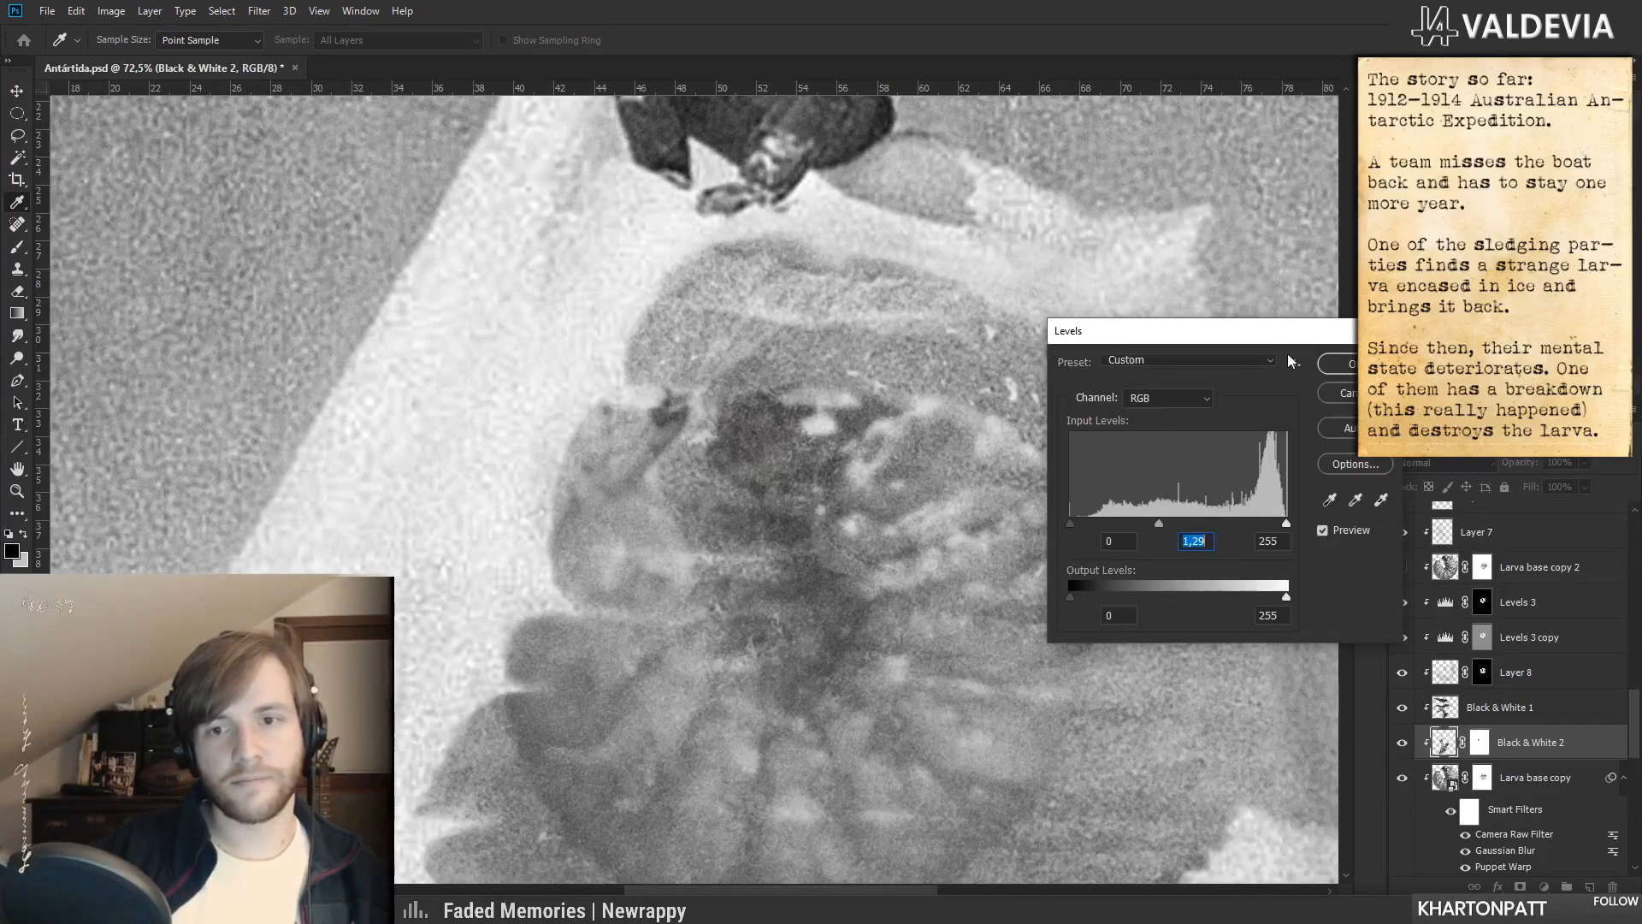
{"action": "left_click", "coordinate": [1347, 366]}
- Check the appendage's blend with the creature at several magnifications, comparing the image with its layer hidden and shown
{"action": "key", "text": "z"}
{"action": "left_click_drag", "start_coordinate": [722, 508], "coordinate": [608, 506]}
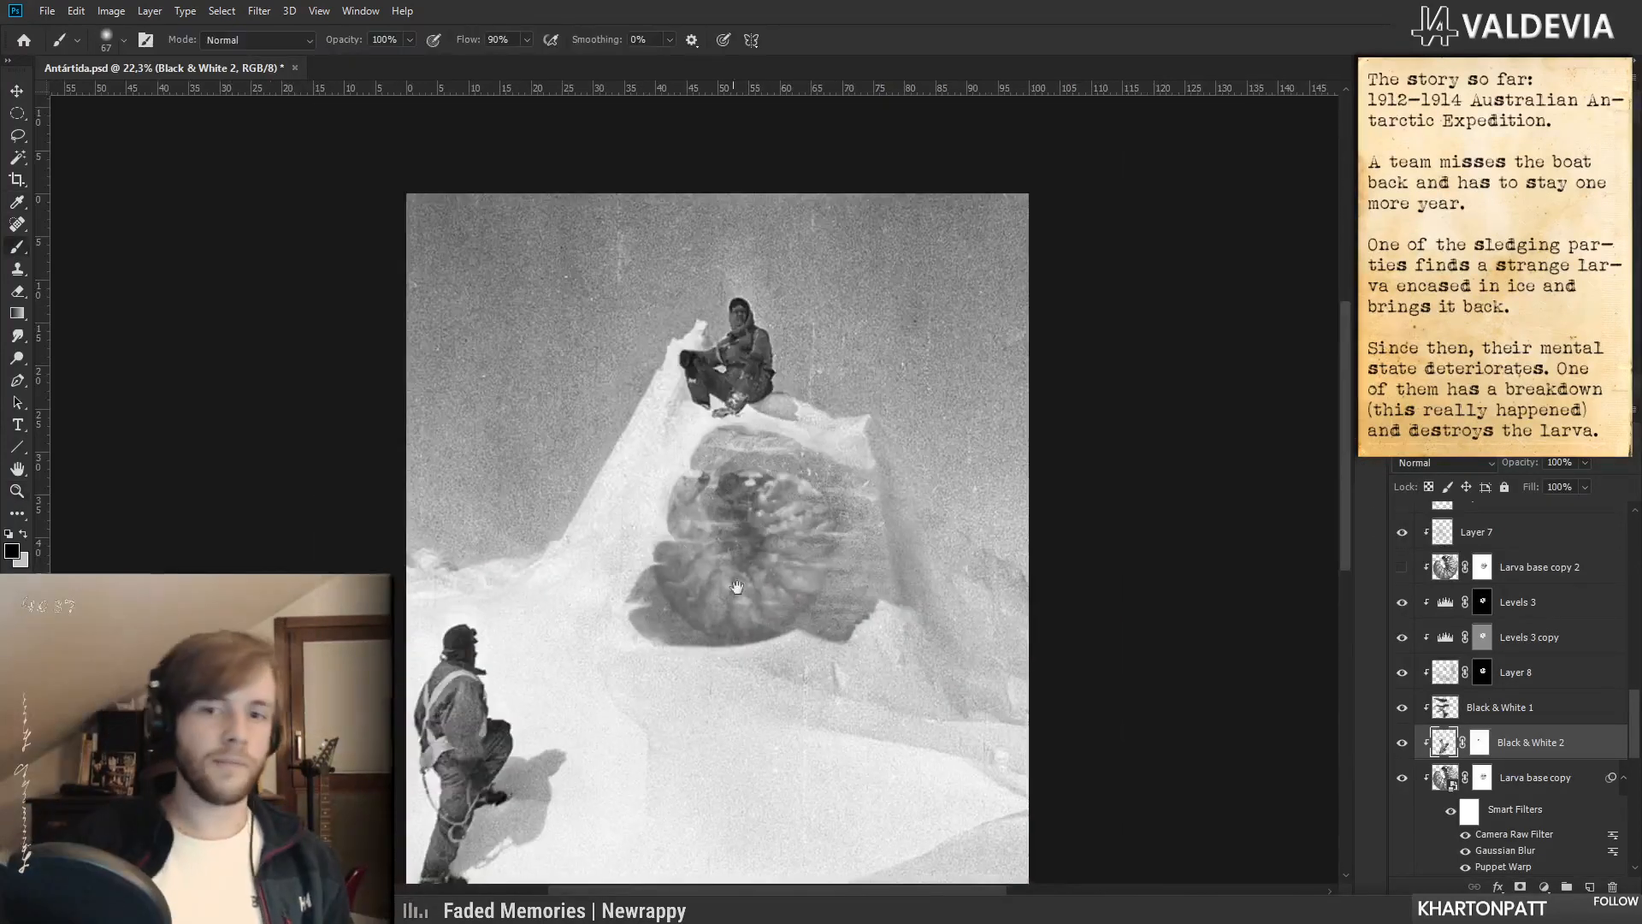
{"action": "key", "text": "b"}
{"action": "key", "text": "space"}
{"action": "left_click_drag", "start_coordinate": [733, 570], "coordinate": [684, 529]}
{"action": "key", "text": "ctrl+space"}
{"action": "mouse_move", "coordinate": [683, 431]}
{"action": "left_mouse_down"}
{"action": "mouse_move", "coordinate": [656, 434]}
{"action": "mouse_move", "coordinate": [749, 441]}
{"action": "left_mouse_up"}
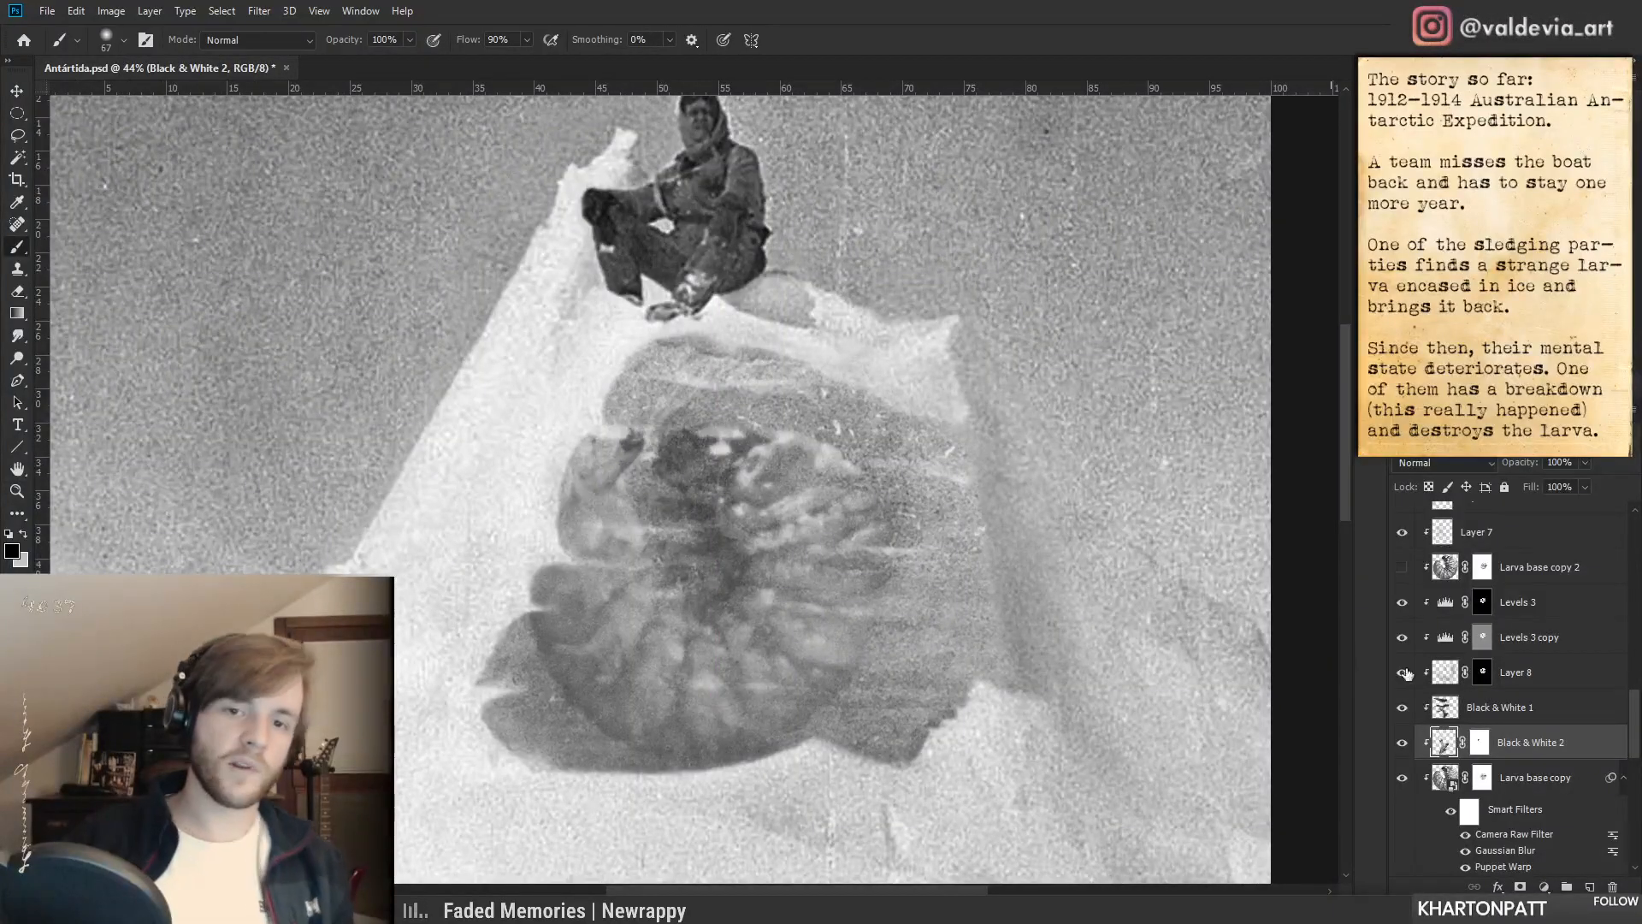
{"action": "left_click", "coordinate": [1403, 746]}
{"action": "left_click", "coordinate": [1403, 745]}
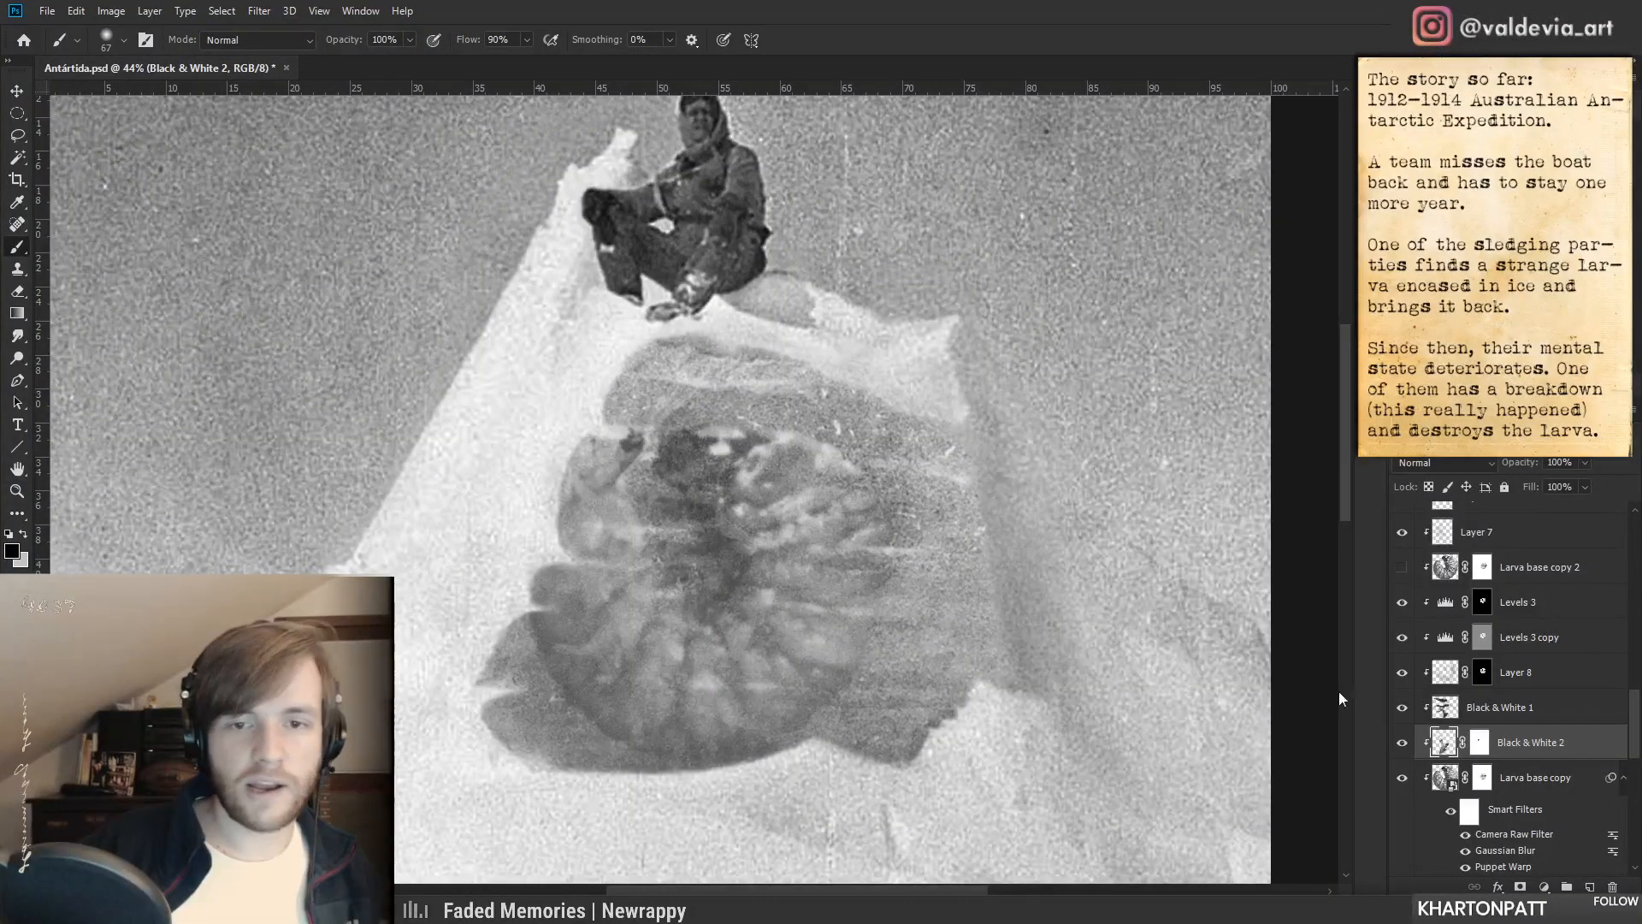
{"action": "key", "text": "ctrl+space"}
{"action": "left_click_drag", "start_coordinate": [656, 417], "coordinate": [583, 421]}
{"action": "key", "text": "space"}
{"action": "mouse_move", "coordinate": [708, 494]}
{"action": "left_mouse_down"}
{"action": "mouse_move", "coordinate": [585, 486]}
{"action": "mouse_move", "coordinate": [636, 466]}
{"action": "mouse_move", "coordinate": [654, 486]}
{"action": "mouse_move", "coordinate": [693, 445]}
{"action": "left_mouse_up"}
{"action": "key", "text": "ctrl+space"}
{"action": "key", "text": "space"}
{"action": "key", "text": "ctrl"}
- Adjust the Black & White 2 appendage layer with Levels, setting the midtone input to 0.46 and the output black to 54
{"action": "key", "text": "ctrl+l"}
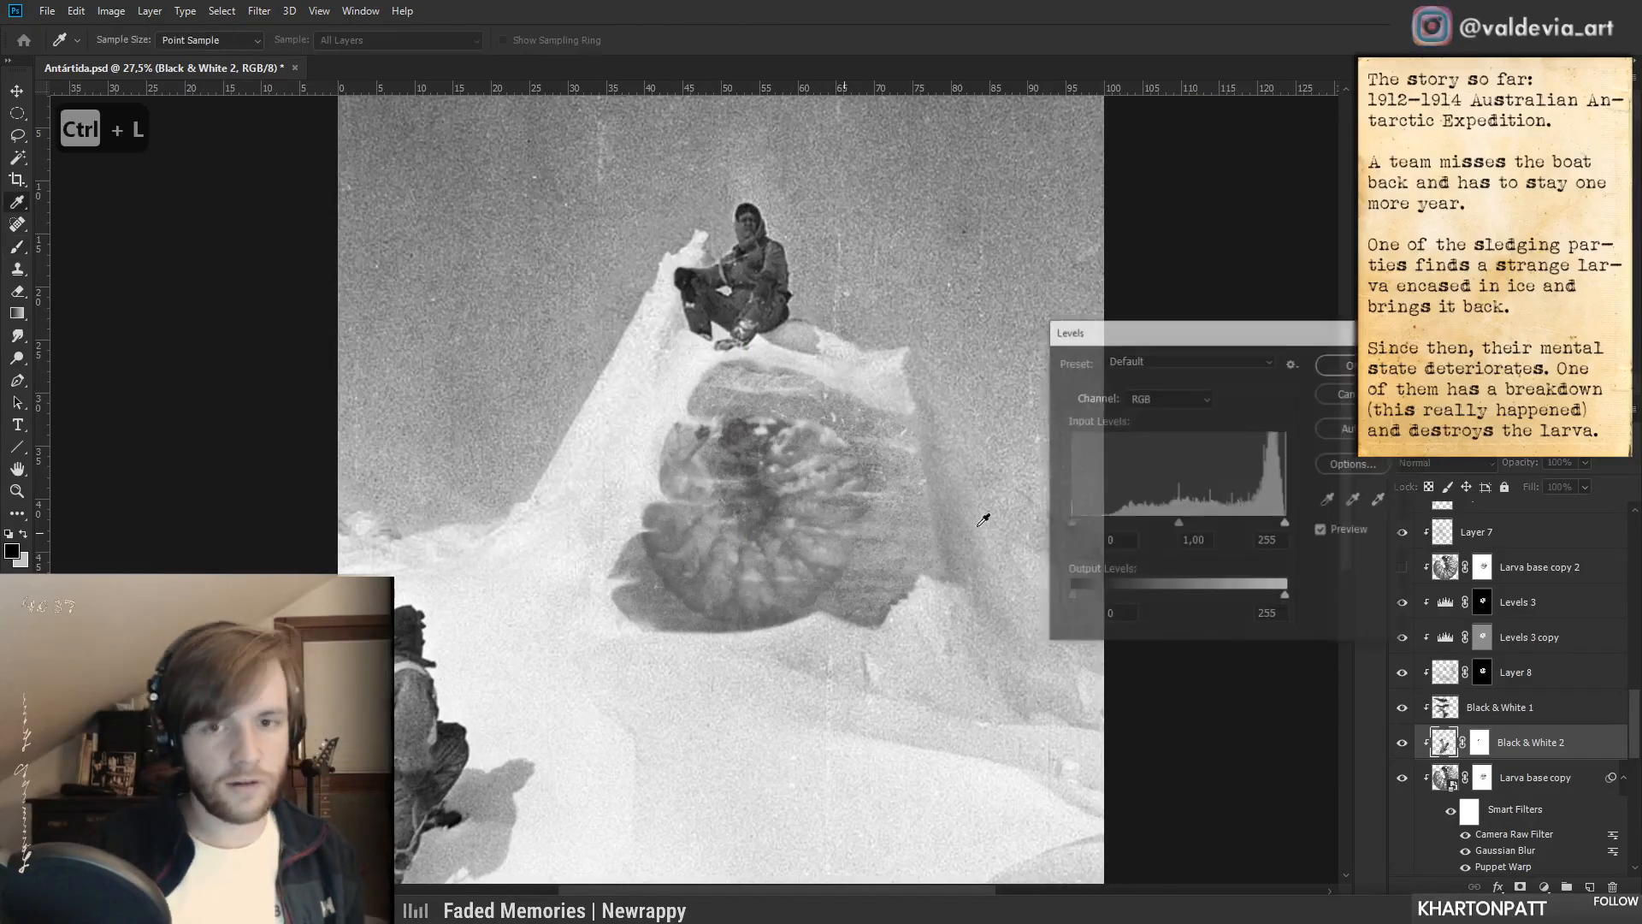
{"action": "left_click_drag", "start_coordinate": [1098, 596], "coordinate": [1102, 596]}
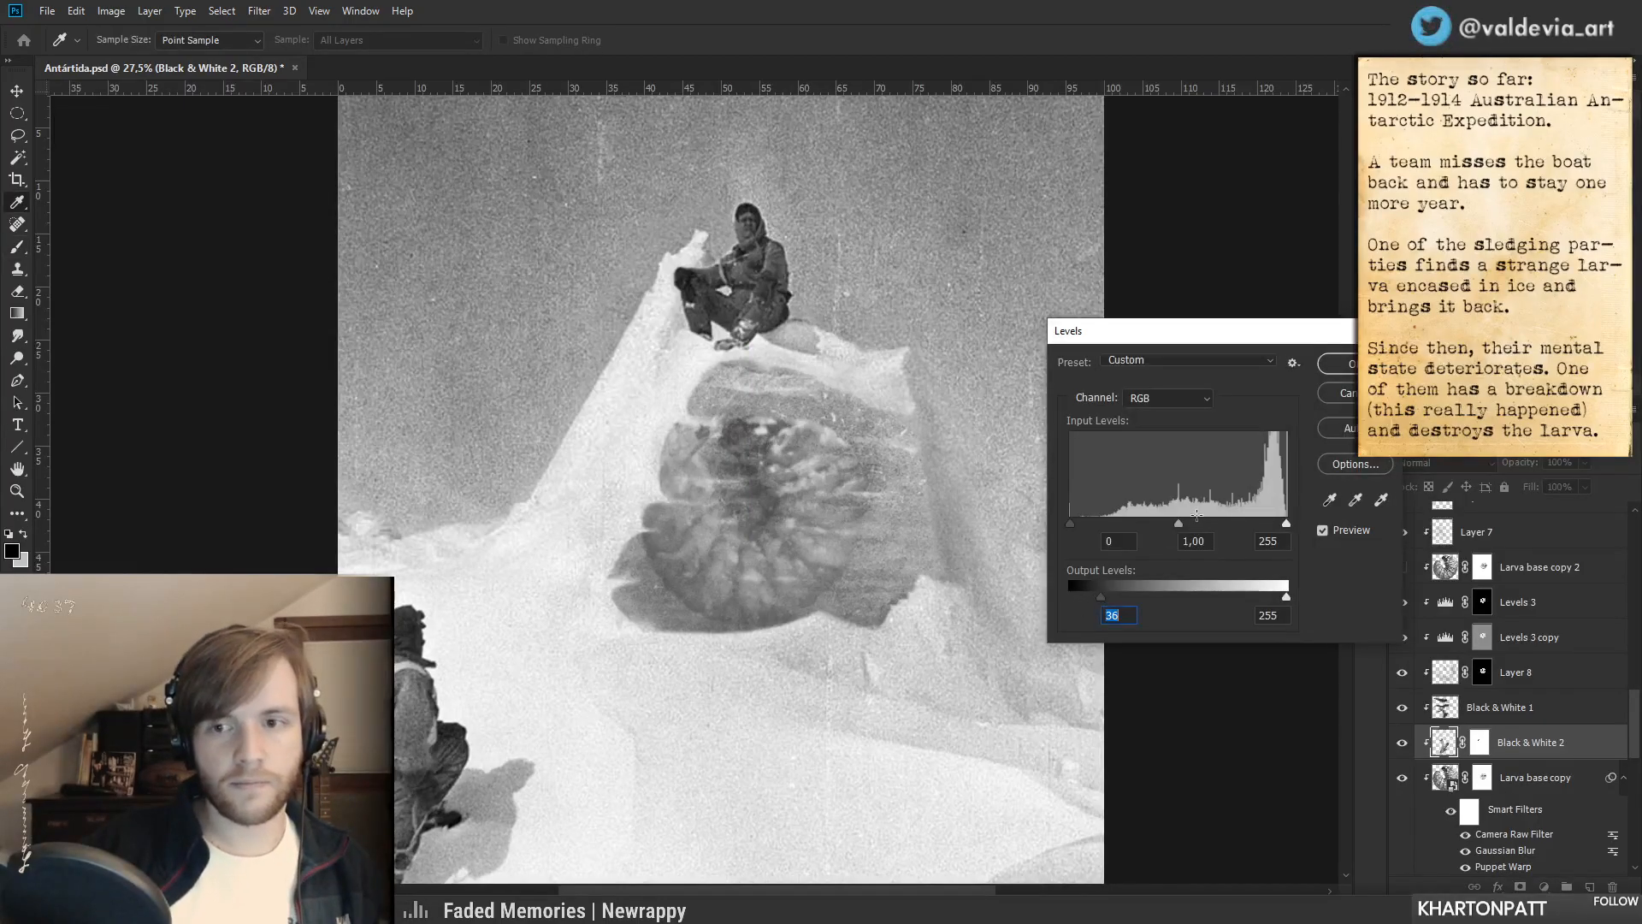
{"action": "left_click_drag", "start_coordinate": [1182, 525], "coordinate": [1203, 526]}
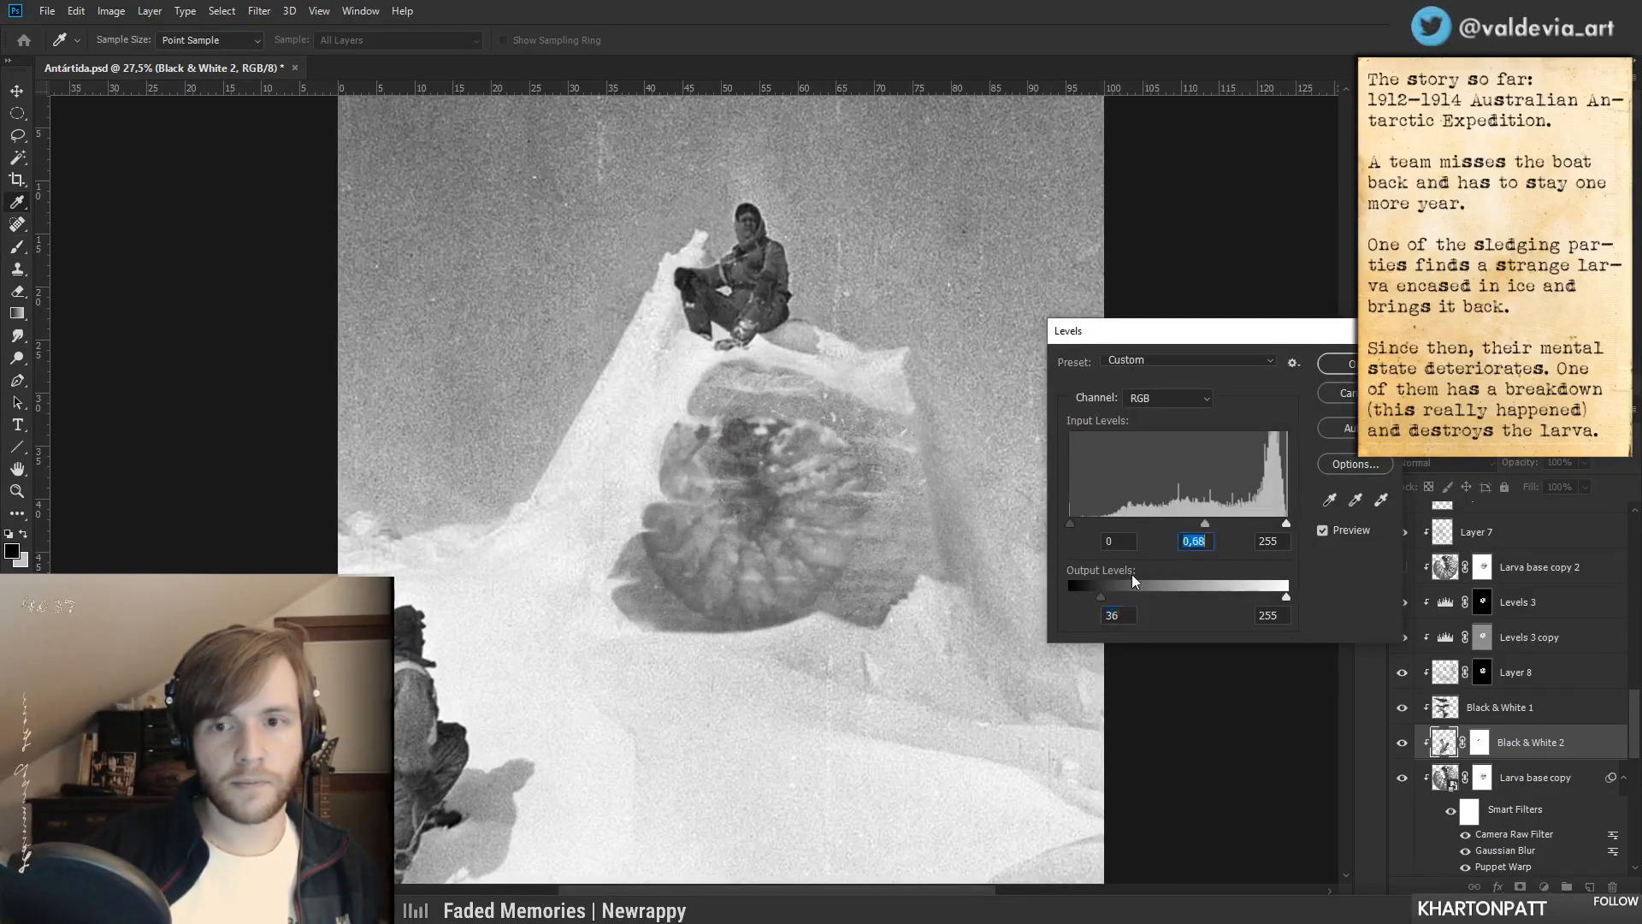
{"action": "left_click_drag", "start_coordinate": [1102, 594], "coordinate": [1116, 595]}
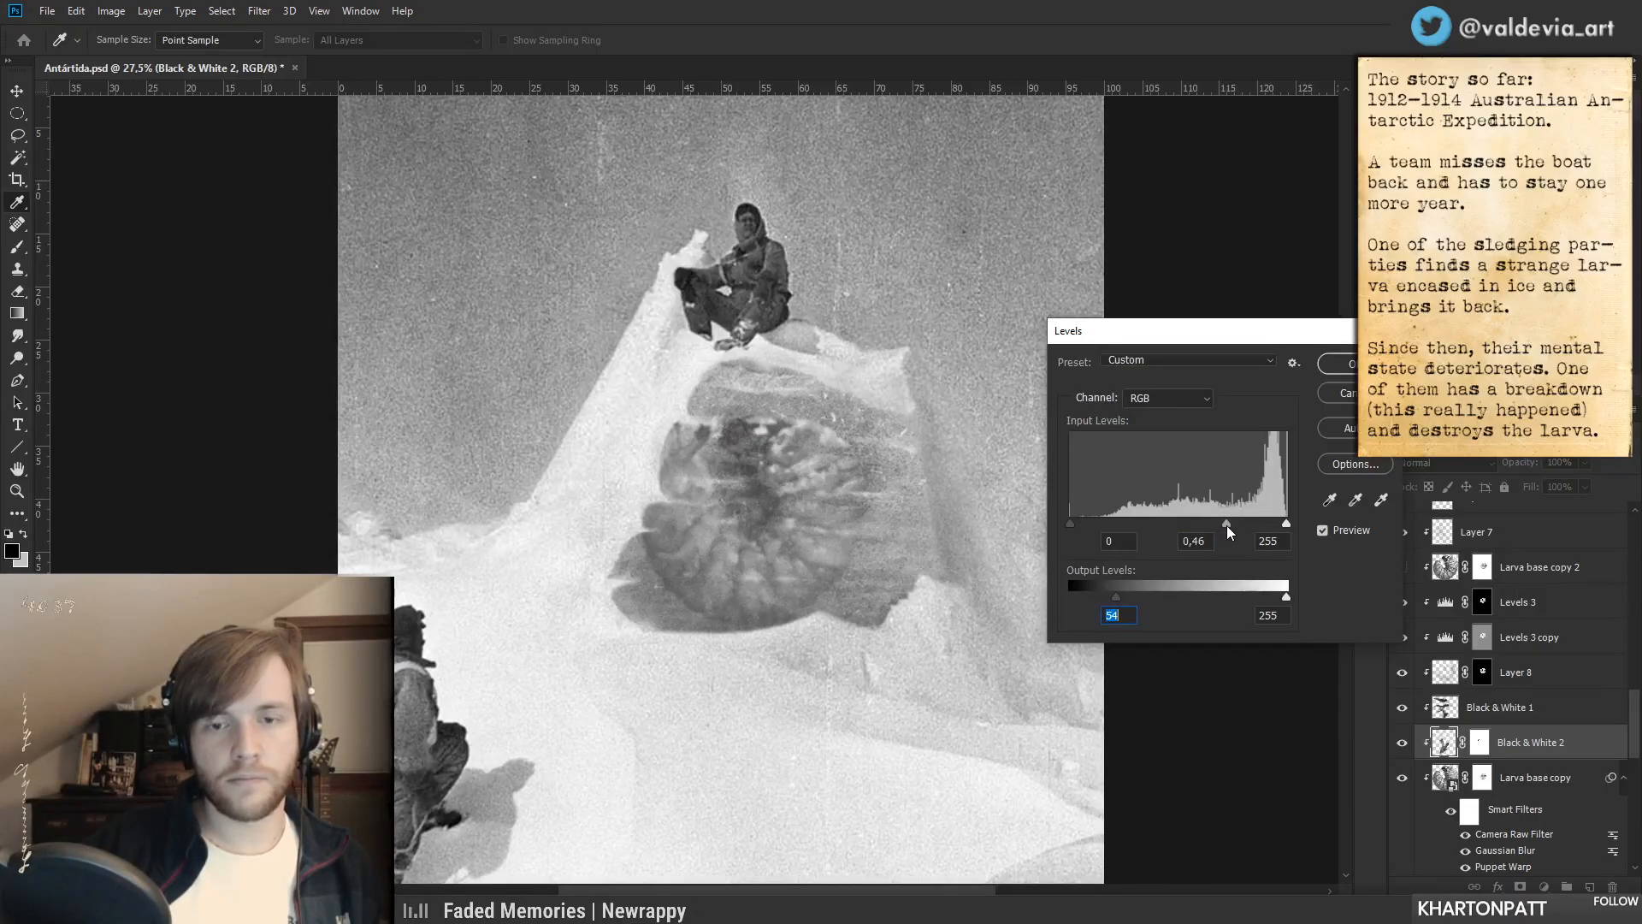
{"action": "left_click", "coordinate": [1338, 363]}
- Examine how the adjusted appendage sits in the ice, viewing the whole photo at lower magnifications
{"action": "key", "text": "z"}
{"action": "mouse_move", "coordinate": [683, 421]}
{"action": "left_mouse_down"}
{"action": "mouse_move", "coordinate": [770, 427]}
{"action": "mouse_move", "coordinate": [685, 423]}
{"action": "left_mouse_up"}
{"action": "key", "text": "b"}
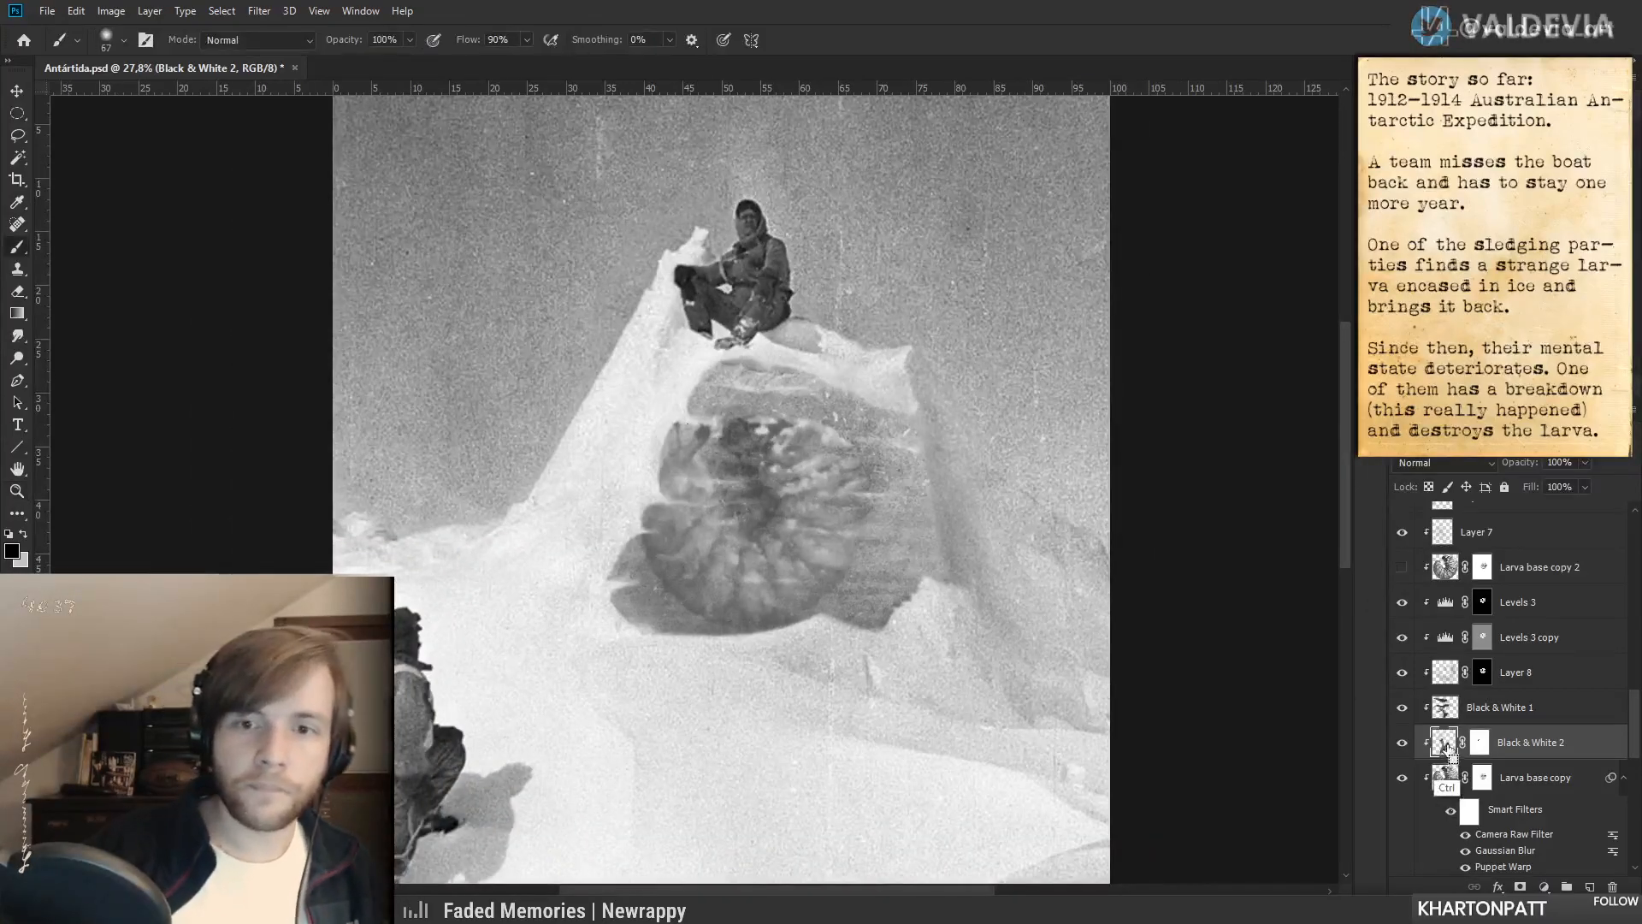
{"action": "key", "text": "ctrl+d"}
{"action": "key", "text": "z"}
{"action": "left_click_drag", "start_coordinate": [758, 517], "coordinate": [709, 485]}
{"action": "left_click_drag", "start_coordinate": [826, 544], "coordinate": [665, 458]}
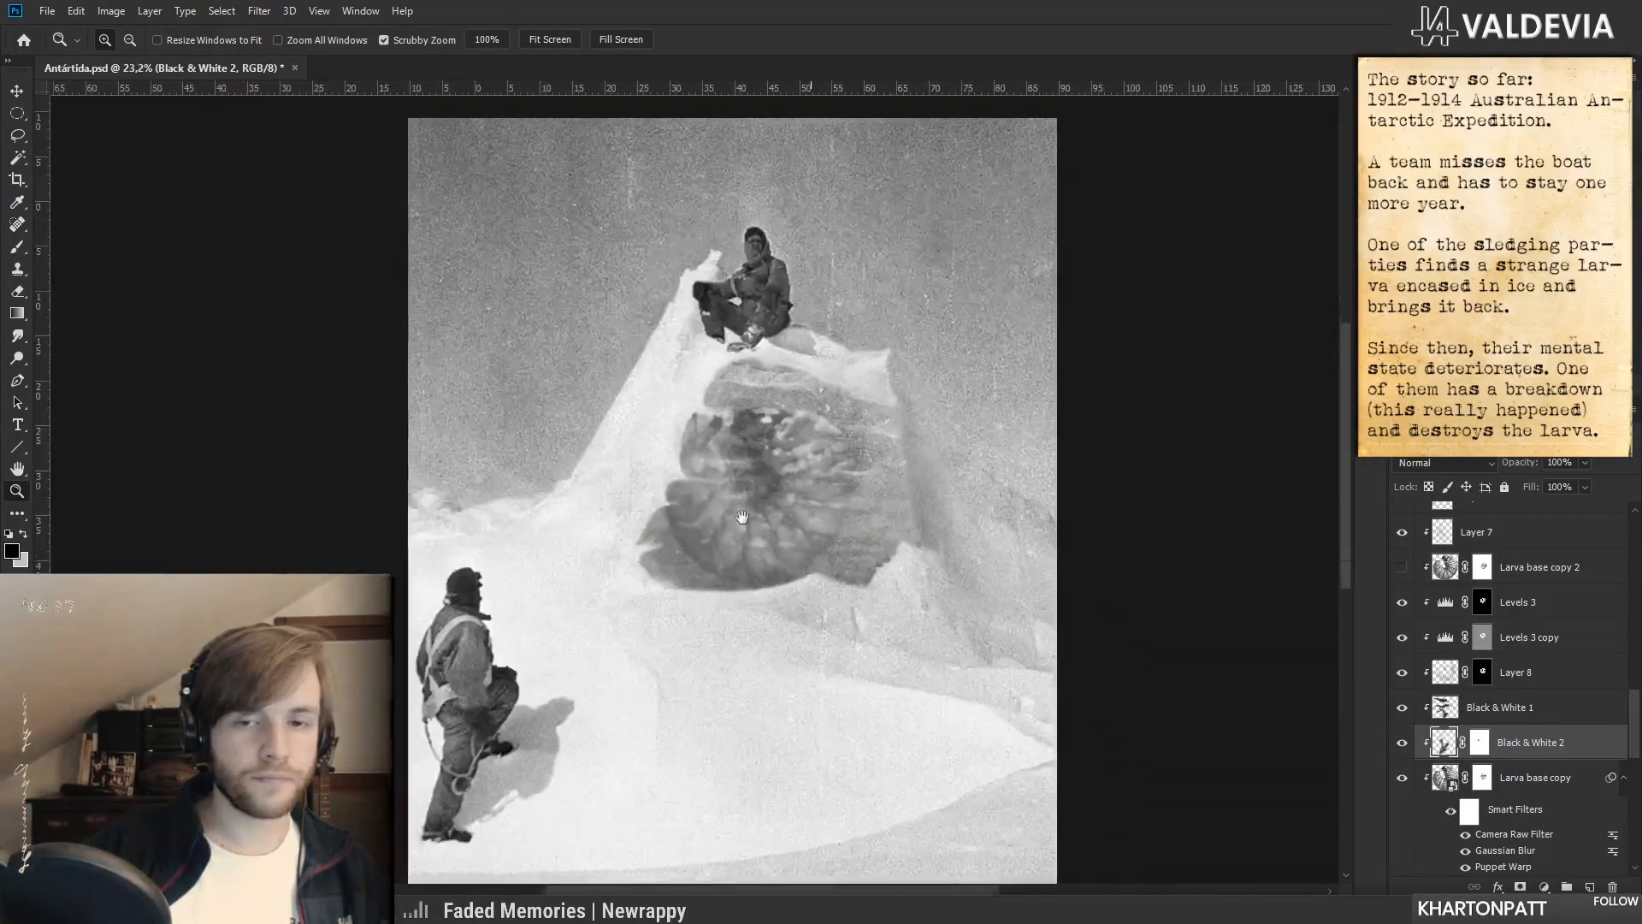
{"action": "left_click_drag", "start_coordinate": [787, 564], "coordinate": [731, 532]}
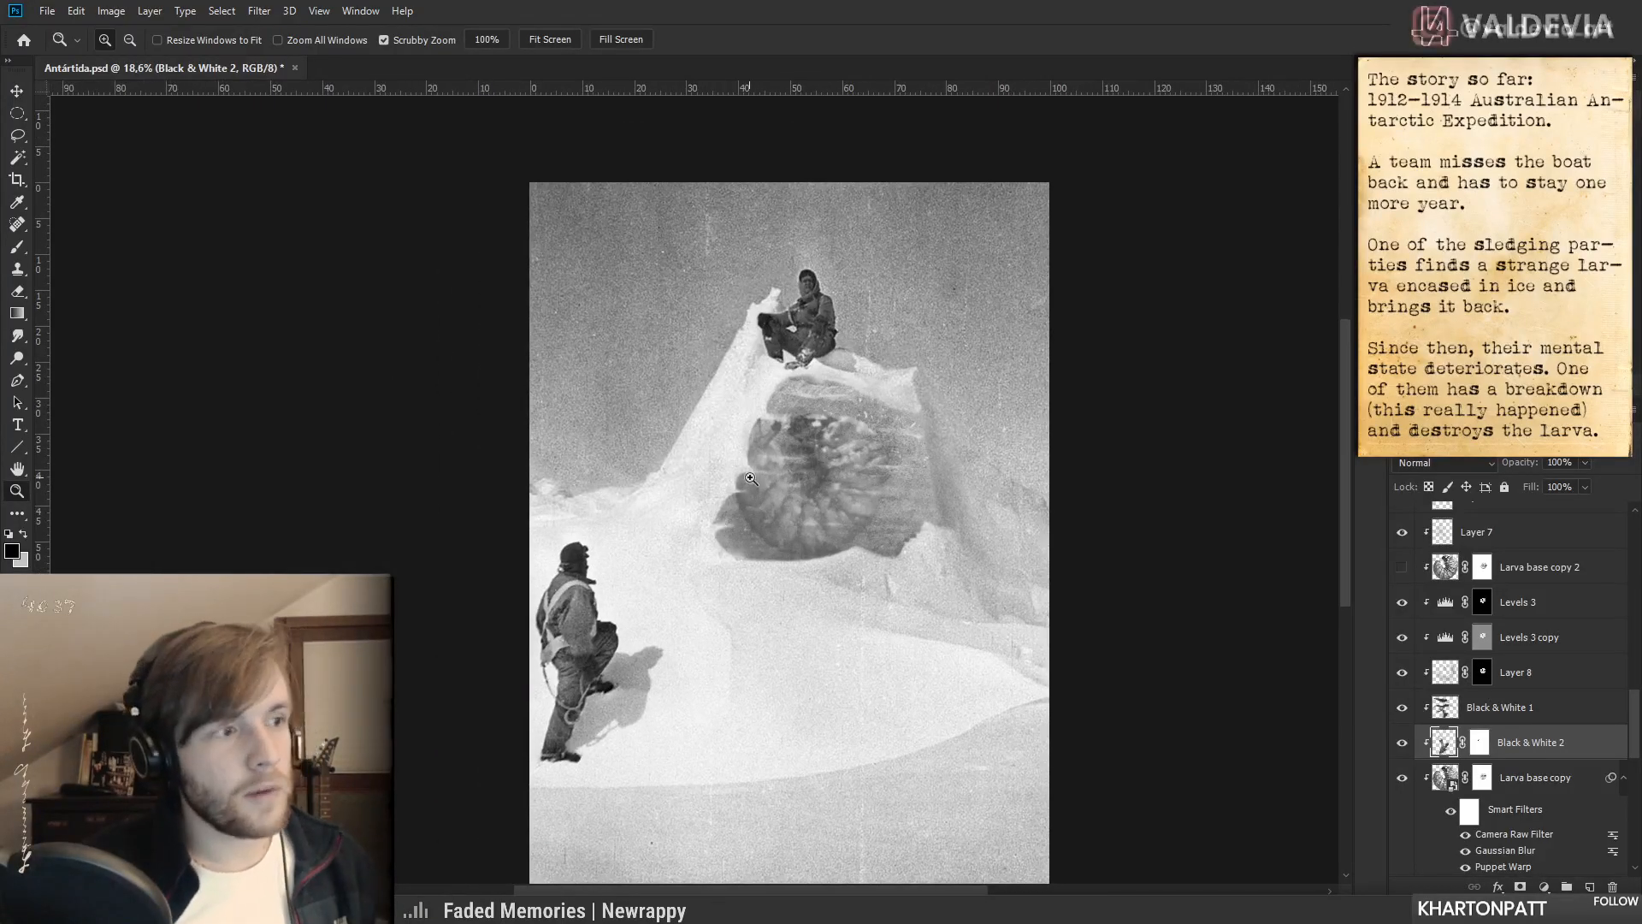
- Add the text "BRB" in black at 153 pt and place it in the sky beside the seated man
{"action": "scroll", "coordinate": [1485, 735], "scroll_direction": "up", "scroll_amount": 10}
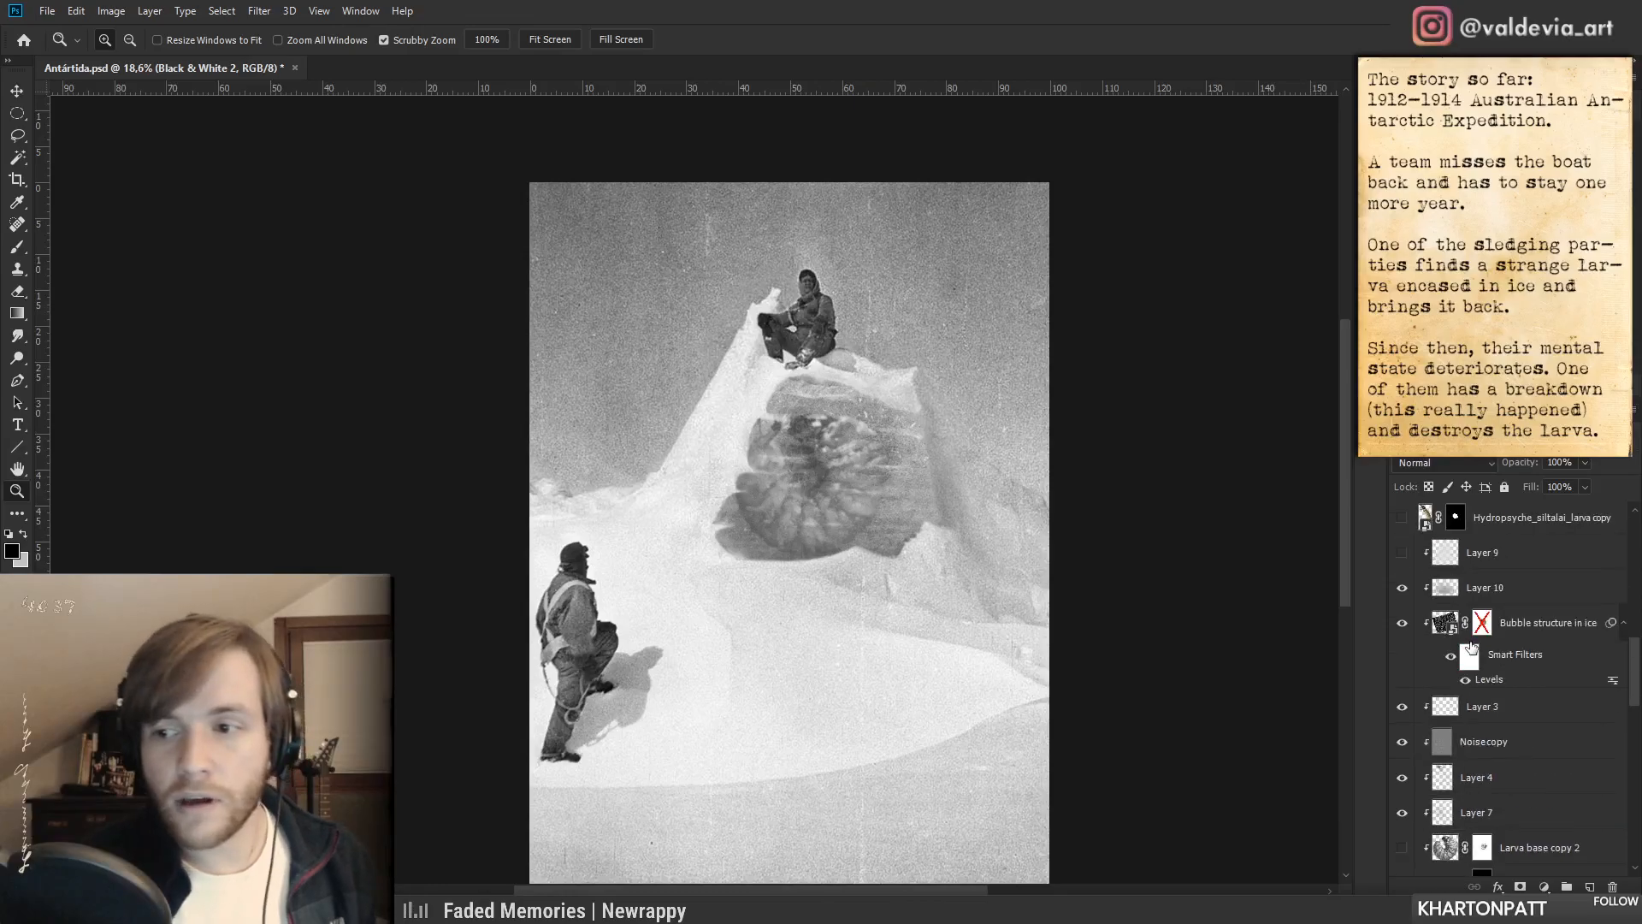
{"action": "left_click", "coordinate": [1528, 734]}
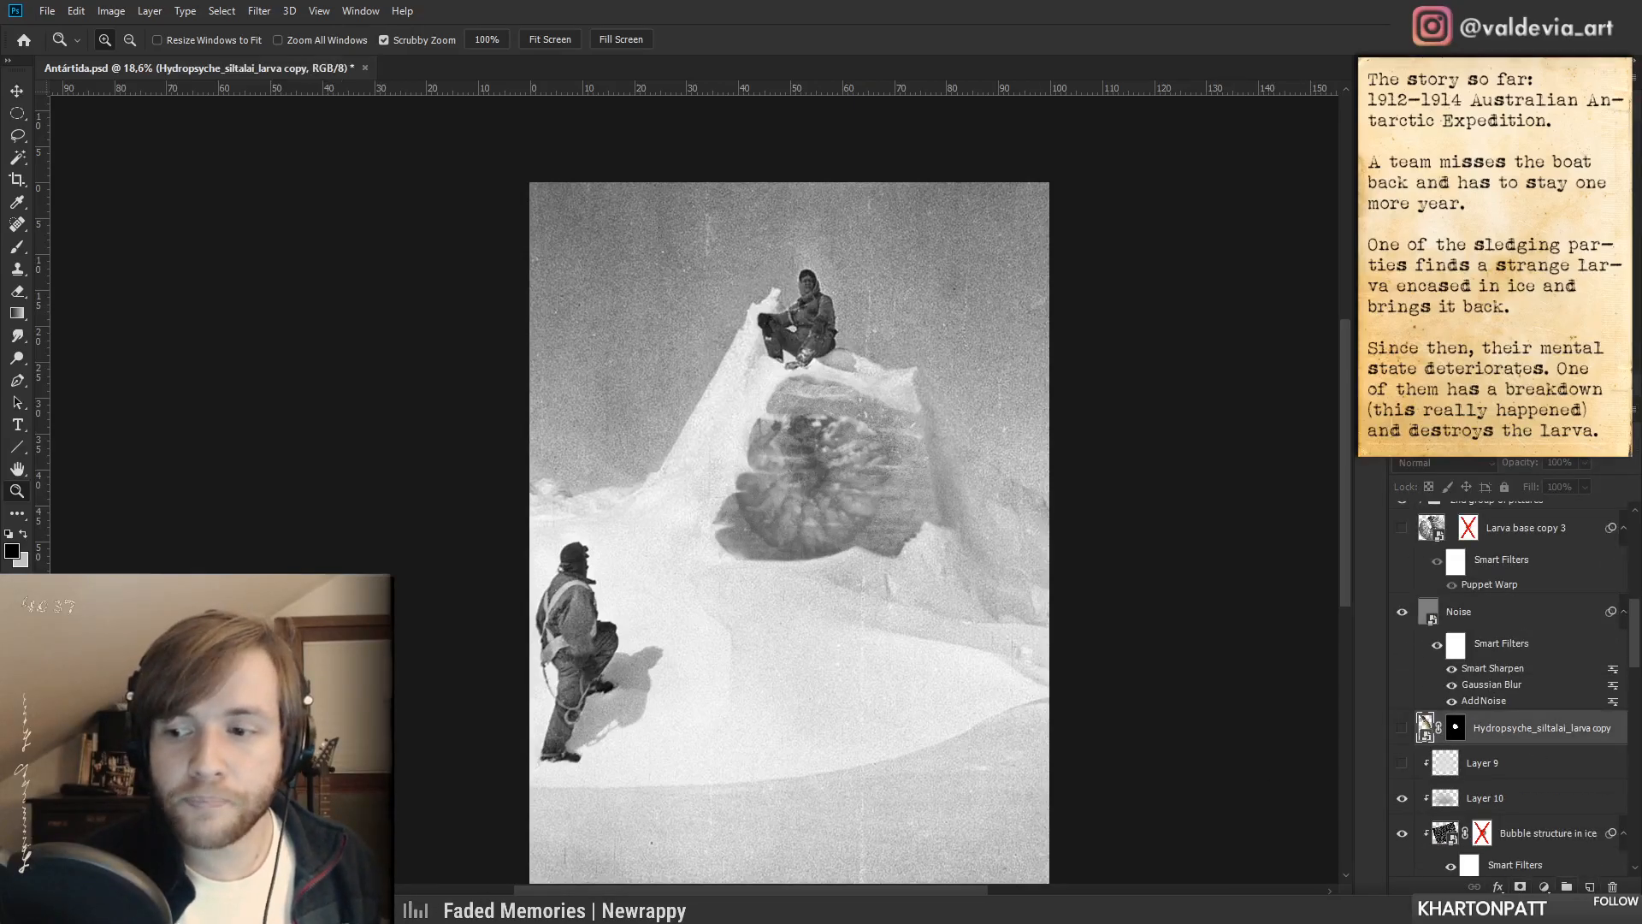
{"action": "key", "text": "t"}
{"action": "left_click", "coordinate": [590, 309]}
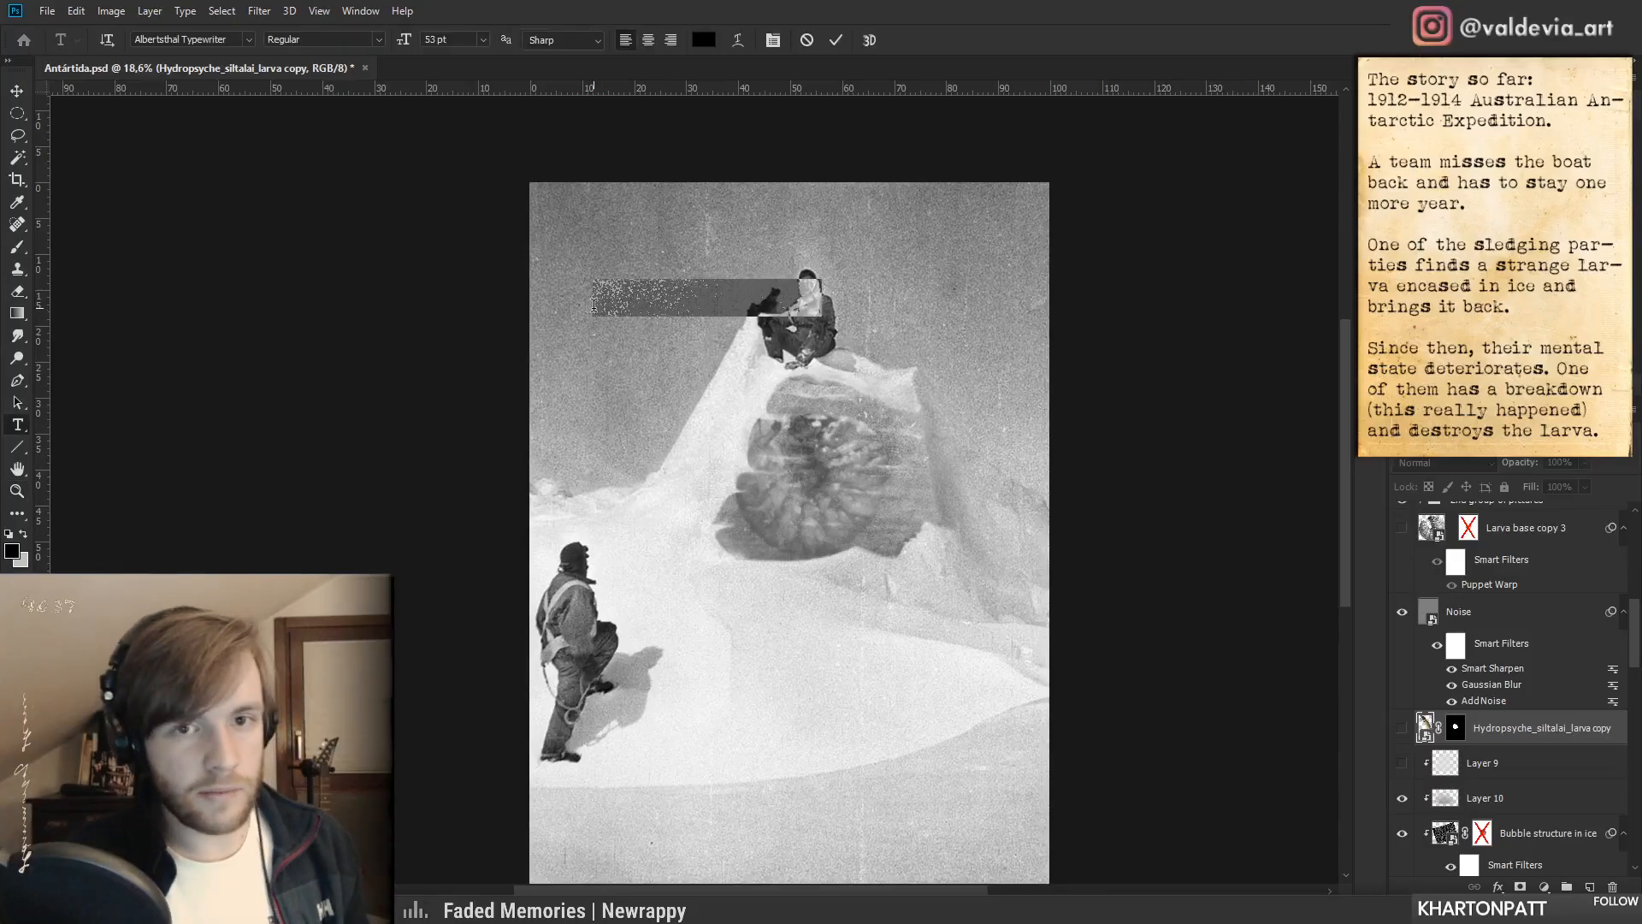
{"action": "type", "text": "BRB"}
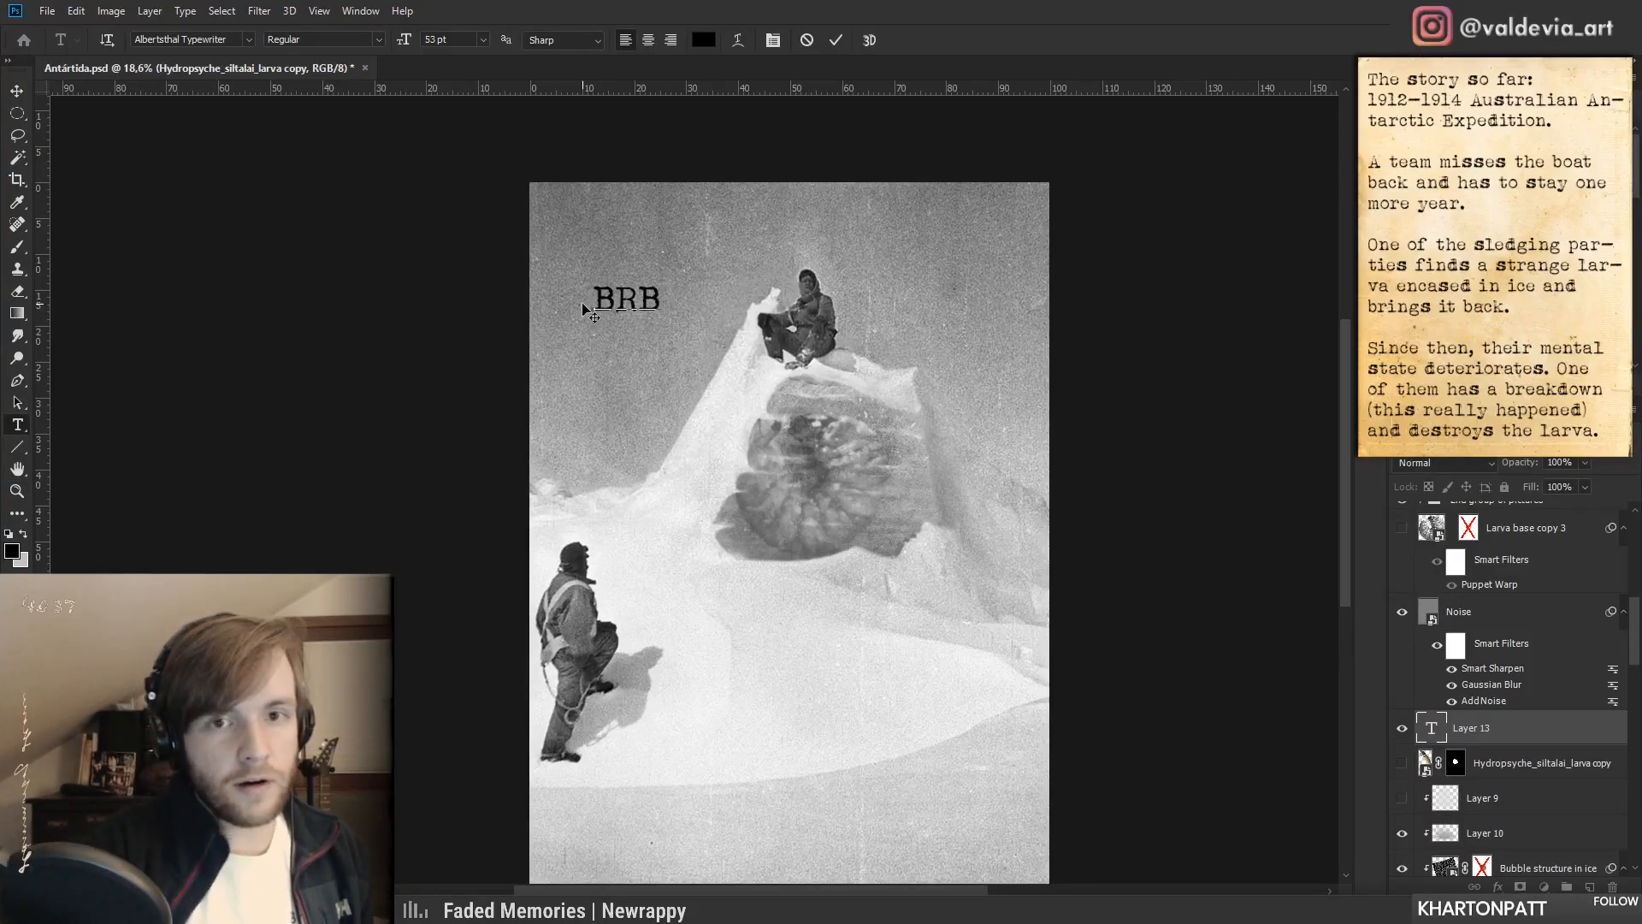
{"action": "left_click_drag", "start_coordinate": [590, 302], "coordinate": [837, 301]}
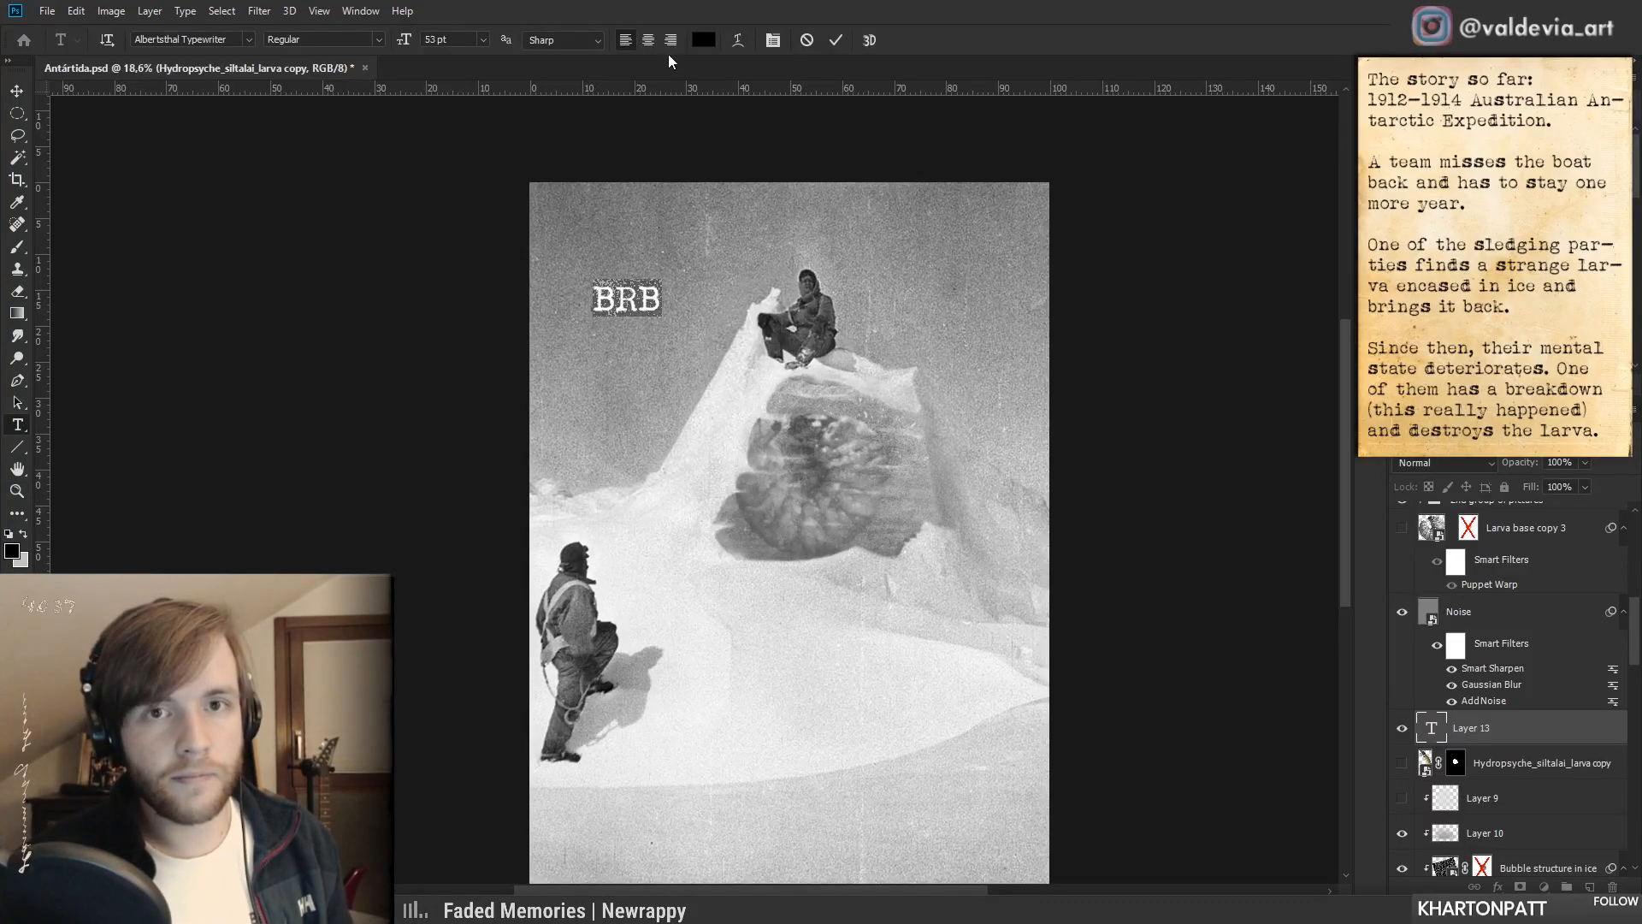
{"action": "left_click_drag", "start_coordinate": [414, 42], "coordinate": [633, 55]}
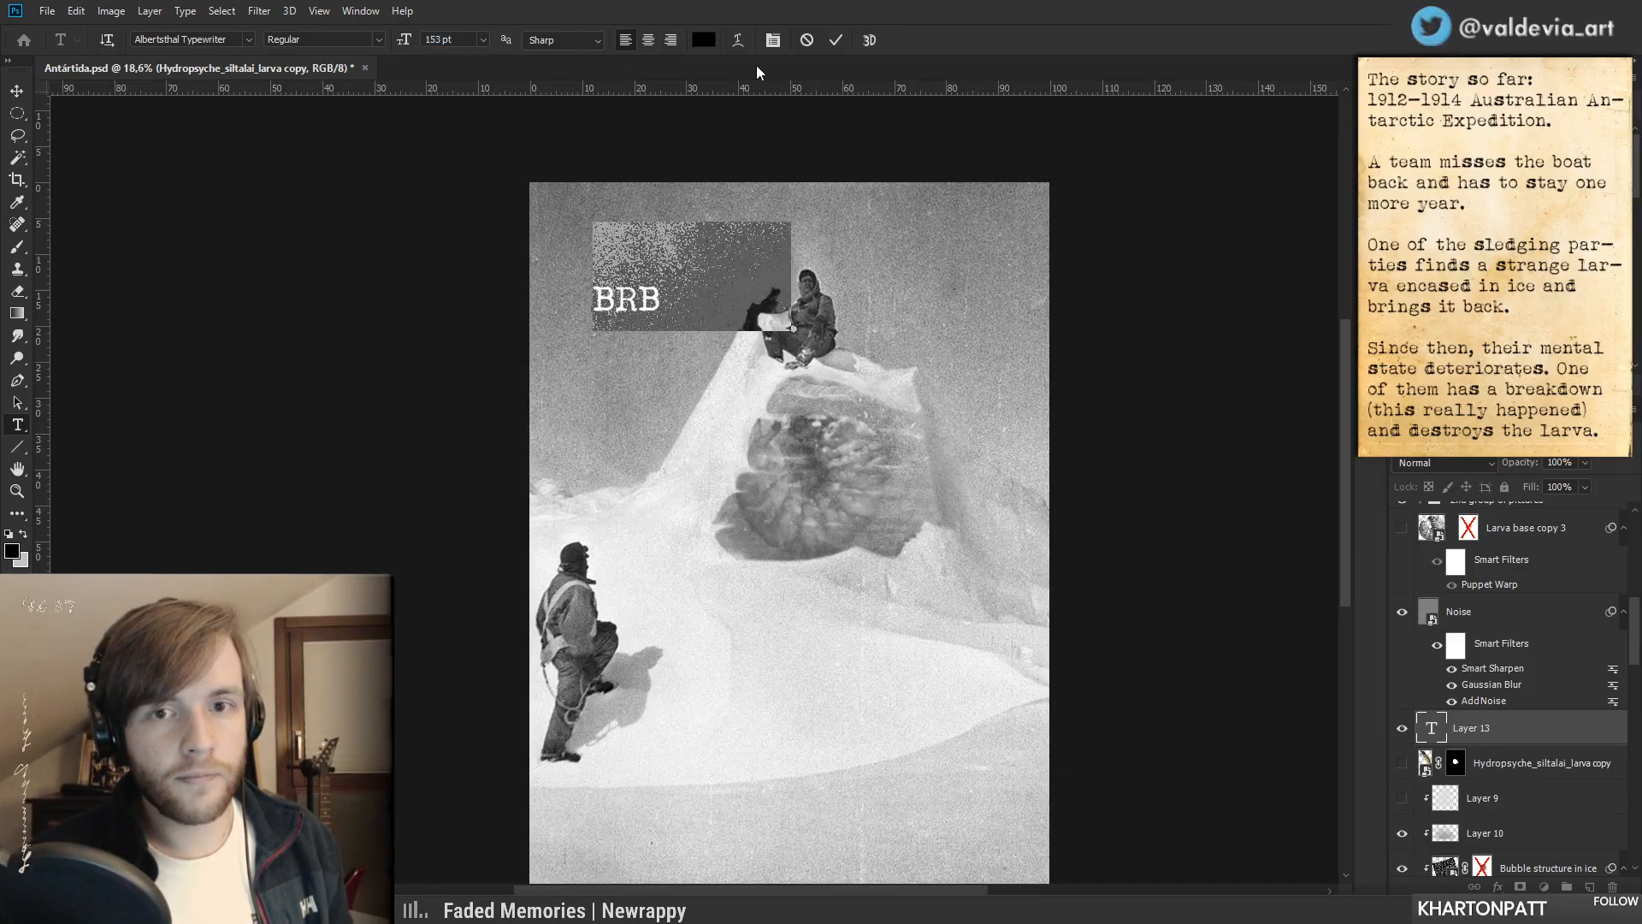
{"action": "left_click", "coordinate": [834, 44]}
{"action": "left_click_drag", "start_coordinate": [711, 290], "coordinate": [673, 276]}
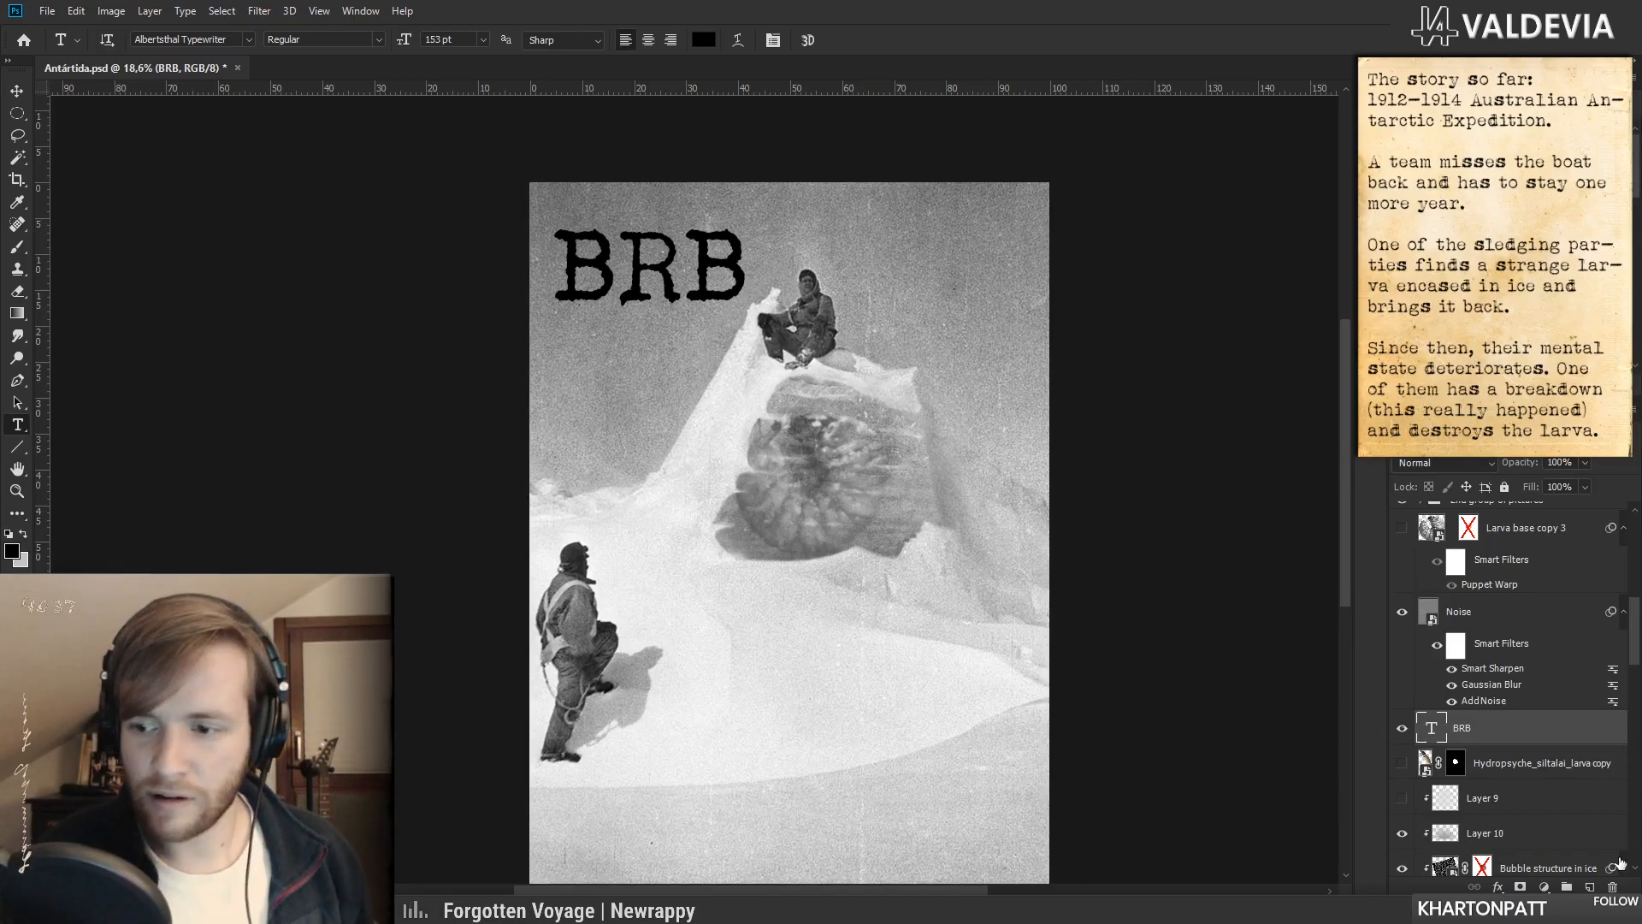
- Delete the "BRB" text layer
{"action": "left_click", "coordinate": [1613, 886]}
{"action": "left_click_drag", "start_coordinate": [766, 547], "coordinate": [672, 503]}
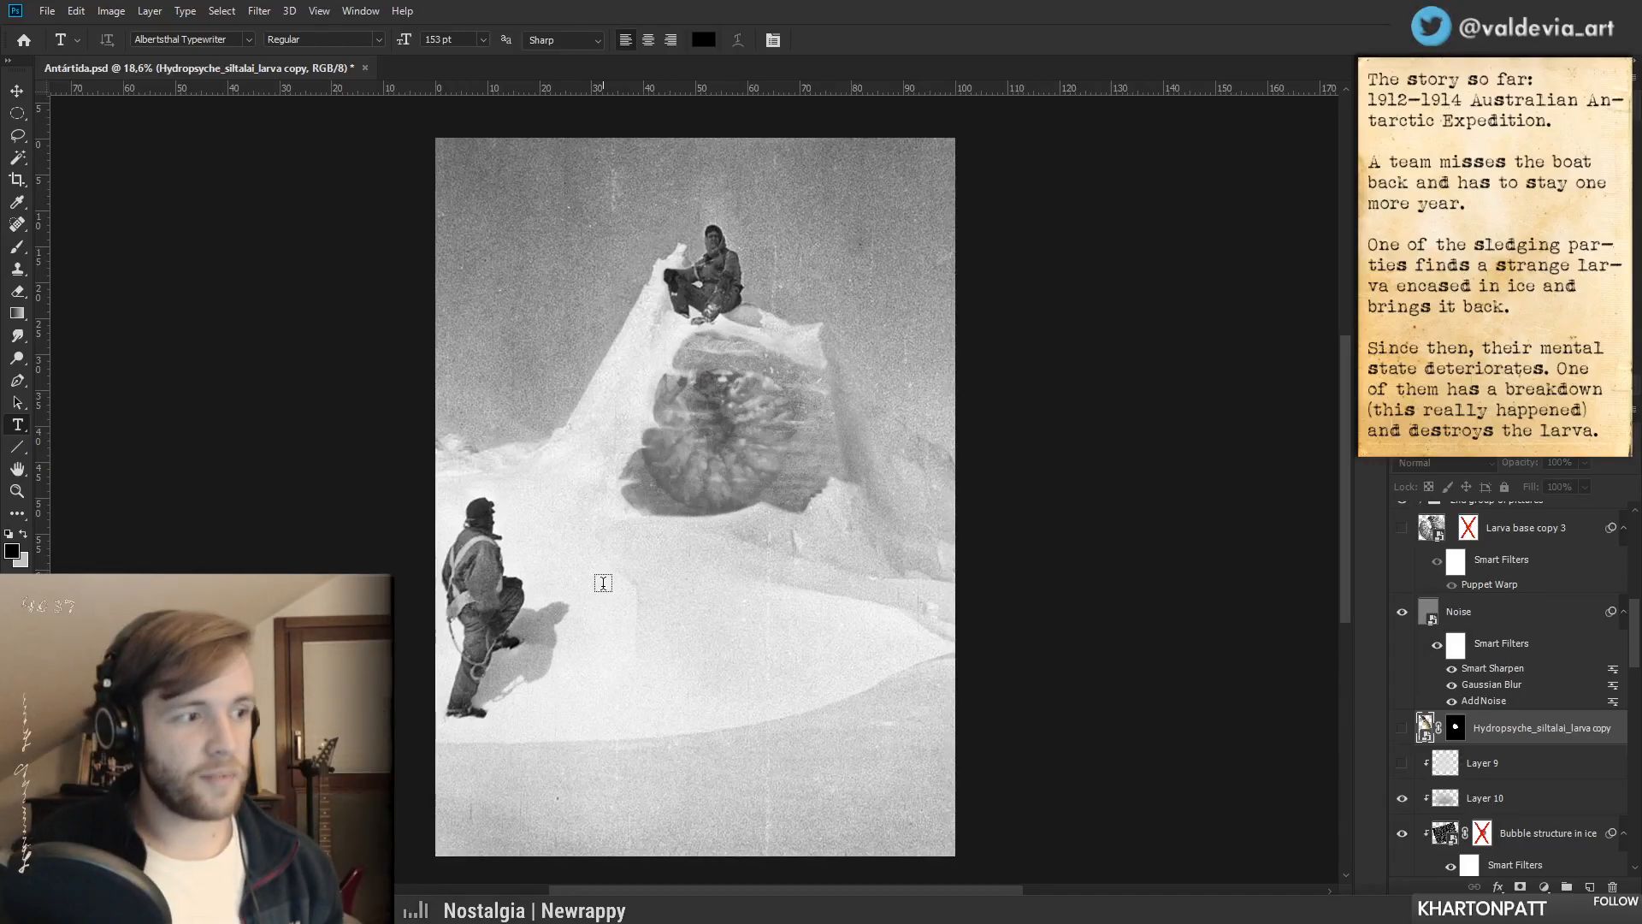
{"action": "left_click_drag", "start_coordinate": [719, 616], "coordinate": [668, 585]}
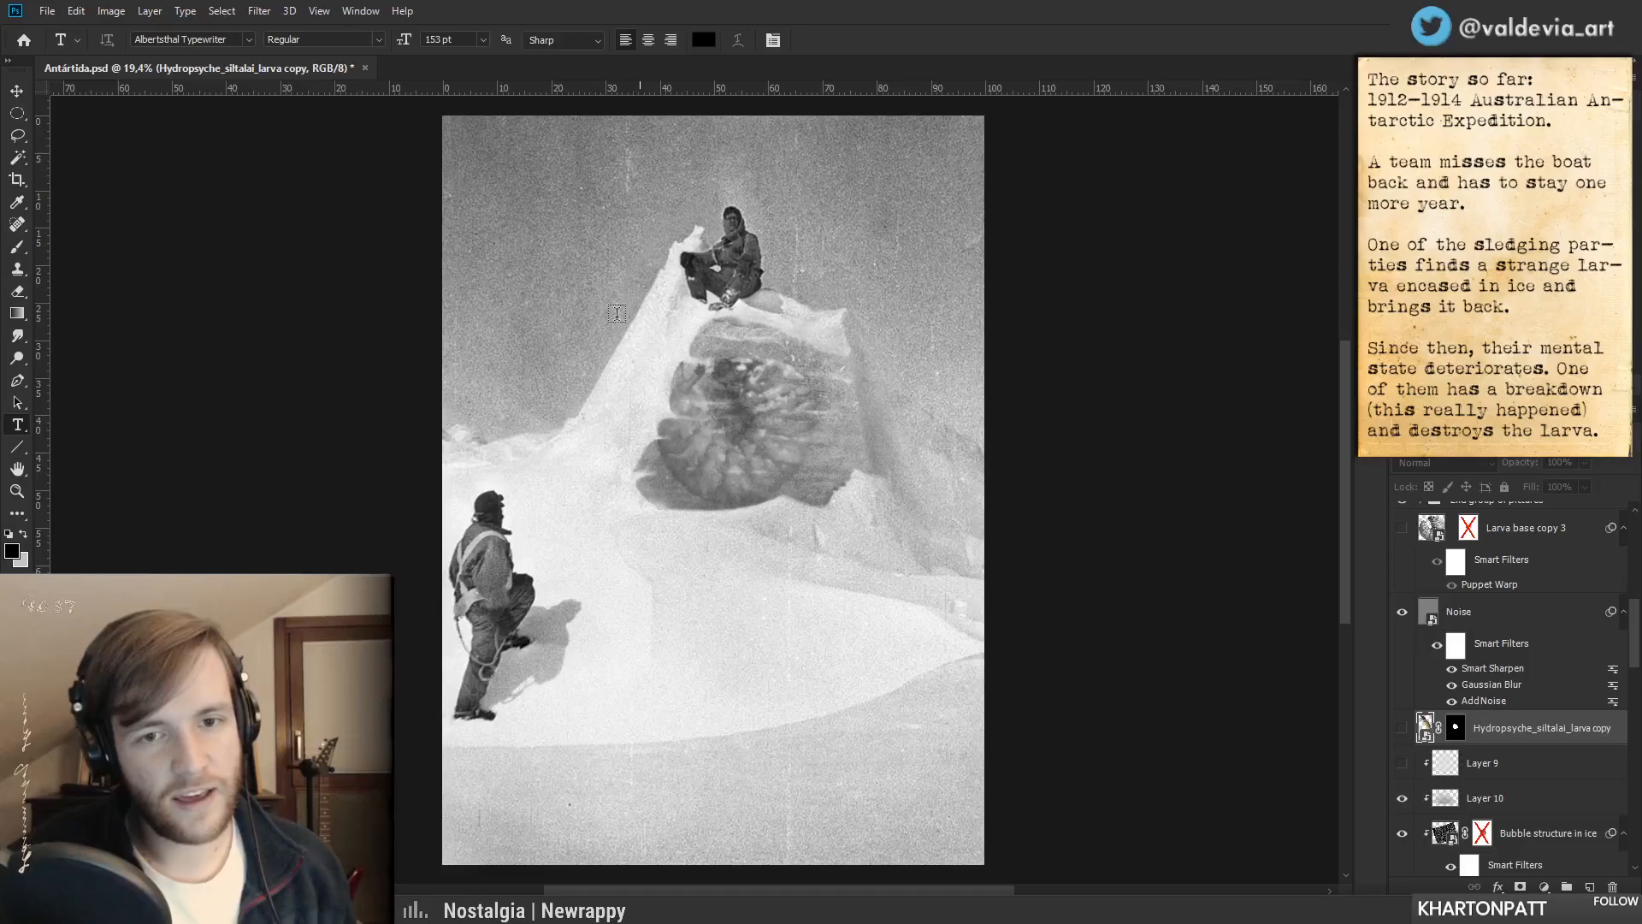
- Duplicate the masked "Blue ice & white neve bands at Icy Point" layer and place the copy directly beneath the original
{"action": "left_click_drag", "start_coordinate": [704, 401], "coordinate": [774, 420]}
{"action": "left_click_drag", "start_coordinate": [1632, 650], "coordinate": [1631, 791]}
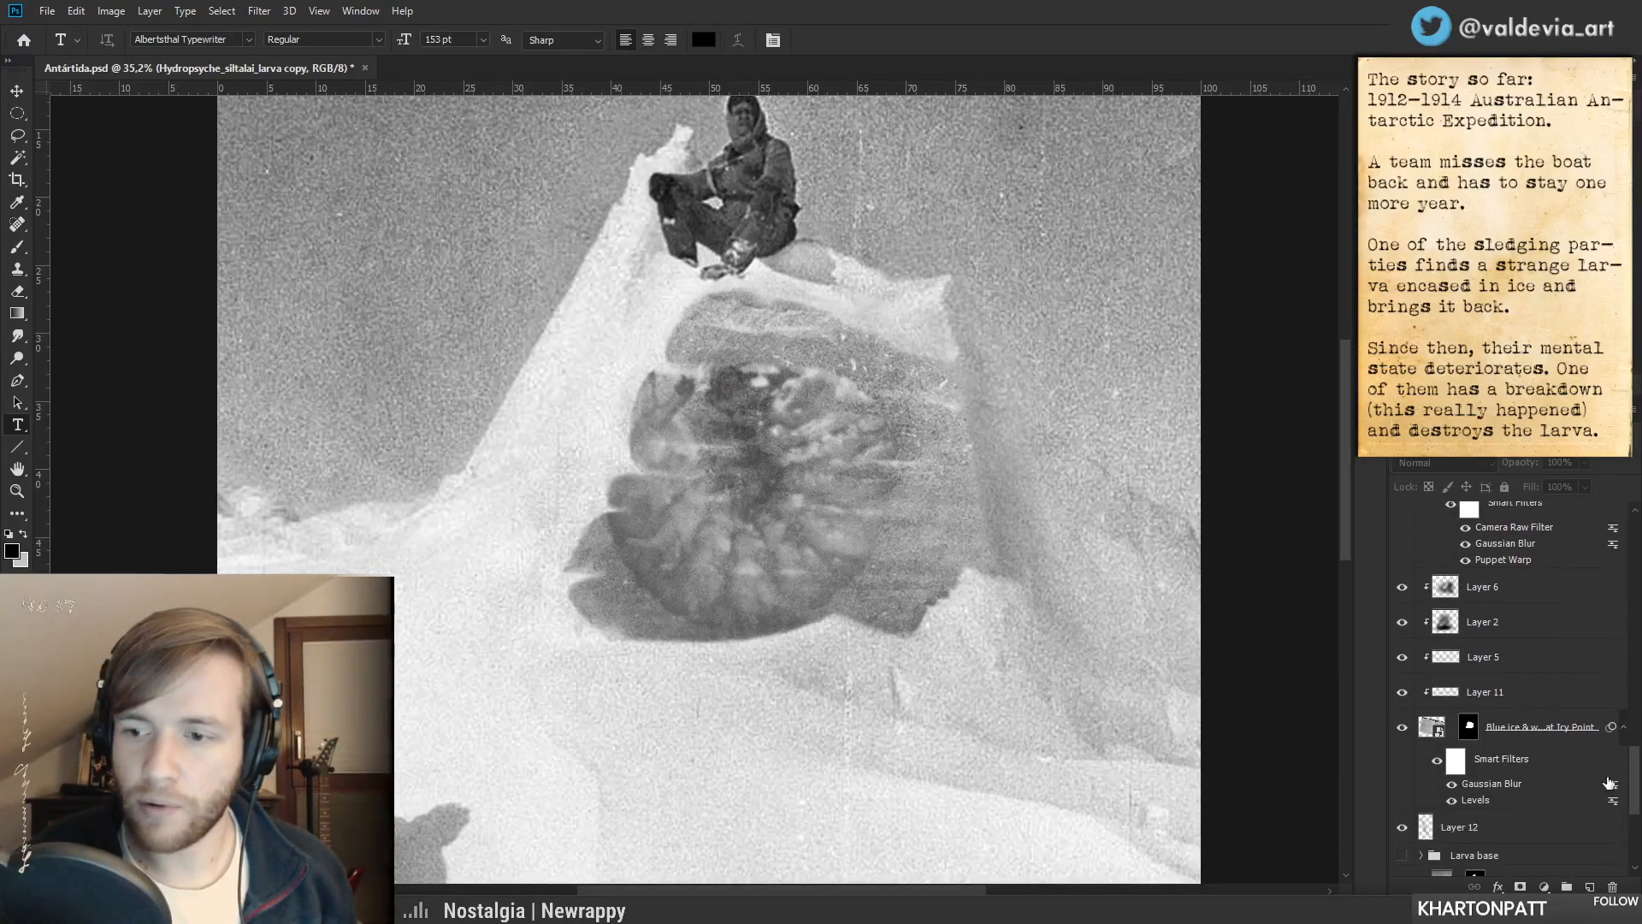
{"action": "left_click_drag", "start_coordinate": [1523, 737], "coordinate": [1507, 810]}
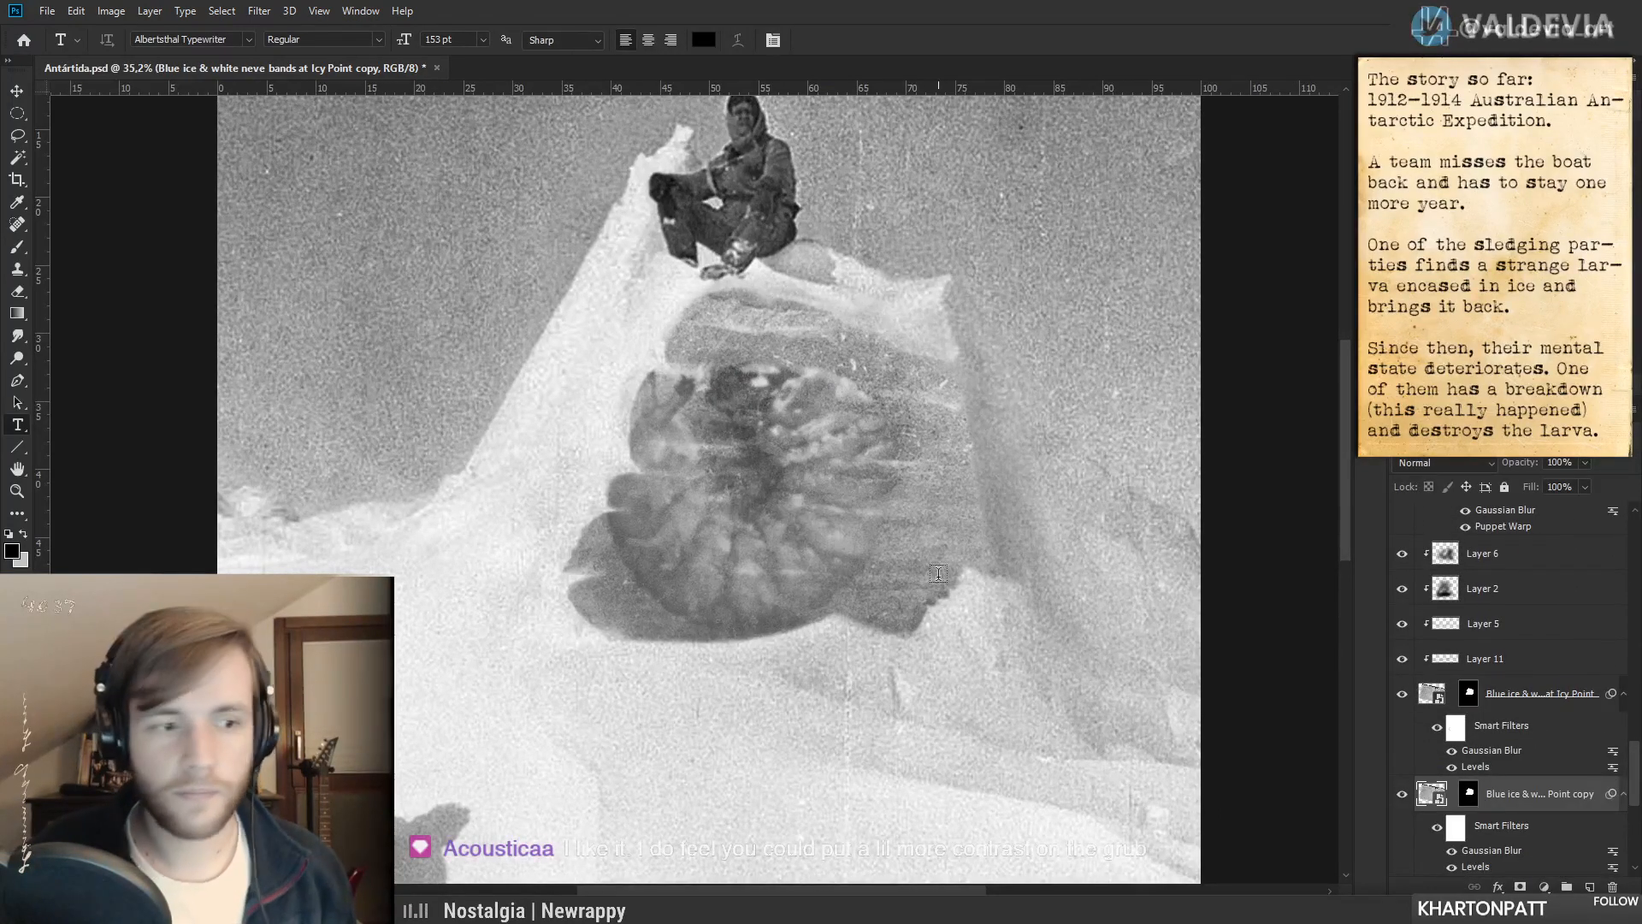
{"action": "left_click_drag", "start_coordinate": [782, 480], "coordinate": [627, 489]}
{"action": "key", "text": "ctrl+z"}
- Link the ice copy to its mask, move it onto the snow below the creature and hide it
{"action": "key", "text": "z"}
{"action": "left_click_drag", "start_coordinate": [868, 567], "coordinate": [759, 569]}
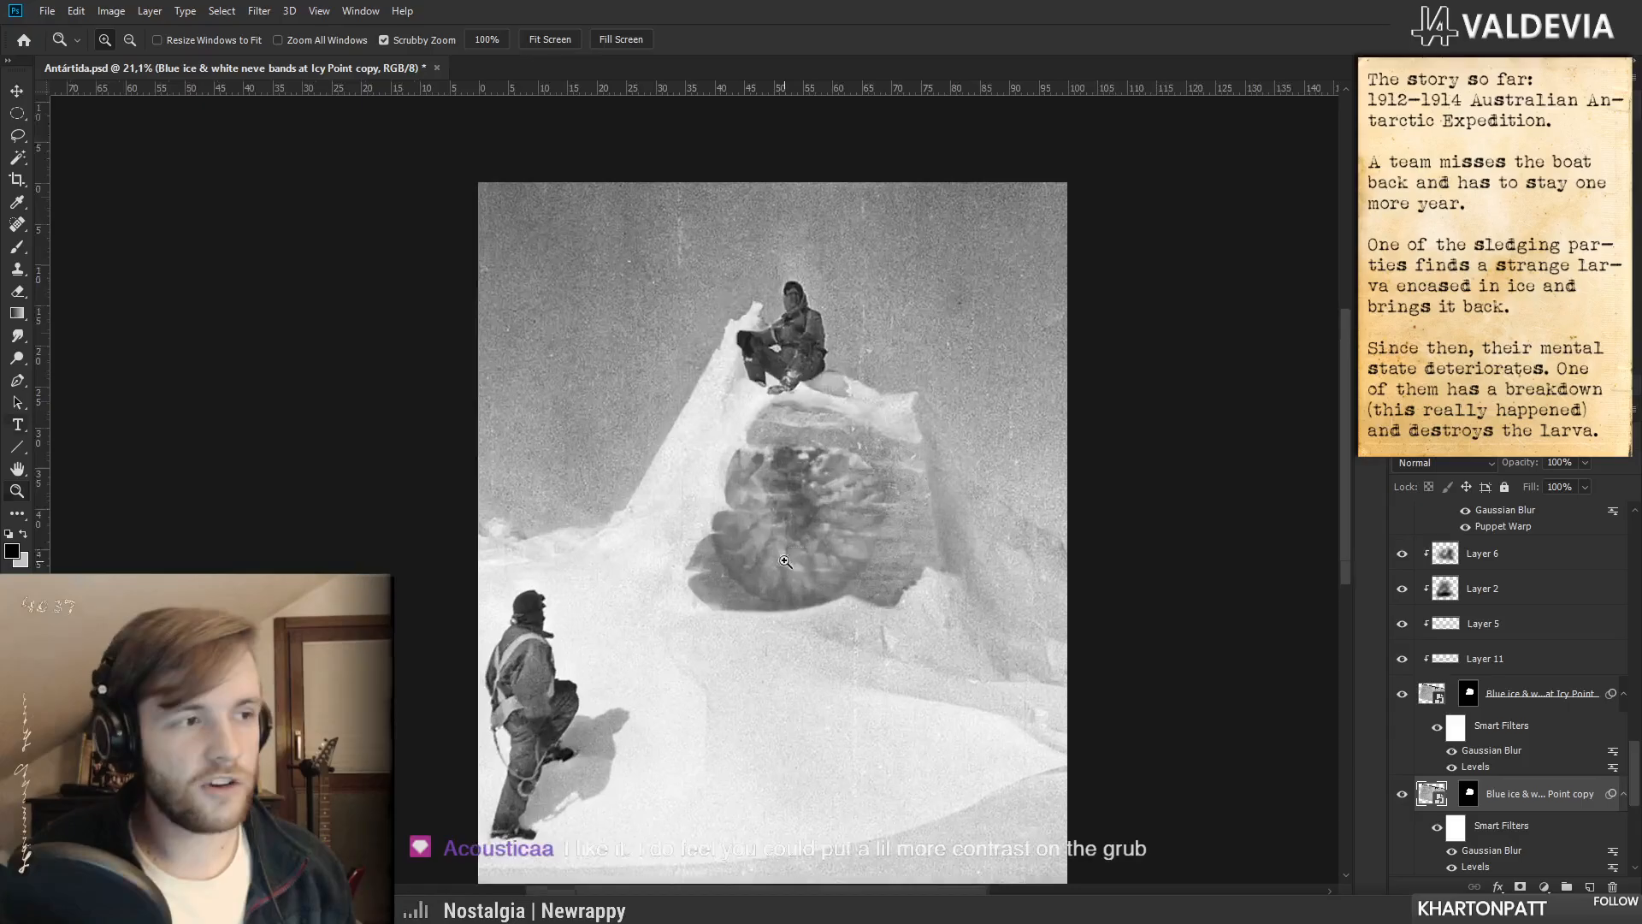
{"action": "key", "text": "t"}
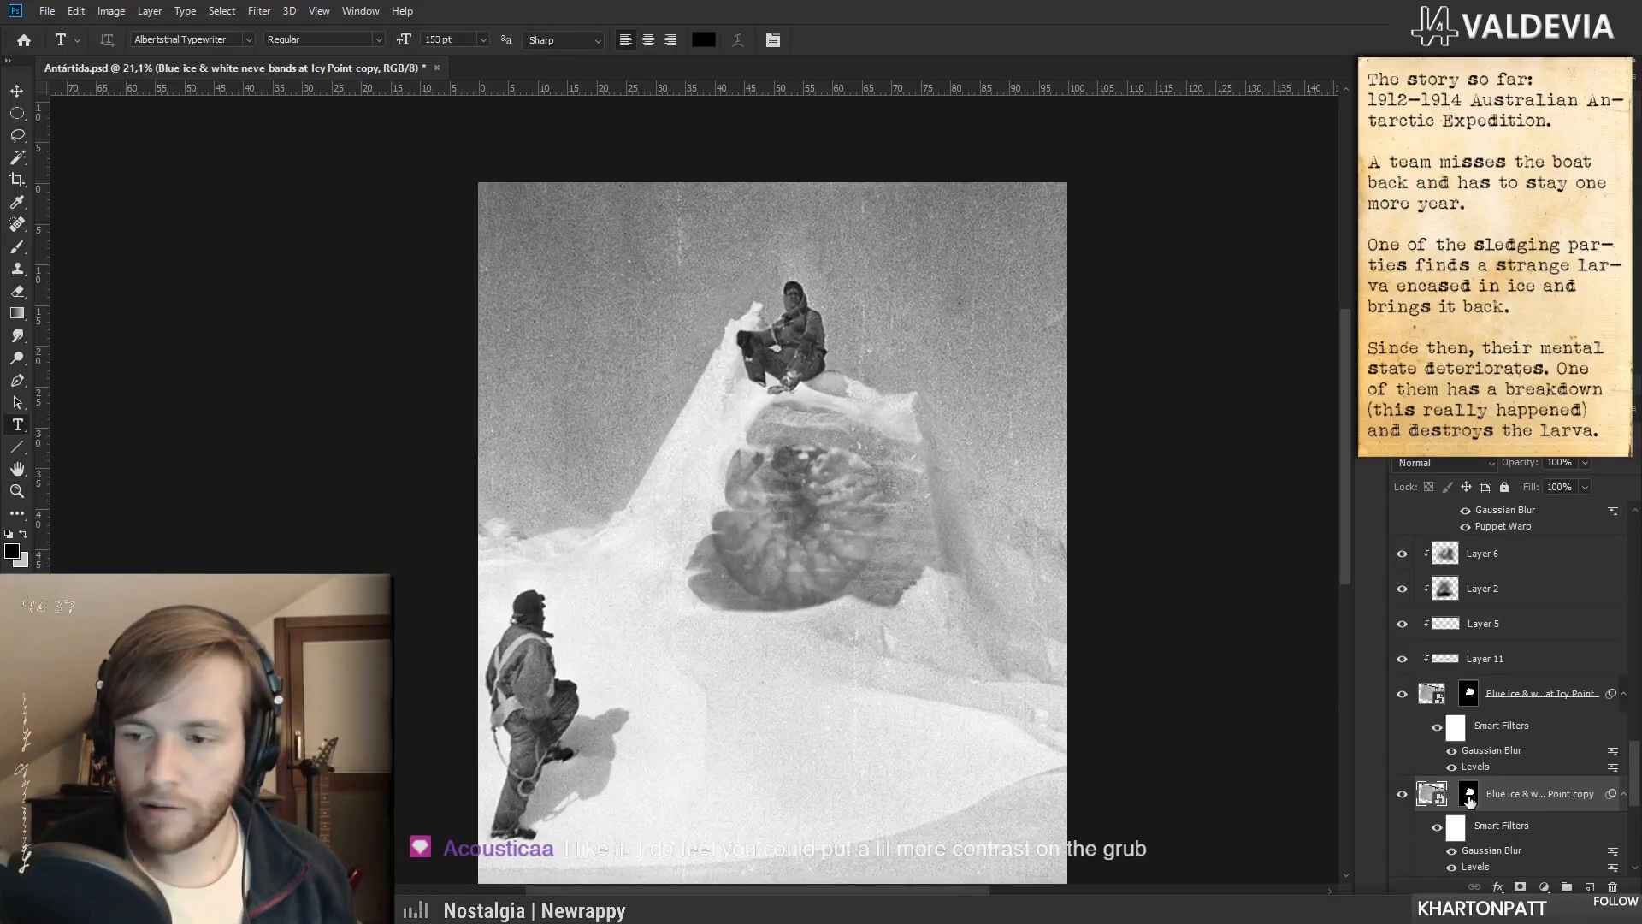
{"action": "left_click_drag", "start_coordinate": [871, 592], "coordinate": [908, 821]}
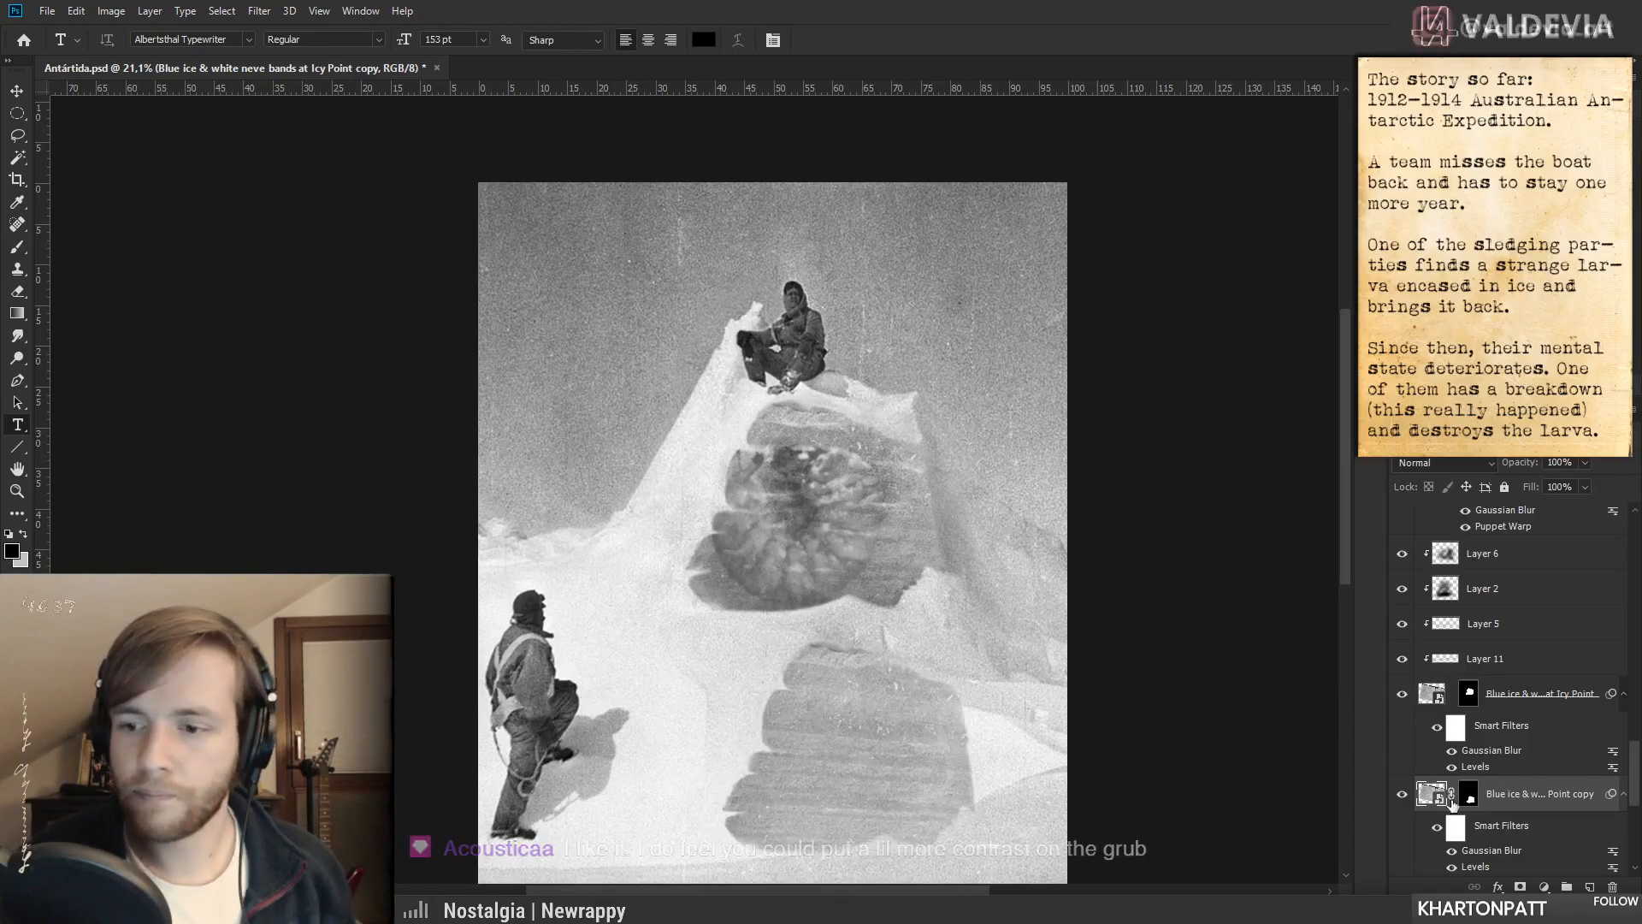
{"action": "left_click", "coordinate": [1404, 797]}
- Compare the creature with the Levels 3 adjustment hidden and shown, and set the Levels 3 copy's opacity to 75%
{"action": "left_click_drag", "start_coordinate": [863, 515], "coordinate": [905, 513]}
{"action": "left_click_drag", "start_coordinate": [1634, 801], "coordinate": [1634, 729]}
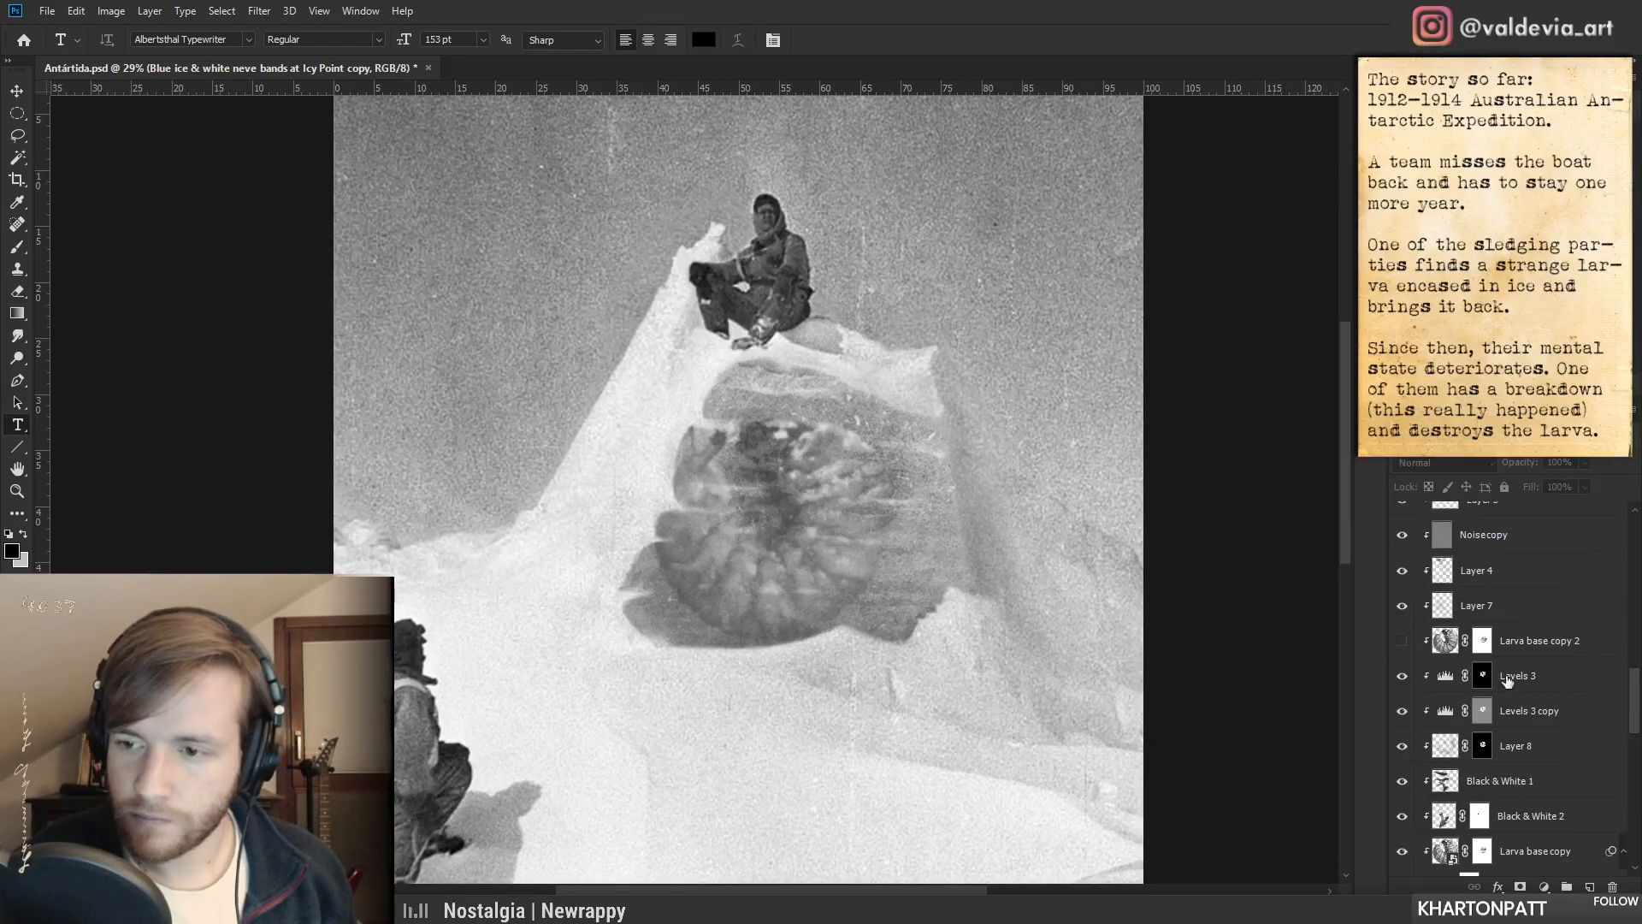
{"action": "left_click", "coordinate": [1402, 676]}
{"action": "left_click", "coordinate": [1404, 677]}
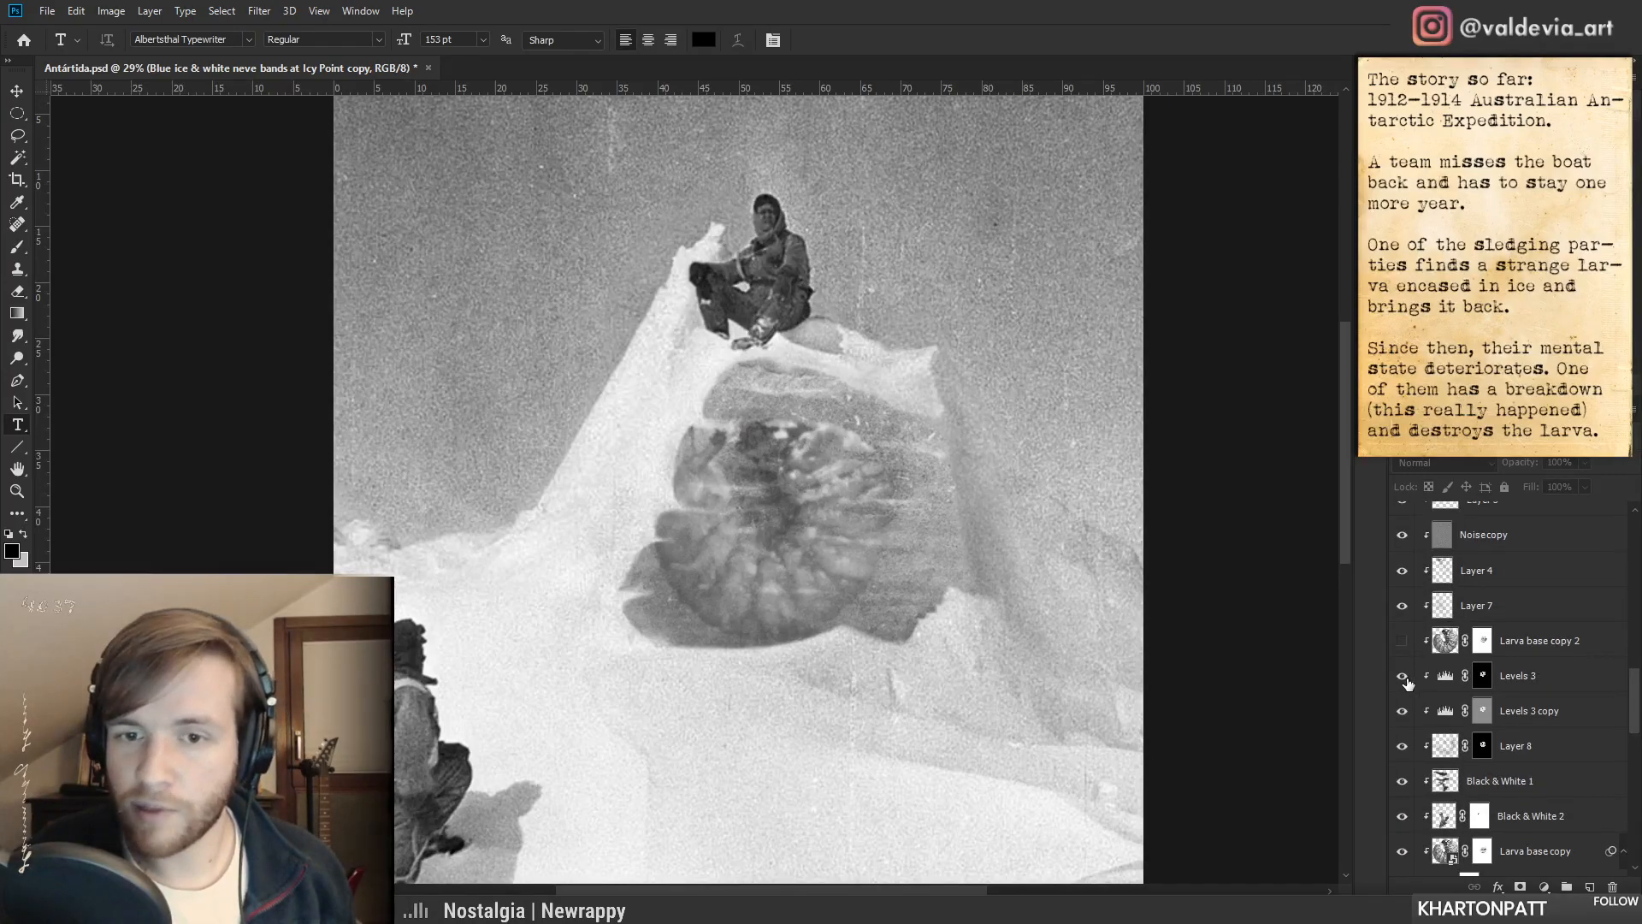
{"action": "left_click", "coordinate": [1403, 676]}
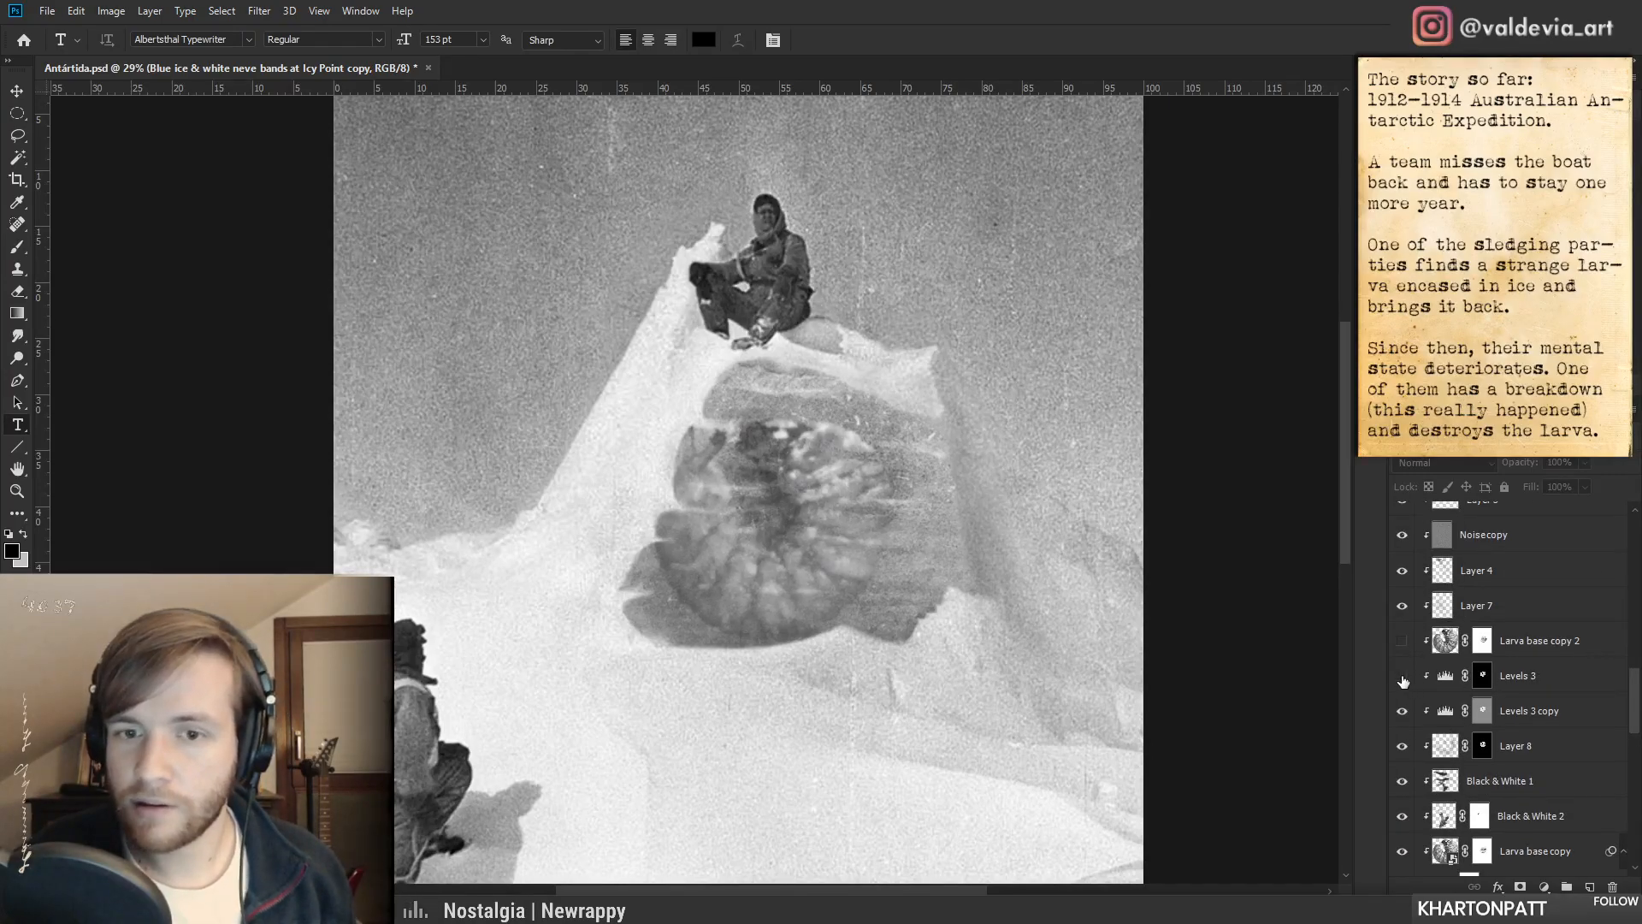
{"action": "left_click", "coordinate": [1529, 677]}
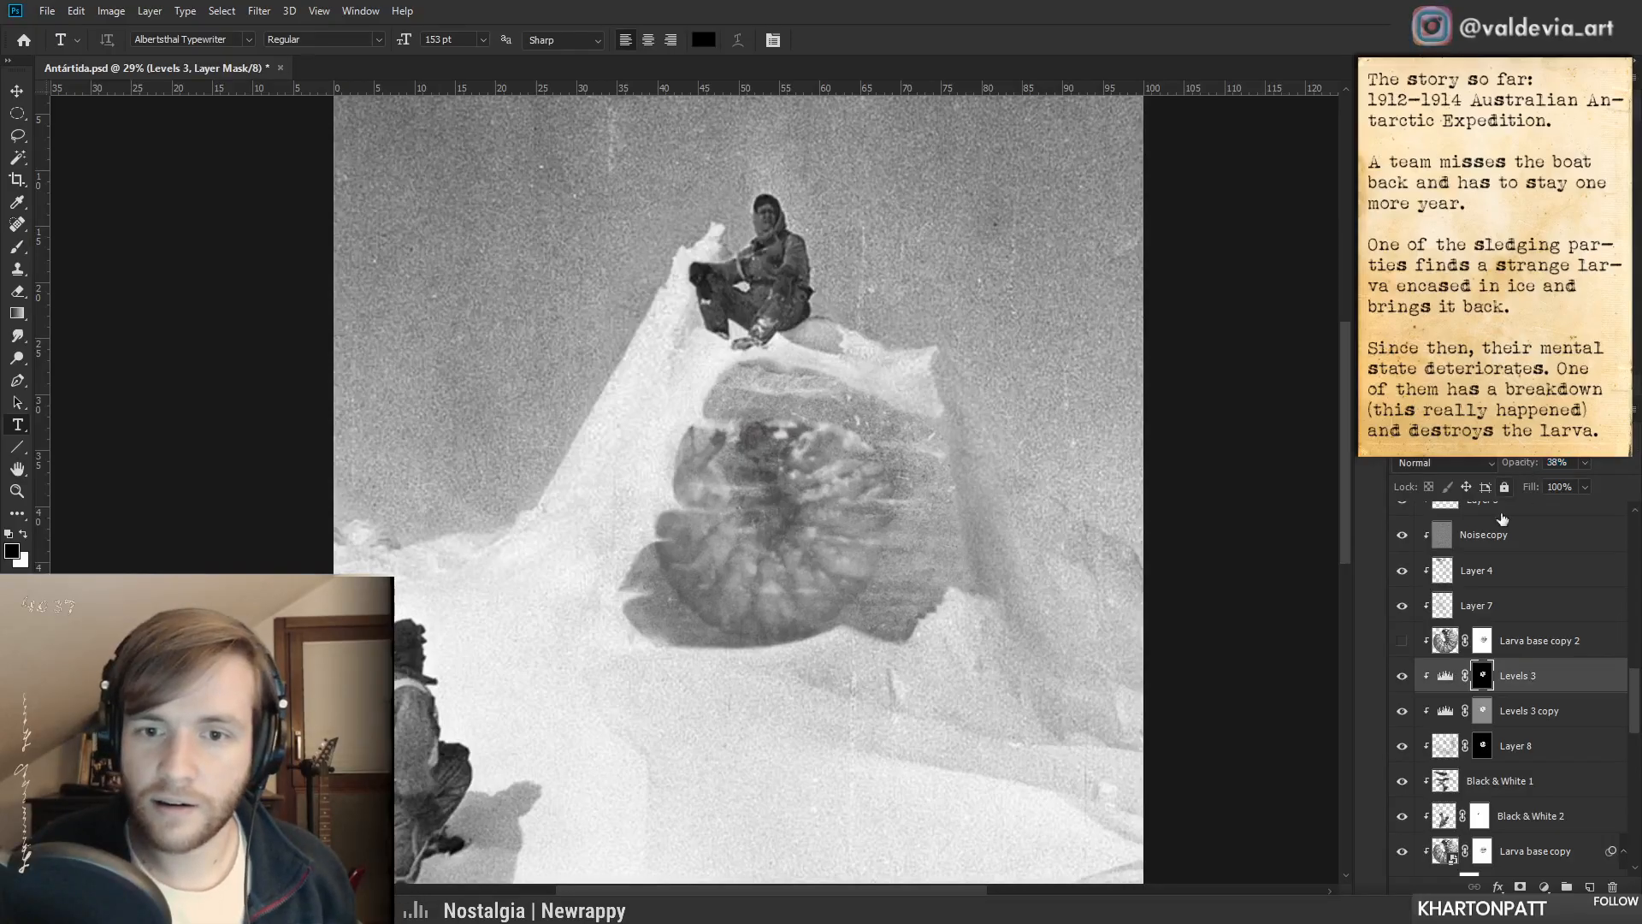
{"action": "left_click", "coordinate": [1430, 715]}
{"action": "left_click_drag", "start_coordinate": [1512, 464], "coordinate": [1547, 472]}
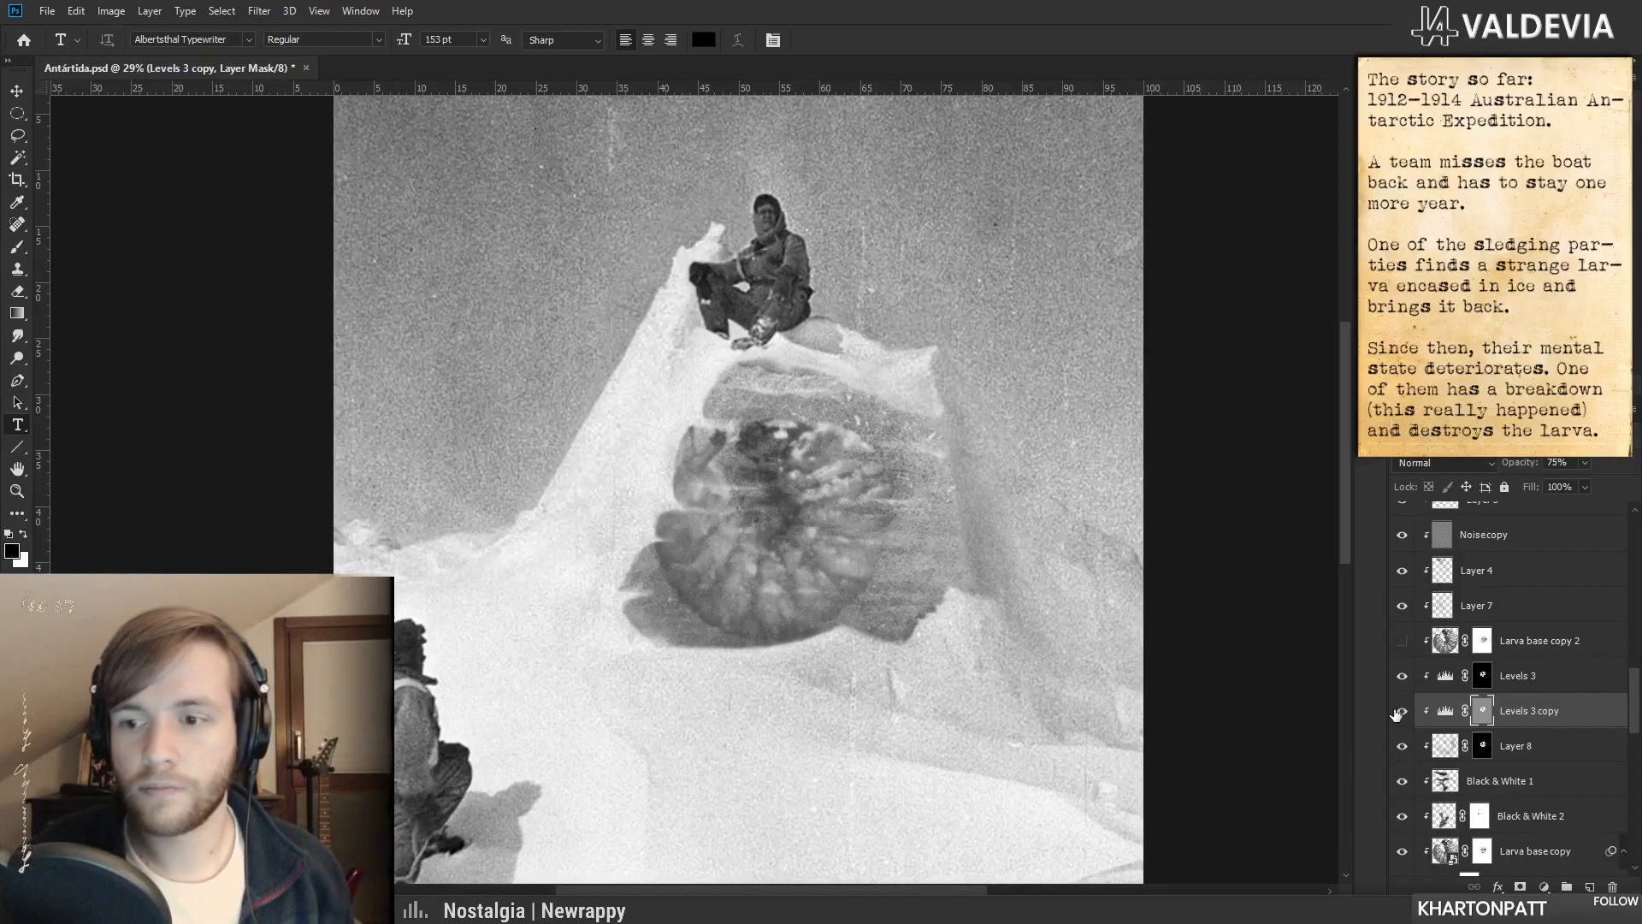
- Compare the image's history state just after the text layer's deletion with the latest state
{"action": "left_click_drag", "start_coordinate": [930, 650], "coordinate": [898, 605]}
{"action": "left_click", "coordinate": [1371, 89]}
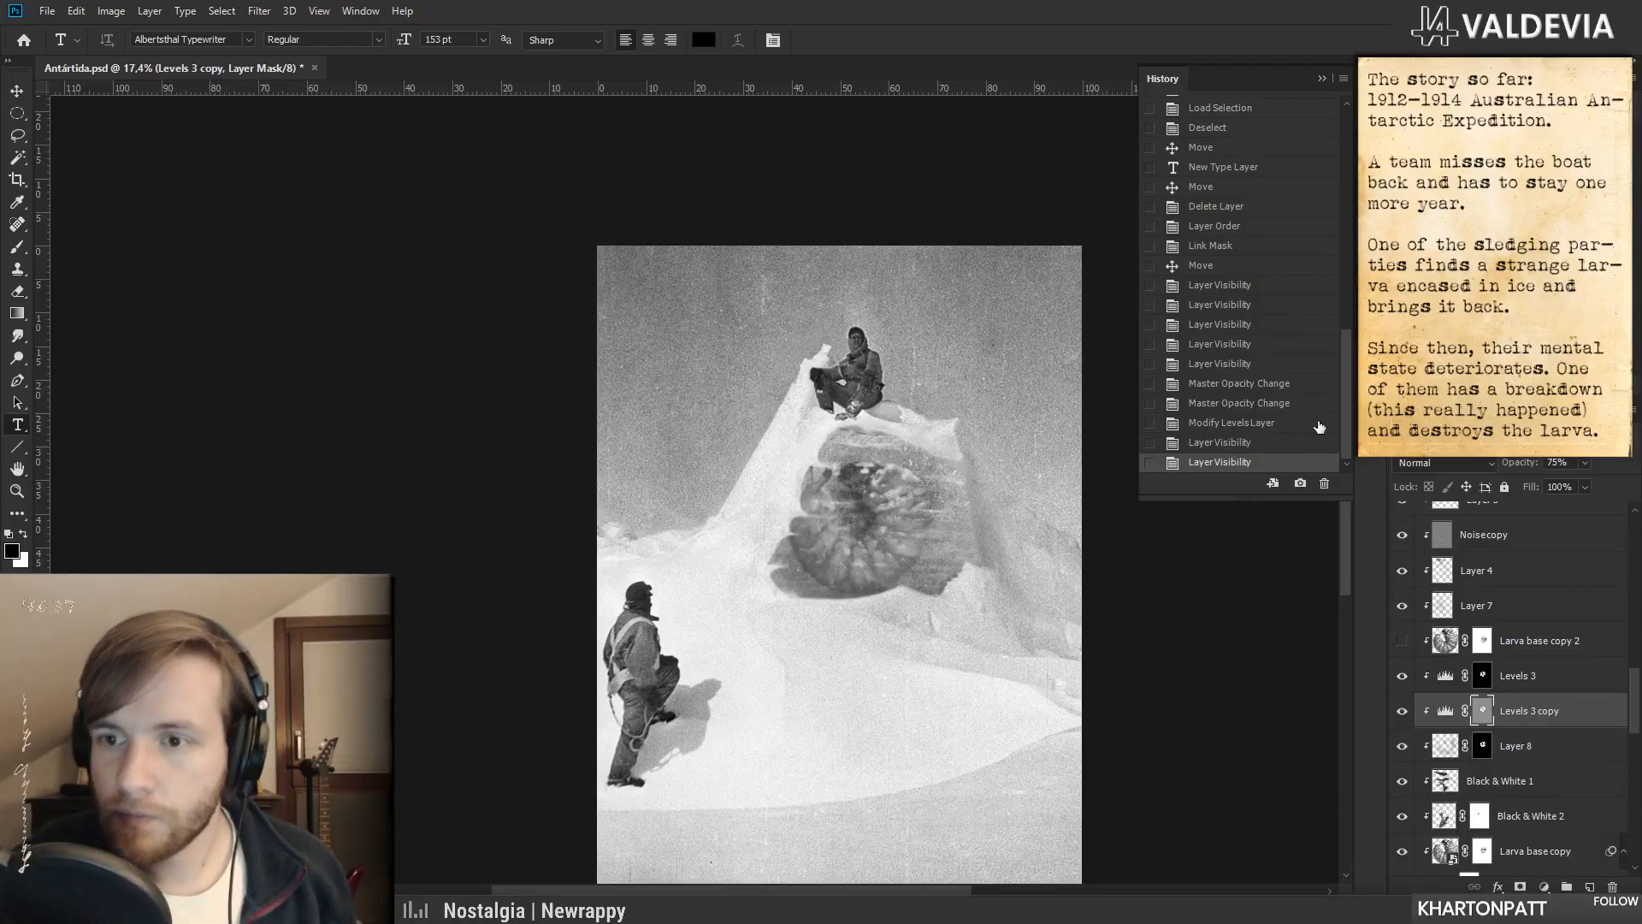
{"action": "left_click", "coordinate": [1246, 211]}
{"action": "left_click", "coordinate": [1226, 460]}
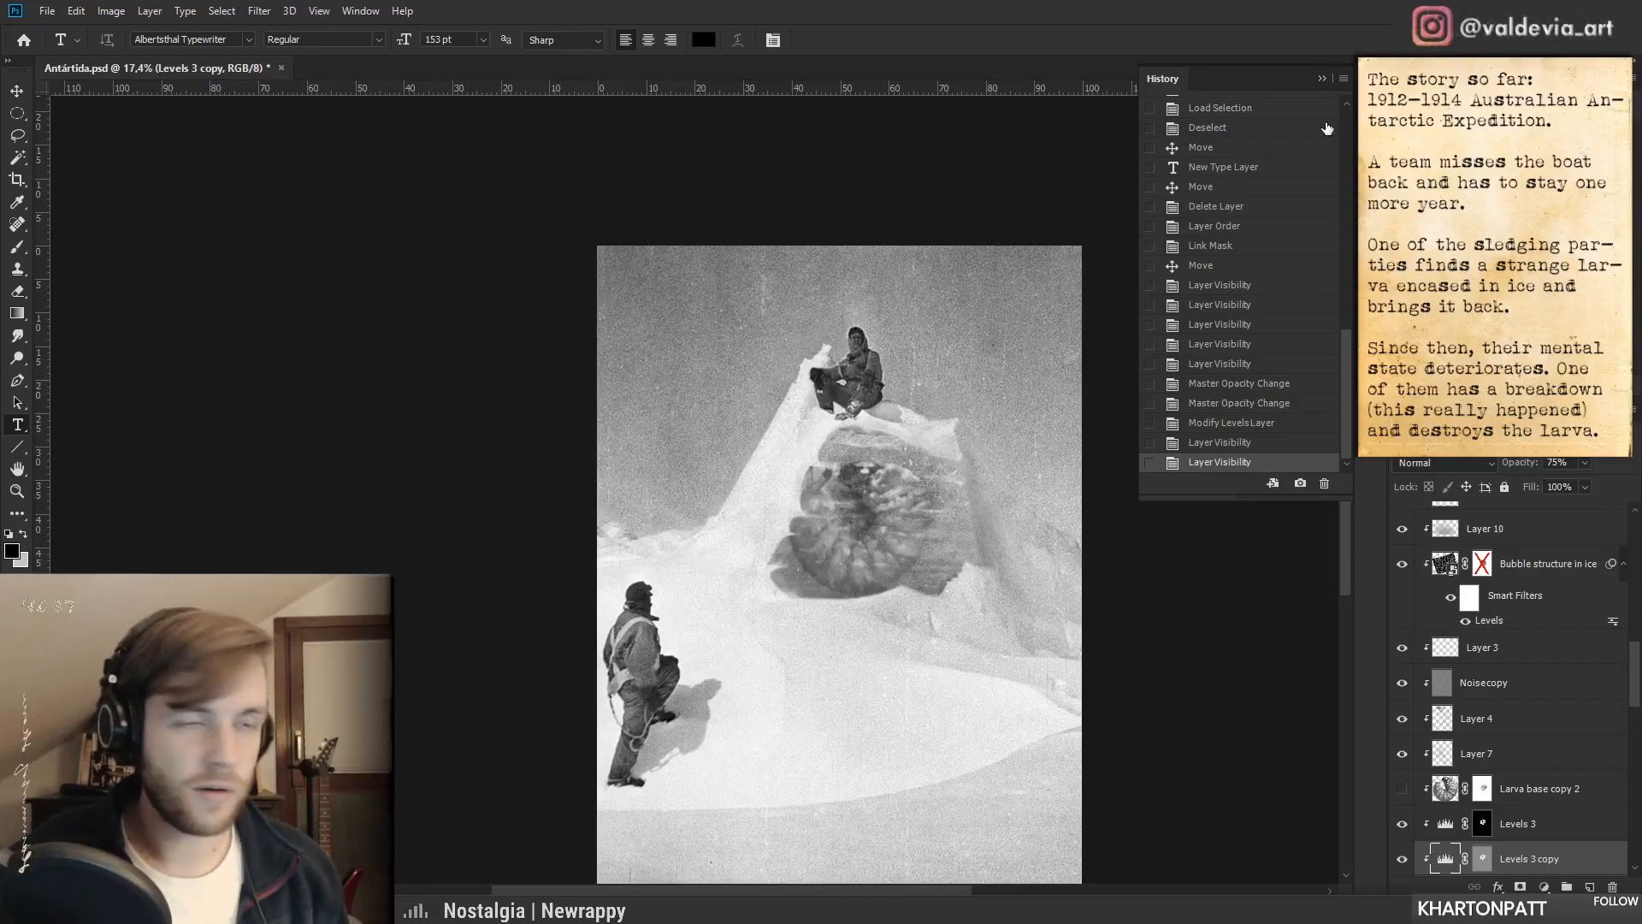
{"action": "left_click", "coordinate": [1322, 80]}
{"action": "left_click_drag", "start_coordinate": [885, 562], "coordinate": [868, 502]}
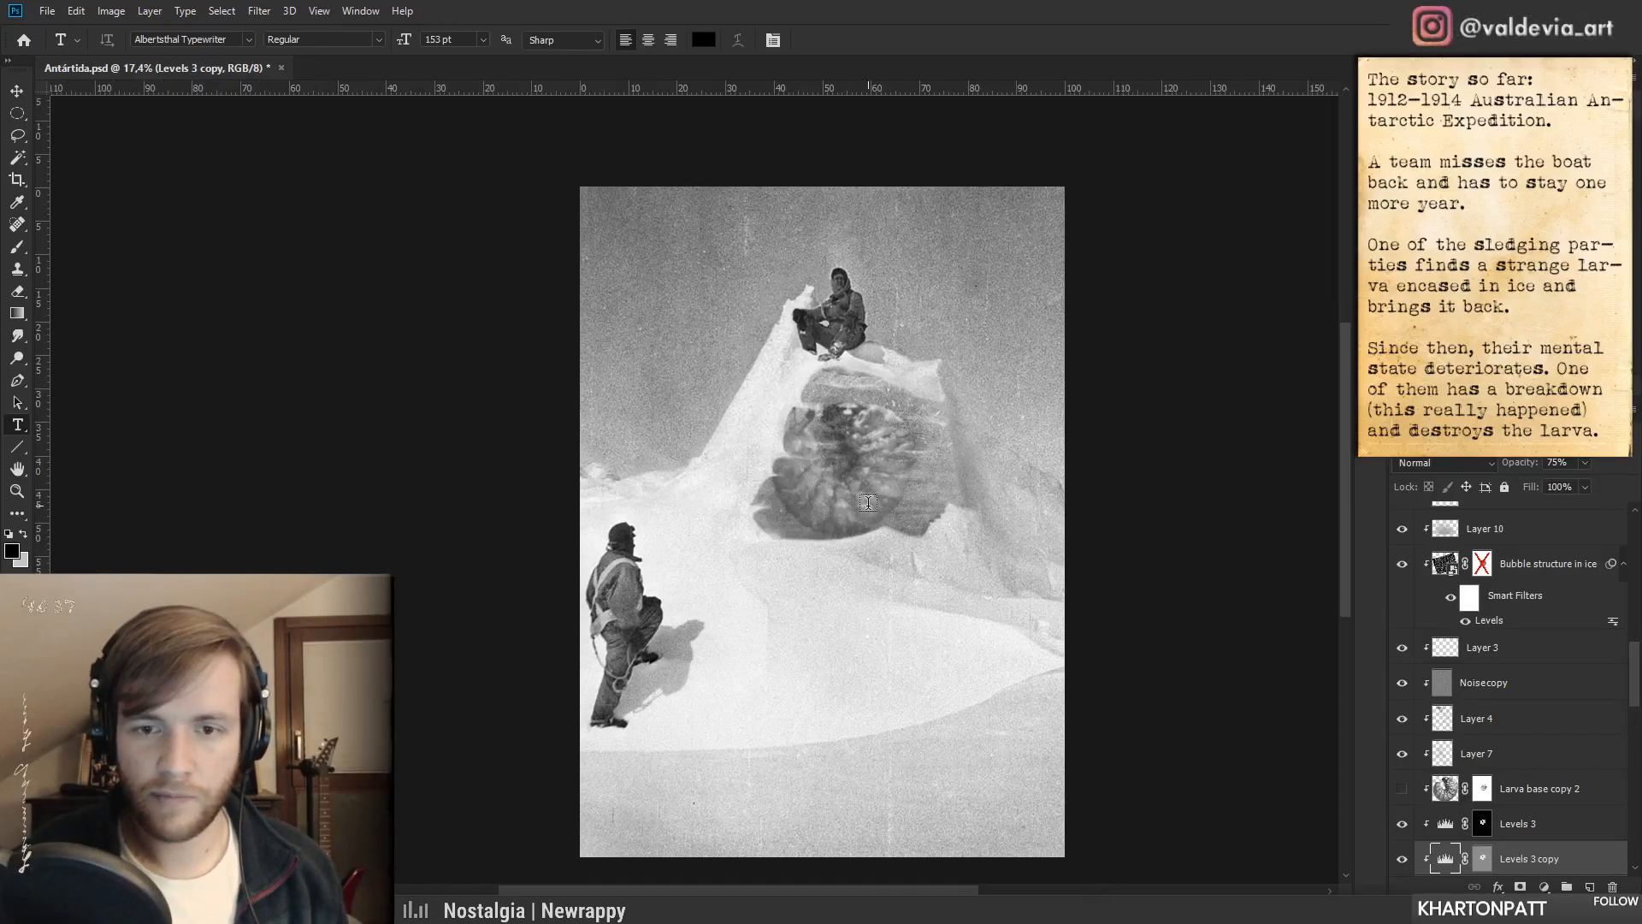
- Show the ice copy again, move it over the slope beside the creature and delete its layer mask
{"action": "left_click_drag", "start_coordinate": [1638, 680], "coordinate": [1637, 802]}
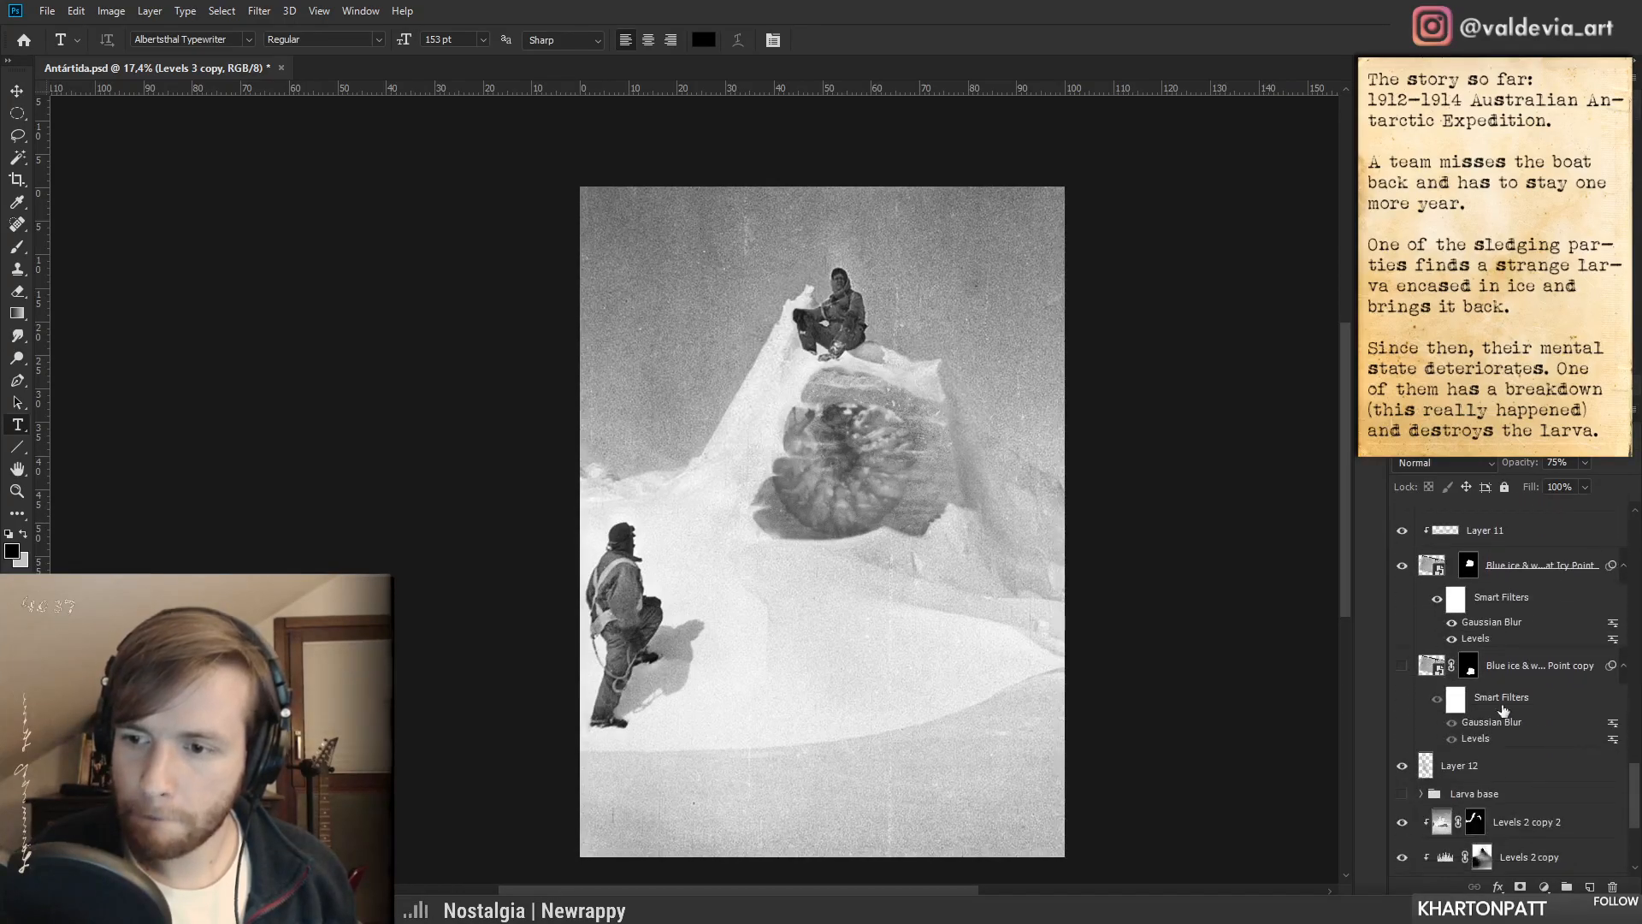
{"action": "left_click", "coordinate": [1428, 665]}
{"action": "left_click_drag", "start_coordinate": [902, 658], "coordinate": [757, 437]}
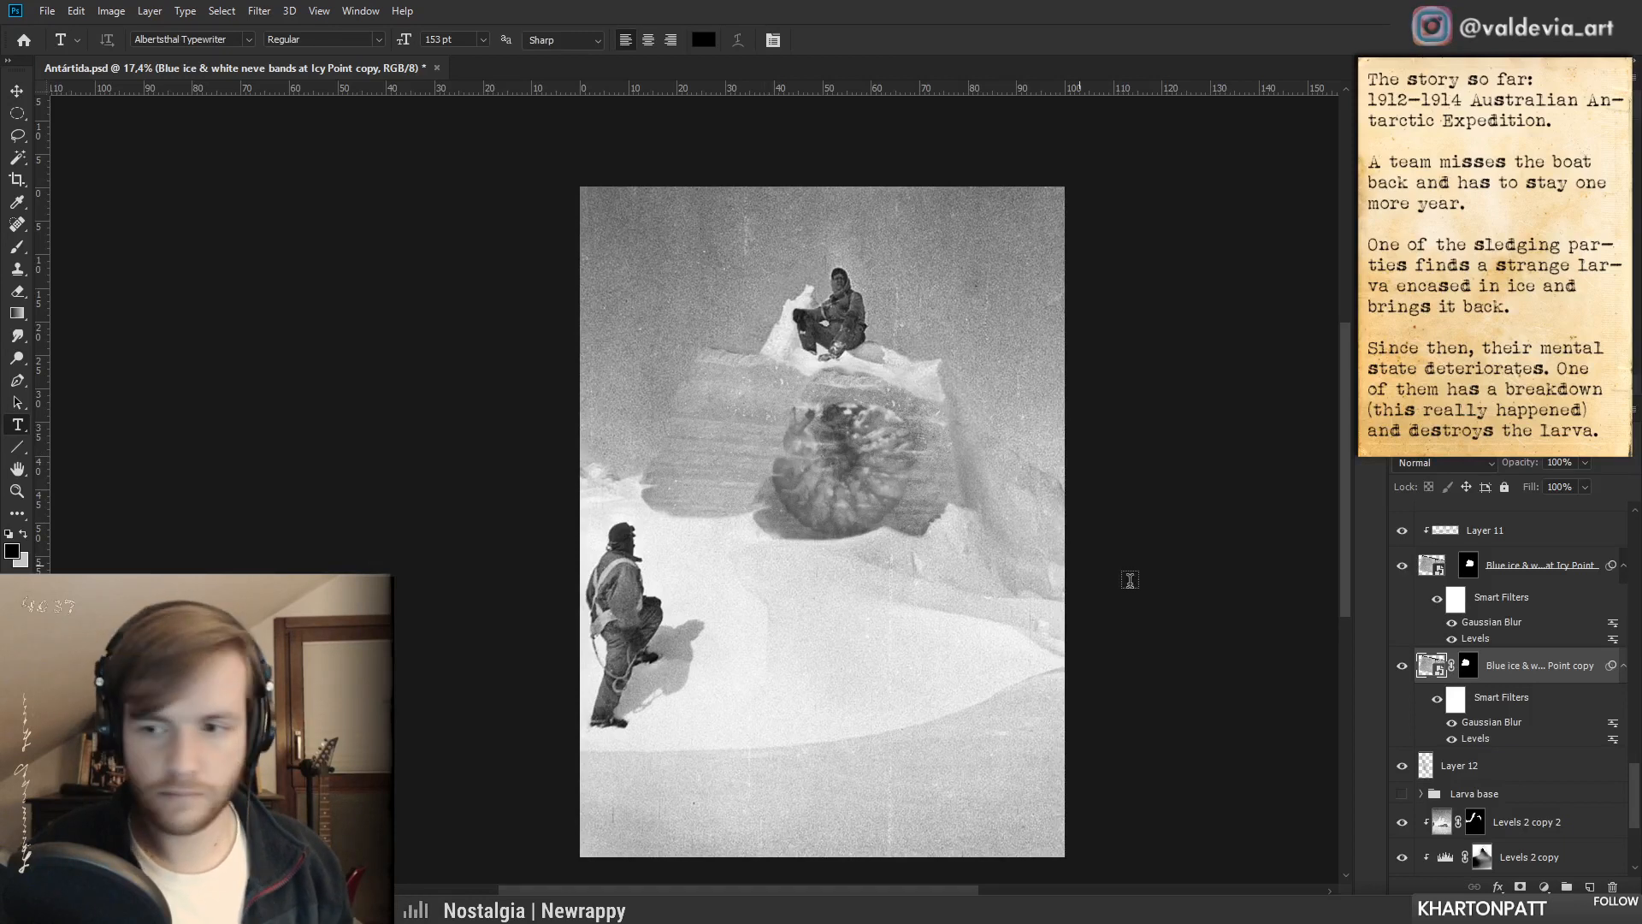
{"action": "right_click", "coordinate": [1469, 664]}
{"action": "left_click", "coordinate": [1506, 692]}
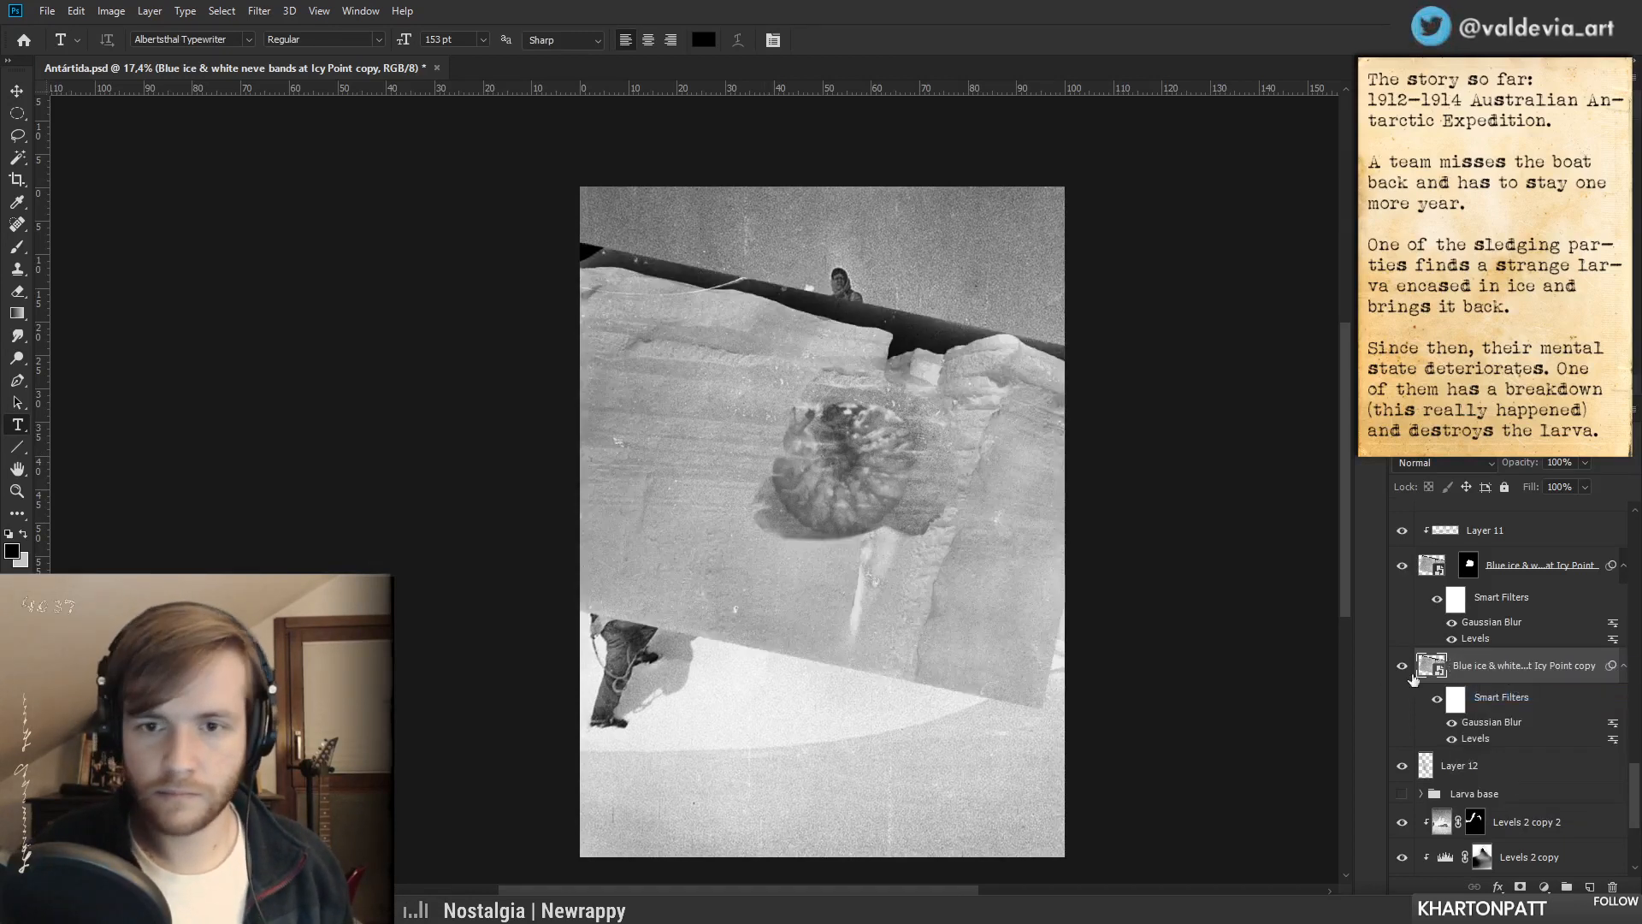
- Move the unmasked ice image over the slope, scale it down and rotate it slightly so its broken end lies behind the creature
{"action": "left_click_drag", "start_coordinate": [744, 502], "coordinate": [515, 548]}
{"action": "left_click_drag", "start_coordinate": [763, 629], "coordinate": [700, 581]}
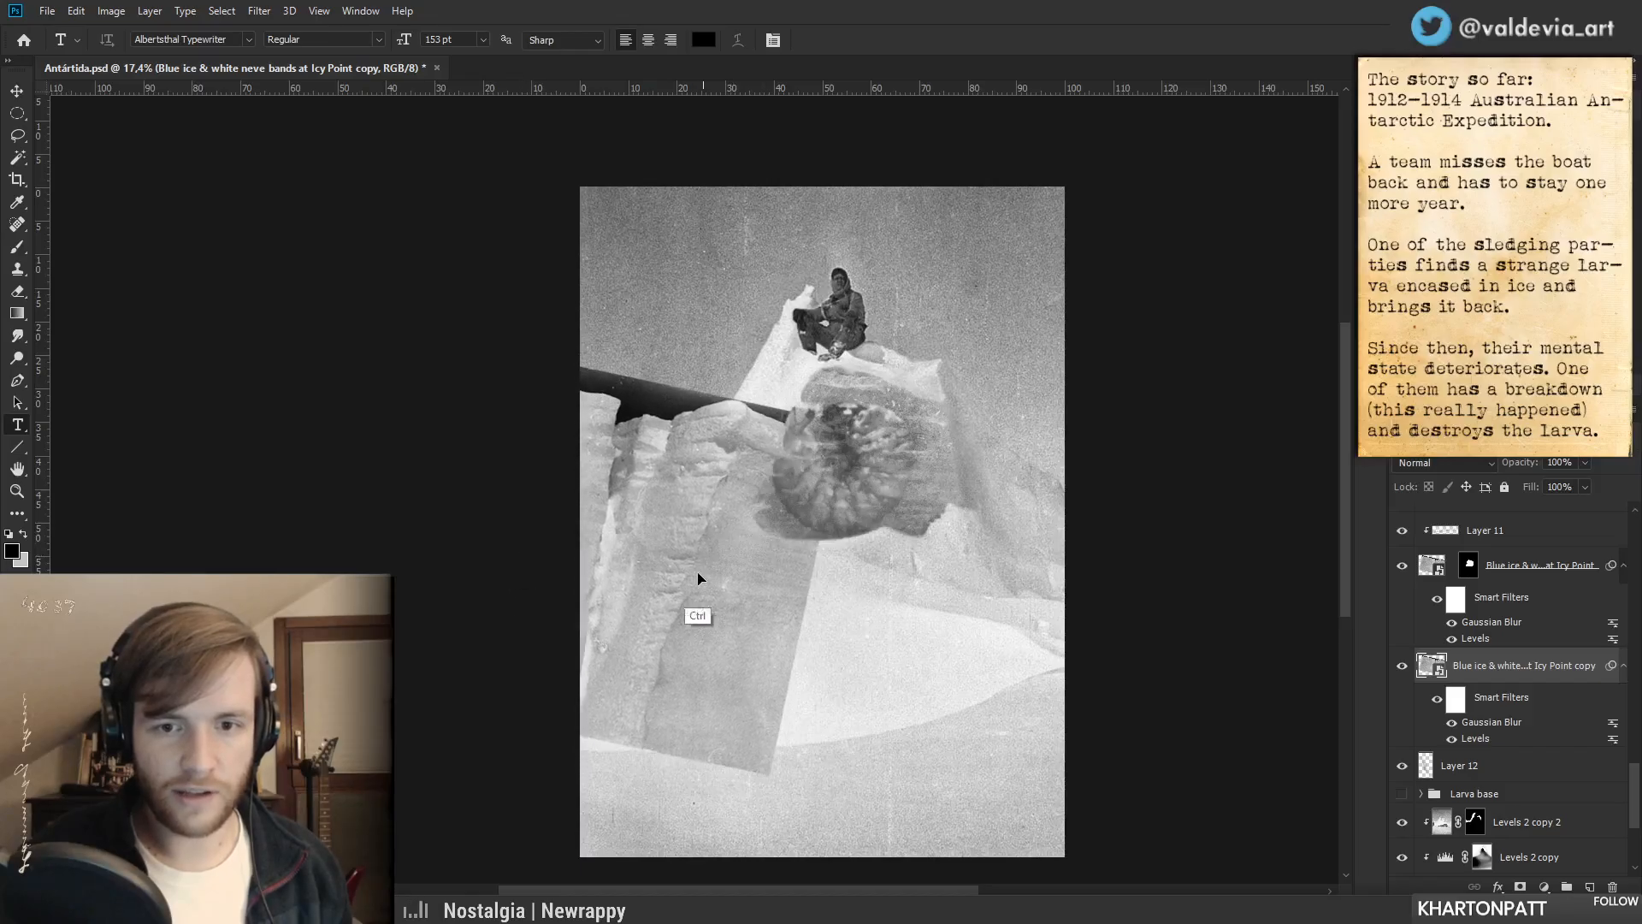
{"action": "left_click_drag", "start_coordinate": [675, 704], "coordinate": [753, 541]}
{"action": "key", "text": "ctrl+t"}
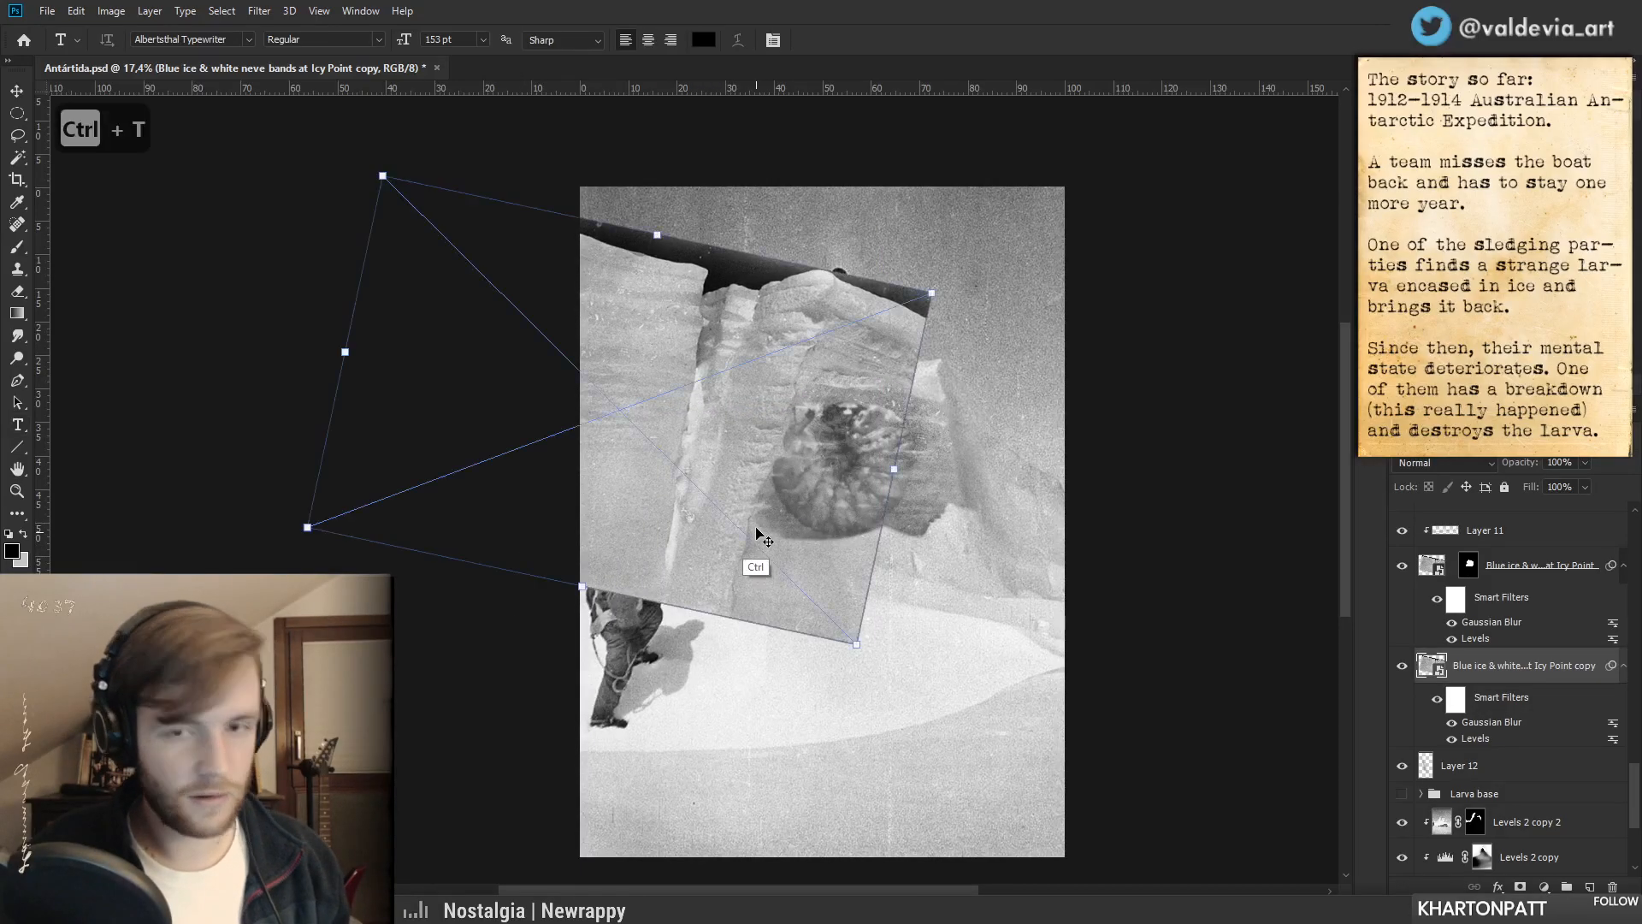
{"action": "left_click_drag", "start_coordinate": [656, 238], "coordinate": [633, 355]}
{"action": "left_click_drag", "start_coordinate": [678, 440], "coordinate": [746, 377]}
{"action": "left_click_drag", "start_coordinate": [877, 464], "coordinate": [794, 464]}
{"action": "left_click", "coordinate": [700, 40]}
{"action": "key", "text": "z"}
{"action": "left_click", "coordinate": [847, 465]}
{"action": "key", "text": "t"}
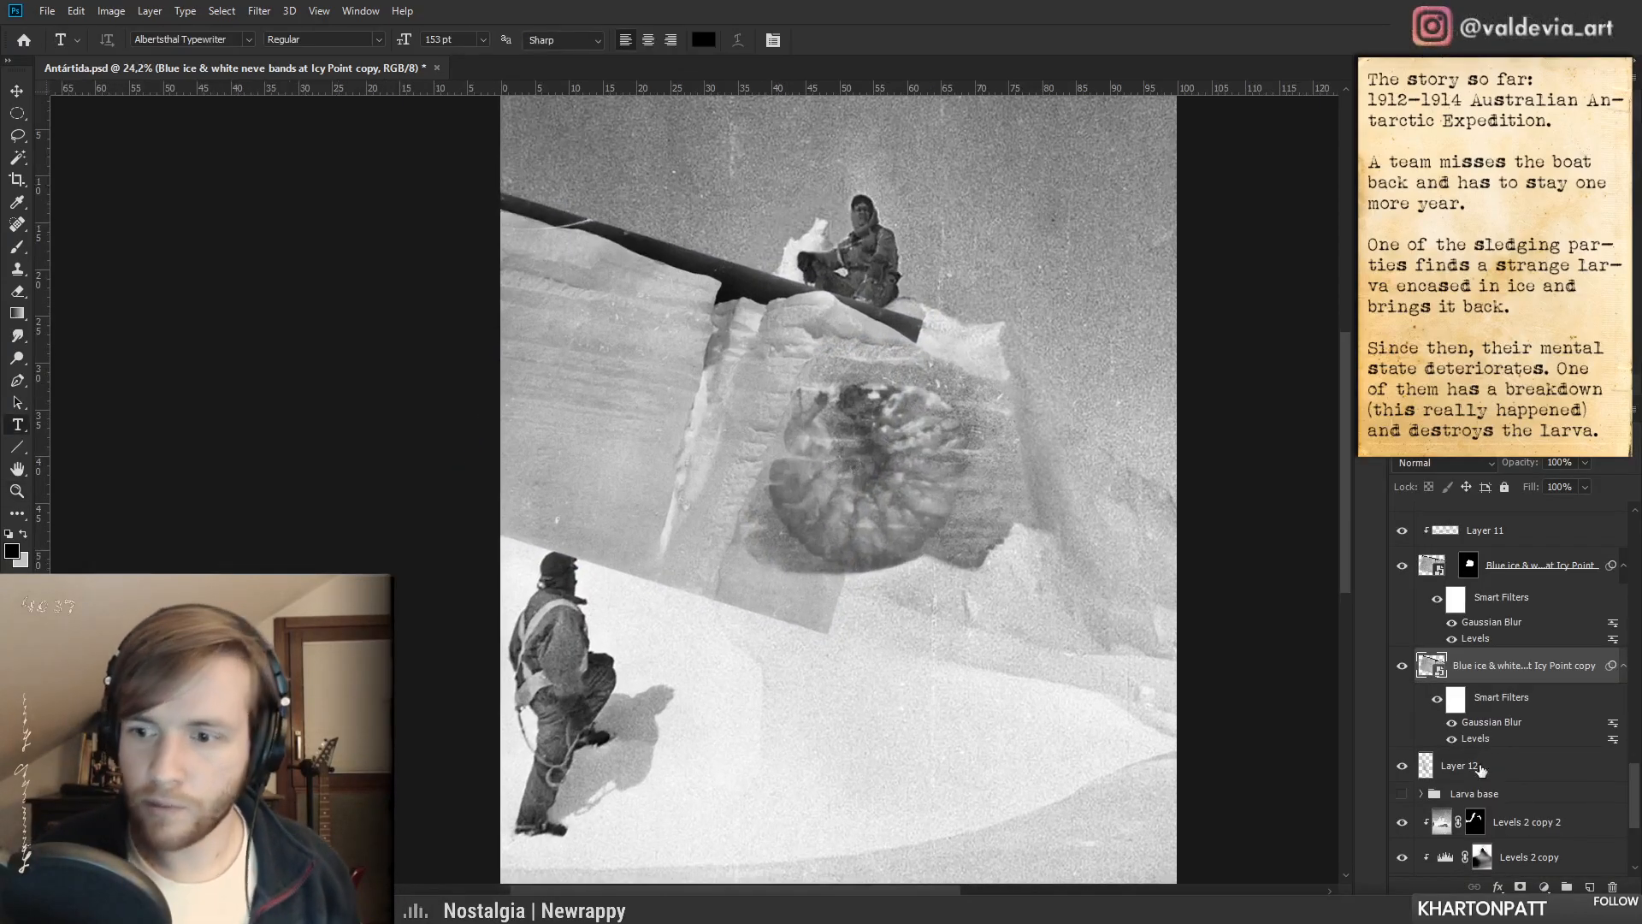
- Add a layer mask to the ice copy that reveals only a hand-drawn four-sided patch on the slope beside the creature
{"action": "left_click", "coordinate": [1519, 887]}
{"action": "left_click", "coordinate": [18, 137]}
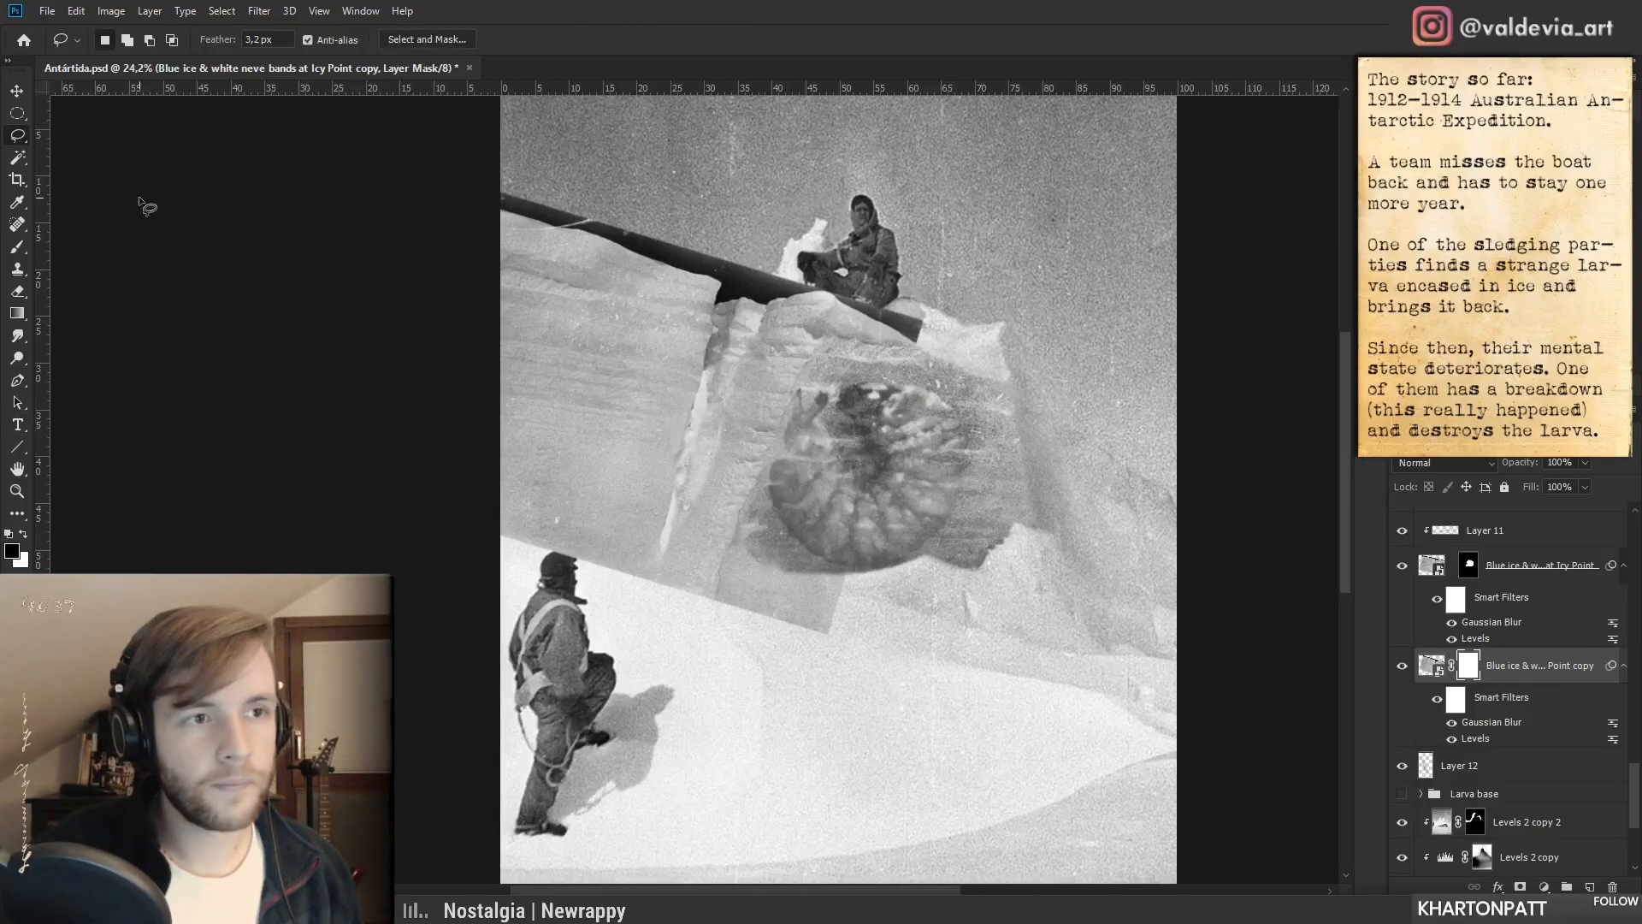
{"action": "left_click", "coordinate": [1401, 665]}
{"action": "left_click", "coordinate": [1401, 665]}
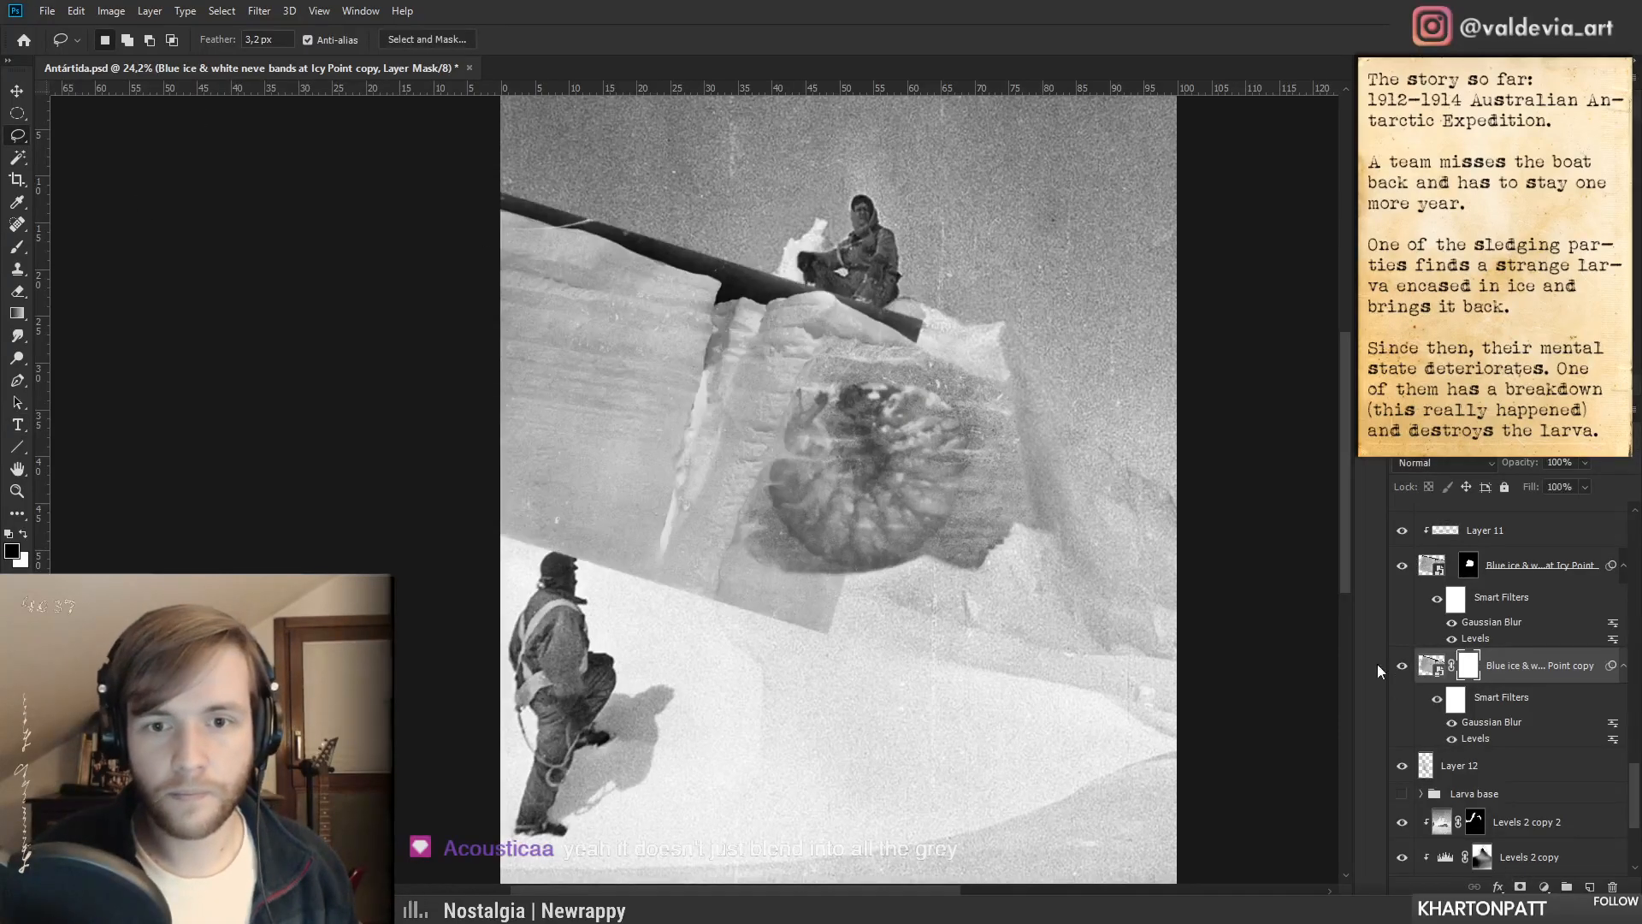
{"action": "mouse_move", "coordinate": [758, 557]}
{"action": "left_mouse_down"}
{"action": "mouse_move", "coordinate": [631, 492]}
{"action": "mouse_move", "coordinate": [720, 325]}
{"action": "mouse_move", "coordinate": [837, 346]}
{"action": "left_mouse_up"}
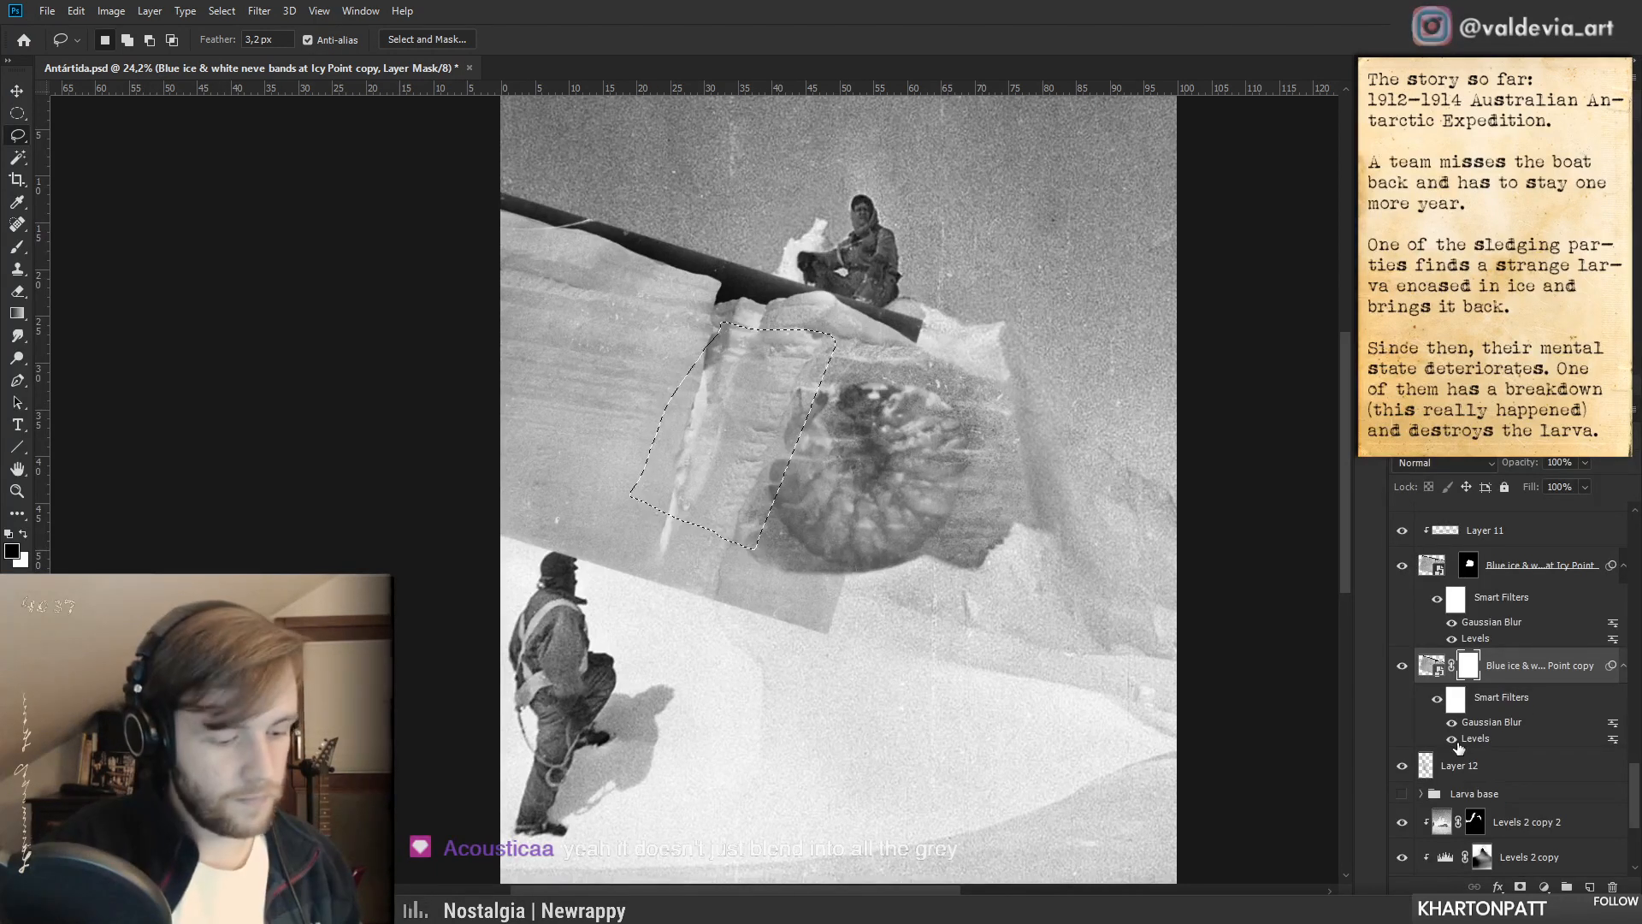
{"action": "key", "text": "ctrl+i"}
{"action": "key", "text": "ctrl+d"}
{"action": "key", "text": "ctrl+i"}
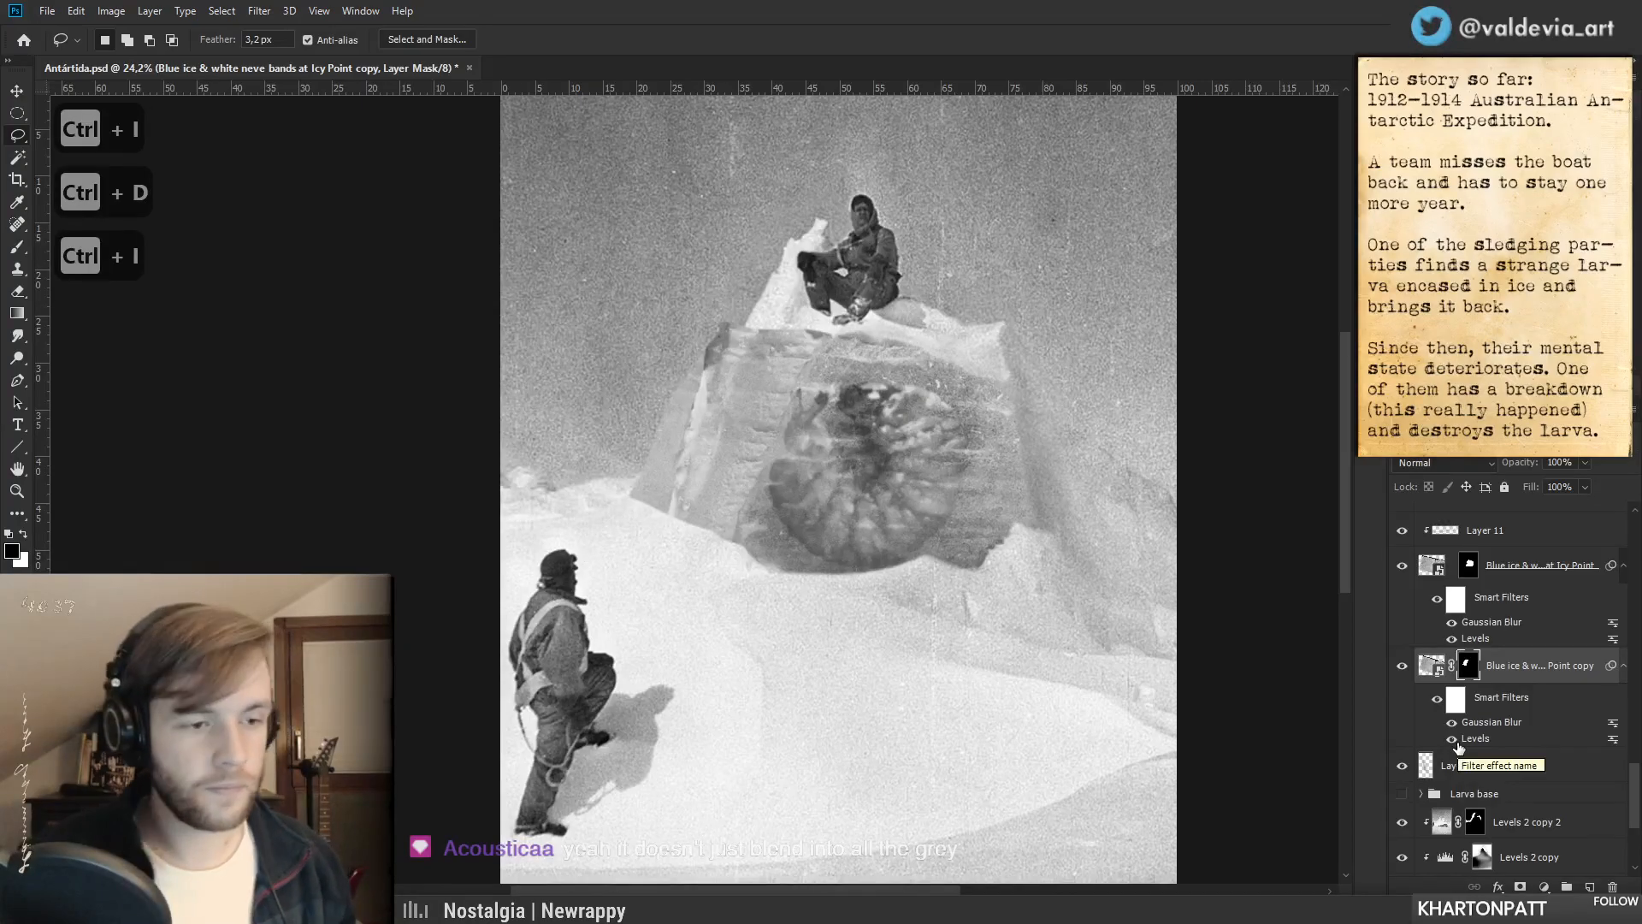
- Examine the masked ice patch close up and in the whole picture, comparing the slope with the ice copy hidden and shown
{"action": "key", "text": "z"}
{"action": "mouse_move", "coordinate": [631, 412]}
{"action": "left_mouse_down"}
{"action": "mouse_move", "coordinate": [734, 418]}
{"action": "mouse_move", "coordinate": [716, 465]}
{"action": "left_mouse_up"}
{"action": "key", "text": "l"}
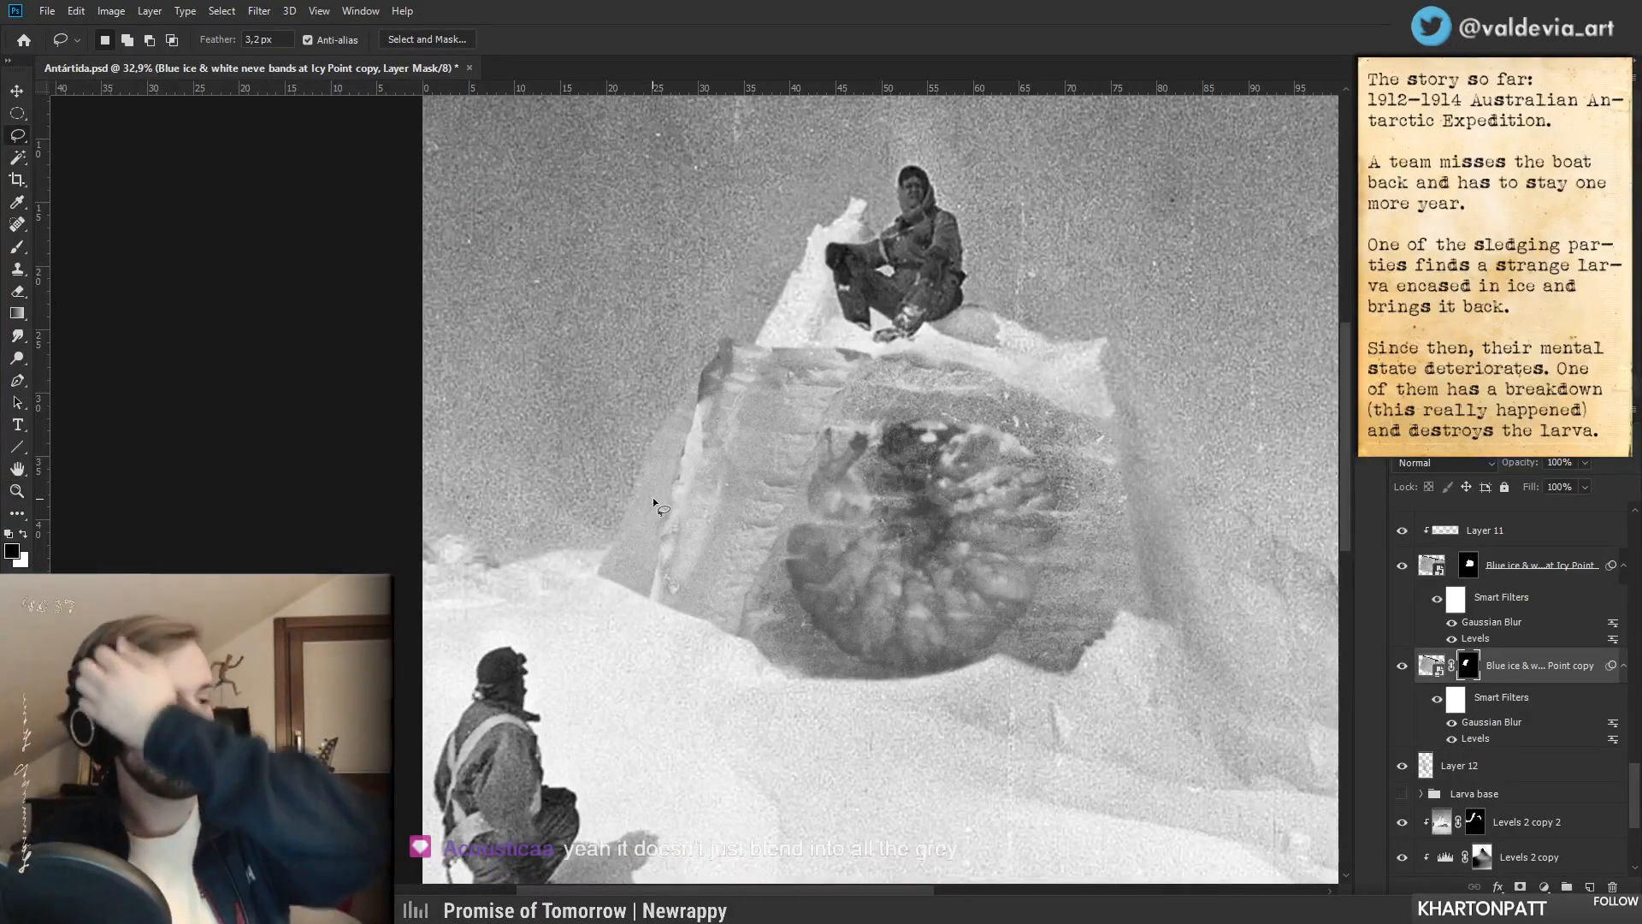
{"action": "key", "text": "z"}
{"action": "mouse_move", "coordinate": [920, 626]}
{"action": "left_mouse_down"}
{"action": "mouse_move", "coordinate": [718, 628]}
{"action": "mouse_move", "coordinate": [889, 633]}
{"action": "left_mouse_up"}
{"action": "key", "text": "l"}
{"action": "left_click", "coordinate": [1403, 664]}
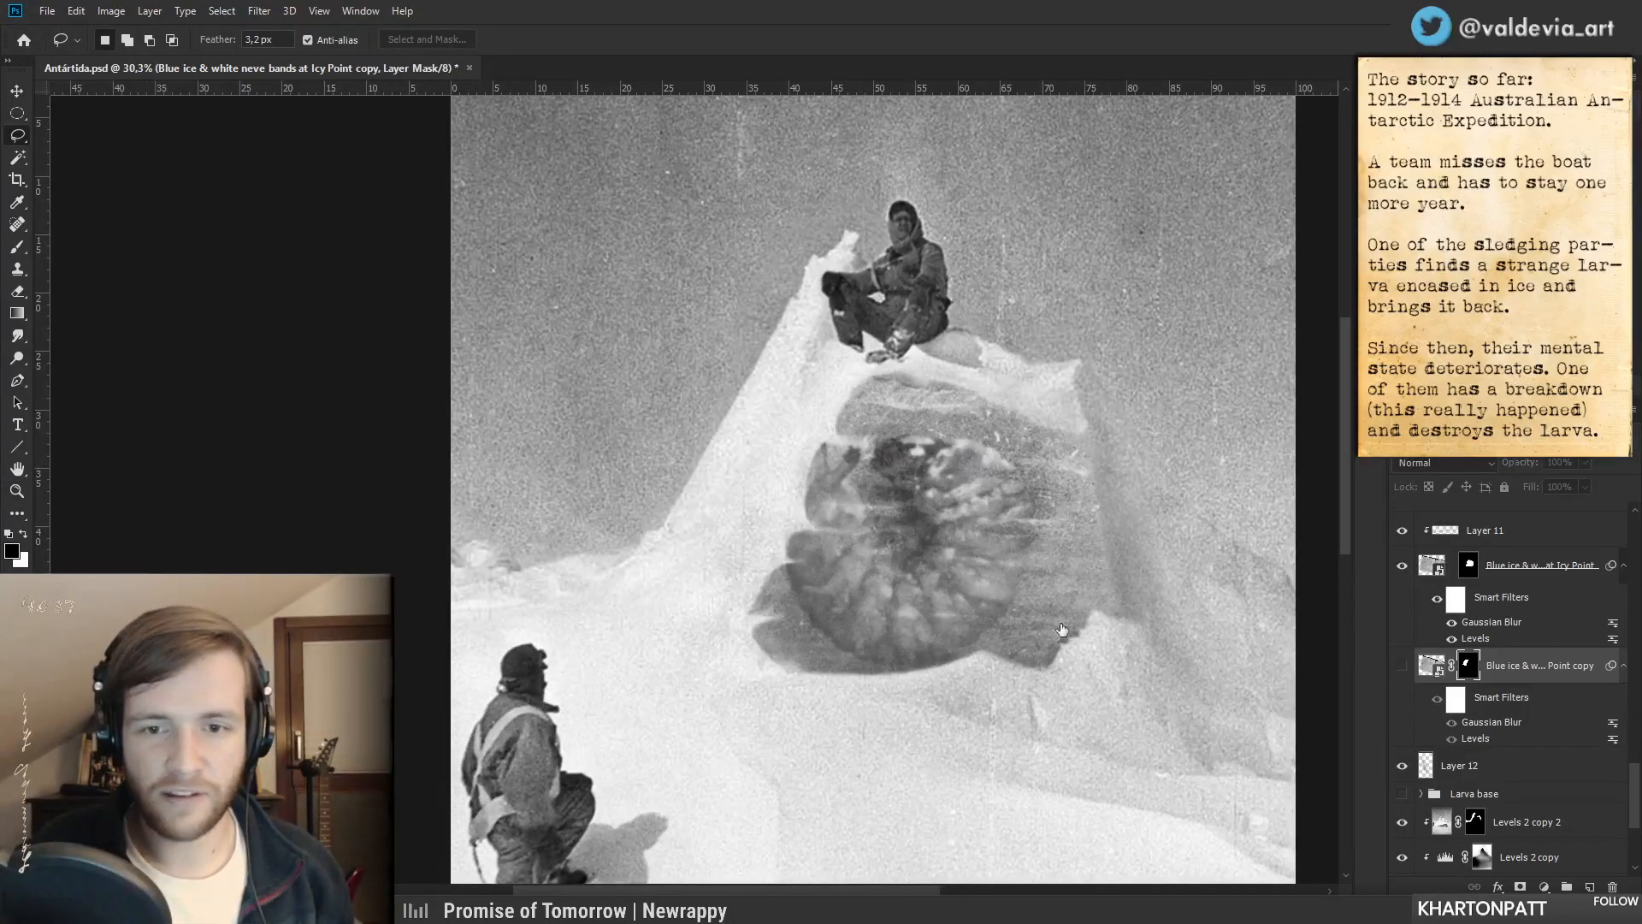
{"action": "left_click", "coordinate": [1401, 668]}
{"action": "mouse_move", "coordinate": [758, 443]}
{"action": "left_mouse_down"}
{"action": "mouse_move", "coordinate": [713, 428]}
{"action": "mouse_move", "coordinate": [767, 446]}
{"action": "mouse_move", "coordinate": [645, 510]}
{"action": "mouse_move", "coordinate": [756, 481]}
{"action": "left_mouse_up"}
{"action": "key", "text": "z"}
{"action": "key", "text": "l"}
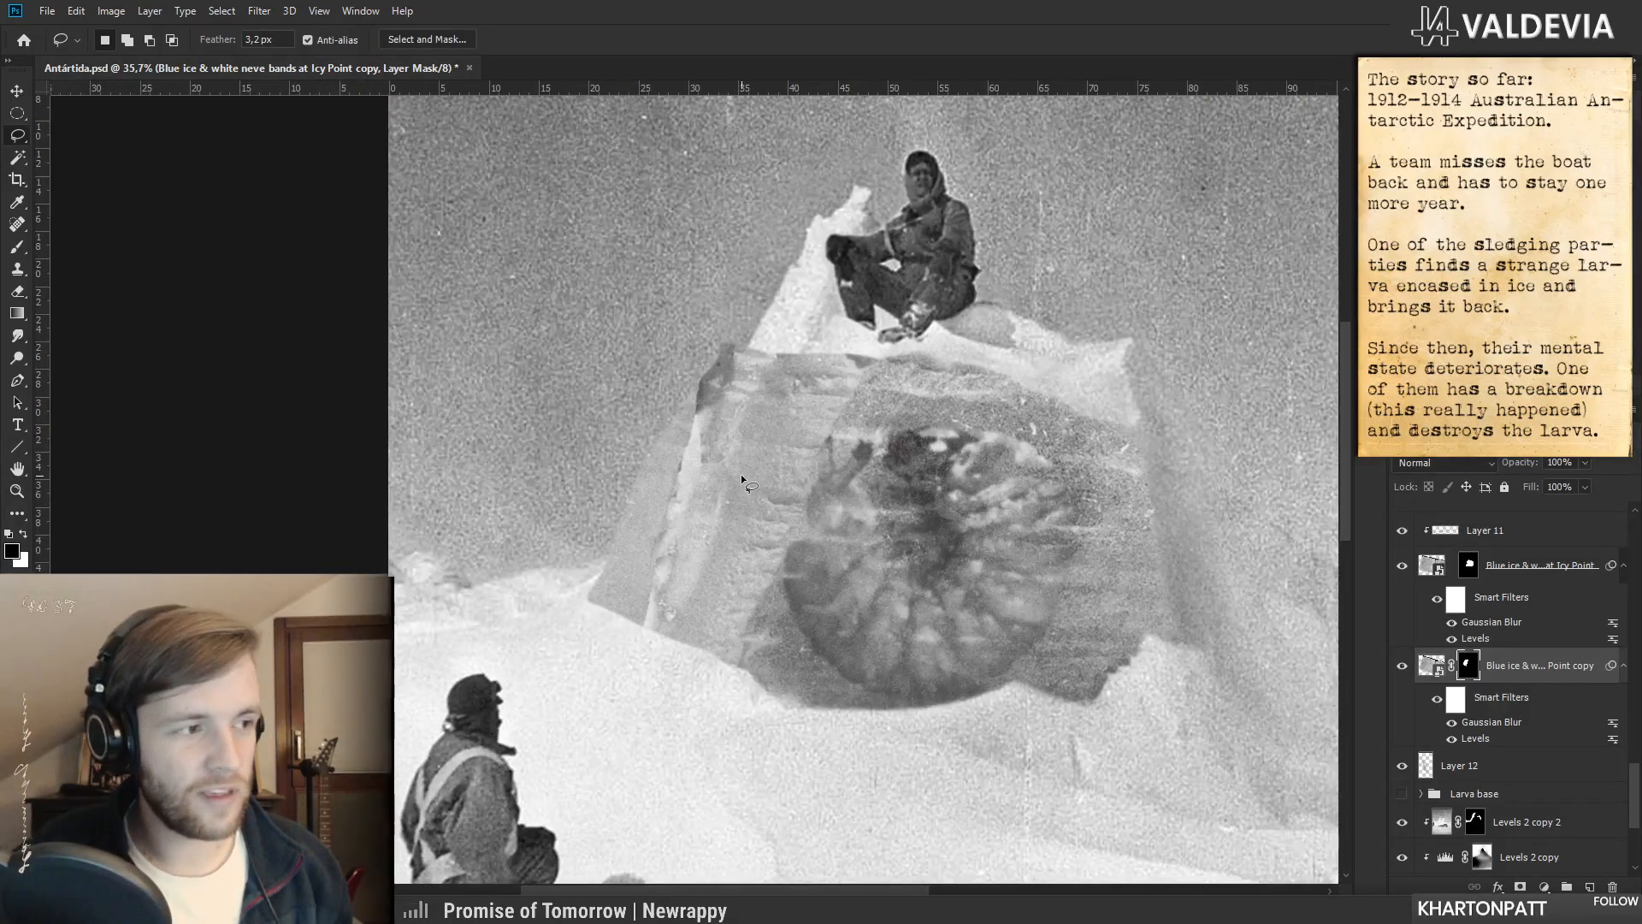
{"action": "key", "text": "z"}
{"action": "left_click_drag", "start_coordinate": [922, 504], "coordinate": [792, 494]}
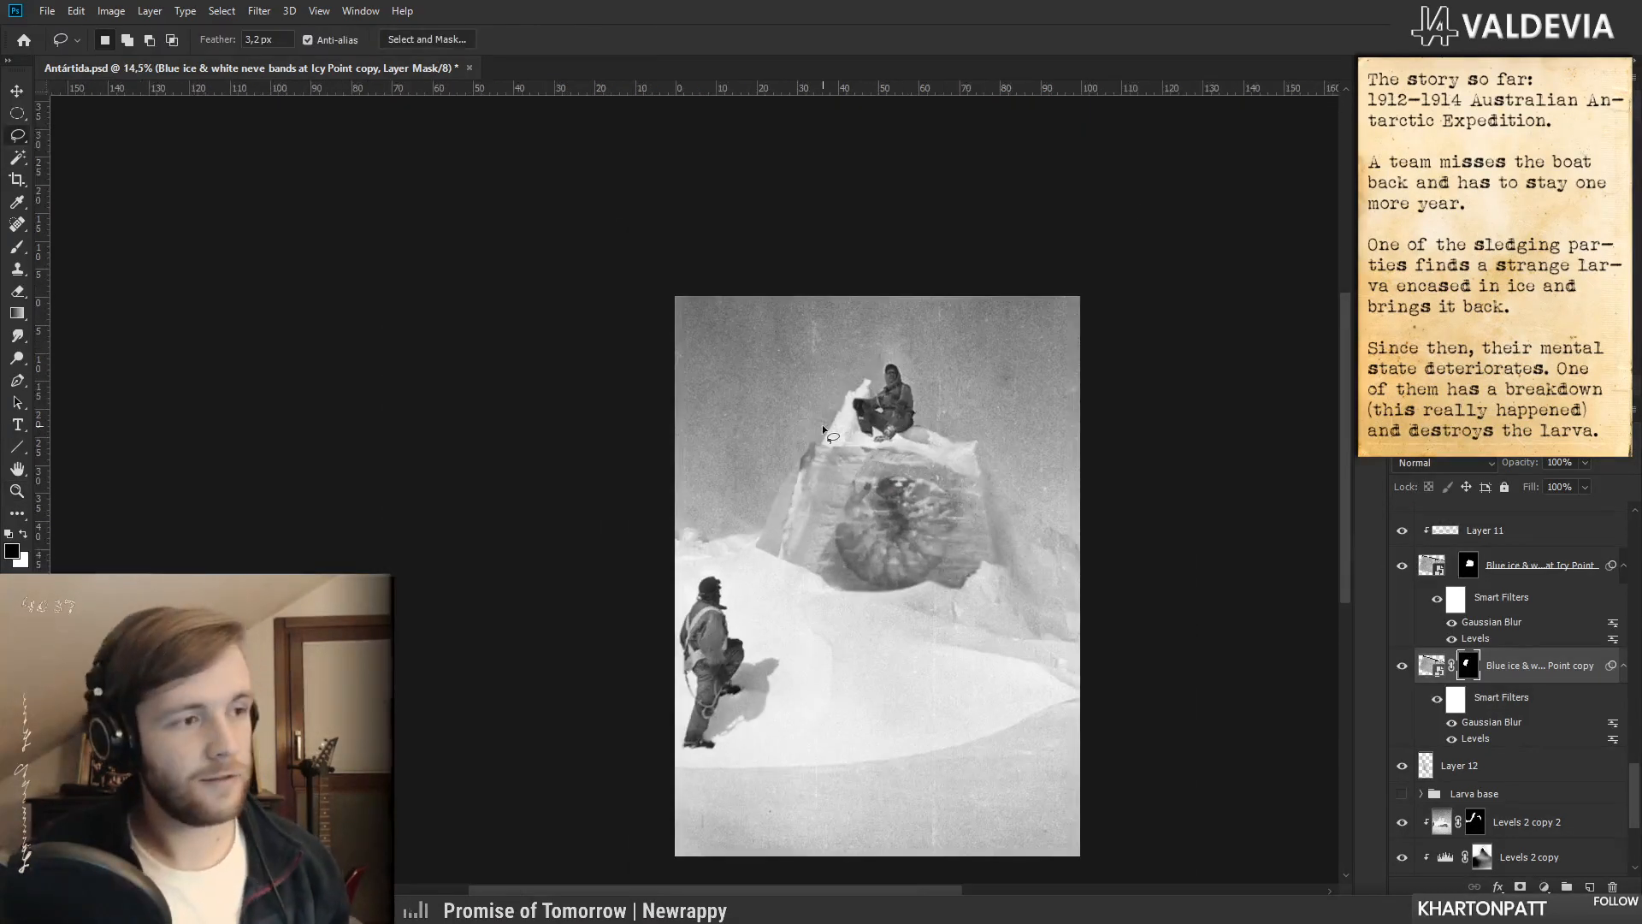
{"action": "scroll", "coordinate": [831, 439], "scroll_direction": "up", "scroll_amount": 4}
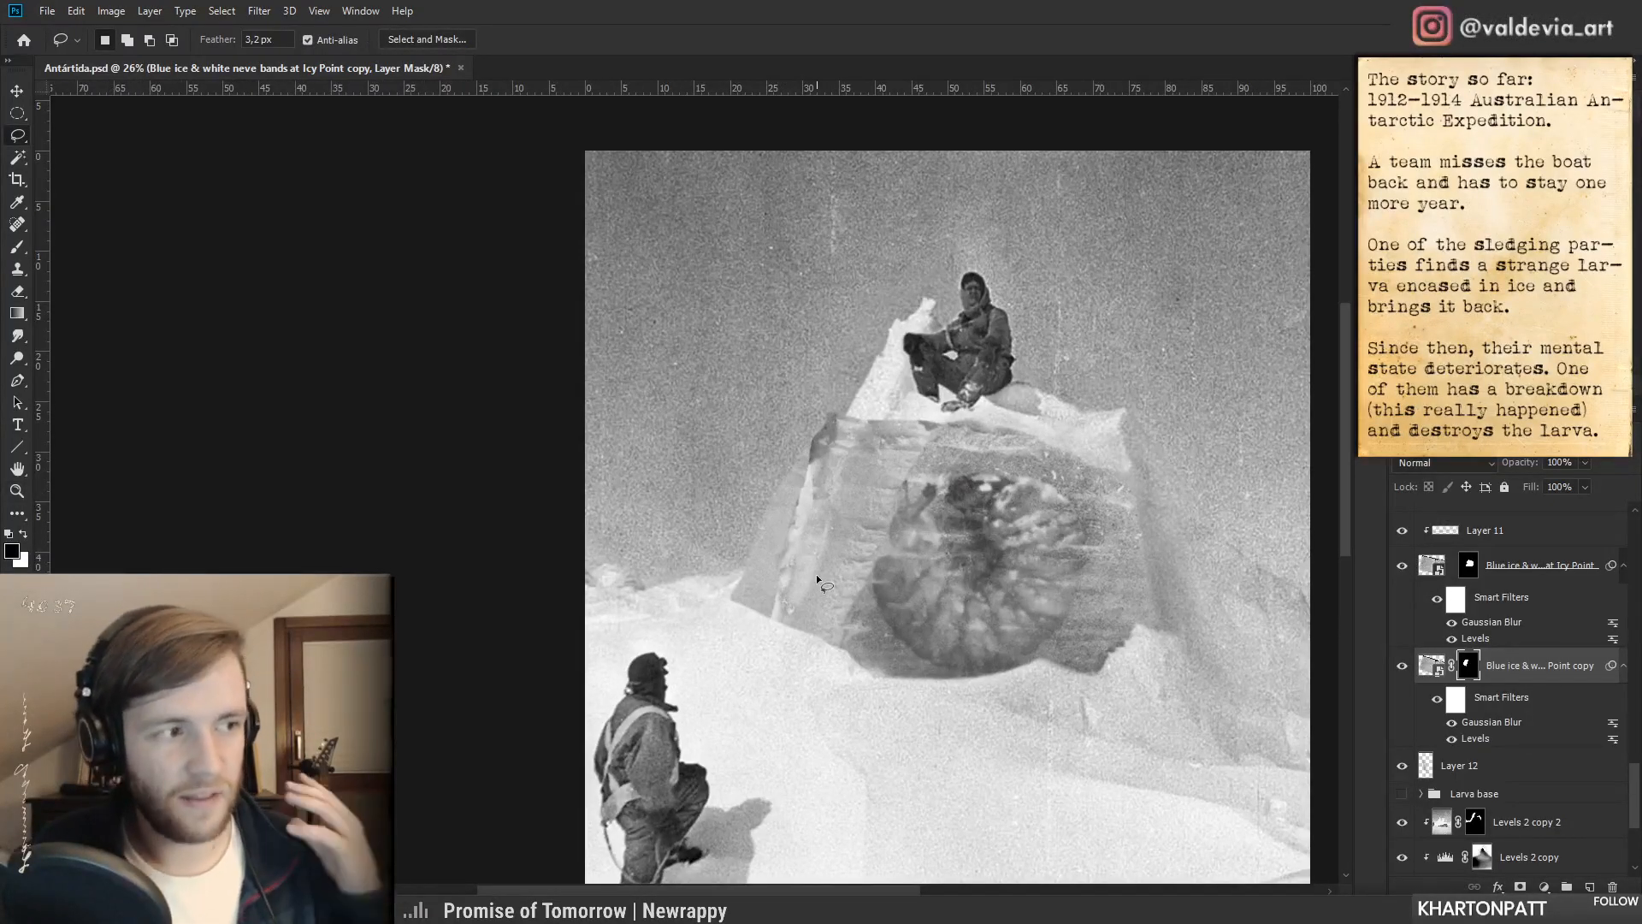
{"action": "key", "text": "z"}
{"action": "mouse_move", "coordinate": [866, 486]}
{"action": "left_mouse_down"}
{"action": "mouse_move", "coordinate": [872, 517]}
{"action": "mouse_move", "coordinate": [892, 503]}
{"action": "left_mouse_up"}
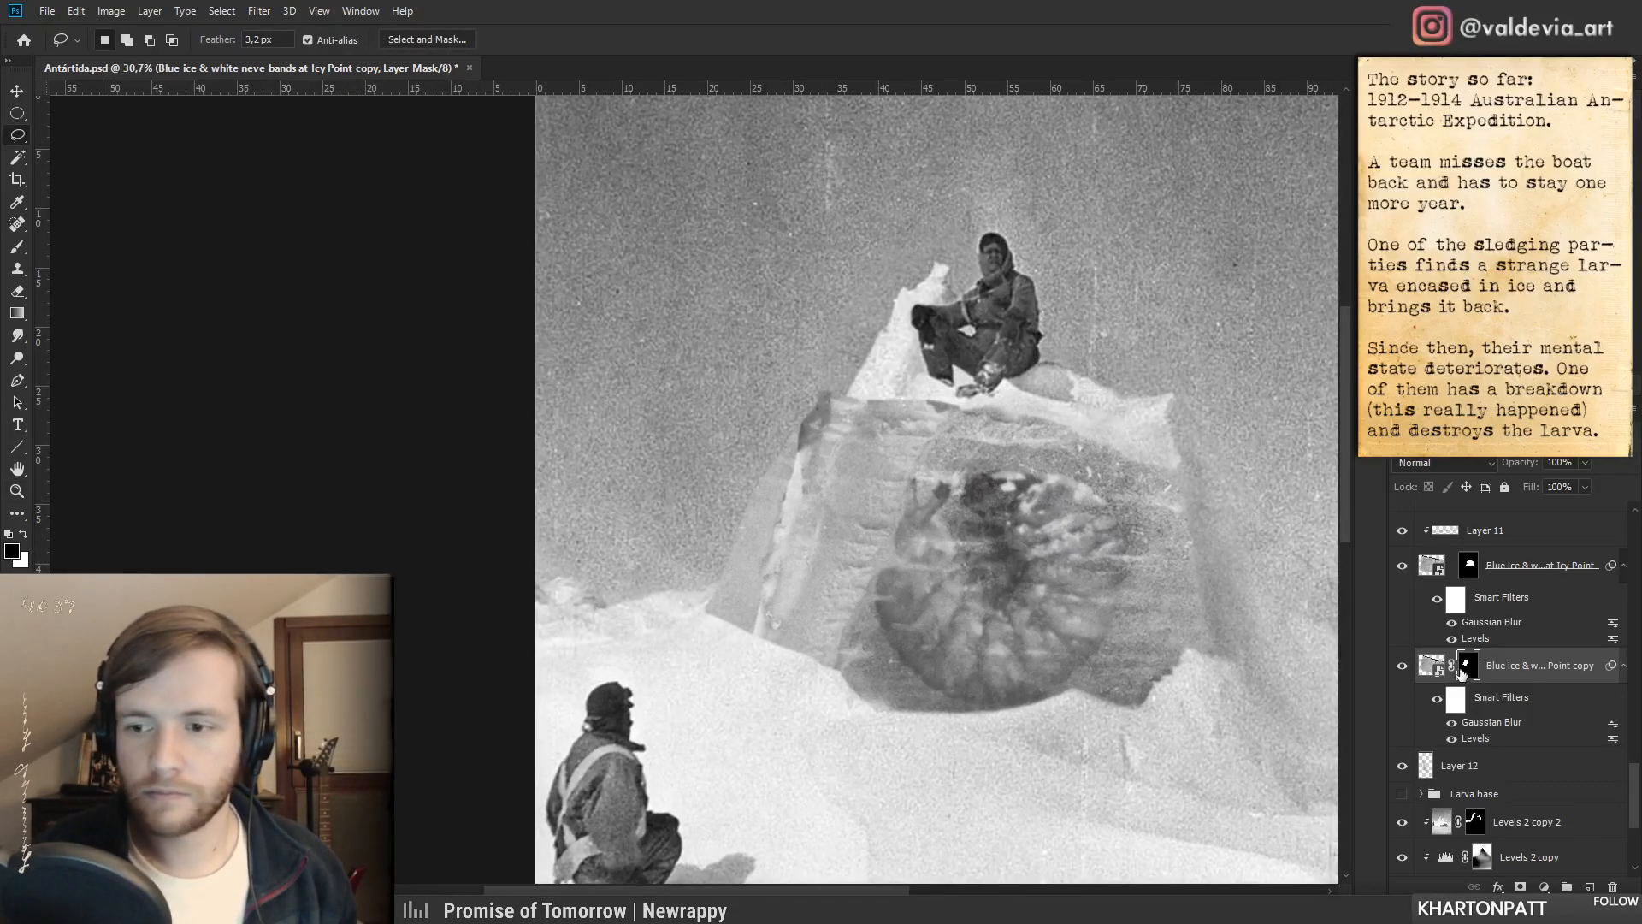
- Refine the ice patch's mask with a hard round brush so it follows the slope's outer edge, base and upper corner
{"action": "key", "text": "b"}
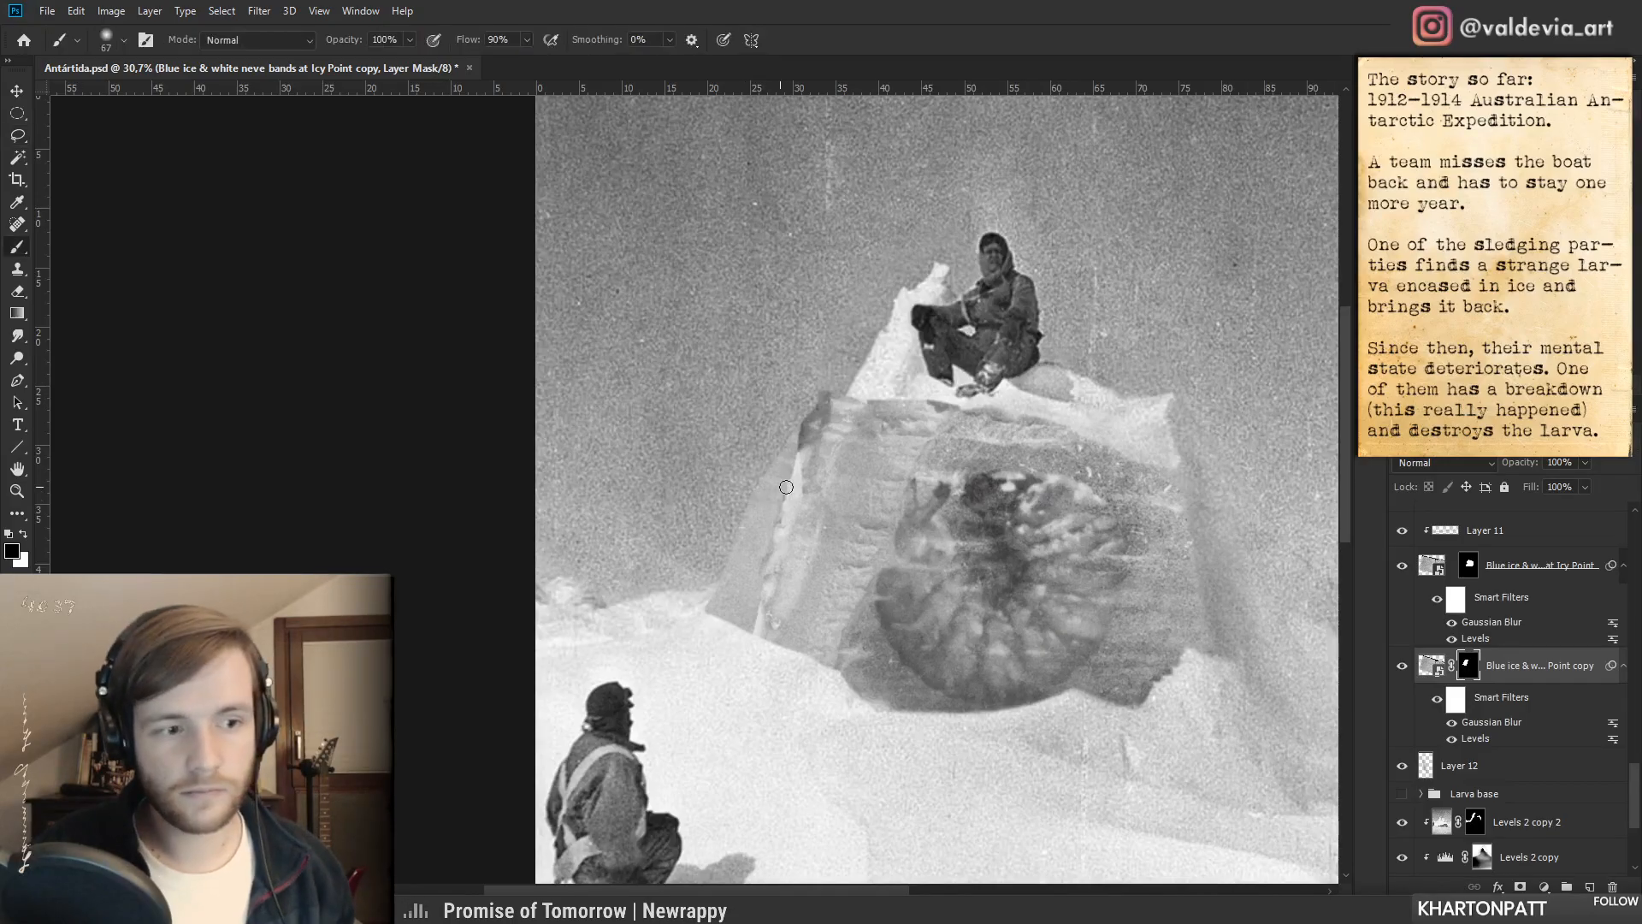
{"action": "right_click", "coordinate": [786, 486]}
{"action": "left_click", "coordinate": [956, 664]}
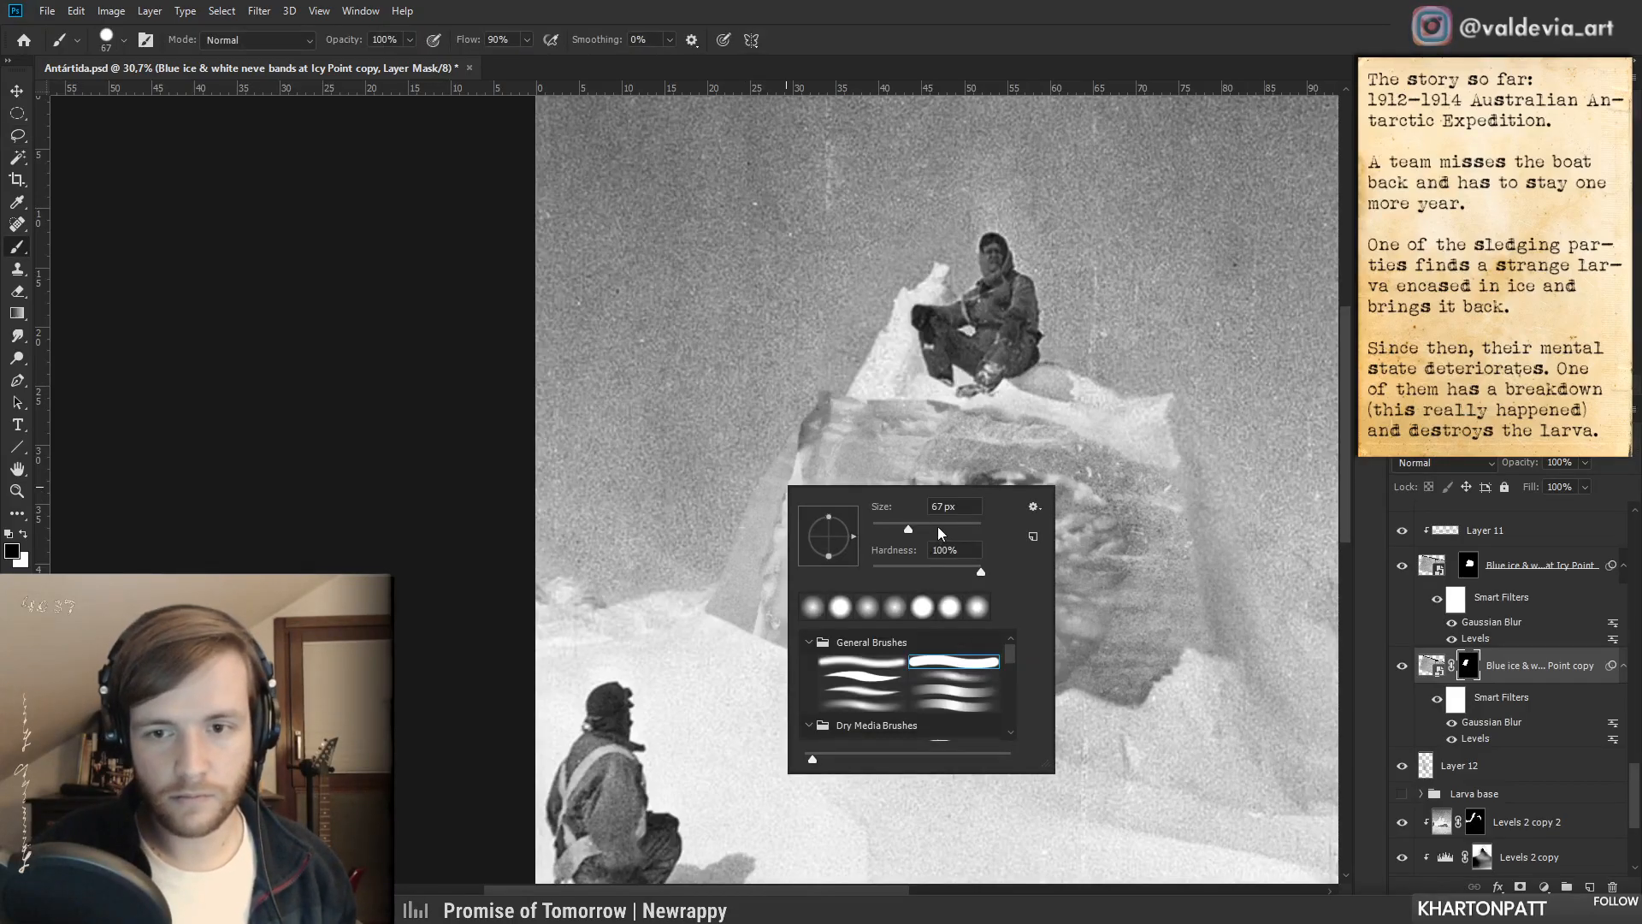
{"action": "left_click_drag", "start_coordinate": [810, 400], "coordinate": [721, 563]}
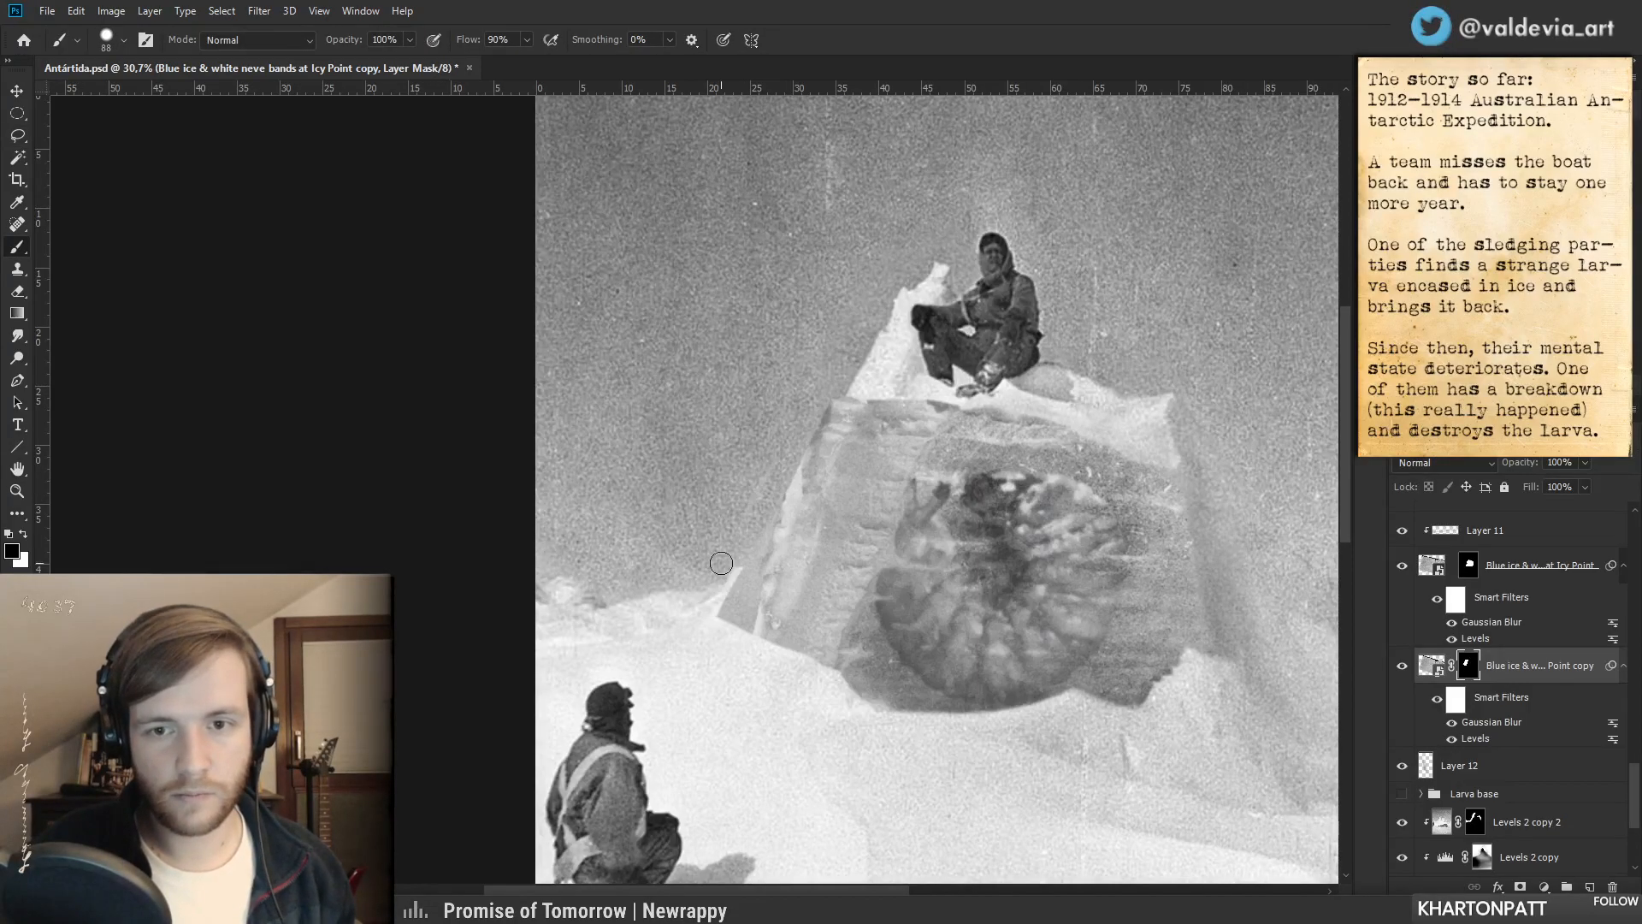
{"action": "key", "text": "ctrl+z"}
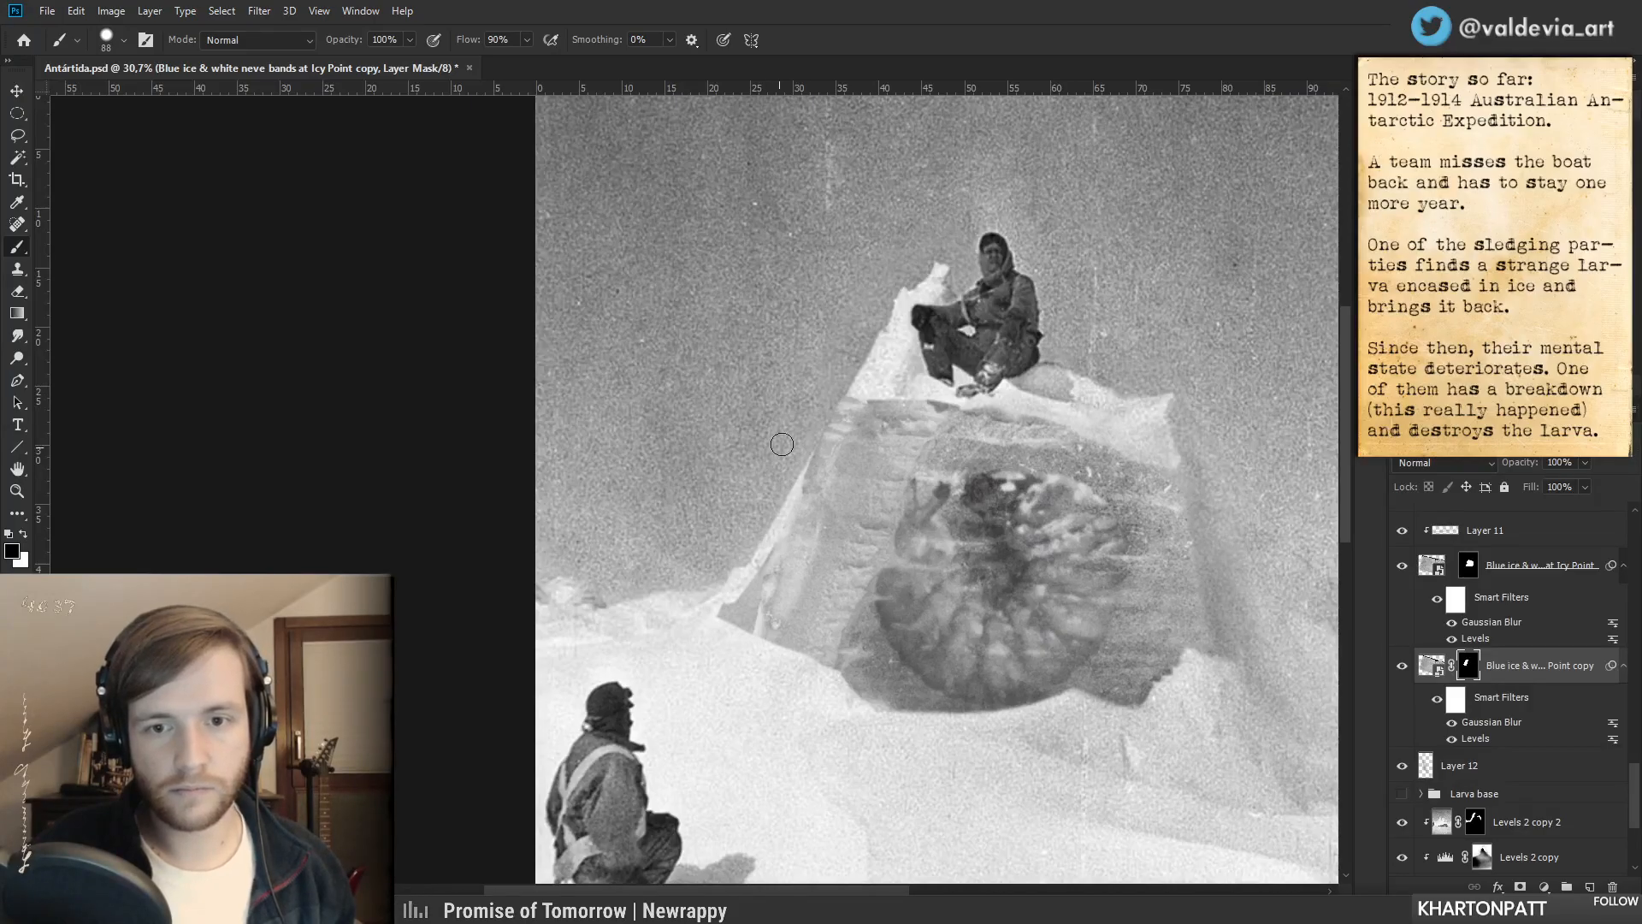
{"action": "key", "text": "ctrl+z"}
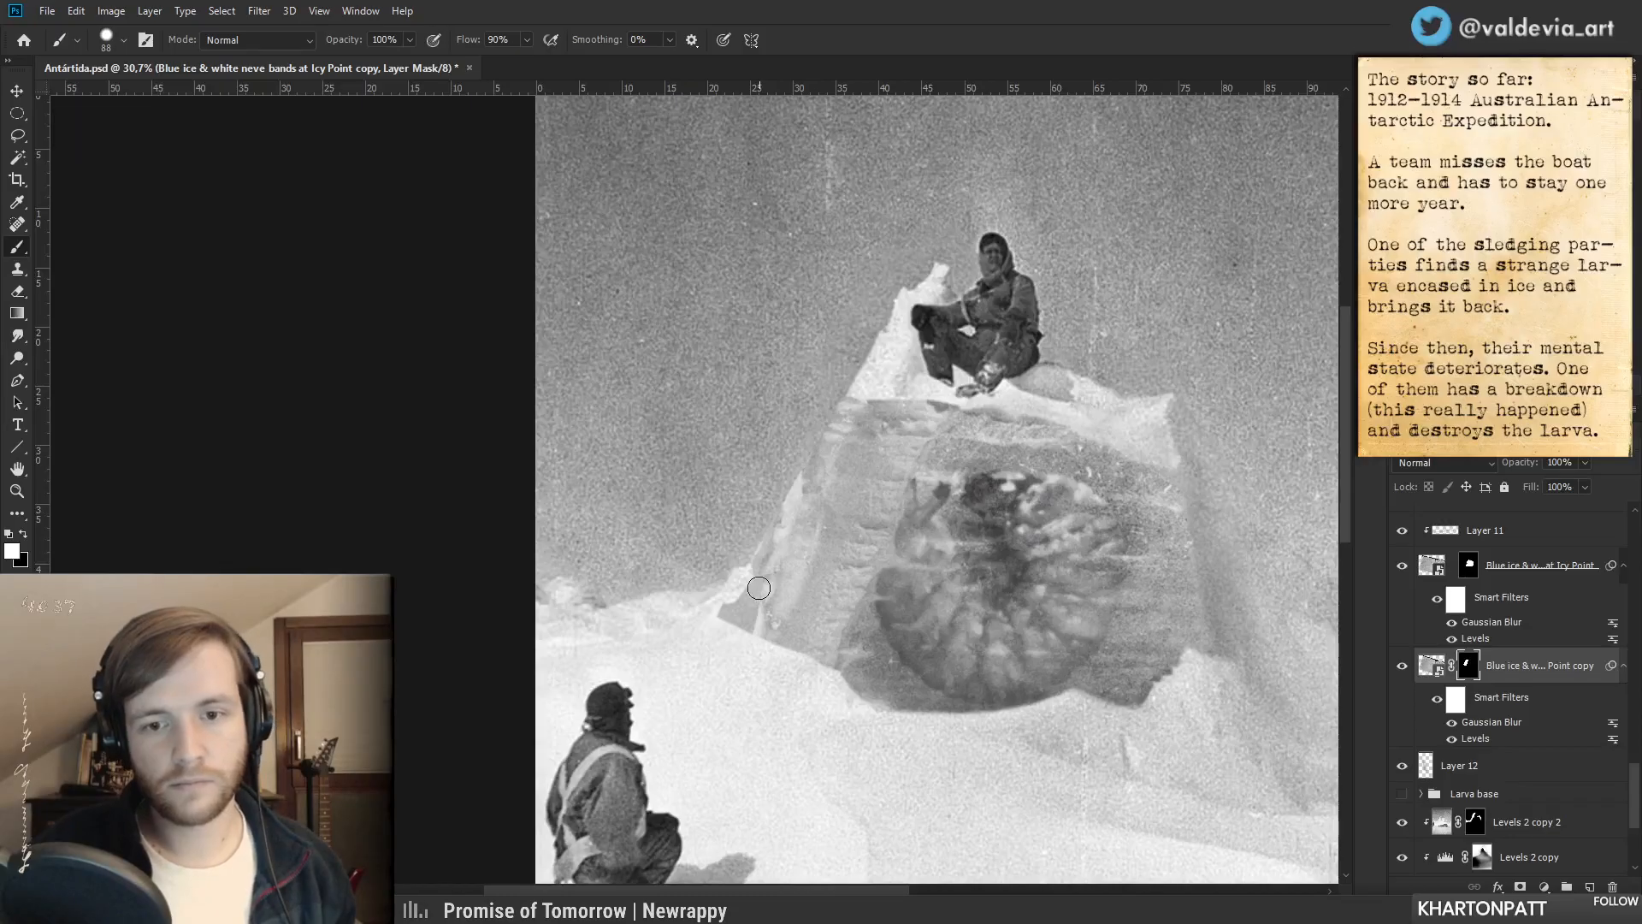
{"action": "mouse_move", "coordinate": [739, 588]}
{"action": "left_mouse_down"}
{"action": "mouse_move", "coordinate": [786, 630]}
{"action": "mouse_move", "coordinate": [733, 605]}
{"action": "left_mouse_up"}
{"action": "key", "text": "x"}
{"action": "left_click_drag", "start_coordinate": [860, 395], "coordinate": [940, 410]}
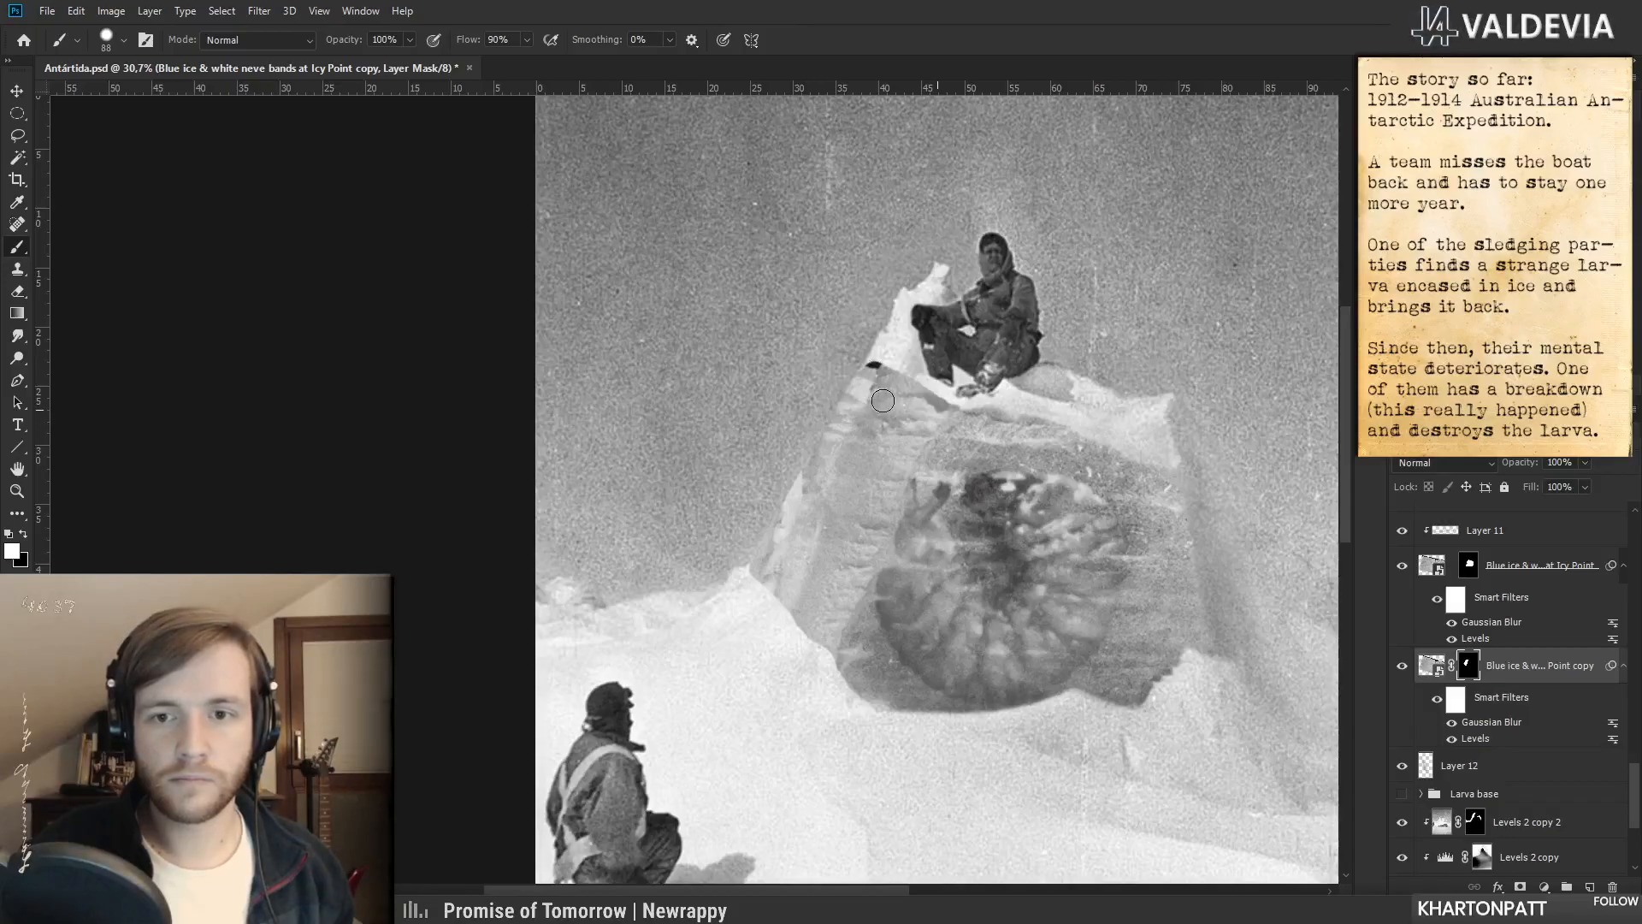
- Check the refined patch in the whole picture, and inspect the ice copy with its mask disabled and enabled
{"action": "left_click_drag", "start_coordinate": [938, 476], "coordinate": [842, 481]}
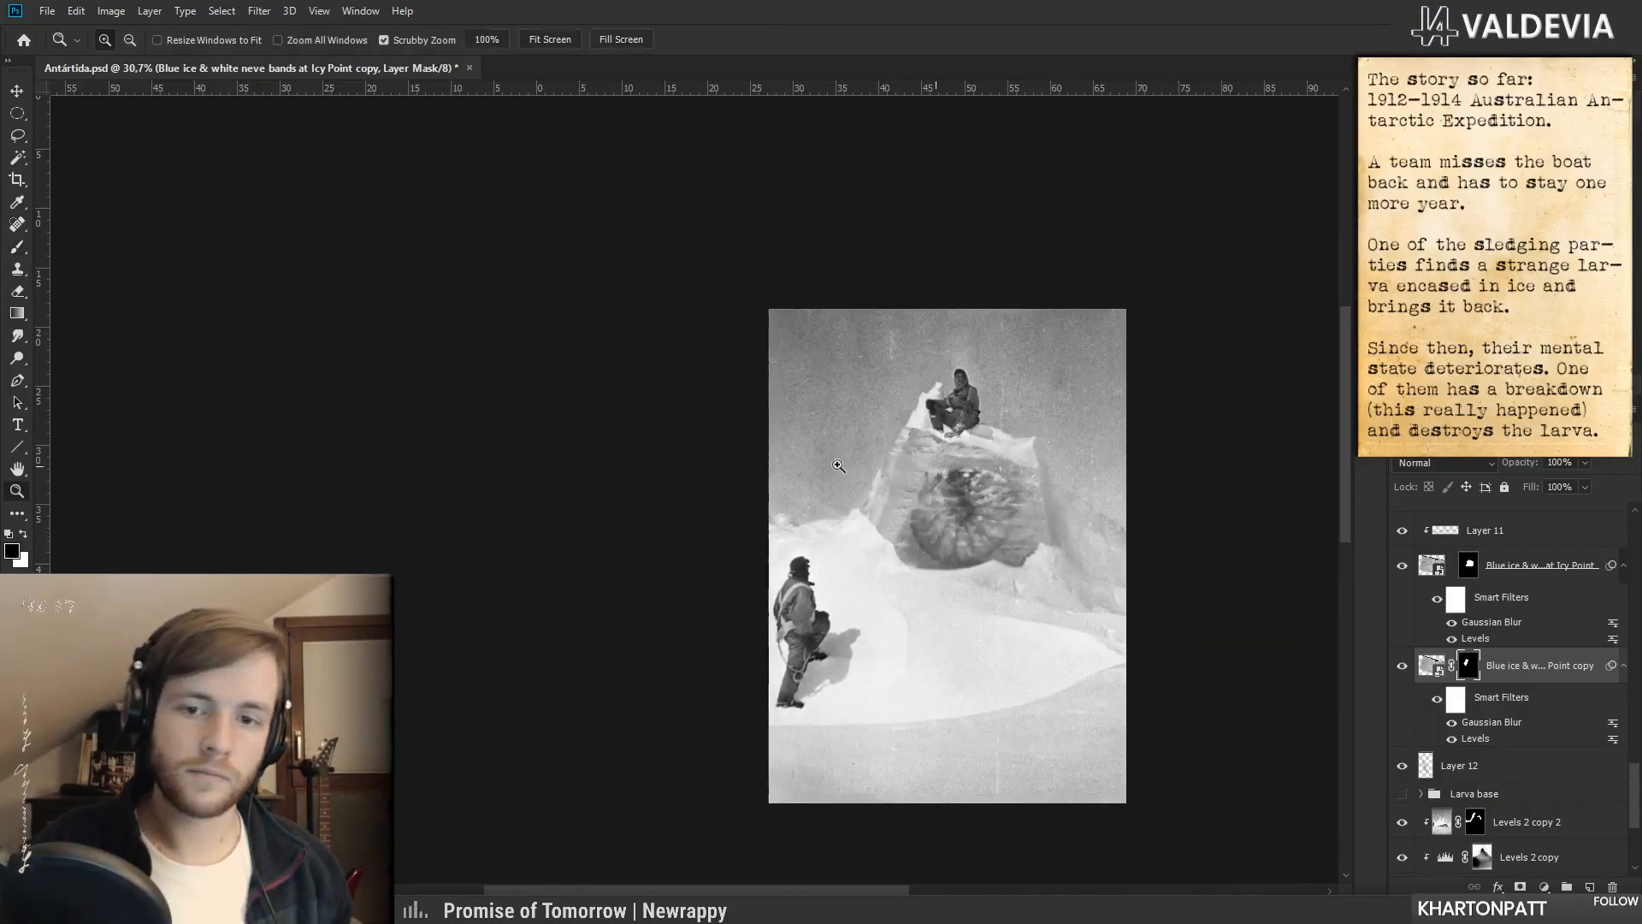
{"action": "left_click_drag", "start_coordinate": [985, 488], "coordinate": [1099, 484]}
{"action": "left_click_drag", "start_coordinate": [788, 476], "coordinate": [796, 479]}
{"action": "left_click", "coordinate": [1469, 665], "text": "shift"}
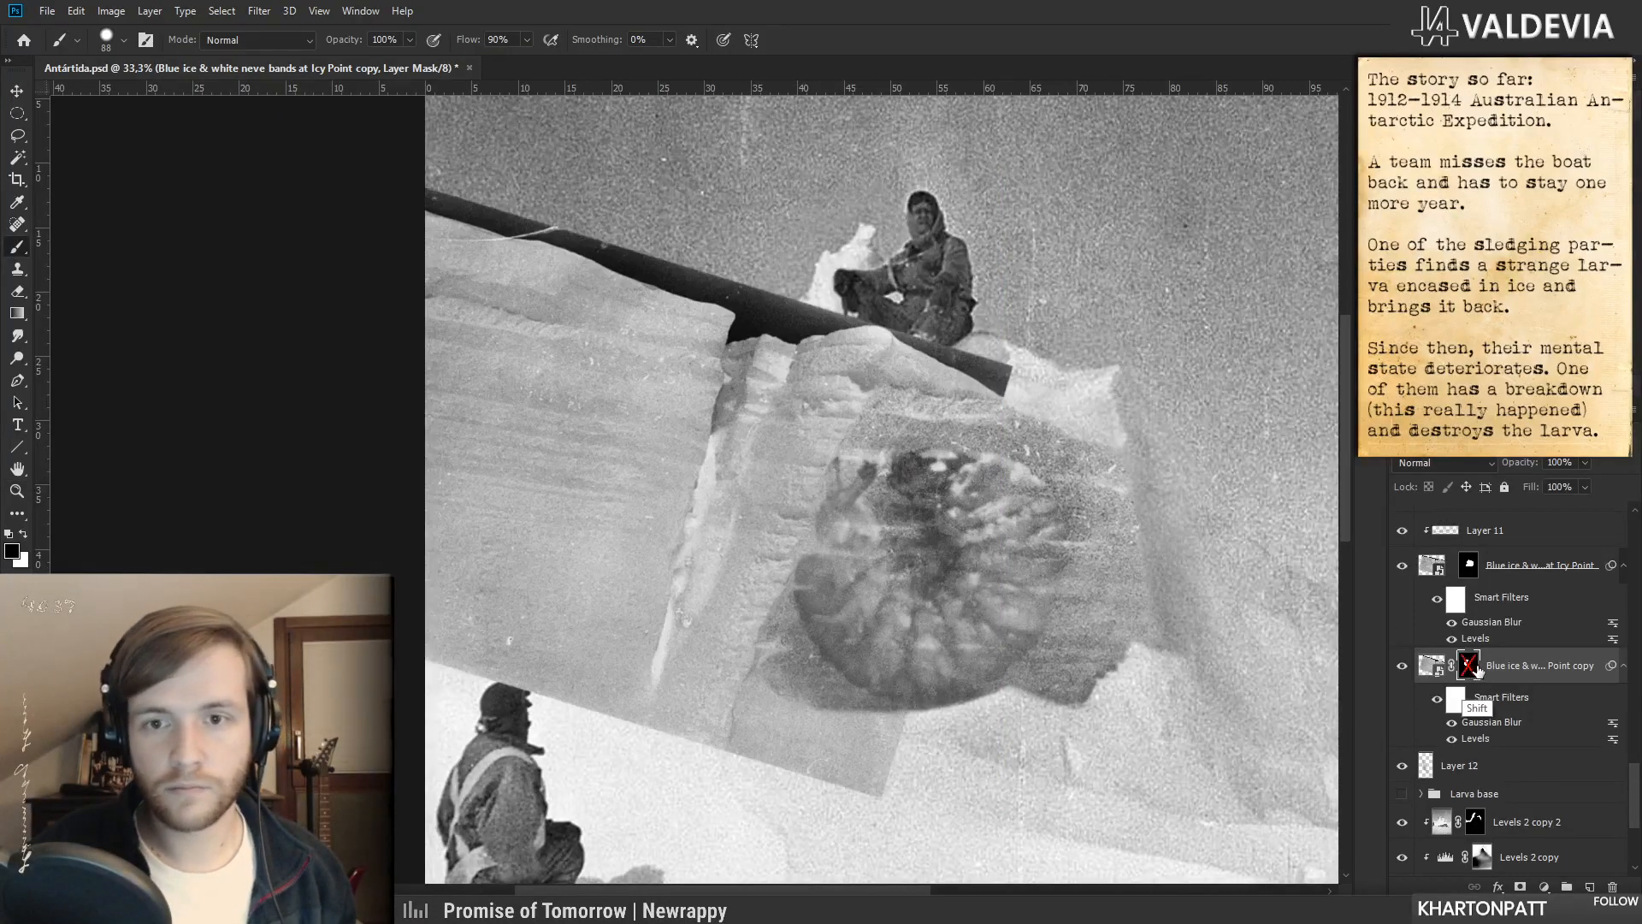
{"action": "left_click", "coordinate": [1469, 665], "text": "shift"}
- Unlink the ice copy from its mask, then shift, rotate and distort the image inside the mask to follow the slope's angle
{"action": "left_click_drag", "start_coordinate": [843, 422], "coordinate": [838, 475], "text": "ctrl"}
{"action": "key", "text": "ctrl+z"}
{"action": "left_click", "coordinate": [1437, 675]}
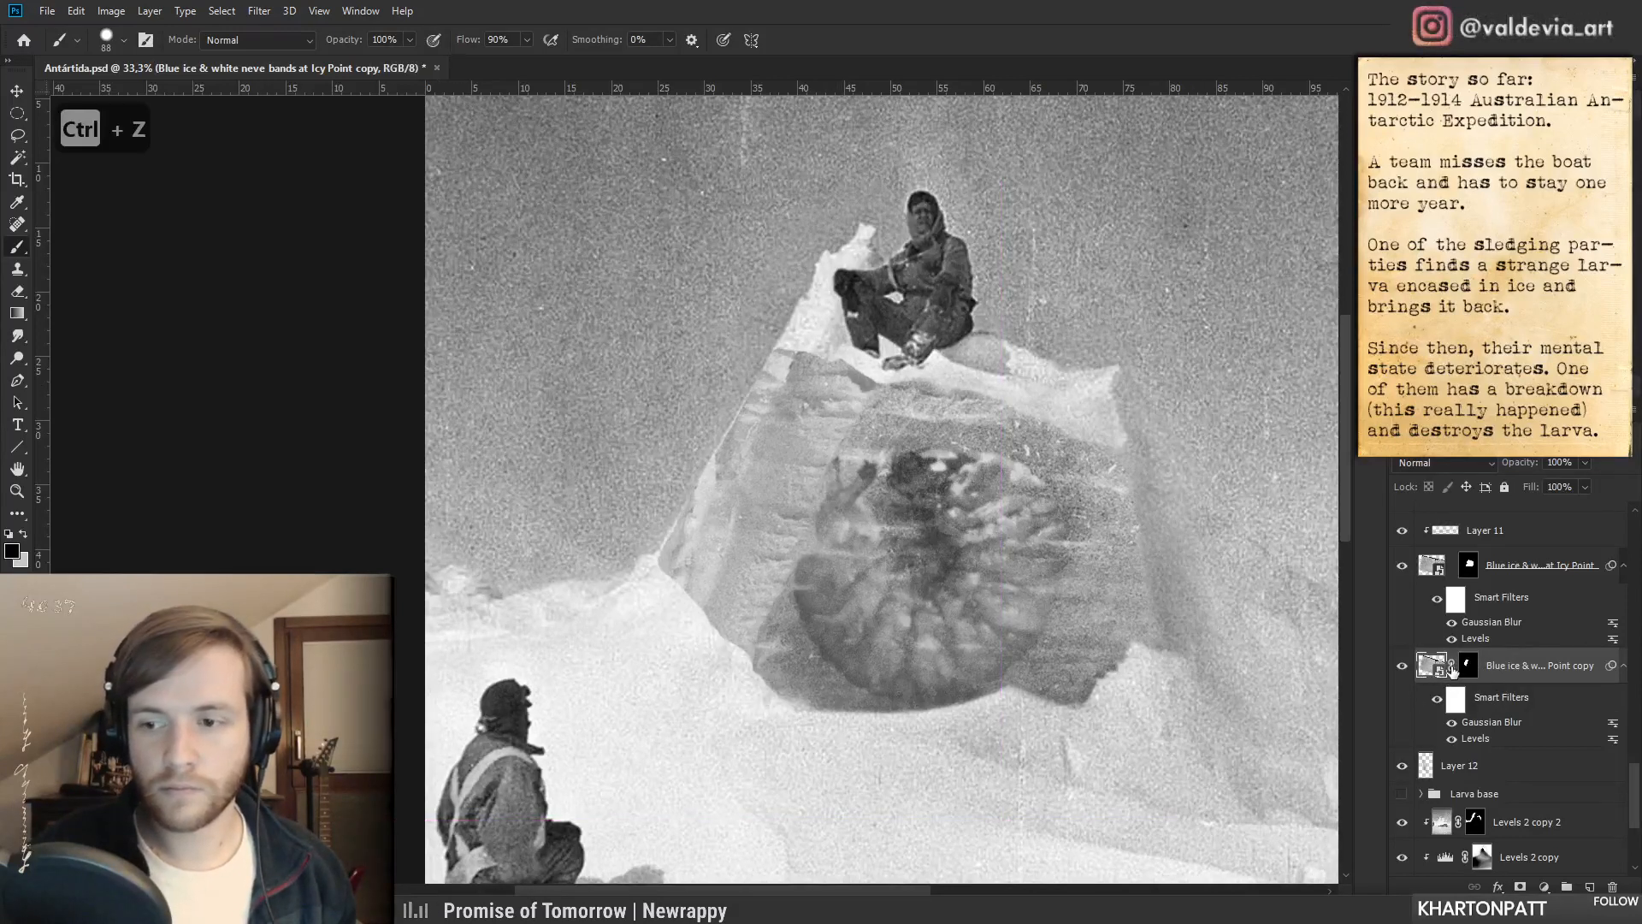
{"action": "left_click_drag", "start_coordinate": [887, 499], "coordinate": [811, 494], "text": "ctrl"}
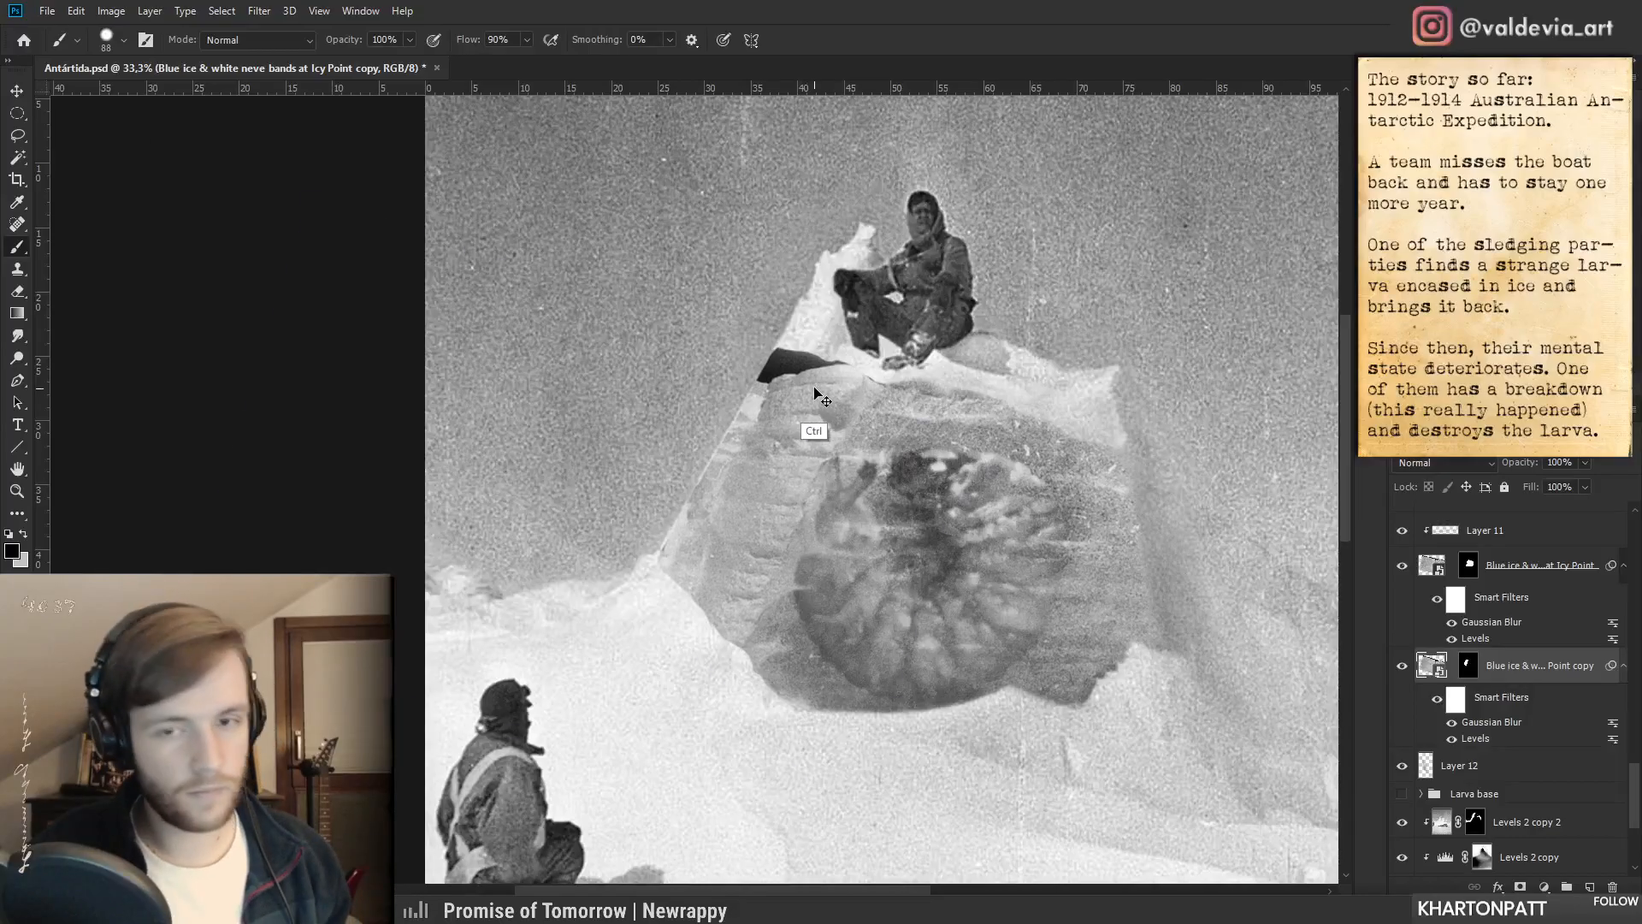
{"action": "key", "text": "ctrl+t"}
{"action": "left_click_drag", "start_coordinate": [245, 414], "coordinate": [322, 259], "text": "ctrl+shift"}
{"action": "mouse_move", "coordinate": [915, 617]}
{"action": "left_mouse_down", "text": "ctrl+shift"}
{"action": "mouse_move", "coordinate": [930, 641]}
{"action": "mouse_move", "coordinate": [856, 641]}
{"action": "mouse_move", "coordinate": [907, 639]}
{"action": "left_mouse_up", "text": "ctrl+shift"}
{"action": "left_click_drag", "start_coordinate": [324, 272], "coordinate": [277, 230], "text": "ctrl"}
{"action": "left_click_drag", "start_coordinate": [838, 598], "coordinate": [846, 613], "text": "ctrl"}
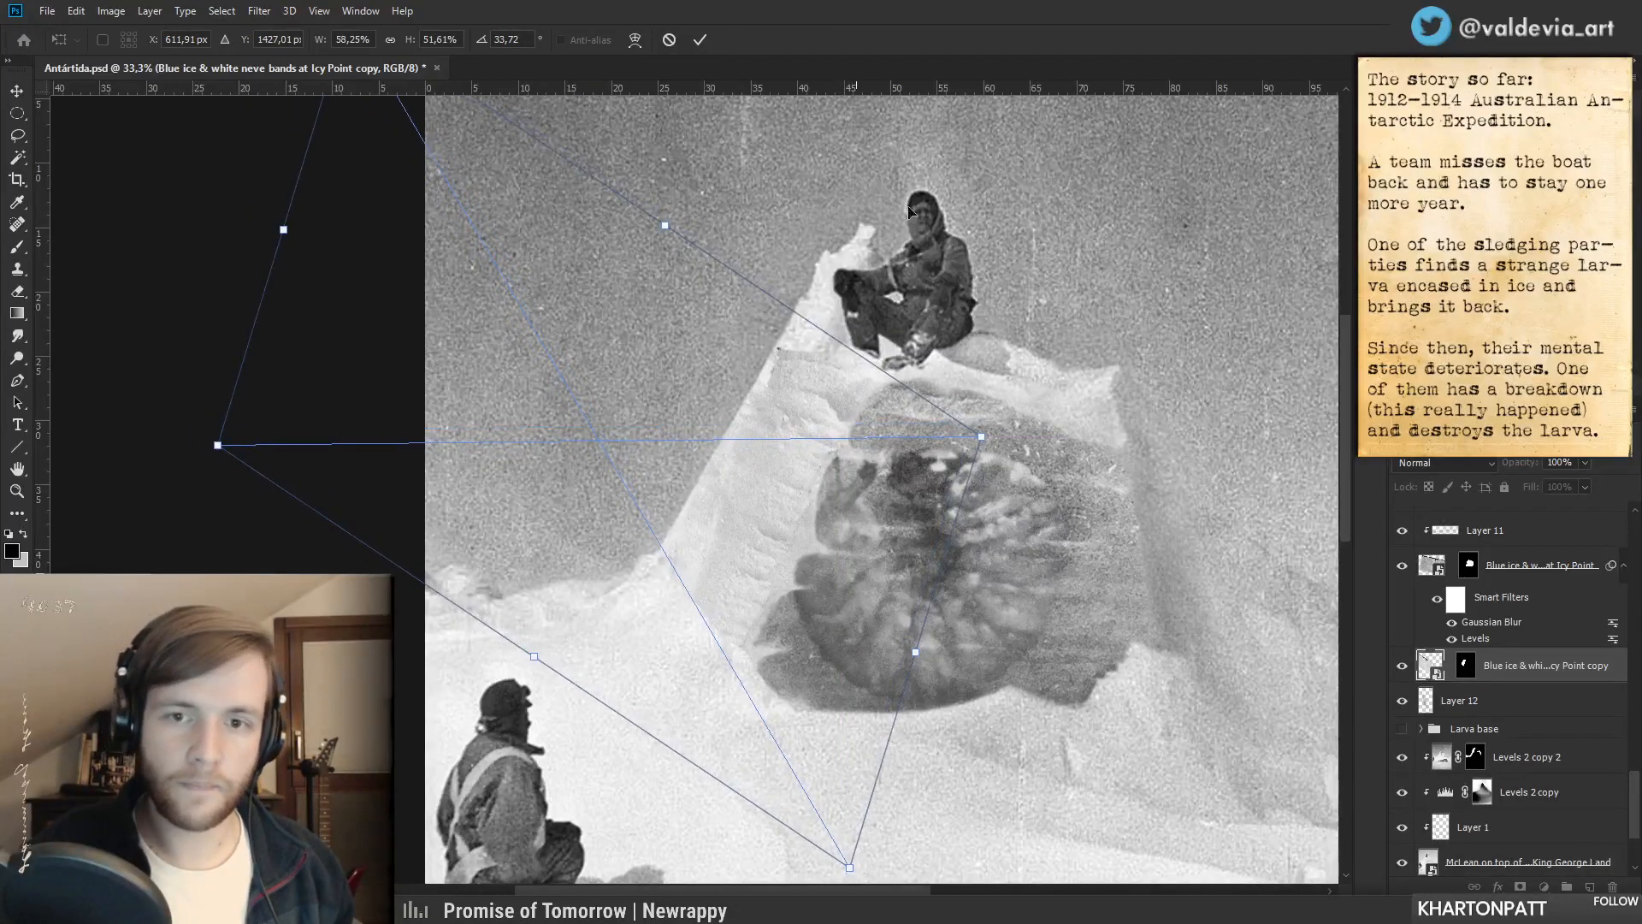
{"action": "left_click", "coordinate": [702, 40]}
- Compare the slope with the reshaped ice copy hidden and shown, and undo a trial shift of its mask
{"action": "key", "text": "z"}
{"action": "mouse_move", "coordinate": [863, 499]}
{"action": "left_mouse_down"}
{"action": "mouse_move", "coordinate": [779, 492]}
{"action": "mouse_move", "coordinate": [885, 491]}
{"action": "left_mouse_up"}
{"action": "key", "text": "b"}
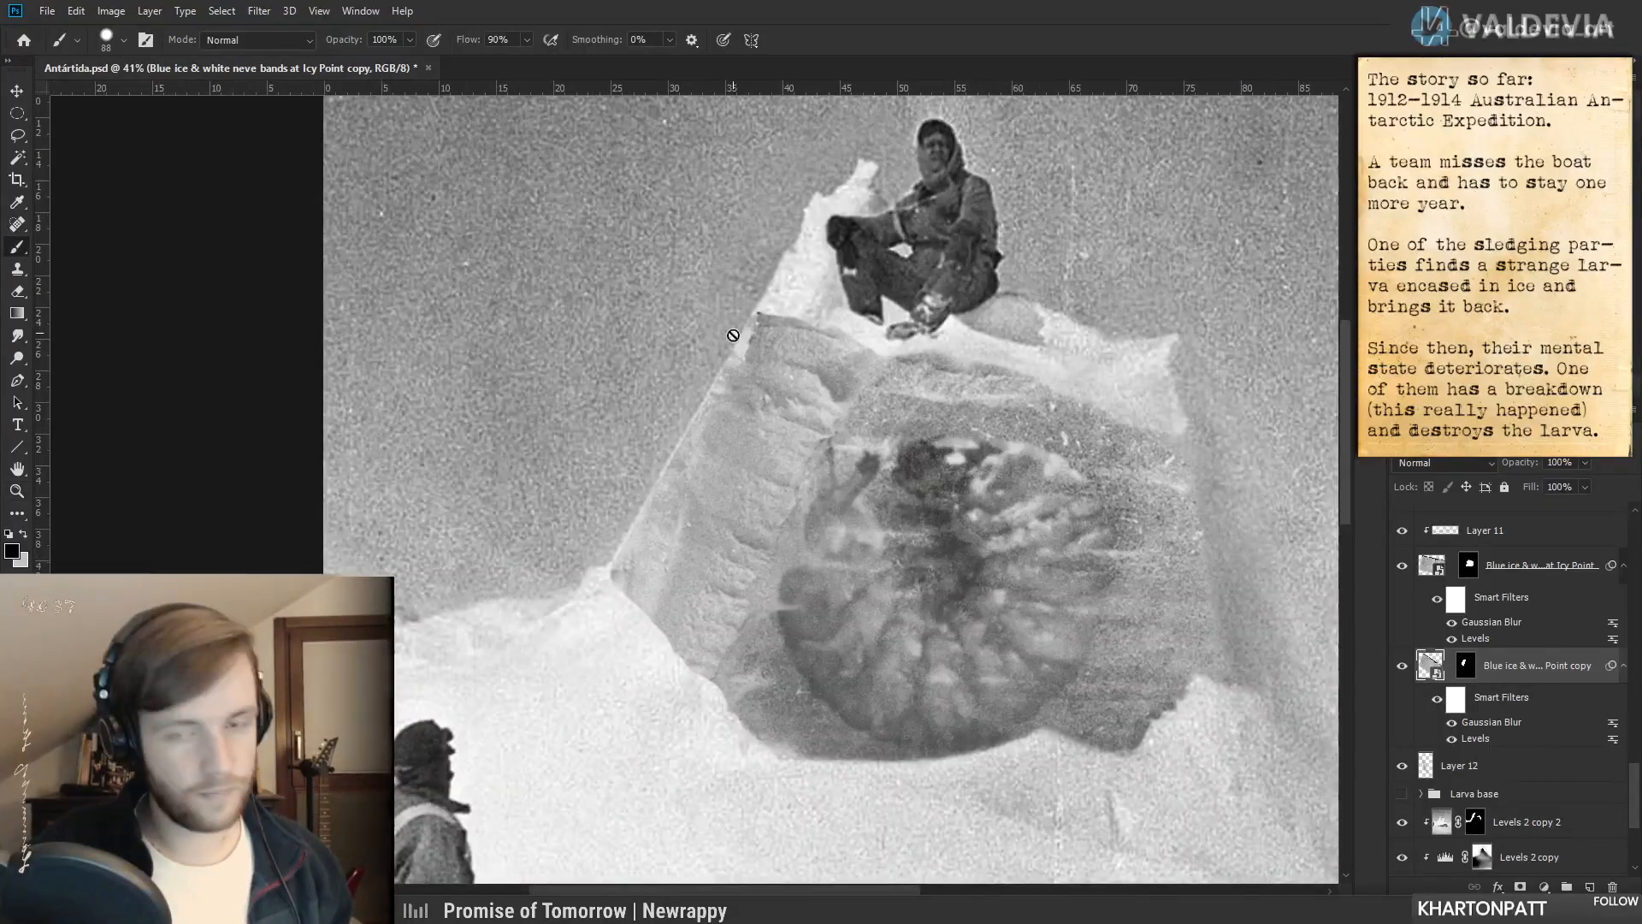
{"action": "key", "text": "ctrl+backslash"}
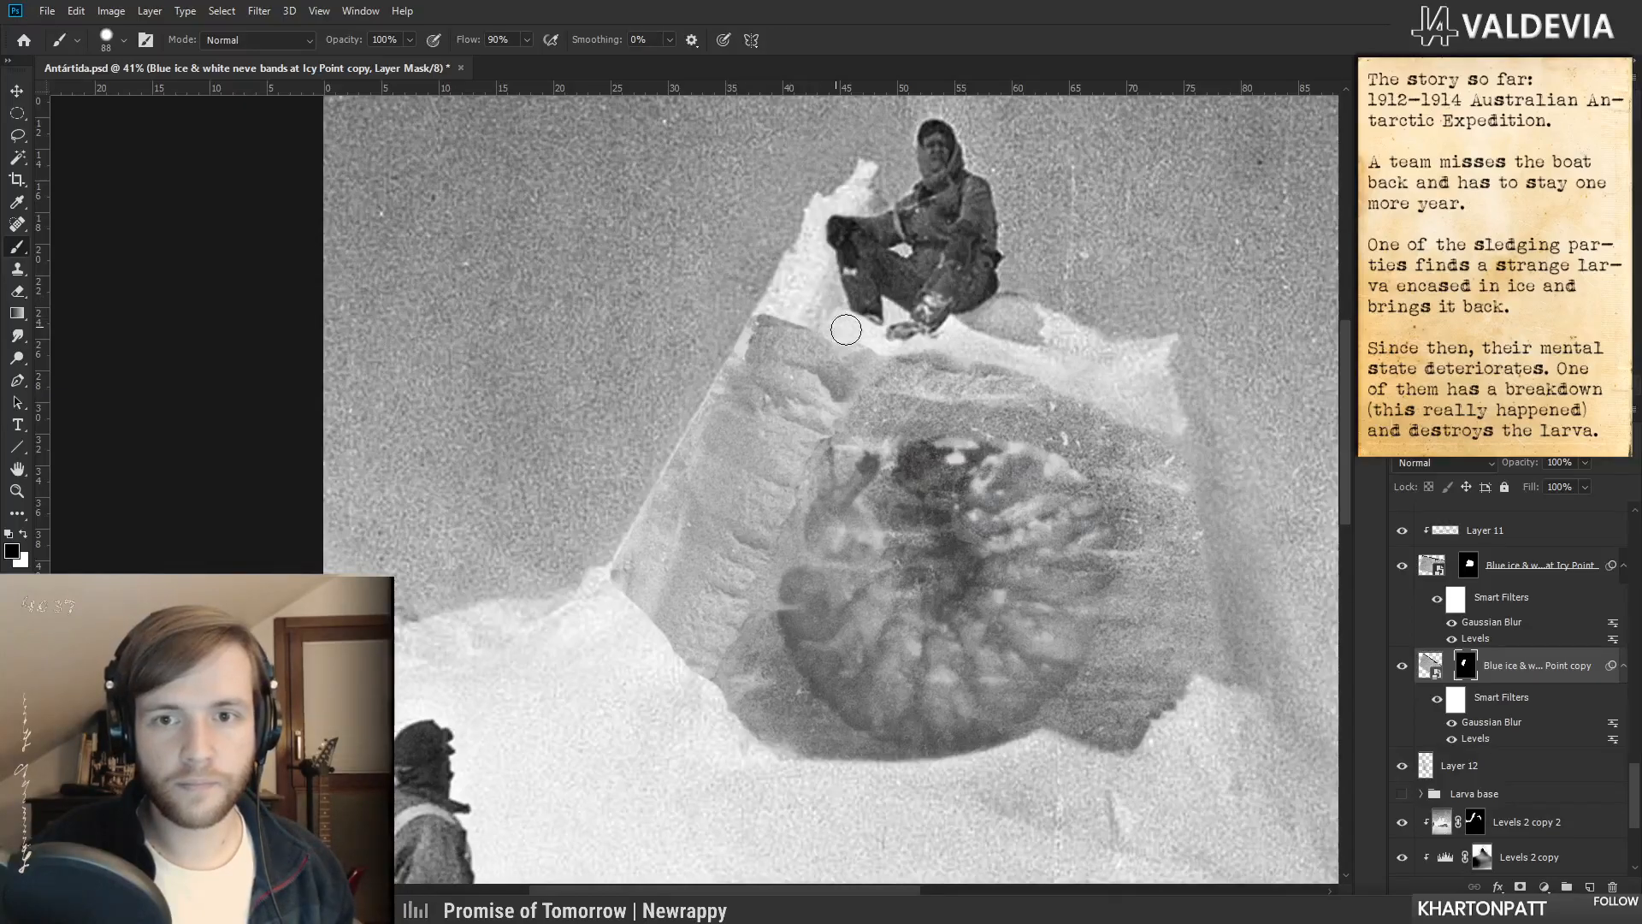
{"action": "key", "text": "z"}
{"action": "left_click_drag", "start_coordinate": [823, 427], "coordinate": [675, 425]}
{"action": "key", "text": "b"}
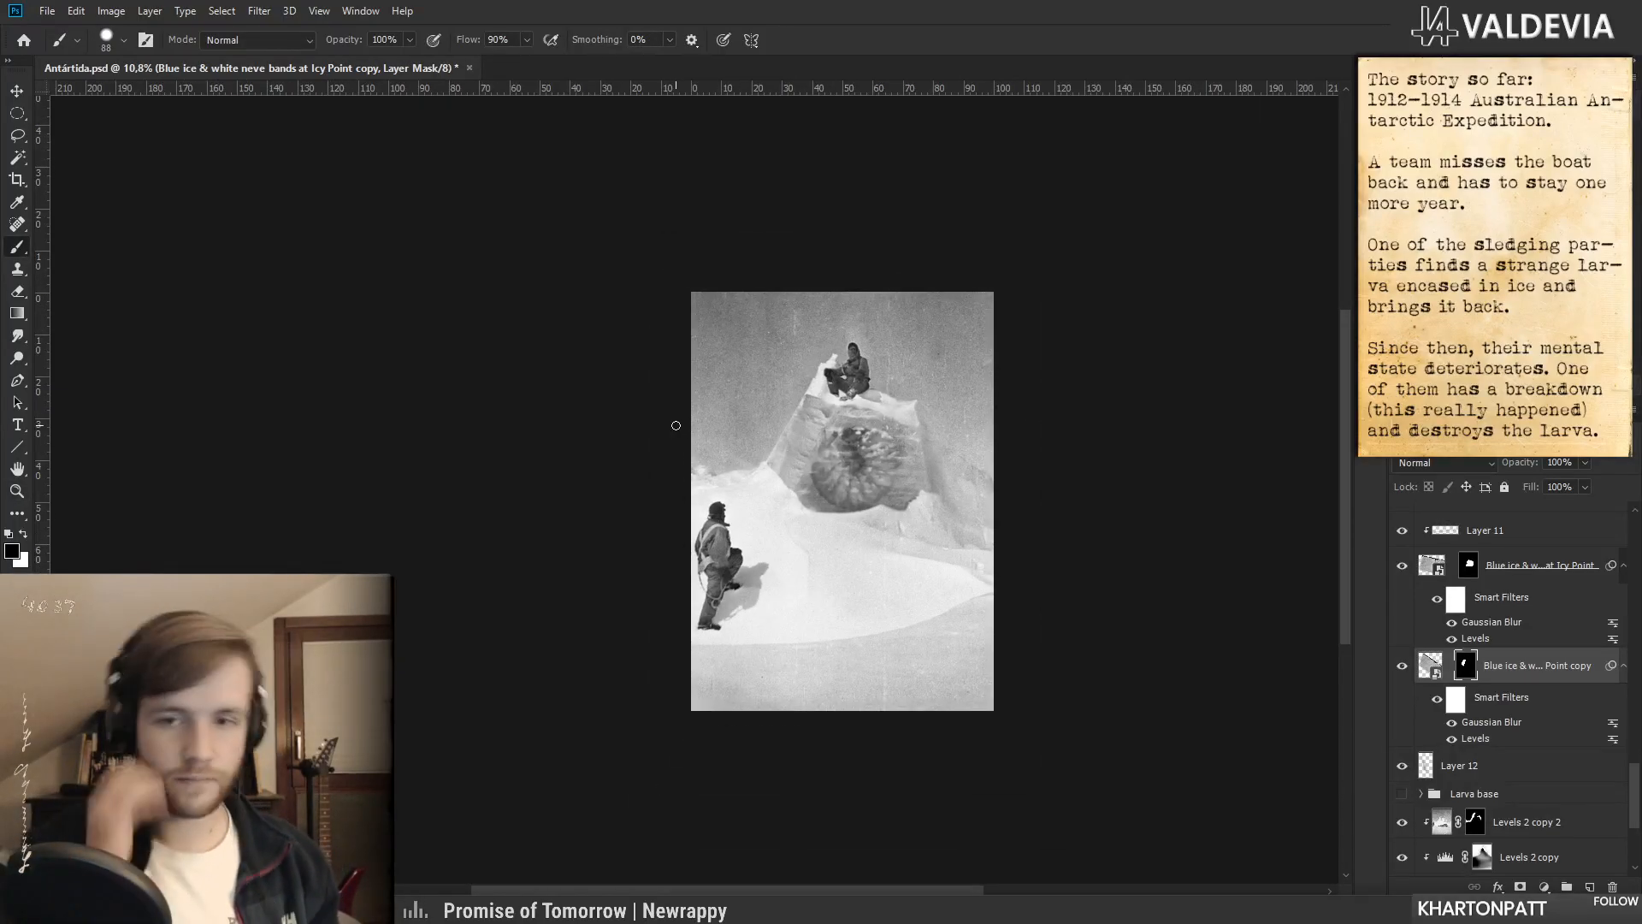
{"action": "key", "text": "z"}
{"action": "mouse_move", "coordinate": [809, 457]}
{"action": "left_mouse_down"}
{"action": "mouse_move", "coordinate": [904, 445]}
{"action": "mouse_move", "coordinate": [871, 508]}
{"action": "mouse_move", "coordinate": [803, 516]}
{"action": "mouse_move", "coordinate": [826, 519]}
{"action": "left_mouse_up"}
{"action": "key", "text": "b"}
{"action": "key", "text": "z"}
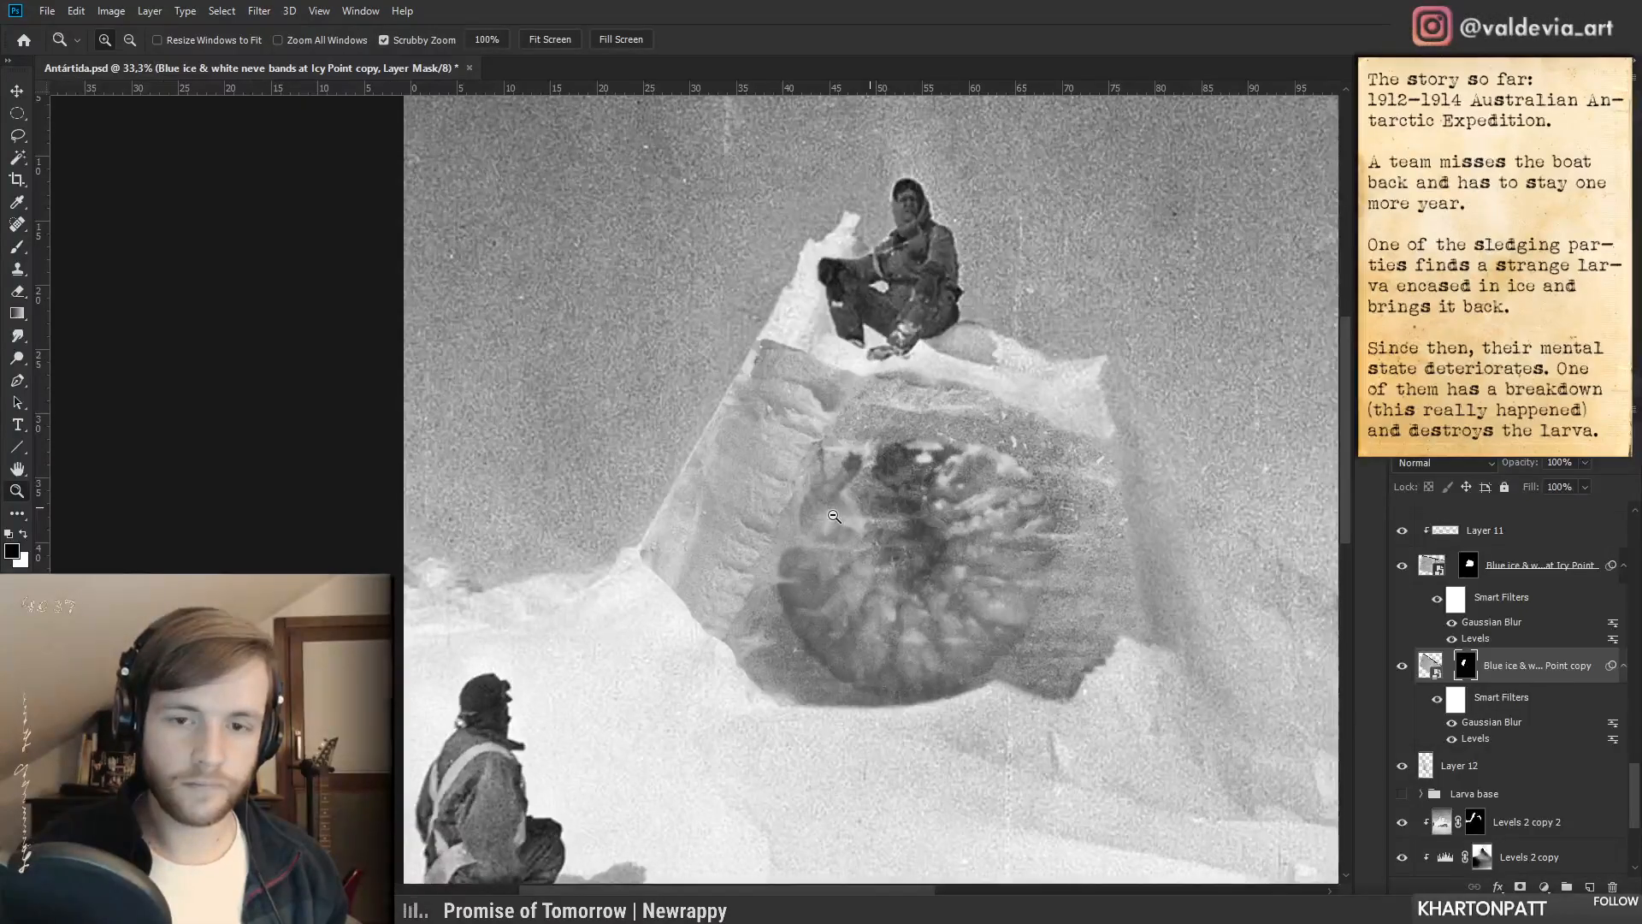
{"action": "key", "text": "b"}
{"action": "left_click", "coordinate": [1402, 666]}
{"action": "left_click", "coordinate": [1402, 665]}
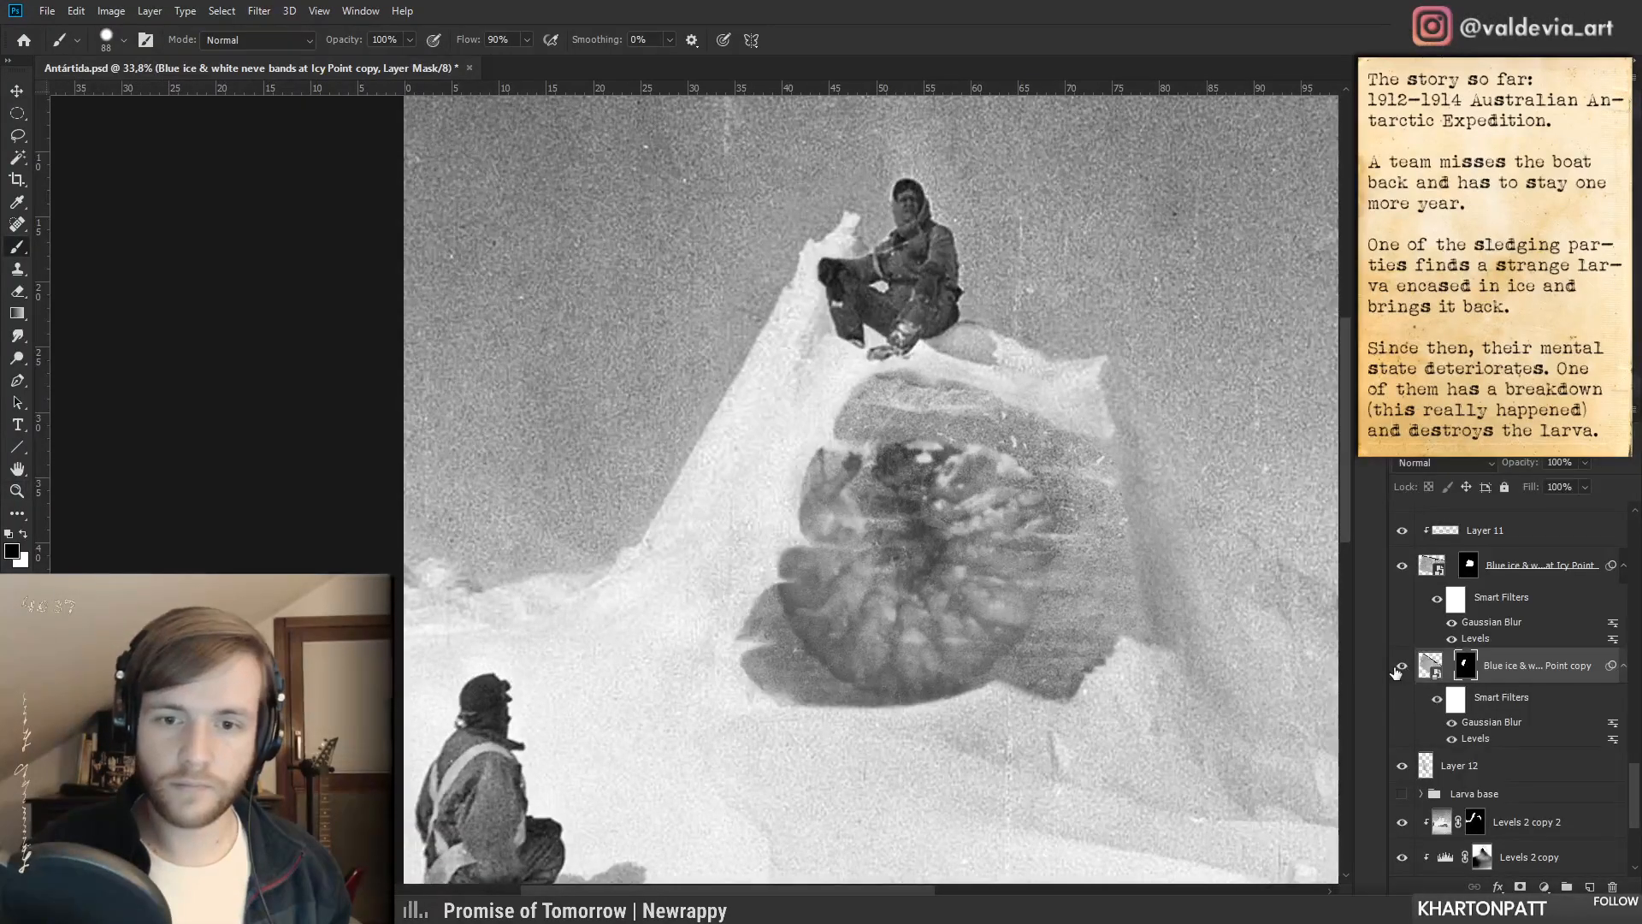
{"action": "left_click_drag", "start_coordinate": [756, 488], "coordinate": [751, 481]}
{"action": "key", "text": "ctrl+z"}
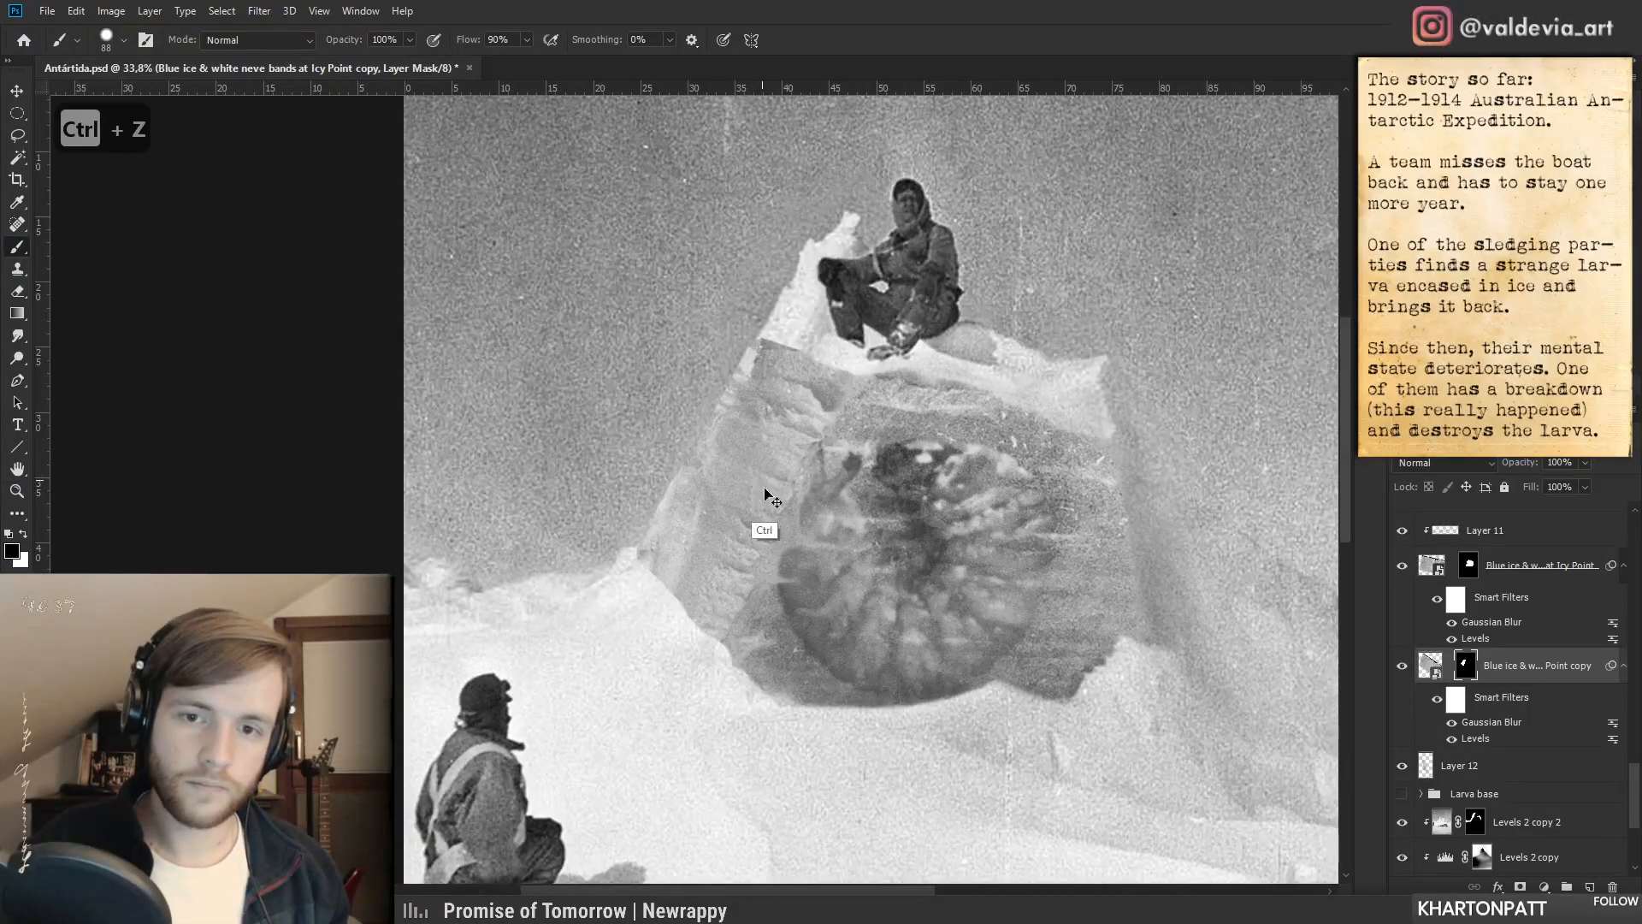
- Move the ice copy above the creature's layers, directly below the Hydropsyche_siltalai_larva copy layer
{"action": "key", "text": "z"}
{"action": "left_click_drag", "start_coordinate": [768, 628], "coordinate": [777, 626]}
{"action": "key", "text": "b"}
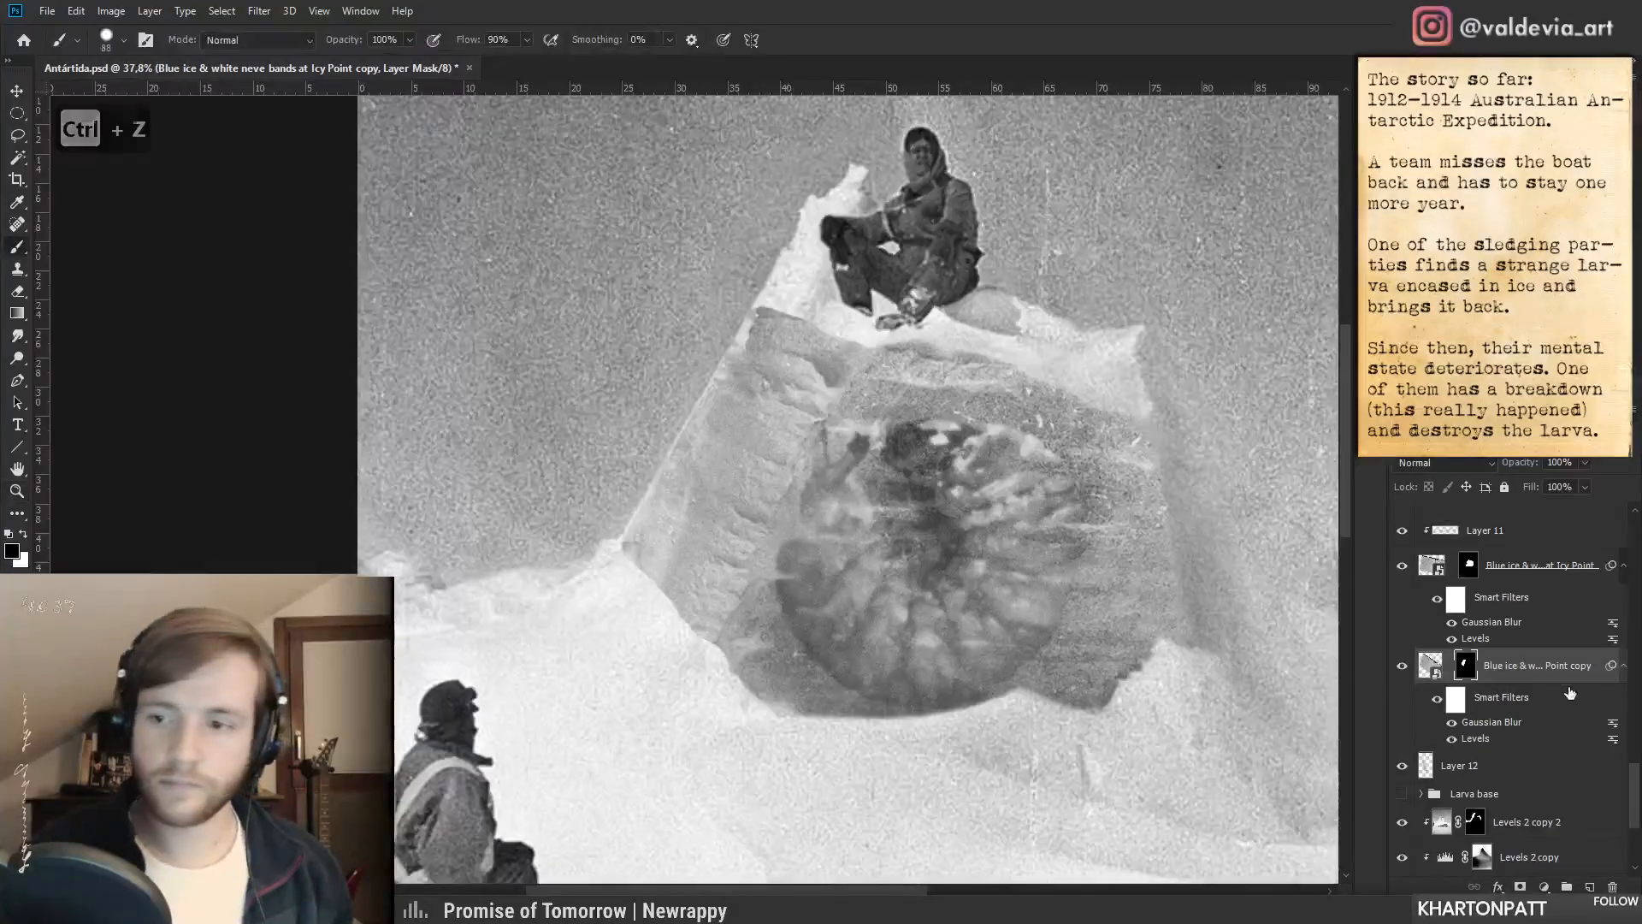
{"action": "left_click_drag", "start_coordinate": [1531, 665], "coordinate": [1504, 749]}
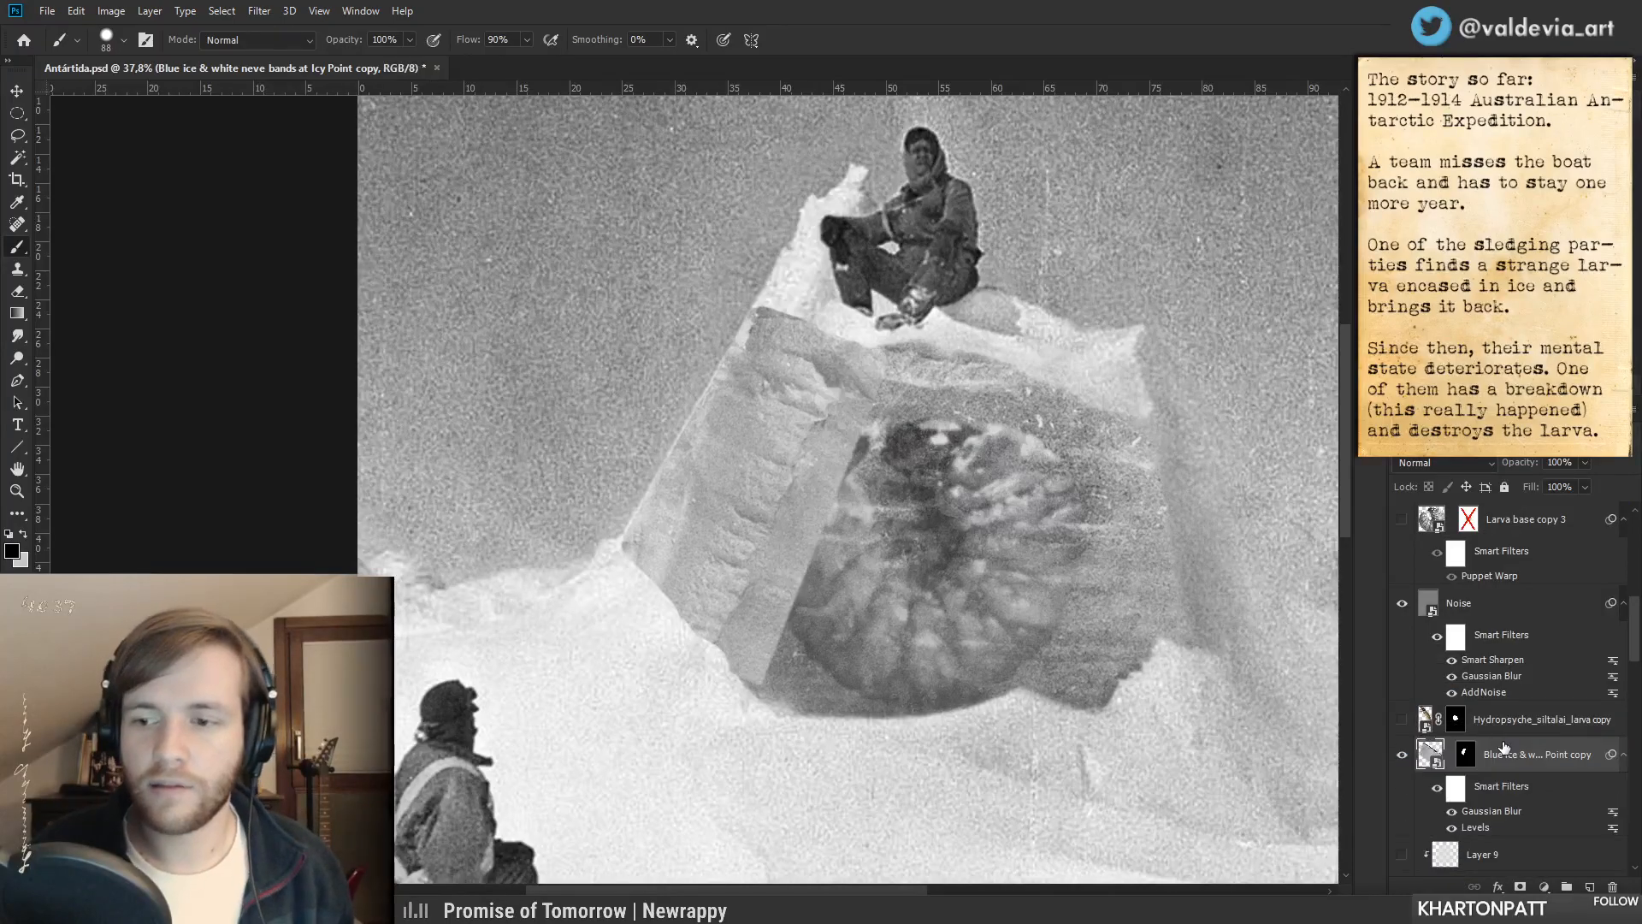
- Mask out the ice copy where it overlaps the creature, using a soft 88 px brush with 0% hardness
{"action": "left_click", "coordinate": [1462, 754]}
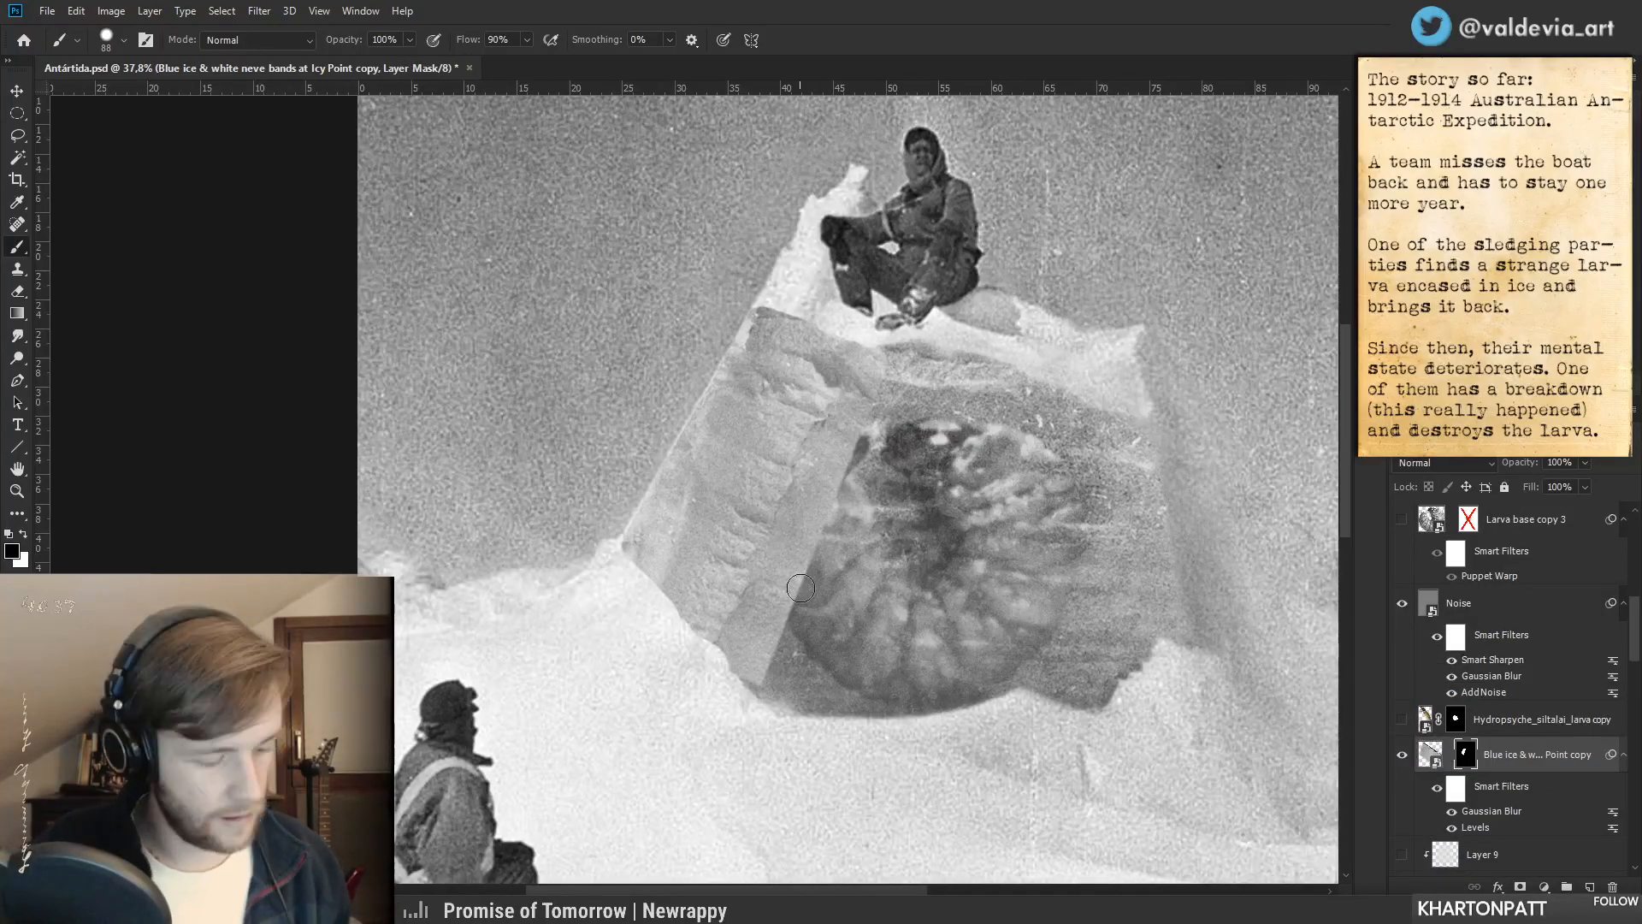
{"action": "left_click_drag", "start_coordinate": [719, 694], "coordinate": [733, 708]}
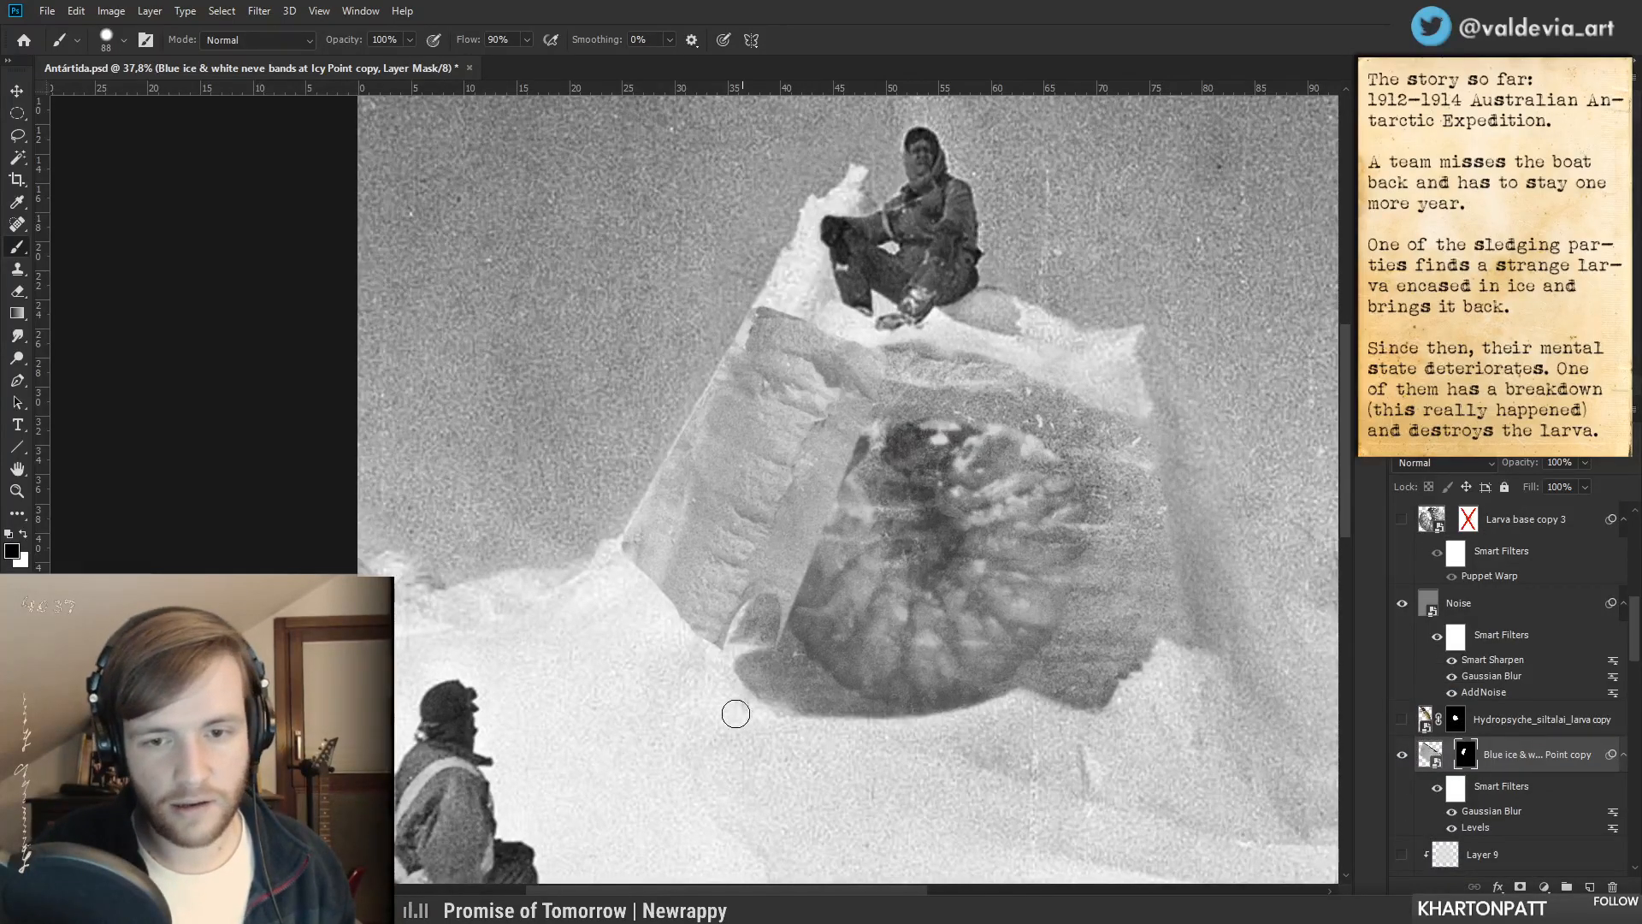
{"action": "key", "text": "ctrl+z"}
{"action": "right_click", "coordinate": [759, 672]}
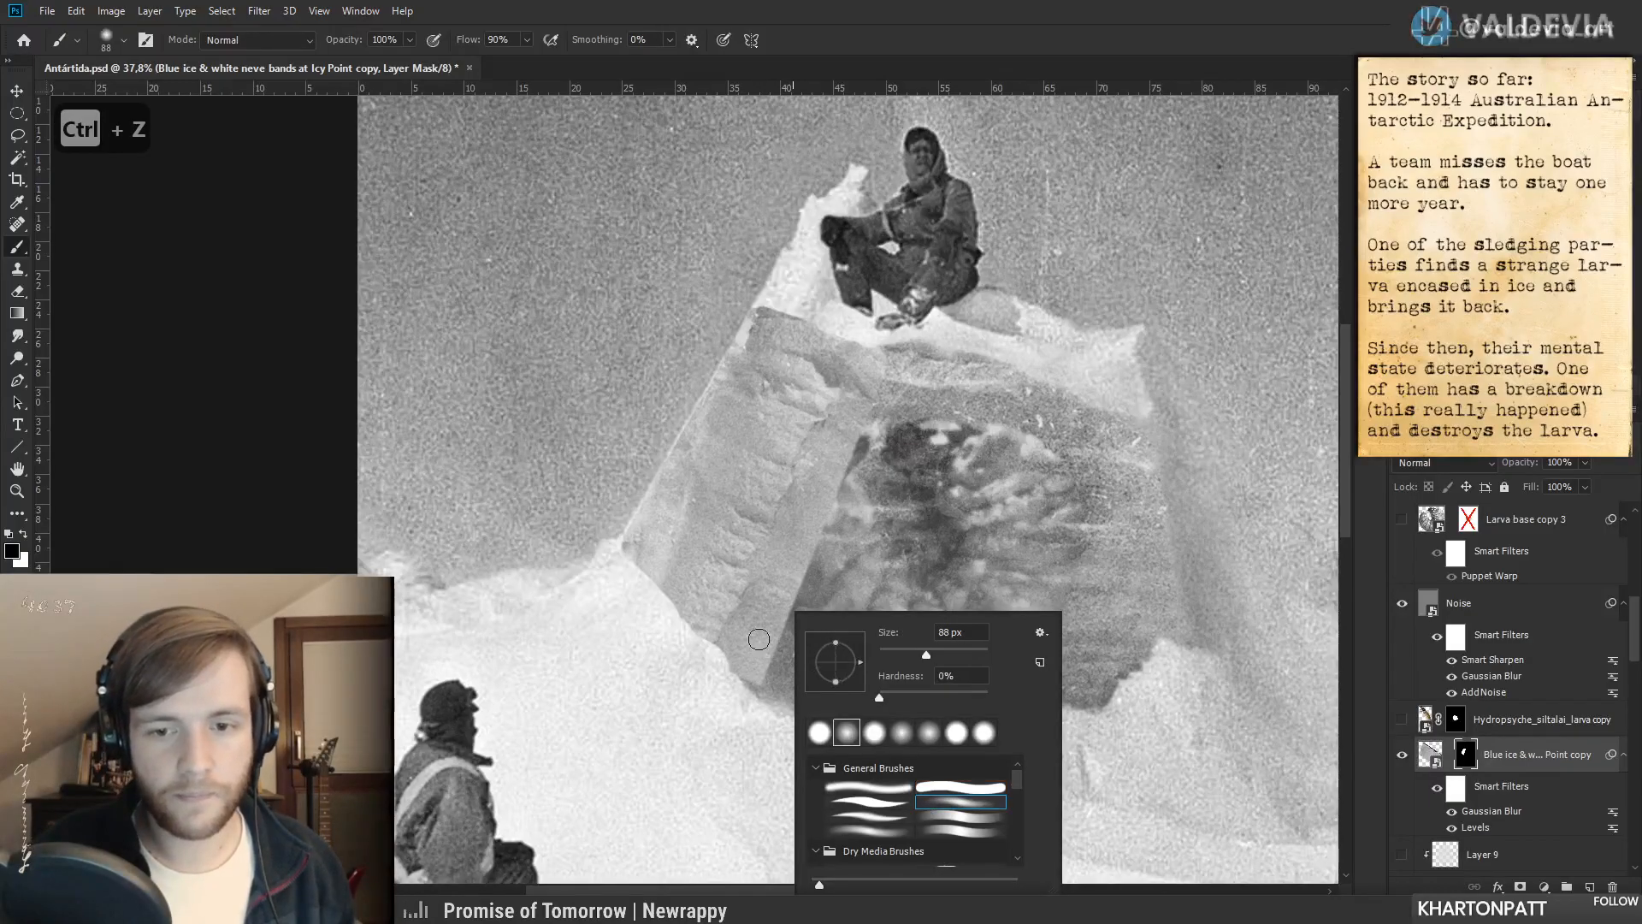
{"action": "double_click", "coordinate": [948, 794]}
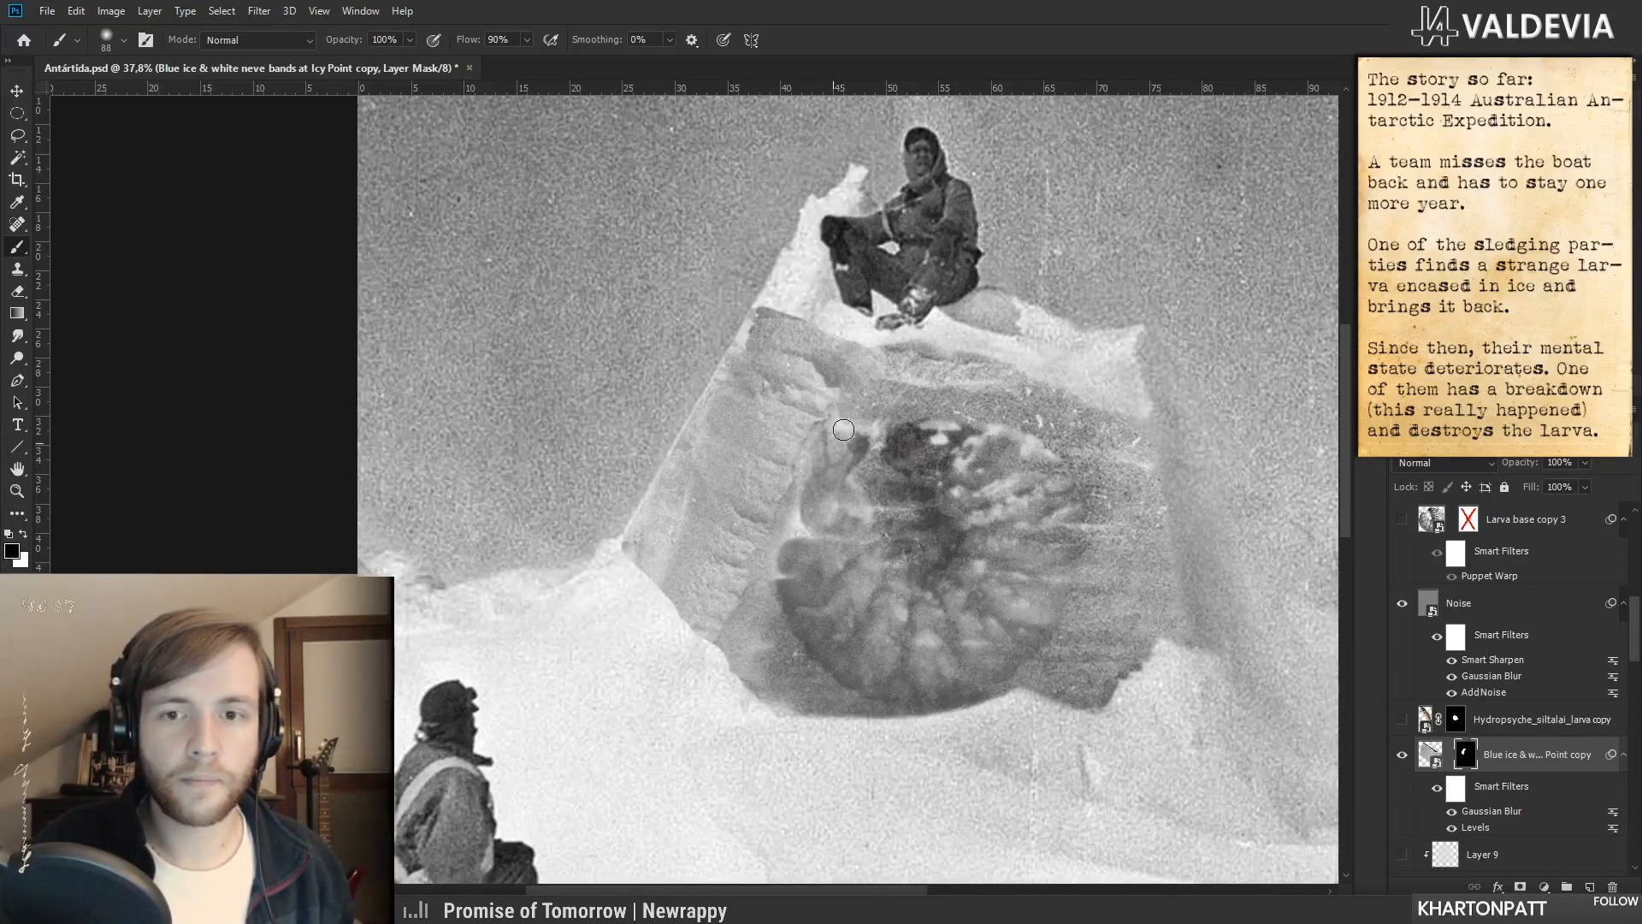
- Touch up the ice copy's mask along the creature's edge, painting white with a smaller soft brush
{"action": "key", "text": "x"}
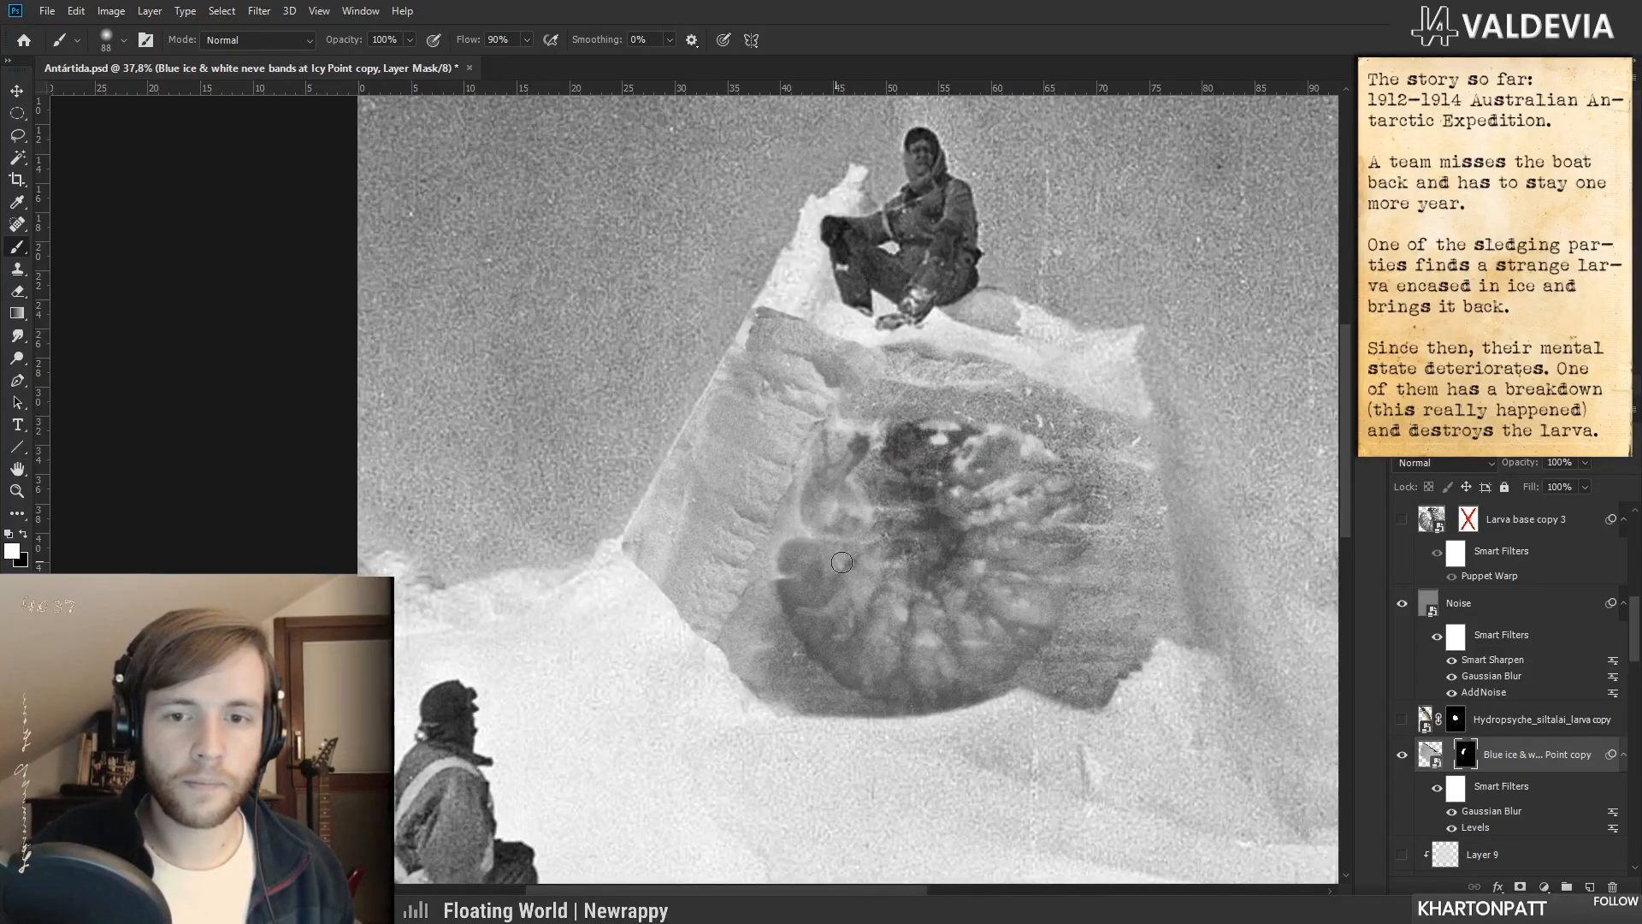
{"action": "right_click", "coordinate": [865, 559]}
{"action": "key", "text": "Return"}
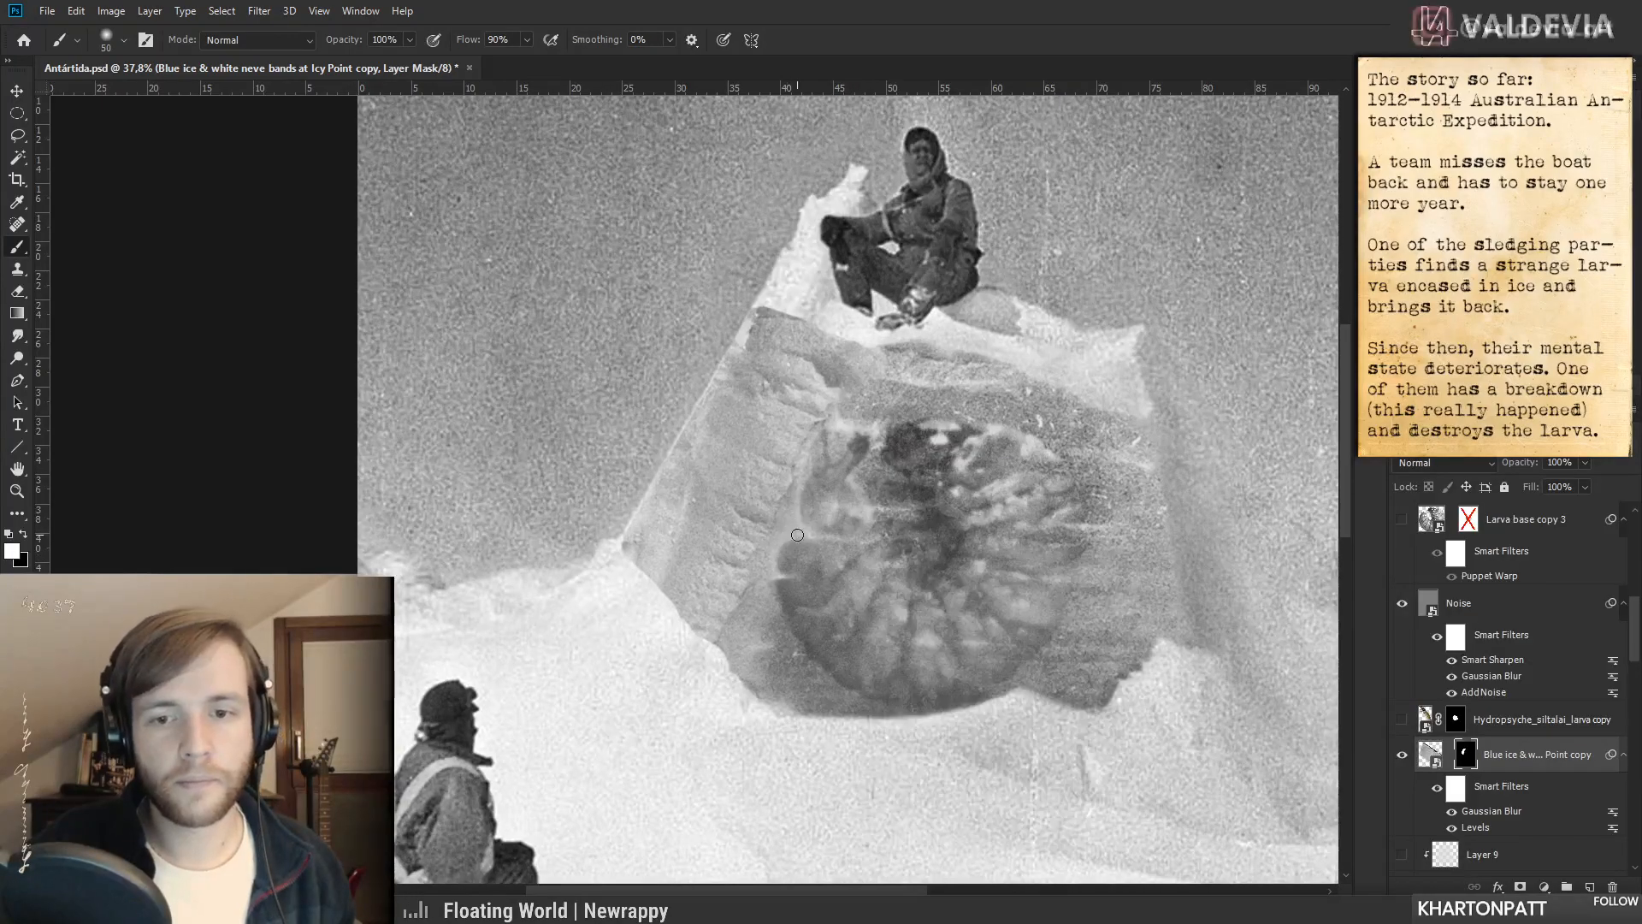
{"action": "key", "text": "ctrl+space"}
{"action": "mouse_move", "coordinate": [828, 580]}
{"action": "left_mouse_down"}
{"action": "mouse_move", "coordinate": [743, 580]}
{"action": "mouse_move", "coordinate": [828, 580]}
{"action": "left_mouse_up"}
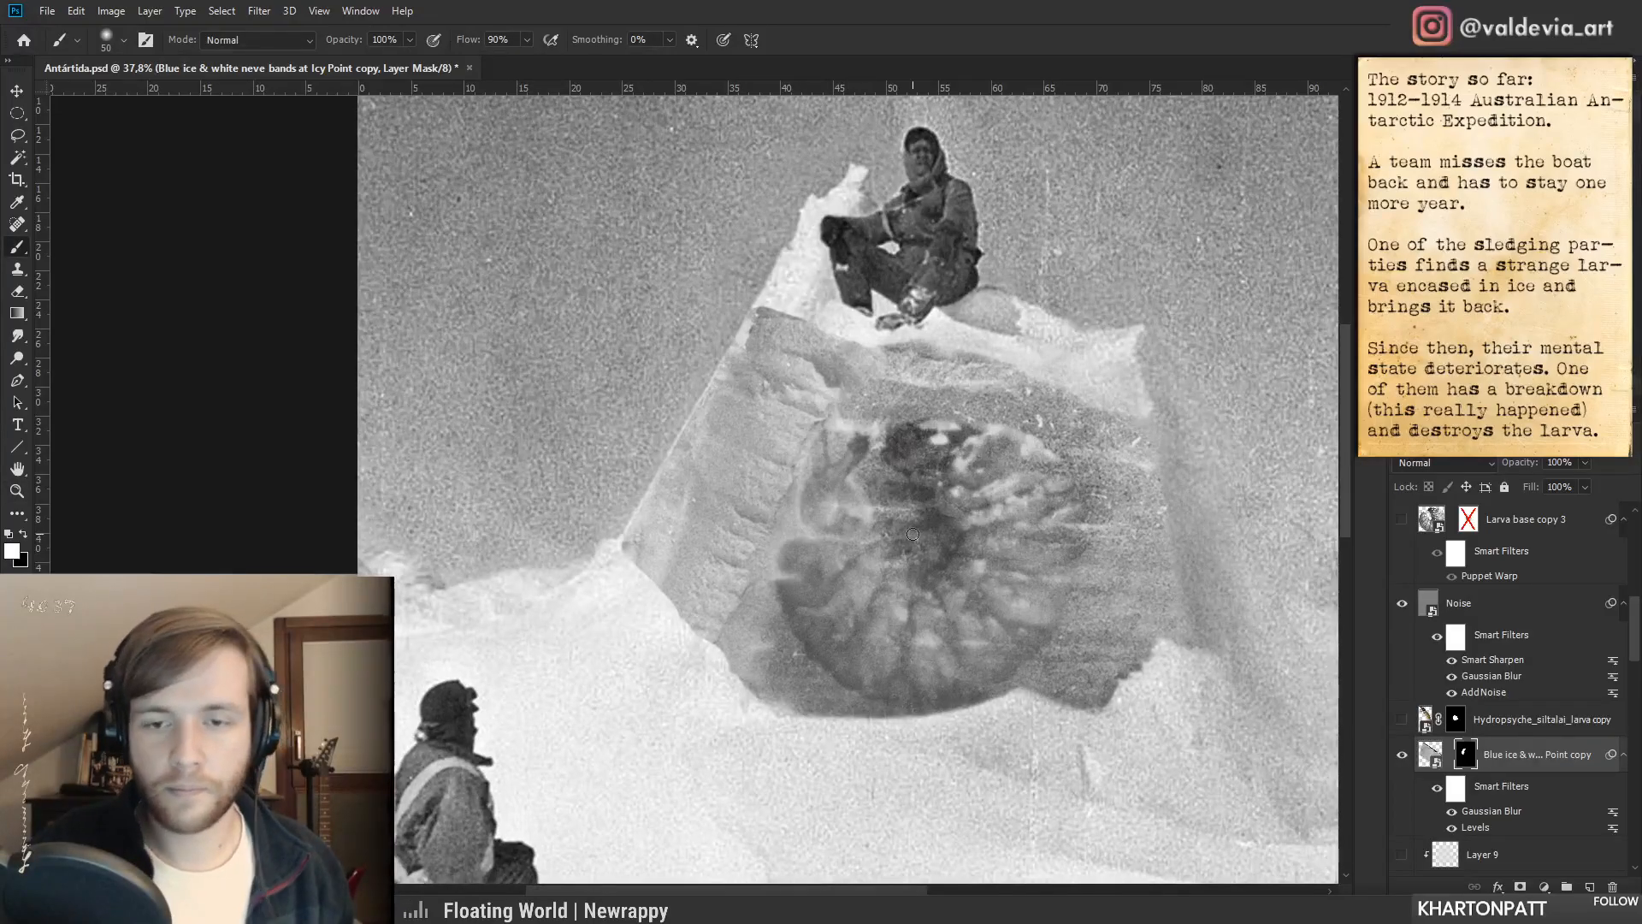
- Shift the ice image inside its mask and fine-tune its placement on the slope with Free Transform
{"action": "left_click", "coordinate": [1433, 760]}
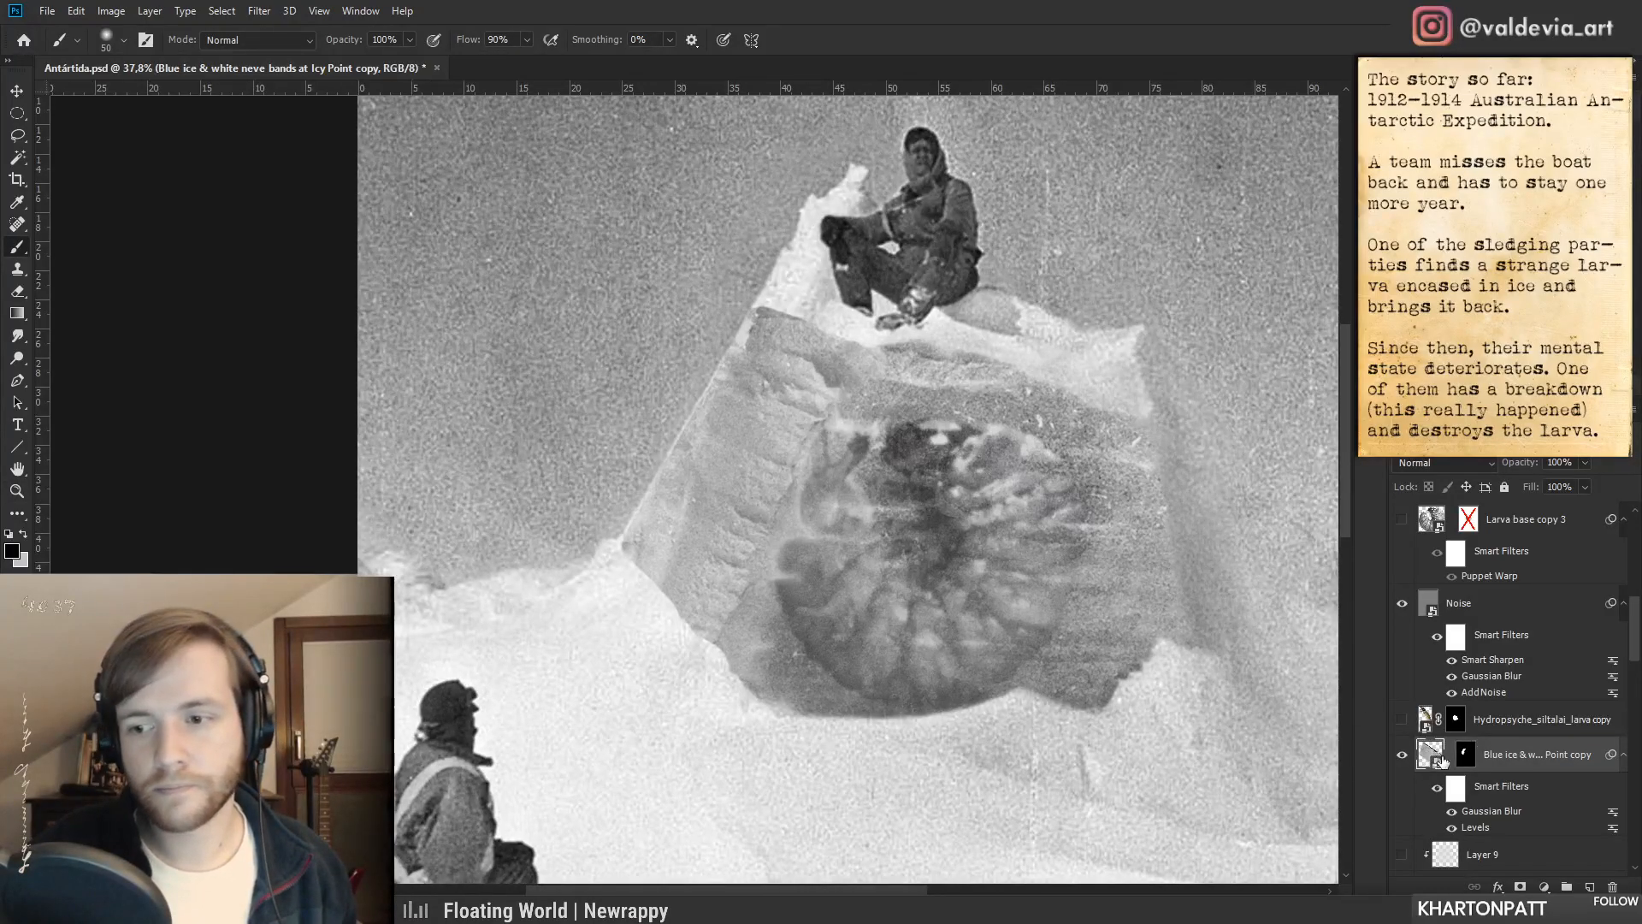
{"action": "left_click_drag", "start_coordinate": [674, 449], "coordinate": [758, 469]}
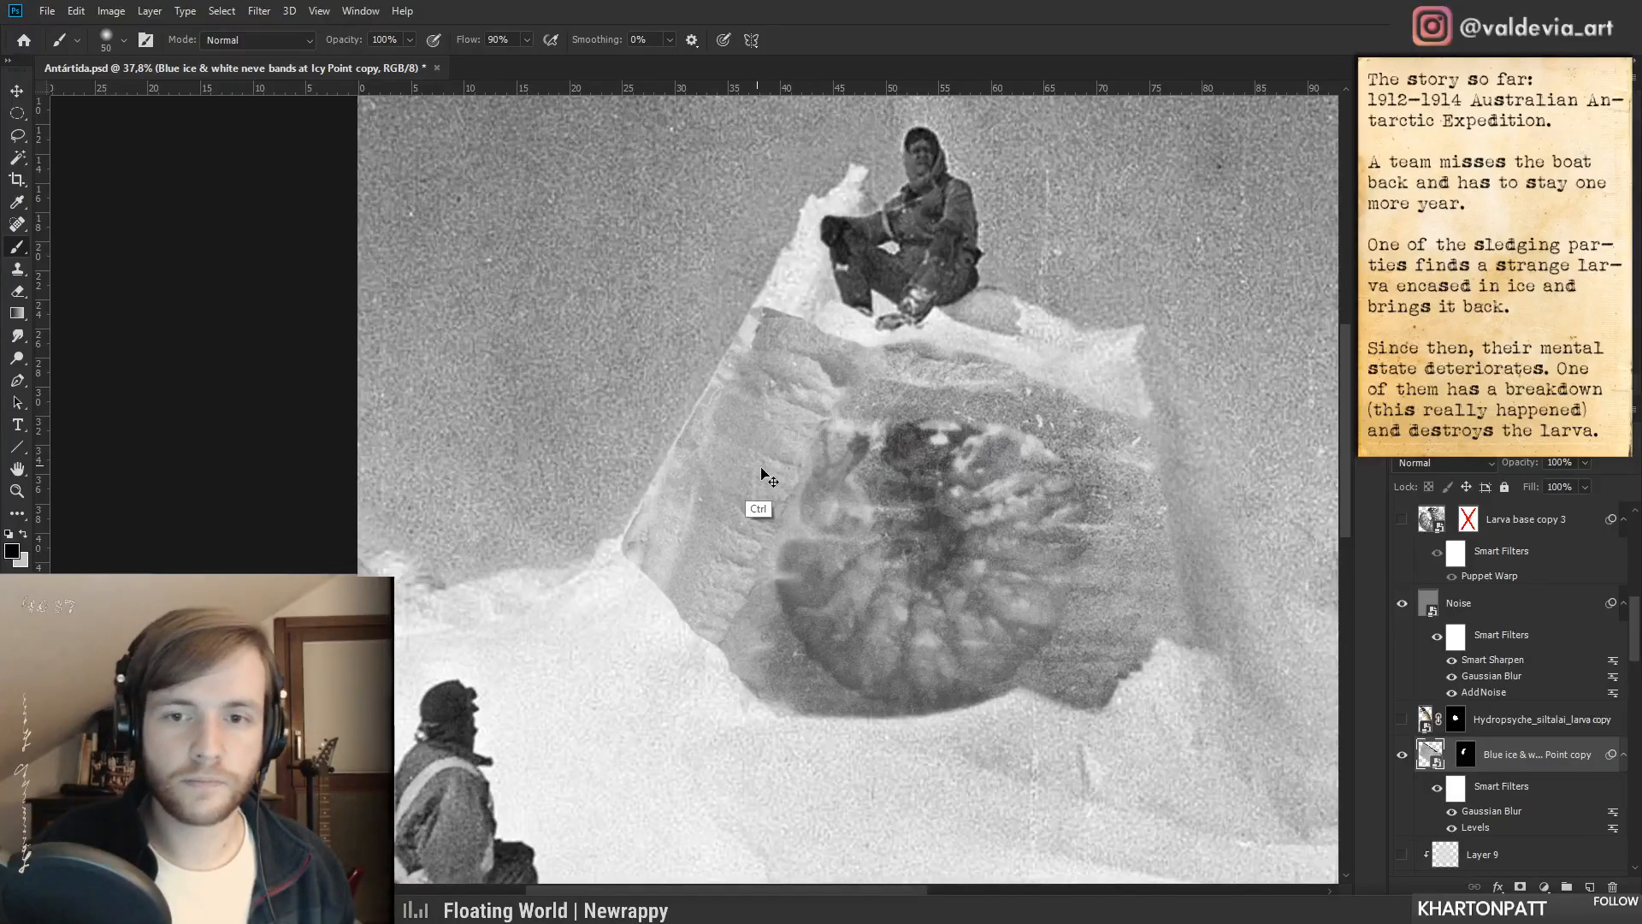
{"action": "key", "text": "ctrl+t"}
{"action": "left_click_drag", "start_coordinate": [992, 606], "coordinate": [1004, 582]}
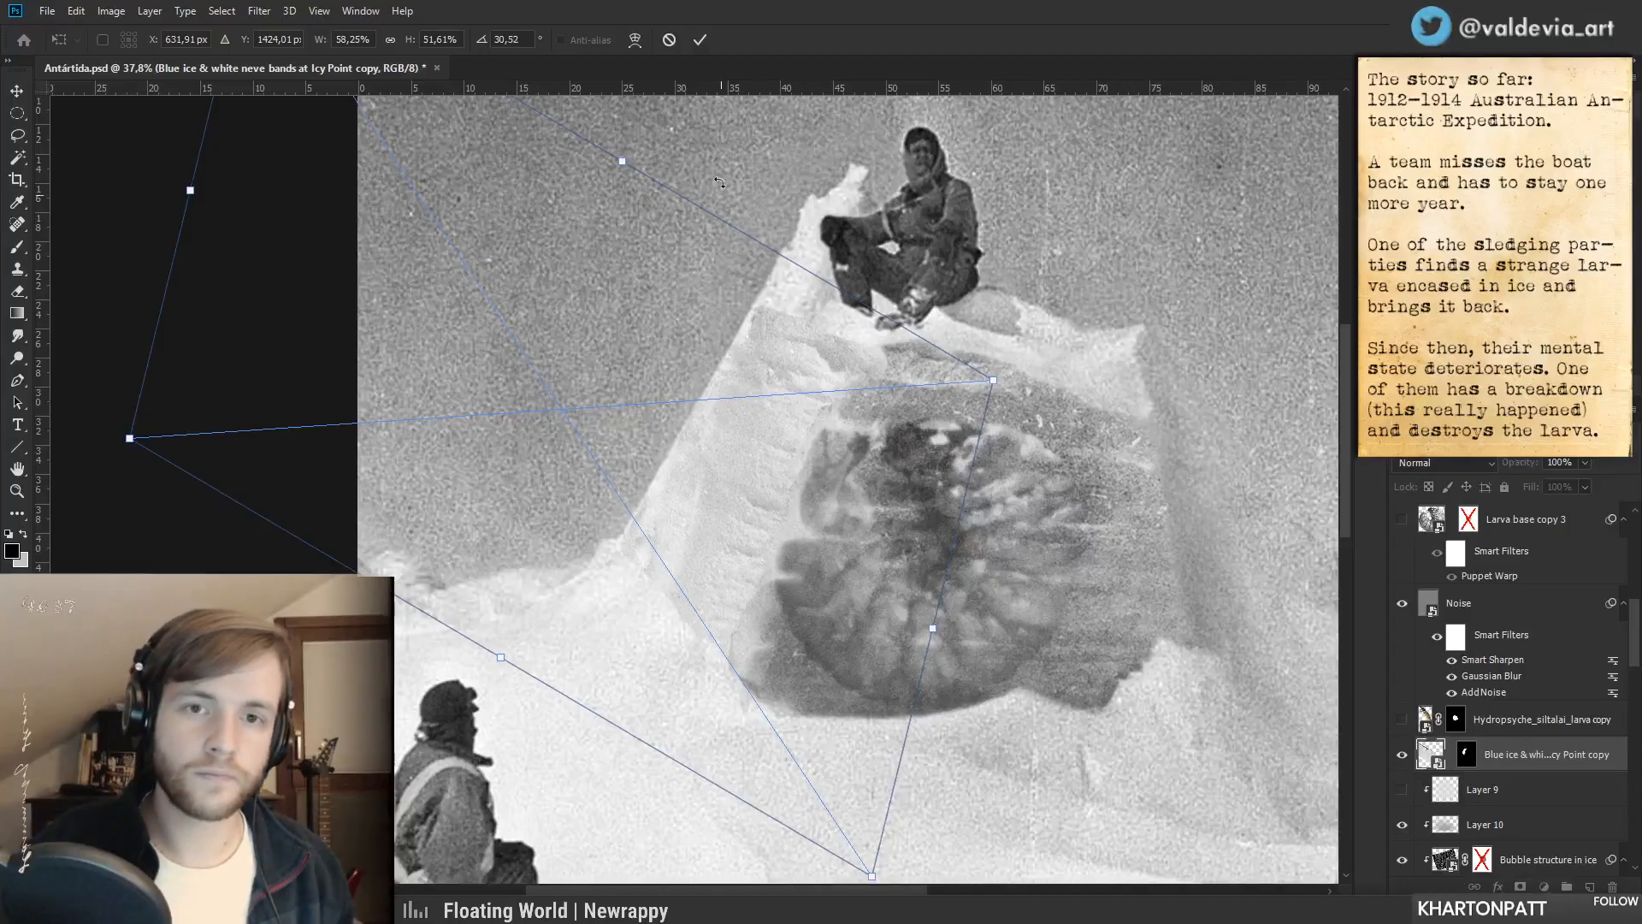
{"action": "left_click", "coordinate": [702, 41]}
- Duplicate the ice copy, clip the duplicate to the ice copy below, and shift its image across the slope
{"action": "key", "text": "b"}
{"action": "key", "text": "ctrl+j"}
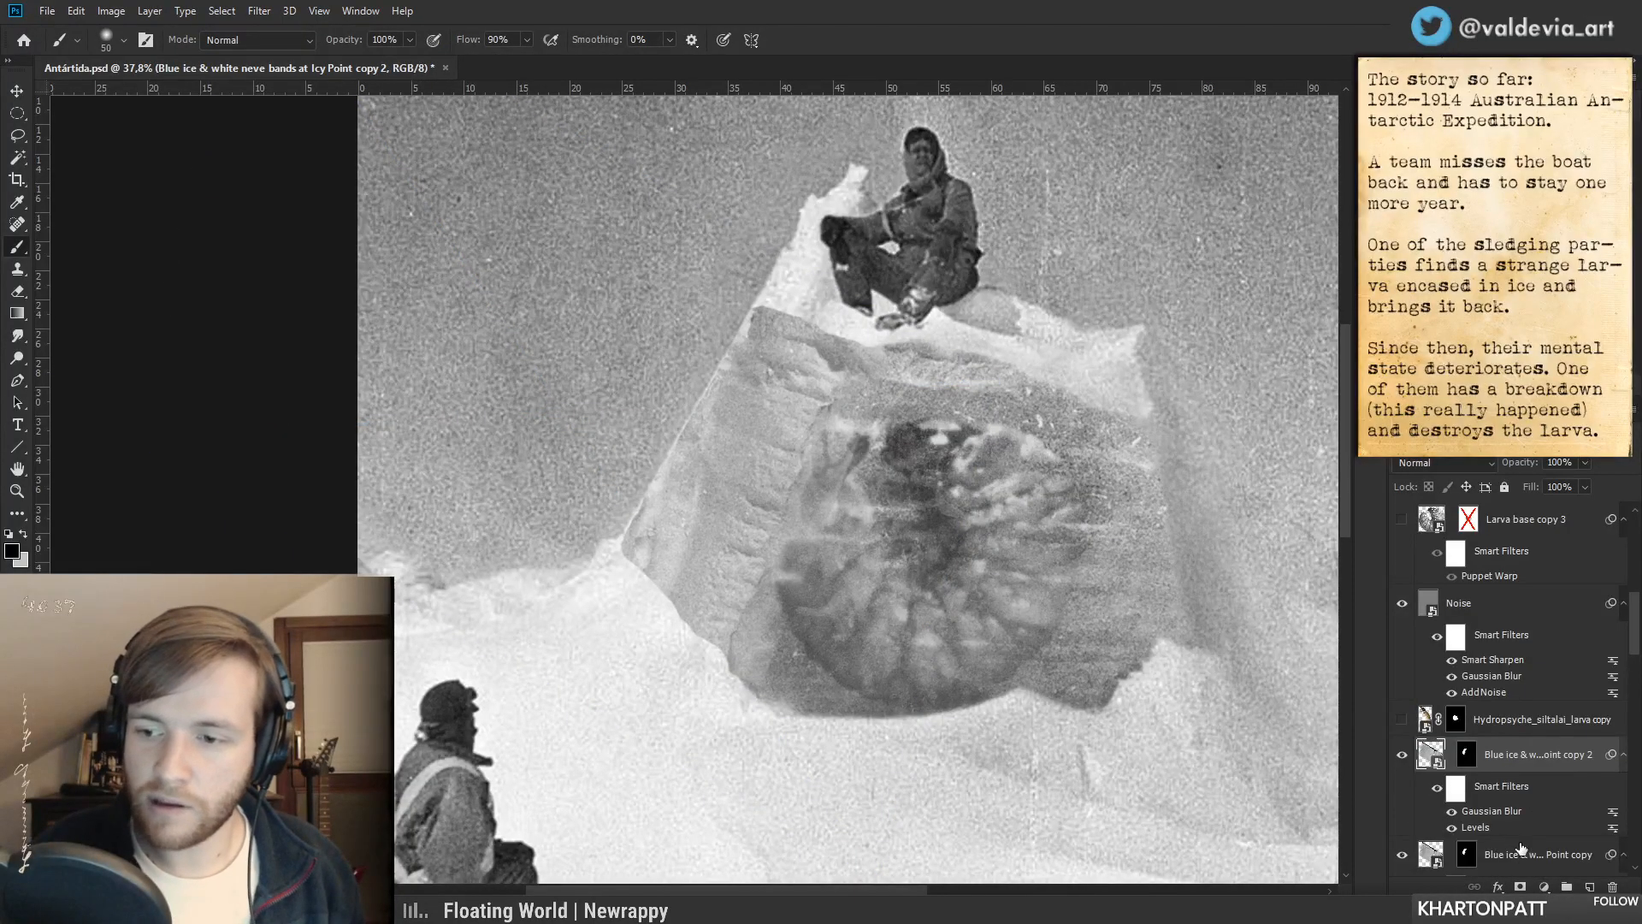
{"action": "left_click", "coordinate": [1526, 828], "text": "alt"}
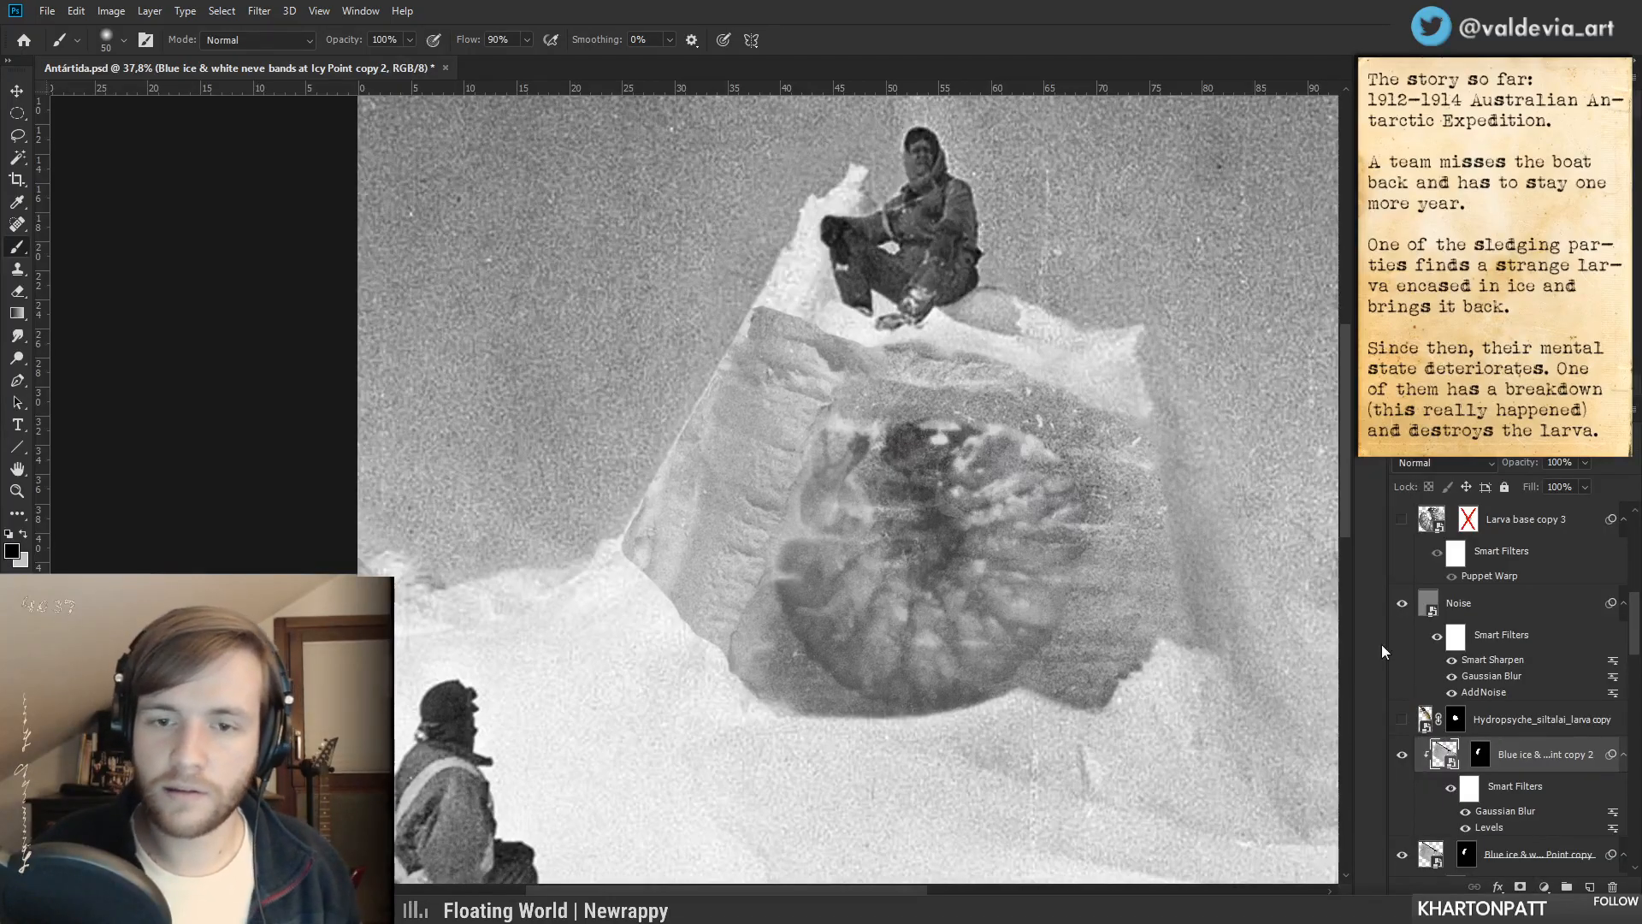
{"action": "left_click_drag", "start_coordinate": [745, 456], "coordinate": [1031, 614]}
- Flip the clipped ice duplicate horizontally, then move, rotate and resize it so its bands follow the slope
{"action": "key", "text": "ctrl+t"}
{"action": "right_click", "coordinate": [758, 488]}
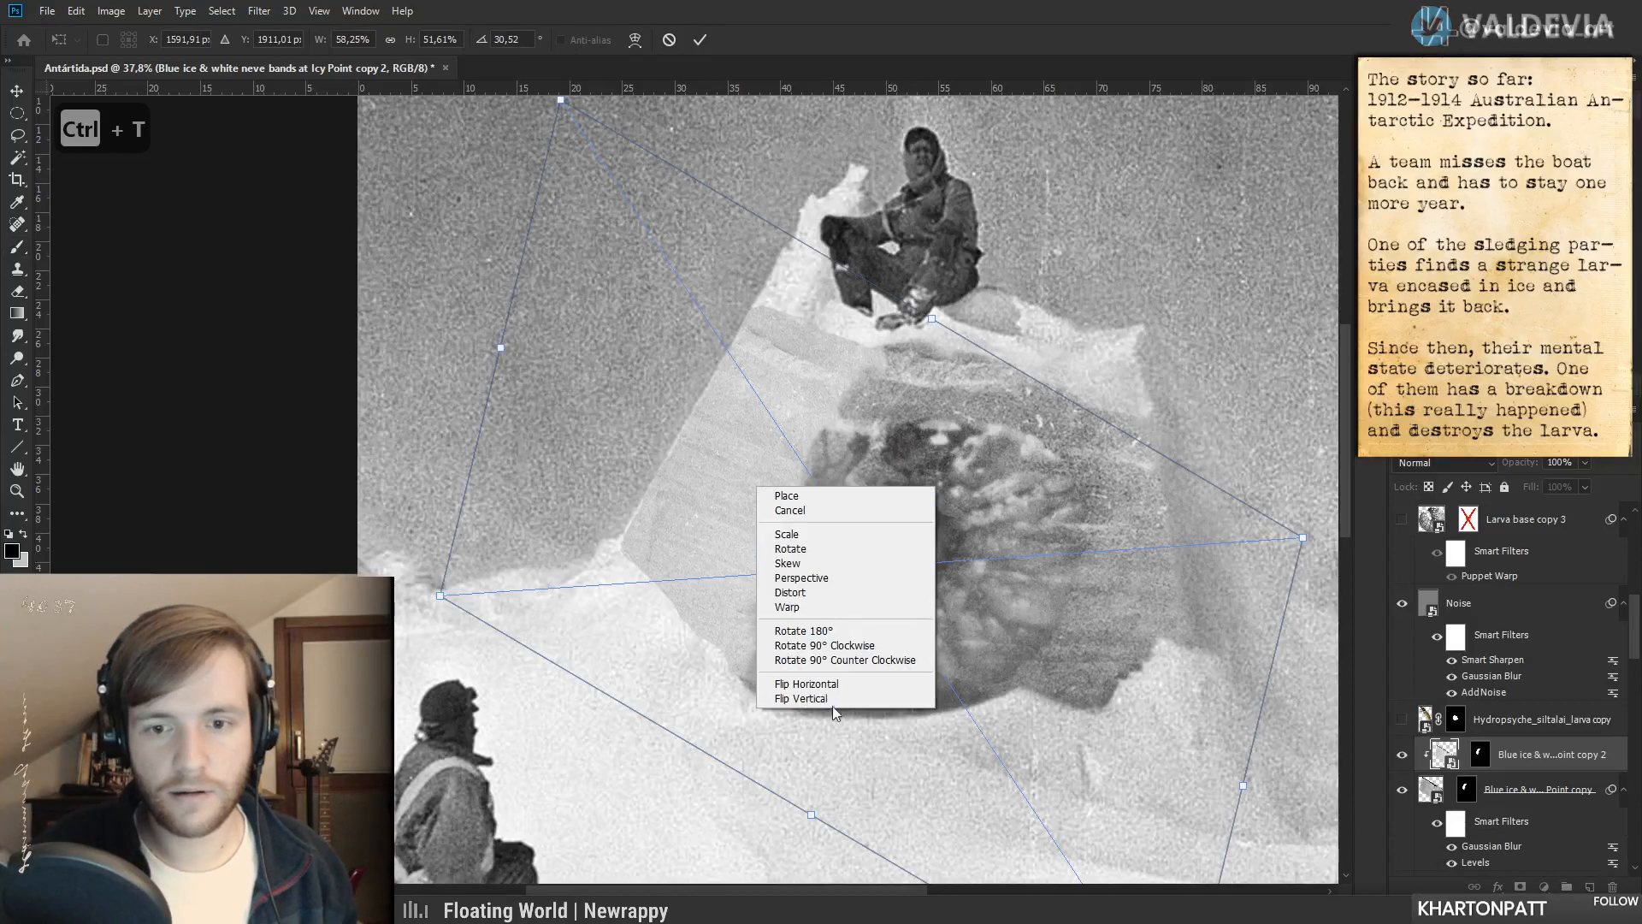
{"action": "left_click", "coordinate": [827, 687]}
{"action": "left_click_drag", "start_coordinate": [1053, 620], "coordinate": [698, 575]}
{"action": "left_click_drag", "start_coordinate": [973, 414], "coordinate": [890, 728]}
{"action": "left_click_drag", "start_coordinate": [672, 561], "coordinate": [686, 490]}
{"action": "left_click_drag", "start_coordinate": [99, 390], "coordinate": [321, 301]}
{"action": "mouse_move", "coordinate": [952, 512]}
{"action": "left_mouse_down"}
{"action": "mouse_move", "coordinate": [946, 568]}
{"action": "mouse_move", "coordinate": [940, 541]}
{"action": "mouse_move", "coordinate": [952, 556]}
{"action": "mouse_move", "coordinate": [957, 542]}
{"action": "left_mouse_up"}
{"action": "left_click", "coordinate": [700, 40]}
- Replace the clipped ice duplicate's layer mask with a new mask that hides the whole layer
{"action": "right_click", "coordinate": [1483, 752]}
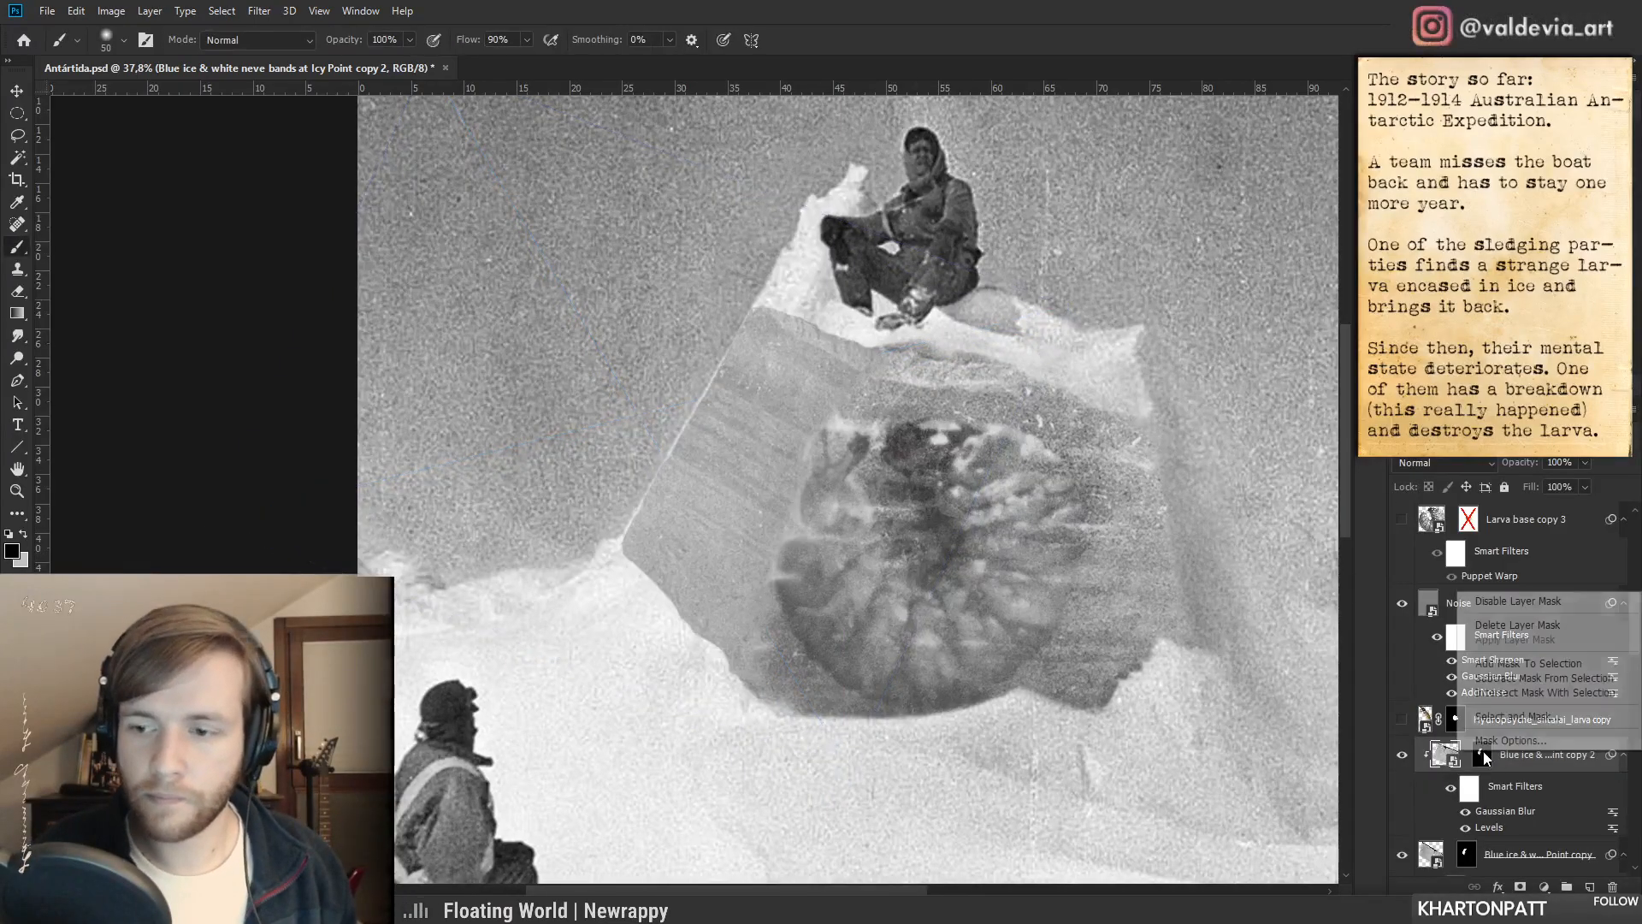
{"action": "left_click", "coordinate": [1523, 625]}
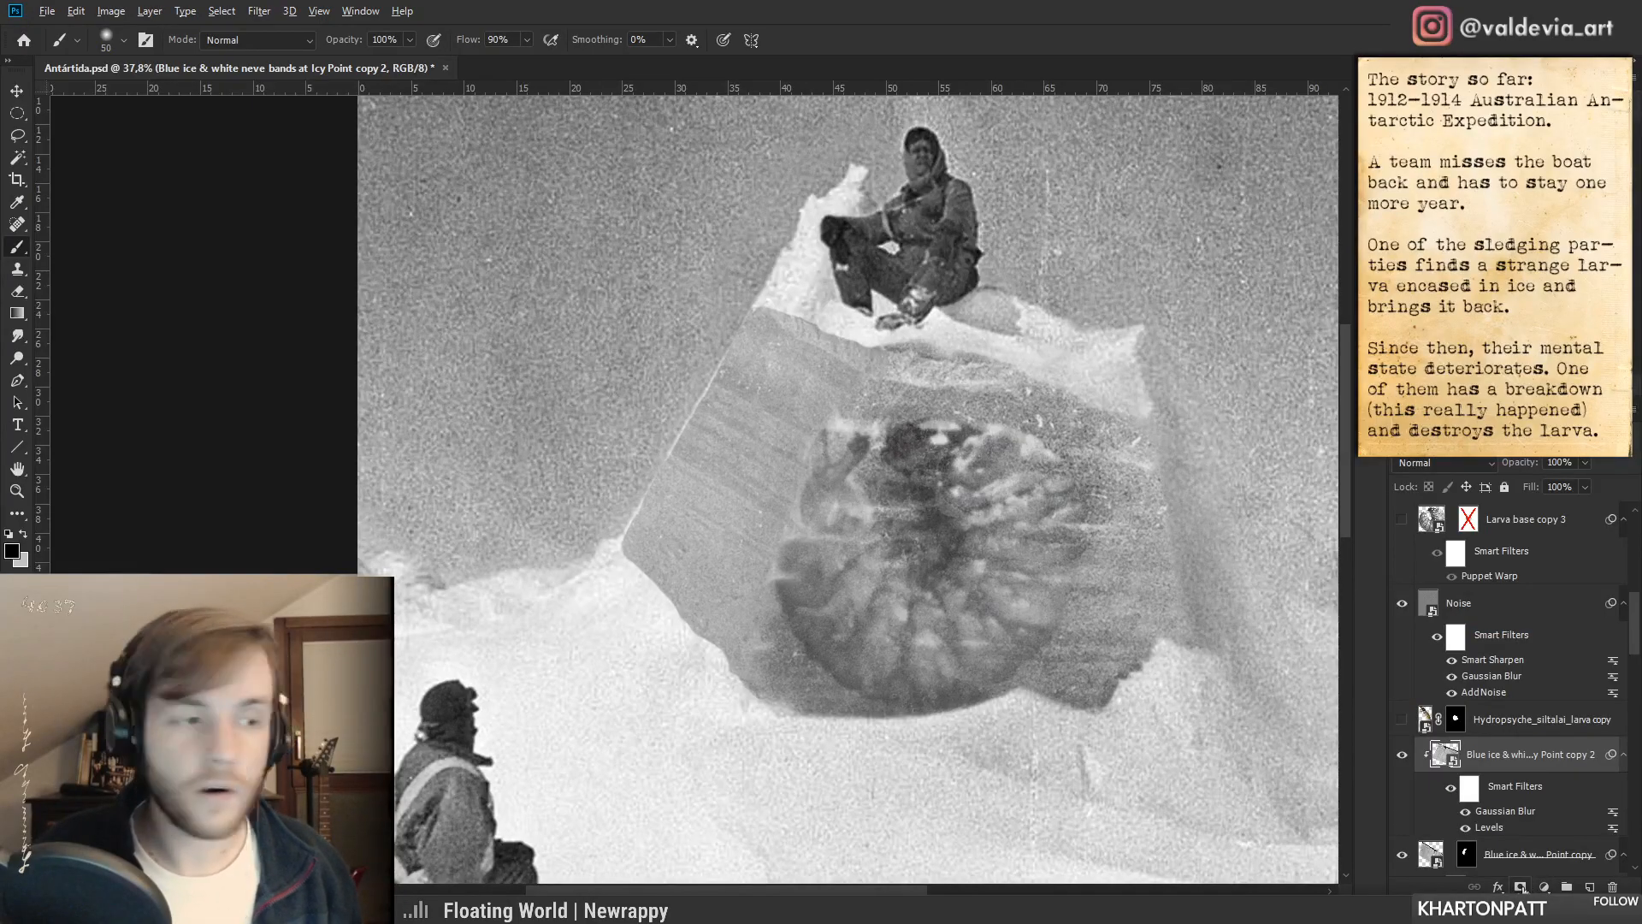
{"action": "left_click", "coordinate": [1521, 888], "text": "alt"}
- Reveal the flipped ice on the slope's outer part, painting its mask white with a soft 124 px brush at 0% hardness
{"action": "key", "text": "x"}
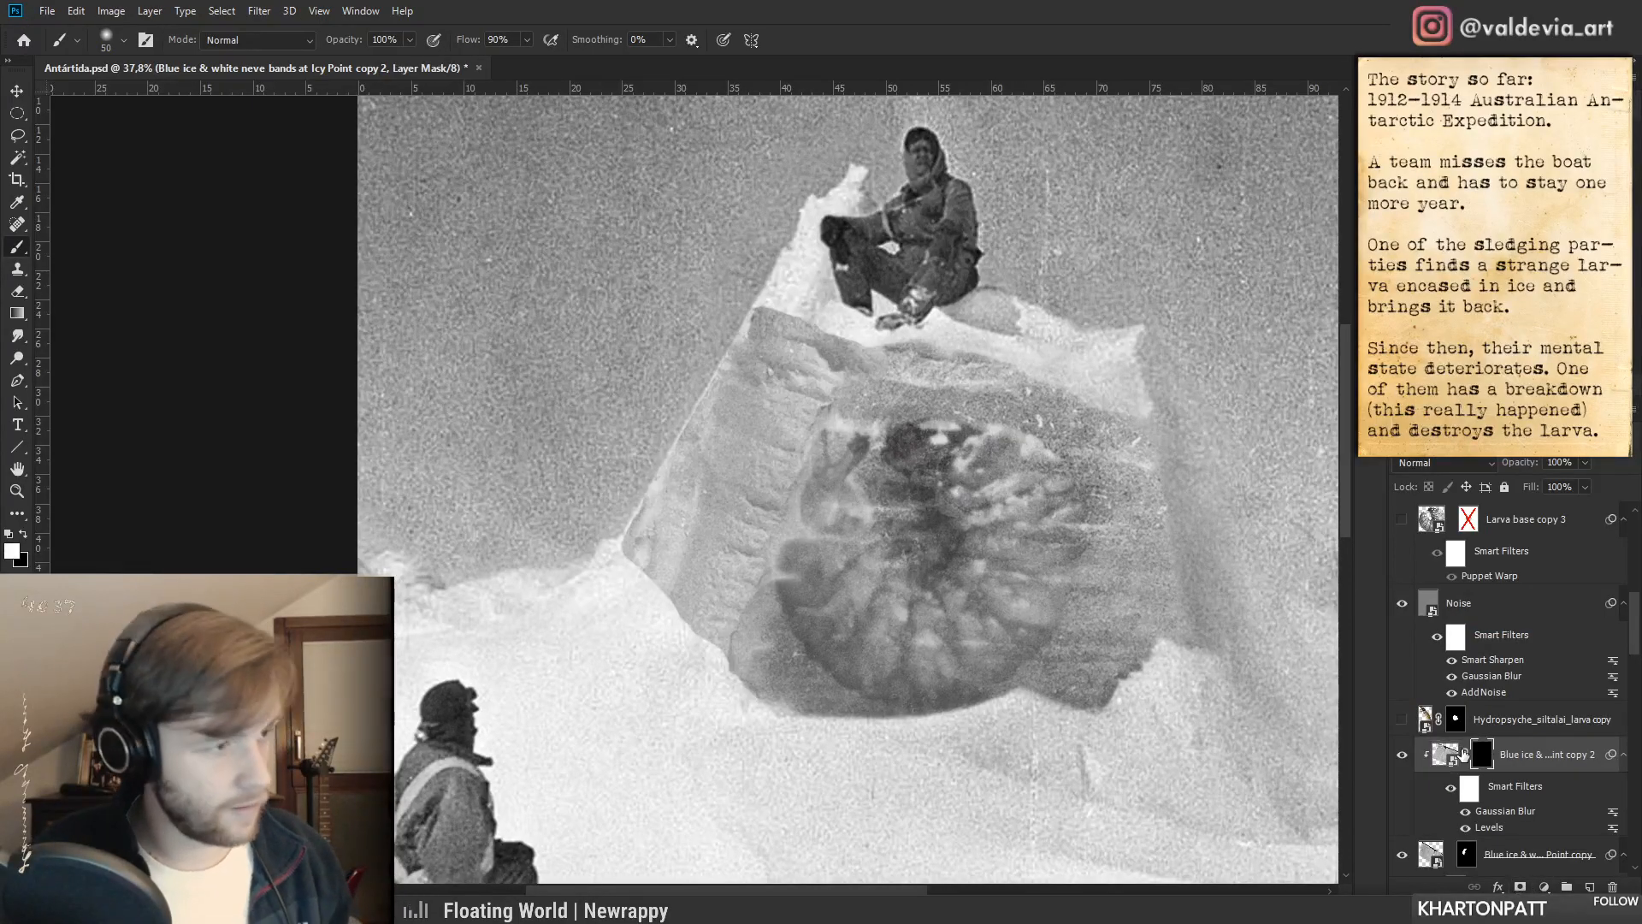
{"action": "right_click", "coordinate": [715, 513]}
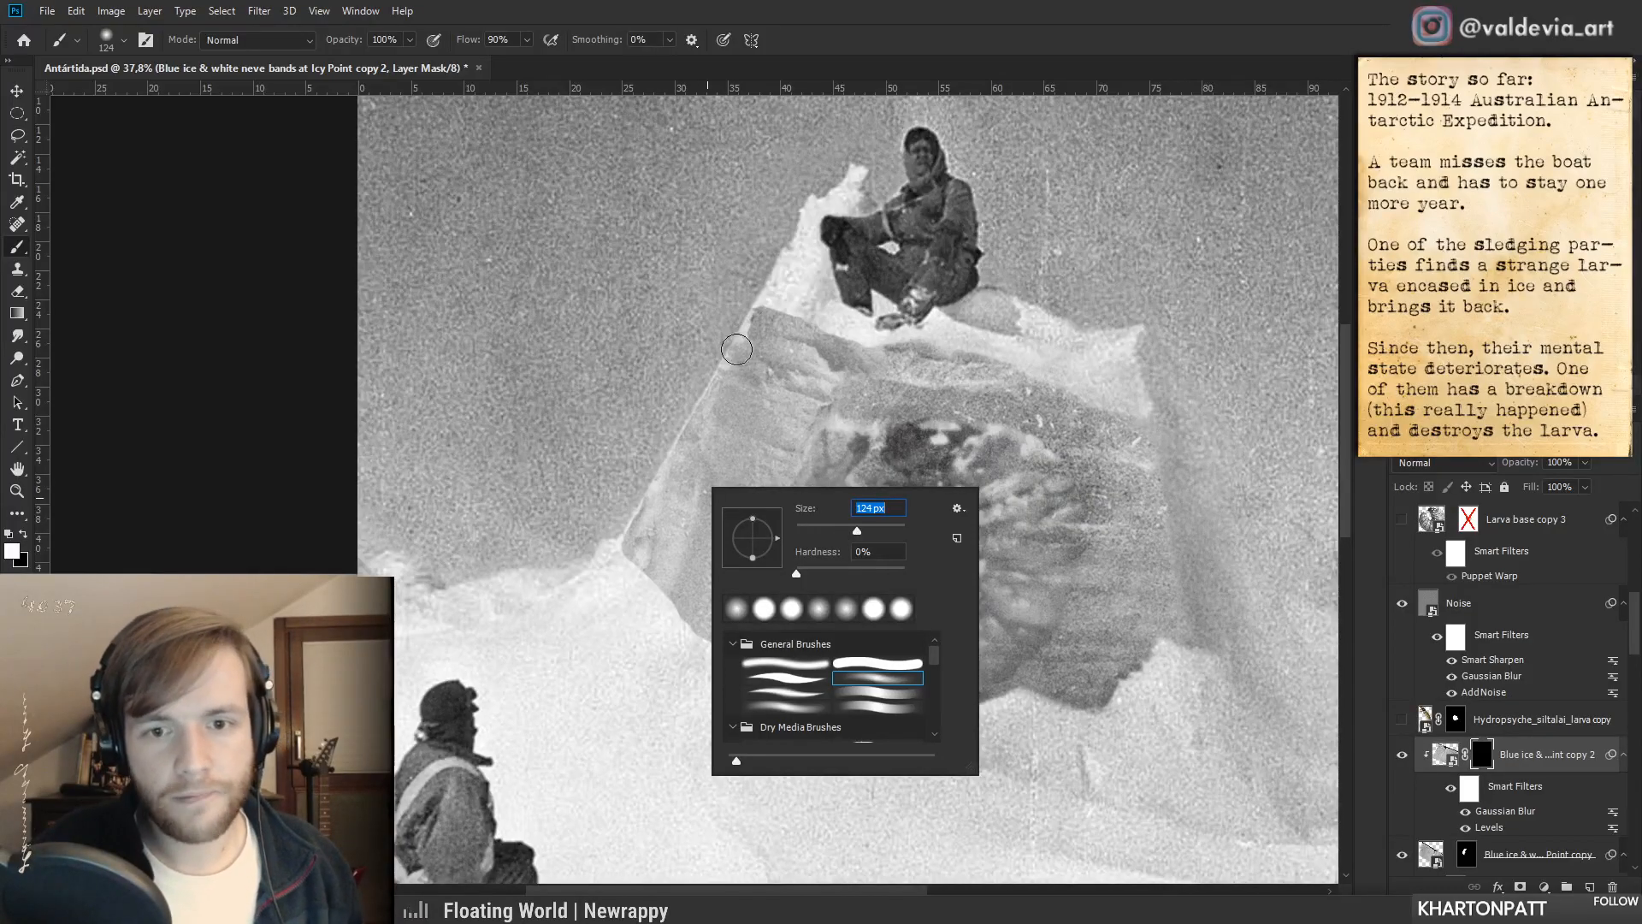
{"action": "key", "text": "Return"}
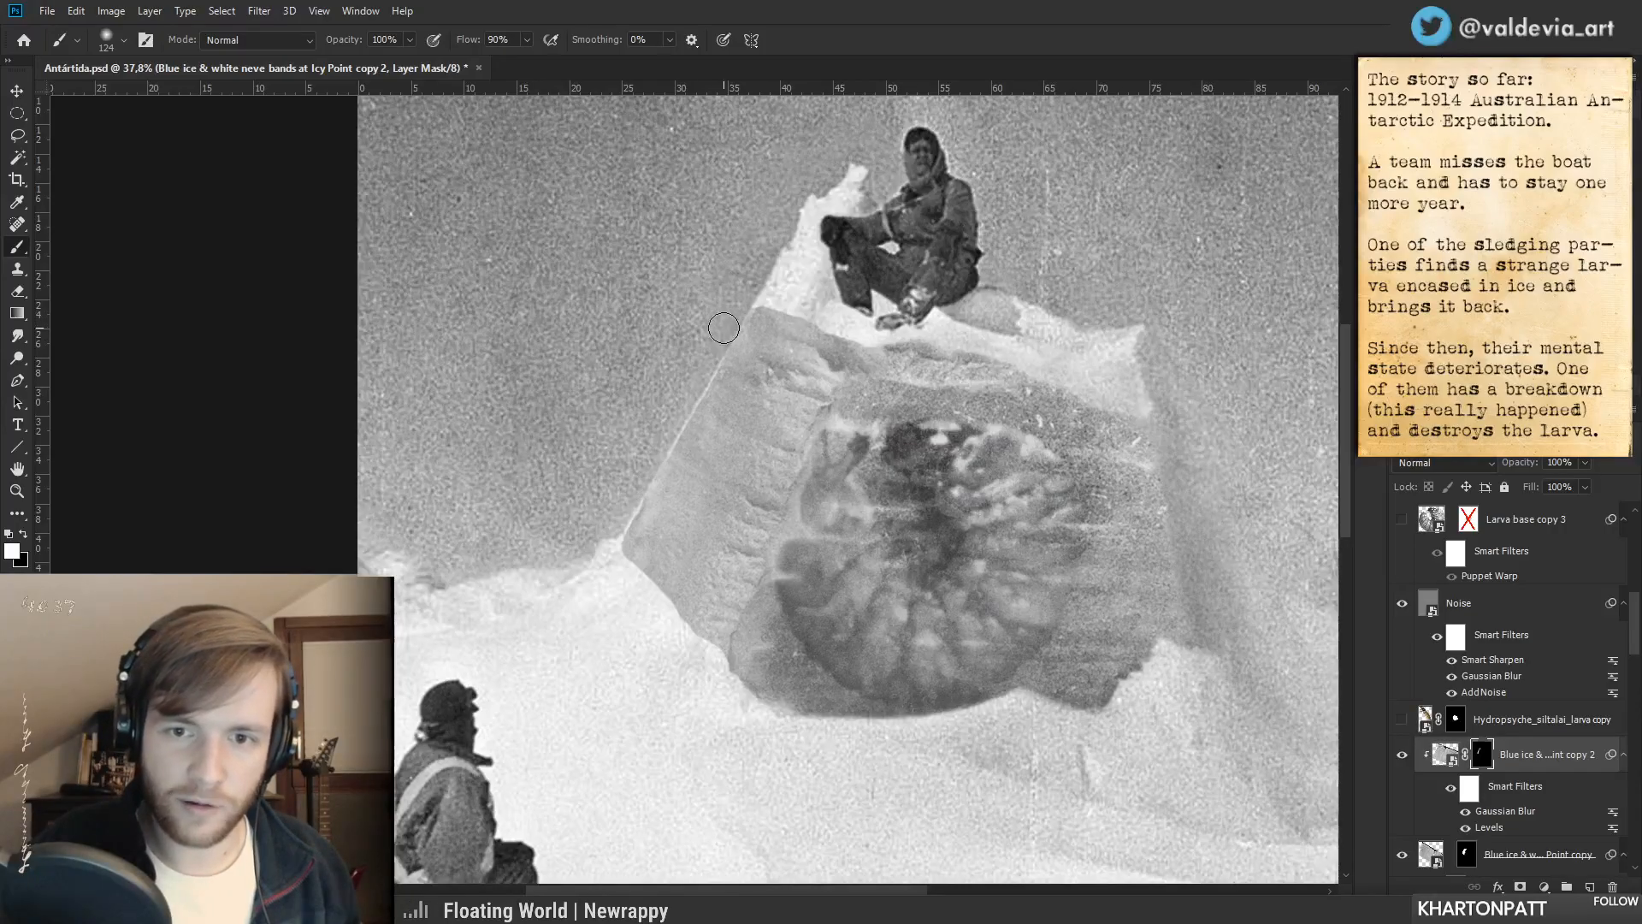
{"action": "key", "text": "z"}
{"action": "mouse_move", "coordinate": [706, 508]}
{"action": "left_mouse_down"}
{"action": "mouse_move", "coordinate": [580, 518]}
{"action": "mouse_move", "coordinate": [695, 415]}
{"action": "left_mouse_up"}
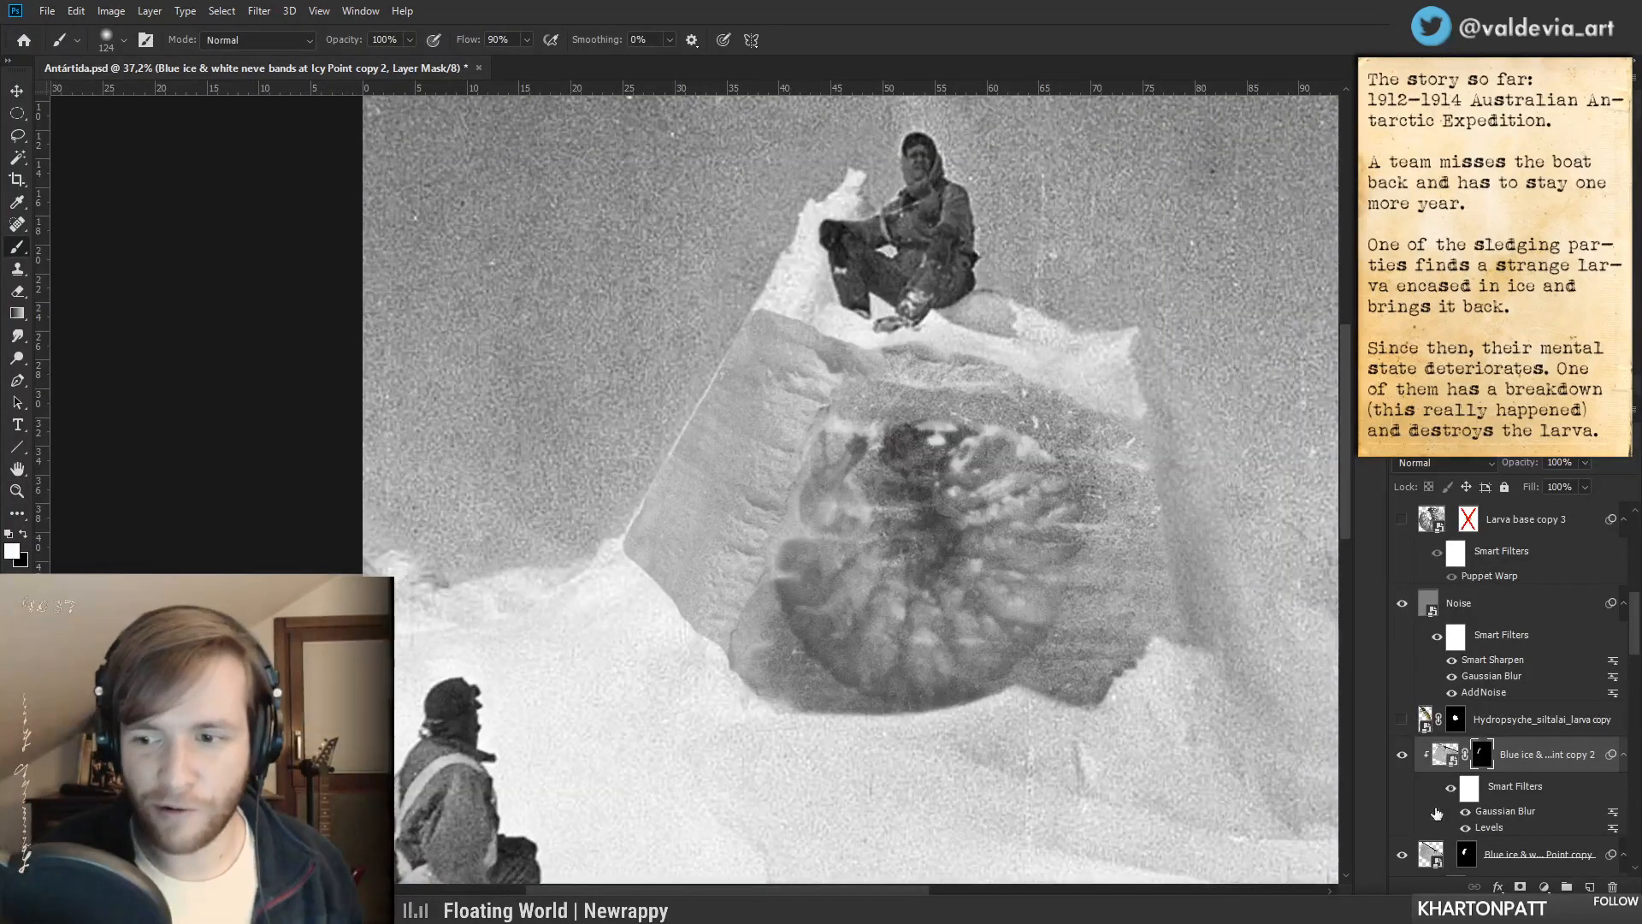
- Extend the lower ice copy's mask to the slope's outer edge, painting white with soft brushes of 20 px and 77 px
{"action": "left_click", "coordinate": [1461, 855]}
{"action": "key", "text": "z"}
{"action": "left_click_drag", "start_coordinate": [660, 475], "coordinate": [703, 489]}
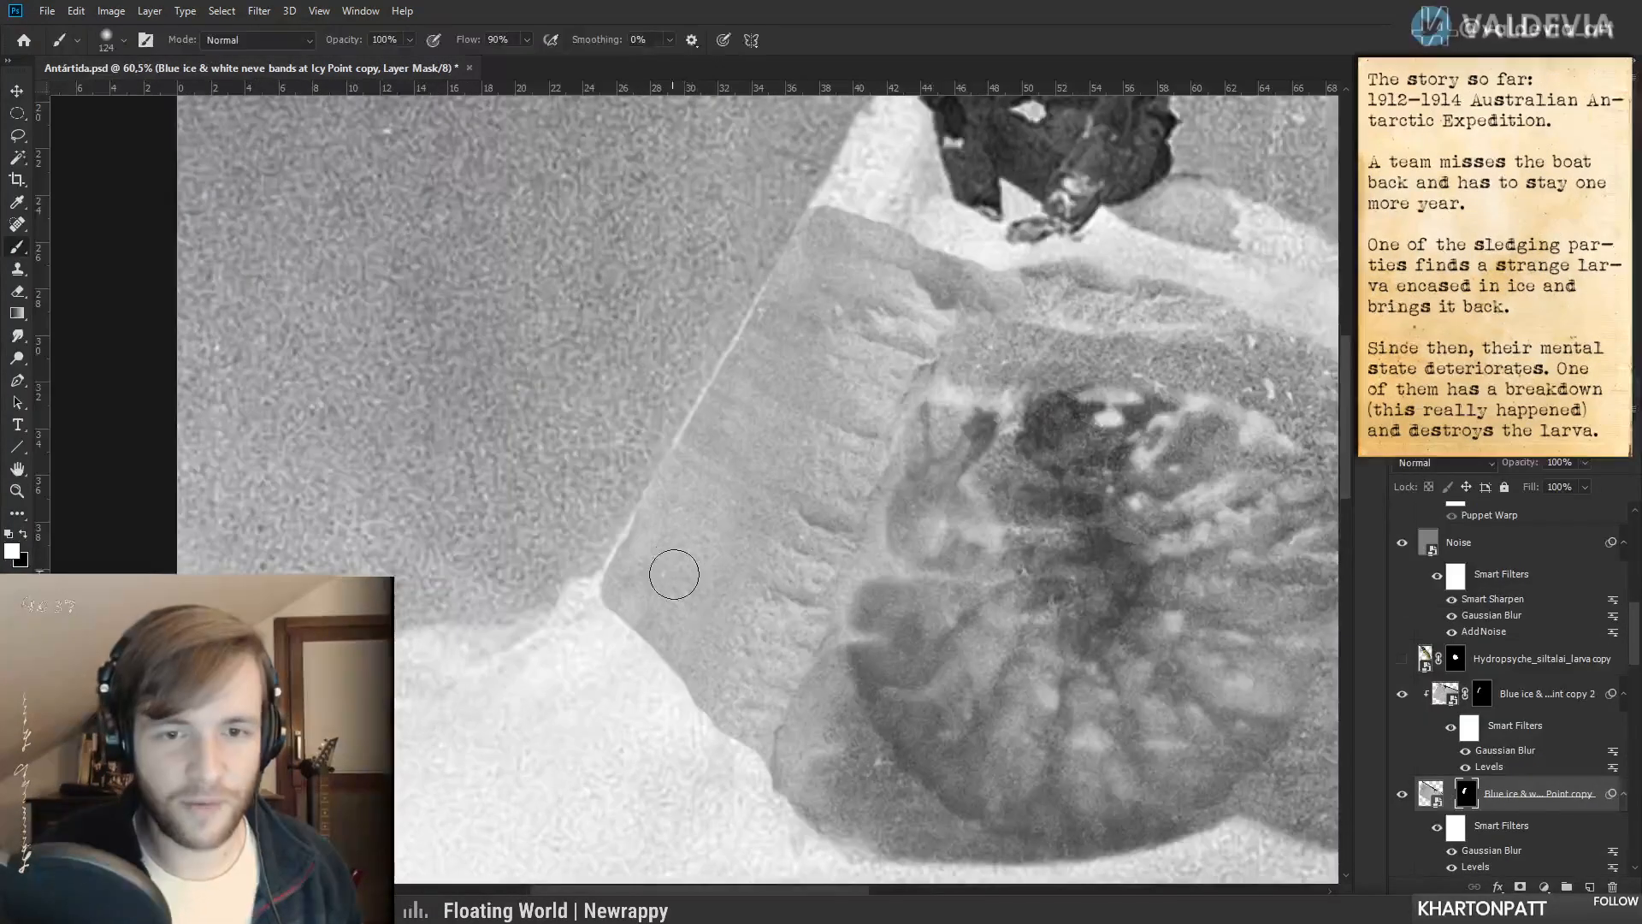
{"action": "right_click", "coordinate": [689, 575]}
{"action": "left_click", "coordinate": [785, 617]}
{"action": "left_click", "coordinate": [789, 751]}
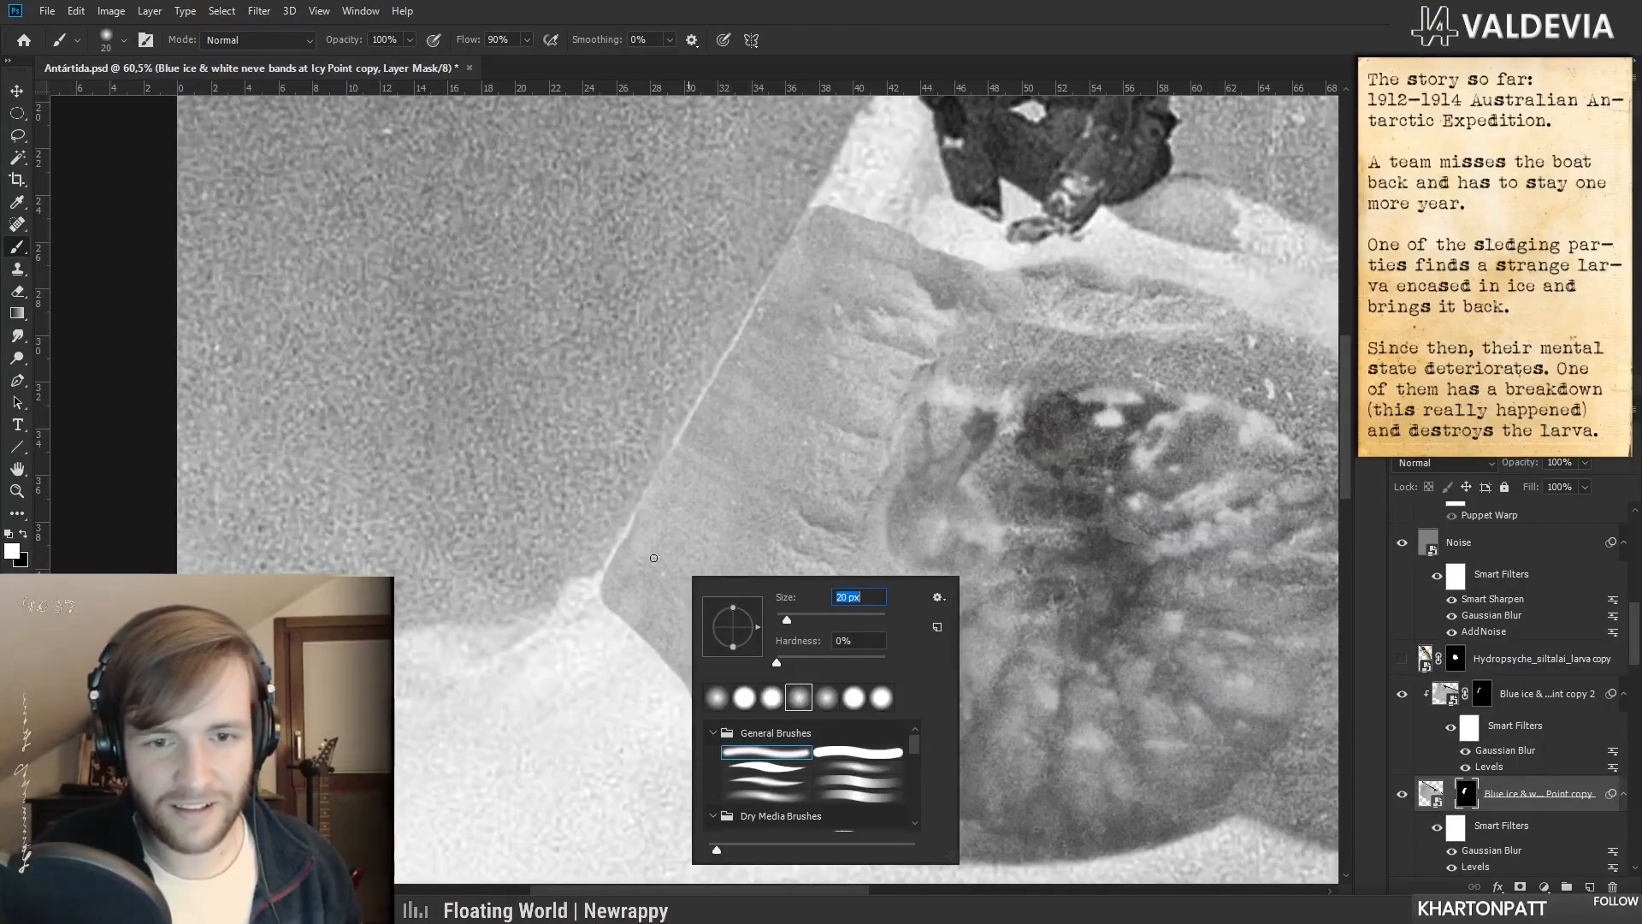
{"action": "left_click", "coordinate": [625, 540]}
{"action": "right_click", "coordinate": [662, 532]}
{"action": "left_click", "coordinate": [778, 577]}
{"action": "left_click", "coordinate": [615, 578]}
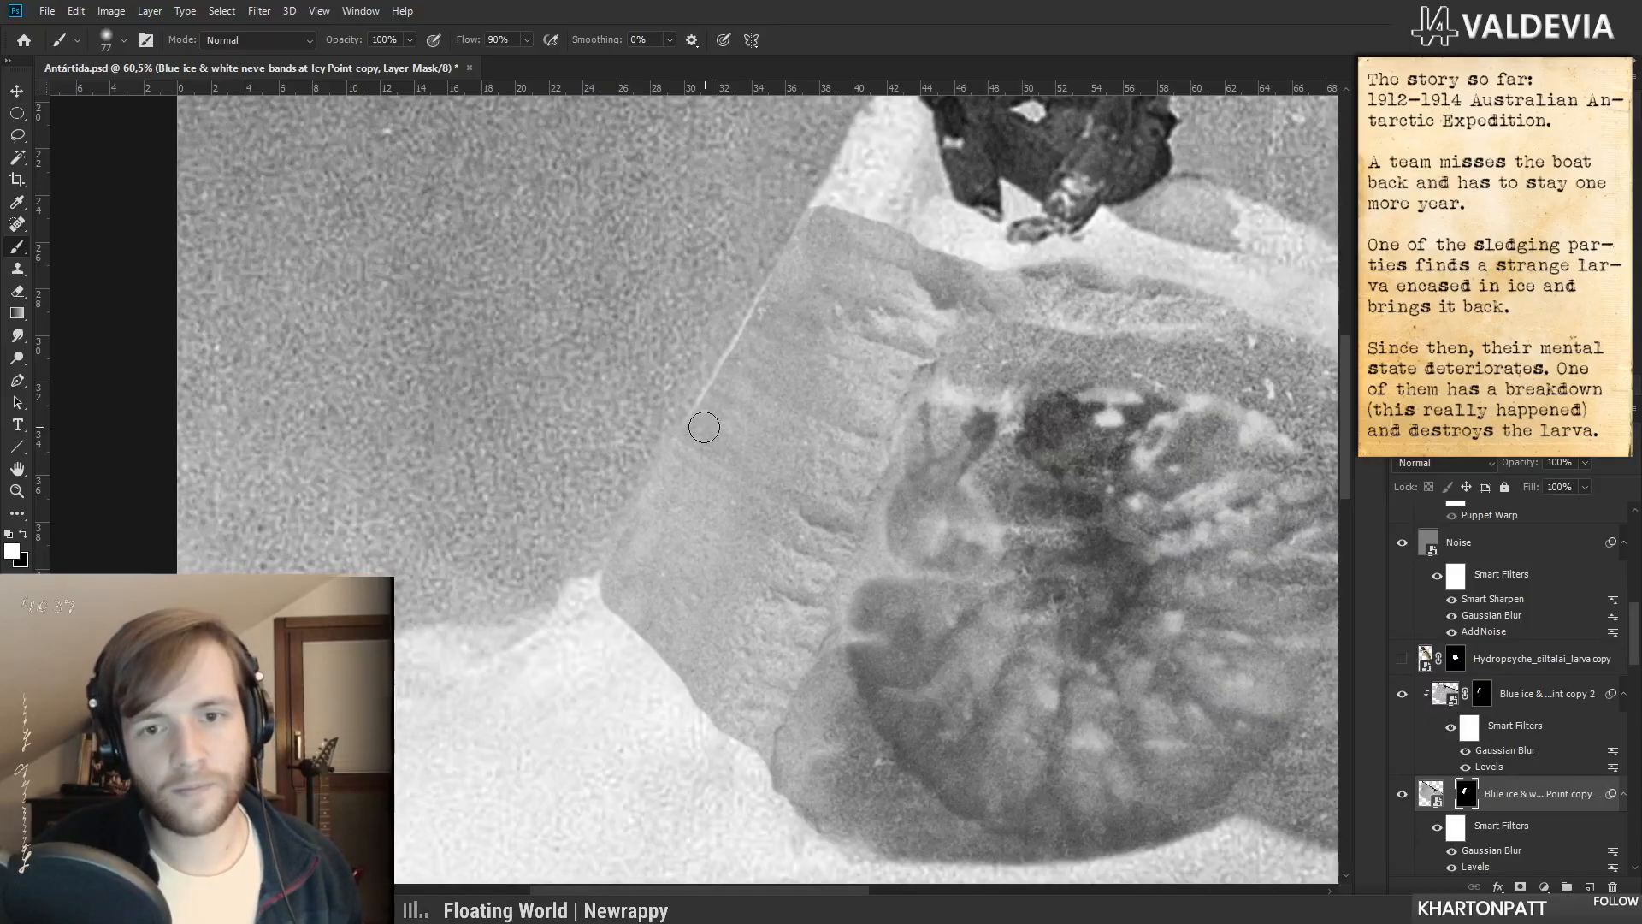
{"action": "left_click_drag", "start_coordinate": [826, 276], "coordinate": [741, 444]}
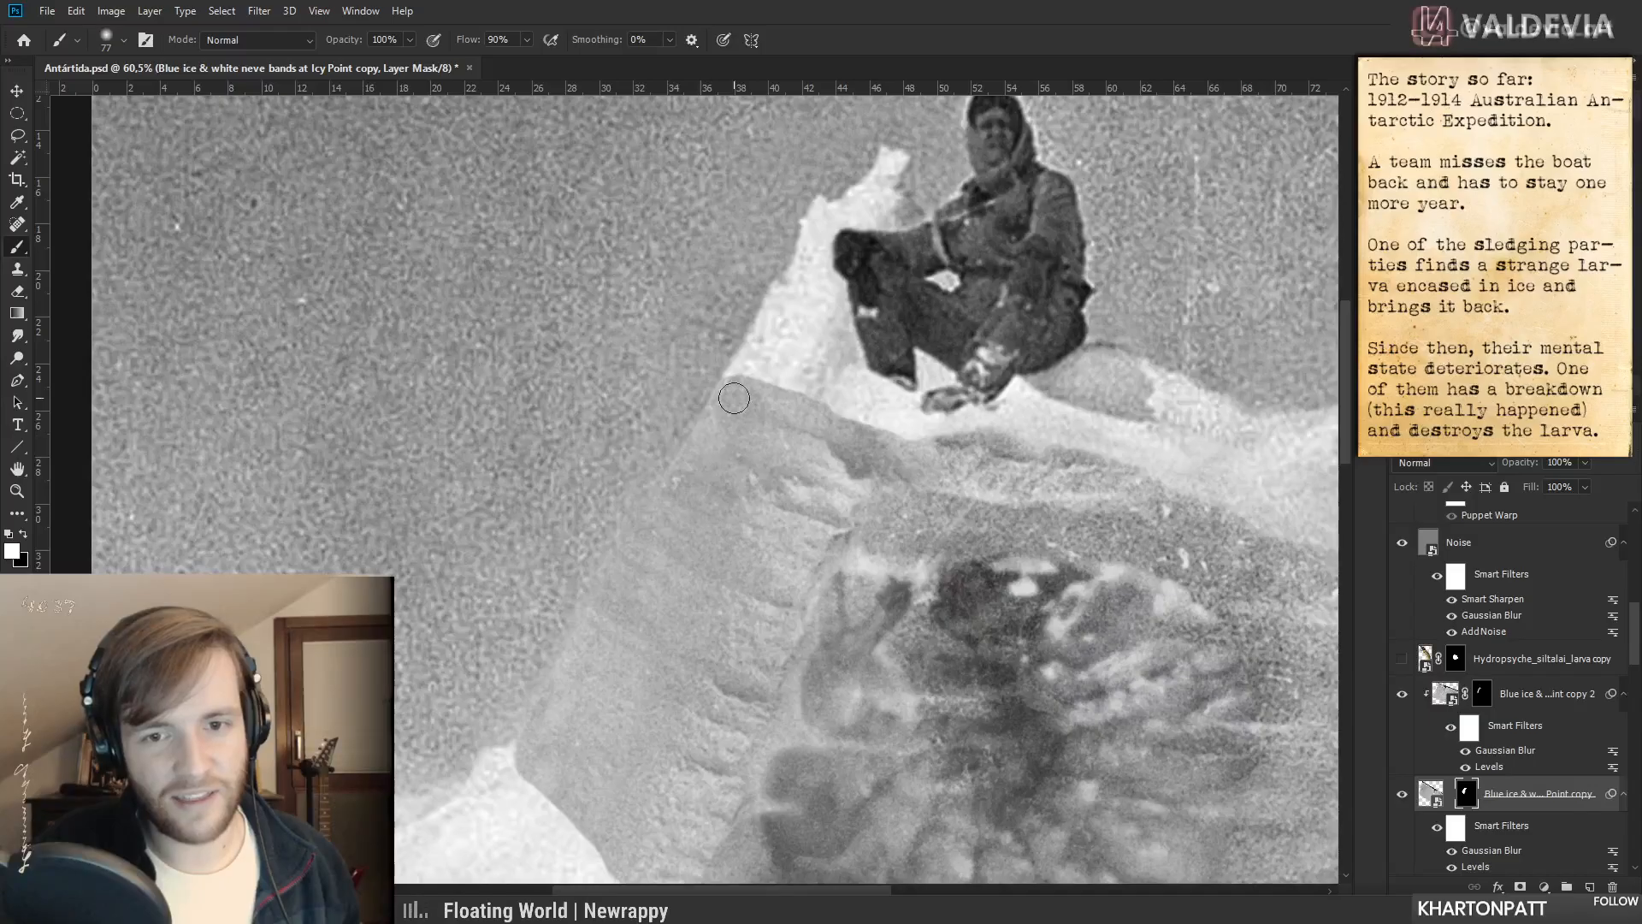
- Compare the whole slope with the extended ice texture hidden and shown
{"action": "key", "text": "z"}
{"action": "left_click_drag", "start_coordinate": [743, 552], "coordinate": [590, 582]}
{"action": "mouse_move", "coordinate": [733, 679]}
{"action": "left_mouse_down"}
{"action": "mouse_move", "coordinate": [682, 659]}
{"action": "mouse_move", "coordinate": [702, 643]}
{"action": "mouse_move", "coordinate": [1347, 750]}
{"action": "left_mouse_up"}
{"action": "key", "text": "z"}
{"action": "left_click", "coordinate": [1406, 797]}
{"action": "left_click", "coordinate": [1403, 795]}
{"action": "left_click", "coordinate": [1403, 796]}
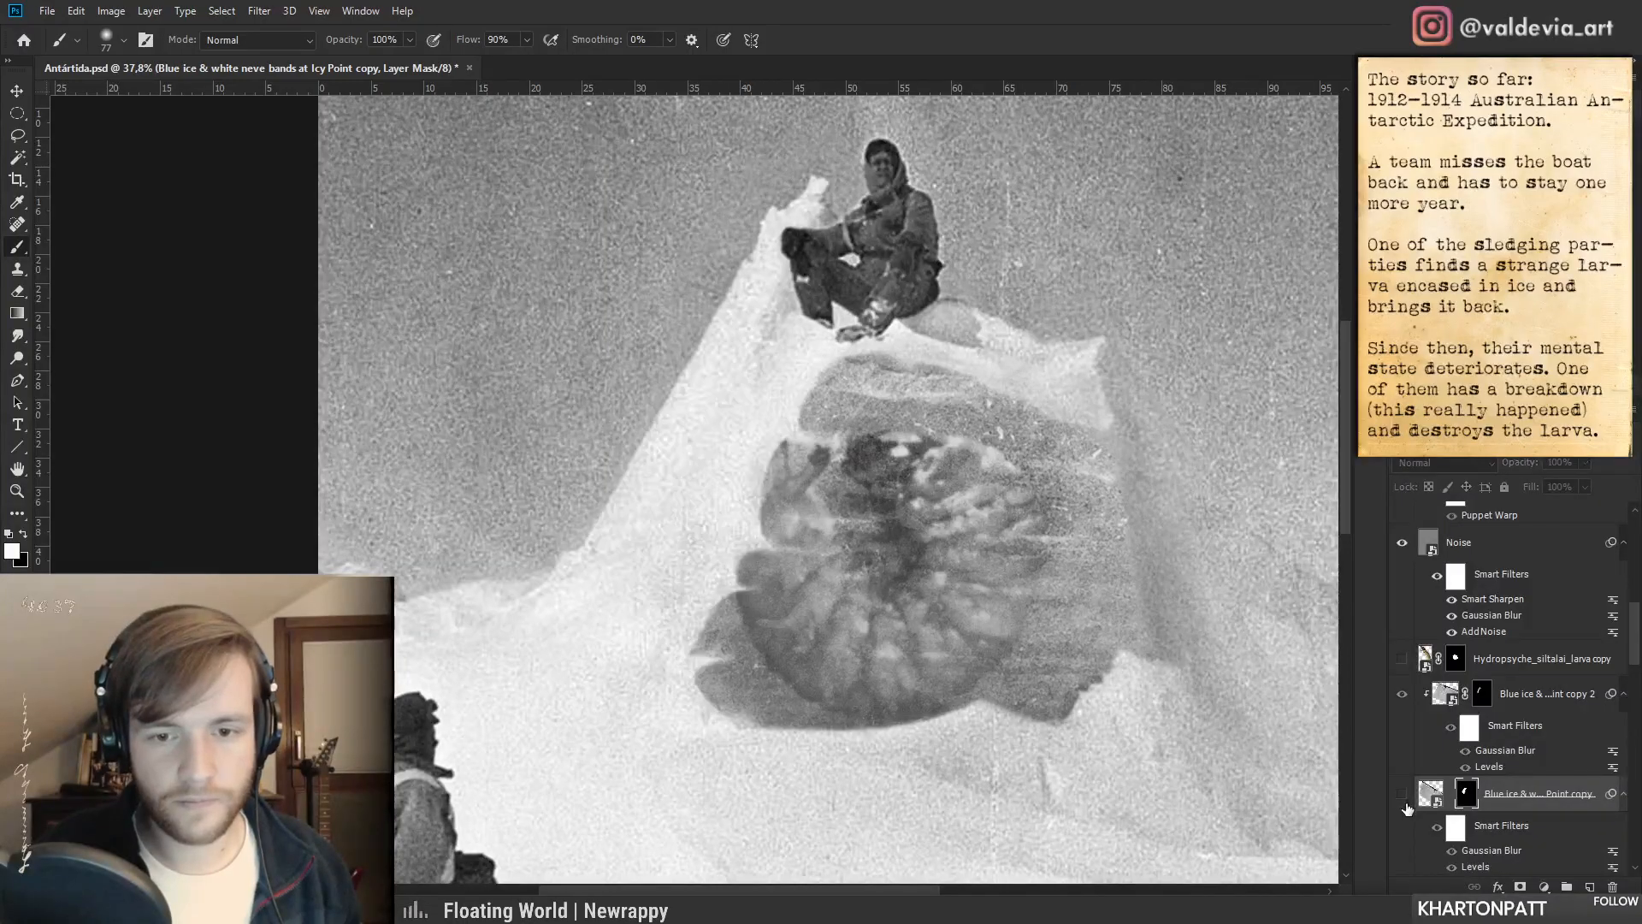
{"action": "left_click", "coordinate": [1403, 796]}
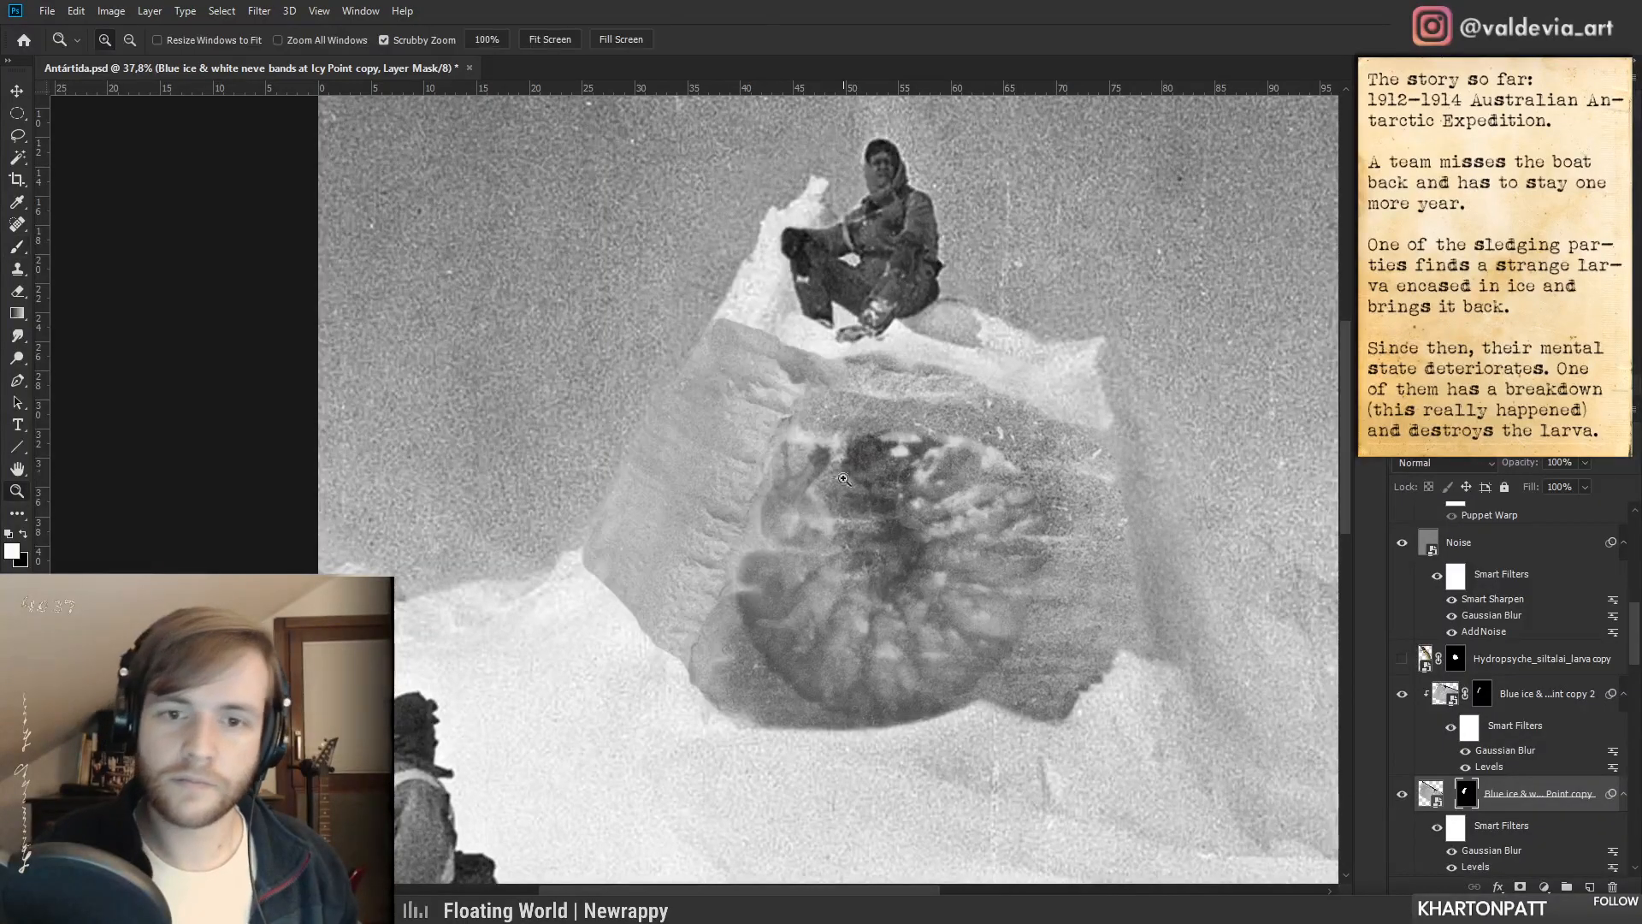
{"action": "left_click_drag", "start_coordinate": [842, 495], "coordinate": [834, 508]}
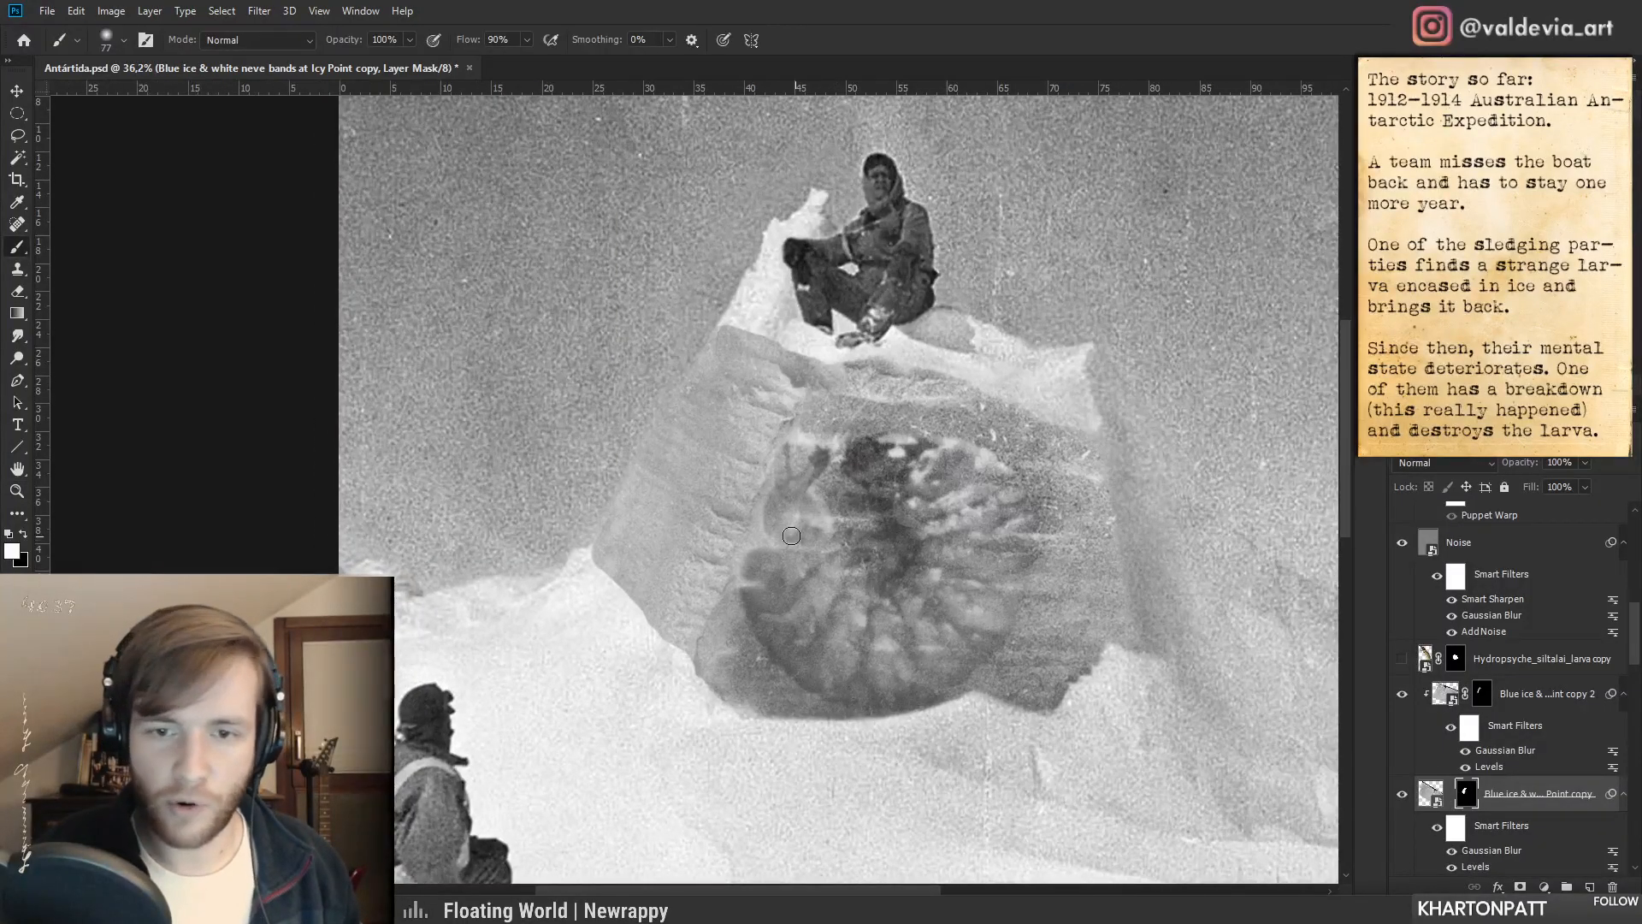
- Undo the trial strokes on the lower ice copy's mask beside the creature and check the full photo
{"action": "key", "text": "ctrl+z"}
{"action": "key", "text": "x"}
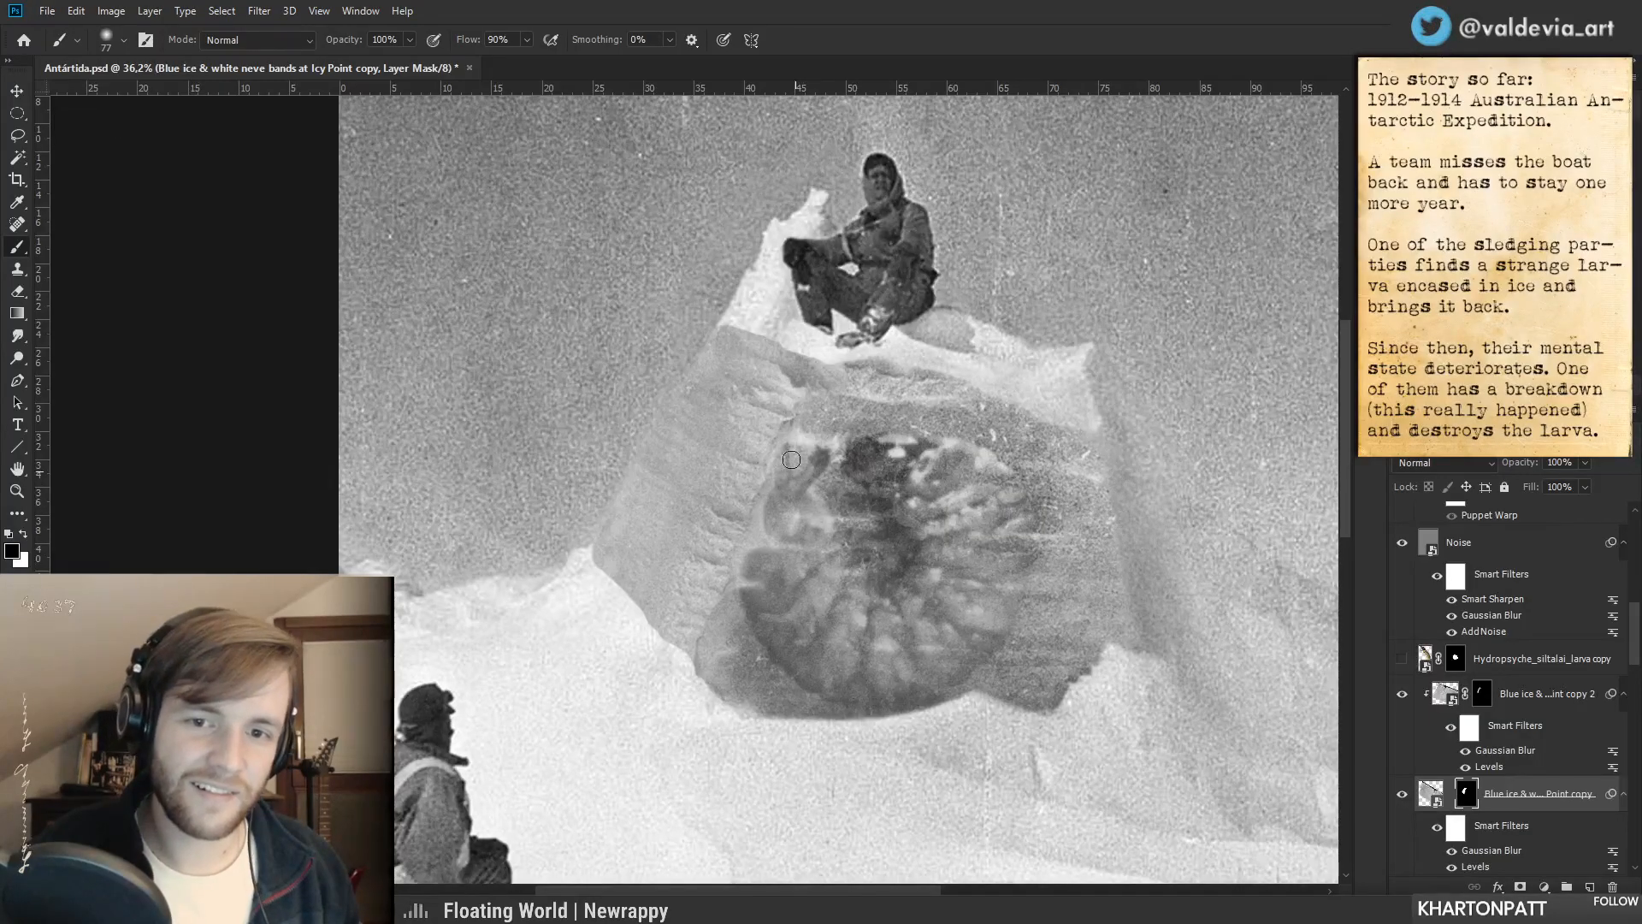
{"action": "key", "text": "ctrl+z"}
{"action": "scroll", "coordinate": [812, 511], "scroll_direction": "down", "scroll_amount": 5}
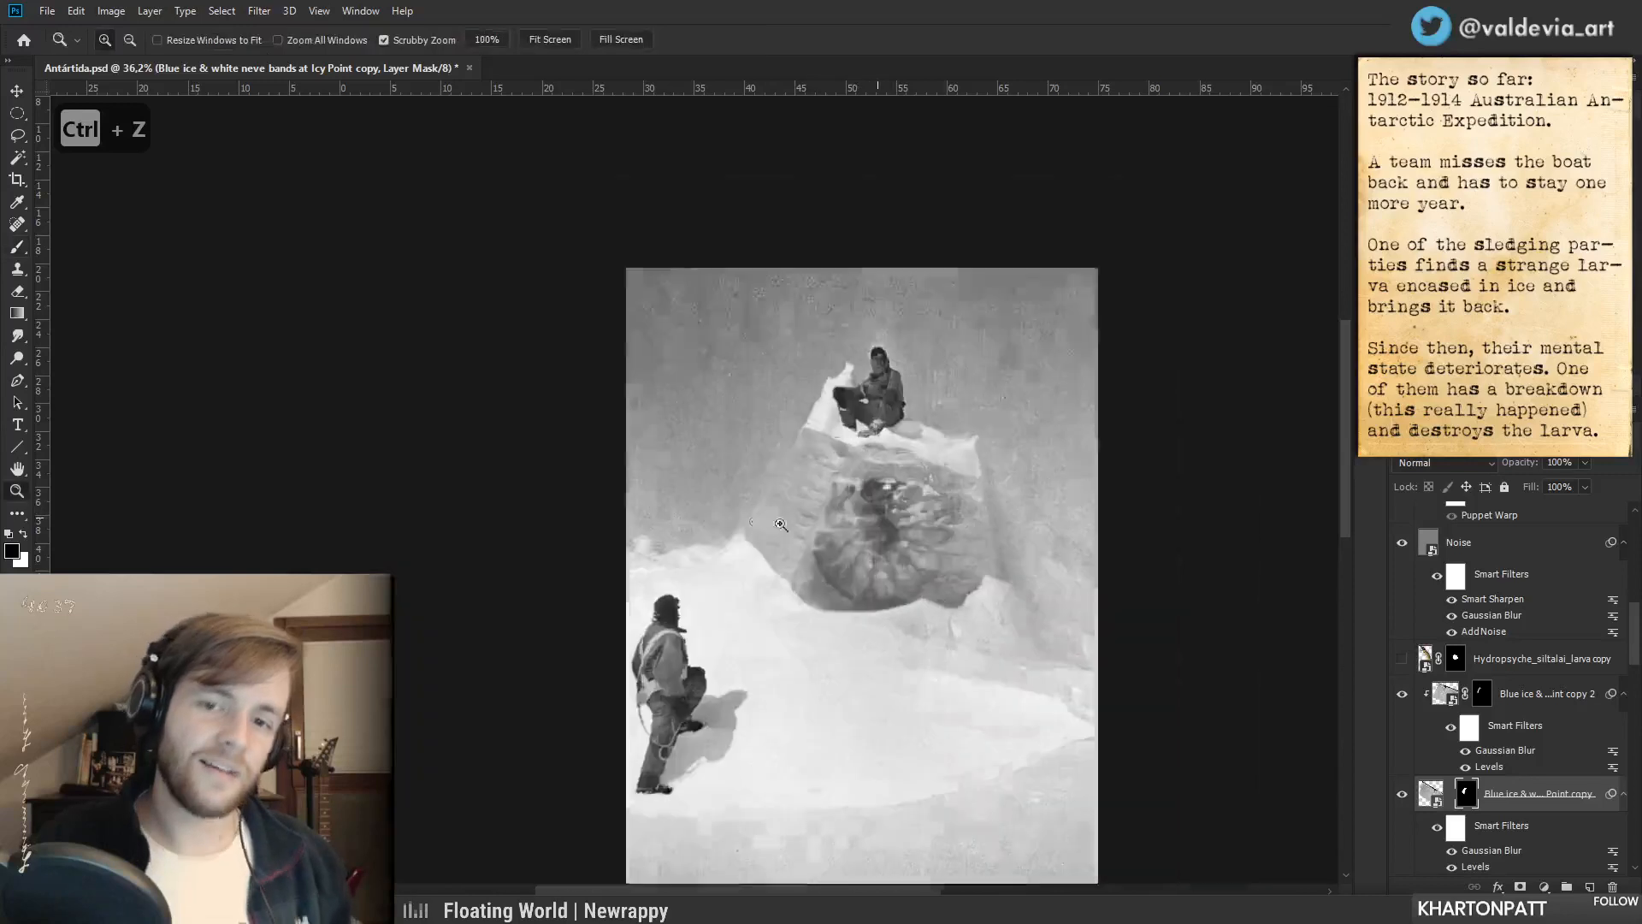
{"action": "mouse_move", "coordinate": [860, 516]}
{"action": "left_mouse_down"}
{"action": "mouse_move", "coordinate": [891, 504]}
{"action": "mouse_move", "coordinate": [820, 507]}
{"action": "mouse_move", "coordinate": [896, 528]}
{"action": "left_mouse_up"}
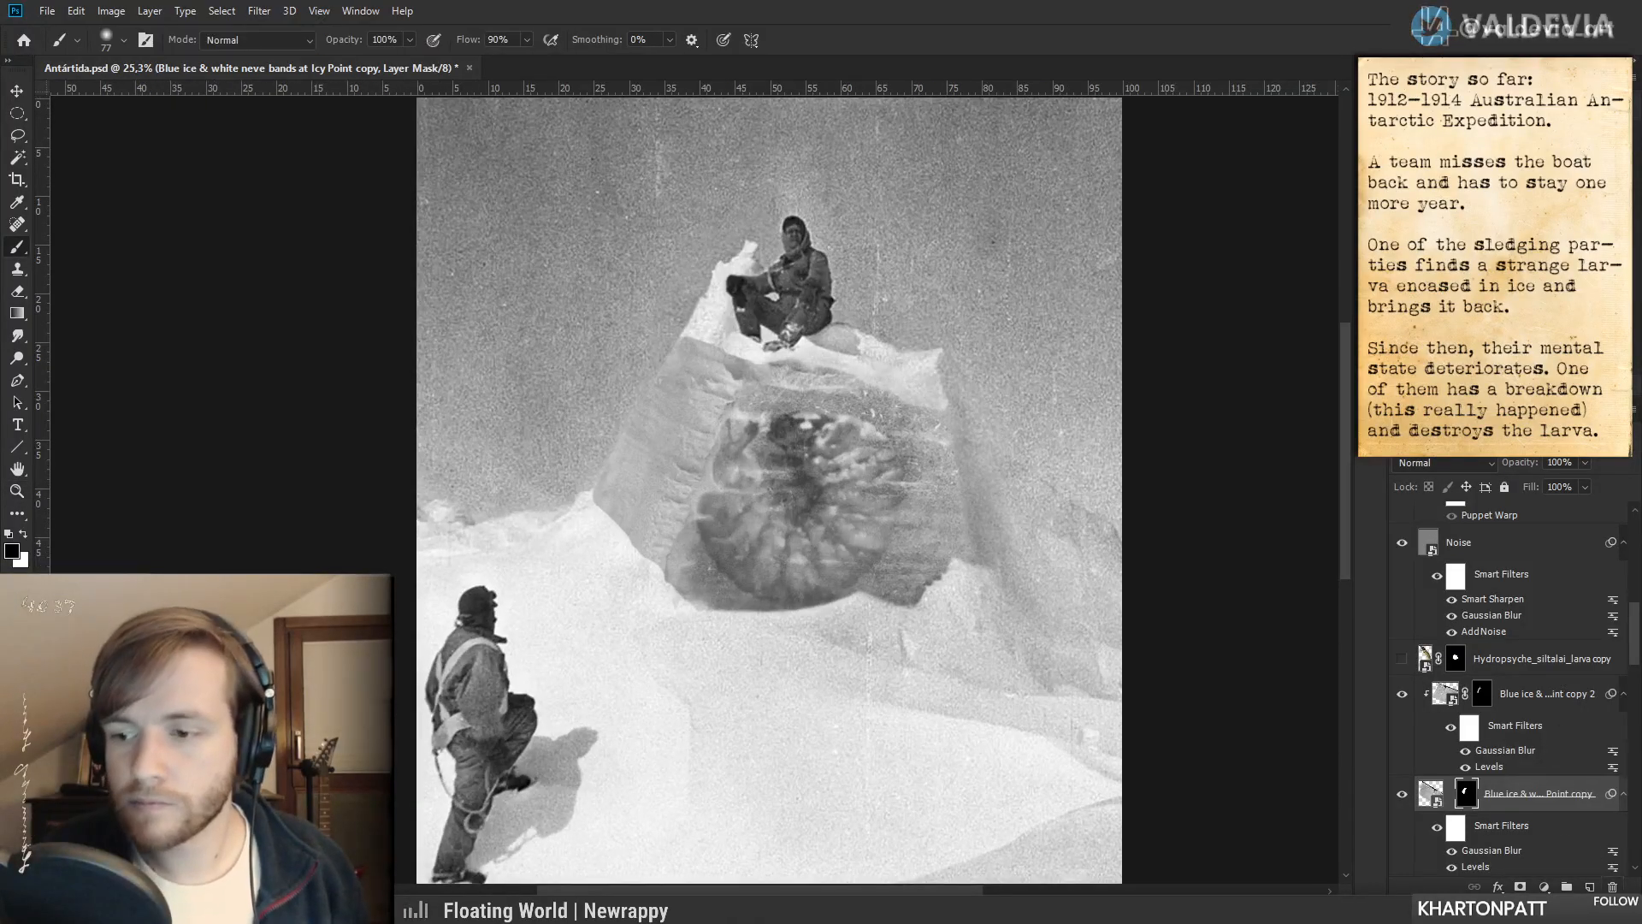
- Add a new layer above the ice duplicate, clip it to the ice copy, and set its blend mode to Overlay
{"action": "left_click", "coordinate": [1589, 887]}
{"action": "left_click_drag", "start_coordinate": [1505, 676], "coordinate": [1505, 679]}
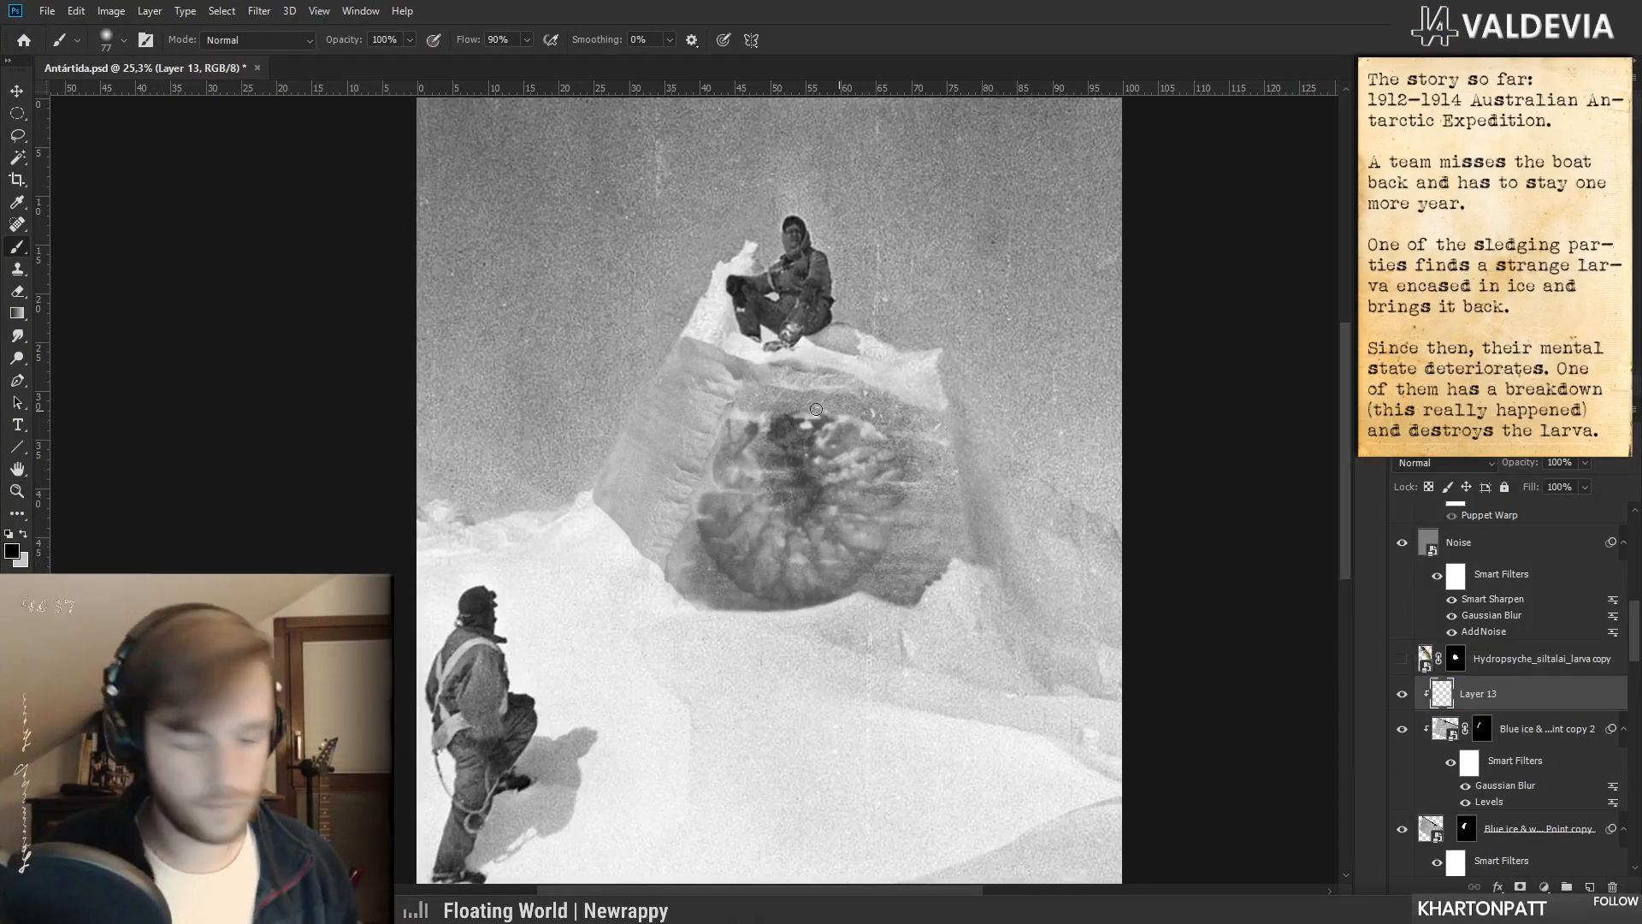
{"action": "left_click", "coordinate": [1407, 462]}
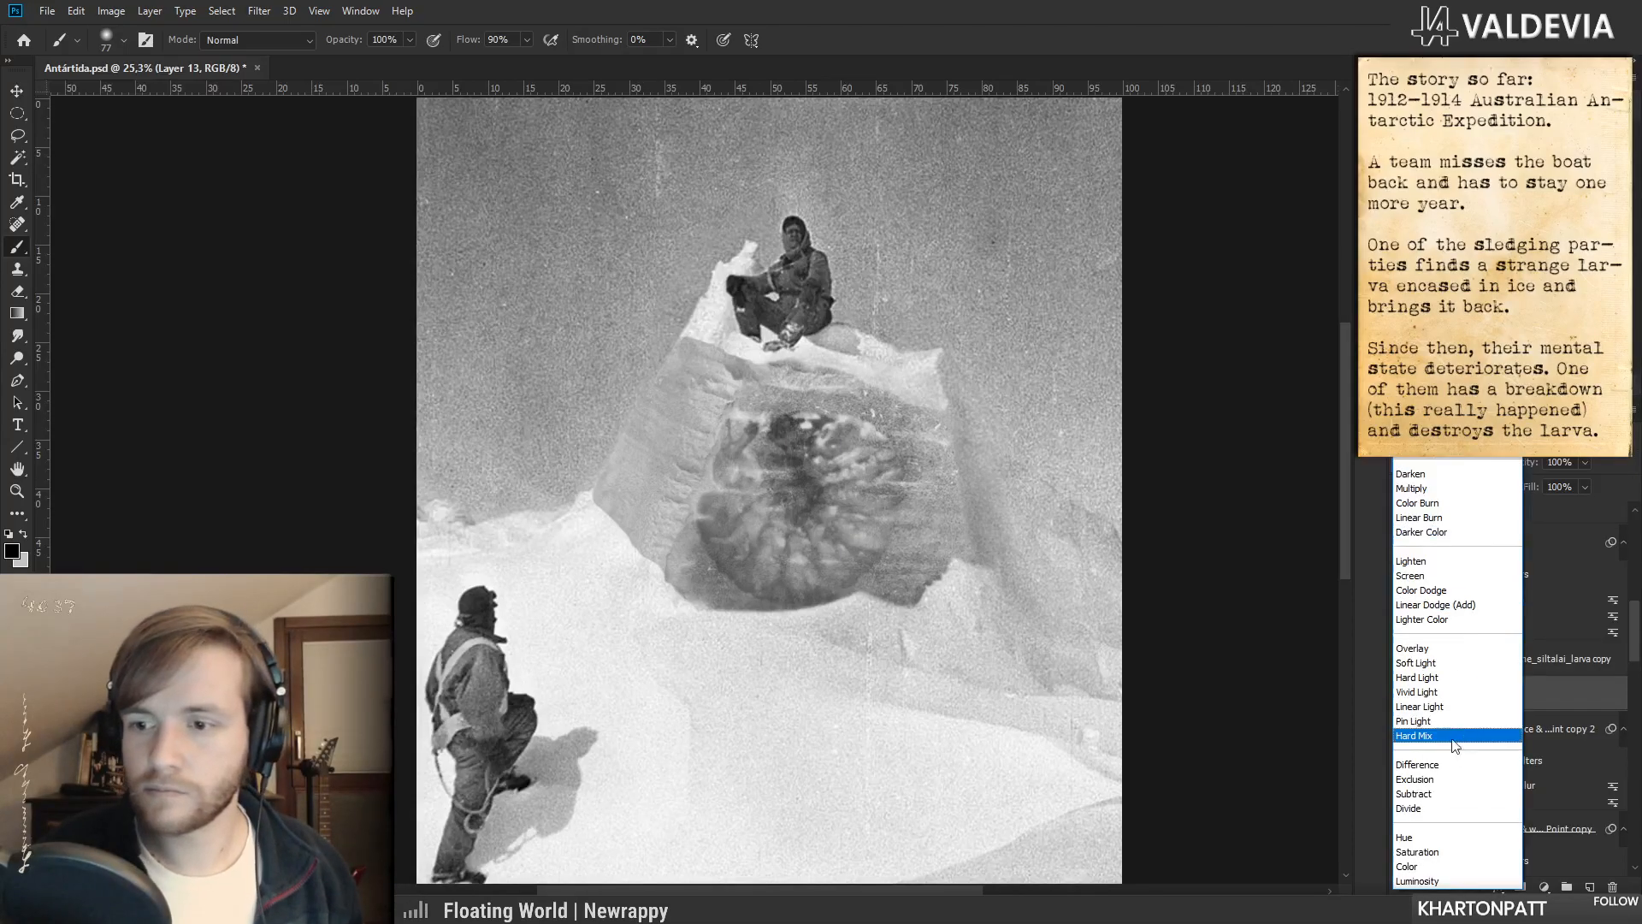
{"action": "left_click", "coordinate": [1437, 657]}
- Try darkening the slope with black soft brush strokes on the Overlay layer, and undo them
{"action": "right_click", "coordinate": [682, 476]}
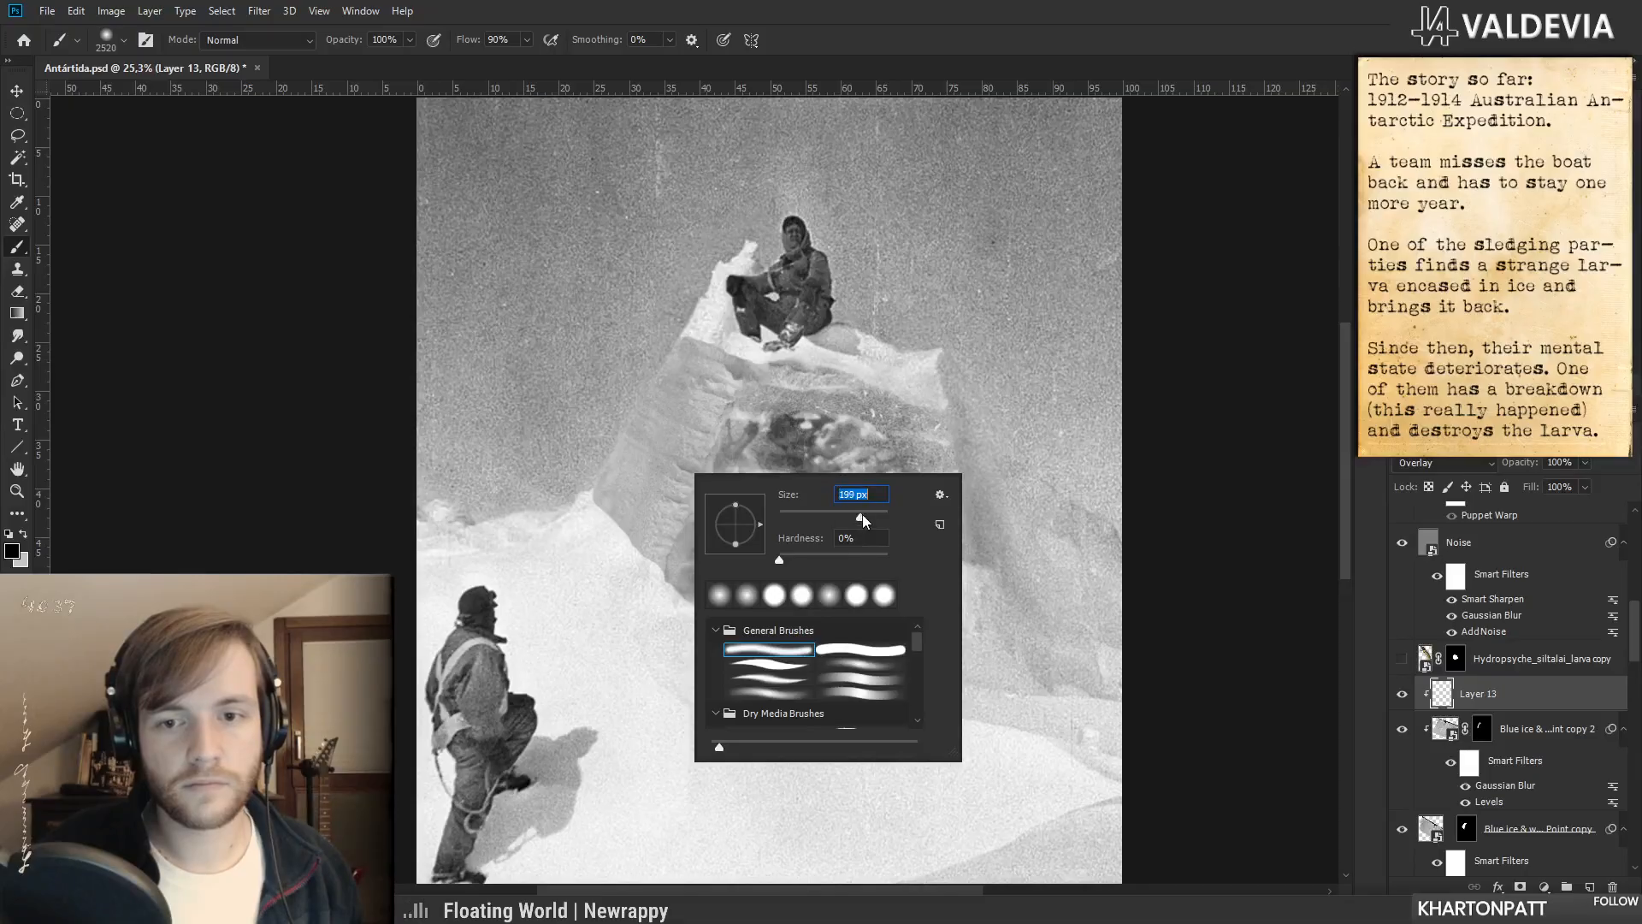
{"action": "left_click_drag", "start_coordinate": [720, 398], "coordinate": [657, 558]}
{"action": "key", "text": "ctrl+z"}
{"action": "left_click_drag", "start_coordinate": [721, 402], "coordinate": [657, 546]}
{"action": "key", "text": "ctrl+z"}
{"action": "key", "text": "ctrl+z"}
- Darken the ice slope beside the creature on the Overlay layer, painting black with a soft 322 px brush at 0% hardness
{"action": "right_click", "coordinate": [768, 488]}
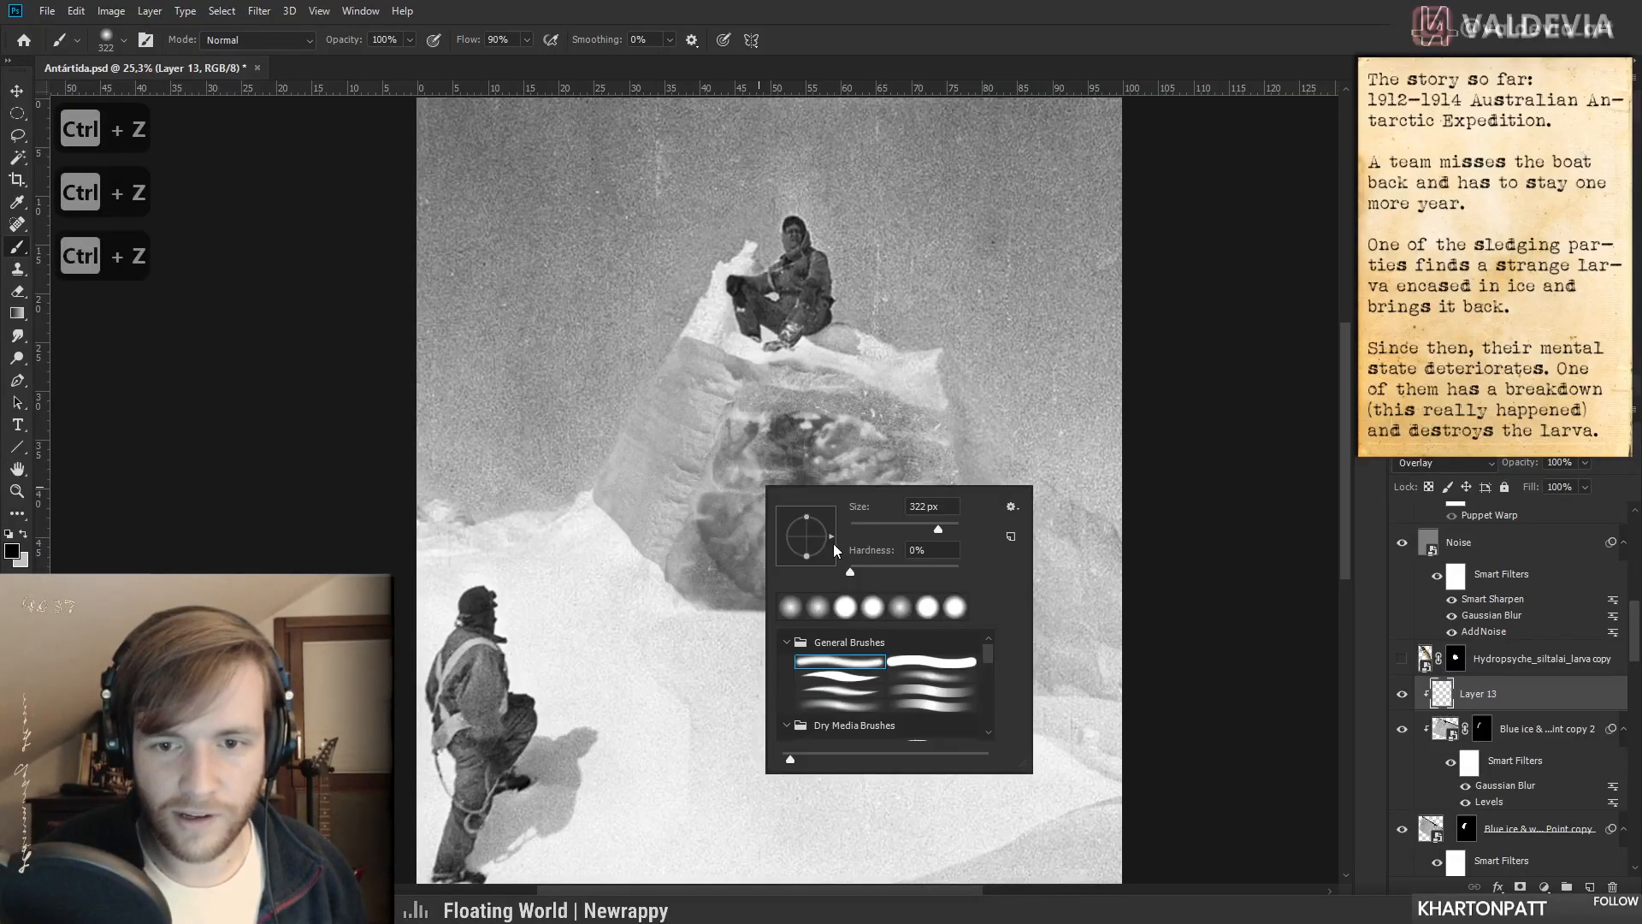
{"action": "left_click", "coordinate": [912, 675]}
{"action": "left_click", "coordinate": [713, 388]}
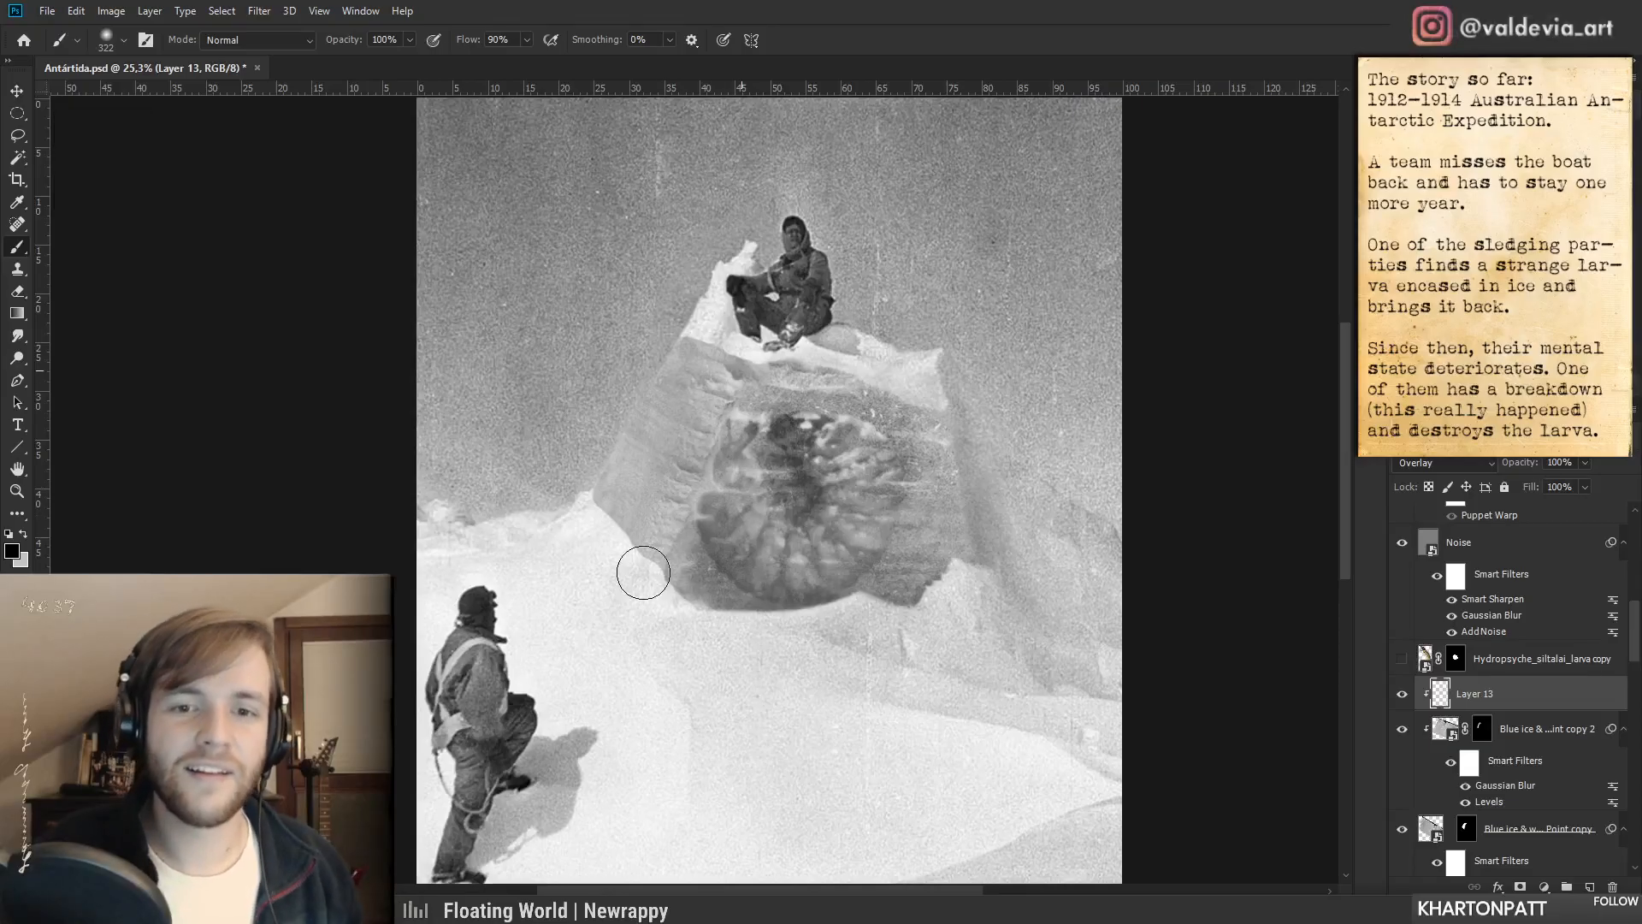
{"action": "left_click_drag", "start_coordinate": [650, 565], "coordinate": [652, 593]}
{"action": "left_click_drag", "start_coordinate": [736, 385], "coordinate": [665, 537]}
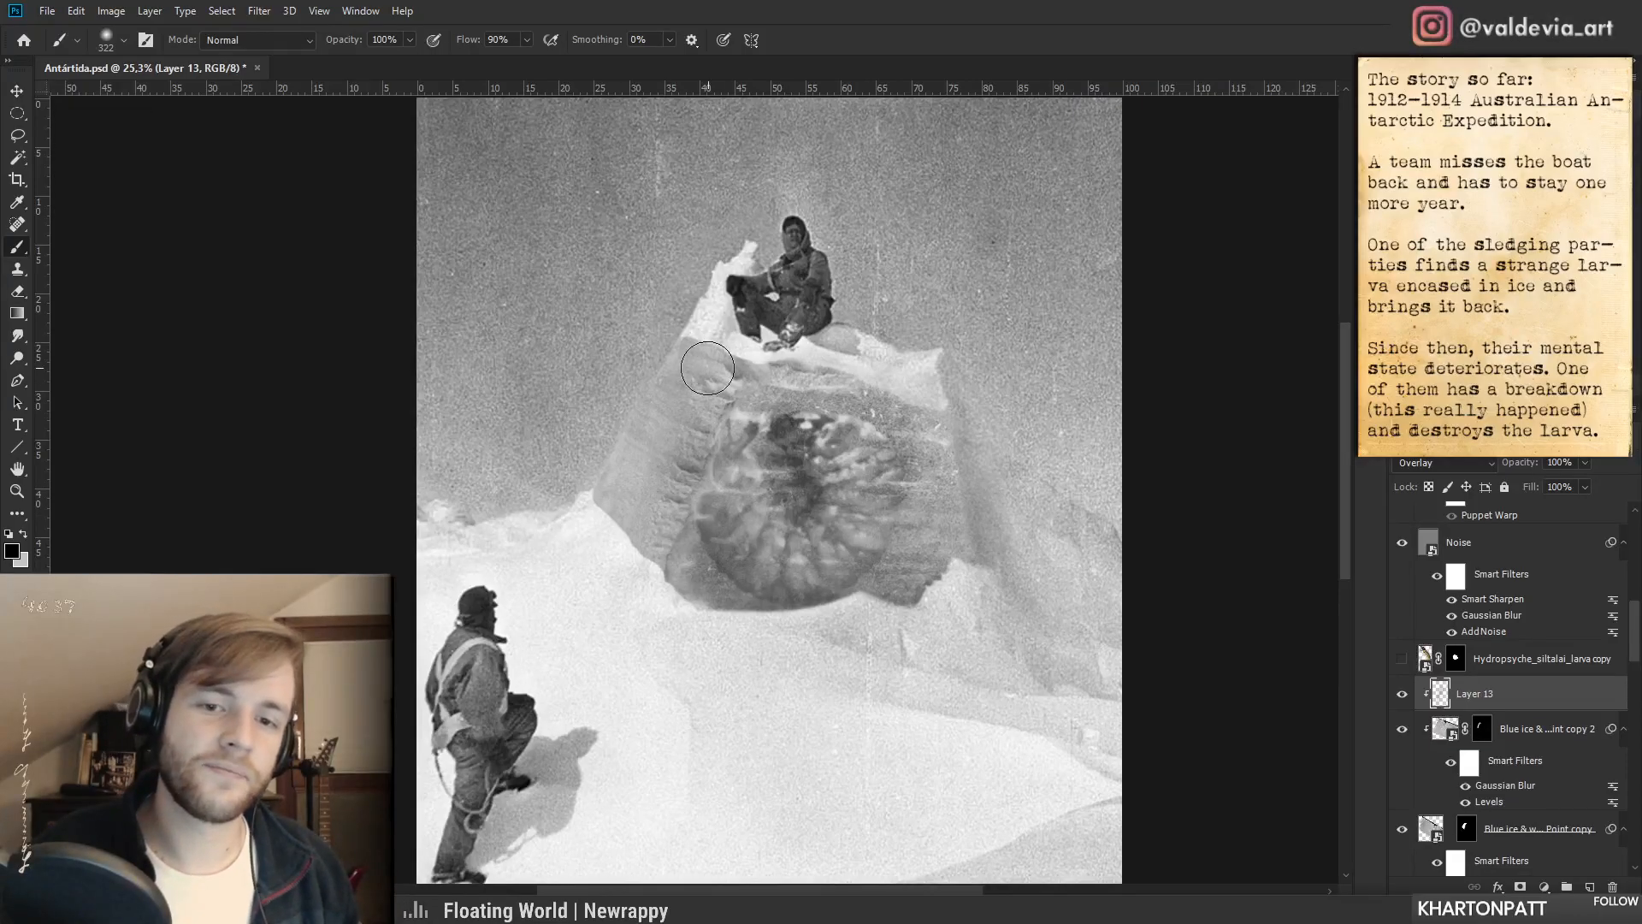
{"action": "left_click_drag", "start_coordinate": [673, 415], "coordinate": [620, 502]}
{"action": "left_click_drag", "start_coordinate": [713, 356], "coordinate": [650, 544]}
- Examine the darkened ice slope beside the creature close up and within the wider photo
{"action": "key", "text": "z"}
{"action": "left_click_drag", "start_coordinate": [791, 485], "coordinate": [694, 490]}
{"action": "key", "text": "b"}
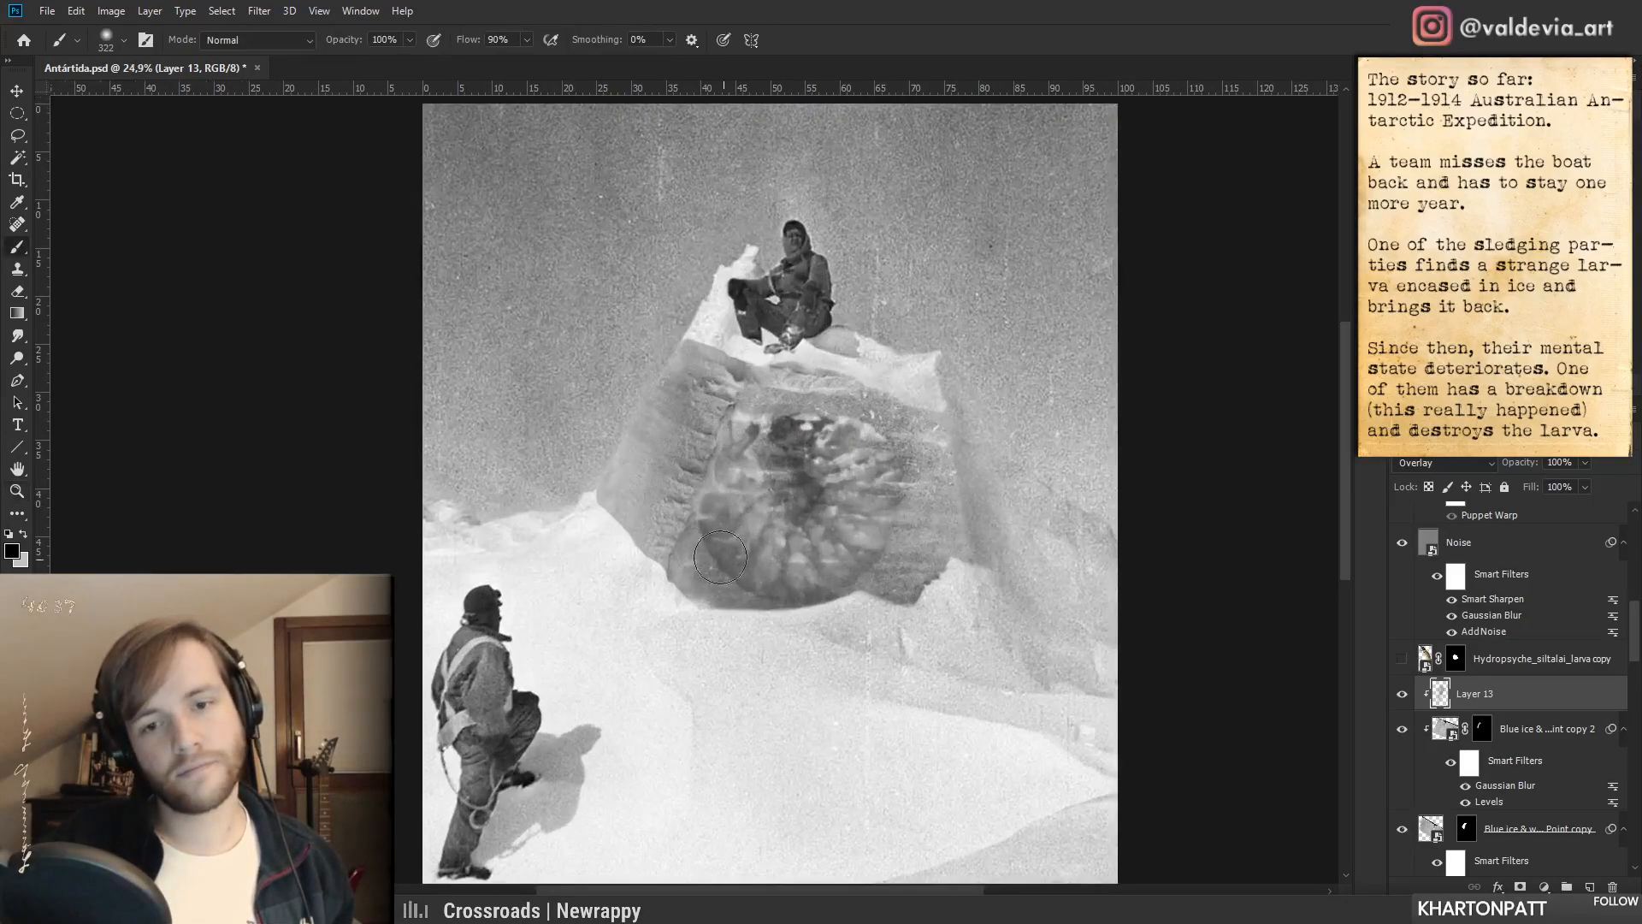
{"action": "key", "text": "z"}
{"action": "mouse_move", "coordinate": [752, 518]}
{"action": "left_mouse_down"}
{"action": "mouse_move", "coordinate": [587, 524]}
{"action": "mouse_move", "coordinate": [773, 516]}
{"action": "left_mouse_up"}
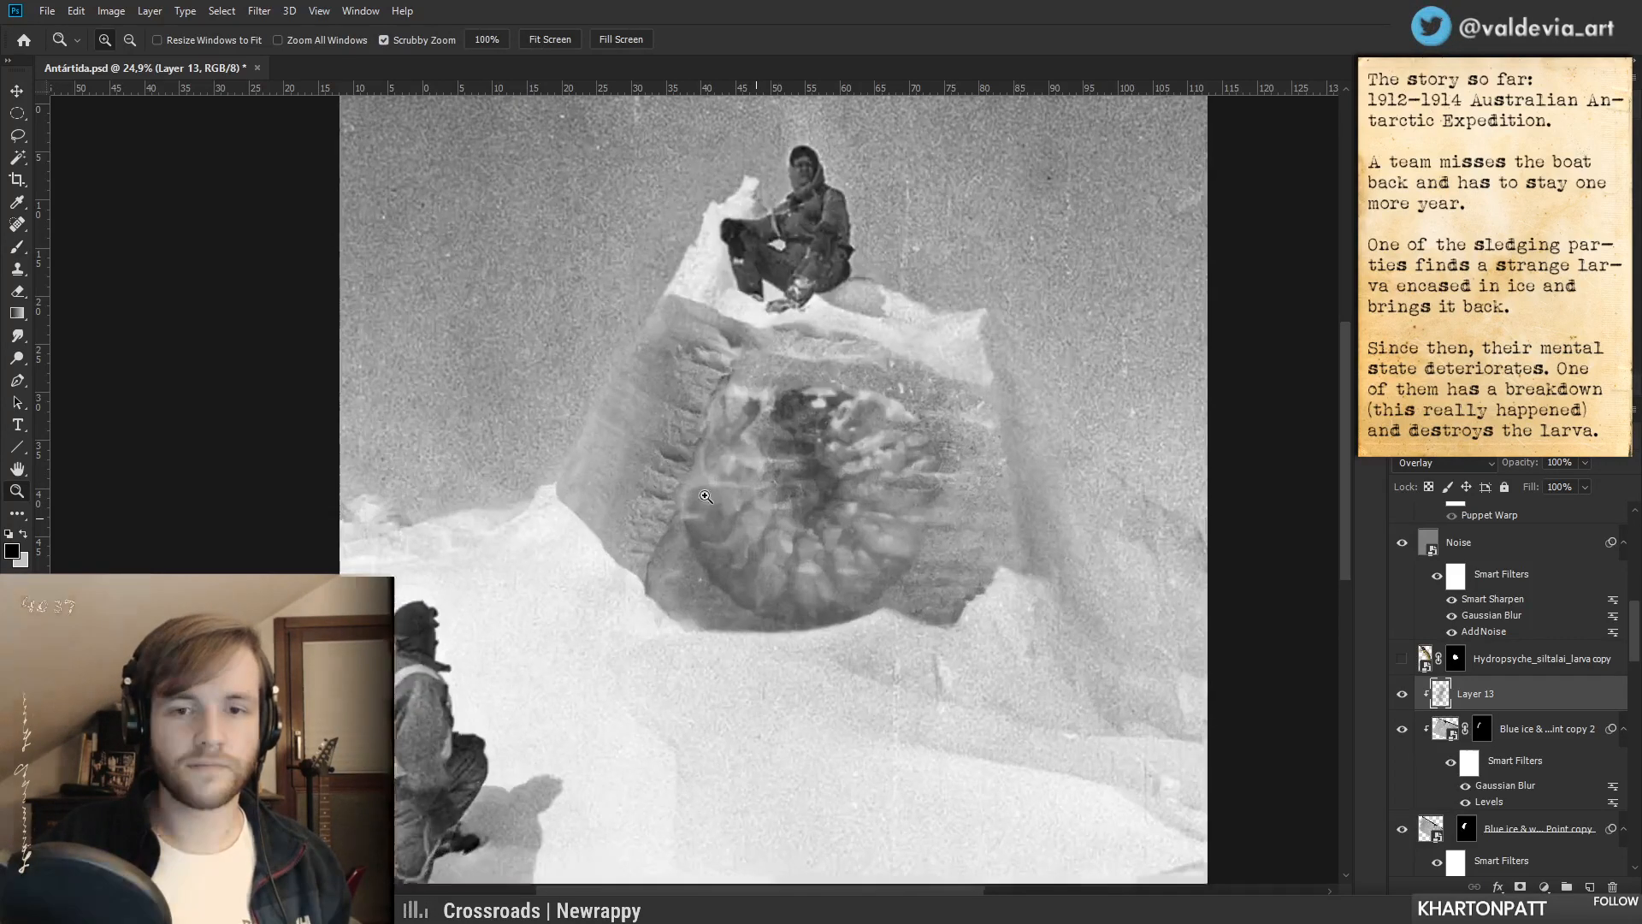
{"action": "key", "text": "b"}
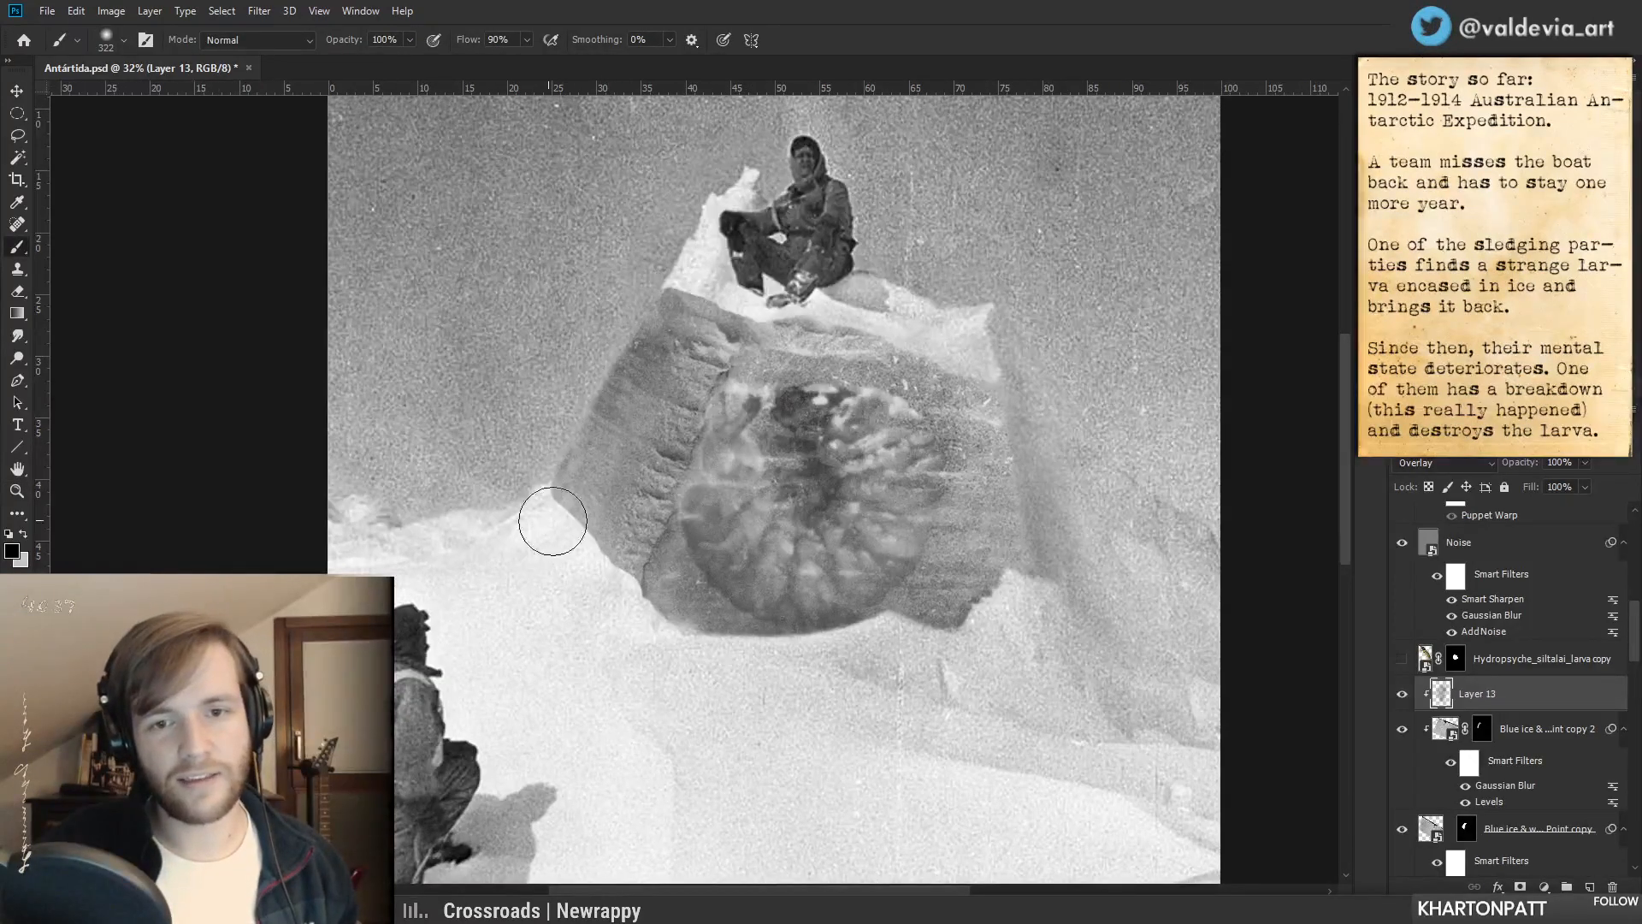
{"action": "key", "text": "z"}
{"action": "mouse_move", "coordinate": [729, 485]}
{"action": "left_mouse_down"}
{"action": "mouse_move", "coordinate": [562, 480]}
{"action": "mouse_move", "coordinate": [898, 488]}
{"action": "left_mouse_up"}
{"action": "key", "text": "b"}
- Compare the photo with and without the lower ice copy, both close up and as a whole image
{"action": "left_click", "coordinate": [1403, 834]}
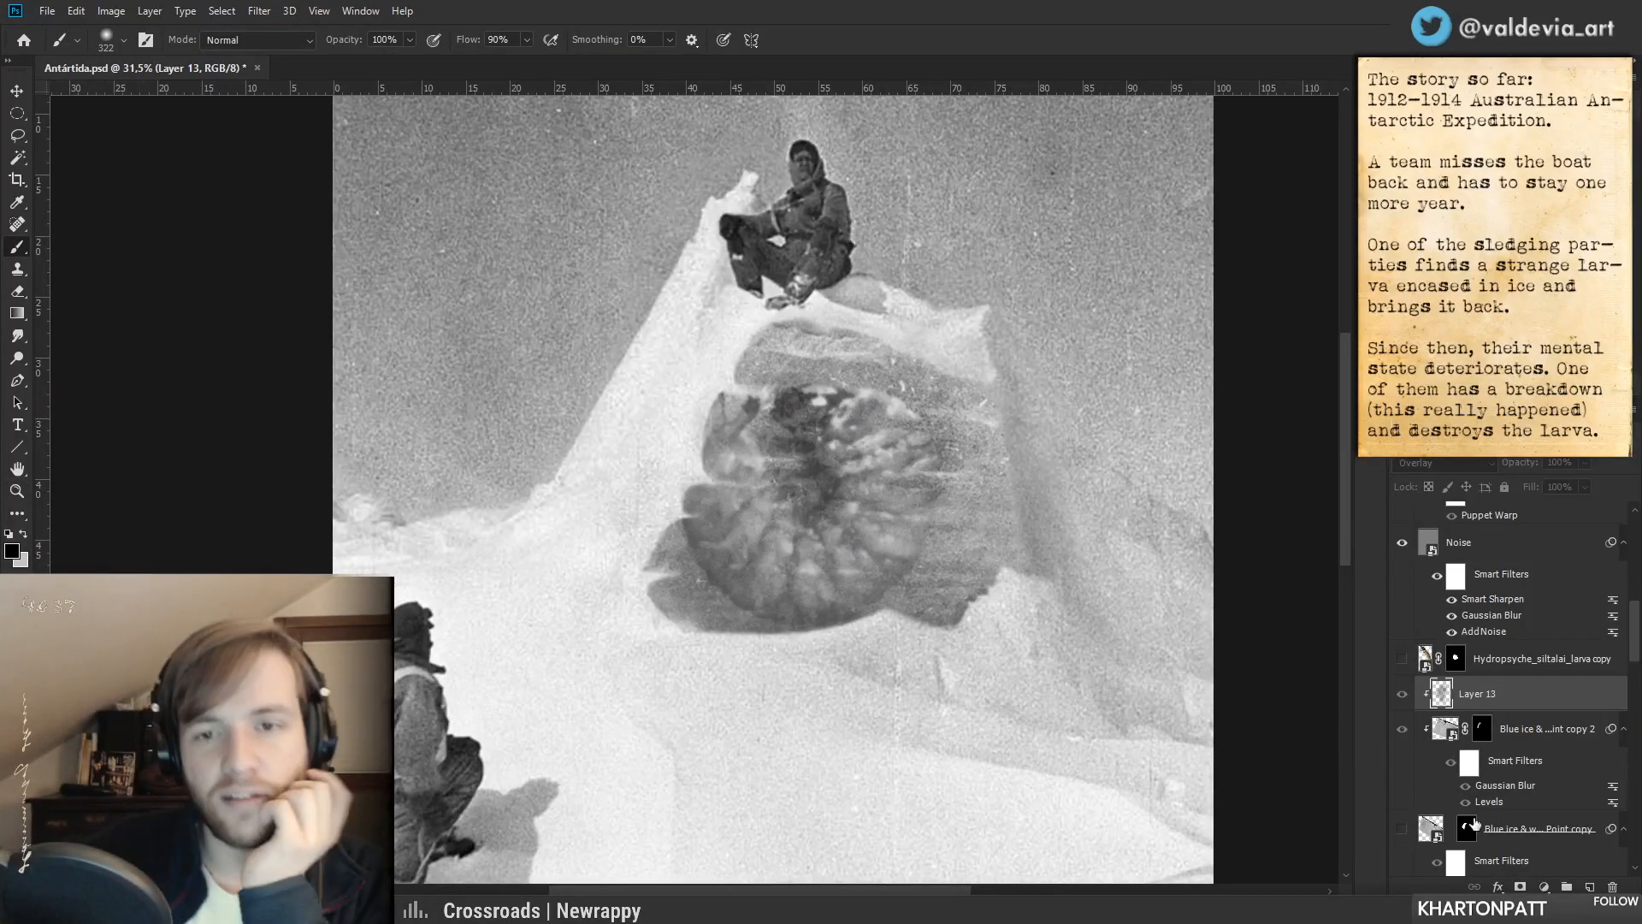
{"action": "left_click", "coordinate": [1401, 830]}
{"action": "left_click", "coordinate": [1401, 829]}
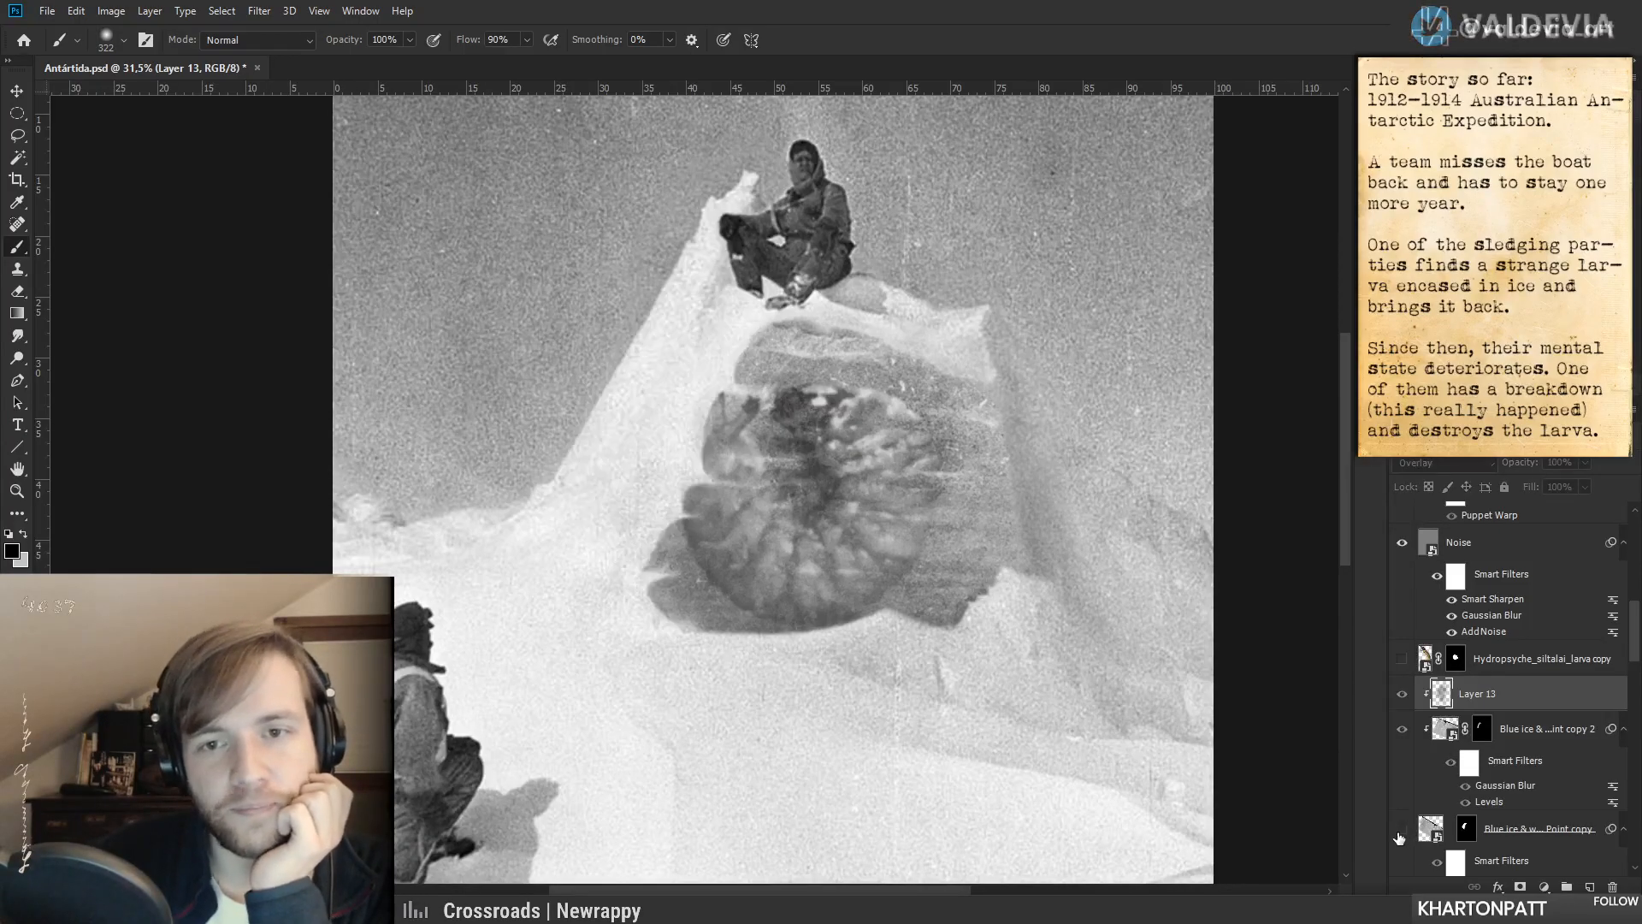
{"action": "left_click", "coordinate": [1402, 831]}
{"action": "key", "text": "z"}
{"action": "mouse_move", "coordinate": [782, 357]}
{"action": "left_mouse_down"}
{"action": "mouse_move", "coordinate": [611, 351]}
{"action": "mouse_move", "coordinate": [726, 345]}
{"action": "mouse_move", "coordinate": [735, 383]}
{"action": "mouse_move", "coordinate": [809, 334]}
{"action": "mouse_move", "coordinate": [873, 326]}
{"action": "left_mouse_up"}
{"action": "key", "text": "ctrl+space"}
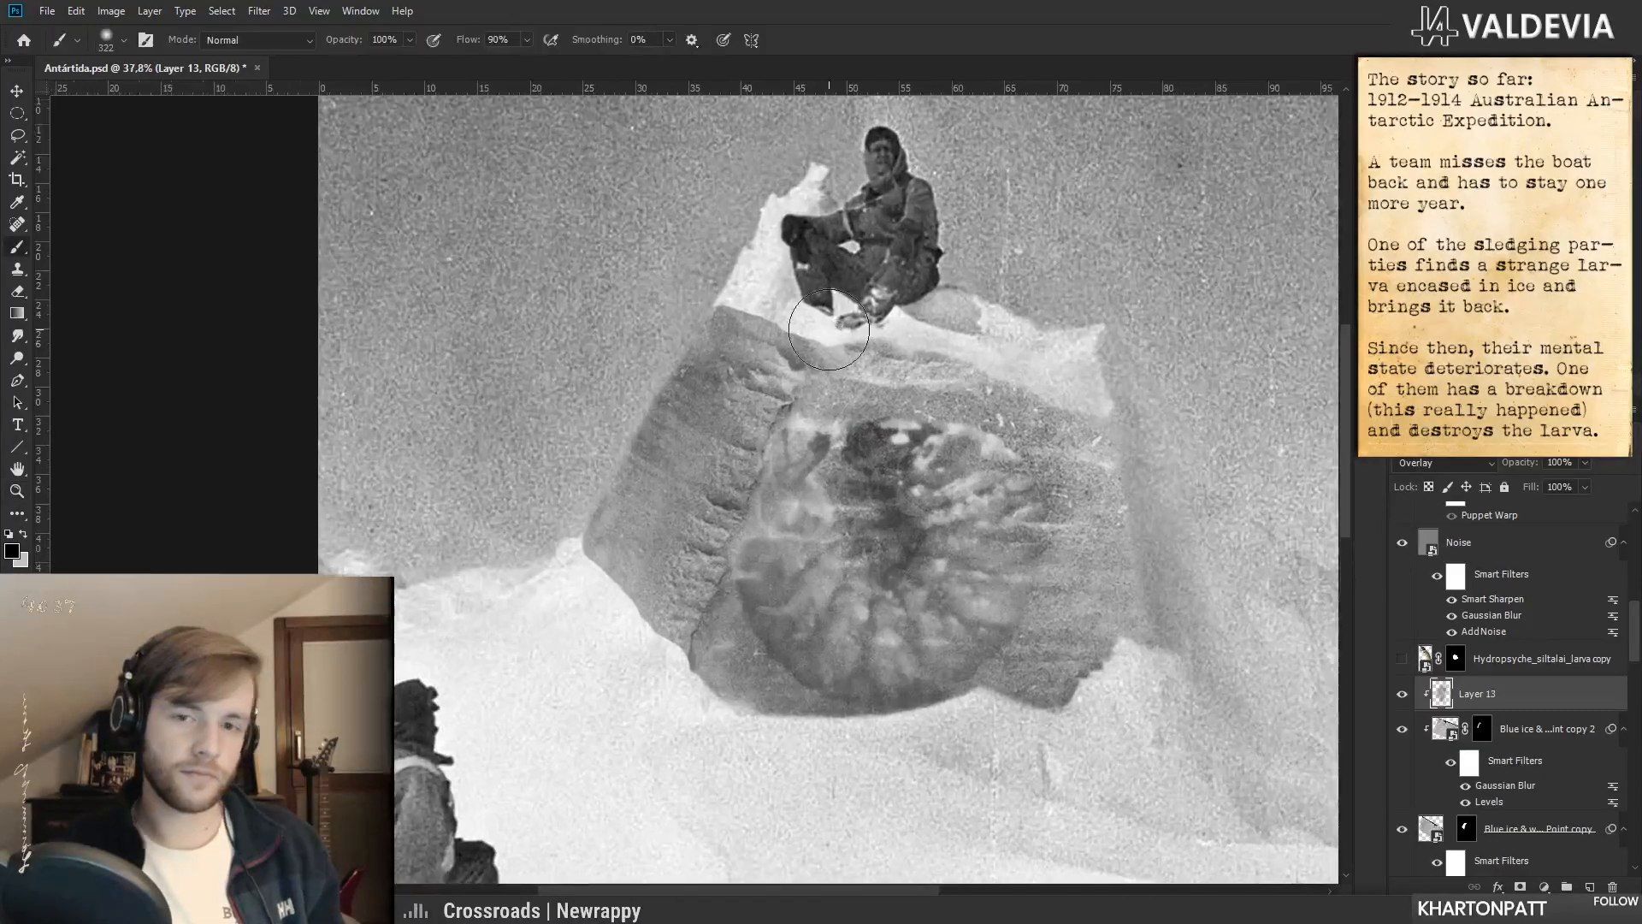
{"action": "left_click", "coordinate": [1403, 831]}
{"action": "key", "text": "ctrl+space"}
{"action": "left_click_drag", "start_coordinate": [873, 620], "coordinate": [795, 619]}
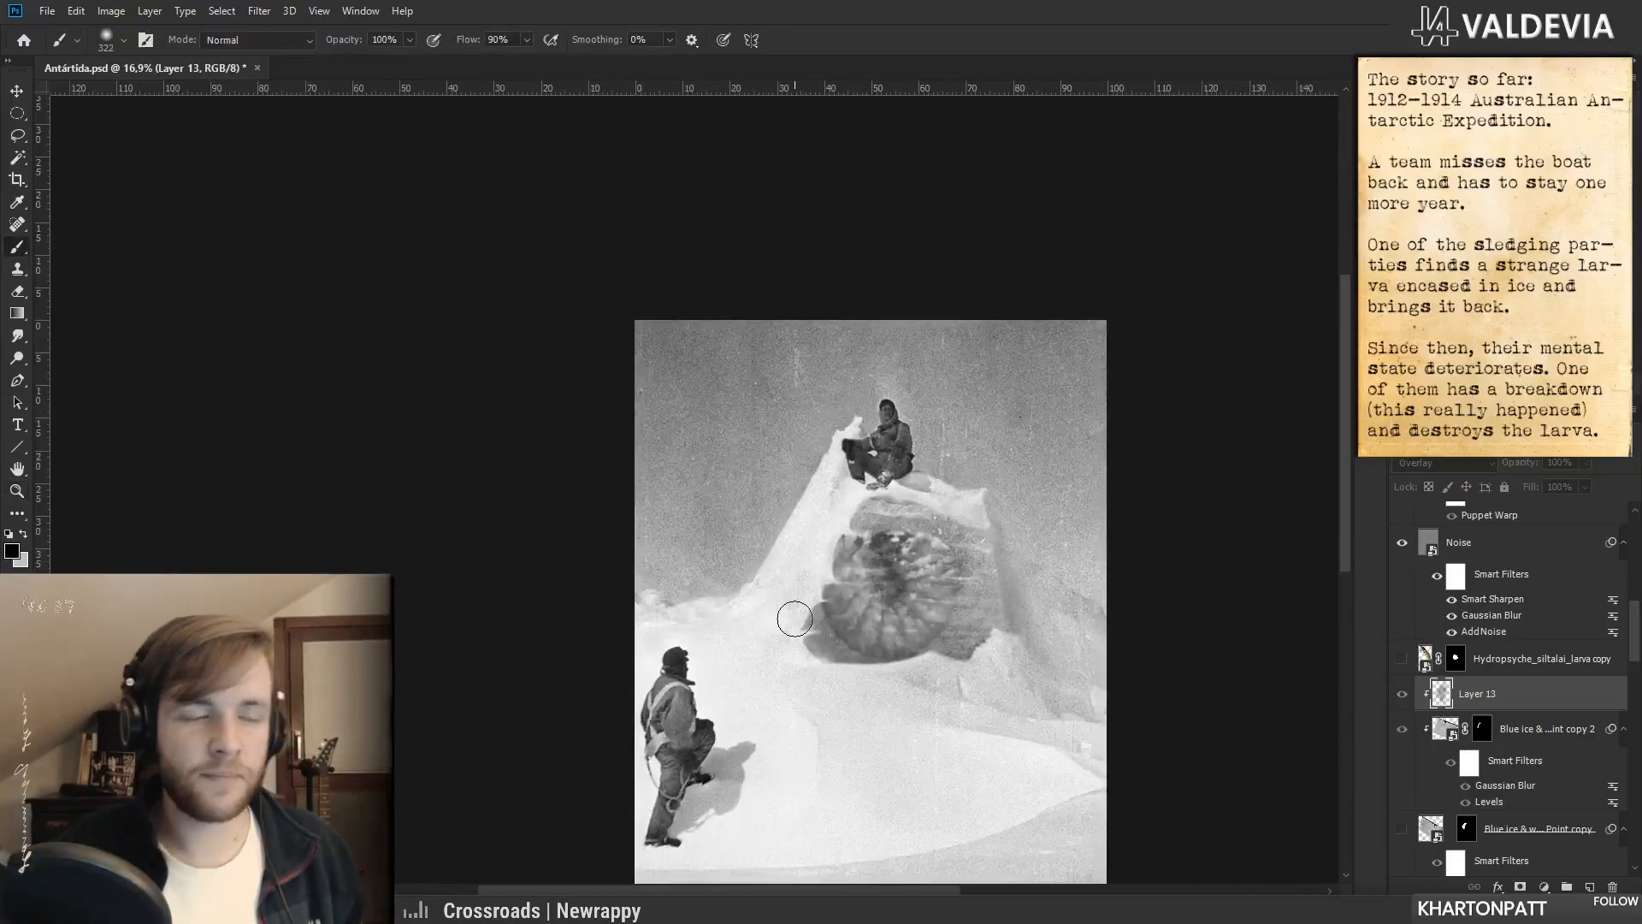
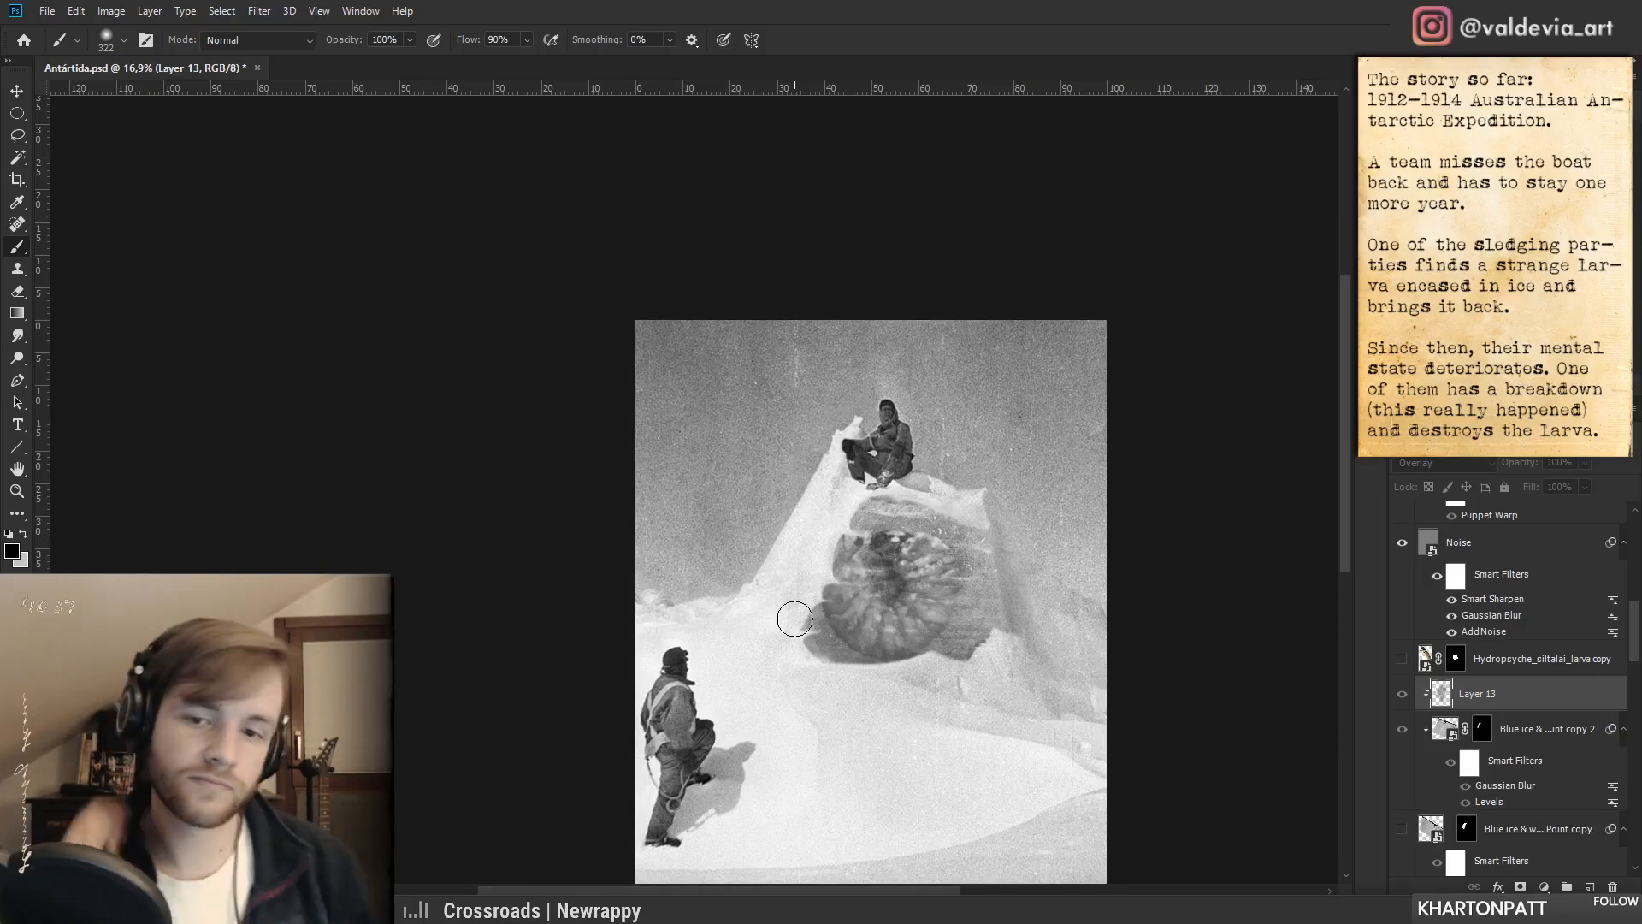
{"action": "left_click", "coordinate": [1402, 828]}
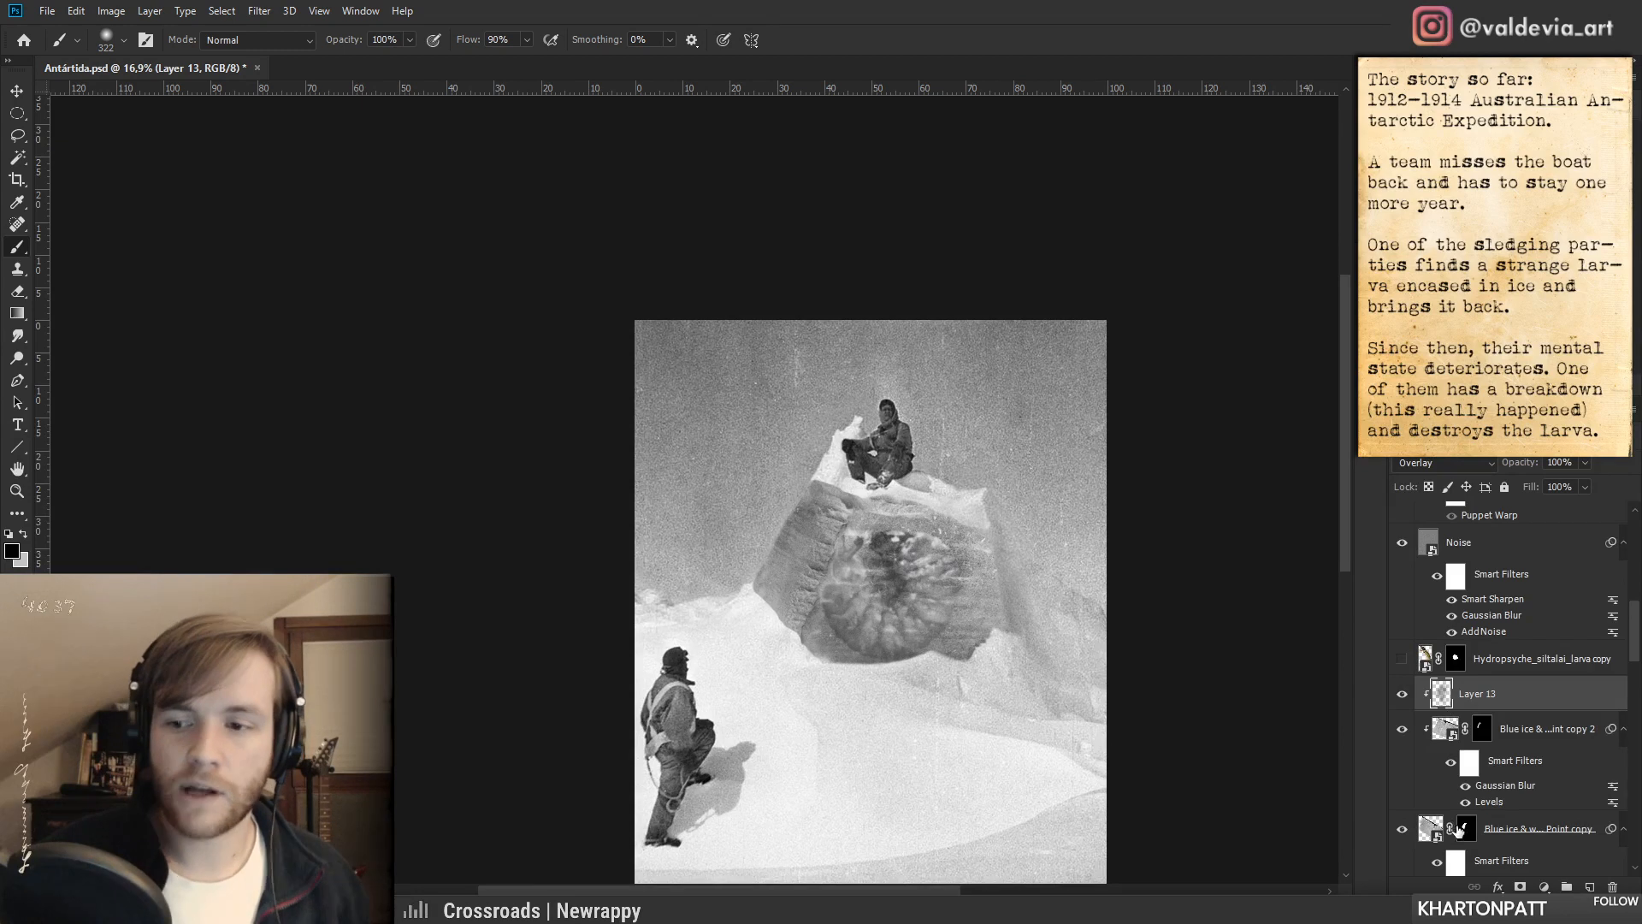
- On the lower ice copy's mask, hide the upper part of the slope's ice with black strokes of a 322 px brush at 62% hardness
{"action": "left_click", "coordinate": [1459, 827]}
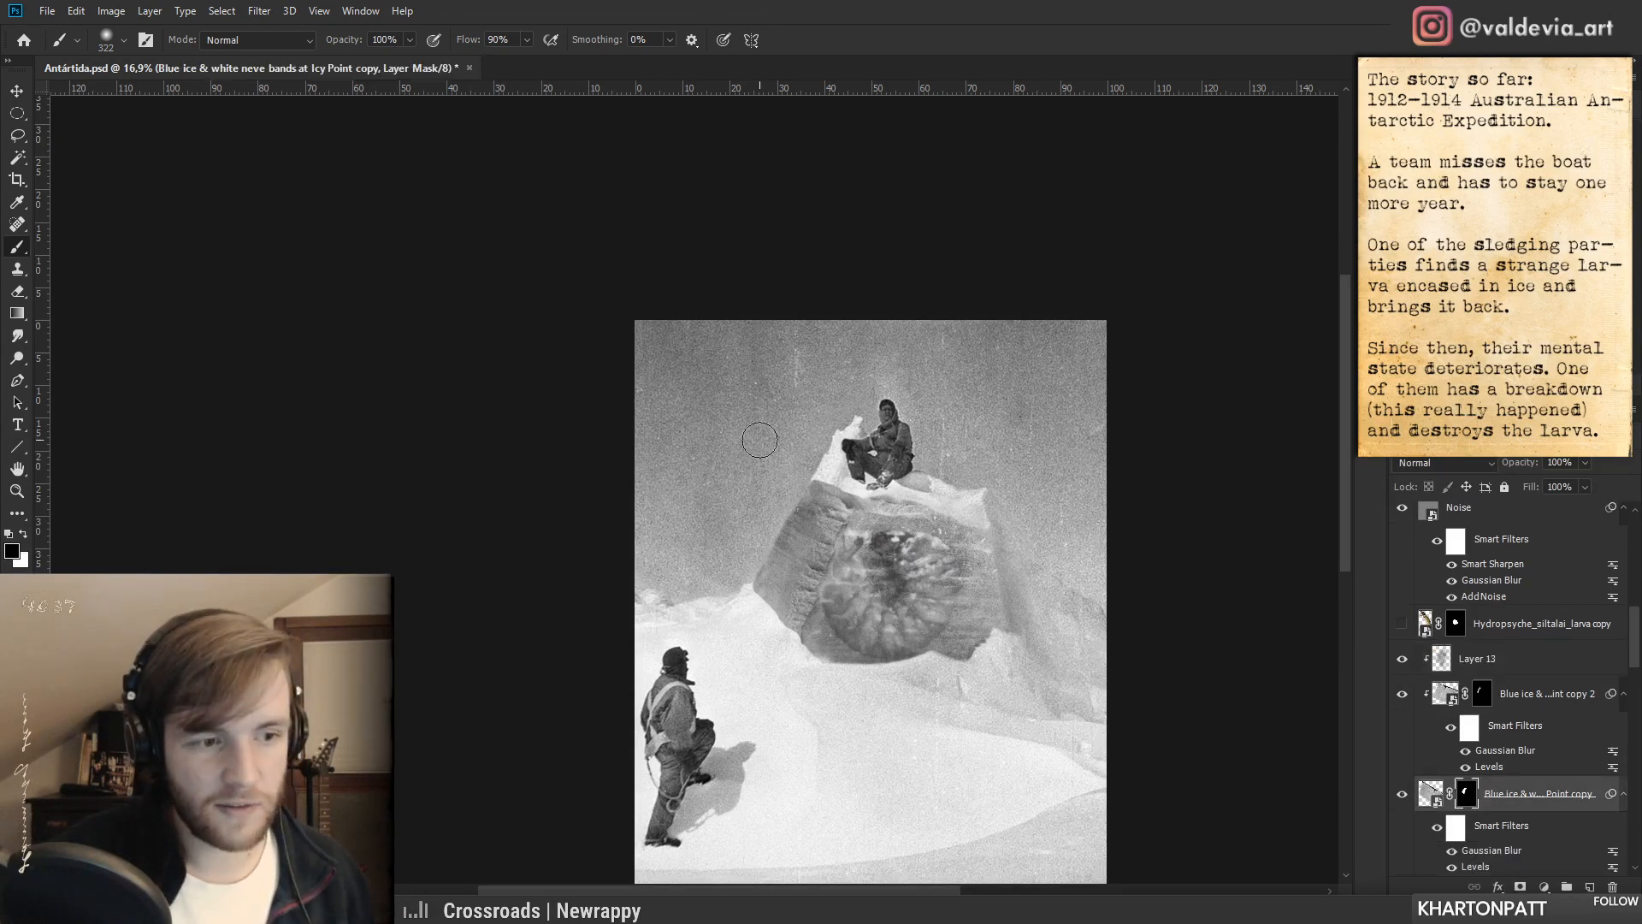
{"action": "key", "text": "ctrl+z"}
{"action": "right_click", "coordinate": [877, 533]}
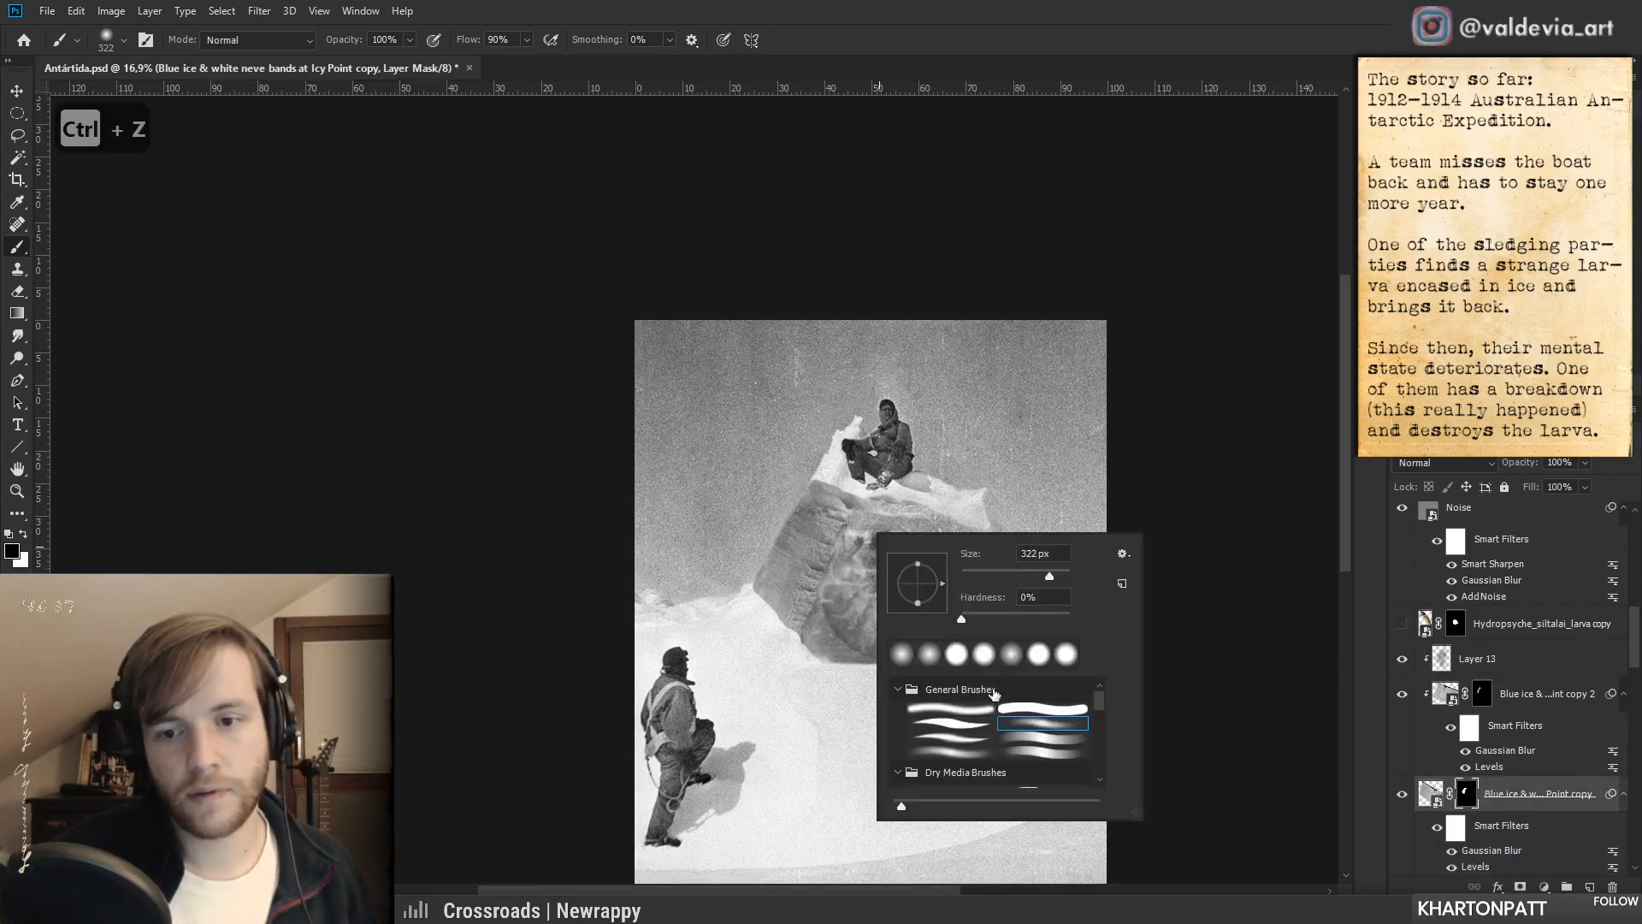
{"action": "left_click", "coordinate": [973, 709]}
{"action": "left_click", "coordinate": [1023, 617]}
{"action": "mouse_move", "coordinate": [752, 493]}
{"action": "left_mouse_down"}
{"action": "mouse_move", "coordinate": [857, 477]}
{"action": "mouse_move", "coordinate": [771, 496]}
{"action": "mouse_move", "coordinate": [837, 487]}
{"action": "mouse_move", "coordinate": [764, 518]}
{"action": "mouse_move", "coordinate": [842, 479]}
{"action": "mouse_move", "coordinate": [755, 541]}
{"action": "left_mouse_up"}
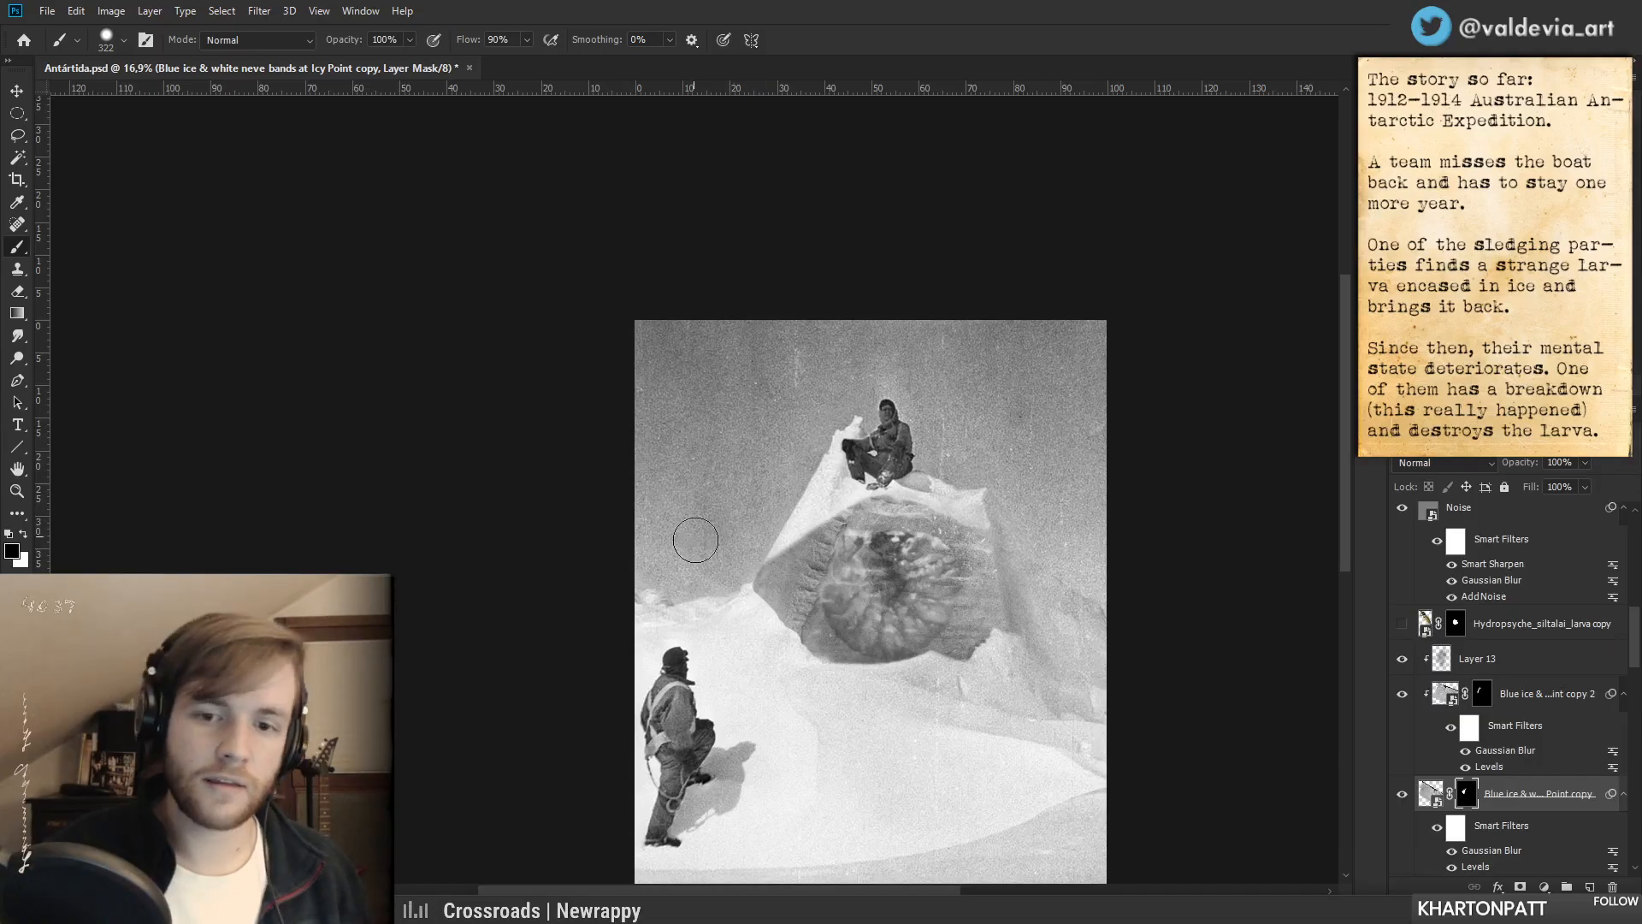
{"action": "left_click_drag", "start_coordinate": [786, 607], "coordinate": [784, 566]}
- Set the brush size to 58 px, undo the last mask stroke, and paint white to refine the ice slope's outer tip
{"action": "right_click", "coordinate": [793, 564]}
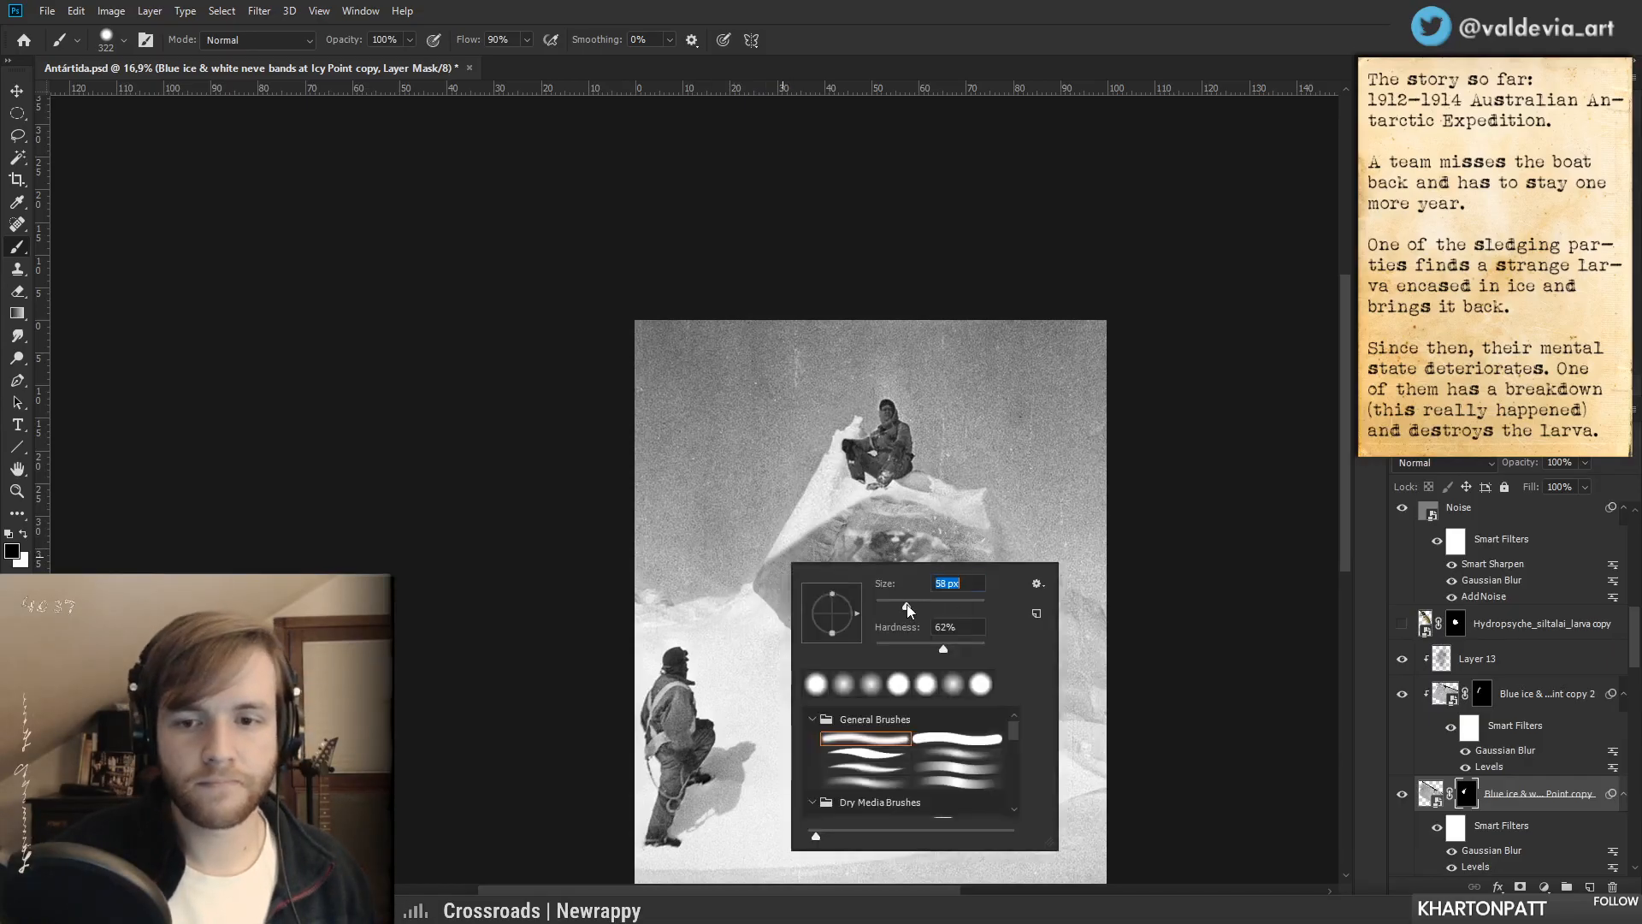
{"action": "key", "text": "Escape"}
{"action": "key", "text": "ctrl+z"}
{"action": "key", "text": "x"}
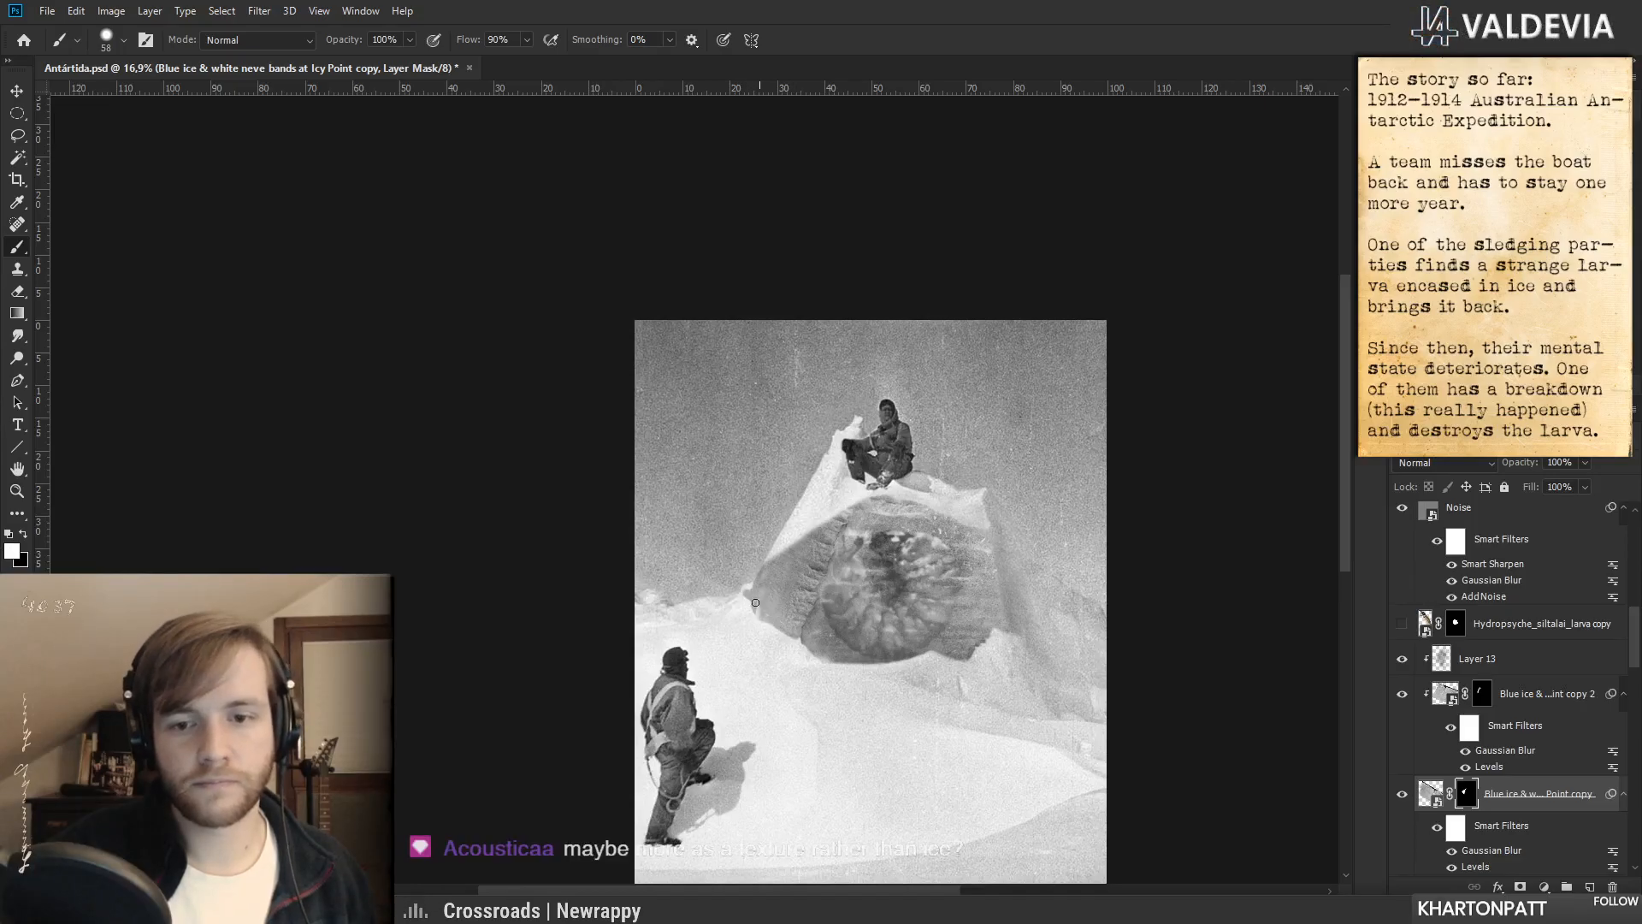
{"action": "key", "text": "z"}
{"action": "mouse_move", "coordinate": [798, 621]}
{"action": "left_mouse_down"}
{"action": "mouse_move", "coordinate": [718, 624]}
{"action": "mouse_move", "coordinate": [780, 631]}
{"action": "mouse_move", "coordinate": [814, 605]}
{"action": "left_mouse_up"}
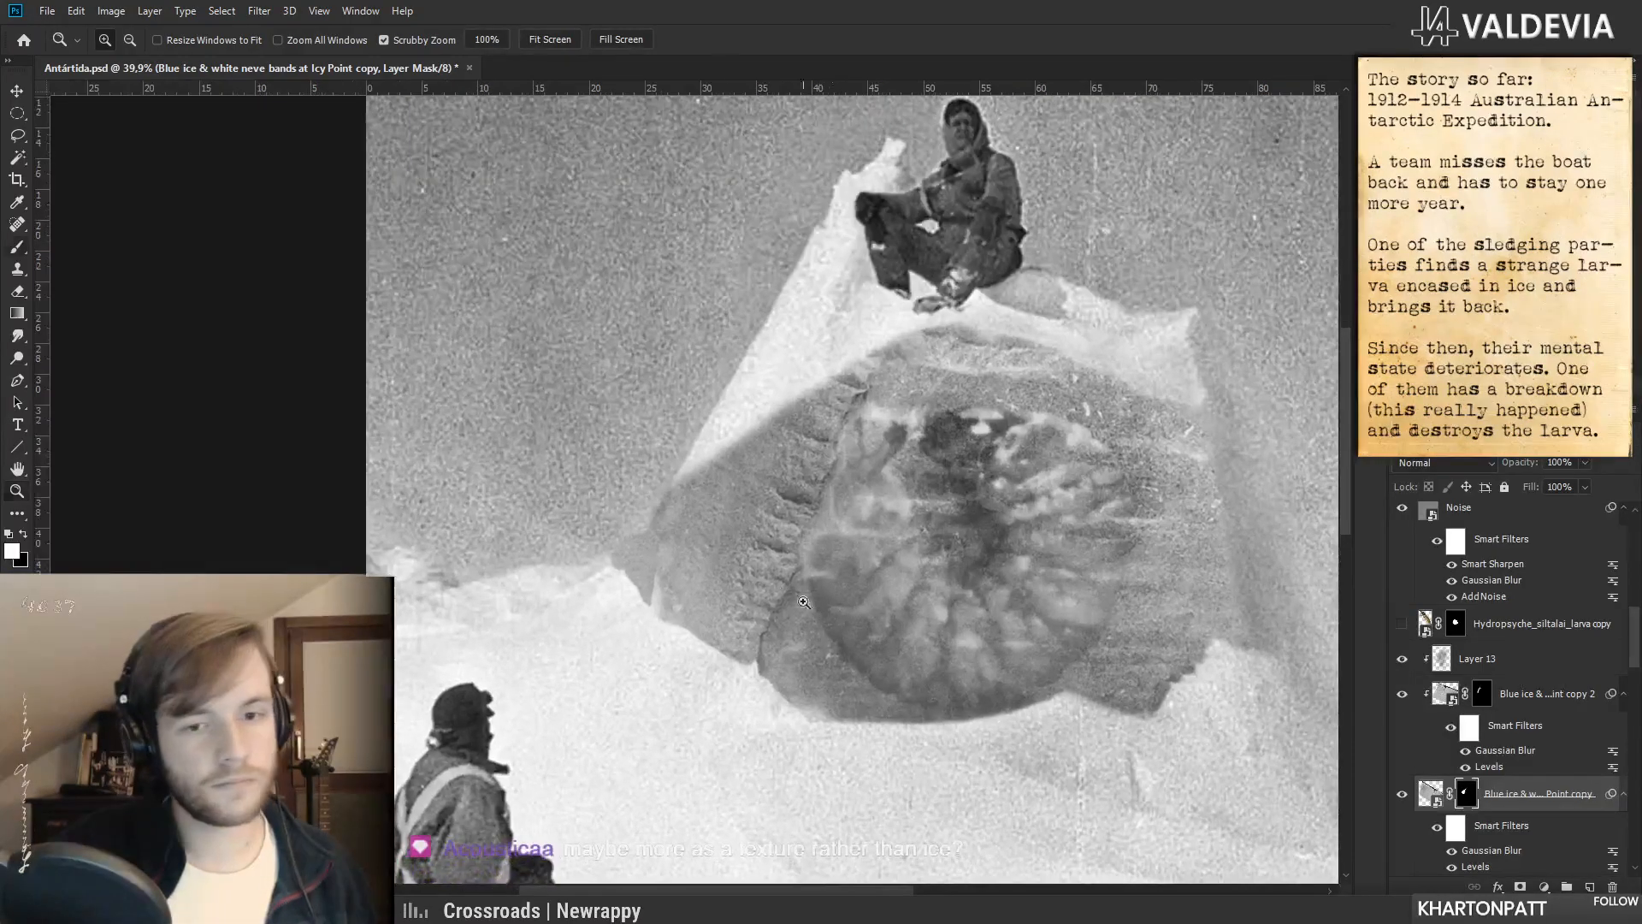
{"action": "key", "text": "b"}
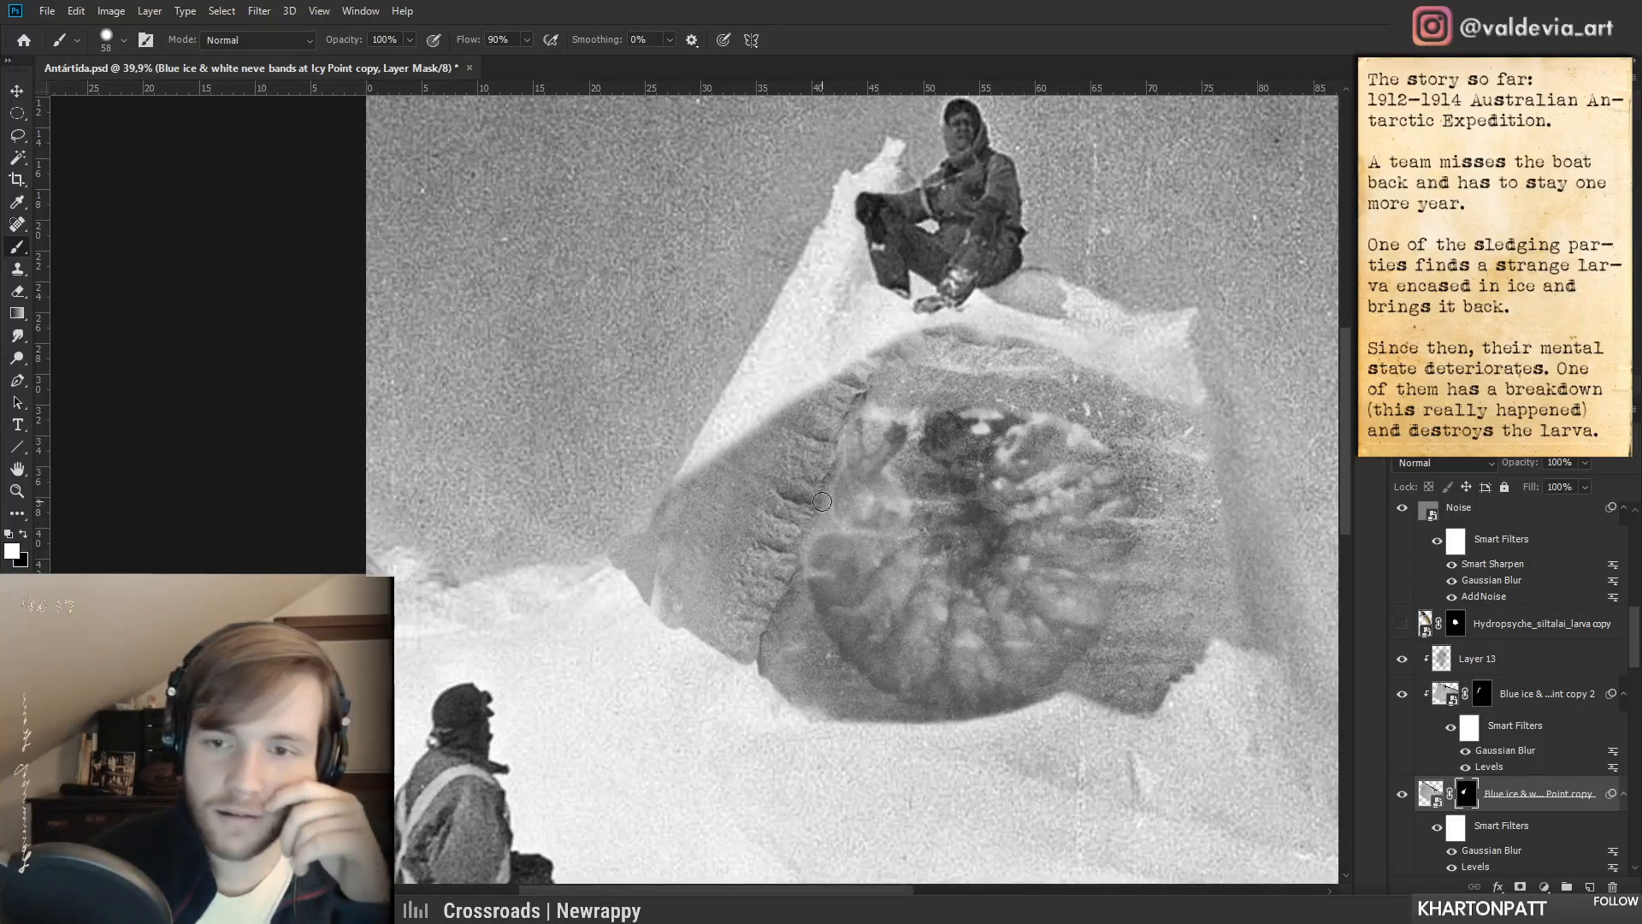
- Compare the reshaped ice slope against the original snow by toggling the lower ice copy's visibility
{"action": "left_click_drag", "start_coordinate": [834, 574], "coordinate": [751, 585]}
{"action": "left_click", "coordinate": [1406, 794]}
{"action": "left_click", "coordinate": [1408, 798]}
{"action": "left_click", "coordinate": [1402, 795]}
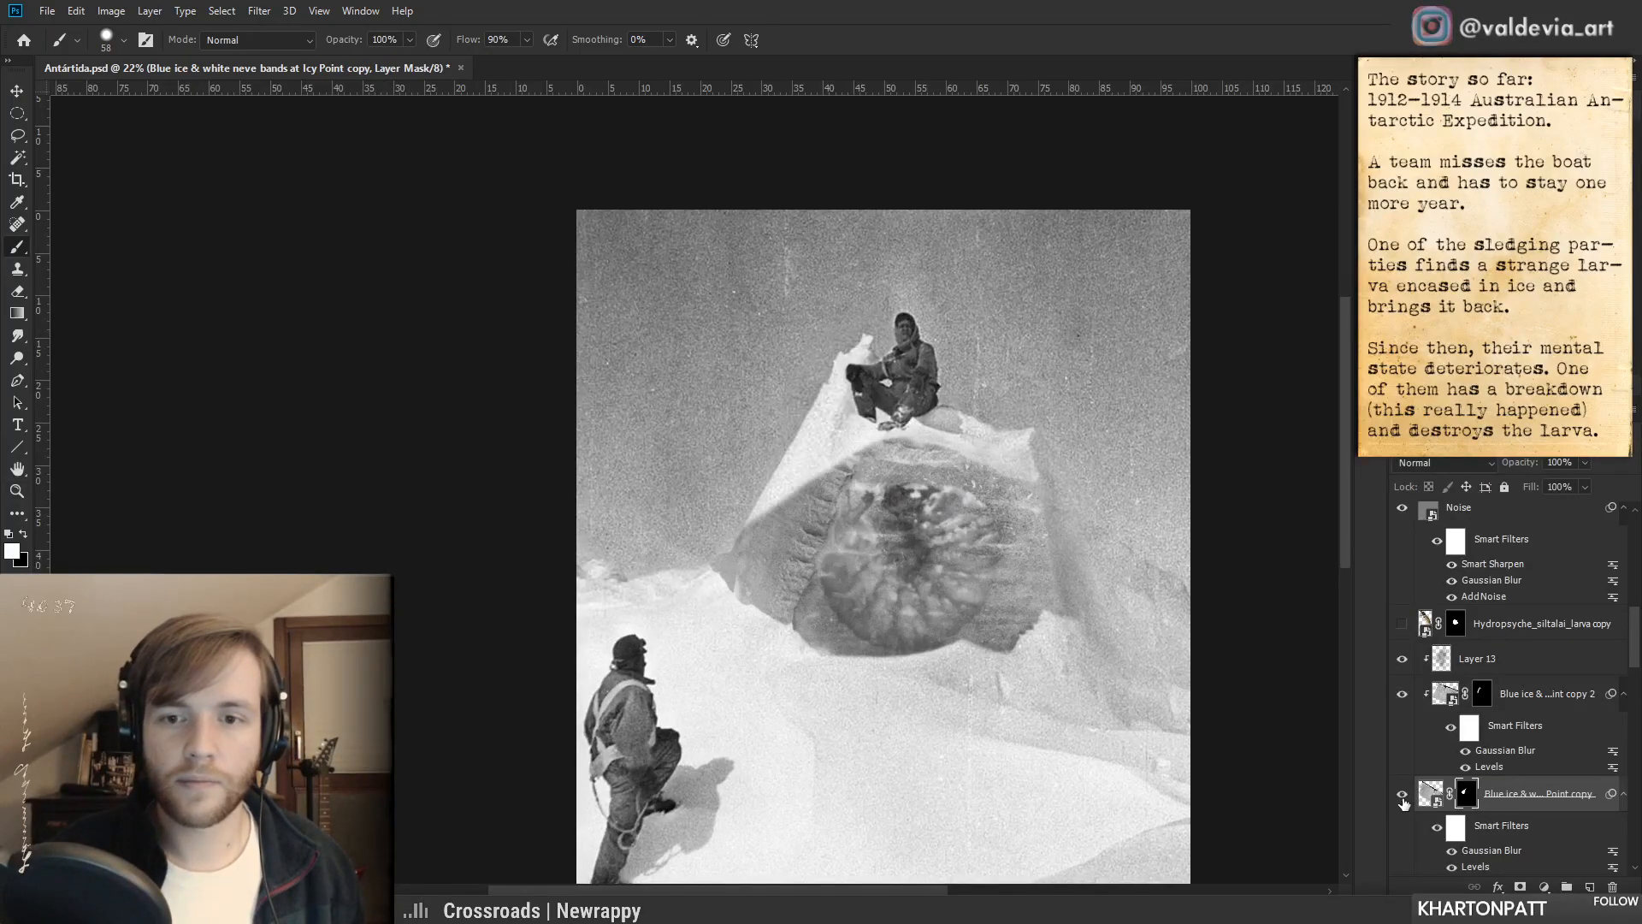
{"action": "left_click_drag", "start_coordinate": [990, 498], "coordinate": [1030, 489]}
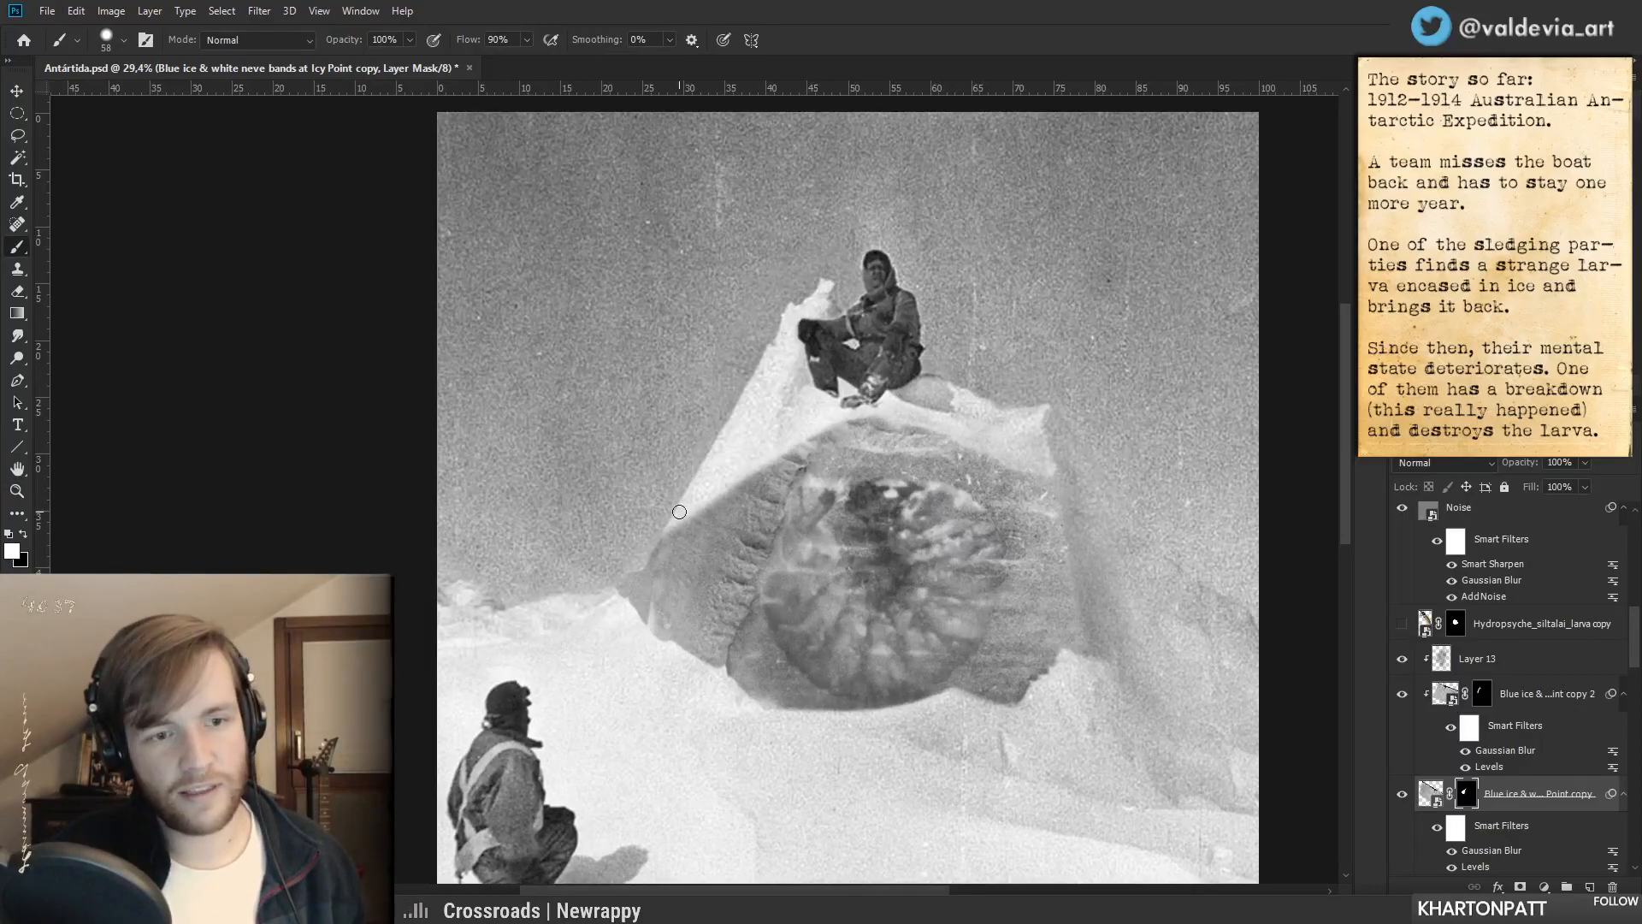
- Trim the upper outer edge of the ice slope with black on the mask, and check the photo without the ice copy
{"action": "mouse_move", "coordinate": [655, 522]}
{"action": "left_mouse_down"}
{"action": "mouse_move", "coordinate": [773, 450]}
{"action": "mouse_move", "coordinate": [922, 465]}
{"action": "left_mouse_up"}
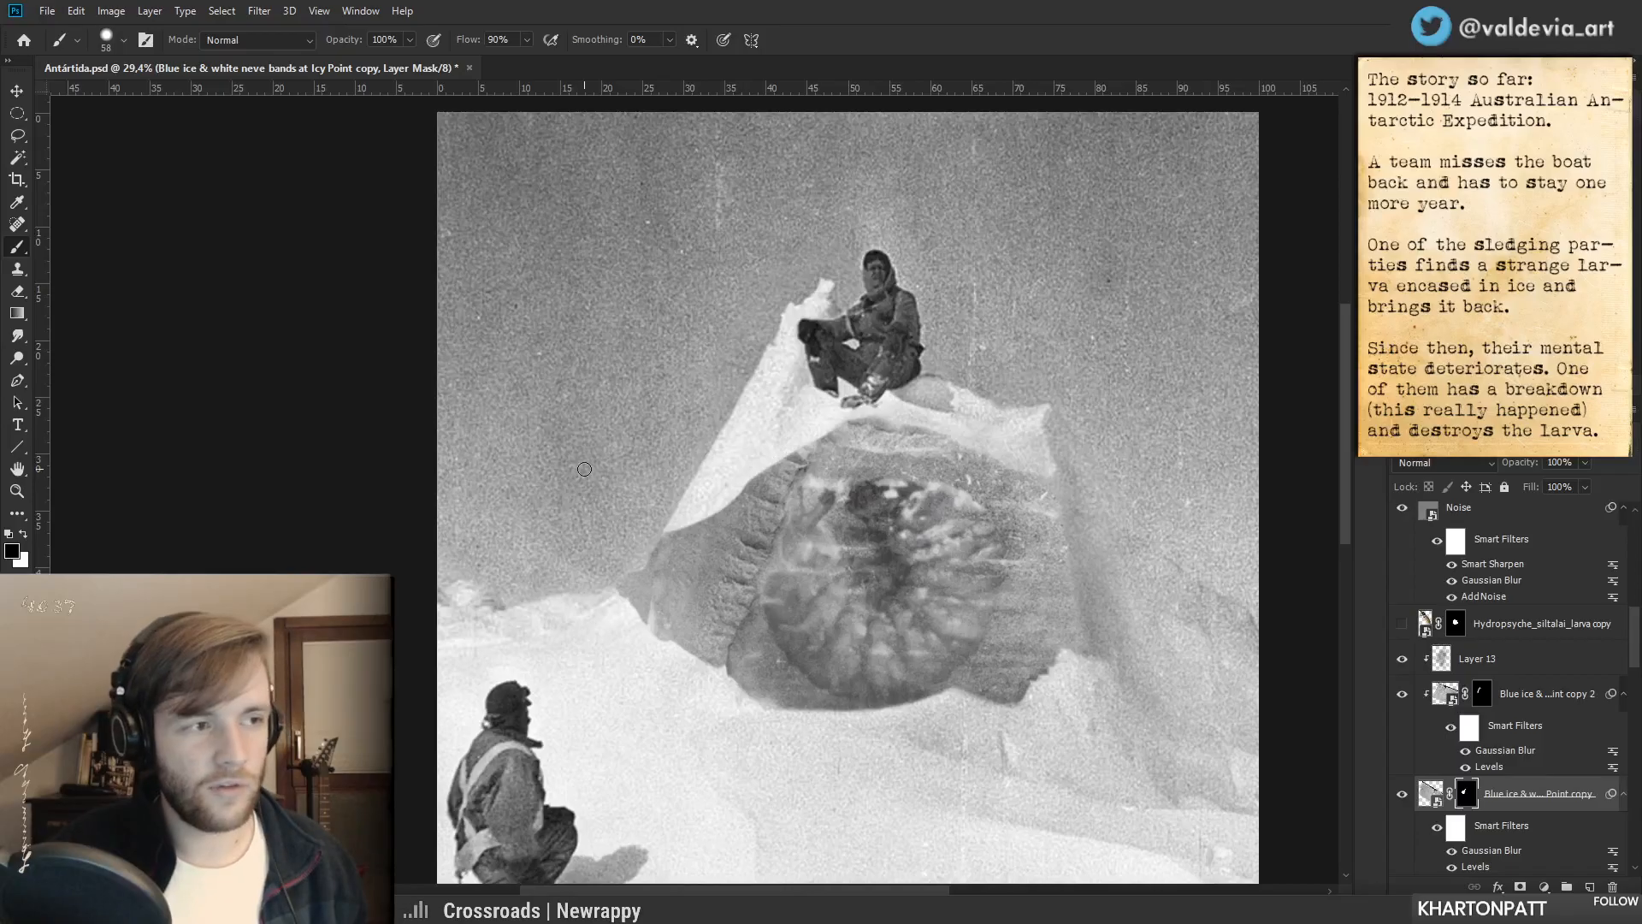
{"action": "left_click", "coordinate": [1402, 795]}
{"action": "left_click", "coordinate": [1402, 794]}
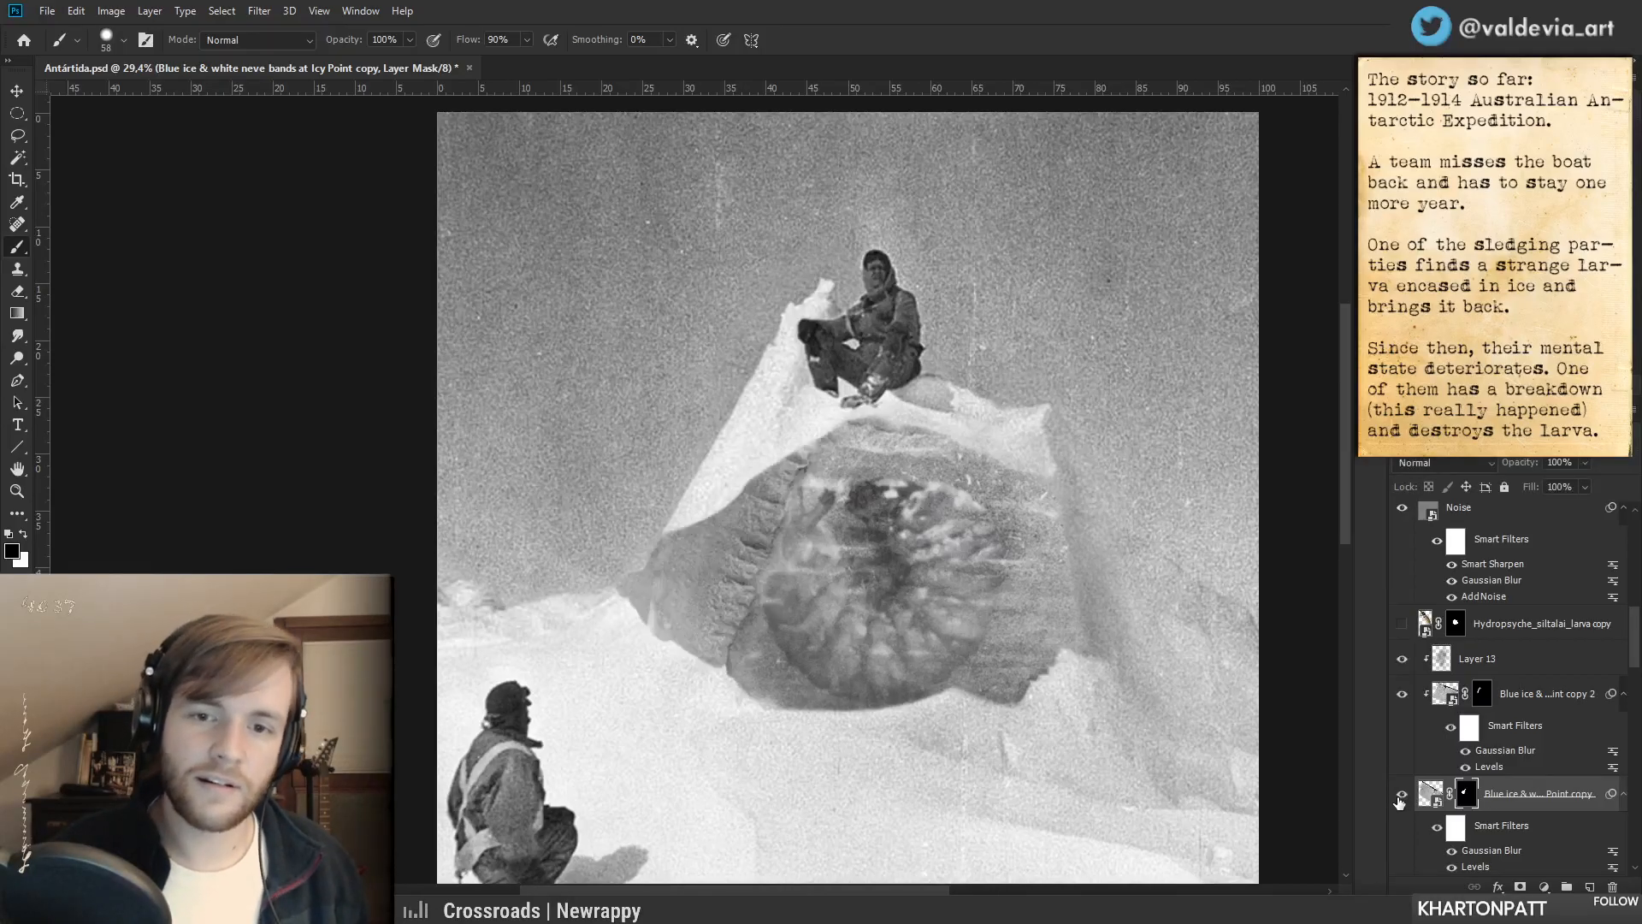
- Hide the lower ice copy, duplicate it above the Overlay shading layer, and make the duplicate visible
{"action": "left_click", "coordinate": [1401, 795]}
{"action": "key", "text": "ctrl+space"}
{"action": "mouse_move", "coordinate": [888, 596]}
{"action": "left_mouse_down"}
{"action": "mouse_move", "coordinate": [703, 590]}
{"action": "mouse_move", "coordinate": [923, 575]}
{"action": "mouse_move", "coordinate": [861, 583]}
{"action": "mouse_move", "coordinate": [852, 552]}
{"action": "left_mouse_up"}
{"action": "key", "text": "space"}
{"action": "left_click_drag", "start_coordinate": [1535, 808], "coordinate": [1531, 657]}
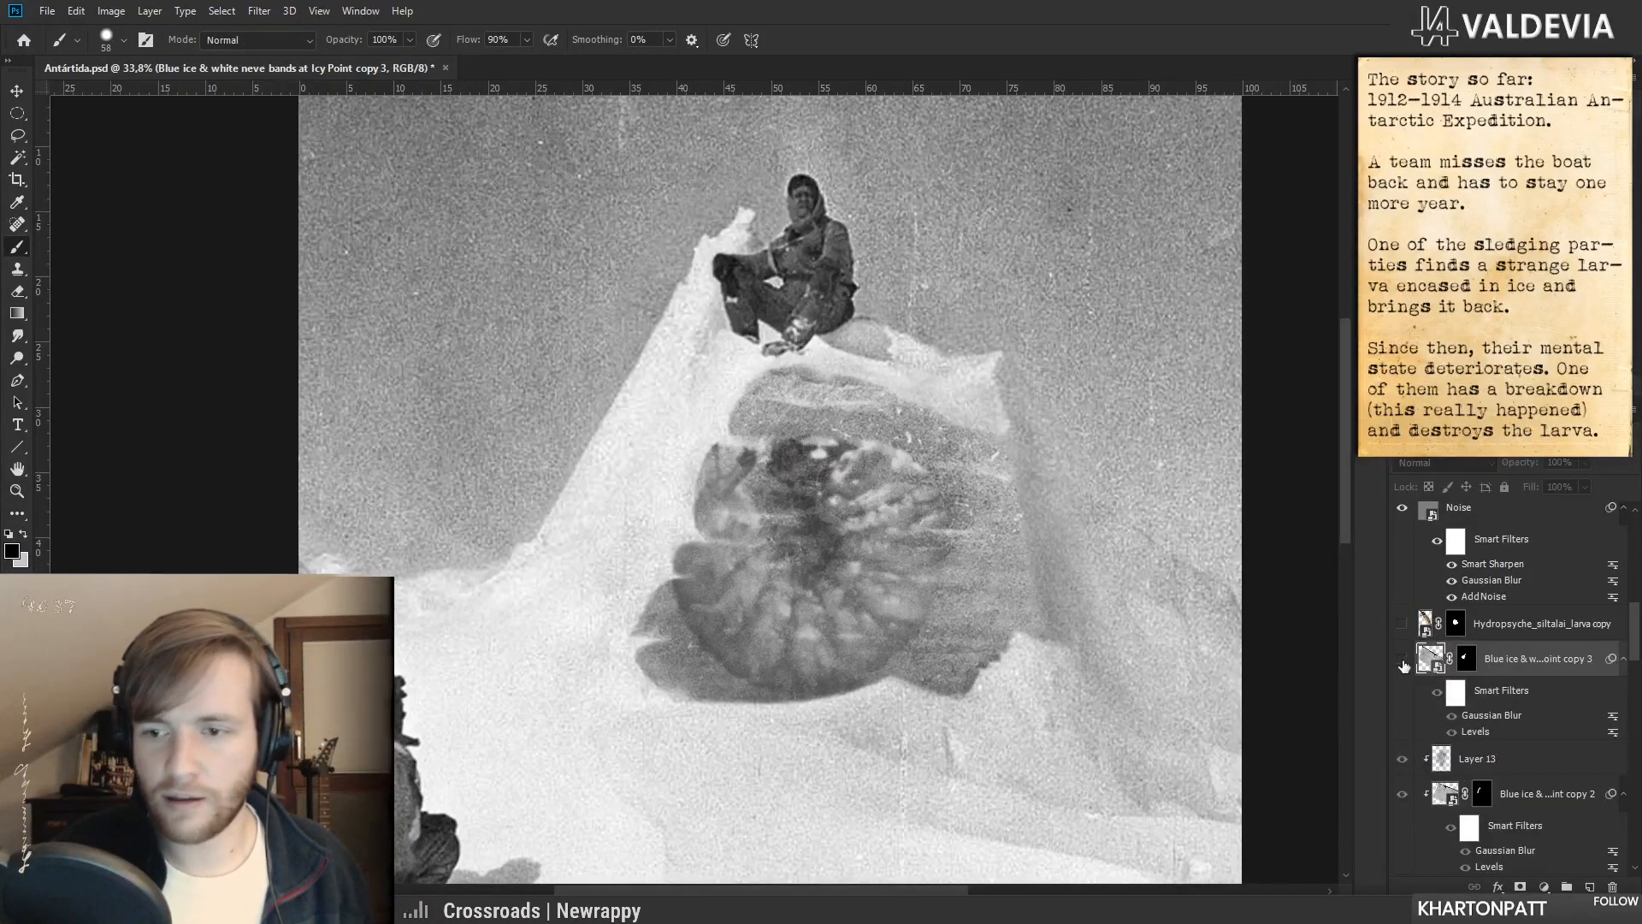
{"action": "left_click", "coordinate": [1402, 661]}
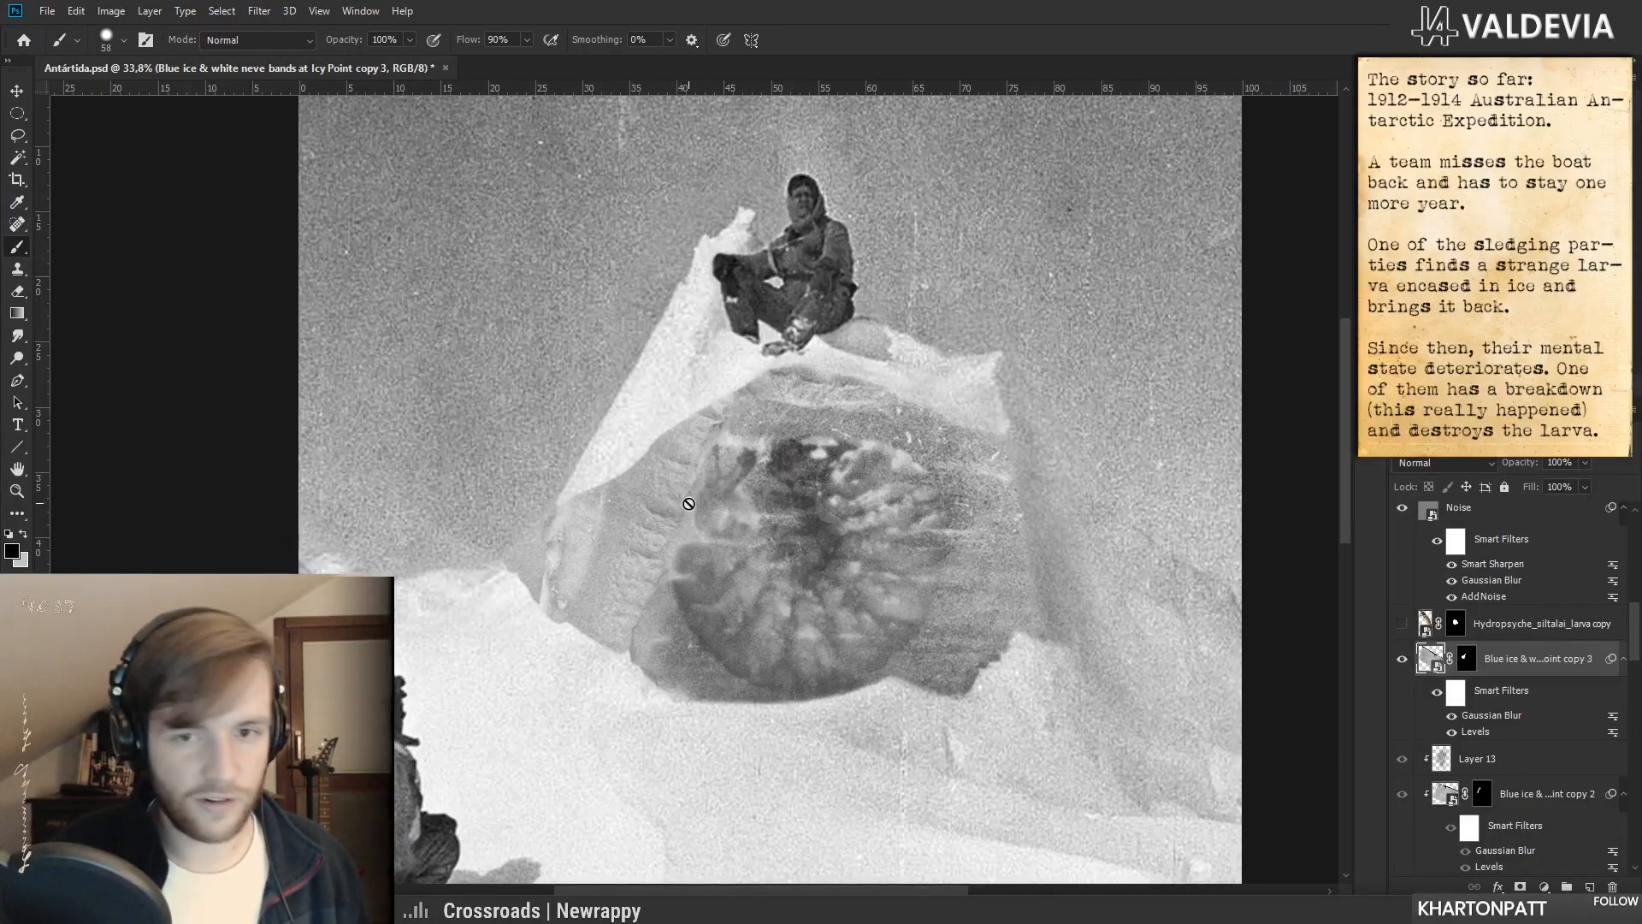
- Paint black with a 152 px brush in the mask of the "copy 3" ice layer to hide it along the outer slope
{"action": "left_click", "coordinate": [1464, 655]}
{"action": "right_click", "coordinate": [729, 440]}
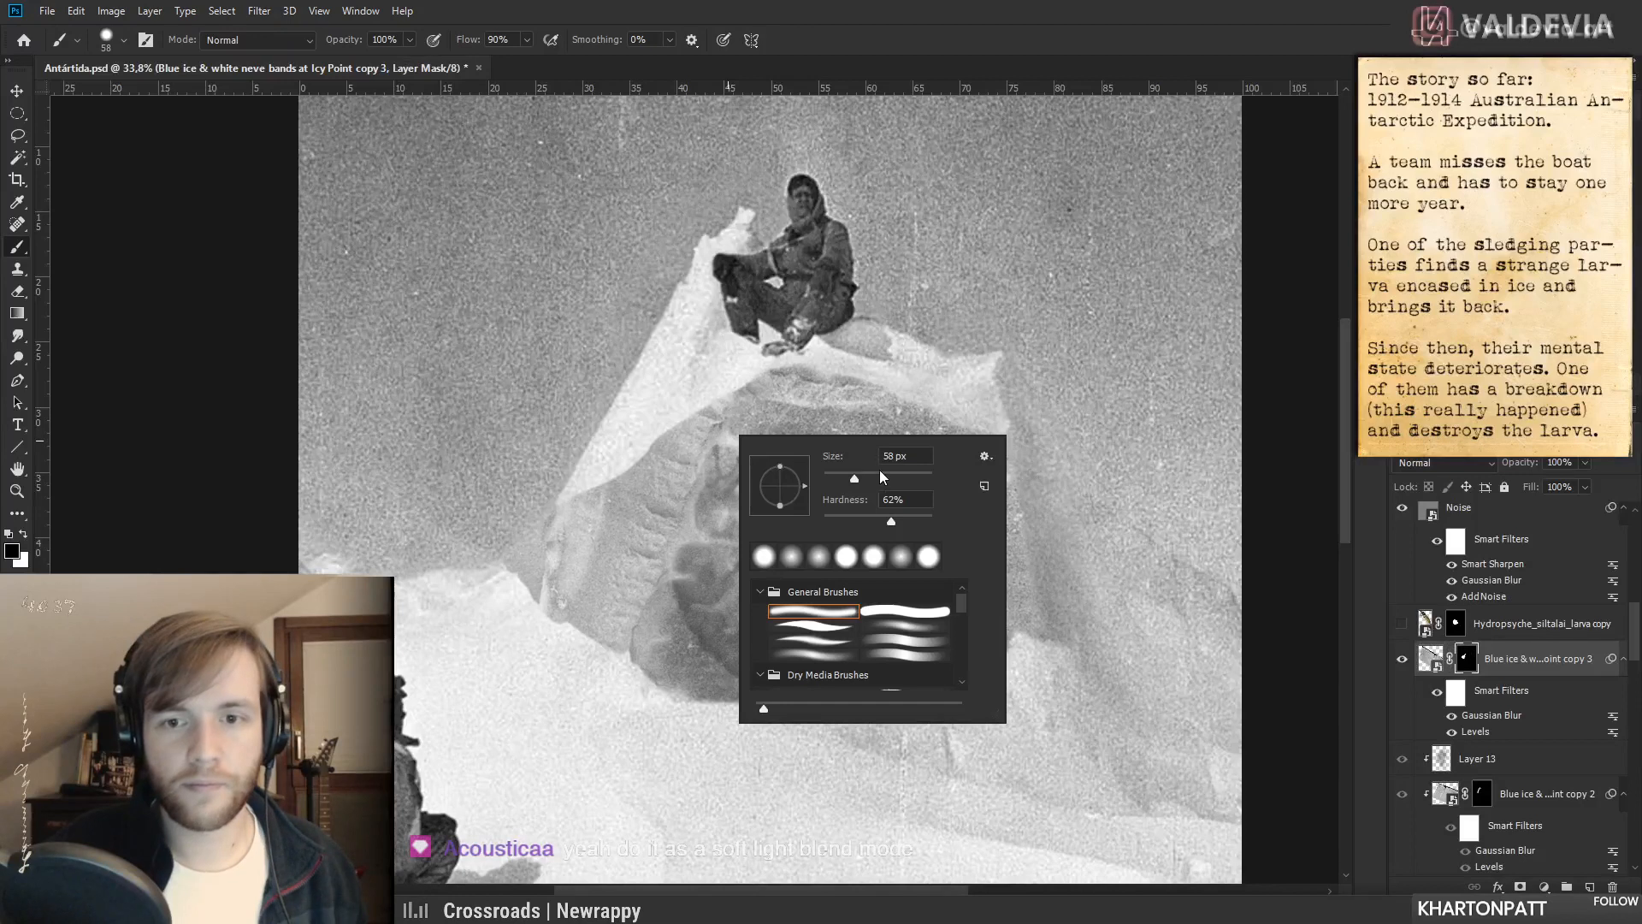
{"action": "left_click", "coordinate": [891, 476]}
{"action": "mouse_move", "coordinate": [682, 457]}
{"action": "left_mouse_down"}
{"action": "mouse_move", "coordinate": [729, 362]}
{"action": "mouse_move", "coordinate": [684, 444]}
{"action": "mouse_move", "coordinate": [726, 371]}
{"action": "mouse_move", "coordinate": [674, 429]}
{"action": "left_mouse_up"}
{"action": "key", "text": "ctrl+z"}
{"action": "key", "text": "x"}
{"action": "key", "text": "x"}
{"action": "mouse_move", "coordinate": [730, 362]}
{"action": "left_mouse_down"}
{"action": "mouse_move", "coordinate": [557, 640]}
{"action": "mouse_move", "coordinate": [592, 520]}
{"action": "mouse_move", "coordinate": [647, 423]}
{"action": "mouse_move", "coordinate": [596, 499]}
{"action": "mouse_move", "coordinate": [570, 613]}
{"action": "mouse_move", "coordinate": [568, 517]}
{"action": "mouse_move", "coordinate": [544, 512]}
{"action": "mouse_move", "coordinate": [534, 565]}
{"action": "left_mouse_up"}
- Switch to a soft brush and blend away the ice layer's mask edge near the slope's base and peak
{"action": "right_click", "coordinate": [611, 516]}
{"action": "left_click", "coordinate": [735, 624]}
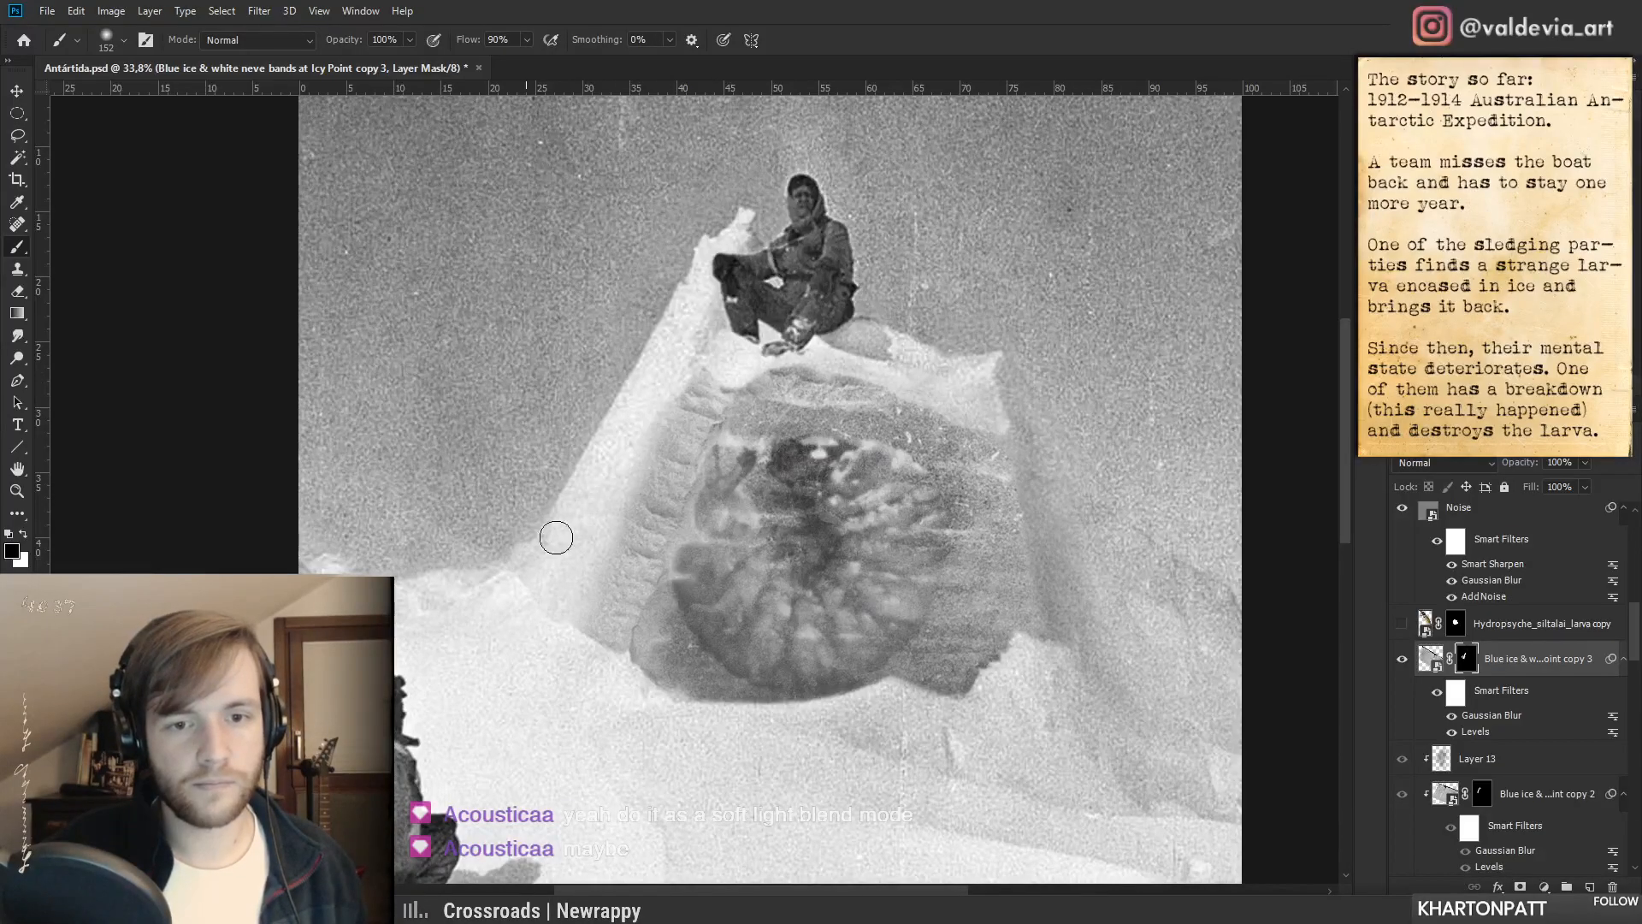
{"action": "mouse_move", "coordinate": [604, 656]}
{"action": "left_mouse_down"}
{"action": "mouse_move", "coordinate": [587, 630]}
{"action": "mouse_move", "coordinate": [619, 675]}
{"action": "left_mouse_up"}
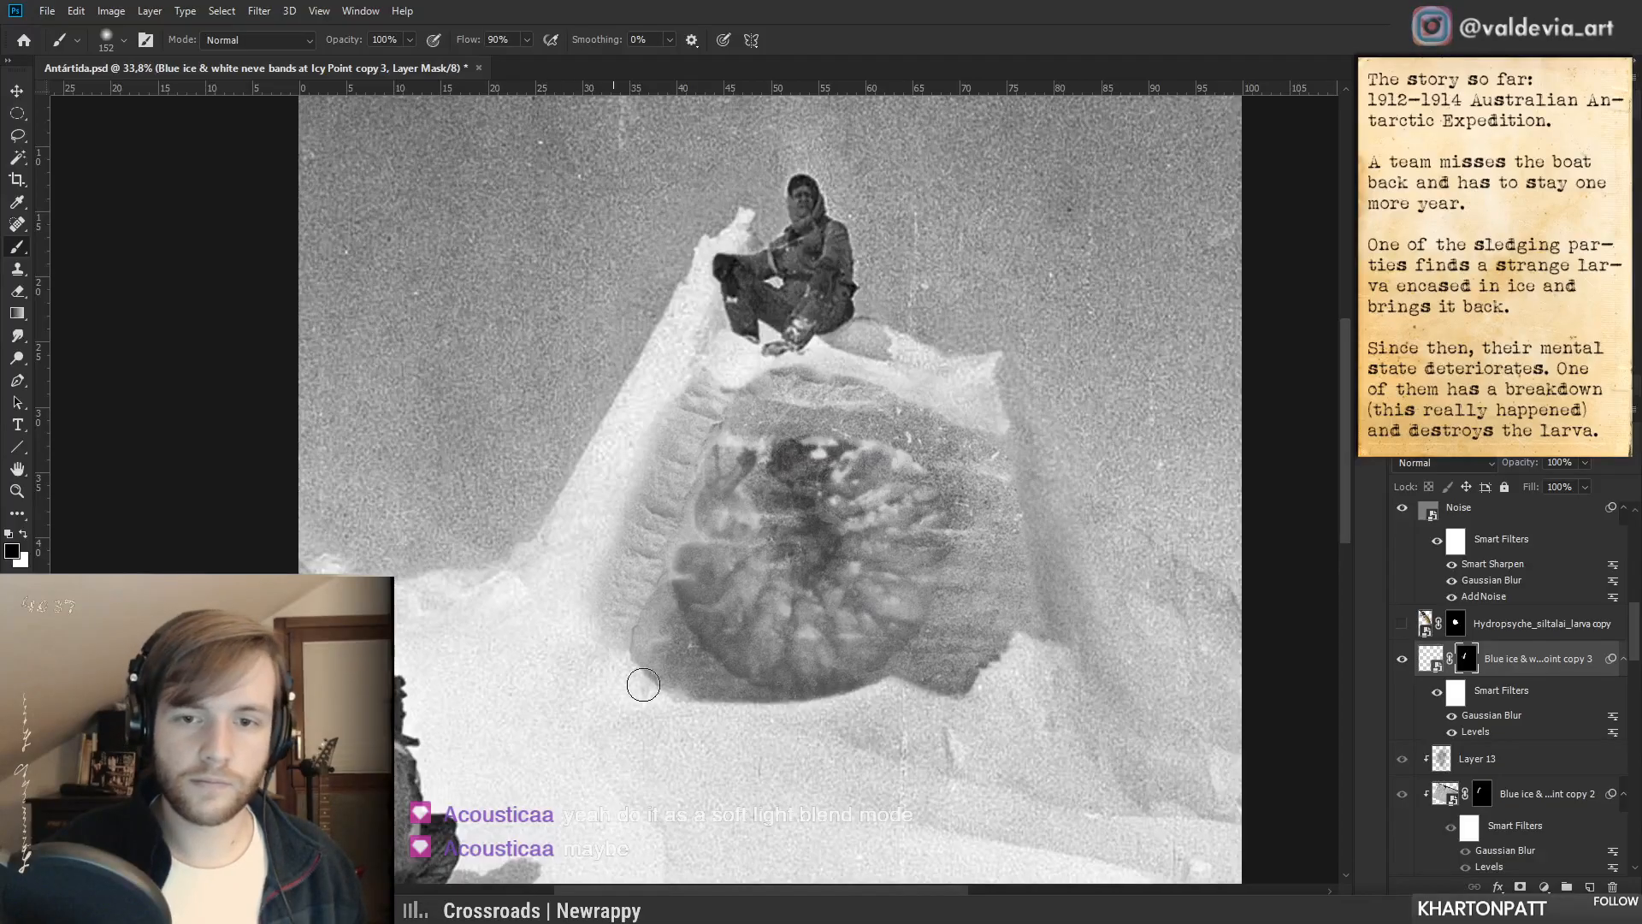
{"action": "left_click_drag", "start_coordinate": [719, 370], "coordinate": [660, 393]}
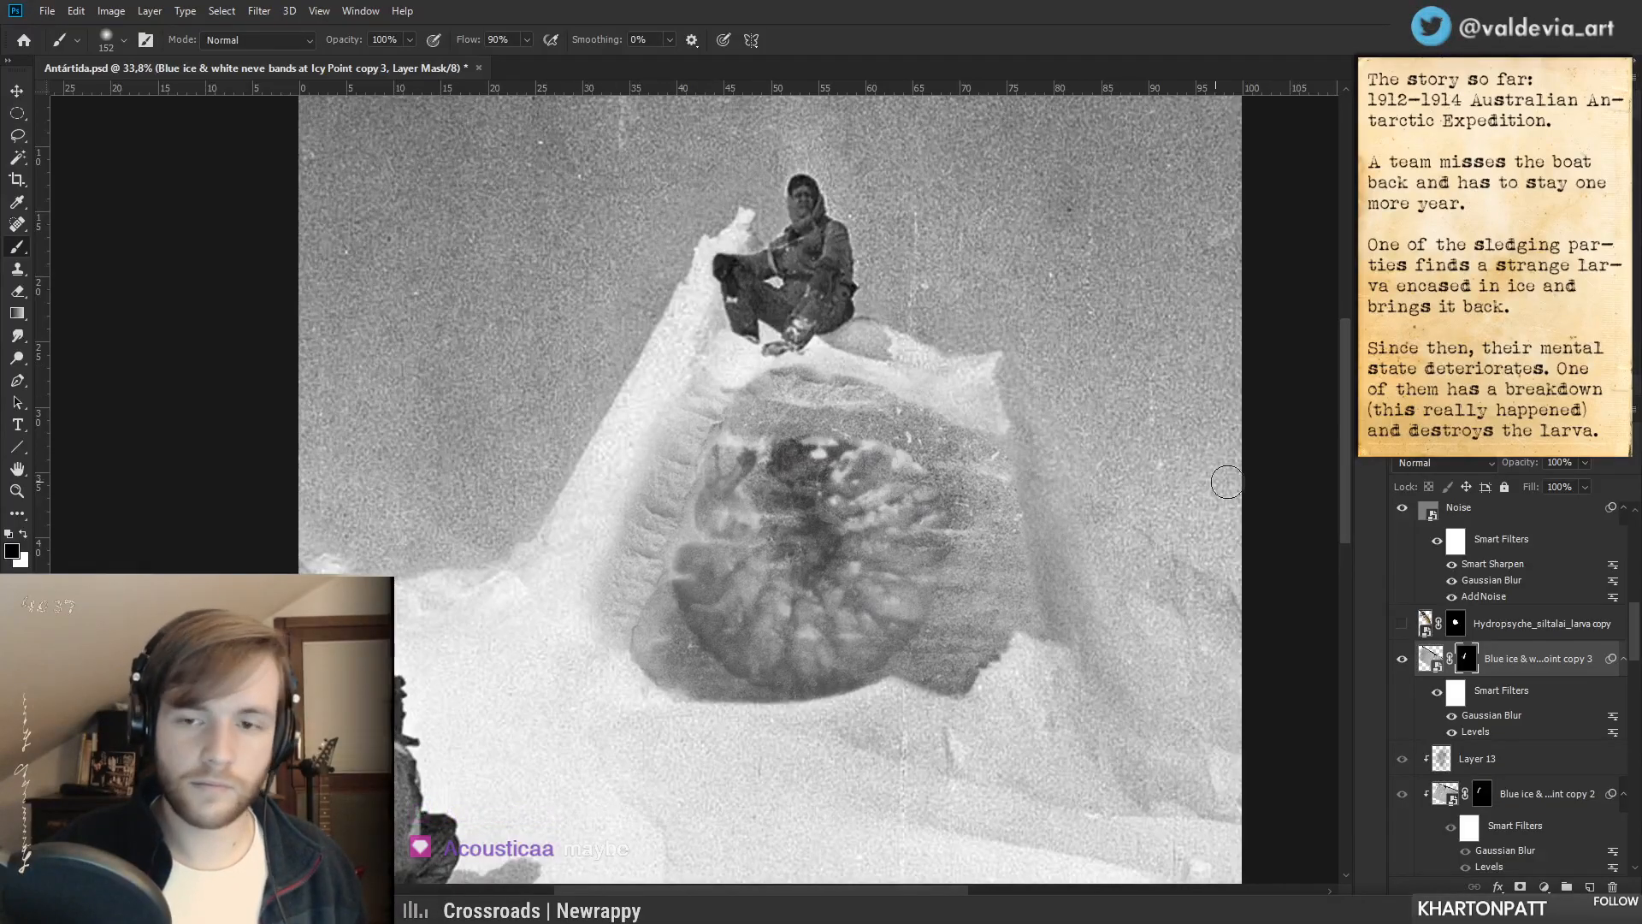
{"action": "mouse_move", "coordinate": [809, 507]}
{"action": "left_mouse_down"}
{"action": "mouse_move", "coordinate": [513, 453]}
{"action": "mouse_move", "coordinate": [546, 428]}
{"action": "left_mouse_up"}
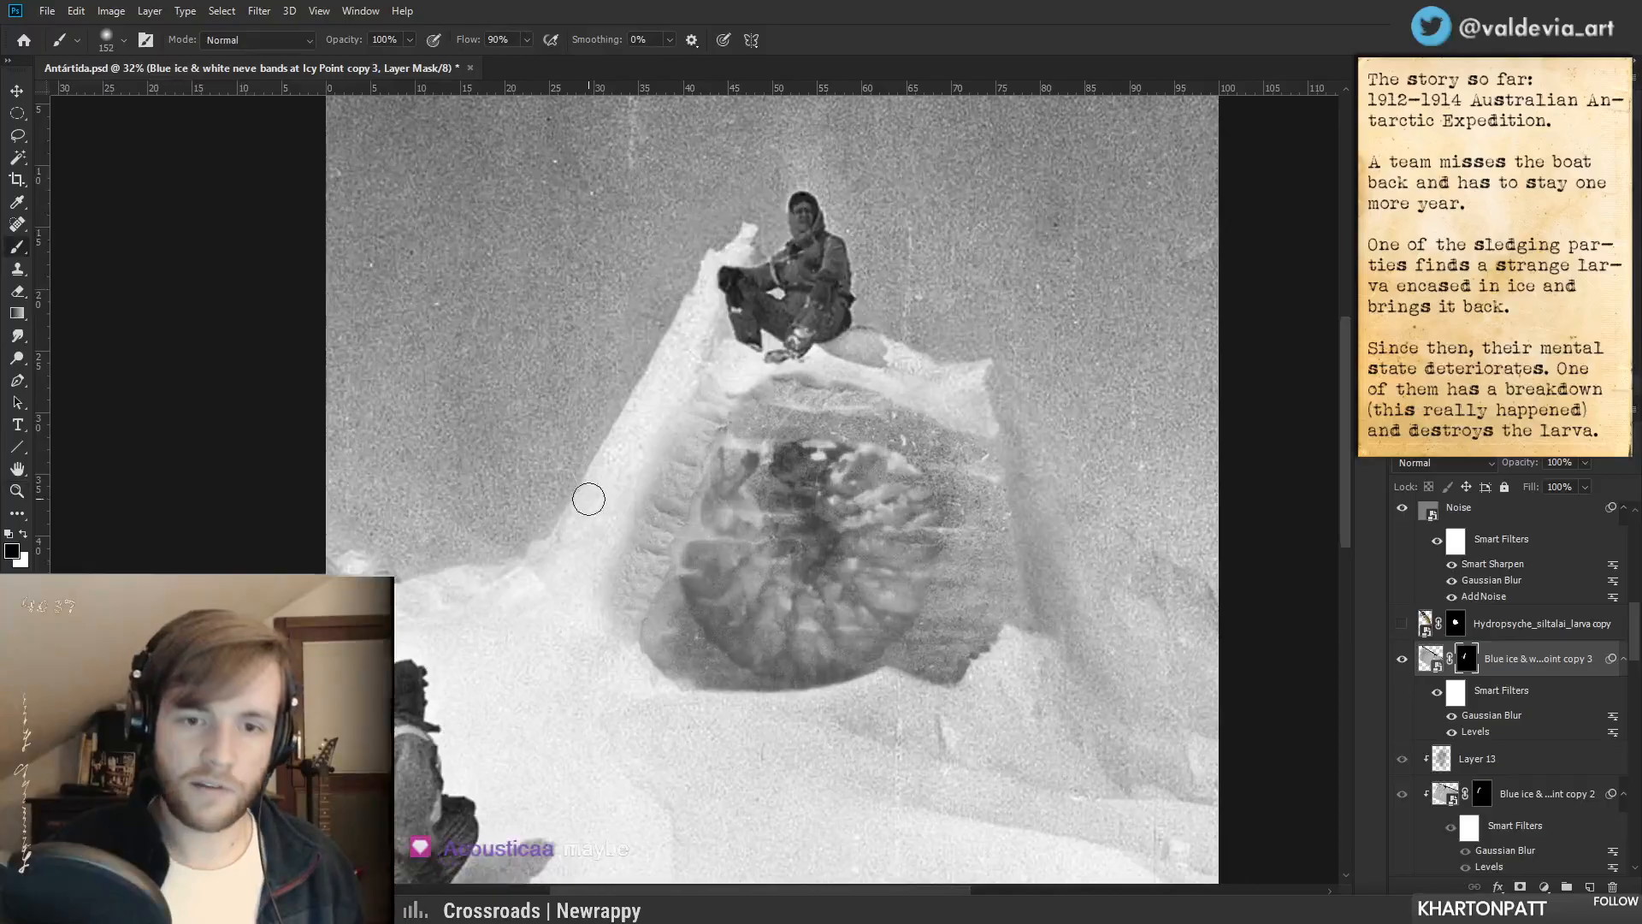
- Try Soft Light blending with brighter Levels midtones on the "copy 3" ice layer, and return it to Normal
{"action": "left_click", "coordinate": [1454, 462]}
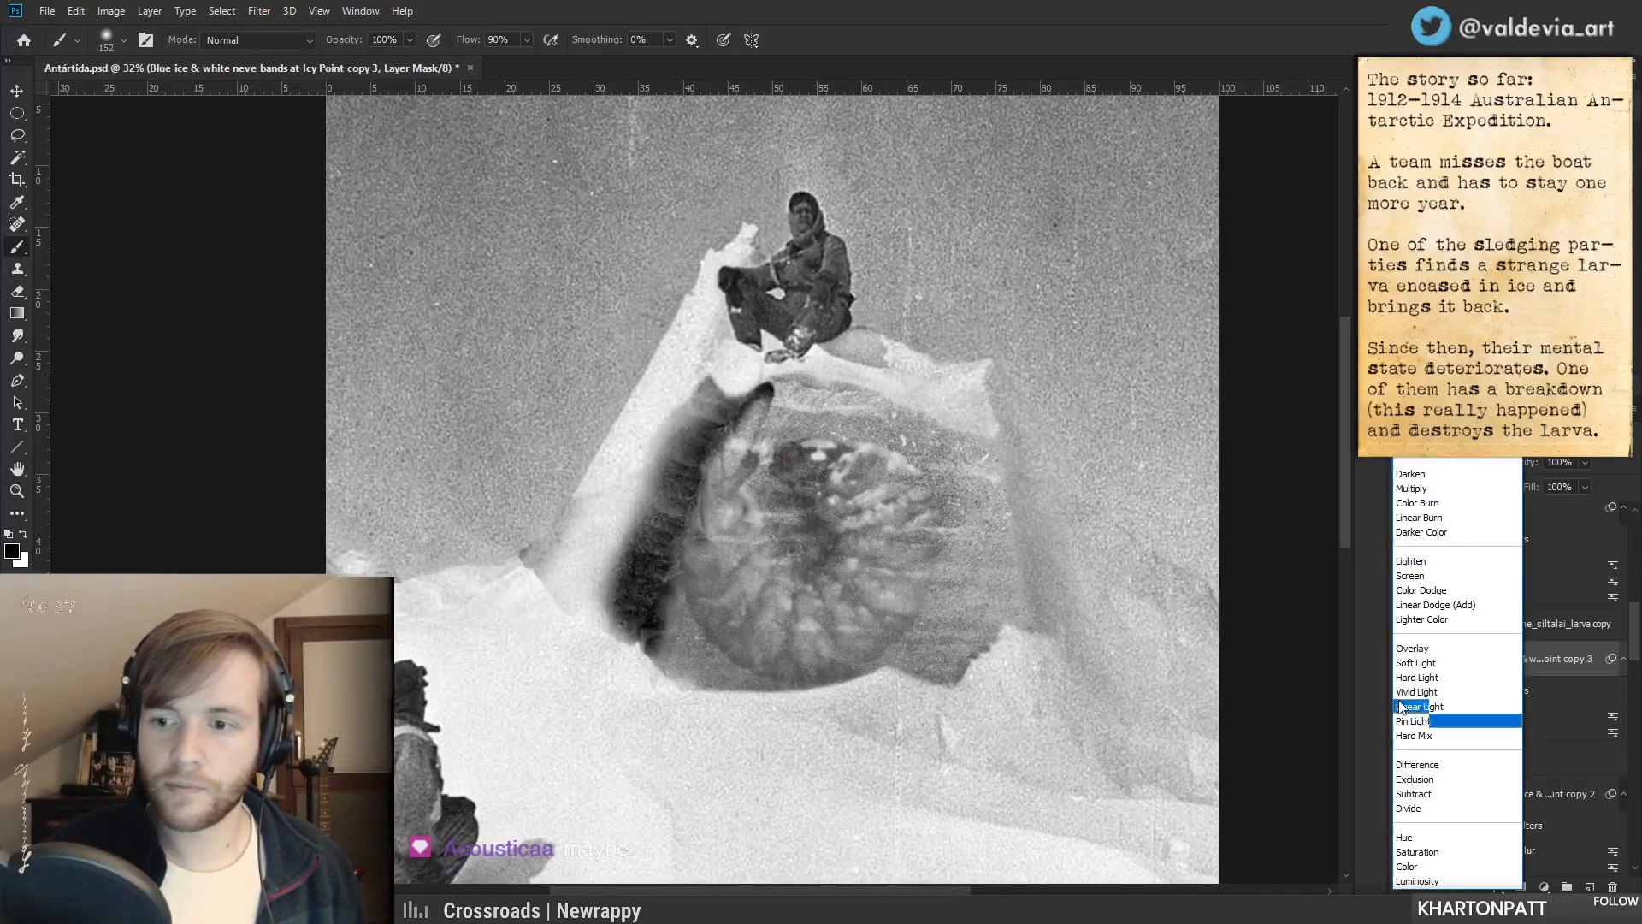
{"action": "left_click", "coordinate": [1409, 664]}
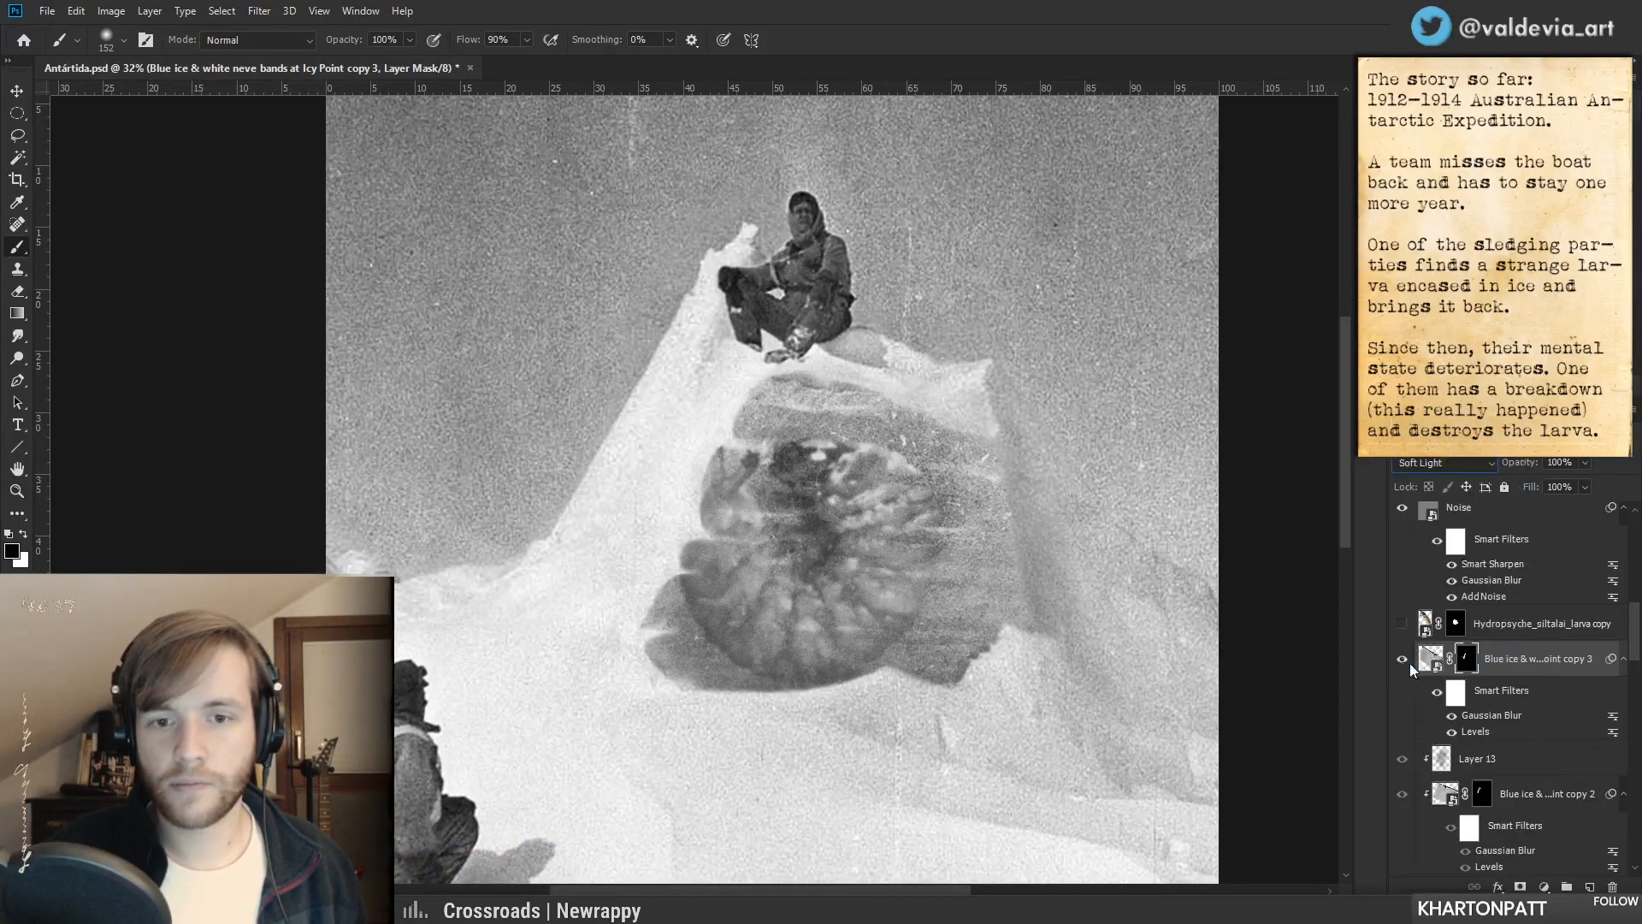
{"action": "double_click", "coordinate": [1482, 732]}
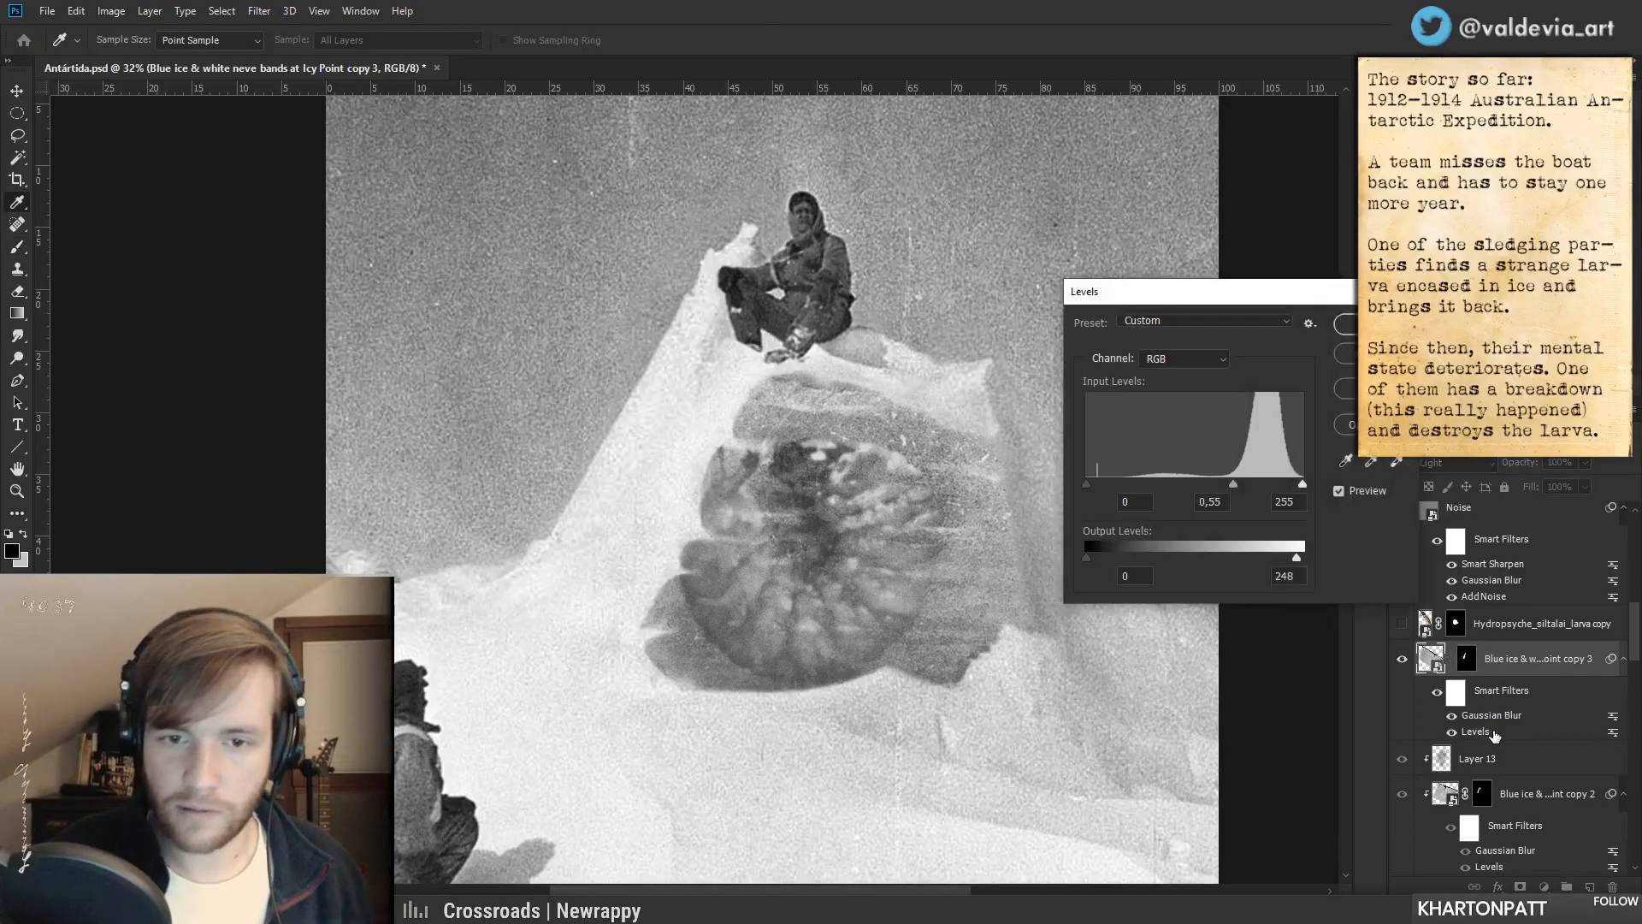
{"action": "left_click_drag", "start_coordinate": [1226, 485], "coordinate": [1076, 479]}
{"action": "left_click_drag", "start_coordinate": [1264, 484], "coordinate": [1301, 482]}
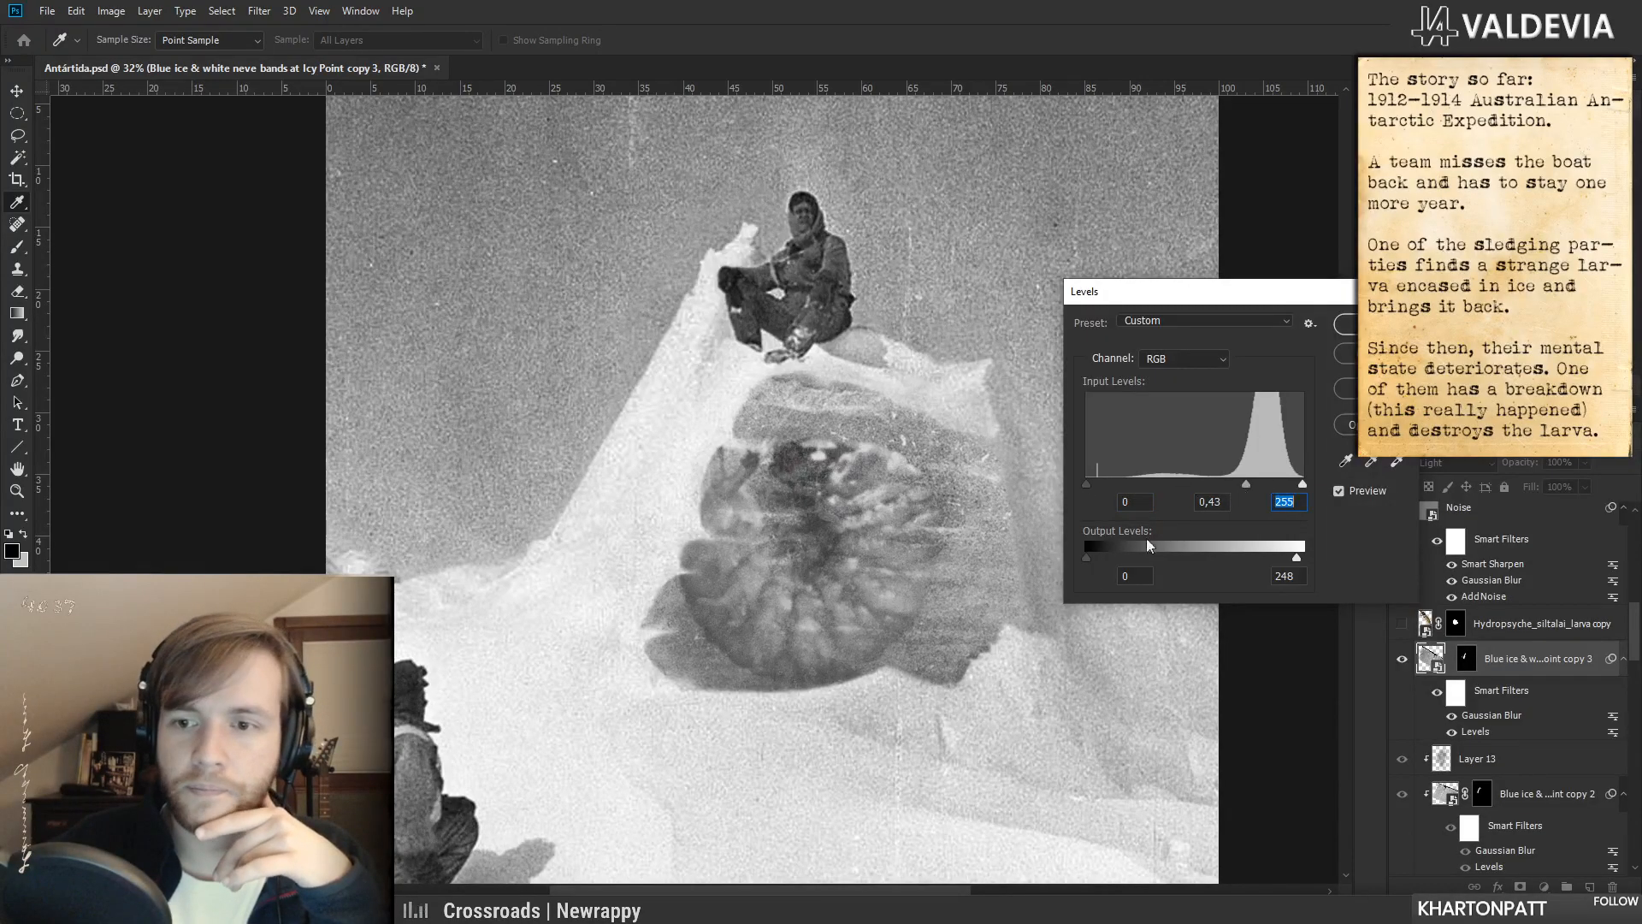
{"action": "left_click", "coordinate": [1174, 486]}
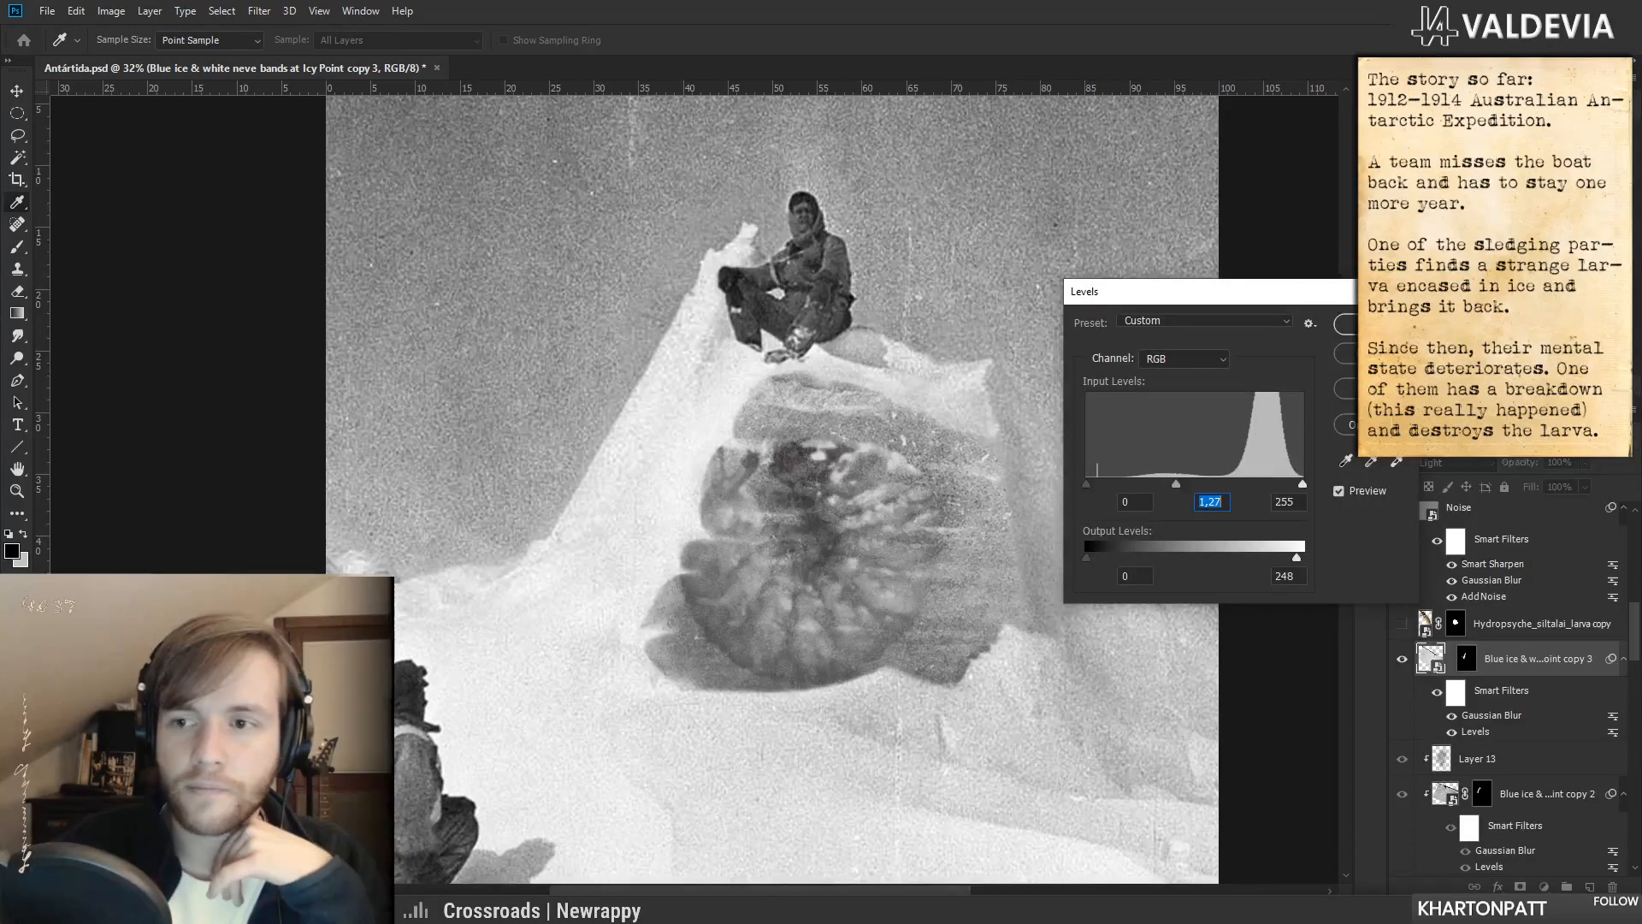
{"action": "key", "text": "Return"}
{"action": "left_click", "coordinate": [1440, 472]}
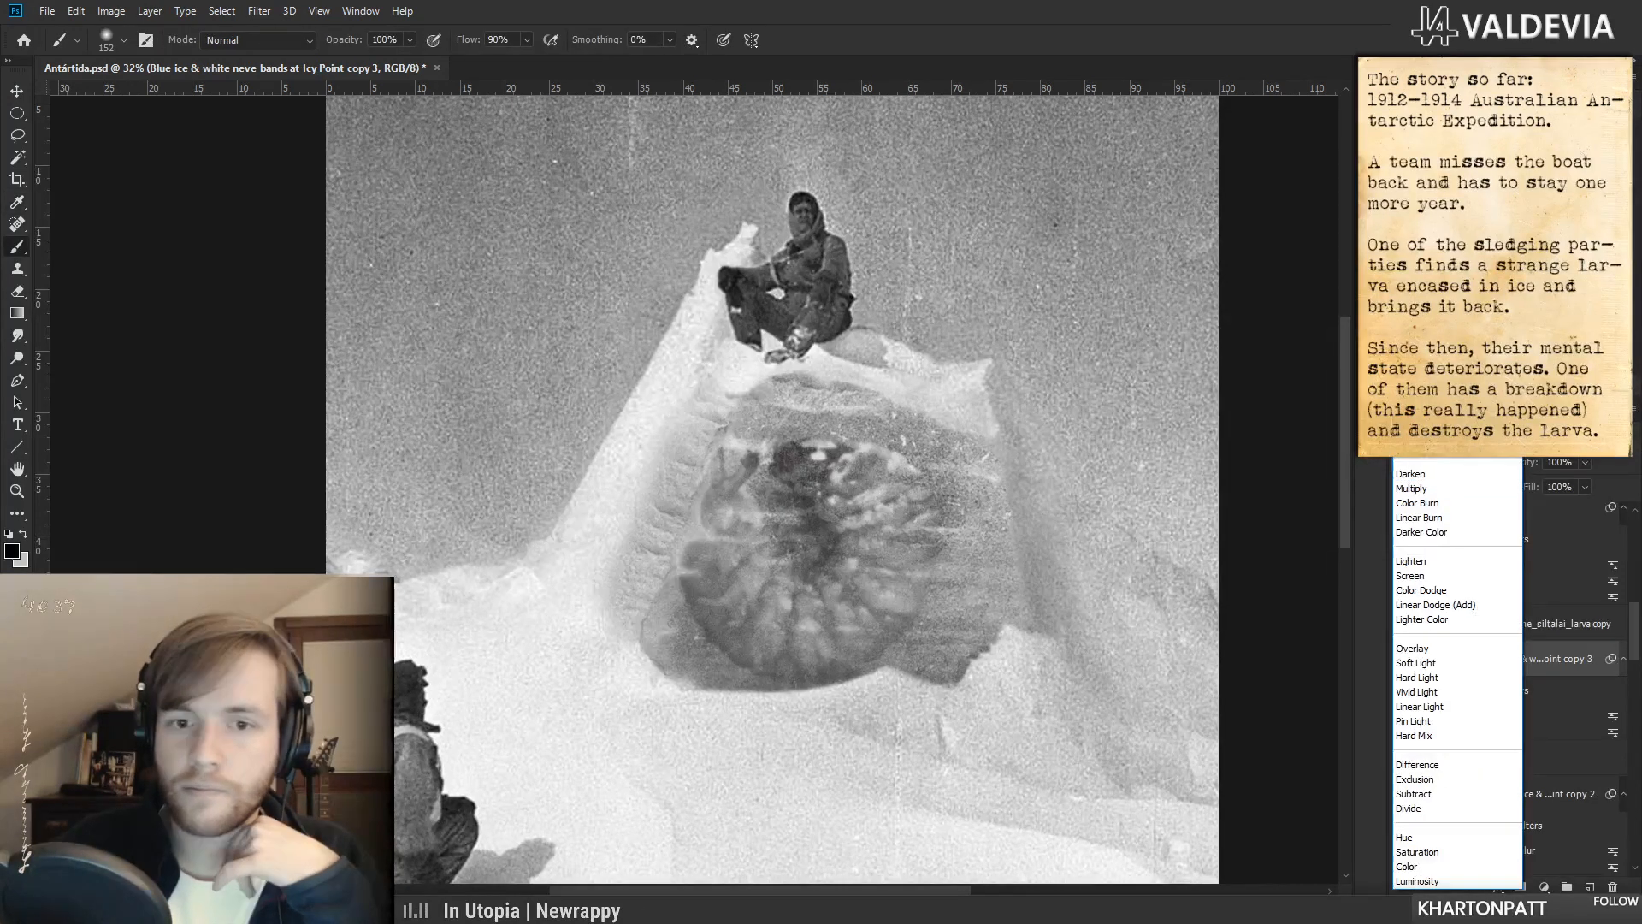
{"action": "left_click", "coordinate": [1425, 466]}
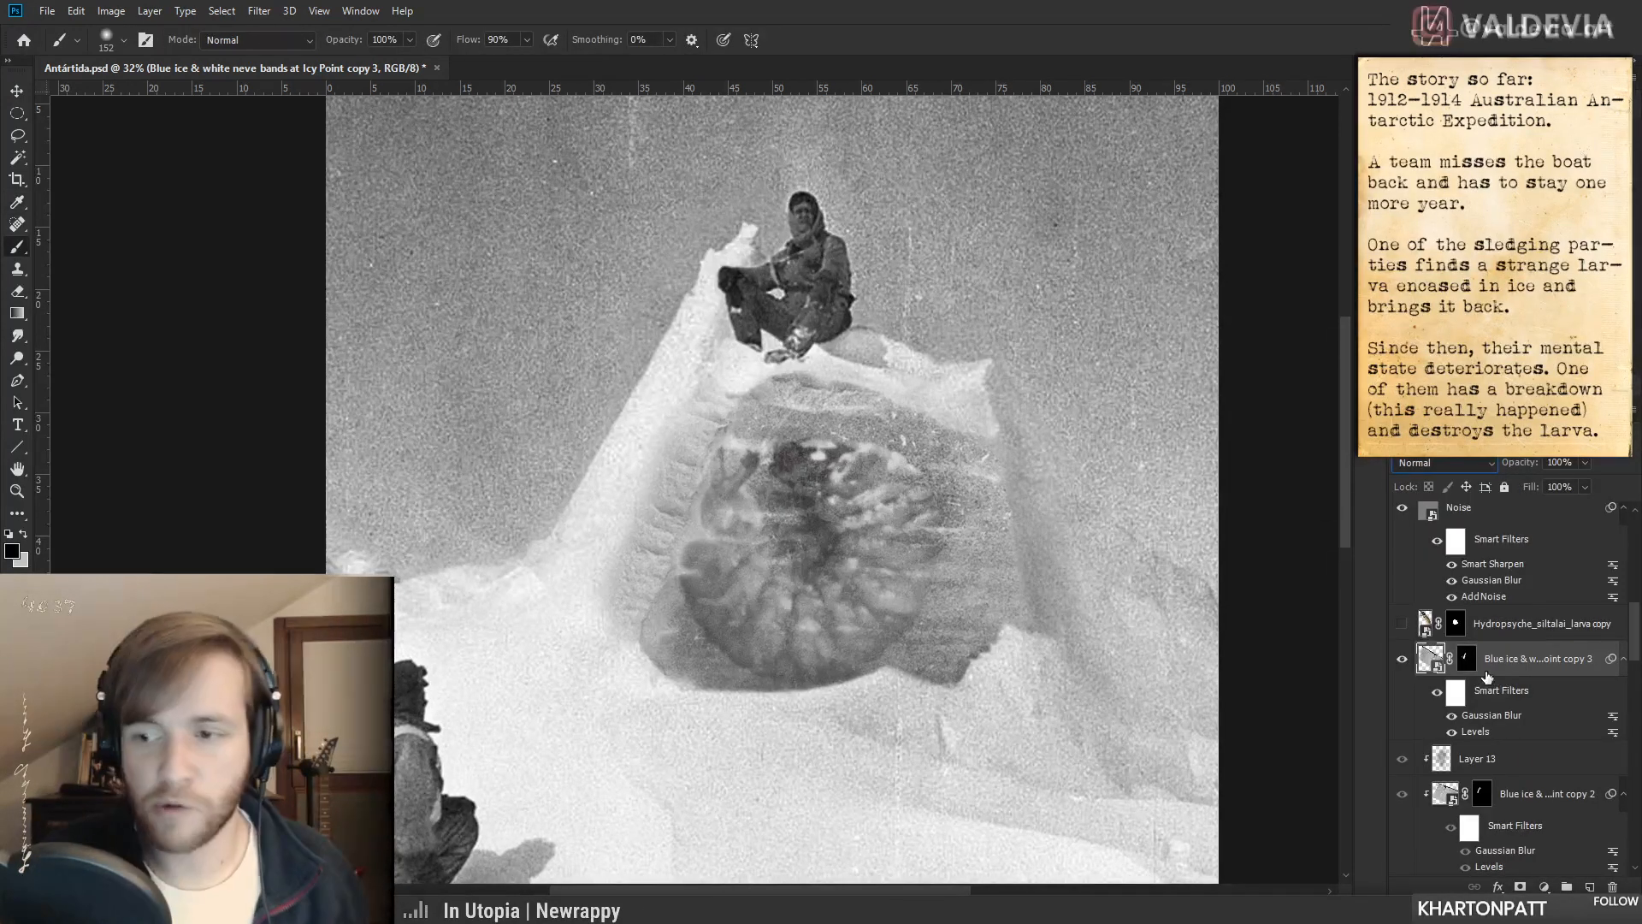
- Readjust the "copy 3" ice layer's Levels filter to input values 46, 0.94 and 244 with output 9 to 255
{"action": "double_click", "coordinate": [1476, 733]}
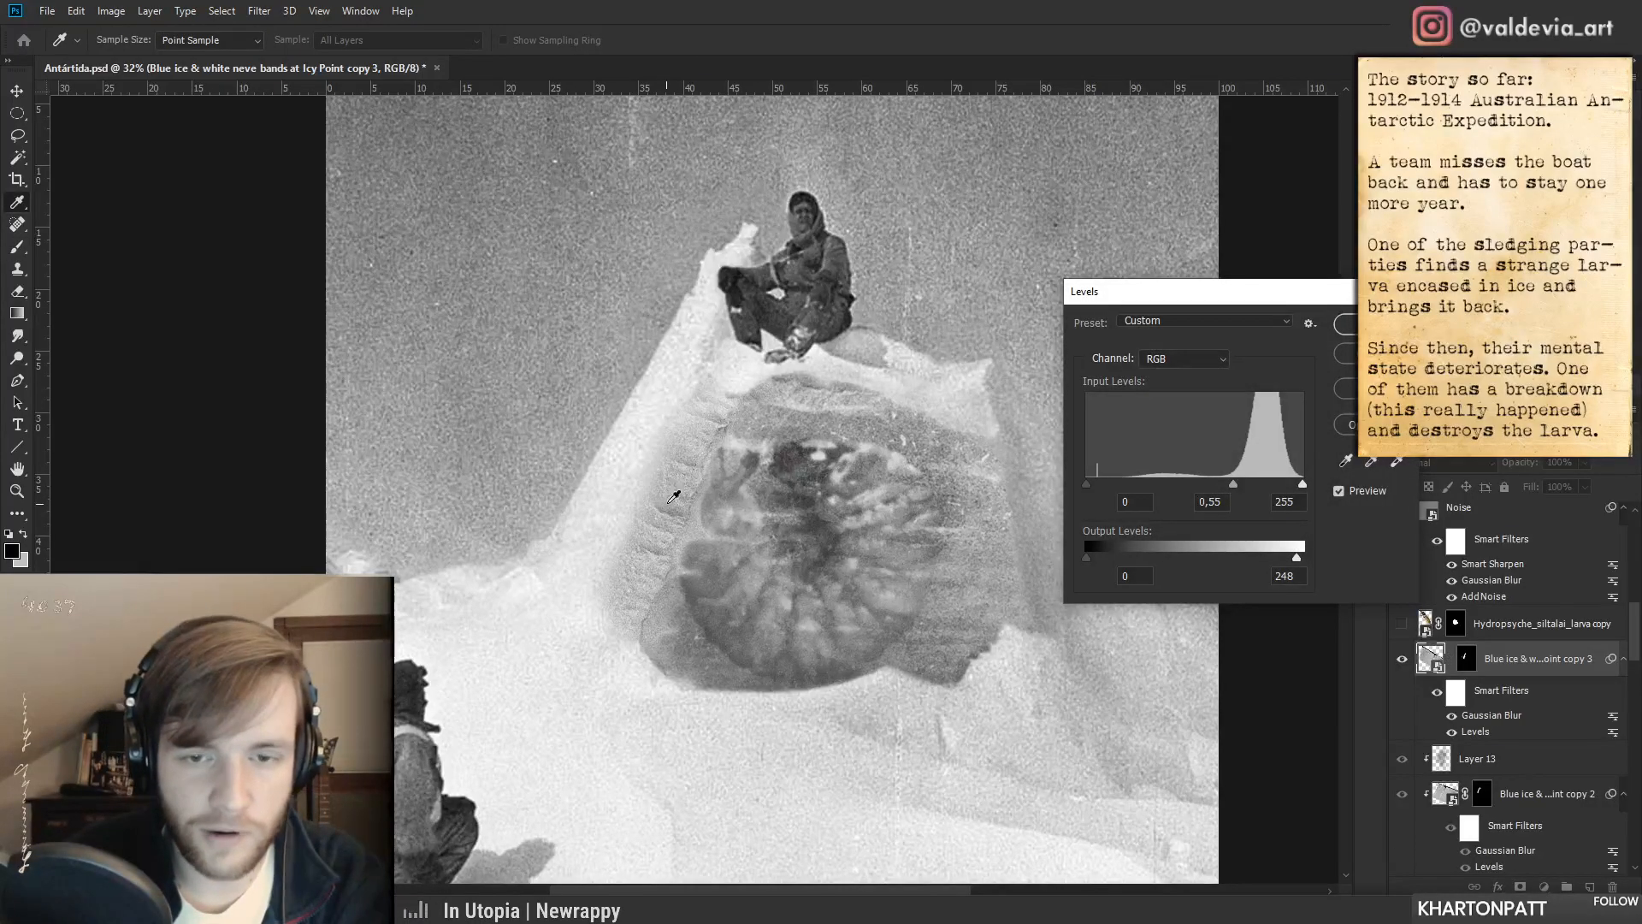
{"action": "left_click_drag", "start_coordinate": [1233, 484], "coordinate": [1196, 484]}
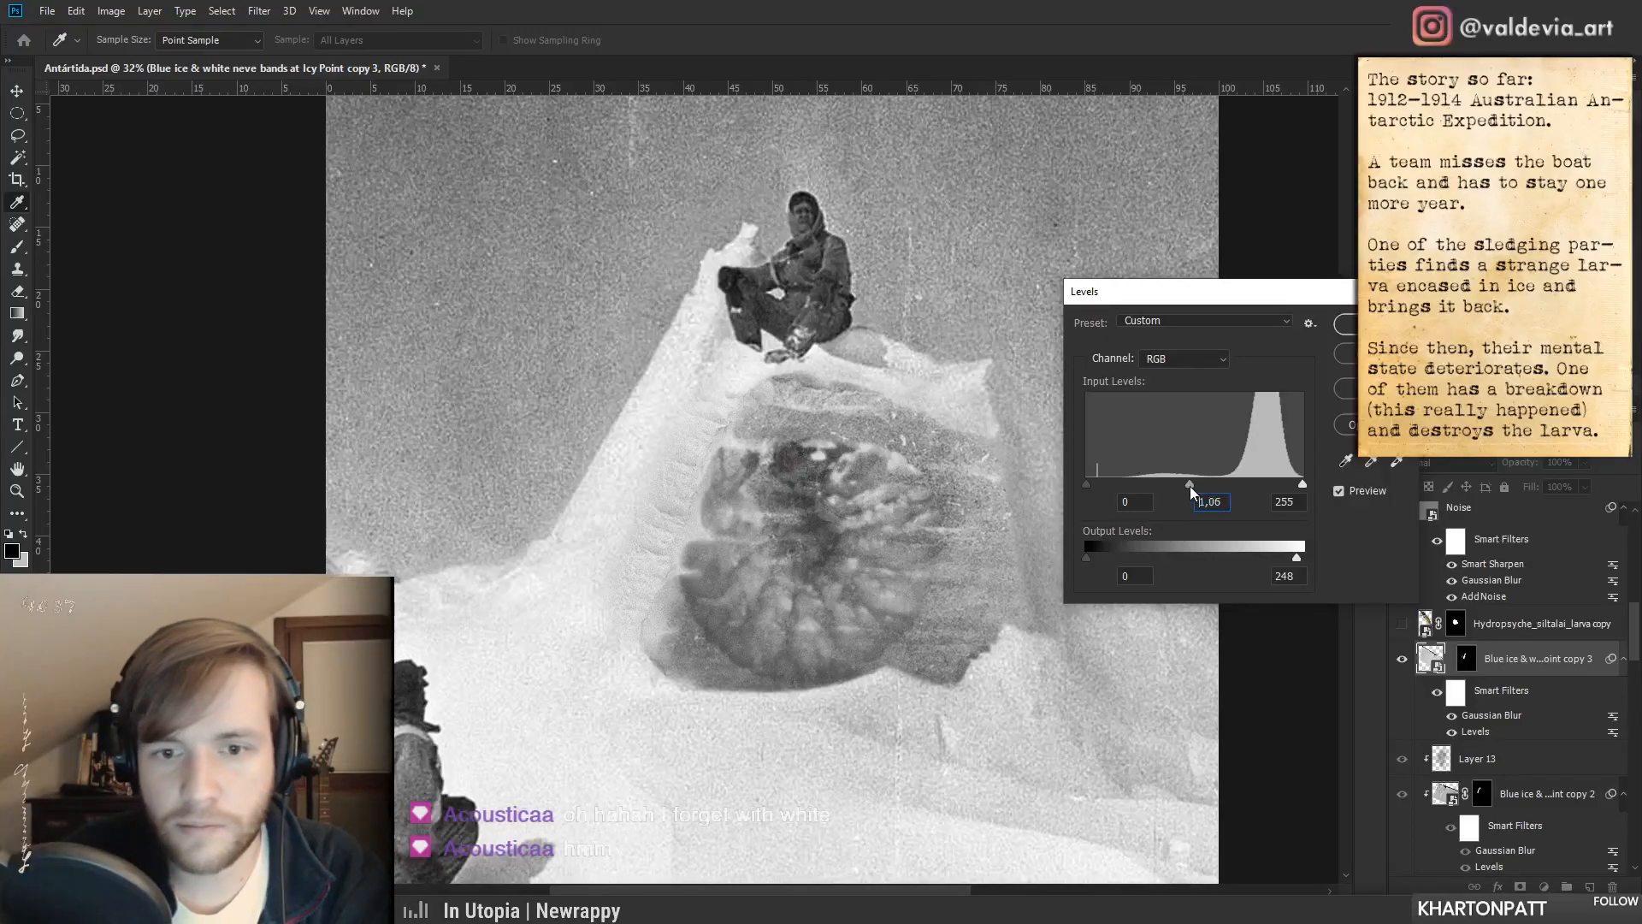
{"action": "left_click_drag", "start_coordinate": [1088, 484], "coordinate": [1184, 485]}
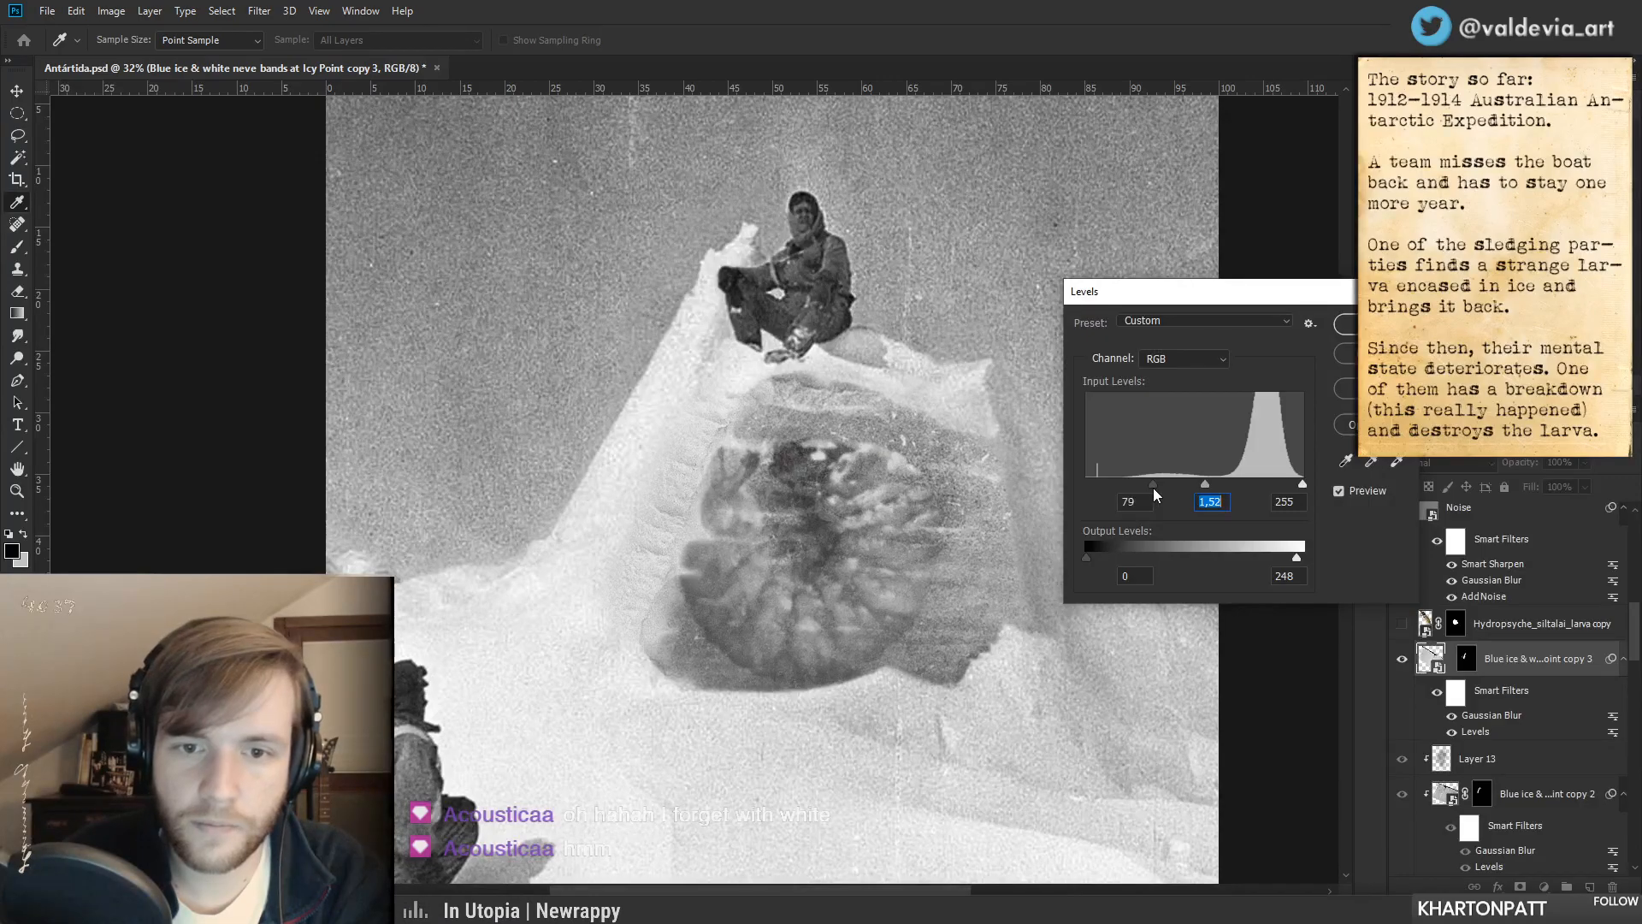
{"action": "key", "text": "shift+Tab"}
{"action": "left_click_drag", "start_coordinate": [1202, 484], "coordinate": [1200, 485]}
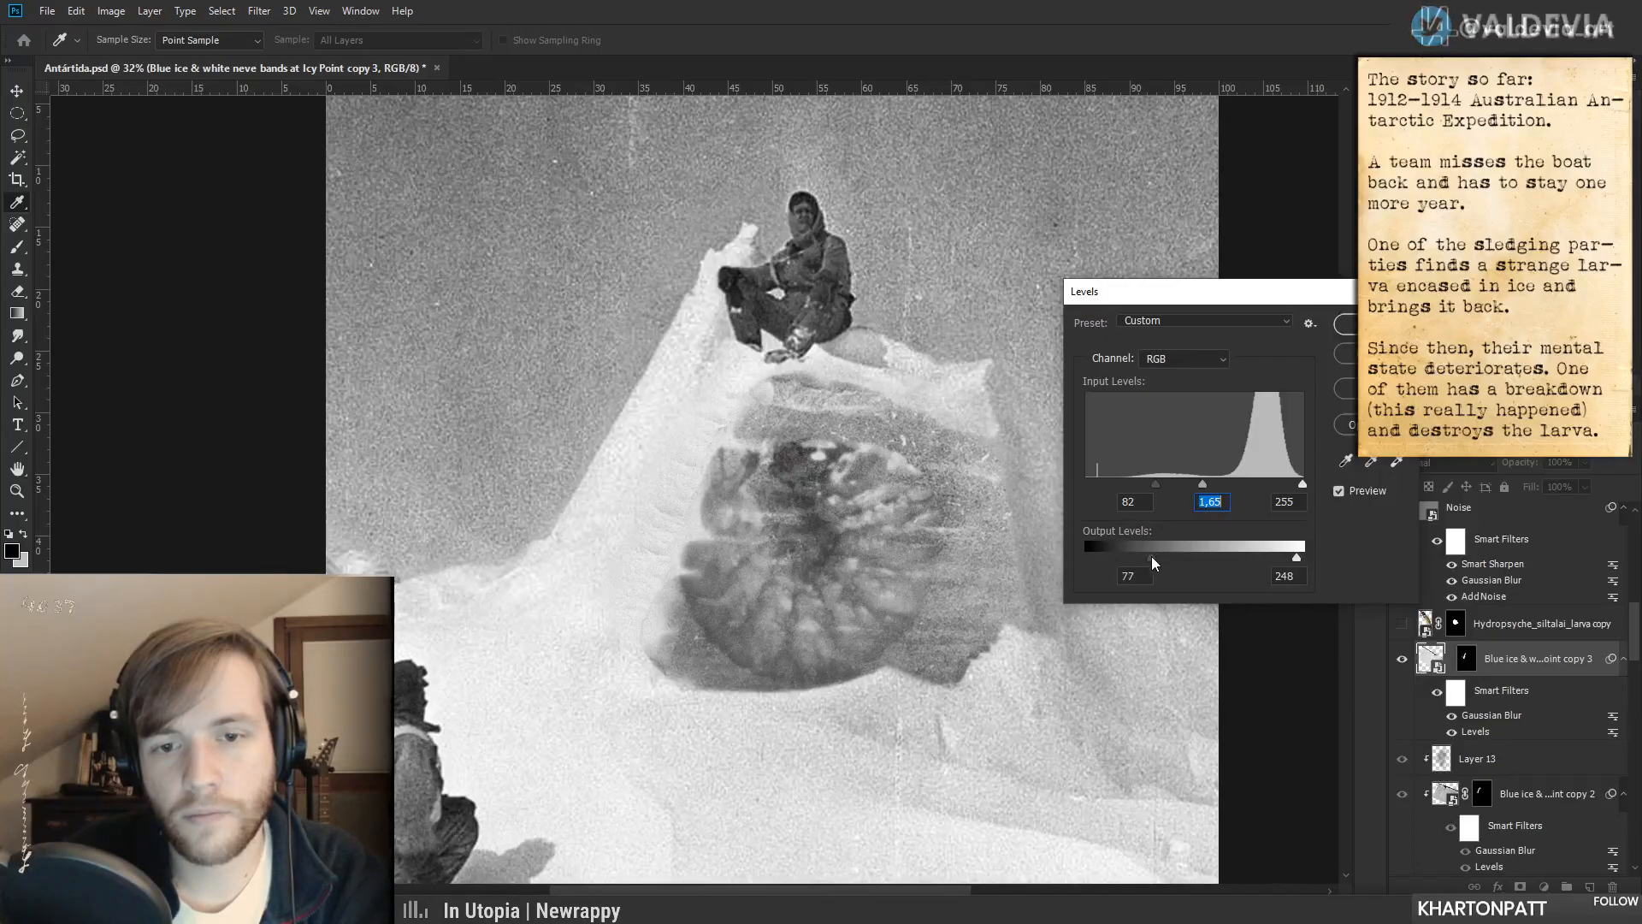
{"action": "left_click_drag", "start_coordinate": [1151, 556], "coordinate": [1086, 557]}
{"action": "mouse_move", "coordinate": [1295, 556]}
{"action": "left_mouse_down"}
{"action": "mouse_move", "coordinate": [1278, 556]}
{"action": "mouse_move", "coordinate": [1331, 559]}
{"action": "mouse_move", "coordinate": [1310, 537]}
{"action": "left_mouse_up"}
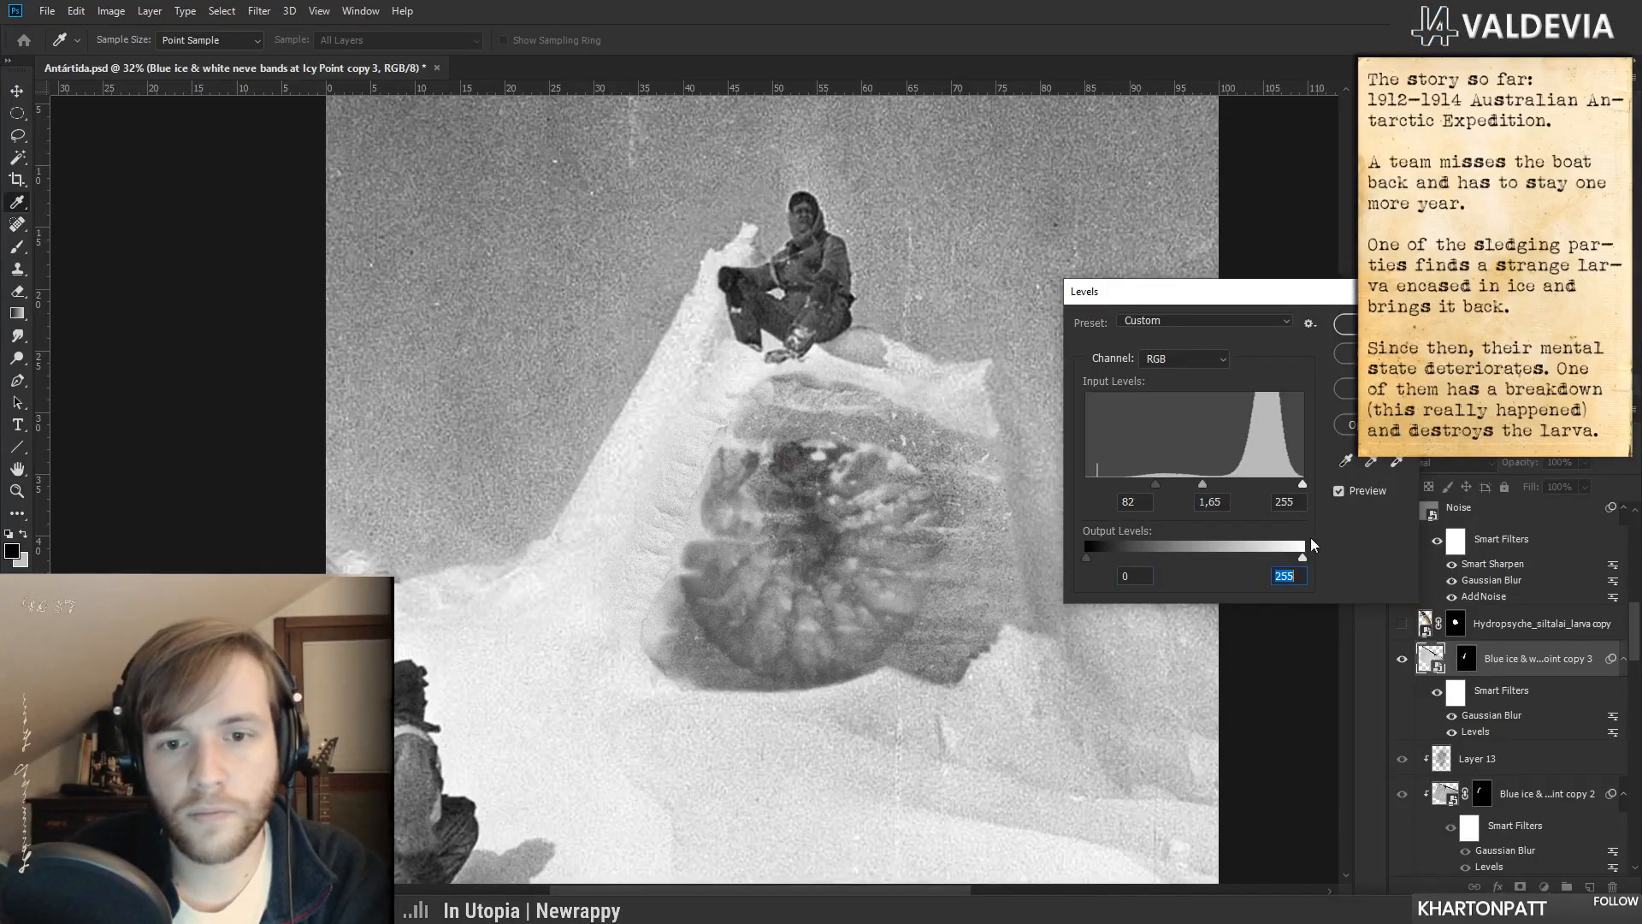
{"action": "left_click", "coordinate": [1202, 484]}
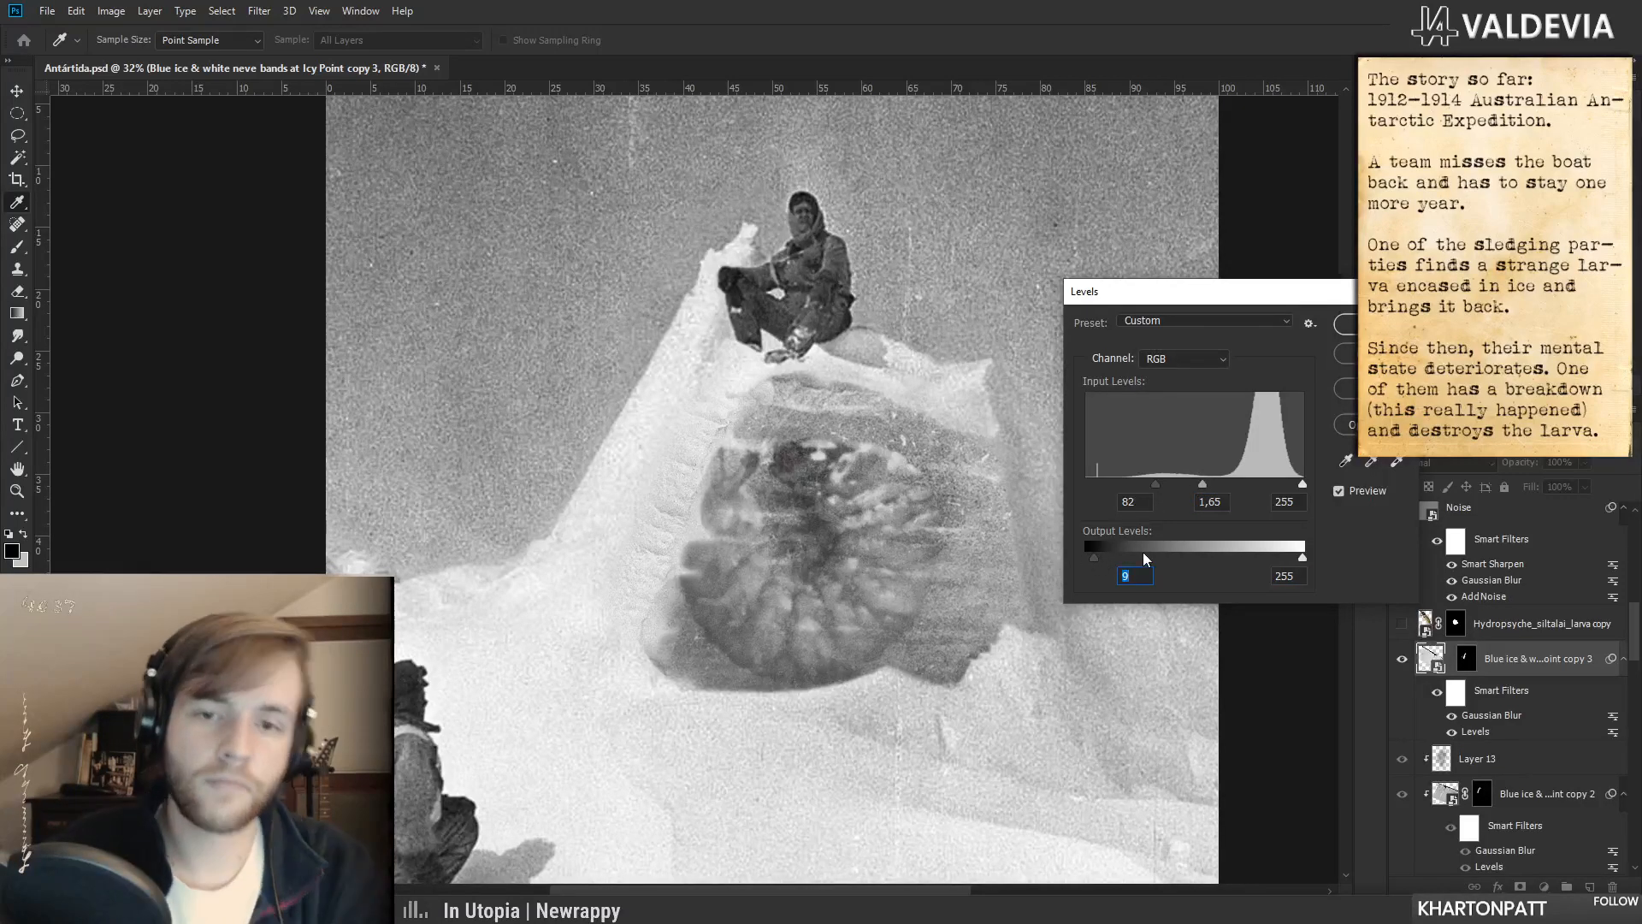
{"action": "left_click_drag", "start_coordinate": [1302, 558], "coordinate": [1306, 557]}
{"action": "mouse_move", "coordinate": [1300, 485]}
{"action": "left_mouse_down"}
{"action": "mouse_move", "coordinate": [1279, 486]}
{"action": "mouse_move", "coordinate": [1293, 485]}
{"action": "left_mouse_up"}
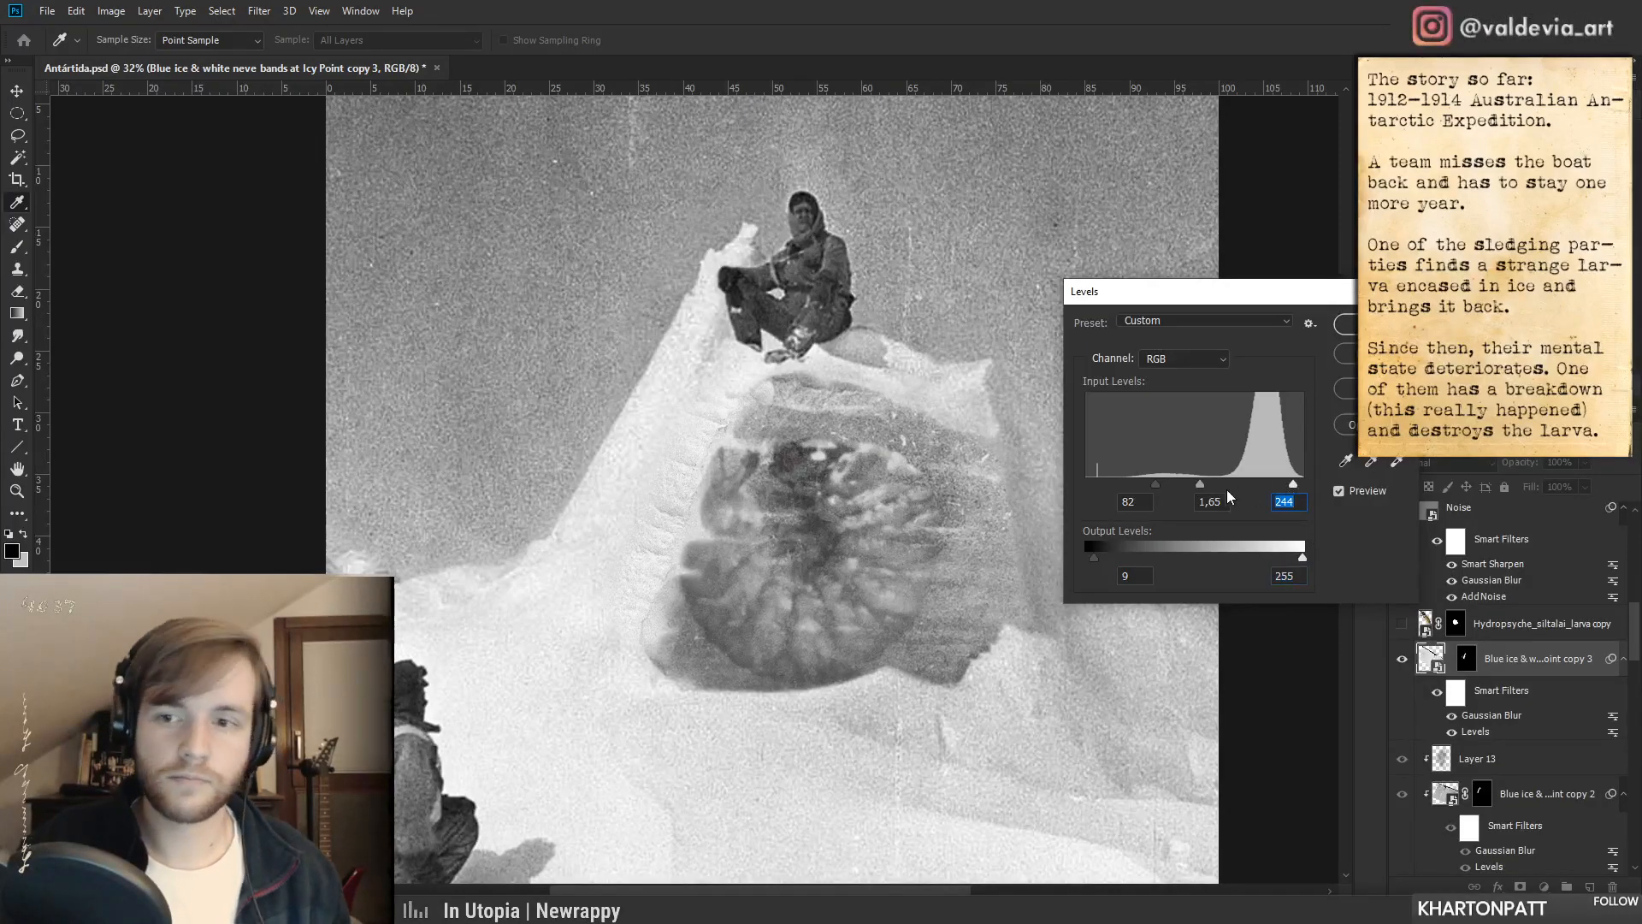
{"action": "left_click_drag", "start_coordinate": [1130, 484], "coordinate": [1213, 484]}
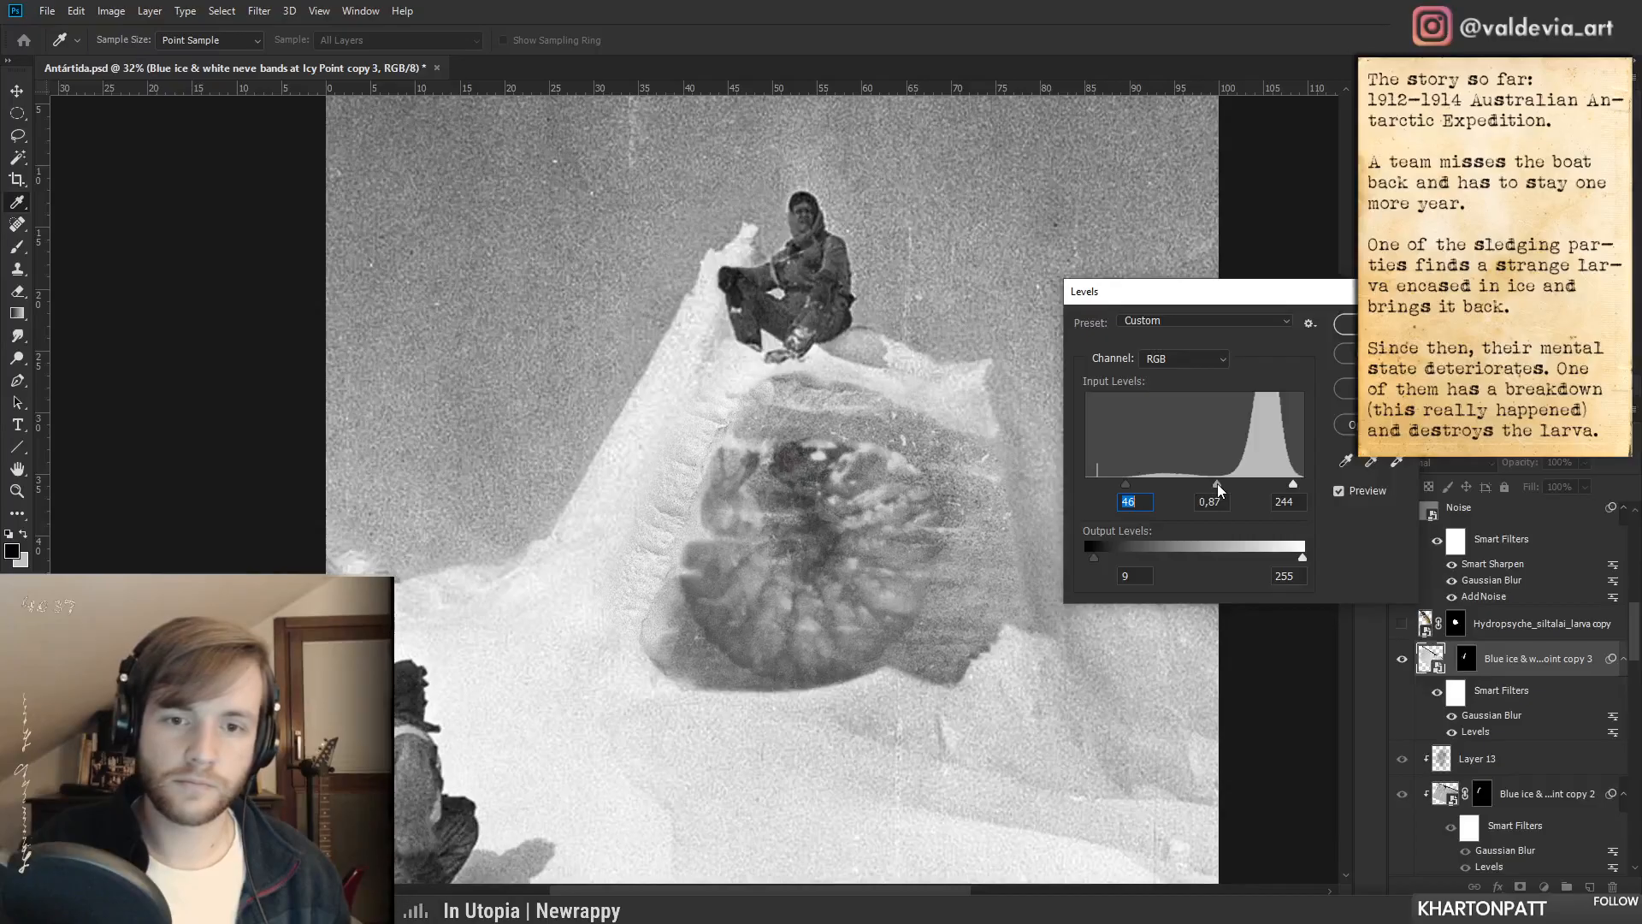
{"action": "left_click", "coordinate": [1350, 325]}
- Paint white in the "copy 3" layer mask to extend the bright ice over the larva block's lower-left edge
{"action": "key", "text": "b"}
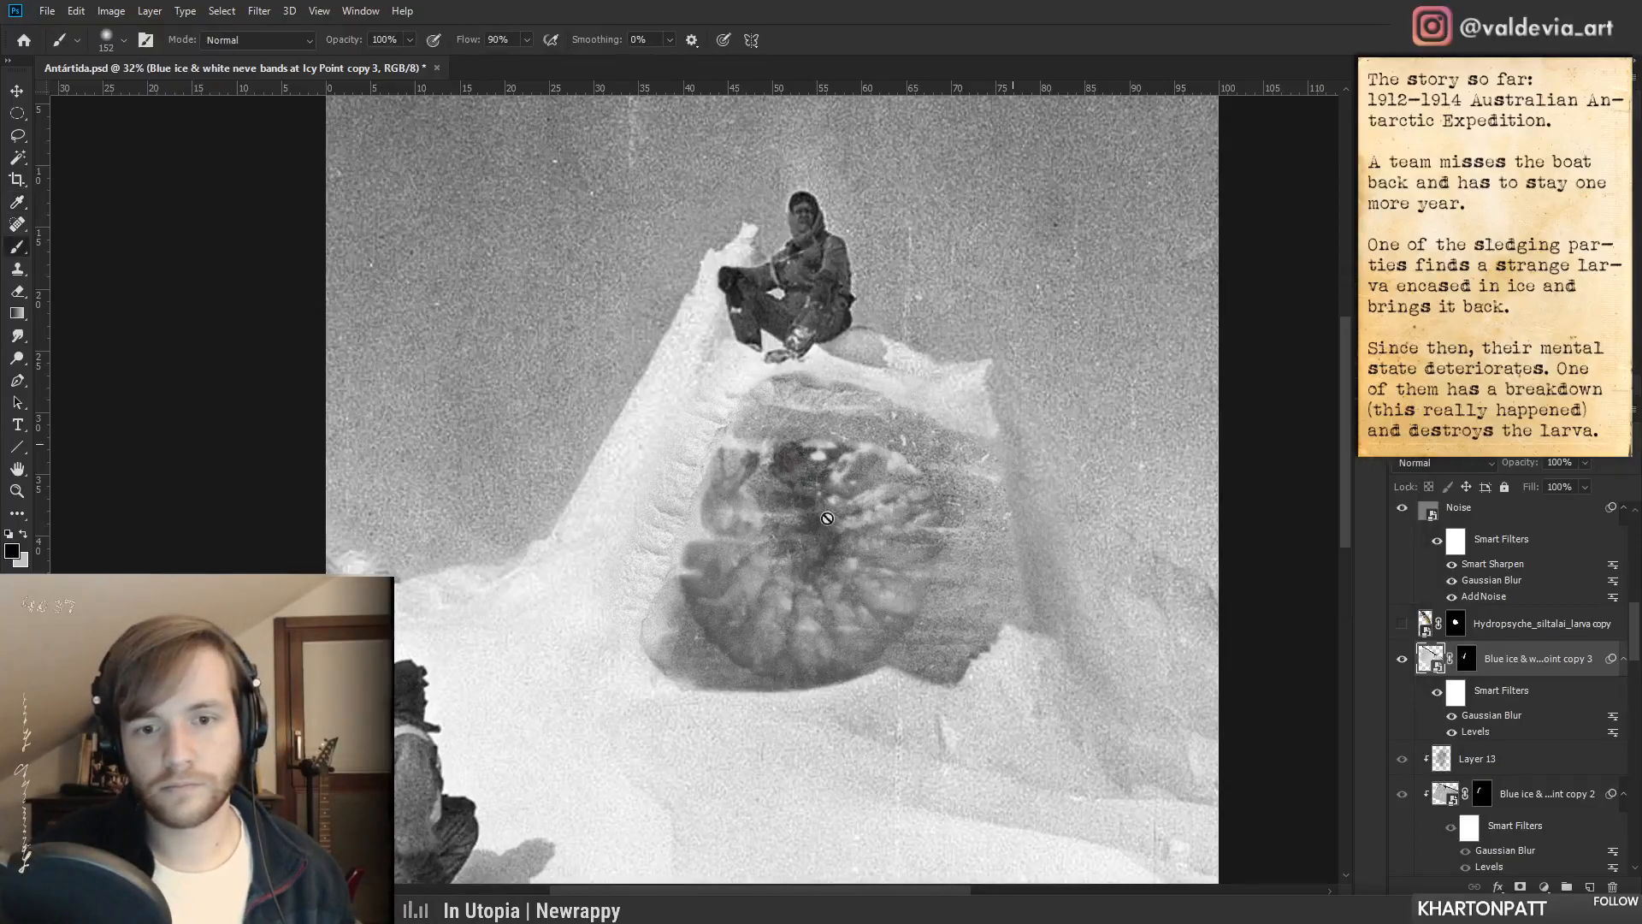
{"action": "left_click", "coordinate": [1465, 657]}
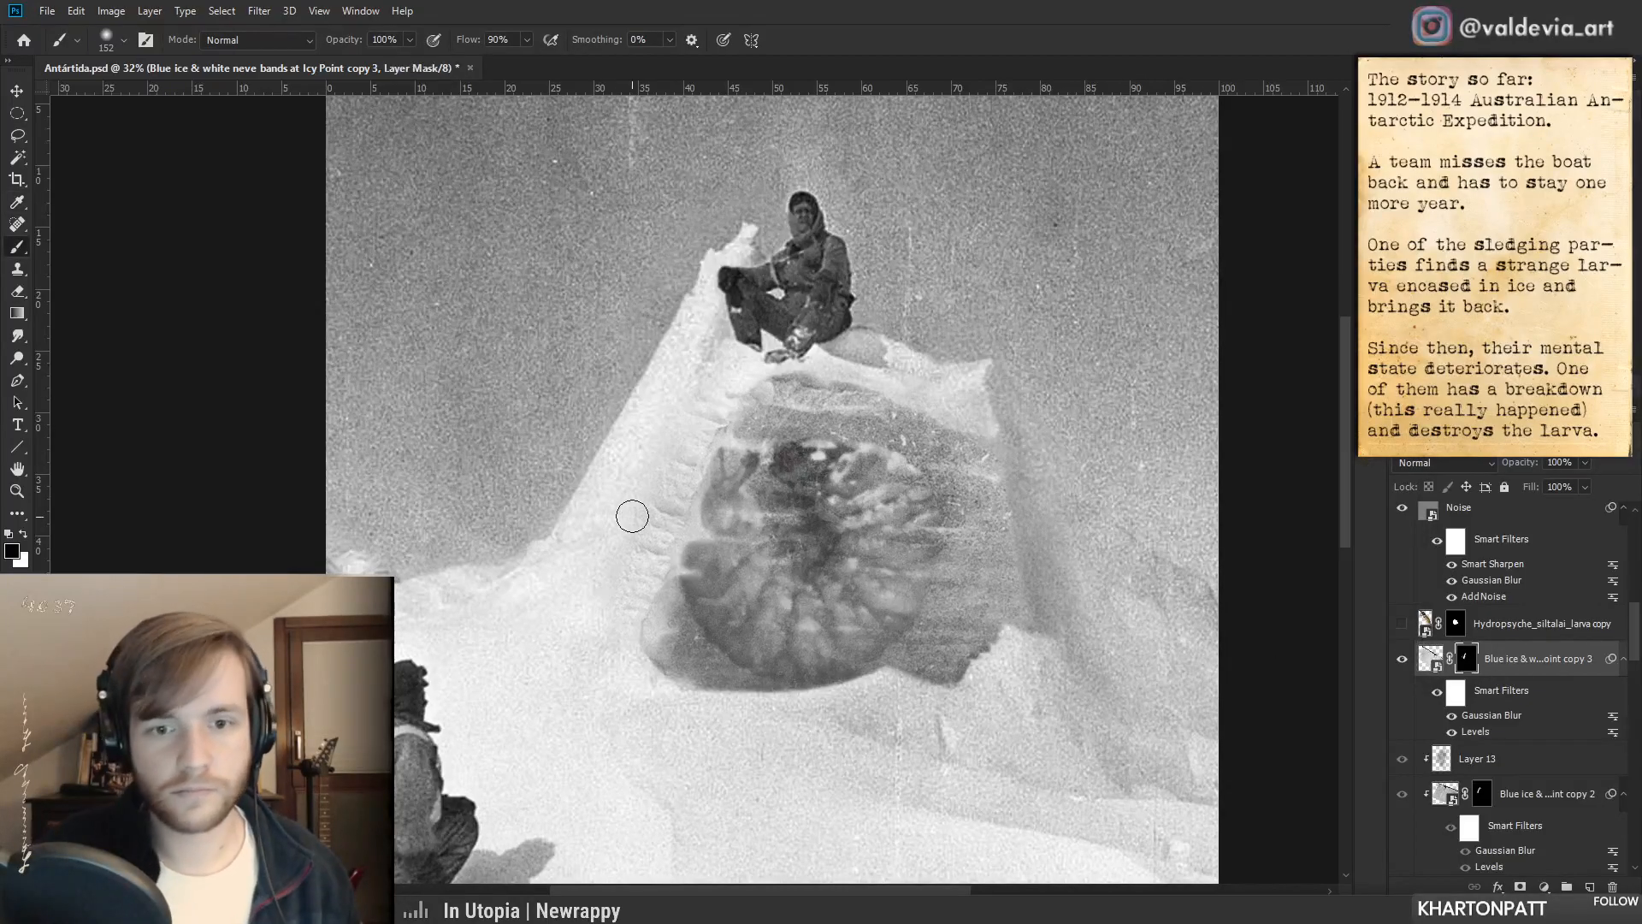
{"action": "key", "text": "x"}
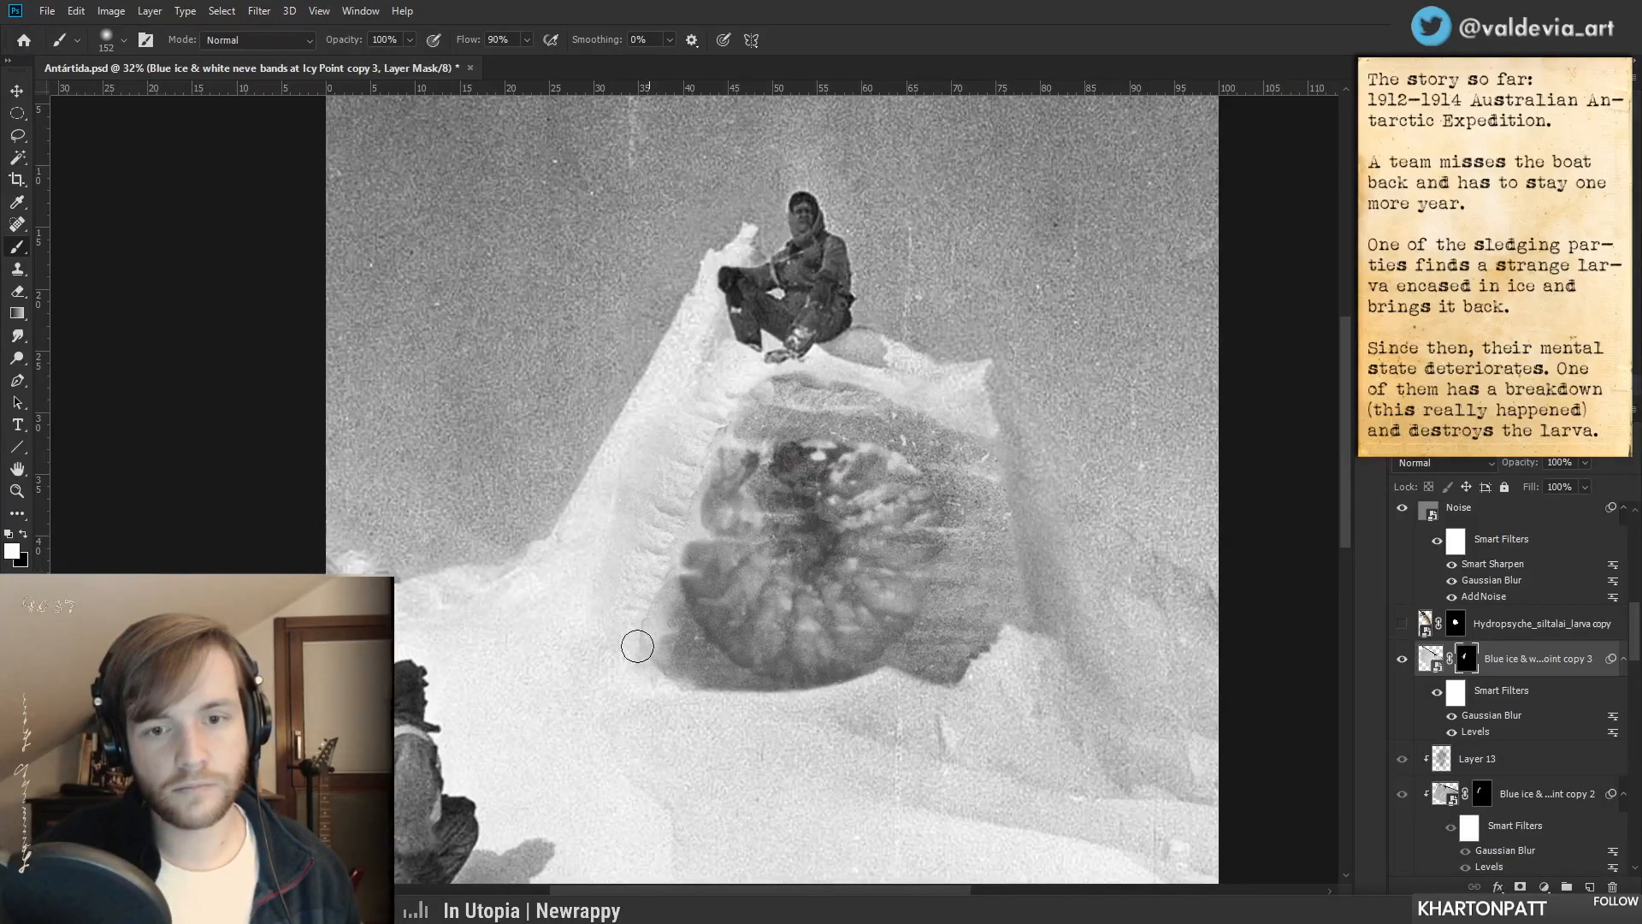
{"action": "key", "text": "z"}
{"action": "mouse_move", "coordinate": [720, 466]}
{"action": "left_mouse_down"}
{"action": "mouse_move", "coordinate": [608, 470]}
{"action": "mouse_move", "coordinate": [717, 469]}
{"action": "left_mouse_up"}
{"action": "key", "text": "b"}
{"action": "mouse_move", "coordinate": [657, 635]}
{"action": "left_mouse_down"}
{"action": "mouse_move", "coordinate": [581, 636]}
{"action": "mouse_move", "coordinate": [669, 660]}
{"action": "mouse_move", "coordinate": [649, 643]}
{"action": "mouse_move", "coordinate": [652, 659]}
{"action": "left_mouse_up"}
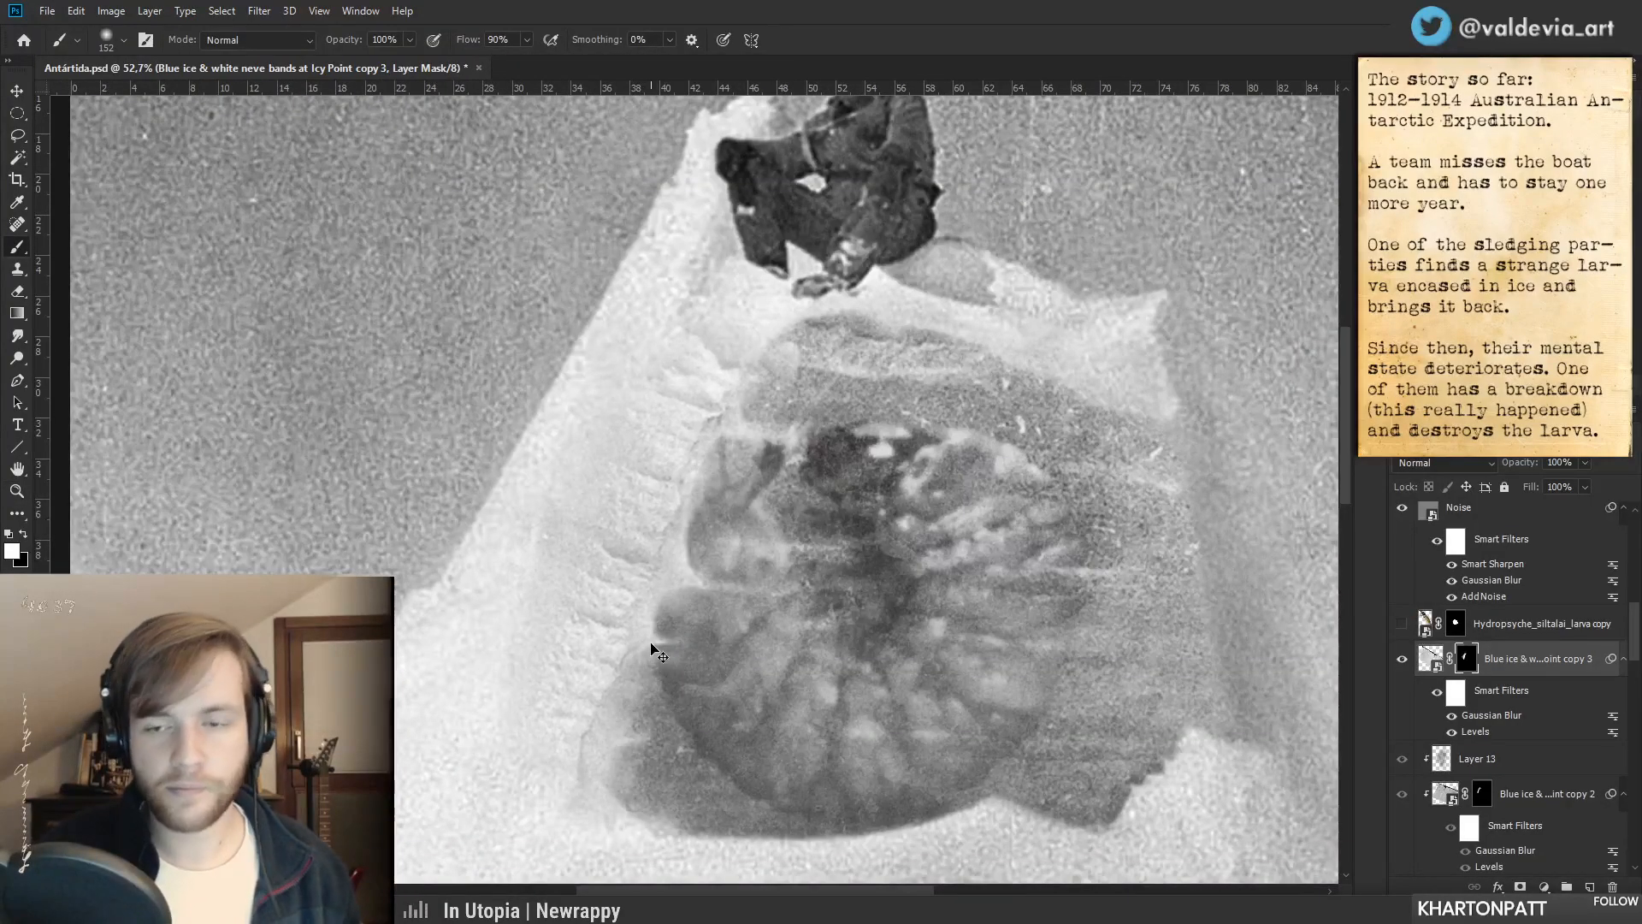
- Move the "copy 3" ice layer beneath the original ice layer and touch up its mask around the larva block's left edge
{"action": "left_click_drag", "start_coordinate": [1511, 664], "coordinate": [1510, 832]}
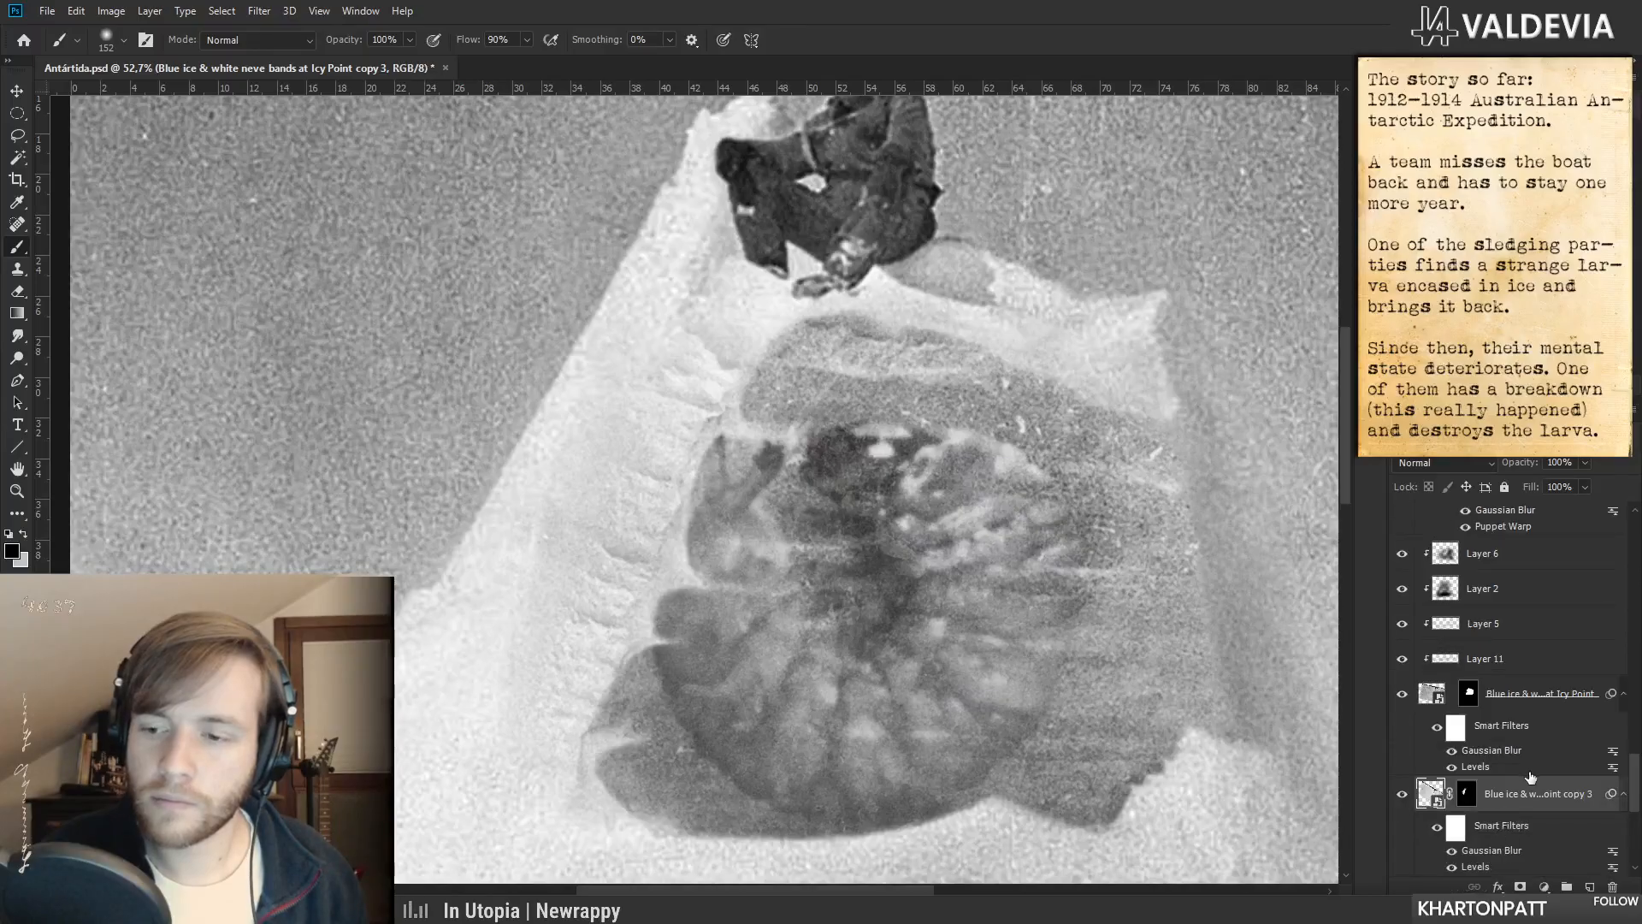
{"action": "left_click_drag", "start_coordinate": [656, 560], "coordinate": [668, 529]}
{"action": "left_click", "coordinate": [1466, 793]}
{"action": "key", "text": "x"}
{"action": "key", "text": "x"}
{"action": "key", "text": "x"}
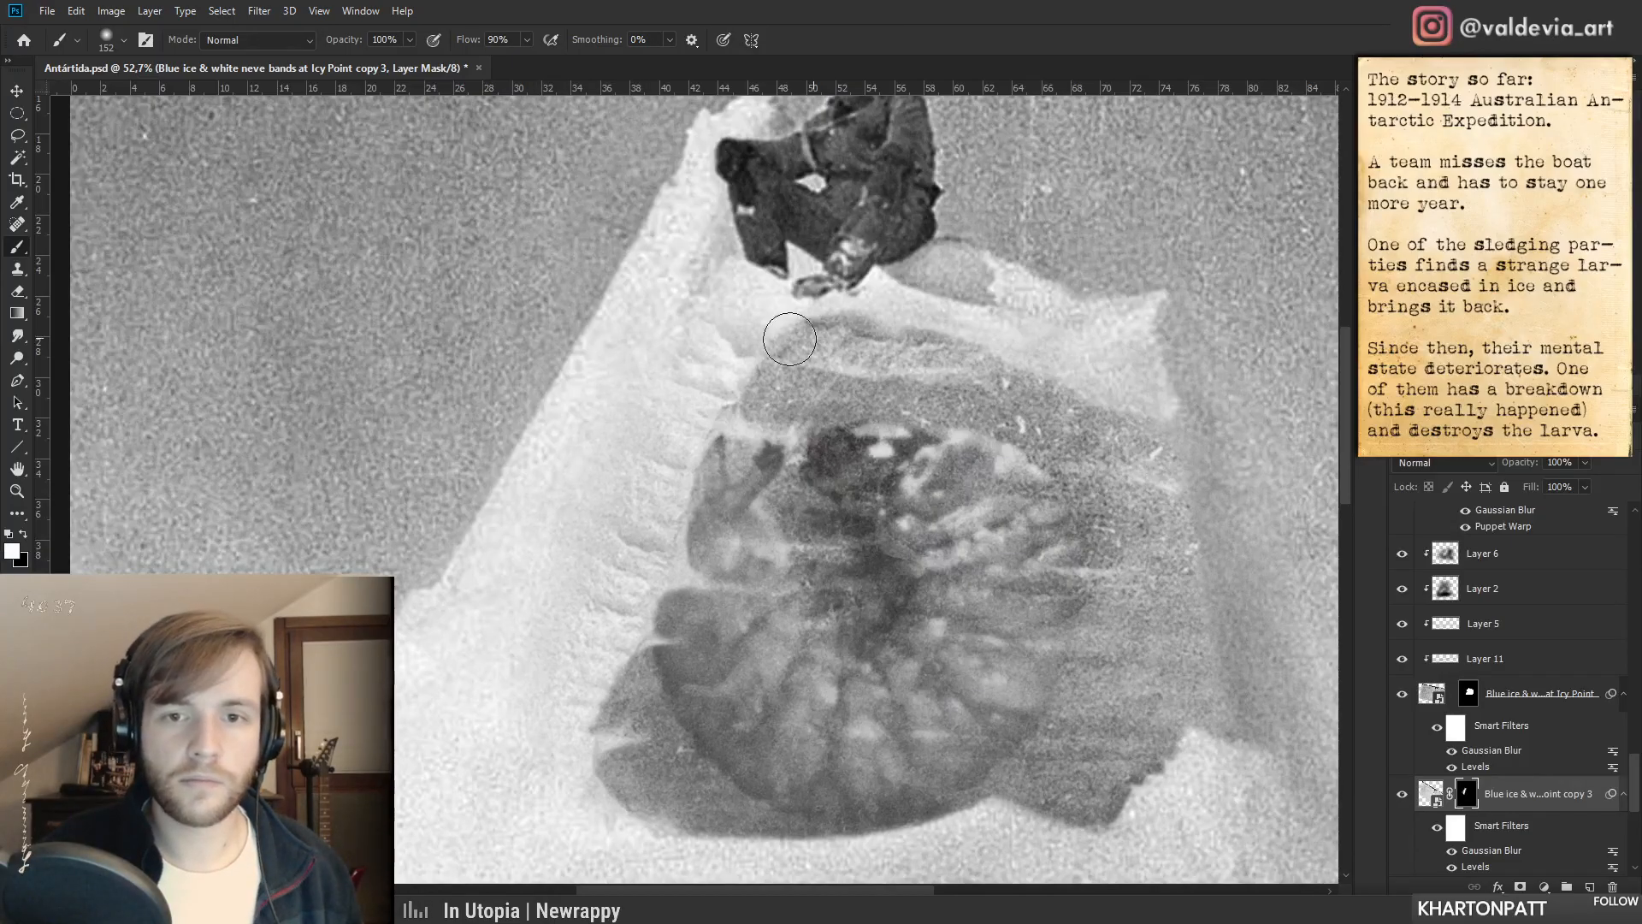
{"action": "key", "text": "x"}
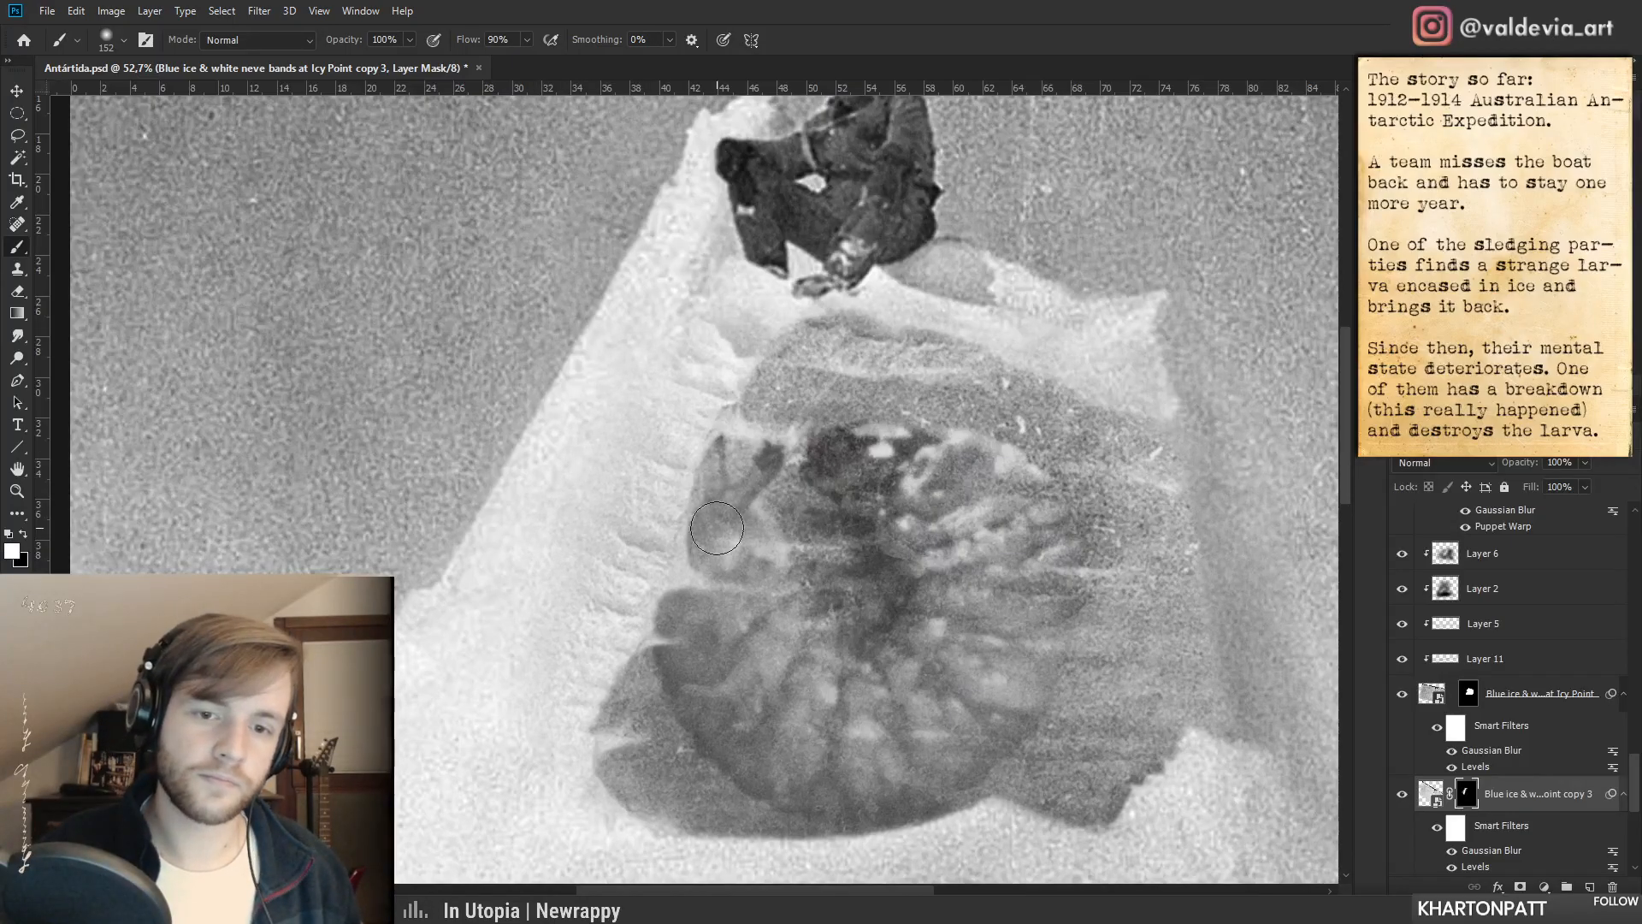
- Raise the output black level of the "copy 3" layer's Levels filter to about 66
{"action": "key", "text": "z"}
{"action": "mouse_move", "coordinate": [706, 679]}
{"action": "left_mouse_down"}
{"action": "mouse_move", "coordinate": [550, 711]}
{"action": "mouse_move", "coordinate": [663, 693]}
{"action": "left_mouse_up"}
{"action": "double_click", "coordinate": [1476, 866]}
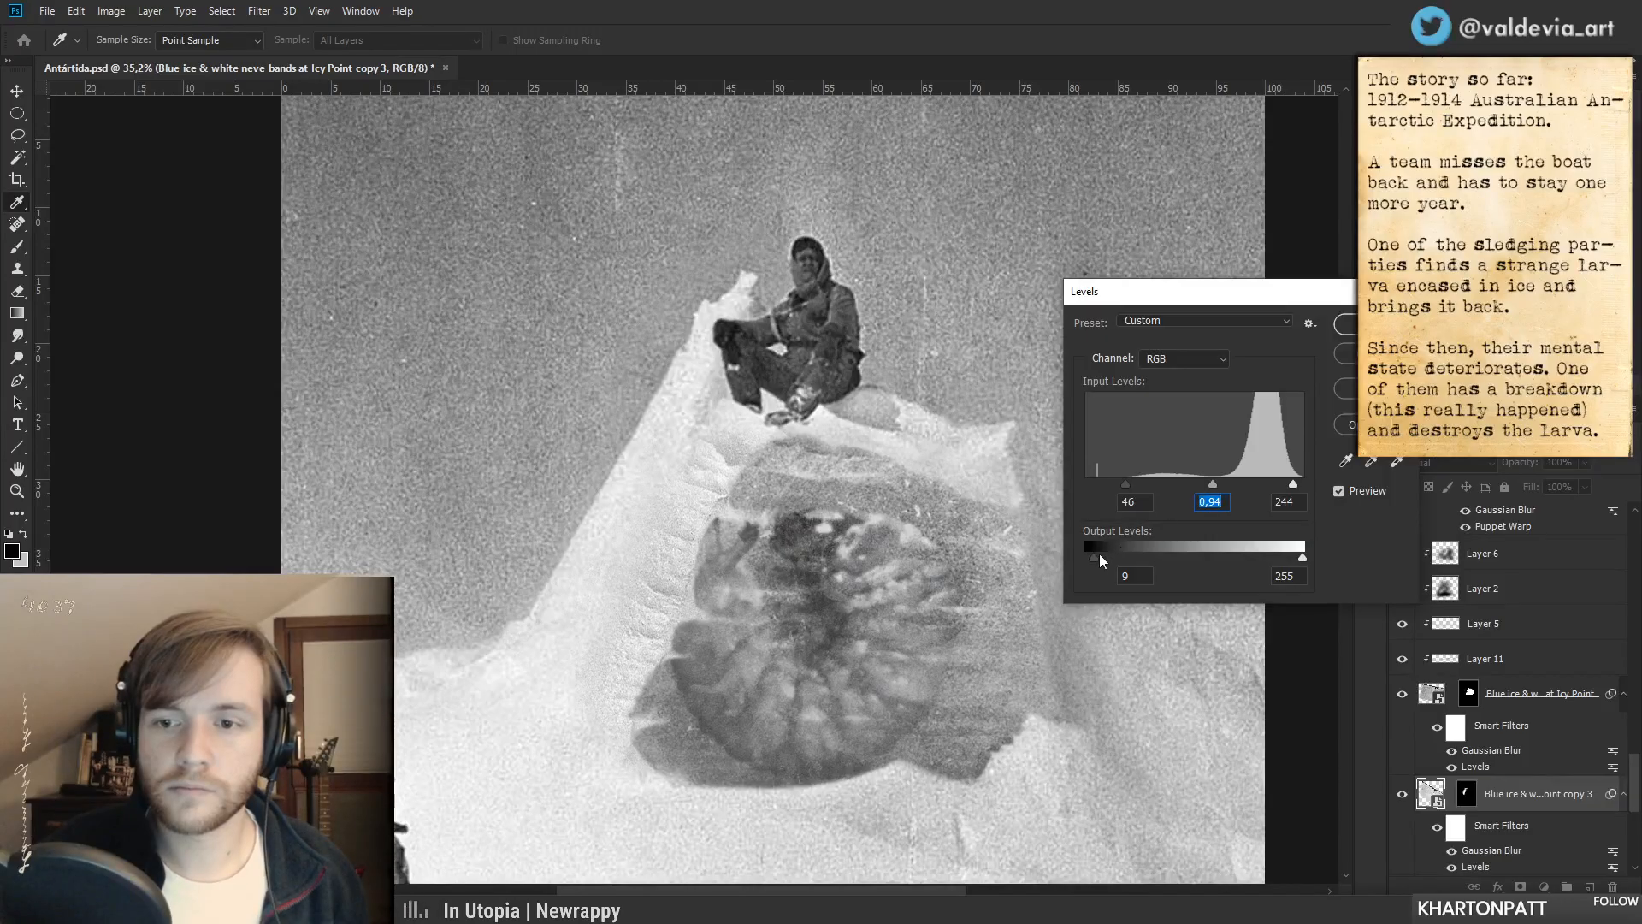
{"action": "left_click_drag", "start_coordinate": [1134, 553], "coordinate": [1142, 552]}
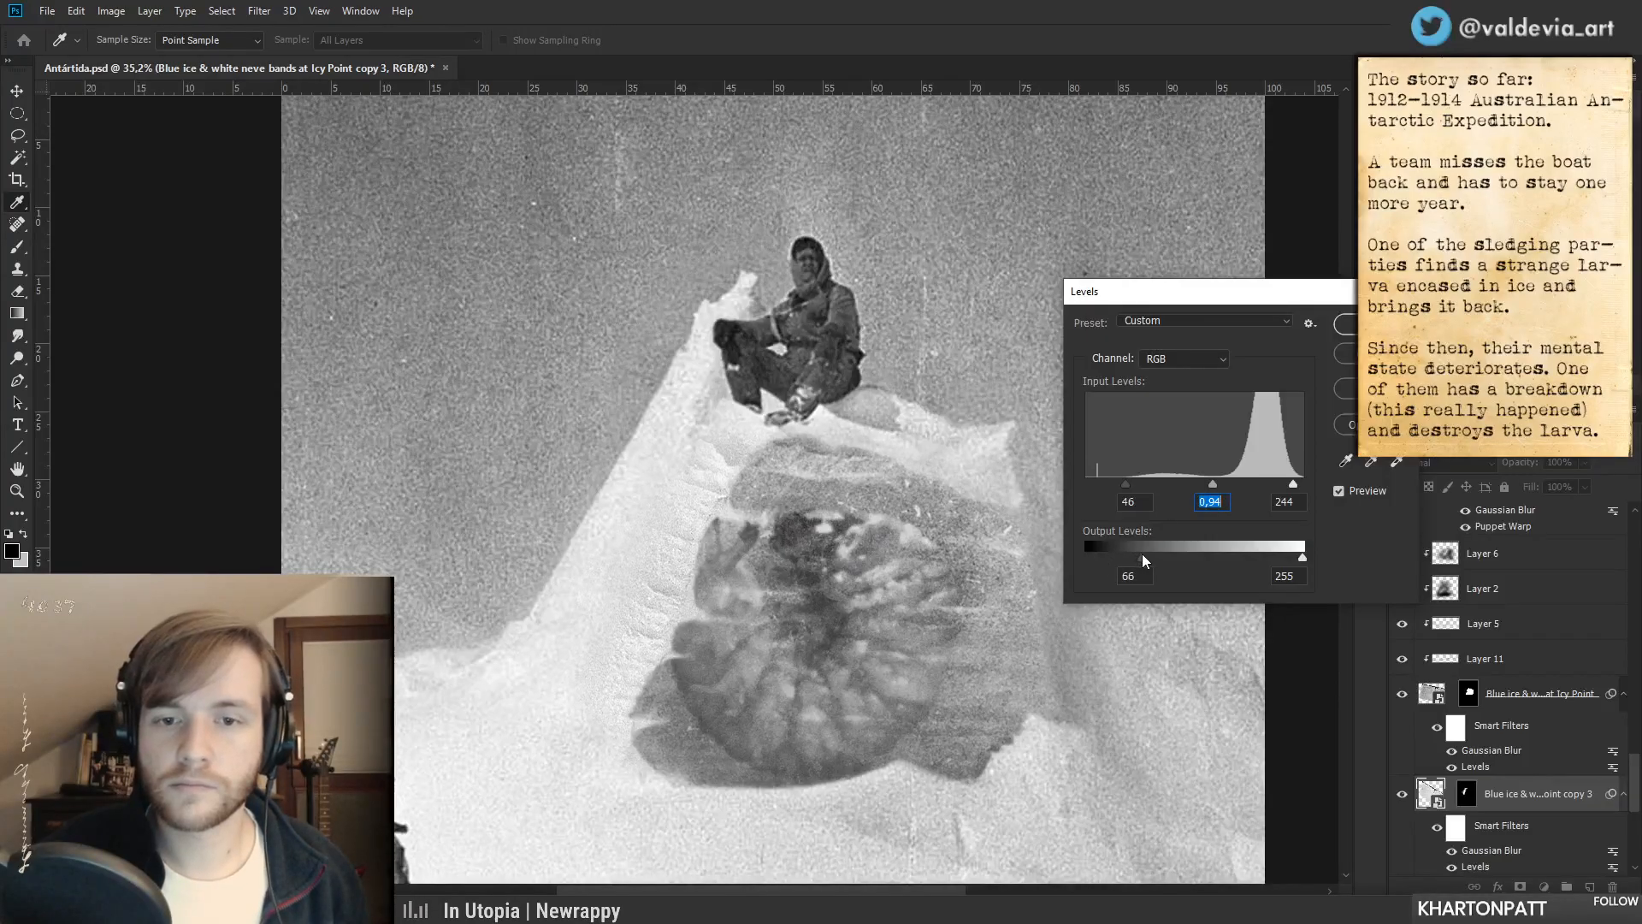
{"action": "left_click", "coordinate": [1353, 328]}
- Set the radius of the "copy 3" layer's Gaussian Blur filter to 2.1 pixels
{"action": "left_click_drag", "start_coordinate": [916, 719], "coordinate": [902, 640]}
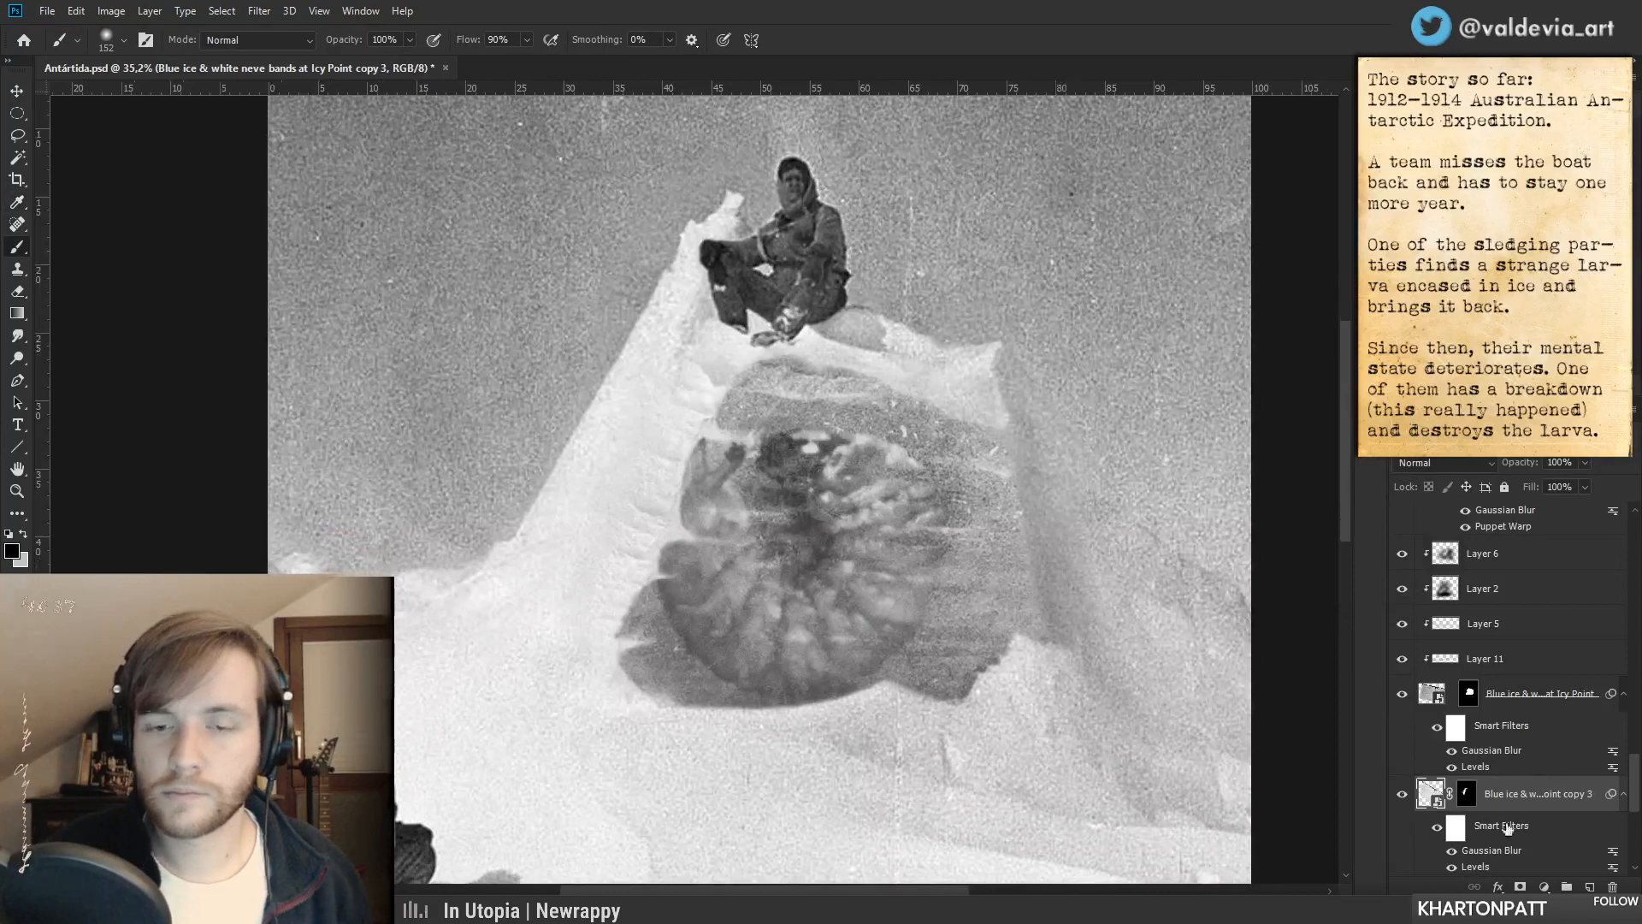
{"action": "double_click", "coordinate": [1493, 850]}
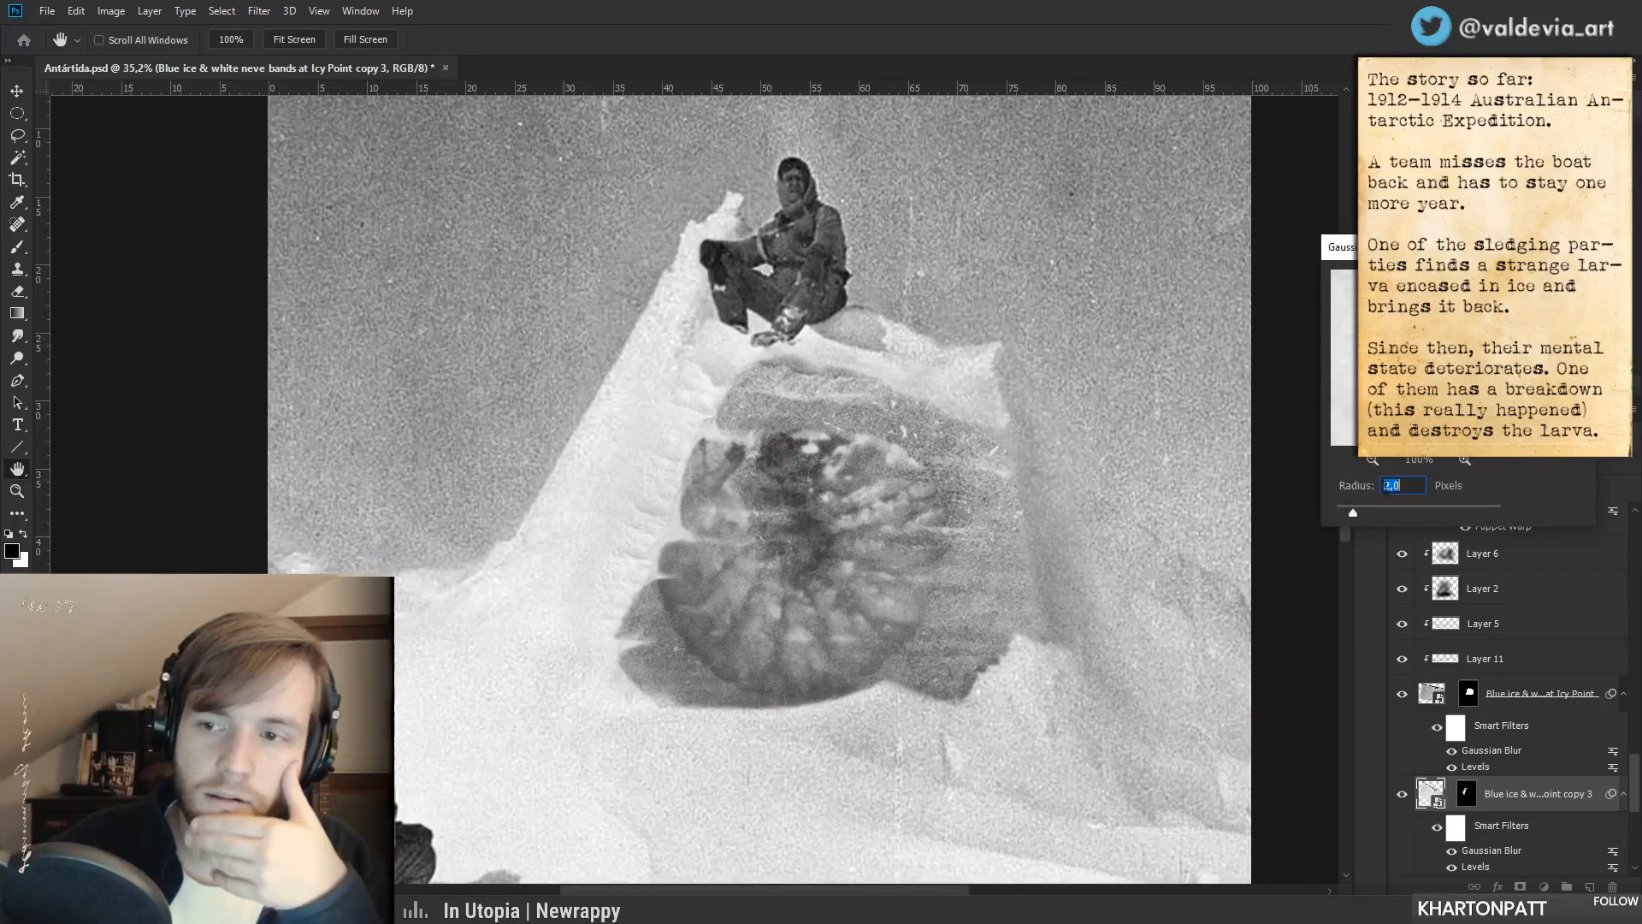
{"action": "left_click_drag", "start_coordinate": [1371, 514], "coordinate": [1373, 517]}
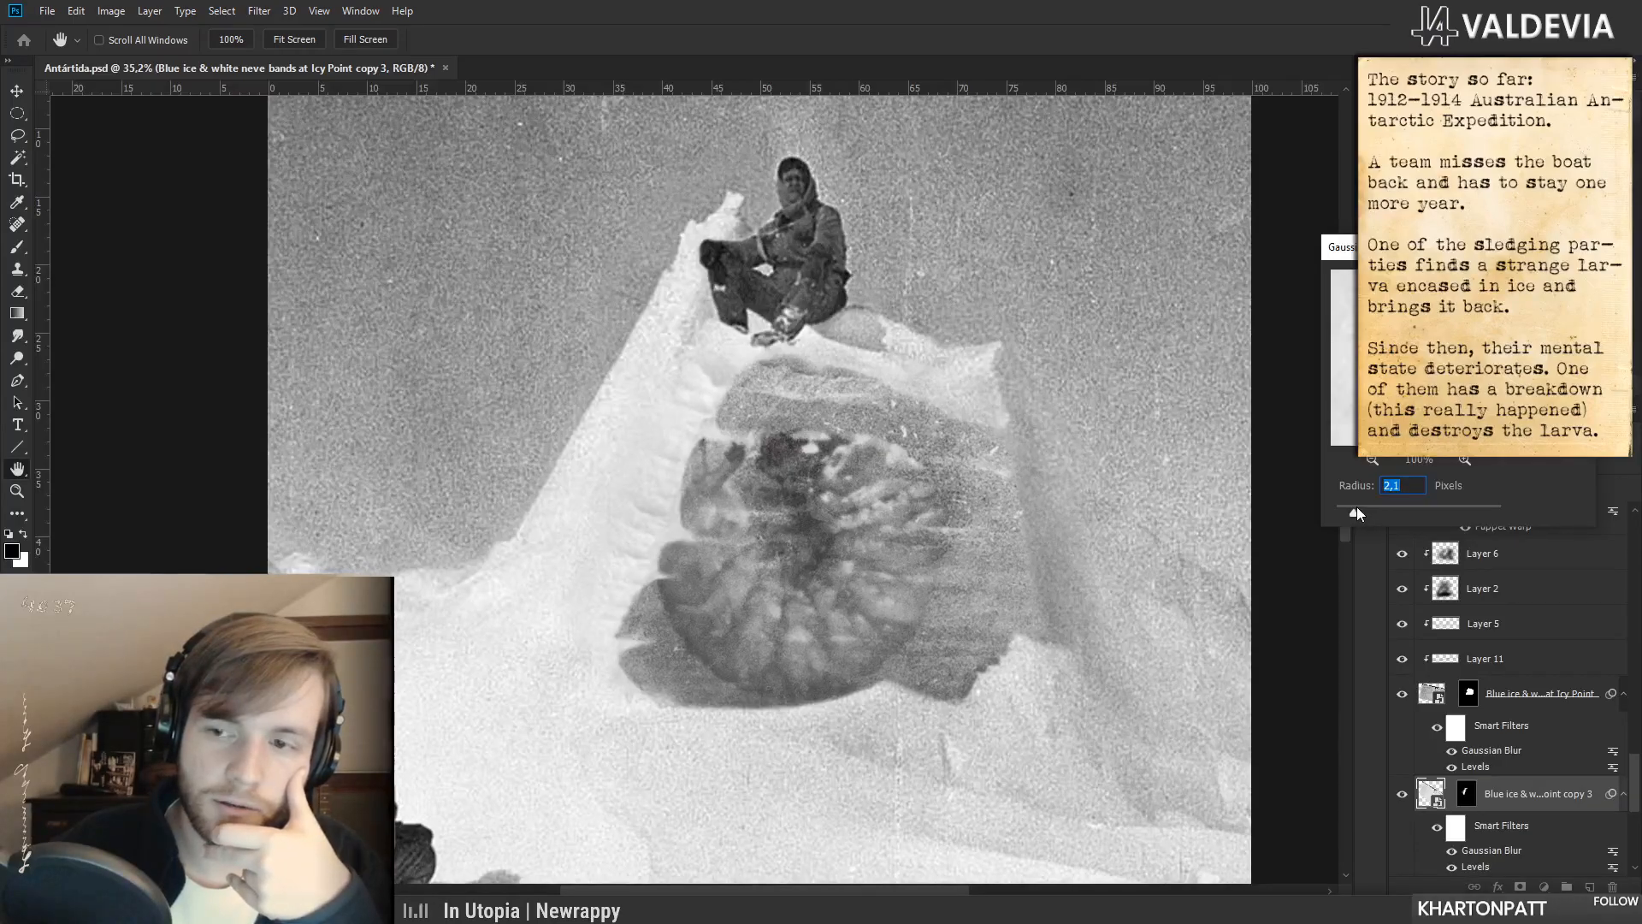
{"action": "left_click", "coordinate": [1546, 279]}
- Paint black in the "copy 3" layer mask along the ridge beside the larva block's upper-left edge with a 73 px brush, and compare the layer hidden and shown
{"action": "key", "text": "ctrl+space"}
{"action": "mouse_move", "coordinate": [695, 560]}
{"action": "left_mouse_down"}
{"action": "mouse_move", "coordinate": [567, 564]}
{"action": "mouse_move", "coordinate": [687, 507]}
{"action": "left_mouse_up"}
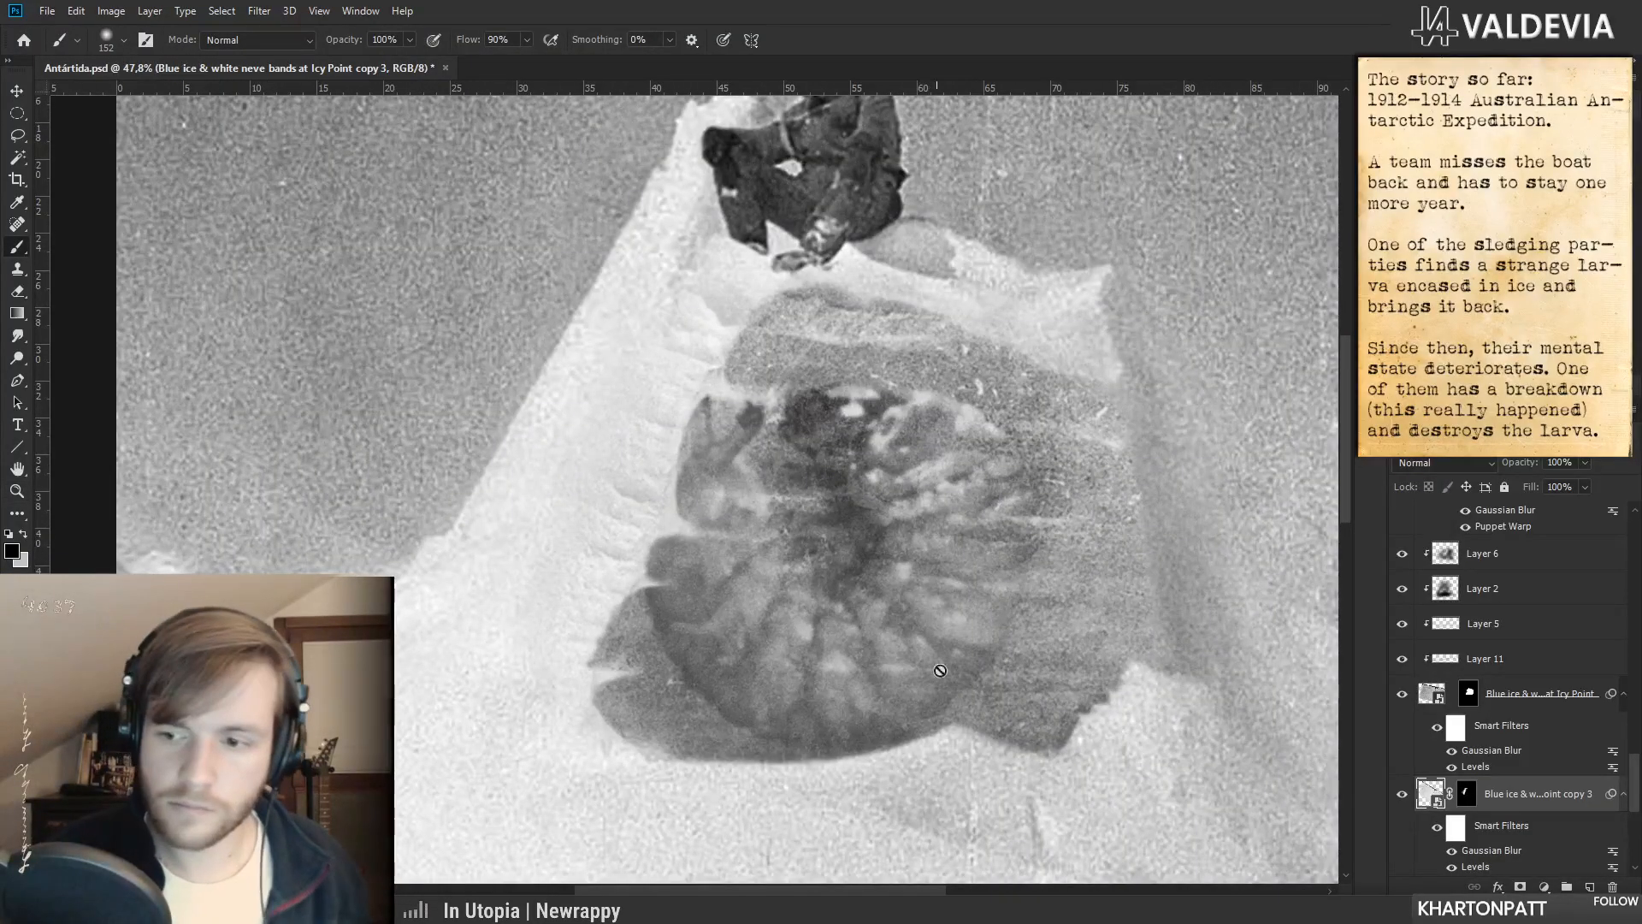
{"action": "left_click", "coordinate": [1469, 796]}
{"action": "key", "text": "x"}
{"action": "right_click", "coordinate": [681, 507]}
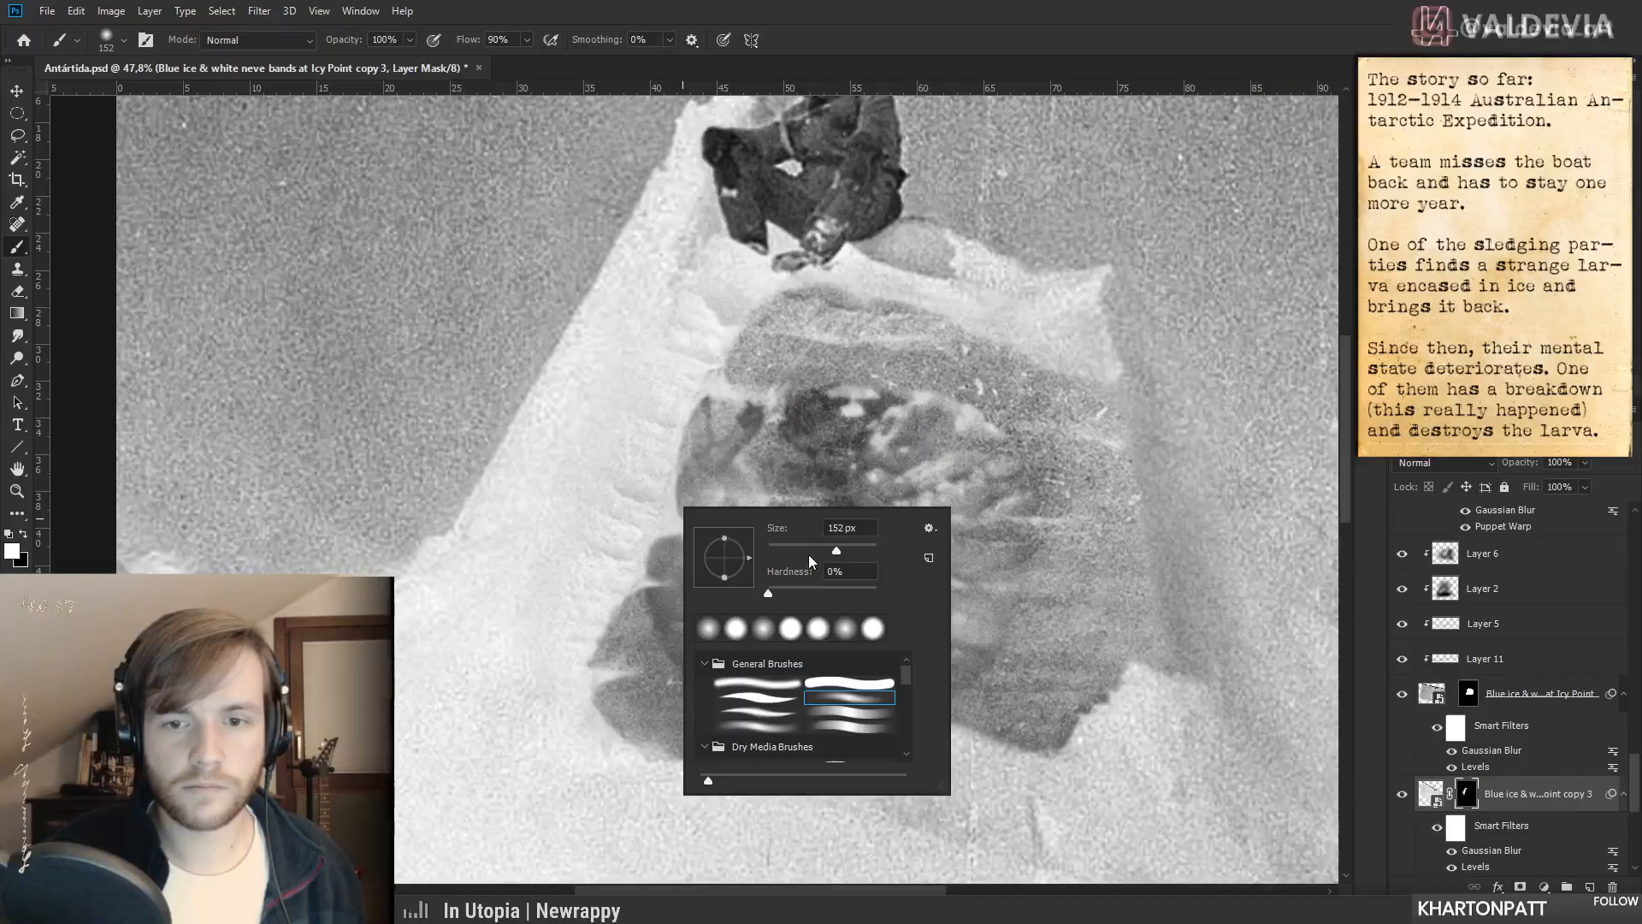
{"action": "left_click", "coordinate": [617, 492]}
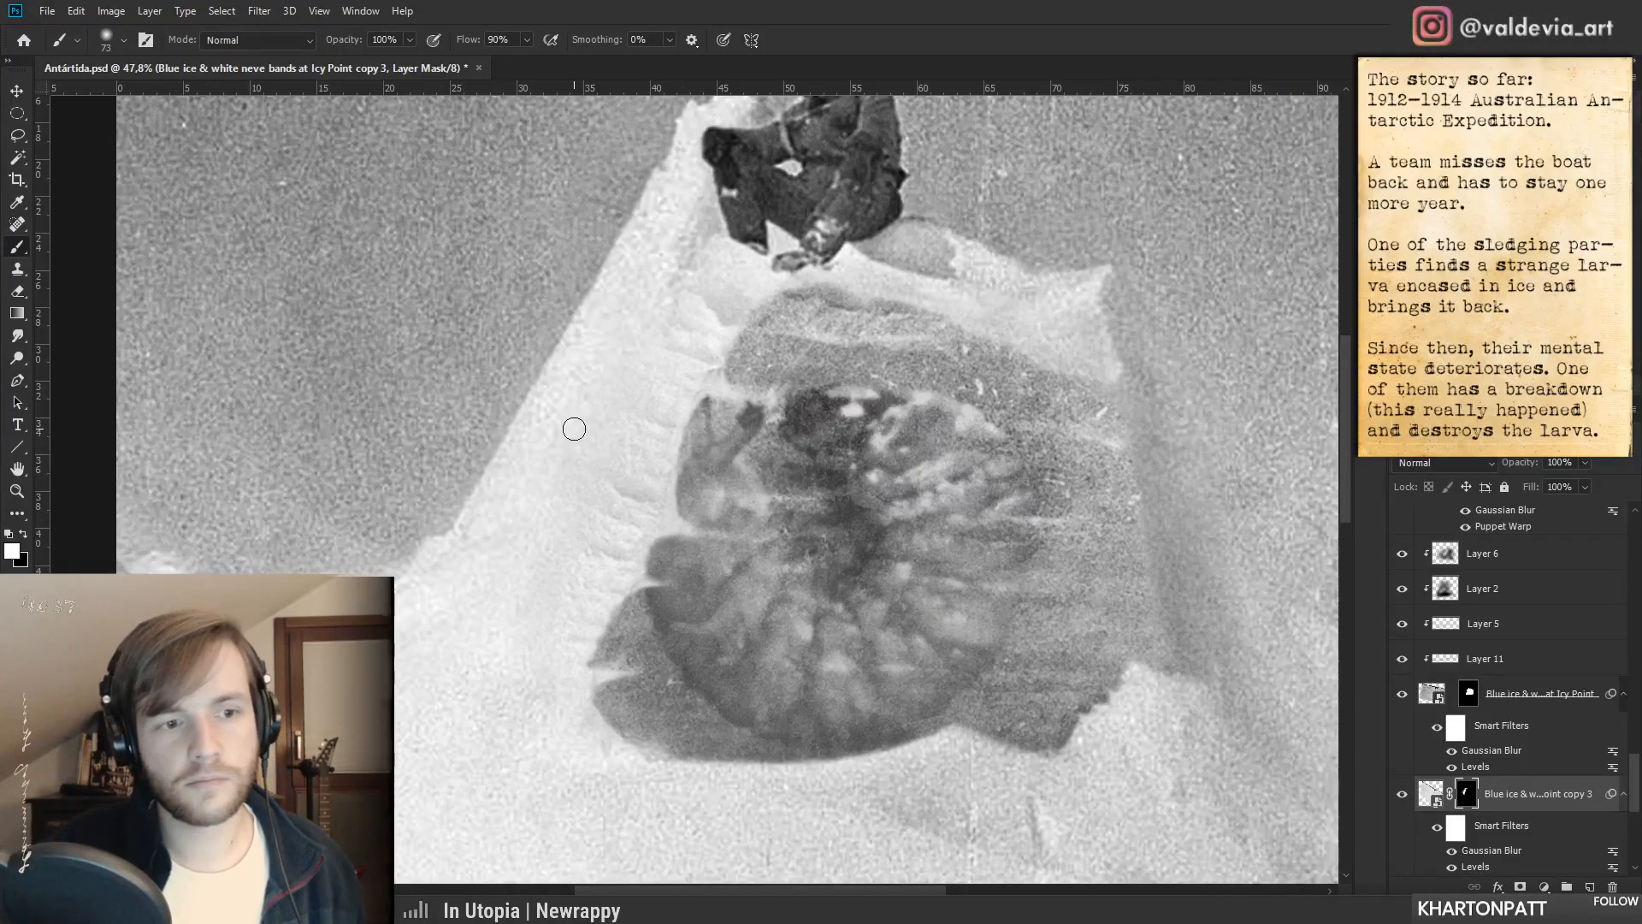
{"action": "key", "text": "x"}
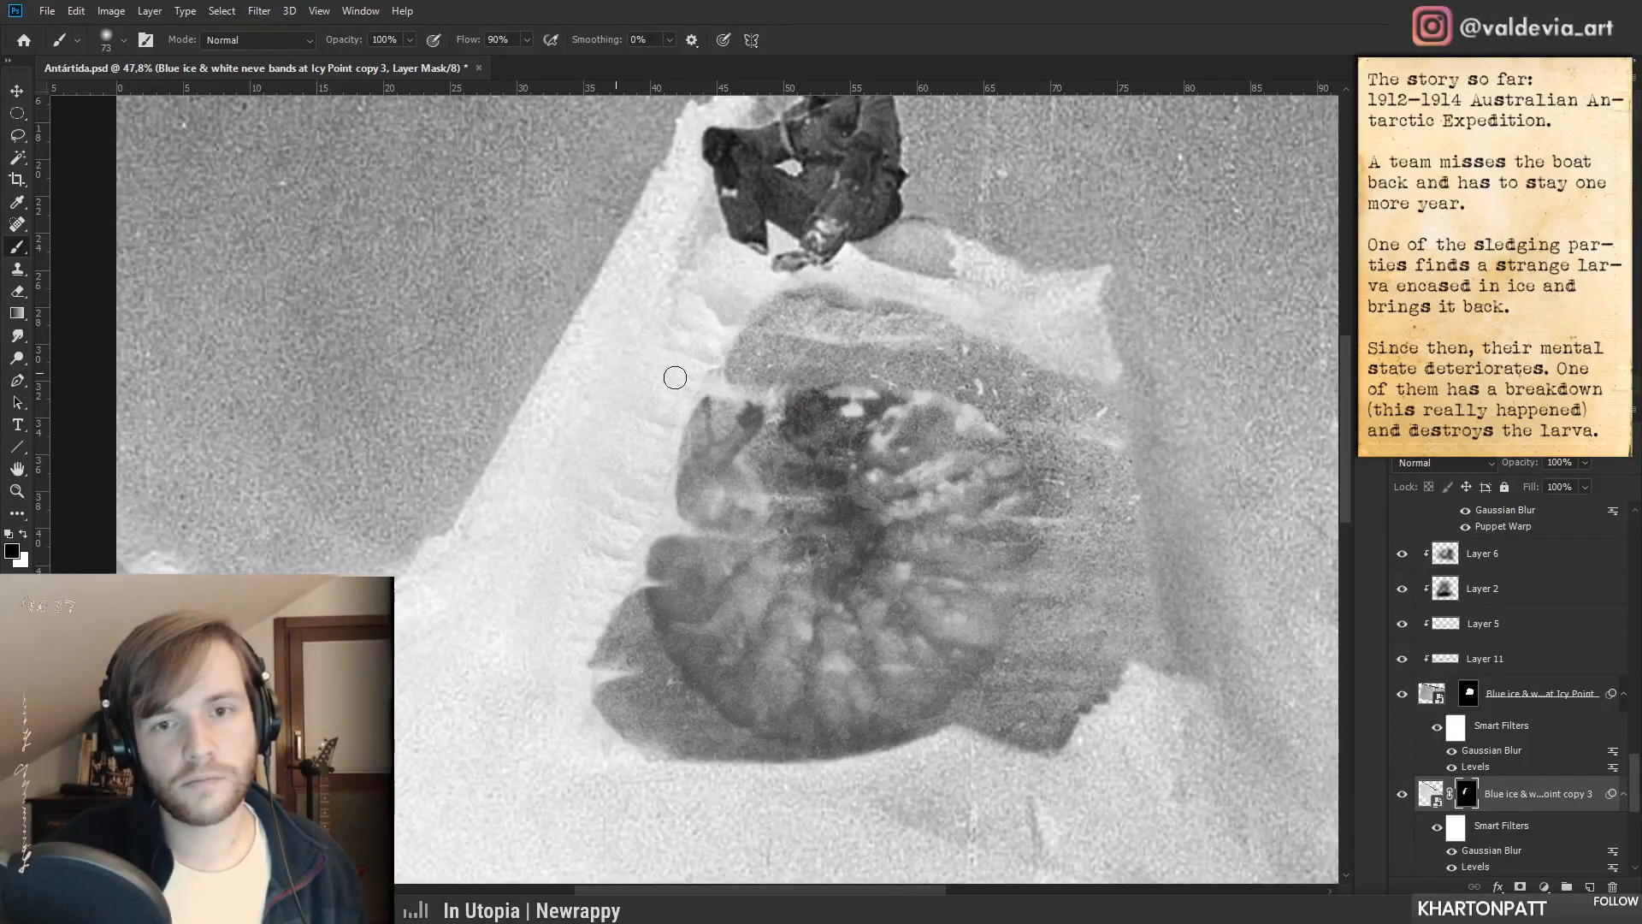
{"action": "left_click_drag", "start_coordinate": [690, 312], "coordinate": [645, 285]}
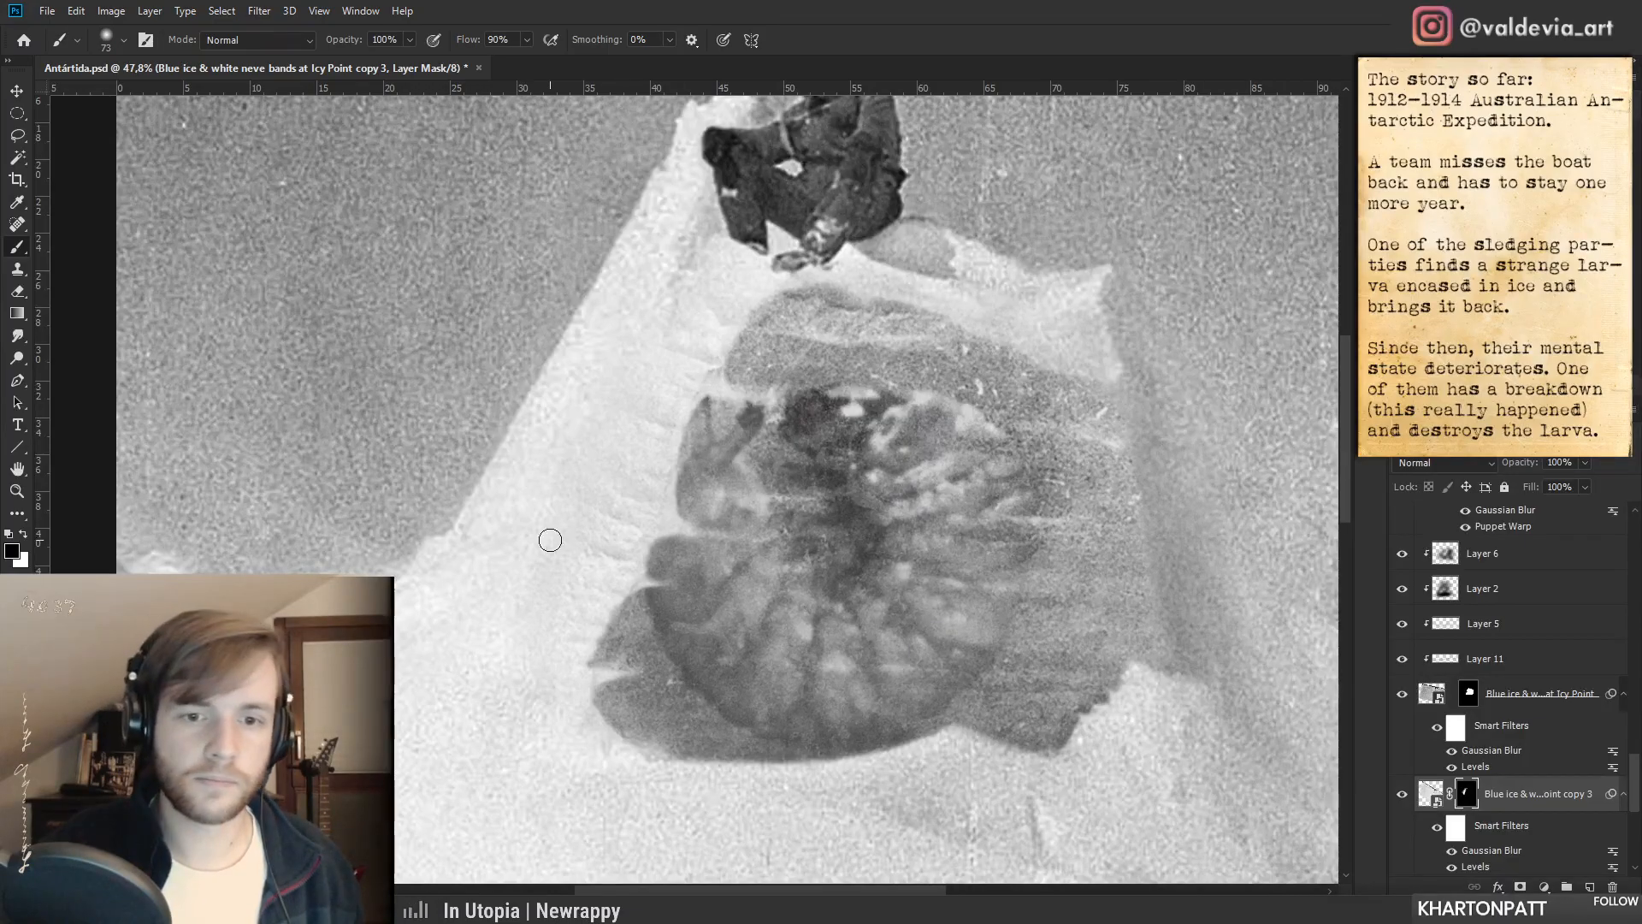
{"action": "left_click", "coordinate": [1403, 794]}
{"action": "left_click", "coordinate": [1403, 794]}
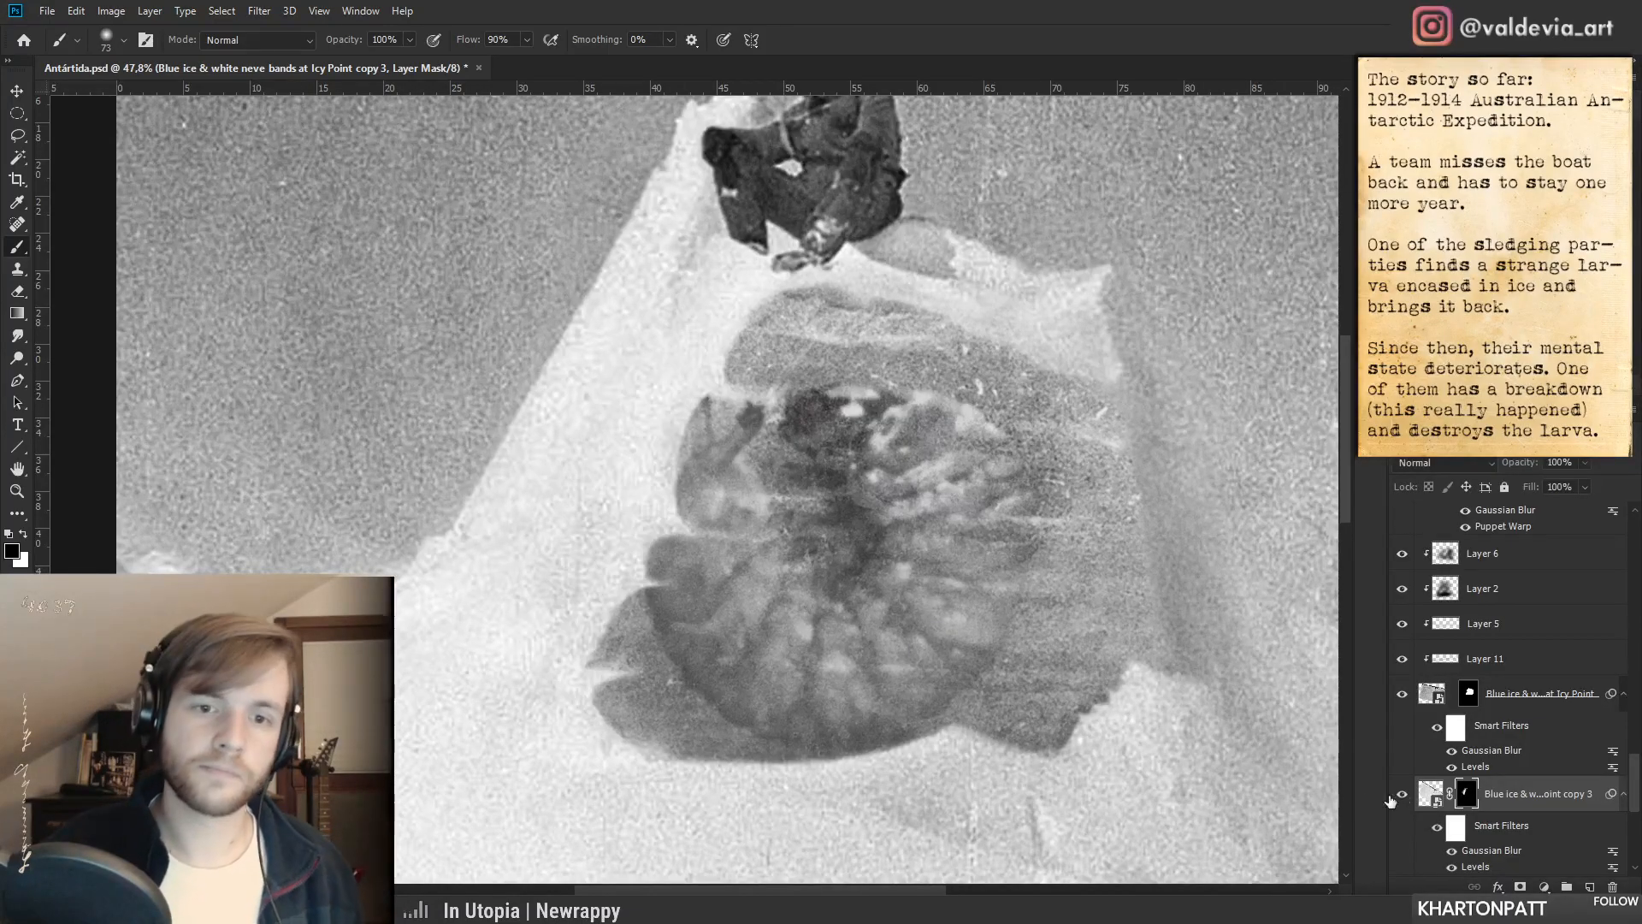
- Soften the "copy 3" ice around the larva block's left and lower-left side by painting black in its mask with a 158 px brush
{"action": "key", "text": "z"}
{"action": "left_click_drag", "start_coordinate": [653, 410], "coordinate": [573, 418]}
{"action": "key", "text": "b"}
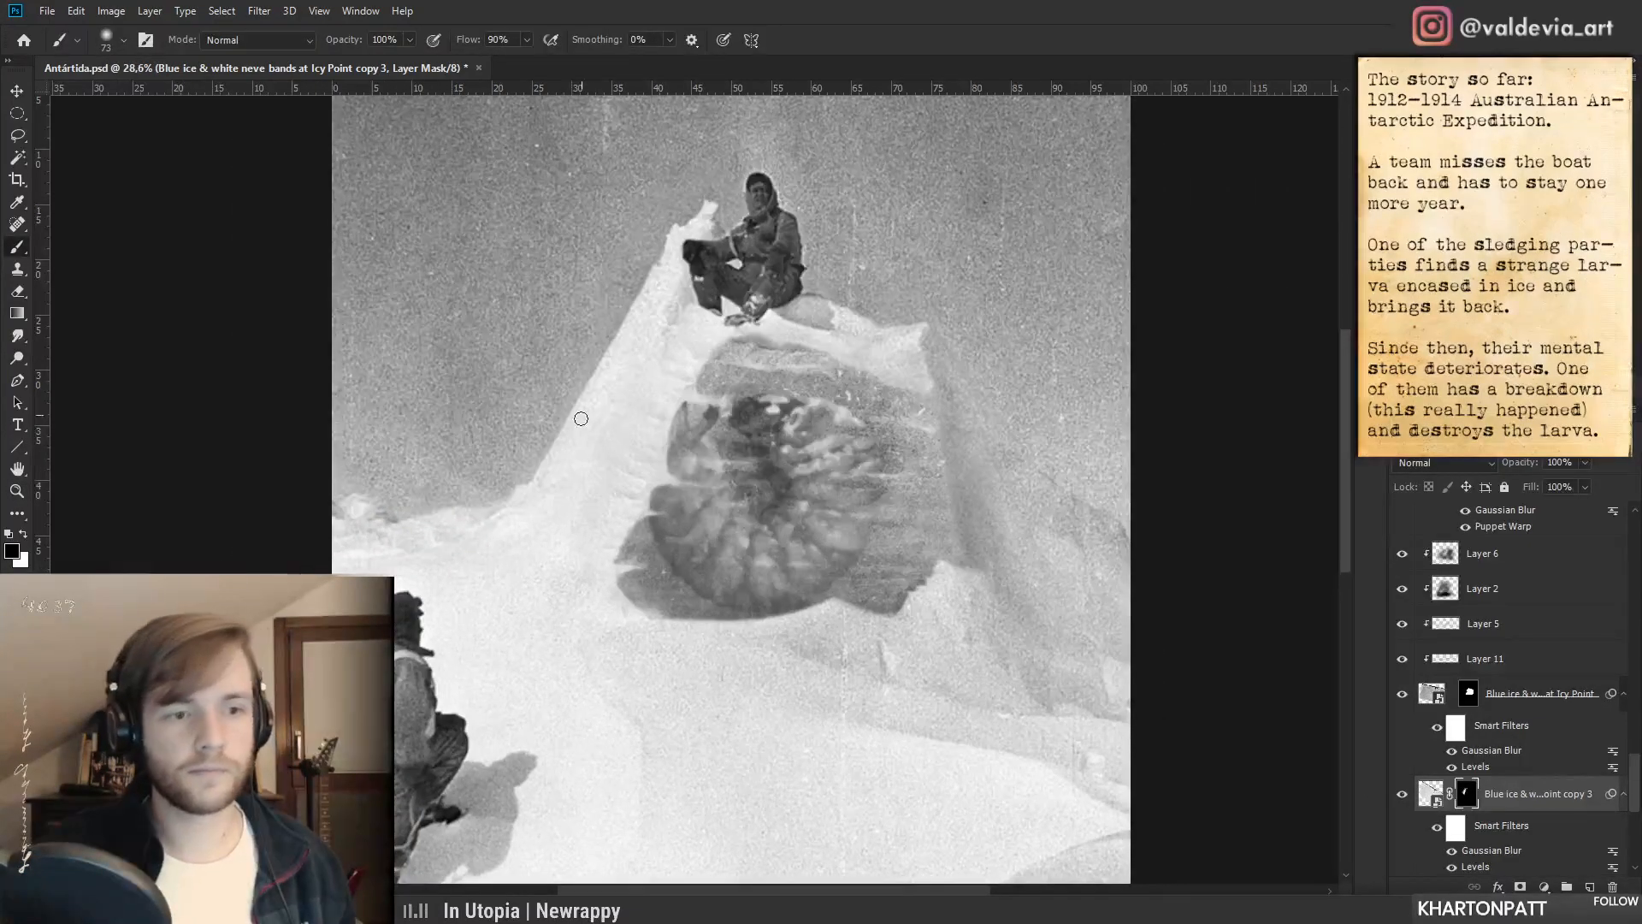
{"action": "right_click", "coordinate": [605, 450]}
{"action": "left_click_drag", "start_coordinate": [743, 484], "coordinate": [776, 485]}
{"action": "left_click", "coordinate": [540, 513]}
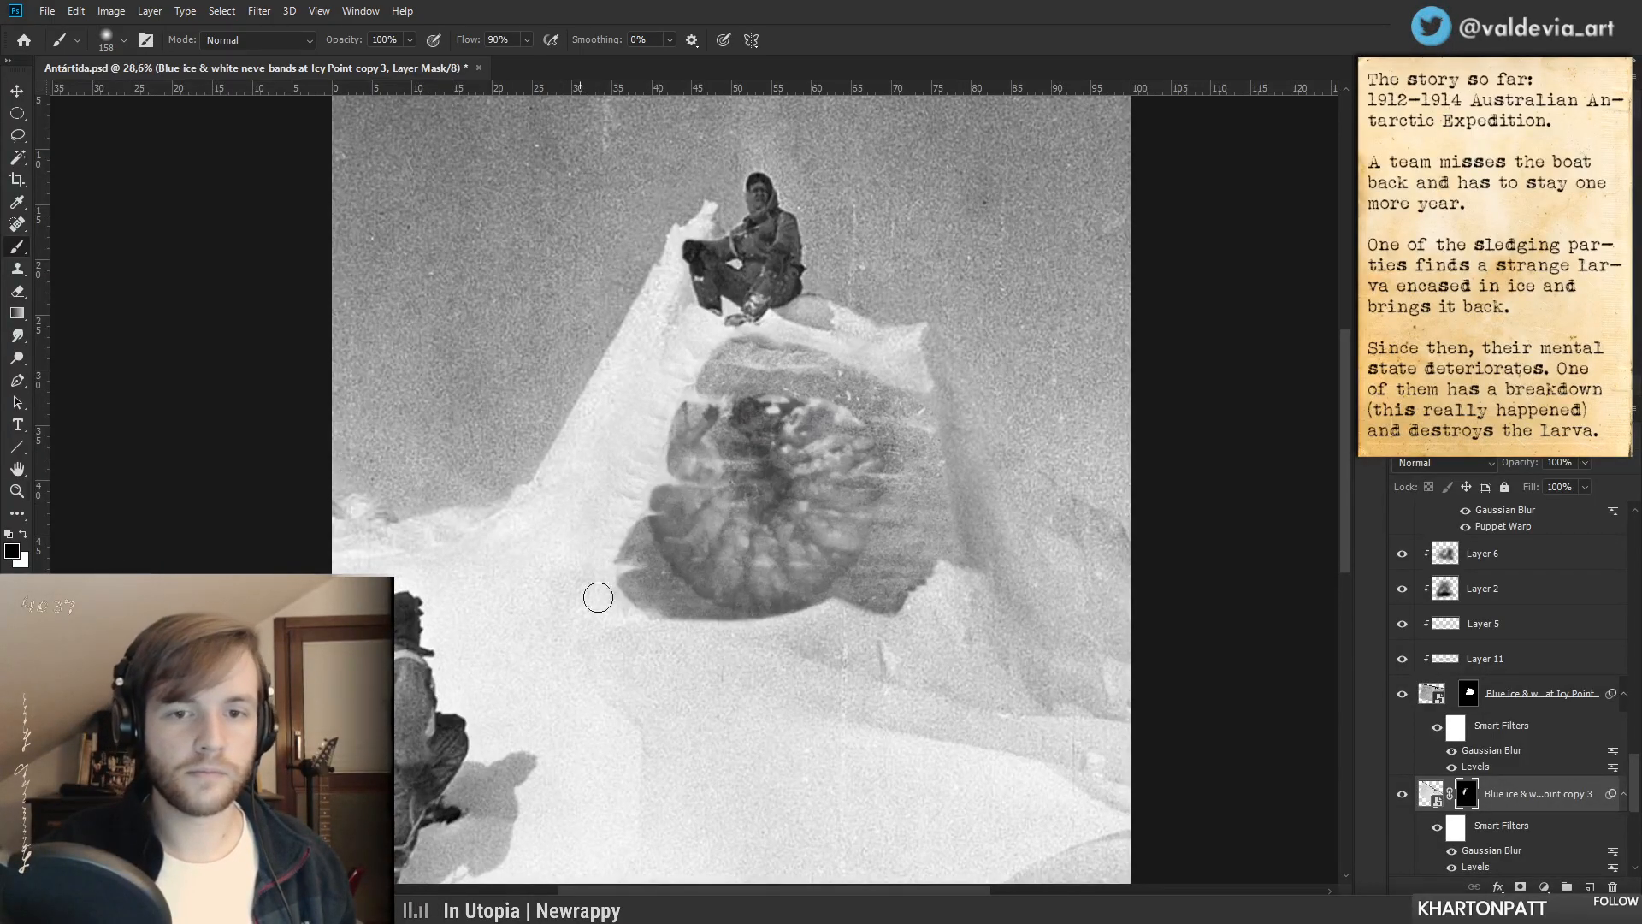
{"action": "key", "text": "z"}
{"action": "left_click_drag", "start_coordinate": [644, 552], "coordinate": [576, 604]}
{"action": "key", "text": "b"}
{"action": "left_click_drag", "start_coordinate": [687, 622], "coordinate": [580, 645]}
{"action": "key", "text": "z"}
{"action": "left_click_drag", "start_coordinate": [520, 477], "coordinate": [555, 464]}
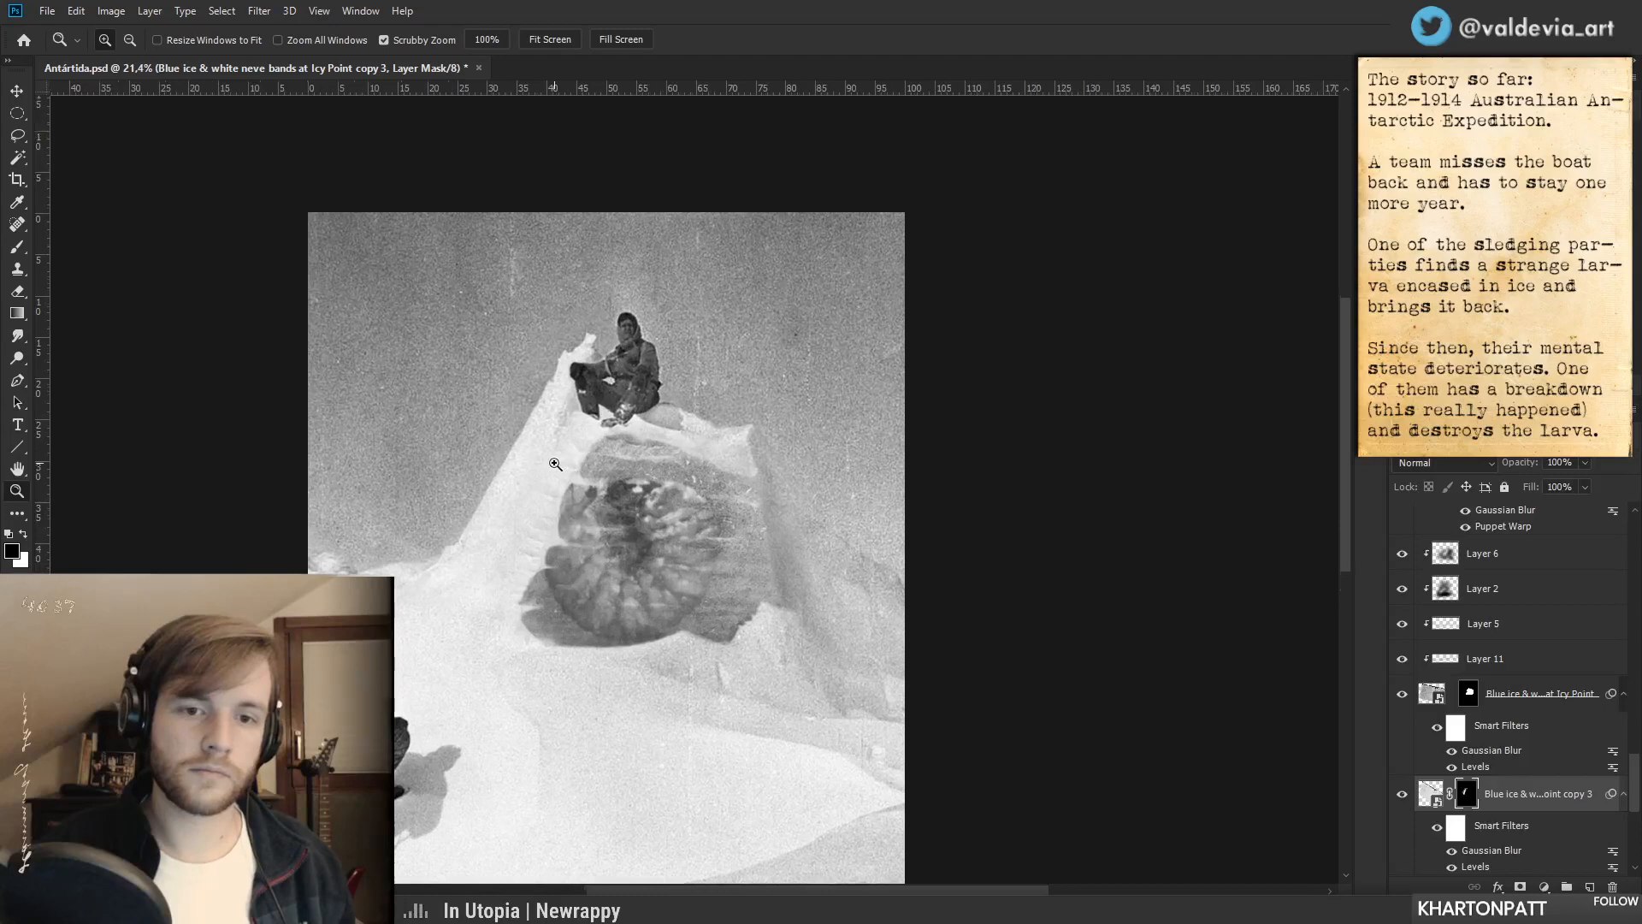
{"action": "key", "text": "b"}
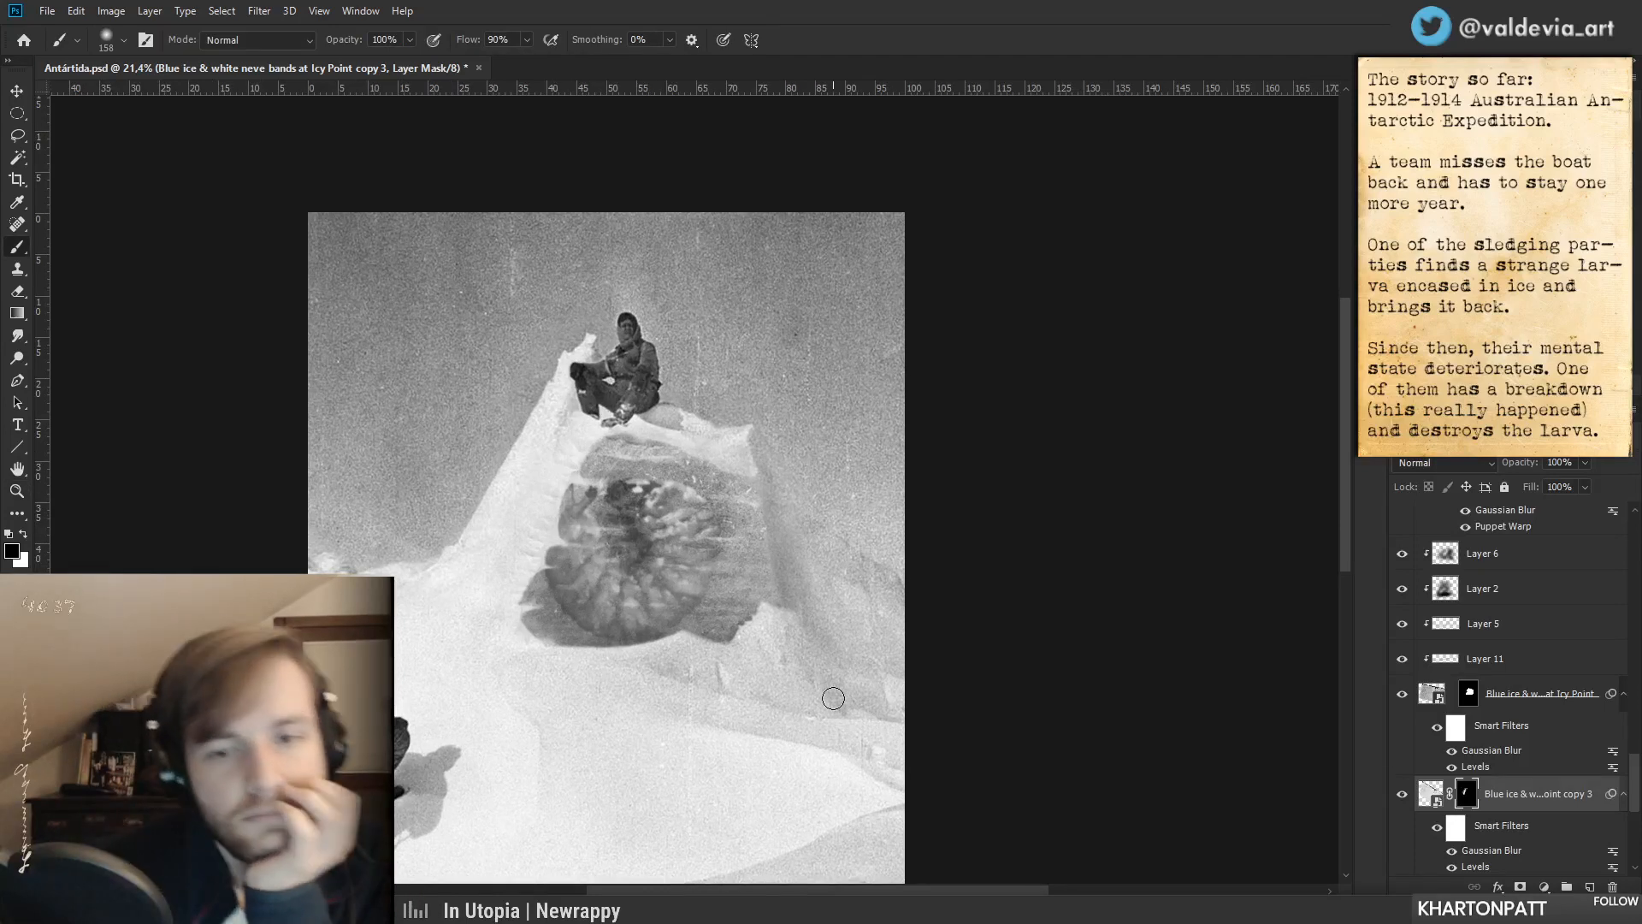
- Show the hidden Layer 9, change its blending mode to Normal and reduce its opacity to 28%
{"action": "scroll", "coordinate": [660, 633], "scroll_direction": "up", "scroll_amount": 3}
{"action": "scroll", "coordinate": [585, 625], "scroll_direction": "down", "scroll_amount": 4}
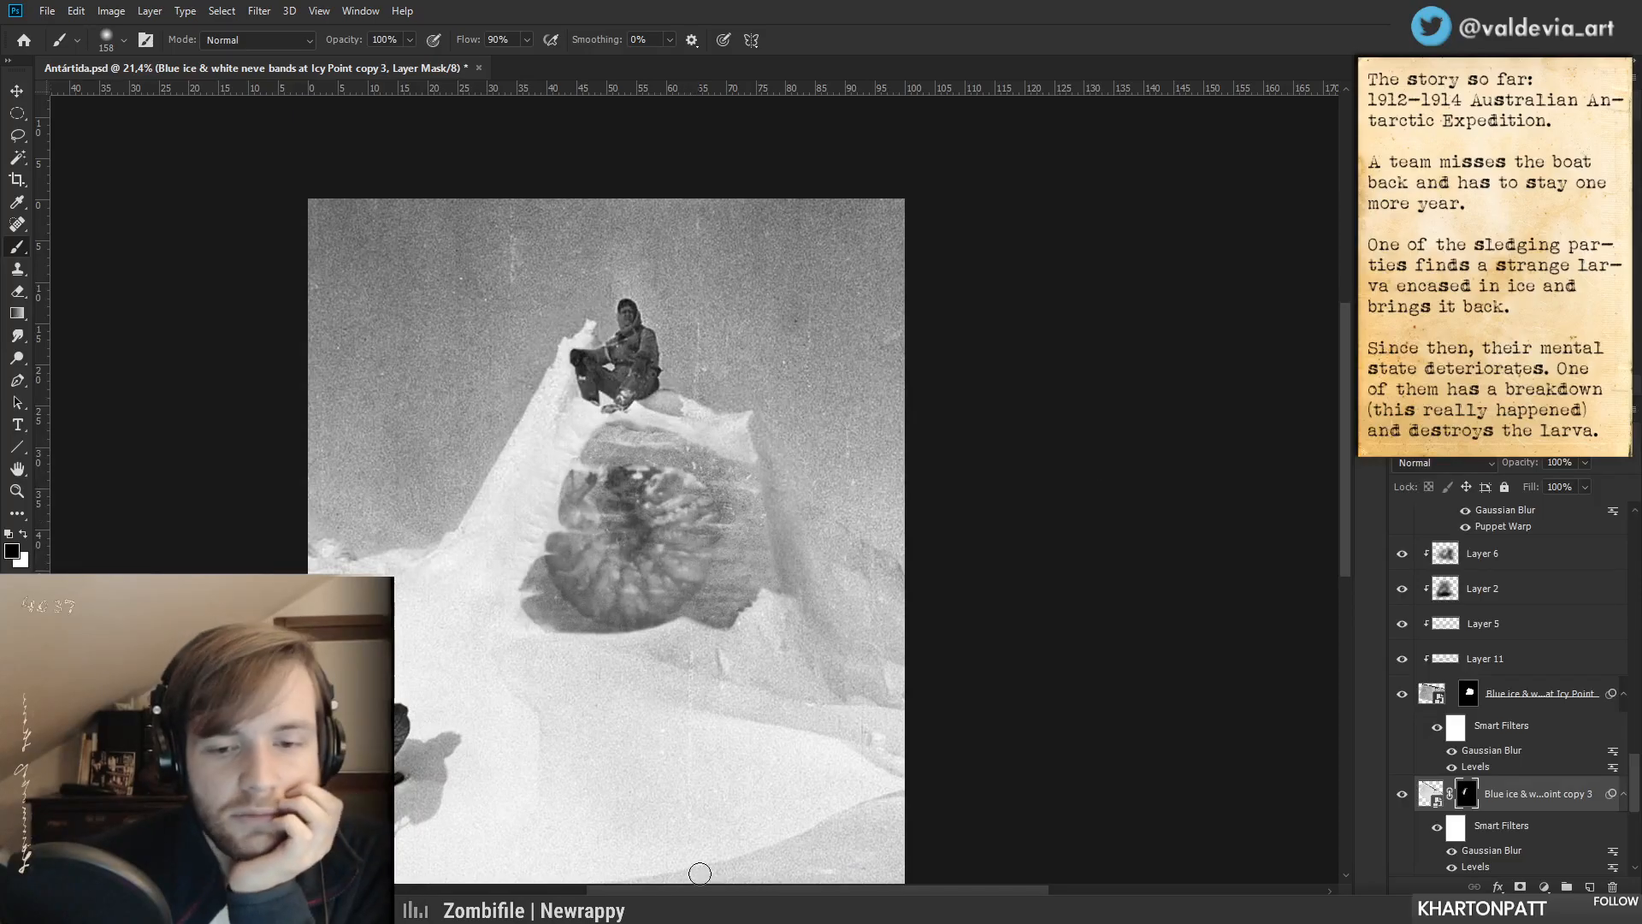
{"action": "scroll", "coordinate": [687, 875], "scroll_direction": "left", "scroll_amount": 3}
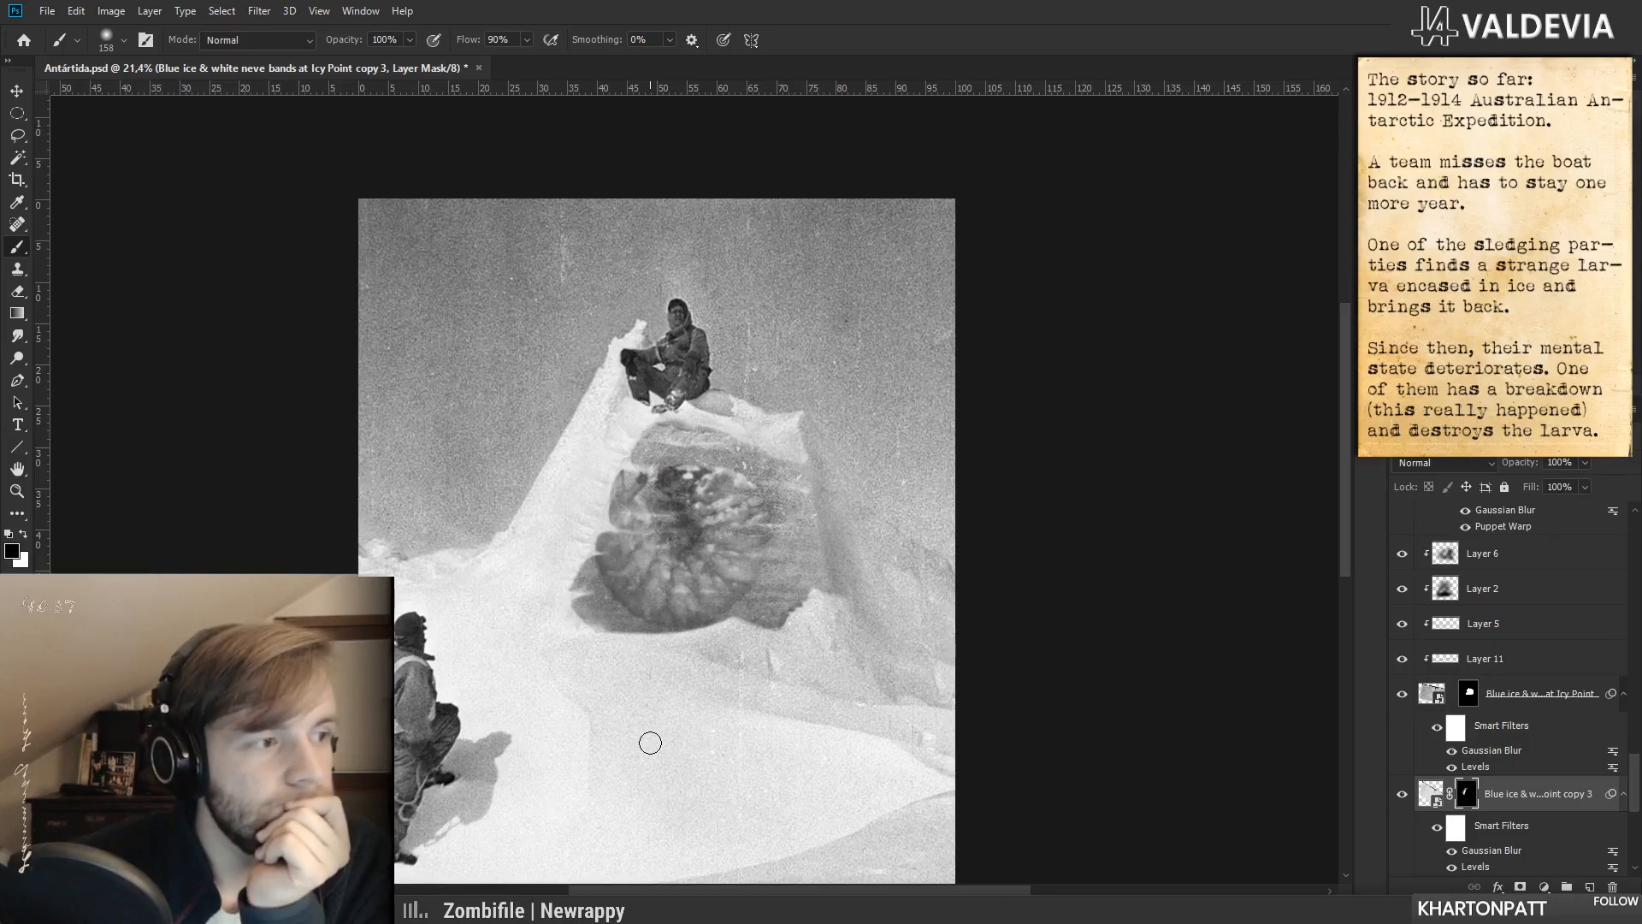
{"action": "scroll", "coordinate": [1424, 734], "scroll_direction": "down", "scroll_amount": 5}
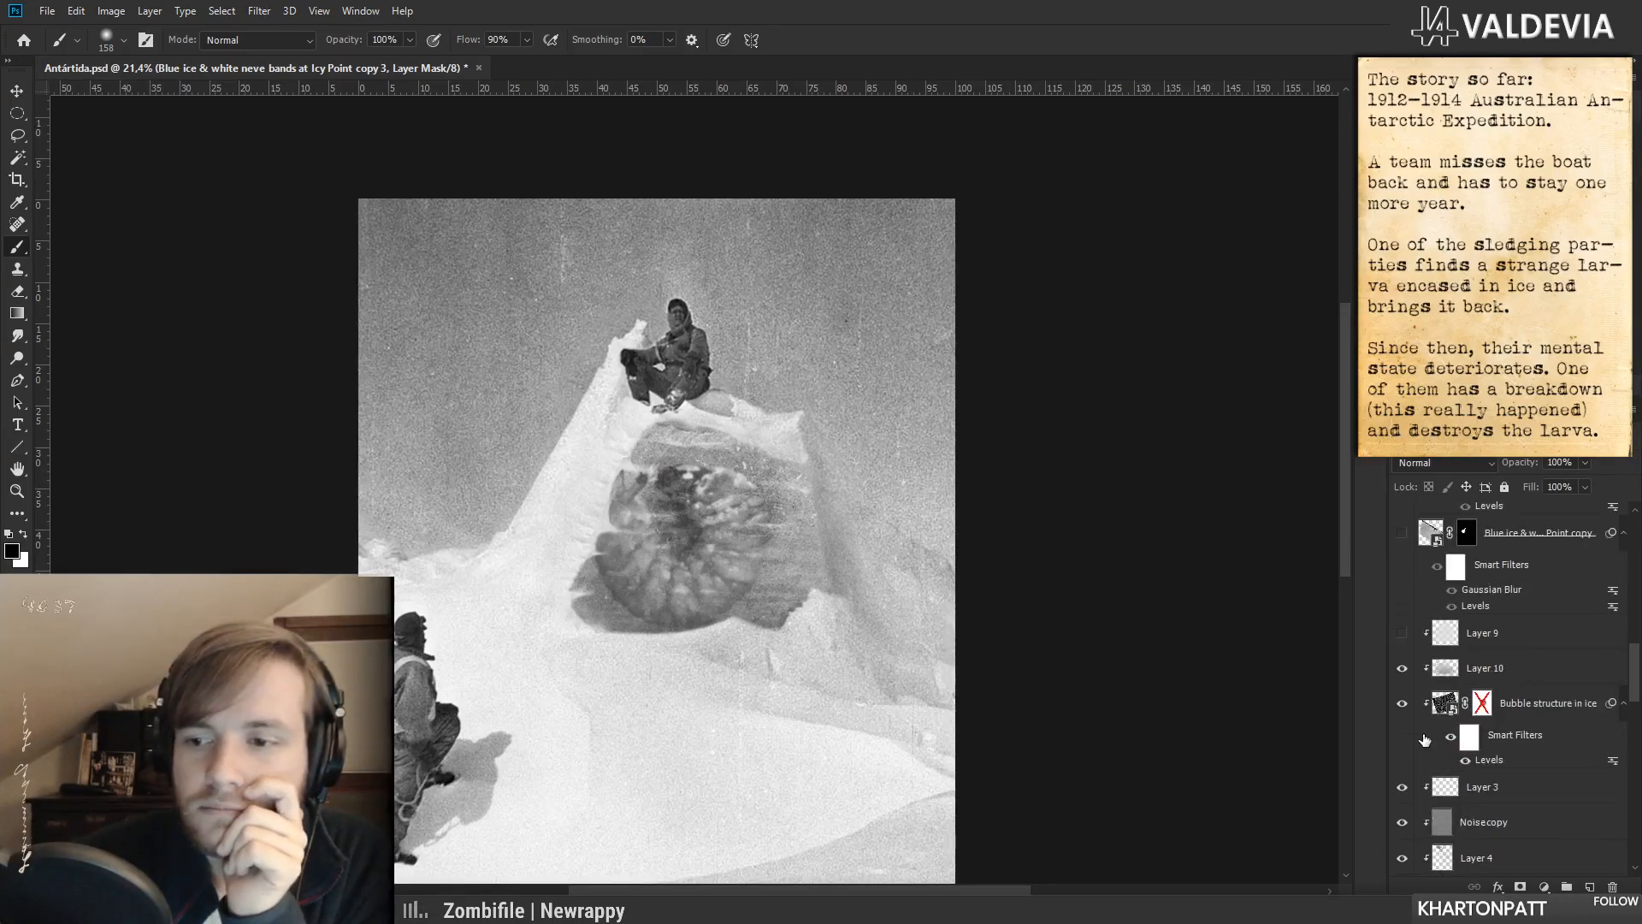
{"action": "left_click", "coordinate": [1403, 633]}
{"action": "left_click", "coordinate": [1403, 633]}
{"action": "left_click", "coordinate": [1403, 633]}
{"action": "left_click", "coordinate": [1482, 637]}
{"action": "mouse_move", "coordinate": [1517, 471]}
{"action": "left_mouse_down"}
{"action": "mouse_move", "coordinate": [1637, 467]}
{"action": "mouse_move", "coordinate": [1542, 464]}
{"action": "left_mouse_up"}
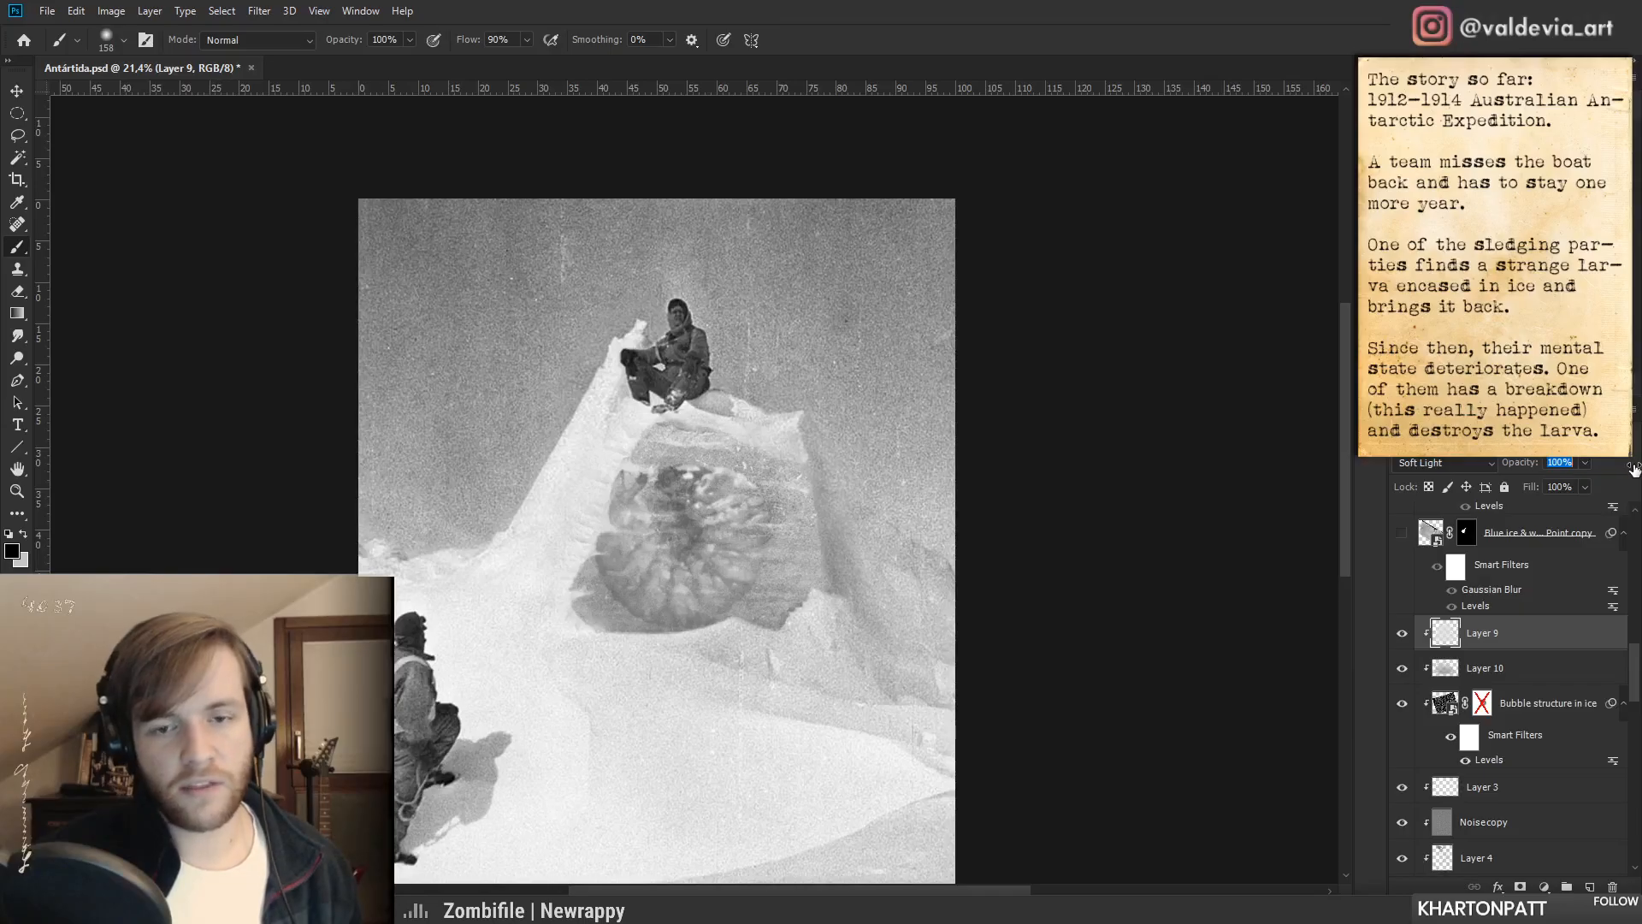
{"action": "left_click", "coordinate": [1461, 466]}
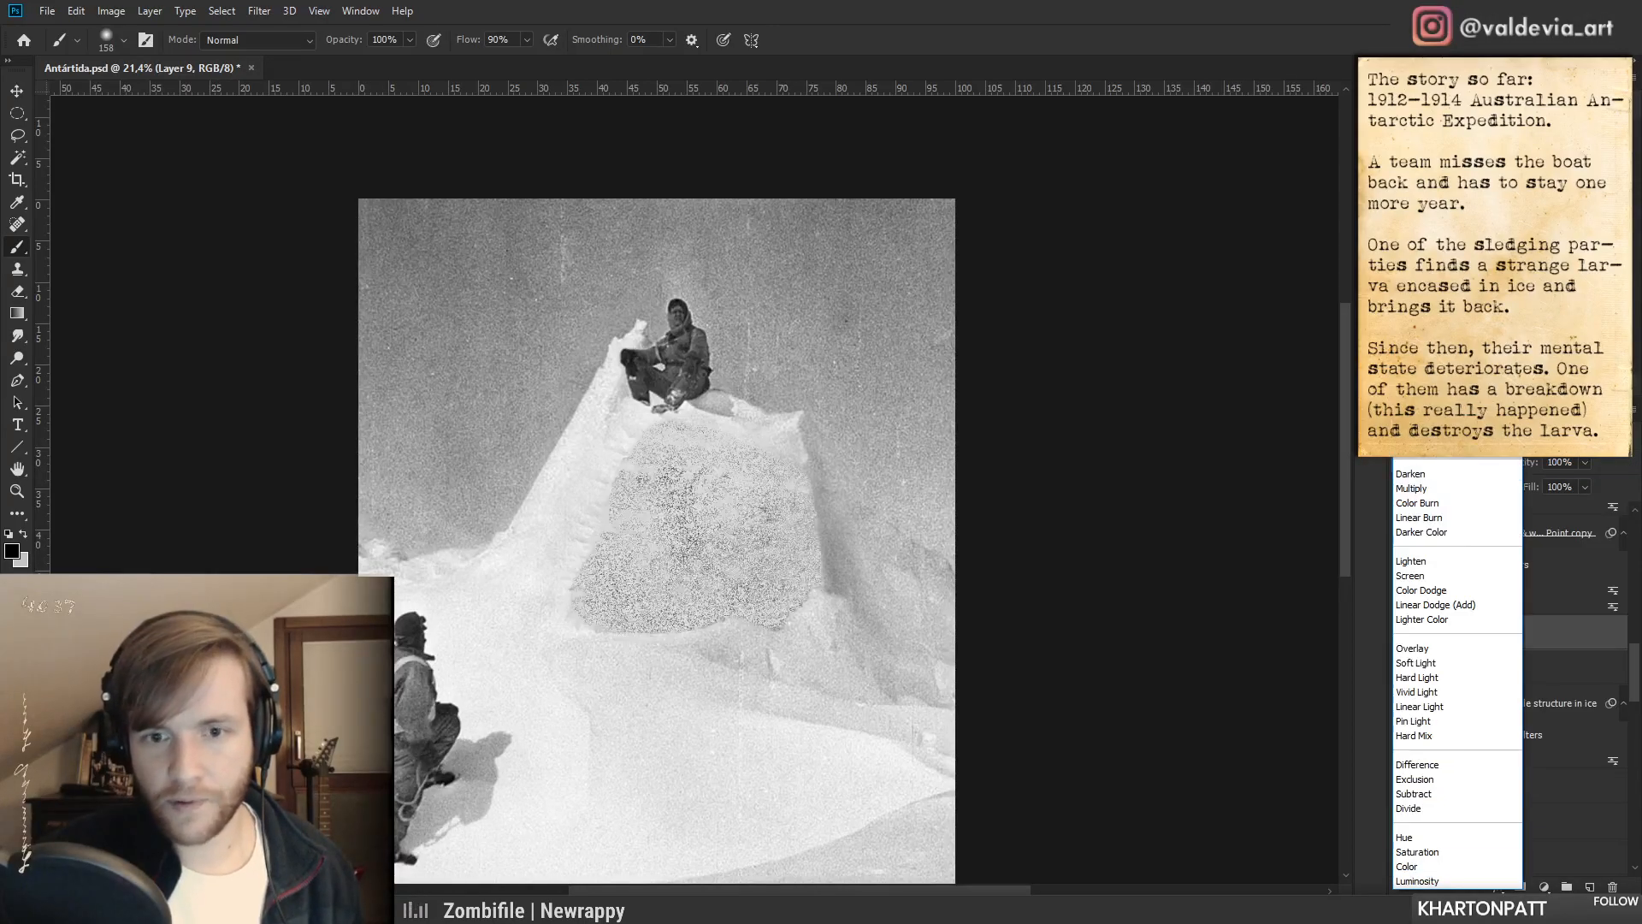
{"action": "left_click", "coordinate": [1521, 466]}
{"action": "left_click_drag", "start_coordinate": [1489, 463], "coordinate": [1468, 461]}
{"action": "mouse_move", "coordinate": [752, 657]}
{"action": "left_mouse_down"}
{"action": "mouse_move", "coordinate": [849, 571]}
{"action": "mouse_move", "coordinate": [759, 575]}
{"action": "mouse_move", "coordinate": [755, 645]}
{"action": "left_mouse_up"}
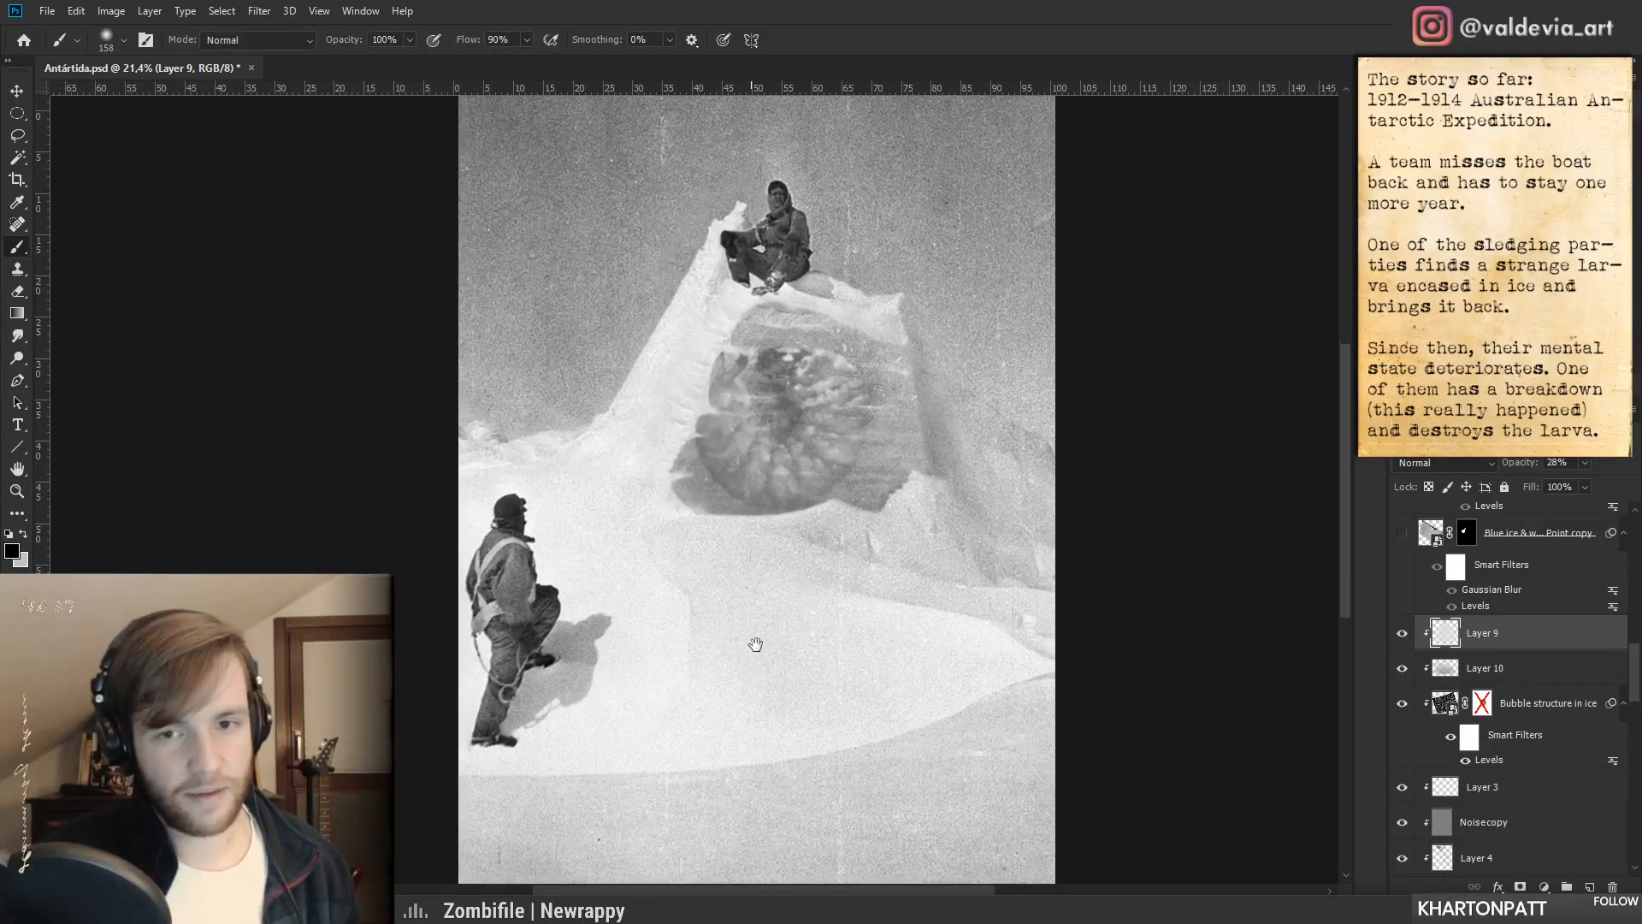
- Compare the image with and without Layer 9, and lower the layer's opacity to 19%
{"action": "left_click", "coordinate": [1402, 633]}
{"action": "left_click", "coordinate": [1402, 633]}
{"action": "mouse_move", "coordinate": [813, 402]}
{"action": "left_mouse_down"}
{"action": "mouse_move", "coordinate": [770, 400]}
{"action": "mouse_move", "coordinate": [790, 381]}
{"action": "mouse_move", "coordinate": [898, 385]}
{"action": "mouse_move", "coordinate": [819, 387]}
{"action": "left_mouse_up"}
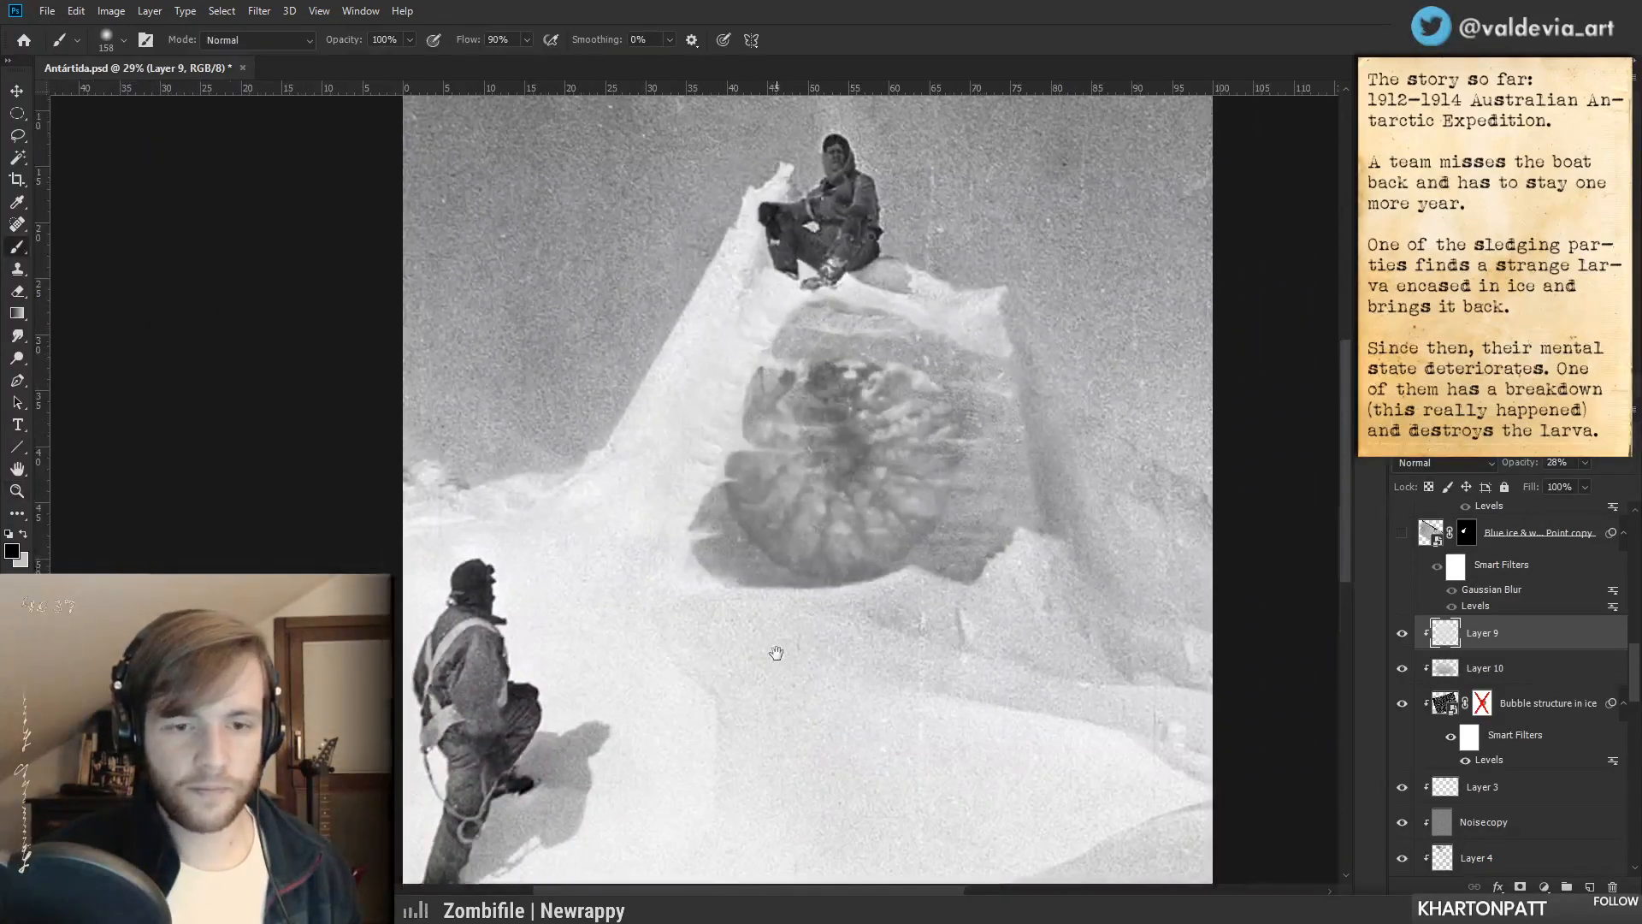
{"action": "left_click_drag", "start_coordinate": [777, 654], "coordinate": [748, 602]}
{"action": "left_click_drag", "start_coordinate": [866, 612], "coordinate": [823, 603]}
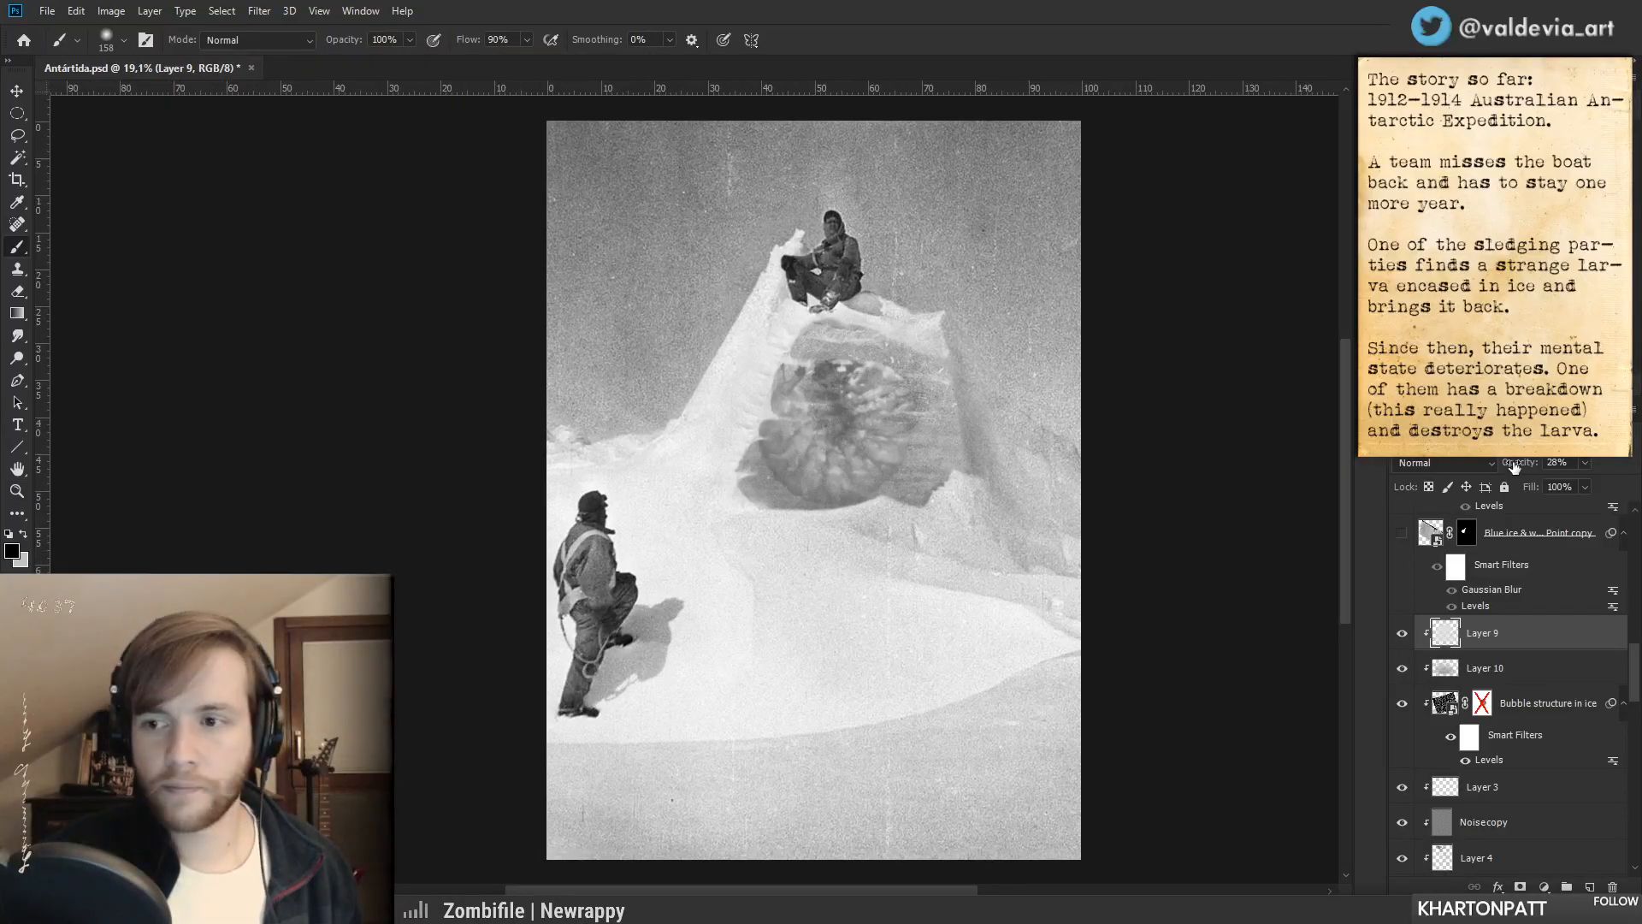
{"action": "left_click_drag", "start_coordinate": [908, 490], "coordinate": [889, 490]}
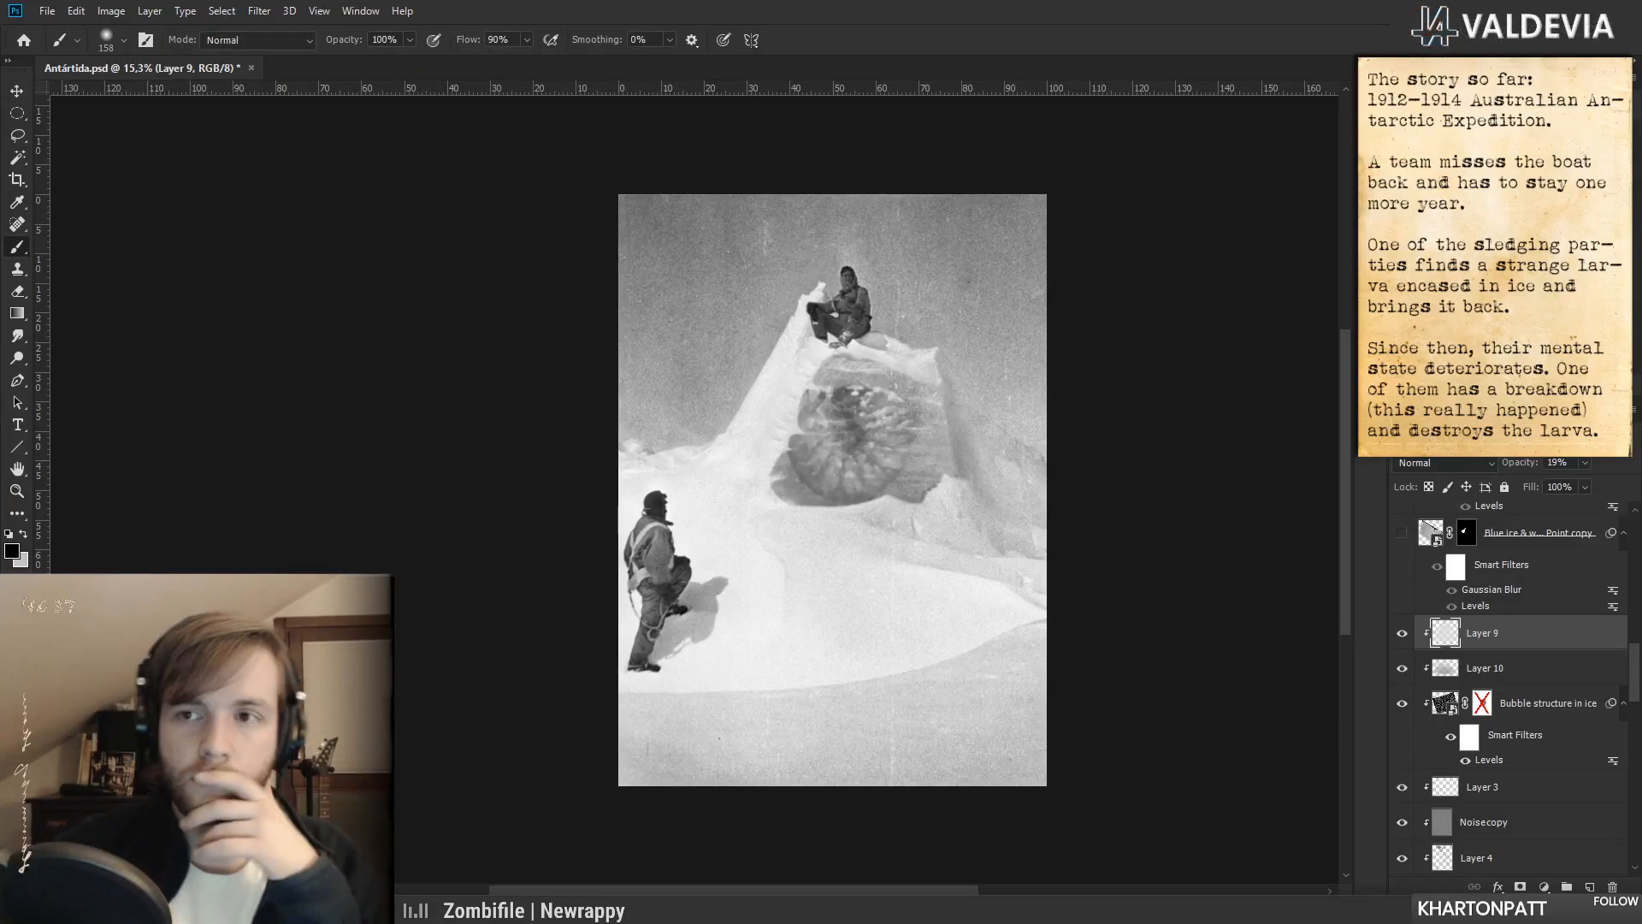
- Compare the image before and after the Layer 9 changes by stepping back in the history and returning to the latest state
{"action": "left_click", "coordinate": [1371, 81]}
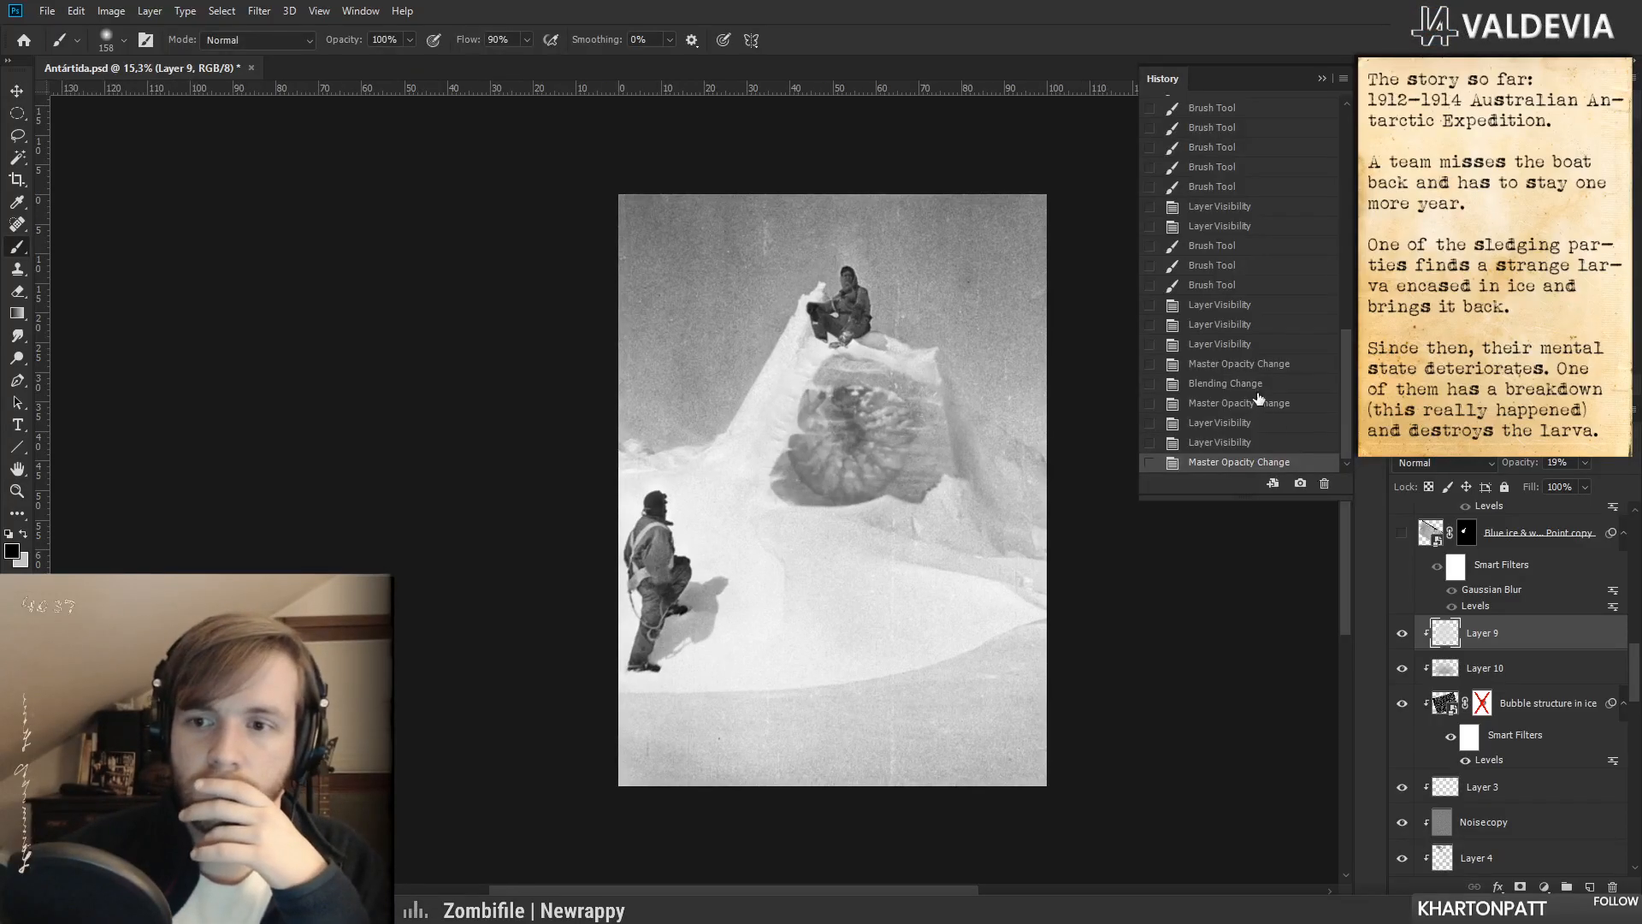
{"action": "left_click", "coordinate": [1245, 346]}
{"action": "left_click", "coordinate": [1242, 463]}
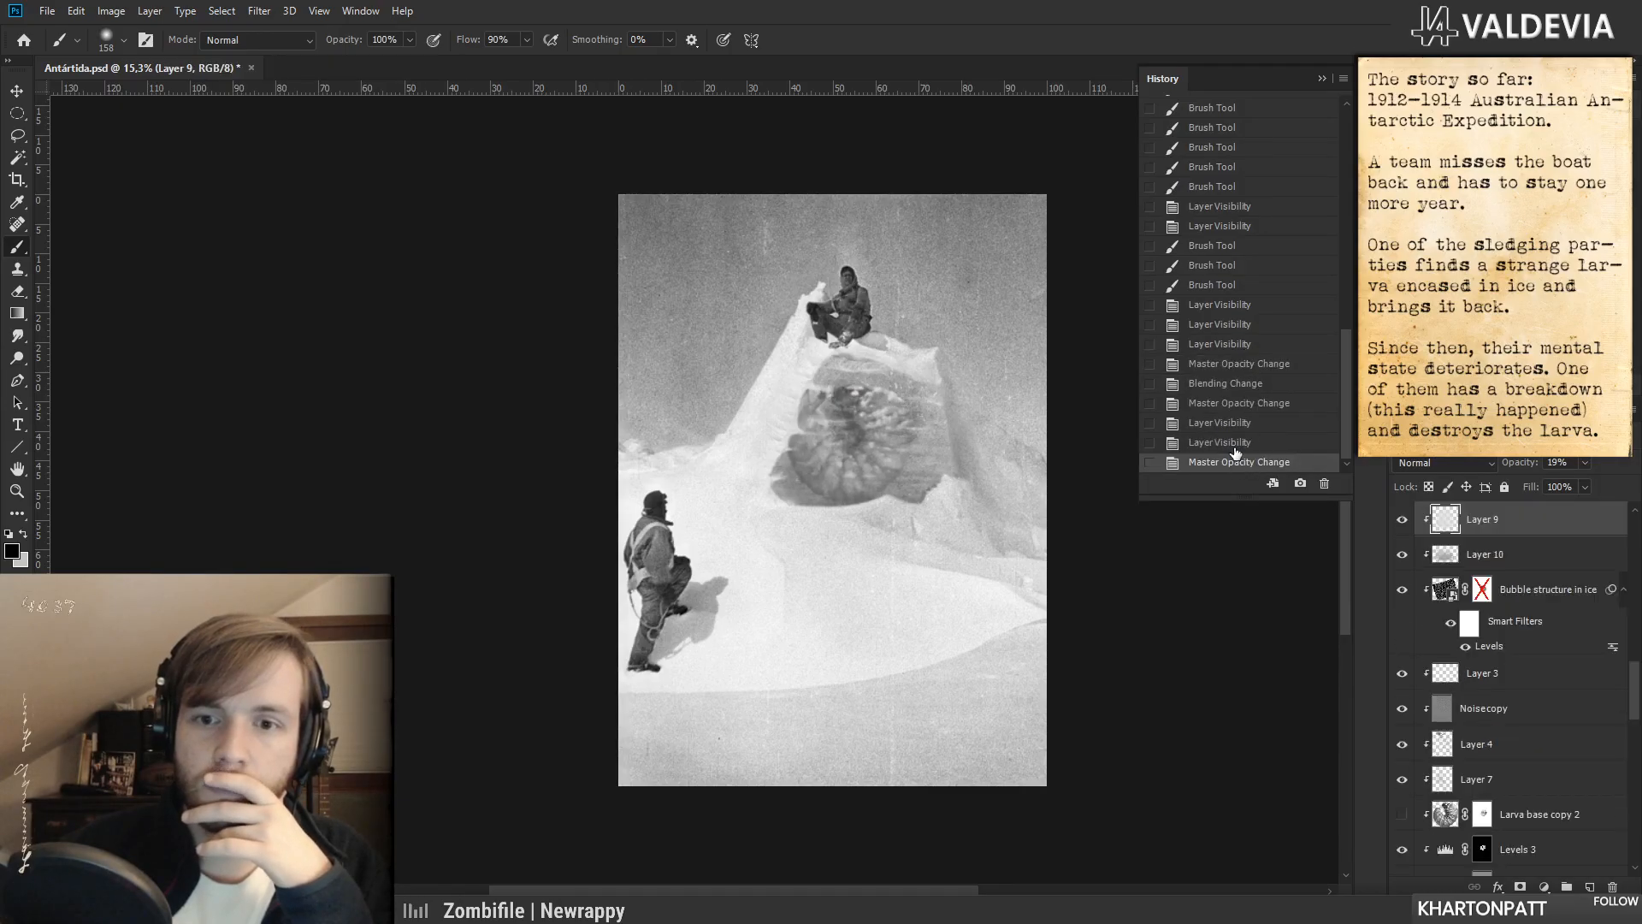
{"action": "left_click", "coordinate": [1322, 79]}
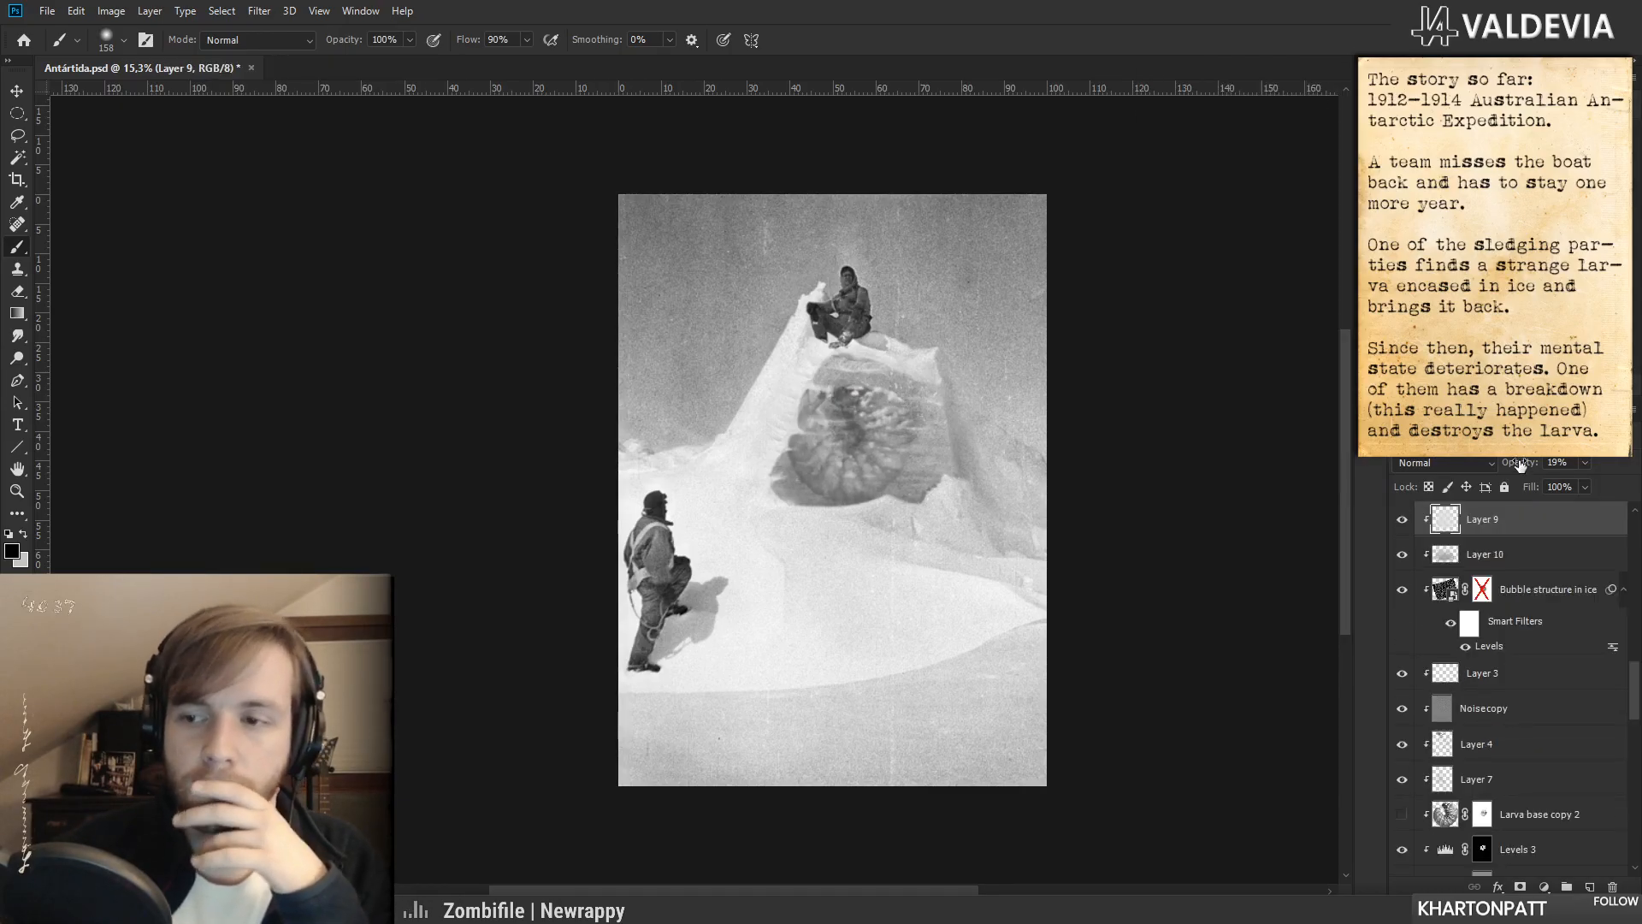
- Set Layer 9 to Soft Light blending at 44% opacity
{"action": "left_click", "coordinate": [1478, 467]}
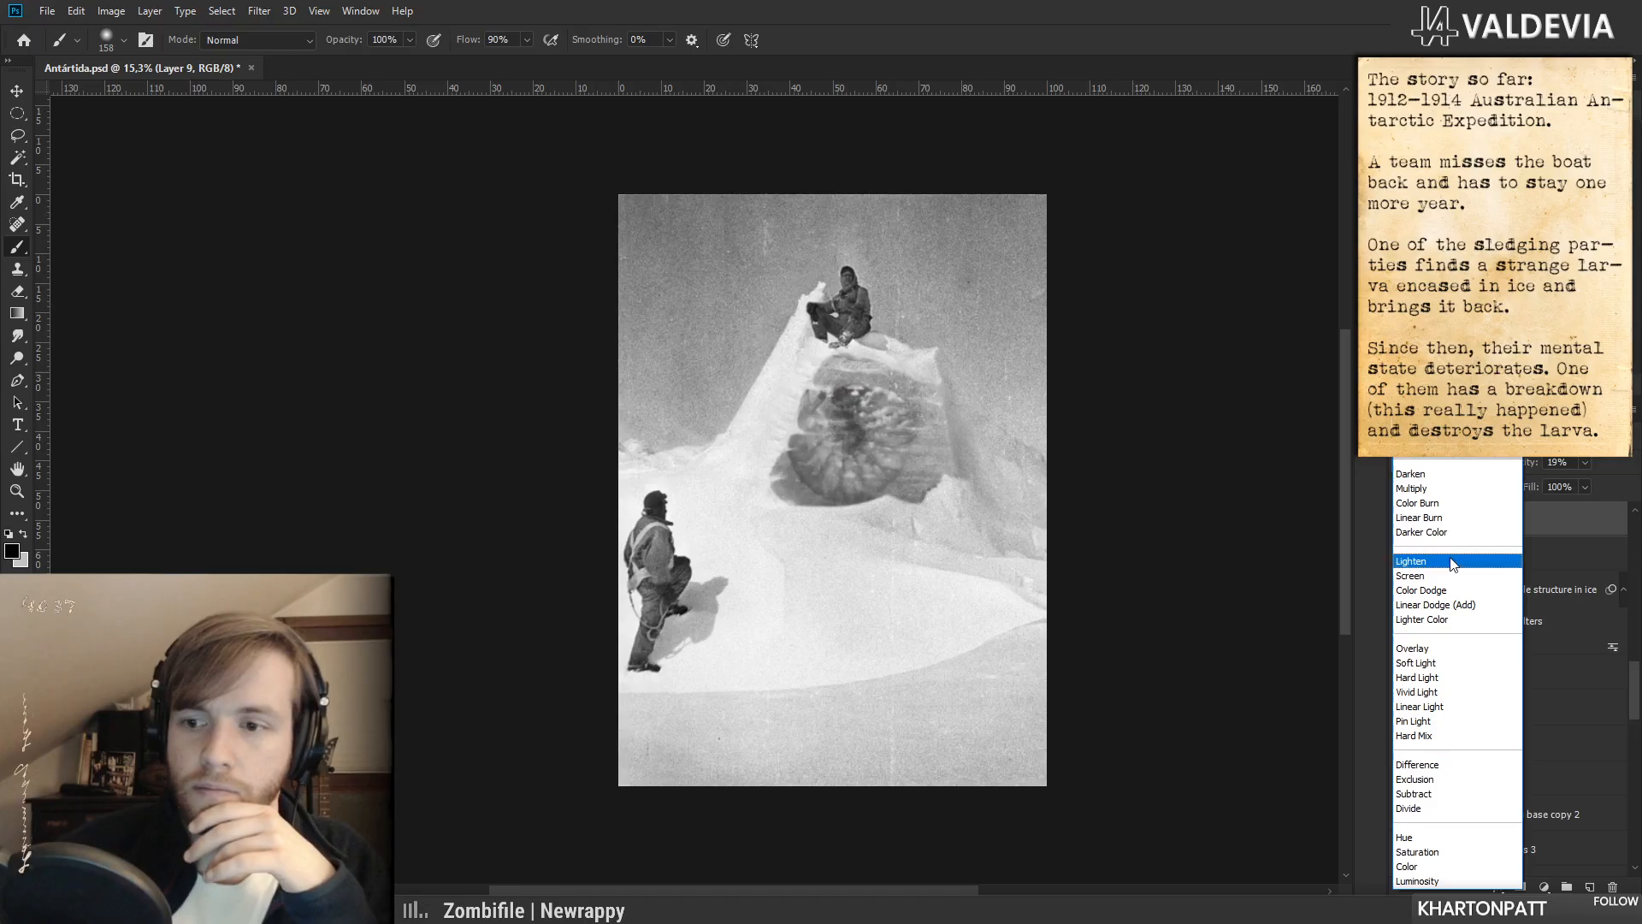
{"action": "left_click", "coordinate": [1437, 666]}
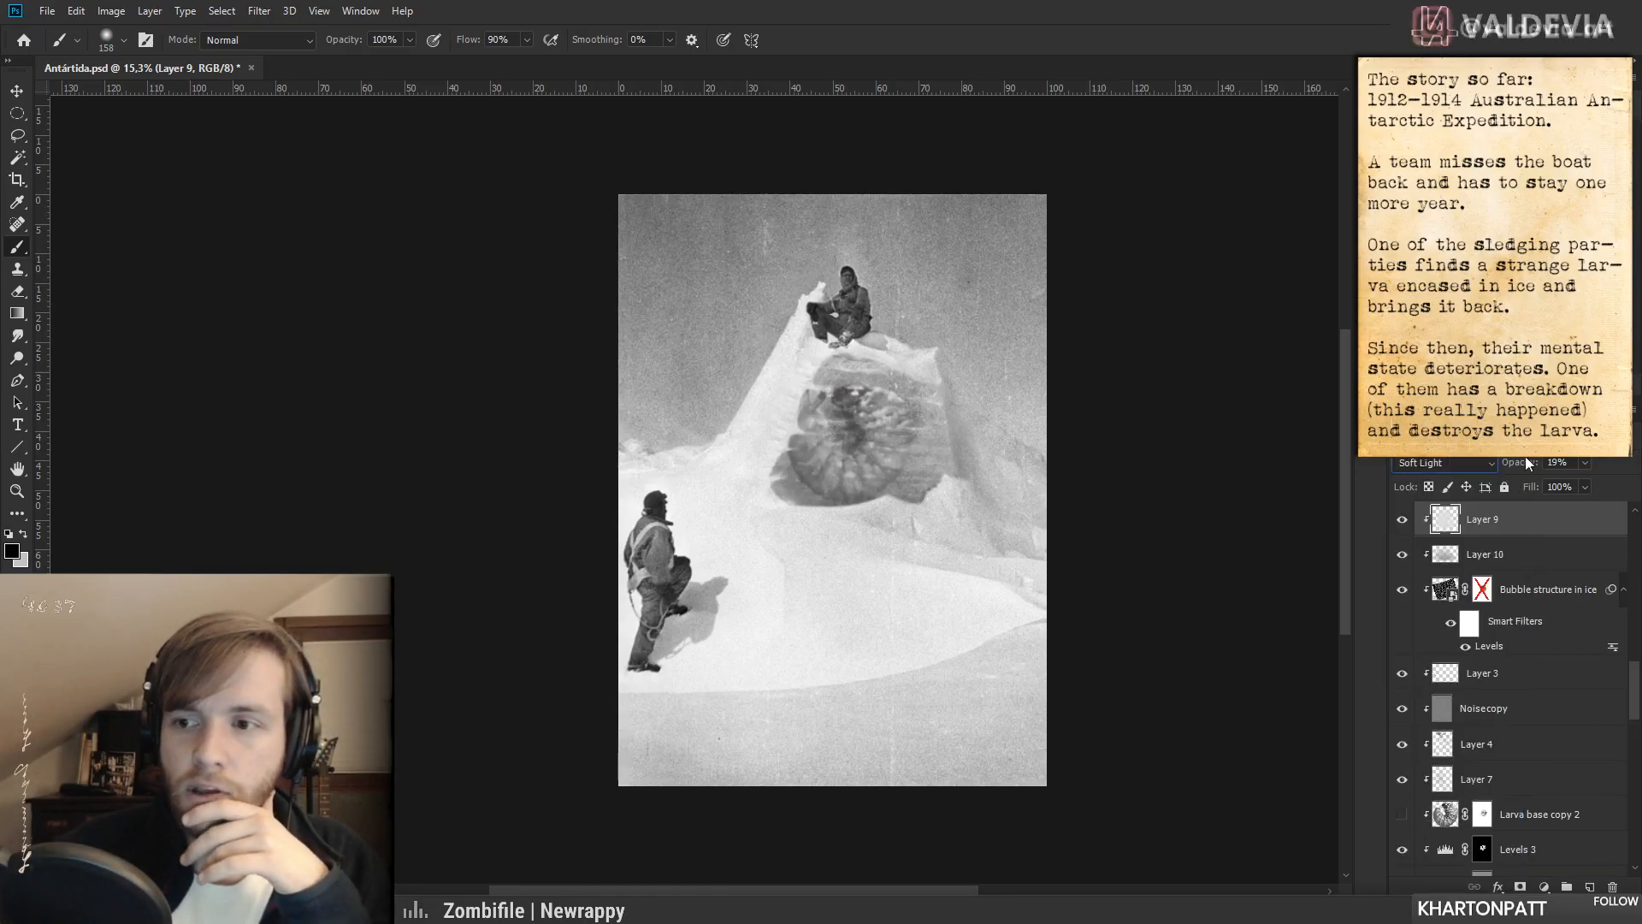
{"action": "left_click_drag", "start_coordinate": [1527, 463], "coordinate": [1539, 468]}
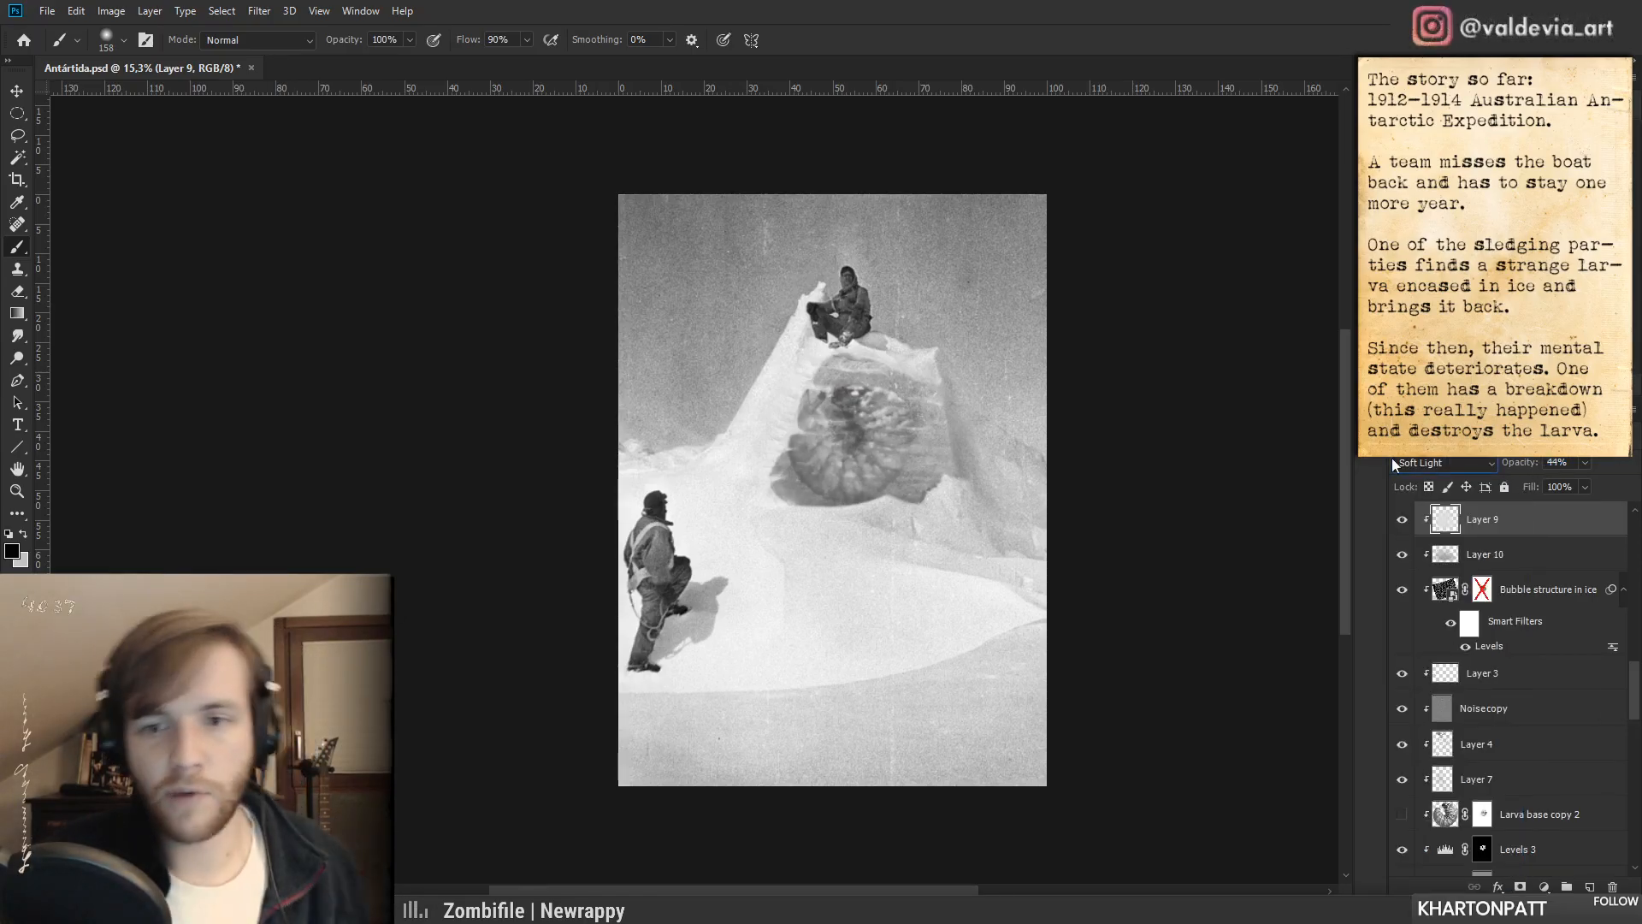
- Compare the image with and without Layer 10, and reduce that layer's opacity to 39%
{"action": "left_click", "coordinate": [1522, 562]}
{"action": "left_click", "coordinate": [1504, 524]}
{"action": "left_click", "coordinate": [1497, 565]}
{"action": "left_click", "coordinate": [1403, 556]}
{"action": "left_click", "coordinate": [1403, 556]}
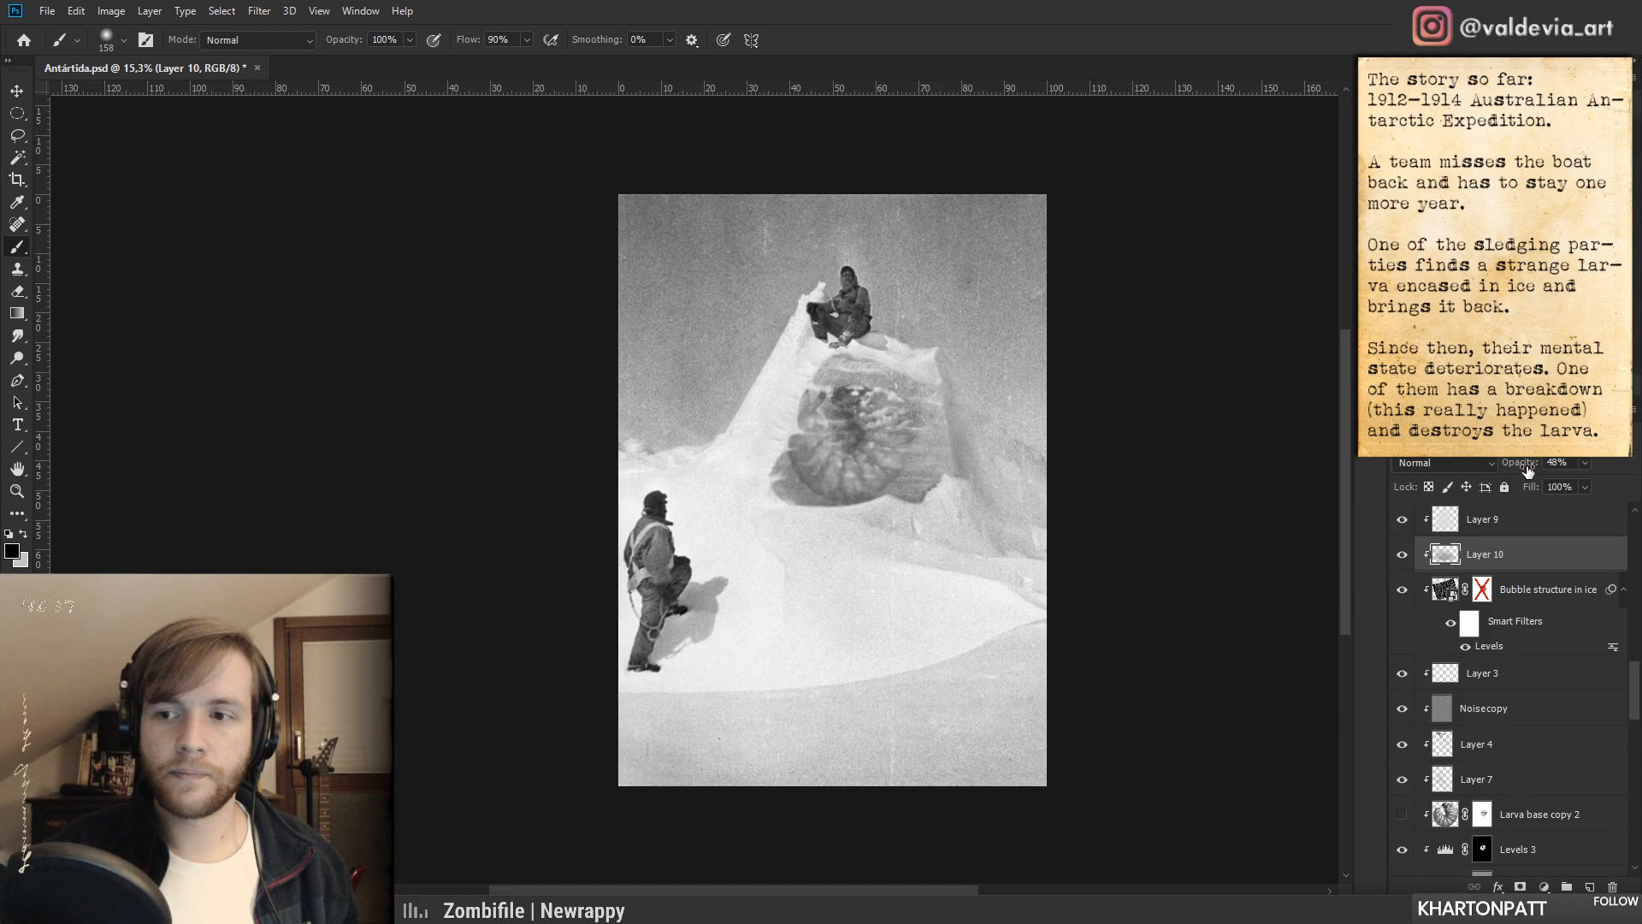
{"action": "left_click_drag", "start_coordinate": [1529, 468], "coordinate": [1519, 469]}
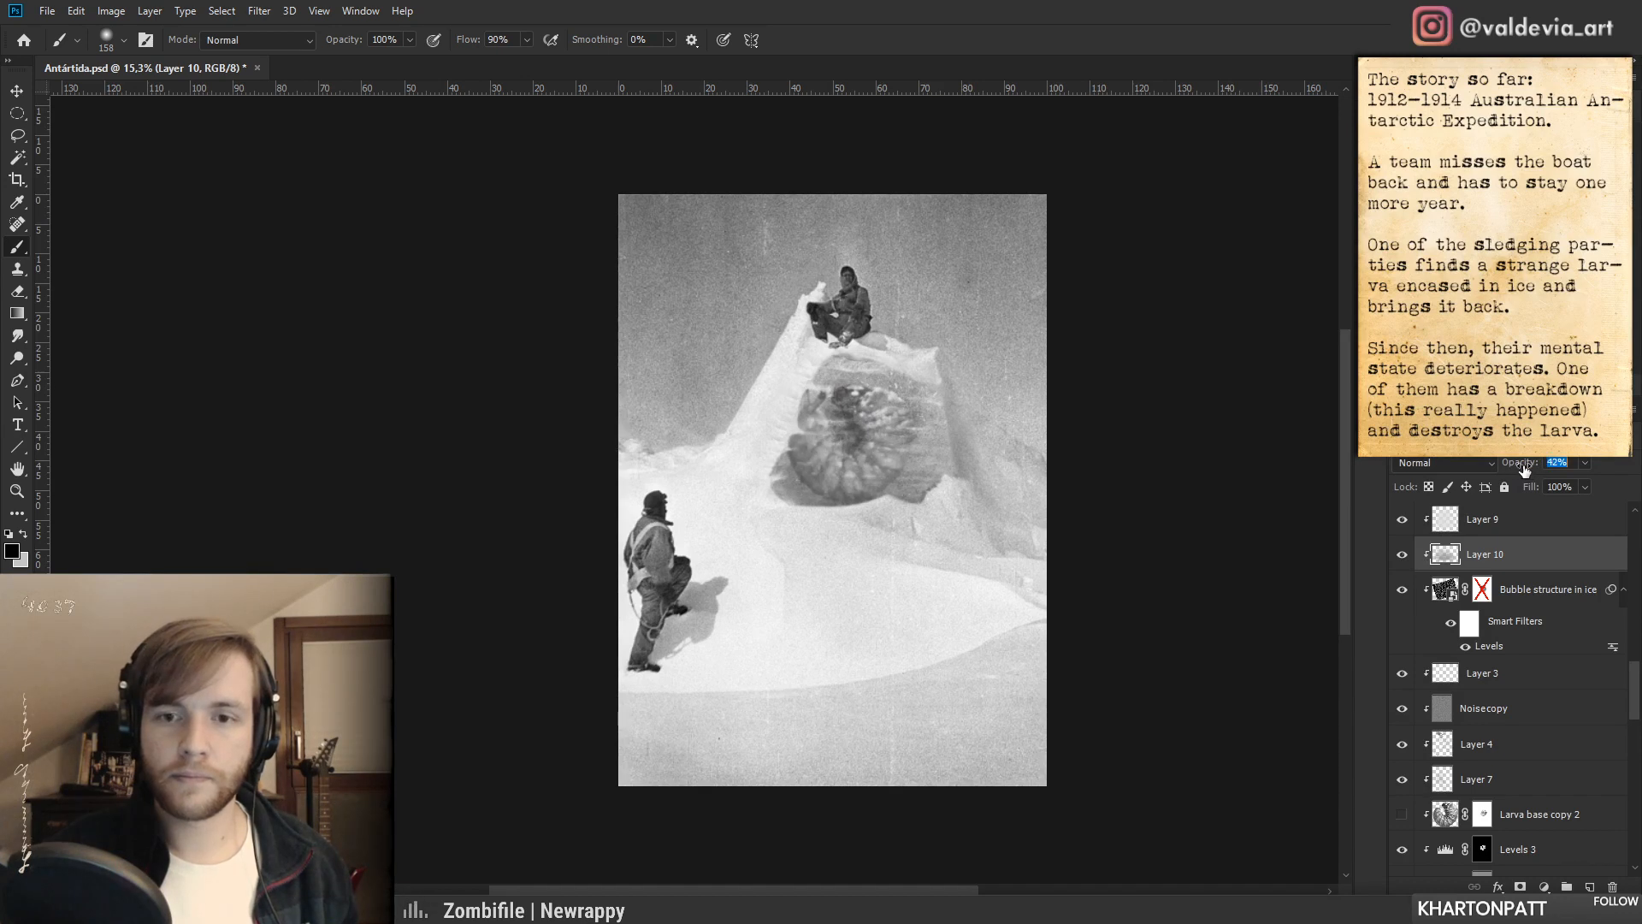
{"action": "mouse_move", "coordinate": [861, 525]}
{"action": "left_mouse_down"}
{"action": "mouse_move", "coordinate": [882, 502]}
{"action": "mouse_move", "coordinate": [843, 466]}
{"action": "mouse_move", "coordinate": [783, 473]}
{"action": "mouse_move", "coordinate": [862, 463]}
{"action": "left_mouse_up"}
{"action": "key", "text": "b"}
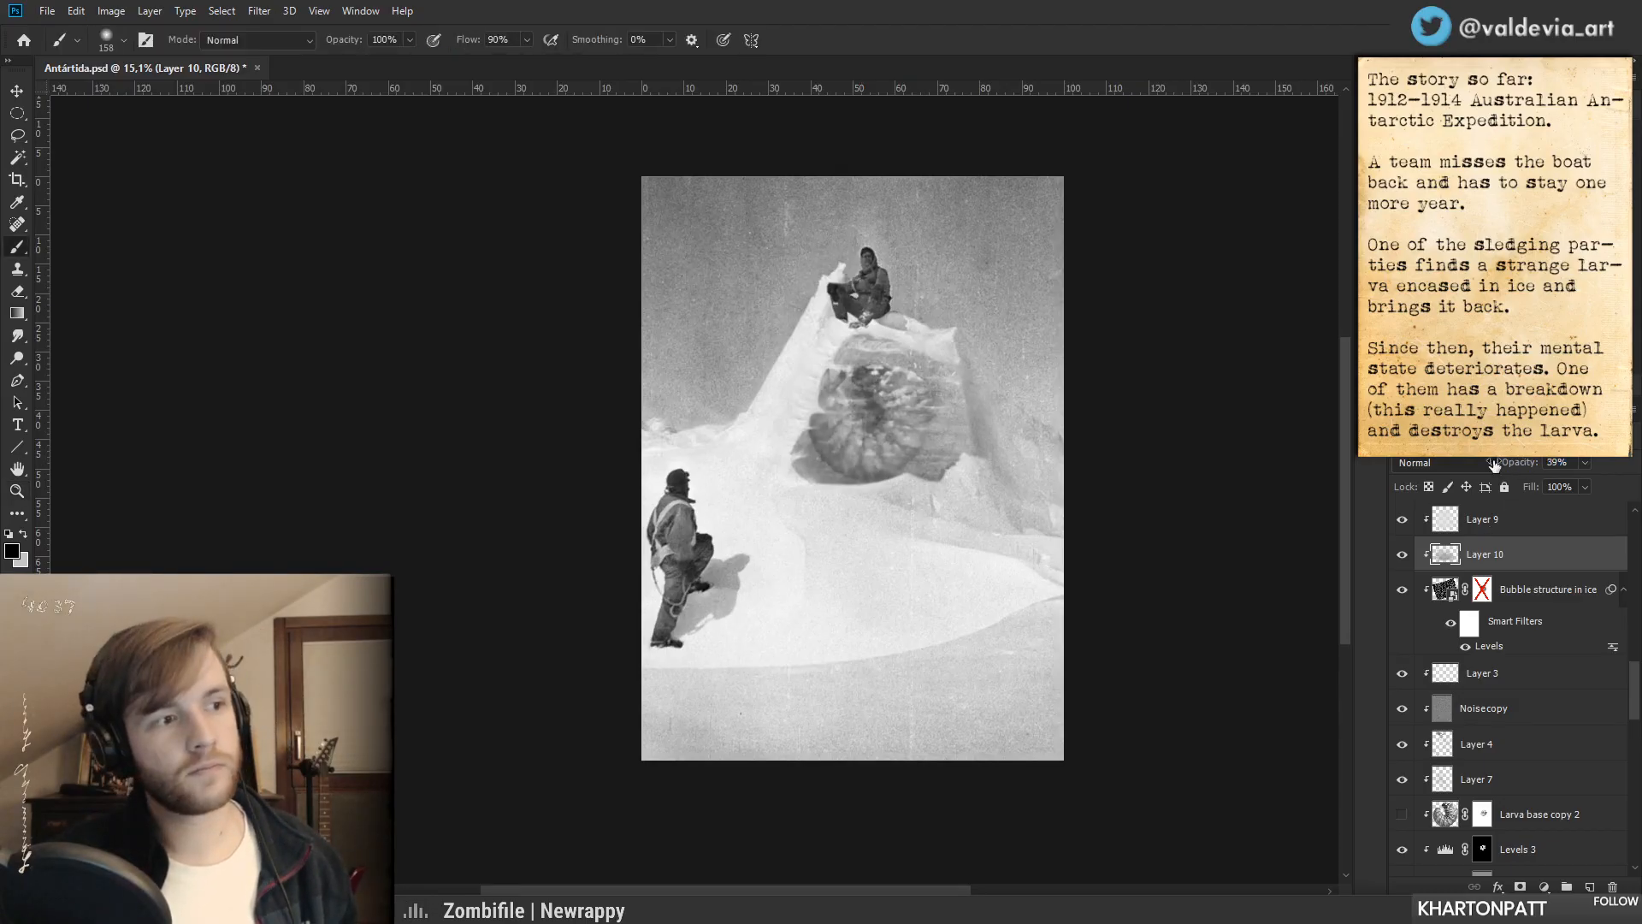
{"action": "key", "text": "z"}
{"action": "mouse_move", "coordinate": [888, 519]}
{"action": "left_mouse_down"}
{"action": "mouse_move", "coordinate": [774, 523]}
{"action": "mouse_move", "coordinate": [878, 529]}
{"action": "left_mouse_up"}
{"action": "key", "text": "b"}
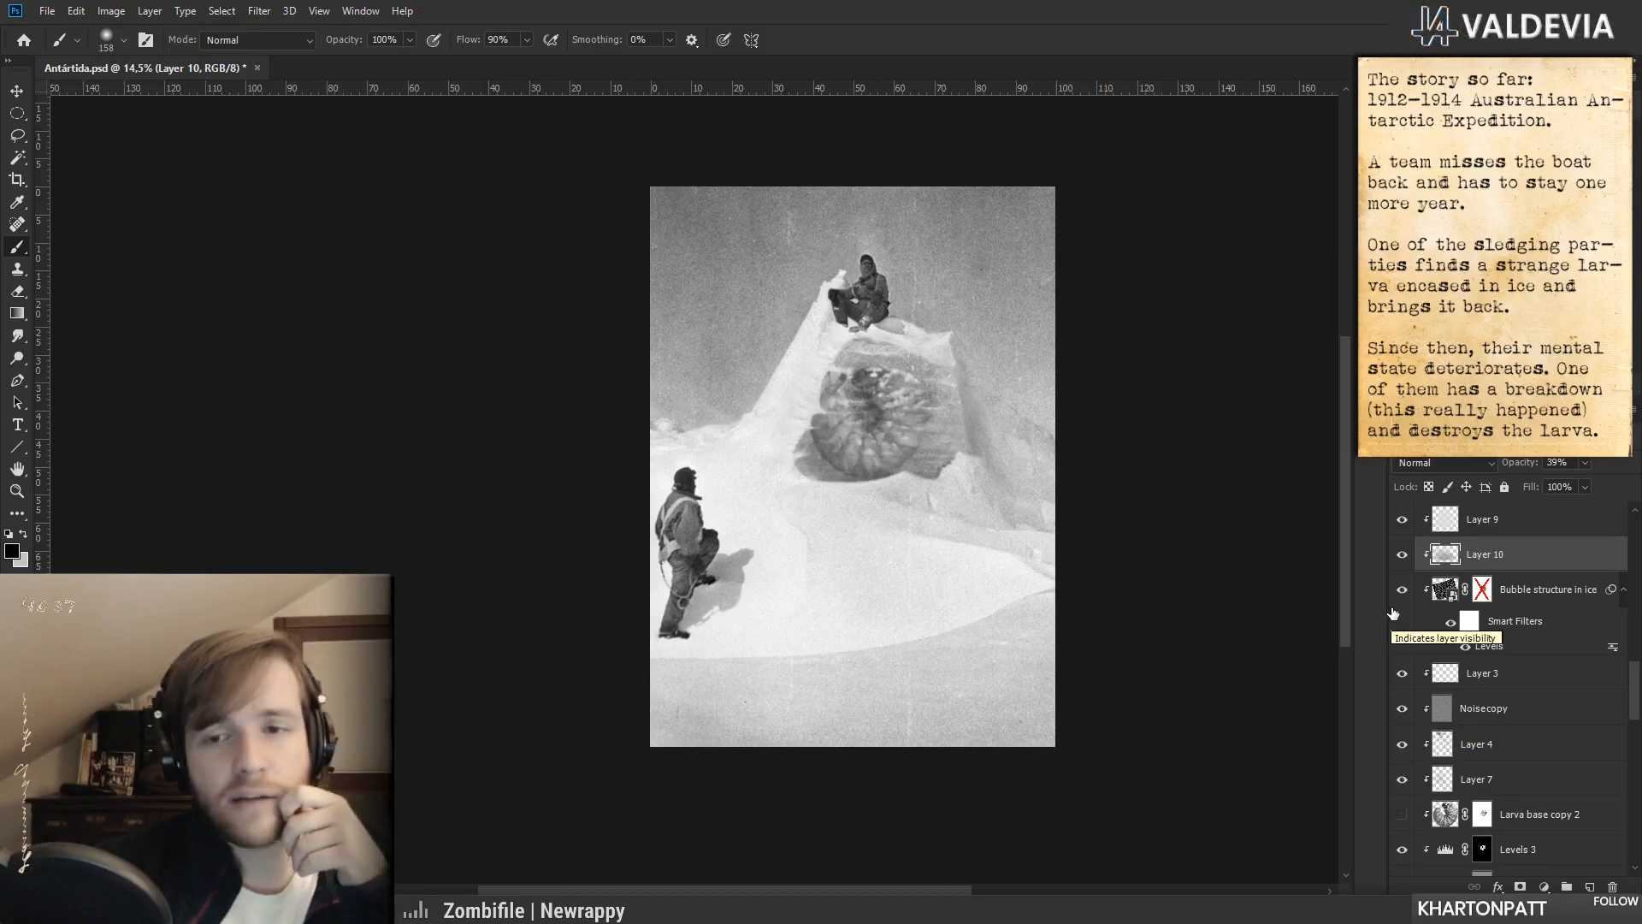
- Switch to the Eraser tool and set its brush size to 88 px
{"action": "scroll", "coordinate": [1393, 613], "scroll_direction": "down", "scroll_amount": 6}
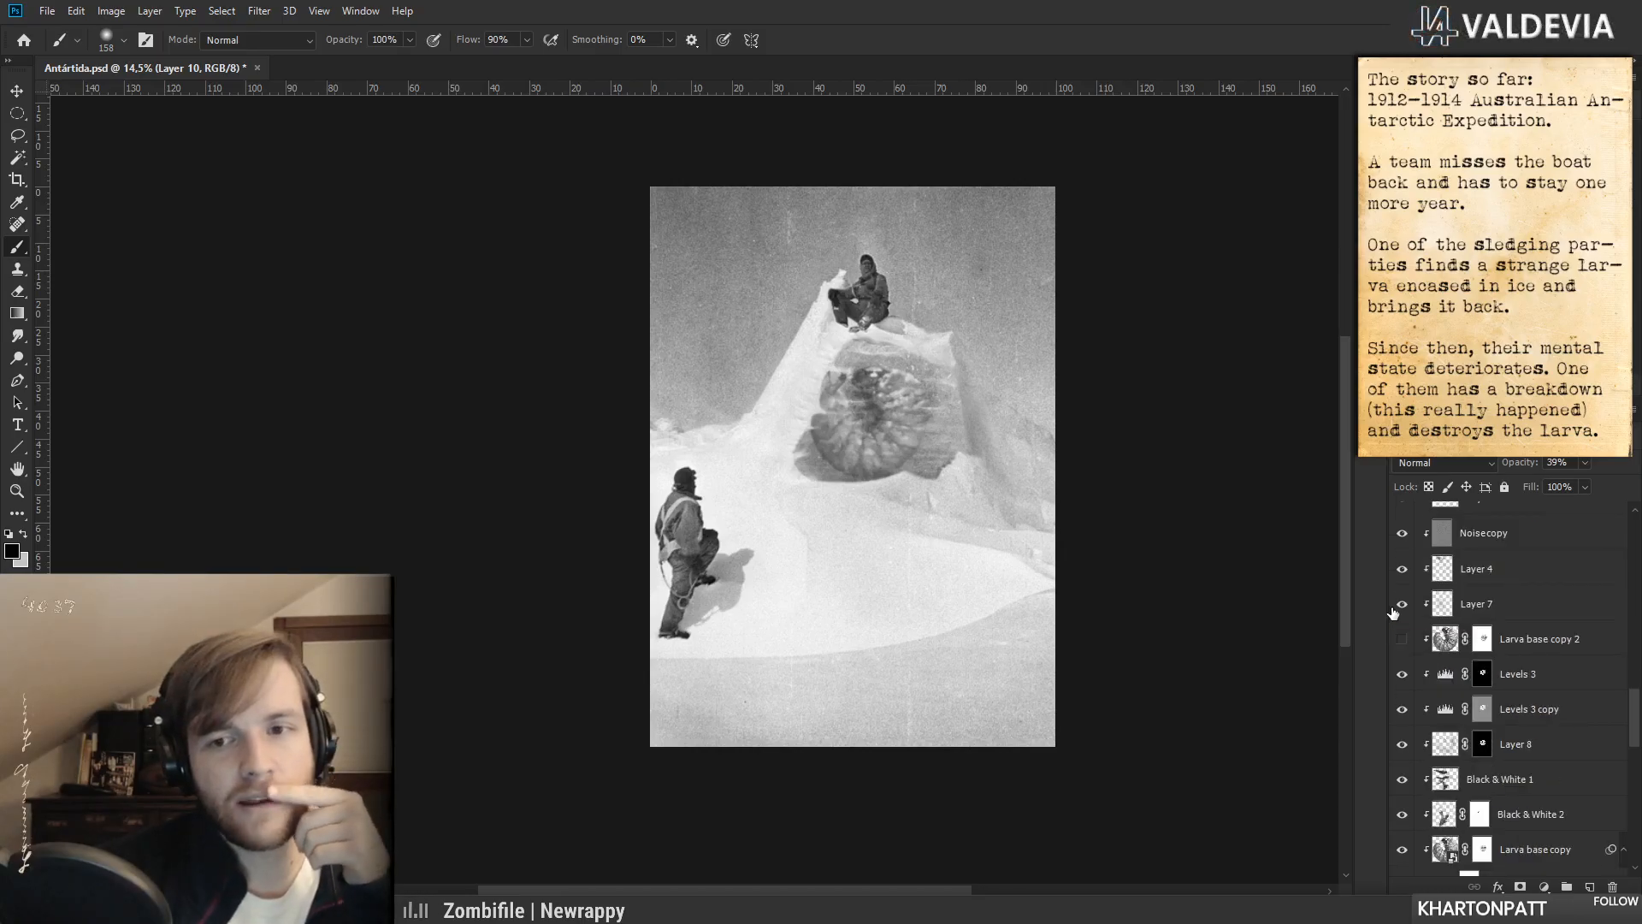
{"action": "scroll", "coordinate": [1394, 614], "scroll_direction": "down", "scroll_amount": 8}
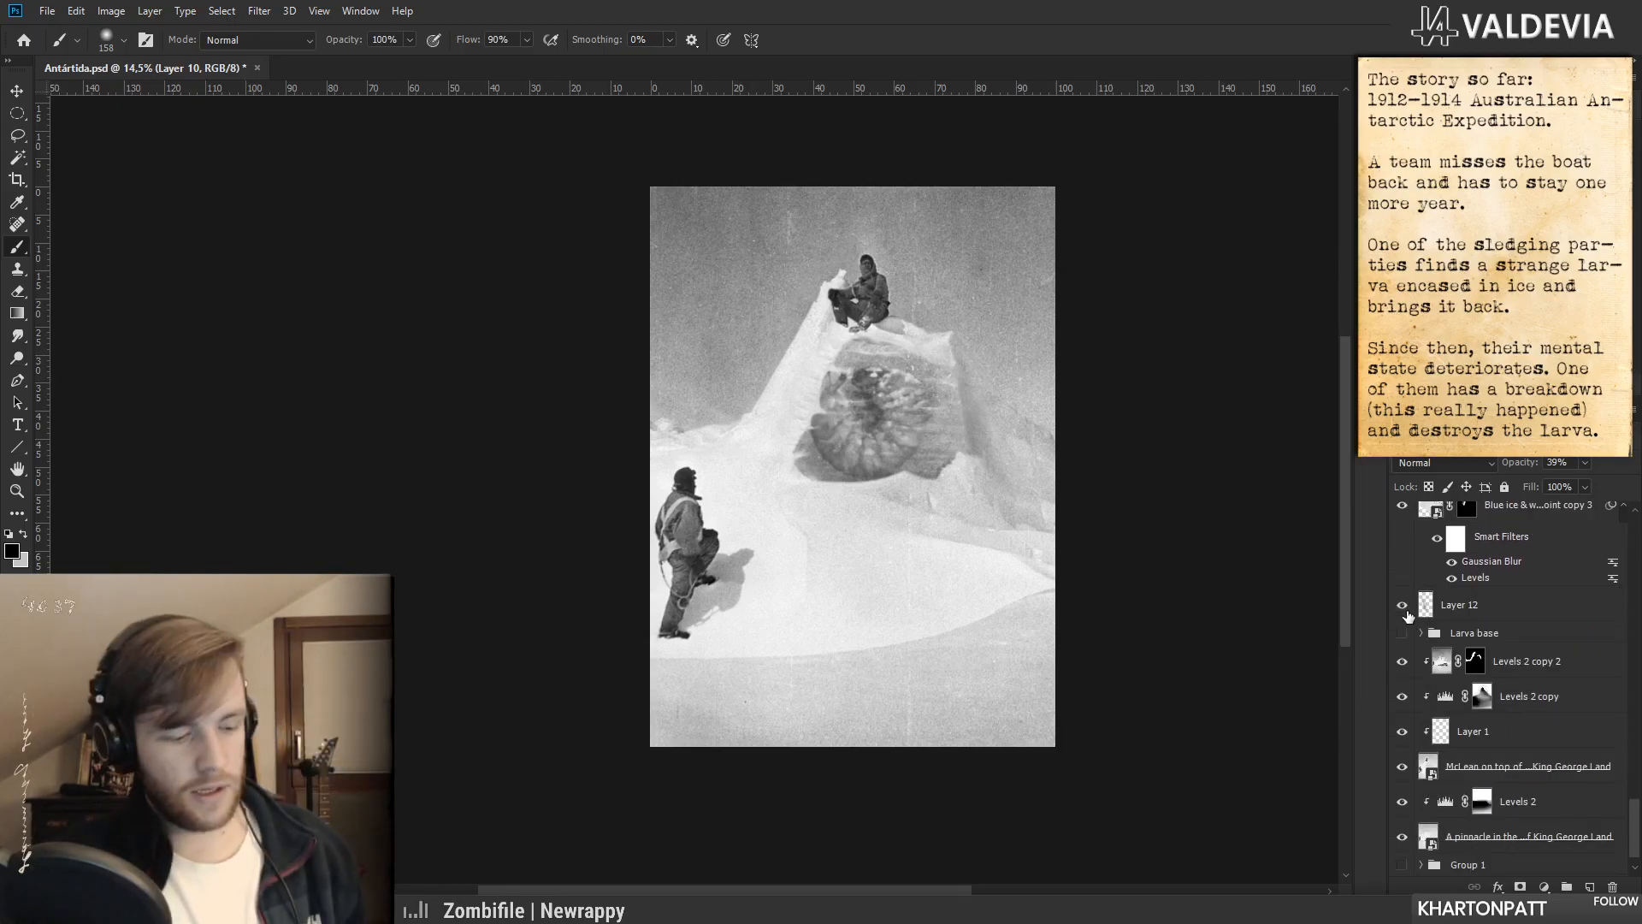
{"action": "key", "text": "e"}
{"action": "right_click", "coordinate": [1018, 435]}
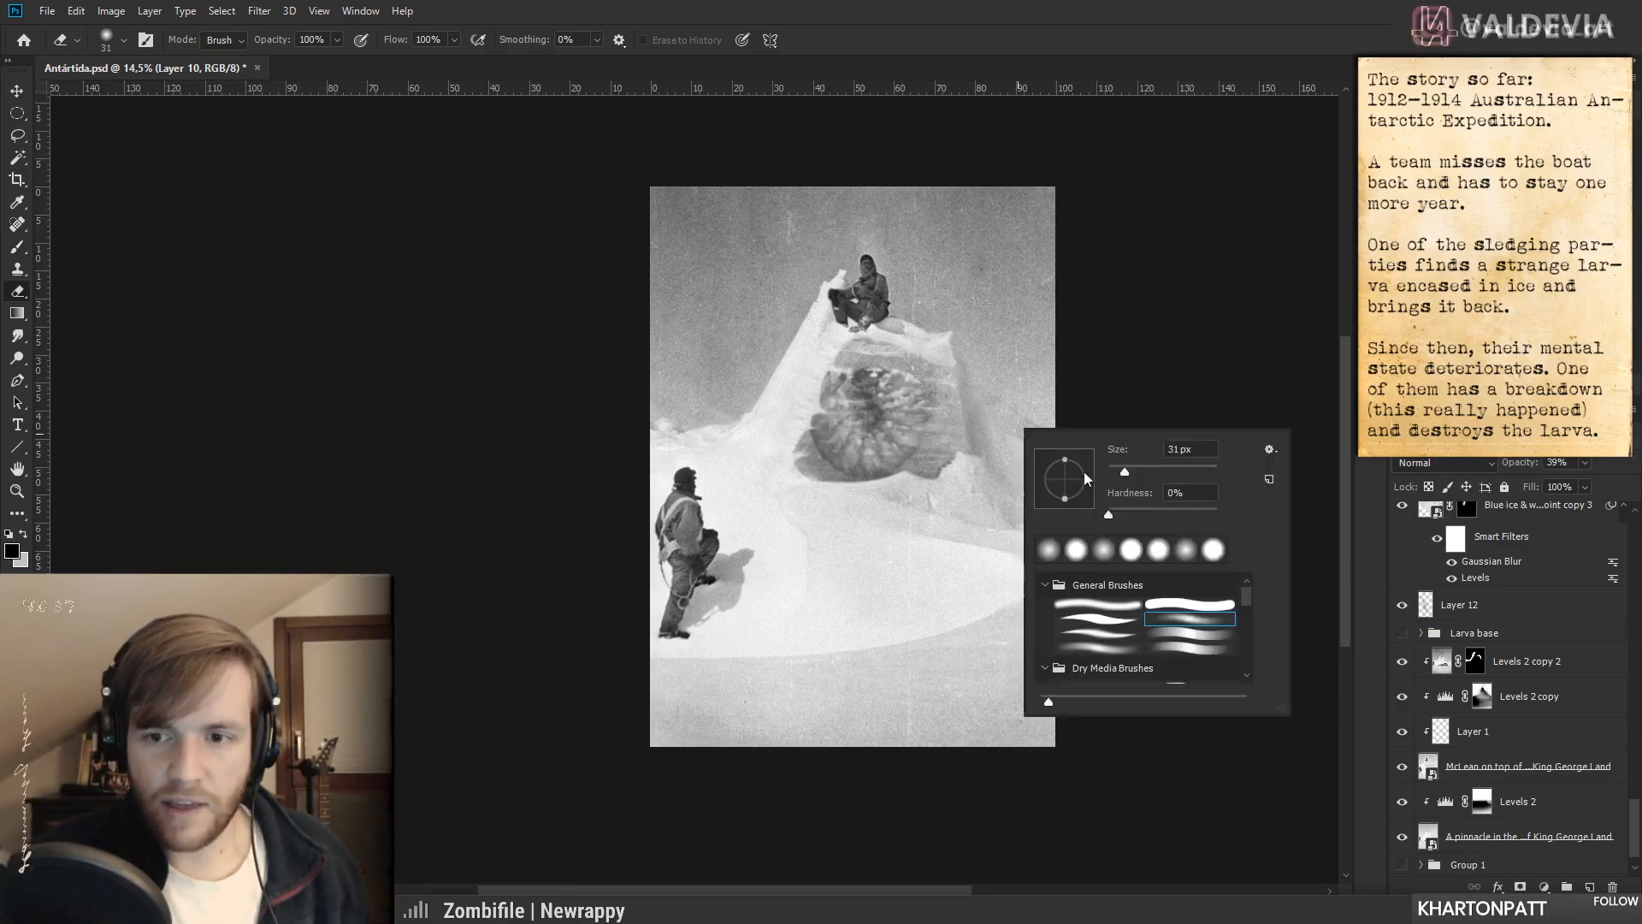
{"action": "left_click", "coordinate": [943, 357]}
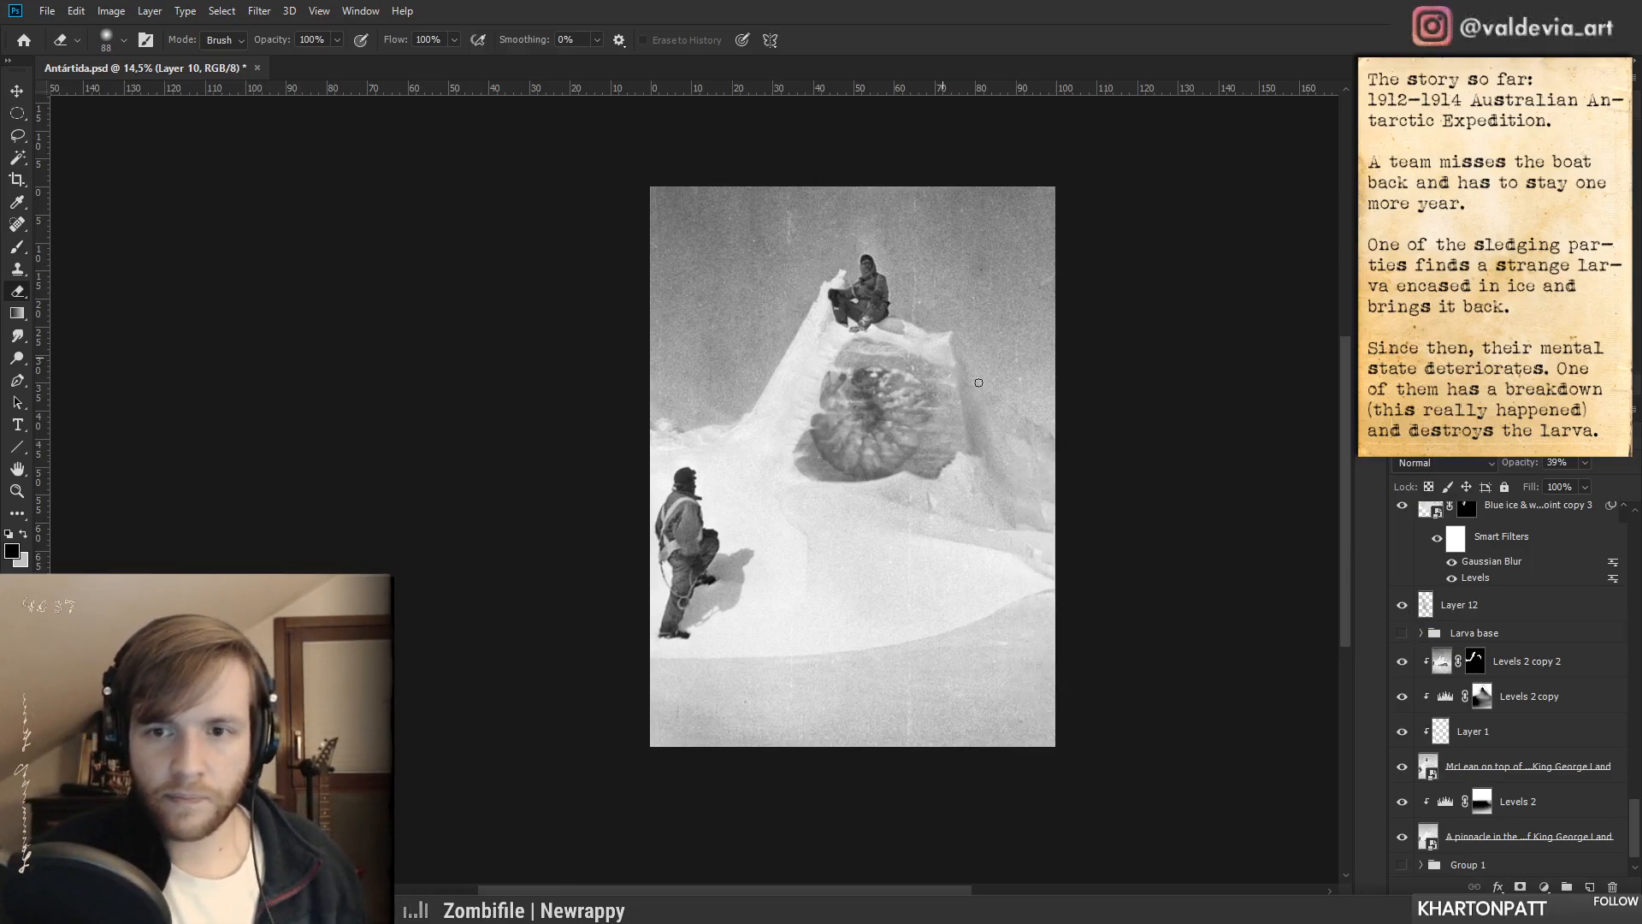
{"action": "mouse_move", "coordinate": [982, 449]}
{"action": "left_mouse_down"}
{"action": "mouse_move", "coordinate": [821, 415]}
{"action": "mouse_move", "coordinate": [945, 385]}
{"action": "mouse_move", "coordinate": [915, 395]}
{"action": "mouse_move", "coordinate": [959, 525]}
{"action": "mouse_move", "coordinate": [922, 490]}
{"action": "left_mouse_up"}
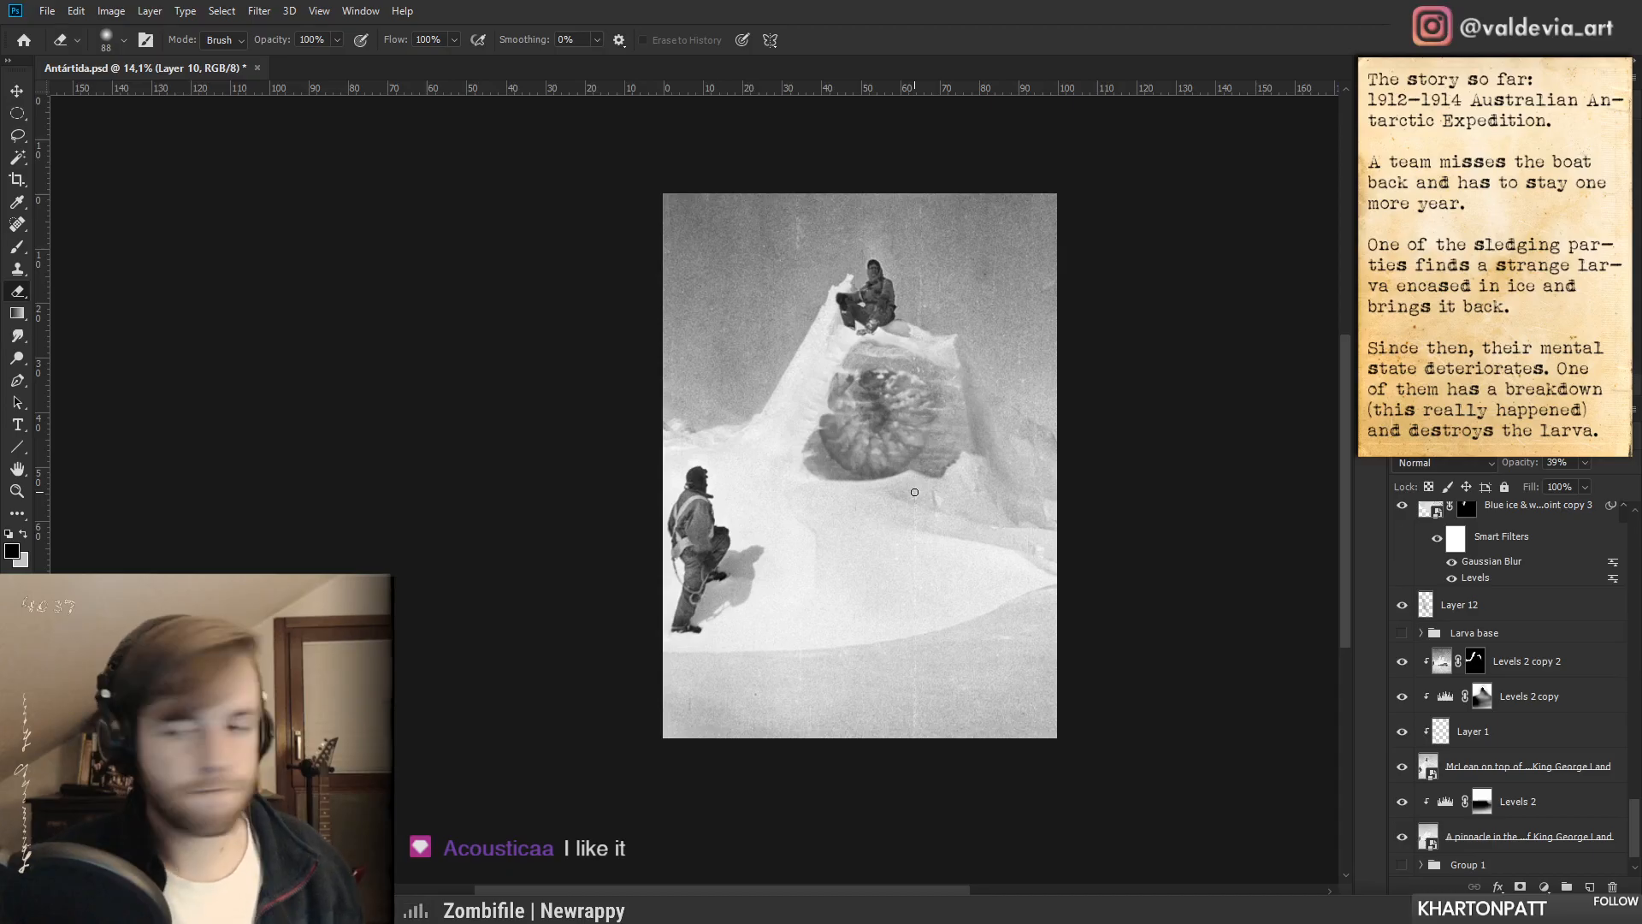
- Compare the image with and without the photo layer that sits directly above Levels 2
{"action": "scroll", "coordinate": [1526, 741], "scroll_direction": "down", "scroll_amount": 1}
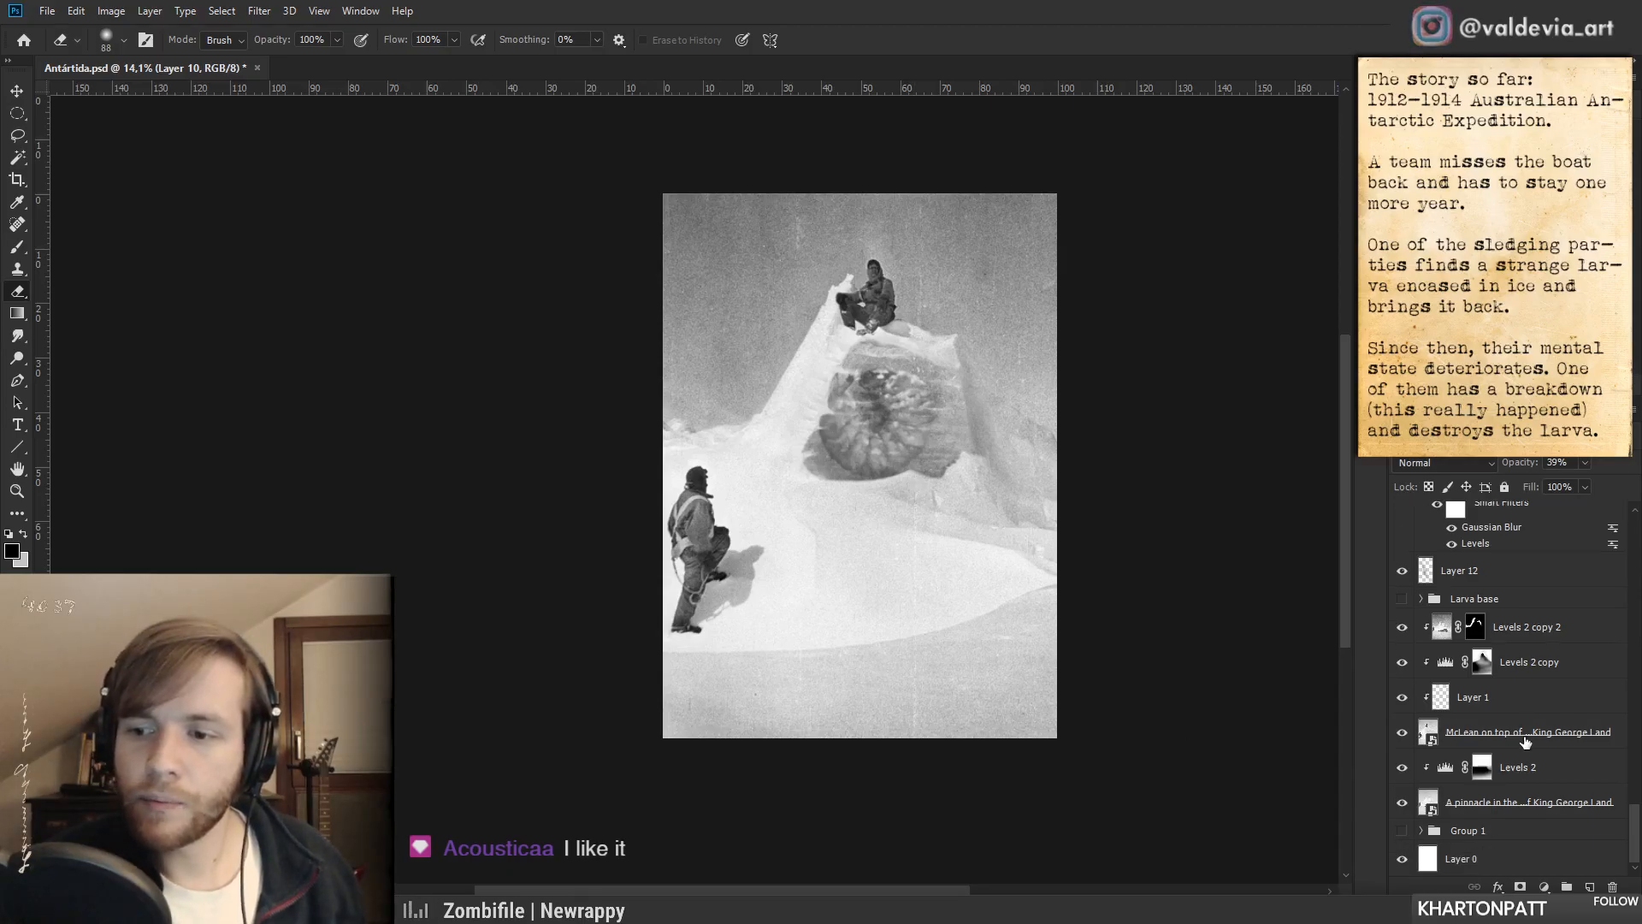
{"action": "left_click", "coordinate": [1403, 734]}
{"action": "left_click", "coordinate": [1403, 733]}
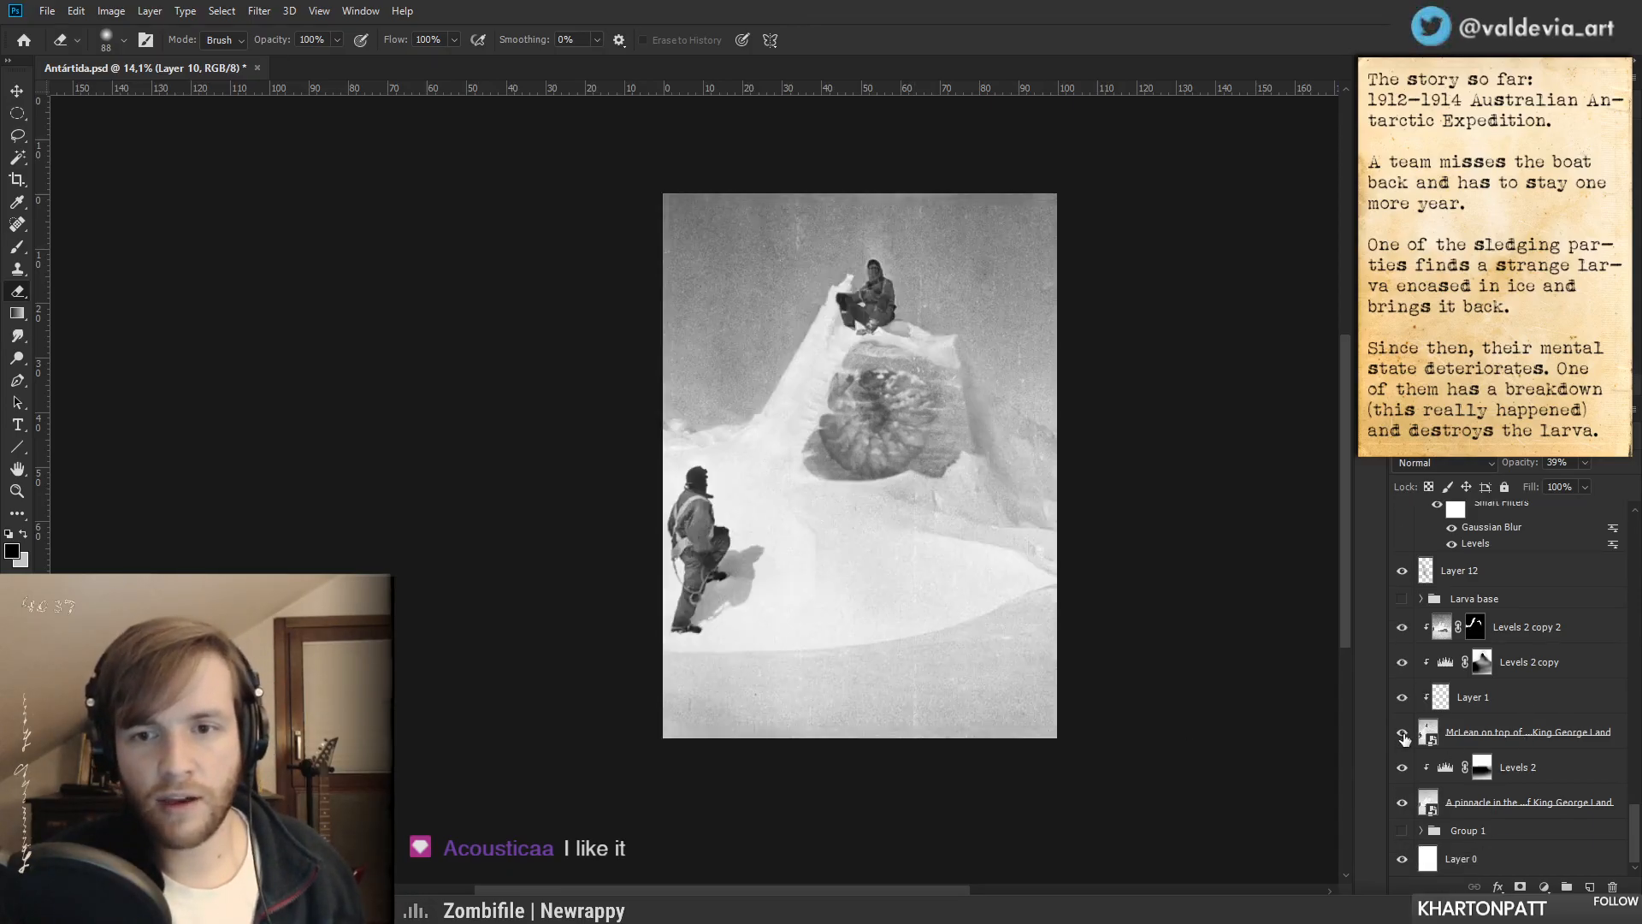
- Move the Noise layer with its smart filters down to directly above Layer 9
{"action": "scroll", "coordinate": [1508, 763], "scroll_direction": "up", "scroll_amount": 5}
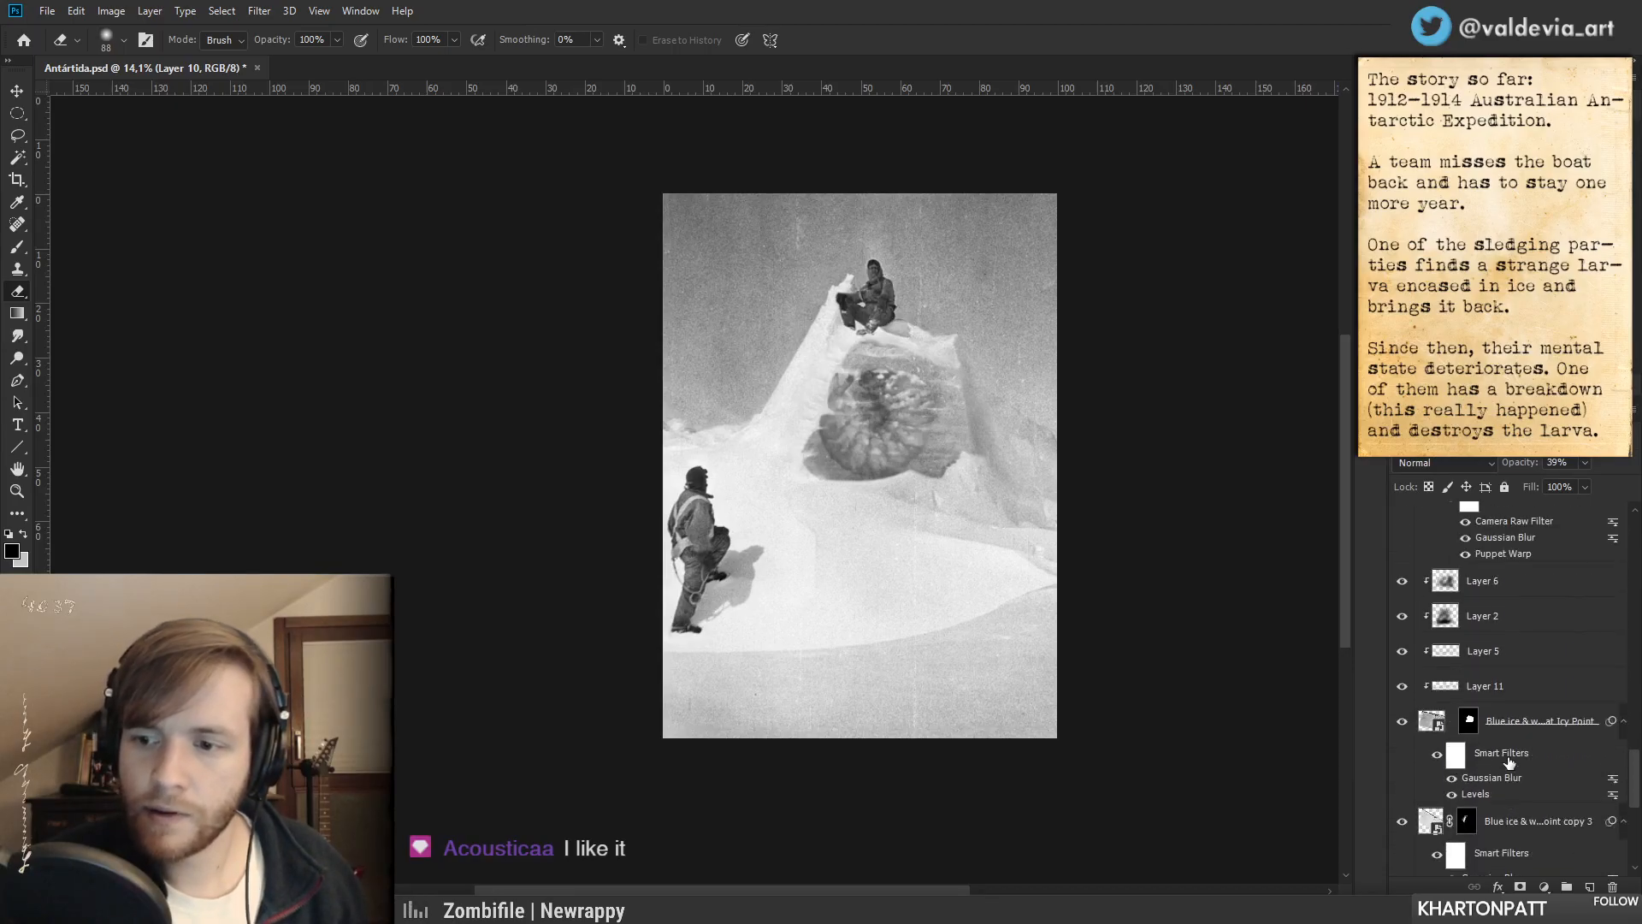
{"action": "left_click", "coordinate": [1515, 829]}
{"action": "scroll", "coordinate": [1513, 821], "scroll_direction": "down", "scroll_amount": 3}
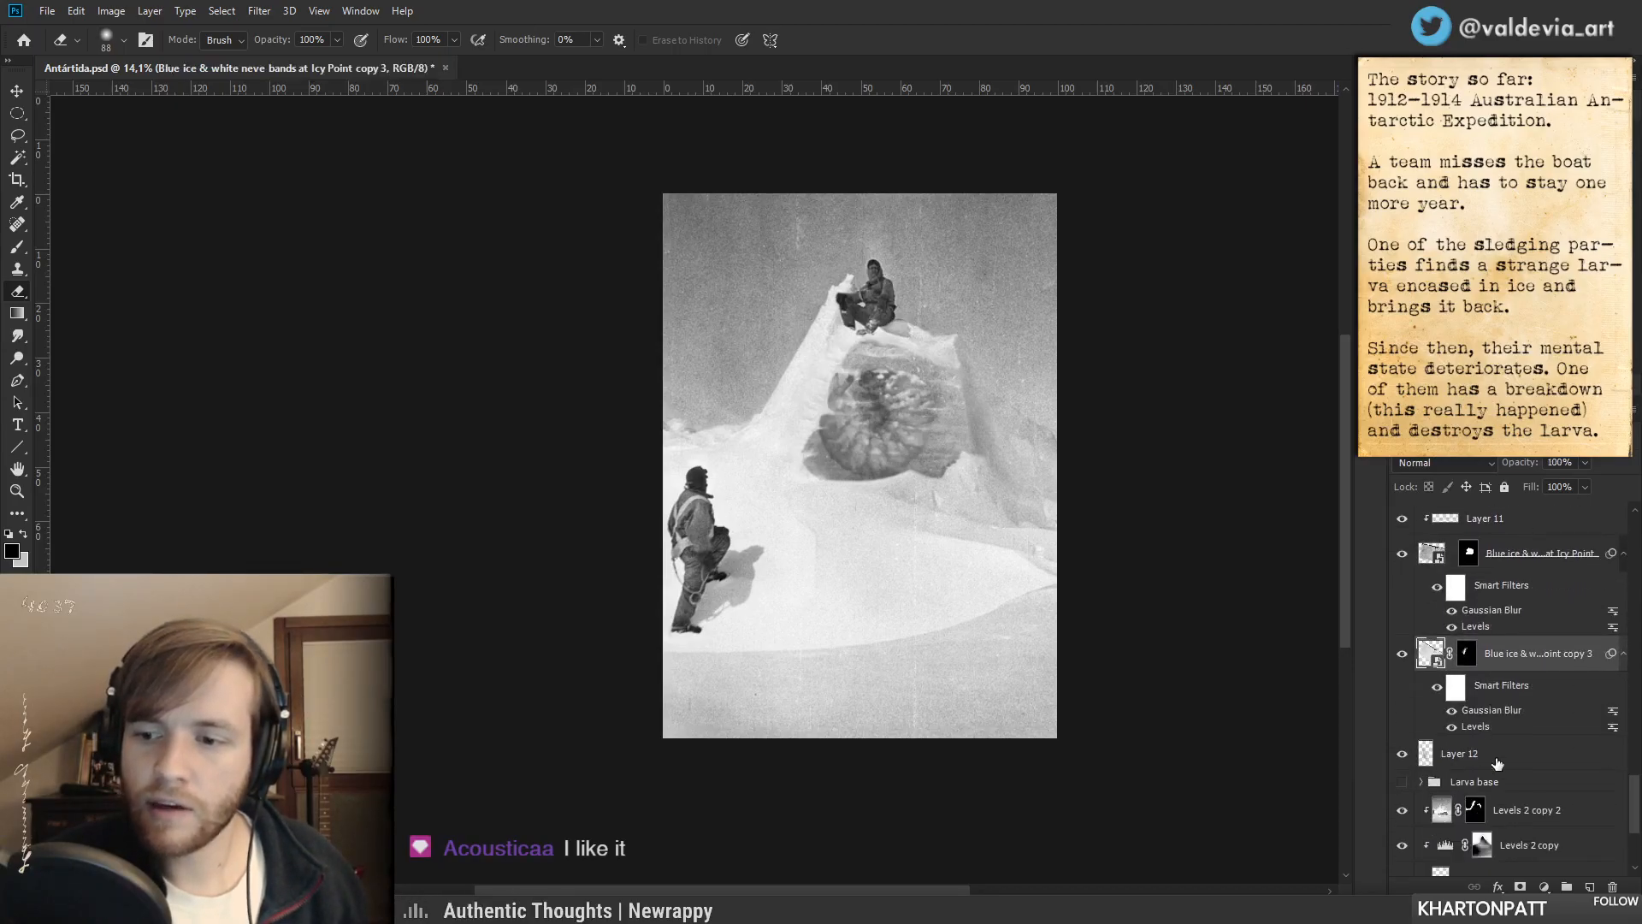
{"action": "left_click", "coordinate": [1498, 760]}
{"action": "scroll", "coordinate": [1508, 791], "scroll_direction": "up", "scroll_amount": 6}
{"action": "scroll", "coordinate": [1508, 792], "scroll_direction": "down", "scroll_amount": 6}
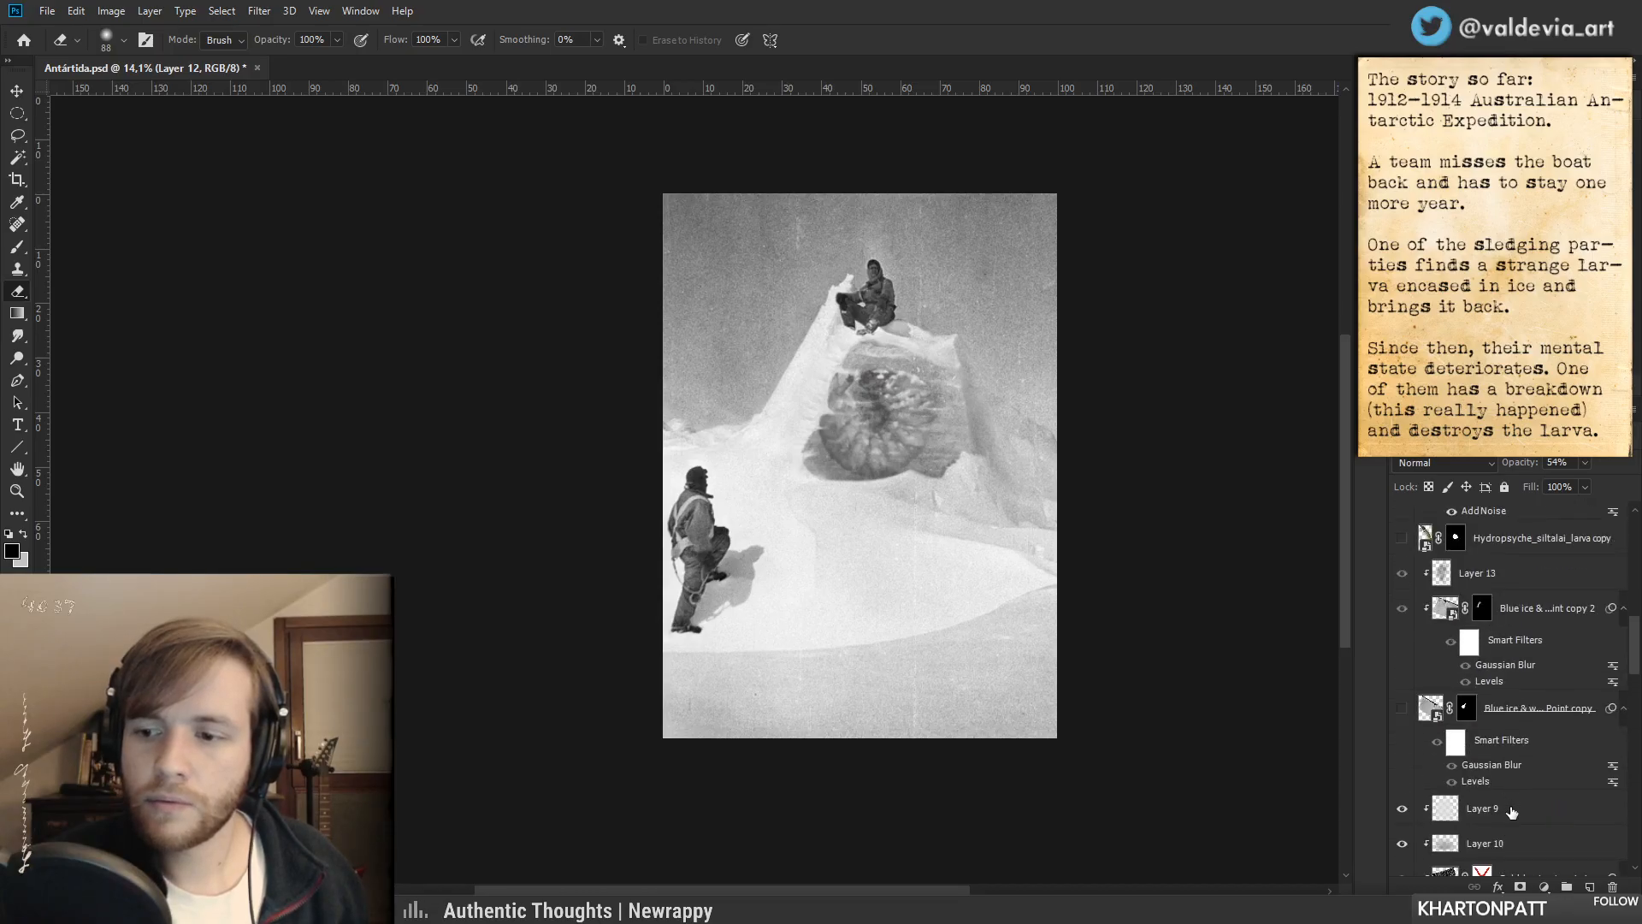
{"action": "scroll", "coordinate": [1509, 815], "scroll_direction": "up", "scroll_amount": 5}
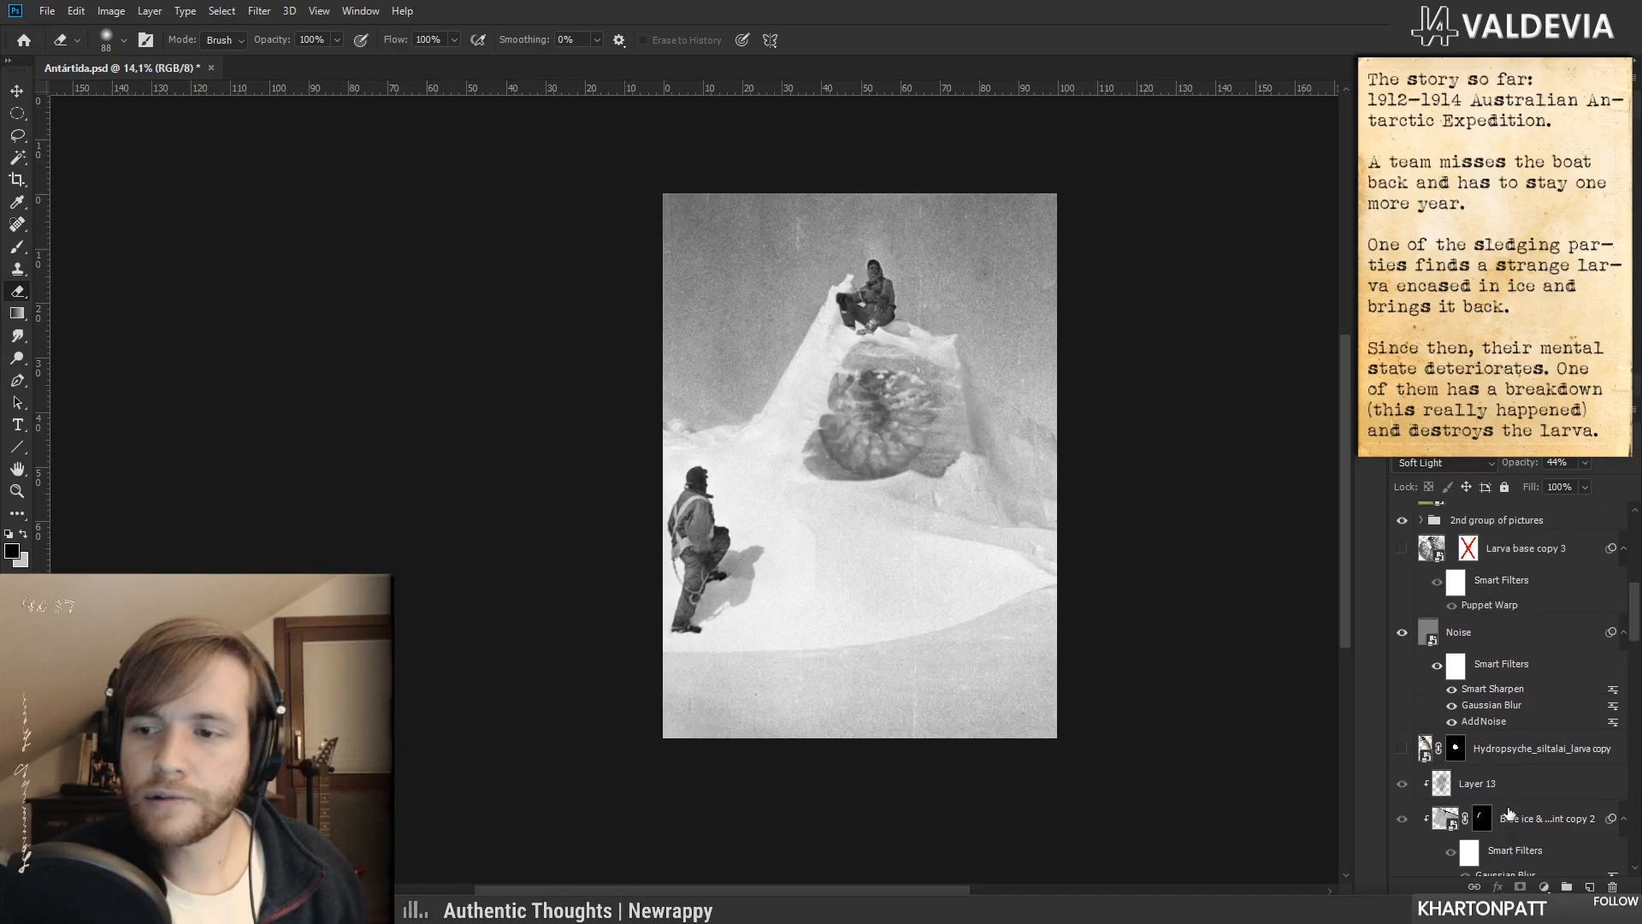
{"action": "left_click_drag", "start_coordinate": [1482, 637], "coordinate": [1493, 723]}
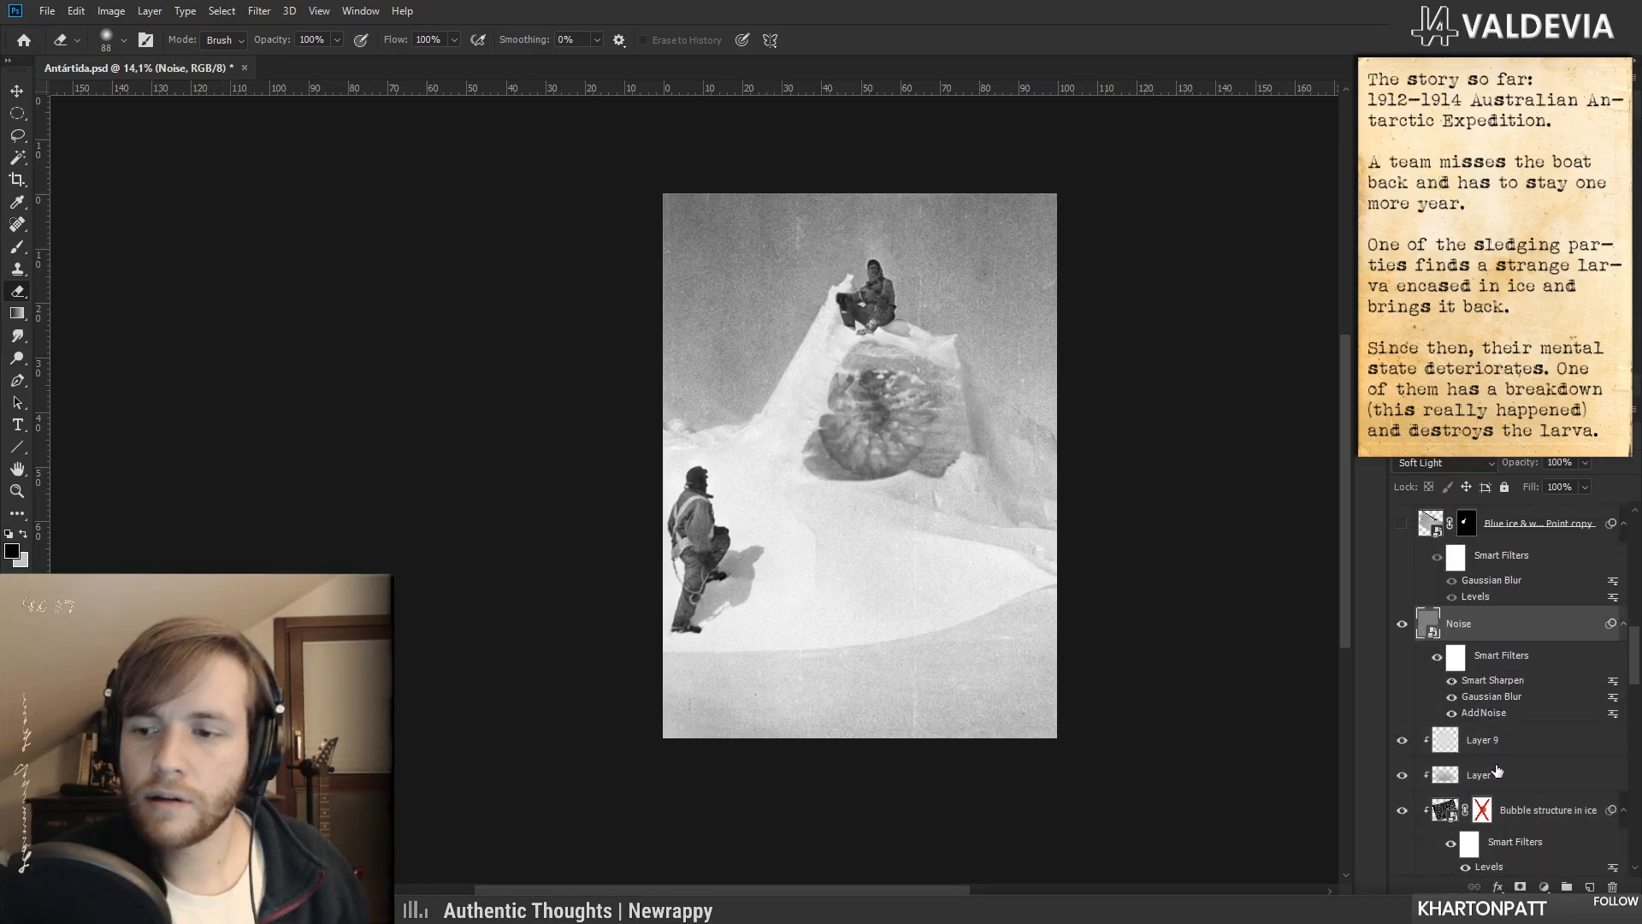
- Group all layers from Noise down to Layer 12, and compare the image with and without the new group
{"action": "scroll", "coordinate": [1497, 772], "scroll_direction": "down", "scroll_amount": 5}
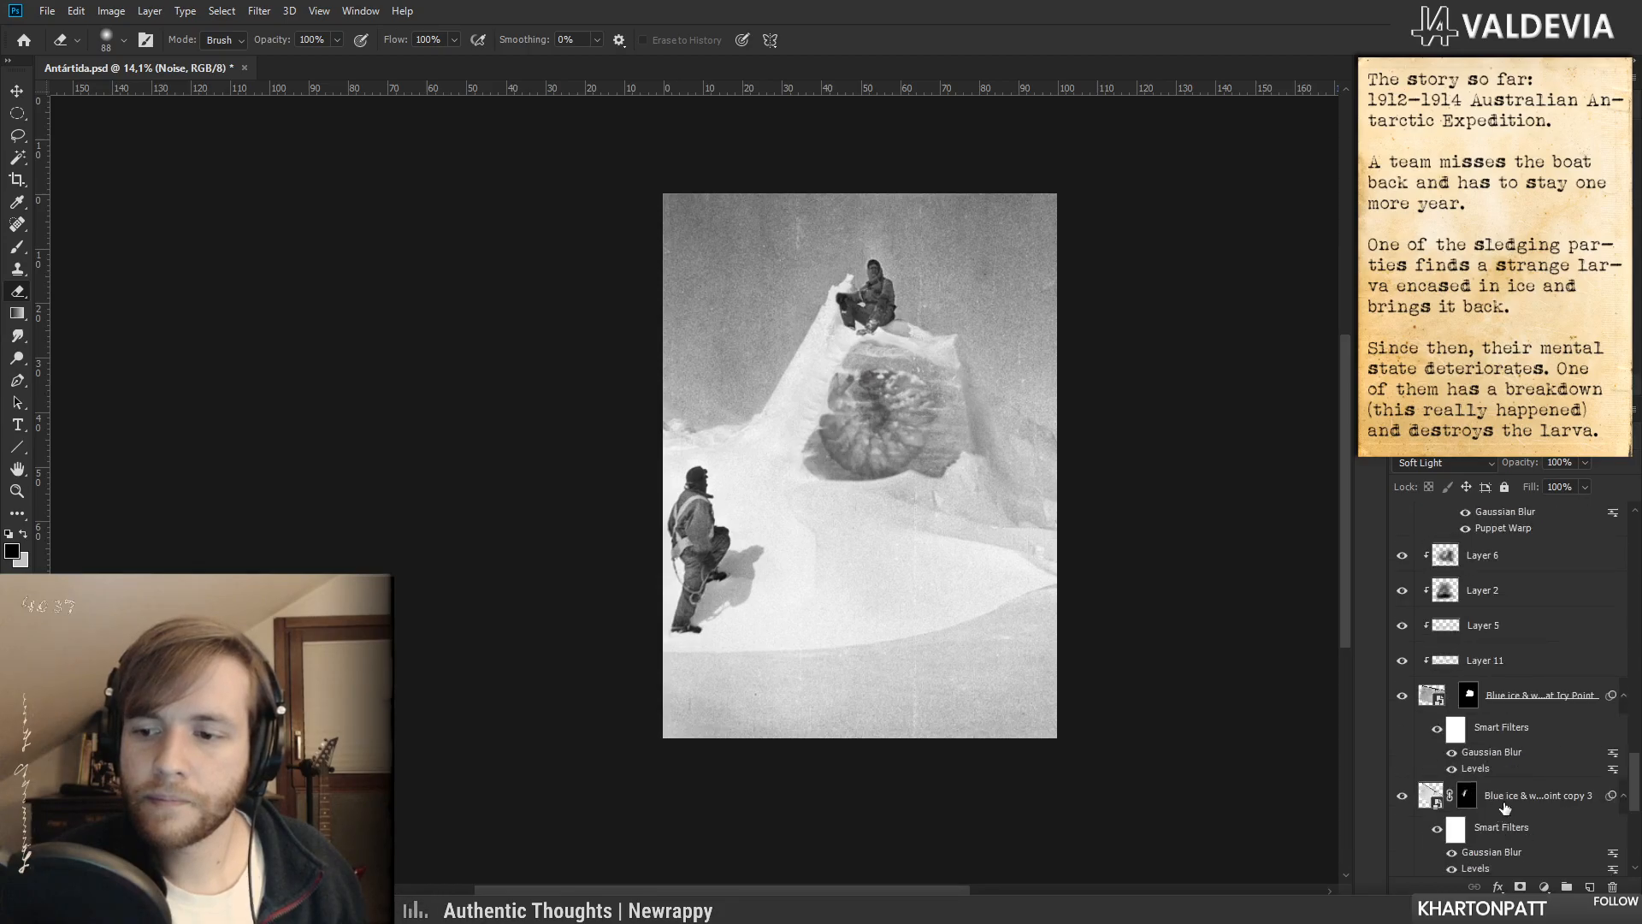
{"action": "scroll", "coordinate": [1505, 807], "scroll_direction": "down", "scroll_amount": 4}
{"action": "left_click", "coordinate": [1503, 767], "text": "shift"}
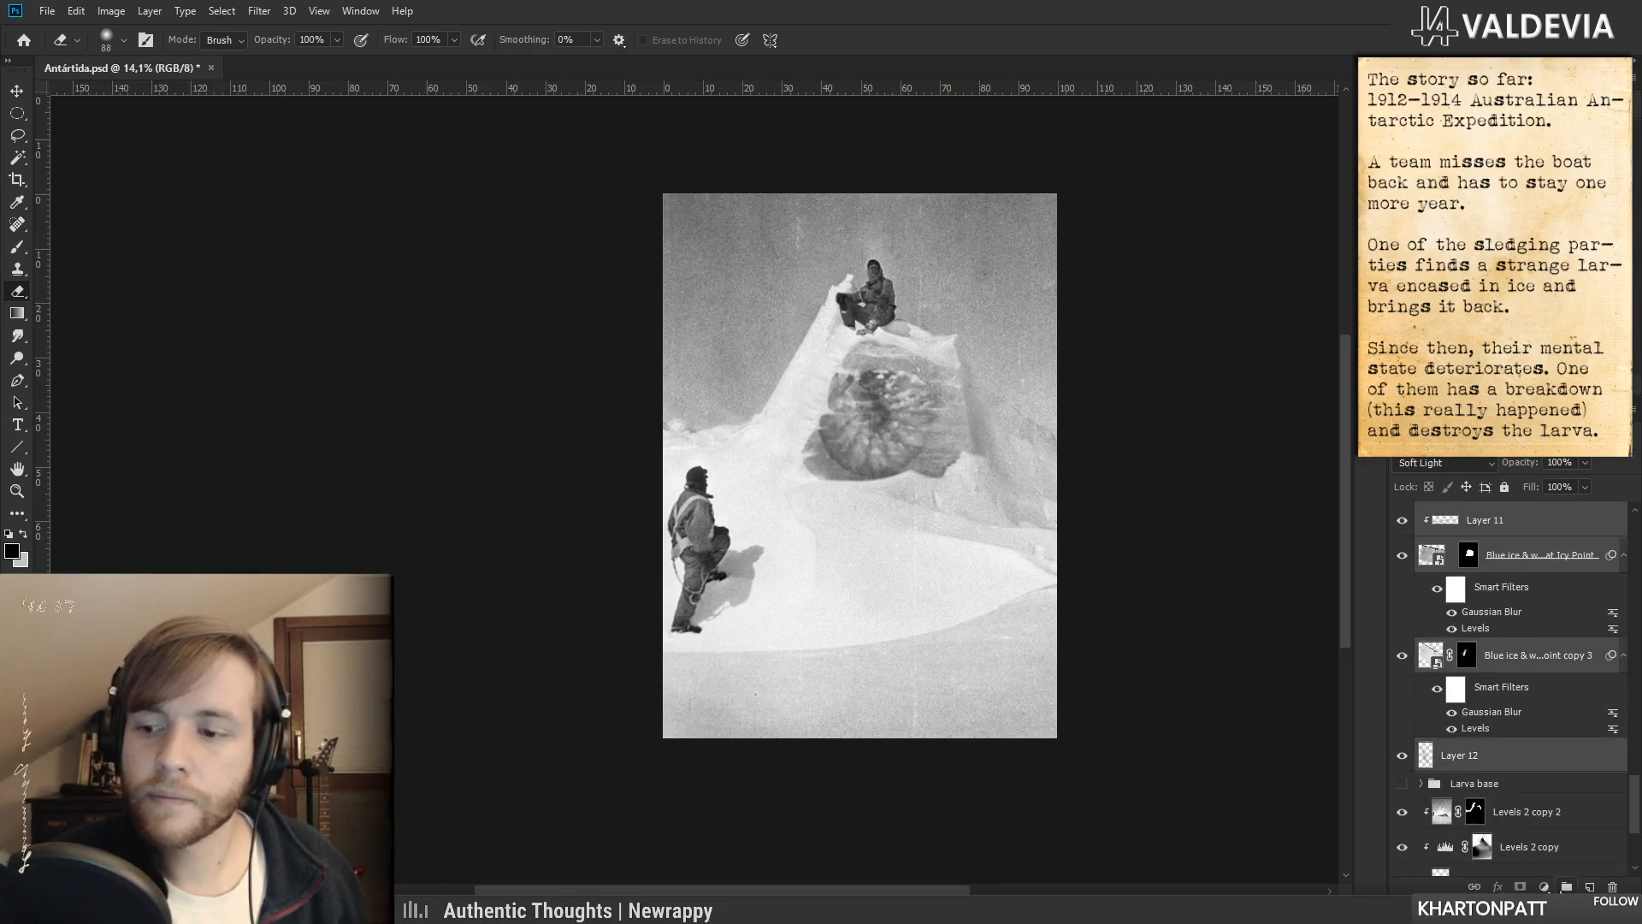
{"action": "key", "text": "ctrl+g"}
{"action": "left_click", "coordinate": [1402, 577]}
{"action": "left_click", "coordinate": [1403, 577]}
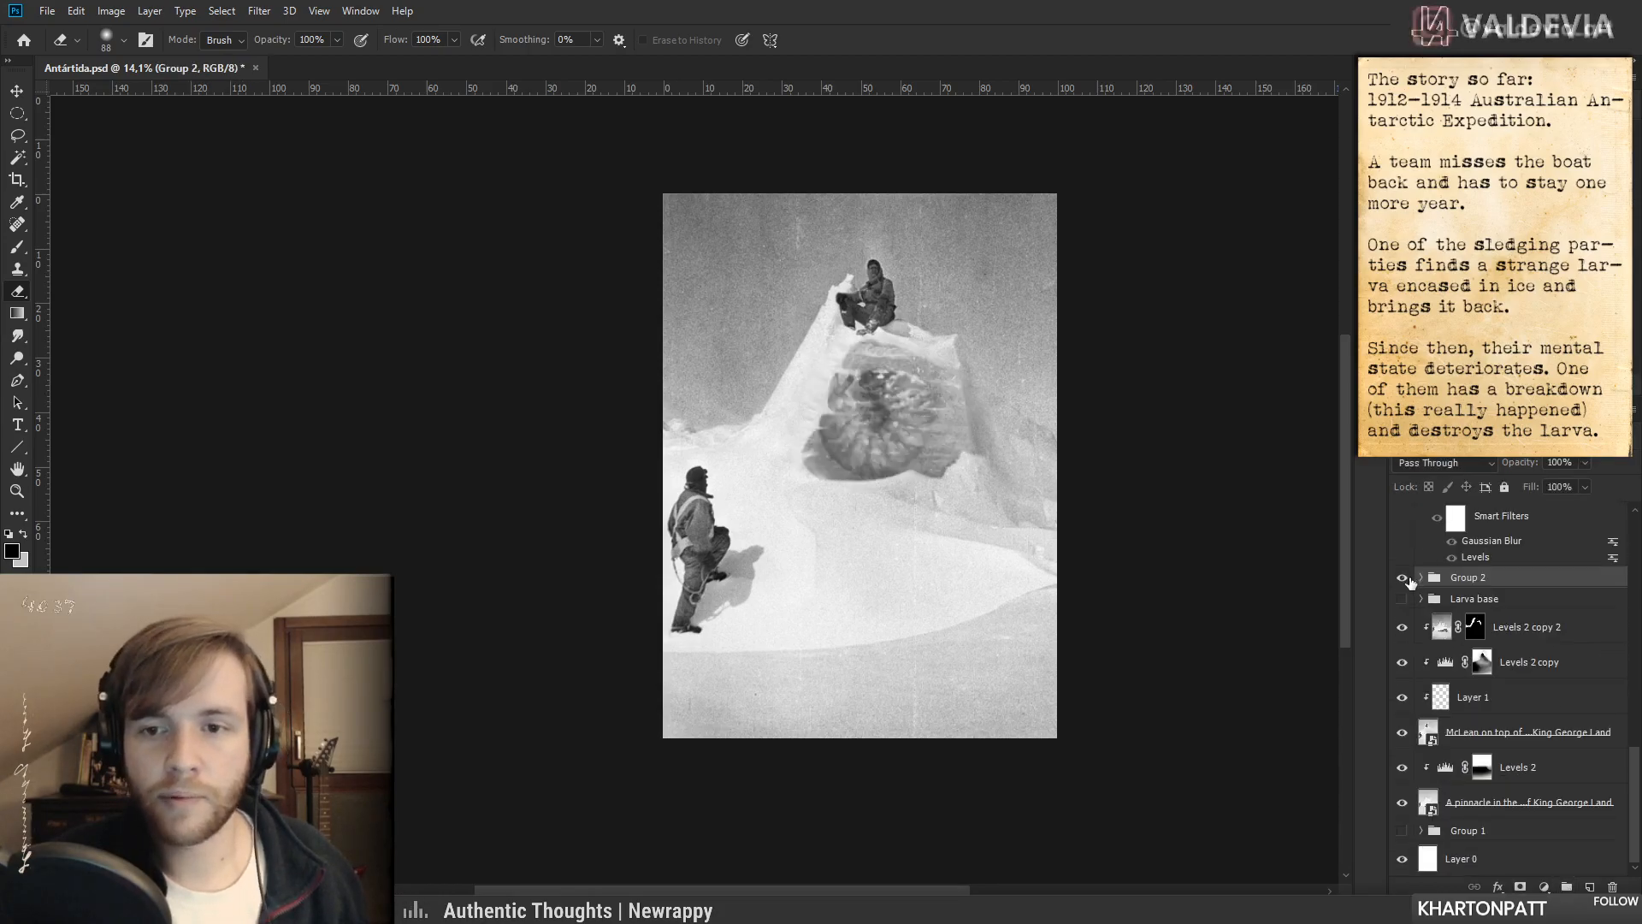
{"action": "left_click", "coordinate": [1403, 578]}
{"action": "left_click", "coordinate": [1403, 577]}
- Rename the new layer group as "ice with larva"
{"action": "double_click", "coordinate": [1467, 578]}
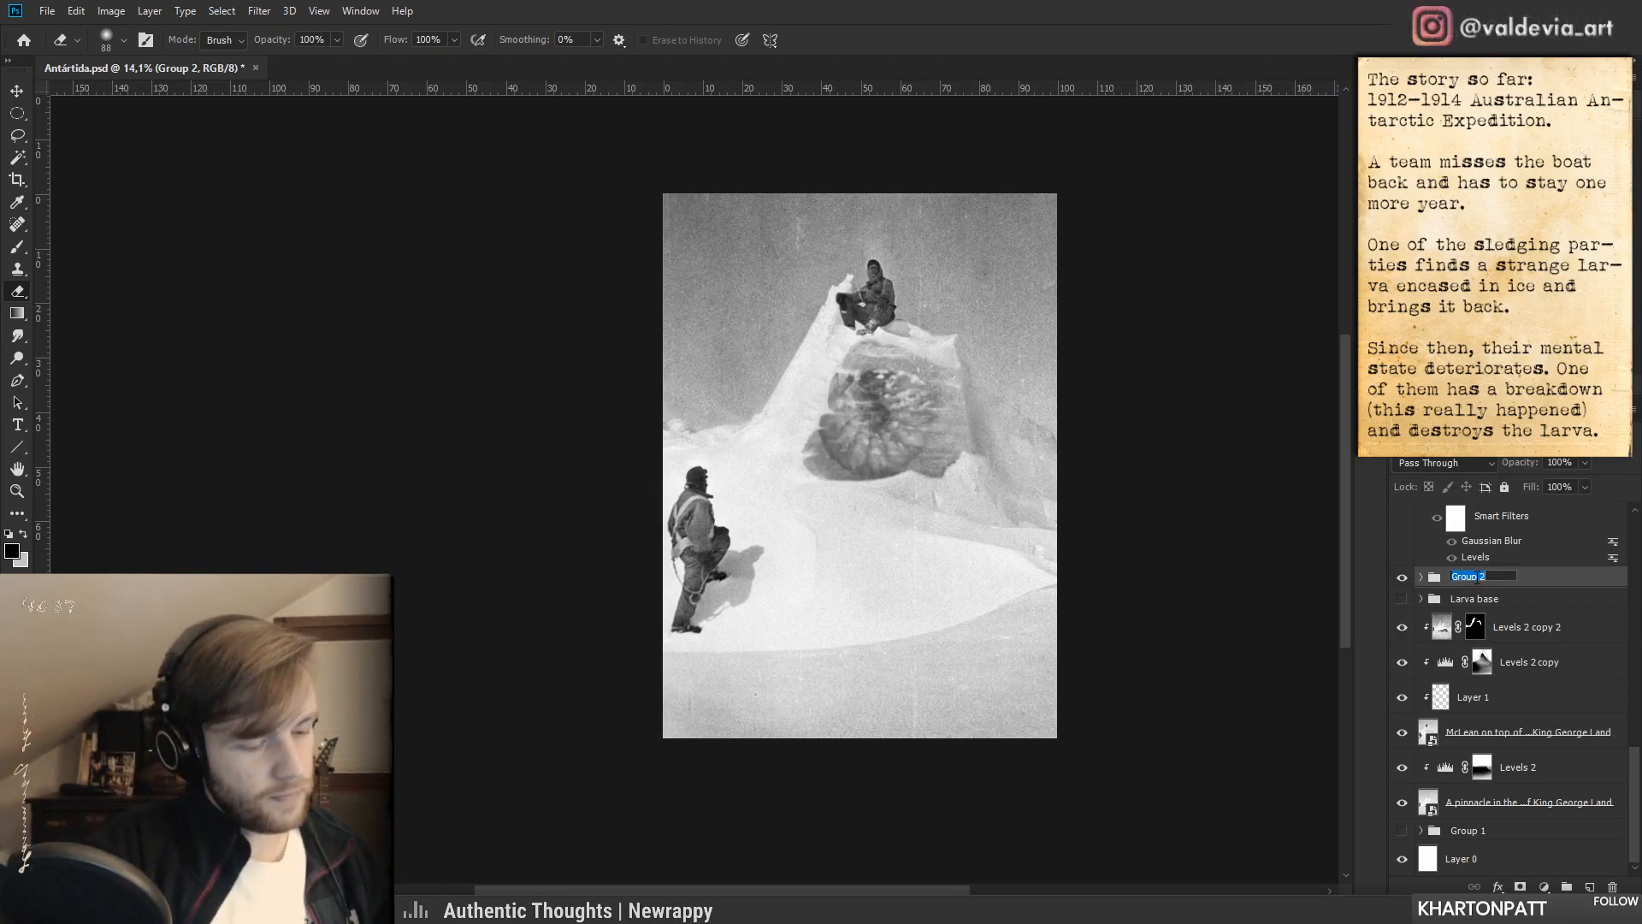
{"action": "type", "text": "ice w"}
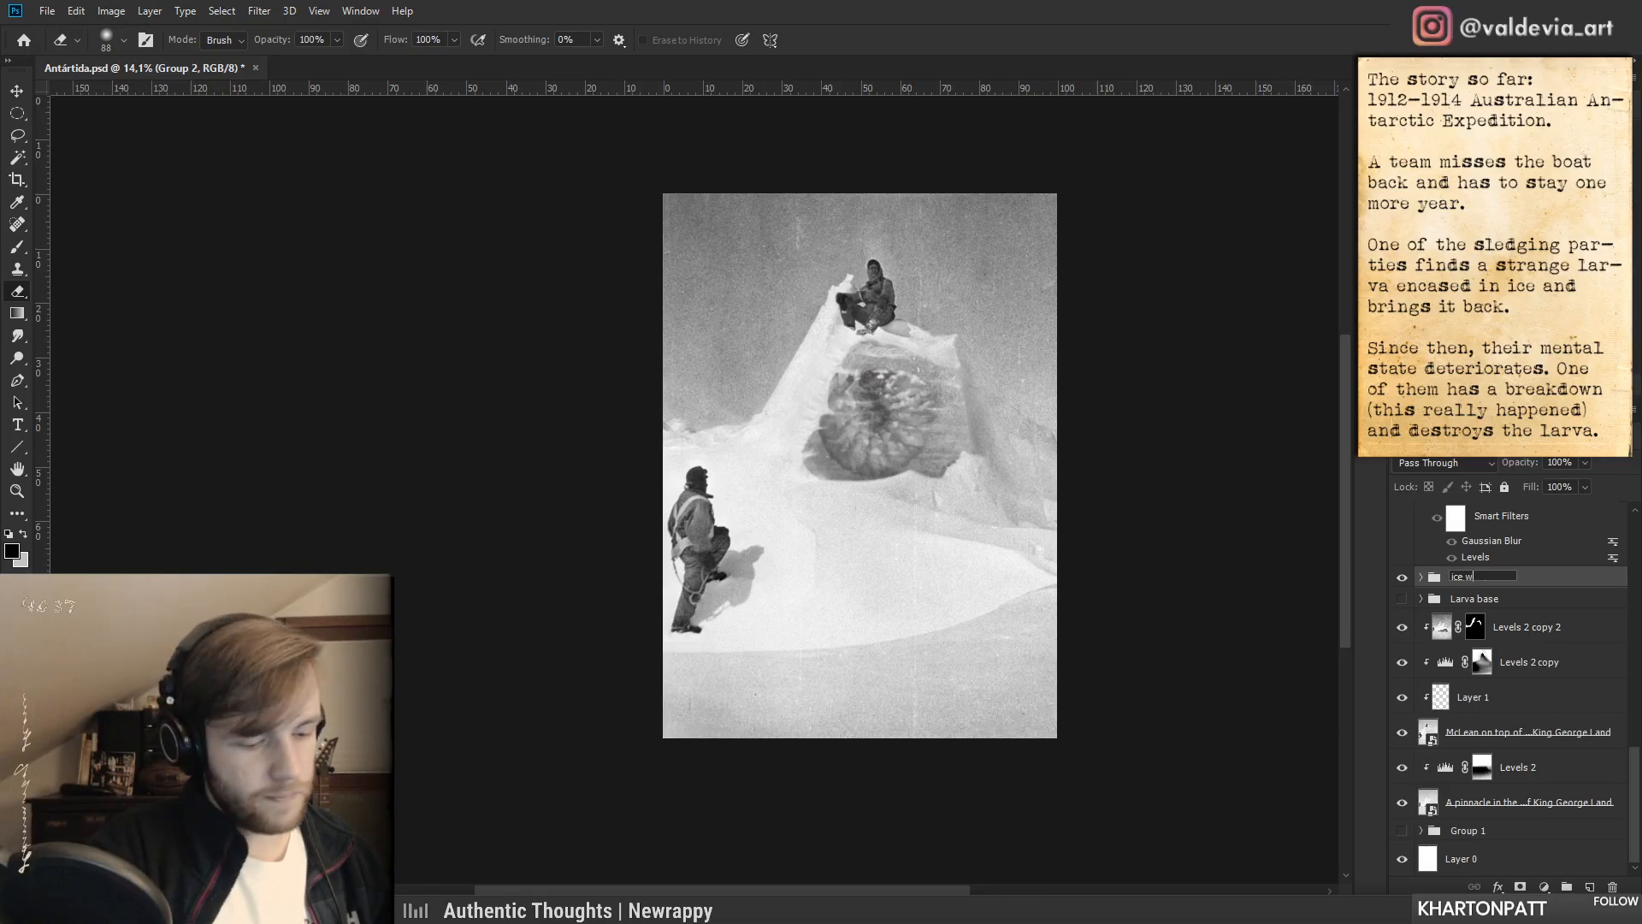
{"action": "type", "text": "ith larva"}
{"action": "key", "text": "Return"}
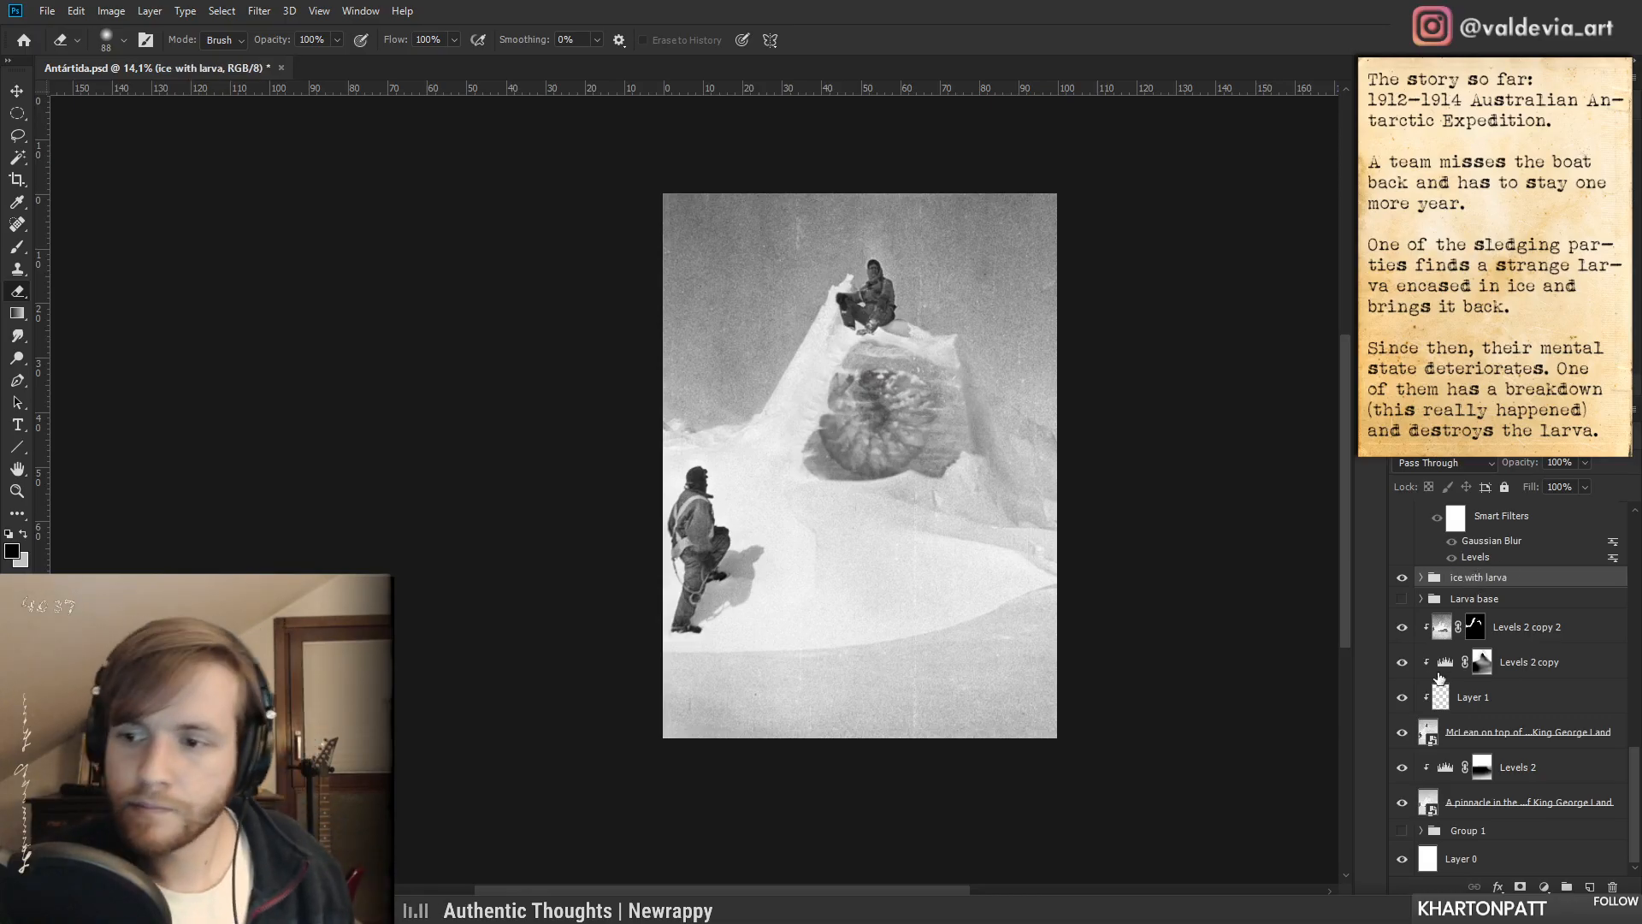
- Compare the image with and without the "ice with larva" group, and inspect the ice block up close
{"action": "left_click", "coordinate": [1404, 579]}
{"action": "left_click", "coordinate": [1404, 579]}
{"action": "mouse_move", "coordinate": [907, 391]}
{"action": "left_mouse_down"}
{"action": "mouse_move", "coordinate": [958, 390]}
{"action": "mouse_move", "coordinate": [909, 390]}
{"action": "mouse_move", "coordinate": [963, 471]}
{"action": "left_mouse_up"}
{"action": "key", "text": "e"}
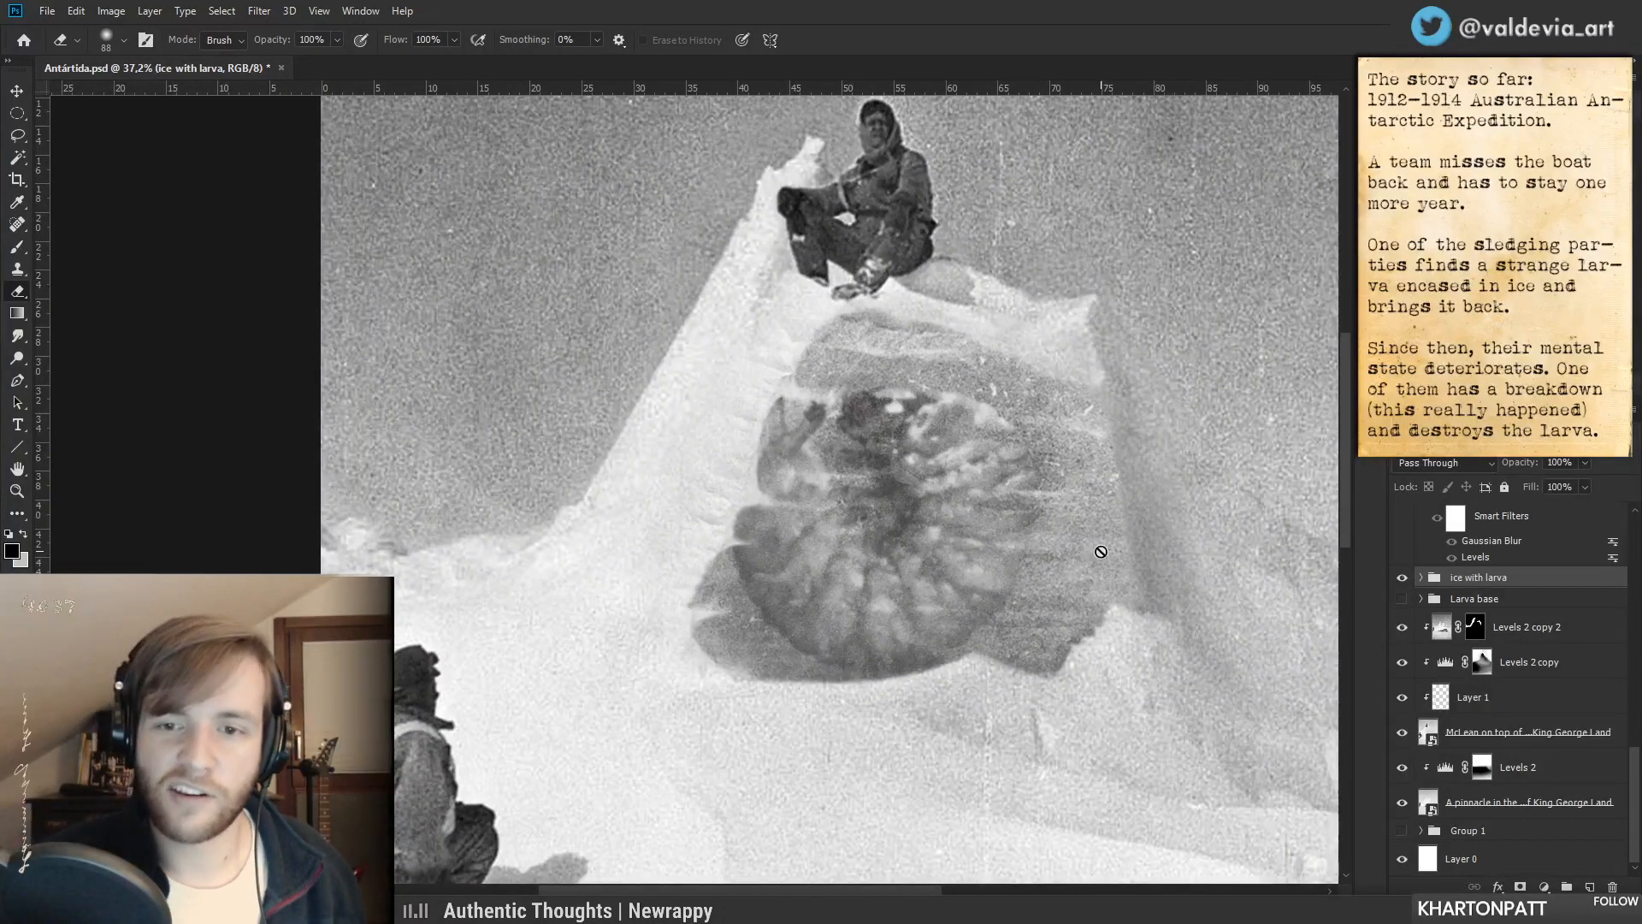
{"action": "mouse_move", "coordinate": [1098, 552]}
{"action": "left_mouse_down"}
{"action": "mouse_move", "coordinate": [1070, 616]}
{"action": "mouse_move", "coordinate": [1035, 590]}
{"action": "left_mouse_up"}
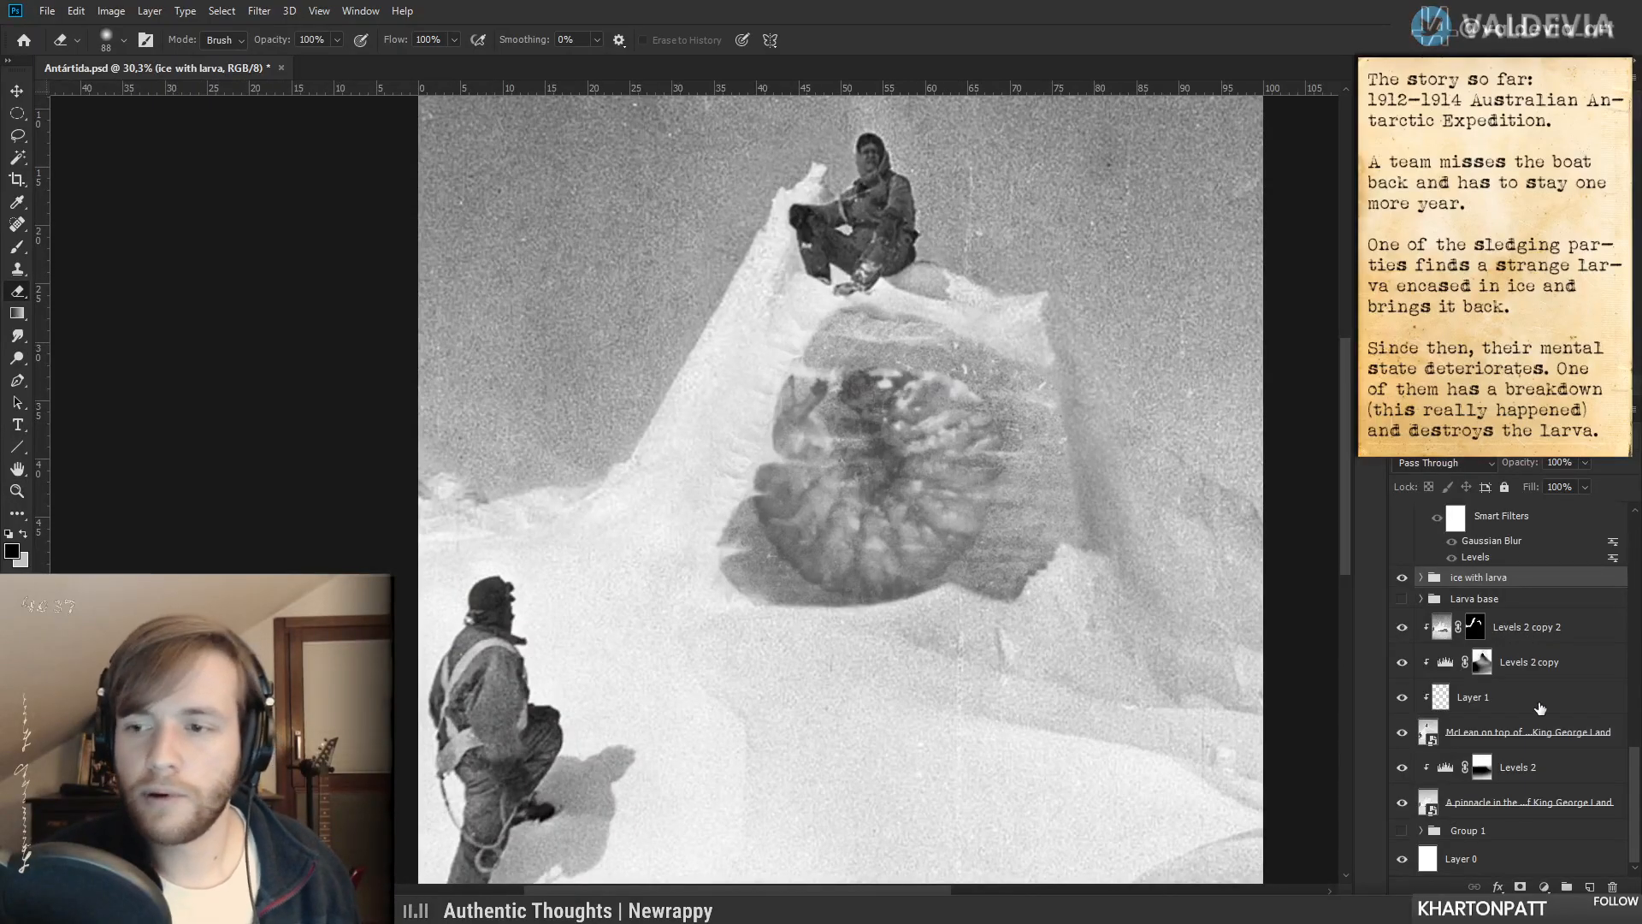
- Move the Larva base group above "ice with larva", and group "ice with larva" with the layers down to the photo above Levels 2
{"action": "left_click", "coordinate": [1527, 735], "text": "shift"}
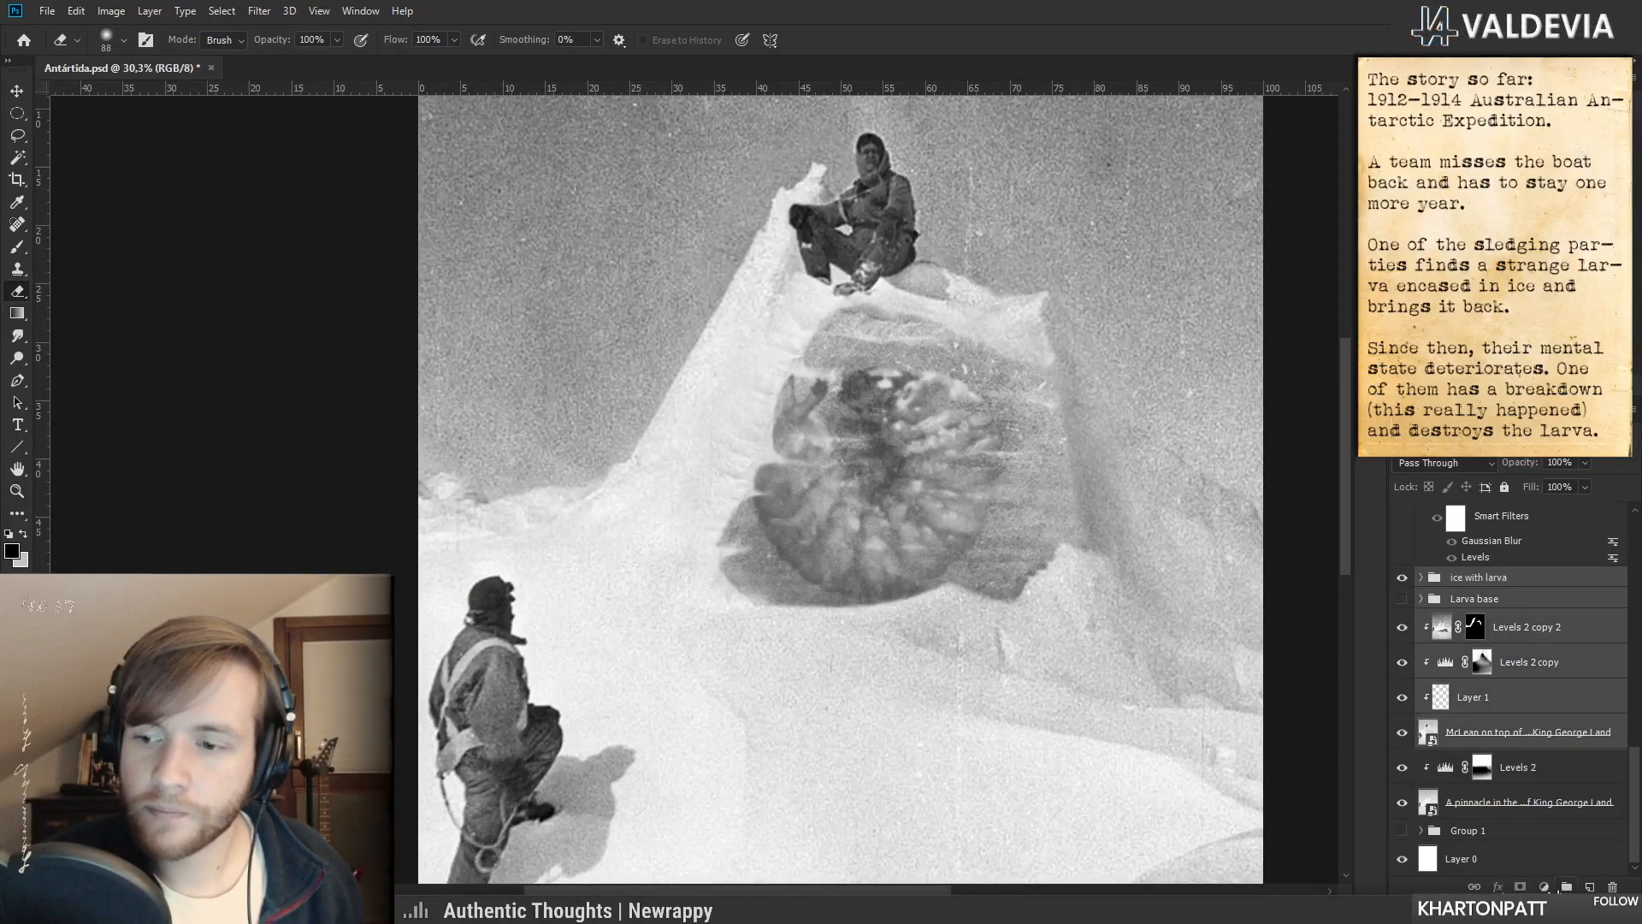
{"action": "left_click_drag", "start_coordinate": [1488, 600], "coordinate": [1480, 570]}
{"action": "left_click", "coordinate": [1480, 598]}
{"action": "left_click", "coordinate": [1488, 733], "text": "shift"}
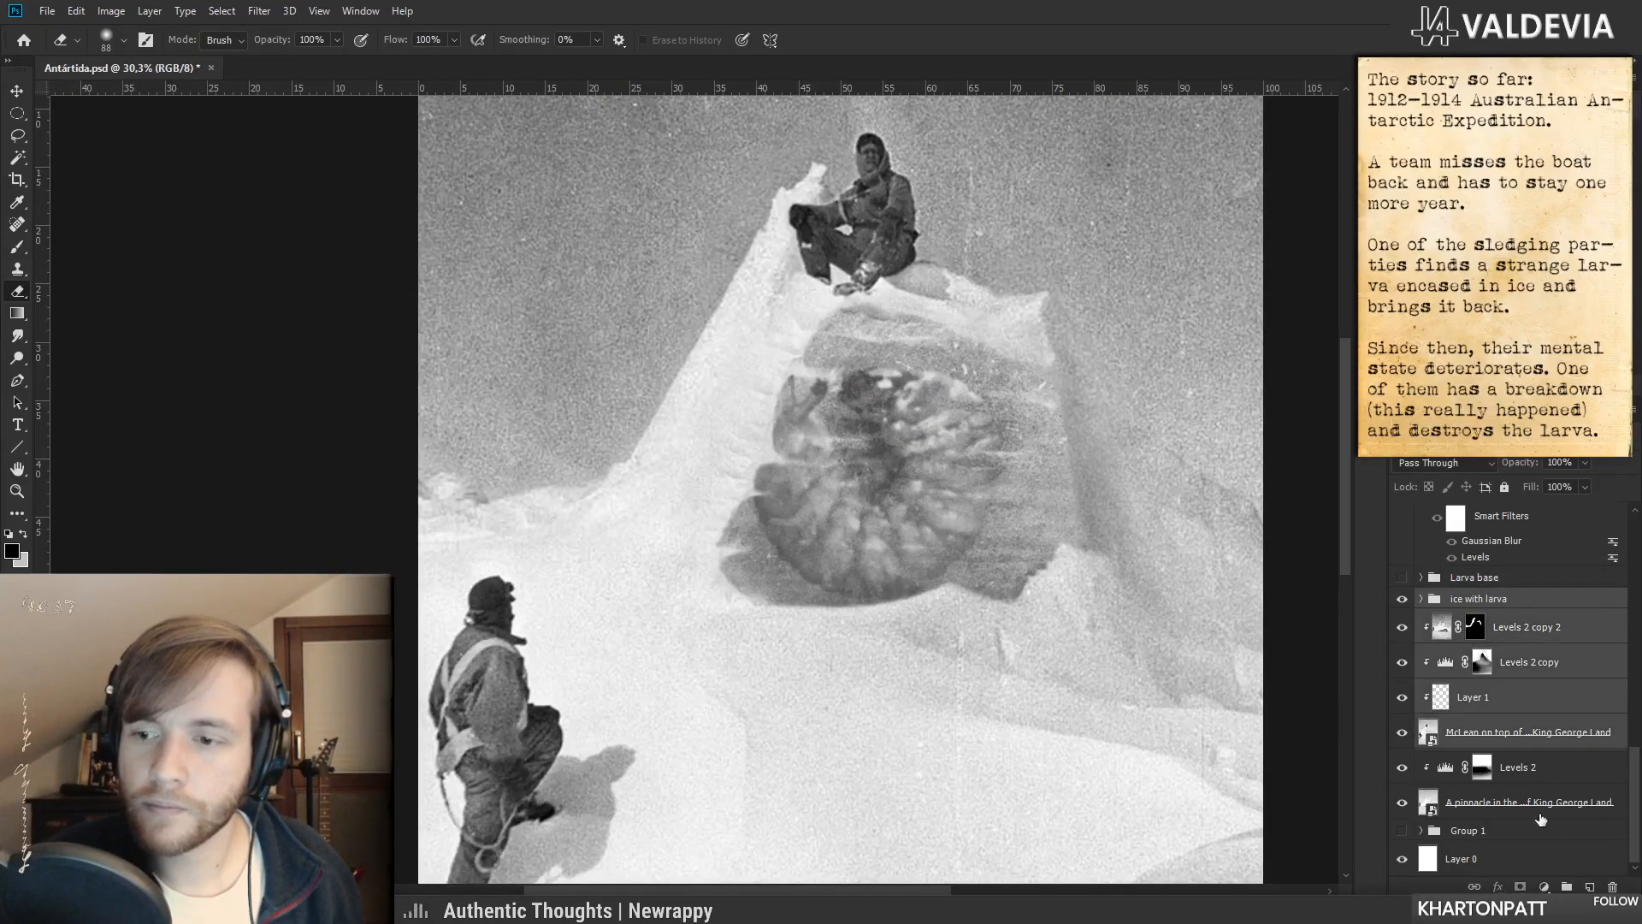
{"action": "key", "text": "ctrl+g"}
- Check what the new group contains by toggling its visibility, and rename it "Pic 2"
{"action": "left_click", "coordinate": [1404, 738]}
{"action": "left_click", "coordinate": [1403, 738]}
{"action": "double_click", "coordinate": [1466, 738]}
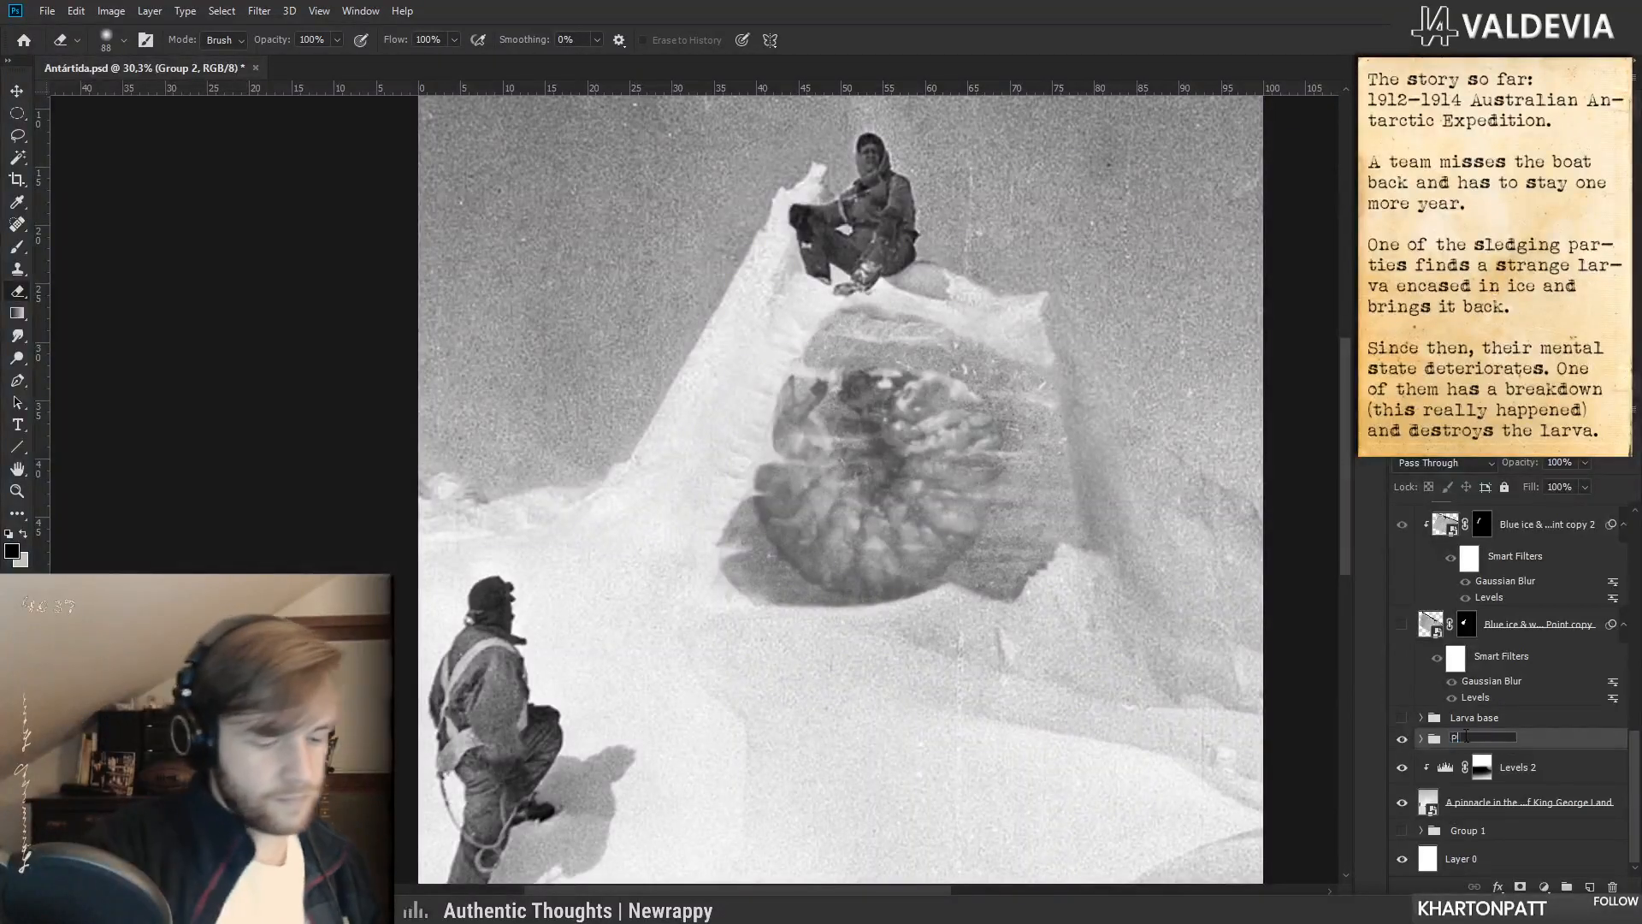
{"action": "type", "text": "Pic 2"}
{"action": "key", "text": "Return"}
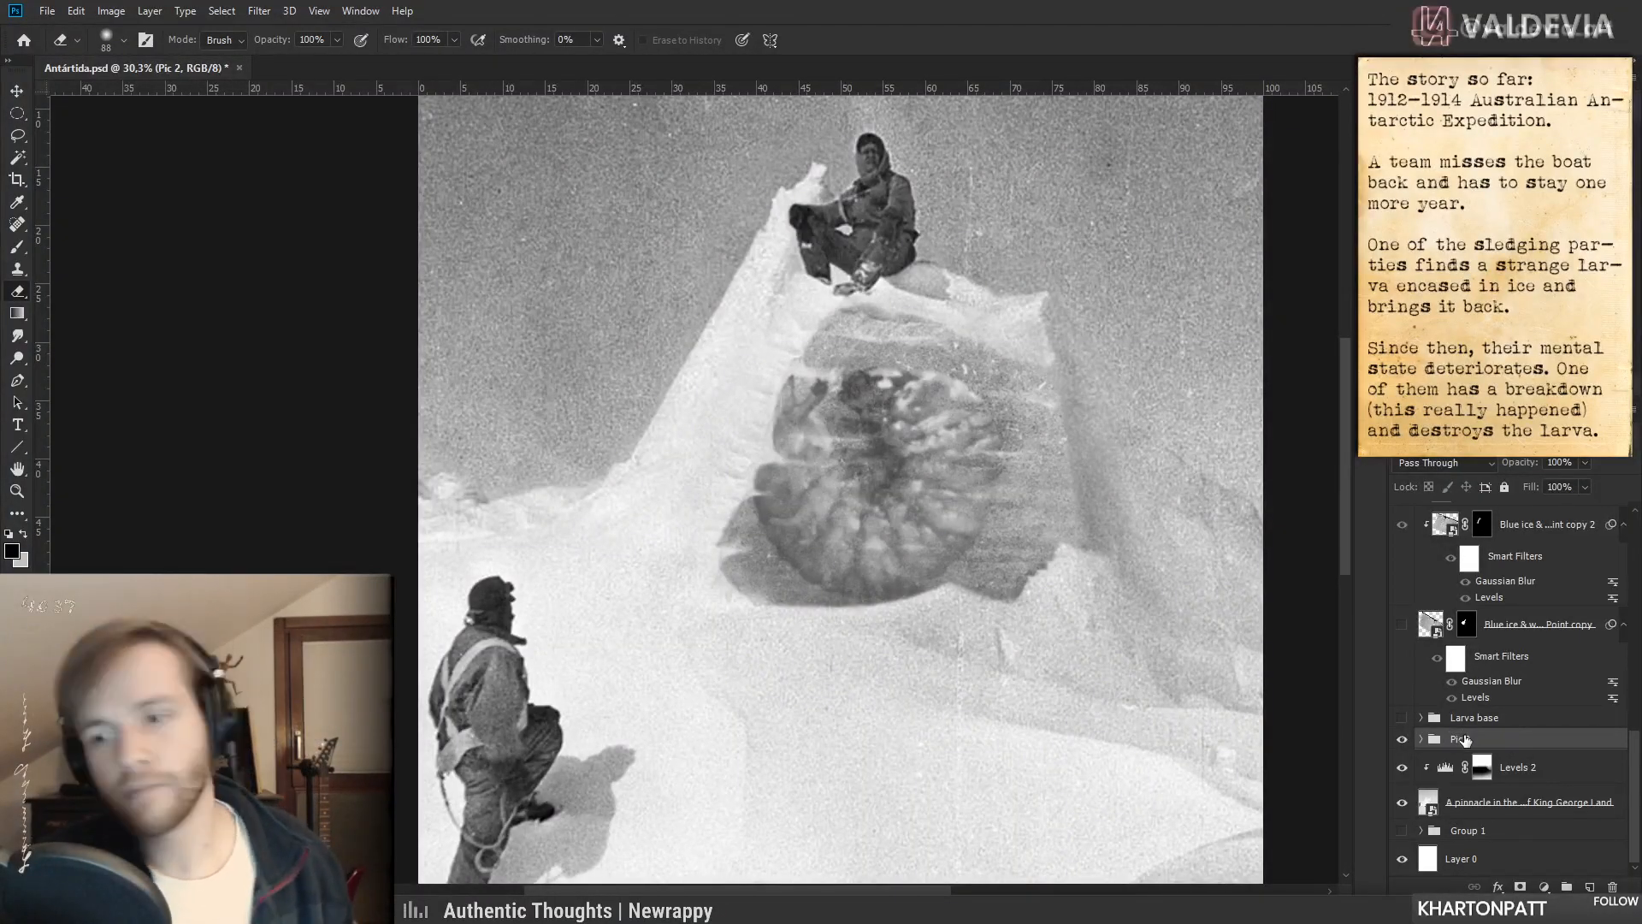
- Duplicate the "ice with larva" group to above Pic 2, outside that group, and hide Pic 2
{"action": "left_click", "coordinate": [1422, 739]}
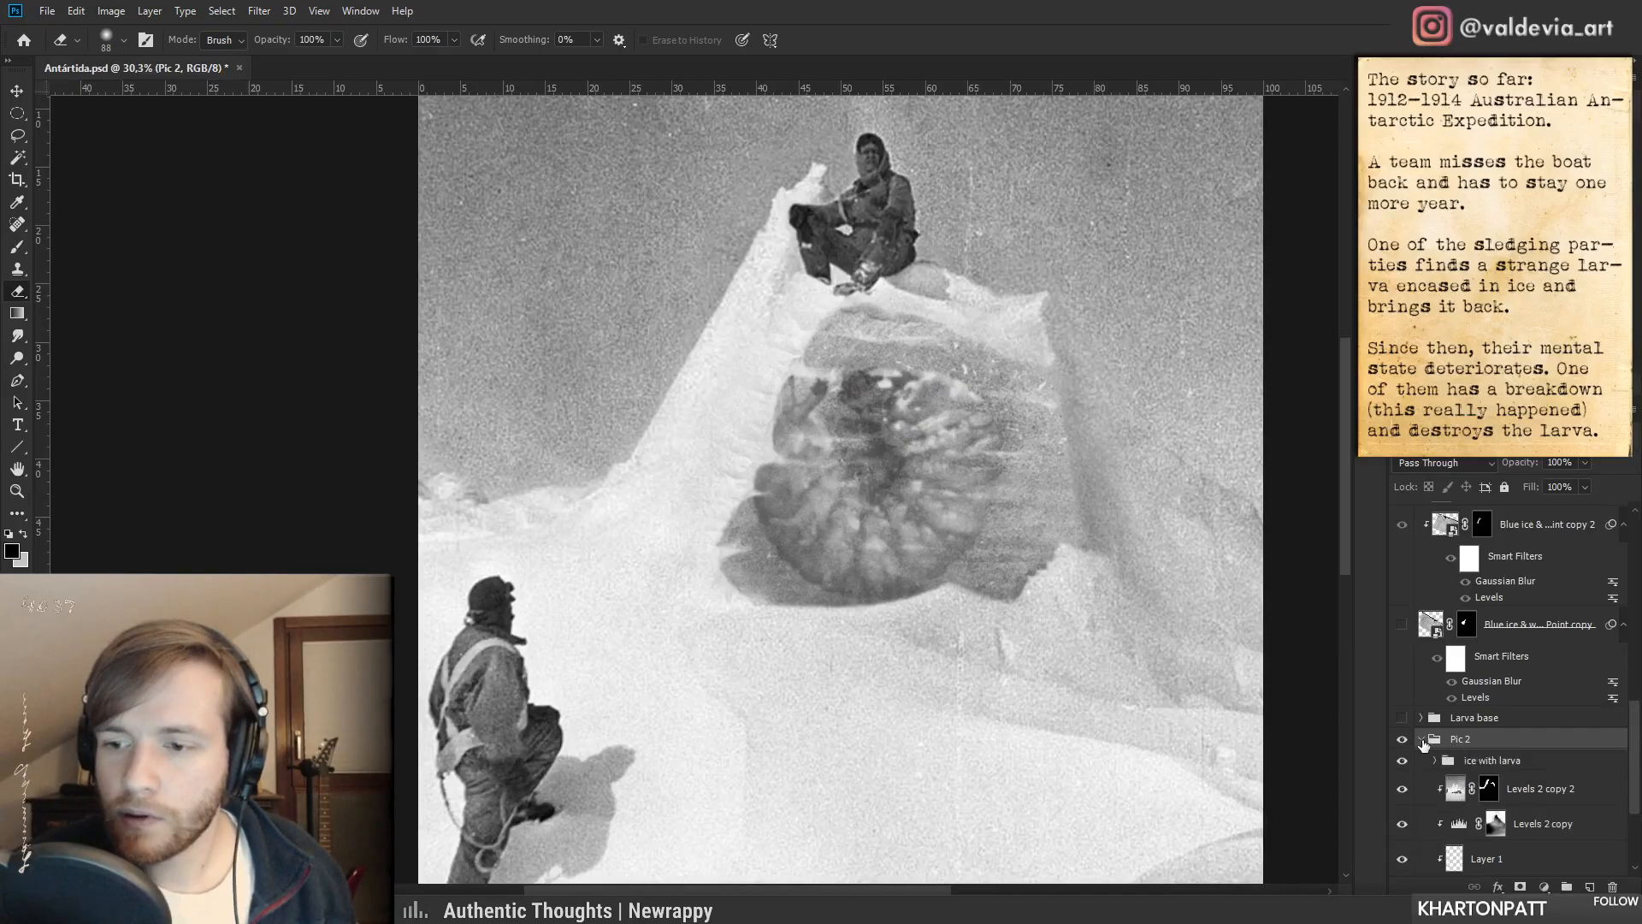
{"action": "left_click_drag", "start_coordinate": [1501, 762], "coordinate": [1441, 753]}
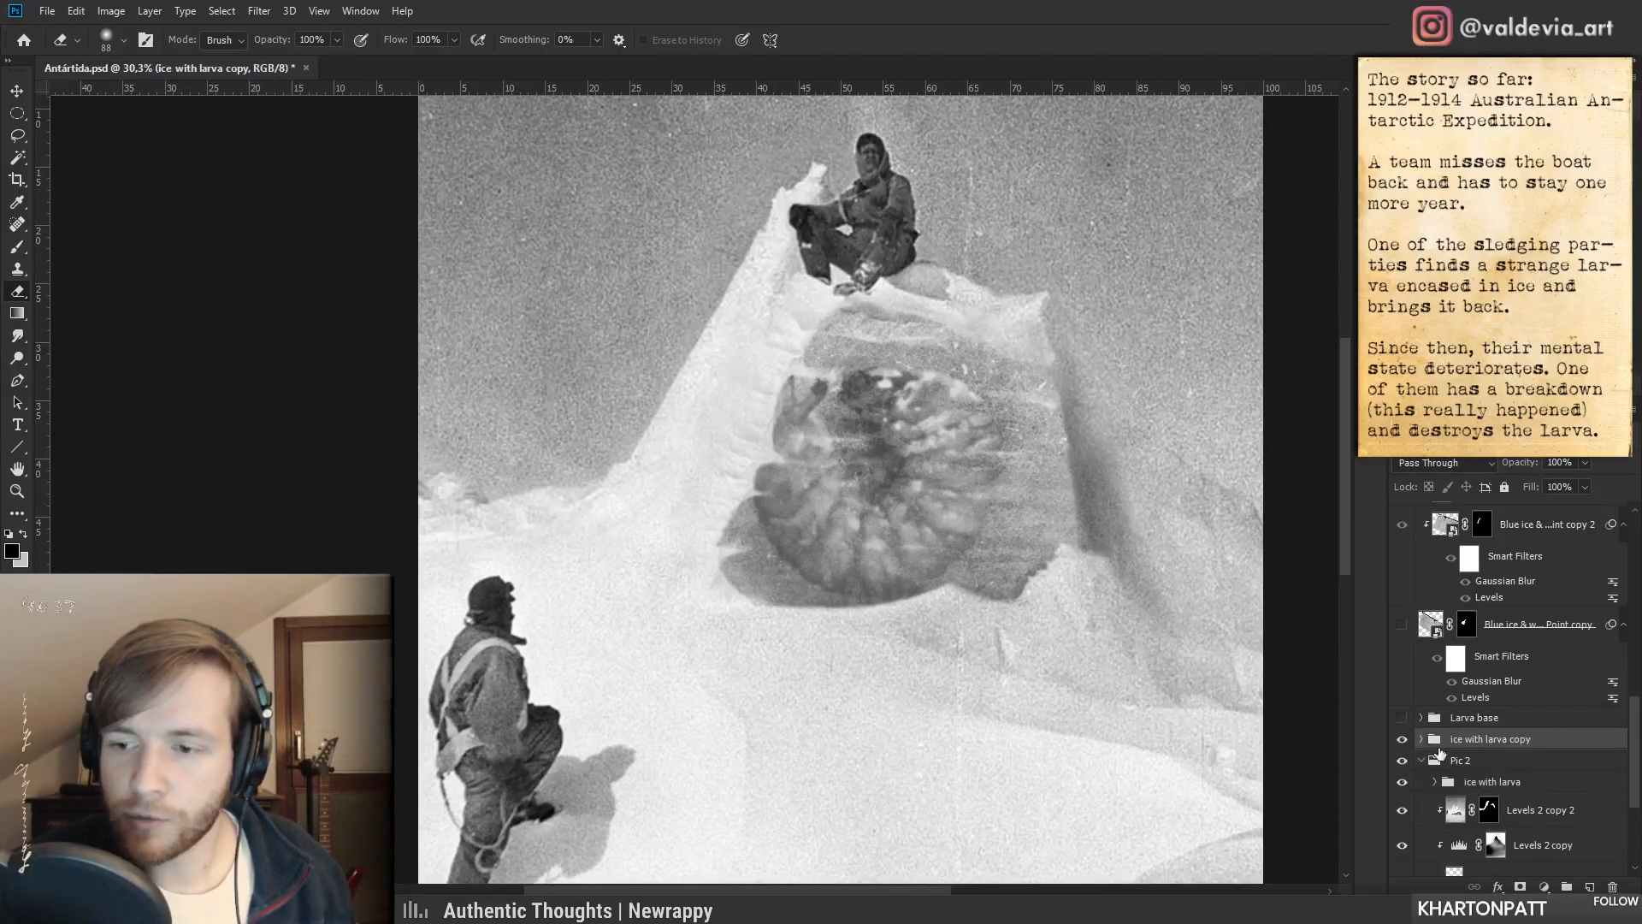
{"action": "left_click", "coordinate": [1422, 761]}
{"action": "left_click", "coordinate": [1402, 760]}
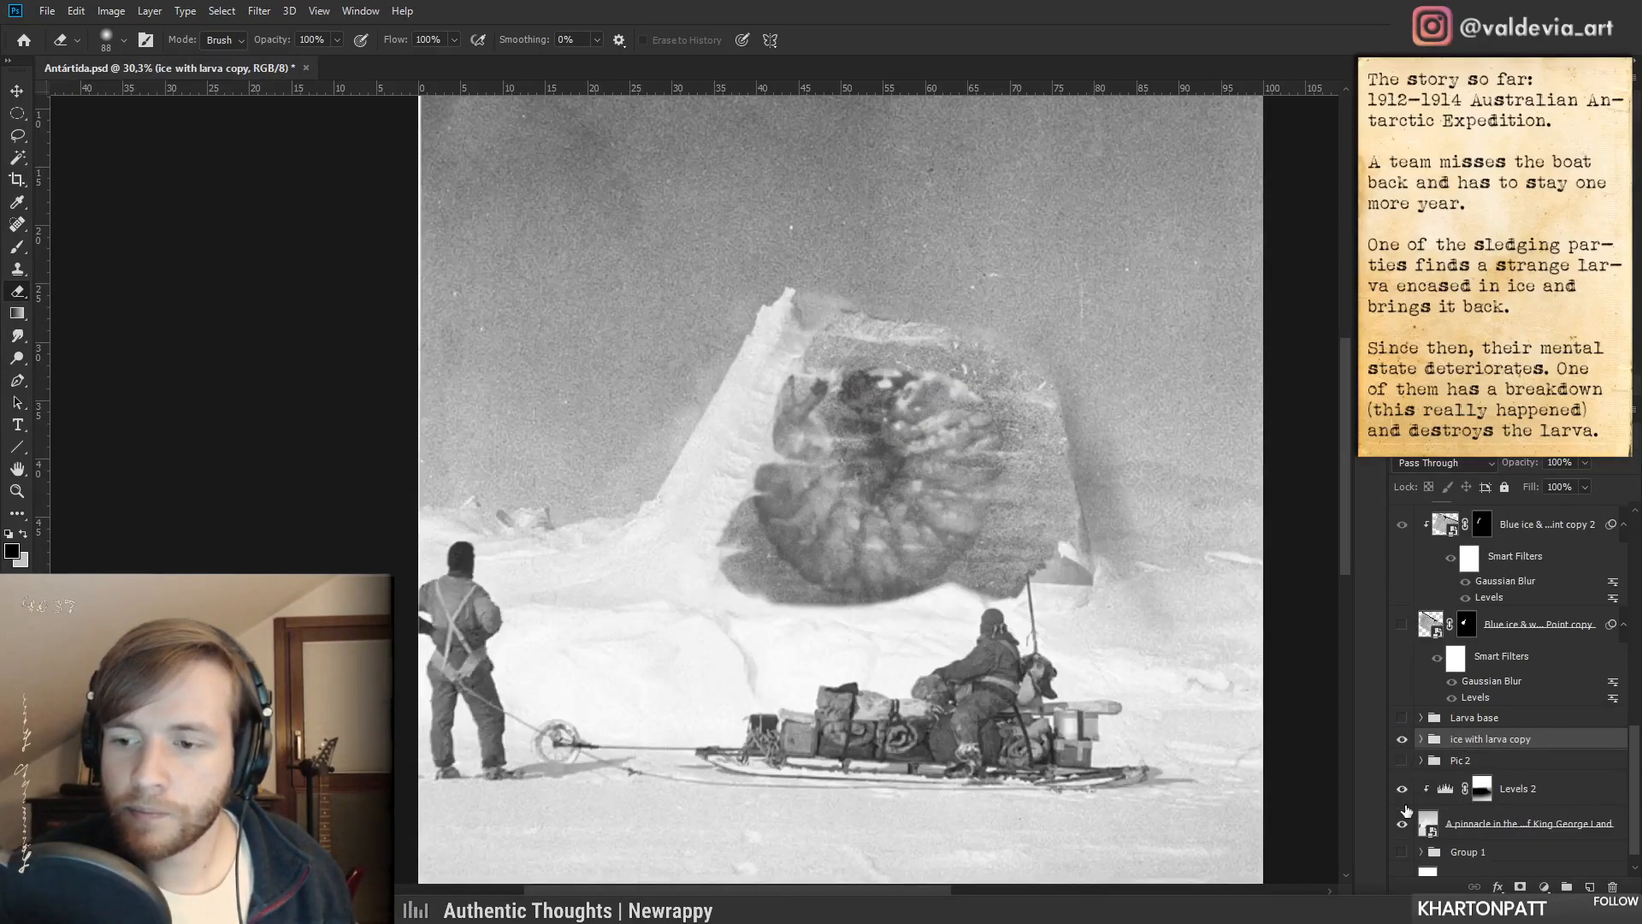
- Compare the sledge photo with and without the "ice with larva copy" group
{"action": "left_click", "coordinate": [1401, 740]}
{"action": "left_click", "coordinate": [1401, 741]}
{"action": "left_click", "coordinate": [1401, 740]}
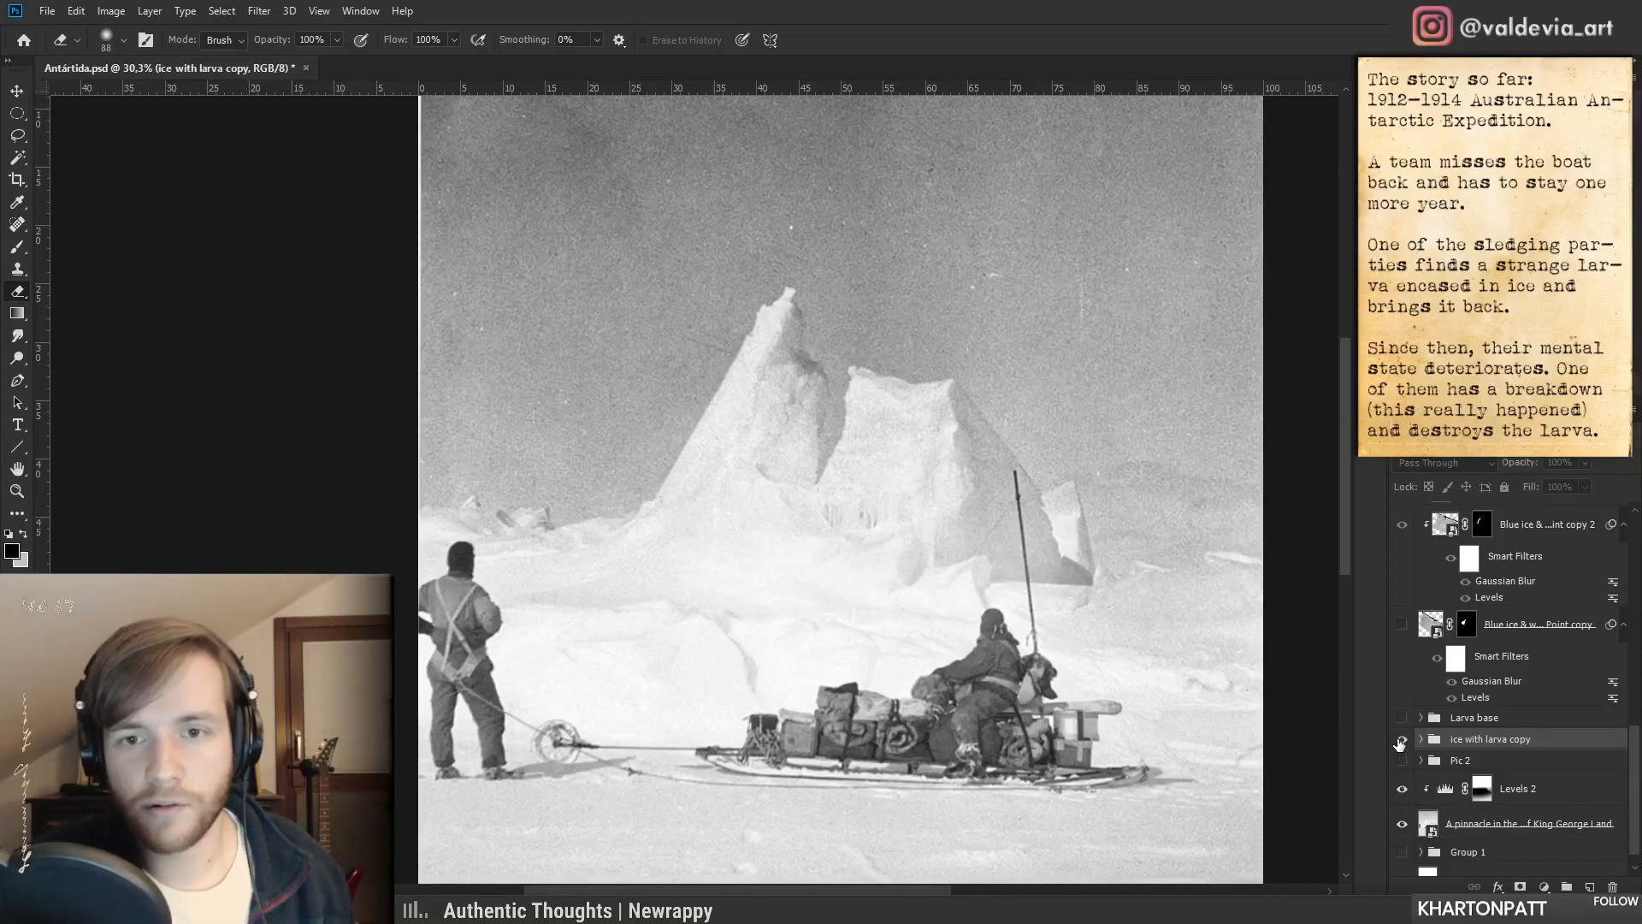
{"action": "left_click", "coordinate": [1400, 741]}
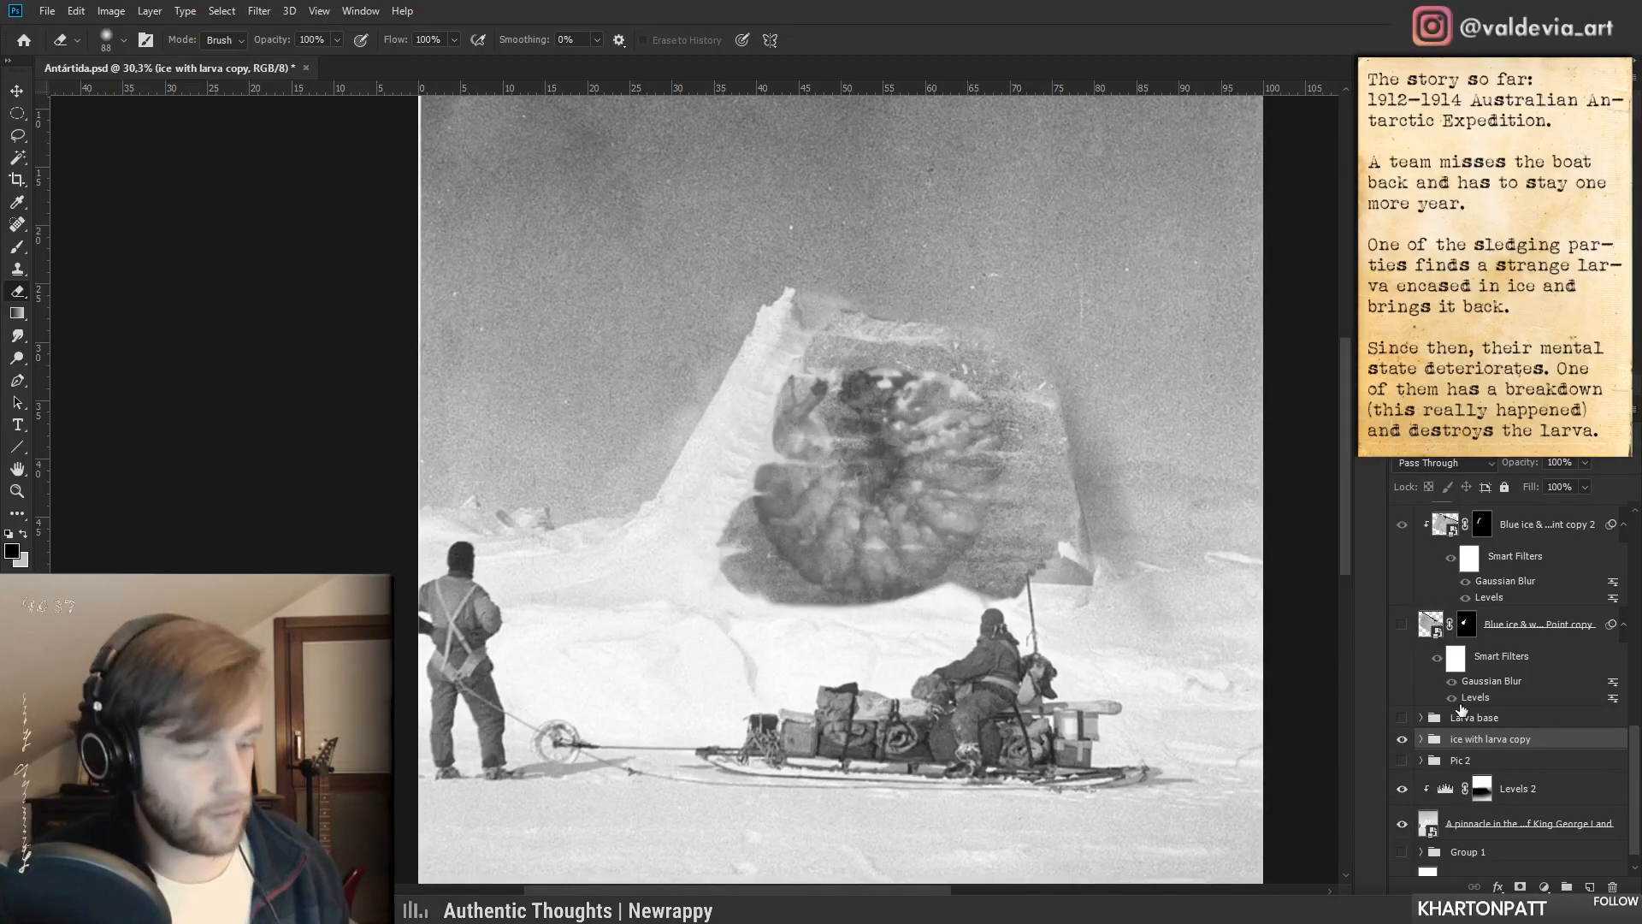
- Move the "ice with larva copy" group below Pic 2, and check the image with Pic 2 shown before hiding it again
{"action": "left_click_drag", "start_coordinate": [1463, 748], "coordinate": [1457, 770]}
{"action": "left_click", "coordinate": [1401, 739]}
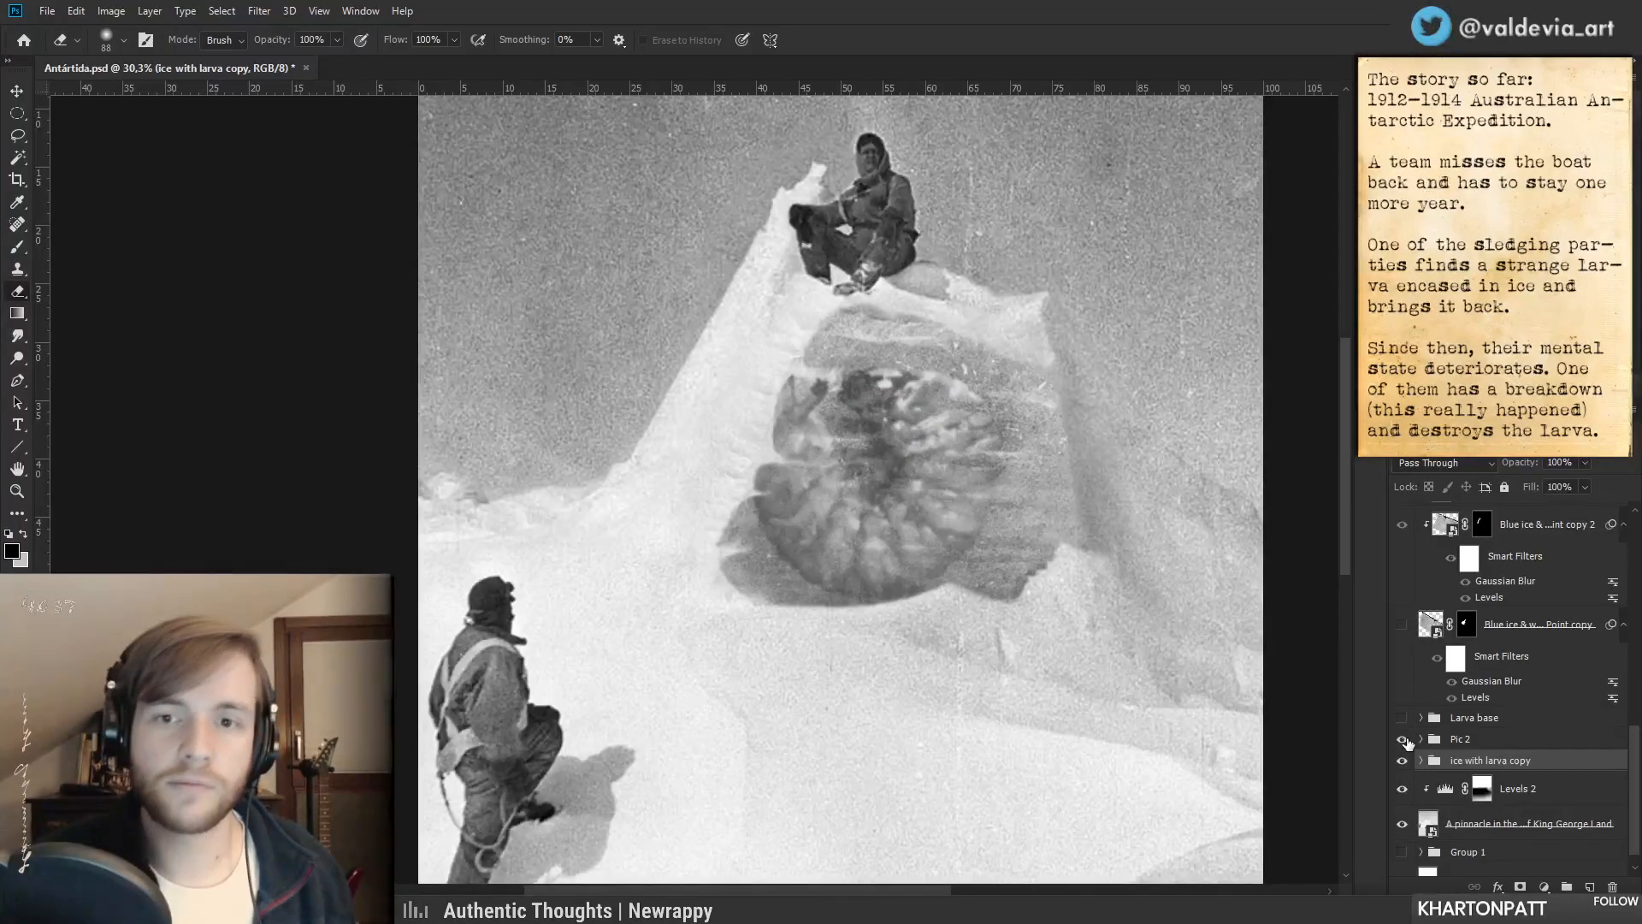
{"action": "left_click", "coordinate": [1405, 740]}
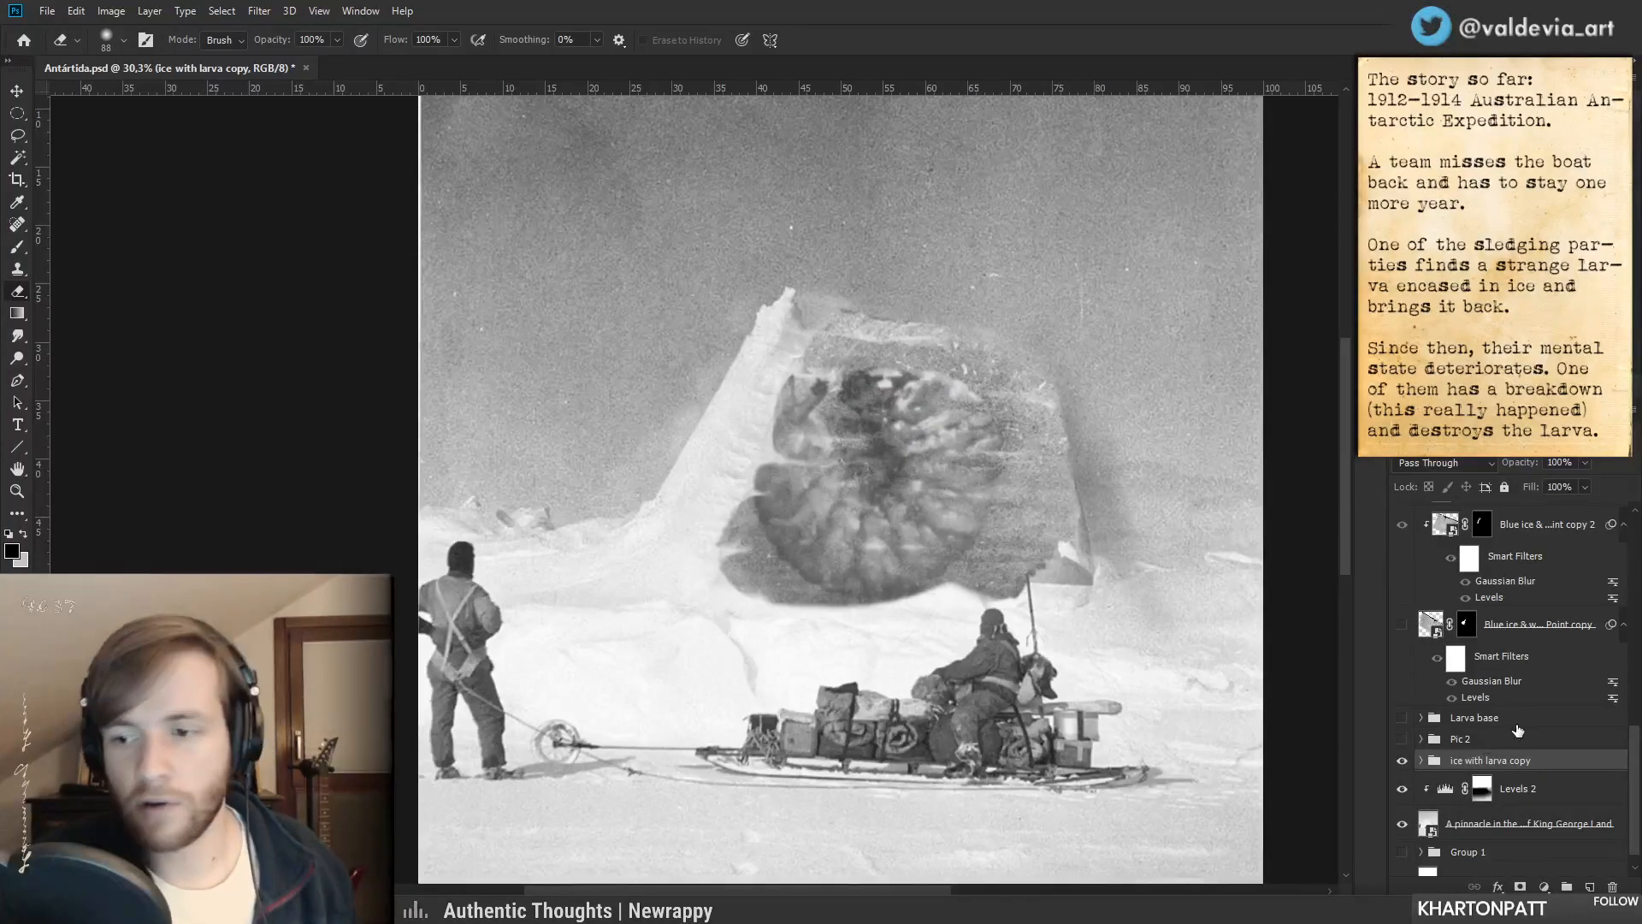
{"action": "key", "text": "ctrl+t"}
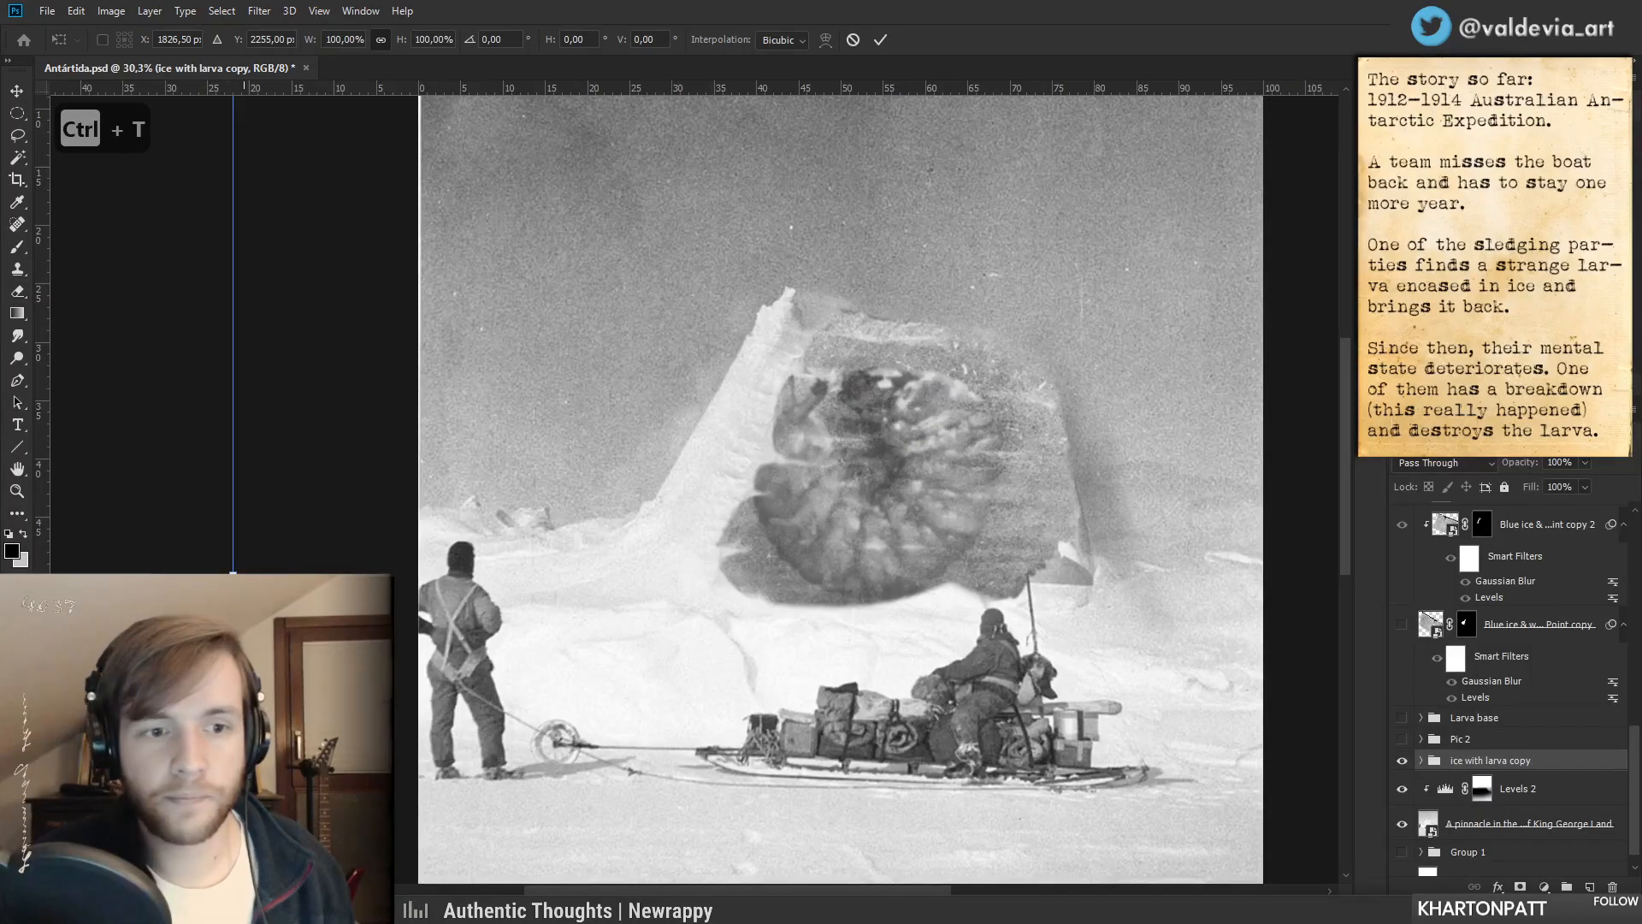
{"action": "left_click_drag", "start_coordinate": [234, 572], "coordinate": [396, 606]}
{"action": "left_click", "coordinate": [852, 40]}
{"action": "key", "text": "e"}
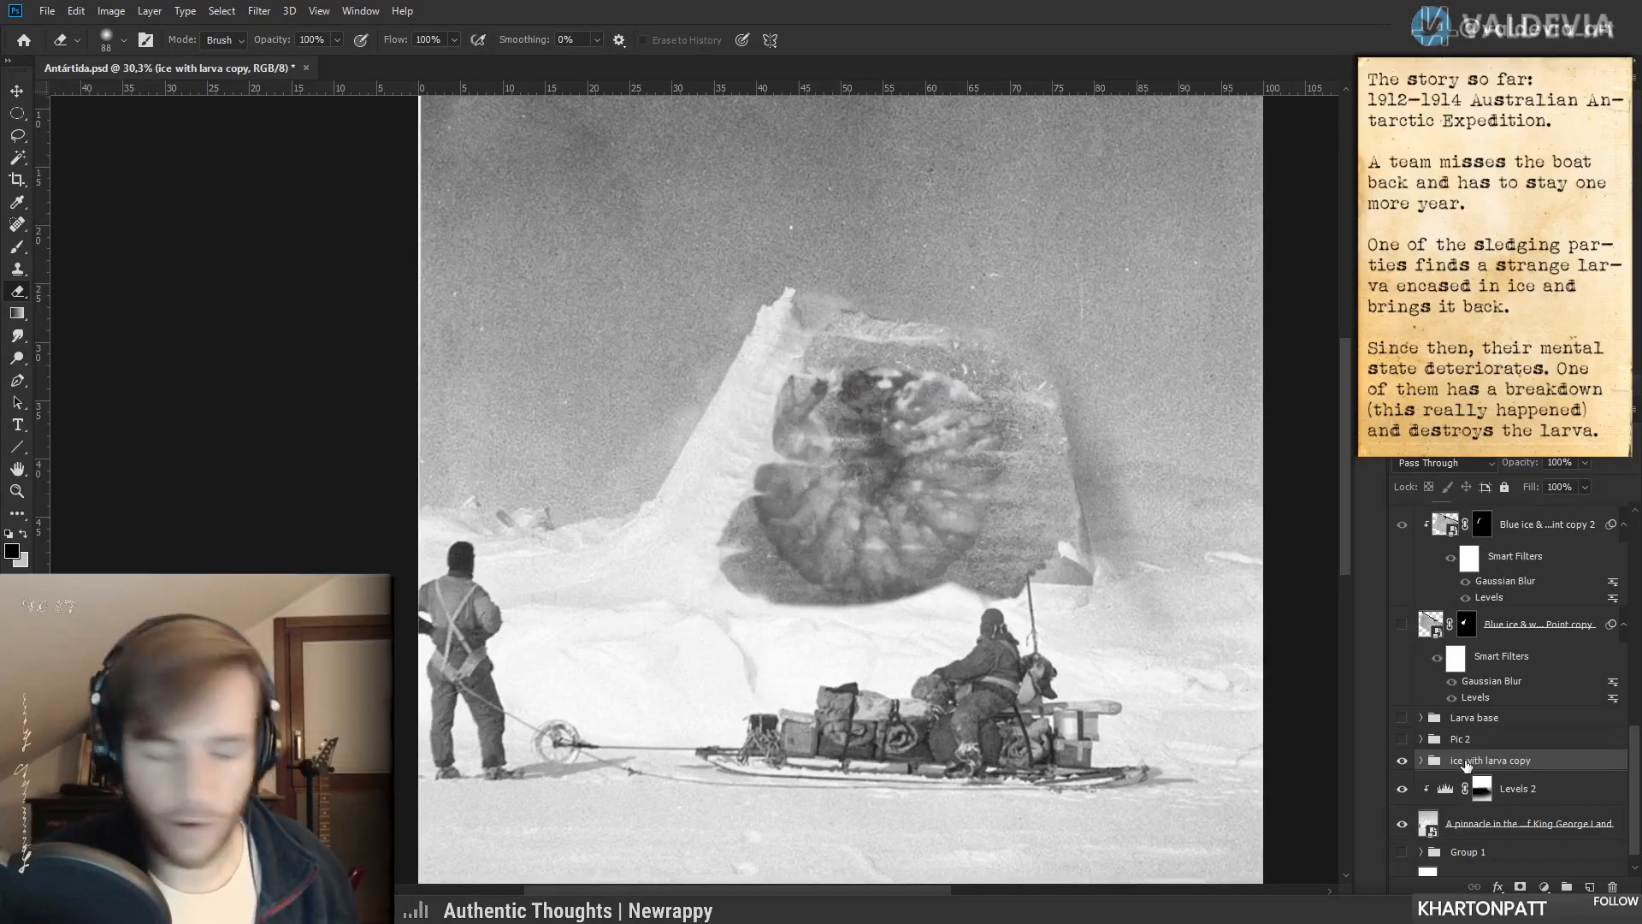
- Try converting the "ice with larva copy" group to a smart object, and undo the conversion
{"action": "key", "text": "ctrl+backslash"}
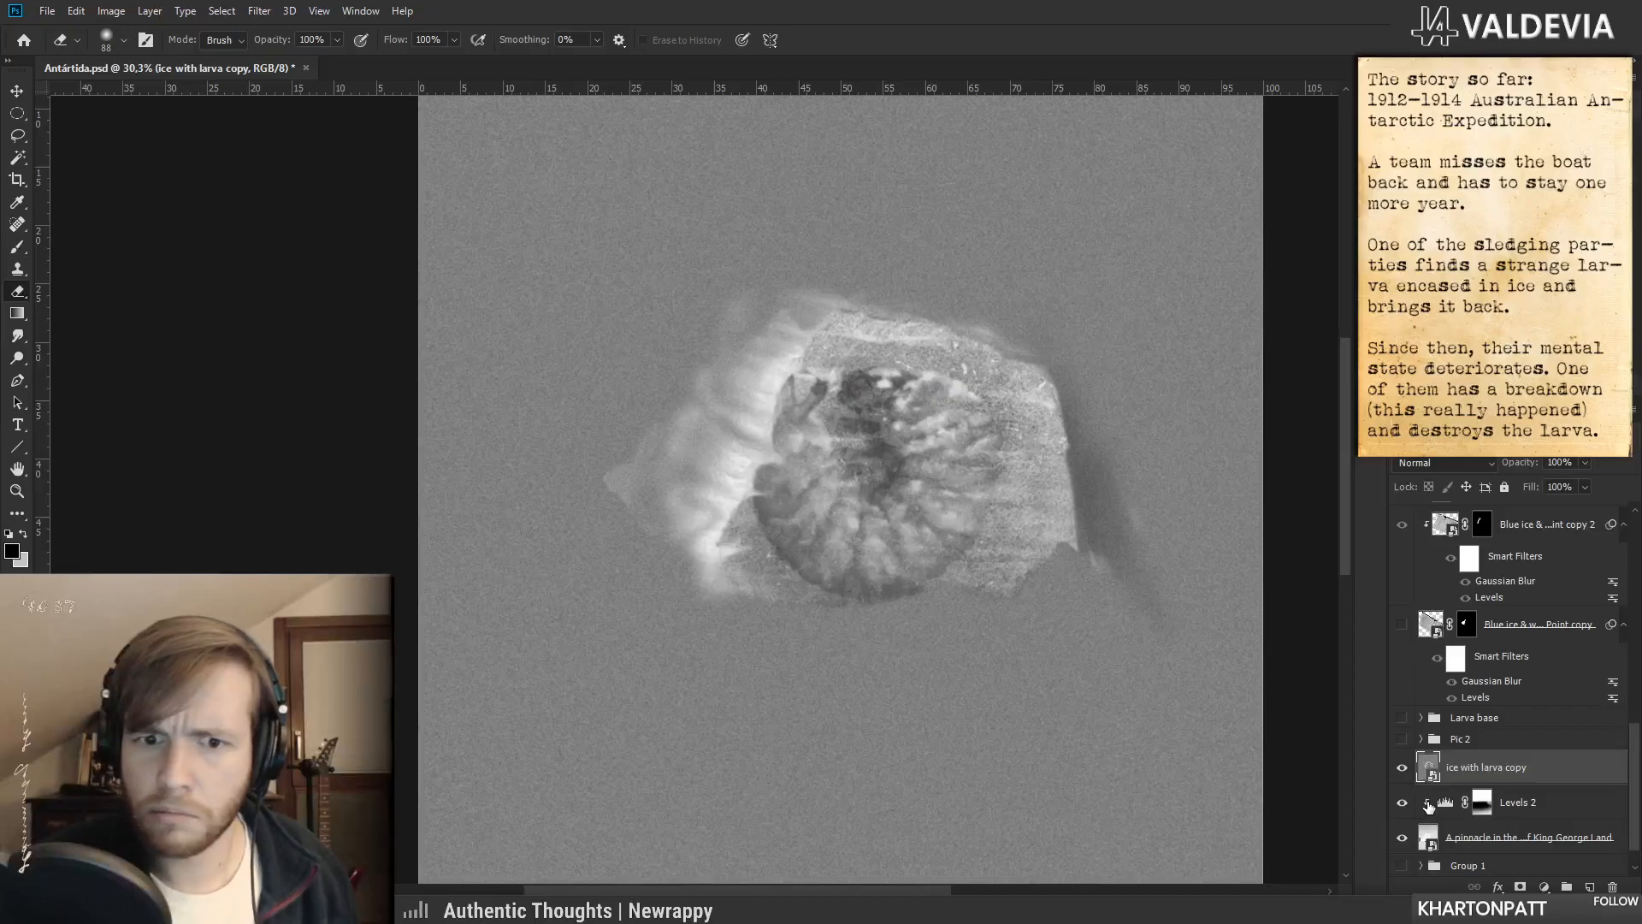
{"action": "key", "text": "ctrl+z"}
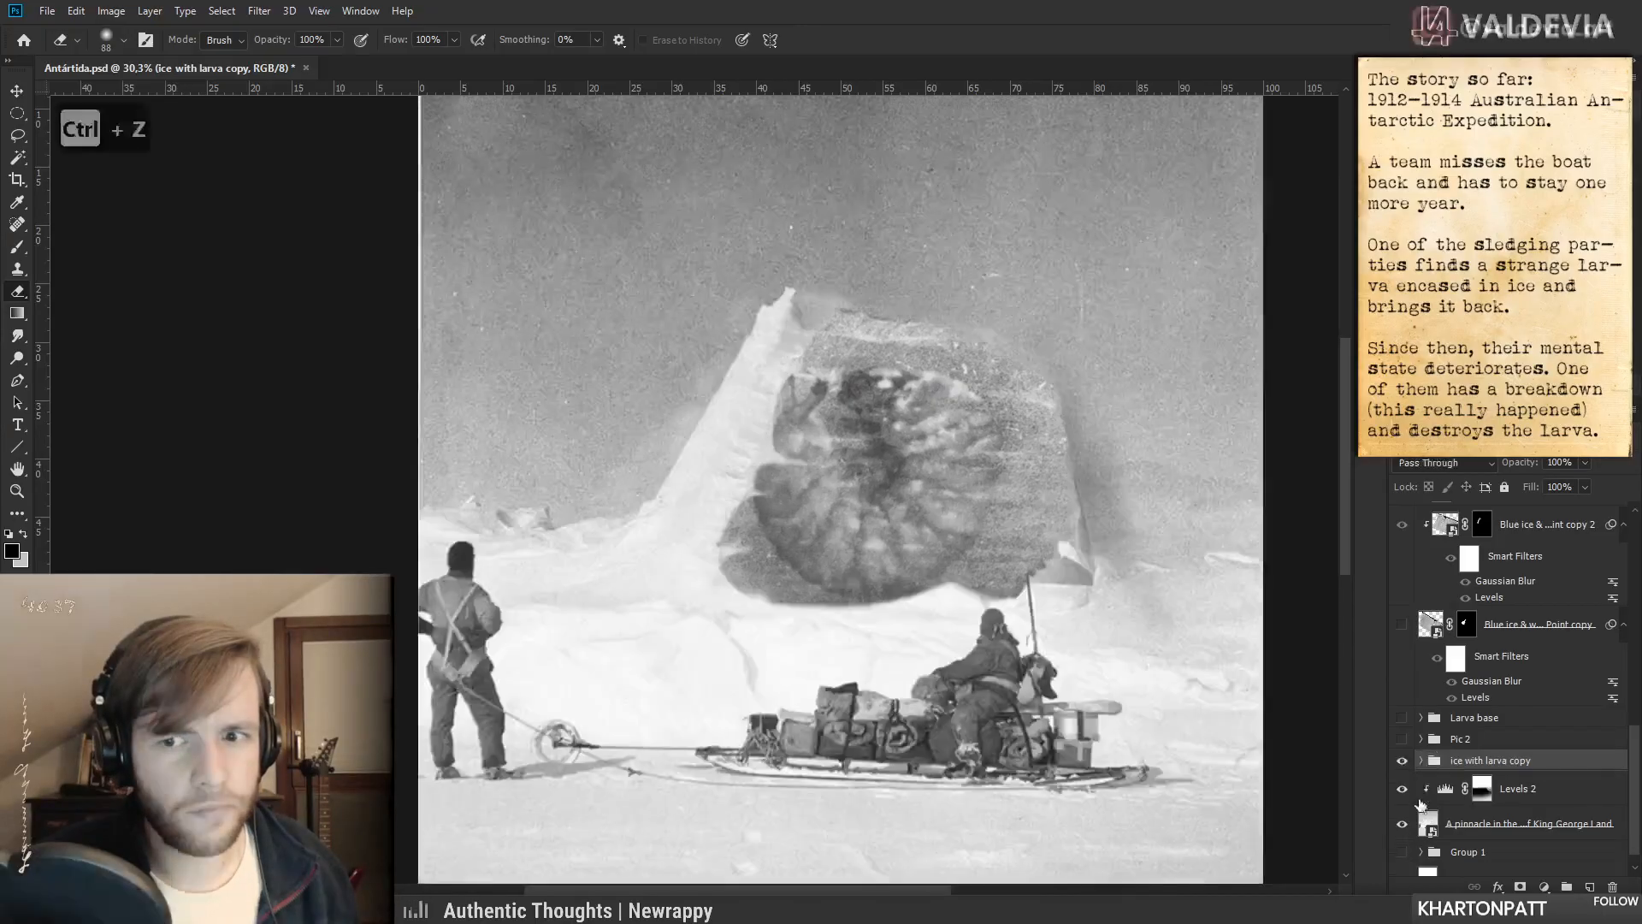
- Examine the layers inside the "ice with larva copy" group, from Noise down to the Levels 3 layers, and collapse the group again
{"action": "left_click", "coordinate": [1422, 761]}
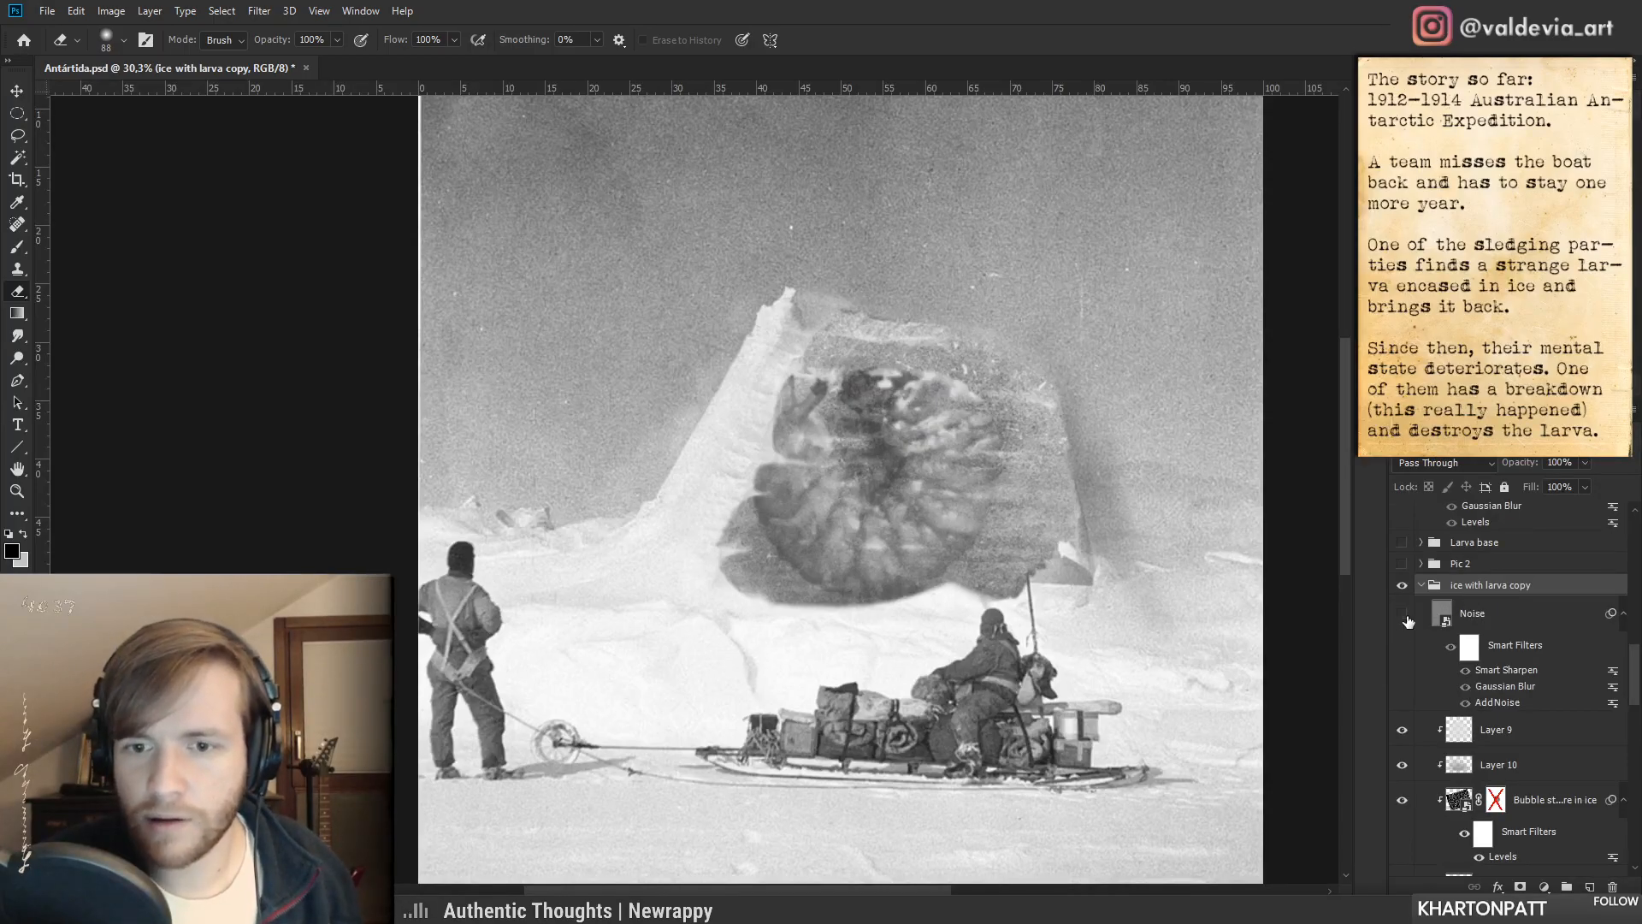
{"action": "scroll", "coordinate": [1462, 629], "scroll_direction": "down", "scroll_amount": 2}
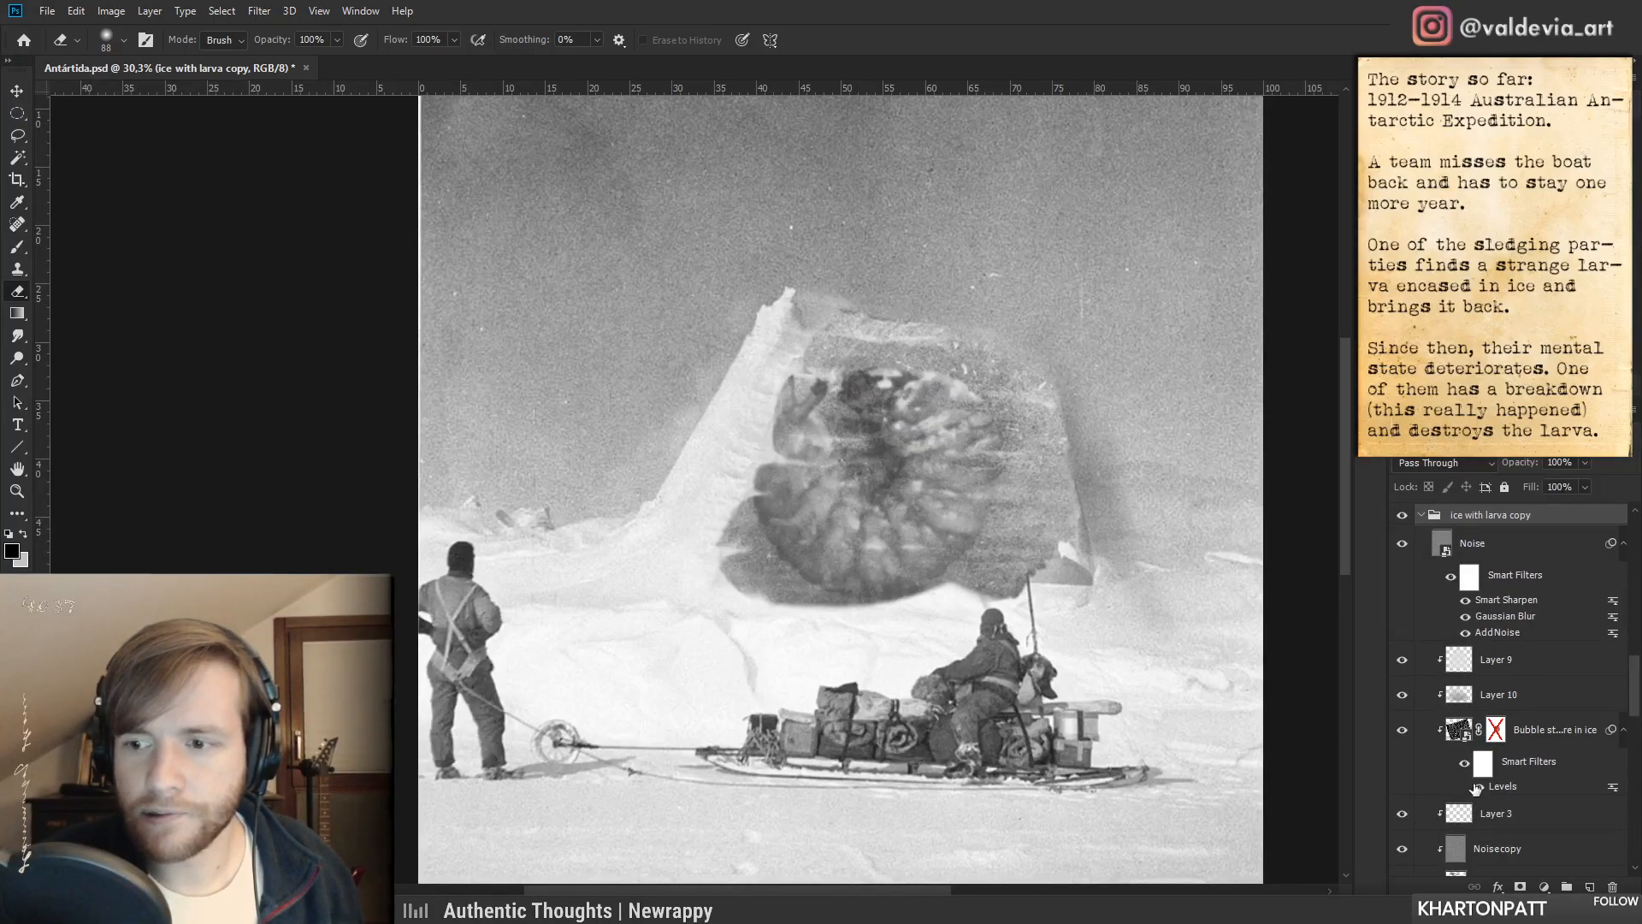
{"action": "scroll", "coordinate": [1476, 787], "scroll_direction": "down", "scroll_amount": 8}
{"action": "scroll", "coordinate": [1479, 778], "scroll_direction": "down", "scroll_amount": 10}
{"action": "scroll", "coordinate": [1446, 785], "scroll_direction": "up", "scroll_amount": 8}
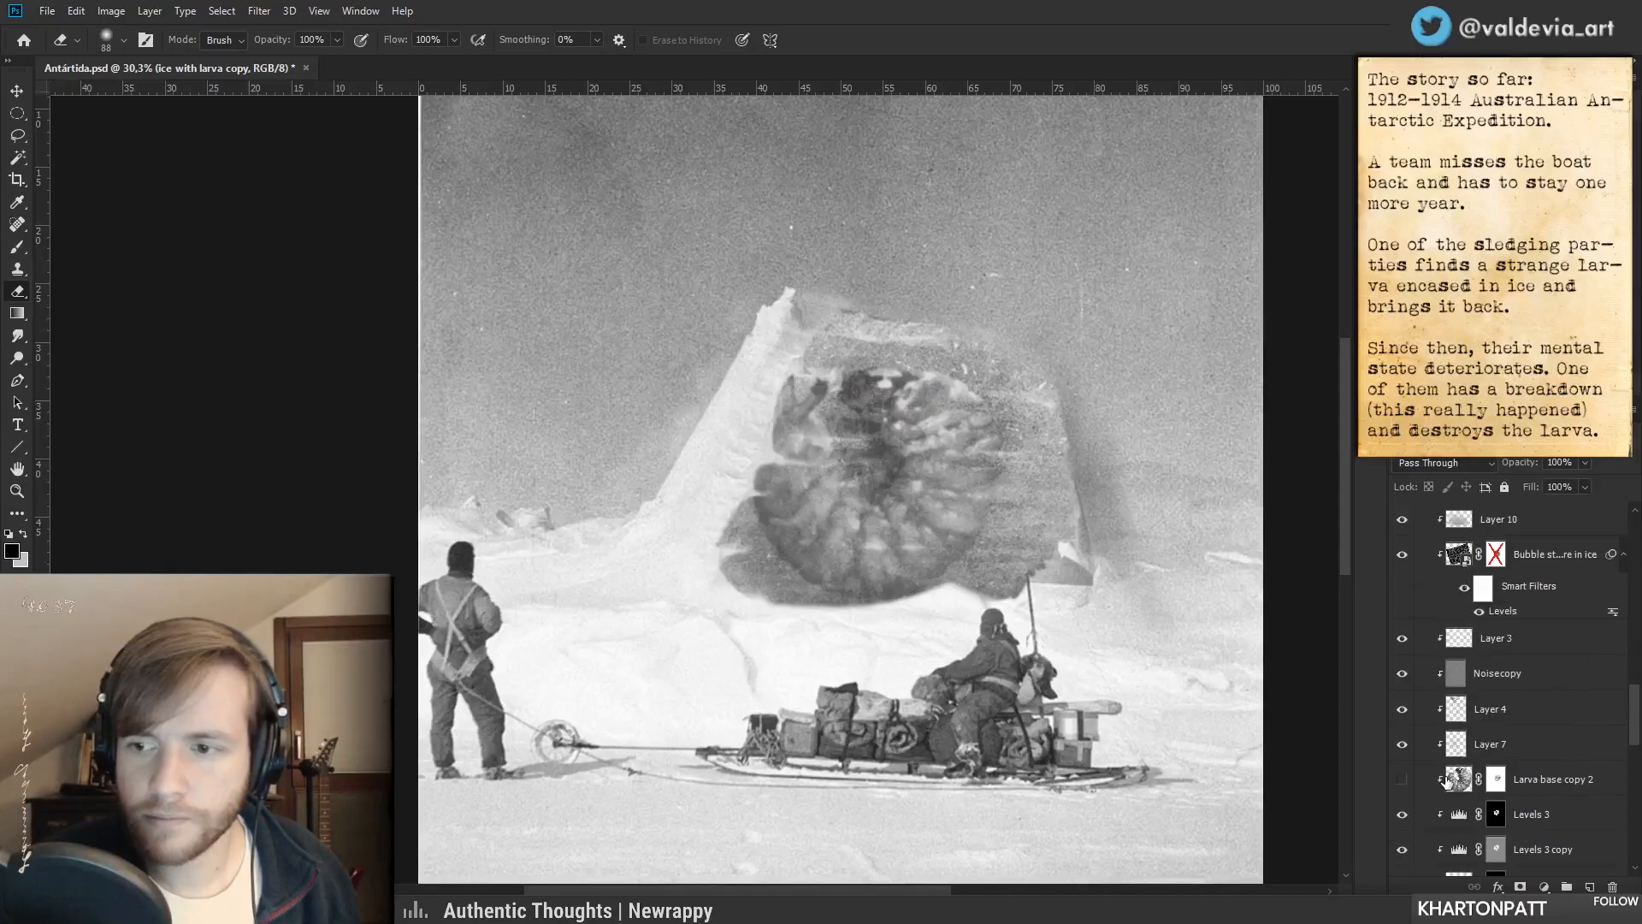
{"action": "scroll", "coordinate": [1446, 781], "scroll_direction": "up", "scroll_amount": 6}
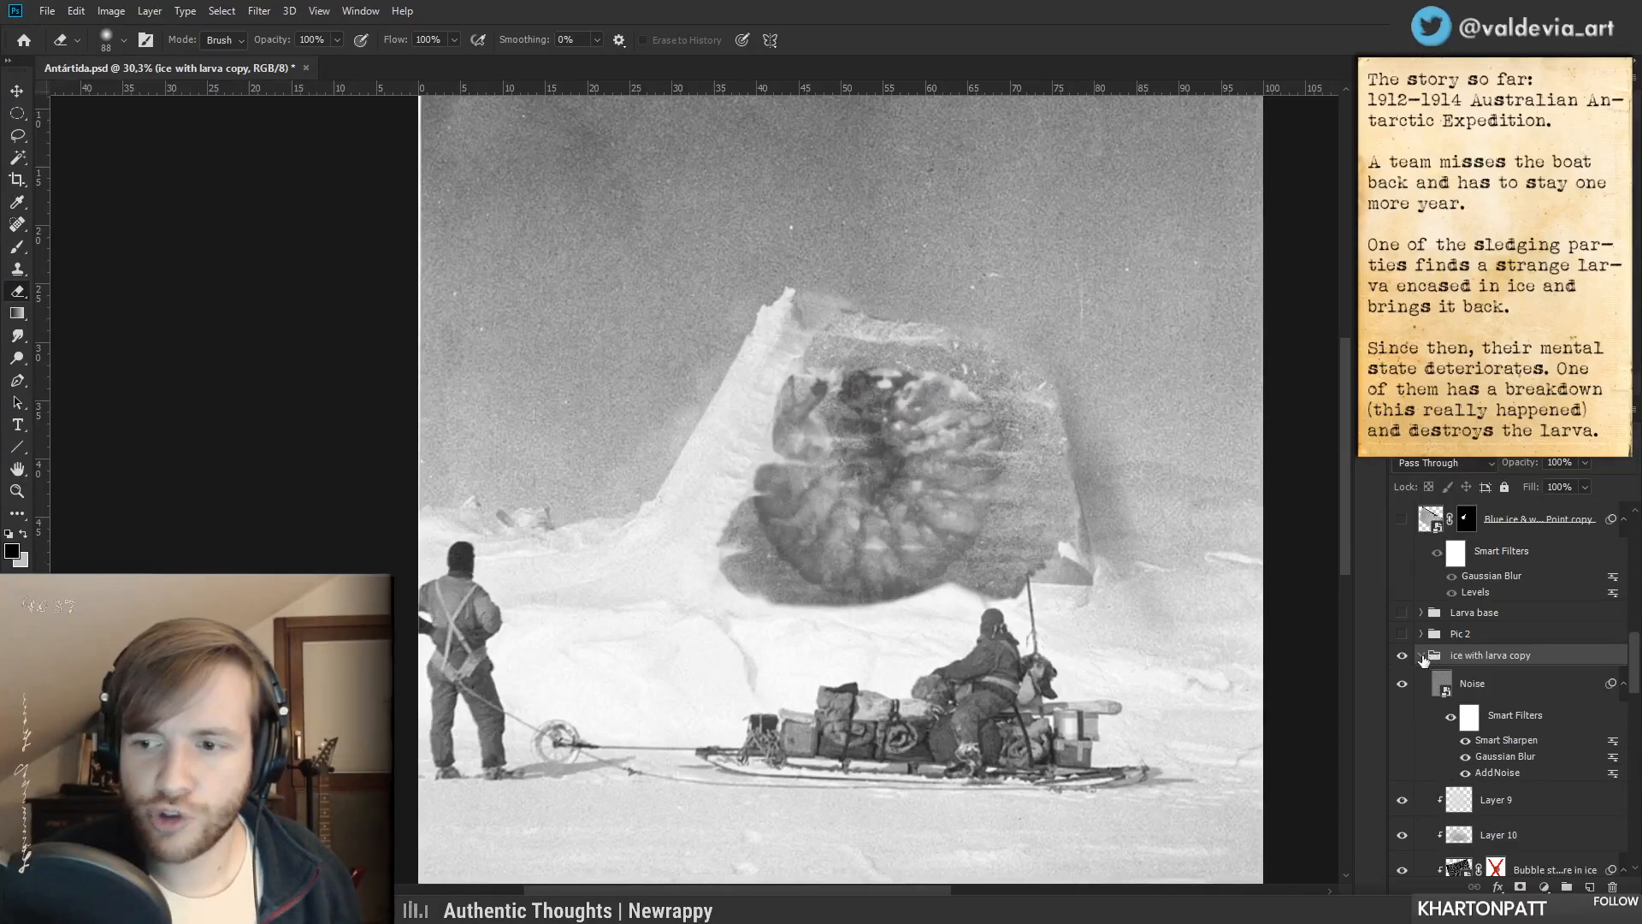
{"action": "left_click", "coordinate": [1422, 656]}
- Scale the "ice with larva copy" group to about 75.85% and position it over the iceberg in the sledge photo
{"action": "key", "text": "ctrl+t"}
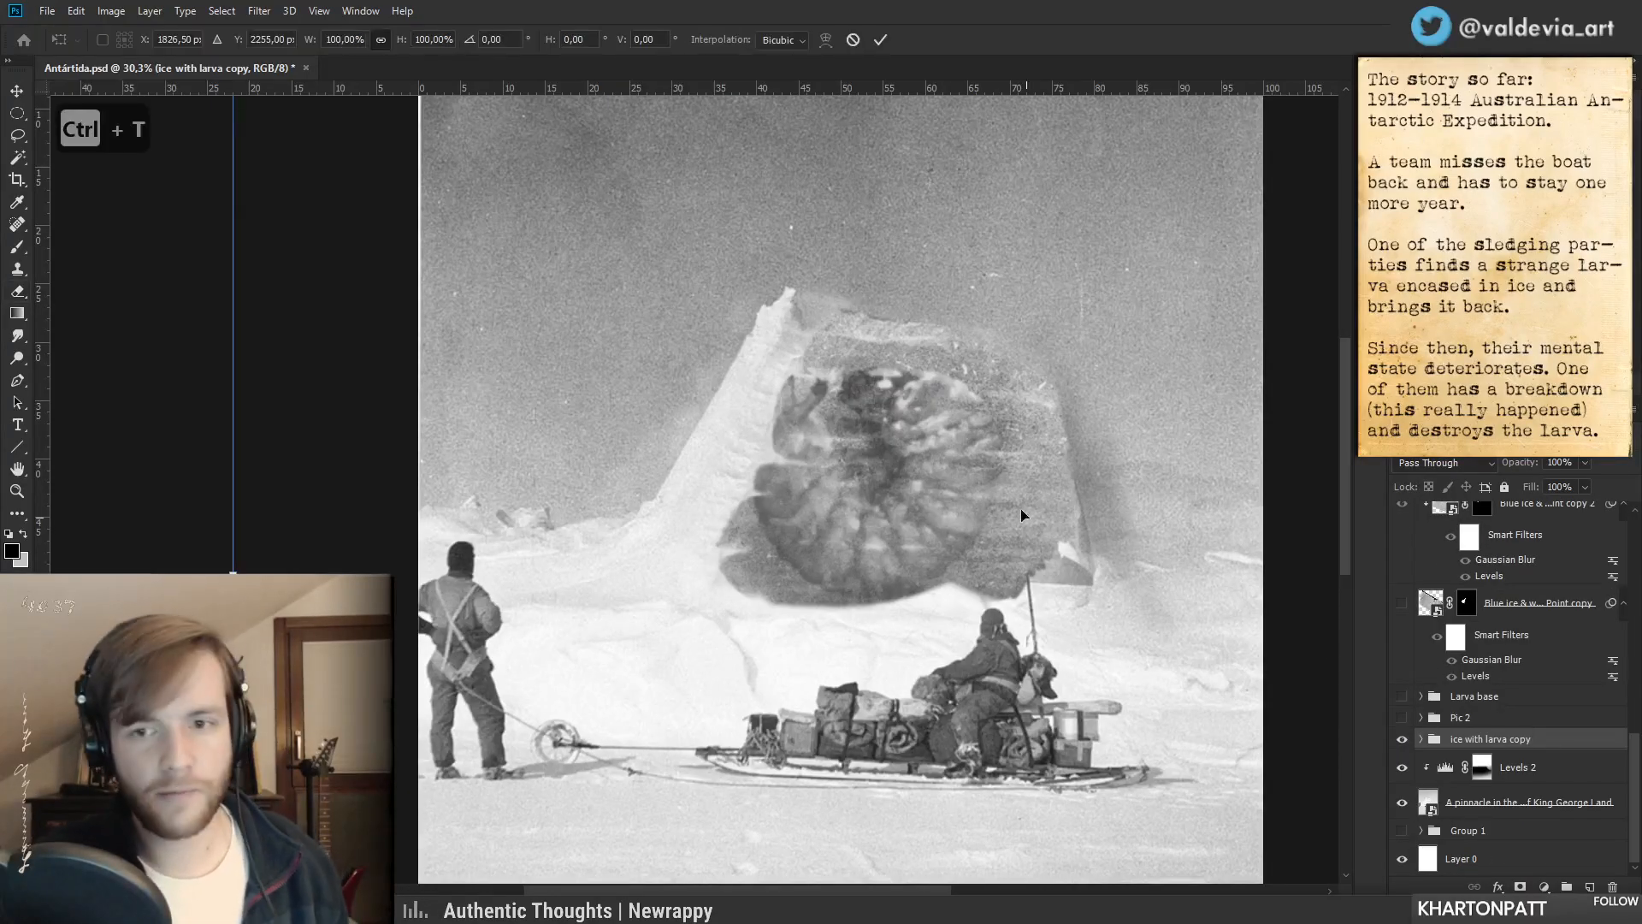
{"action": "left_click_drag", "start_coordinate": [232, 573], "coordinate": [556, 575]}
{"action": "left_click_drag", "start_coordinate": [1138, 458], "coordinate": [915, 446]}
{"action": "mouse_move", "coordinate": [749, 561]}
{"action": "left_mouse_down"}
{"action": "mouse_move", "coordinate": [776, 381]}
{"action": "mouse_move", "coordinate": [764, 561]}
{"action": "left_mouse_up"}
{"action": "mouse_move", "coordinate": [345, 574]}
{"action": "left_mouse_down"}
{"action": "mouse_move", "coordinate": [361, 574]}
{"action": "mouse_move", "coordinate": [340, 573]}
{"action": "left_mouse_up"}
{"action": "mouse_move", "coordinate": [850, 526]}
{"action": "left_mouse_down"}
{"action": "mouse_move", "coordinate": [840, 514]}
{"action": "mouse_move", "coordinate": [842, 529]}
{"action": "left_mouse_up"}
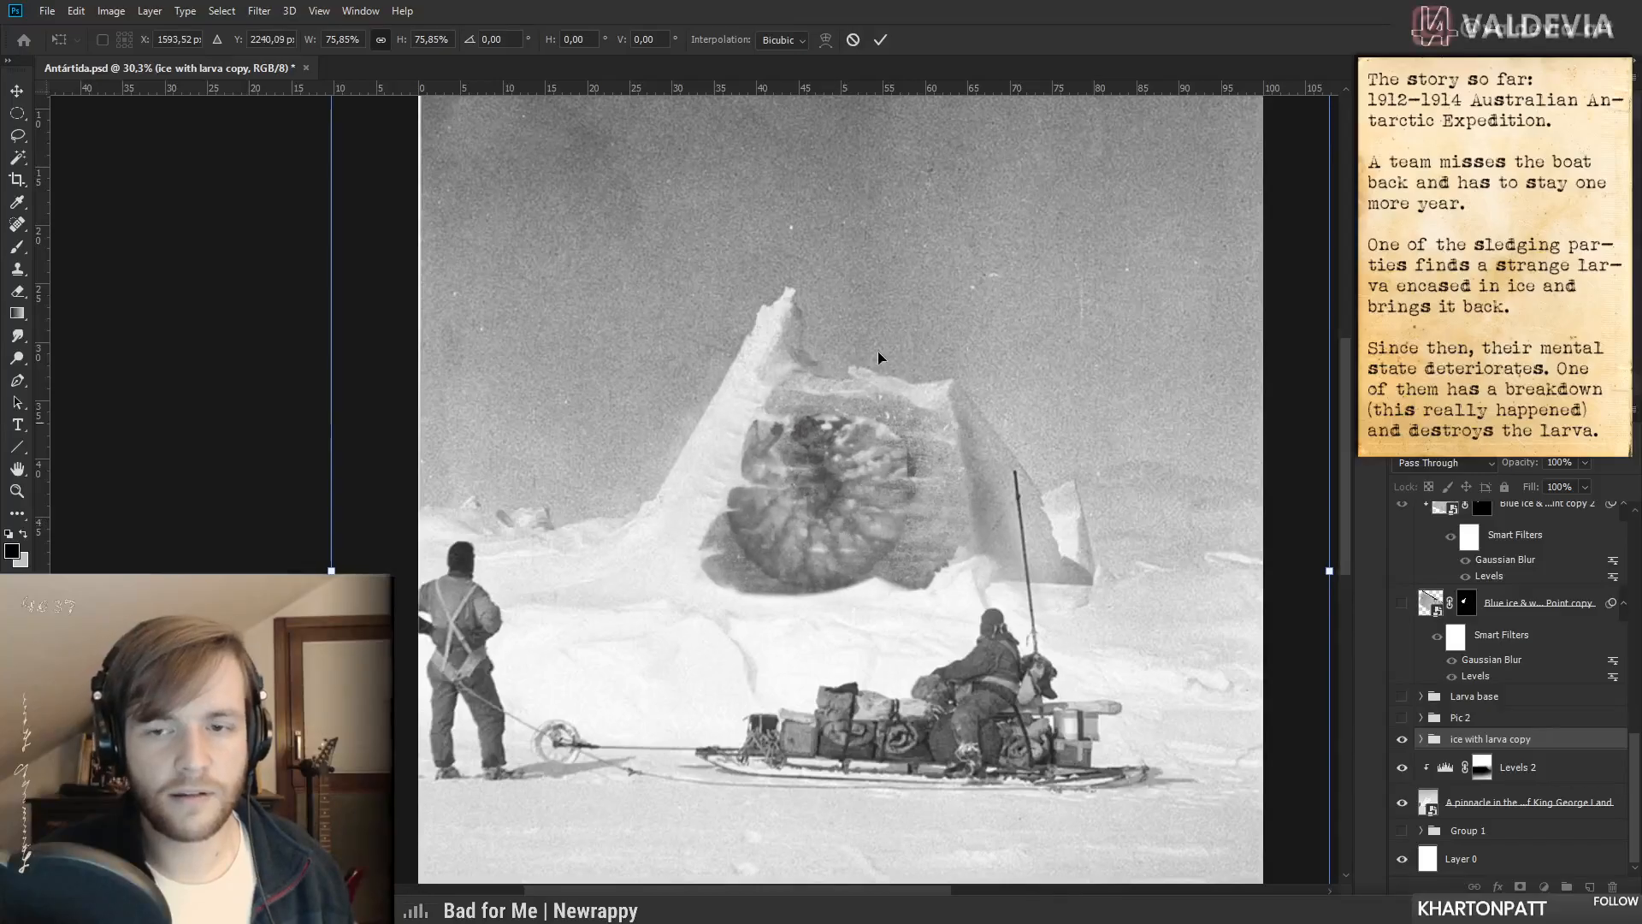
{"action": "key", "text": "e"}
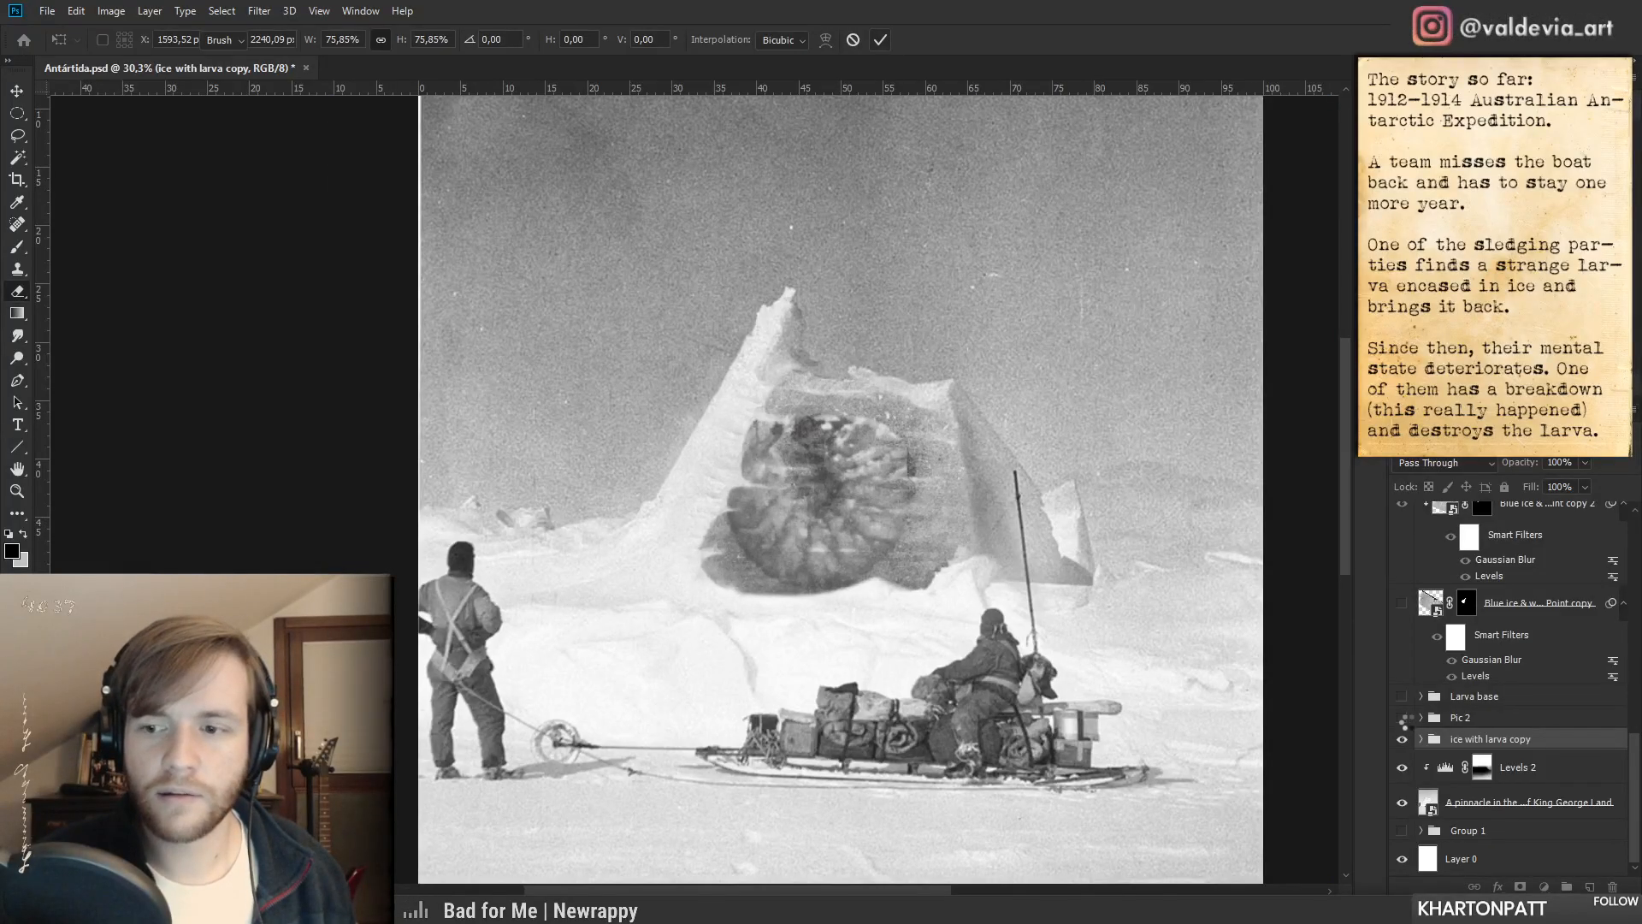
- Toggle Pic 2 on and off to compare its ice block with the reduced copy in the sledge photo
{"action": "left_click", "coordinate": [1404, 721]}
{"action": "left_click", "coordinate": [1405, 722]}
{"action": "left_click", "coordinate": [1405, 722]}
{"action": "left_click", "coordinate": [1405, 723]}
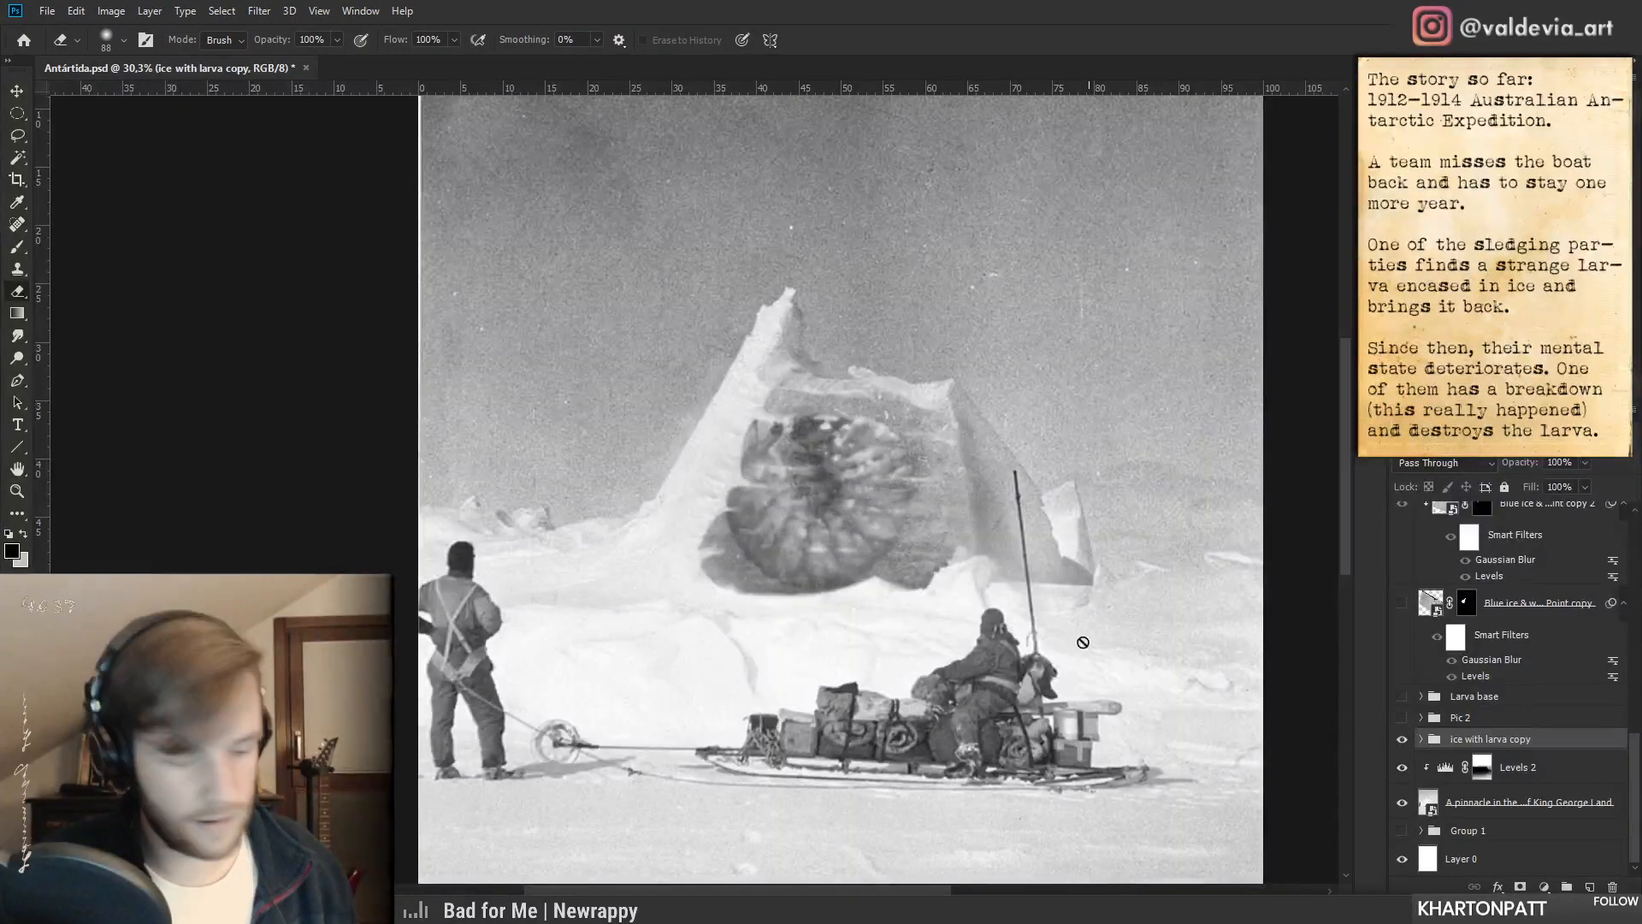
- Scale the "ice with larva copy" group to about 94.52% and shift it slightly to fit the iceberg's front face
{"action": "key", "text": "ctrl+t"}
{"action": "left_click_drag", "start_coordinate": [331, 571], "coordinate": [380, 570]}
{"action": "left_click_drag", "start_coordinate": [868, 489], "coordinate": [853, 486]}
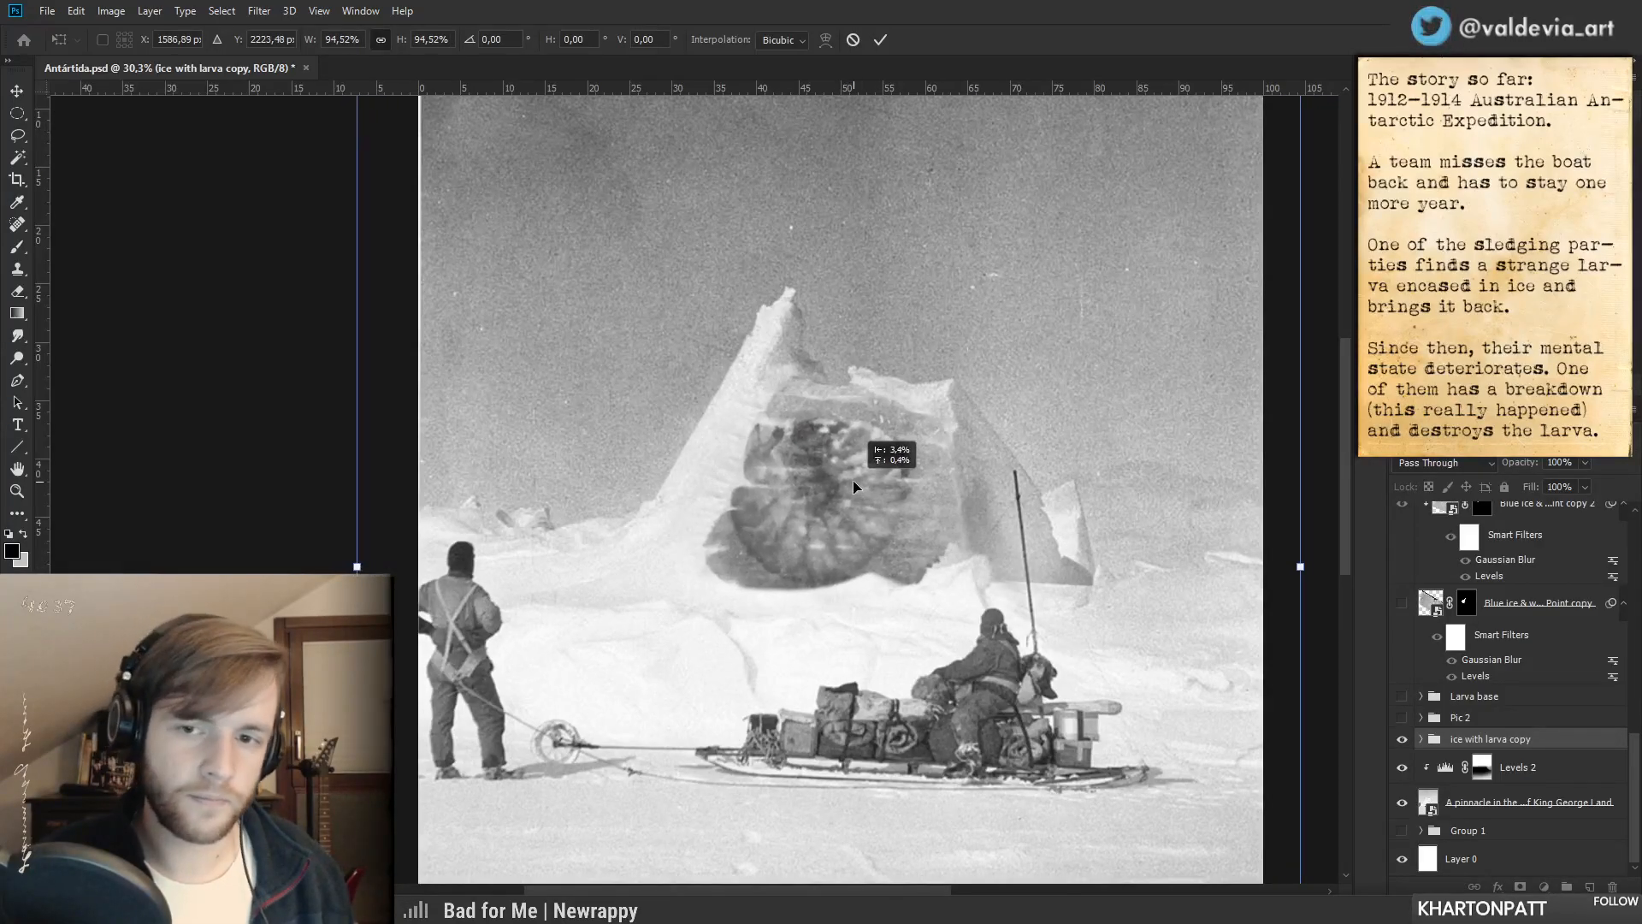
{"action": "left_click", "coordinate": [880, 39]}
{"action": "key", "text": "e"}
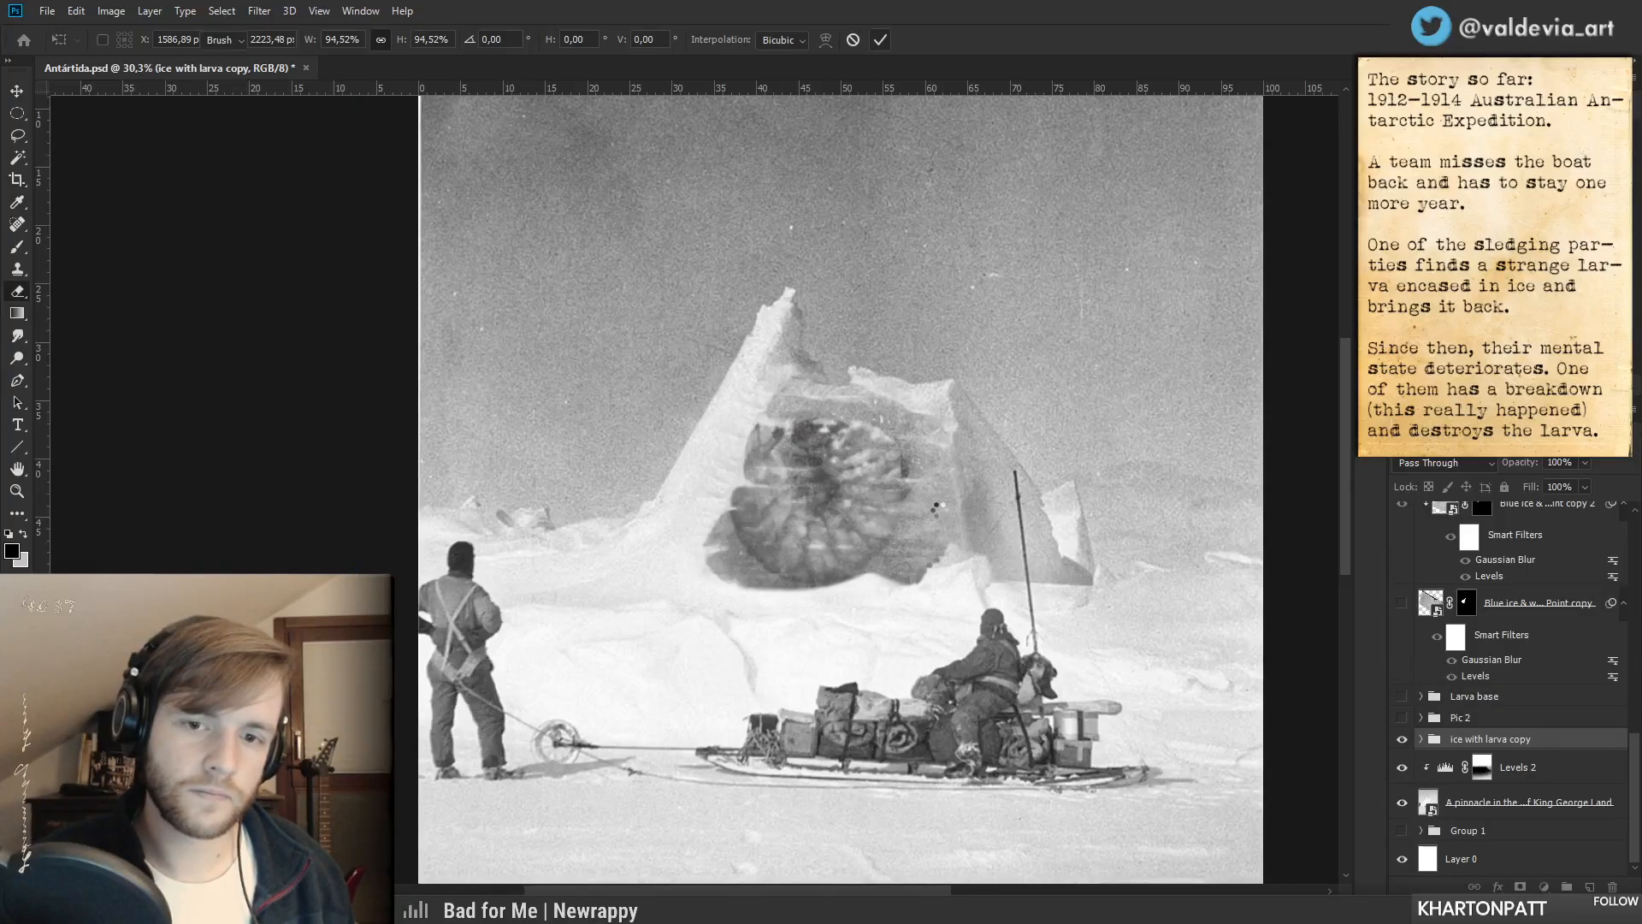
- Compare the whole sledge image with Pic 2 by switching Pic 2's visibility, leaving Pic 2 hidden
{"action": "key", "text": "z"}
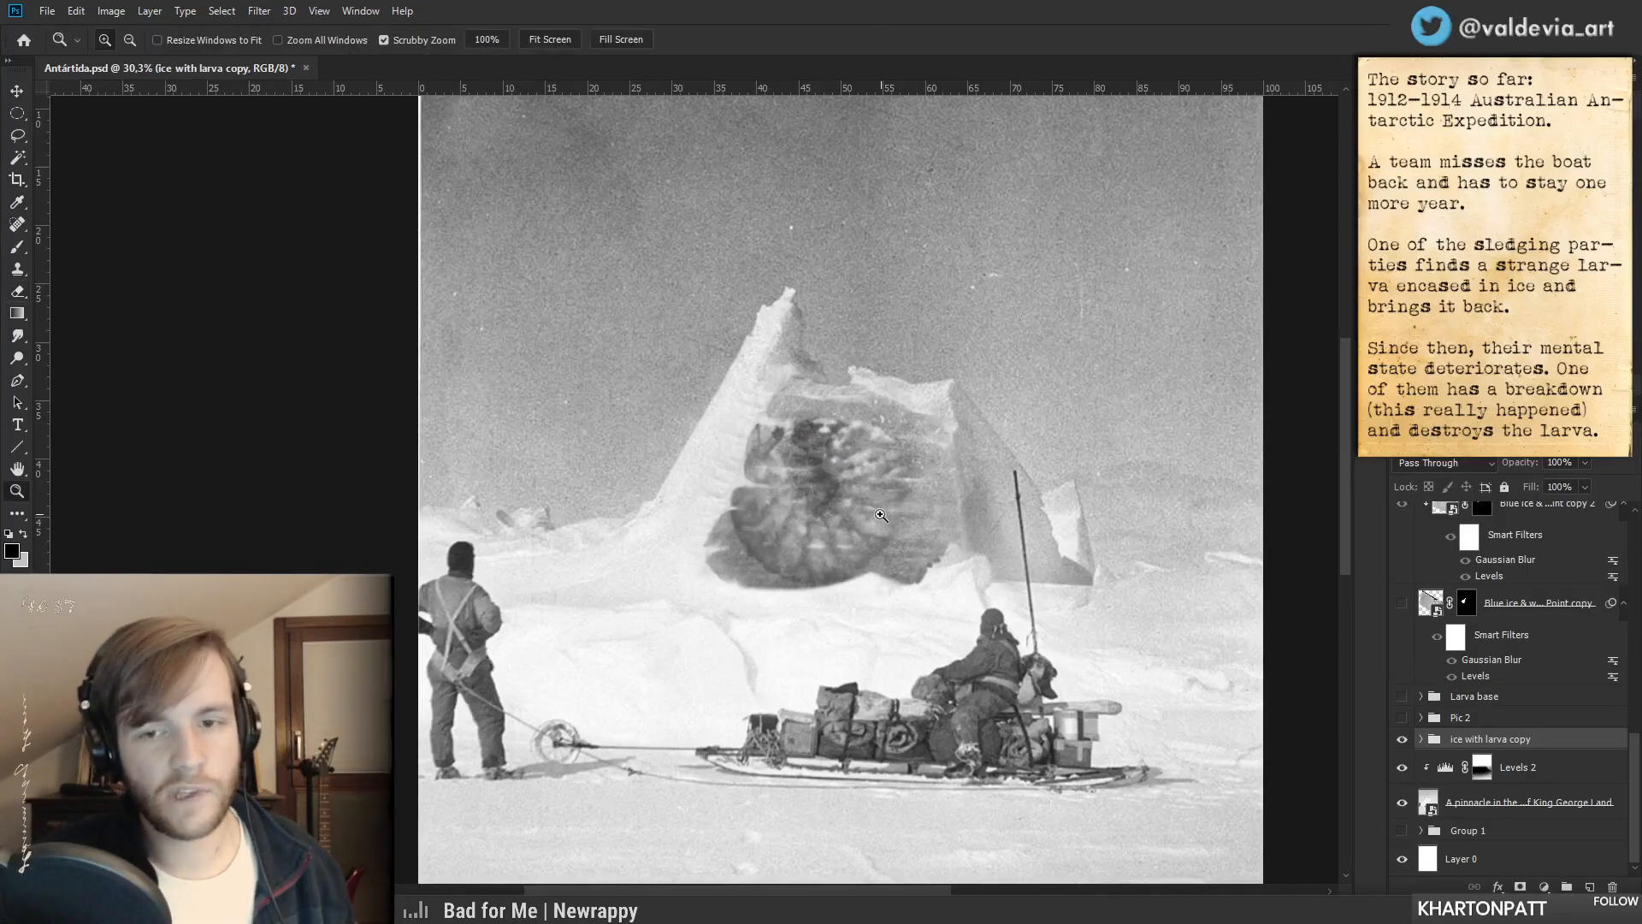
{"action": "left_click_drag", "start_coordinate": [880, 507], "coordinate": [821, 506]}
{"action": "left_click", "coordinate": [1402, 718]}
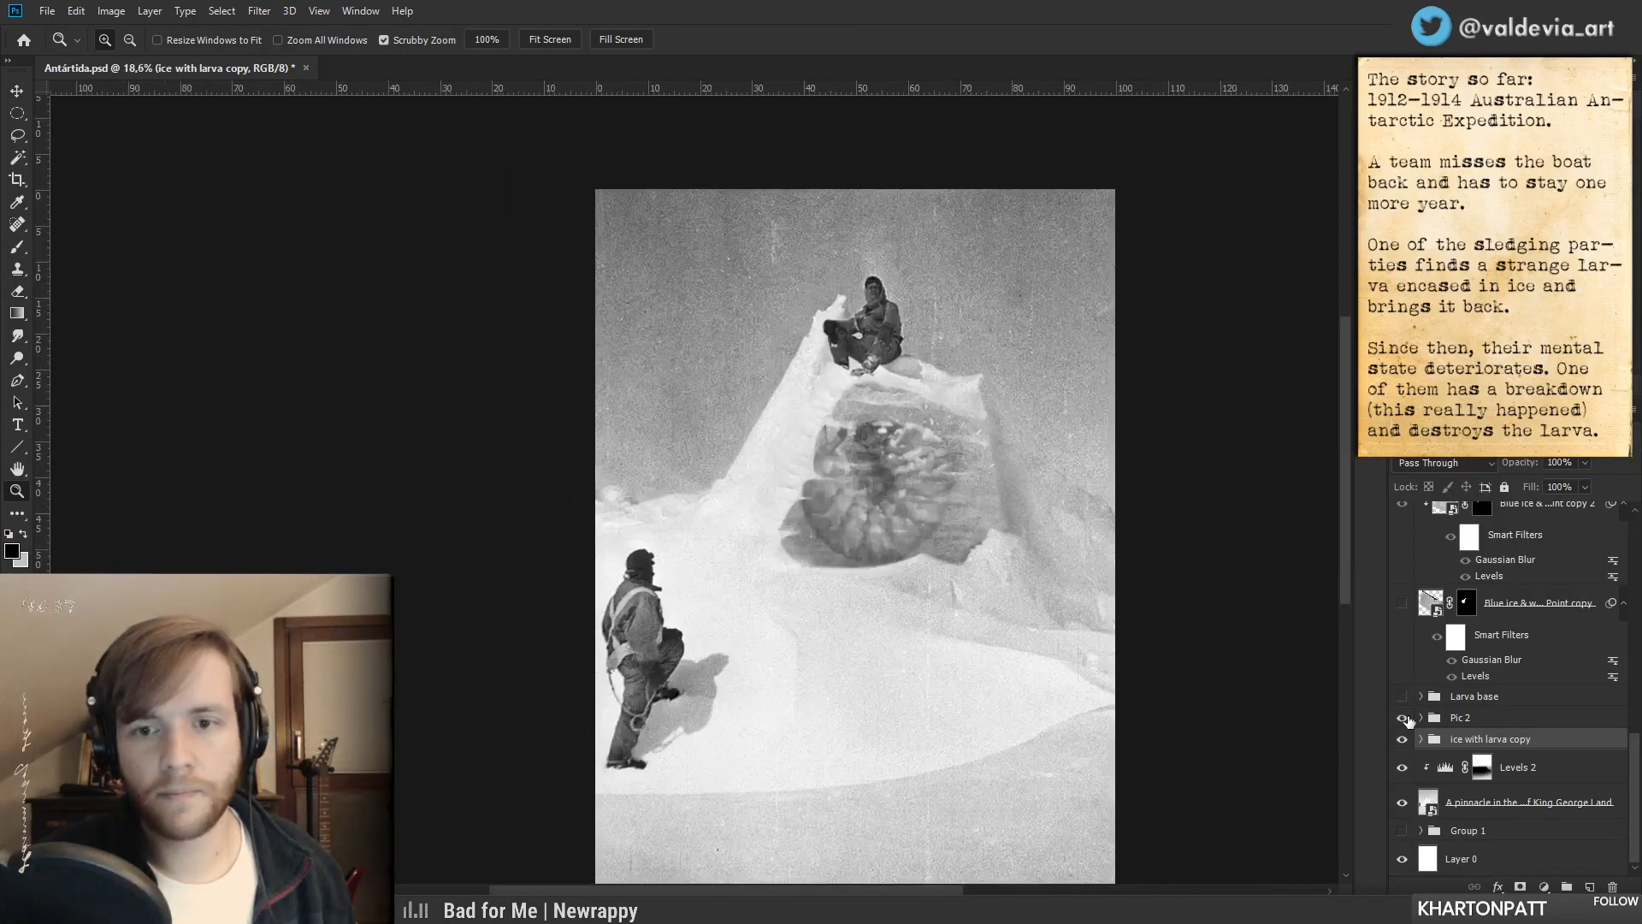
{"action": "left_click", "coordinate": [1407, 720]}
{"action": "left_click", "coordinate": [1407, 719]}
{"action": "left_click", "coordinate": [1407, 719]}
{"action": "left_click", "coordinate": [1407, 719]}
{"action": "left_click", "coordinate": [1405, 720]}
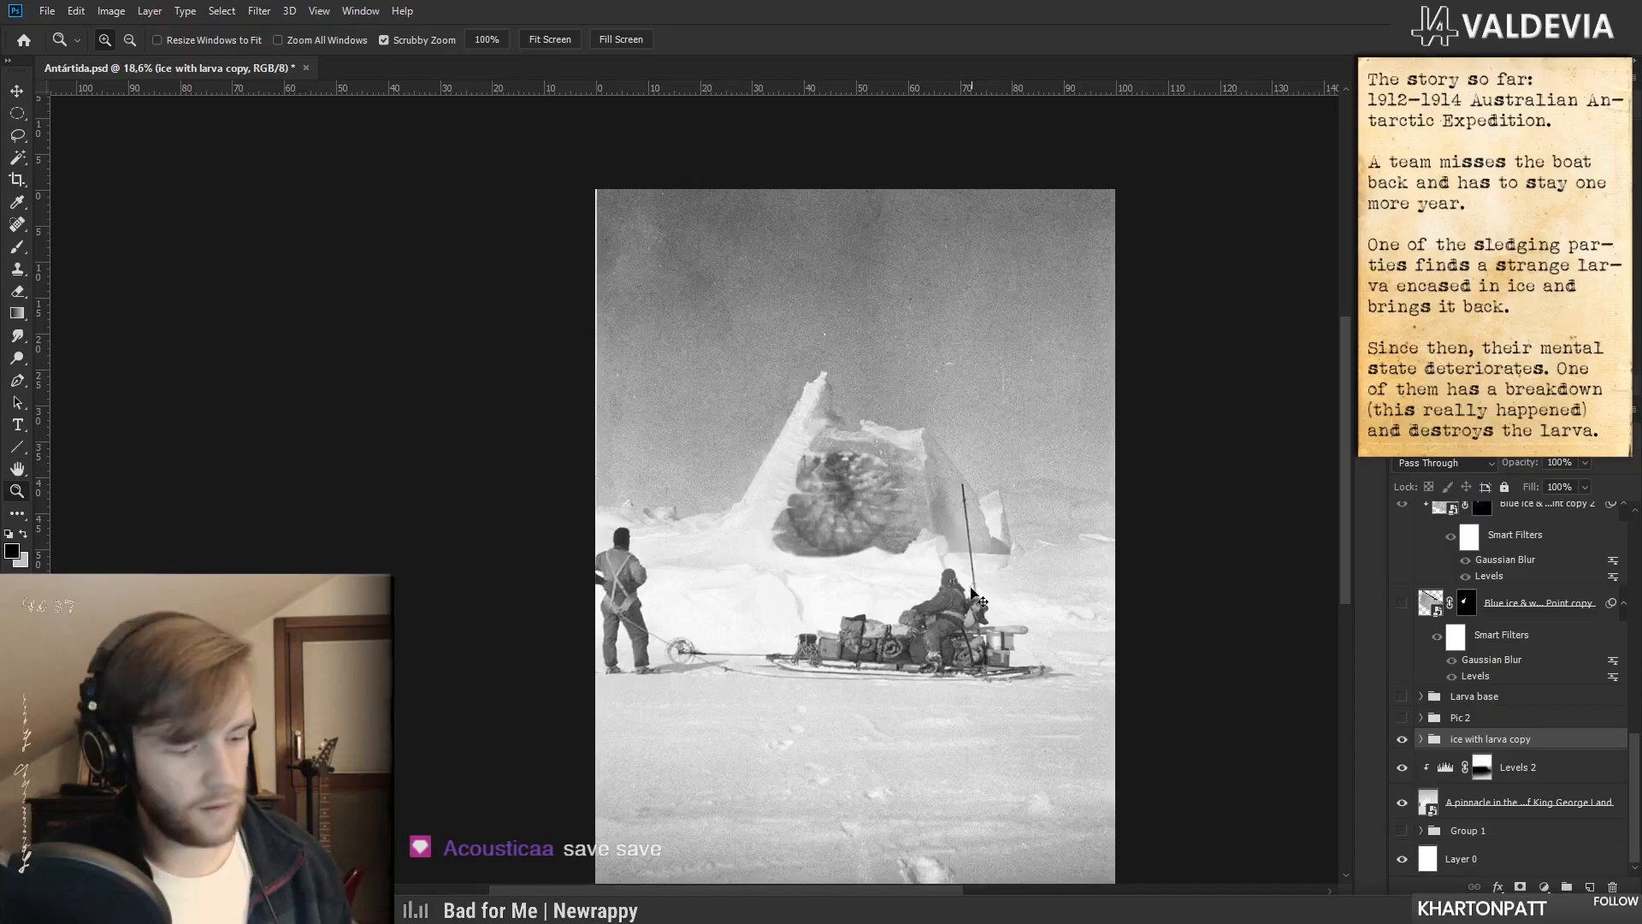
- Scale the "ice with larva copy" group to about 91.31%, reposition it on the iceberg, and save the document
{"action": "key", "text": "ctrl+t"}
{"action": "left_click_drag", "start_coordinate": [556, 556], "coordinate": [608, 576]}
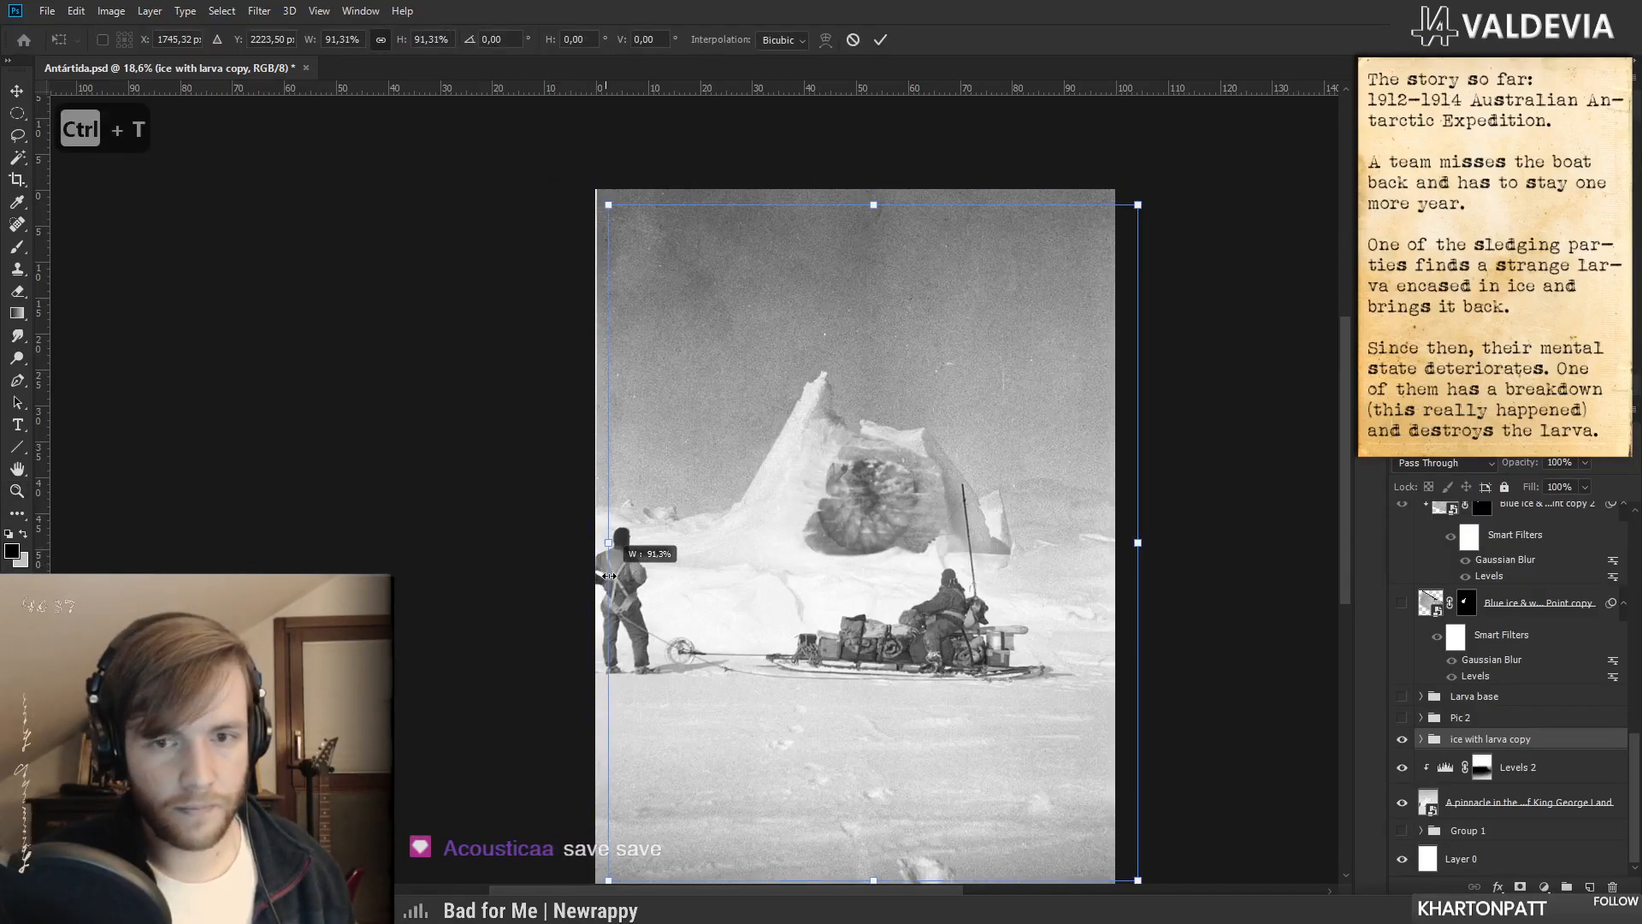
{"action": "left_click_drag", "start_coordinate": [859, 525], "coordinate": [847, 531]}
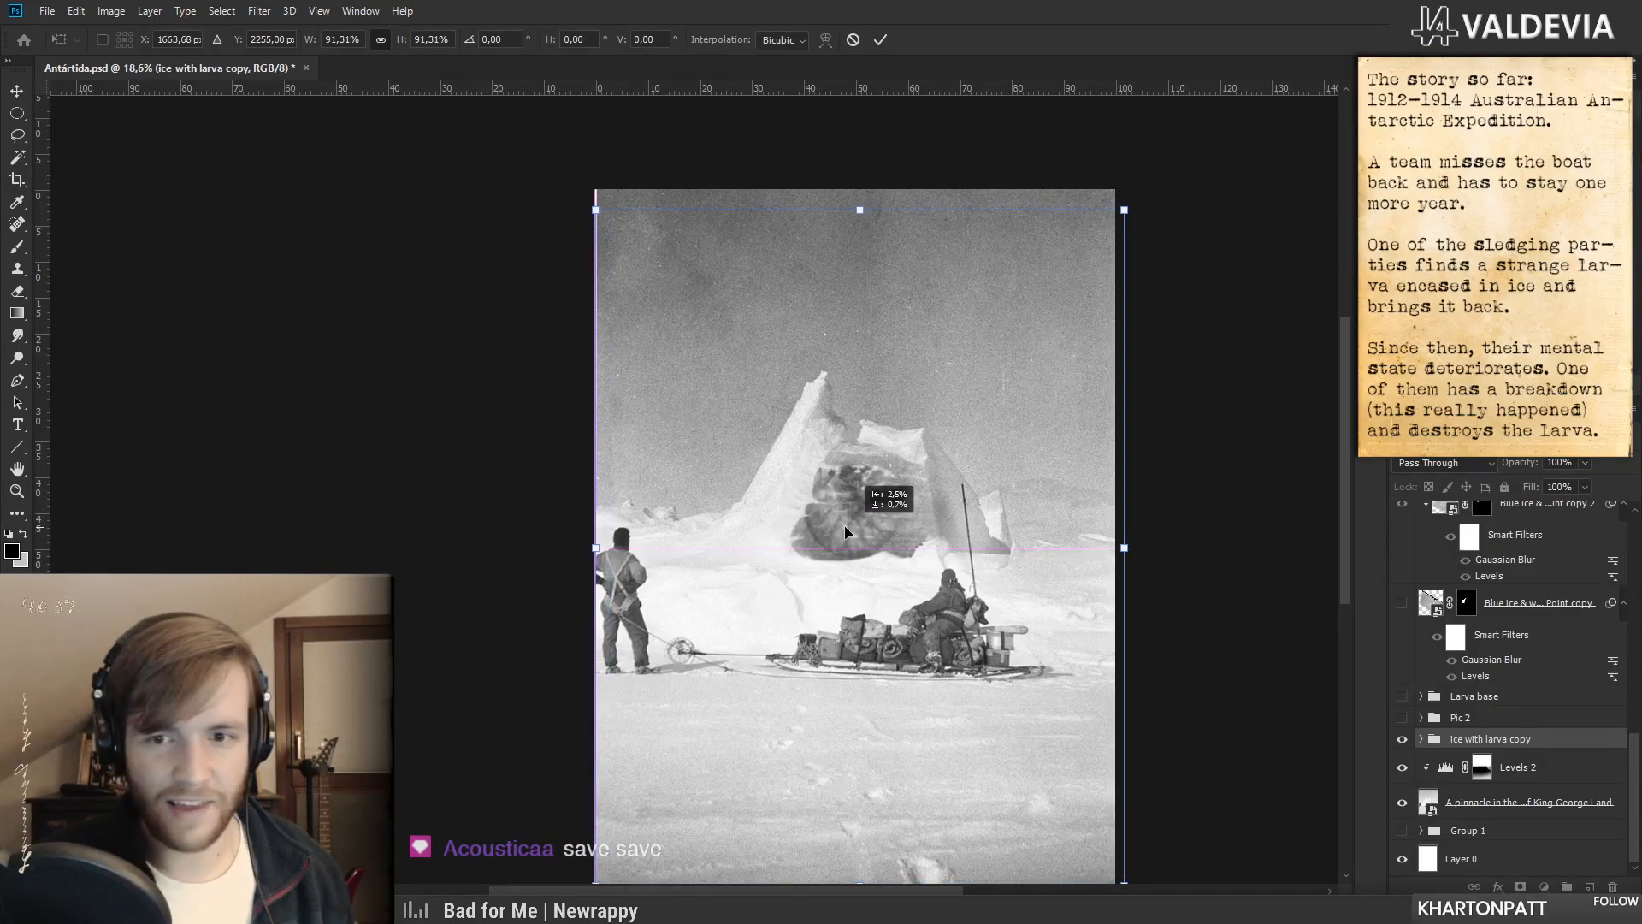
{"action": "left_click", "coordinate": [880, 41]}
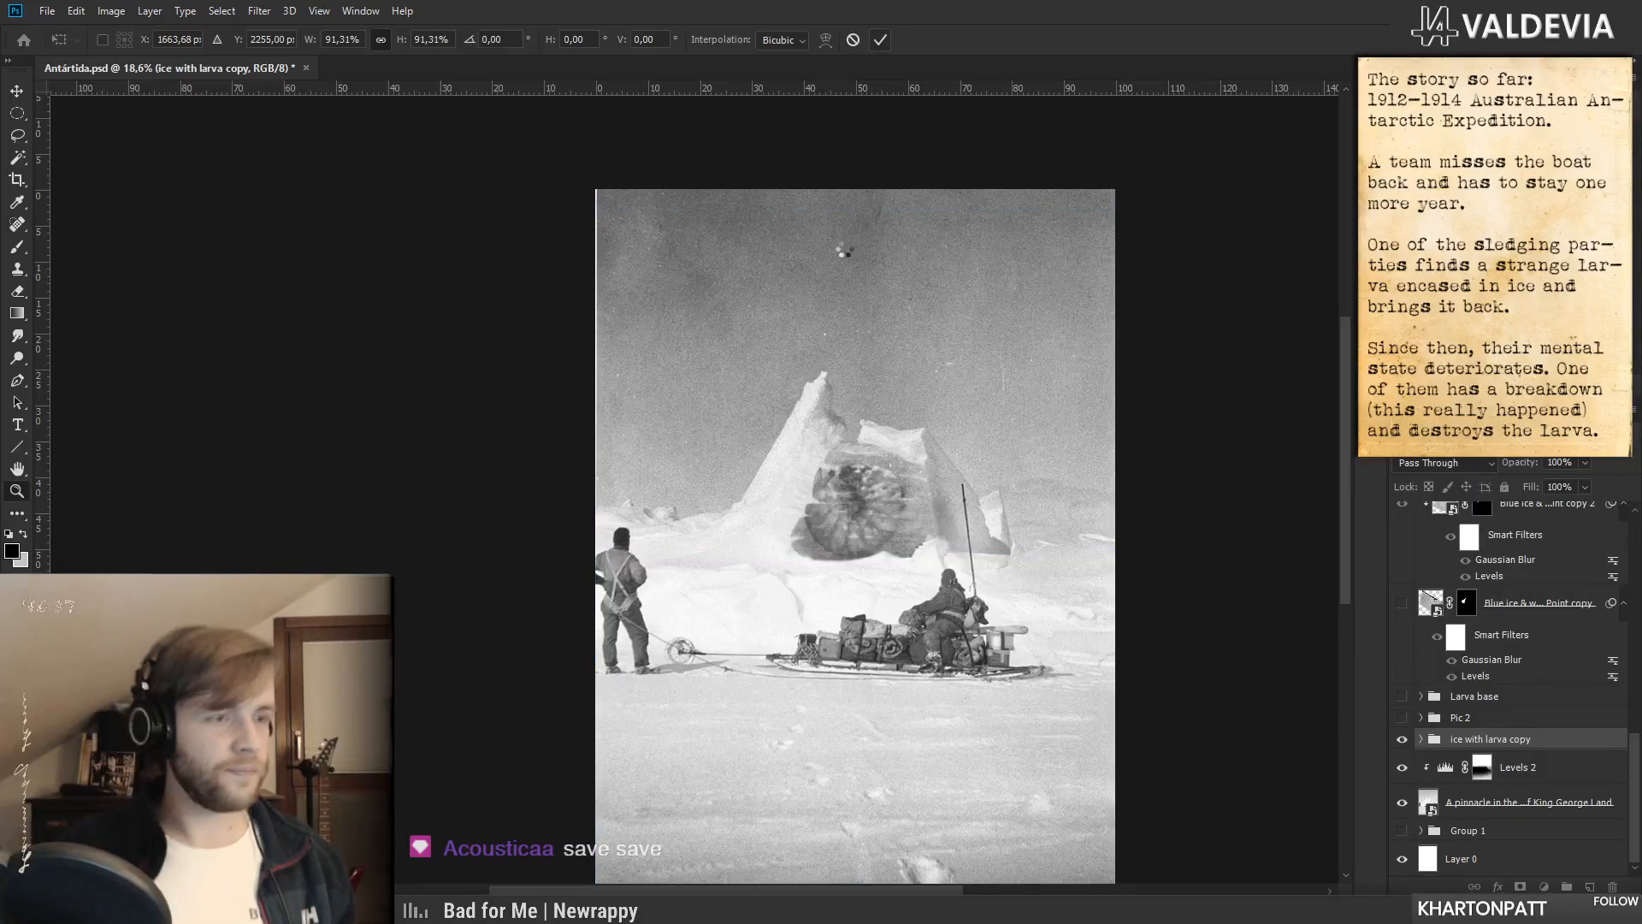
{"action": "key", "text": "ctrl+s"}
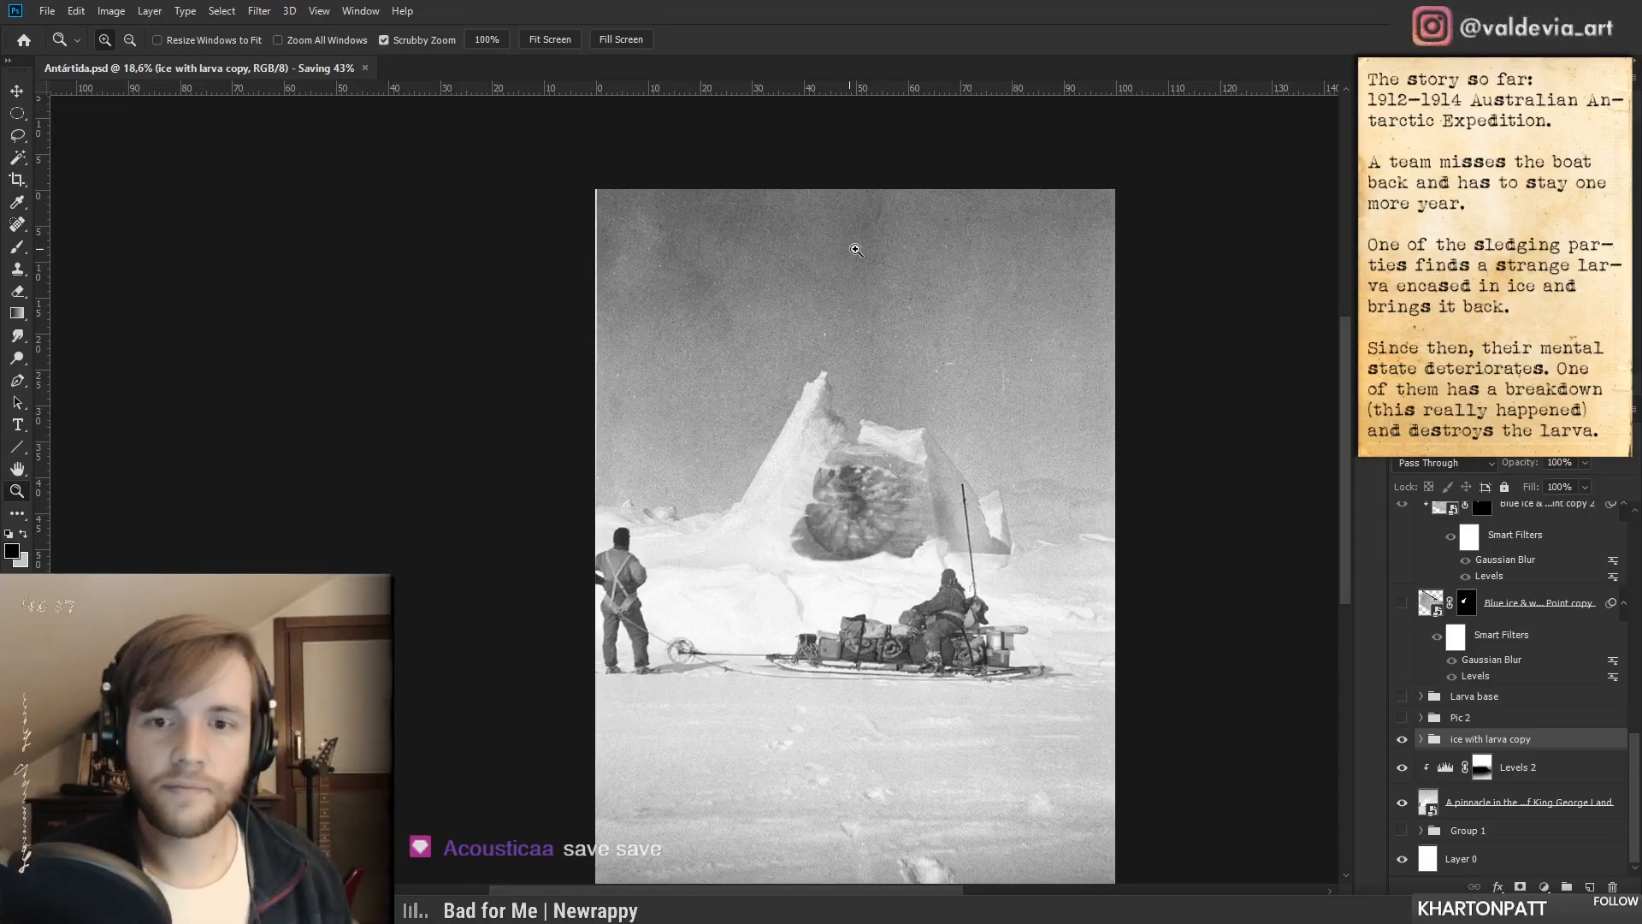
- Compare the larva block's size and shape in both photos at closer range by repeatedly showing and hiding Pic 2
{"action": "left_click", "coordinate": [878, 504]}
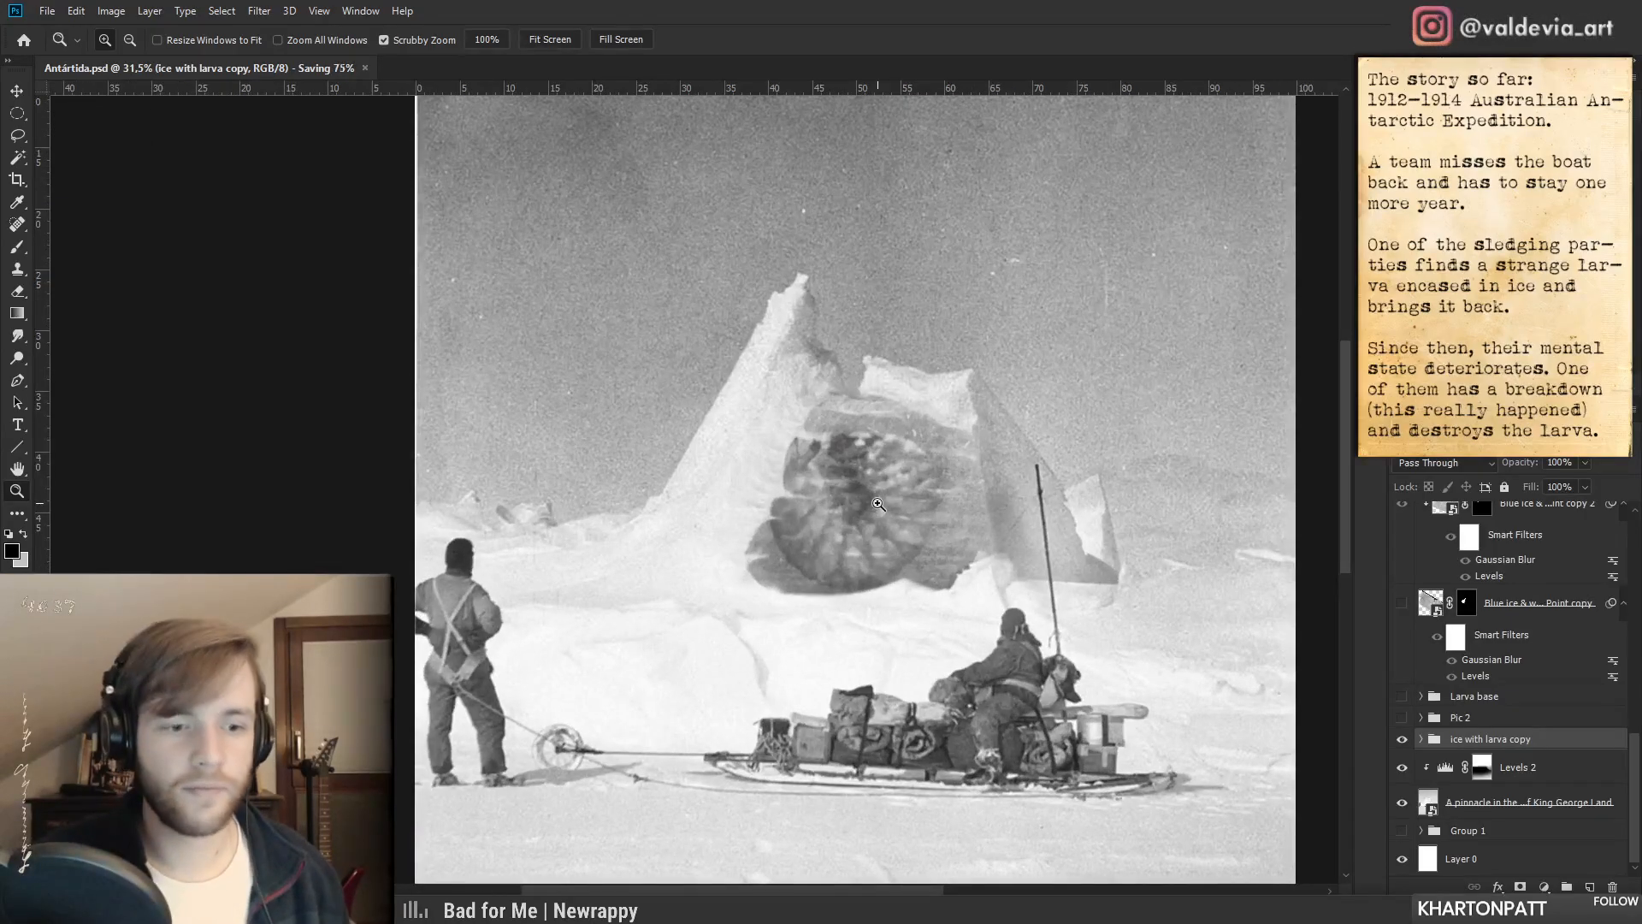
{"action": "left_click", "coordinate": [1401, 718]}
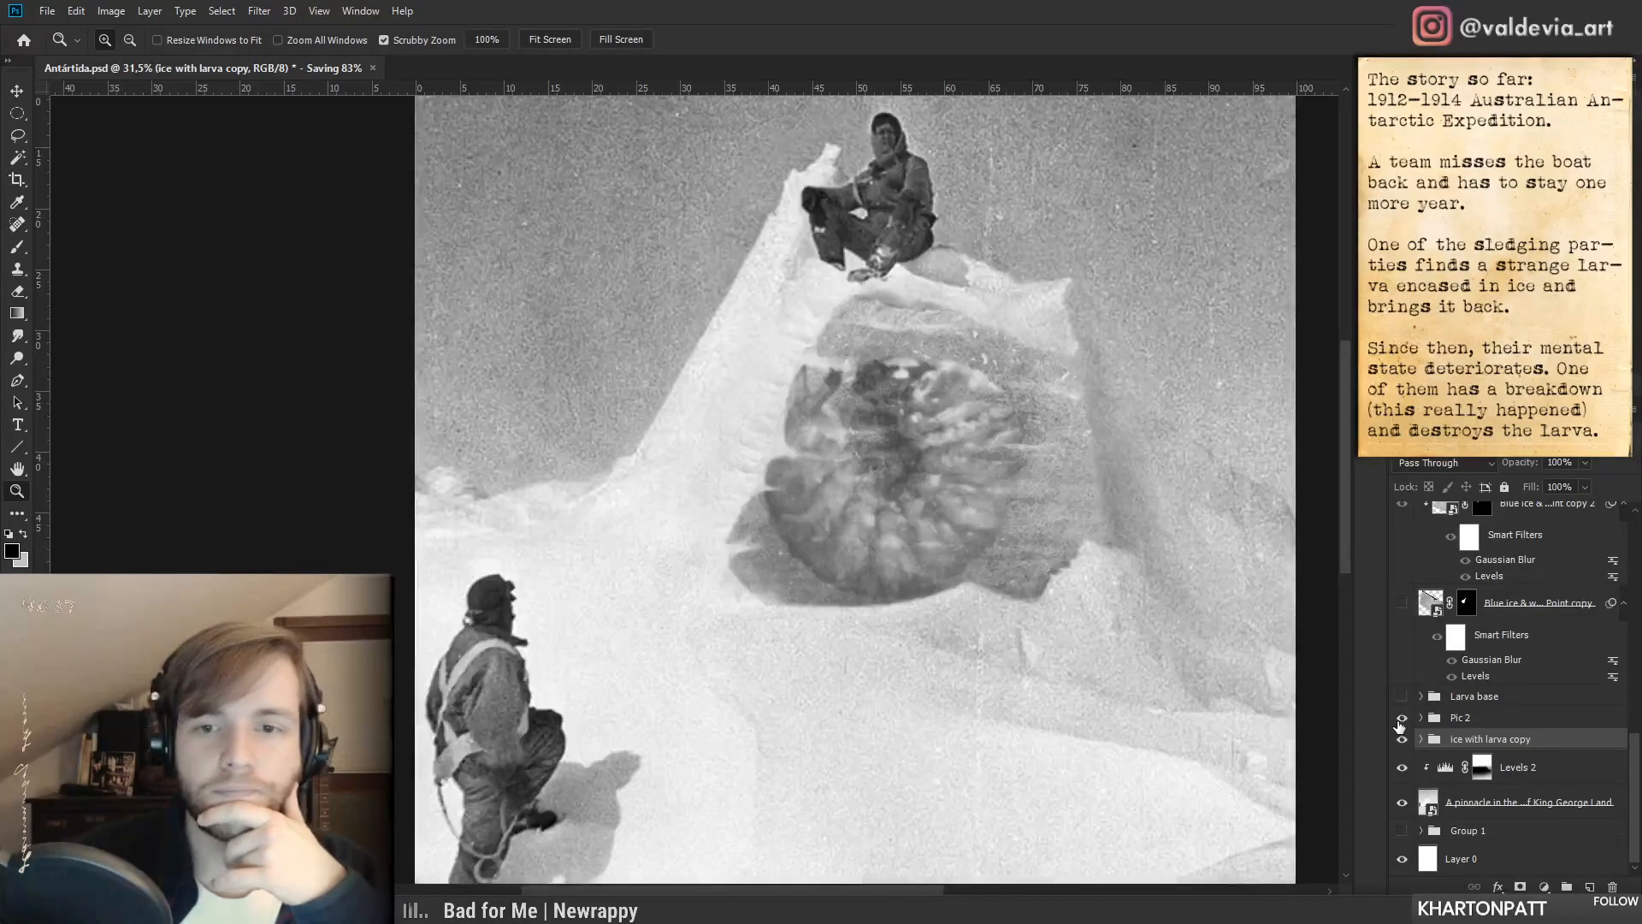
{"action": "left_click", "coordinate": [1401, 721]}
{"action": "left_click", "coordinate": [1400, 721]}
{"action": "left_click", "coordinate": [1400, 721]}
{"action": "left_click", "coordinate": [1400, 721]}
{"action": "left_click", "coordinate": [1401, 721]}
{"action": "left_click", "coordinate": [1400, 721]}
{"action": "left_click", "coordinate": [1400, 721]}
{"action": "left_click", "coordinate": [1400, 721]}
{"action": "left_click", "coordinate": [1400, 721]}
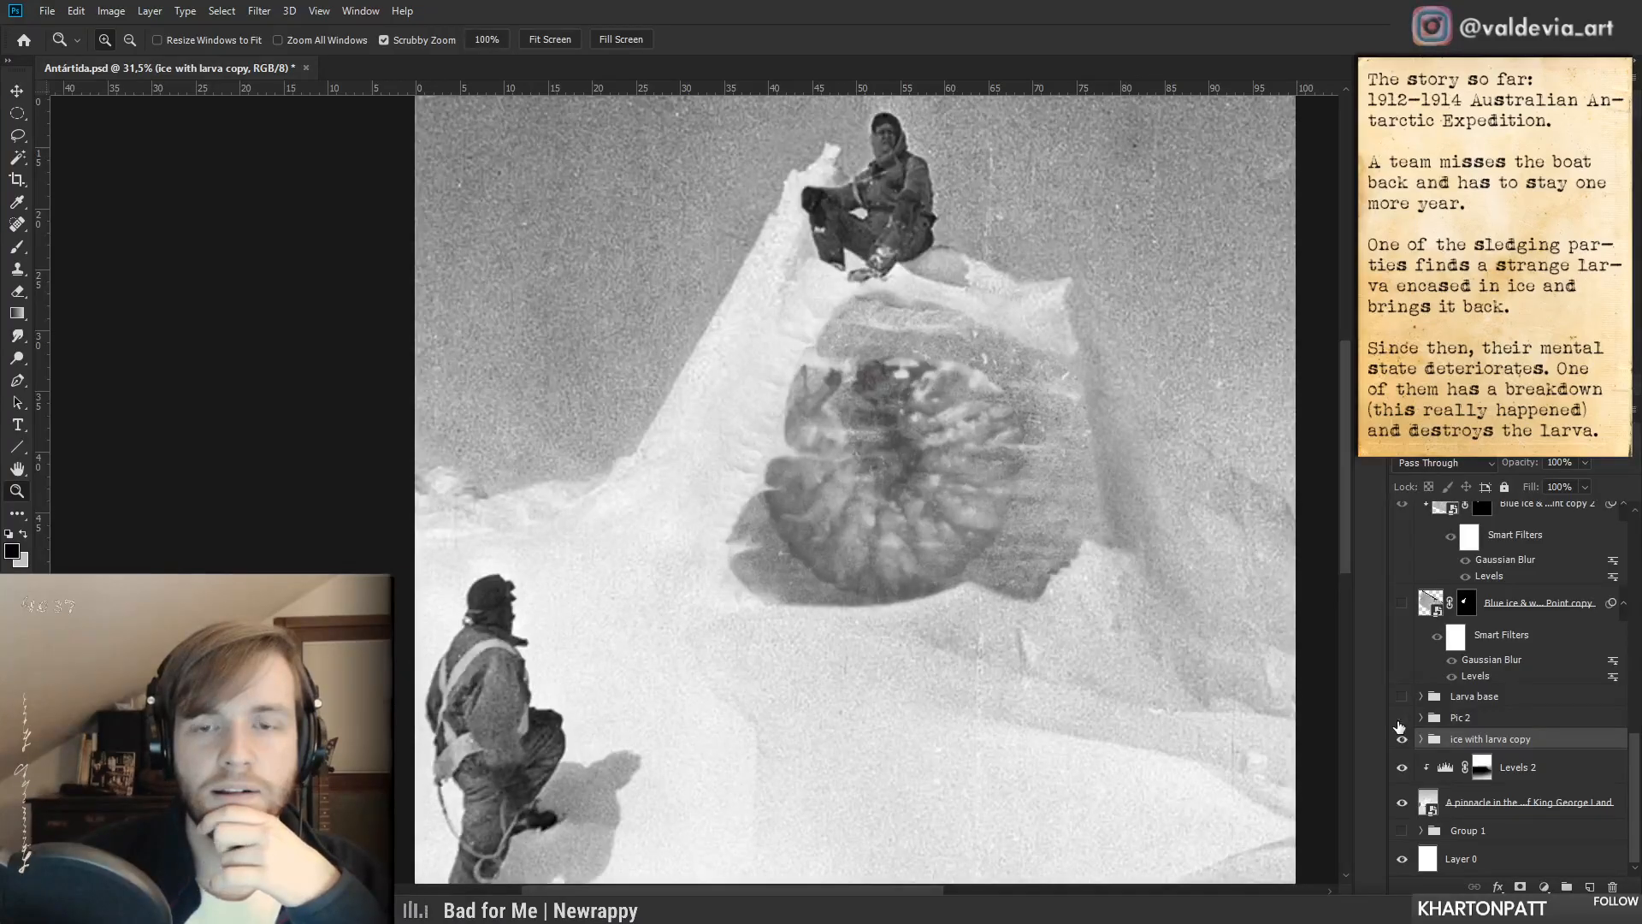
{"action": "left_click", "coordinate": [1400, 721]}
{"action": "left_click", "coordinate": [1400, 721]}
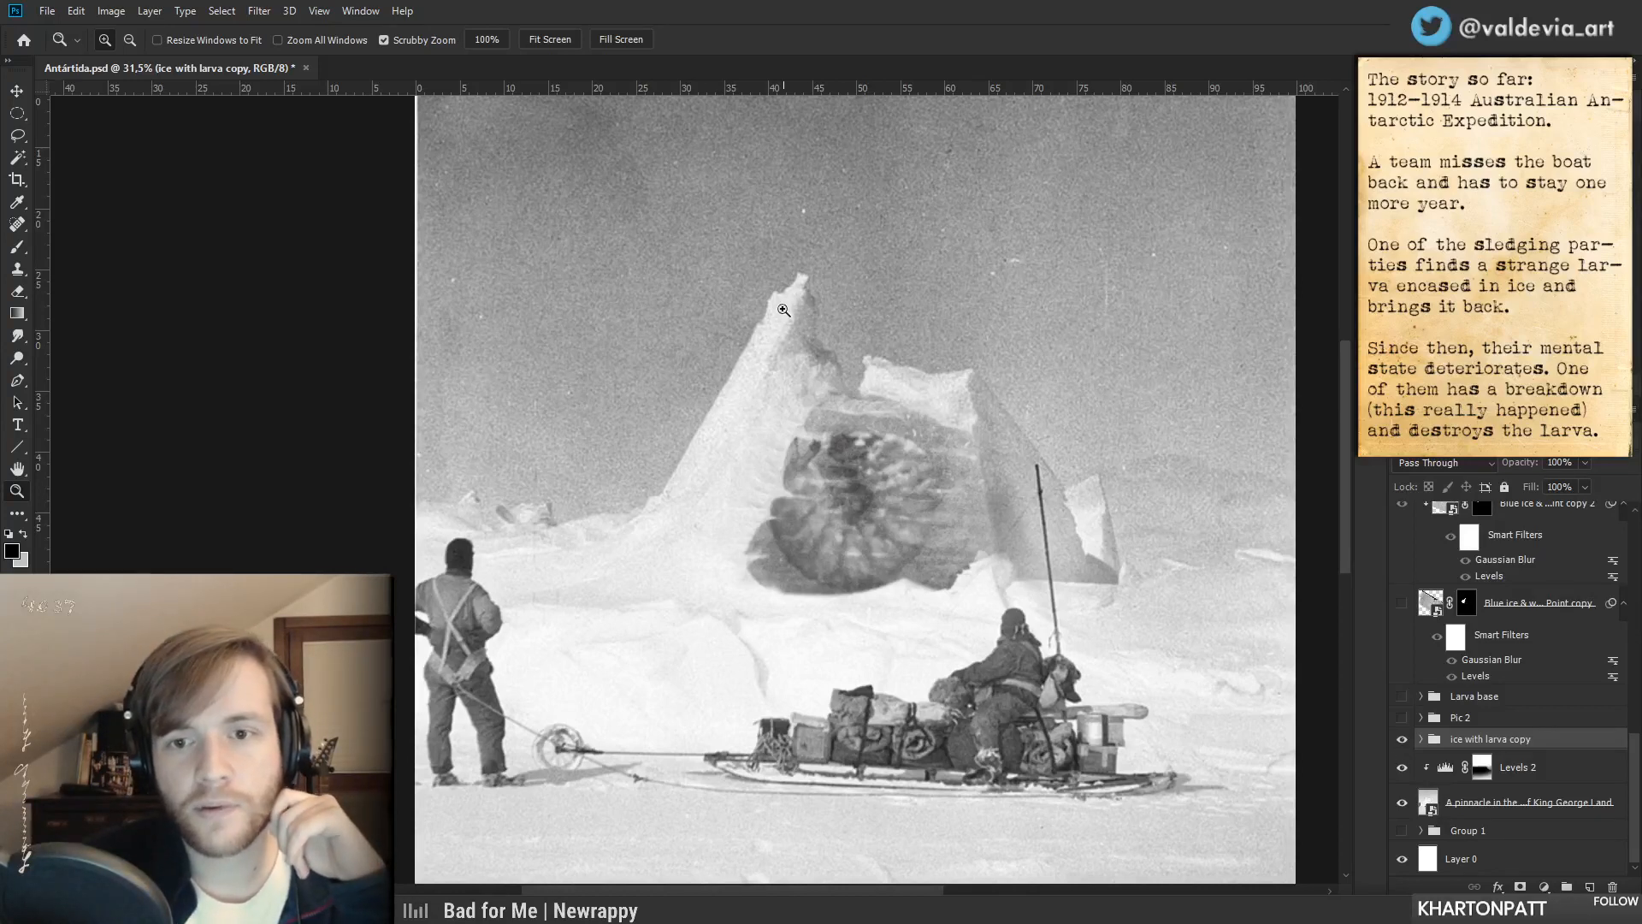
- Check the bare iceberg without the "ice with larva copy" group, and compare the restored block with Pic 2 again
{"action": "left_click", "coordinate": [1402, 739]}
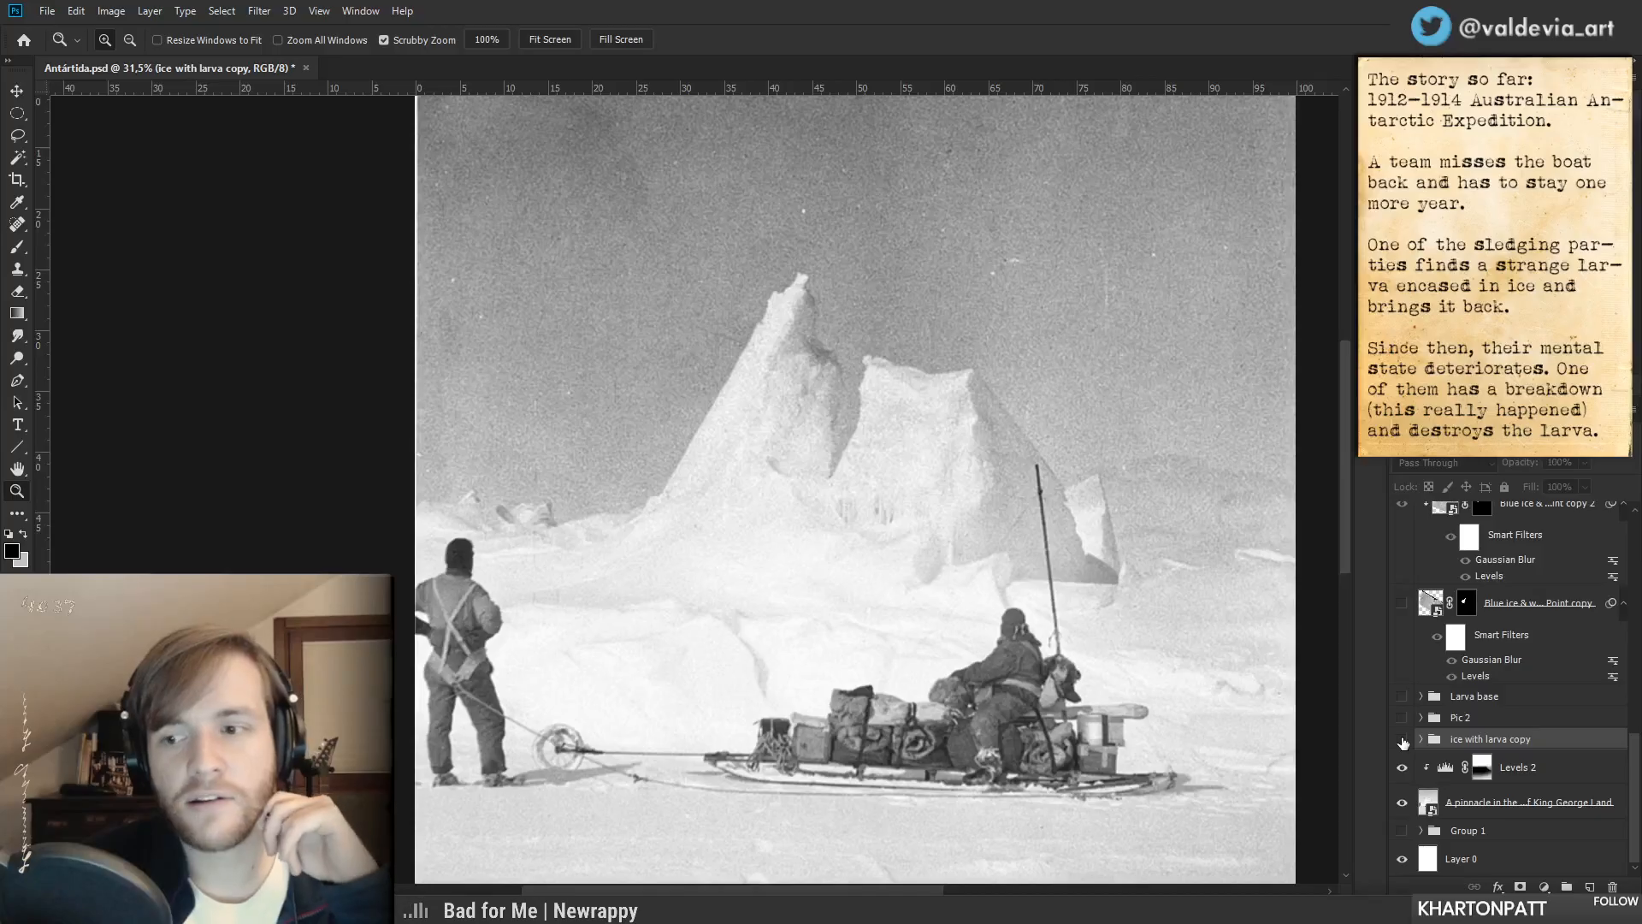
{"action": "left_click", "coordinate": [1403, 739]}
{"action": "left_click", "coordinate": [1401, 721]}
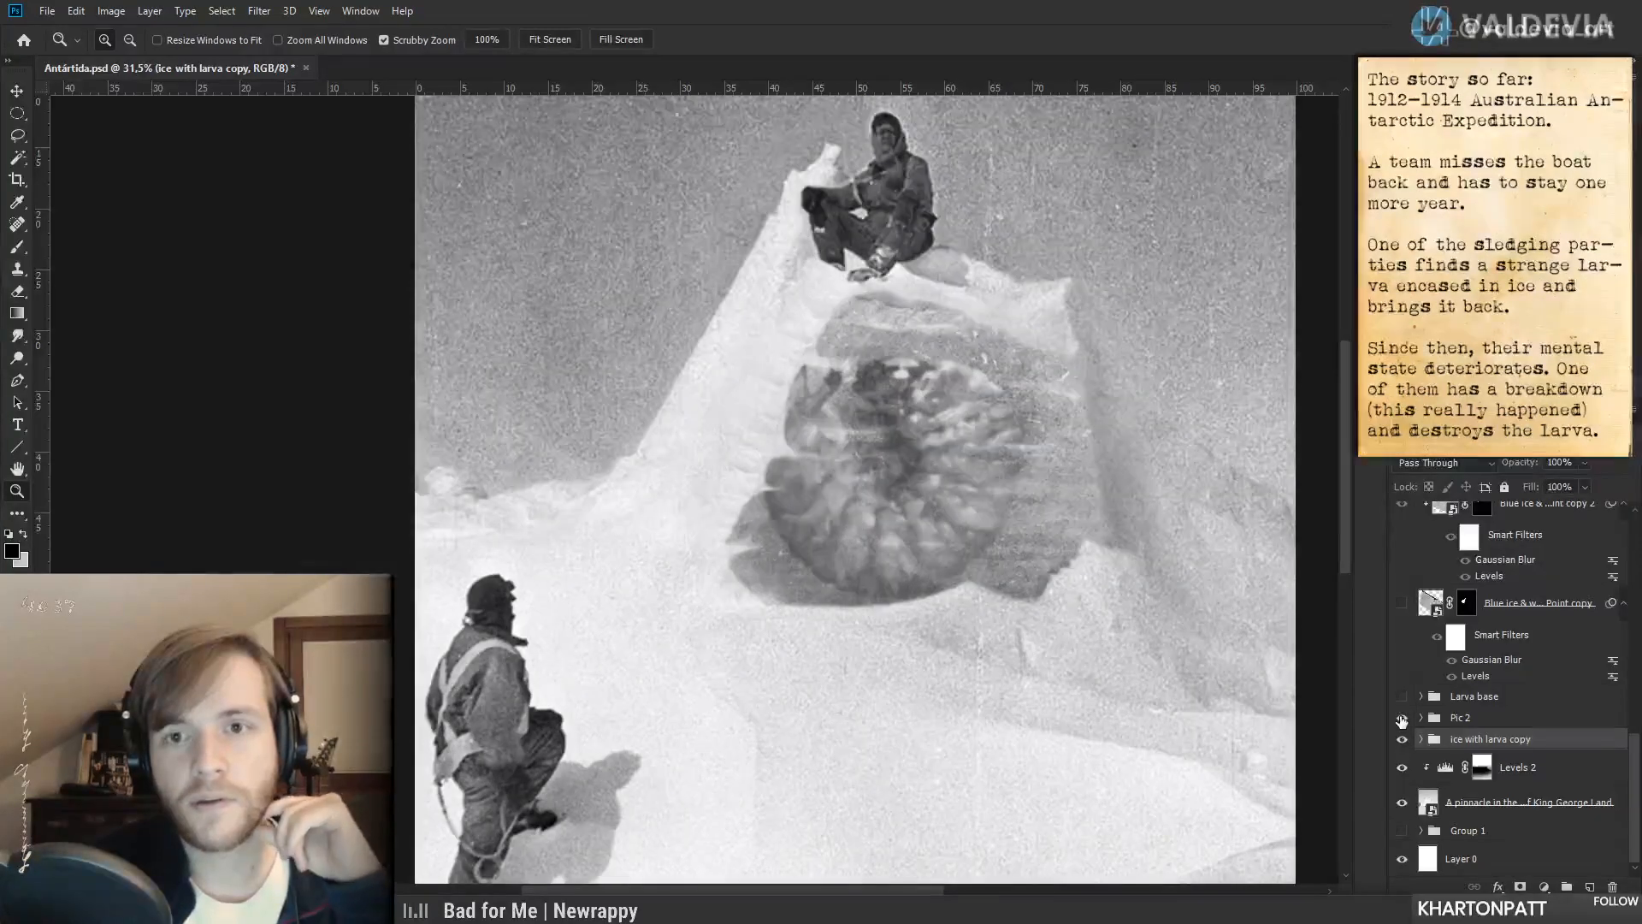
{"action": "left_click", "coordinate": [1401, 721]}
{"action": "left_click", "coordinate": [1401, 721]}
{"action": "left_click", "coordinate": [1401, 721]}
{"action": "left_click", "coordinate": [1401, 721]}
{"action": "left_click", "coordinate": [1401, 721]}
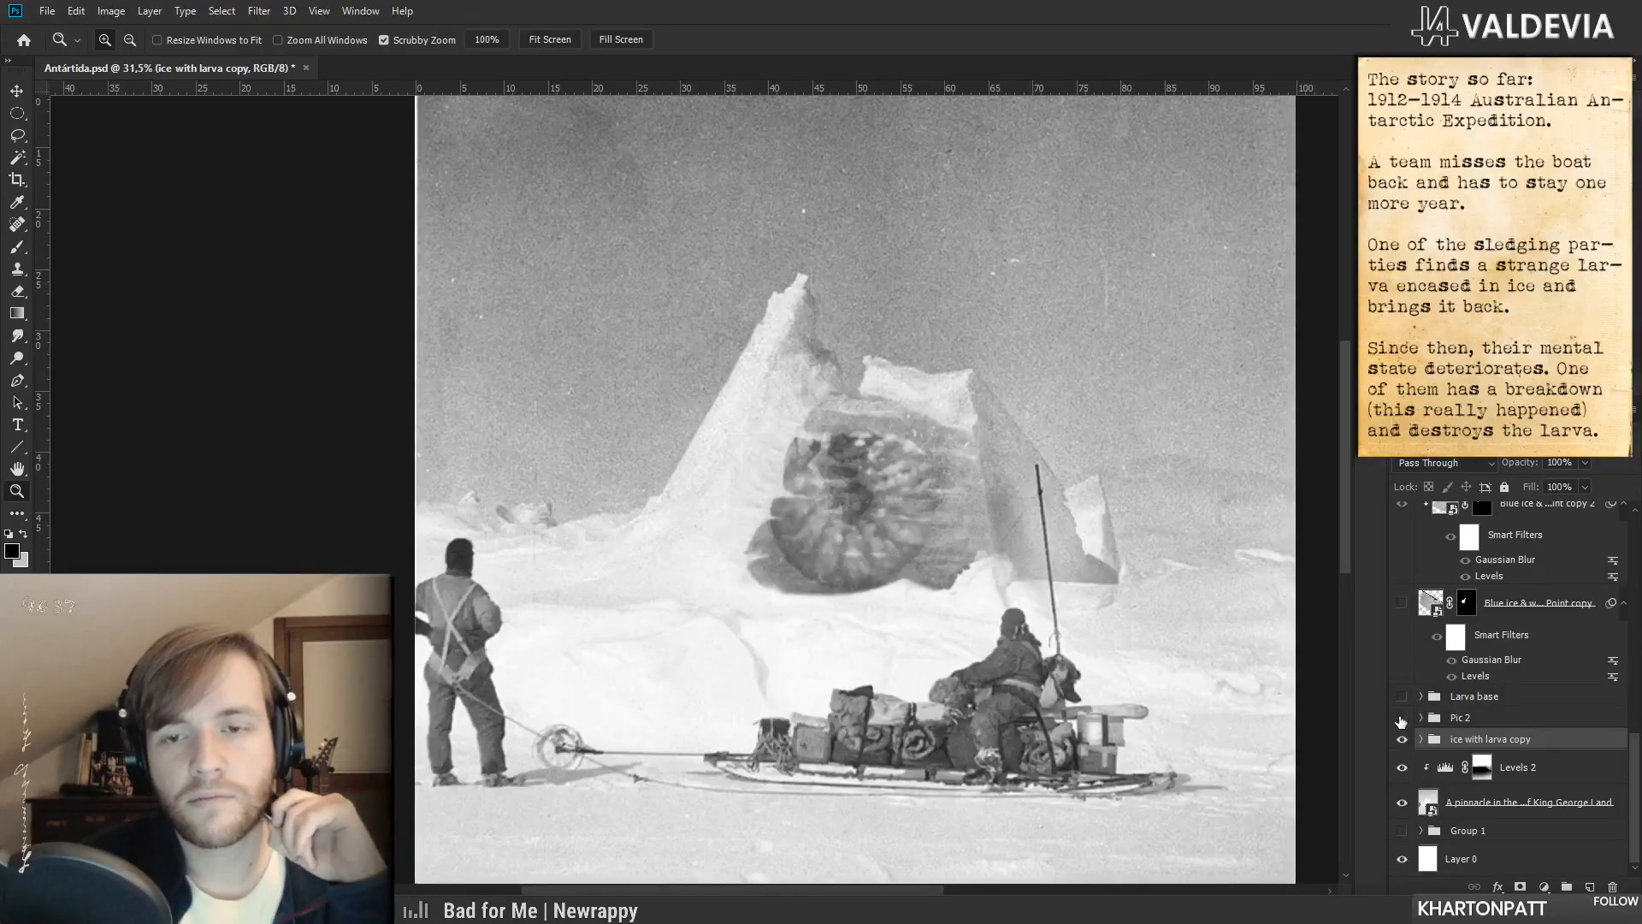
{"action": "left_click", "coordinate": [1400, 721]}
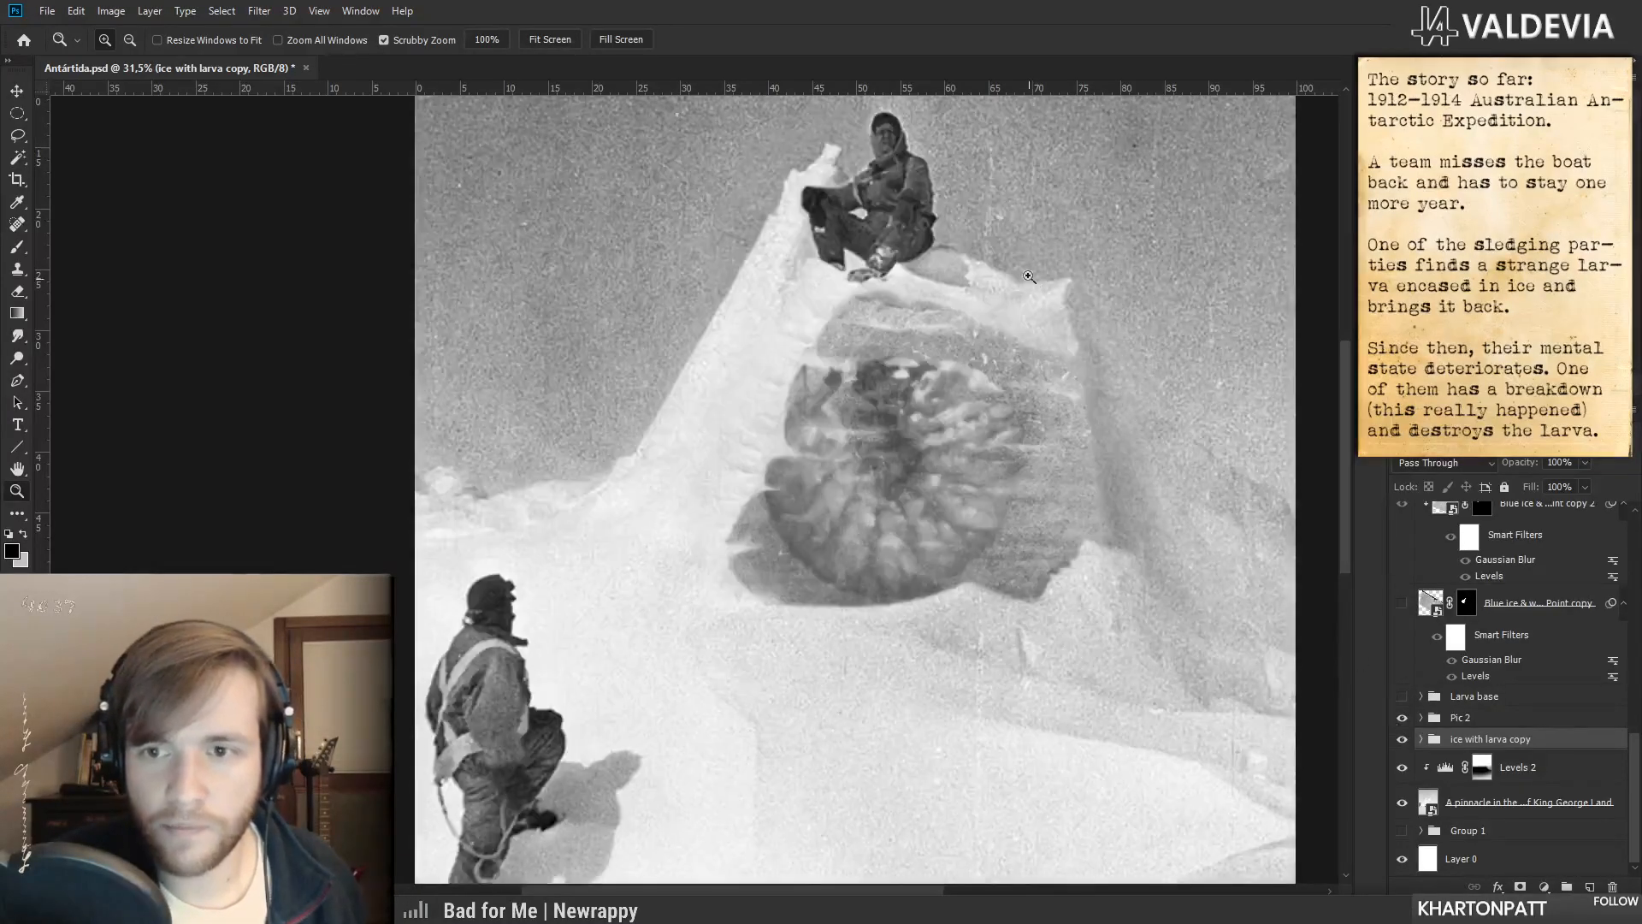
{"action": "left_click", "coordinate": [1402, 721]}
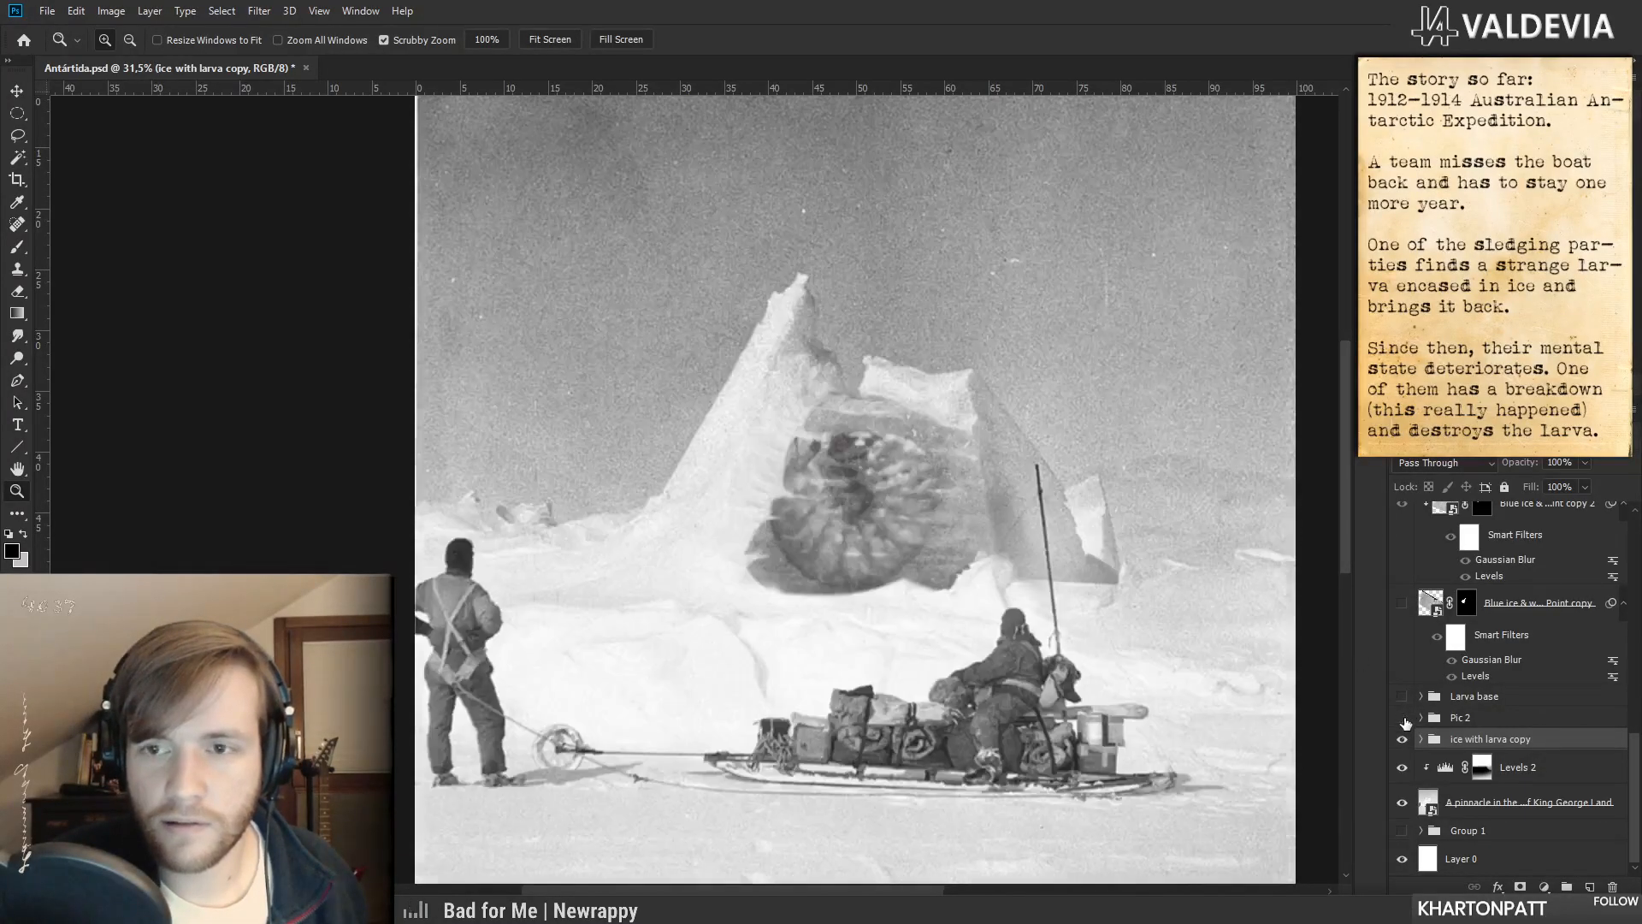
- Nudge the "ice with larva copy" group slightly upward on the iceberg and check its placement against Pic 2
{"action": "left_click_drag", "start_coordinate": [981, 518], "coordinate": [978, 505]}
{"action": "left_click", "coordinate": [1401, 718]}
{"action": "left_click", "coordinate": [1402, 719]}
{"action": "left_click", "coordinate": [1403, 718]}
{"action": "left_click", "coordinate": [1403, 719]}
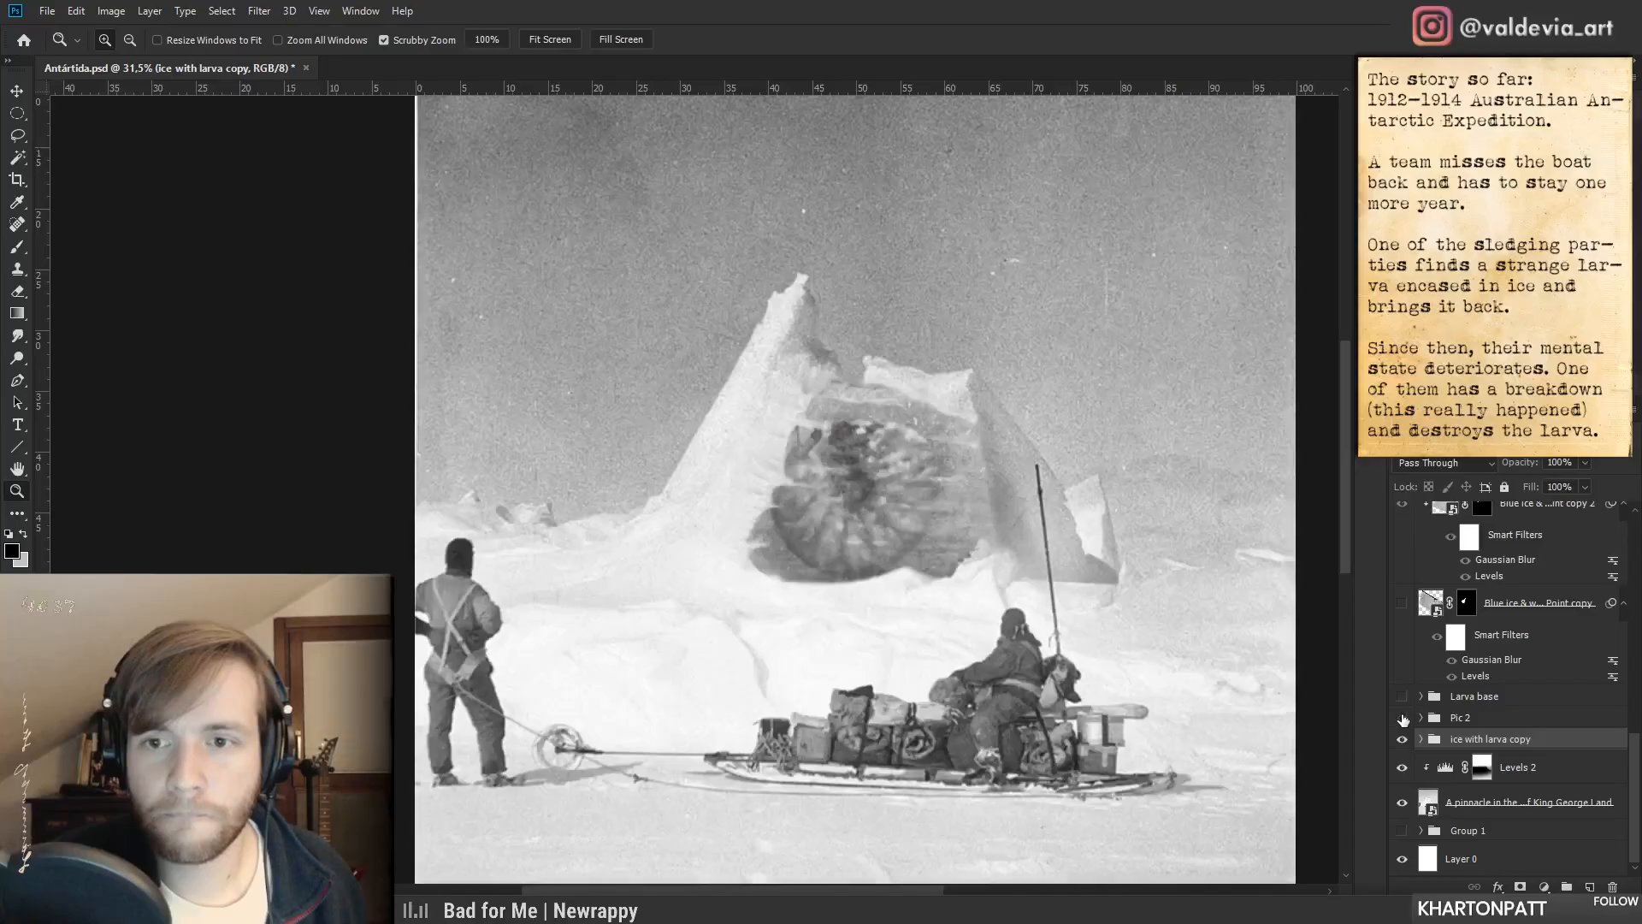
{"action": "left_click", "coordinate": [1403, 718]}
{"action": "left_click", "coordinate": [1402, 718]}
{"action": "left_click", "coordinate": [1403, 719]}
{"action": "left_click", "coordinate": [1402, 718]}
{"action": "left_click", "coordinate": [1401, 718]}
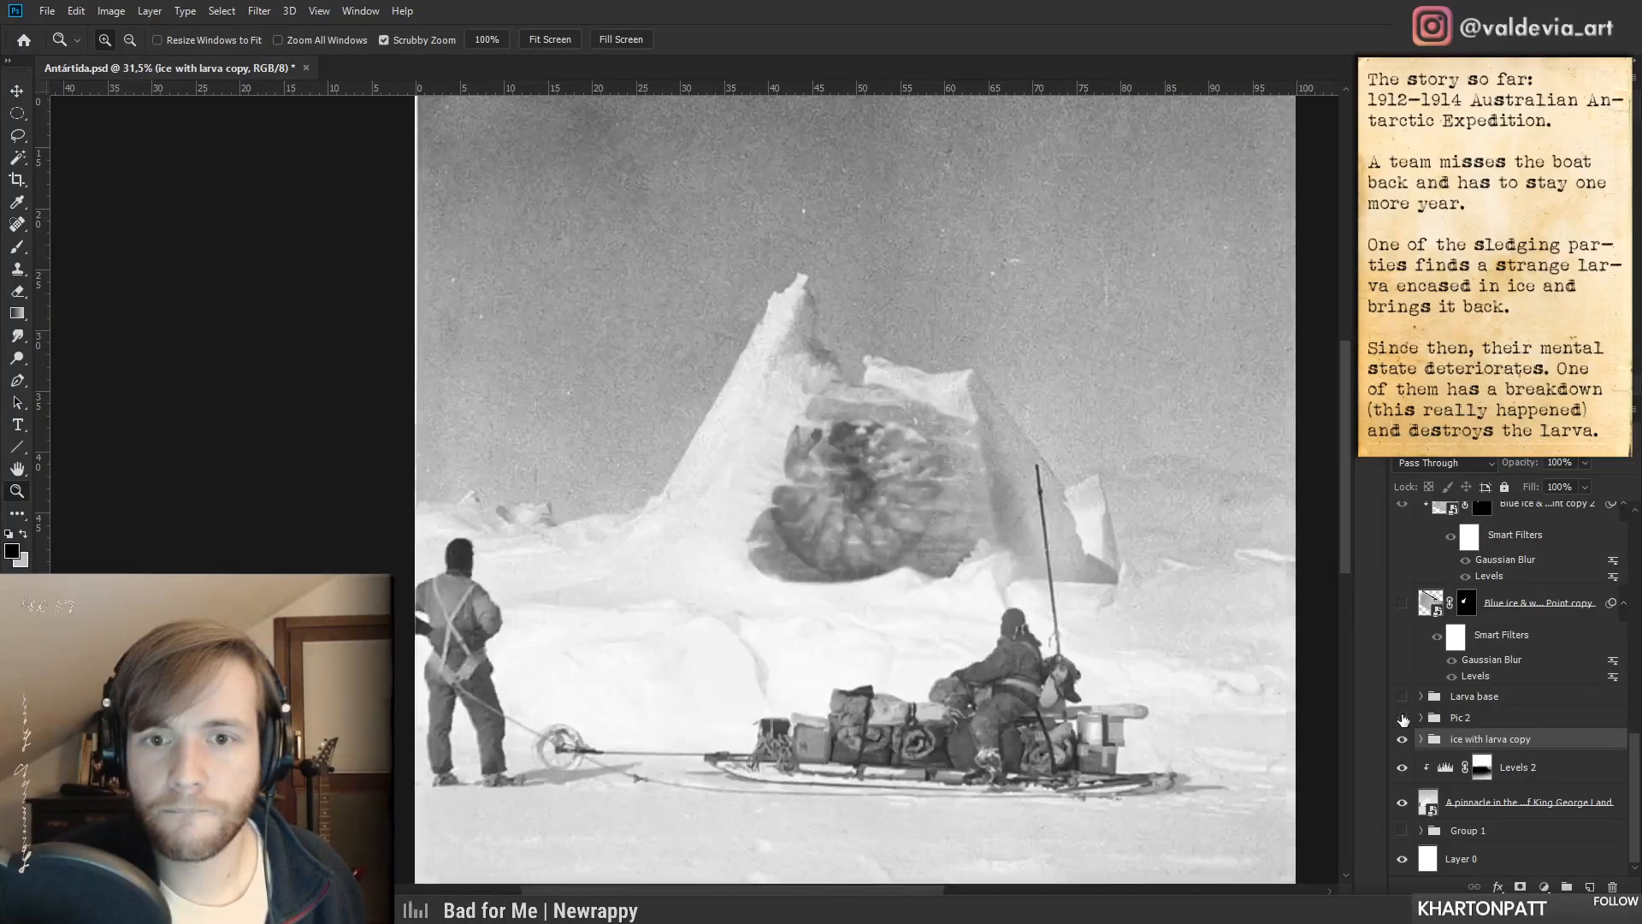
- Add a new layer below the "ice with larva copy" group and clone the snowy ice edge across the gap between the iceberg's two peaks
{"action": "left_click_drag", "start_coordinate": [842, 401], "coordinate": [821, 440]}
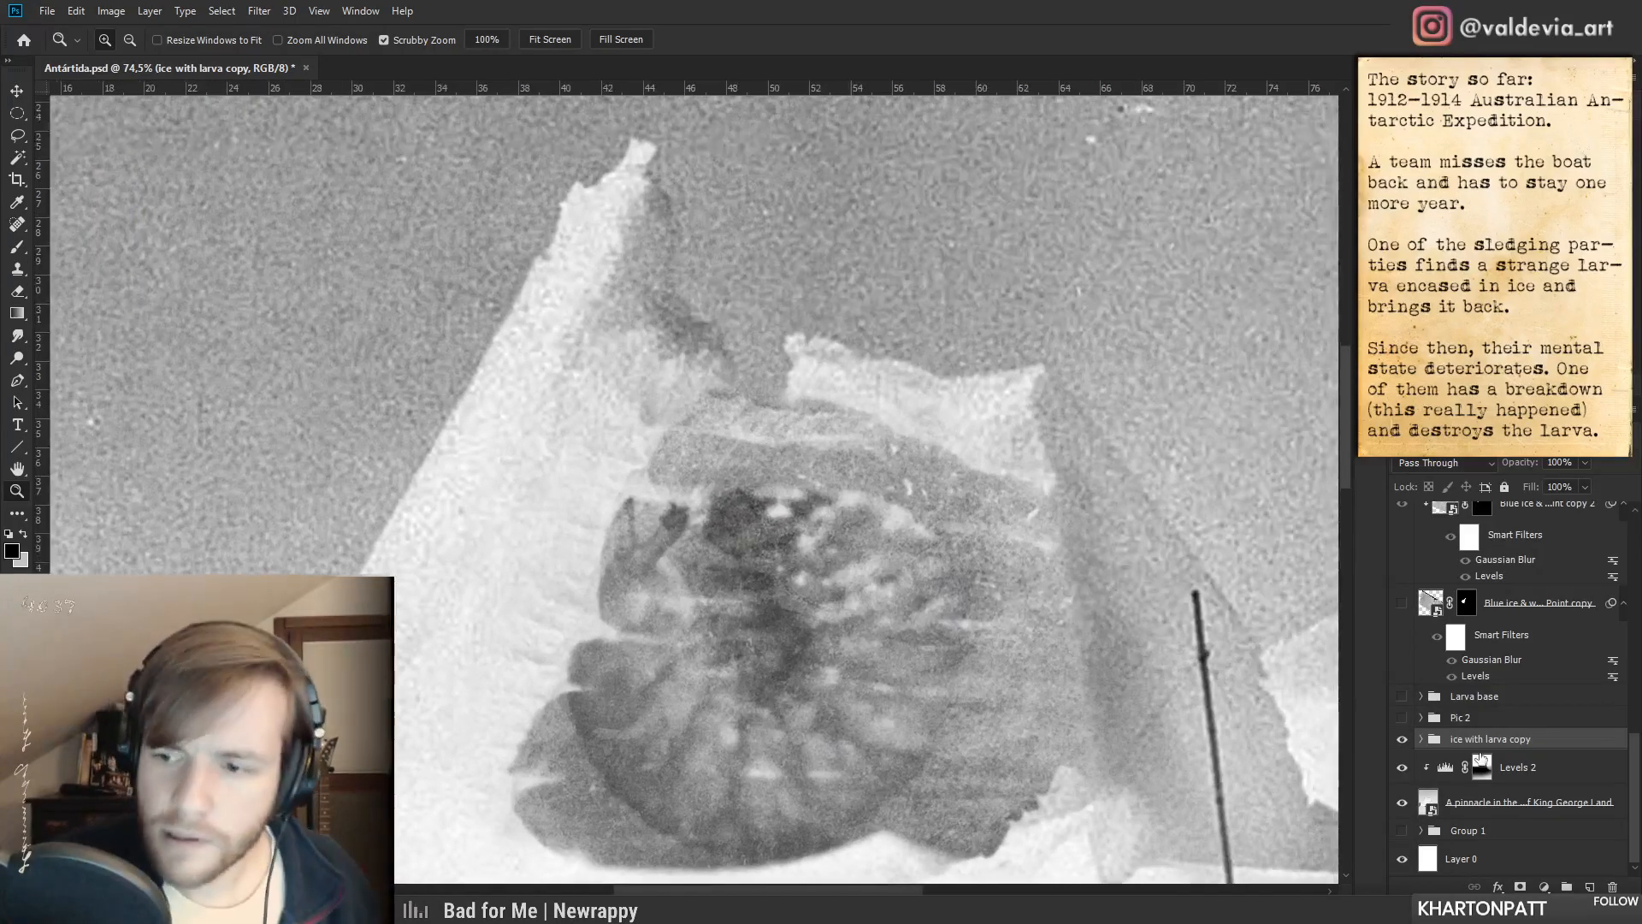
{"action": "left_click", "coordinate": [1590, 887]}
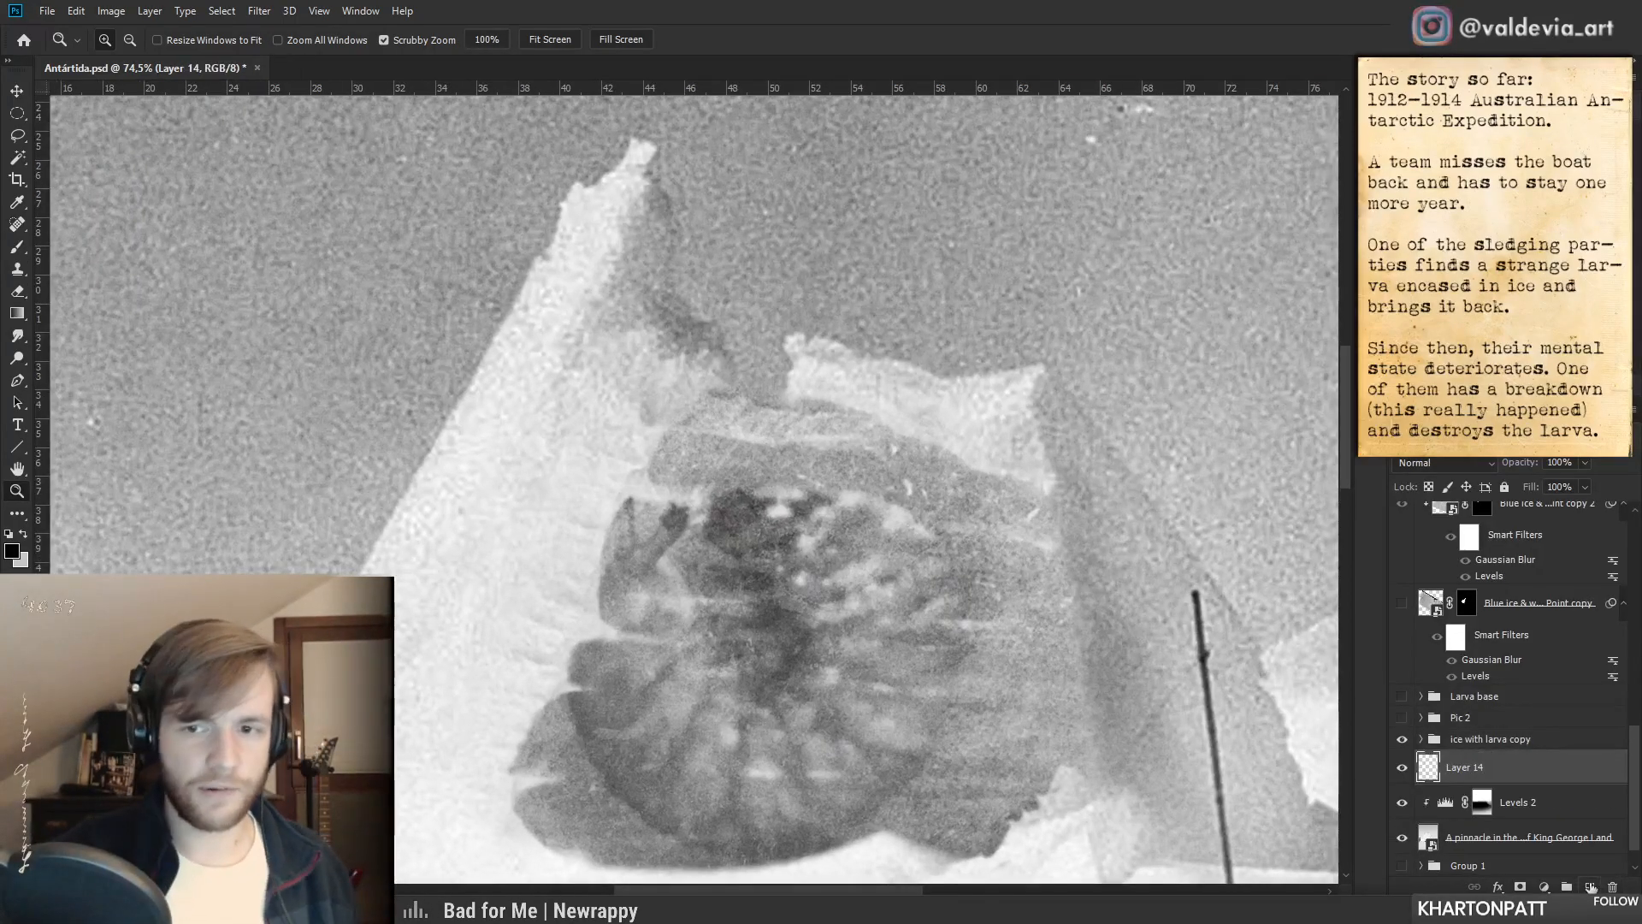
{"action": "key", "text": "b"}
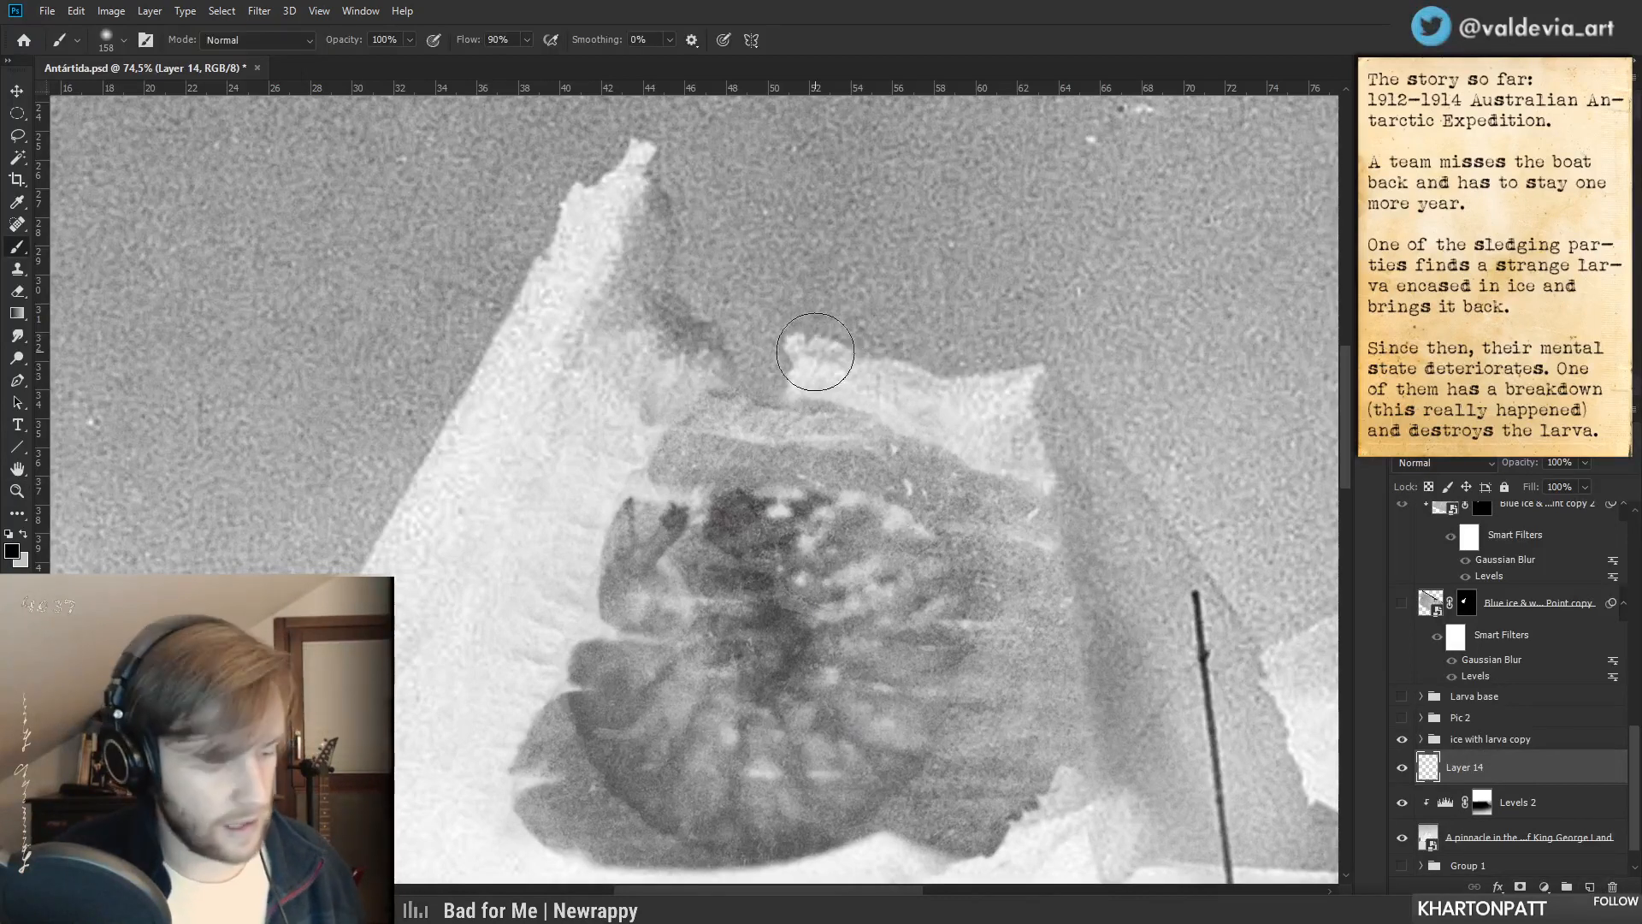
{"action": "key", "text": "s"}
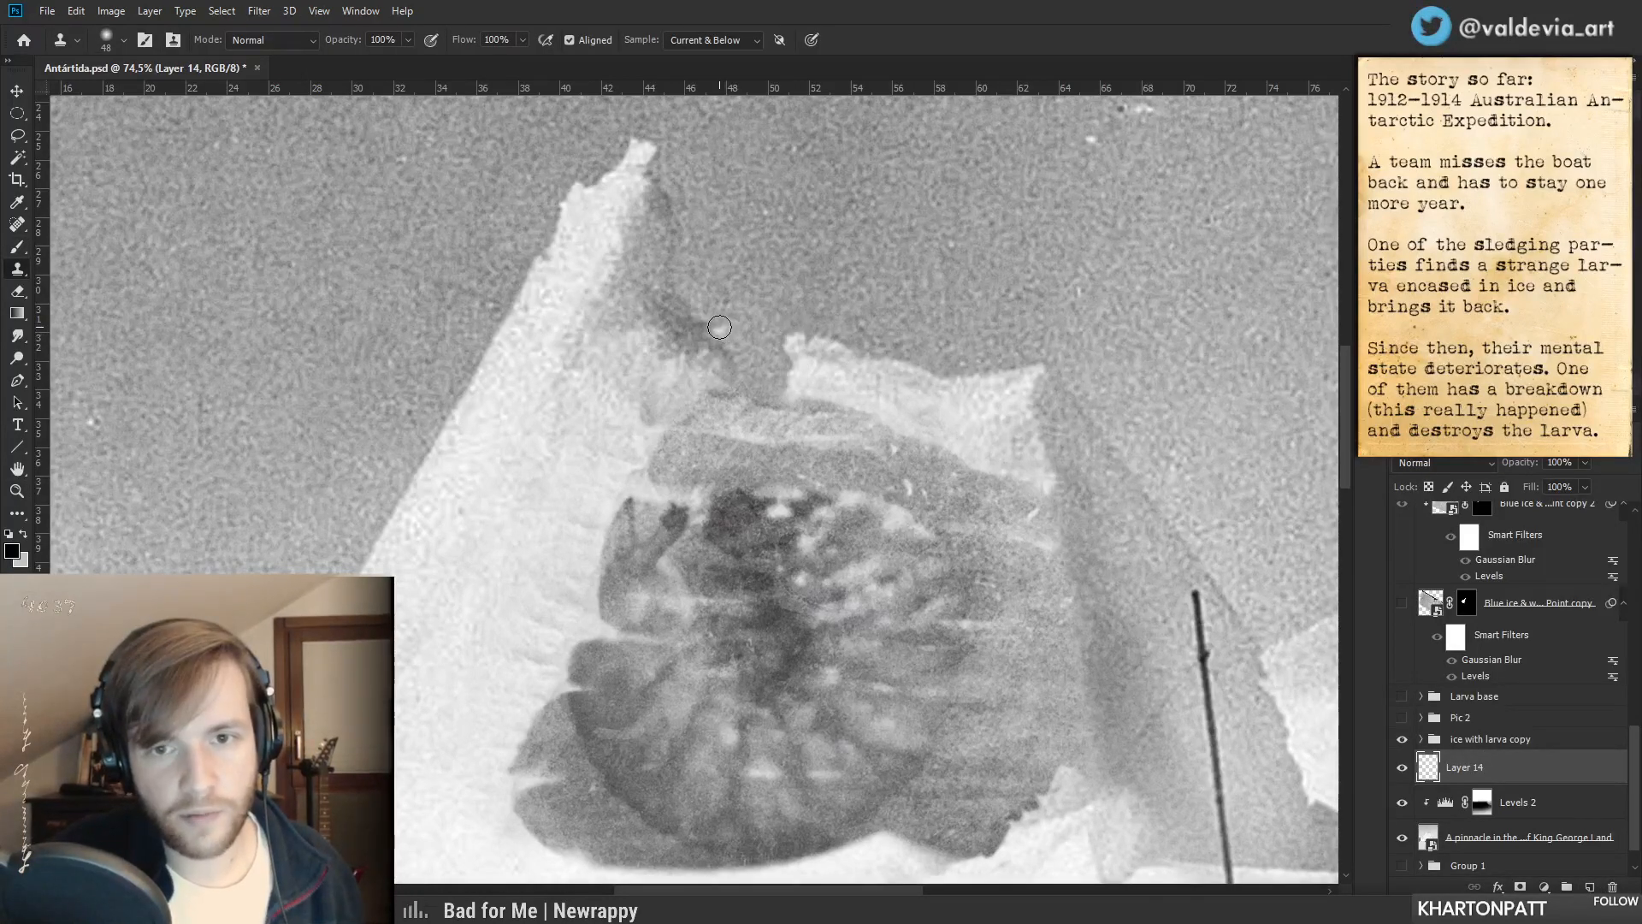
{"action": "left_click_drag", "start_coordinate": [751, 341], "coordinate": [794, 387]}
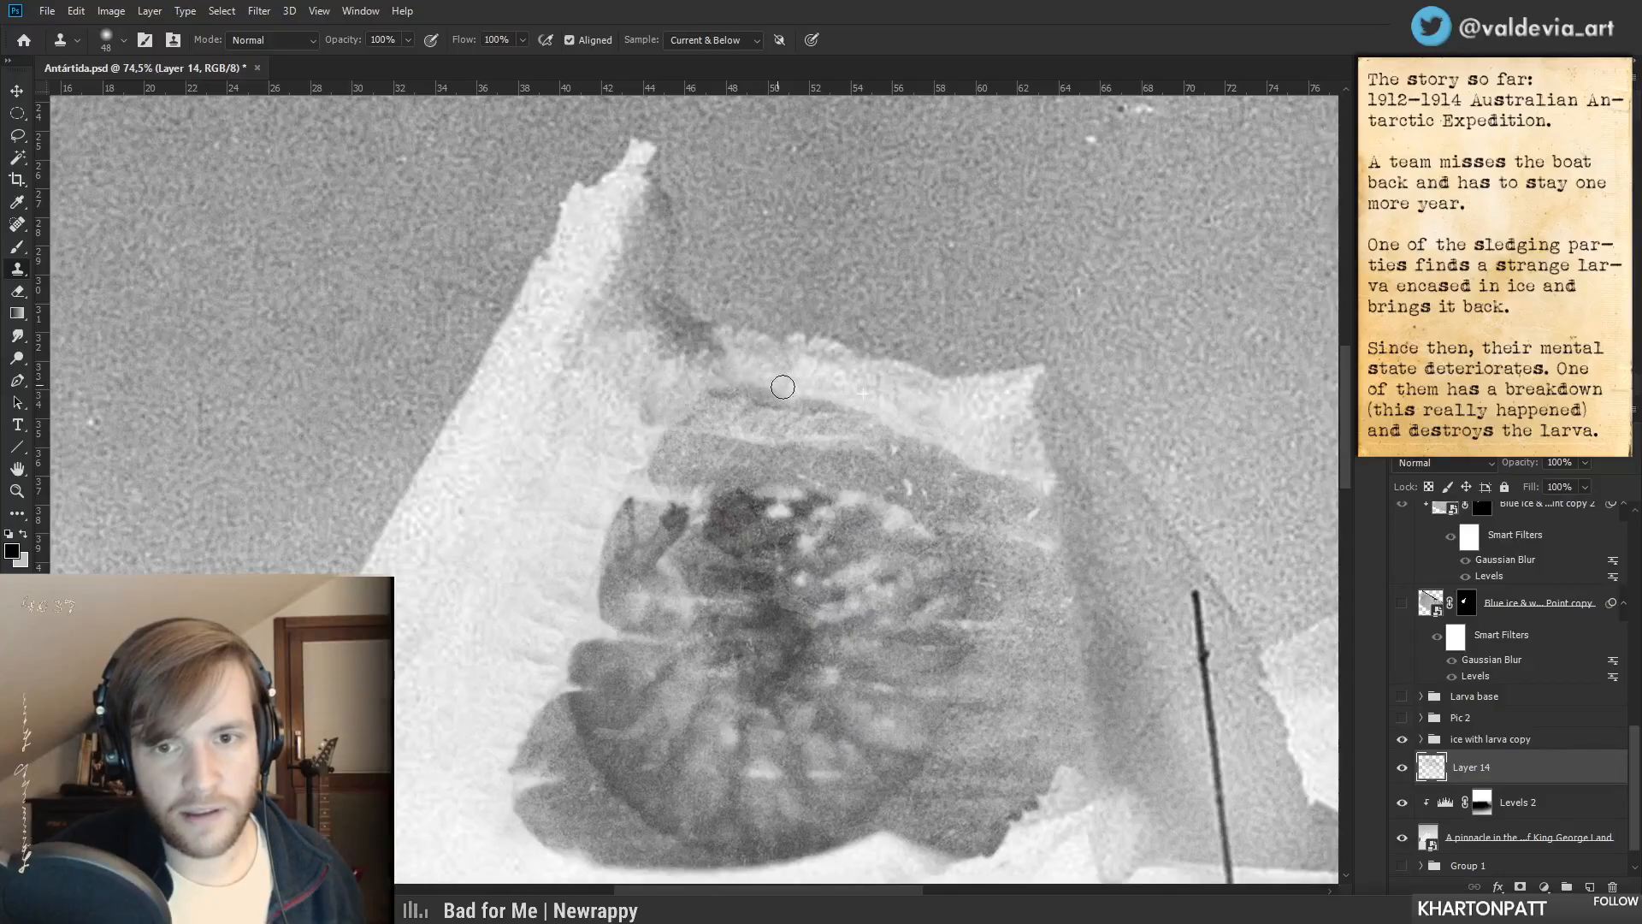
{"action": "left_click_drag", "start_coordinate": [812, 426], "coordinate": [615, 432]}
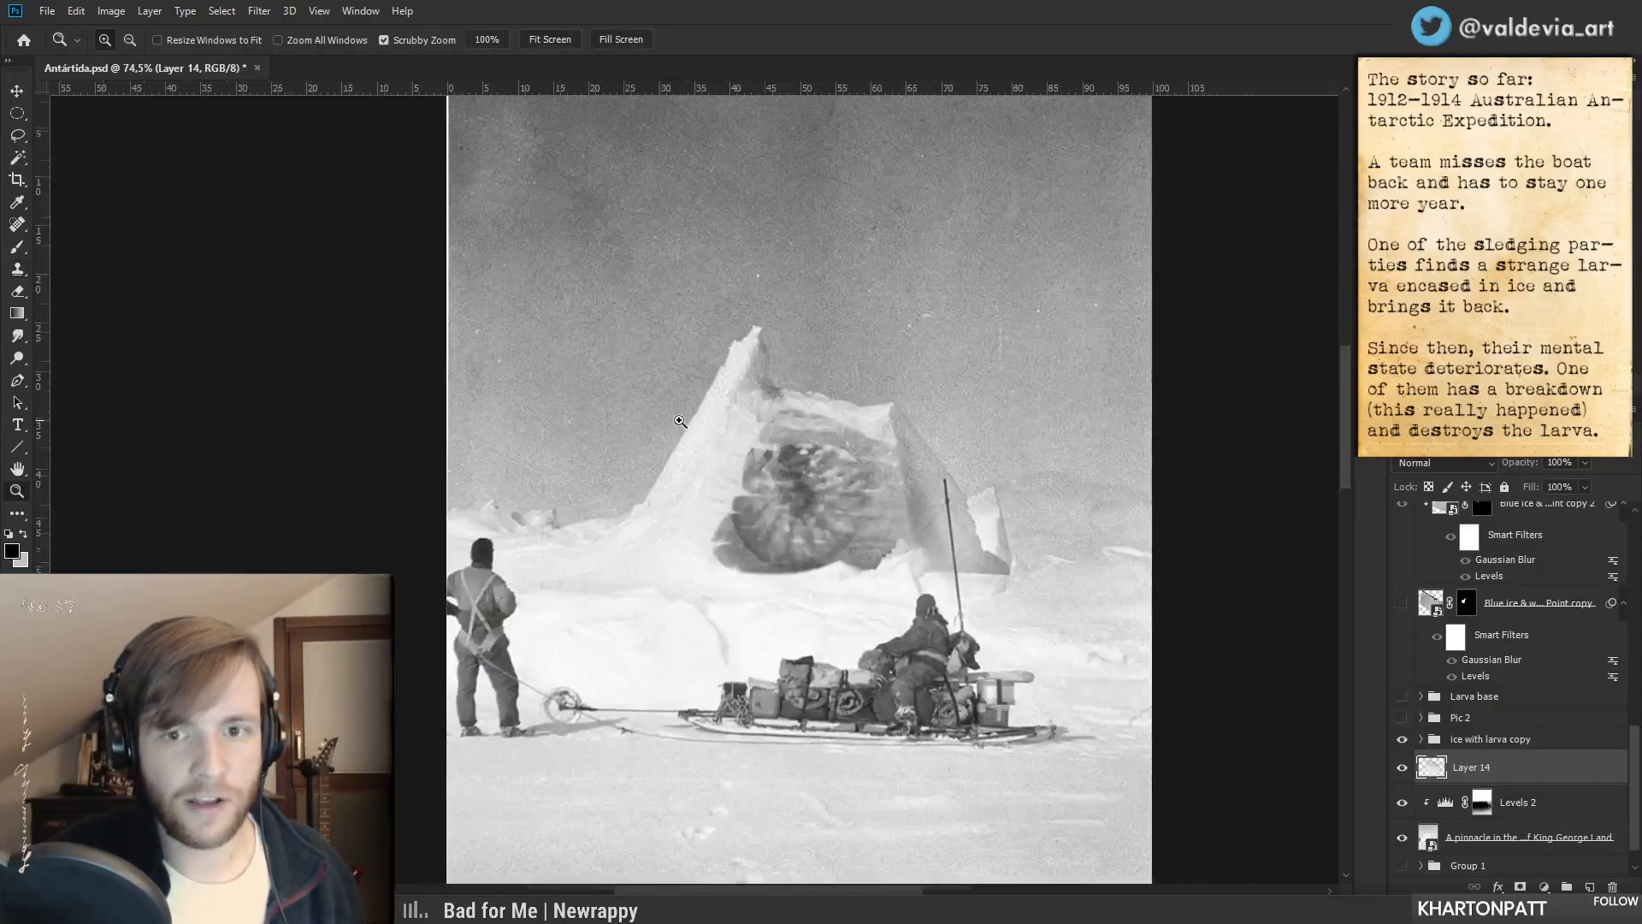
{"action": "left_click_drag", "start_coordinate": [857, 463], "coordinate": [995, 463]}
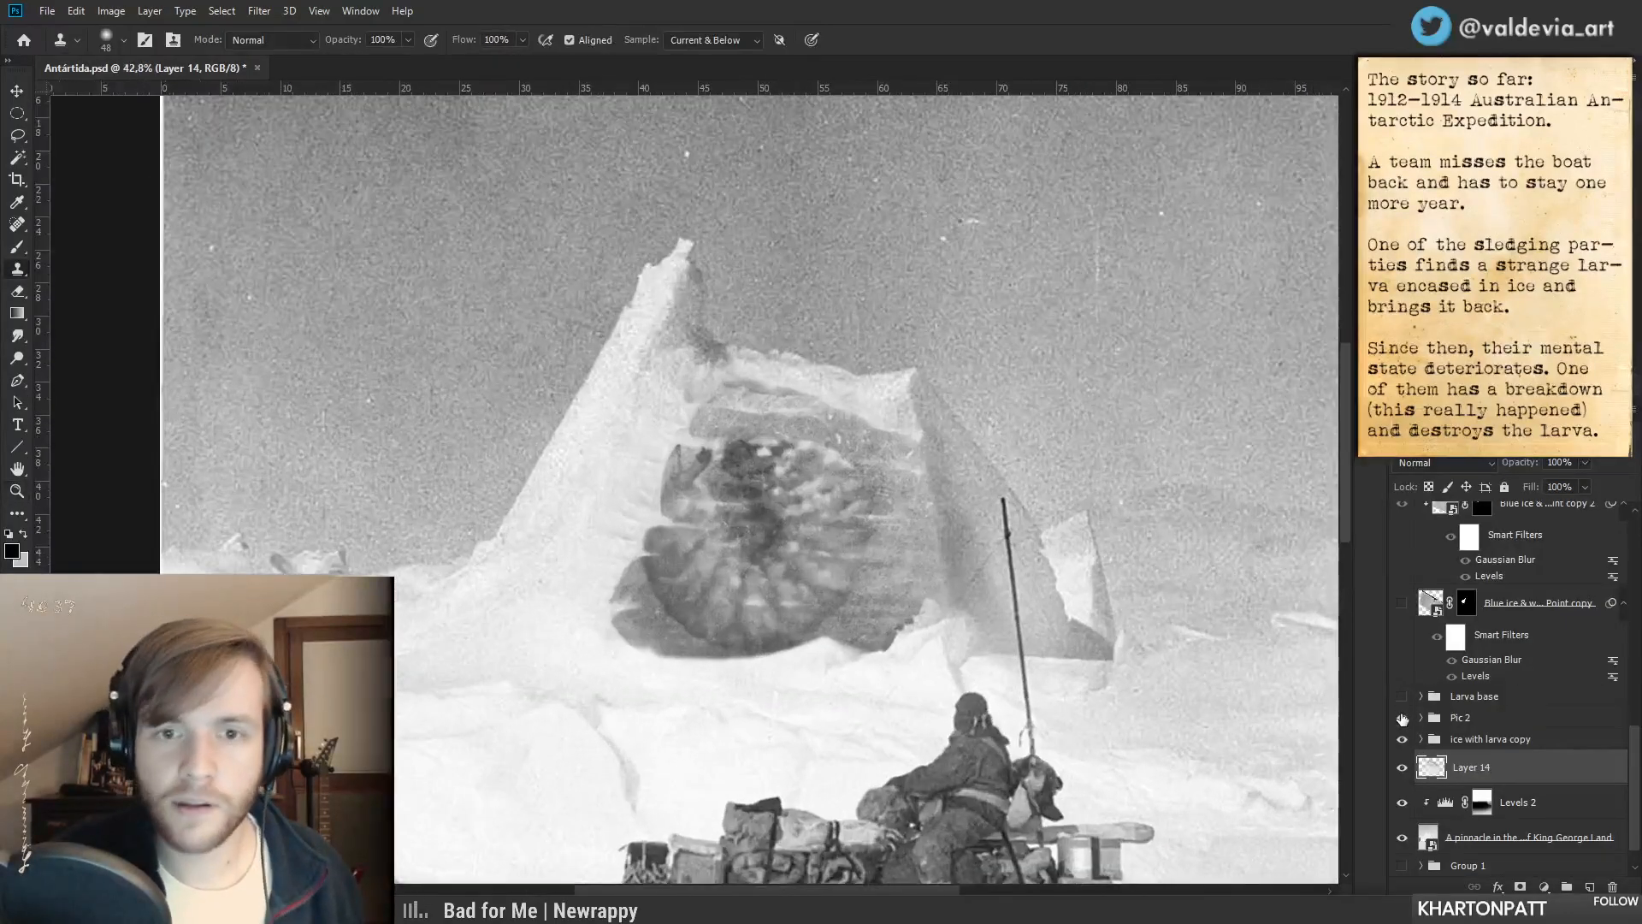
- Compare the patched iceberg with the first photo by showing and hiding Pic 2, and inspect the snowy base of the larva block
{"action": "left_click", "coordinate": [1402, 718]}
{"action": "left_click", "coordinate": [1403, 721]}
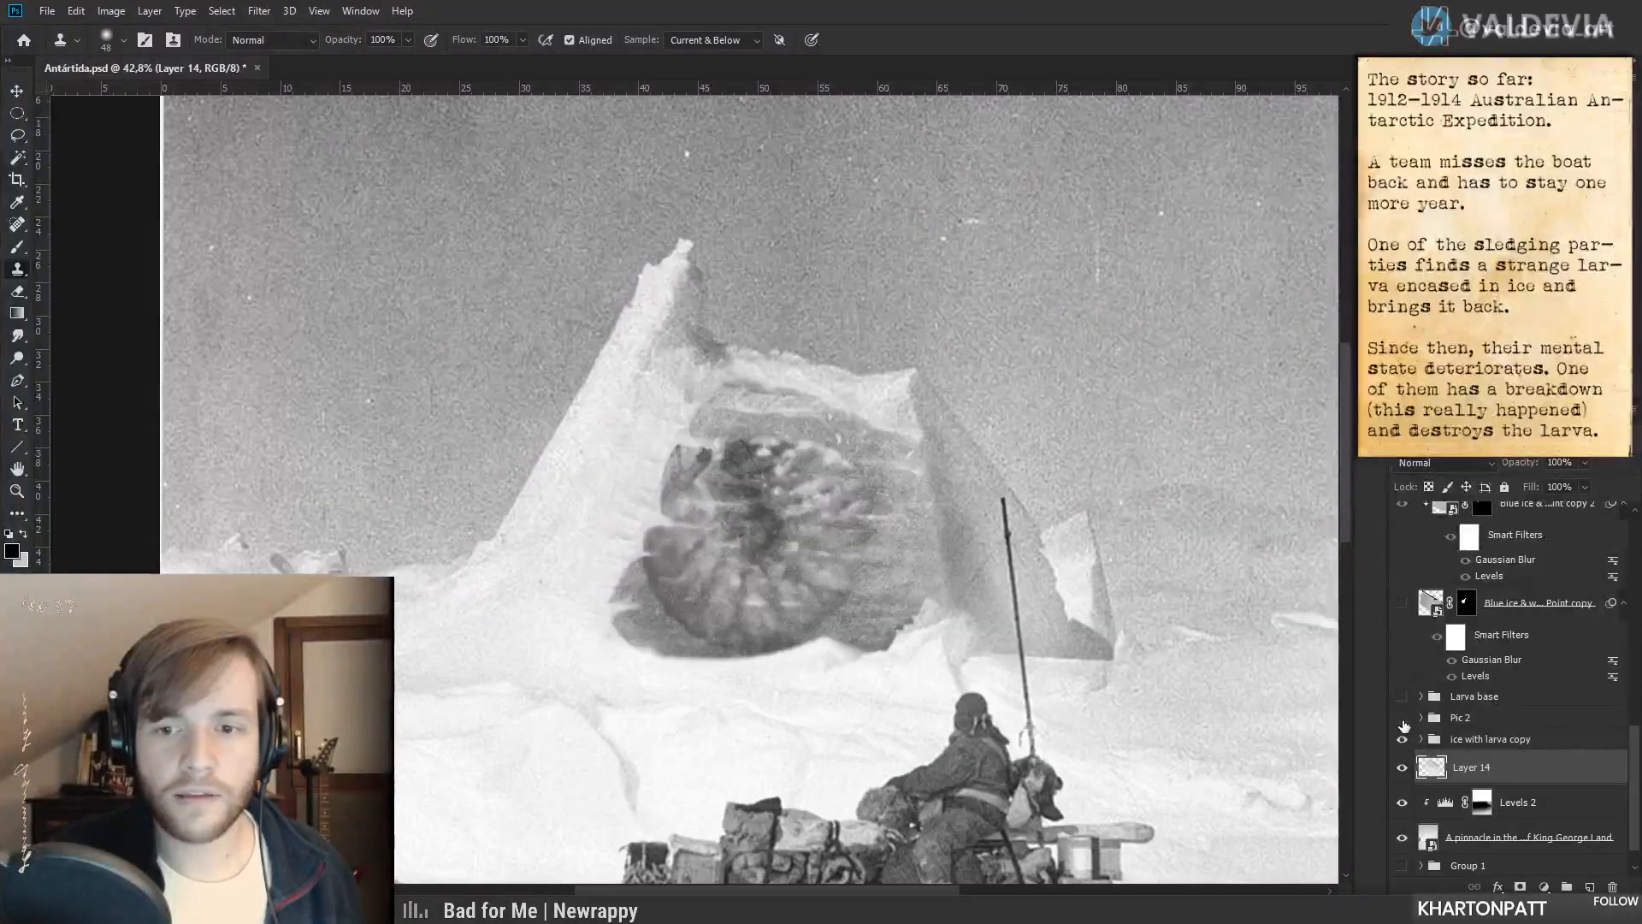
{"action": "left_click", "coordinate": [1401, 719]}
{"action": "left_click", "coordinate": [1402, 720]}
{"action": "left_click_drag", "start_coordinate": [847, 642], "coordinate": [775, 460]}
{"action": "scroll", "coordinate": [726, 574], "scroll_direction": "up", "scroll_amount": 2}
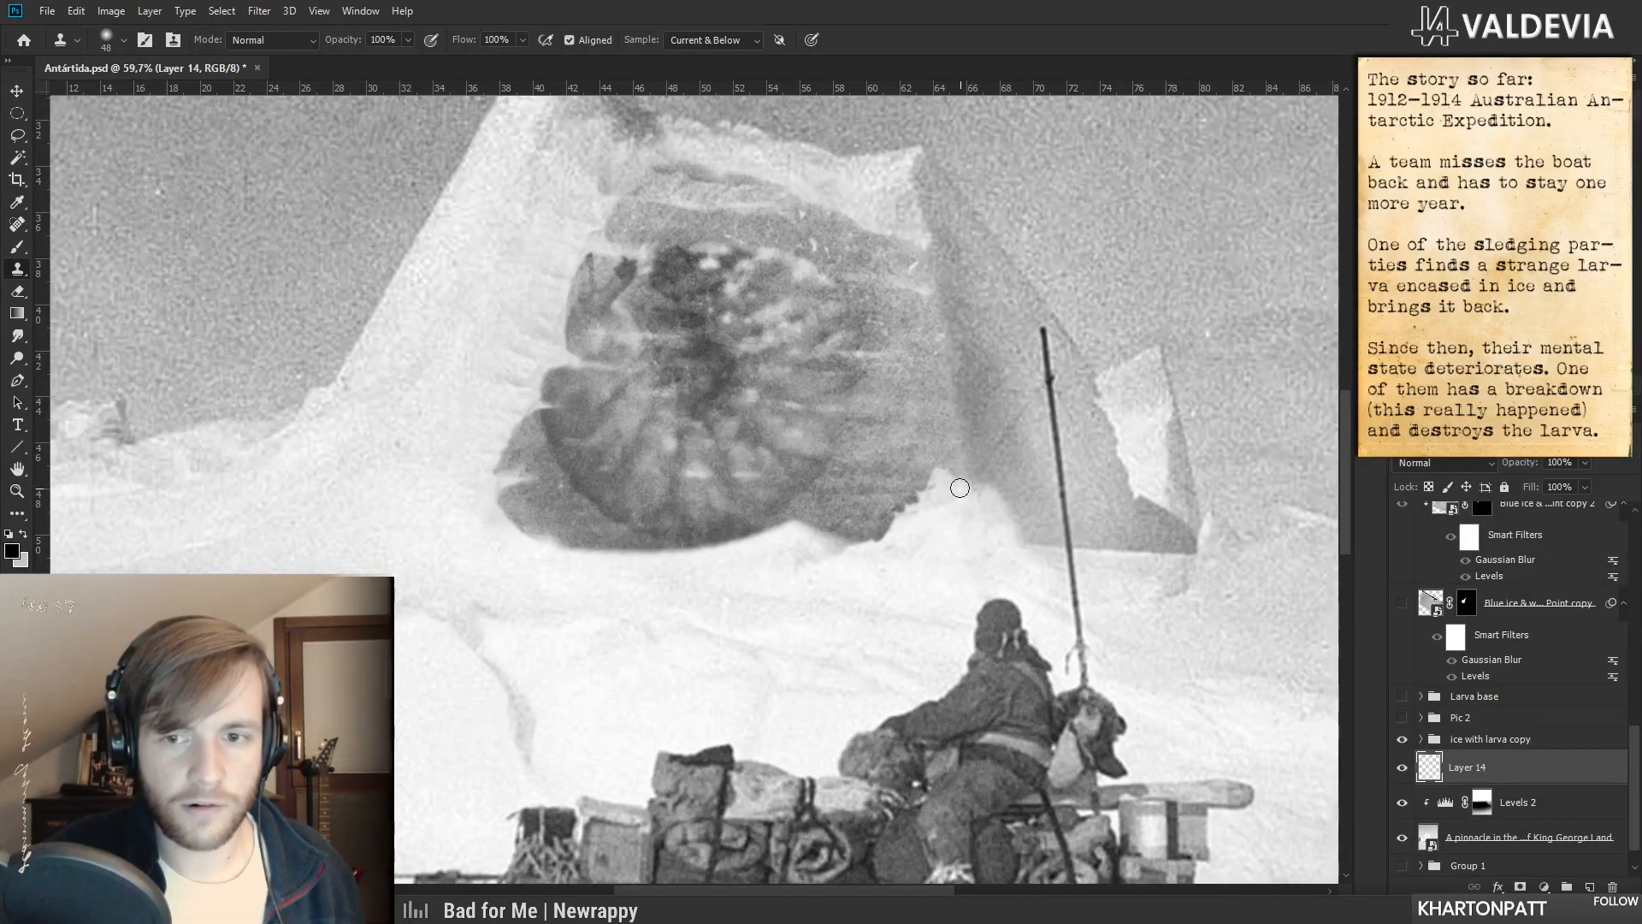
{"action": "key", "text": "z"}
{"action": "mouse_move", "coordinate": [843, 541]}
{"action": "left_mouse_down"}
{"action": "mouse_move", "coordinate": [732, 541]}
{"action": "mouse_move", "coordinate": [906, 548]}
{"action": "left_mouse_up"}
{"action": "key", "text": "s"}
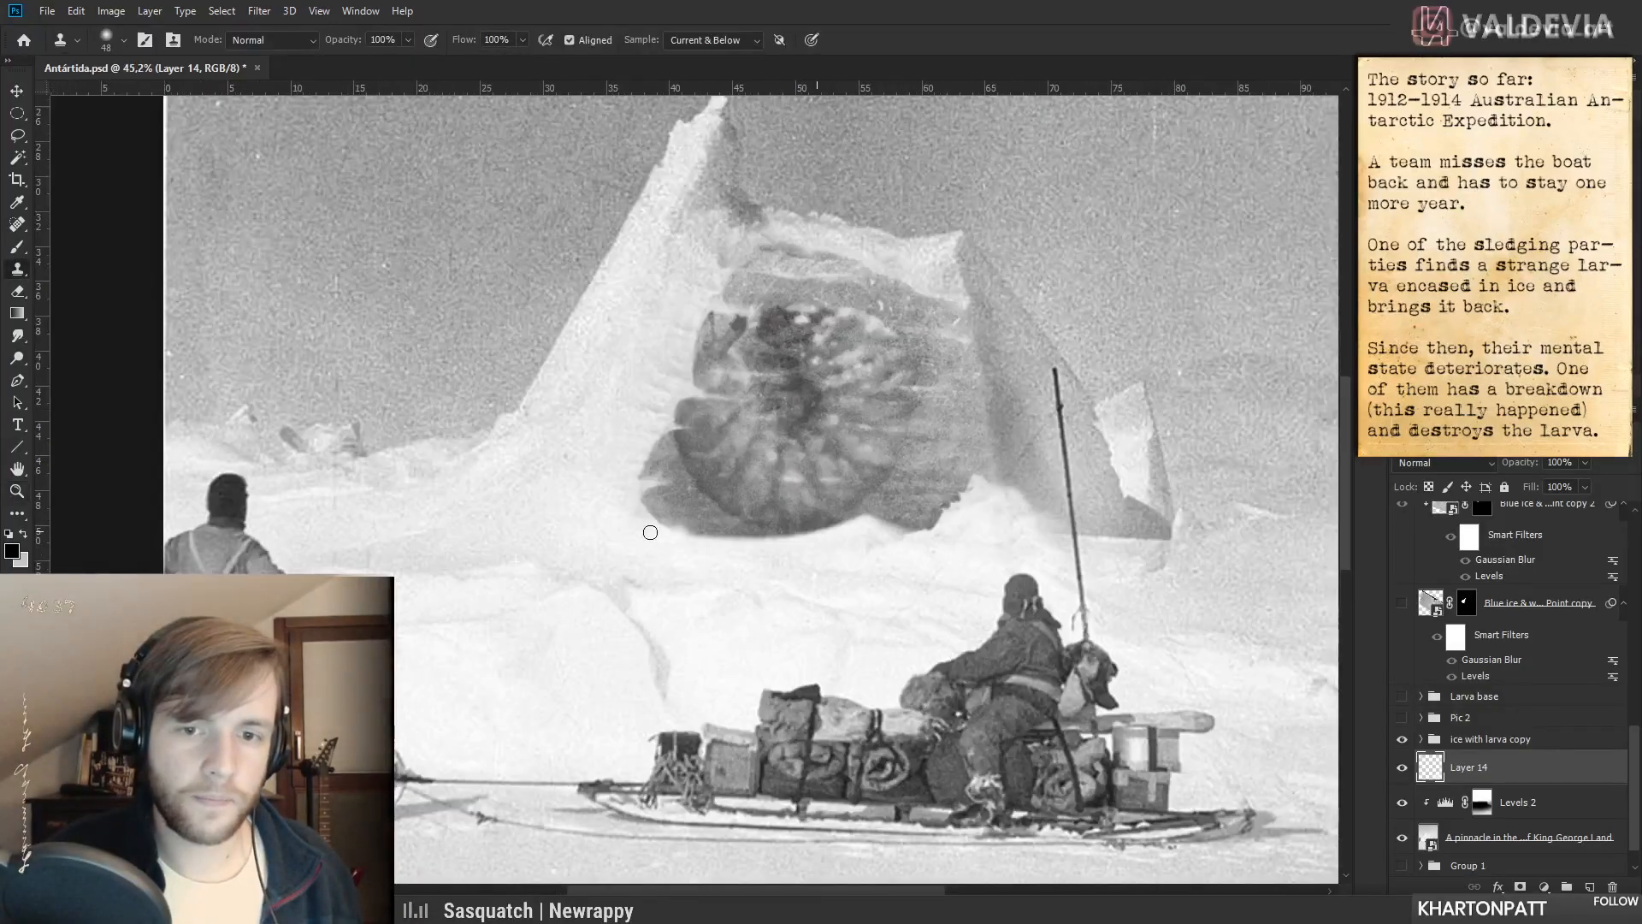
- Examine the whole photo with and without the "ice with larva copy" group and against Pic 2, leaving Pic 2 shown
{"action": "key", "text": "z"}
{"action": "left_click_drag", "start_coordinate": [792, 578], "coordinate": [706, 575]}
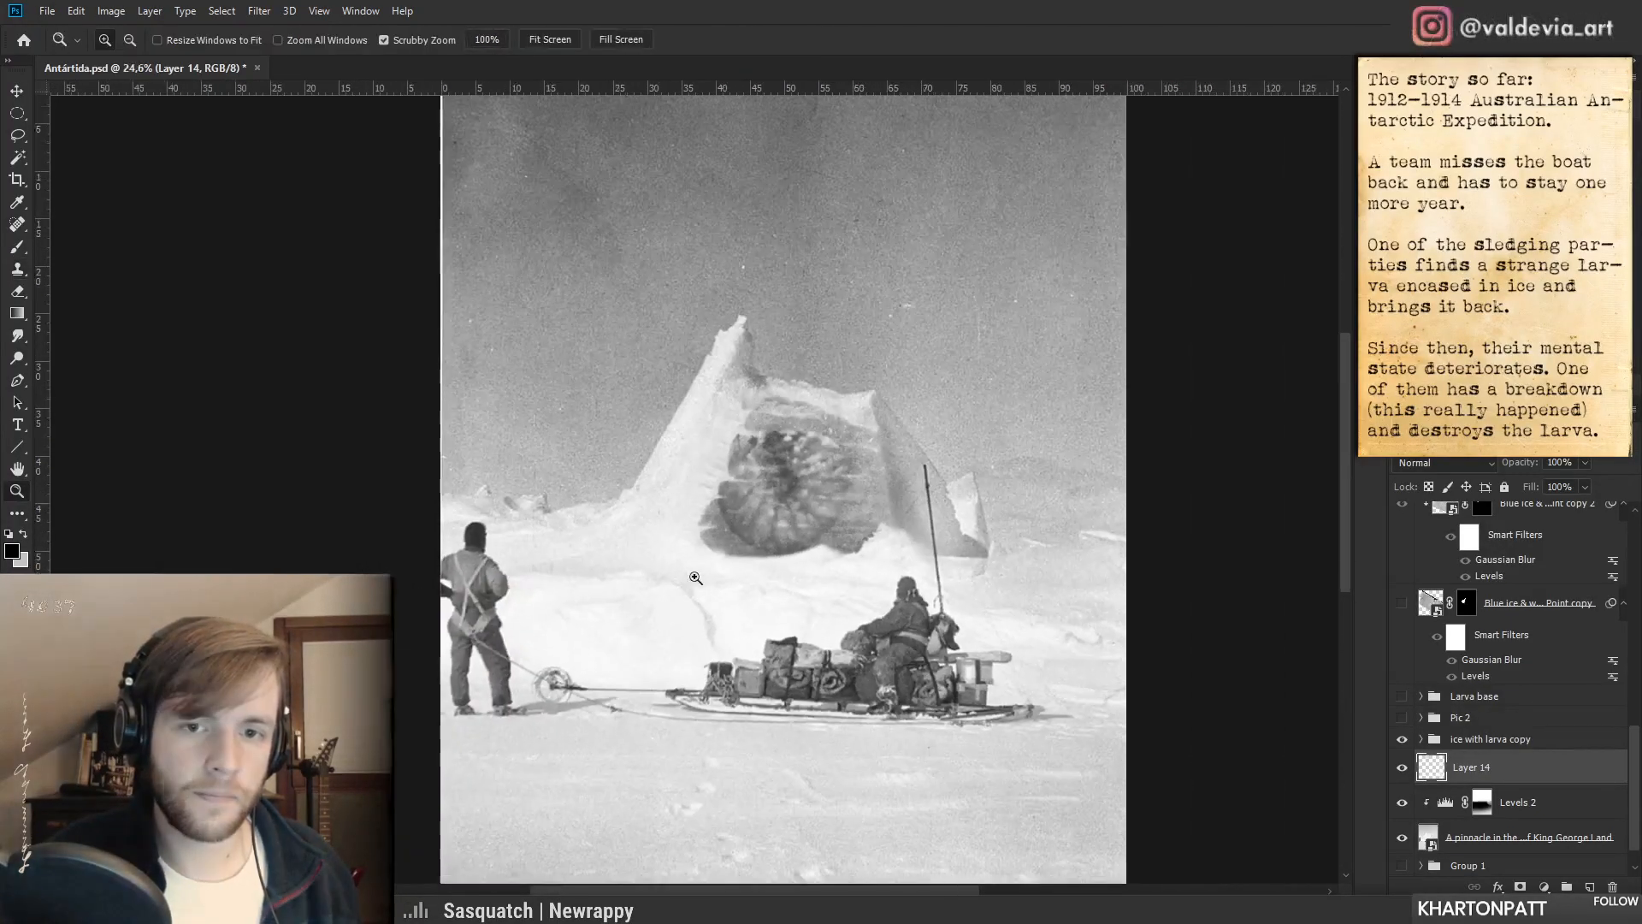
{"action": "left_click_drag", "start_coordinate": [691, 462], "coordinate": [790, 448]}
{"action": "key", "text": "s"}
{"action": "key", "text": "z"}
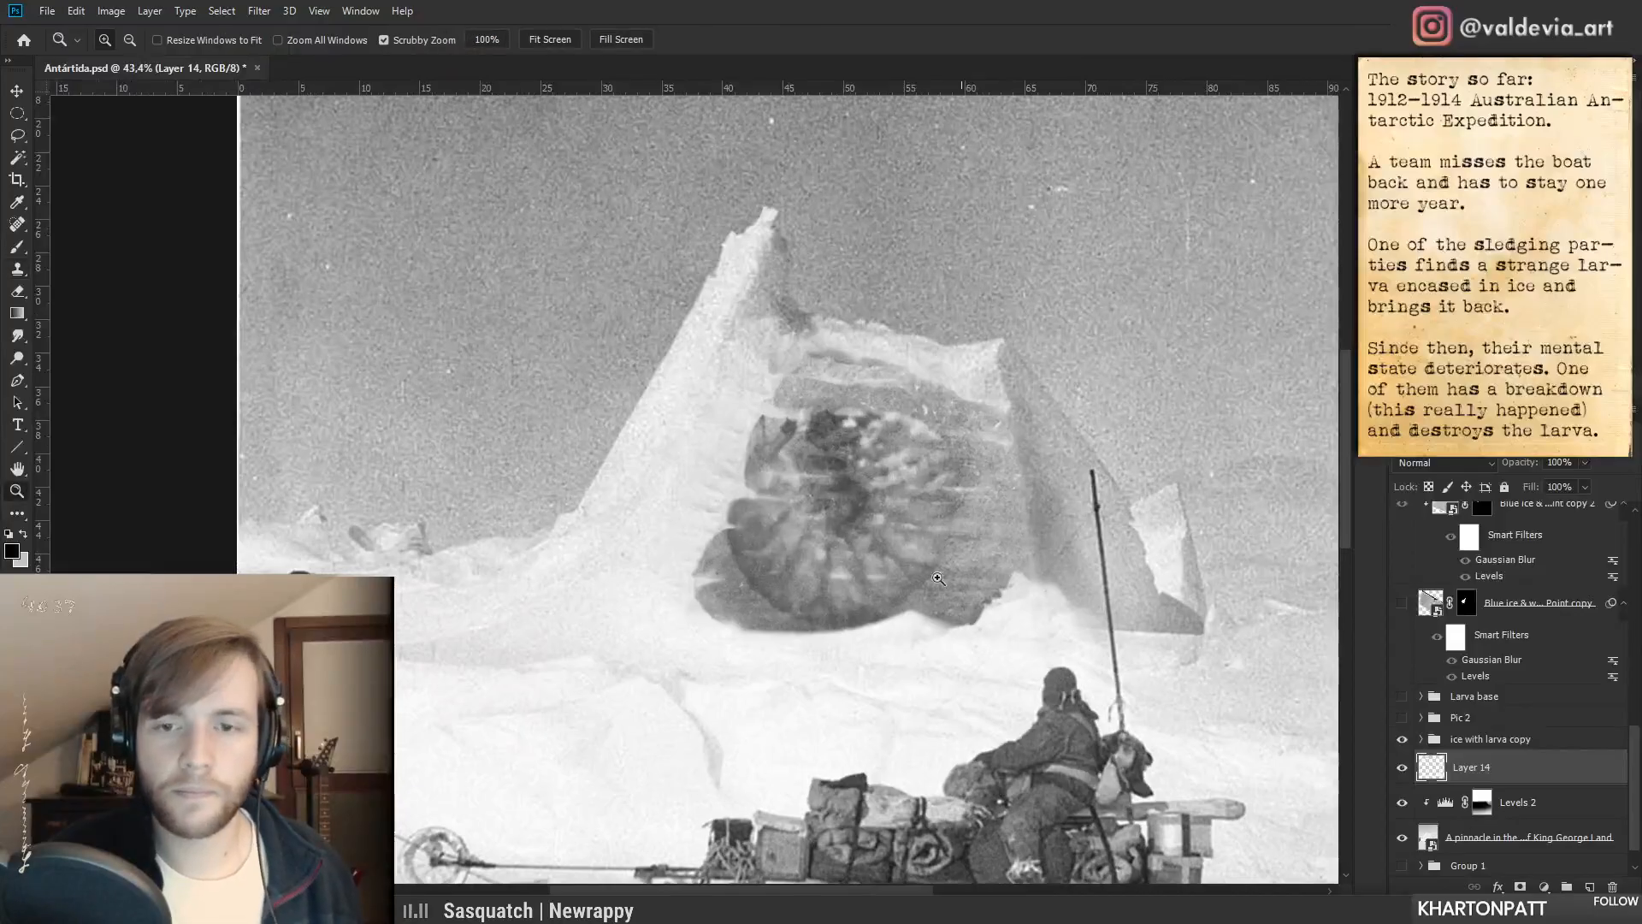
{"action": "left_click_drag", "start_coordinate": [831, 550], "coordinate": [740, 548]}
{"action": "key", "text": "s"}
{"action": "left_click_drag", "start_coordinate": [992, 682], "coordinate": [896, 593]}
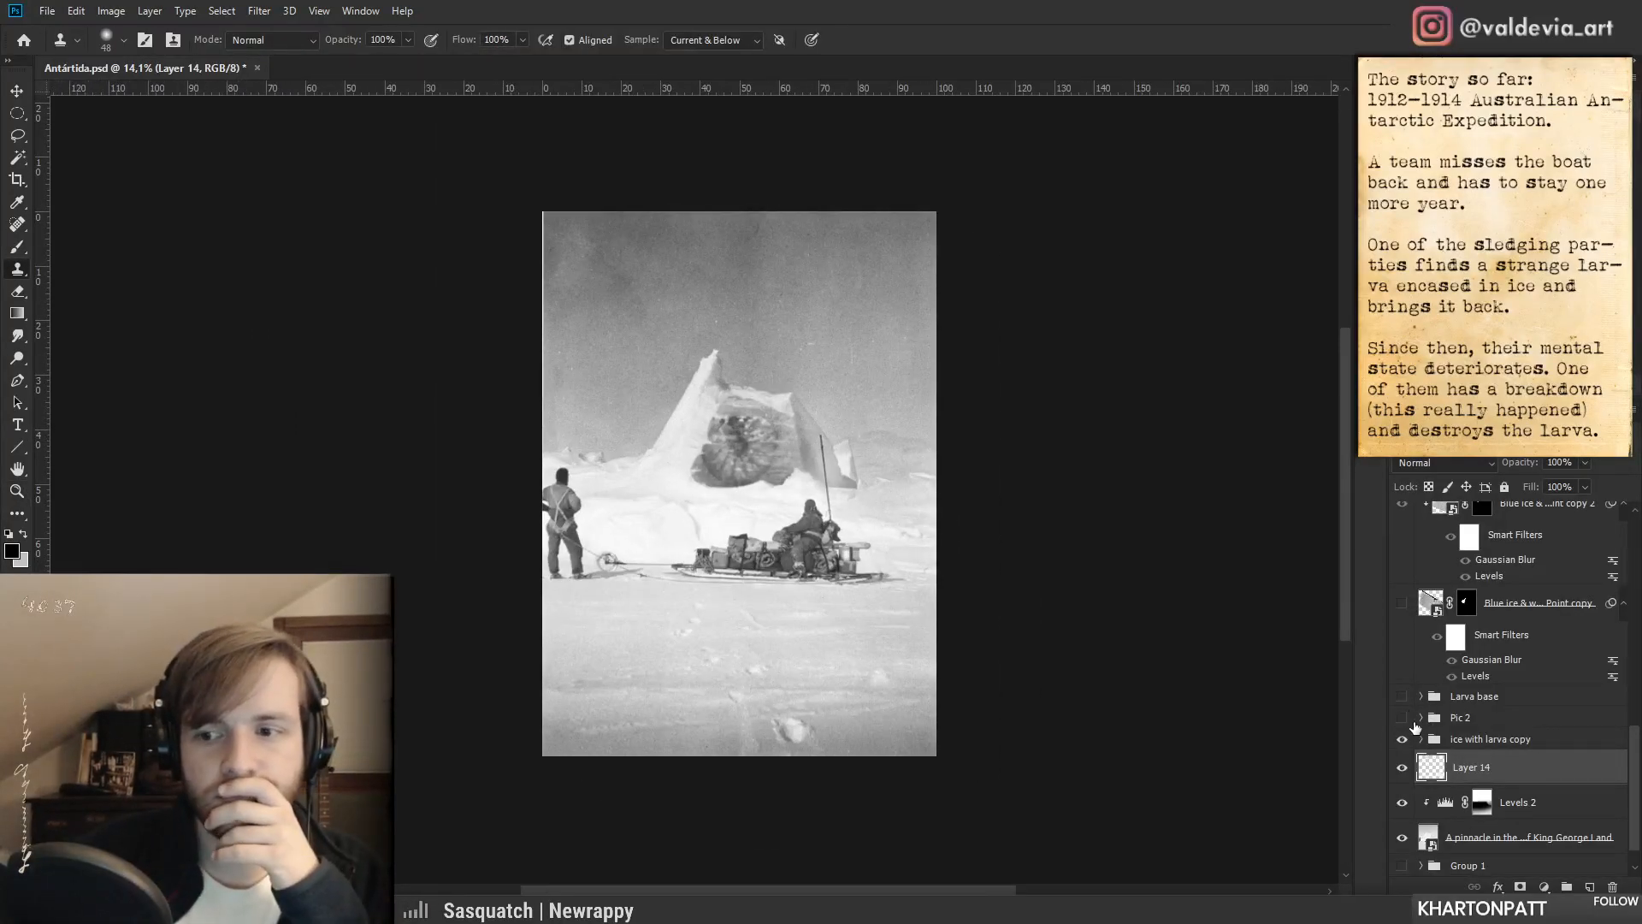
{"action": "left_click", "coordinate": [1403, 741]}
{"action": "left_click", "coordinate": [1402, 741]}
{"action": "left_click", "coordinate": [1403, 719]}
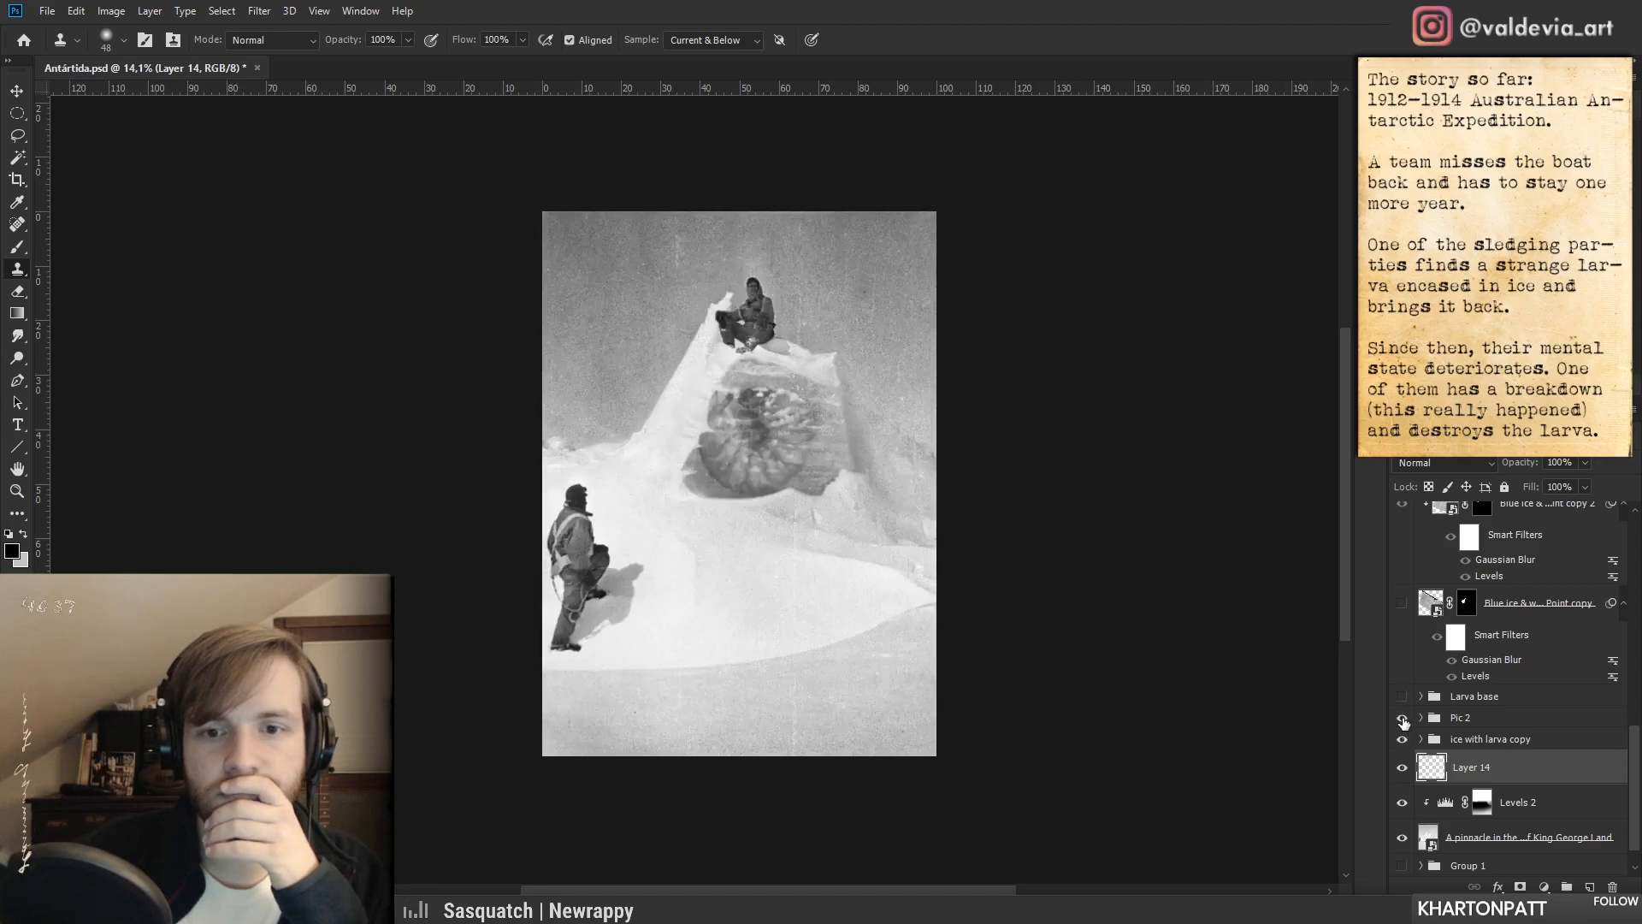
{"action": "left_click", "coordinate": [1403, 721]}
{"action": "left_click", "coordinate": [1401, 723]}
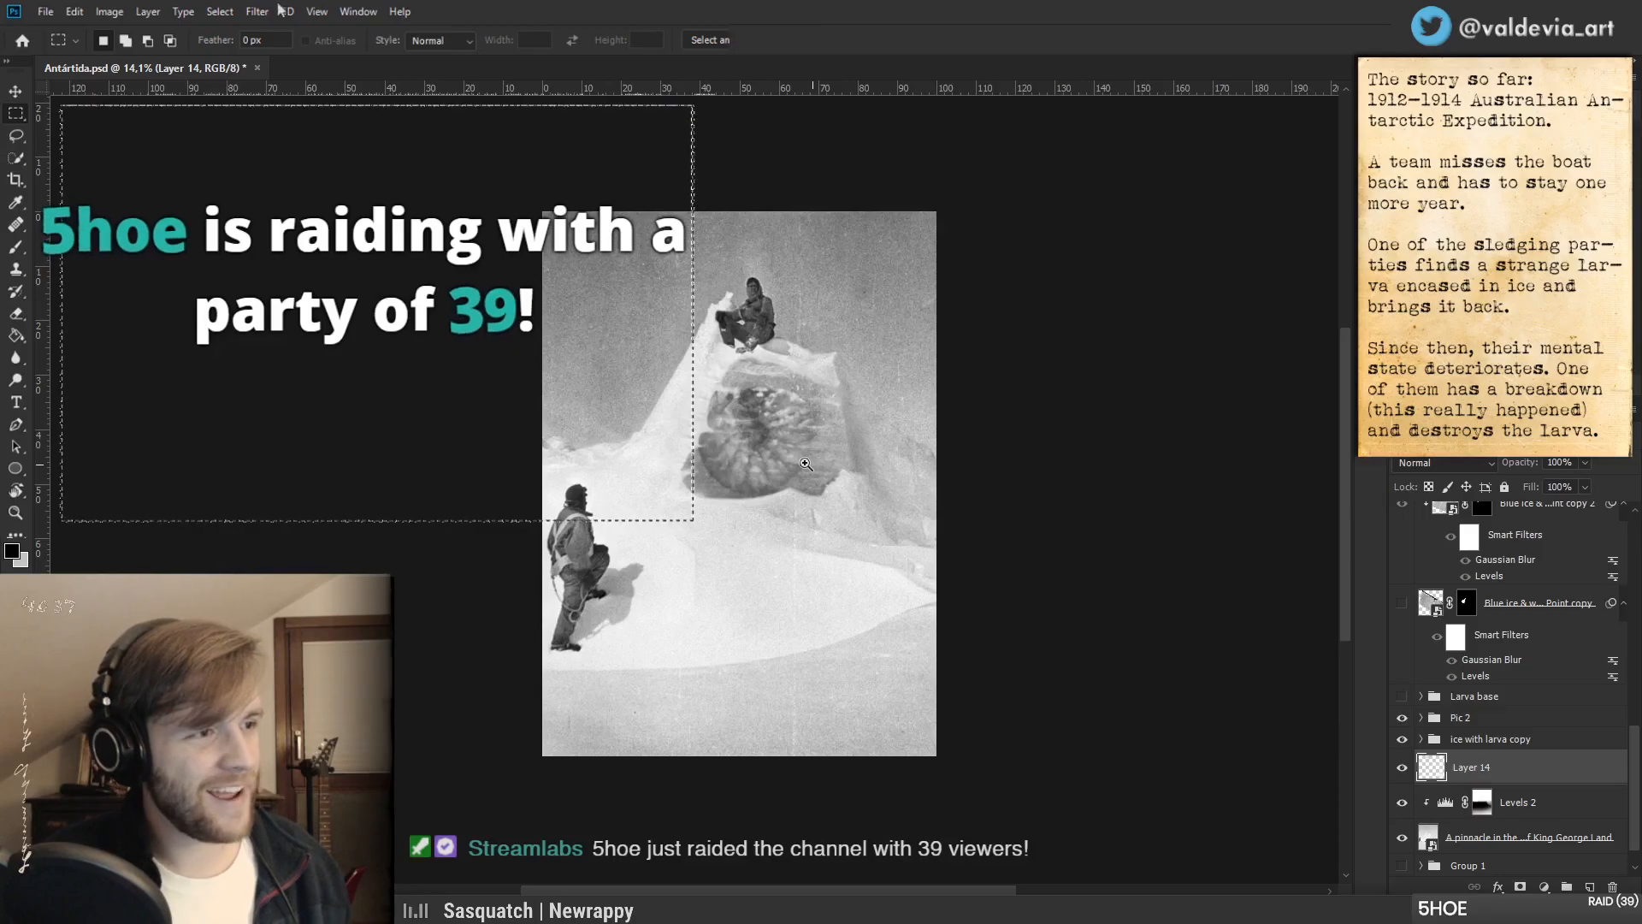
{"action": "left_click", "coordinate": [256, 11]}
{"action": "mouse_move", "coordinate": [385, 205]}
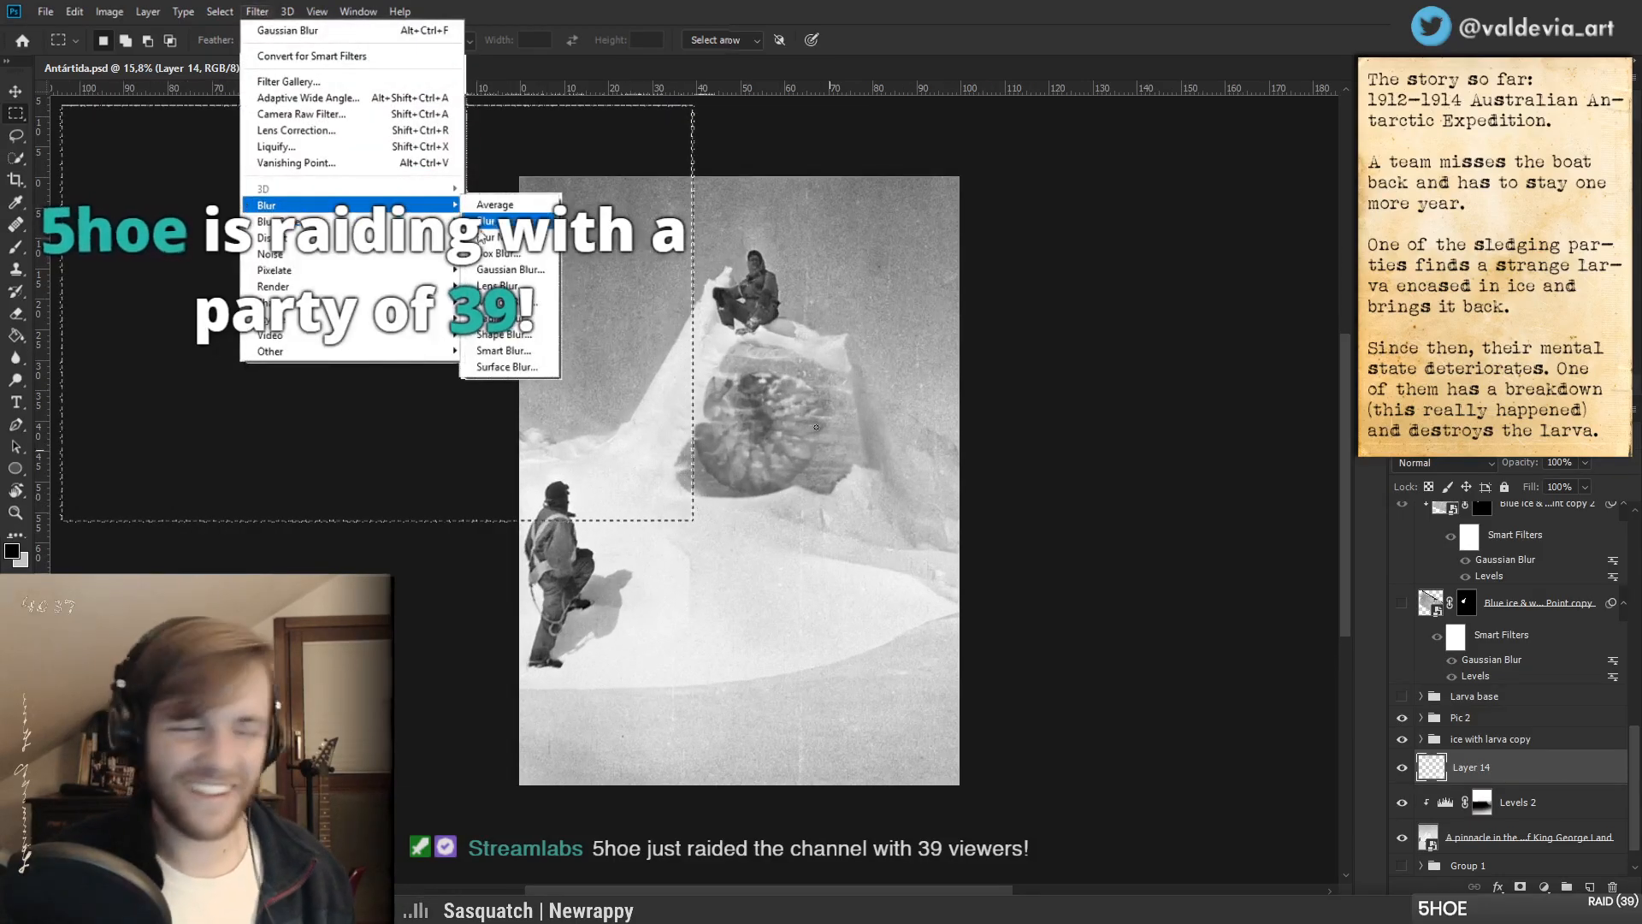
{"action": "left_click", "coordinate": [499, 255]}
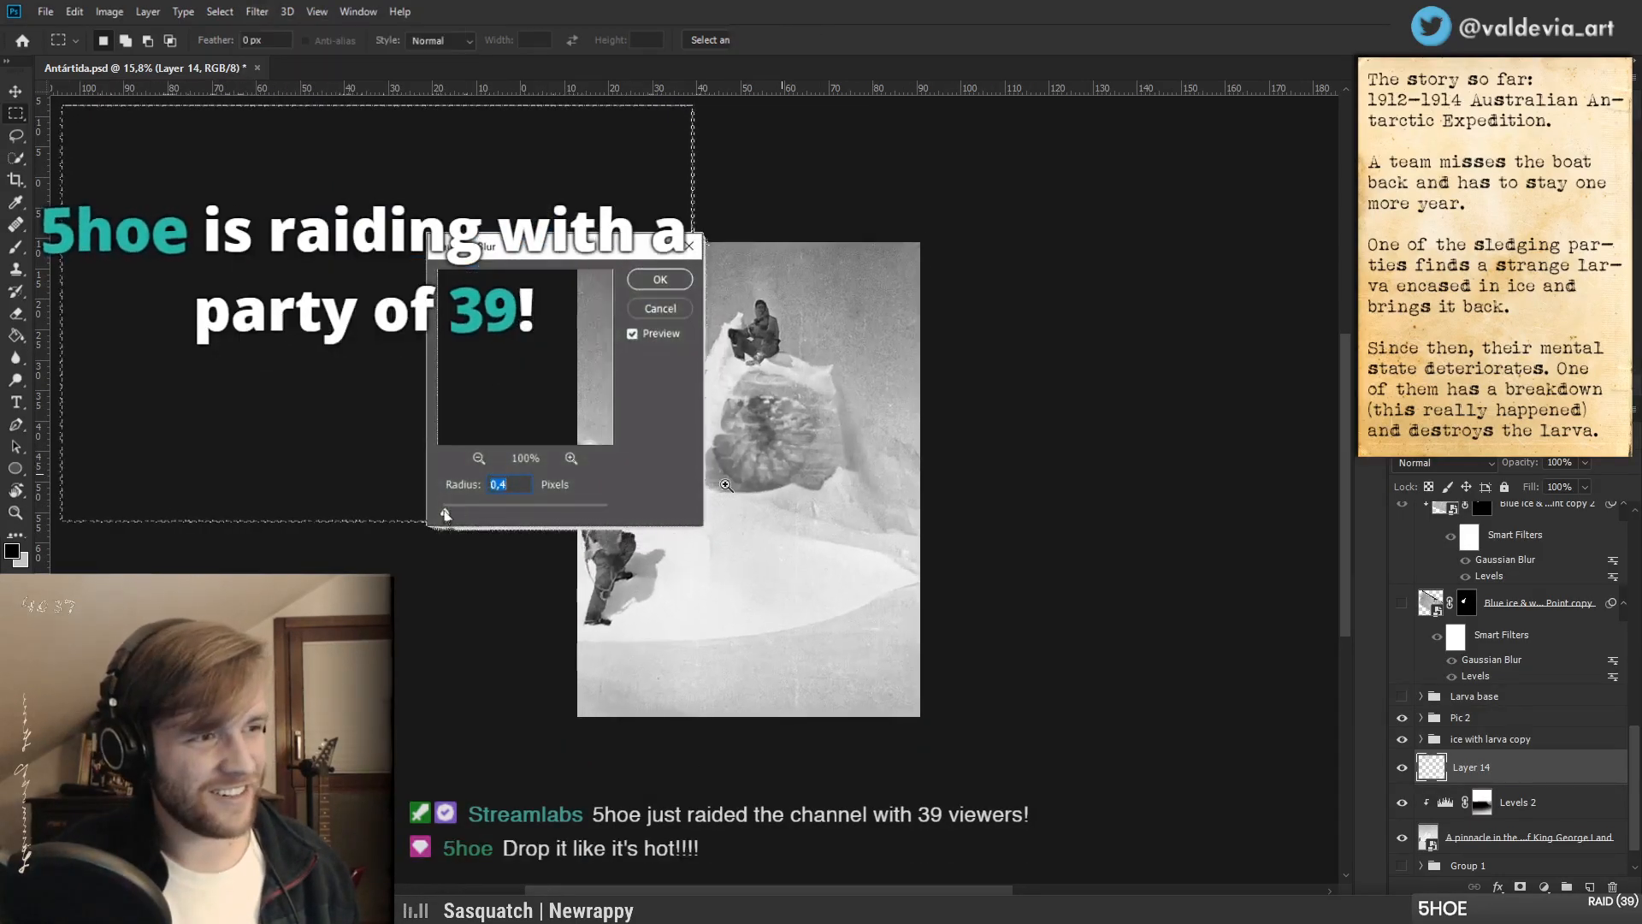
{"action": "left_click_drag", "start_coordinate": [477, 519], "coordinate": [531, 515]}
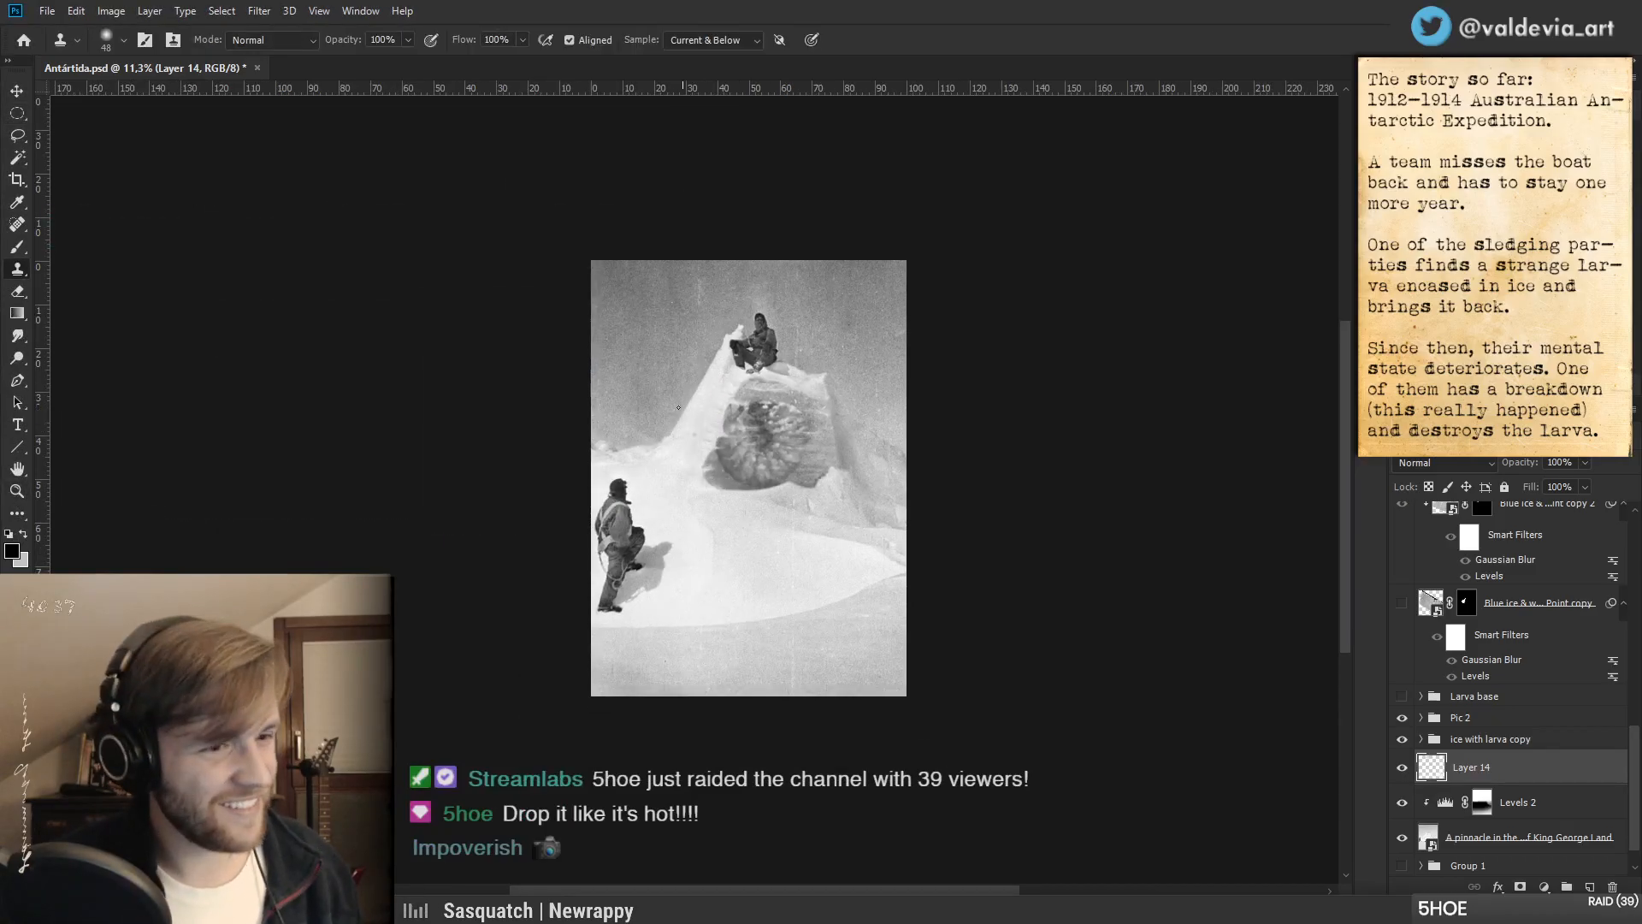
{"action": "left_click_drag", "start_coordinate": [662, 376], "coordinate": [671, 405]}
{"action": "key", "text": "m"}
{"action": "left_click_drag", "start_coordinate": [61, 106], "coordinate": [693, 519]}
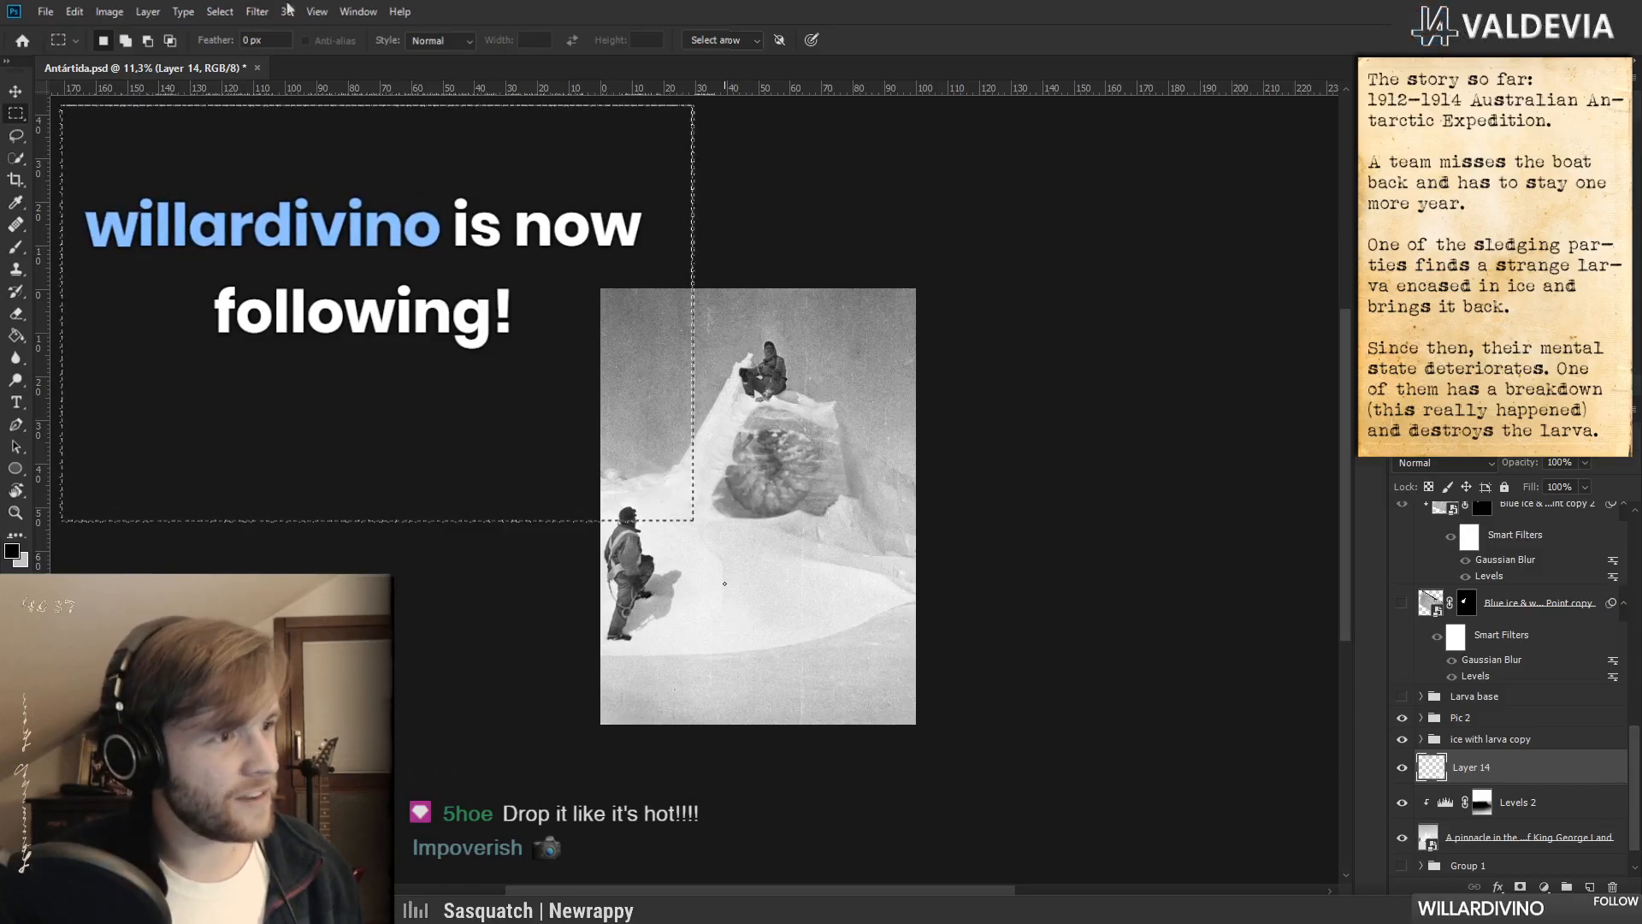
{"action": "left_click", "coordinate": [256, 12]}
{"action": "mouse_move", "coordinate": [342, 205]}
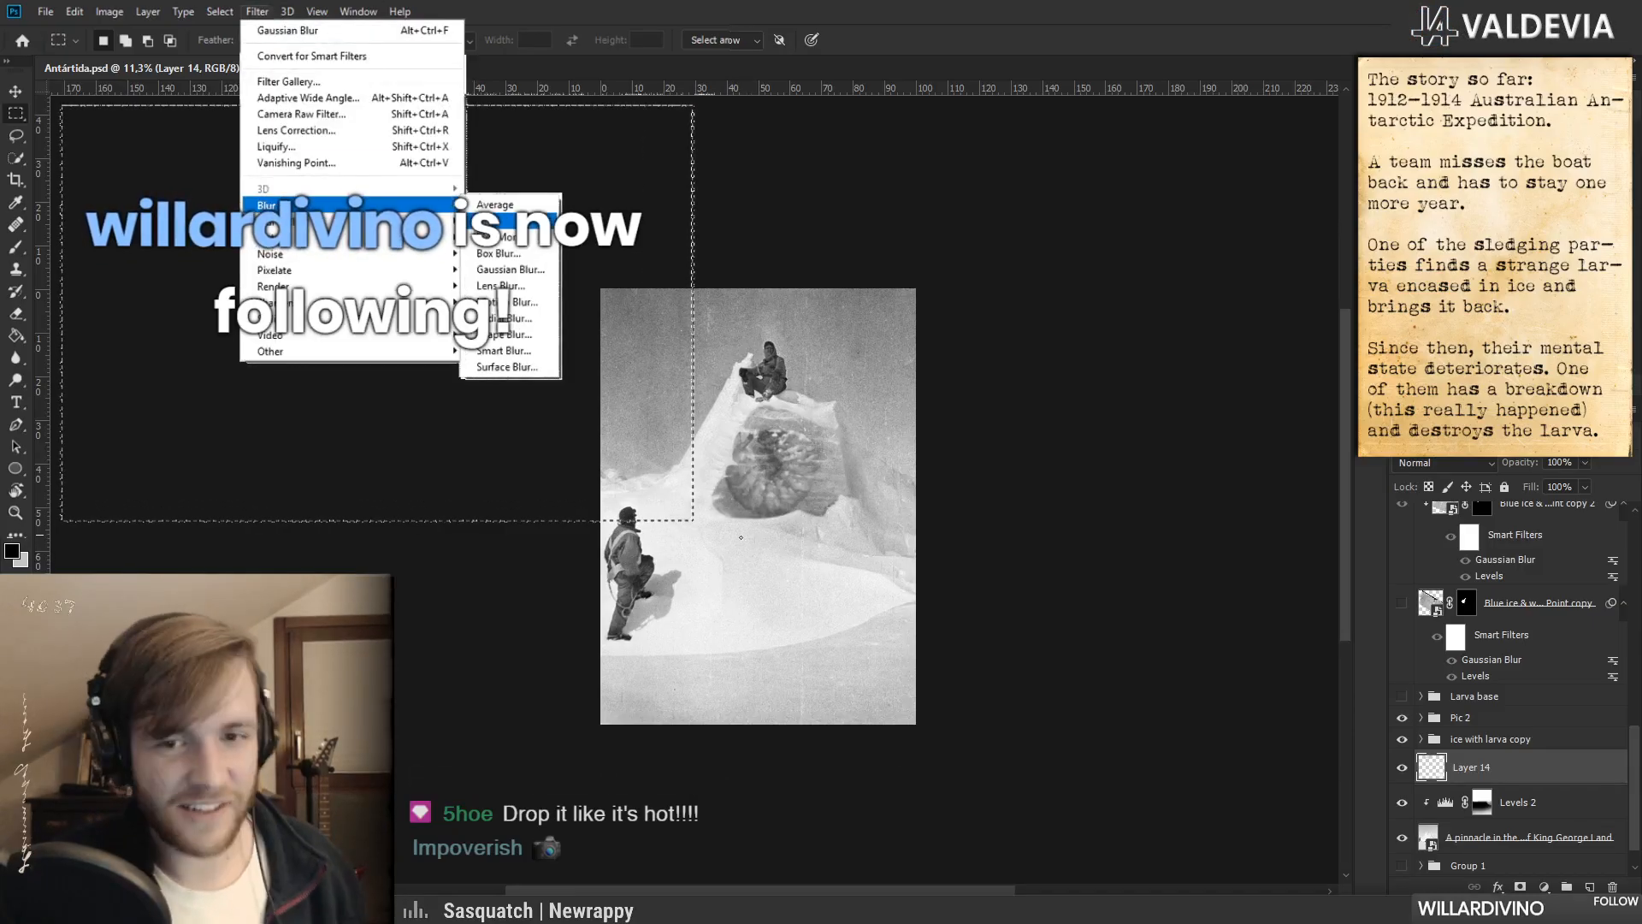
{"action": "left_click", "coordinate": [511, 270]}
{"action": "left_click_drag", "start_coordinate": [444, 513], "coordinate": [532, 514]}
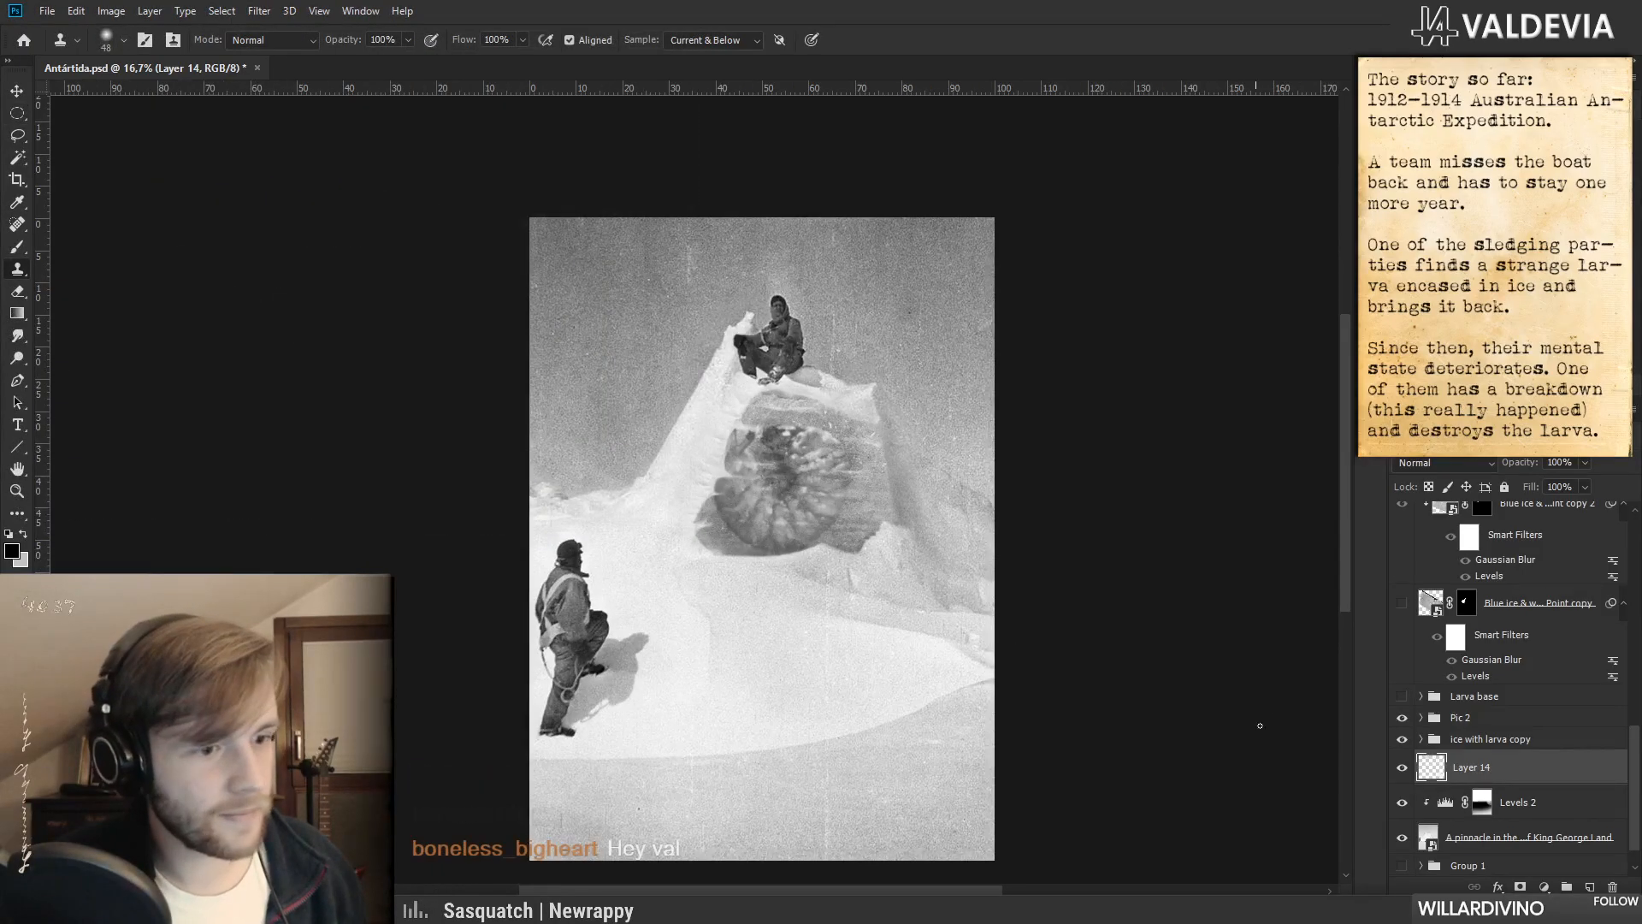
{"action": "left_click", "coordinate": [1401, 716]}
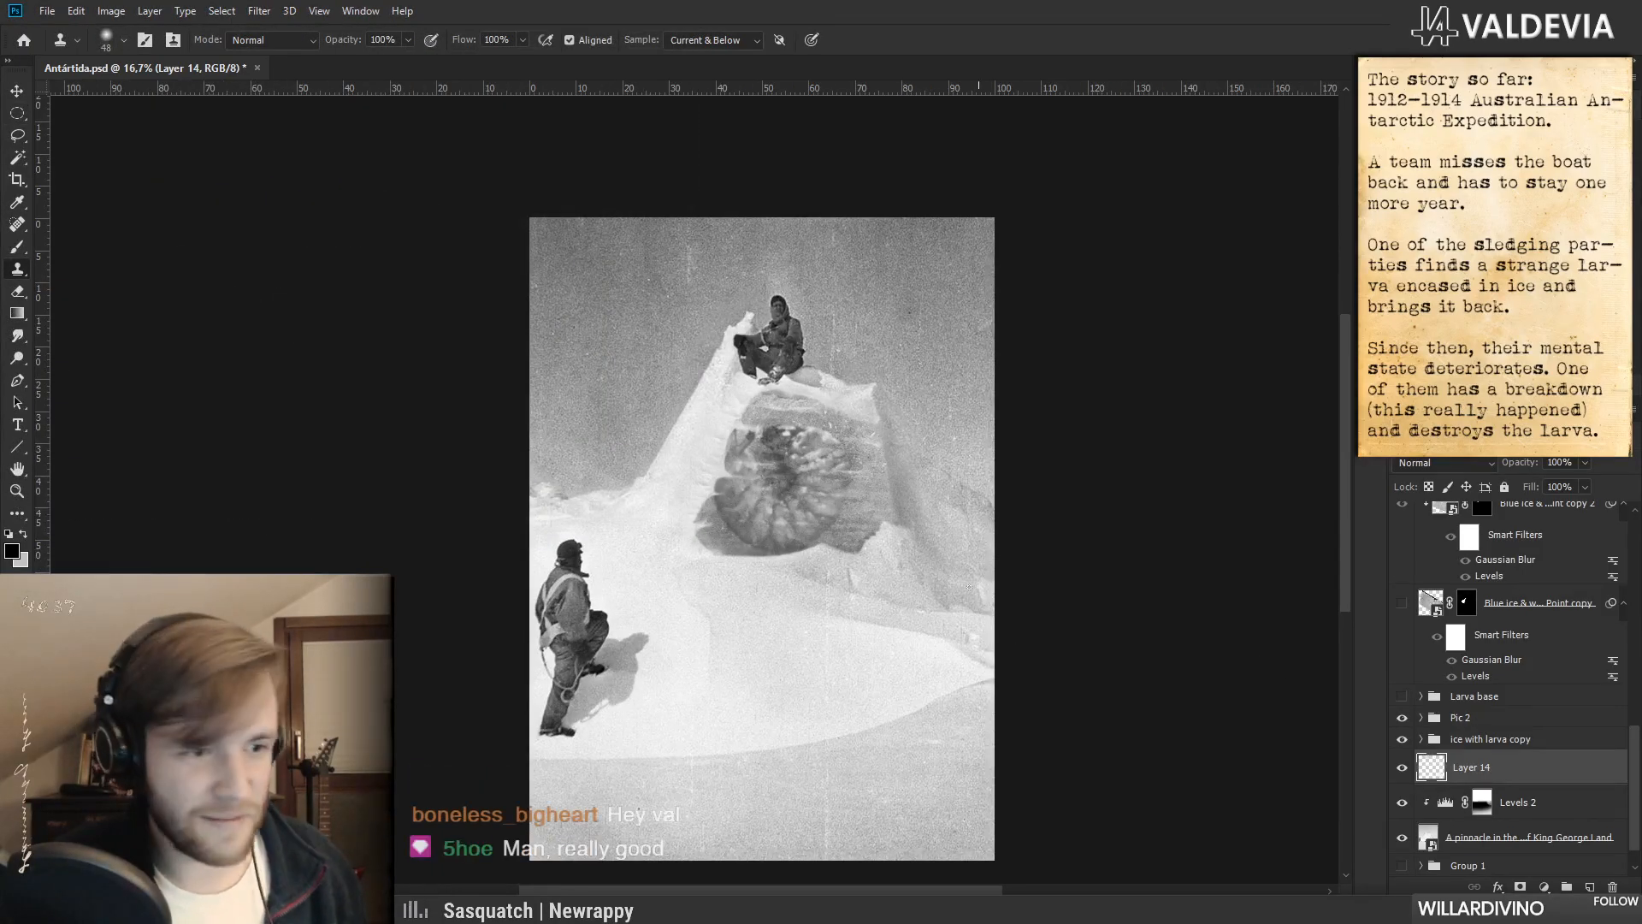
{"action": "left_click_drag", "start_coordinate": [767, 636], "coordinate": [799, 568]}
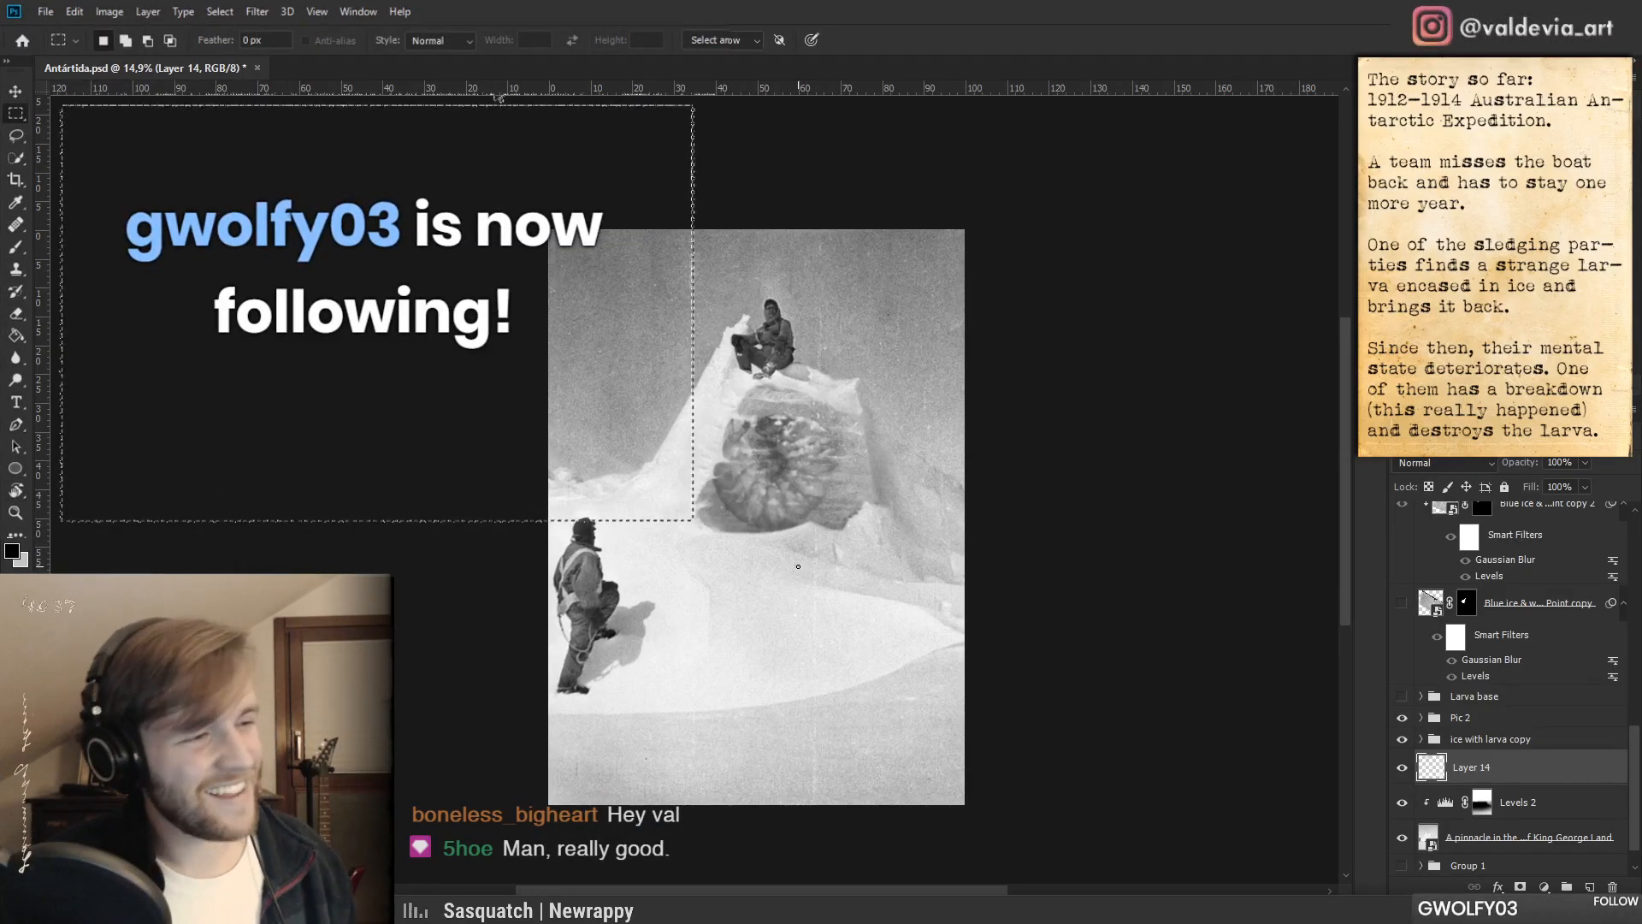
{"action": "left_click", "coordinate": [256, 11]}
{"action": "mouse_move", "coordinate": [377, 205]}
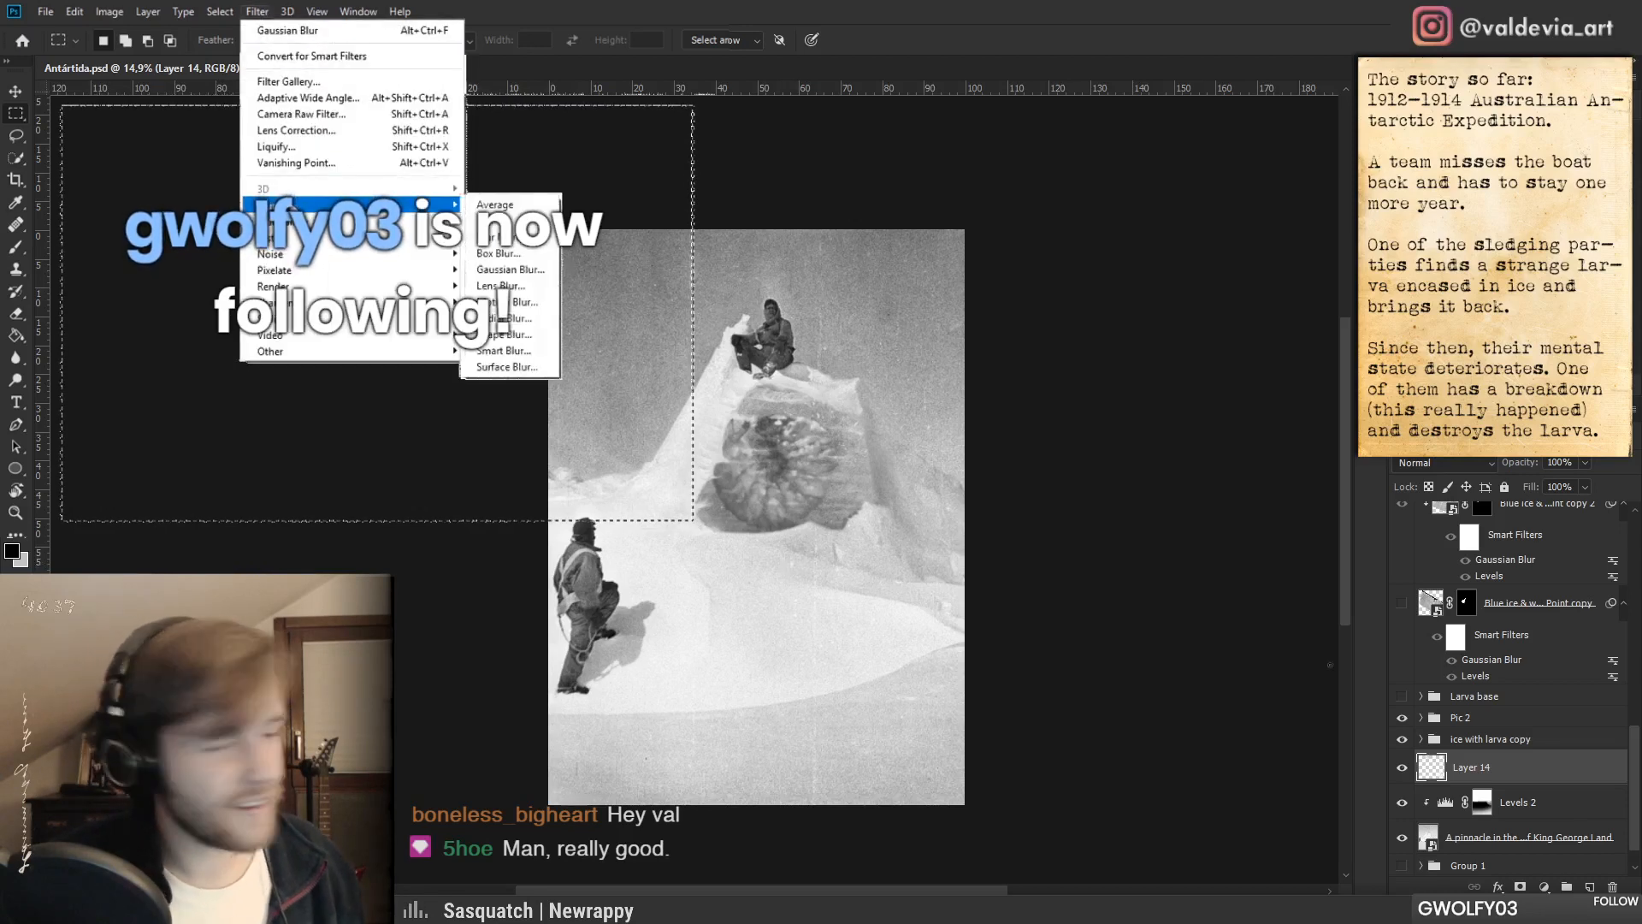
{"action": "left_click", "coordinate": [506, 269]}
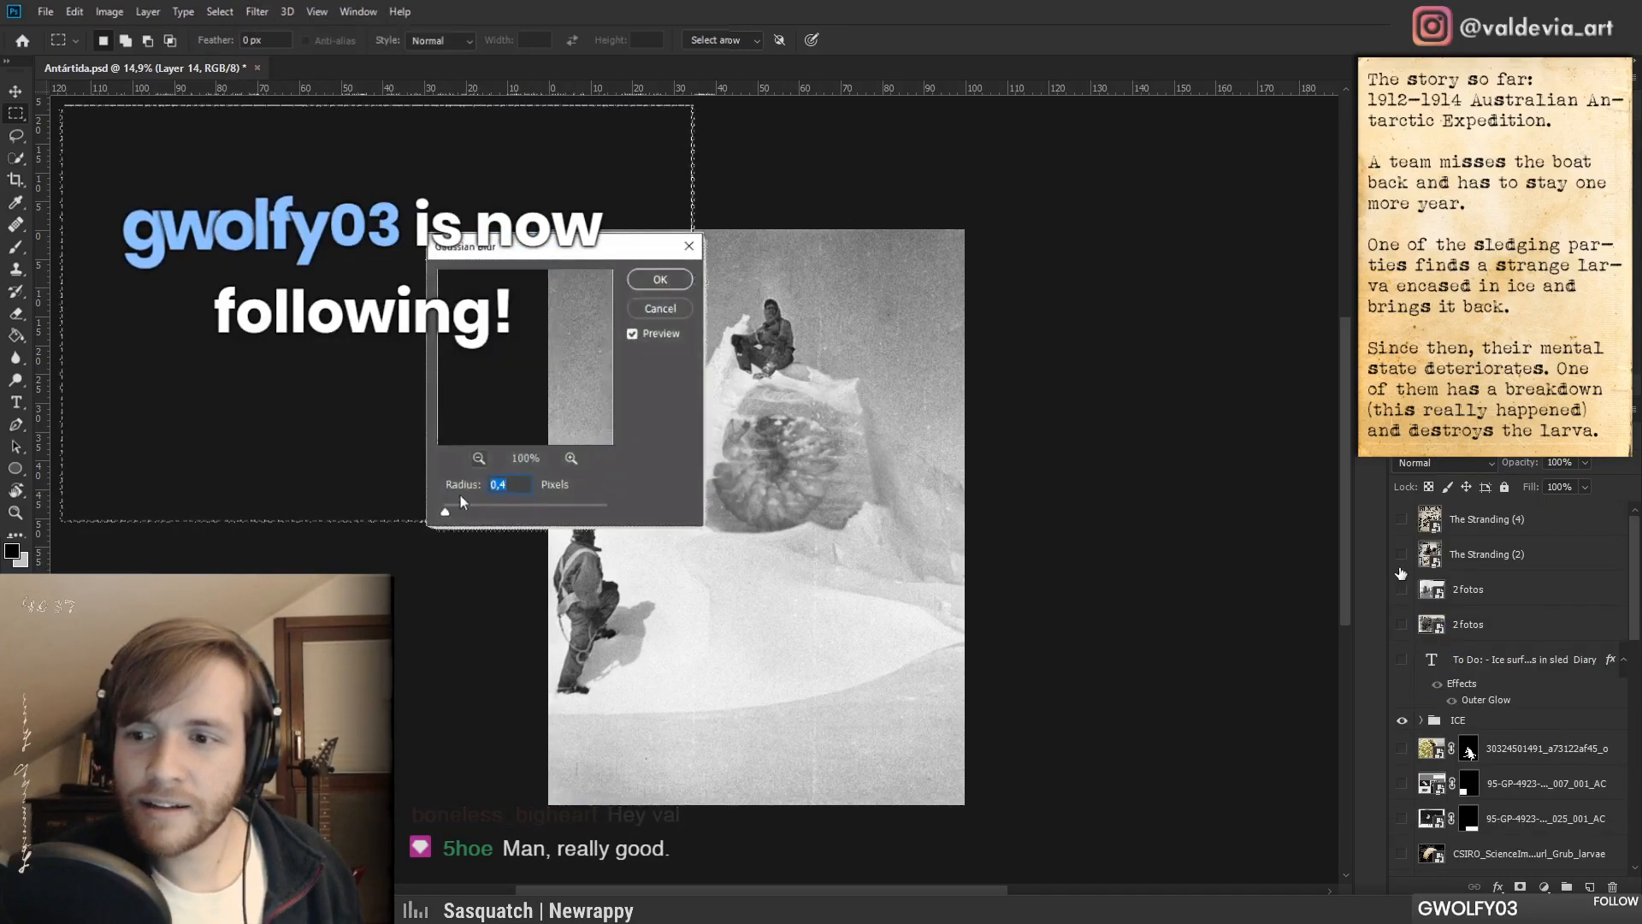
{"action": "left_click_drag", "start_coordinate": [476, 515], "coordinate": [535, 513]}
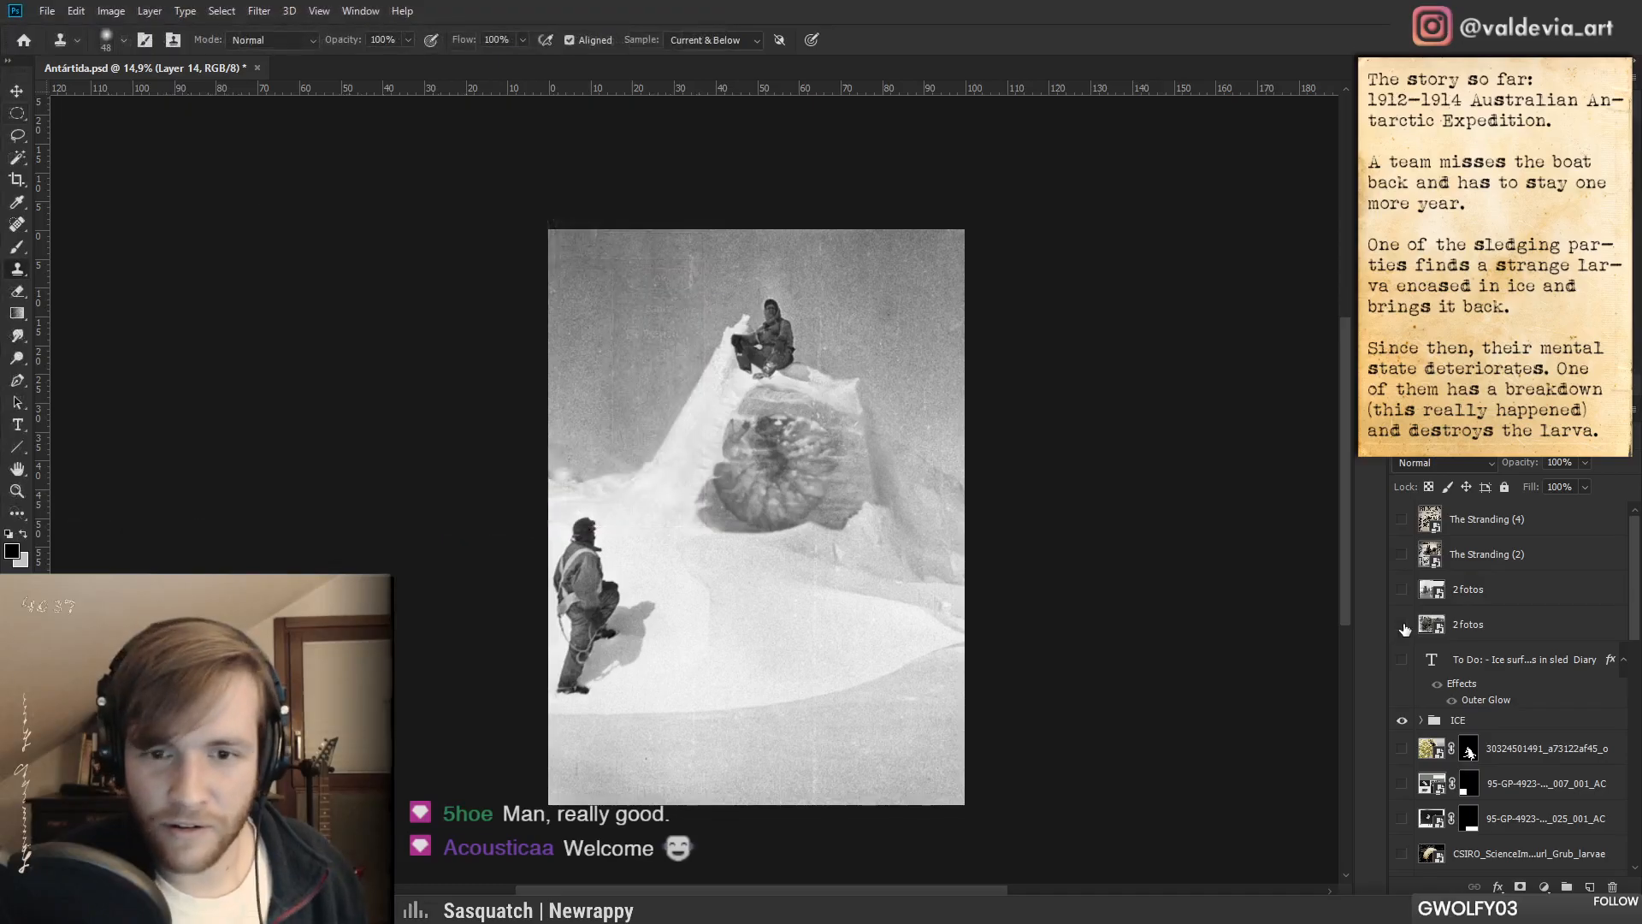
- Show the lower "2 fotos" layer, examine its two excavation photos at closer range, and hide it again
{"action": "left_click", "coordinate": [1402, 626]}
{"action": "key", "text": "z"}
{"action": "left_click_drag", "start_coordinate": [702, 519], "coordinate": [771, 529]}
{"action": "mouse_move", "coordinate": [941, 546]}
{"action": "left_mouse_down"}
{"action": "mouse_move", "coordinate": [891, 554]}
{"action": "mouse_move", "coordinate": [903, 563]}
{"action": "mouse_move", "coordinate": [886, 588]}
{"action": "left_mouse_up"}
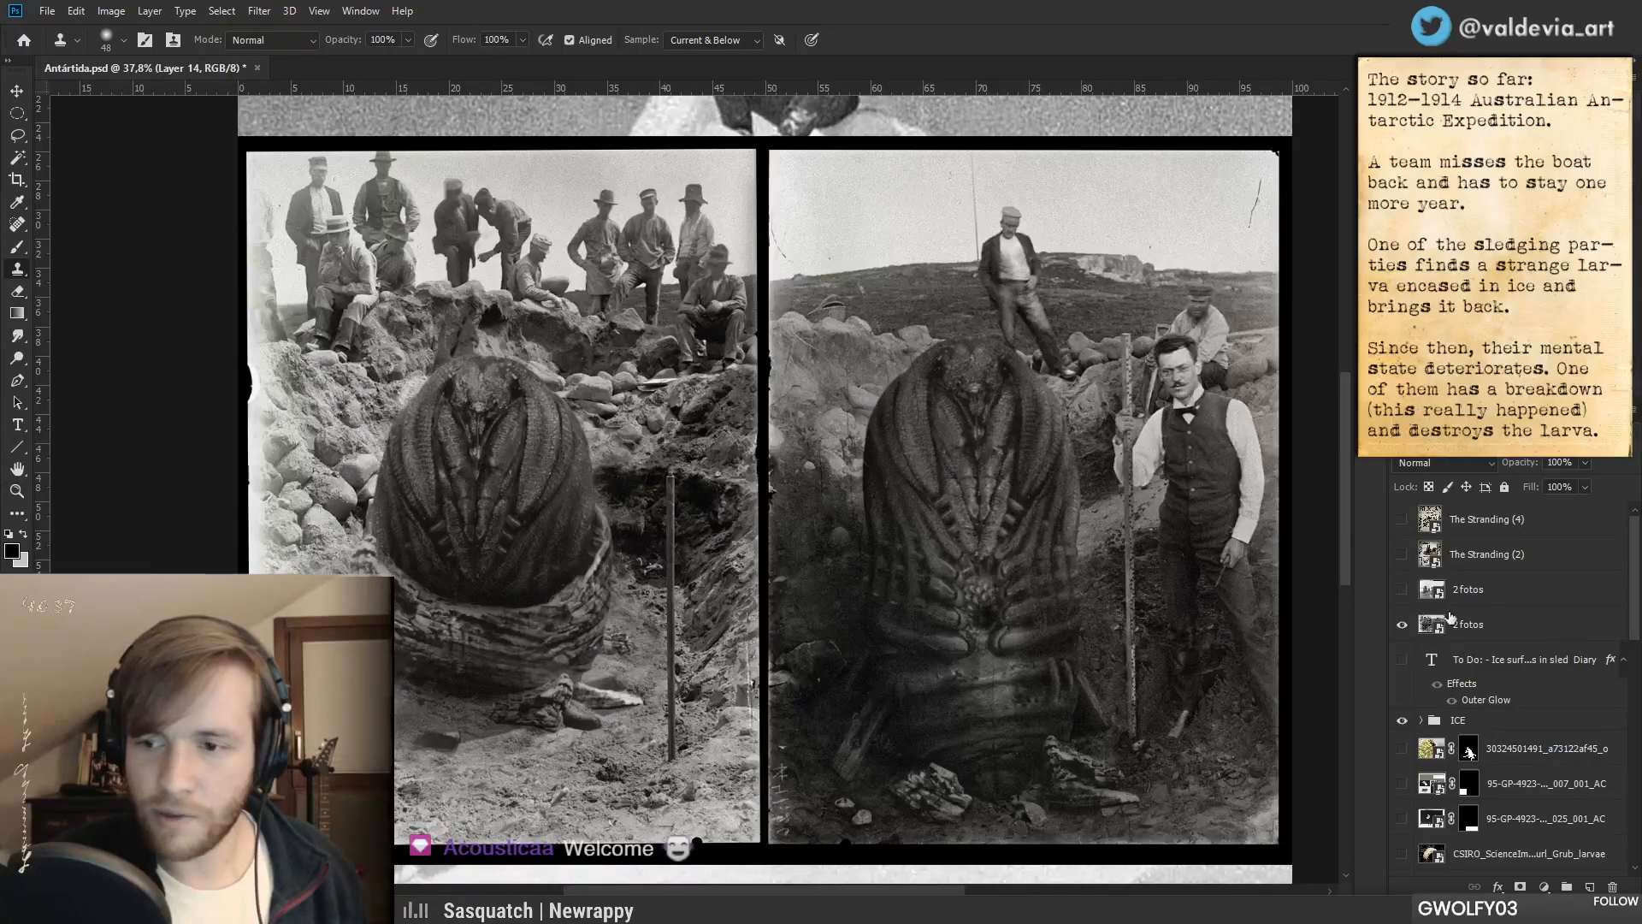
{"action": "left_click", "coordinate": [1405, 625]}
- Show the upper "2 fotos" layer, examine its two stranded-creature beach photos, and hide it to return to the Antarctic picture
{"action": "left_click", "coordinate": [1401, 591]}
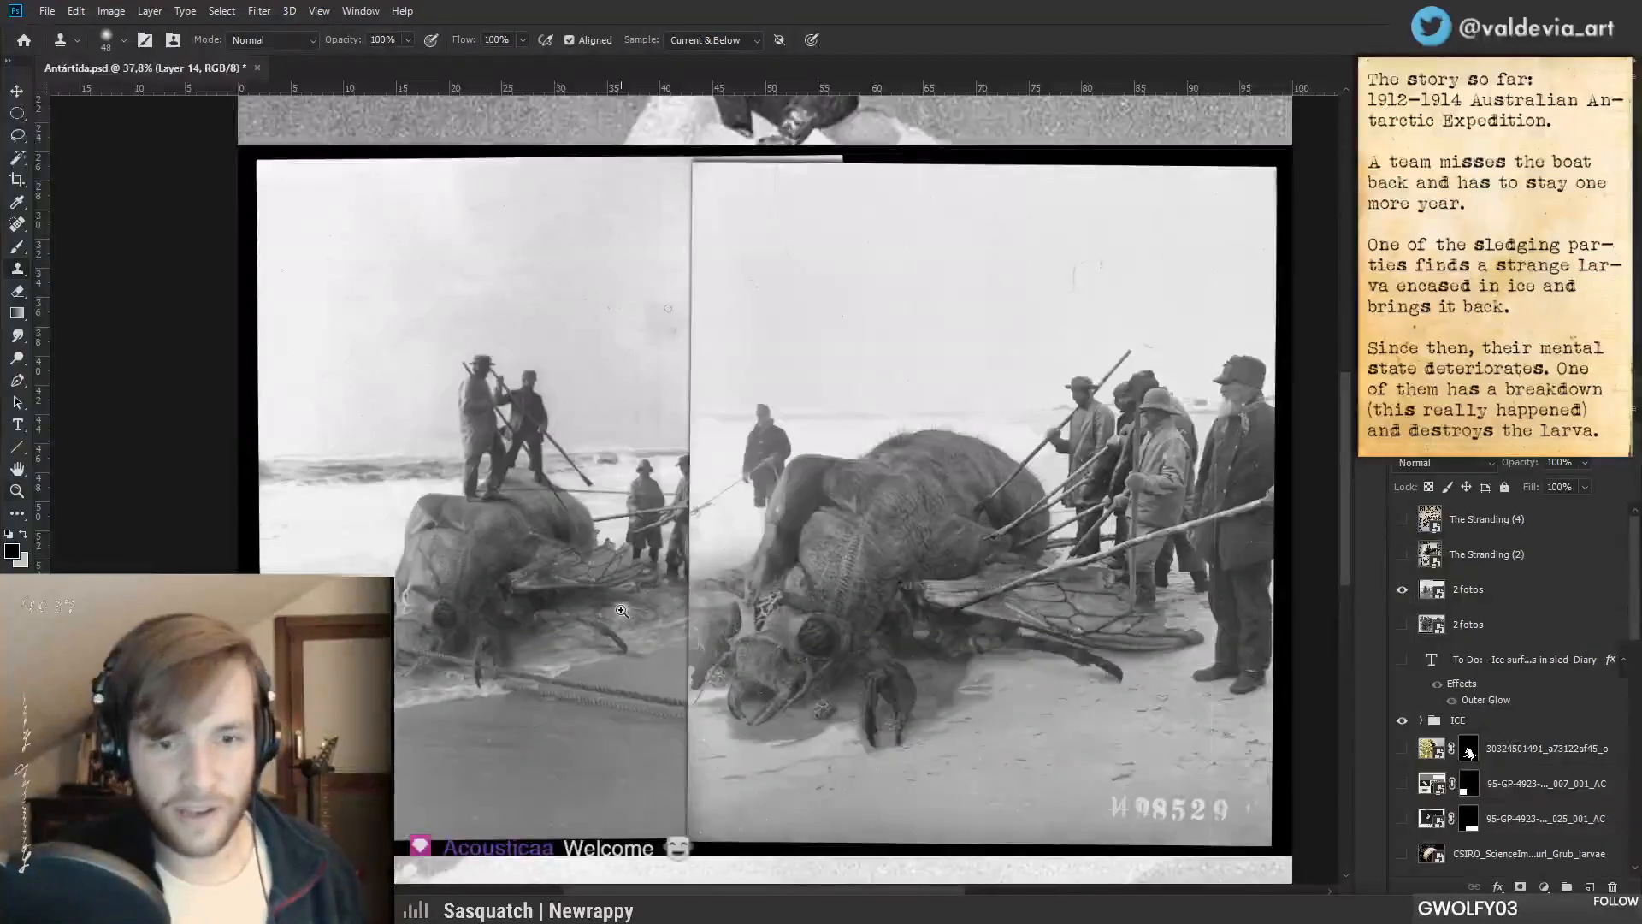
{"action": "scroll", "coordinate": [621, 610], "scroll_direction": "up", "scroll_amount": 1}
{"action": "mouse_move", "coordinate": [909, 650]}
{"action": "left_mouse_down"}
{"action": "mouse_move", "coordinate": [1035, 633]}
{"action": "mouse_move", "coordinate": [864, 648]}
{"action": "left_mouse_up"}
{"action": "mouse_move", "coordinate": [1001, 654]}
{"action": "left_mouse_down"}
{"action": "mouse_move", "coordinate": [980, 650]}
{"action": "mouse_move", "coordinate": [1025, 650]}
{"action": "mouse_move", "coordinate": [951, 646]}
{"action": "left_mouse_up"}
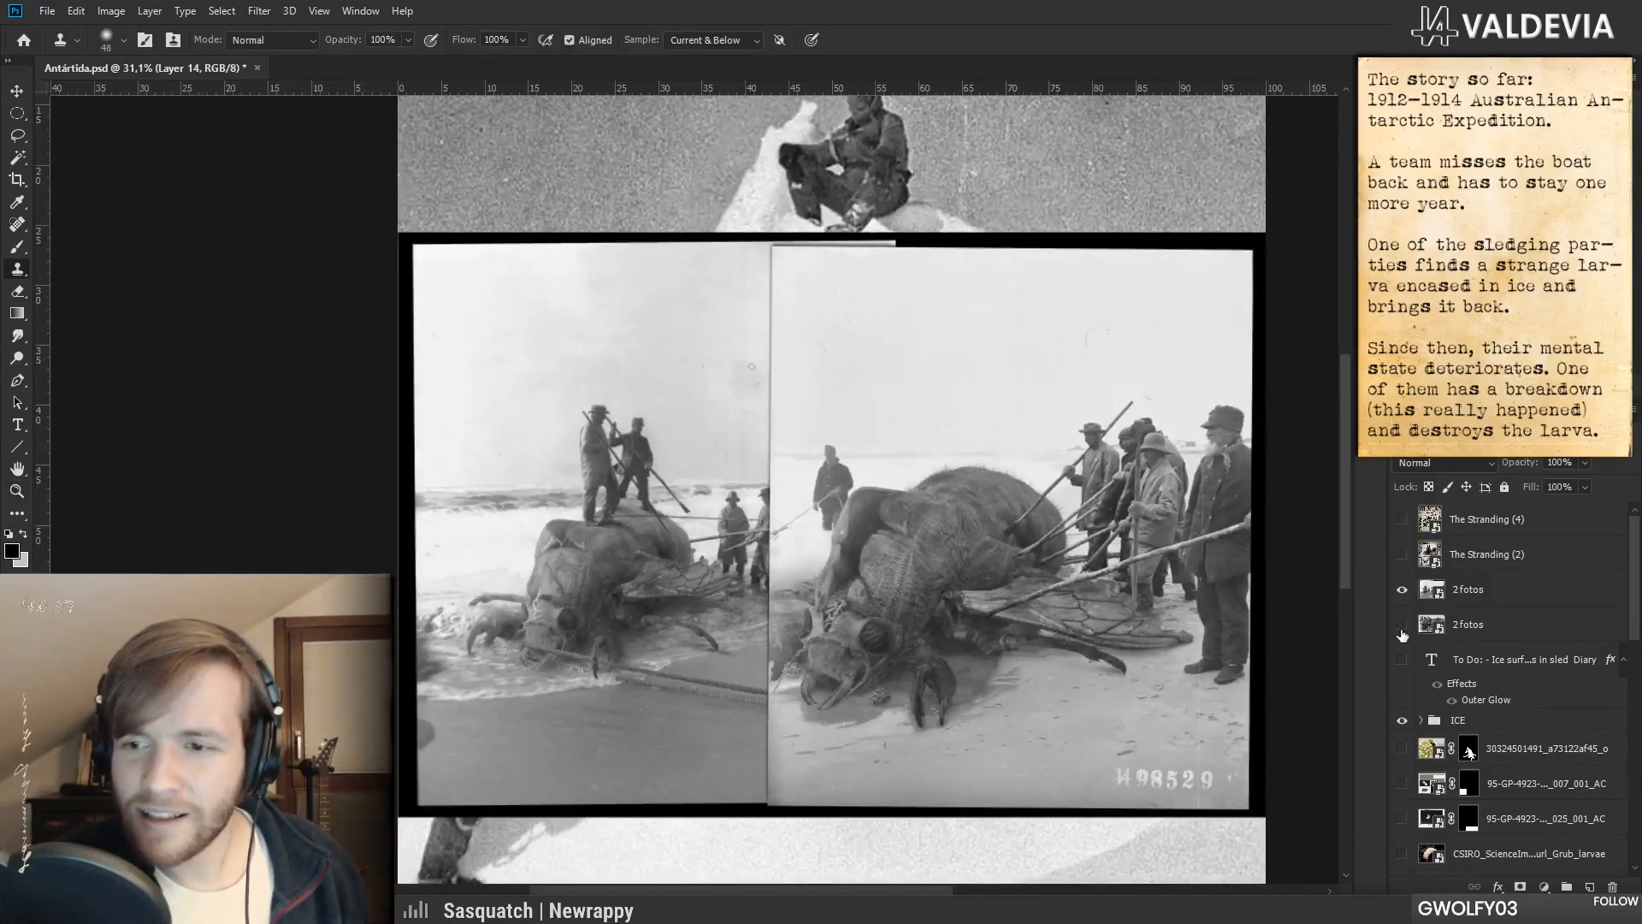
{"action": "left_click", "coordinate": [1401, 594]}
{"action": "left_click_drag", "start_coordinate": [1001, 577], "coordinate": [928, 578]}
{"action": "left_click_drag", "start_coordinate": [1096, 667], "coordinate": [973, 628]}
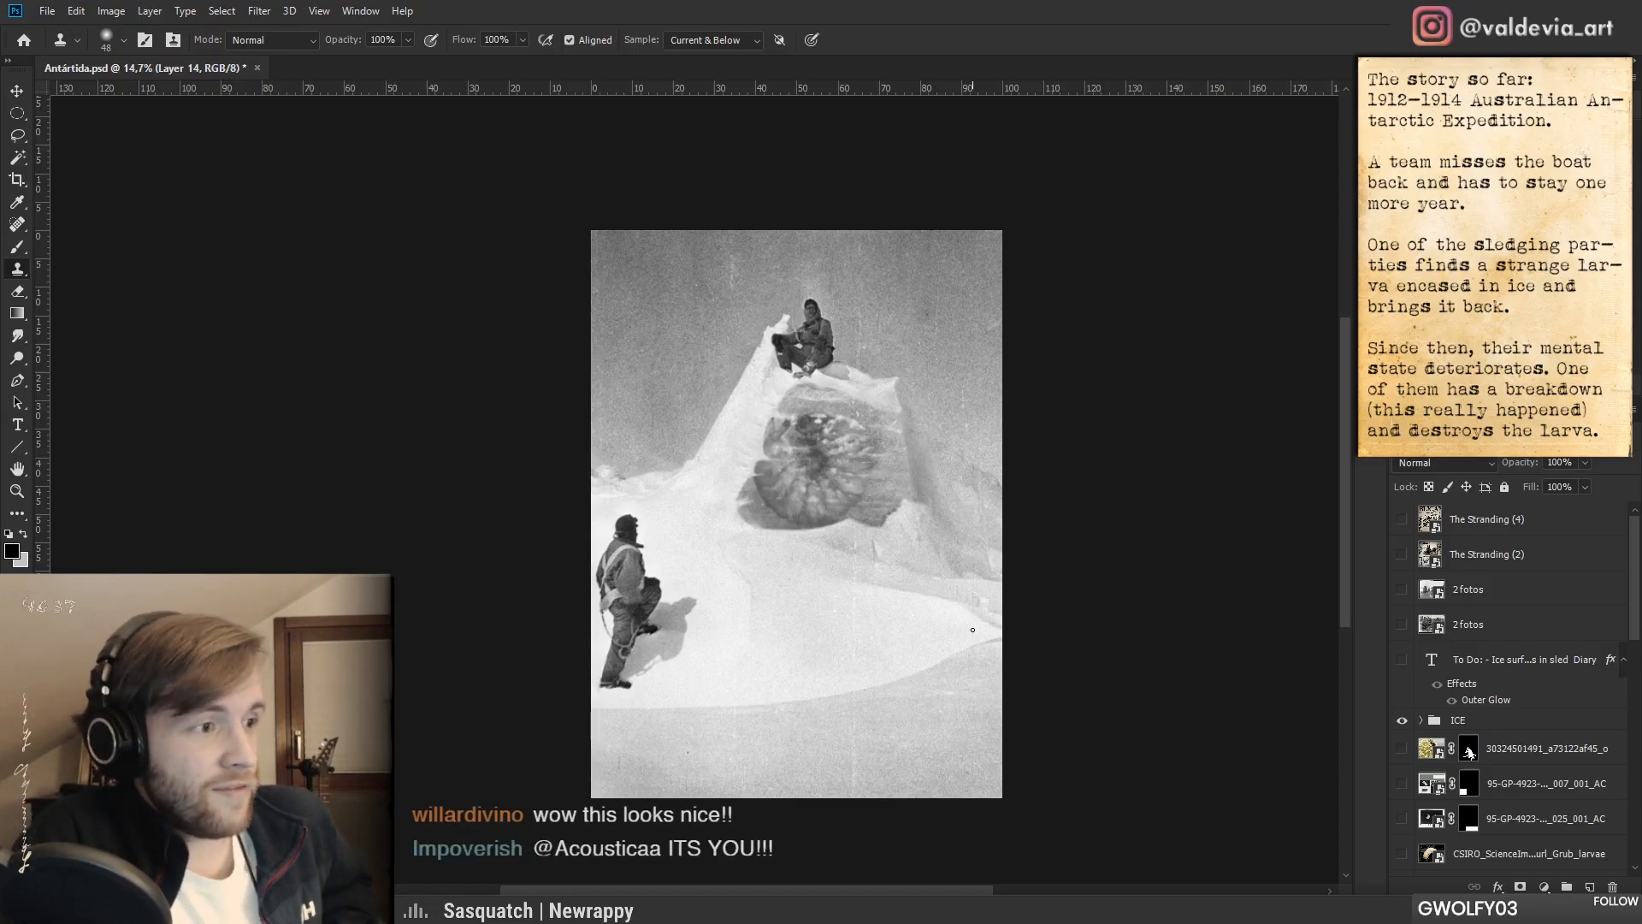
{"action": "key", "text": "ctrl+space"}
{"action": "left_click_drag", "start_coordinate": [838, 450], "coordinate": [905, 453]}
{"action": "mouse_move", "coordinate": [900, 608]}
{"action": "left_mouse_down"}
{"action": "mouse_move", "coordinate": [896, 526]}
{"action": "mouse_move", "coordinate": [922, 556]}
{"action": "mouse_move", "coordinate": [857, 561]}
{"action": "mouse_move", "coordinate": [875, 562]}
{"action": "mouse_move", "coordinate": [872, 506]}
{"action": "left_mouse_up"}
{"action": "key", "text": "ctrl+space"}
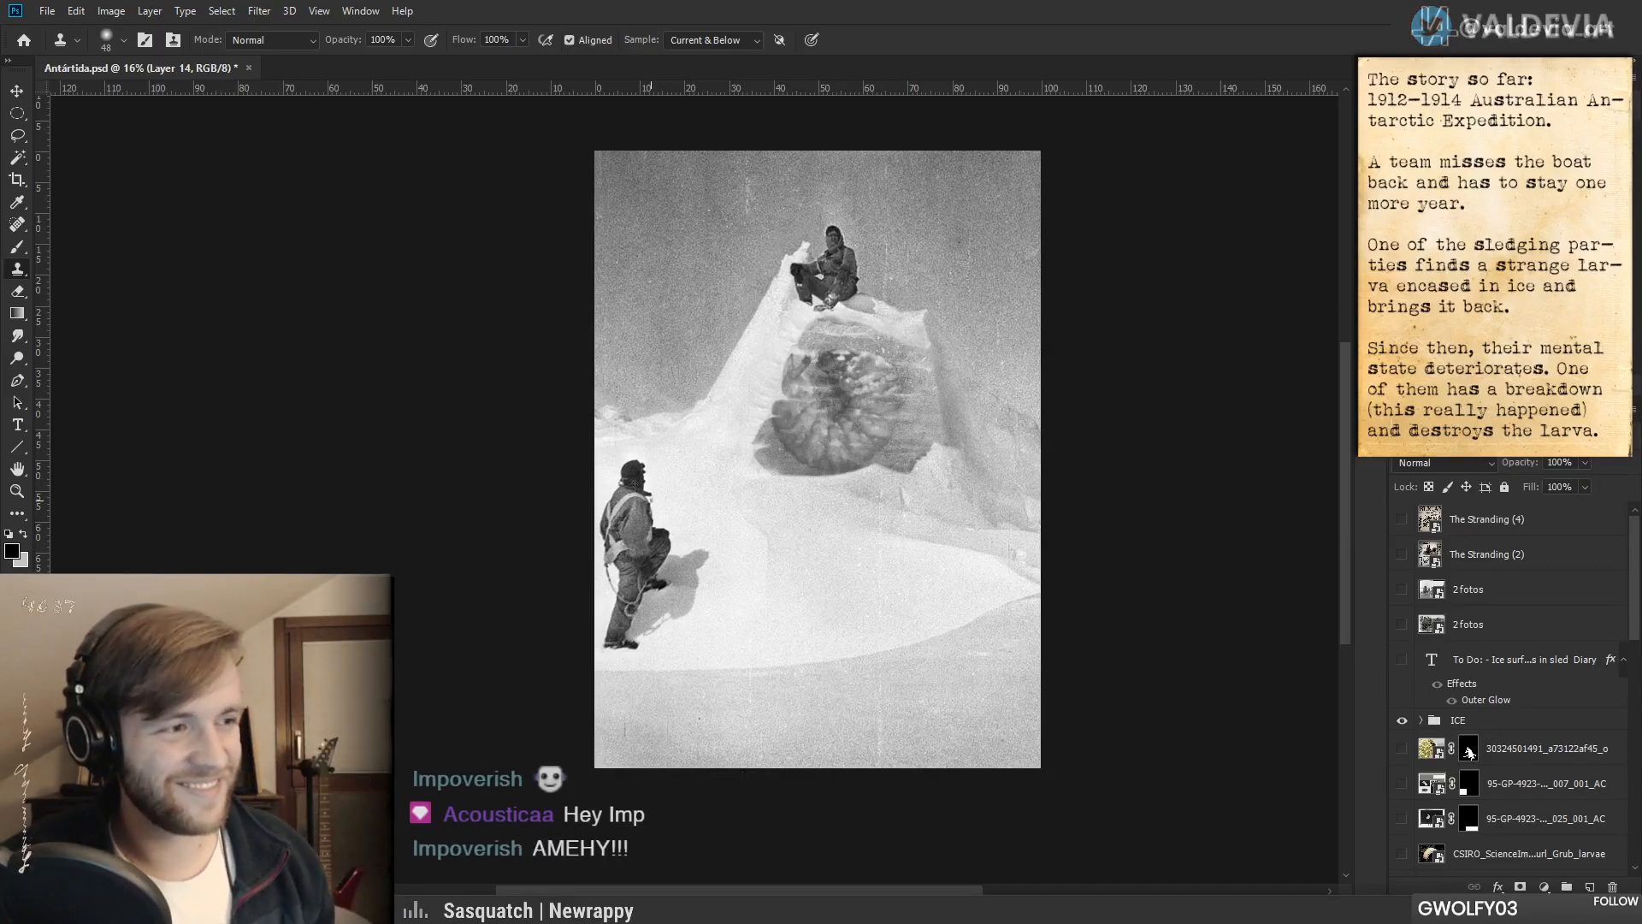
{"action": "key", "text": "z"}
{"action": "left_click", "coordinate": [732, 484]}
{"action": "left_click_drag", "start_coordinate": [732, 484], "coordinate": [730, 484]}
{"action": "left_click_drag", "start_coordinate": [949, 405], "coordinate": [895, 501]}
{"action": "key", "text": "z"}
{"action": "key", "text": "s"}
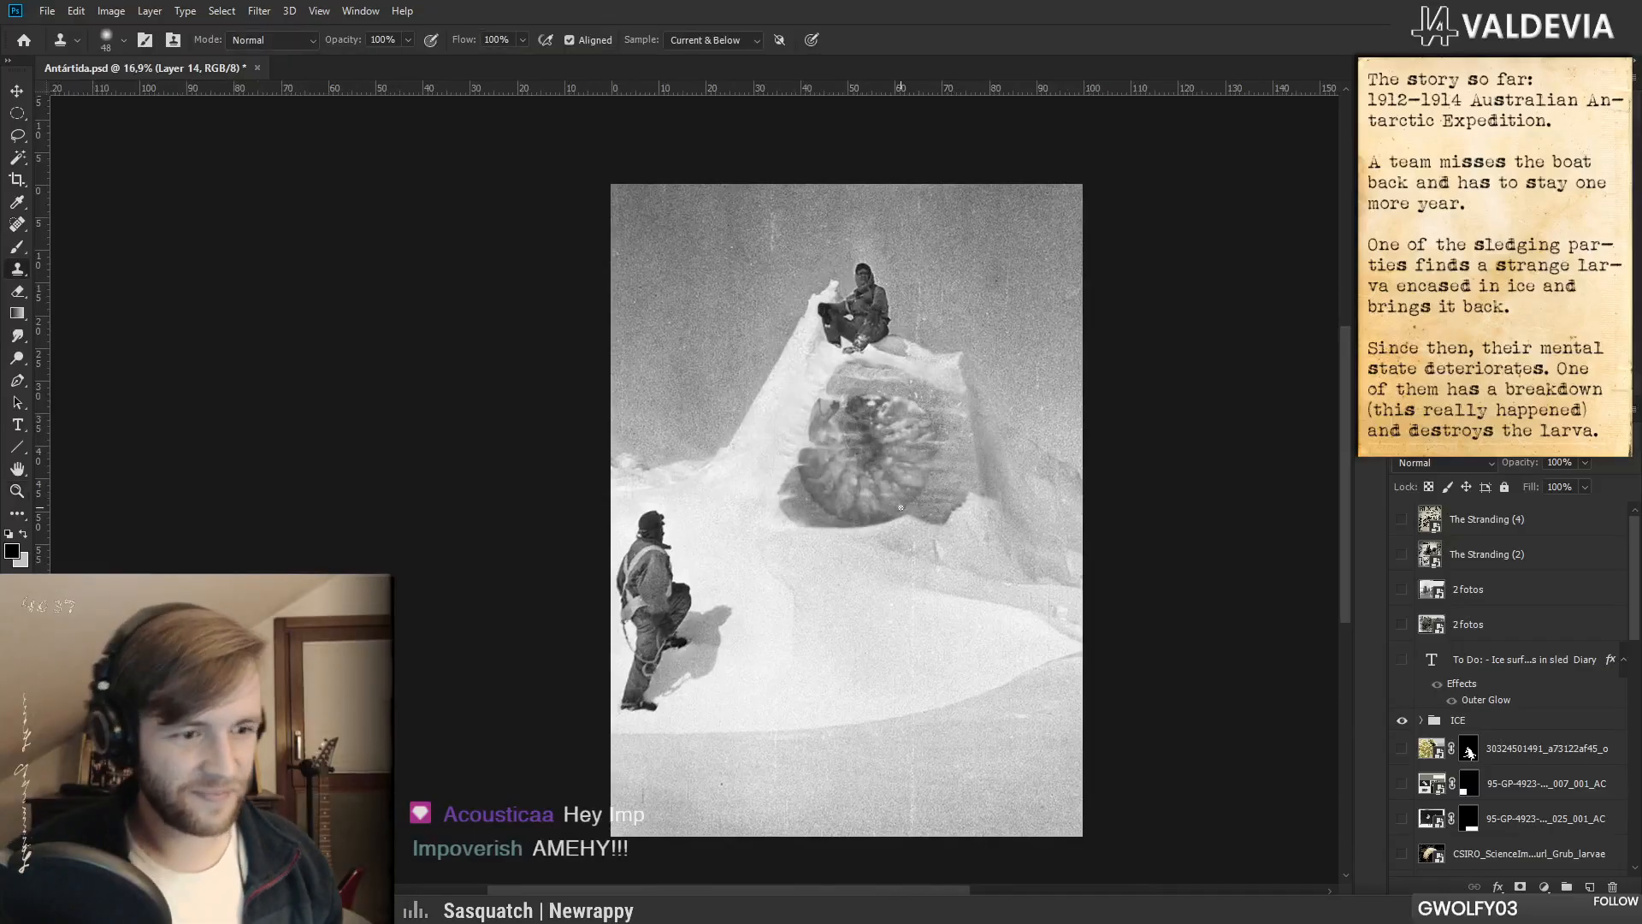
{"action": "left_click_drag", "start_coordinate": [1638, 609], "coordinate": [1620, 783]}
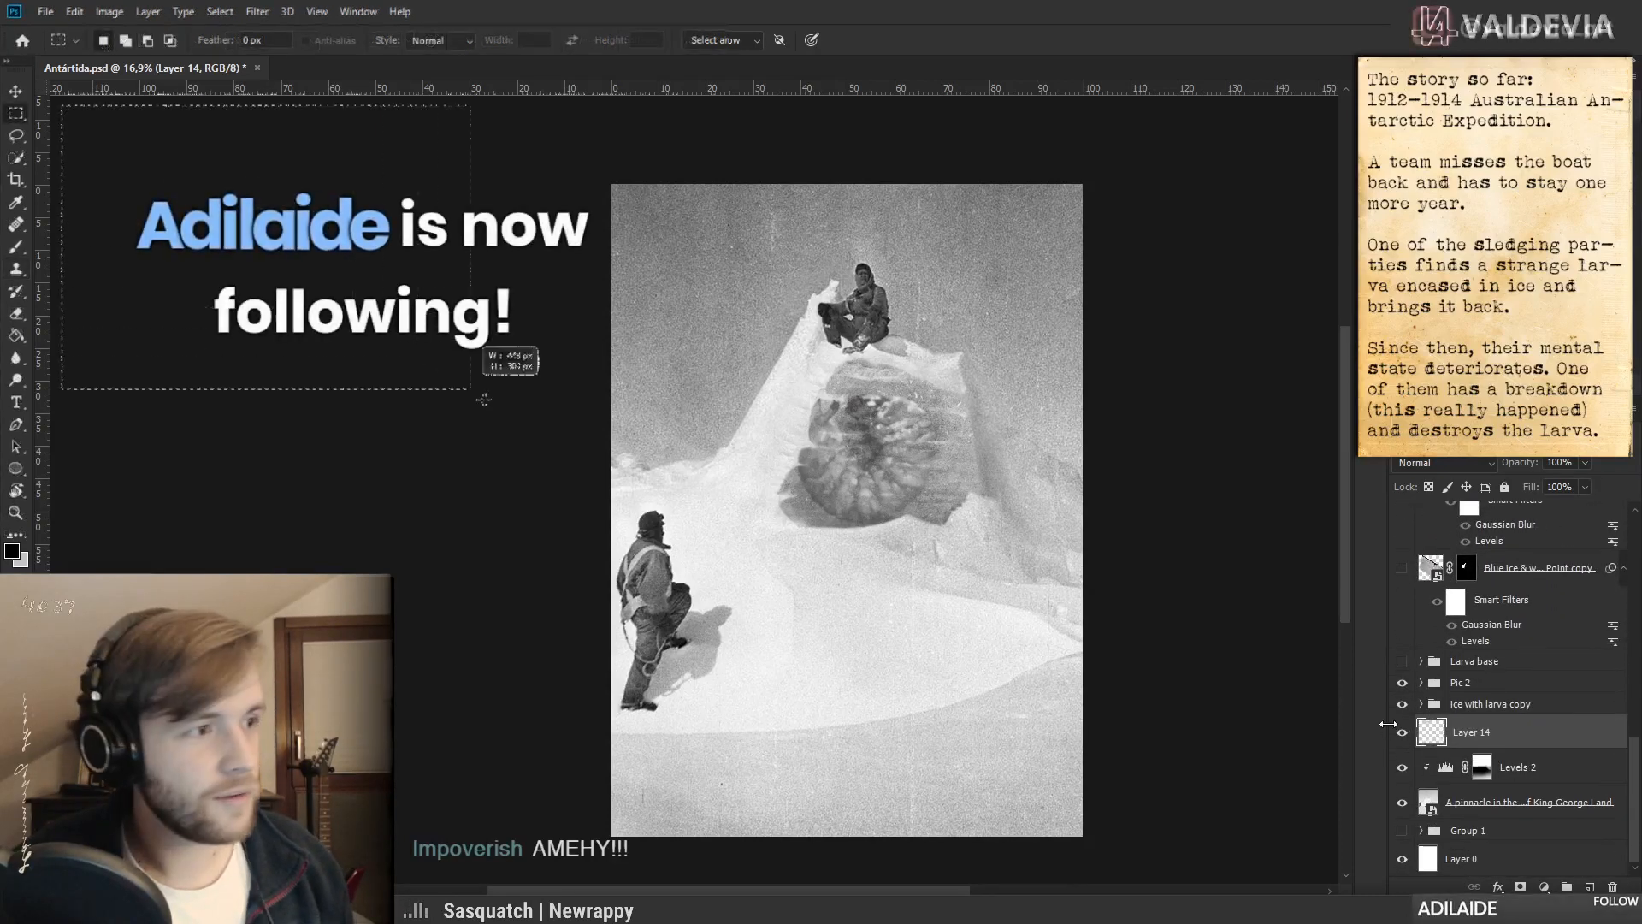
{"action": "left_click_drag", "start_coordinate": [633, 519], "coordinate": [693, 520]}
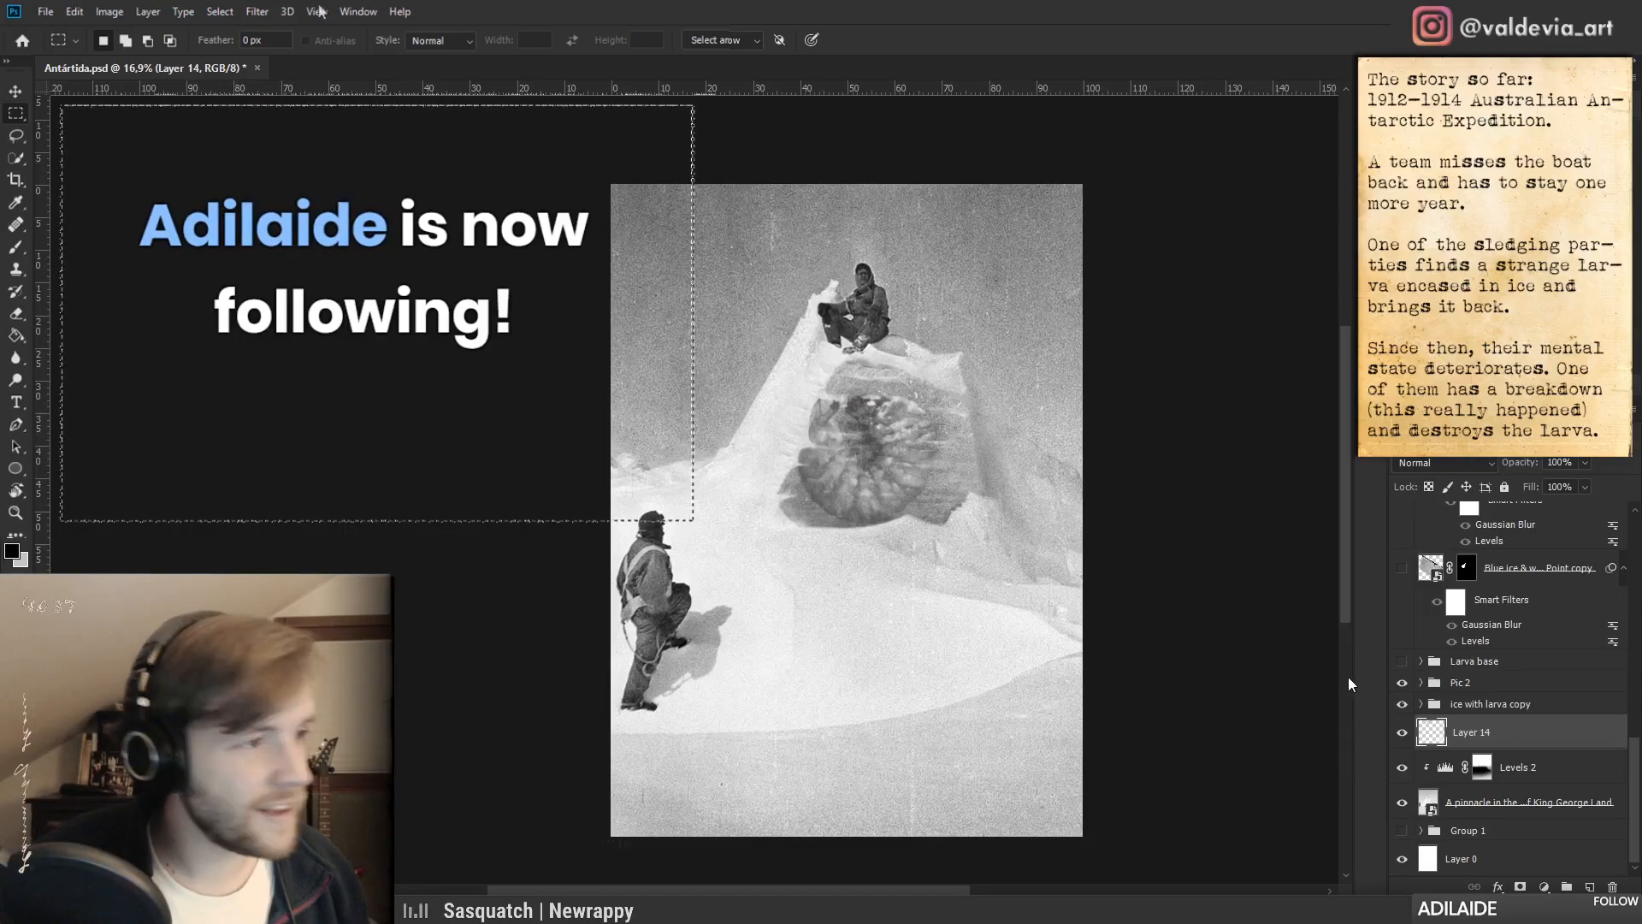
{"action": "left_click", "coordinate": [262, 11]}
{"action": "mouse_move", "coordinate": [411, 205]}
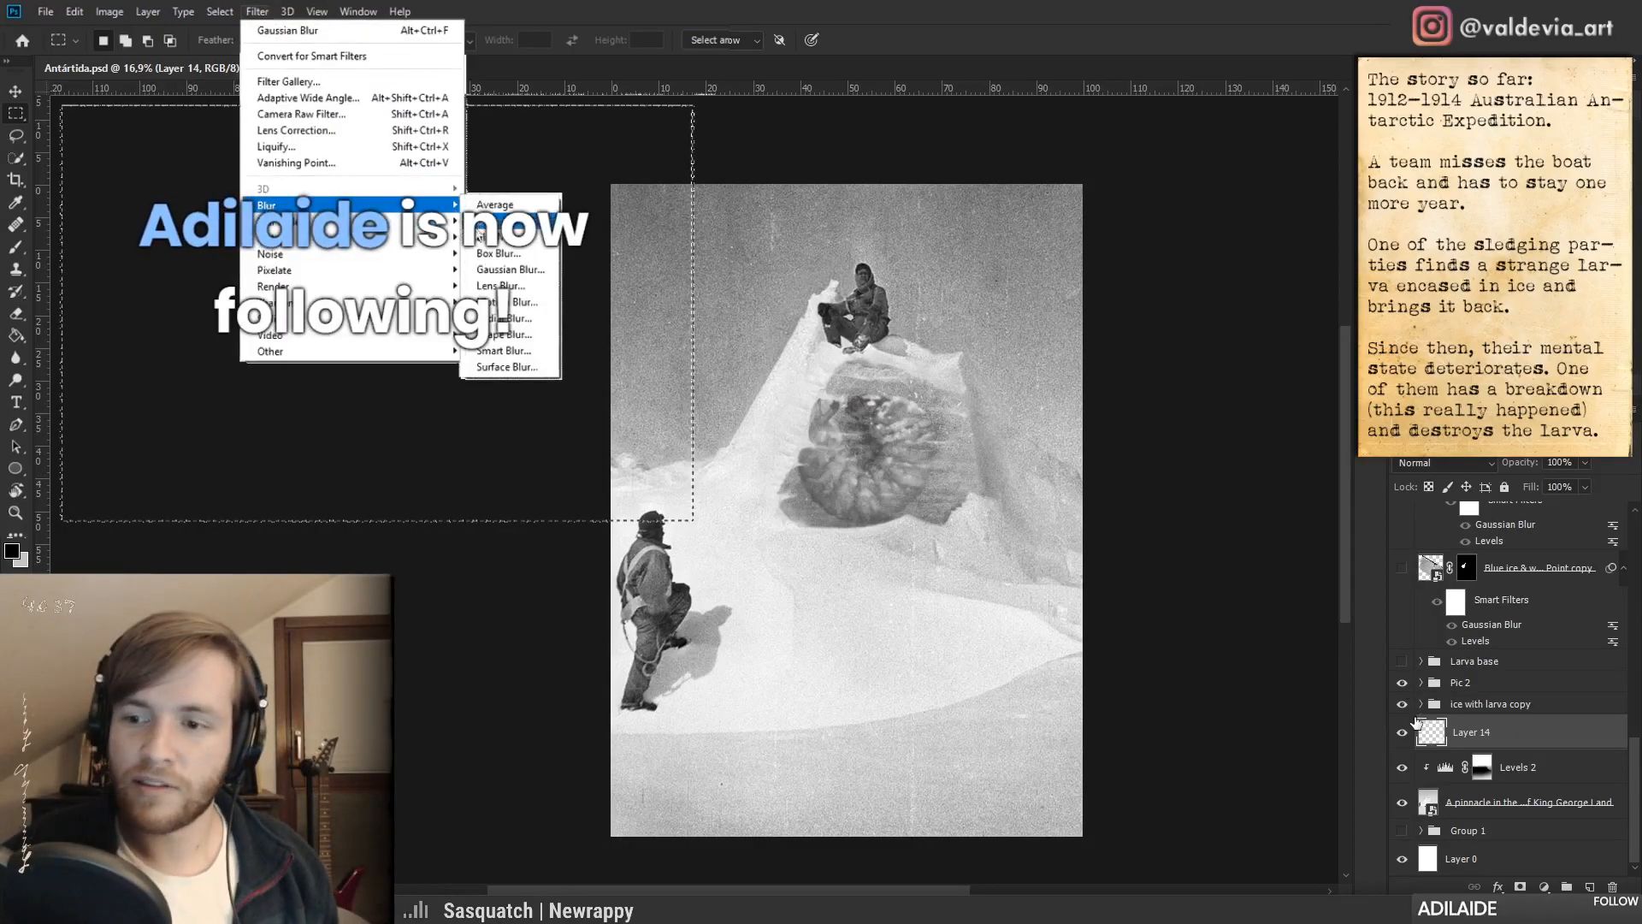
{"action": "left_click", "coordinate": [511, 269]}
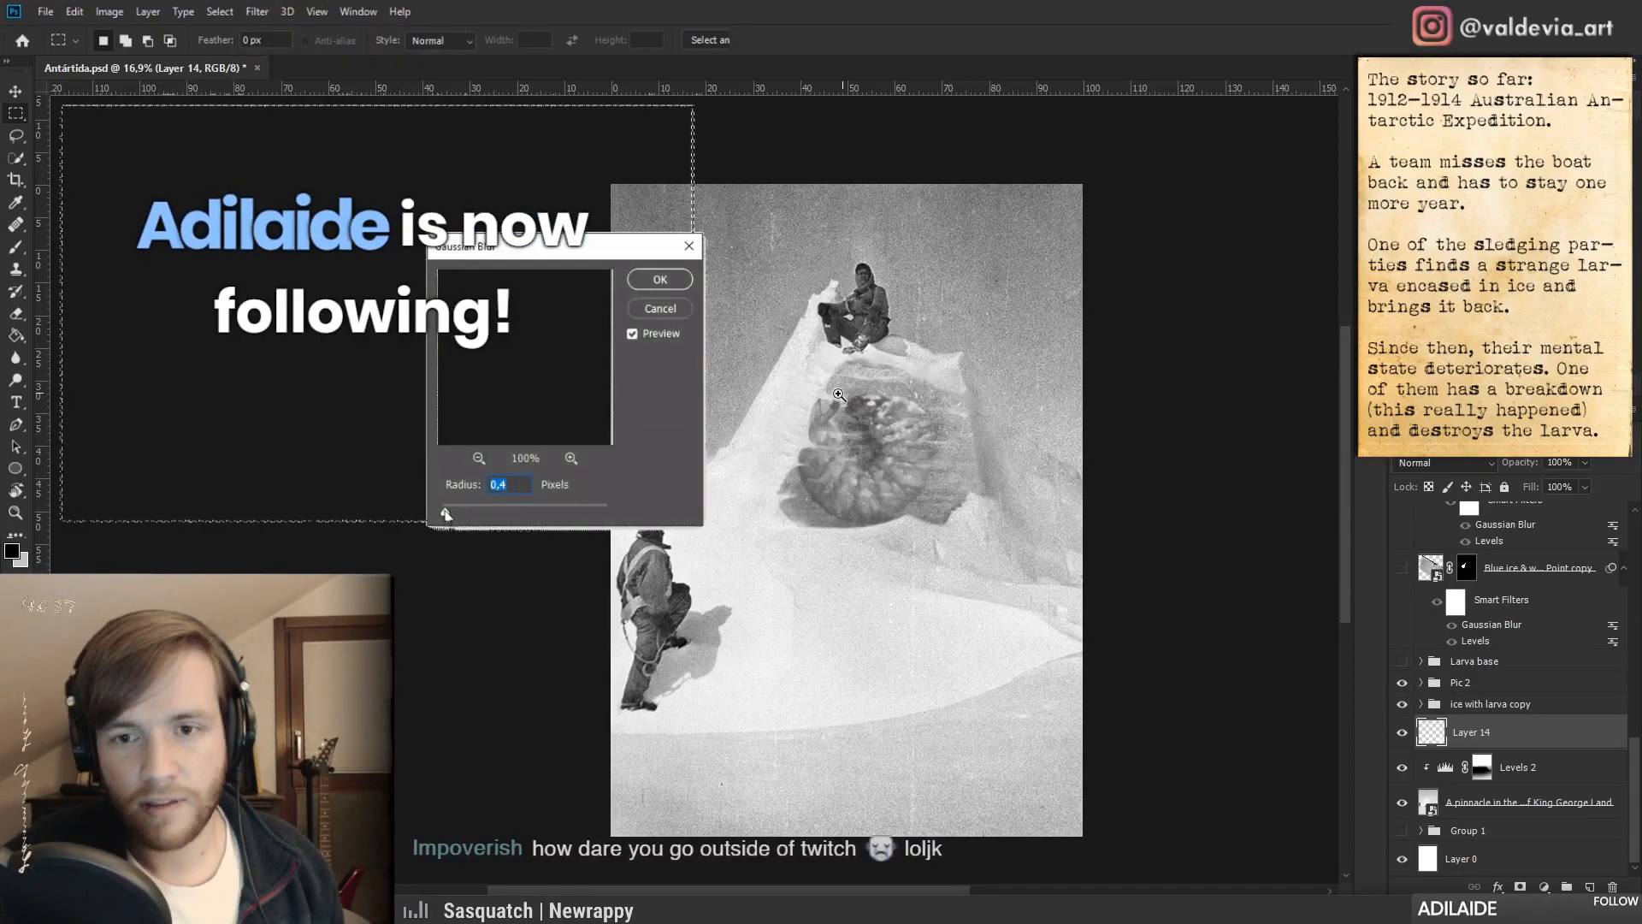
{"action": "left_click_drag", "start_coordinate": [468, 518], "coordinate": [521, 518]}
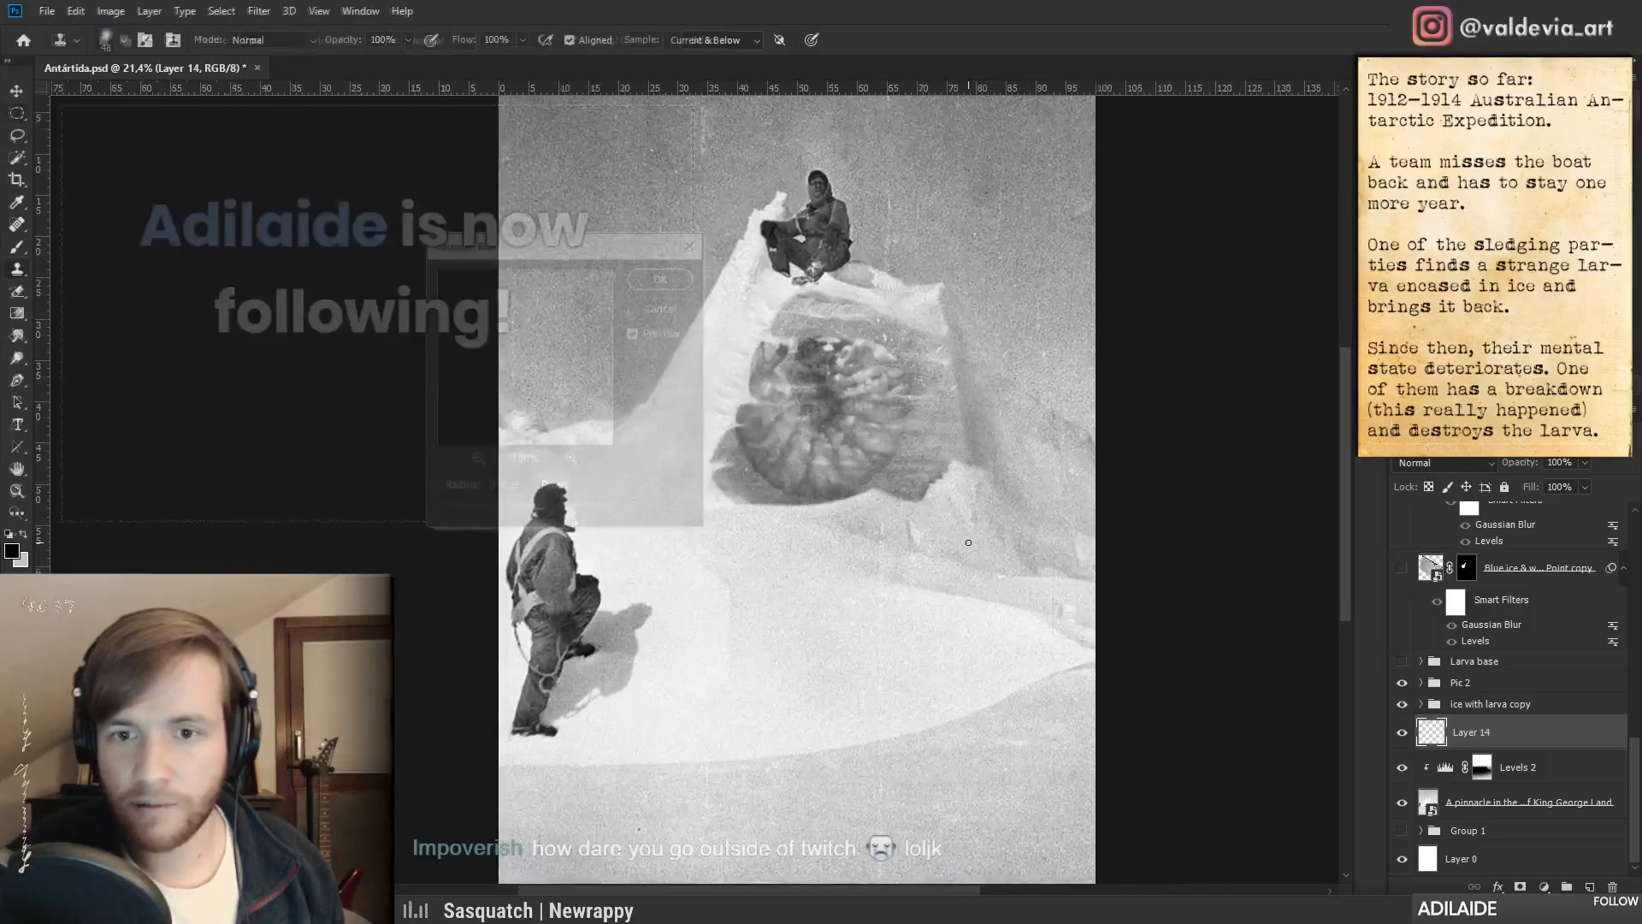
{"action": "key", "text": "z"}
{"action": "mouse_move", "coordinate": [852, 388]}
{"action": "left_mouse_down"}
{"action": "mouse_move", "coordinate": [907, 389]}
{"action": "mouse_move", "coordinate": [829, 390]}
{"action": "mouse_move", "coordinate": [861, 390]}
{"action": "left_mouse_up"}
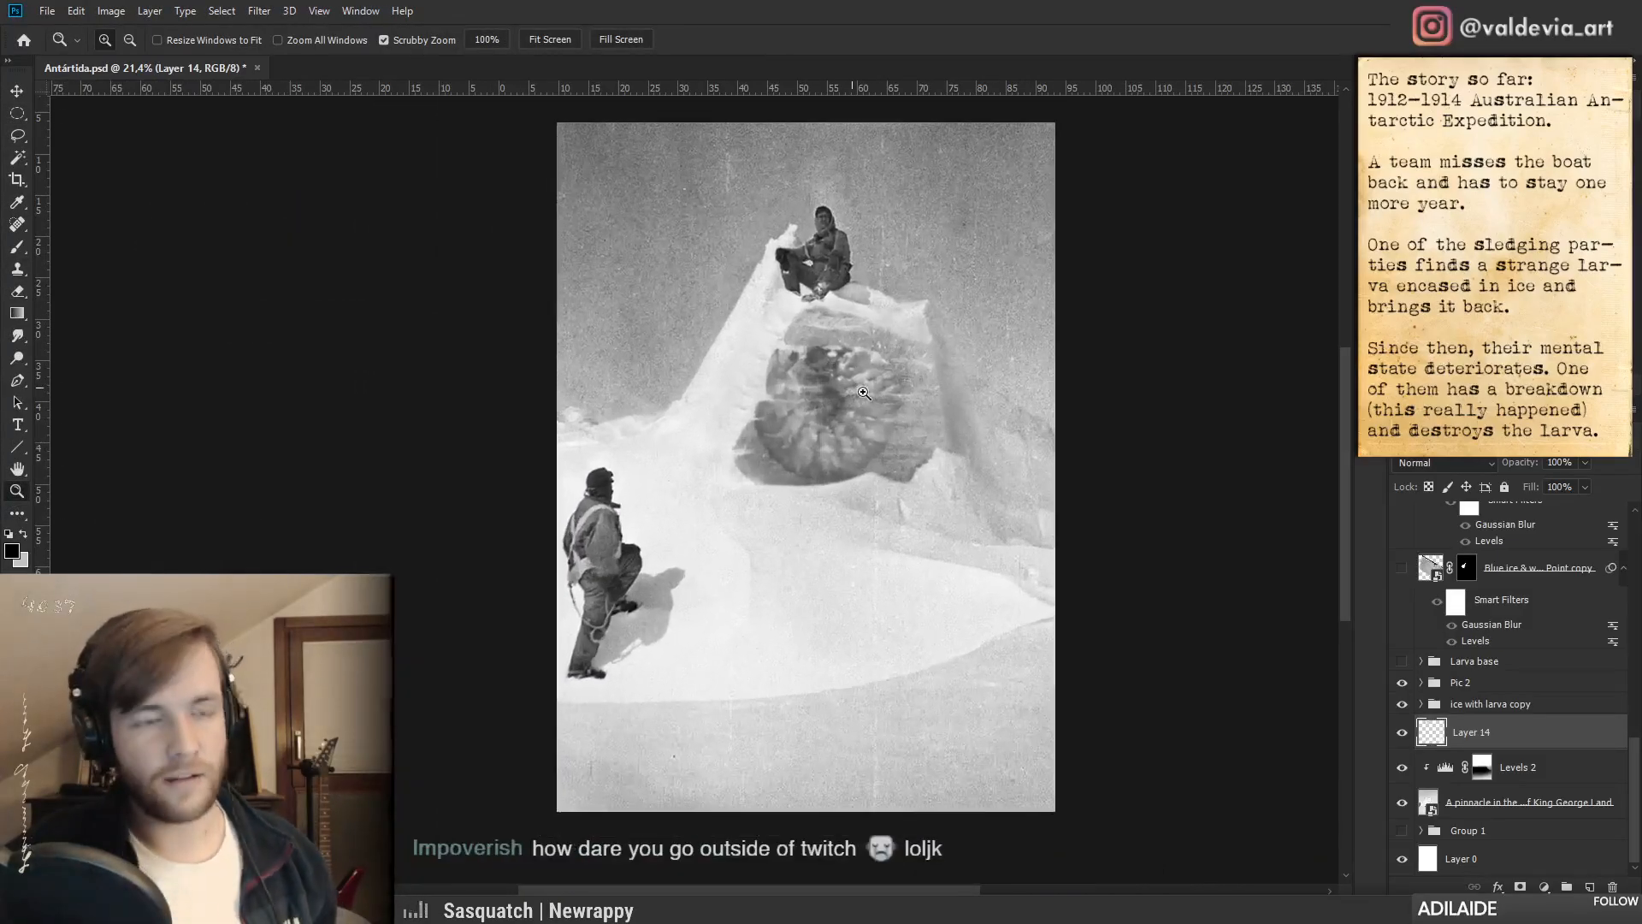
{"action": "key", "text": "s"}
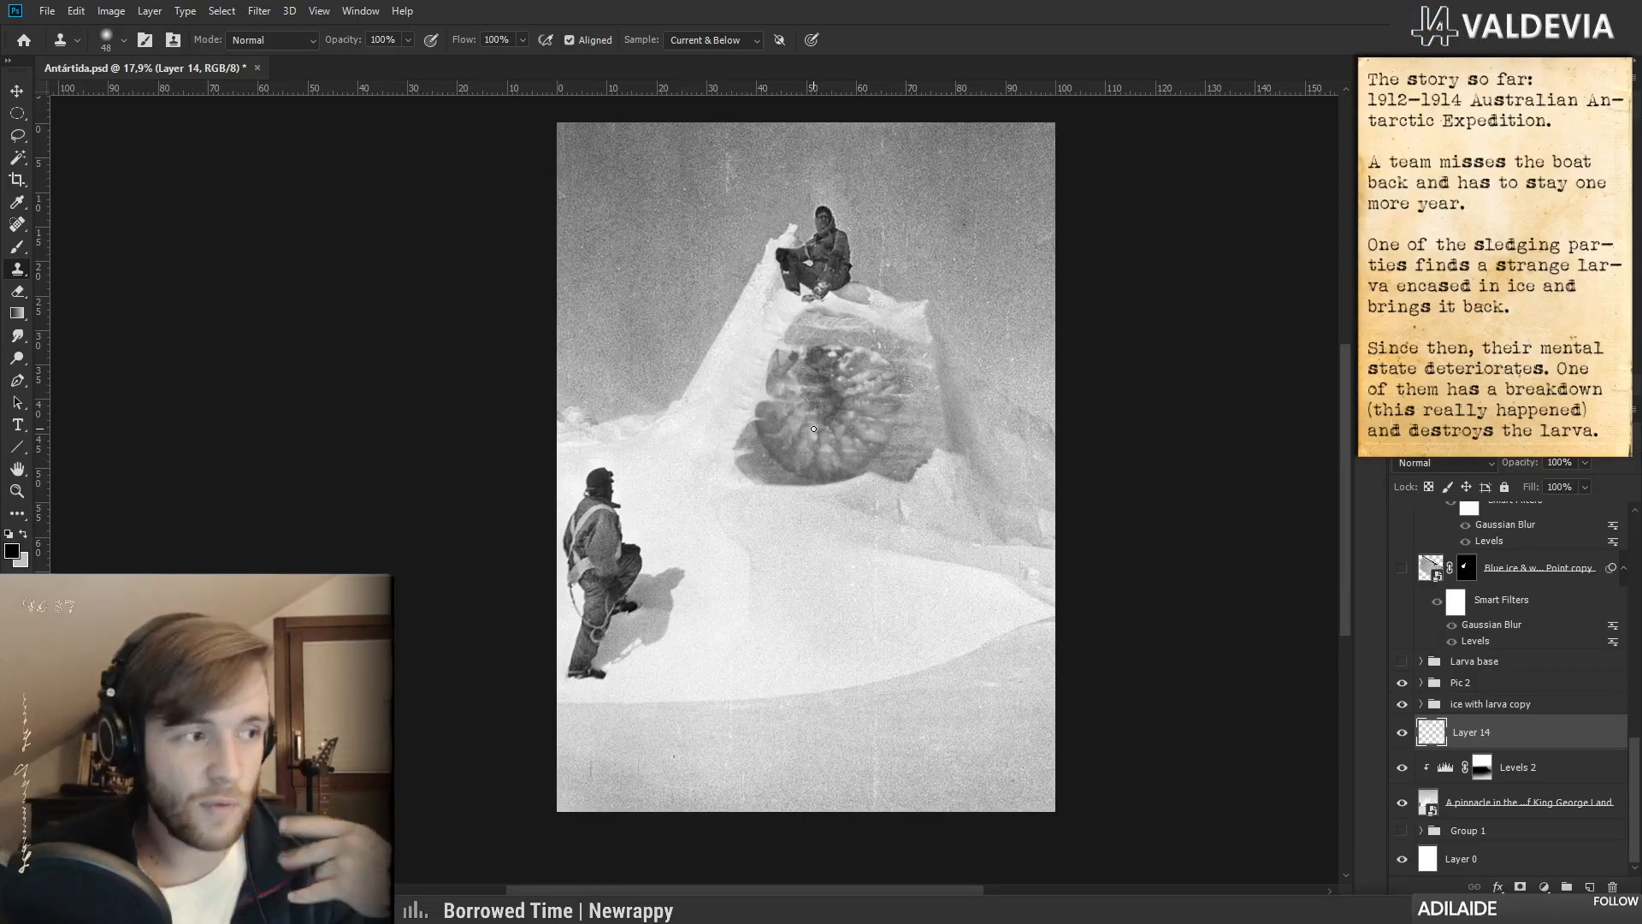
- Repeatedly switch Pic 2 on and off at full-picture view to compare the larva iceberg across both photos, ending with Pic 2 hidden
{"action": "left_click", "coordinate": [1402, 683]}
{"action": "key", "text": "z"}
{"action": "left_click_drag", "start_coordinate": [796, 388], "coordinate": [806, 387]}
{"action": "key", "text": "s"}
{"action": "left_click", "coordinate": [1407, 686]}
{"action": "left_click", "coordinate": [1406, 686]}
{"action": "left_click", "coordinate": [1404, 686]}
{"action": "left_click", "coordinate": [1404, 686]}
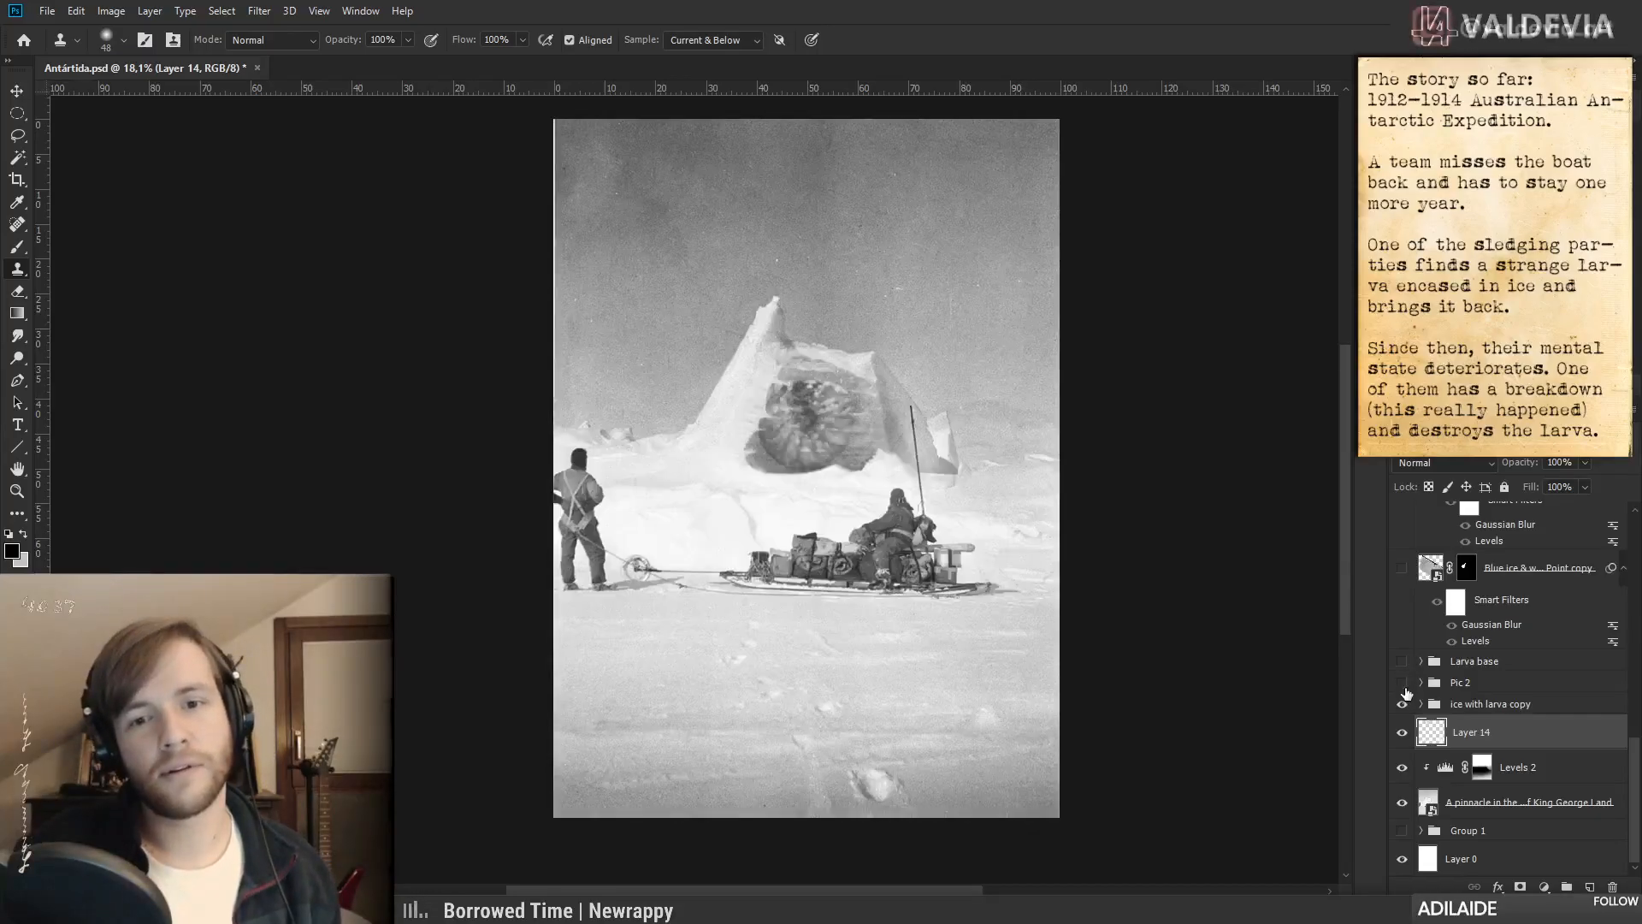
{"action": "left_click", "coordinate": [1405, 687]}
{"action": "left_click", "coordinate": [1403, 685]}
{"action": "left_click", "coordinate": [1404, 684]}
{"action": "left_click", "coordinate": [1403, 684]}
{"action": "left_click", "coordinate": [1403, 684]}
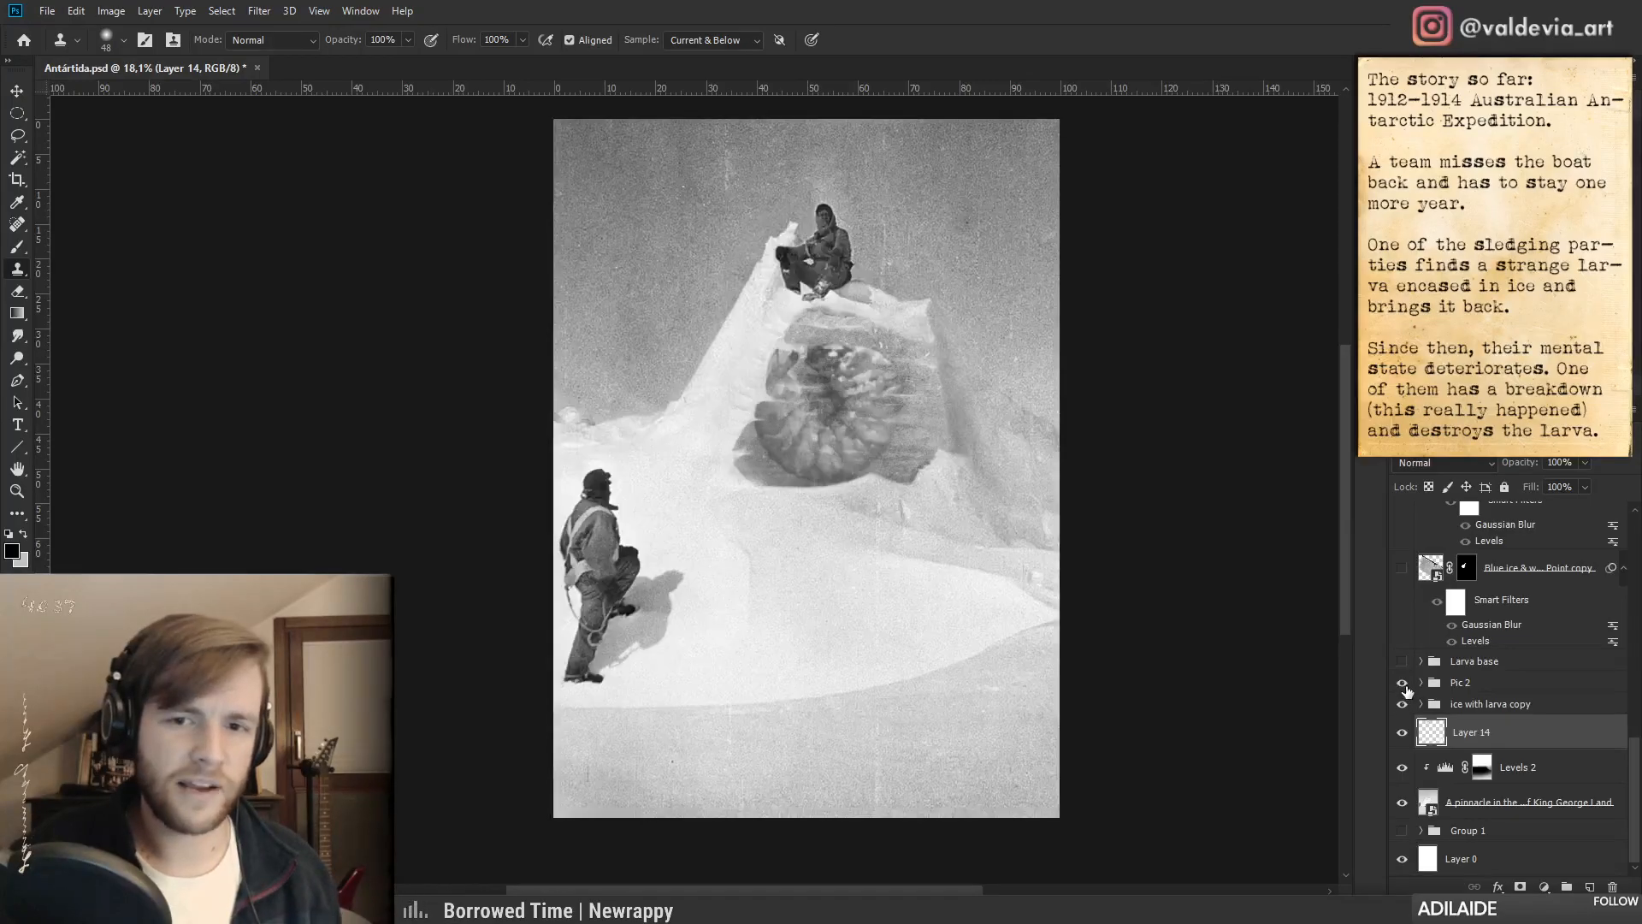
{"action": "left_click", "coordinate": [1404, 684]}
{"action": "left_click", "coordinate": [1404, 684]}
{"action": "left_click", "coordinate": [1404, 684]}
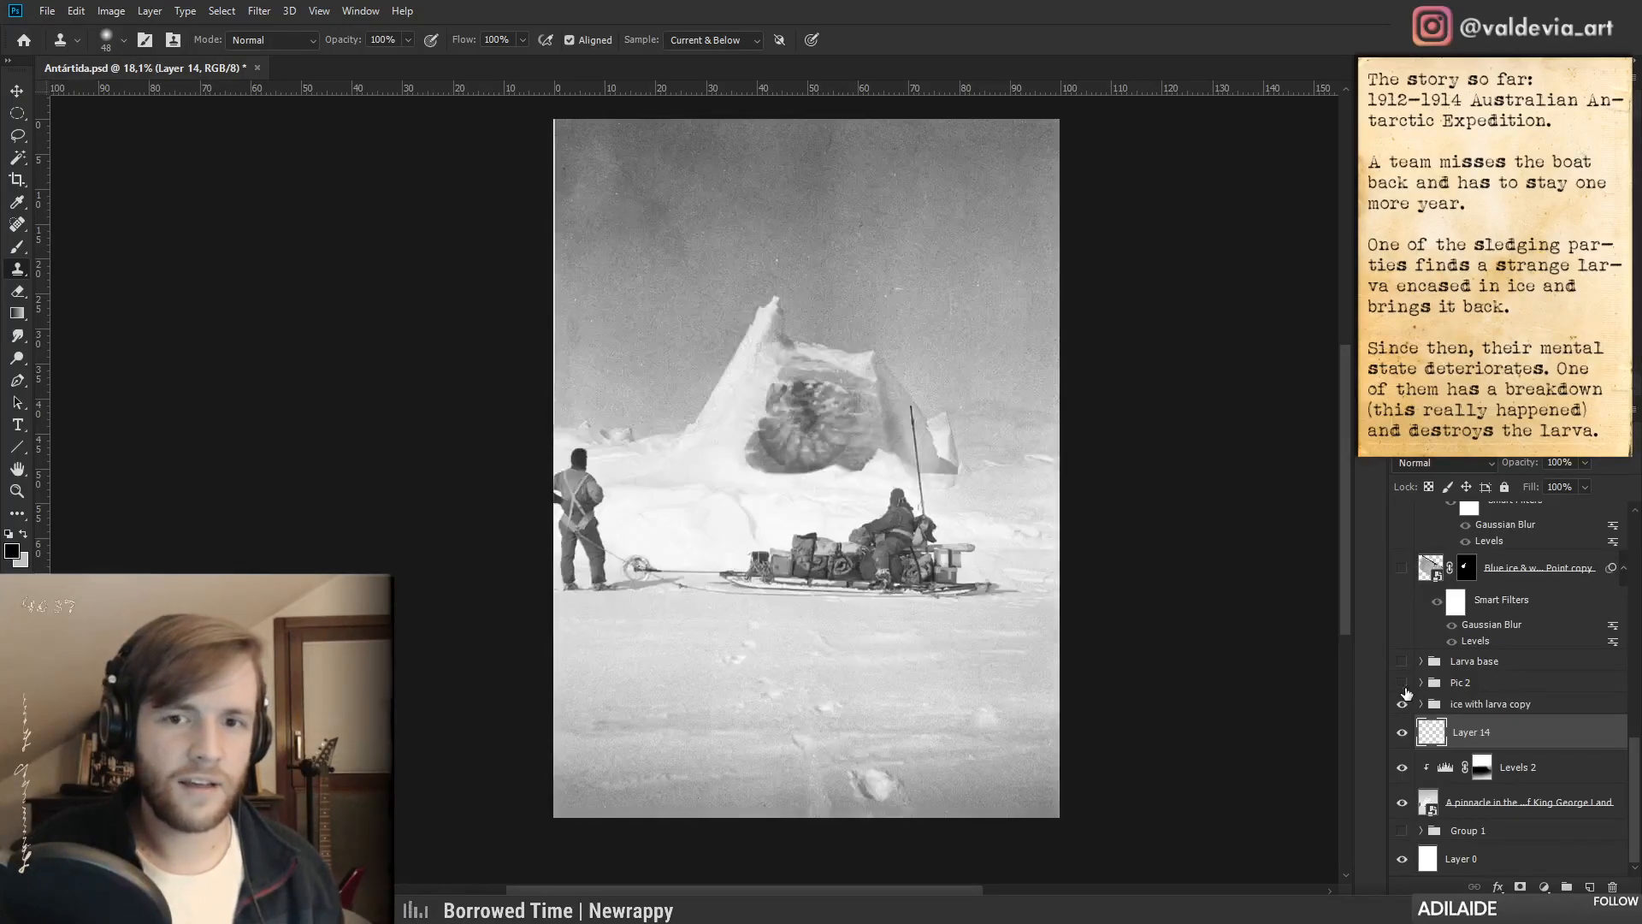
- Alternate between Pic 2 and the sledge photo at full and closer views to compare the two larva icebergs, ending on the sledge photo
{"action": "left_click", "coordinate": [1404, 685]}
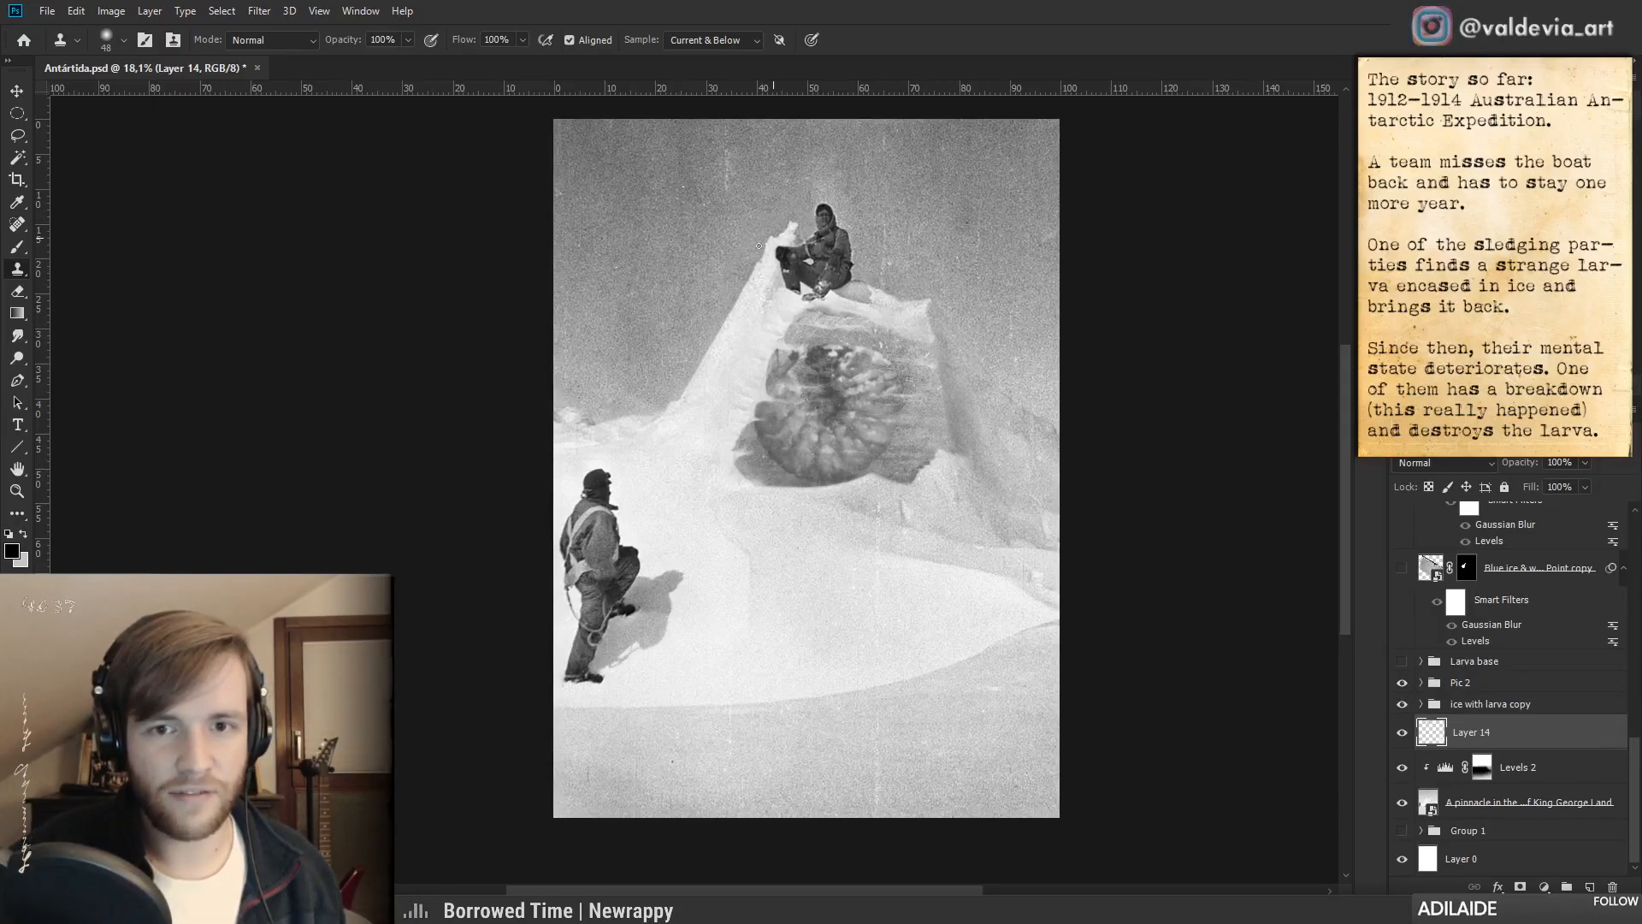
{"action": "left_click", "coordinate": [1401, 684]}
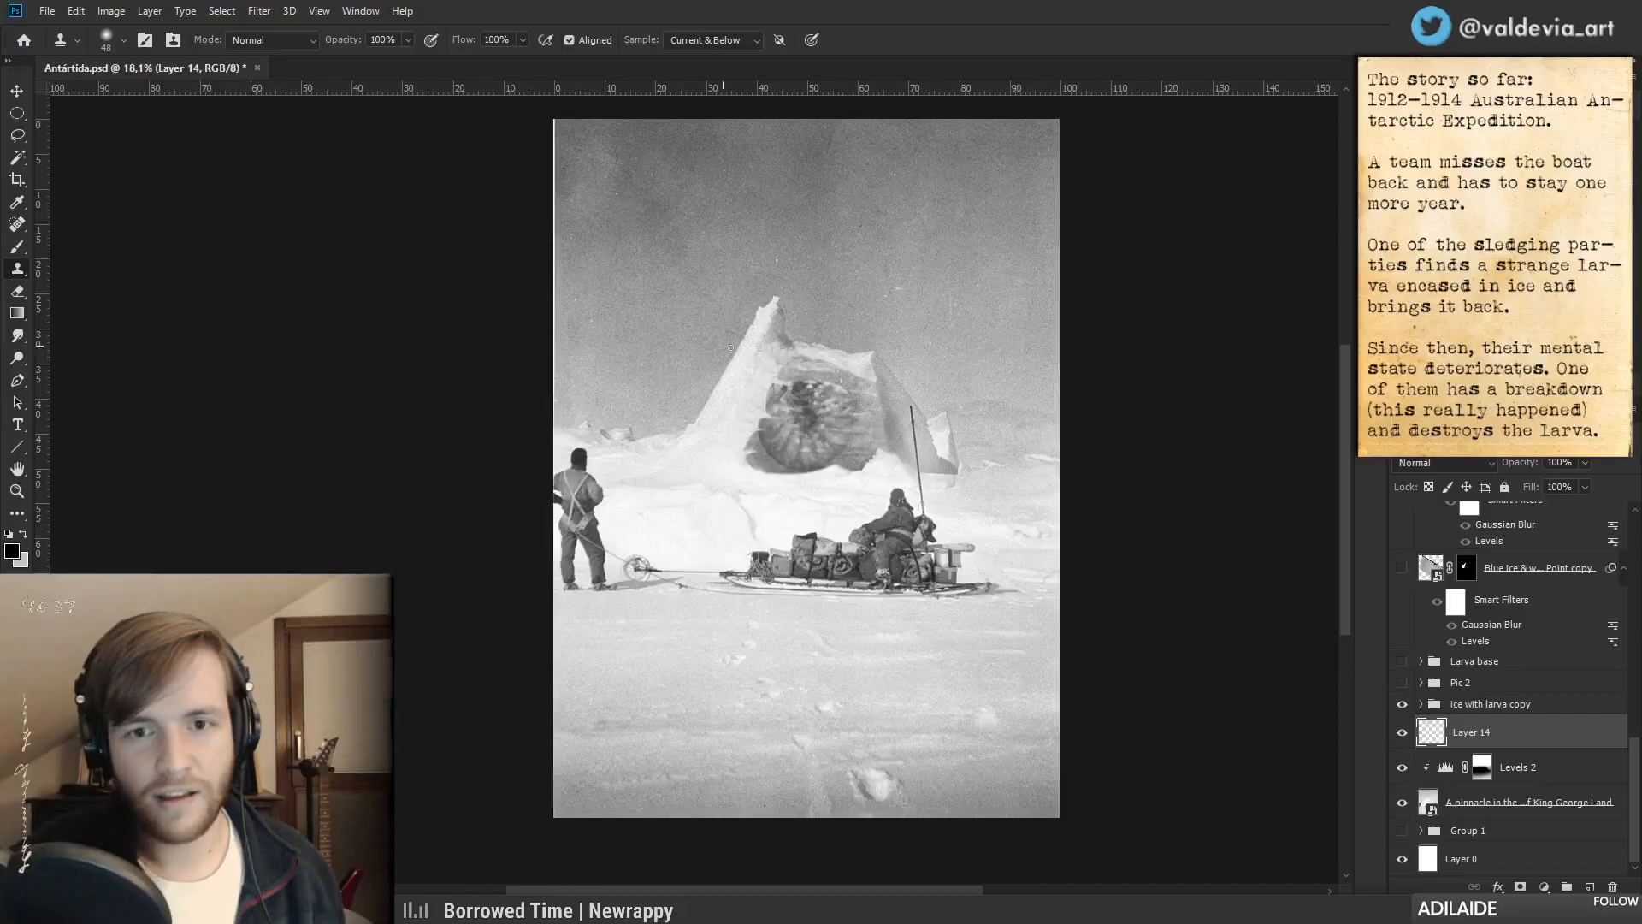
{"action": "left_click", "coordinate": [1400, 683]}
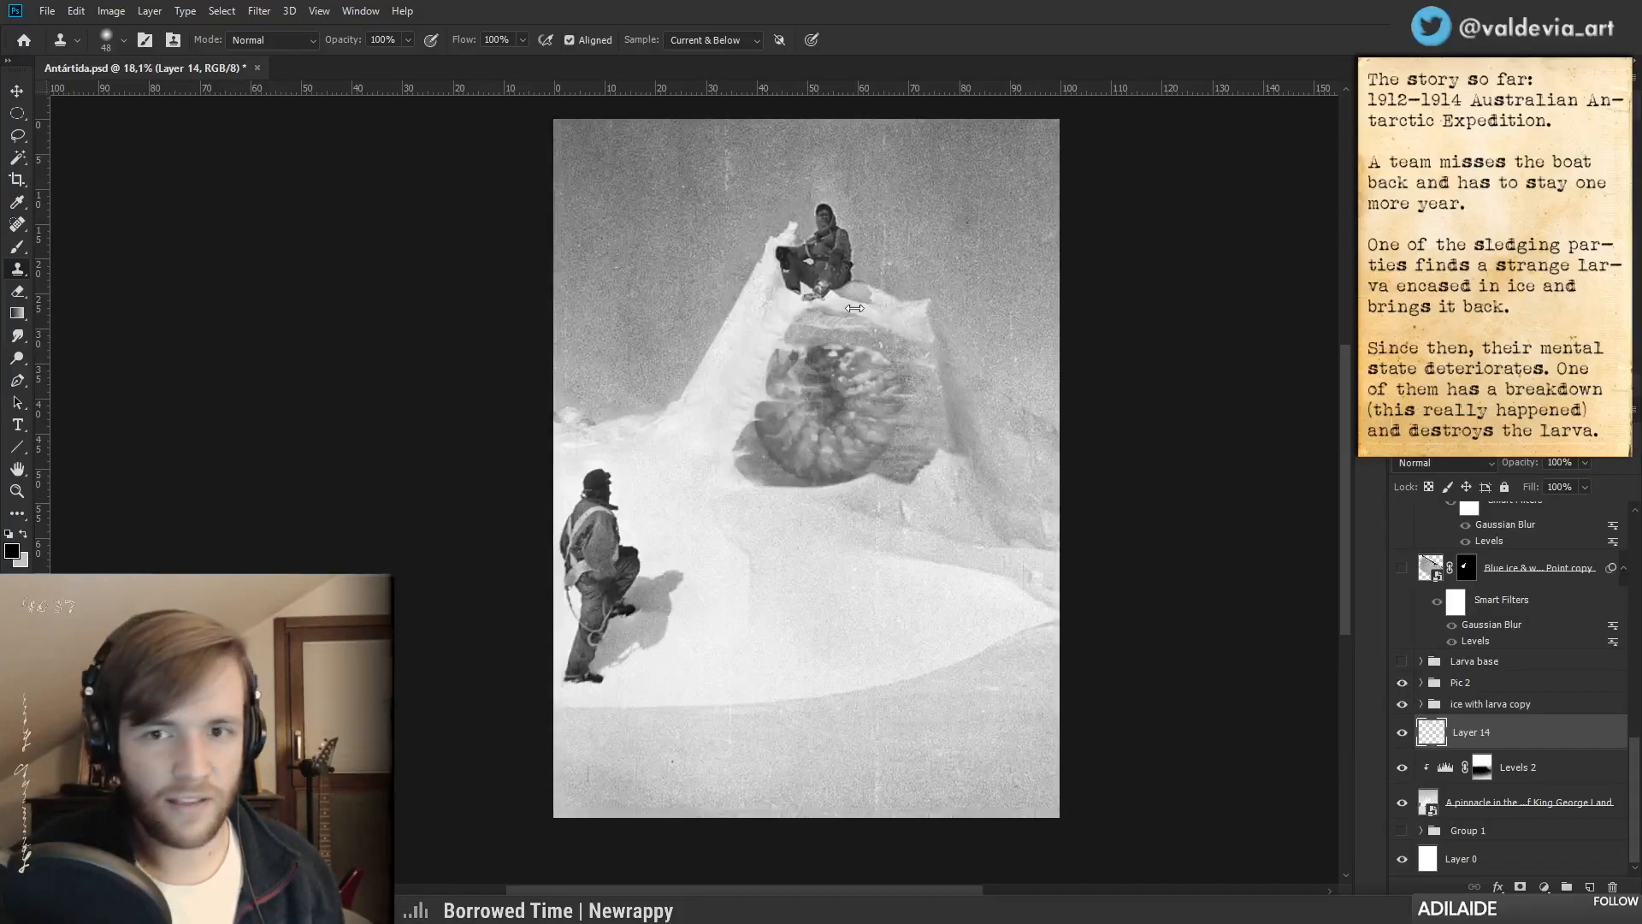
{"action": "left_click", "coordinate": [1402, 683]}
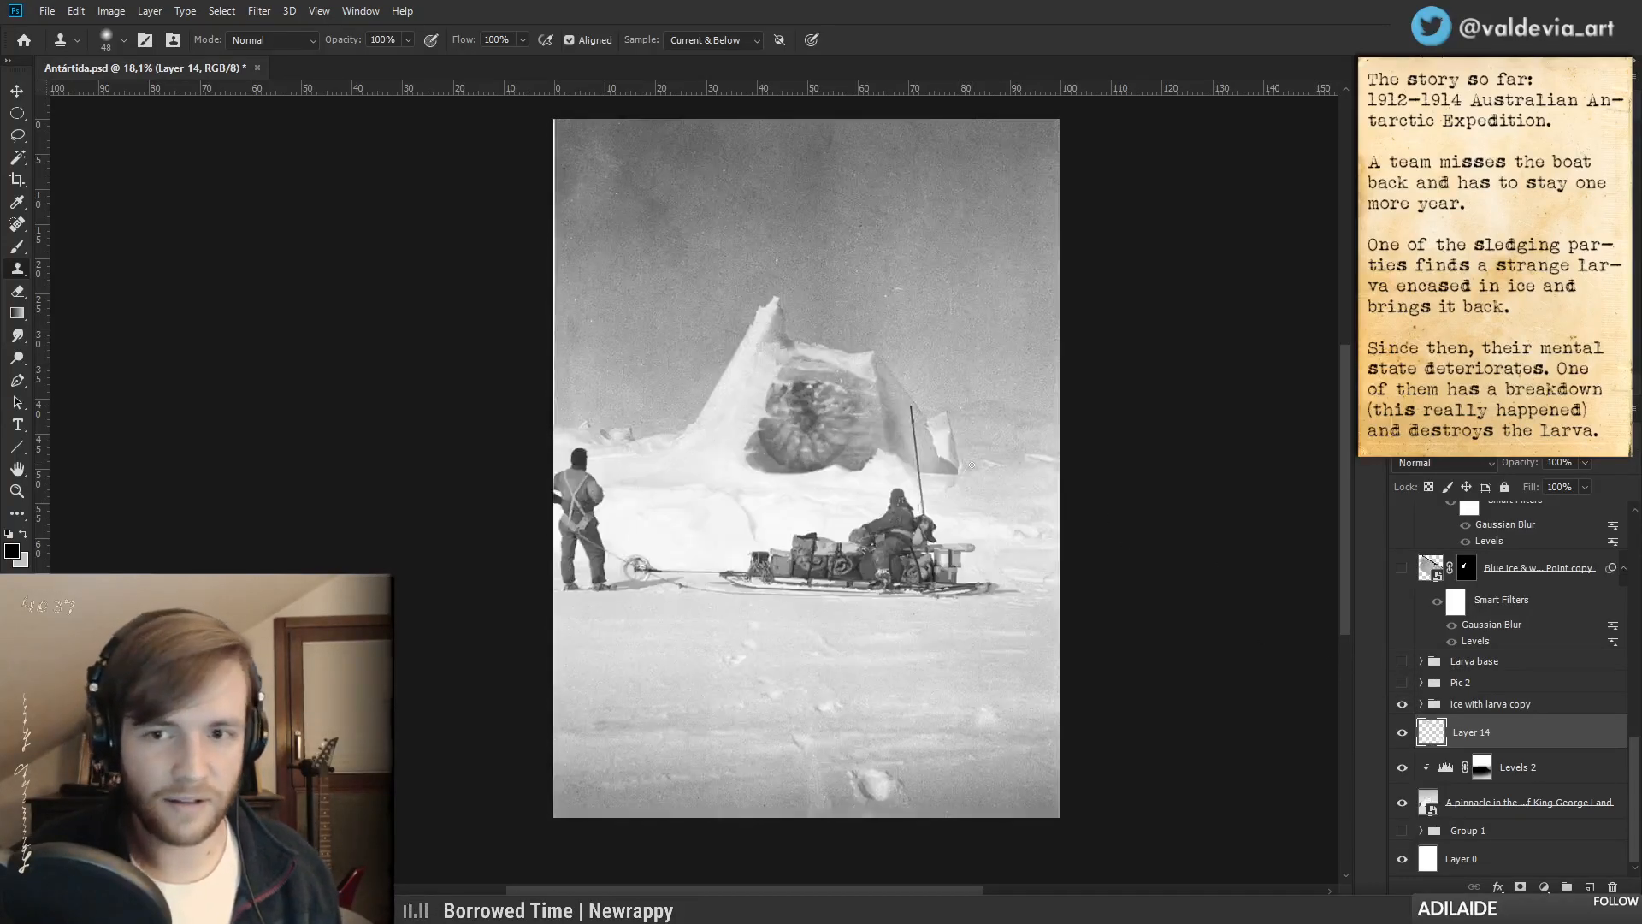
{"action": "mouse_move", "coordinate": [931, 432]}
{"action": "left_mouse_down"}
{"action": "mouse_move", "coordinate": [921, 472]}
{"action": "mouse_move", "coordinate": [853, 447]}
{"action": "left_mouse_up"}
{"action": "left_click", "coordinate": [1402, 683]}
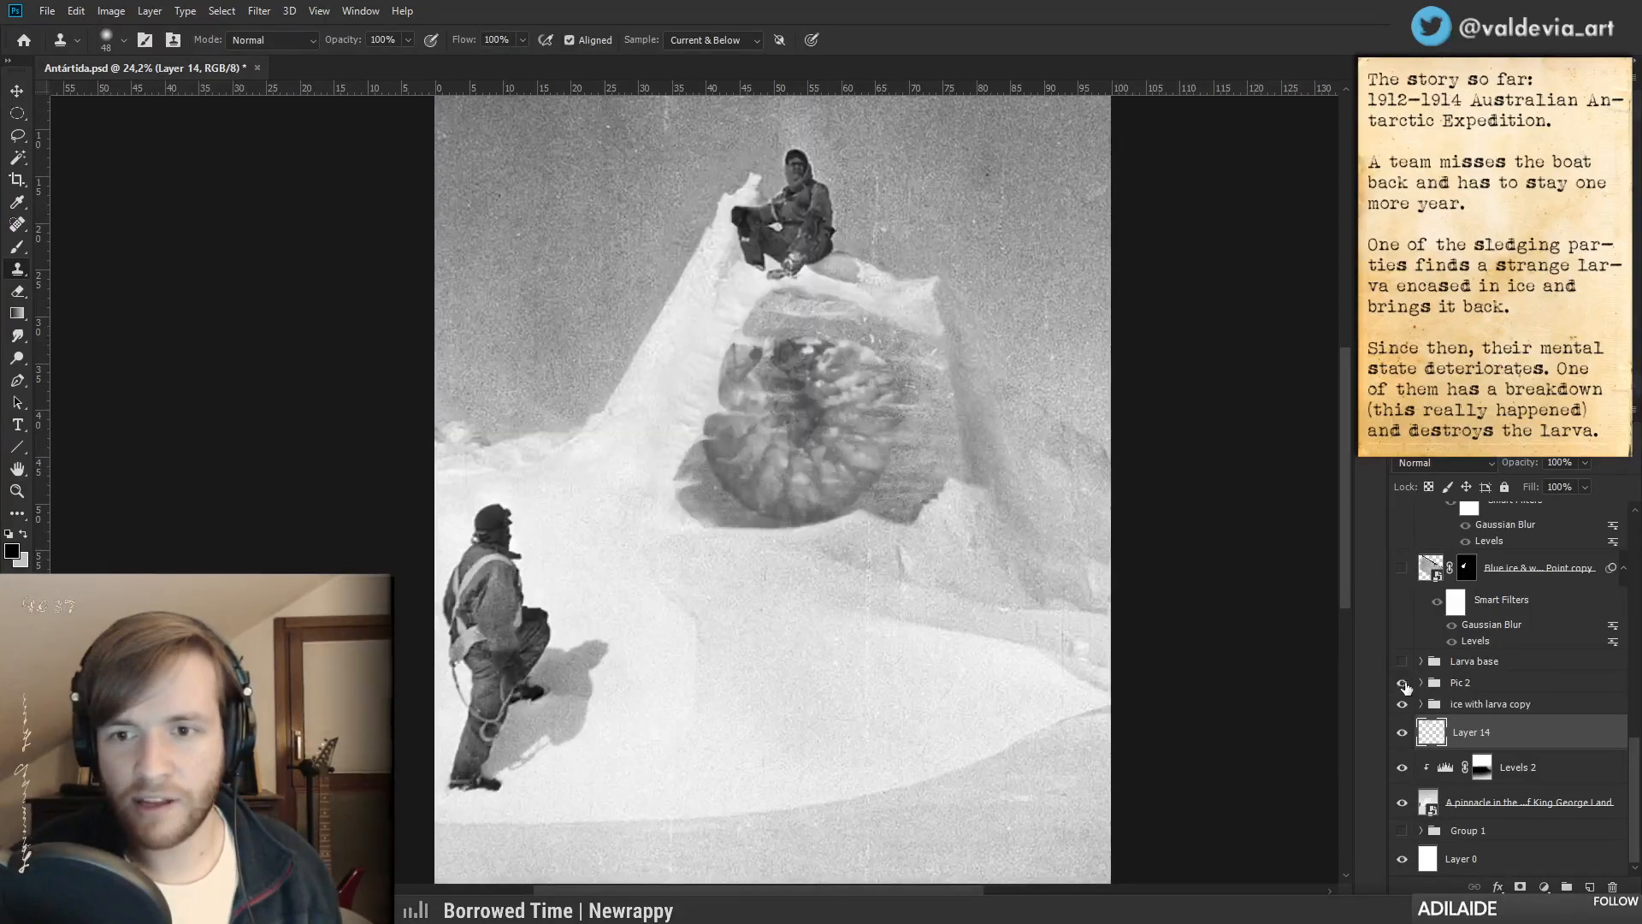
{"action": "left_click", "coordinate": [1402, 683]}
{"action": "scroll", "coordinate": [949, 473], "scroll_direction": "up", "scroll_amount": 2}
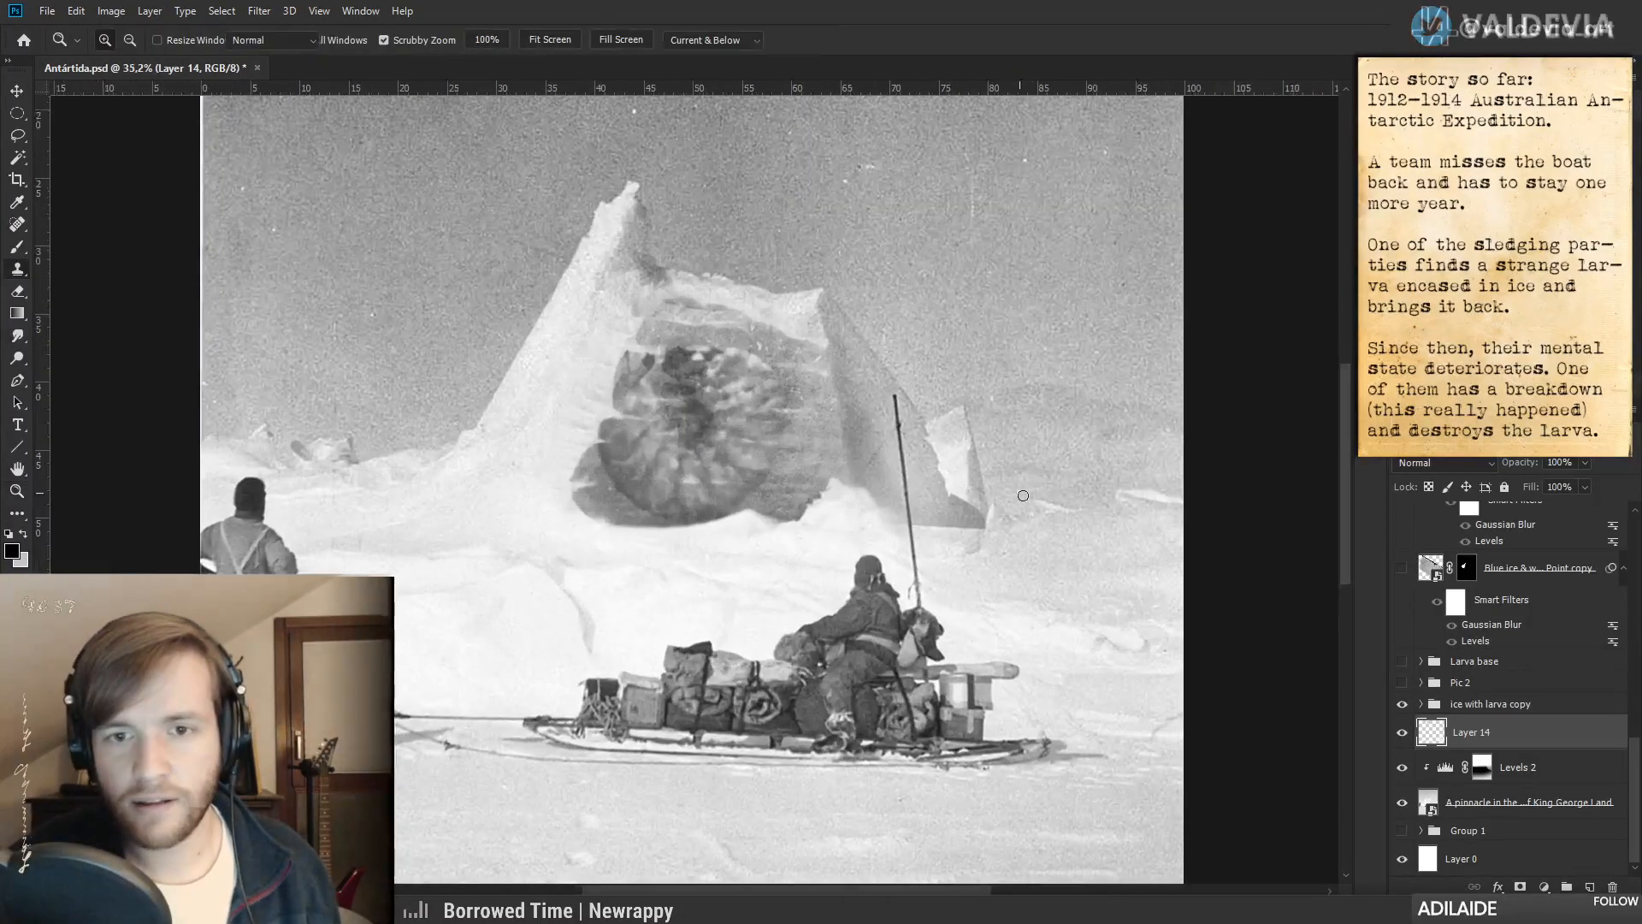
{"action": "scroll", "coordinate": [1035, 499], "scroll_direction": "down", "scroll_amount": 1}
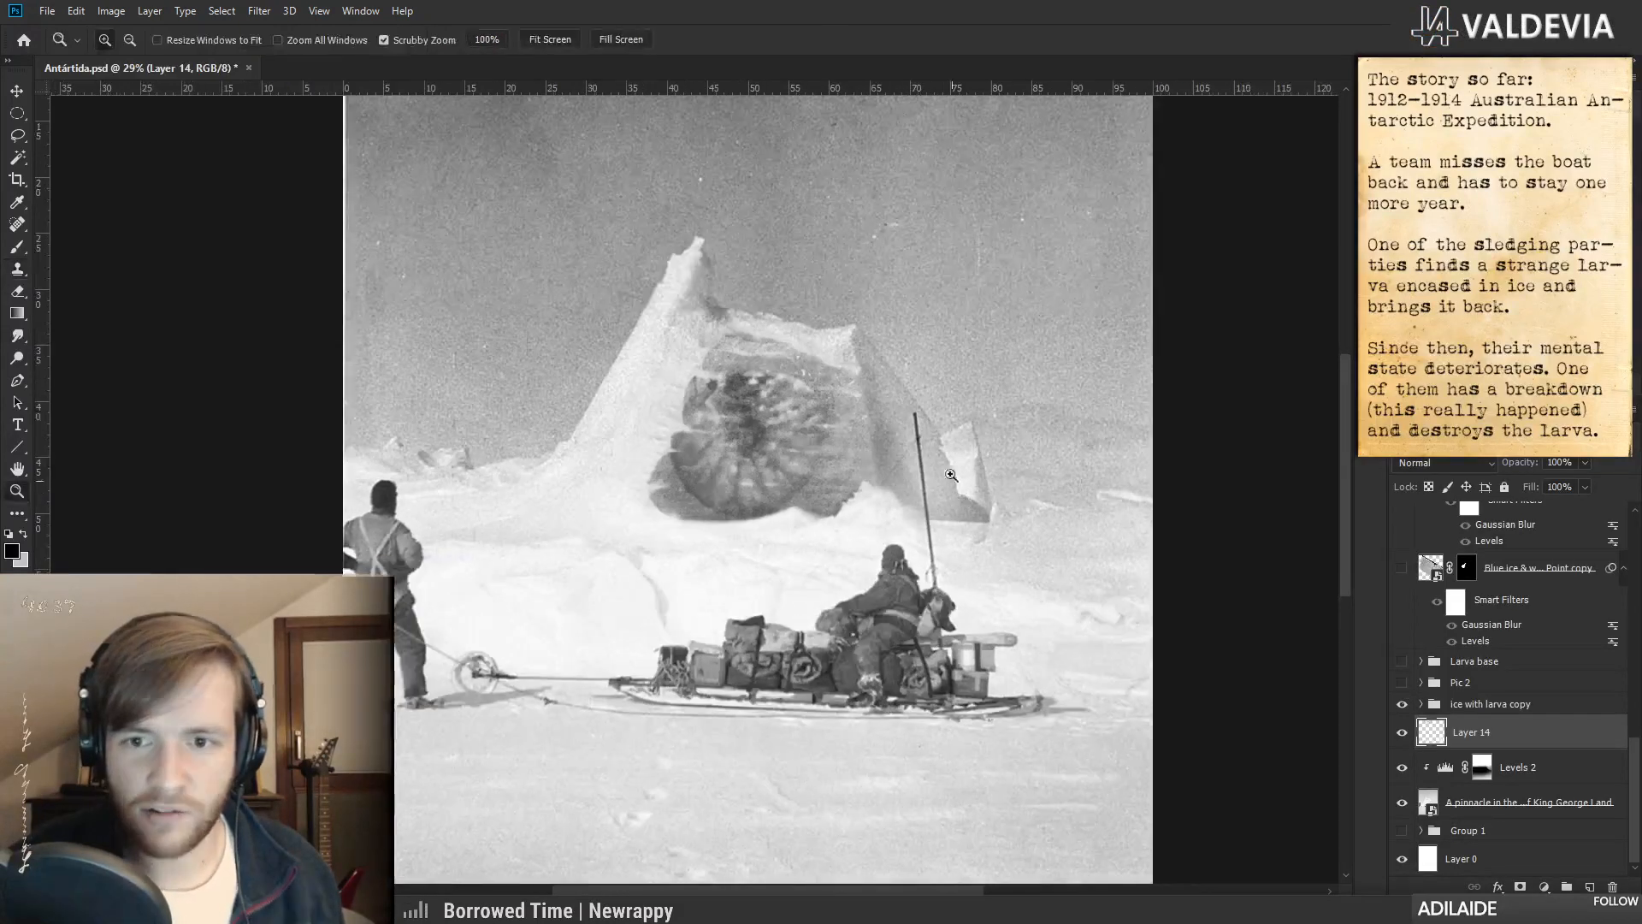
{"action": "left_click", "coordinate": [1401, 684]}
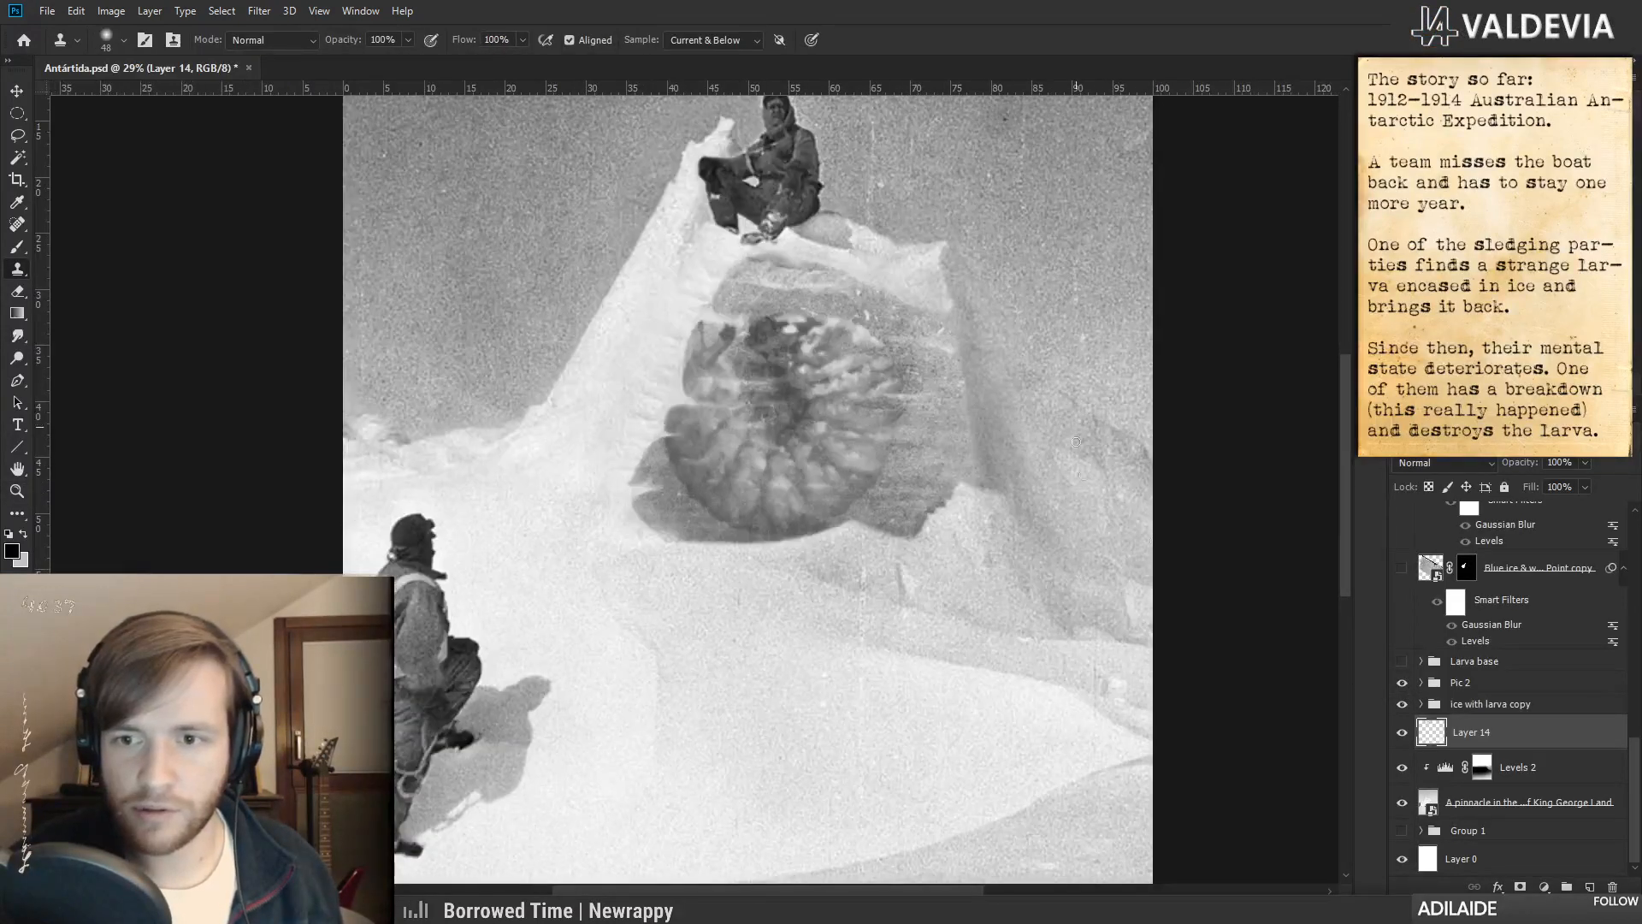
{"action": "left_click", "coordinate": [1401, 683]}
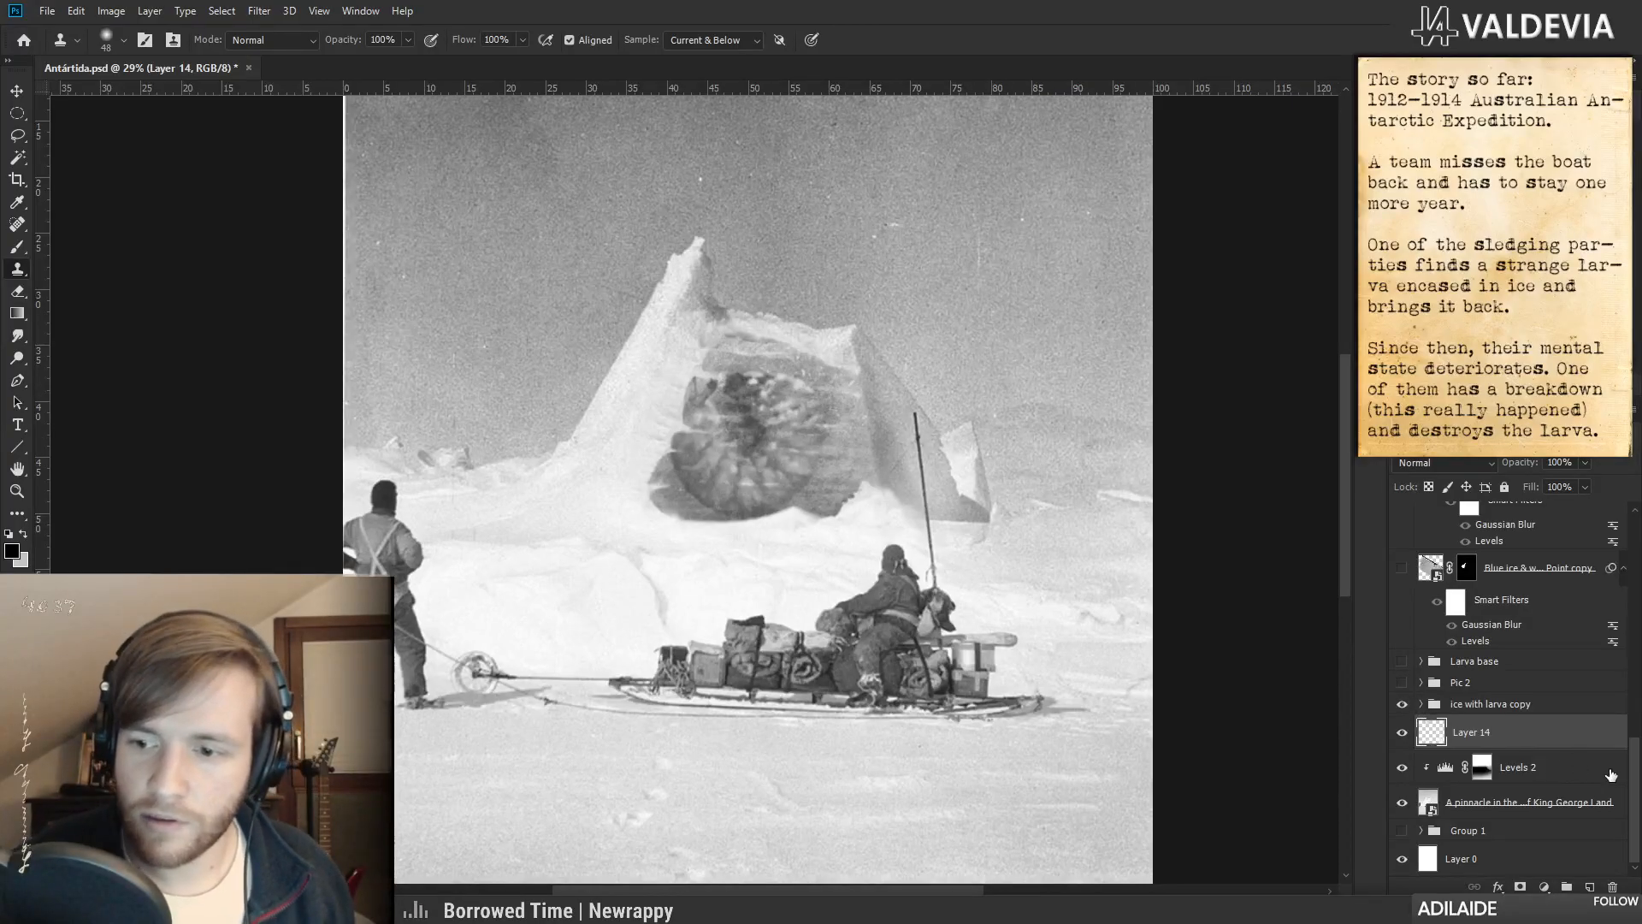
- Duplicate the "A pinnacle in the sea ice off King George Land" layer with its Levels 2 adjustment above Pic 2 and merge the copies
{"action": "left_click", "coordinate": [1593, 801]}
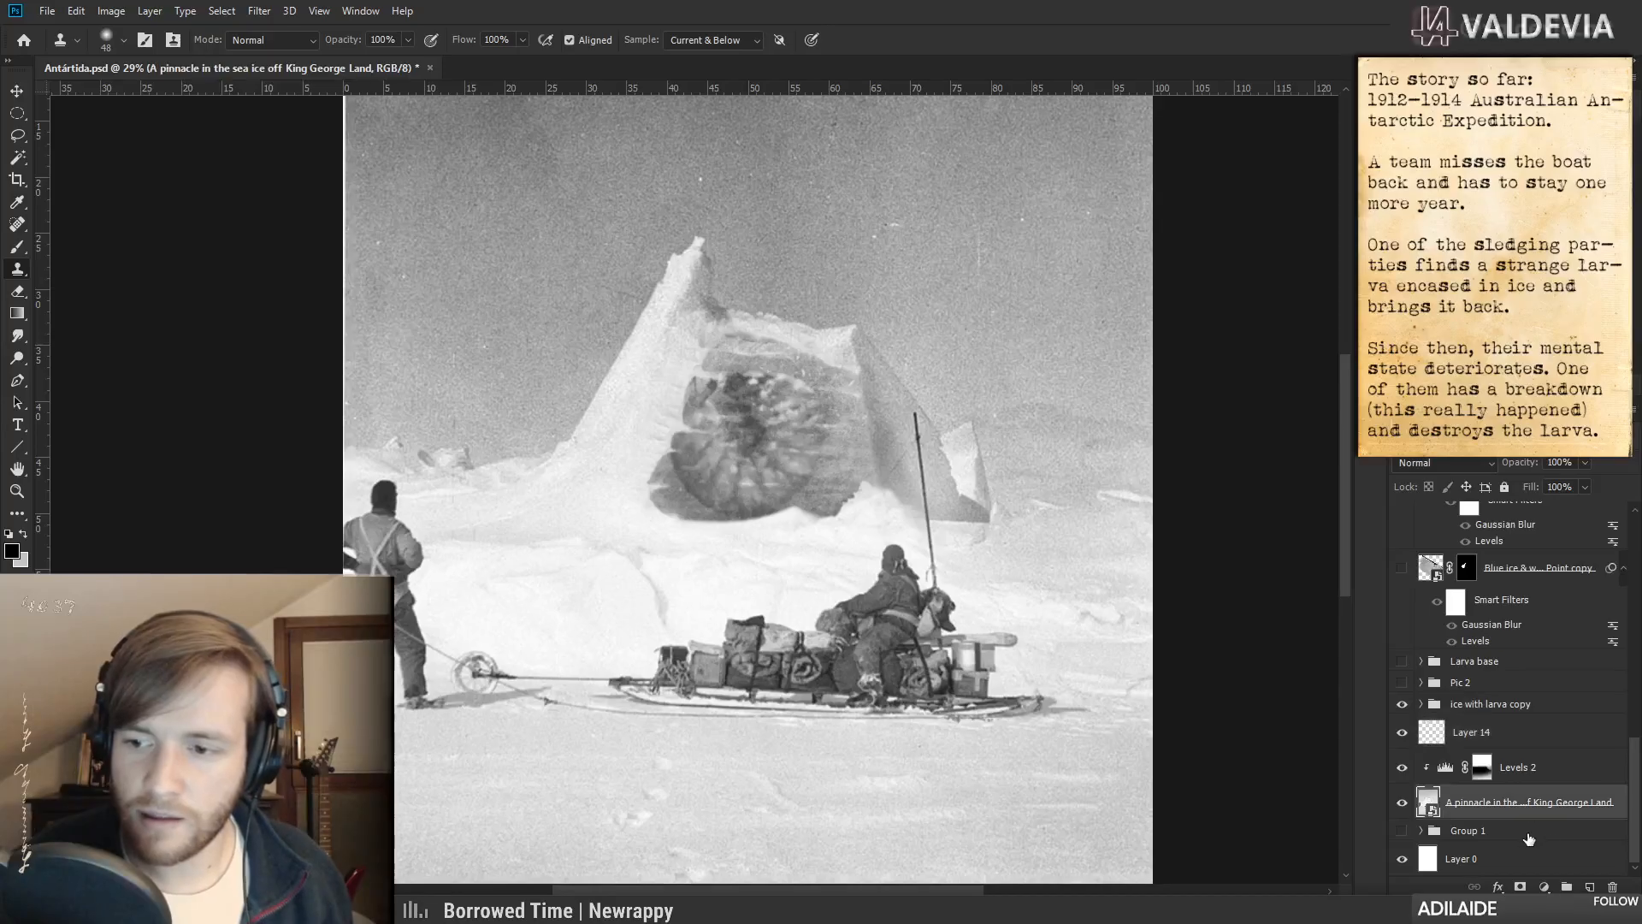
{"action": "left_click", "coordinate": [1516, 778], "text": "shift"}
{"action": "left_click_drag", "start_coordinate": [1518, 780], "coordinate": [1473, 672]}
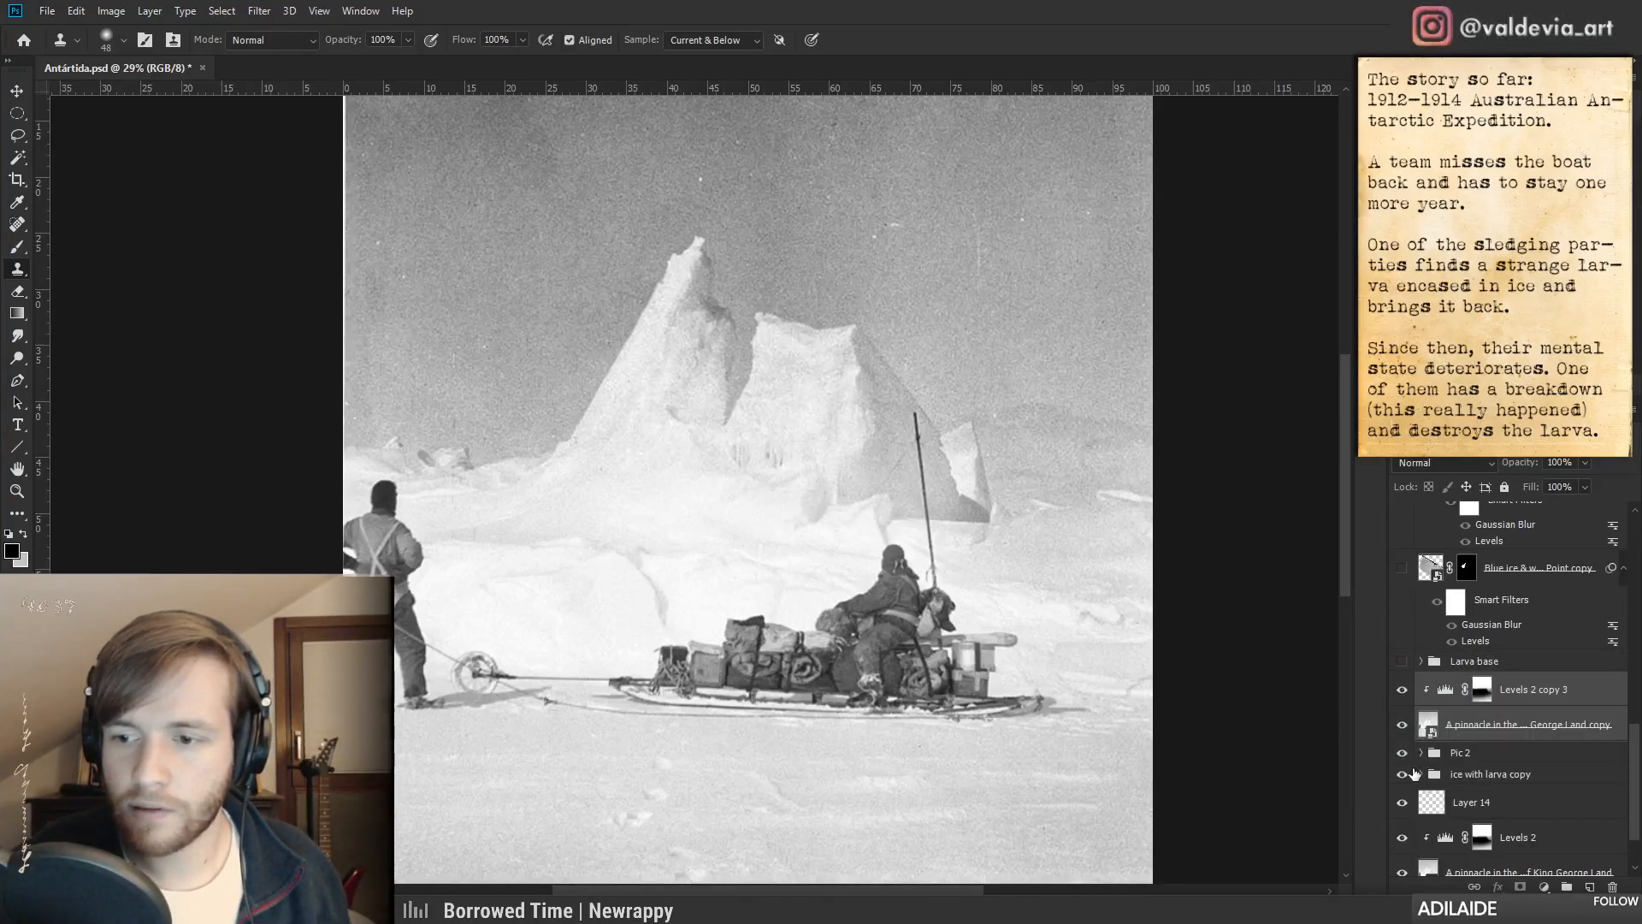
{"action": "right_click", "coordinate": [1503, 728]}
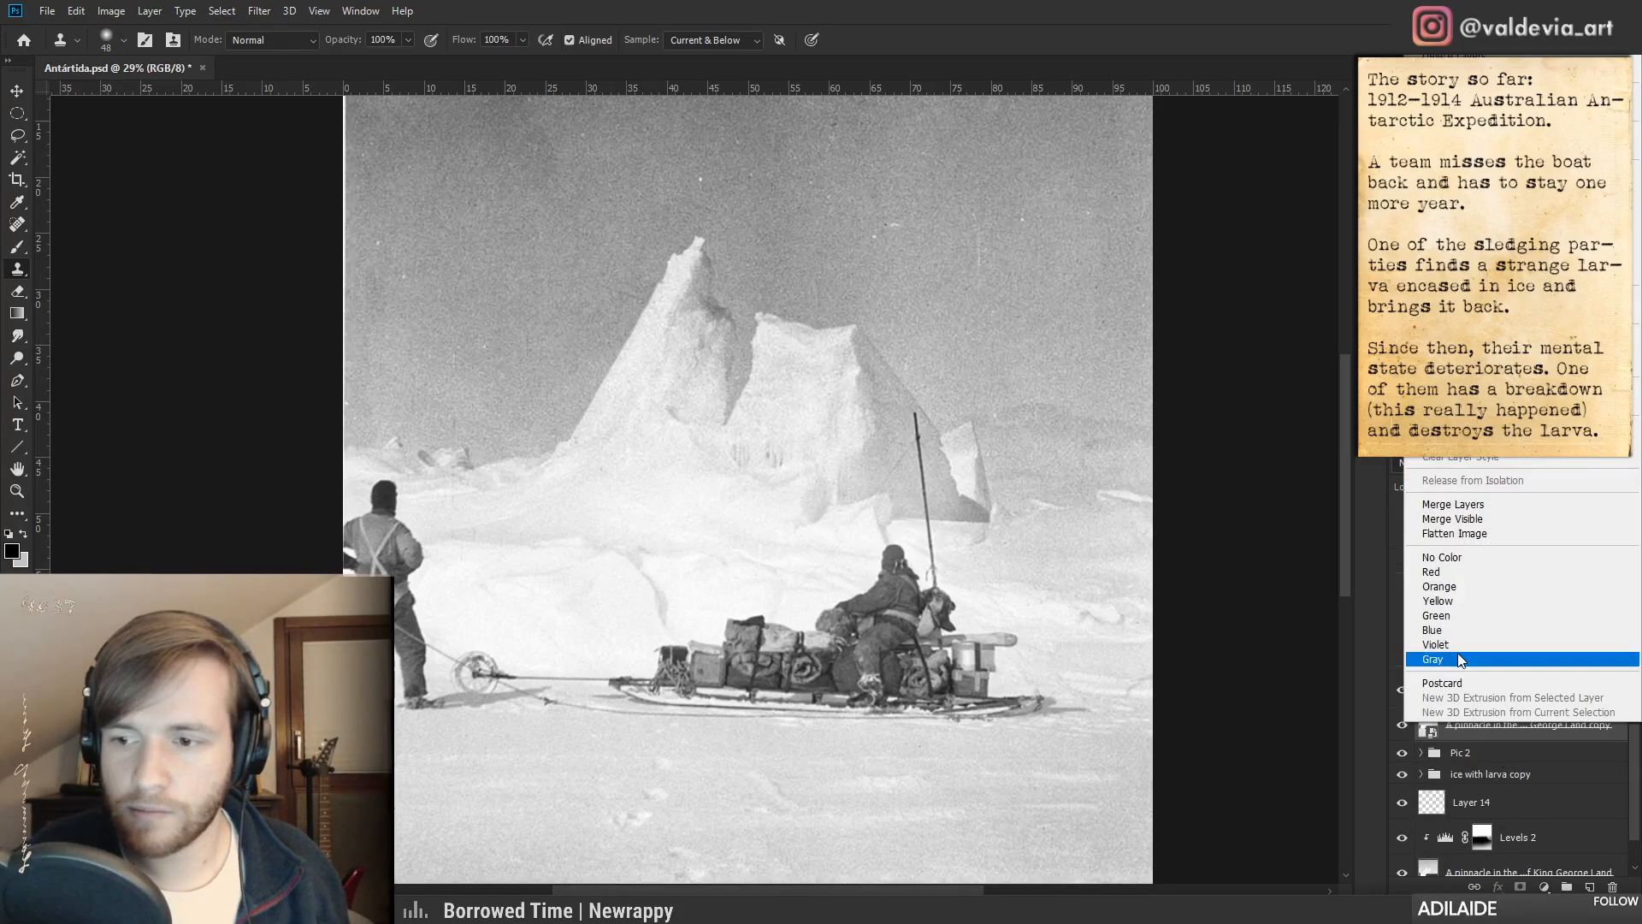
{"action": "left_click", "coordinate": [1477, 518]}
- Move the merged sledge photo layer into the Pic 2 group beneath "ice with larva" and clip it to the layers below
{"action": "left_click", "coordinate": [1423, 718]}
{"action": "left_click_drag", "start_coordinate": [1512, 686], "coordinate": [1520, 757]}
{"action": "scroll", "coordinate": [1523, 727], "scroll_direction": "down", "scroll_amount": 3}
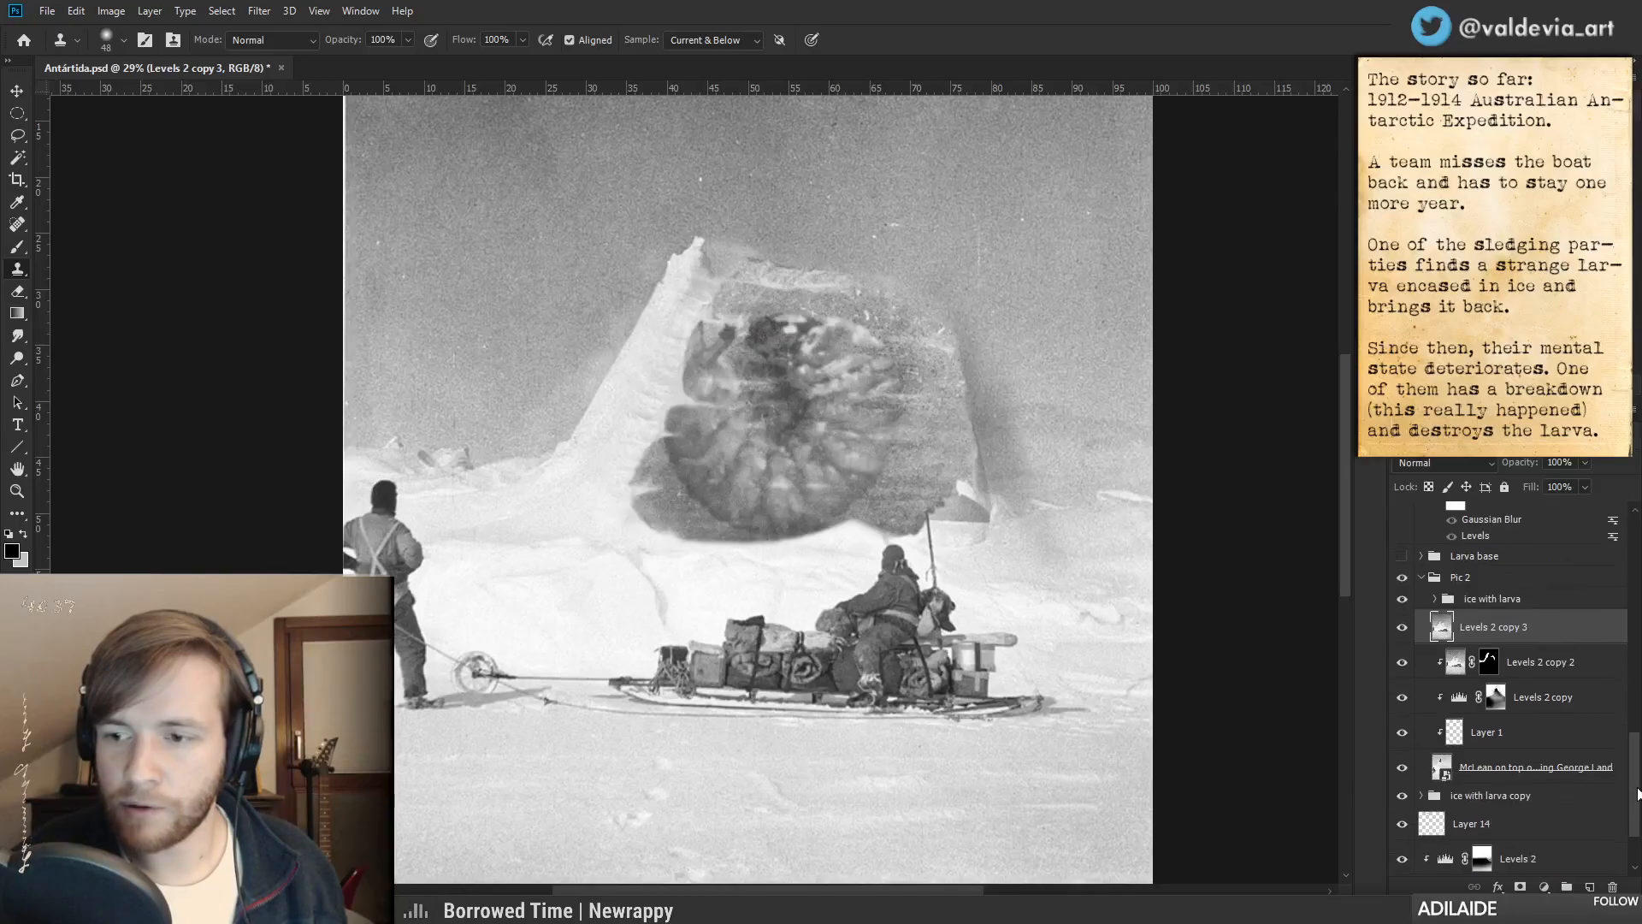
{"action": "left_click", "coordinate": [1536, 618], "text": "alt"}
- Shift the clipped sledge photo copy slightly right and up at 38% opacity to compare the ice shapes, and hide it
{"action": "left_click_drag", "start_coordinate": [983, 526], "coordinate": [1038, 505]}
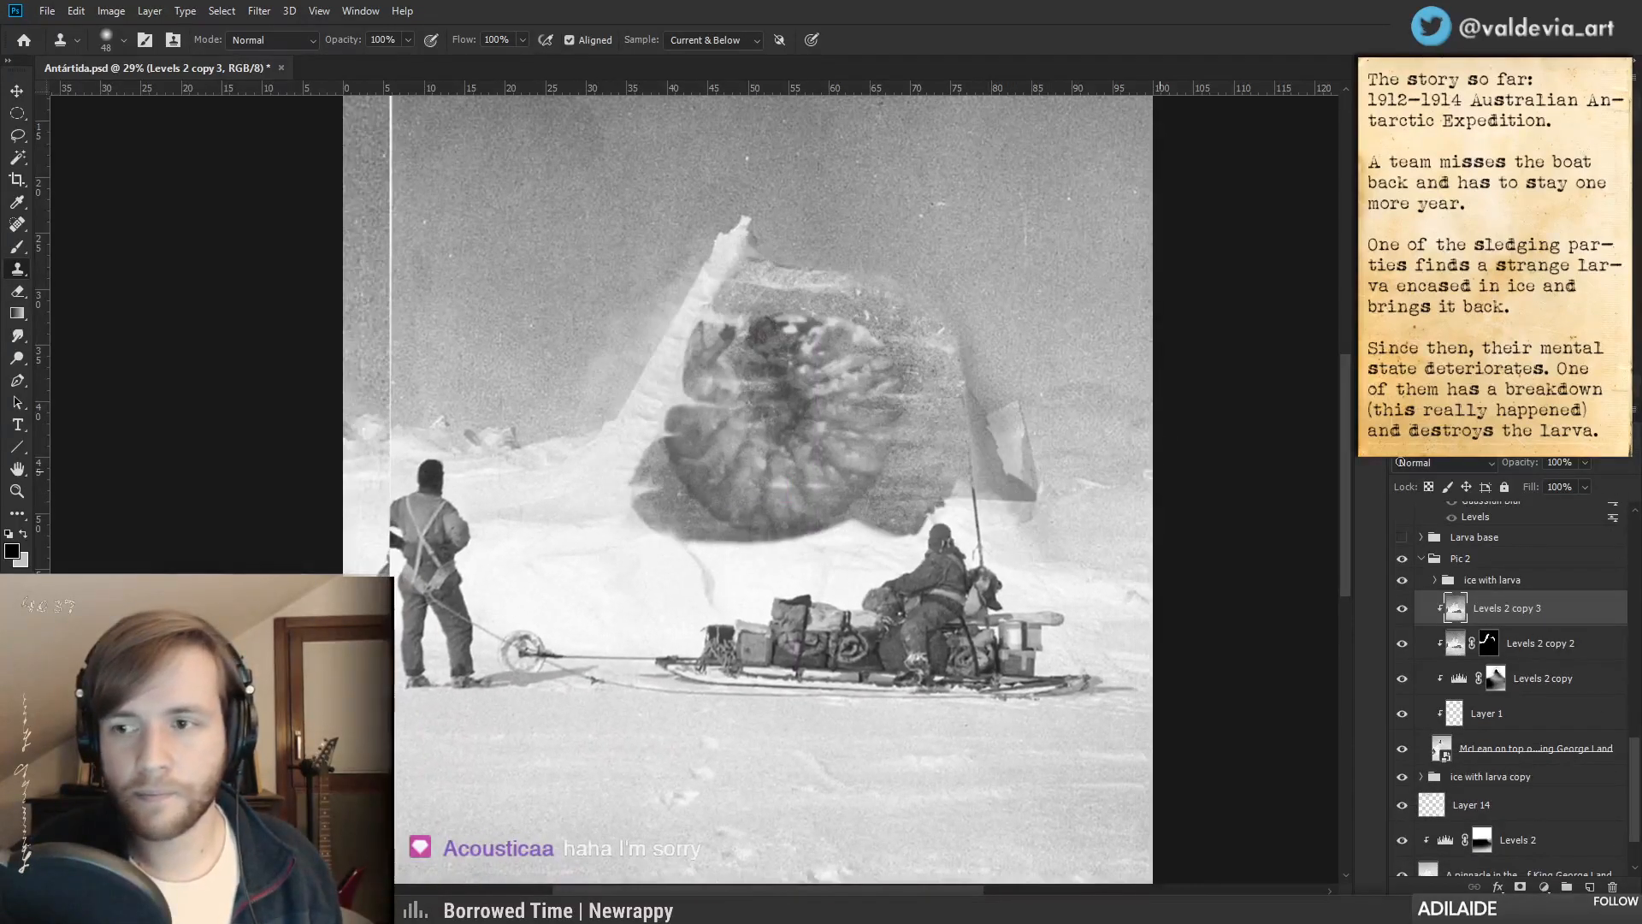
{"action": "mouse_move", "coordinate": [1515, 468]}
{"action": "left_mouse_down"}
{"action": "mouse_move", "coordinate": [1495, 468]}
{"action": "mouse_move", "coordinate": [1511, 468]}
{"action": "left_mouse_up"}
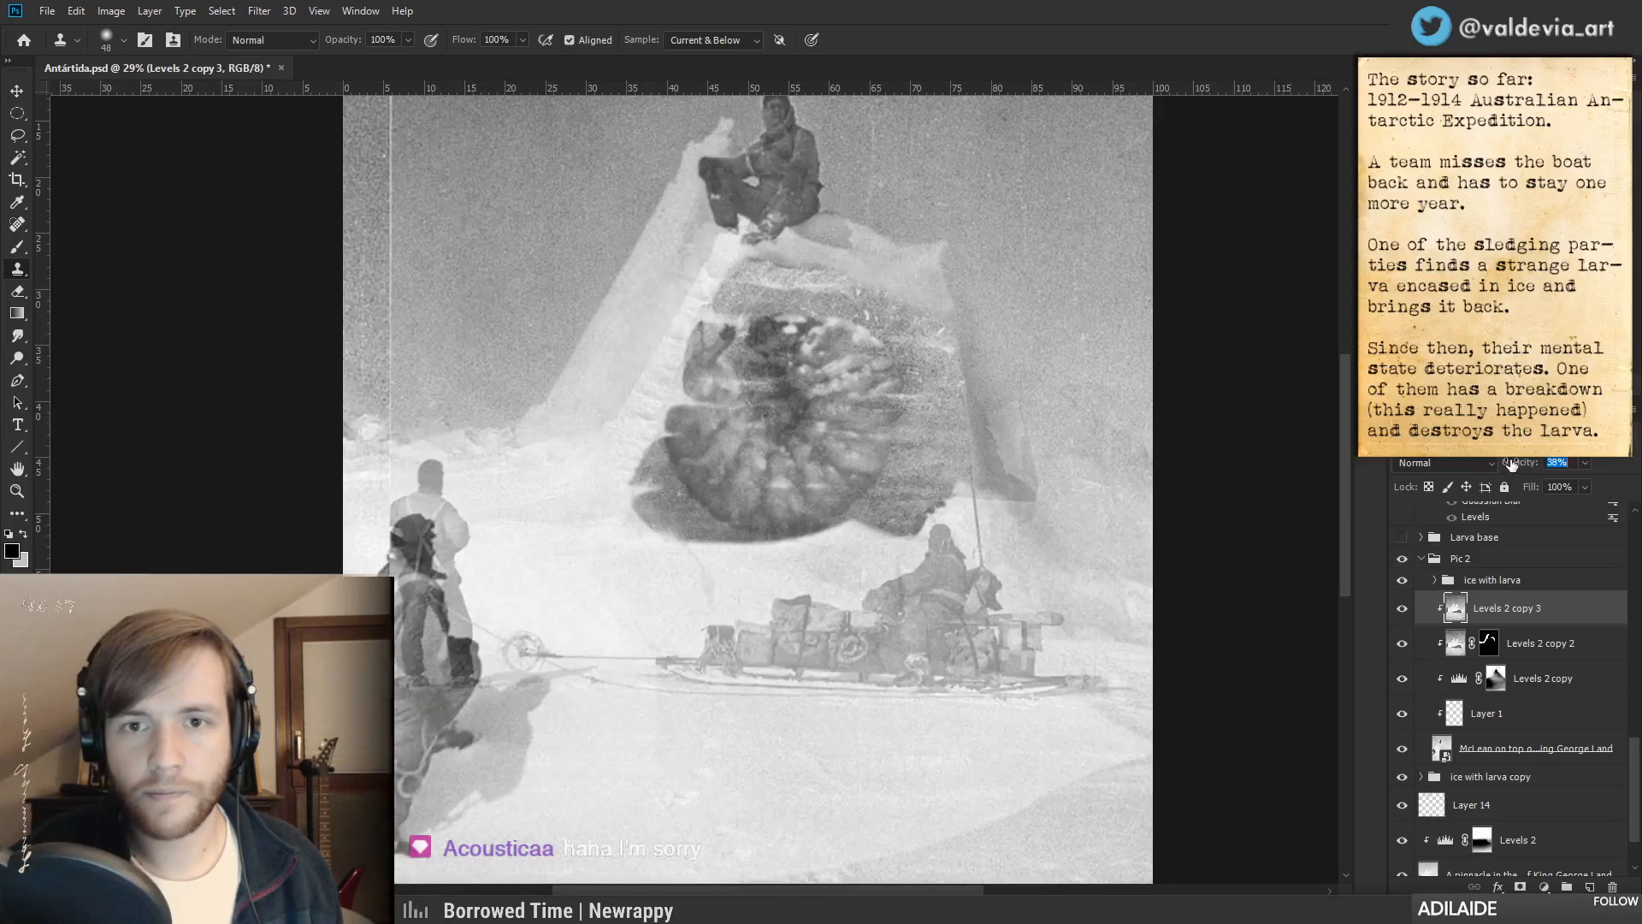
{"action": "key", "text": "z"}
{"action": "mouse_move", "coordinate": [1122, 472]}
{"action": "left_mouse_down"}
{"action": "mouse_move", "coordinate": [1100, 471]}
{"action": "mouse_move", "coordinate": [1113, 470]}
{"action": "left_mouse_up"}
{"action": "left_click", "coordinate": [1402, 608]}
- Check what the "Levels 2 copy 2" layer and its mask contribute to Pic 2, leaving the mask selected and enabled
{"action": "left_click", "coordinate": [1402, 645]}
{"action": "left_click", "coordinate": [1402, 645]}
{"action": "left_click", "coordinate": [1489, 650]}
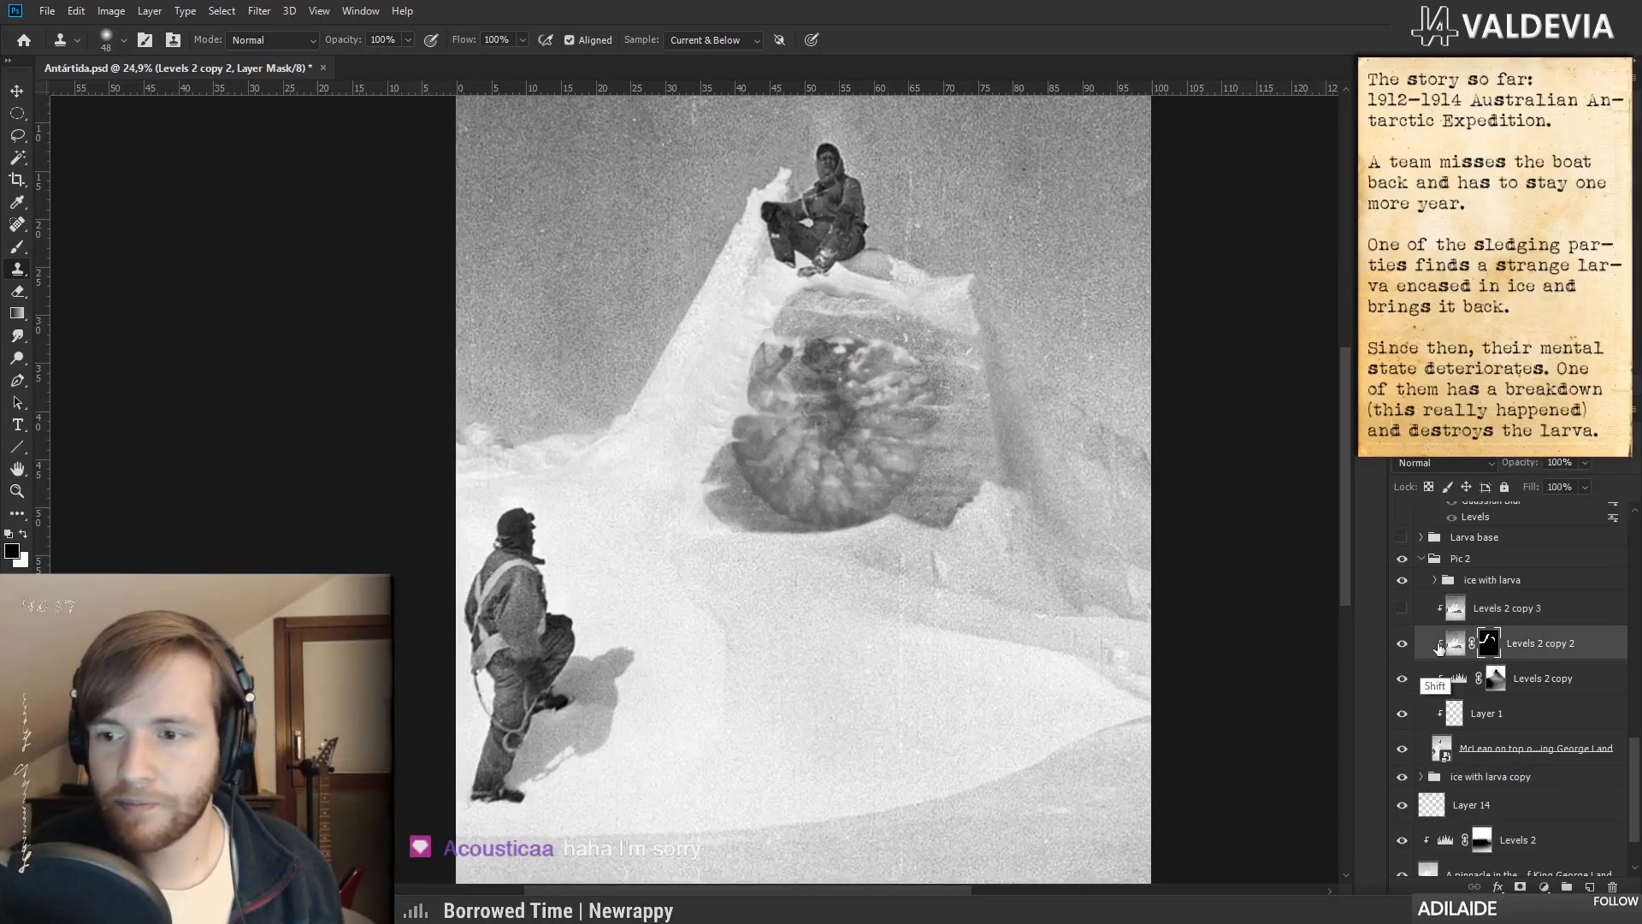
{"action": "left_click", "coordinate": [1489, 646], "text": "shift"}
{"action": "left_click", "coordinate": [1489, 648], "text": "shift"}
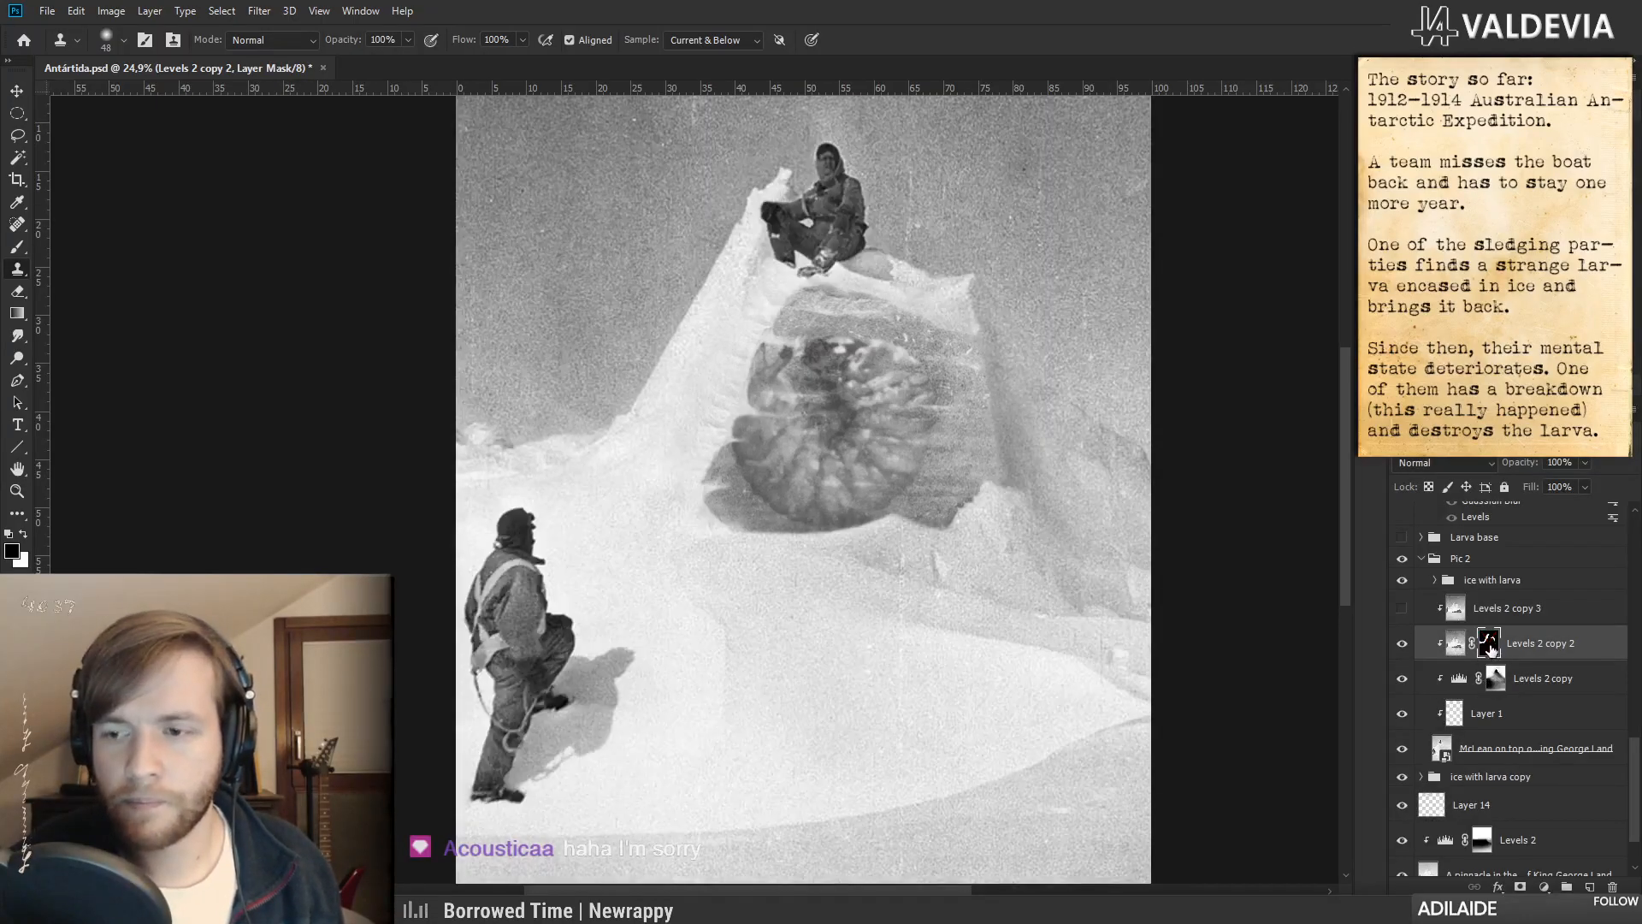
- Paint white on the "Levels 2 copy 2" mask with a 177 px brush to reveal the small ice pinnacle right of the iceberg
{"action": "key", "text": "b"}
{"action": "key", "text": "z"}
{"action": "mouse_move", "coordinate": [1130, 459]}
{"action": "left_mouse_down"}
{"action": "mouse_move", "coordinate": [1084, 467]}
{"action": "mouse_move", "coordinate": [1119, 460]}
{"action": "left_mouse_up"}
{"action": "mouse_move", "coordinate": [1118, 455]}
{"action": "left_mouse_down"}
{"action": "mouse_move", "coordinate": [1057, 483]}
{"action": "mouse_move", "coordinate": [1118, 476]}
{"action": "left_mouse_up"}
{"action": "key", "text": "z"}
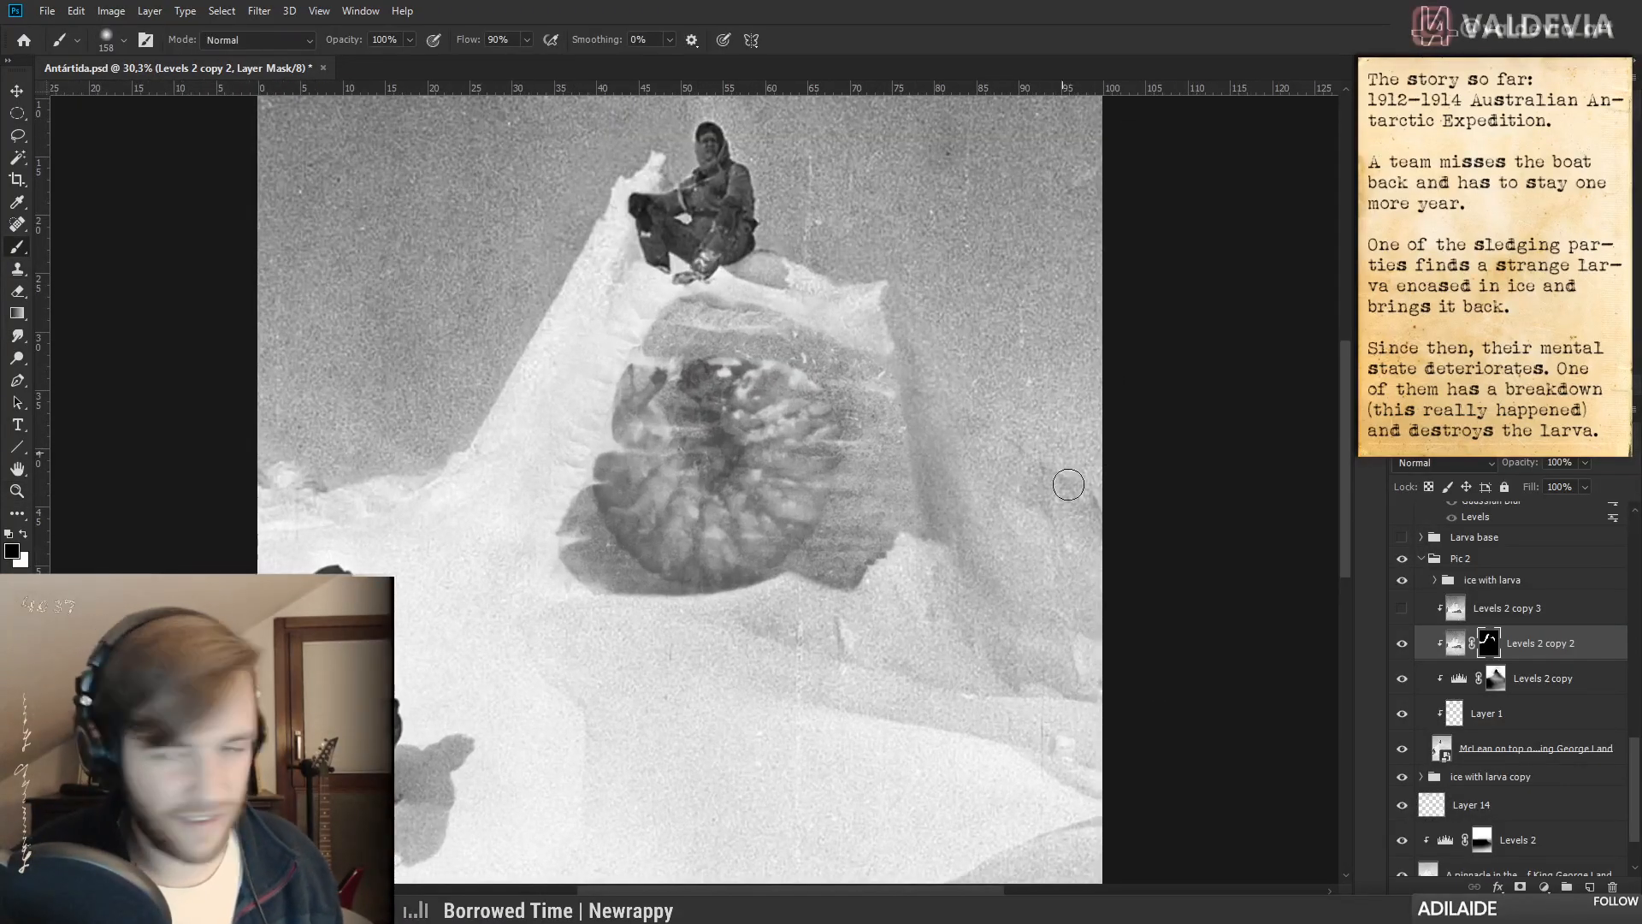
{"action": "right_click", "coordinate": [1069, 454]}
{"action": "key", "text": "Return"}
{"action": "key", "text": "x"}
{"action": "mouse_move", "coordinate": [1047, 438]}
{"action": "left_mouse_down"}
{"action": "mouse_move", "coordinate": [1076, 536]}
{"action": "mouse_move", "coordinate": [1069, 557]}
{"action": "mouse_move", "coordinate": [1048, 542]}
{"action": "mouse_move", "coordinate": [1062, 563]}
{"action": "mouse_move", "coordinate": [1109, 546]}
{"action": "left_mouse_up"}
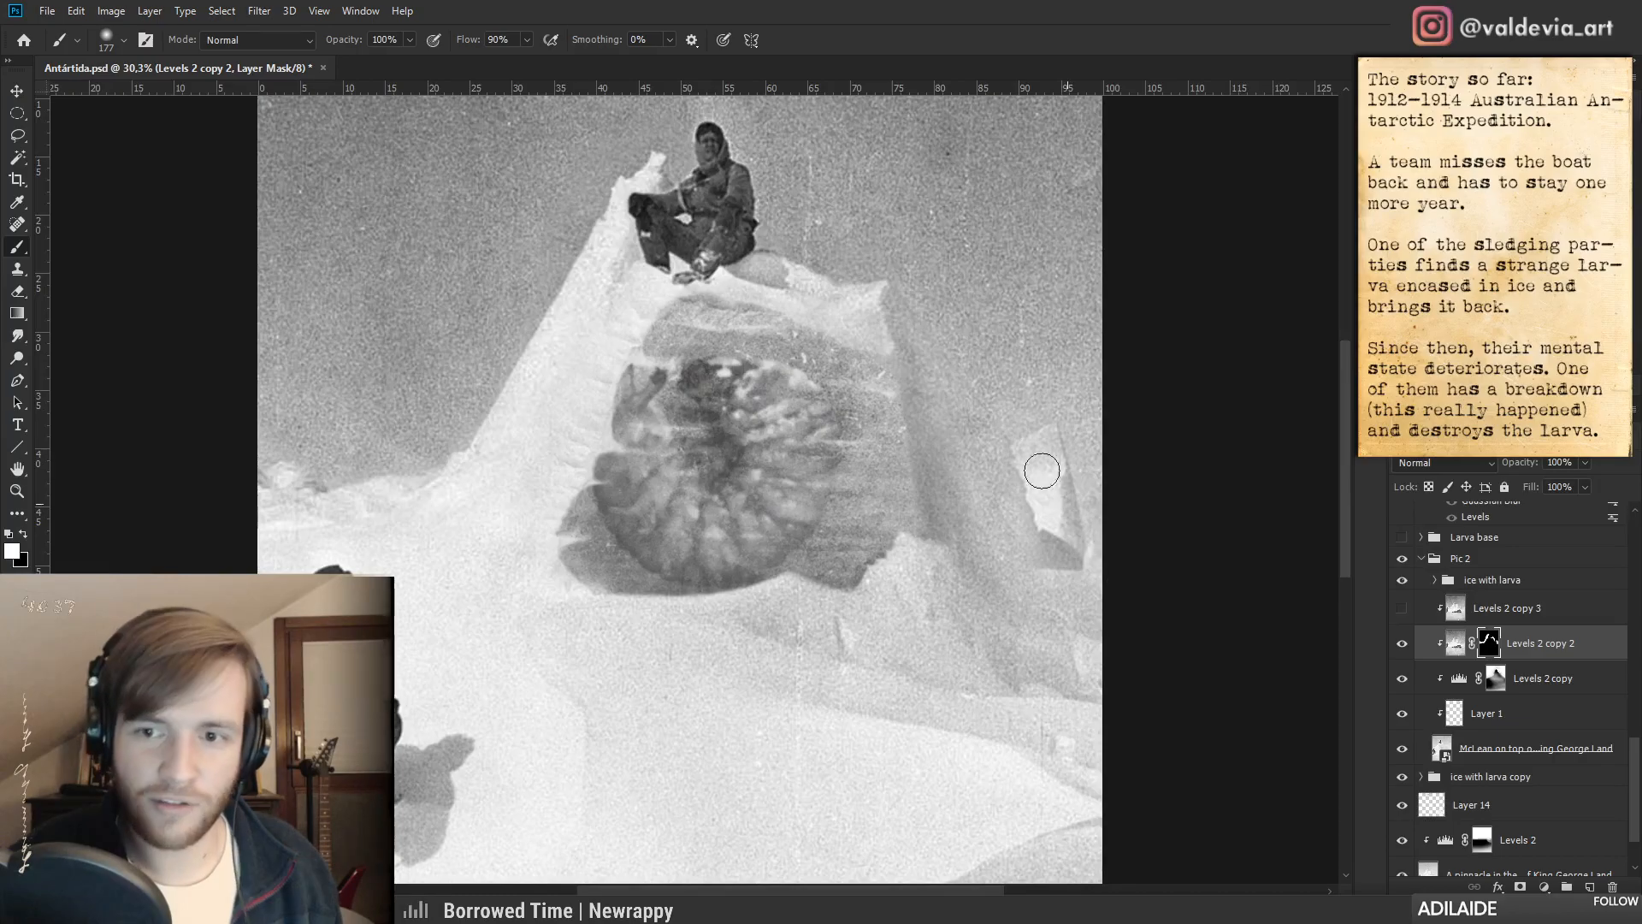
{"action": "key", "text": "ctrl+z"}
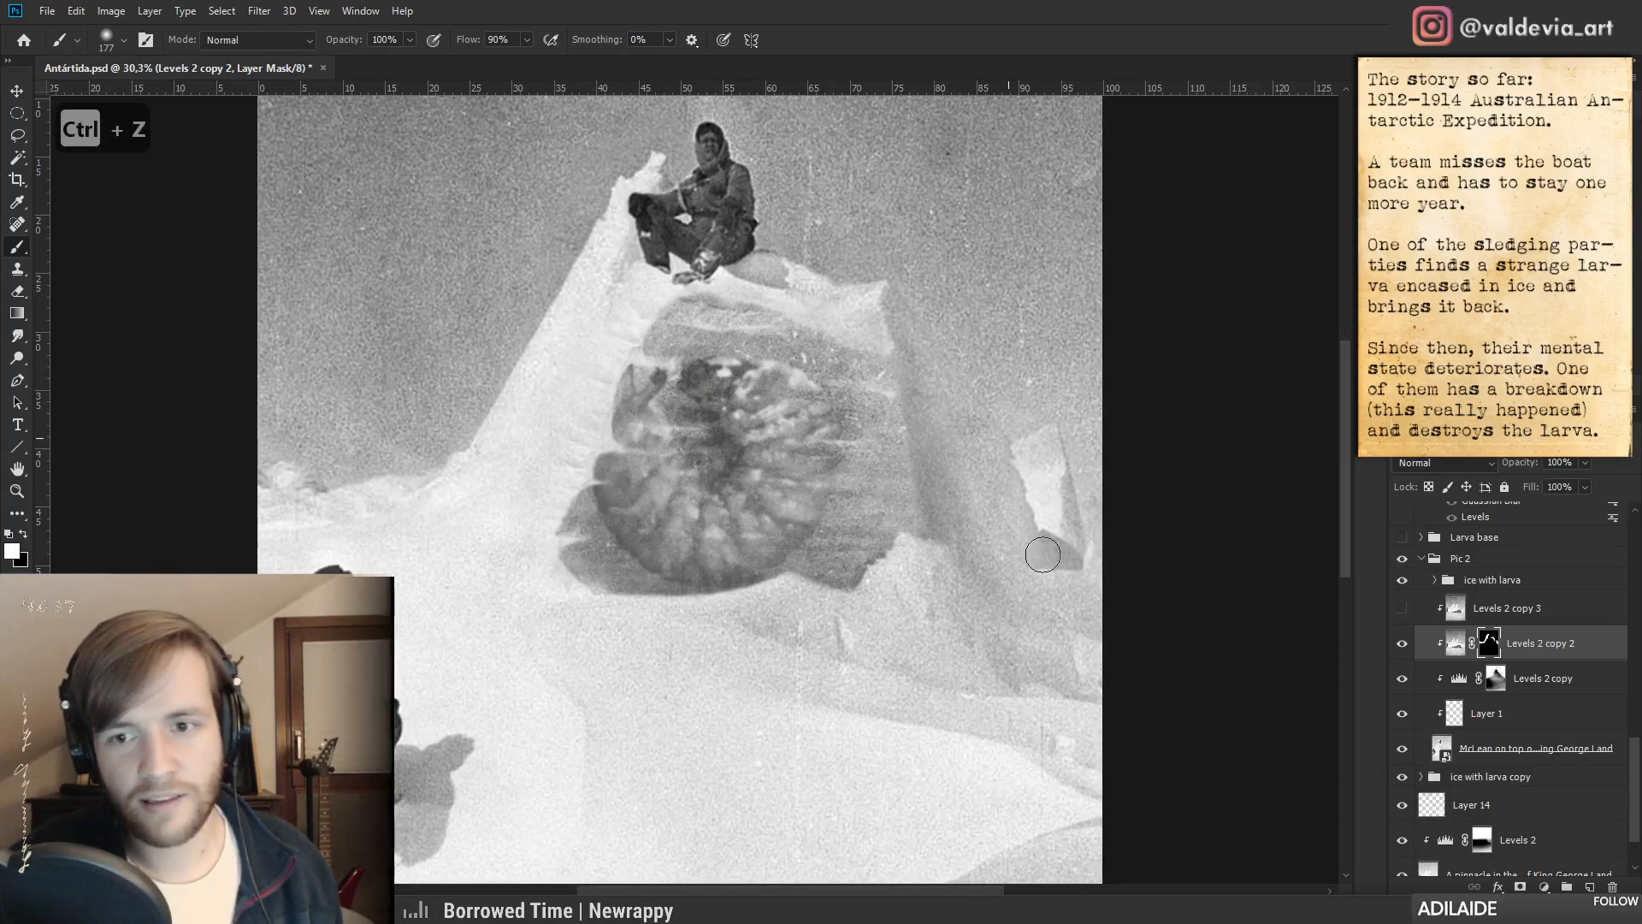
- Examine the revealed ice pinnacle beside the larva iceberg at close range and within the whole Pic 2 photo
{"action": "key", "text": "z"}
{"action": "left_click_drag", "start_coordinate": [1088, 557], "coordinate": [1082, 540]}
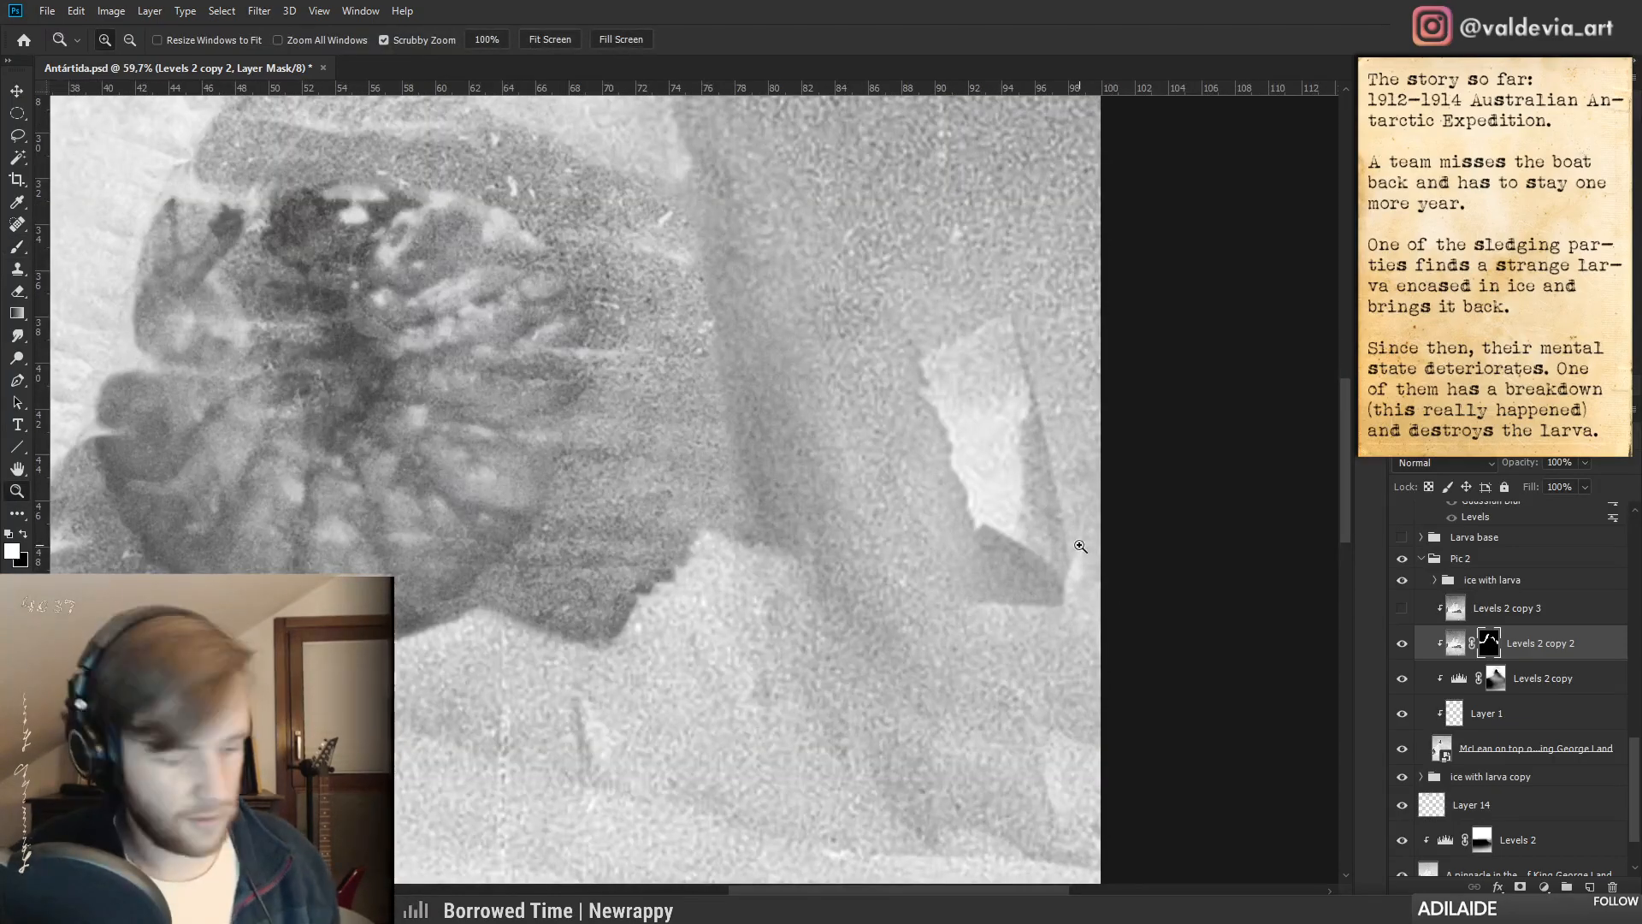
{"action": "key", "text": "b"}
{"action": "key", "text": "z"}
{"action": "left_click_drag", "start_coordinate": [1011, 584], "coordinate": [932, 587]}
{"action": "key", "text": "b"}
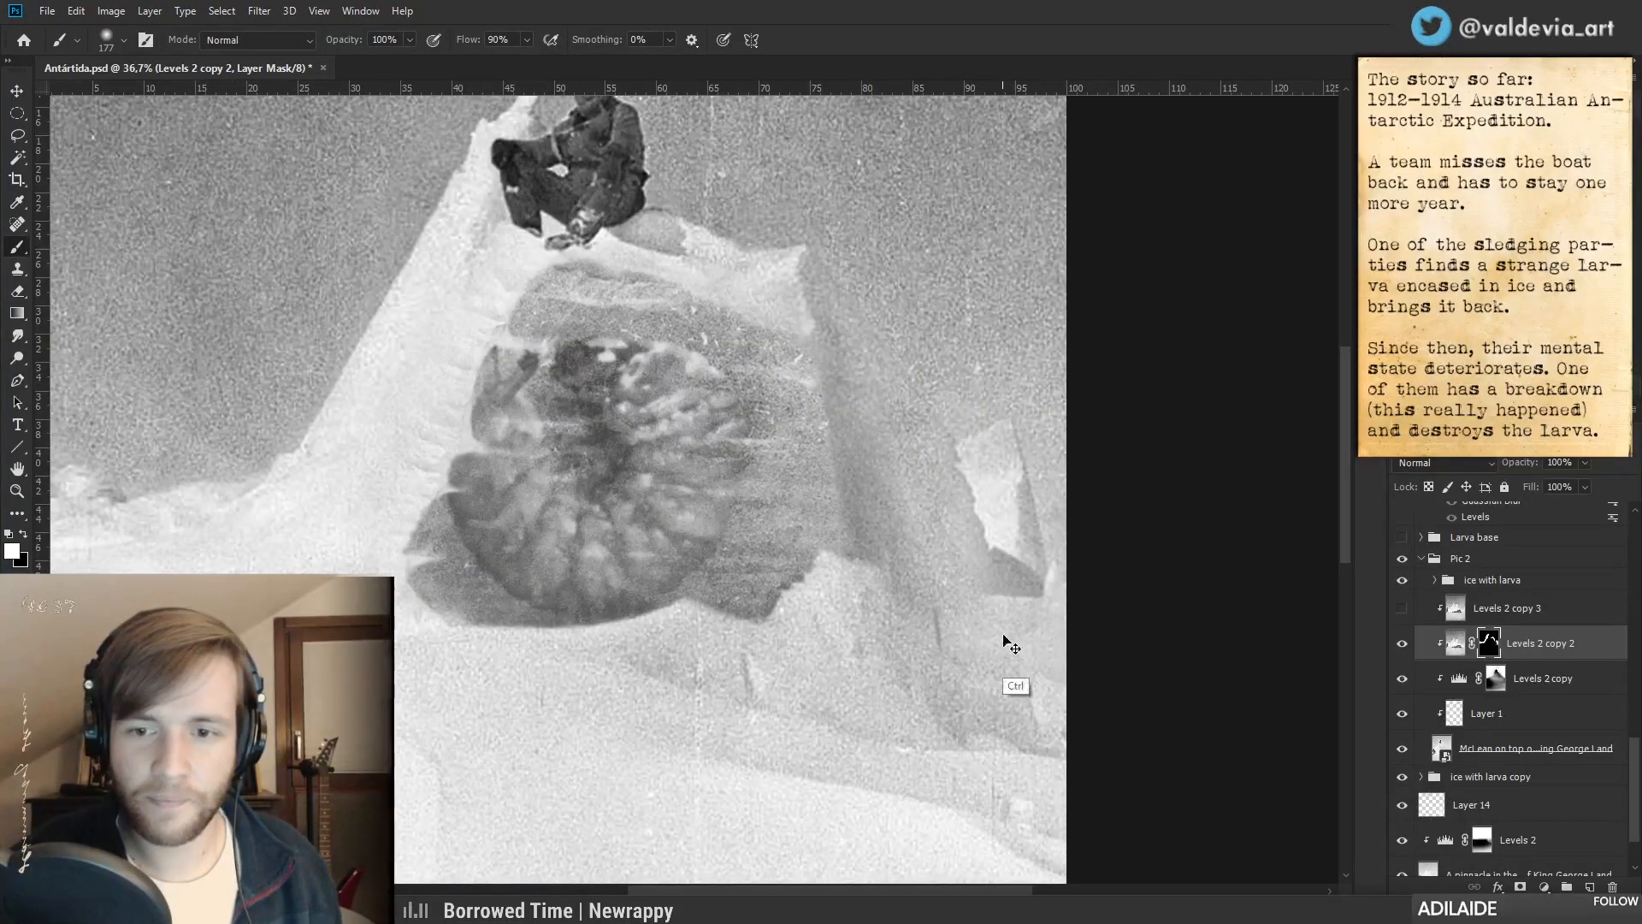
{"action": "key", "text": "ctrl+z"}
{"action": "key", "text": "z"}
{"action": "mouse_move", "coordinate": [1044, 671]}
{"action": "left_mouse_down"}
{"action": "mouse_move", "coordinate": [916, 632]}
{"action": "mouse_move", "coordinate": [981, 632]}
{"action": "left_mouse_up"}
{"action": "key", "text": "b"}
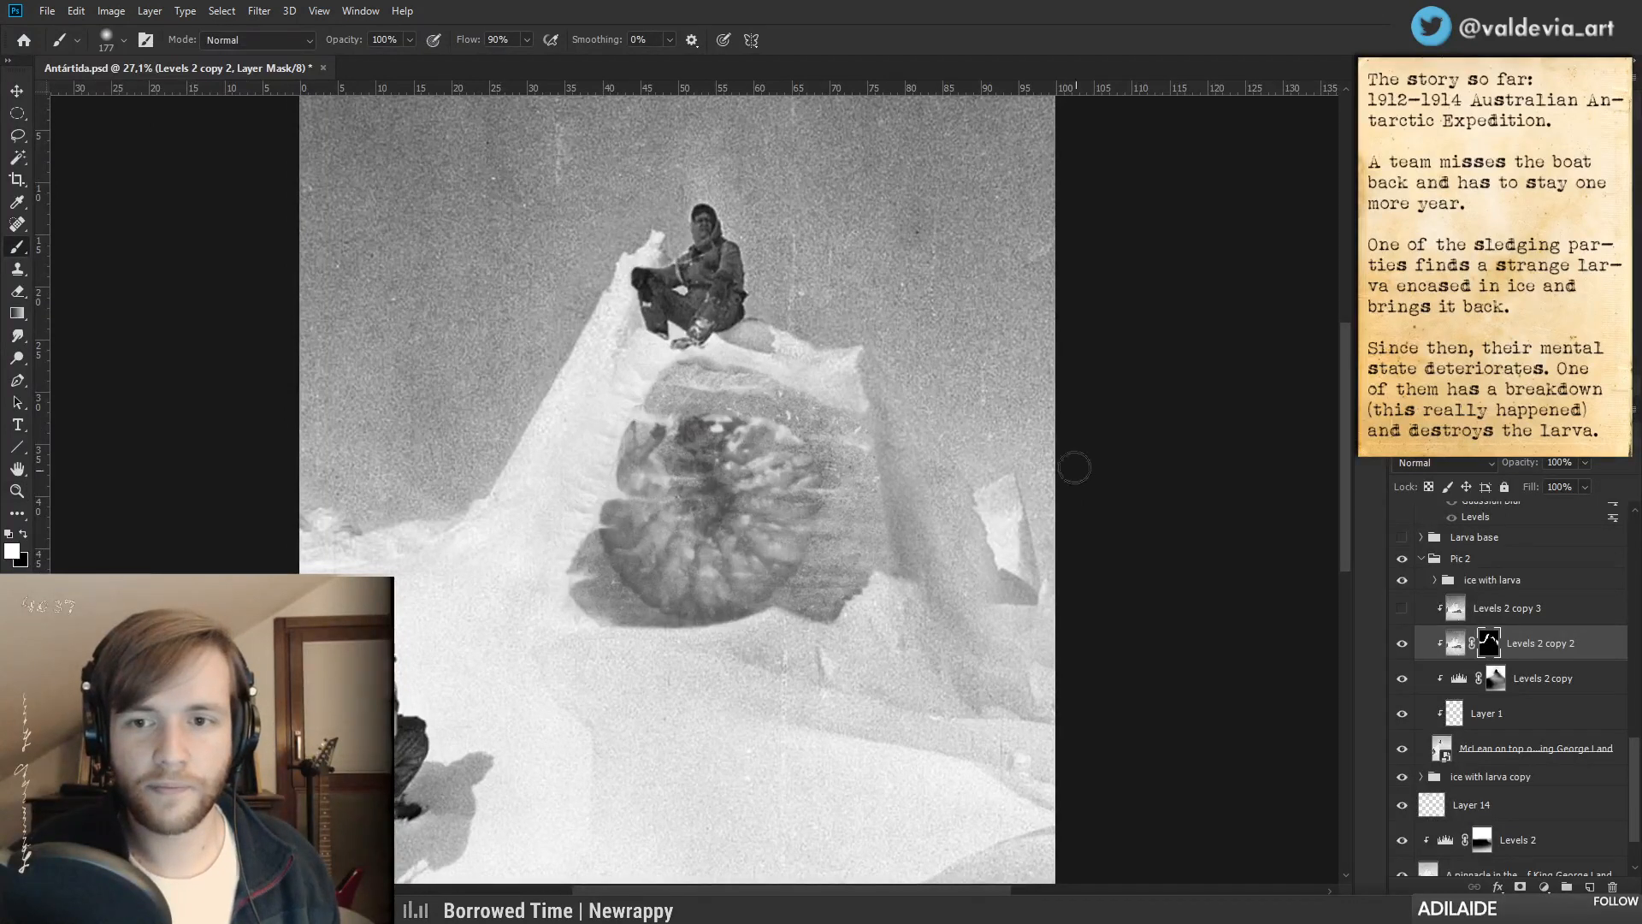
{"action": "key", "text": "z"}
{"action": "mouse_move", "coordinate": [1038, 428]}
{"action": "left_mouse_down"}
{"action": "mouse_move", "coordinate": [897, 498]}
{"action": "mouse_move", "coordinate": [845, 473]}
{"action": "left_mouse_up"}
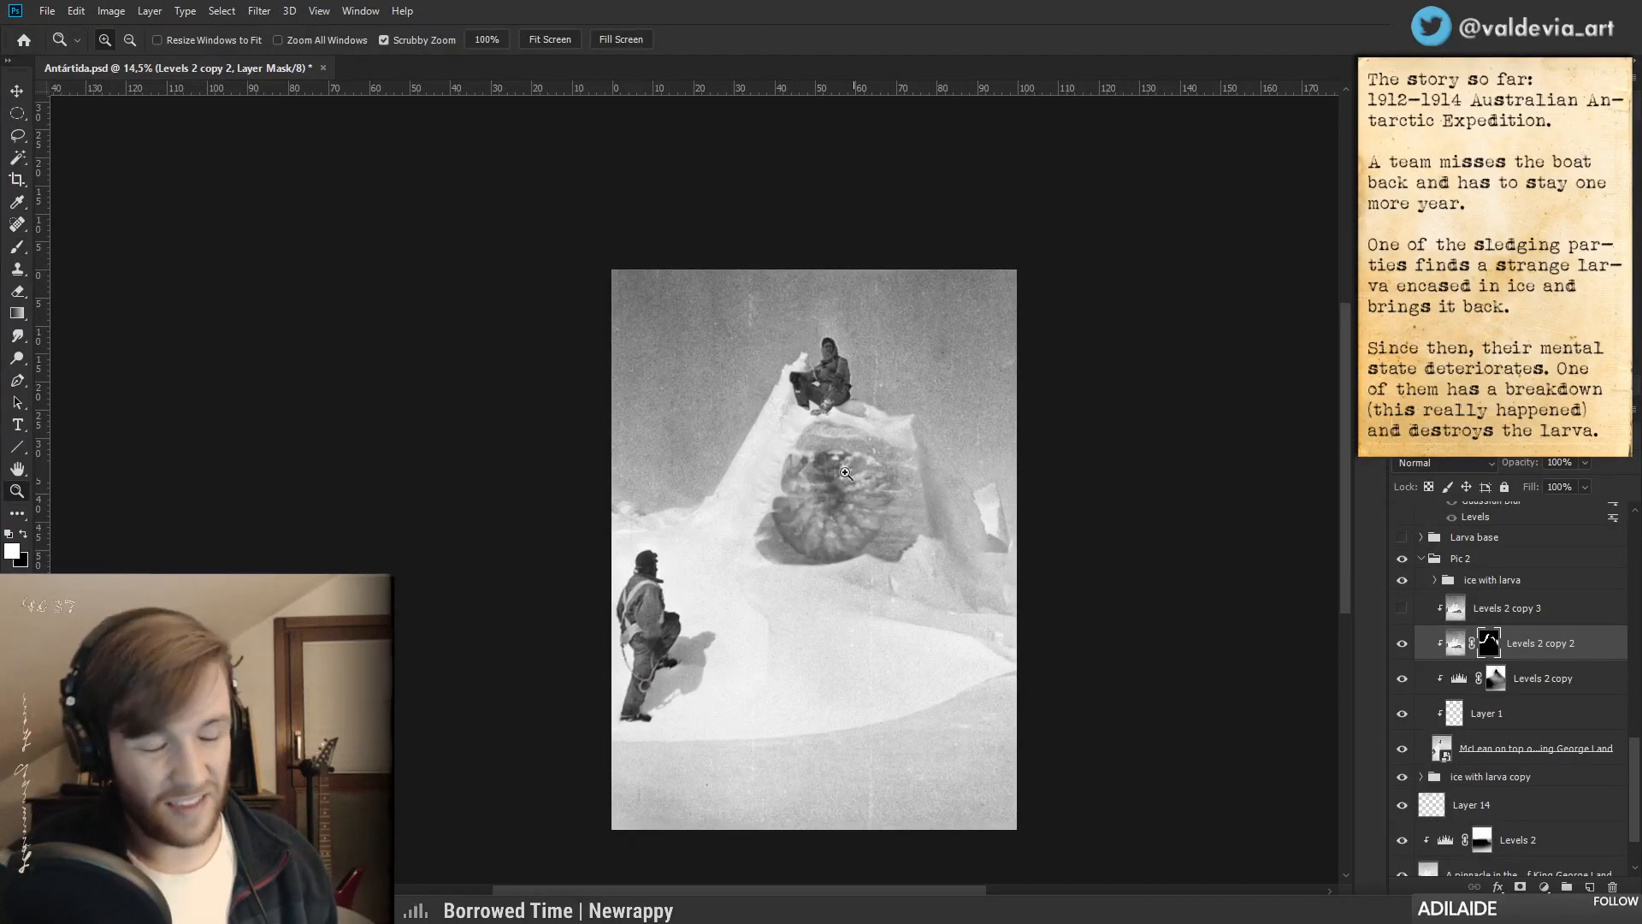
{"action": "mouse_move", "coordinate": [813, 327]}
{"action": "left_mouse_down"}
{"action": "mouse_move", "coordinate": [1052, 323]}
{"action": "mouse_move", "coordinate": [813, 318]}
{"action": "left_mouse_up"}
{"action": "mouse_move", "coordinate": [826, 466]}
{"action": "left_mouse_down"}
{"action": "mouse_move", "coordinate": [896, 501]}
{"action": "mouse_move", "coordinate": [837, 433]}
{"action": "mouse_move", "coordinate": [905, 440]}
{"action": "left_mouse_up"}
{"action": "key", "text": "b"}
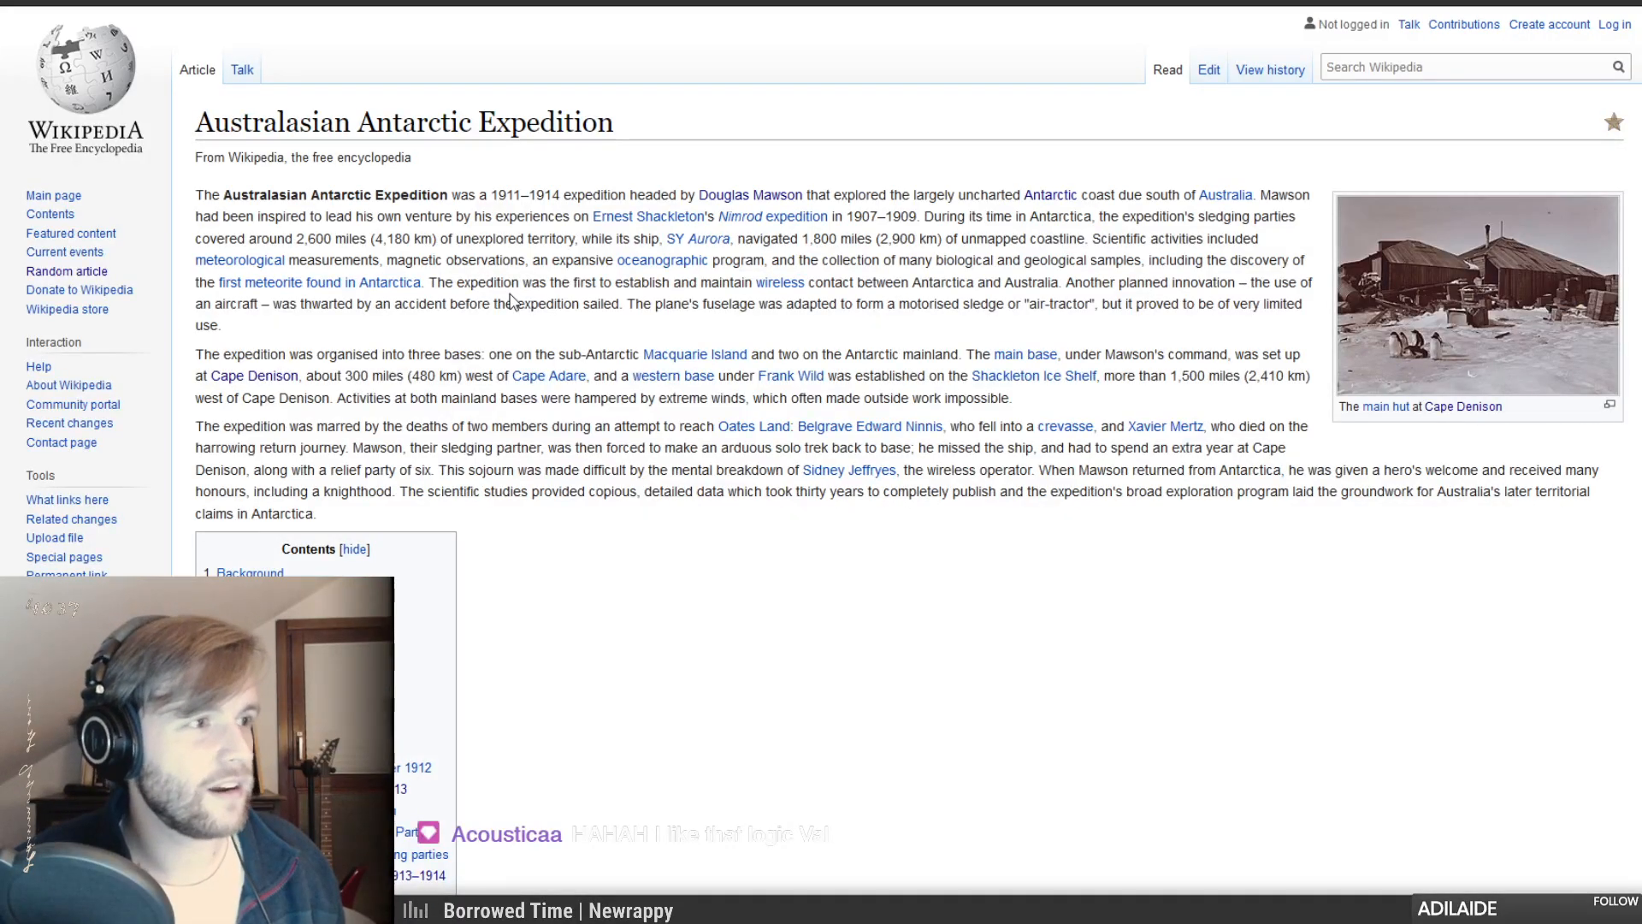
- Switch to the Wikipedia article "Australasian Antarctic Expedition" and skim its introduction, contents, preparations and expedition history
{"action": "scroll", "coordinate": [510, 301], "scroll_direction": "down", "scroll_amount": 5}
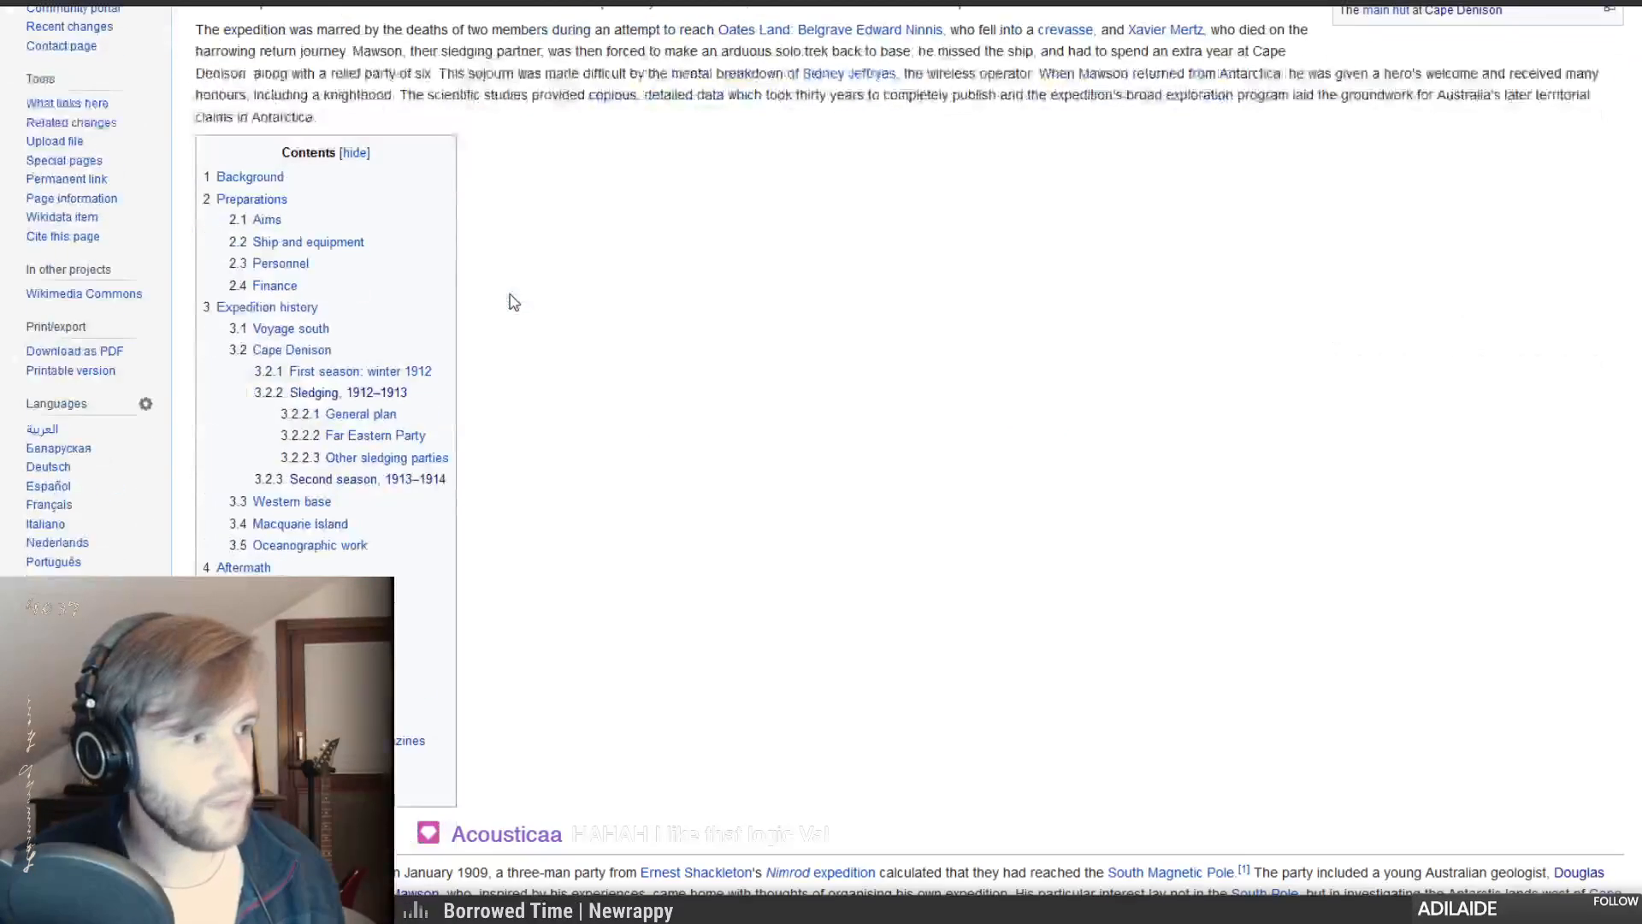
{"action": "scroll", "coordinate": [509, 301], "scroll_direction": "up", "scroll_amount": 5}
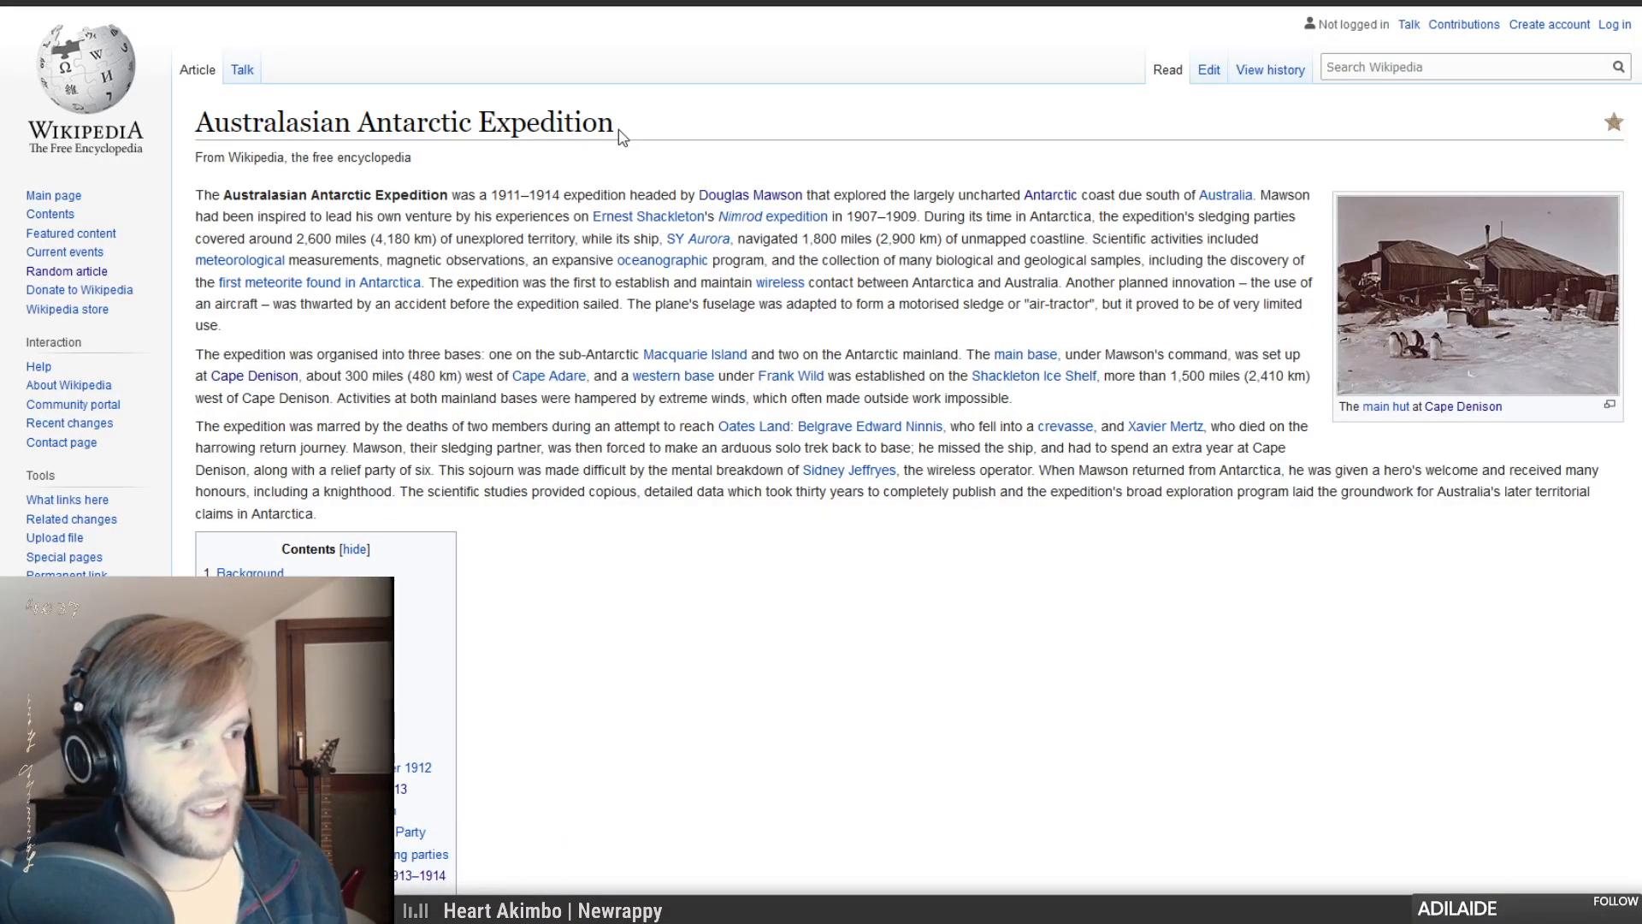
{"action": "scroll", "coordinate": [642, 274], "scroll_direction": "down", "scroll_amount": 1}
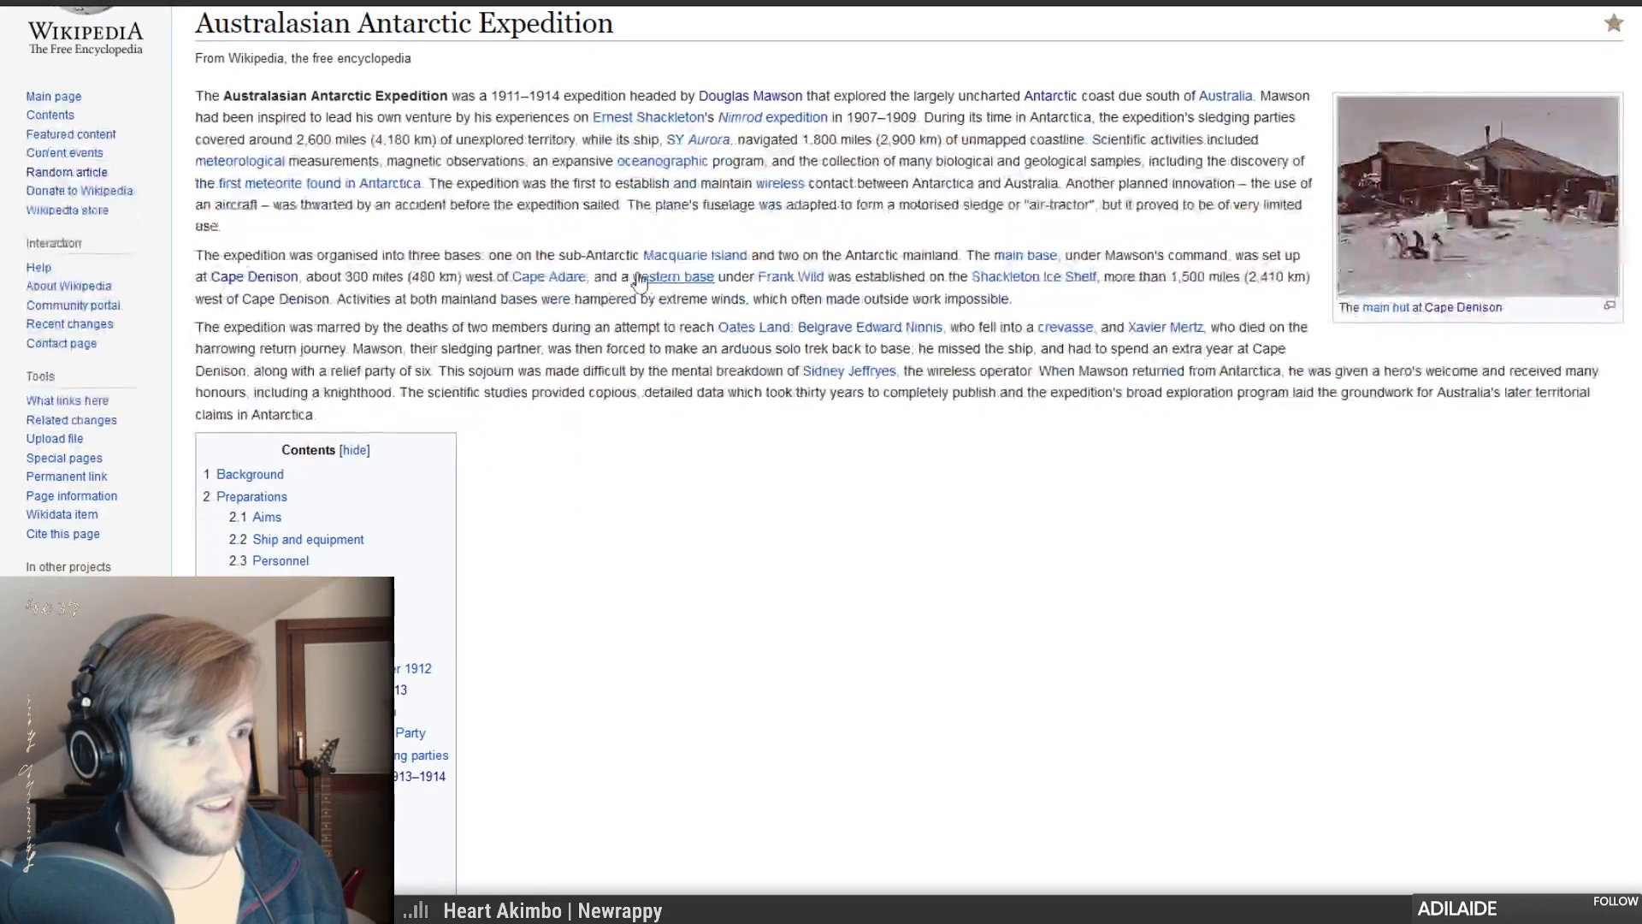
{"action": "mouse_move", "coordinate": [637, 276]}
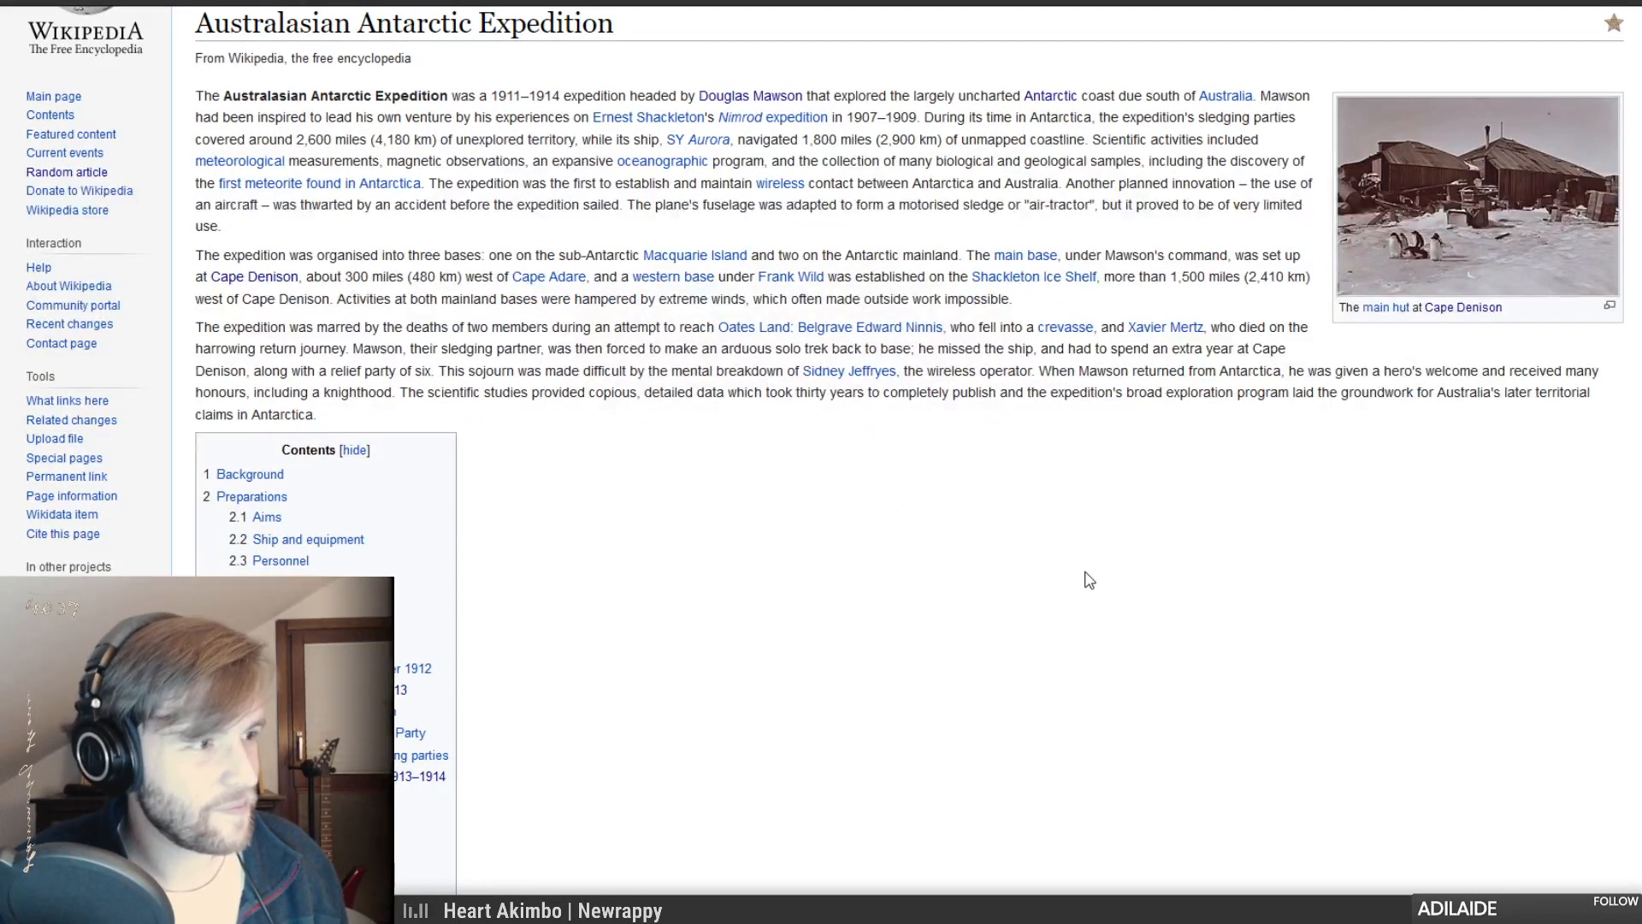
{"action": "scroll", "coordinate": [1063, 506], "scroll_direction": "down", "scroll_amount": 15}
{"action": "scroll", "coordinate": [1058, 488], "scroll_direction": "down", "scroll_amount": 10}
{"action": "scroll", "coordinate": [1058, 489], "scroll_direction": "up", "scroll_amount": 20}
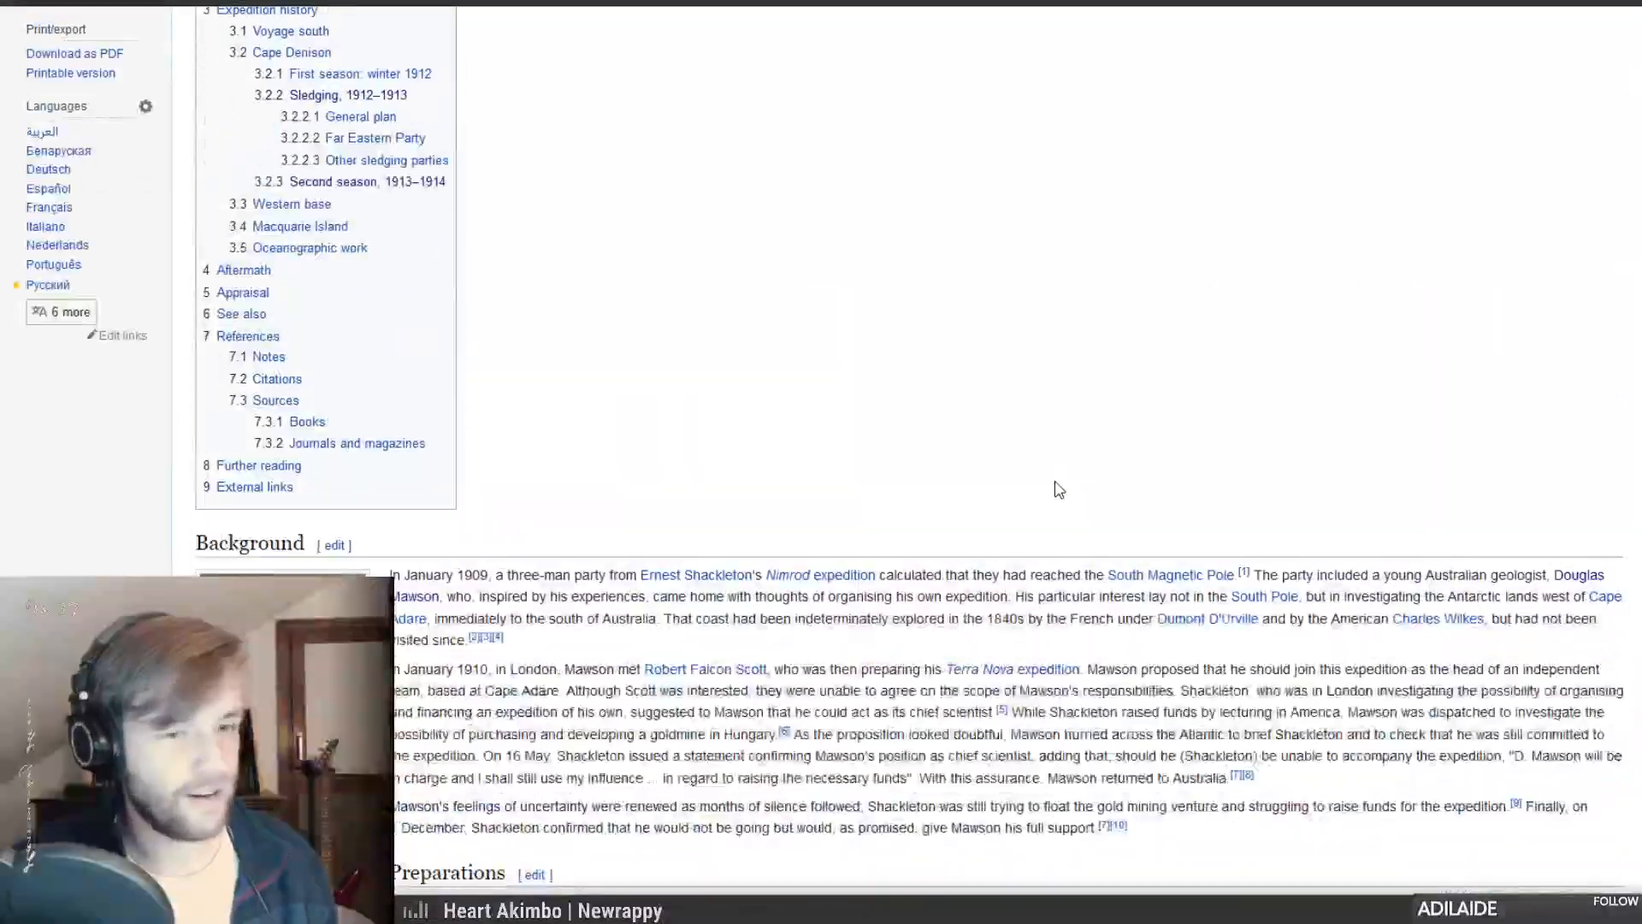
{"action": "scroll", "coordinate": [1059, 489], "scroll_direction": "down", "scroll_amount": 10}
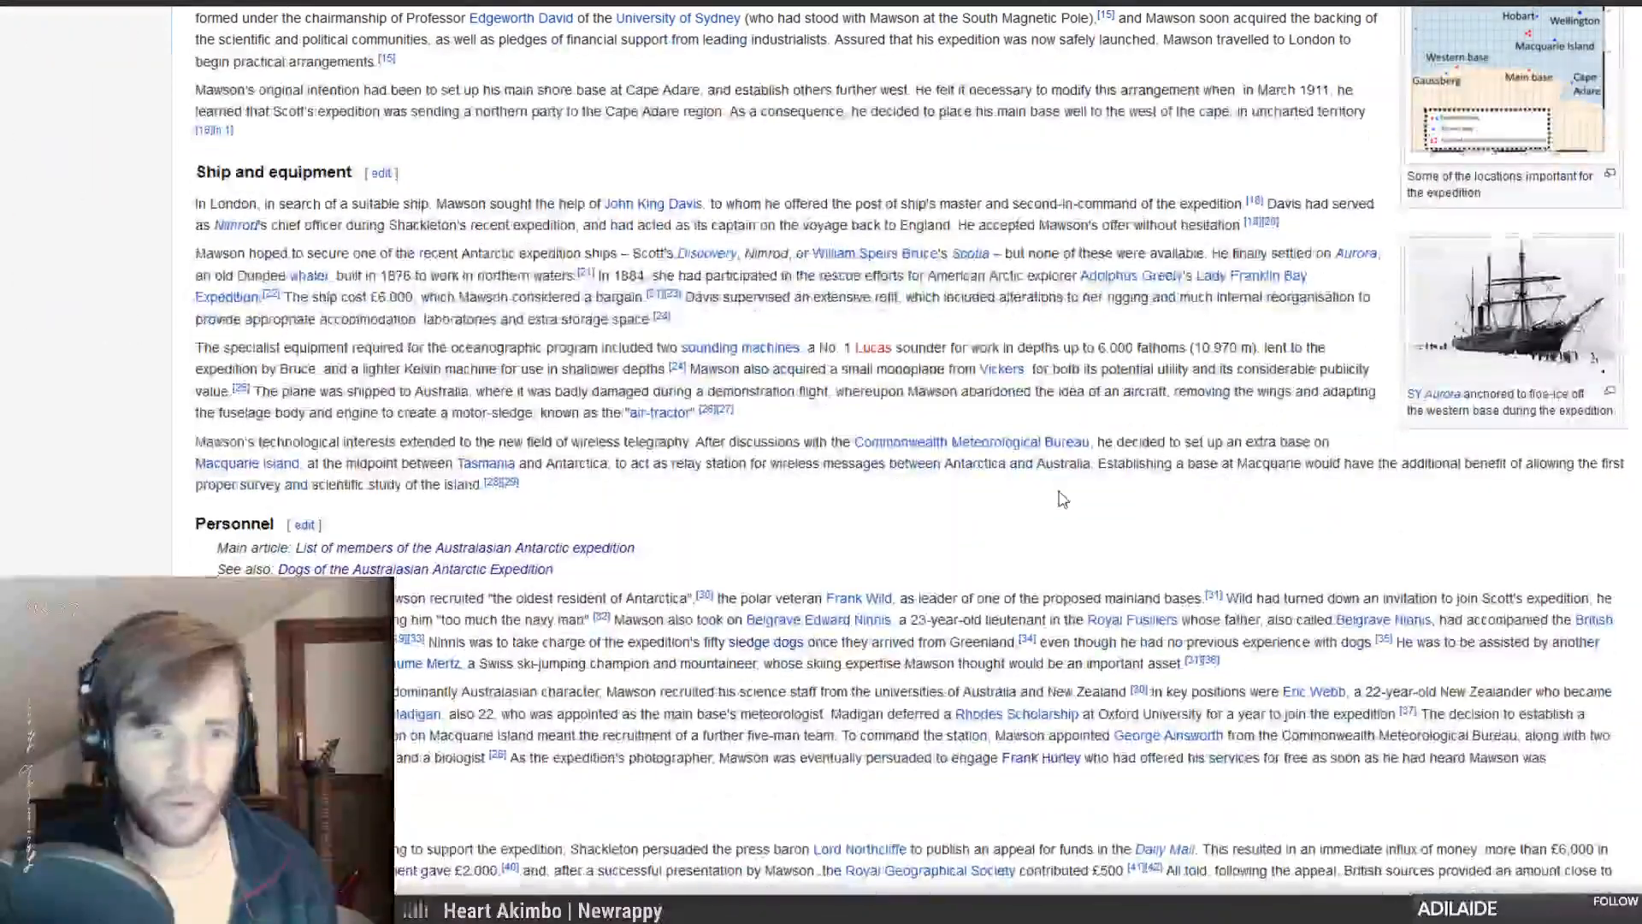
{"action": "scroll", "coordinate": [1063, 497], "scroll_direction": "down", "scroll_amount": 8}
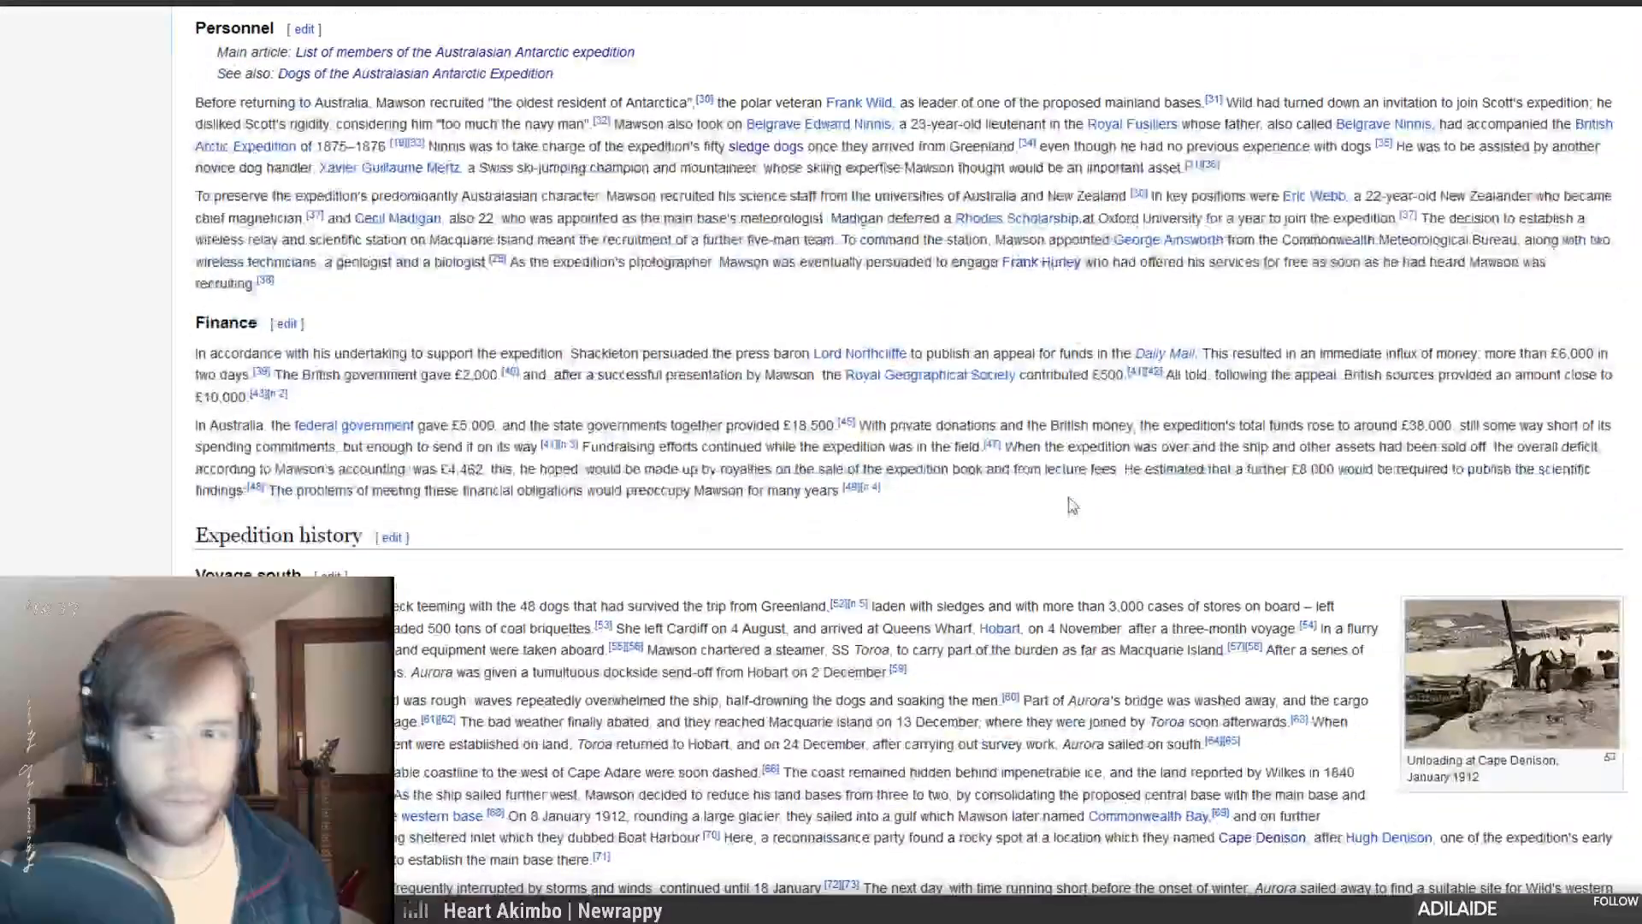
{"action": "scroll", "coordinate": [1069, 507], "scroll_direction": "down", "scroll_amount": 4}
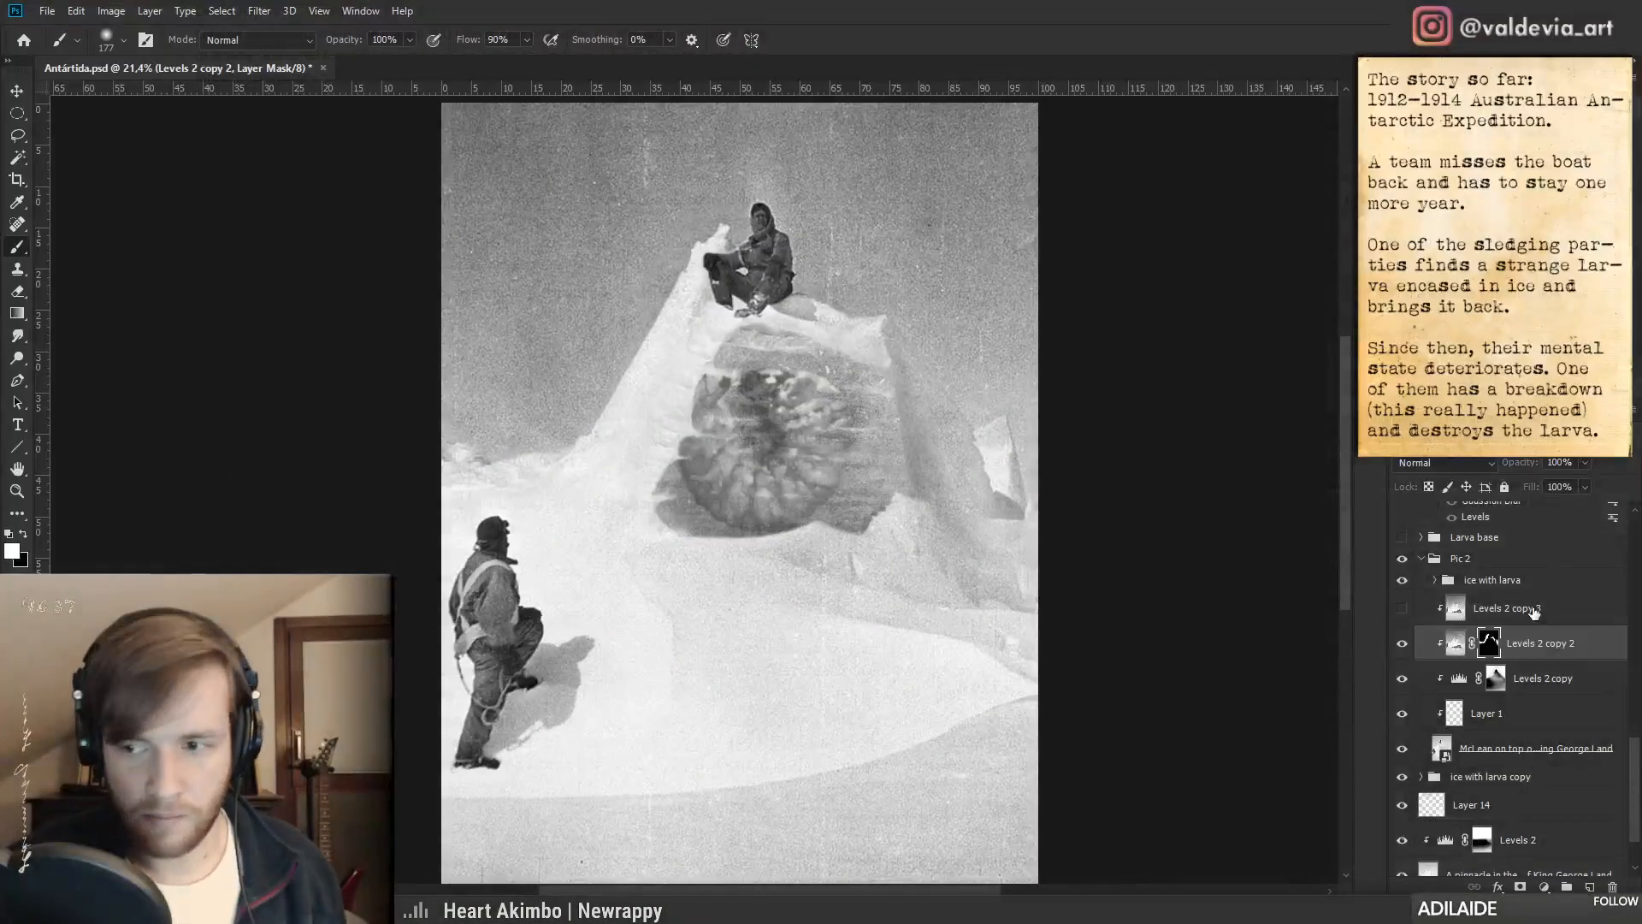
- Select the hidden "Levels 2 copy 3" layer in the Photoshop document and check Pic 2 at full-picture view
{"action": "left_click", "coordinate": [1535, 609]}
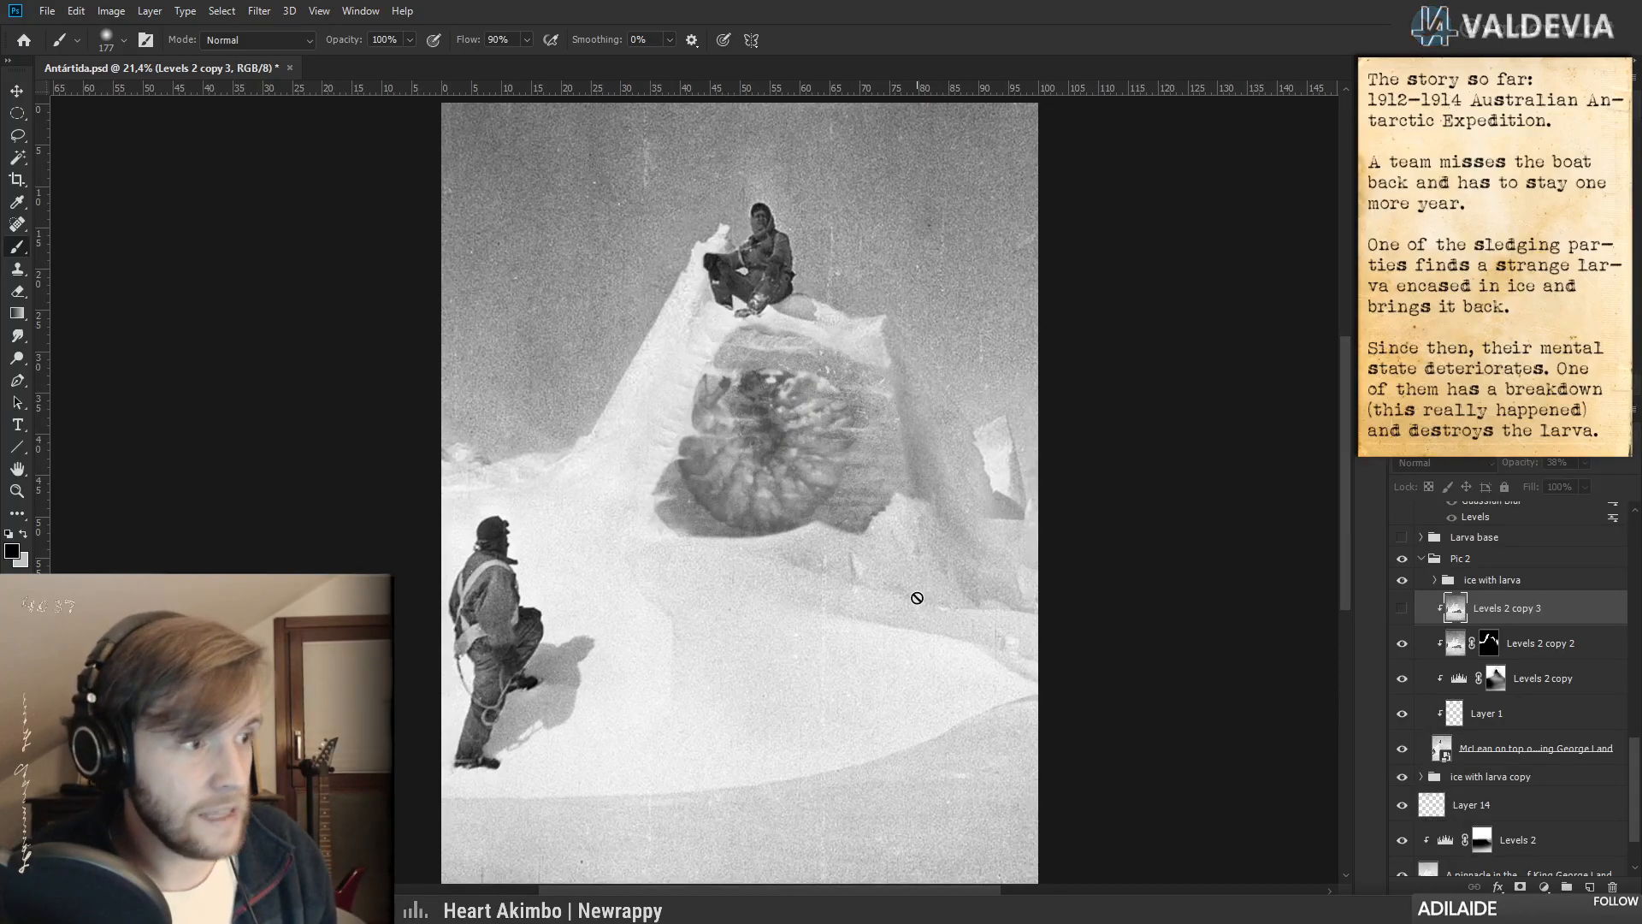
{"action": "key", "text": "z"}
{"action": "mouse_move", "coordinate": [923, 546]}
{"action": "left_mouse_down"}
{"action": "mouse_move", "coordinate": [898, 552]}
{"action": "mouse_move", "coordinate": [922, 565]}
{"action": "mouse_move", "coordinate": [897, 477]}
{"action": "mouse_move", "coordinate": [855, 471]}
{"action": "left_mouse_up"}
{"action": "key", "text": "ctrl+space"}
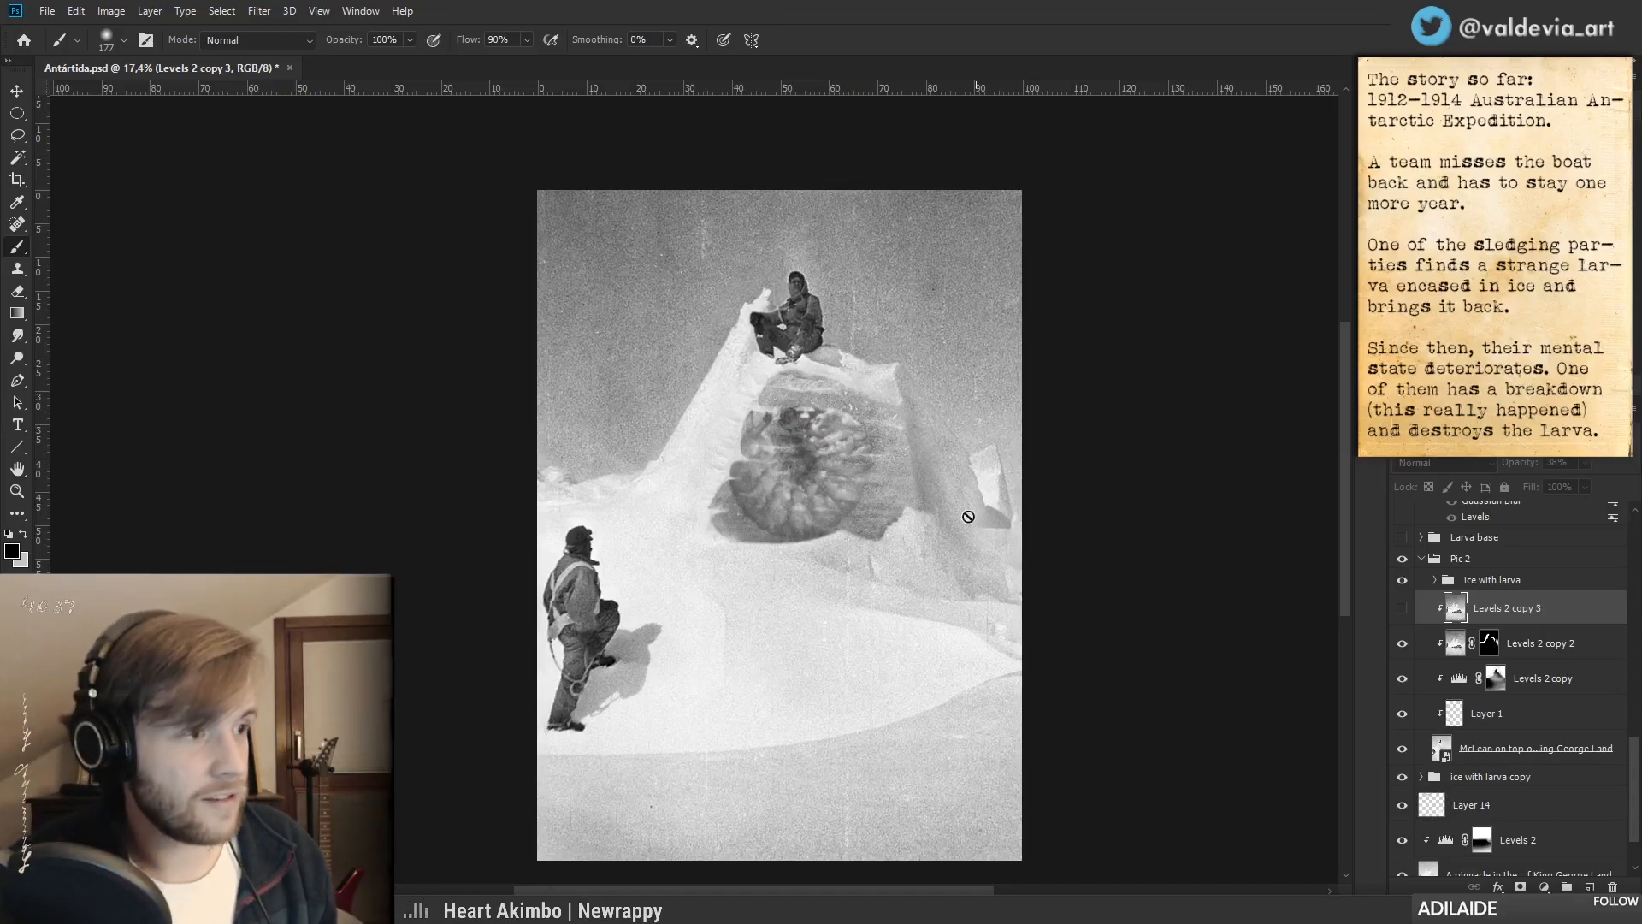
- Check Pic 2 at several zoom levels and compare the picture with and without the "Levels 2 copy 2" layer
{"action": "mouse_move", "coordinate": [807, 538]}
{"action": "left_mouse_down"}
{"action": "mouse_move", "coordinate": [906, 547]}
{"action": "mouse_move", "coordinate": [935, 516]}
{"action": "mouse_move", "coordinate": [836, 520]}
{"action": "mouse_move", "coordinate": [829, 506]}
{"action": "left_mouse_up"}
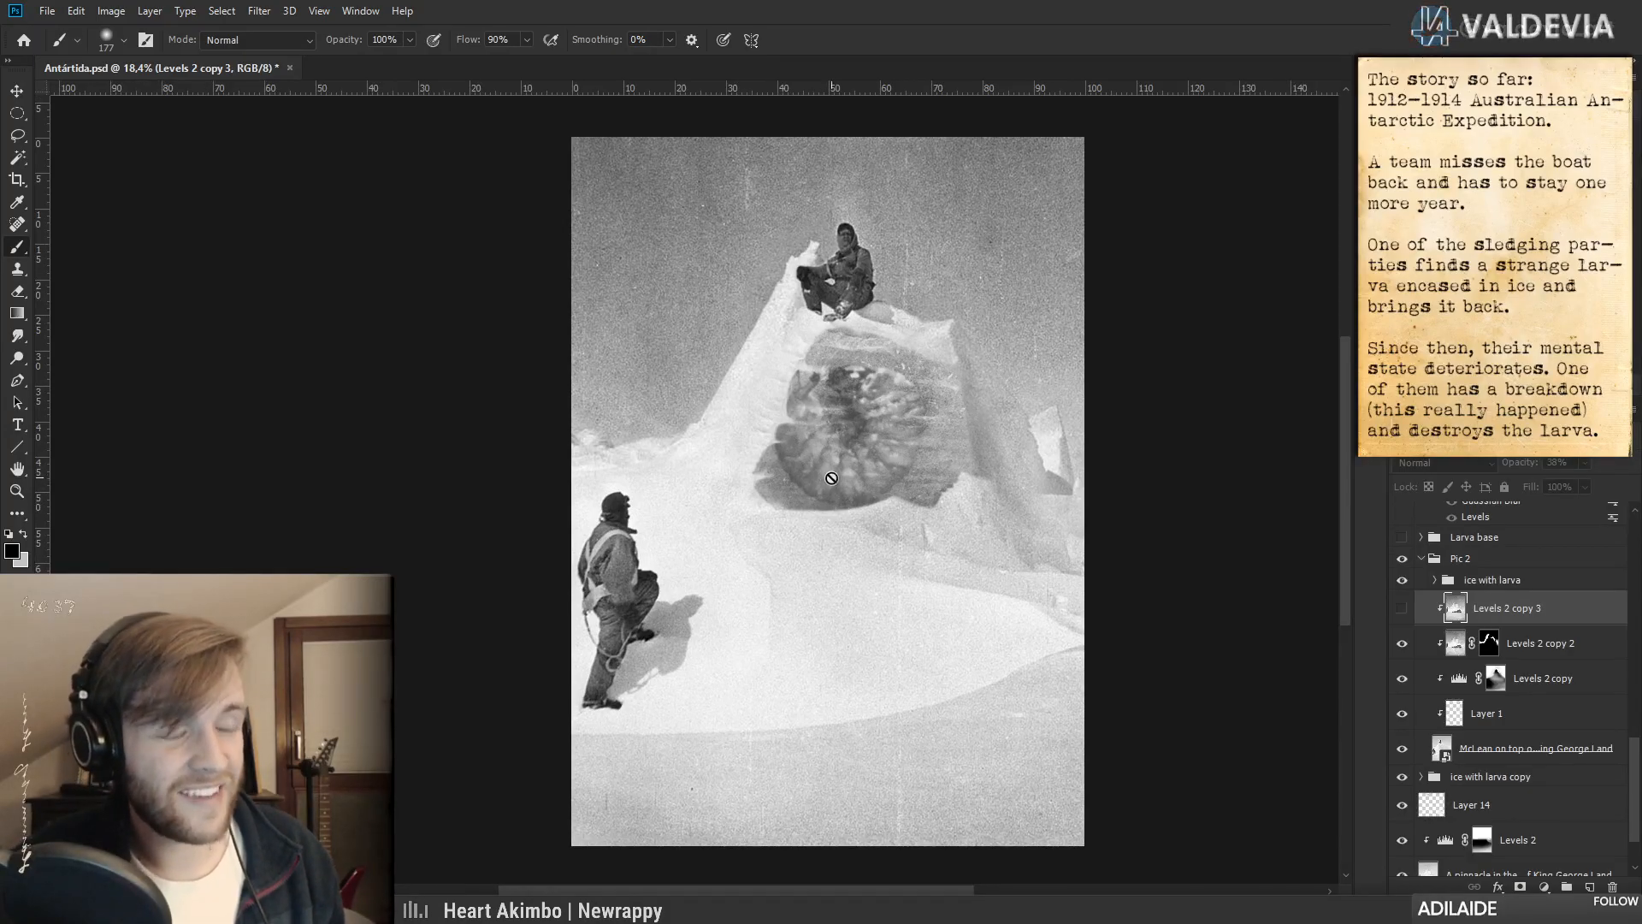
{"action": "key", "text": "ctrl+space"}
{"action": "left_click_drag", "start_coordinate": [860, 463], "coordinate": [890, 467]}
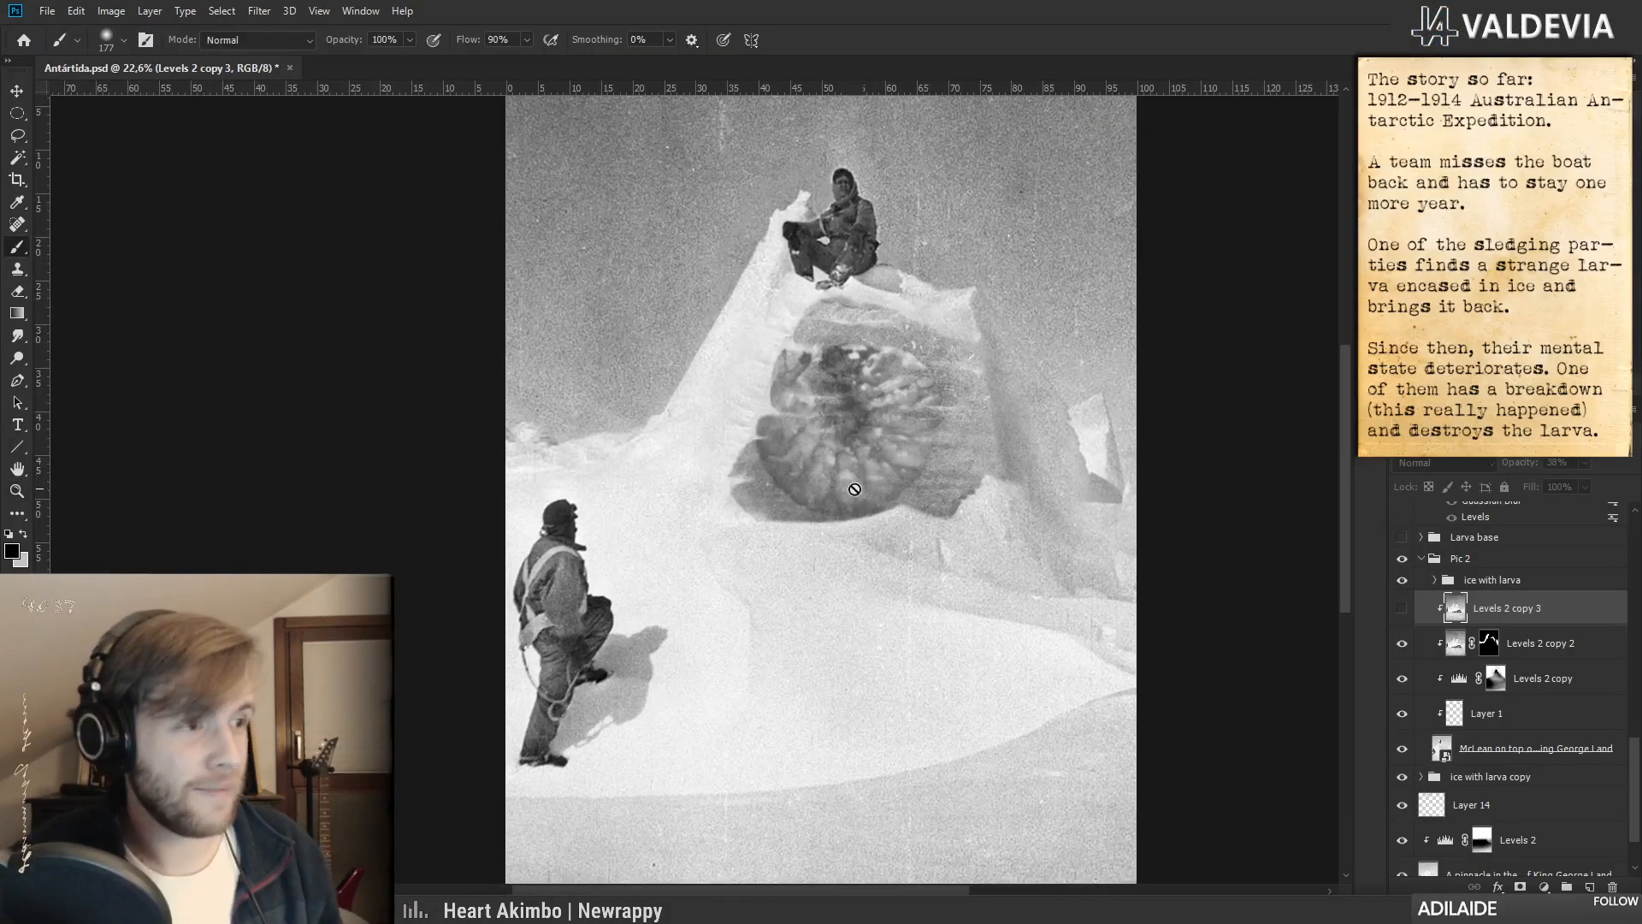
{"action": "key", "text": "ctrl+space"}
{"action": "left_click_drag", "start_coordinate": [888, 498], "coordinate": [836, 471]}
{"action": "key", "text": "space"}
{"action": "mouse_move", "coordinate": [889, 583]}
{"action": "left_mouse_down"}
{"action": "mouse_move", "coordinate": [851, 563]}
{"action": "mouse_move", "coordinate": [864, 596]}
{"action": "mouse_move", "coordinate": [829, 544]}
{"action": "left_mouse_up"}
{"action": "key", "text": "ctrl+space"}
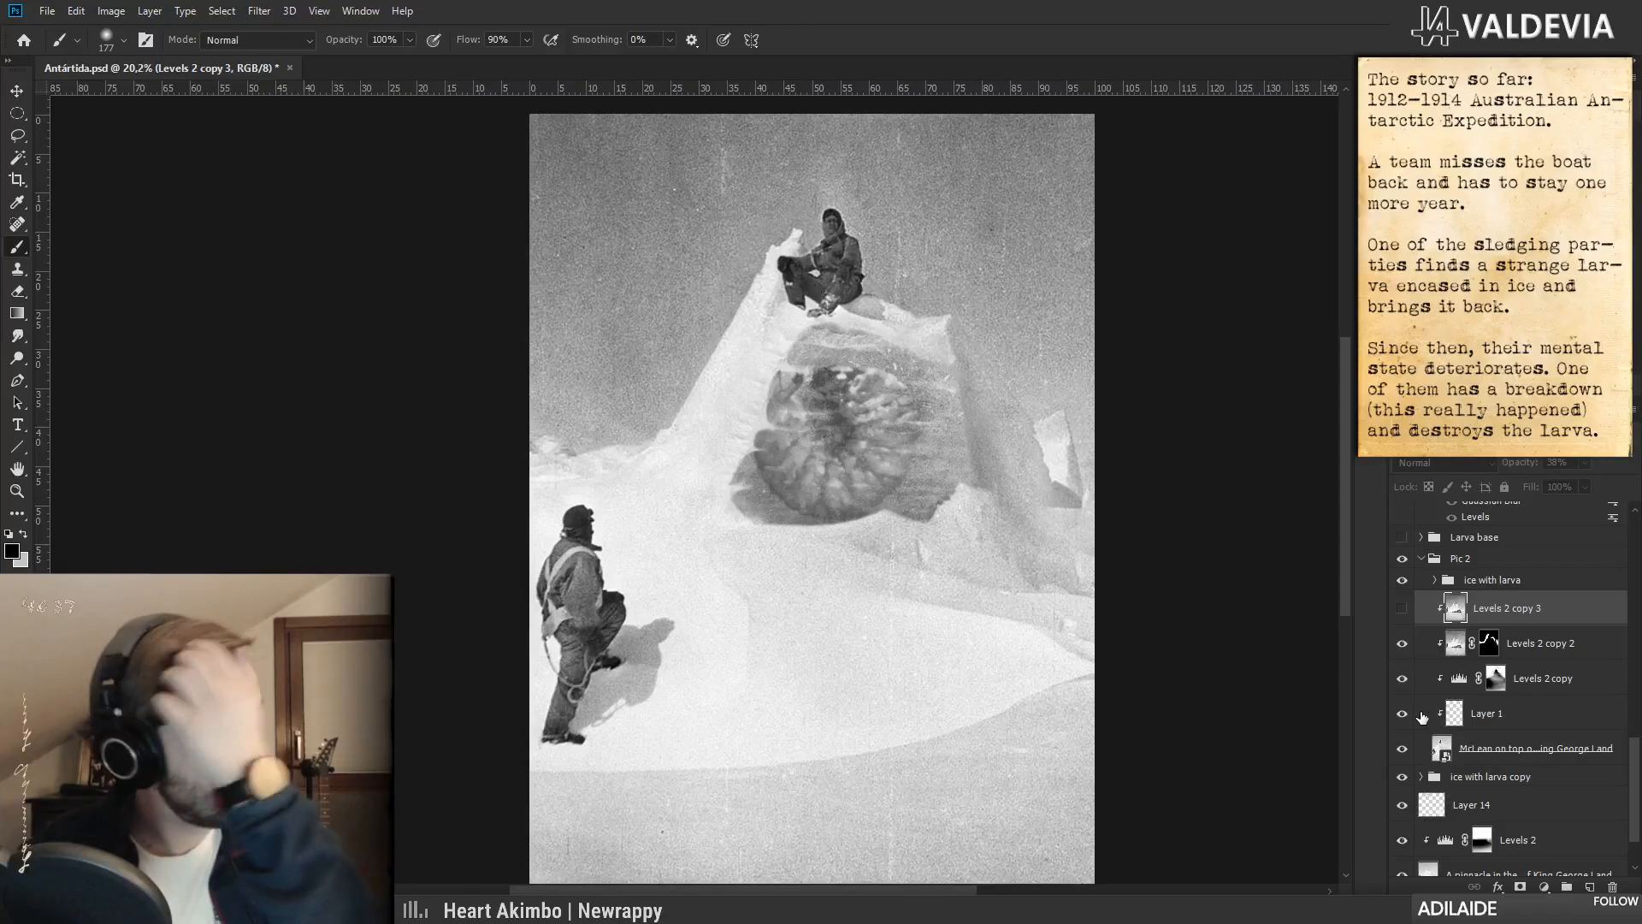
{"action": "left_click_drag", "start_coordinate": [828, 490], "coordinate": [855, 528]}
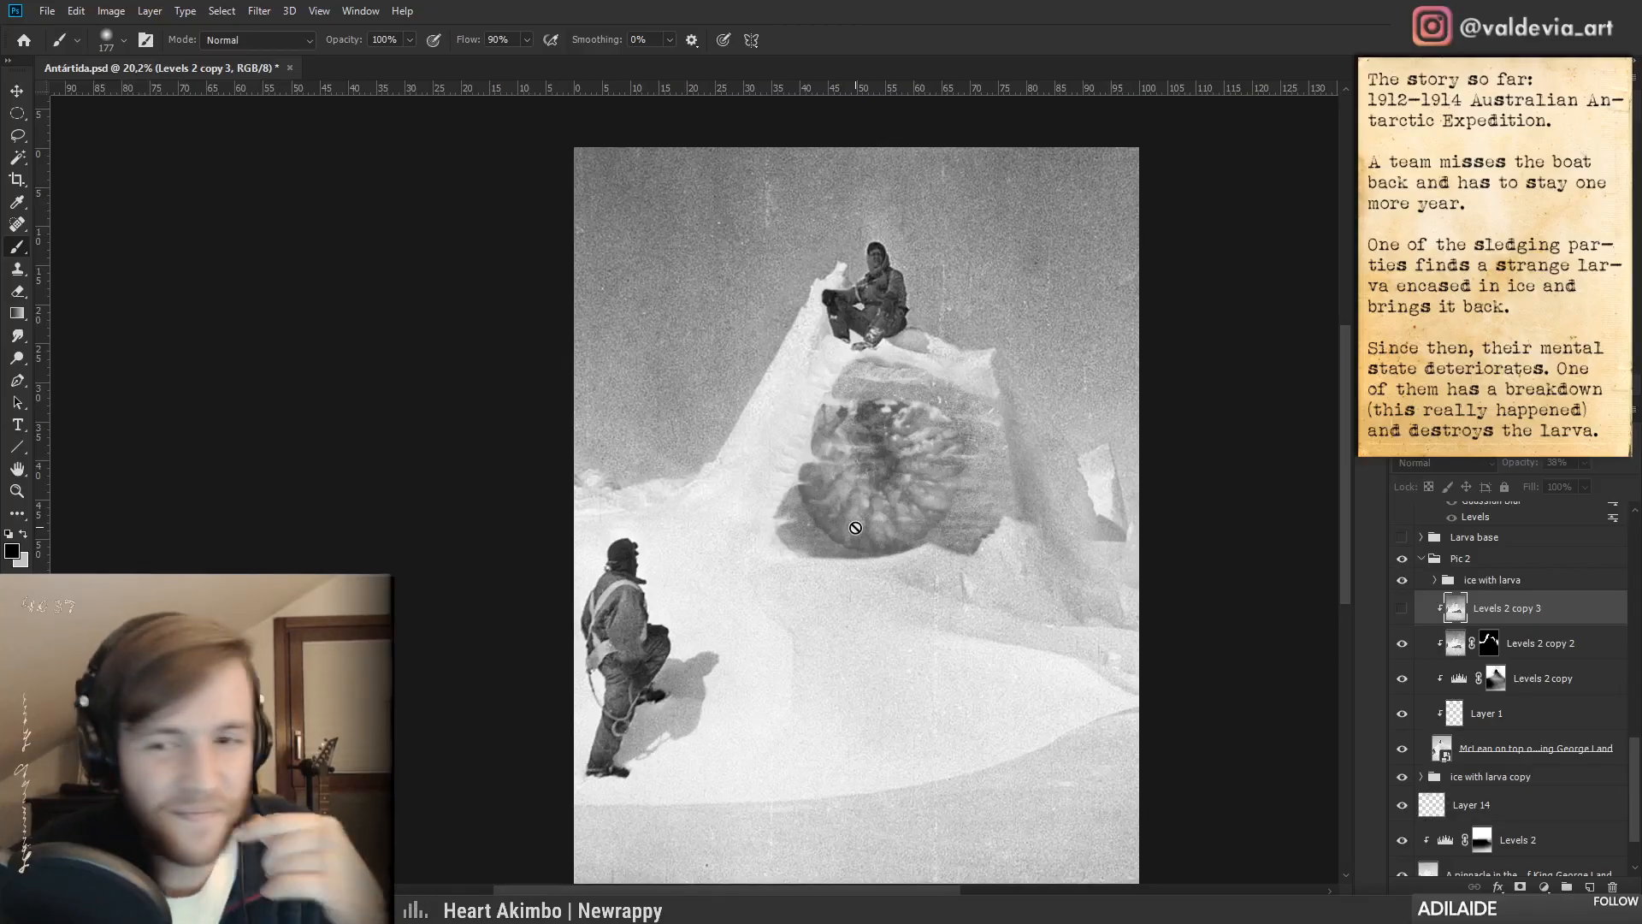
{"action": "left_click", "coordinate": [1407, 650]}
{"action": "left_click", "coordinate": [1407, 650]}
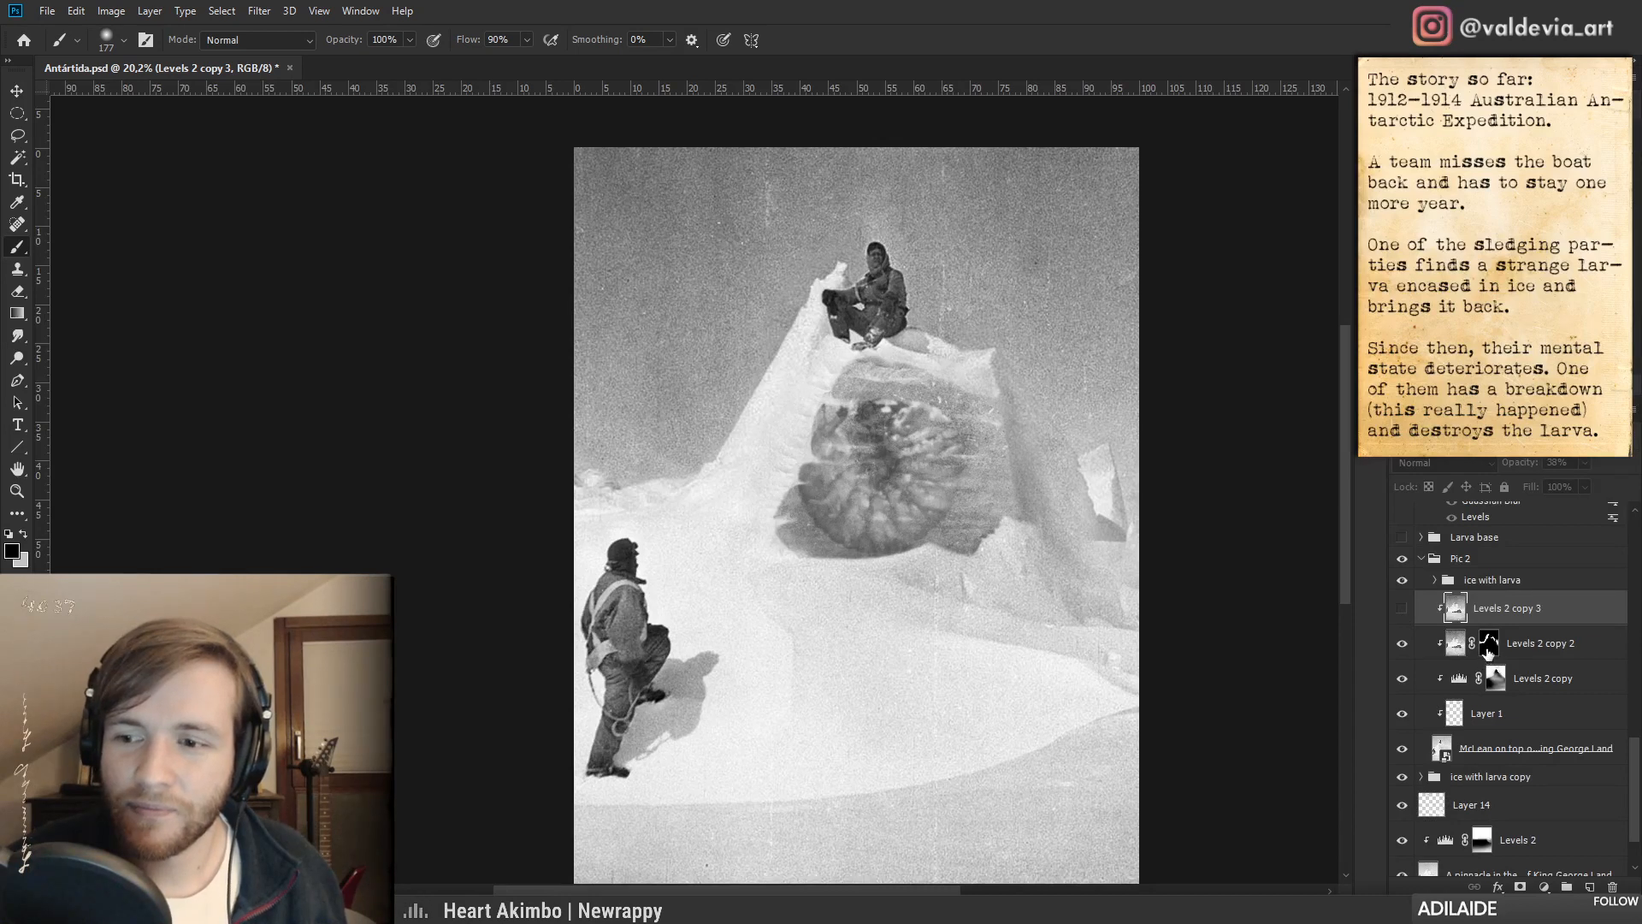
- Expand the "ice with larva" group, check the effect of "Black & White 2", and select Layer 12 below the blue ice layers
{"action": "left_click", "coordinate": [1488, 650]}
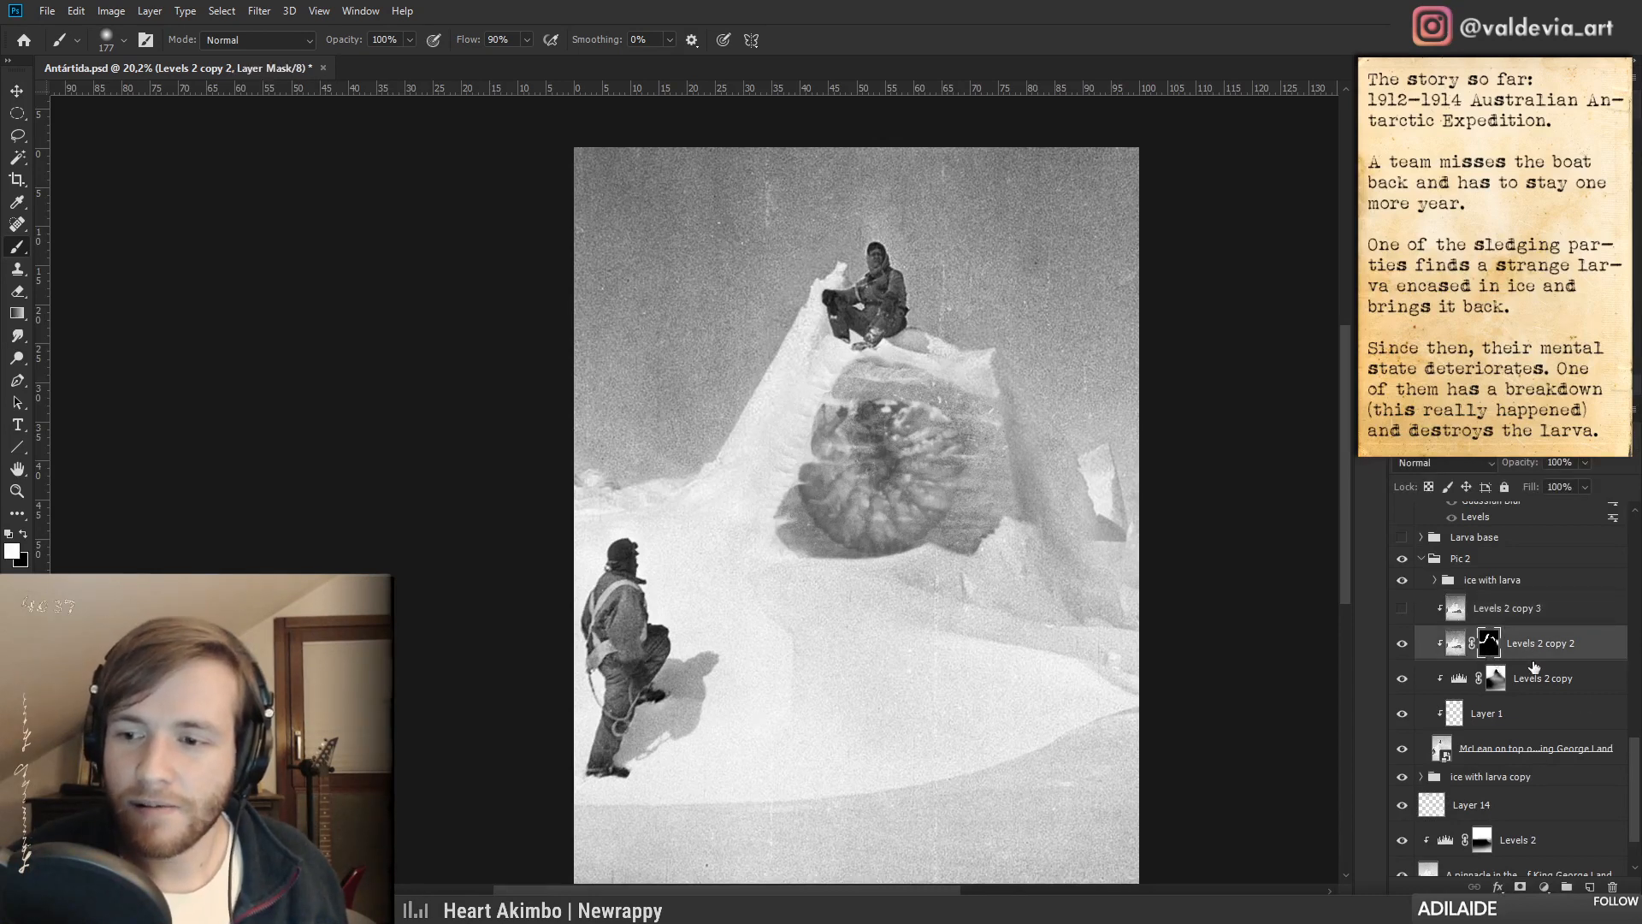
{"action": "left_click", "coordinate": [1434, 580]}
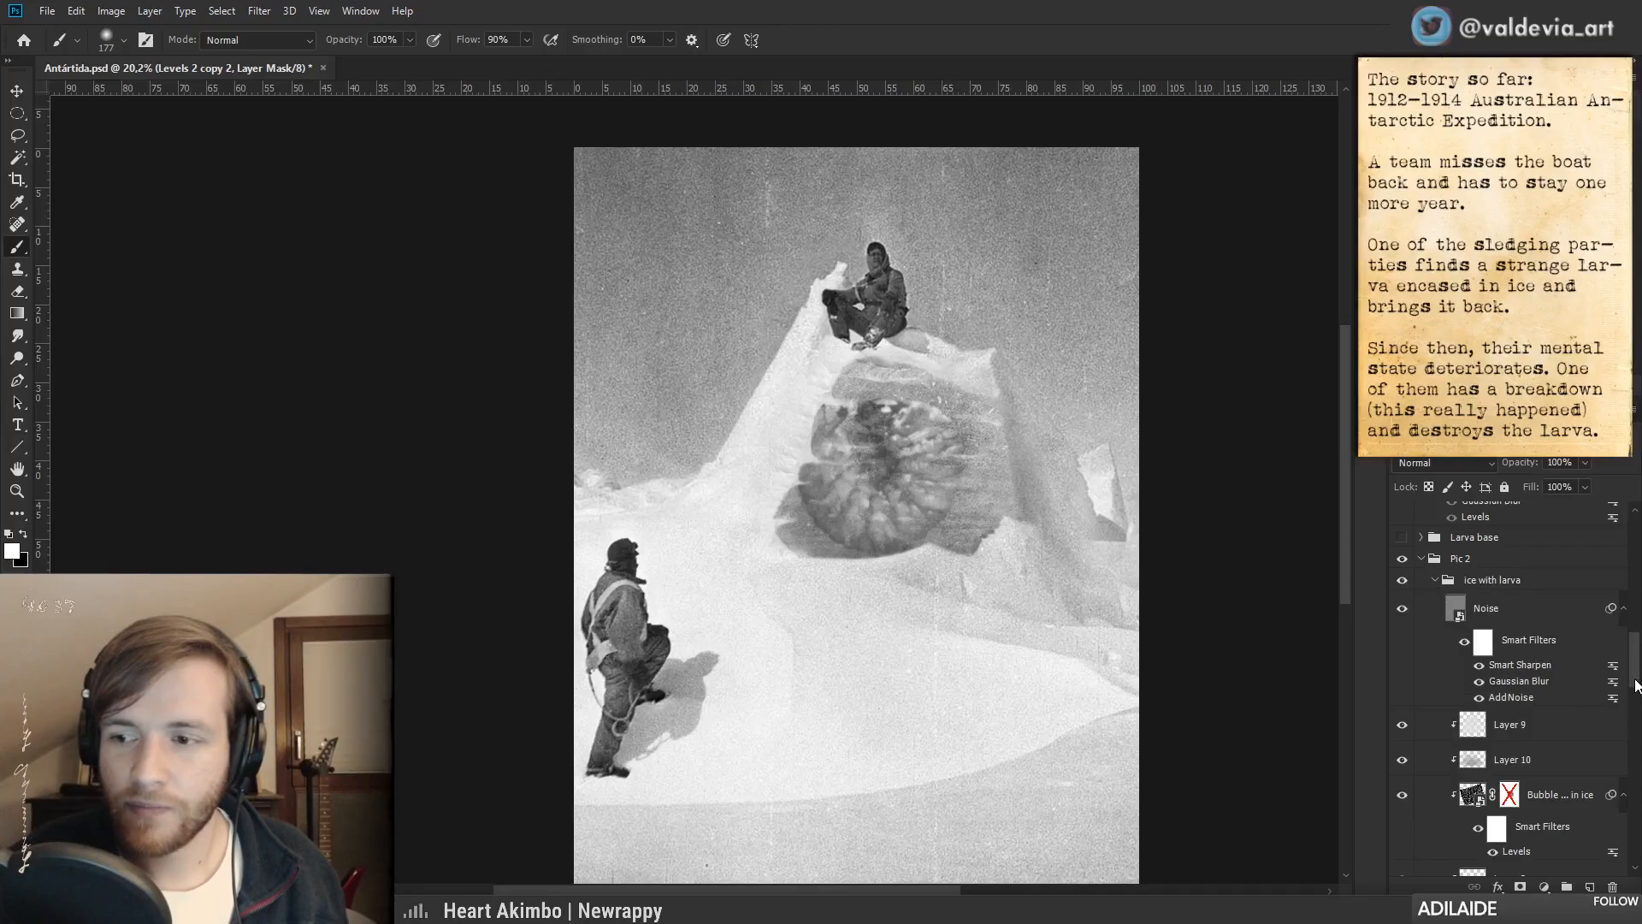
{"action": "scroll", "coordinate": [1630, 714], "scroll_direction": "down", "scroll_amount": 3}
{"action": "scroll", "coordinate": [1637, 728], "scroll_direction": "down", "scroll_amount": 10}
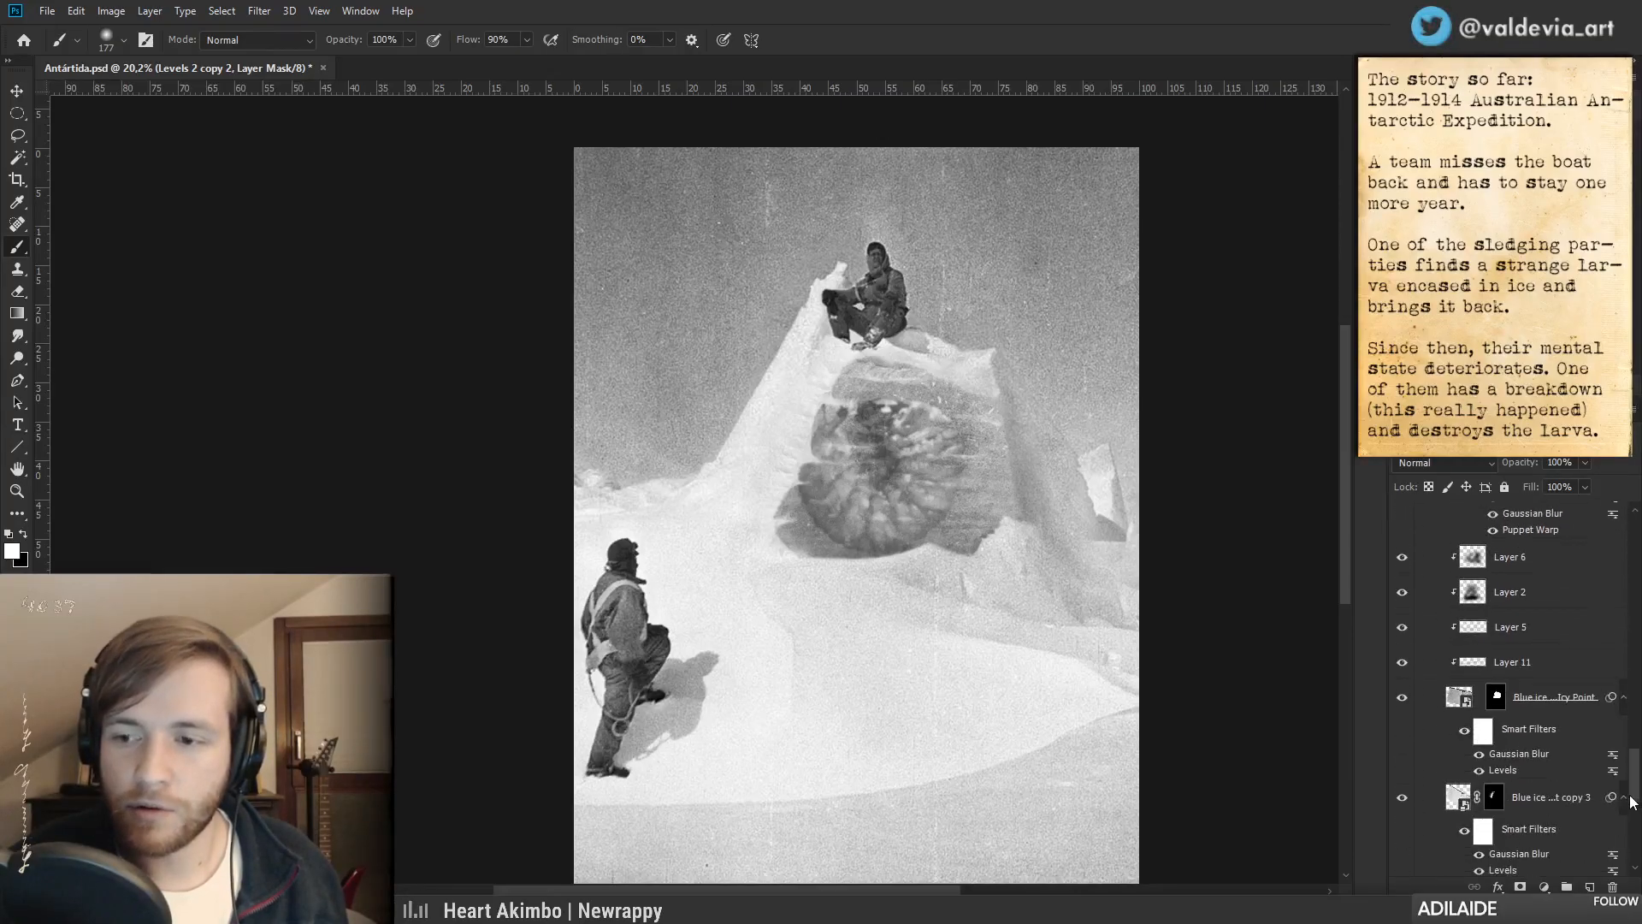
{"action": "left_click_drag", "start_coordinate": [1633, 784], "coordinate": [1633, 749]}
{"action": "left_click", "coordinate": [1402, 677]}
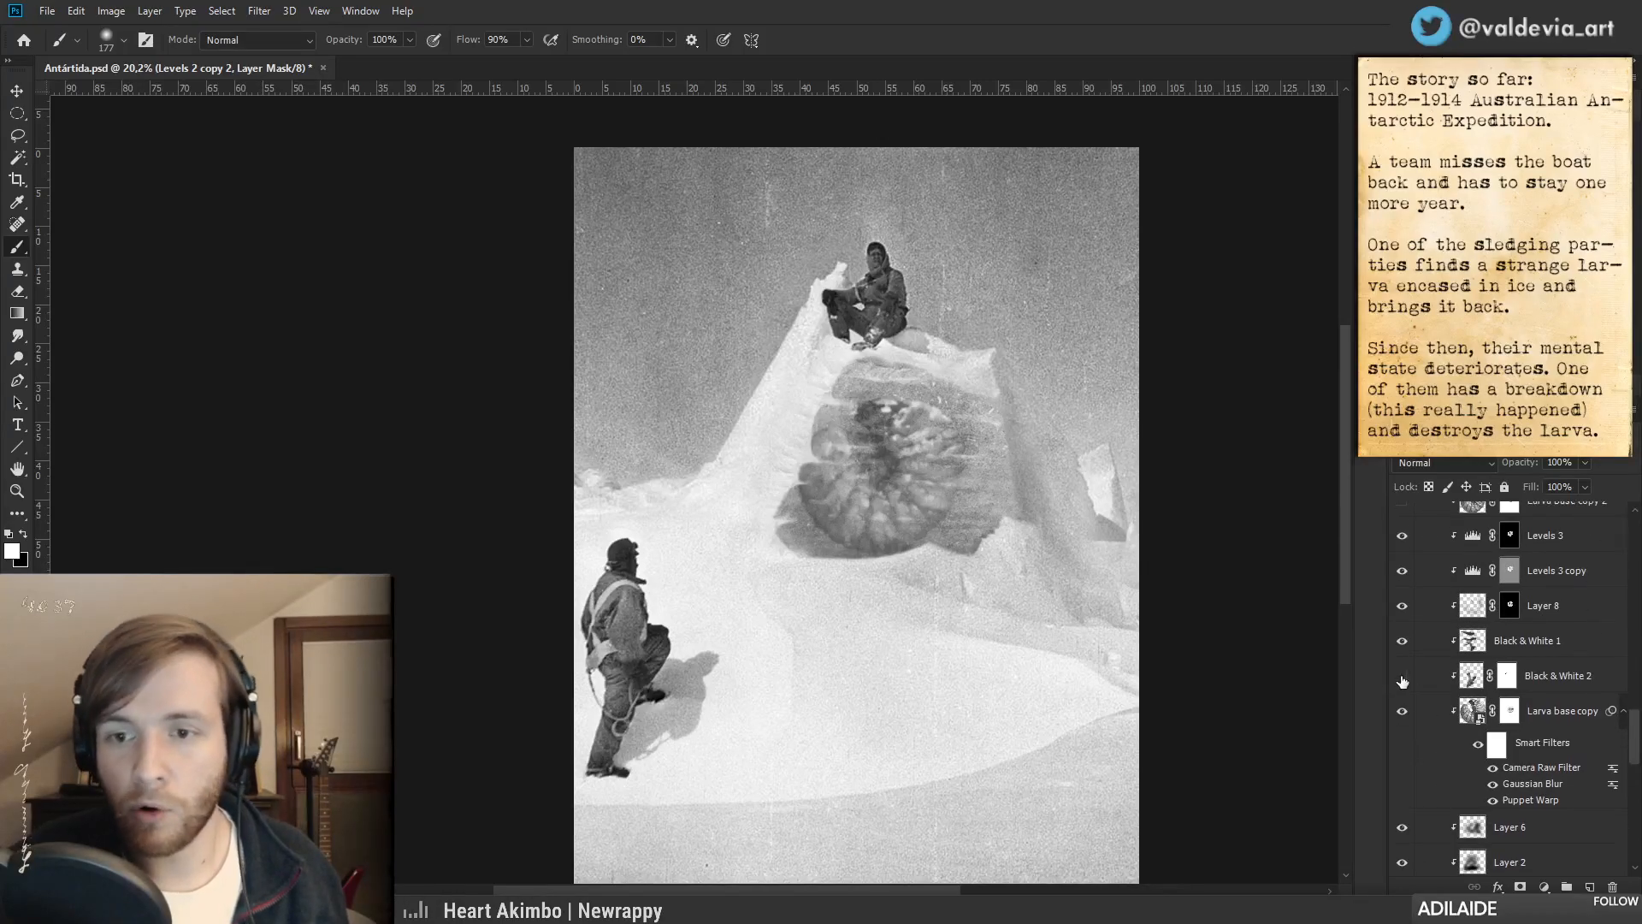
{"action": "left_click", "coordinate": [1402, 677]}
{"action": "left_click_drag", "start_coordinate": [1633, 730], "coordinate": [1633, 794]}
{"action": "left_click", "coordinate": [1536, 728]}
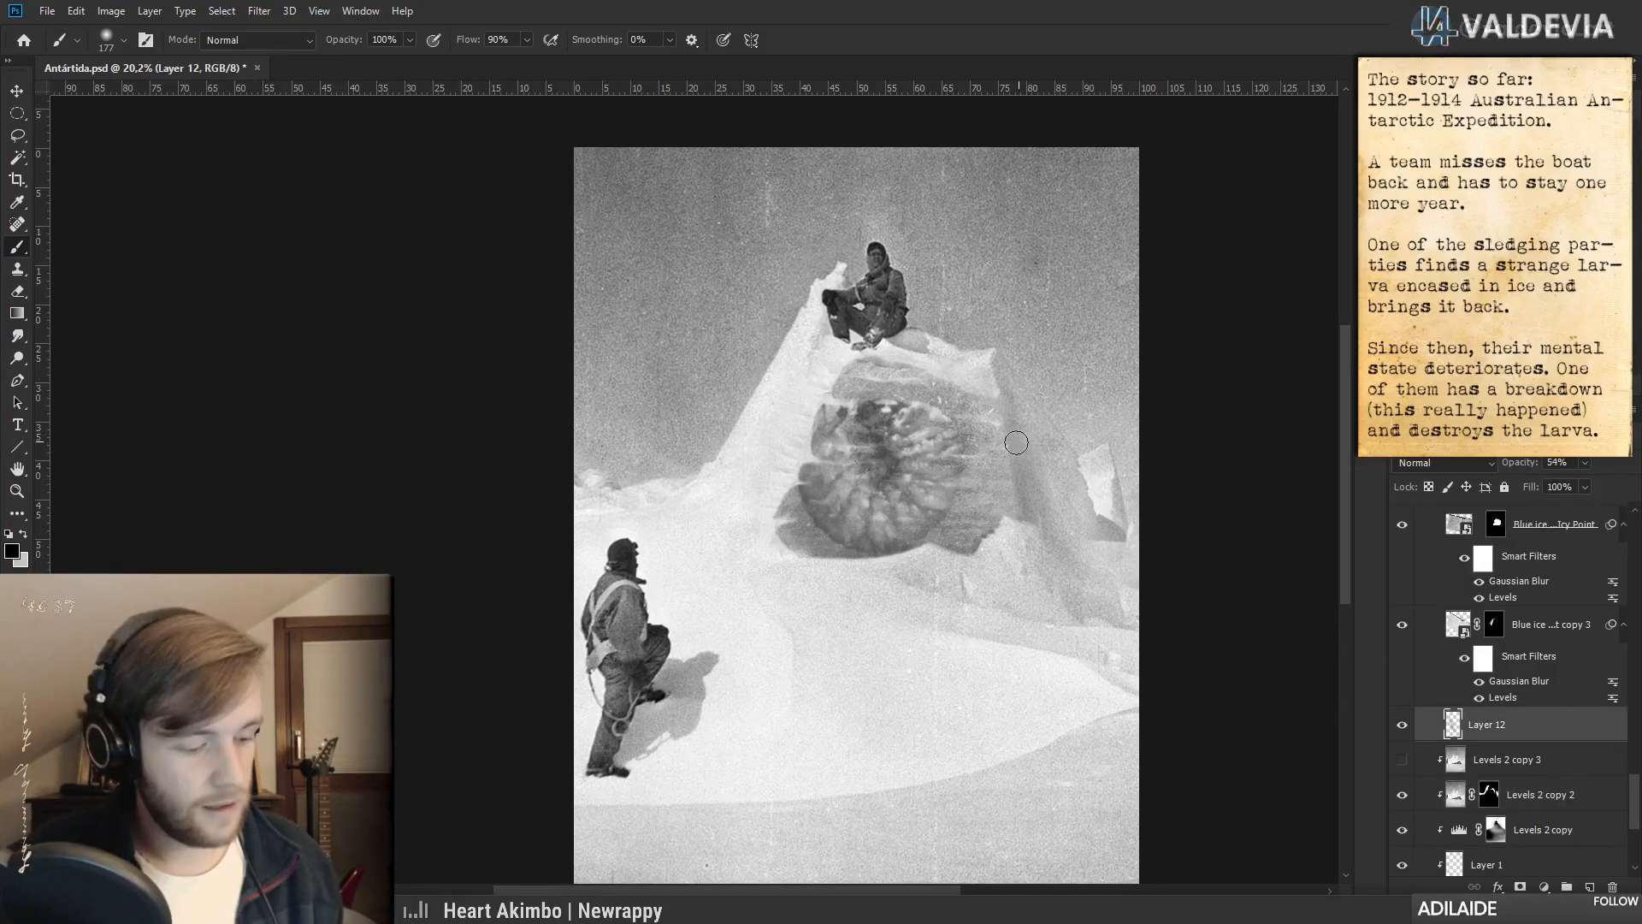
- Try a black 177 px brush stroke on Layer 12 down the shaded ice face beside the small pinnacle, and undo it
{"action": "key", "text": "x"}
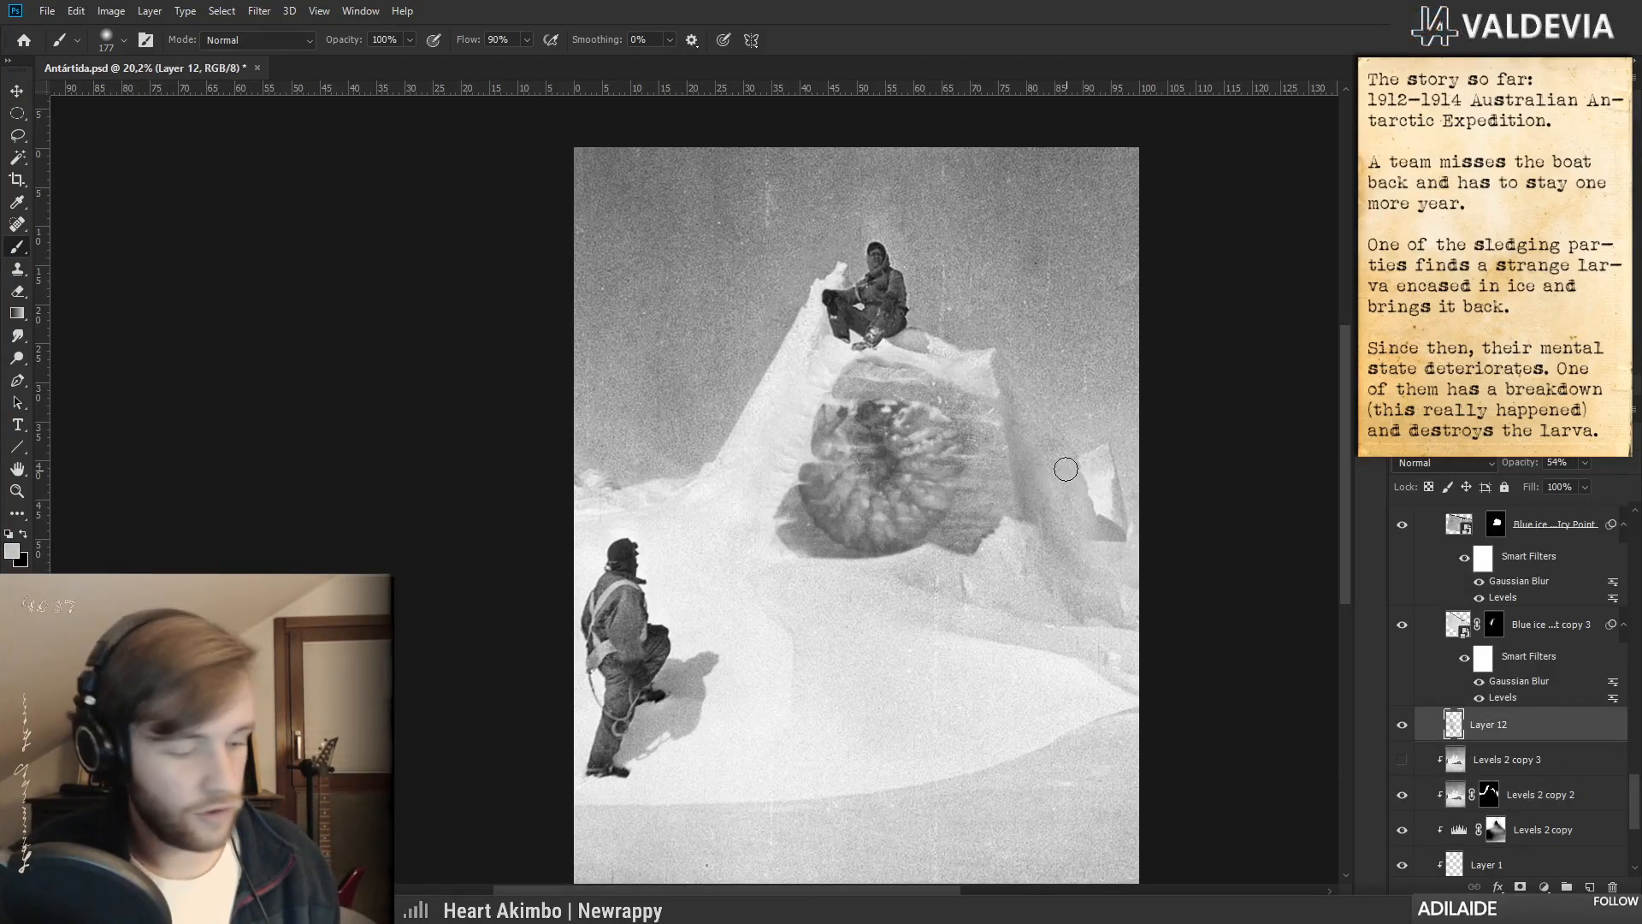
{"action": "scroll", "coordinate": [1068, 473], "scroll_direction": "up", "scroll_amount": 2}
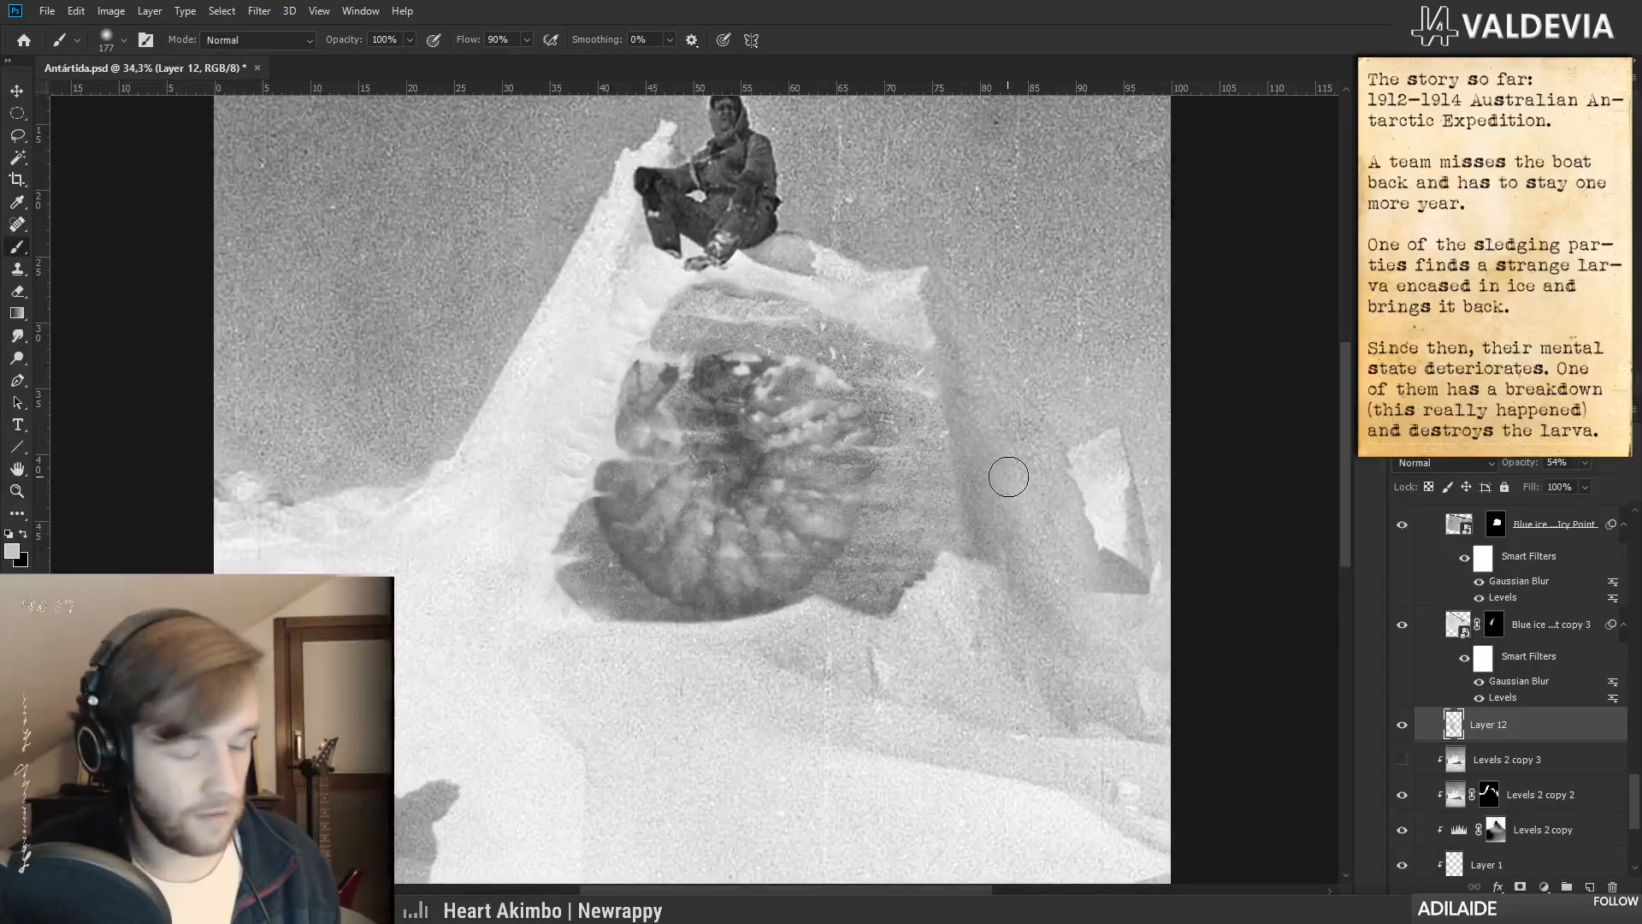
{"action": "key", "text": "x"}
{"action": "left_click_drag", "start_coordinate": [1013, 432], "coordinate": [1052, 561]}
{"action": "key", "text": "ctrl+z"}
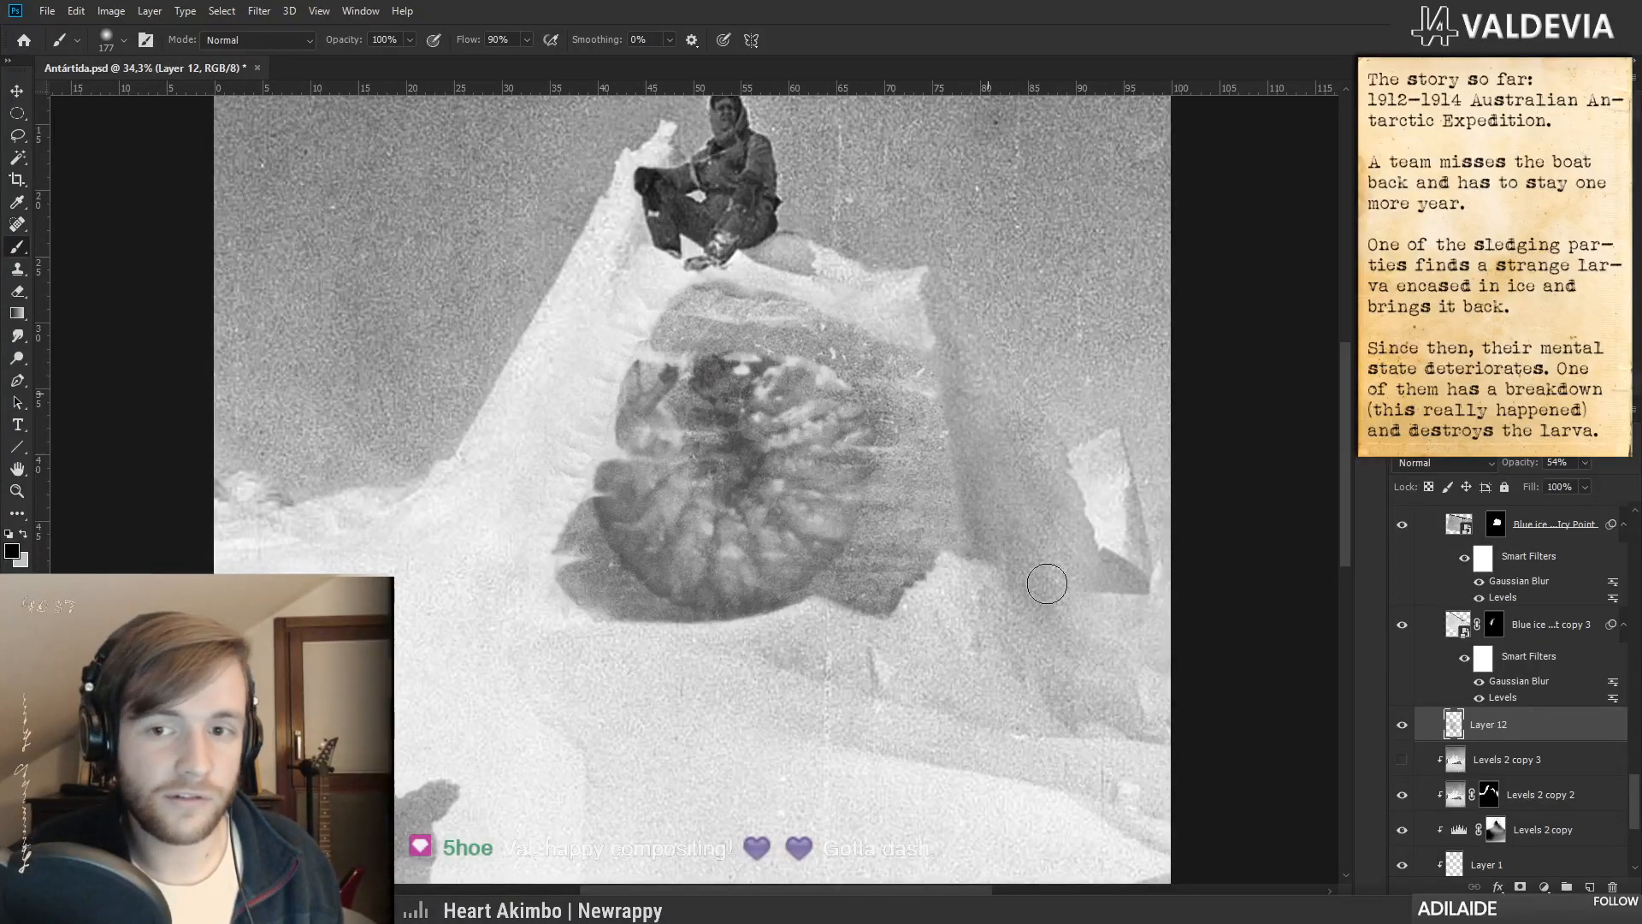
- Examine the shaded ice face between the larva and the small pinnacle at close range and within the whole picture
{"action": "scroll", "coordinate": [1061, 547], "scroll_direction": "down", "scroll_amount": 3}
{"action": "scroll", "coordinate": [1100, 530], "scroll_direction": "up", "scroll_amount": 3}
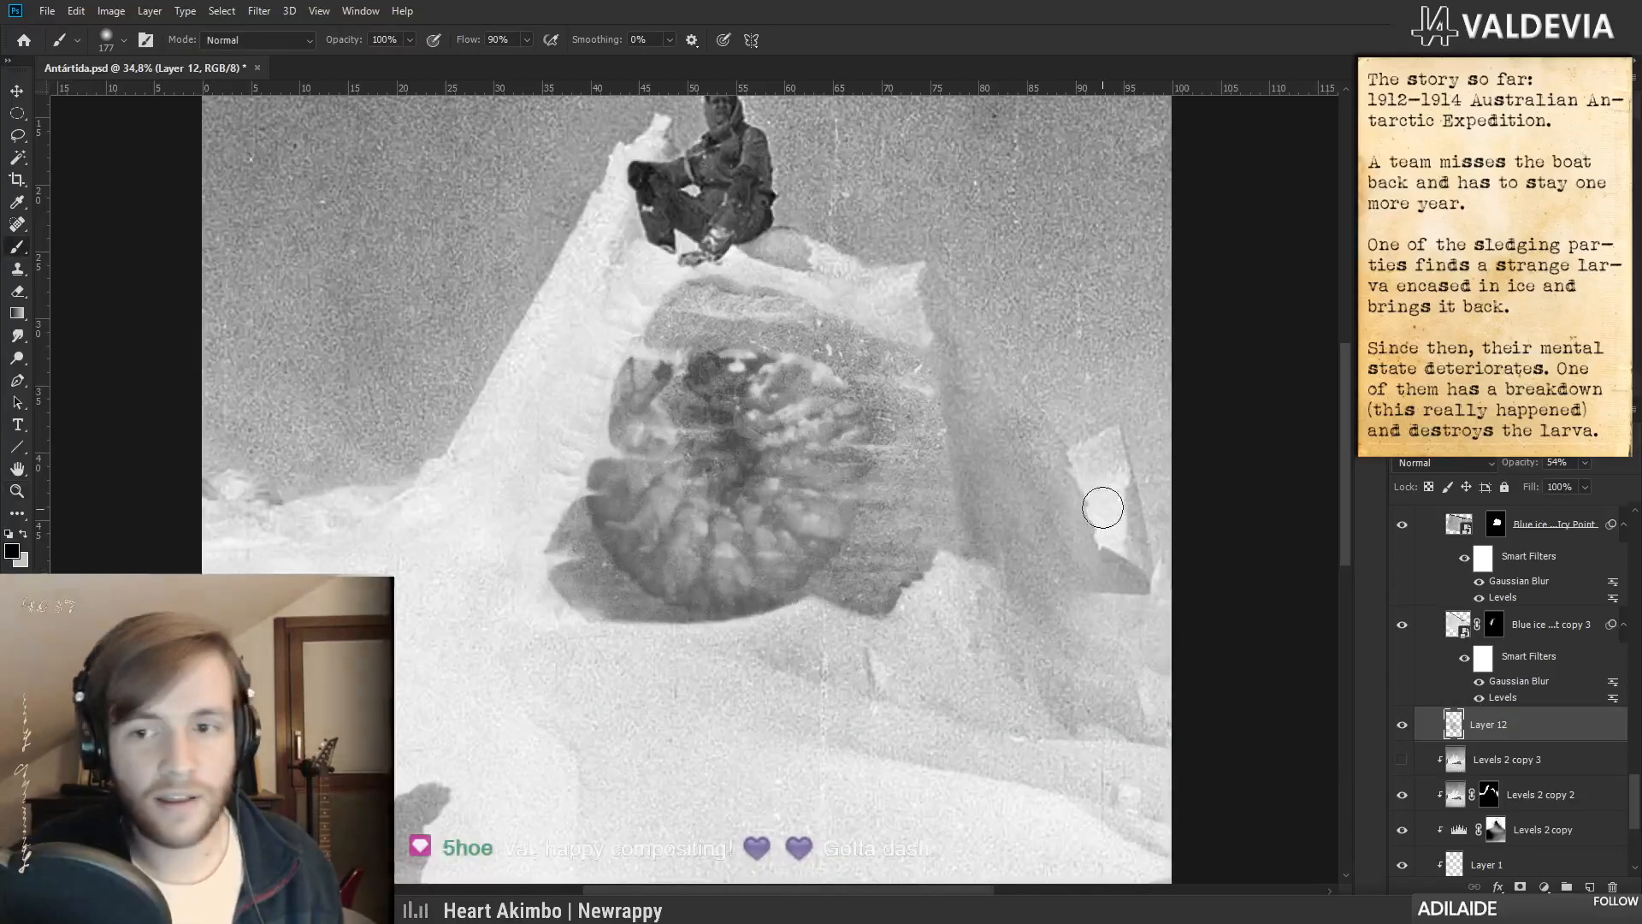
{"action": "scroll", "coordinate": [1101, 596], "scroll_direction": "down", "scroll_amount": 3}
{"action": "scroll", "coordinate": [1101, 596], "scroll_direction": "up", "scroll_amount": 2}
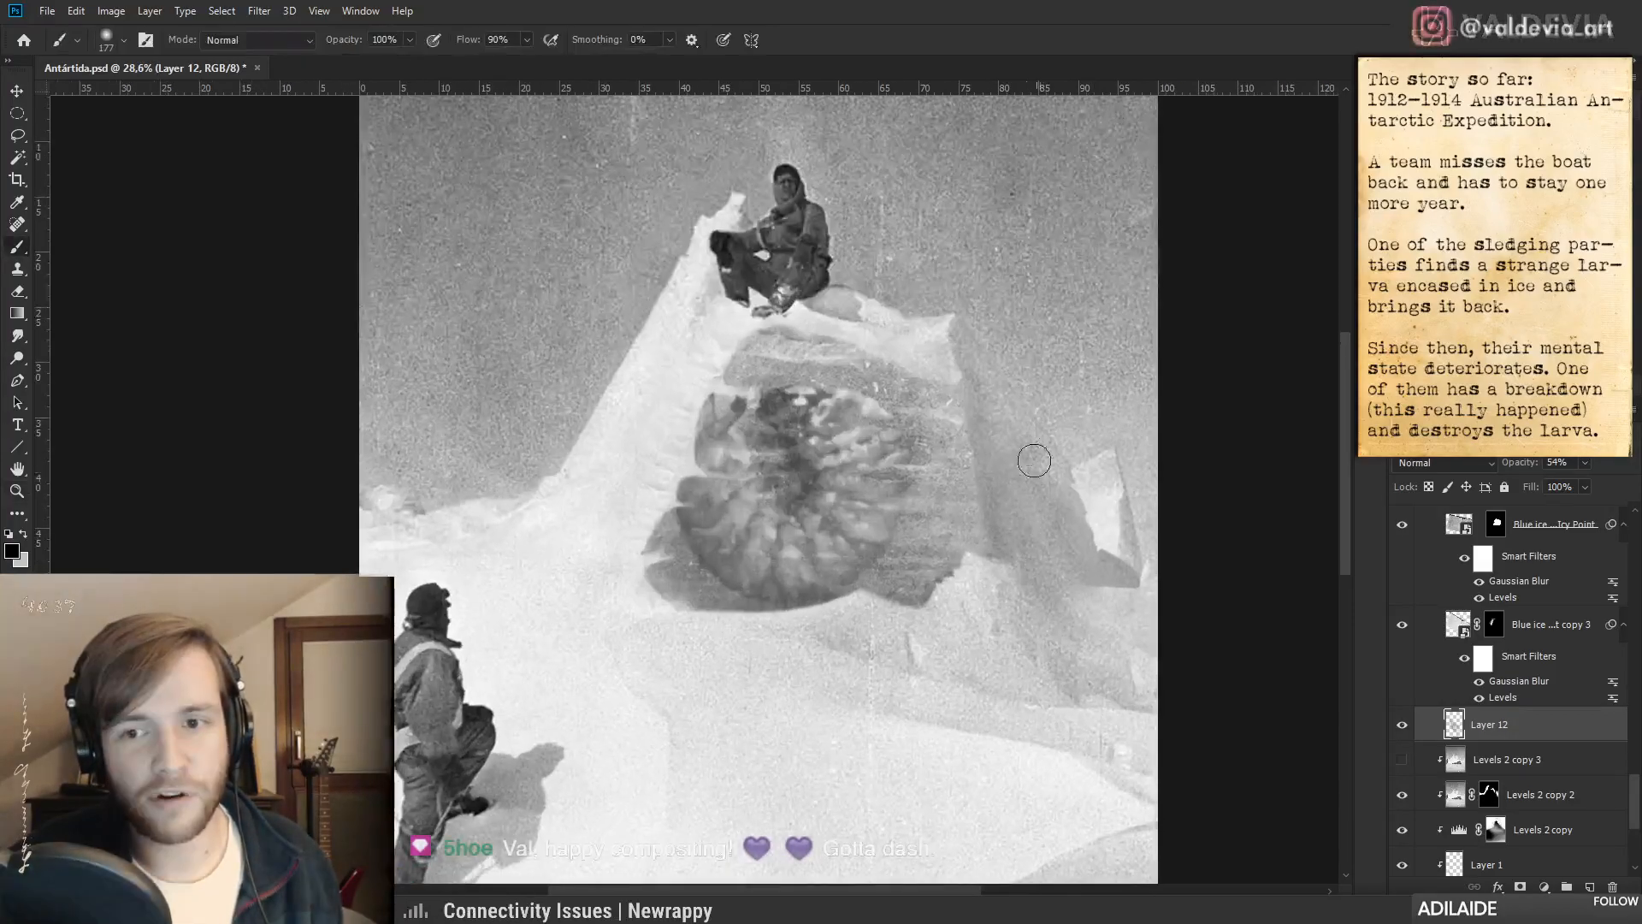
{"action": "scroll", "coordinate": [1101, 596], "scroll_direction": "down", "scroll_amount": 3}
{"action": "scroll", "coordinate": [983, 616], "scroll_direction": "up", "scroll_amount": 1}
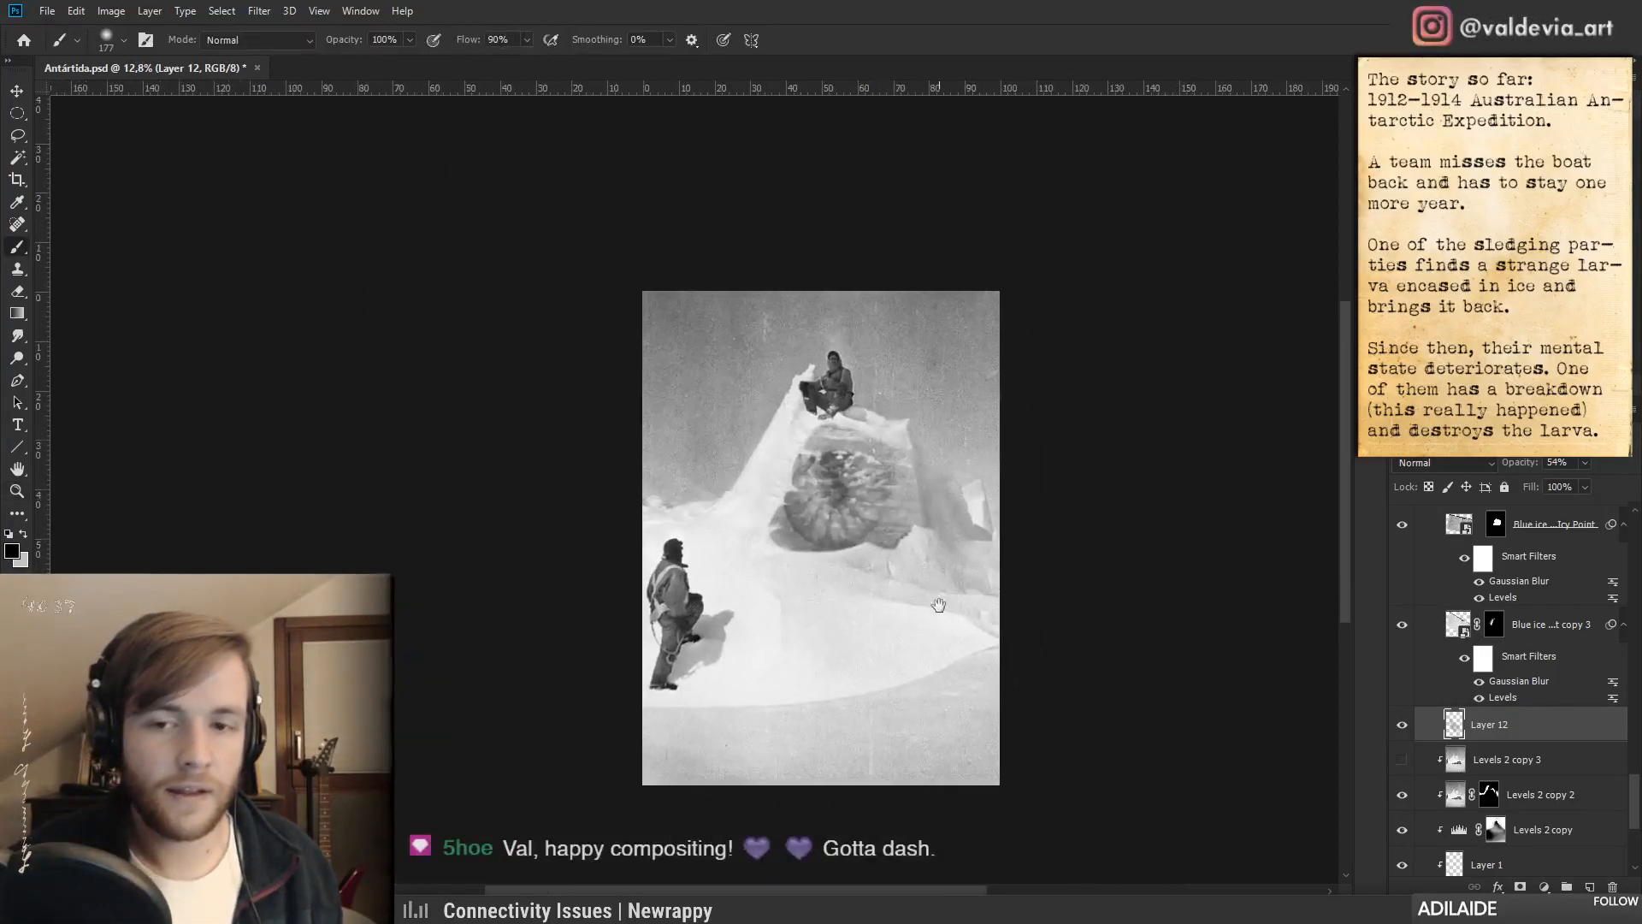
{"action": "key", "text": "ctrl+space"}
{"action": "mouse_move", "coordinate": [912, 536]}
{"action": "left_mouse_down"}
{"action": "mouse_move", "coordinate": [834, 533]}
{"action": "mouse_move", "coordinate": [875, 530]}
{"action": "mouse_move", "coordinate": [836, 569]}
{"action": "mouse_move", "coordinate": [858, 562]}
{"action": "mouse_move", "coordinate": [875, 615]}
{"action": "left_mouse_up"}
{"action": "key", "text": "ctrl+space"}
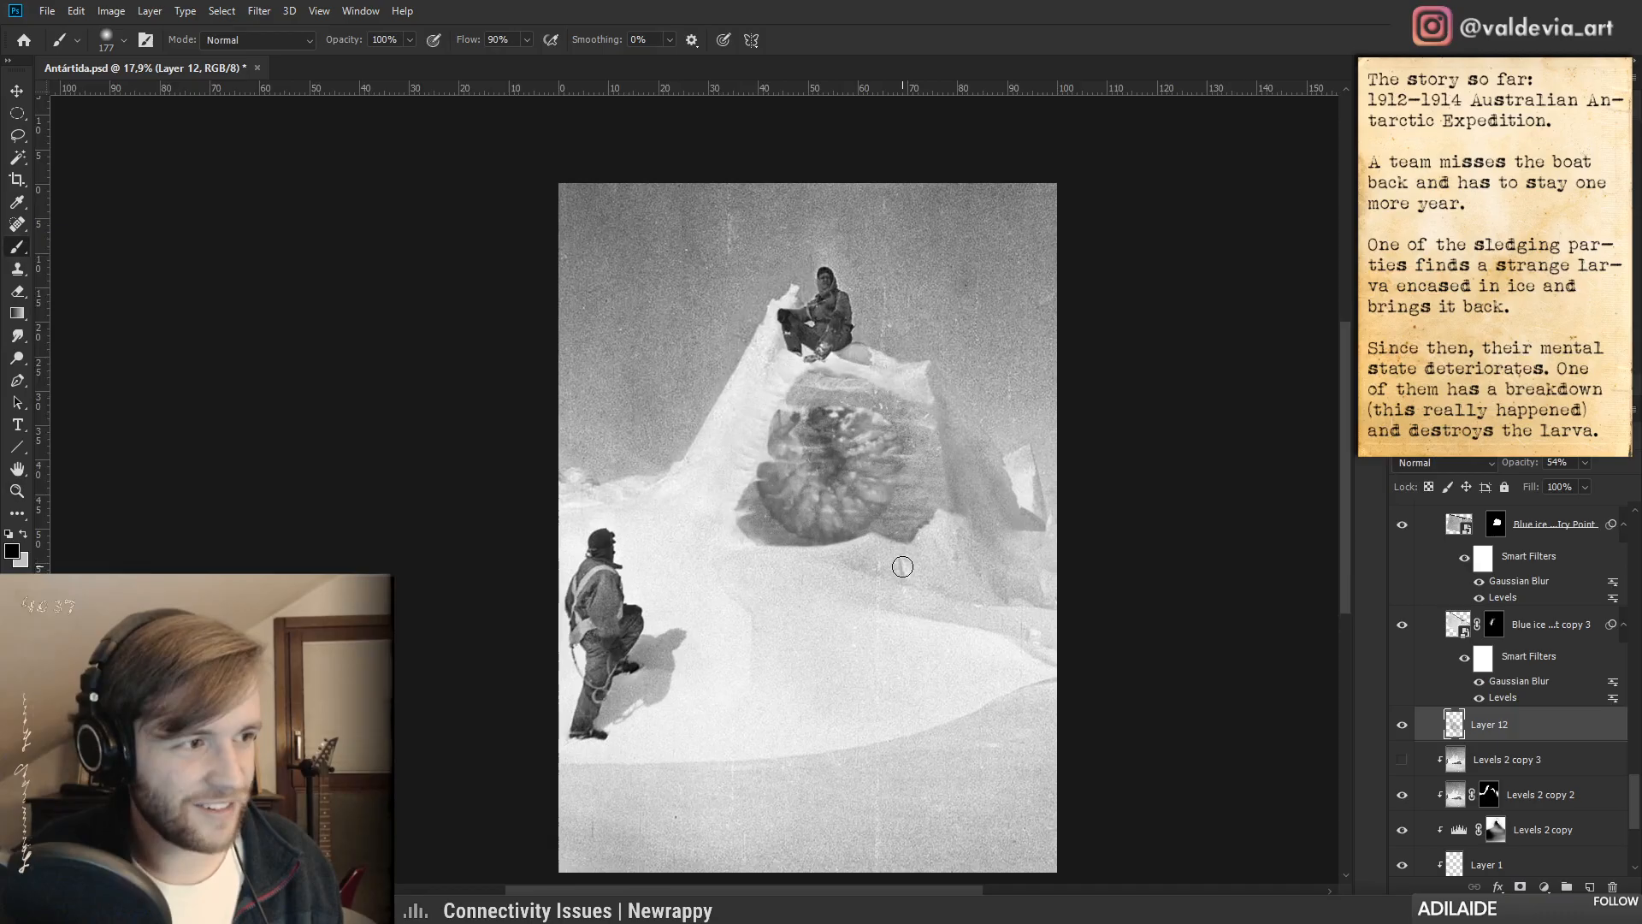
- Set the brush to 39 px and touch up the base of the shaded ice face near the pinnacle on Layer 12 in black
{"action": "left_click_drag", "start_coordinate": [840, 515], "coordinate": [861, 518]}
{"action": "left_click_drag", "start_coordinate": [1042, 657], "coordinate": [1026, 601]}
{"action": "key", "text": "ctrl+space"}
{"action": "left_click_drag", "start_coordinate": [997, 433], "coordinate": [1062, 437]}
{"action": "right_click", "coordinate": [1061, 496]}
{"action": "left_click_drag", "start_coordinate": [1186, 539], "coordinate": [1174, 539]}
{"action": "left_click", "coordinate": [971, 503]}
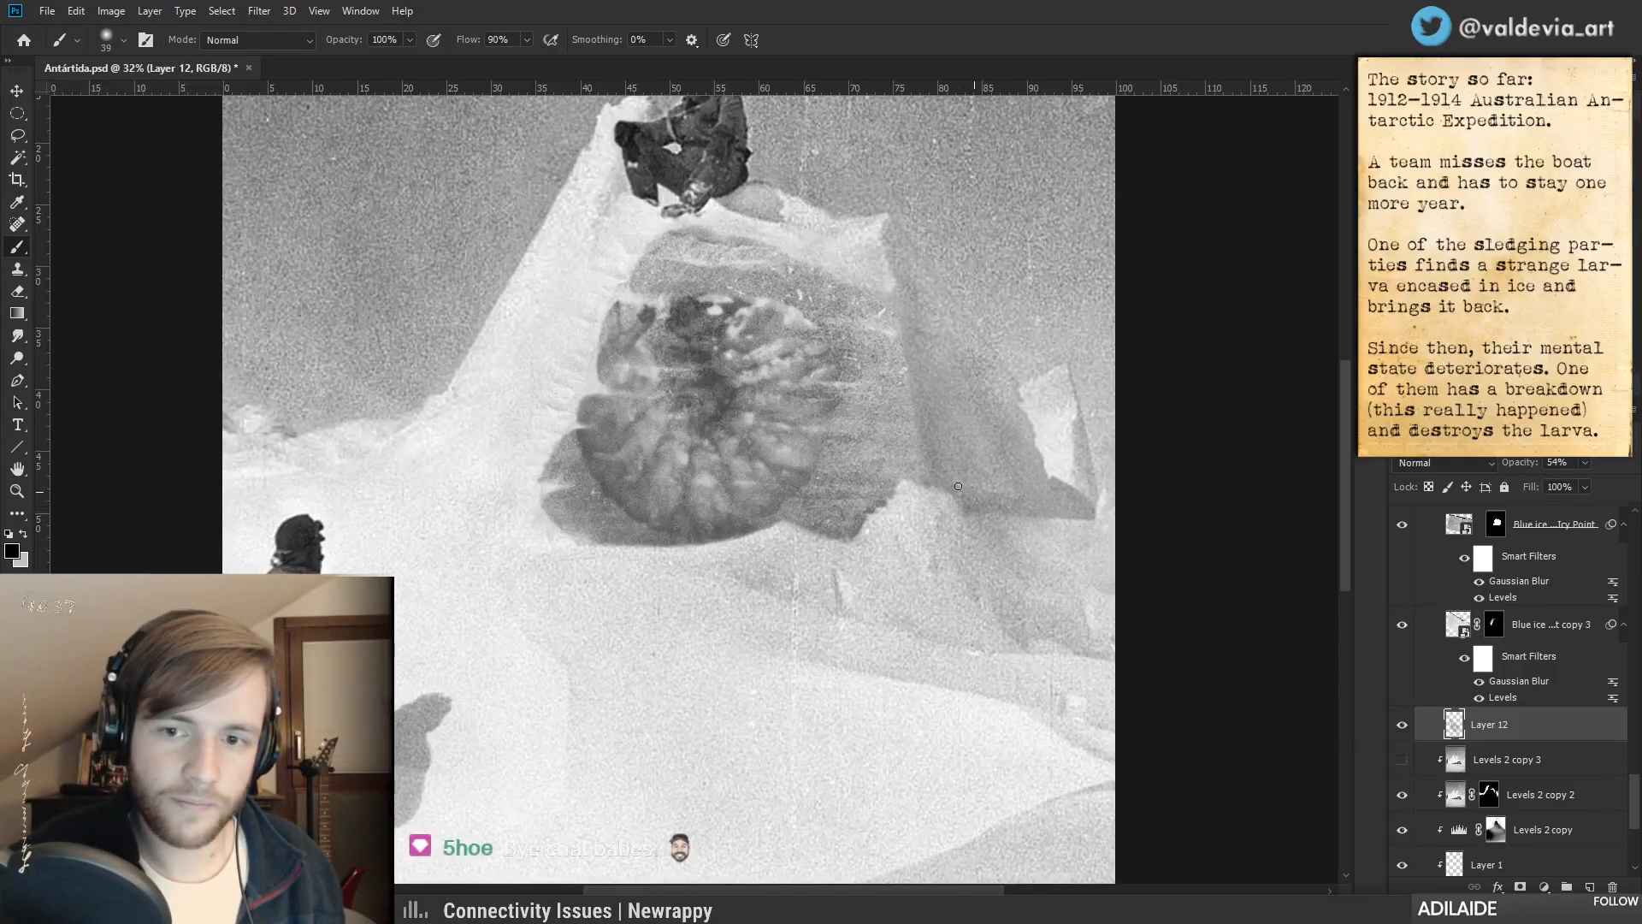
{"action": "left_click_drag", "start_coordinate": [1047, 505], "coordinate": [1012, 494]}
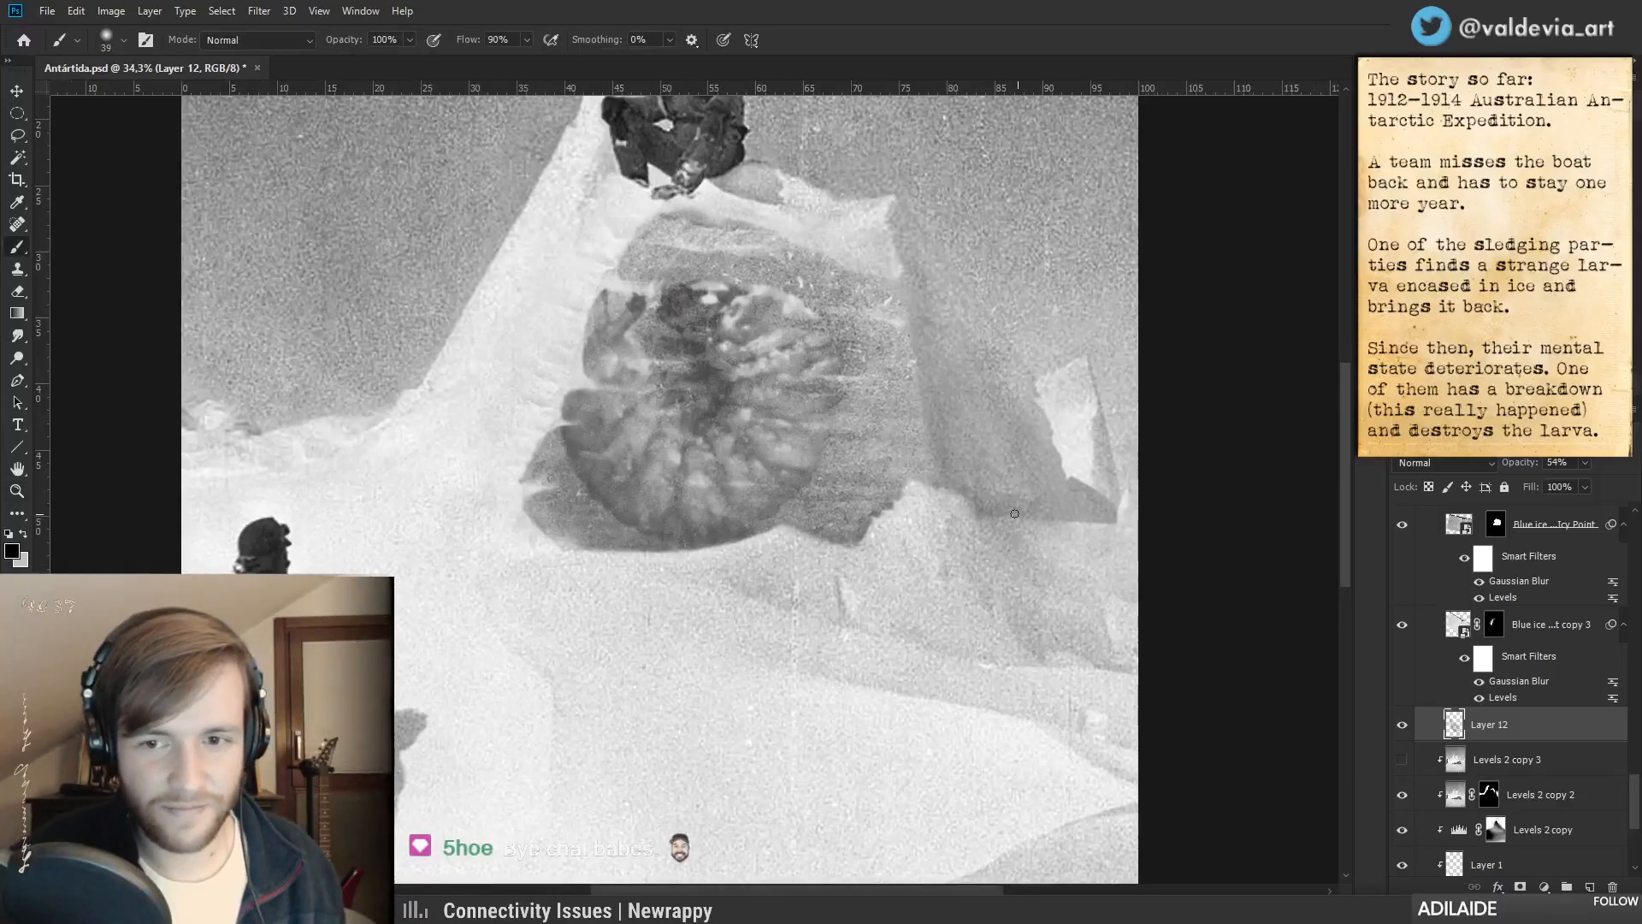
{"action": "mouse_move", "coordinate": [1014, 513]}
{"action": "left_mouse_down"}
{"action": "mouse_move", "coordinate": [883, 564]}
{"action": "mouse_move", "coordinate": [932, 554]}
{"action": "mouse_move", "coordinate": [811, 569]}
{"action": "left_mouse_up"}
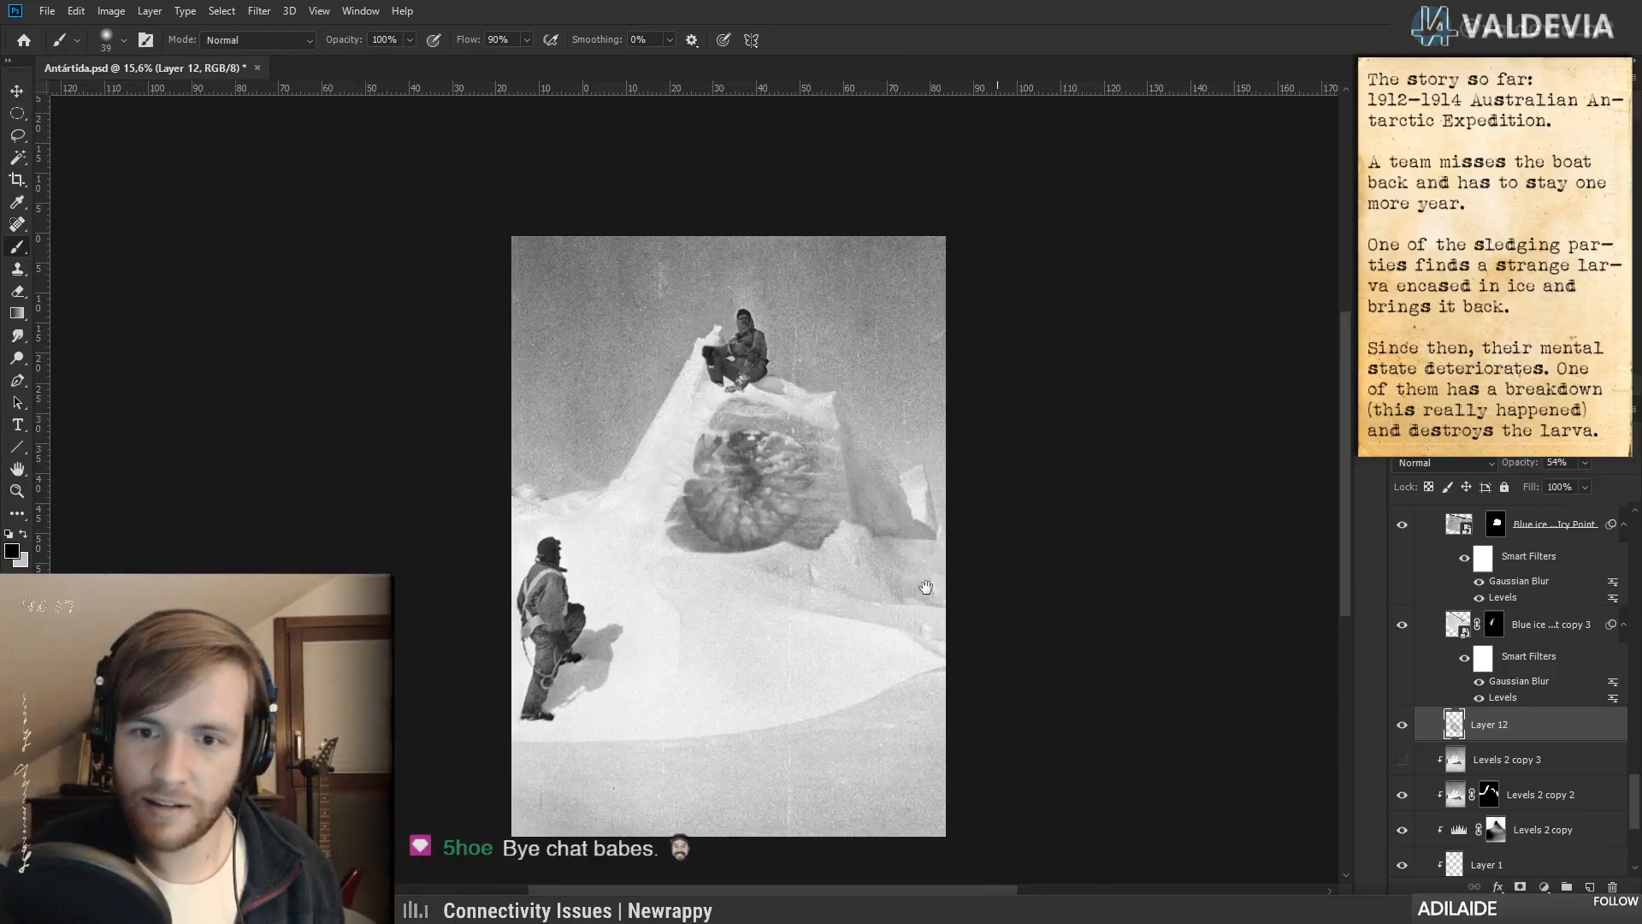
{"action": "left_click_drag", "start_coordinate": [902, 545], "coordinate": [955, 521]}
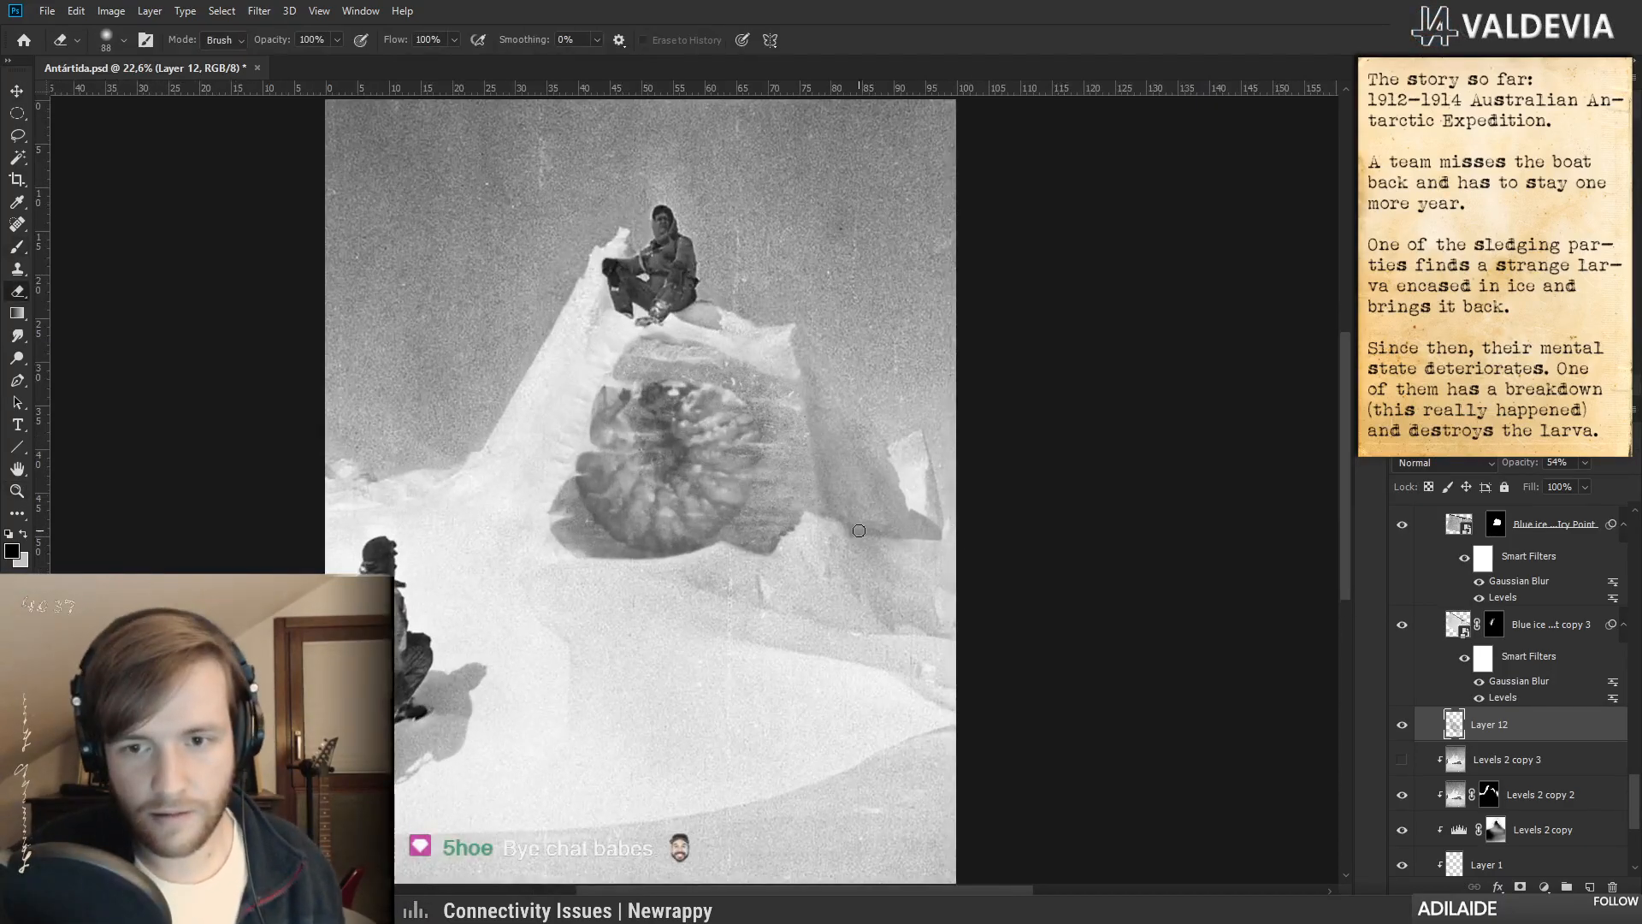
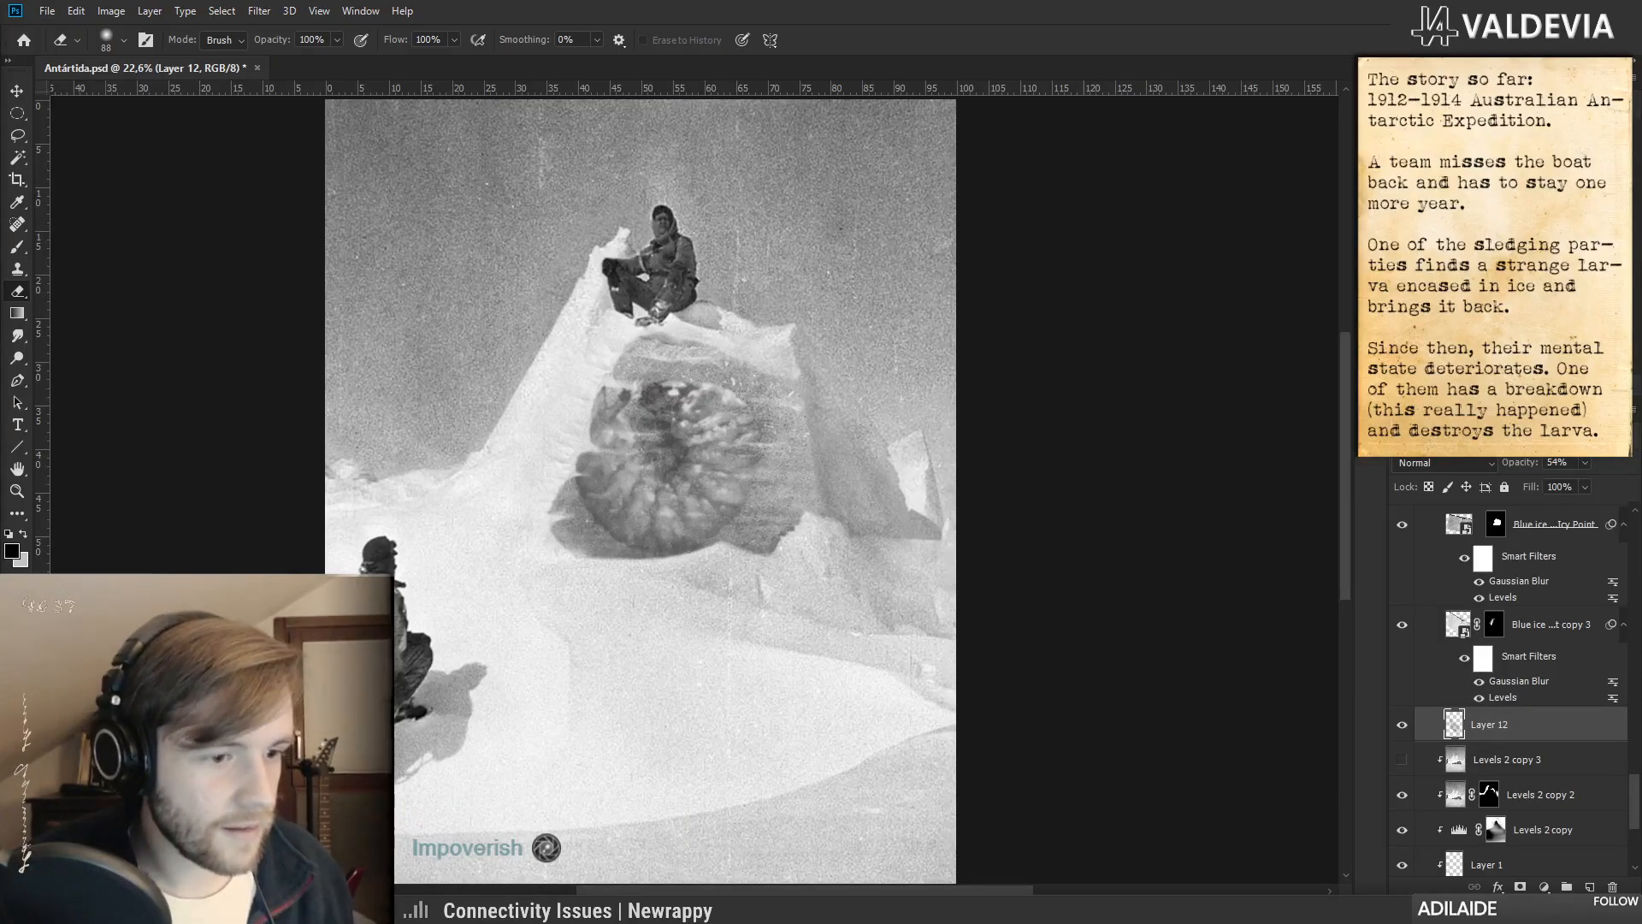
- Return to a full view of the picture and collapse the "ice with larva" and "Pic 2" groups
{"action": "key", "text": "ctrl+space"}
{"action": "left_click_drag", "start_coordinate": [913, 462], "coordinate": [821, 474]}
{"action": "key", "text": "ctrl+space"}
{"action": "left_click", "coordinate": [816, 475], "text": "ctrl"}
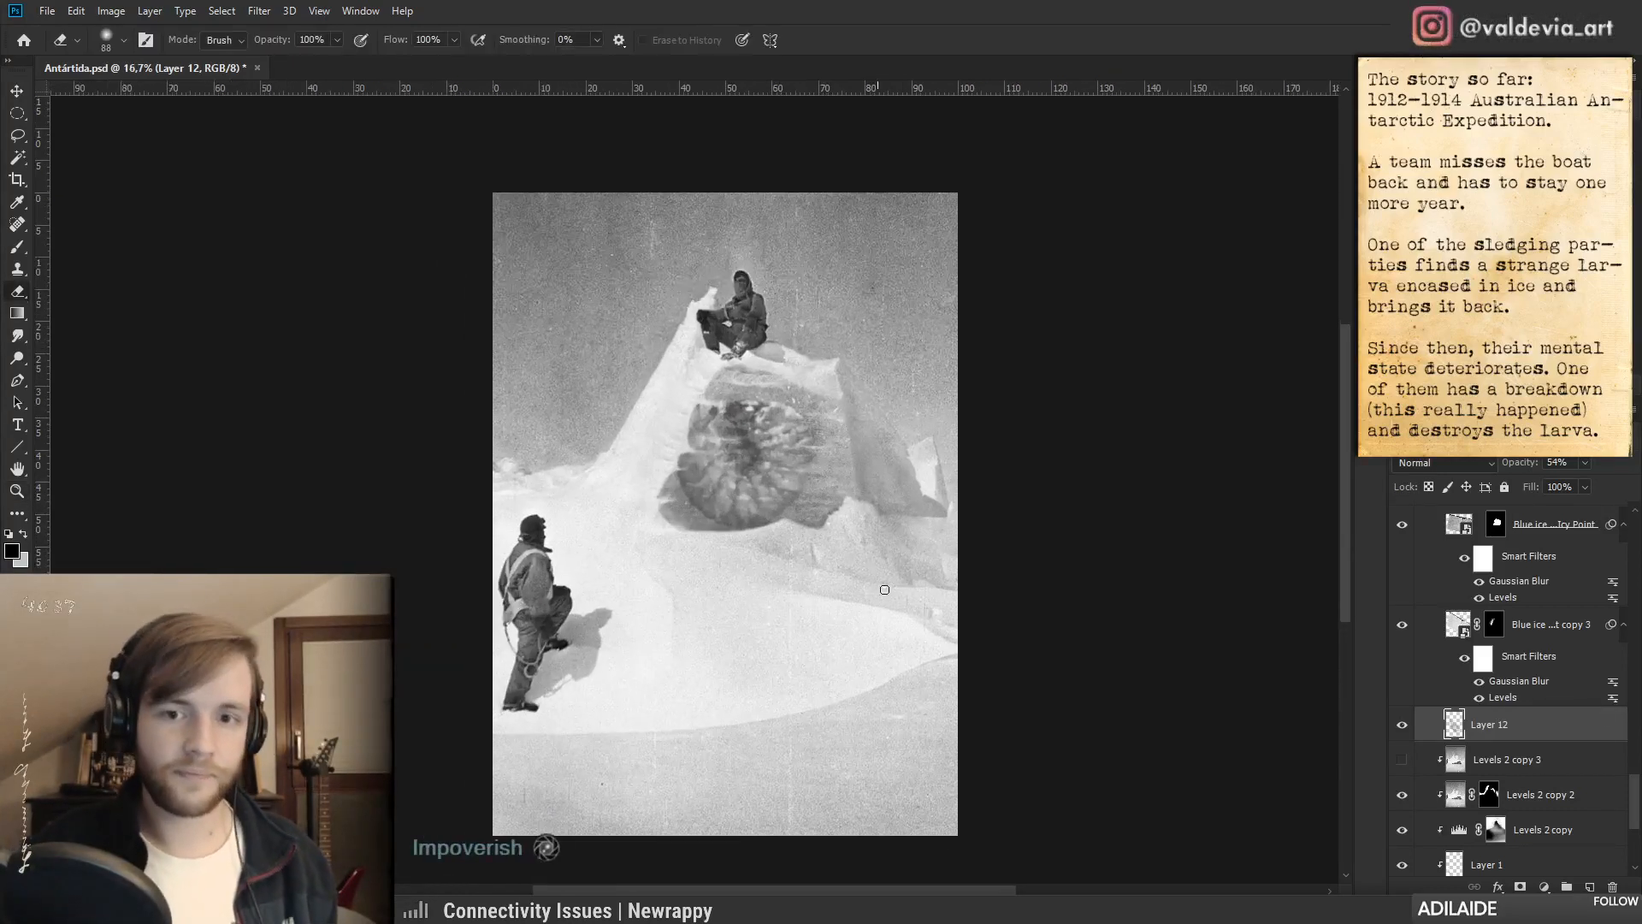
{"action": "left_click_drag", "start_coordinate": [1633, 800], "coordinate": [1627, 636]}
{"action": "left_click", "coordinate": [1439, 690]}
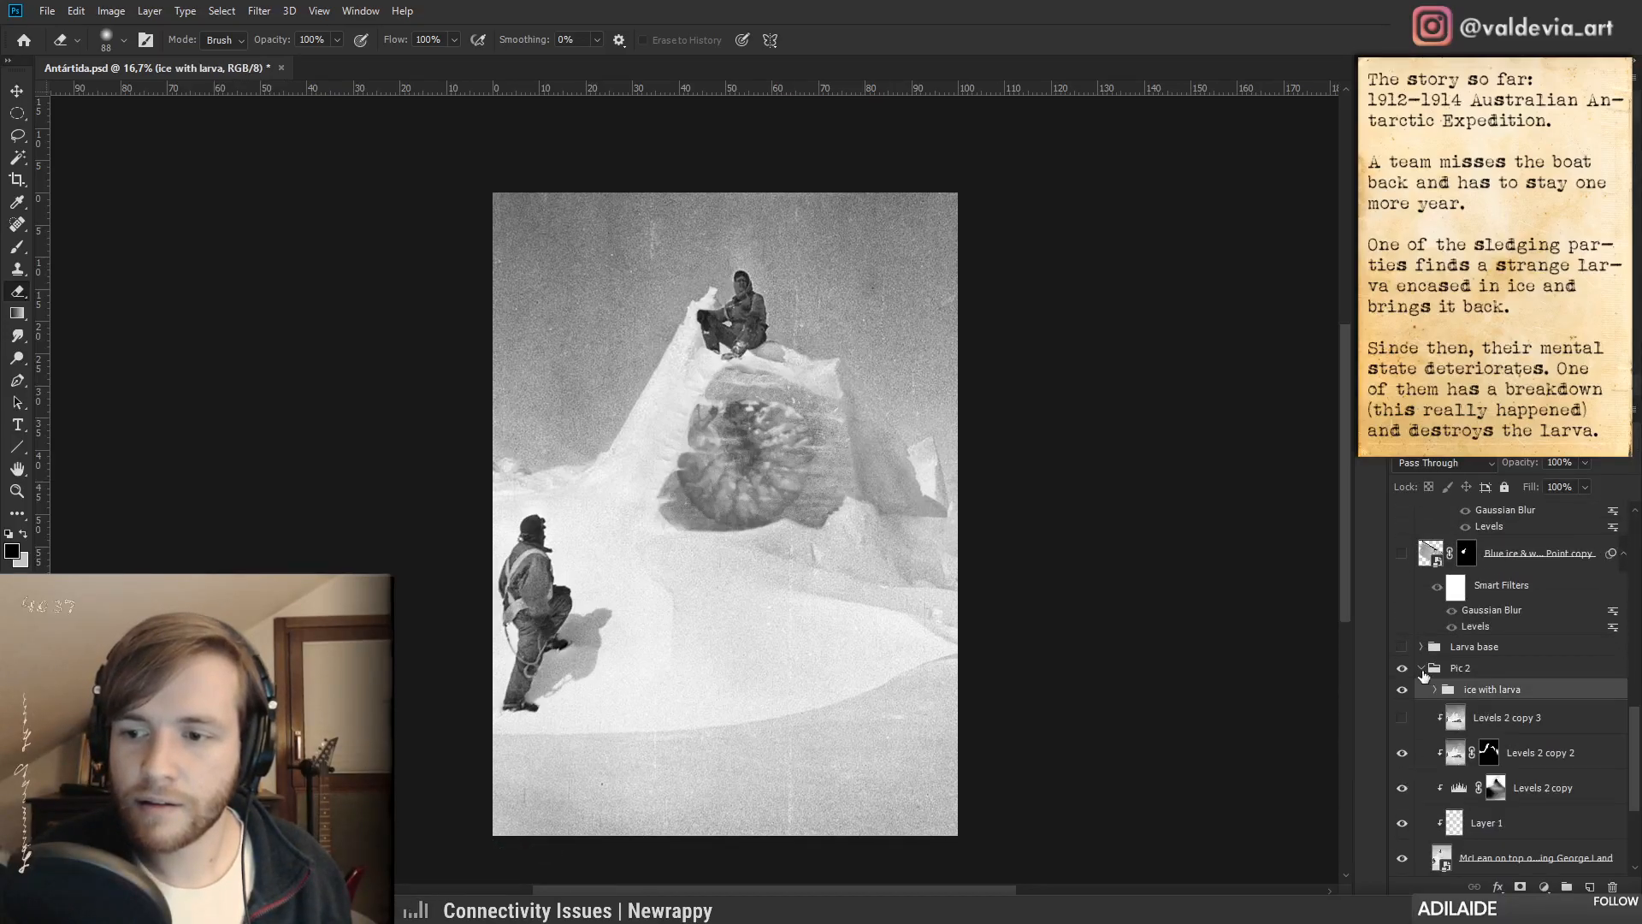
{"action": "left_click", "coordinate": [1421, 668]}
- Compare the larva iceberg in Pic 2 and the sledge photo by repeatedly toggling the Pic 2 group, leaving it hidden
{"action": "left_click", "coordinate": [1402, 683]}
{"action": "left_click", "coordinate": [1402, 683]}
{"action": "left_click", "coordinate": [1402, 682]}
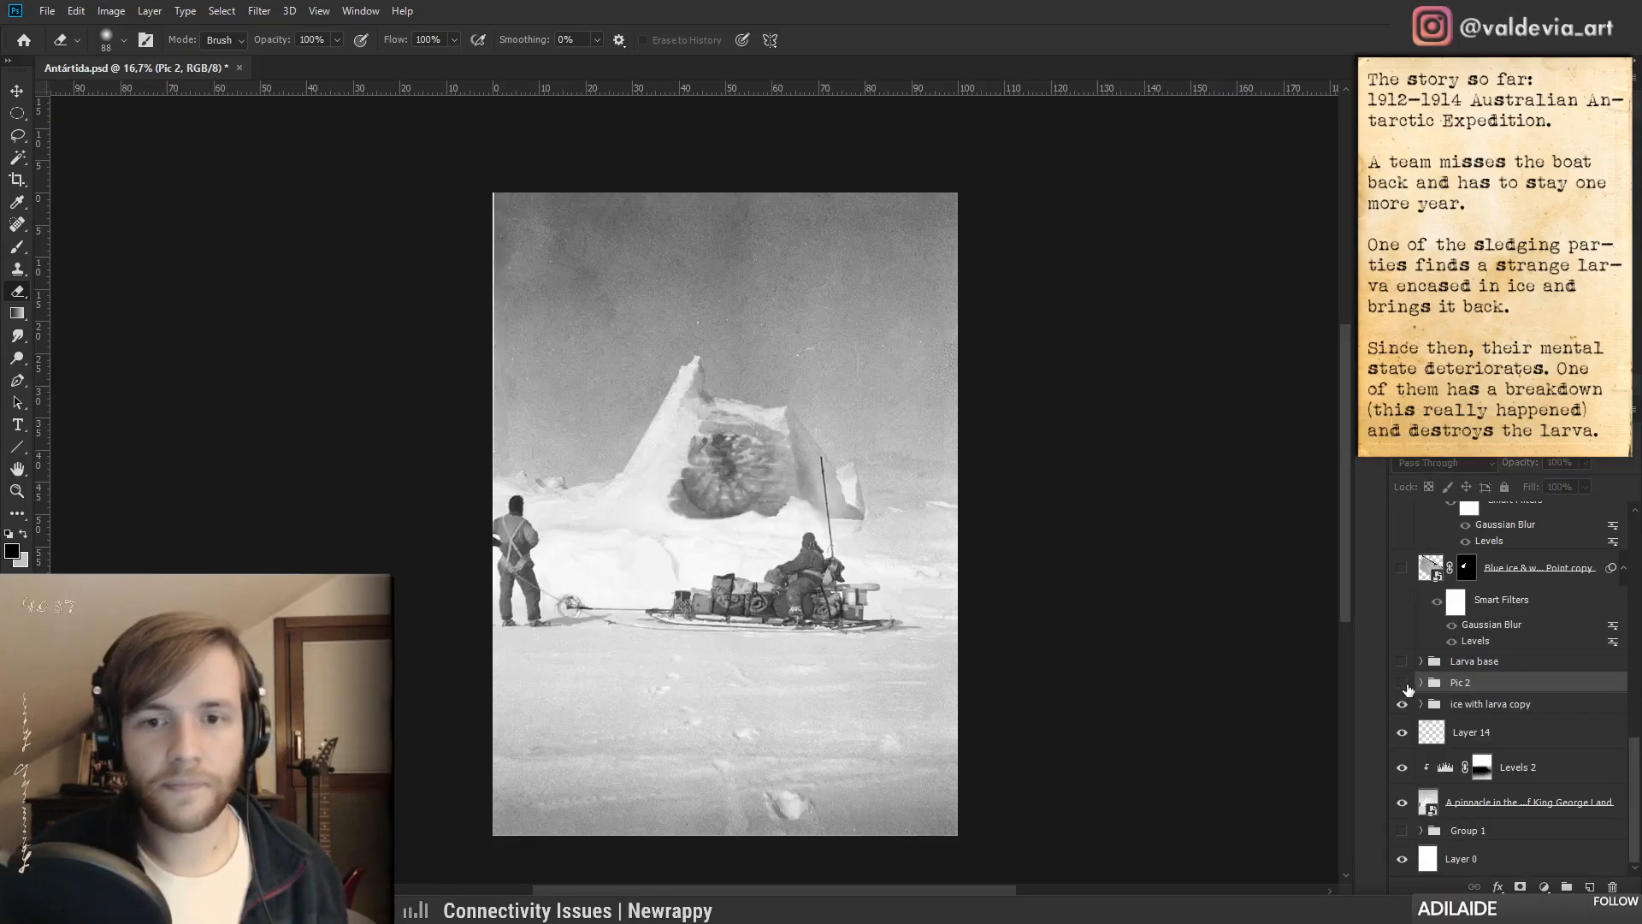
{"action": "left_click", "coordinate": [1402, 683]}
{"action": "left_click", "coordinate": [1402, 682]}
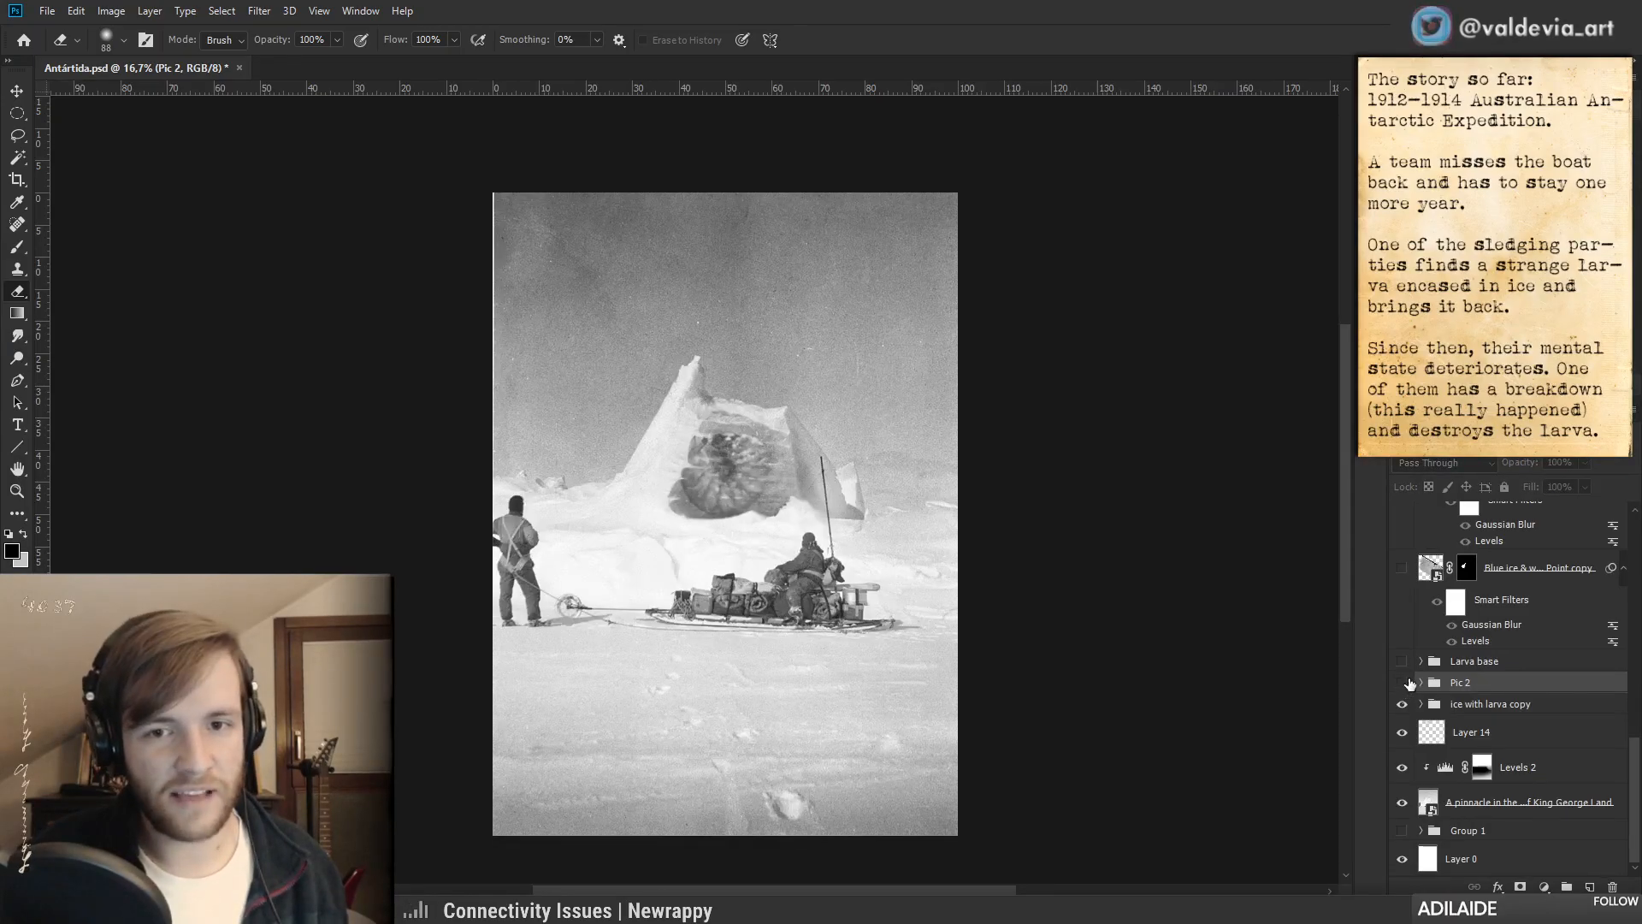
{"action": "left_click", "coordinate": [1402, 682]}
{"action": "left_click", "coordinate": [1402, 682]}
{"action": "left_click", "coordinate": [1402, 683]}
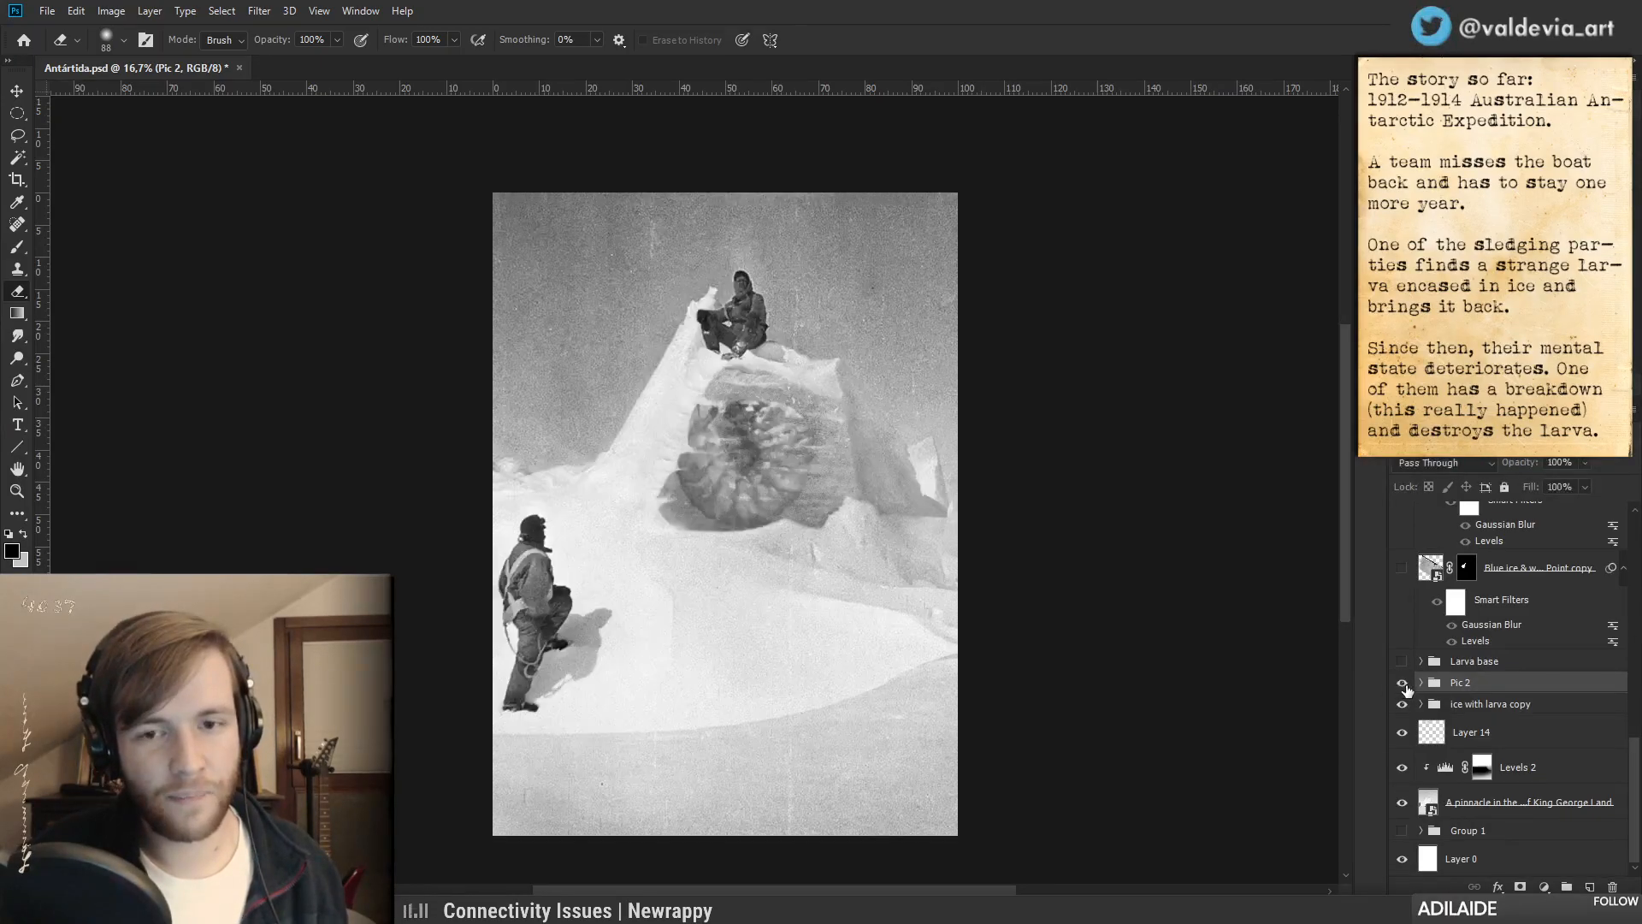
{"action": "left_click", "coordinate": [1402, 683]}
{"action": "key", "text": "ctrl+space"}
{"action": "mouse_move", "coordinate": [740, 493]}
{"action": "left_mouse_down"}
{"action": "mouse_move", "coordinate": [684, 493]}
{"action": "mouse_move", "coordinate": [716, 493]}
{"action": "left_mouse_up"}
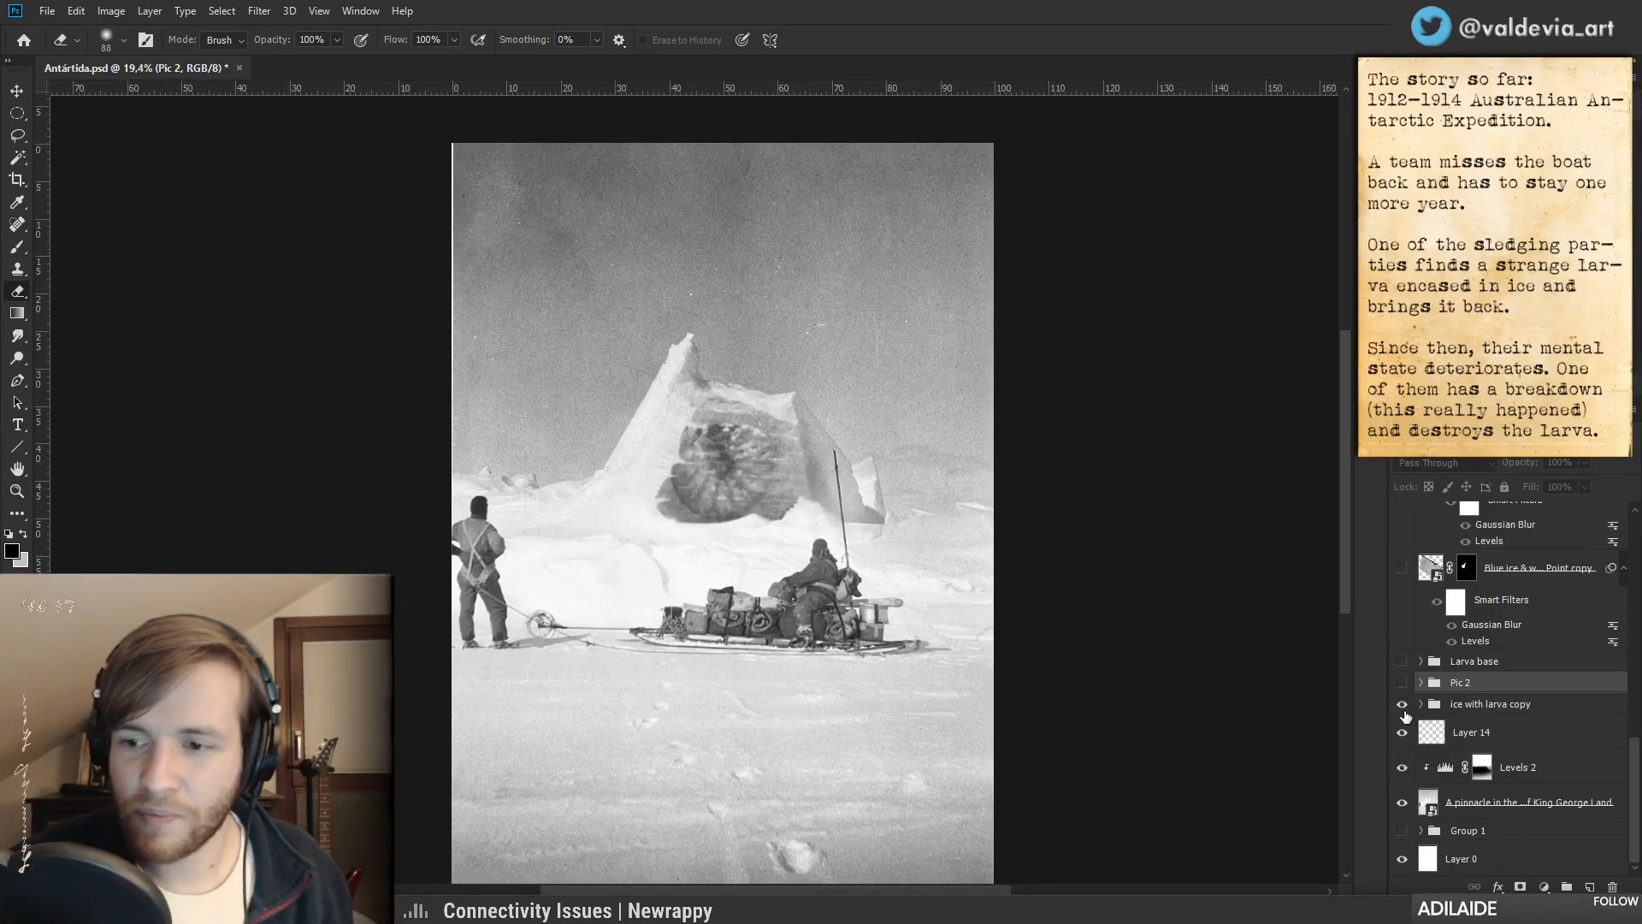
{"action": "key", "text": "ctrl+space"}
{"action": "left_click_drag", "start_coordinate": [895, 562], "coordinate": [899, 562]}
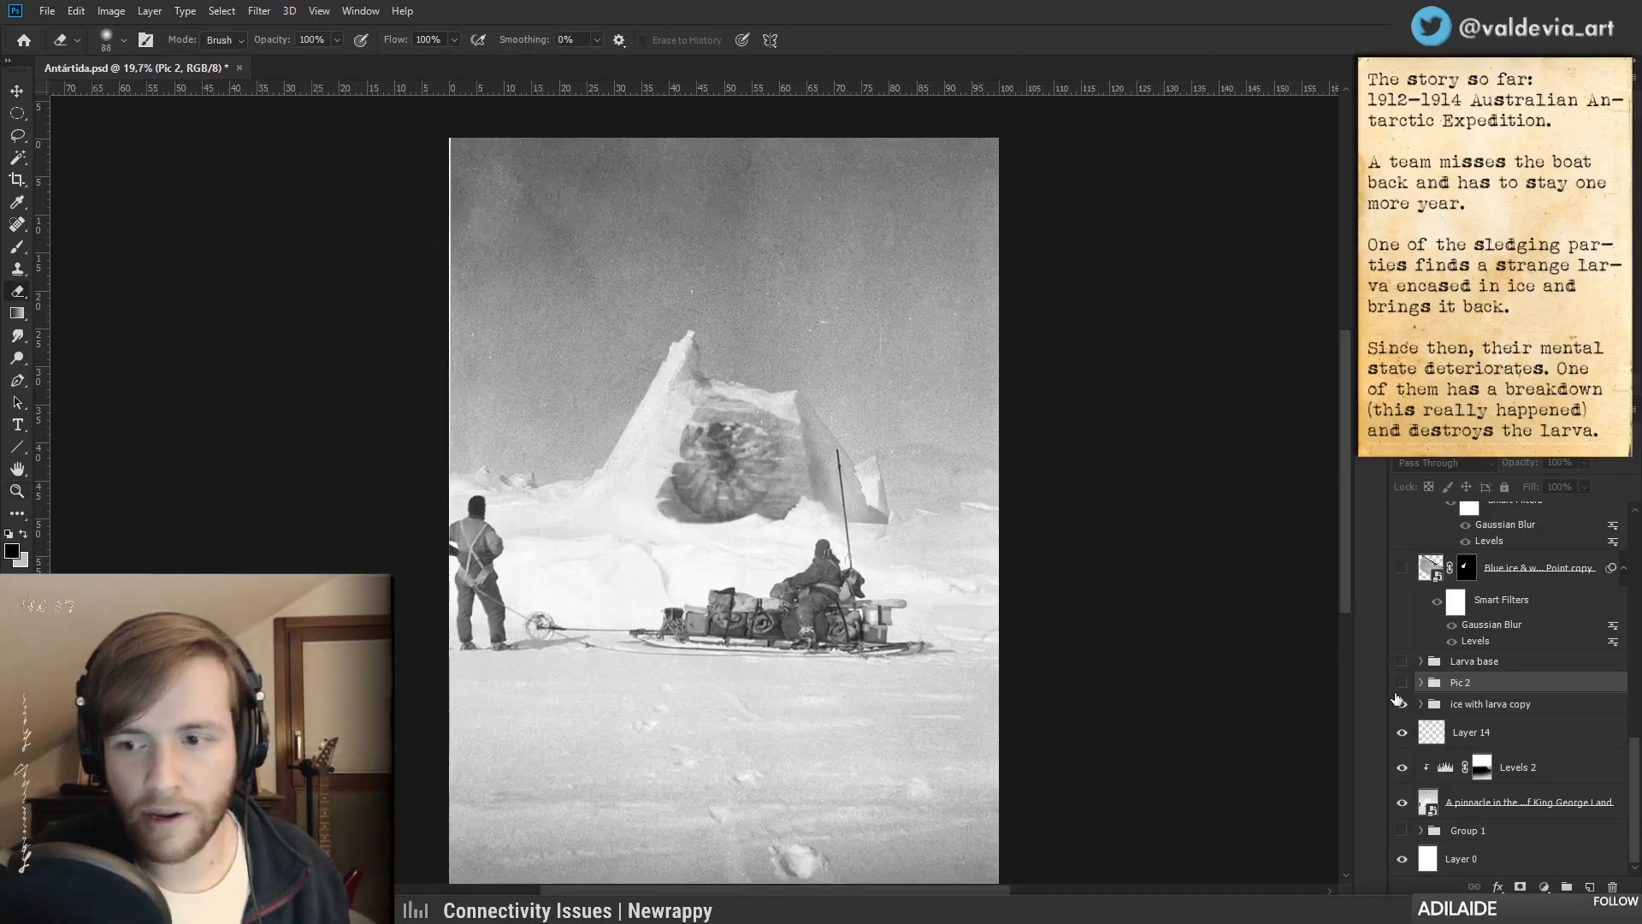
{"action": "left_click", "coordinate": [1402, 682]}
{"action": "left_click", "coordinate": [1402, 682]}
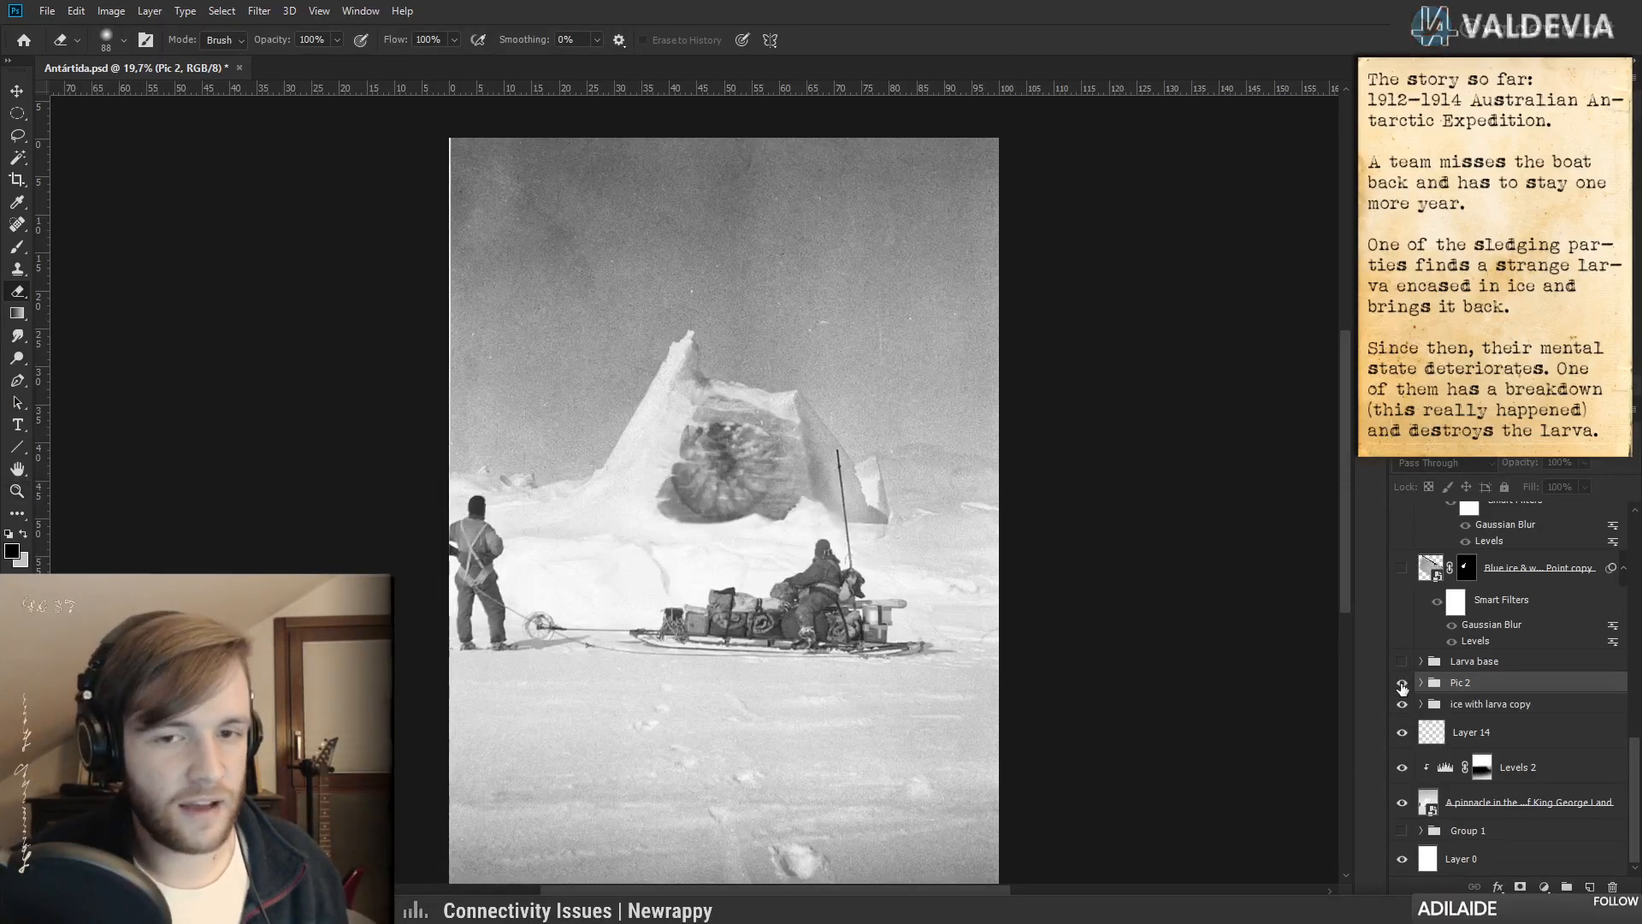
{"action": "left_click", "coordinate": [1402, 683]}
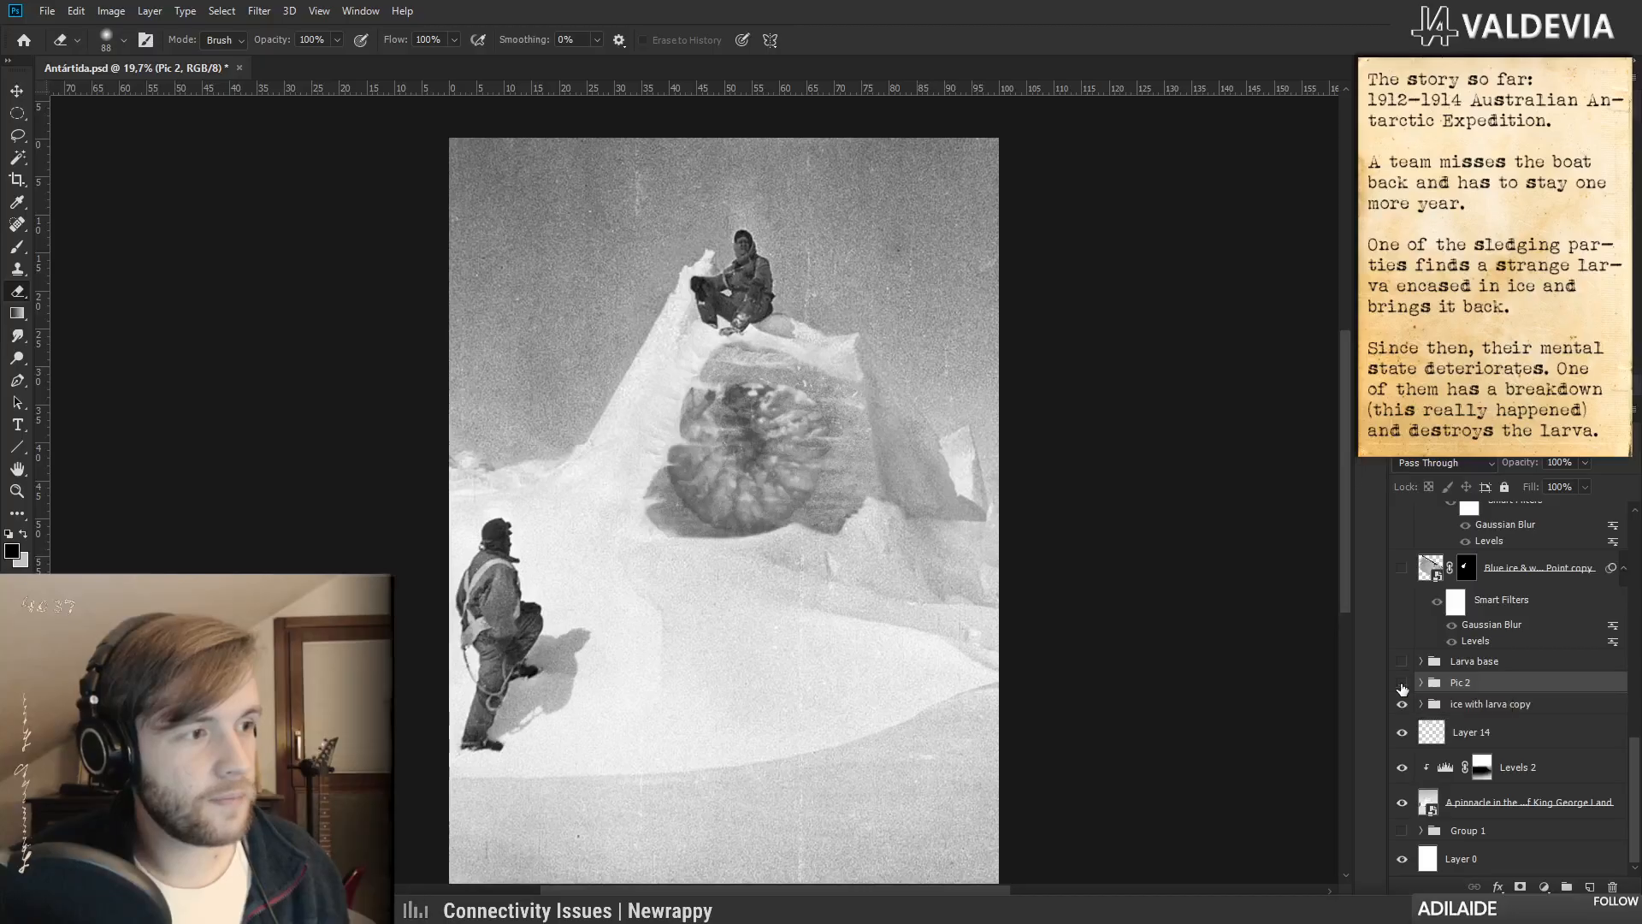
{"action": "left_click", "coordinate": [1402, 684]}
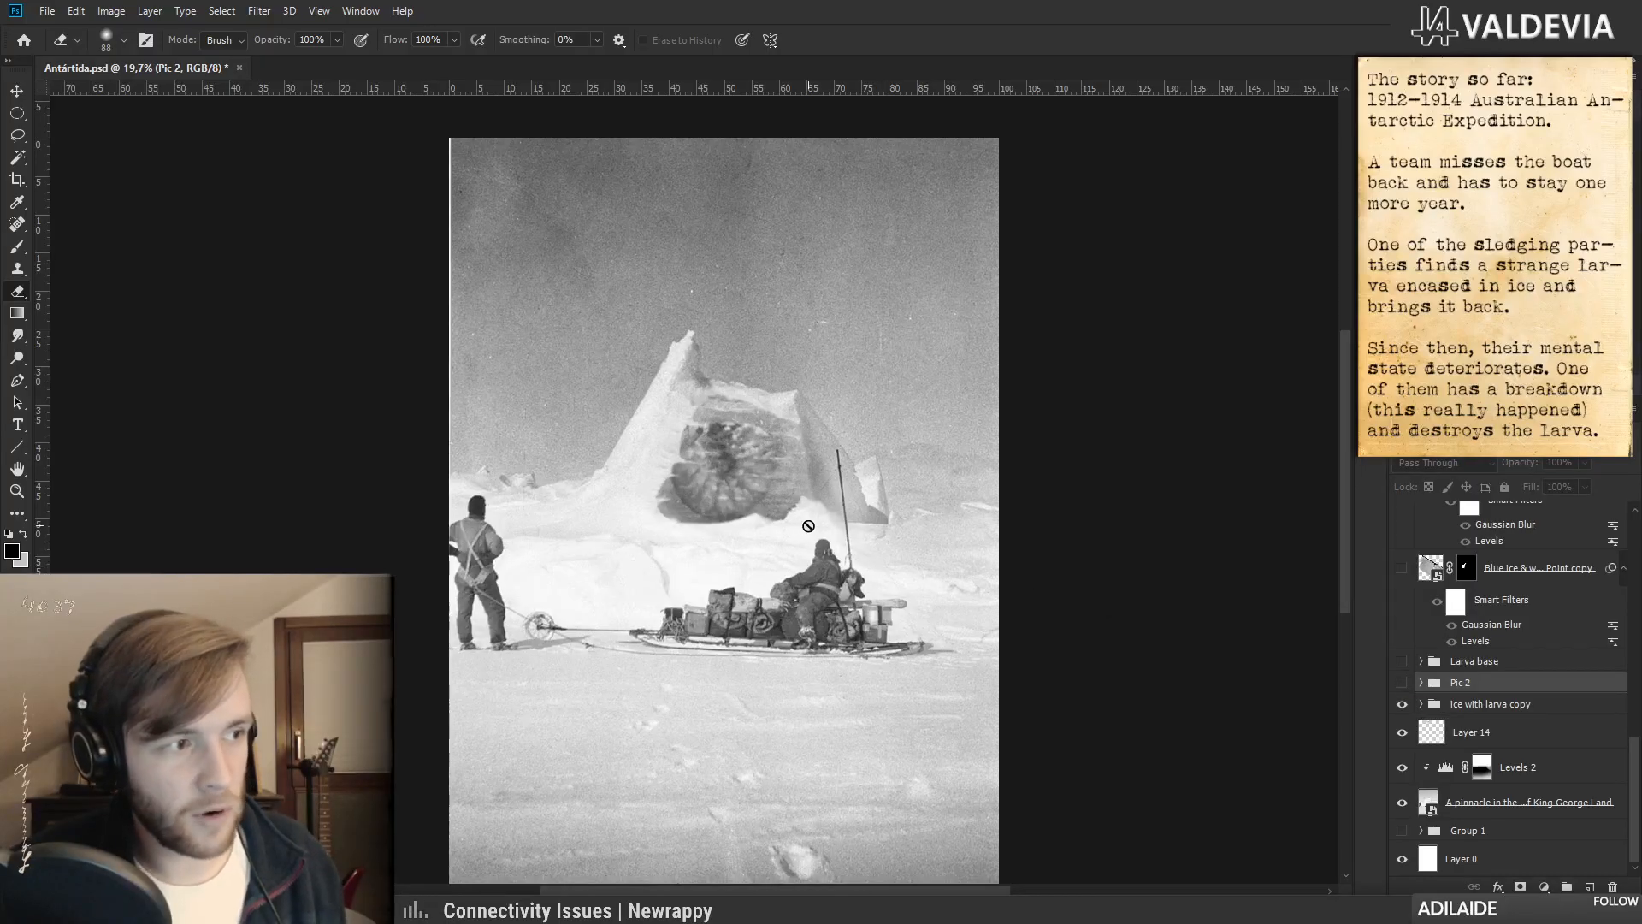
- Look at the sledge photo up close and temporarily show the lower "2 fotos" layer over it
{"action": "key", "text": "ctrl+space"}
{"action": "left_click_drag", "start_coordinate": [772, 552], "coordinate": [845, 556]}
{"action": "scroll", "coordinate": [1447, 676], "scroll_direction": "up", "scroll_amount": 3}
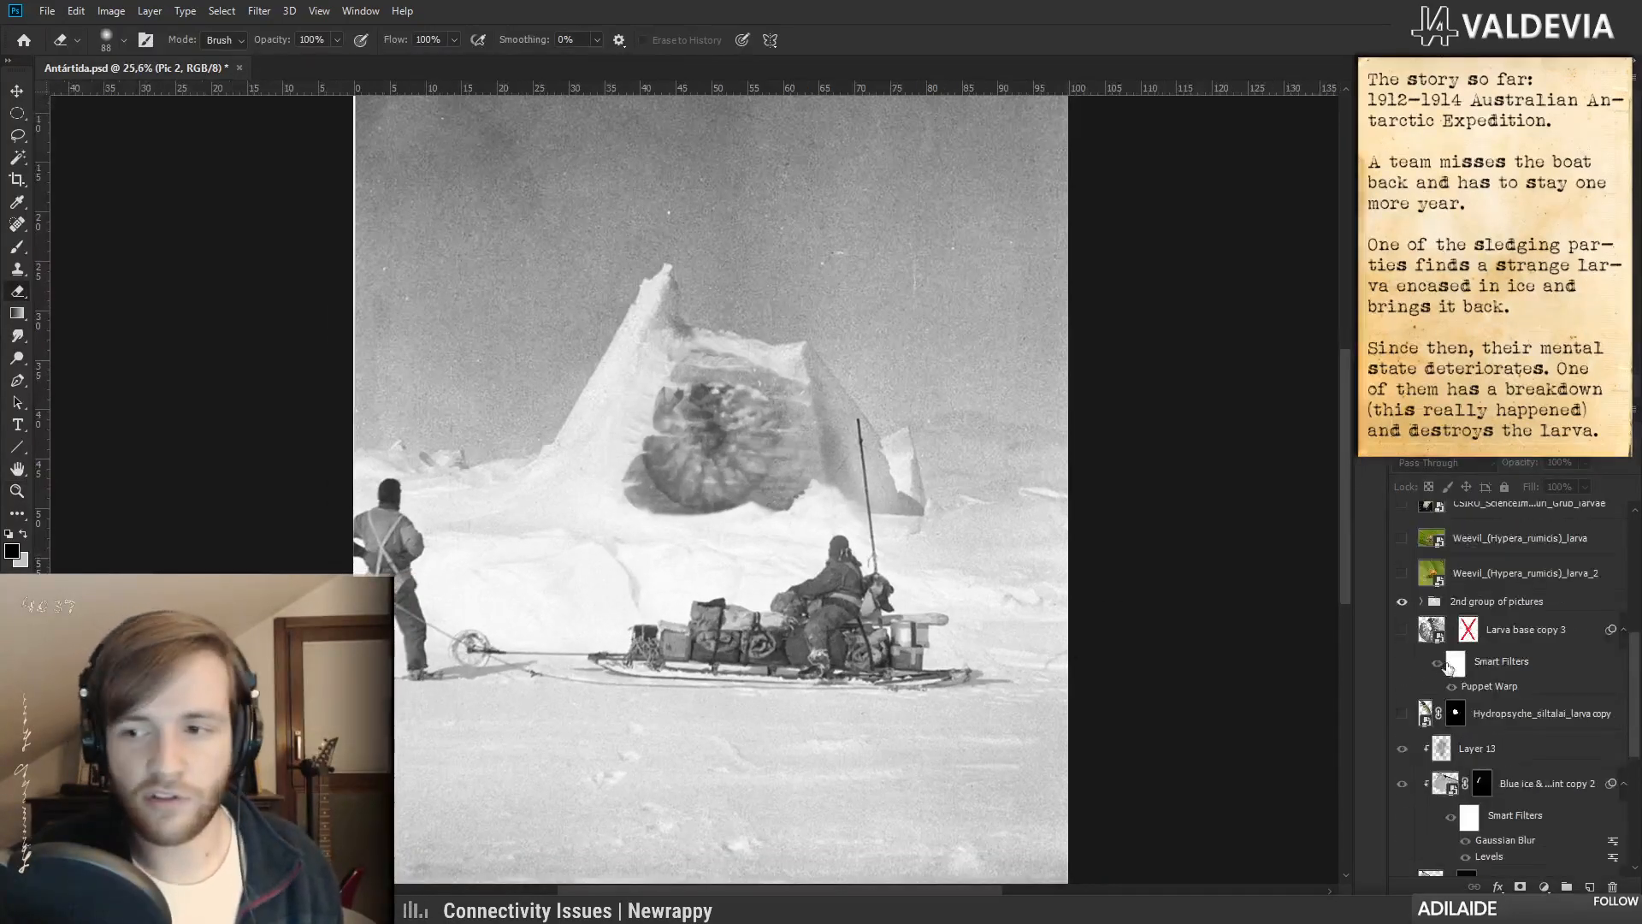
{"action": "scroll", "coordinate": [1447, 676], "scroll_direction": "up", "scroll_amount": 4}
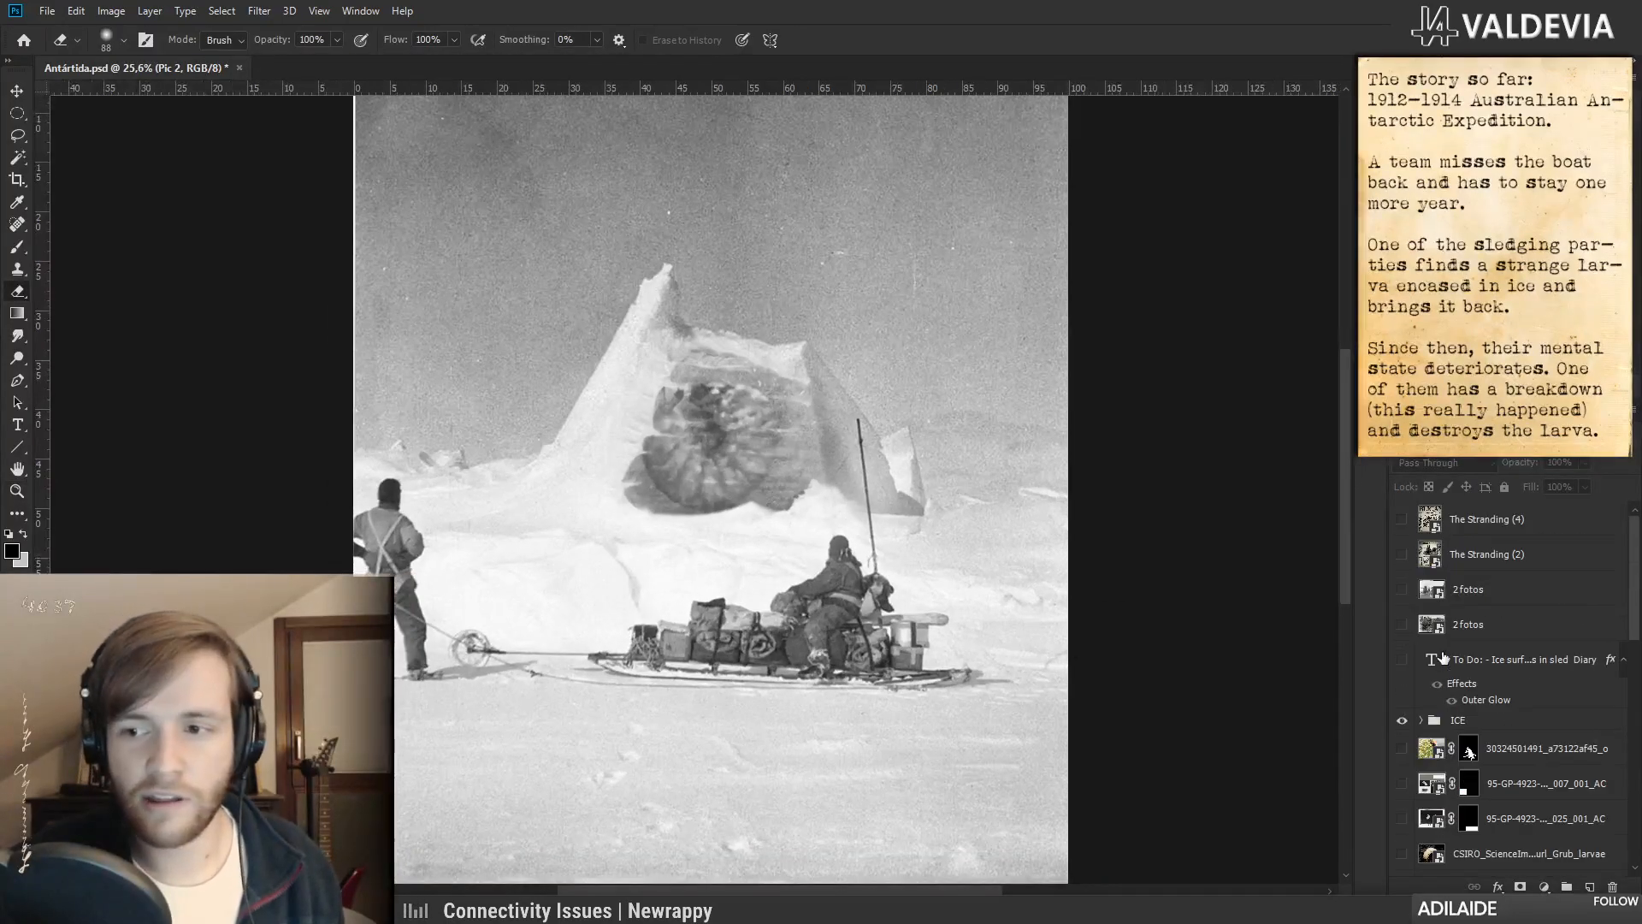
{"action": "left_click", "coordinate": [1403, 625]}
{"action": "left_click", "coordinate": [1402, 626]}
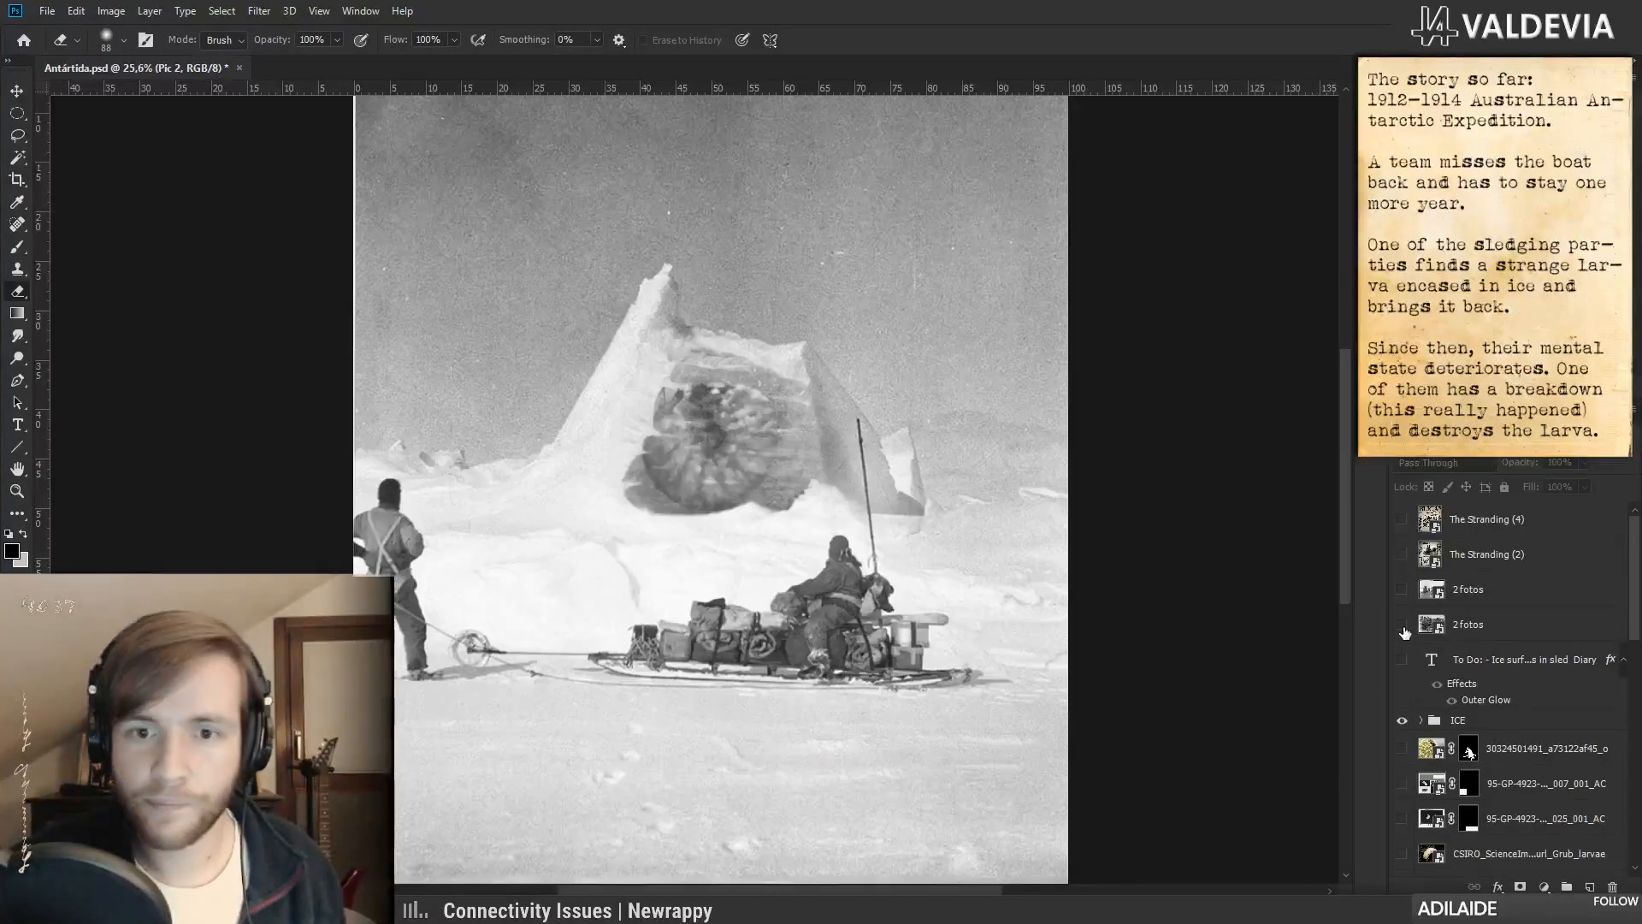
- Add a new layer above the "ice with larva copy" group, clip it to the group and switch to the Brush tool
{"action": "scroll", "coordinate": [1493, 751], "scroll_direction": "down", "scroll_amount": 10}
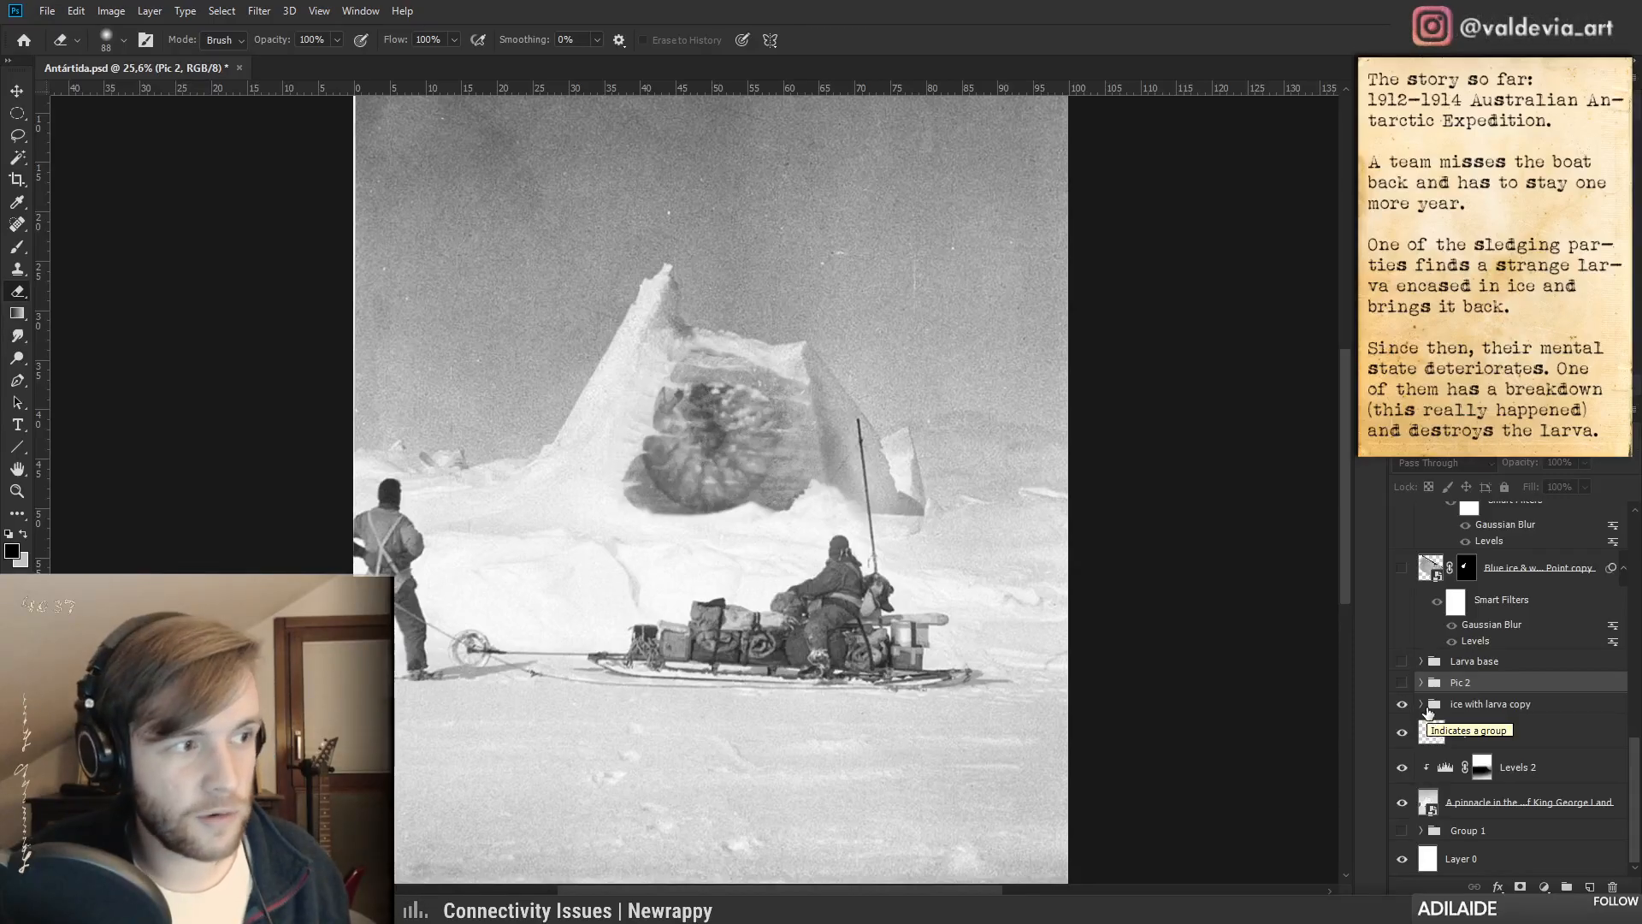
{"action": "scroll", "coordinate": [769, 498], "scroll_direction": "down", "scroll_amount": 2}
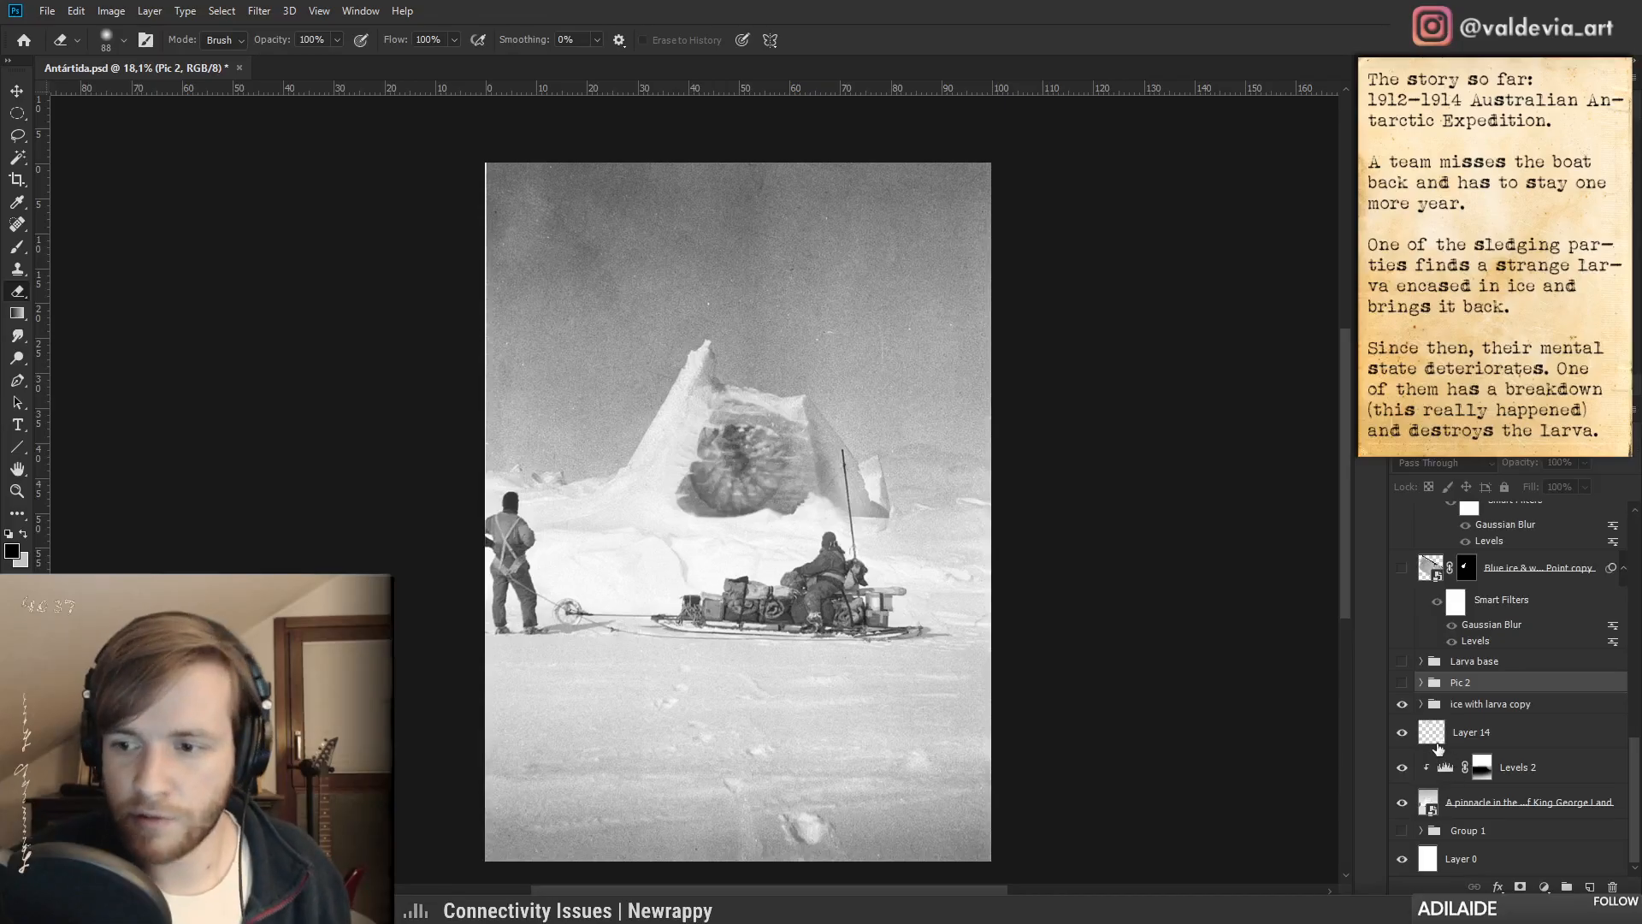
{"action": "left_click", "coordinate": [1479, 710]}
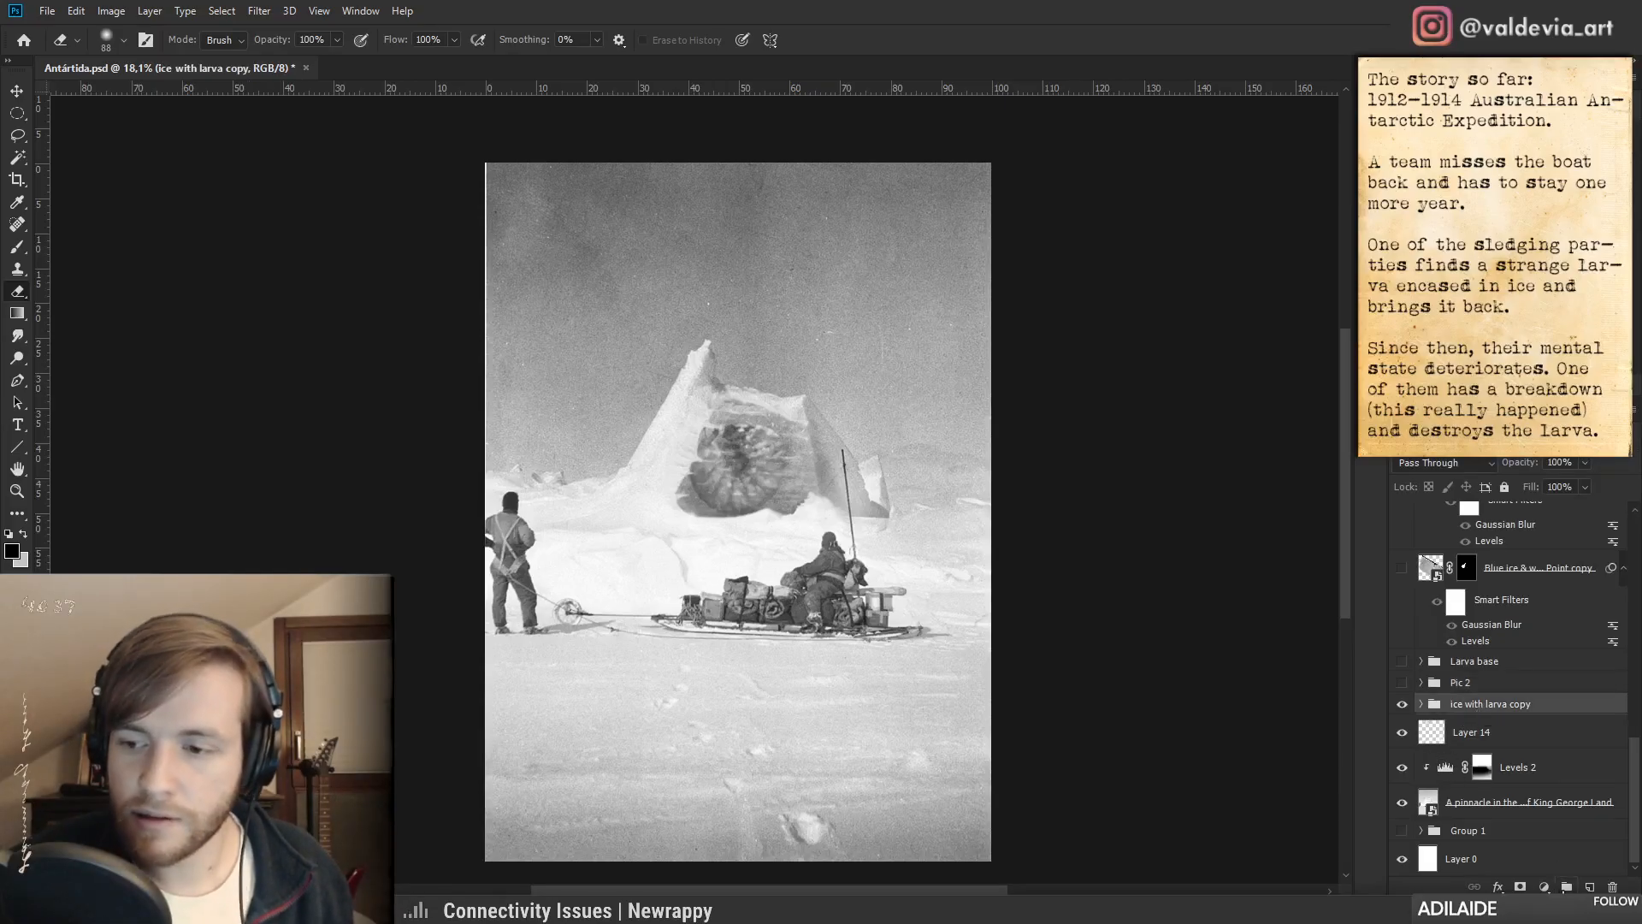
{"action": "left_click", "coordinate": [1582, 890]}
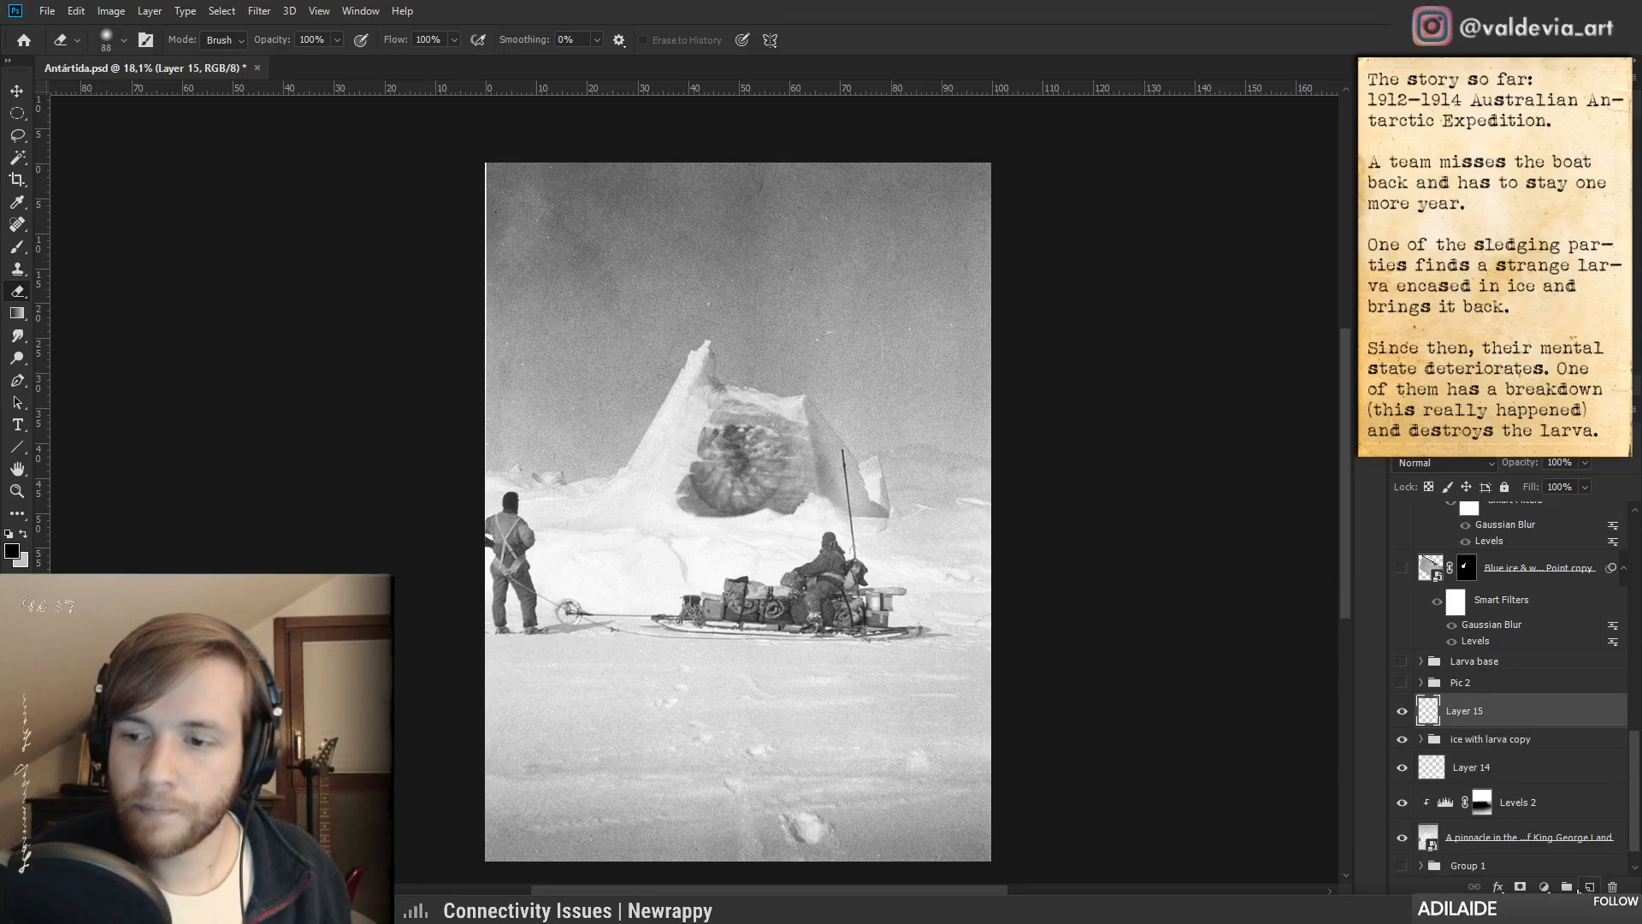
{"action": "left_click", "coordinate": [1518, 725], "text": "alt"}
{"action": "key", "text": "b"}
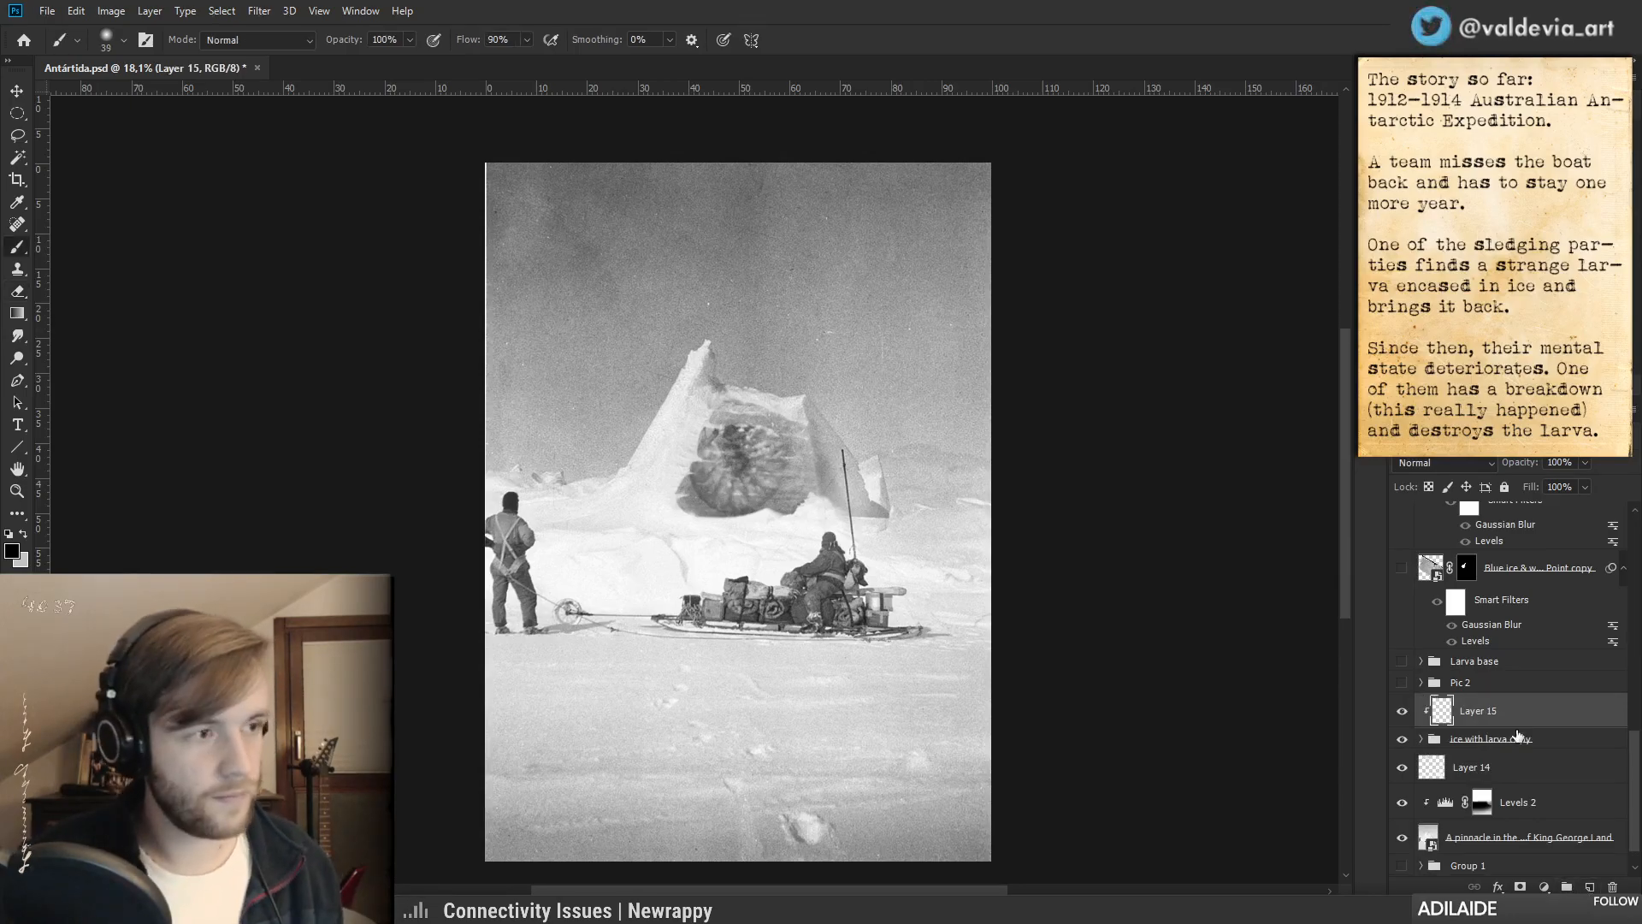
- Paint sampled light ice tone over the larva on Layer 15 with a 161 px brush, checking it with the layer off and on
{"action": "right_click", "coordinate": [889, 515]}
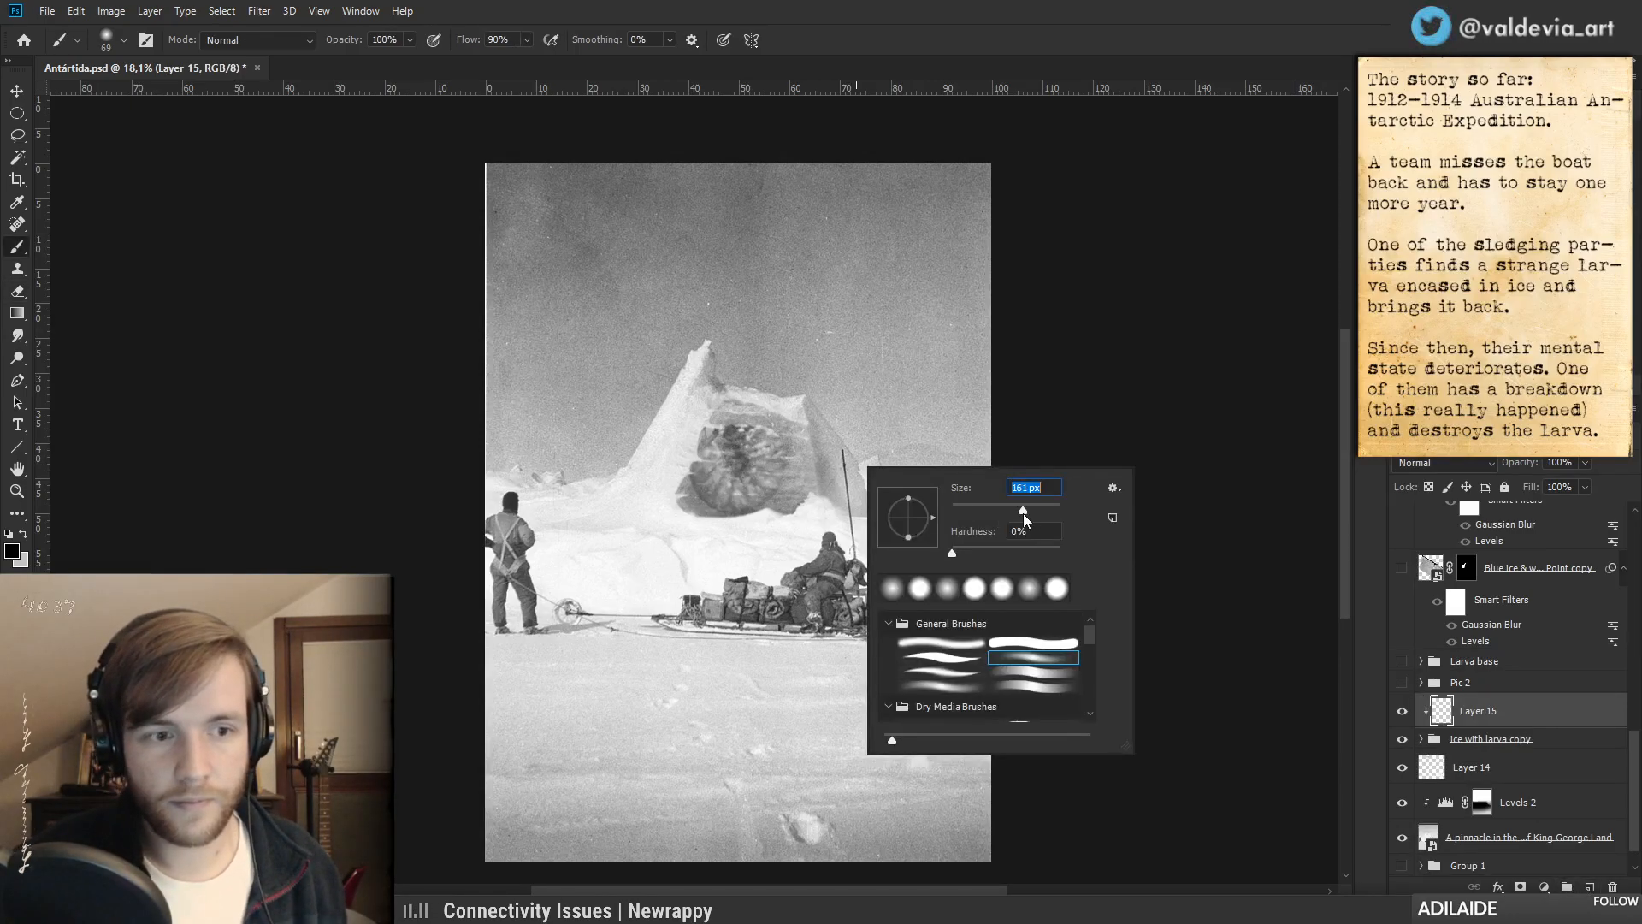
{"action": "left_click", "coordinate": [406, 485]}
{"action": "left_click", "coordinate": [665, 446], "text": "alt"}
{"action": "mouse_move", "coordinate": [717, 397]}
{"action": "left_mouse_down"}
{"action": "mouse_move", "coordinate": [725, 442]}
{"action": "mouse_move", "coordinate": [785, 484]}
{"action": "left_mouse_up"}
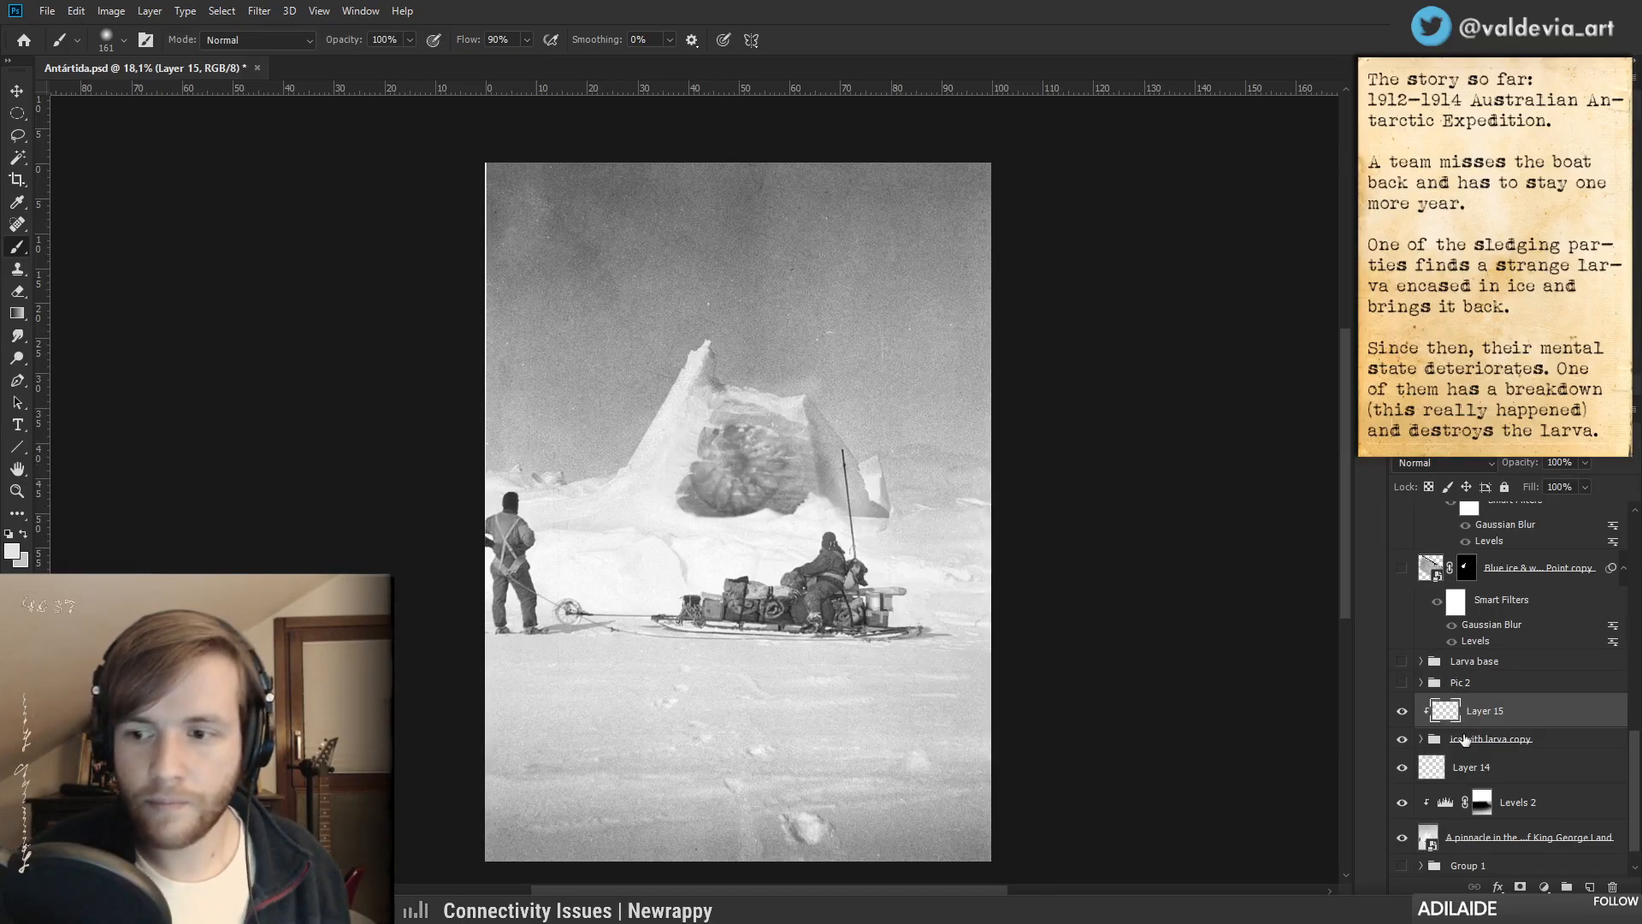
{"action": "left_click", "coordinate": [1401, 711]}
{"action": "left_click", "coordinate": [1402, 710]}
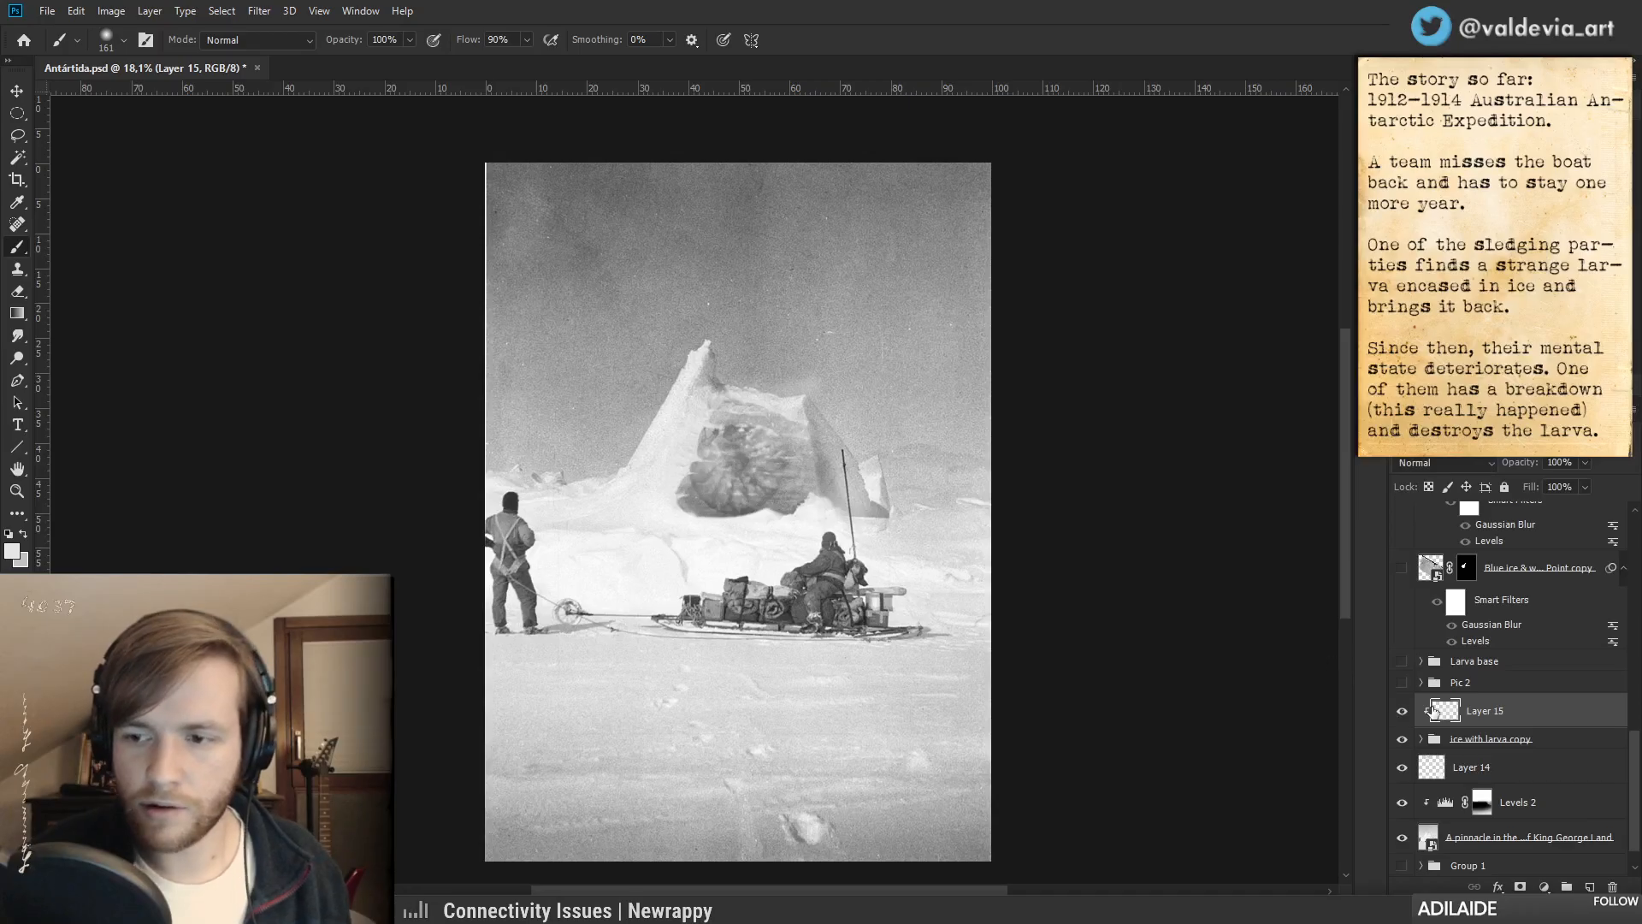
- Move the Noise layer out of the "ice with larva copy" group to above Layer 15 and clip Layer 15 to the group again
{"action": "left_click", "coordinate": [1527, 725], "text": "alt"}
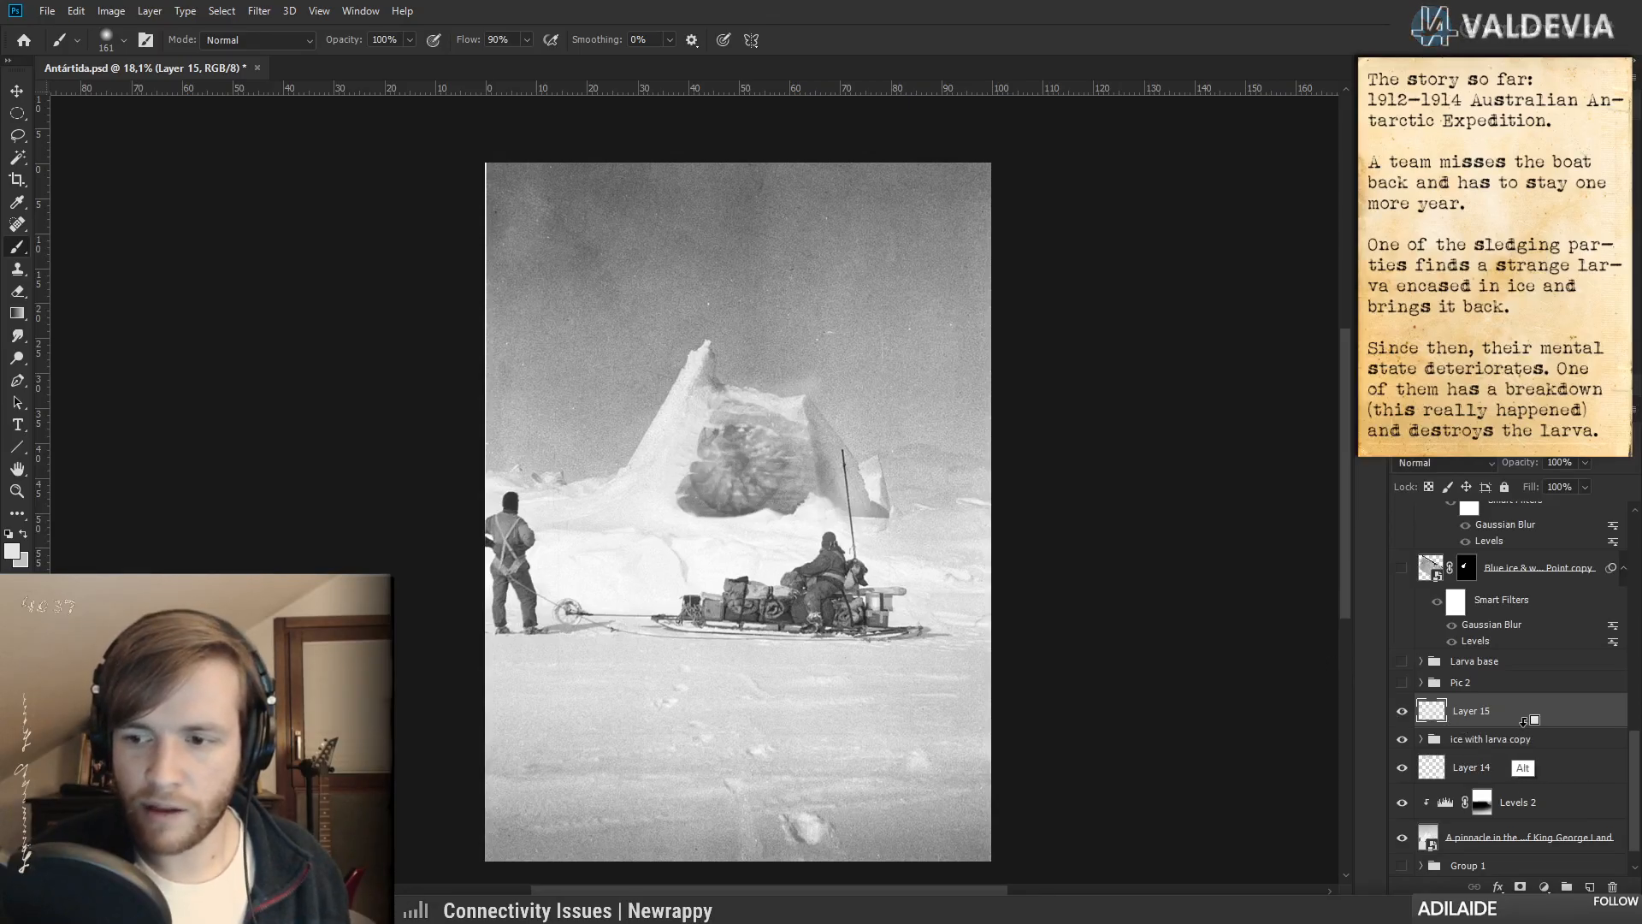
{"action": "left_click", "coordinate": [1421, 741]}
{"action": "left_click_drag", "start_coordinate": [1478, 777], "coordinate": [1460, 696]}
{"action": "left_click_drag", "start_coordinate": [1638, 666], "coordinate": [1638, 705]}
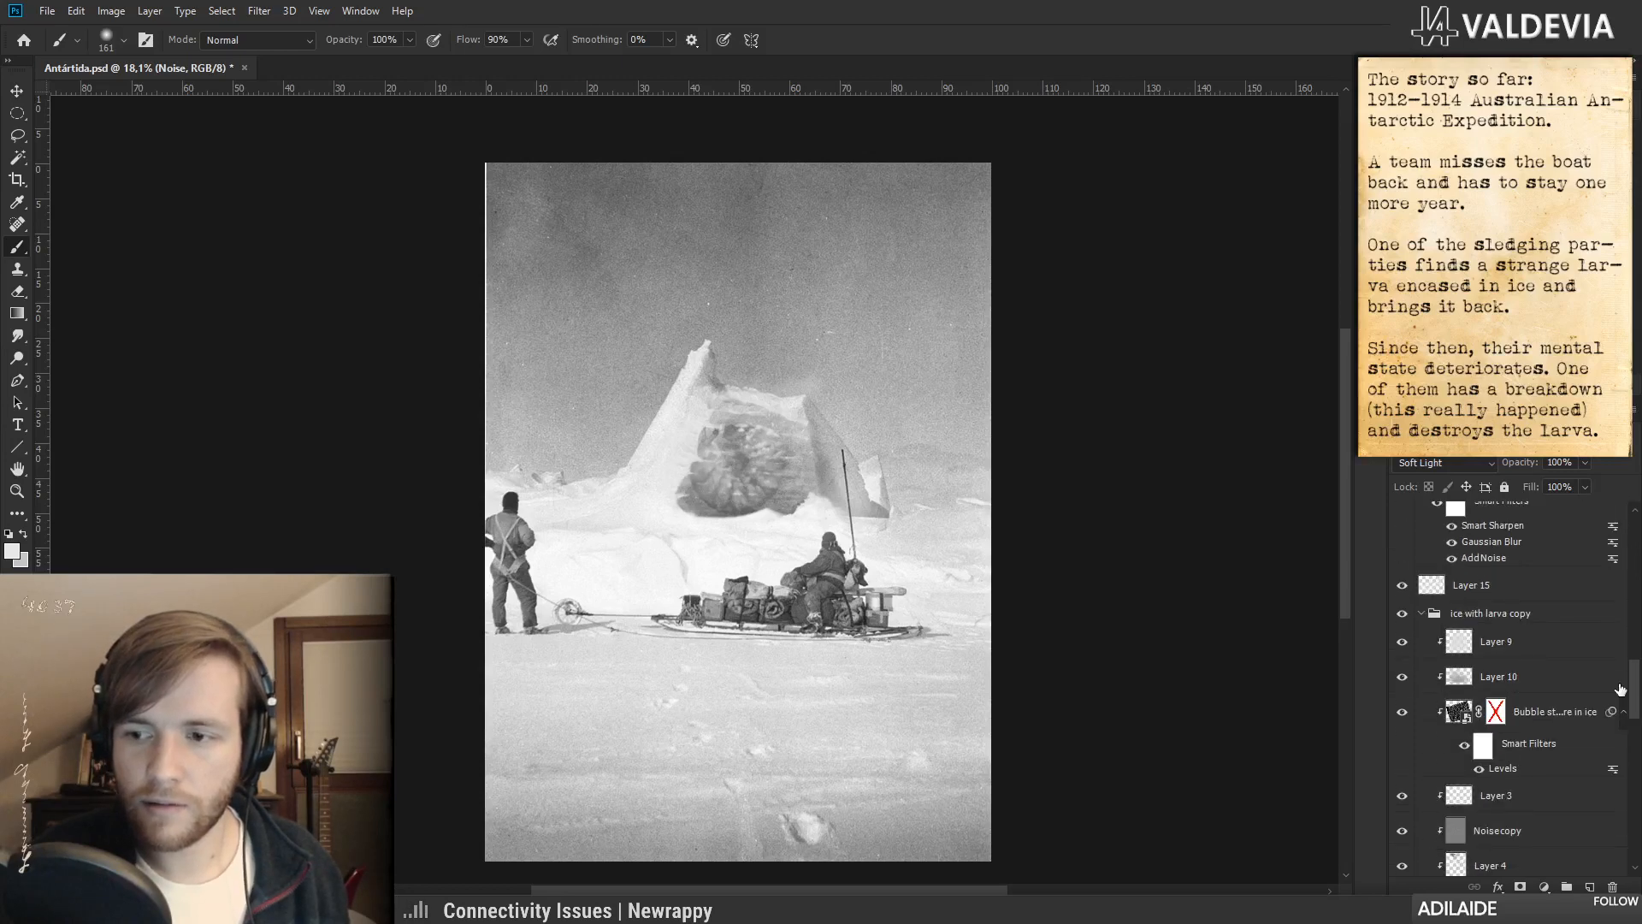
{"action": "left_click", "coordinate": [1471, 599], "text": "alt"}
{"action": "left_click", "coordinate": [1418, 613]}
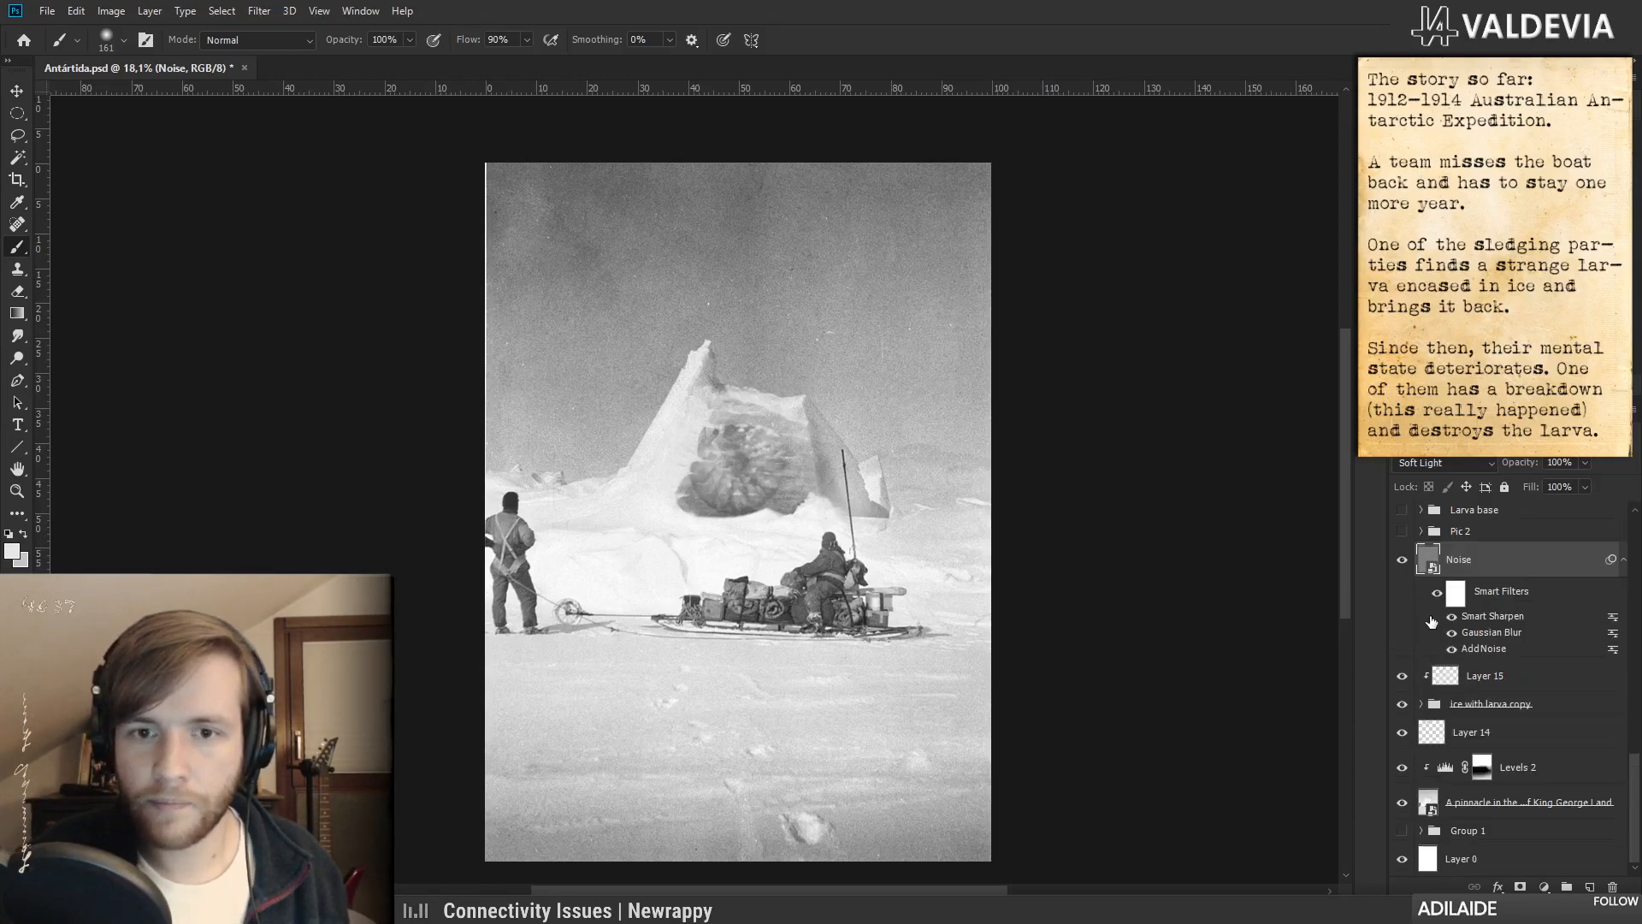
- Compare Layer 15 off and on, and paint more light ice tone along the larva's right and lower edges on that layer
{"action": "left_click", "coordinate": [1404, 677]}
{"action": "left_click", "coordinate": [1404, 677]}
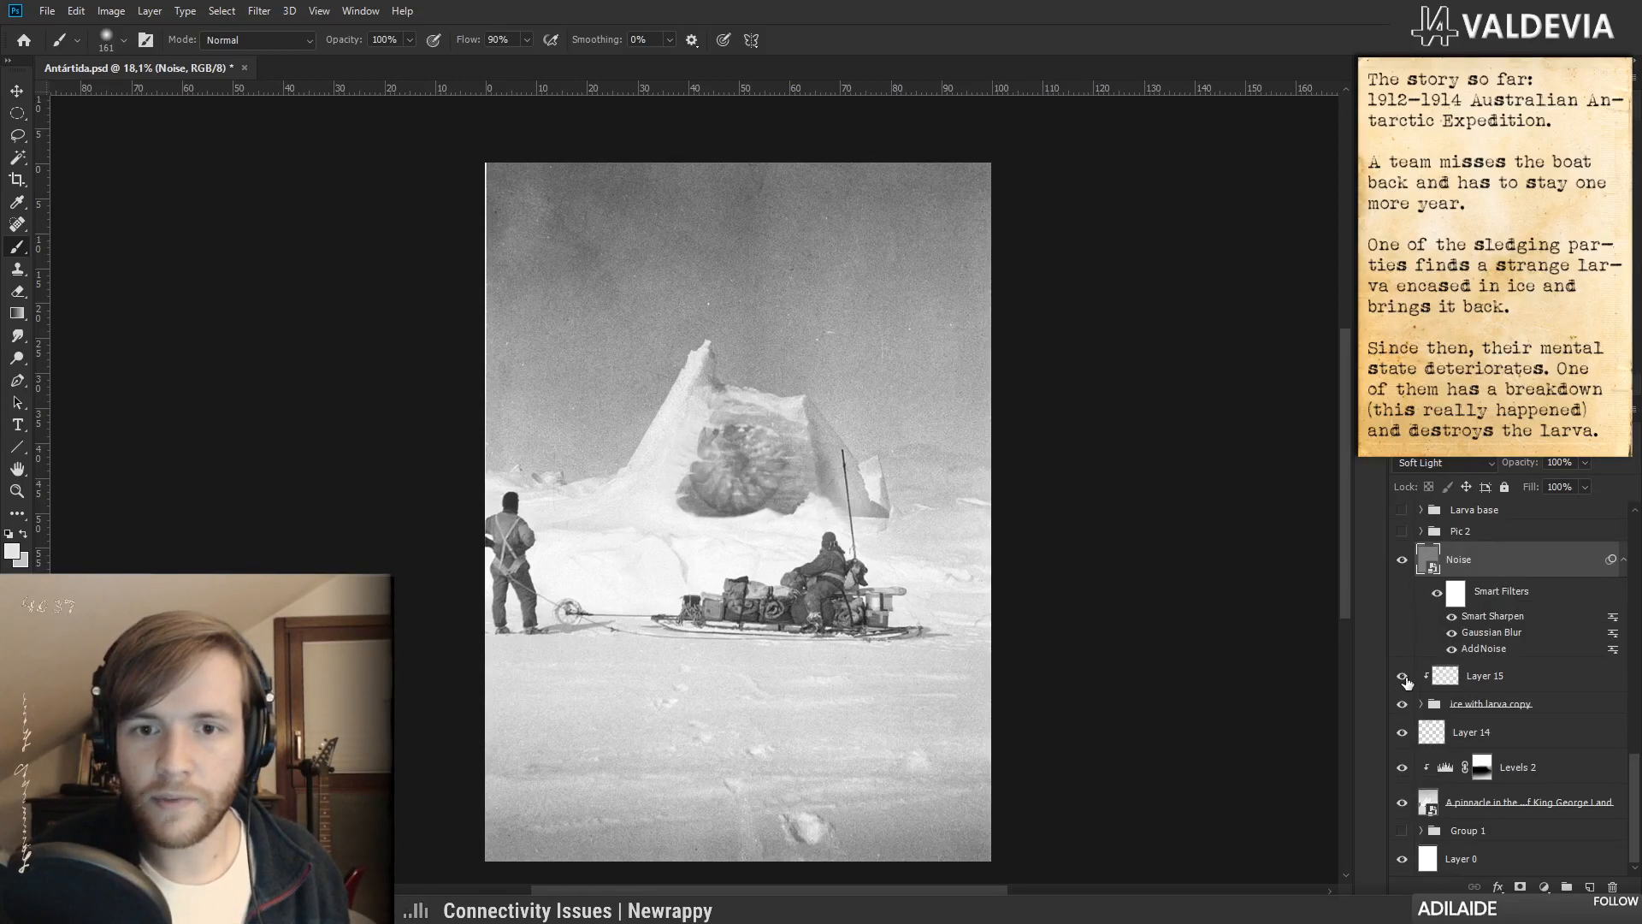
{"action": "left_click", "coordinate": [1464, 681]}
{"action": "mouse_move", "coordinate": [799, 431]}
{"action": "left_mouse_down"}
{"action": "mouse_move", "coordinate": [696, 486]}
{"action": "mouse_move", "coordinate": [807, 466]}
{"action": "mouse_move", "coordinate": [808, 503]}
{"action": "left_mouse_up"}
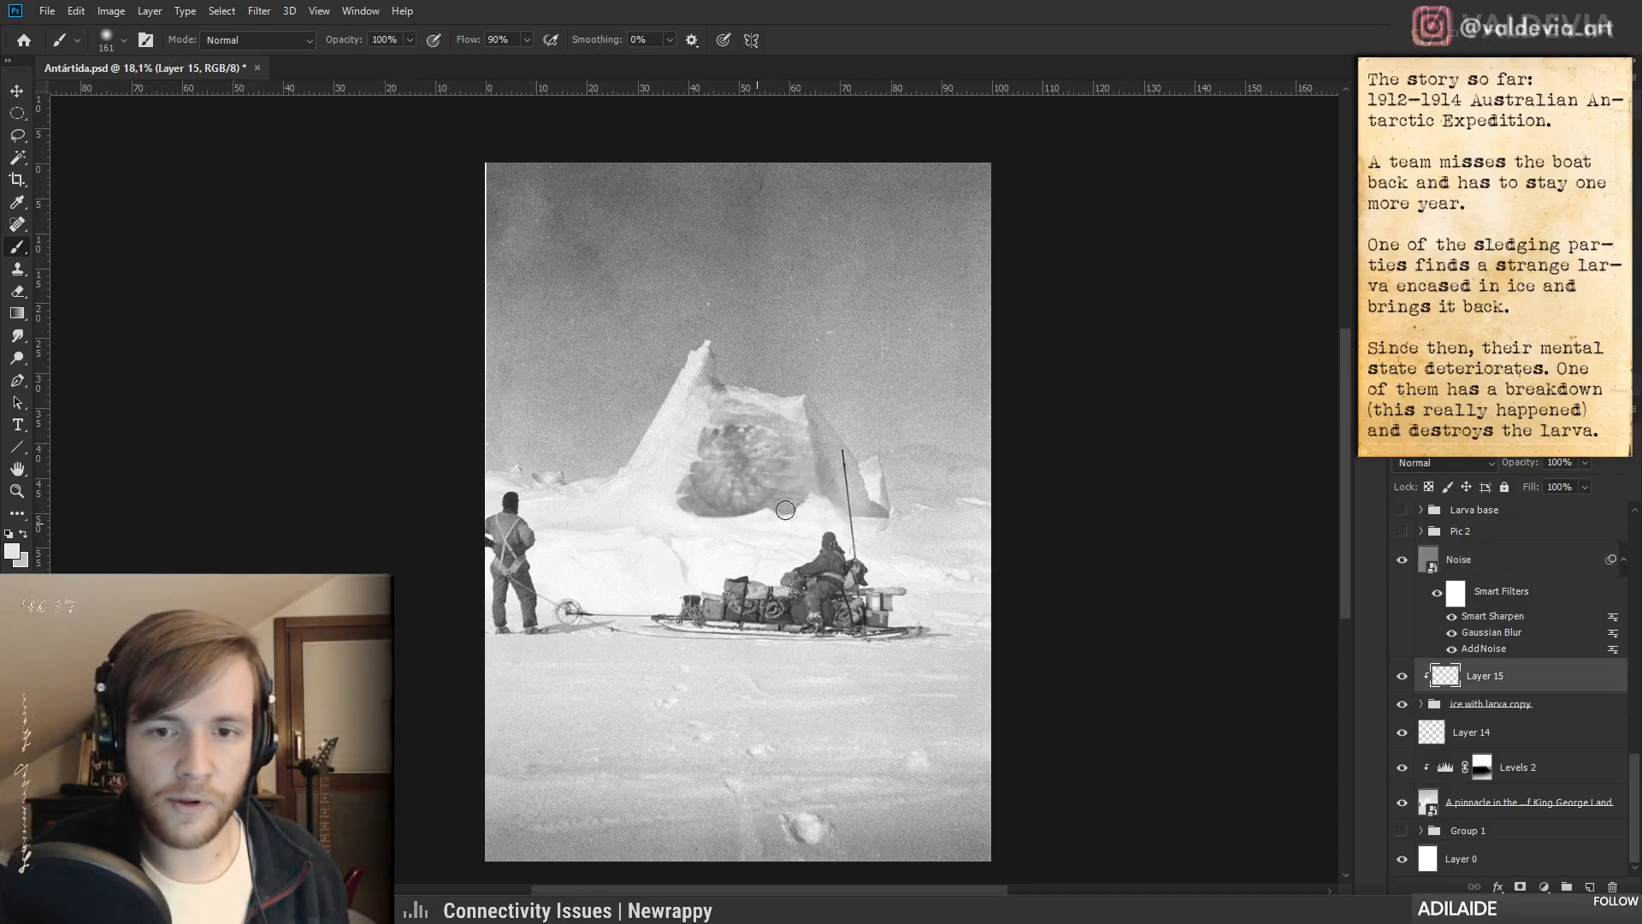
{"action": "left_click_drag", "start_coordinate": [725, 533], "coordinate": [681, 525]}
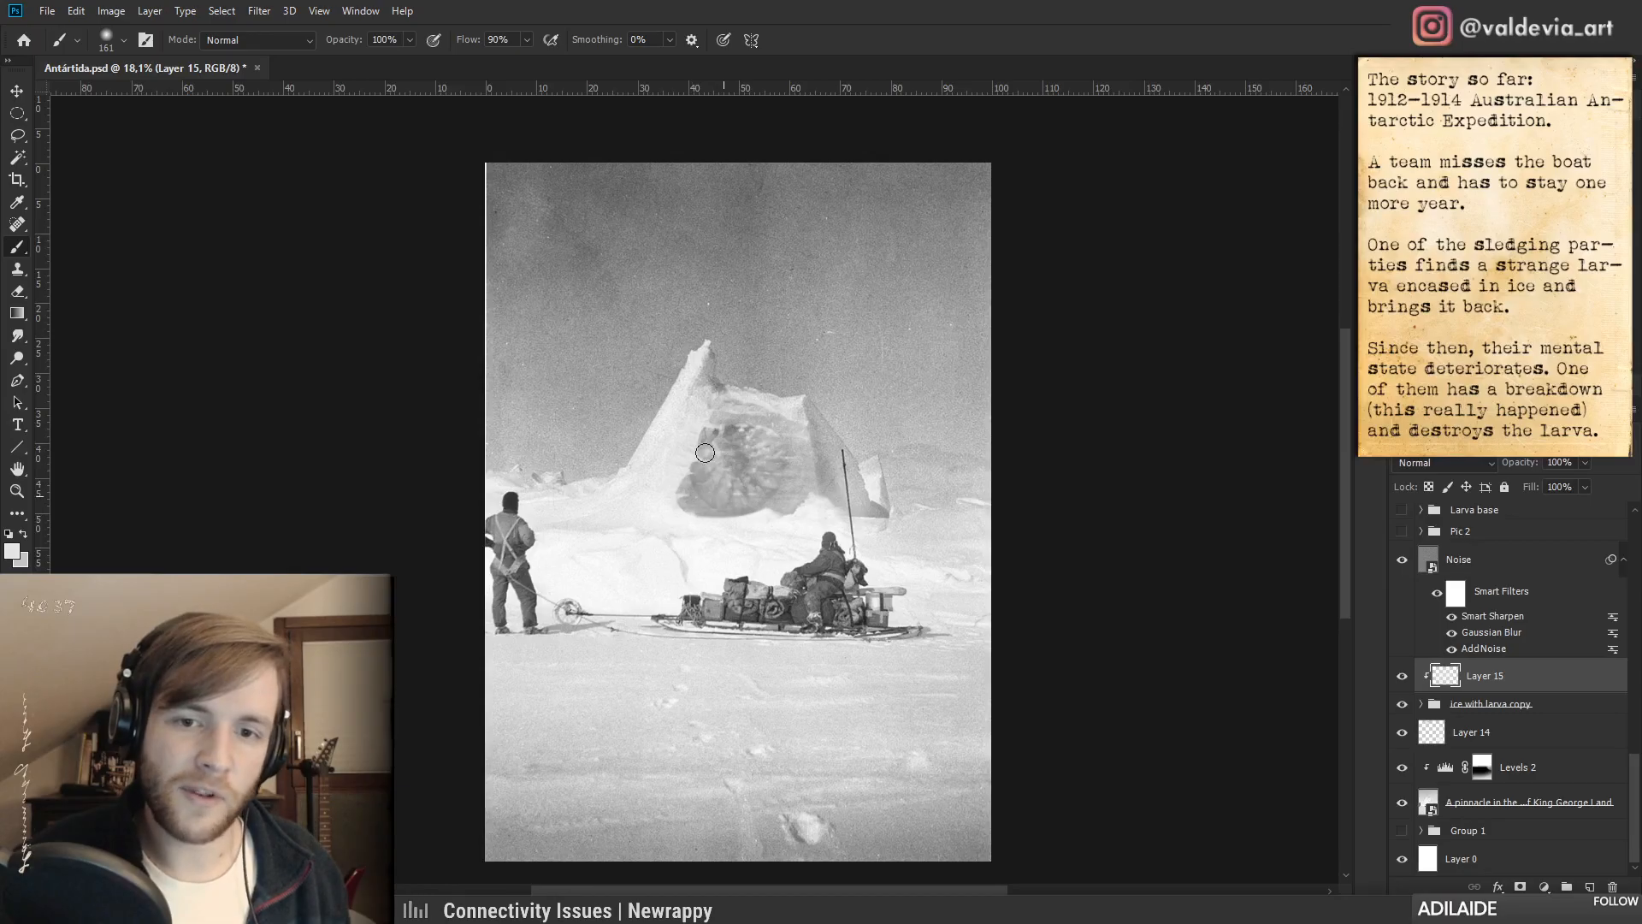
- Haze the larva further on Layer 15 with a 448 px brush and set the layer's opacity to 63%
{"action": "right_click", "coordinate": [721, 433]}
{"action": "left_click", "coordinate": [685, 479]}
{"action": "left_click_drag", "start_coordinate": [685, 488], "coordinate": [770, 512]}
{"action": "mouse_move", "coordinate": [747, 419]}
{"action": "left_mouse_down"}
{"action": "mouse_move", "coordinate": [778, 459]}
{"action": "mouse_move", "coordinate": [801, 432]}
{"action": "left_mouse_up"}
{"action": "left_click_drag", "start_coordinate": [1507, 463], "coordinate": [1504, 463]}
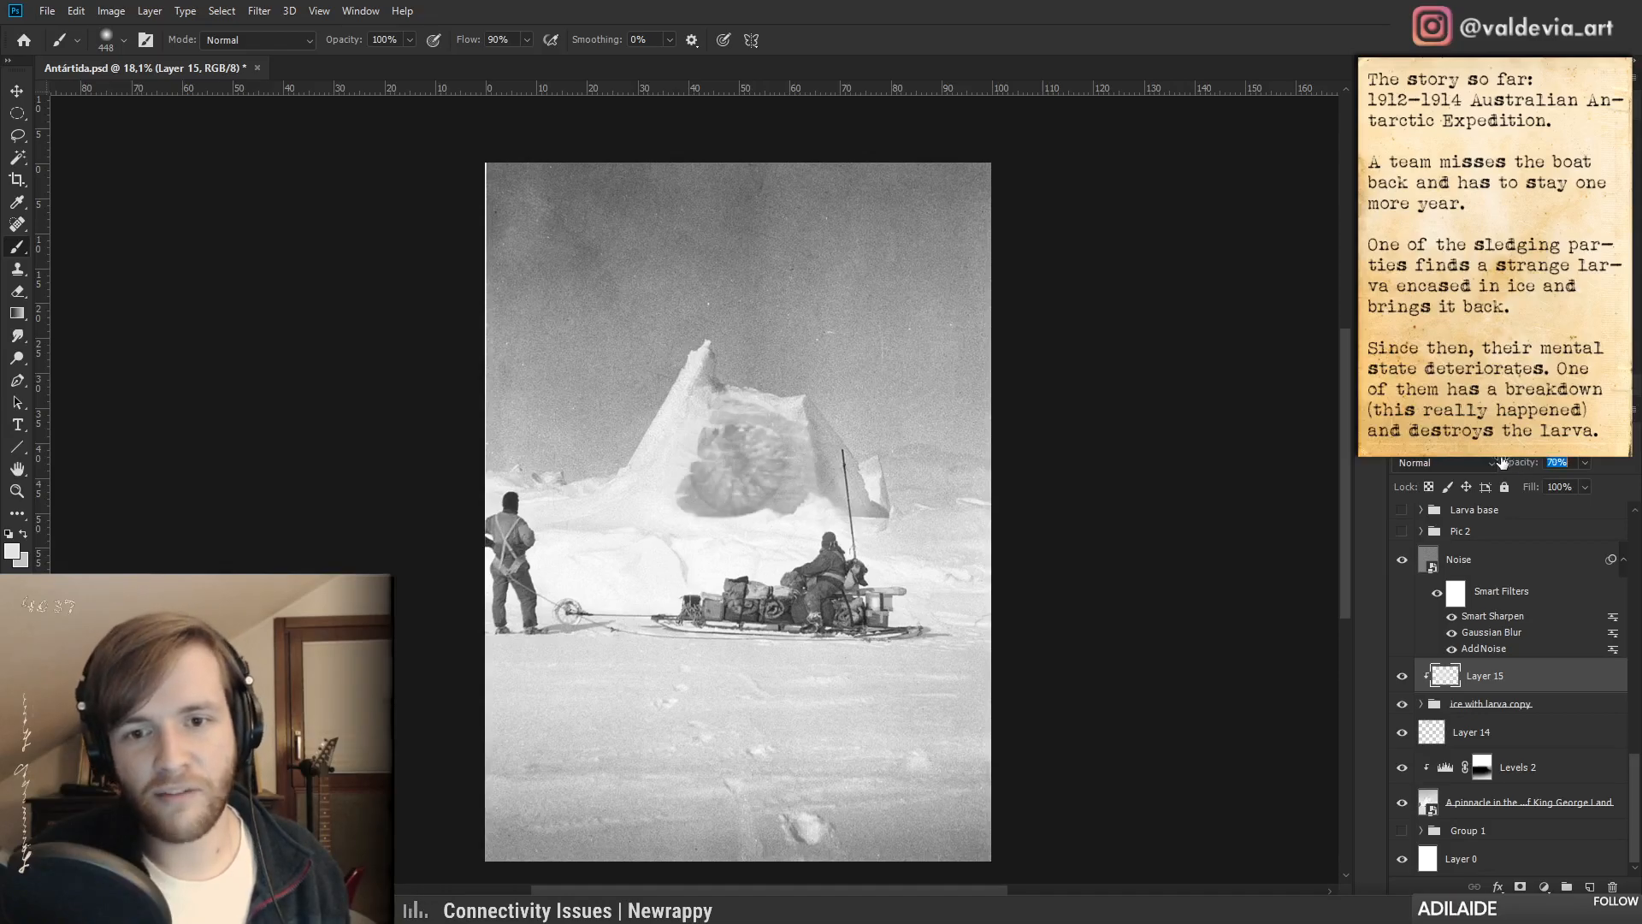
- Check the effect of Layer 15 and Levels 2 by toggling them, and set the opacity of Levels 2 to 77%
{"action": "key", "text": "z"}
{"action": "mouse_move", "coordinate": [842, 432]}
{"action": "left_mouse_down"}
{"action": "mouse_move", "coordinate": [722, 429]}
{"action": "mouse_move", "coordinate": [789, 425]}
{"action": "mouse_move", "coordinate": [857, 471]}
{"action": "mouse_move", "coordinate": [804, 475]}
{"action": "mouse_move", "coordinate": [906, 467]}
{"action": "left_mouse_up"}
{"action": "key", "text": "b"}
{"action": "key", "text": "z"}
{"action": "left_click_drag", "start_coordinate": [1009, 504], "coordinate": [1102, 501]}
{"action": "key", "text": "b"}
{"action": "left_click", "coordinate": [1401, 678]}
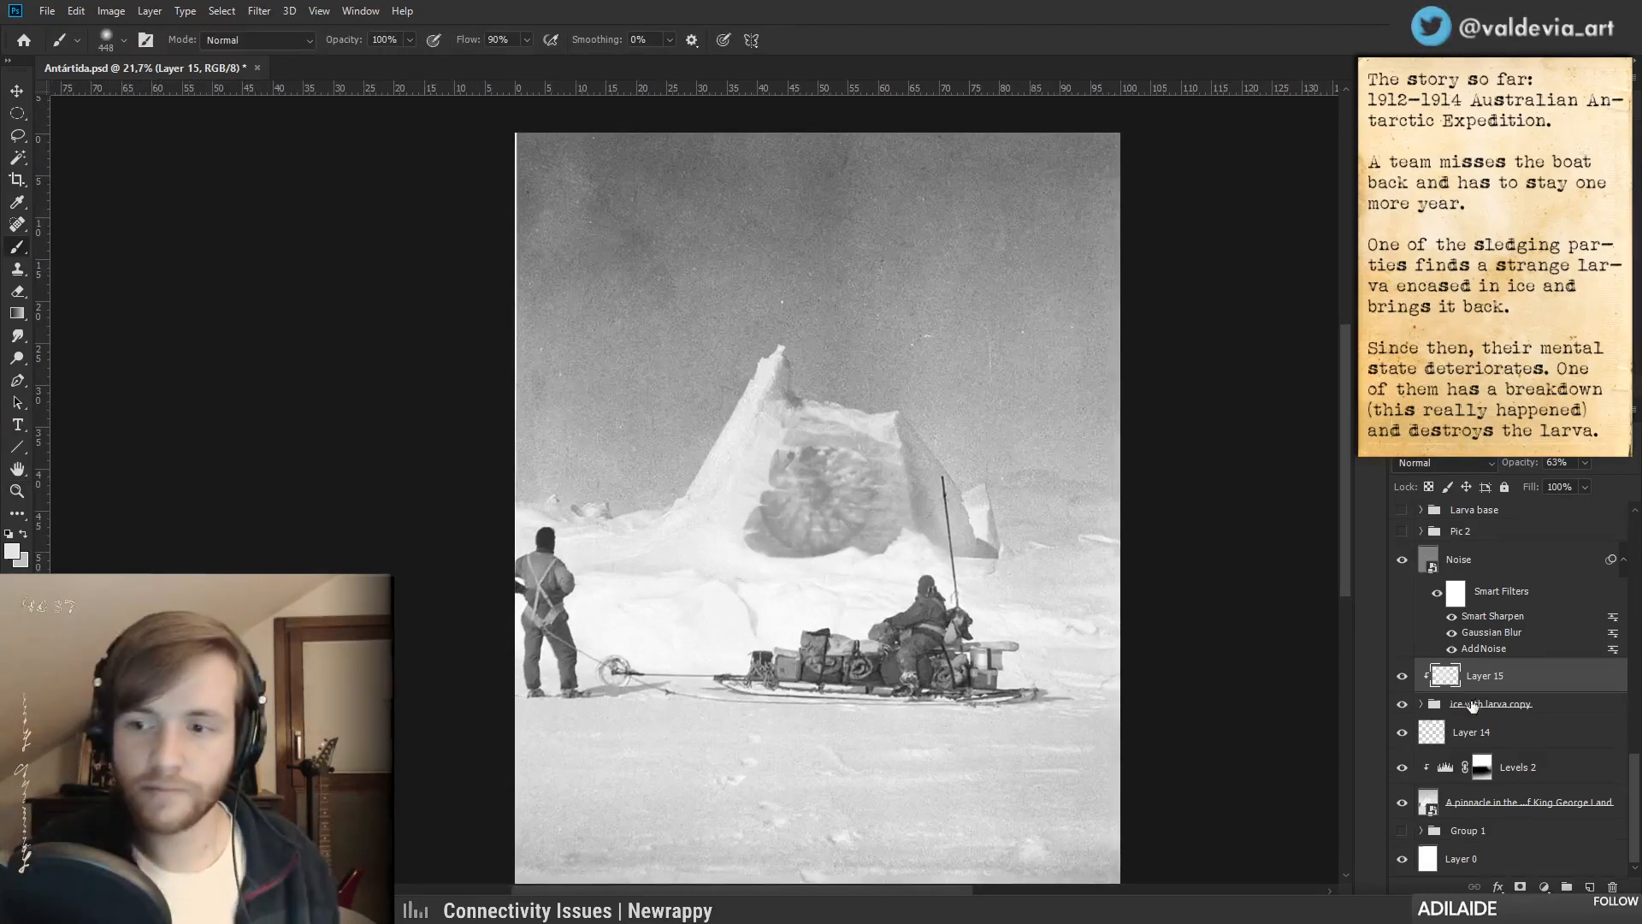
{"action": "left_click", "coordinate": [1406, 768]}
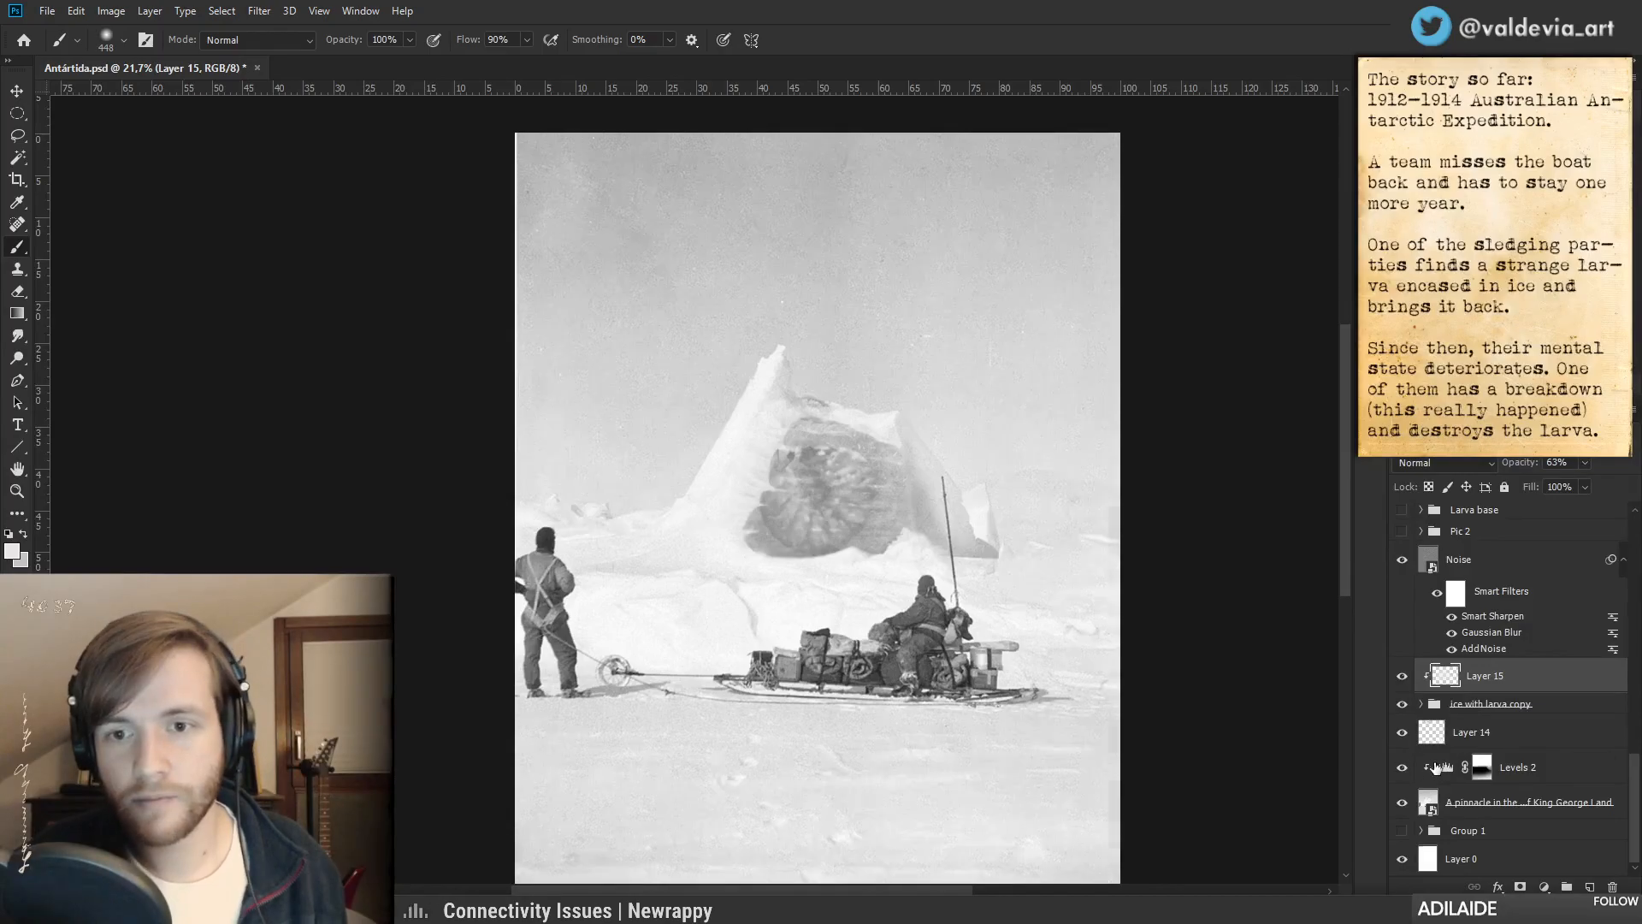
{"action": "left_click", "coordinate": [1402, 767]}
{"action": "left_click", "coordinate": [1519, 767]}
{"action": "left_click_drag", "start_coordinate": [1523, 468], "coordinate": [1504, 473]}
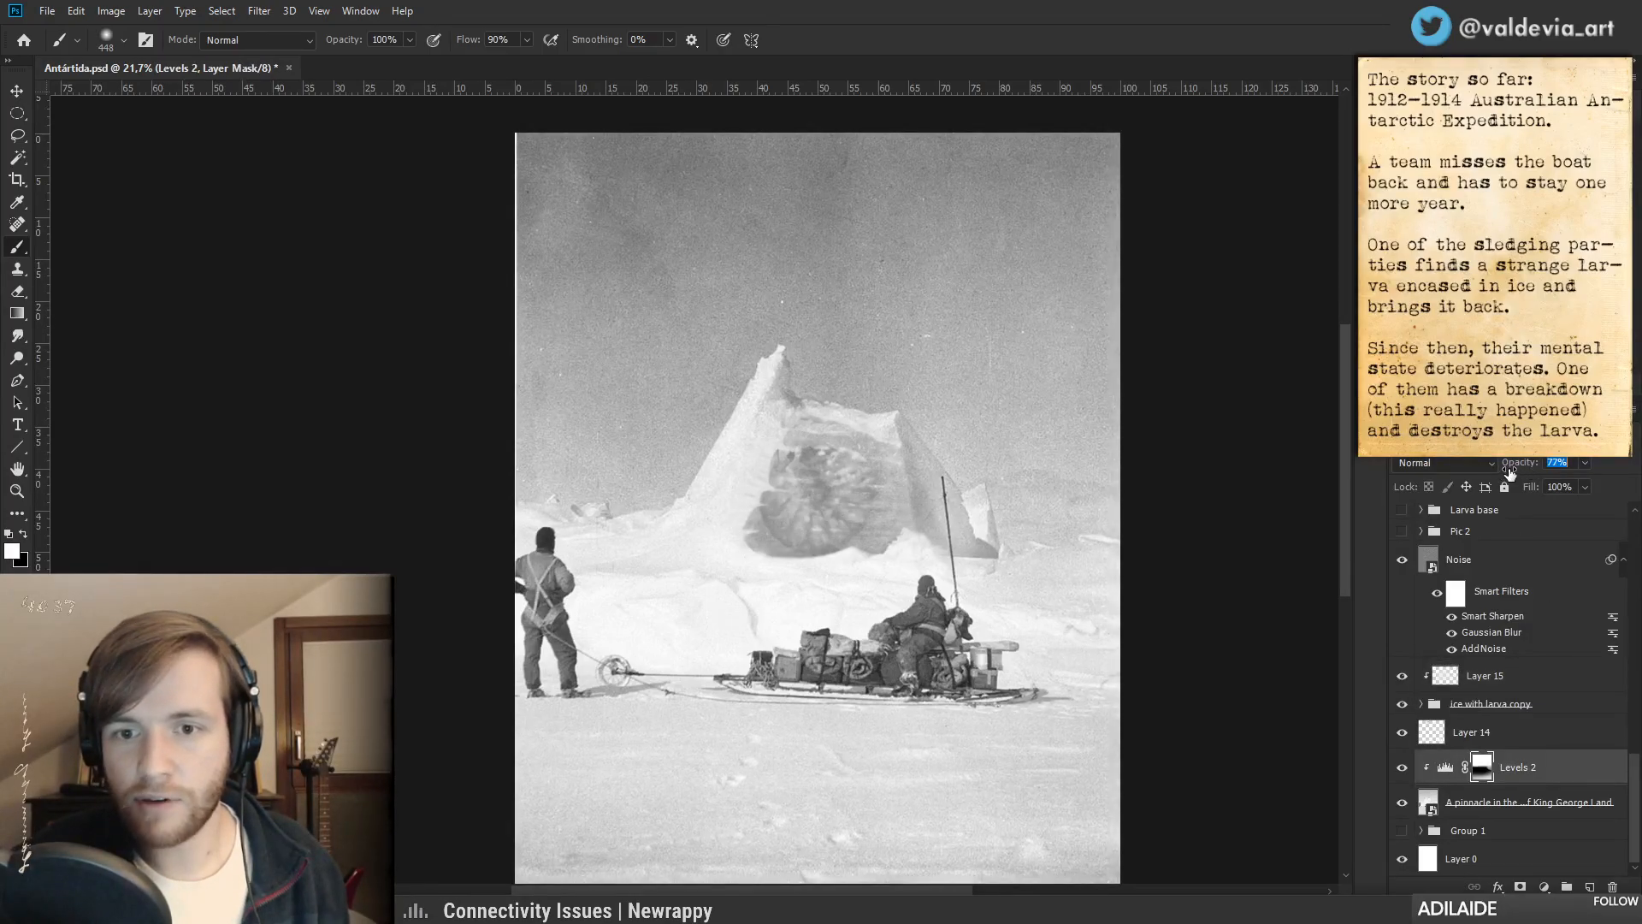
- Paint light haze over the larva's lower left on Layer 15 with the 448 px brush and set the layer's opacity to 76%
{"action": "left_click_drag", "start_coordinate": [878, 549], "coordinate": [842, 505]}
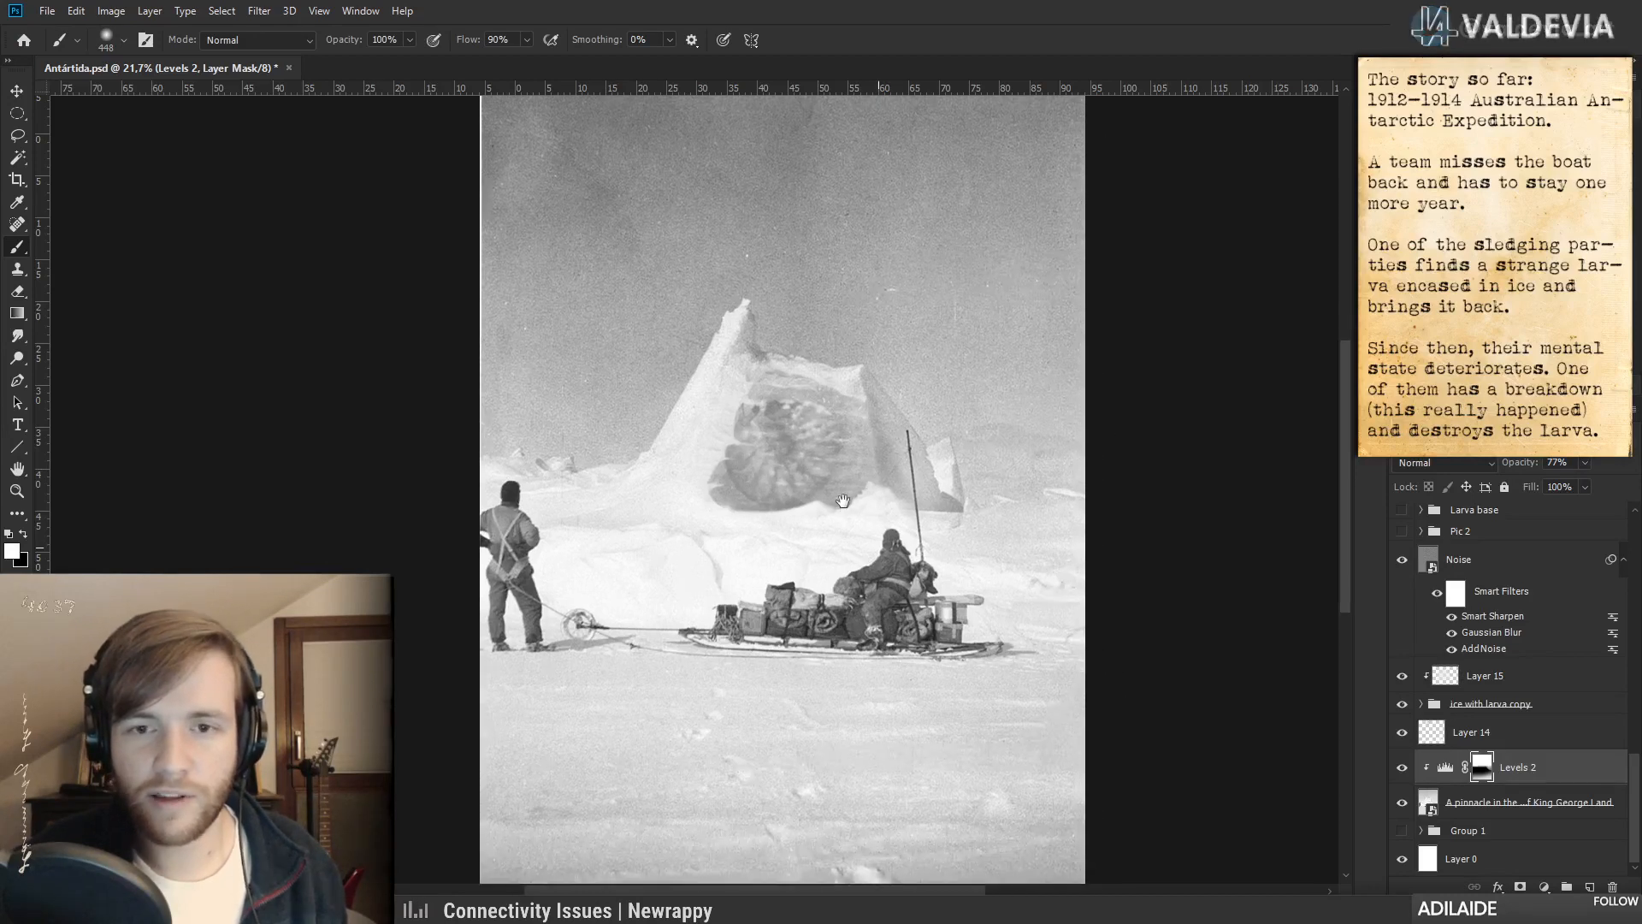
{"action": "mouse_move", "coordinate": [924, 571]}
{"action": "left_mouse_down"}
{"action": "mouse_move", "coordinate": [873, 568]}
{"action": "mouse_move", "coordinate": [928, 566]}
{"action": "left_mouse_up"}
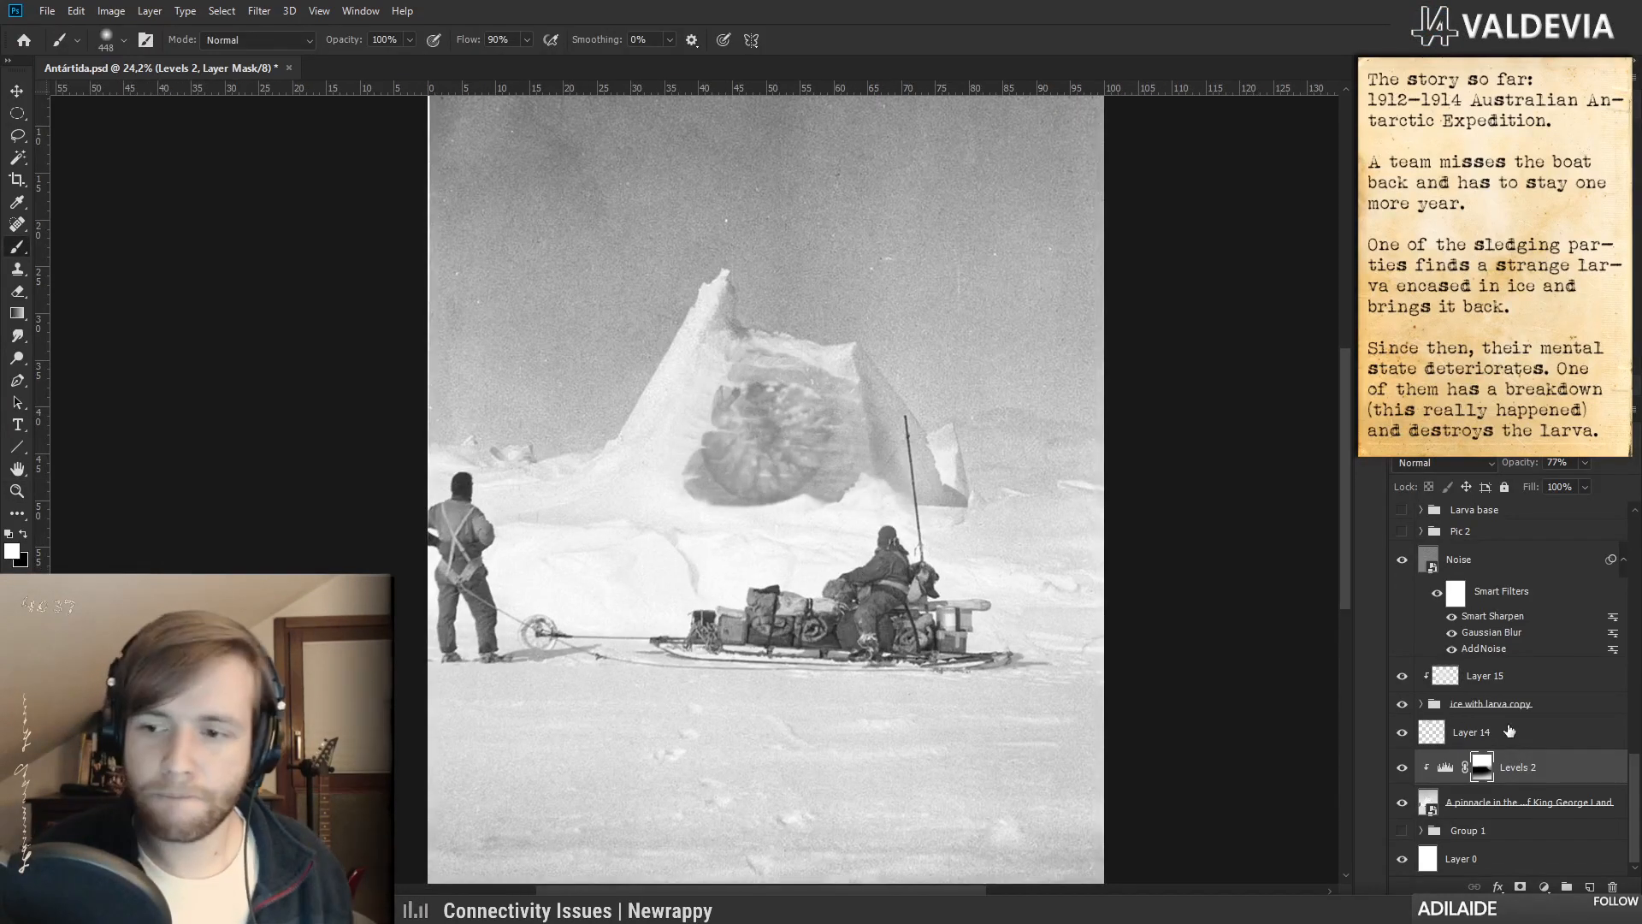
{"action": "left_click", "coordinate": [1459, 676]}
{"action": "mouse_move", "coordinate": [738, 462]}
{"action": "left_mouse_down"}
{"action": "mouse_move", "coordinate": [710, 439]}
{"action": "mouse_move", "coordinate": [751, 415]}
{"action": "mouse_move", "coordinate": [761, 380]}
{"action": "mouse_move", "coordinate": [721, 376]}
{"action": "mouse_move", "coordinate": [757, 398]}
{"action": "mouse_move", "coordinate": [690, 448]}
{"action": "mouse_move", "coordinate": [698, 508]}
{"action": "left_mouse_up"}
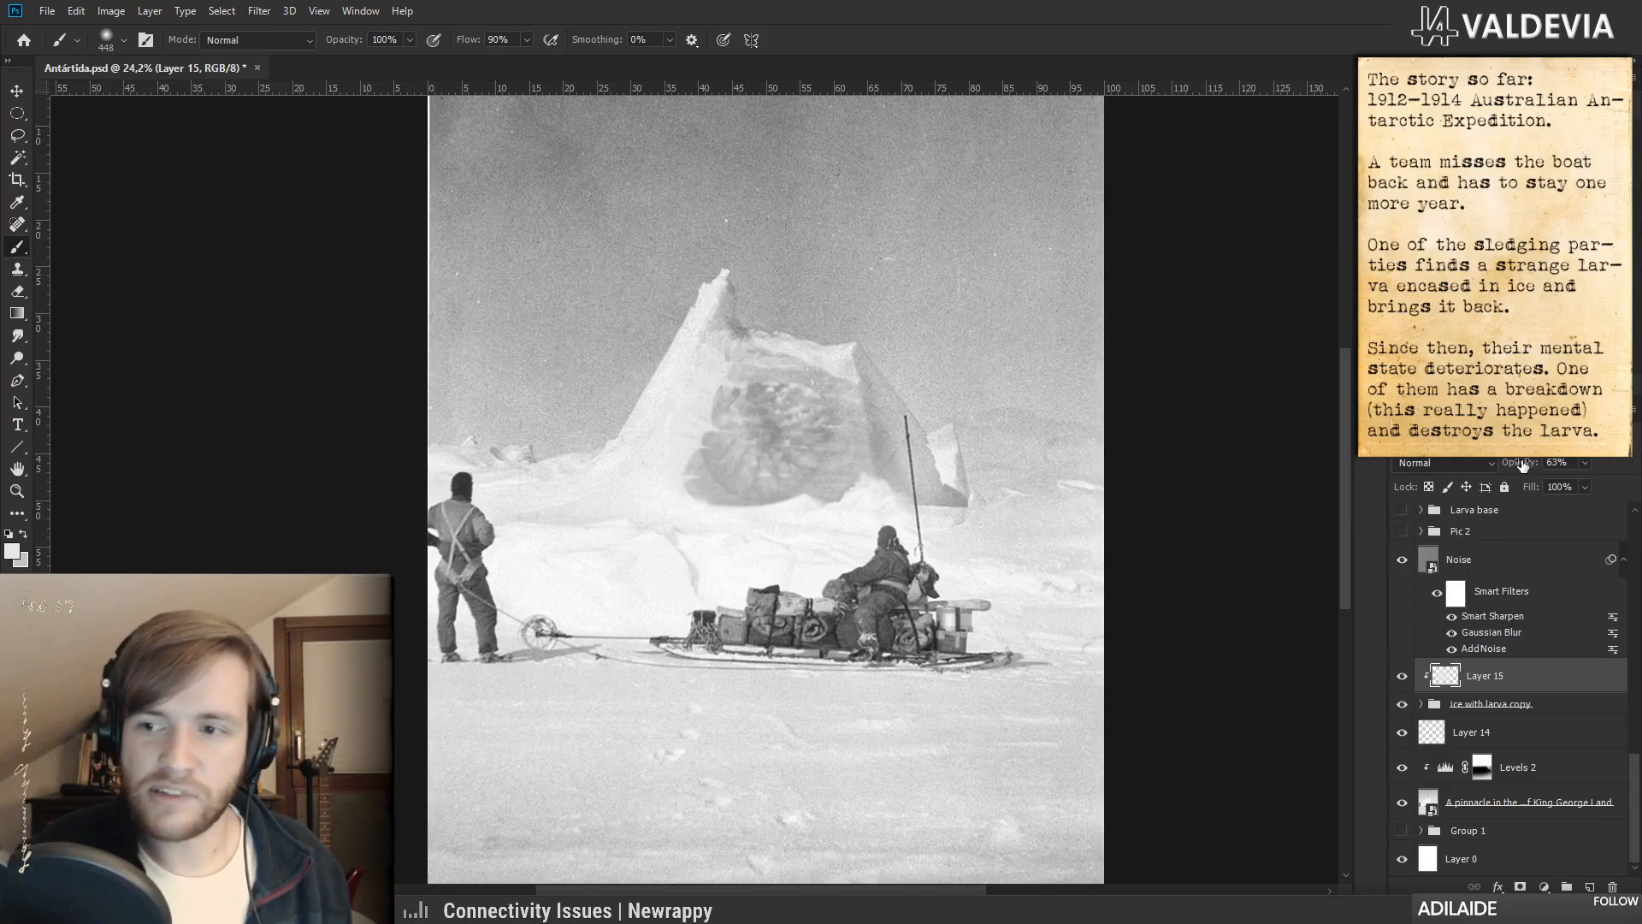
{"action": "left_click_drag", "start_coordinate": [1523, 462], "coordinate": [1505, 465]}
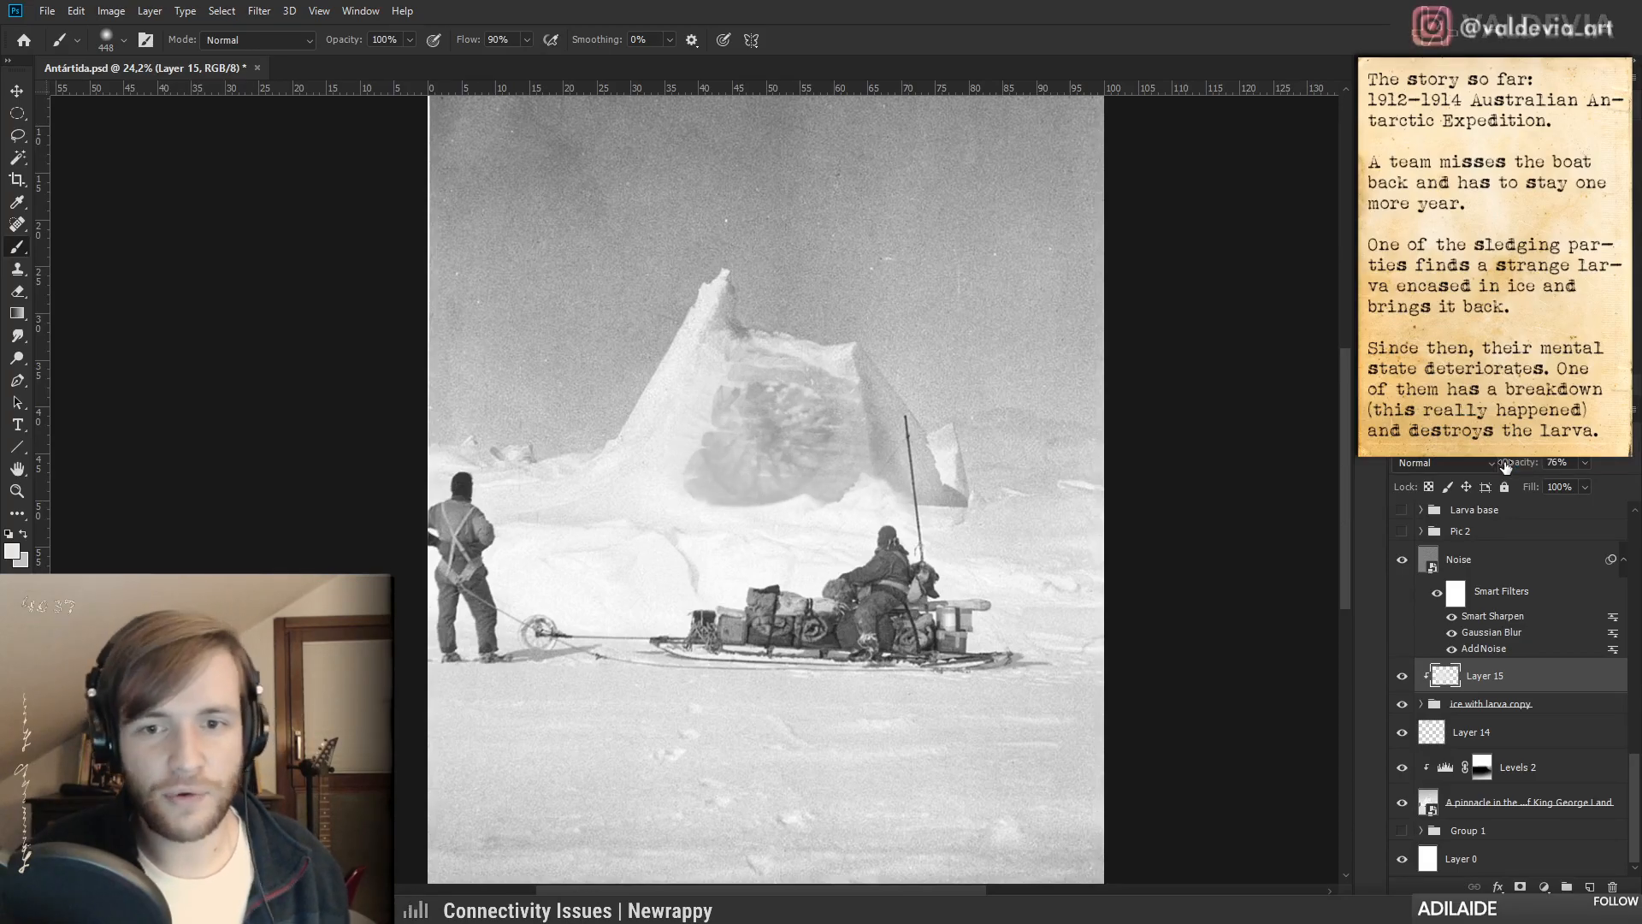
- Reduce the brush size to 77 px and return to a view of the whole sledge photo
{"action": "right_click", "coordinate": [873, 470]}
{"action": "left_click", "coordinate": [746, 507]}
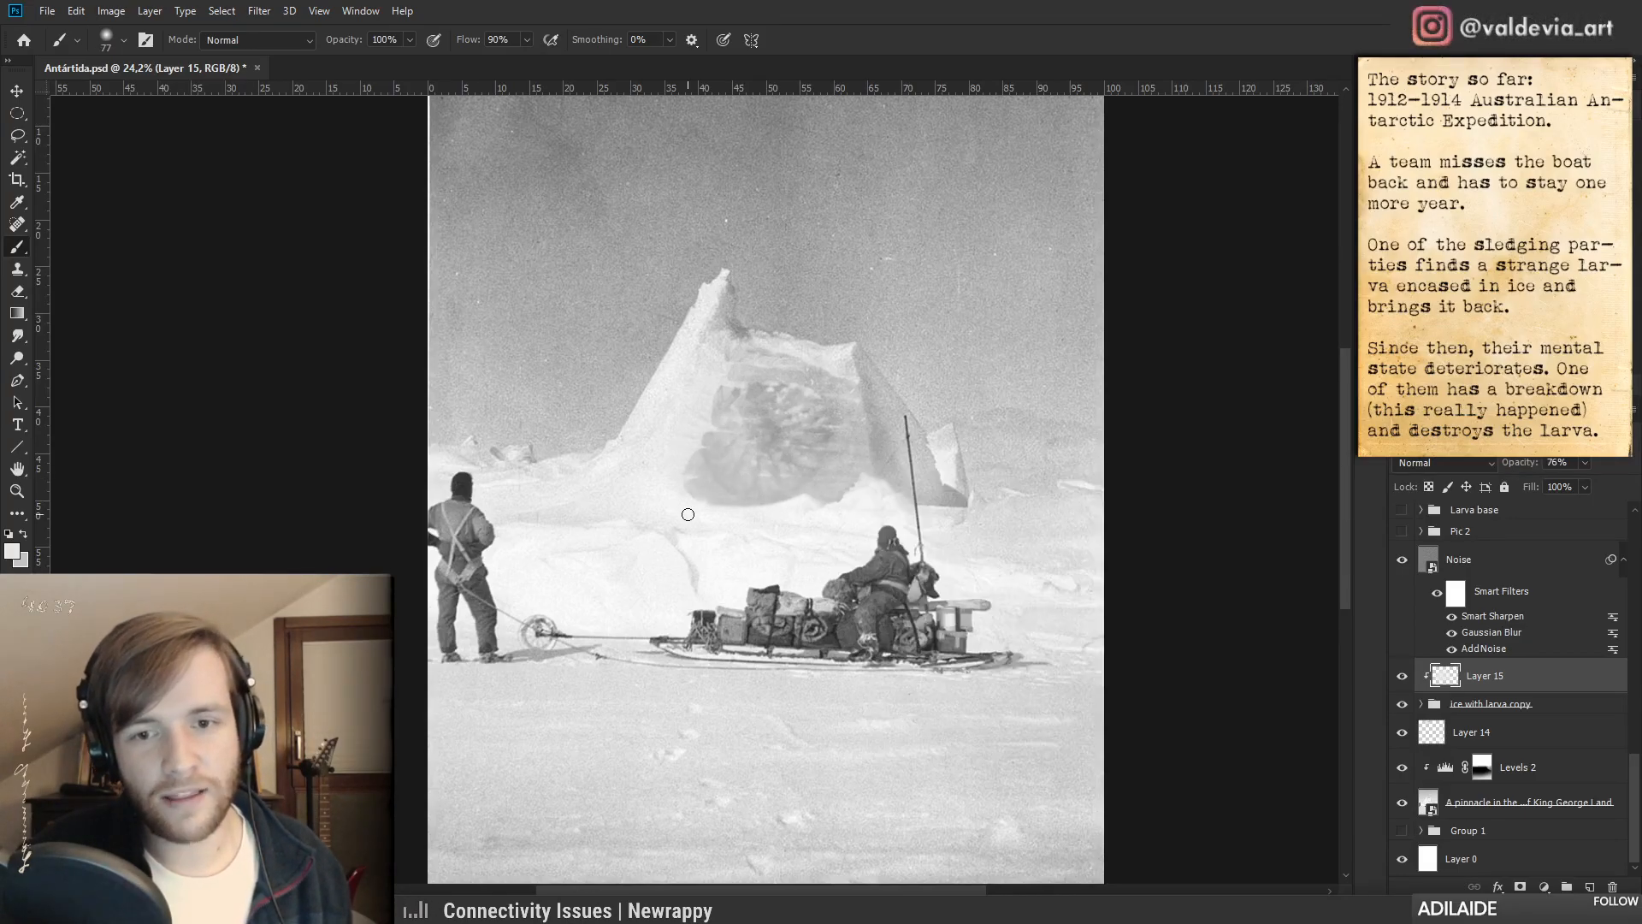
{"action": "mouse_move", "coordinate": [847, 537]}
{"action": "left_mouse_down"}
{"action": "mouse_move", "coordinate": [747, 550]}
{"action": "mouse_move", "coordinate": [797, 538]}
{"action": "mouse_move", "coordinate": [773, 456]}
{"action": "left_mouse_up"}
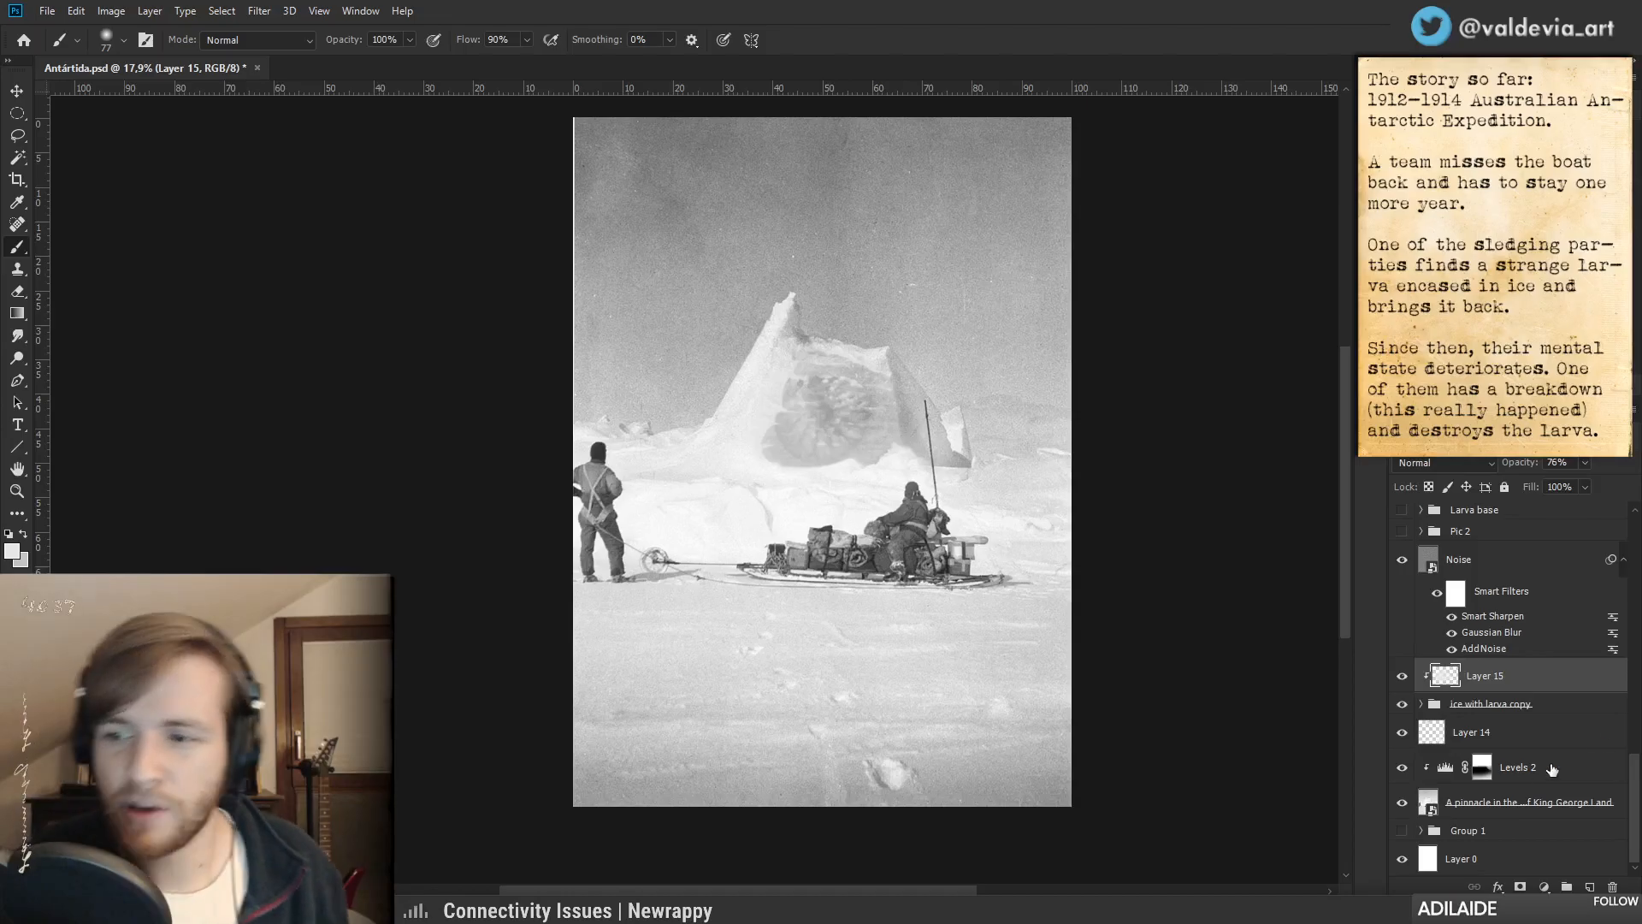
- Compare the larva in Pic 2 and the sledge photo by showing and hiding the Pic 2 group, and inspect the sledge version up close
{"action": "scroll", "coordinate": [1451, 653], "scroll_direction": "up", "scroll_amount": 2}
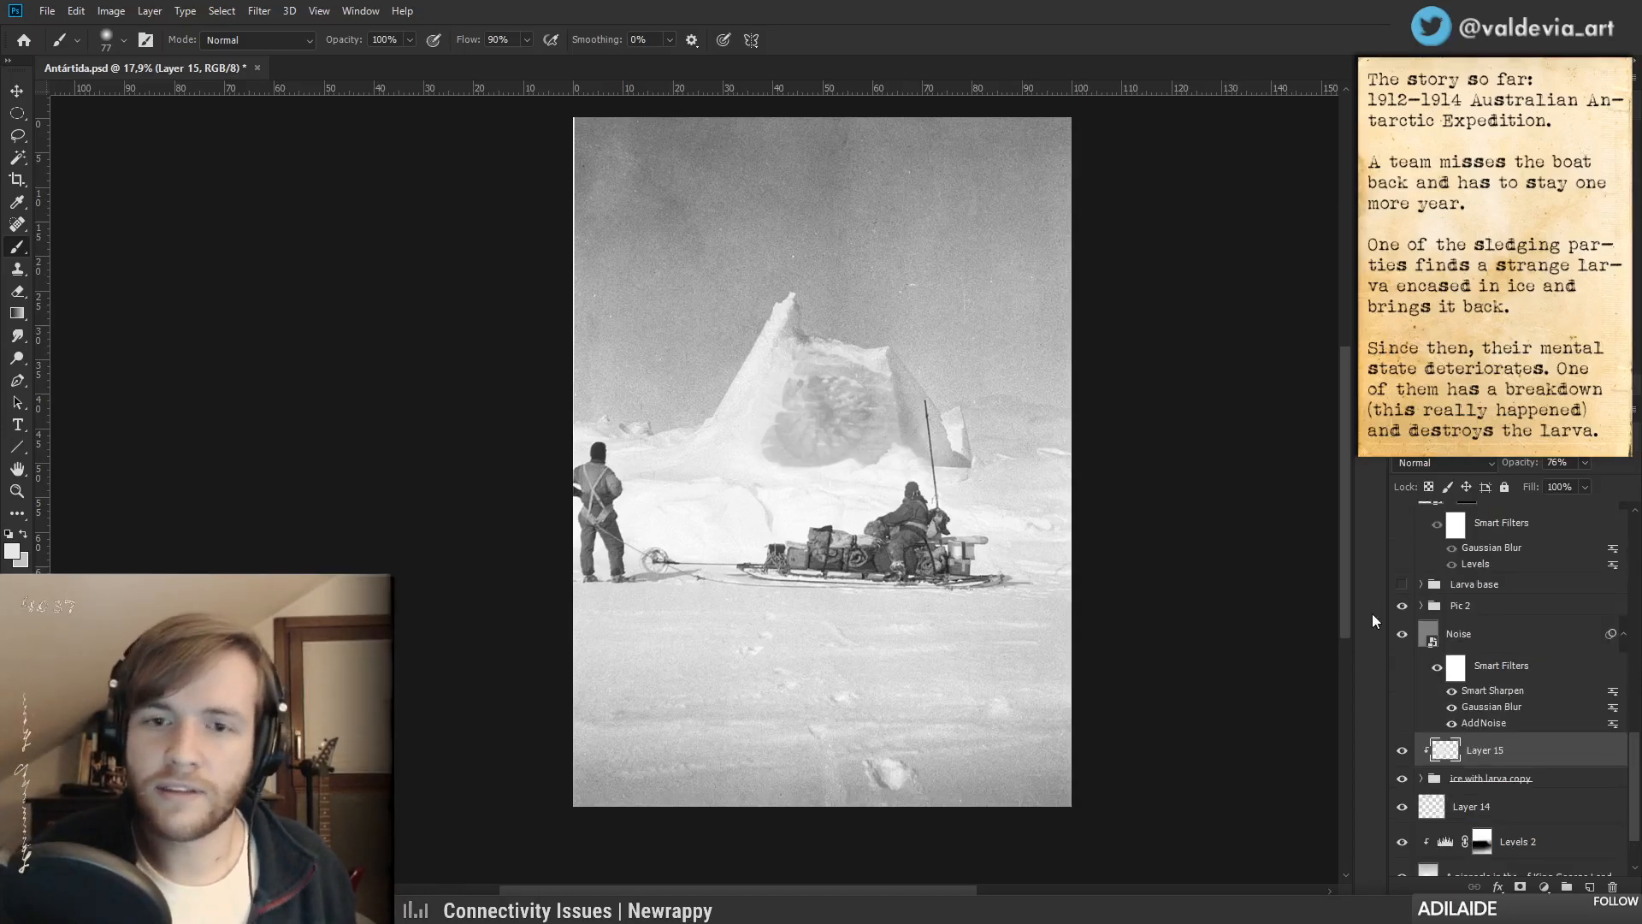
{"action": "left_click", "coordinate": [1401, 605]}
{"action": "key", "text": "z"}
{"action": "mouse_move", "coordinate": [821, 336]}
{"action": "left_mouse_down"}
{"action": "mouse_move", "coordinate": [867, 360]}
{"action": "mouse_move", "coordinate": [832, 358]}
{"action": "mouse_move", "coordinate": [881, 361]}
{"action": "mouse_move", "coordinate": [813, 354]}
{"action": "left_mouse_up"}
{"action": "key", "text": "b"}
{"action": "left_click_drag", "start_coordinate": [929, 605], "coordinate": [912, 555]}
{"action": "left_click", "coordinate": [1402, 606]}
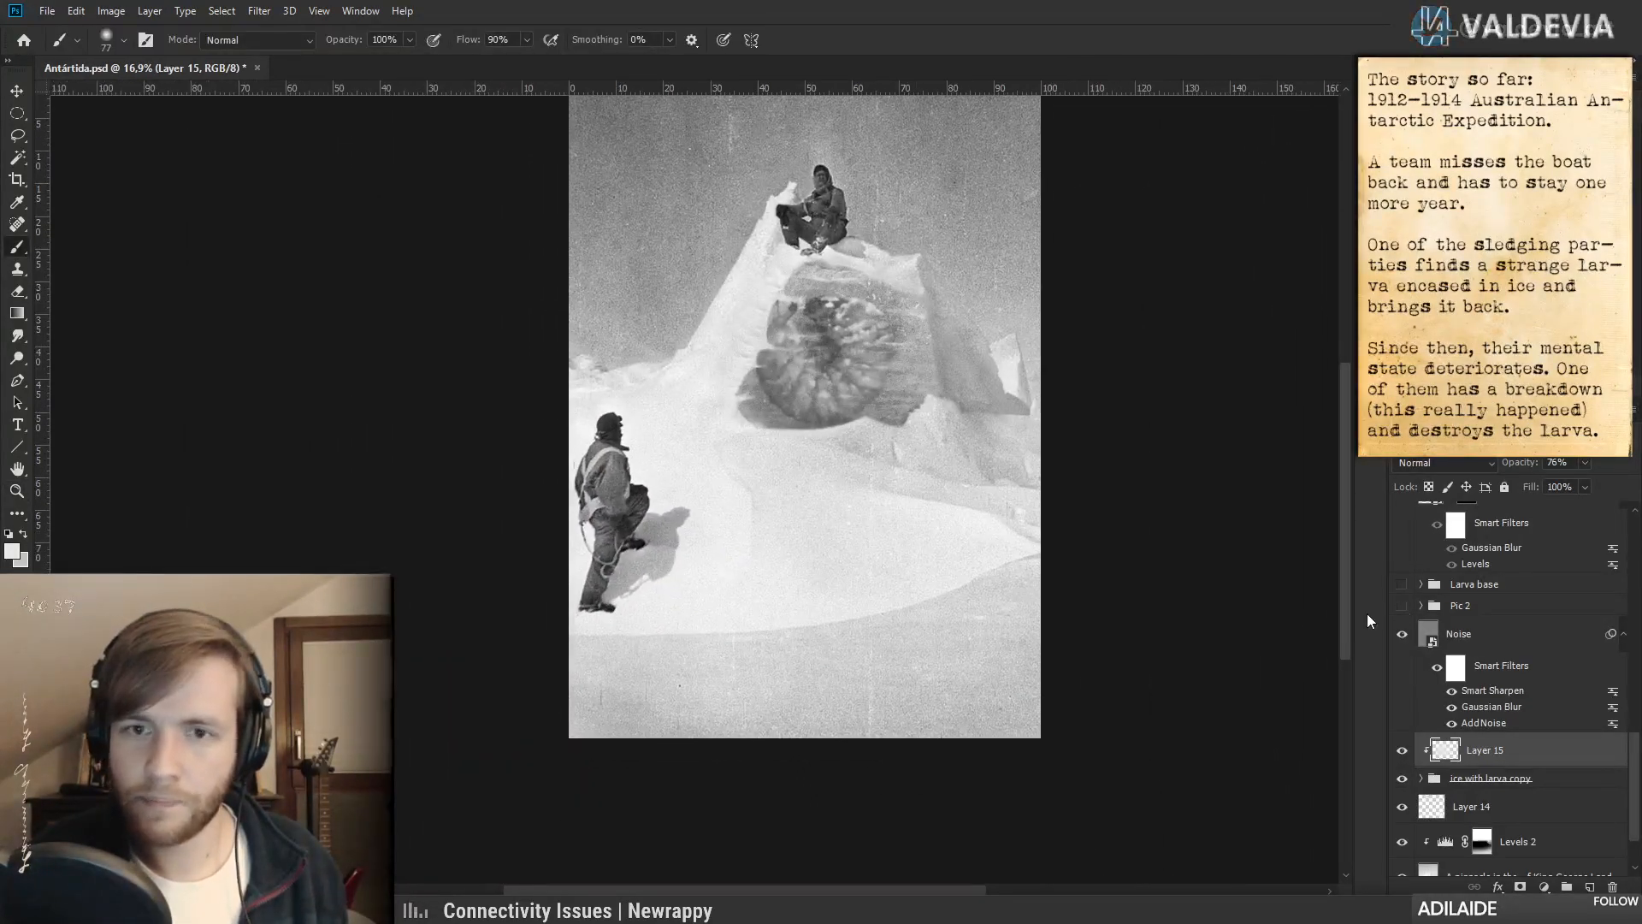
{"action": "key", "text": "z"}
{"action": "left_click_drag", "start_coordinate": [791, 373], "coordinate": [983, 369]}
{"action": "key", "text": "b"}
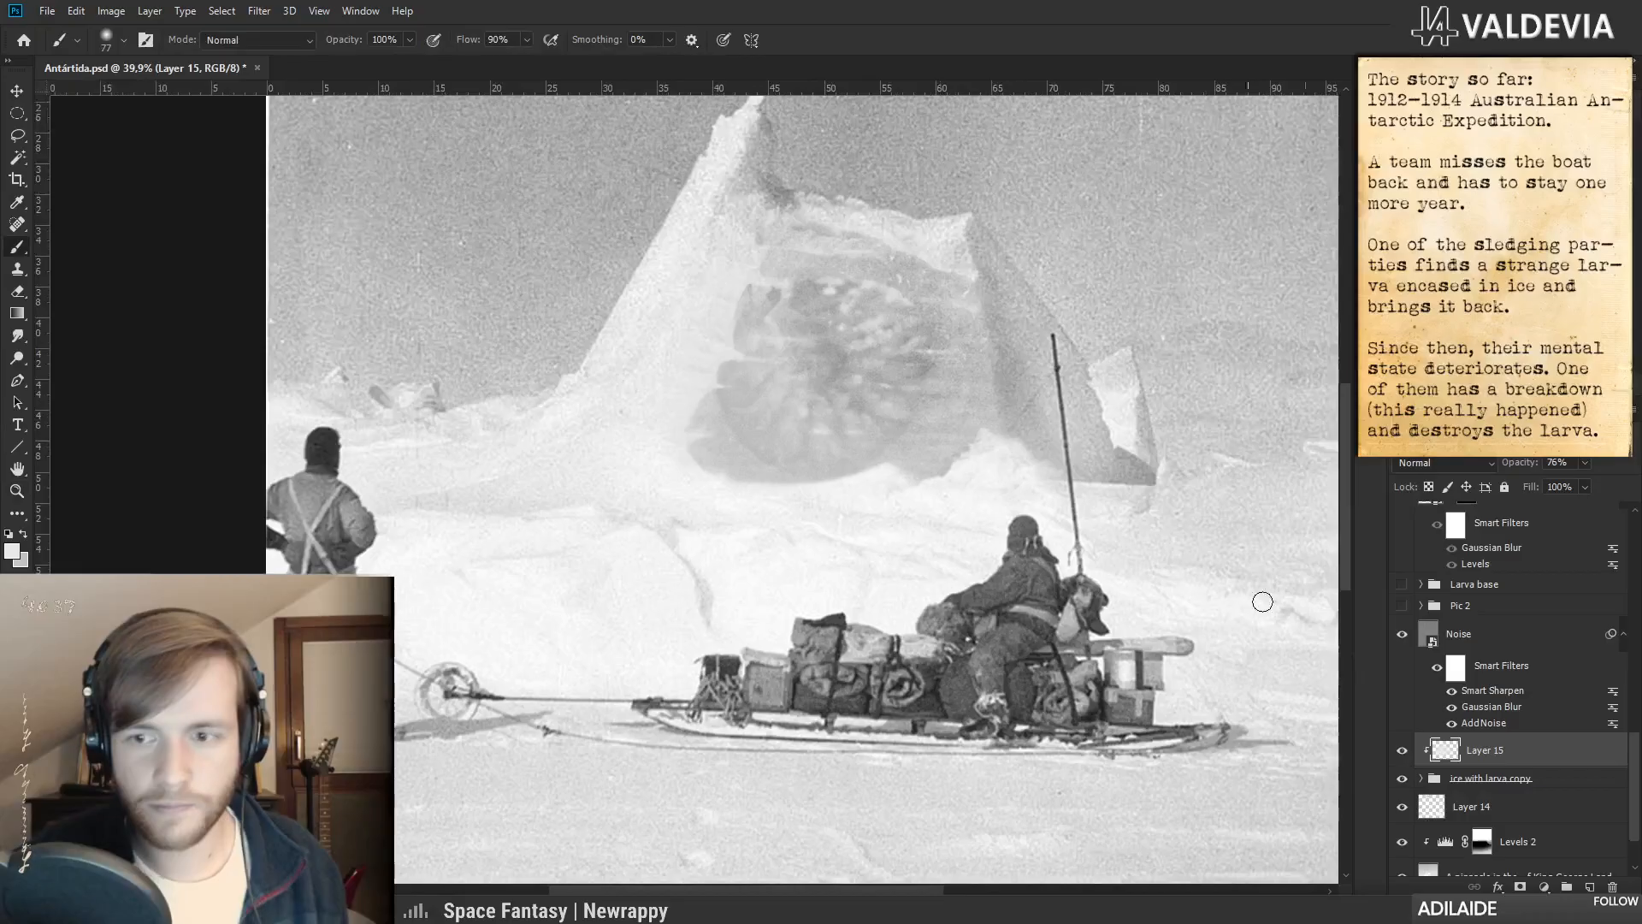
- Scale the layers from Levels 3 down to Larva base copy in "ice with larva copy" to 94.11% and nudge them within the ice
{"action": "left_click", "coordinate": [1421, 779]}
{"action": "left_click_drag", "start_coordinate": [1634, 685], "coordinate": [1635, 752]}
{"action": "scroll", "coordinate": [1622, 745], "scroll_direction": "down", "scroll_amount": 2}
{"action": "left_click", "coordinate": [1552, 603]}
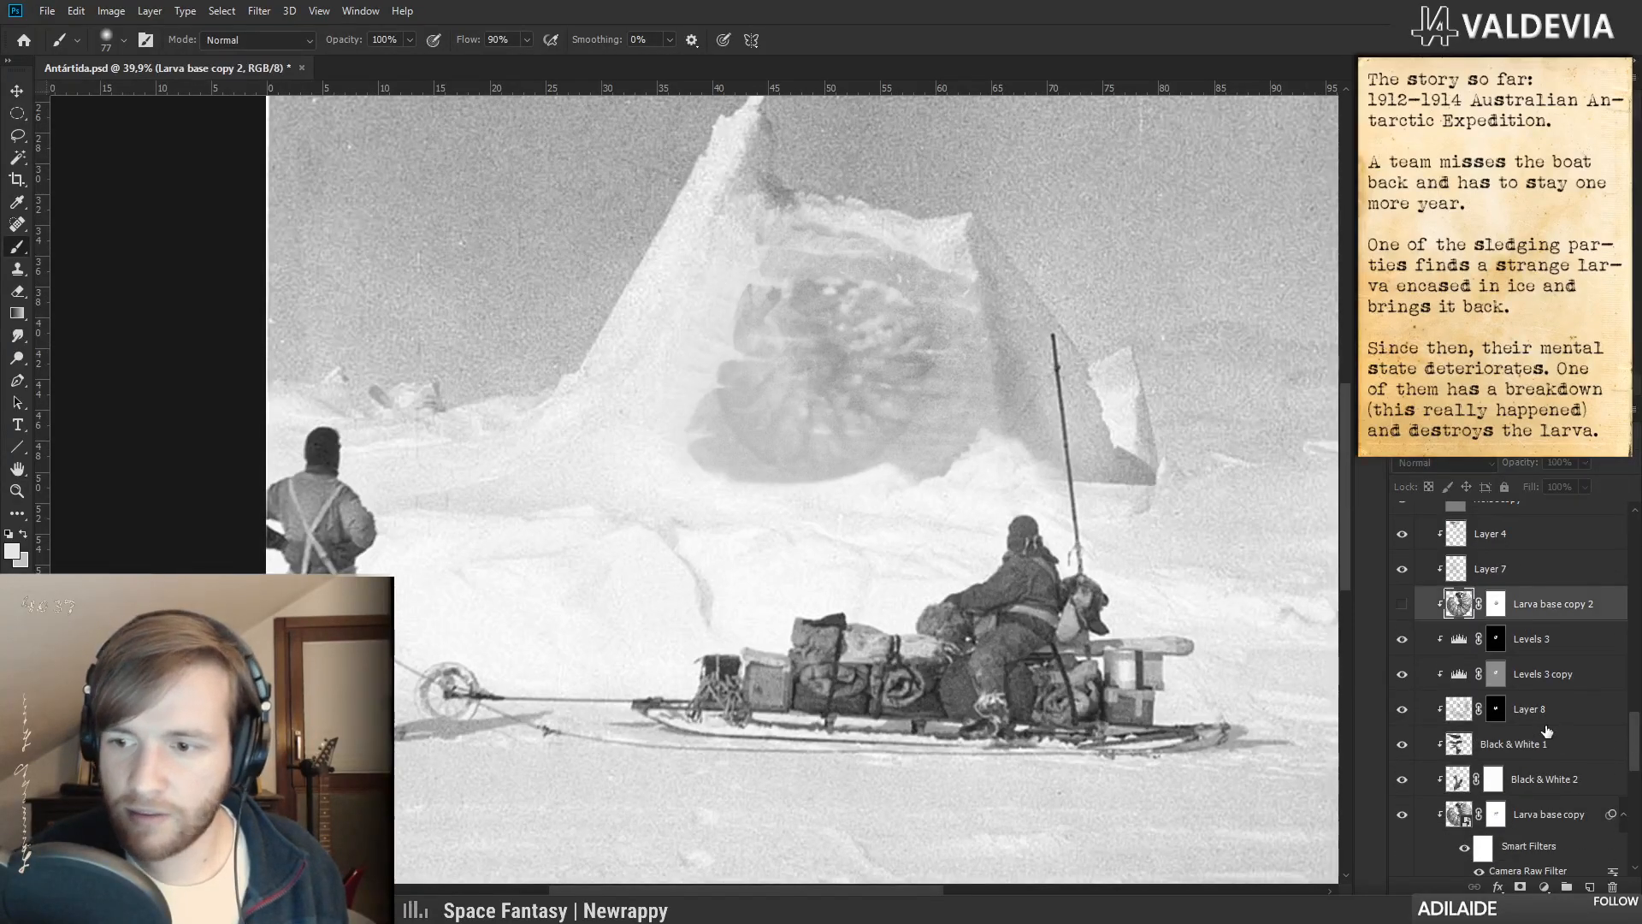
{"action": "left_click", "coordinate": [1554, 826]}
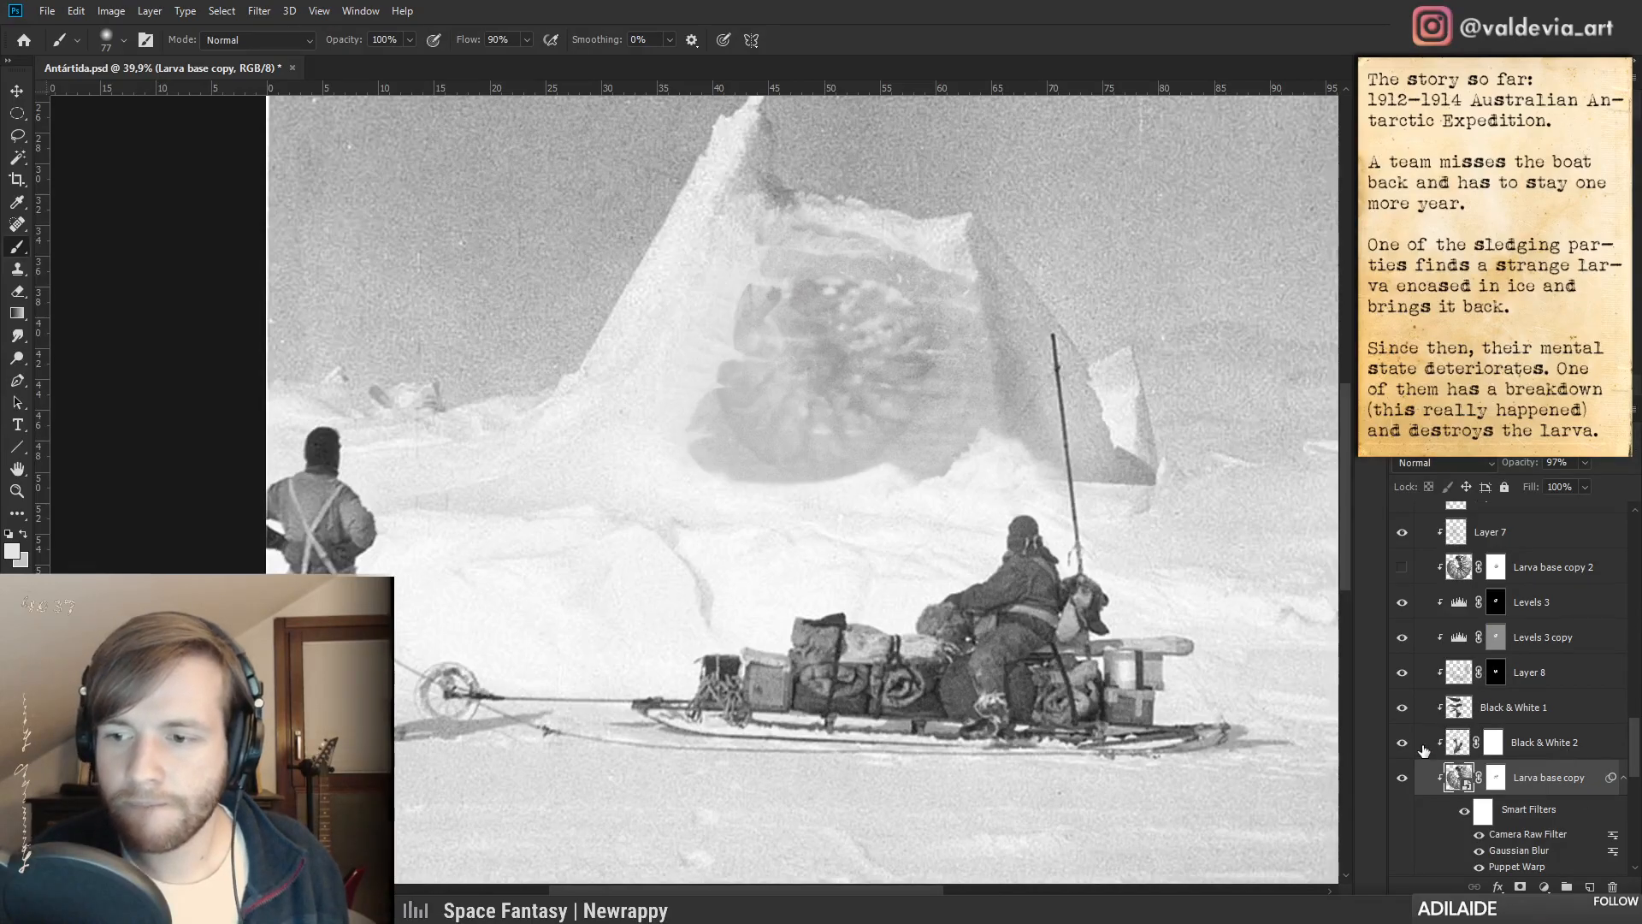
{"action": "left_click", "coordinate": [1536, 603], "text": "shift"}
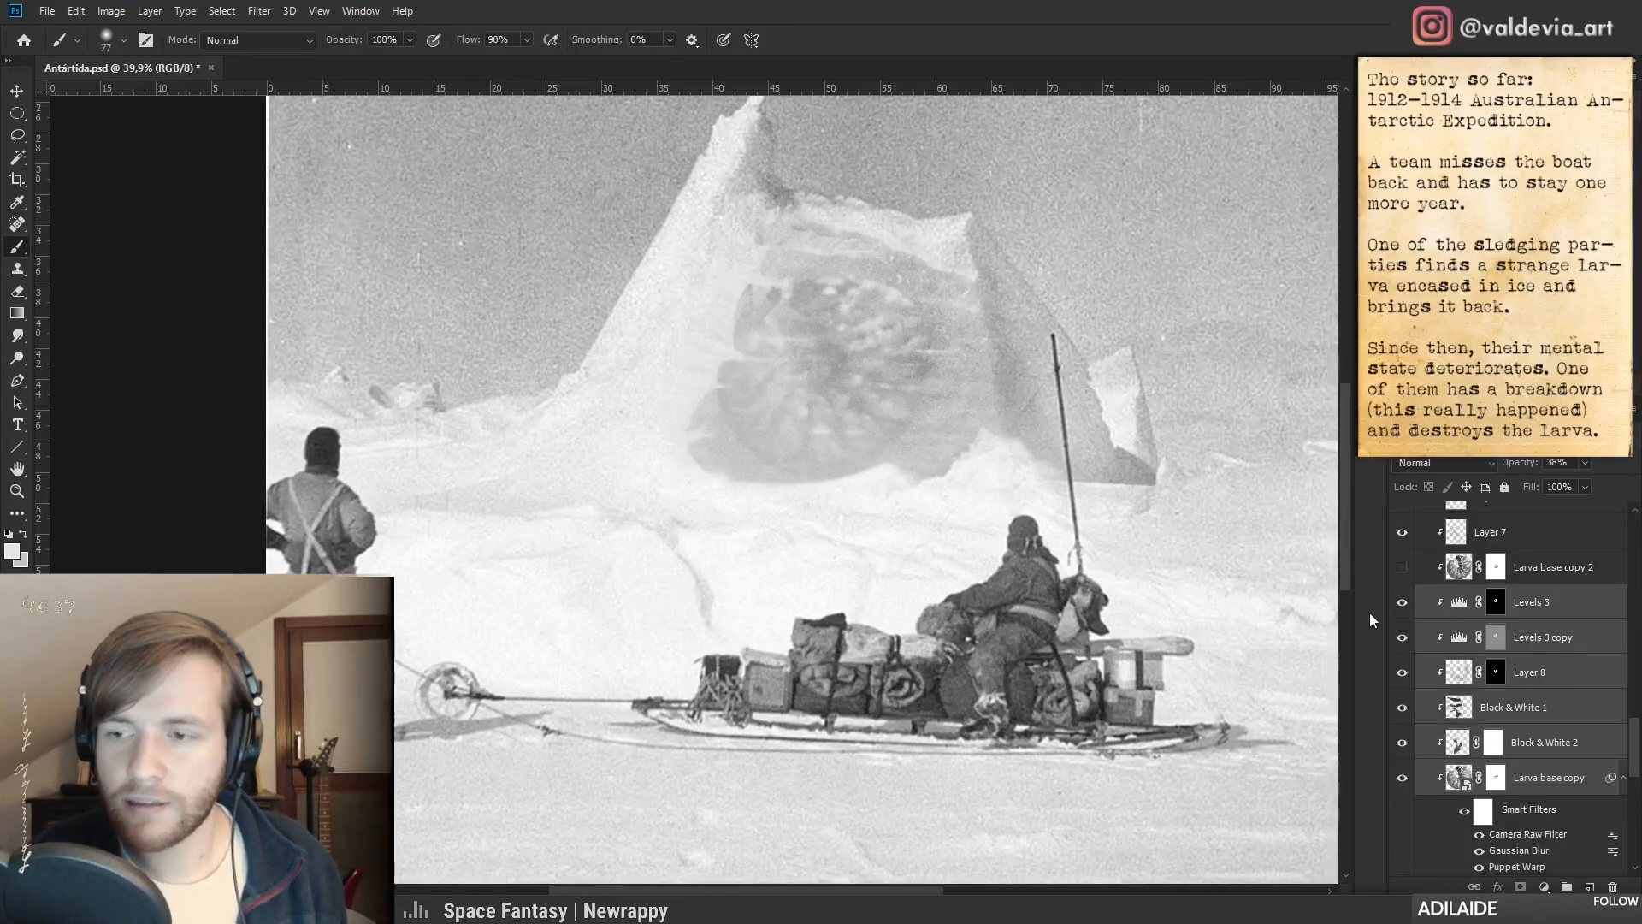
{"action": "key", "text": "ctrl+t"}
{"action": "left_click_drag", "start_coordinate": [1017, 390], "coordinate": [992, 391]}
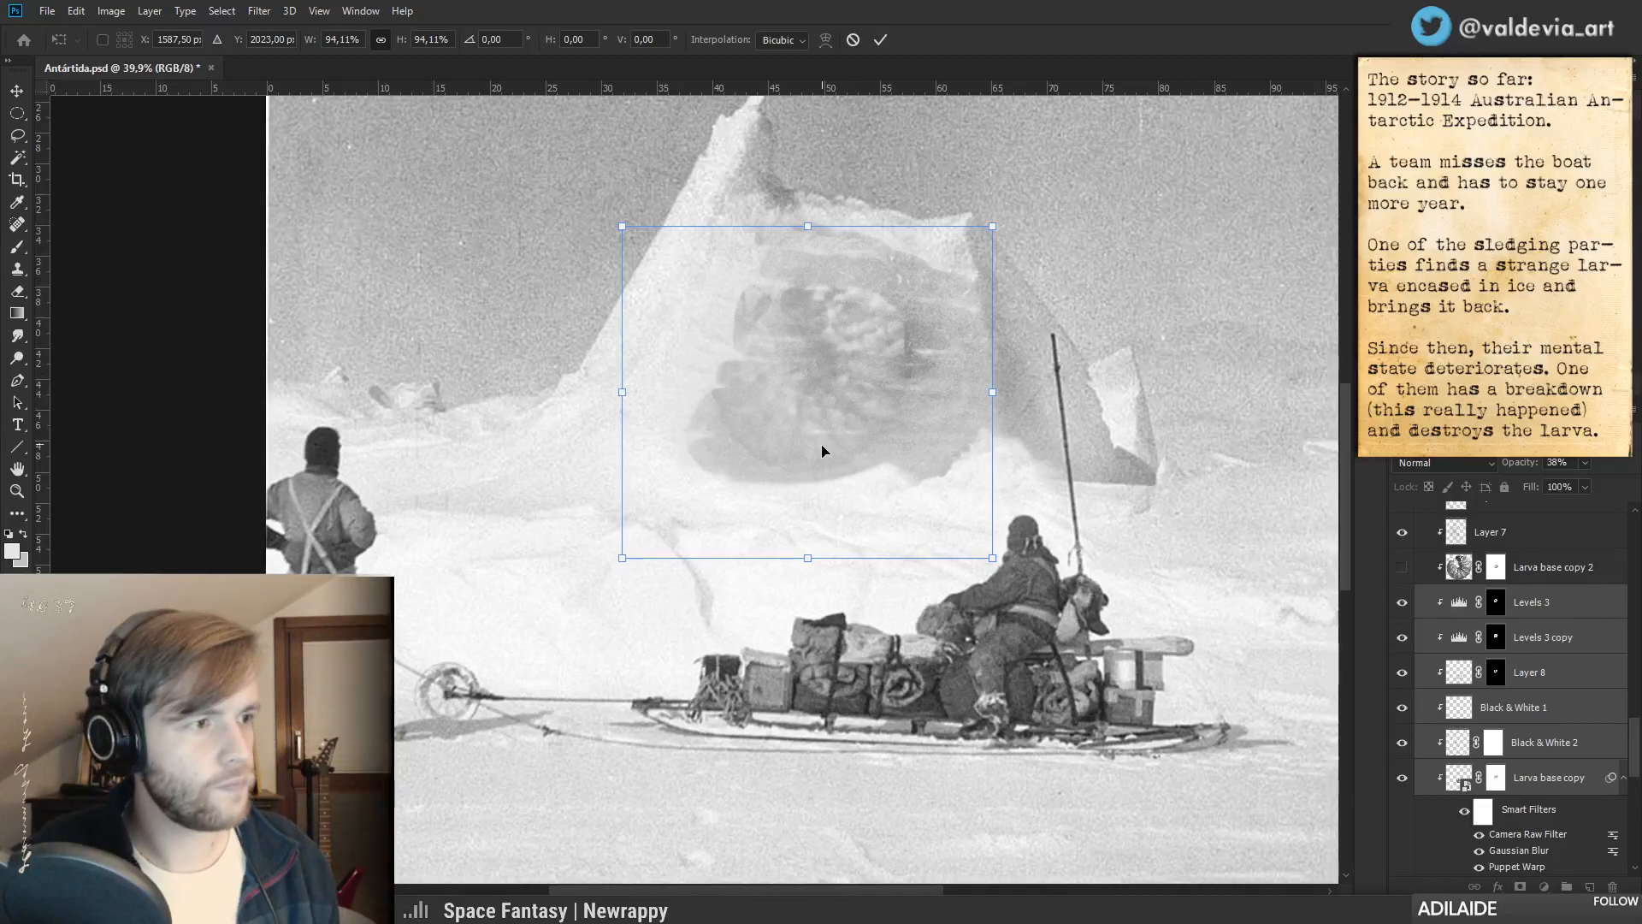
{"action": "left_click", "coordinate": [880, 41]}
{"action": "key", "text": "b"}
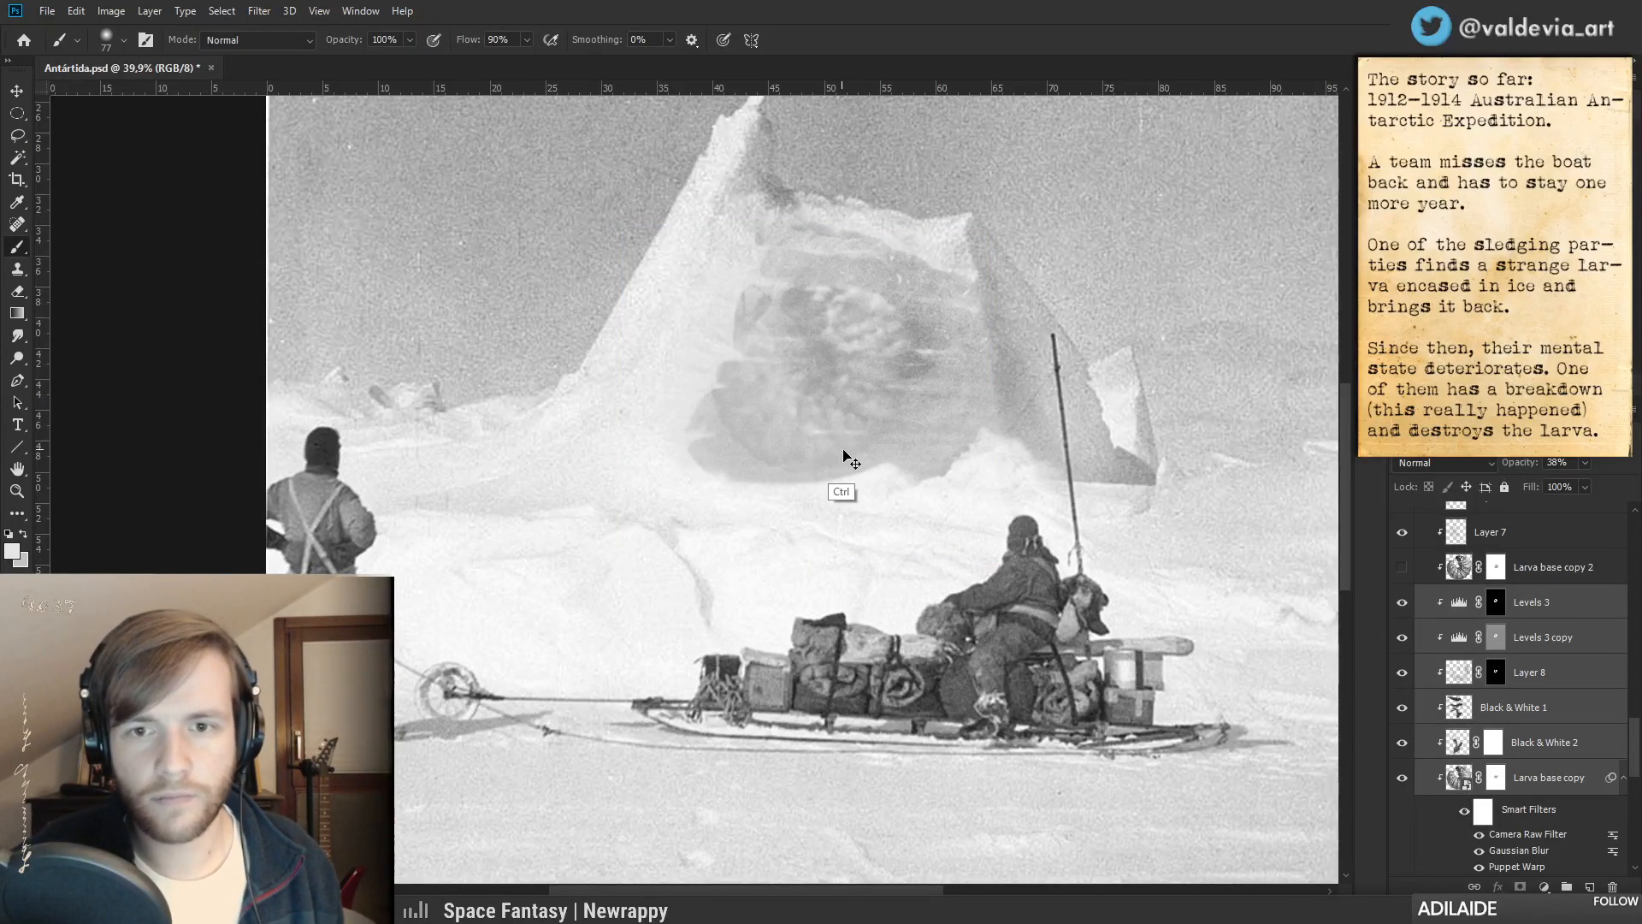
{"action": "left_click_drag", "start_coordinate": [816, 439], "coordinate": [828, 442]}
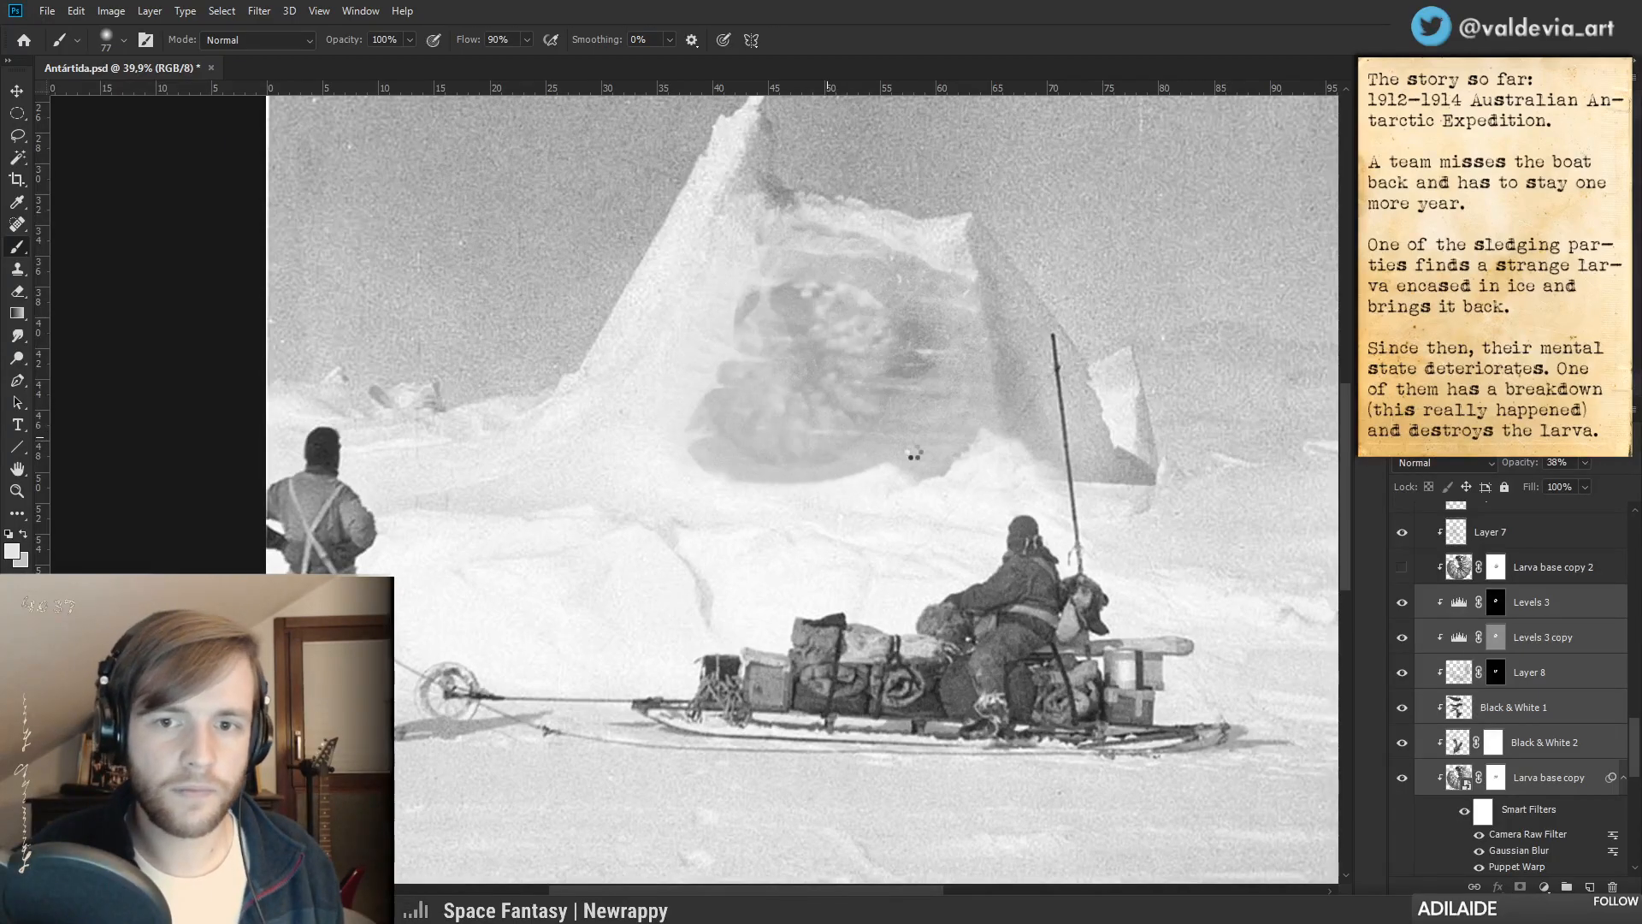
- Inspect the resized larva in the sledge photo from a distance and up close
{"action": "key", "text": "z"}
{"action": "left_click_drag", "start_coordinate": [916, 421], "coordinate": [774, 418]}
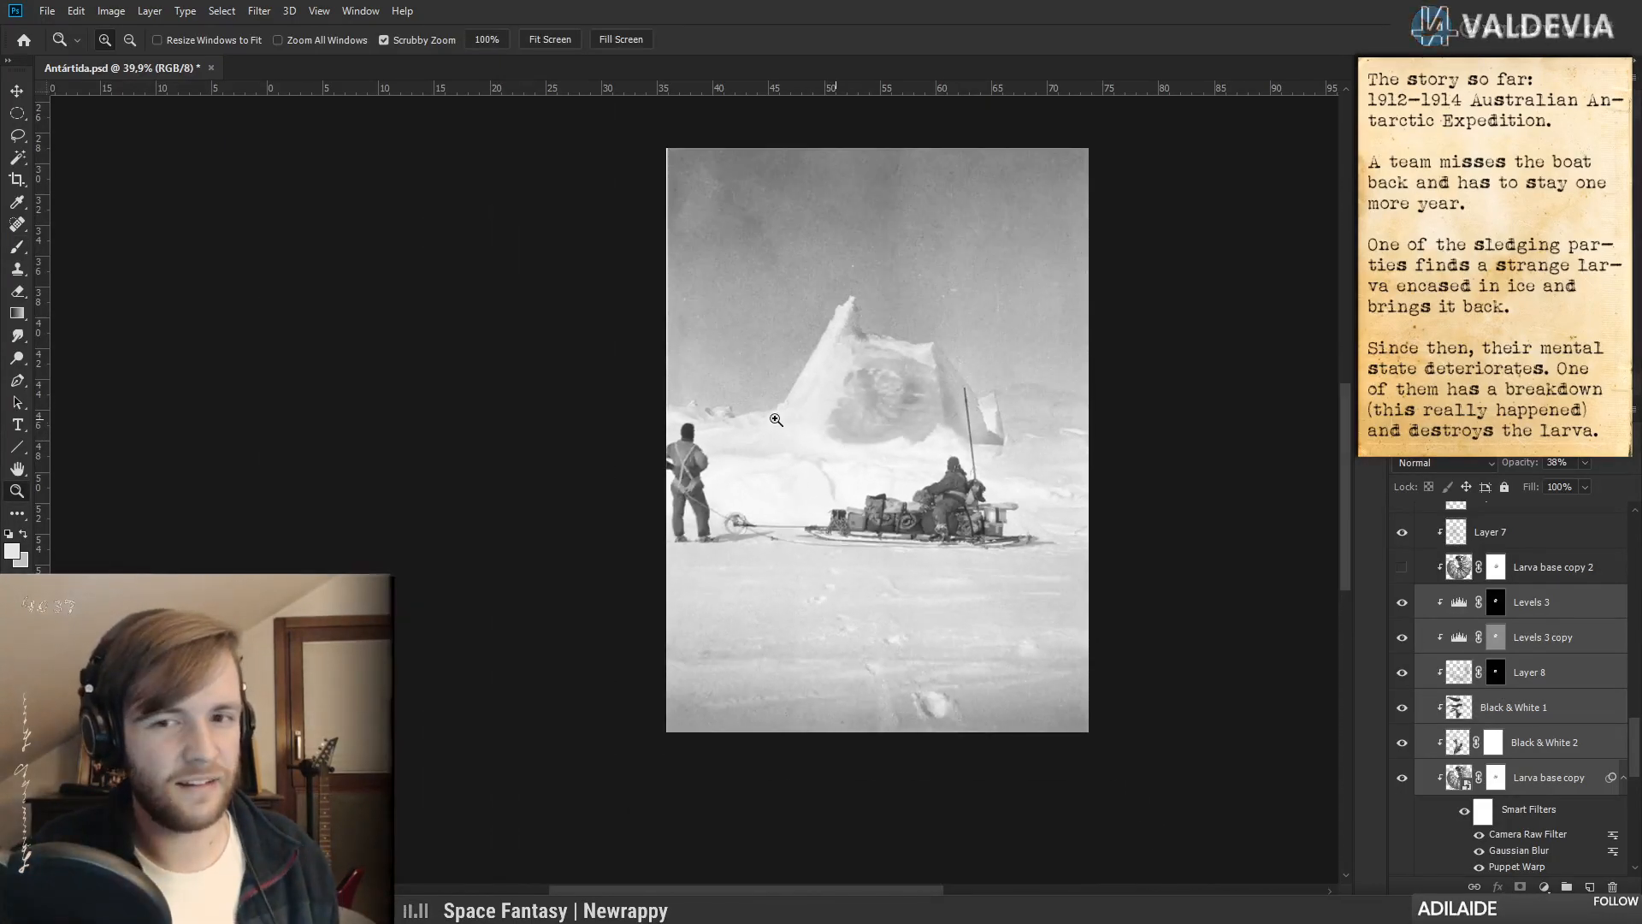
{"action": "key", "text": "b"}
{"action": "mouse_move", "coordinate": [878, 350]}
{"action": "left_mouse_down"}
{"action": "mouse_move", "coordinate": [872, 410]}
{"action": "mouse_move", "coordinate": [948, 407]}
{"action": "left_mouse_up"}
{"action": "key", "text": "z"}
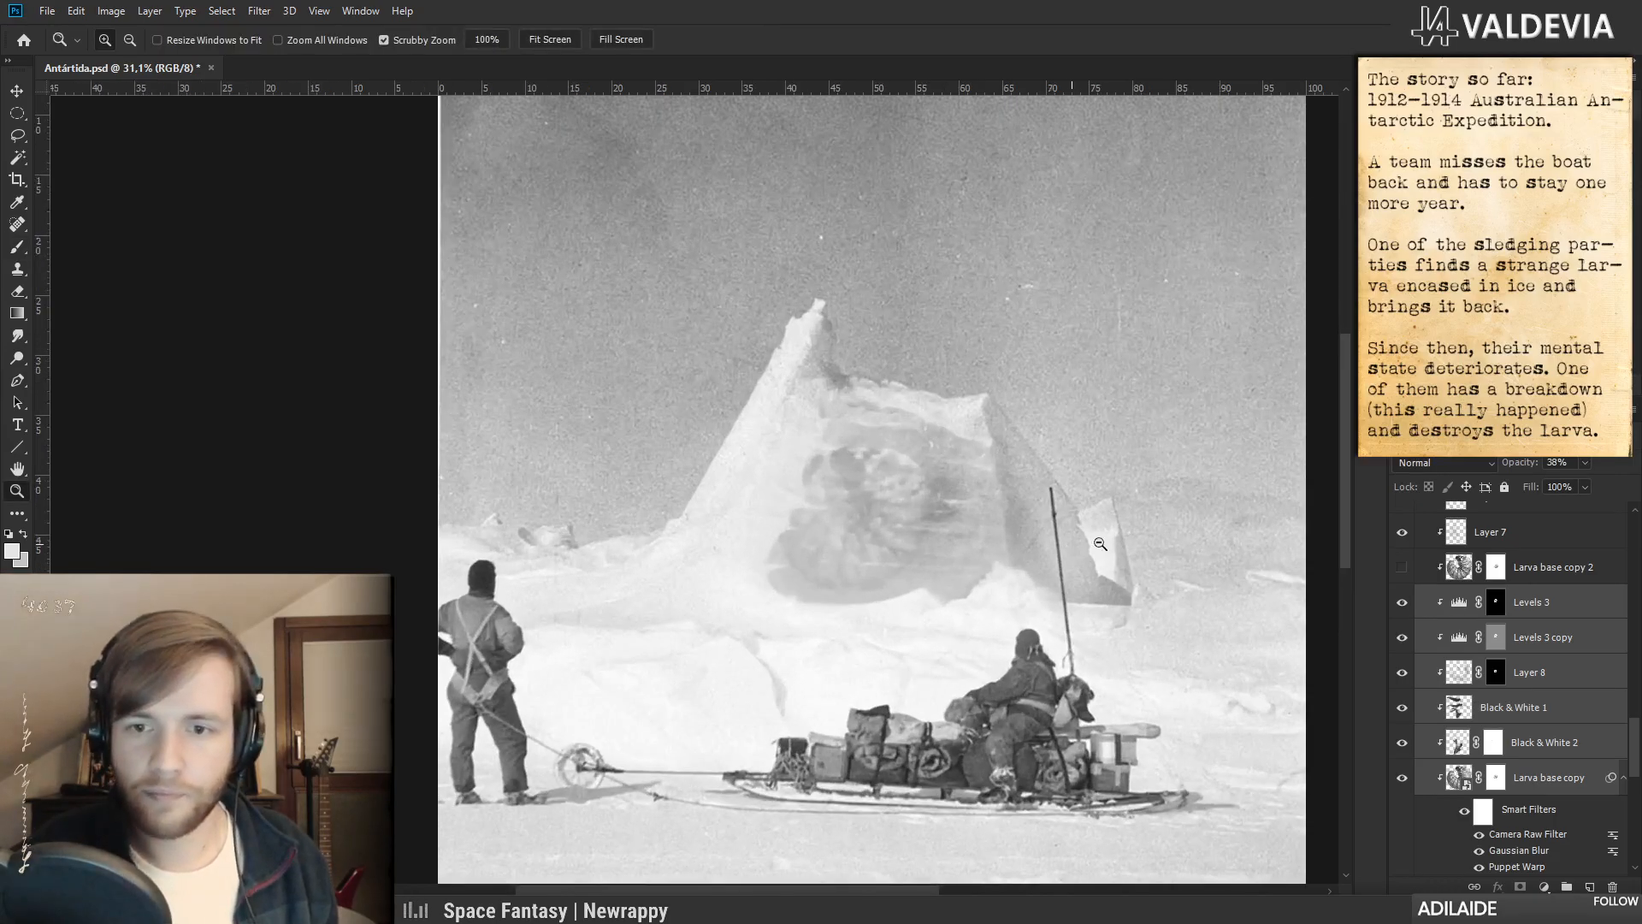
- Select Layer 15 above the "ice with larva copy" group and lower its opacity to 63%
{"action": "left_click_drag", "start_coordinate": [1073, 544], "coordinate": [1107, 550]}
{"action": "left_click_drag", "start_coordinate": [861, 494], "coordinate": [895, 491]}
{"action": "key", "text": "b"}
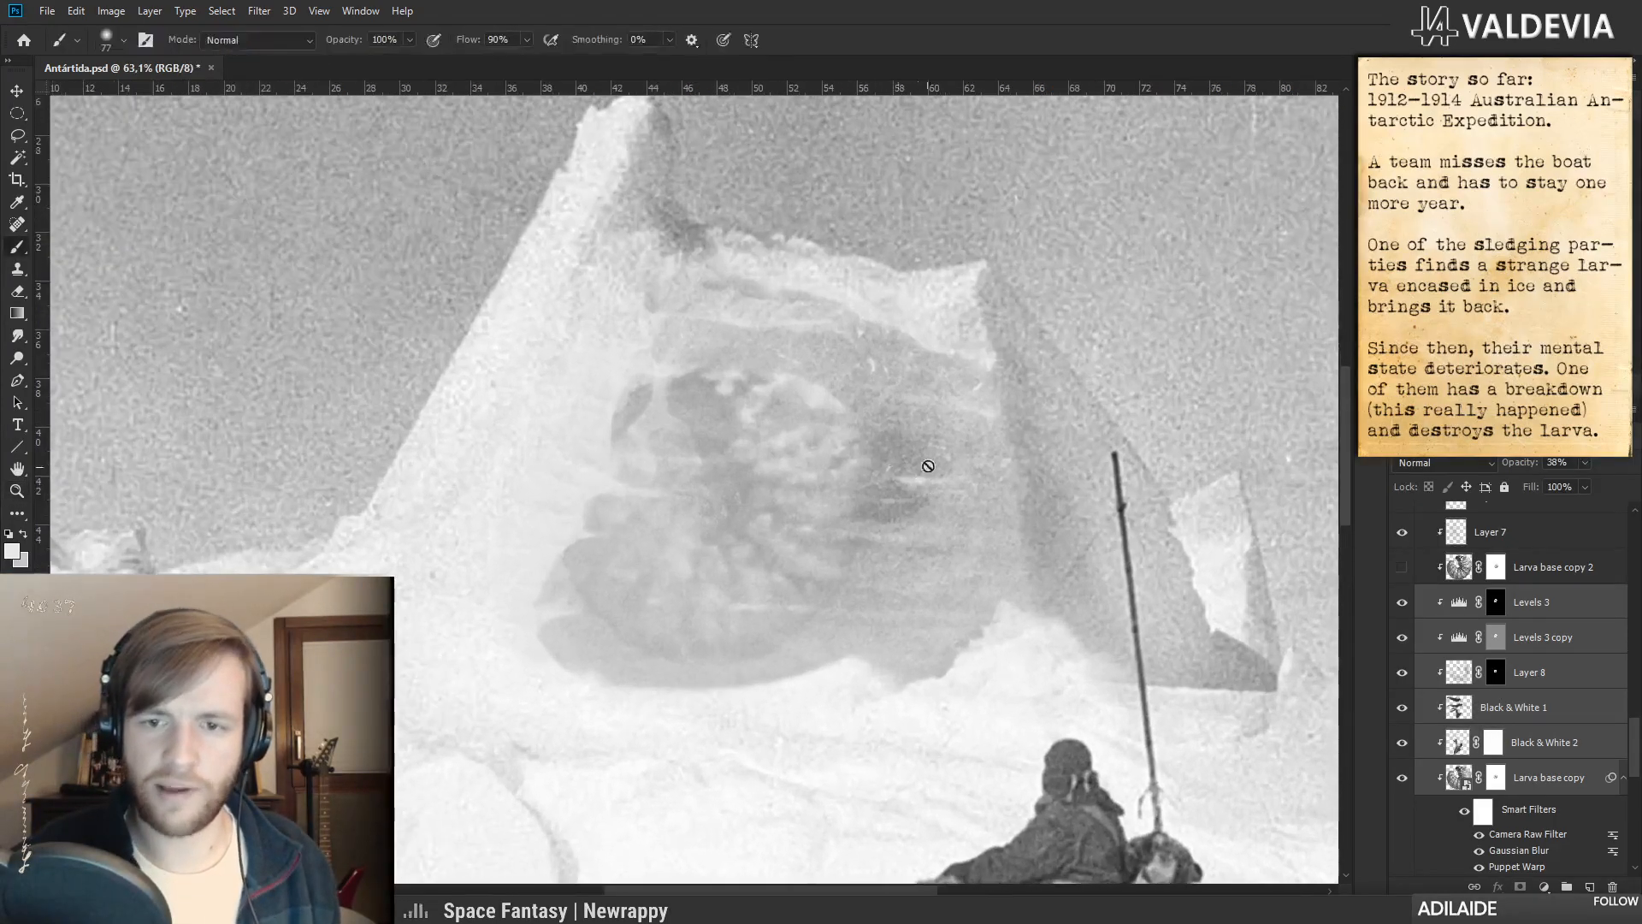
{"action": "left_click_drag", "start_coordinate": [1634, 745], "coordinate": [1635, 678]}
{"action": "left_click", "coordinate": [1490, 639]}
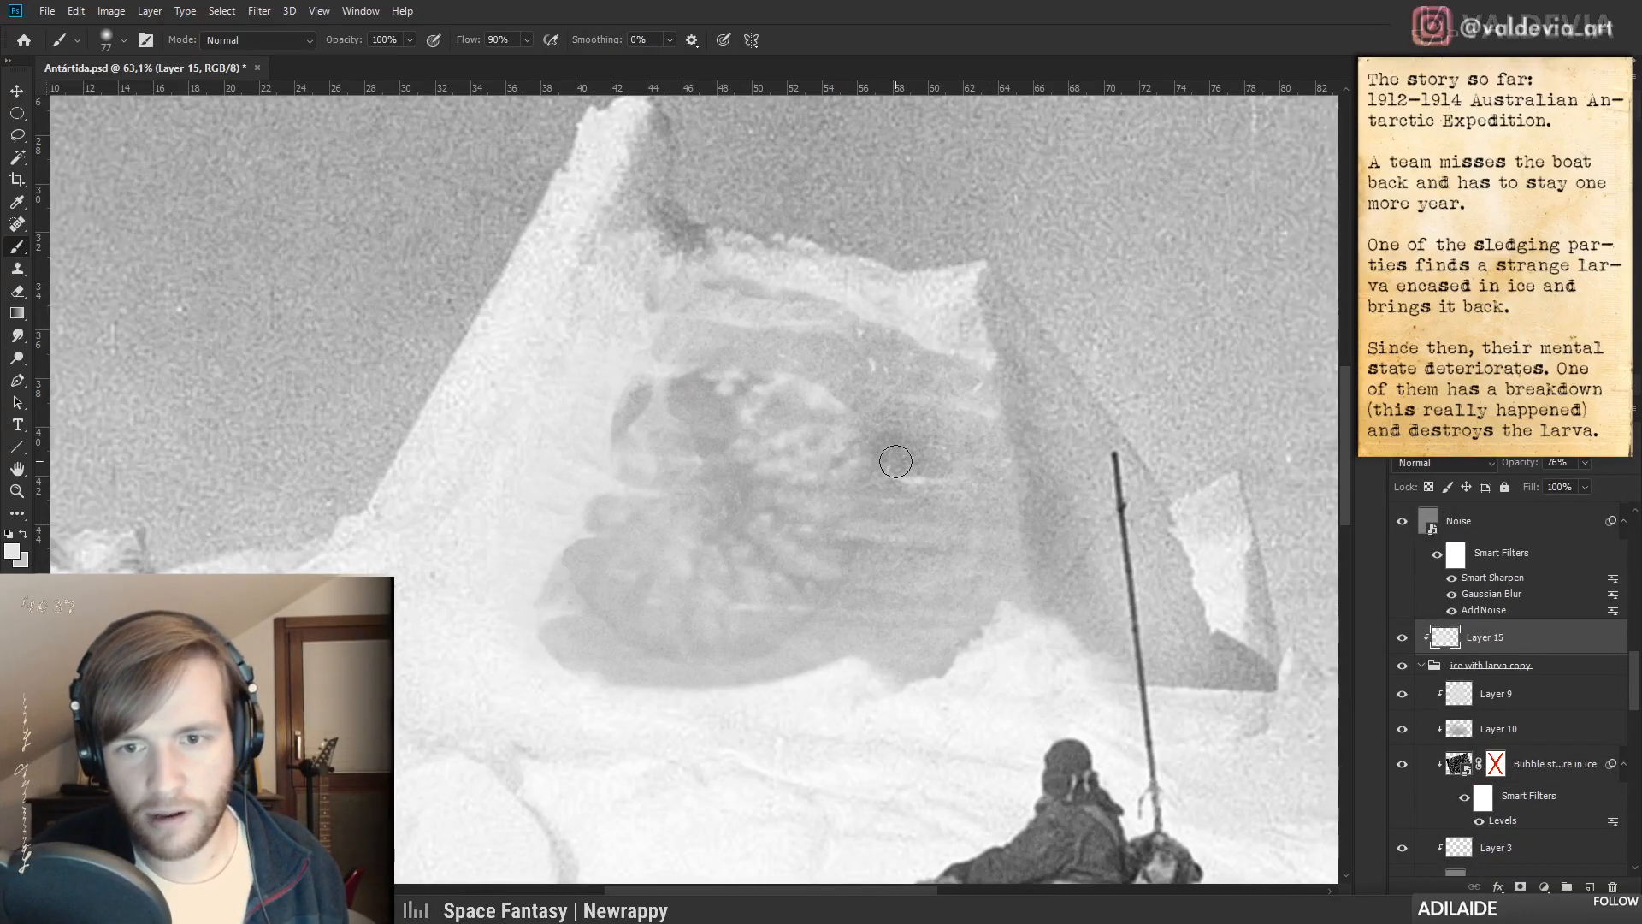
{"action": "left_click_drag", "start_coordinate": [900, 586], "coordinate": [795, 586]}
{"action": "left_click_drag", "start_coordinate": [1530, 468], "coordinate": [1511, 469]}
{"action": "key", "text": "ctrl+z"}
{"action": "left_click_drag", "start_coordinate": [1013, 651], "coordinate": [985, 595]}
{"action": "mouse_move", "coordinate": [863, 599]}
{"action": "left_mouse_down"}
{"action": "mouse_move", "coordinate": [830, 607]}
{"action": "mouse_move", "coordinate": [829, 546]}
{"action": "left_mouse_up"}
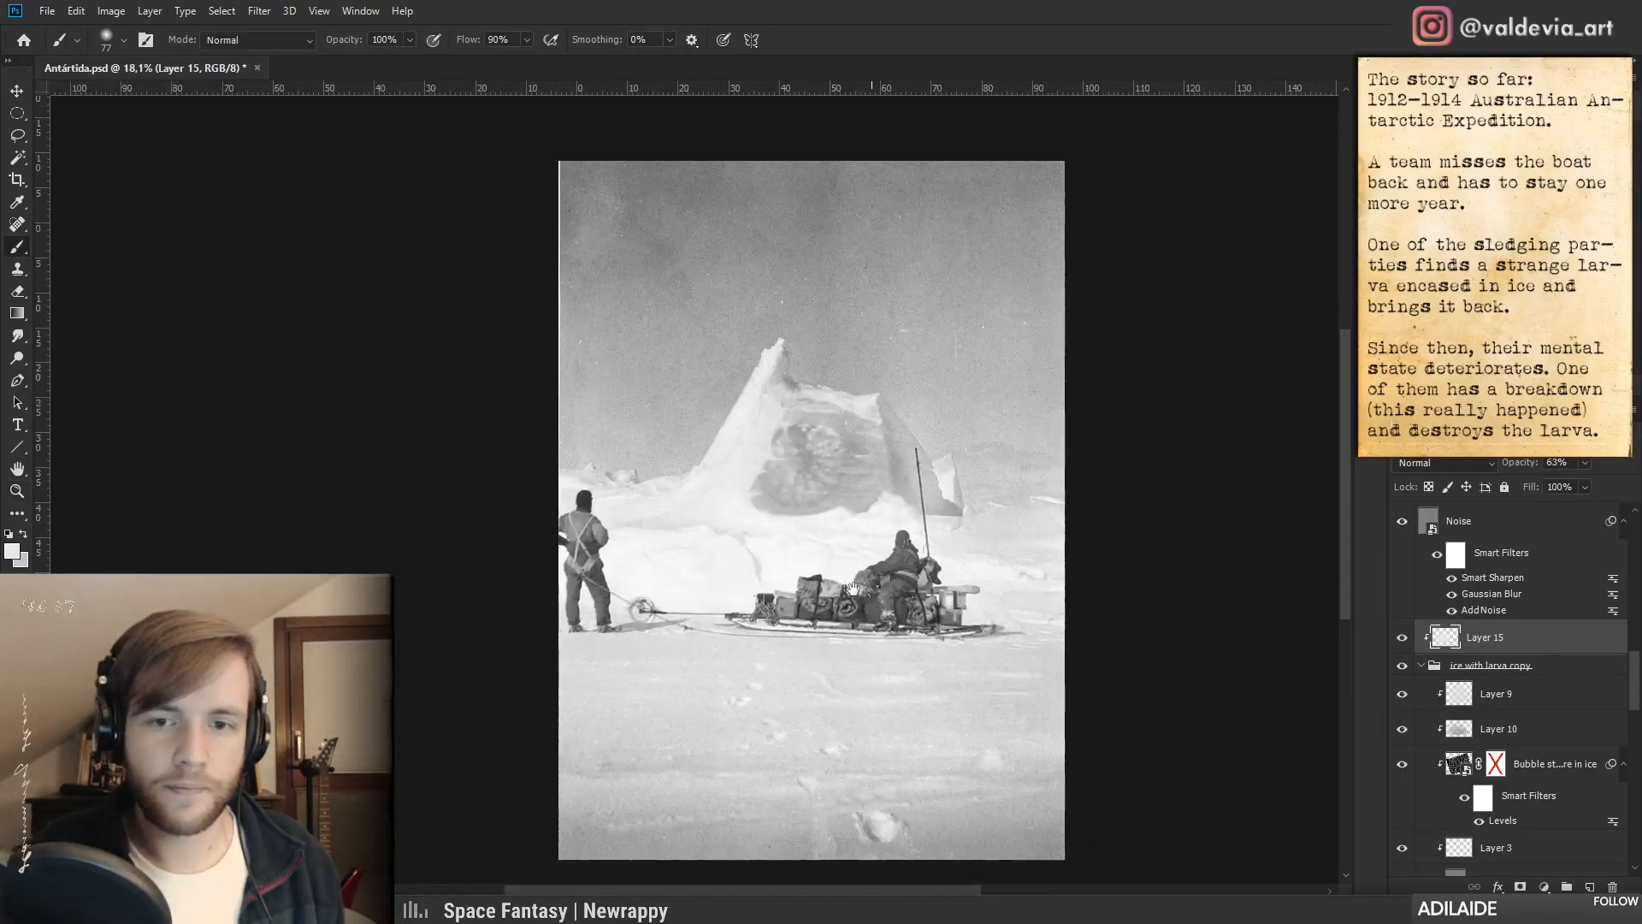
- Lower Layer 15's opacity further to 45% while judging the larva in the iceberg
{"action": "left_click_drag", "start_coordinate": [772, 424], "coordinate": [834, 400]}
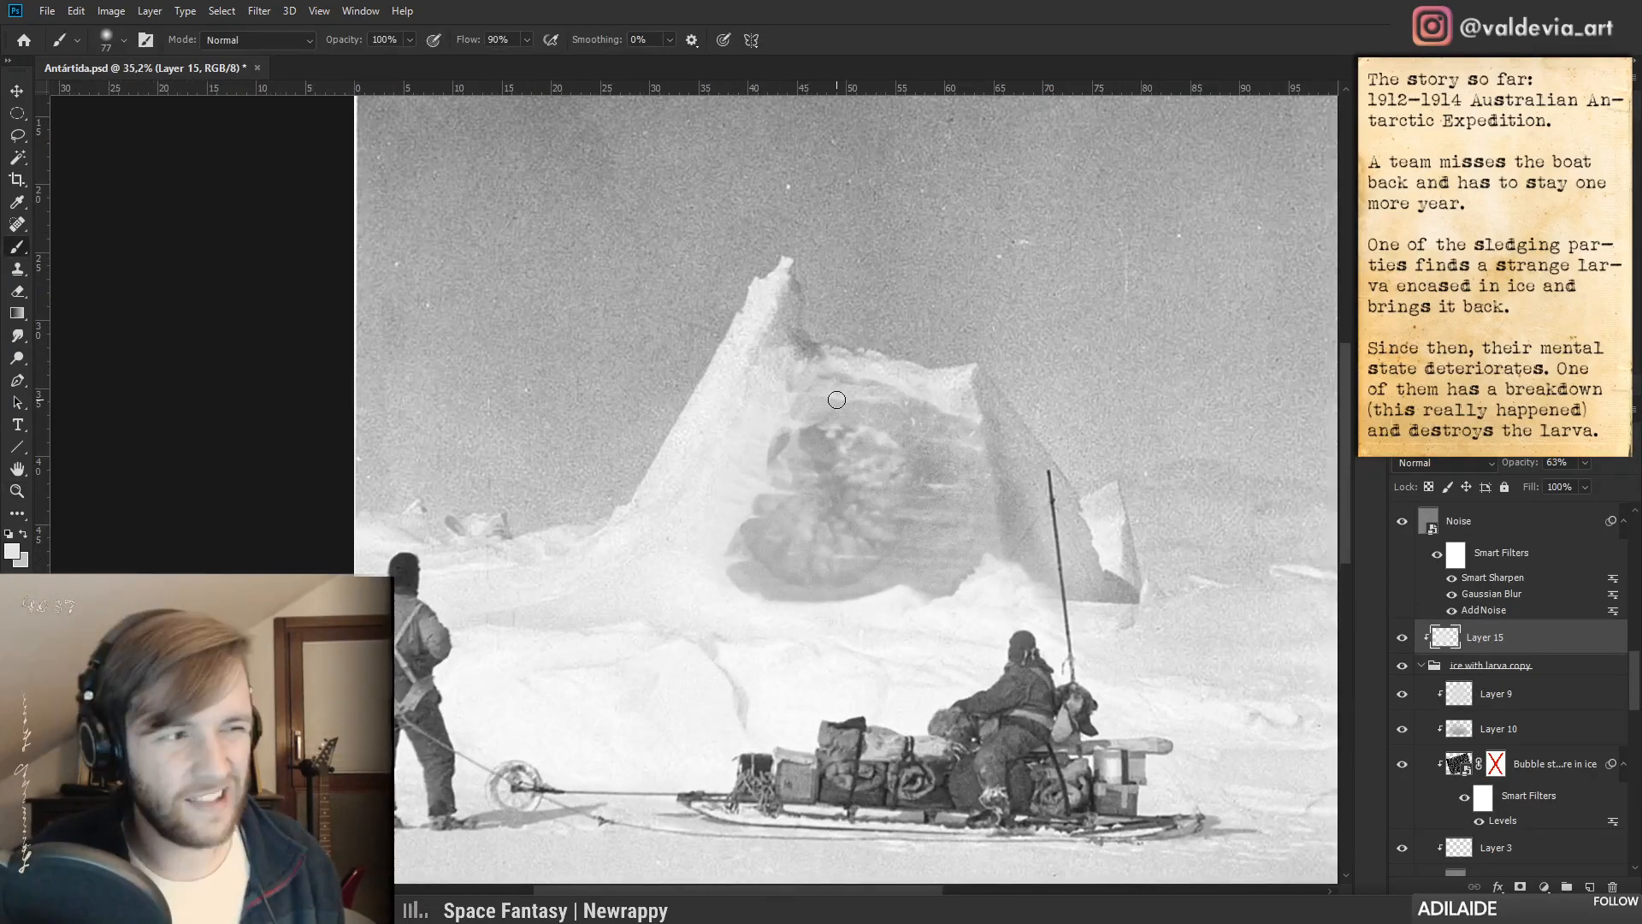
{"action": "key", "text": "z"}
{"action": "mouse_move", "coordinate": [885, 591]}
{"action": "left_mouse_down"}
{"action": "mouse_move", "coordinate": [859, 577]}
{"action": "mouse_move", "coordinate": [893, 581]}
{"action": "left_mouse_up"}
{"action": "key", "text": "b"}
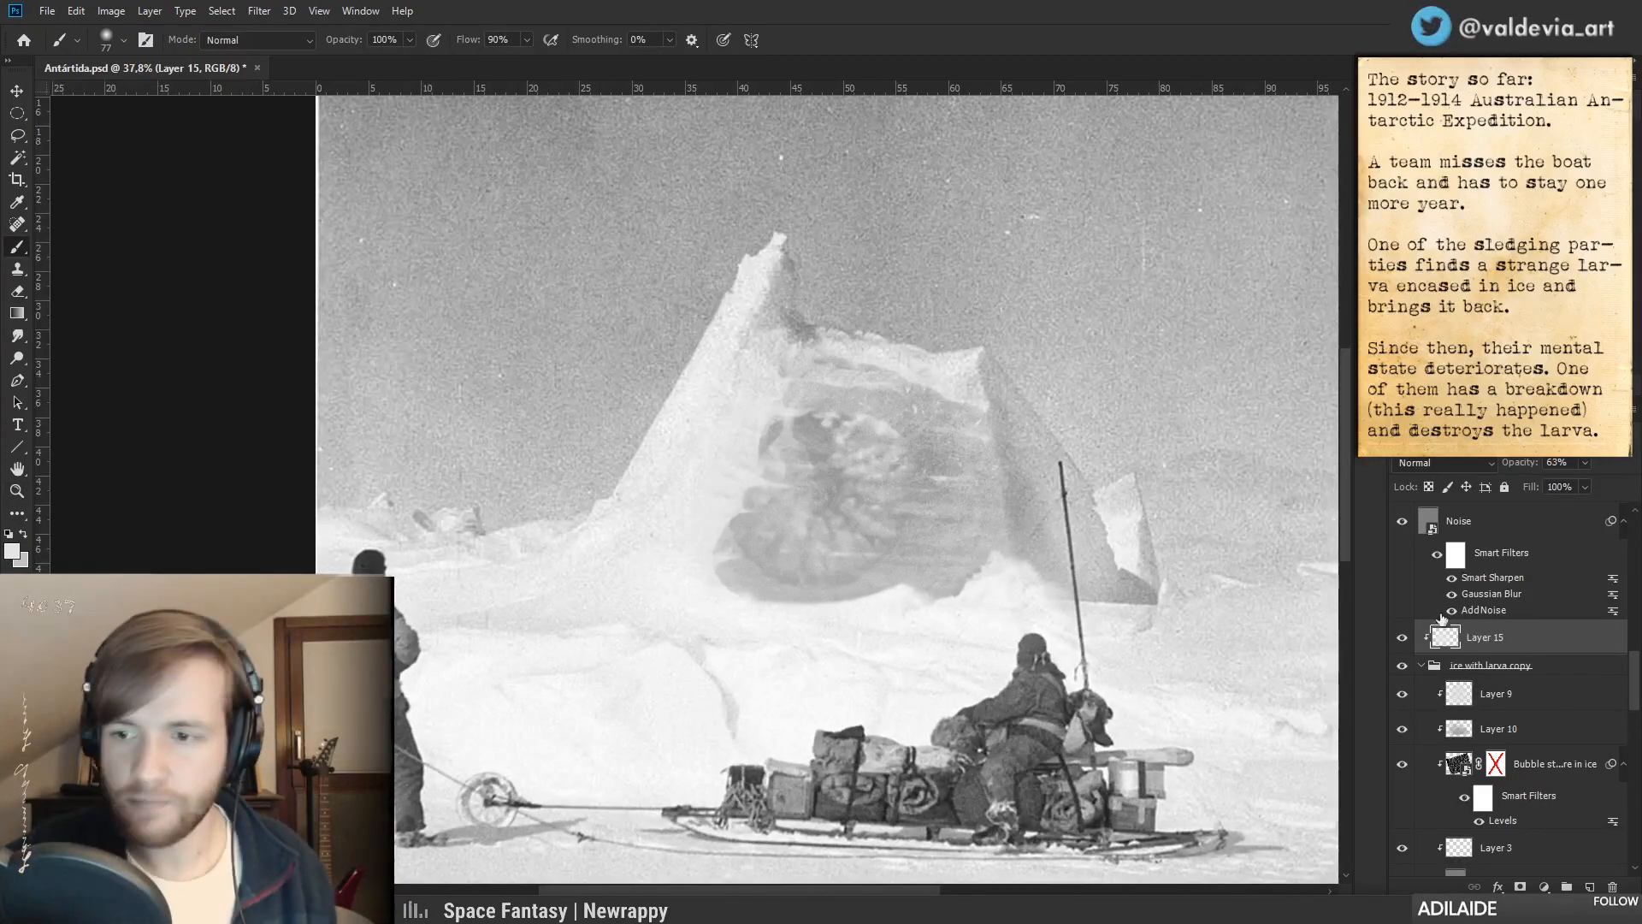
{"action": "left_click_drag", "start_coordinate": [1527, 463], "coordinate": [1511, 464]}
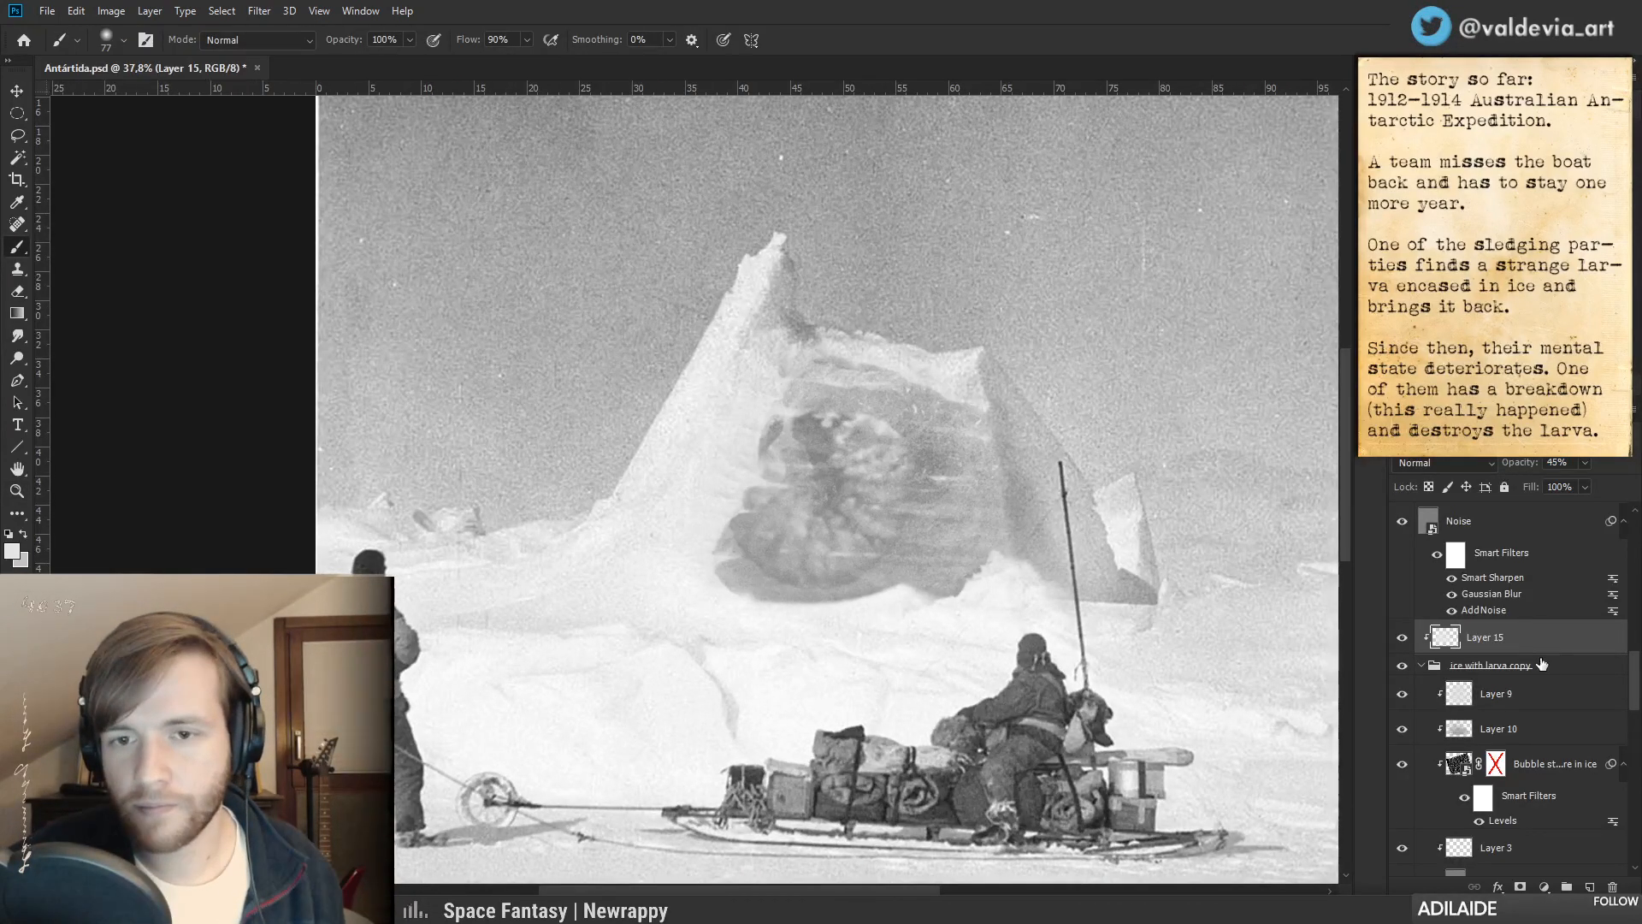
- Collapse the "ice with larva copy" group, add a layer mask to it with black as the painting colour, and undo the trial strokes
{"action": "left_click", "coordinate": [1421, 667]}
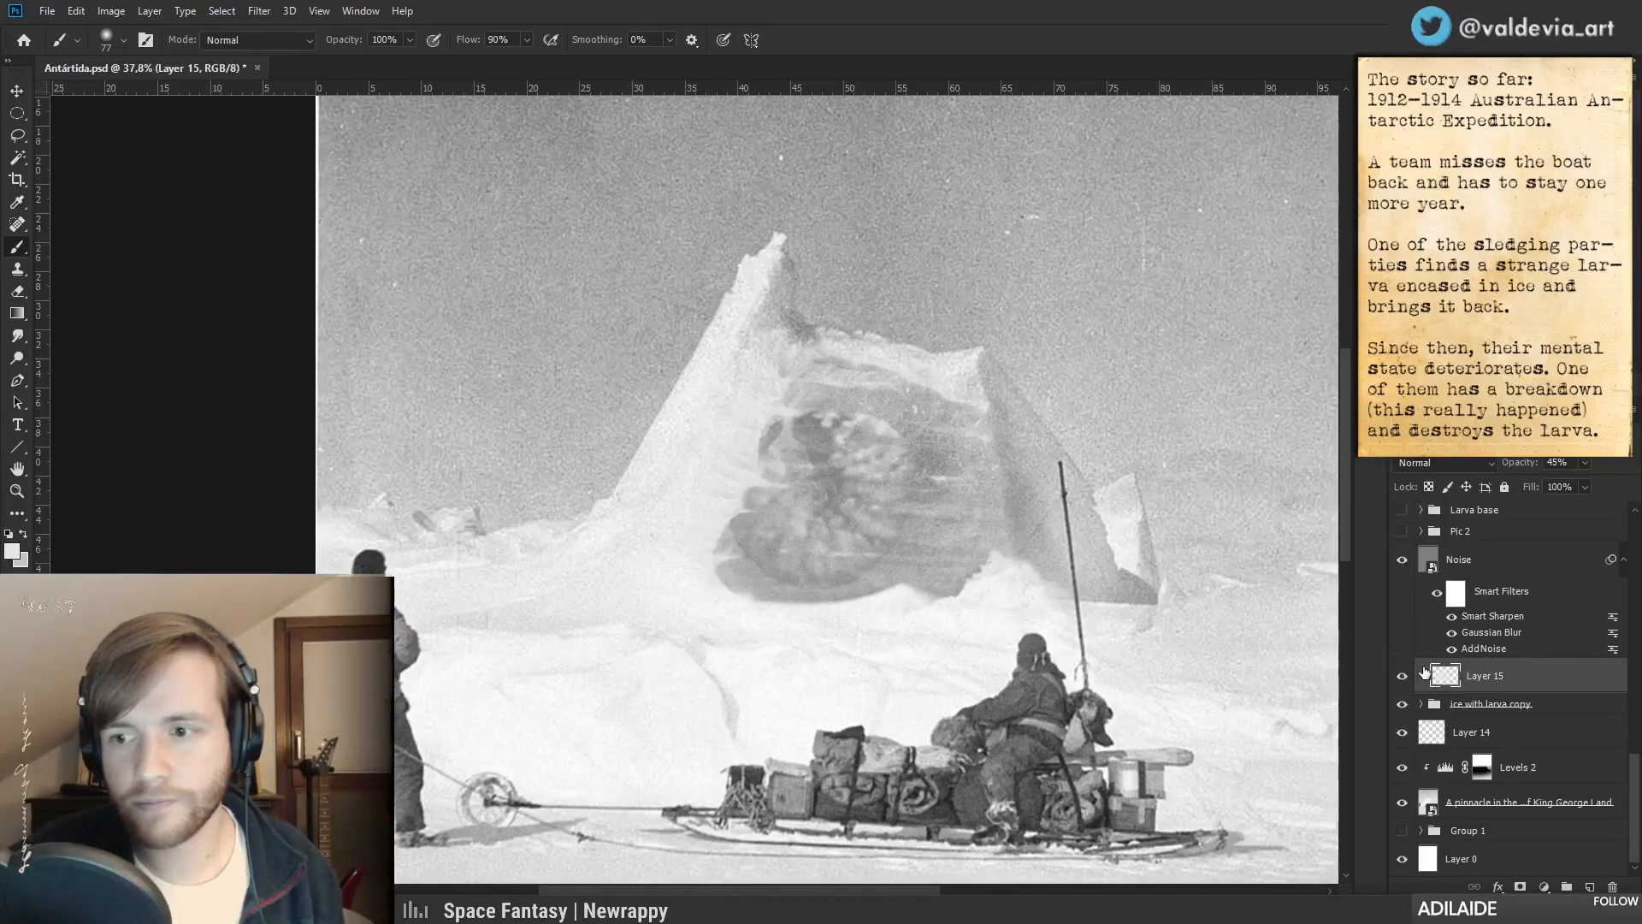
{"action": "left_click", "coordinate": [1488, 706]}
{"action": "left_click", "coordinate": [1520, 886]}
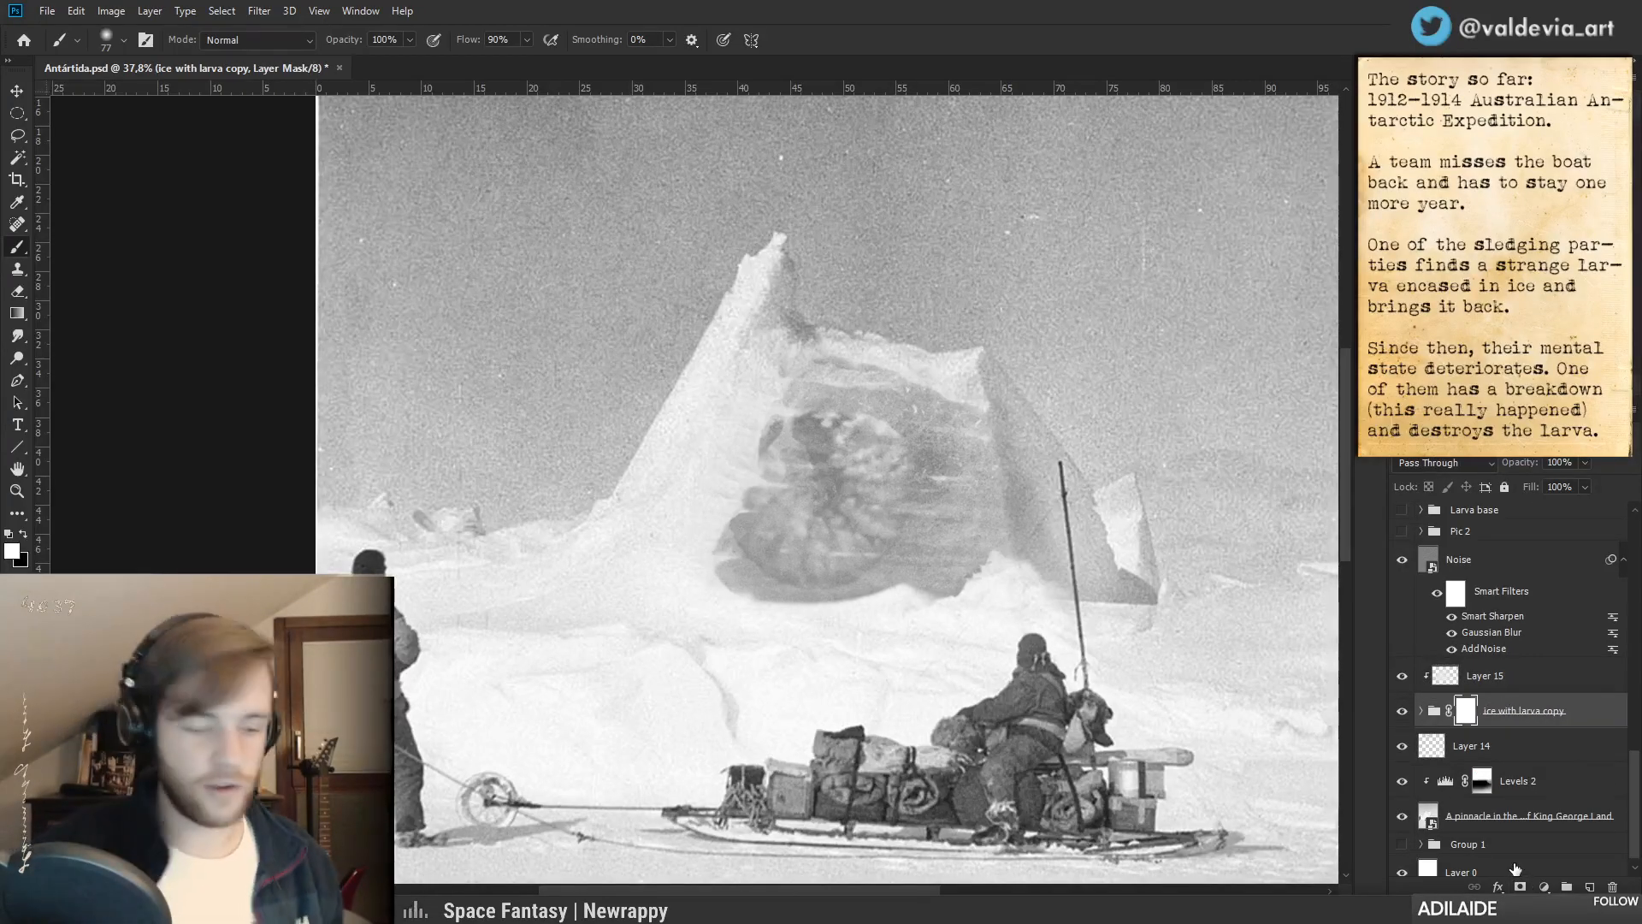
{"action": "key", "text": "x"}
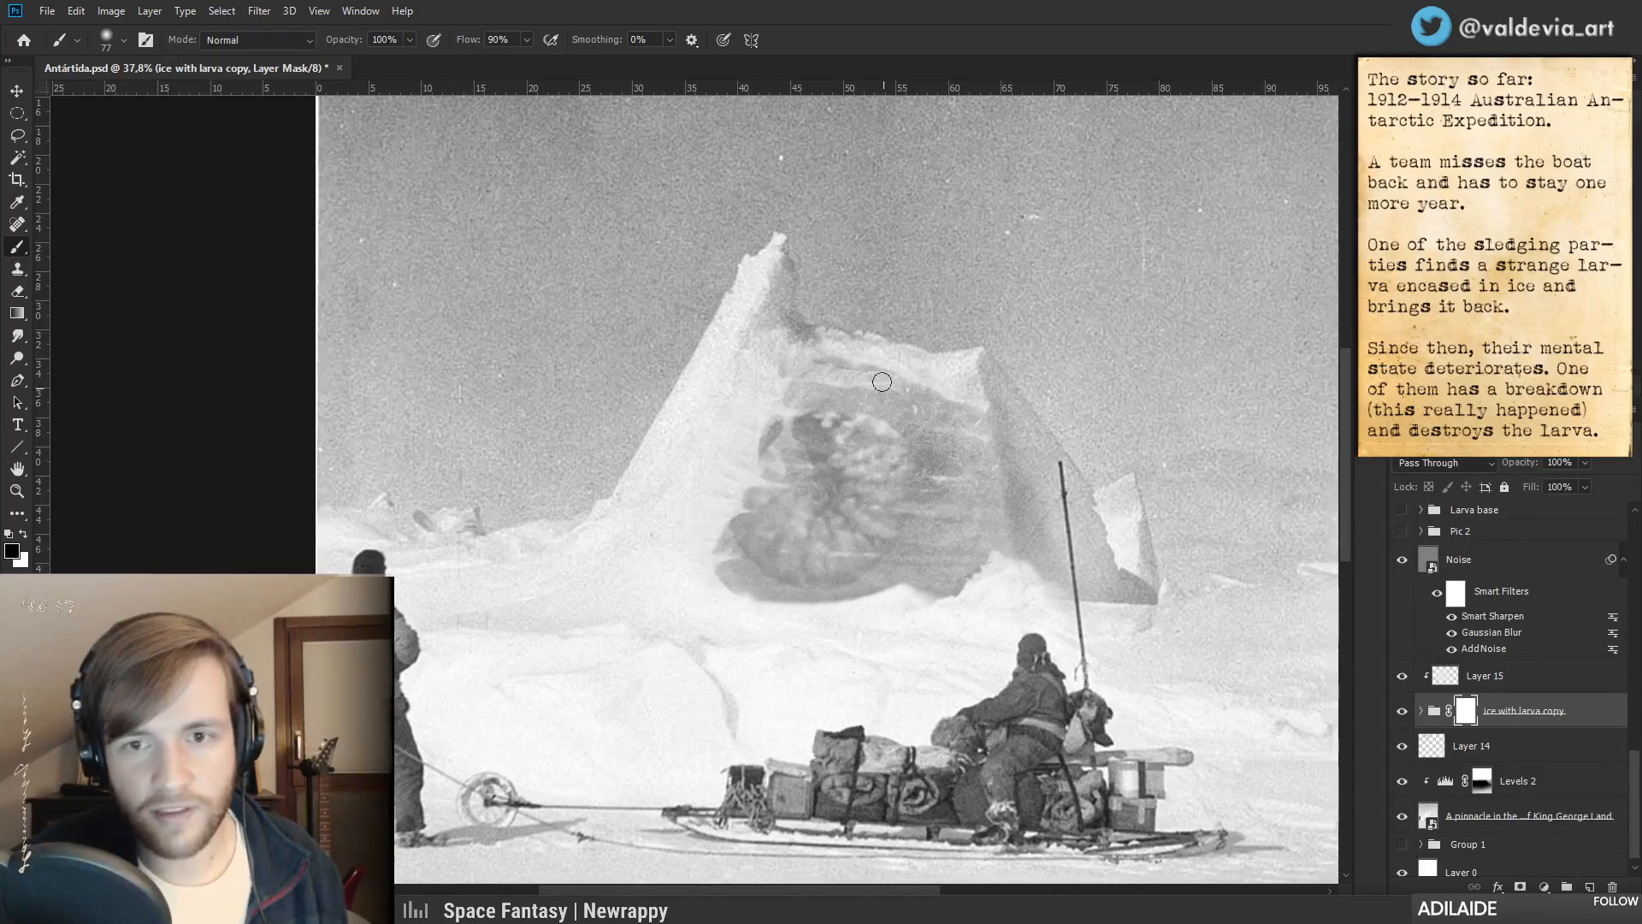
{"action": "key", "text": "ctrl+z"}
{"action": "key", "text": "ctrl+z"}
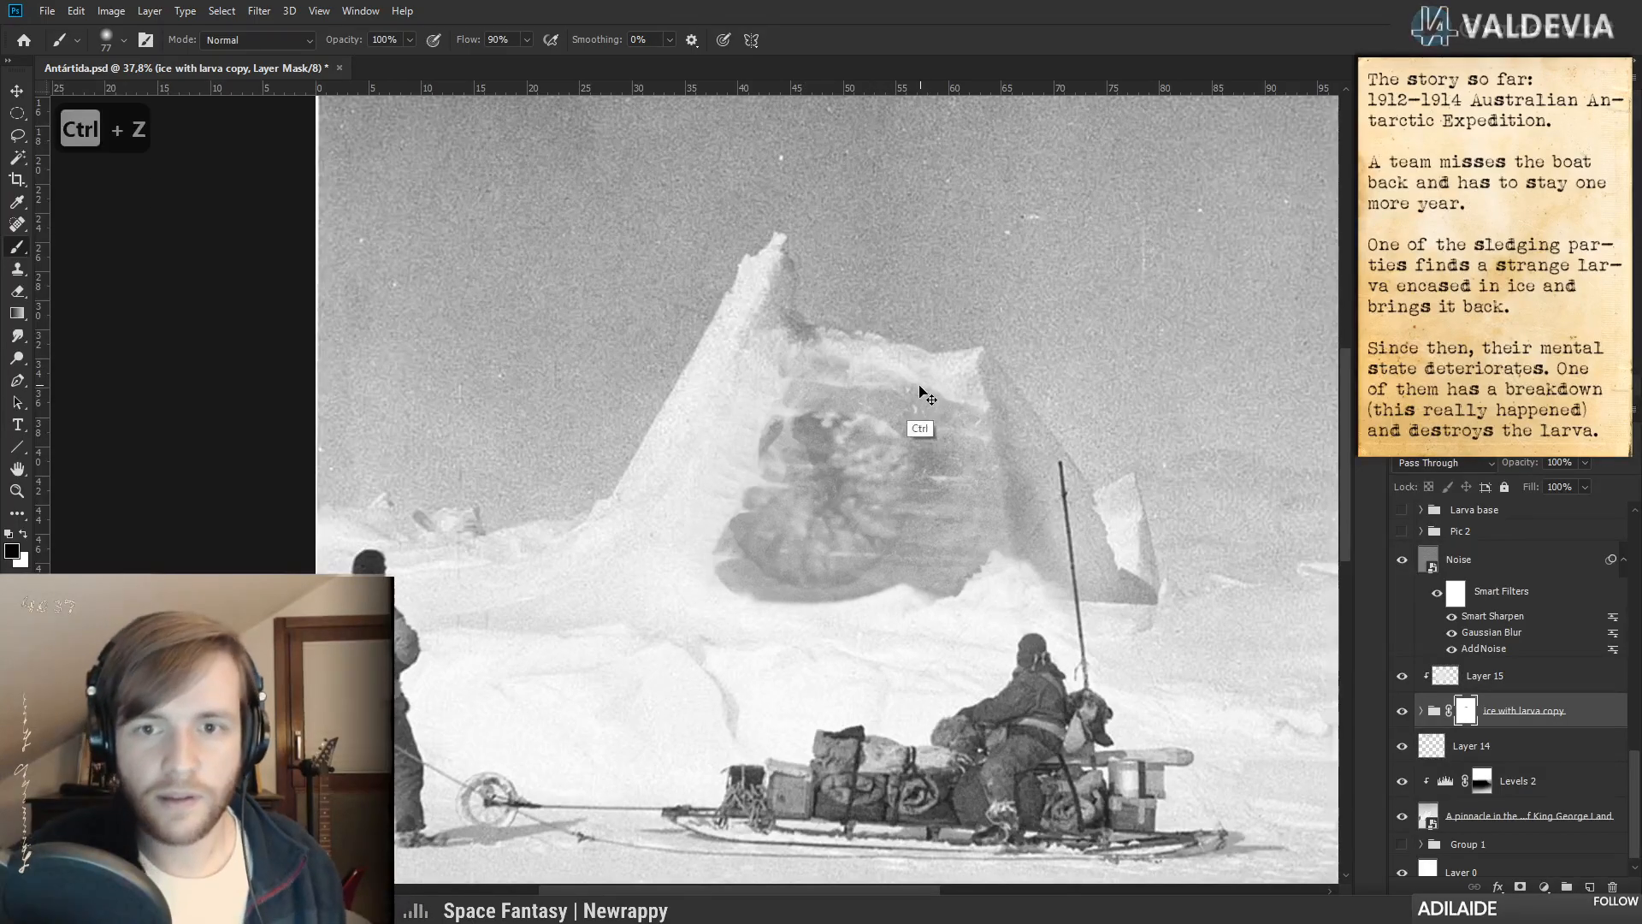
- Set the brush size to 26 px and paint a thin pale streak across the upper larva on the group's mask after checking the ice underneath
{"action": "right_click", "coordinate": [1130, 513]}
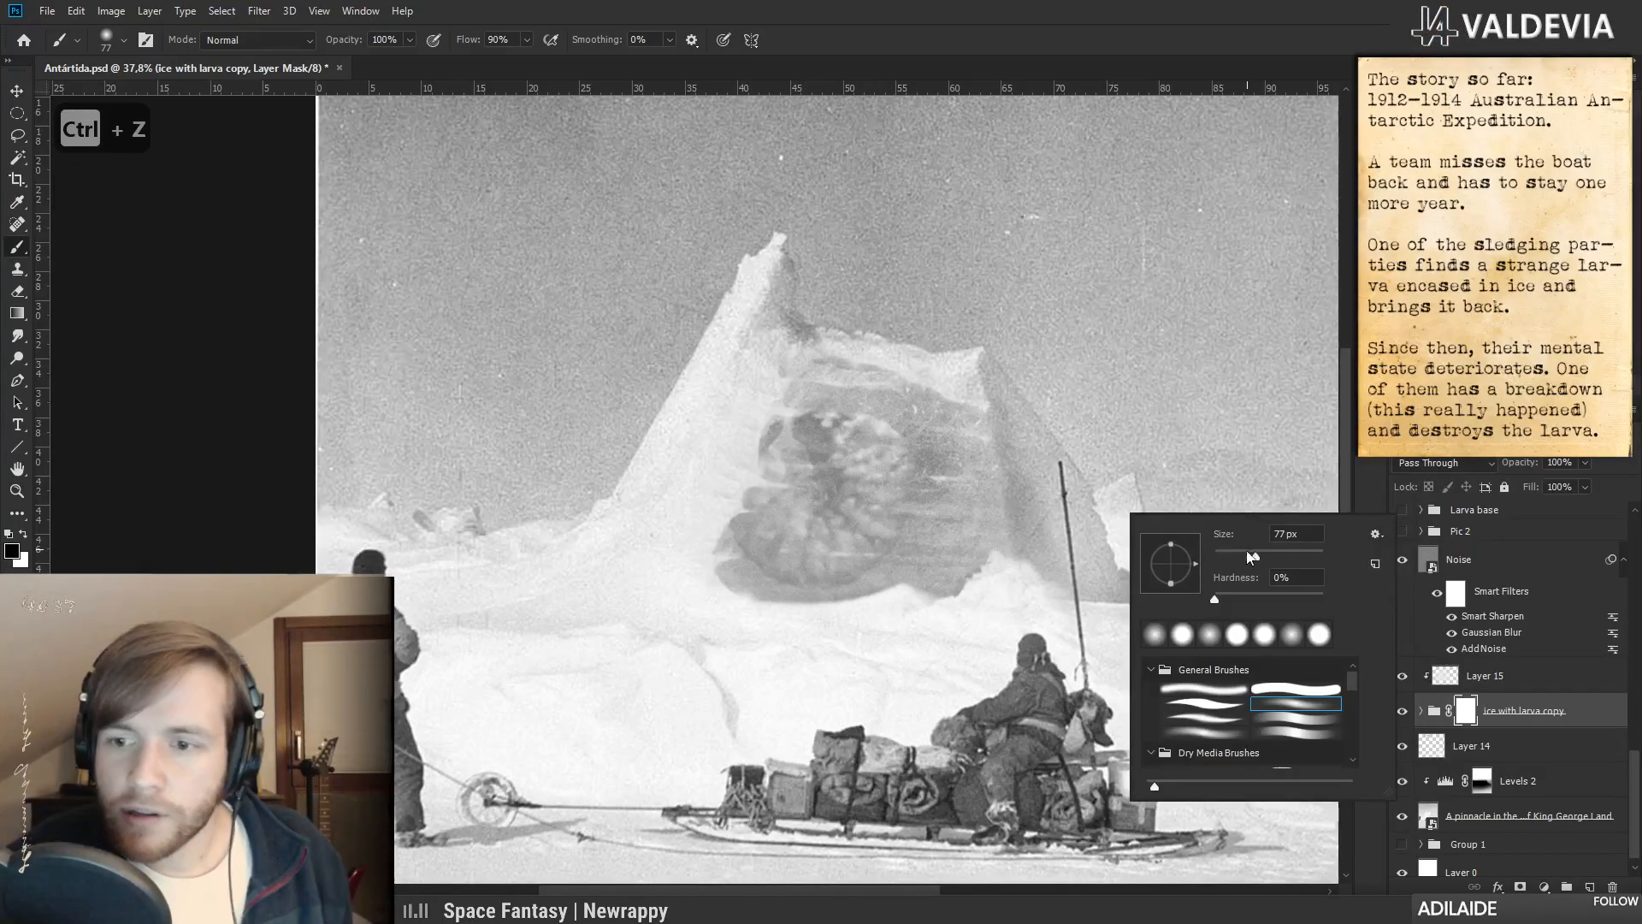
{"action": "key", "text": "Return"}
{"action": "left_click", "coordinate": [1402, 711]}
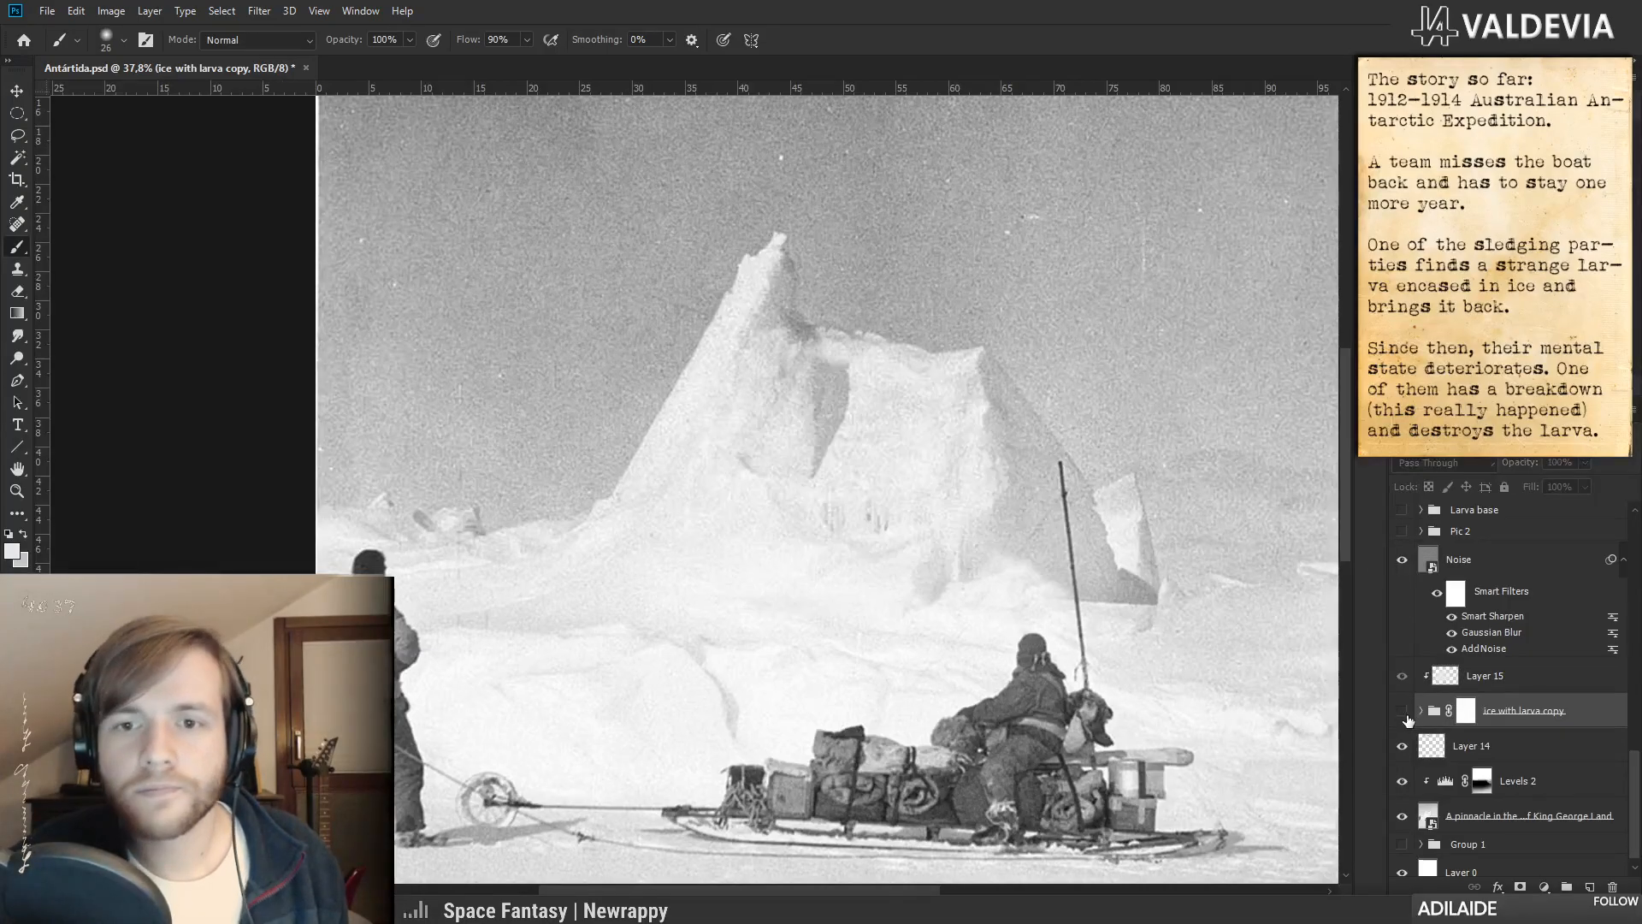
{"action": "left_click", "coordinate": [1402, 712]}
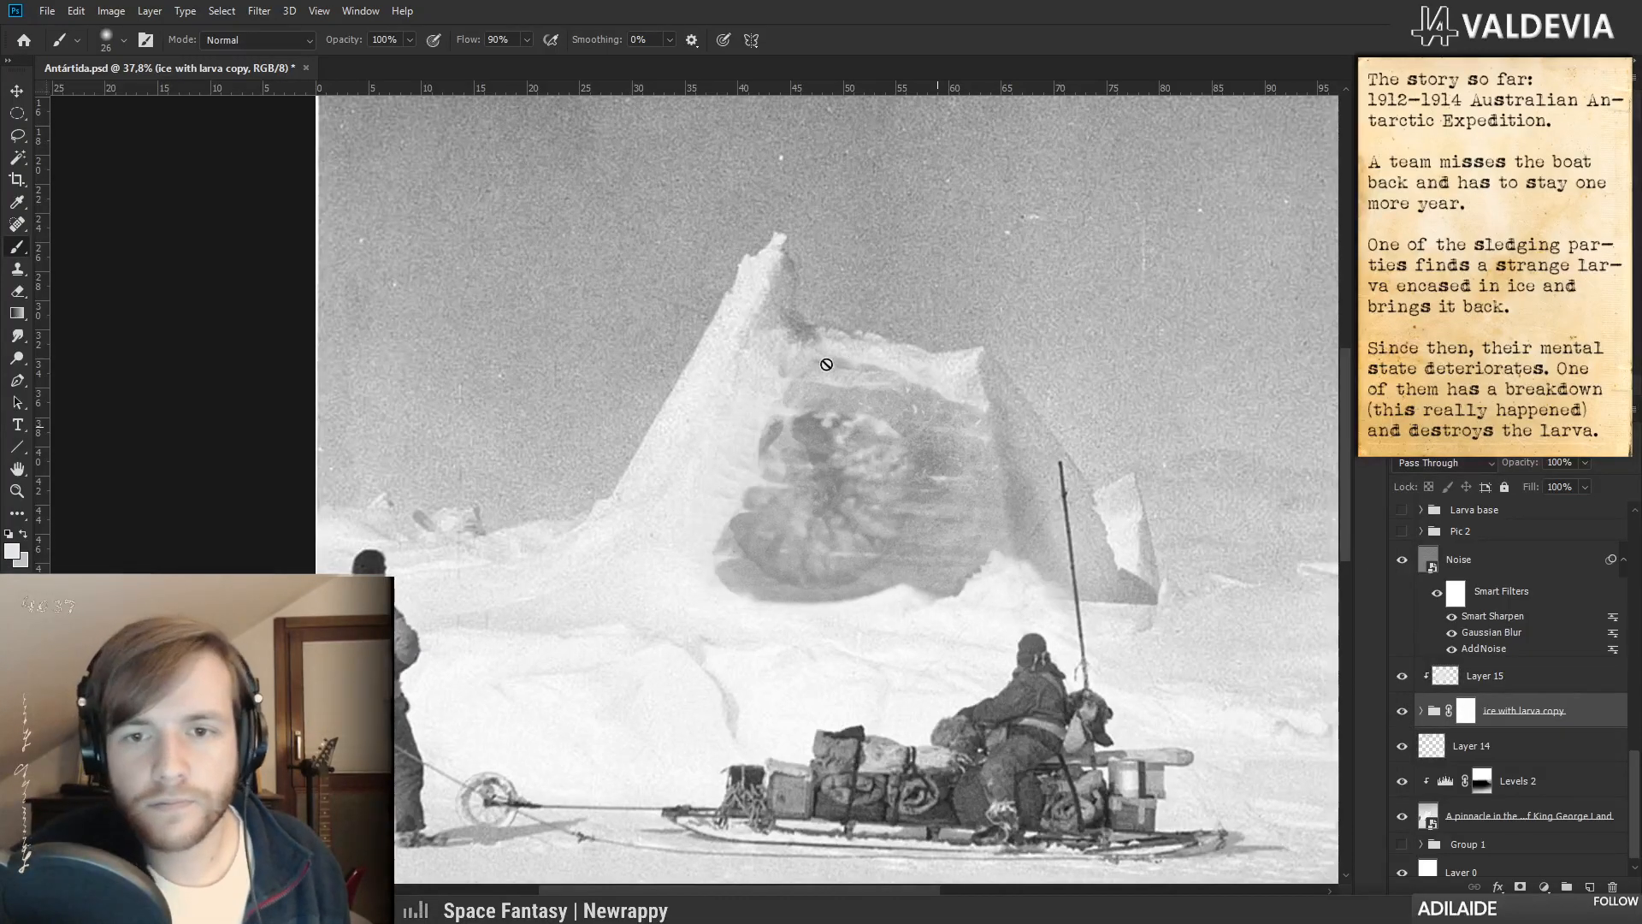
{"action": "left_click", "coordinate": [1466, 709]}
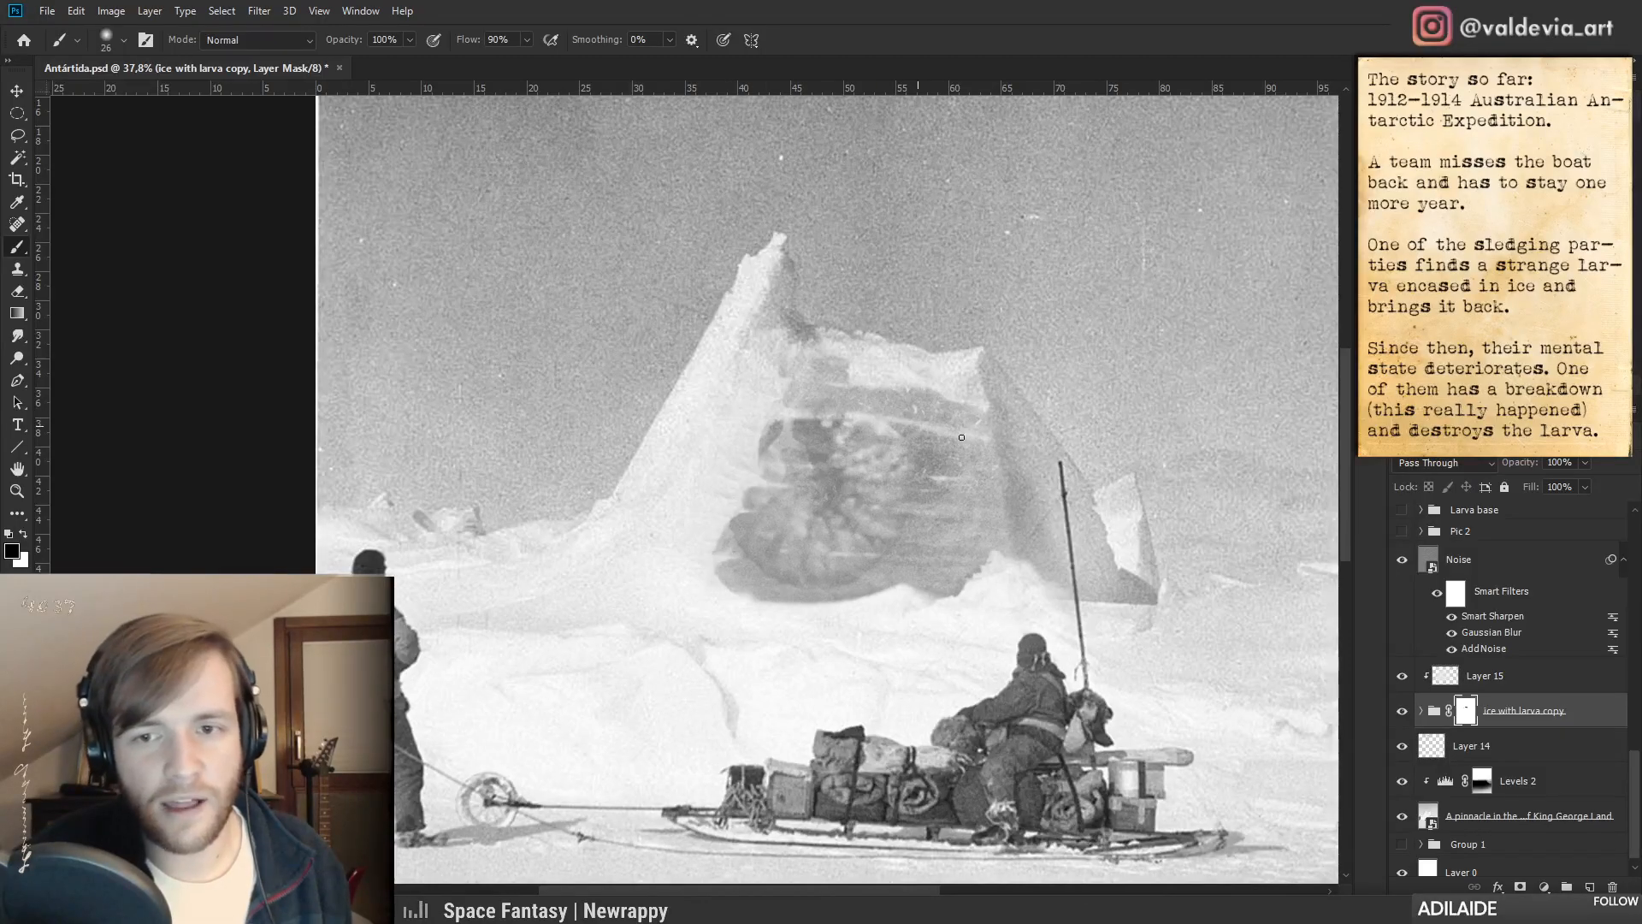
- Enlarge the brush to 45 px and mask out diagonal ice streaks across the top, middle and lower part of the larva
{"action": "right_click", "coordinate": [834, 460]}
{"action": "left_click", "coordinate": [949, 503]}
{"action": "left_click_drag", "start_coordinate": [866, 387], "coordinate": [984, 421]}
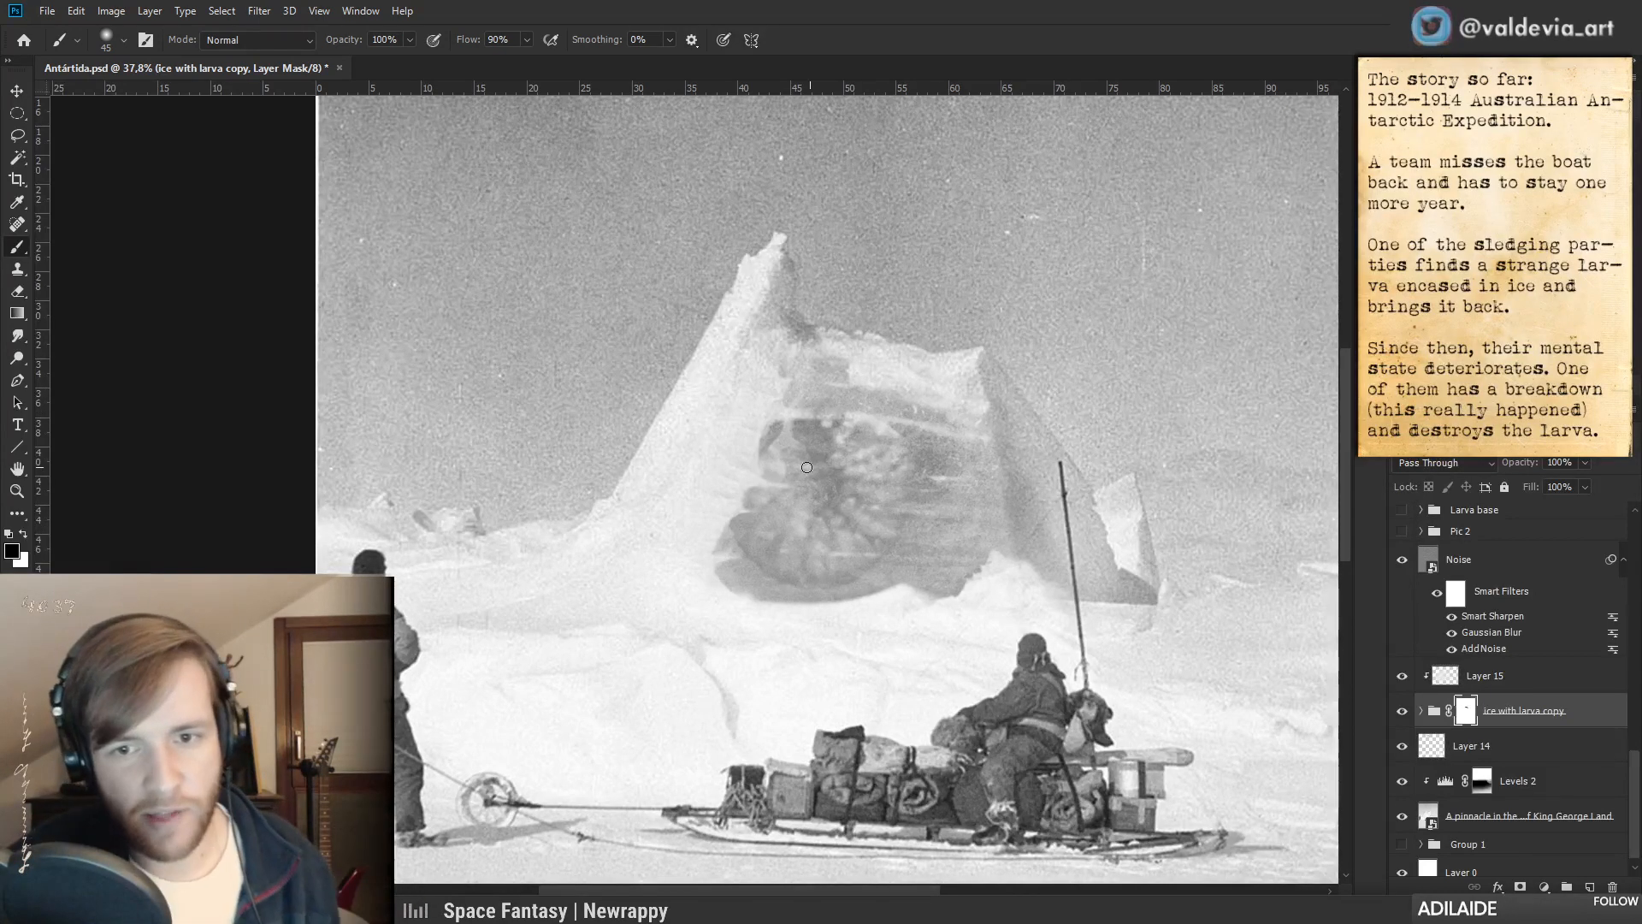
{"action": "left_click_drag", "start_coordinate": [736, 479], "coordinate": [881, 504]}
{"action": "mouse_move", "coordinate": [721, 512]}
{"action": "left_mouse_down"}
{"action": "mouse_move", "coordinate": [789, 520]}
{"action": "mouse_move", "coordinate": [757, 556]}
{"action": "mouse_move", "coordinate": [724, 558]}
{"action": "mouse_move", "coordinate": [1002, 563]}
{"action": "left_mouse_up"}
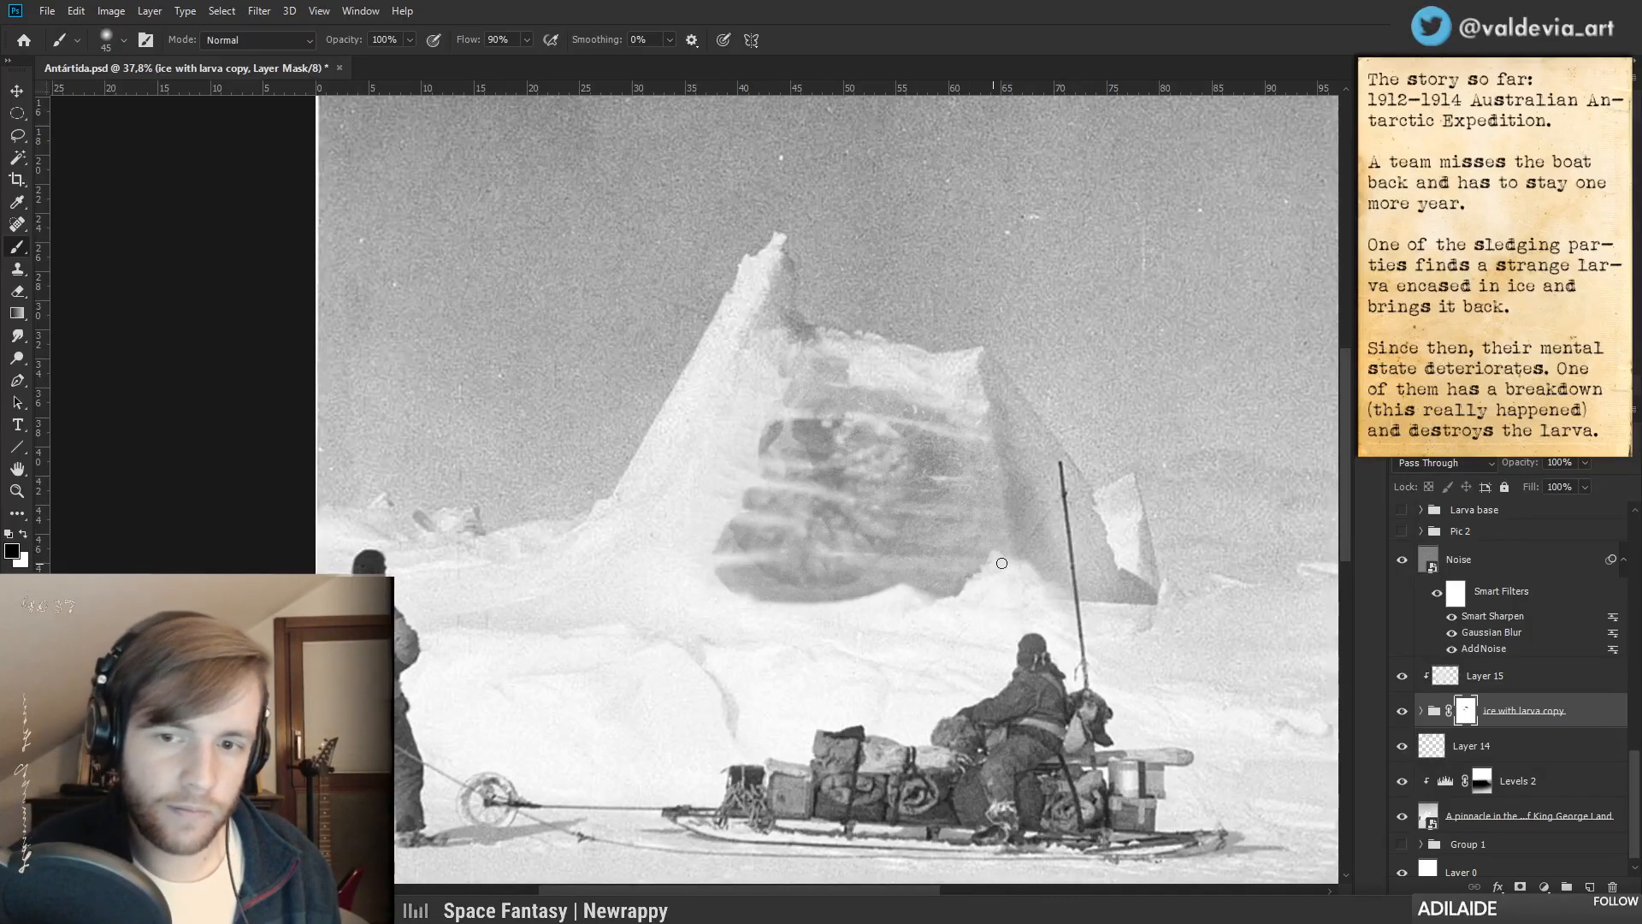
- Enlarge the brush to 88 px and fade the larva's lower edge into the snow on the group's mask
{"action": "right_click", "coordinate": [869, 535]}
{"action": "left_click_drag", "start_coordinate": [726, 593], "coordinate": [896, 606]}
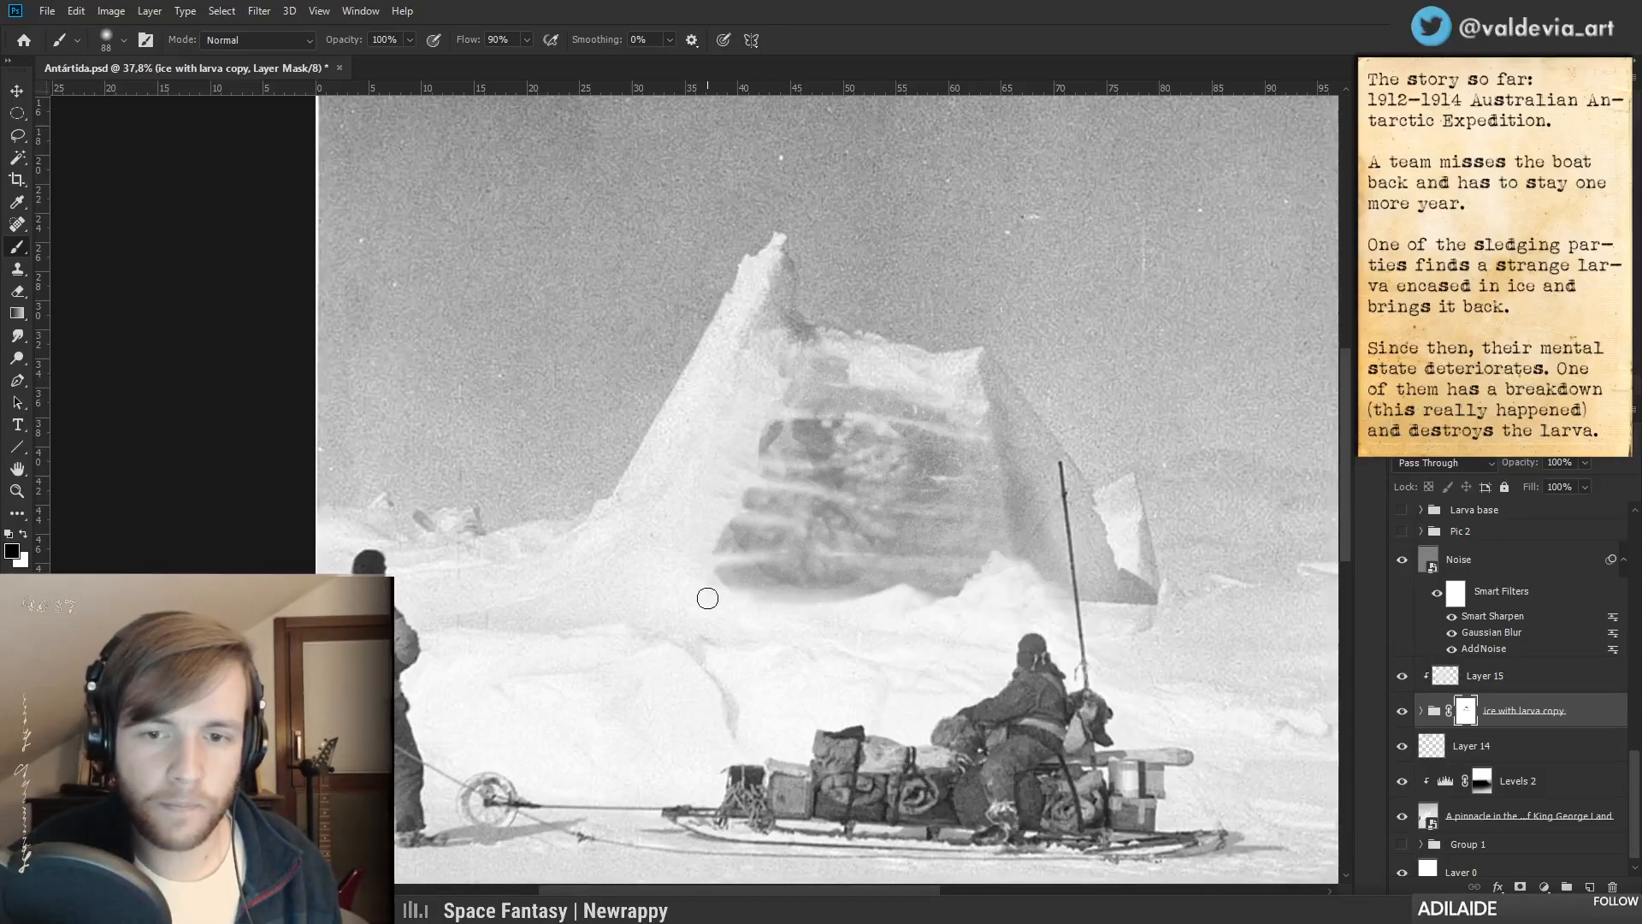
{"action": "left_click_drag", "start_coordinate": [707, 598], "coordinate": [889, 604]}
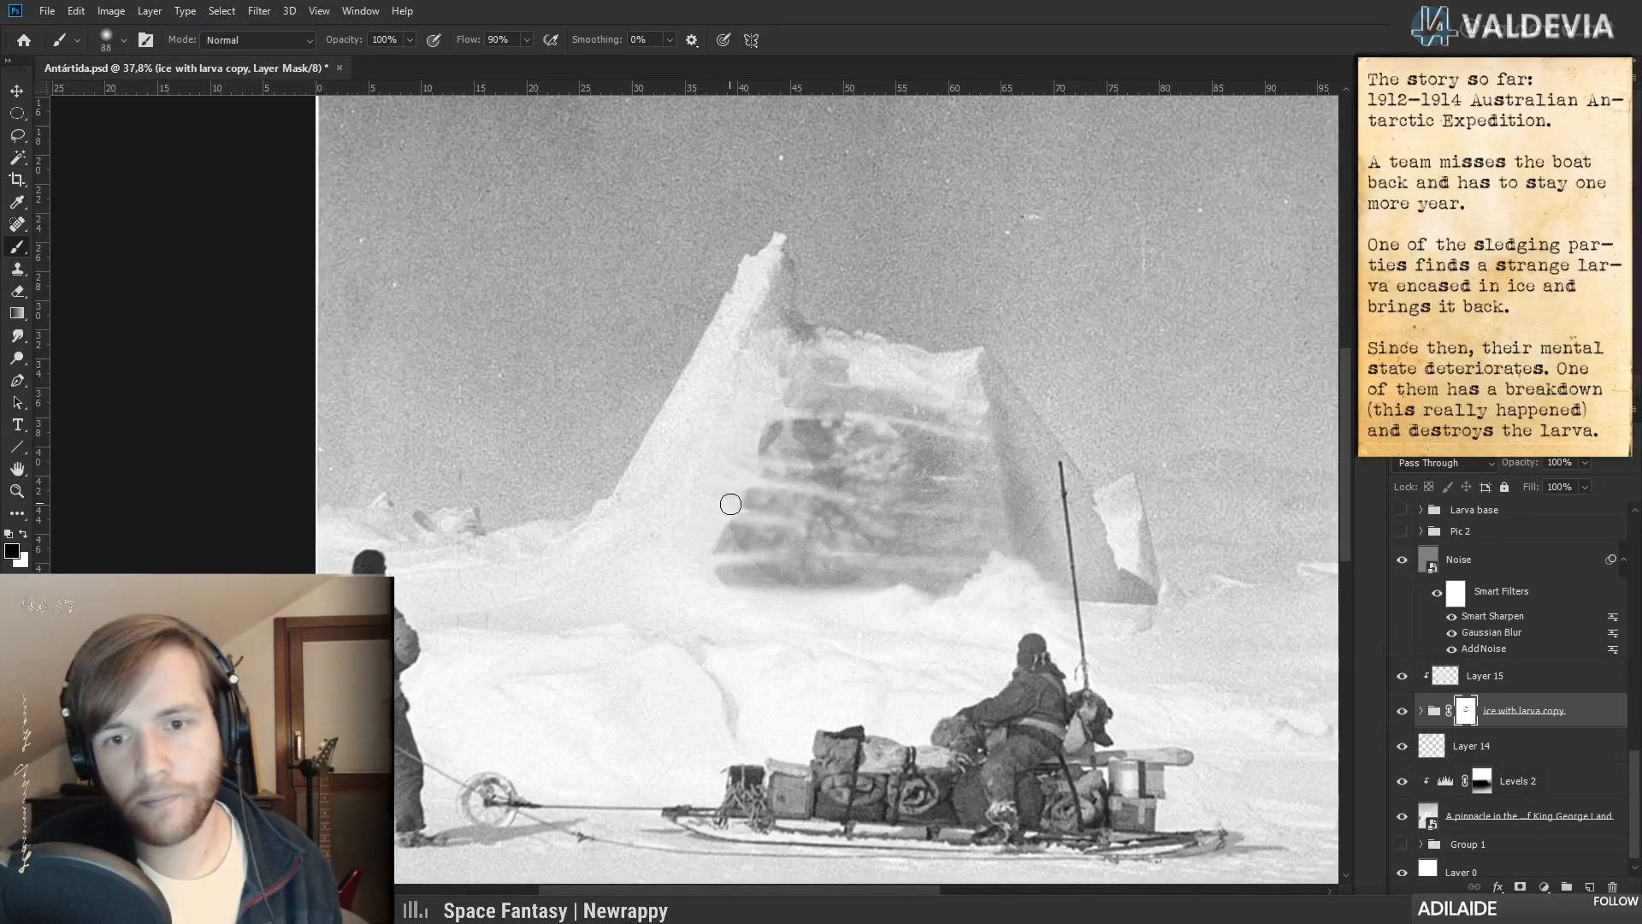
- Refine the ice streaks and the larva's edge on the group's mask with brush sizes of 17 px and 62 px
{"action": "right_click", "coordinate": [769, 513]}
{"action": "left_click_drag", "start_coordinate": [862, 558], "coordinate": [850, 558]}
{"action": "left_click", "coordinate": [708, 563]}
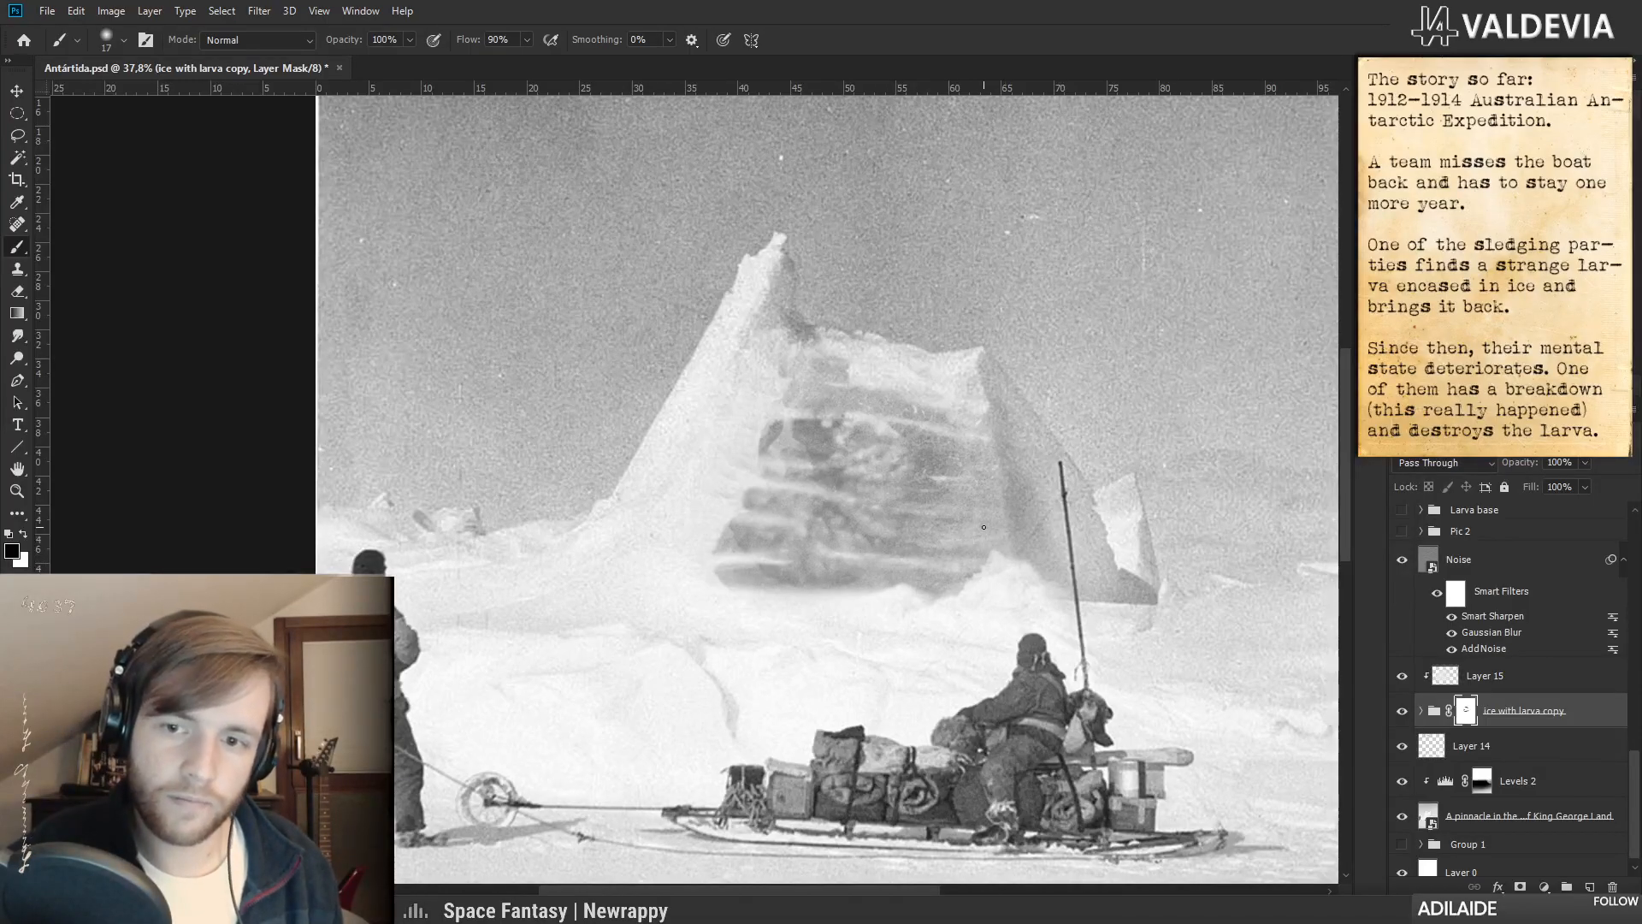
{"action": "right_click", "coordinate": [955, 435]}
{"action": "left_click", "coordinate": [973, 397]}
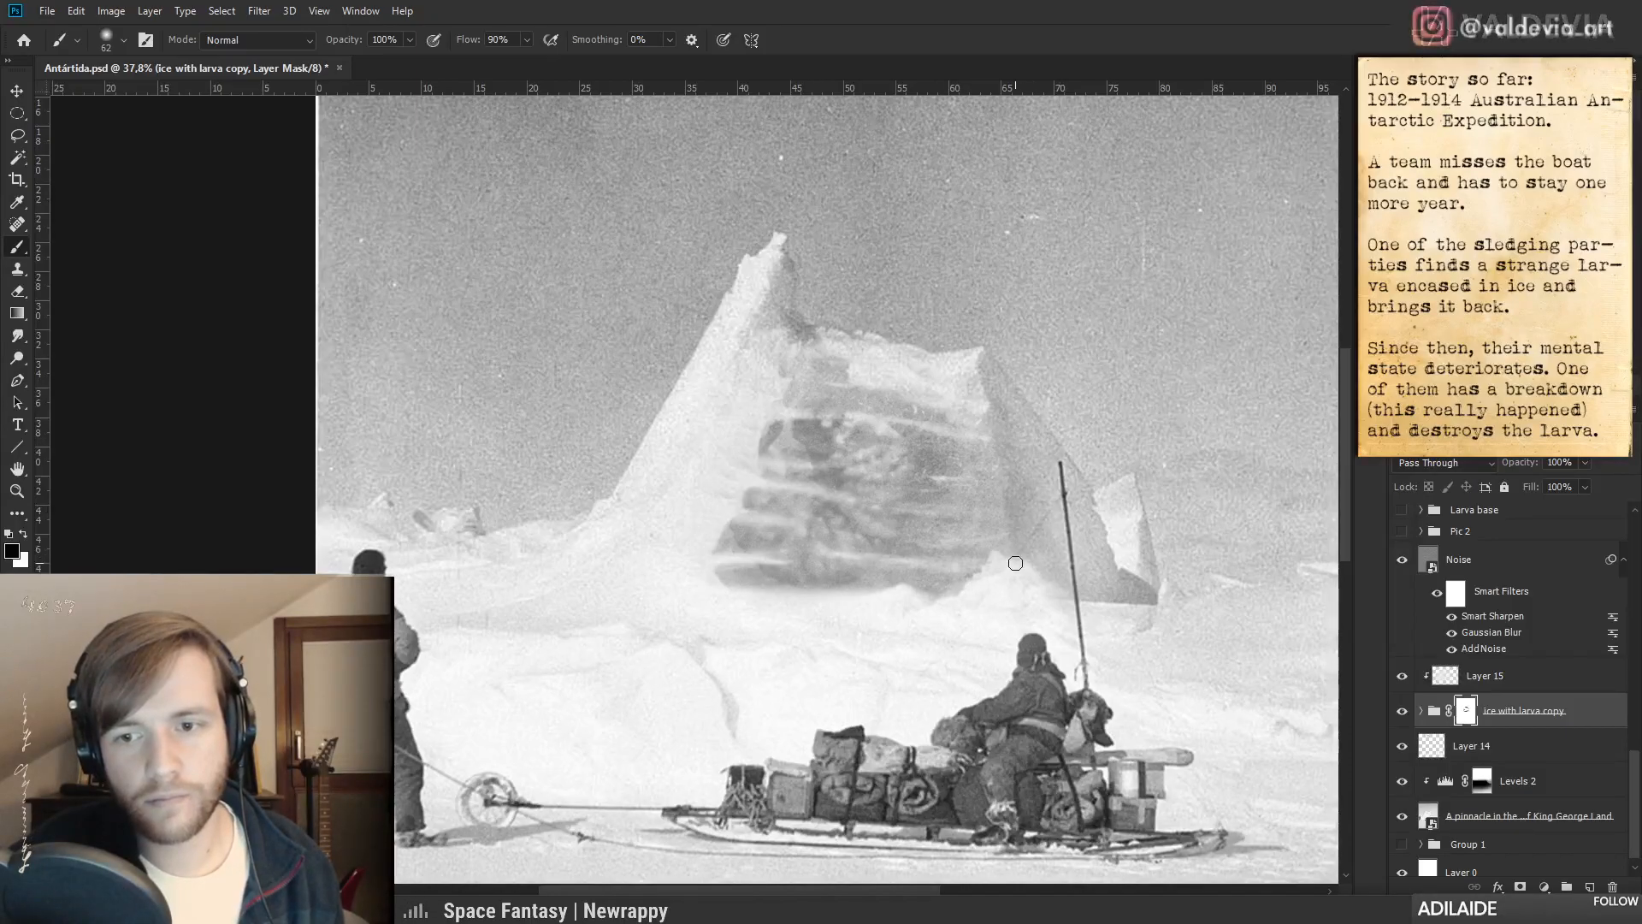
{"action": "mouse_move", "coordinate": [960, 612]}
{"action": "left_mouse_down"}
{"action": "mouse_move", "coordinate": [932, 612]}
{"action": "mouse_move", "coordinate": [992, 612]}
{"action": "left_mouse_up"}
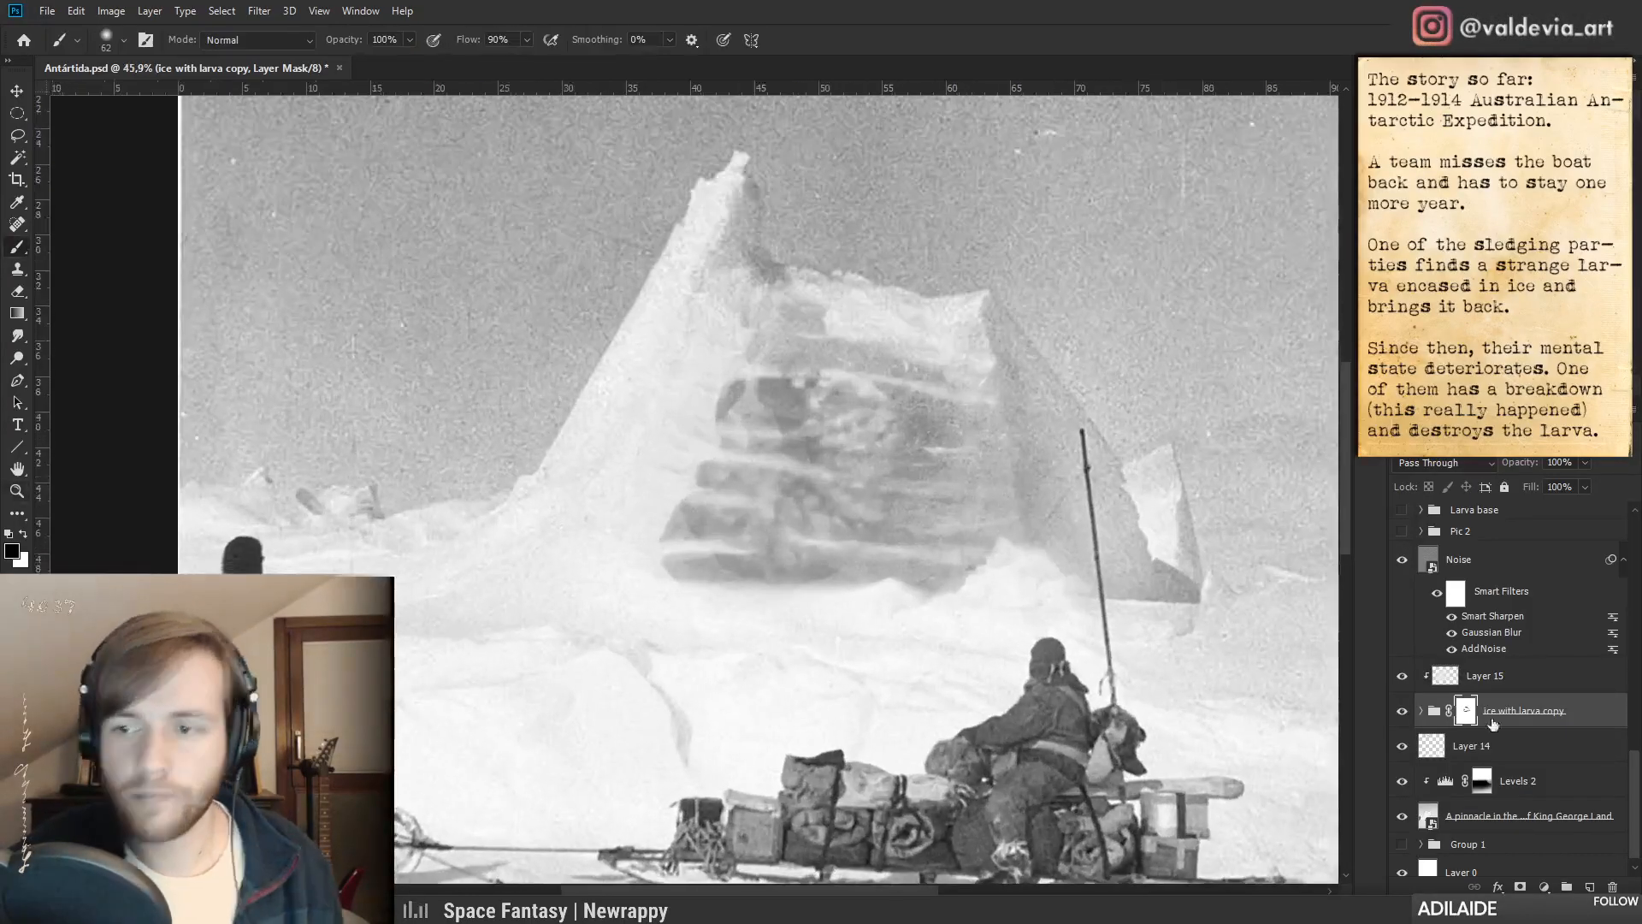
- Clone clean ice over the grey patch above the larva on Layer 14 with the Clone Stamp
{"action": "left_click", "coordinate": [1471, 750]}
{"action": "left_click", "coordinate": [1402, 747]}
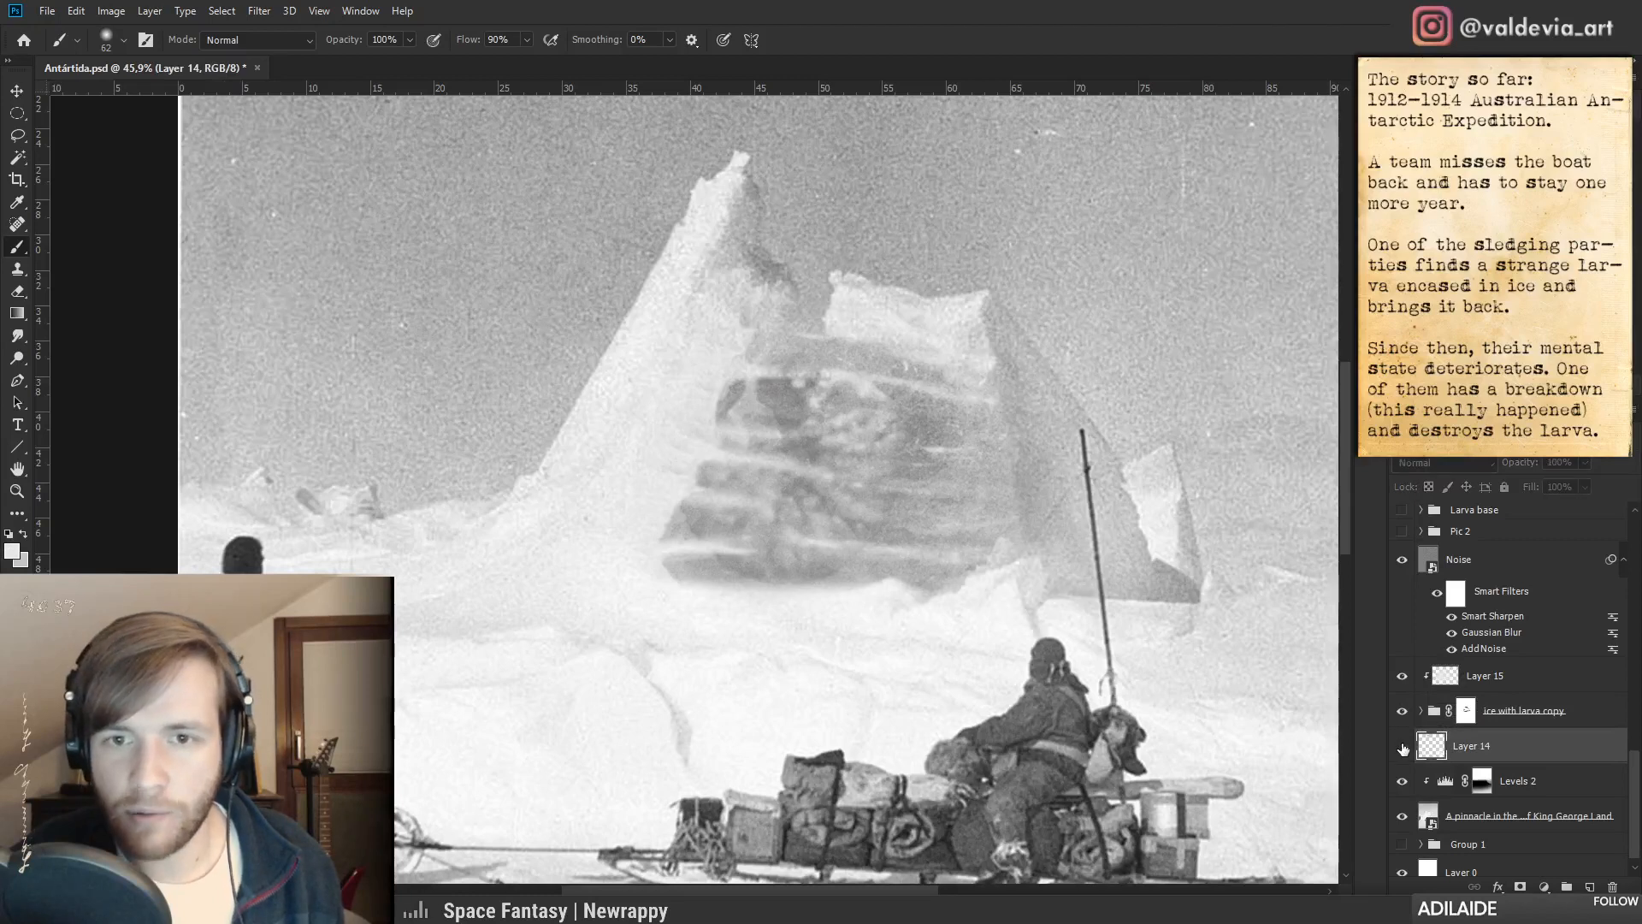
{"action": "left_click", "coordinate": [1403, 747]}
{"action": "key", "text": "s"}
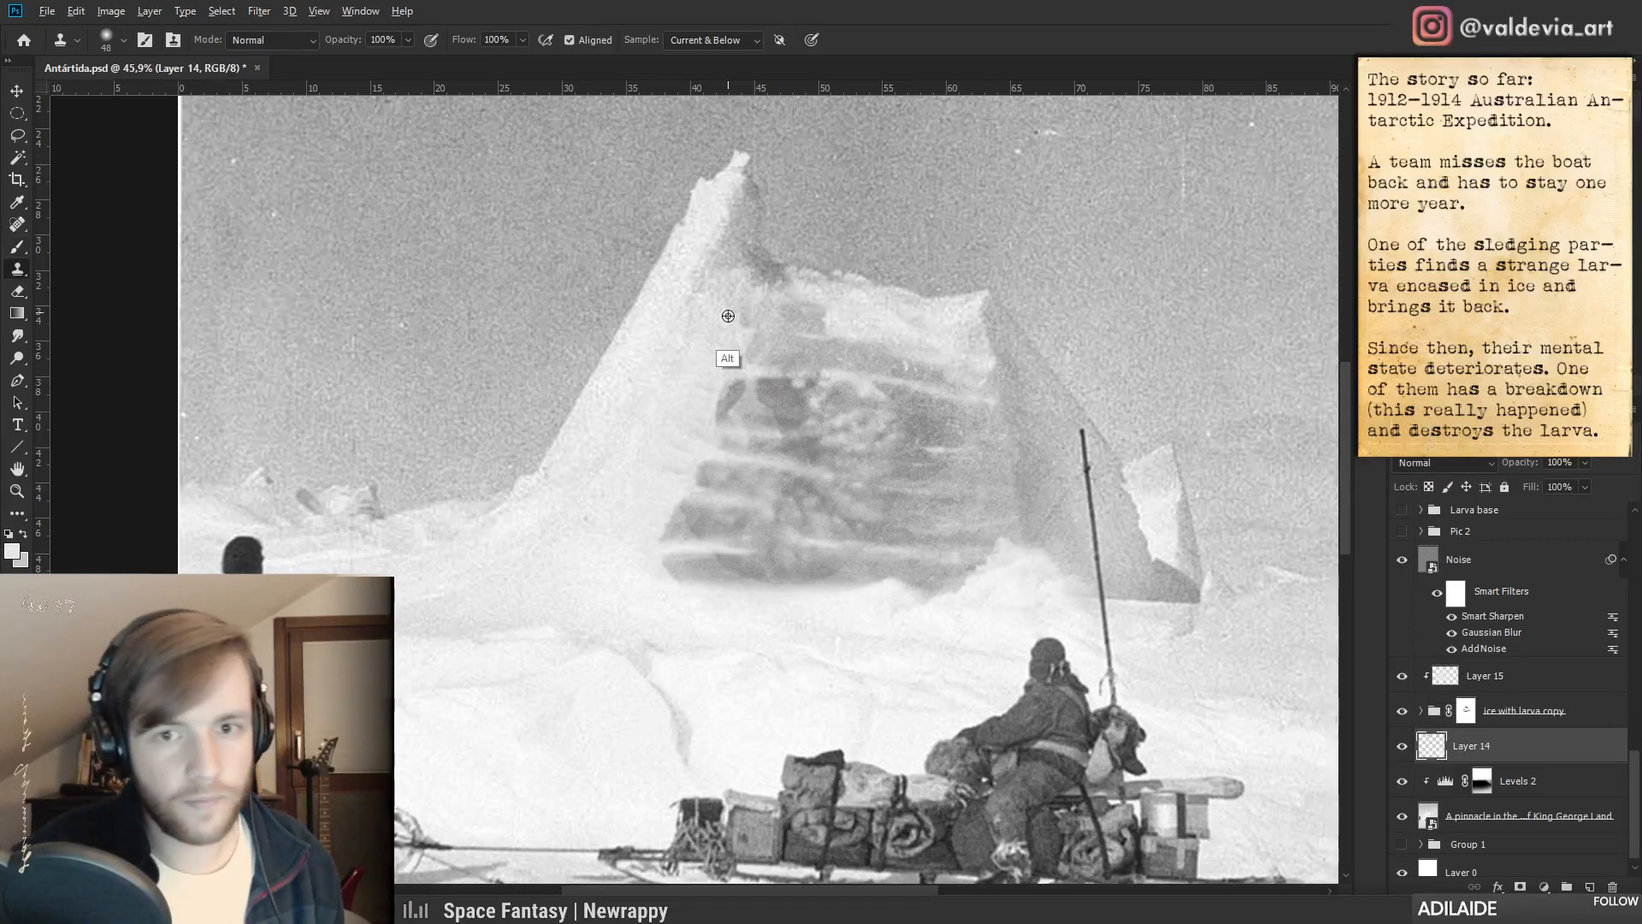
{"action": "mouse_move", "coordinate": [780, 307]}
{"action": "left_mouse_down"}
{"action": "mouse_move", "coordinate": [826, 333]}
{"action": "mouse_move", "coordinate": [840, 309]}
{"action": "mouse_move", "coordinate": [753, 318]}
{"action": "mouse_move", "coordinate": [815, 311]}
{"action": "mouse_move", "coordinate": [727, 363]}
{"action": "mouse_move", "coordinate": [818, 306]}
{"action": "left_mouse_up"}
{"action": "left_click", "coordinate": [702, 367], "text": "alt"}
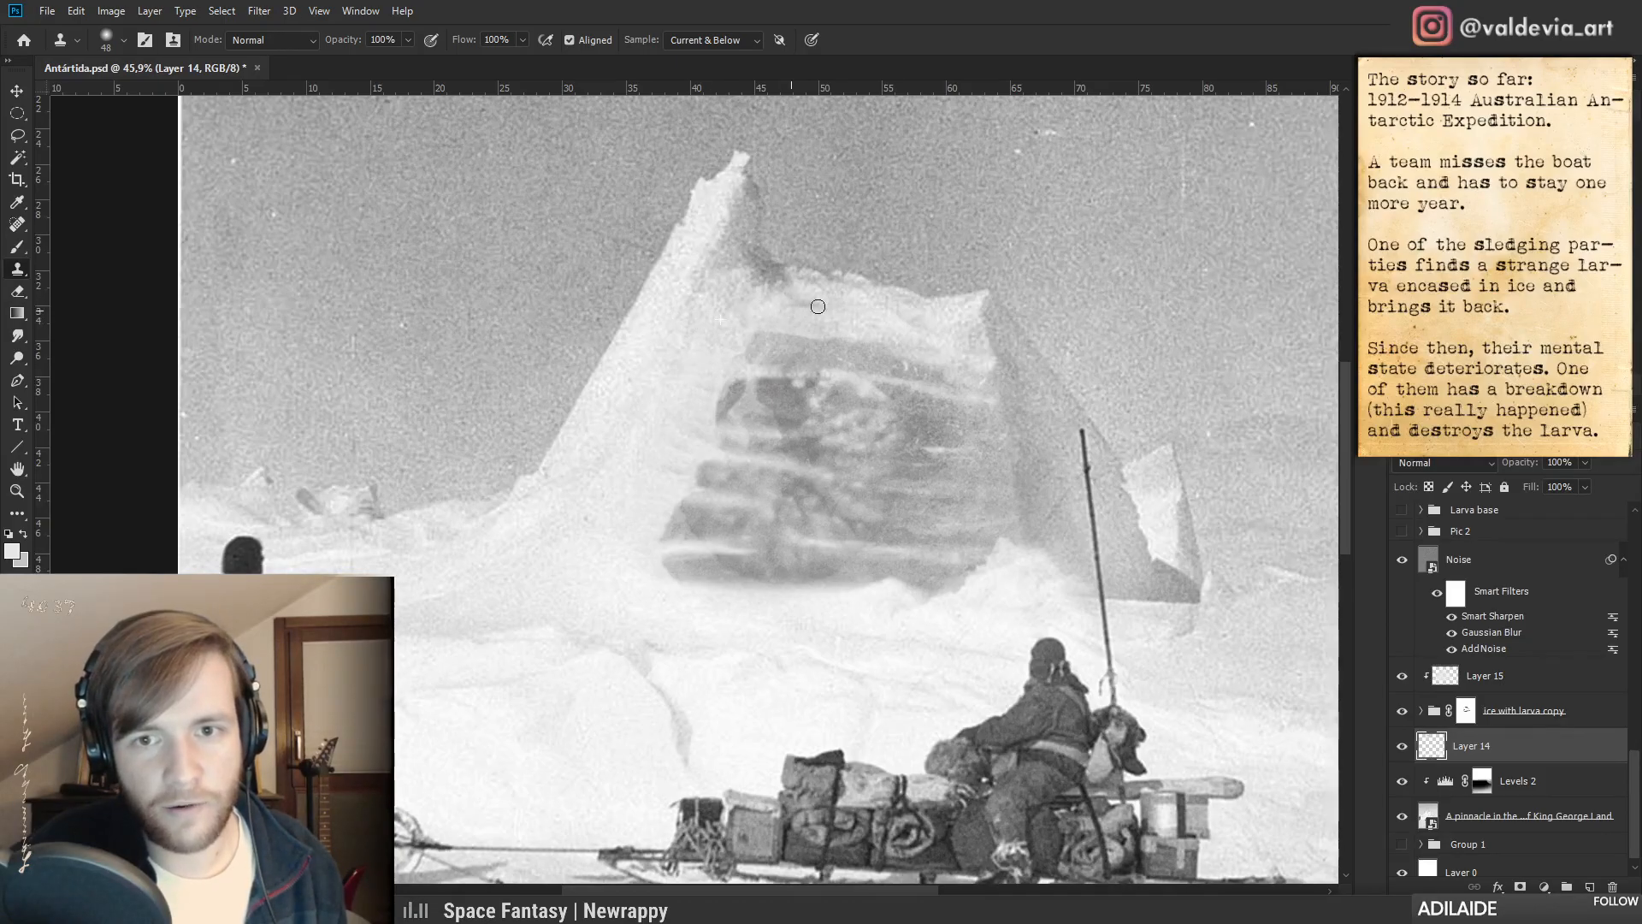
- Compare the edited iceberg with the original ice and with Pic 2 by toggling the larva group, Layer 14 and the Pic 2 group
{"action": "left_click", "coordinate": [1403, 714]}
{"action": "left_click", "coordinate": [1403, 748]}
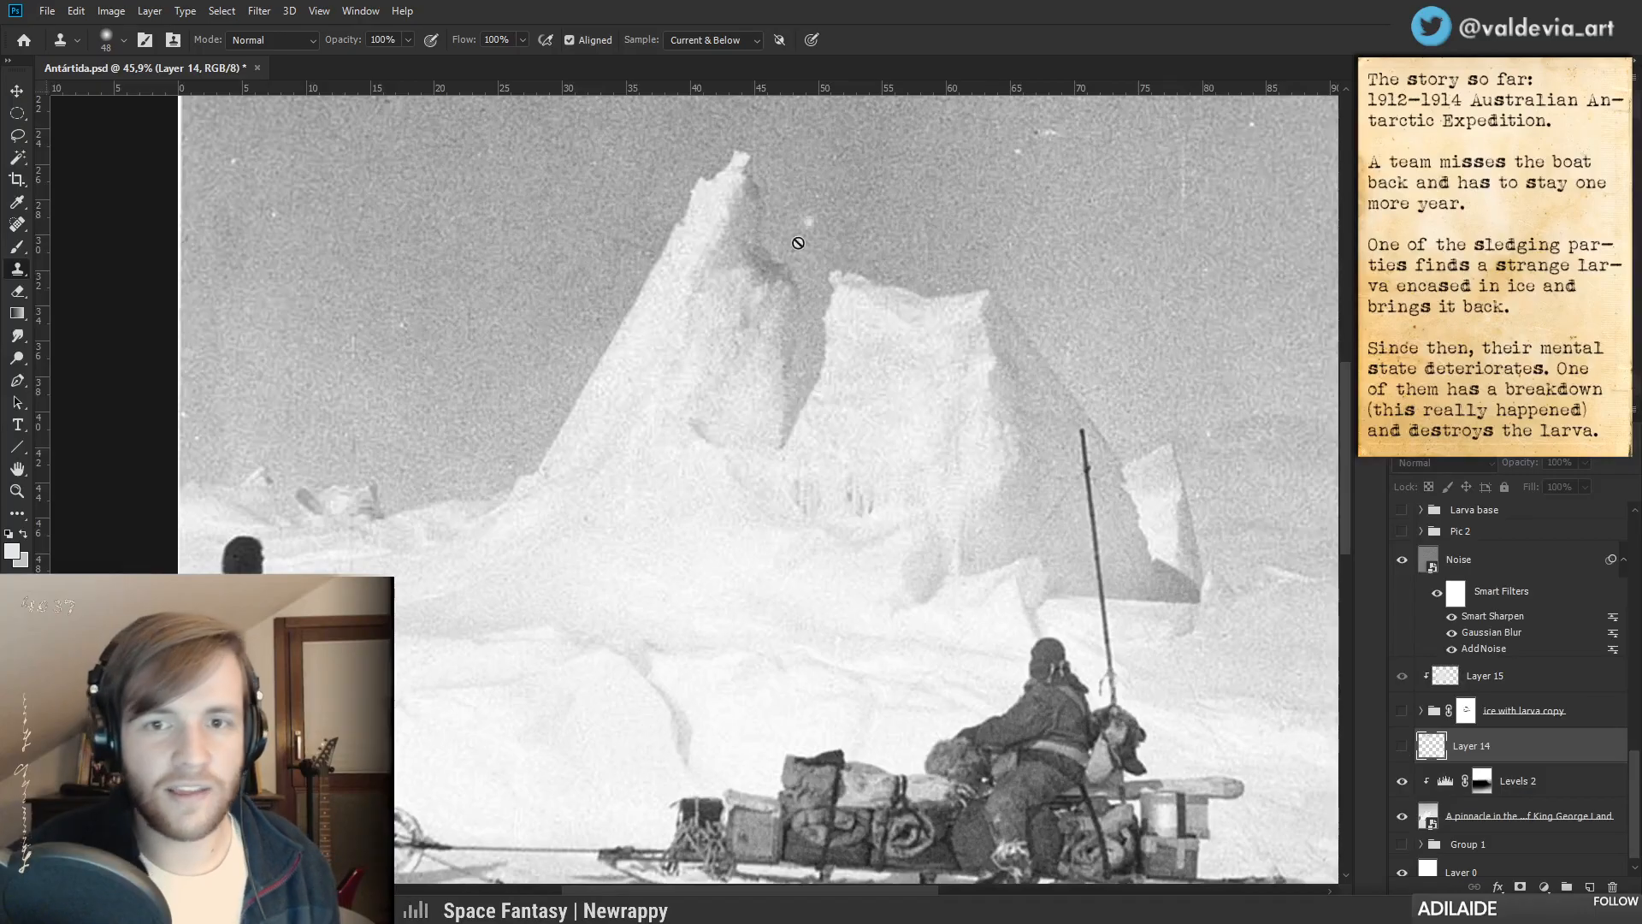
{"action": "key", "text": "z"}
{"action": "left_click_drag", "start_coordinate": [895, 355], "coordinate": [824, 352]}
{"action": "key", "text": "s"}
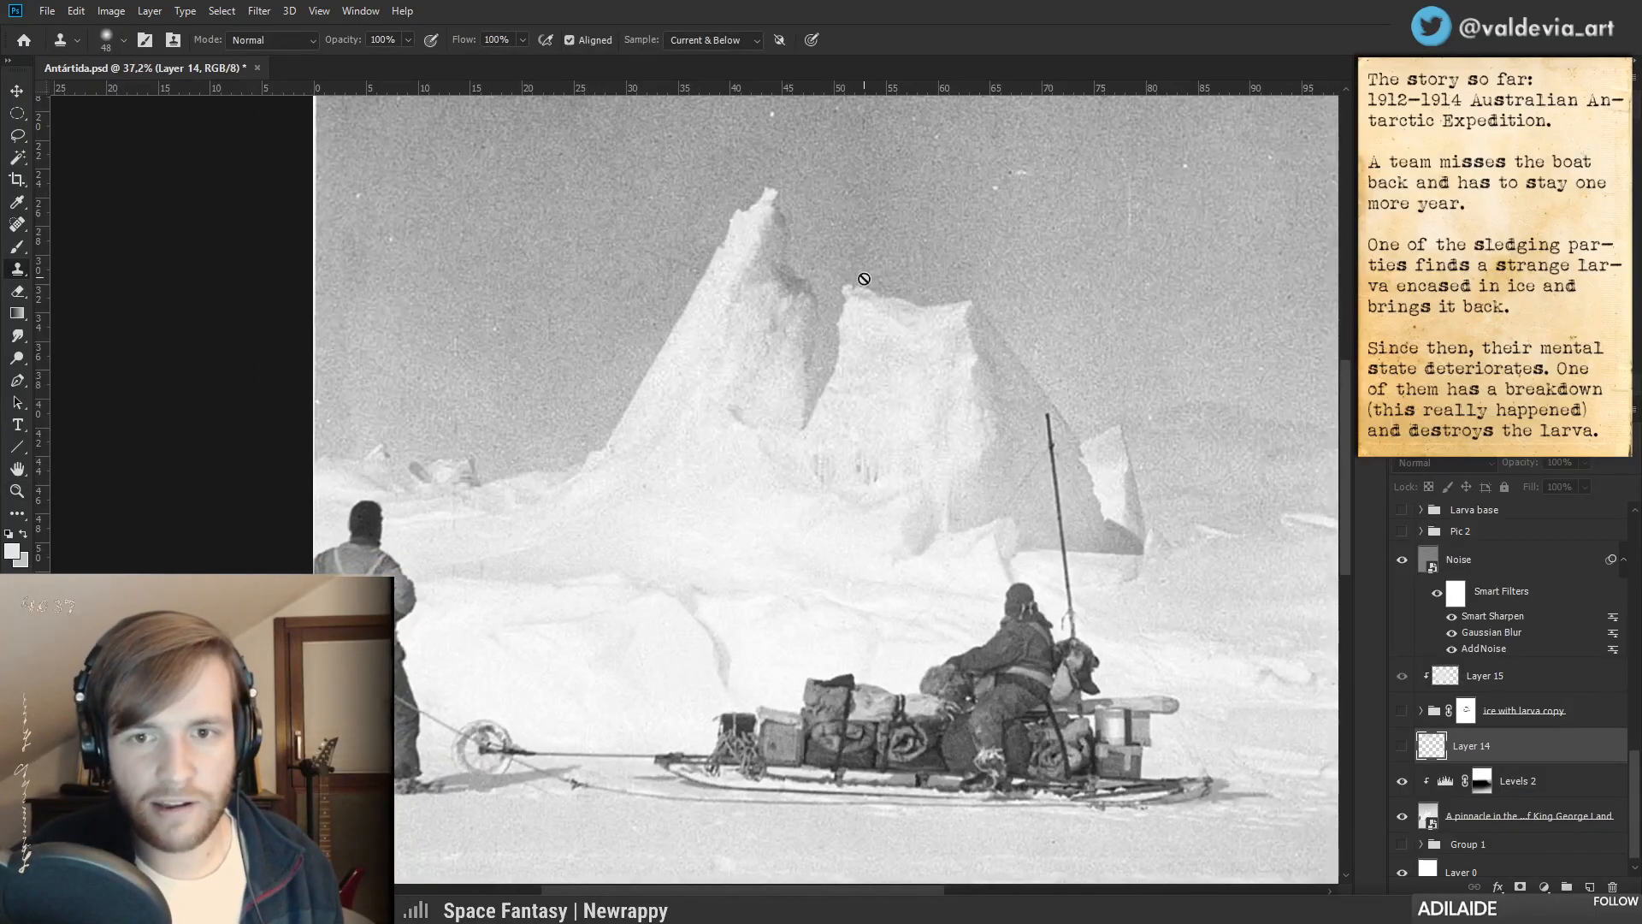
{"action": "left_click", "coordinate": [1402, 711]}
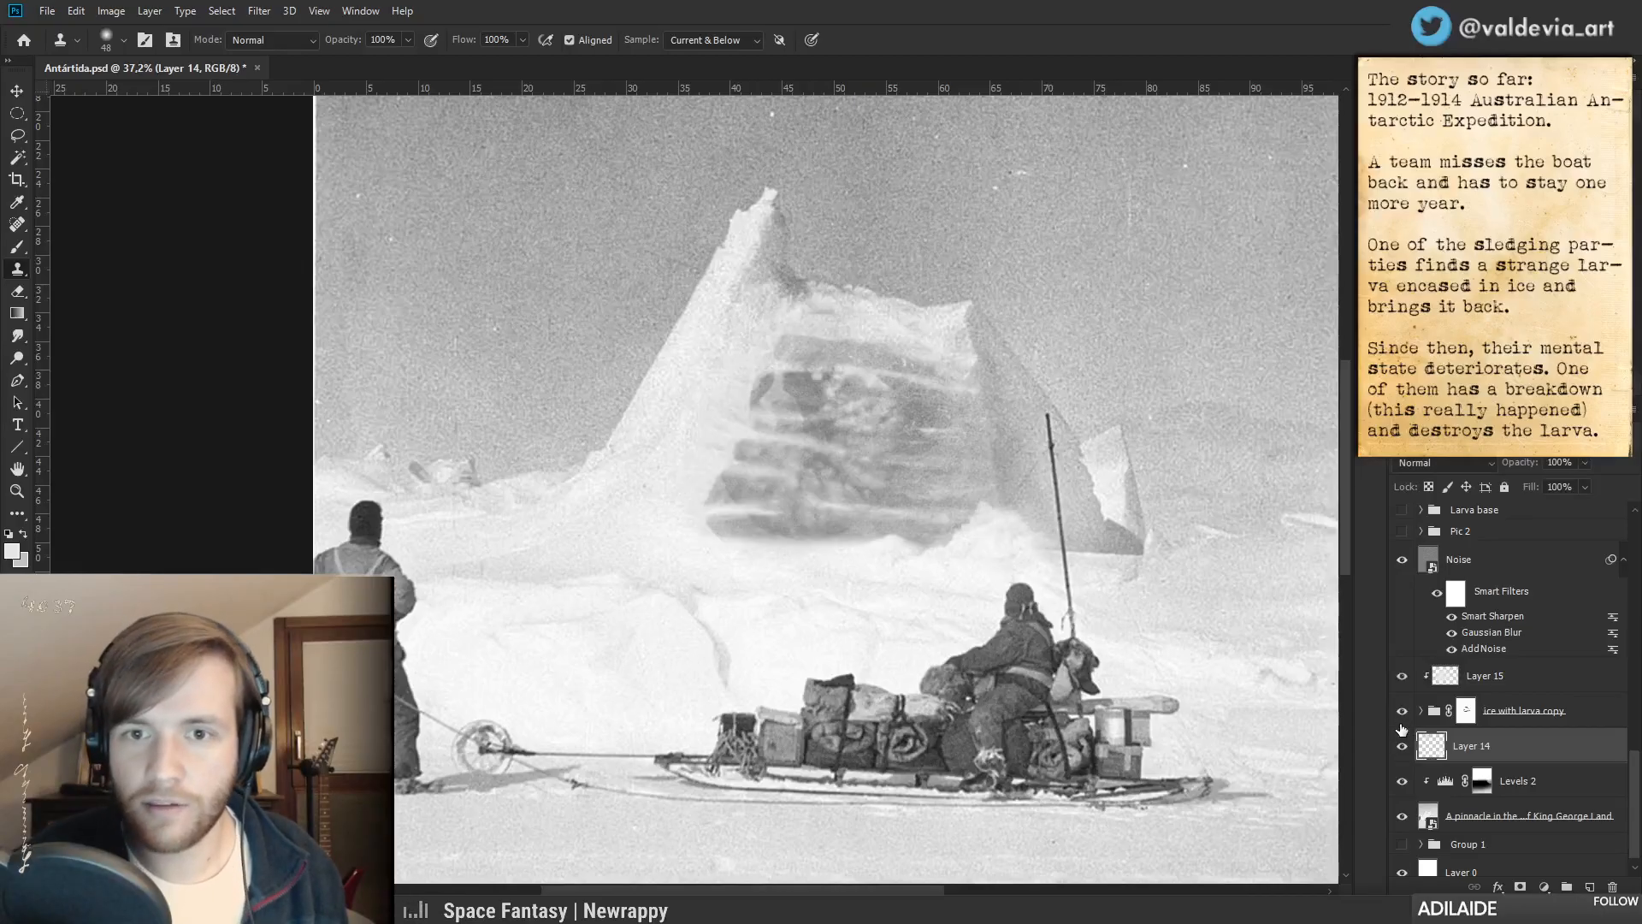
{"action": "left_click", "coordinate": [1403, 531]}
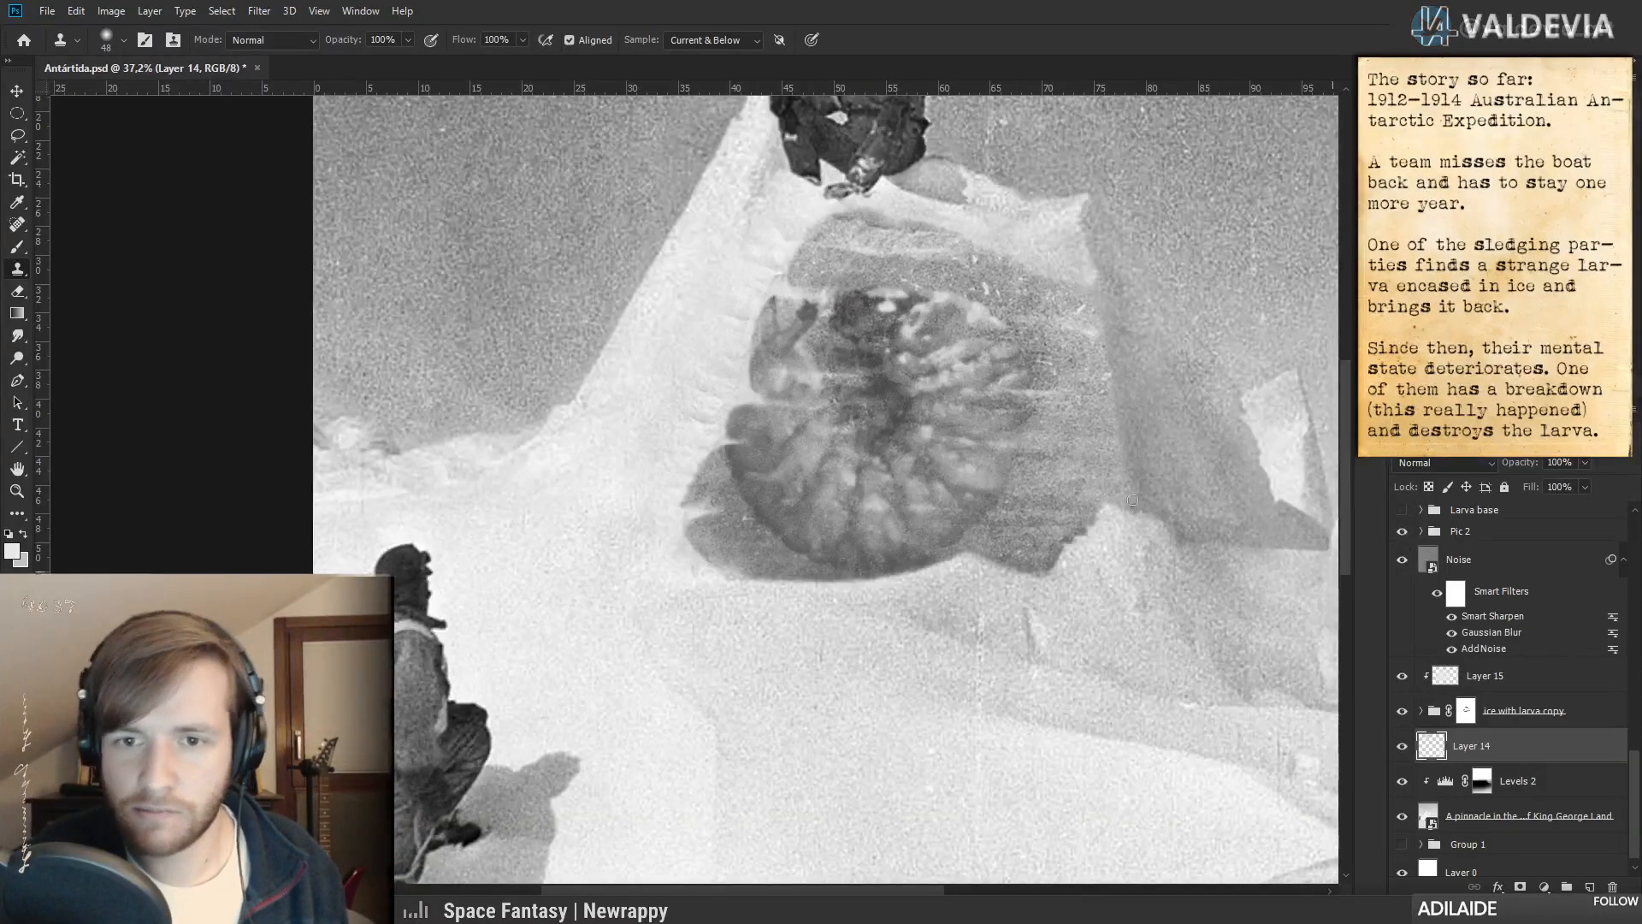
{"action": "left_click", "coordinate": [1402, 532]}
{"action": "left_click_drag", "start_coordinate": [878, 430], "coordinate": [895, 487]}
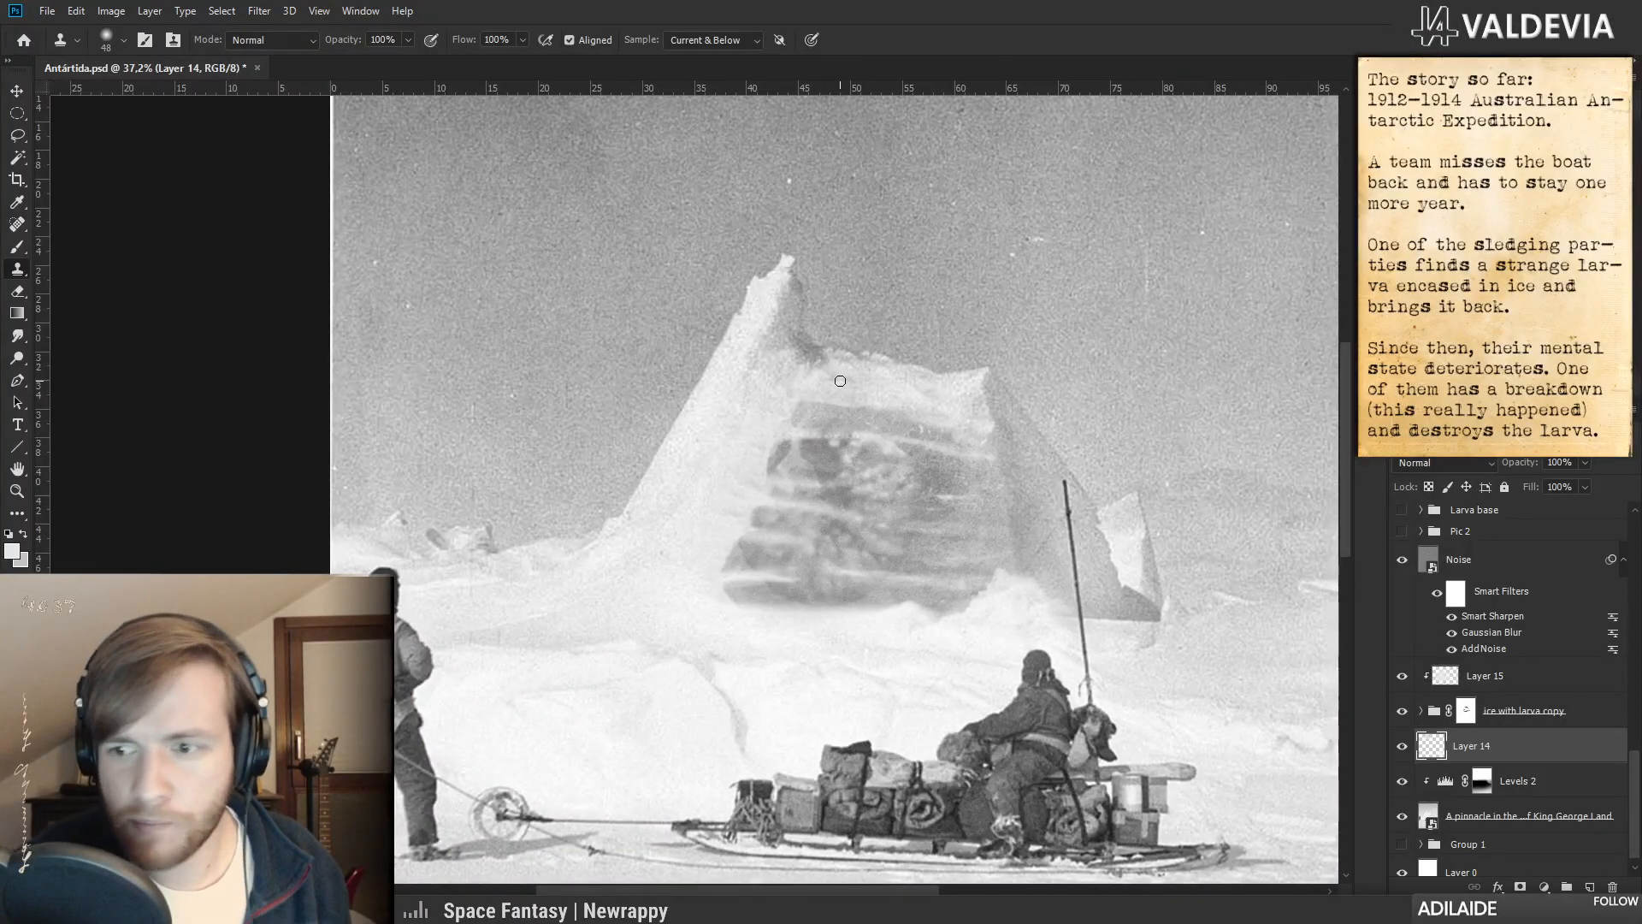
- Paint fine black streaks over the larva on the "ice with larva copy" mask with a 21 px brush
{"action": "left_click", "coordinate": [1466, 711]}
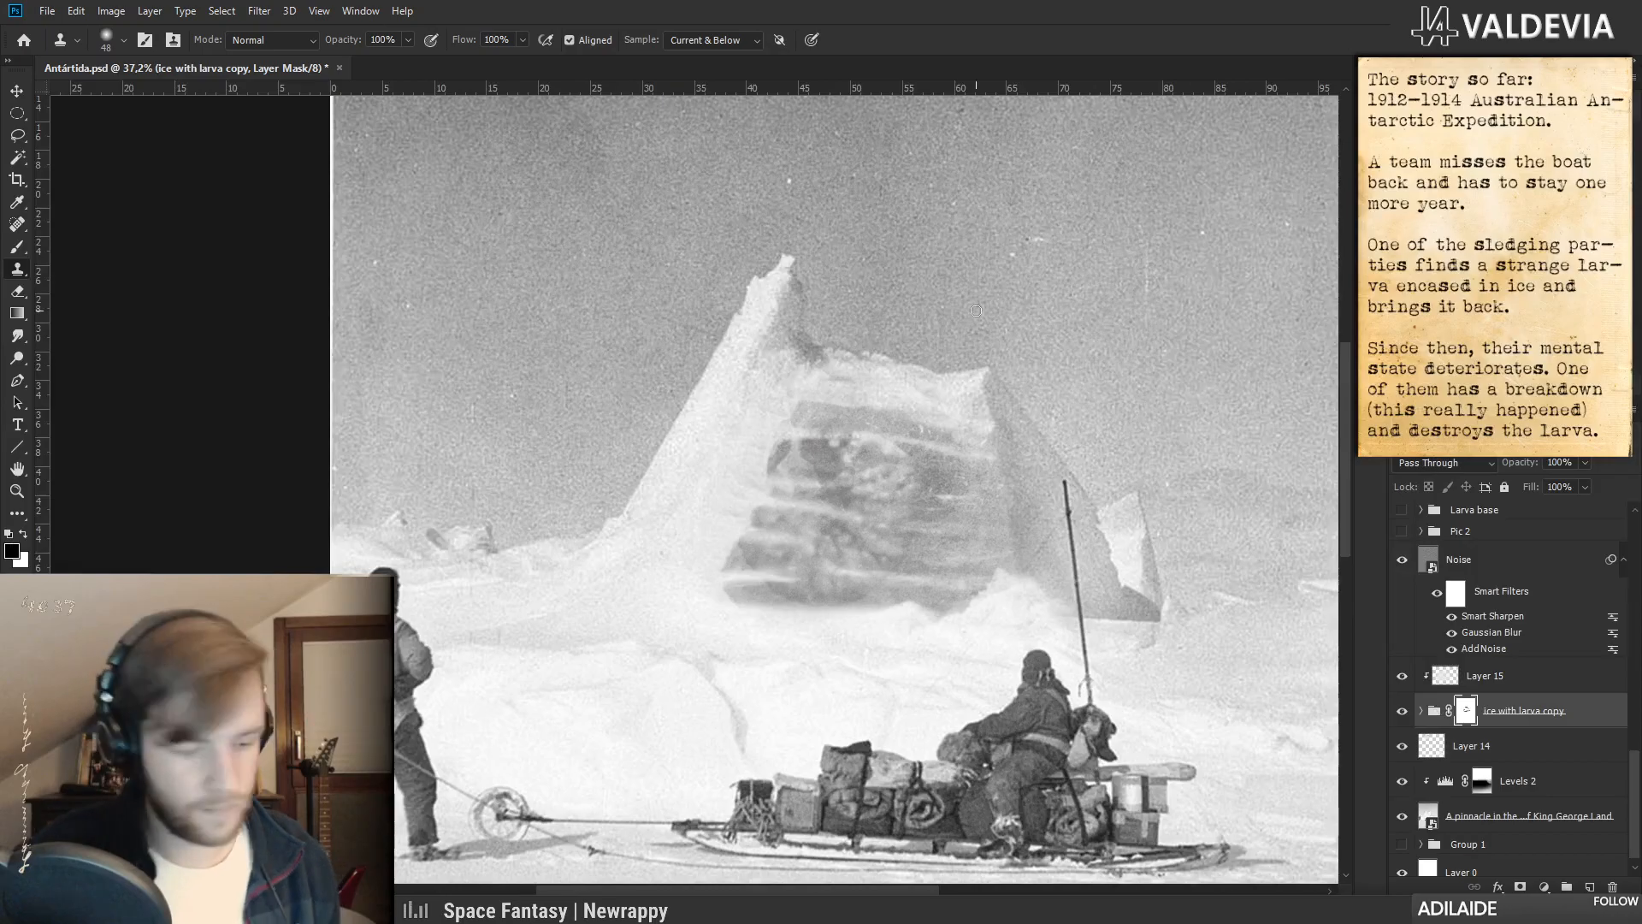
{"action": "key", "text": "b"}
{"action": "key", "text": "d"}
{"action": "scroll", "coordinate": [801, 382], "scroll_direction": "down", "scroll_amount": 4}
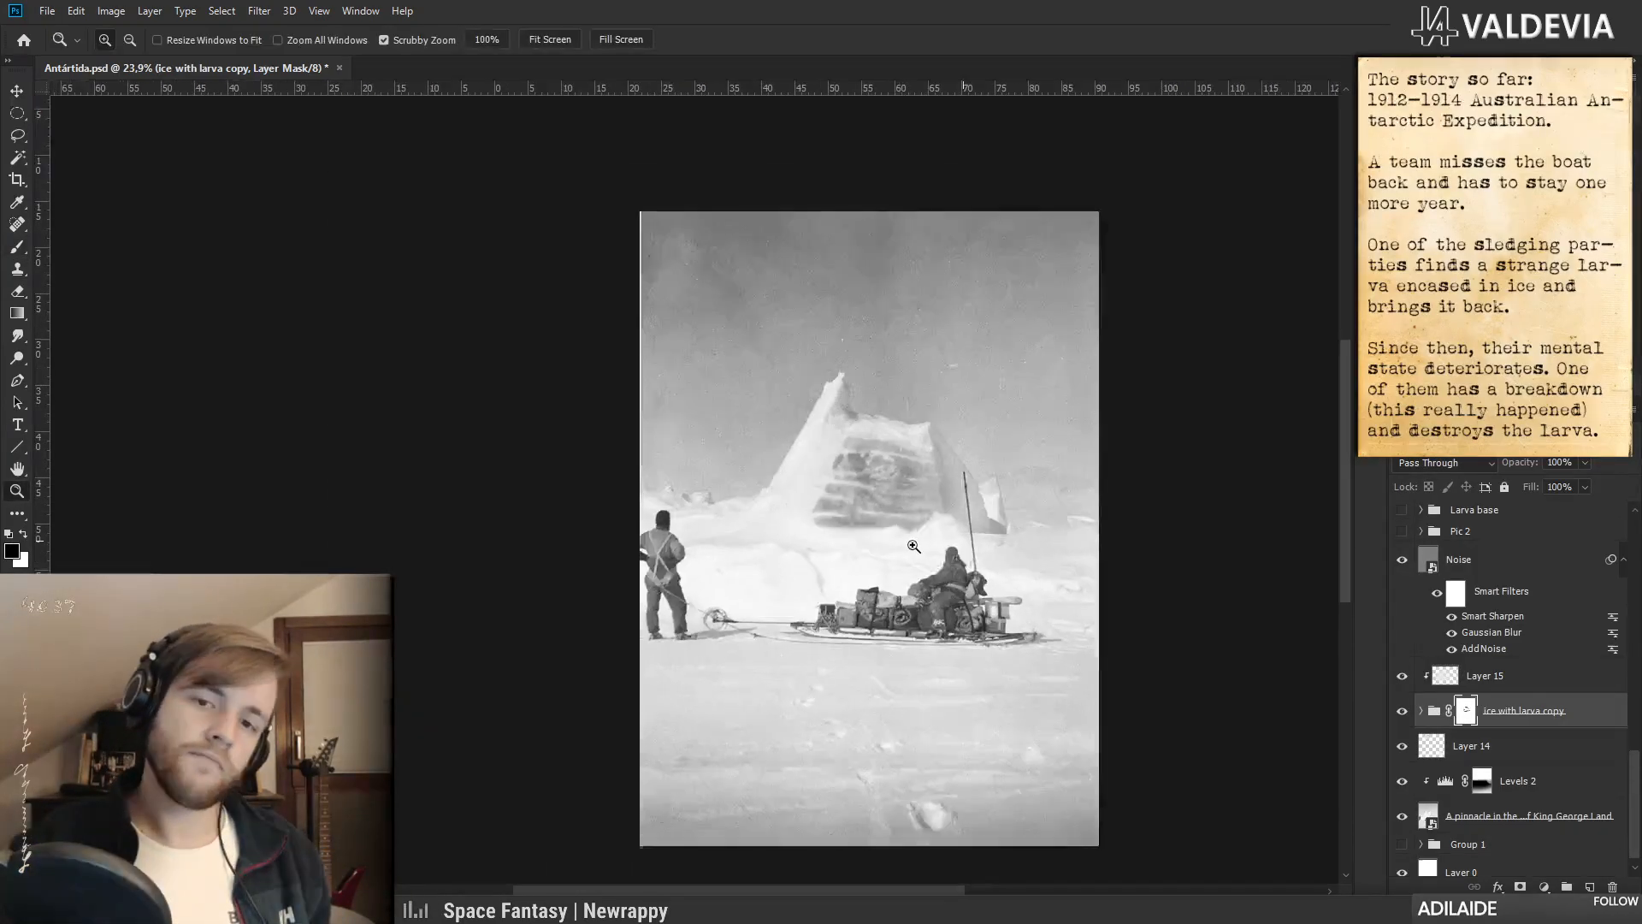
{"action": "scroll", "coordinate": [957, 549], "scroll_direction": "up", "scroll_amount": 3}
{"action": "right_click", "coordinate": [935, 529]}
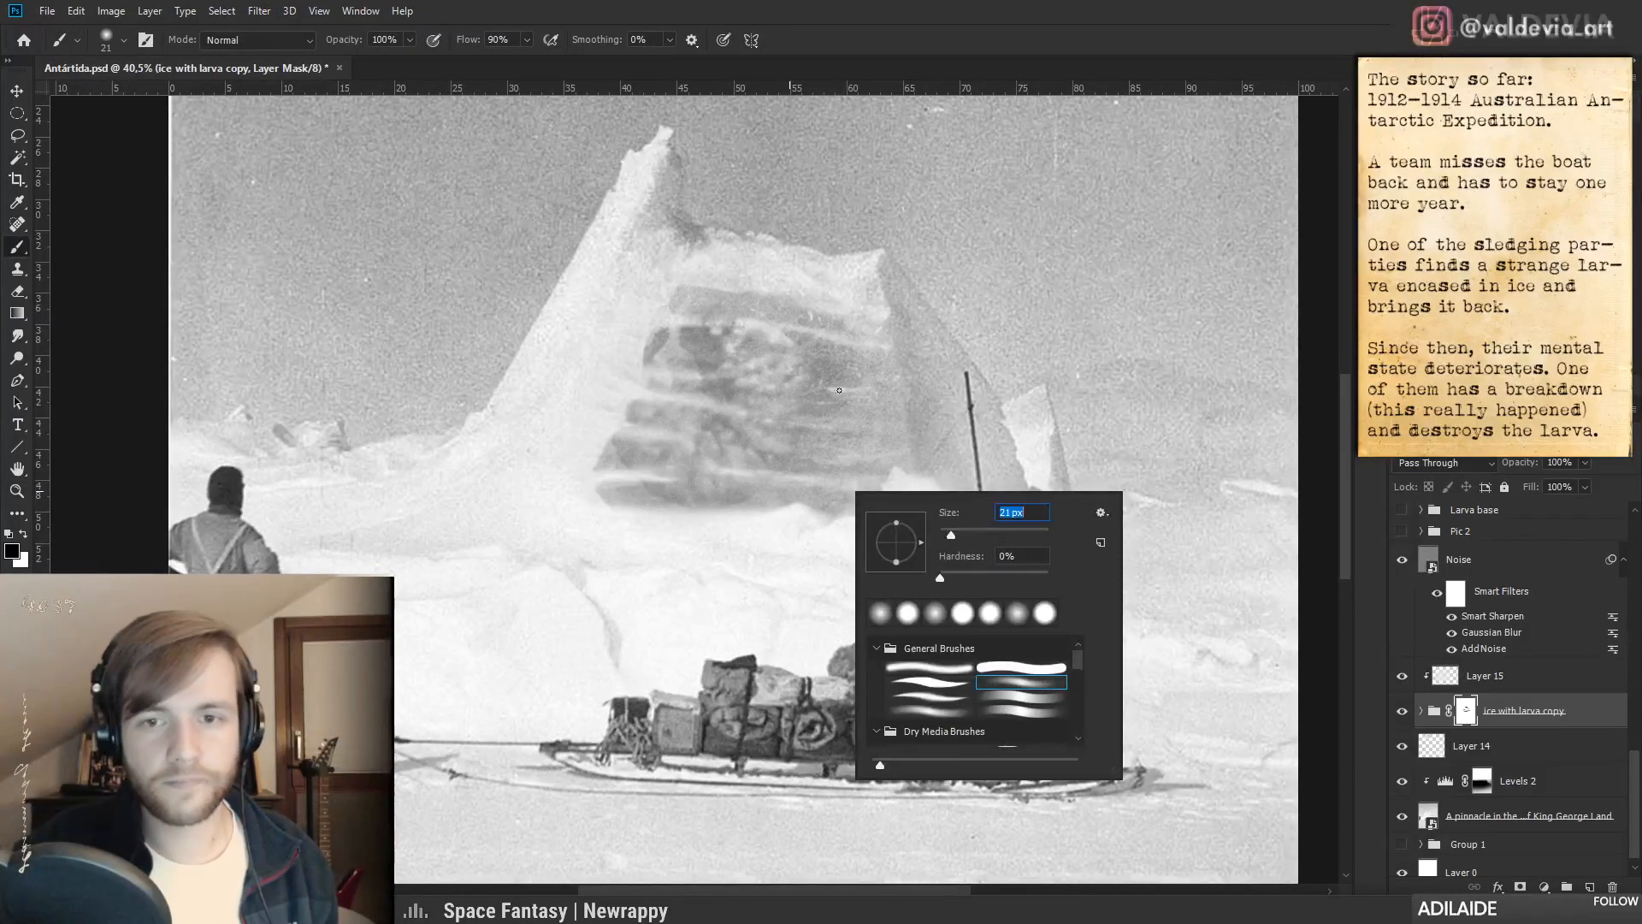
{"action": "left_click_drag", "start_coordinate": [952, 535], "coordinate": [949, 536]}
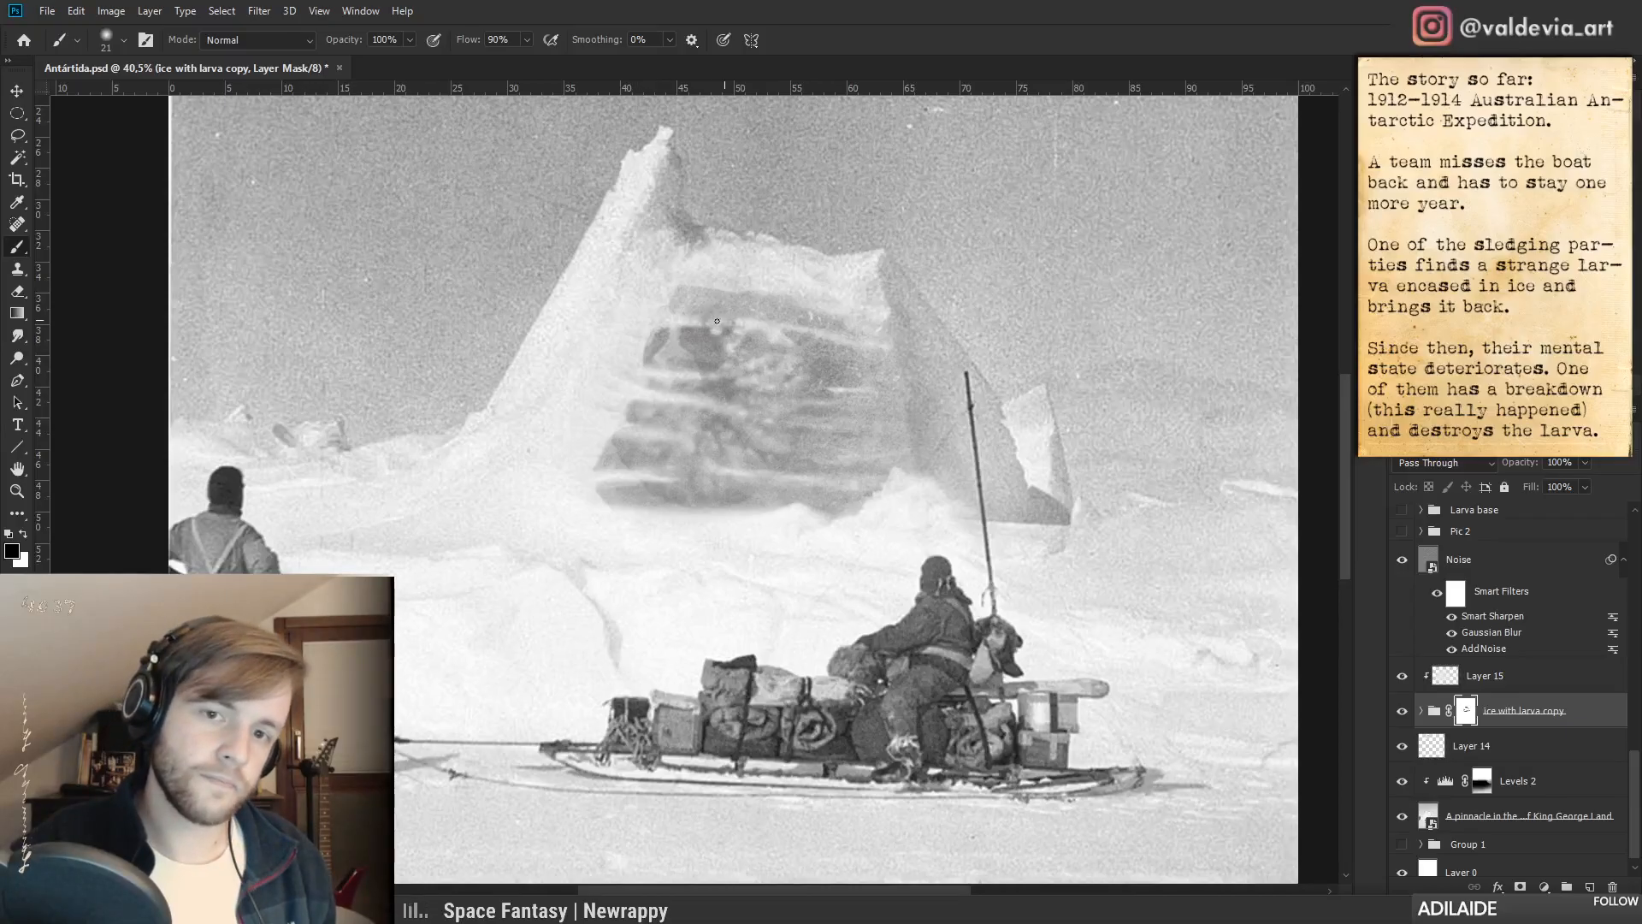
- Enlarge the brush to 51 px and fade the larva's lower-left edge into the ice on the group's mask
{"action": "scroll", "coordinate": [879, 347], "scroll_direction": "down", "scroll_amount": 5}
{"action": "scroll", "coordinate": [700, 422], "scroll_direction": "up", "scroll_amount": 3}
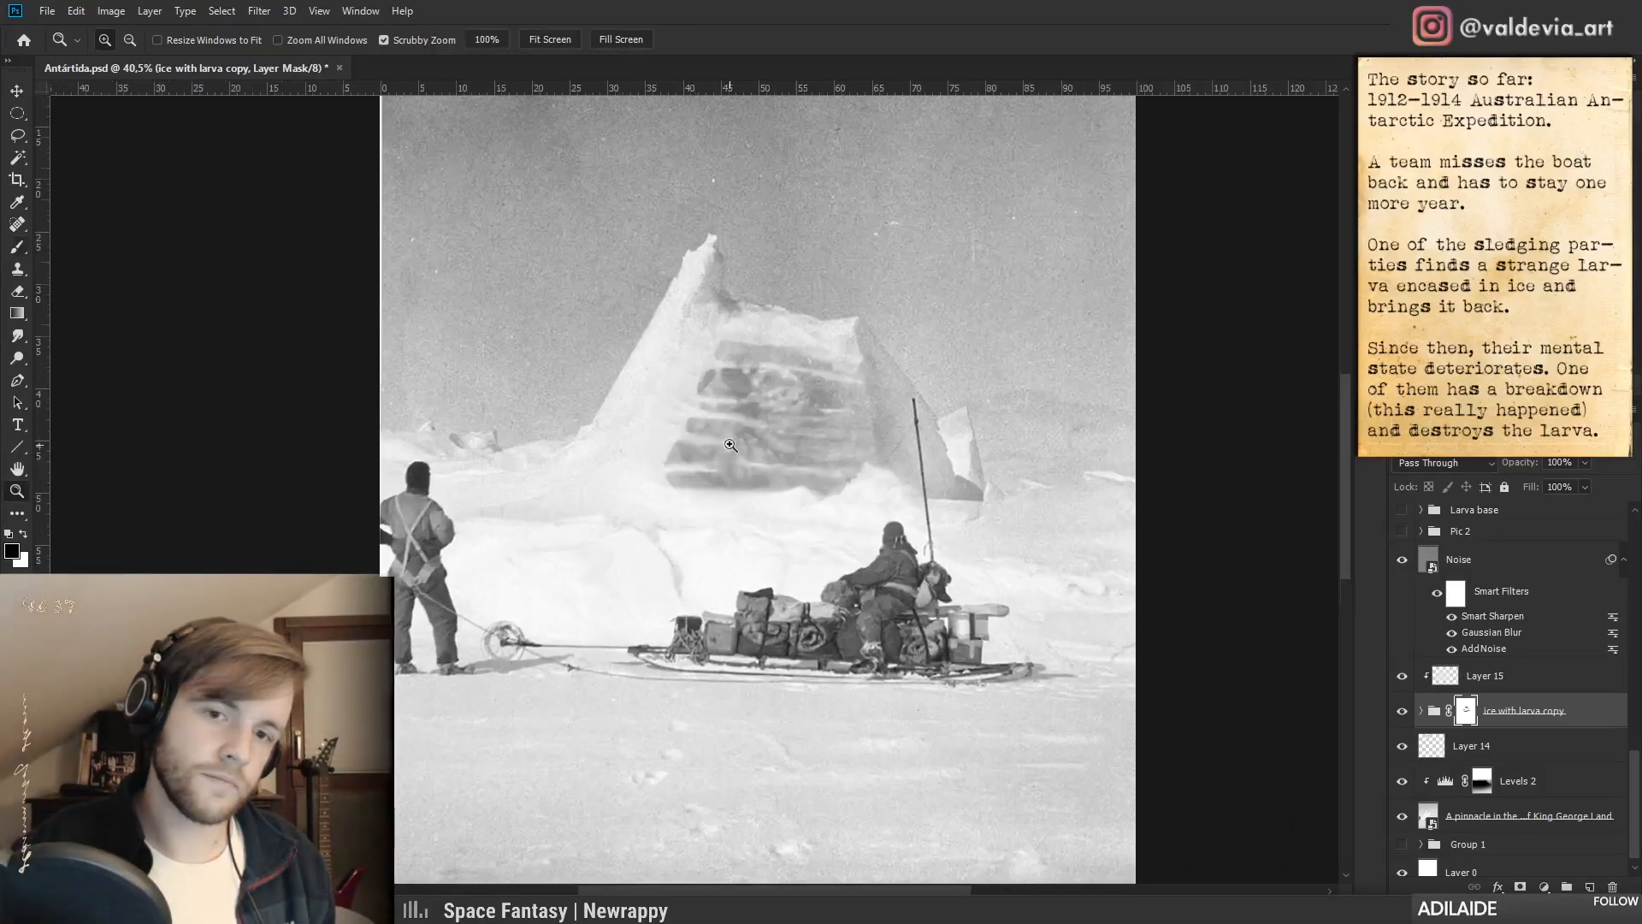
{"action": "right_click", "coordinate": [699, 424]}
{"action": "left_click_drag", "start_coordinate": [815, 468], "coordinate": [820, 469]}
{"action": "left_click_drag", "start_coordinate": [670, 454], "coordinate": [680, 495]}
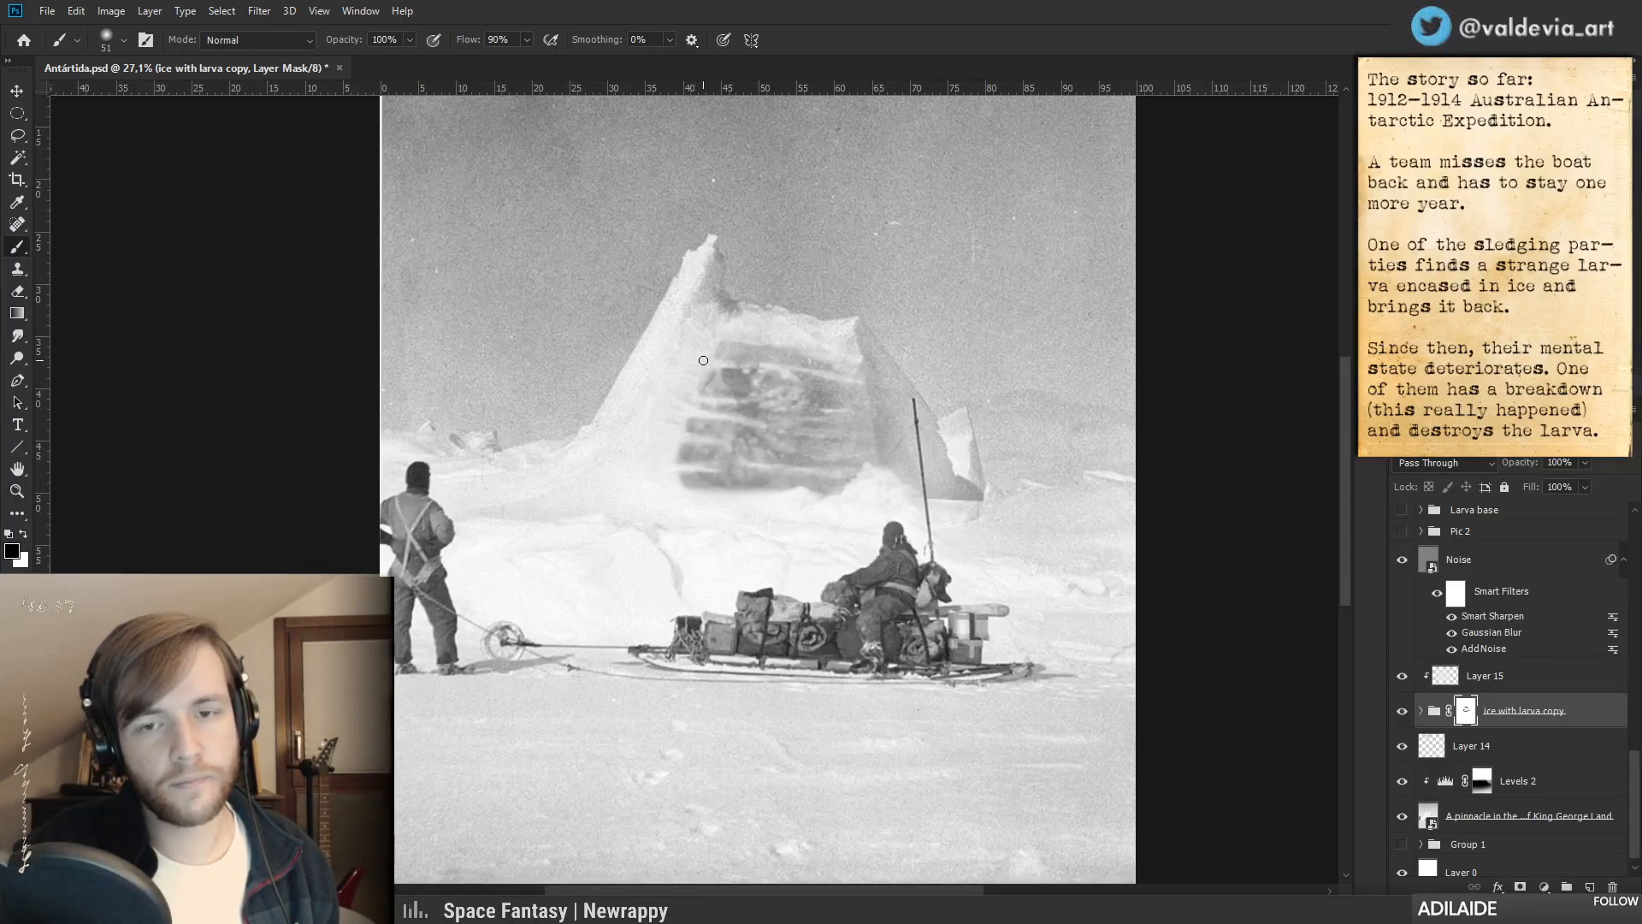
- Compare the sledge photo at full view with Layer 15 hidden and shown, and against the Pic 2 group
{"action": "scroll", "coordinate": [730, 335], "scroll_direction": "down", "scroll_amount": 3}
{"action": "scroll", "coordinate": [815, 457], "scroll_direction": "up", "scroll_amount": 1}
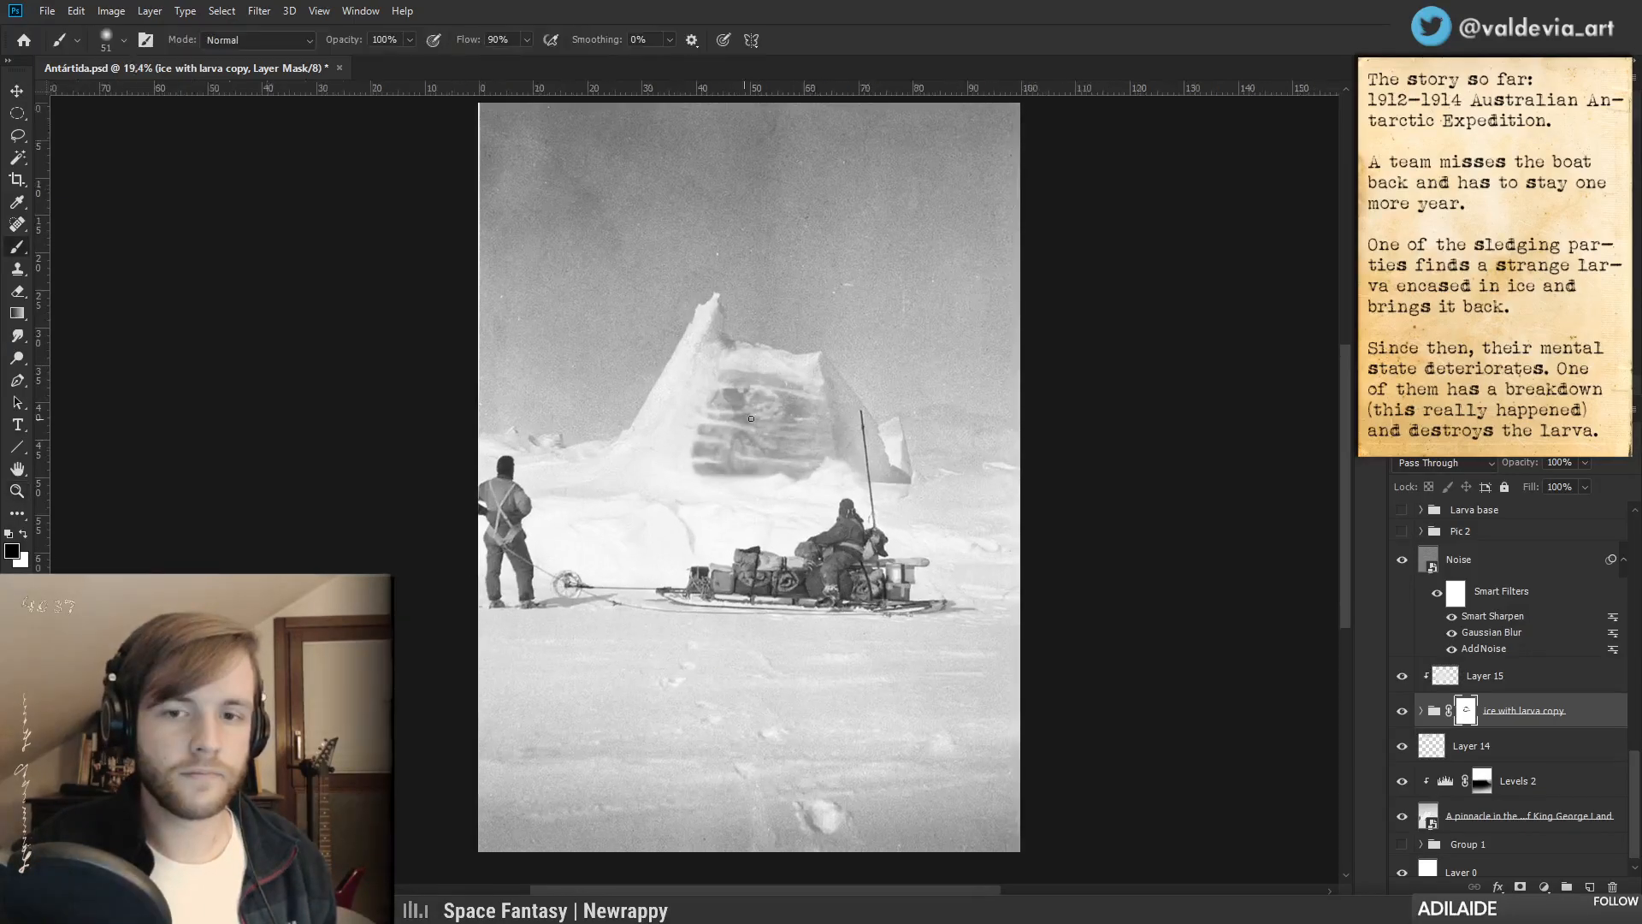
{"action": "scroll", "coordinate": [815, 456], "scroll_direction": "up", "scroll_amount": 1}
{"action": "scroll", "coordinate": [815, 457], "scroll_direction": "down", "scroll_amount": 2}
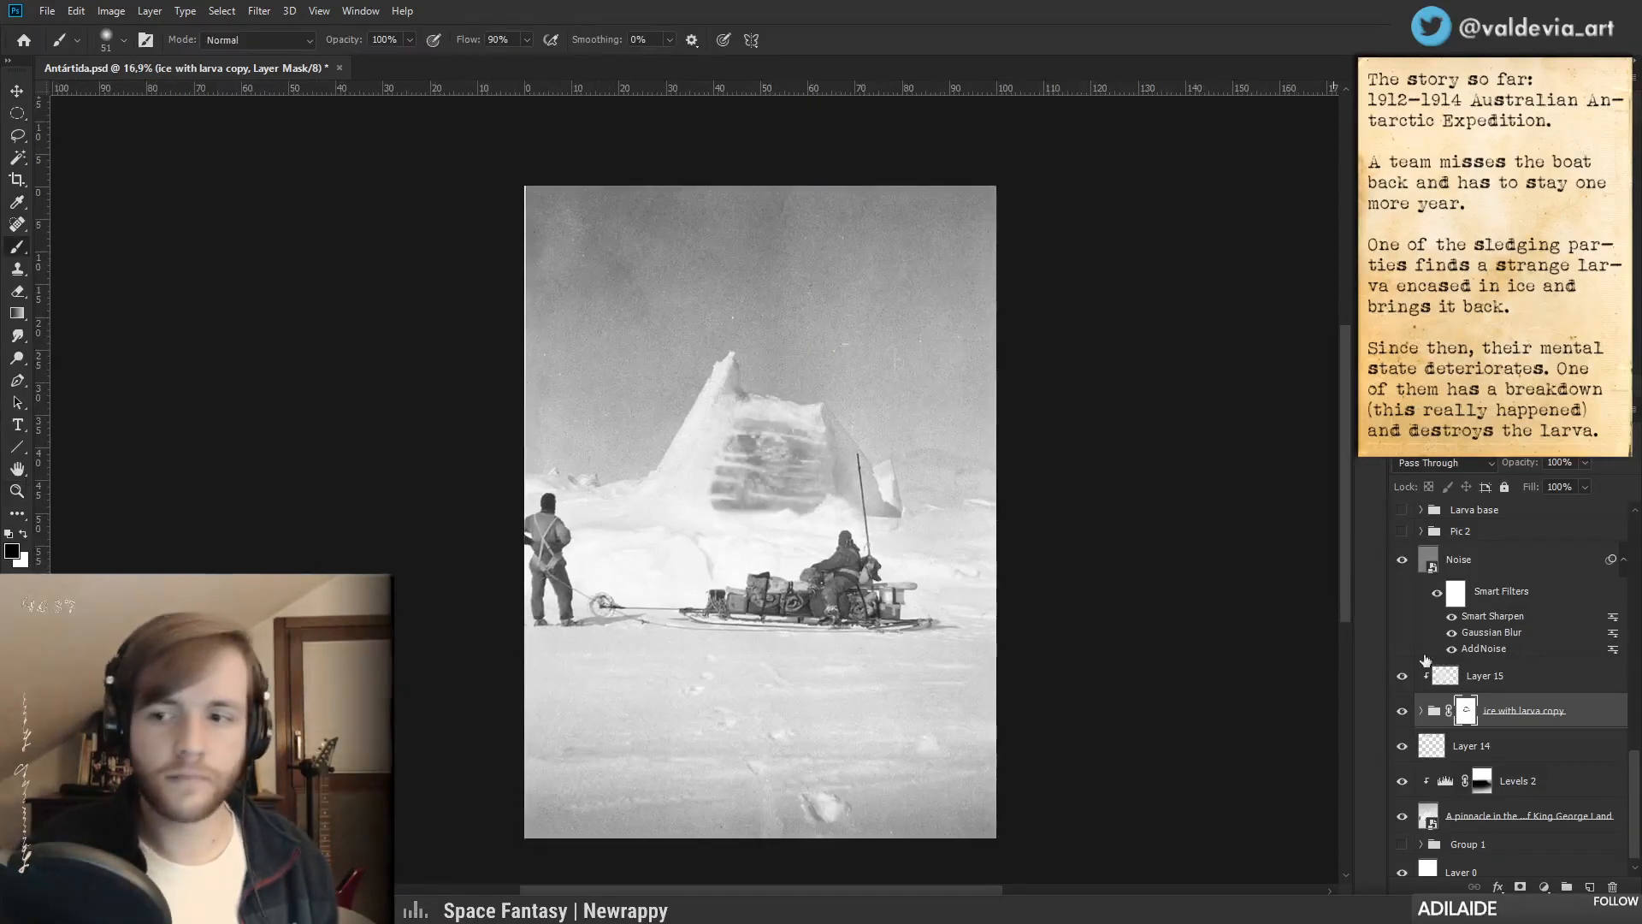
{"action": "left_click", "coordinate": [1402, 677]}
{"action": "left_click", "coordinate": [1402, 677]}
{"action": "left_click", "coordinate": [1454, 680]}
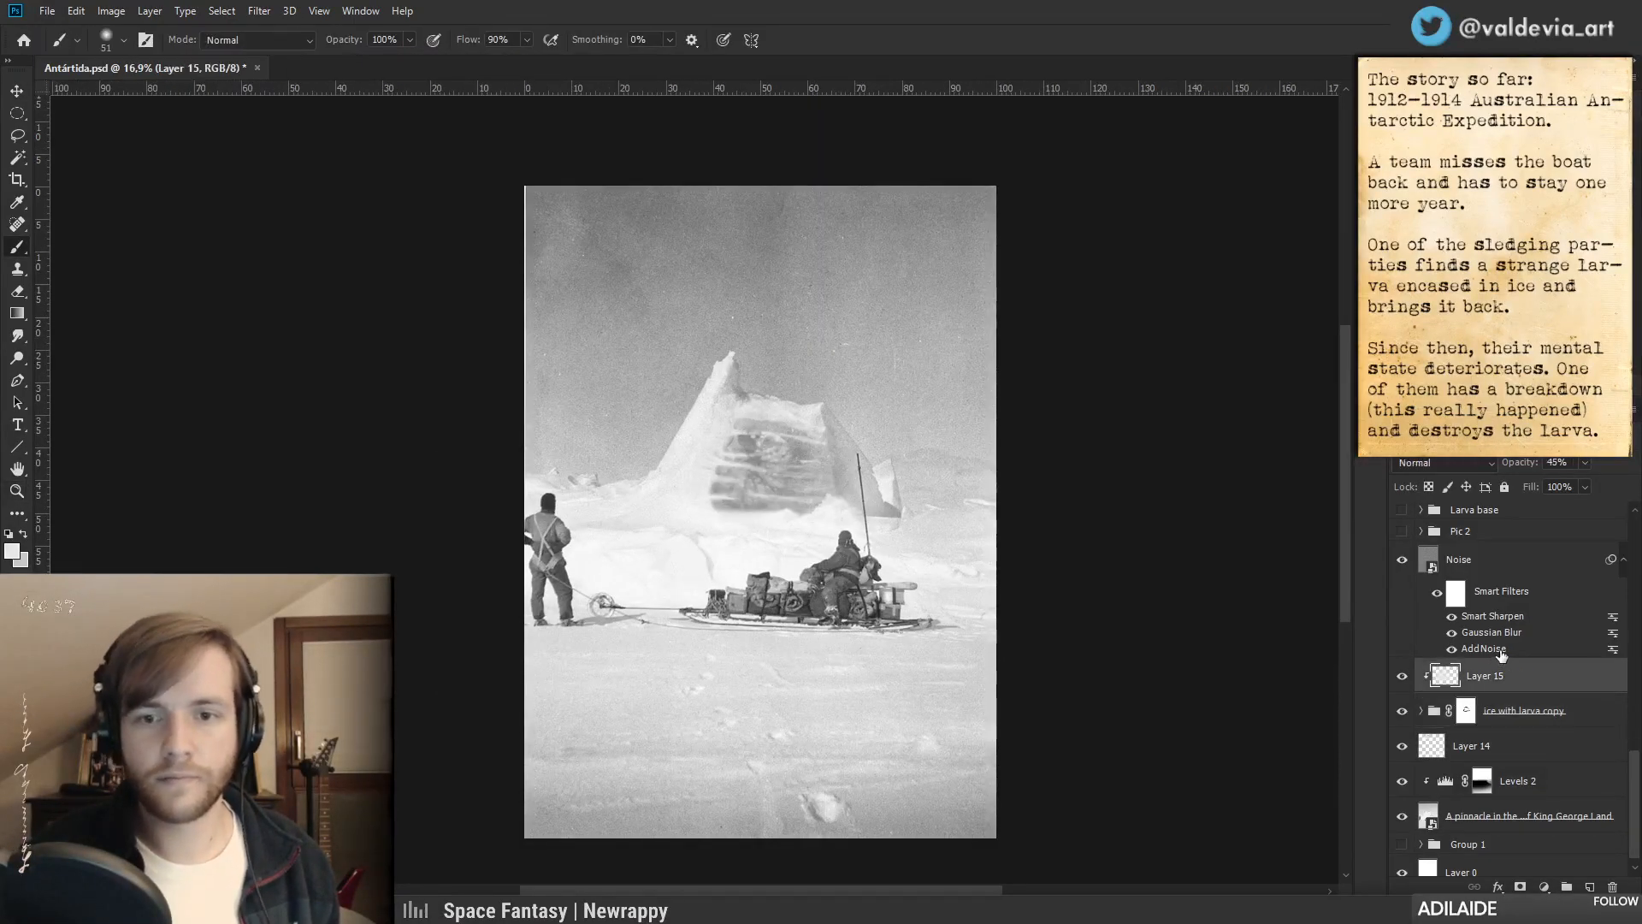
{"action": "left_click", "coordinate": [1402, 532]}
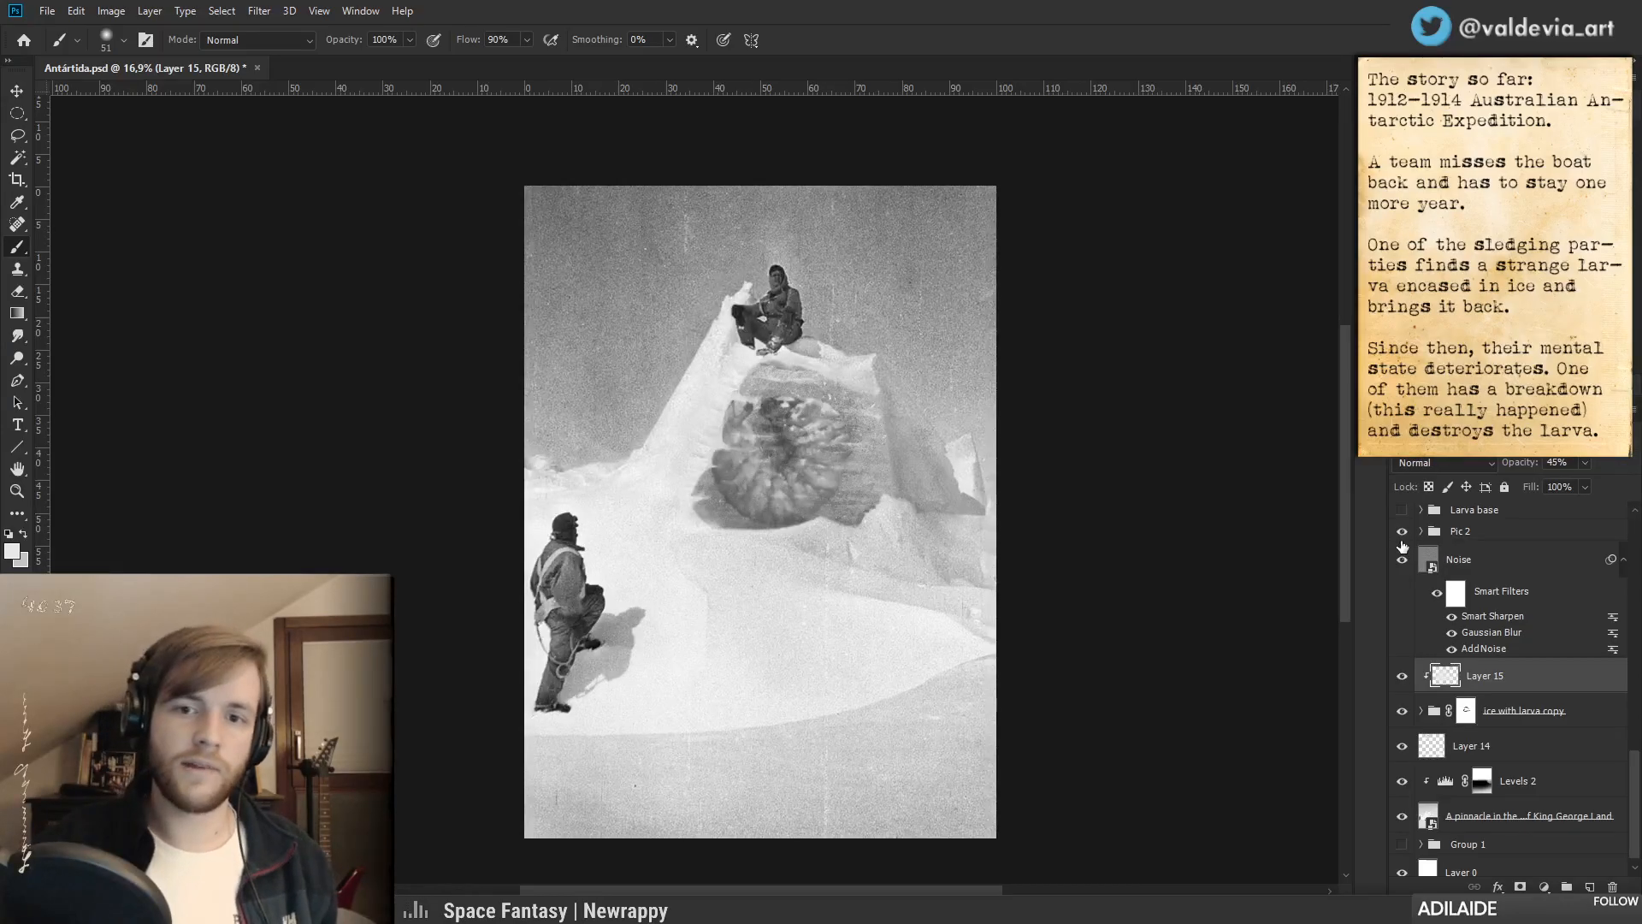
{"action": "left_click", "coordinate": [1402, 532]}
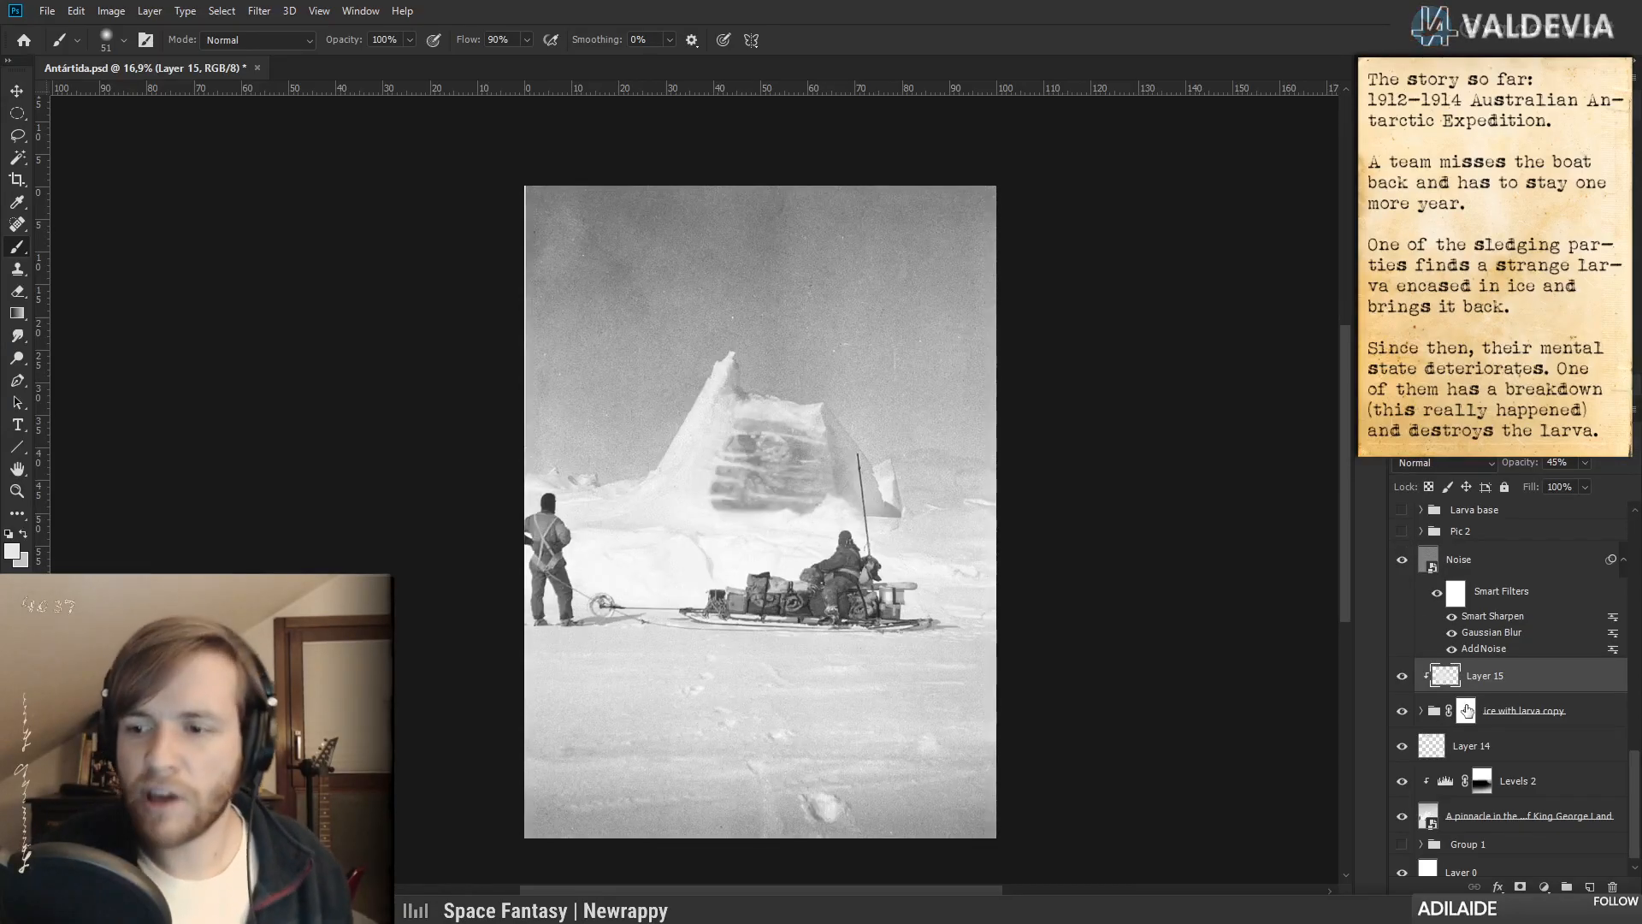
- Undo the last stroke on the "ice with larva copy" mask and check the iceberg with the group and Layer 15 hidden and shown
{"action": "left_click", "coordinate": [1467, 710]}
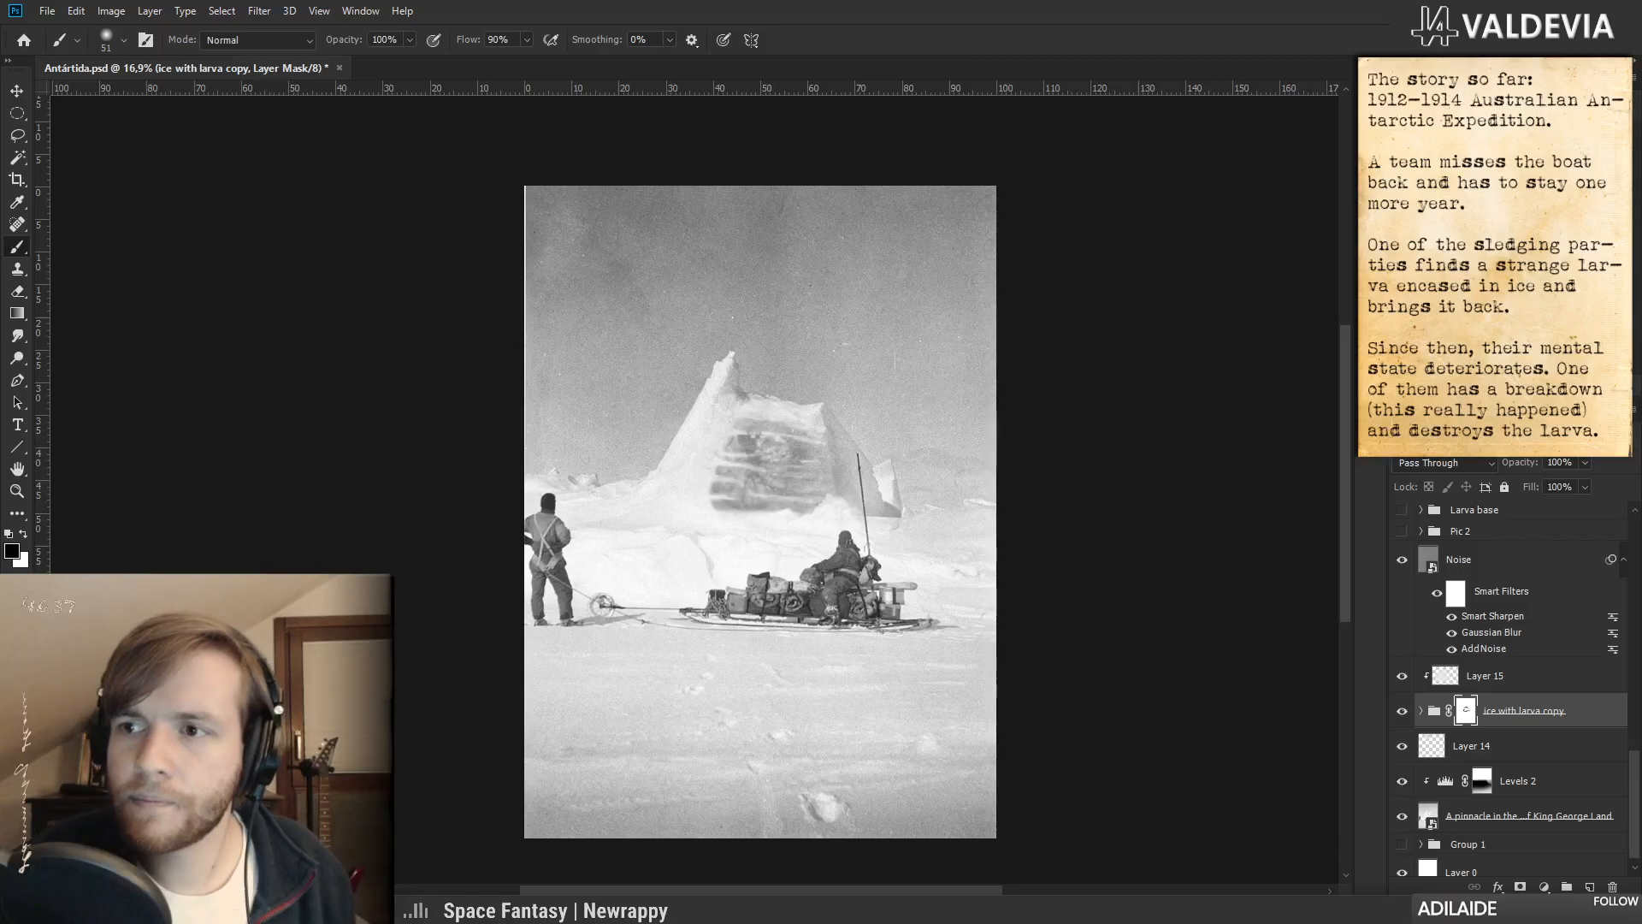
{"action": "key", "text": "ctrl+z"}
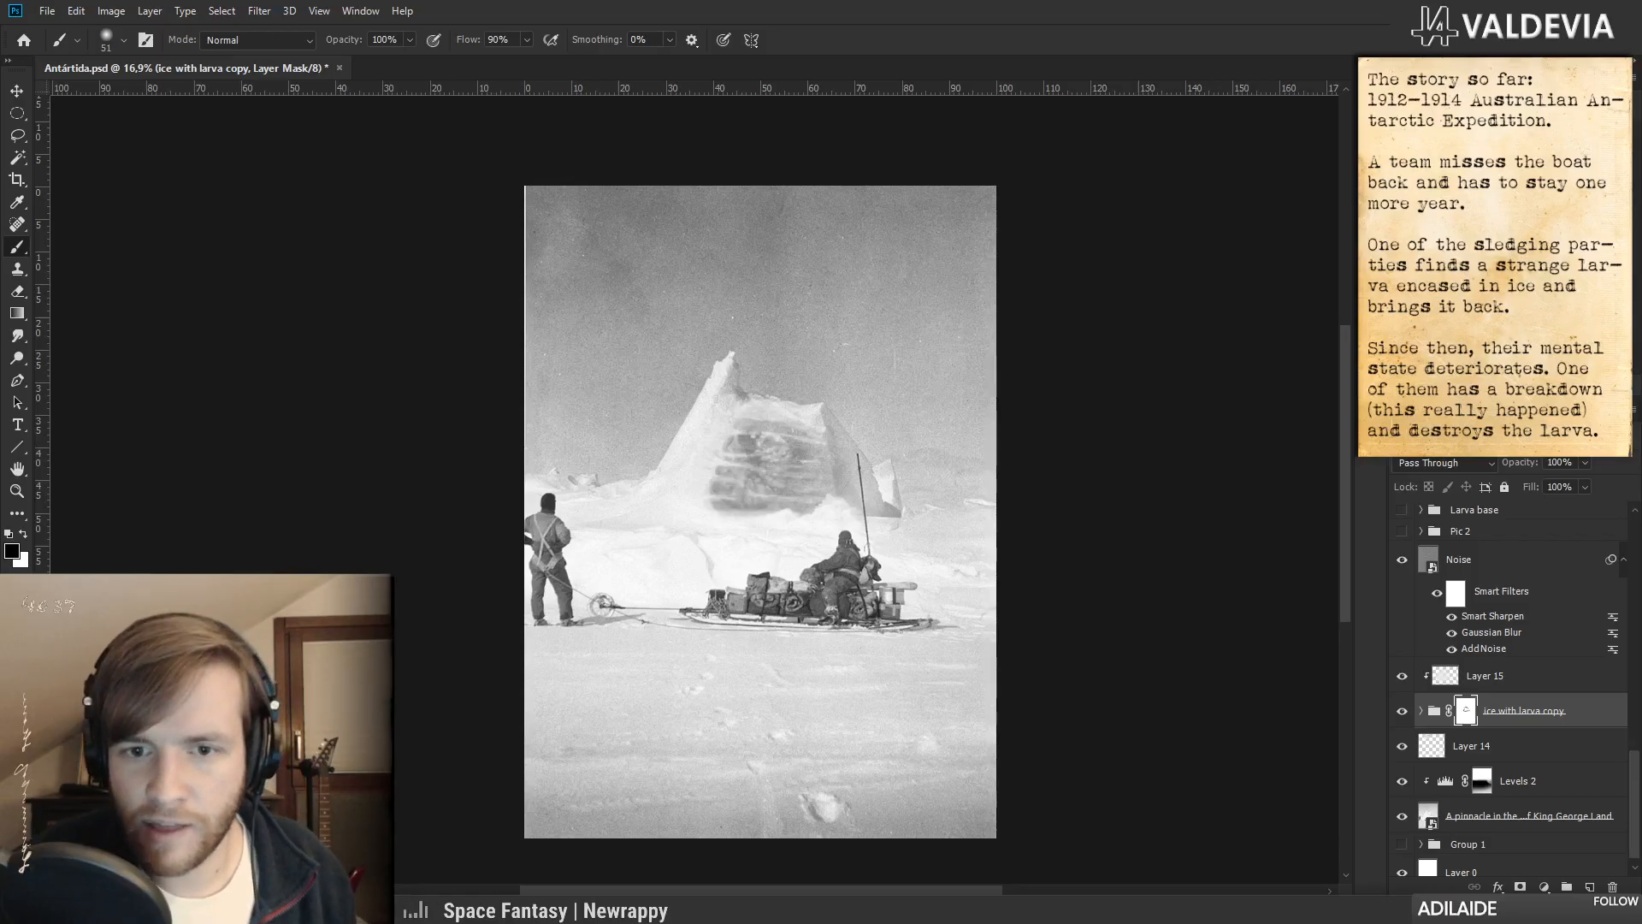
{"action": "left_click", "coordinate": [1401, 712]}
{"action": "left_click", "coordinate": [1401, 711]}
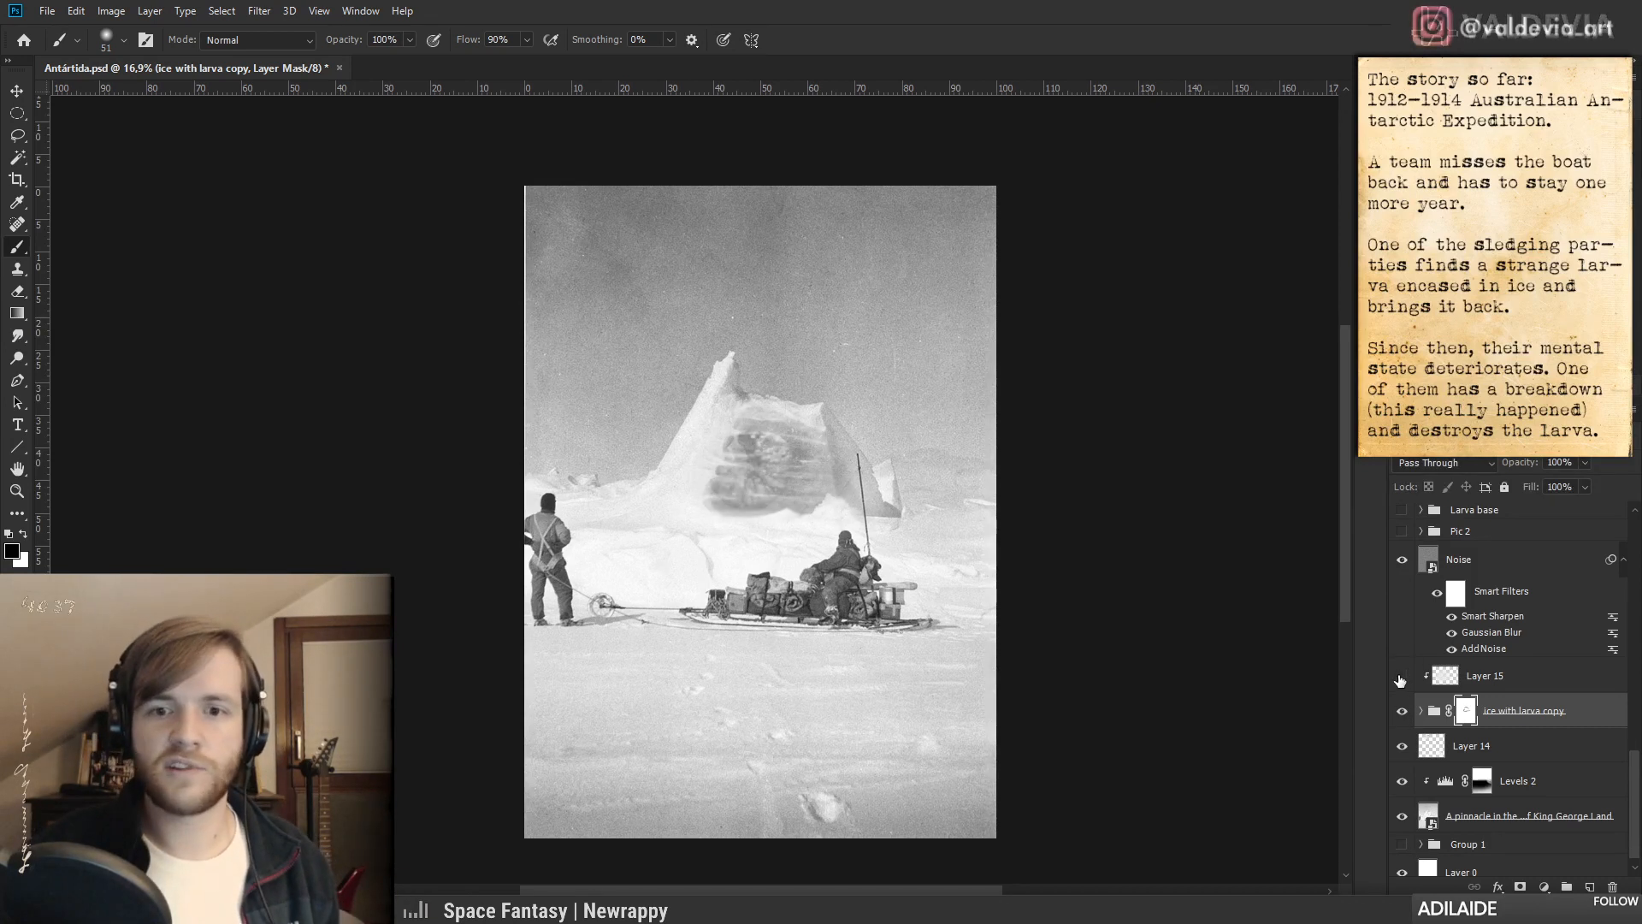
{"action": "left_click", "coordinate": [1401, 677]}
{"action": "left_click", "coordinate": [1401, 677]}
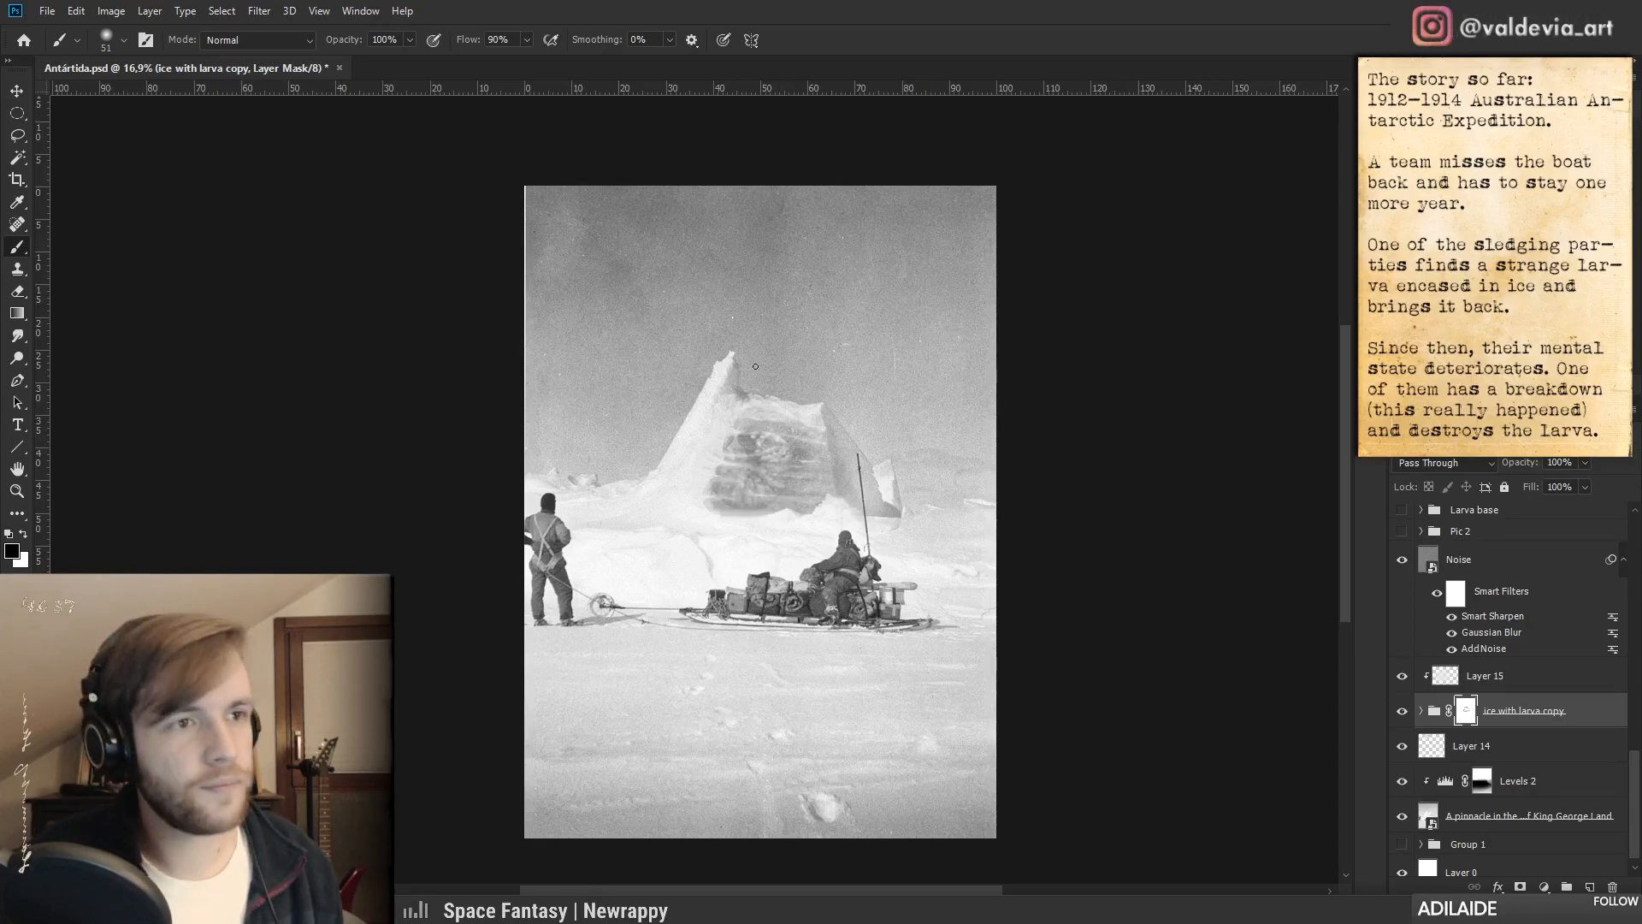
- Compare the larva's position and visibility in the full sledge photo with the Pic 2 group
{"action": "left_click_drag", "start_coordinate": [793, 489], "coordinate": [821, 585]}
{"action": "mouse_move", "coordinate": [892, 631]}
{"action": "left_mouse_down"}
{"action": "mouse_move", "coordinate": [827, 586]}
{"action": "mouse_move", "coordinate": [853, 546]}
{"action": "left_mouse_up"}
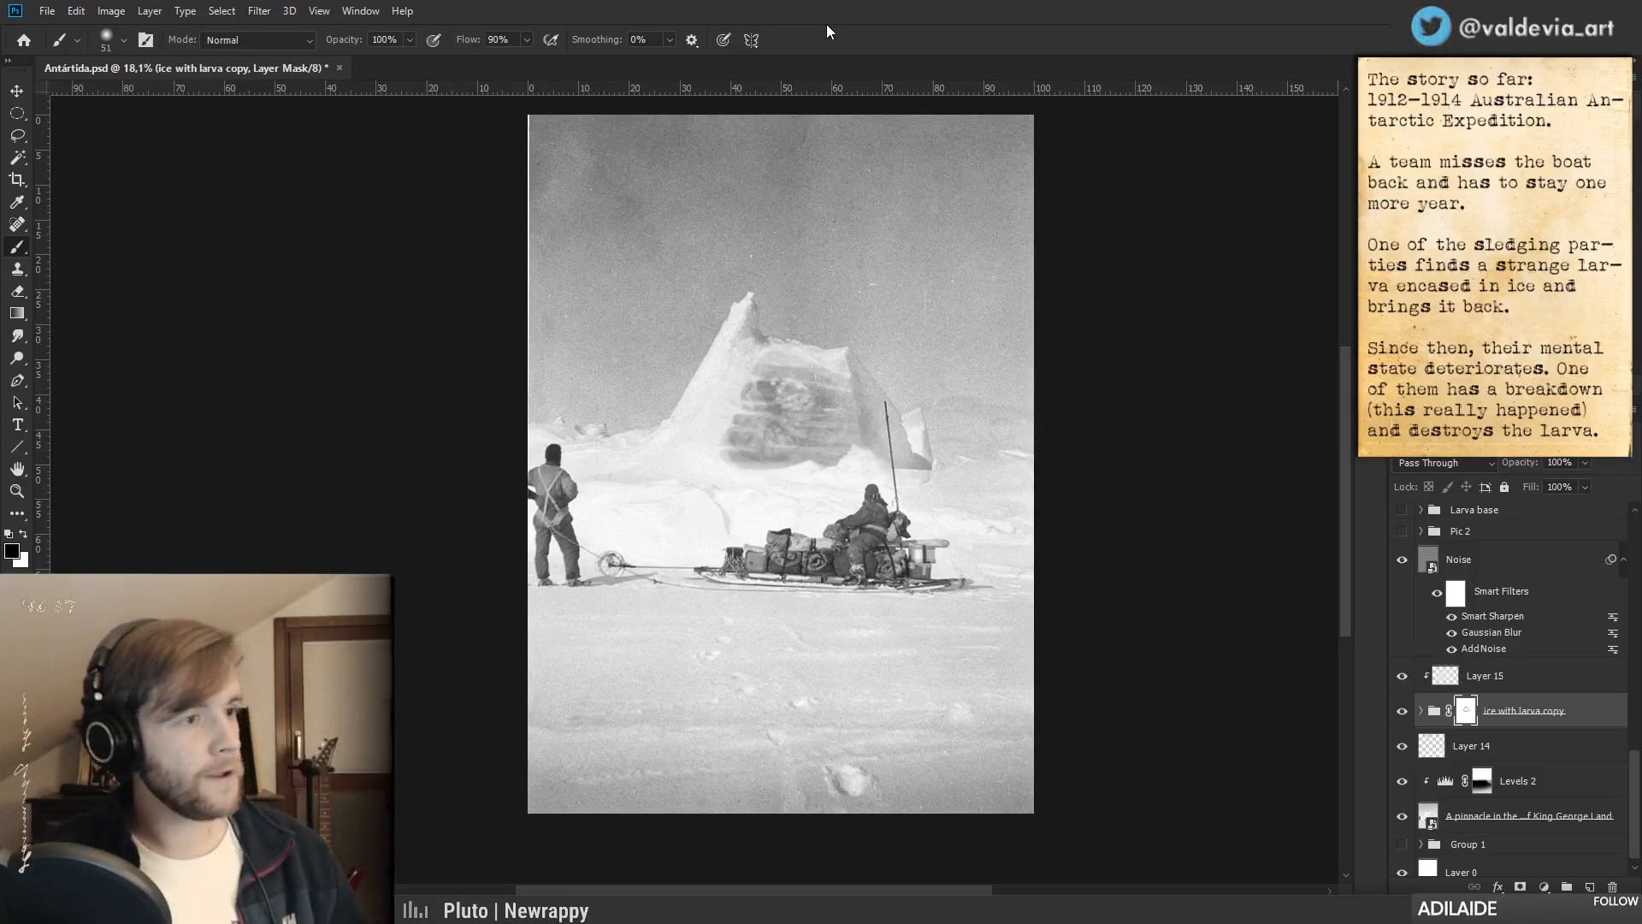
{"action": "left_click", "coordinate": [1402, 532]}
{"action": "left_click", "coordinate": [1402, 533]}
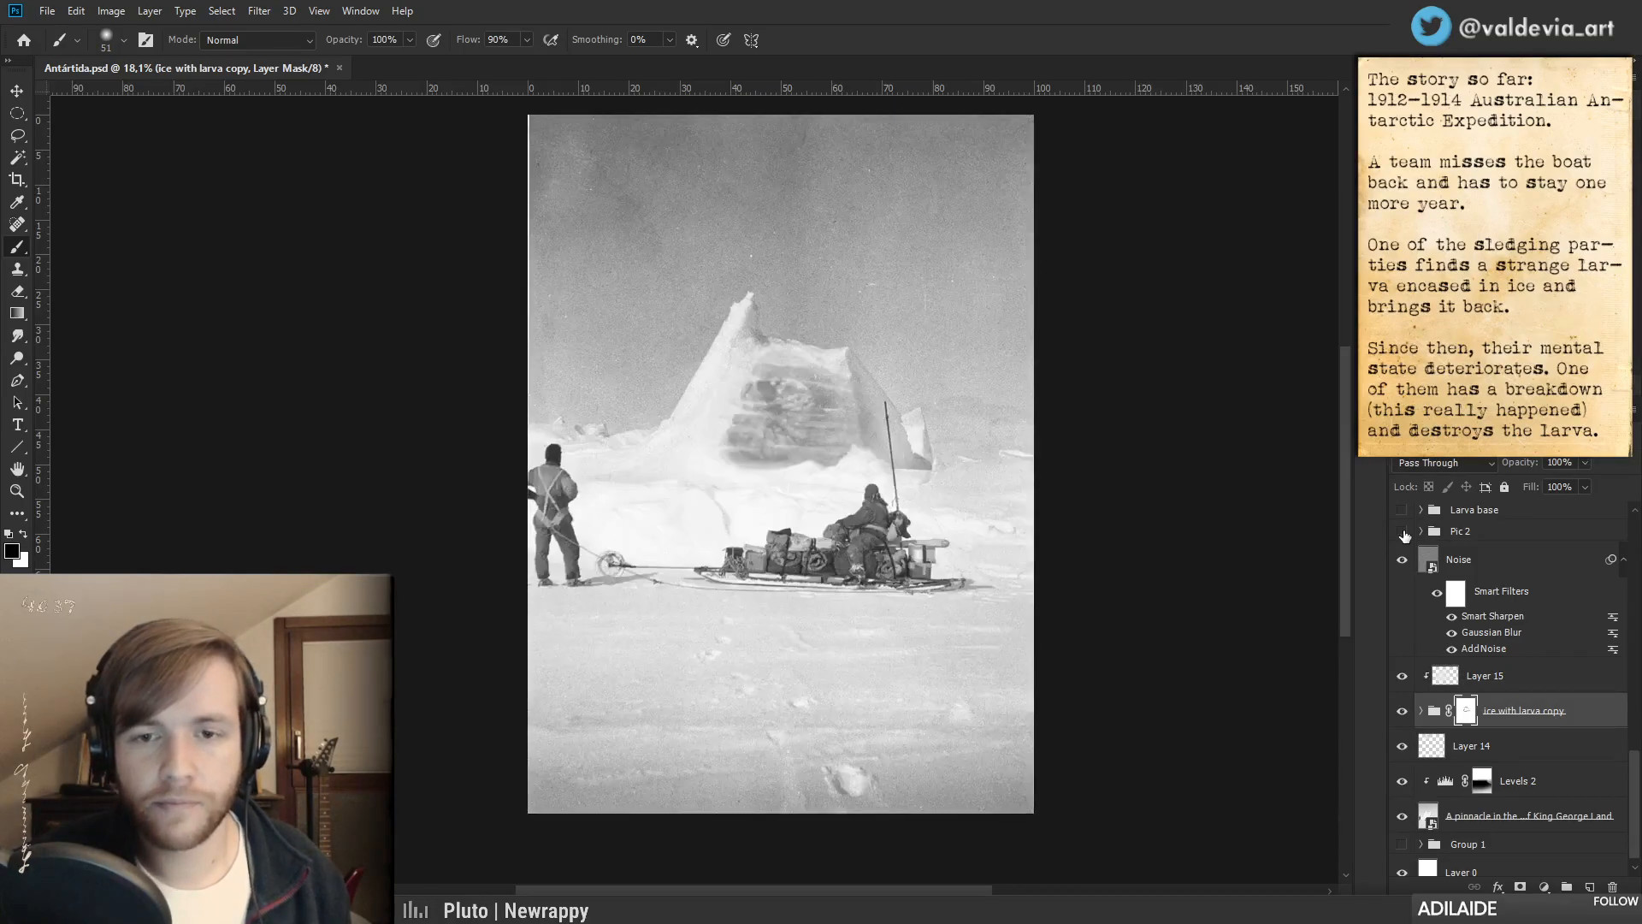
{"action": "left_click", "coordinate": [1402, 532]}
{"action": "key", "text": "ctrl+space"}
{"action": "mouse_move", "coordinate": [804, 416]}
{"action": "left_mouse_down"}
{"action": "mouse_move", "coordinate": [733, 406]}
{"action": "mouse_move", "coordinate": [807, 411]}
{"action": "left_mouse_up"}
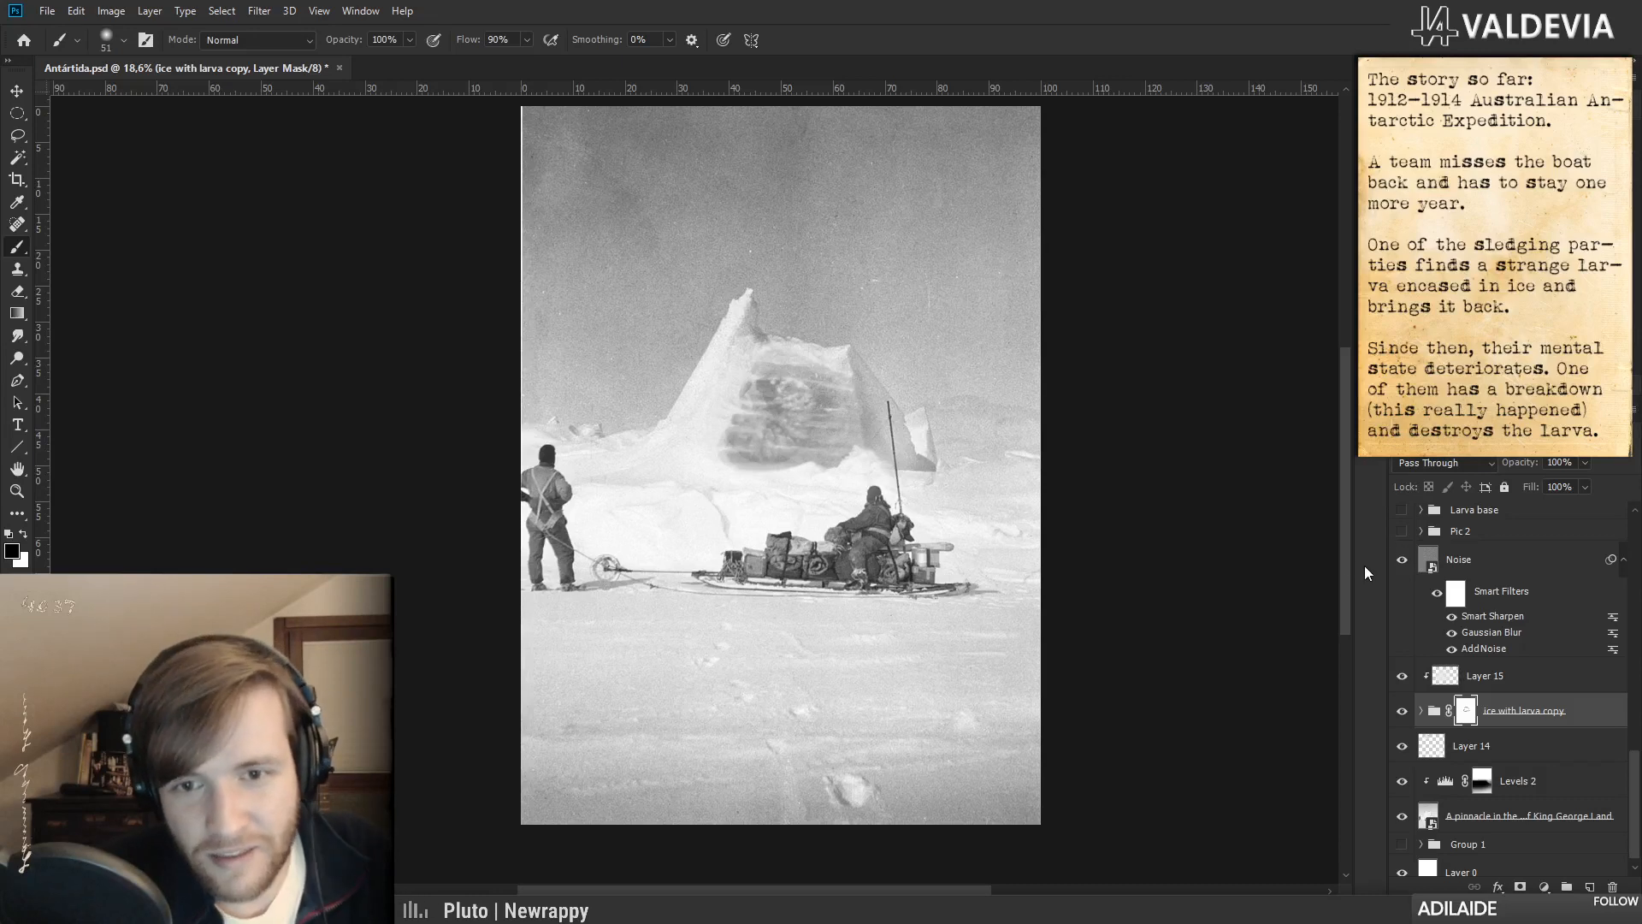
- Undo the last fade on the larva's lower-left edge and soften the ice streaks in white on the group's mask with a 136 px brush
{"action": "key", "text": "ctrl+space"}
{"action": "left_click_drag", "start_coordinate": [715, 429], "coordinate": [761, 650]}
{"action": "key", "text": "space"}
{"action": "key", "text": "ctrl+space"}
{"action": "left_click_drag", "start_coordinate": [760, 569], "coordinate": [715, 562]}
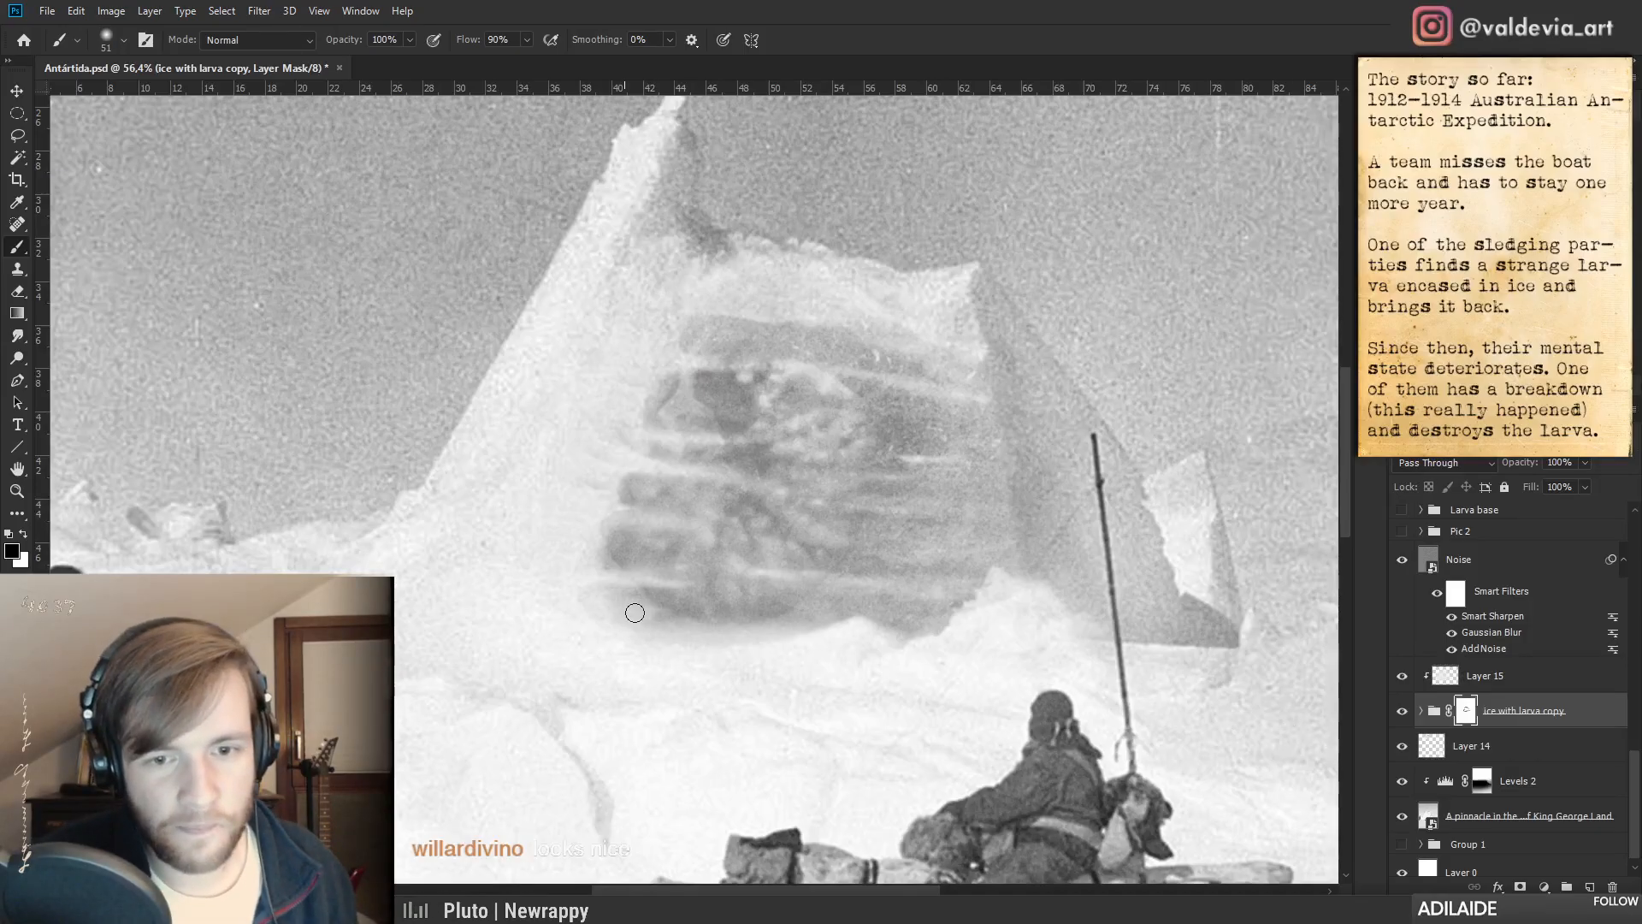
{"action": "key", "text": "ctrl+z"}
{"action": "key", "text": "x"}
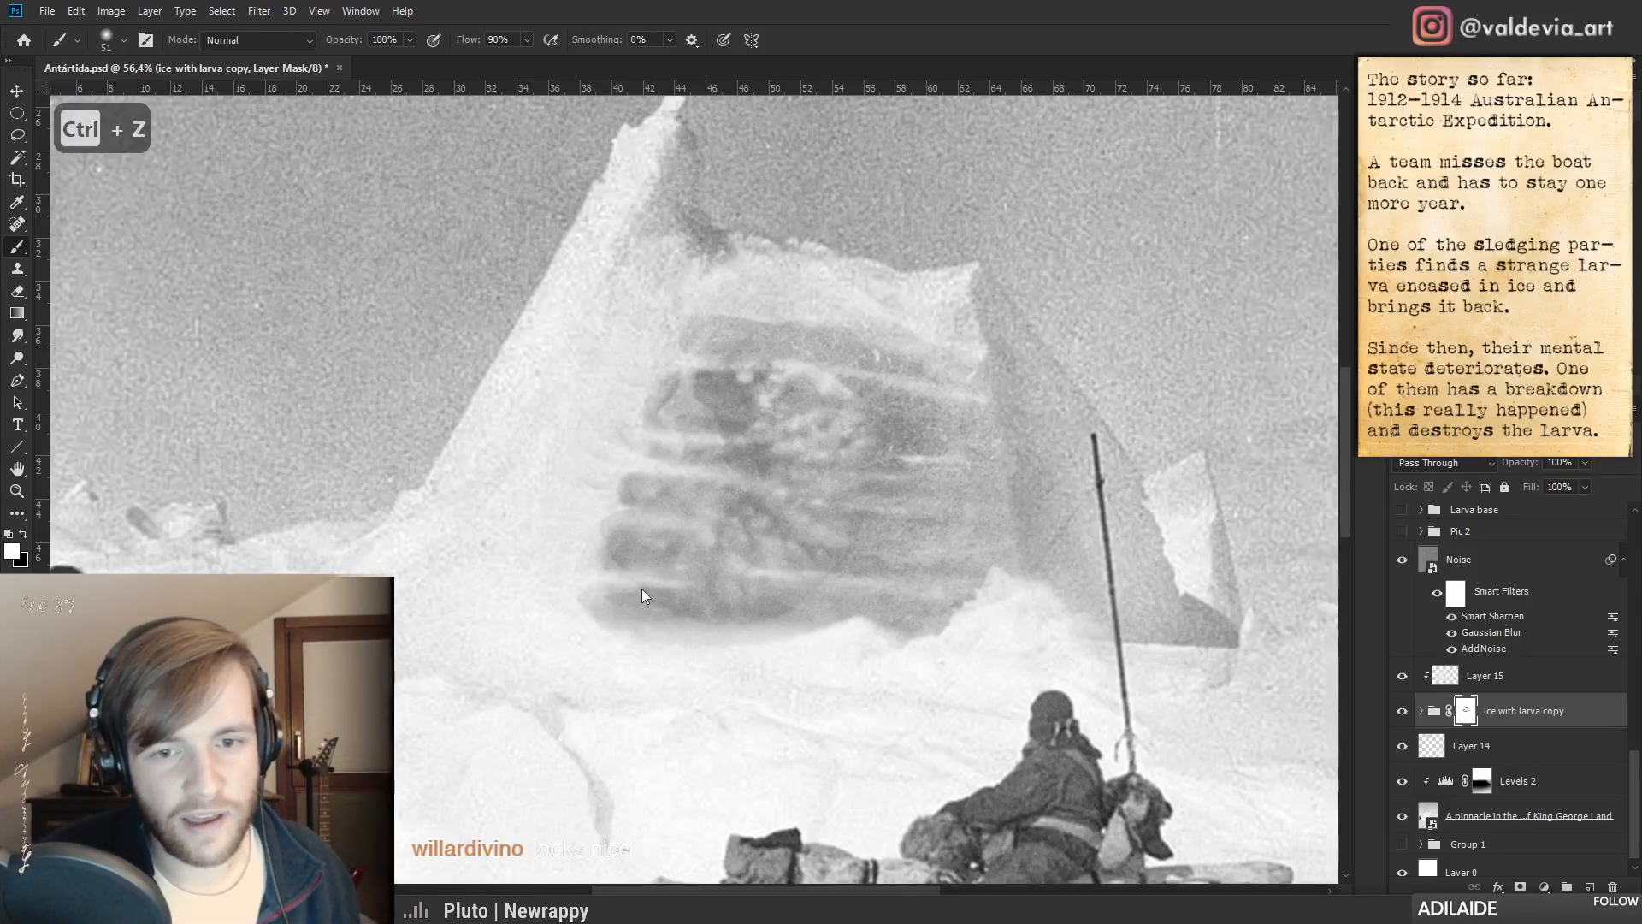
{"action": "right_click", "coordinate": [749, 478]}
{"action": "left_click", "coordinate": [905, 521]}
{"action": "mouse_move", "coordinate": [797, 435]}
{"action": "left_mouse_down"}
{"action": "mouse_move", "coordinate": [768, 452]}
{"action": "mouse_move", "coordinate": [681, 425]}
{"action": "left_mouse_up"}
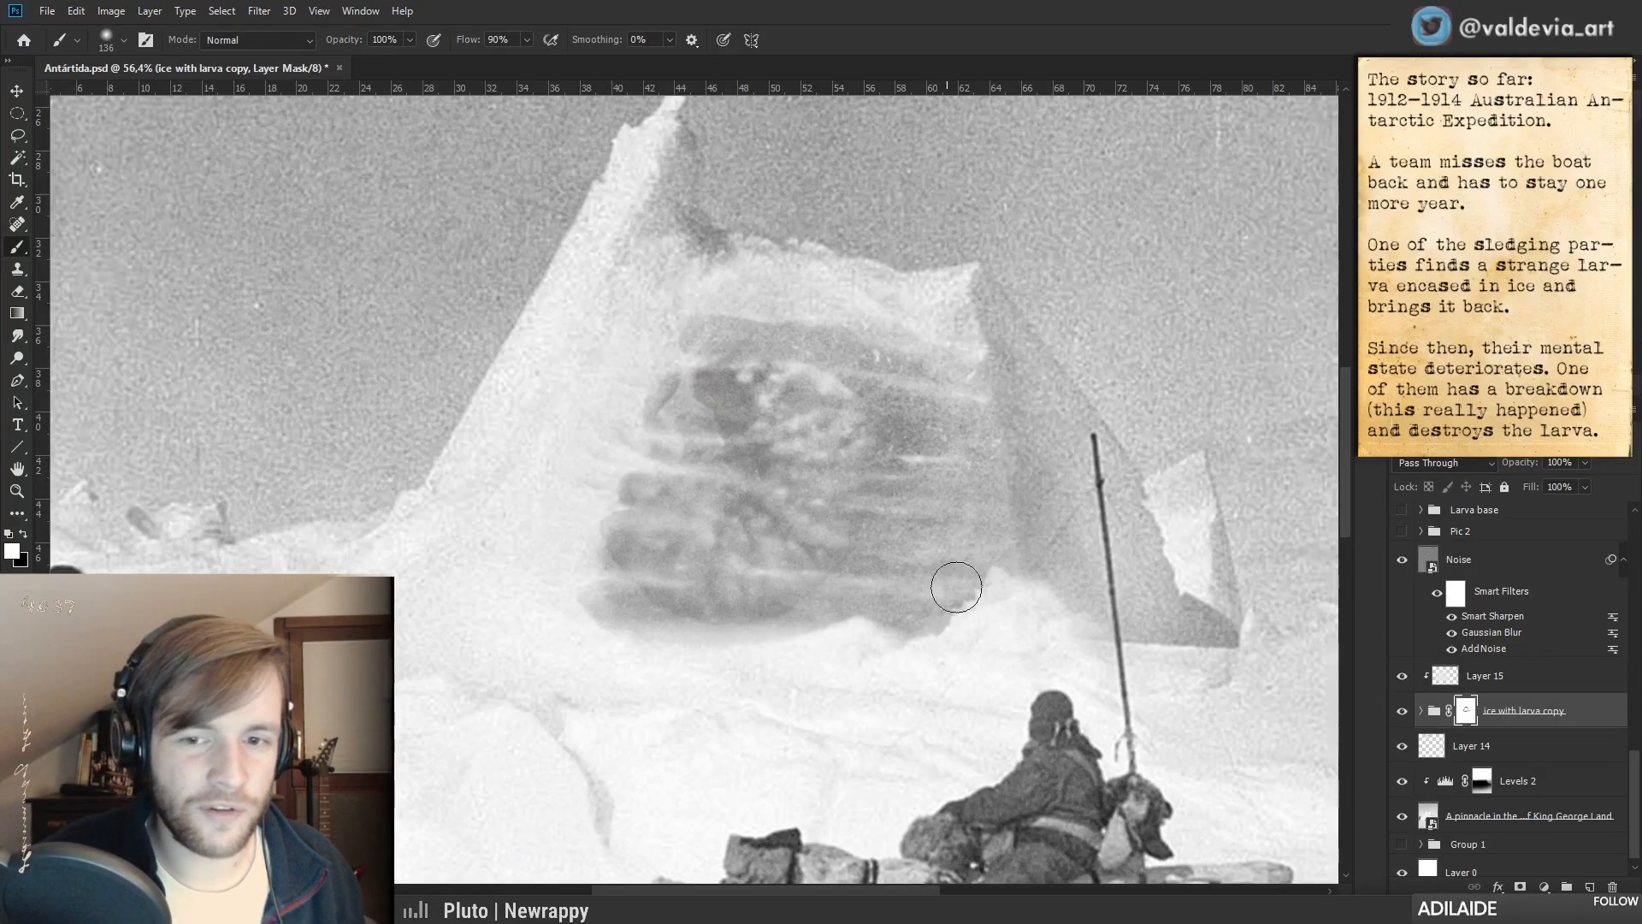
{"action": "left_click_drag", "start_coordinate": [809, 601], "coordinate": [761, 590]}
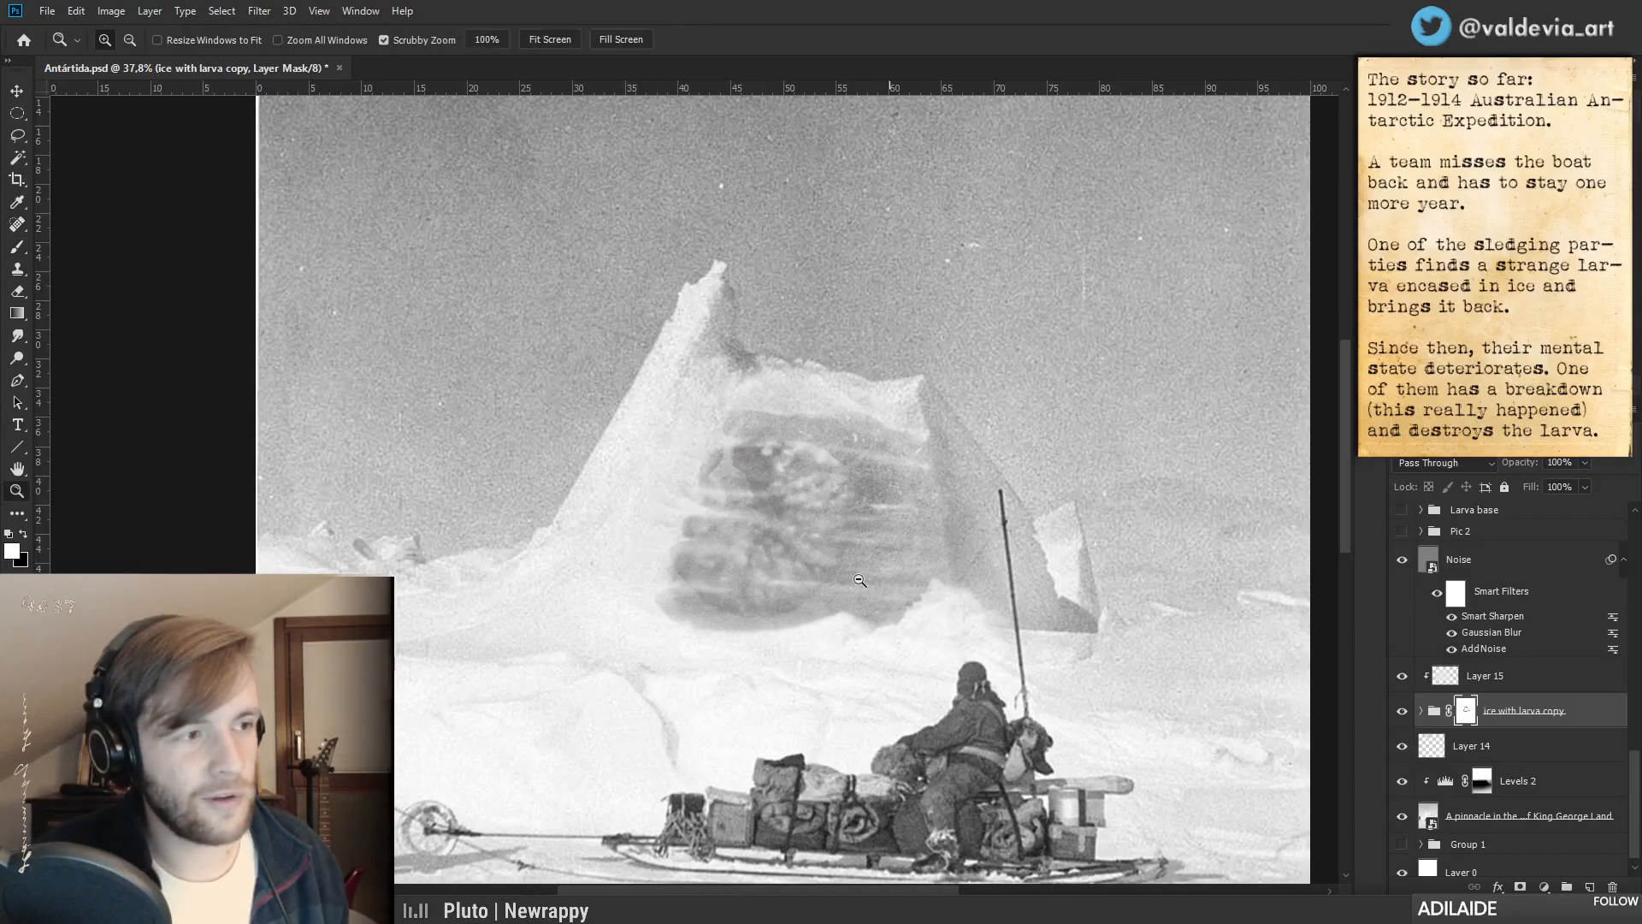
- Examine the masked larva at several zoom levels and compare the ice with Layer 15 hidden and shown
{"action": "left_click_drag", "start_coordinate": [982, 525], "coordinate": [822, 597]}
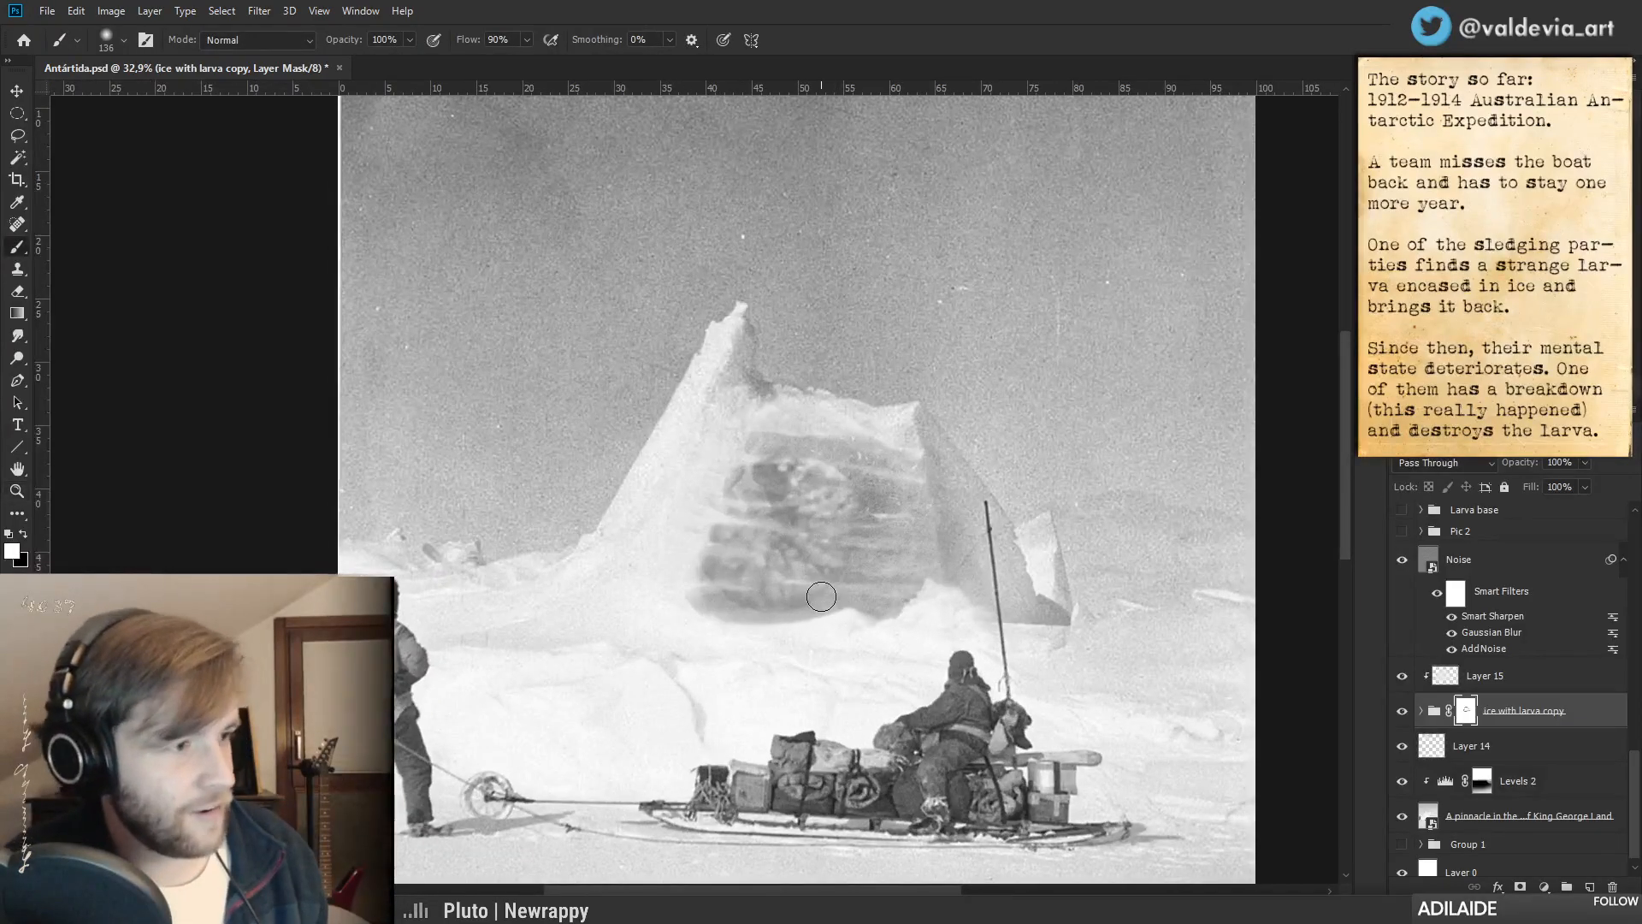
{"action": "left_click_drag", "start_coordinate": [766, 576], "coordinate": [806, 555]}
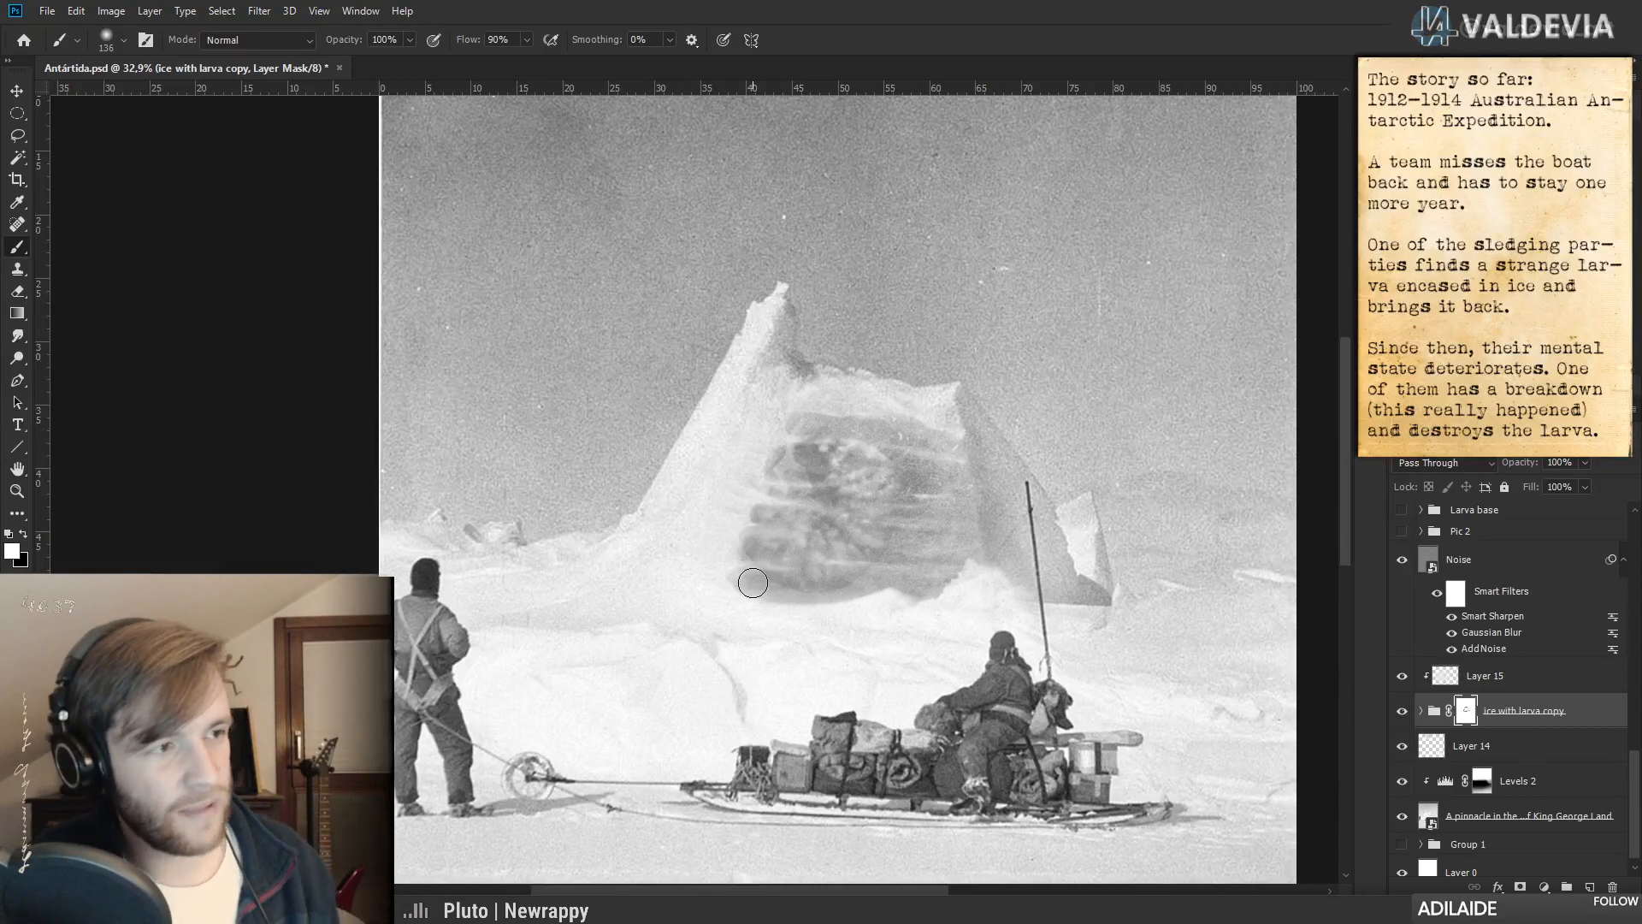
{"action": "left_click_drag", "start_coordinate": [813, 589], "coordinate": [819, 570]}
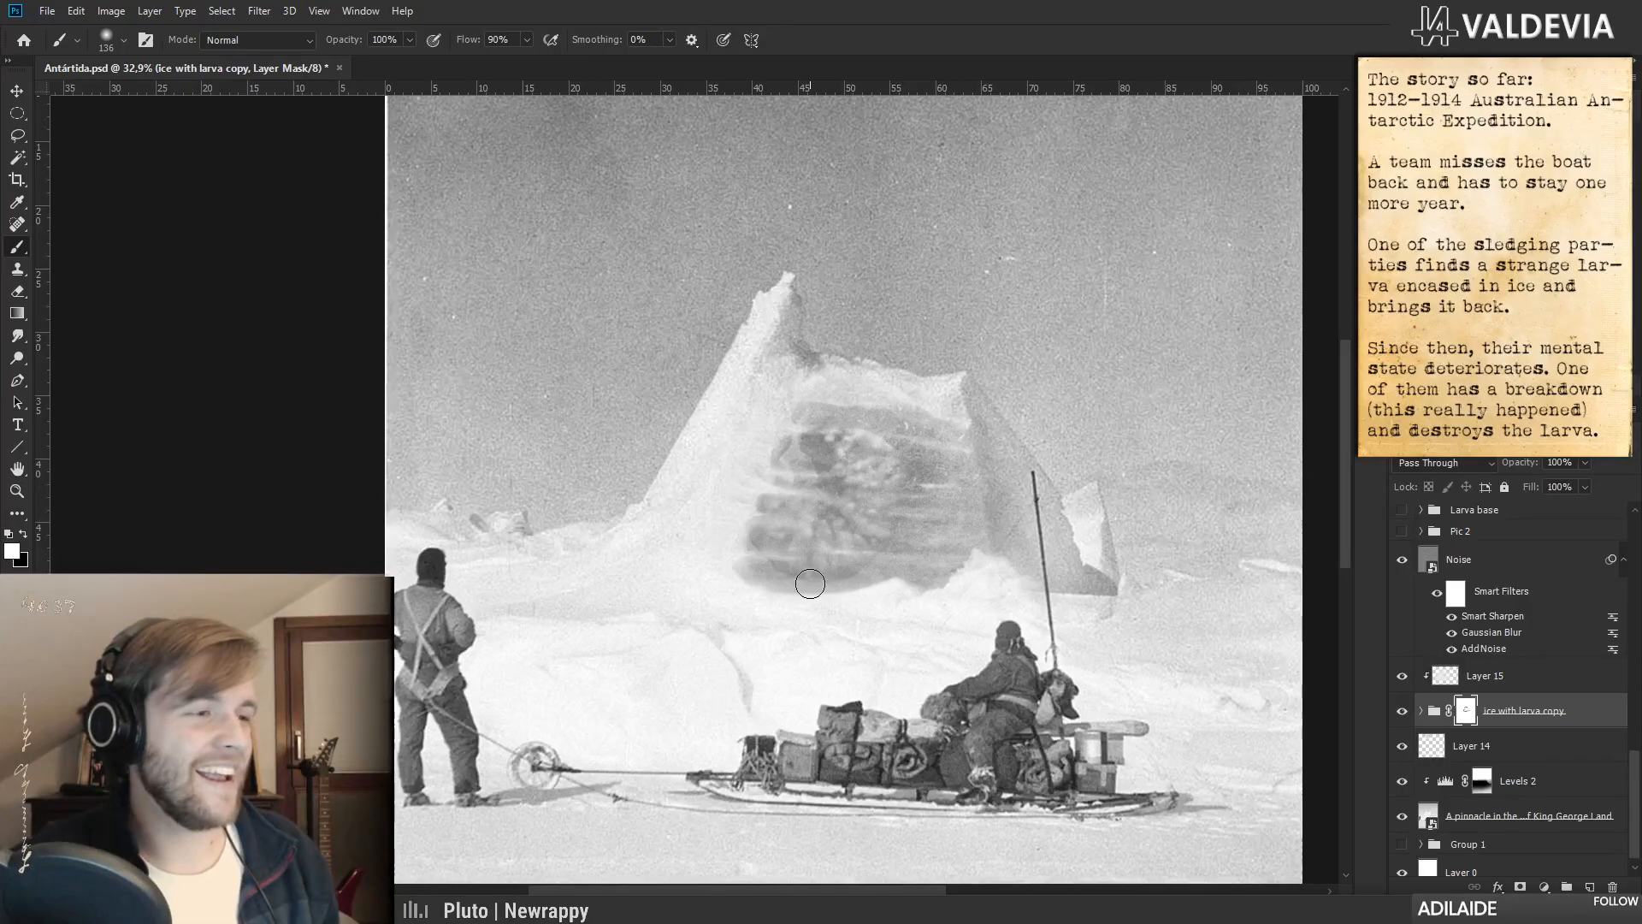
{"action": "key", "text": "ctrl+space"}
{"action": "mouse_move", "coordinate": [904, 503]}
{"action": "left_mouse_down"}
{"action": "mouse_move", "coordinate": [870, 506]}
{"action": "mouse_move", "coordinate": [937, 513]}
{"action": "left_mouse_up"}
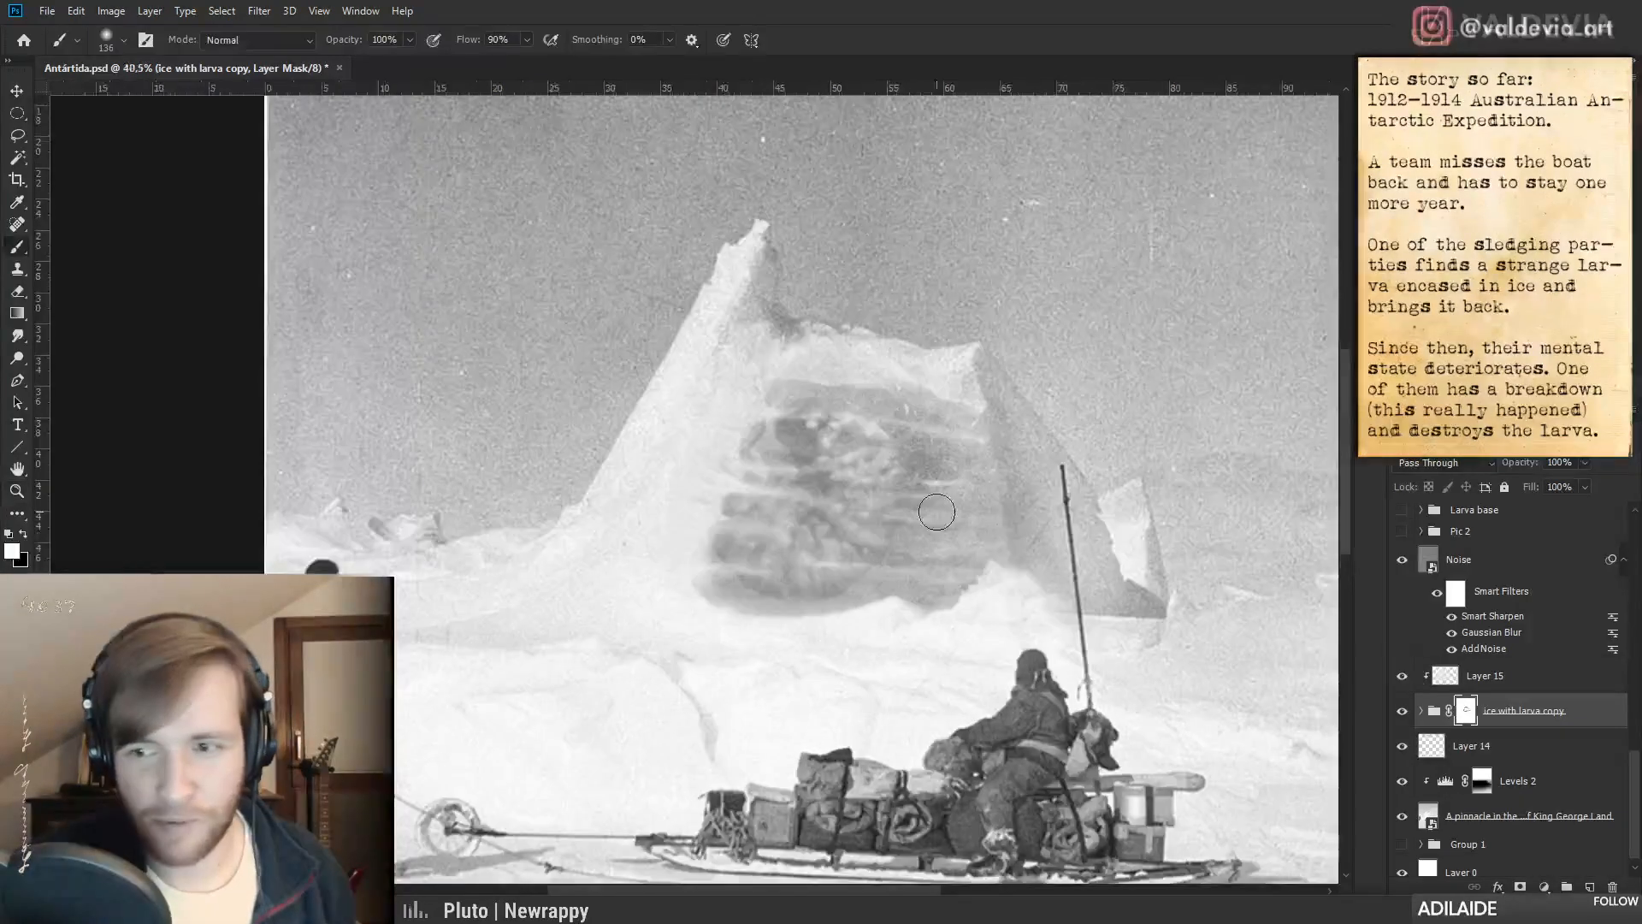
{"action": "left_click", "coordinate": [1401, 675]}
{"action": "left_click", "coordinate": [1401, 675]}
{"action": "mouse_move", "coordinate": [917, 522]}
{"action": "left_mouse_down"}
{"action": "mouse_move", "coordinate": [936, 471]}
{"action": "mouse_move", "coordinate": [966, 473]}
{"action": "mouse_move", "coordinate": [911, 476]}
{"action": "left_mouse_up"}
{"action": "key", "text": "ctrl+space"}
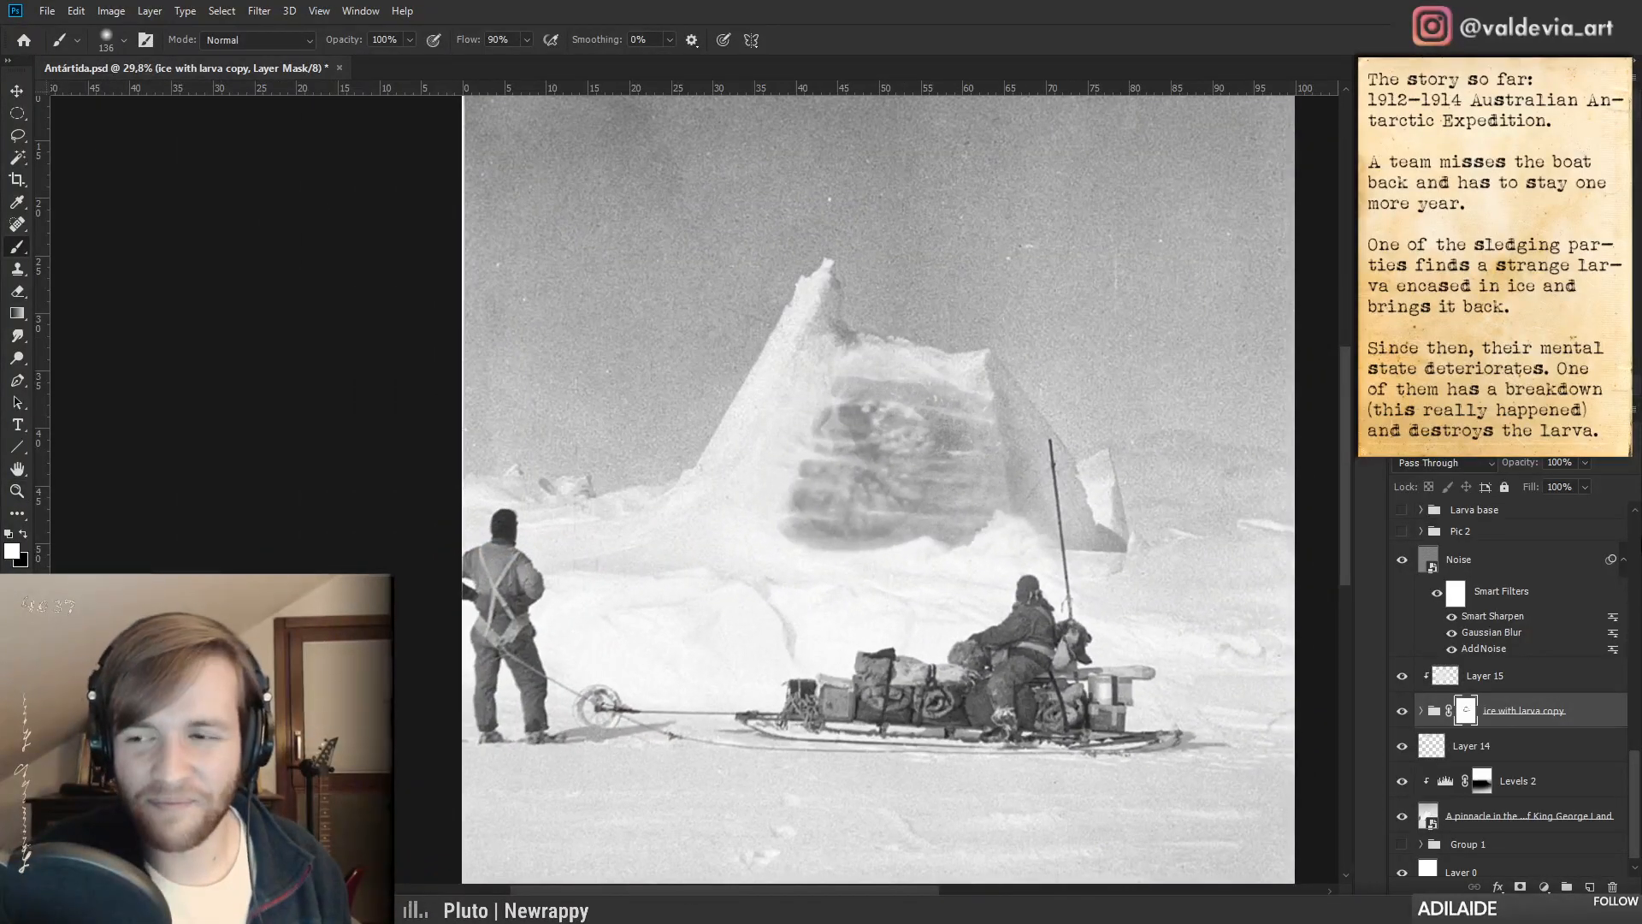
- Show the "2 fotos" reference layer with the two giant insect photos, examine it up close and hide it again
{"action": "scroll", "coordinate": [1638, 534], "scroll_direction": "up", "scroll_amount": 10}
{"action": "left_click_drag", "start_coordinate": [1638, 560], "coordinate": [1637, 518]}
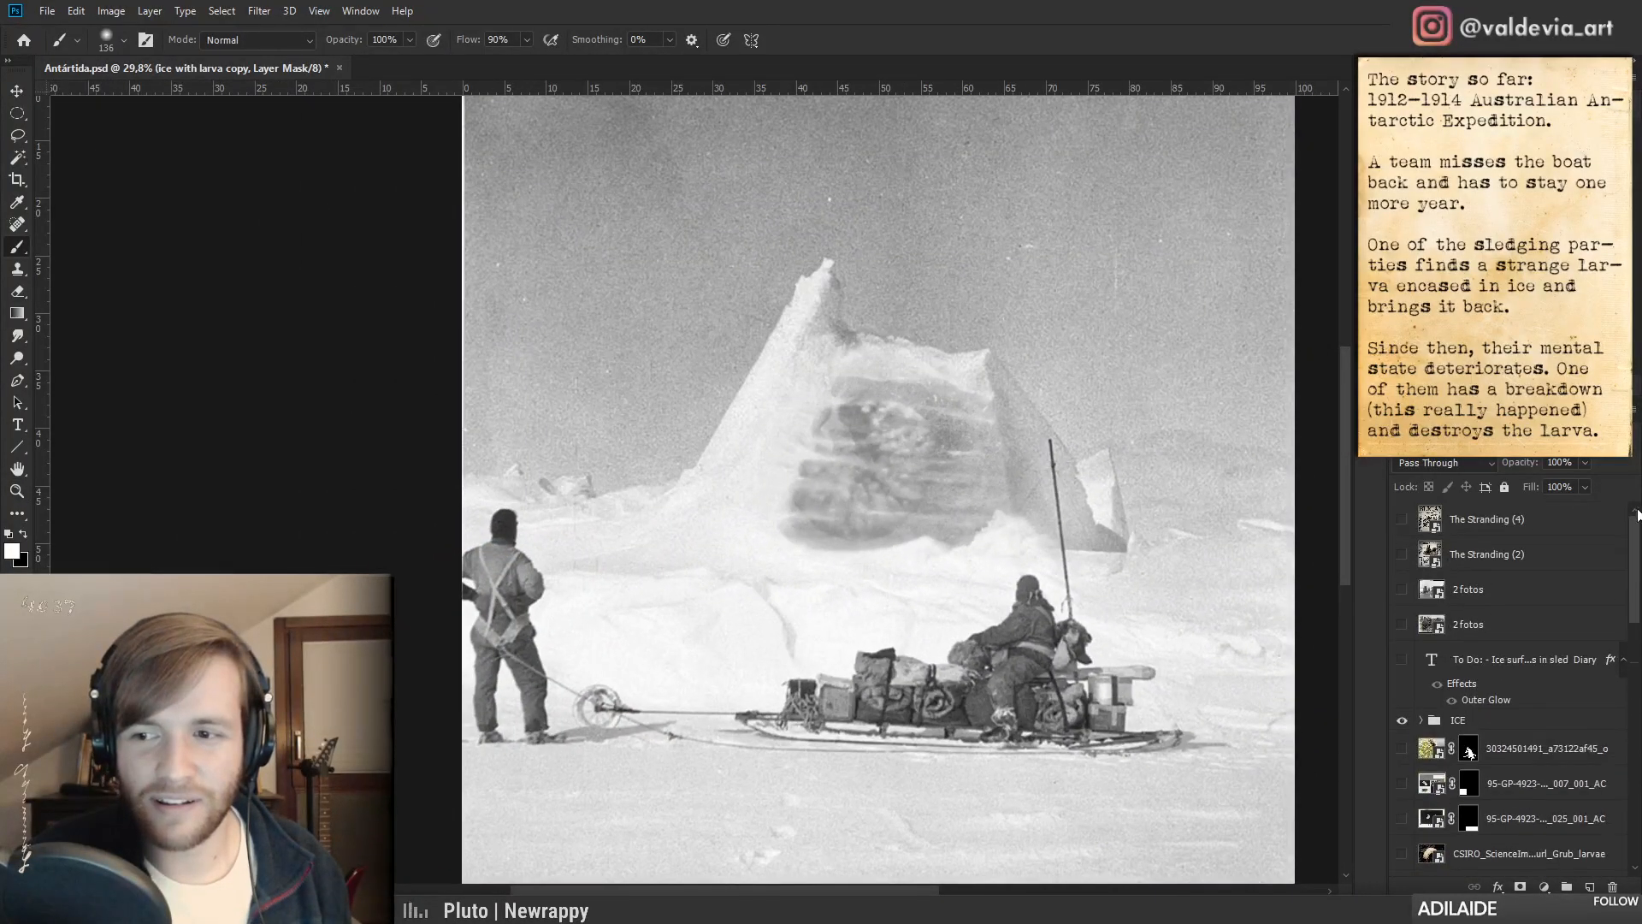
{"action": "left_click", "coordinate": [1402, 590]}
{"action": "key", "text": "z"}
{"action": "mouse_move", "coordinate": [1048, 636]}
{"action": "left_mouse_down"}
{"action": "mouse_move", "coordinate": [1081, 638]}
{"action": "mouse_move", "coordinate": [1007, 629]}
{"action": "left_mouse_up"}
{"action": "key", "text": "b"}
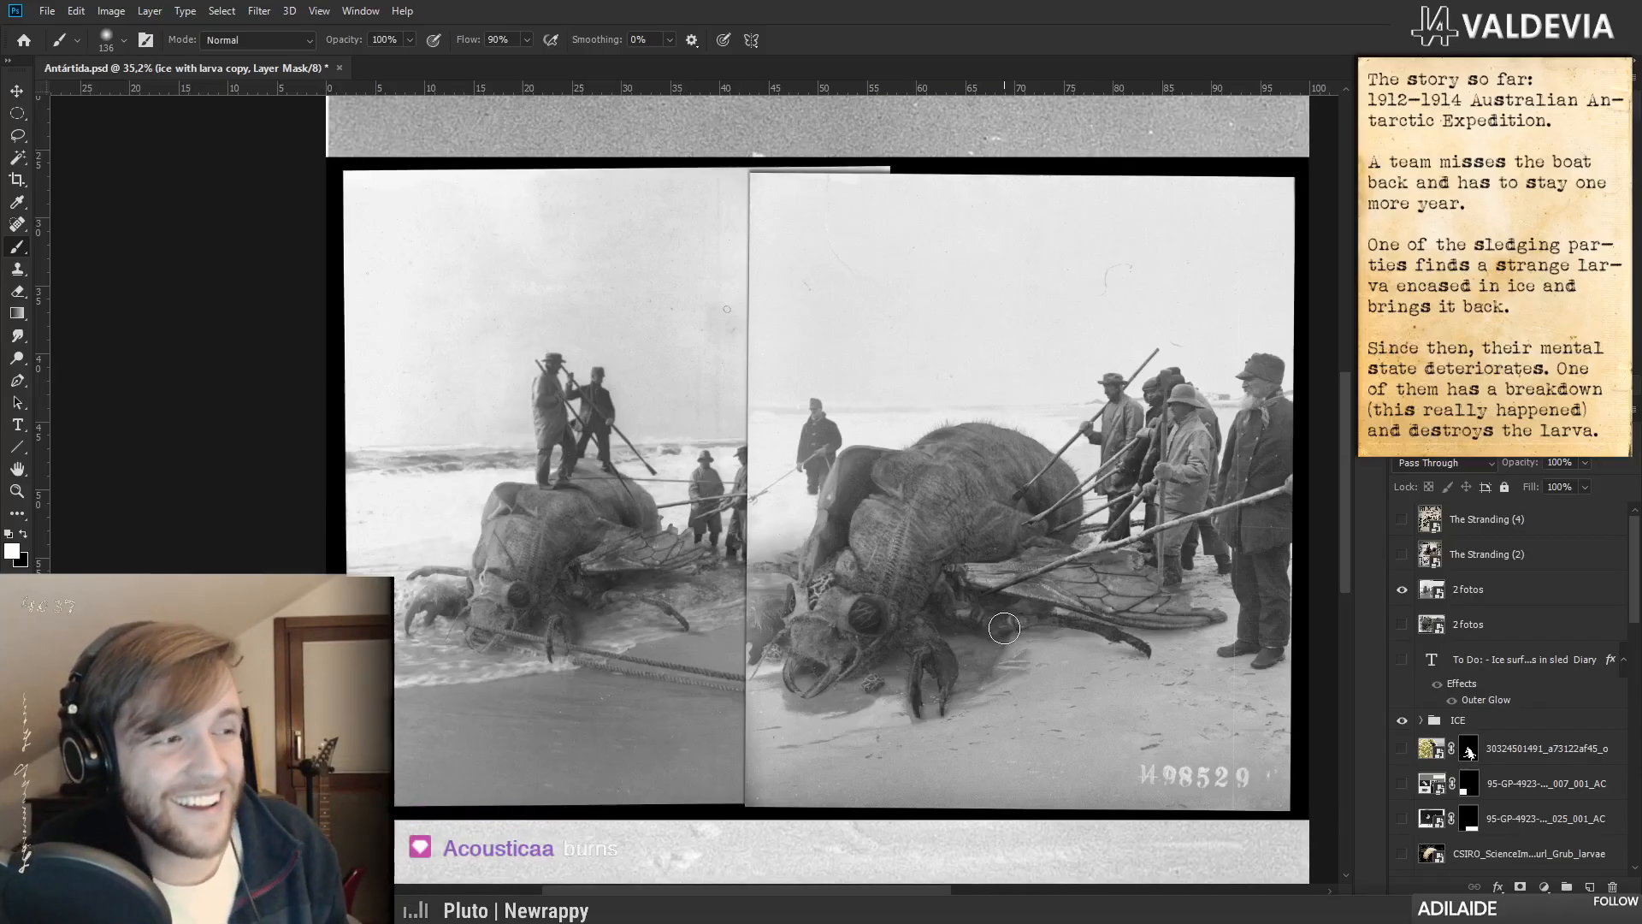
{"action": "scroll", "coordinate": [898, 466], "scroll_direction": "up", "scroll_amount": 1}
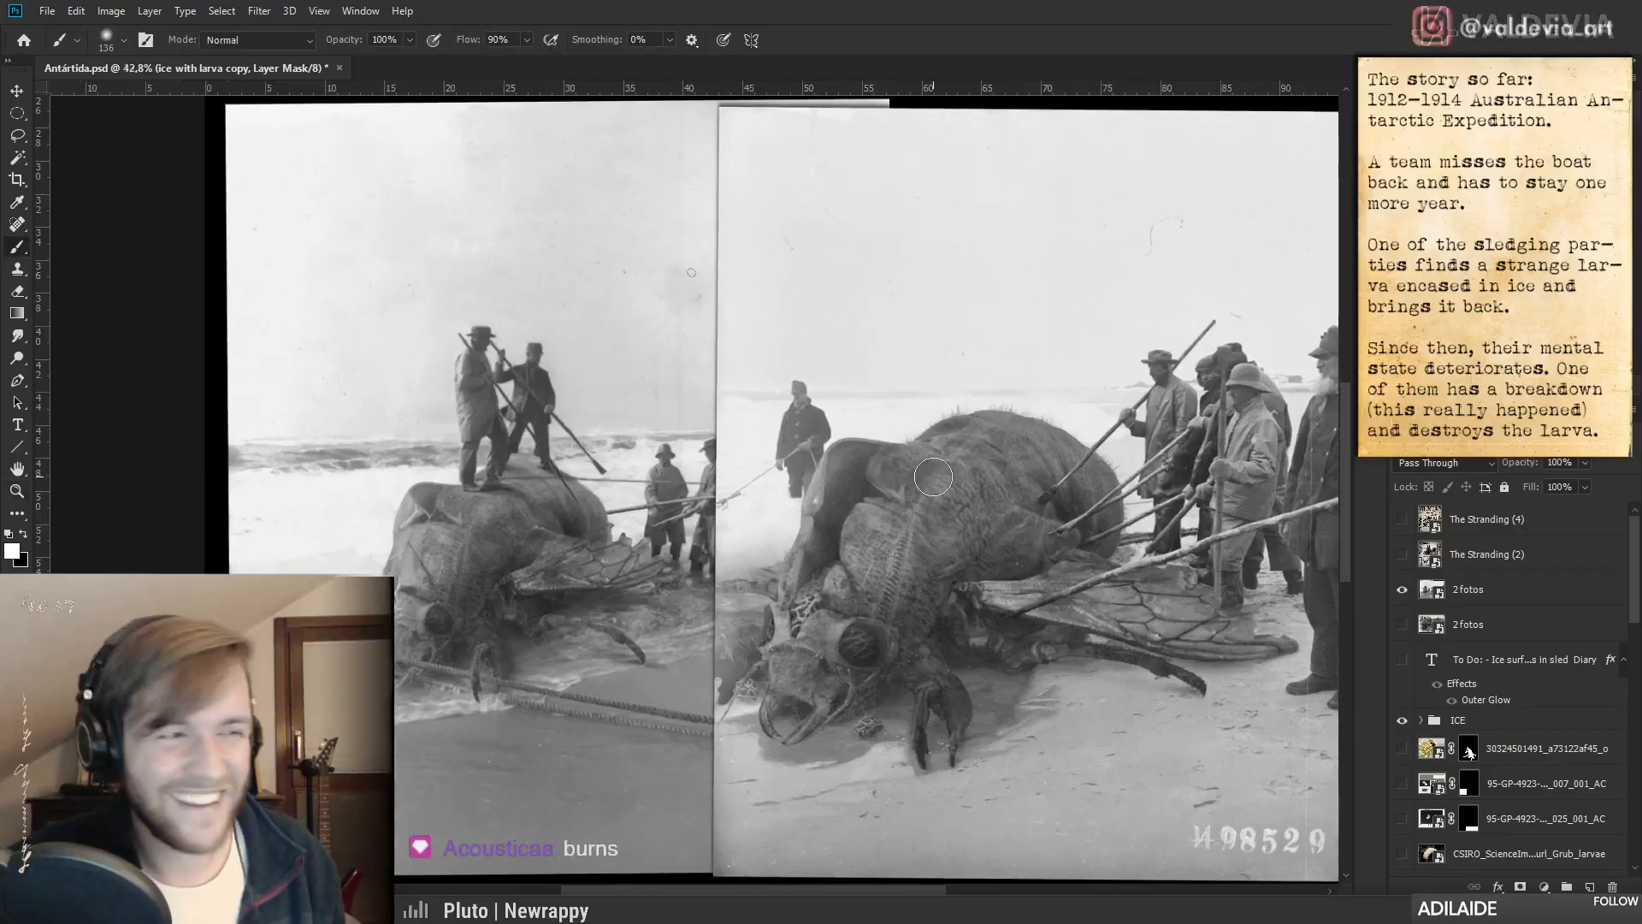
{"action": "key", "text": "ctrl+space"}
{"action": "mouse_move", "coordinate": [931, 474]}
{"action": "left_mouse_down"}
{"action": "mouse_move", "coordinate": [882, 460]}
{"action": "mouse_move", "coordinate": [907, 456]}
{"action": "left_mouse_up"}
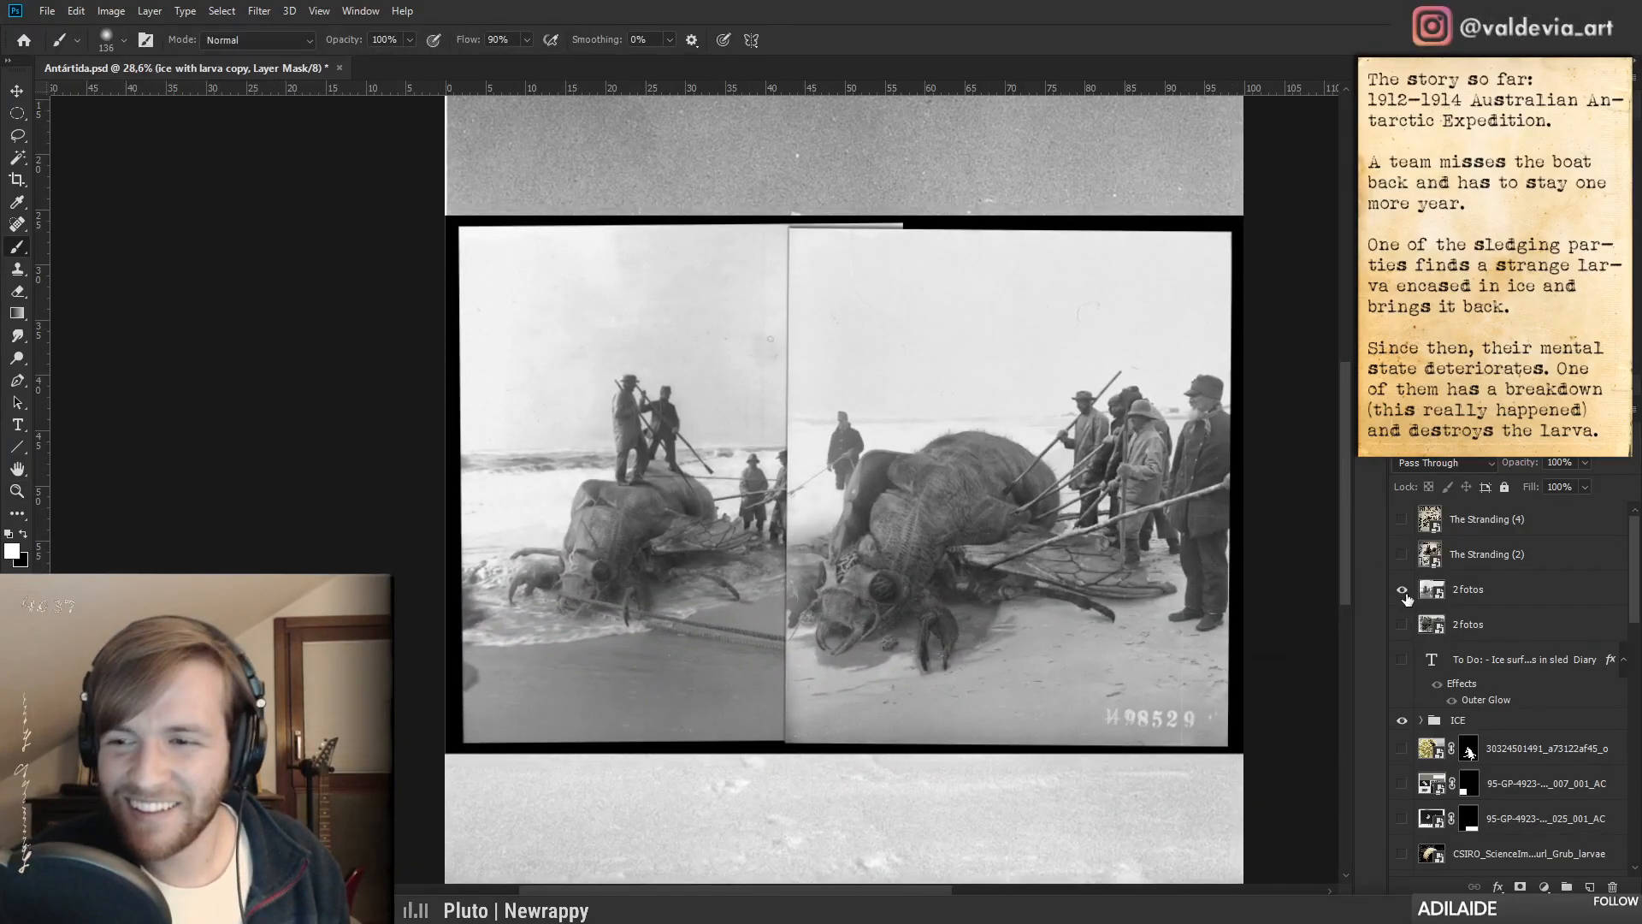
{"action": "left_click", "coordinate": [1403, 591]}
- Add a new layer above Layer 15 and start painting light haze around the horizon with a soft 89 px brush
{"action": "key", "text": "ctrl+space"}
{"action": "mouse_move", "coordinate": [1002, 563]}
{"action": "left_mouse_down"}
{"action": "mouse_move", "coordinate": [979, 550]}
{"action": "mouse_move", "coordinate": [1057, 575]}
{"action": "left_mouse_up"}
{"action": "left_click_drag", "start_coordinate": [1150, 658], "coordinate": [1079, 620]}
{"action": "scroll", "coordinate": [1464, 701], "scroll_direction": "down", "scroll_amount": 10}
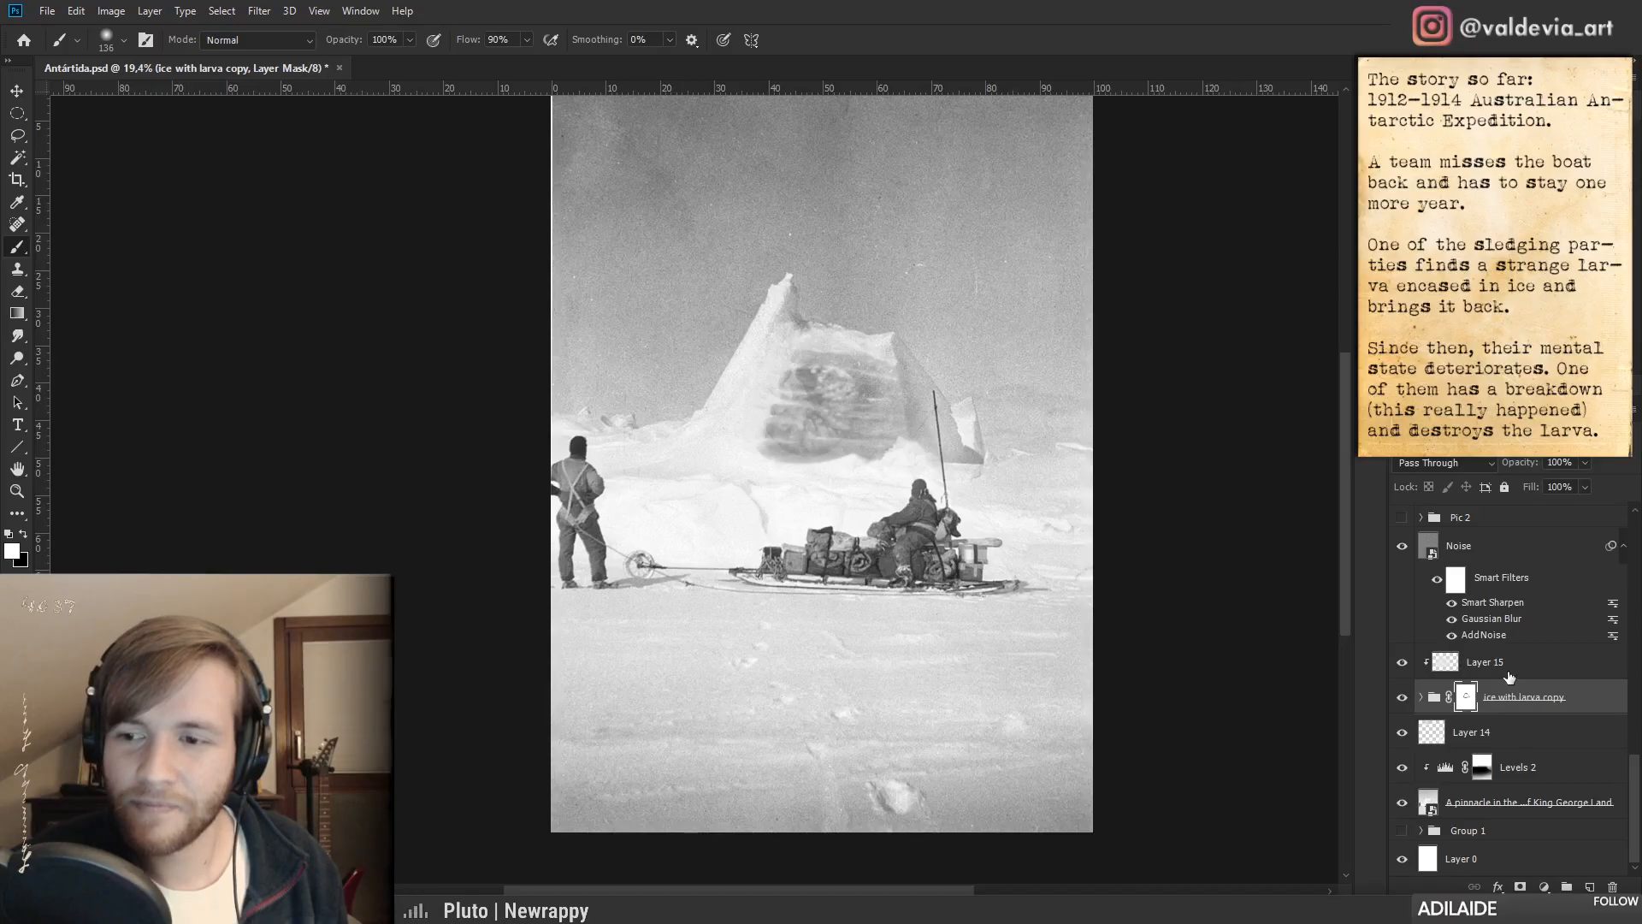
{"action": "left_click", "coordinate": [1590, 887]}
{"action": "left_click_drag", "start_coordinate": [720, 477], "coordinate": [717, 499]}
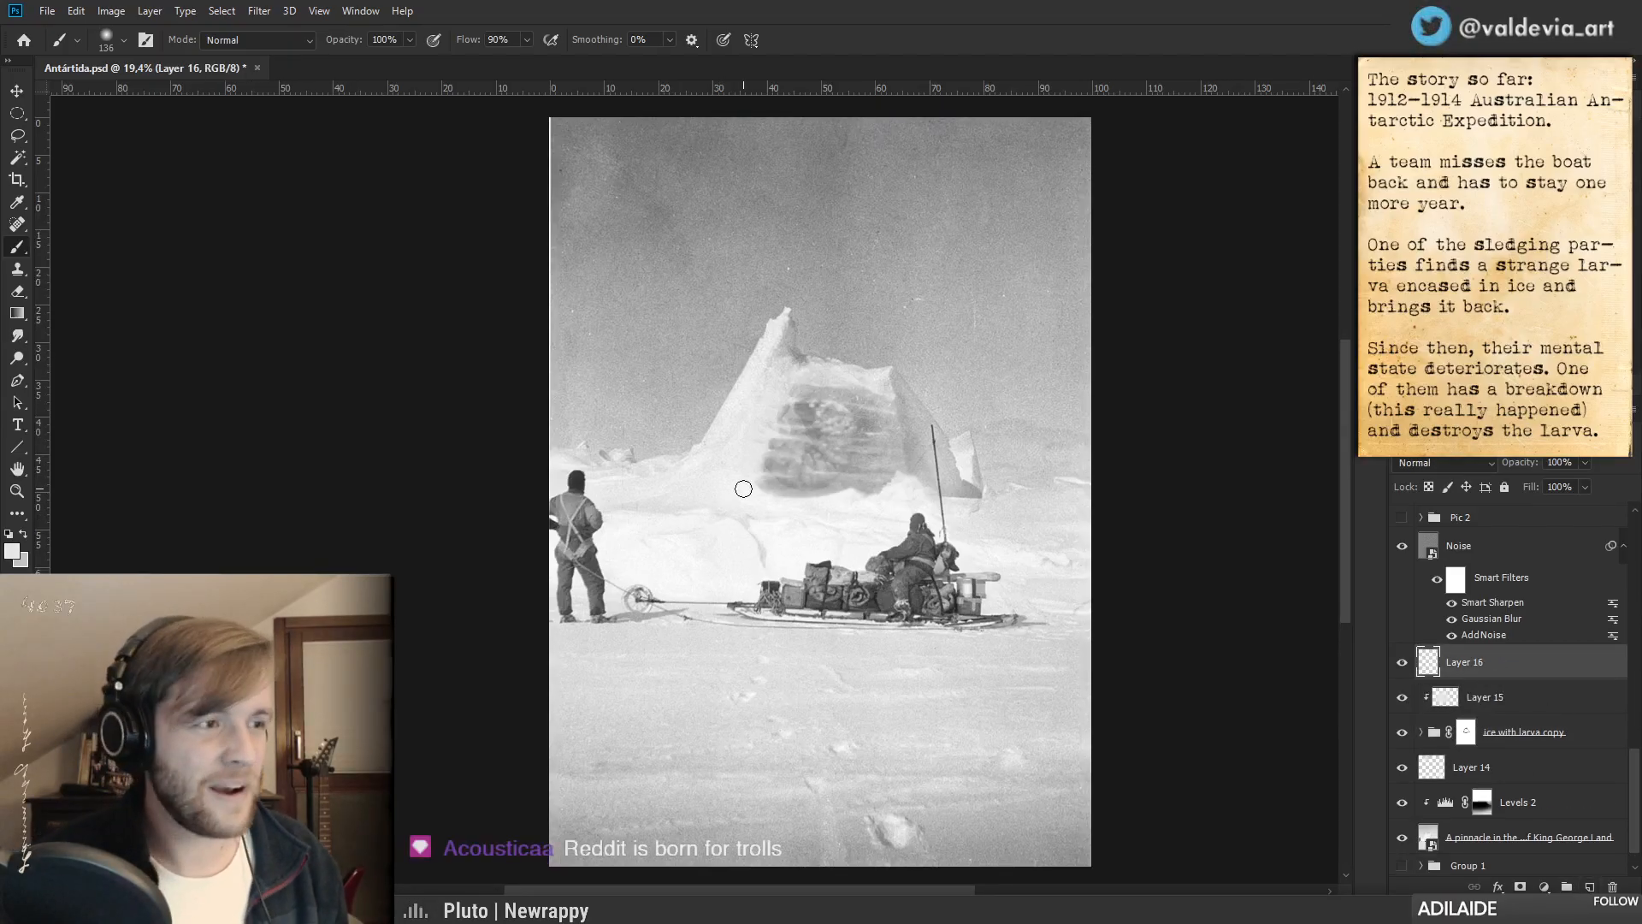
{"action": "right_click", "coordinate": [874, 456]}
{"action": "left_click_drag", "start_coordinate": [781, 429], "coordinate": [820, 430]}
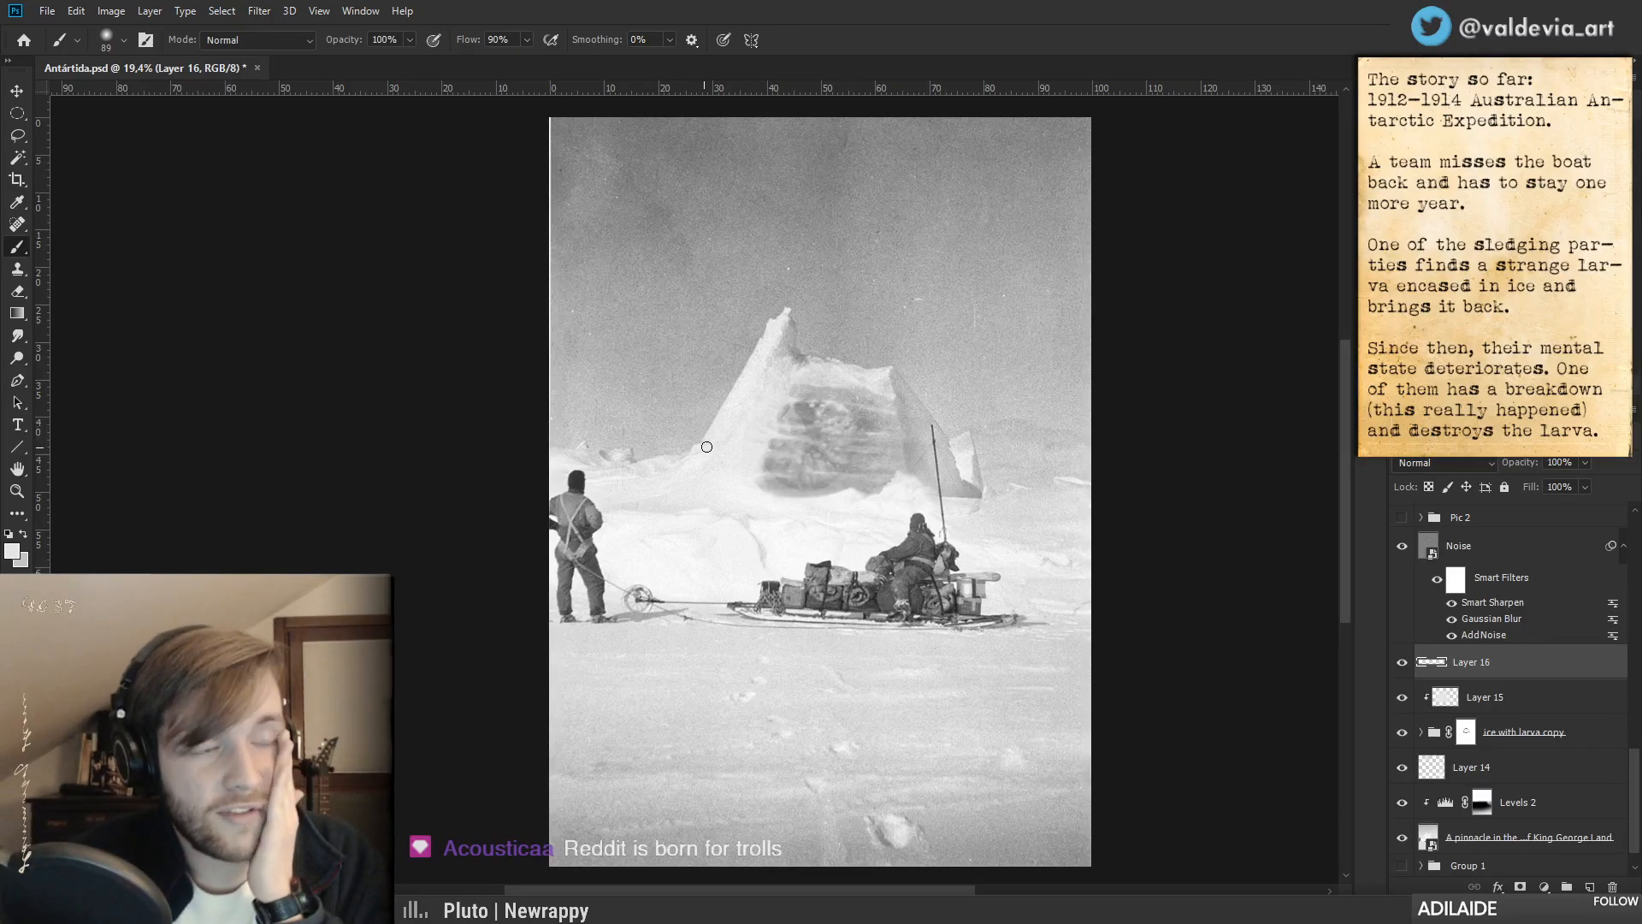
- Enlarge the soft brush to 369 px for broader haze strokes around the iceberg on Layer 16
{"action": "right_click", "coordinate": [808, 450]}
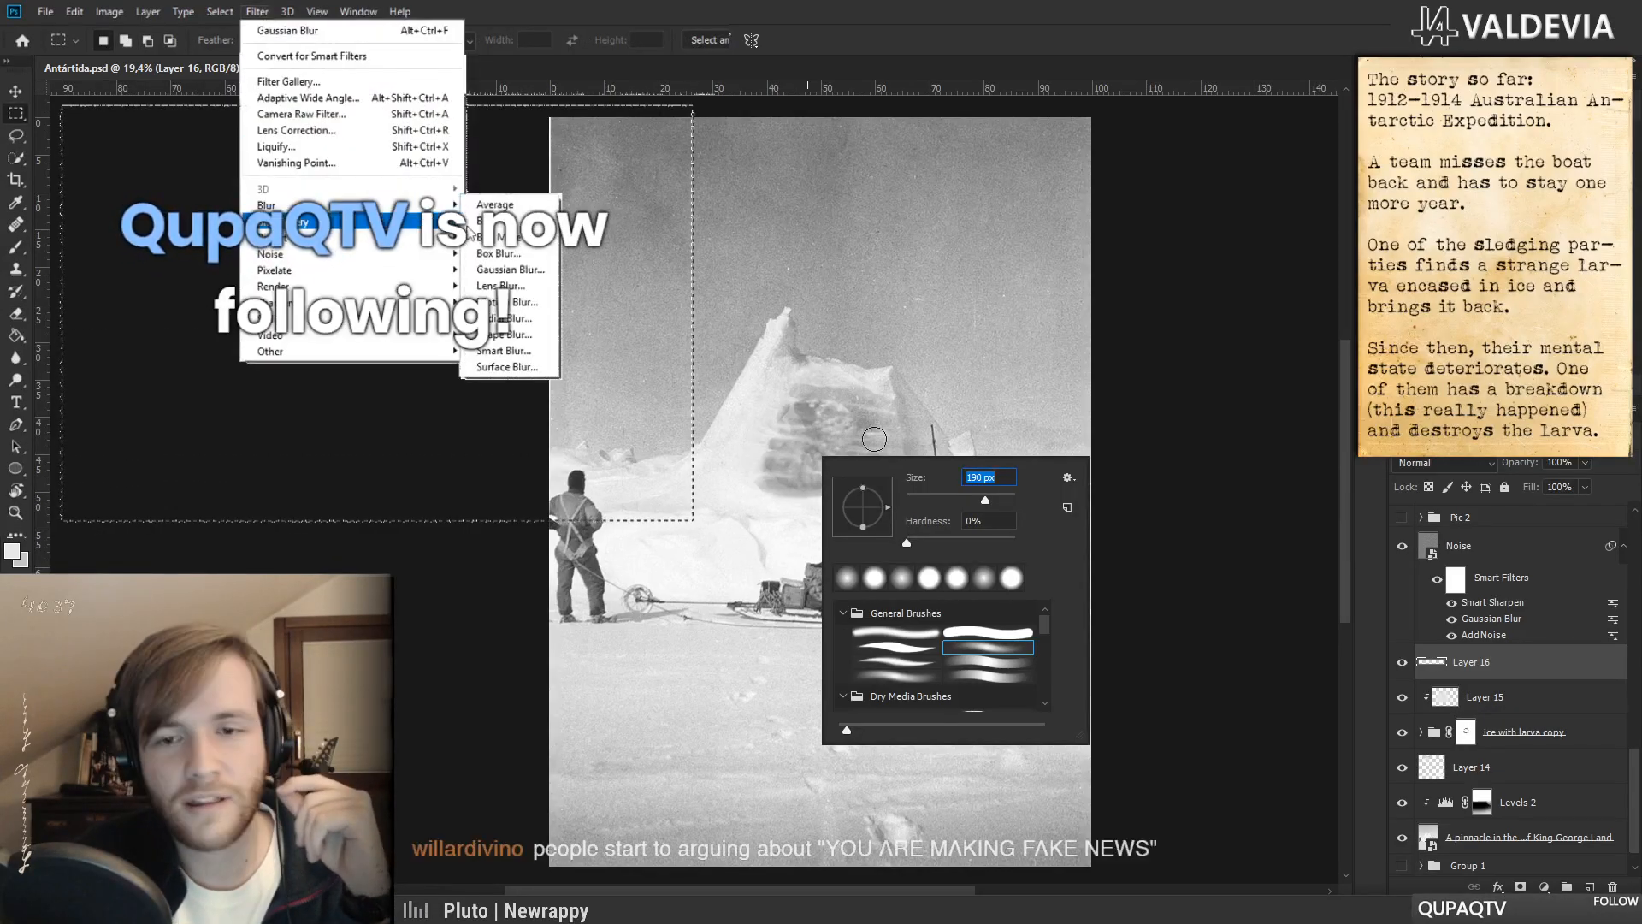
{"action": "left_click", "coordinate": [998, 497]}
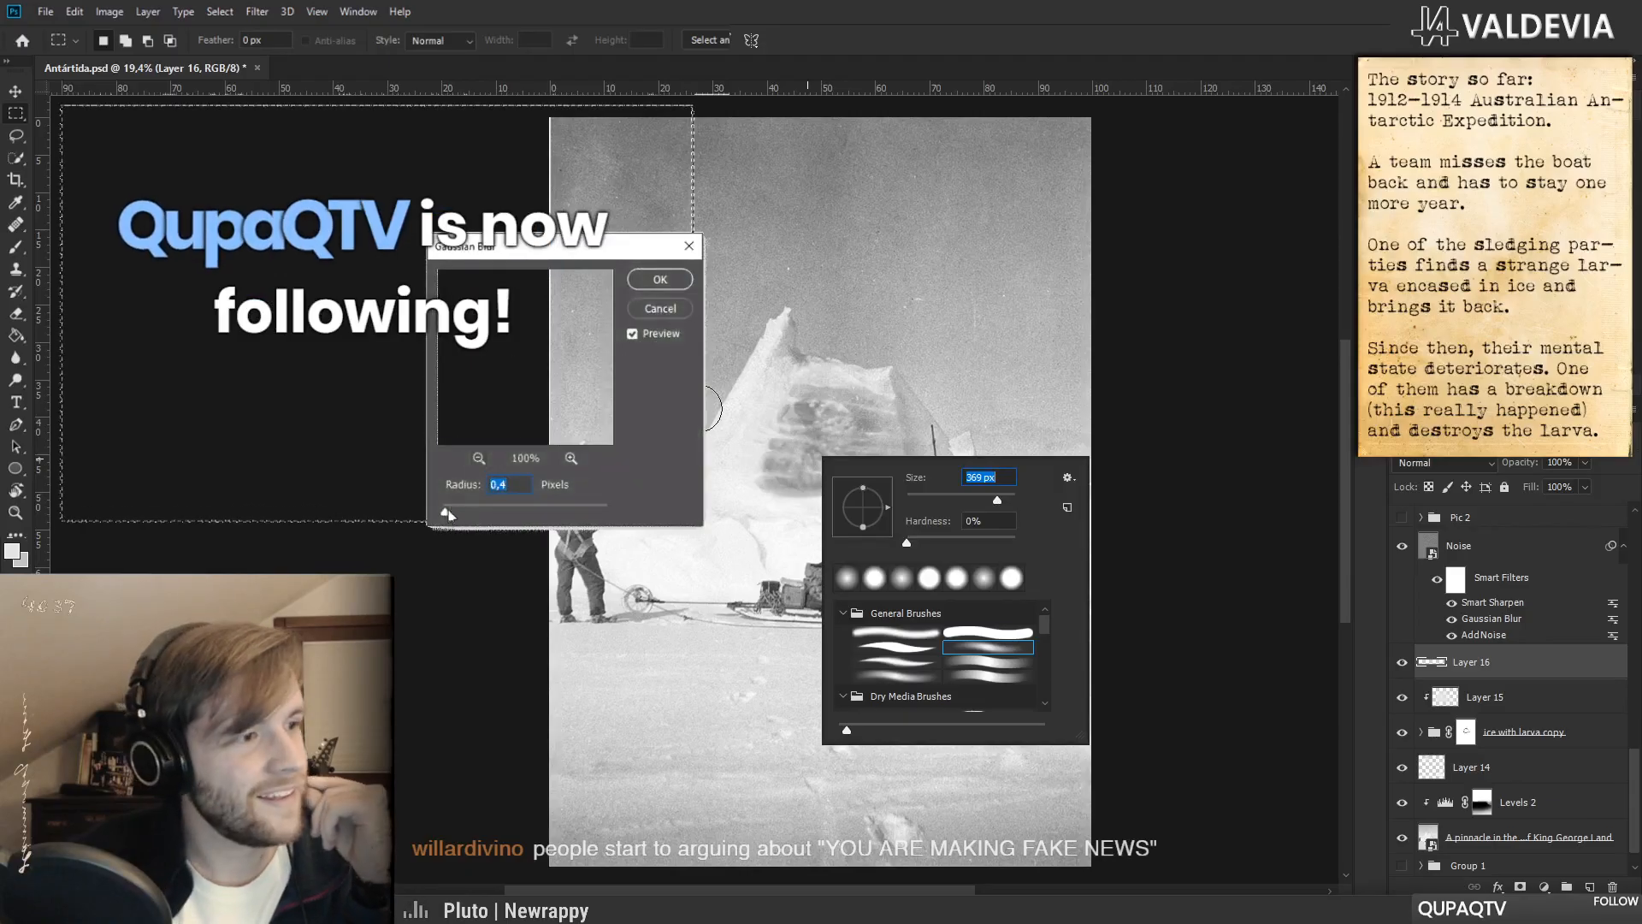
{"action": "key", "text": "Return"}
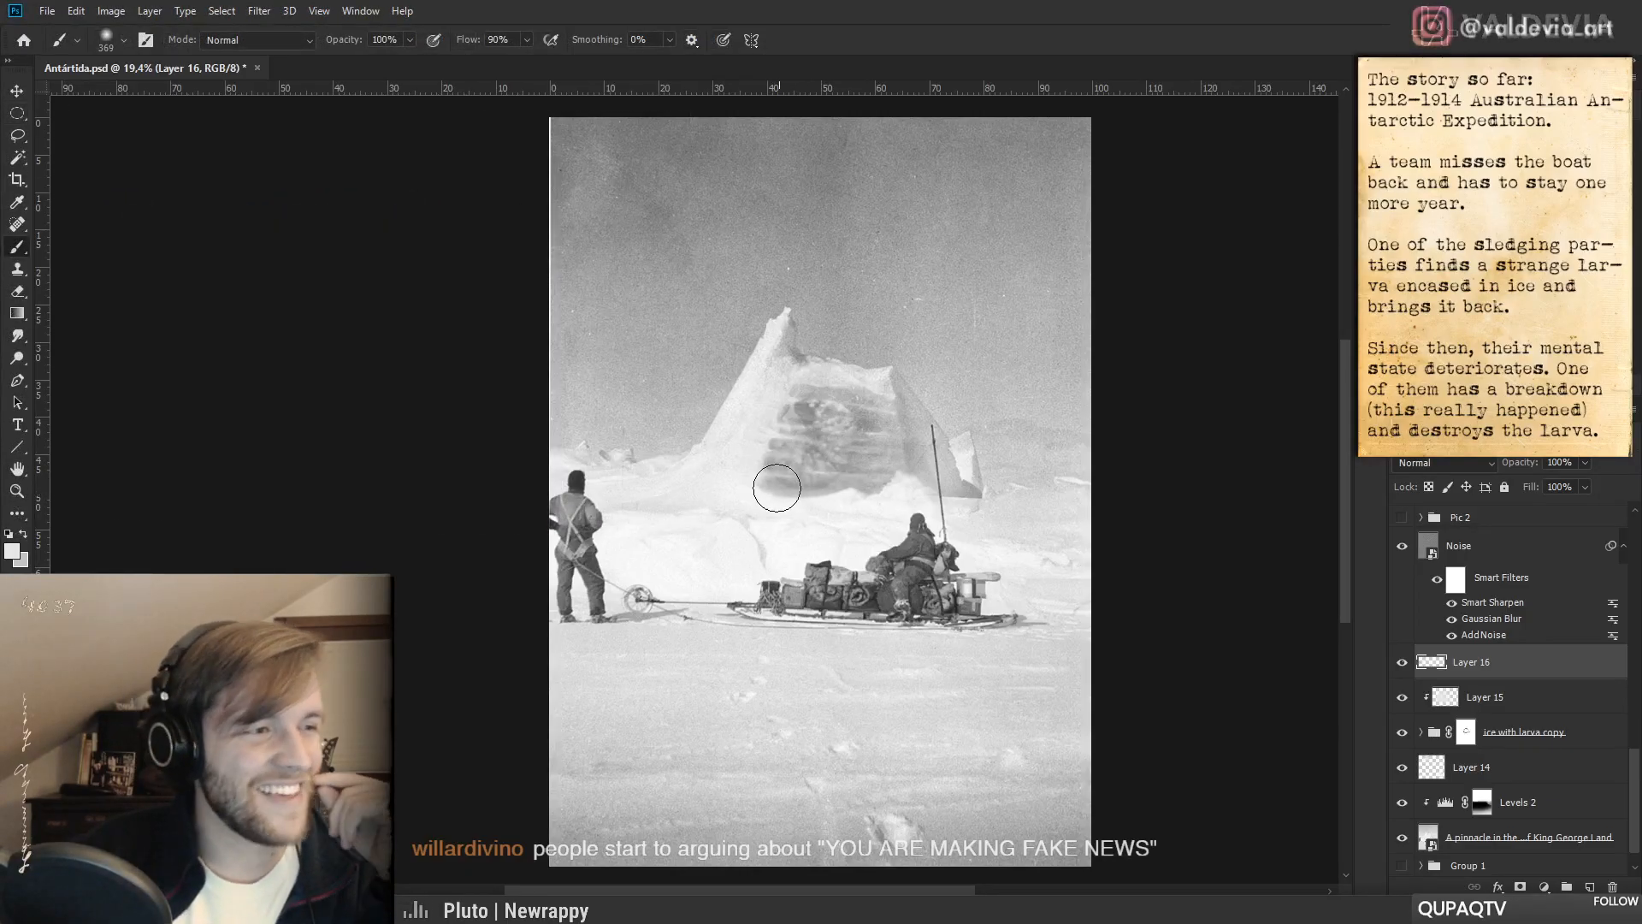
- Paint thin light wisps in the sky beside the iceberg with a 69 px brush and lower Layer 16's opacity to 77%
{"action": "right_click", "coordinate": [719, 435]}
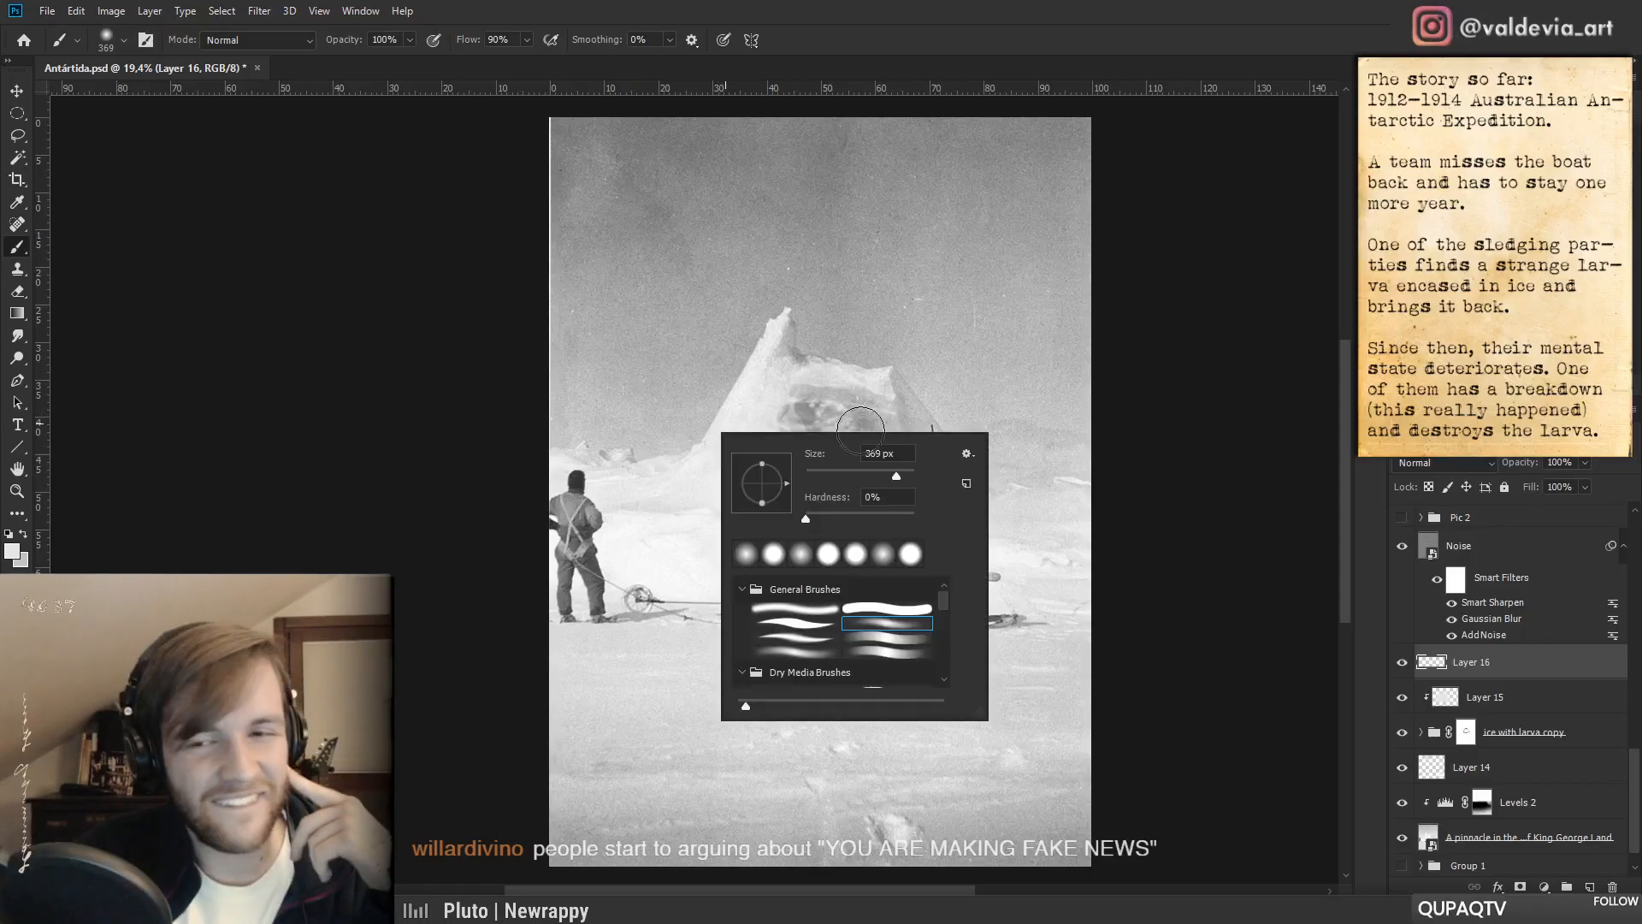
{"action": "left_click_drag", "start_coordinate": [843, 474], "coordinate": [842, 474]}
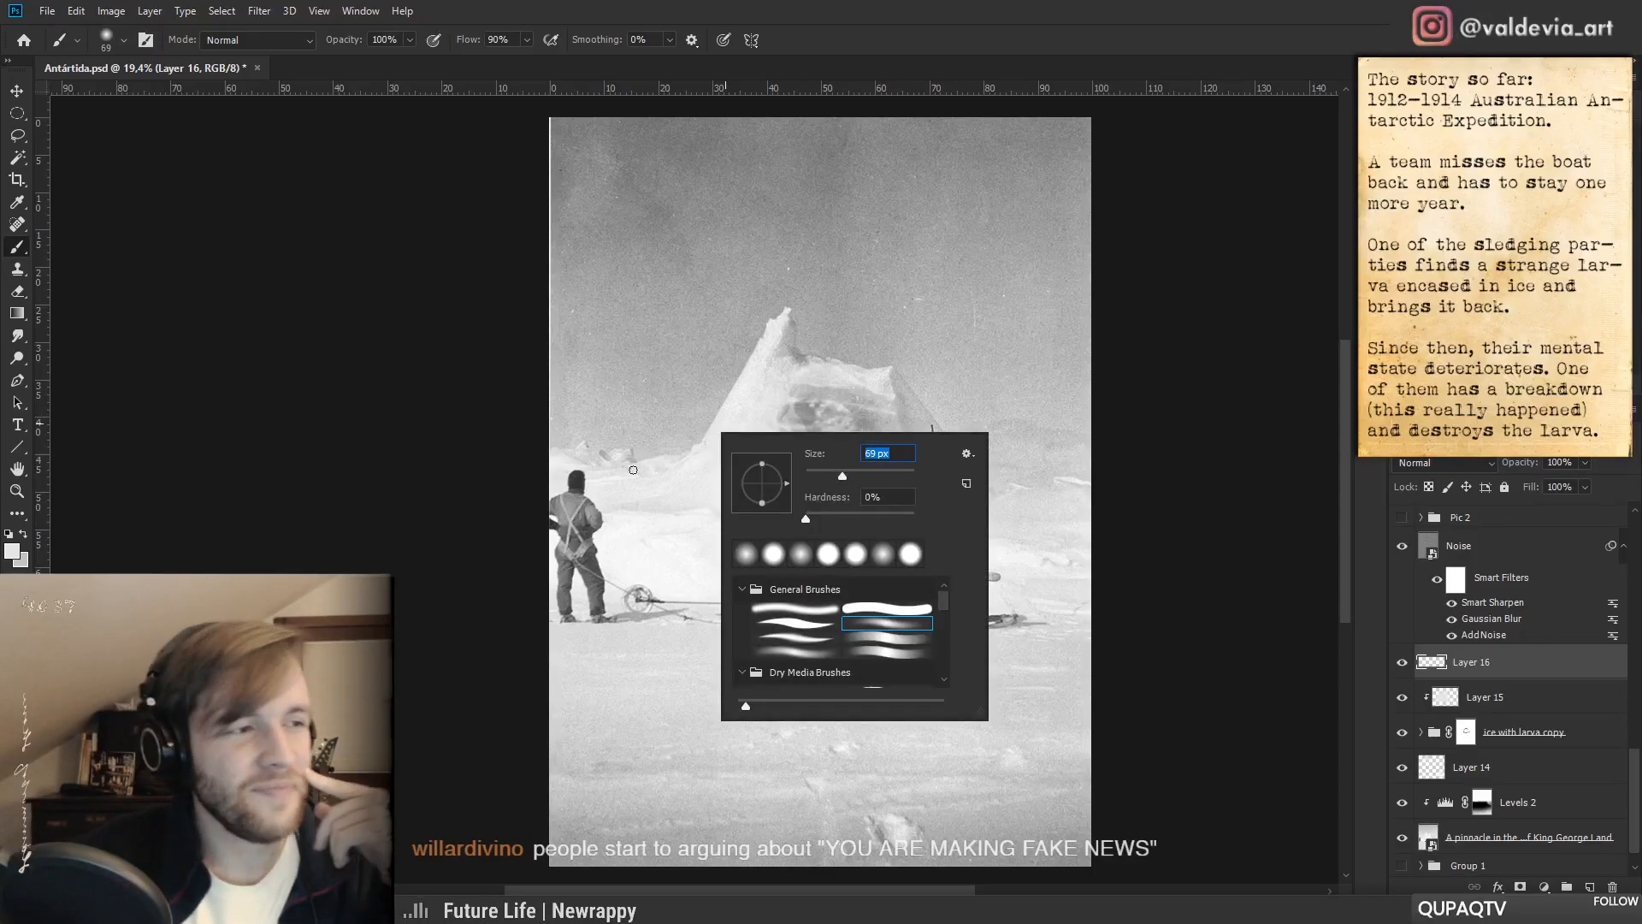
{"action": "left_click", "coordinate": [700, 401]}
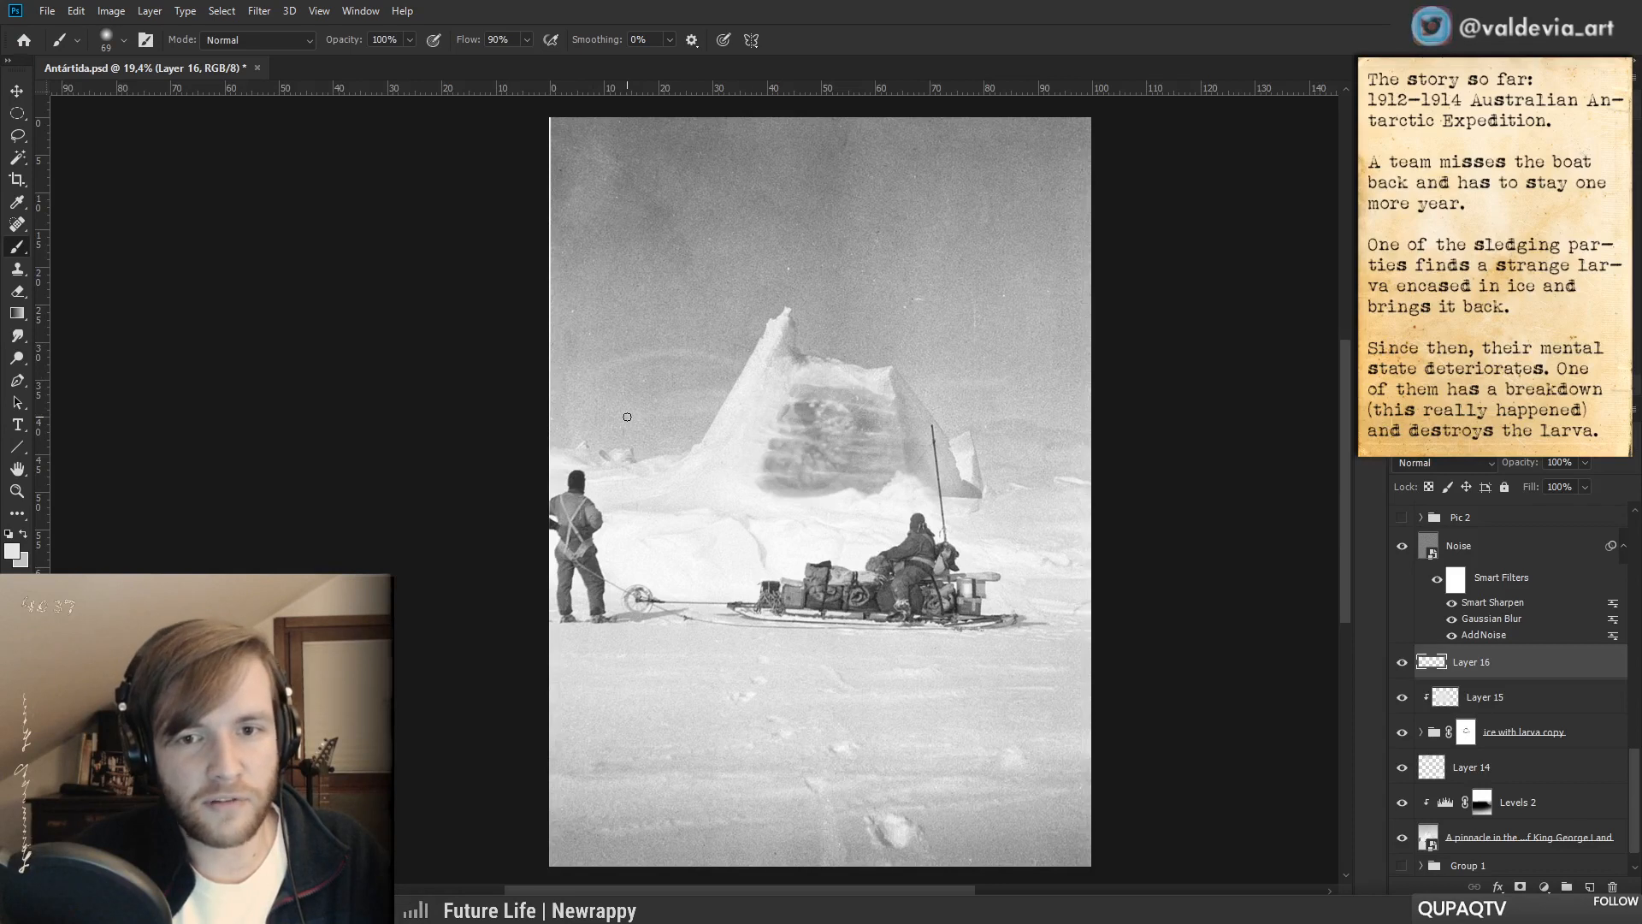
{"action": "left_click_drag", "start_coordinate": [1526, 463], "coordinate": [1505, 463]}
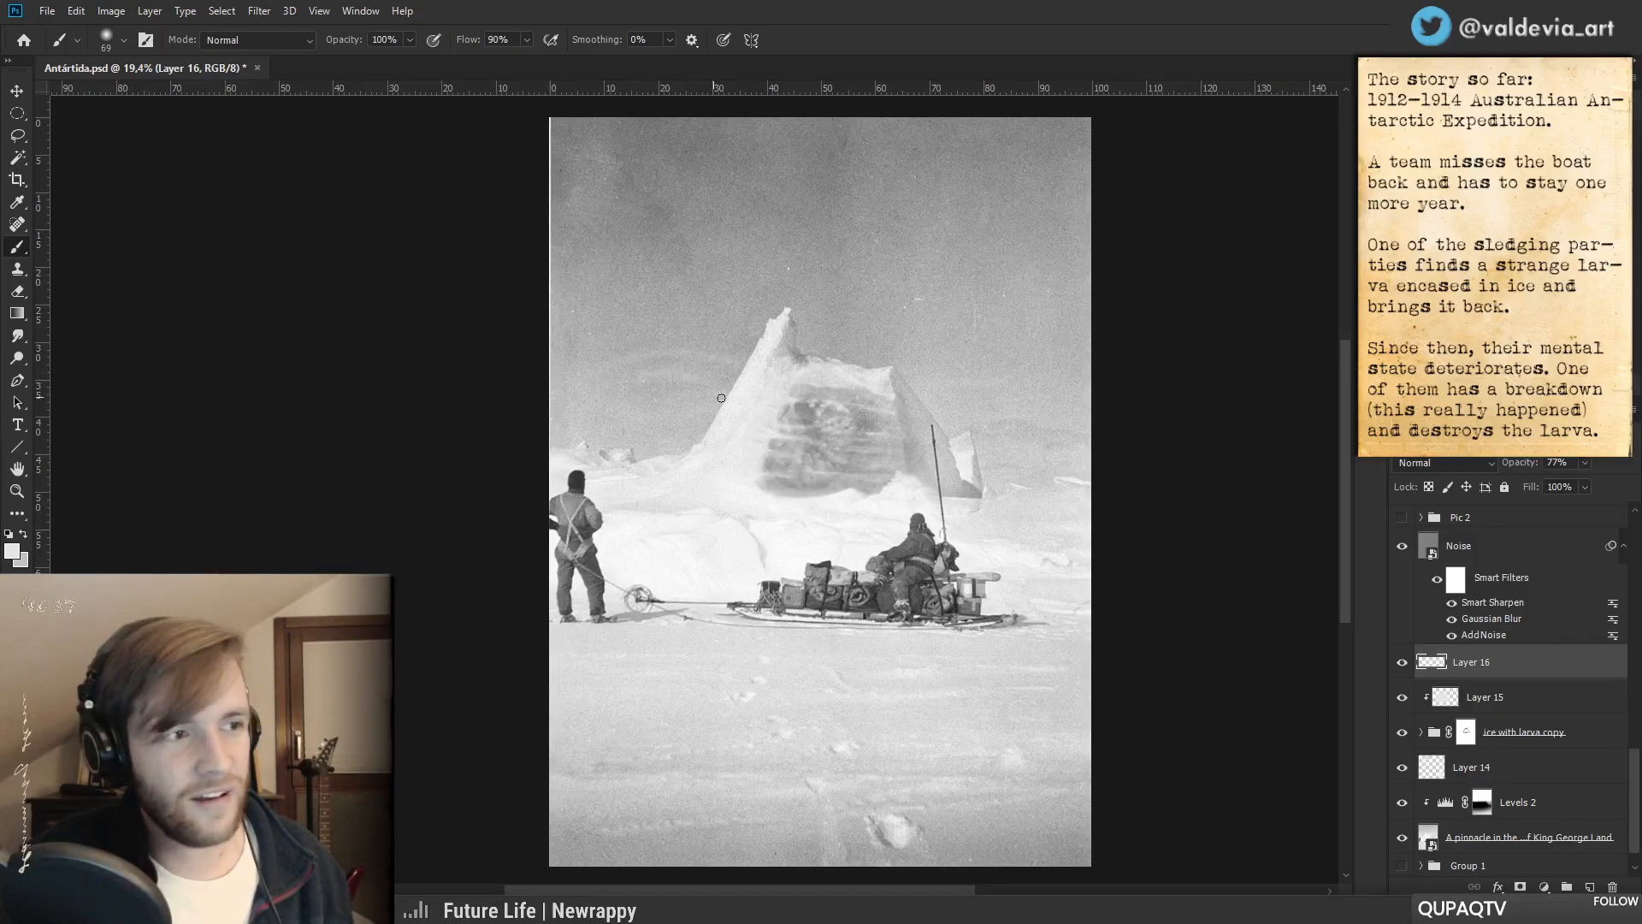
- Lower Layer 16's opacity to 44% to soften the painted wisps around the iceberg
{"action": "mouse_move", "coordinate": [808, 400]}
{"action": "left_mouse_down"}
{"action": "mouse_move", "coordinate": [648, 396]}
{"action": "mouse_move", "coordinate": [950, 382]}
{"action": "left_mouse_up"}
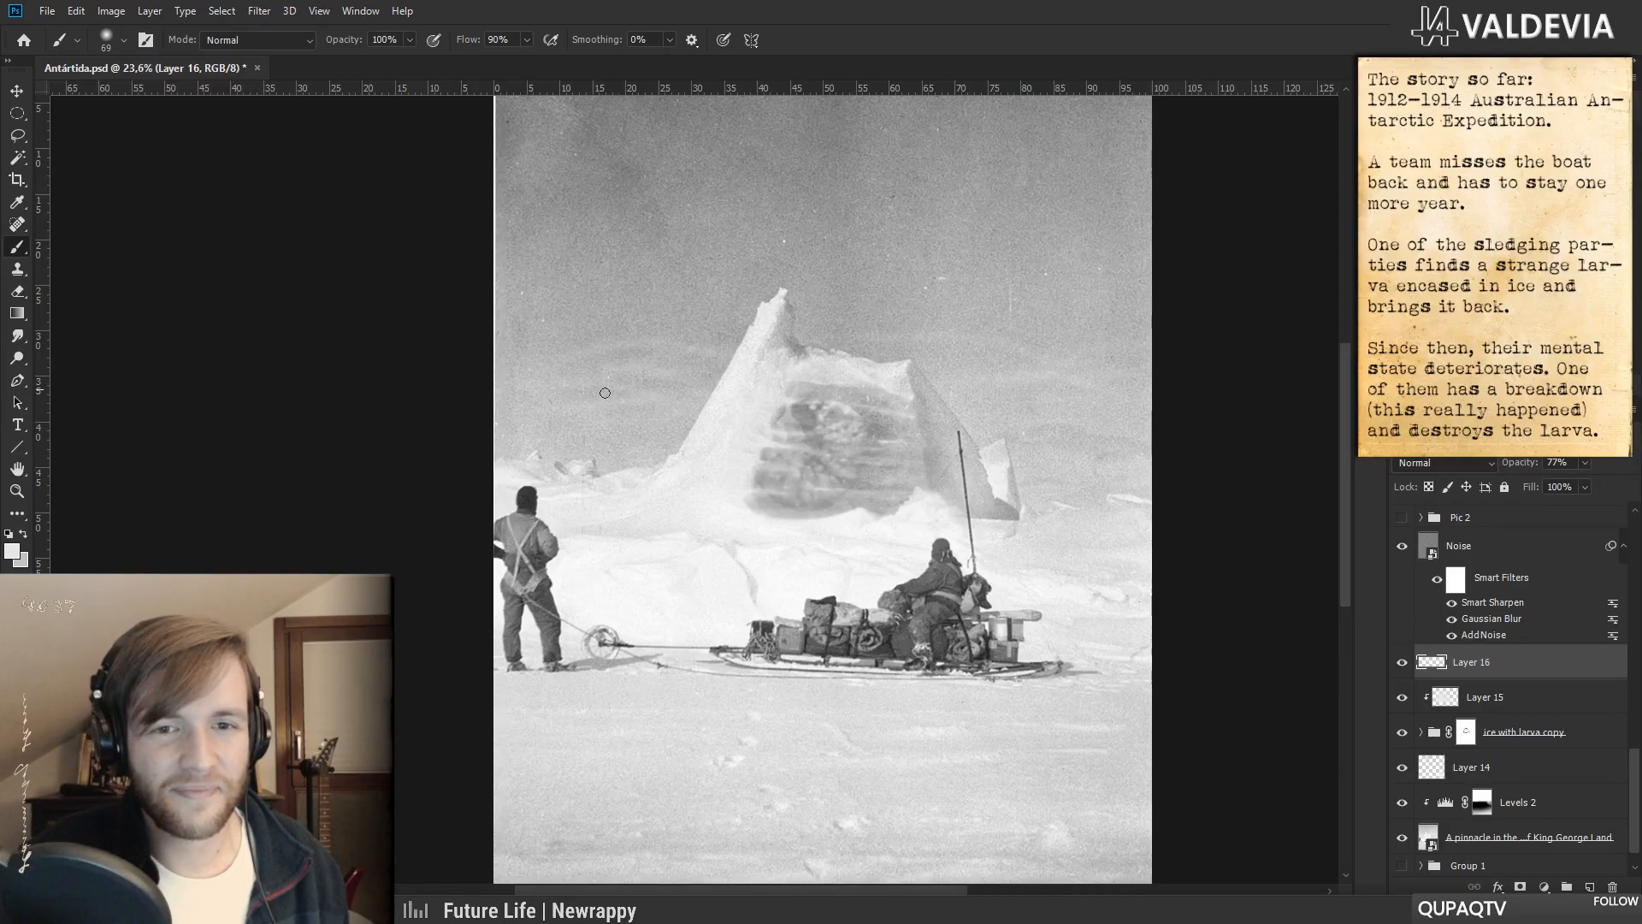
{"action": "key", "text": "ctrl+space"}
{"action": "mouse_move", "coordinate": [747, 416]}
{"action": "left_mouse_down"}
{"action": "mouse_move", "coordinate": [631, 429]}
{"action": "mouse_move", "coordinate": [726, 421]}
{"action": "left_mouse_up"}
{"action": "left_click_drag", "start_coordinate": [1536, 462], "coordinate": [1473, 469]}
{"action": "left_click_drag", "start_coordinate": [936, 382], "coordinate": [930, 437]}
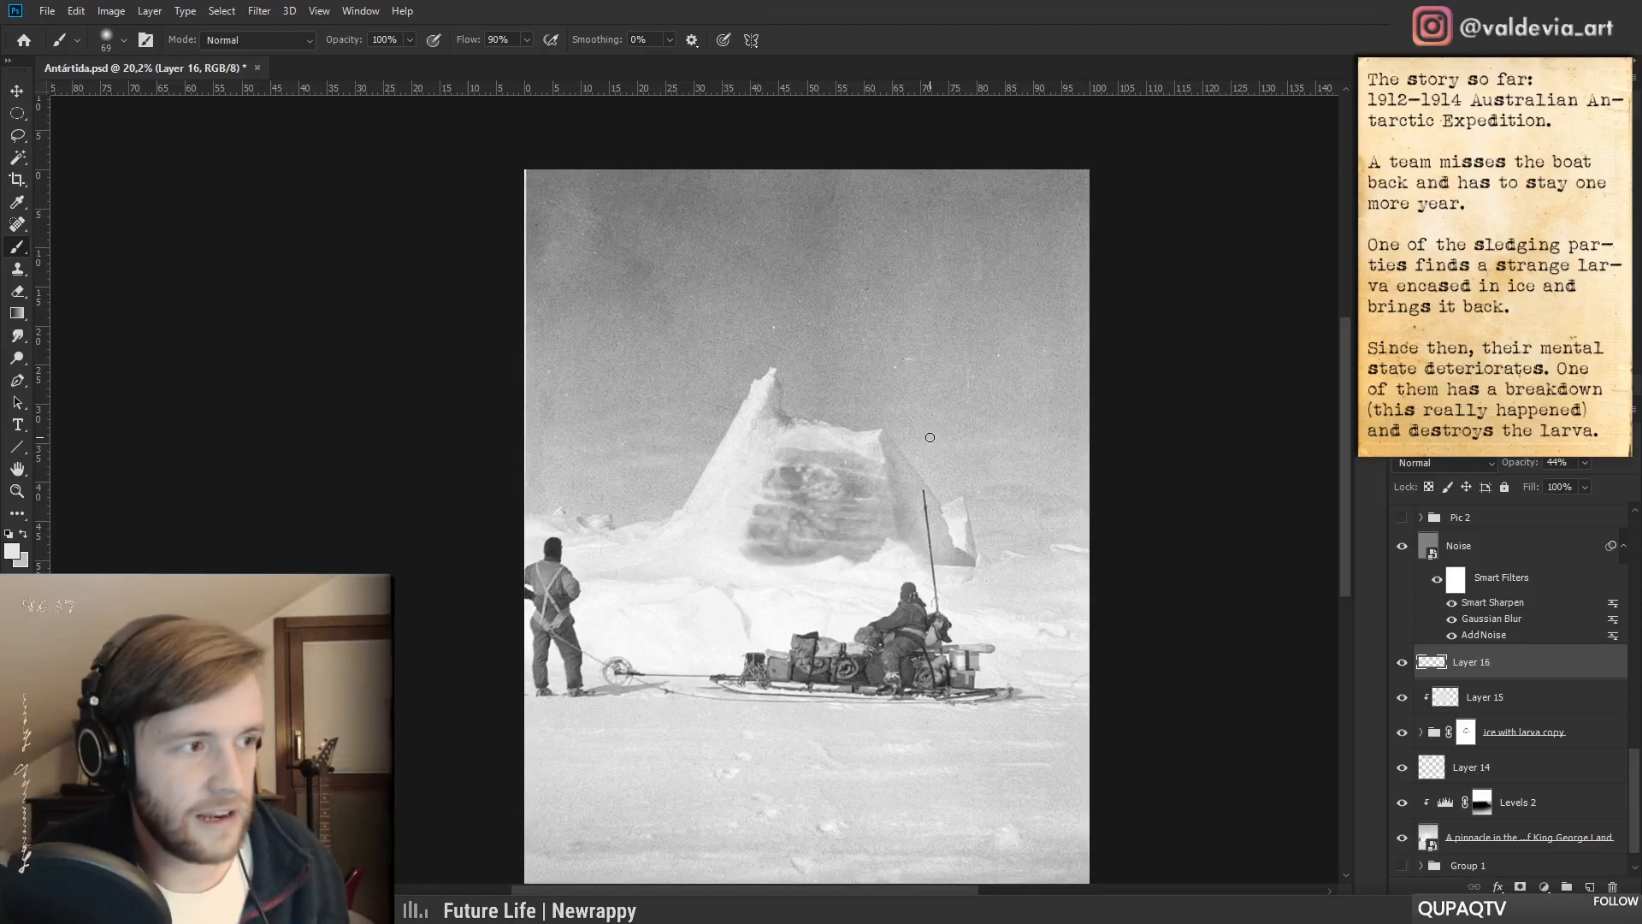
- Enlarge the soft brush to 177 px and dab light haze on the horizon between the standing man and the iceberg
{"action": "mouse_move", "coordinate": [844, 473]}
{"action": "left_mouse_down"}
{"action": "mouse_move", "coordinate": [742, 472]}
{"action": "mouse_move", "coordinate": [990, 466]}
{"action": "left_mouse_up"}
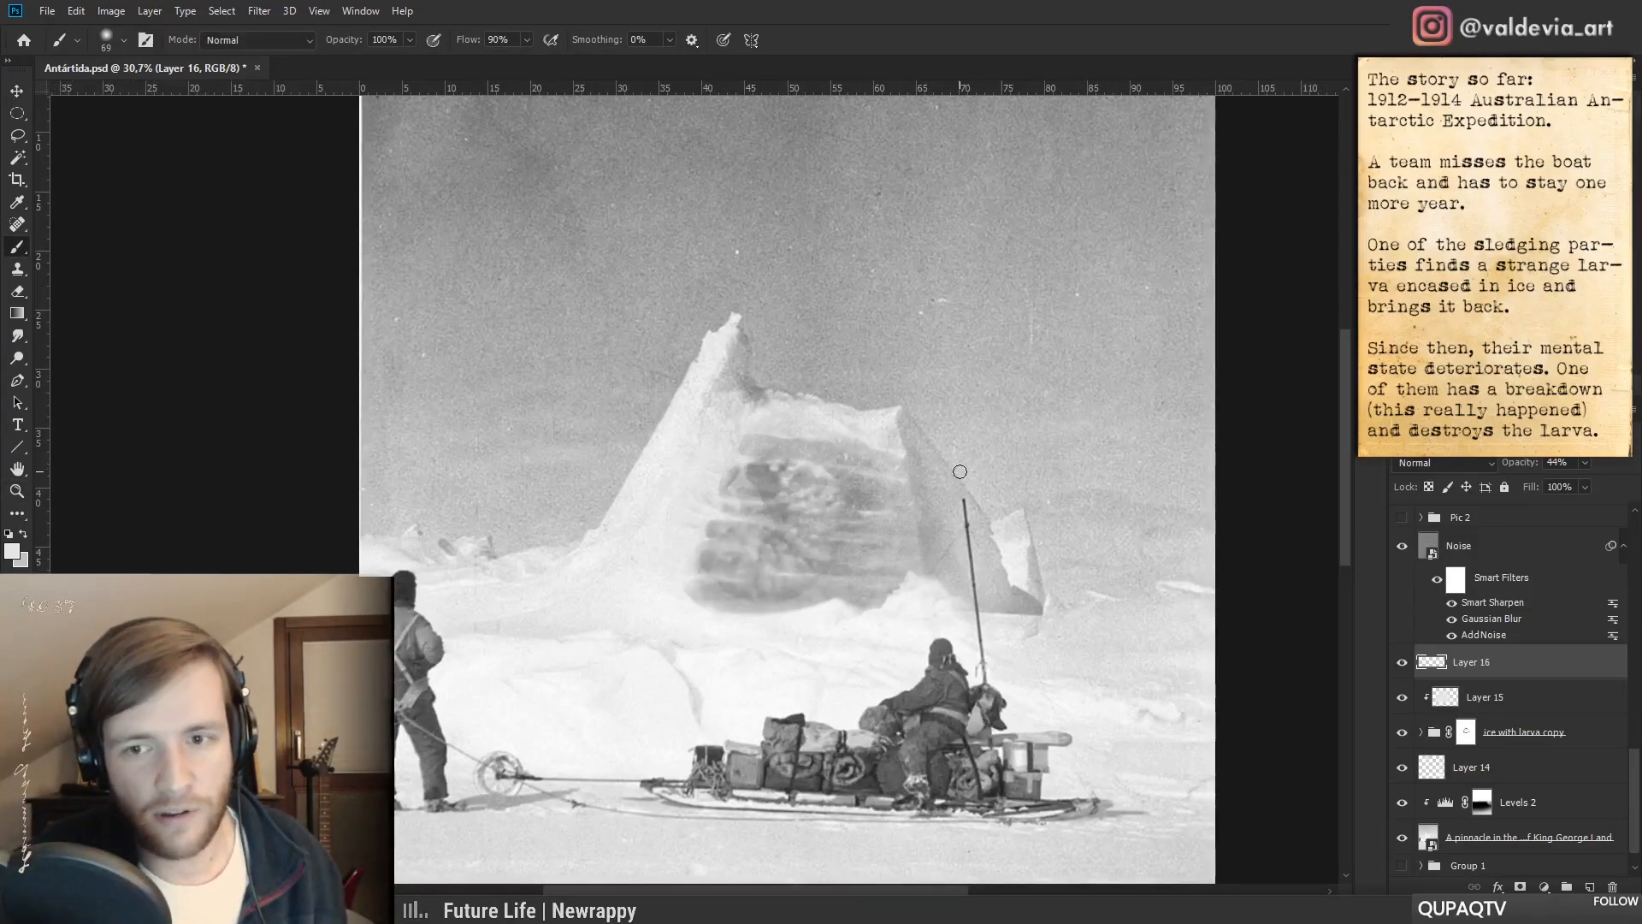
{"action": "left_click_drag", "start_coordinate": [701, 491], "coordinate": [624, 483]}
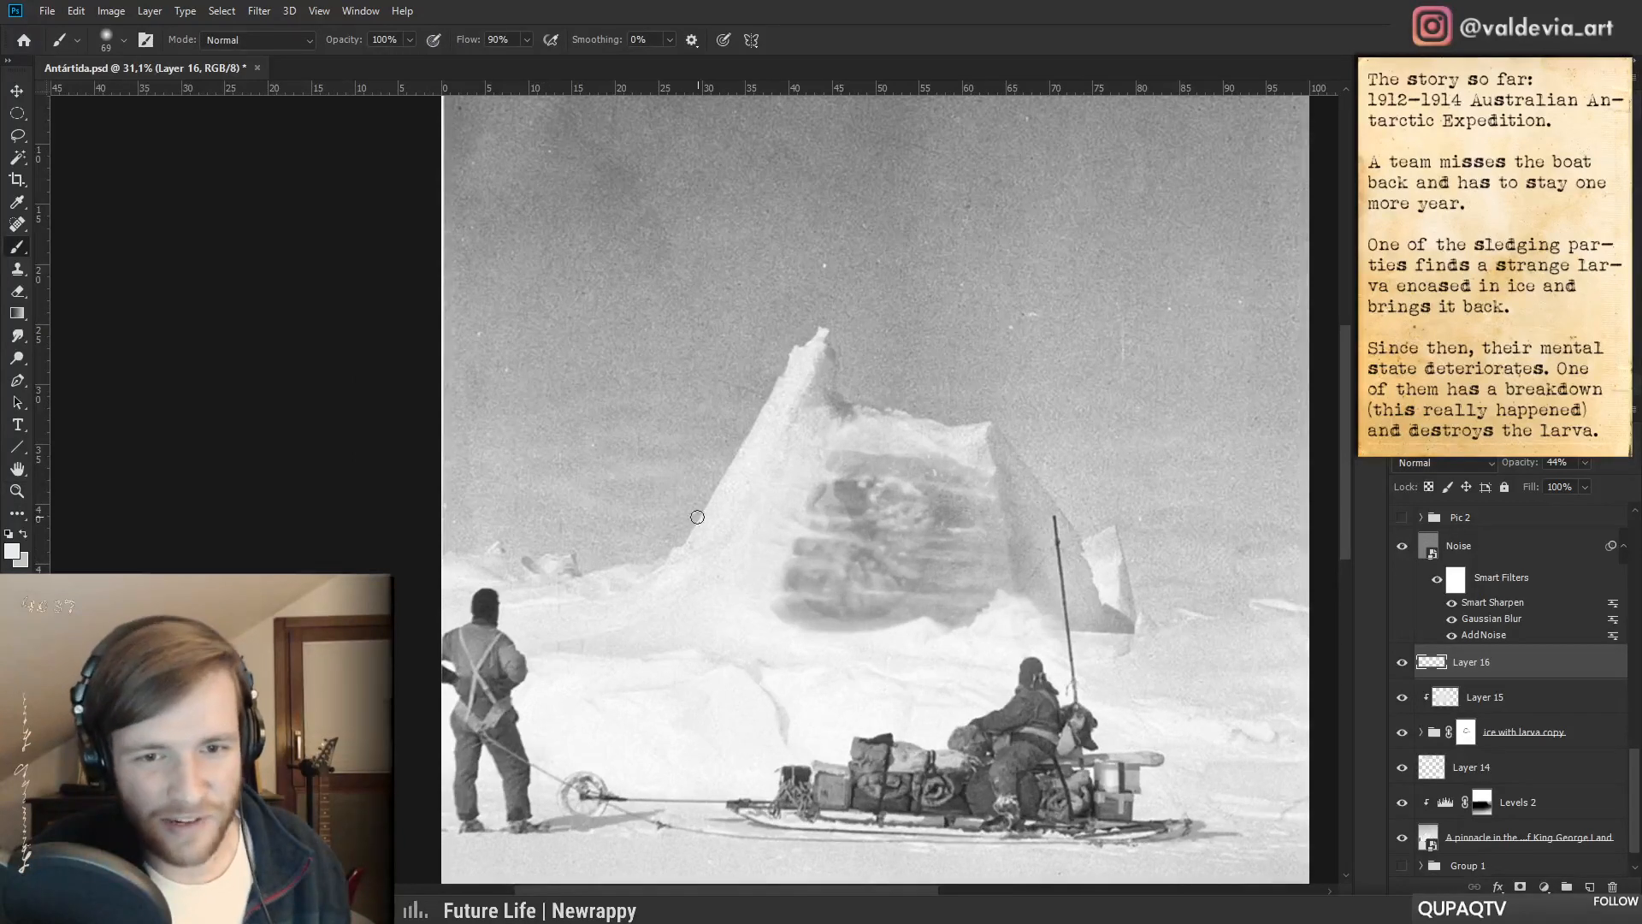
{"action": "right_click", "coordinate": [650, 510]}
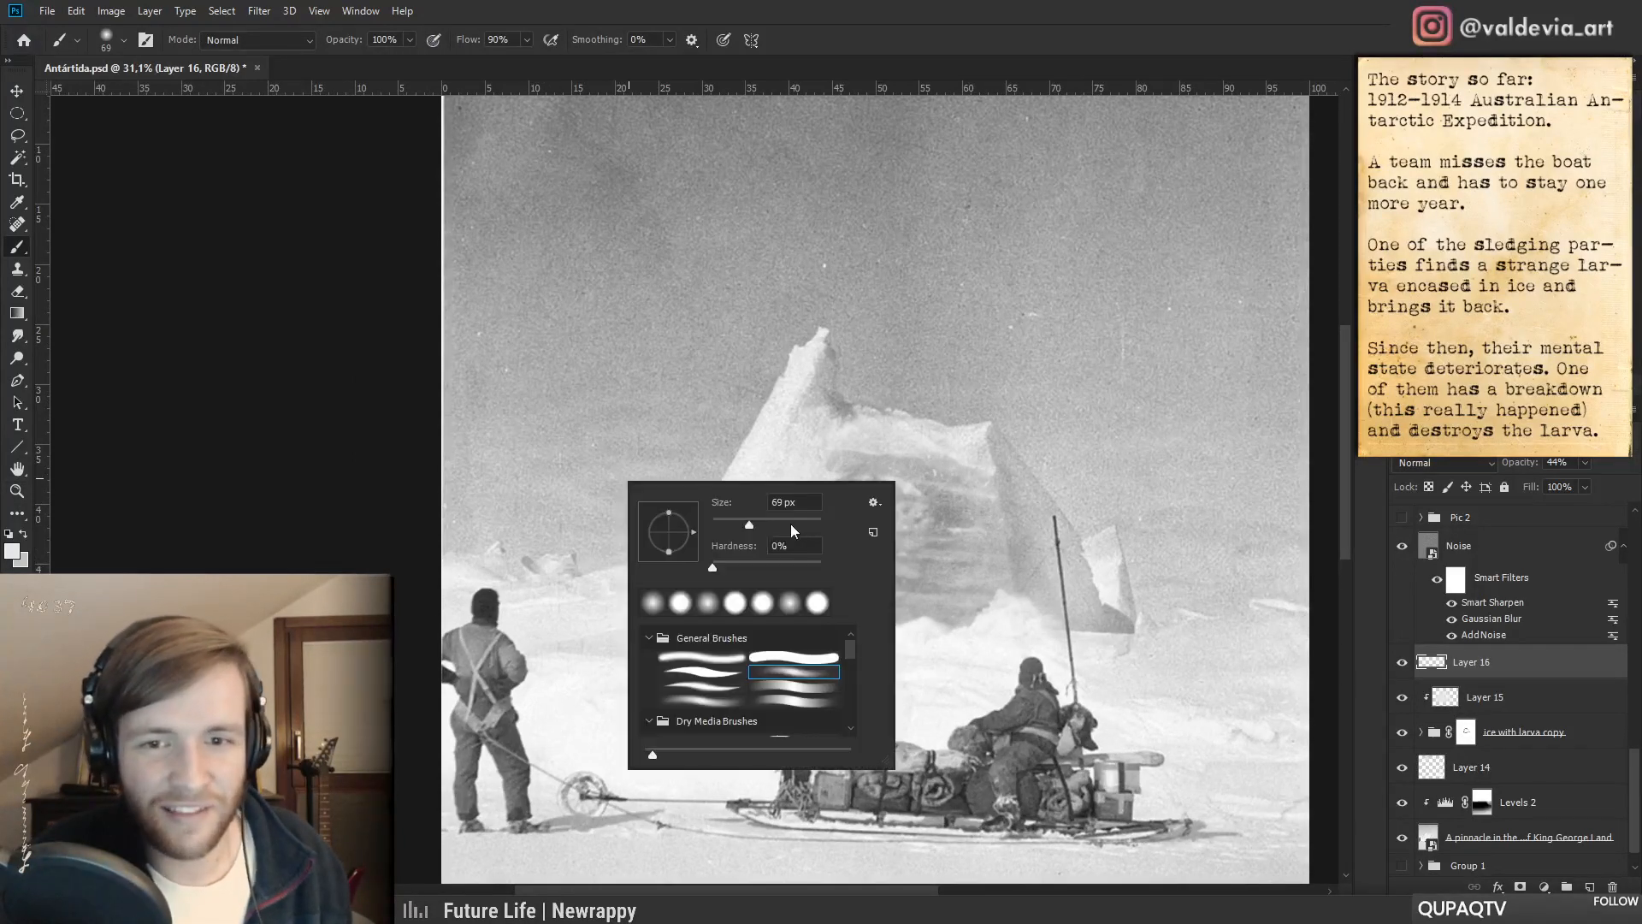
{"action": "left_click", "coordinate": [563, 575]}
{"action": "mouse_move", "coordinate": [779, 528]}
{"action": "left_mouse_down"}
{"action": "mouse_move", "coordinate": [687, 531]}
{"action": "mouse_move", "coordinate": [666, 516]}
{"action": "mouse_move", "coordinate": [680, 505]}
{"action": "left_mouse_up"}
{"action": "right_click", "coordinate": [710, 488]}
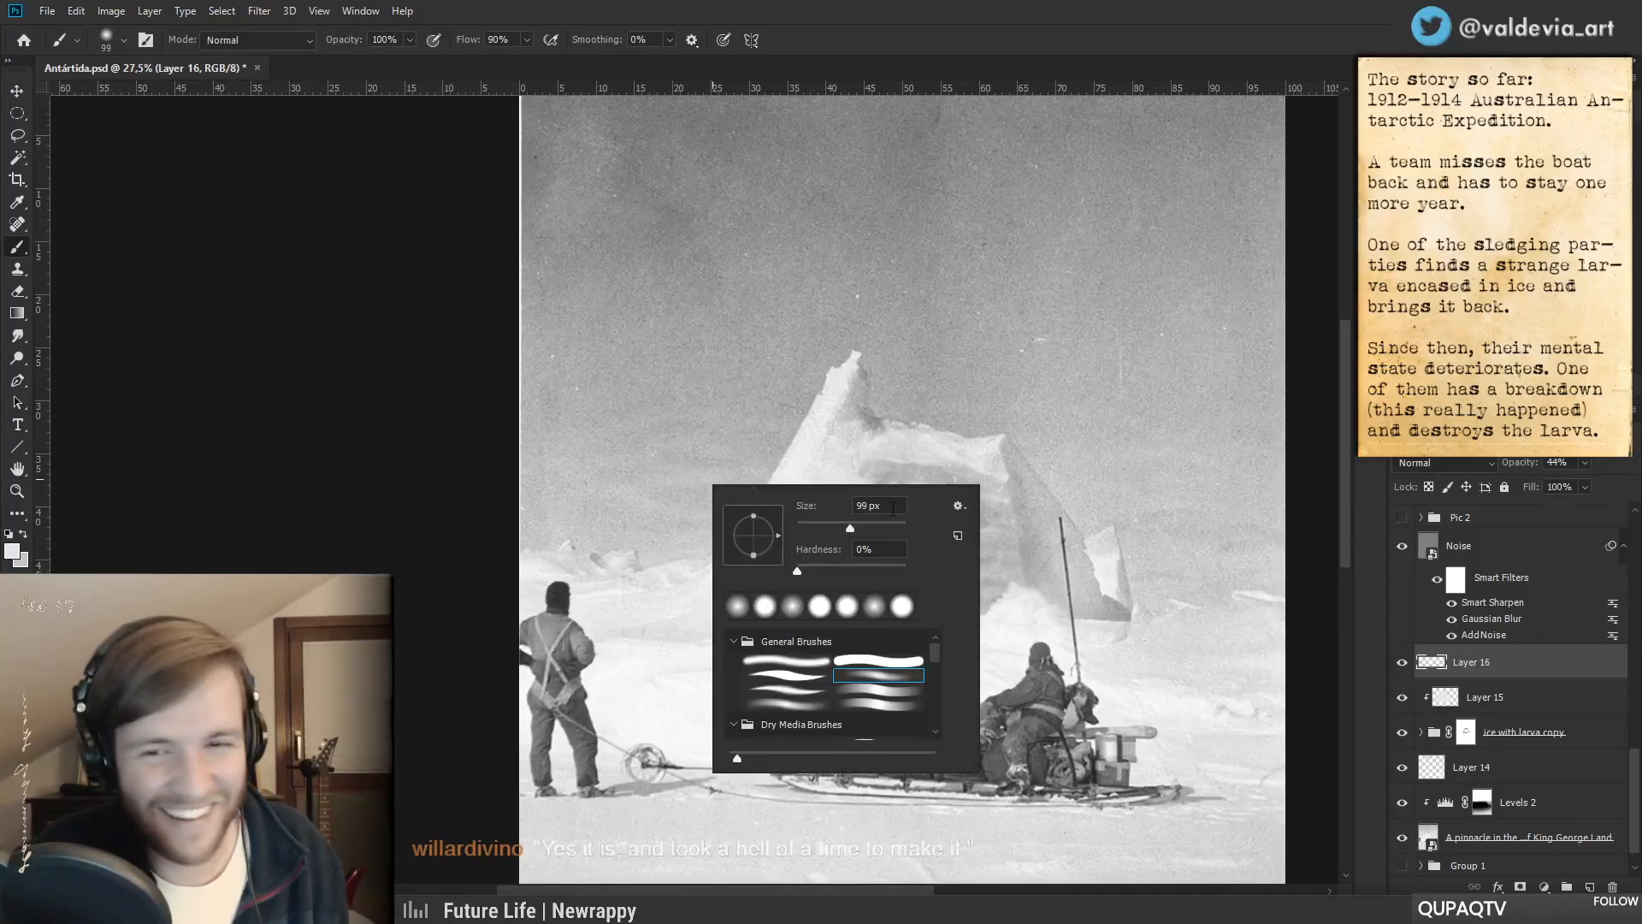
{"action": "left_click_drag", "start_coordinate": [872, 528], "coordinate": [873, 529]}
{"action": "left_click", "coordinate": [620, 572]}
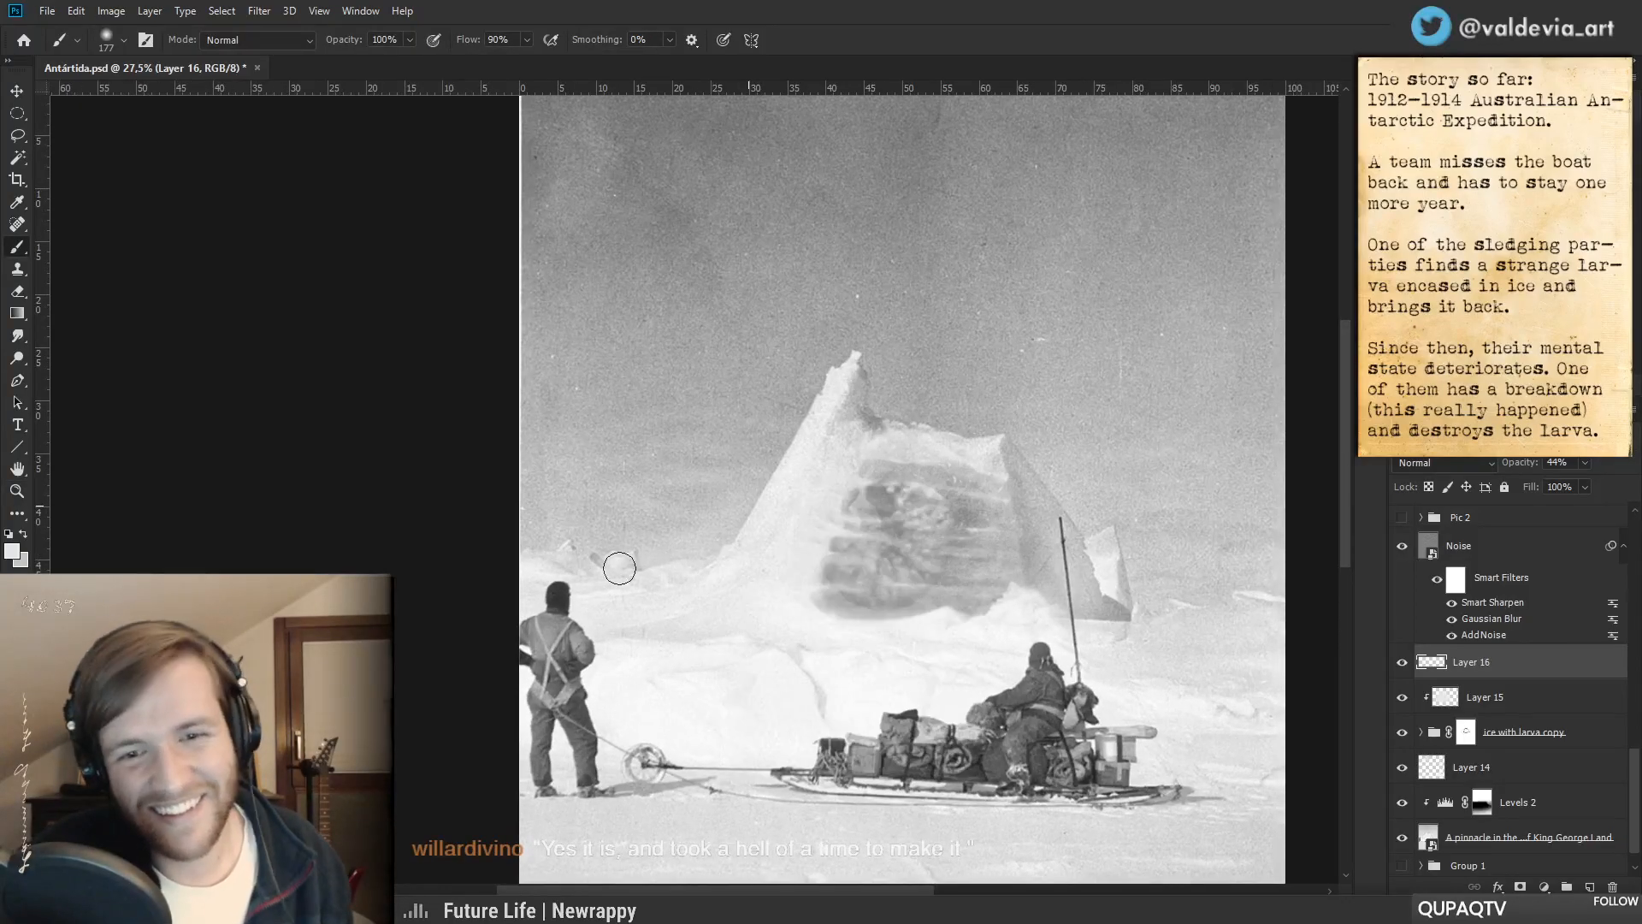
- Compare the whole sledge photo with and without the haze on Layer 16
{"action": "left_click_drag", "start_coordinate": [1517, 463], "coordinate": [1513, 470]}
{"action": "mouse_move", "coordinate": [926, 558]}
{"action": "left_mouse_down"}
{"action": "mouse_move", "coordinate": [830, 521]}
{"action": "mouse_move", "coordinate": [857, 519]}
{"action": "left_mouse_up"}
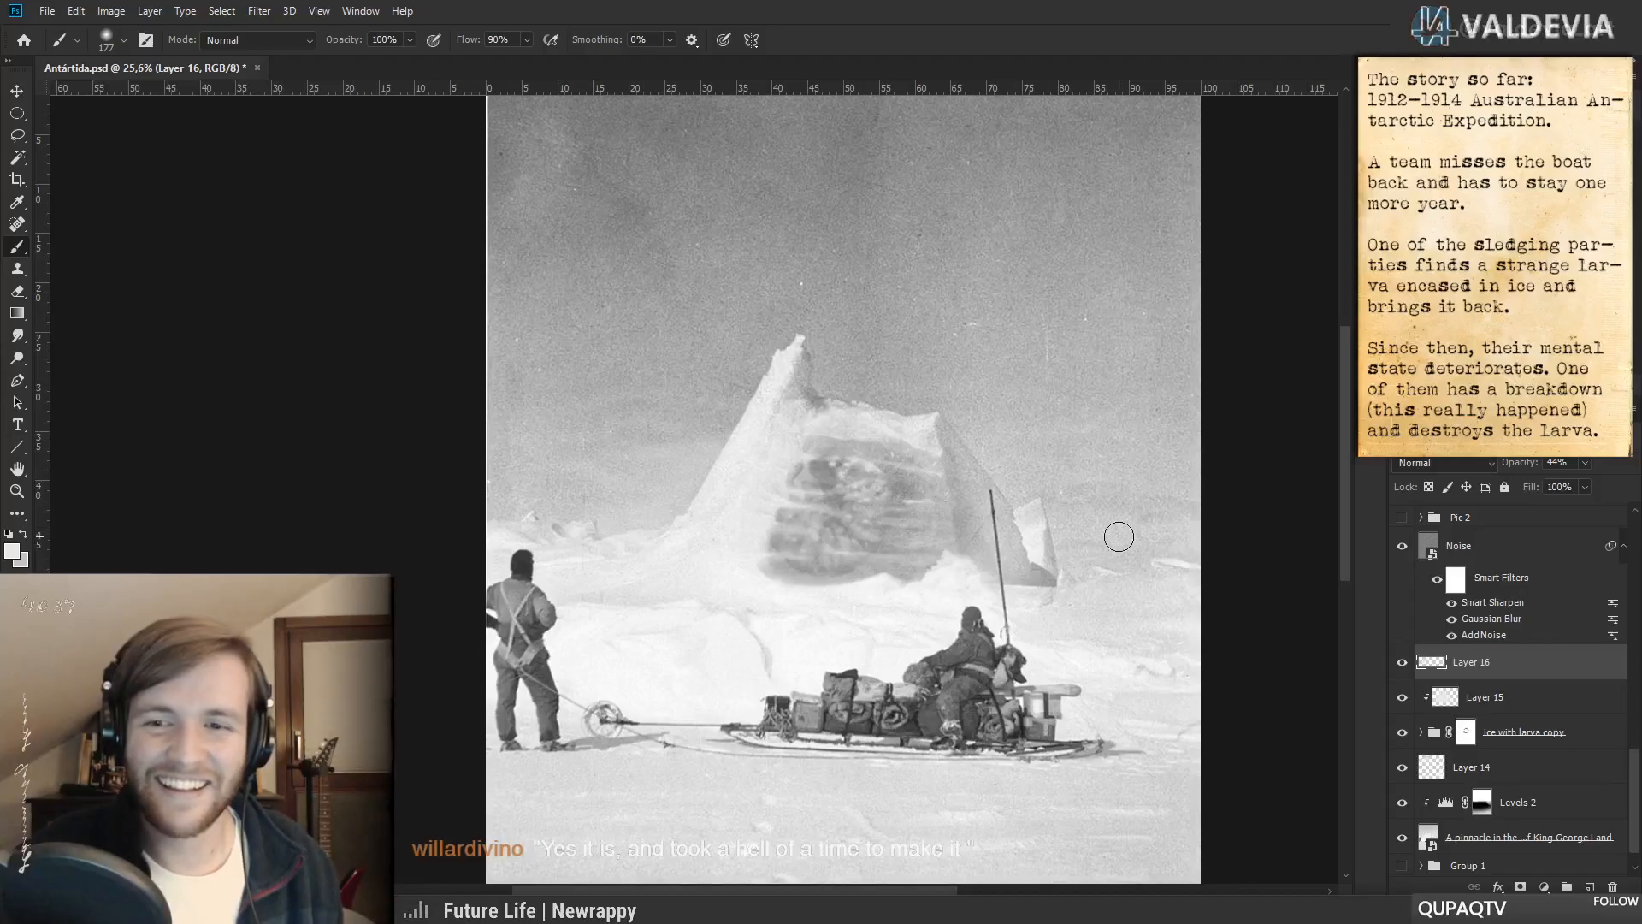
{"action": "key", "text": "z"}
{"action": "left_click_drag", "start_coordinate": [1036, 595], "coordinate": [890, 609]}
{"action": "mouse_move", "coordinate": [1003, 563]}
{"action": "left_mouse_down"}
{"action": "mouse_move", "coordinate": [922, 502]}
{"action": "mouse_move", "coordinate": [1008, 493]}
{"action": "left_mouse_up"}
{"action": "key", "text": "z"}
{"action": "left_click", "coordinate": [1403, 663]}
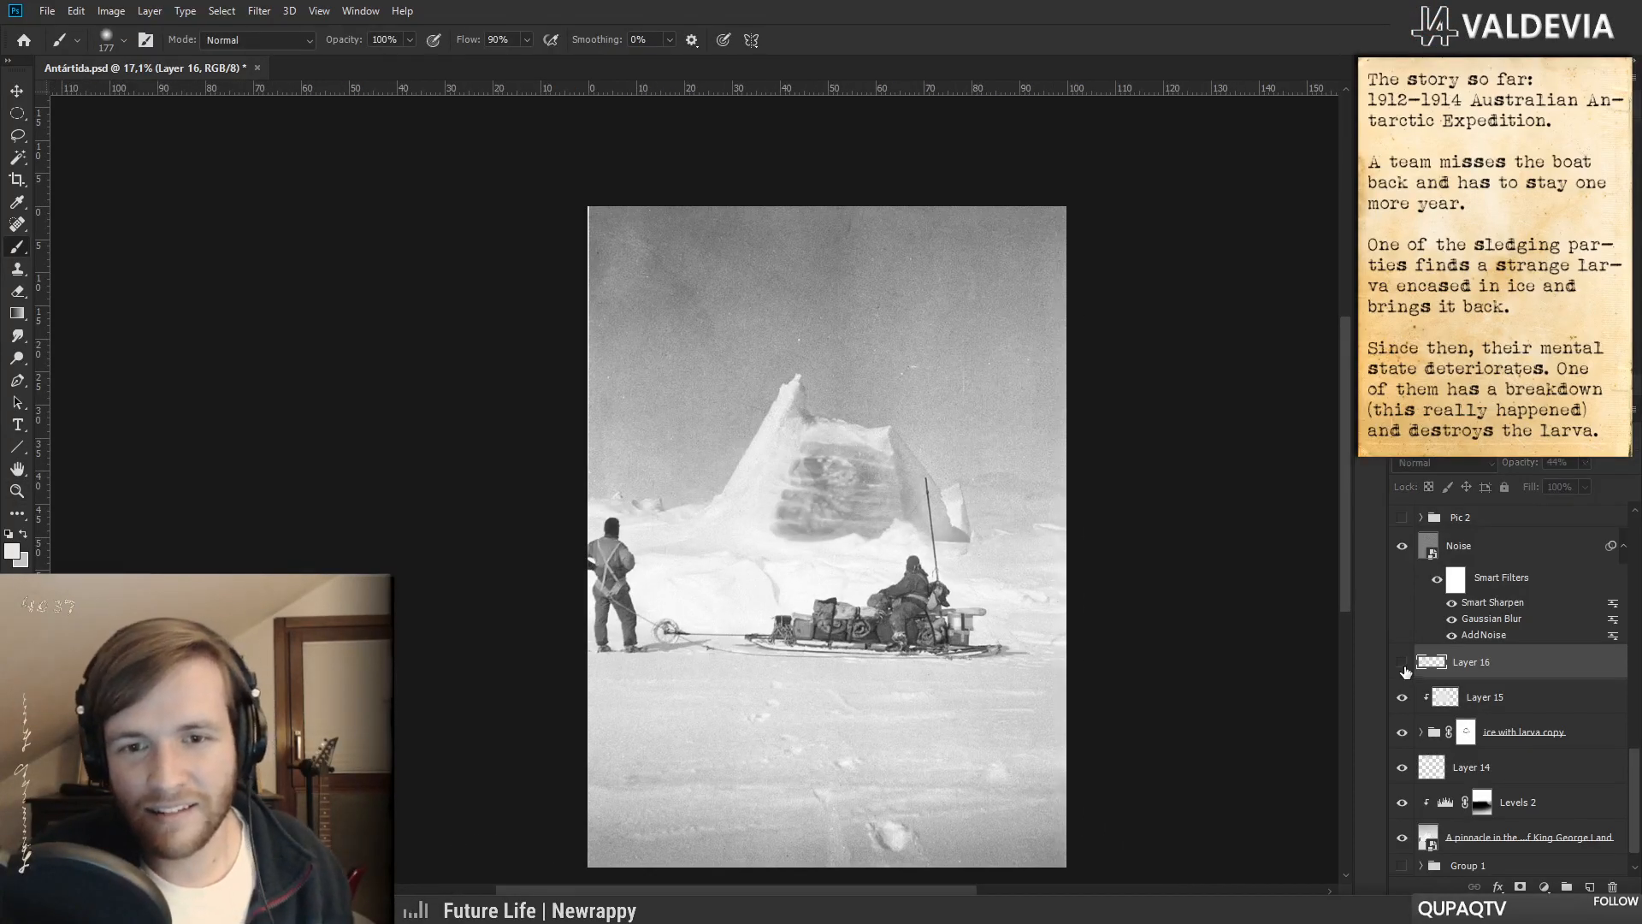
{"action": "left_click", "coordinate": [1403, 663]}
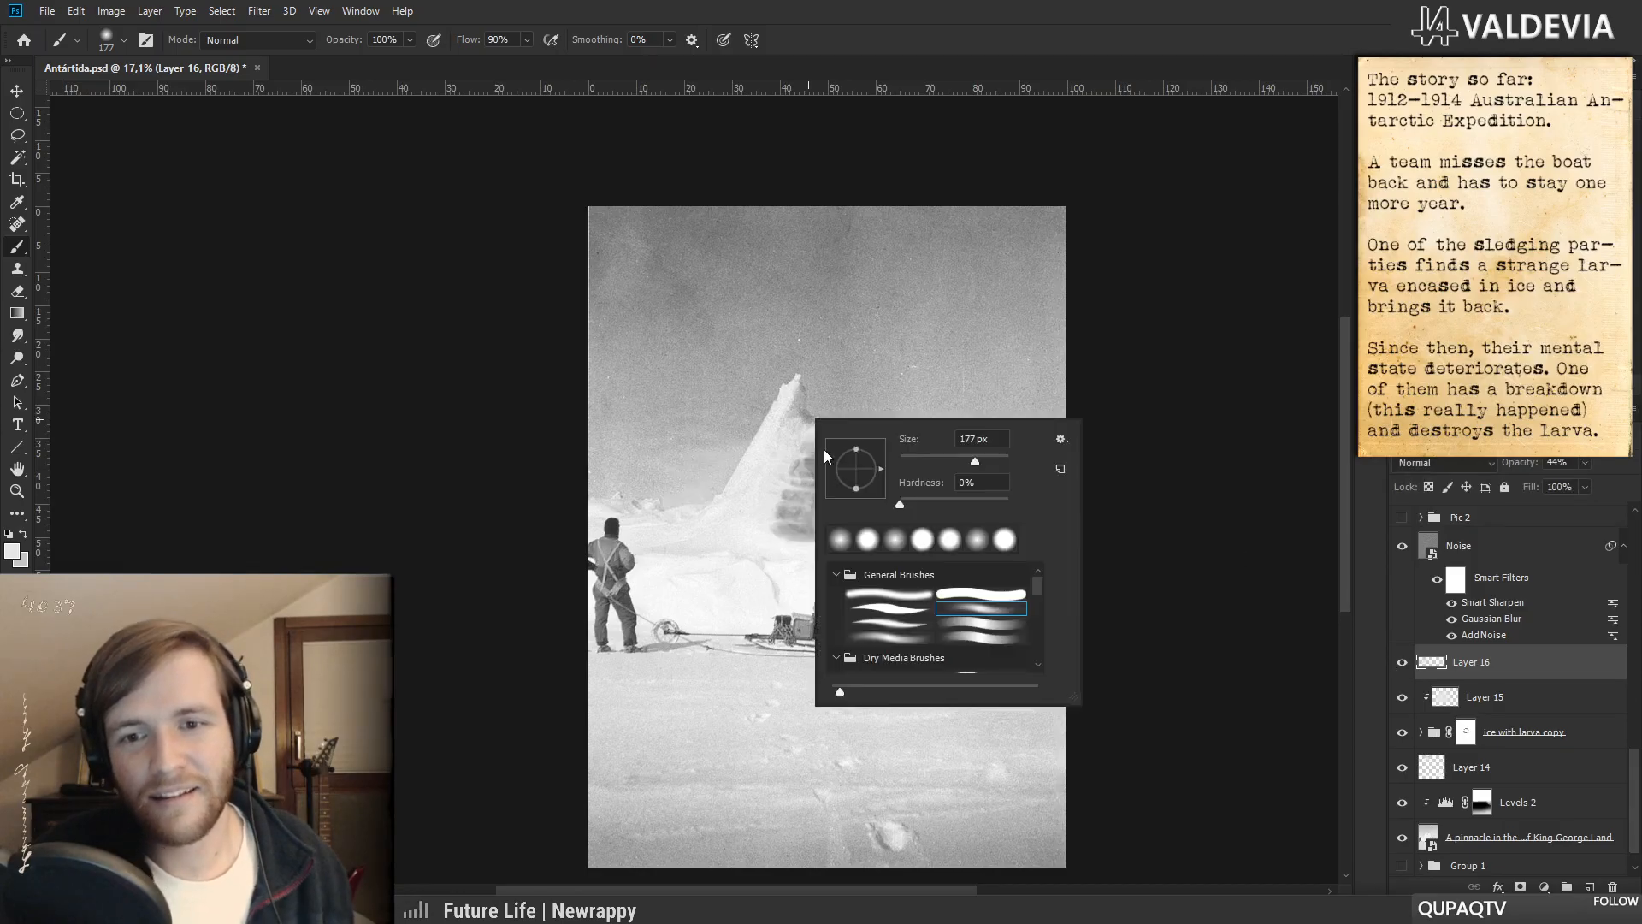
- Dab more haze above the standing man with a 228 px soft brush and check Layer 16 at 44% opacity, hidden and shown
{"action": "left_click", "coordinate": [999, 461]}
{"action": "left_click_drag", "start_coordinate": [999, 462], "coordinate": [984, 465]}
{"action": "left_click", "coordinate": [607, 480]}
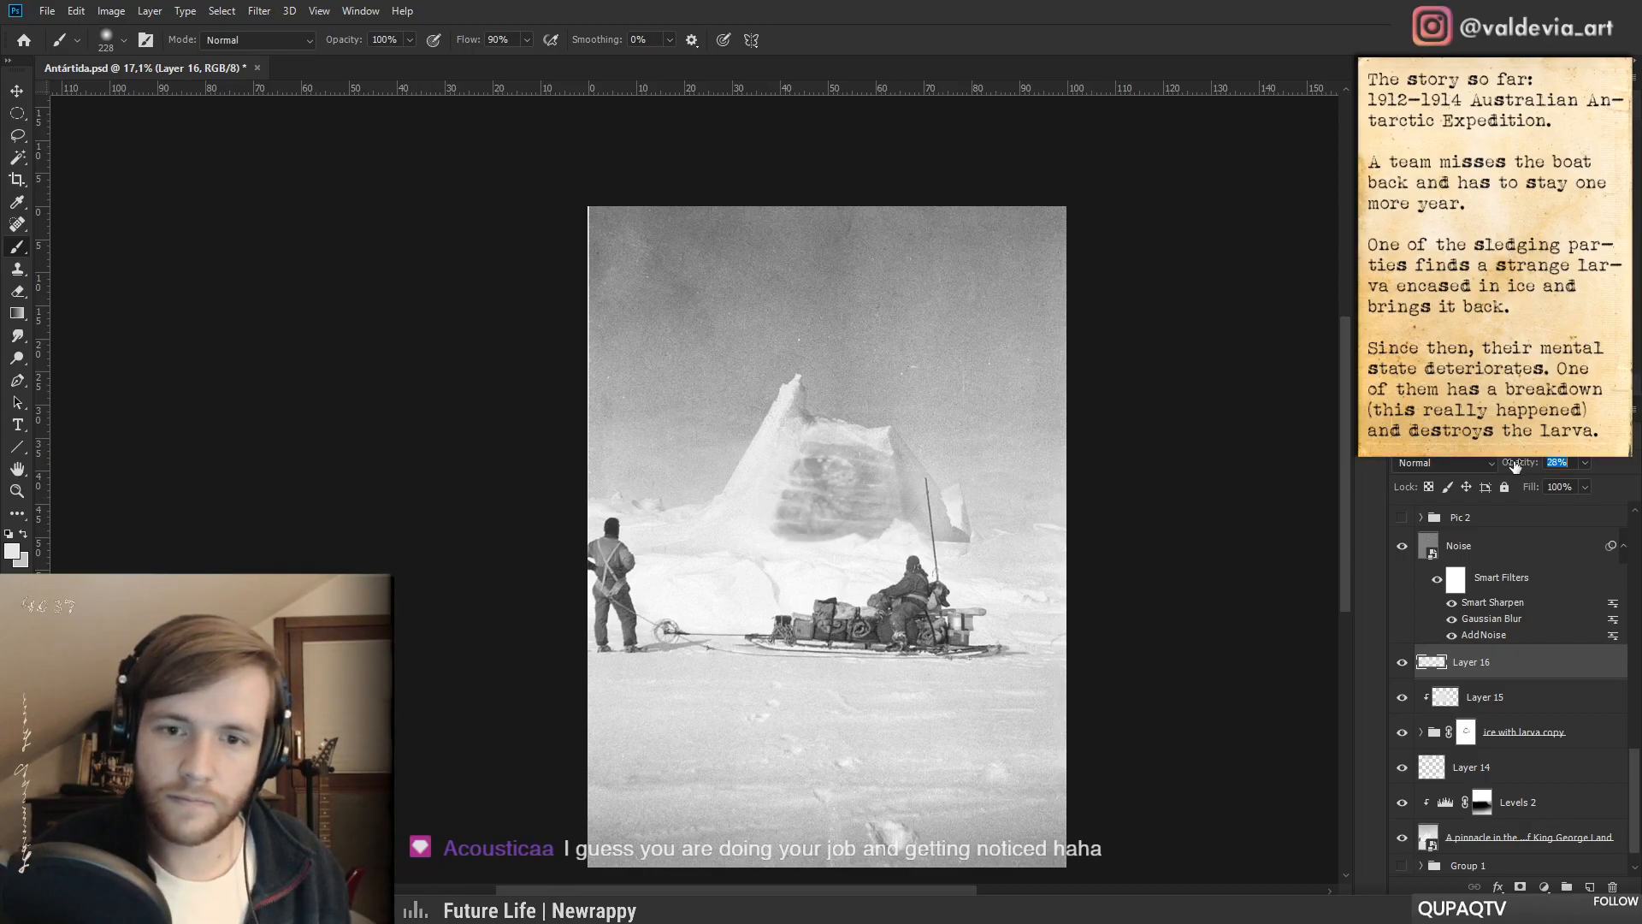
{"action": "left_click_drag", "start_coordinate": [1520, 466], "coordinate": [1525, 467]}
{"action": "left_click", "coordinate": [1401, 664]}
{"action": "left_click", "coordinate": [1402, 665]}
{"action": "scroll", "coordinate": [905, 477], "scroll_direction": "up", "scroll_amount": 2}
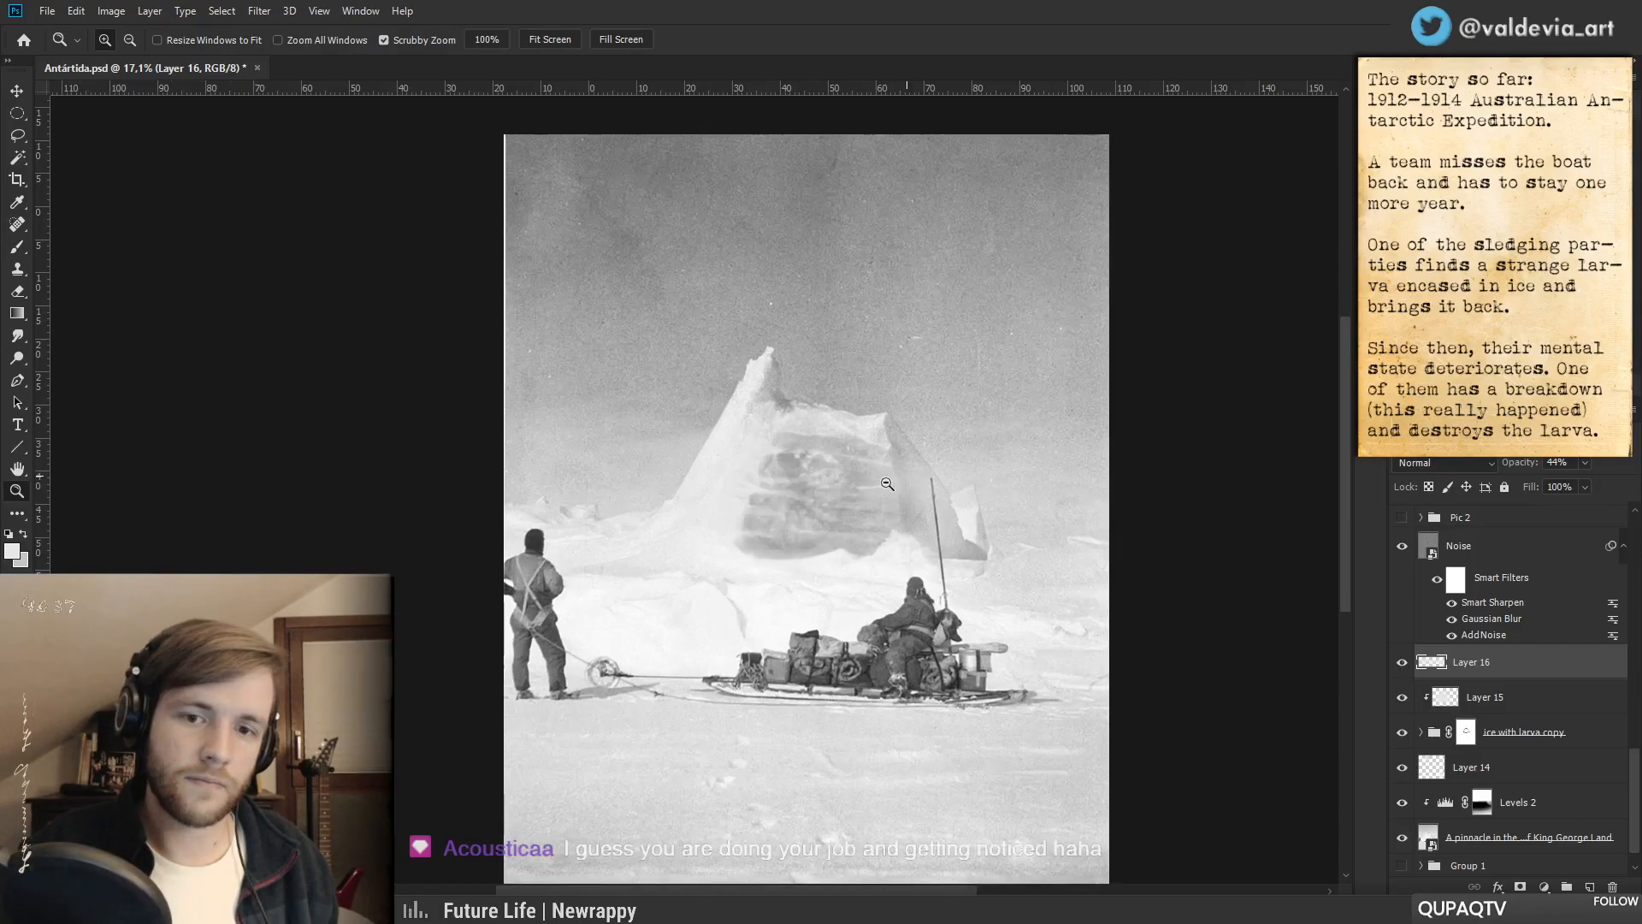
- Enlarge the soft brush to 369 px and paint broad haze over the horizon behind the standing man
{"action": "right_click", "coordinate": [799, 527]}
{"action": "left_click_drag", "start_coordinate": [970, 570], "coordinate": [980, 570]}
{"action": "mouse_move", "coordinate": [556, 531]}
{"action": "left_mouse_down"}
{"action": "mouse_move", "coordinate": [529, 531]}
{"action": "mouse_move", "coordinate": [595, 573]}
{"action": "left_mouse_up"}
{"action": "key", "text": "e"}
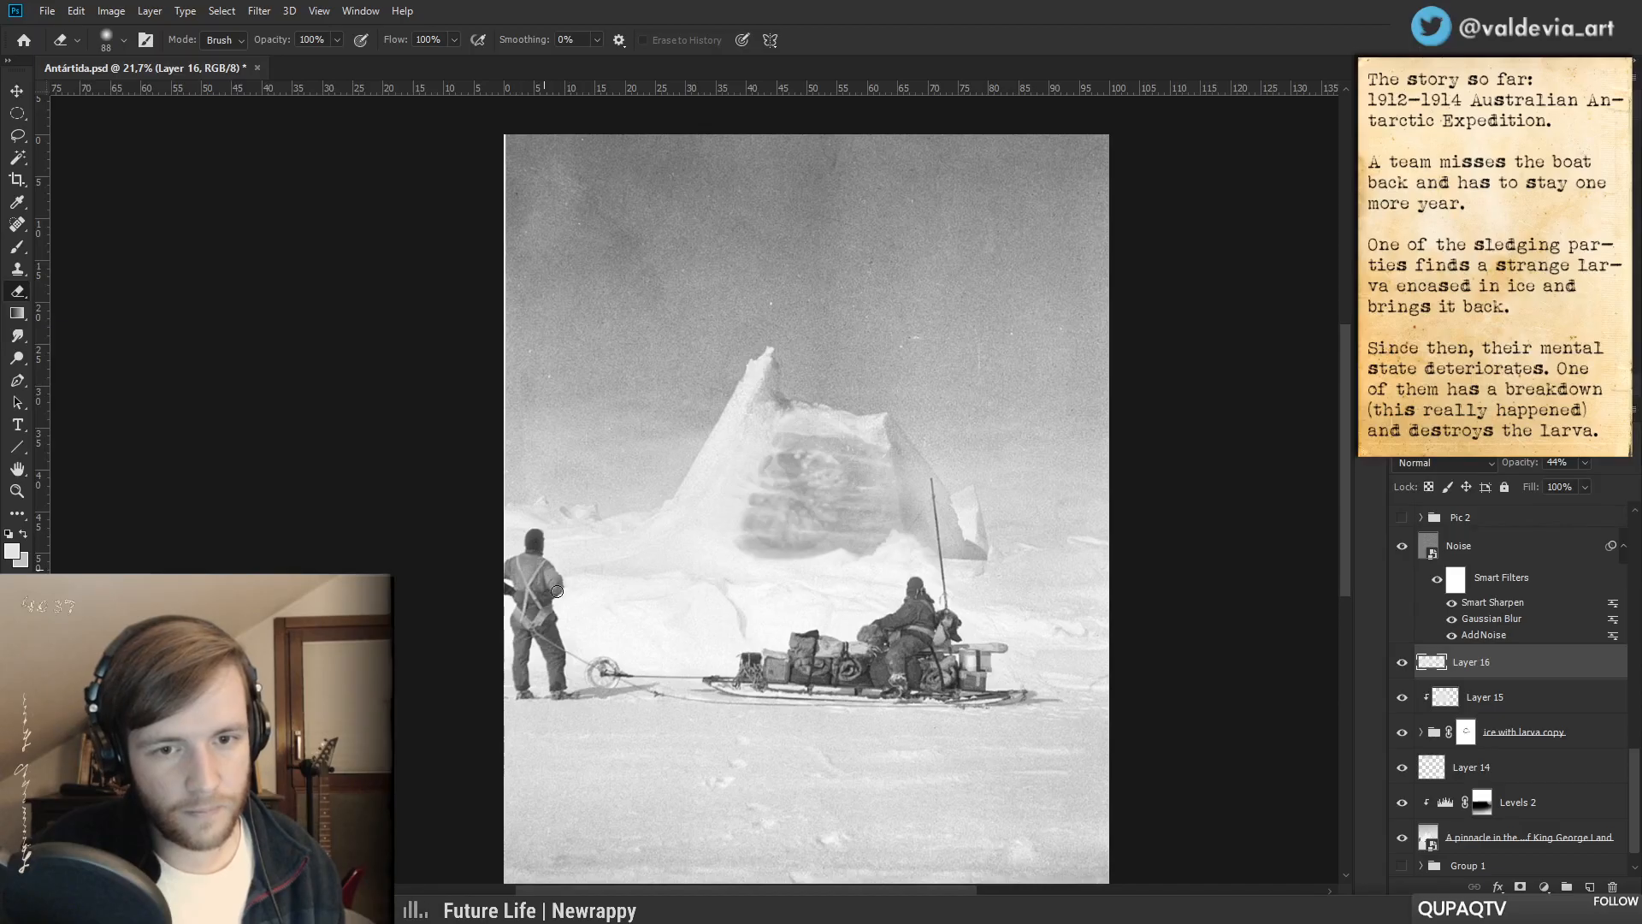
{"action": "key", "text": "b"}
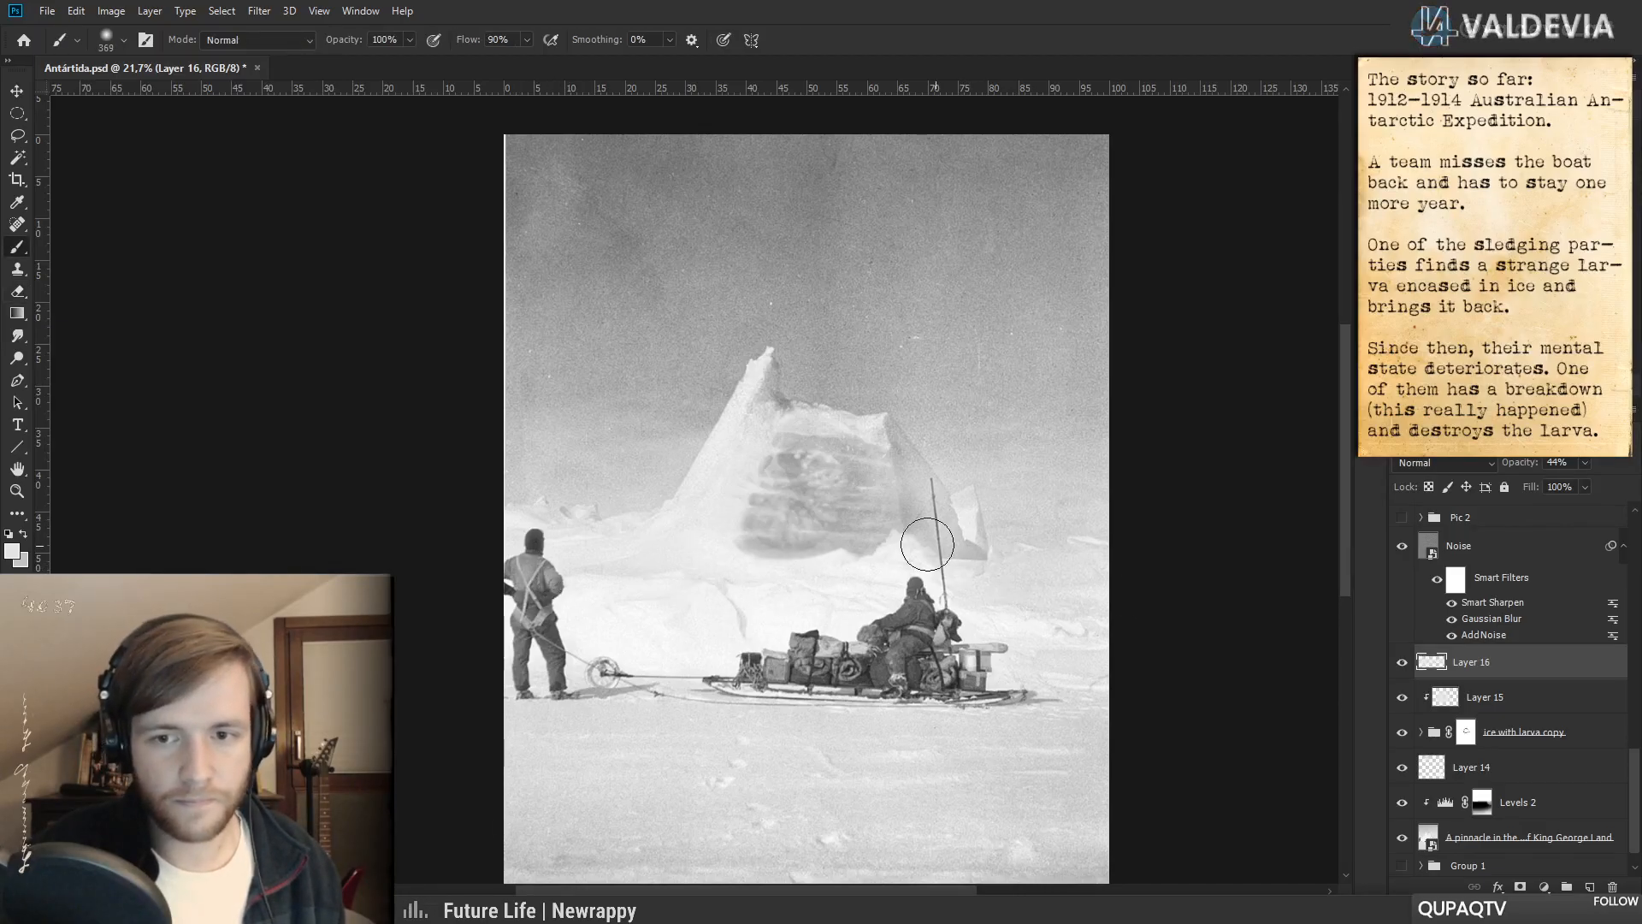
- Reduce the soft brush to 58 px and examine the haze around the iceberg across the whole photo
{"action": "scroll", "coordinate": [689, 551], "scroll_direction": "down", "scroll_amount": 2}
{"action": "scroll", "coordinate": [830, 551], "scroll_direction": "up", "scroll_amount": 1}
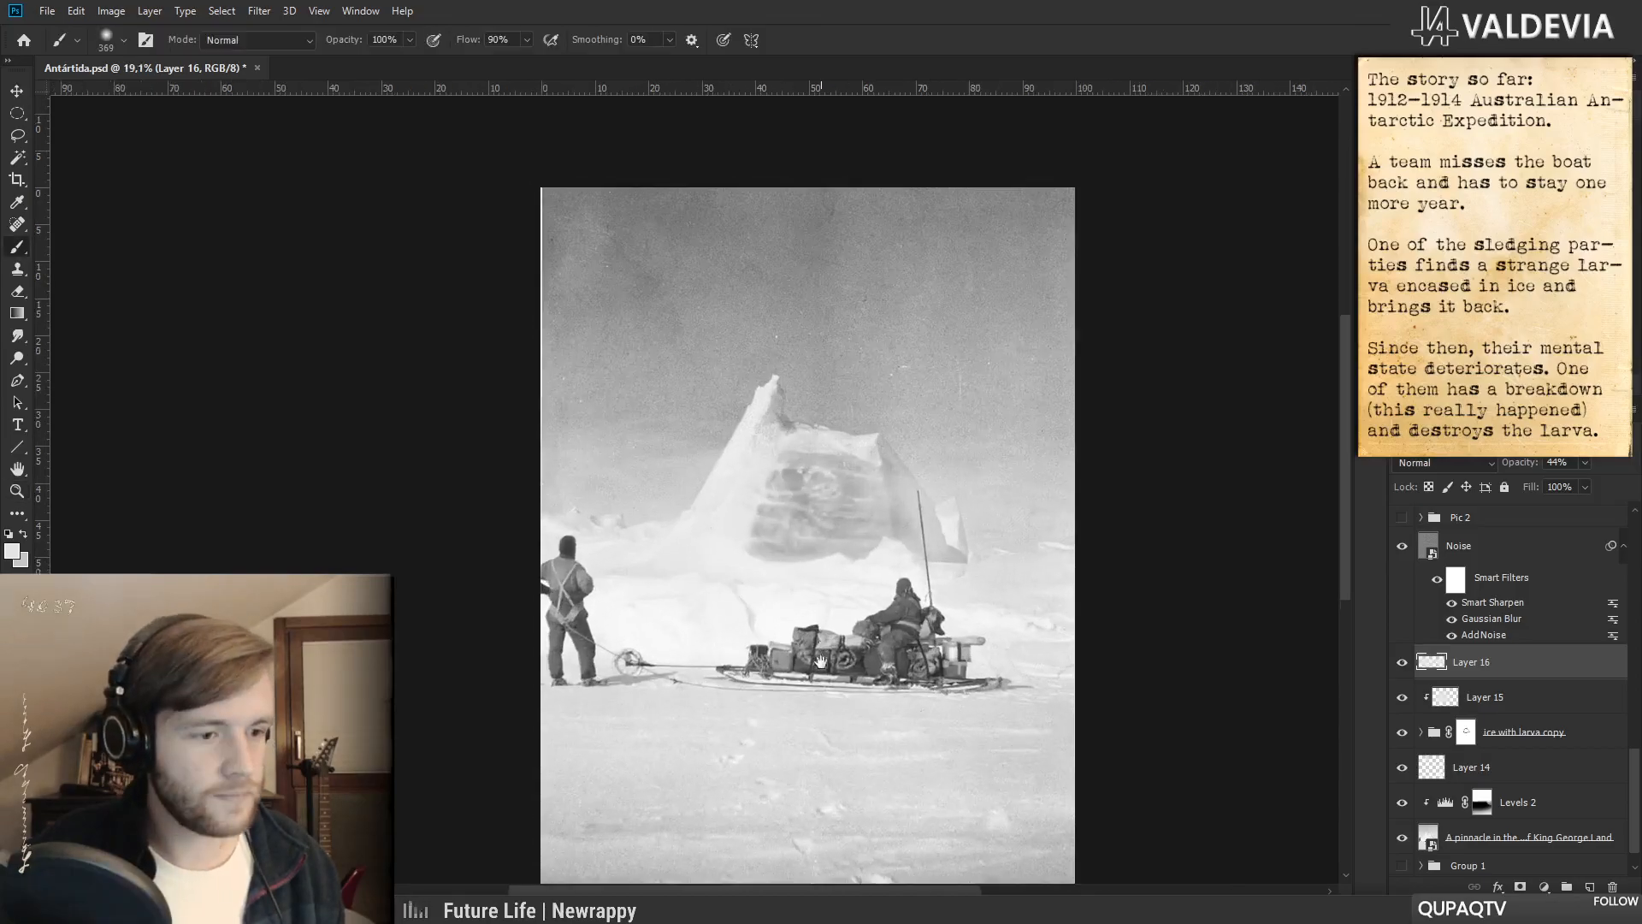
{"action": "scroll", "coordinate": [831, 551], "scroll_direction": "down", "scroll_amount": 1}
{"action": "scroll", "coordinate": [778, 511], "scroll_direction": "up", "scroll_amount": 2}
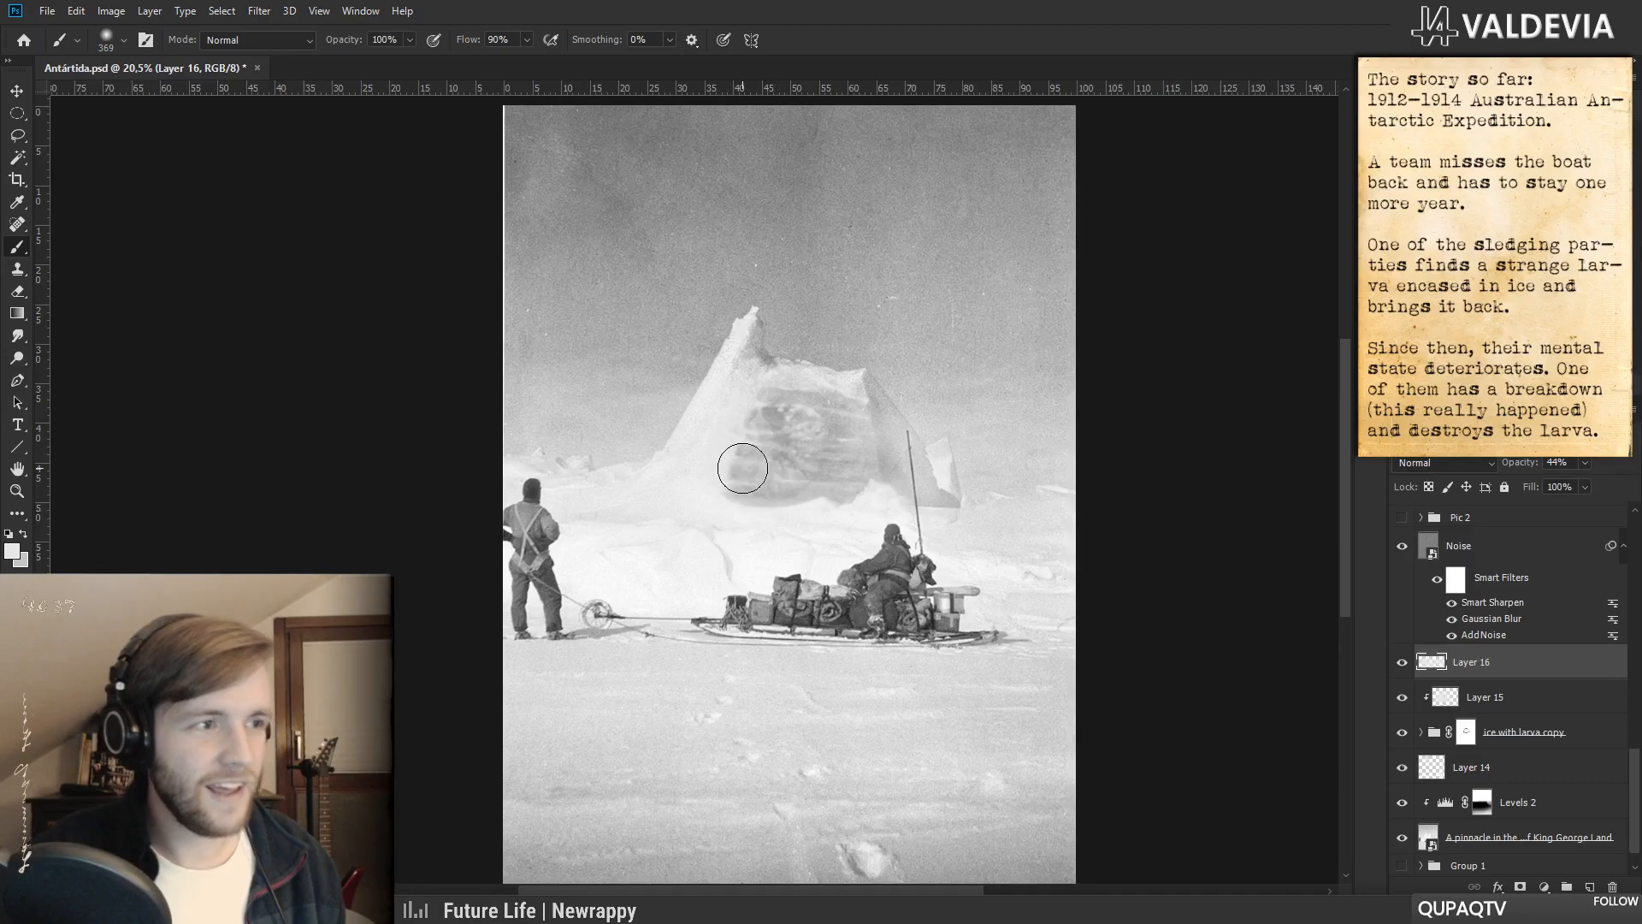
{"action": "scroll", "coordinate": [753, 496], "scroll_direction": "up", "scroll_amount": 2}
{"action": "right_click", "coordinate": [1025, 520]}
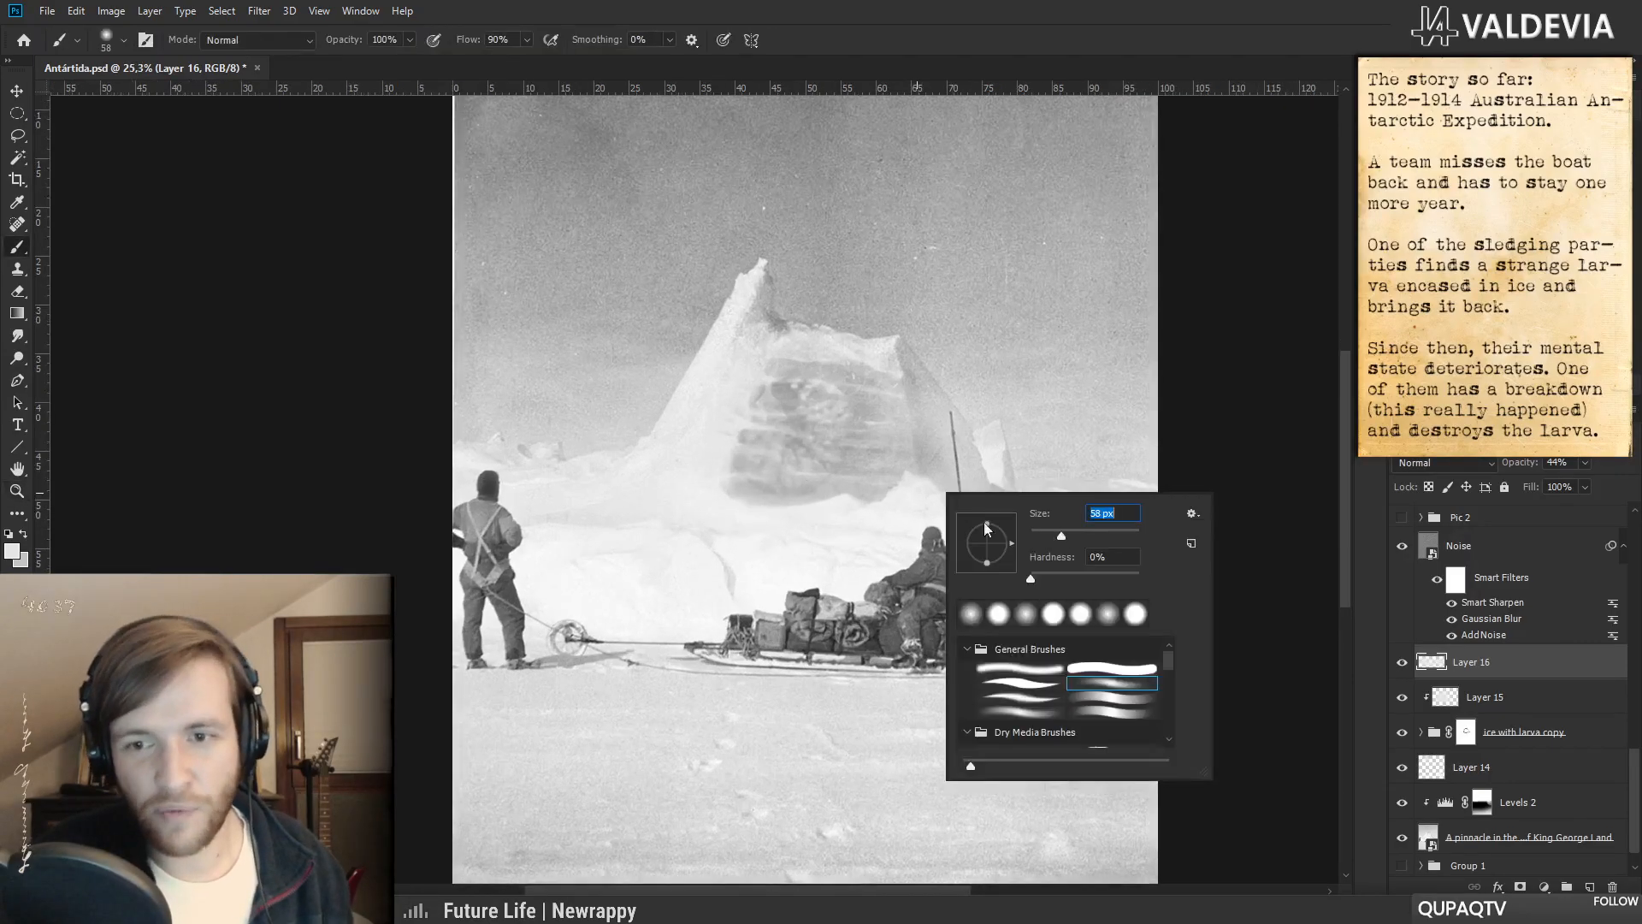
{"action": "key", "text": "Return"}
{"action": "key", "text": "z"}
{"action": "mouse_move", "coordinate": [880, 513]}
{"action": "left_mouse_down"}
{"action": "mouse_move", "coordinate": [755, 511]}
{"action": "mouse_move", "coordinate": [893, 496]}
{"action": "left_mouse_up"}
{"action": "key", "text": "b"}
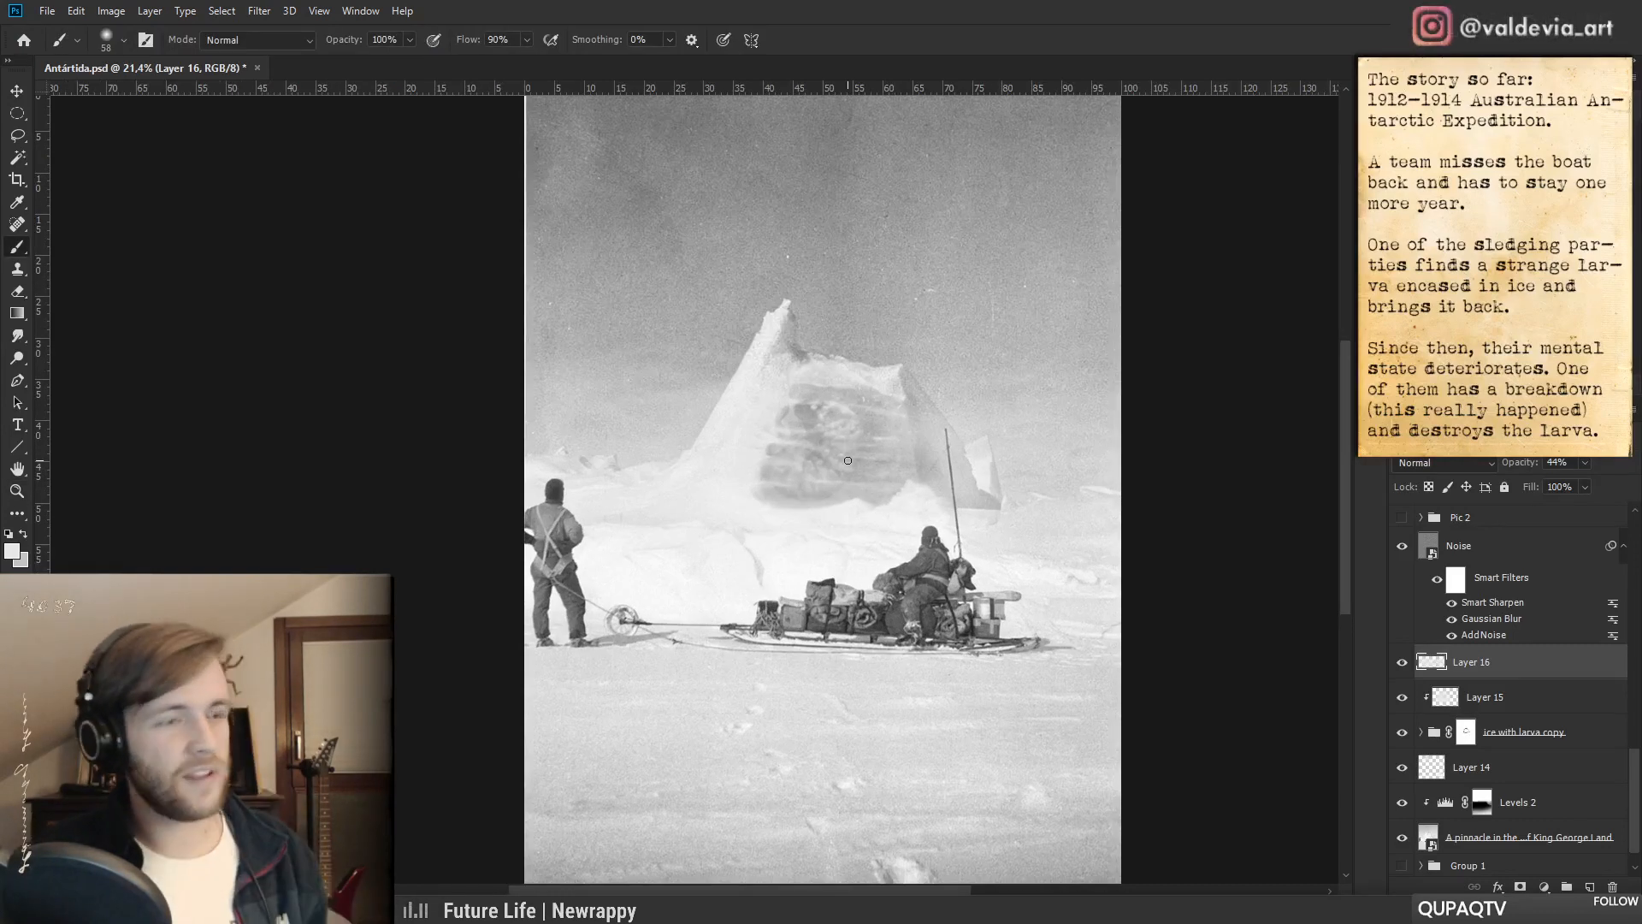
{"action": "mouse_move", "coordinate": [809, 506]}
{"action": "left_mouse_down"}
{"action": "mouse_move", "coordinate": [820, 529]}
{"action": "mouse_move", "coordinate": [798, 523]}
{"action": "left_mouse_up"}
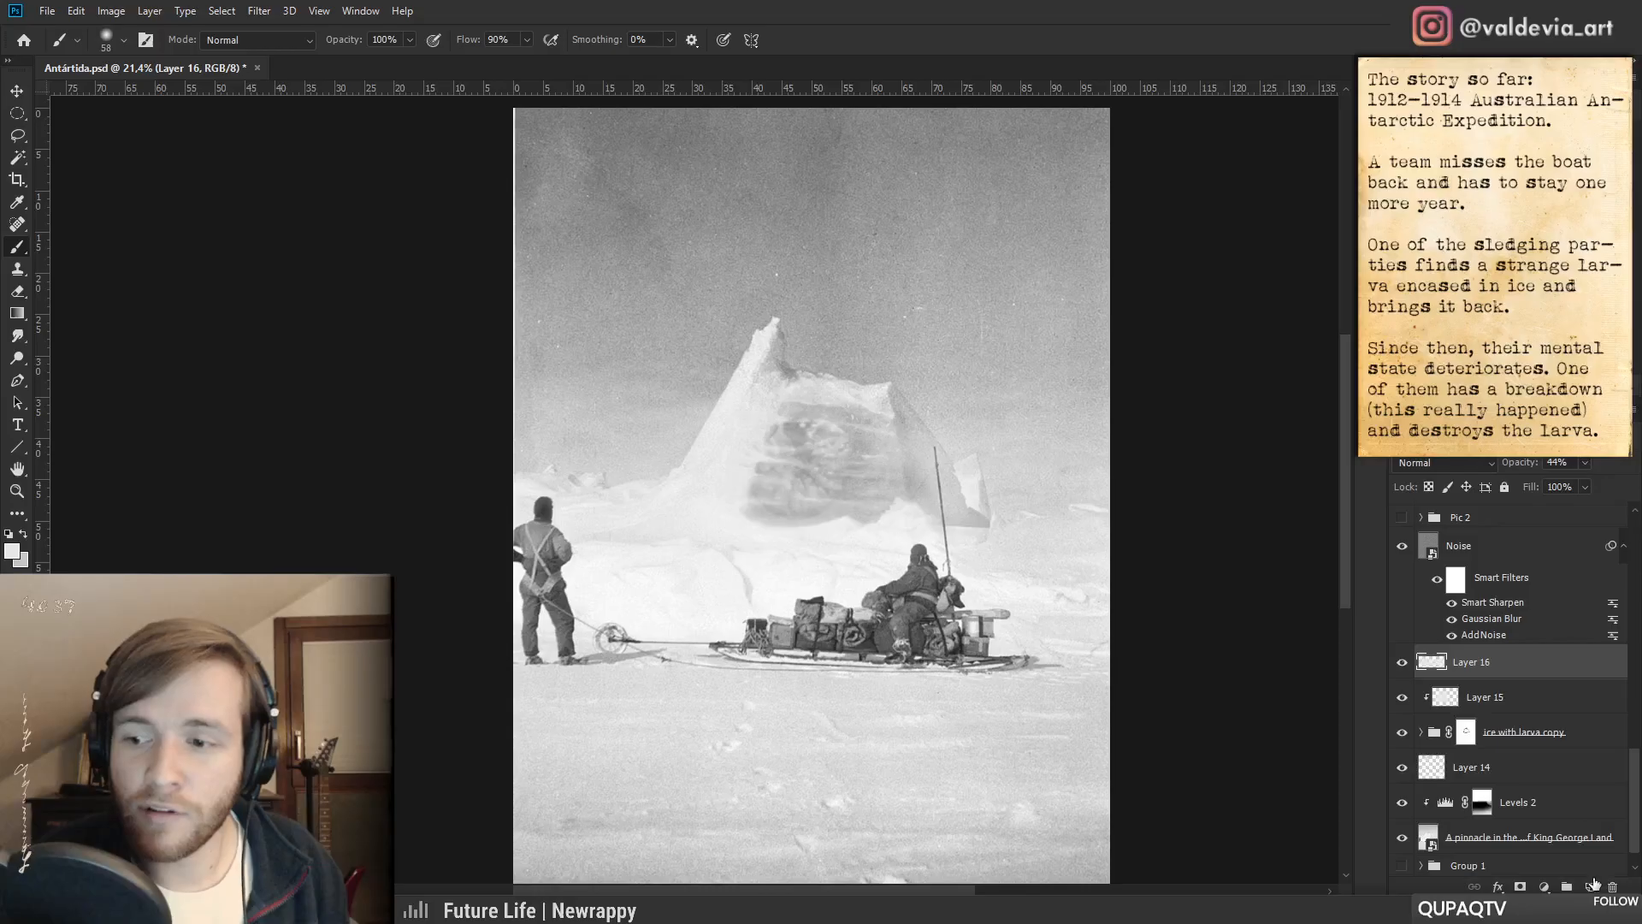
- Create a new layer above Layer 16 and paint soft white haze along the horizon around the iceberg's base
{"action": "left_click", "coordinate": [1589, 887]}
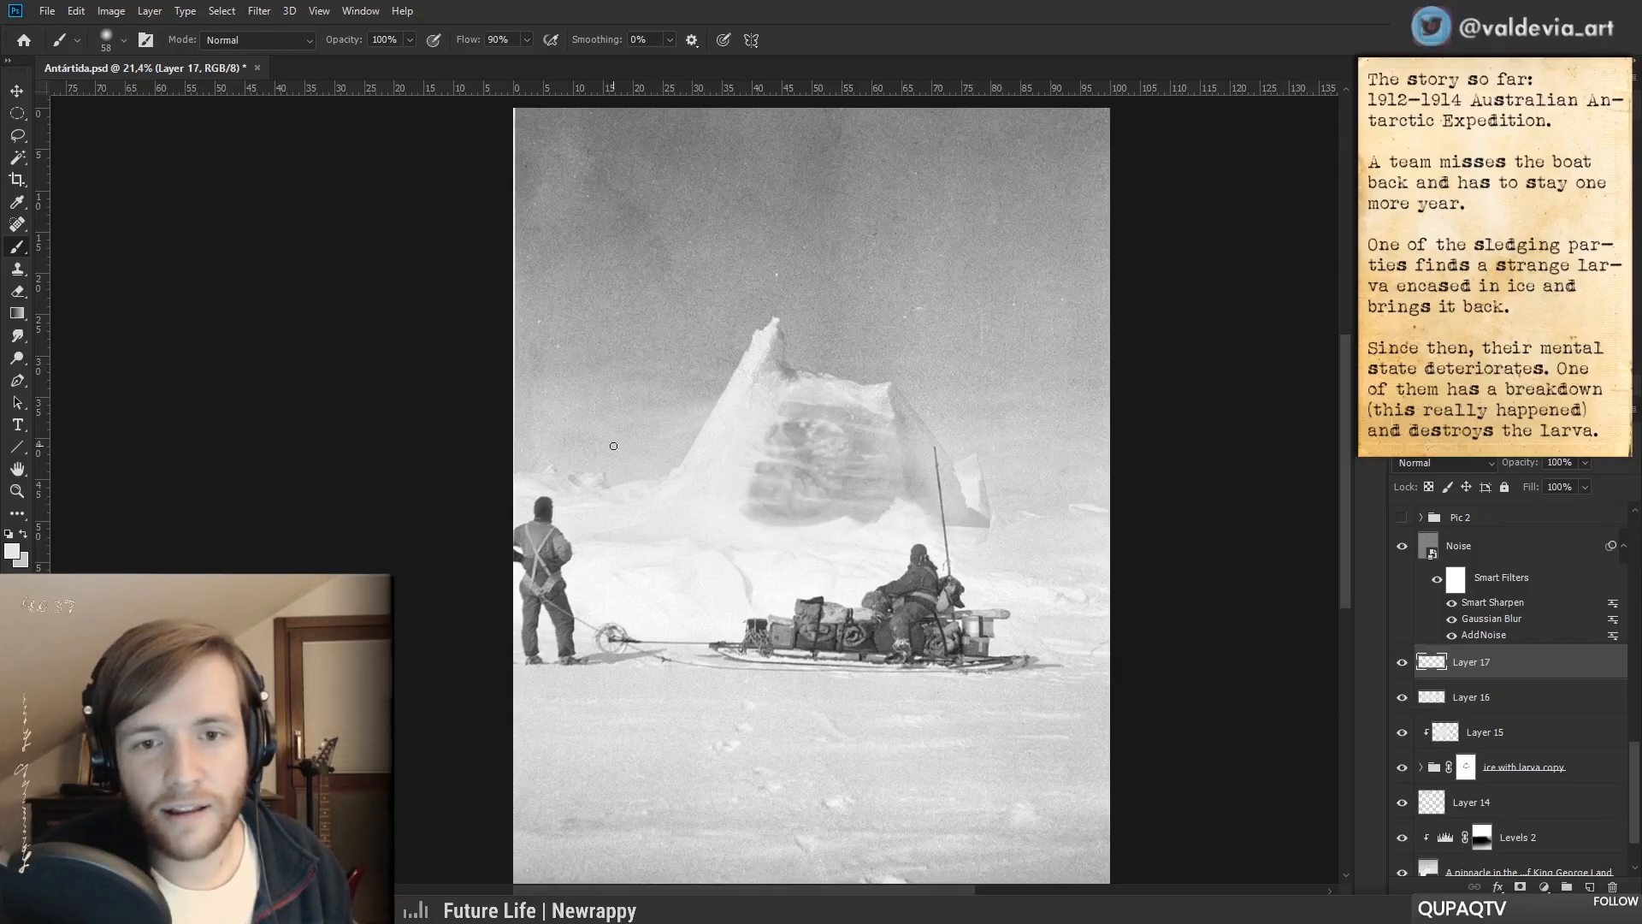
{"action": "left_click_drag", "start_coordinate": [728, 456], "coordinate": [726, 408]}
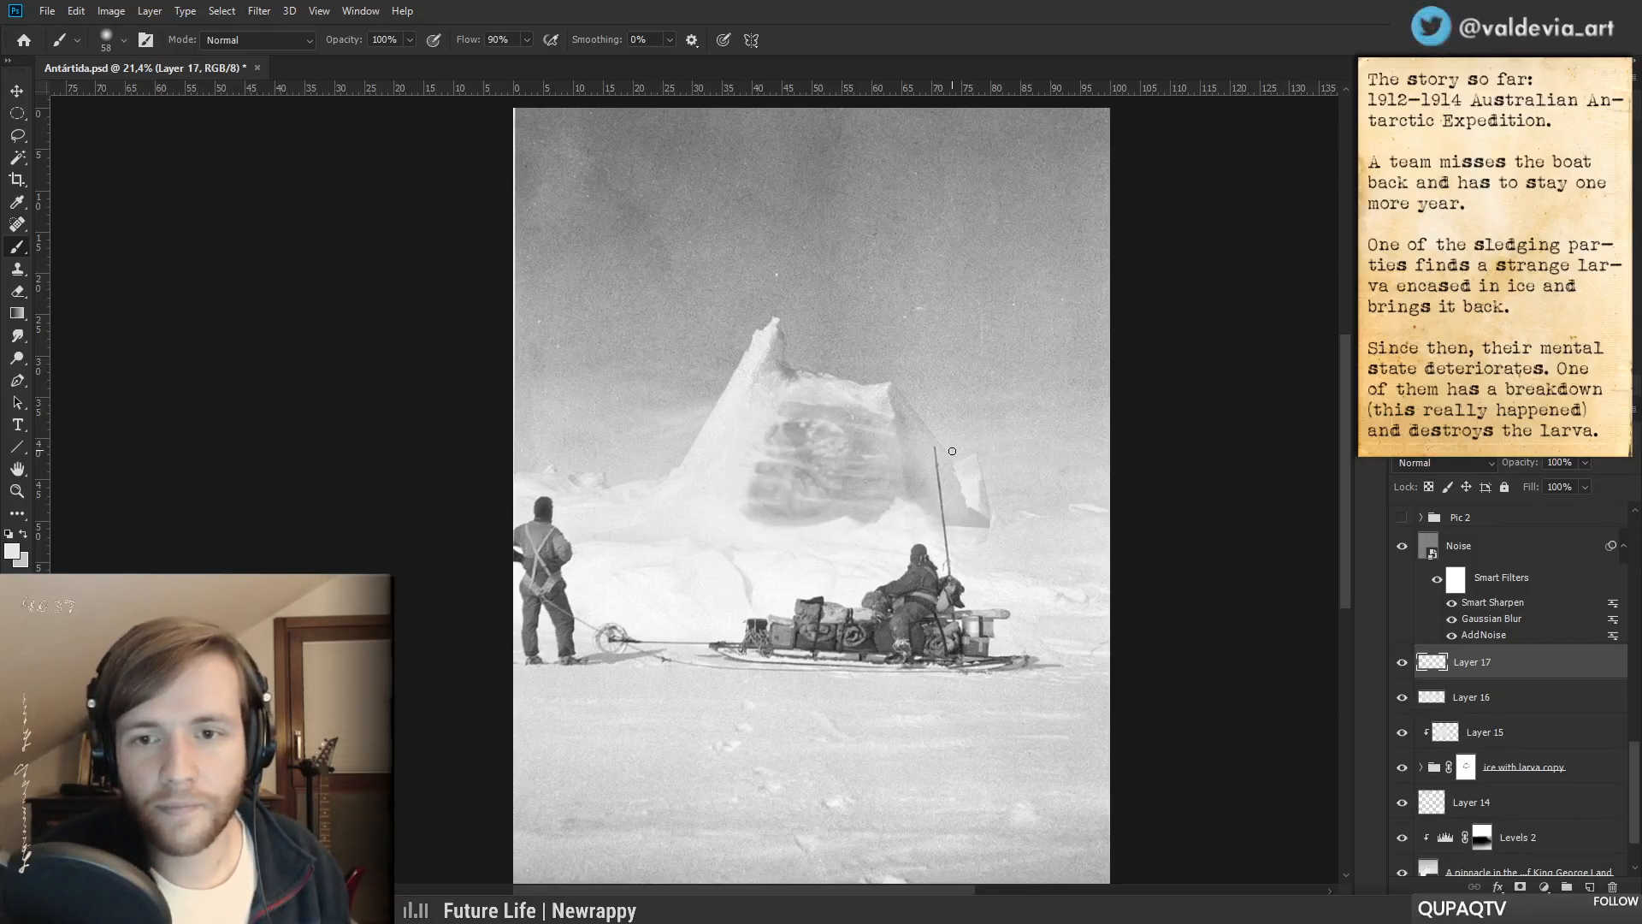
{"action": "key", "text": "ctrl+z"}
{"action": "left_click_drag", "start_coordinate": [1034, 470], "coordinate": [1087, 466]}
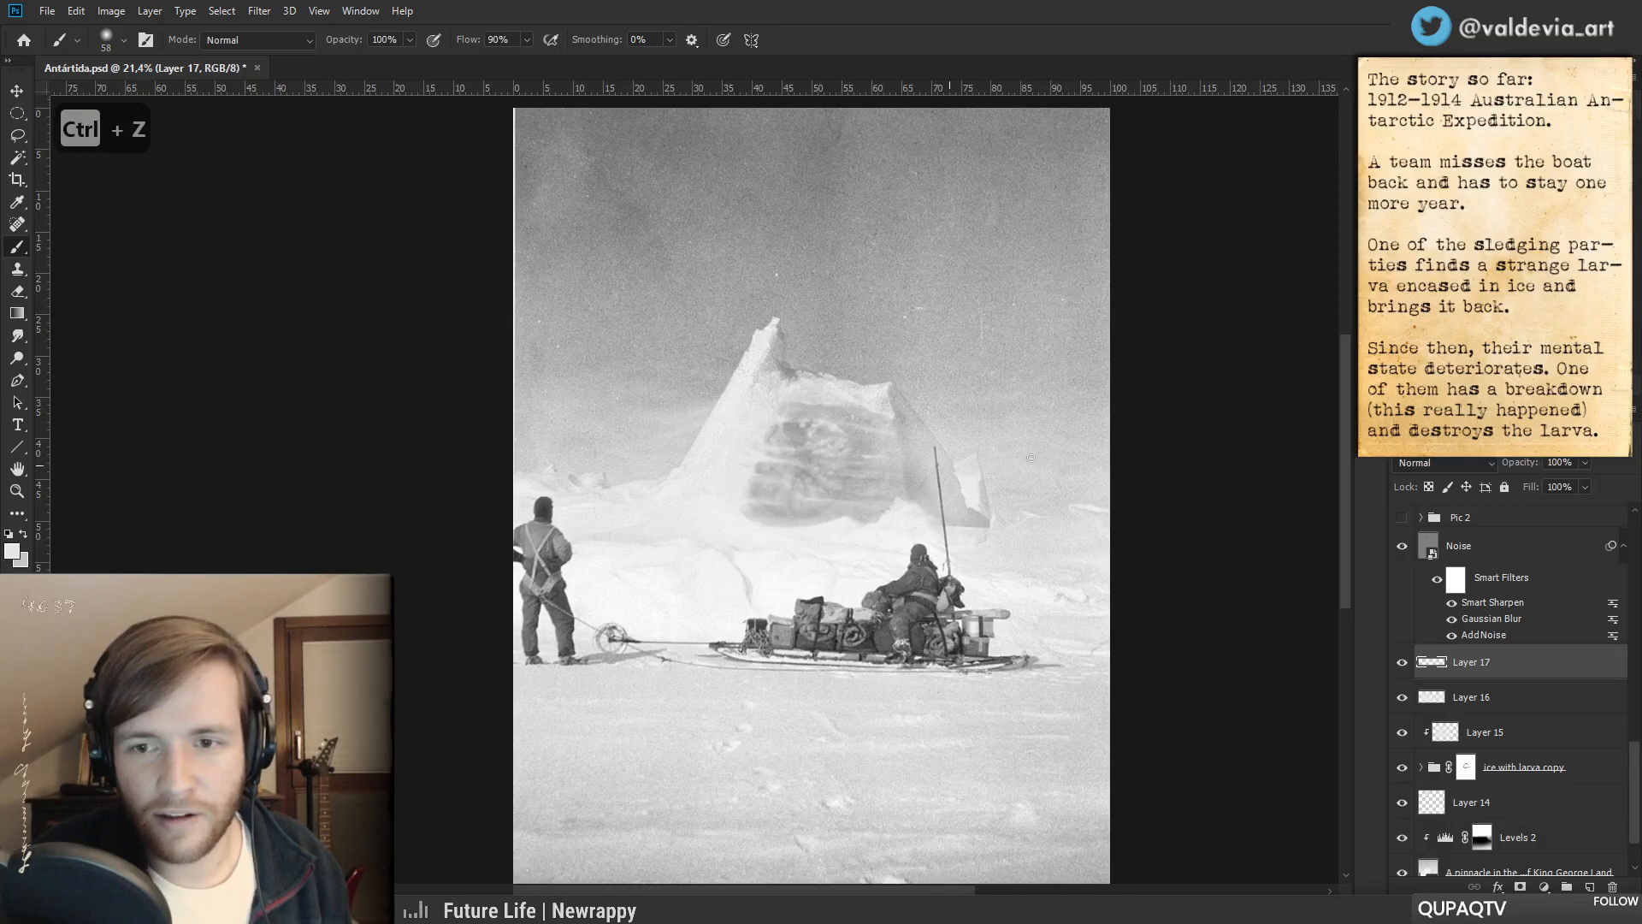
- Enlarge the brush to 95, extend the haze around the iceberg, and set Layer 17's opacity to 80%
{"action": "key", "text": "z"}
{"action": "mouse_move", "coordinate": [856, 465]}
{"action": "left_mouse_down"}
{"action": "mouse_move", "coordinate": [740, 480]}
{"action": "mouse_move", "coordinate": [847, 479]}
{"action": "mouse_move", "coordinate": [947, 534]}
{"action": "mouse_move", "coordinate": [970, 570]}
{"action": "mouse_move", "coordinate": [886, 599]}
{"action": "mouse_move", "coordinate": [785, 552]}
{"action": "mouse_move", "coordinate": [714, 552]}
{"action": "mouse_move", "coordinate": [696, 507]}
{"action": "mouse_move", "coordinate": [719, 495]}
{"action": "left_mouse_up"}
{"action": "key", "text": "b"}
{"action": "right_click", "coordinate": [989, 484]}
{"action": "key", "text": "z"}
{"action": "key", "text": "b"}
{"action": "key", "text": "space"}
{"action": "key", "text": "z"}
{"action": "key", "text": "b"}
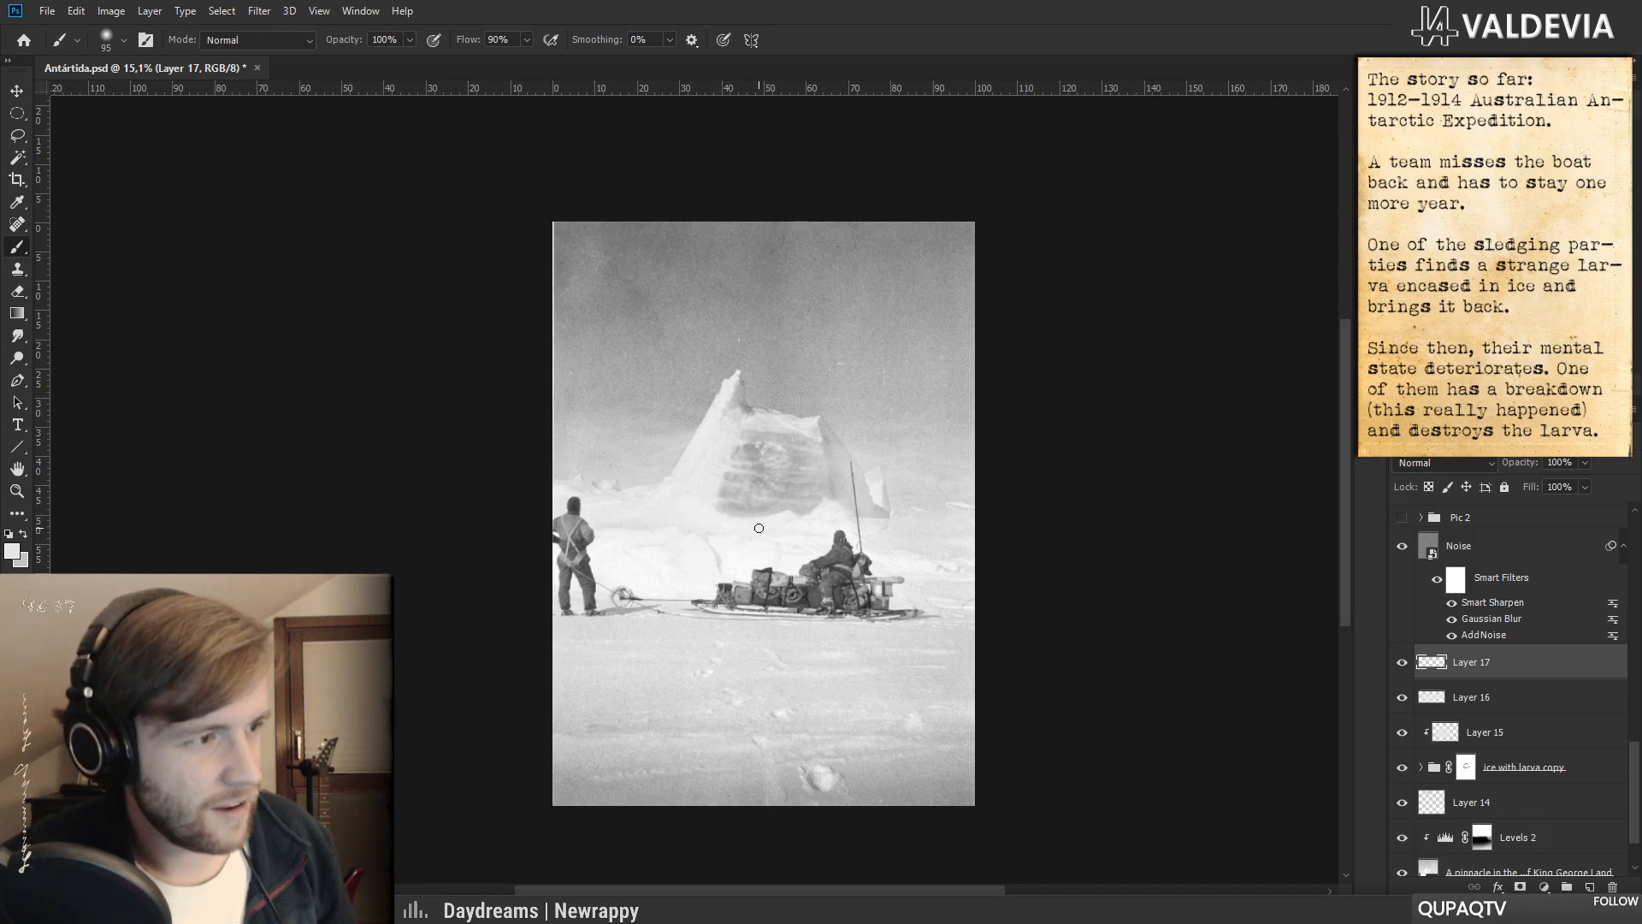
{"action": "left_click_drag", "start_coordinate": [724, 550], "coordinate": [717, 524]}
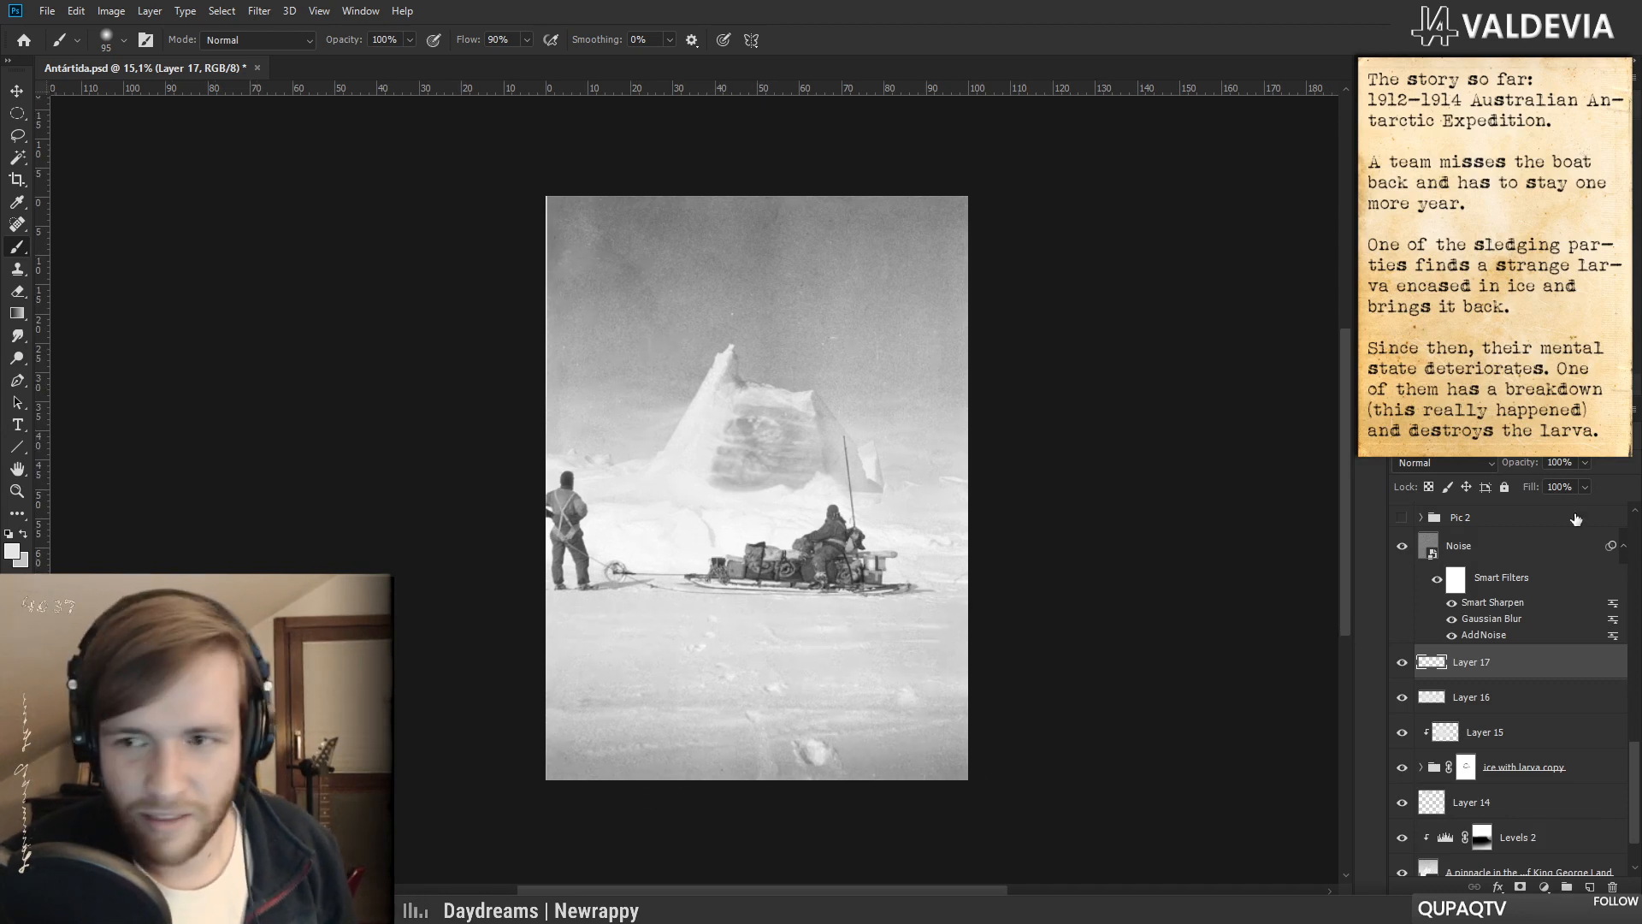
{"action": "left_click_drag", "start_coordinate": [1526, 471], "coordinate": [1509, 472]}
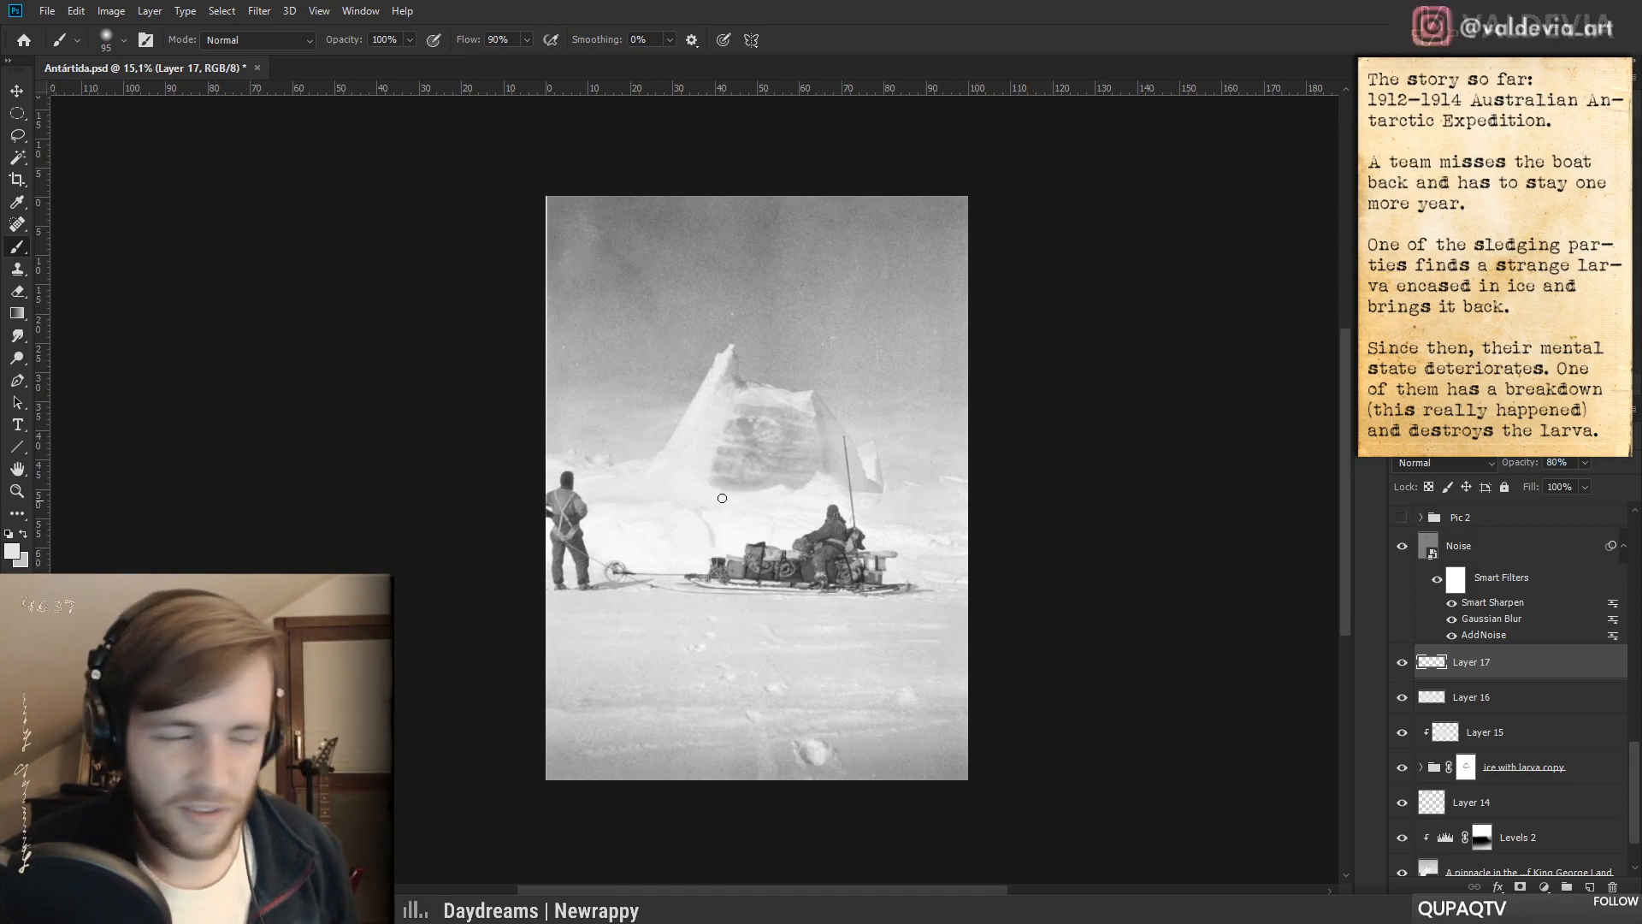
- Inspect the hazed iceberg from far and near, comparing the picture with Layer 17 hidden and shown
{"action": "mouse_move", "coordinate": [677, 420]}
{"action": "left_mouse_down"}
{"action": "mouse_move", "coordinate": [680, 453]}
{"action": "mouse_move", "coordinate": [676, 431]}
{"action": "left_mouse_up"}
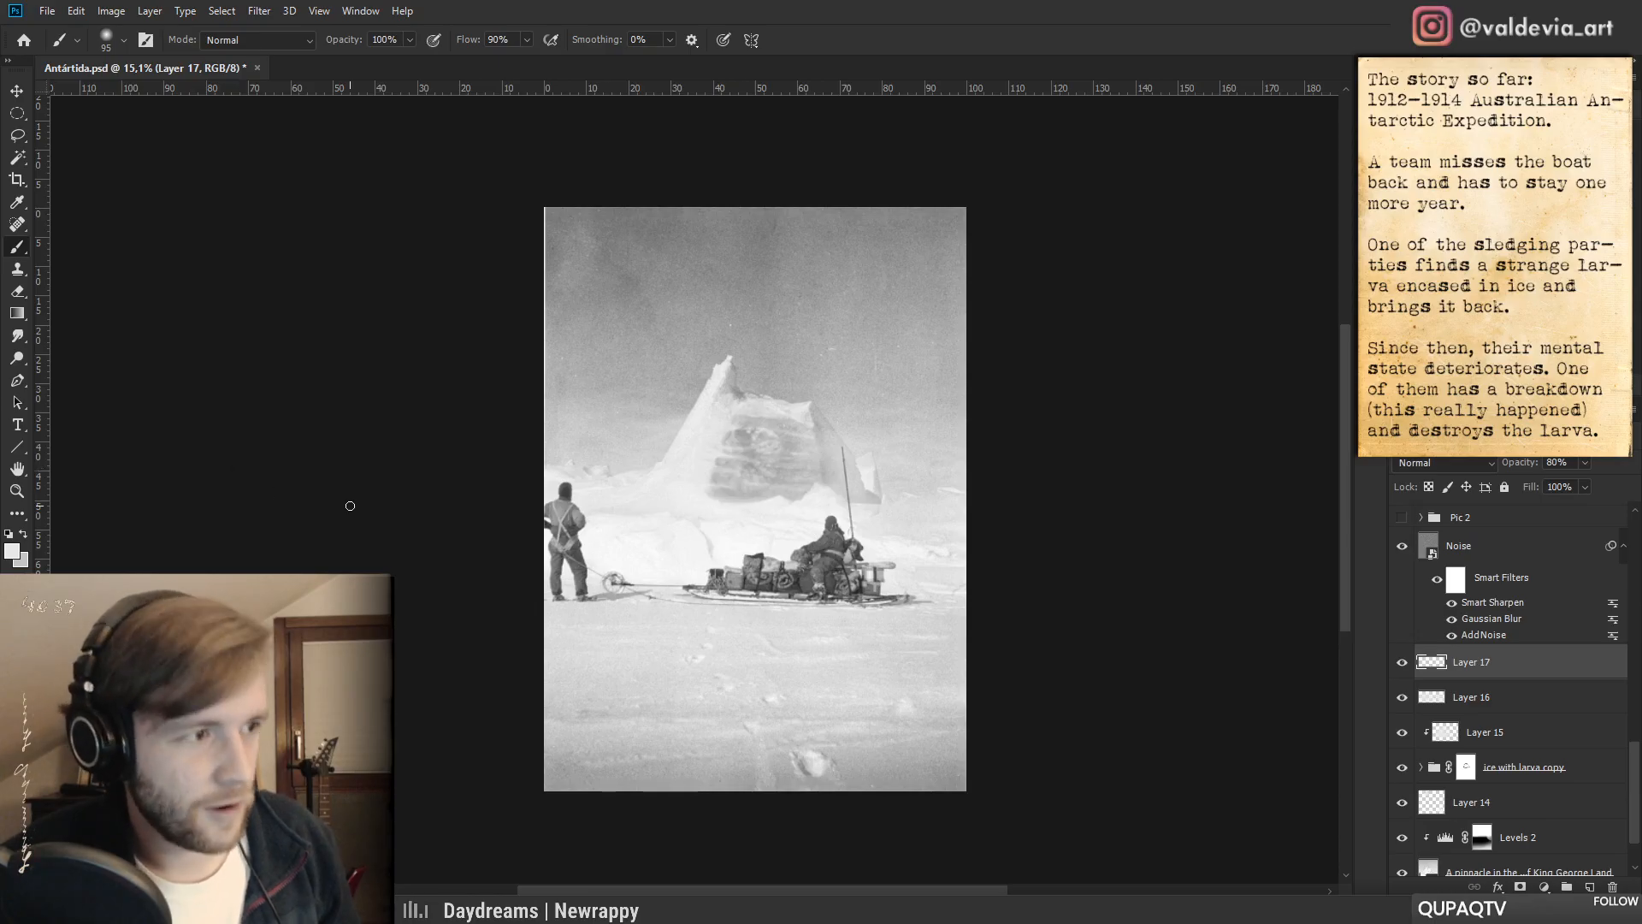
{"action": "left_click_drag", "start_coordinate": [714, 448], "coordinate": [799, 488]}
{"action": "left_click_drag", "start_coordinate": [820, 559], "coordinate": [782, 518]}
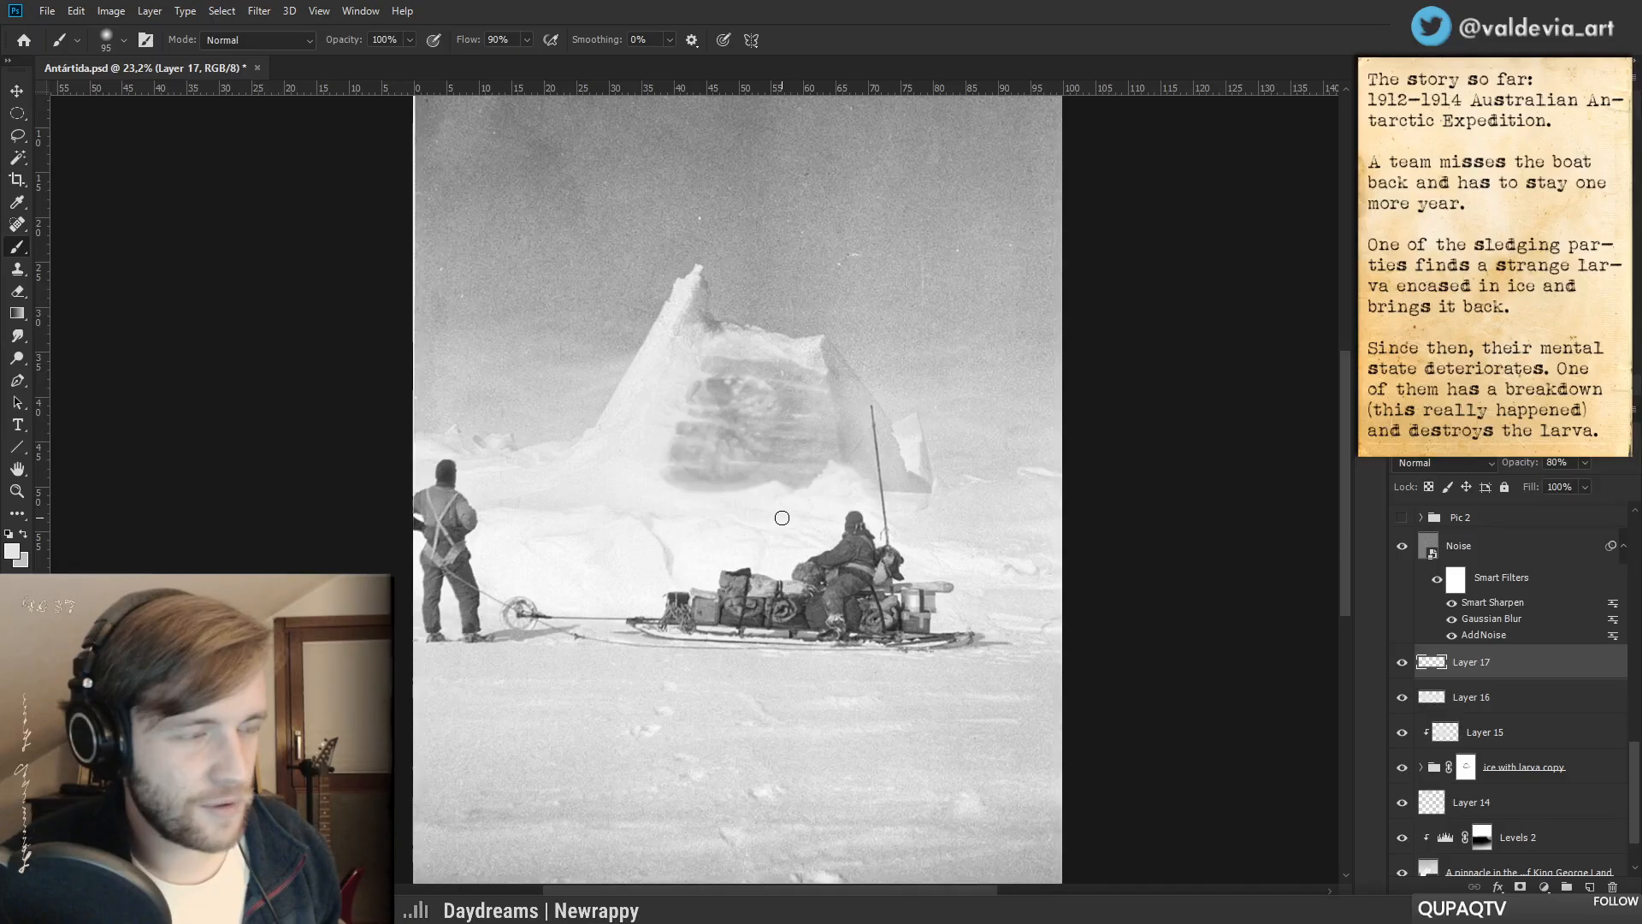
{"action": "key", "text": "z"}
{"action": "mouse_move", "coordinate": [781, 517]}
{"action": "left_mouse_down"}
{"action": "mouse_move", "coordinate": [757, 378]}
{"action": "mouse_move", "coordinate": [788, 370]}
{"action": "mouse_move", "coordinate": [786, 353]}
{"action": "mouse_move", "coordinate": [764, 375]}
{"action": "left_mouse_up"}
{"action": "key", "text": "b"}
{"action": "key", "text": "z"}
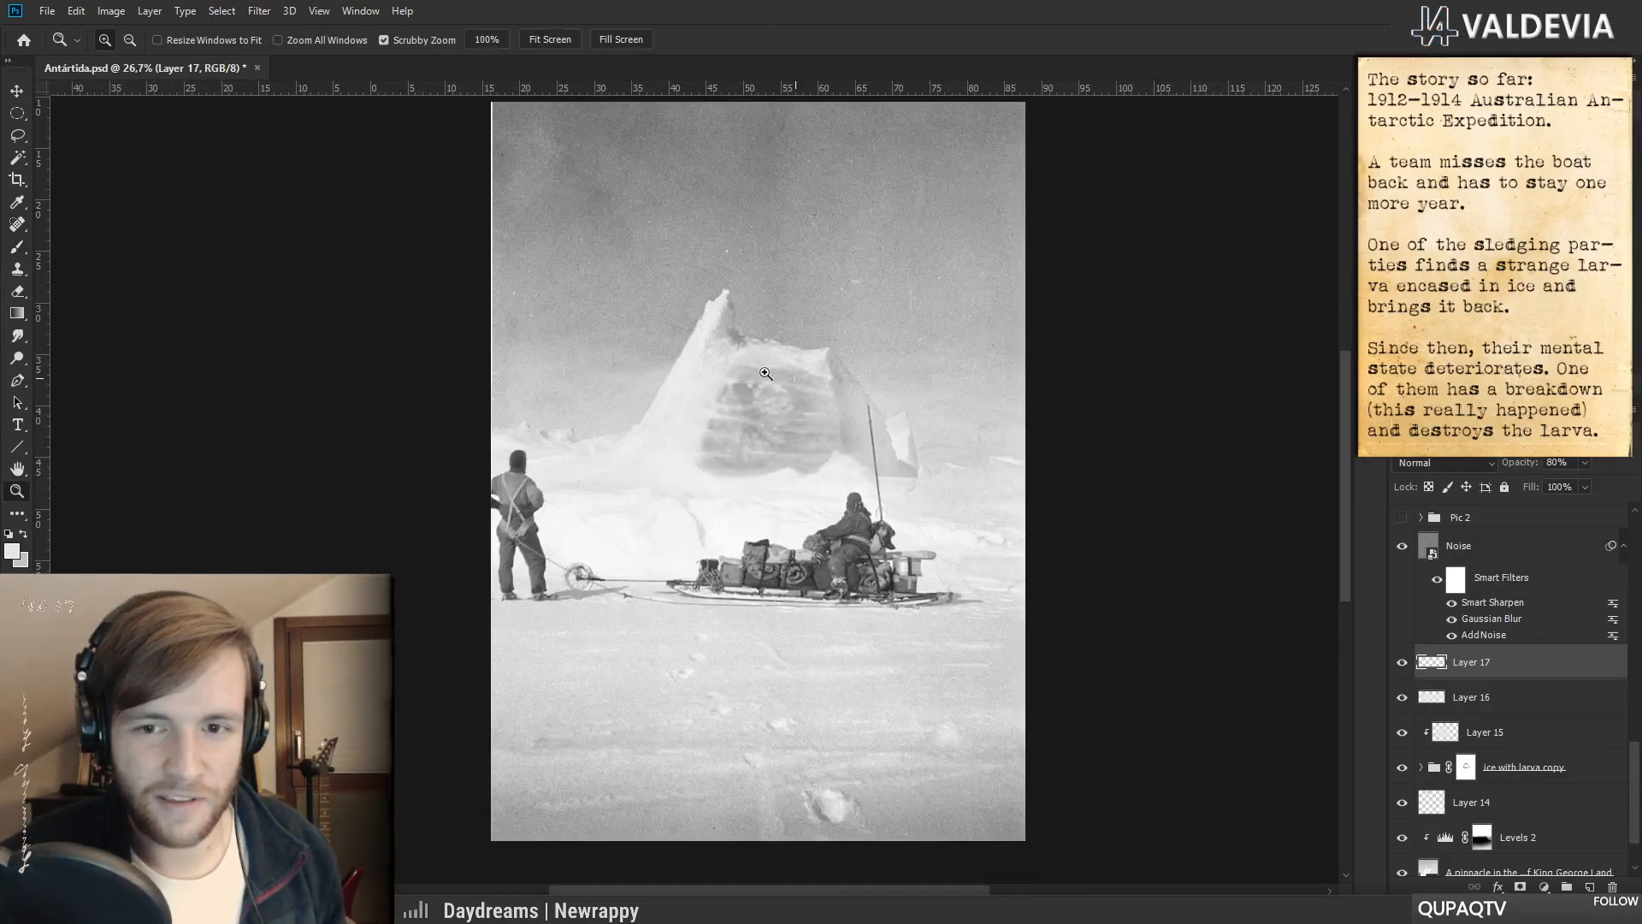
{"action": "key", "text": "b"}
{"action": "left_click", "coordinate": [1402, 664]}
{"action": "left_click", "coordinate": [1403, 664]}
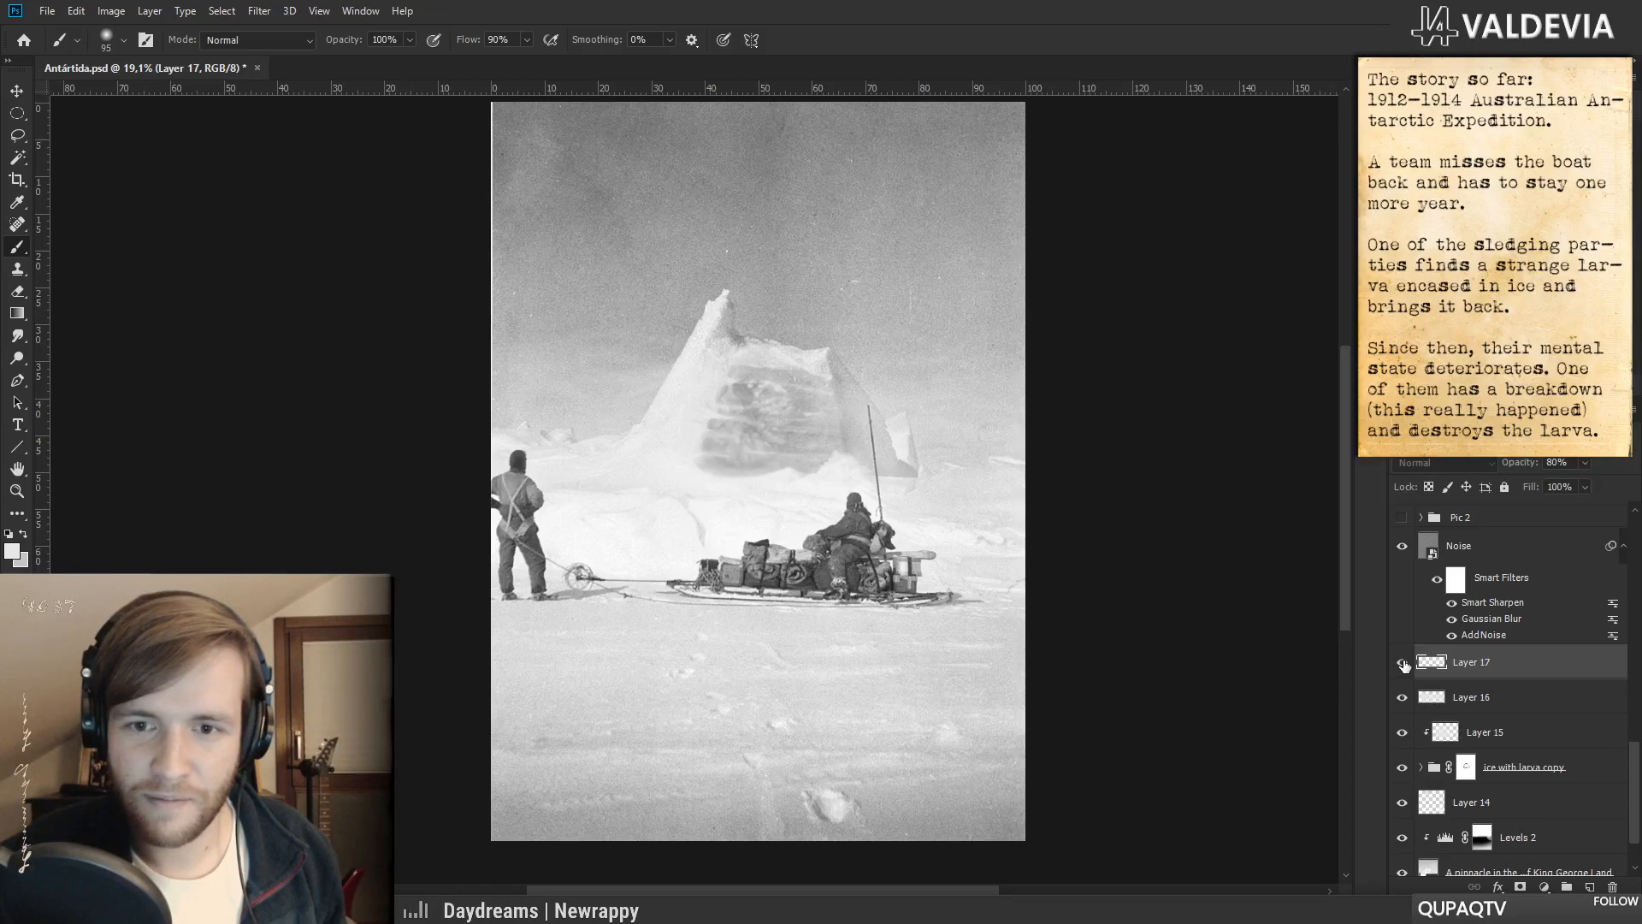
{"action": "key", "text": "z"}
{"action": "left_click_drag", "start_coordinate": [869, 438], "coordinate": [923, 437]}
{"action": "key", "text": "b"}
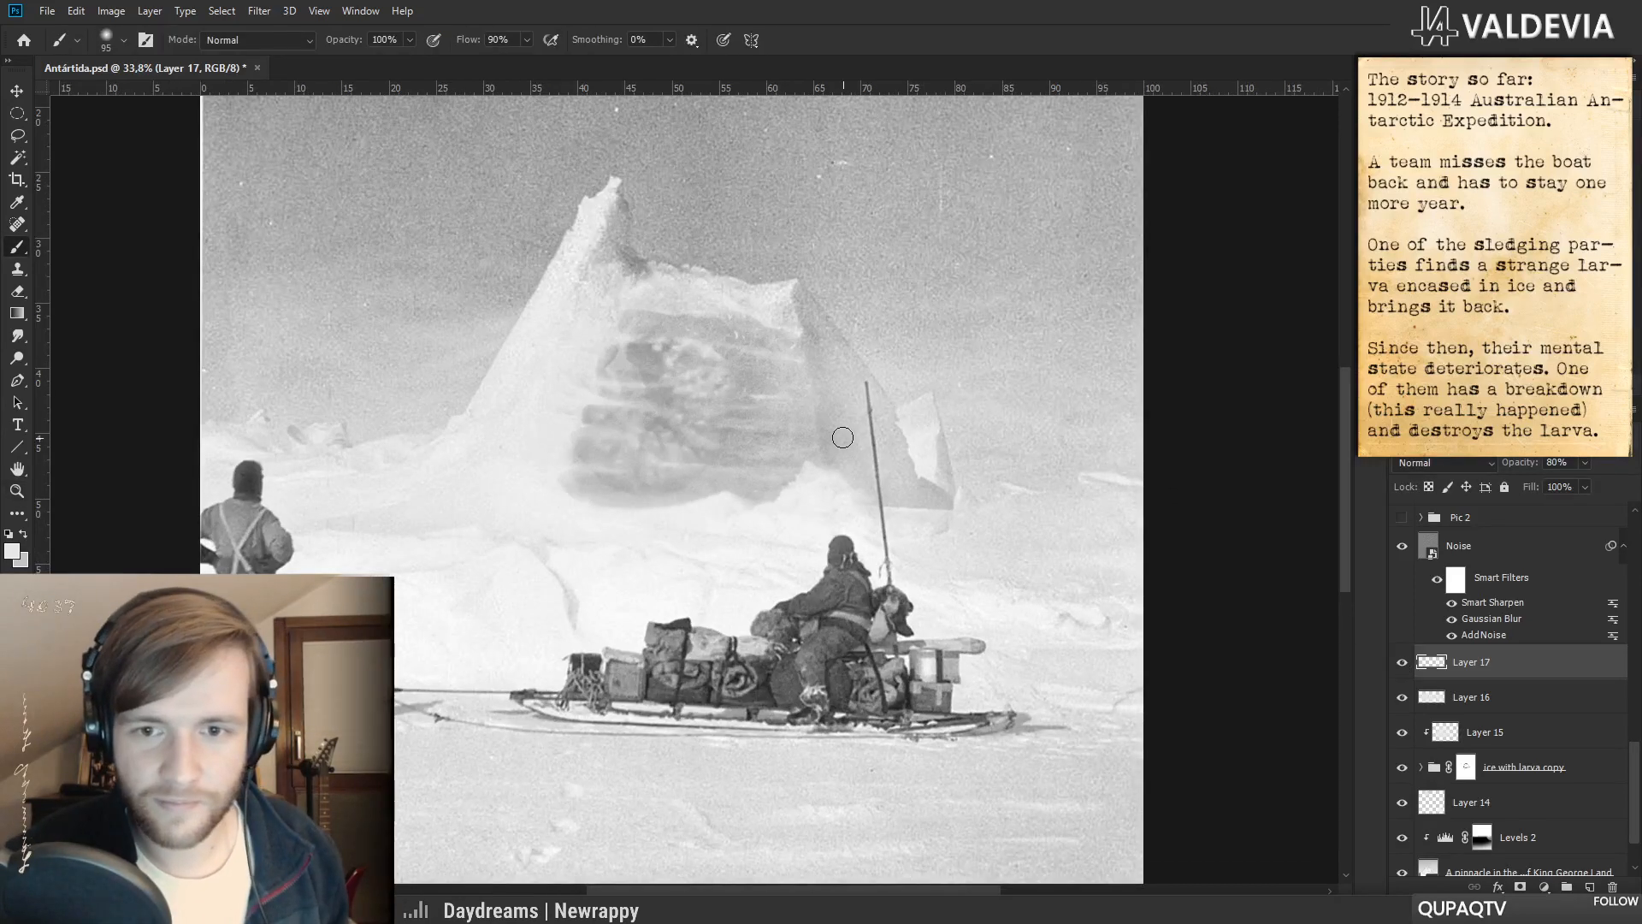
{"action": "key", "text": "z"}
{"action": "left_click_drag", "start_coordinate": [821, 432], "coordinate": [781, 474]}
{"action": "key", "text": "b"}
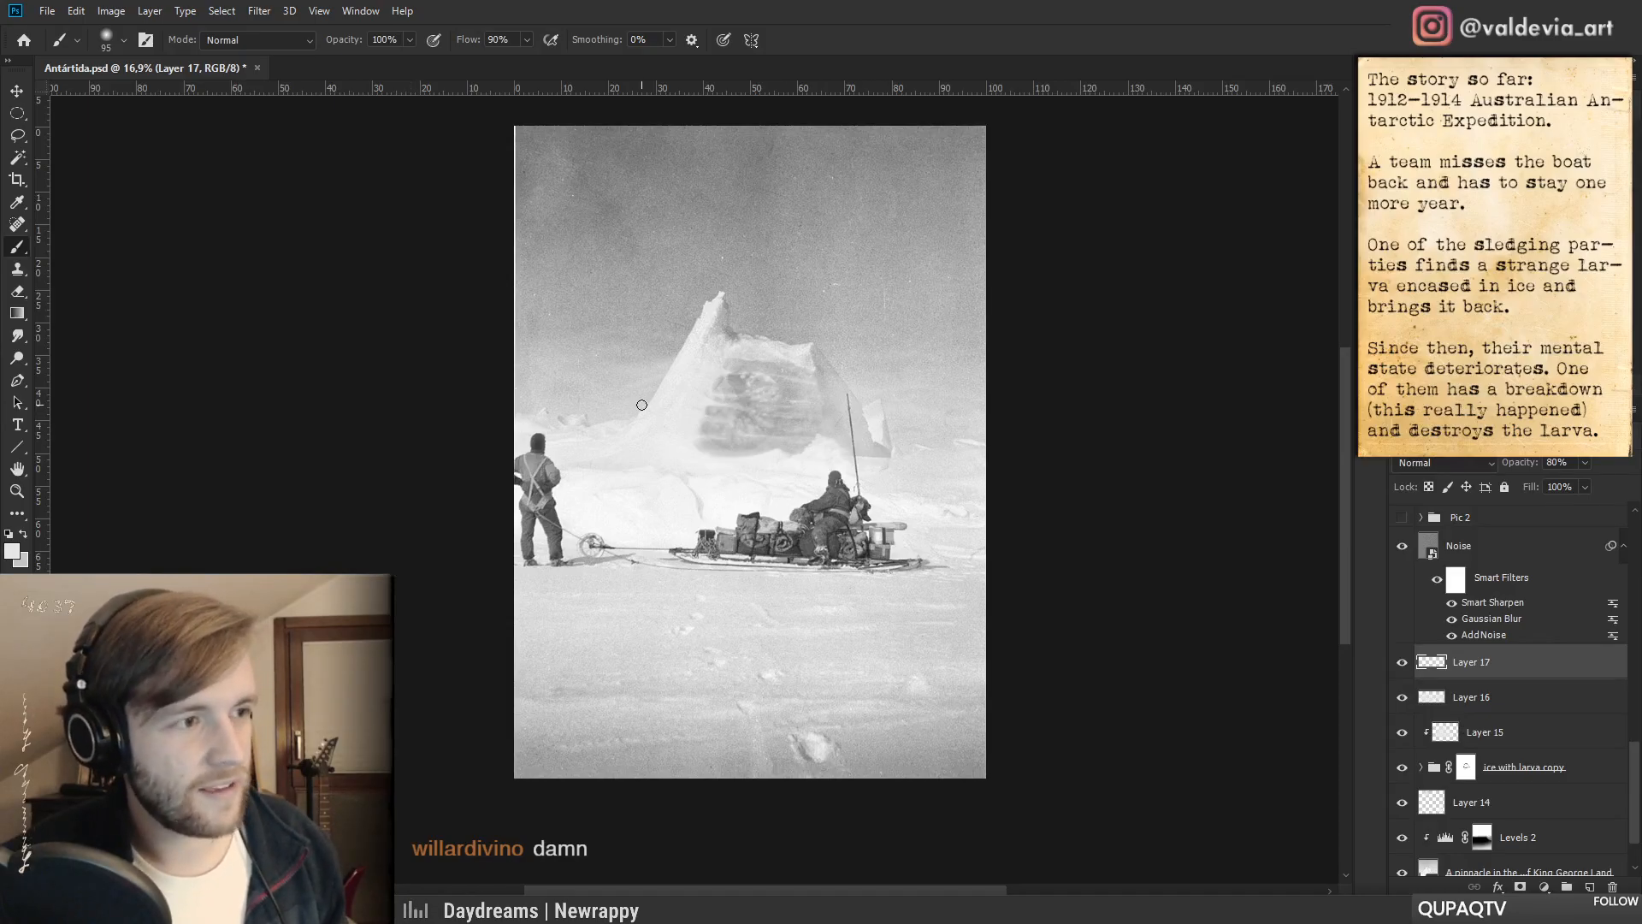
- View the reference pictures on the two "2 fotos" layers one after the other, leaving both hidden
{"action": "scroll", "coordinate": [1470, 750], "scroll_direction": "up", "scroll_amount": 10}
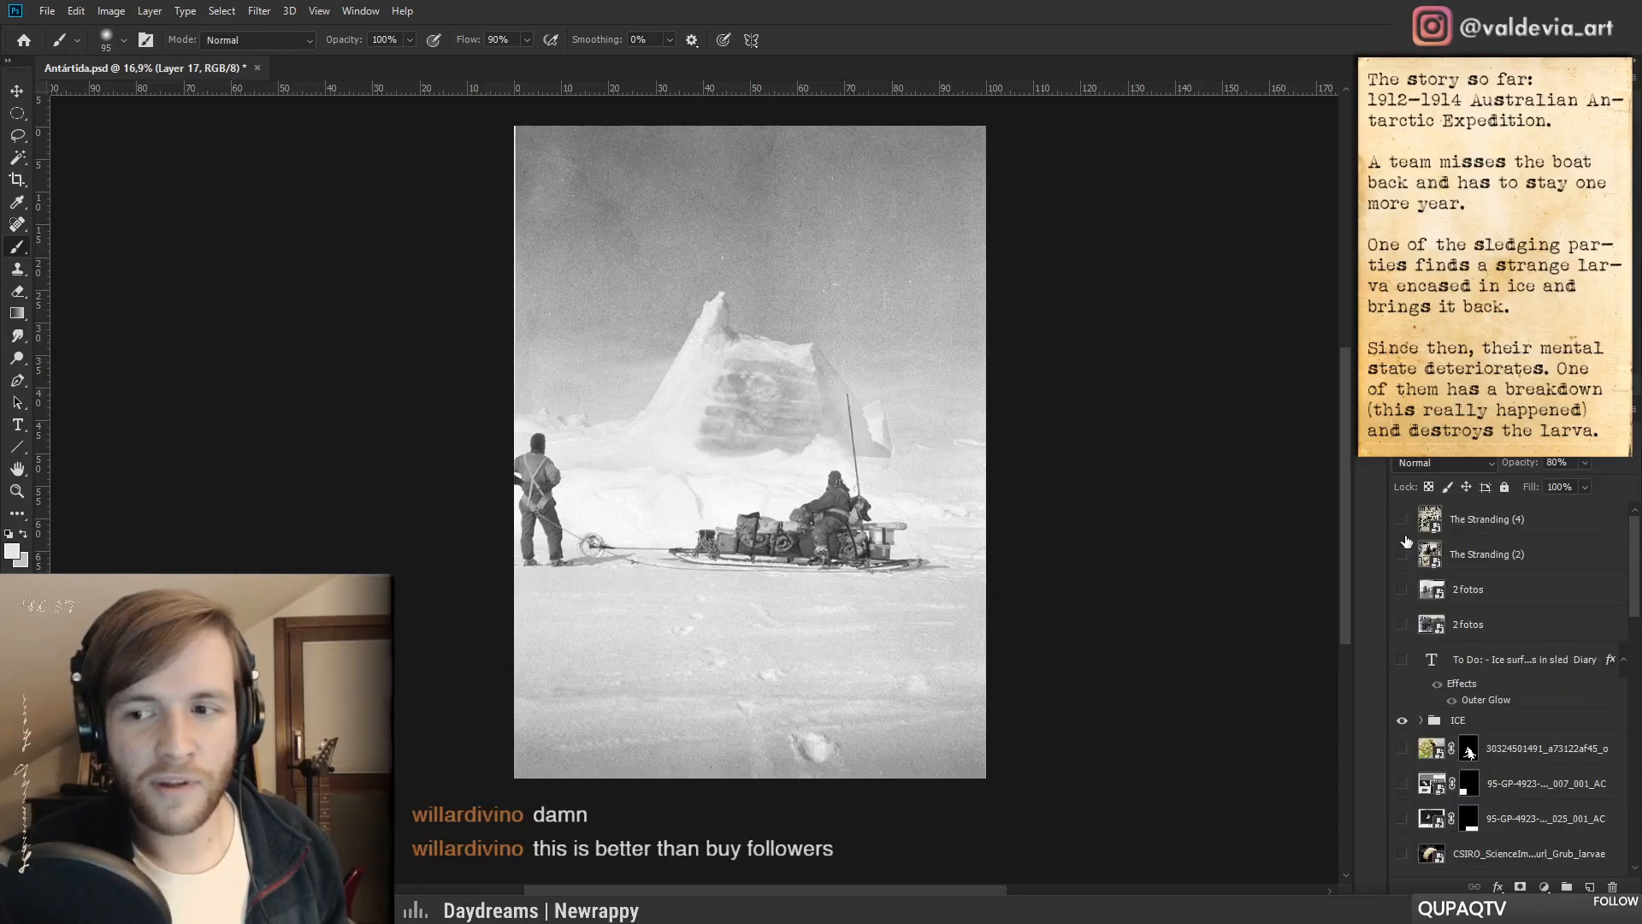
{"action": "left_click", "coordinate": [1401, 592]}
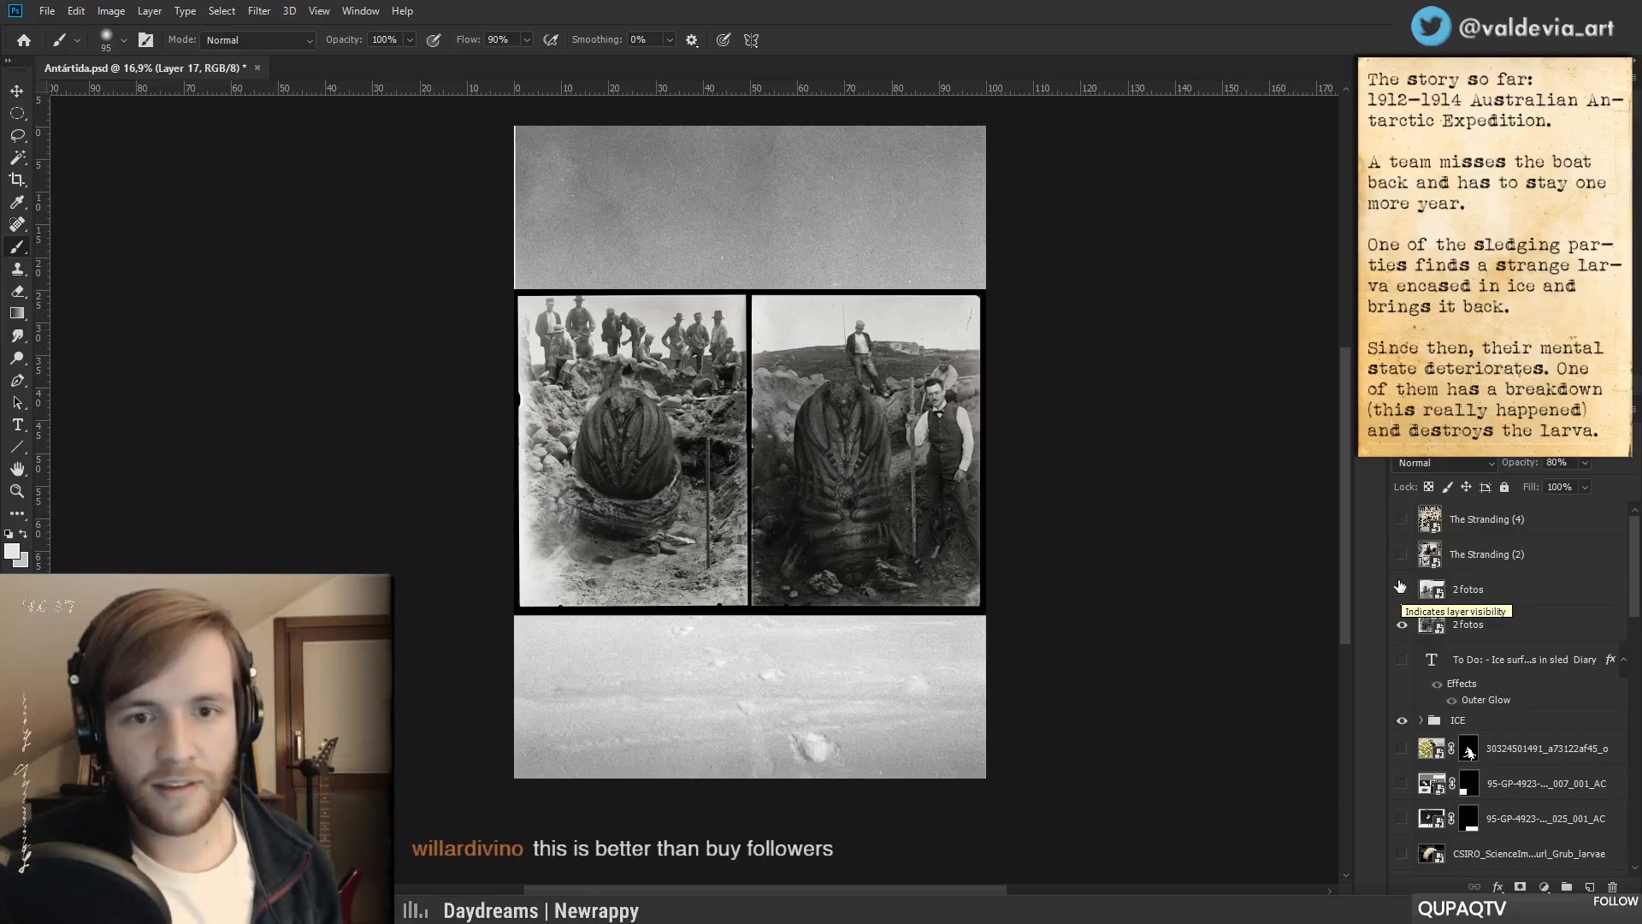
{"action": "left_click", "coordinate": [1401, 589]}
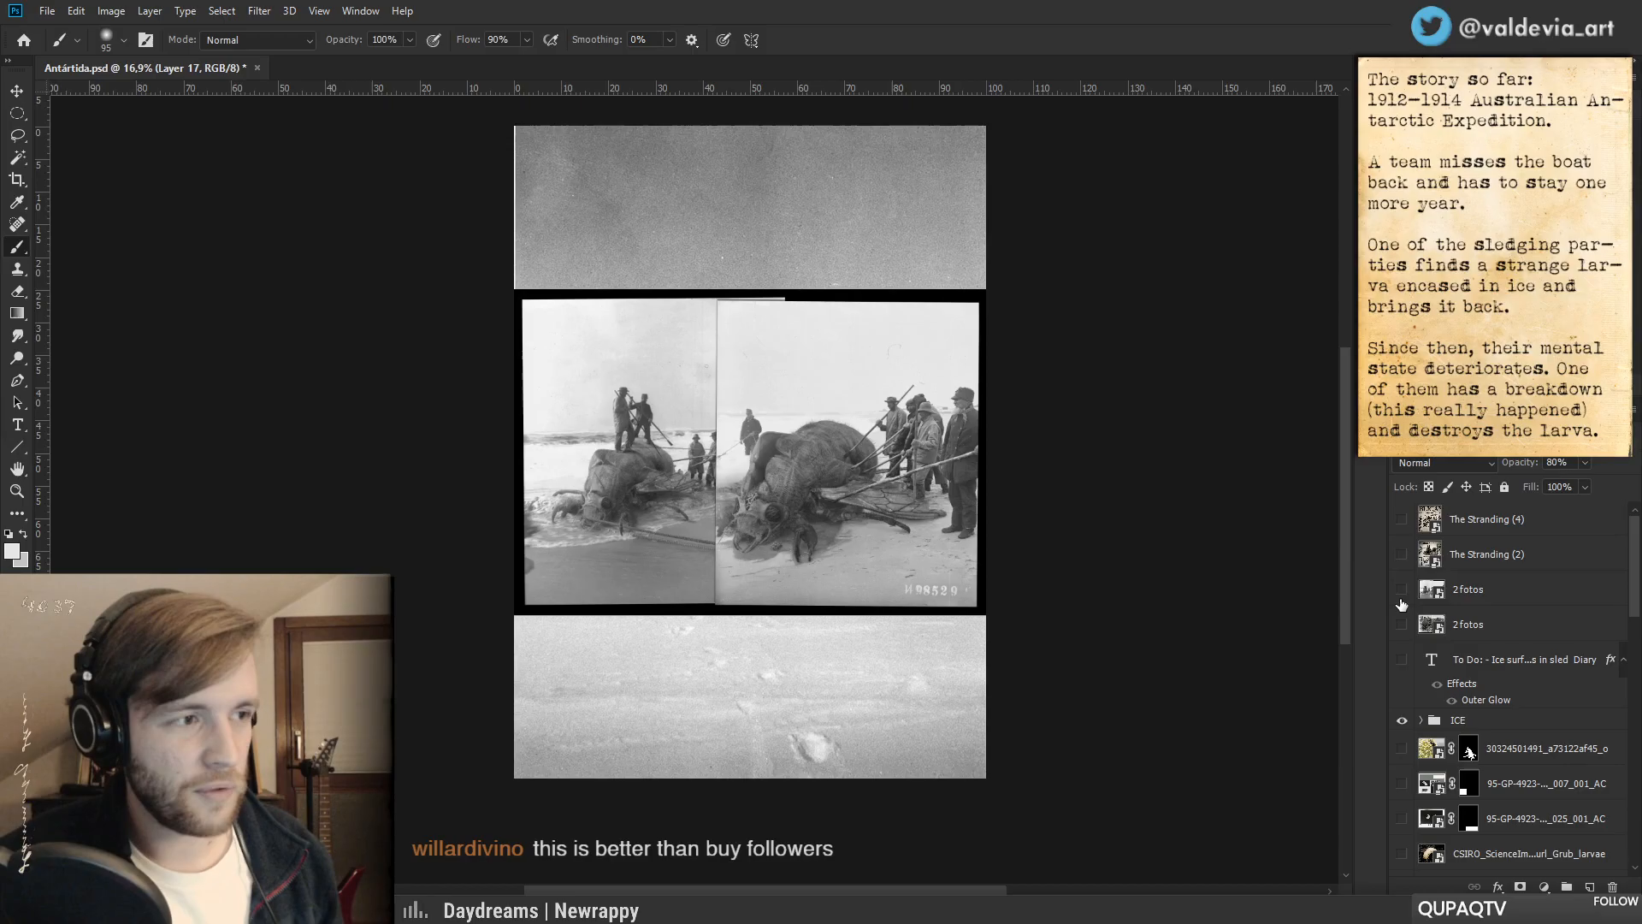
{"action": "left_click", "coordinate": [1401, 598]}
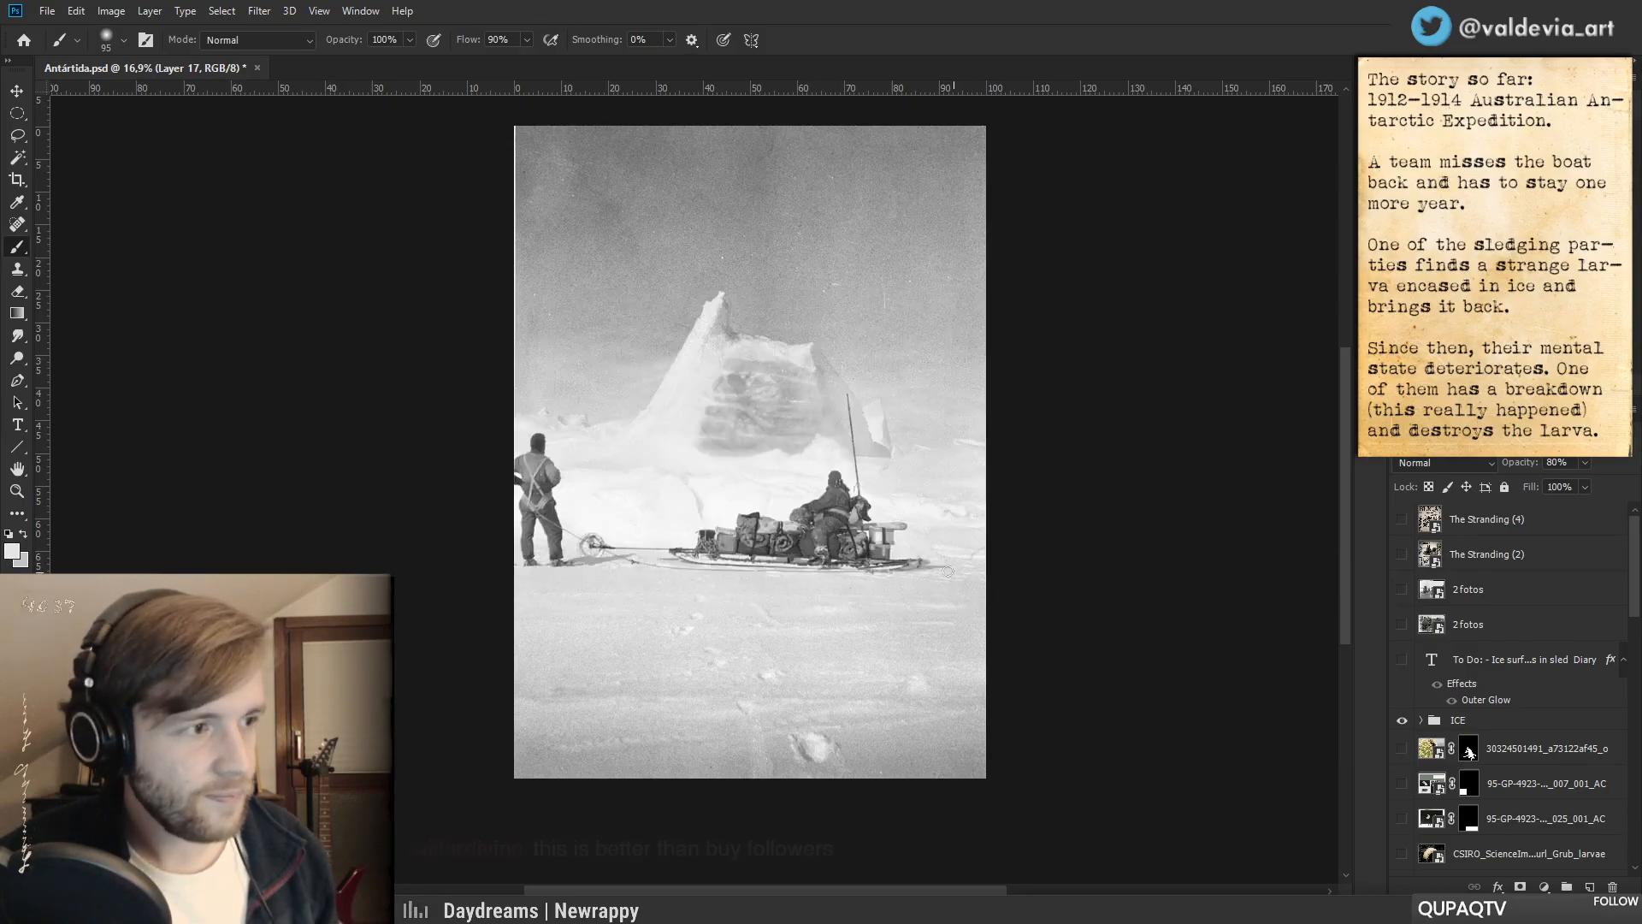
- Examine the iceberg and sledge up close, hiding and reshowing Layer 17 and Layer 16 to compare their effect
{"action": "key", "text": "z"}
{"action": "left_click_drag", "start_coordinate": [792, 423], "coordinate": [836, 422]}
{"action": "key", "text": "b"}
{"action": "left_click_drag", "start_coordinate": [834, 551], "coordinate": [865, 507]}
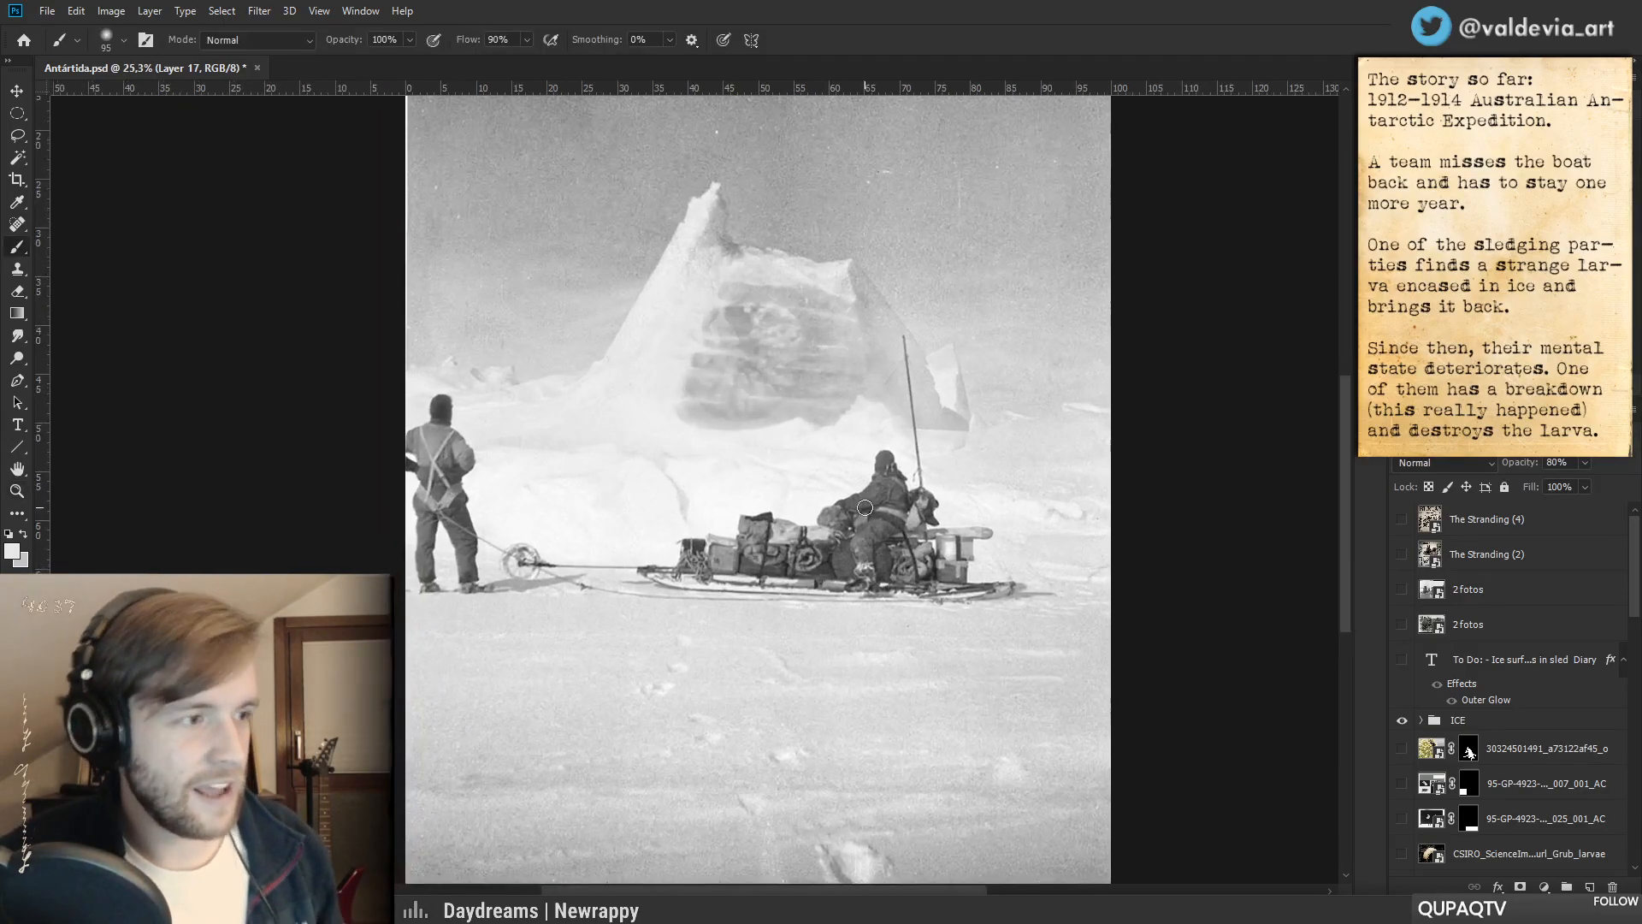
{"action": "key", "text": "z"}
{"action": "left_click_drag", "start_coordinate": [862, 507], "coordinate": [855, 503]}
{"action": "key", "text": "b"}
{"action": "left_click_drag", "start_coordinate": [774, 383], "coordinate": [781, 410]}
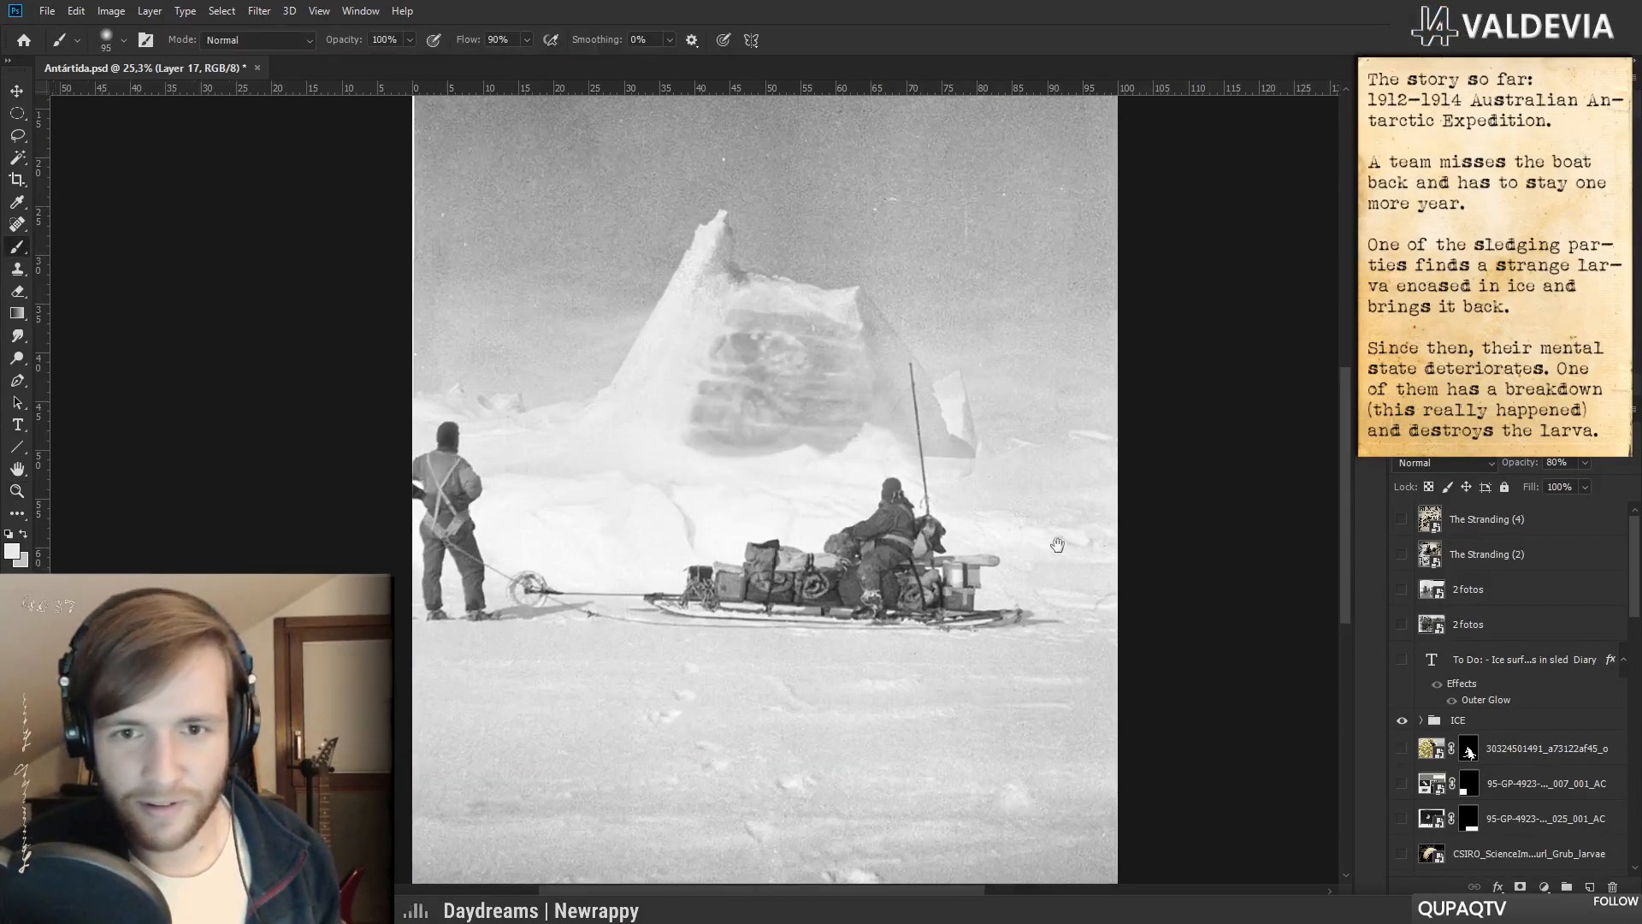
{"action": "scroll", "coordinate": [1501, 751], "scroll_direction": "down", "scroll_amount": 10}
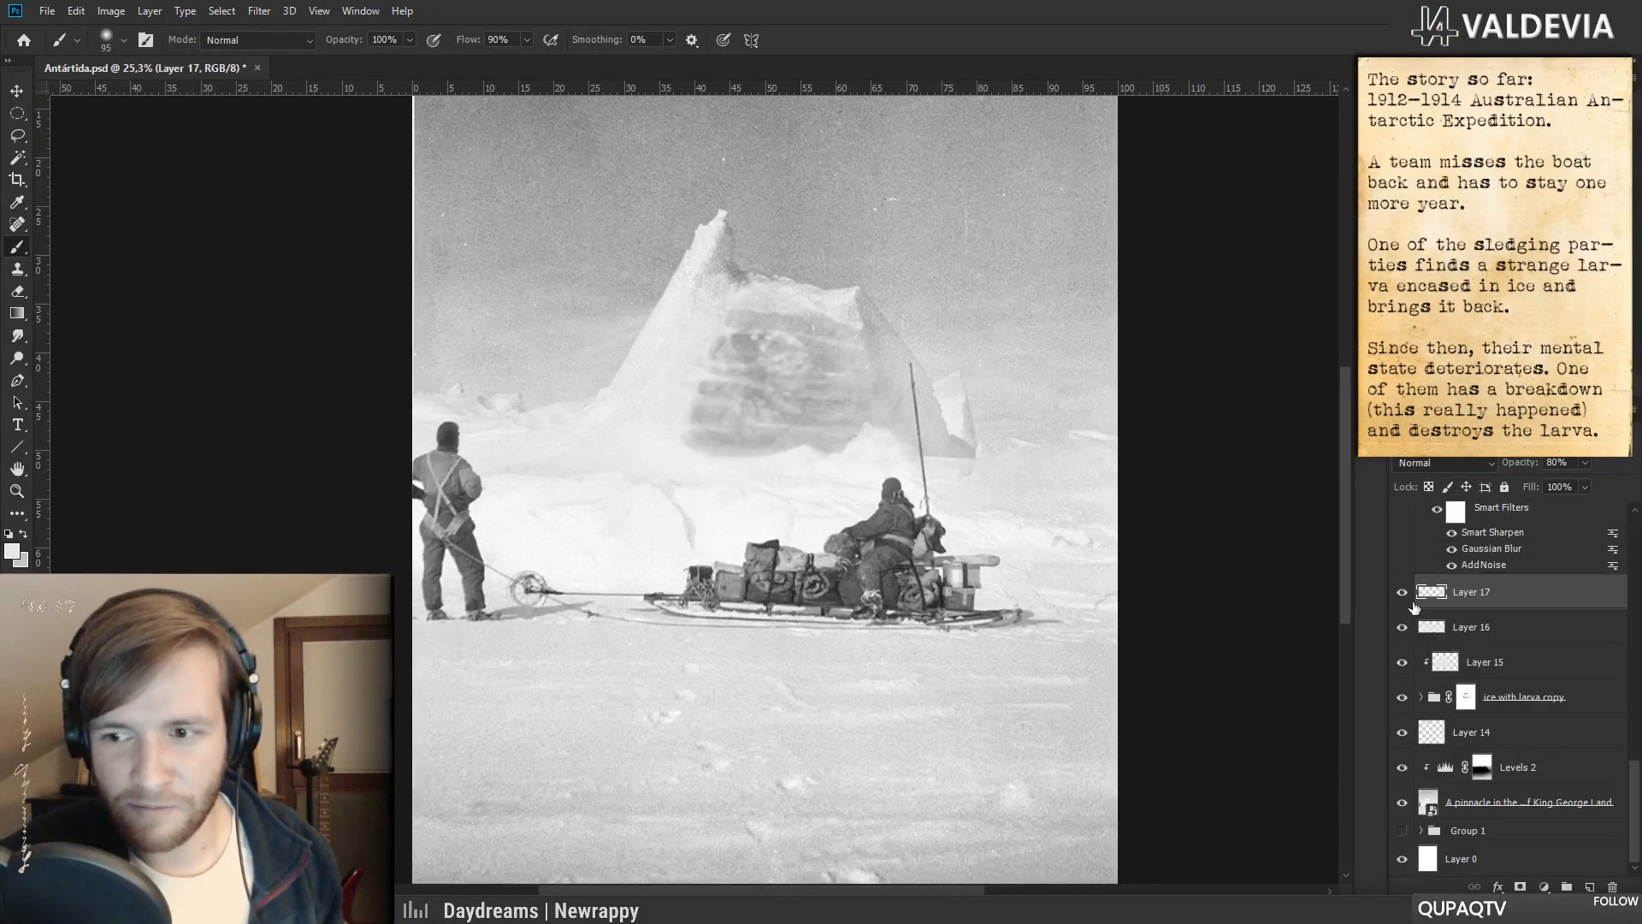
{"action": "left_click", "coordinate": [1403, 591]}
{"action": "left_click", "coordinate": [1403, 592]}
{"action": "left_click", "coordinate": [1403, 627]}
{"action": "left_click", "coordinate": [1403, 627]}
{"action": "key", "text": "z"}
{"action": "mouse_move", "coordinate": [1045, 457]}
{"action": "left_mouse_down"}
{"action": "mouse_move", "coordinate": [971, 452]}
{"action": "mouse_move", "coordinate": [1005, 453]}
{"action": "left_mouse_up"}
{"action": "key", "text": "b"}
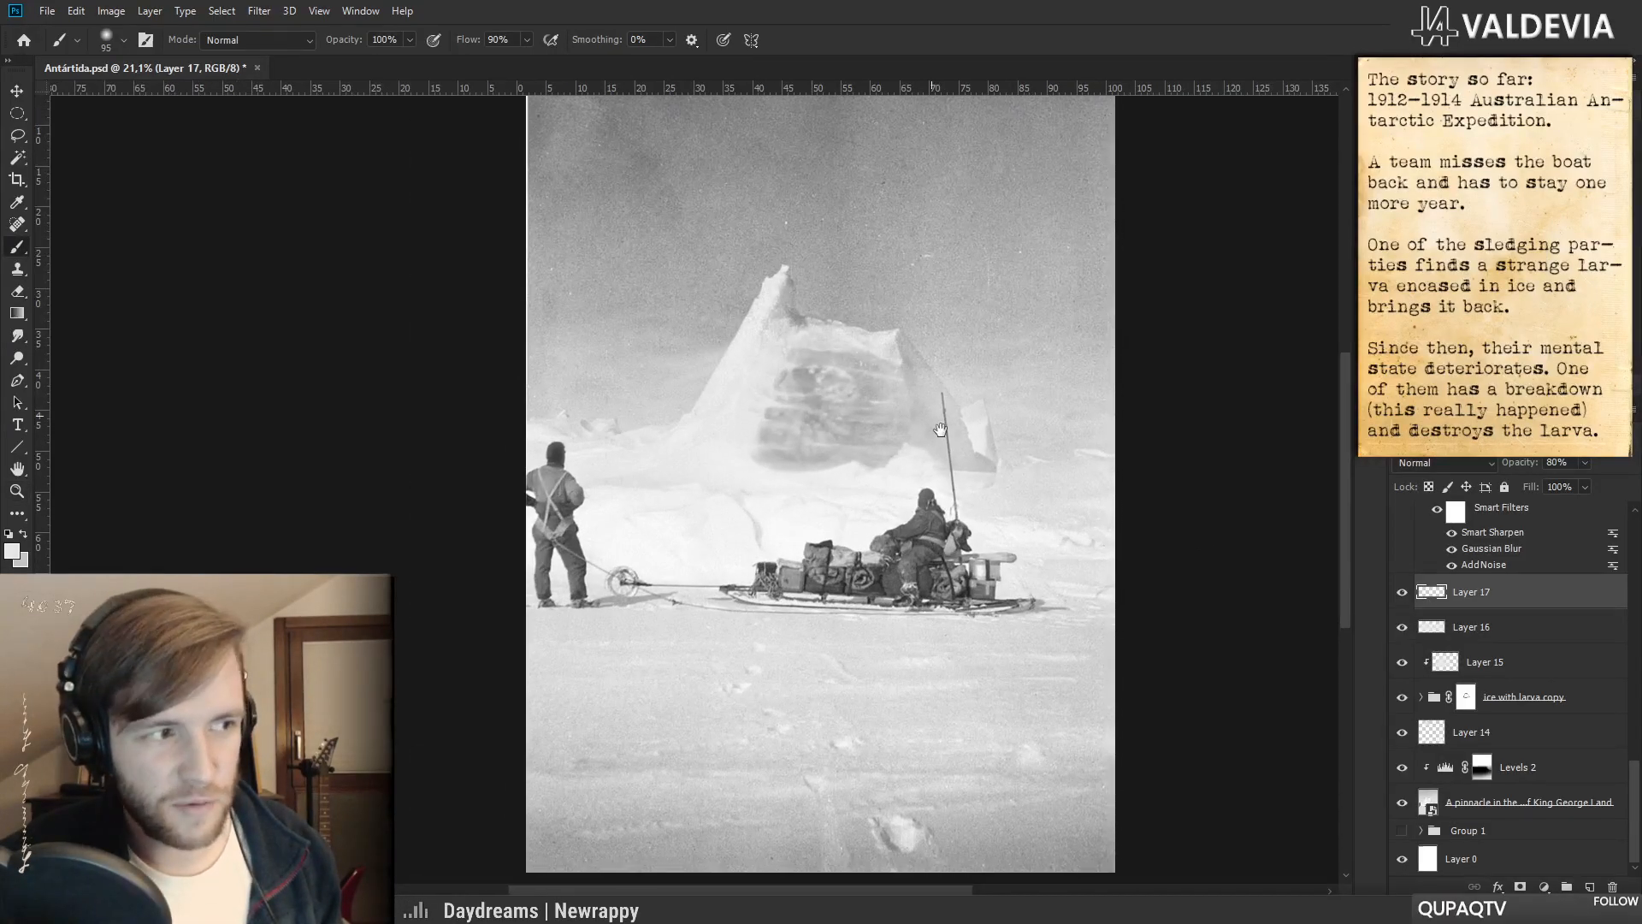
{"action": "key", "text": "z"}
{"action": "left_click_drag", "start_coordinate": [975, 483], "coordinate": [977, 483]}
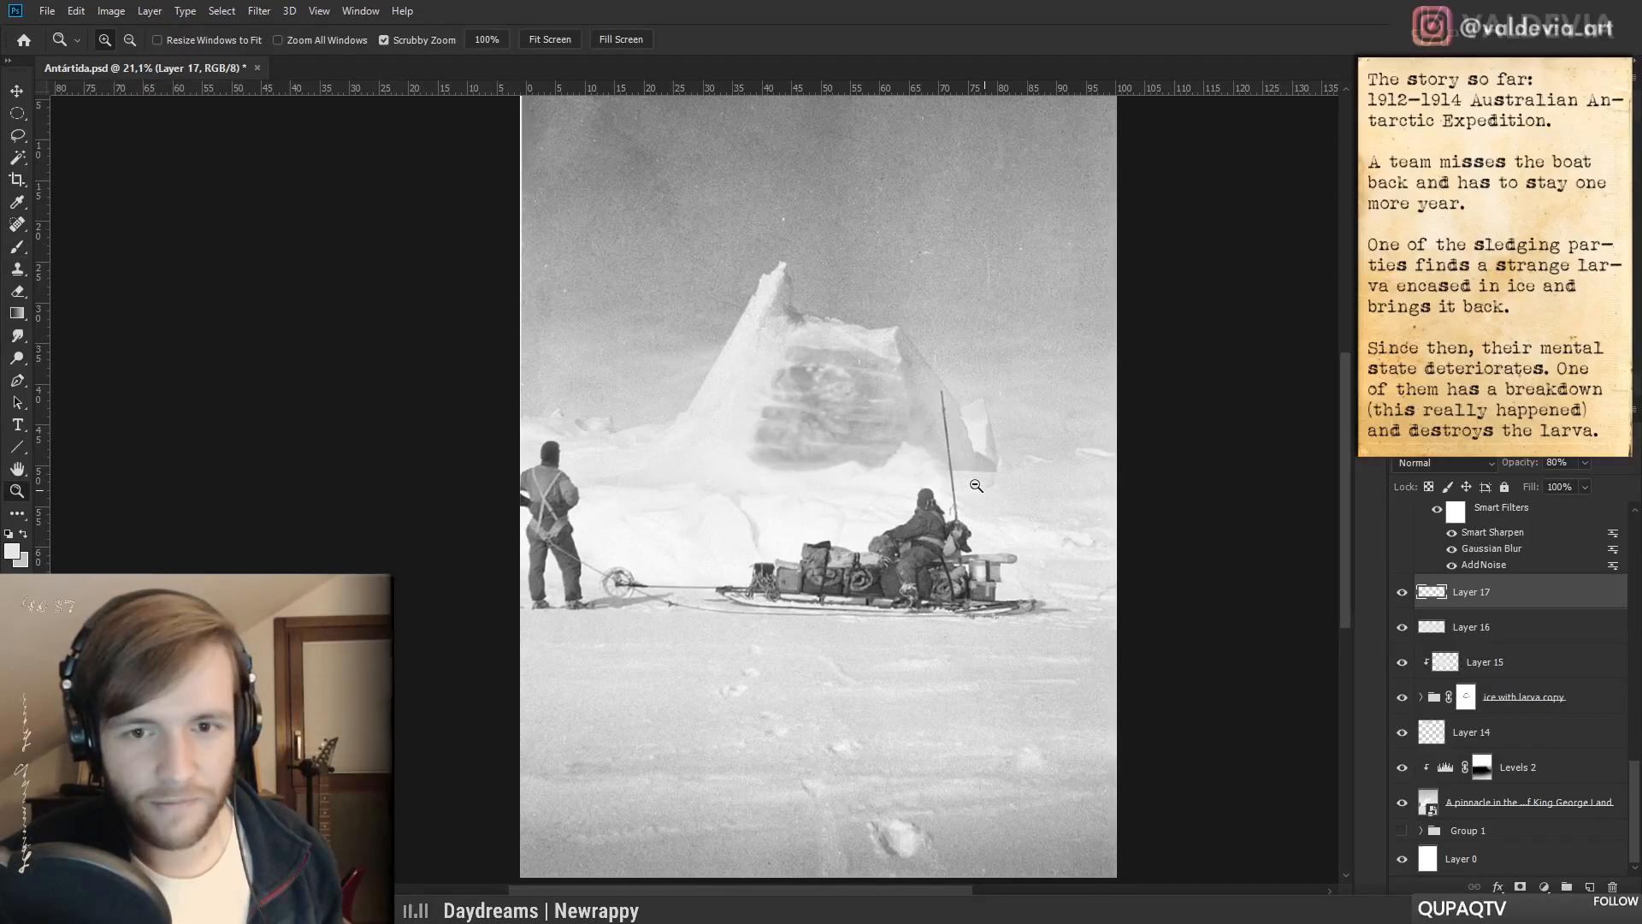
{"action": "key", "text": "b"}
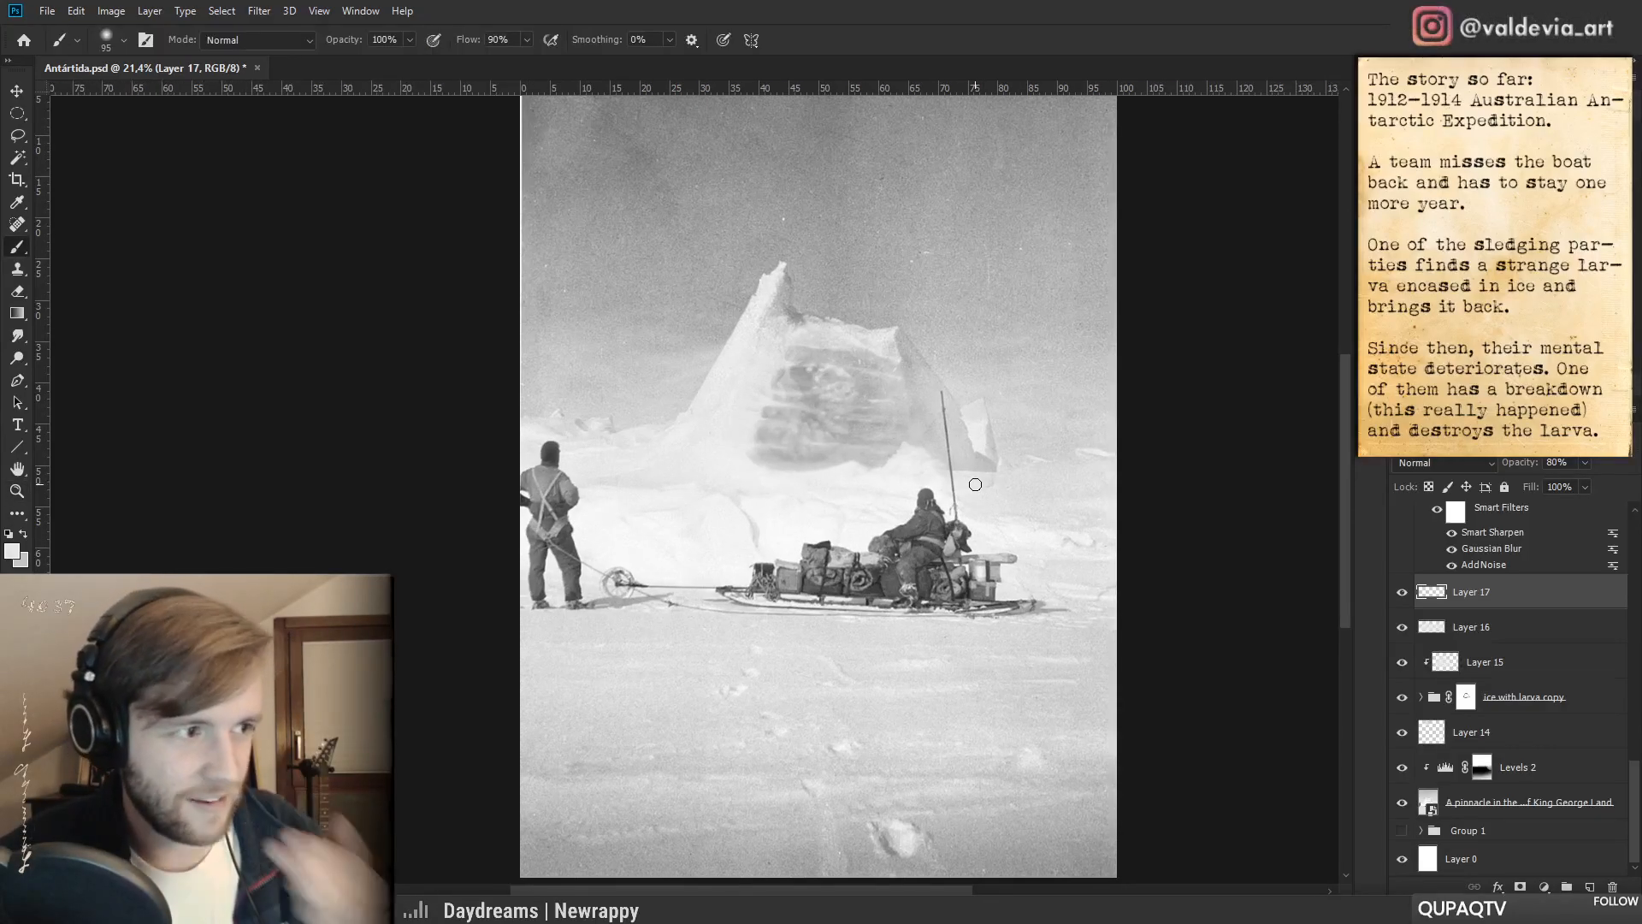
{"action": "key", "text": "z"}
{"action": "left_click_drag", "start_coordinate": [901, 504], "coordinate": [877, 492]}
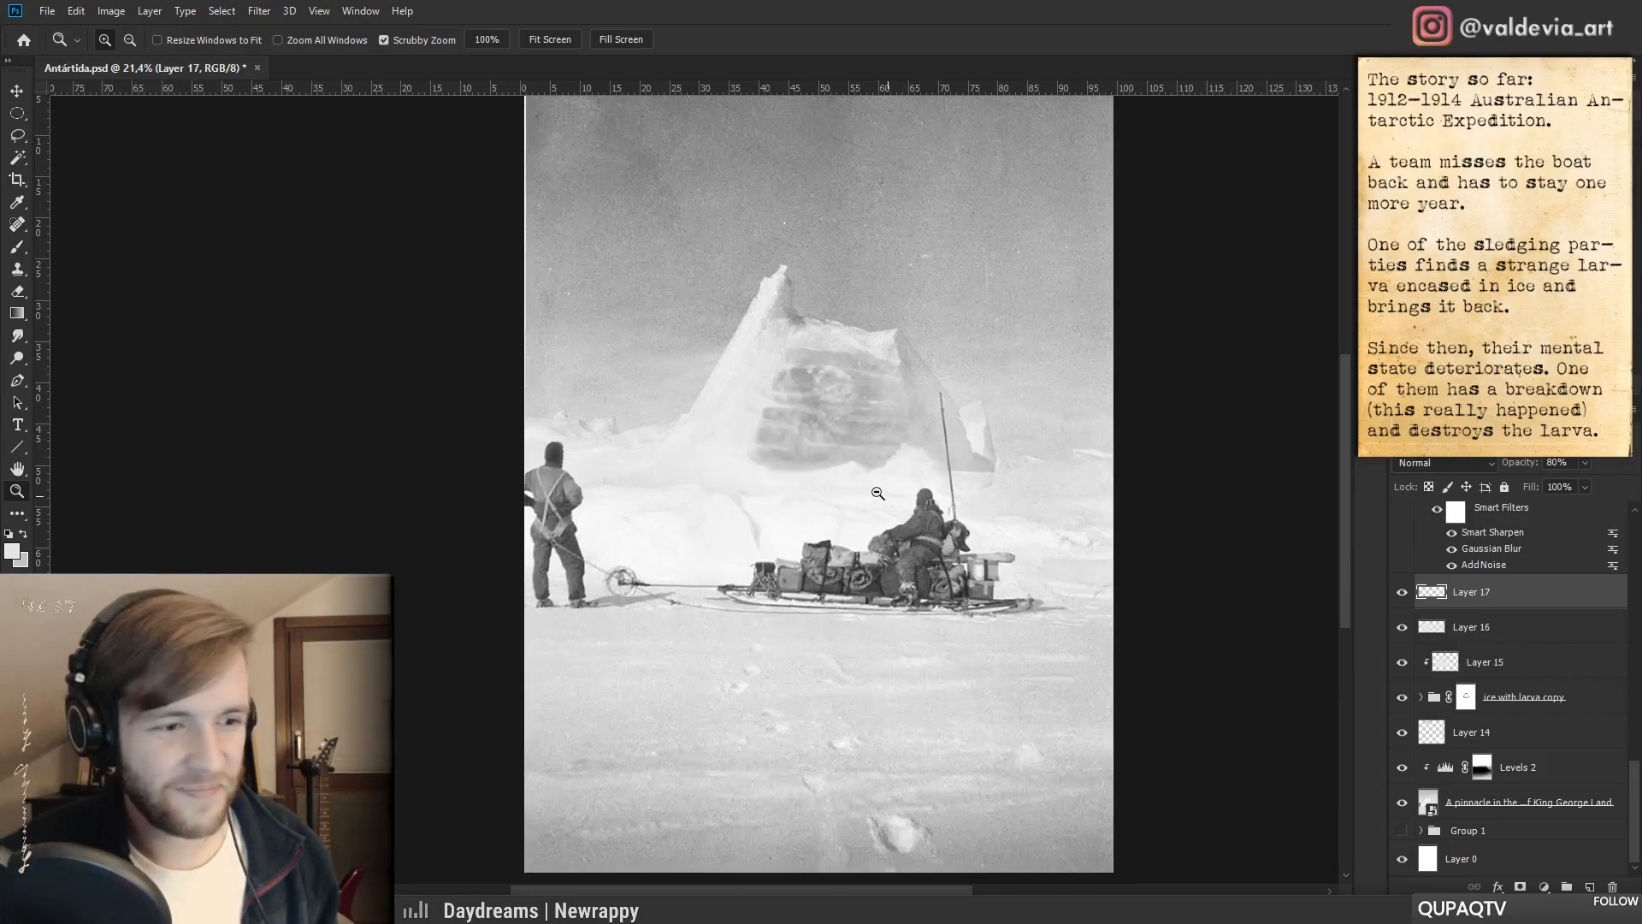
{"action": "key", "text": "b"}
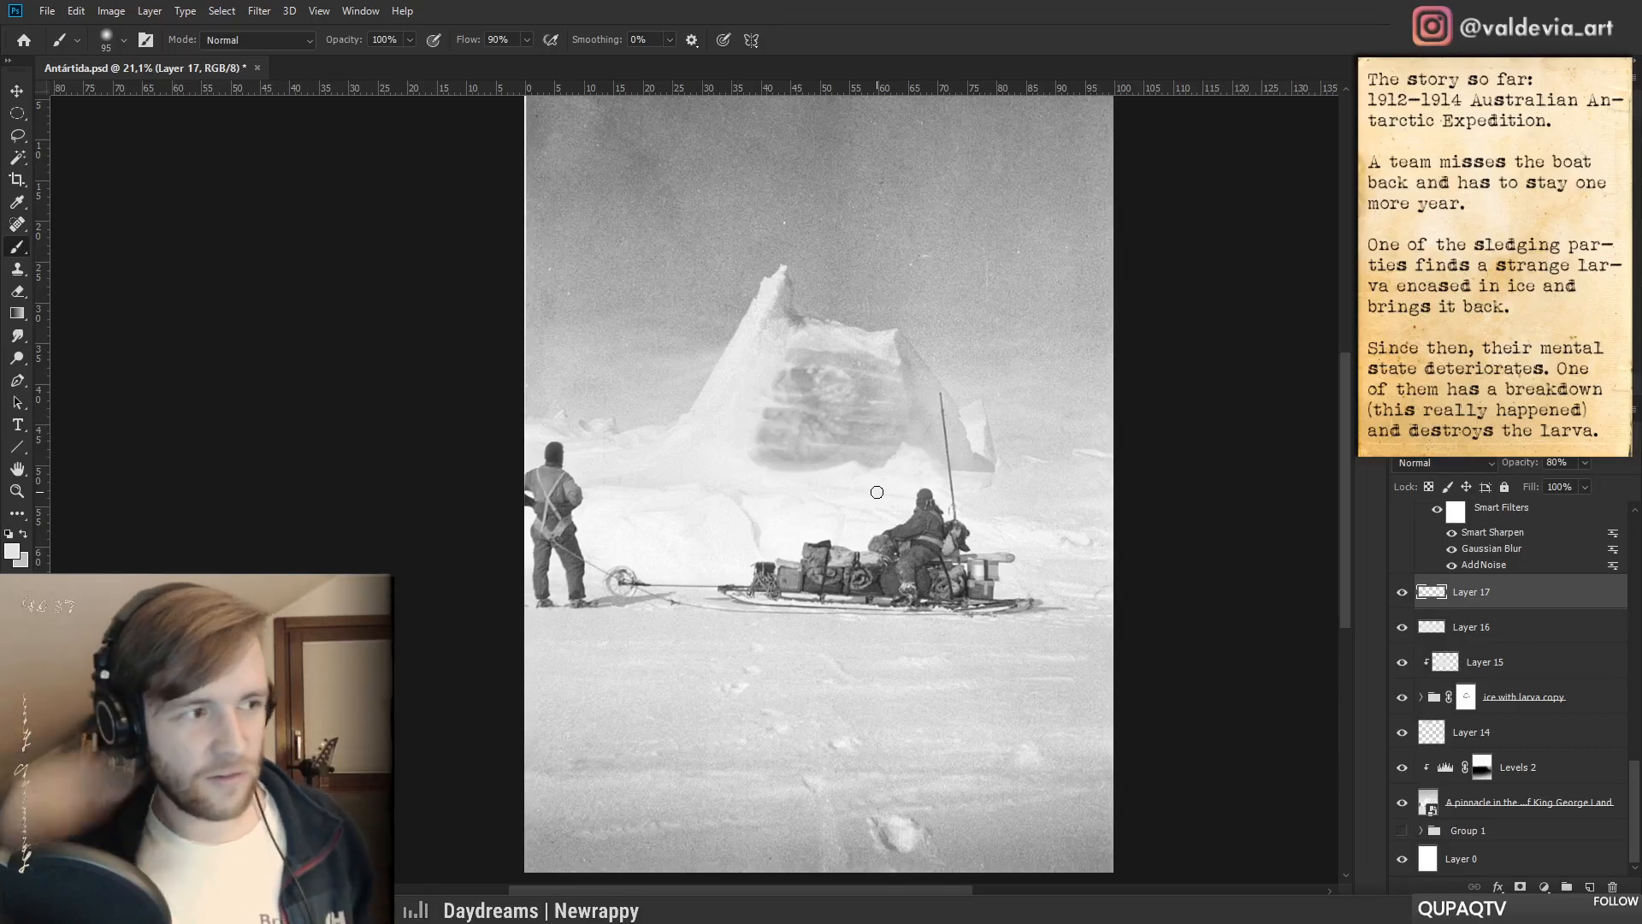
{"action": "key", "text": "ctrl+space"}
{"action": "mouse_move", "coordinate": [810, 539]}
{"action": "left_mouse_down"}
{"action": "mouse_move", "coordinate": [759, 524]}
{"action": "mouse_move", "coordinate": [806, 519]}
{"action": "mouse_move", "coordinate": [801, 530]}
{"action": "left_mouse_up"}
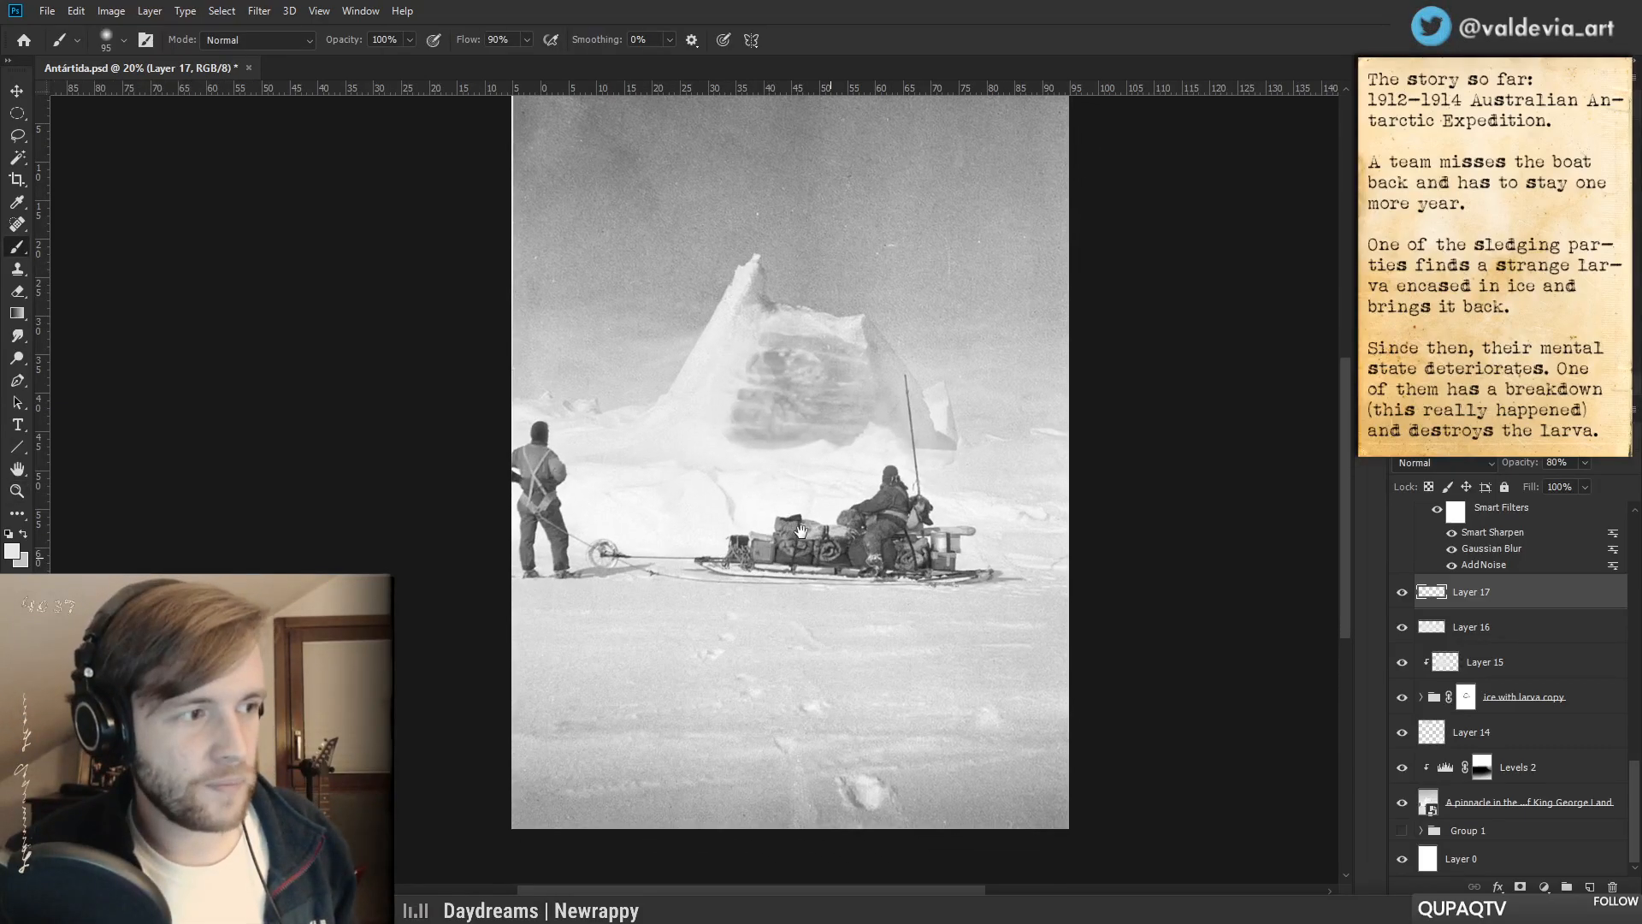
{"action": "scroll", "coordinate": [1522, 749], "scroll_direction": "up", "scroll_amount": 5}
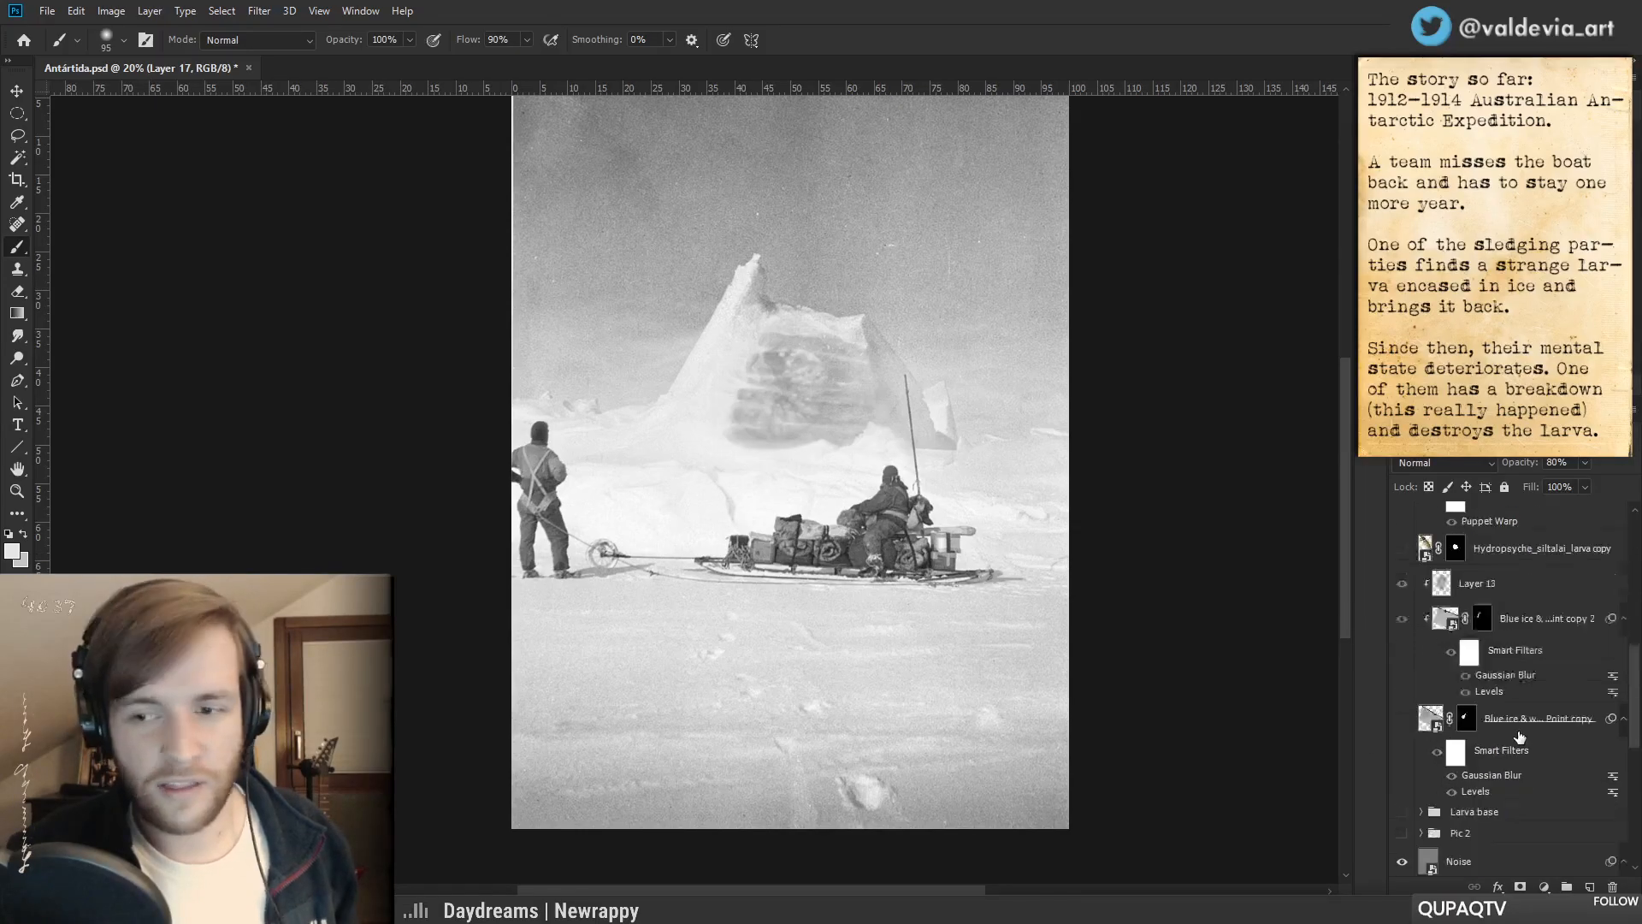
{"action": "scroll", "coordinate": [1519, 736], "scroll_direction": "down", "scroll_amount": 3}
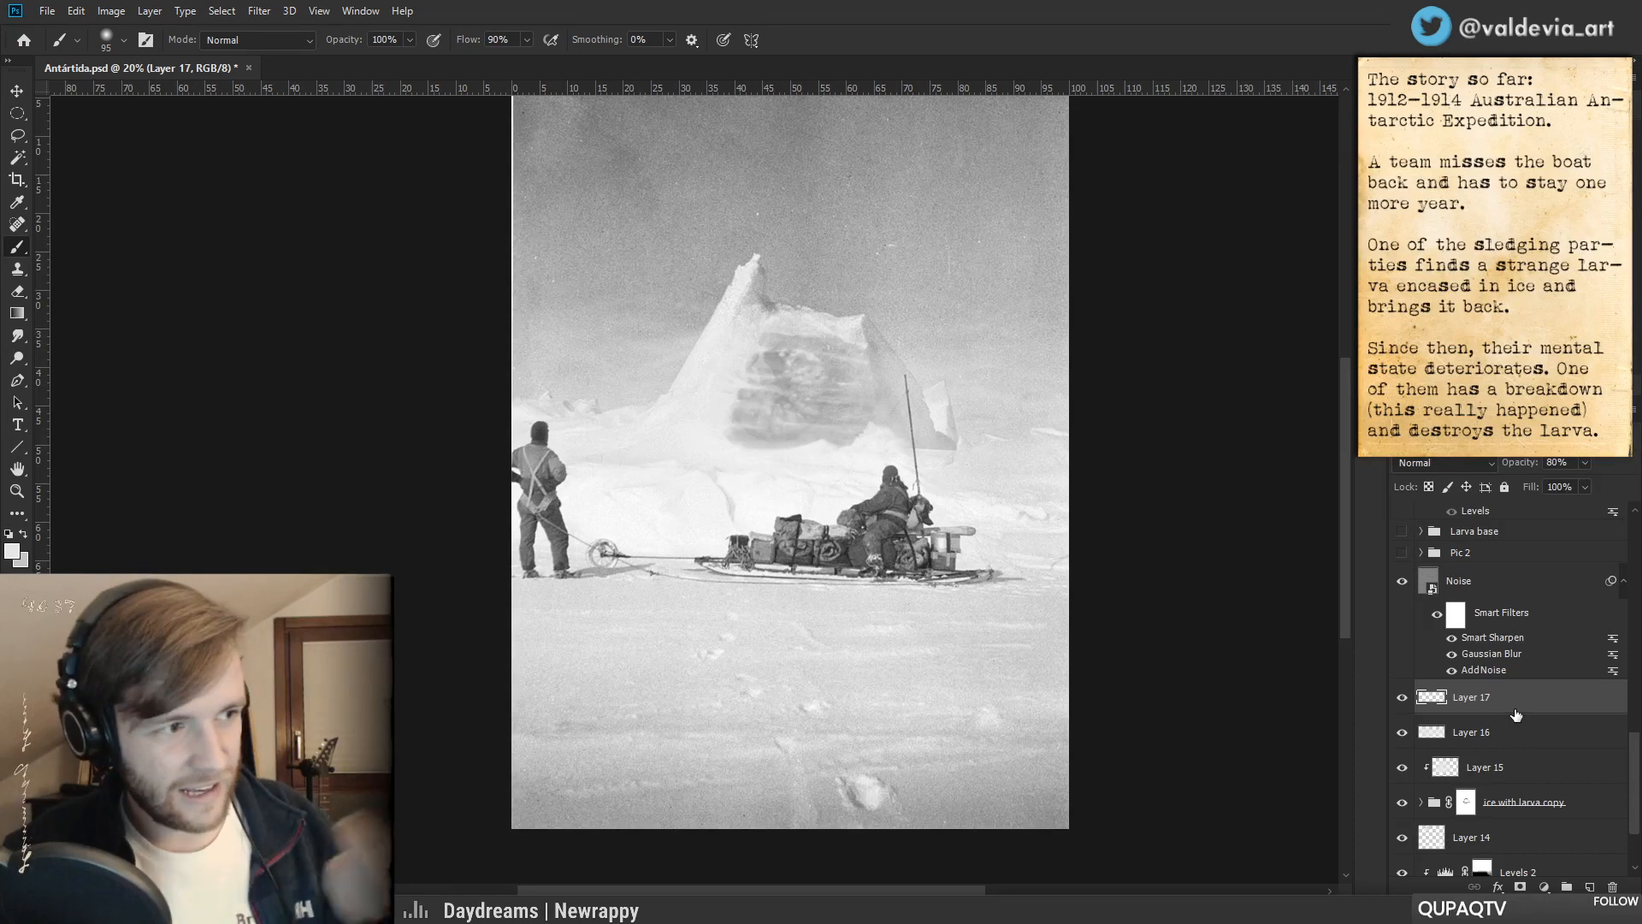
{"action": "scroll", "coordinate": [941, 556], "scroll_direction": "up", "scroll_amount": 1}
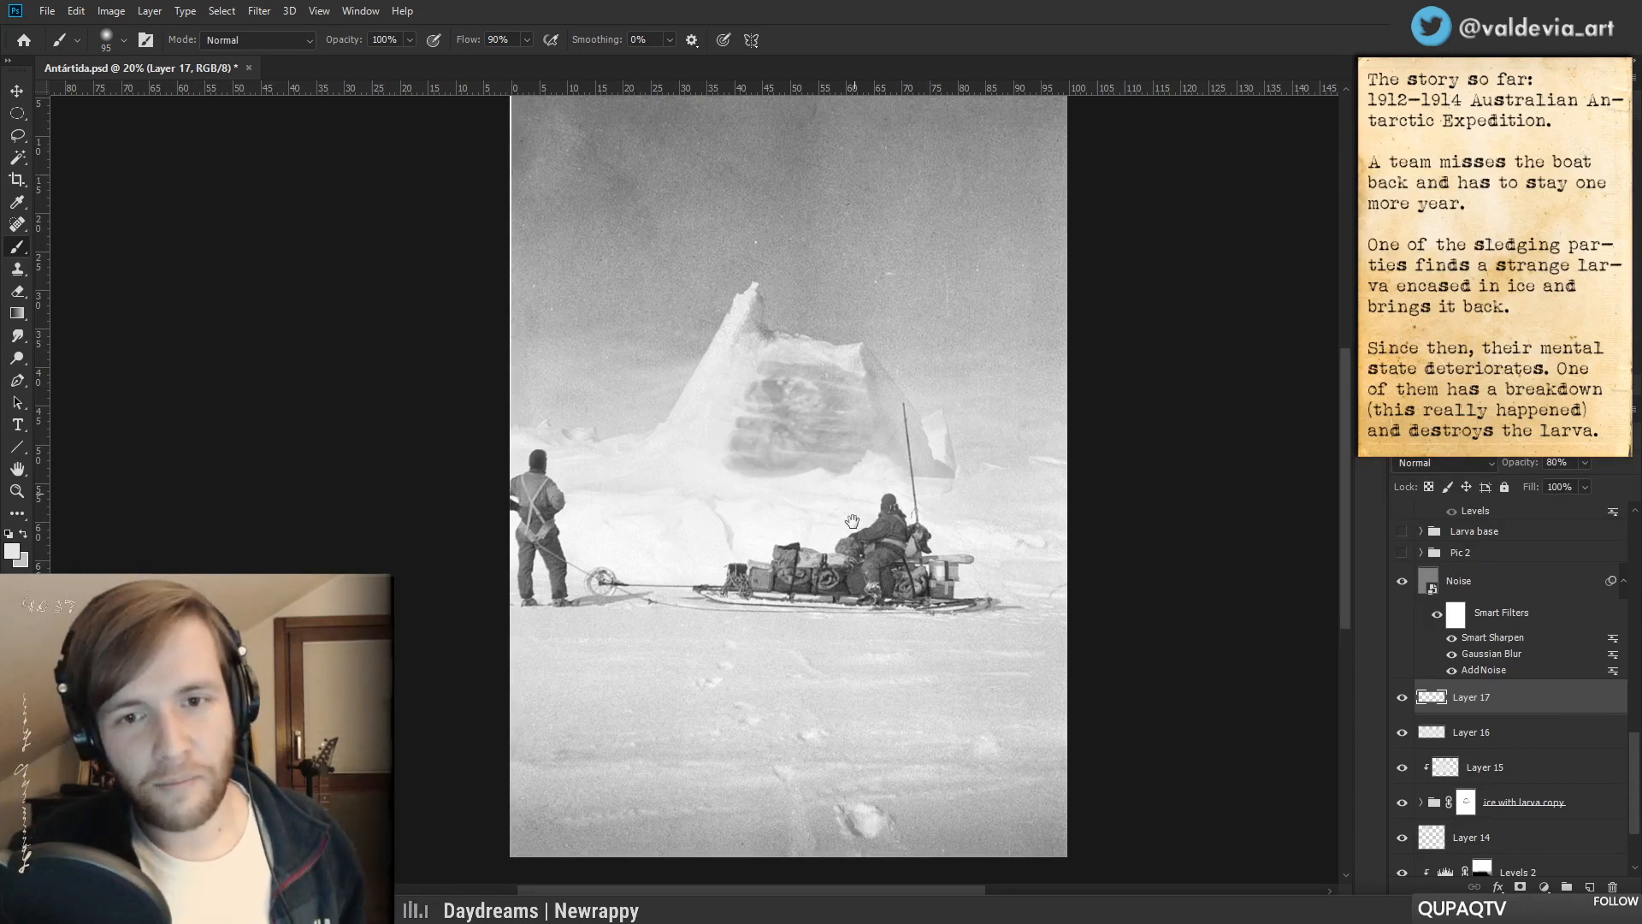
{"action": "key", "text": "z"}
{"action": "left_click_drag", "start_coordinate": [752, 539], "coordinate": [735, 530]}
{"action": "key", "text": "b"}
- Show the newspaper layer "The Stranding (2)", read its article up close, and hide the layer again
{"action": "scroll", "coordinate": [1246, 653], "scroll_direction": "up", "scroll_amount": 4}
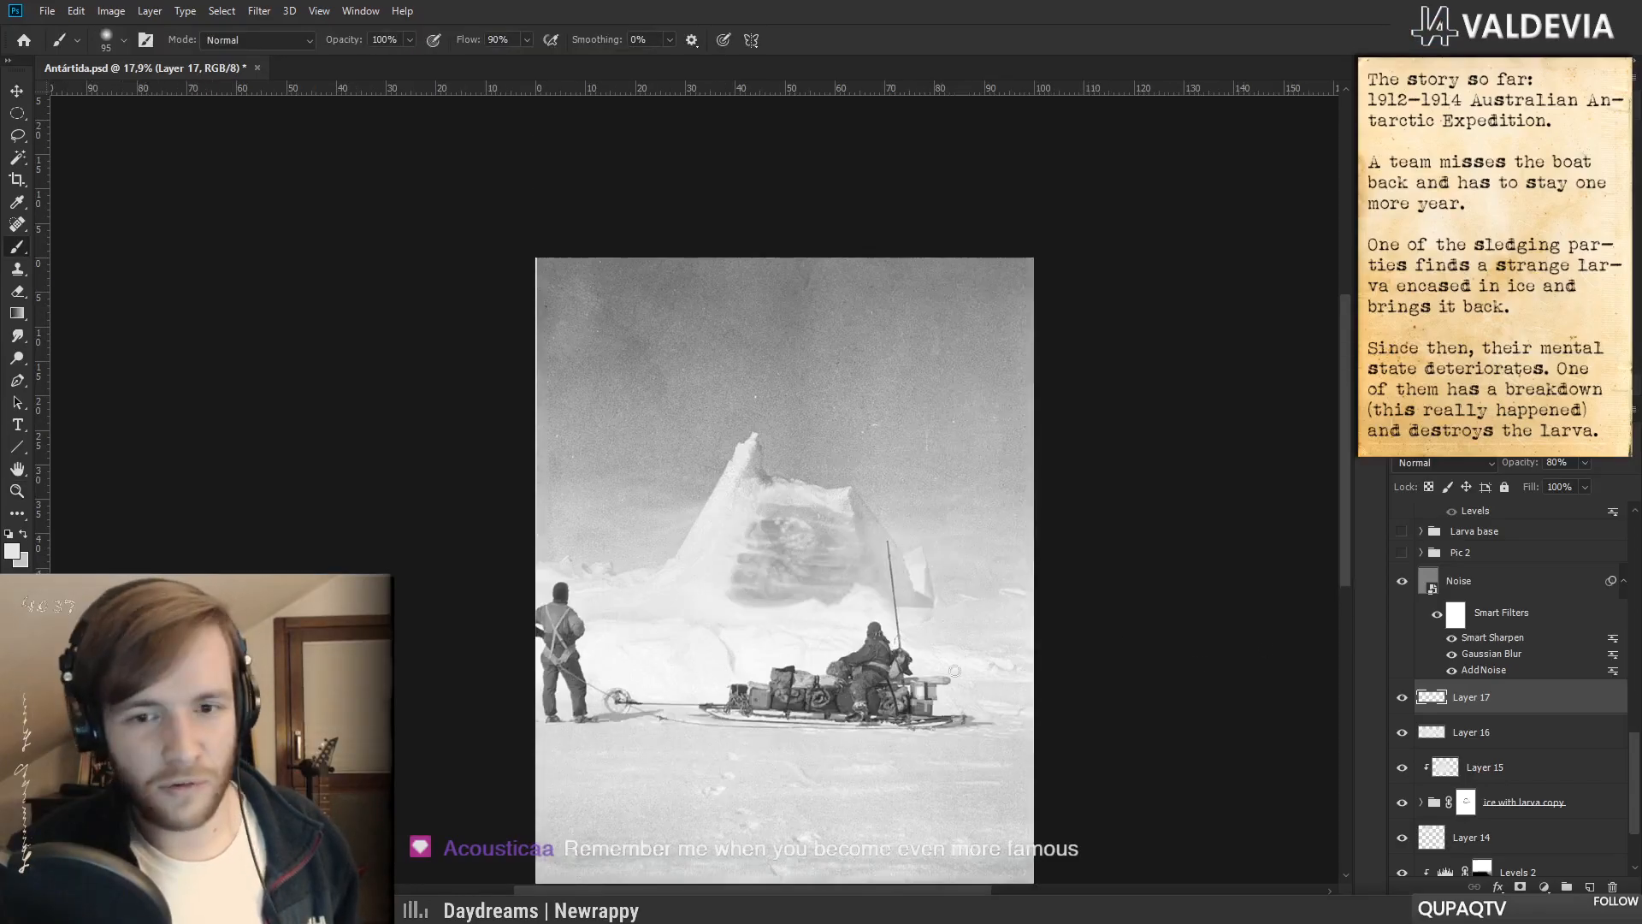
{"action": "scroll", "coordinate": [951, 668], "scroll_direction": "down", "scroll_amount": 6}
{"action": "scroll", "coordinate": [1621, 751], "scroll_direction": "up", "scroll_amount": 10}
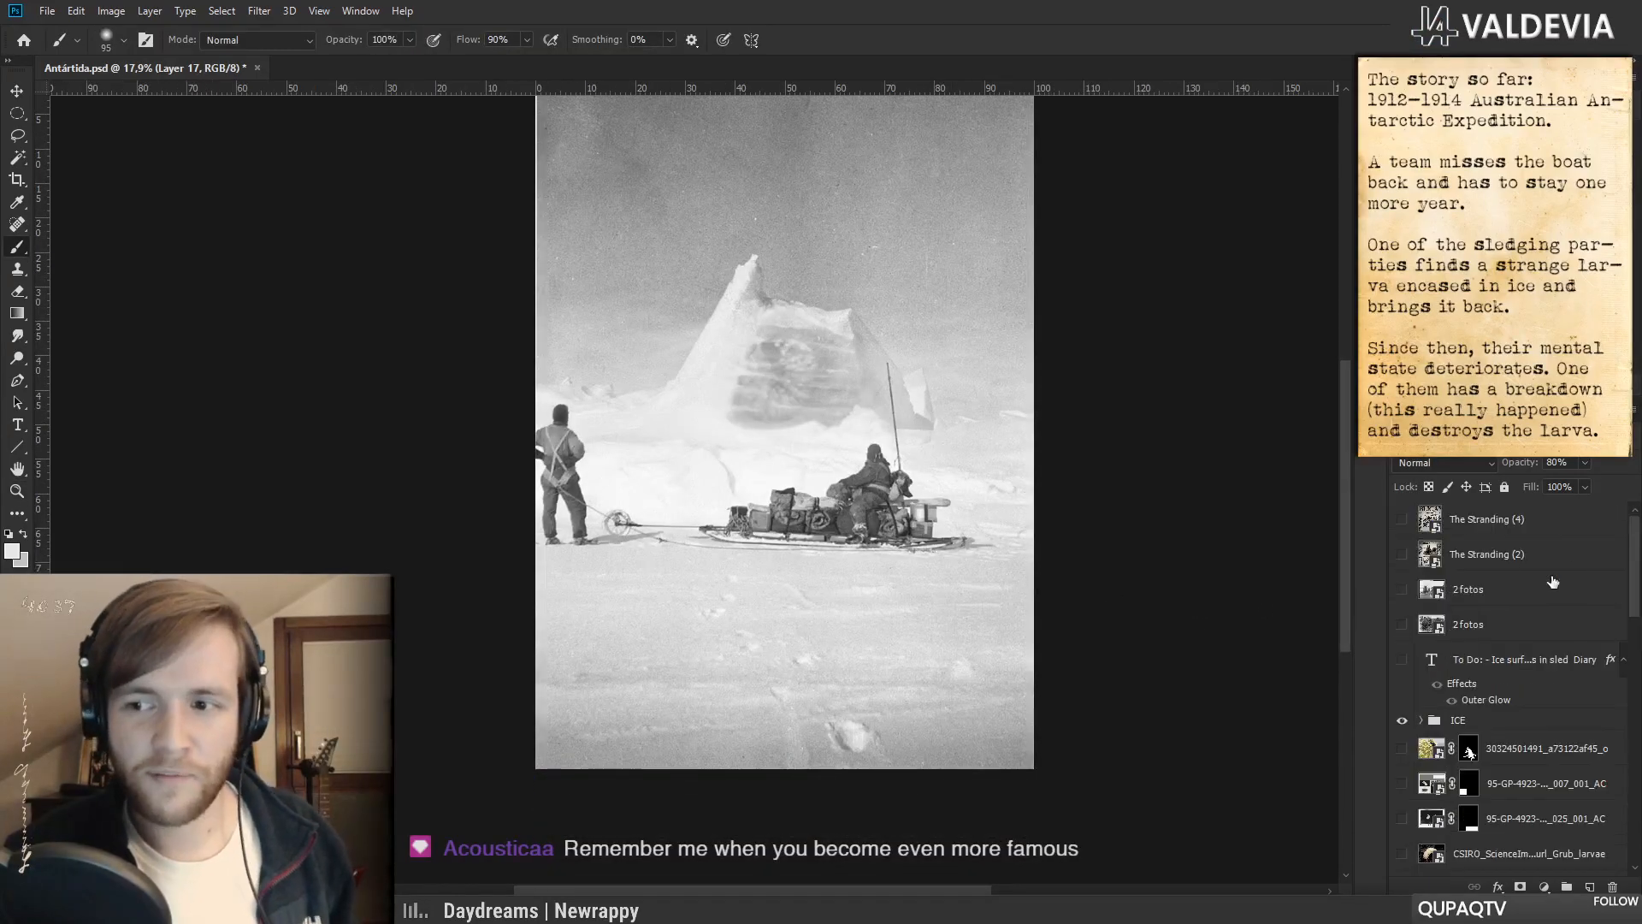
{"action": "left_click", "coordinate": [1401, 556]}
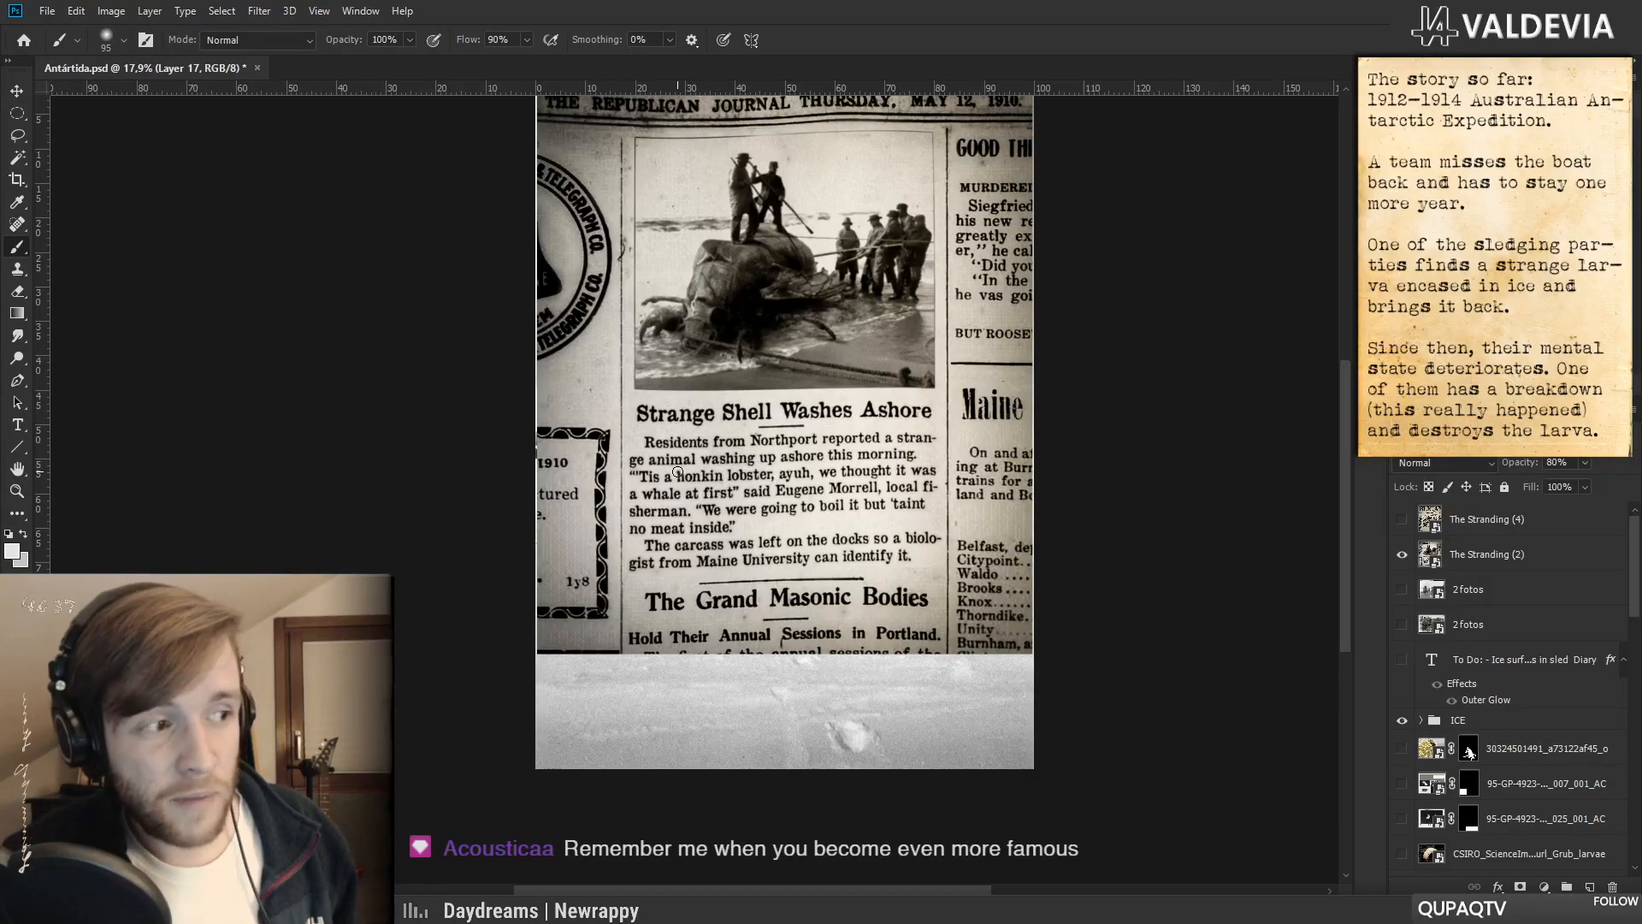
{"action": "key", "text": "z"}
{"action": "left_click_drag", "start_coordinate": [639, 467], "coordinate": [680, 477]}
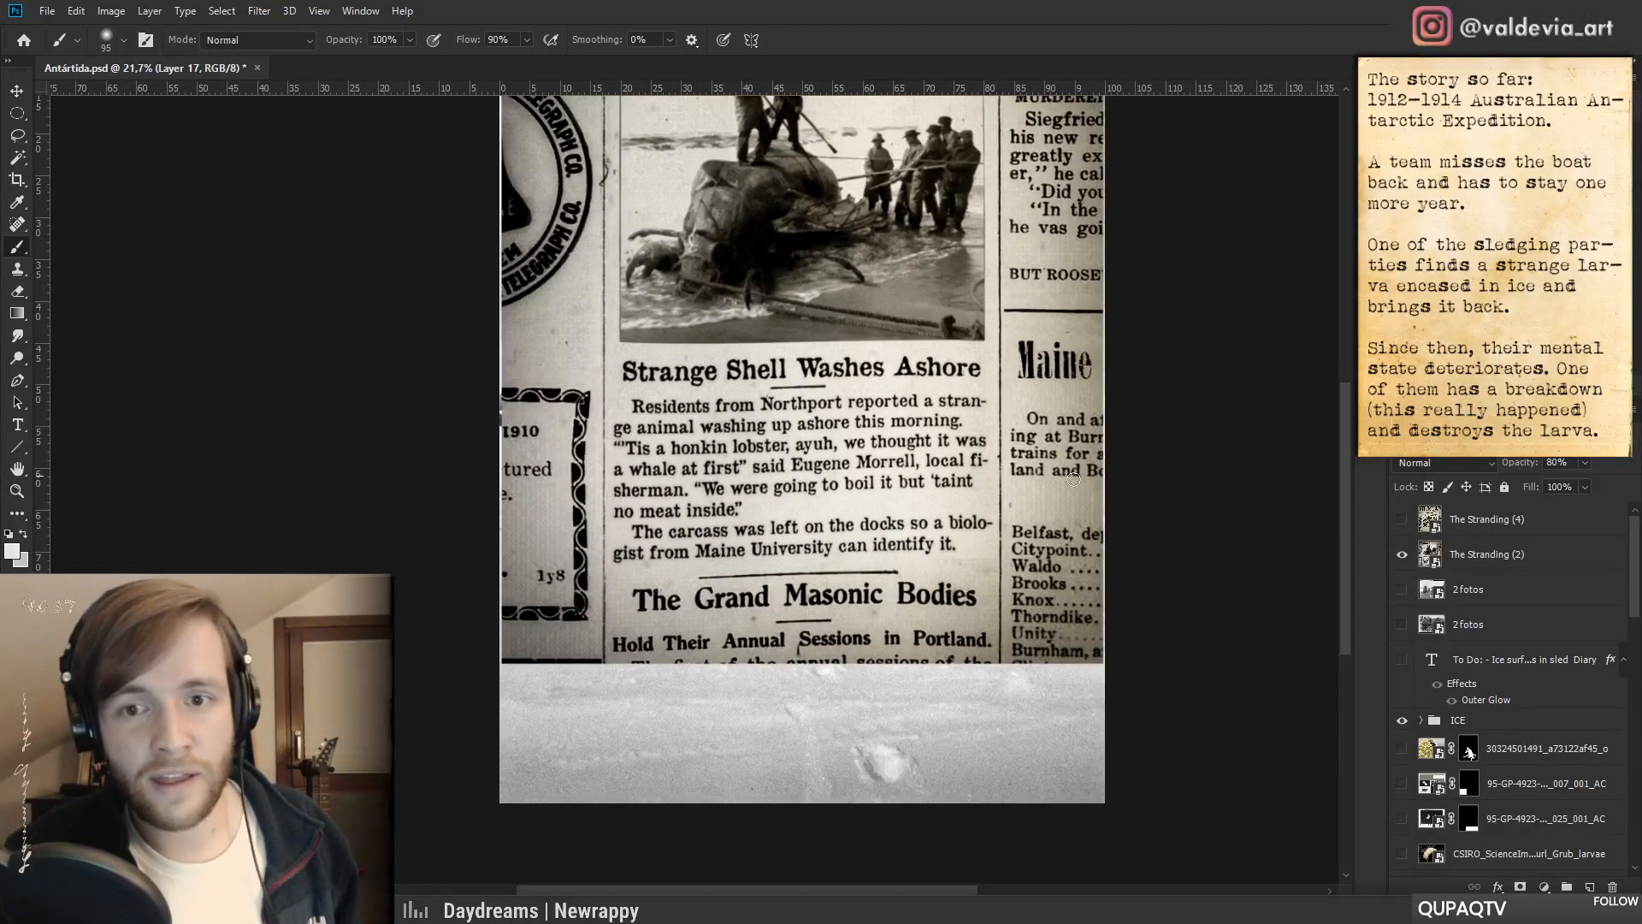
{"action": "left_click", "coordinate": [1401, 556]}
- Hide Layer 17 to check the full iceberg scene without its painted haze
{"action": "key", "text": "ctrl+space"}
{"action": "mouse_move", "coordinate": [905, 496]}
{"action": "left_mouse_down"}
{"action": "mouse_move", "coordinate": [877, 433]}
{"action": "mouse_move", "coordinate": [818, 464]}
{"action": "mouse_move", "coordinate": [852, 460]}
{"action": "mouse_move", "coordinate": [823, 445]}
{"action": "mouse_move", "coordinate": [814, 463]}
{"action": "left_mouse_up"}
{"action": "key", "text": "ctrl+space"}
{"action": "key", "text": "ctrl+space"}
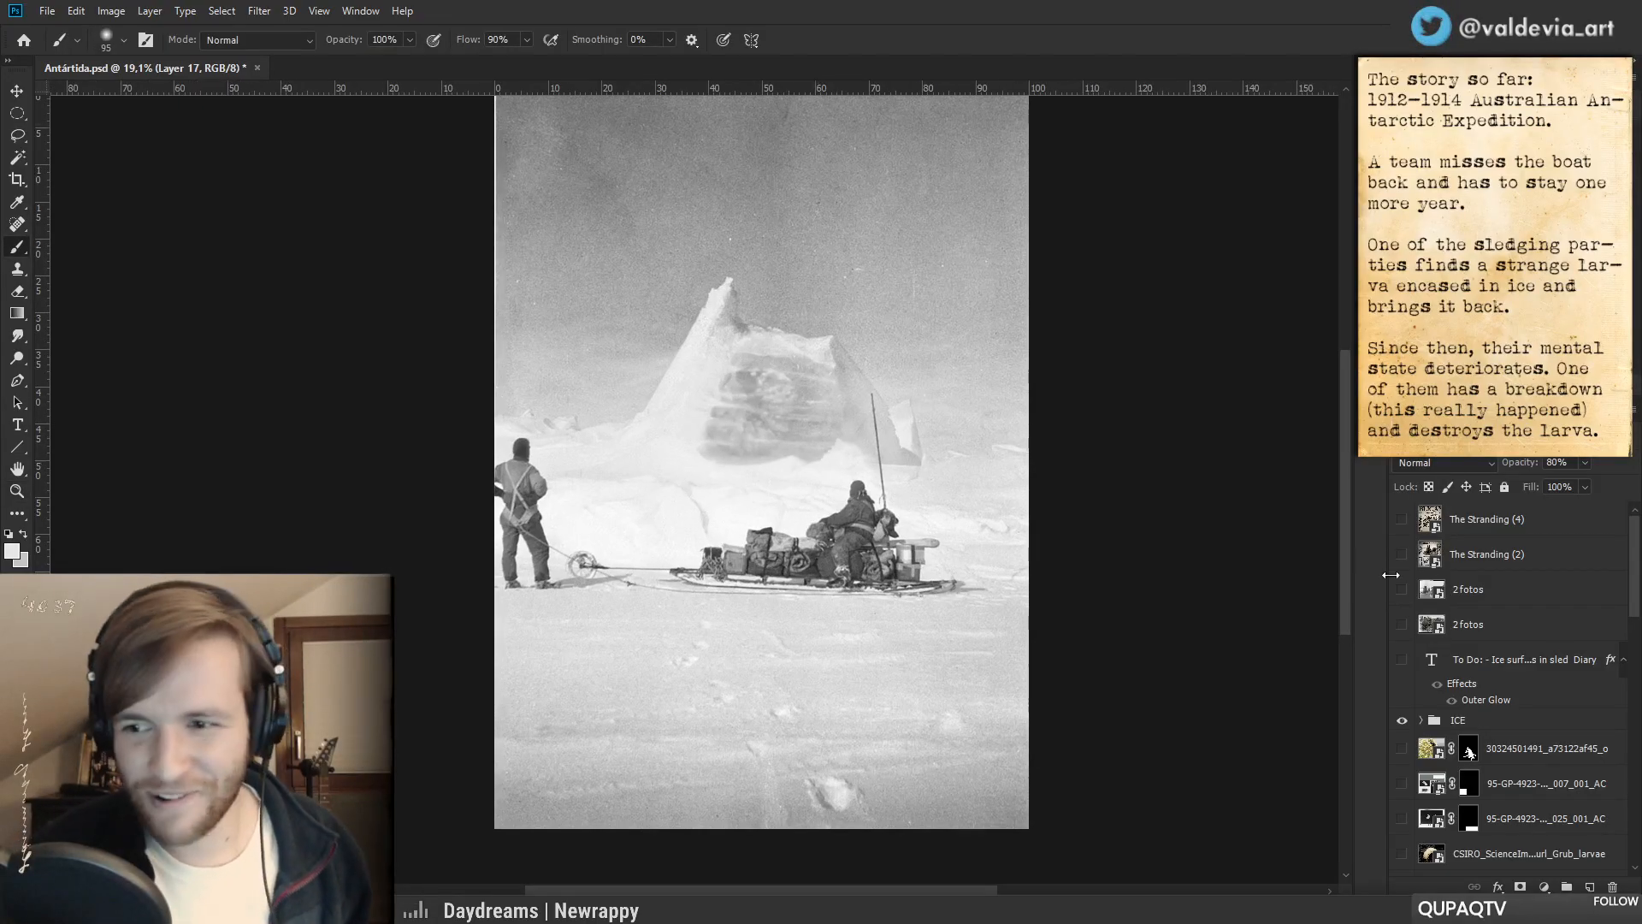
{"action": "scroll", "coordinate": [1623, 554], "scroll_direction": "down", "scroll_amount": 10}
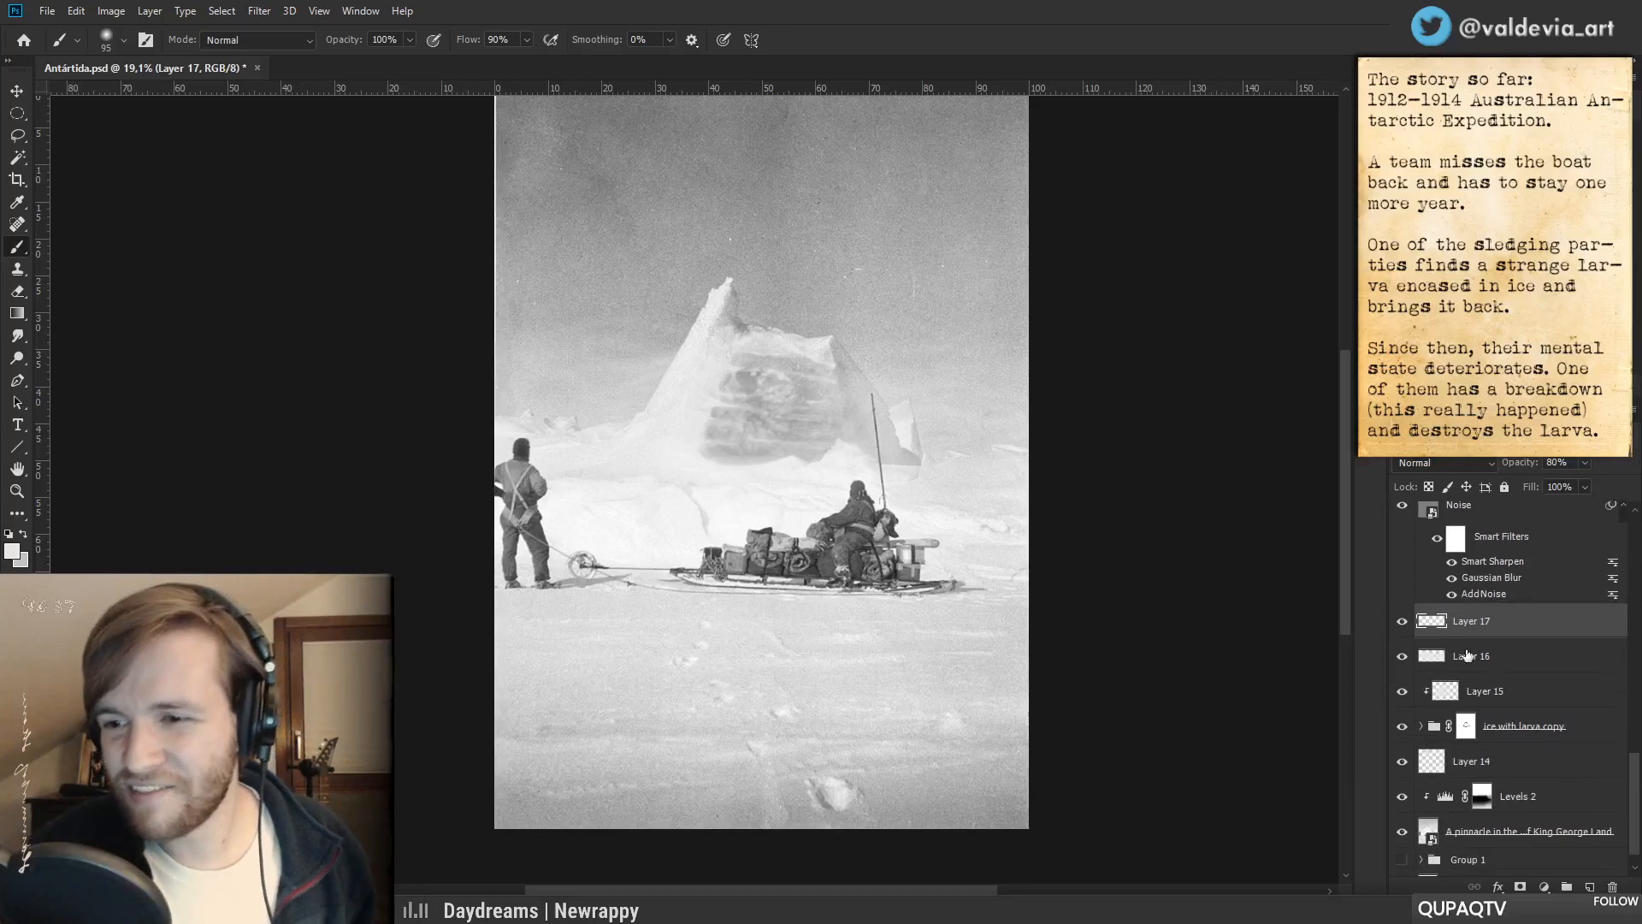
{"action": "left_click", "coordinate": [1402, 625]}
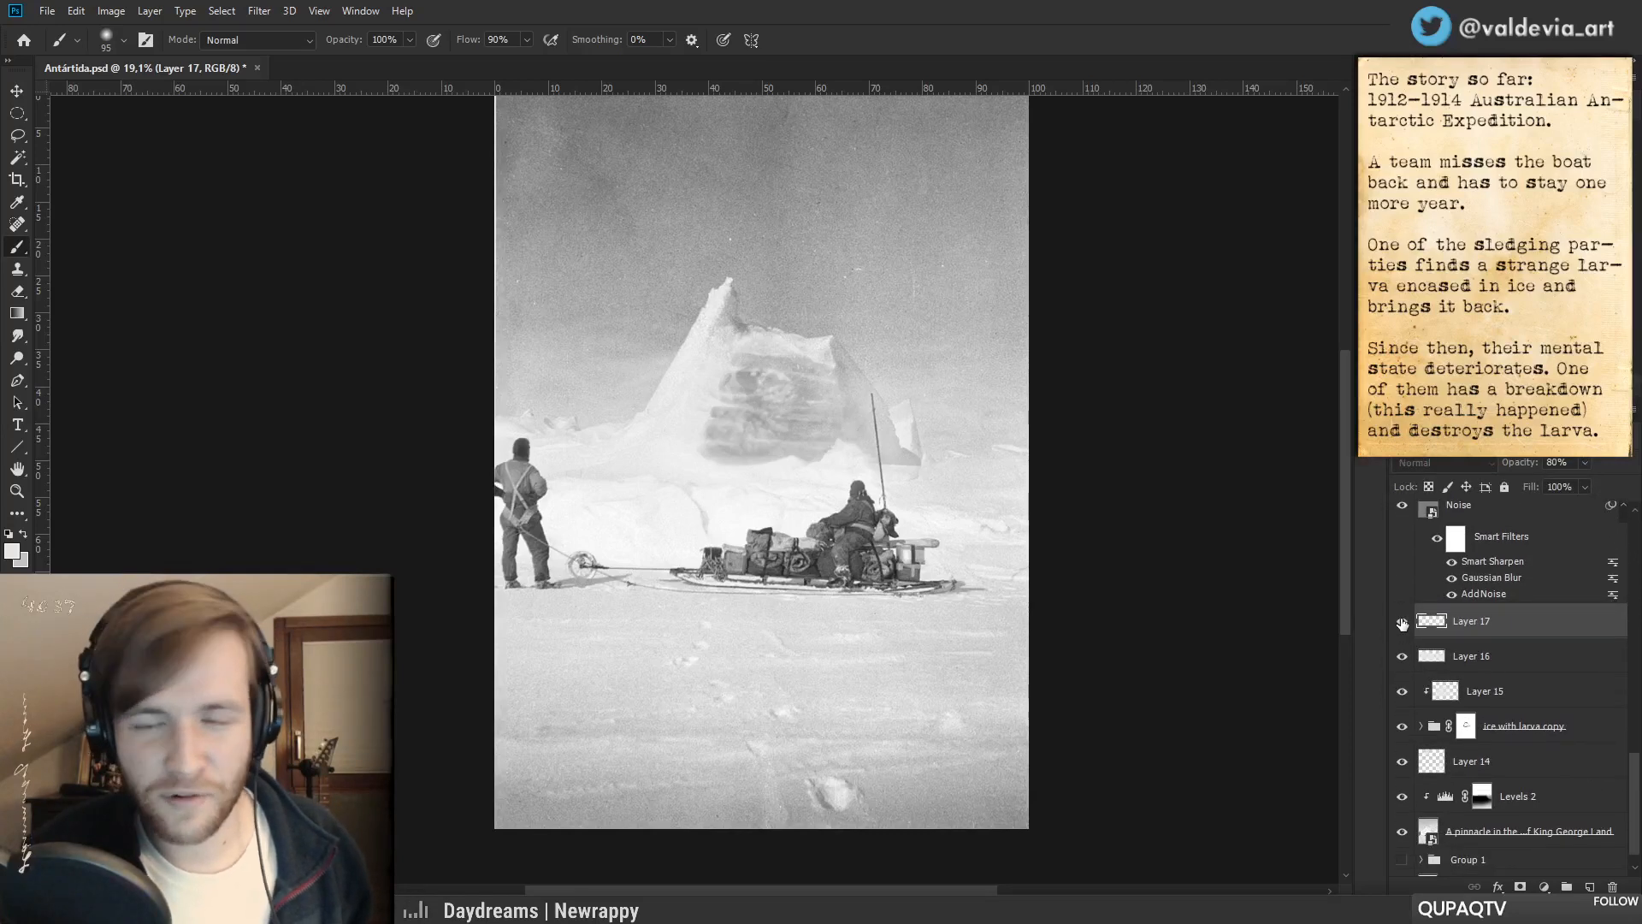
- Show and hide the "Pic 2" group repeatedly to compare the climbing-men picture with the sledge scene, leaving the group hidden
{"action": "key", "text": "ctrl+space"}
{"action": "mouse_move", "coordinate": [793, 344]}
{"action": "left_mouse_down"}
{"action": "mouse_move", "coordinate": [862, 344]}
{"action": "mouse_move", "coordinate": [776, 344]}
{"action": "left_mouse_up"}
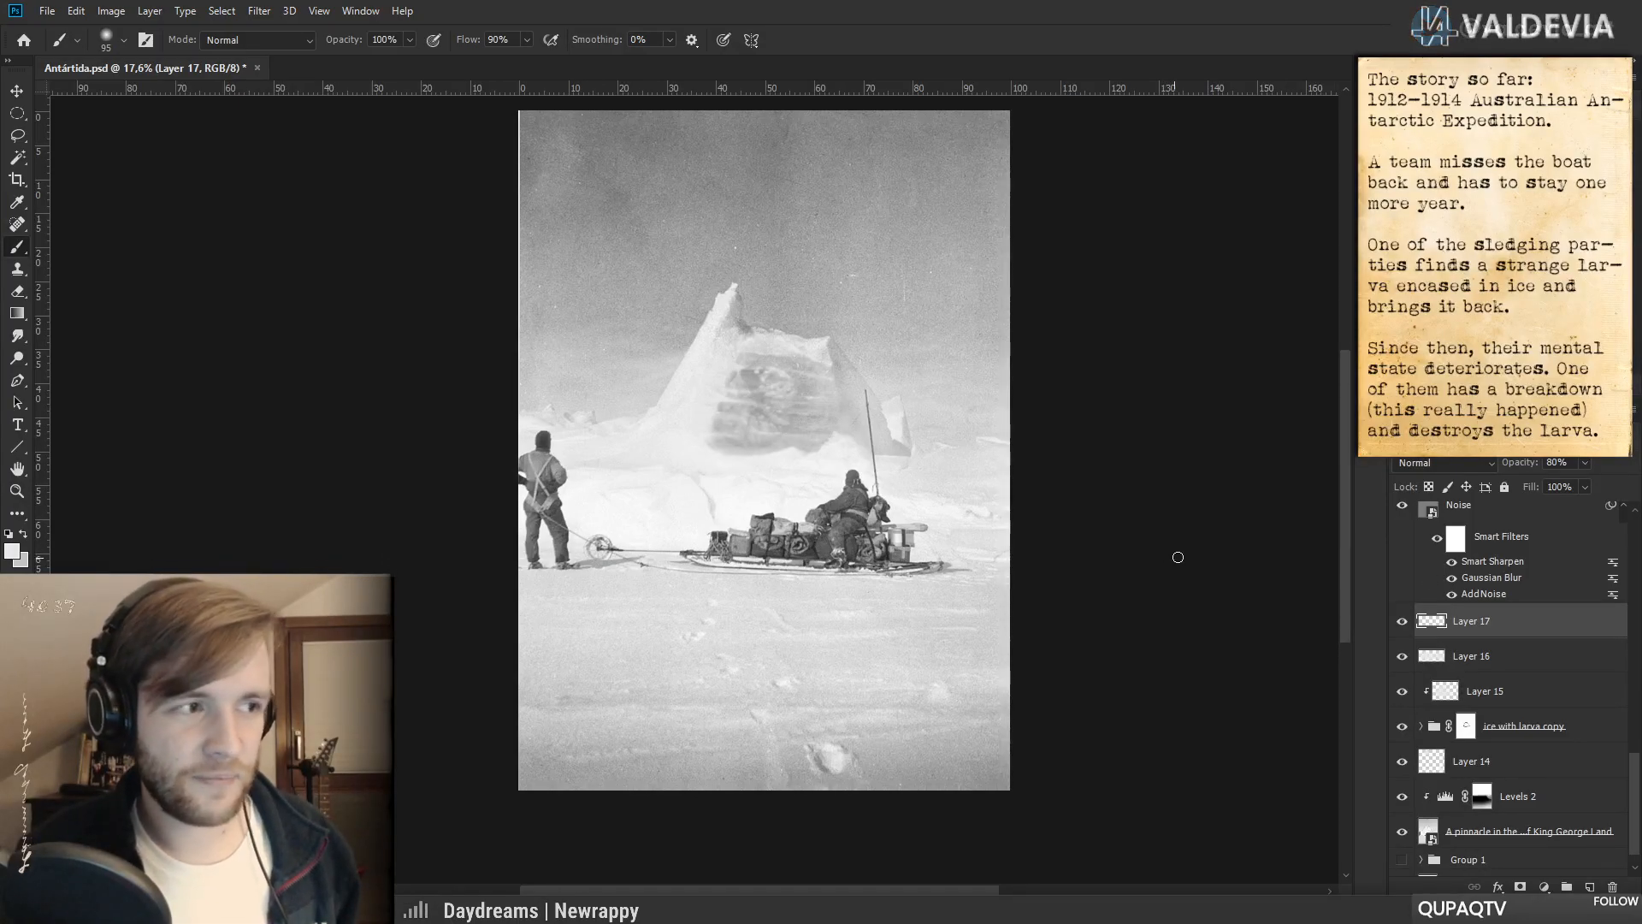
{"action": "scroll", "coordinate": [1638, 770], "scroll_direction": "up", "scroll_amount": 2}
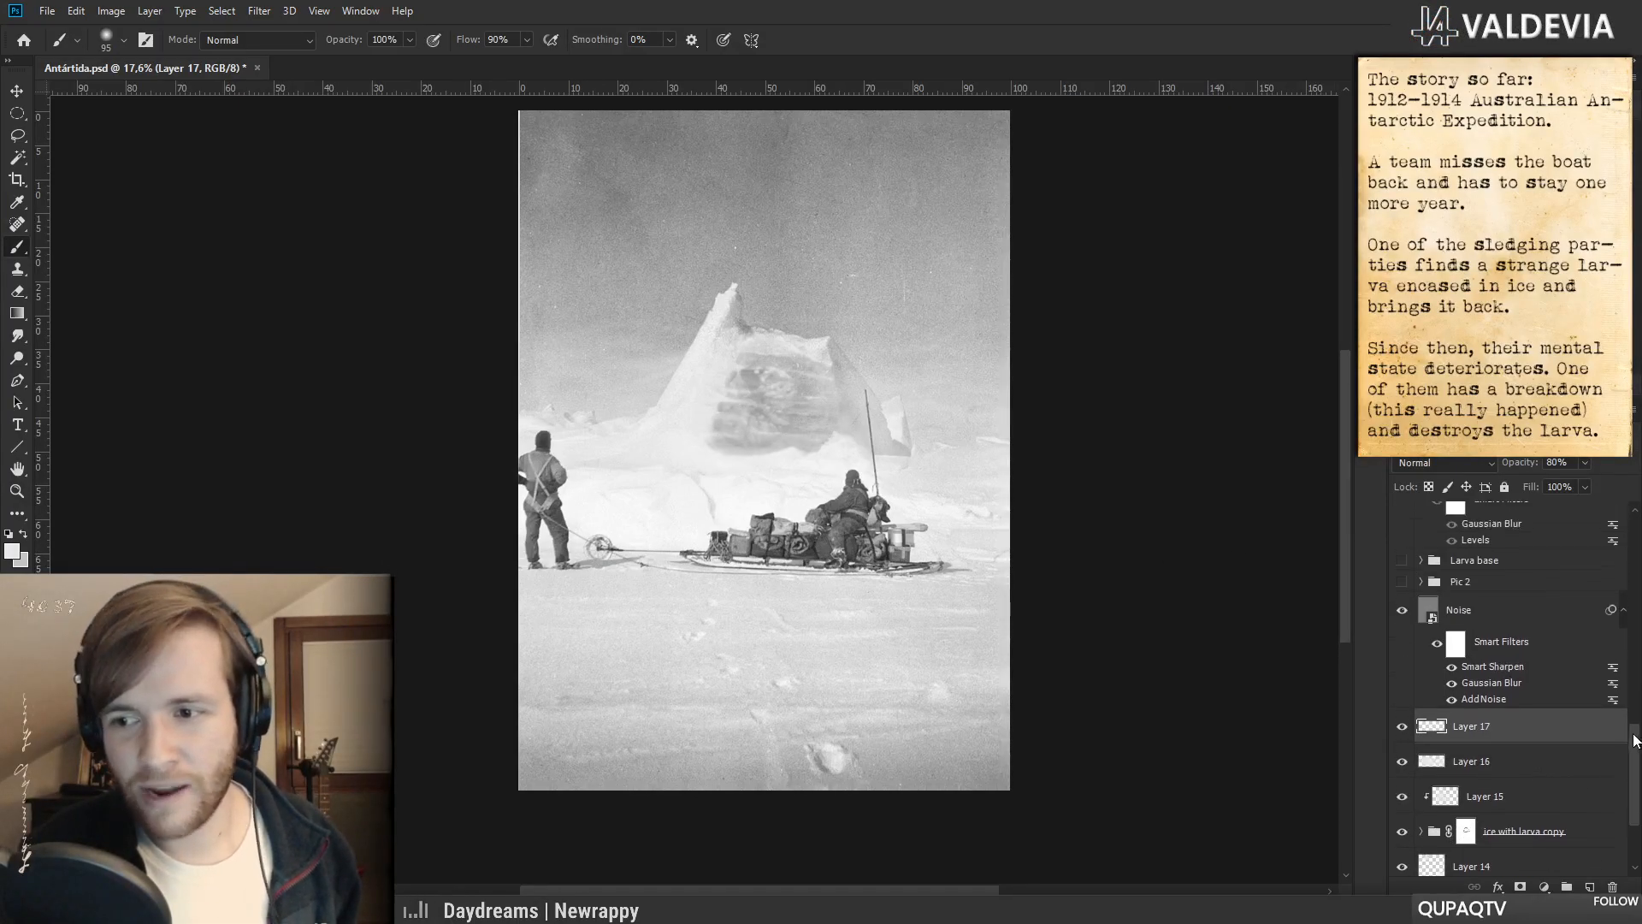
{"action": "left_click", "coordinate": [1402, 638]}
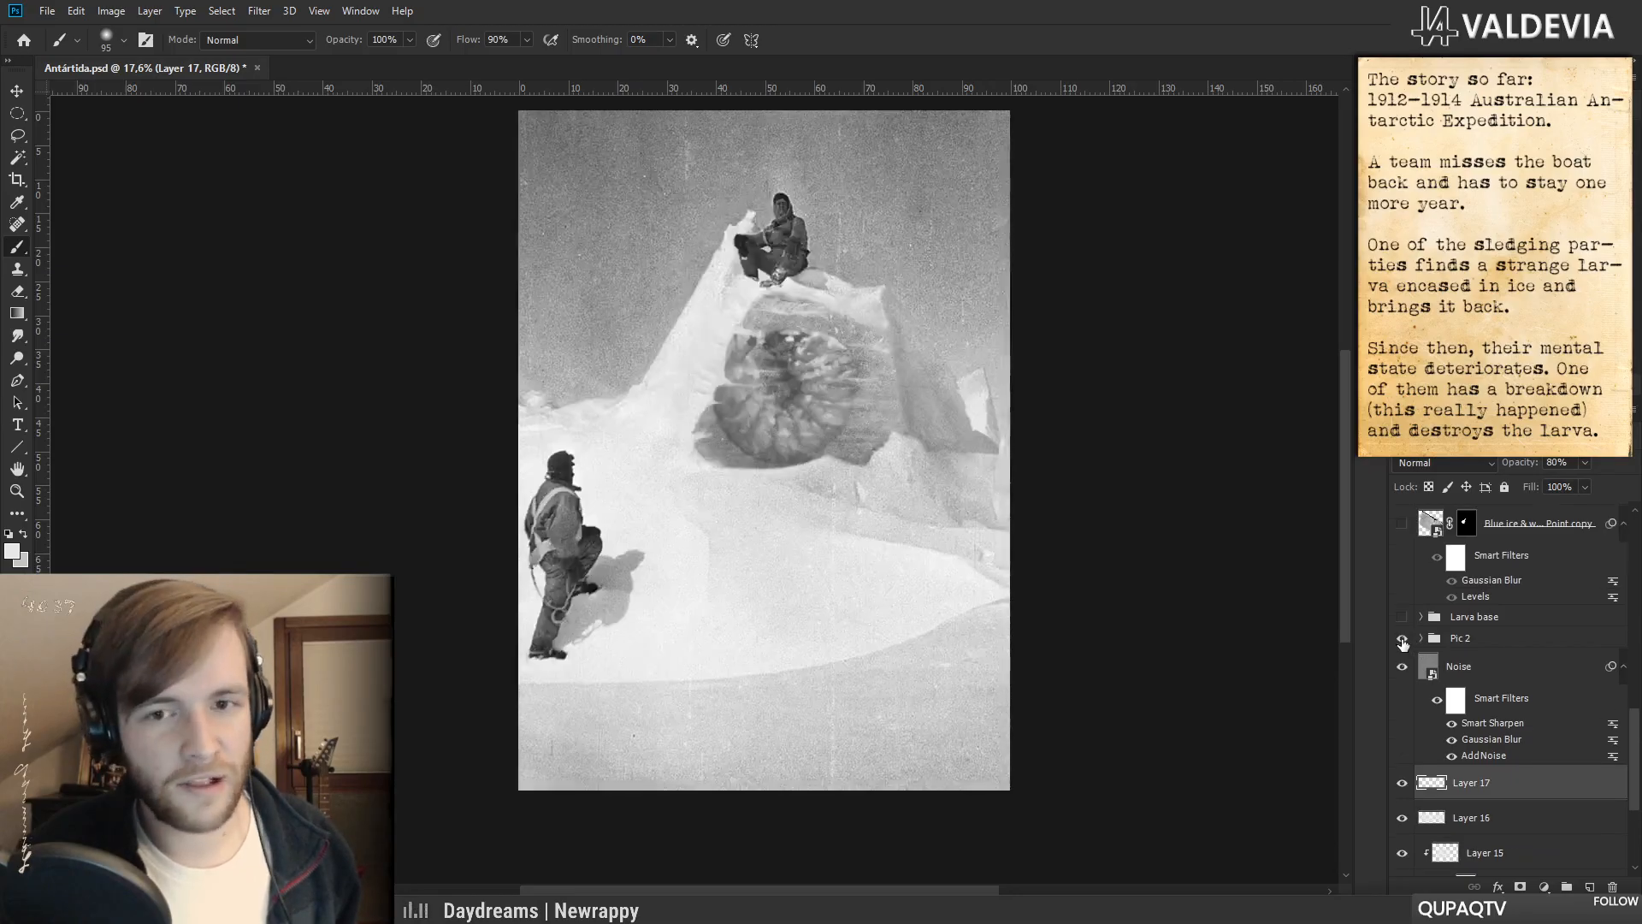
{"action": "left_click", "coordinate": [1403, 638]}
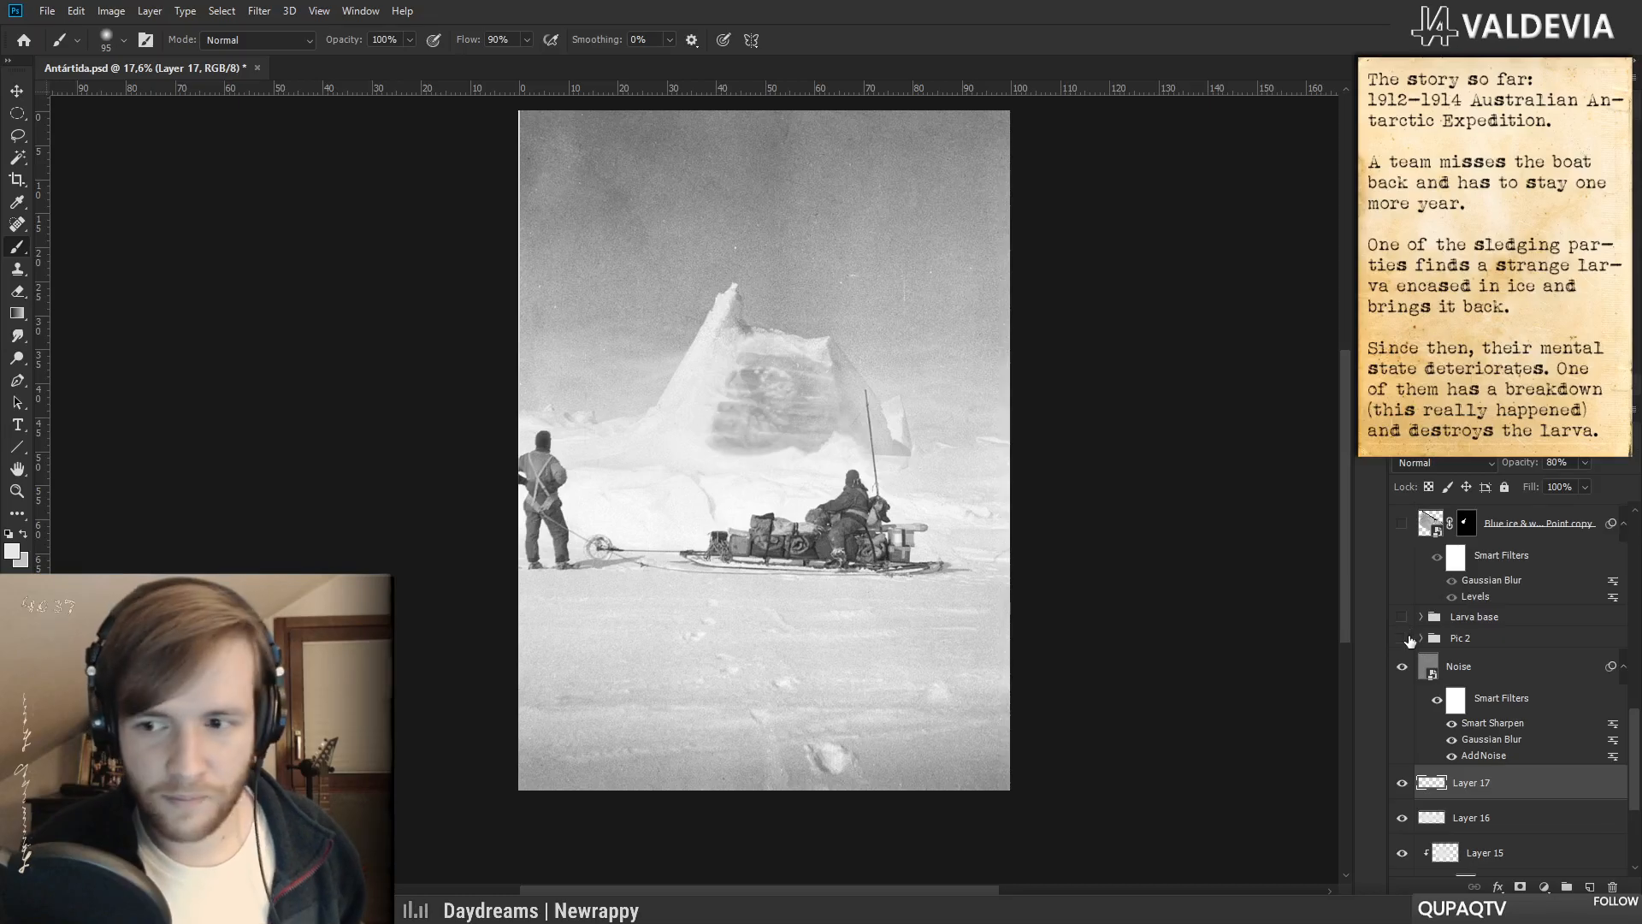
{"action": "left_click", "coordinate": [1403, 638]}
{"action": "left_click", "coordinate": [1402, 639]}
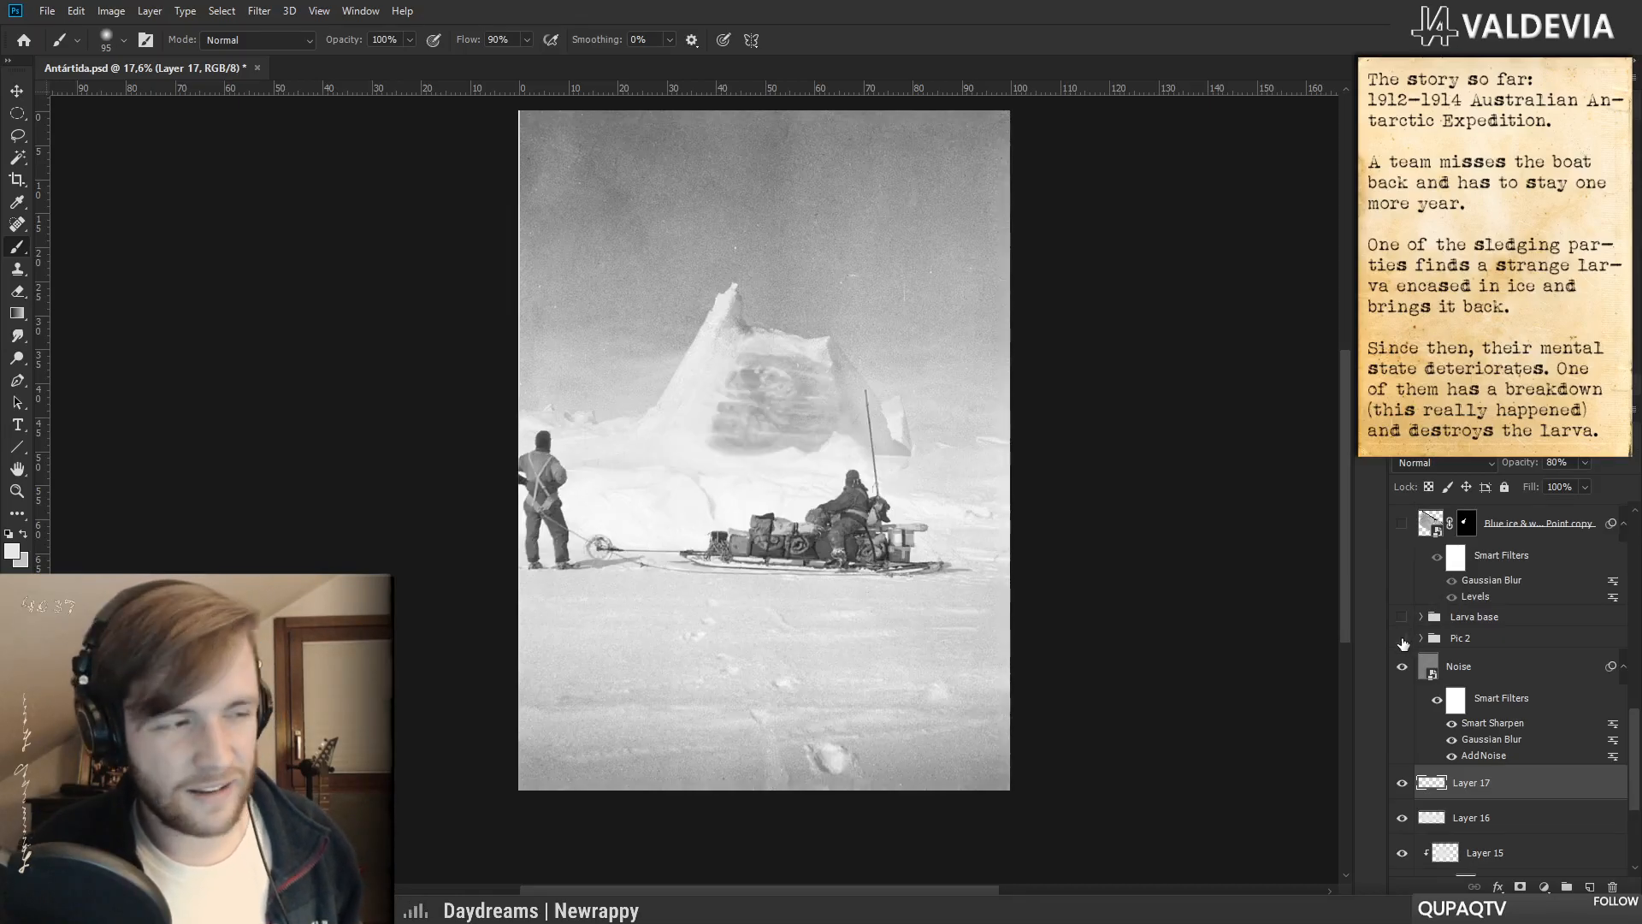
{"action": "left_click", "coordinate": [1403, 640]}
{"action": "left_click", "coordinate": [1402, 642]}
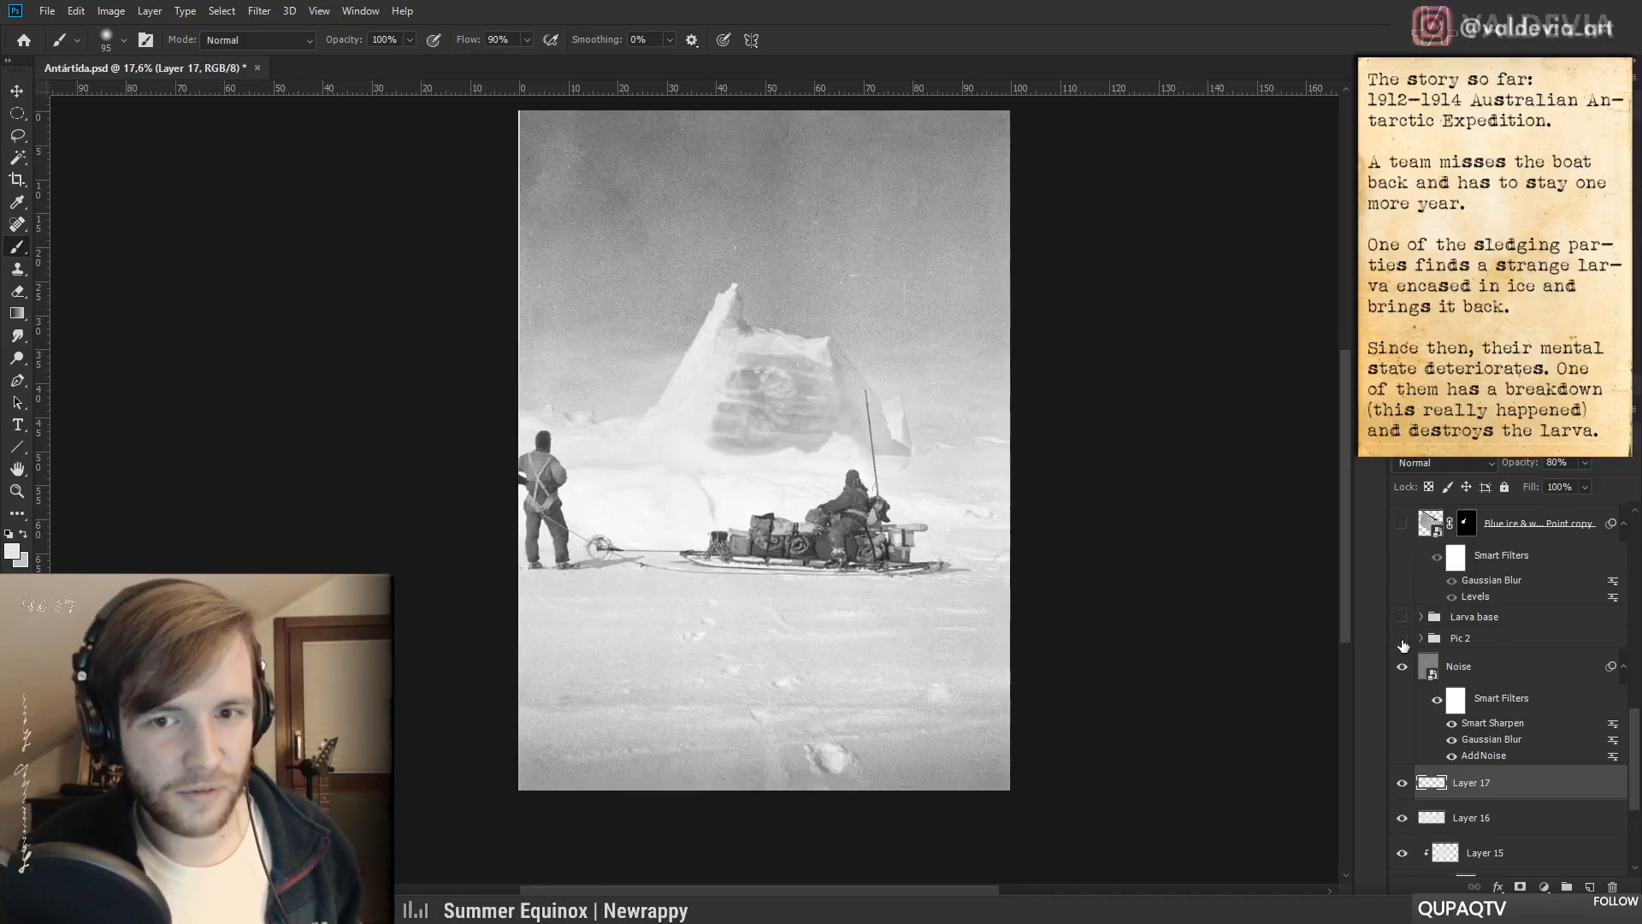
- Lower the opacity of Layer 15, clipped above the "ice with larva copy" group, to 25%
{"action": "key", "text": "ctrl+space"}
{"action": "left_click_drag", "start_coordinate": [766, 387], "coordinate": [813, 389]}
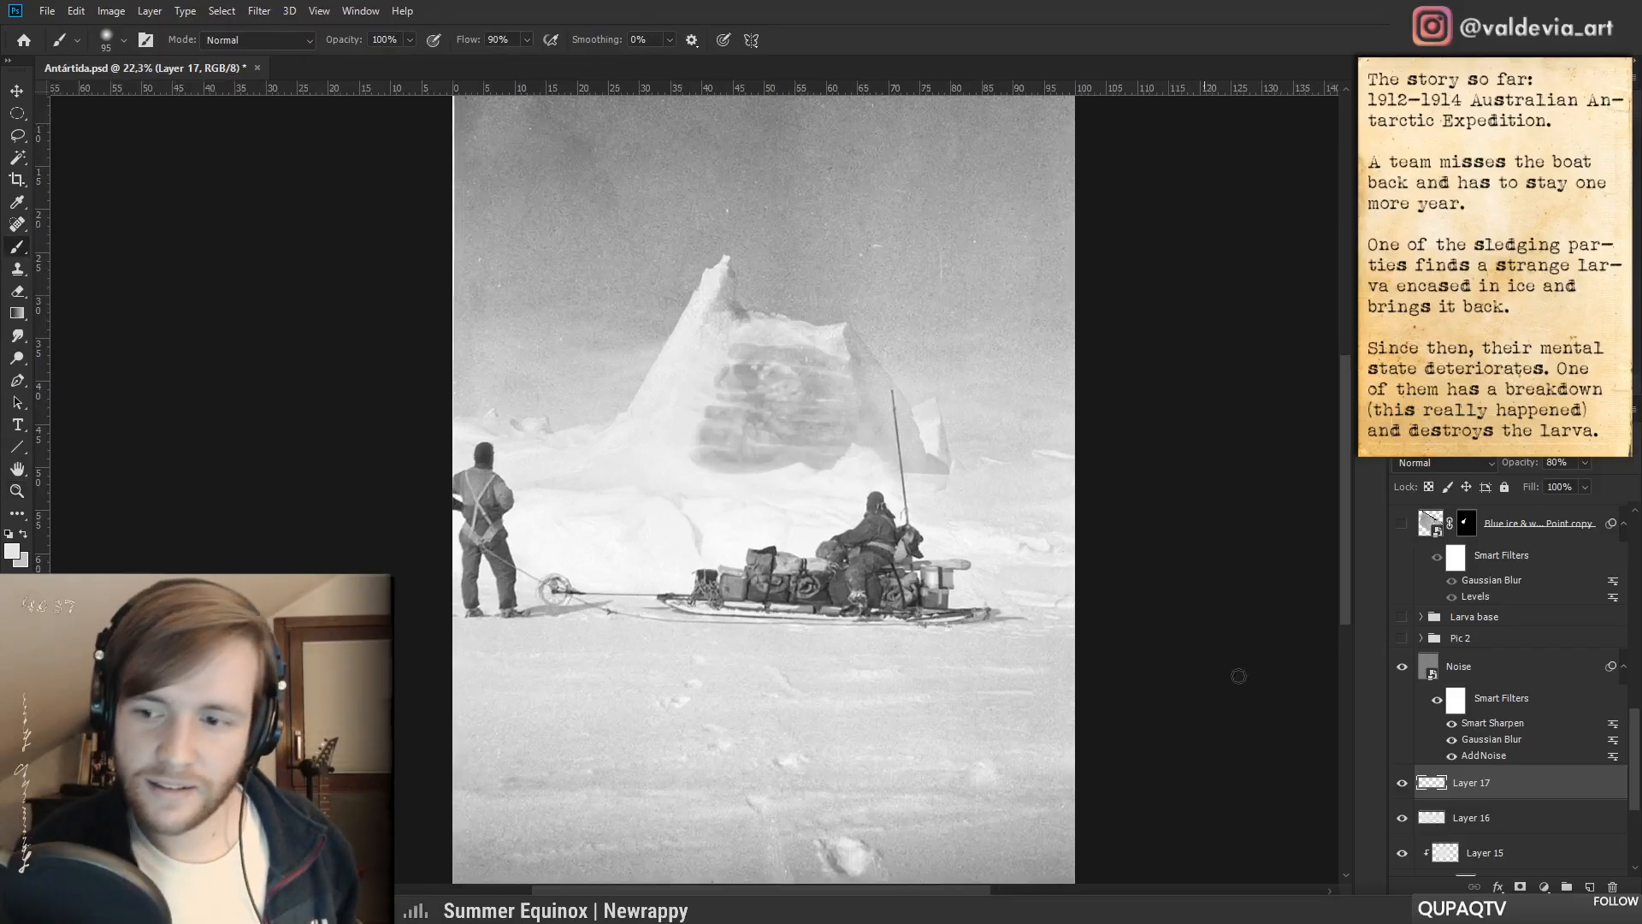
{"action": "left_click_drag", "start_coordinate": [1640, 737], "coordinate": [1636, 773]}
{"action": "left_click", "coordinate": [1516, 729]}
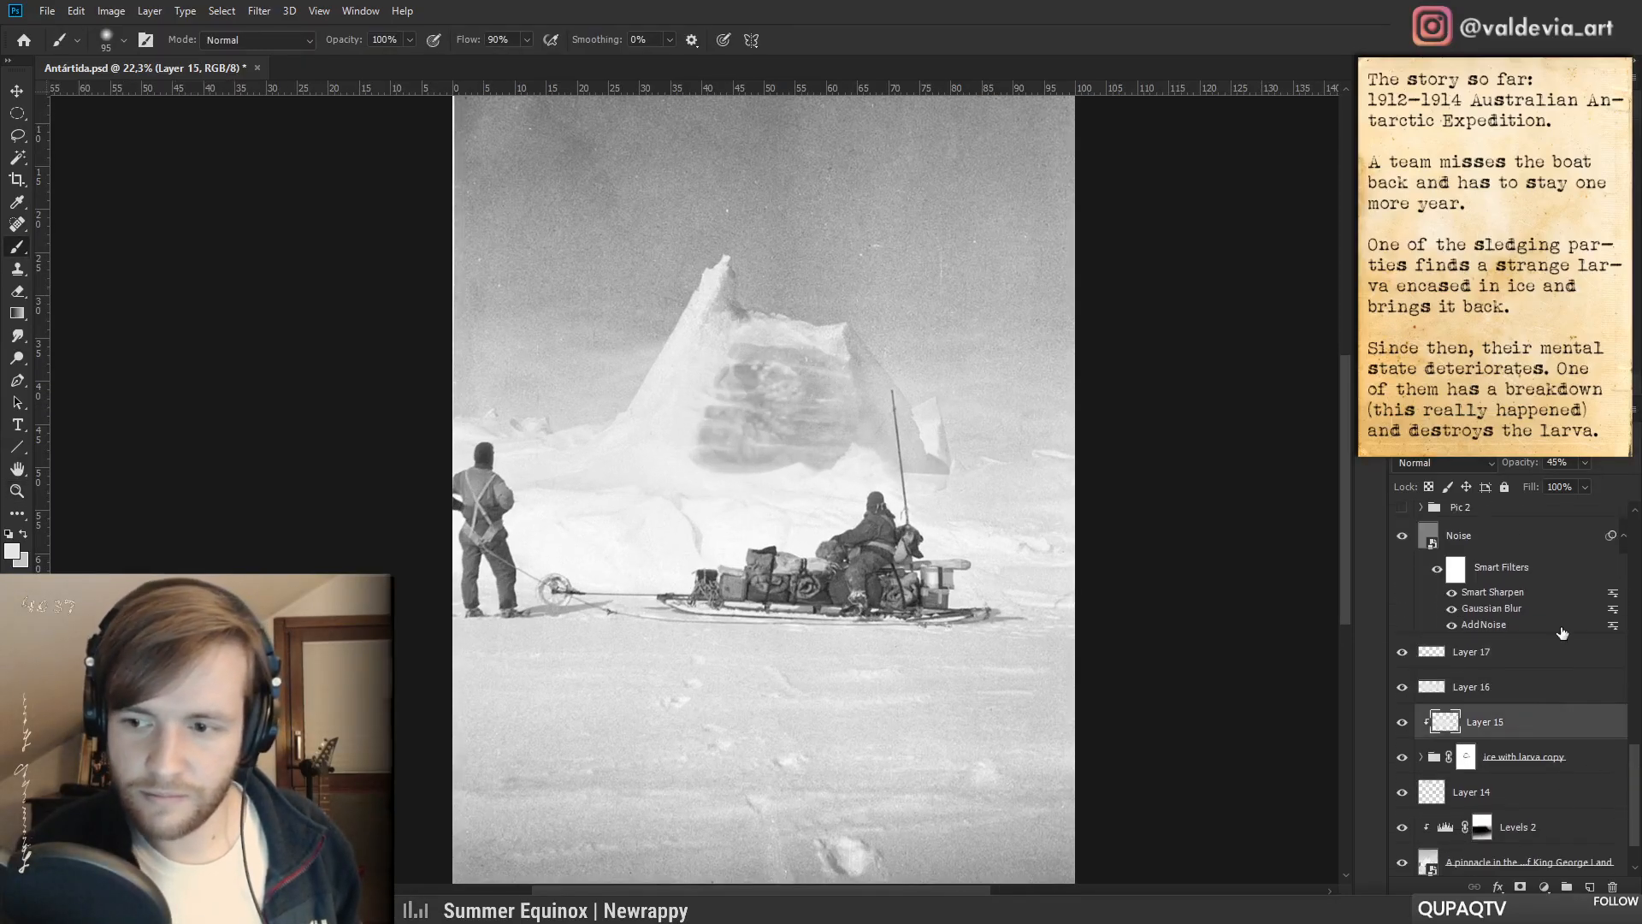
{"action": "left_click_drag", "start_coordinate": [1519, 463], "coordinate": [1495, 462]}
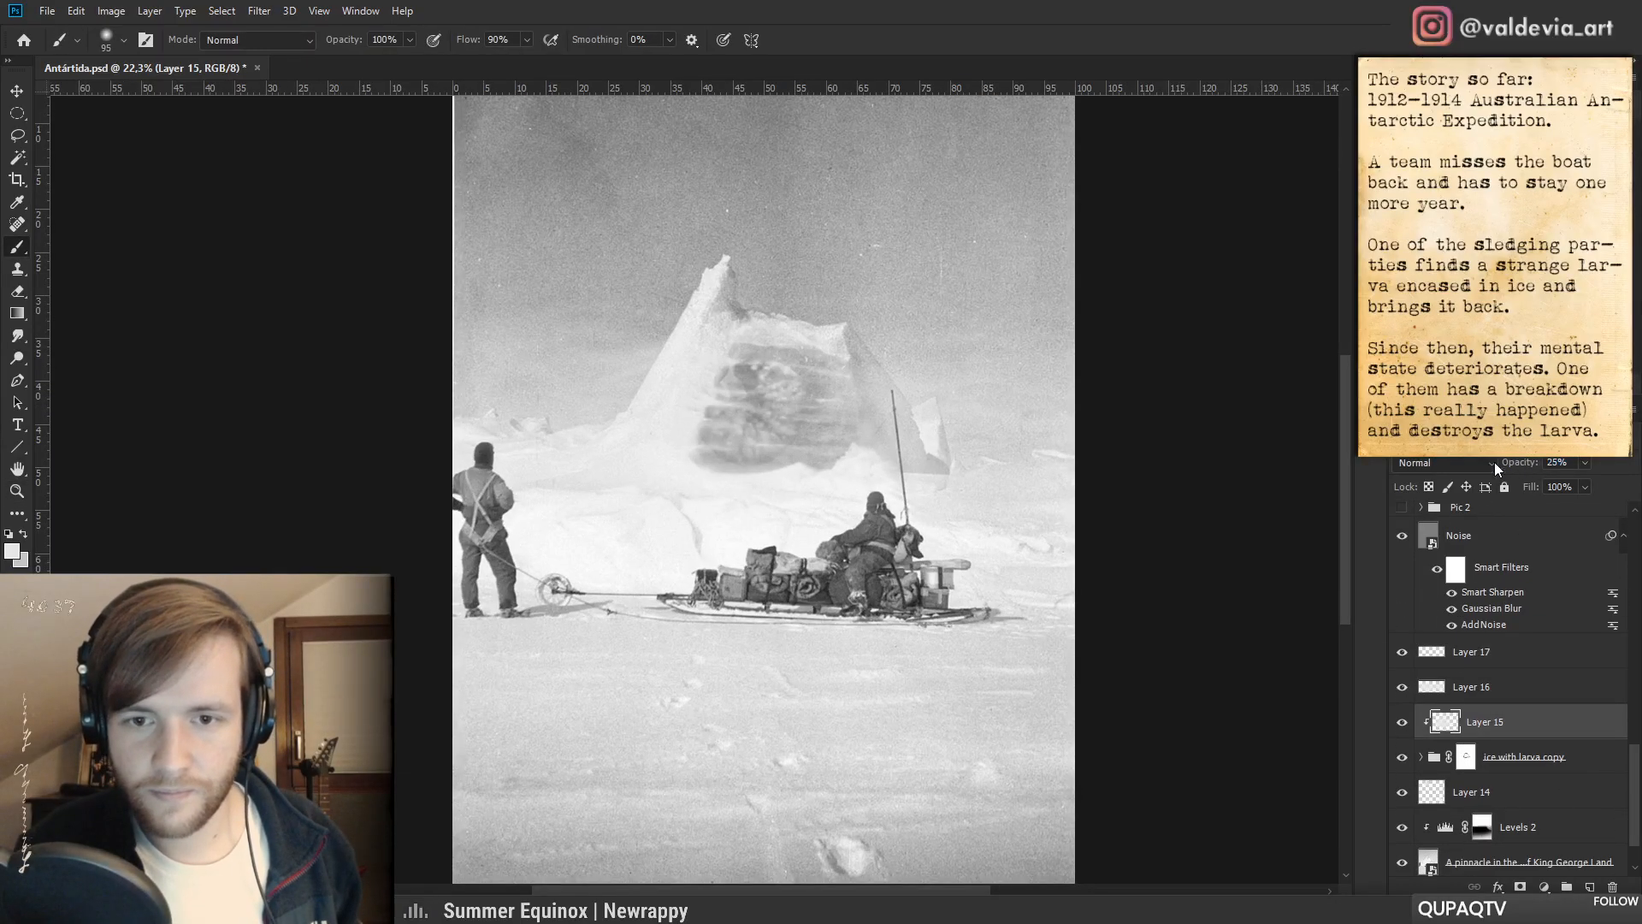
{"action": "key", "text": "space"}
{"action": "left_click_drag", "start_coordinate": [674, 577], "coordinate": [787, 535]}
{"action": "key", "text": "ctrl+space"}
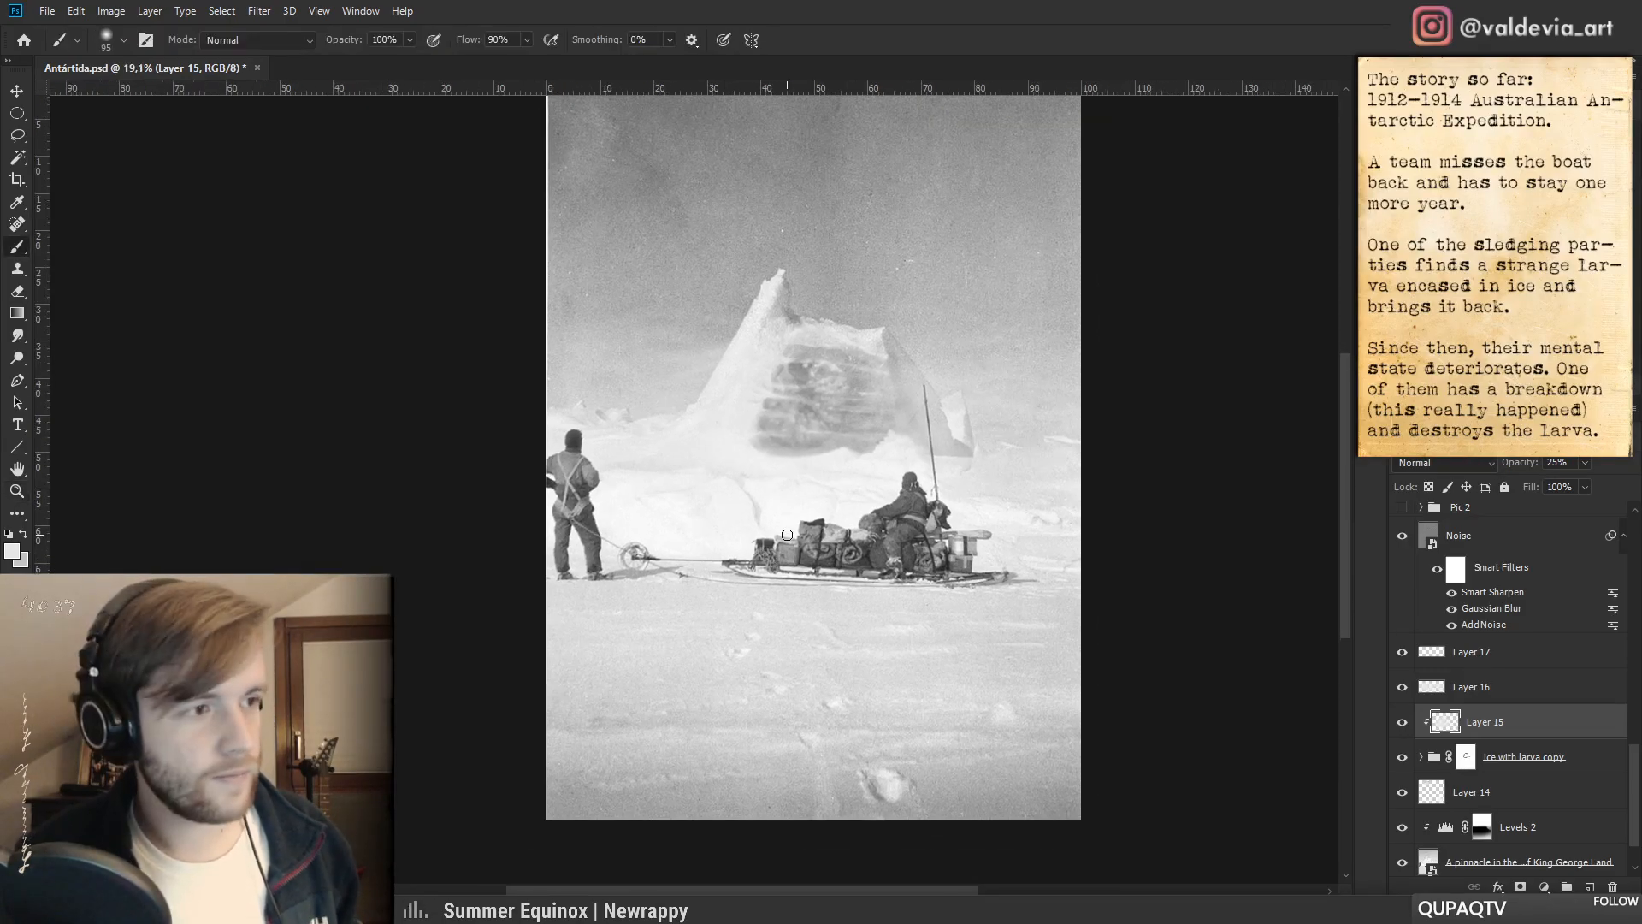
- Toggle Layer 15 off and on to compare its effect, and inspect the iceberg both up close and in the full scene
{"action": "left_click", "coordinate": [1404, 724]}
{"action": "left_click", "coordinate": [1408, 726]}
{"action": "key", "text": "space"}
{"action": "left_click_drag", "start_coordinate": [909, 430], "coordinate": [893, 466]}
{"action": "key", "text": "ctrl+space"}
{"action": "mouse_move", "coordinate": [830, 385]}
{"action": "left_mouse_down"}
{"action": "mouse_move", "coordinate": [870, 391]}
{"action": "mouse_move", "coordinate": [849, 390]}
{"action": "left_mouse_up"}
{"action": "key", "text": "space"}
{"action": "left_click_drag", "start_coordinate": [691, 487], "coordinate": [710, 444]}
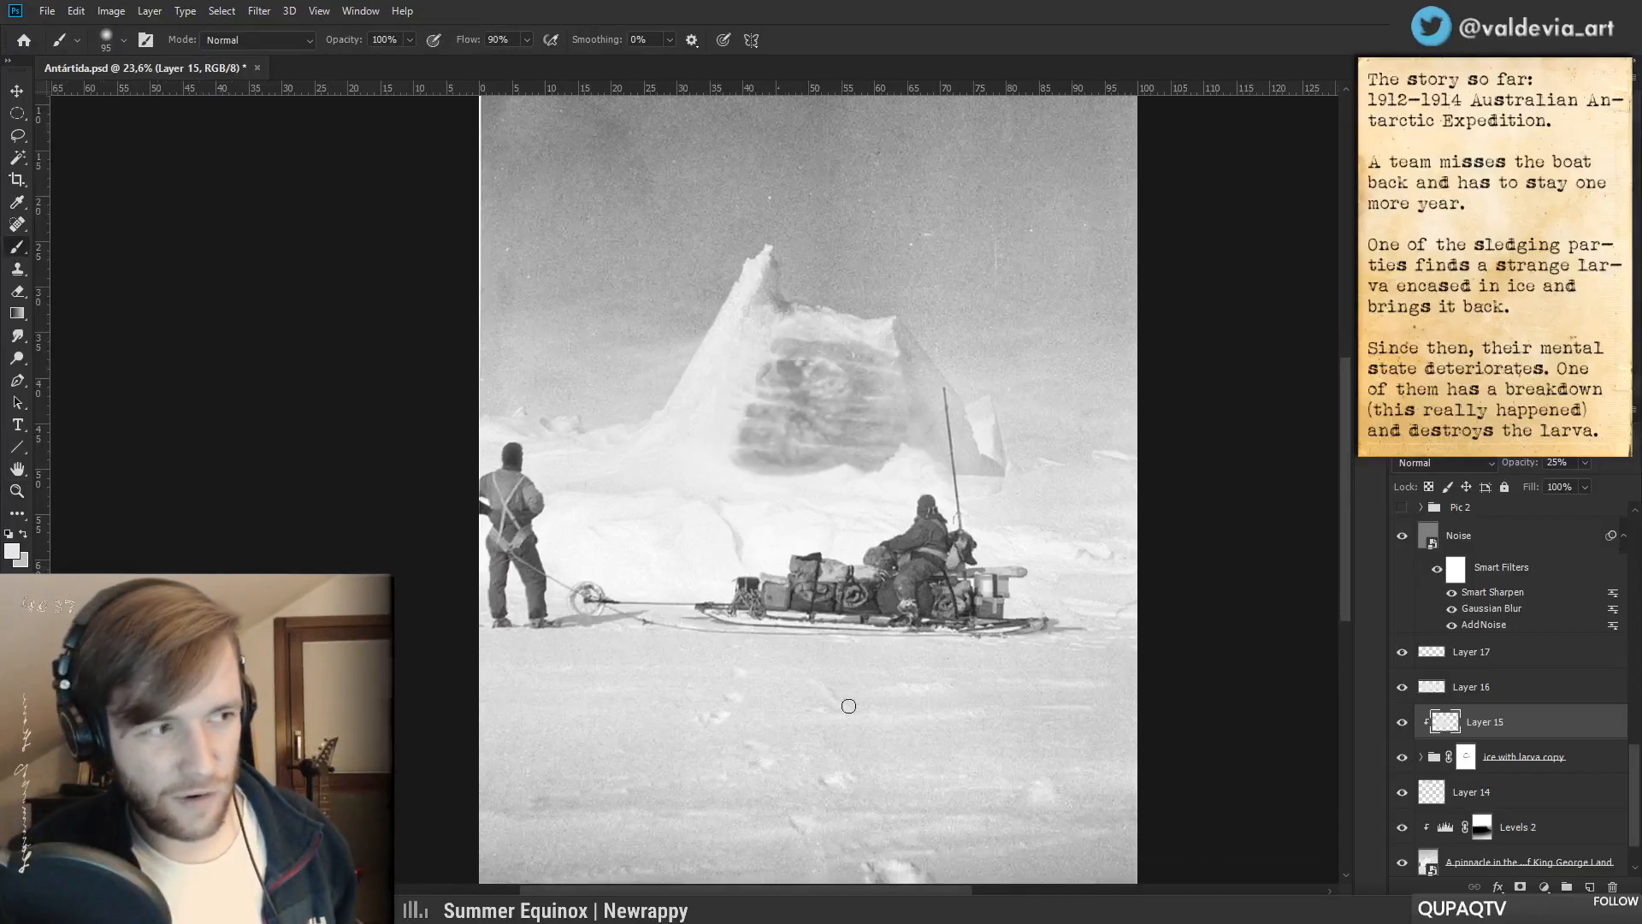
{"action": "key", "text": "ctrl+space"}
{"action": "left_click_drag", "start_coordinate": [889, 521], "coordinate": [865, 514]}
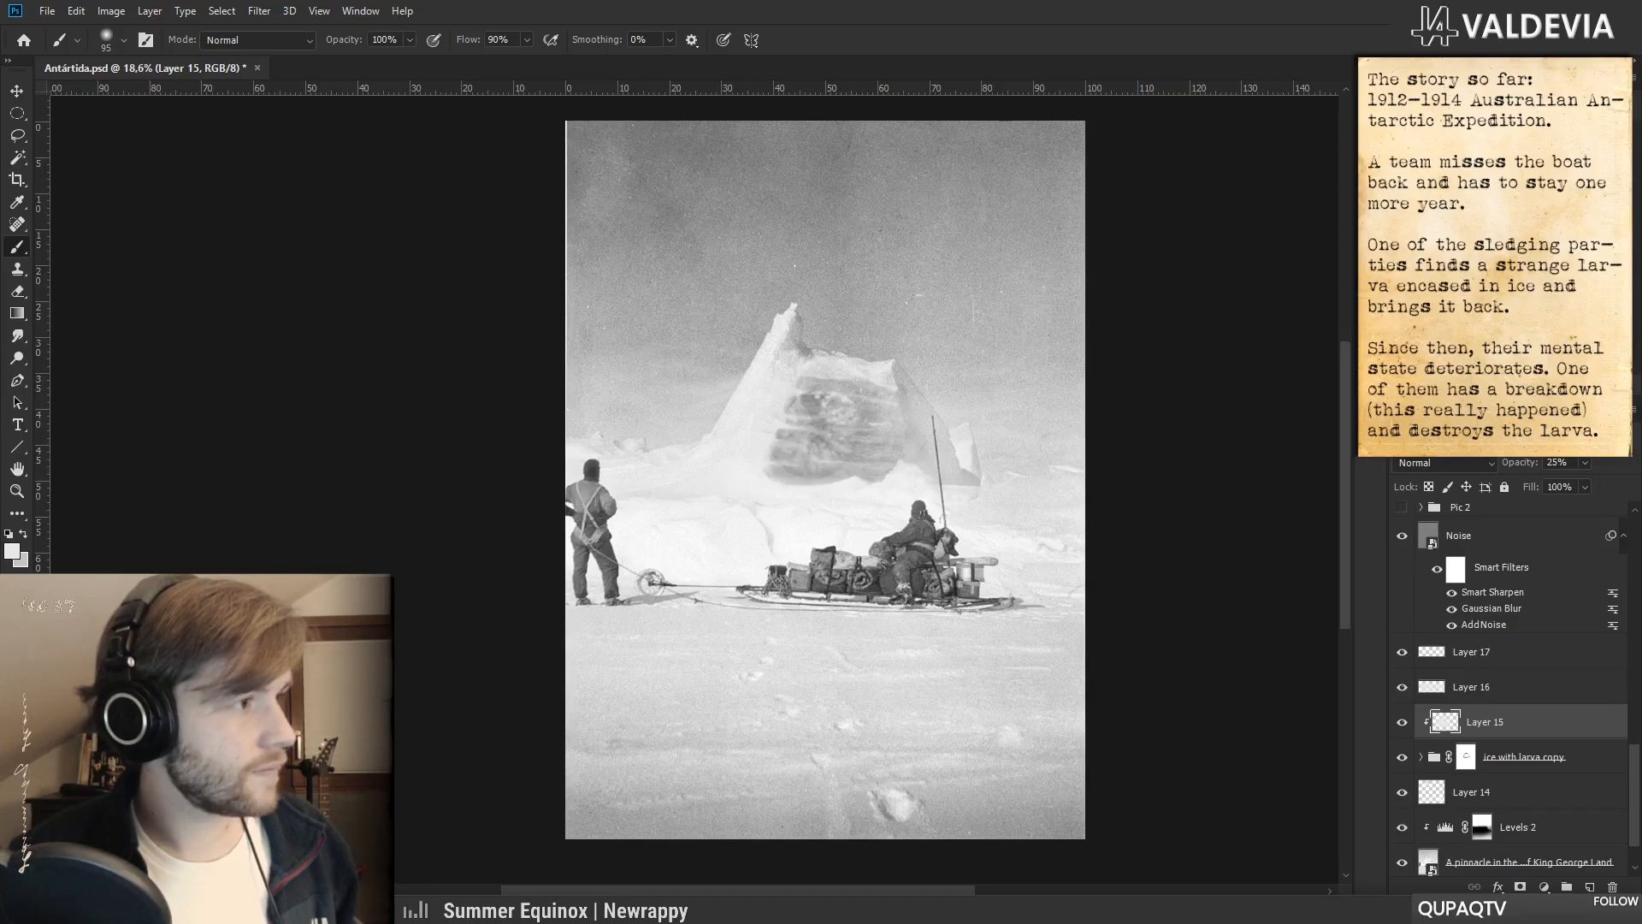
- Switch to the browser, read the introduction of the "Australasian Antarctic Expedition" article, and open the Twitter thread on photomanipulation history
{"action": "key", "text": "ctrl+c"}
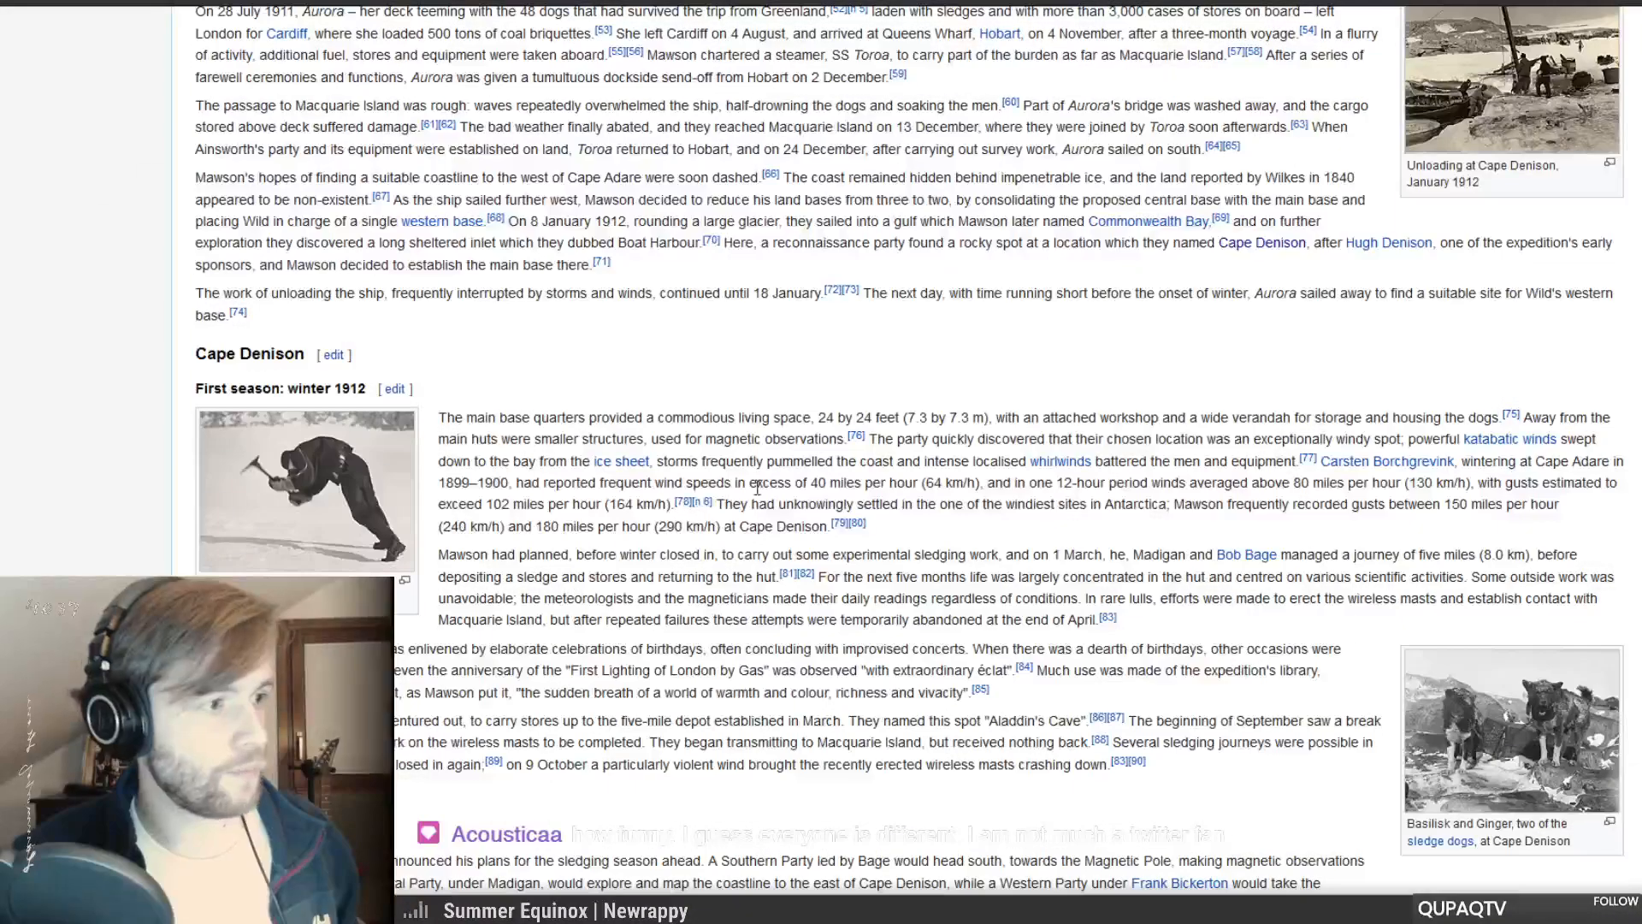
{"action": "scroll", "coordinate": [745, 565], "scroll_direction": "up", "scroll_amount": 15}
{"action": "scroll", "coordinate": [744, 565], "scroll_direction": "up", "scroll_amount": 5}
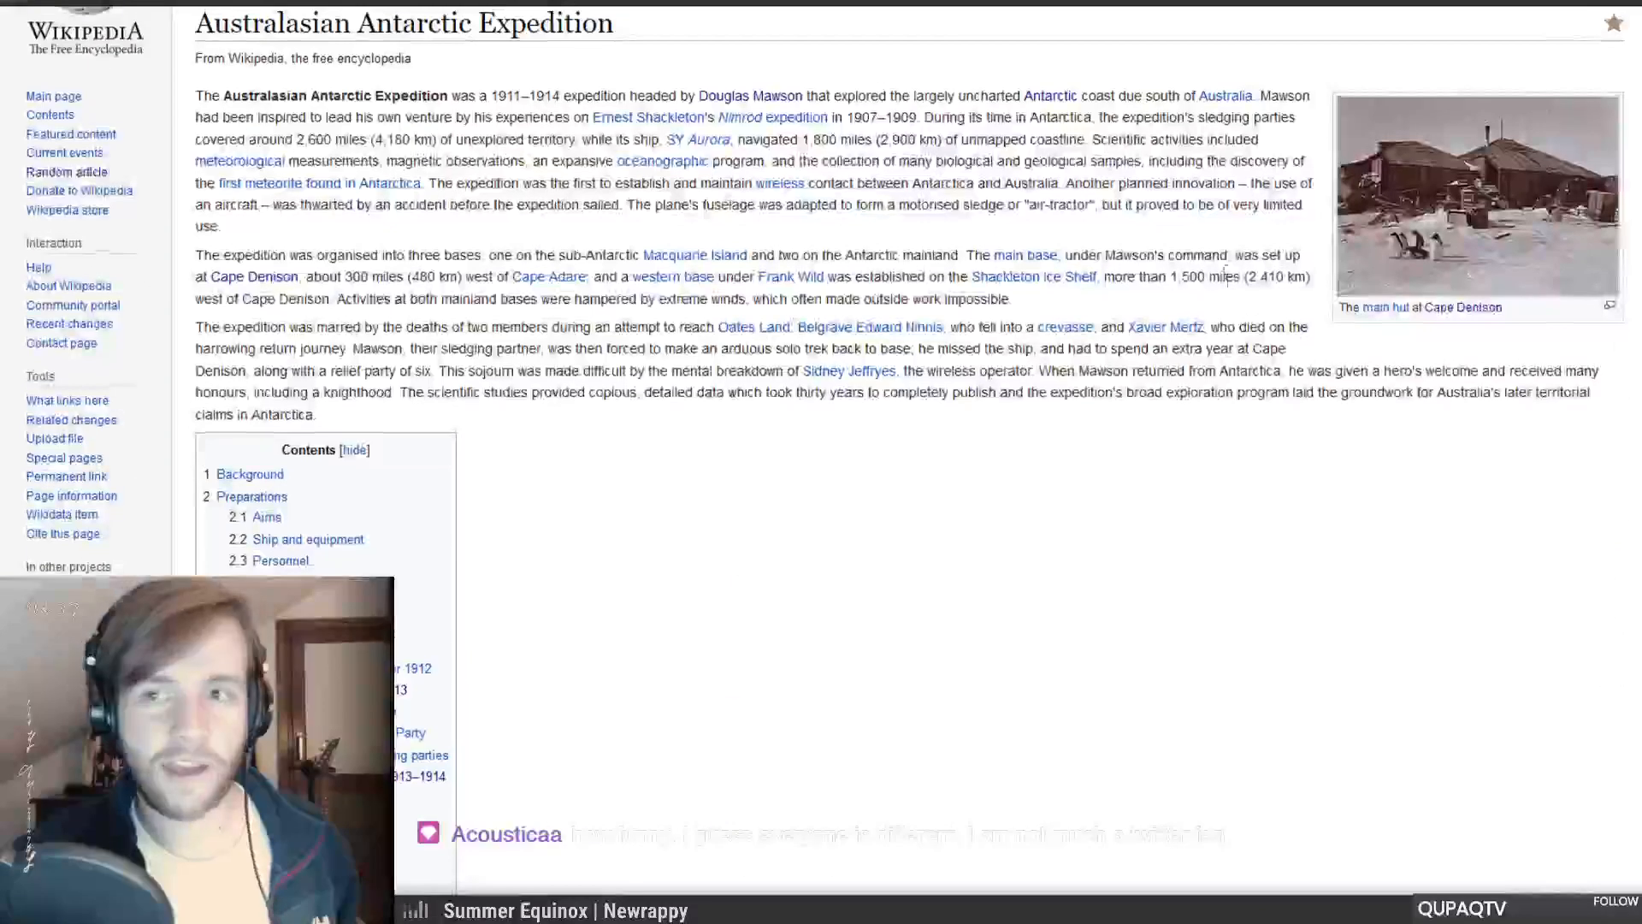
{"action": "key", "text": "ctrl+t"}
{"action": "key", "text": "ctrl+v"}
{"action": "key", "text": "Return"}
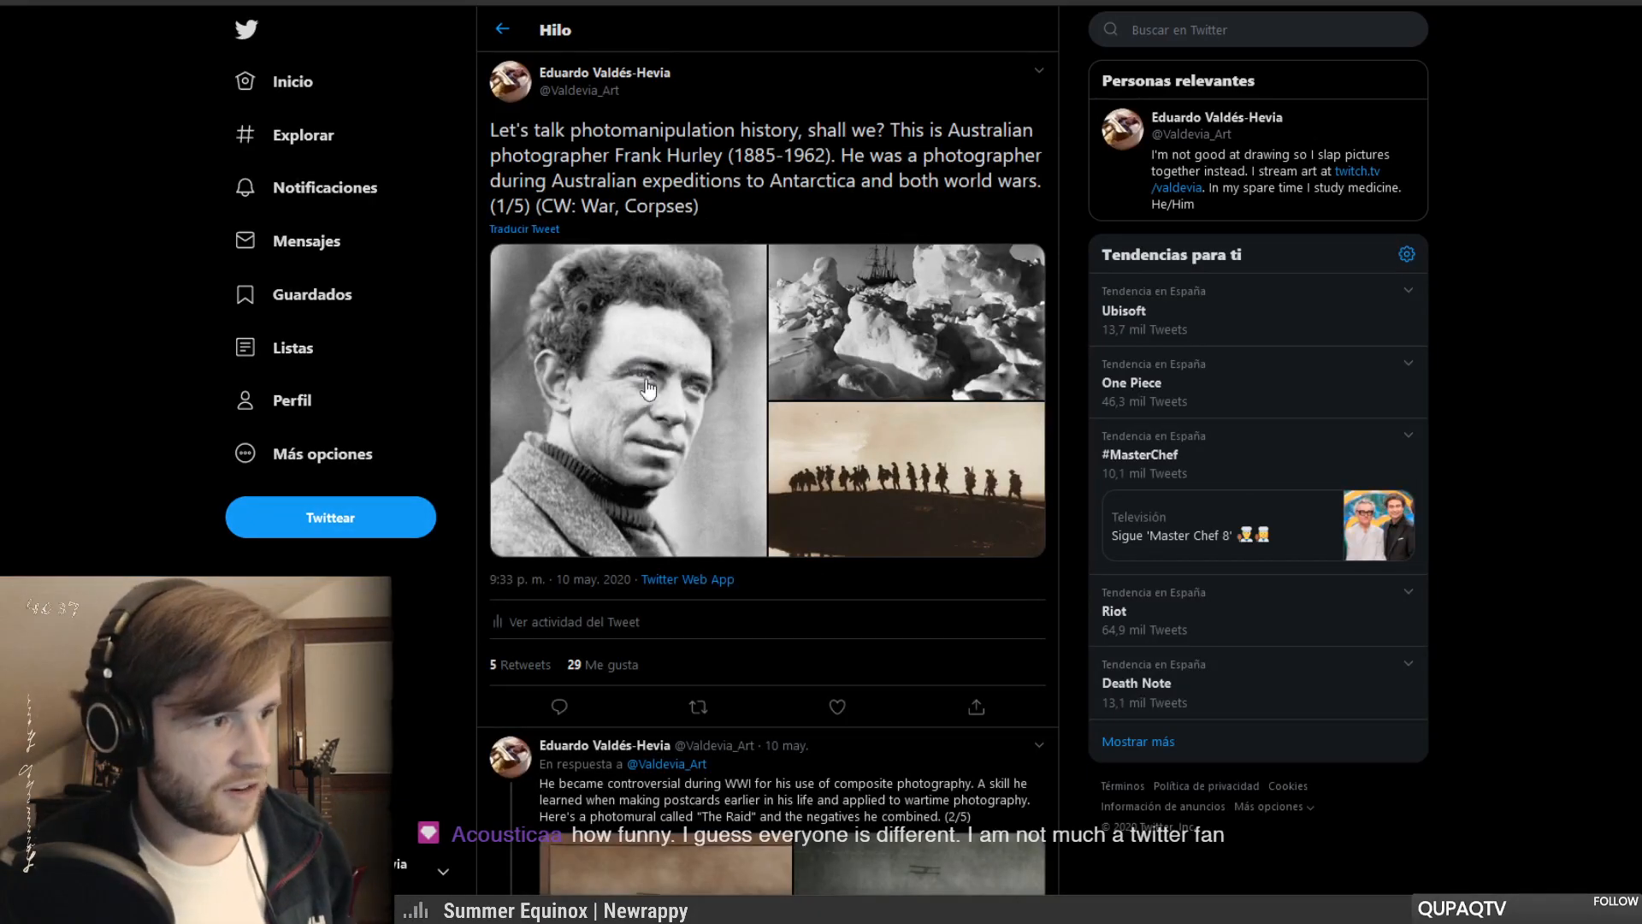
- View the first tweet's photos of Frank Hurley, the ship among the ice, and the marching soldiers, then close the viewer
{"action": "left_click", "coordinate": [646, 412]}
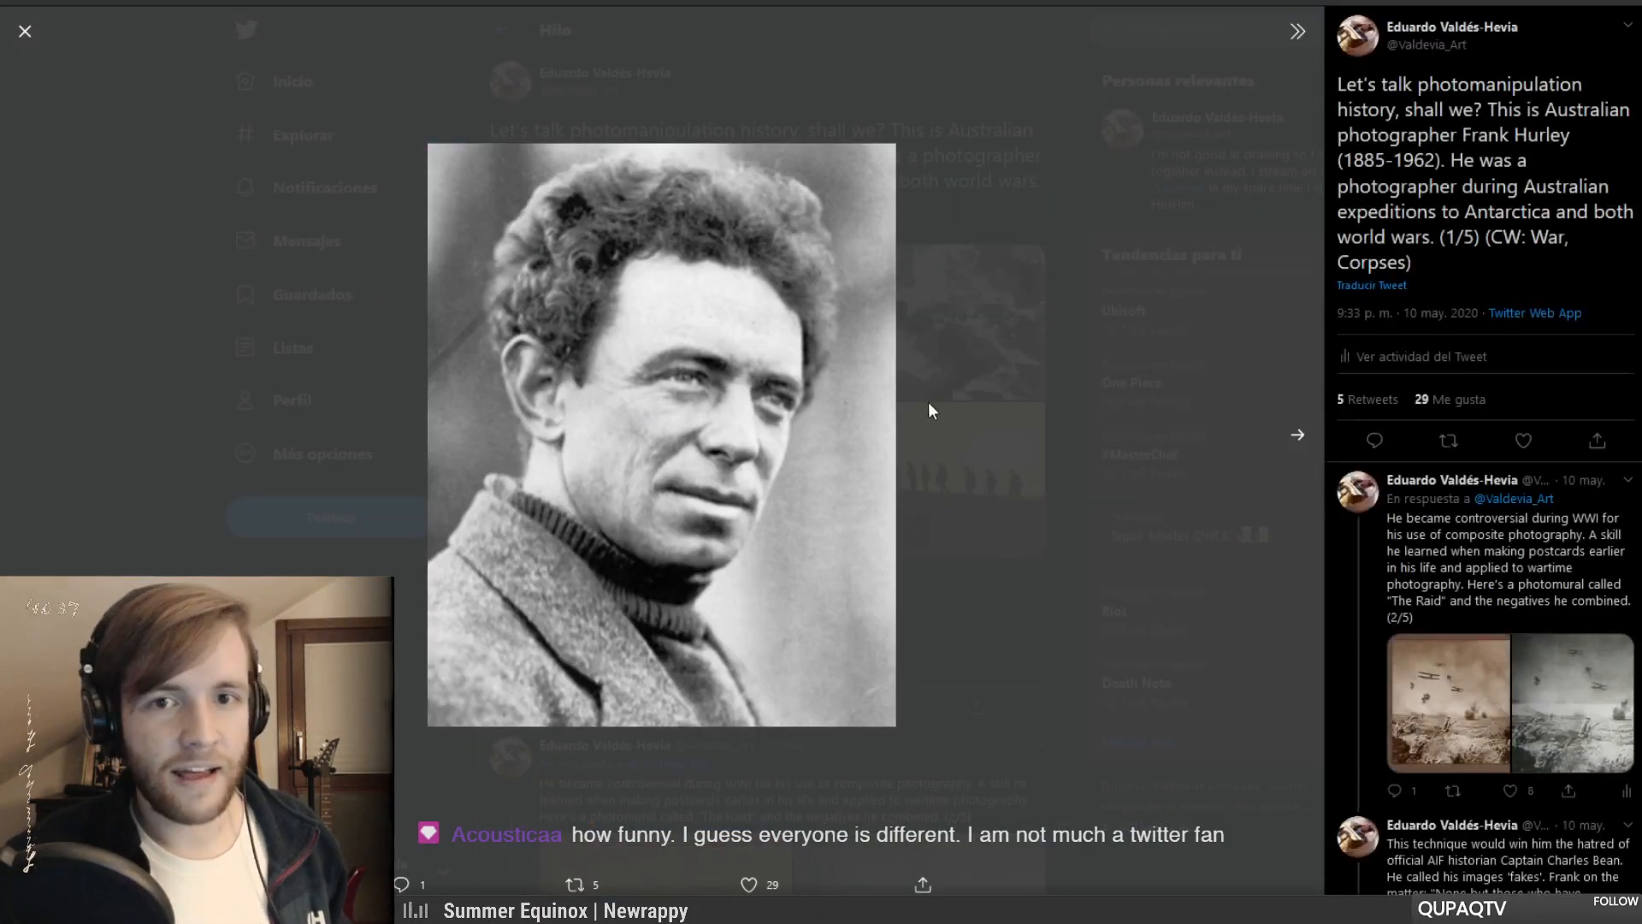
{"action": "left_click", "coordinate": [927, 405]}
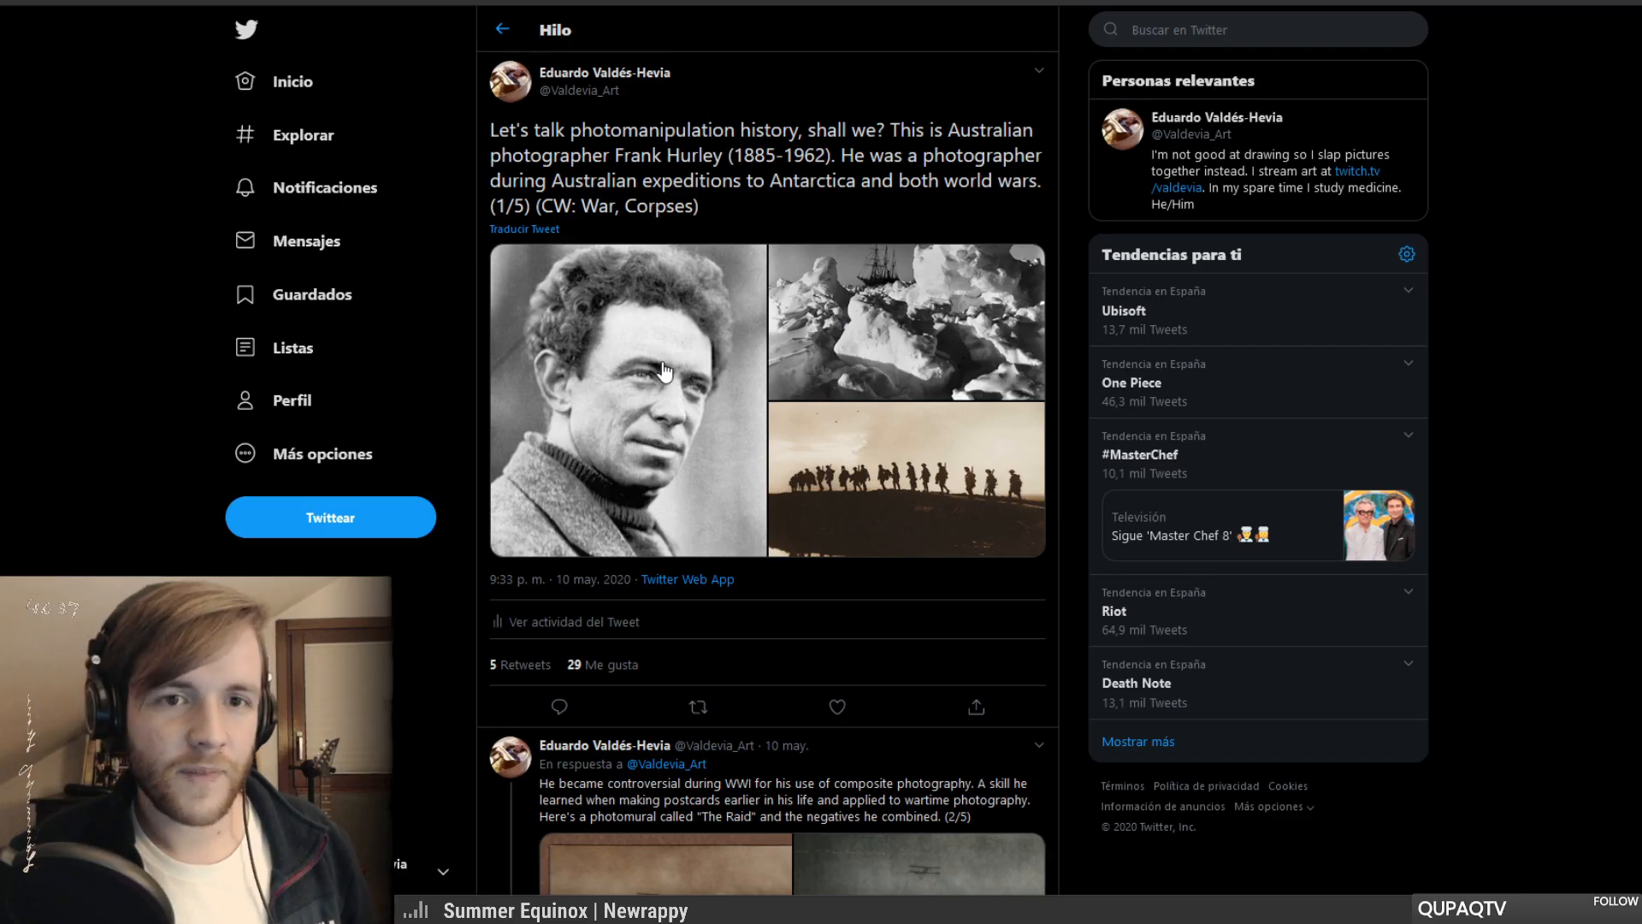
{"action": "left_click", "coordinate": [666, 424]}
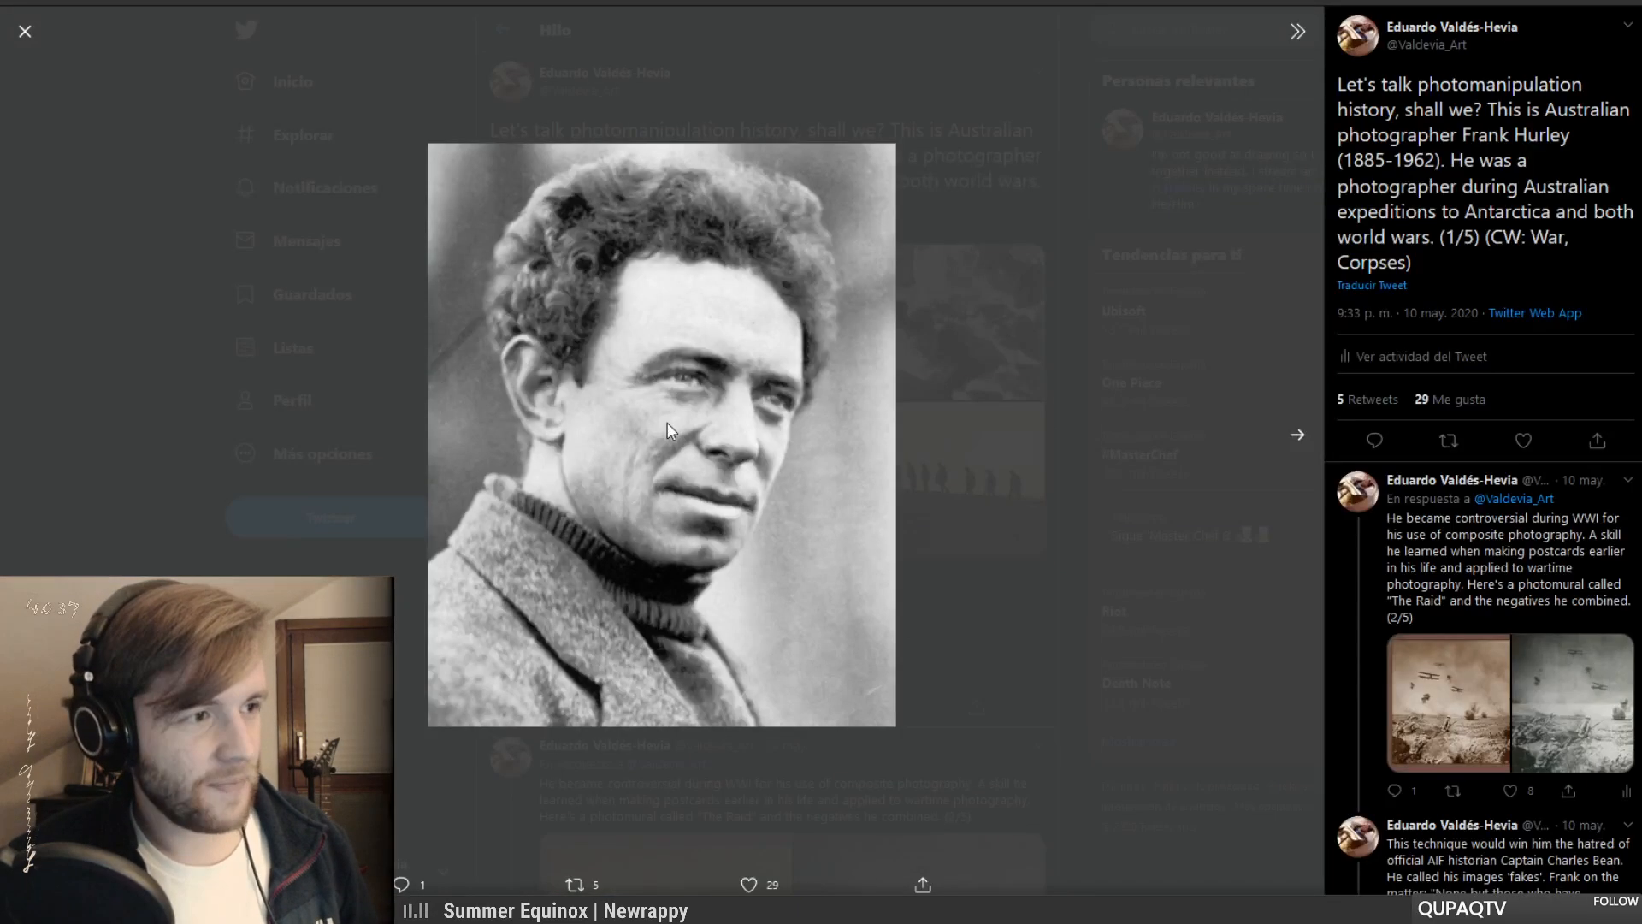
{"action": "left_click", "coordinate": [917, 434]}
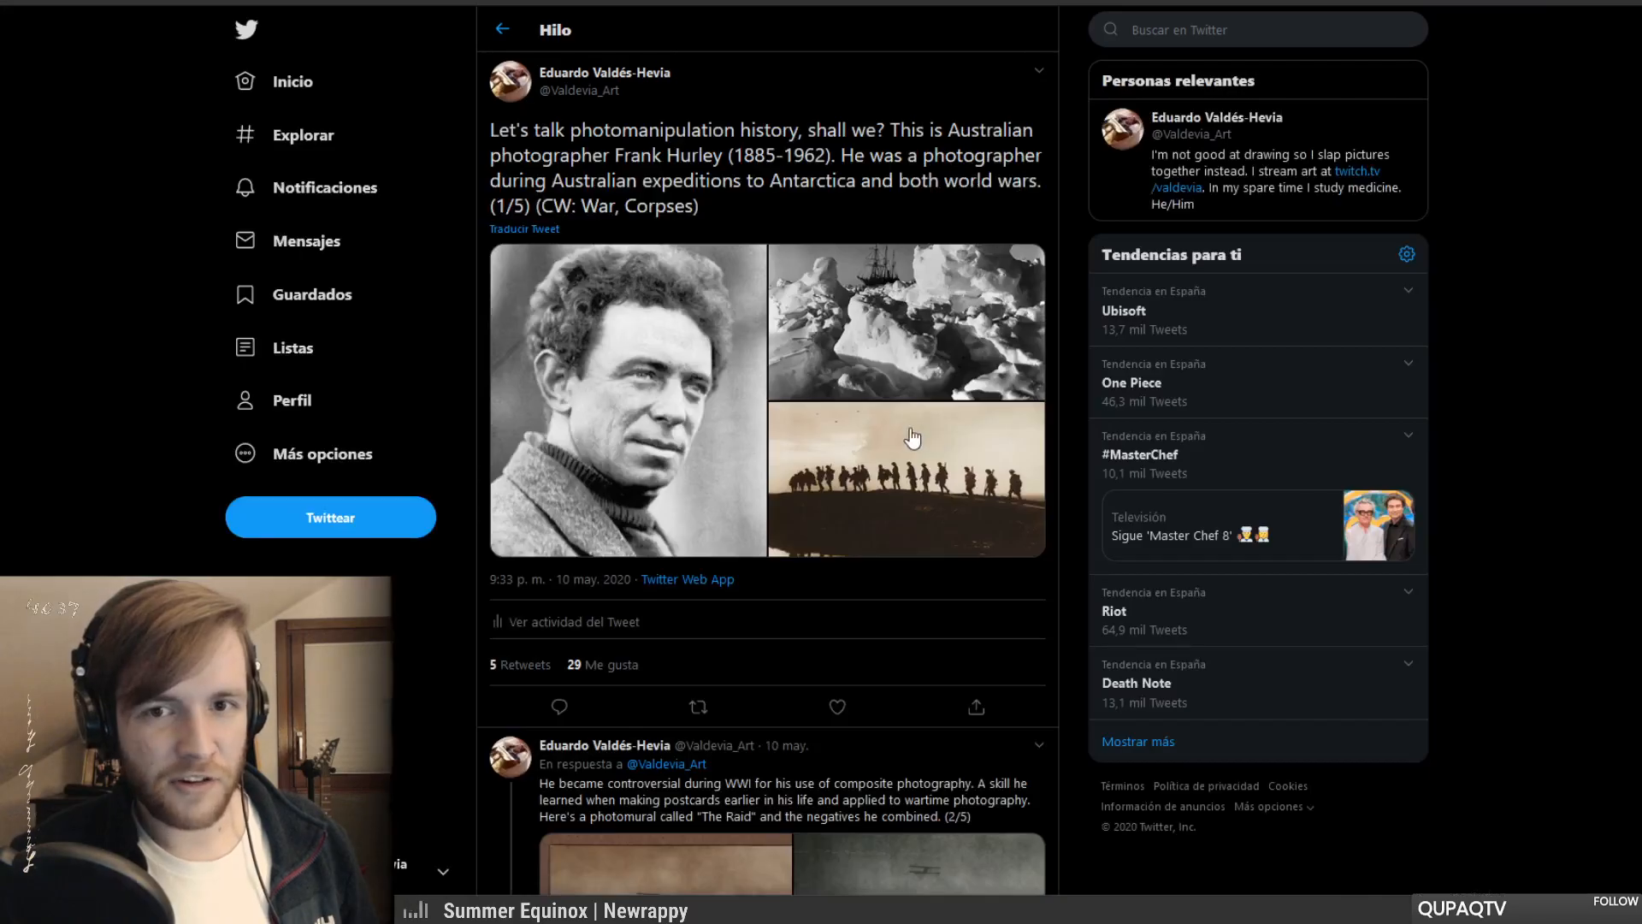
{"action": "left_click", "coordinate": [870, 387]}
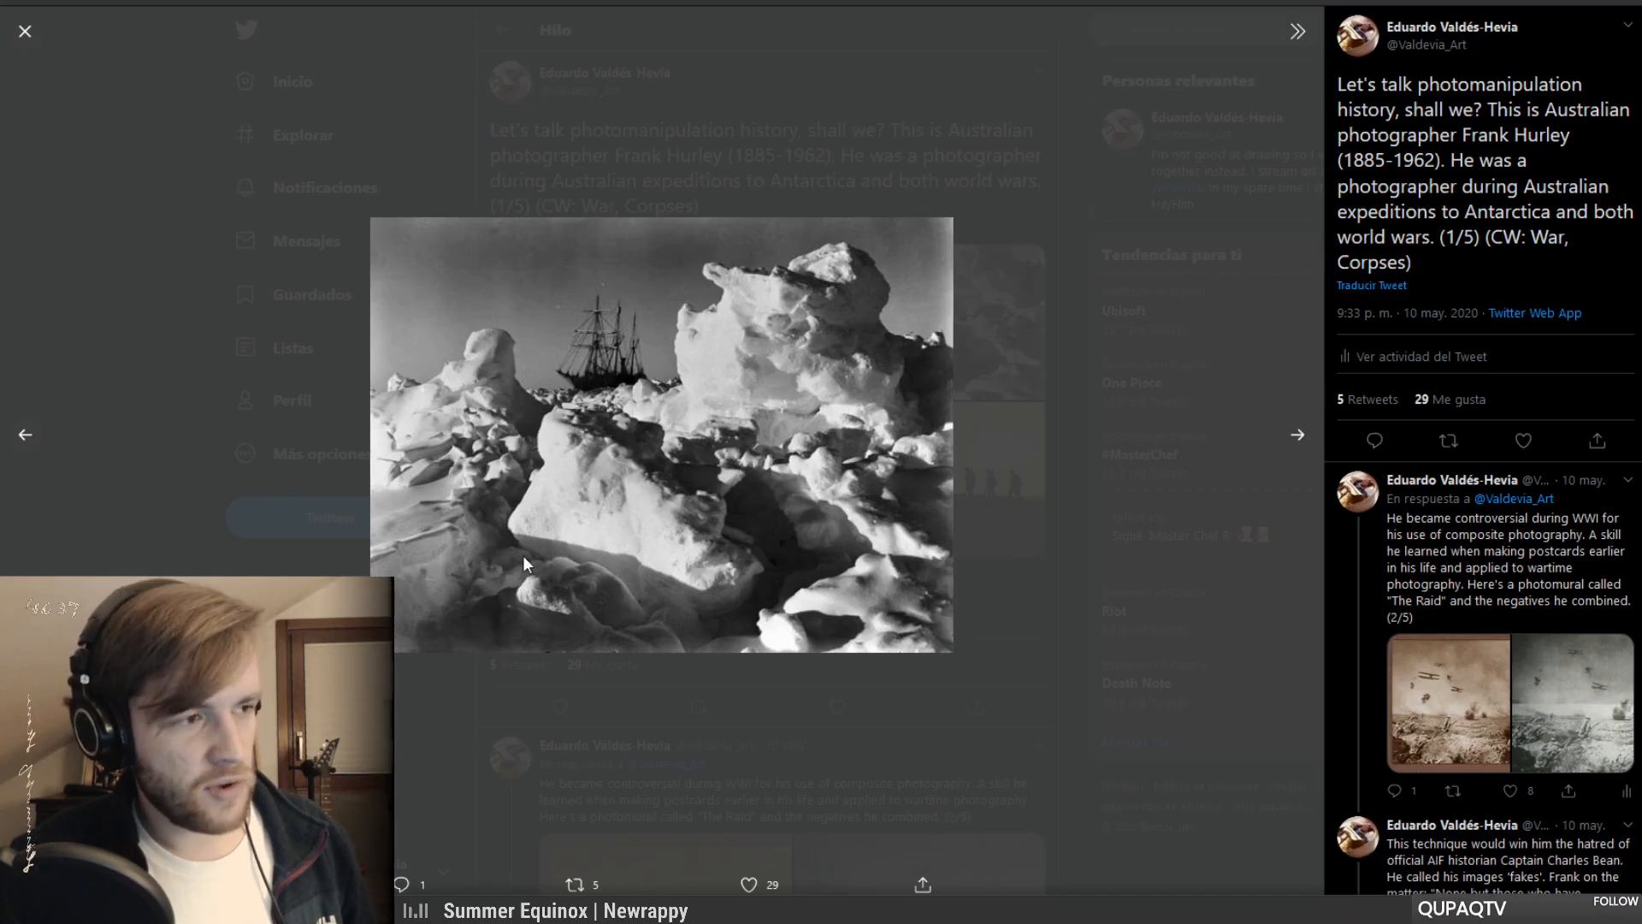
{"action": "left_click", "coordinate": [1010, 431]}
{"action": "left_click", "coordinate": [961, 483]}
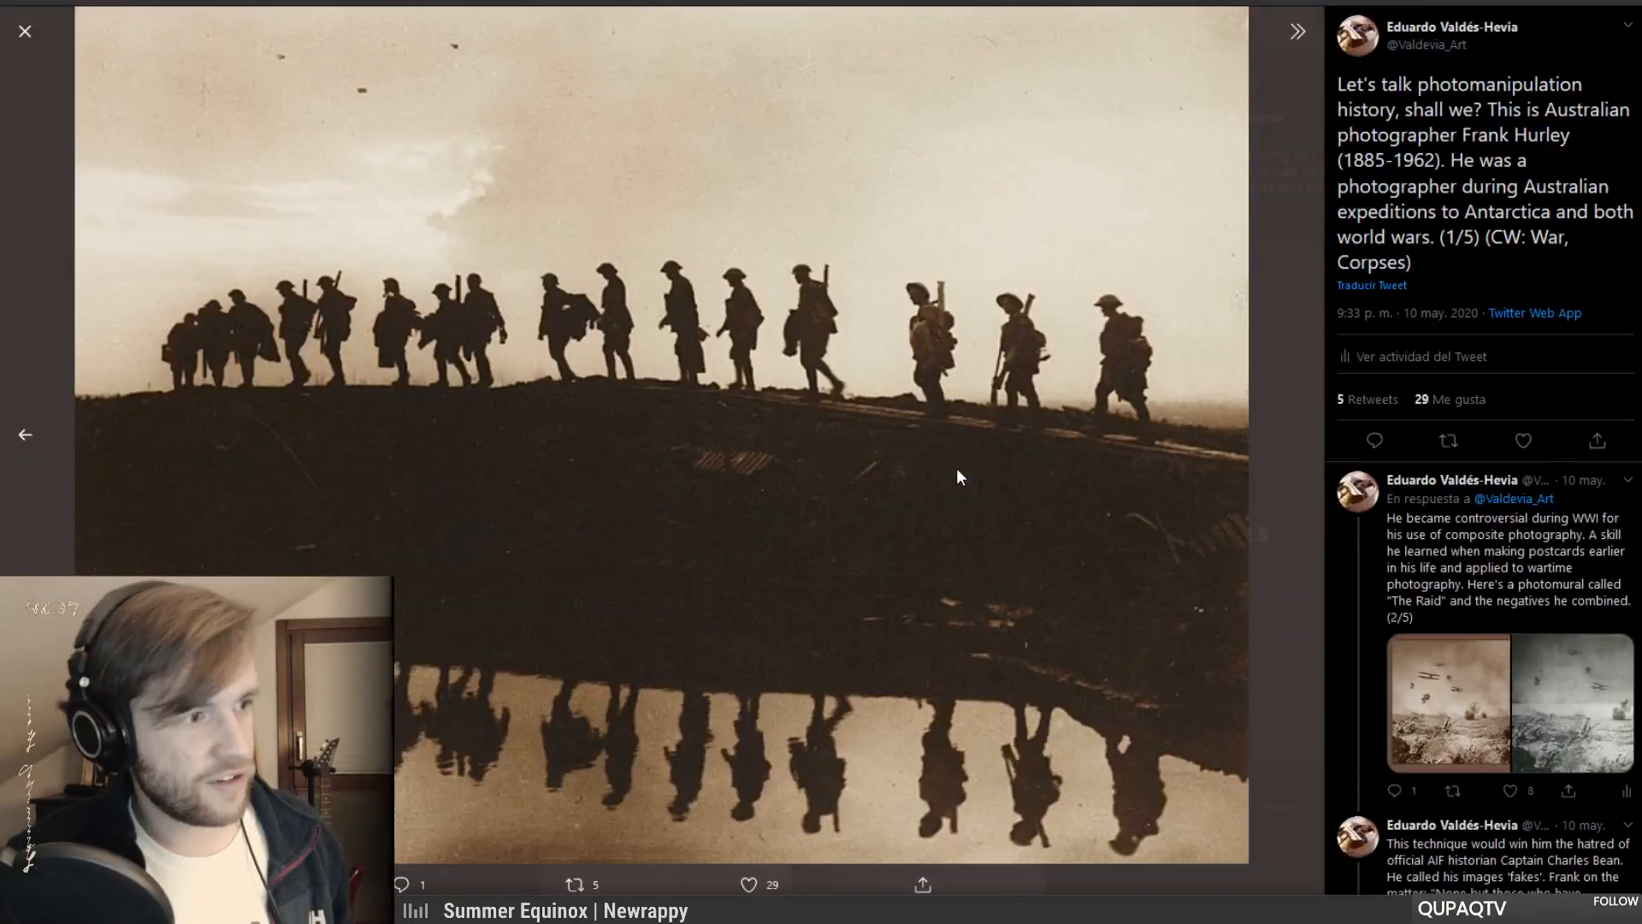
{"action": "left_click", "coordinate": [25, 33]}
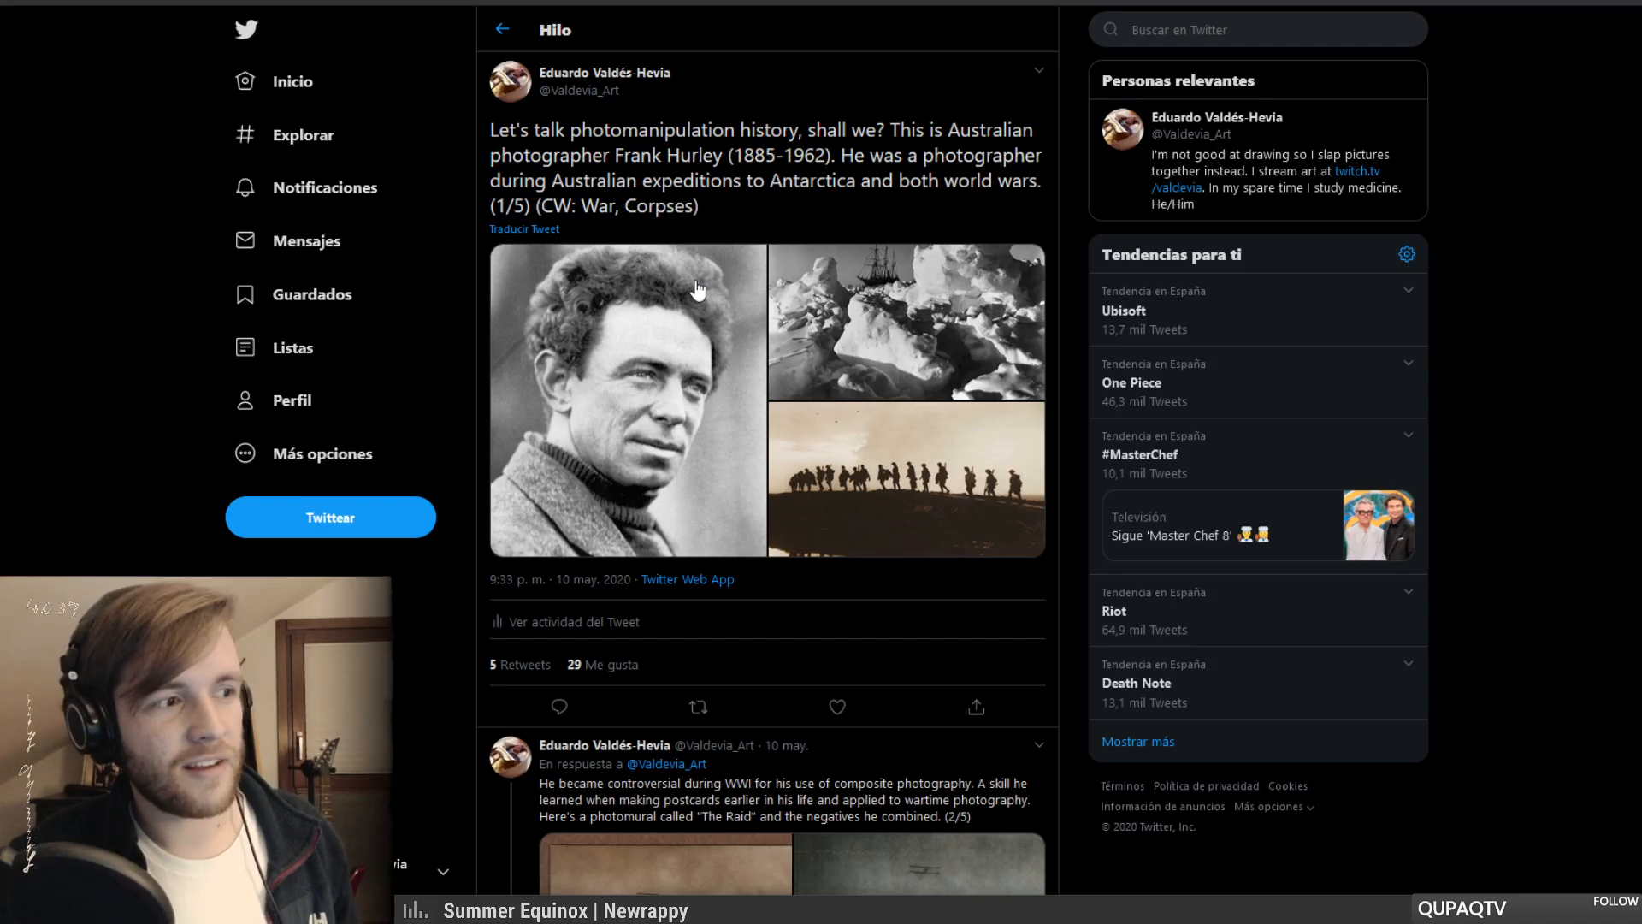
- Compare the photomural "The Raid" with its combined negatives in the second tweet, then close the image viewer
{"action": "scroll", "coordinate": [698, 290], "scroll_direction": "down", "scroll_amount": 5}
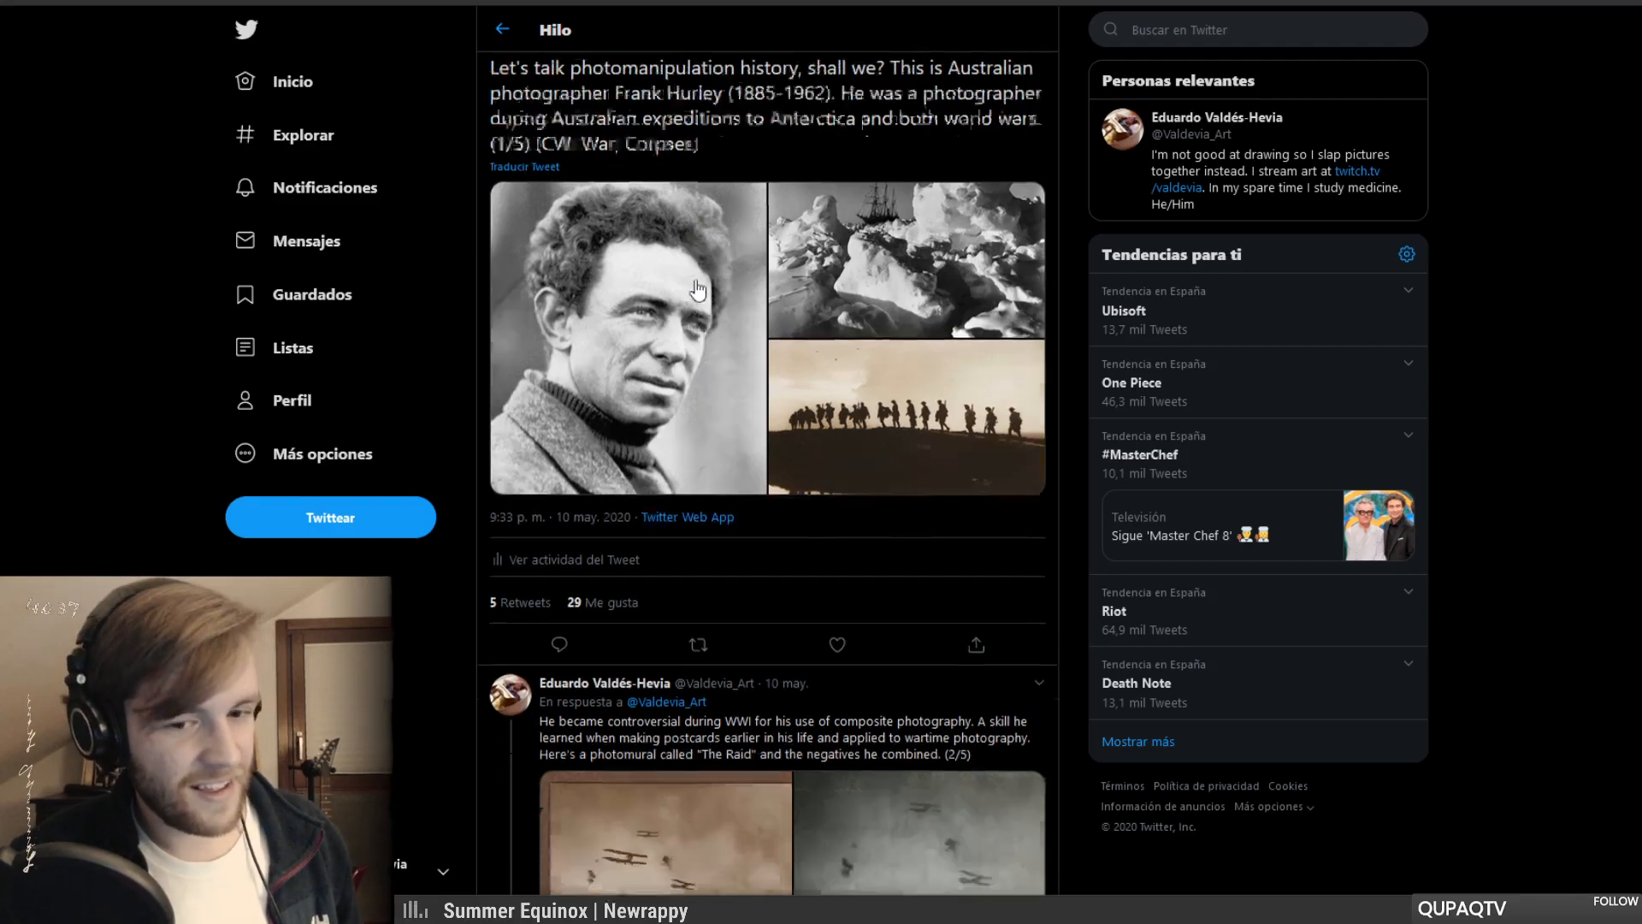
{"action": "left_click", "coordinate": [674, 589]}
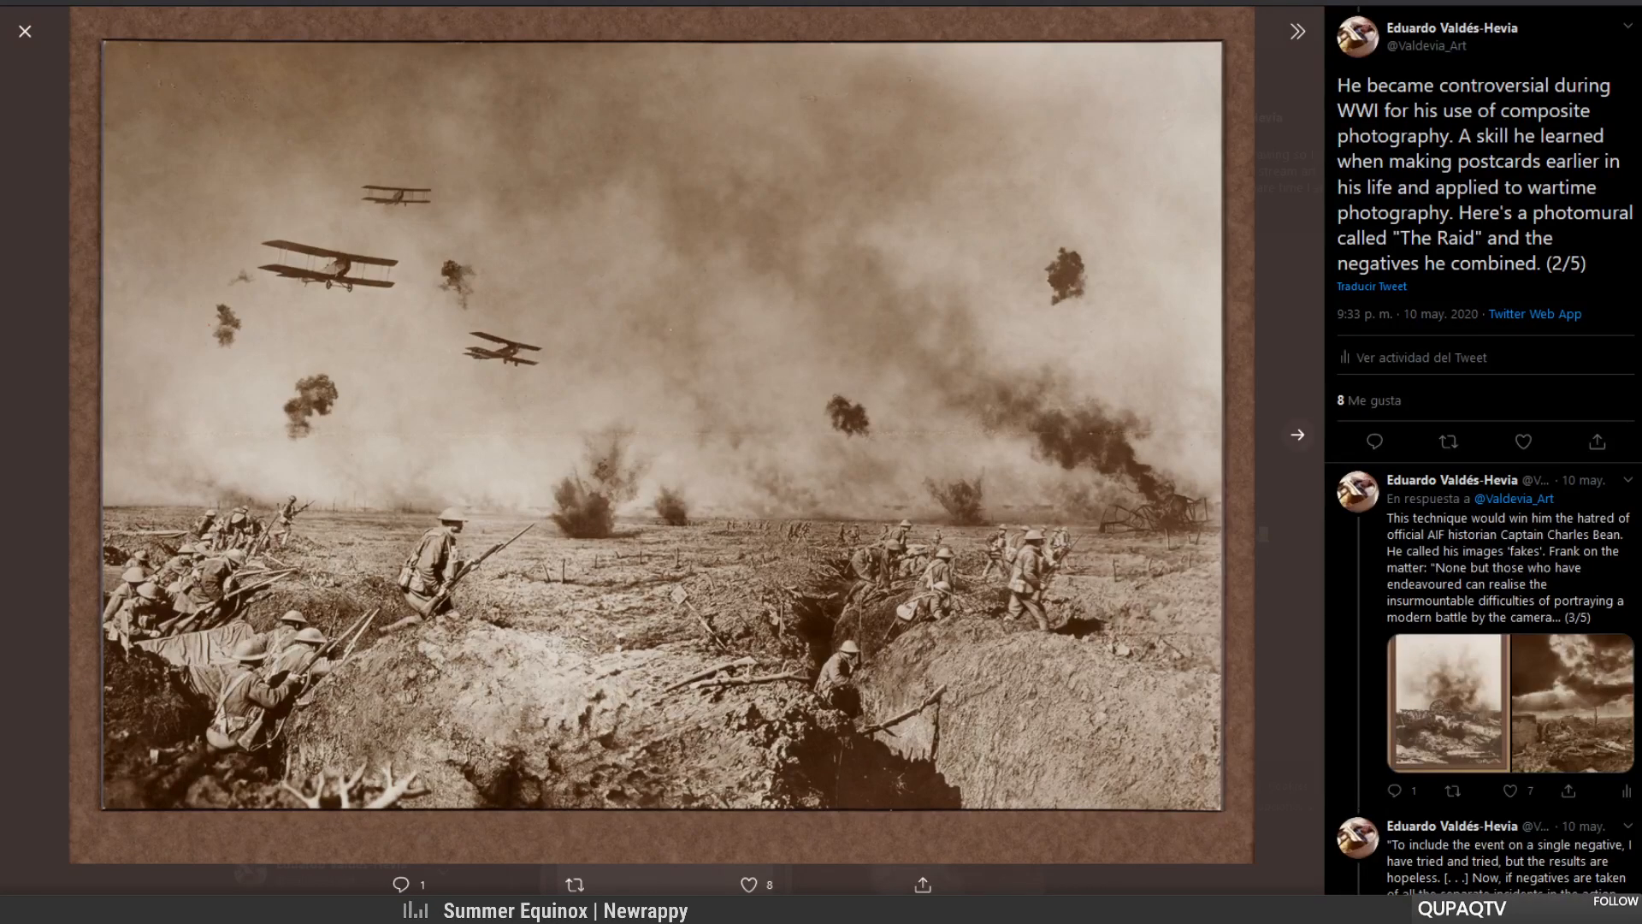
{"action": "left_click", "coordinate": [1296, 435]}
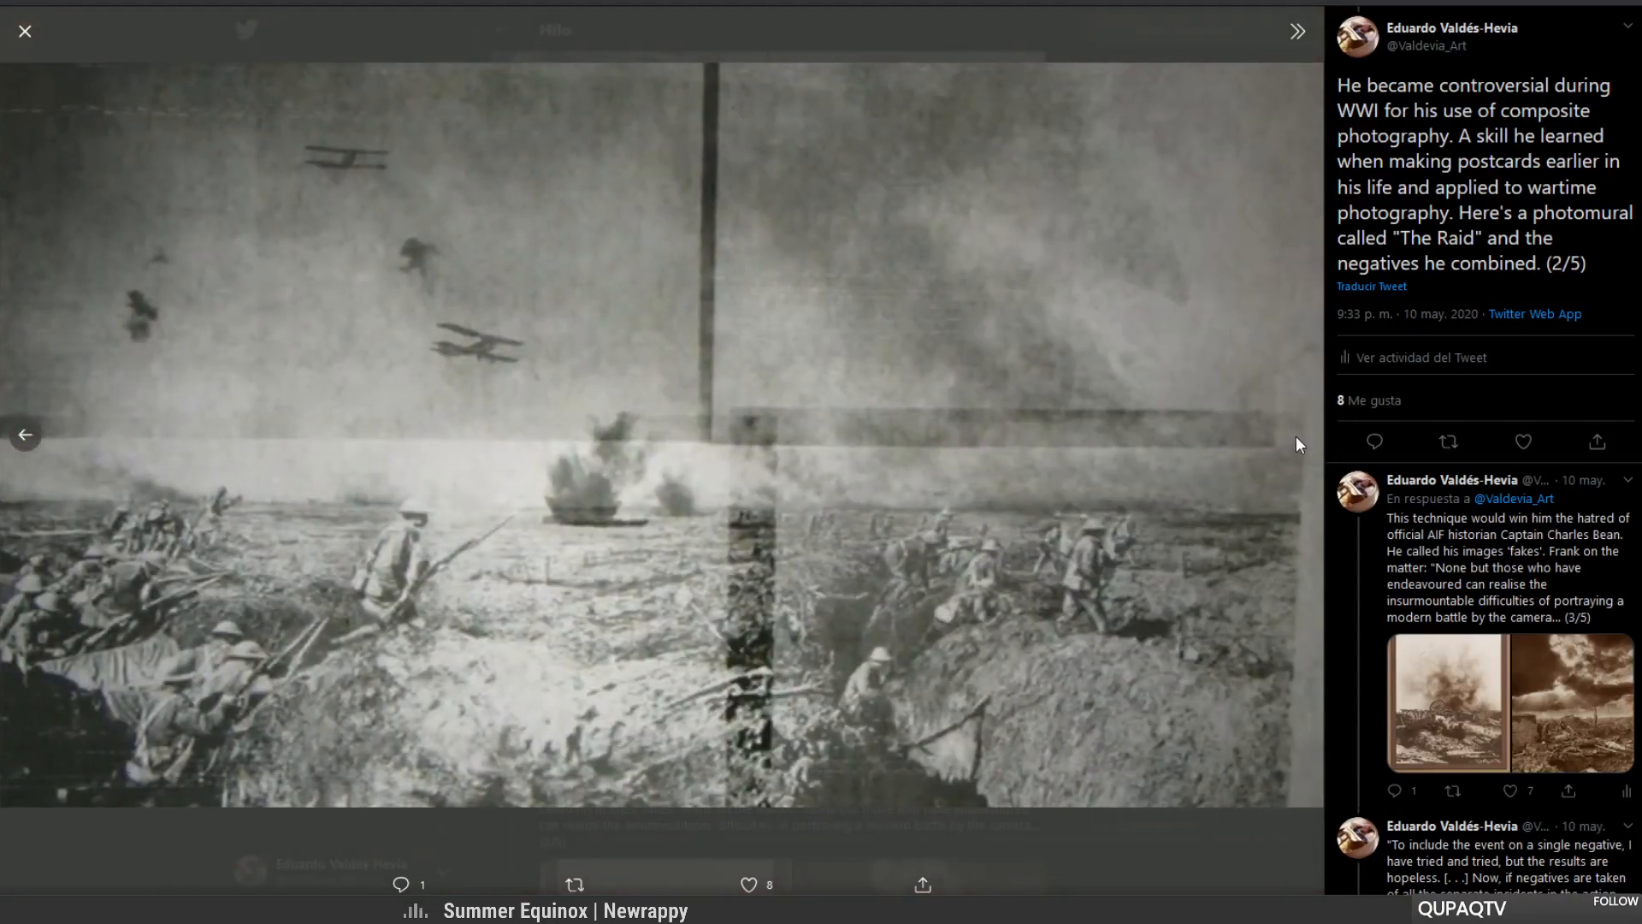
{"action": "left_click", "coordinate": [28, 438]}
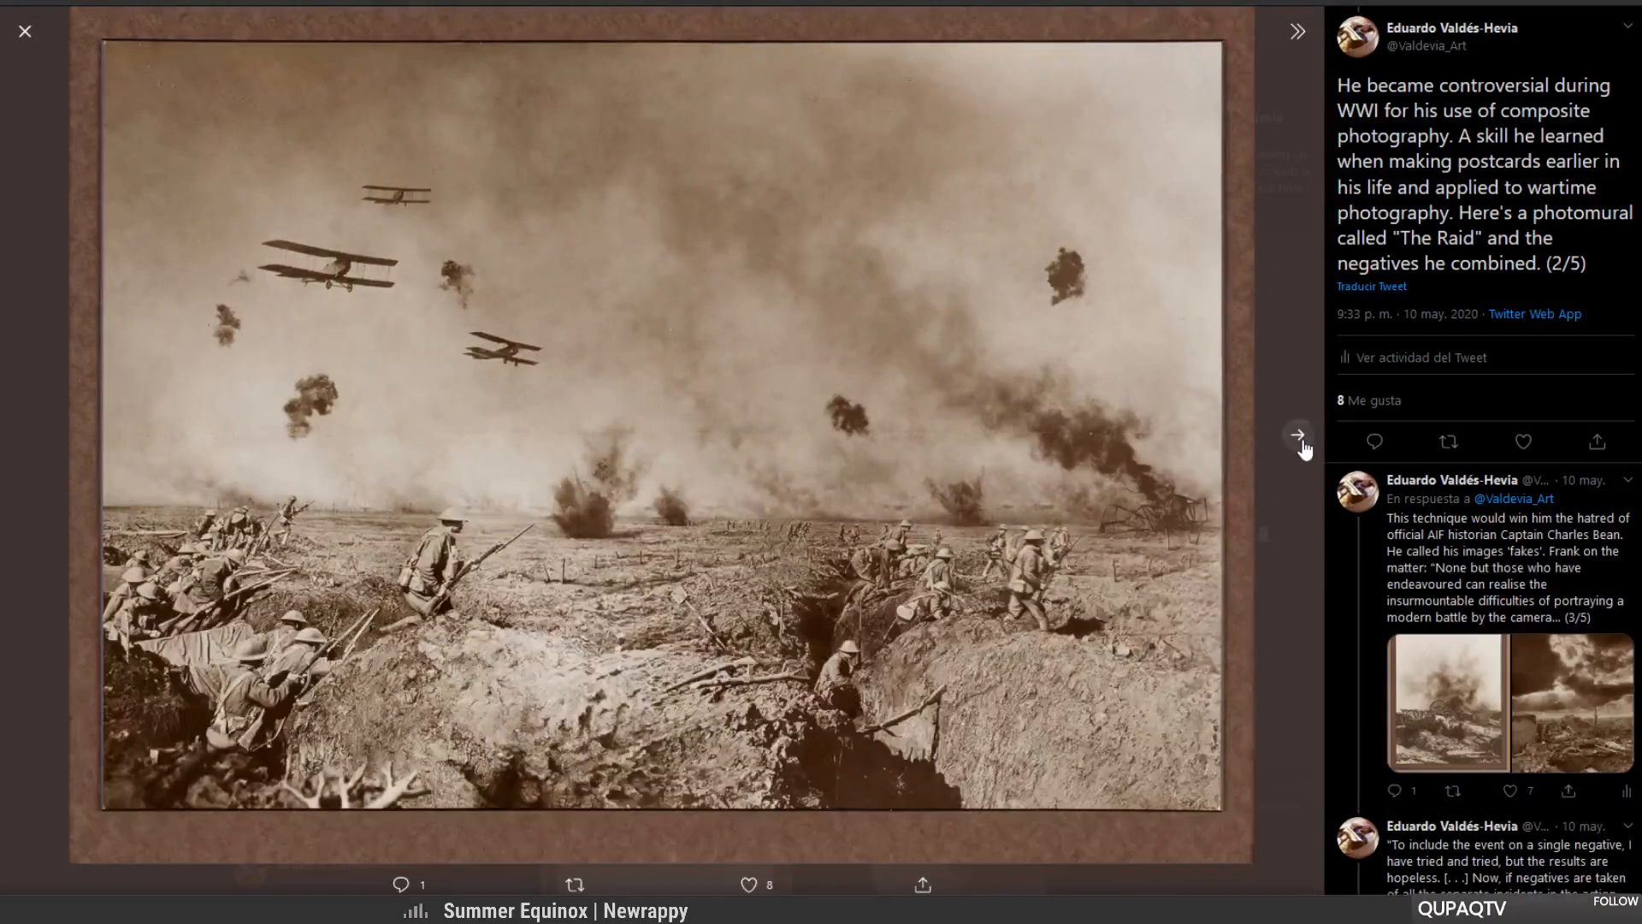
{"action": "left_click", "coordinate": [1297, 436]}
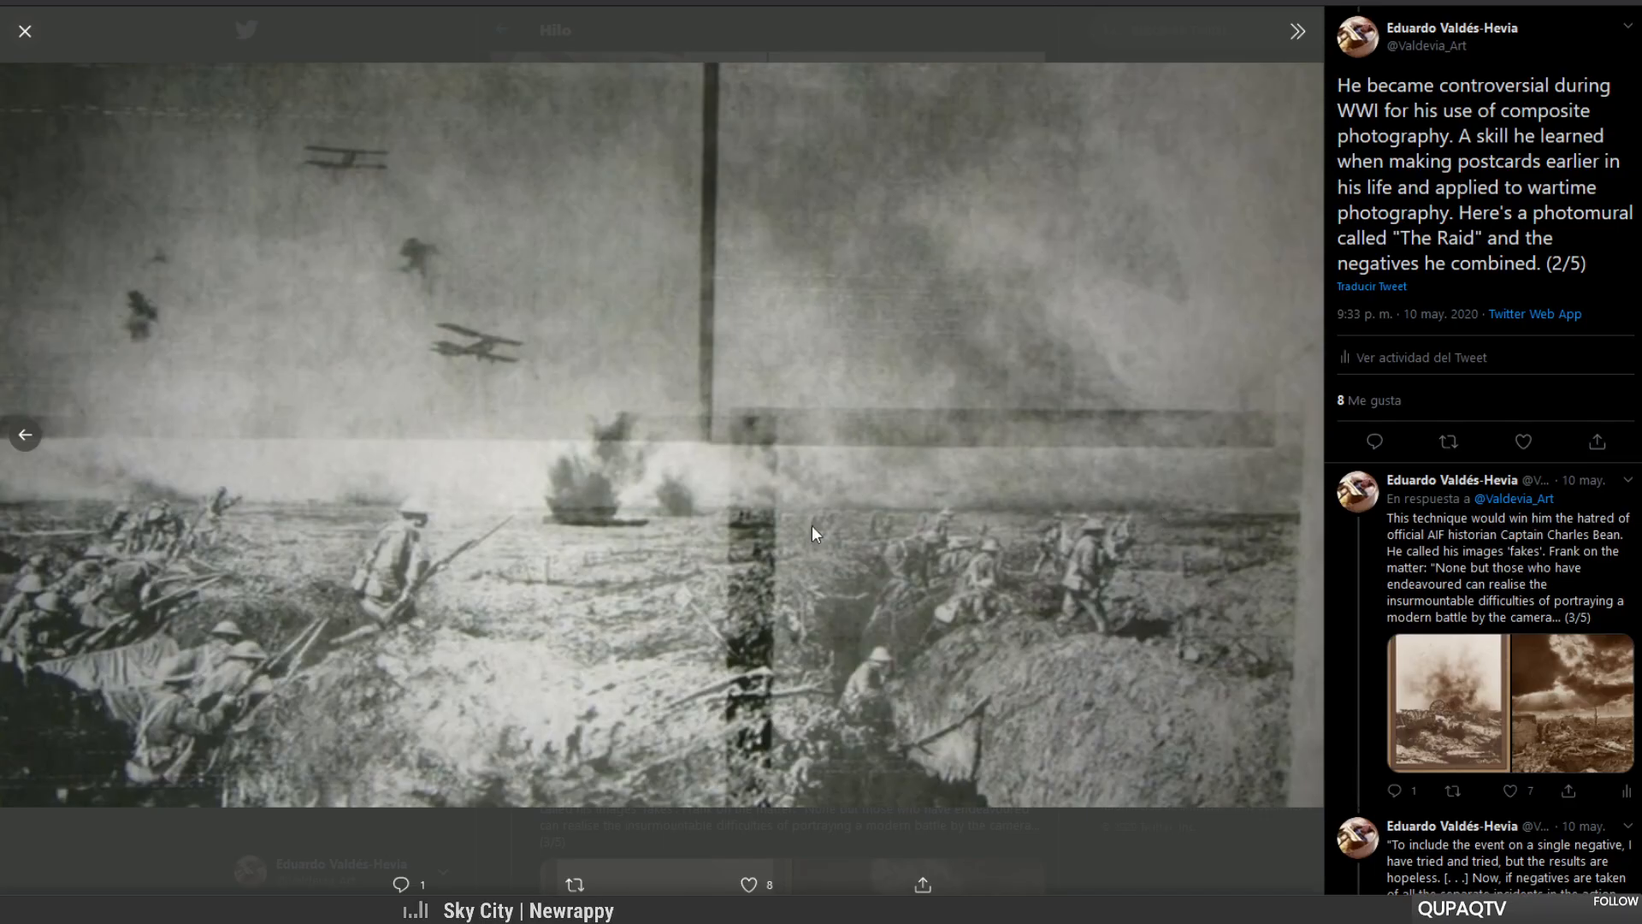
{"action": "left_click", "coordinate": [22, 436]}
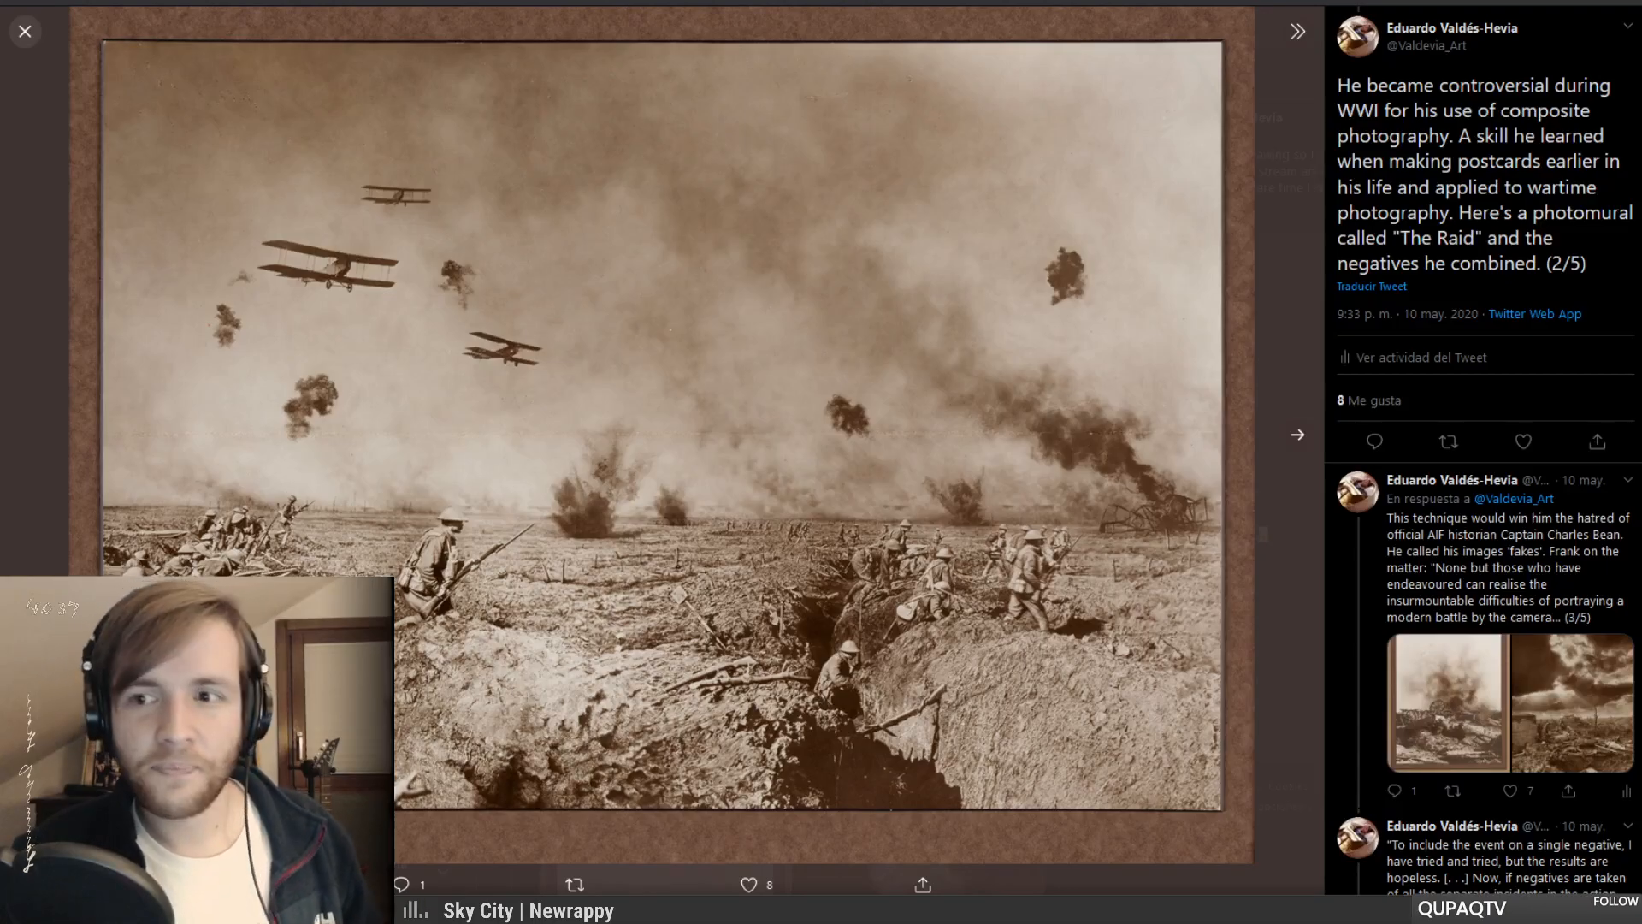
{"action": "key", "text": "Escape"}
- Read the third tweet on the "fakes" controversy and view its explosion and cloudy battlefield photos, returning to the explosion
{"action": "scroll", "coordinate": [764, 500], "scroll_direction": "down", "scroll_amount": 2}
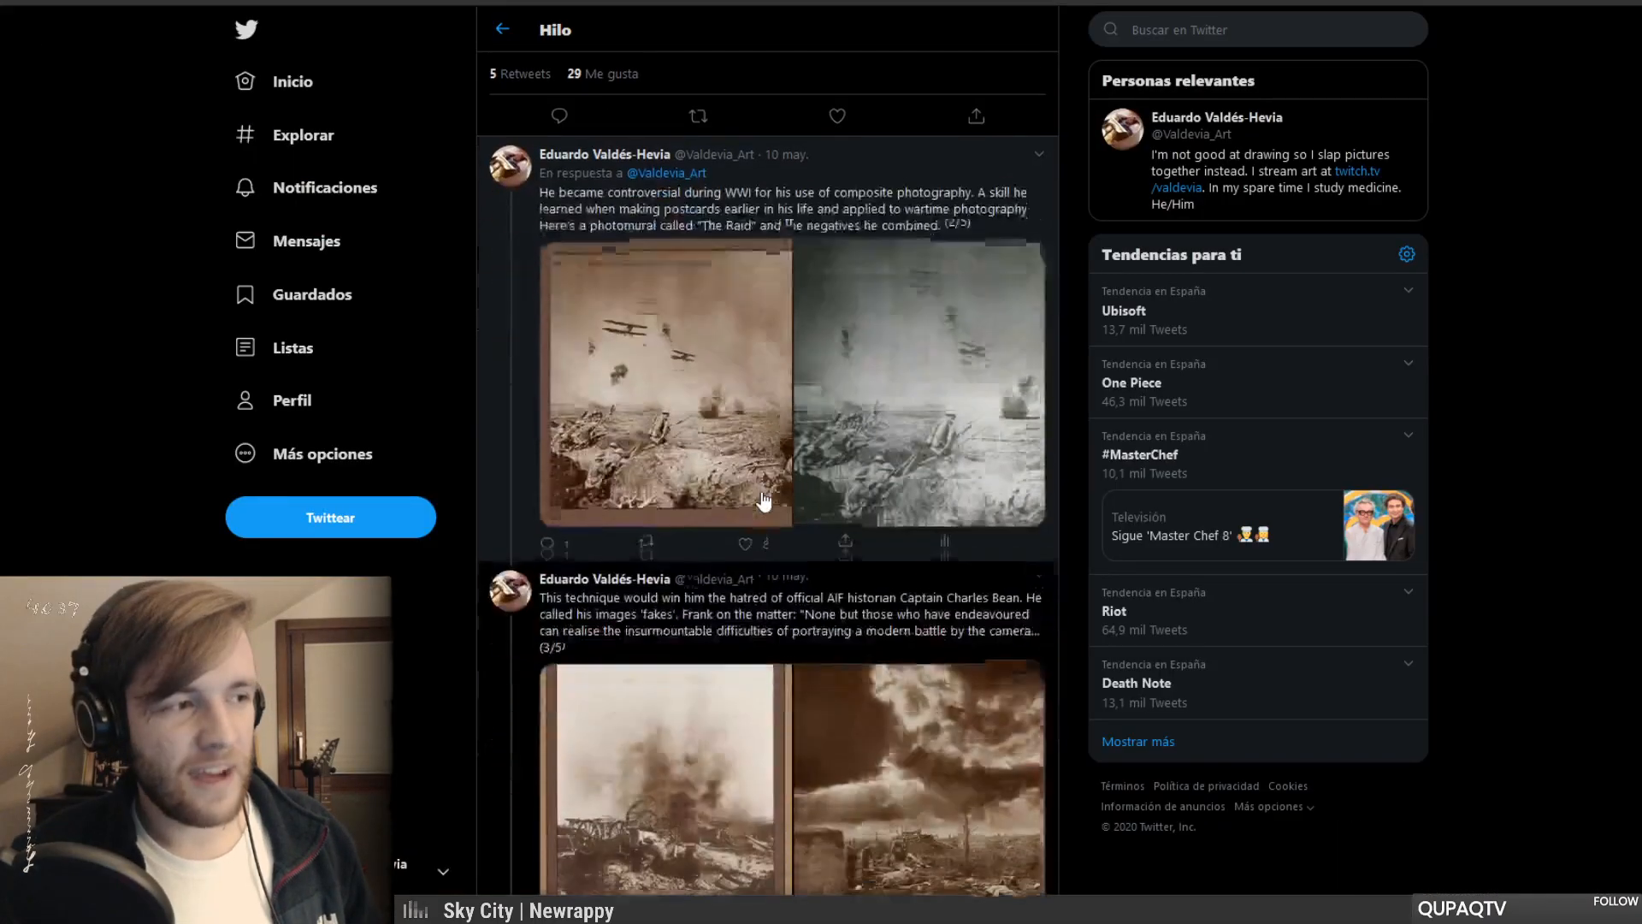
{"action": "scroll", "coordinate": [764, 501], "scroll_direction": "down", "scroll_amount": 2}
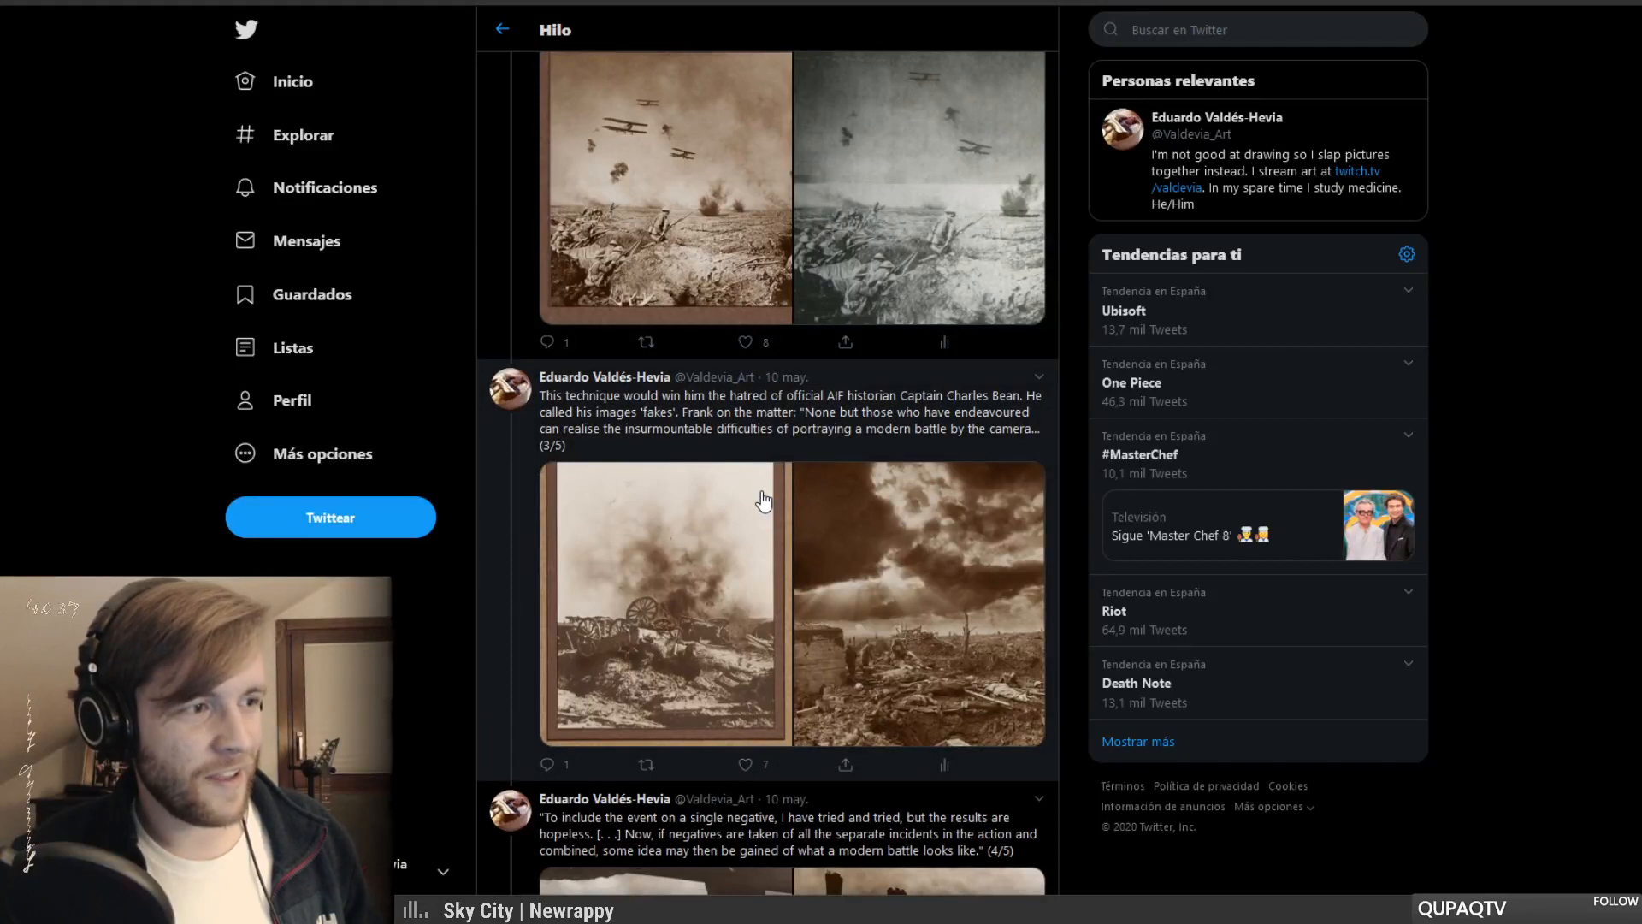
{"action": "scroll", "coordinate": [764, 500], "scroll_direction": "up", "scroll_amount": 1}
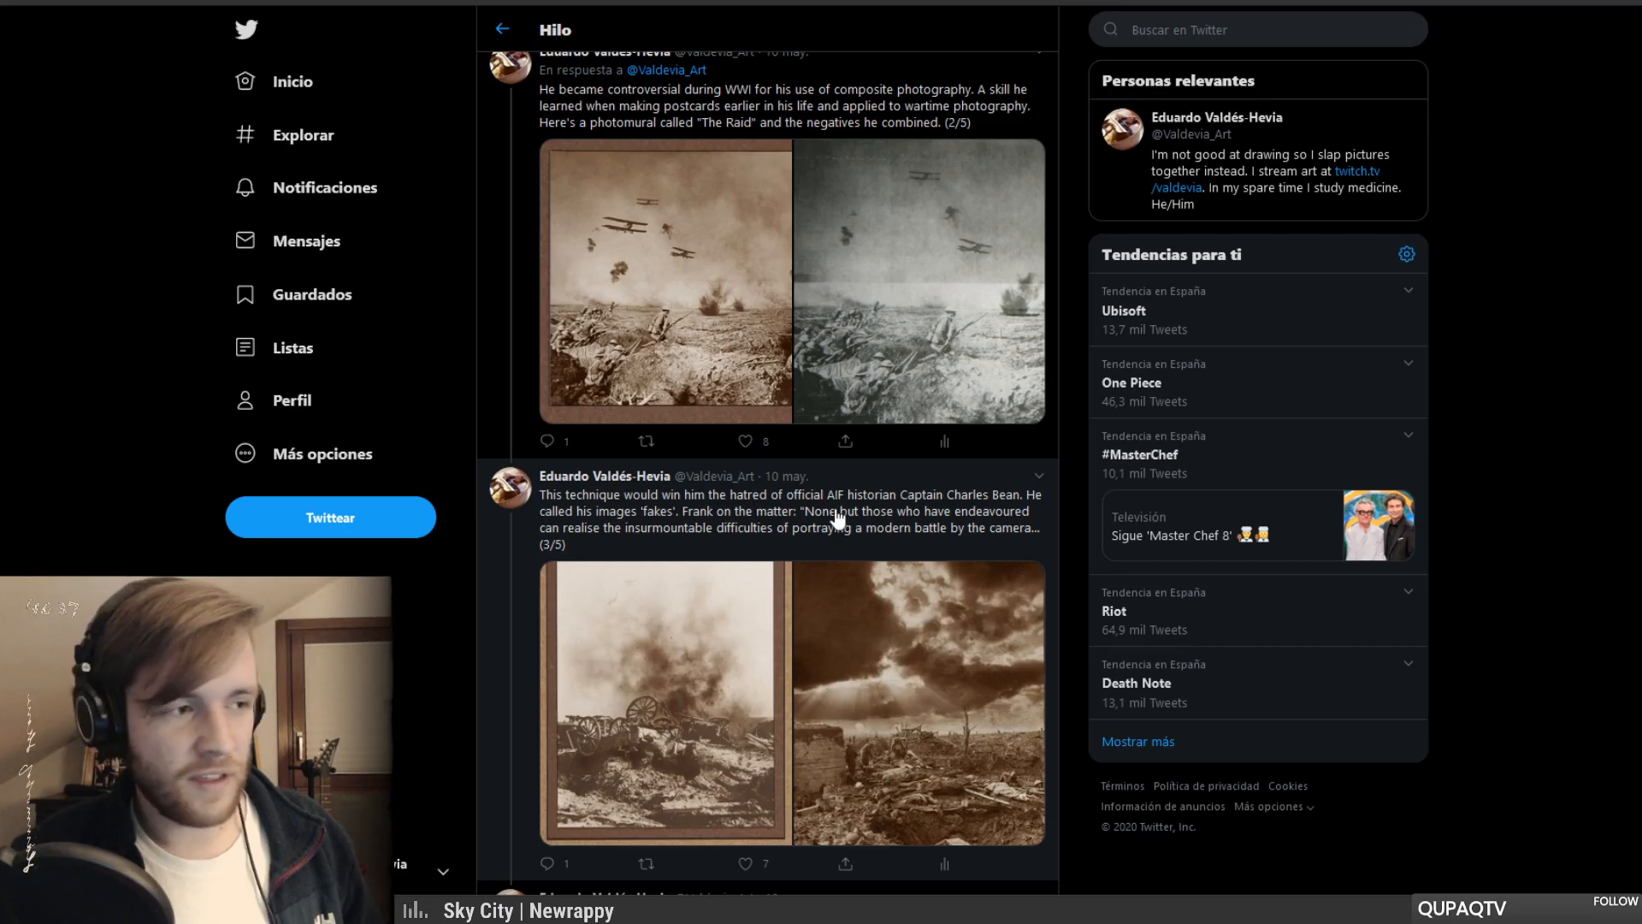
{"action": "scroll", "coordinate": [895, 657], "scroll_direction": "down", "scroll_amount": 1}
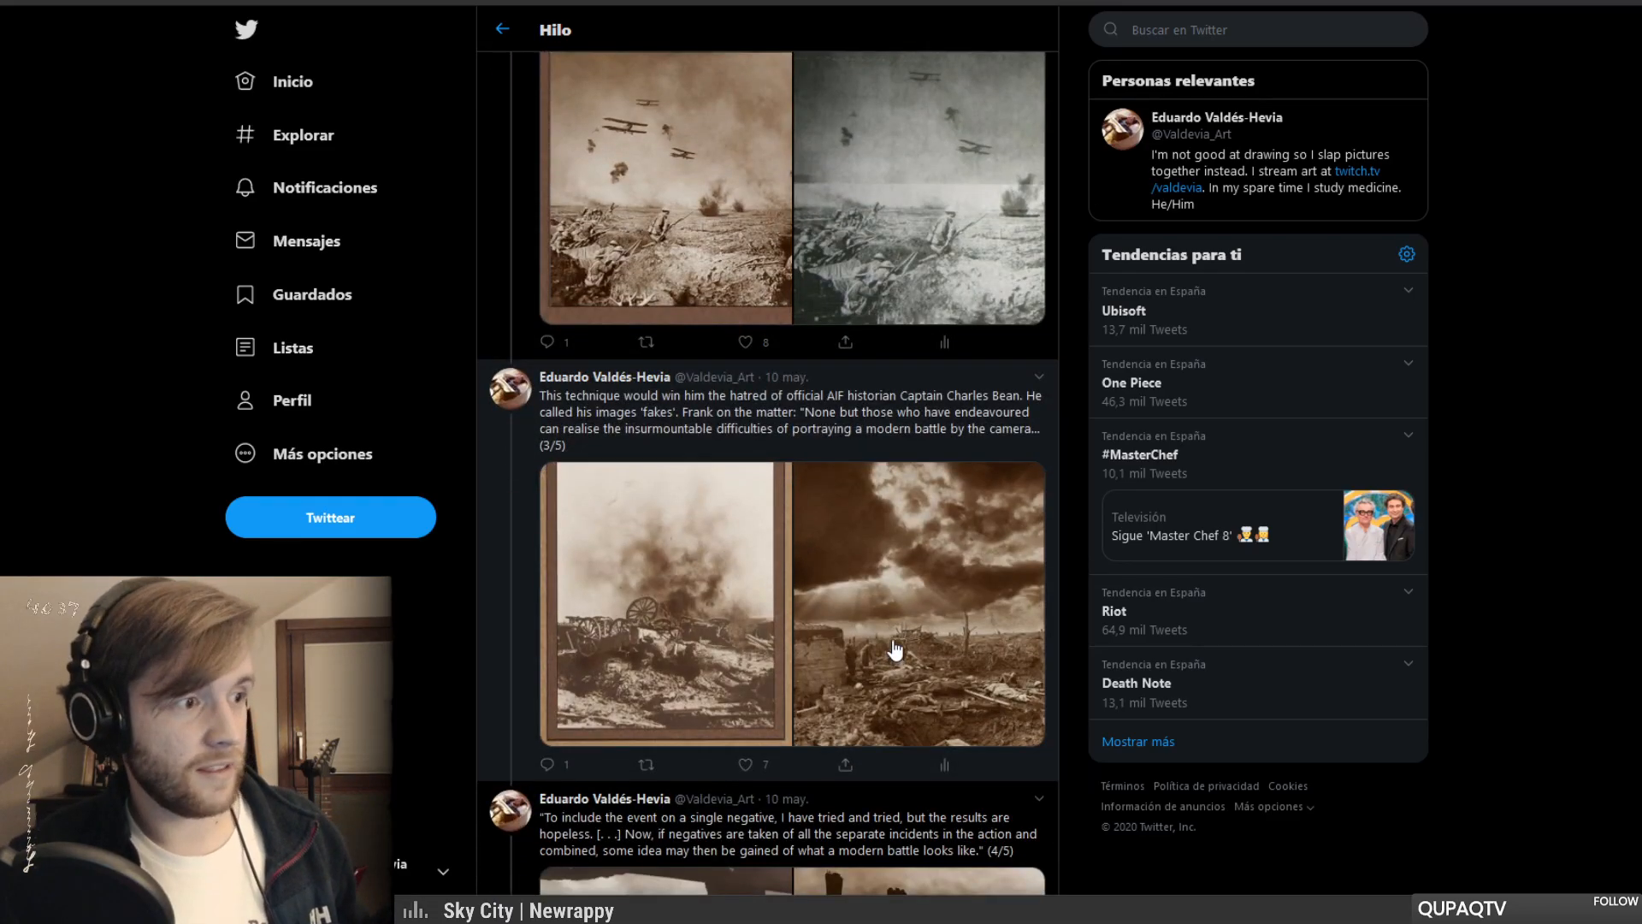
{"action": "left_click", "coordinate": [732, 634]}
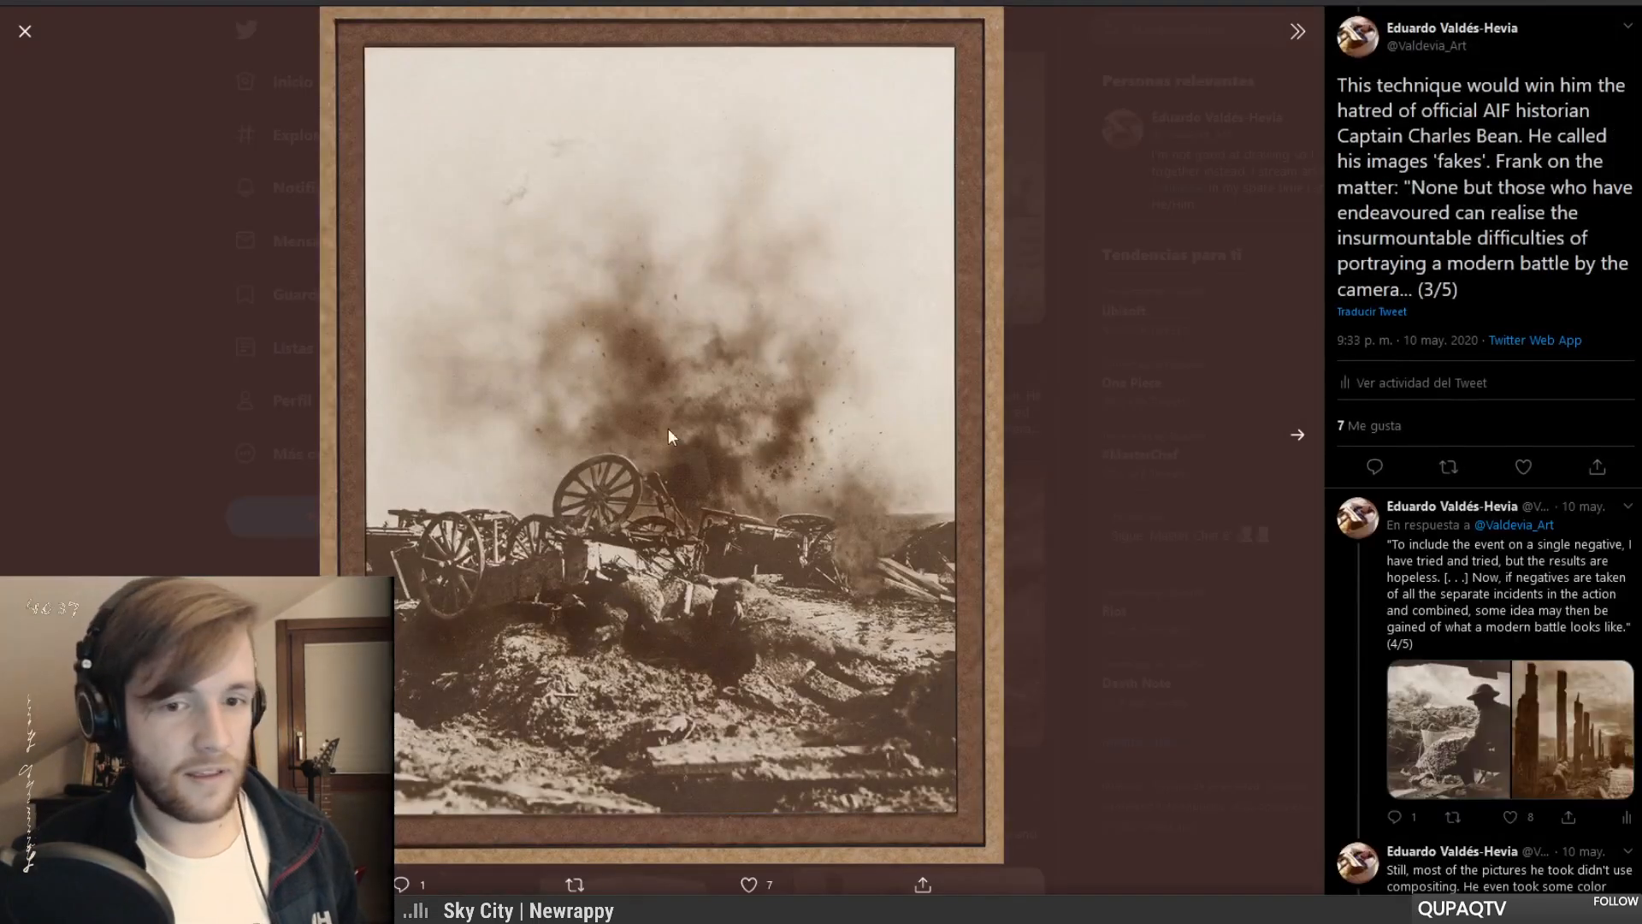
{"action": "left_click", "coordinate": [1303, 453]}
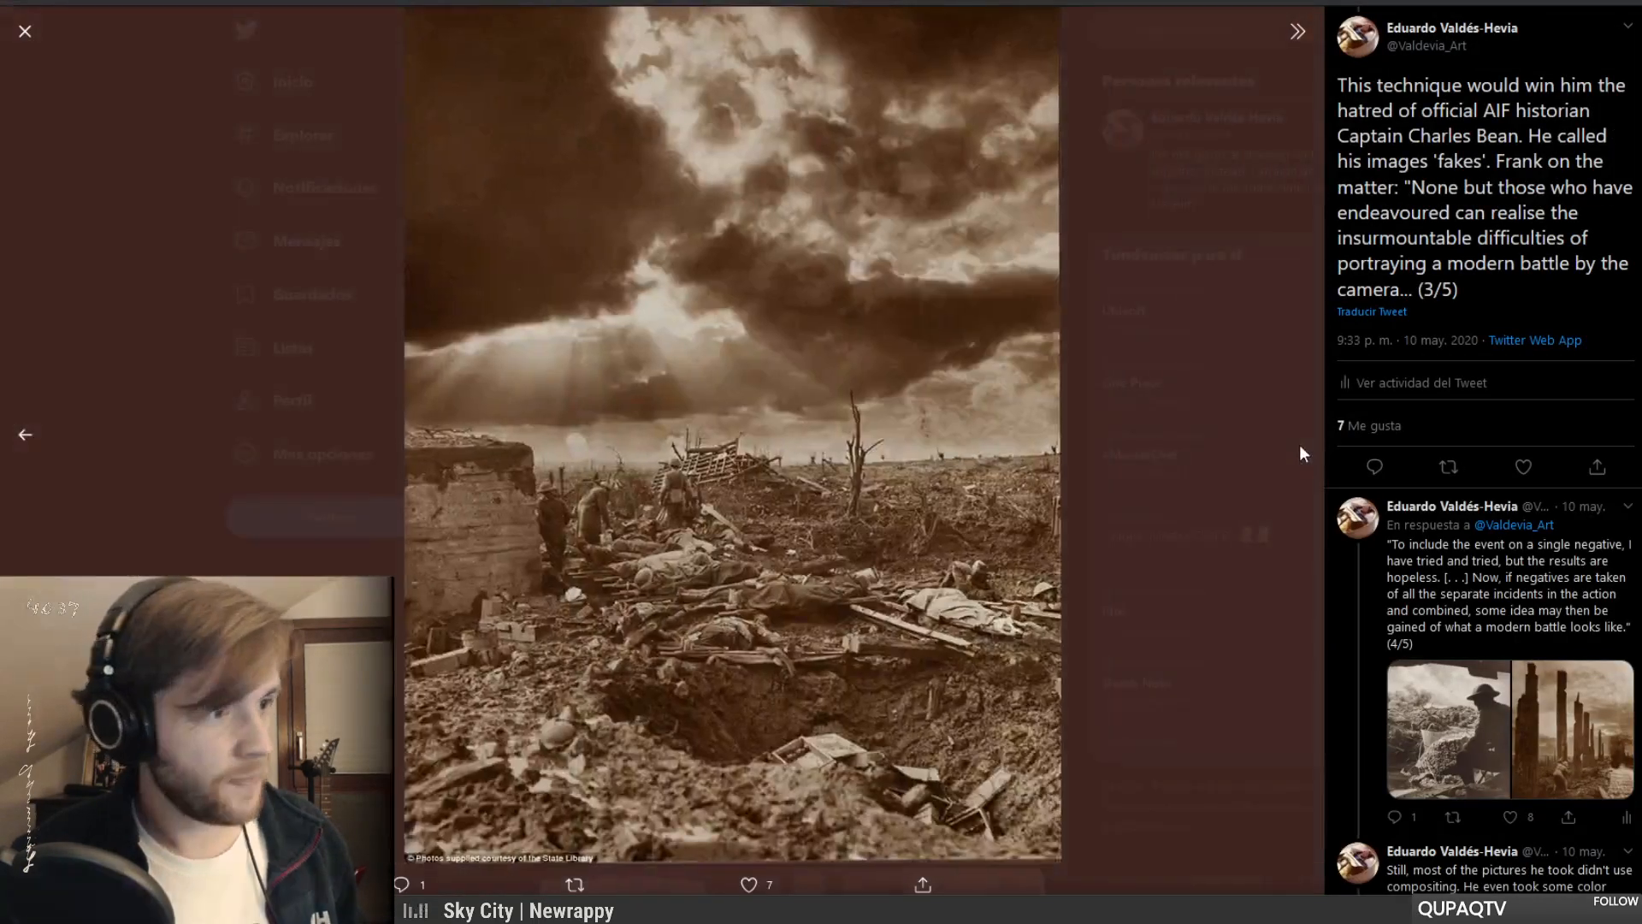
{"action": "left_click", "coordinate": [33, 436]}
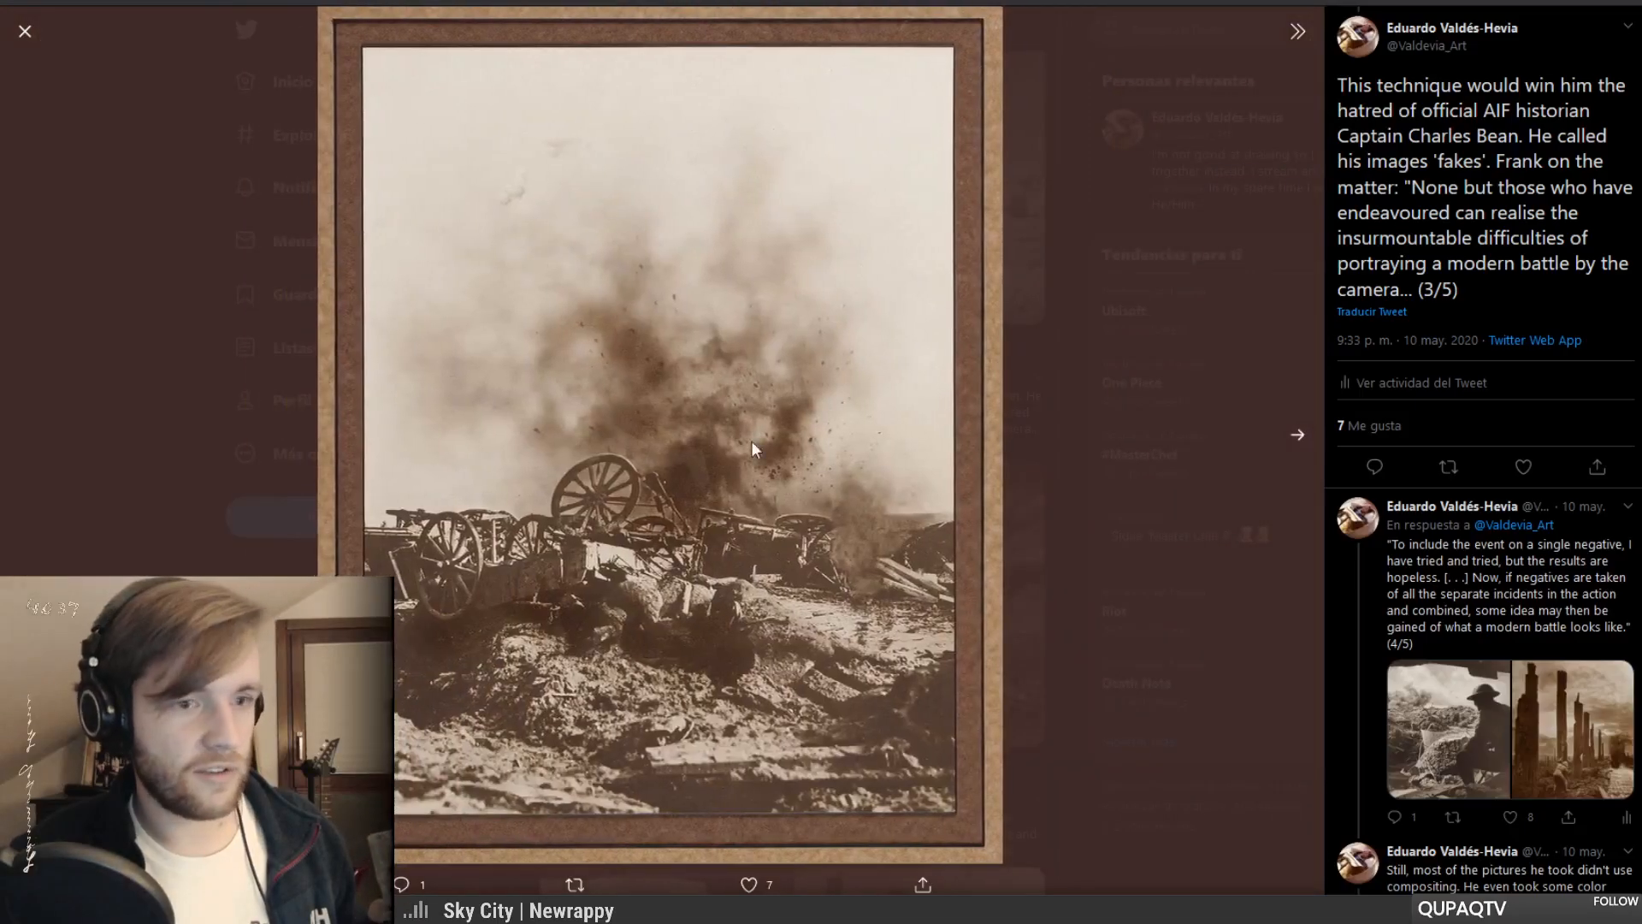
- View the cloudy battlefield photo, close the viewer, and read the fourth tweet's continuation of the quote from the third tweet
{"action": "left_click", "coordinate": [1297, 440]}
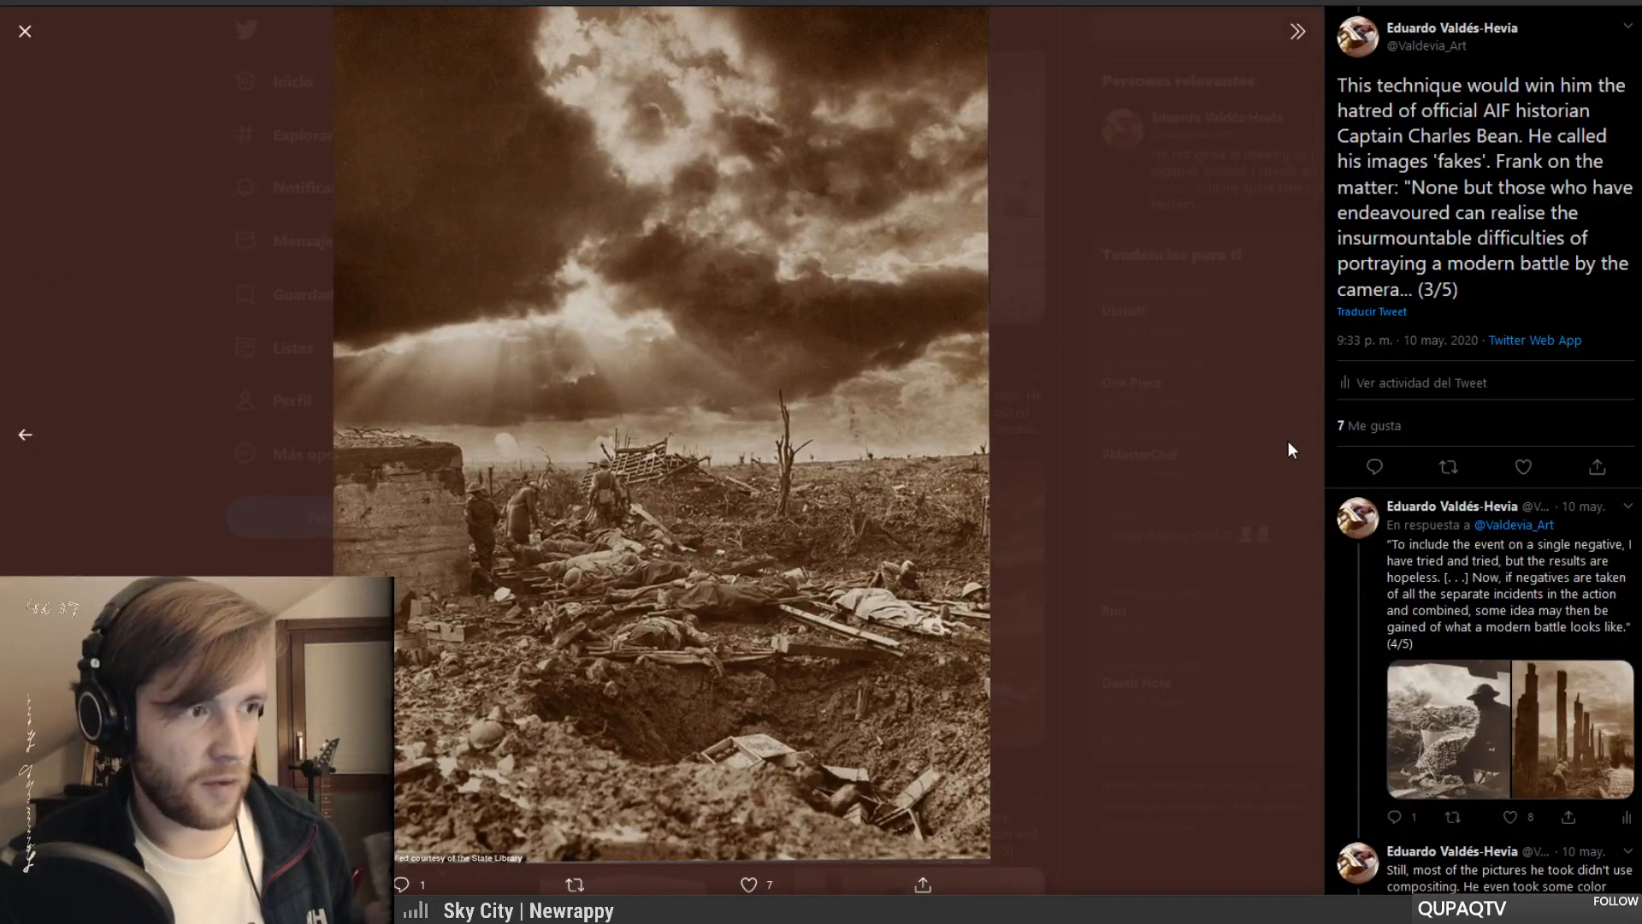
{"action": "left_click", "coordinate": [26, 32]}
{"action": "scroll", "coordinate": [860, 494], "scroll_direction": "down", "scroll_amount": 3}
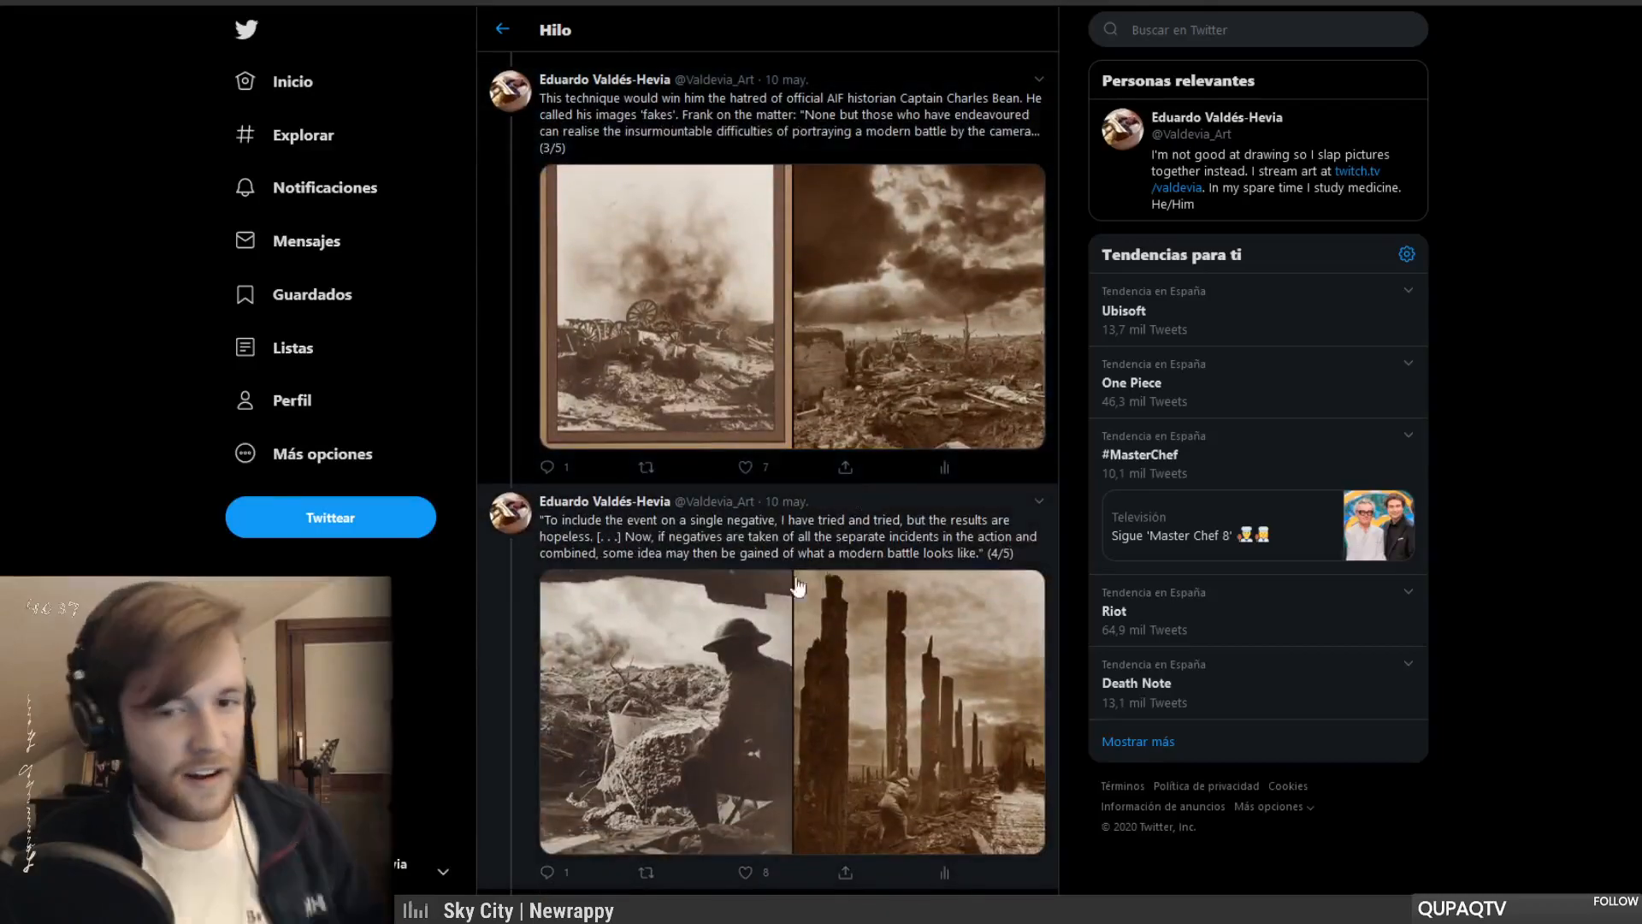
{"action": "scroll", "coordinate": [665, 476], "scroll_direction": "down", "scroll_amount": 2}
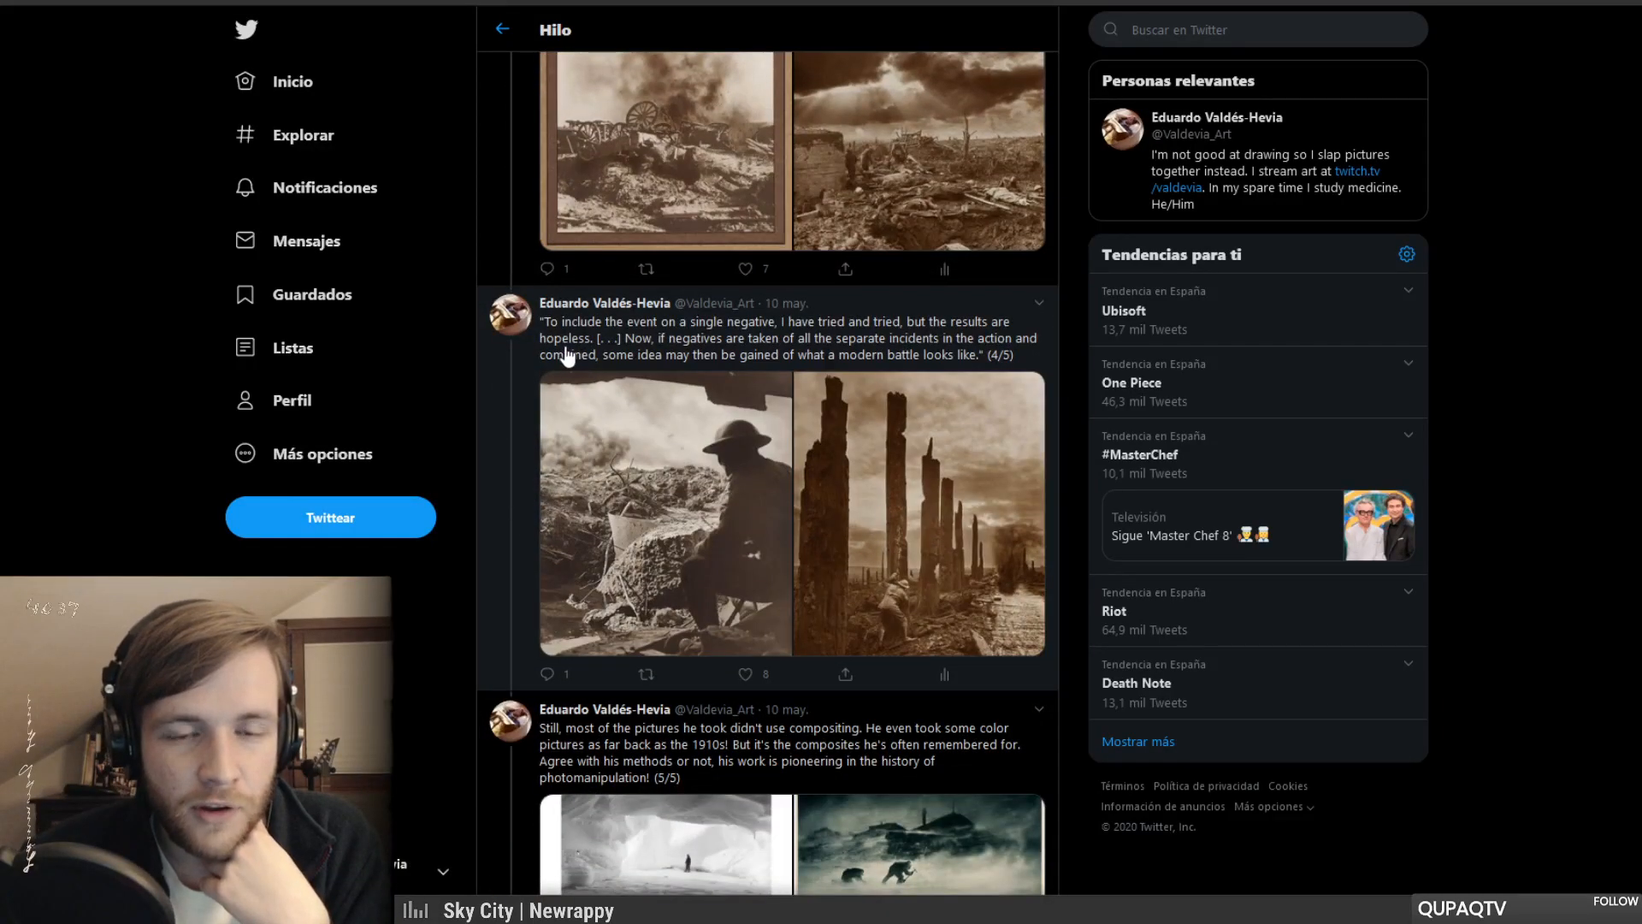
{"action": "scroll", "coordinate": [539, 336], "scroll_direction": "up", "scroll_amount": 4}
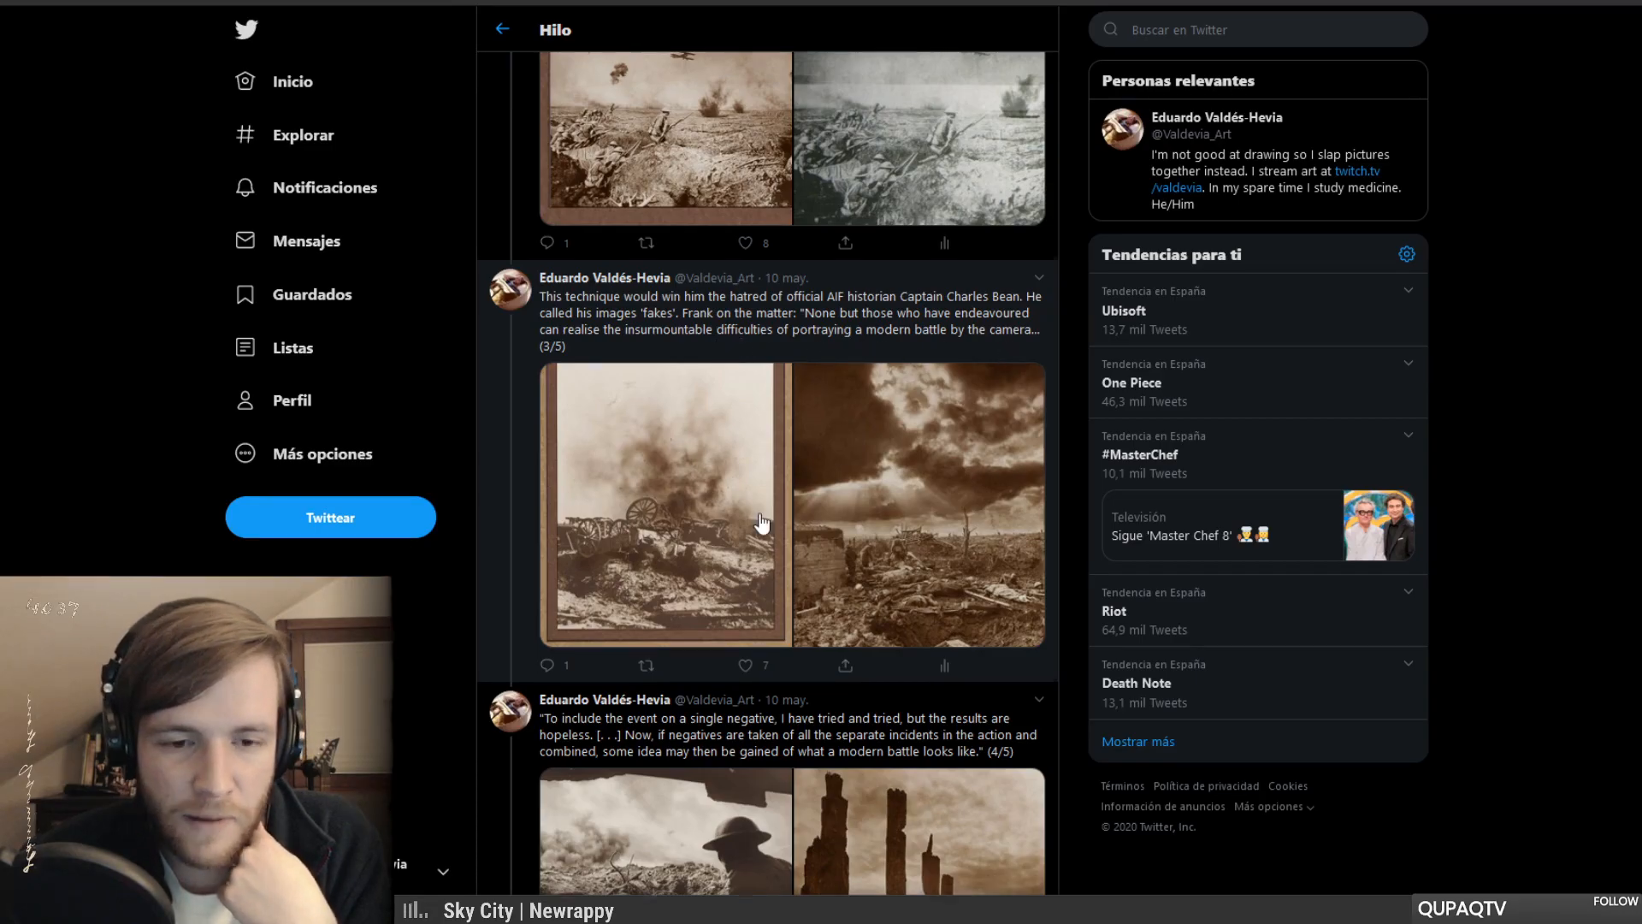
{"action": "scroll", "coordinate": [757, 522], "scroll_direction": "down", "scroll_amount": 3}
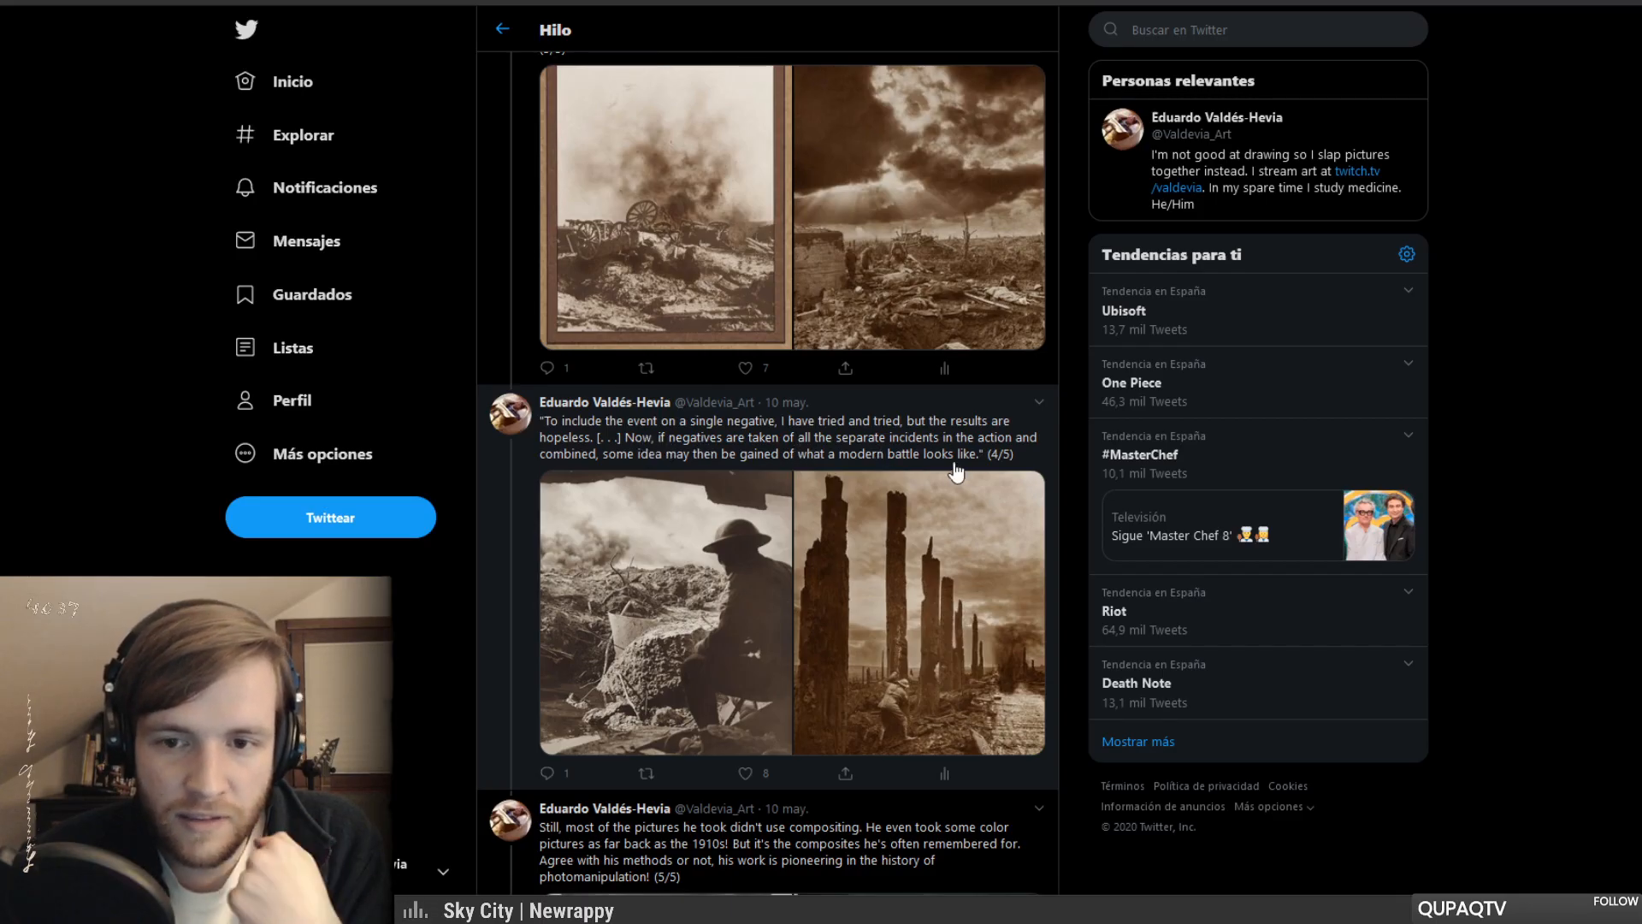
- View the fourth tweet's photos of the seated soldier and the charred tree trunks, closing the viewer to reach the fifth tweet
{"action": "left_click", "coordinate": [628, 520]}
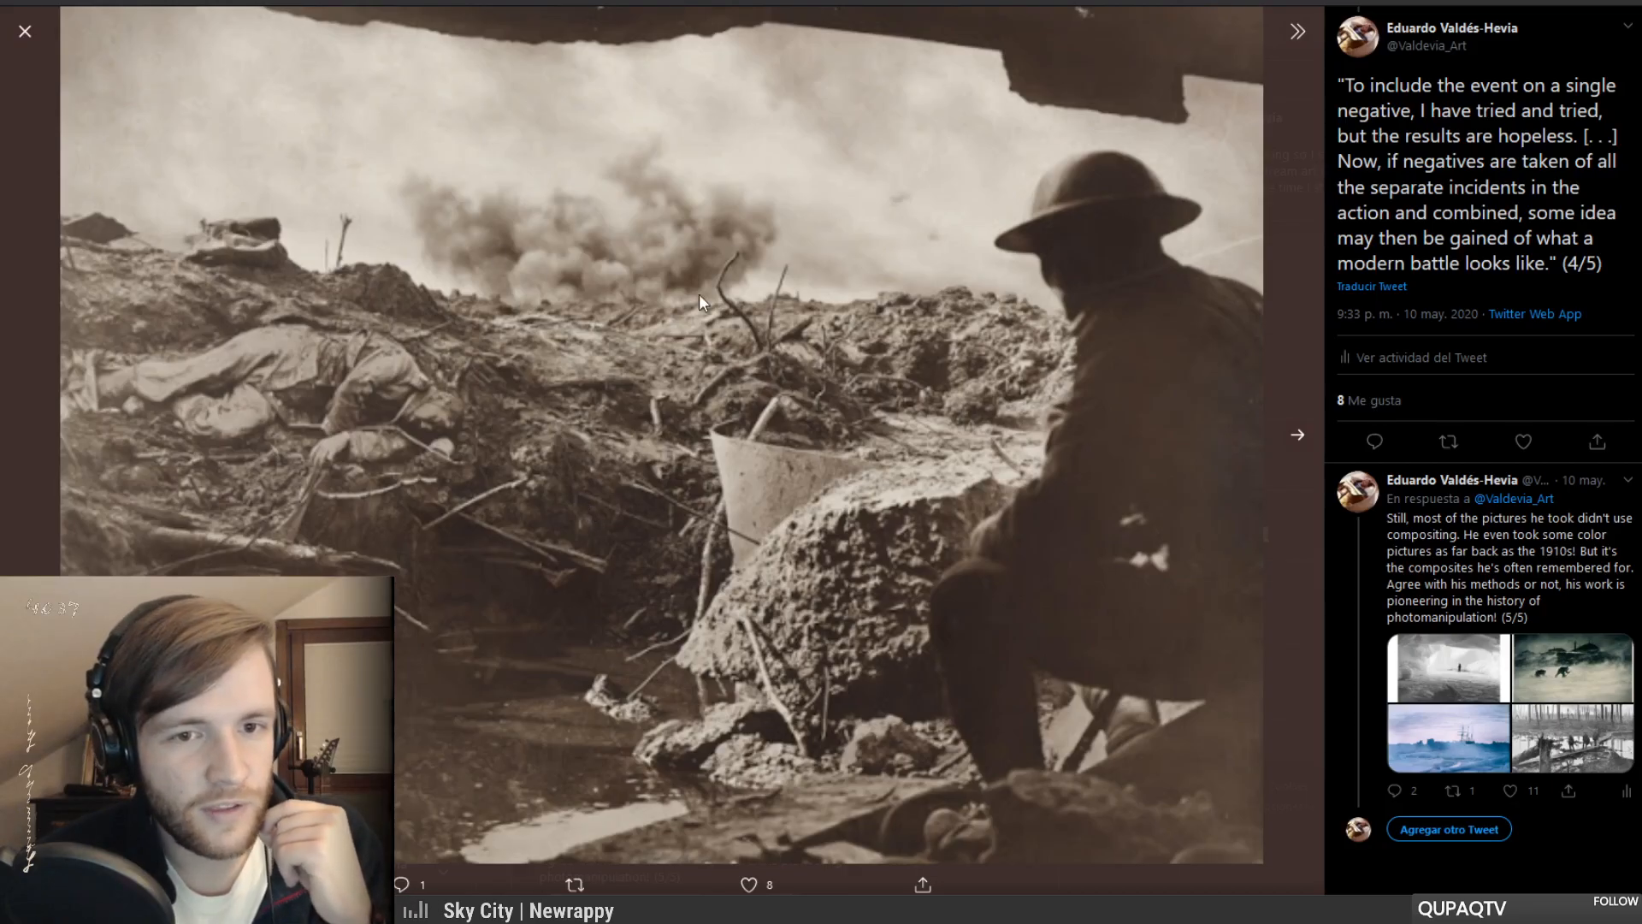
{"action": "left_click", "coordinate": [1297, 434]}
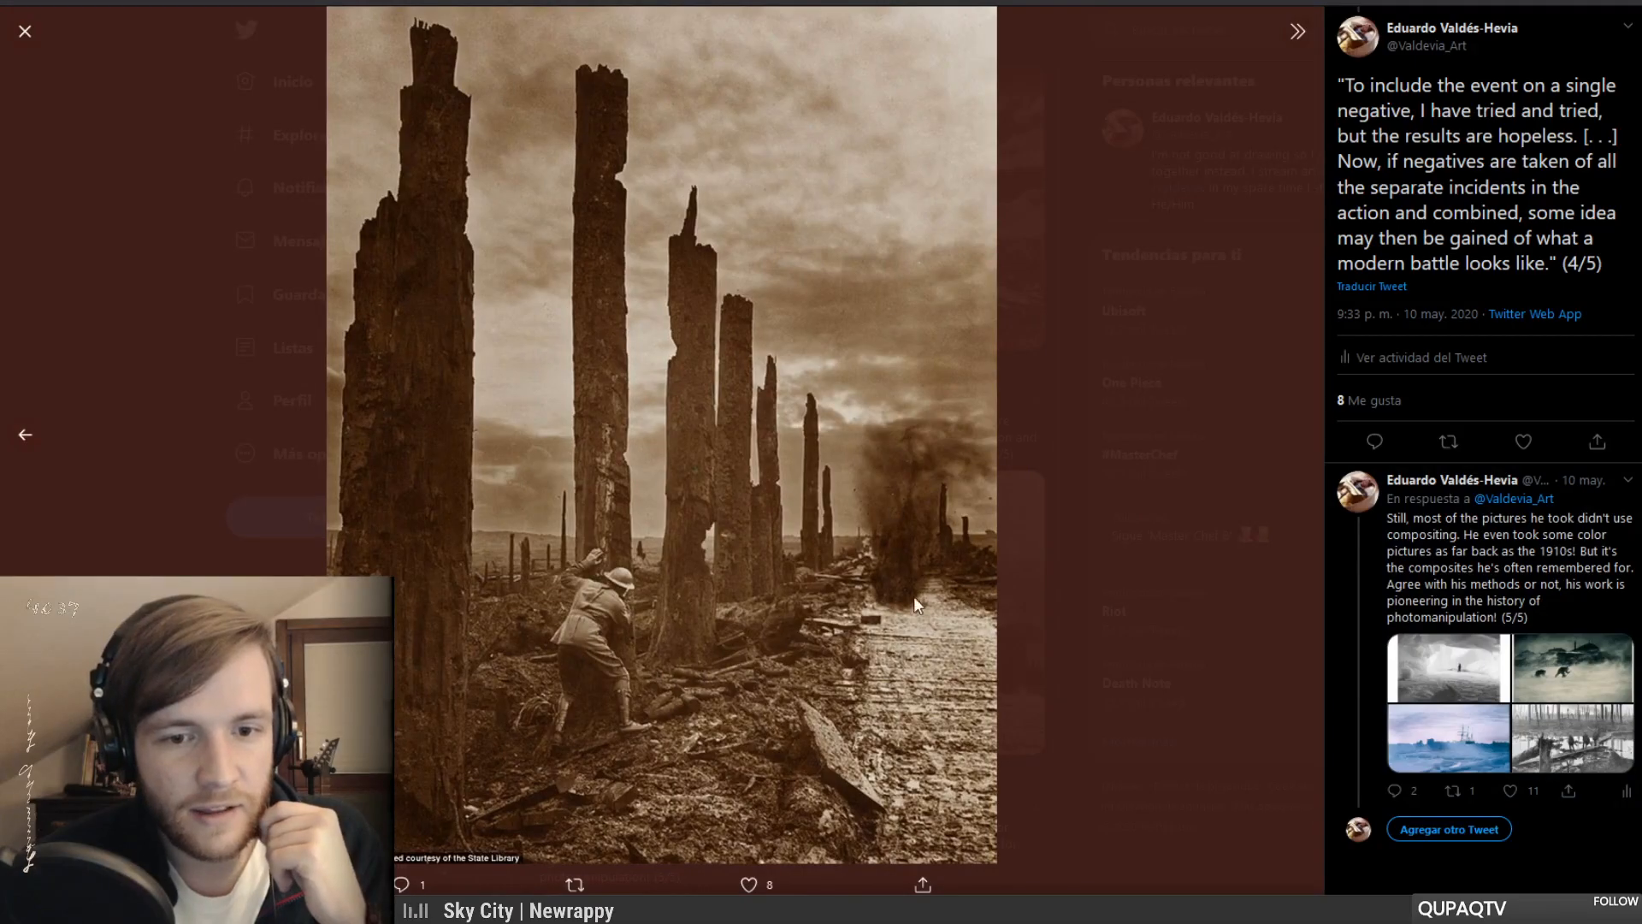
{"action": "left_click", "coordinate": [25, 31]}
{"action": "scroll", "coordinate": [783, 544], "scroll_direction": "down", "scroll_amount": 5}
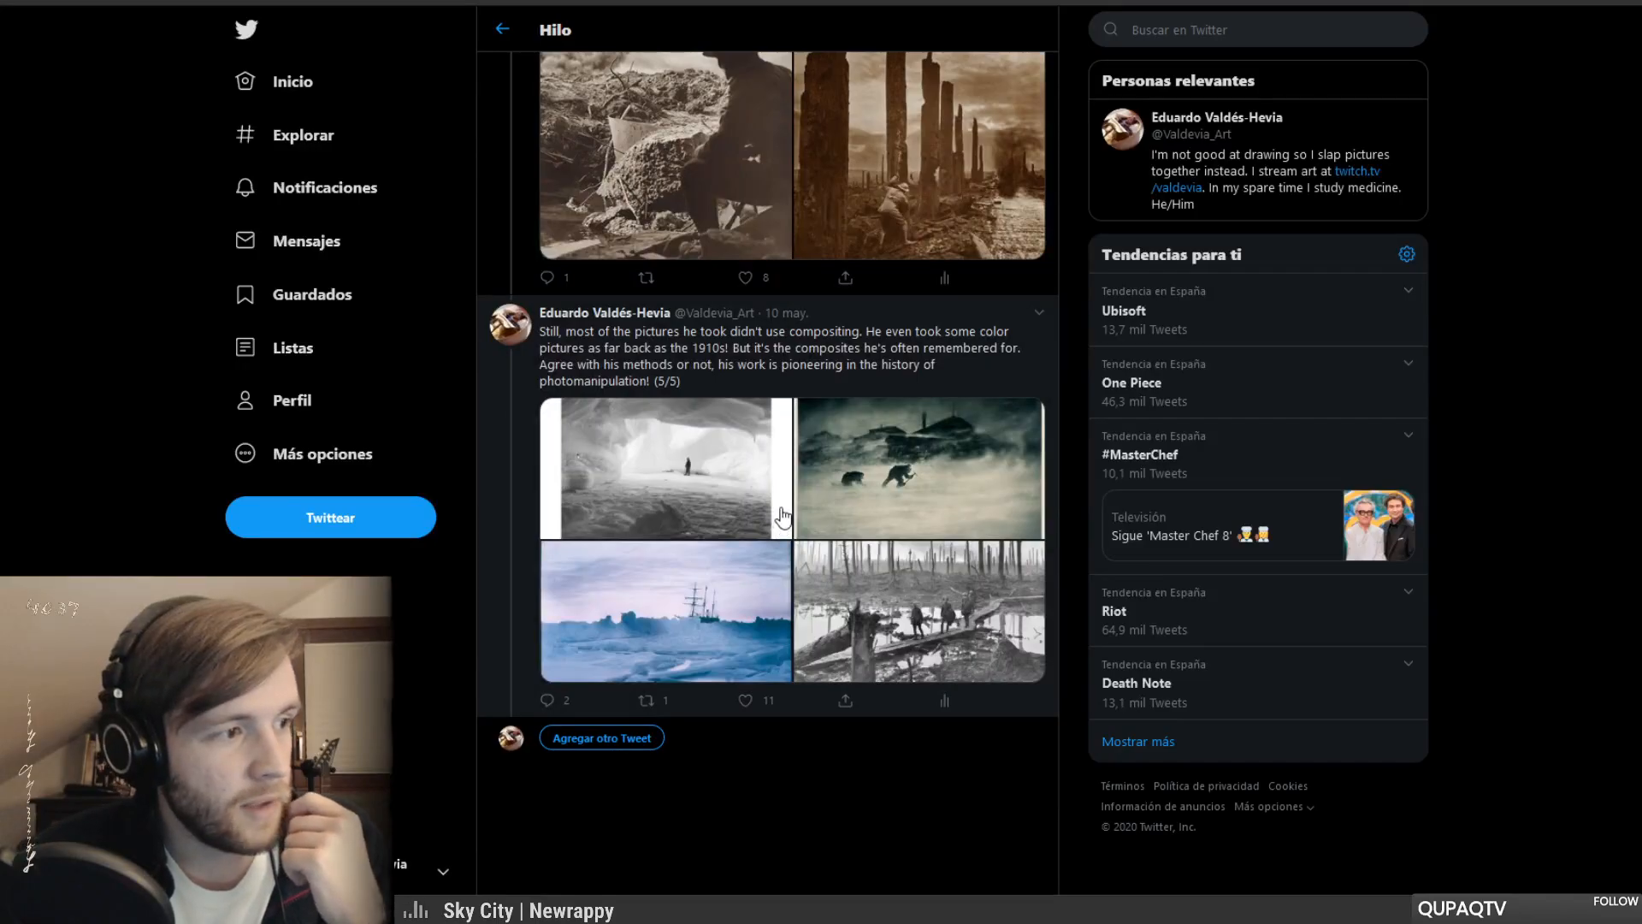
- Revisit the fourth tweet and view the fifth tweet's photos of the duckboard soldiers, the icebound ship, and the snowstorm, closing each one
{"action": "scroll", "coordinate": [782, 522], "scroll_direction": "up", "scroll_amount": 3}
{"action": "scroll", "coordinate": [782, 513], "scroll_direction": "down", "scroll_amount": 1}
{"action": "scroll", "coordinate": [774, 517], "scroll_direction": "up", "scroll_amount": 2}
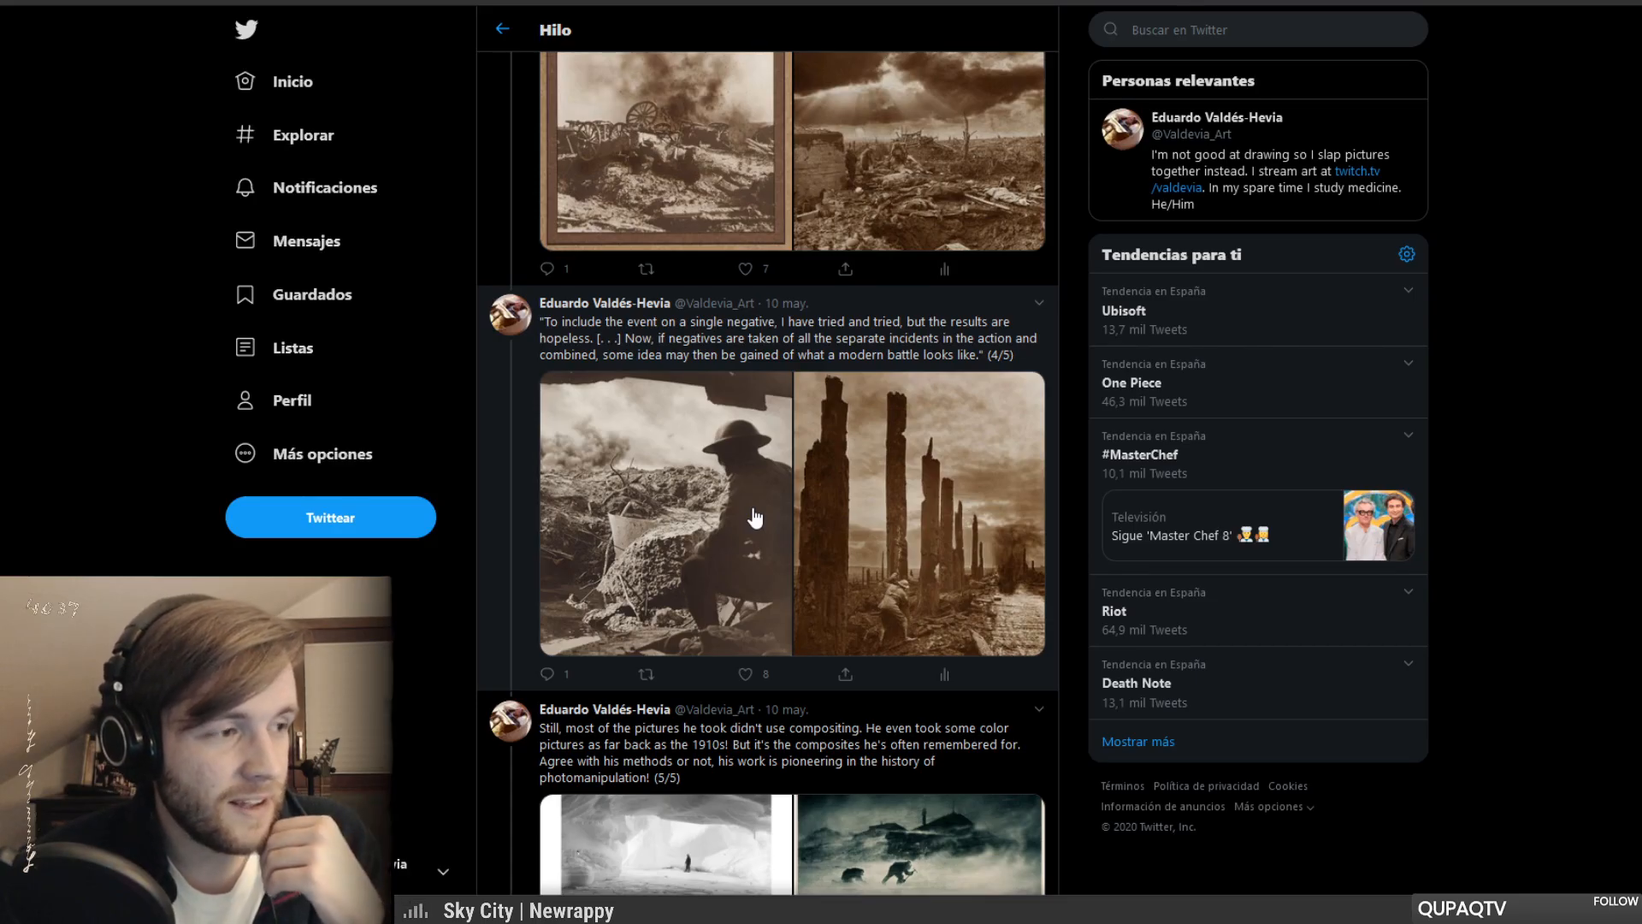
{"action": "scroll", "coordinate": [755, 518], "scroll_direction": "down", "scroll_amount": 1}
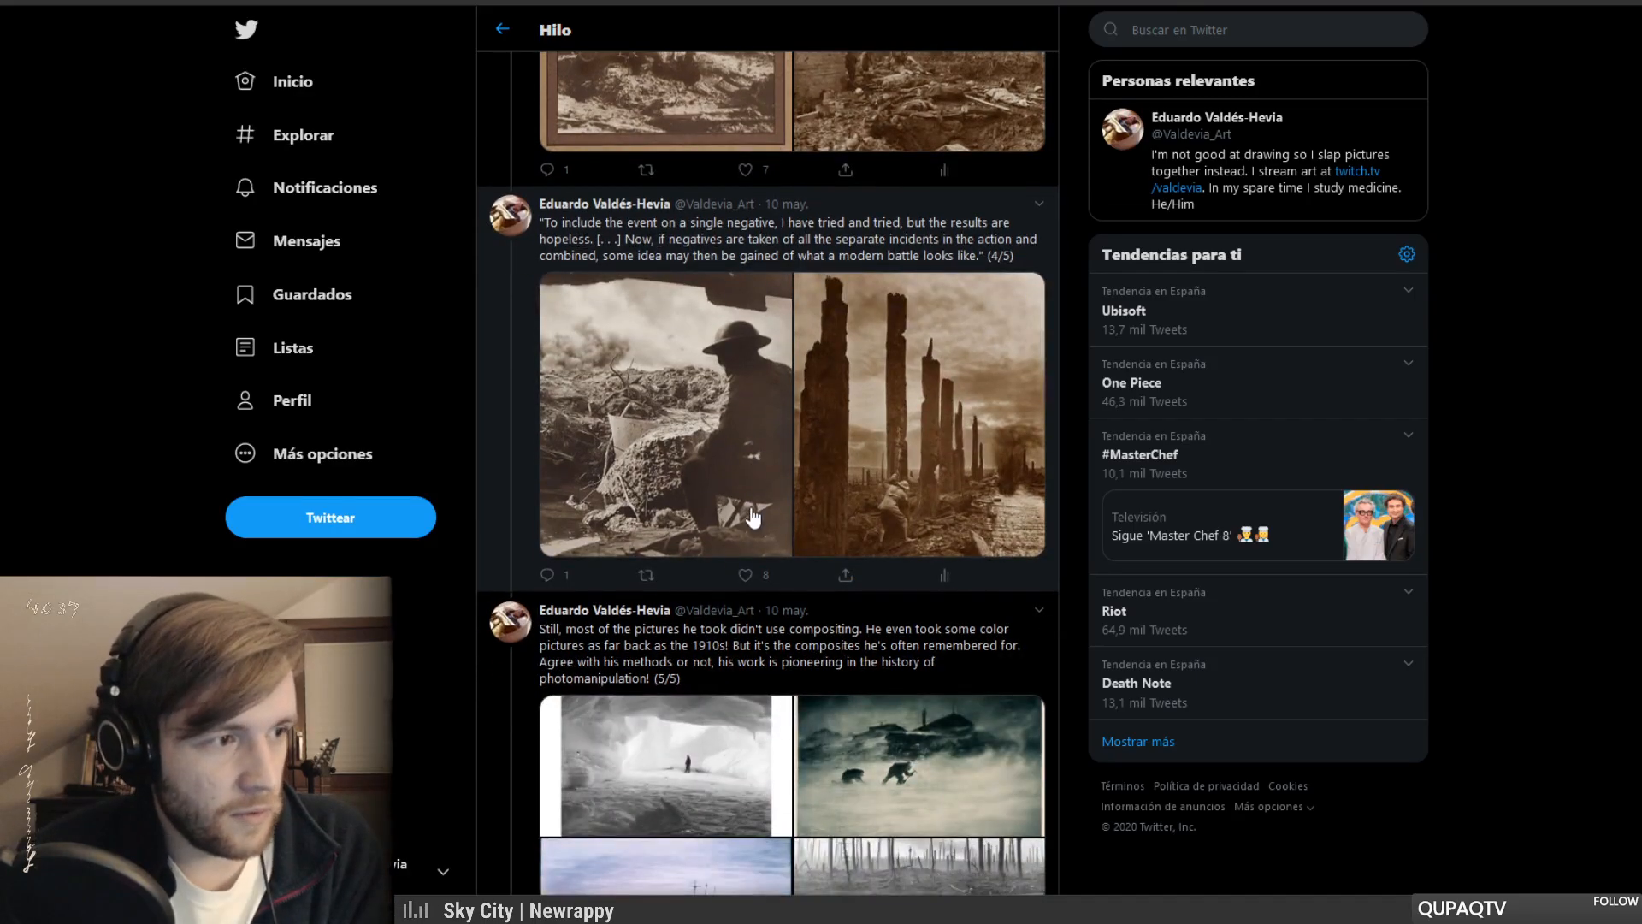
{"action": "scroll", "coordinate": [744, 548], "scroll_direction": "down", "scroll_amount": 2}
{"action": "left_click", "coordinate": [898, 727]}
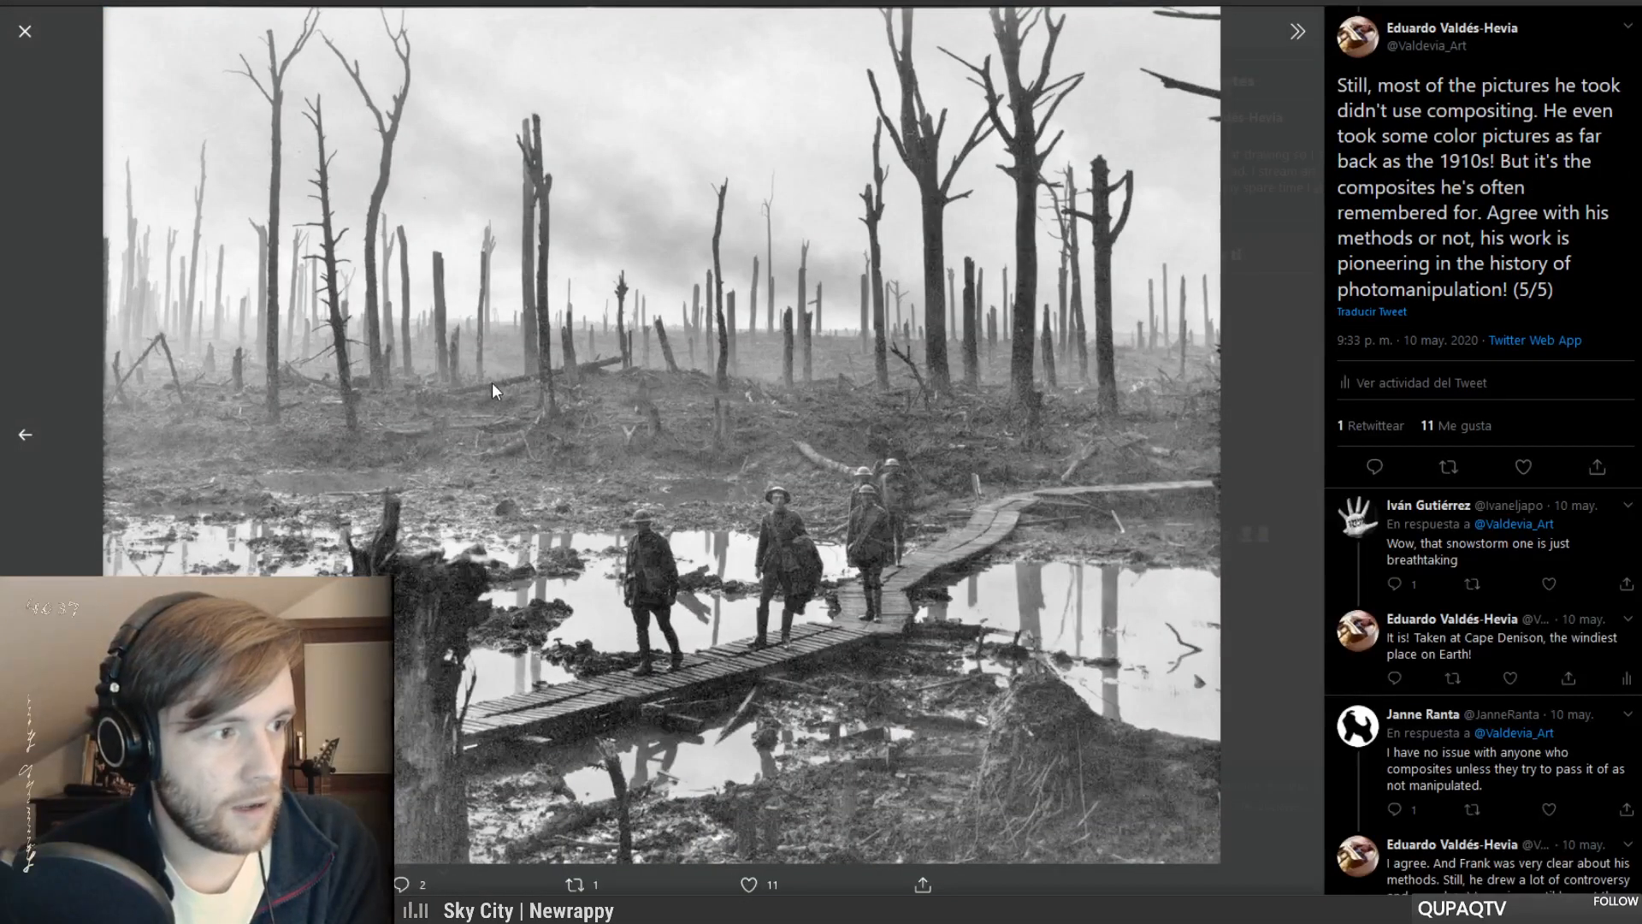
{"action": "left_click", "coordinate": [25, 32]}
{"action": "left_click", "coordinate": [697, 686]}
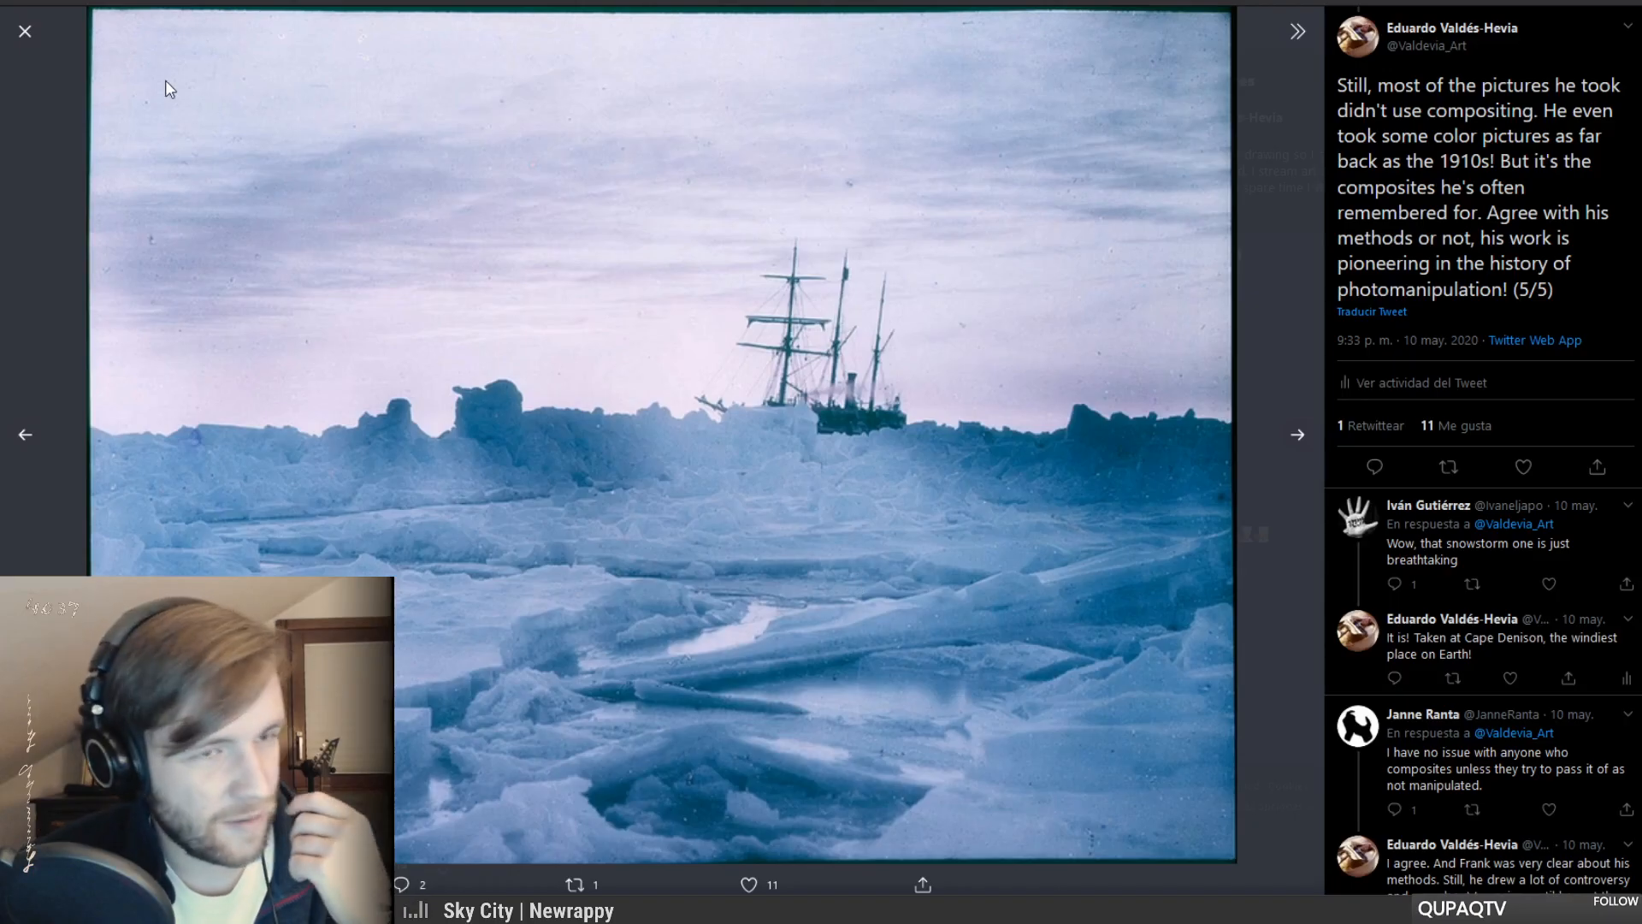
{"action": "left_click", "coordinate": [24, 32]}
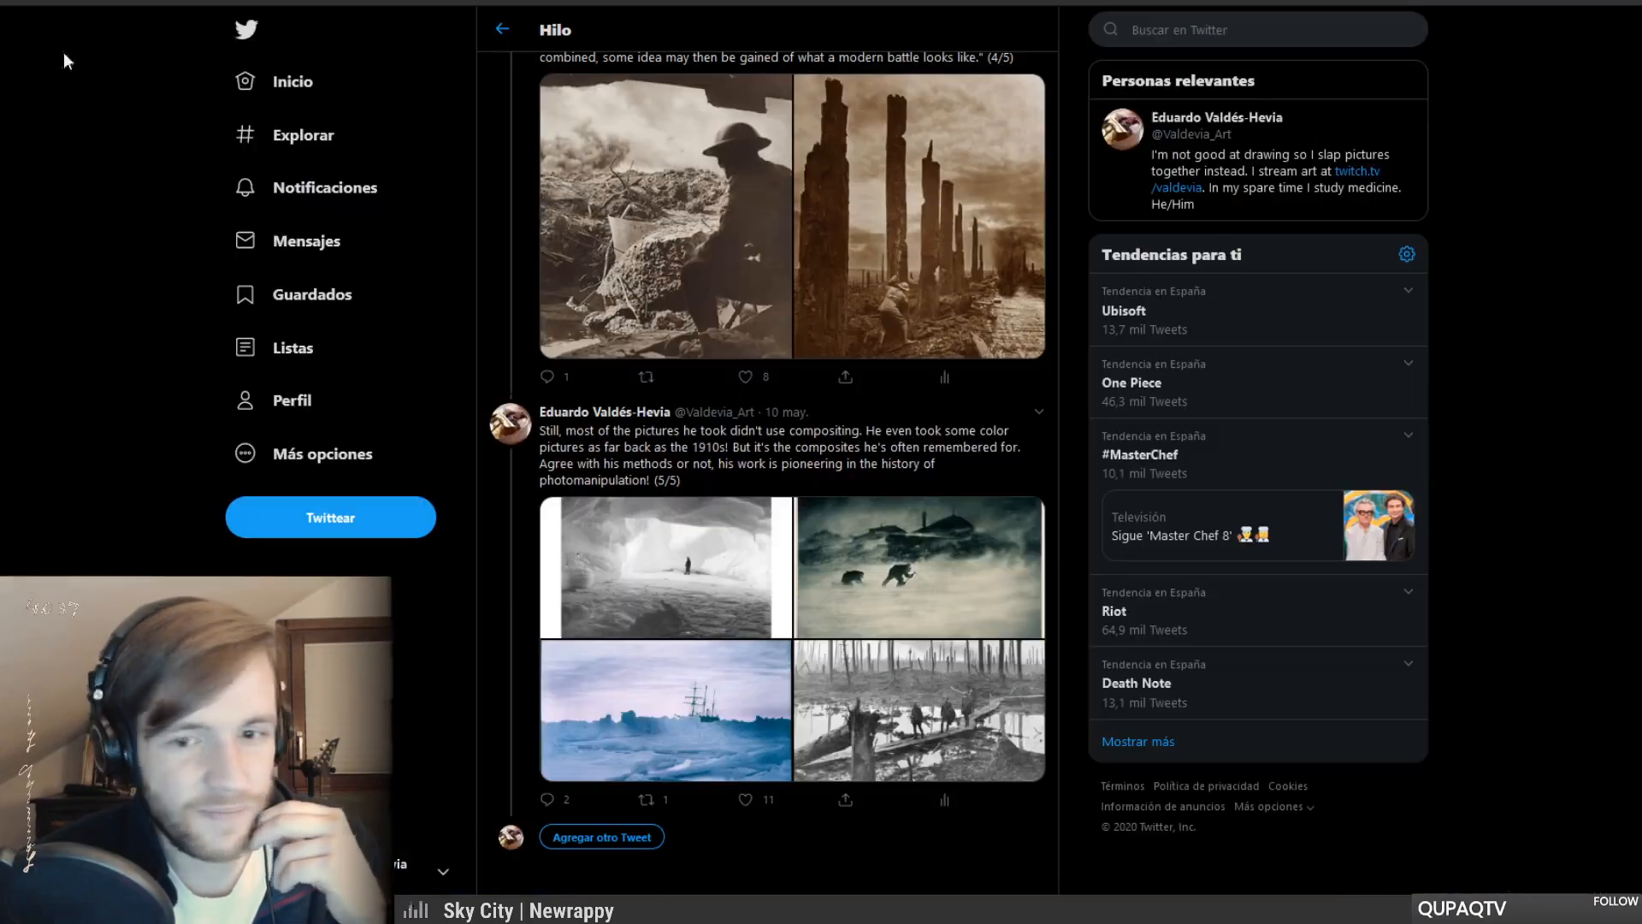
{"action": "left_click", "coordinate": [885, 576]}
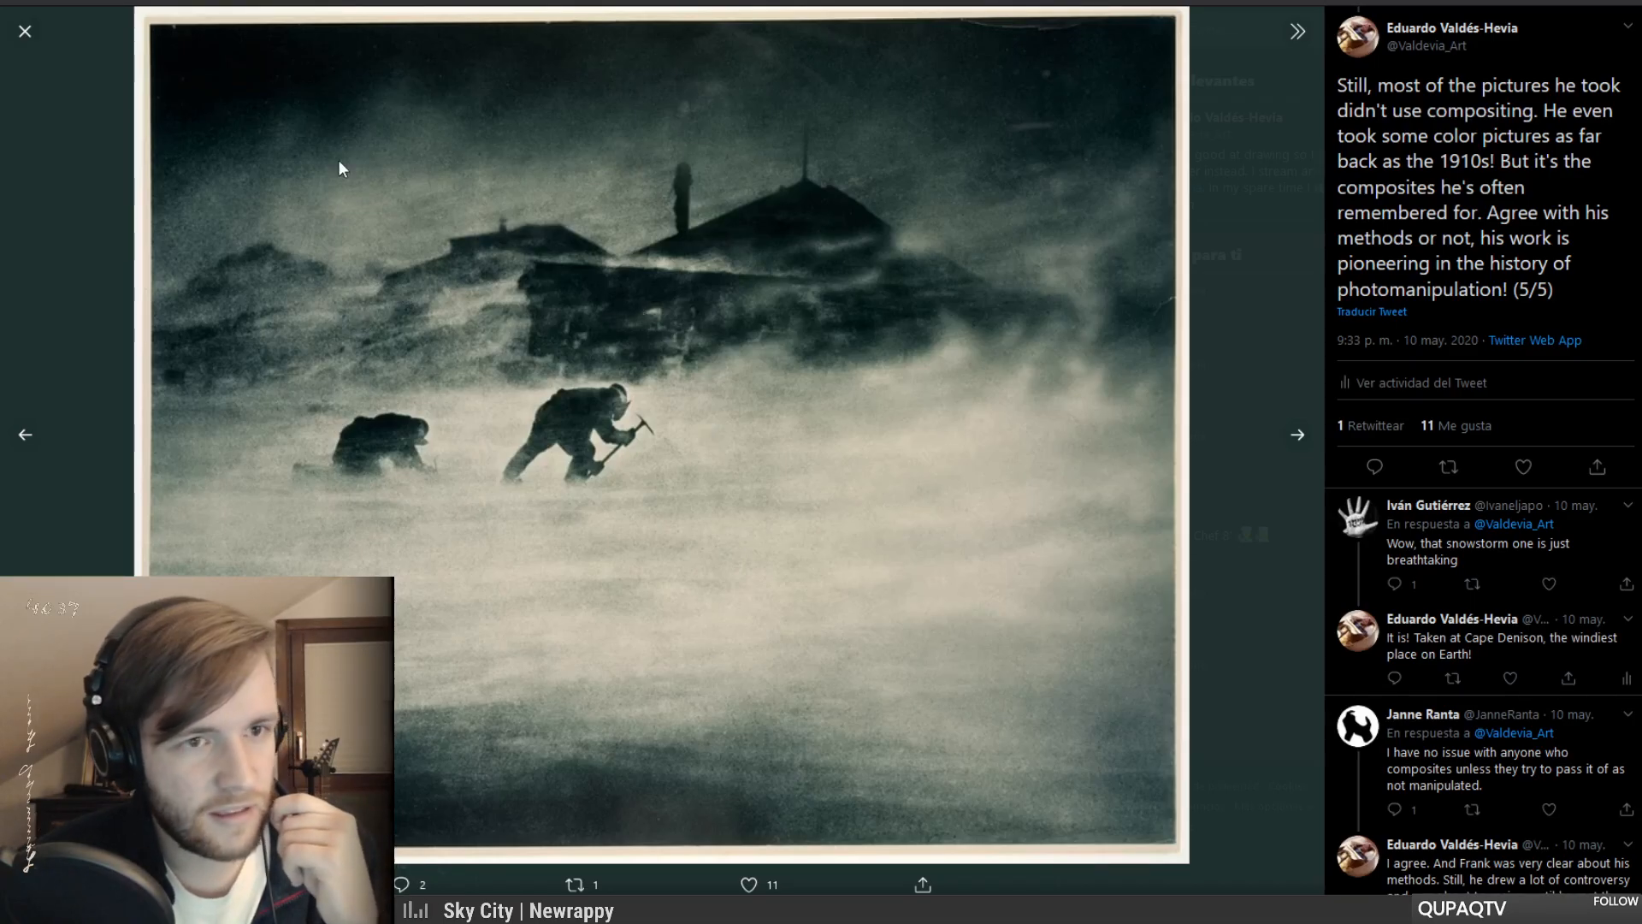
{"action": "left_click", "coordinate": [25, 31]}
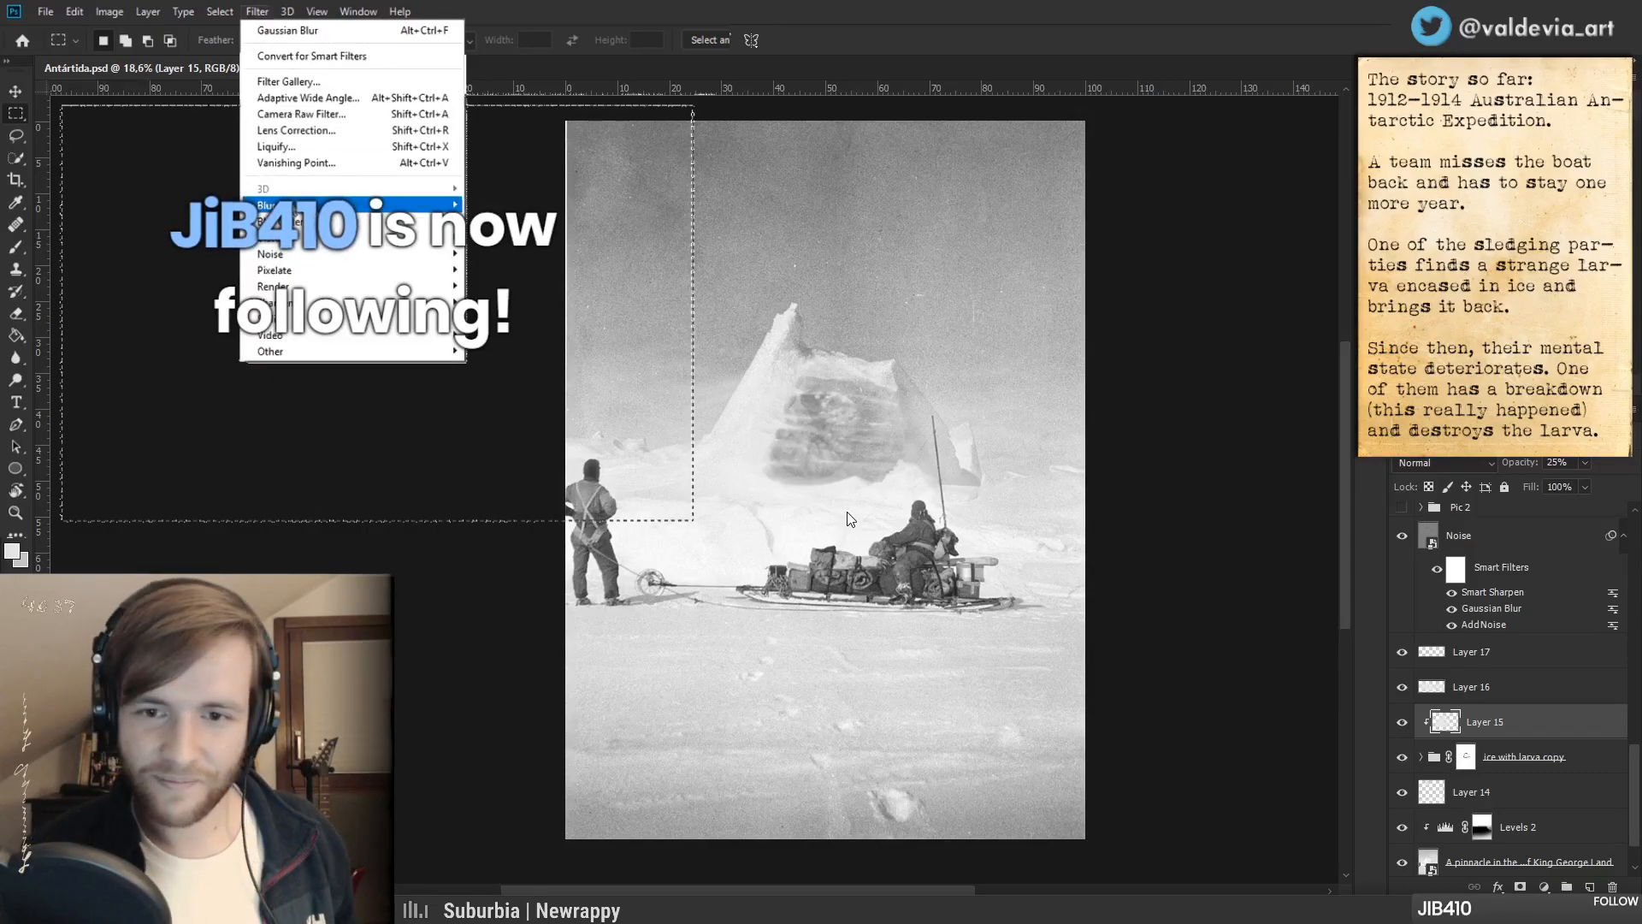
- Switch to Photoshop and apply a Gaussian Blur with a 0.4-pixel radius to the selected area of Layer 15
{"action": "left_click", "coordinate": [503, 272]}
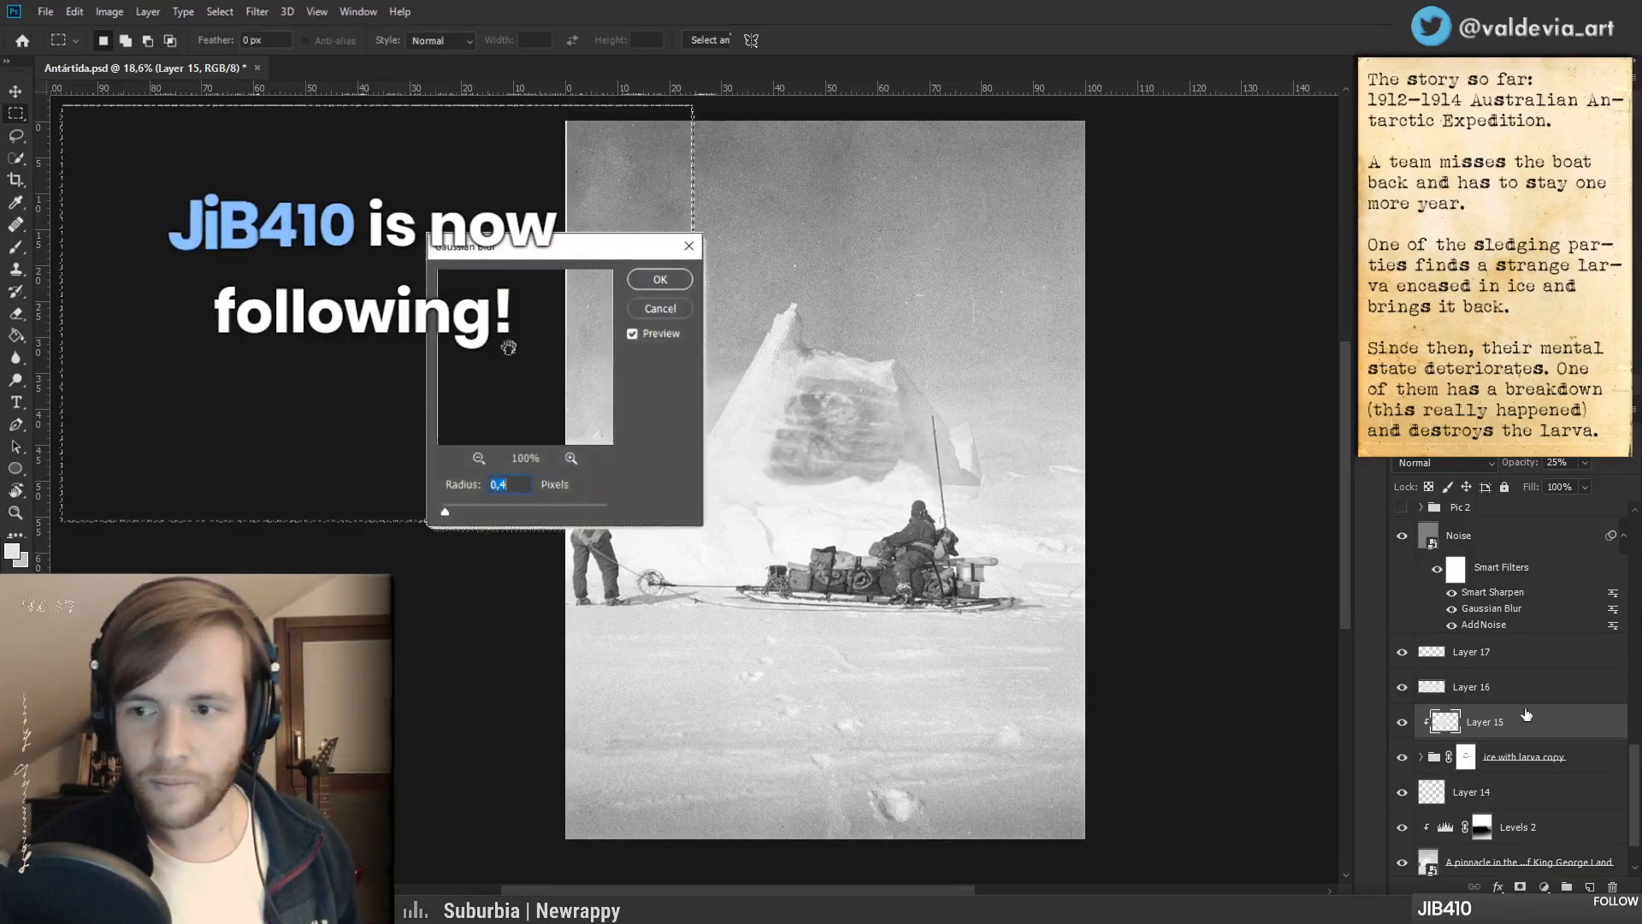
{"action": "left_click", "coordinate": [1520, 467]}
{"action": "key", "text": "Return"}
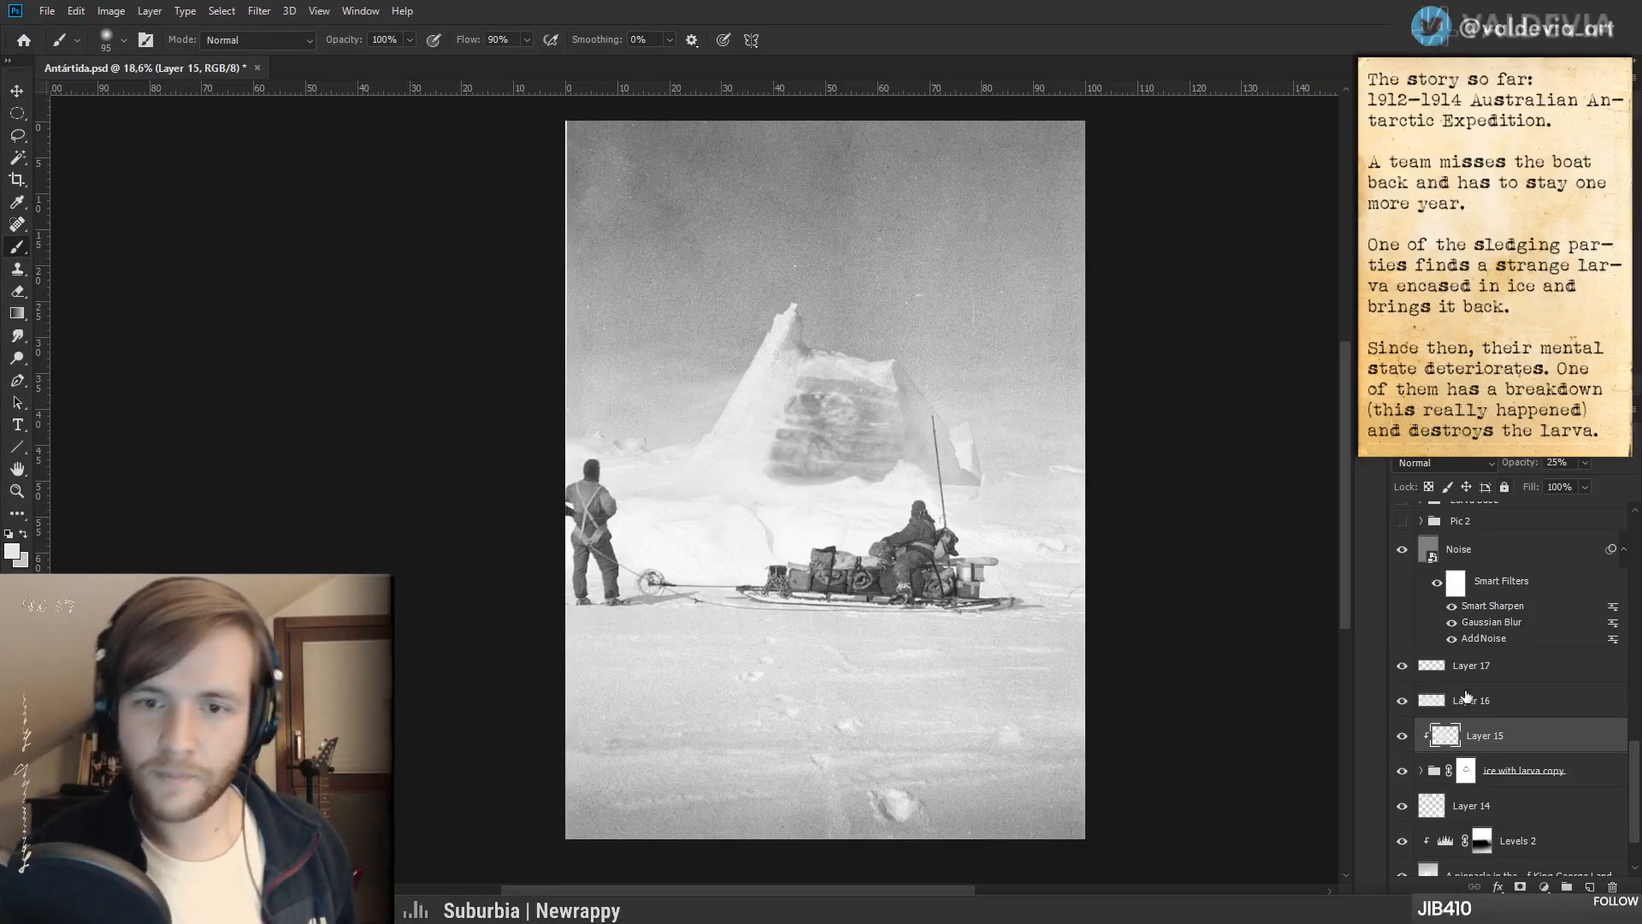
- Temporarily show the "Pic 2" group to compare it with the current sledge composite, and hide it again
{"action": "left_click_drag", "start_coordinate": [967, 578], "coordinate": [874, 595]}
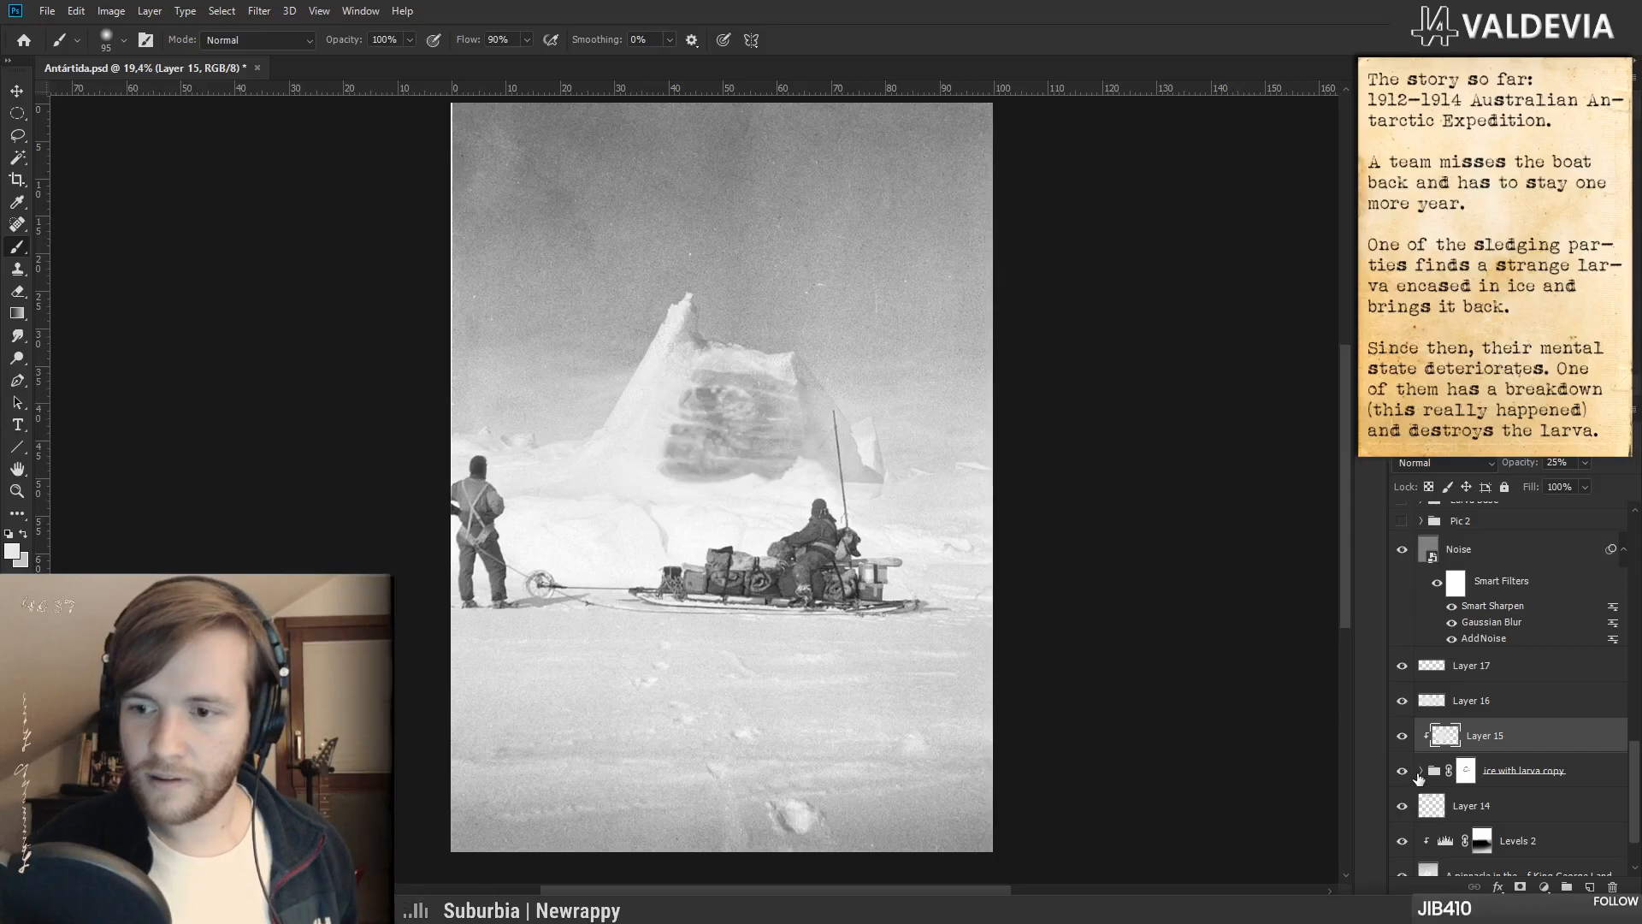
{"action": "scroll", "coordinate": [1454, 753], "scroll_direction": "up", "scroll_amount": 3}
{"action": "key", "text": "z"}
{"action": "mouse_move", "coordinate": [772, 543]}
{"action": "left_mouse_down"}
{"action": "mouse_move", "coordinate": [729, 546]}
{"action": "mouse_move", "coordinate": [772, 556]}
{"action": "left_mouse_up"}
{"action": "key", "text": "b"}
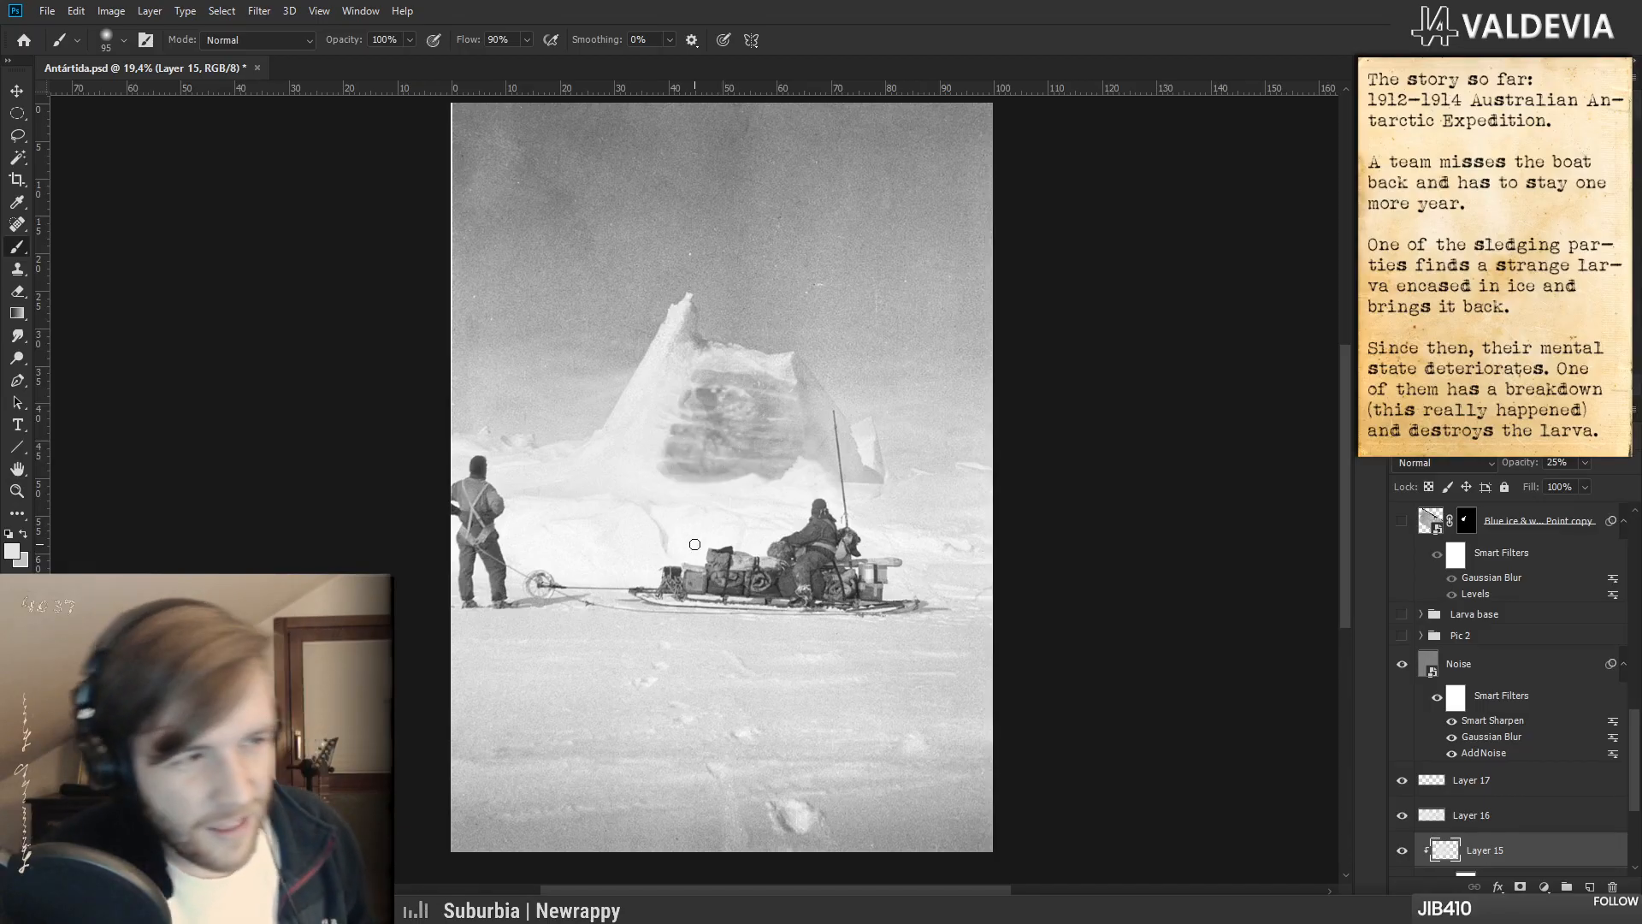
{"action": "left_click", "coordinate": [1401, 635]}
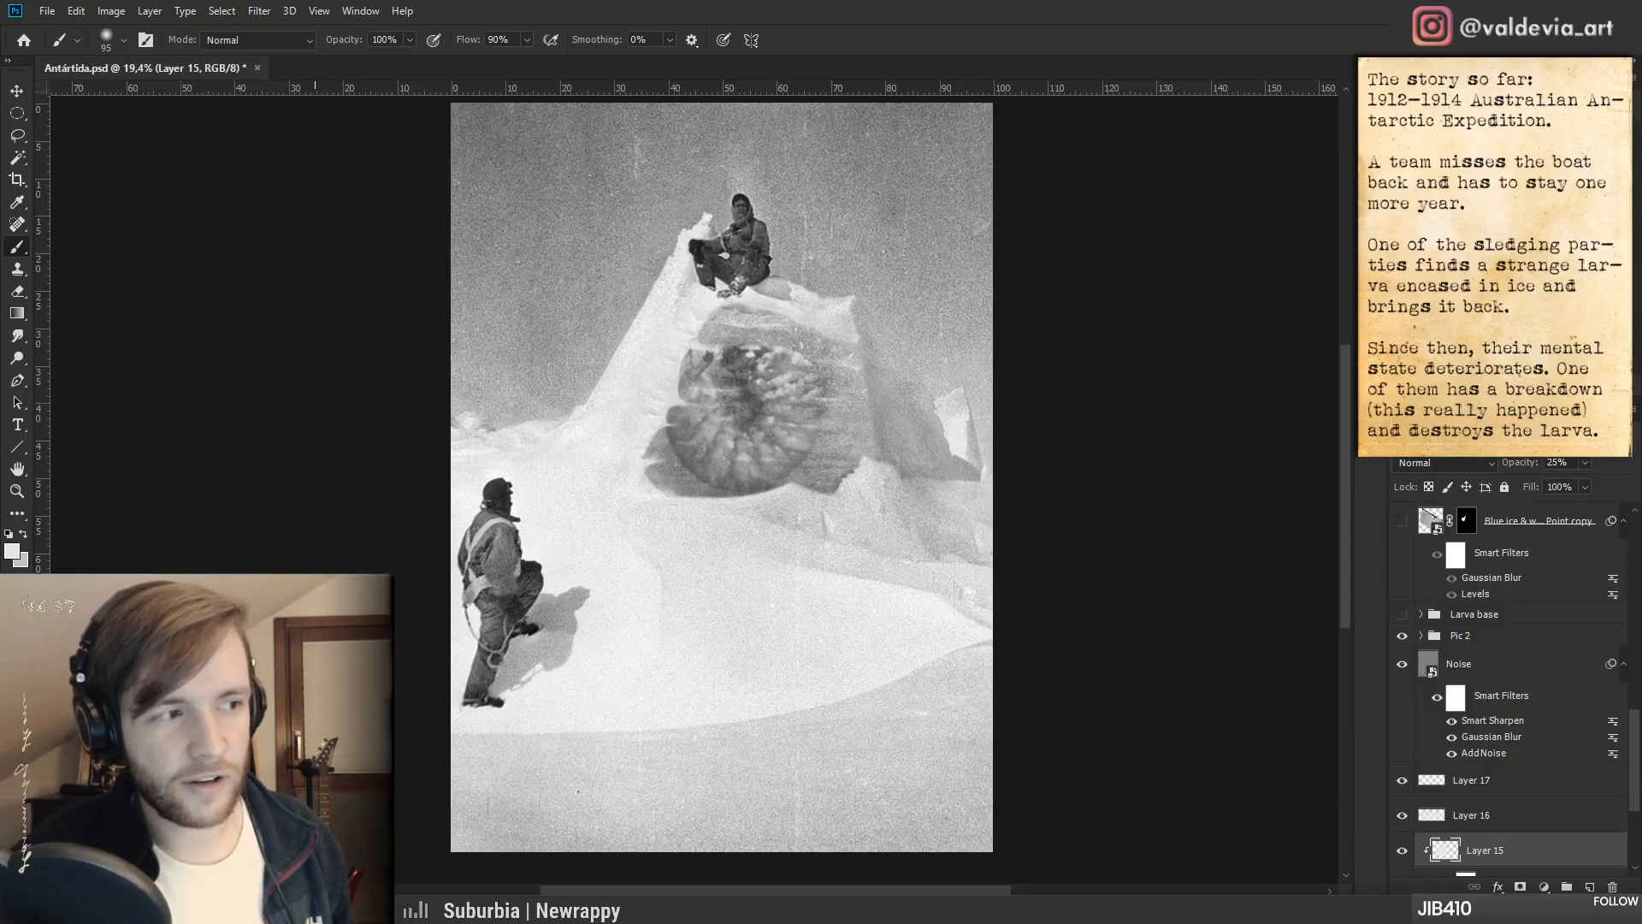
{"action": "left_click", "coordinate": [1400, 637]}
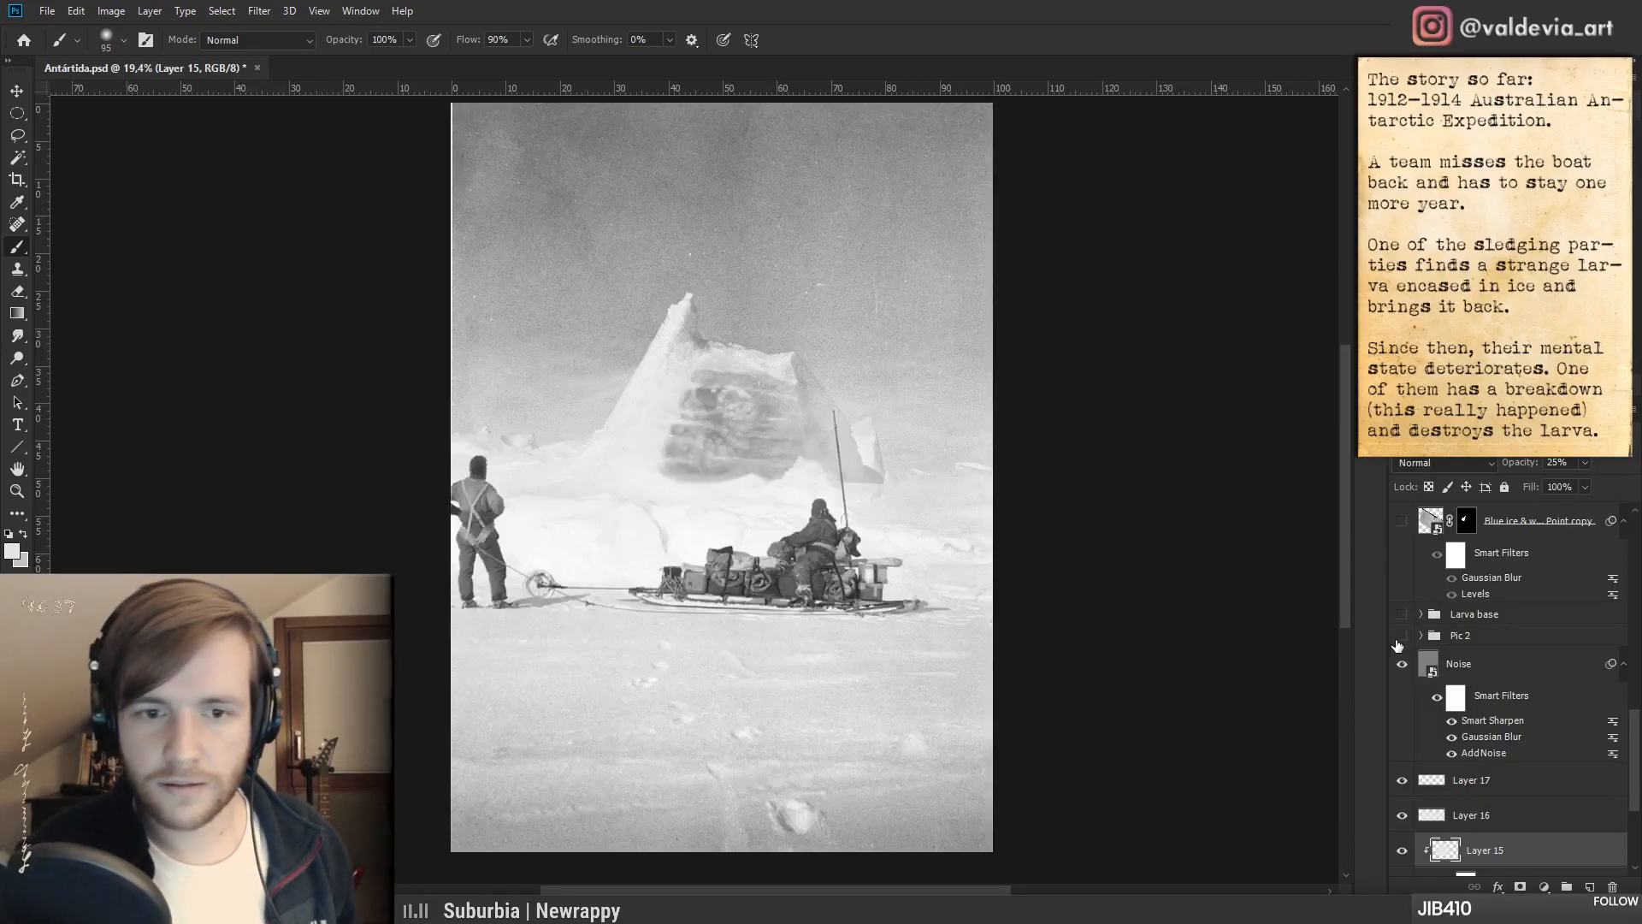
- Check Layer 16's haze by switching its visibility off and on, and set the layer's opacity to 22%
{"action": "left_click", "coordinate": [1515, 812]}
{"action": "left_click", "coordinate": [1511, 785]}
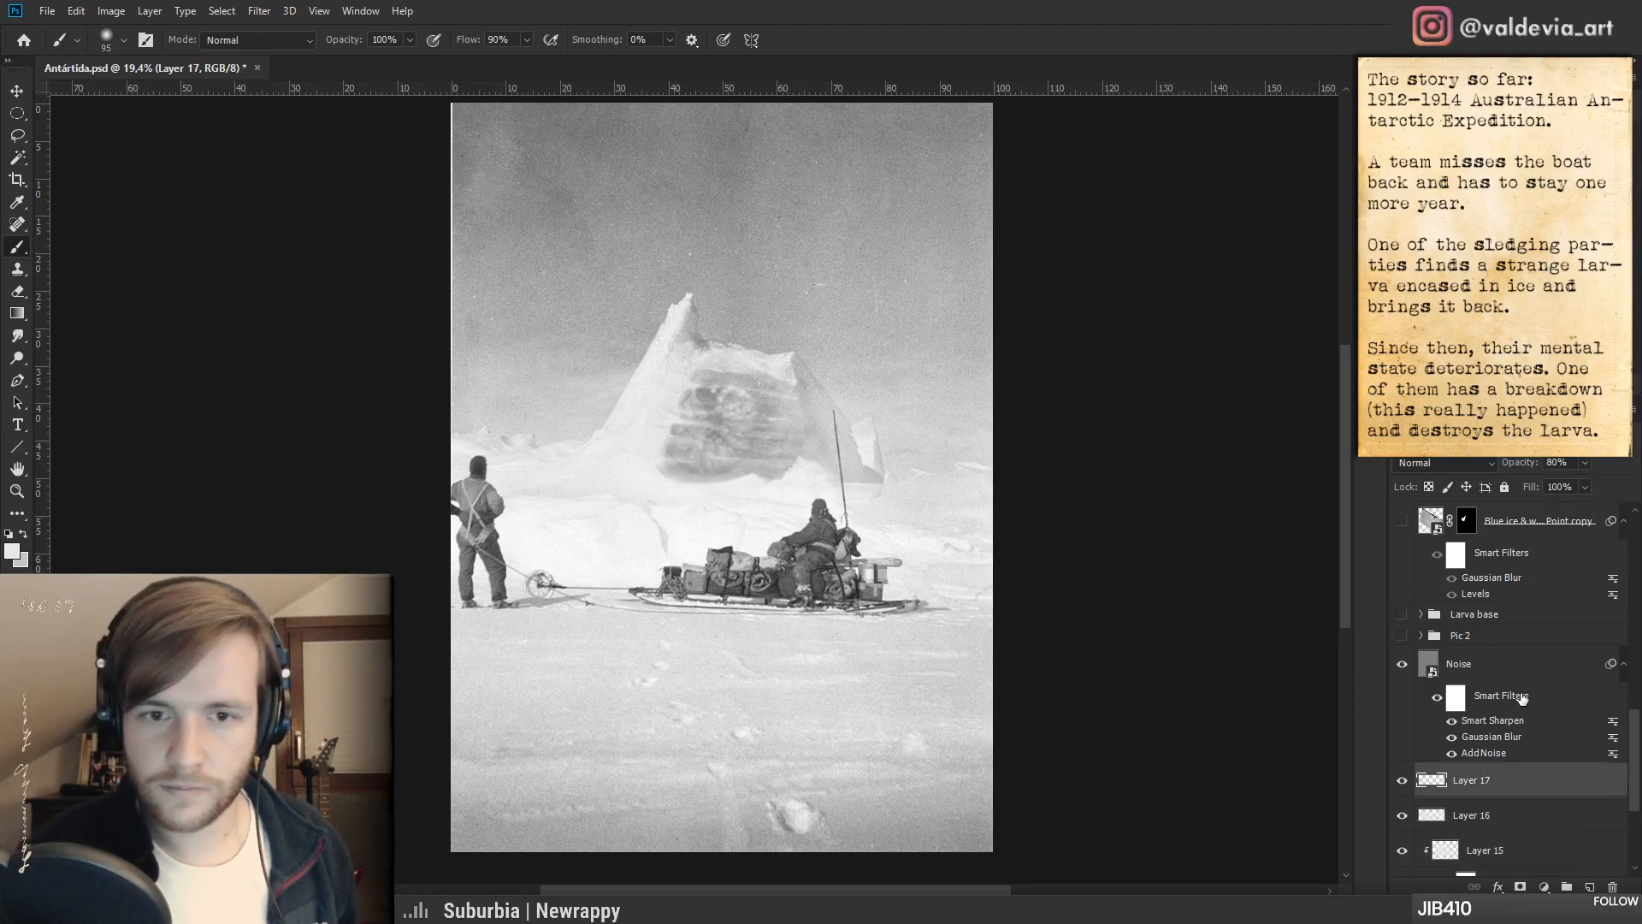
{"action": "left_click", "coordinate": [1501, 817]}
{"action": "left_click", "coordinate": [1402, 815]}
{"action": "left_click", "coordinate": [1403, 816]}
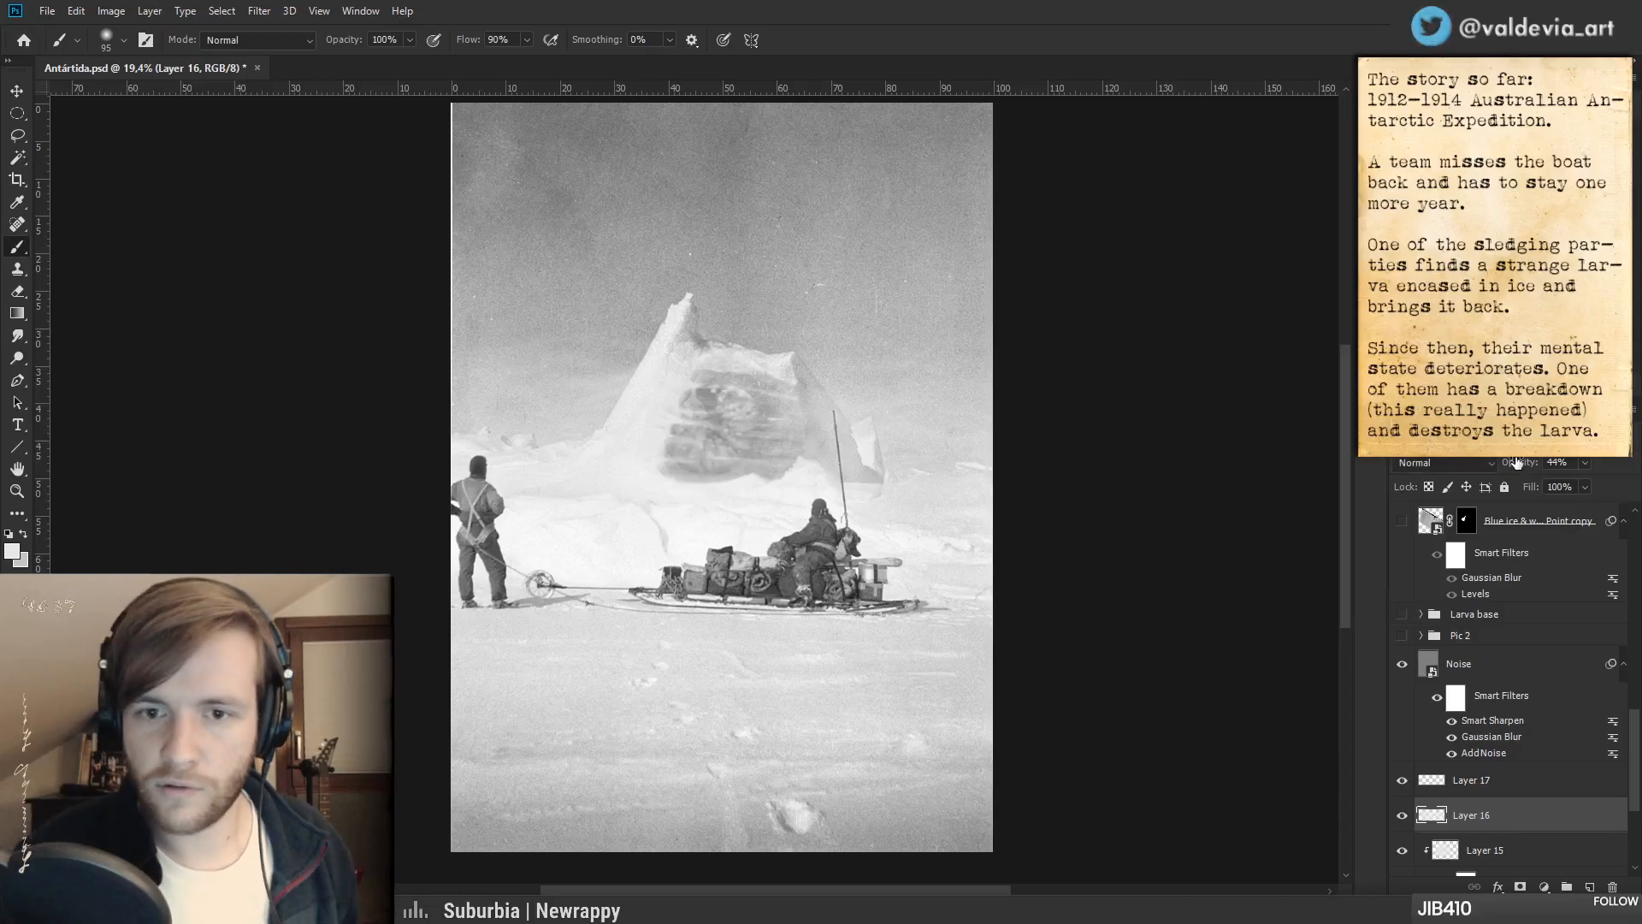
{"action": "left_click_drag", "start_coordinate": [1507, 463], "coordinate": [1518, 470]}
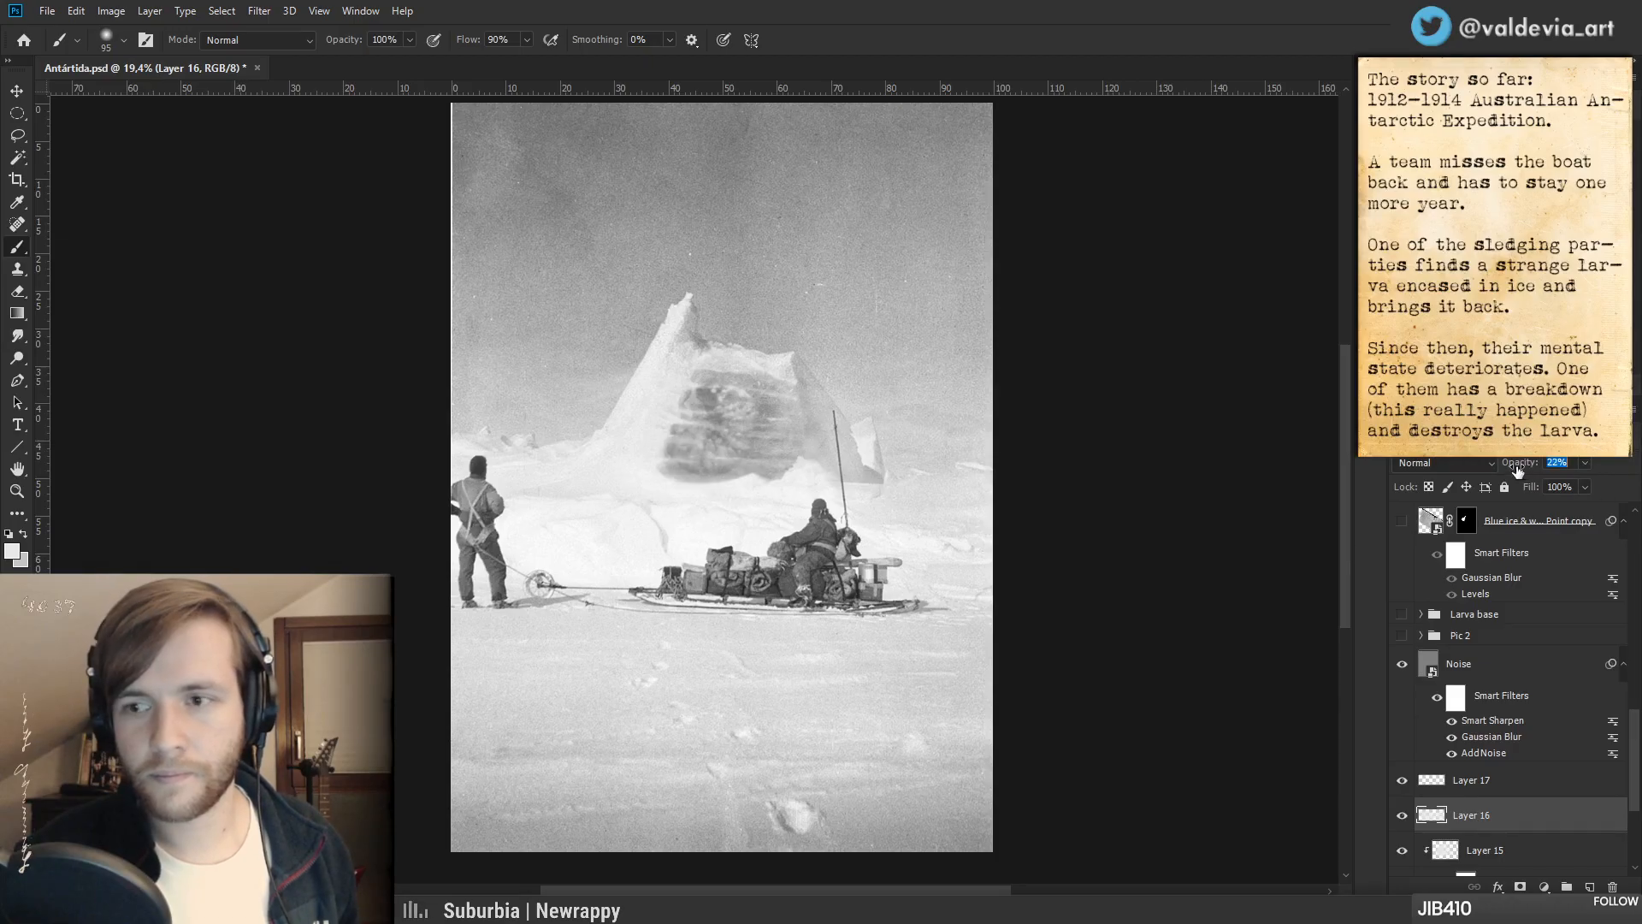
- Examine the adjusted haze around the iceberg at several magnifications, briefly checking it against the "Pic 2" group
{"action": "mouse_move", "coordinate": [829, 423]}
{"action": "left_mouse_down"}
{"action": "mouse_move", "coordinate": [852, 384]}
{"action": "mouse_move", "coordinate": [813, 344]}
{"action": "left_mouse_up"}
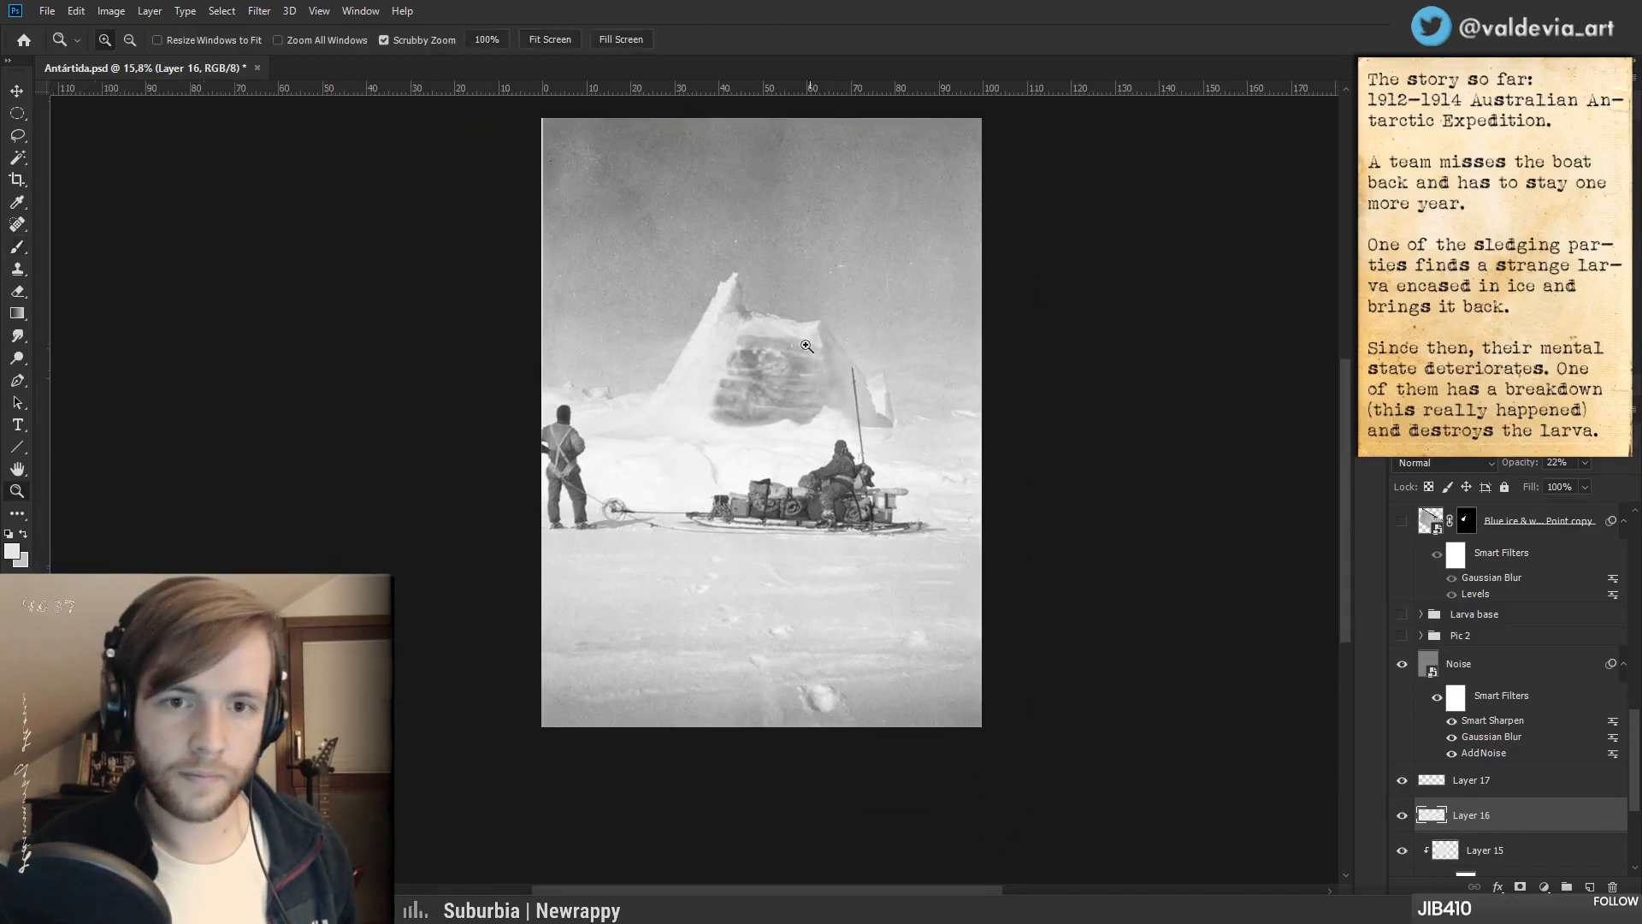
{"action": "left_click_drag", "start_coordinate": [738, 217], "coordinate": [769, 216]}
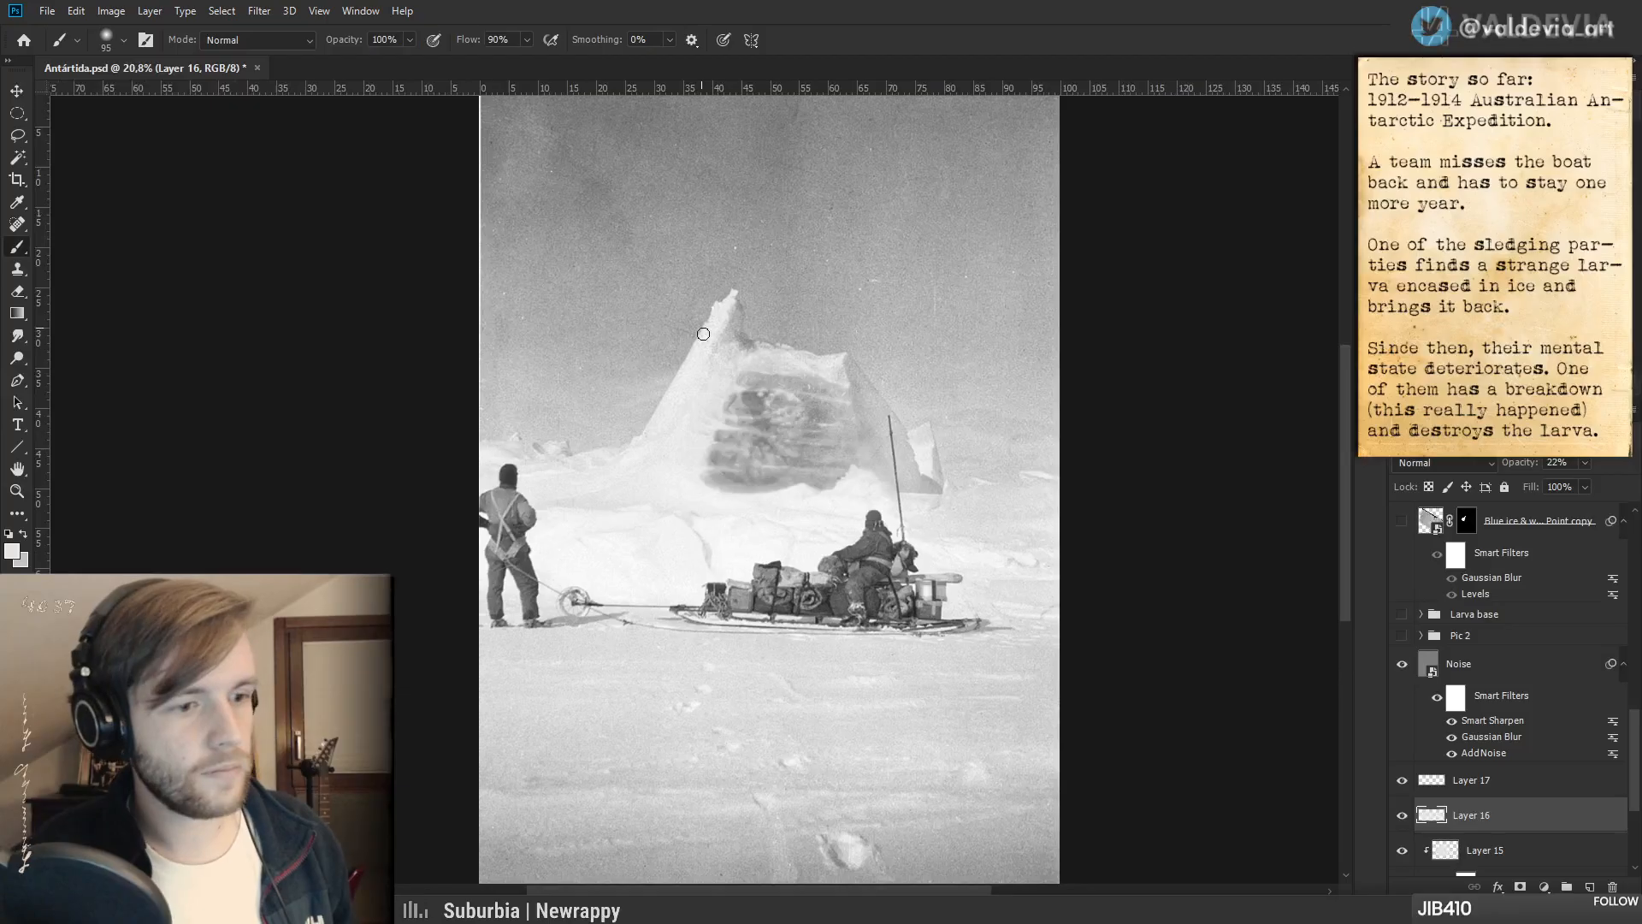
{"action": "mouse_move", "coordinate": [729, 533]}
{"action": "left_mouse_down"}
{"action": "mouse_move", "coordinate": [770, 551]}
{"action": "mouse_move", "coordinate": [777, 581]}
{"action": "mouse_move", "coordinate": [742, 586]}
{"action": "left_mouse_up"}
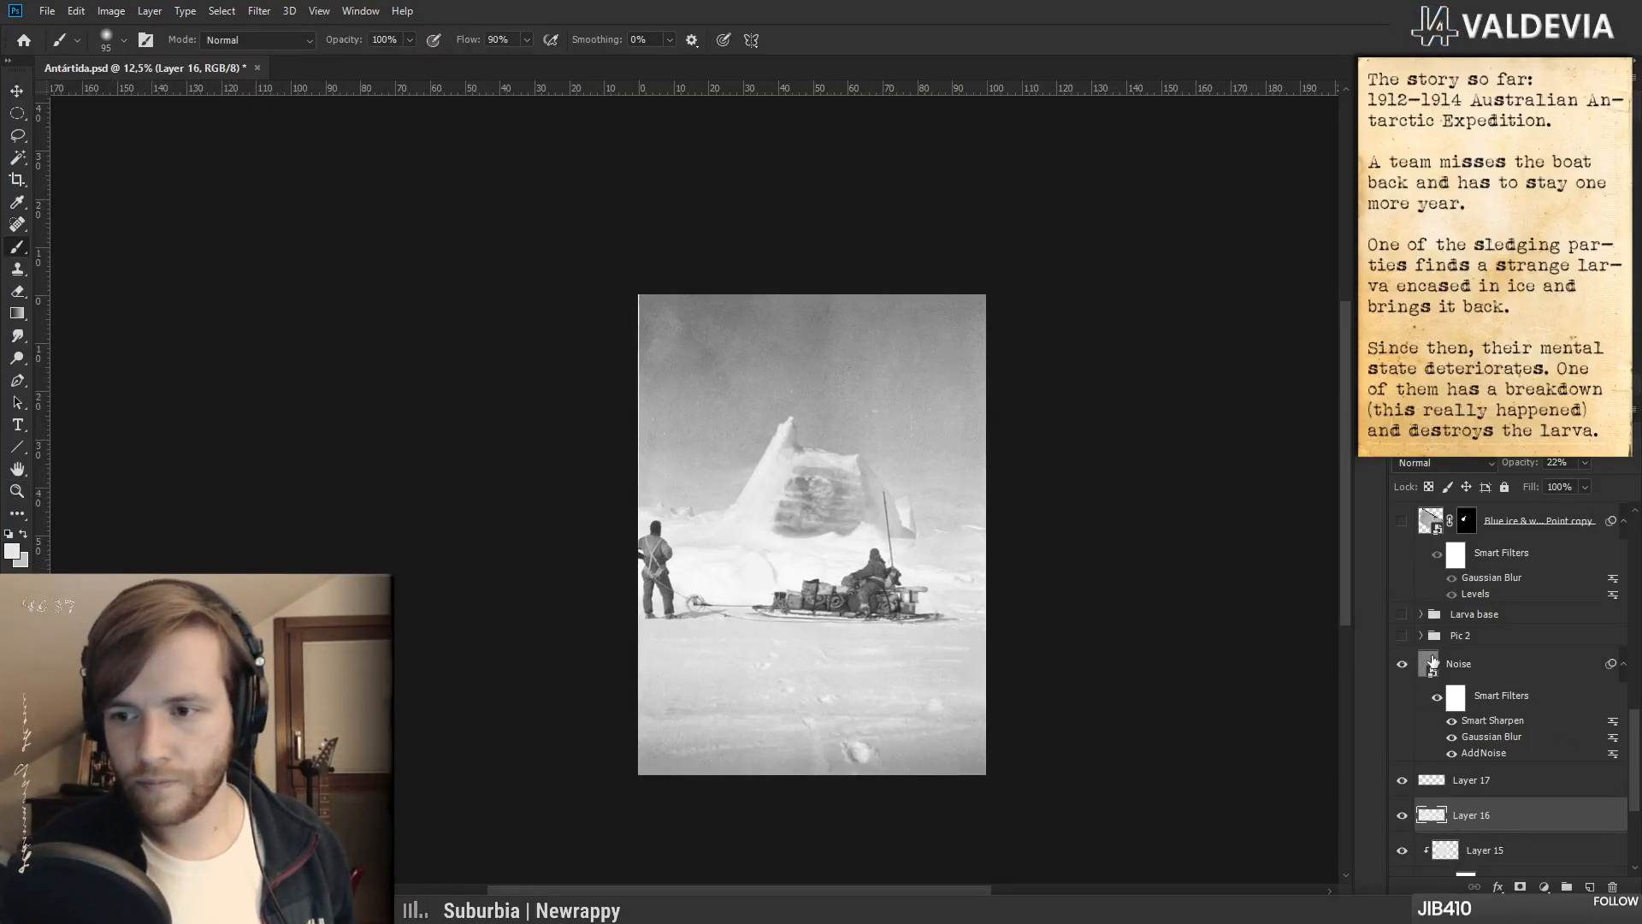
{"action": "left_click", "coordinate": [1402, 637]}
{"action": "left_click", "coordinate": [1403, 638]}
{"action": "left_click_drag", "start_coordinate": [810, 500], "coordinate": [886, 500]}
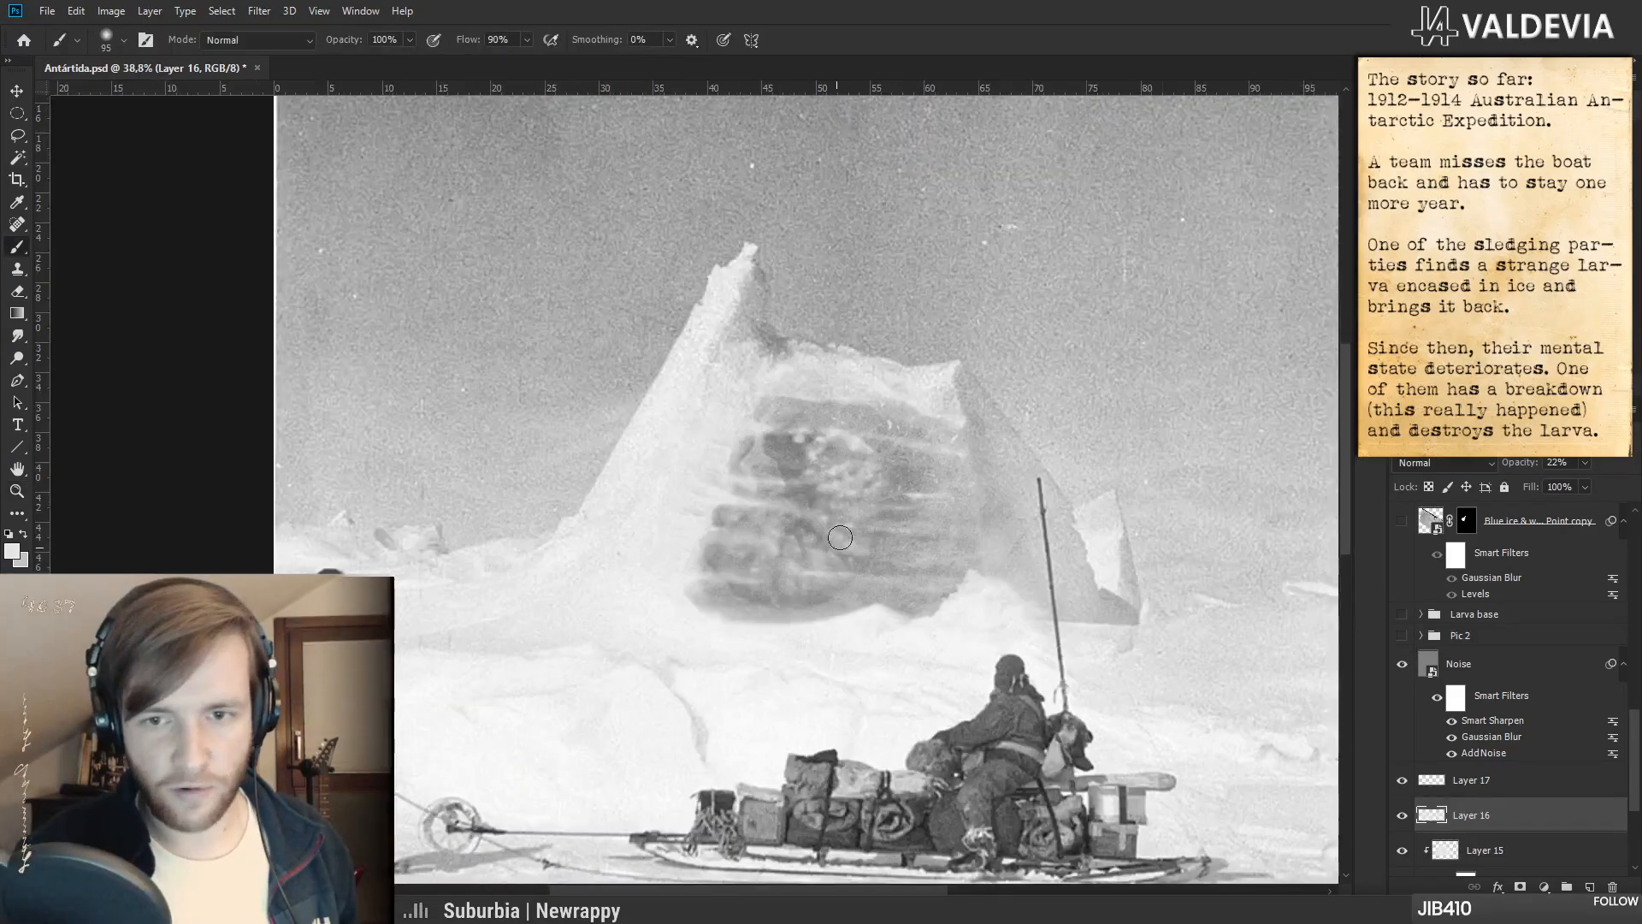
- Compare the larva's look in both pictures by repeatedly showing and hiding the "Pic 2" group, leaving it hidden
{"action": "left_click", "coordinate": [1402, 636]}
{"action": "key", "text": "z"}
{"action": "left_click_drag", "start_coordinate": [861, 563], "coordinate": [782, 565]}
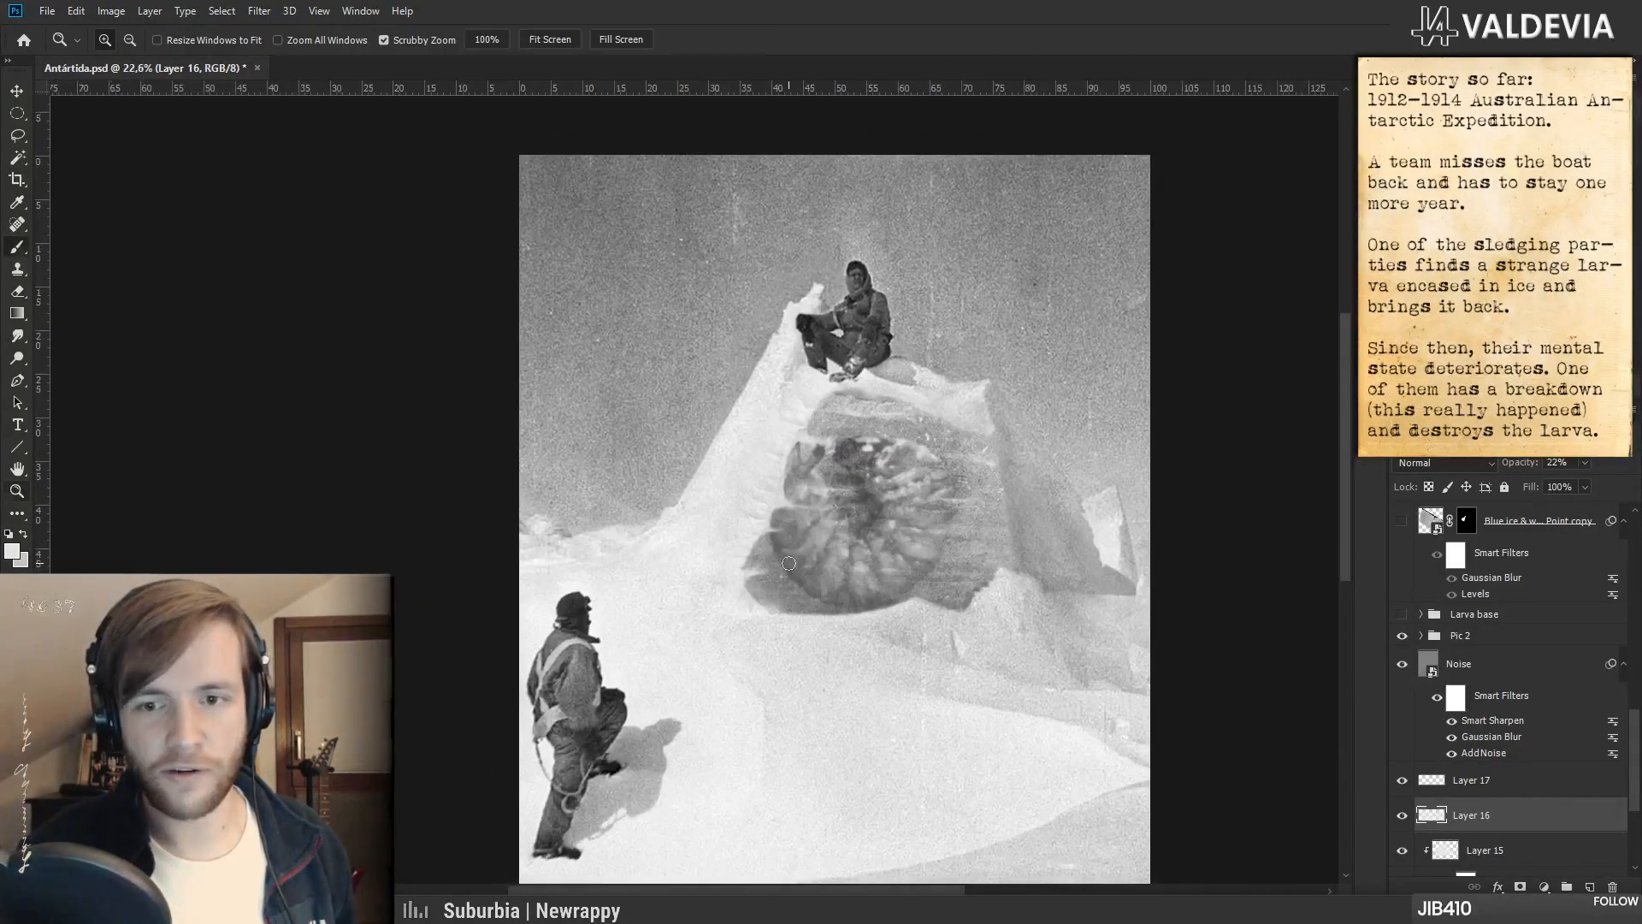
{"action": "key", "text": "b"}
{"action": "left_click", "coordinate": [1400, 639]}
{"action": "left_click", "coordinate": [1398, 640]}
{"action": "left_click", "coordinate": [1399, 638]}
{"action": "left_click", "coordinate": [1399, 636]}
{"action": "left_click", "coordinate": [1399, 635]}
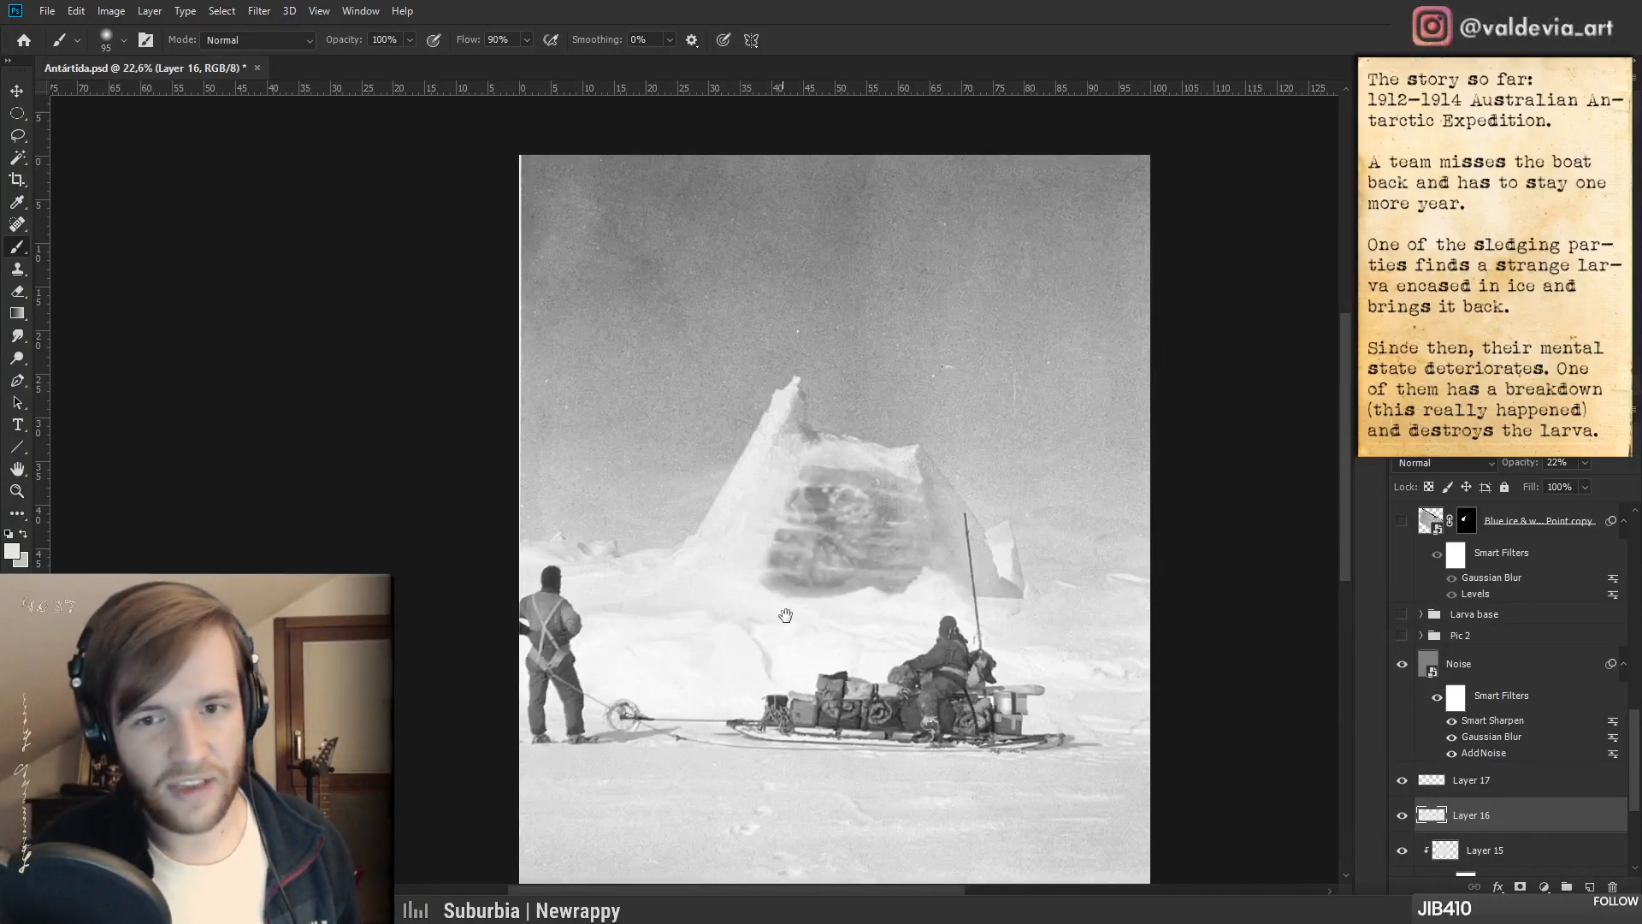
- Examine the encased larva and its blending into the iceberg, both in close-up and within the whole sledge scene
{"action": "left_click_drag", "start_coordinate": [785, 616], "coordinate": [806, 586]}
{"action": "mouse_move", "coordinate": [777, 672]}
{"action": "left_mouse_down"}
{"action": "mouse_move", "coordinate": [749, 673]}
{"action": "mouse_move", "coordinate": [774, 690]}
{"action": "mouse_move", "coordinate": [760, 667]}
{"action": "left_mouse_up"}
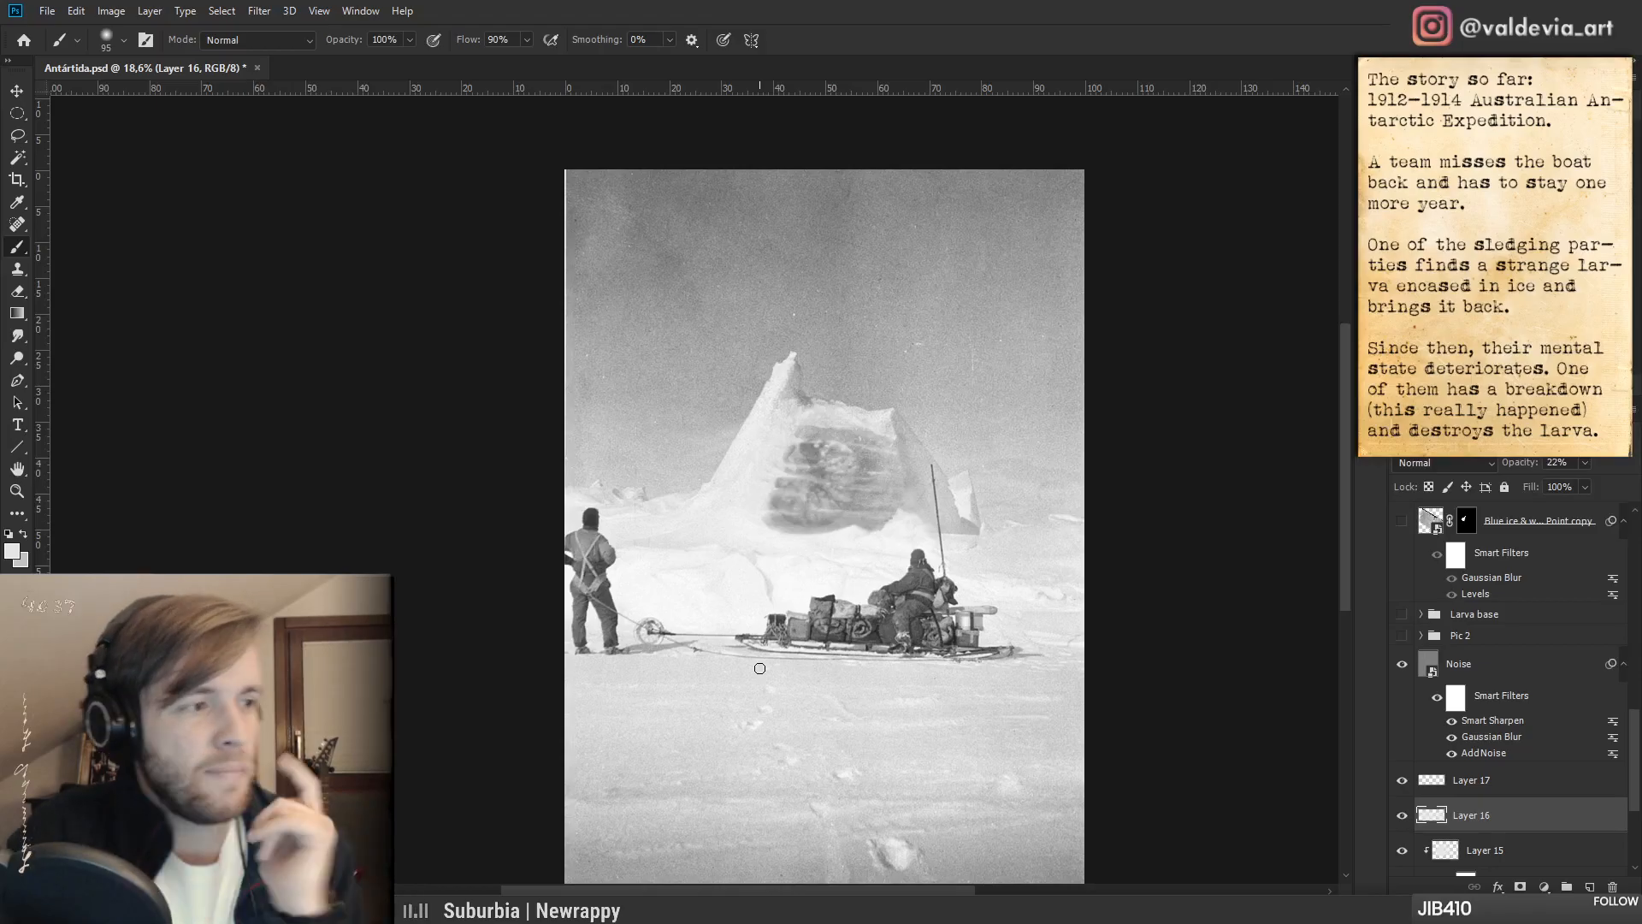
{"action": "key", "text": "z"}
{"action": "mouse_move", "coordinate": [806, 463]}
{"action": "left_mouse_down"}
{"action": "mouse_move", "coordinate": [885, 431]}
{"action": "mouse_move", "coordinate": [864, 530]}
{"action": "left_mouse_up"}
{"action": "key", "text": "b"}
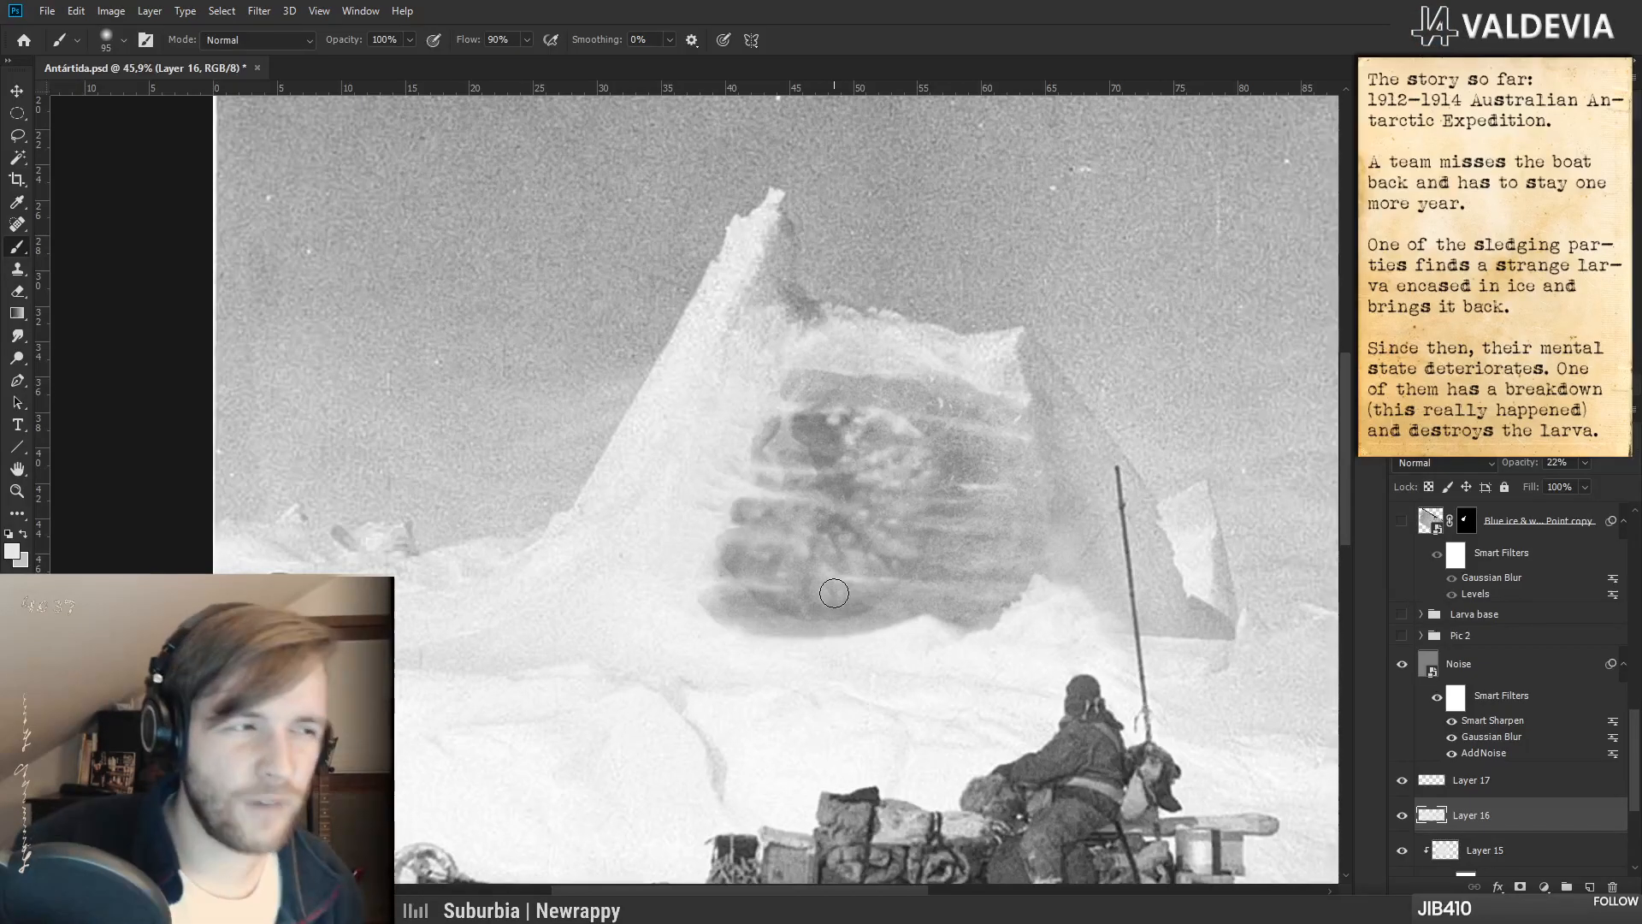
{"action": "mouse_move", "coordinate": [763, 586]}
{"action": "left_mouse_down"}
{"action": "mouse_move", "coordinate": [760, 614]}
{"action": "mouse_move", "coordinate": [744, 600]}
{"action": "left_mouse_up"}
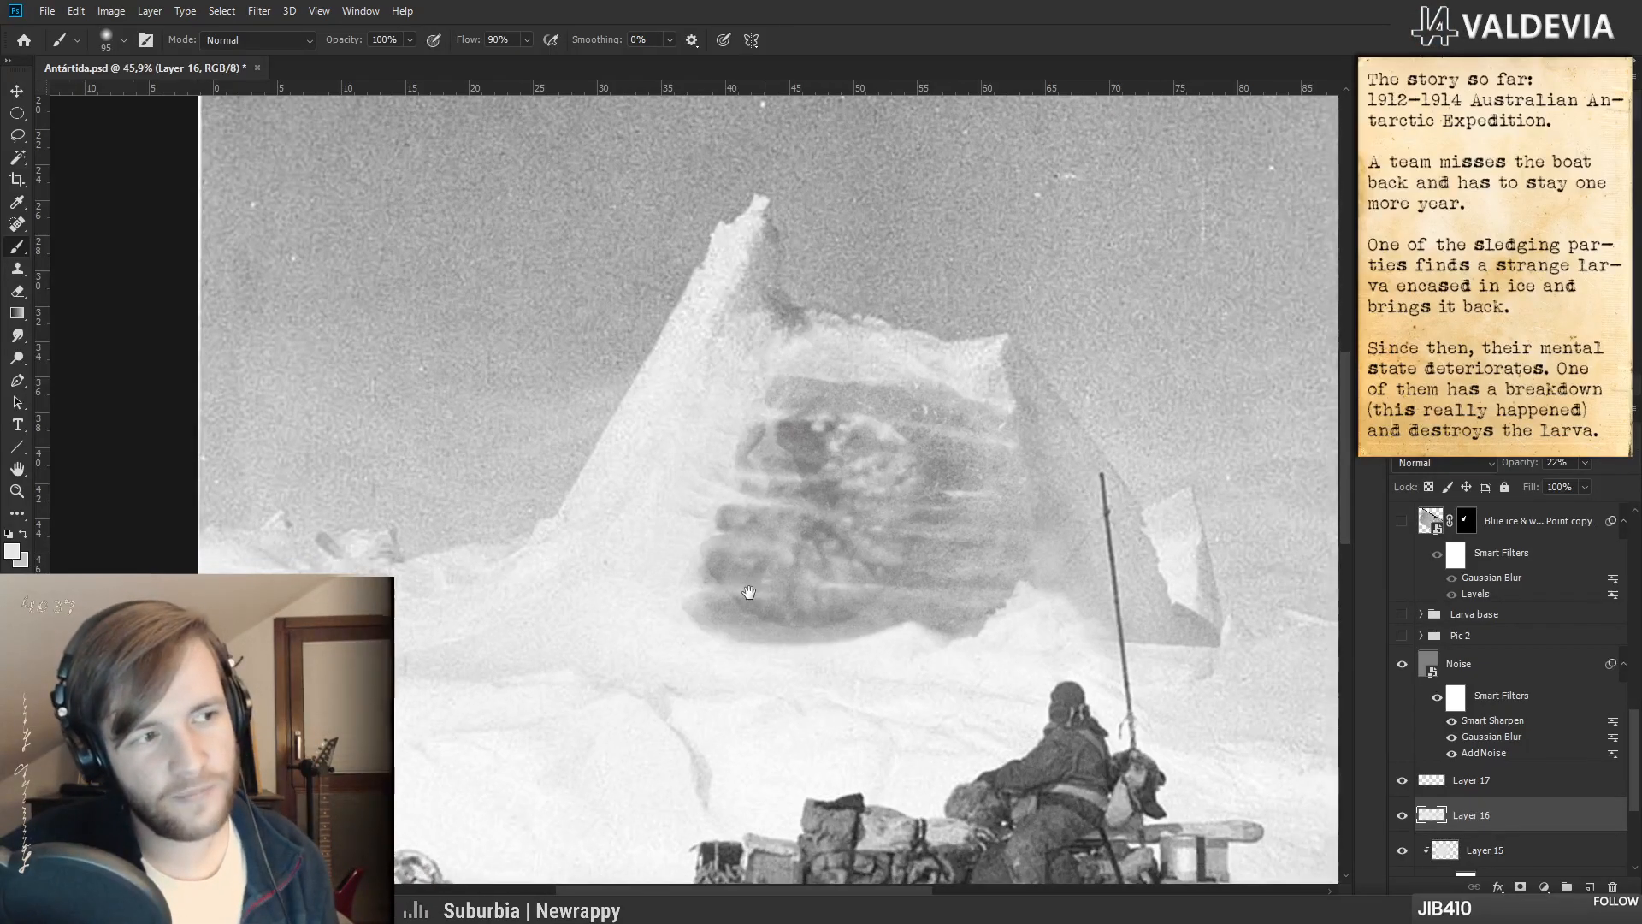
{"action": "scroll", "coordinate": [829, 629], "scroll_direction": "down", "scroll_amount": 3}
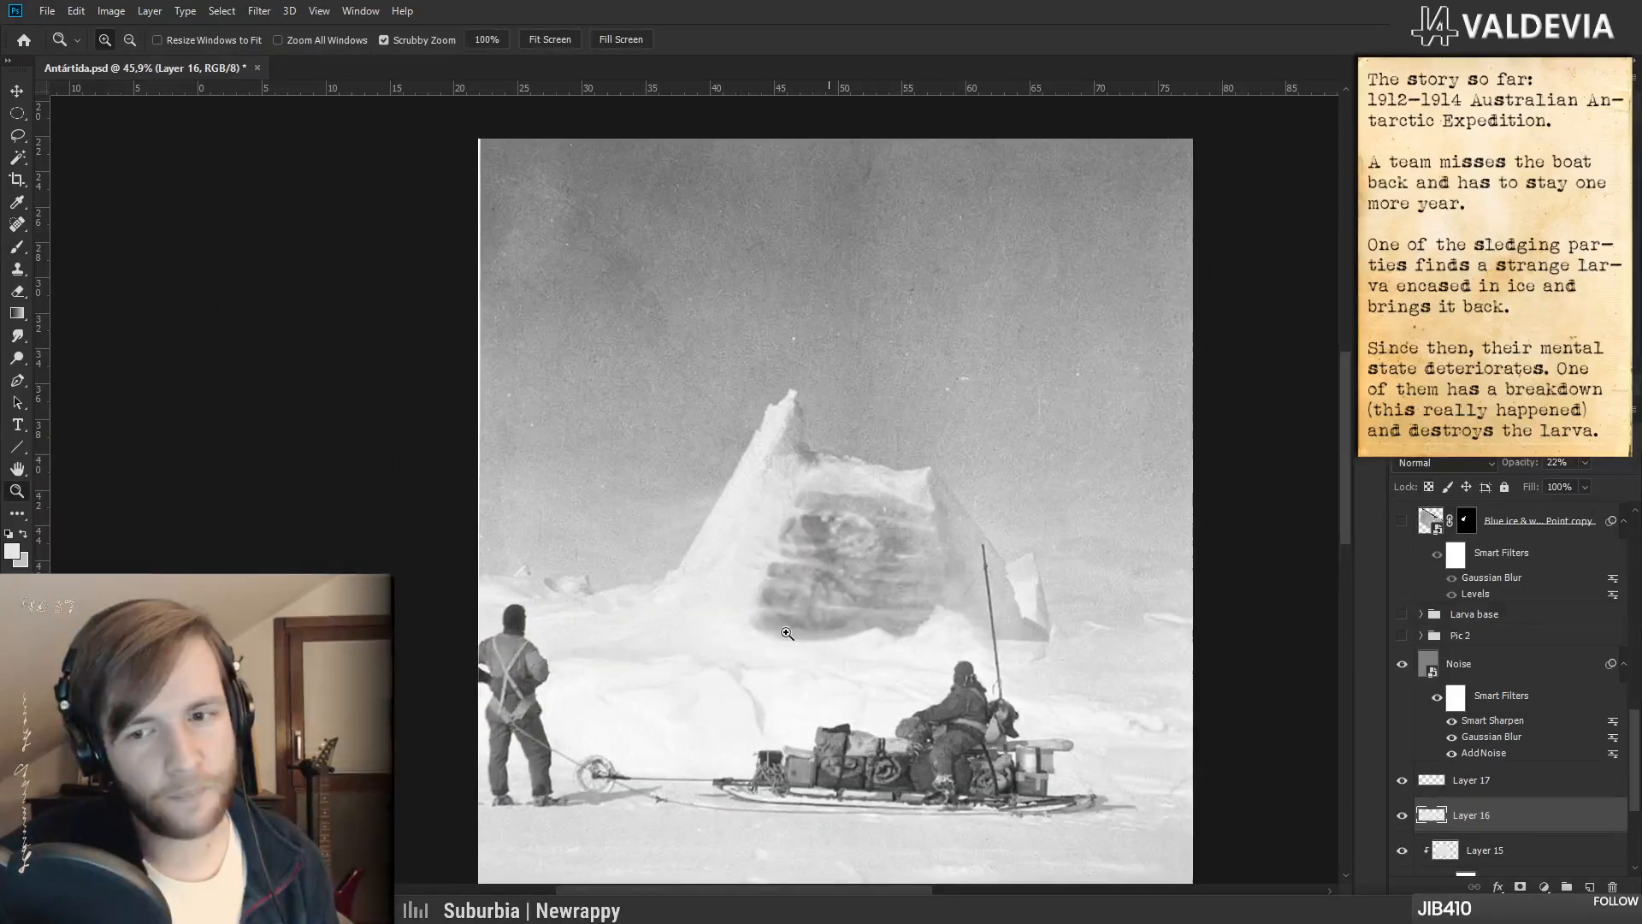
{"action": "mouse_move", "coordinate": [862, 648]}
{"action": "left_mouse_down"}
{"action": "mouse_move", "coordinate": [892, 650]}
{"action": "mouse_move", "coordinate": [859, 663]}
{"action": "mouse_move", "coordinate": [856, 613]}
{"action": "mouse_move", "coordinate": [827, 613]}
{"action": "left_mouse_up"}
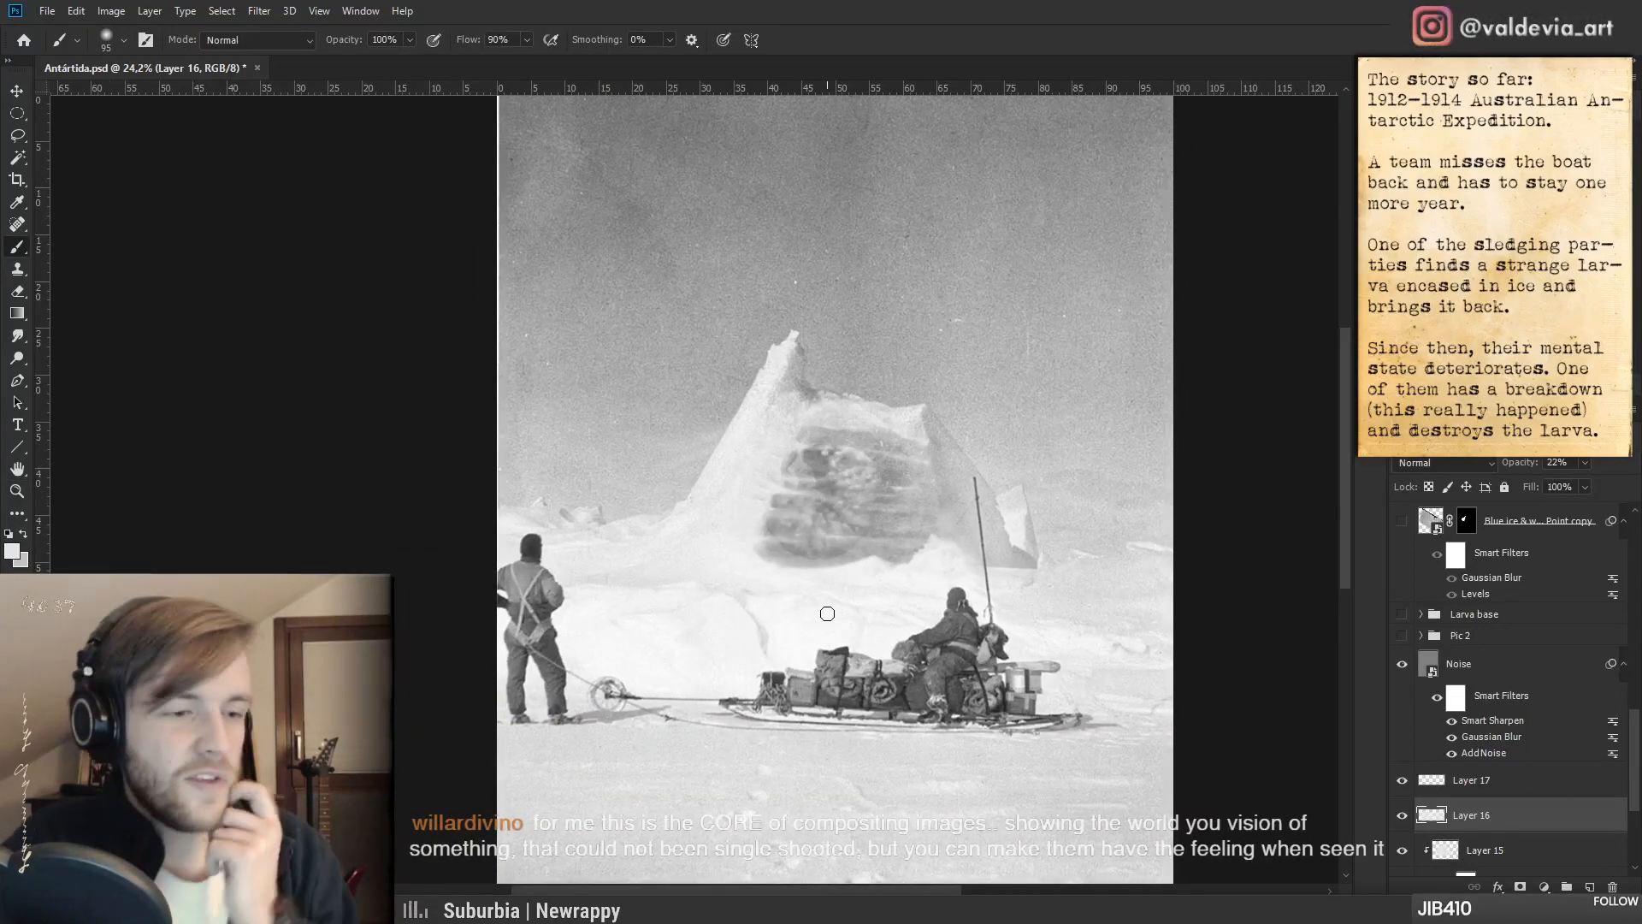
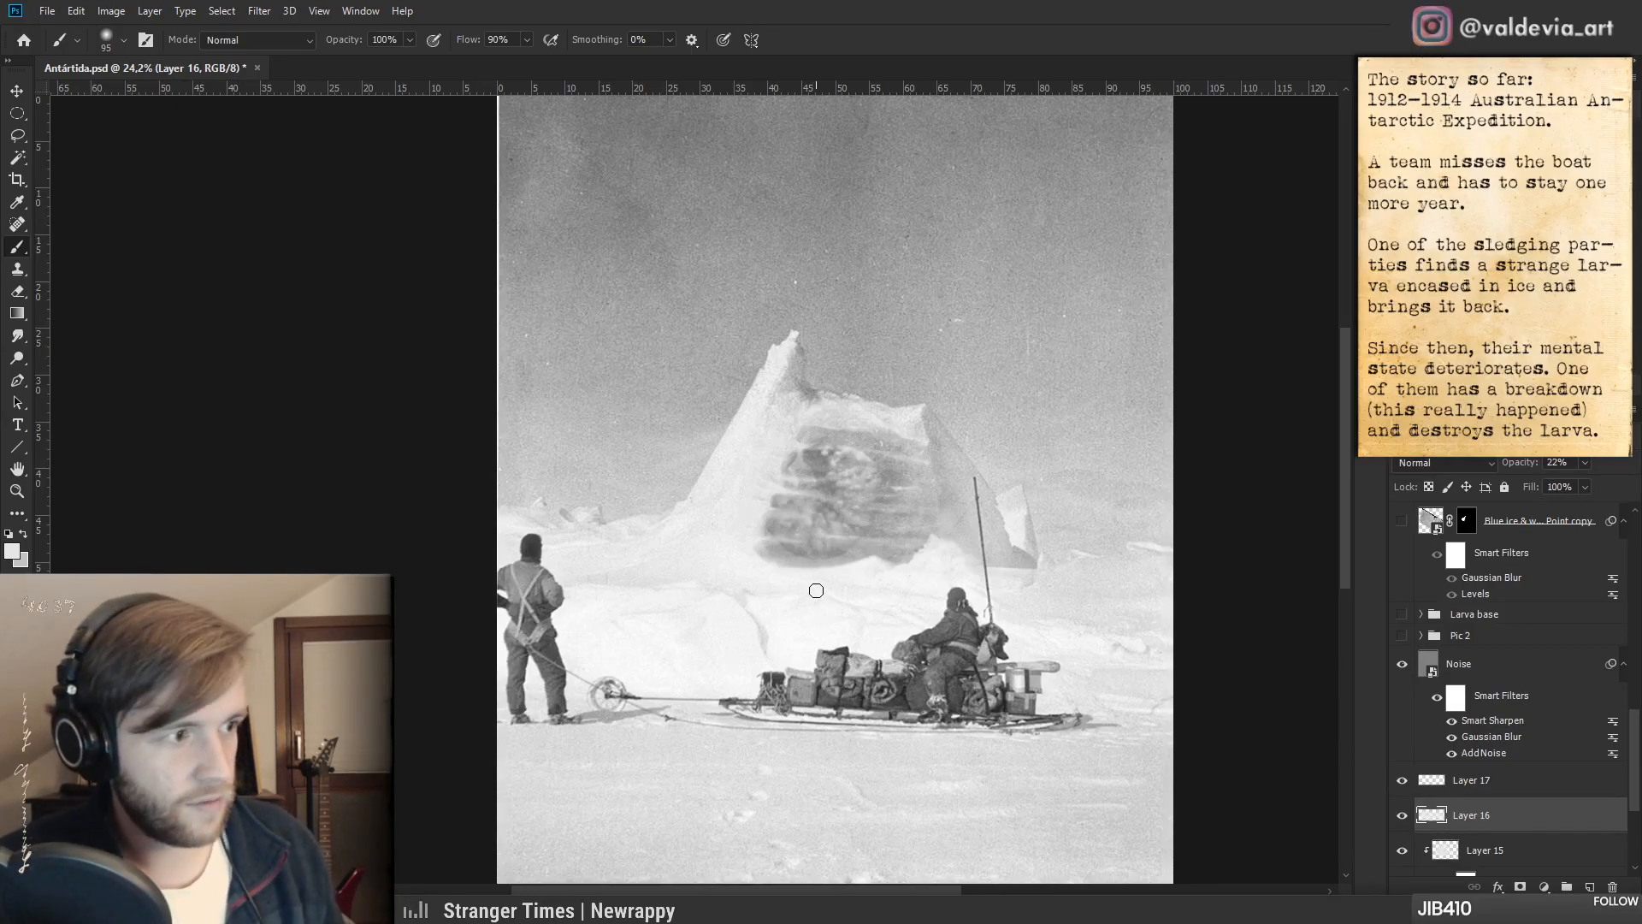
- Examine the sledge scene at several magnifications, from the full frame to the iceberg with the encased larva
{"action": "key", "text": "z"}
{"action": "mouse_move", "coordinate": [781, 534]}
{"action": "left_mouse_down"}
{"action": "mouse_move", "coordinate": [752, 534]}
{"action": "mouse_move", "coordinate": [773, 533]}
{"action": "left_mouse_up"}
{"action": "left_click_drag", "start_coordinate": [829, 604], "coordinate": [788, 521]}
{"action": "key", "text": "z"}
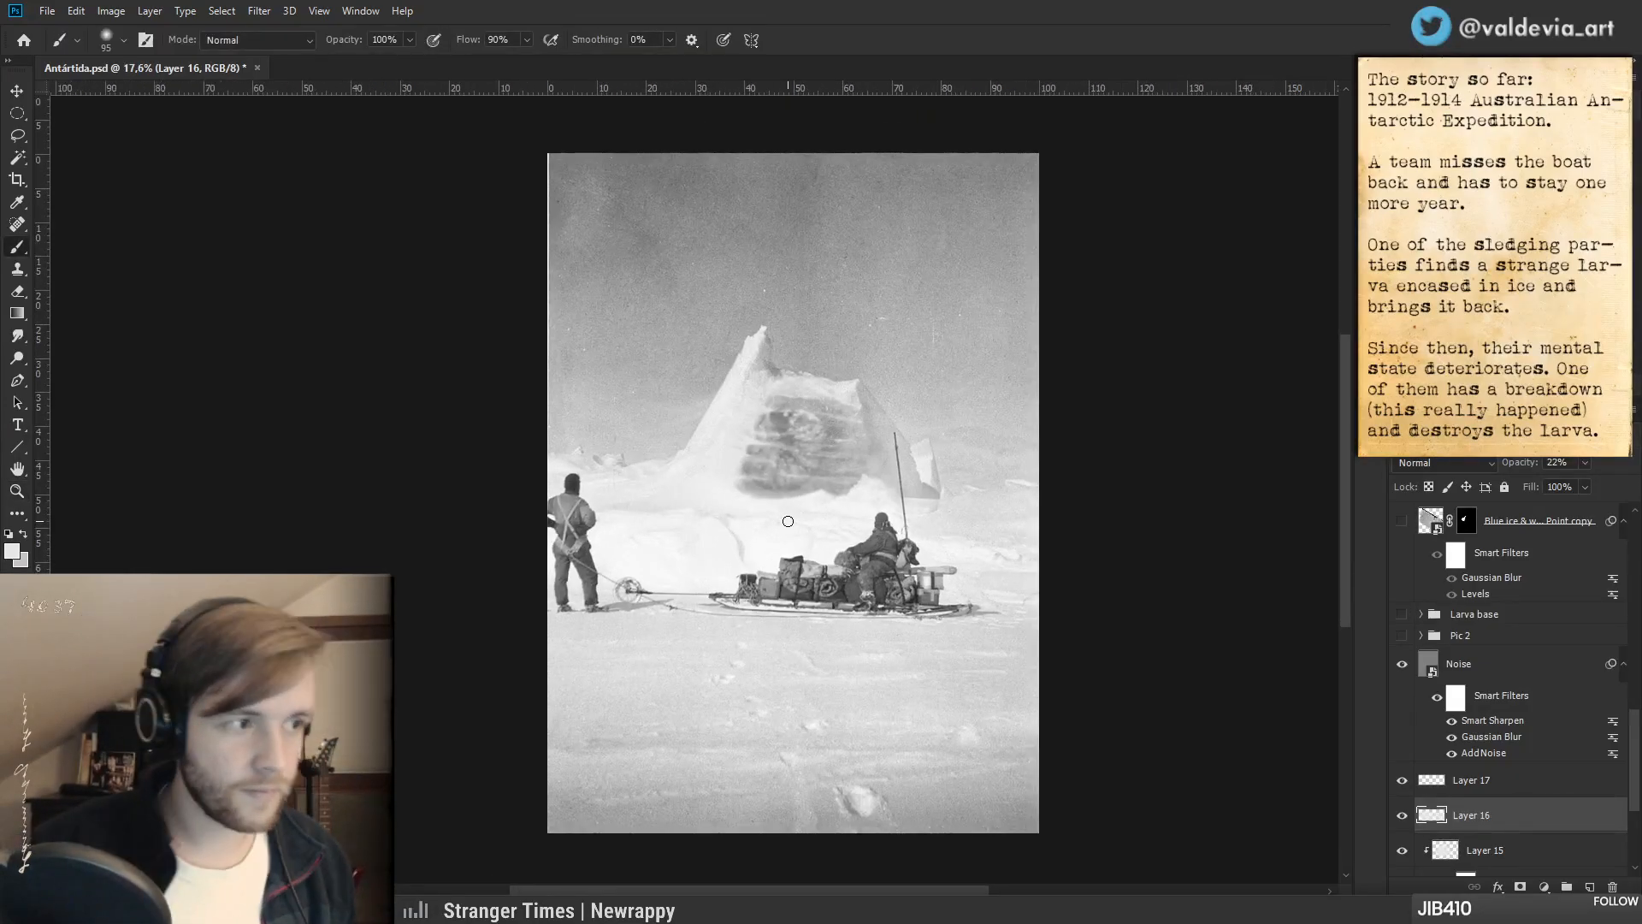
{"action": "key", "text": "z"}
{"action": "mouse_move", "coordinate": [797, 493]}
{"action": "left_mouse_down"}
{"action": "mouse_move", "coordinate": [843, 502]}
{"action": "mouse_move", "coordinate": [871, 454]}
{"action": "left_mouse_up"}
{"action": "key", "text": "z"}
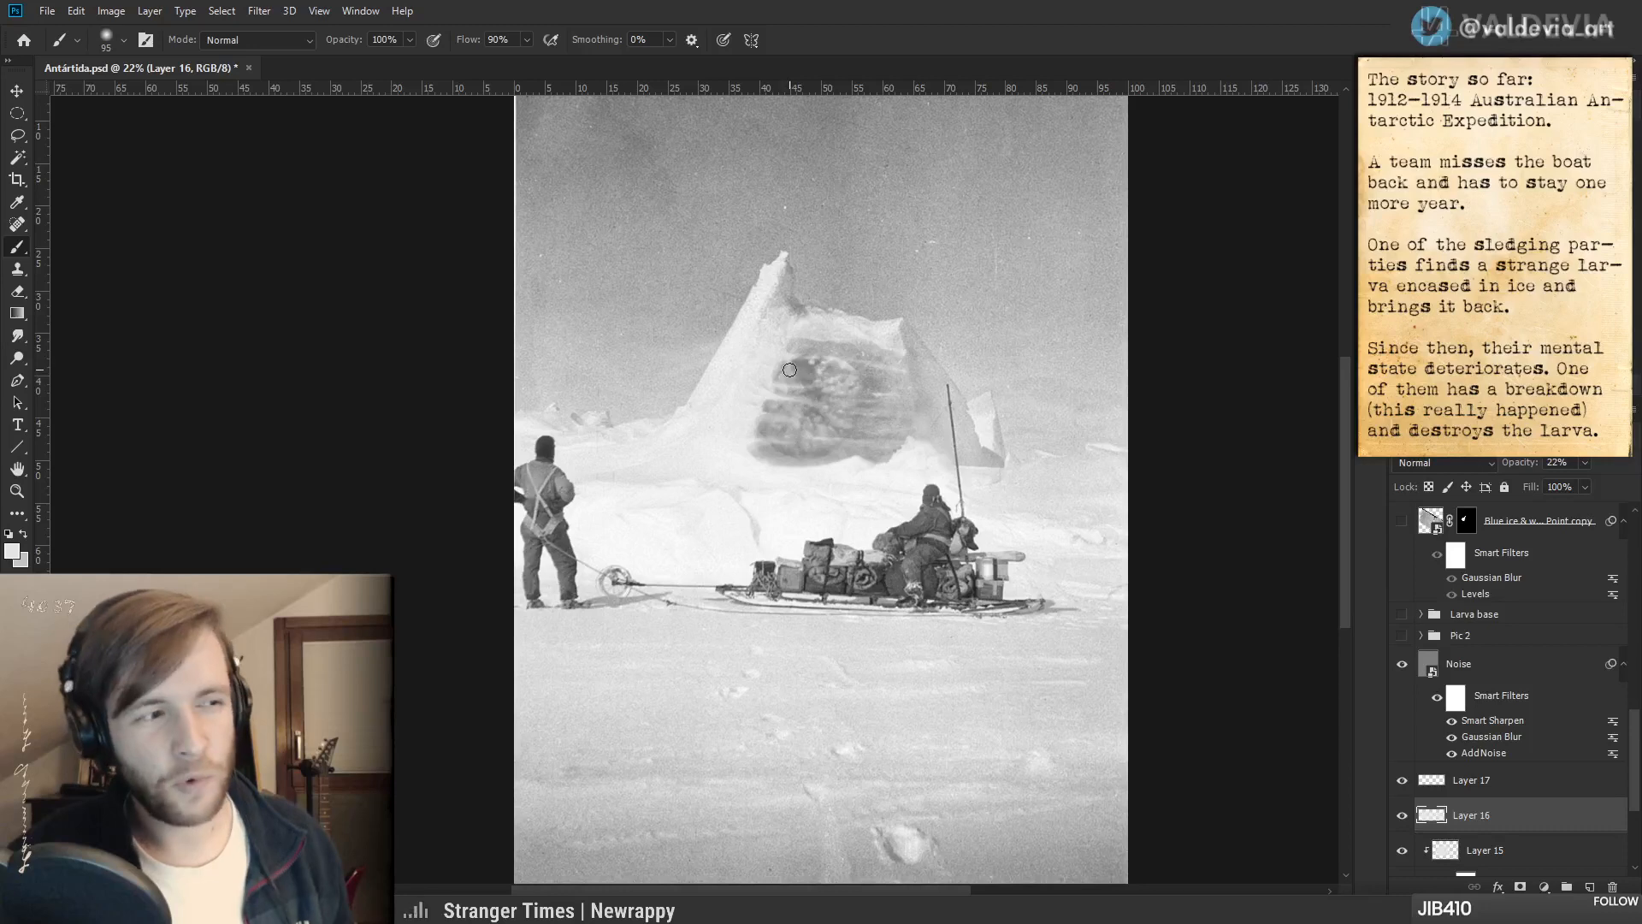
{"action": "mouse_move", "coordinate": [785, 353]}
{"action": "left_mouse_down"}
{"action": "mouse_move", "coordinate": [792, 389]}
{"action": "mouse_move", "coordinate": [858, 377]}
{"action": "mouse_move", "coordinate": [841, 374]}
{"action": "mouse_move", "coordinate": [852, 419]}
{"action": "left_mouse_up"}
{"action": "key", "text": "z"}
{"action": "key", "text": "z"}
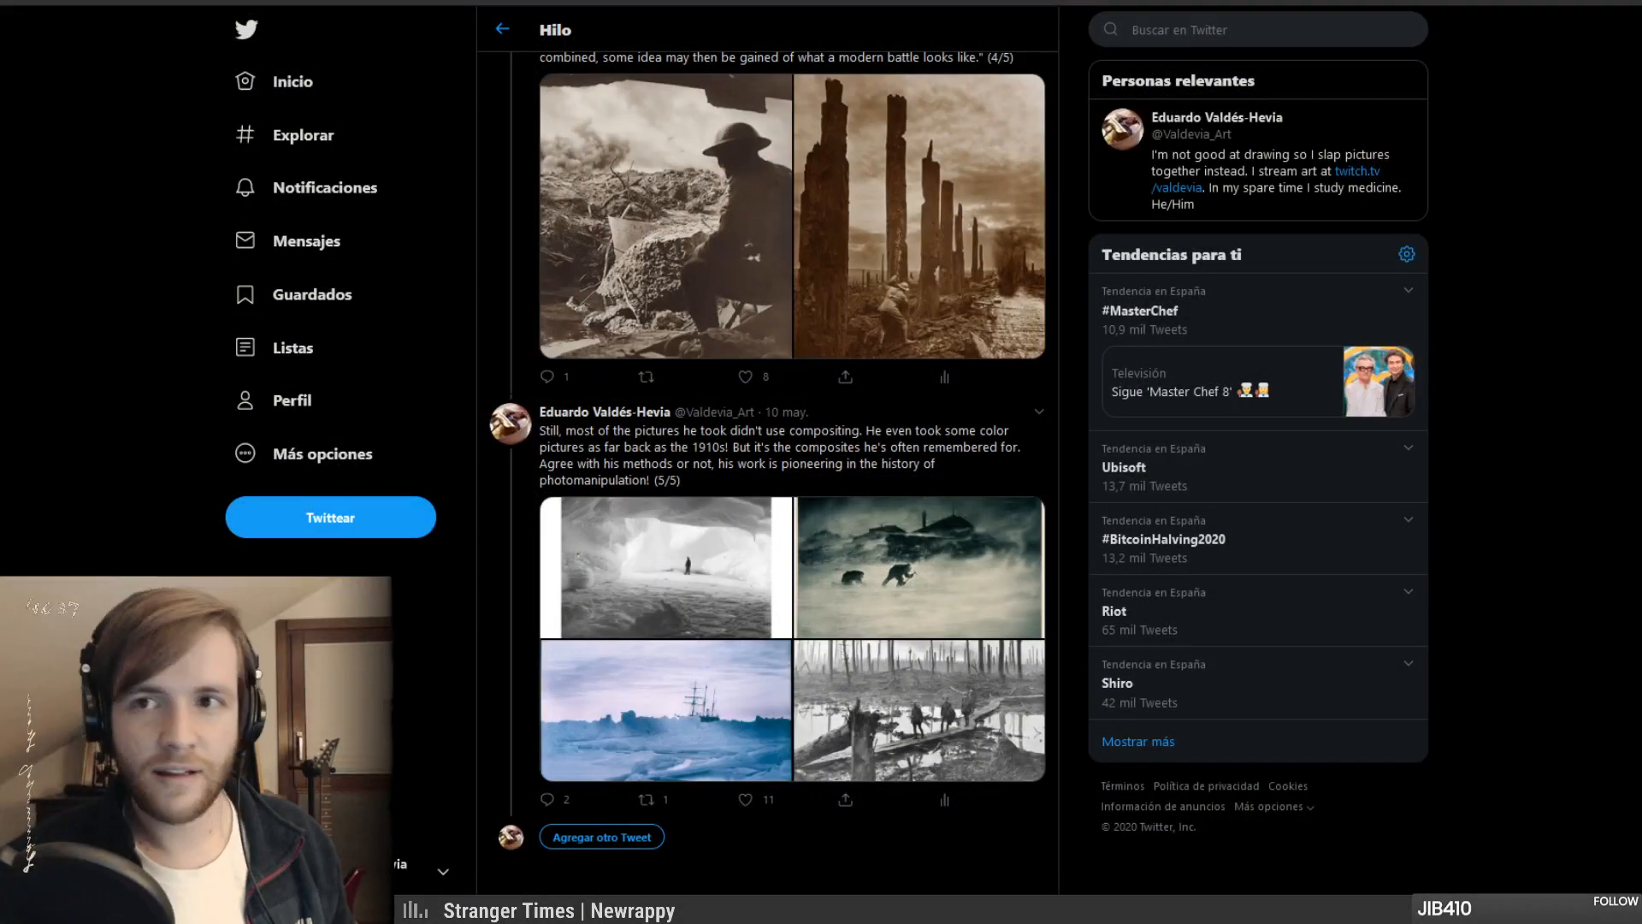
- Switch to the web browser, search for "goya batalla" and view the battle painting with the white horse at large size
{"action": "key", "text": "ctrl+t"}
{"action": "type", "text": "goya bata"}
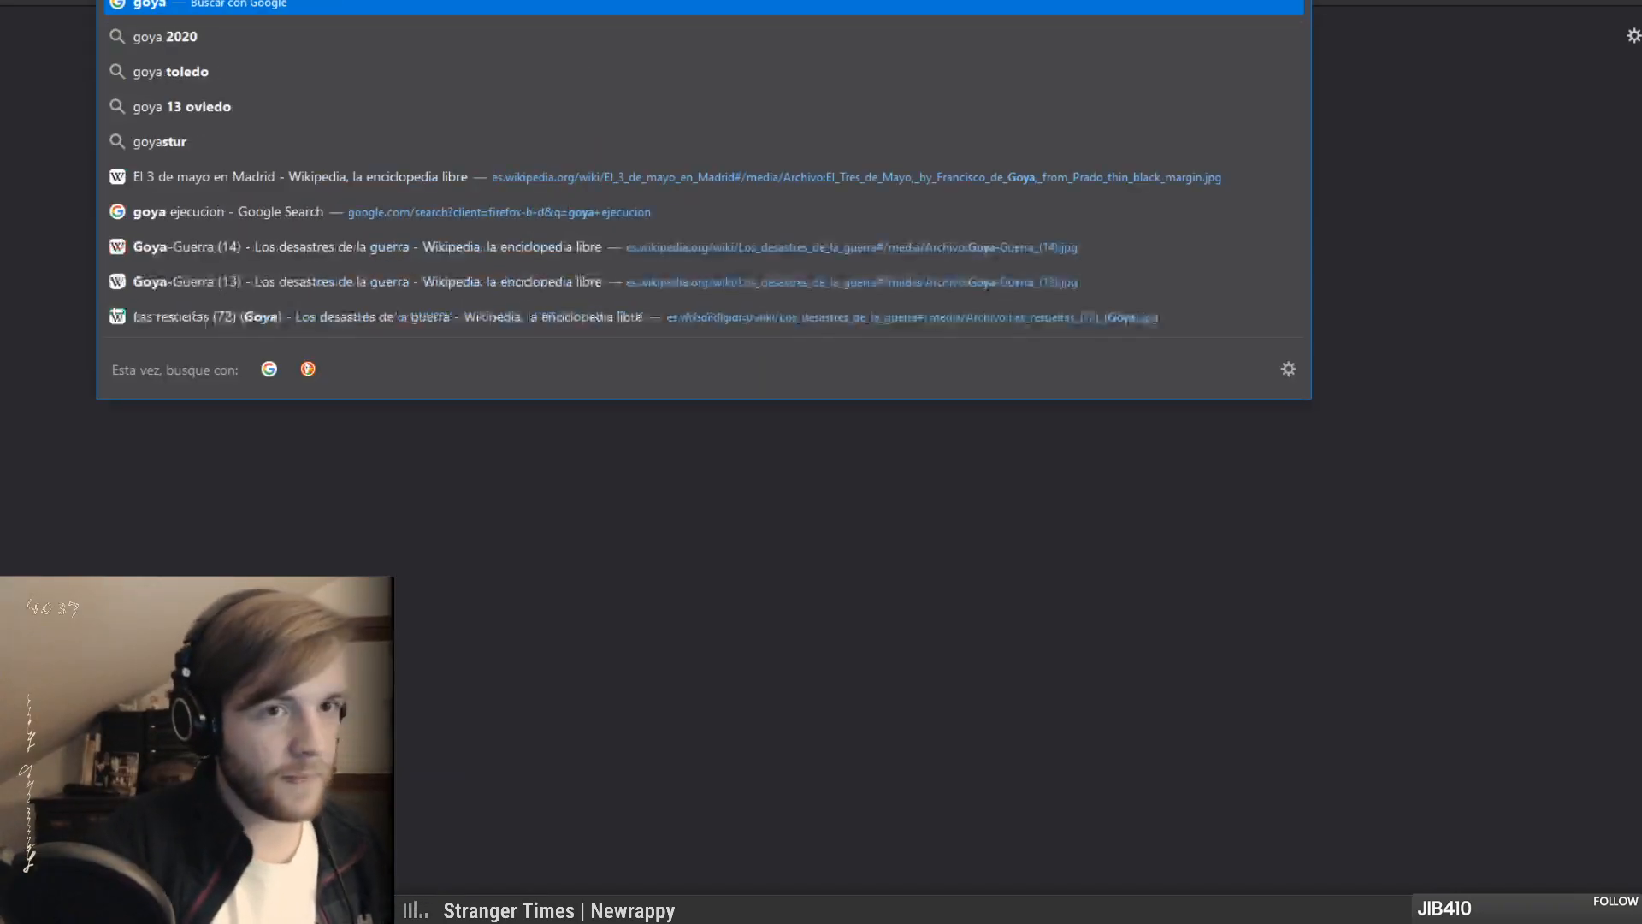
{"action": "type", "text": "lla"}
{"action": "key", "text": "Return"}
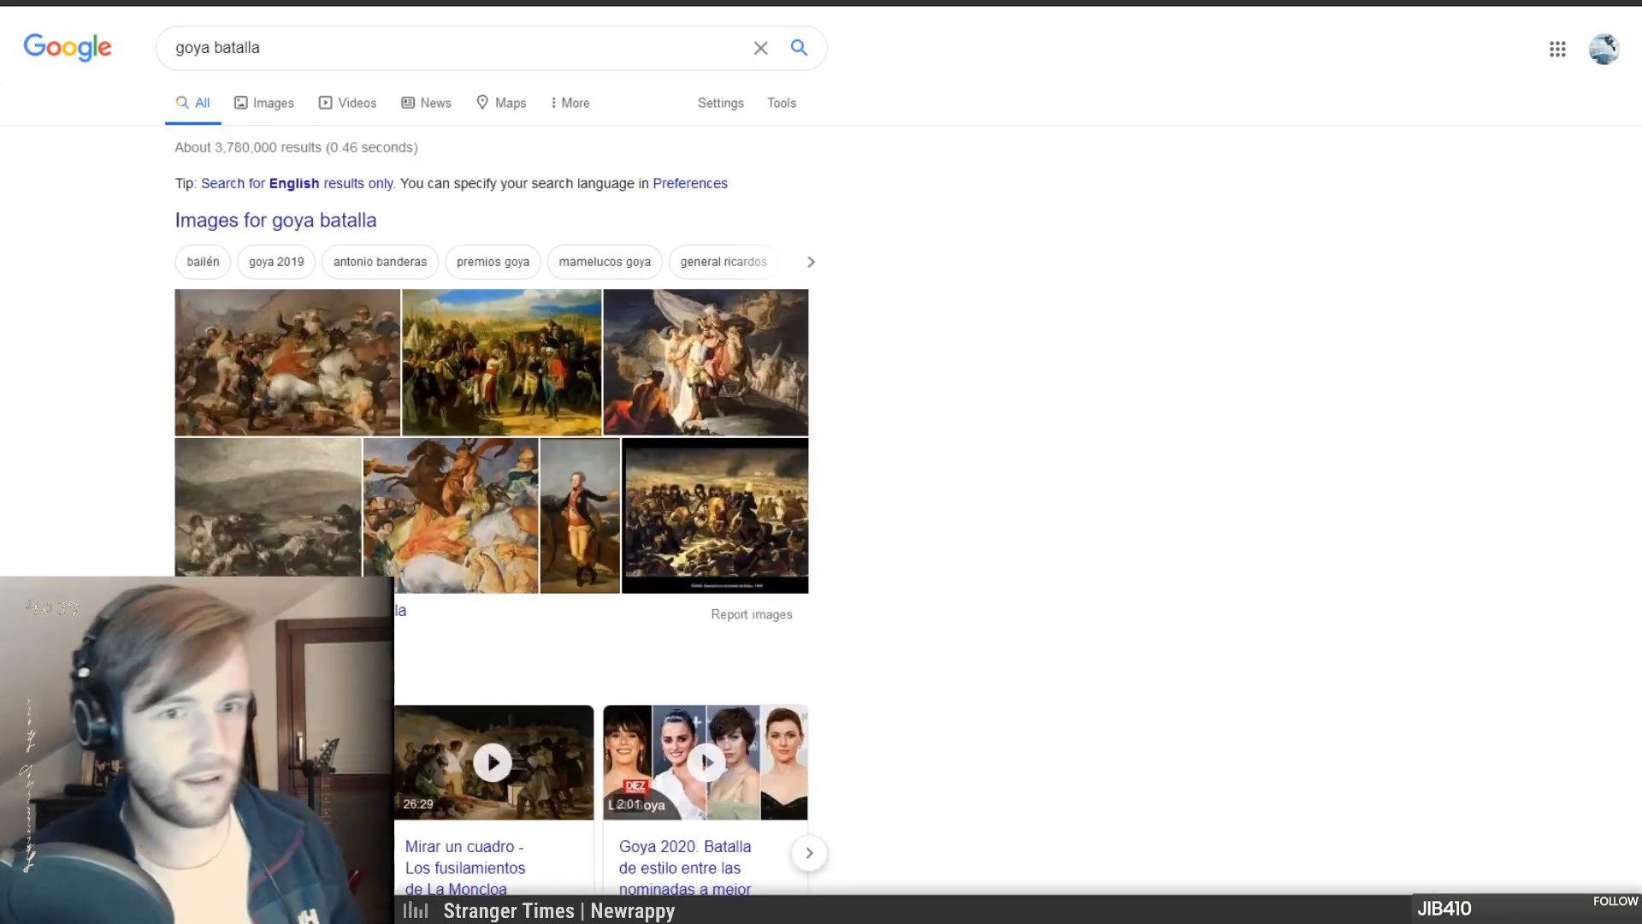
{"action": "left_click", "coordinate": [319, 382]}
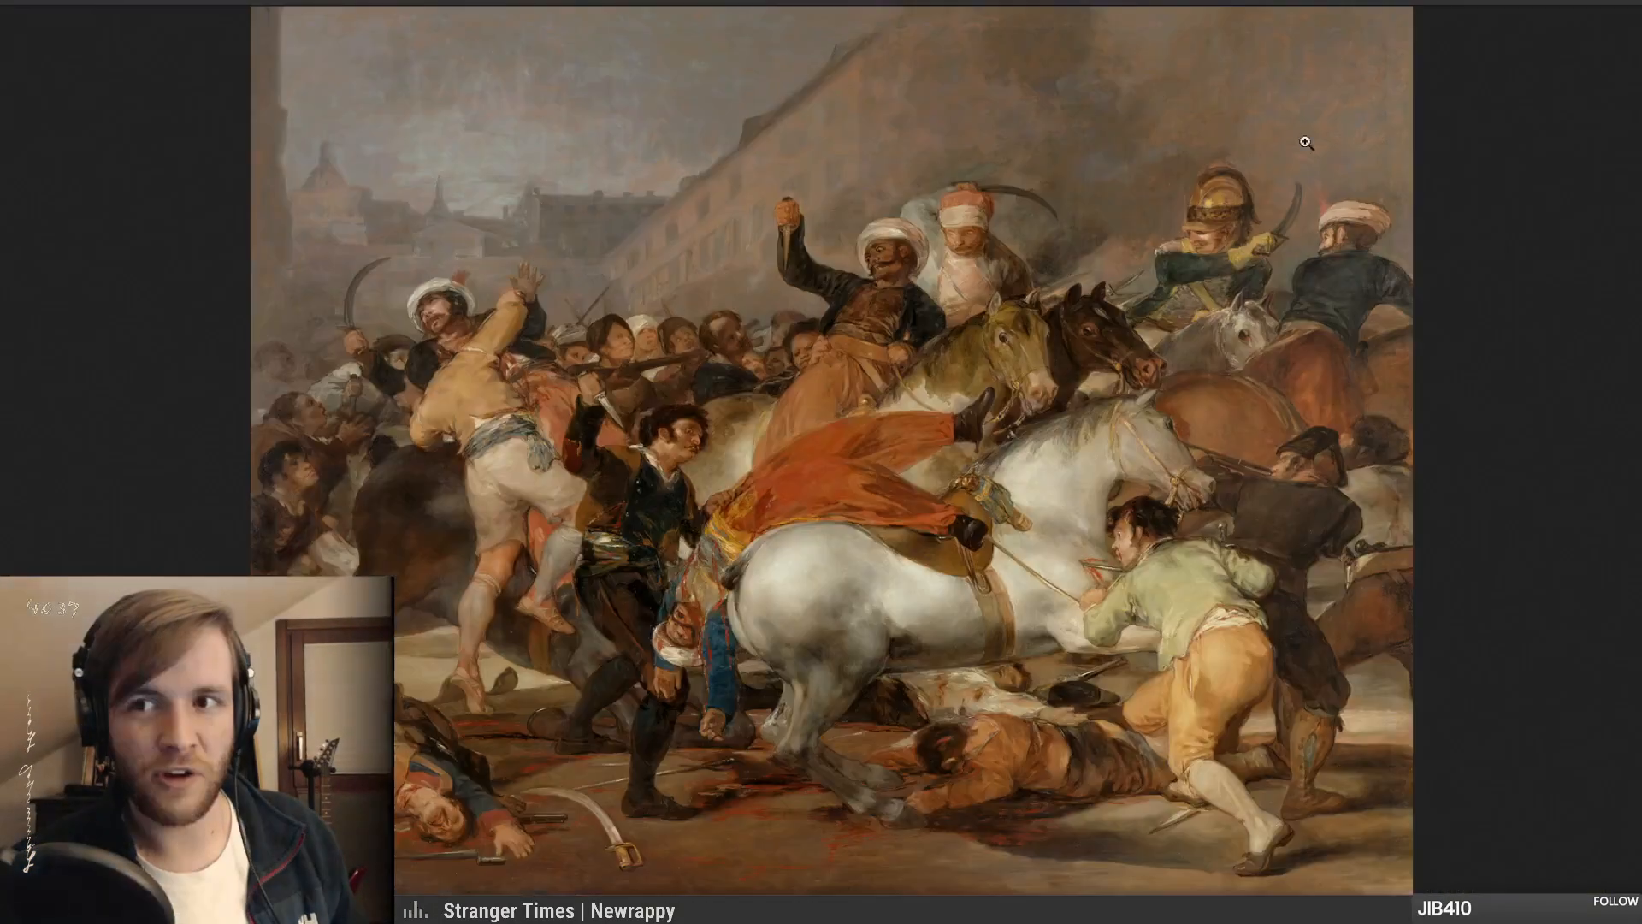
{"action": "left_click", "coordinate": [1289, 414]}
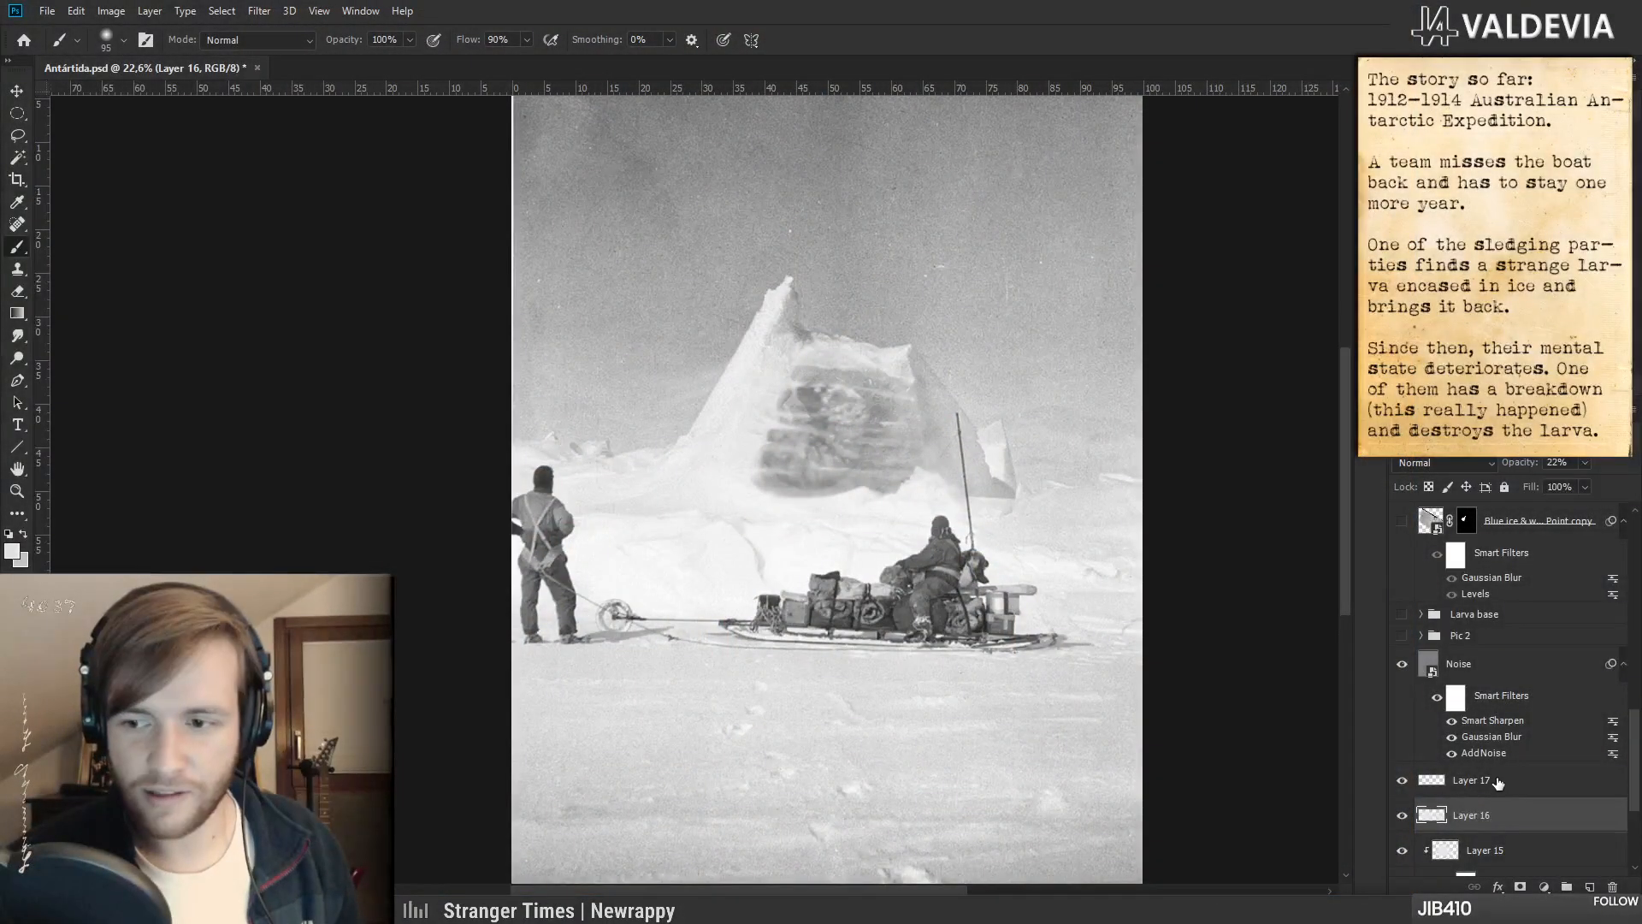
- Select the Noise layer, then compare the full sledge scene with the second picture by briefly showing the "Pic 2" group
{"action": "left_click", "coordinate": [1458, 665]}
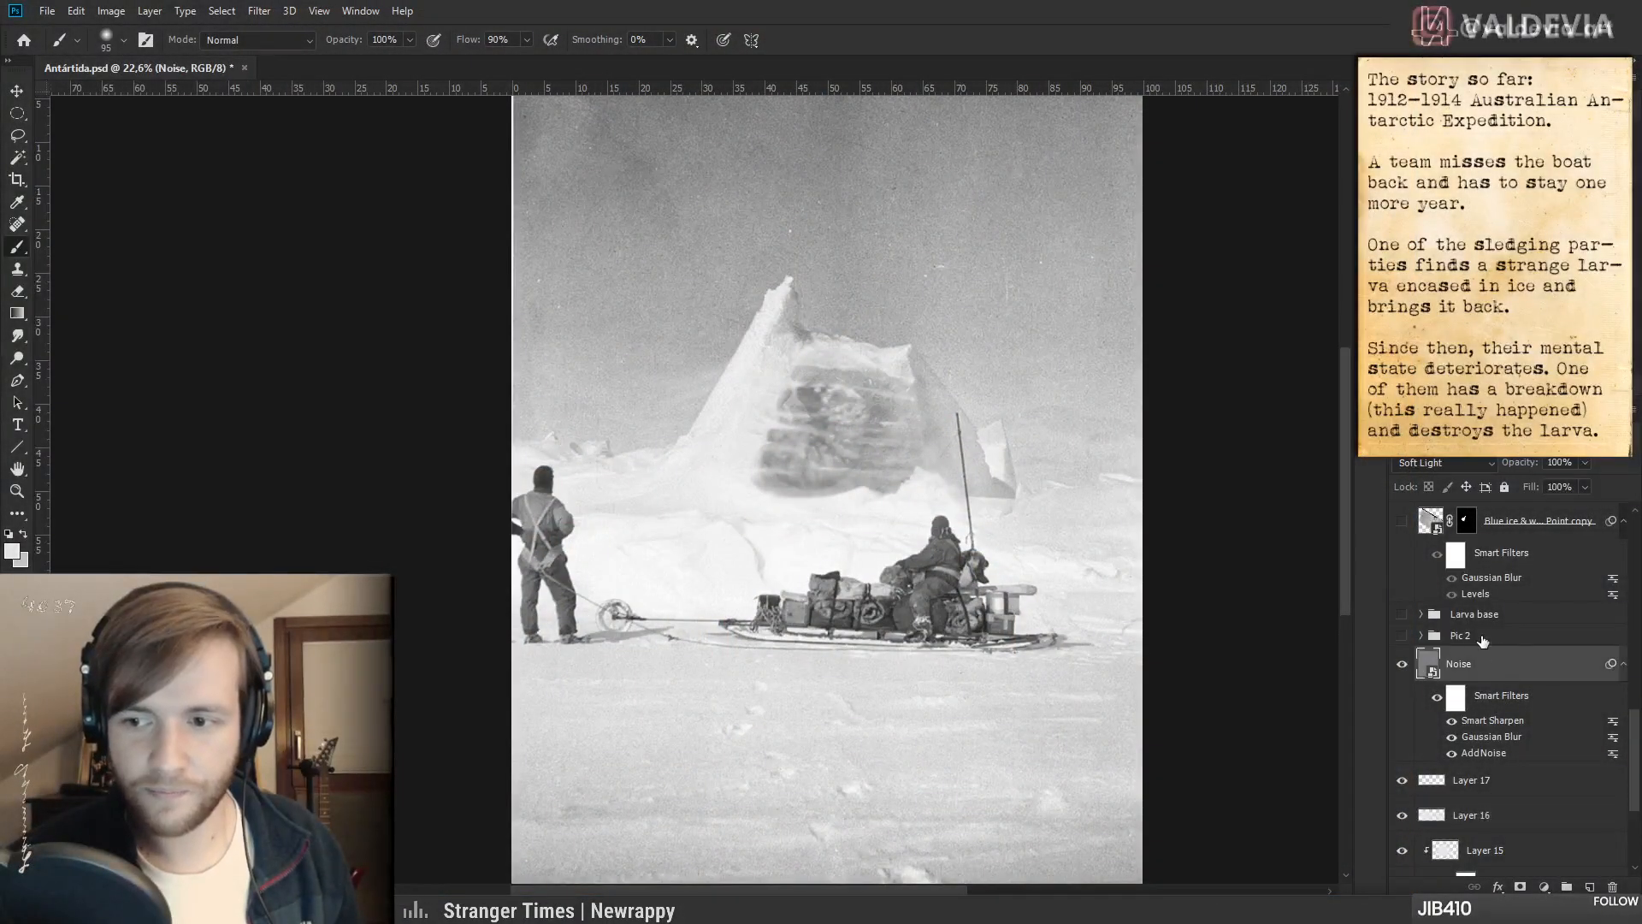
{"action": "left_click_drag", "start_coordinate": [969, 504], "coordinate": [928, 507]}
{"action": "left_click_drag", "start_coordinate": [1100, 553], "coordinate": [1033, 545]}
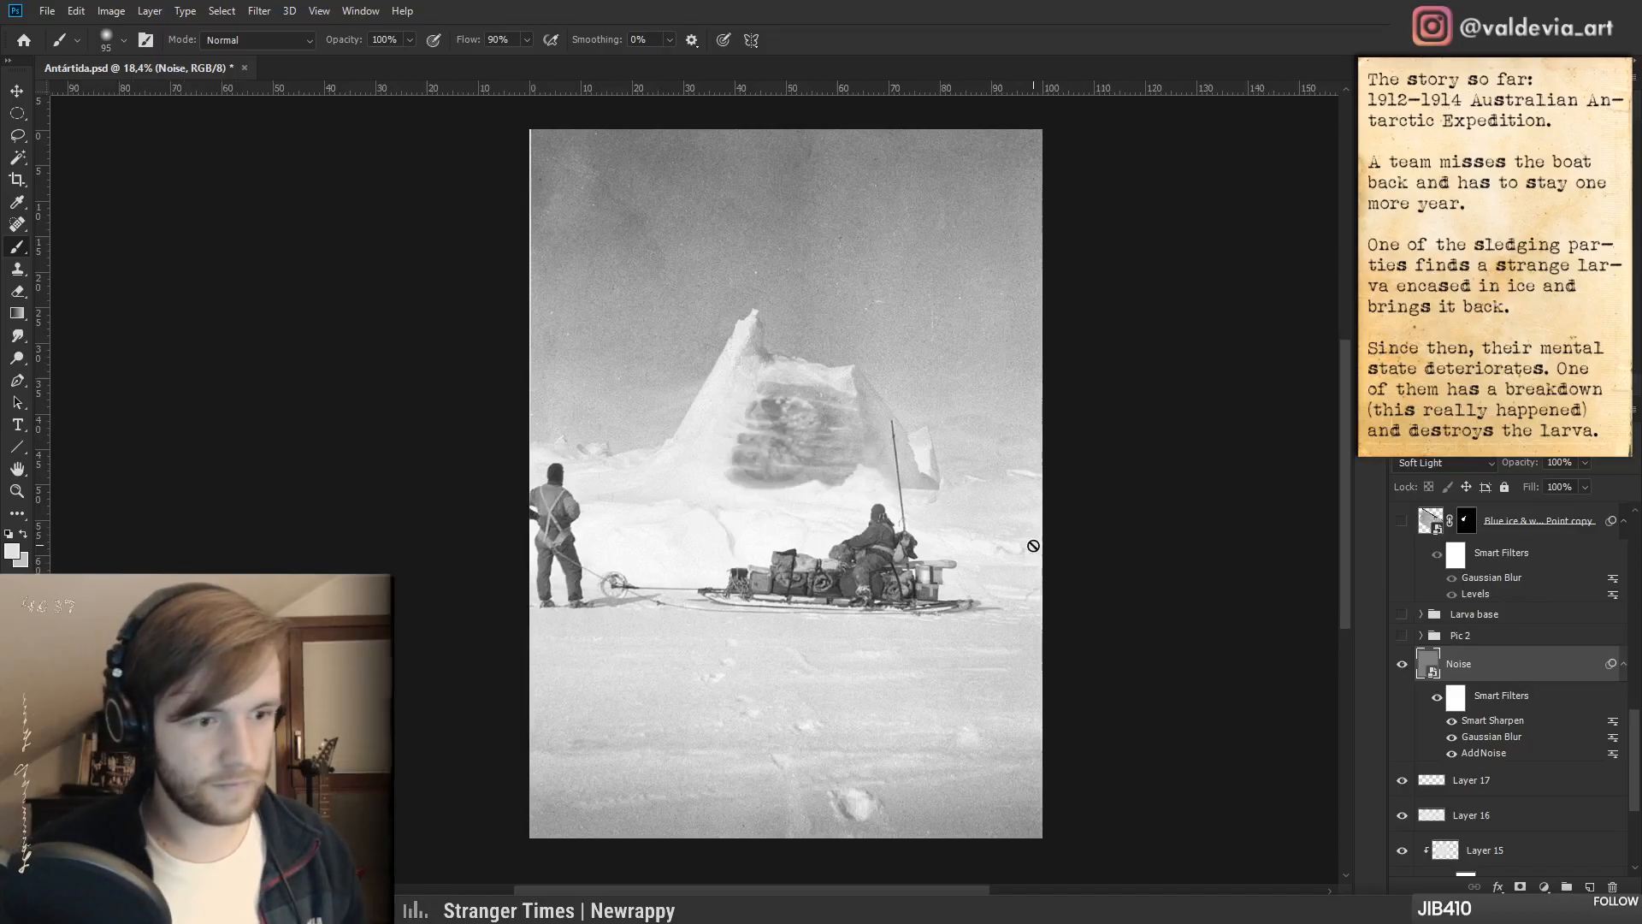
{"action": "key", "text": "ctrl+space"}
{"action": "left_click_drag", "start_coordinate": [814, 487], "coordinate": [788, 483]}
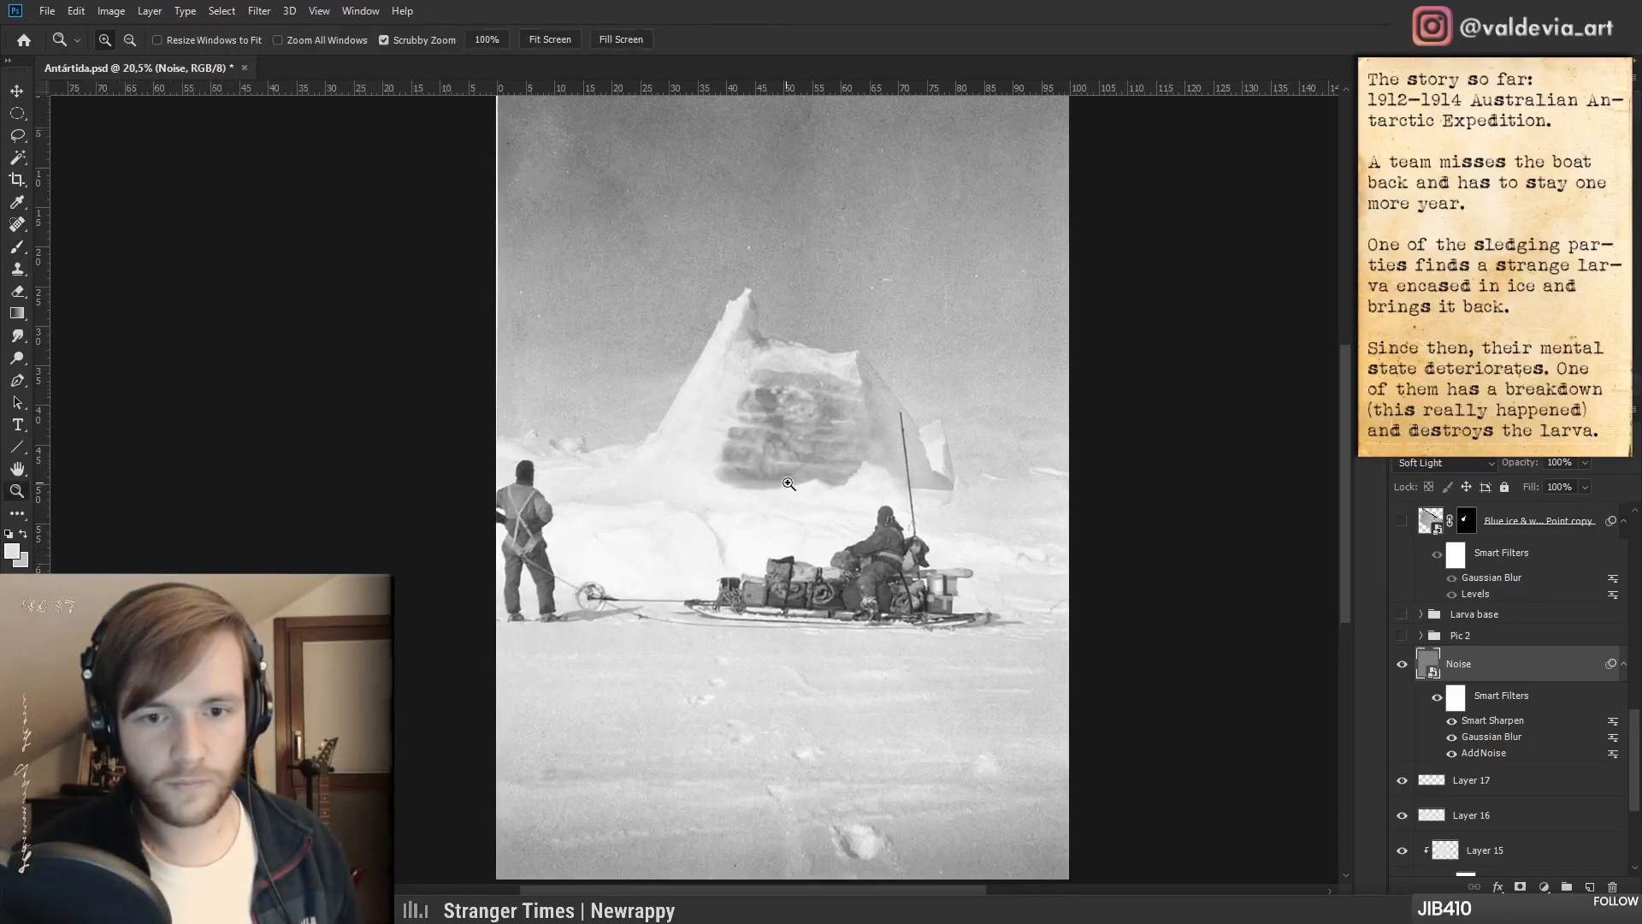
{"action": "key", "text": "b"}
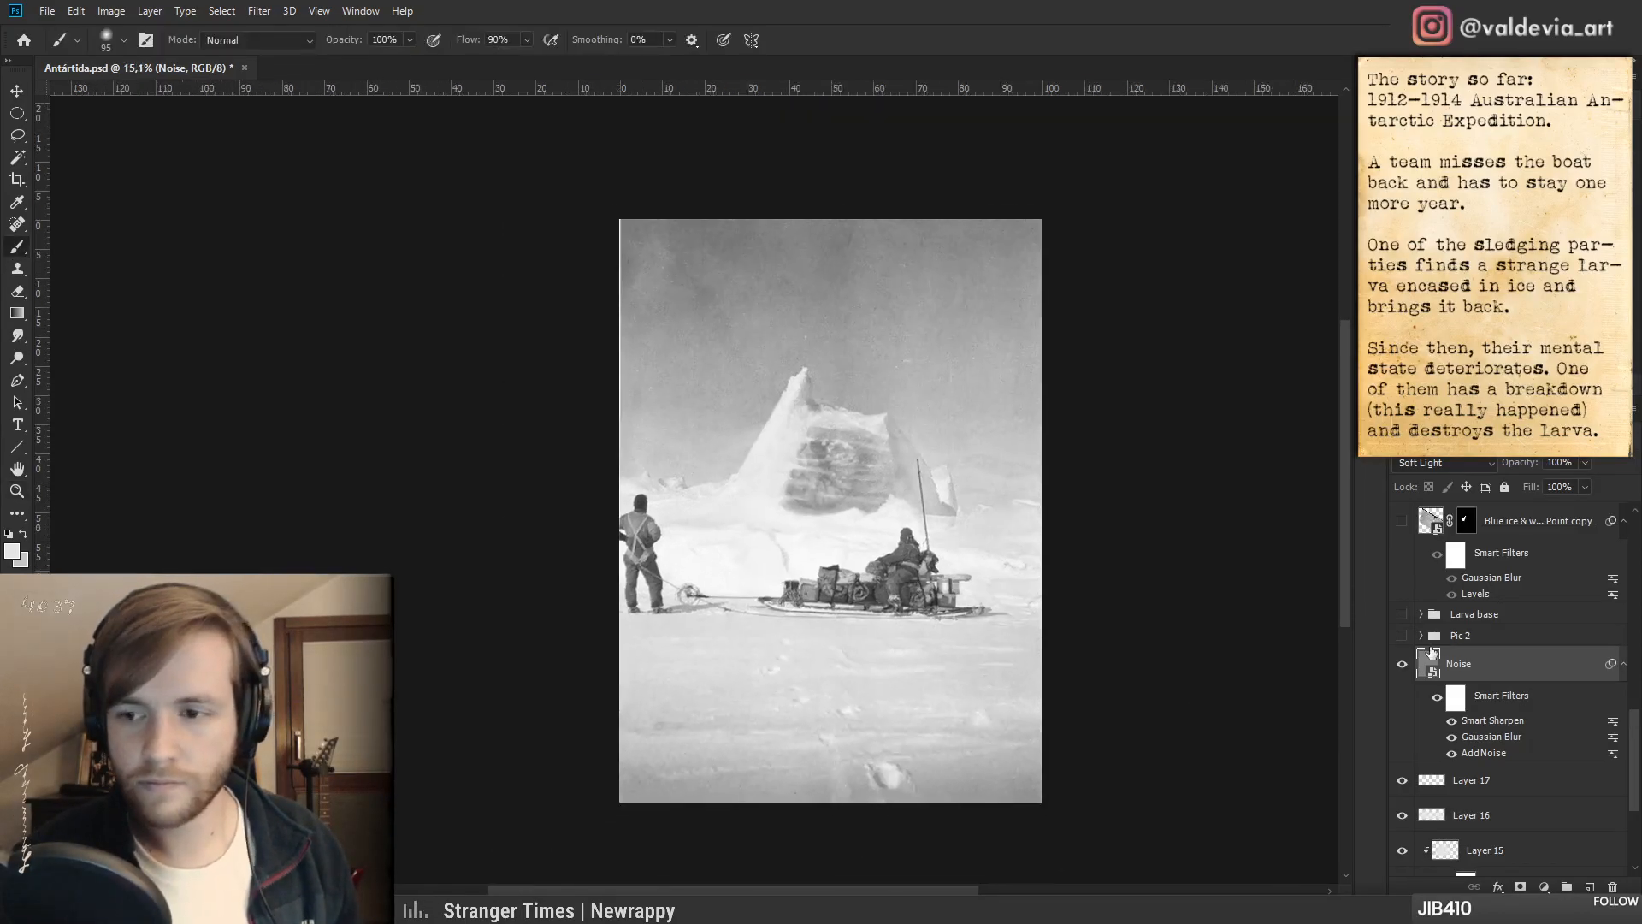
{"action": "left_click", "coordinate": [1401, 637]}
{"action": "left_click", "coordinate": [1403, 641]}
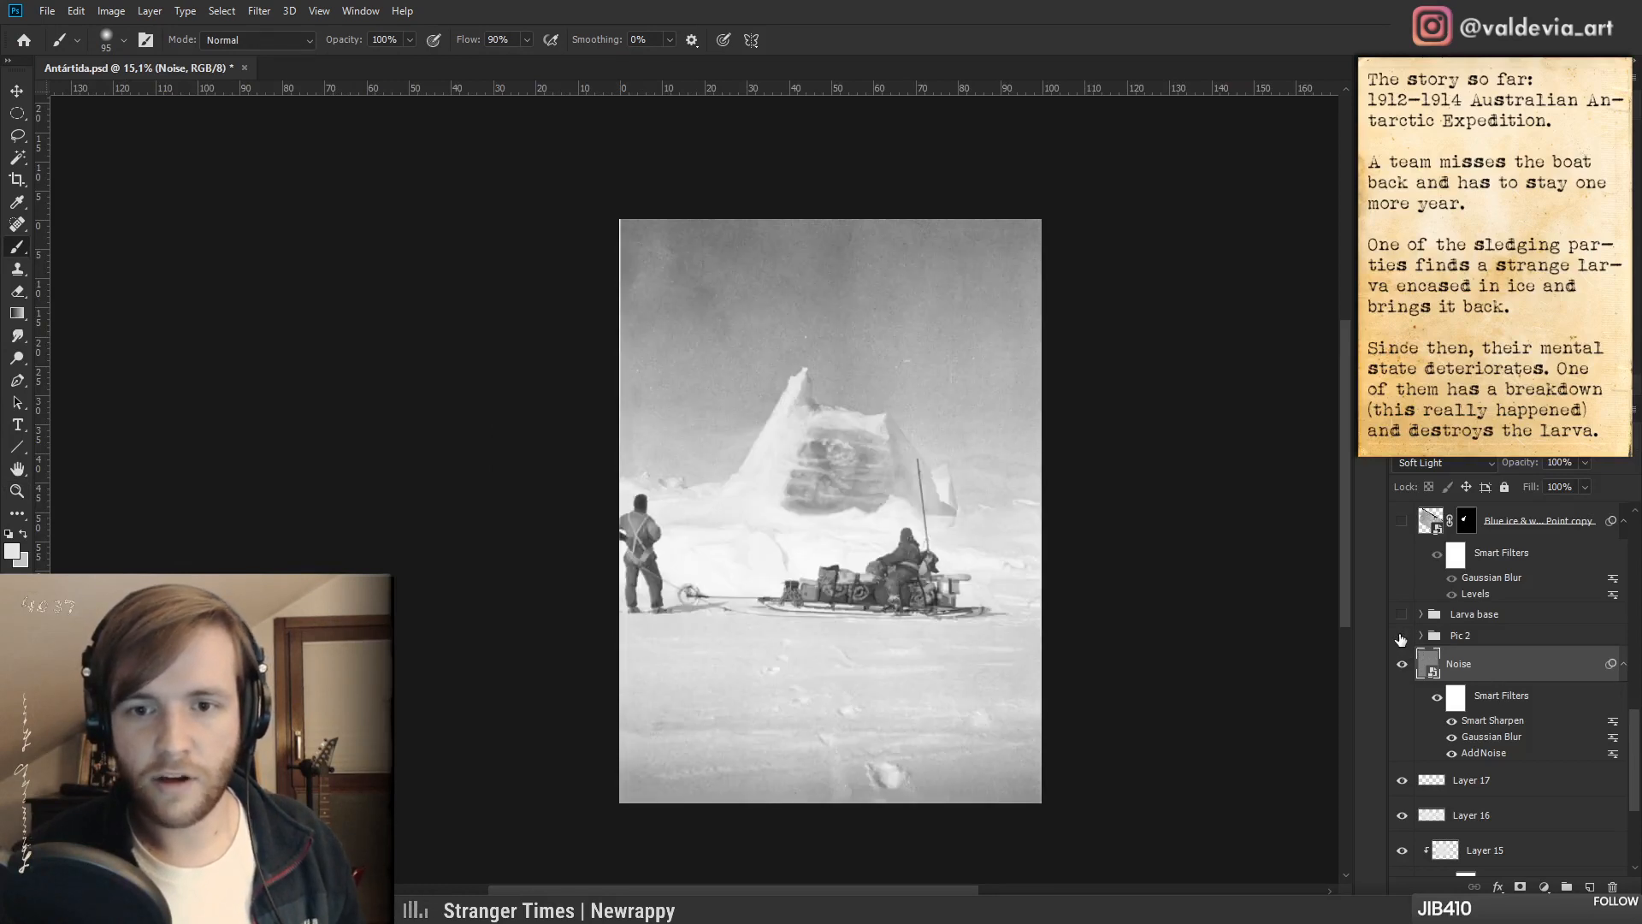
- Examine the overall composition of the sledge scene at small overview magnifications, checking how the iceberg reads within the full frame
{"action": "left_click_drag", "start_coordinate": [1011, 598], "coordinate": [957, 588]}
{"action": "key", "text": "z"}
{"action": "mouse_move", "coordinate": [804, 540]}
{"action": "left_mouse_down"}
{"action": "mouse_move", "coordinate": [749, 545]}
{"action": "mouse_move", "coordinate": [783, 553]}
{"action": "left_mouse_up"}
{"action": "key", "text": "b"}
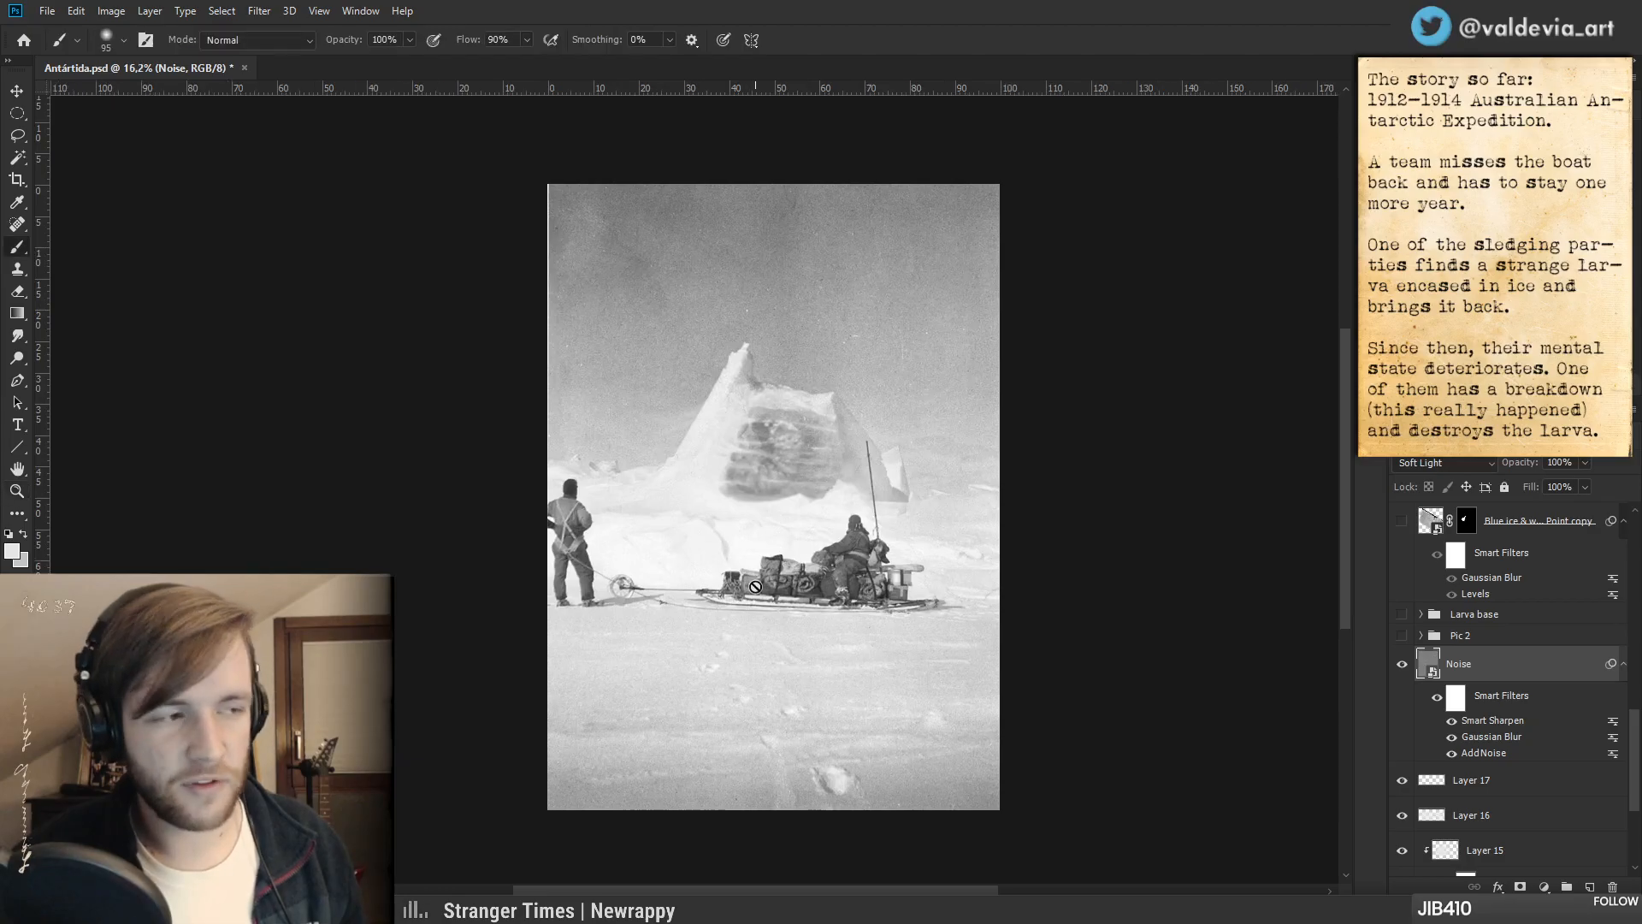
{"action": "key", "text": "z"}
{"action": "mouse_move", "coordinate": [768, 559]}
{"action": "left_mouse_down"}
{"action": "mouse_move", "coordinate": [712, 562]}
{"action": "mouse_move", "coordinate": [747, 571]}
{"action": "left_mouse_up"}
{"action": "key", "text": "b"}
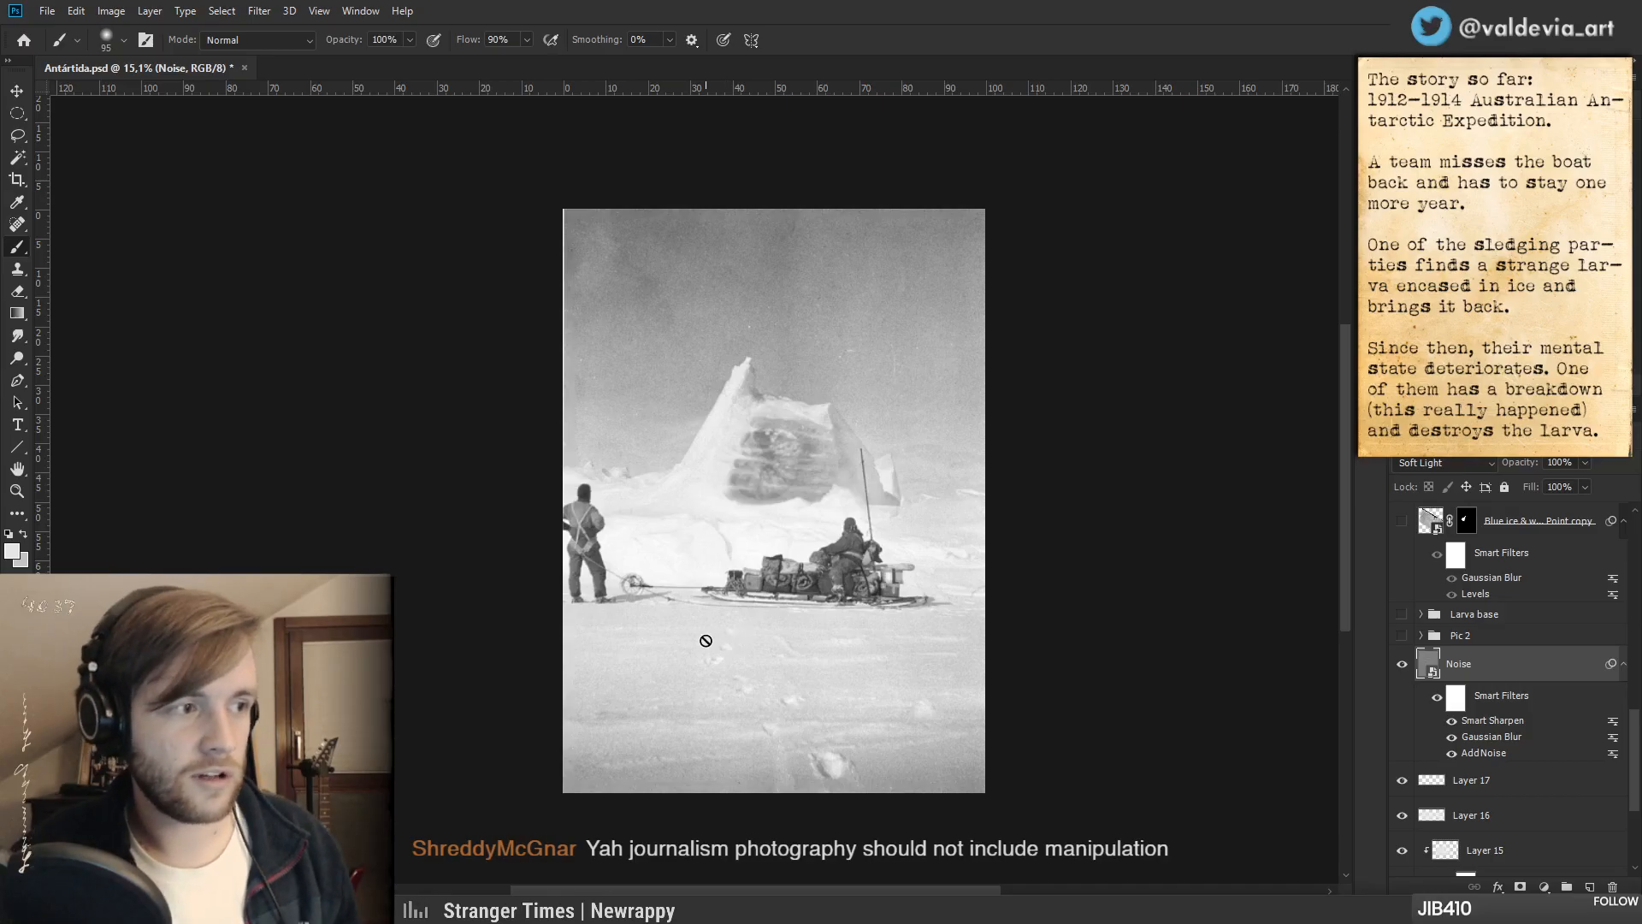
{"action": "key", "text": "z"}
{"action": "mouse_move", "coordinate": [752, 608]}
{"action": "left_mouse_down"}
{"action": "mouse_move", "coordinate": [727, 599]}
{"action": "mouse_move", "coordinate": [808, 573]}
{"action": "left_mouse_up"}
{"action": "key", "text": "b"}
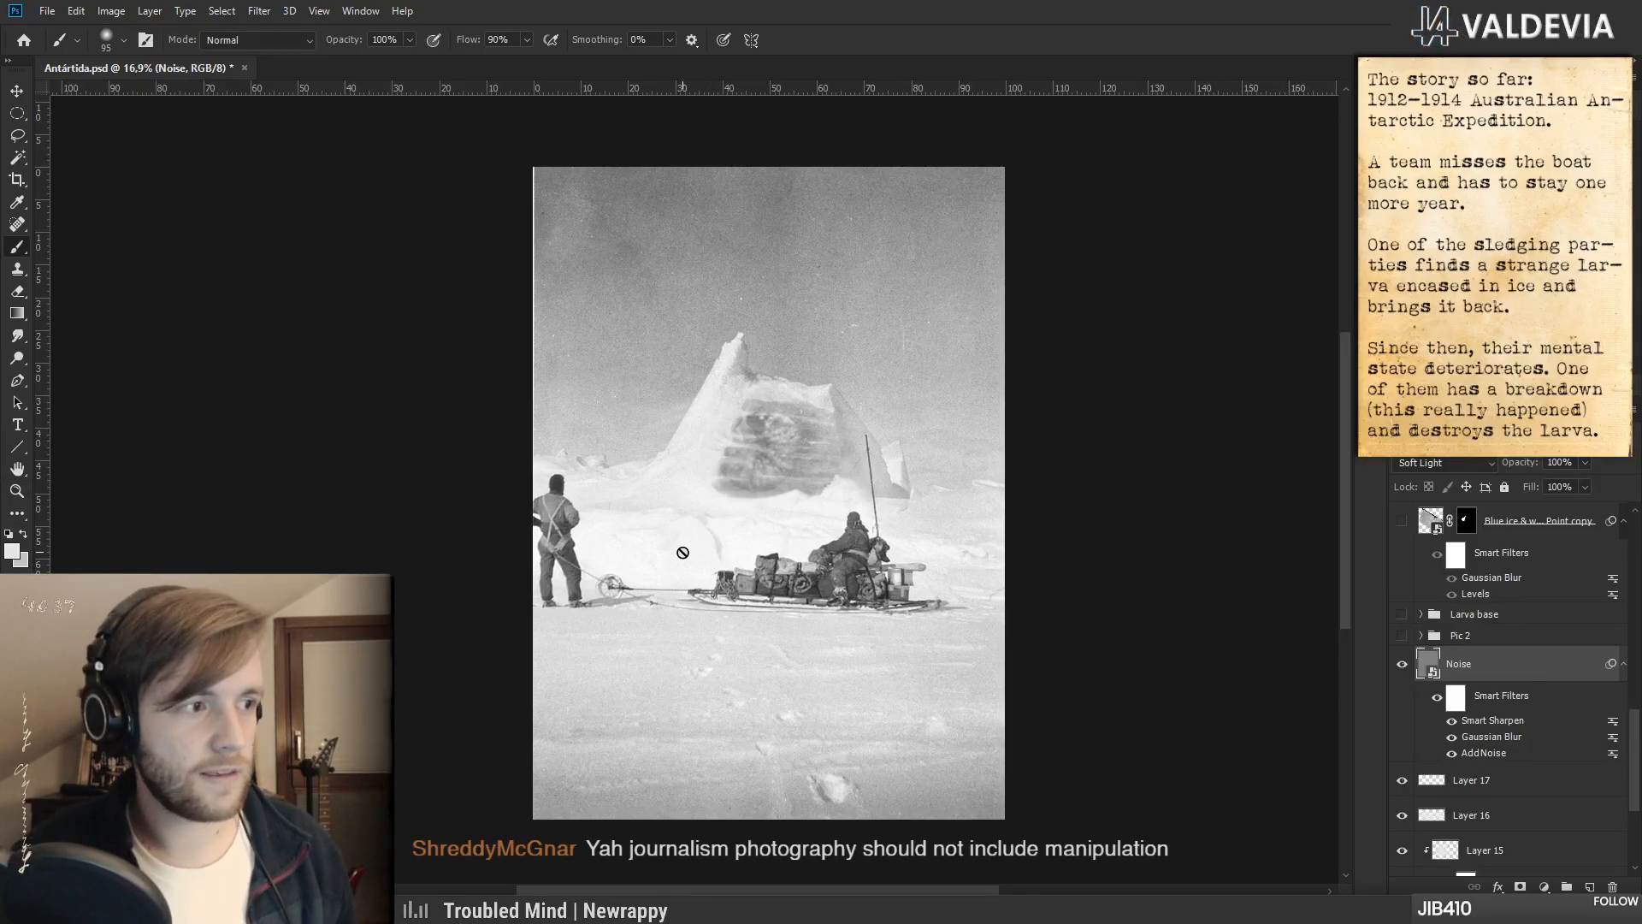
{"action": "key", "text": "z"}
{"action": "left_click_drag", "start_coordinate": [722, 535], "coordinate": [734, 538]}
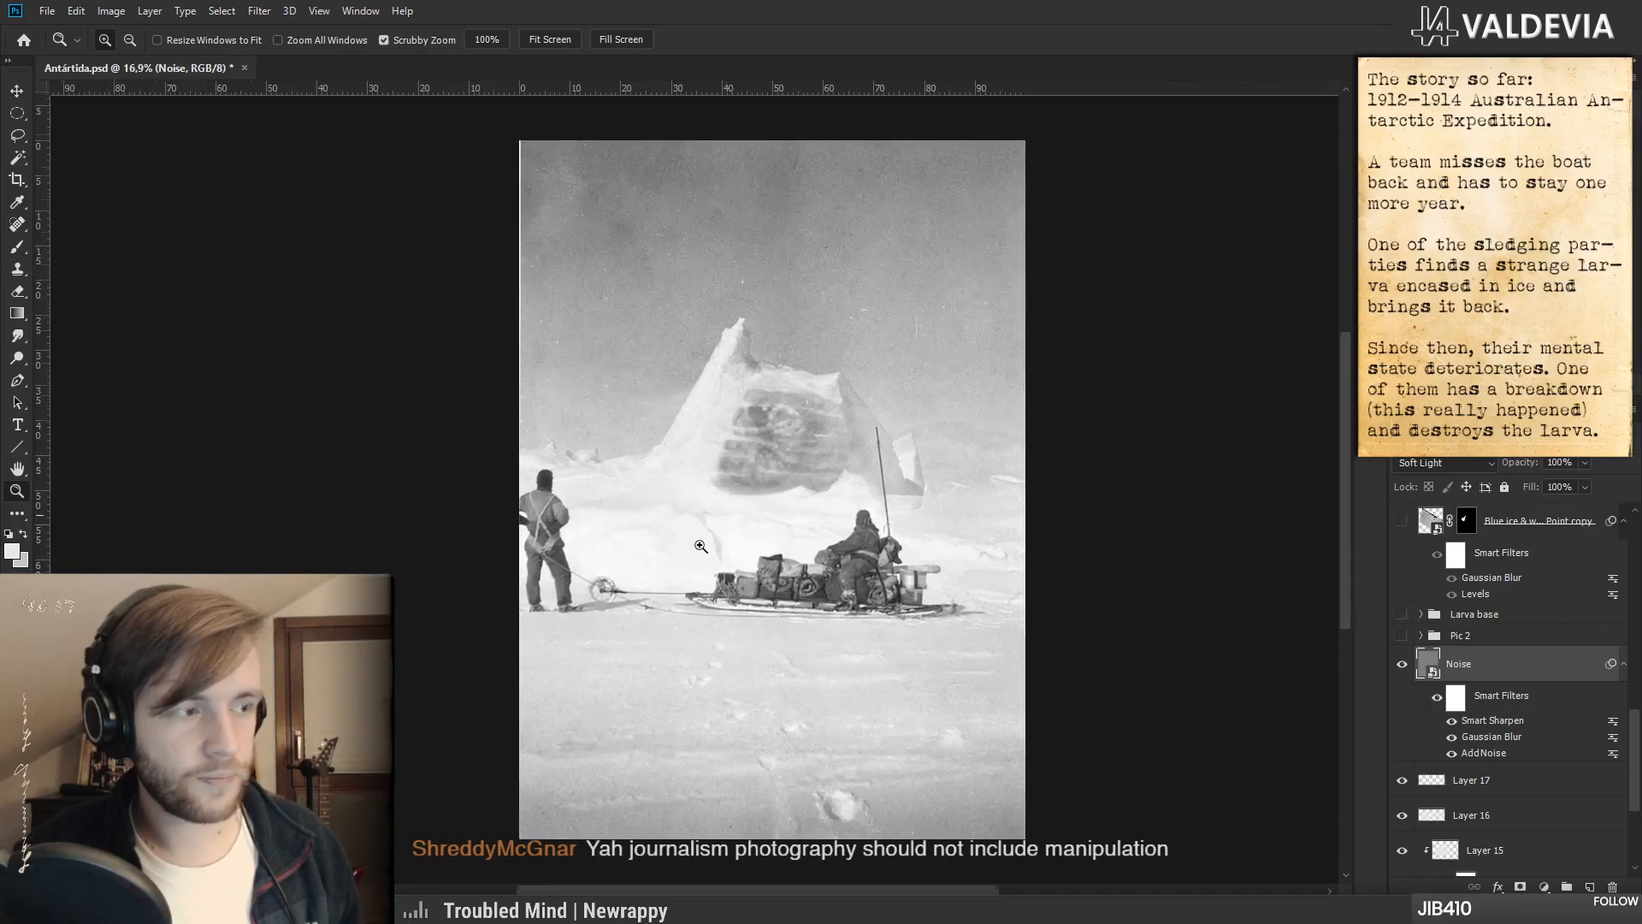
{"action": "key", "text": "b"}
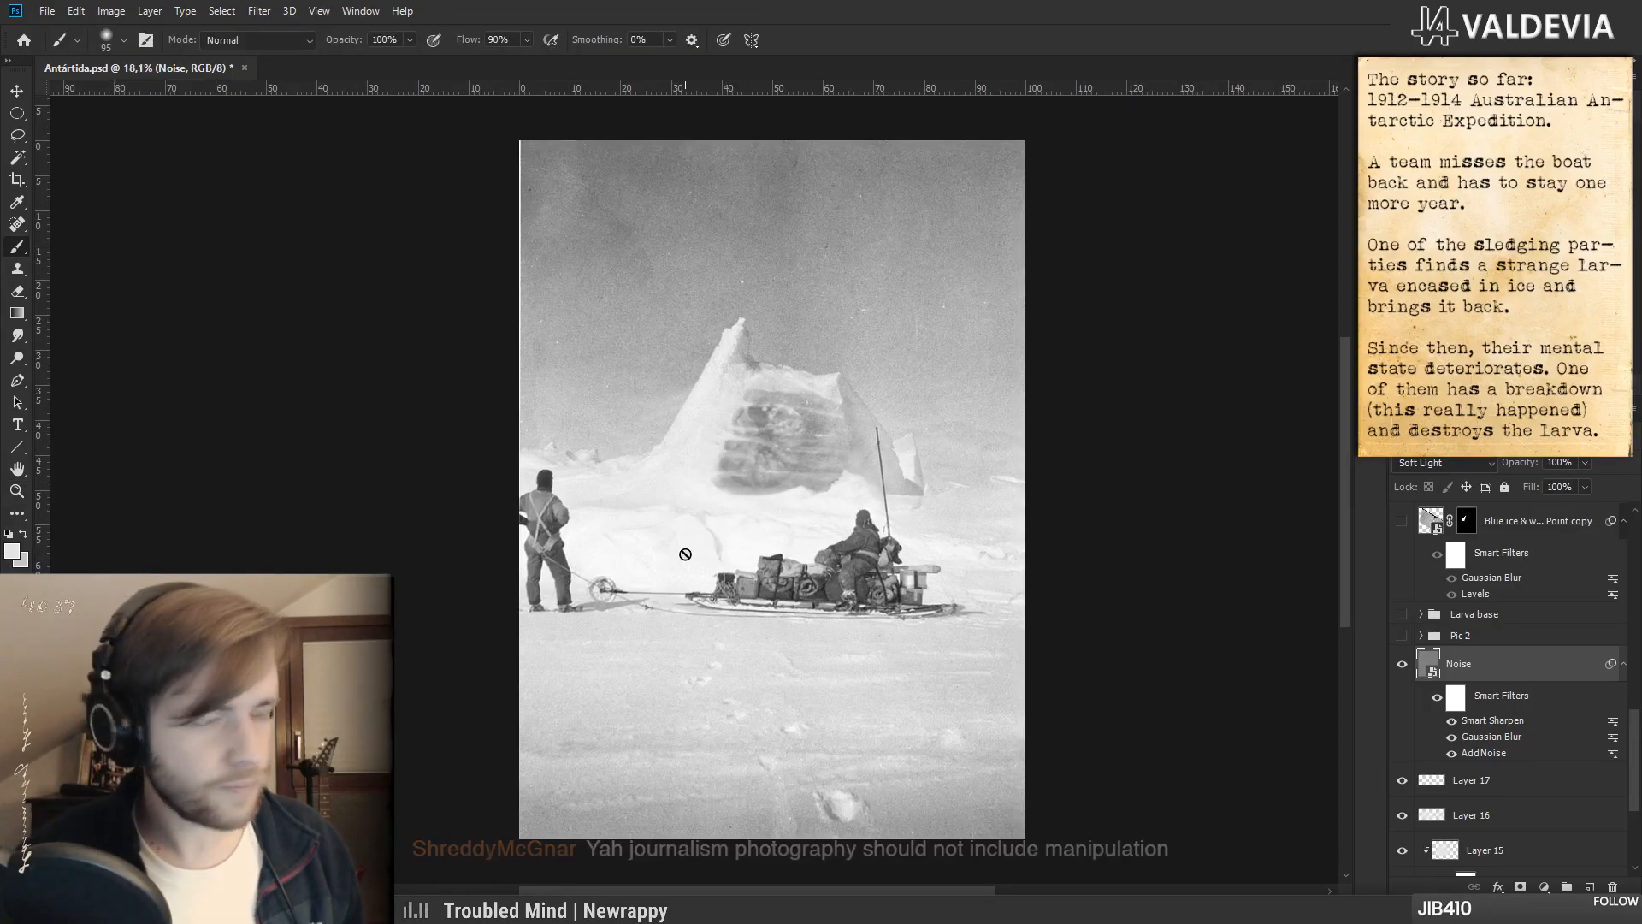
- Select the "Pic 2" group and compare both pictures by showing and hiding it twice, leaving it hidden
{"action": "left_click", "coordinate": [1461, 635]}
{"action": "left_click", "coordinate": [1402, 637]}
{"action": "left_click", "coordinate": [1402, 637]}
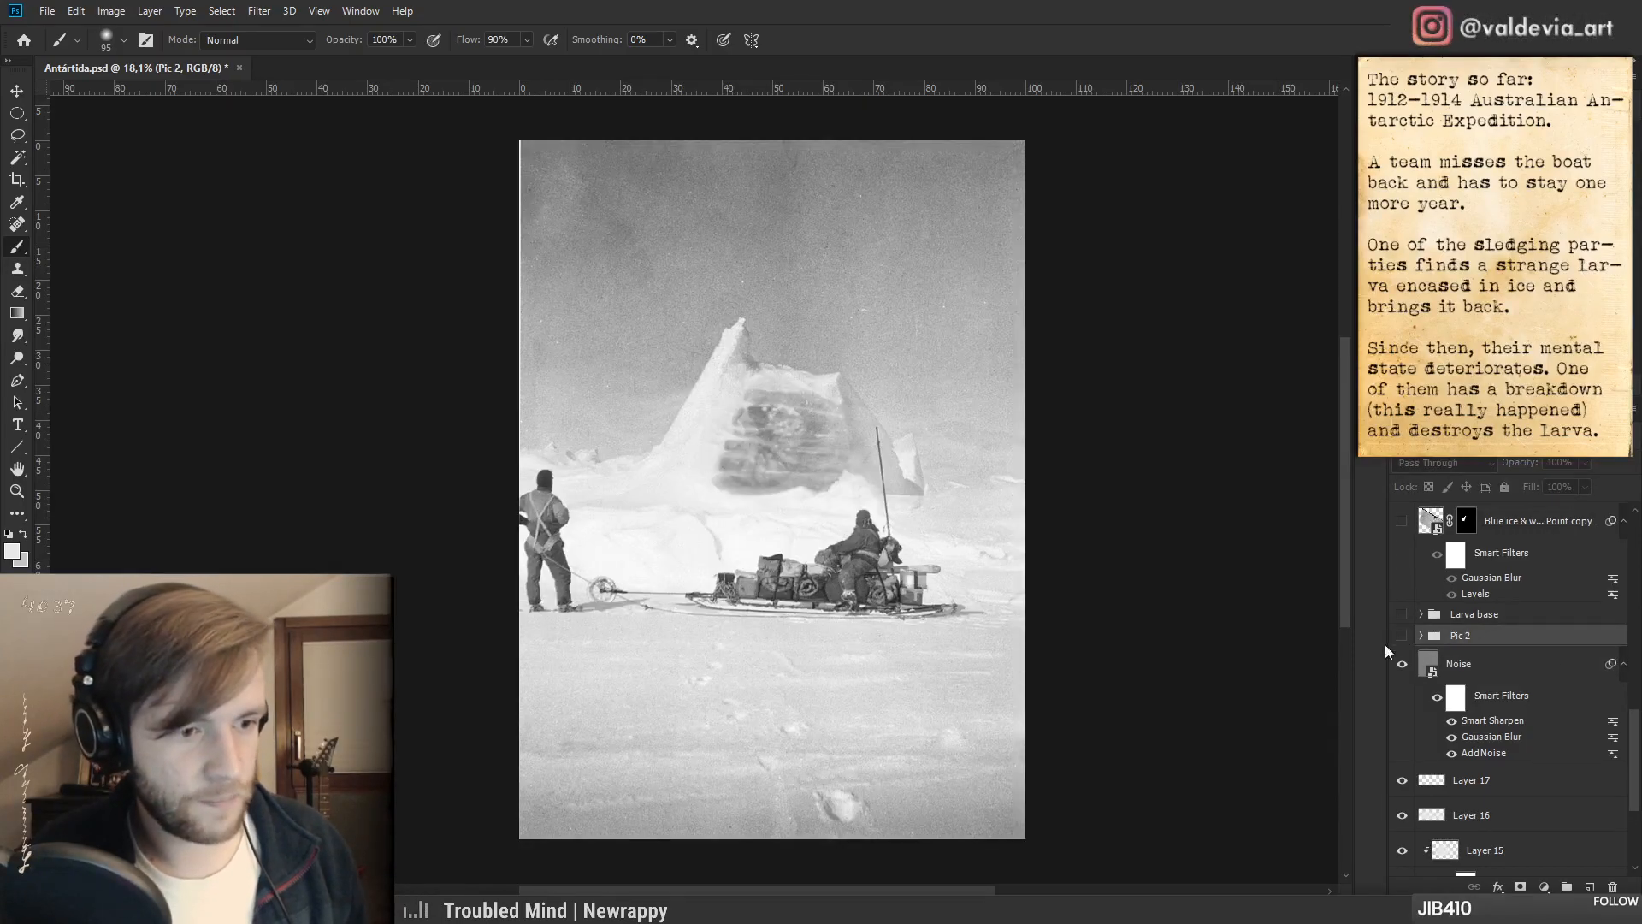
{"action": "left_click_drag", "start_coordinate": [712, 578], "coordinate": [773, 524]}
{"action": "key", "text": "ctrl+space"}
{"action": "left_click_drag", "start_coordinate": [772, 438], "coordinate": [759, 463]}
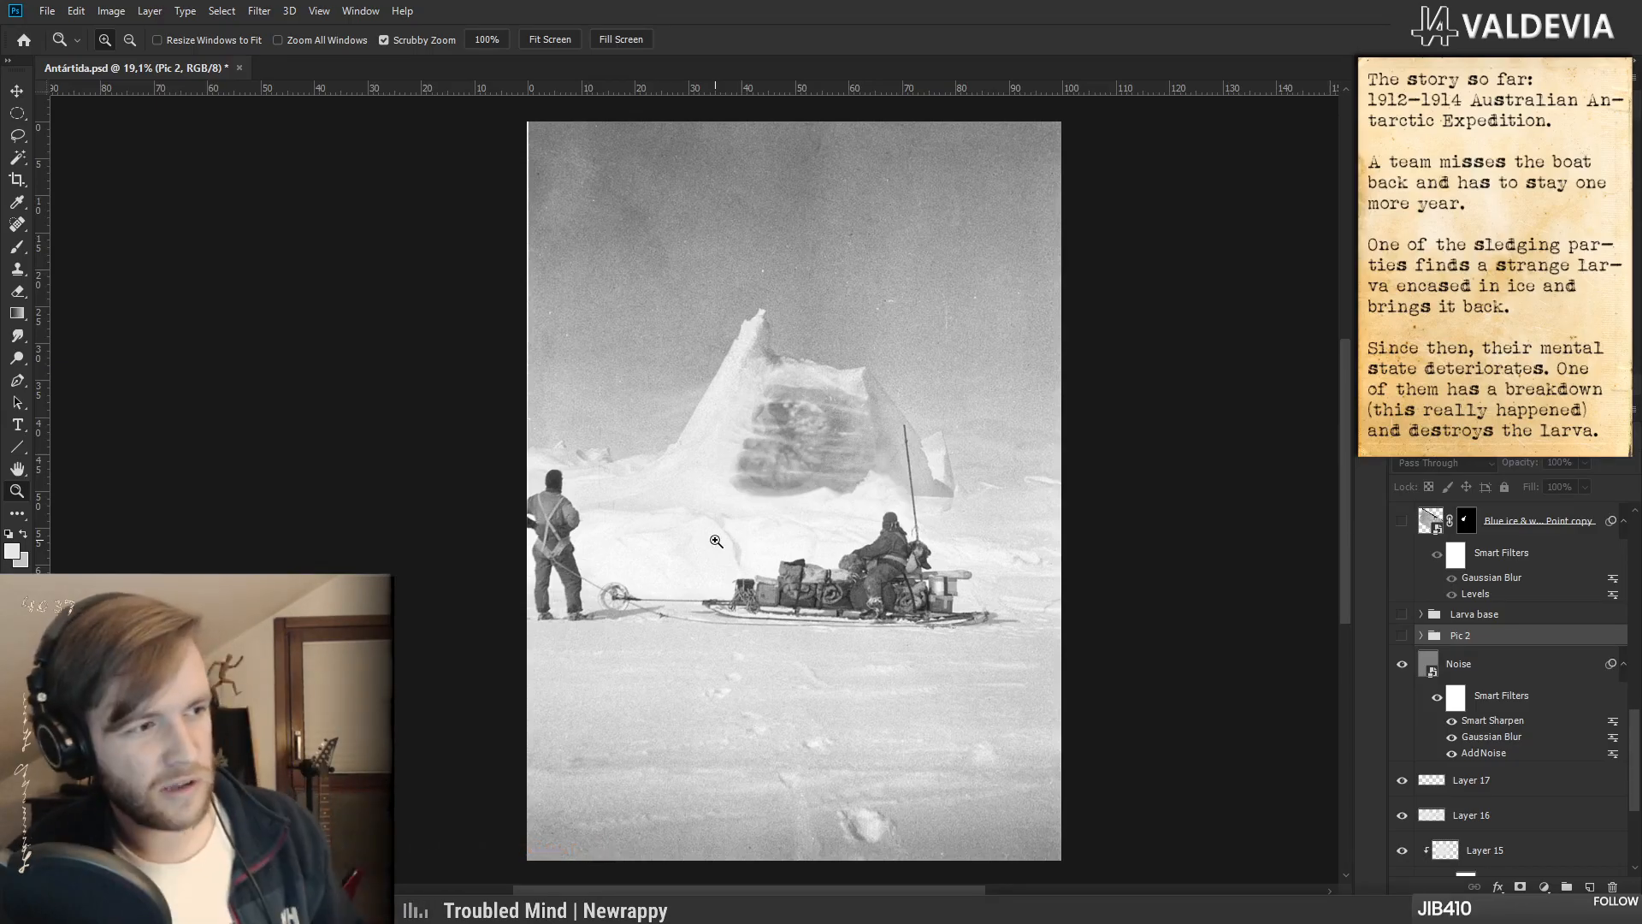
{"action": "left_click_drag", "start_coordinate": [778, 543], "coordinate": [799, 534]}
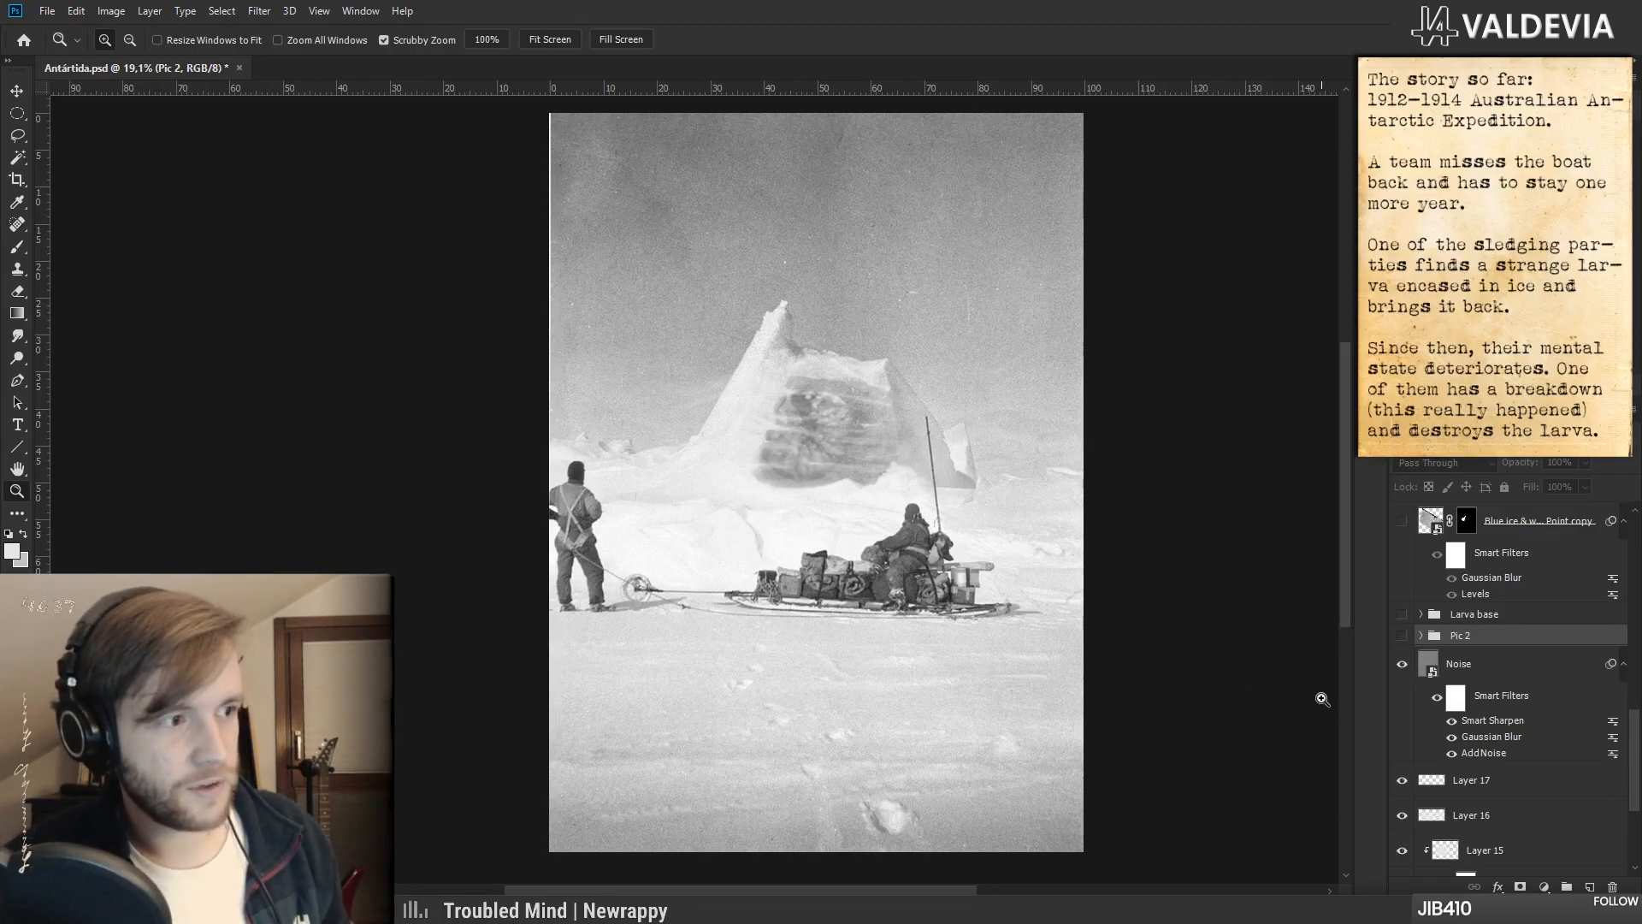
{"action": "scroll", "coordinate": [1465, 746], "scroll_direction": "up", "scroll_amount": 3}
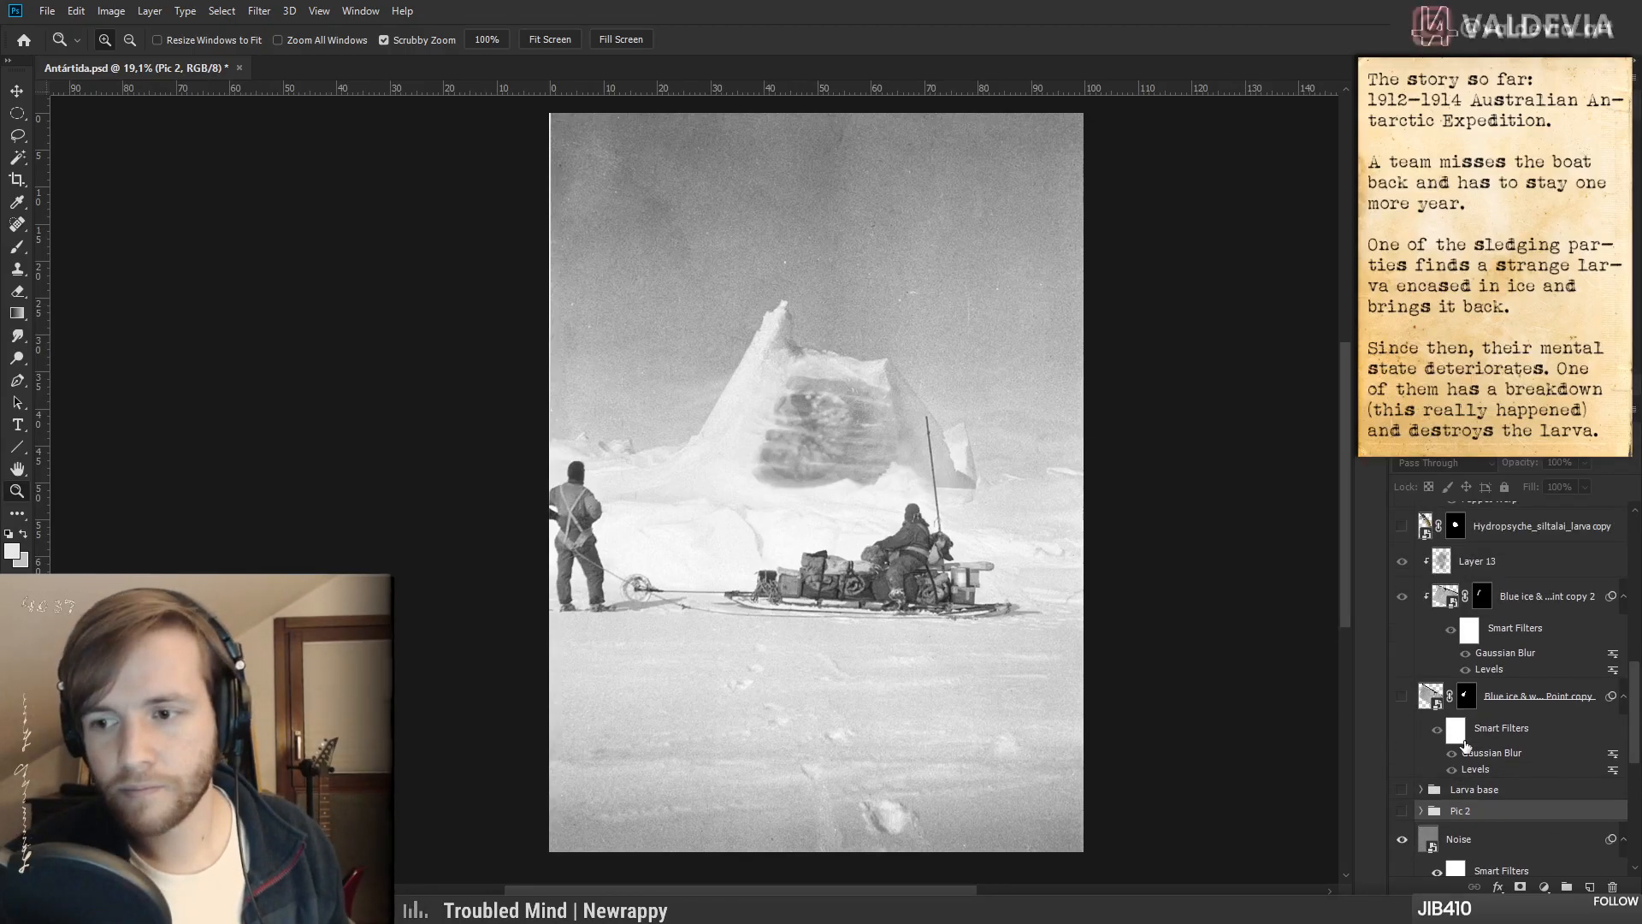
{"action": "left_click", "coordinate": [1402, 776]}
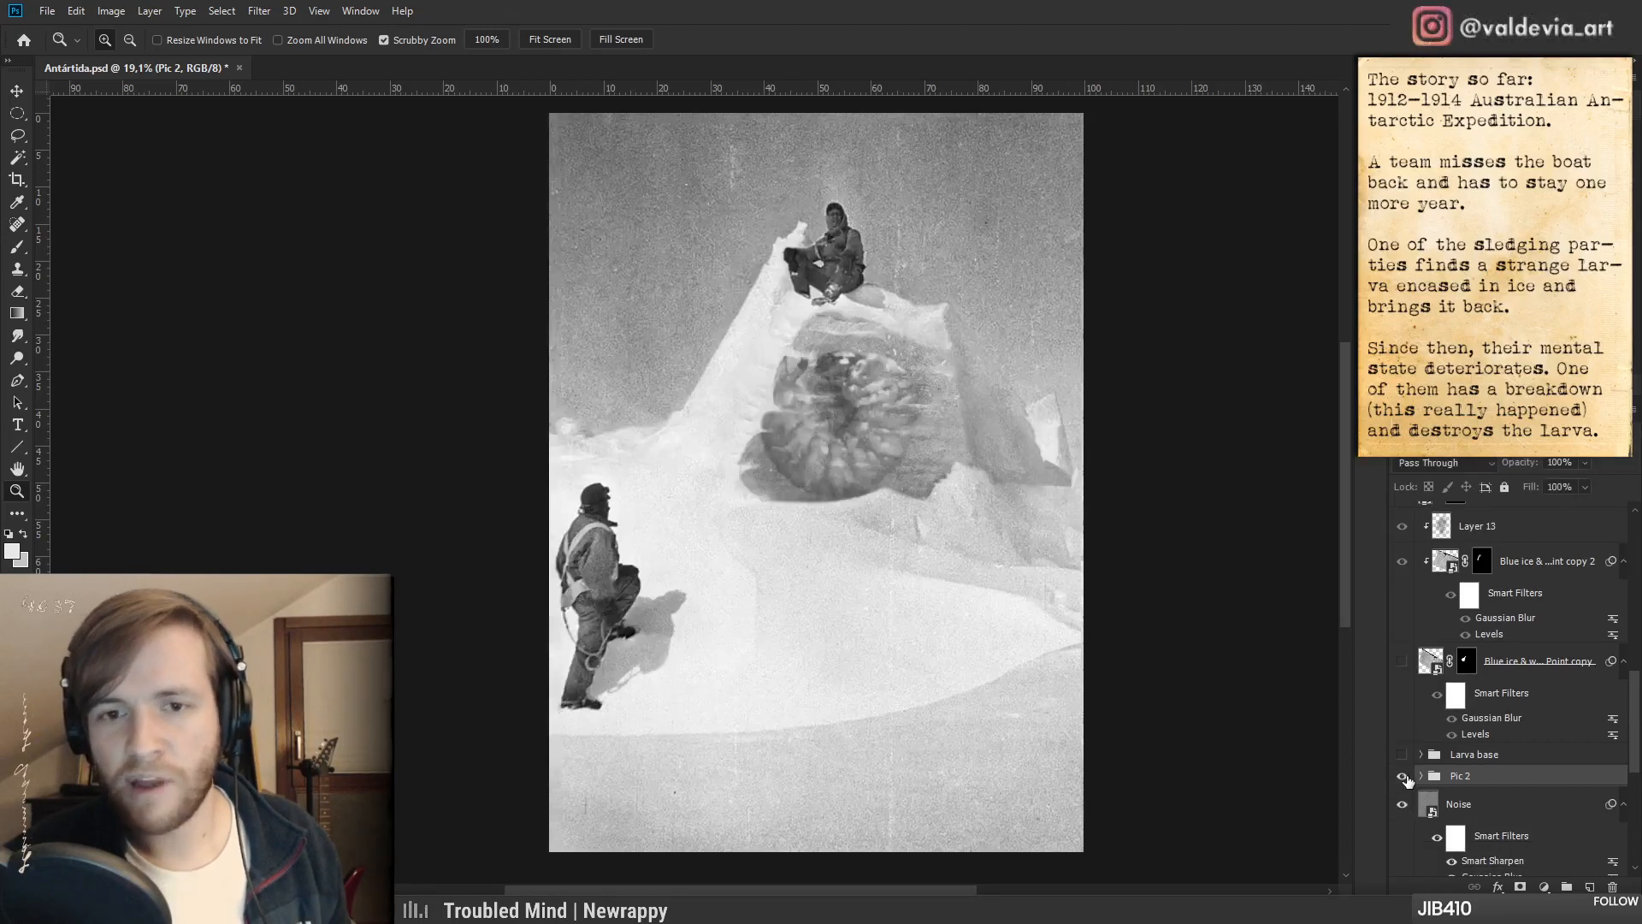
{"action": "left_click", "coordinate": [1402, 777]}
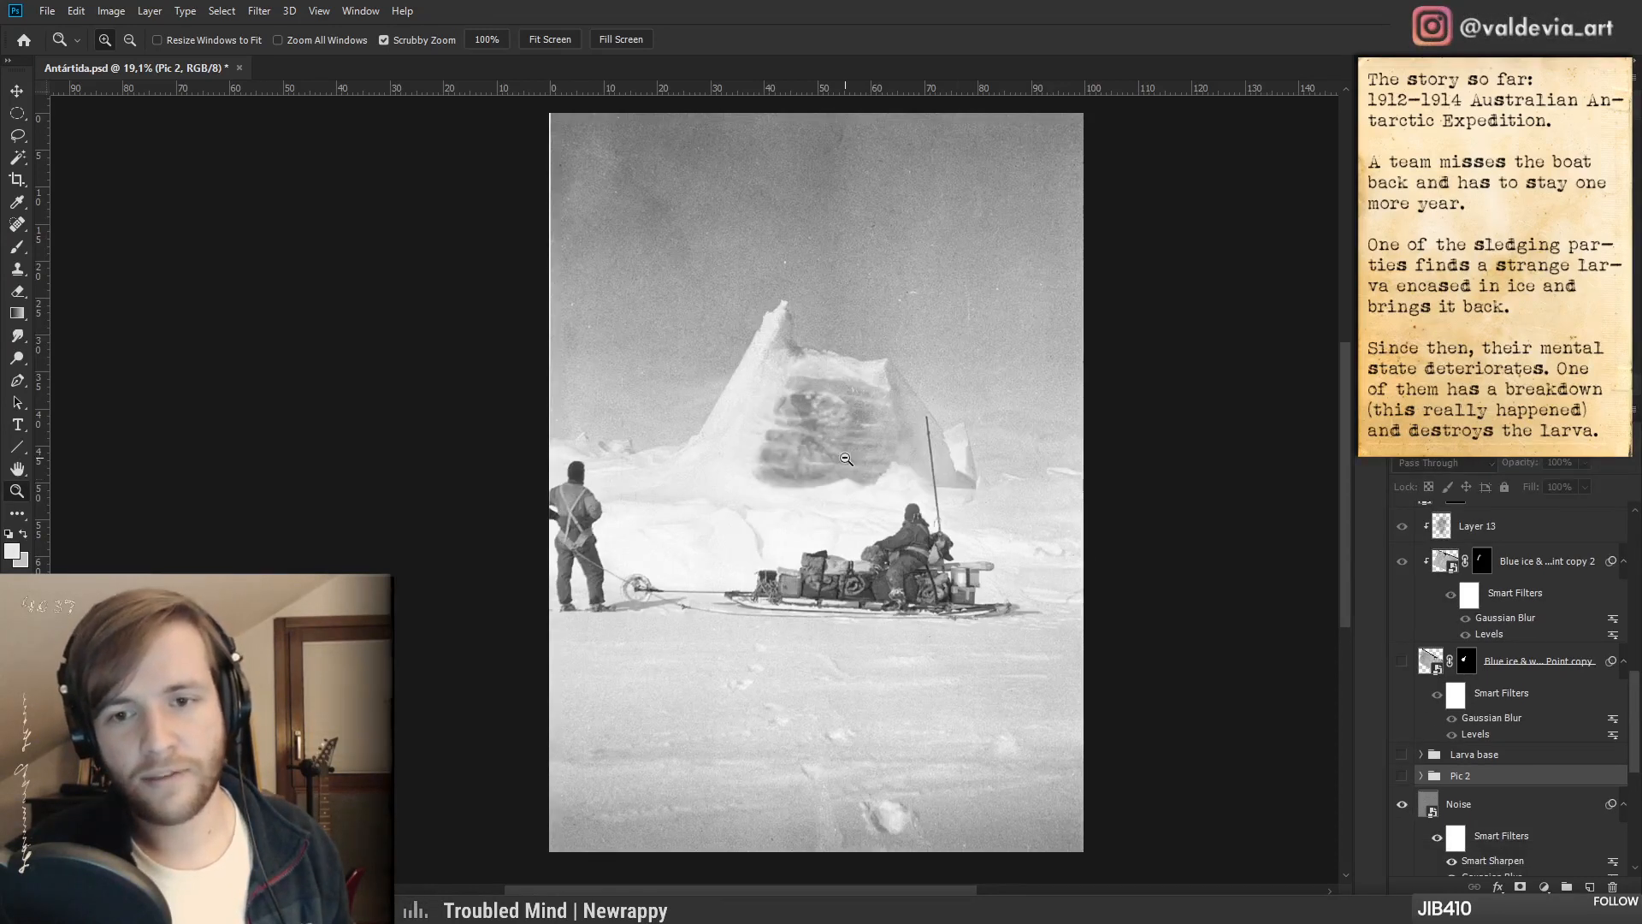
- Expand the "2nd group of pictures" group and make all seven of its reference photo layers visible
{"action": "left_click", "coordinate": [846, 459]}
{"action": "left_click", "coordinate": [846, 459]}
{"action": "left_click_drag", "start_coordinate": [736, 401], "coordinate": [763, 427]}
{"action": "left_click_drag", "start_coordinate": [812, 479], "coordinate": [763, 474]}
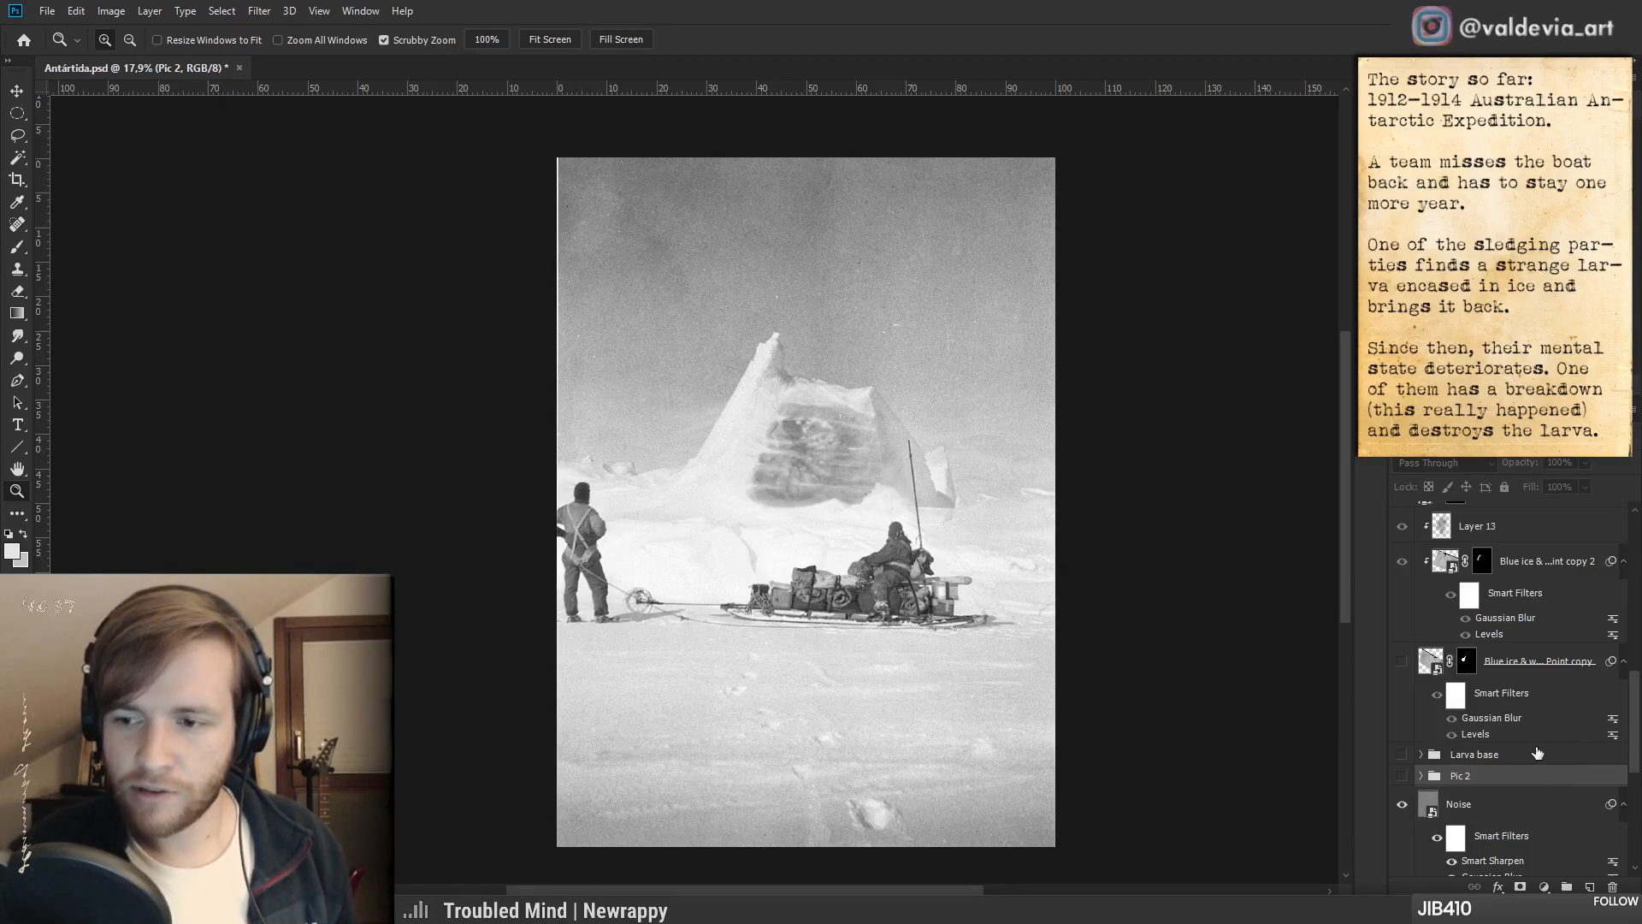
{"action": "scroll", "coordinate": [1473, 761], "scroll_direction": "up", "scroll_amount": 5}
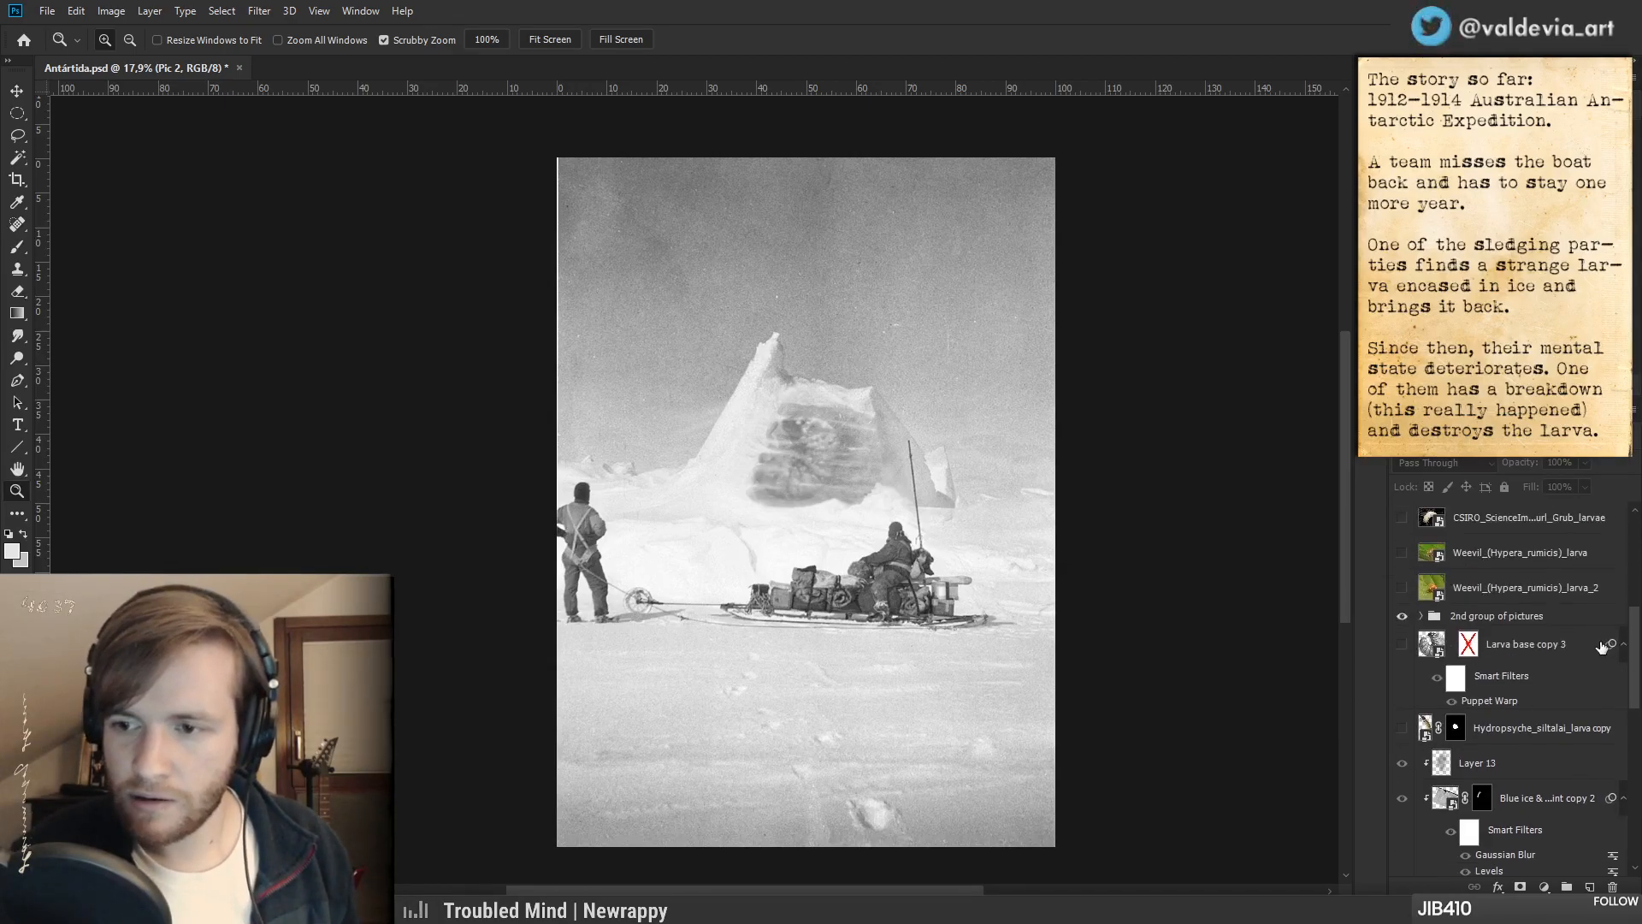
{"action": "left_click", "coordinate": [1424, 616]}
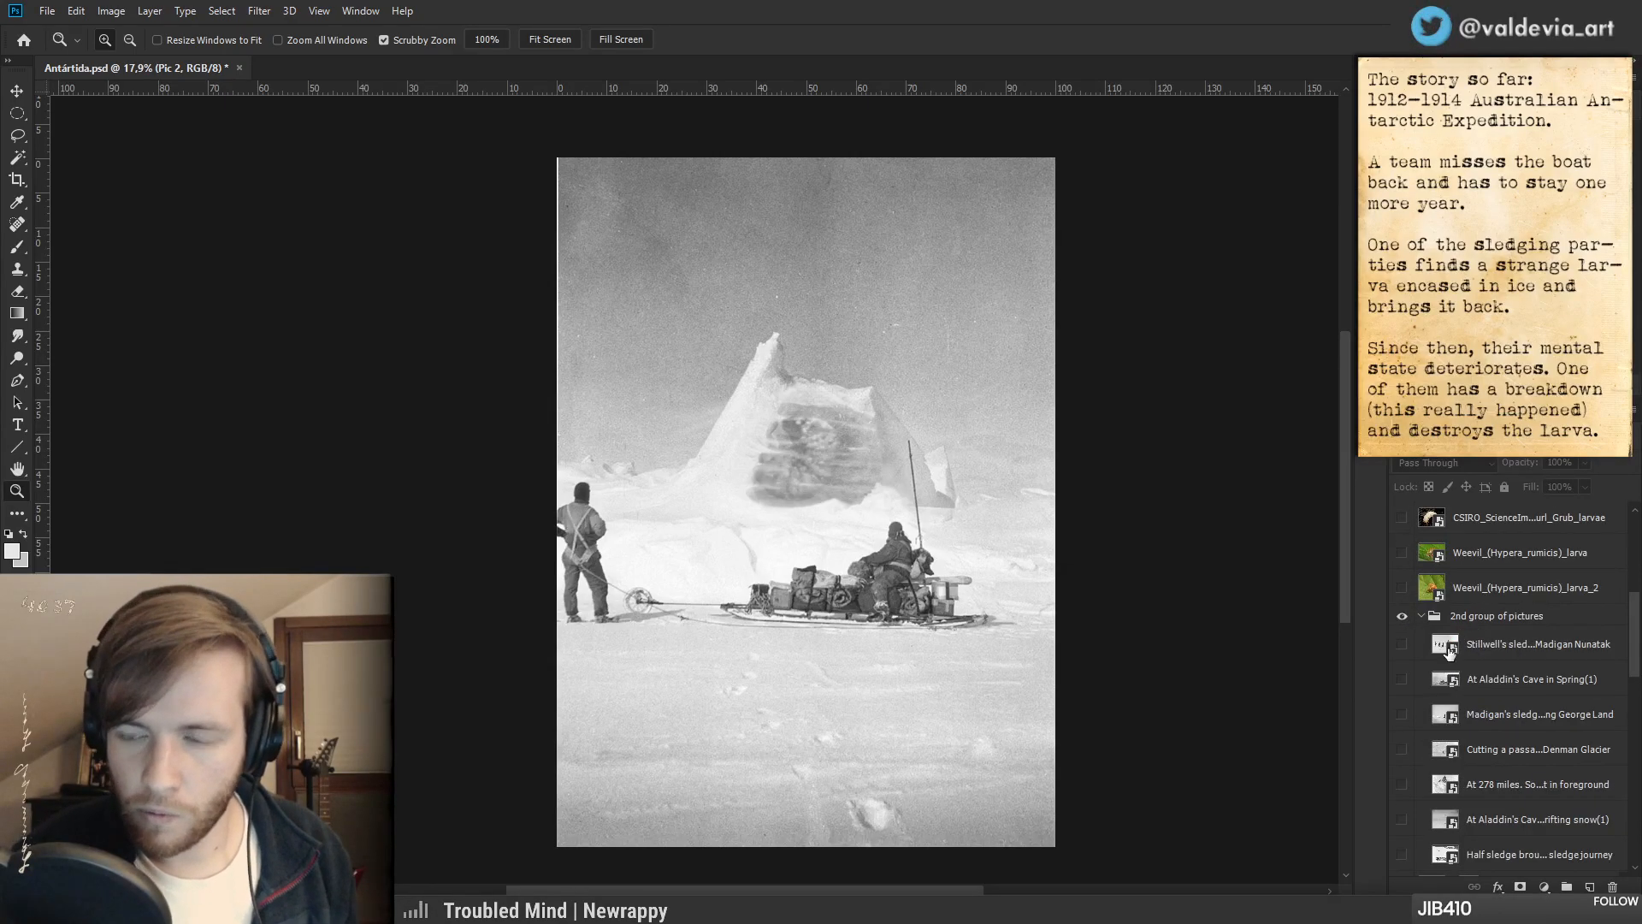
{"action": "scroll", "coordinate": [1634, 648], "scroll_direction": "down", "scroll_amount": 1}
{"action": "left_click_drag", "start_coordinate": [1401, 751], "coordinate": [1399, 536]}
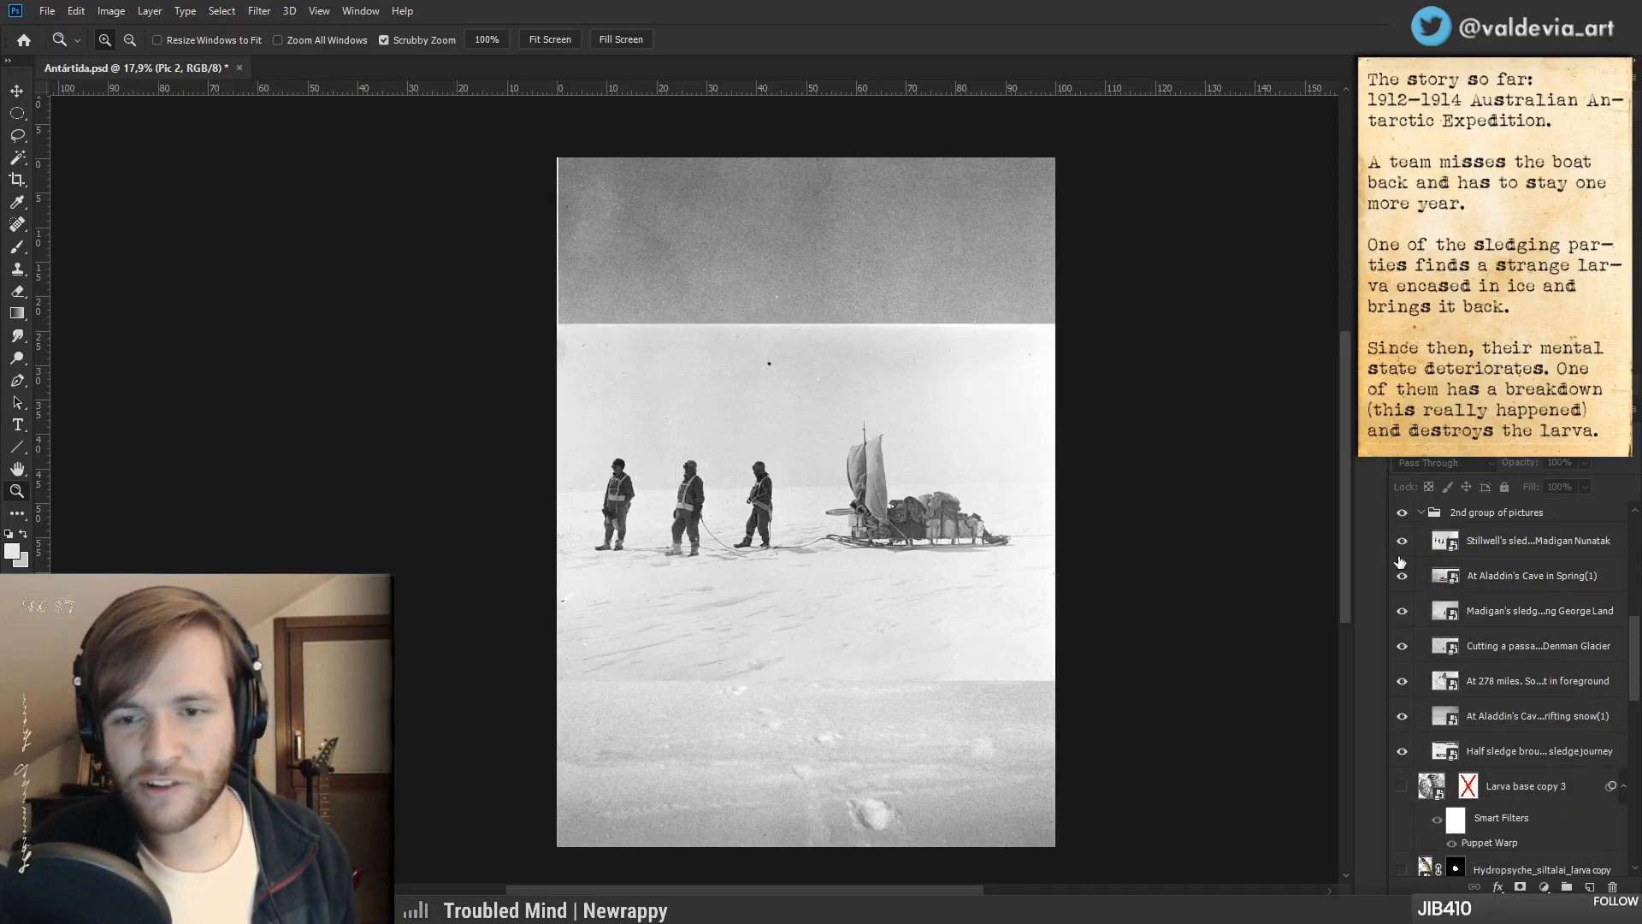
- Review the sledging reference photos by hiding them one after another until only the half sledge photo remains visible
{"action": "left_click", "coordinate": [1401, 542]}
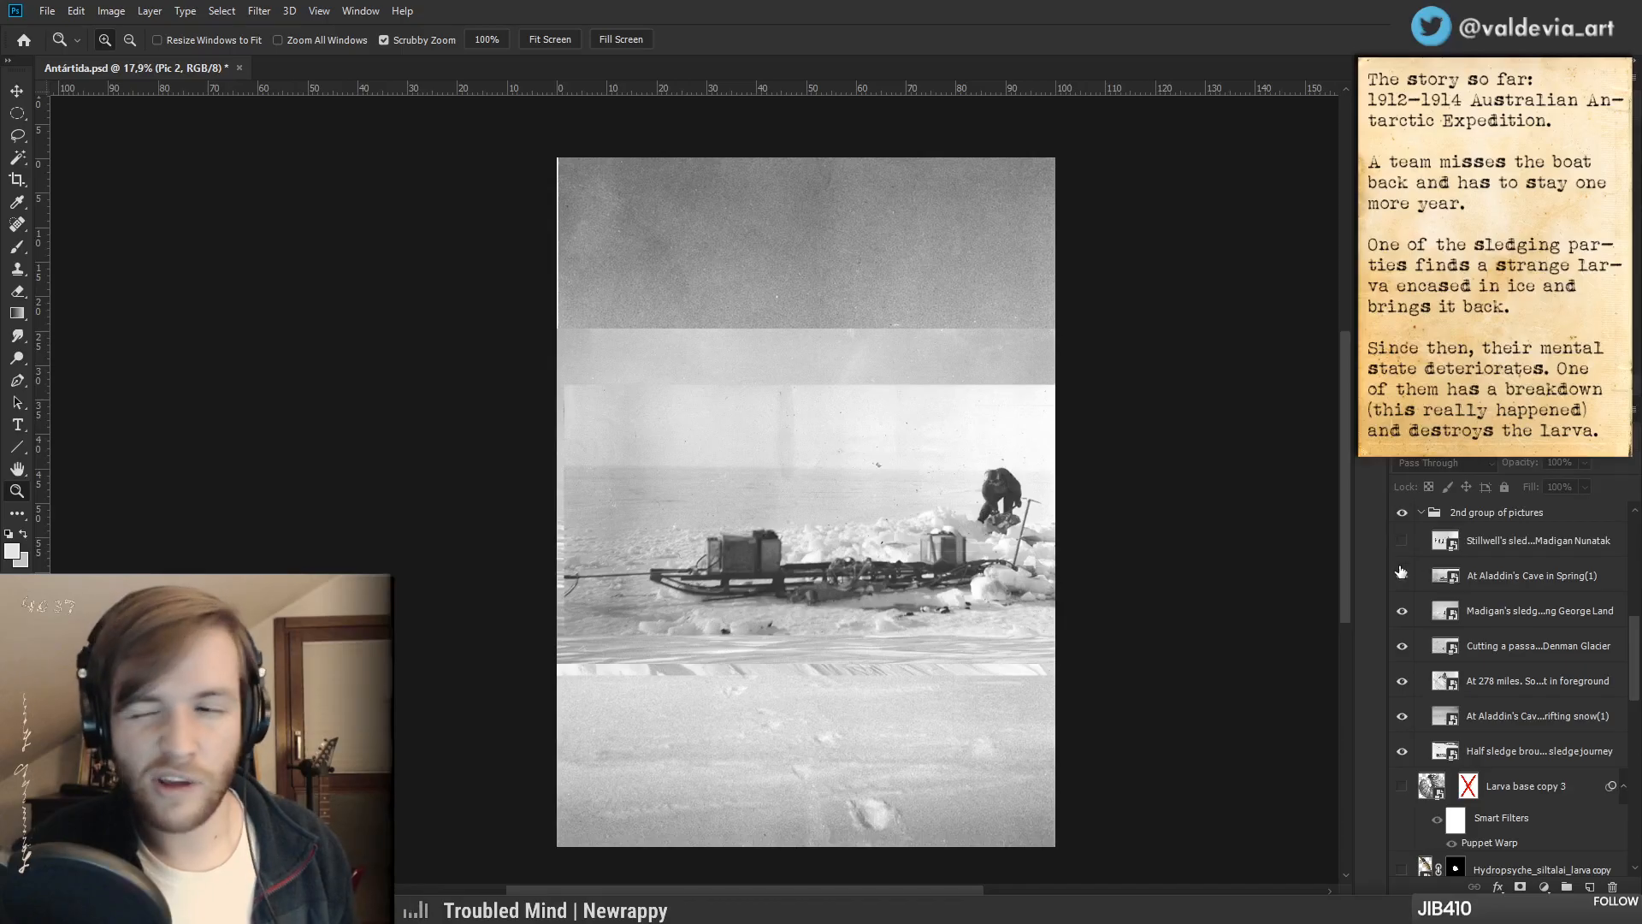
{"action": "left_click", "coordinate": [1402, 575]}
{"action": "left_click", "coordinate": [1402, 610]}
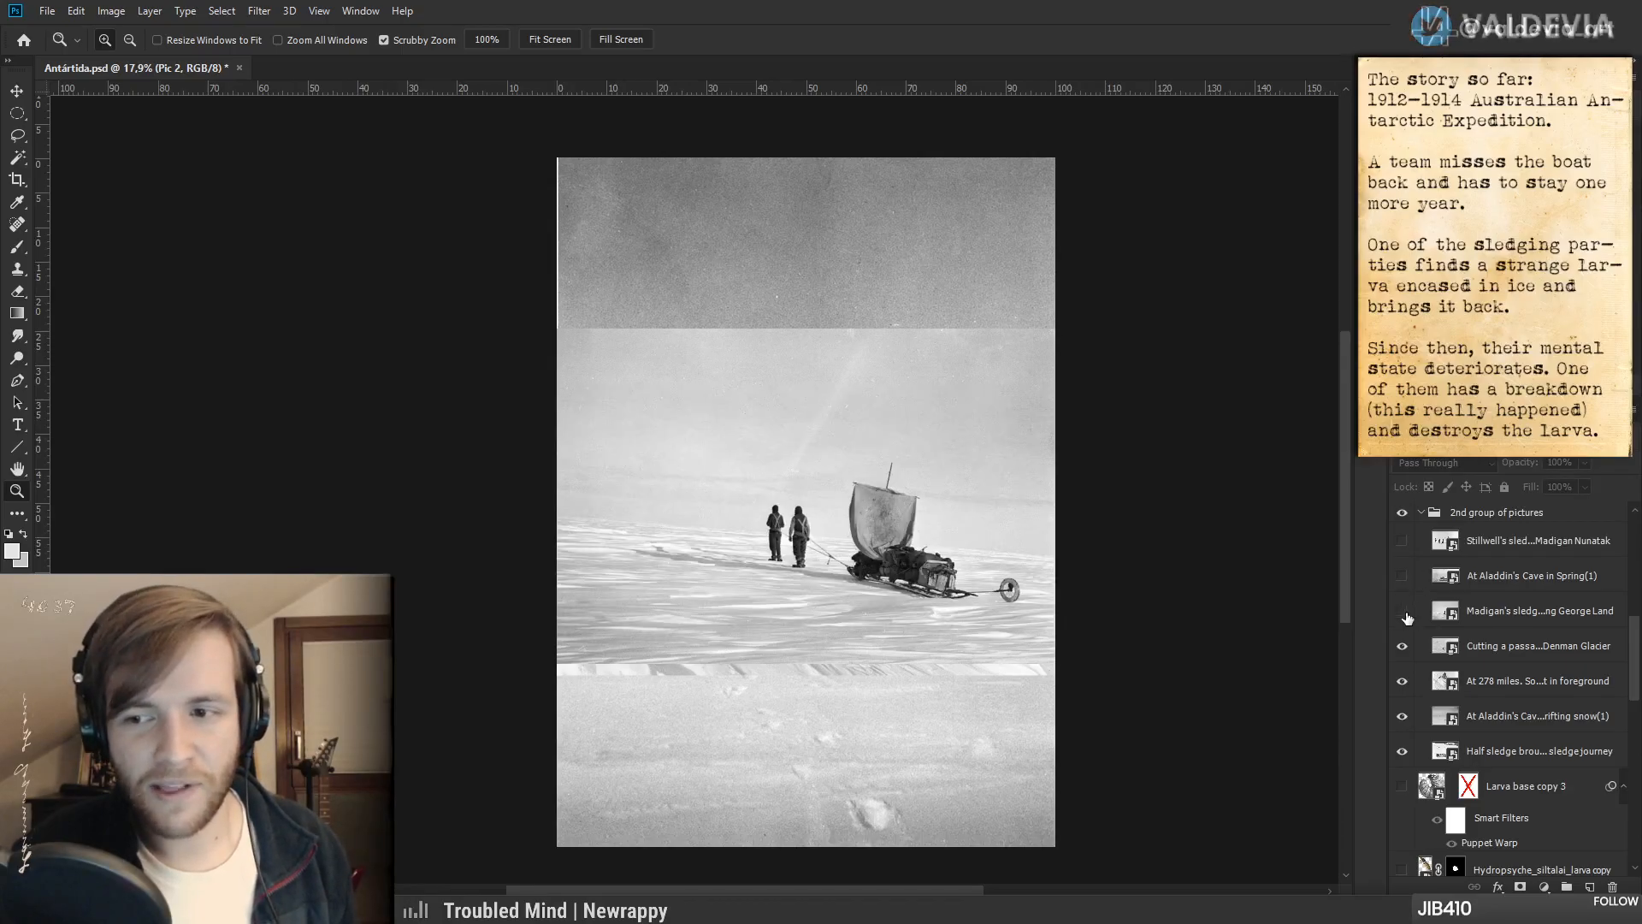
{"action": "left_click", "coordinate": [1403, 647]}
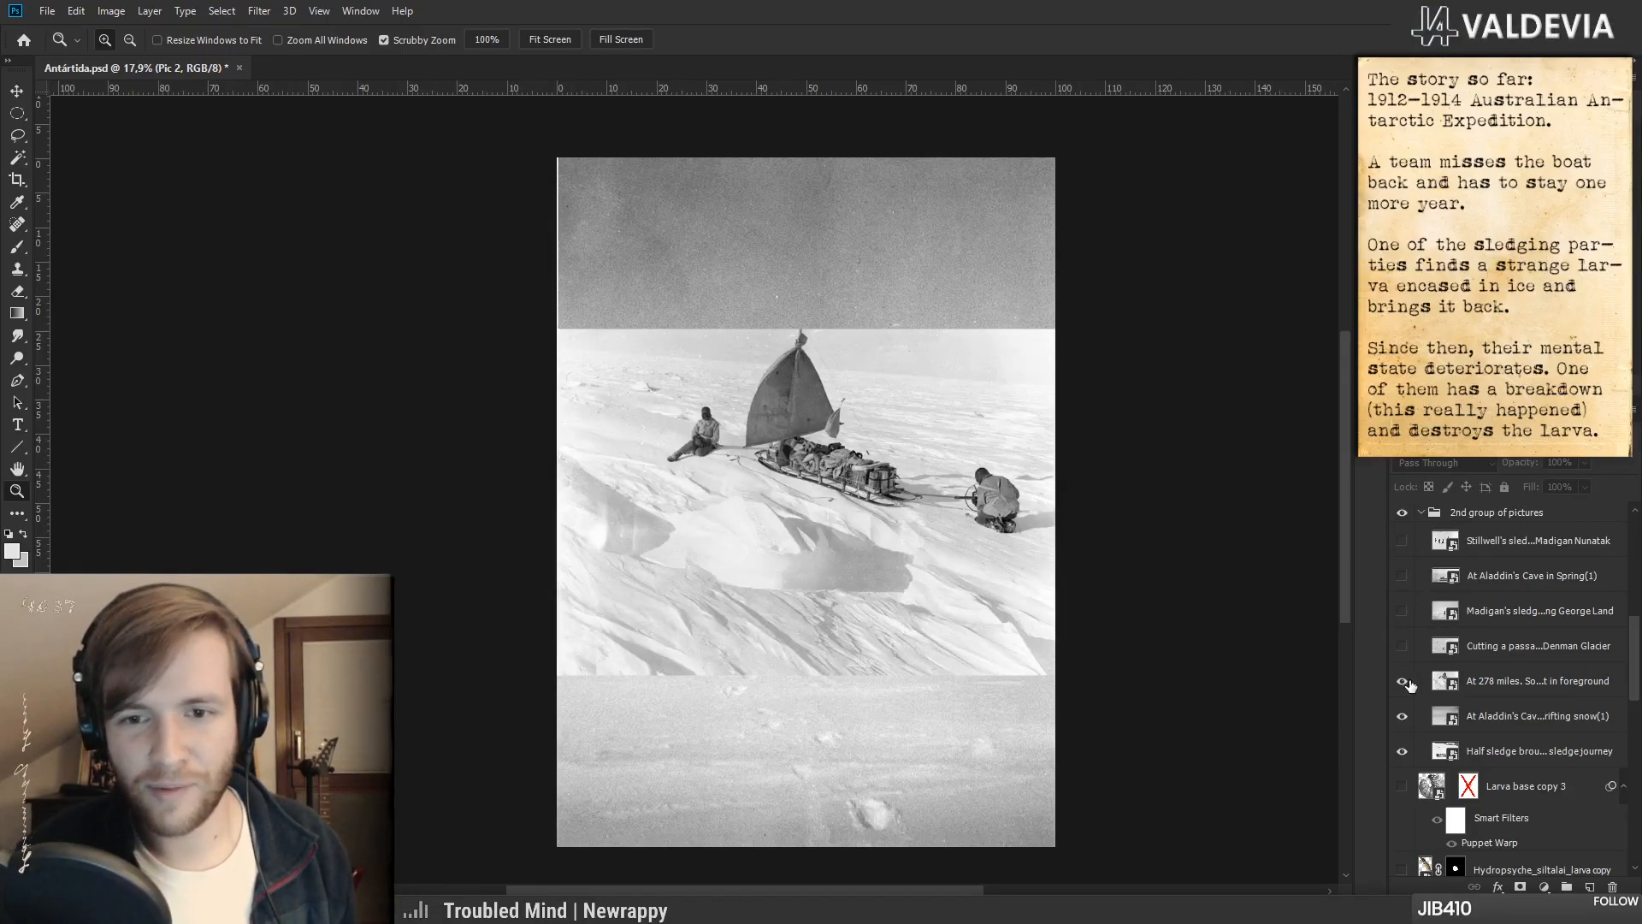
{"action": "left_click", "coordinate": [1403, 681]}
{"action": "left_click", "coordinate": [1402, 716]}
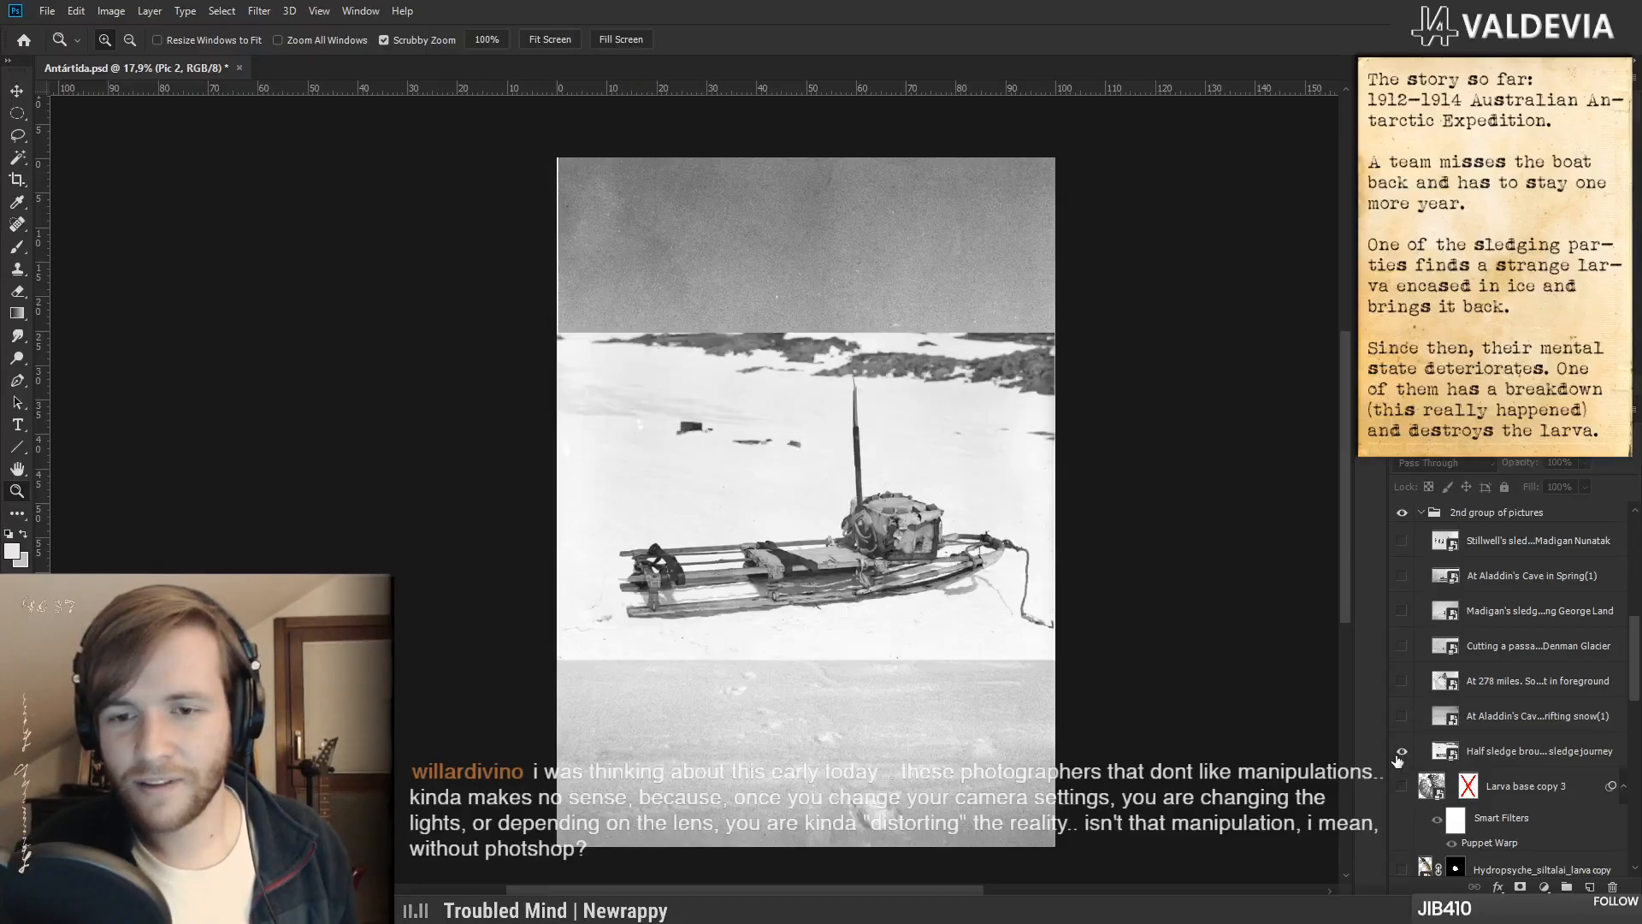
- Show the drifting snow and "At 278 miles" photos again, examine the sailing sledge up close, then hide the "At 278 miles" photo
{"action": "left_click", "coordinate": [1403, 716]}
{"action": "left_click", "coordinate": [1402, 682]}
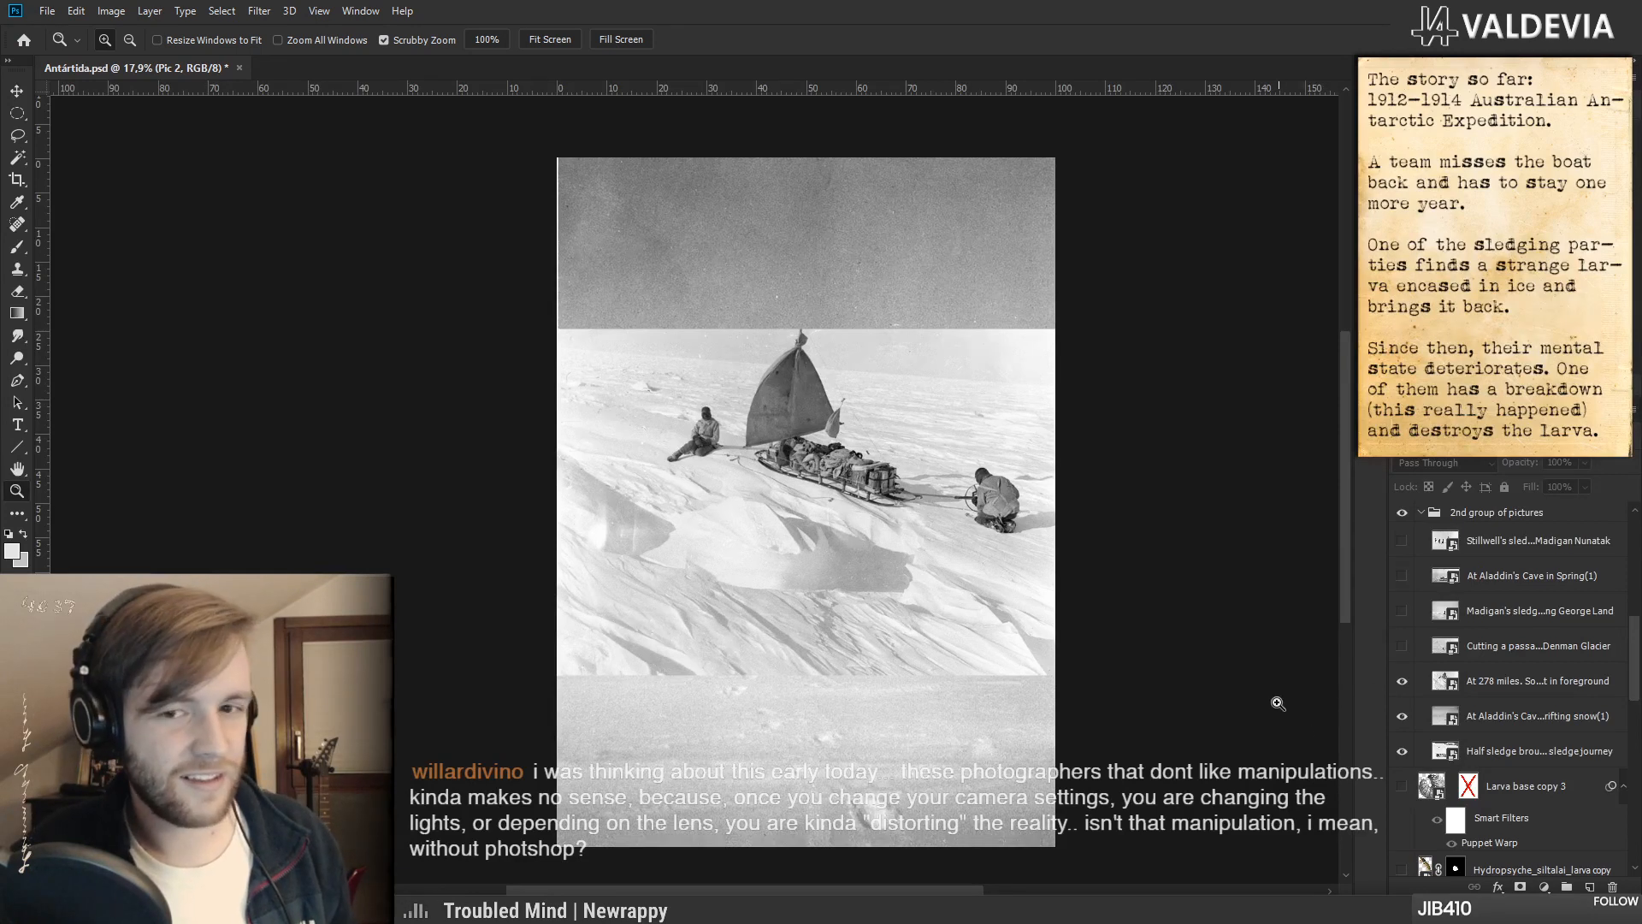
{"action": "left_click", "coordinate": [958, 487]}
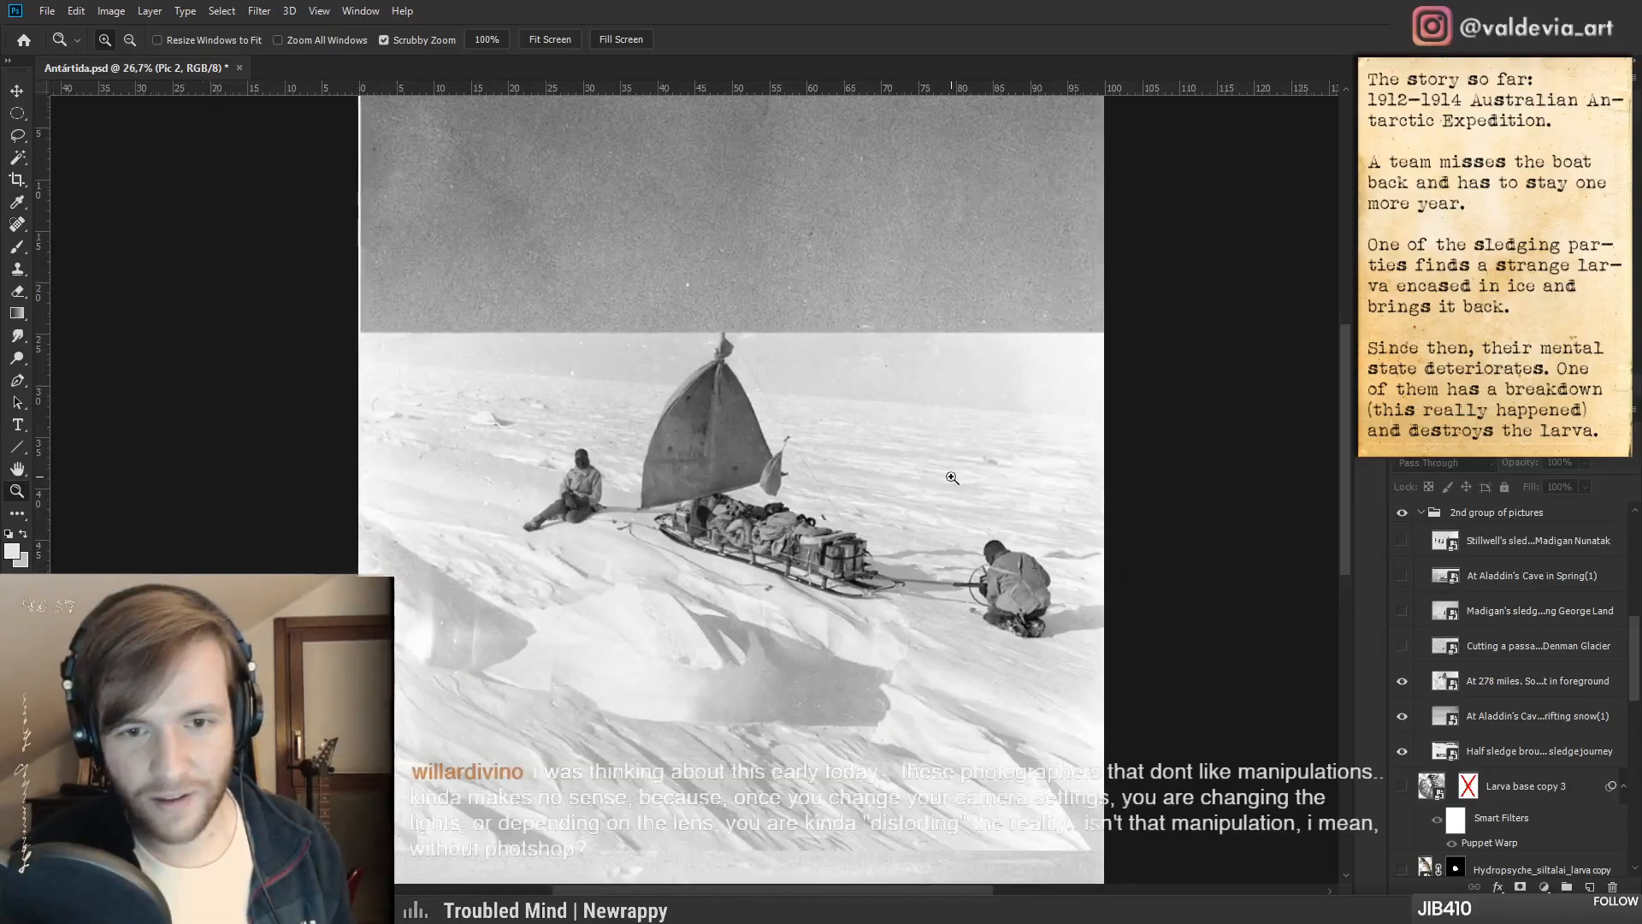
{"action": "mouse_move", "coordinate": [702, 443]}
{"action": "left_mouse_down"}
{"action": "mouse_move", "coordinate": [780, 432]}
{"action": "mouse_move", "coordinate": [727, 437]}
{"action": "mouse_move", "coordinate": [774, 438]}
{"action": "mouse_move", "coordinate": [722, 475]}
{"action": "mouse_move", "coordinate": [760, 434]}
{"action": "mouse_move", "coordinate": [727, 445]}
{"action": "left_mouse_up"}
{"action": "left_click", "coordinate": [1401, 681]}
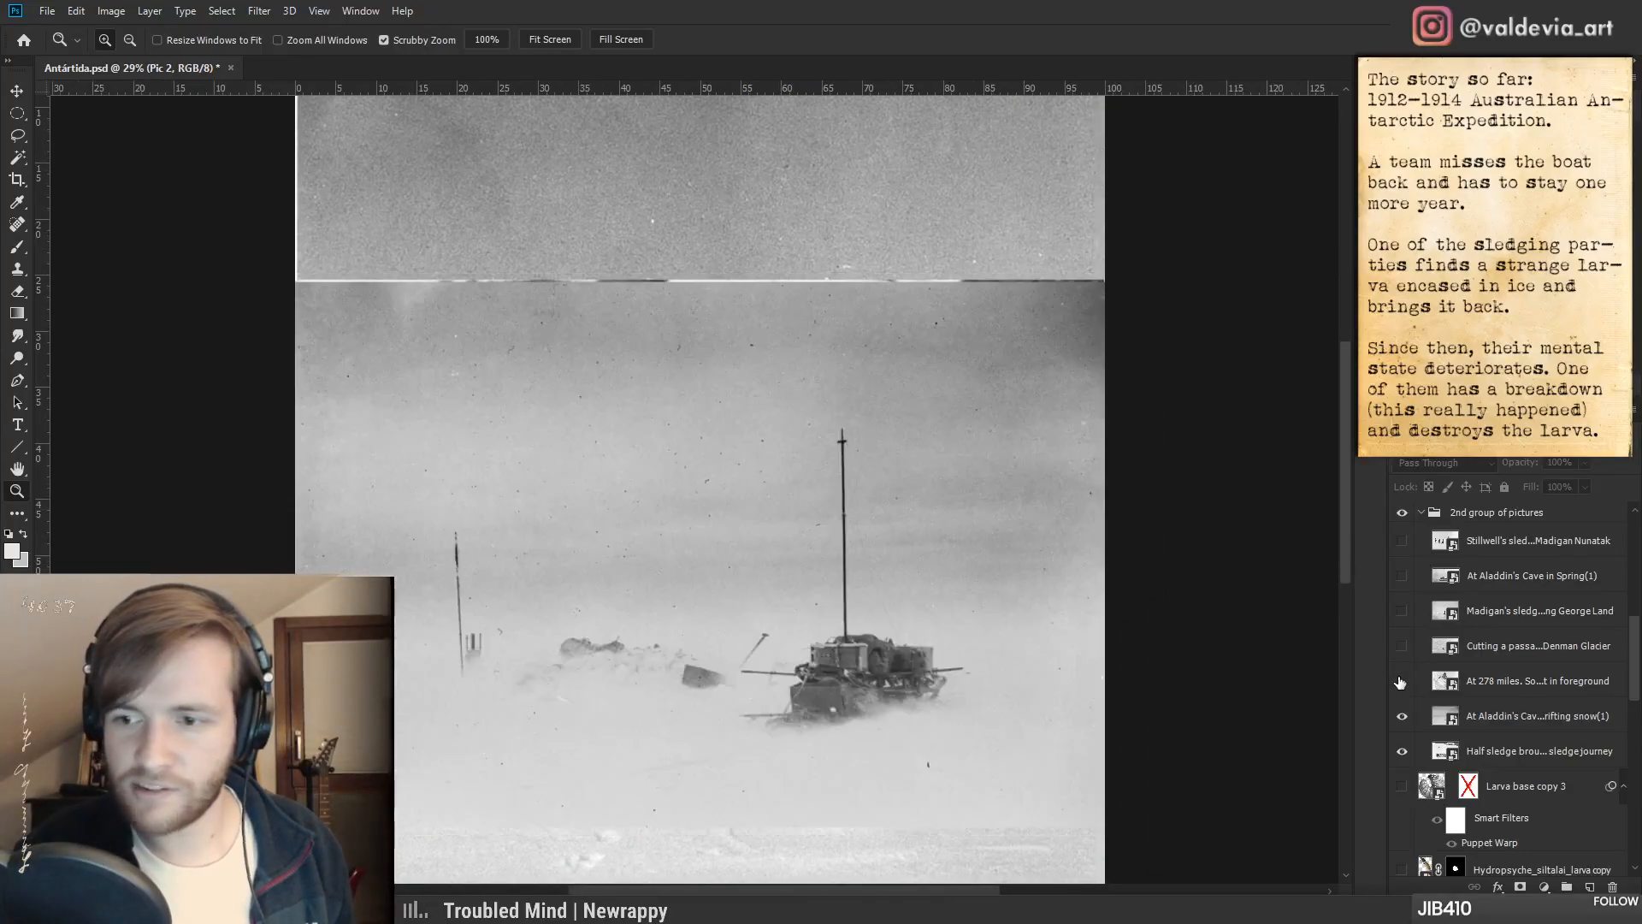
- Hide the drifting snow and half sledge photos, then show the Denman Glacier photo, inspect it and hide it again
{"action": "left_click", "coordinate": [1401, 716]}
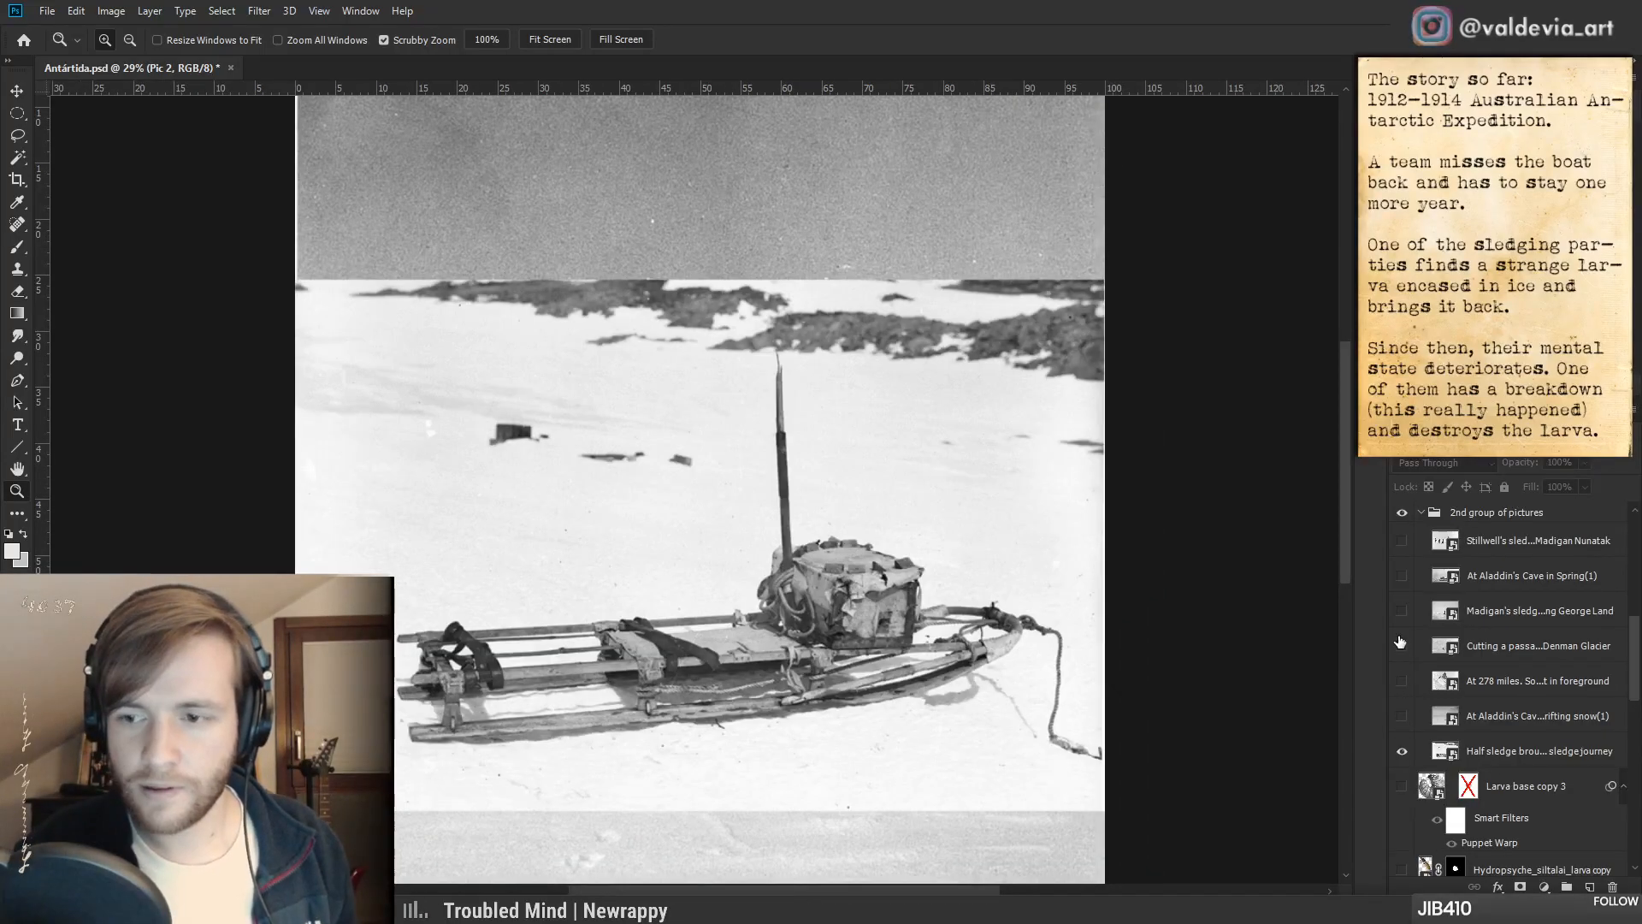
{"action": "left_click", "coordinate": [1403, 750]}
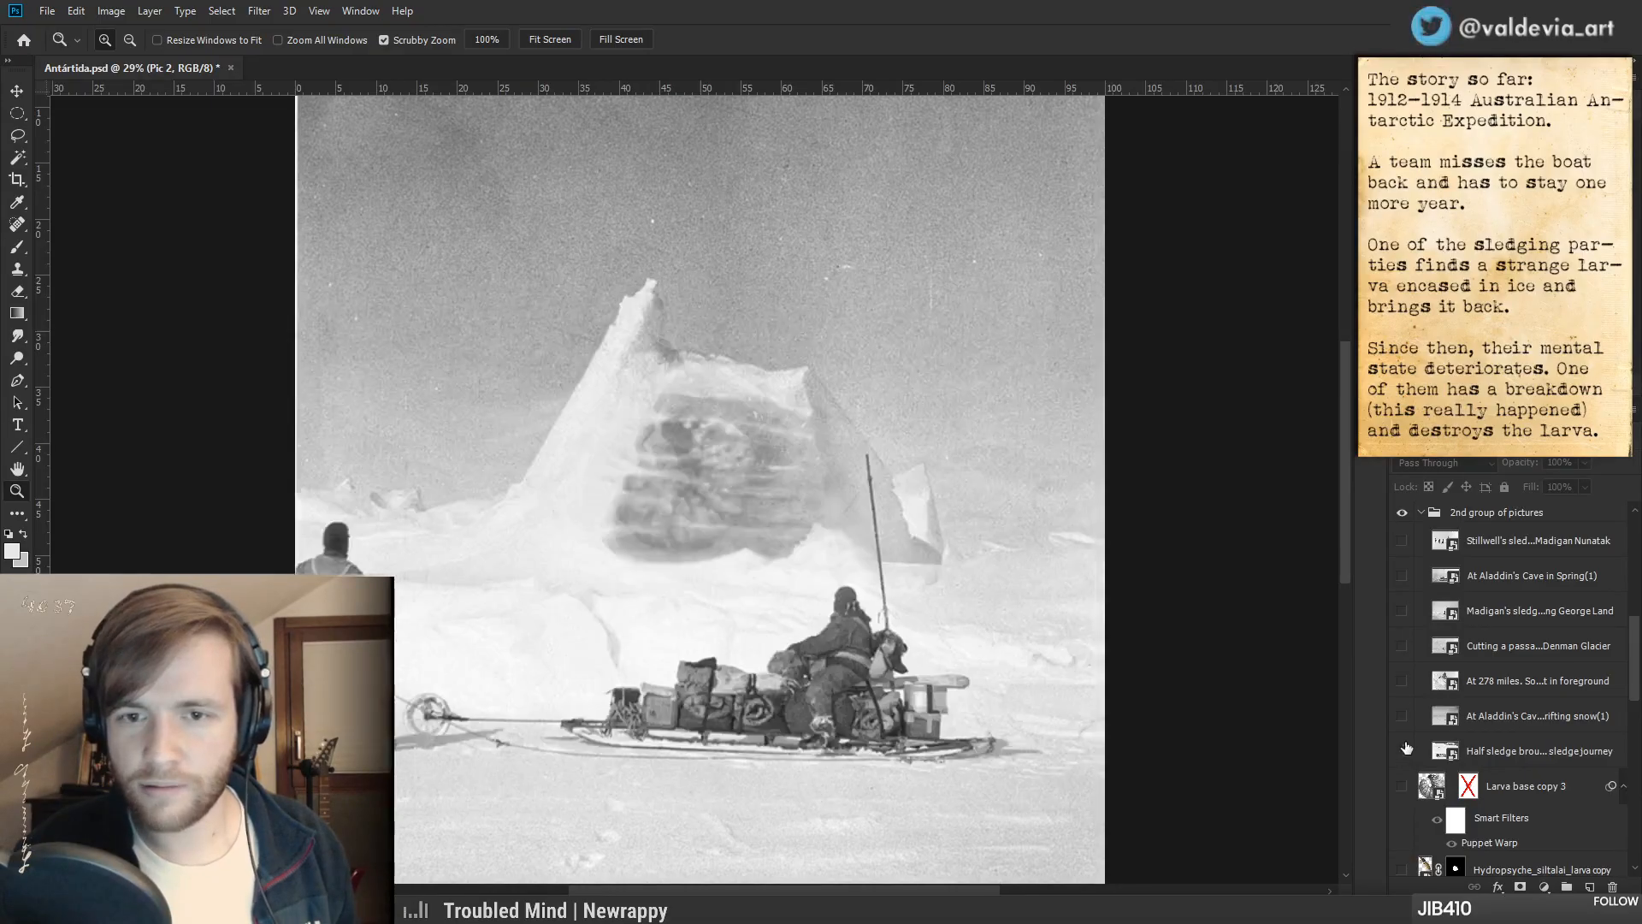
{"action": "left_click", "coordinate": [1401, 647]}
{"action": "left_click_drag", "start_coordinate": [583, 689], "coordinate": [626, 700]}
{"action": "left_click", "coordinate": [1401, 647]}
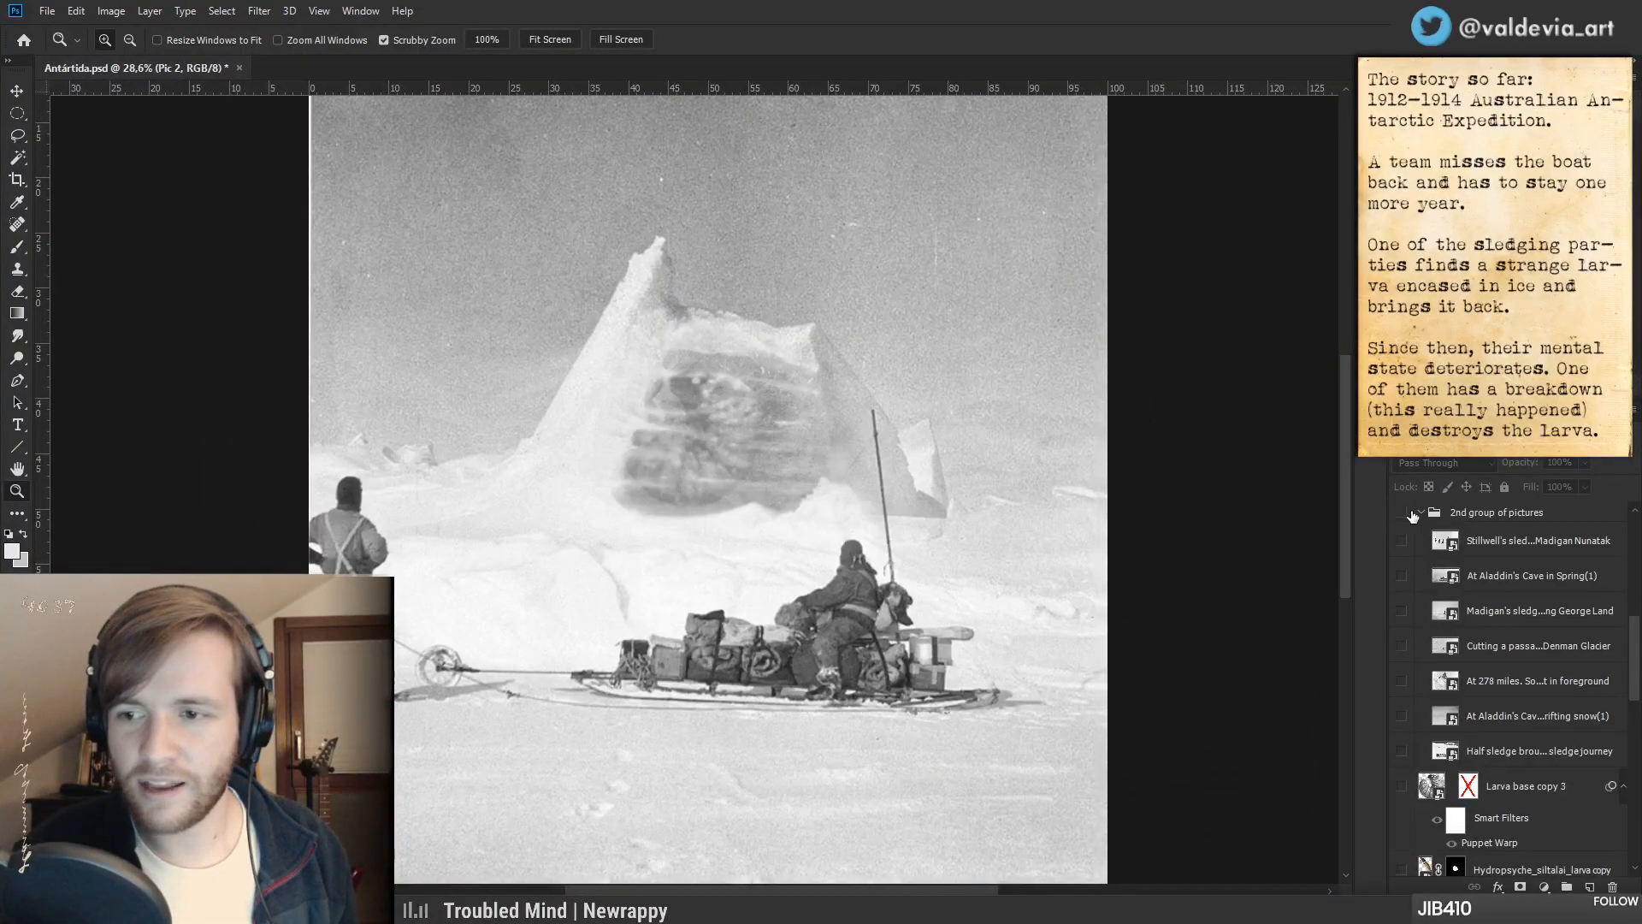
- Make the "Pic 2" group visible and bring the entire picture into view
{"action": "scroll", "coordinate": [1636, 673], "scroll_direction": "down", "scroll_amount": 10}
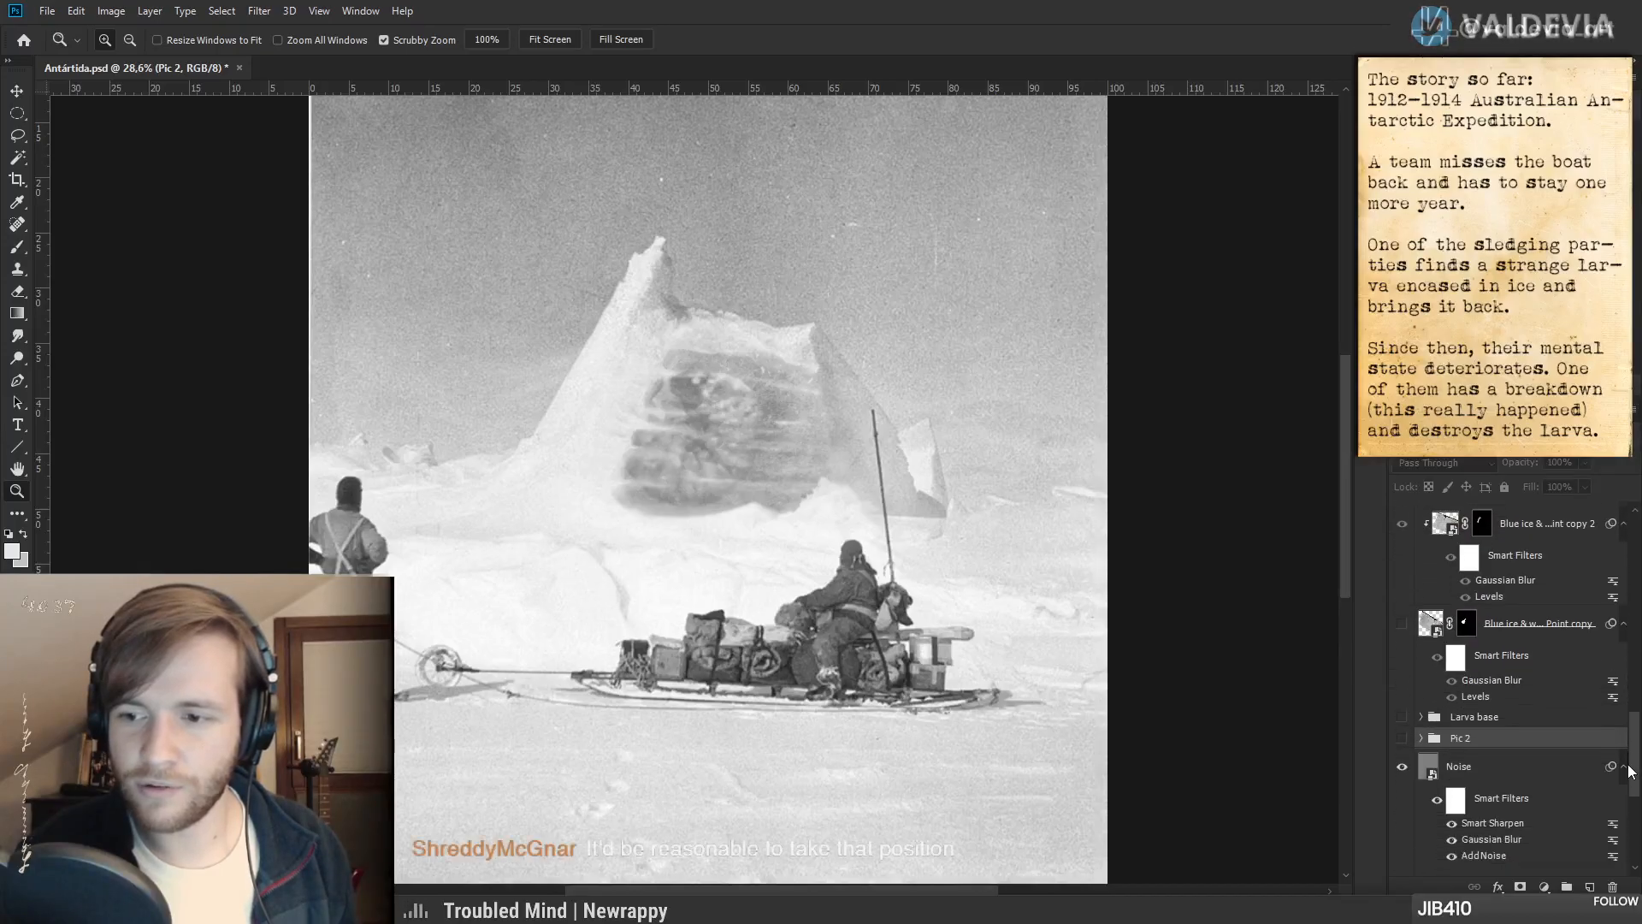
{"action": "left_click", "coordinate": [1402, 732]}
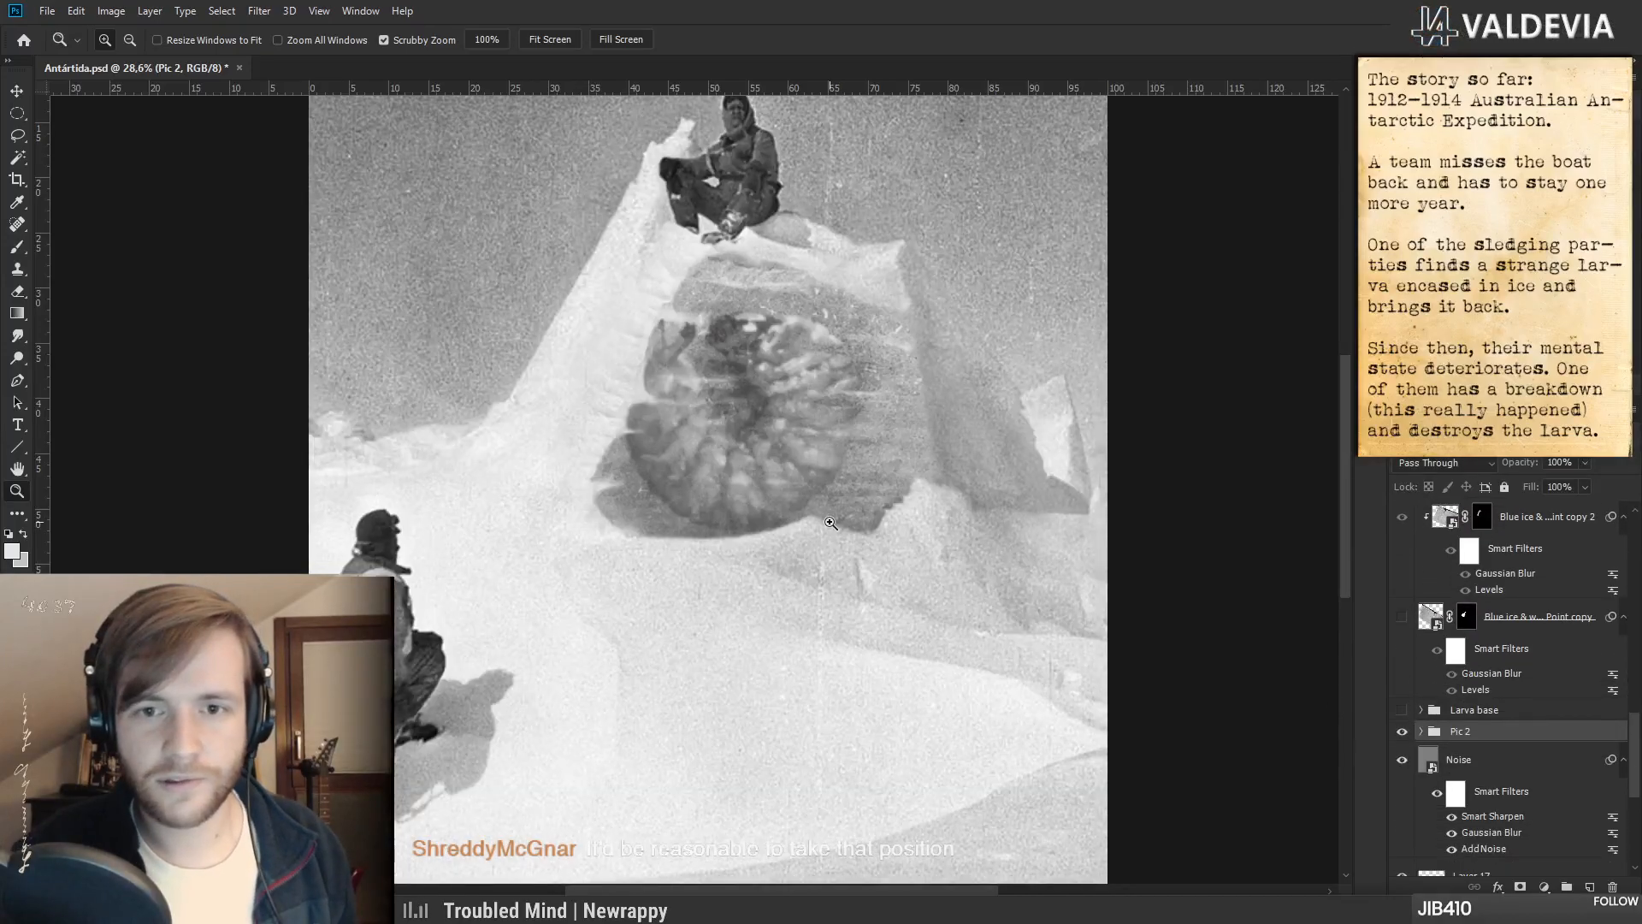
{"action": "left_click_drag", "start_coordinate": [830, 523], "coordinate": [675, 500]}
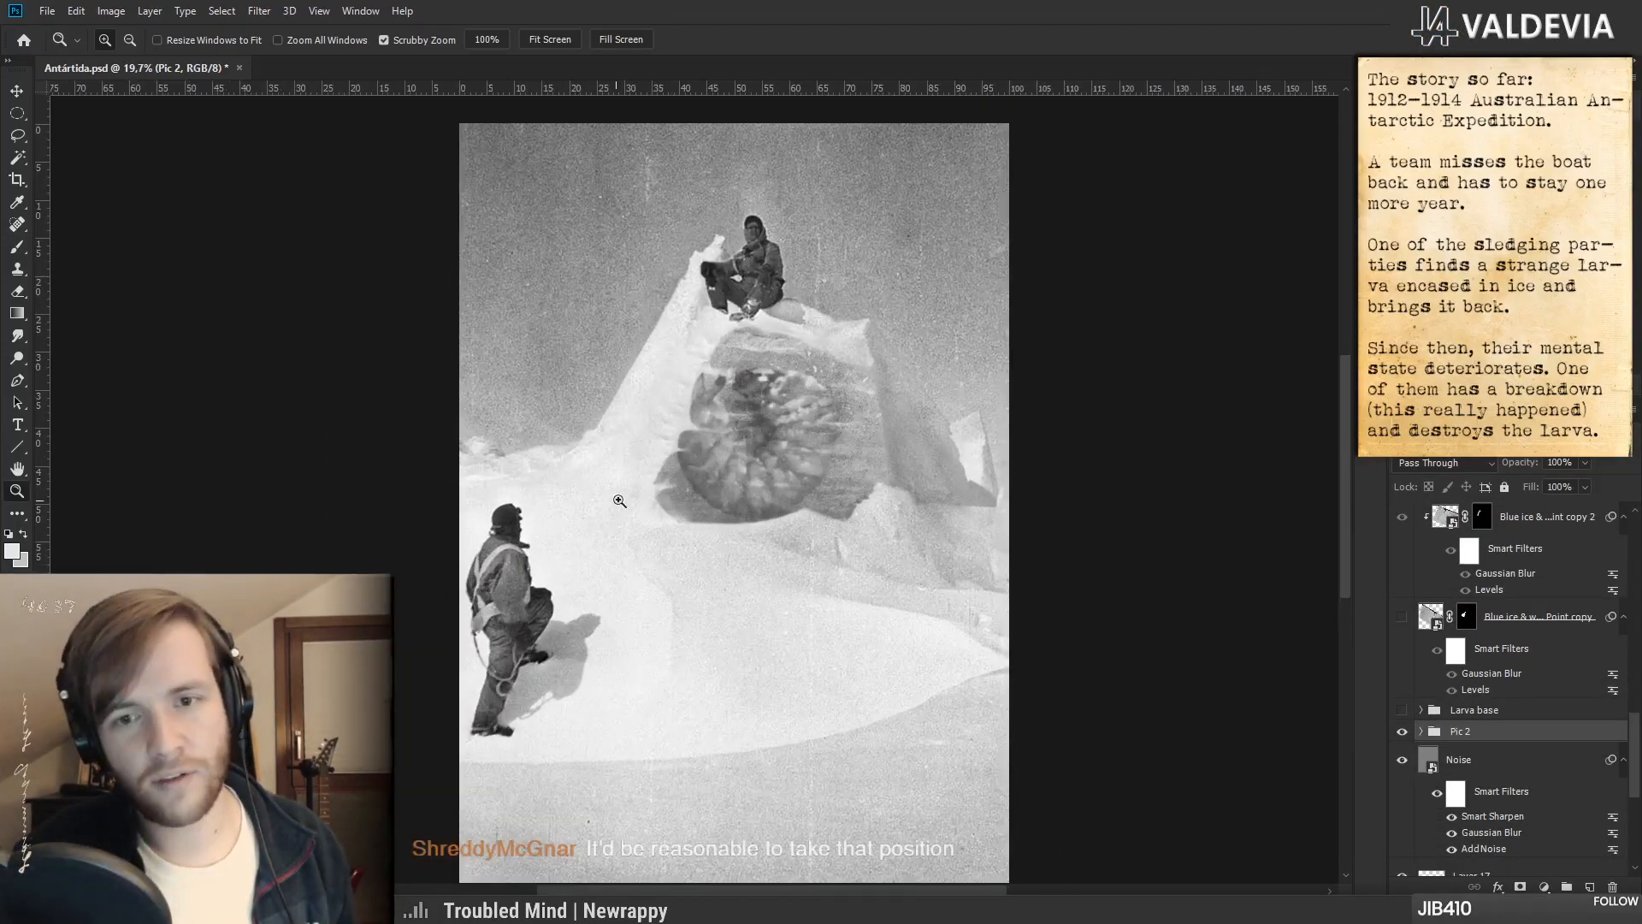
{"action": "mouse_move", "coordinate": [707, 384]}
{"action": "left_mouse_down"}
{"action": "mouse_move", "coordinate": [770, 383]}
{"action": "mouse_move", "coordinate": [712, 381]}
{"action": "mouse_move", "coordinate": [727, 380]}
{"action": "left_mouse_up"}
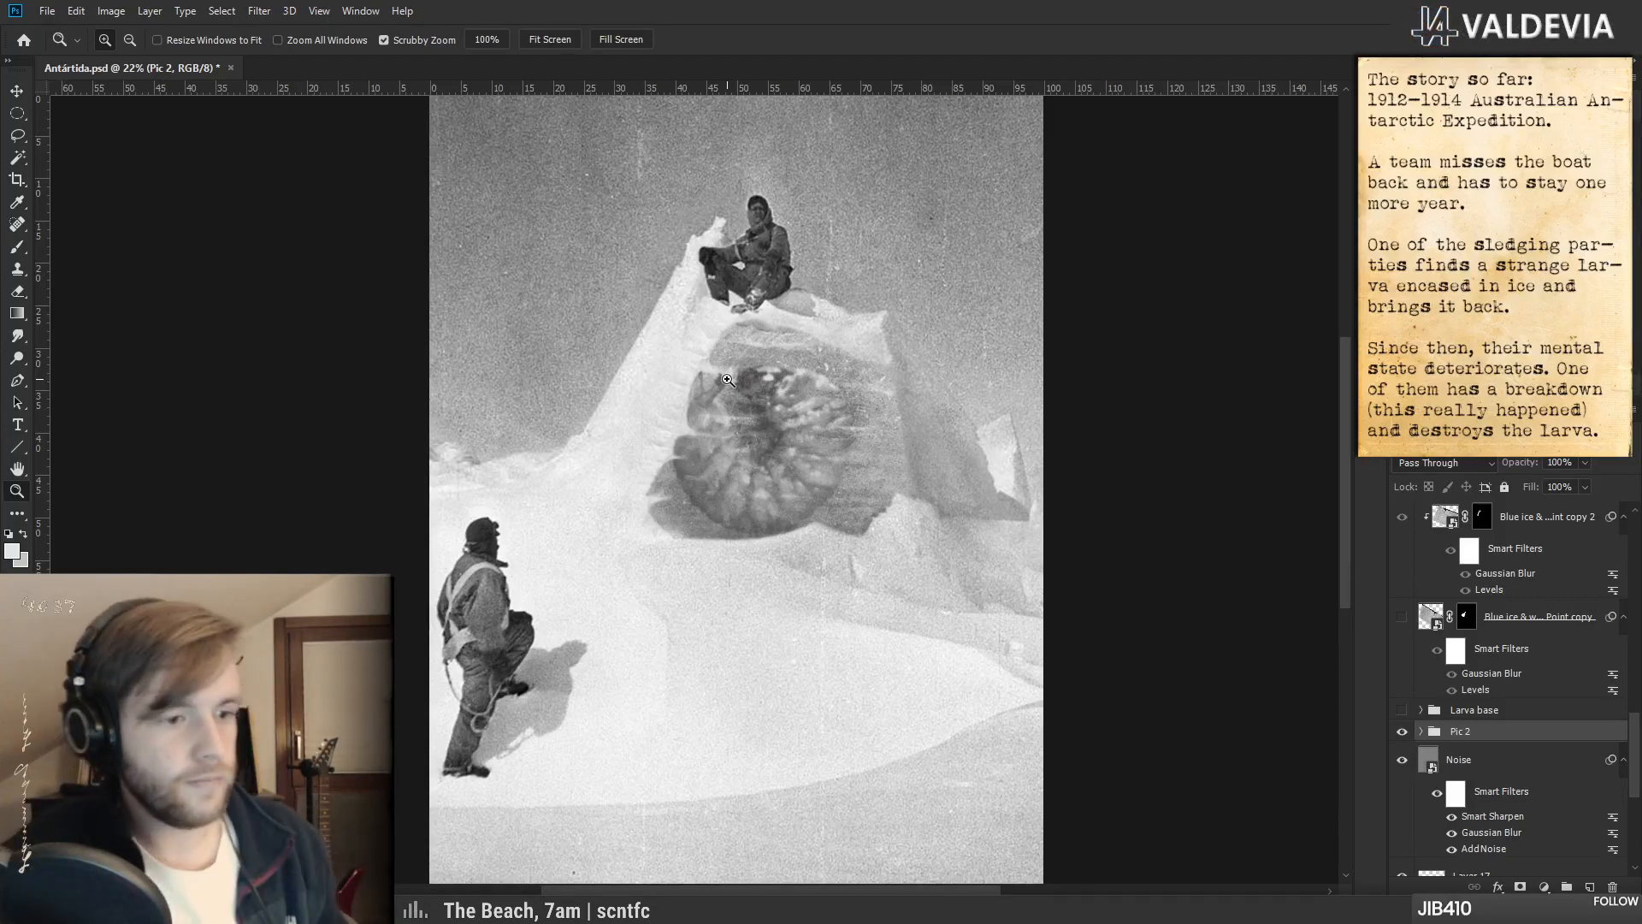
- Examine the composition of the second picture, with the larva iceberg and the two explorers
{"action": "scroll", "coordinate": [754, 477], "scroll_direction": "down", "scroll_amount": 2}
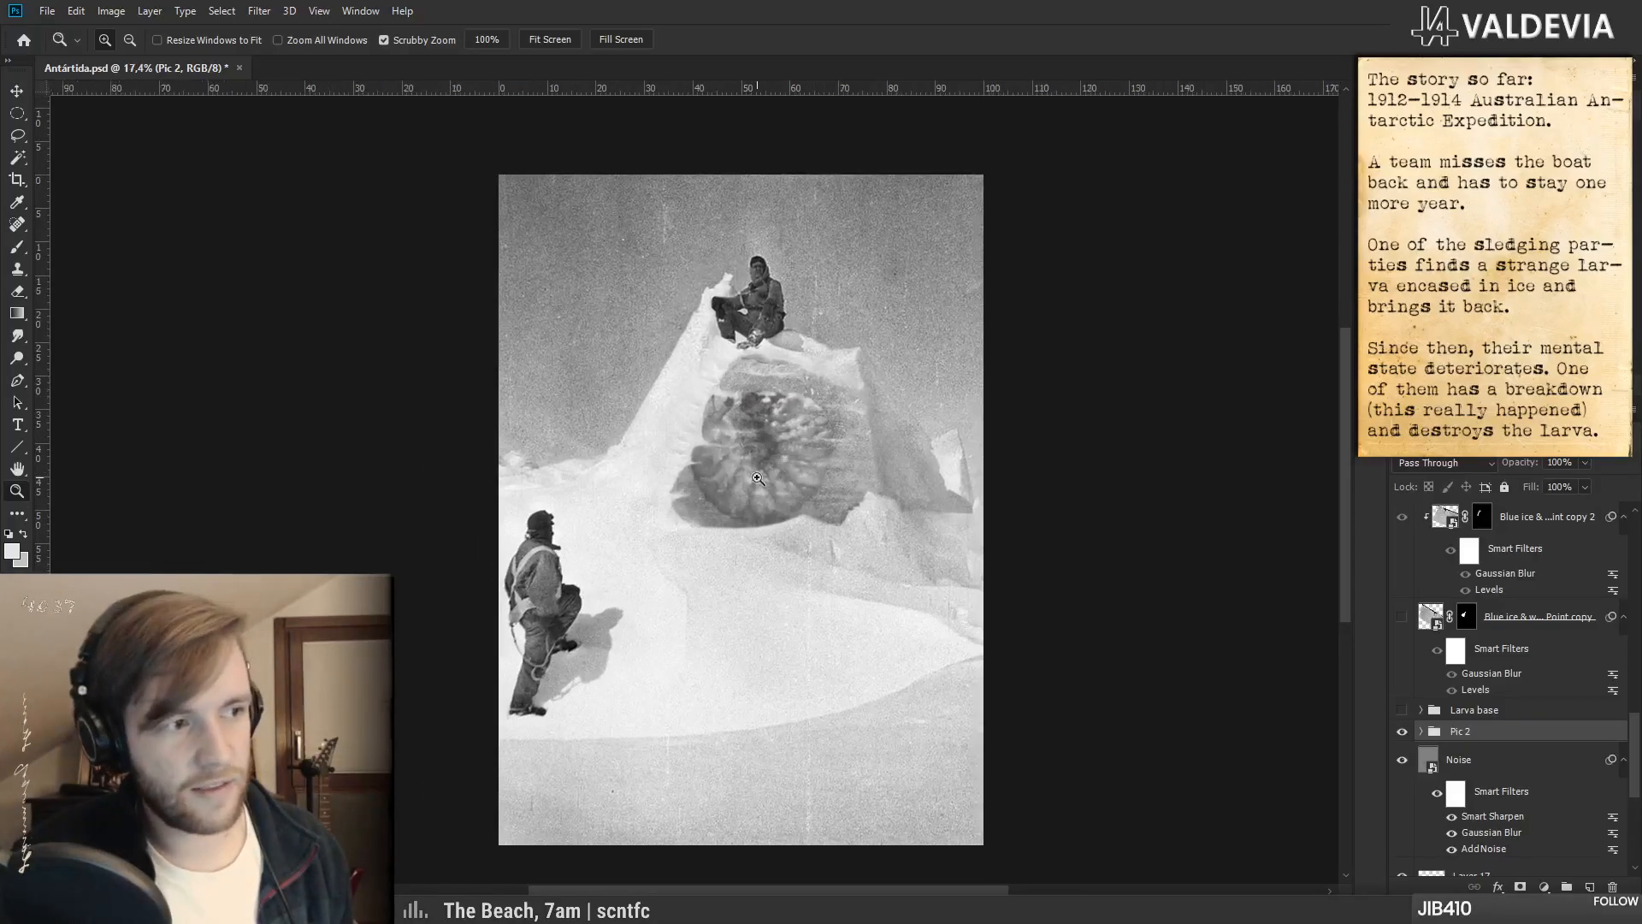
{"action": "scroll", "coordinate": [783, 467], "scroll_direction": "up", "scroll_amount": 1}
{"action": "left_click_drag", "start_coordinate": [760, 458], "coordinate": [795, 472]}
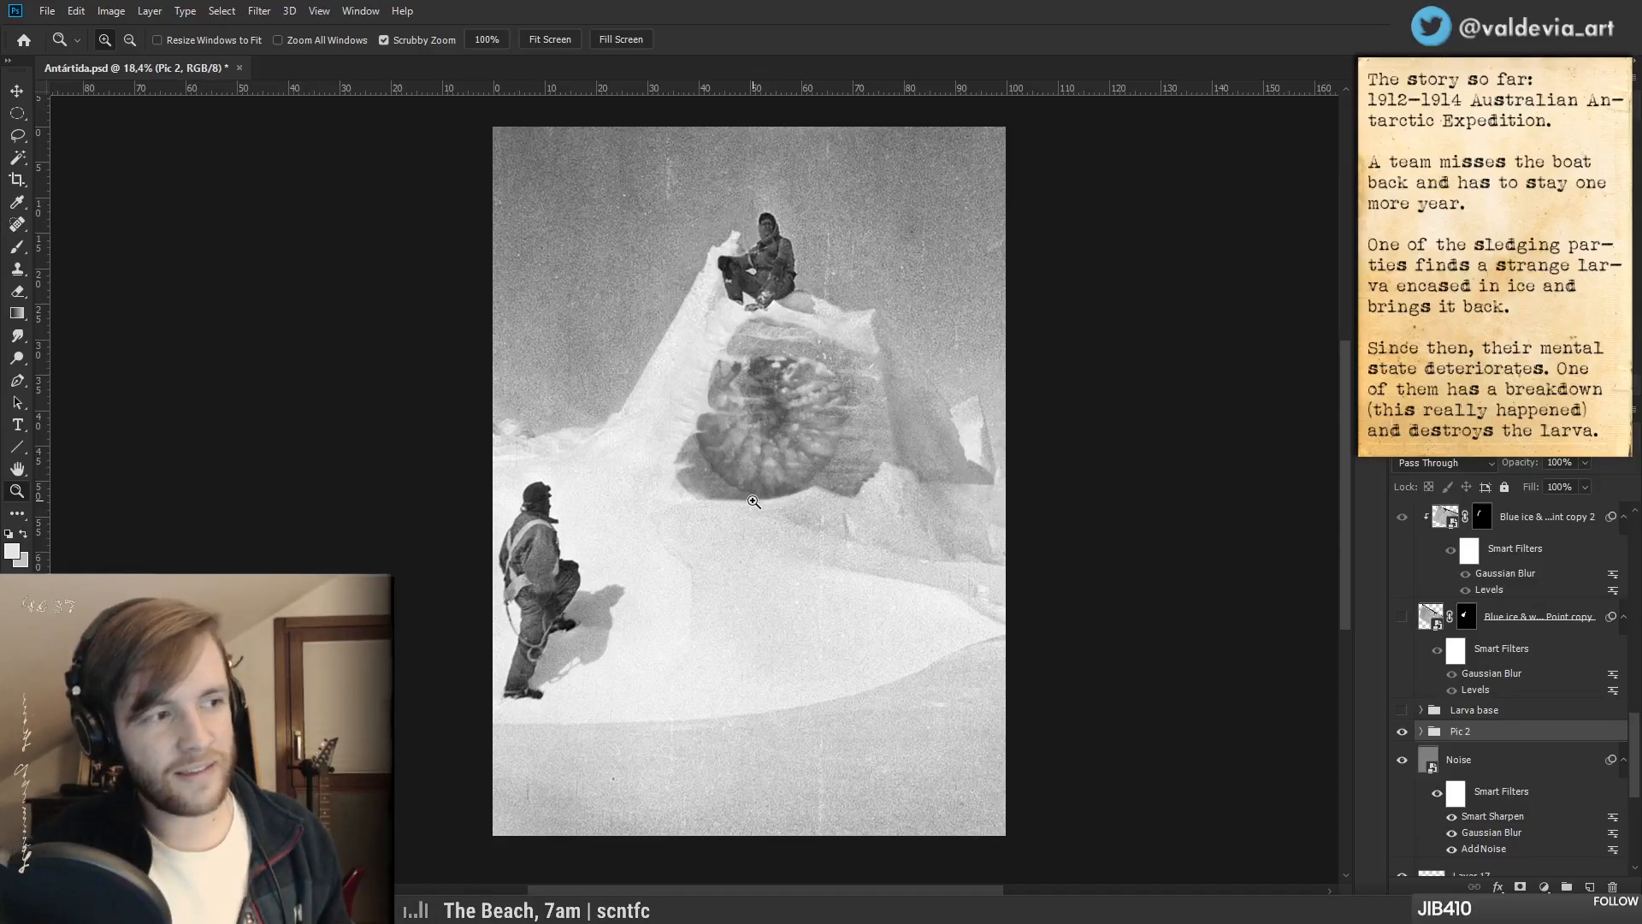
{"action": "left_click_drag", "start_coordinate": [852, 525], "coordinate": [847, 524]}
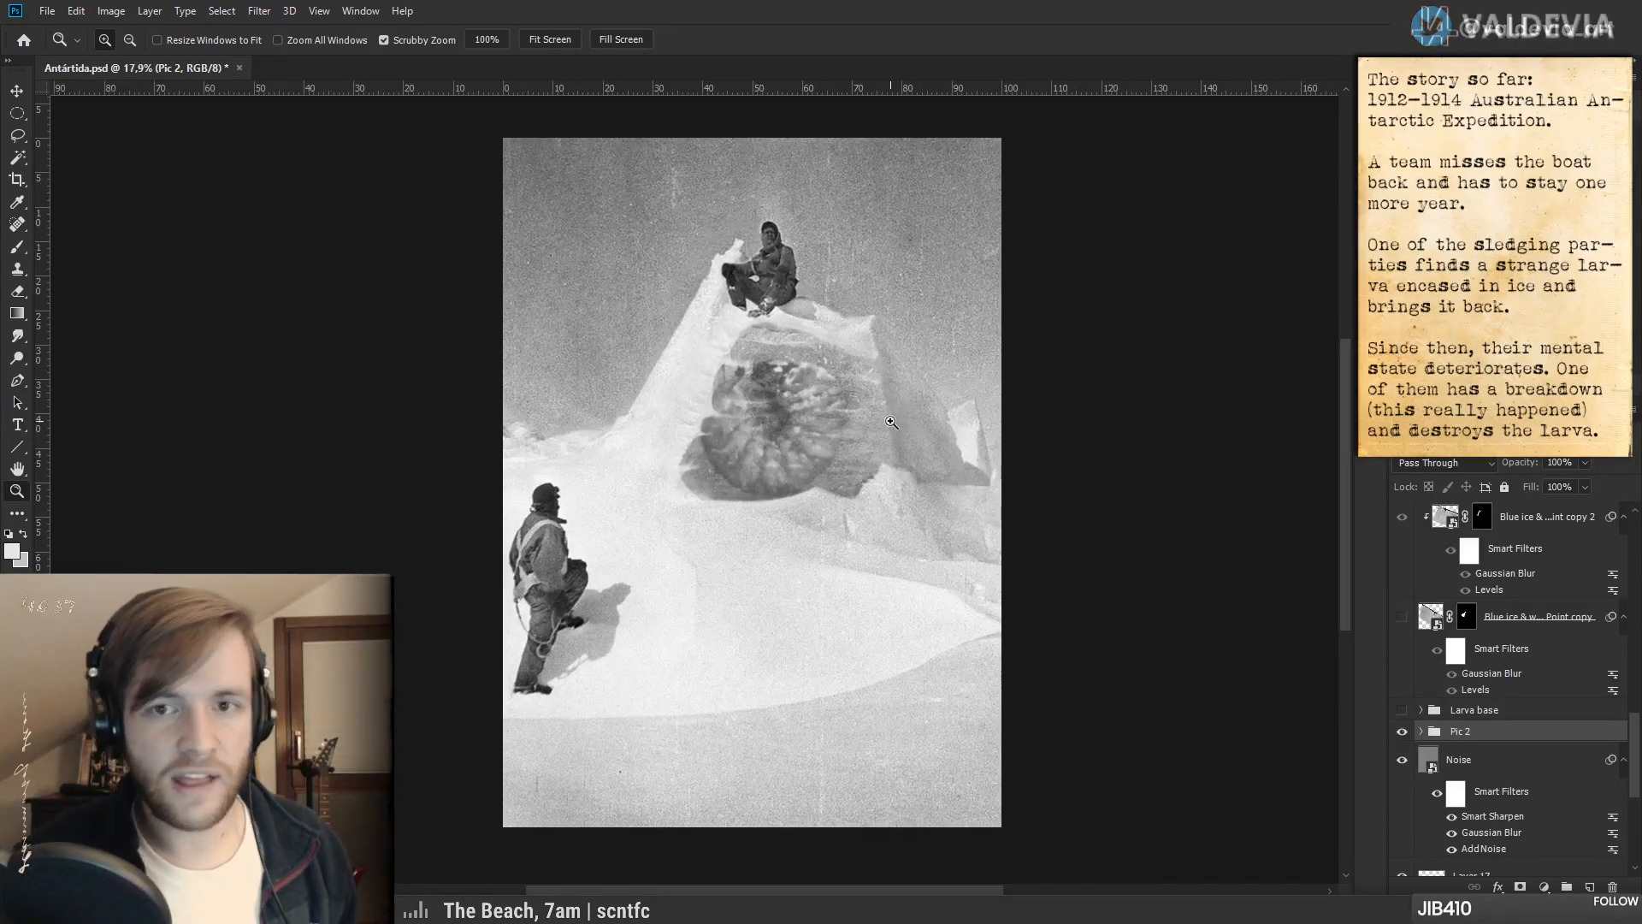
{"action": "key", "text": "b"}
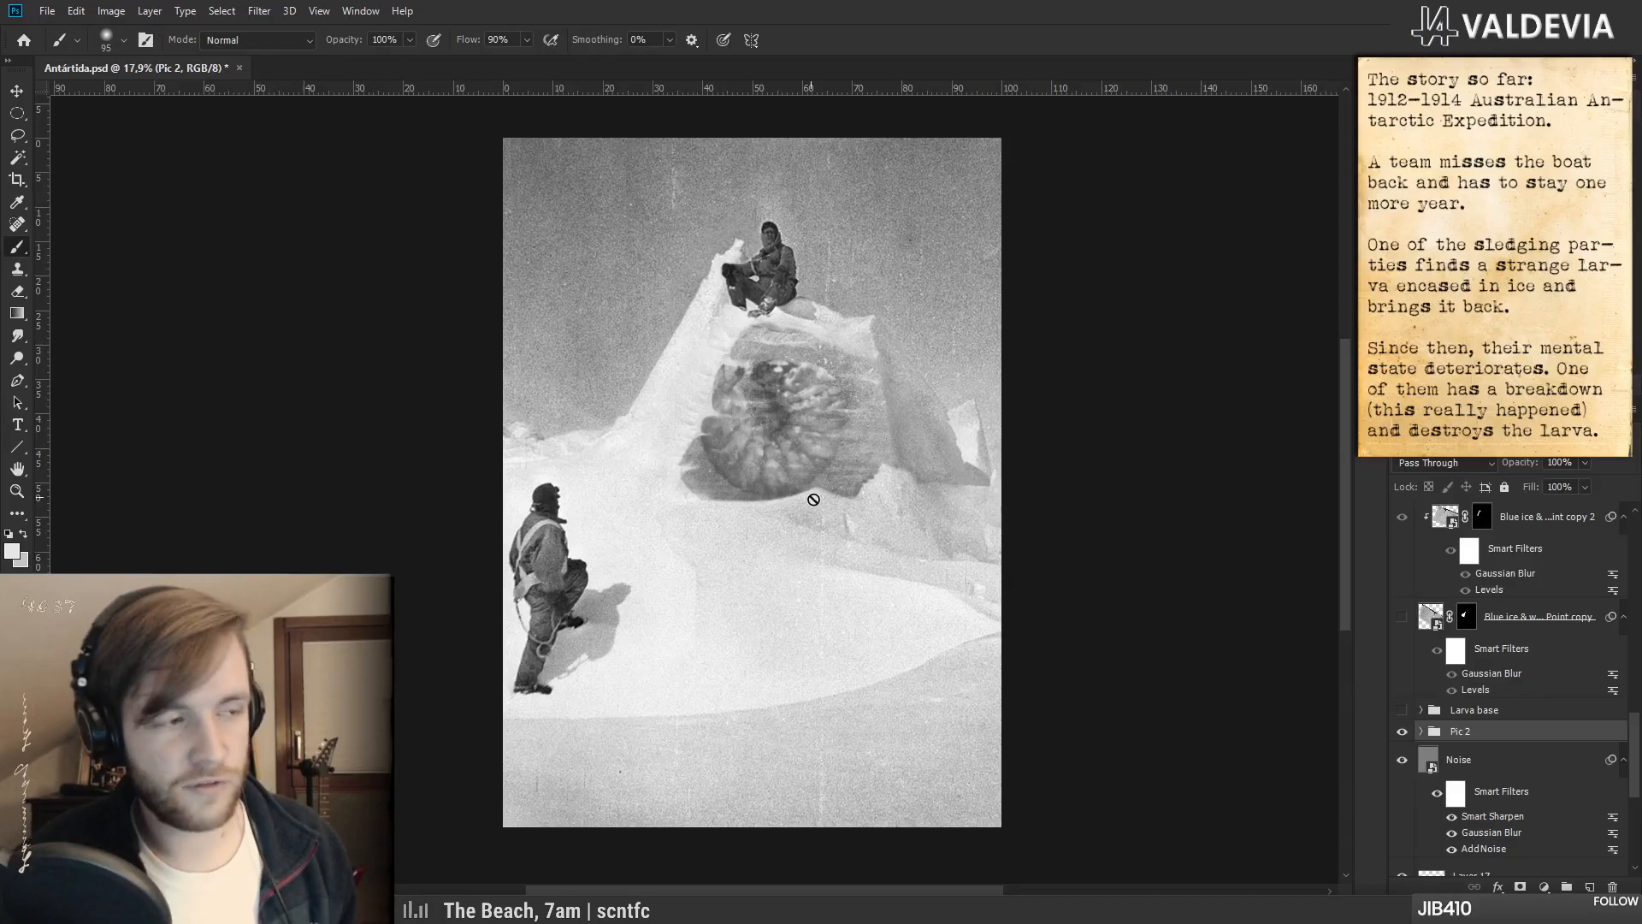
{"action": "key", "text": "z"}
{"action": "left_click_drag", "start_coordinate": [806, 497], "coordinate": [772, 522]}
{"action": "left_click_drag", "start_coordinate": [780, 523], "coordinate": [789, 521]}
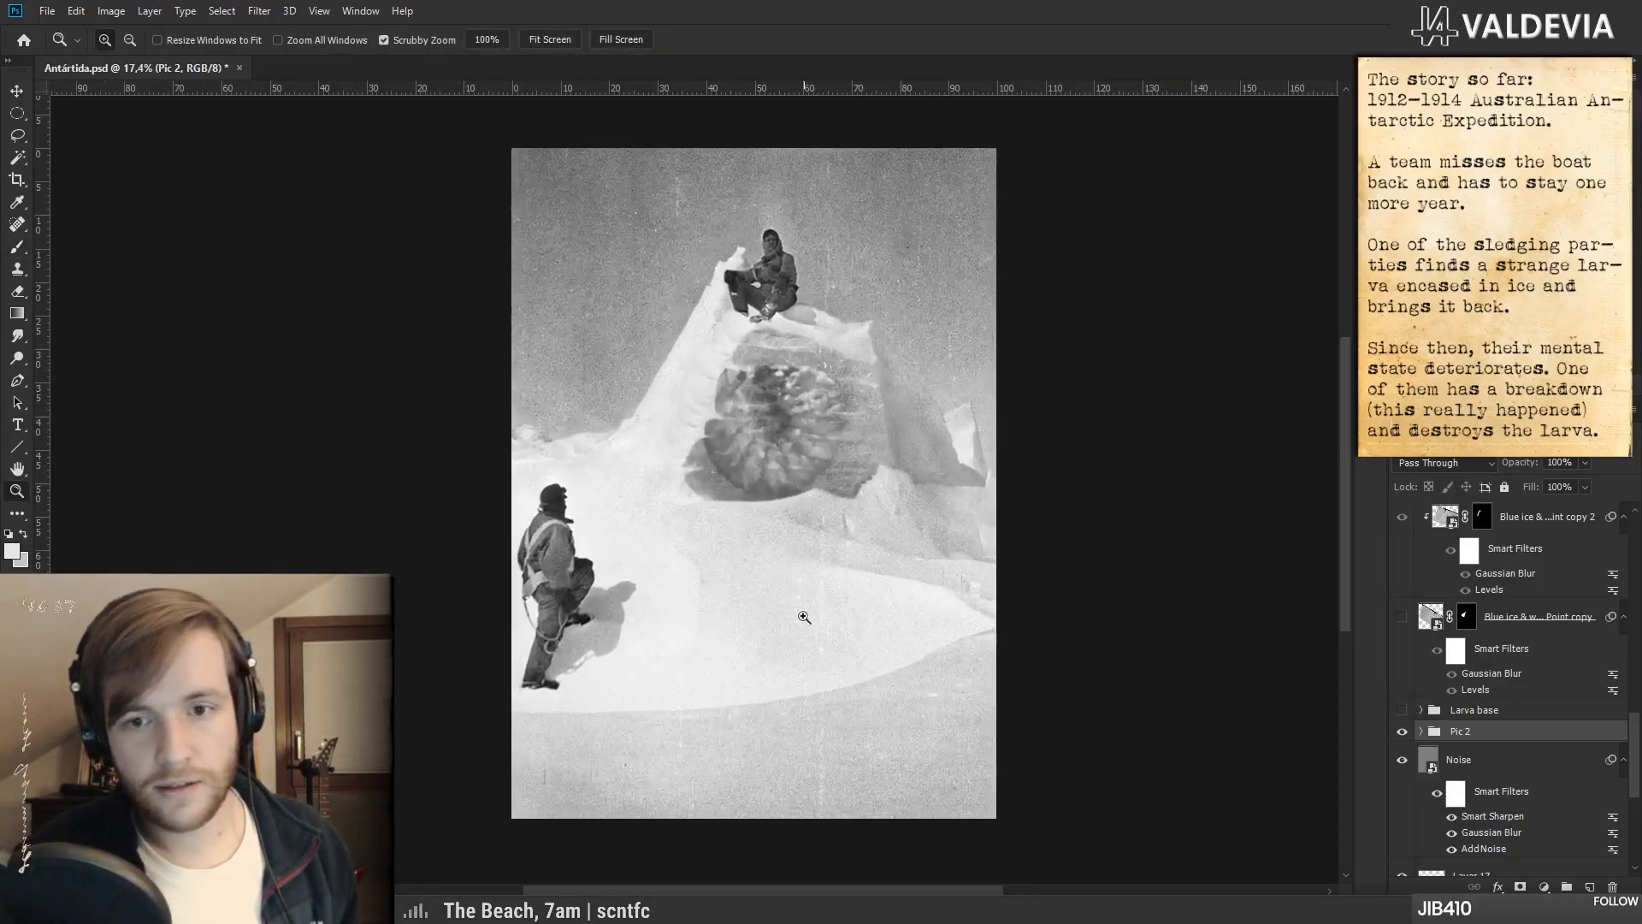
{"action": "left_click_drag", "start_coordinate": [828, 720], "coordinate": [802, 689]}
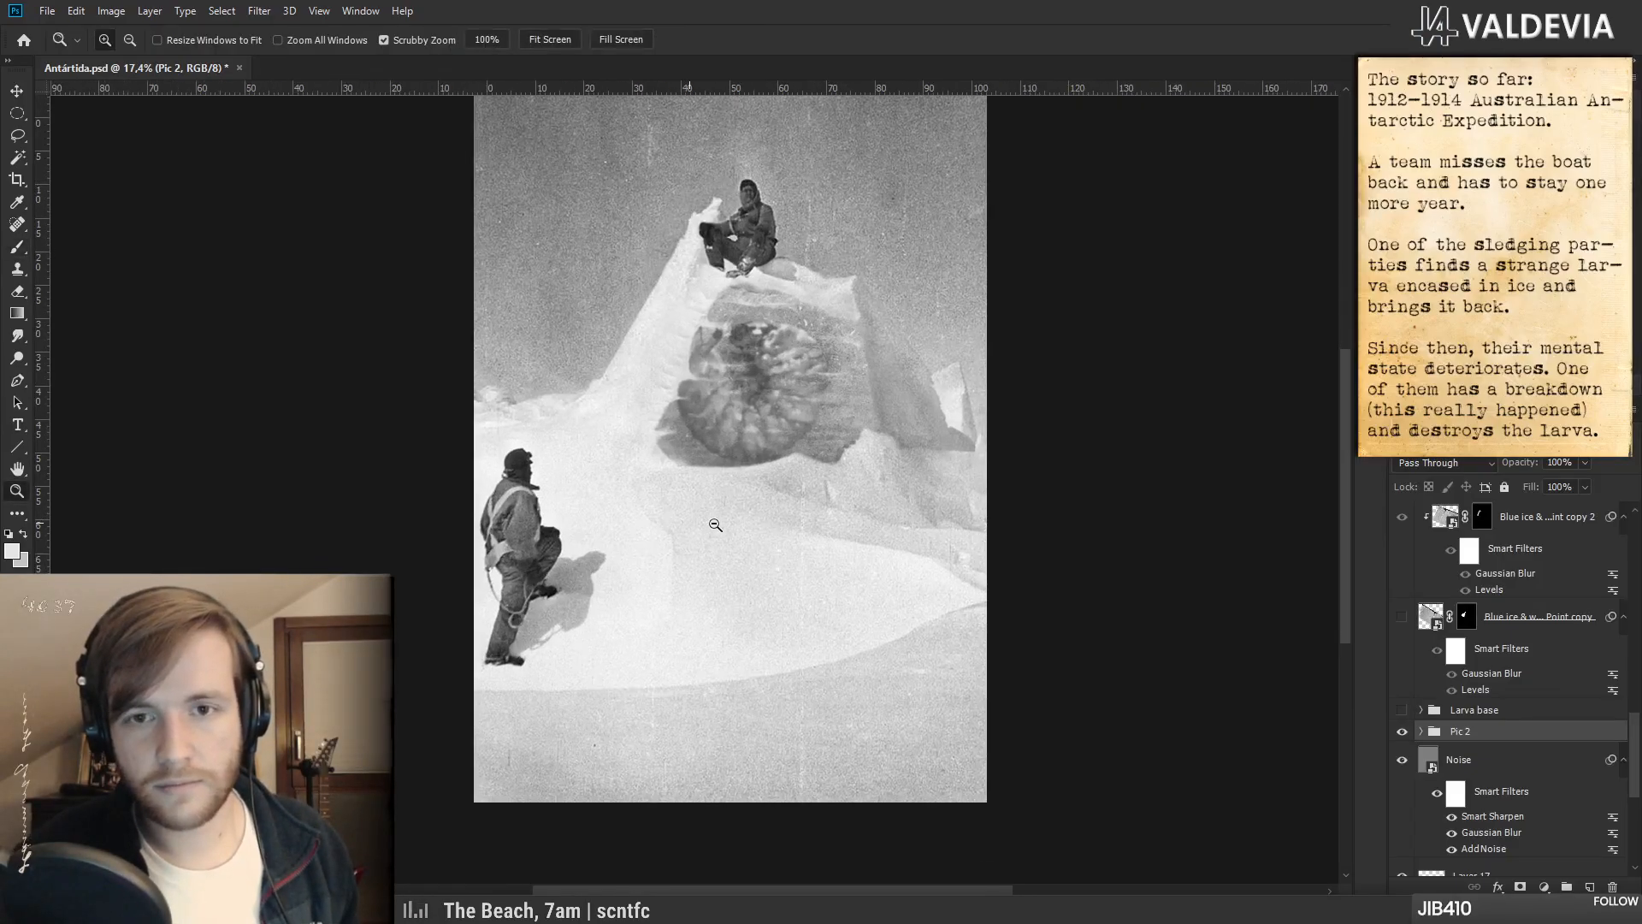
{"action": "left_click_drag", "start_coordinate": [689, 513], "coordinate": [675, 514]}
- Show the Stillwell's sledge party photo in the "2nd group of pictures" group, examine it, and hide it again
{"action": "left_click_drag", "start_coordinate": [1638, 767], "coordinate": [1624, 656]}
{"action": "left_click", "coordinate": [1401, 585]}
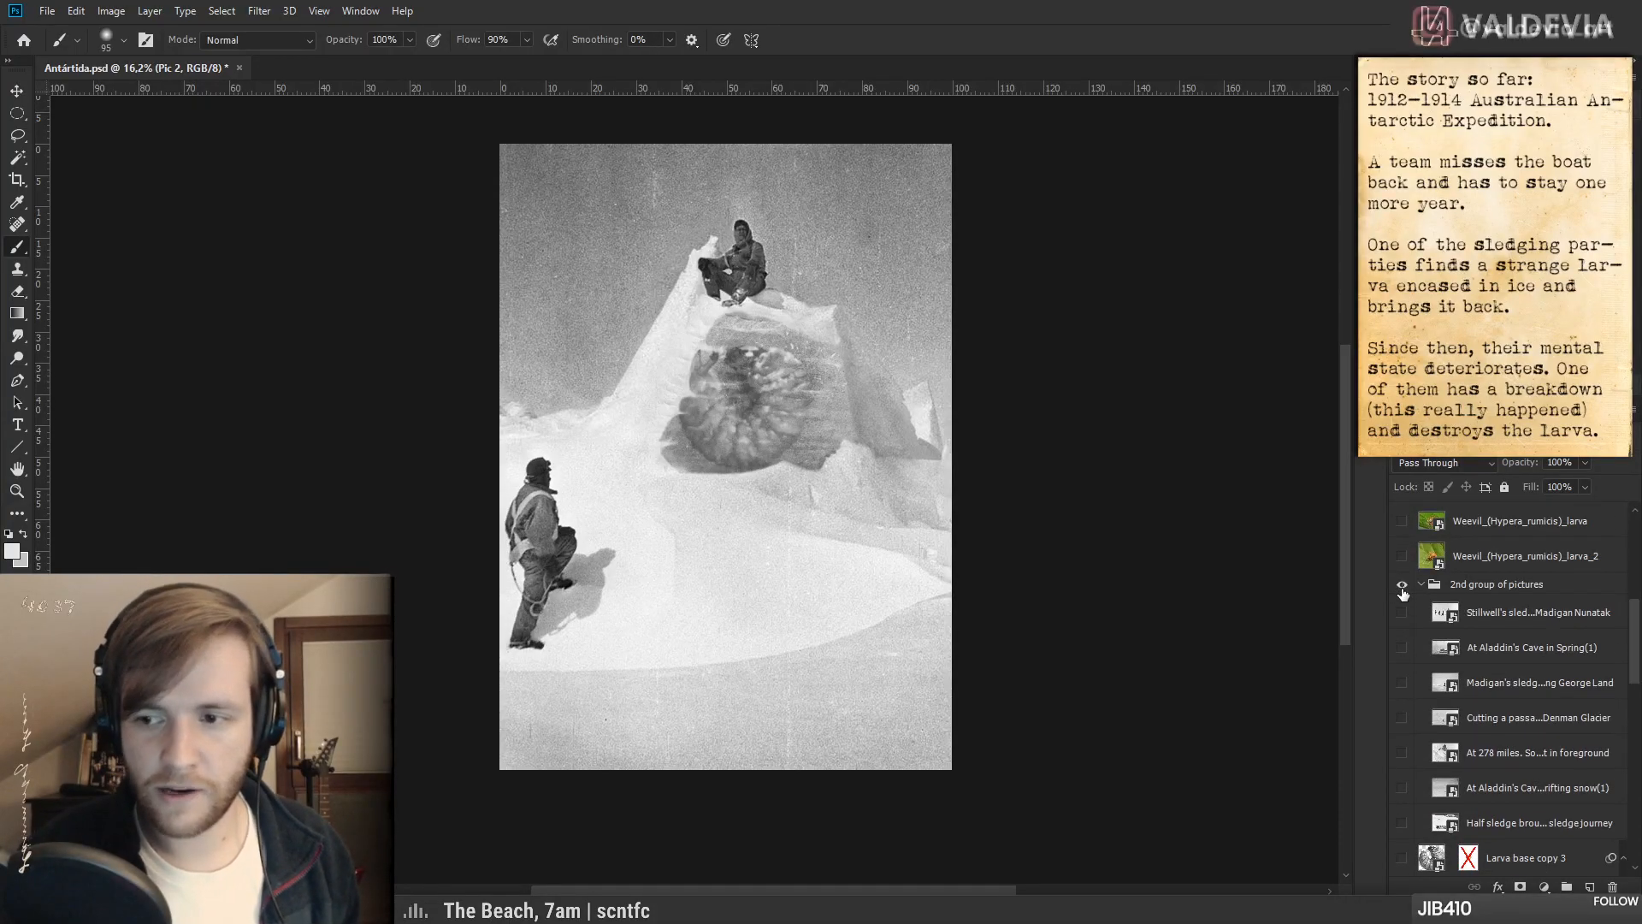
{"action": "left_click", "coordinate": [1401, 824]}
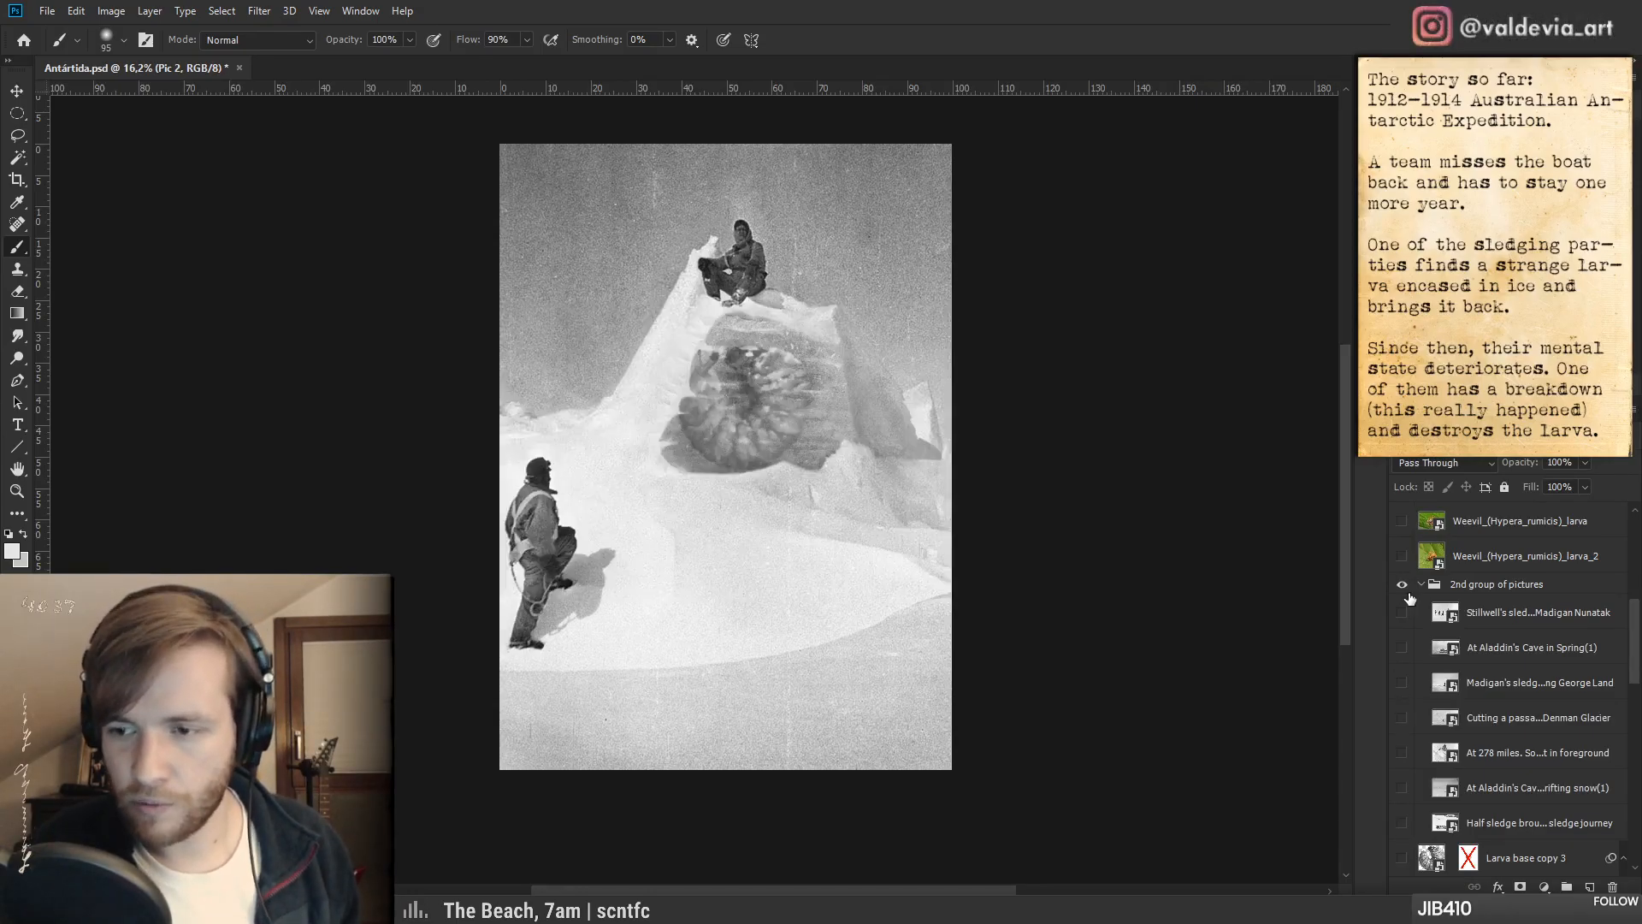
{"action": "key", "text": "alt+space"}
{"action": "left_click_drag", "start_coordinate": [815, 449], "coordinate": [847, 444]}
{"action": "mouse_move", "coordinate": [470, 450]}
{"action": "left_mouse_down"}
{"action": "mouse_move", "coordinate": [523, 443]}
{"action": "mouse_move", "coordinate": [490, 561]}
{"action": "left_mouse_up"}
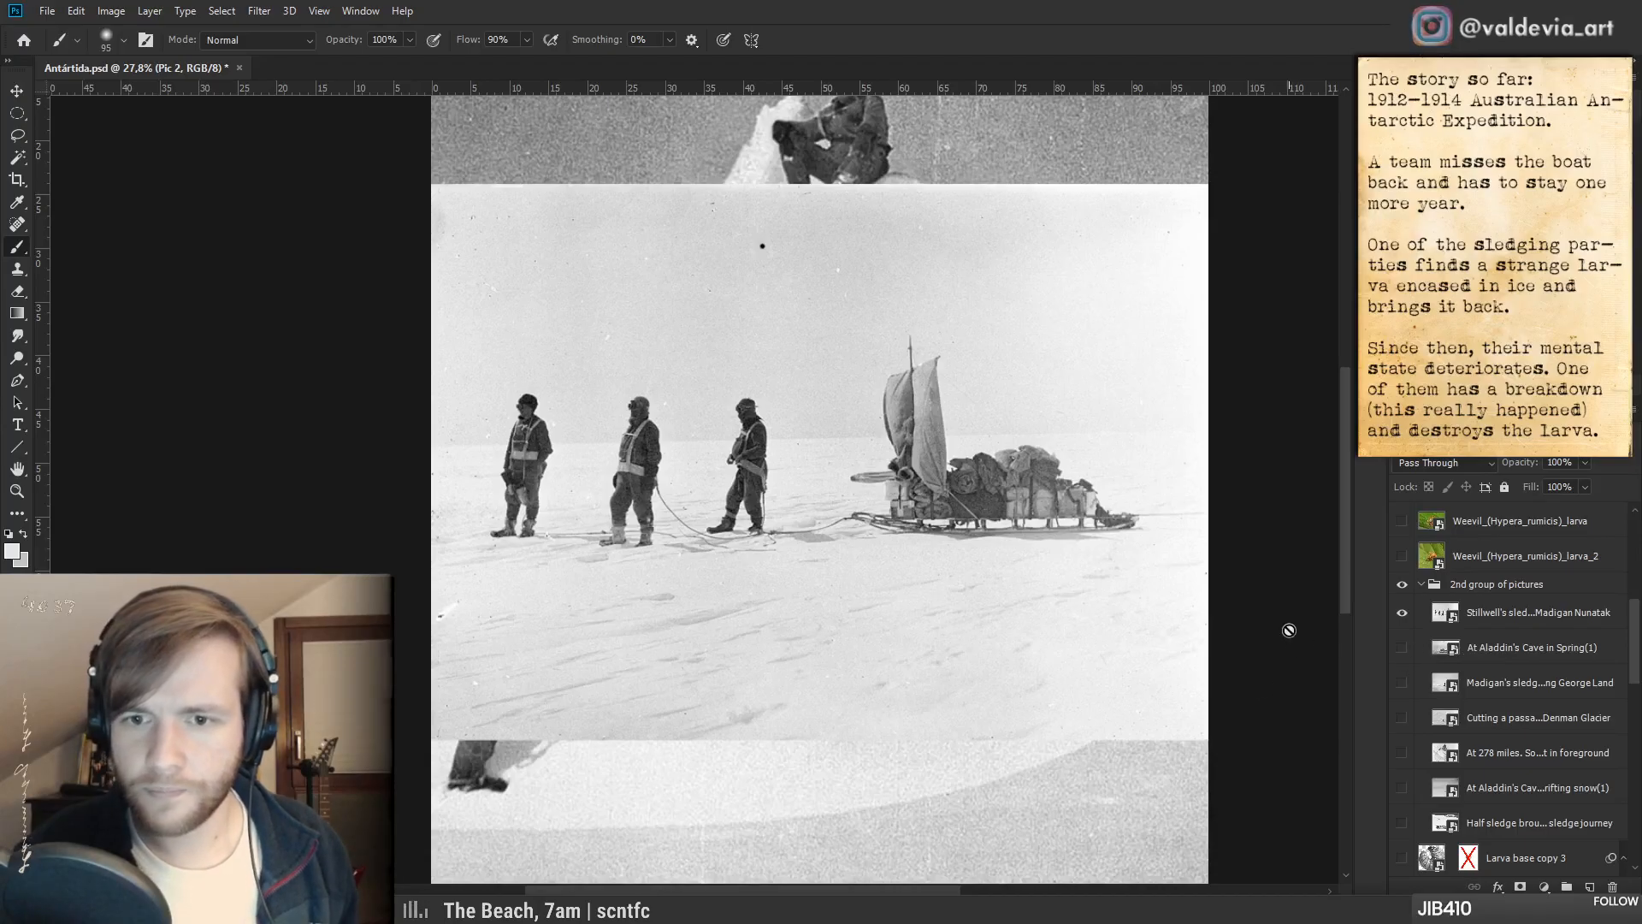
{"action": "left_click", "coordinate": [1403, 614]}
- Check the "At Aladdin's Cave in Spring(1)" photo, hide it, and move its layer just above the half sledge photo
{"action": "left_click", "coordinate": [1402, 649]}
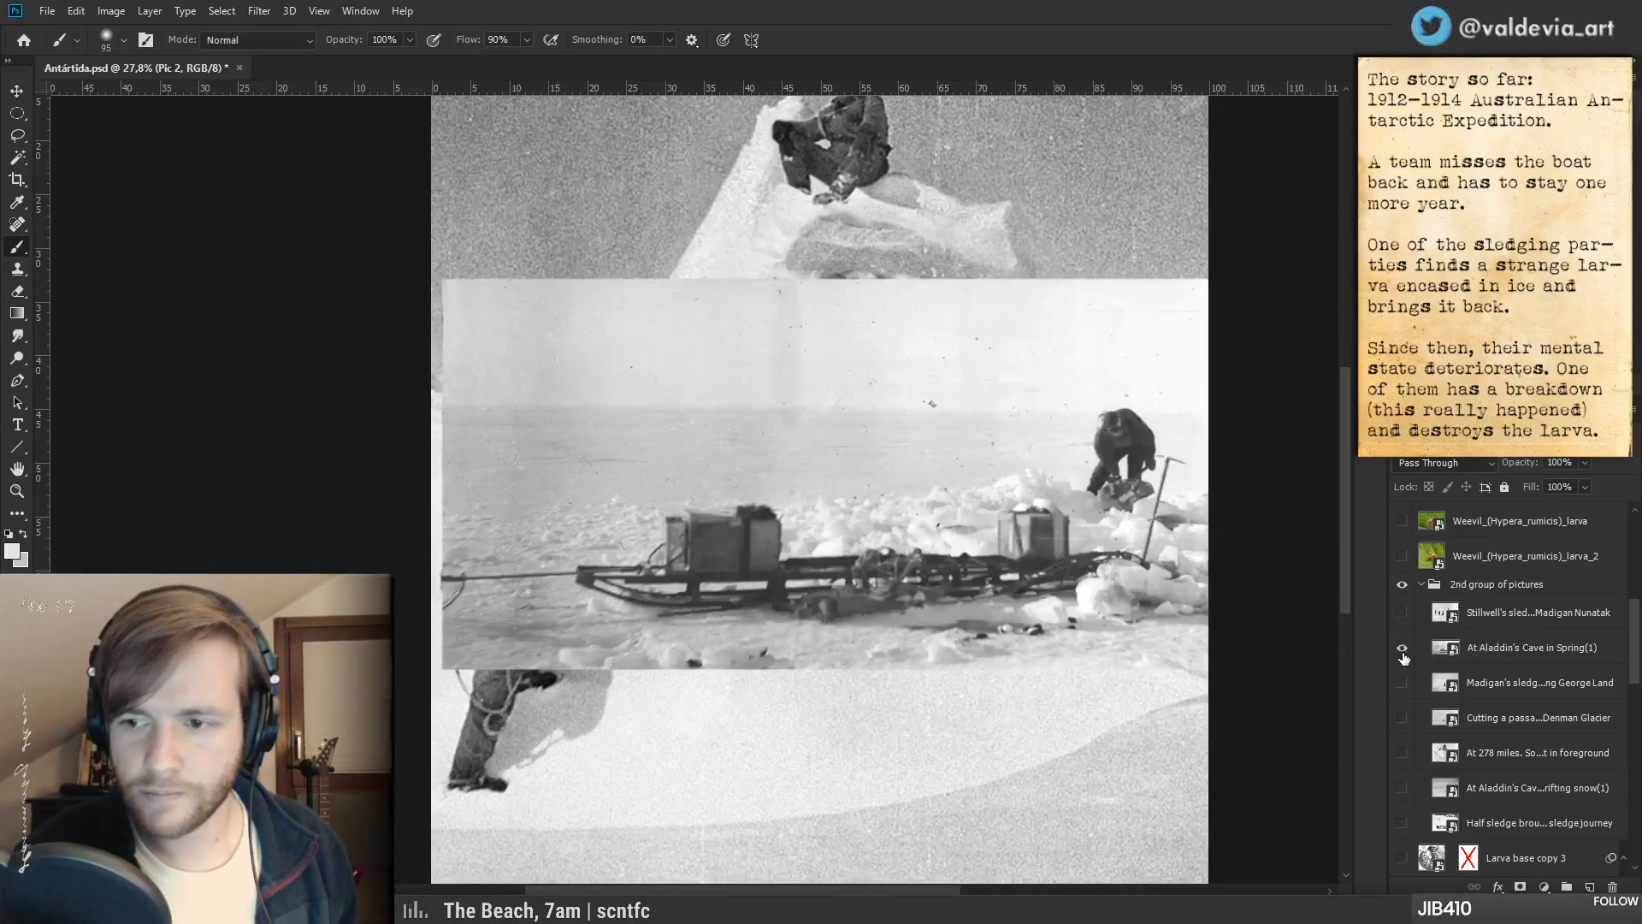
{"action": "left_click", "coordinate": [1403, 661]}
{"action": "left_click_drag", "start_coordinate": [1495, 752], "coordinate": [1492, 800]}
- Check Madigan's sledge and the Denman Glacier photos in turn, hide both, and move the Denman Glacier layer above "At Aladdin's Cave in Spring(1)"
{"action": "left_click", "coordinate": [1403, 650]}
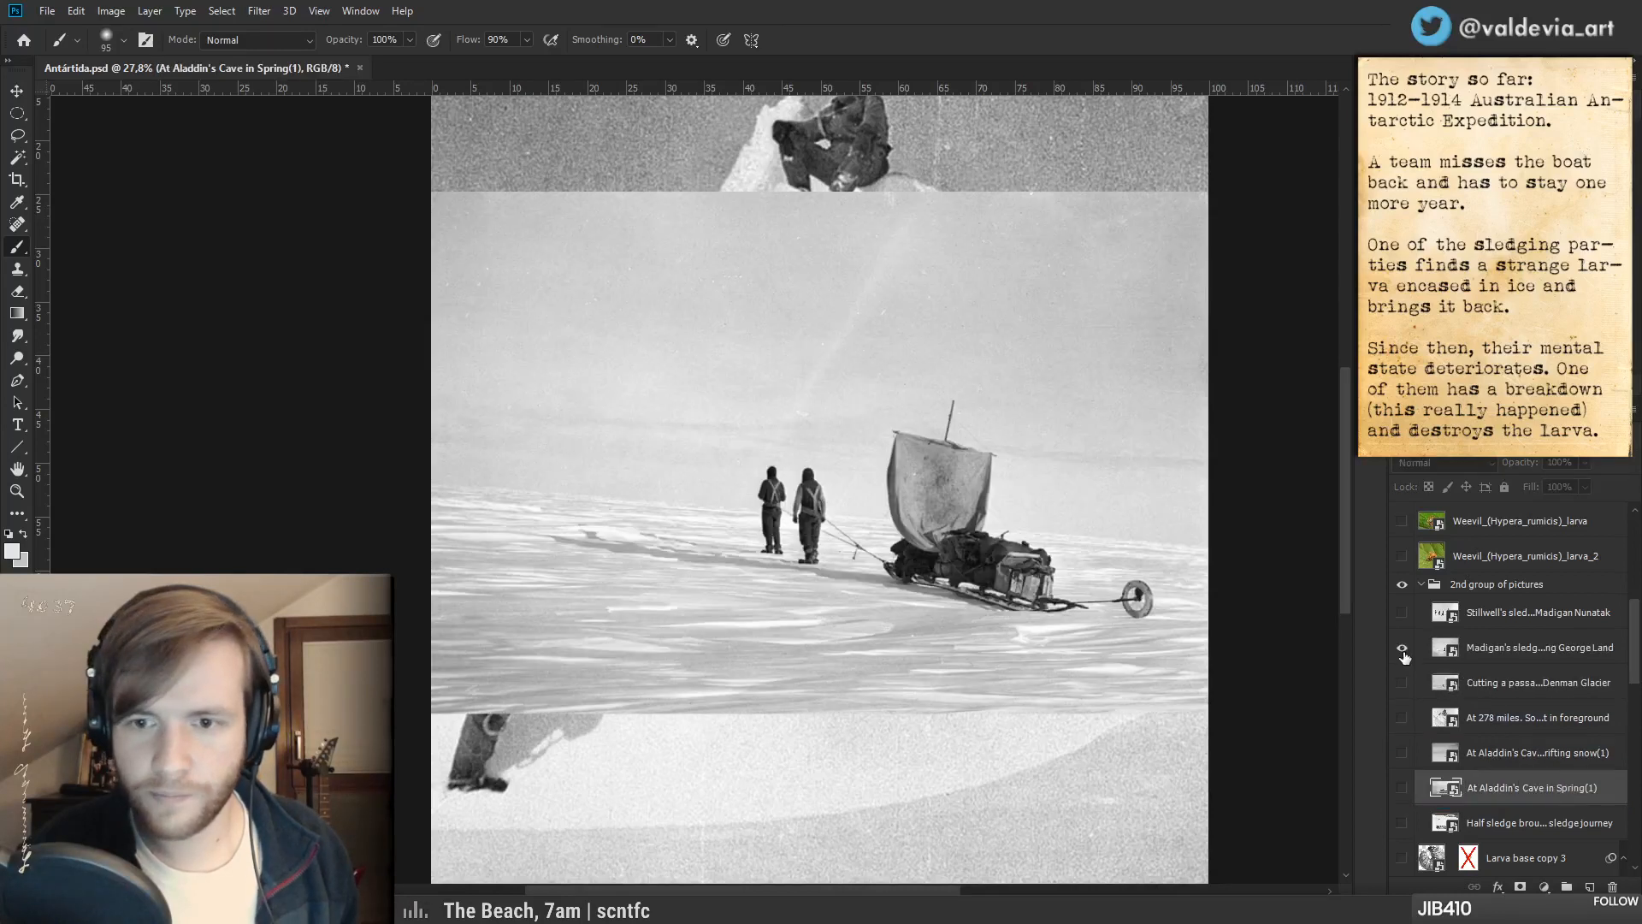
{"action": "left_click", "coordinate": [1399, 661]}
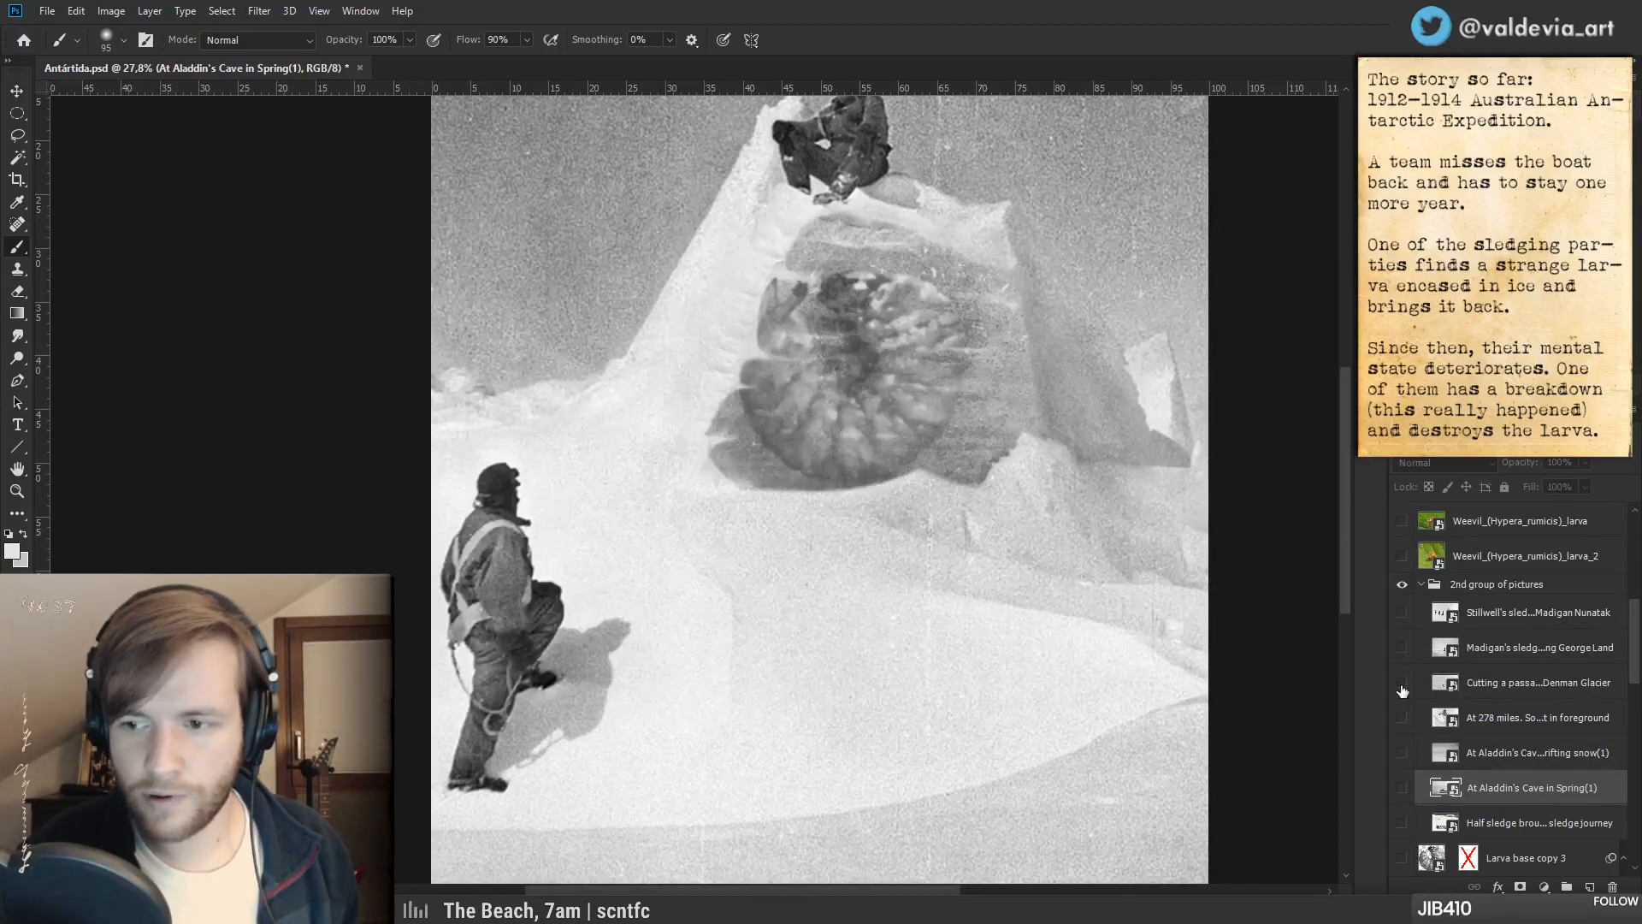
{"action": "left_click", "coordinate": [1402, 684]}
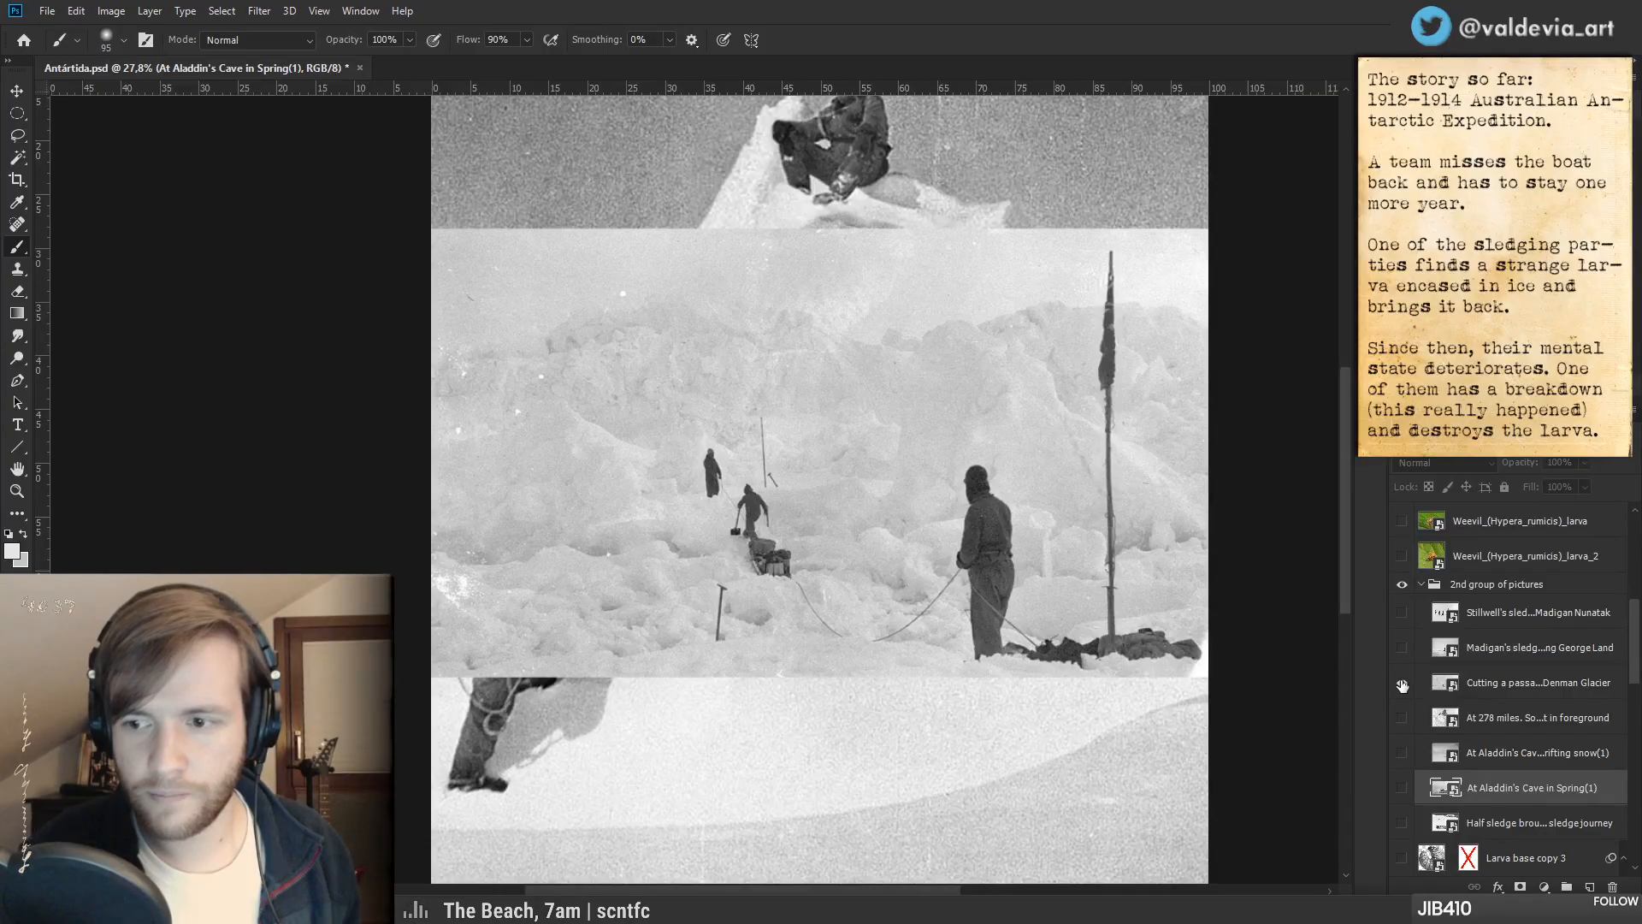
{"action": "left_click", "coordinate": [1403, 684]}
{"action": "left_click_drag", "start_coordinate": [1454, 682], "coordinate": [1463, 770]}
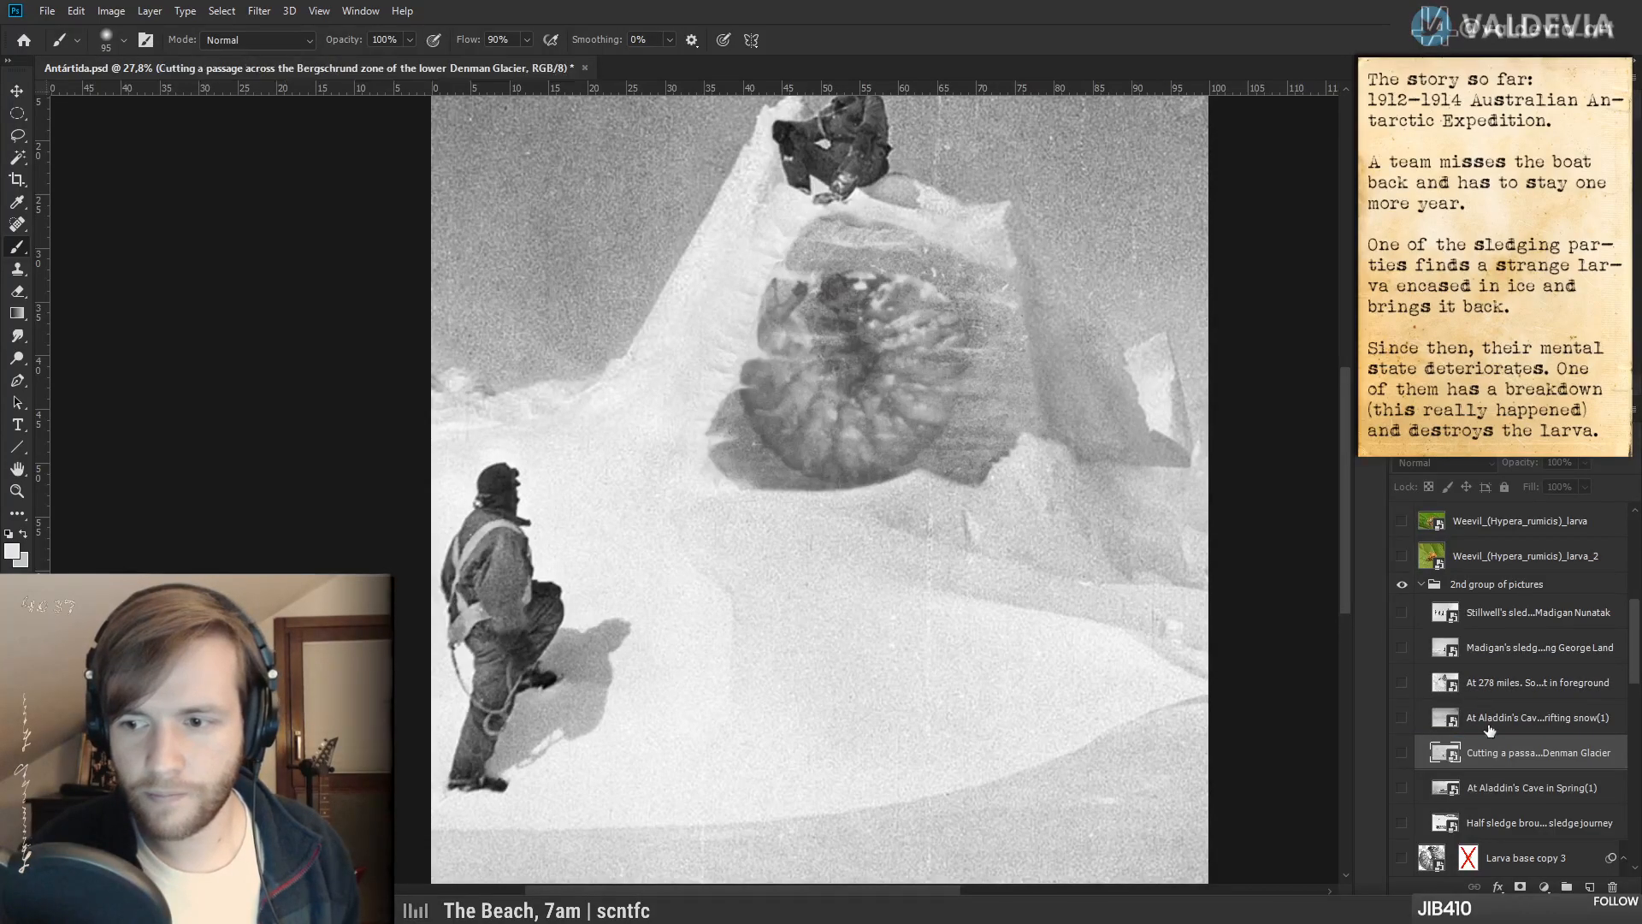
- Show the "At 278 miles" photo and move it down to the bottom edge of the canvas
{"action": "left_click", "coordinate": [1402, 683]}
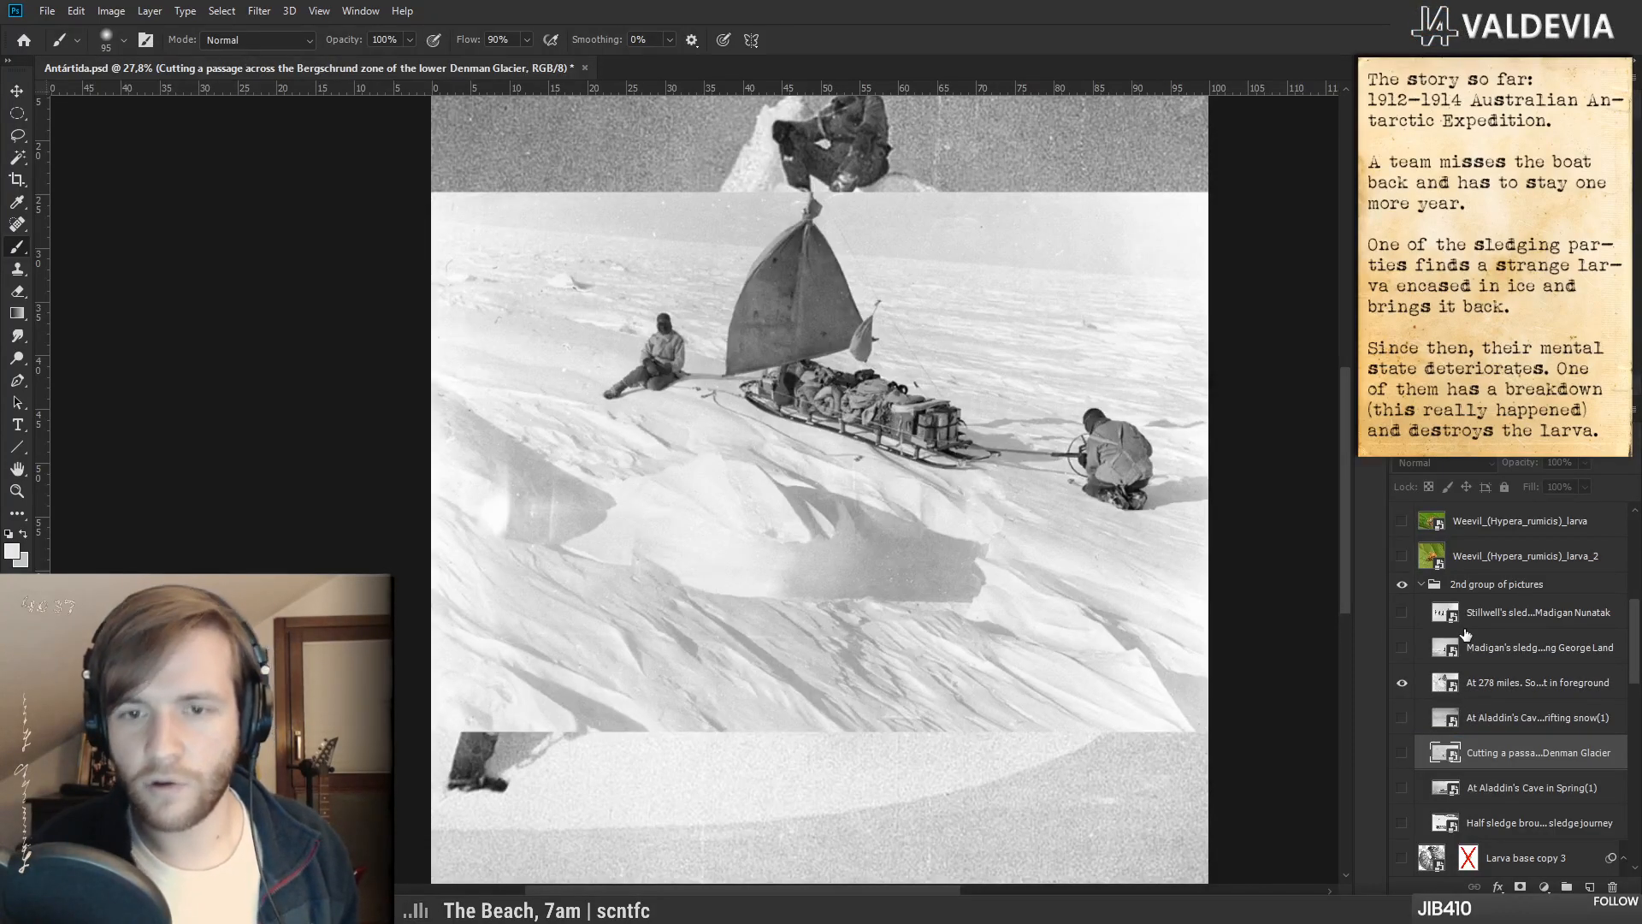
{"action": "scroll", "coordinate": [993, 684], "scroll_direction": "down", "scroll_amount": 2}
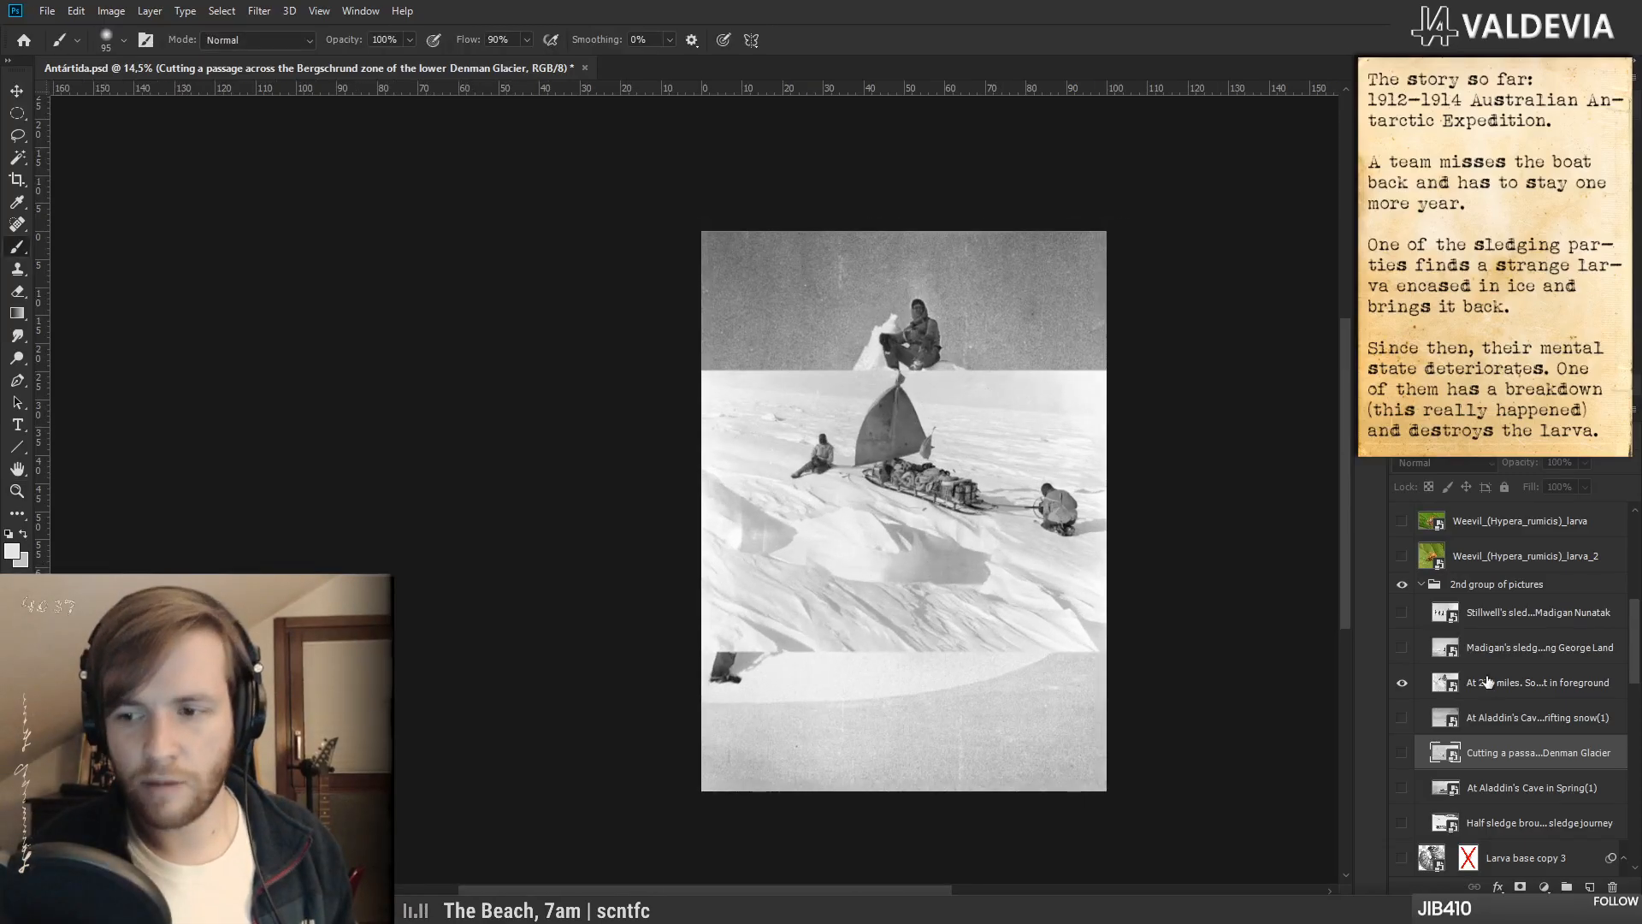
{"action": "left_click", "coordinate": [941, 557], "text": "ctrl"}
{"action": "left_click_drag", "start_coordinate": [937, 551], "coordinate": [976, 813]}
- Show Madigan's and Stillwell's sledge photos, placing Madigan's in the upper part of the canvas and Stillwell's across the middle
{"action": "left_click", "coordinate": [1402, 647]}
{"action": "left_click", "coordinate": [1402, 612]}
{"action": "left_click", "coordinate": [1522, 612]}
{"action": "left_click_drag", "start_coordinate": [949, 732], "coordinate": [941, 618]}
{"action": "scroll", "coordinate": [949, 744], "scroll_direction": "up", "scroll_amount": 5}
{"action": "left_click_drag", "start_coordinate": [957, 739], "coordinate": [930, 459]}
{"action": "mouse_move", "coordinate": [930, 569]}
{"action": "left_mouse_down"}
{"action": "mouse_move", "coordinate": [839, 657]}
{"action": "mouse_move", "coordinate": [854, 548]}
{"action": "left_mouse_up"}
- Examine the men and the loaded sledge in Stillwell's photo up close, then hide that photo
{"action": "mouse_move", "coordinate": [802, 462]}
{"action": "left_mouse_down"}
{"action": "mouse_move", "coordinate": [850, 462]}
{"action": "mouse_move", "coordinate": [836, 360]}
{"action": "mouse_move", "coordinate": [826, 462]}
{"action": "left_mouse_up"}
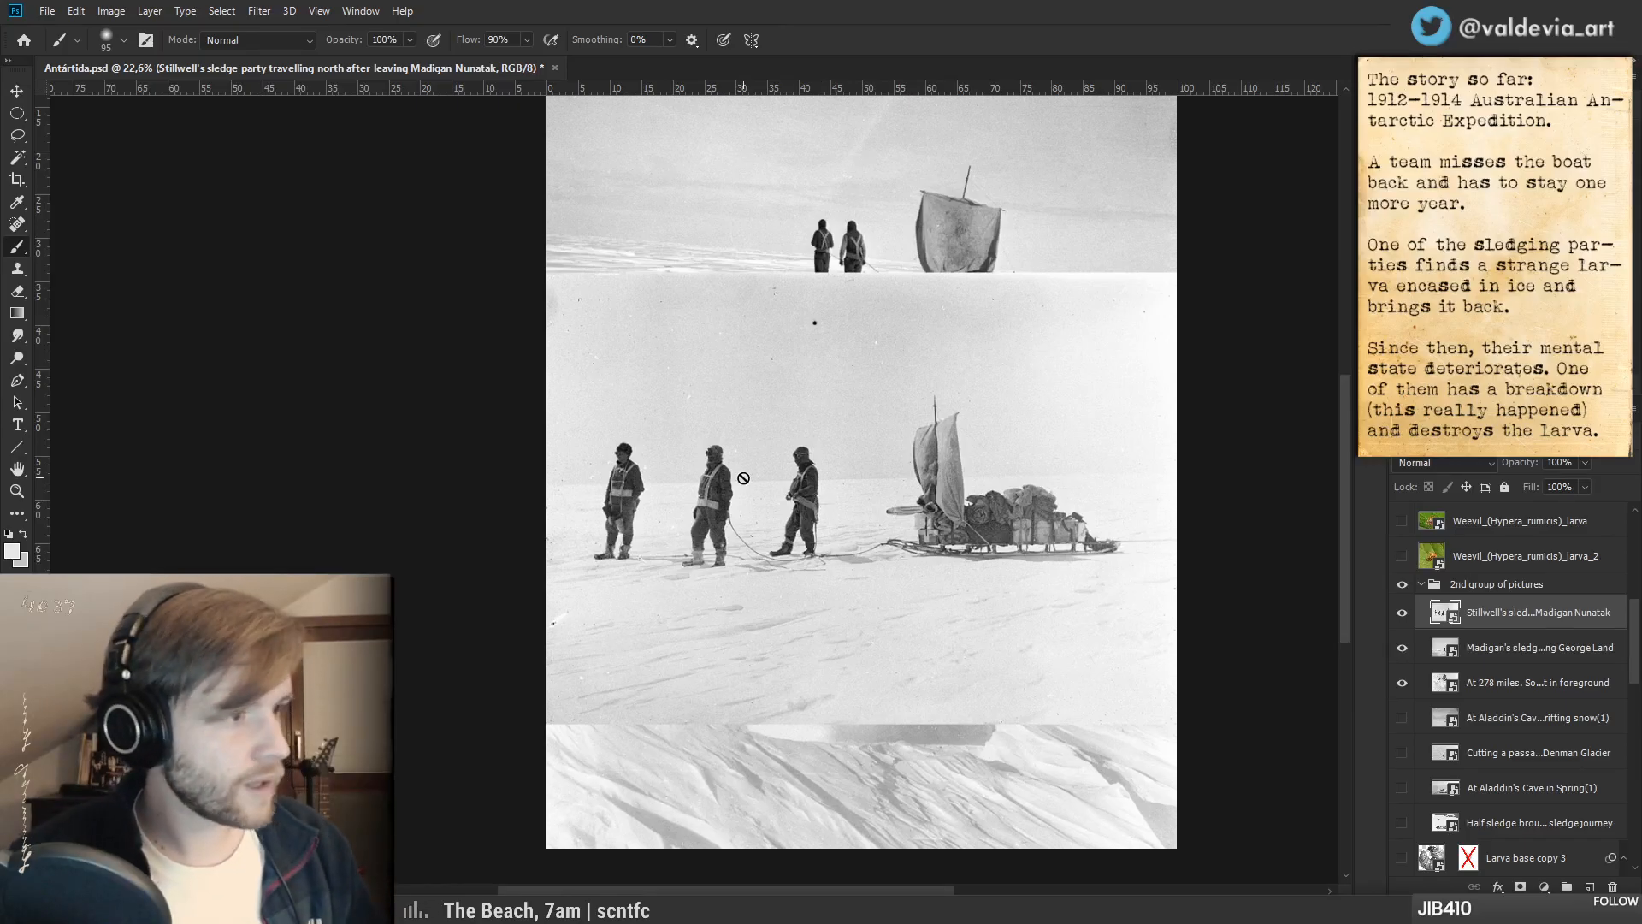
{"action": "key", "text": "z"}
{"action": "left_click_drag", "start_coordinate": [807, 484], "coordinate": [823, 467]}
{"action": "key", "text": "space"}
{"action": "left_click_drag", "start_coordinate": [940, 502], "coordinate": [906, 517]}
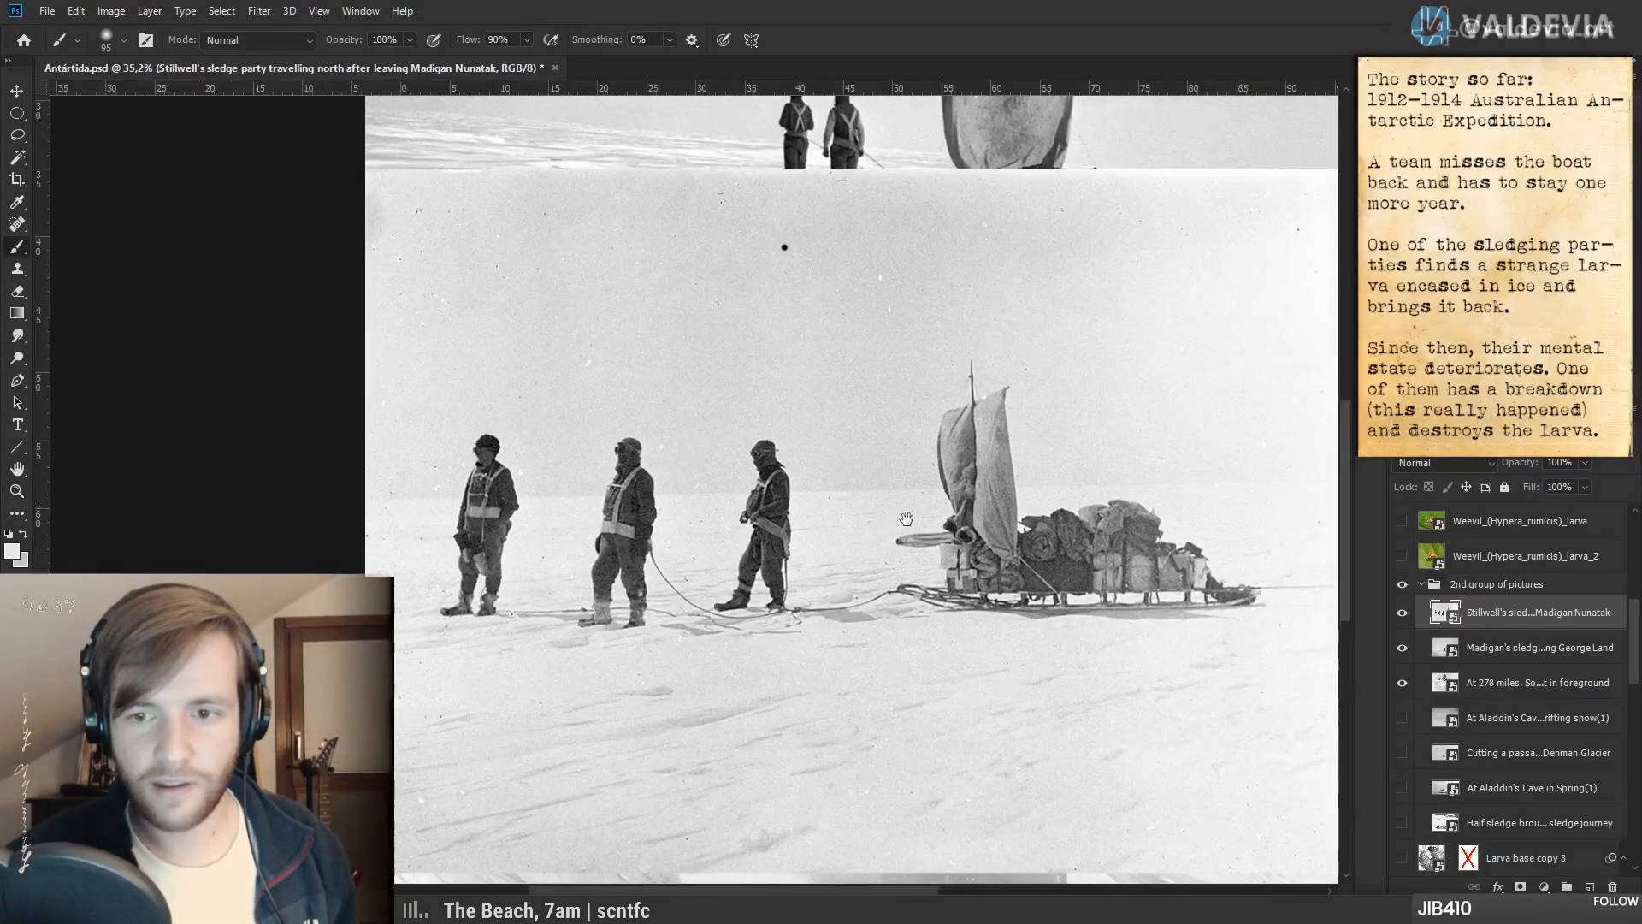
{"action": "left_click", "coordinate": [1403, 615]}
- Compare Madigan's sledge photo with the "At 278 miles" photo by toggling its visibility, leaving it hidden
{"action": "key", "text": "ctrl+0"}
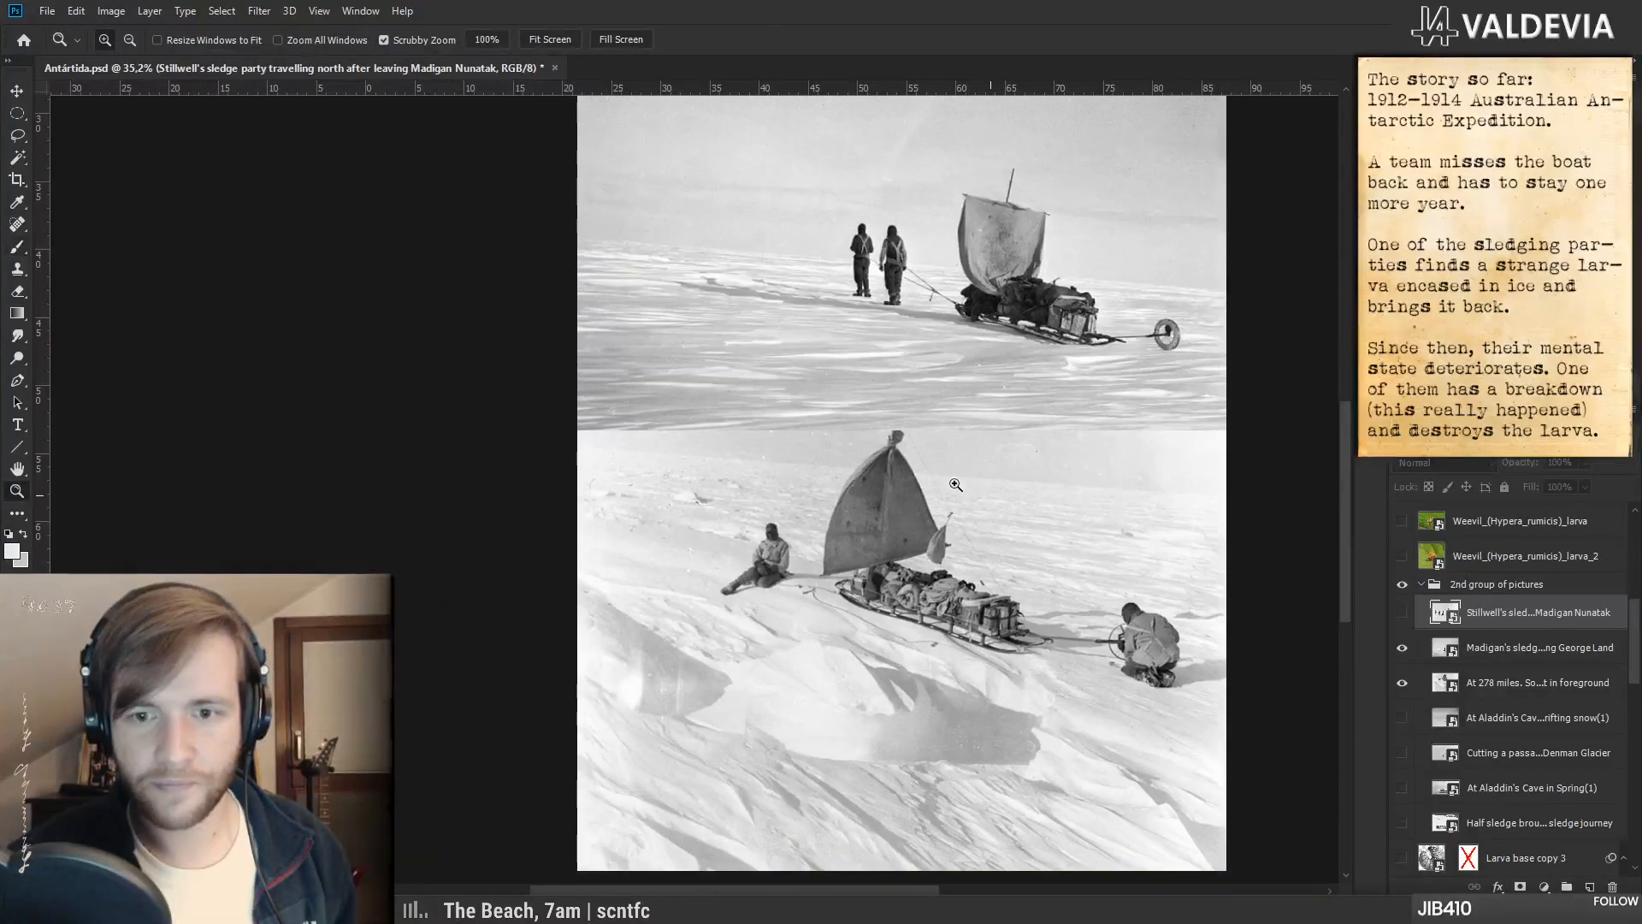
{"action": "left_click", "coordinate": [1400, 655]}
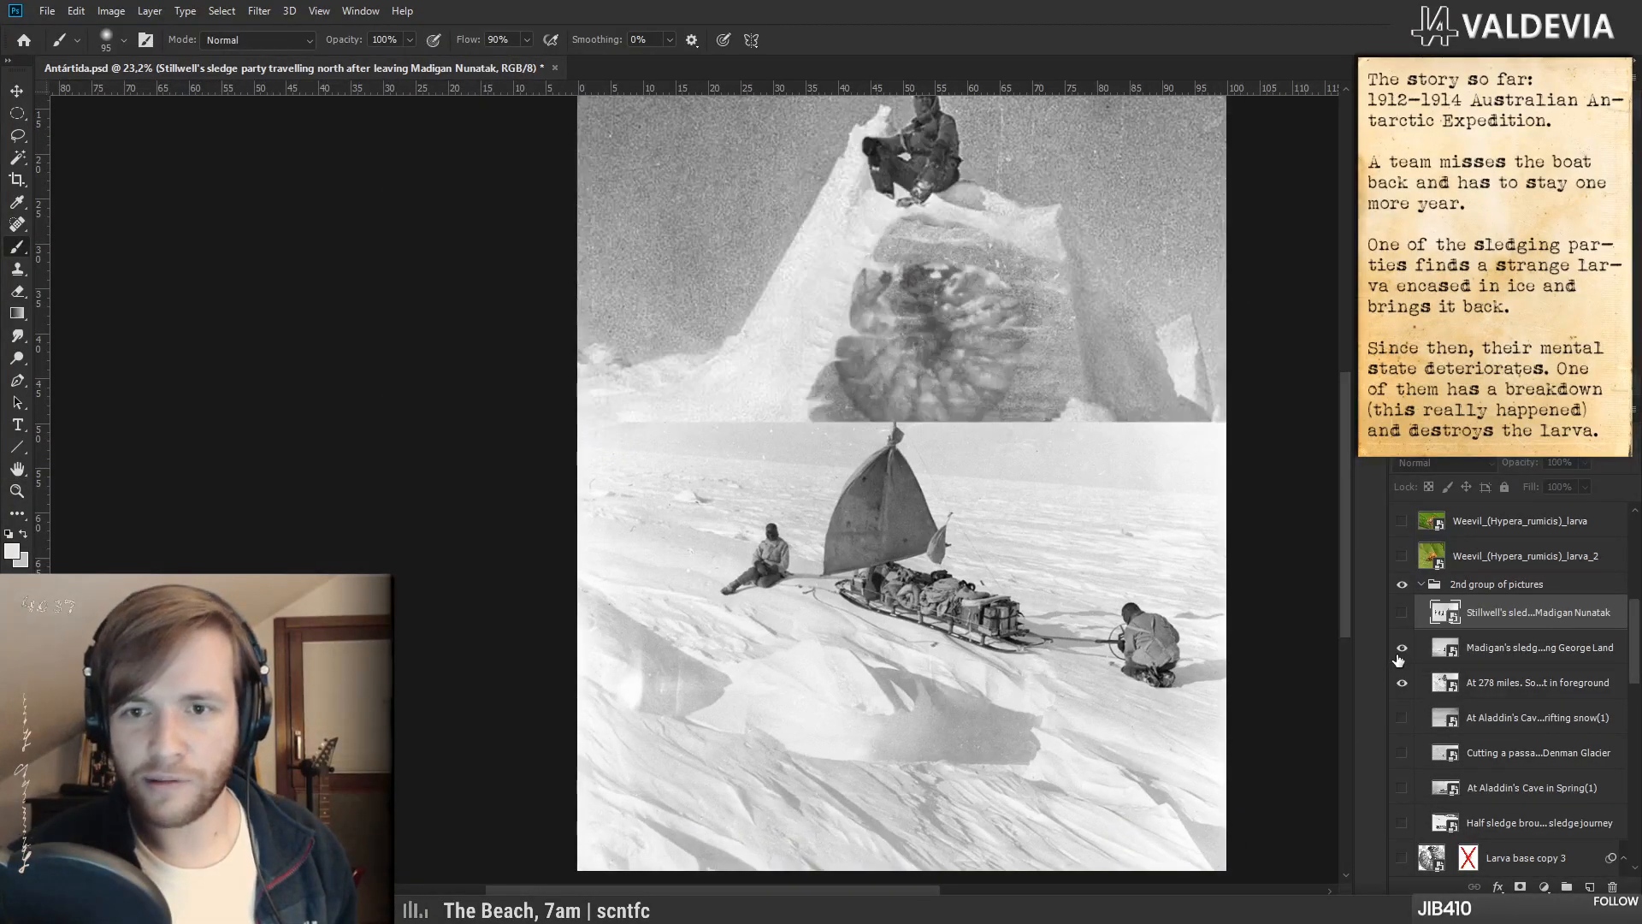
{"action": "left_click_drag", "start_coordinate": [1061, 398], "coordinate": [997, 426]}
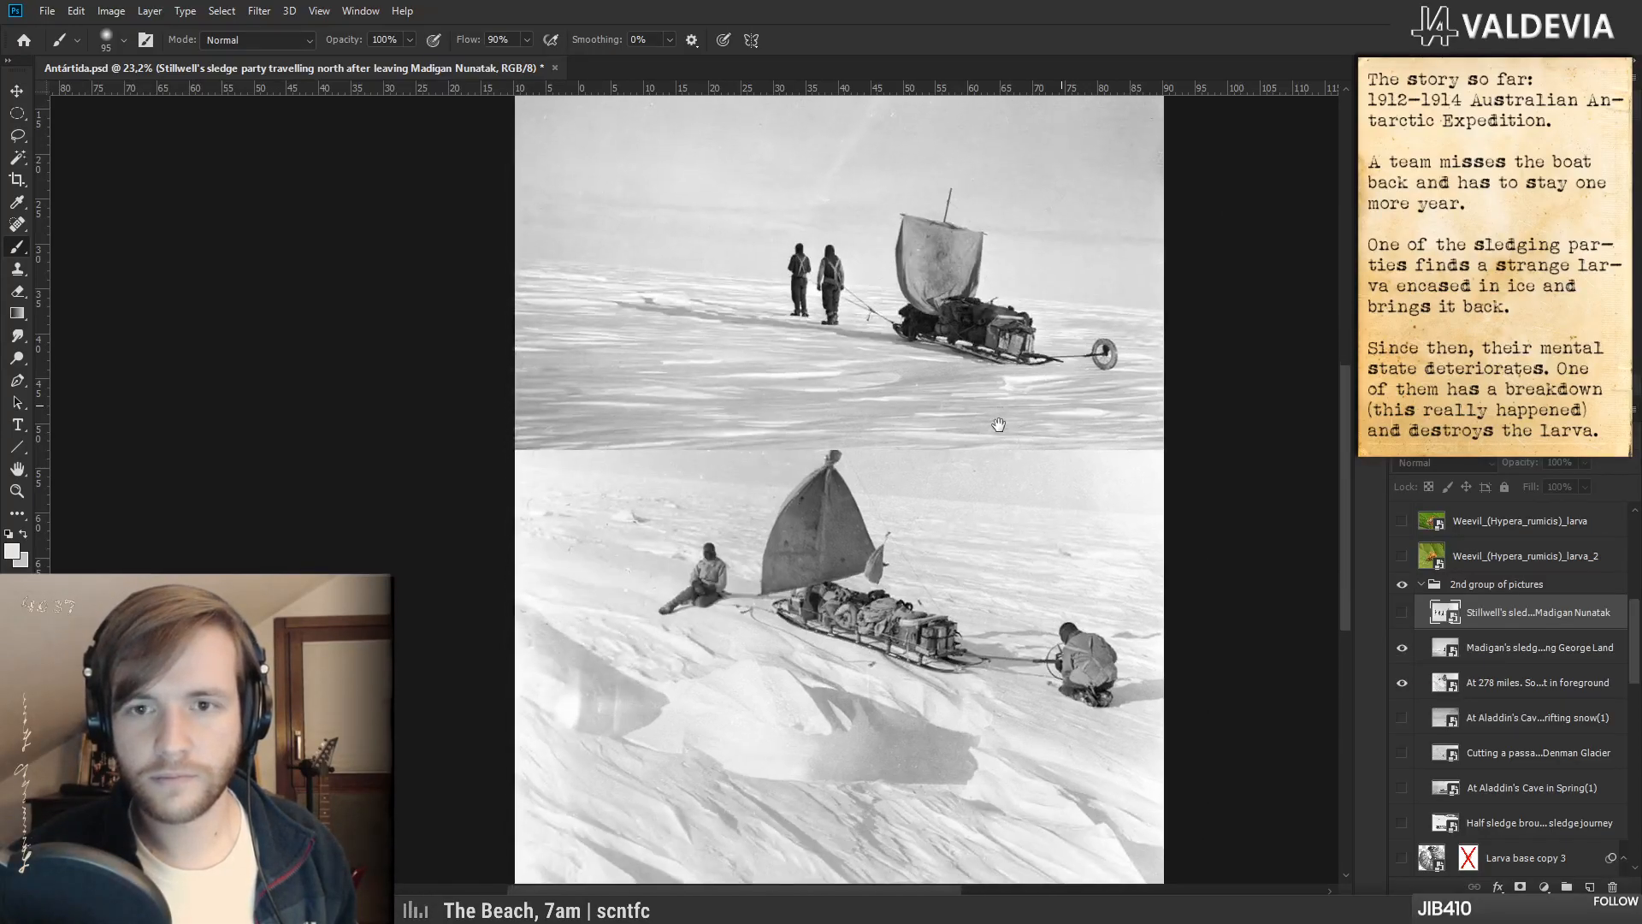
{"action": "left_click", "coordinate": [1402, 648]}
- Examine the sailing sledge and the two men in the "At 278 miles" photo up close
{"action": "key", "text": "z"}
{"action": "left_click", "coordinate": [908, 626], "text": "alt"}
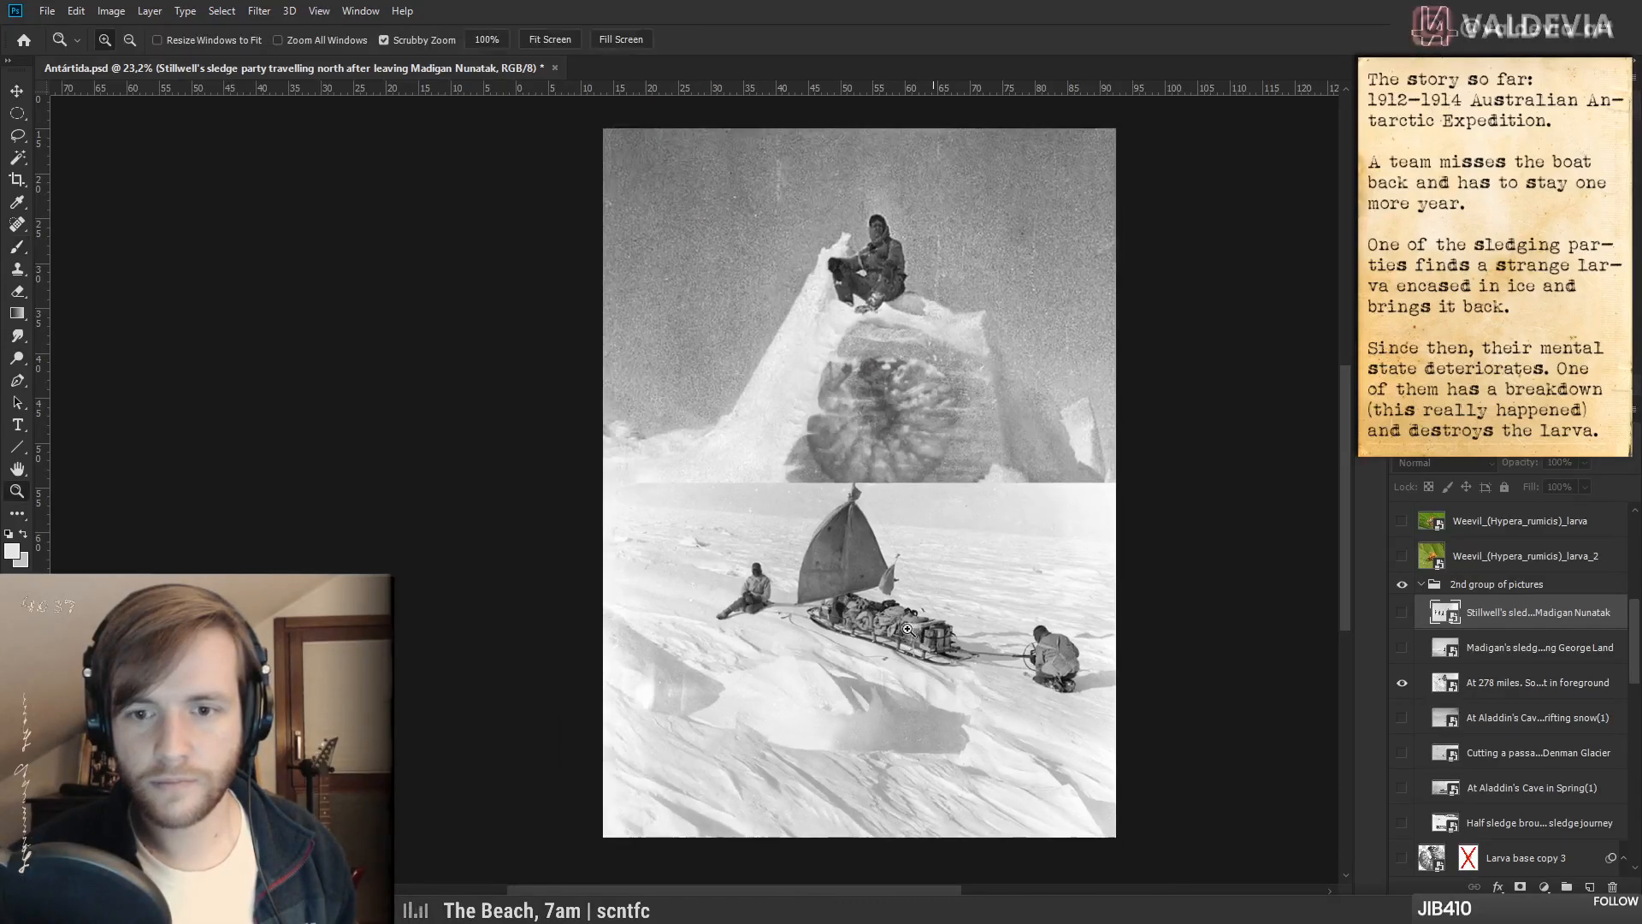
{"action": "left_click_drag", "start_coordinate": [907, 625], "coordinate": [942, 627]}
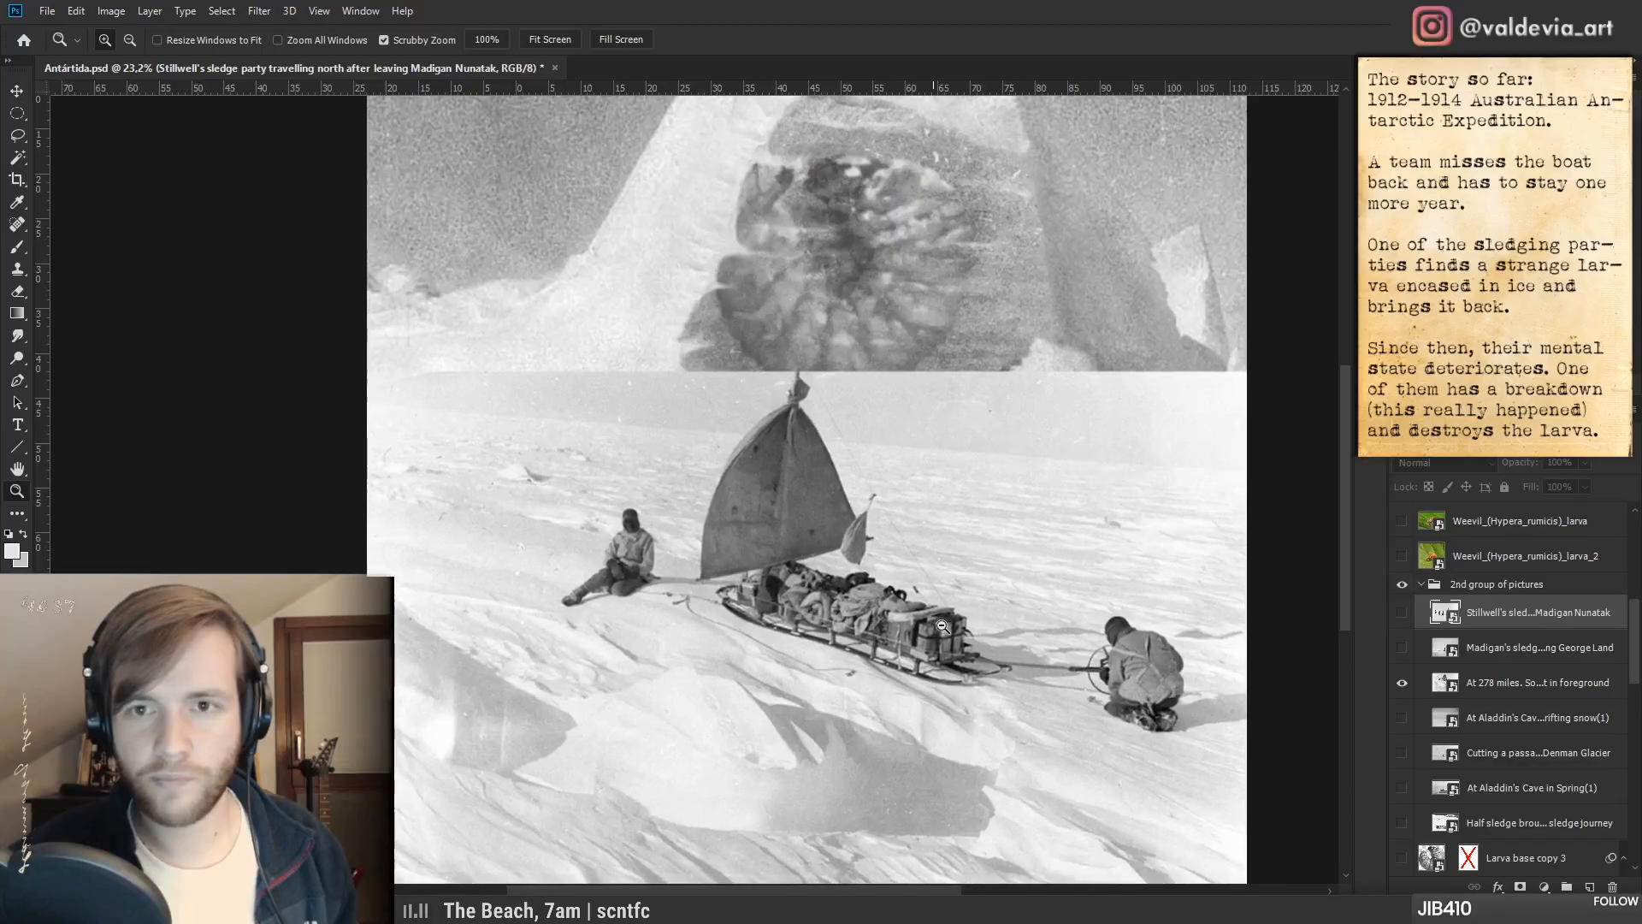
{"action": "left_click_drag", "start_coordinate": [942, 627], "coordinate": [954, 629]}
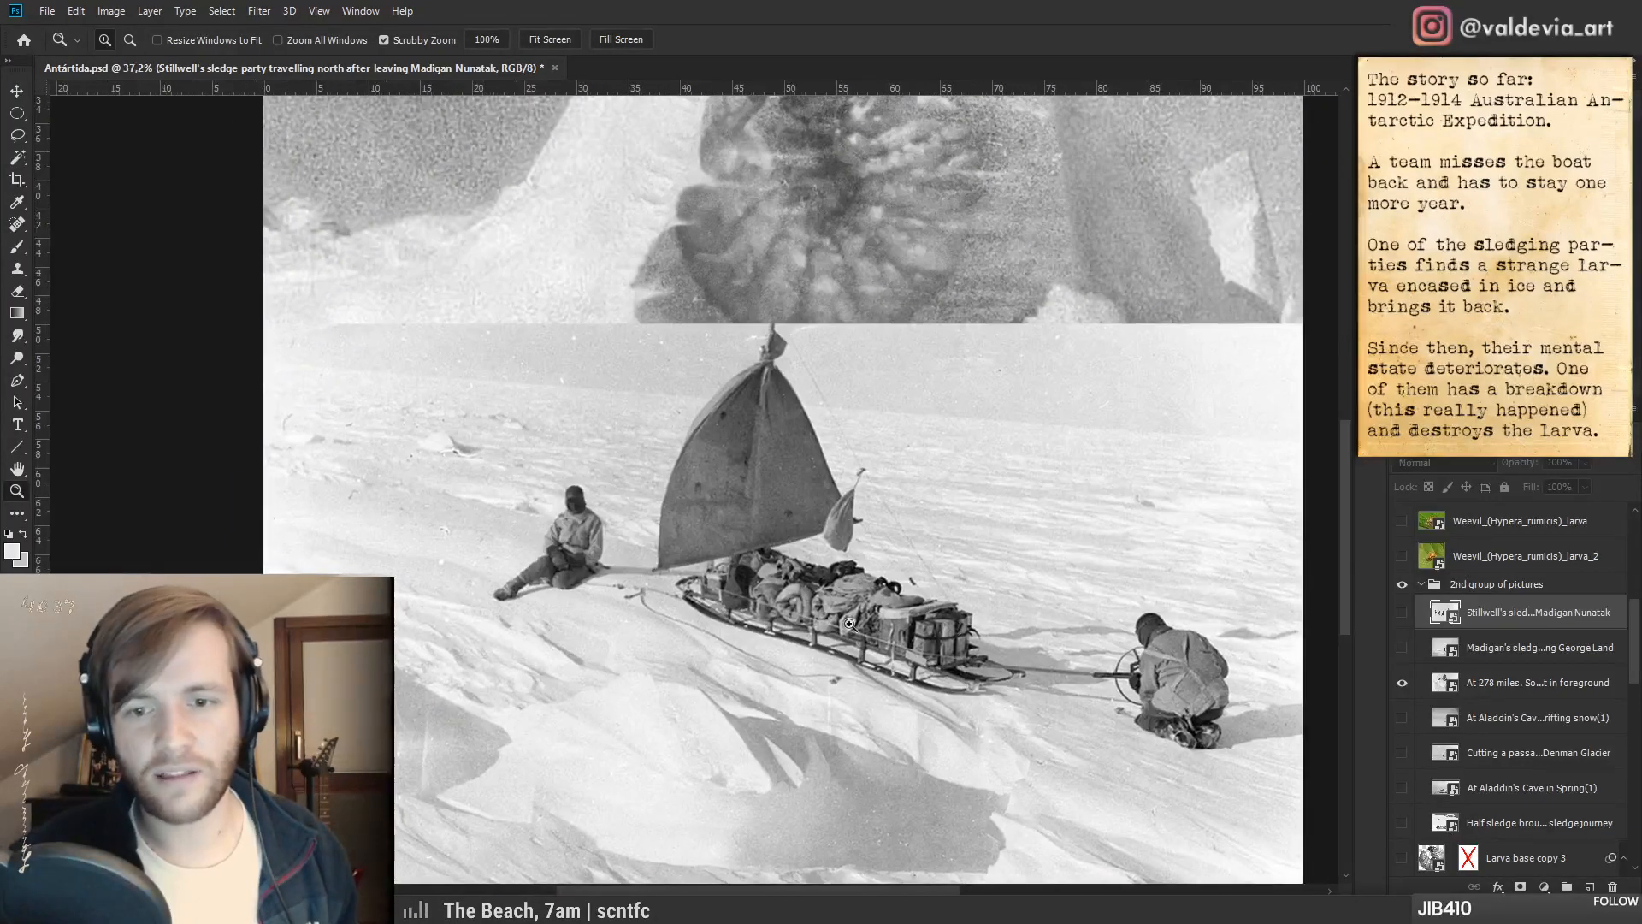
{"action": "left_click_drag", "start_coordinate": [848, 633], "coordinate": [822, 633]}
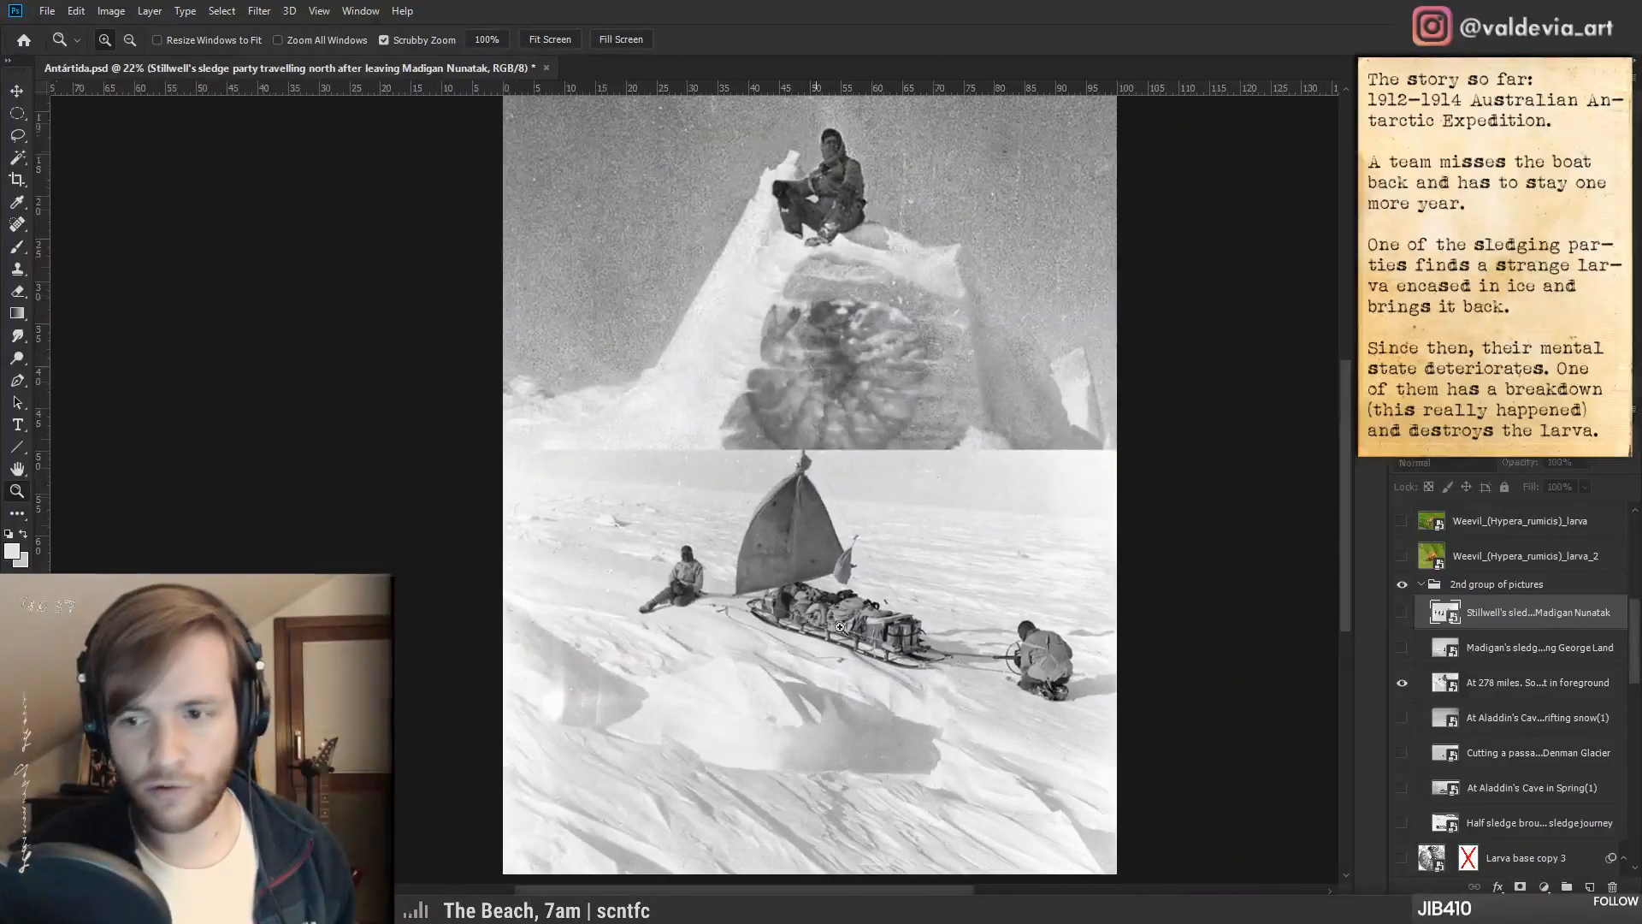
- Select the "At 278 miles" layer and hide it to view the complete second picture
{"action": "left_click", "coordinate": [1488, 688]}
{"action": "scroll", "coordinate": [938, 561], "scroll_direction": "down", "scroll_amount": 5}
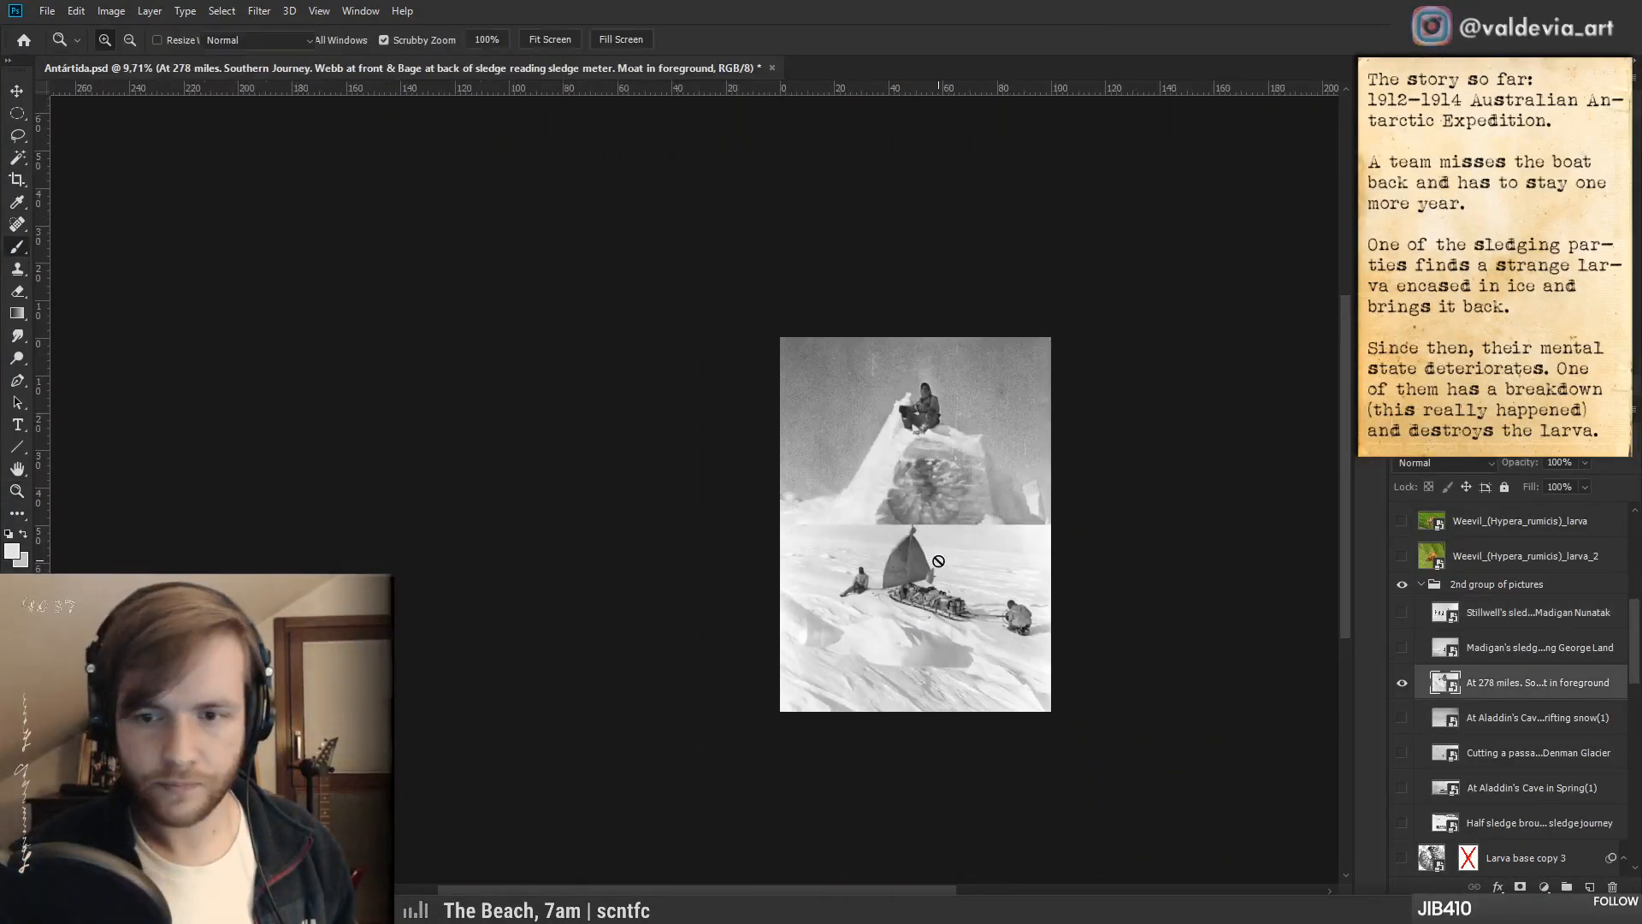
{"action": "left_click", "coordinate": [1403, 684]}
{"action": "scroll", "coordinate": [885, 586], "scroll_direction": "down", "scroll_amount": 1}
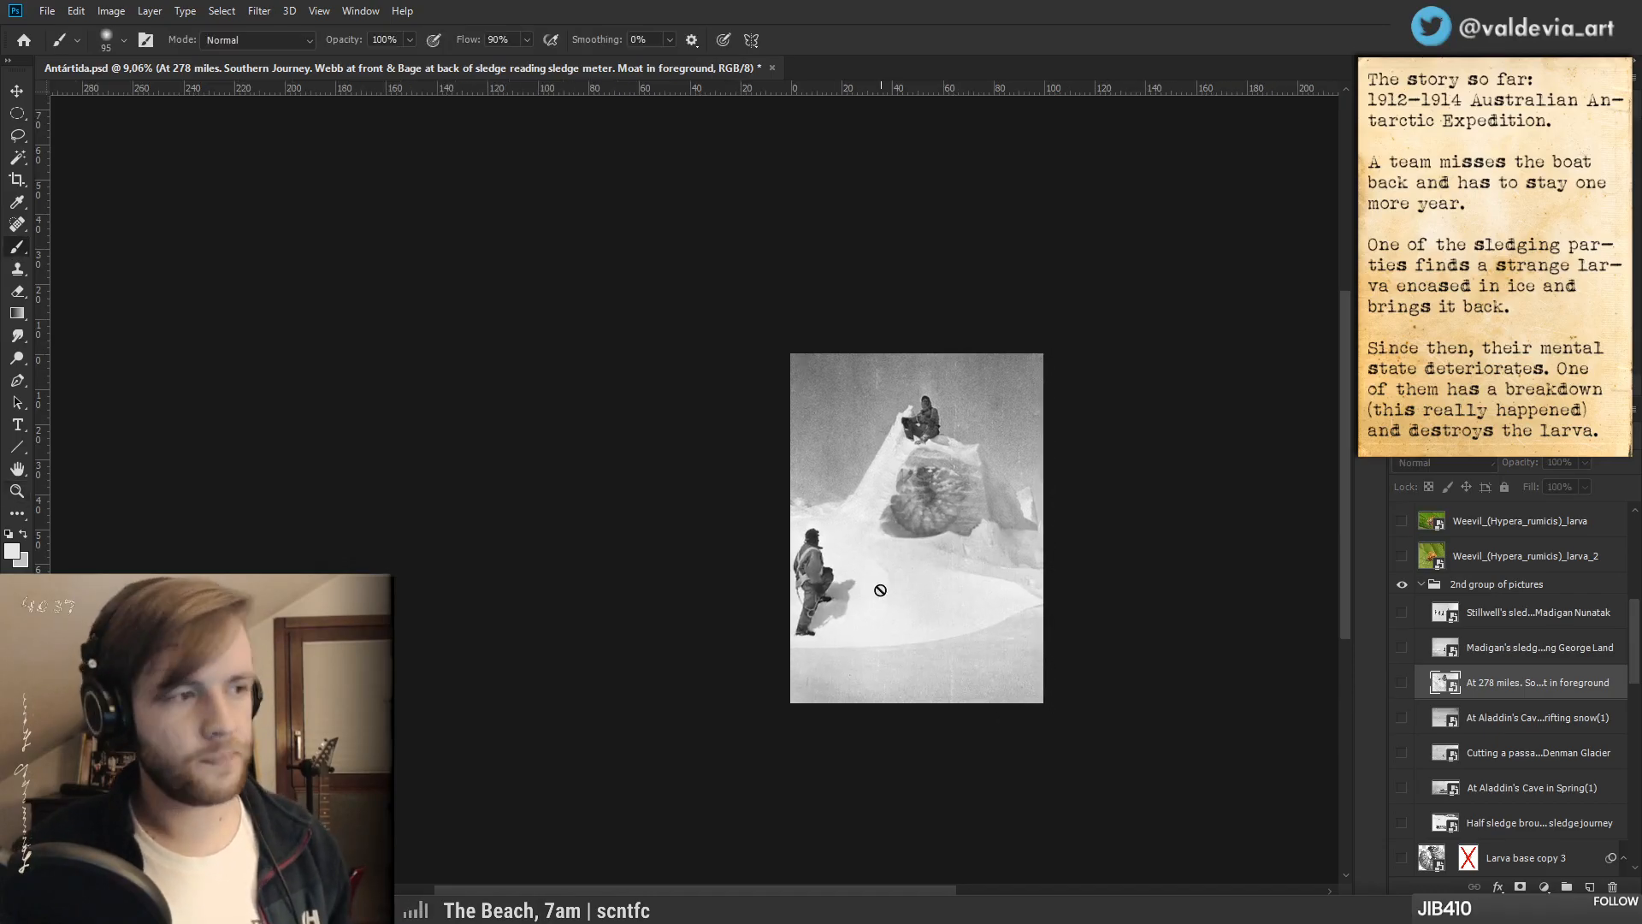
{"action": "mouse_move", "coordinate": [902, 541]}
{"action": "left_mouse_down"}
{"action": "mouse_move", "coordinate": [956, 549]}
{"action": "mouse_move", "coordinate": [825, 556]}
{"action": "left_mouse_up"}
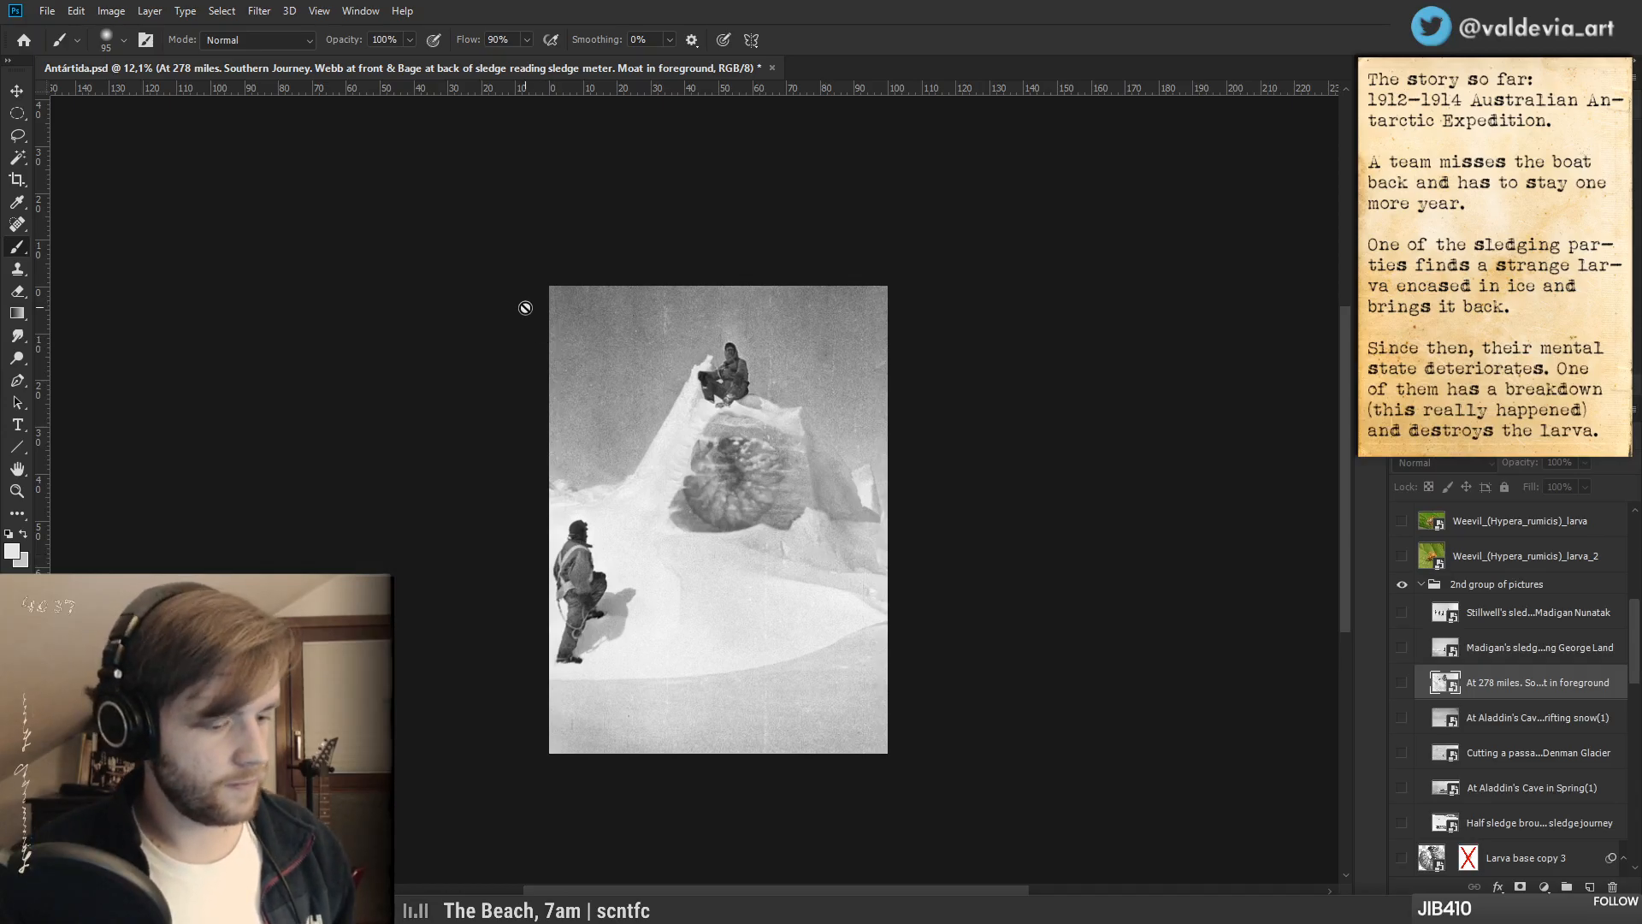
- Save the Antártida document and create a new white 4500 x 3150 px RGB document at 300 pixels per inch
{"action": "key", "text": "ctrl+s"}
{"action": "left_click", "coordinate": [47, 10]}
{"action": "left_click", "coordinate": [64, 29]}
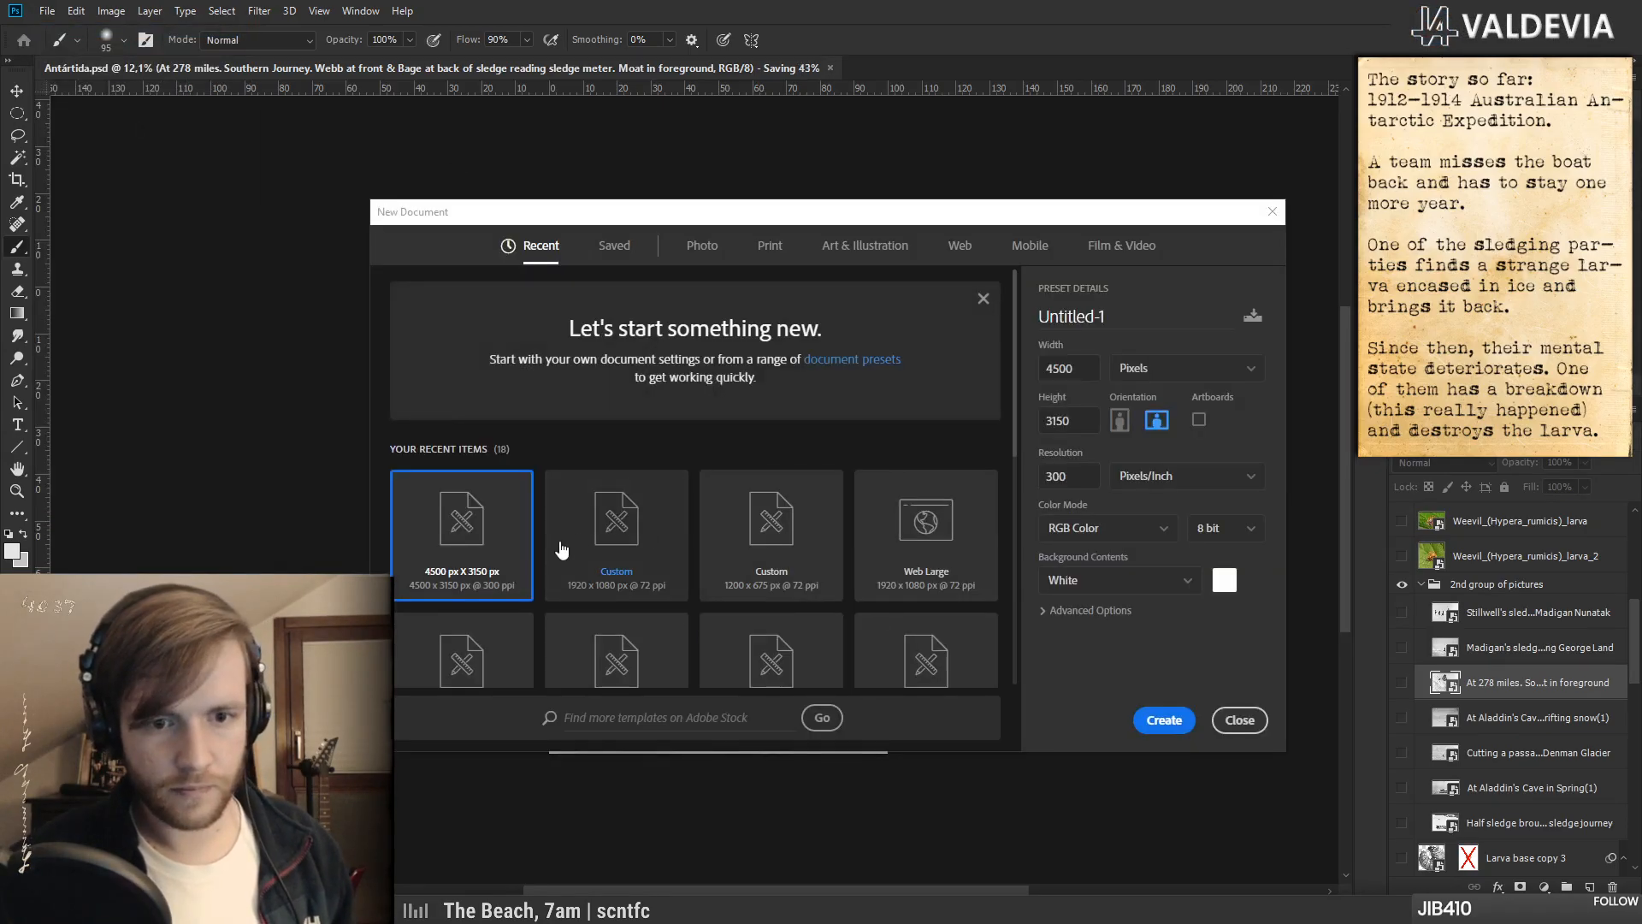
{"action": "left_click", "coordinate": [1164, 720]}
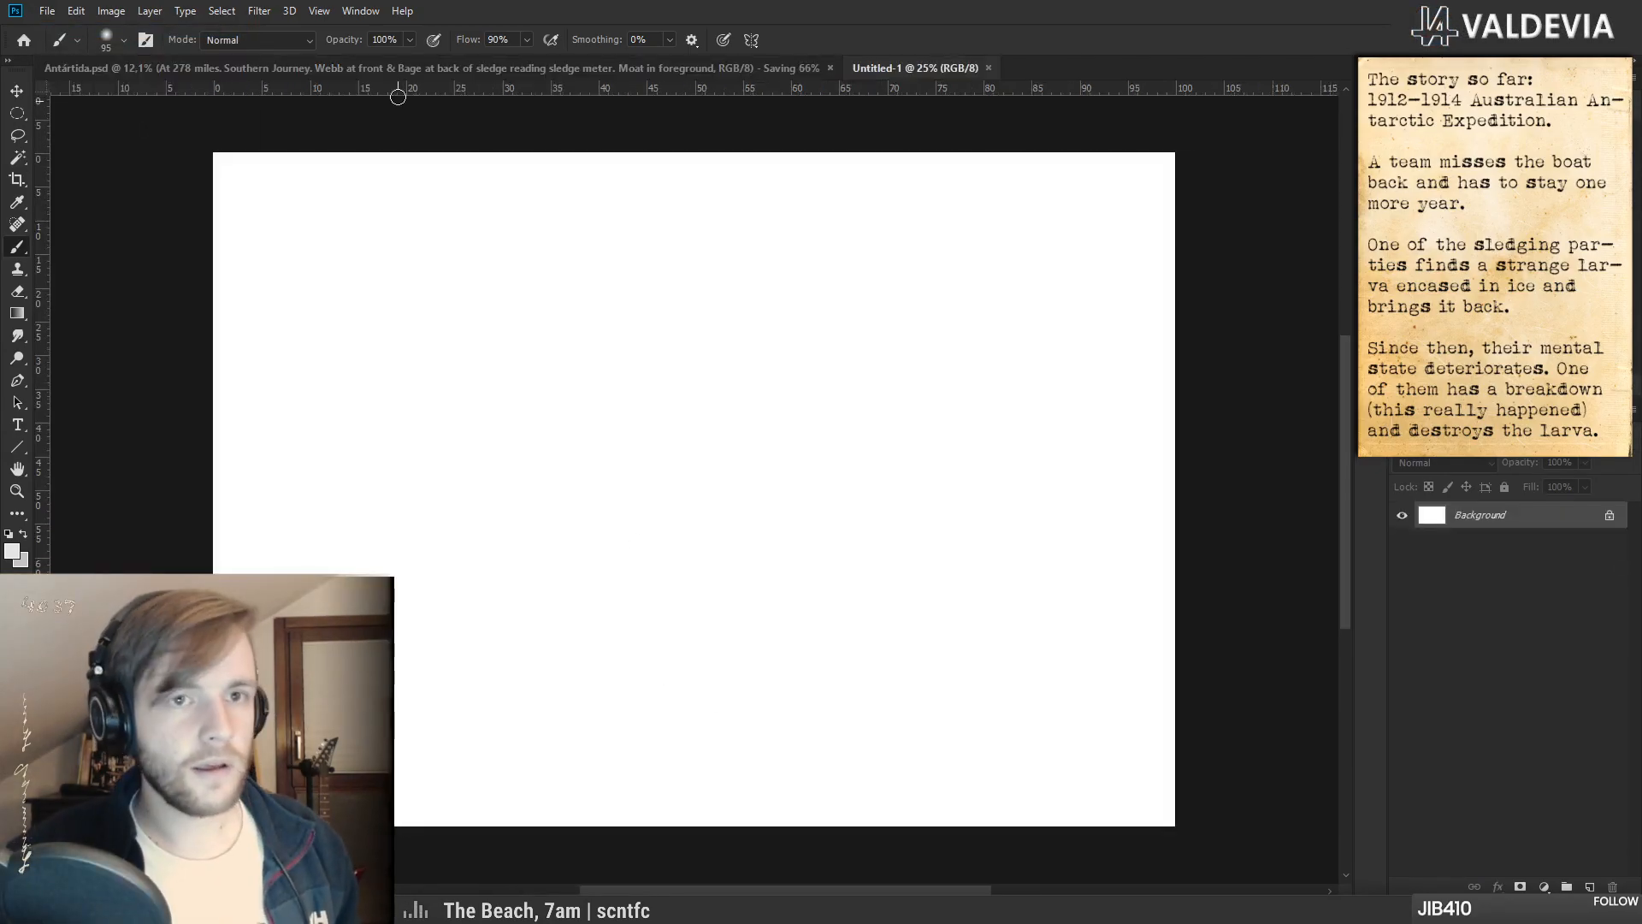
- Show the "At 278 miles" photo in Antártida.psd and copy its layer into the new document
{"action": "left_click", "coordinate": [419, 68]}
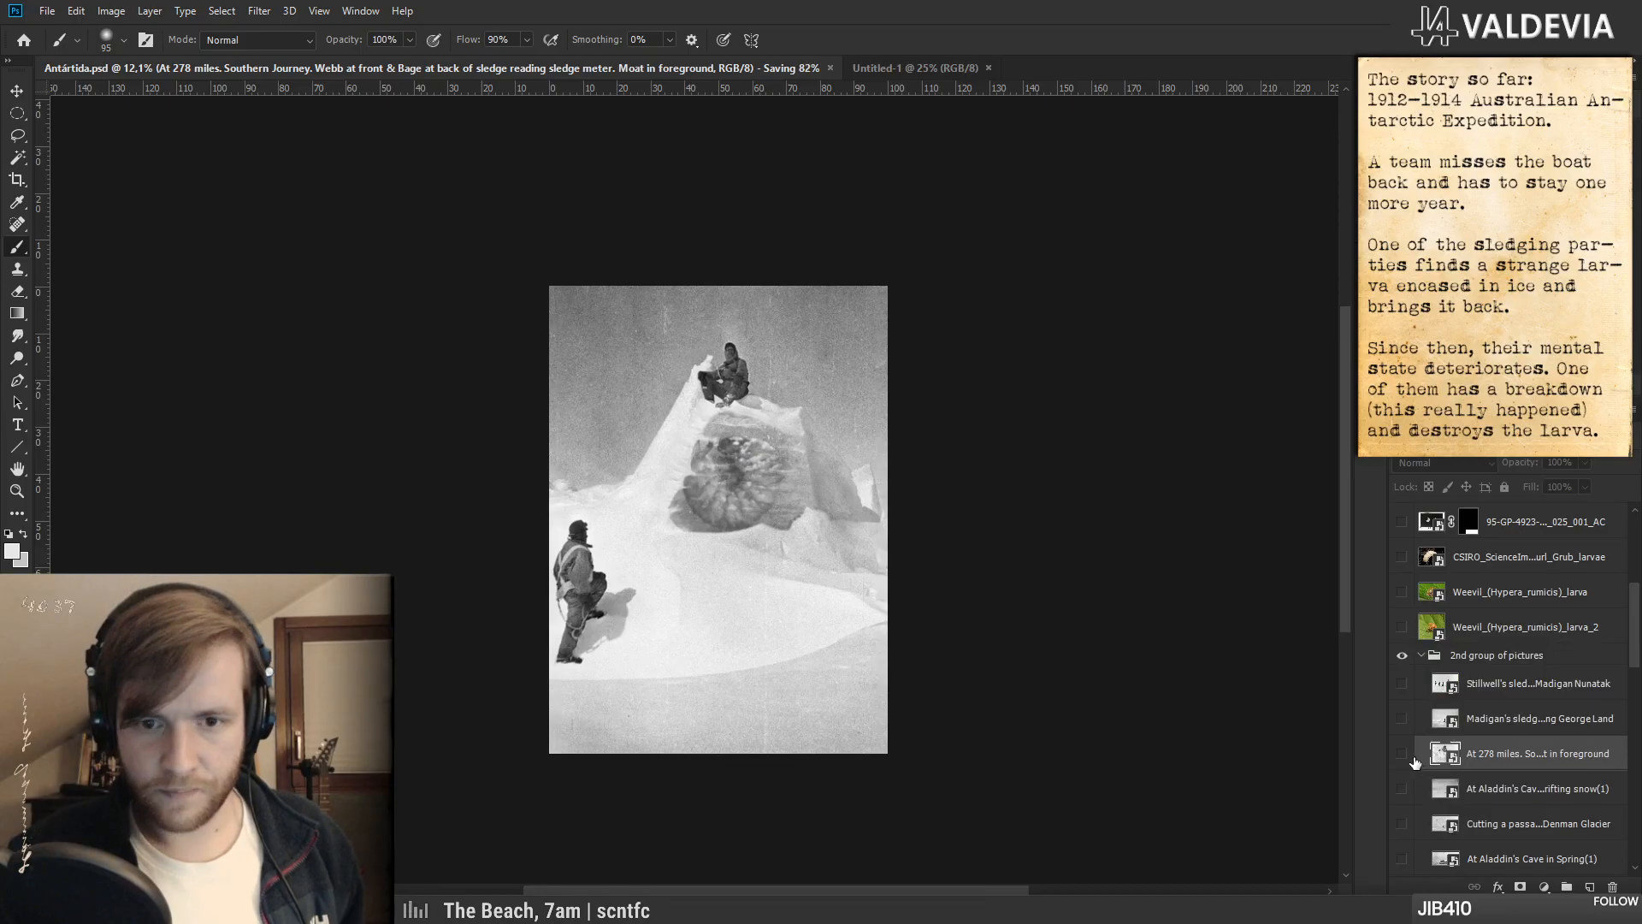
{"action": "left_click", "coordinate": [1401, 754]}
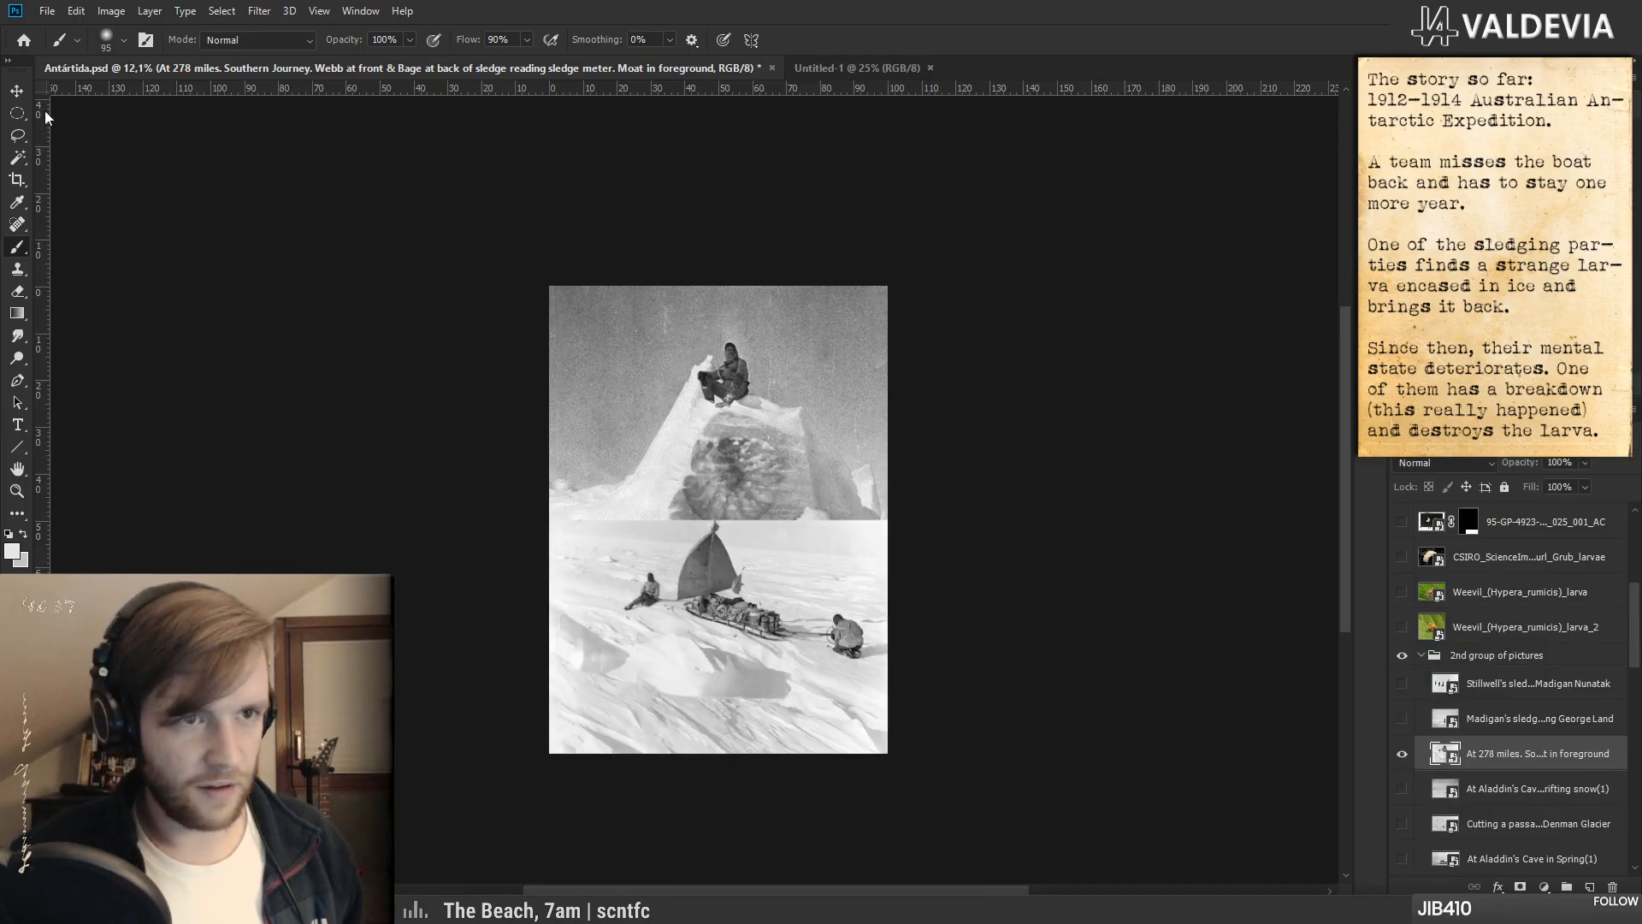
{"action": "left_click", "coordinate": [22, 92]}
{"action": "left_click_drag", "start_coordinate": [578, 584], "coordinate": [719, 469]}
- Scale the "At 278 miles" photo up and position it so that it fills the whole canvas
{"action": "key", "text": "z"}
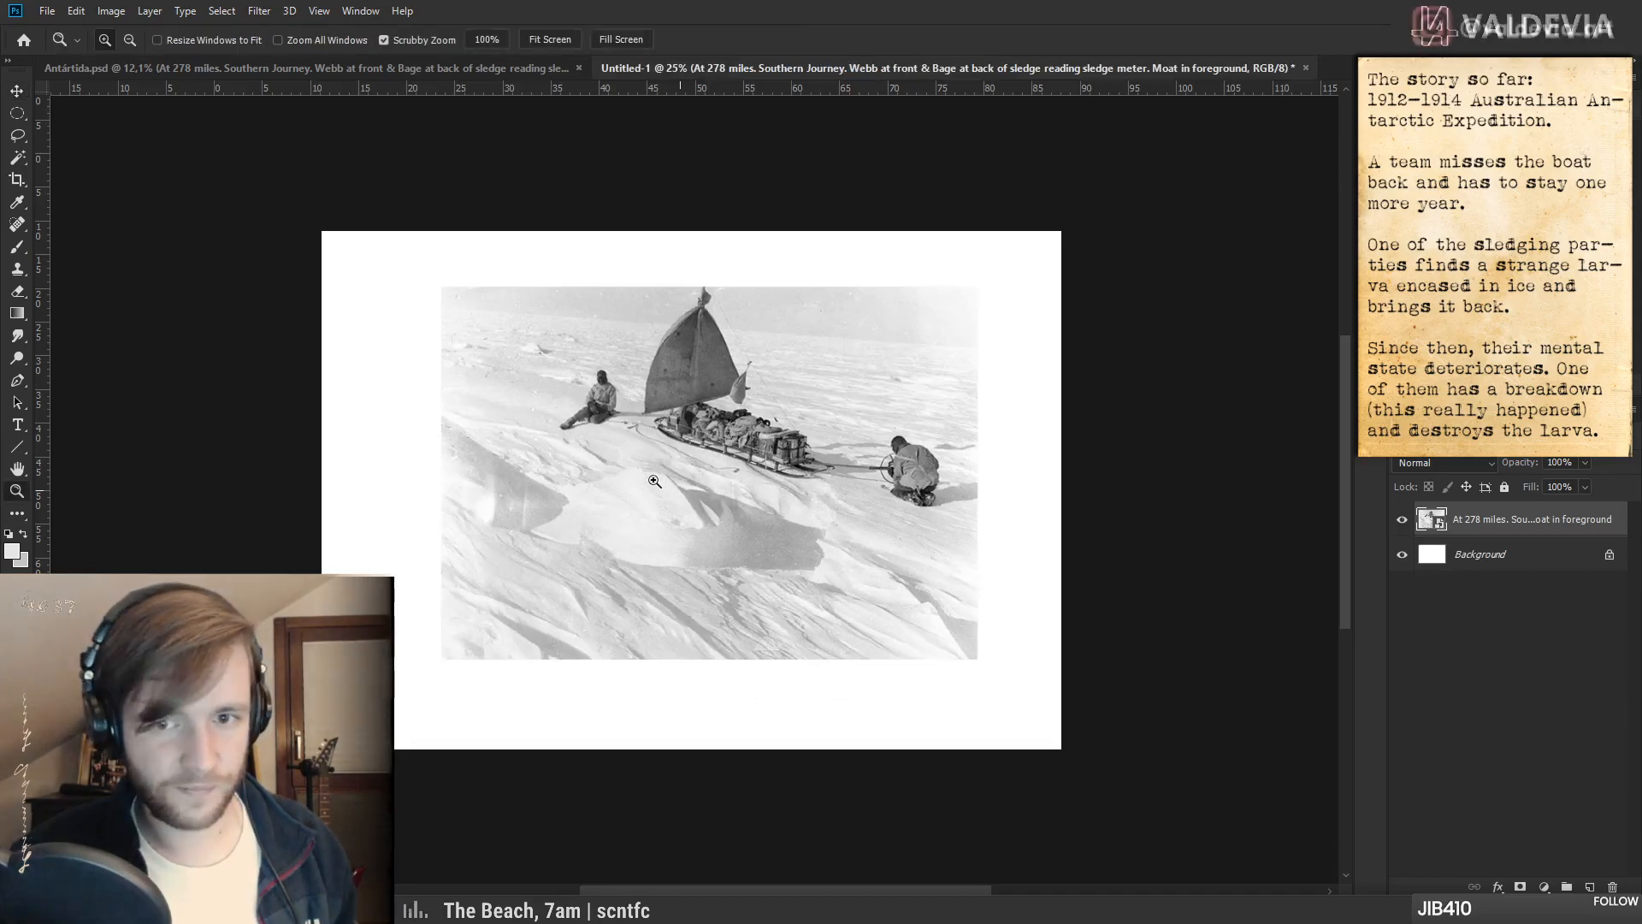
{"action": "key", "text": "ctrl+t"}
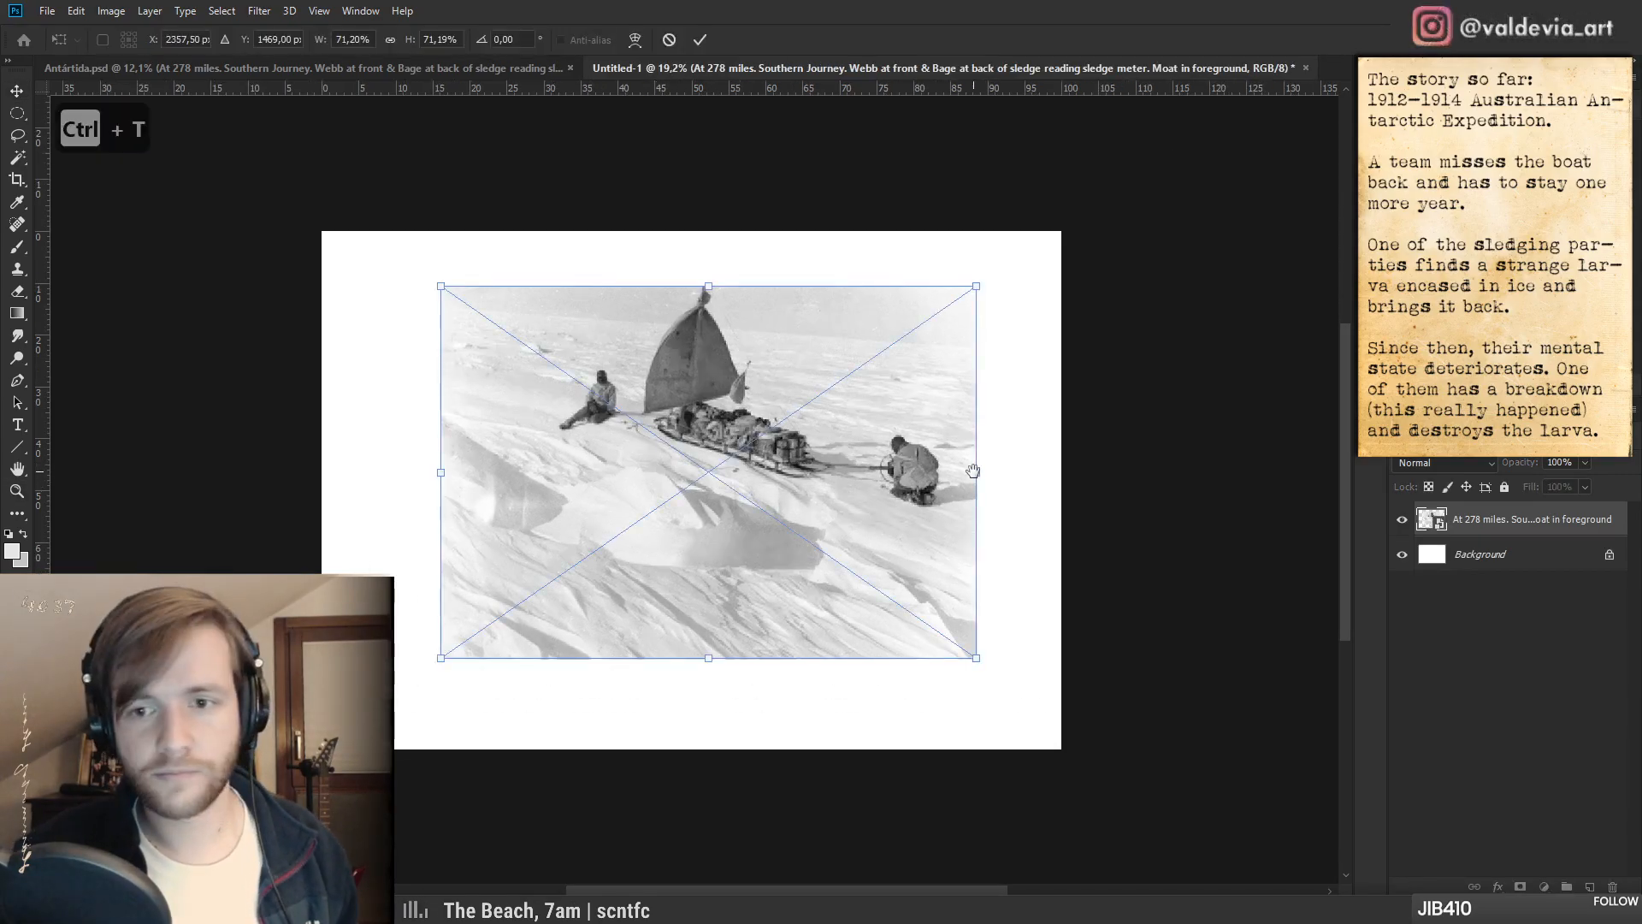
{"action": "left_click_drag", "start_coordinate": [980, 466], "coordinate": [991, 512]}
{"action": "left_click_drag", "start_coordinate": [675, 763], "coordinate": [680, 701]}
{"action": "left_click", "coordinate": [699, 43]}
{"action": "key", "text": "z"}
{"action": "left_click_drag", "start_coordinate": [716, 309], "coordinate": [748, 300]}
{"action": "key", "text": "v"}
{"action": "left_click_drag", "start_coordinate": [740, 434], "coordinate": [772, 430]}
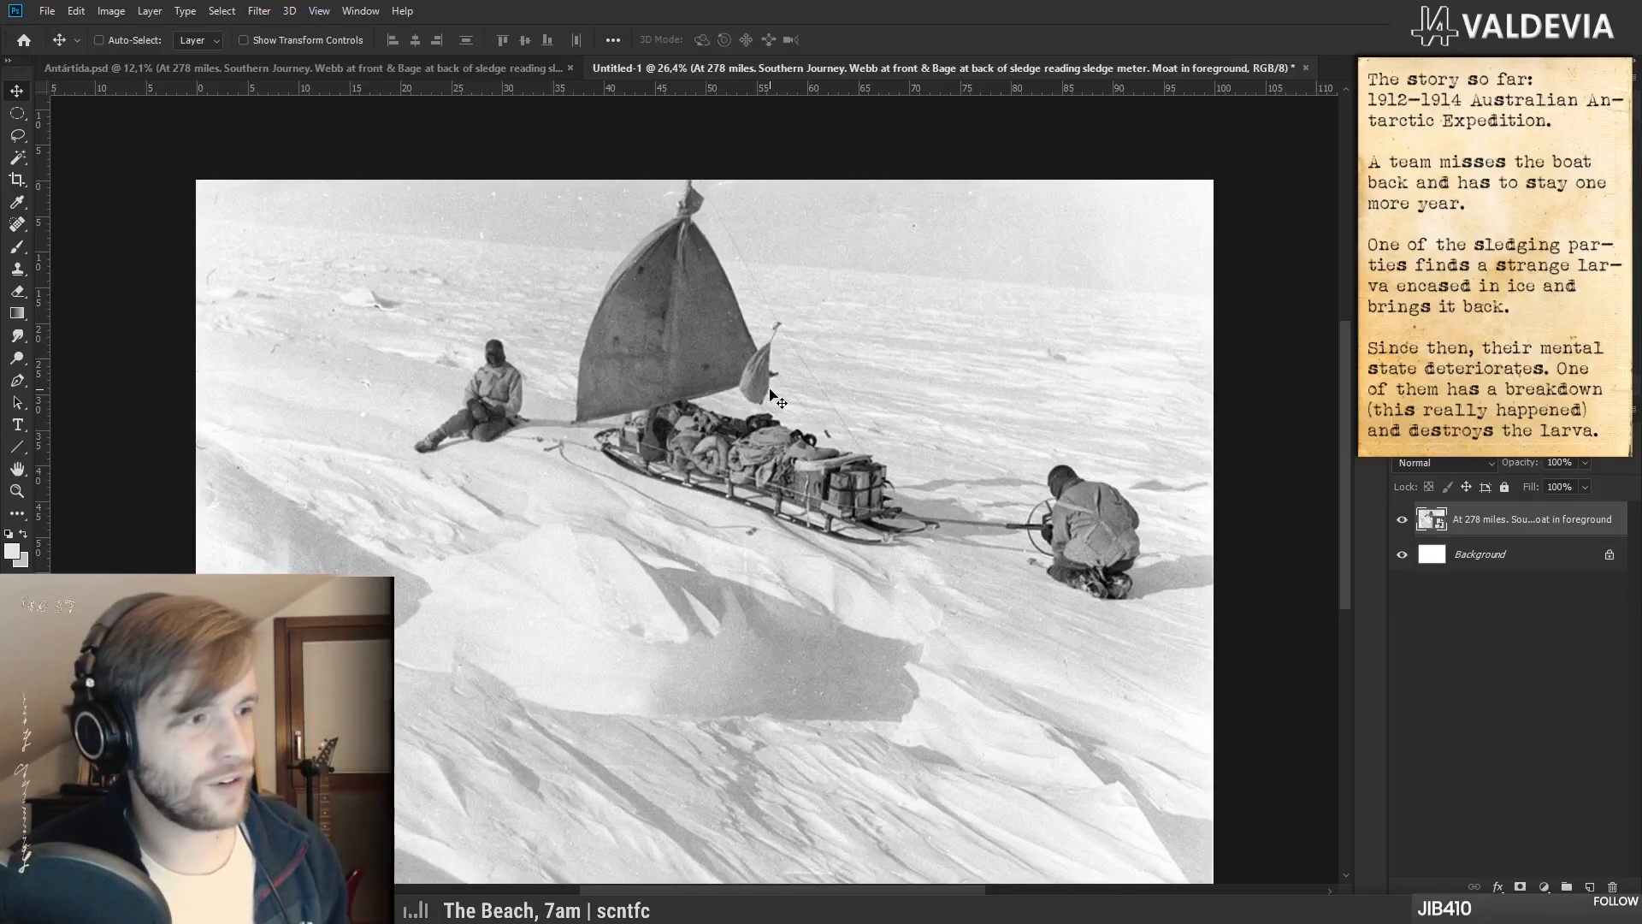
{"action": "key", "text": "z"}
{"action": "left_click_drag", "start_coordinate": [506, 373], "coordinate": [452, 358]}
{"action": "key", "text": "v"}
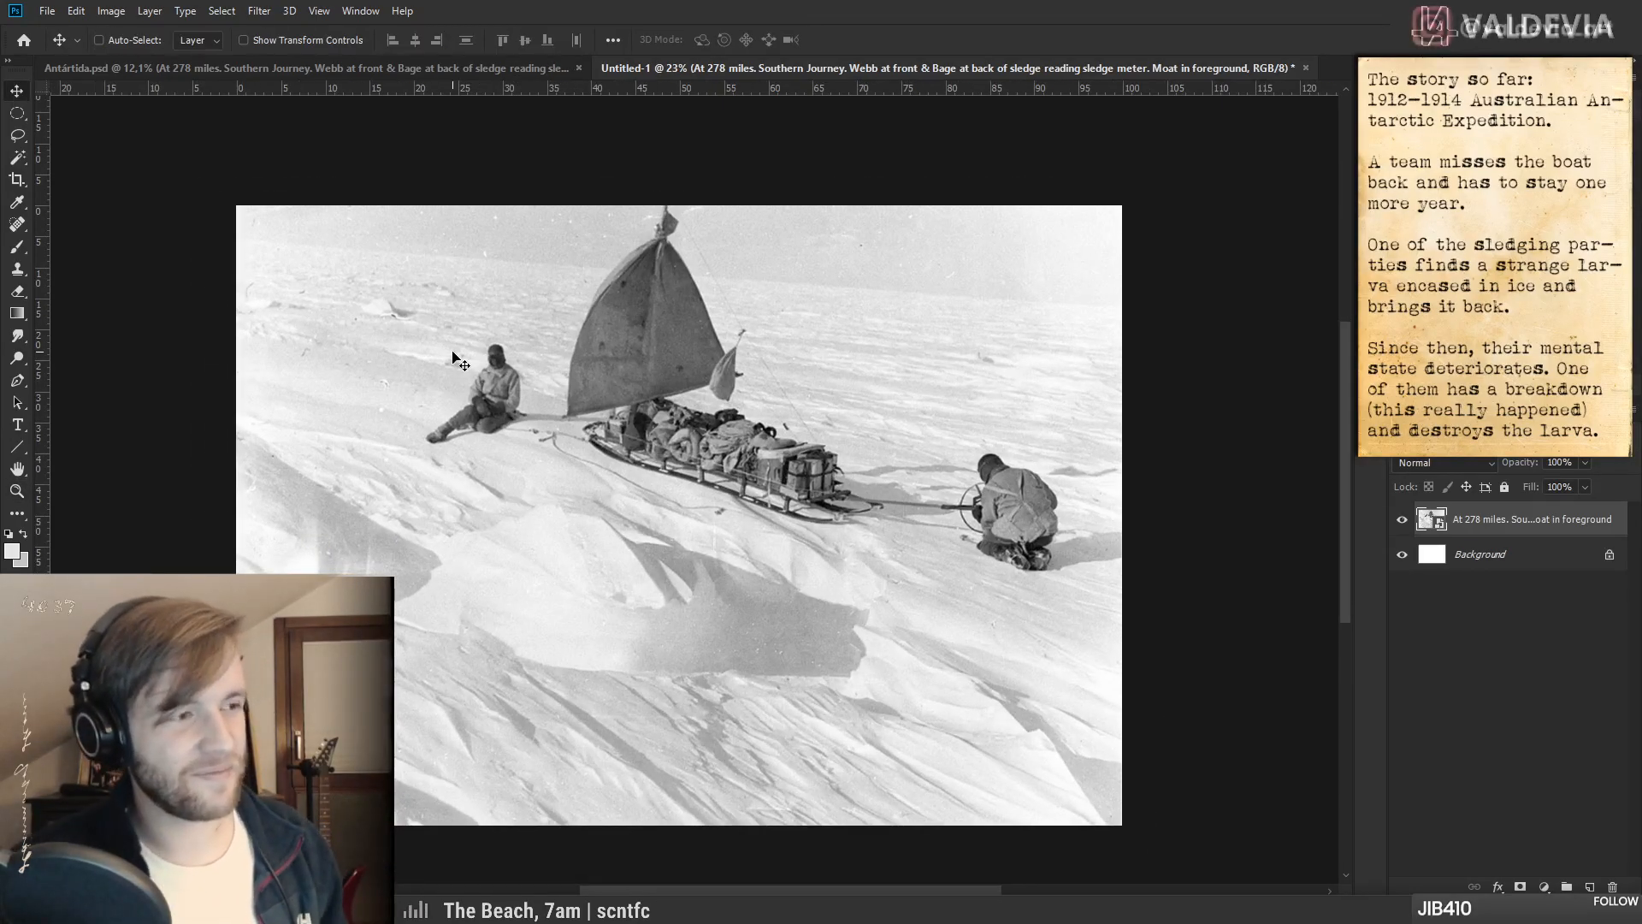
- Hide the "At 278 miles" layer in Antártida.psd and collapse the "2nd group of pictures" group
{"action": "left_click", "coordinate": [303, 67]}
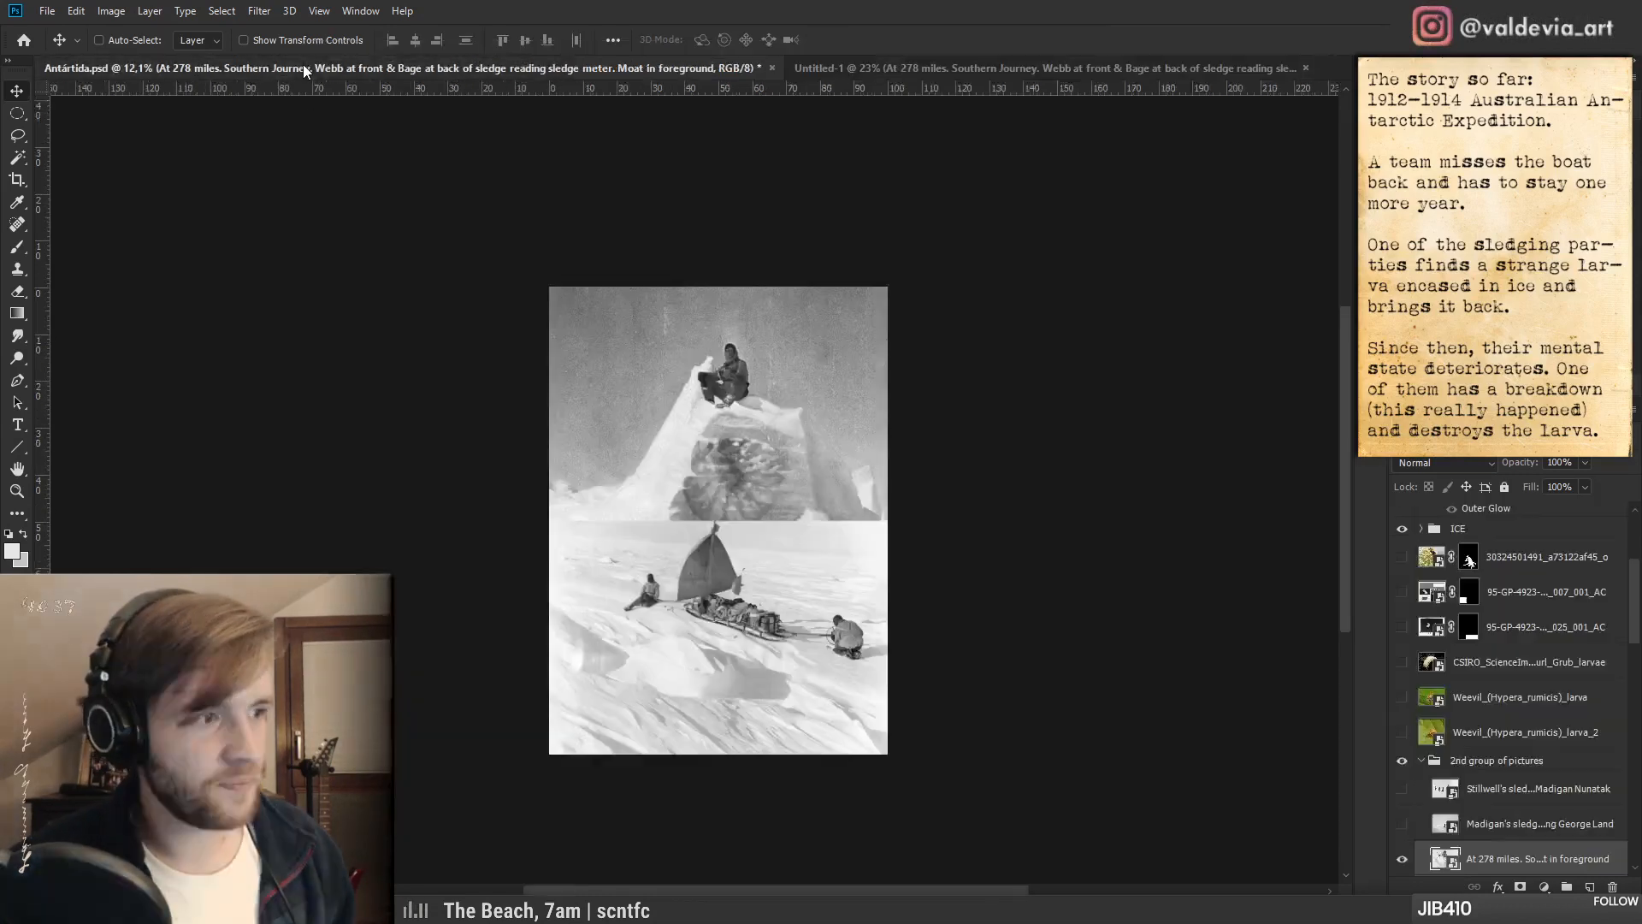
{"action": "key", "text": "z"}
{"action": "left_click", "coordinate": [696, 617]}
{"action": "key", "text": "v"}
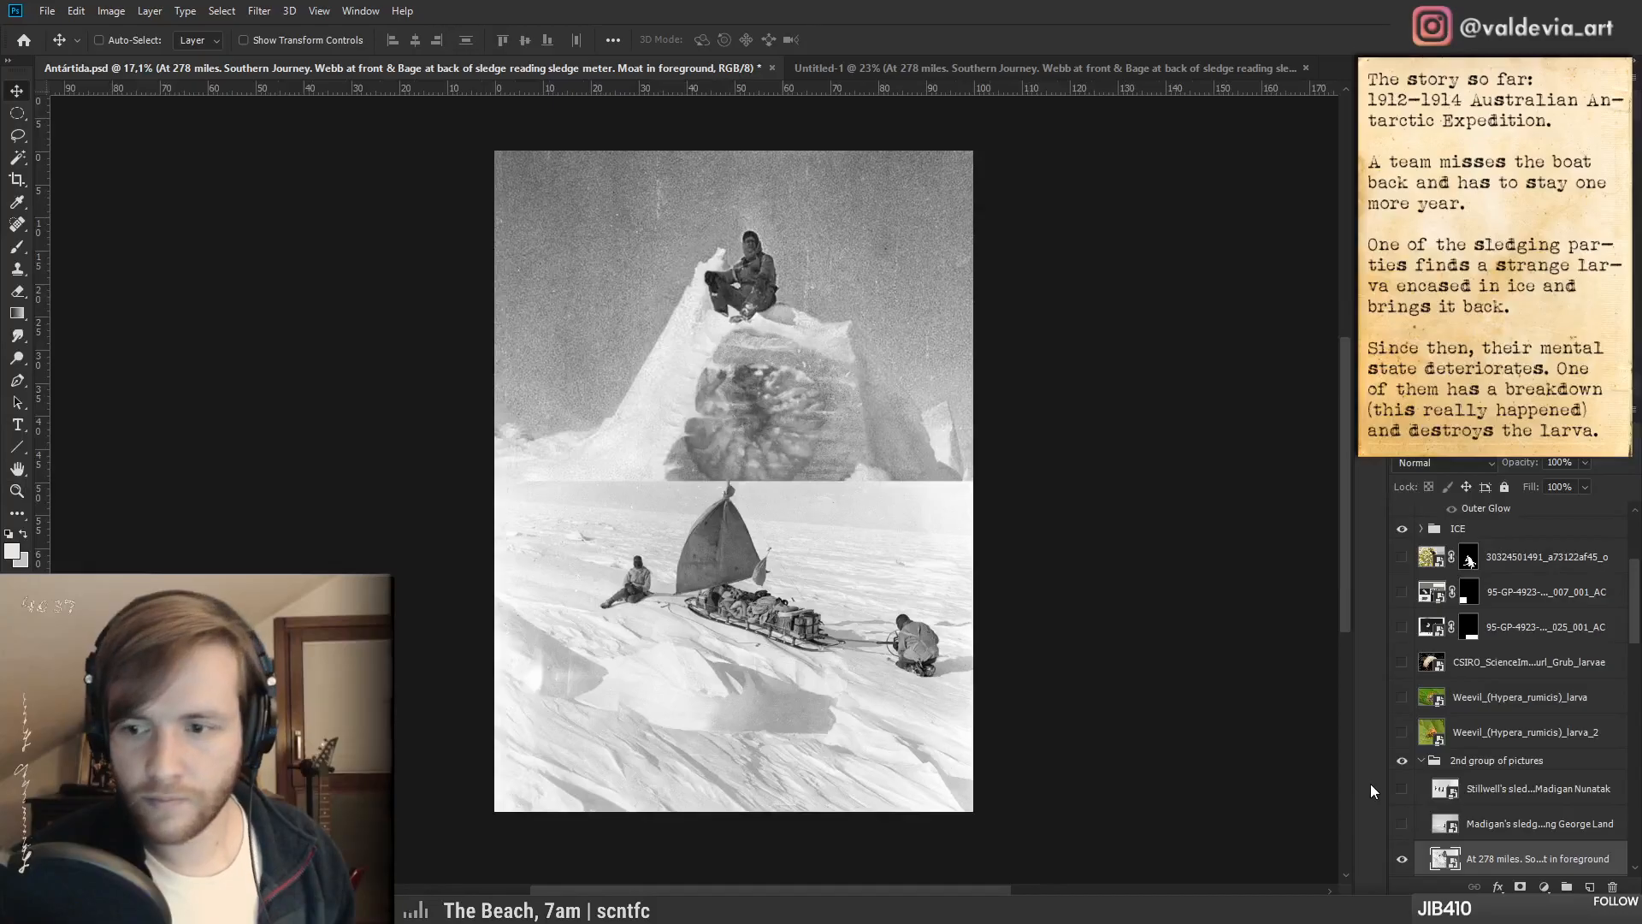
{"action": "left_click", "coordinate": [1403, 858]}
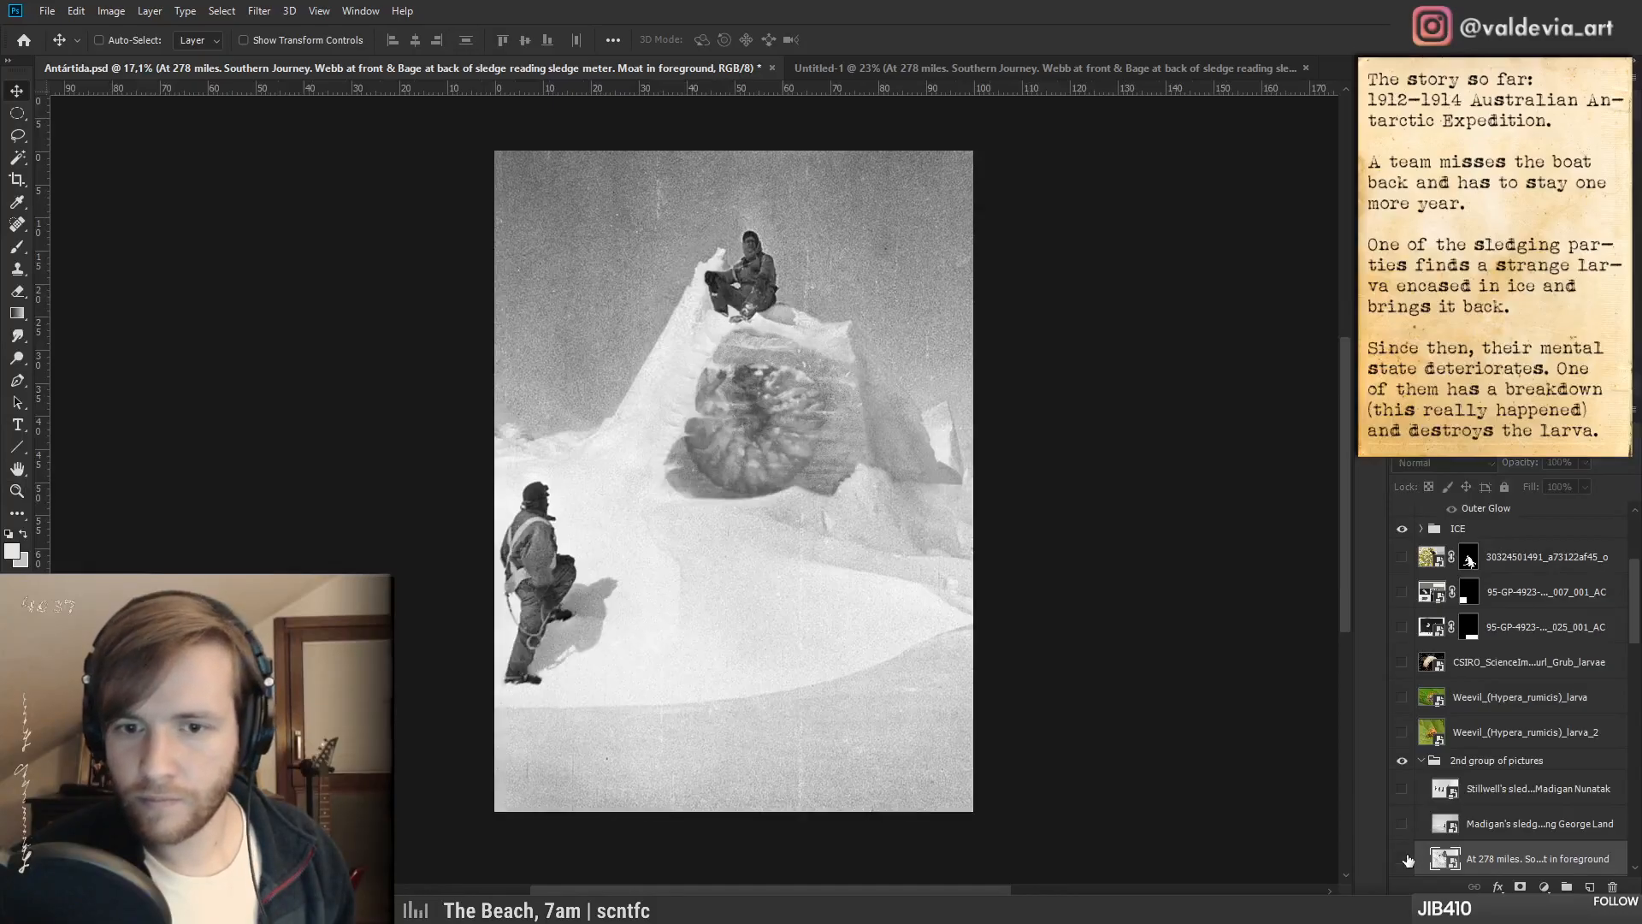
{"action": "left_click", "coordinate": [1421, 760]}
- Expand the Pic 2 group and select its "ice with larva" group, undoing a trial move of it
{"action": "scroll", "coordinate": [1424, 787], "scroll_direction": "down", "scroll_amount": 5}
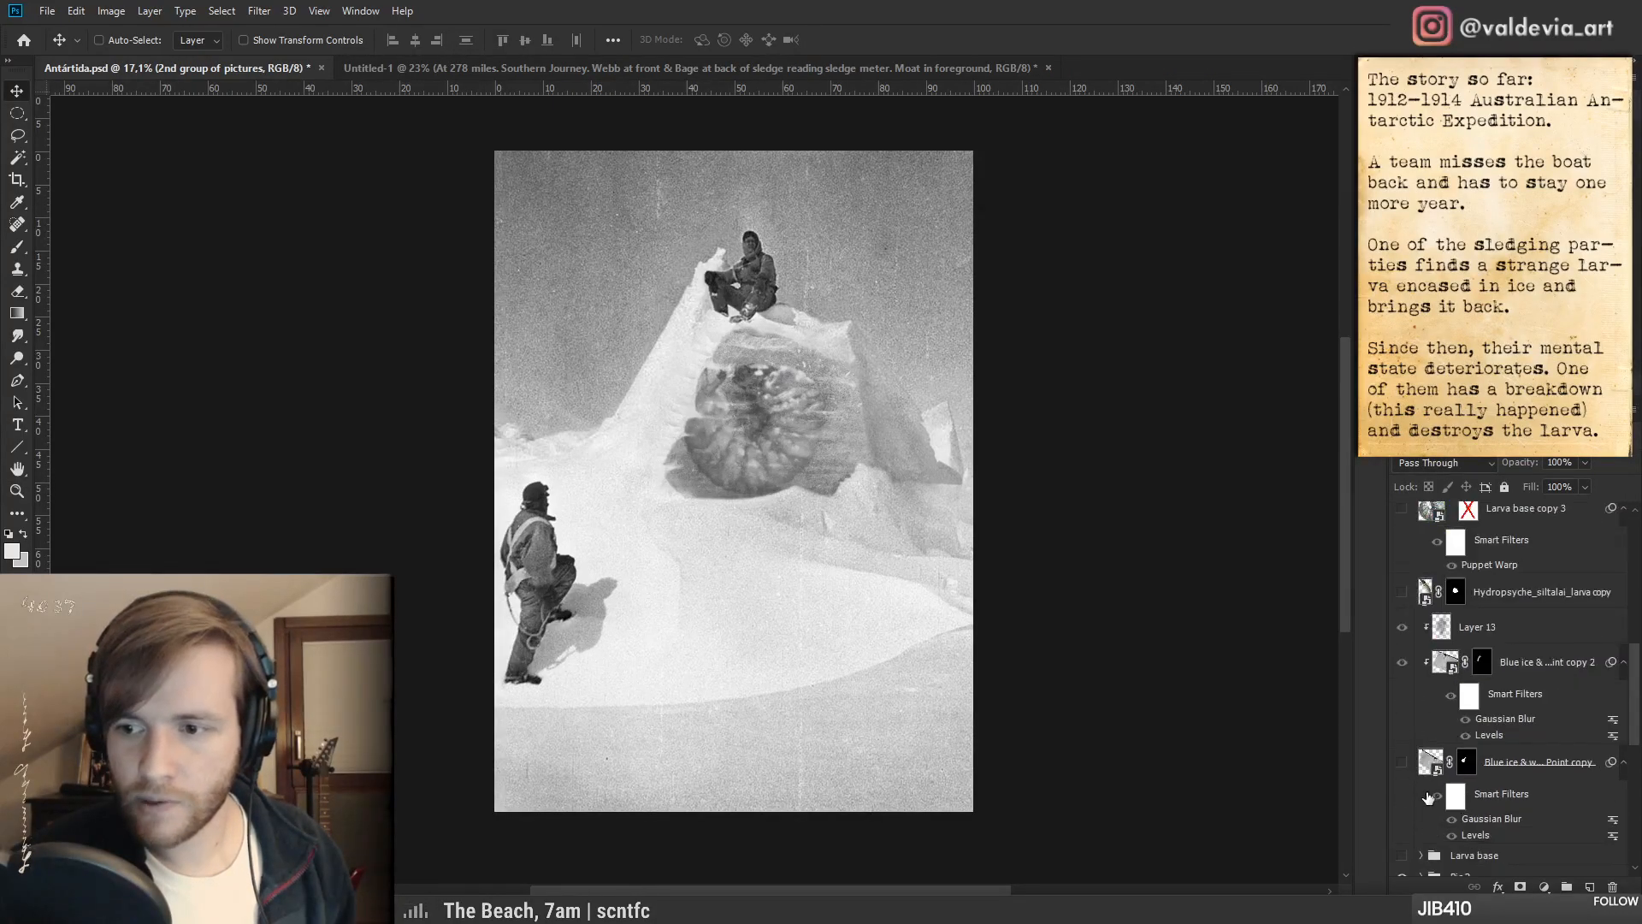
{"action": "scroll", "coordinate": [1427, 798], "scroll_direction": "down", "scroll_amount": 7}
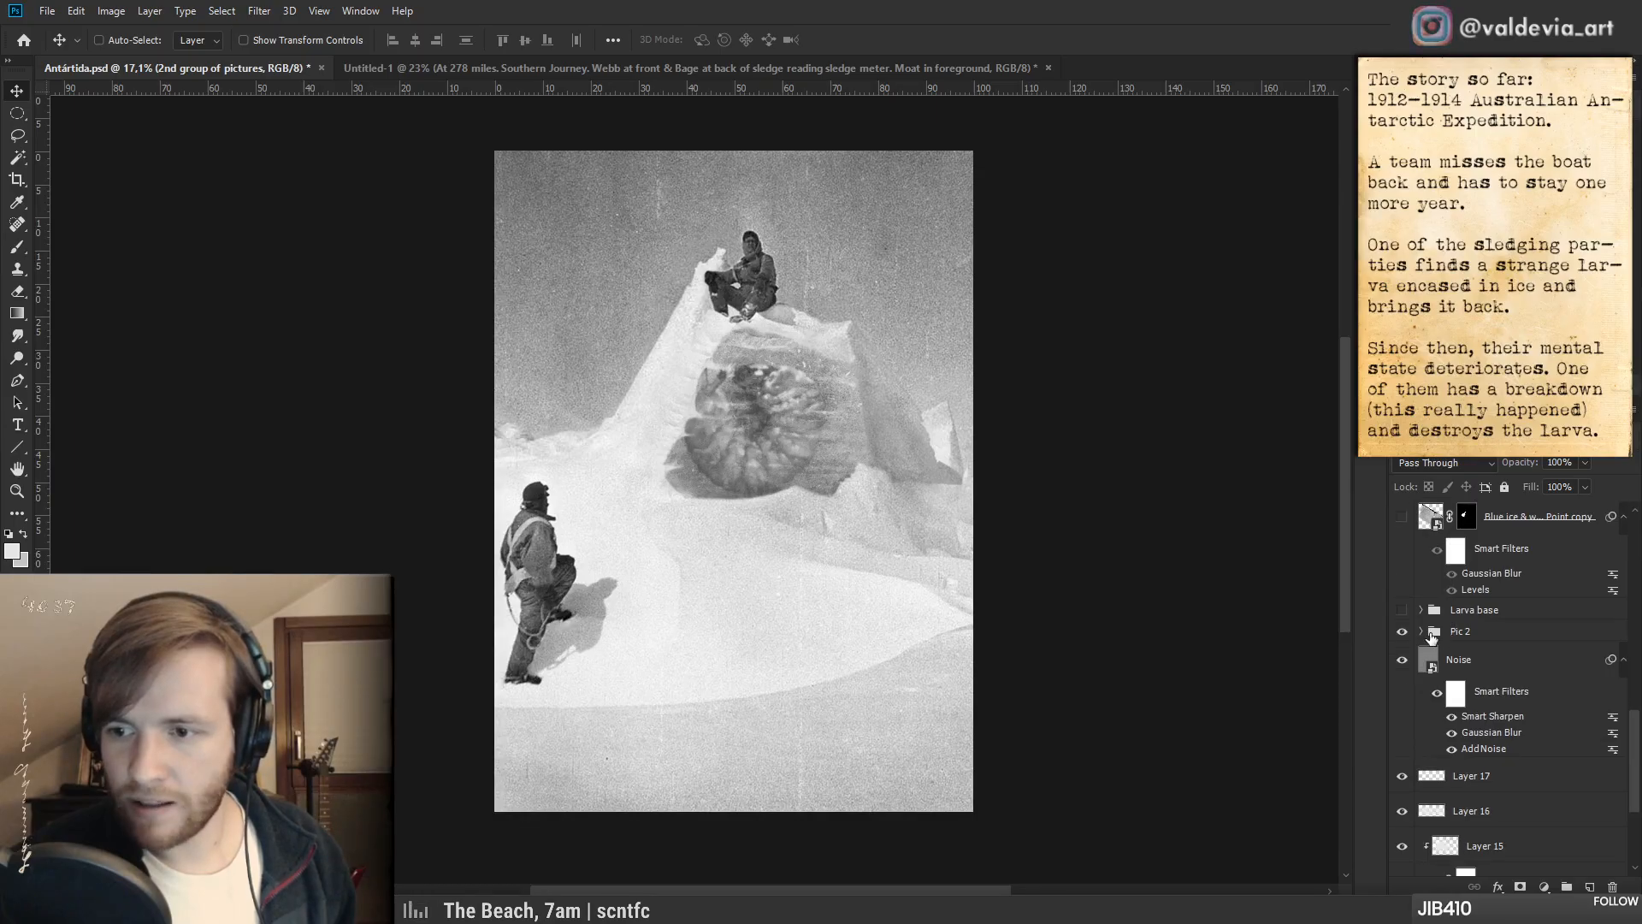
{"action": "left_click", "coordinate": [1420, 632]}
{"action": "left_click", "coordinate": [1512, 659]}
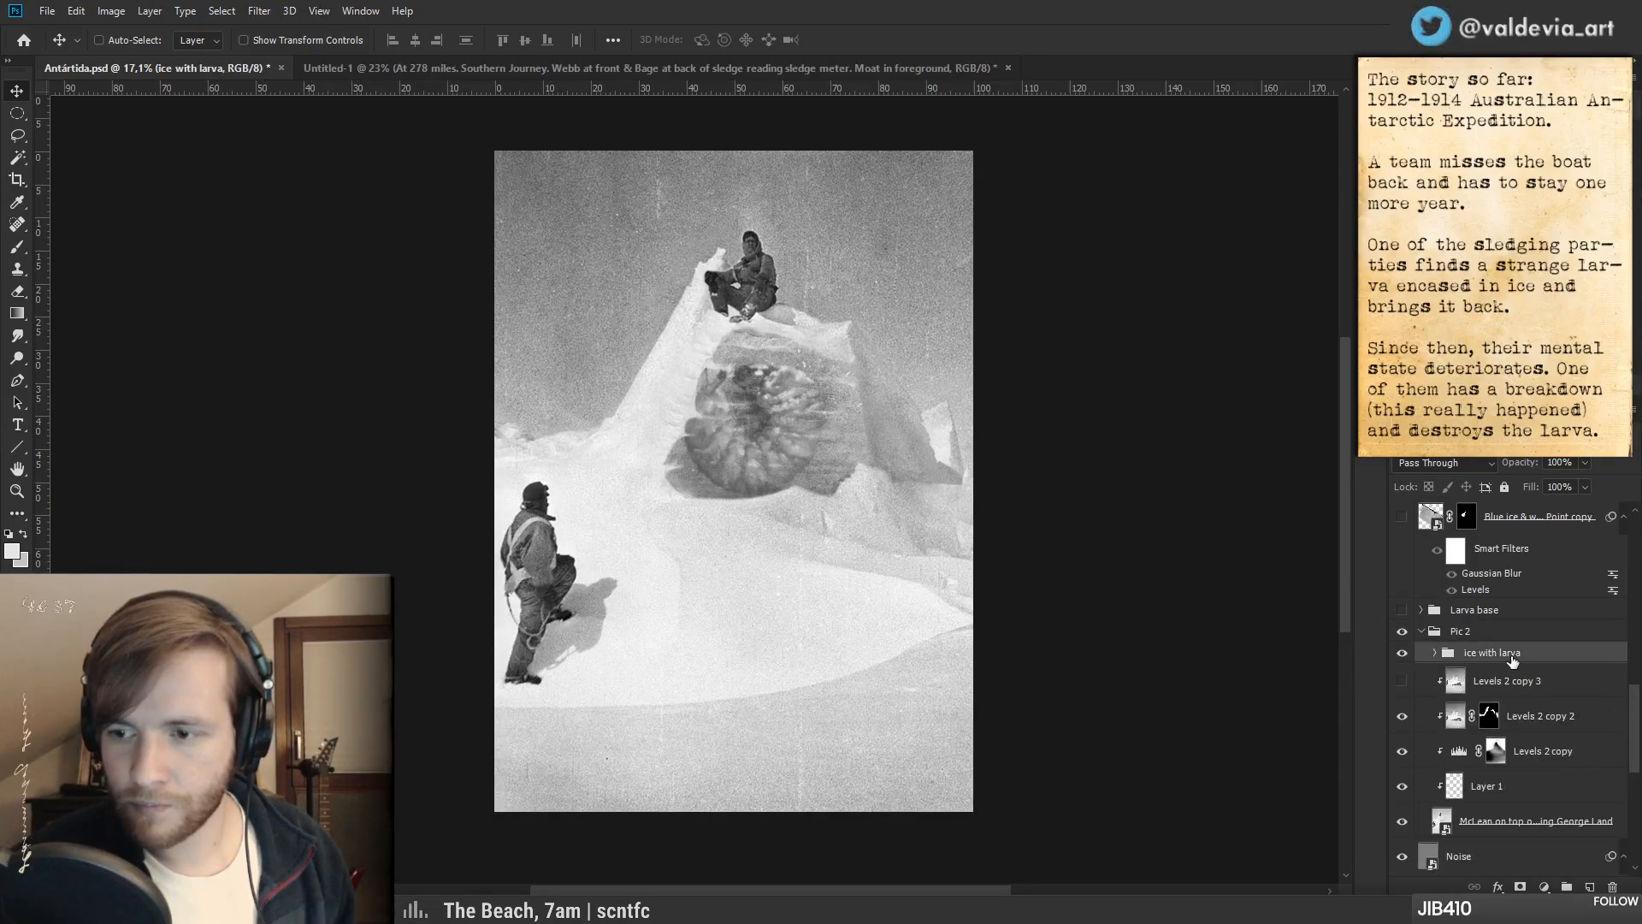
{"action": "mouse_move", "coordinate": [727, 441]}
{"action": "left_mouse_down"}
{"action": "mouse_move", "coordinate": [744, 338]}
{"action": "mouse_move", "coordinate": [646, 256]}
{"action": "mouse_move", "coordinate": [727, 440]}
{"action": "mouse_move", "coordinate": [745, 423]}
{"action": "left_mouse_up"}
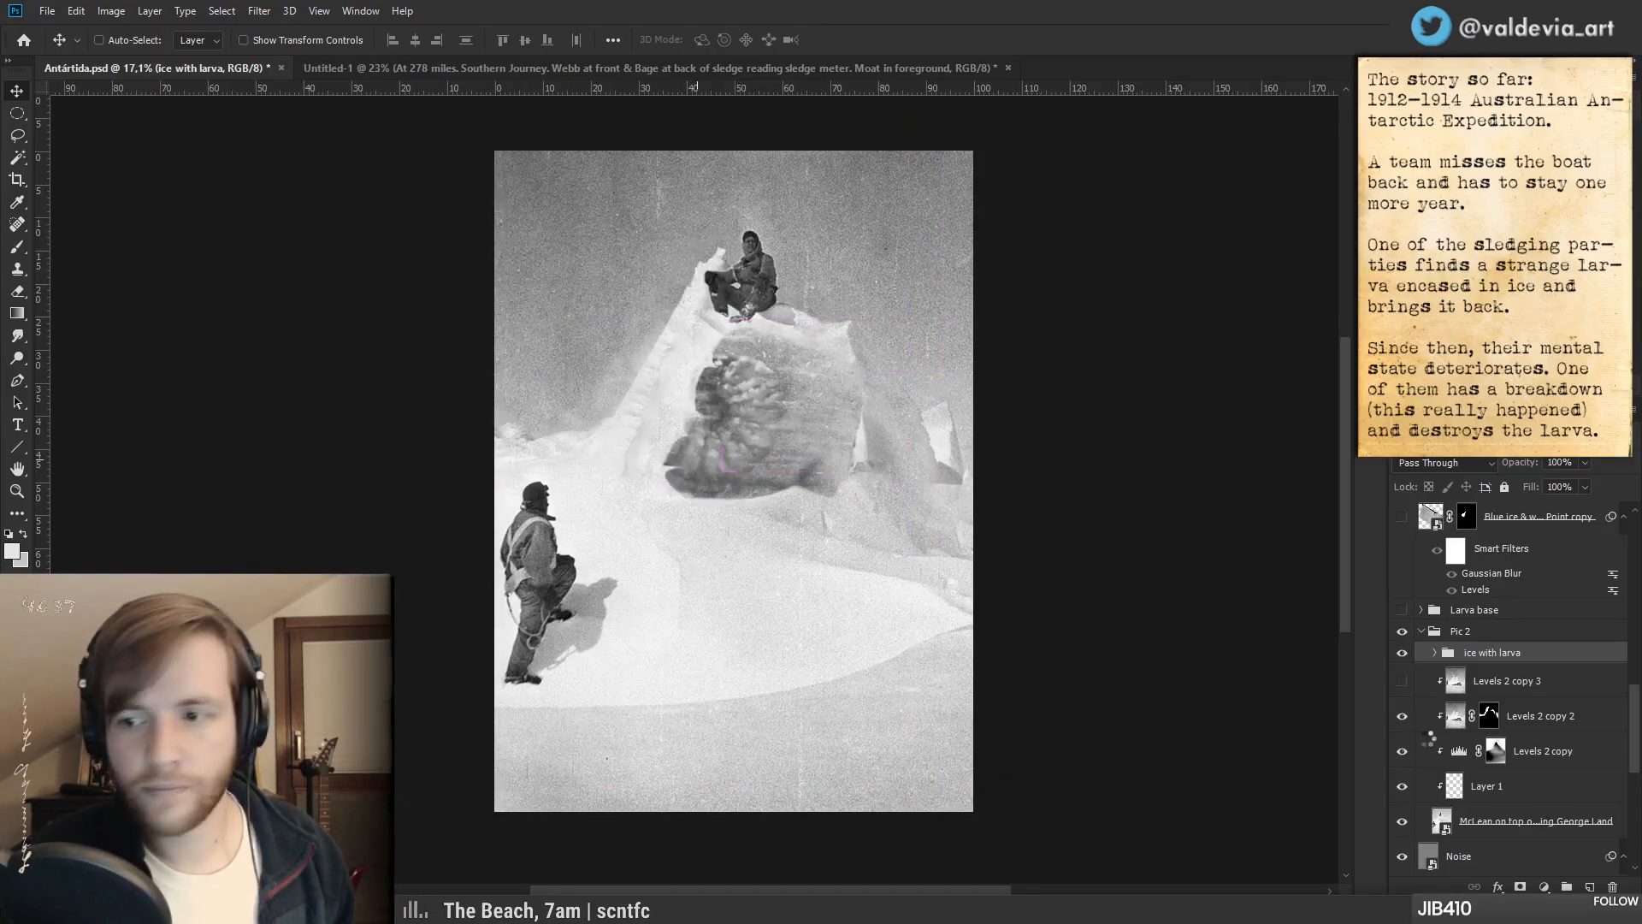
{"action": "key", "text": "ctrl+z"}
- Move the Noise layer out of the "ice with larva" group to just above it, then collapse the group
{"action": "left_click", "coordinate": [1438, 655]}
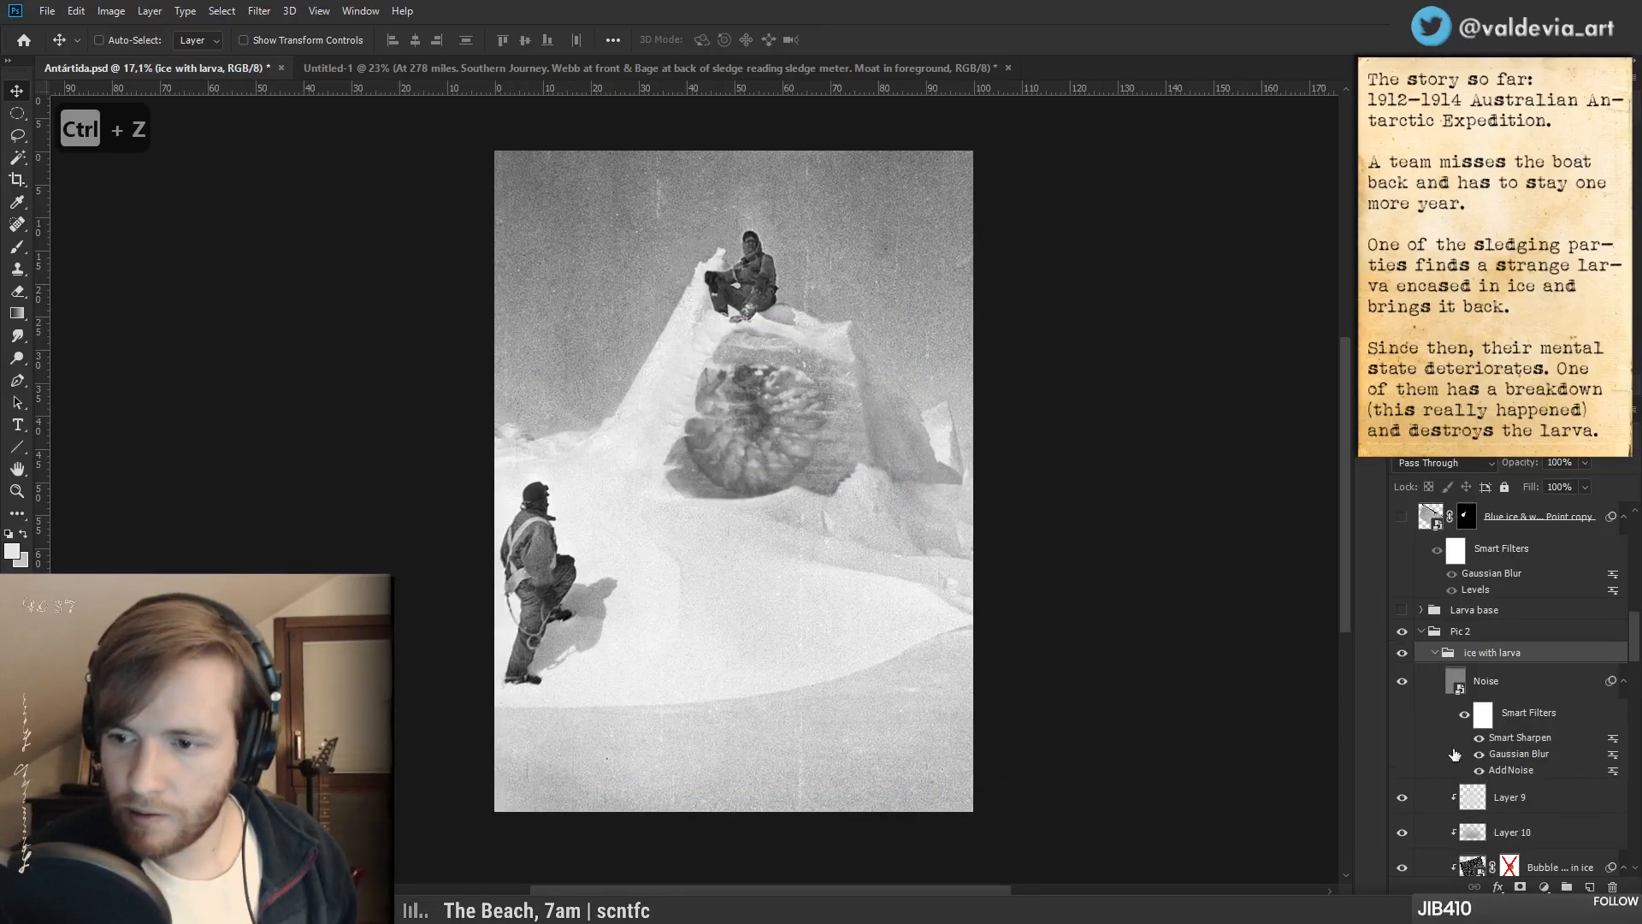
{"action": "scroll", "coordinate": [1454, 754], "scroll_direction": "down", "scroll_amount": 8}
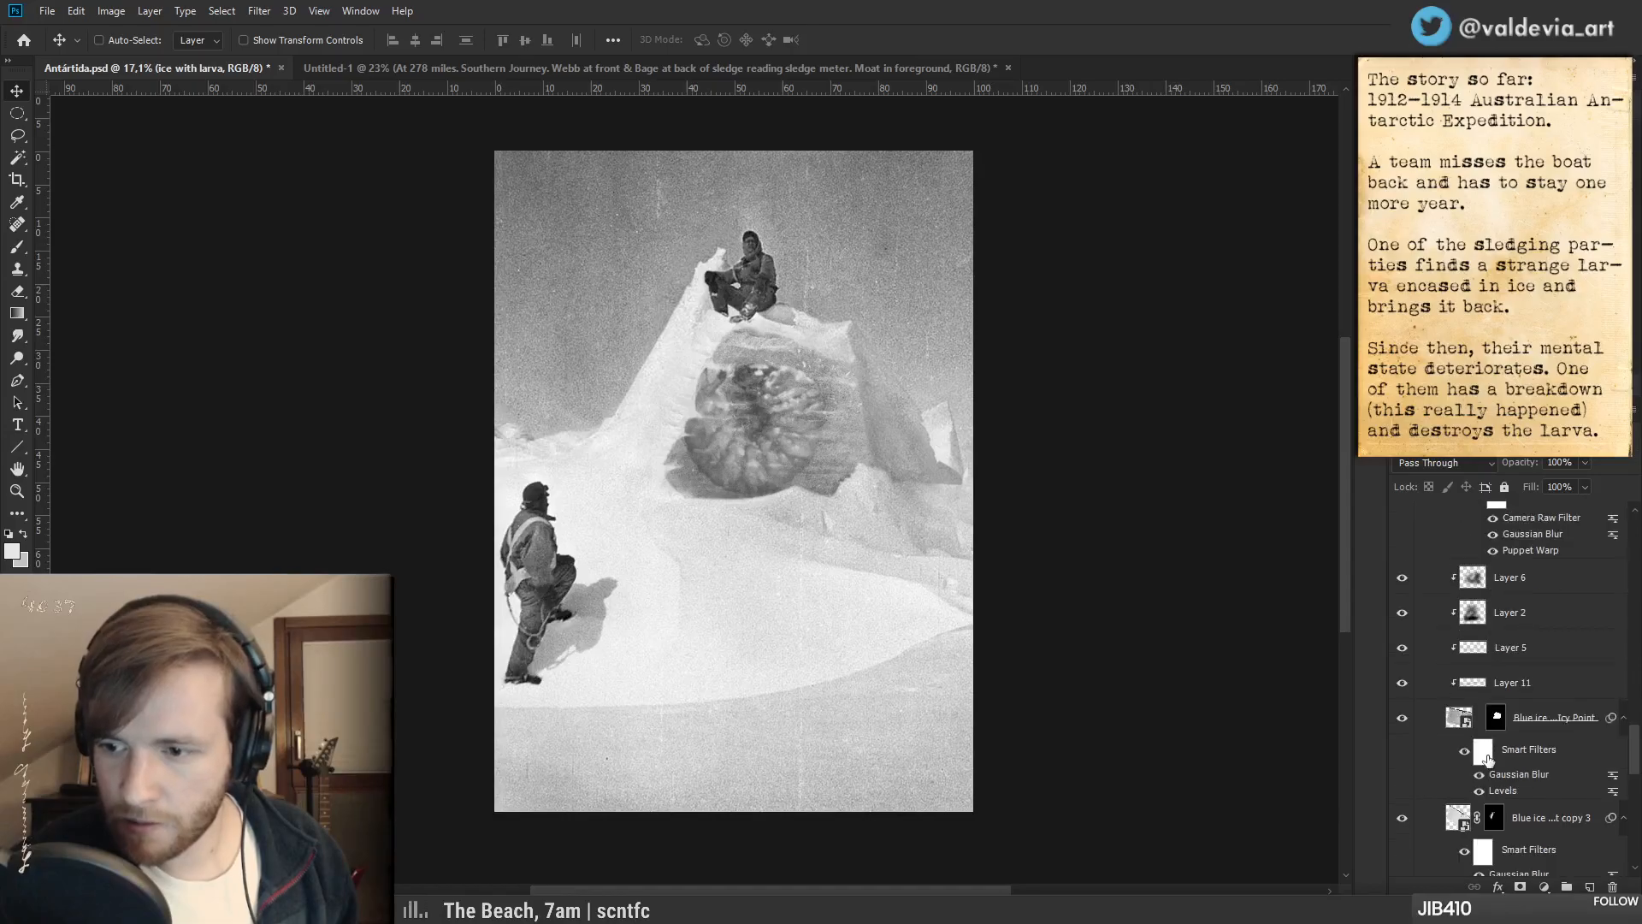
{"action": "scroll", "coordinate": [1480, 735], "scroll_direction": "up", "scroll_amount": 6}
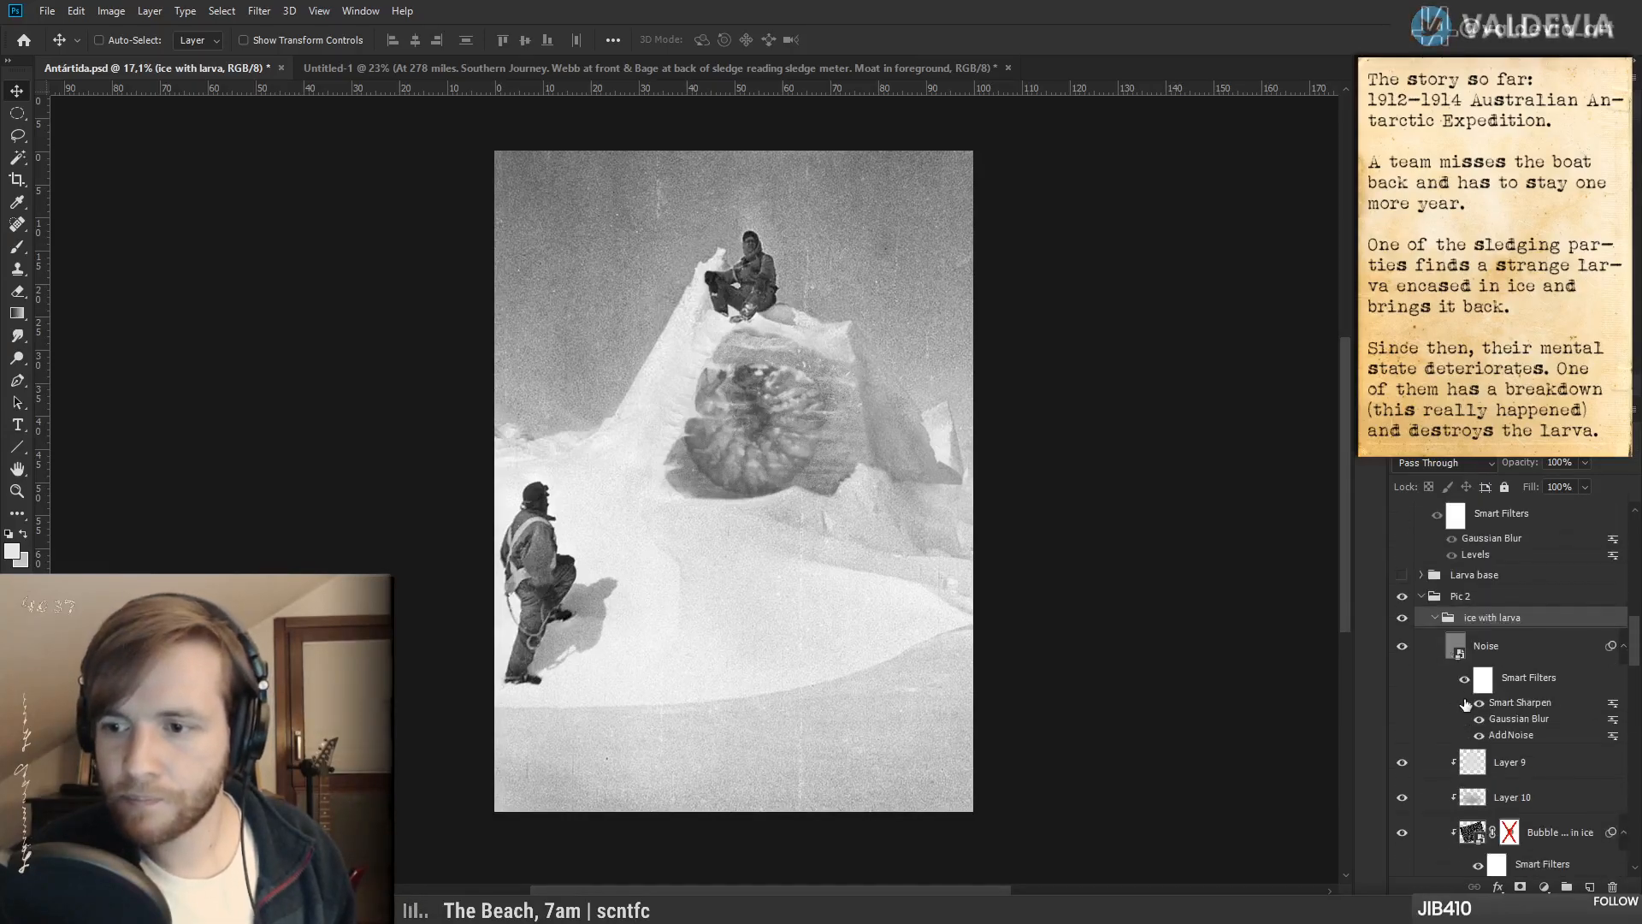
{"action": "left_click_drag", "start_coordinate": [1486, 651], "coordinate": [1477, 606]}
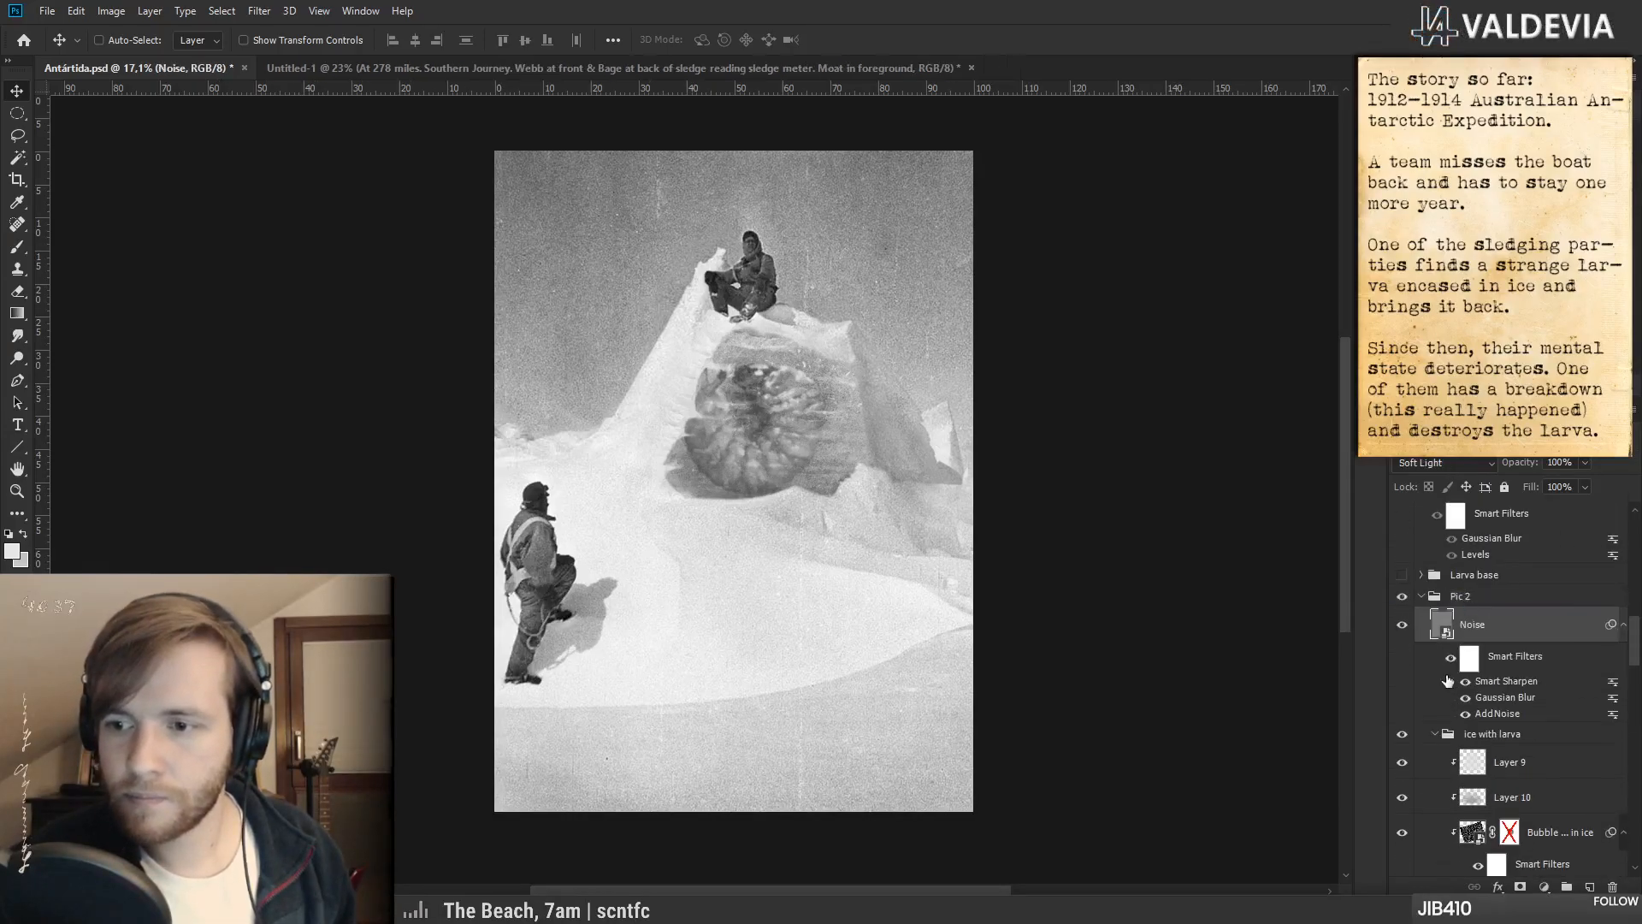
{"action": "left_click", "coordinate": [1436, 735]}
- Copy the "ice with larva" group into the new document and place it beneath the sail, over the sledge's rear end
{"action": "left_click", "coordinate": [1493, 737]}
{"action": "left_click_drag", "start_coordinate": [751, 469], "coordinate": [708, 458]}
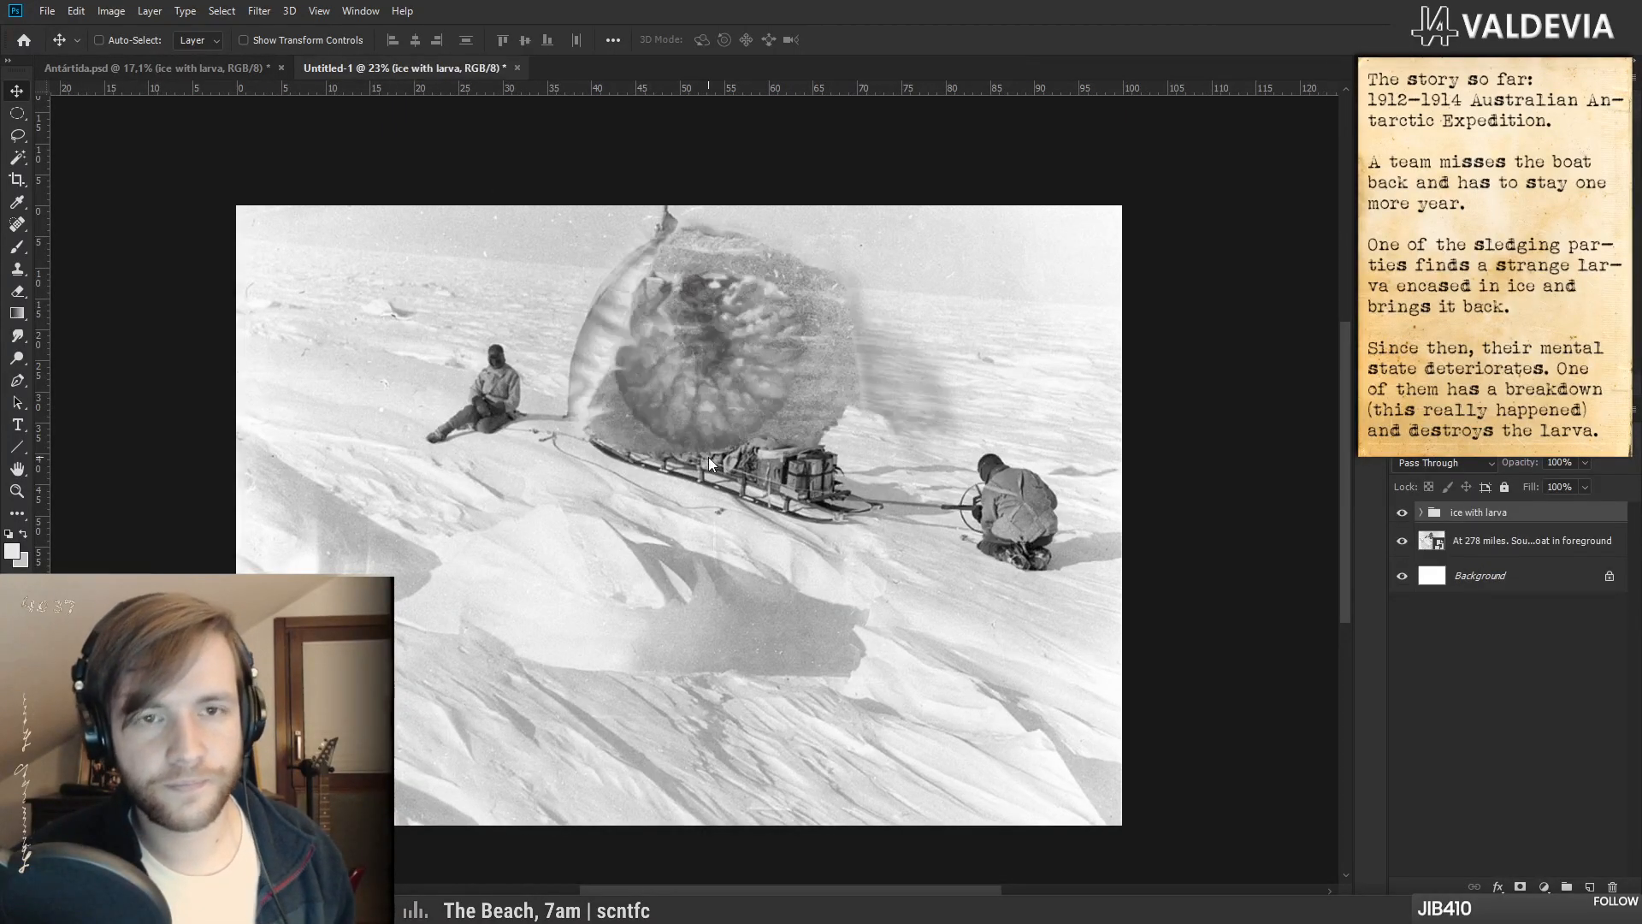
{"action": "left_click_drag", "start_coordinate": [705, 476], "coordinate": [619, 511]}
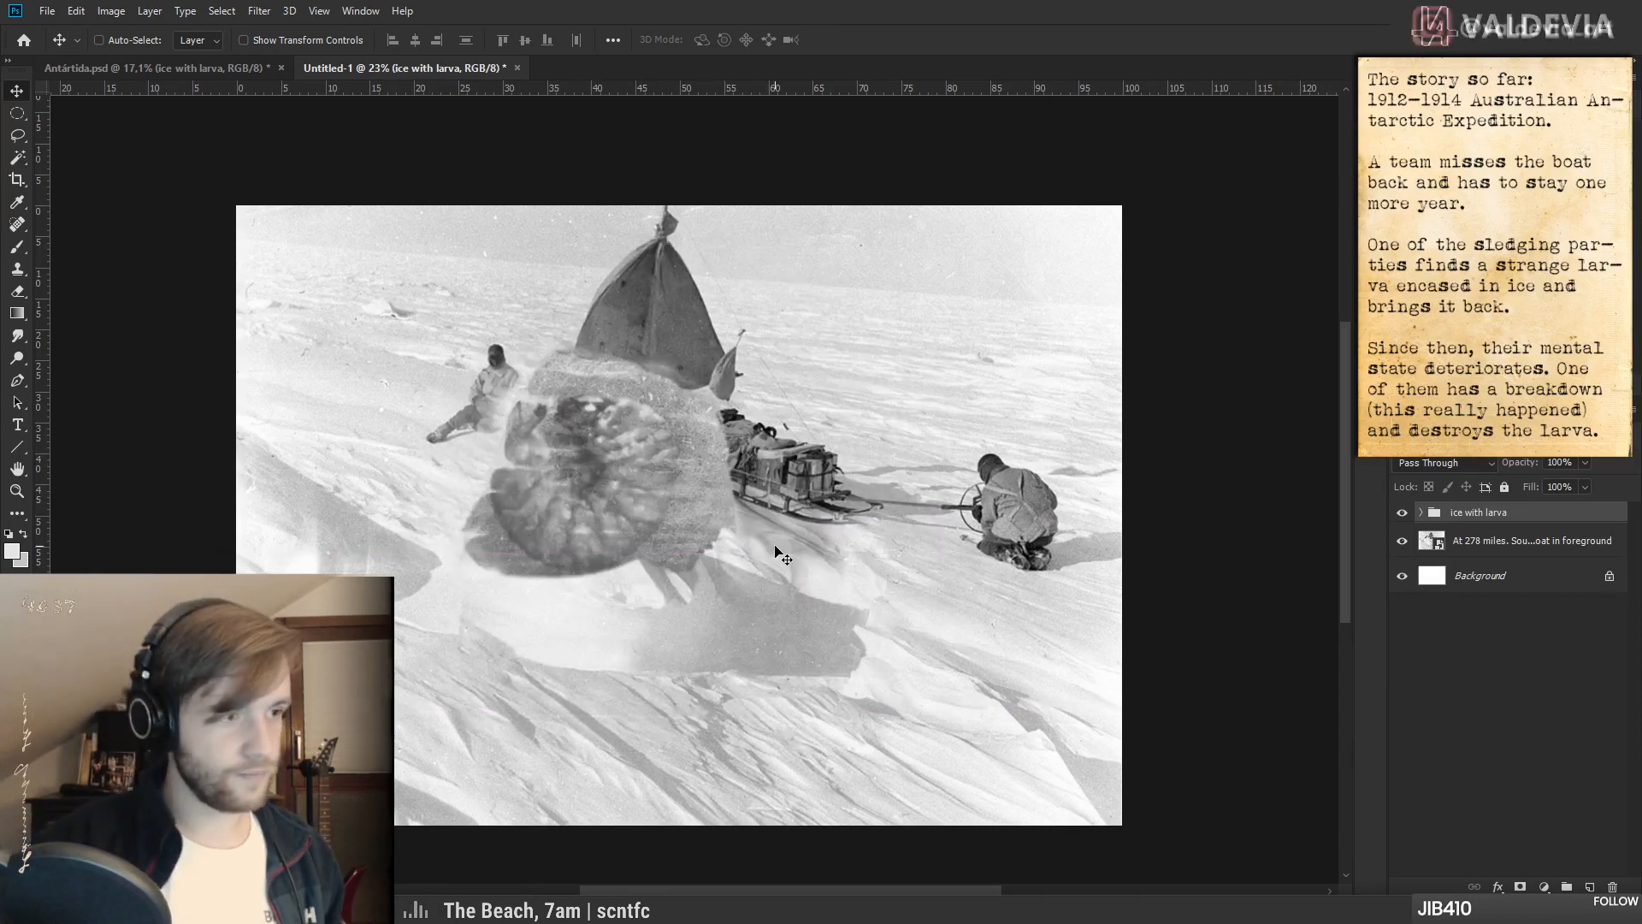
- Expand the copied "ice with larva" group, remove its Layer 9 and check the group by toggling its visibility
{"action": "left_click", "coordinate": [1419, 513]}
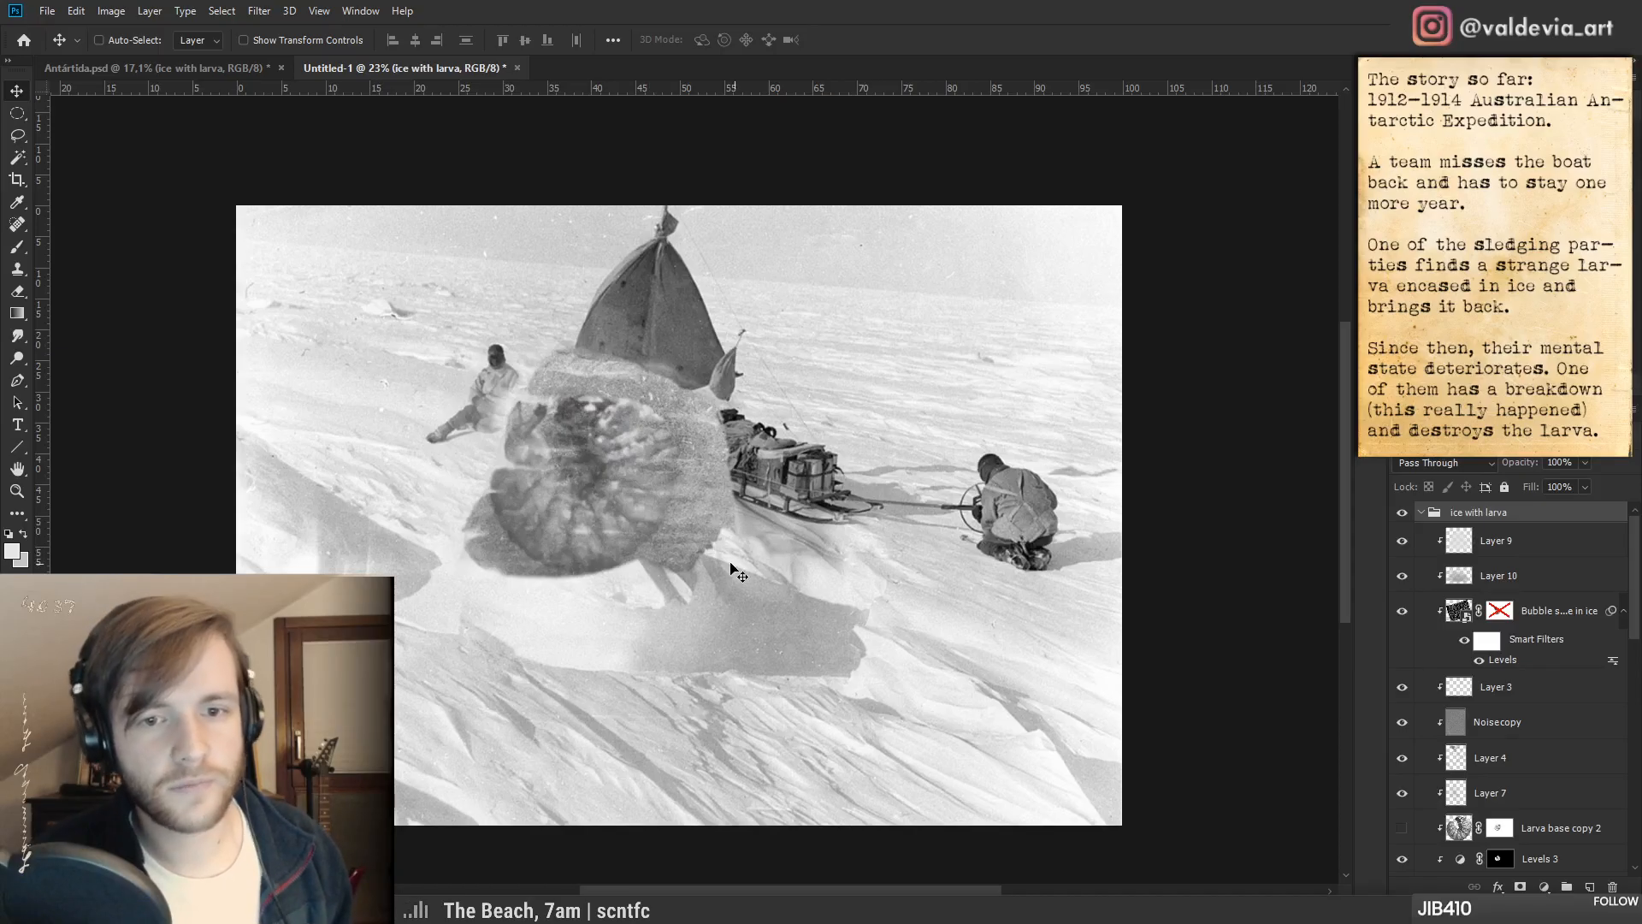
{"action": "key", "text": "ctrl+space"}
{"action": "left_click_drag", "start_coordinate": [559, 447], "coordinate": [639, 508]}
{"action": "key", "text": "ctrl+z"}
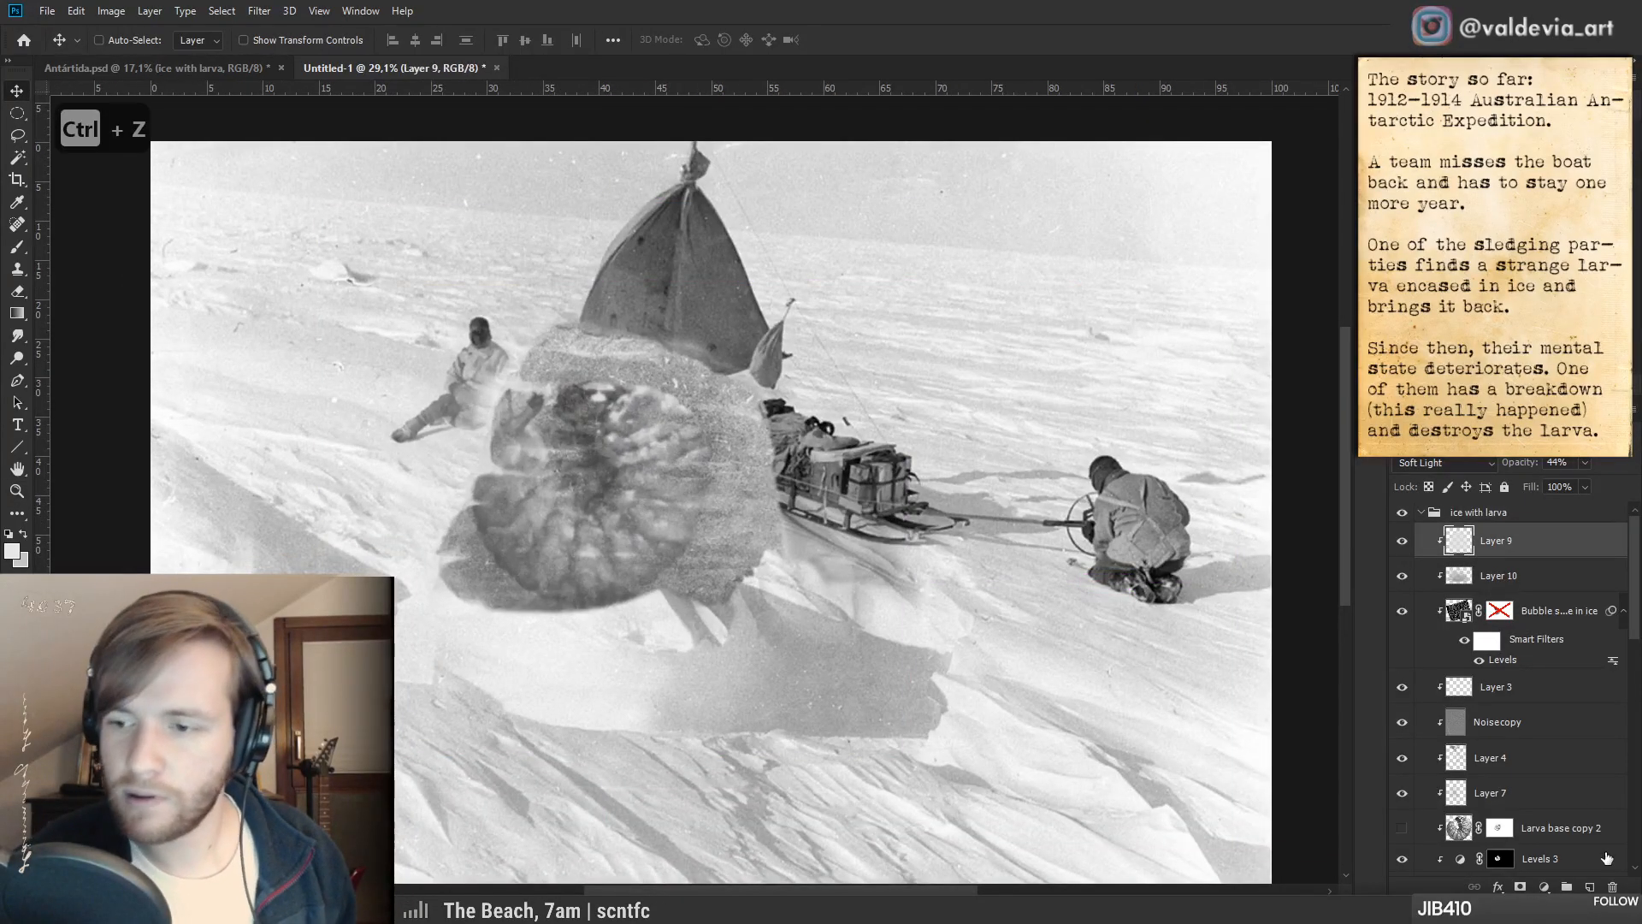
{"action": "left_click", "coordinate": [1402, 517]}
{"action": "left_click", "coordinate": [1405, 518]}
- Move the "ice with larva" group down onto the snow in front of the sledge, then hide and collapse it
{"action": "left_click", "coordinate": [1490, 517]}
{"action": "left_click_drag", "start_coordinate": [663, 493], "coordinate": [678, 544]}
{"action": "key", "text": "ctrl+z"}
{"action": "left_click", "coordinate": [1492, 514]}
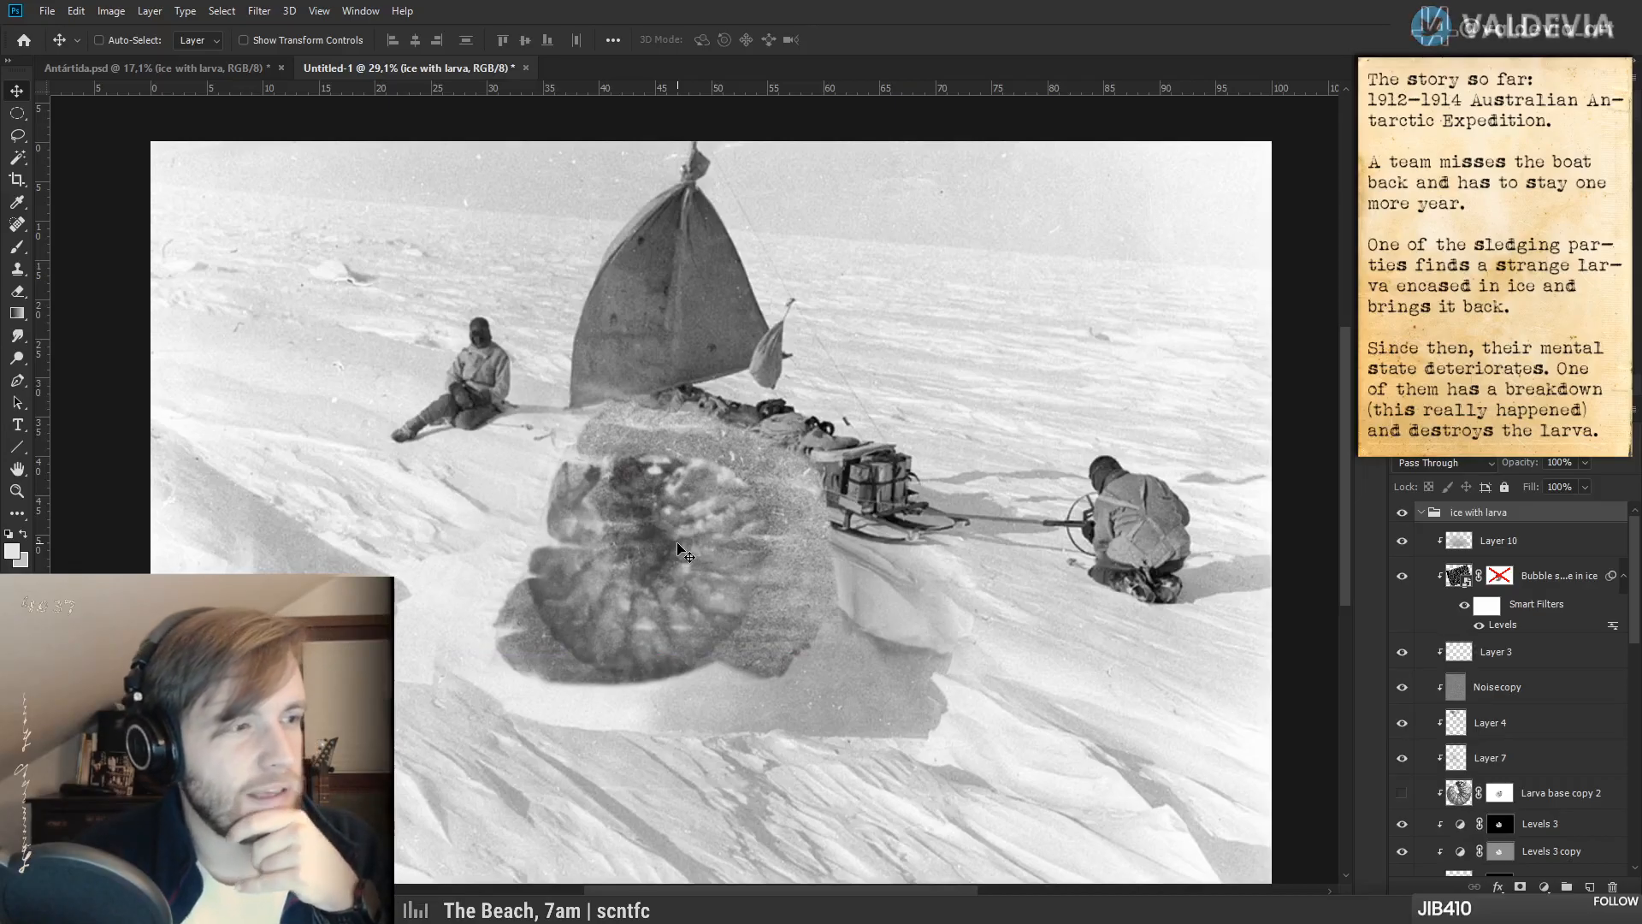
{"action": "left_click", "coordinate": [1403, 513]}
{"action": "left_click", "coordinate": [1420, 512]}
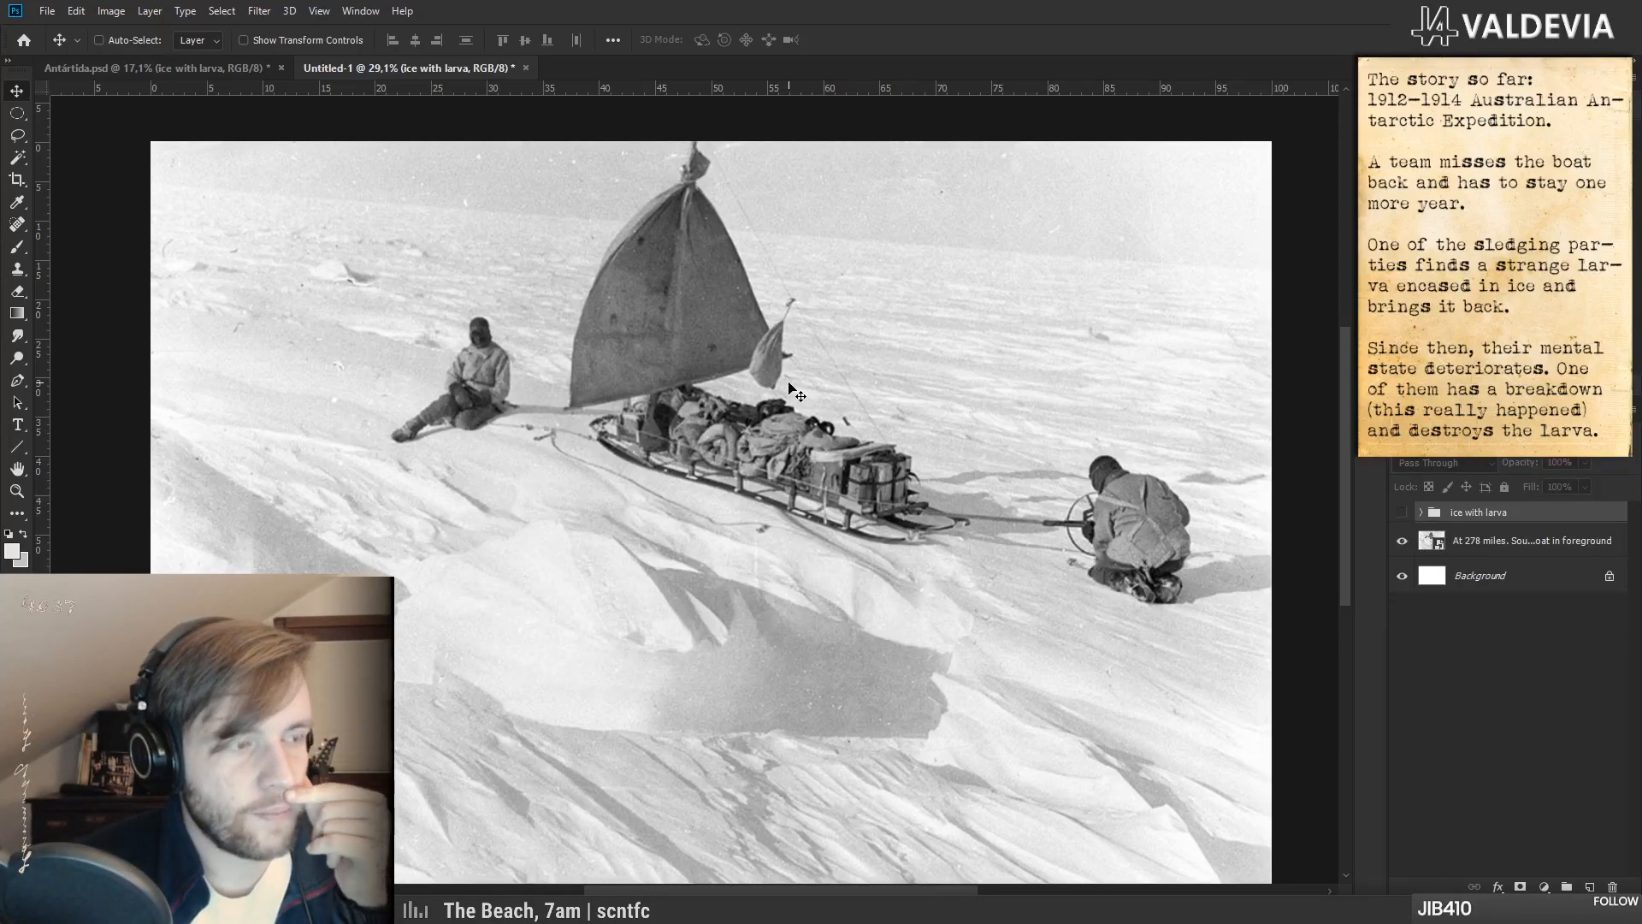
- Return to Antártida.psd and check the CSIRO grub larvae reference photo by toggling its visibility
{"action": "left_click", "coordinate": [166, 75]}
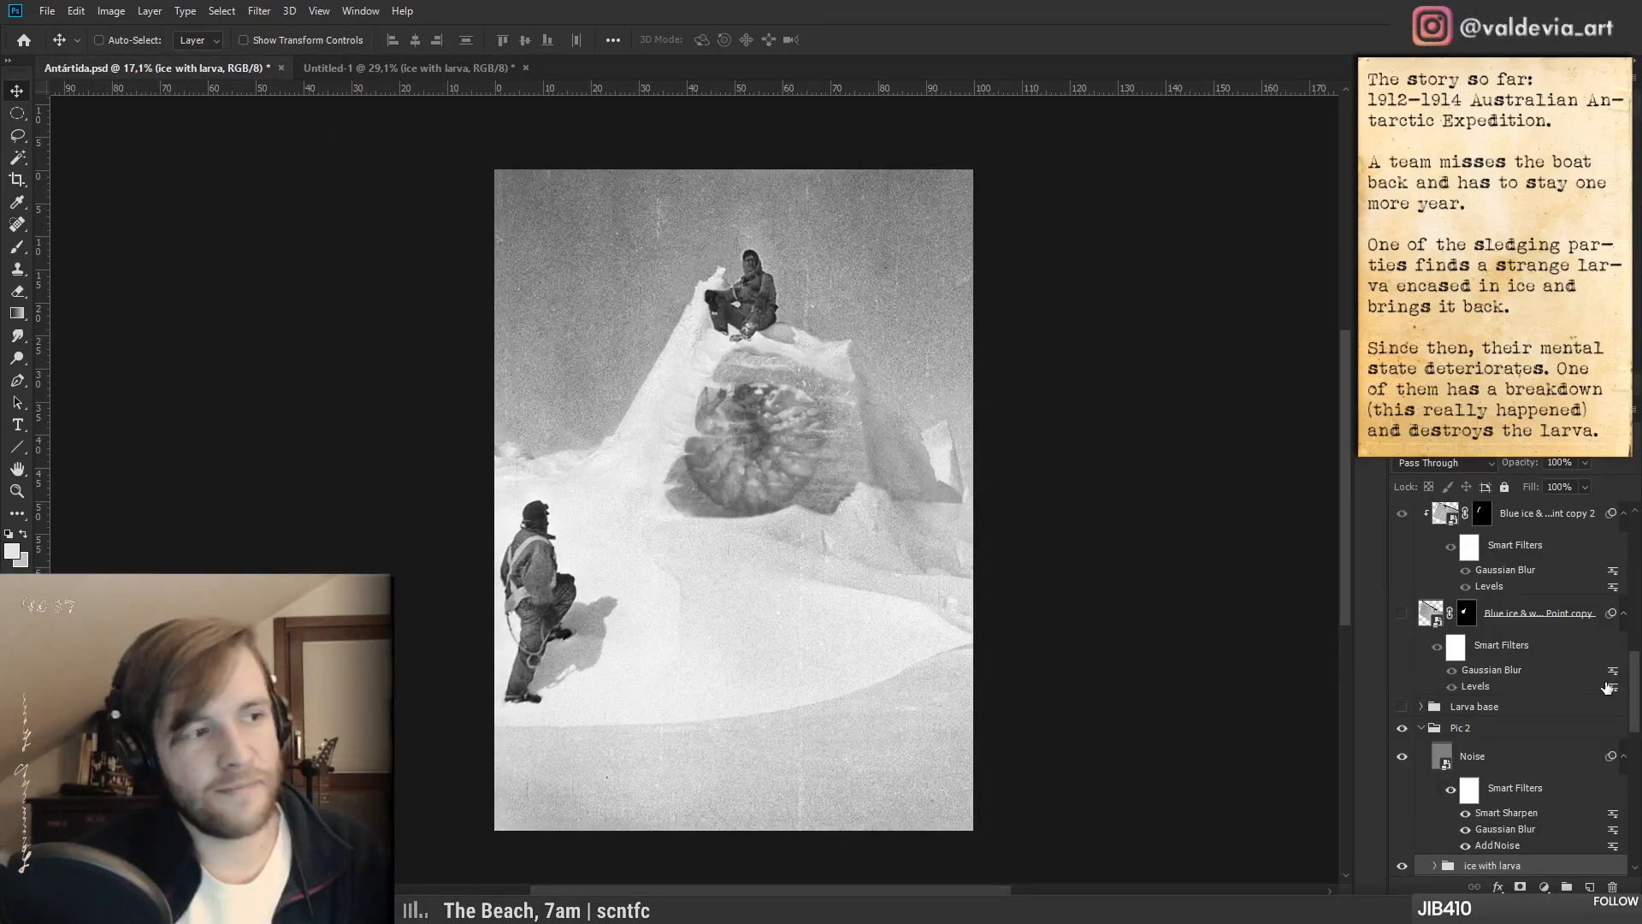
{"action": "scroll", "coordinate": [1606, 693], "scroll_direction": "up", "scroll_amount": 5}
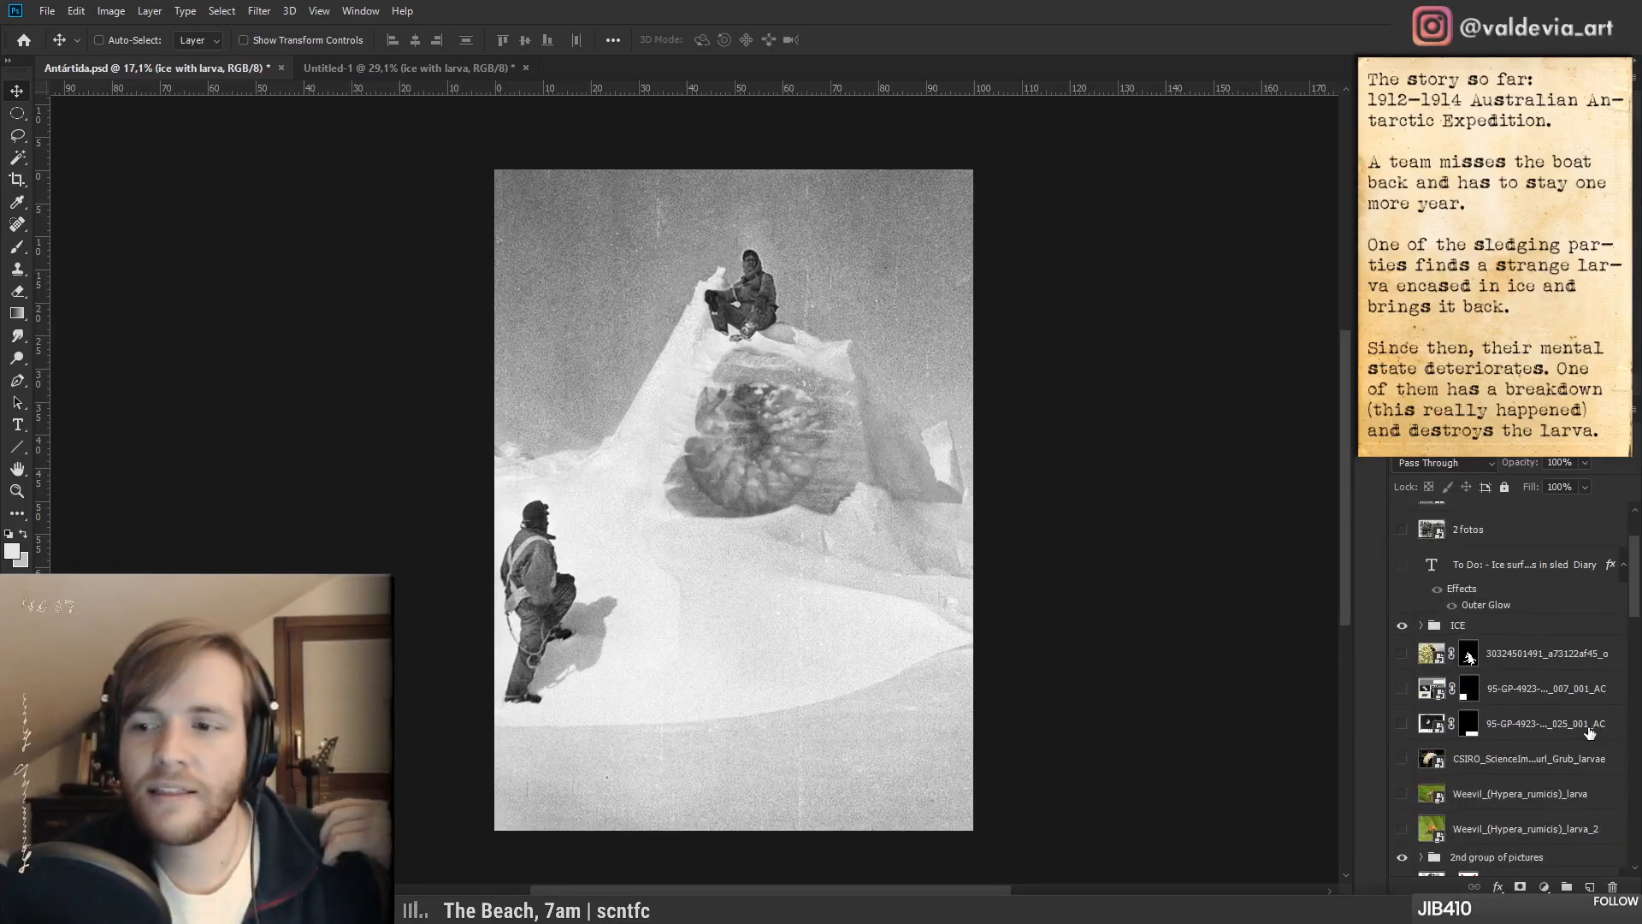
{"action": "scroll", "coordinate": [1409, 719], "scroll_direction": "down", "scroll_amount": 3}
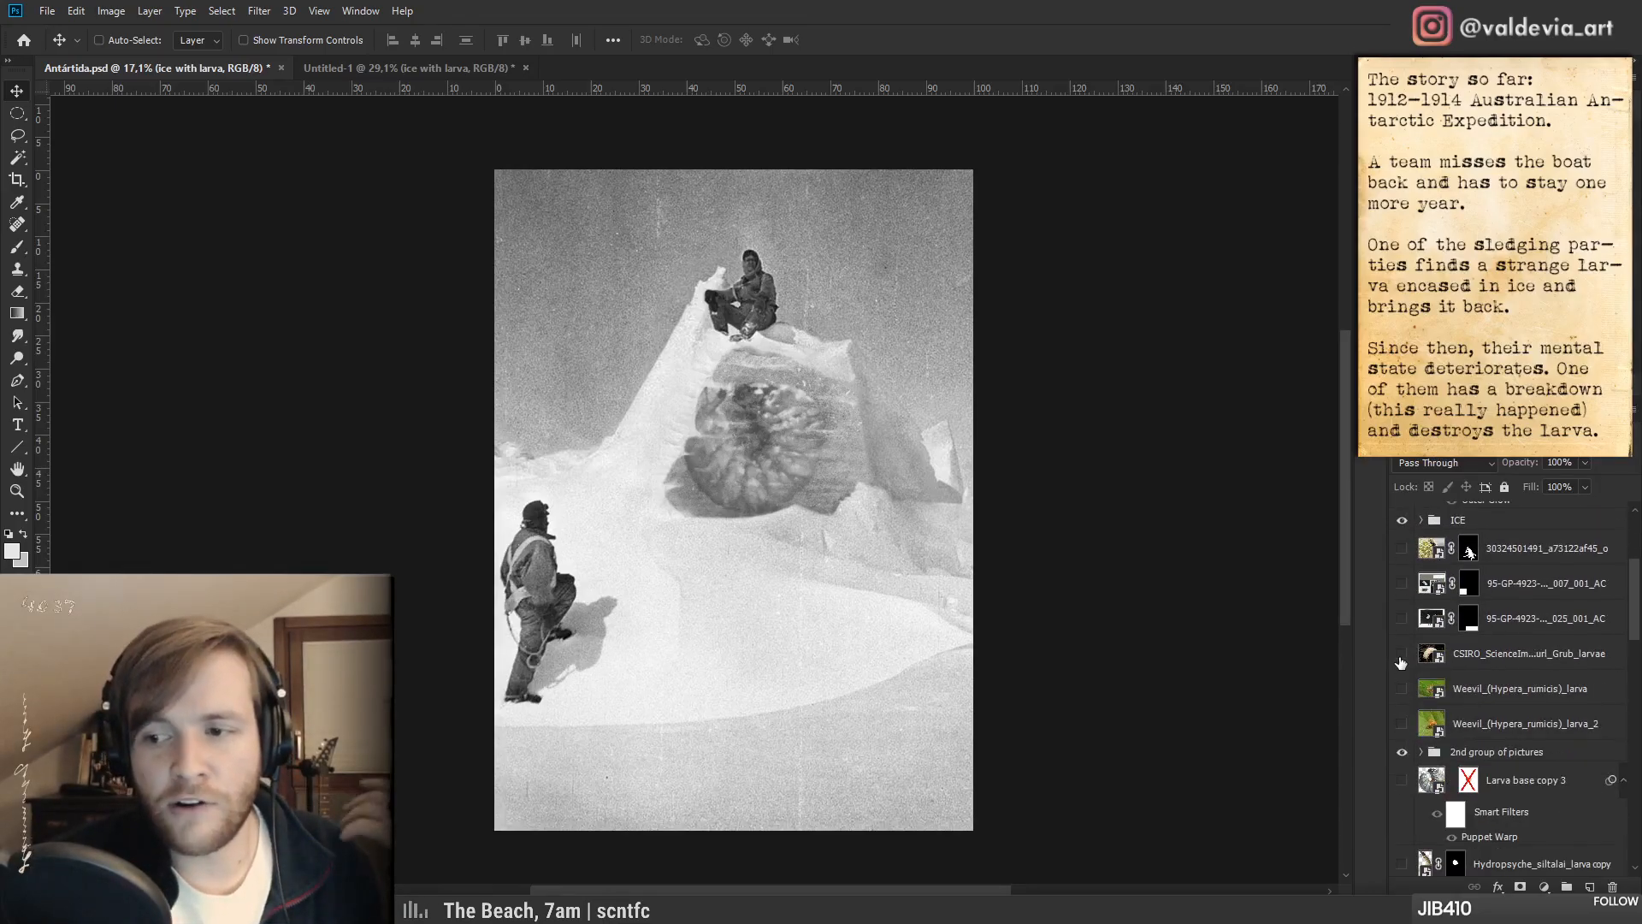
{"action": "left_click", "coordinate": [1401, 655]}
{"action": "left_click", "coordinate": [1401, 655]}
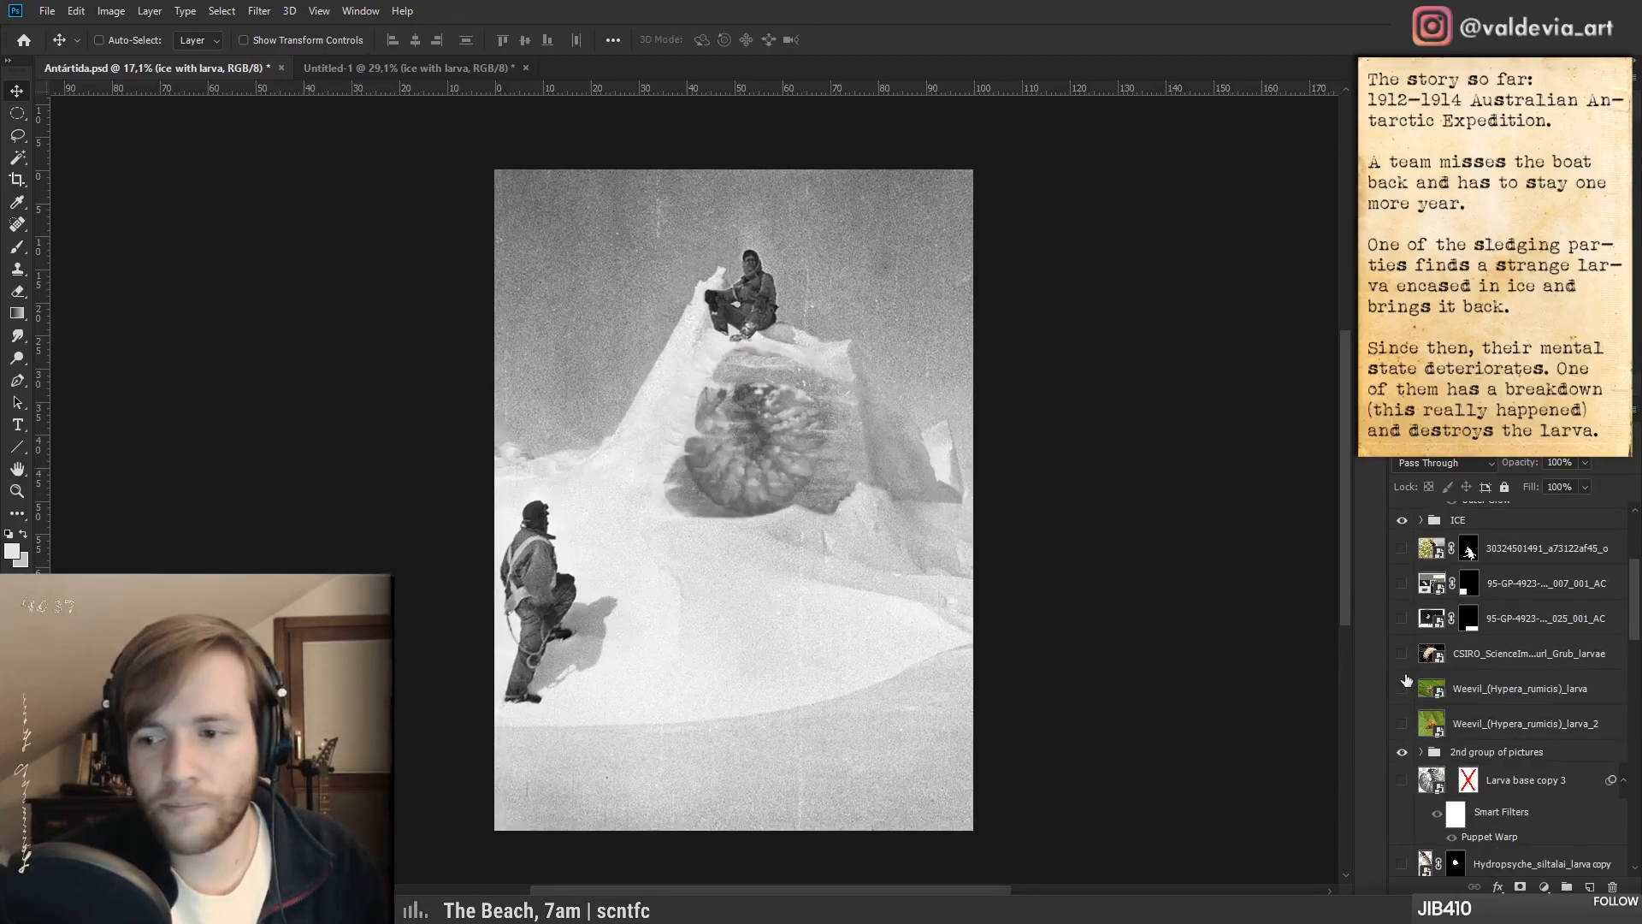
- Look through the layer stack for larva references and show the Weevil_(Hypera_rumicis)_larva_2 photo
{"action": "scroll", "coordinate": [1403, 650], "scroll_direction": "down", "scroll_amount": 4}
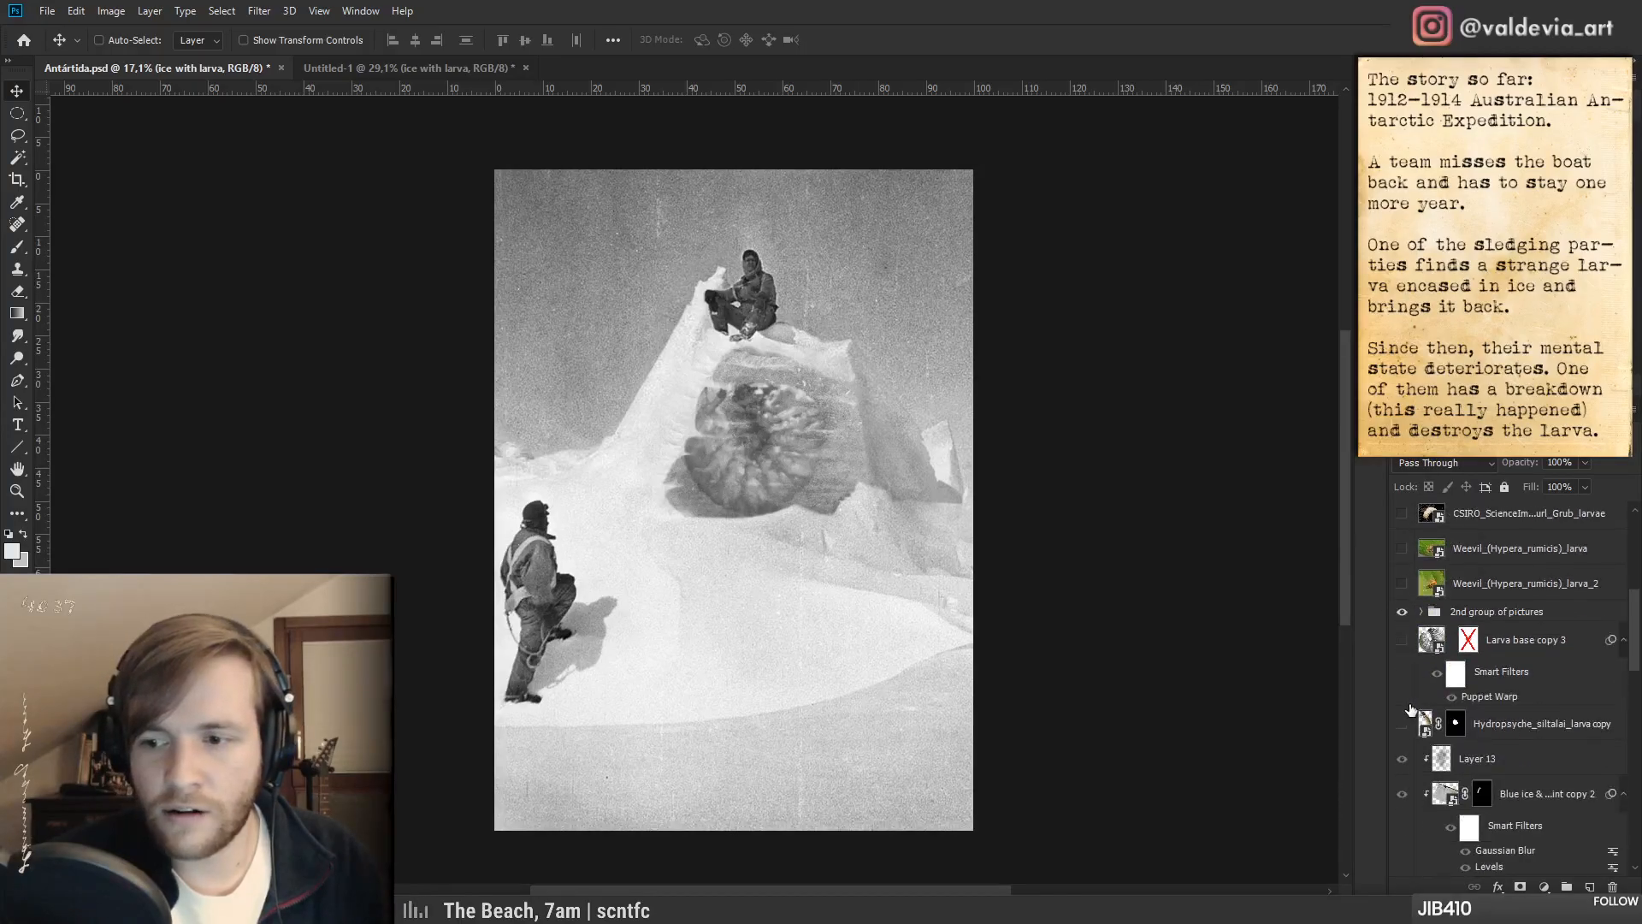
{"action": "scroll", "coordinate": [1416, 721], "scroll_direction": "down", "scroll_amount": 3}
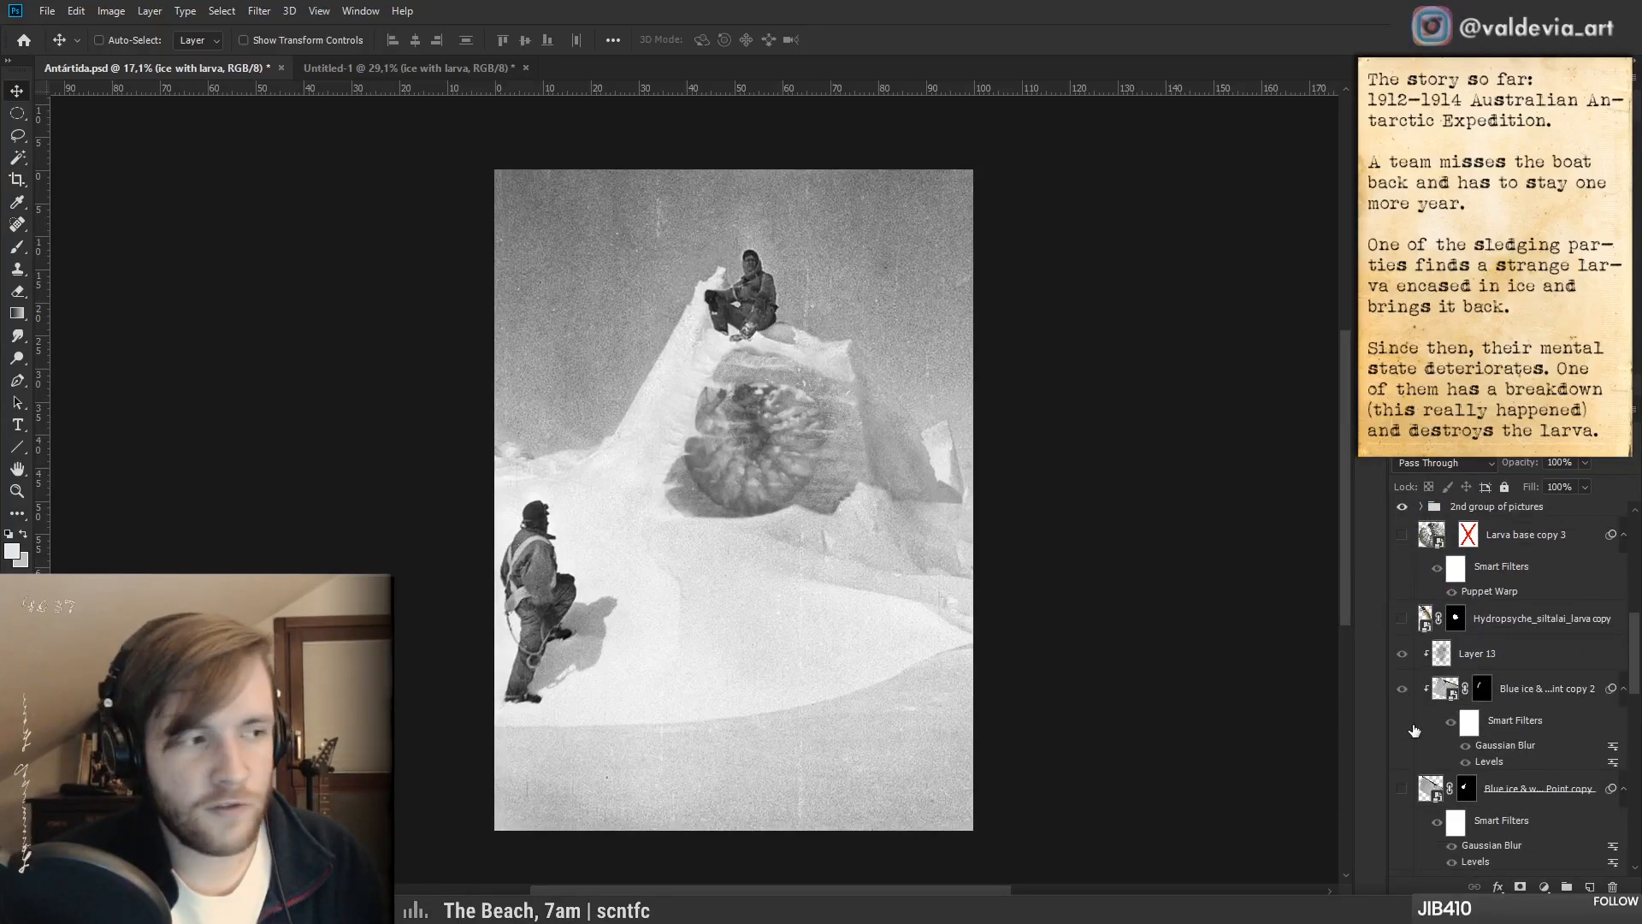
{"action": "scroll", "coordinate": [1413, 729], "scroll_direction": "down", "scroll_amount": 3}
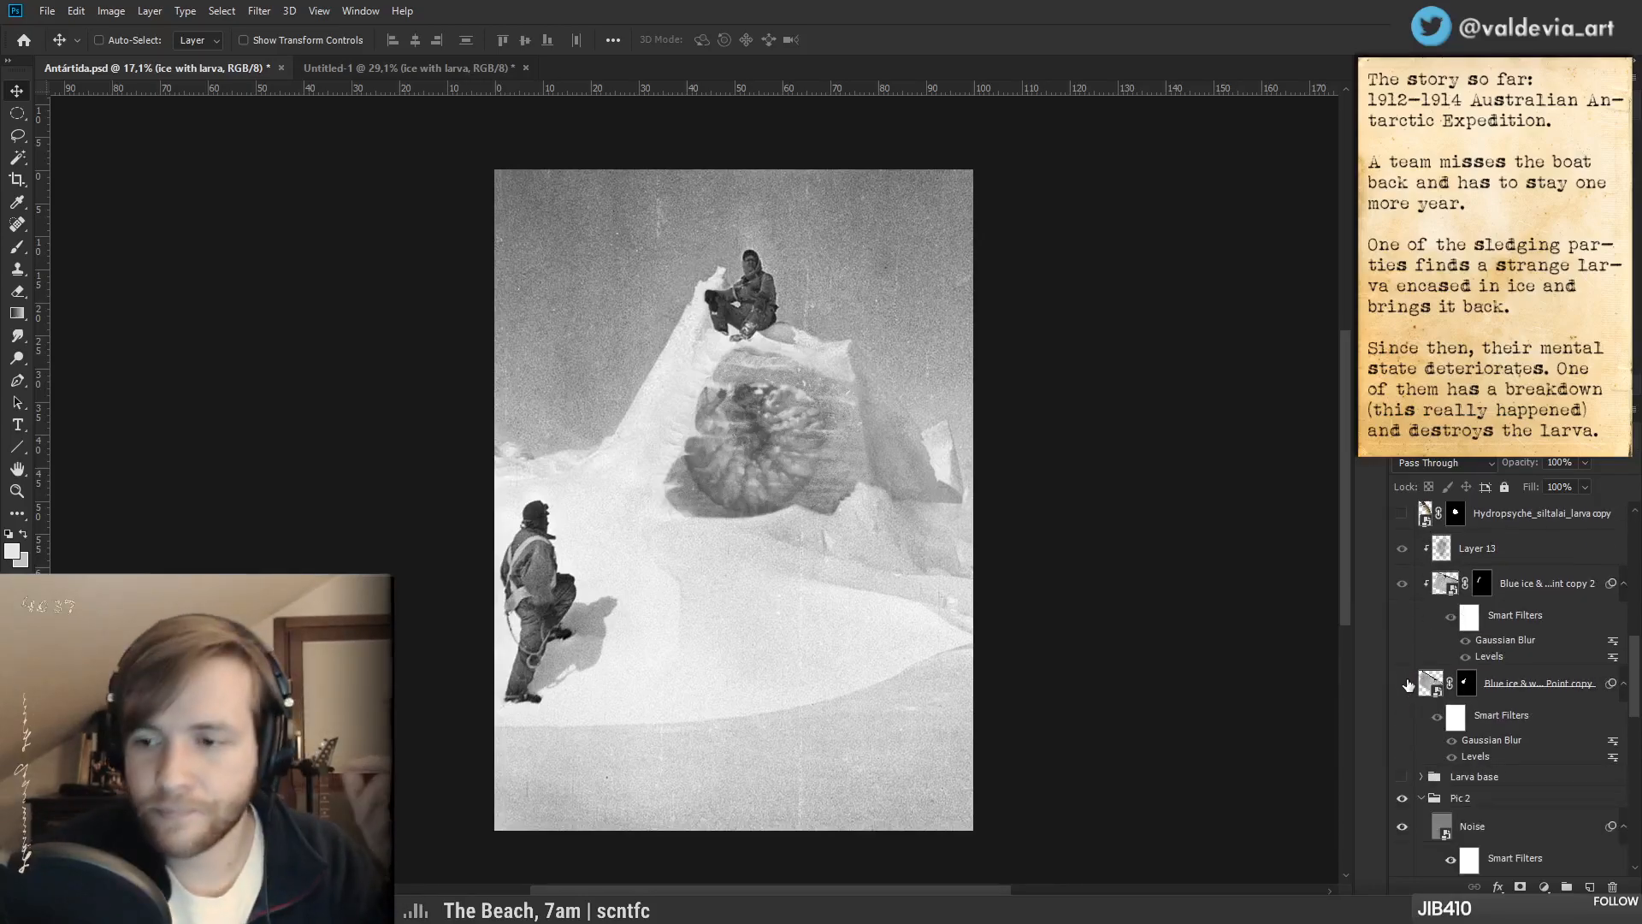
{"action": "scroll", "coordinate": [1409, 684], "scroll_direction": "down", "scroll_amount": 2}
{"action": "scroll", "coordinate": [1408, 685], "scroll_direction": "down", "scroll_amount": 1}
{"action": "scroll", "coordinate": [1409, 684], "scroll_direction": "up", "scroll_amount": 6}
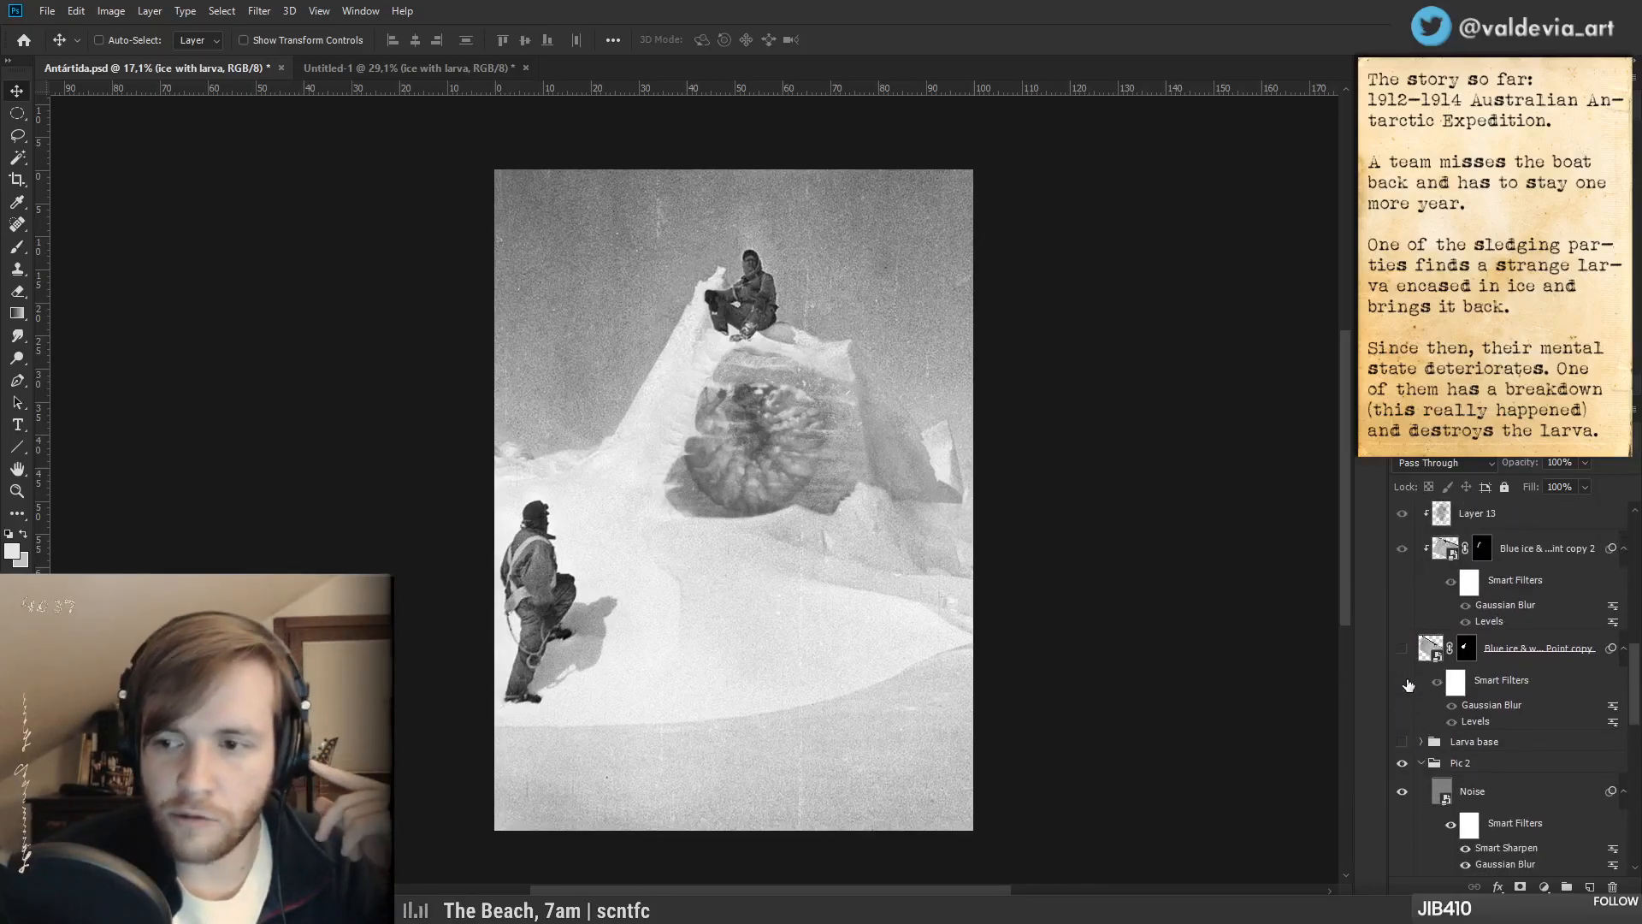
{"action": "scroll", "coordinate": [1408, 684], "scroll_direction": "up", "scroll_amount": 2}
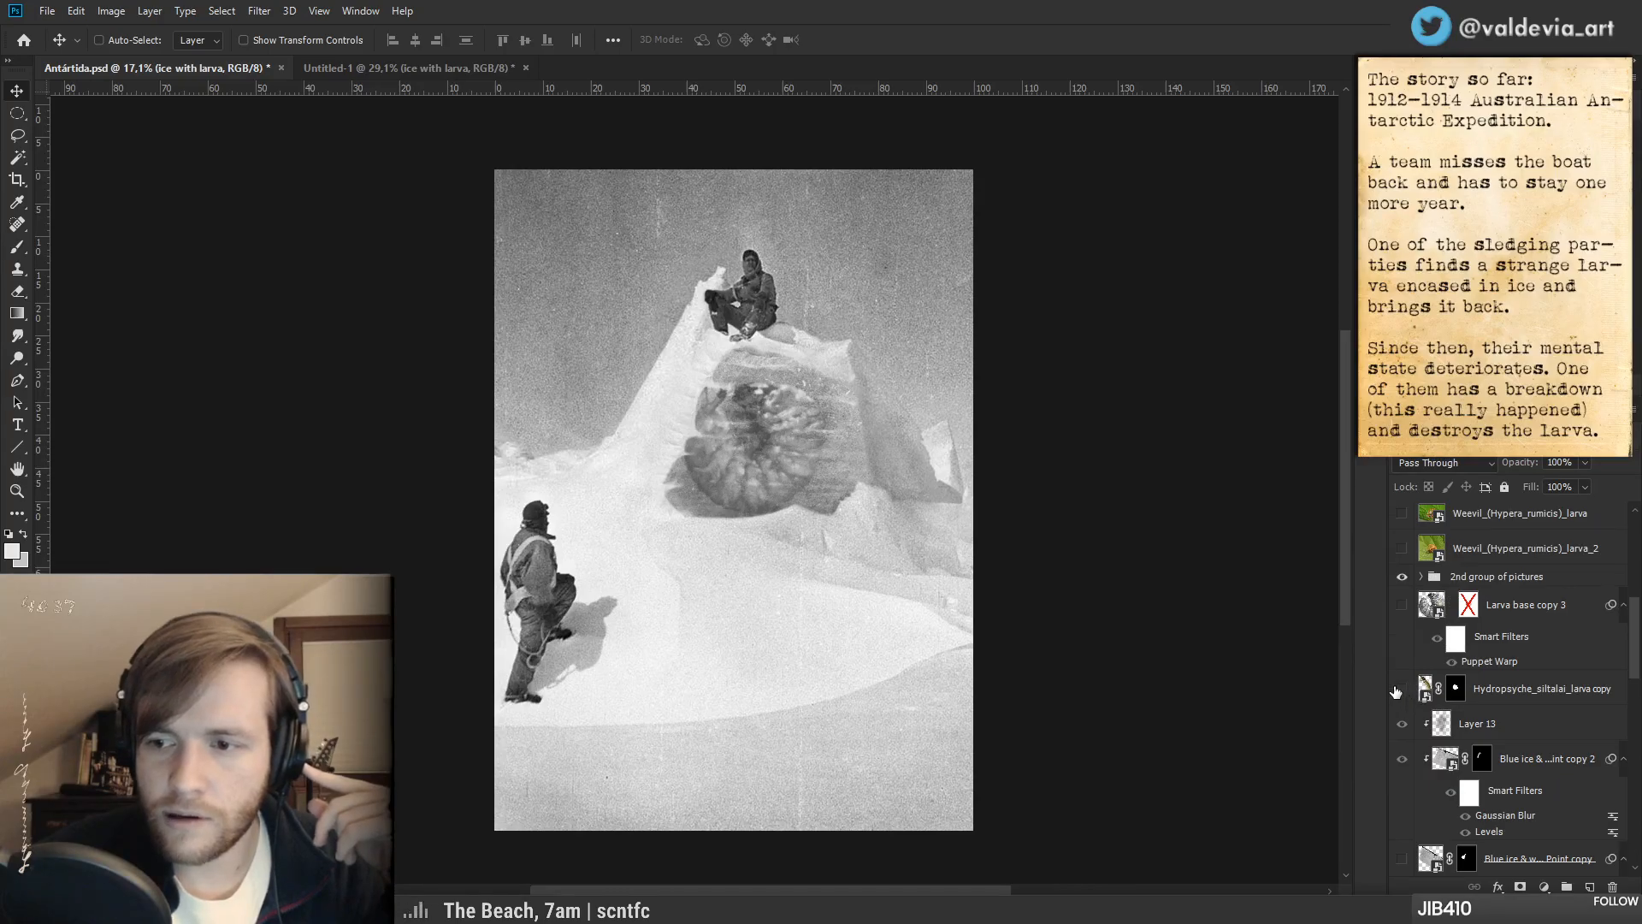
{"action": "scroll", "coordinate": [1397, 691], "scroll_direction": "up", "scroll_amount": 2}
{"action": "scroll", "coordinate": [1397, 691], "scroll_direction": "up", "scroll_amount": 1}
{"action": "left_click", "coordinate": [1403, 654]}
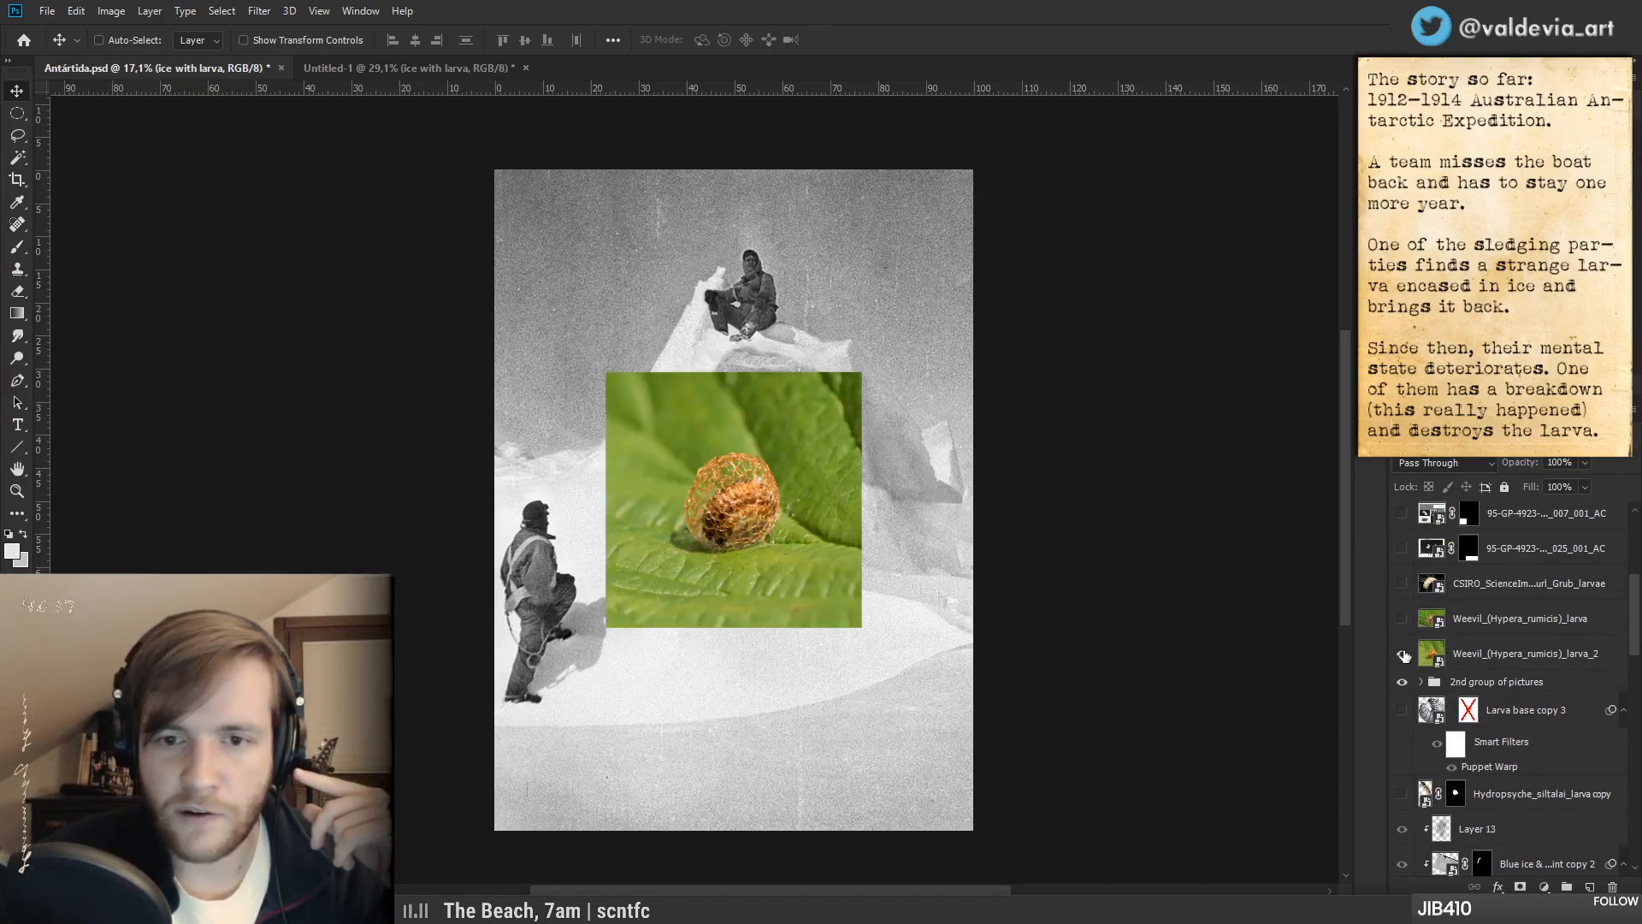
{"action": "left_click", "coordinate": [1403, 654]}
{"action": "left_click", "coordinate": [1403, 617]}
{"action": "left_click", "coordinate": [1403, 618]}
{"action": "left_click", "coordinate": [1403, 583]}
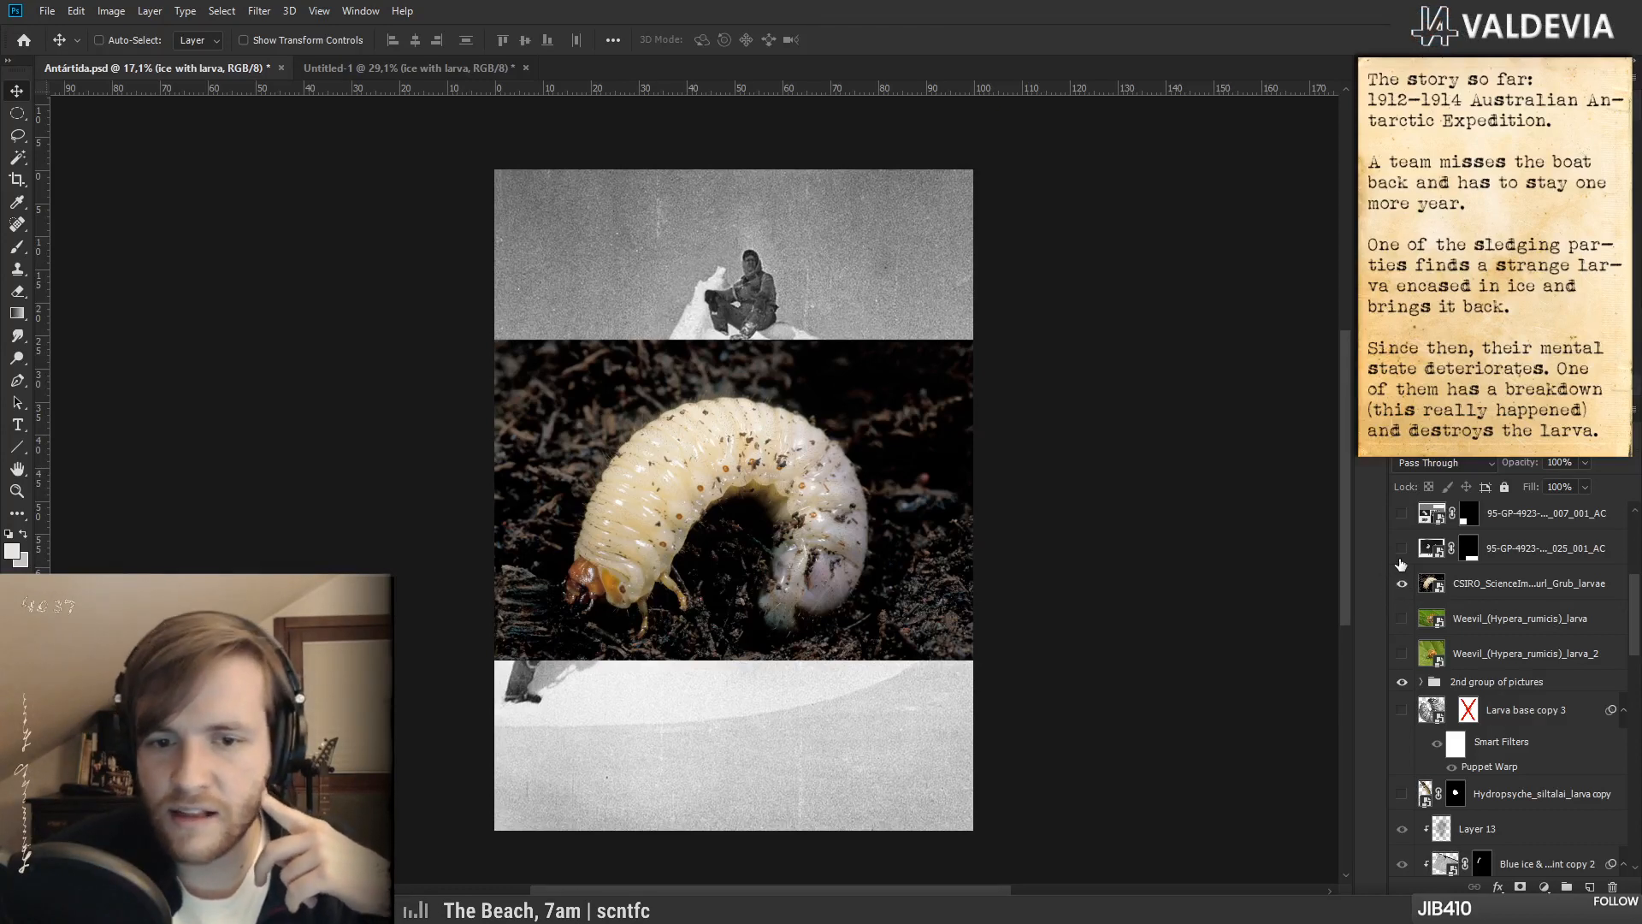
{"action": "scroll", "coordinate": [1402, 557], "scroll_direction": "up", "scroll_amount": 1}
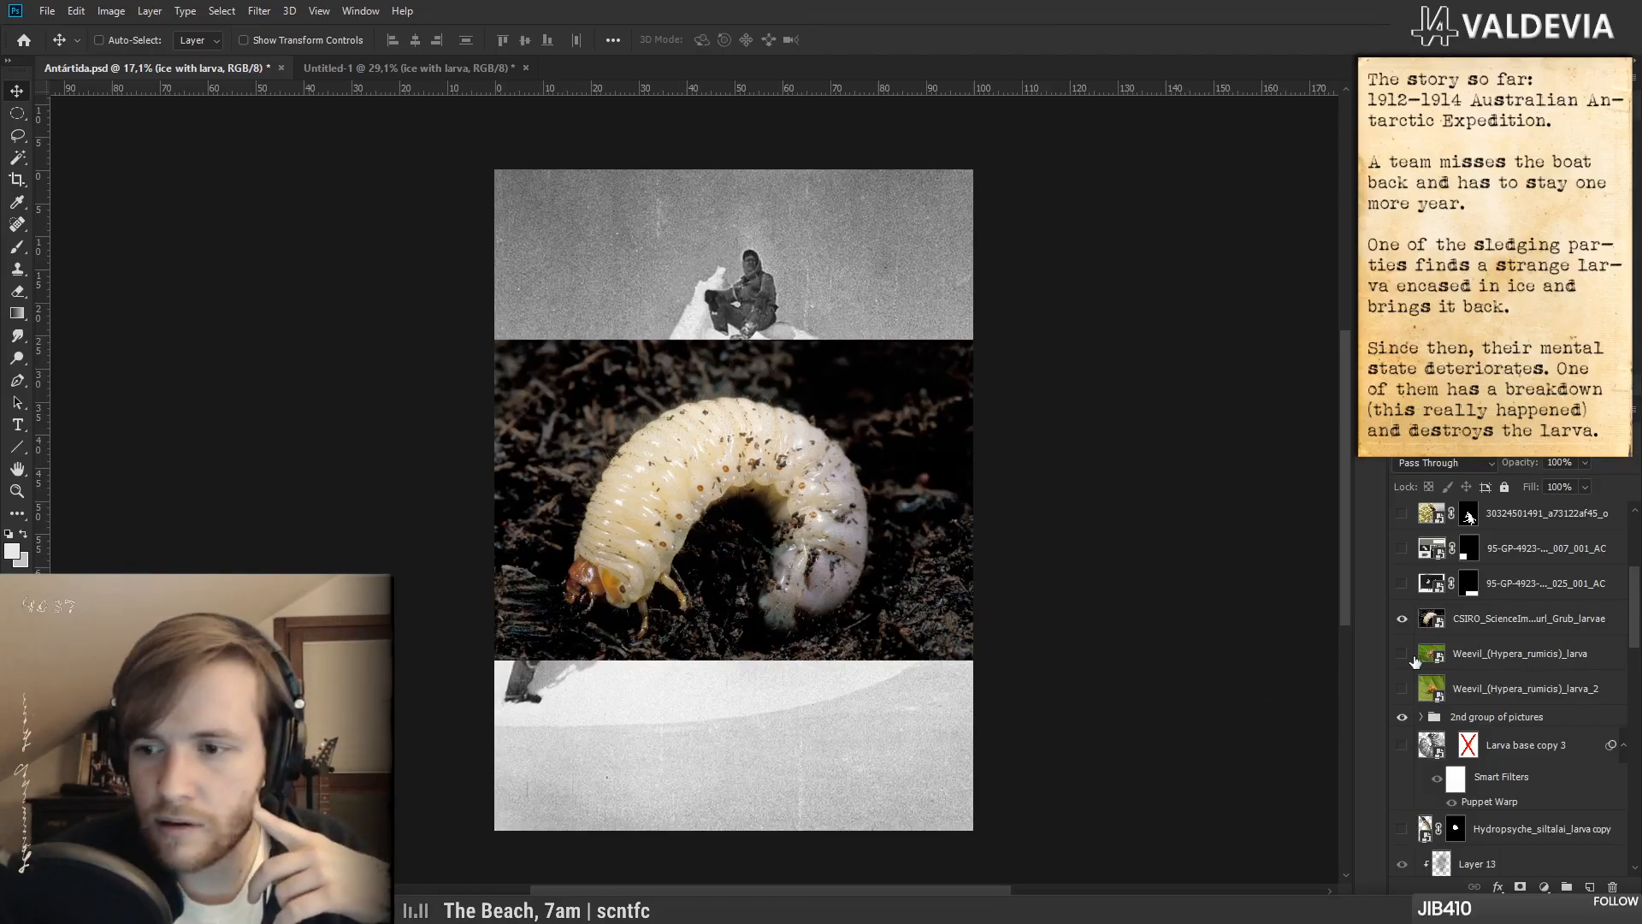
{"action": "left_click", "coordinate": [1401, 586]}
{"action": "left_click", "coordinate": [1401, 548]}
{"action": "left_click", "coordinate": [1401, 548]}
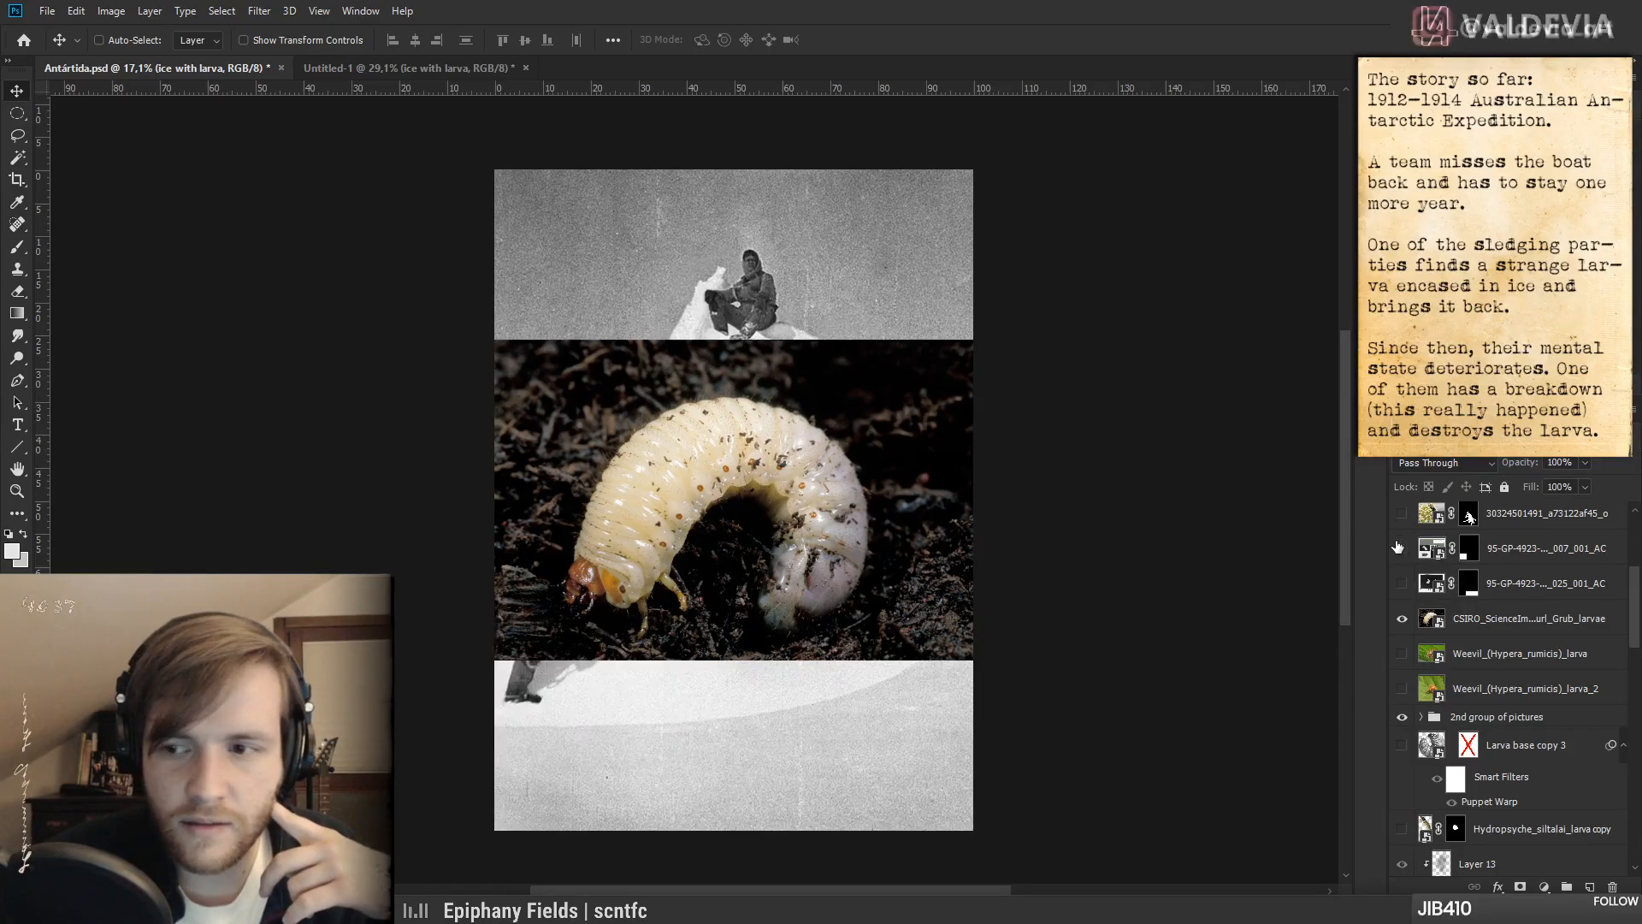
{"action": "left_click", "coordinate": [1401, 514]}
{"action": "left_click", "coordinate": [1401, 514]}
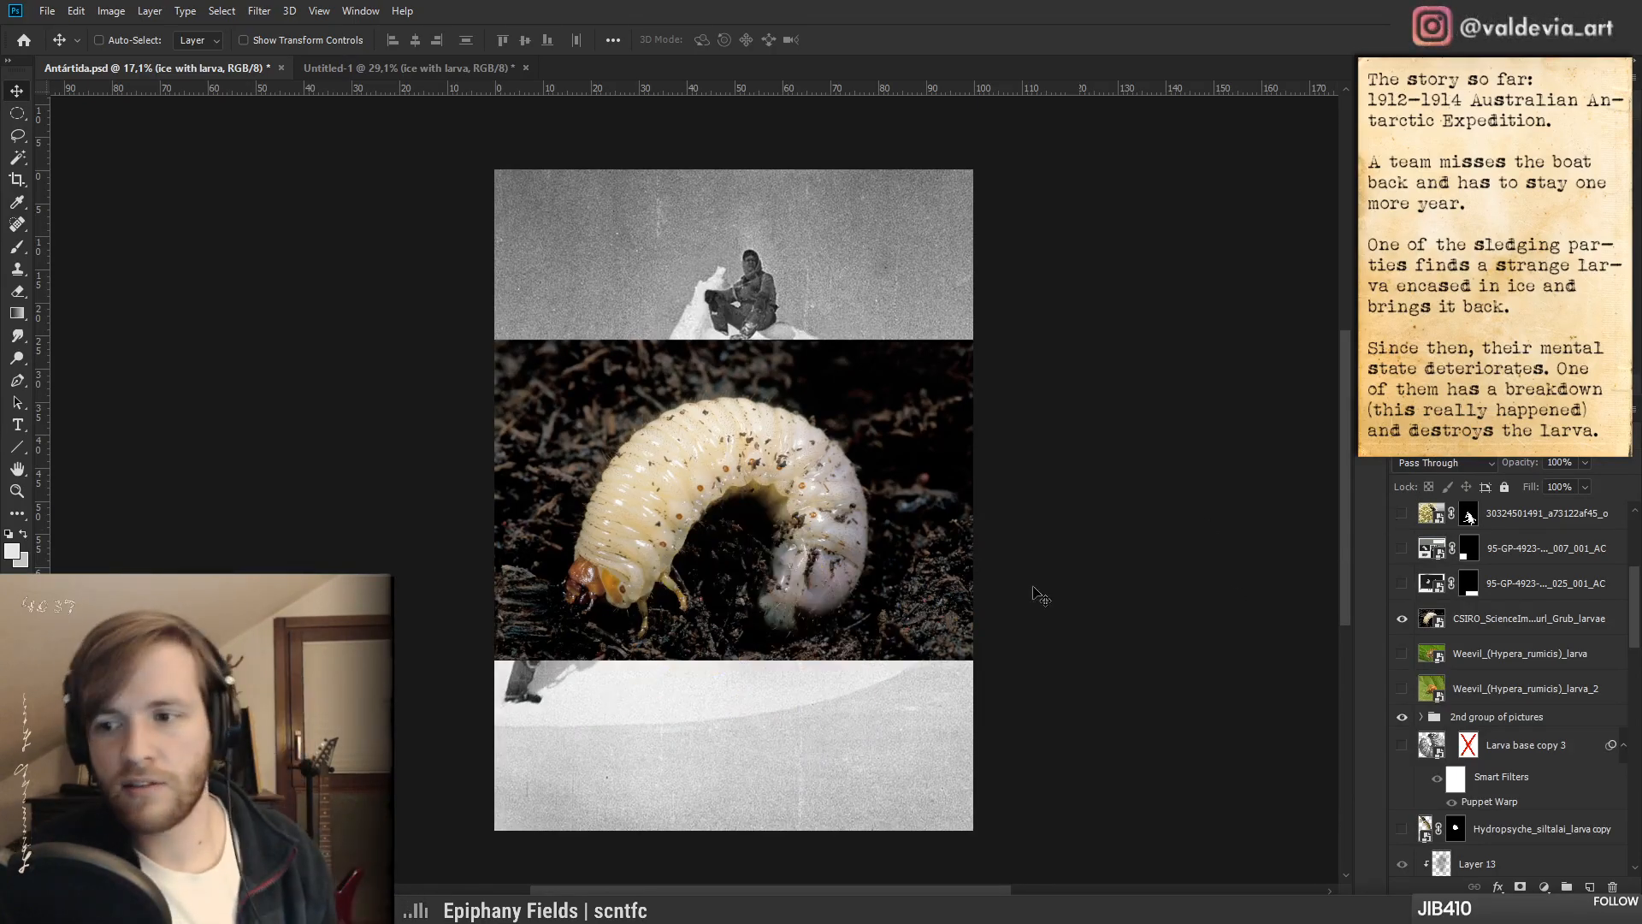
{"action": "scroll", "coordinate": [810, 539], "scroll_direction": "up", "scroll_amount": 3}
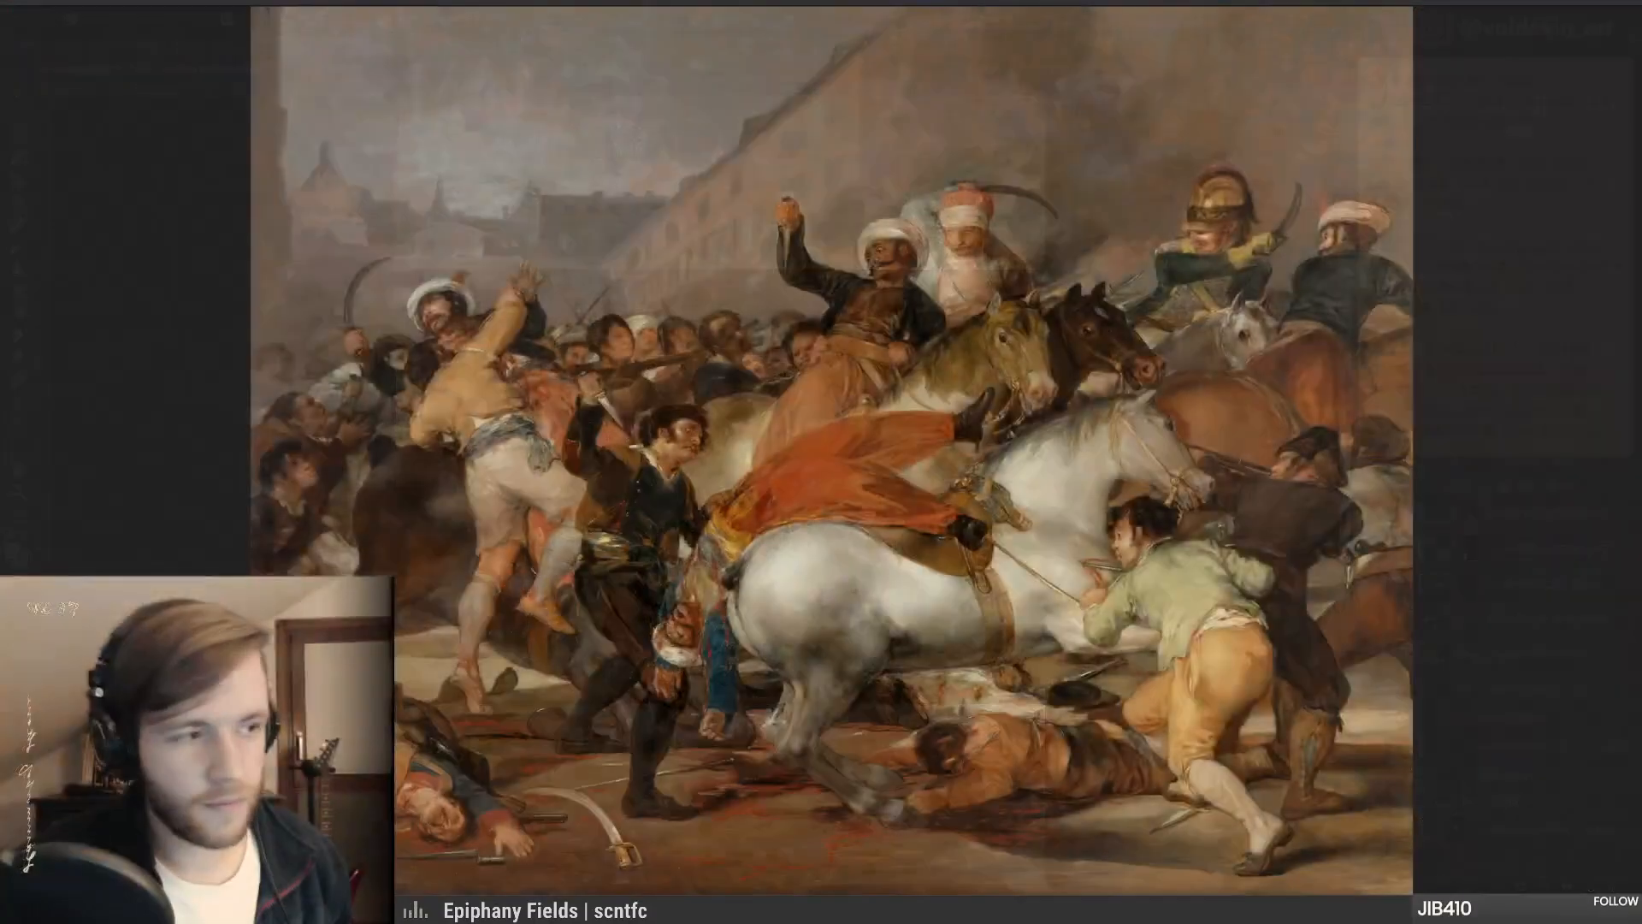
- Switch to the browser, close the image preview and browse the Google Images results for "larva" for a suitable photo
{"action": "key", "text": "ctrl+t"}
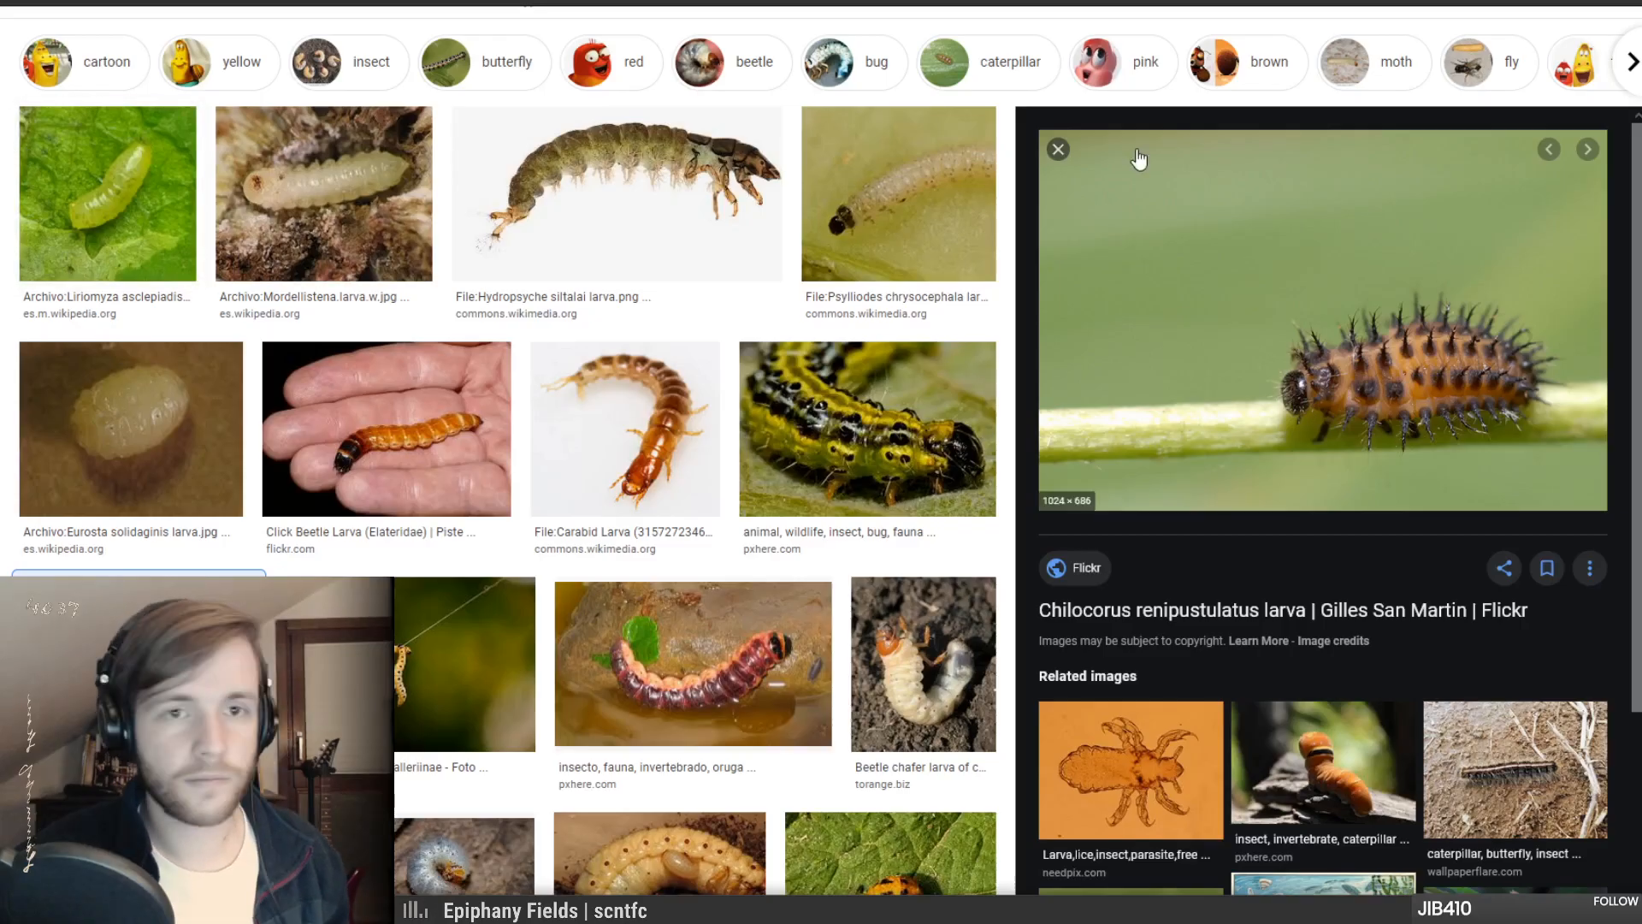
{"action": "scroll", "coordinate": [762, 285], "scroll_direction": "up", "scroll_amount": 2}
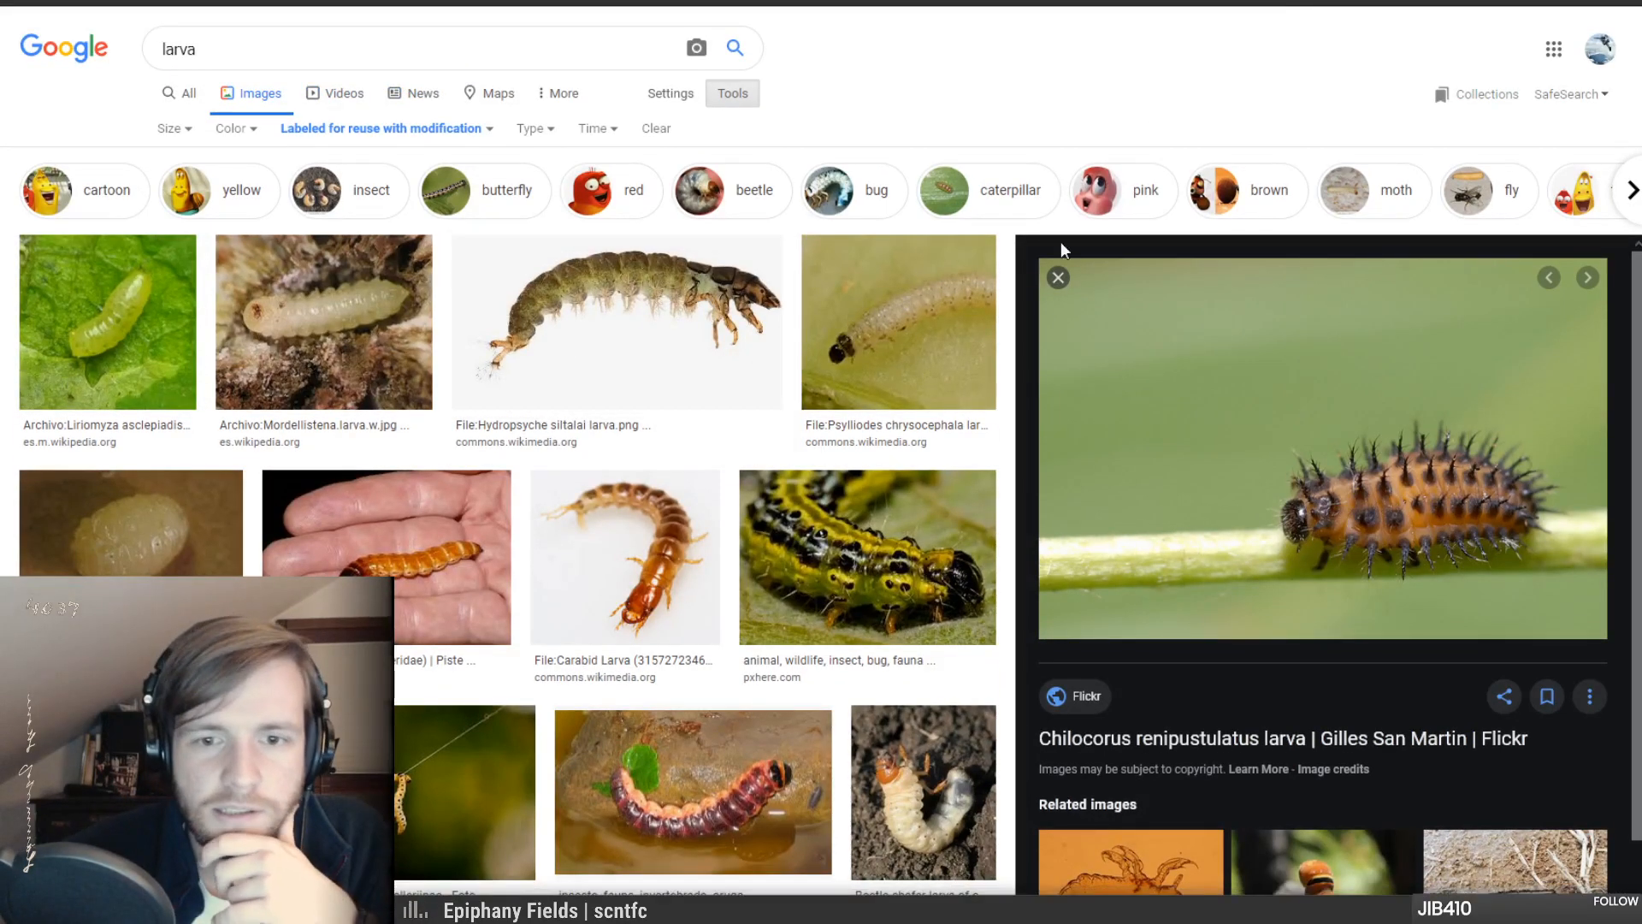
{"action": "left_click", "coordinate": [1058, 278]}
{"action": "scroll", "coordinate": [877, 446], "scroll_direction": "down", "scroll_amount": 2}
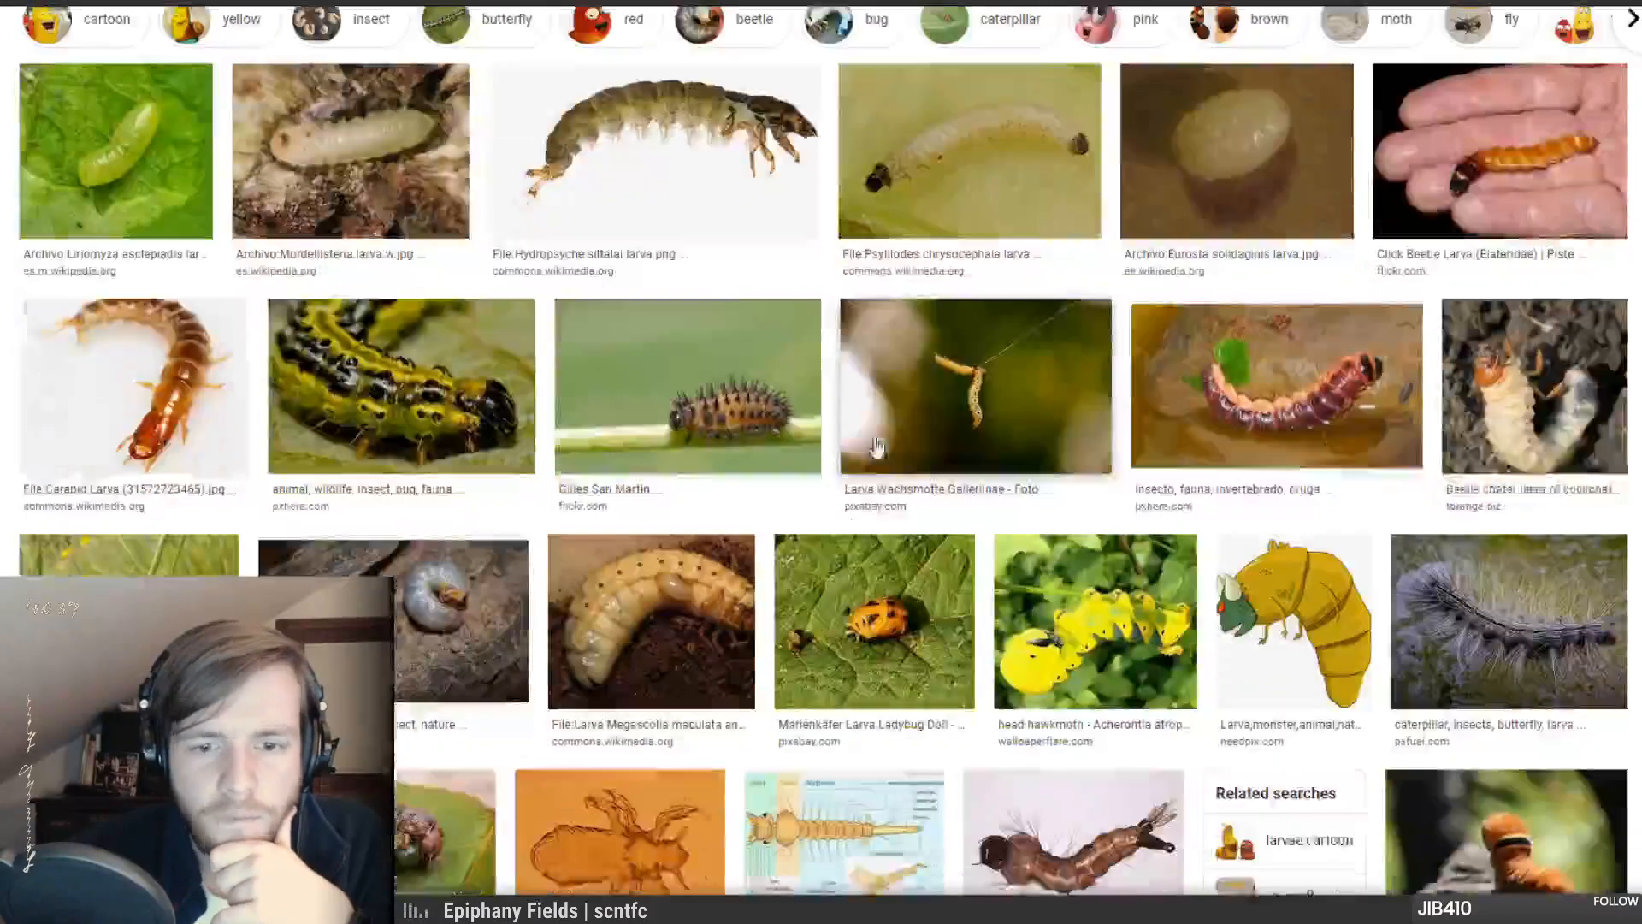
{"action": "scroll", "coordinate": [878, 441], "scroll_direction": "down", "scroll_amount": 1}
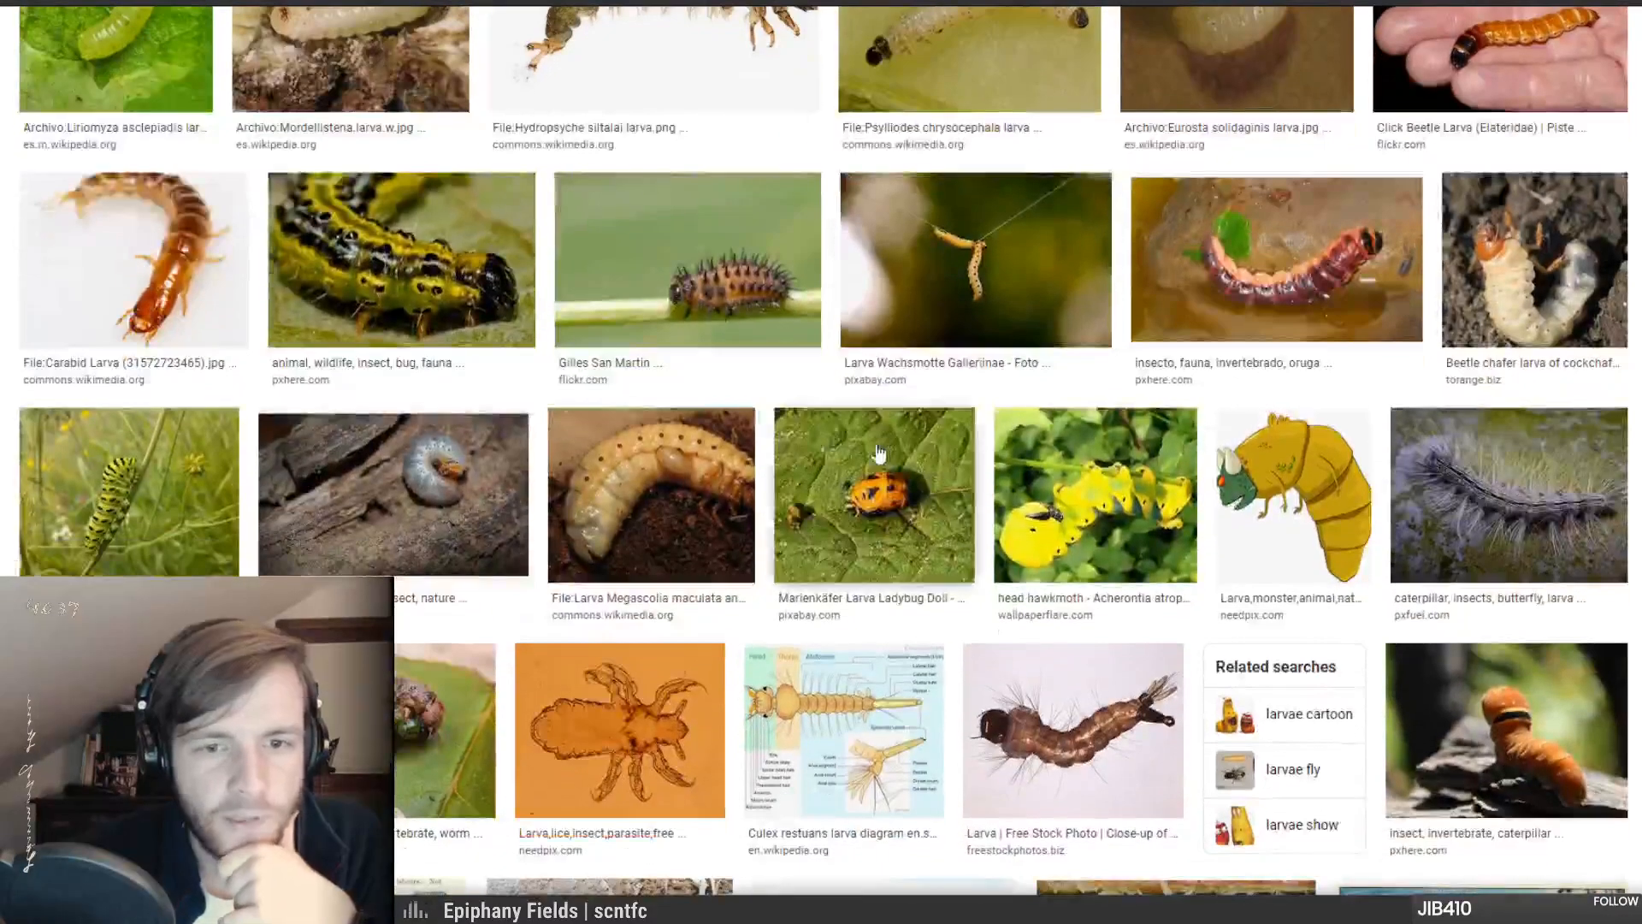
{"action": "scroll", "coordinate": [881, 453], "scroll_direction": "up", "scroll_amount": 3}
- Search the reusable images for "grub" and open the Wikimedia Commons page of Curl grub.jpg
{"action": "left_click_drag", "start_coordinate": [216, 49], "coordinate": [118, 54]}
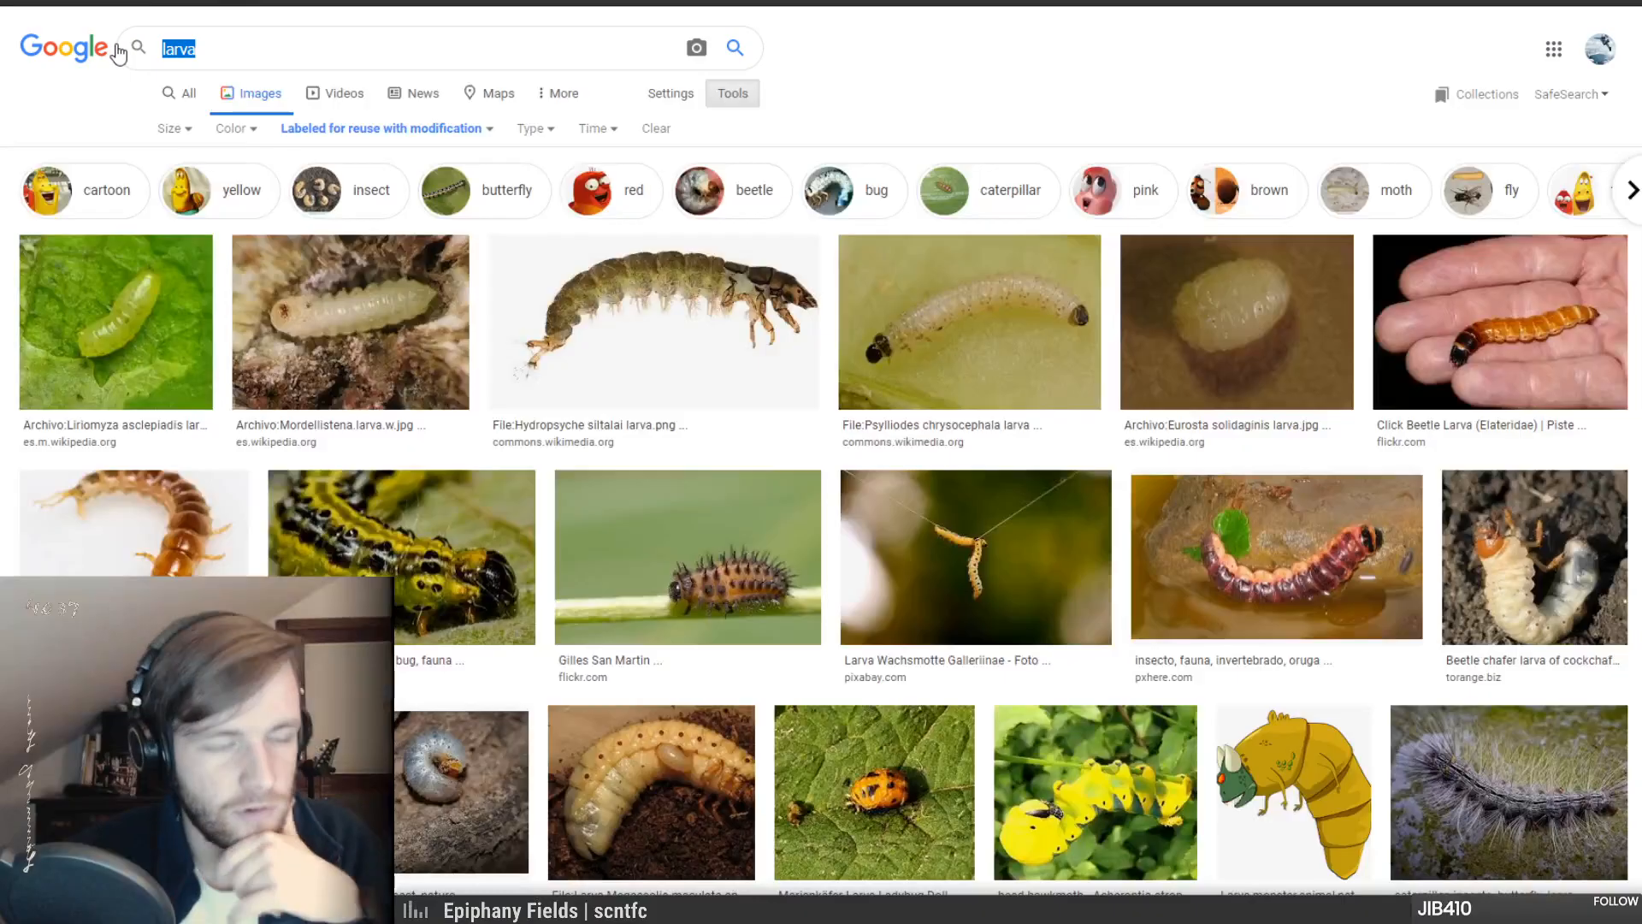
{"action": "type", "text": "grub"}
{"action": "key", "text": "Return"}
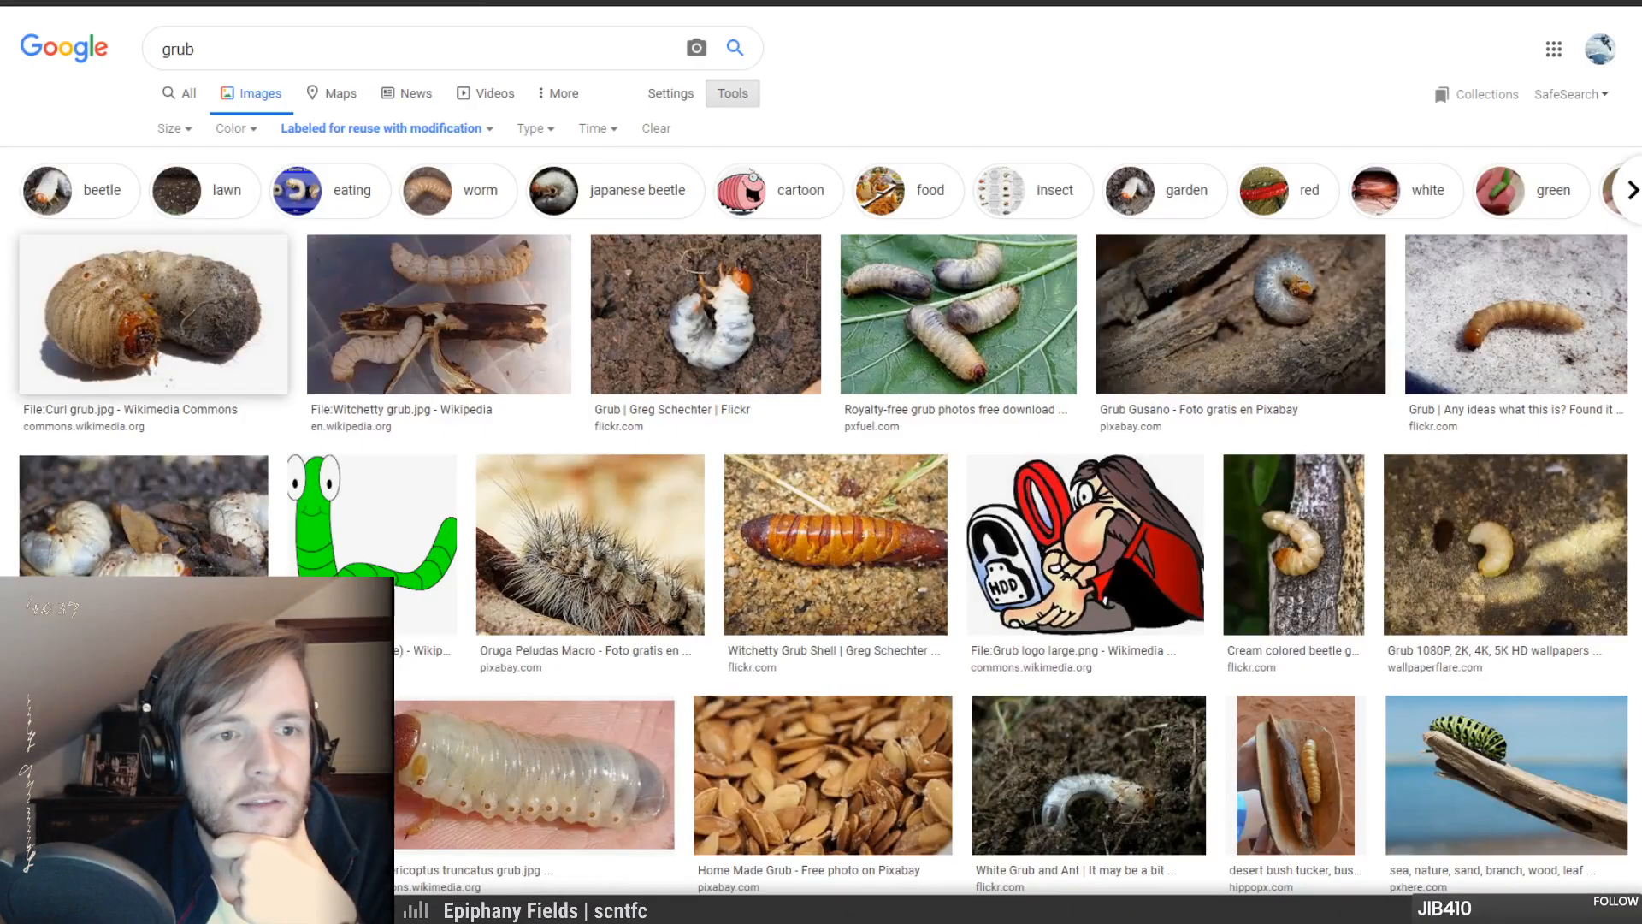
{"action": "left_click", "coordinate": [783, 2]}
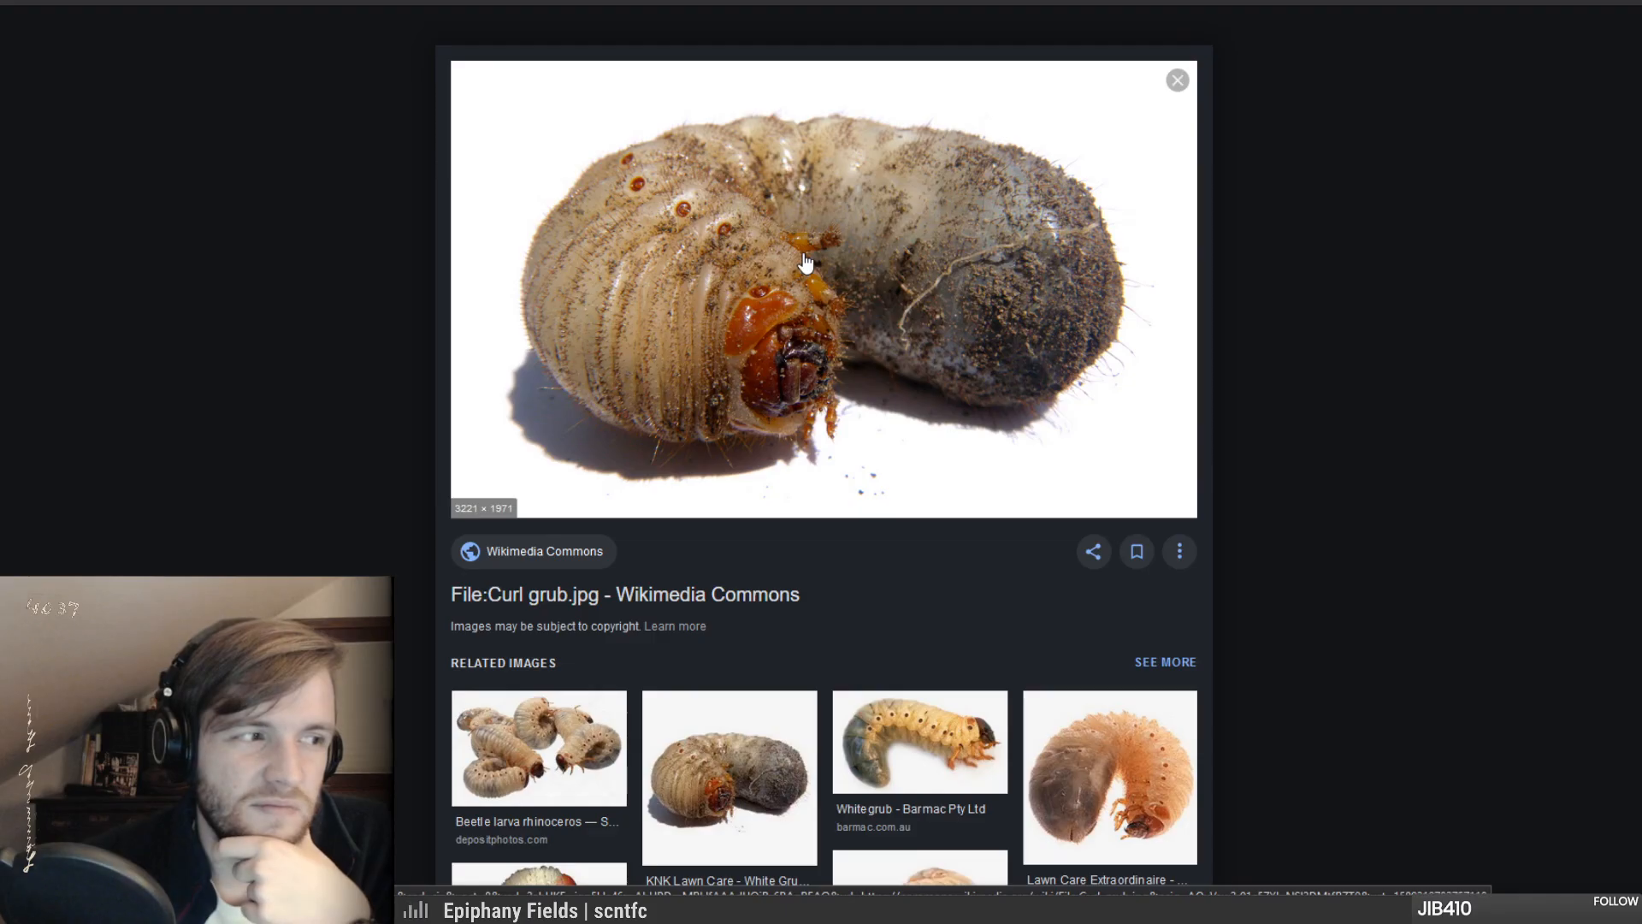
{"action": "left_click", "coordinate": [911, 458]}
{"action": "key", "text": "alt+Left"}
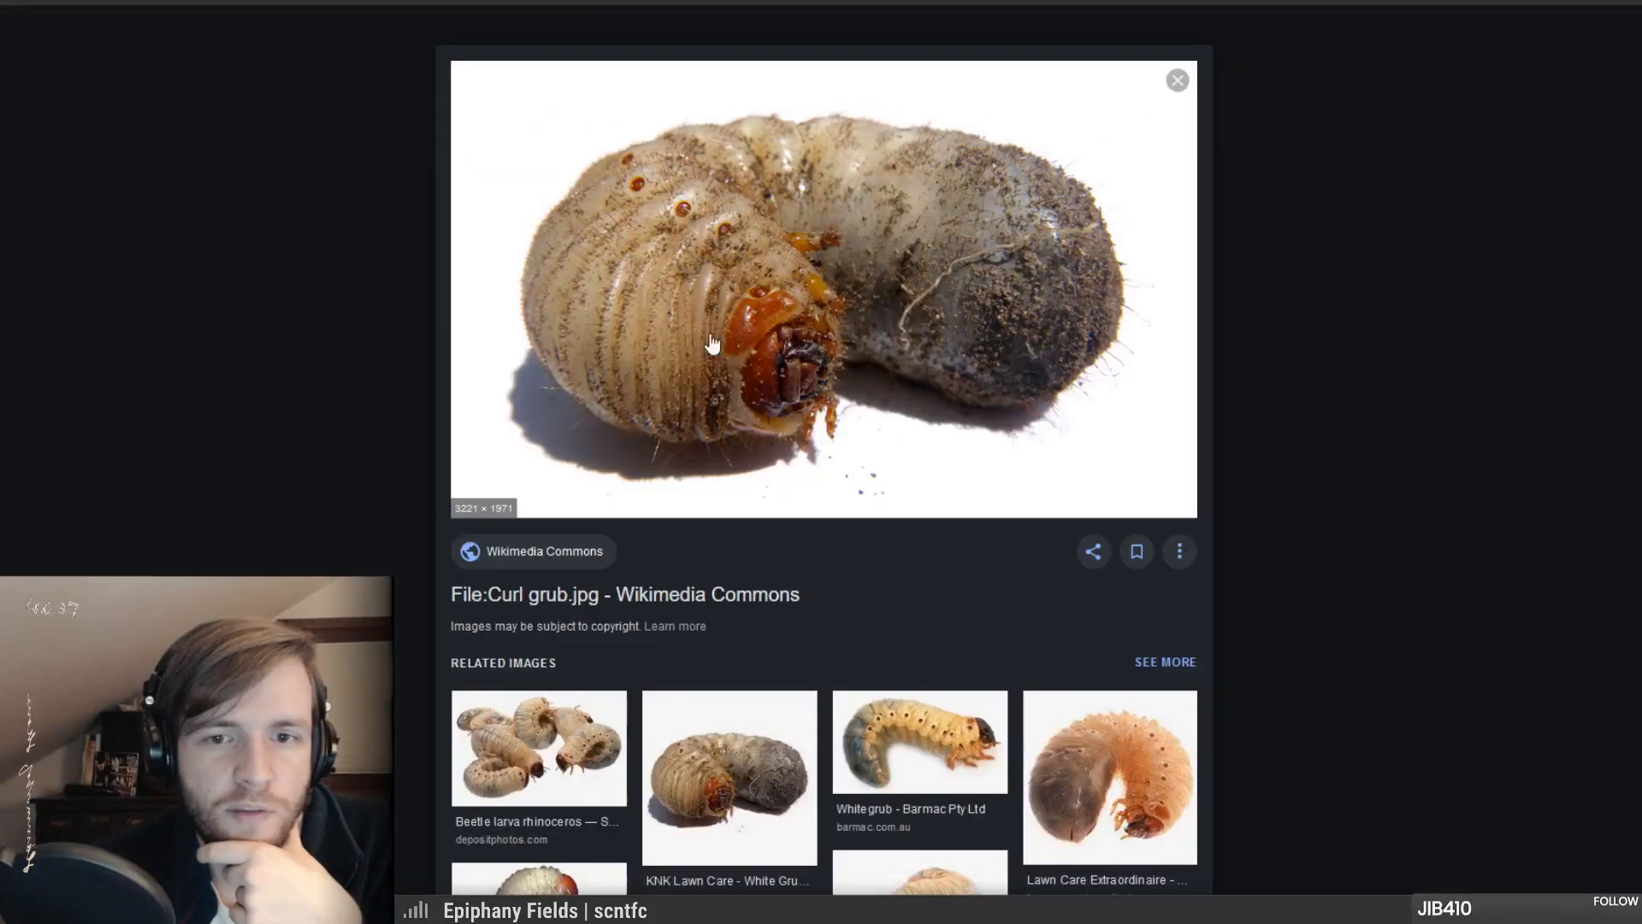
{"action": "left_click", "coordinate": [719, 349]}
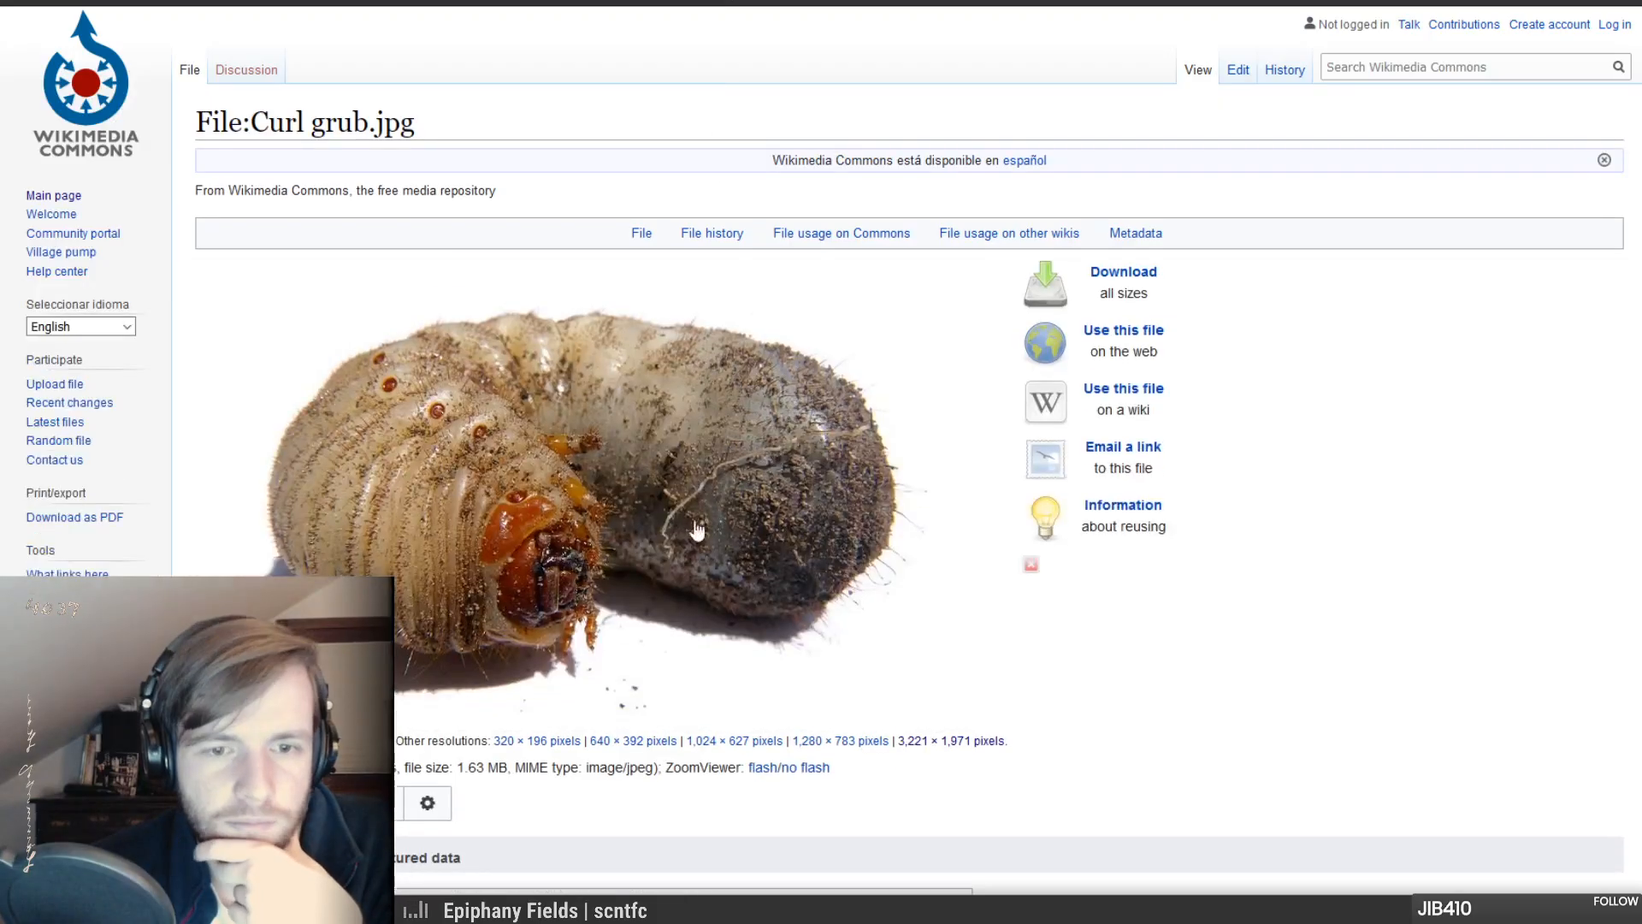
- Check the file's summary and licensing on the Commons page, then get Curl_grub.jpg in full resolution
{"action": "scroll", "coordinate": [671, 596], "scroll_direction": "down", "scroll_amount": 5}
{"action": "scroll", "coordinate": [671, 596], "scroll_direction": "down", "scroll_amount": 6}
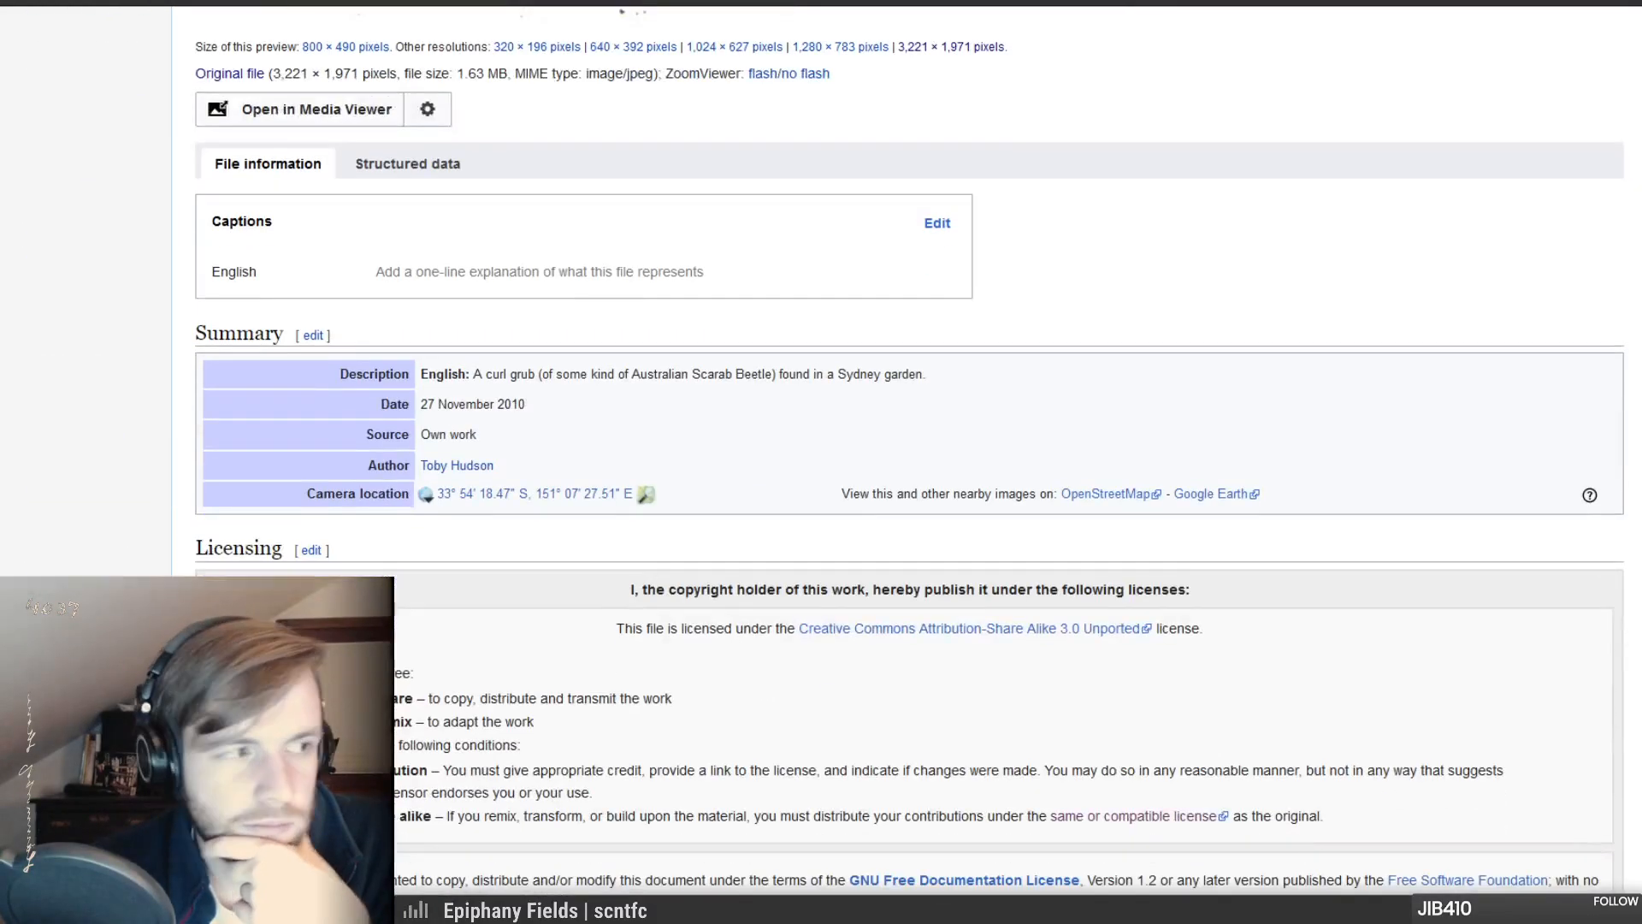
{"action": "scroll", "coordinate": [425, 440], "scroll_direction": "up", "scroll_amount": 12}
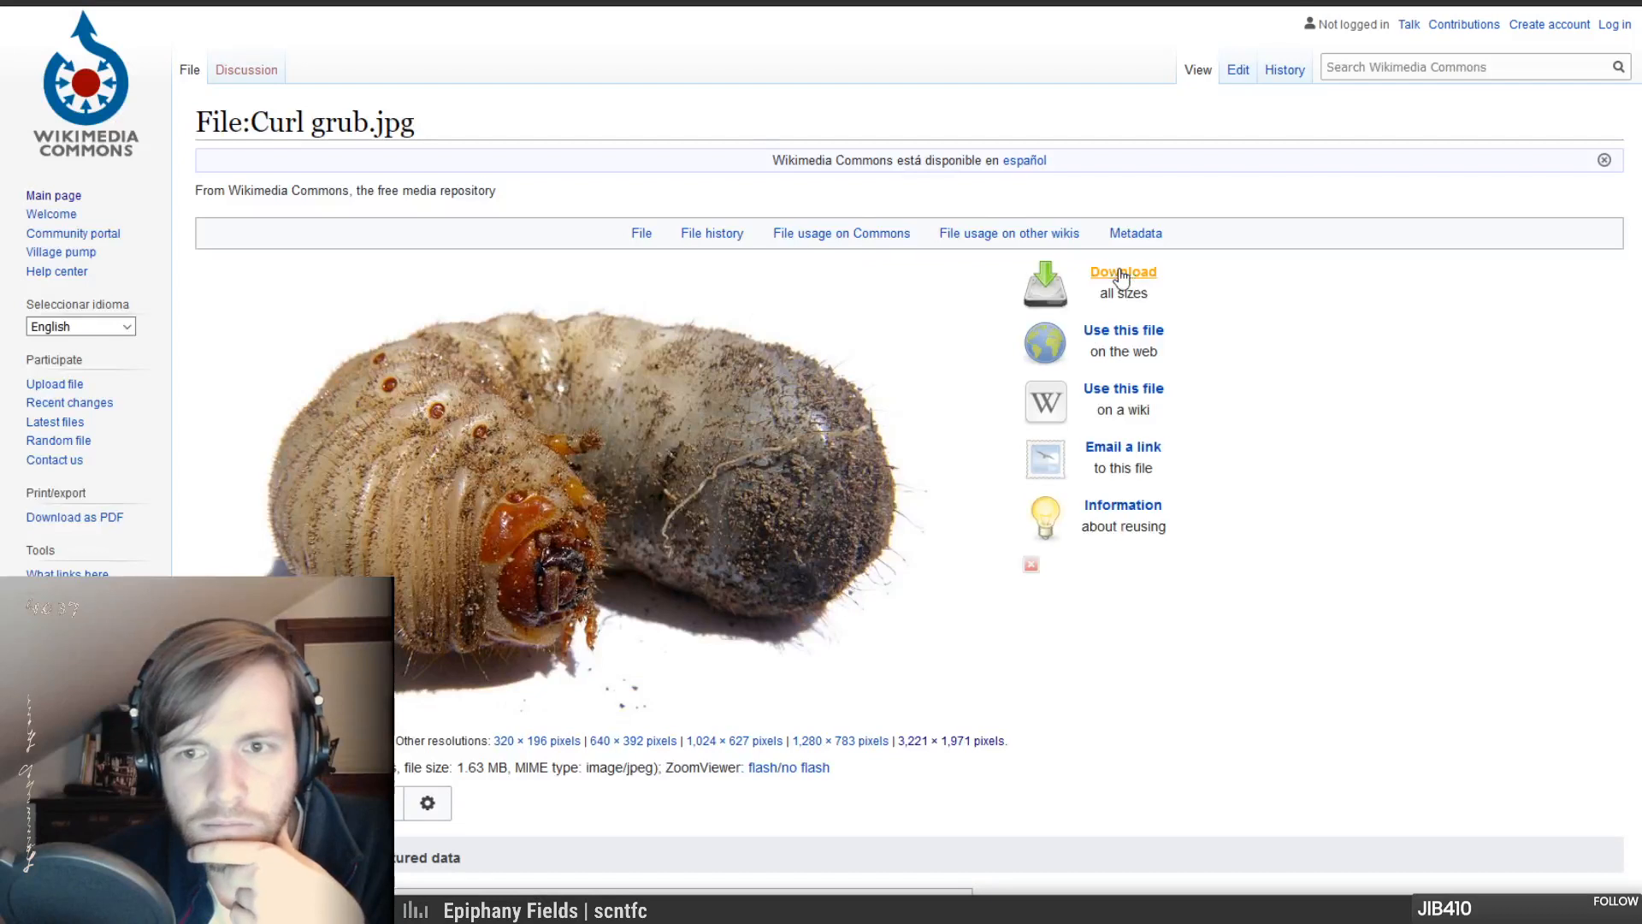
{"action": "left_click", "coordinate": [1121, 274]}
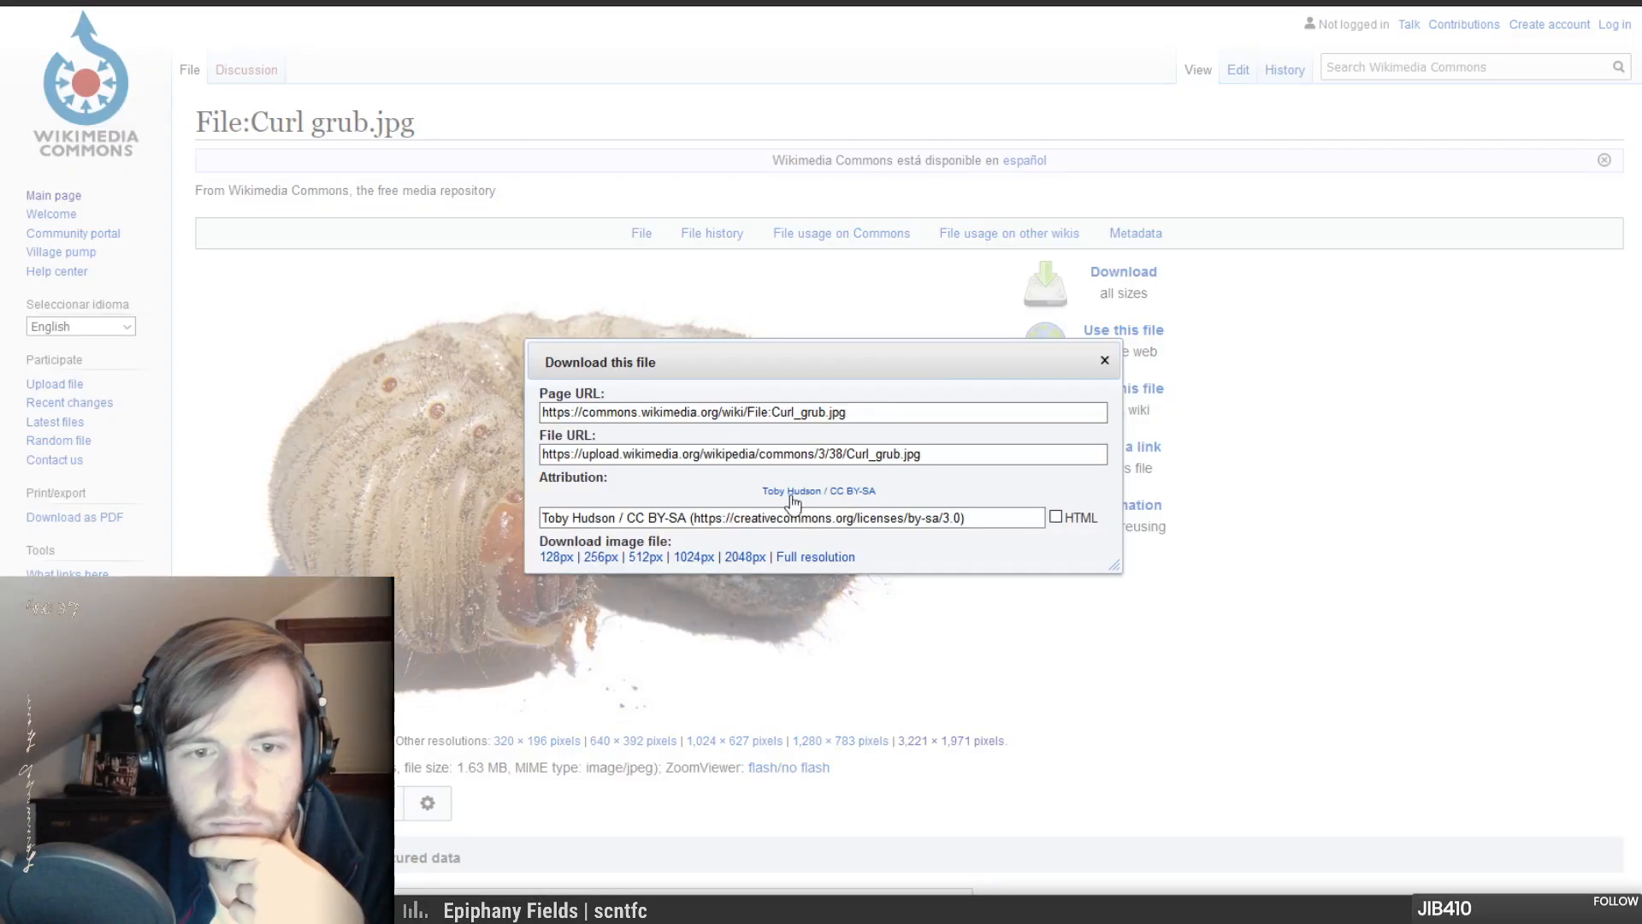
{"action": "left_click", "coordinate": [819, 563]}
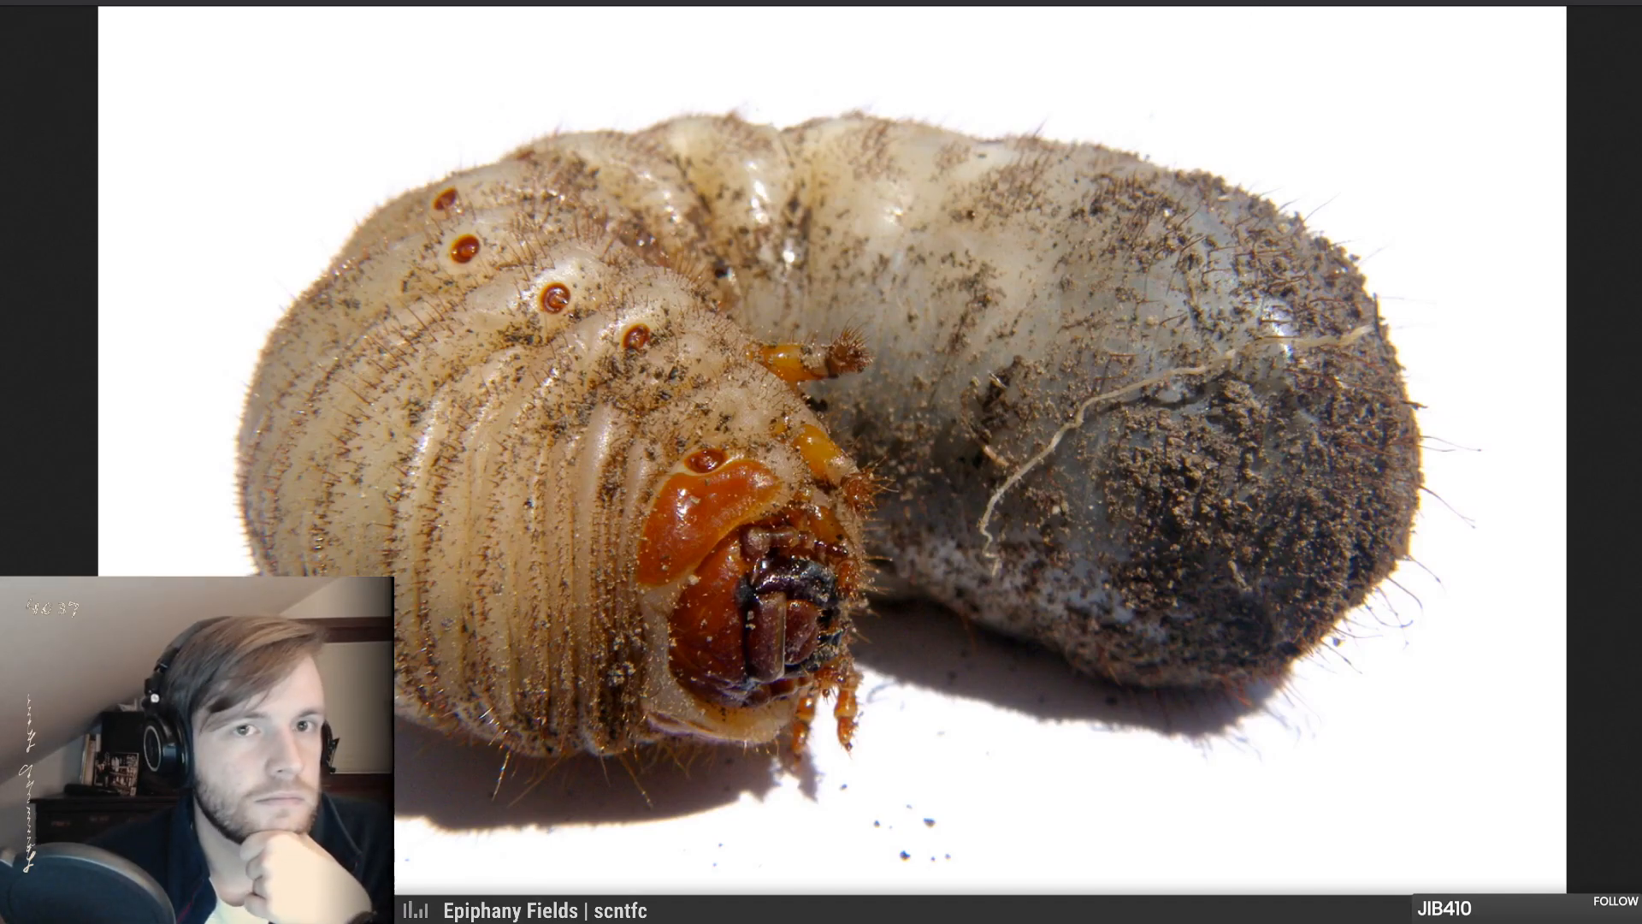
{"action": "key", "text": "alt+Left"}
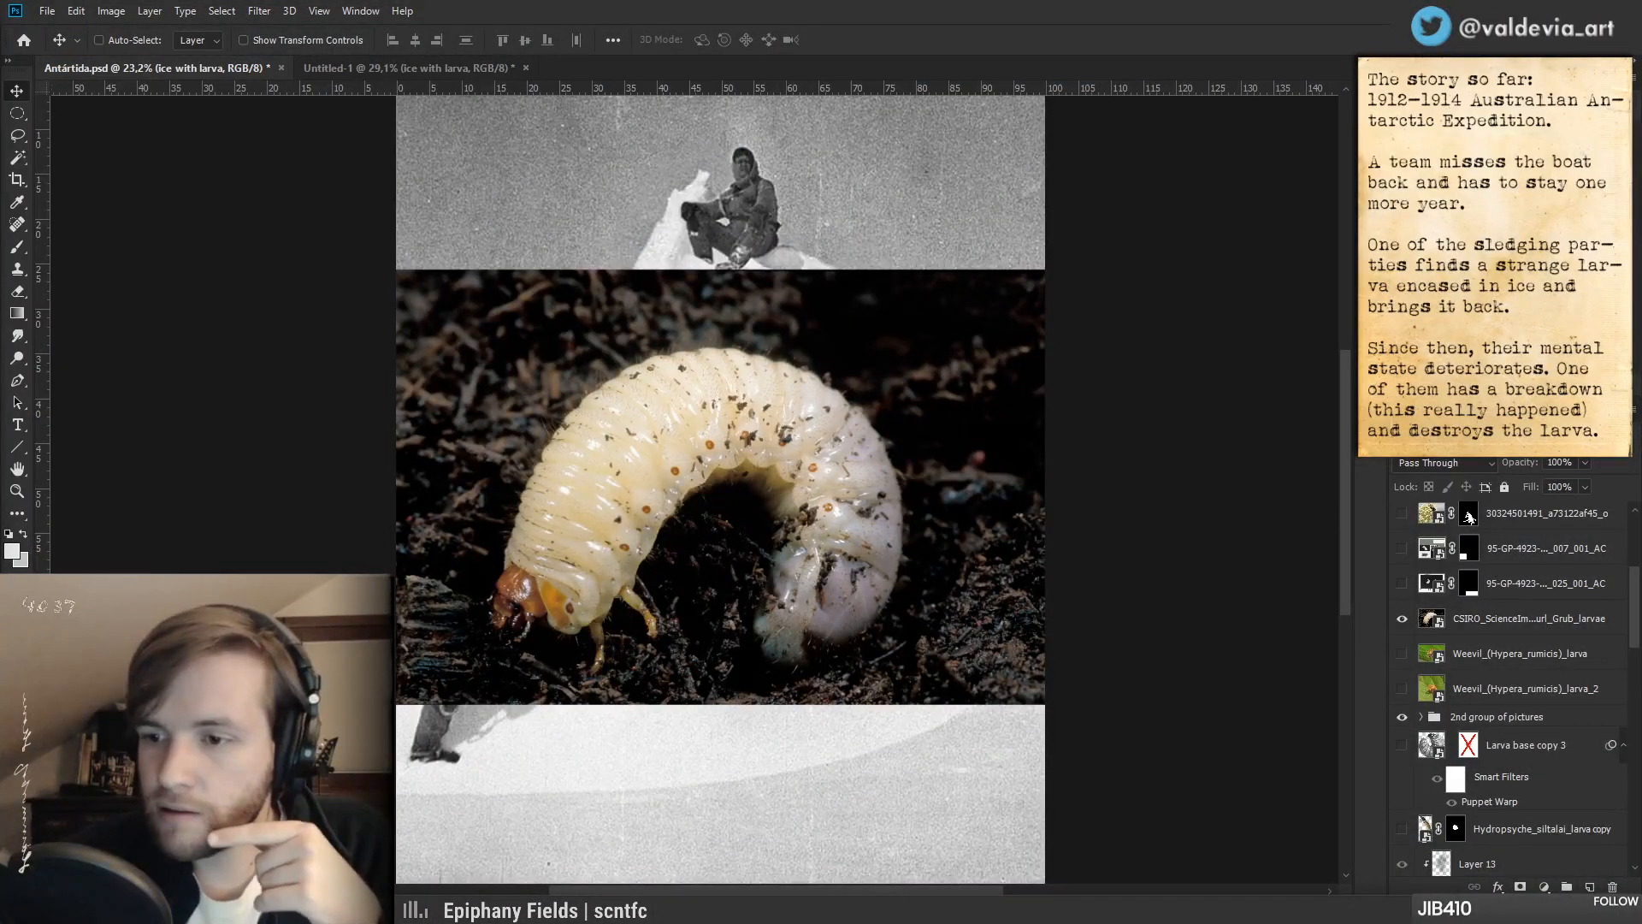
- Return to Photoshop and place the Curl_grub photo in the Untitled-1 document as the uppermost layer
{"action": "left_click", "coordinate": [403, 69]}
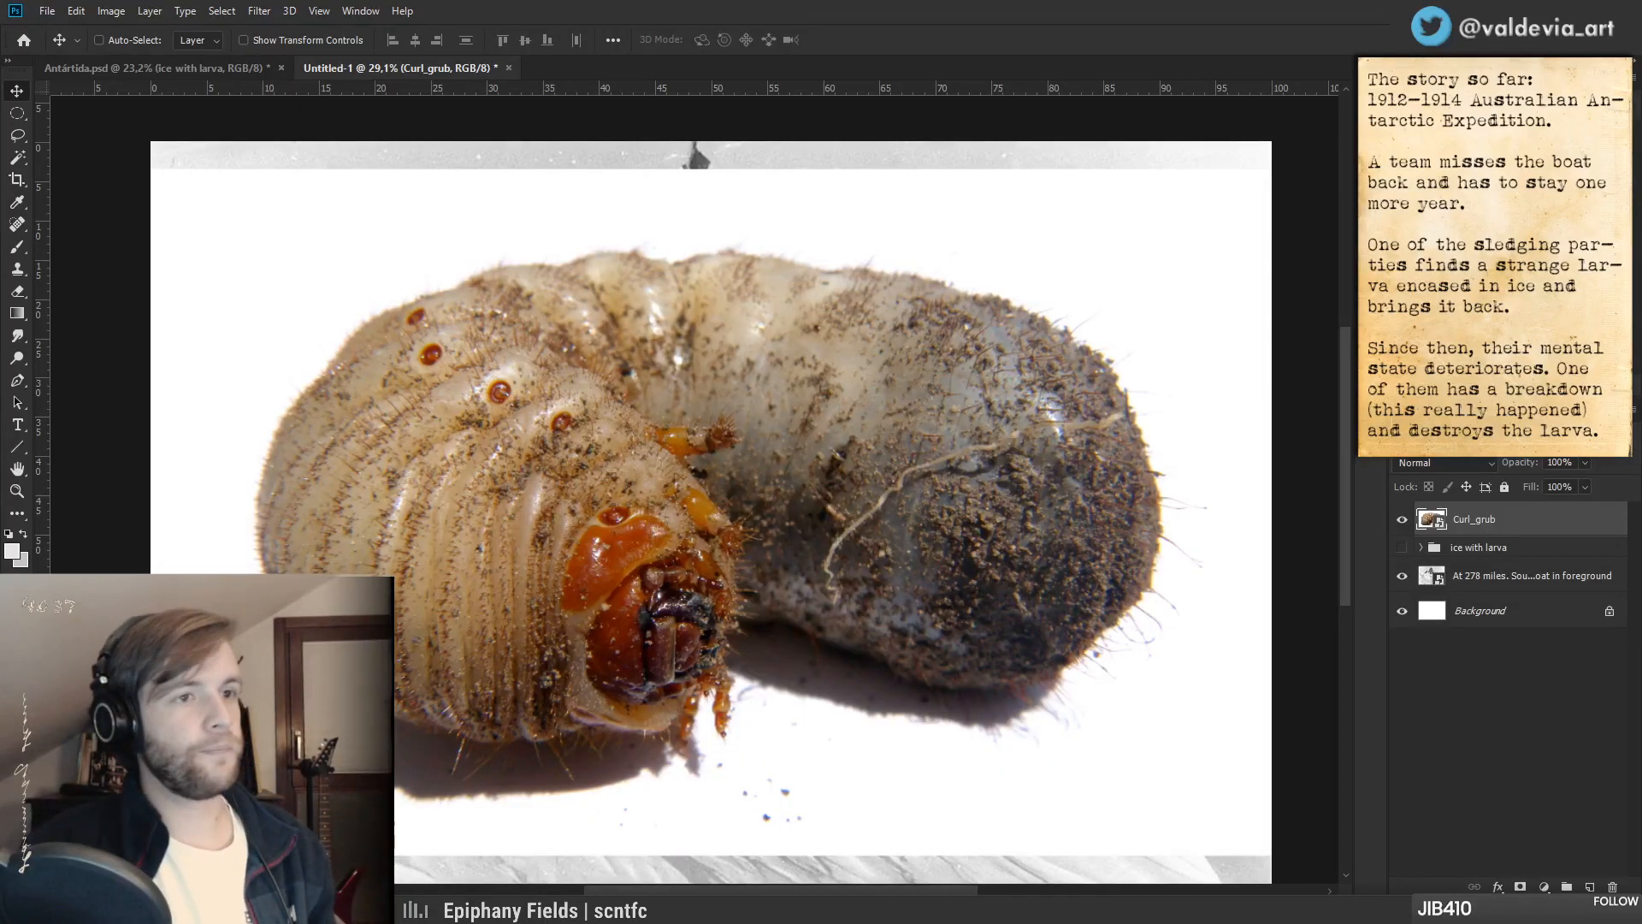
{"action": "left_click_drag", "start_coordinate": [894, 537], "coordinate": [835, 543]}
{"action": "left_click_drag", "start_coordinate": [843, 575], "coordinate": [888, 530]}
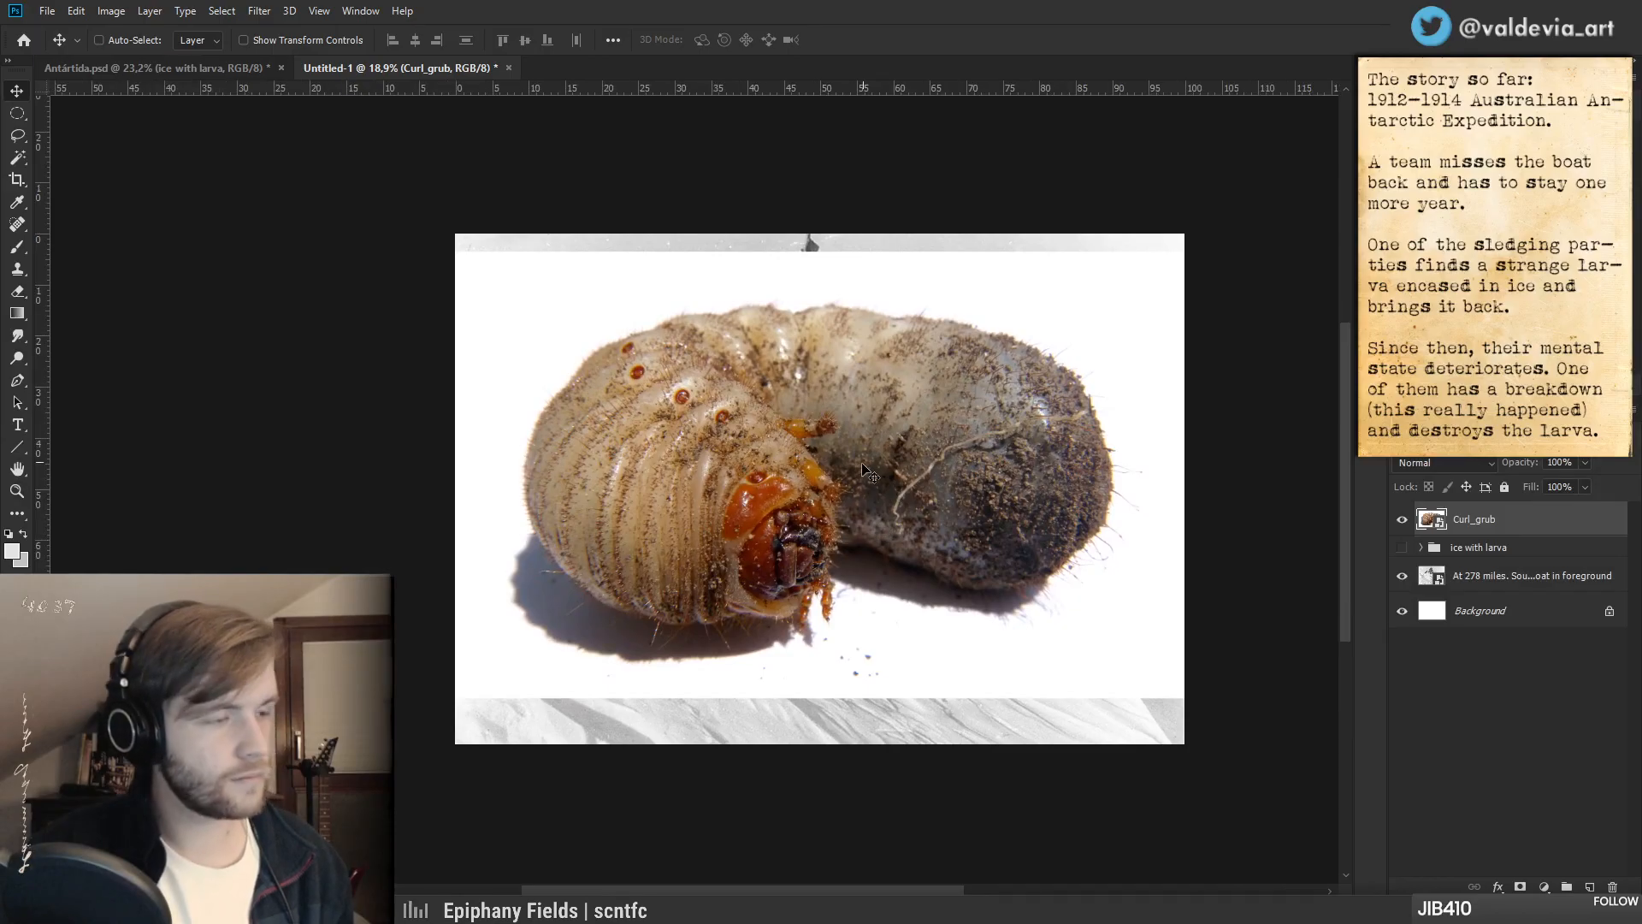
{"action": "left_click_drag", "start_coordinate": [1009, 543], "coordinate": [1034, 542]}
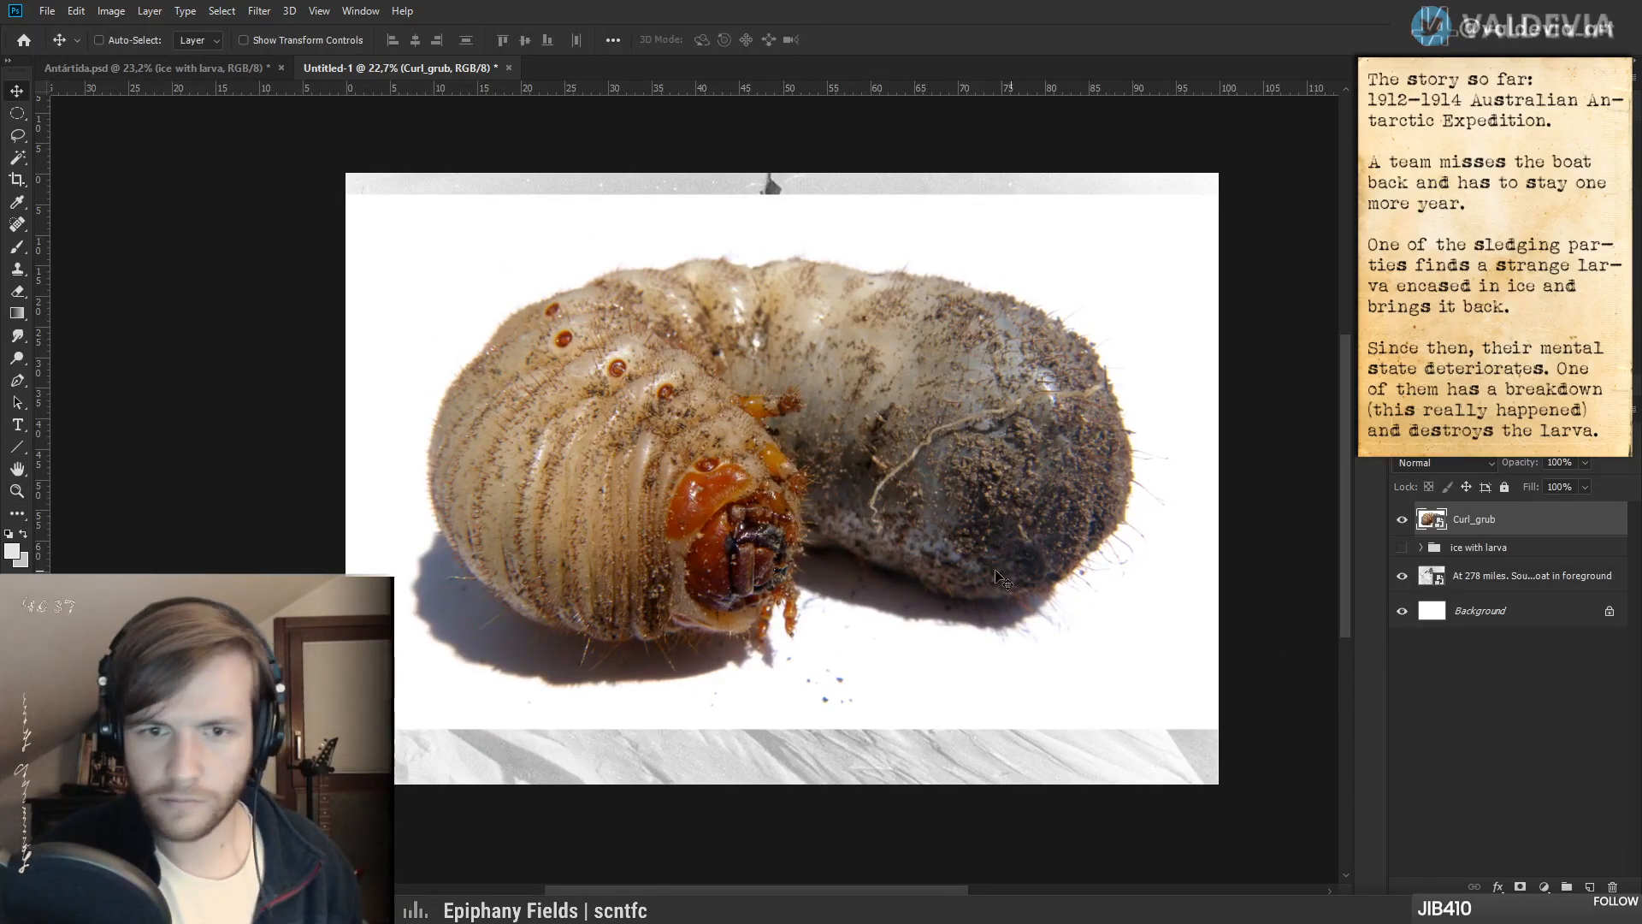
- Select the grub with Select Subject and cut the shadow beneath its body out of the selection with the Lasso
{"action": "left_click", "coordinate": [17, 158]}
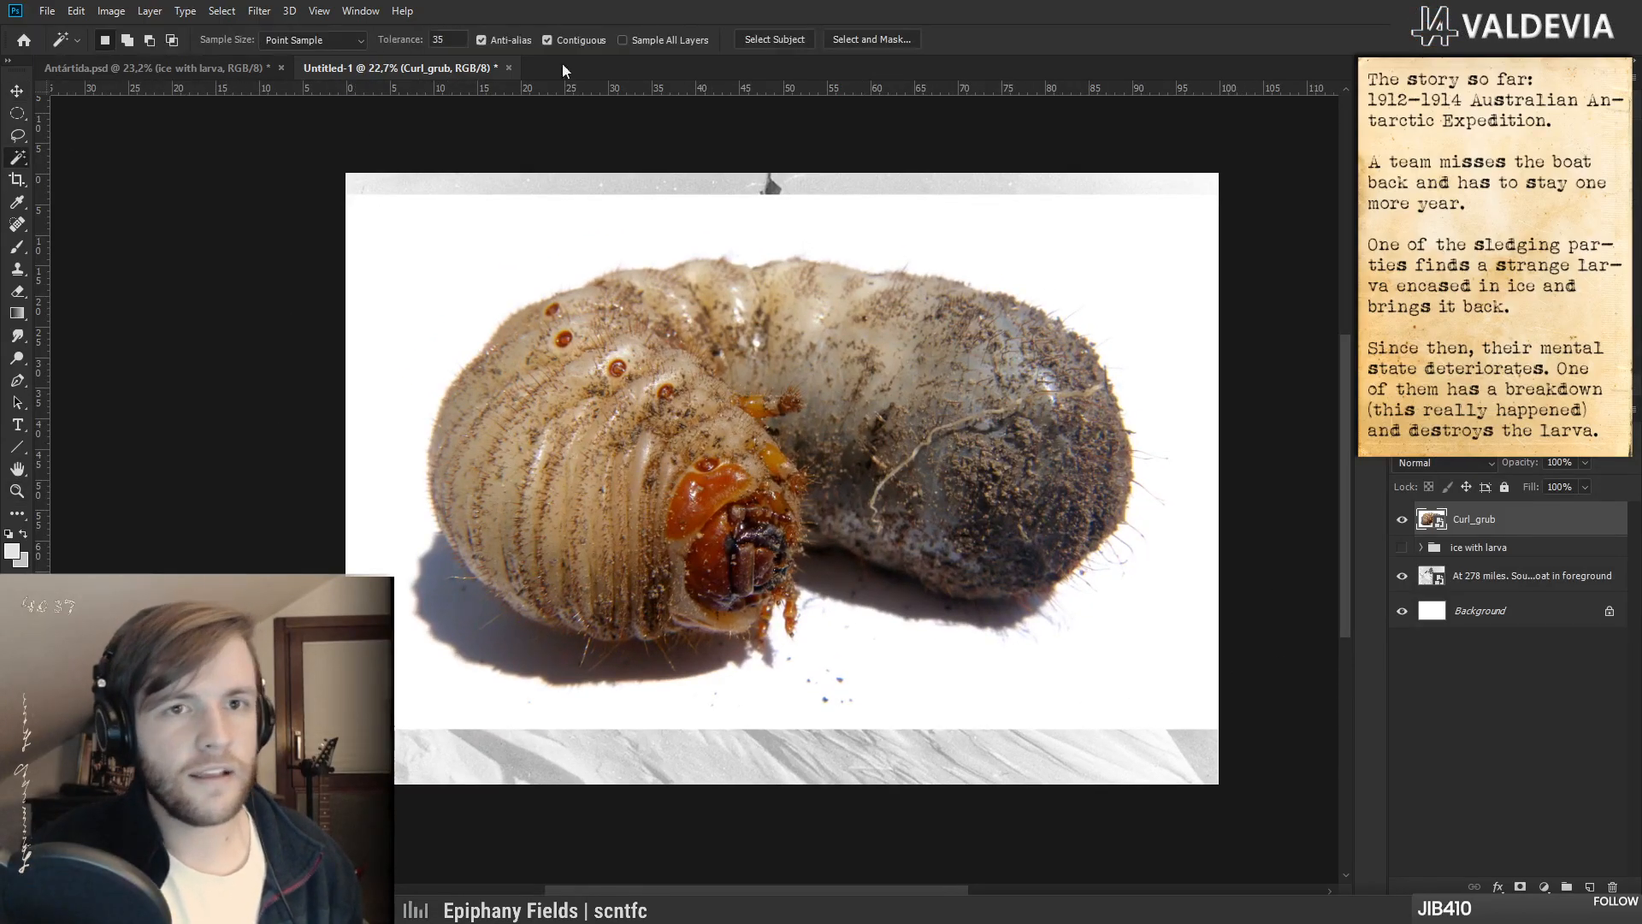
{"action": "left_click", "coordinate": [762, 41]}
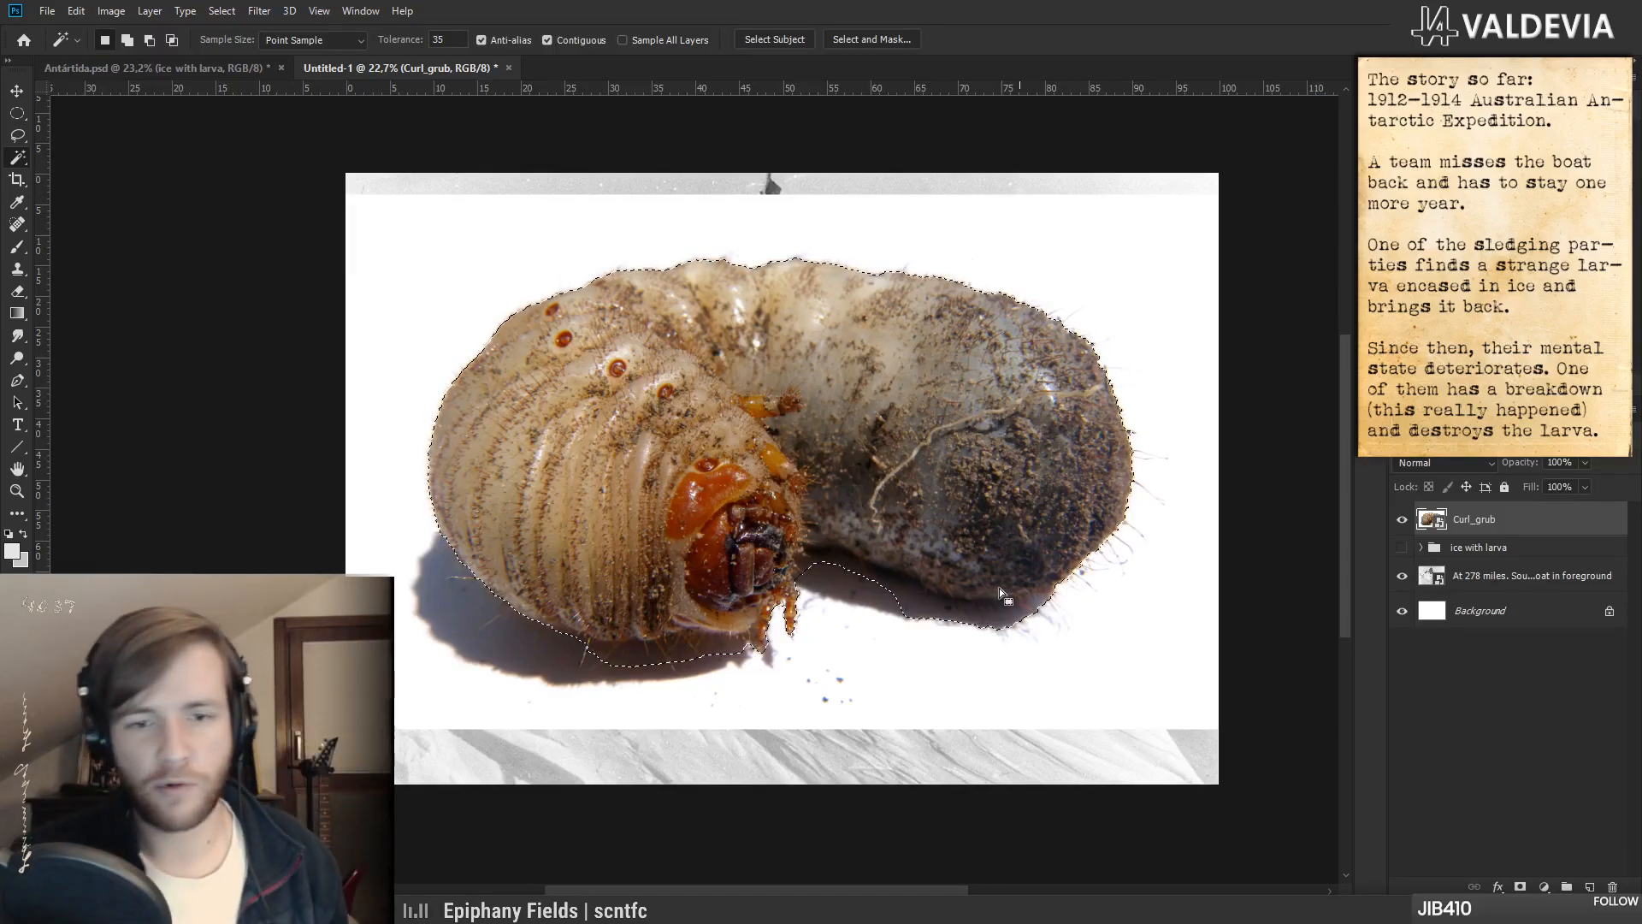
{"action": "left_click", "coordinate": [18, 135]}
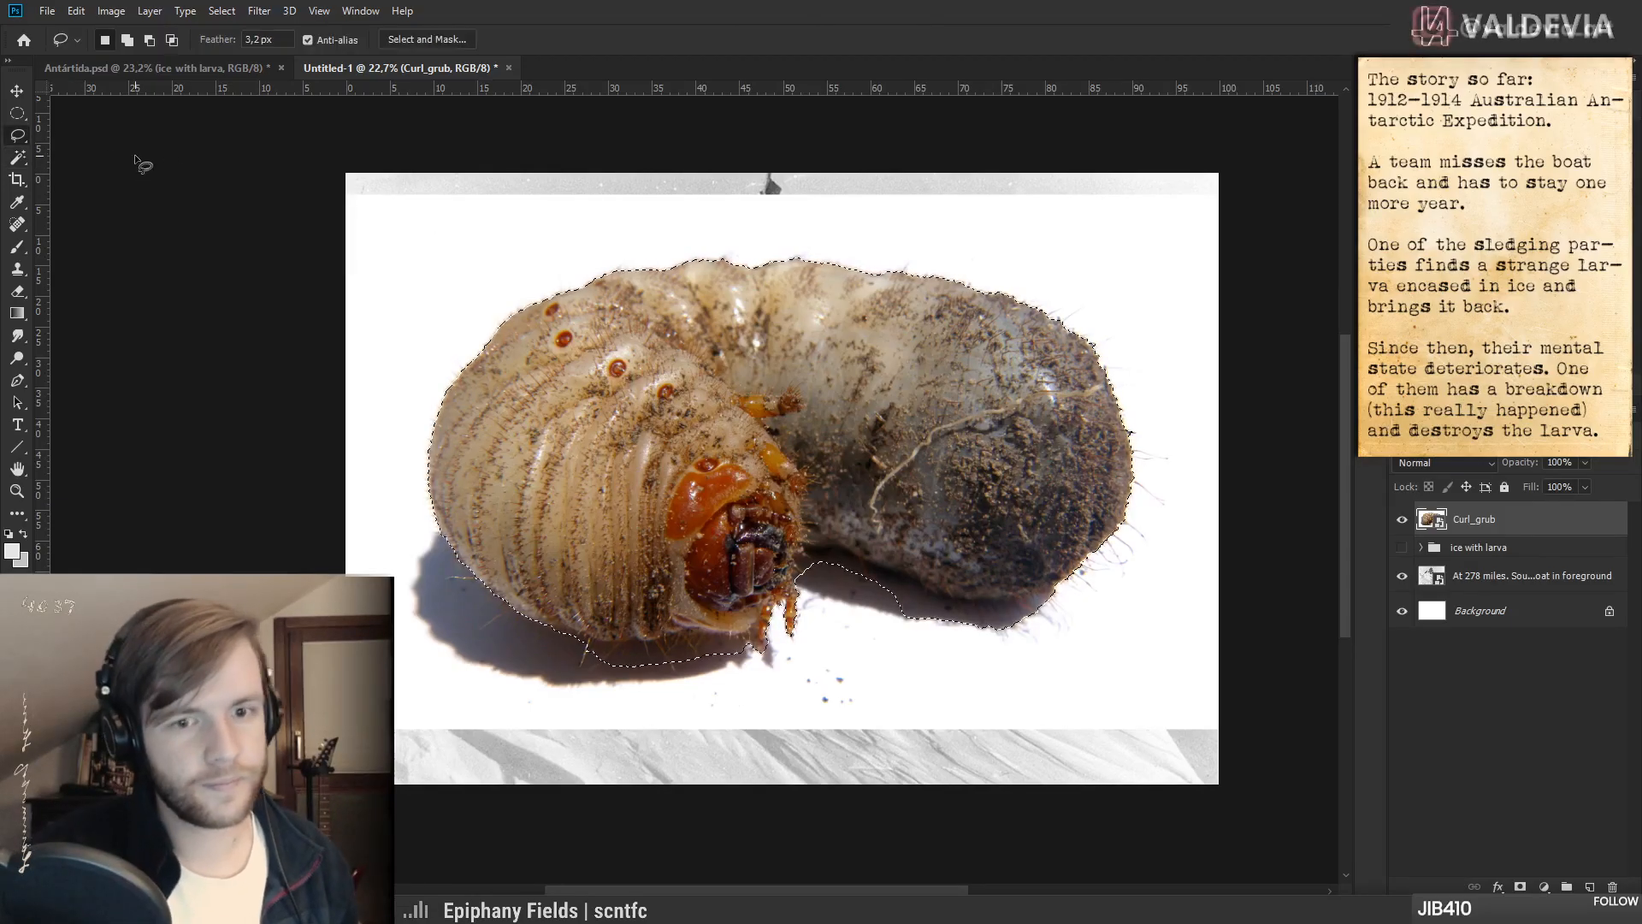
{"action": "scroll", "coordinate": [603, 658], "scroll_direction": "up", "scroll_amount": 2}
{"action": "mouse_move", "coordinate": [555, 631]}
{"action": "left_mouse_down"}
{"action": "mouse_move", "coordinate": [796, 621]}
{"action": "mouse_move", "coordinate": [815, 599]}
{"action": "mouse_move", "coordinate": [828, 647]}
{"action": "mouse_move", "coordinate": [757, 704]}
{"action": "mouse_move", "coordinate": [551, 731]}
{"action": "mouse_move", "coordinate": [496, 718]}
{"action": "left_mouse_up"}
{"action": "left_click_drag", "start_coordinate": [939, 661], "coordinate": [714, 743]}
{"action": "mouse_move", "coordinate": [643, 618]}
{"action": "left_mouse_down"}
{"action": "mouse_move", "coordinate": [672, 582]}
{"action": "mouse_move", "coordinate": [869, 648]}
{"action": "mouse_move", "coordinate": [1005, 651]}
{"action": "mouse_move", "coordinate": [981, 733]}
{"action": "mouse_move", "coordinate": [775, 756]}
{"action": "left_mouse_up"}
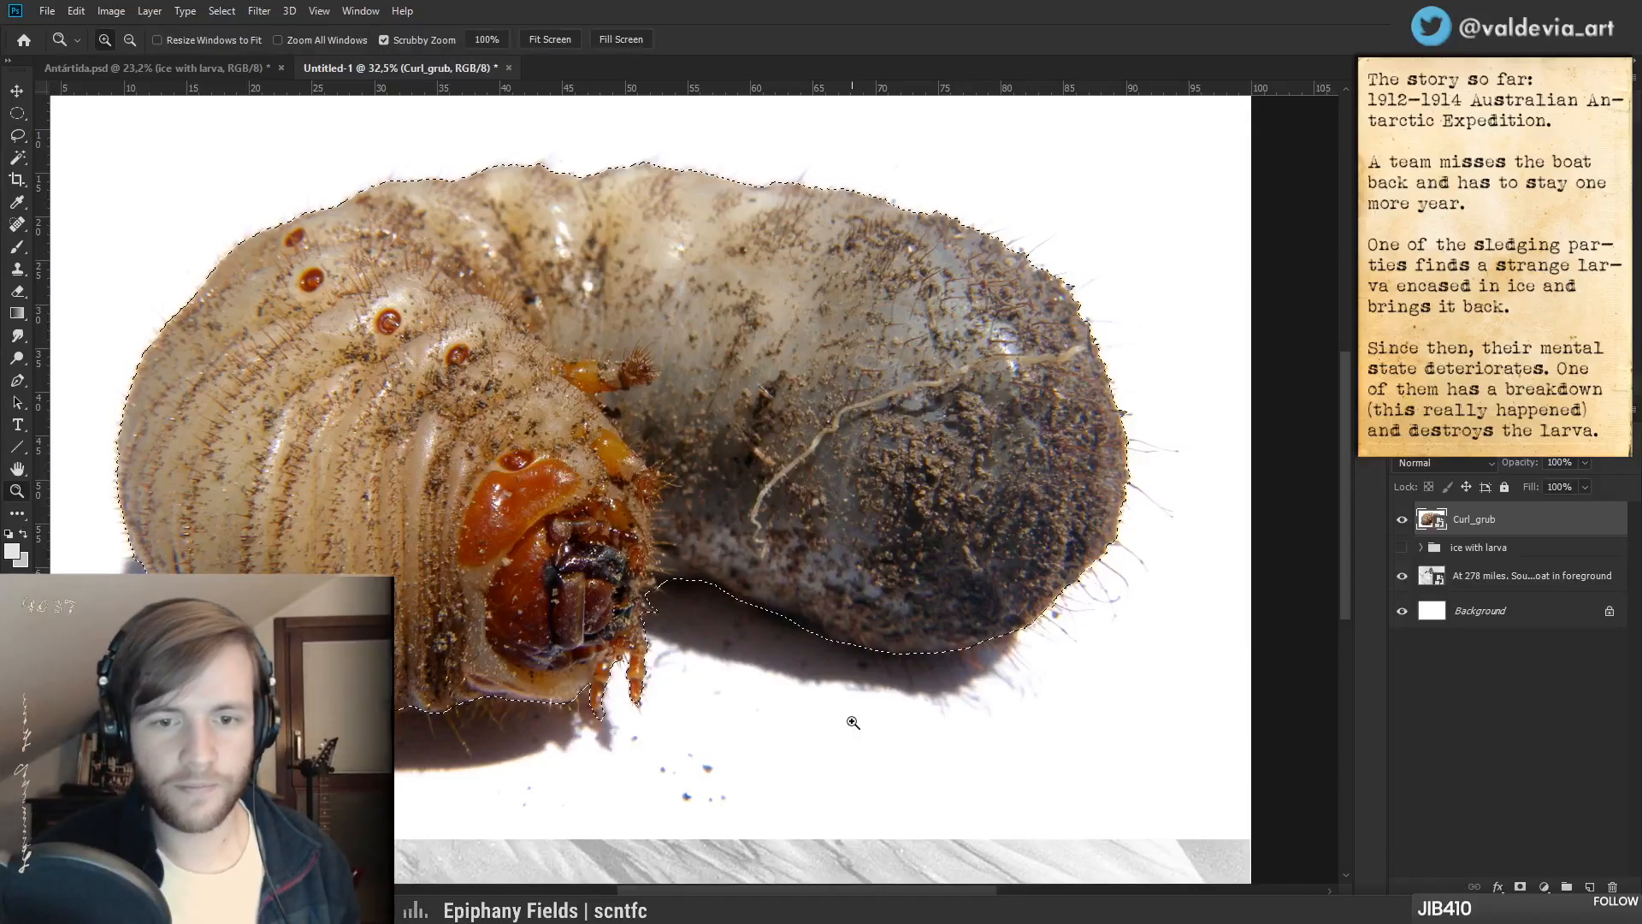
- Add a layer mask to Curl_grub from the selection and inspect the cut-out over the snow
{"action": "scroll", "coordinate": [776, 756], "scroll_direction": "down", "scroll_amount": 4}
{"action": "left_click", "coordinate": [1521, 887]}
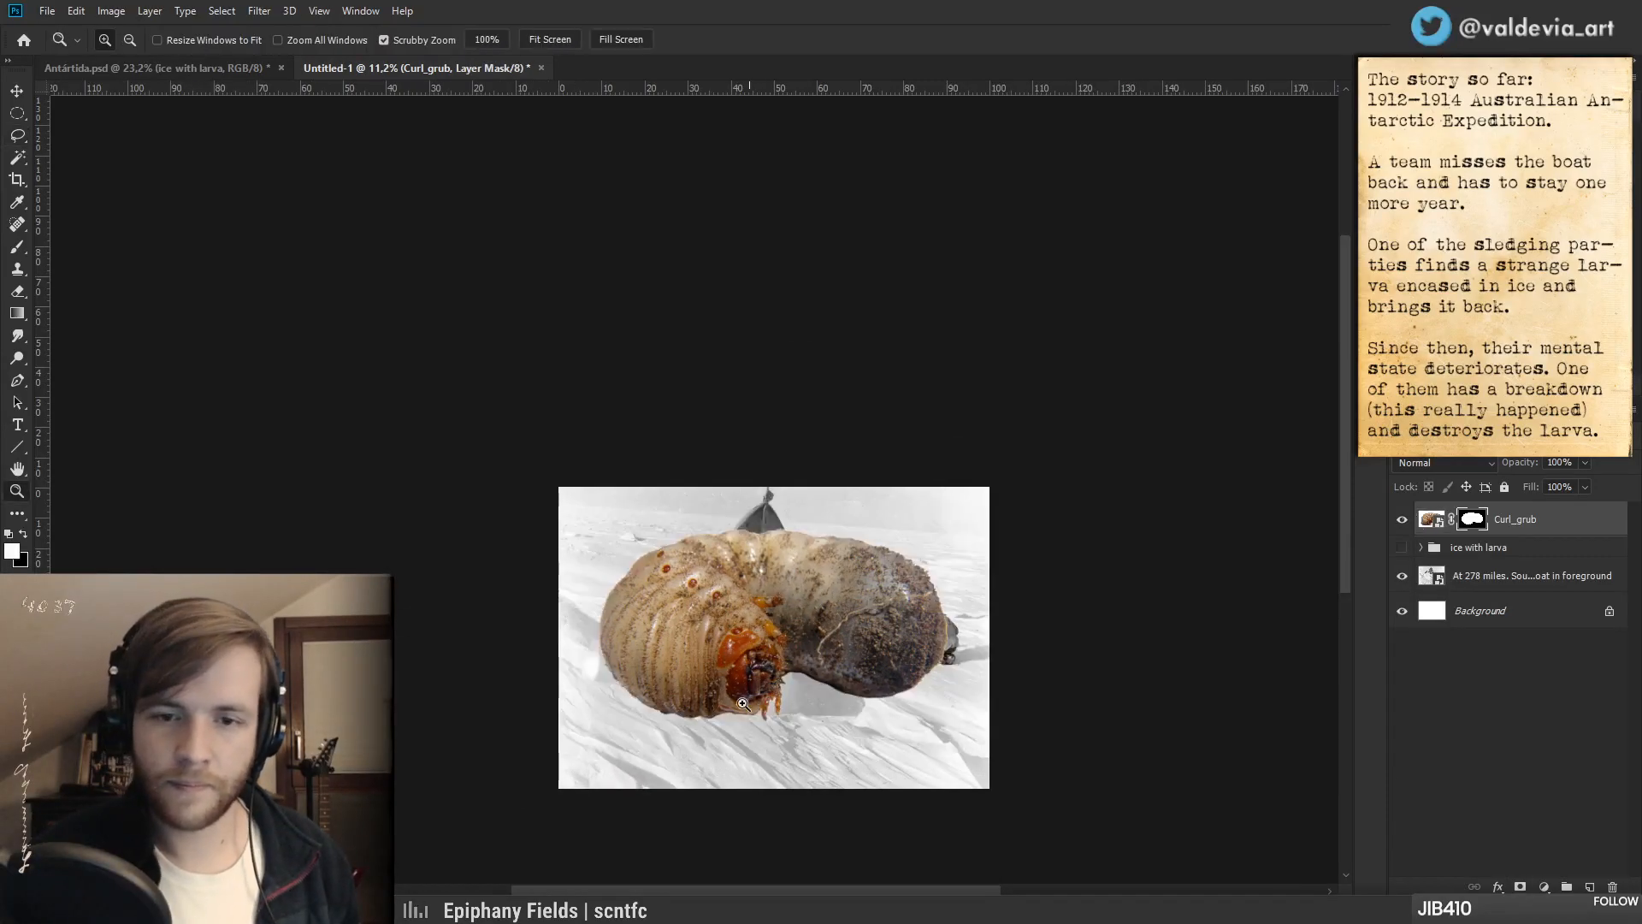
{"action": "scroll", "coordinate": [769, 694], "scroll_direction": "up", "scroll_amount": 2}
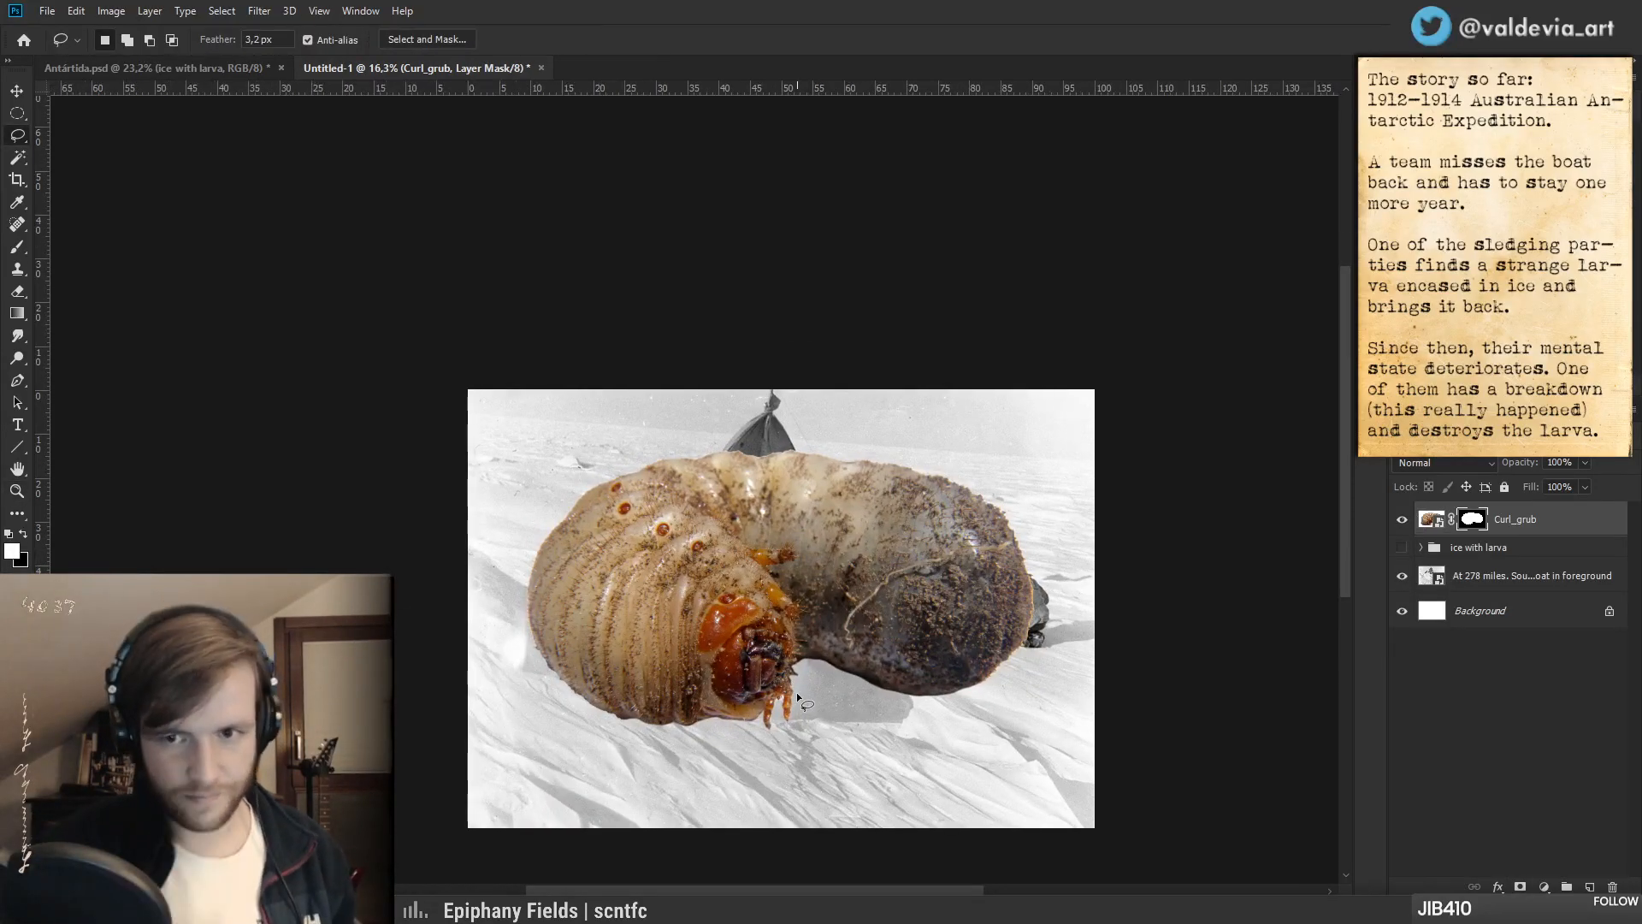
{"action": "scroll", "coordinate": [975, 571], "scroll_direction": "up", "scroll_amount": 5}
{"action": "scroll", "coordinate": [975, 570], "scroll_direction": "down", "scroll_amount": 3}
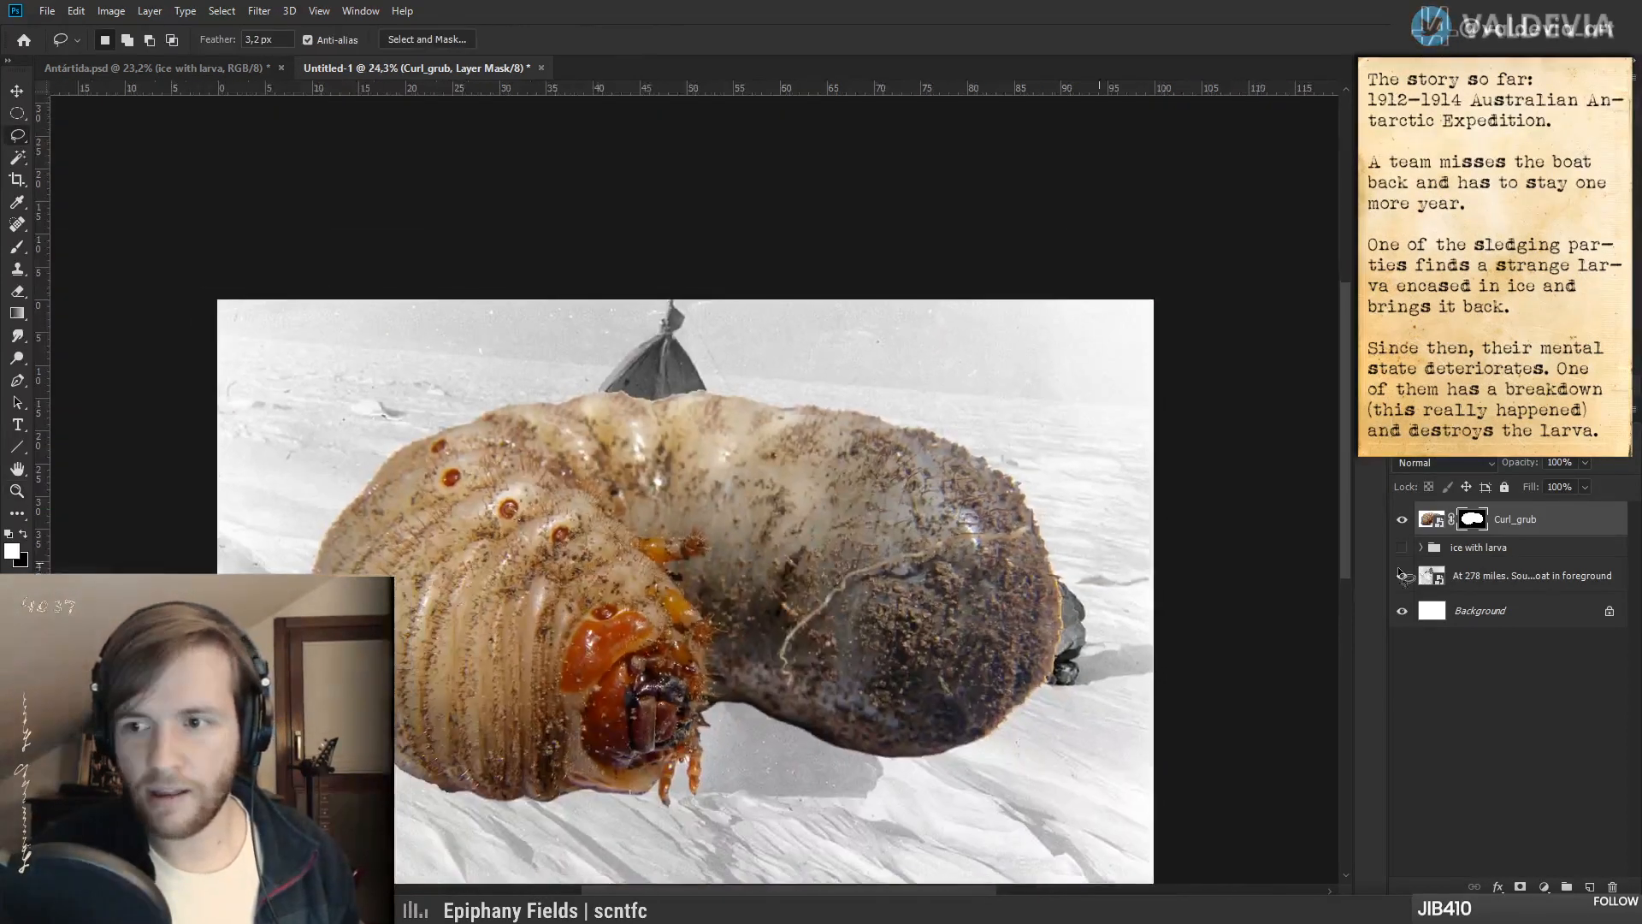
- Refine the mask's lower edge in Select and Mask with the Refine Edge Brush at size 81 to recover the grub's fine hairs
{"action": "key", "text": "ctrl+alt+r"}
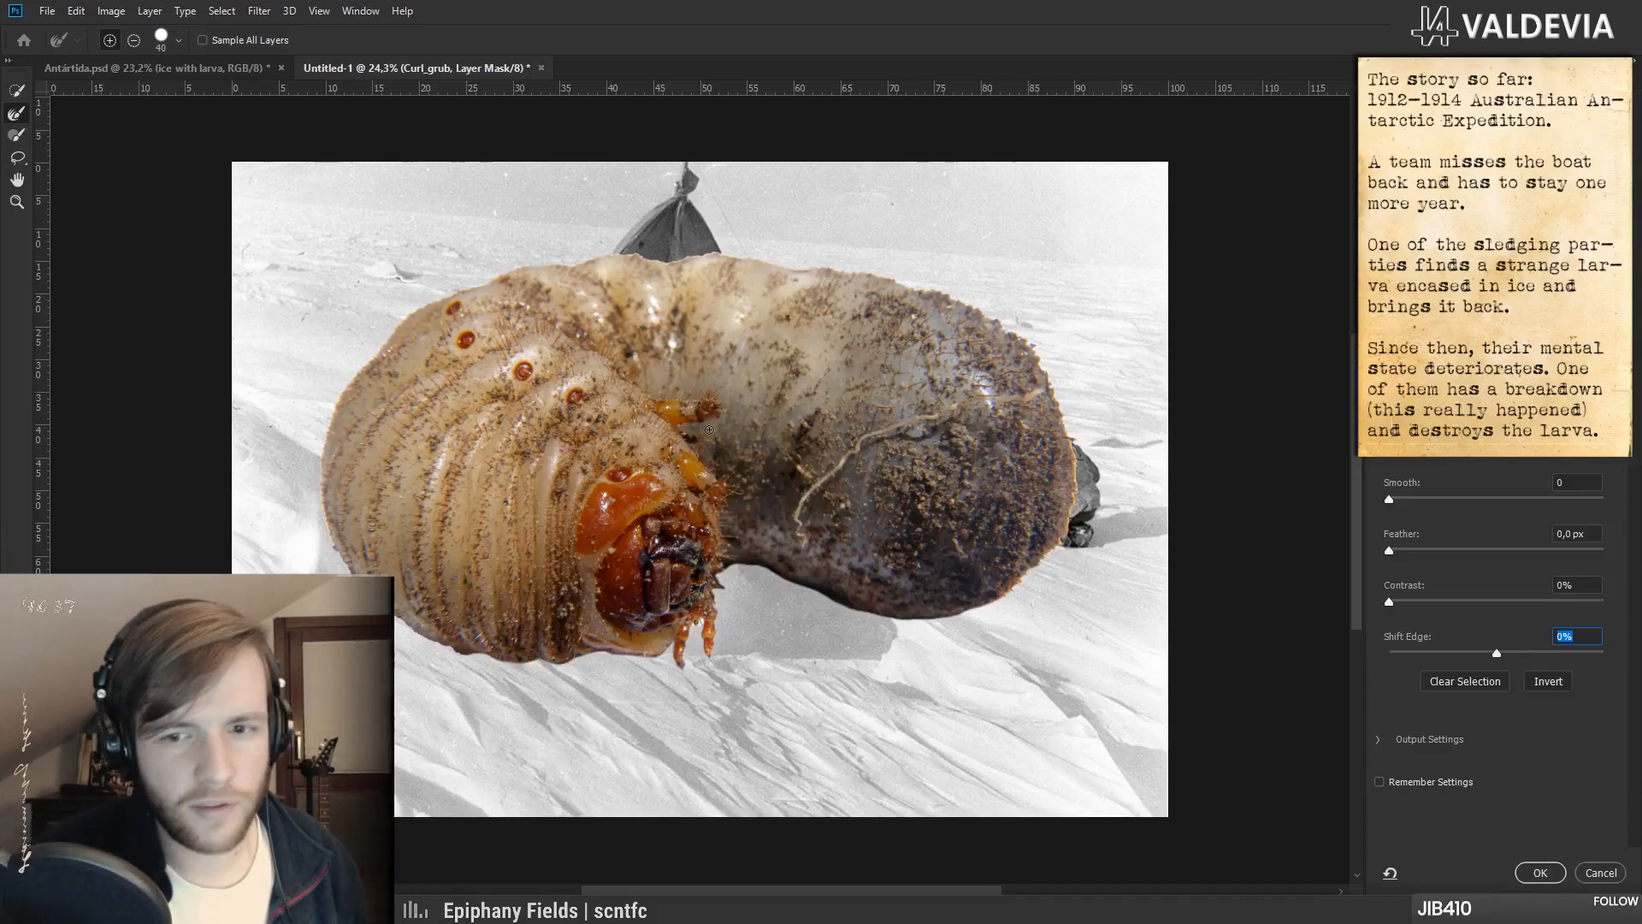
{"action": "right_click", "coordinate": [1015, 568]}
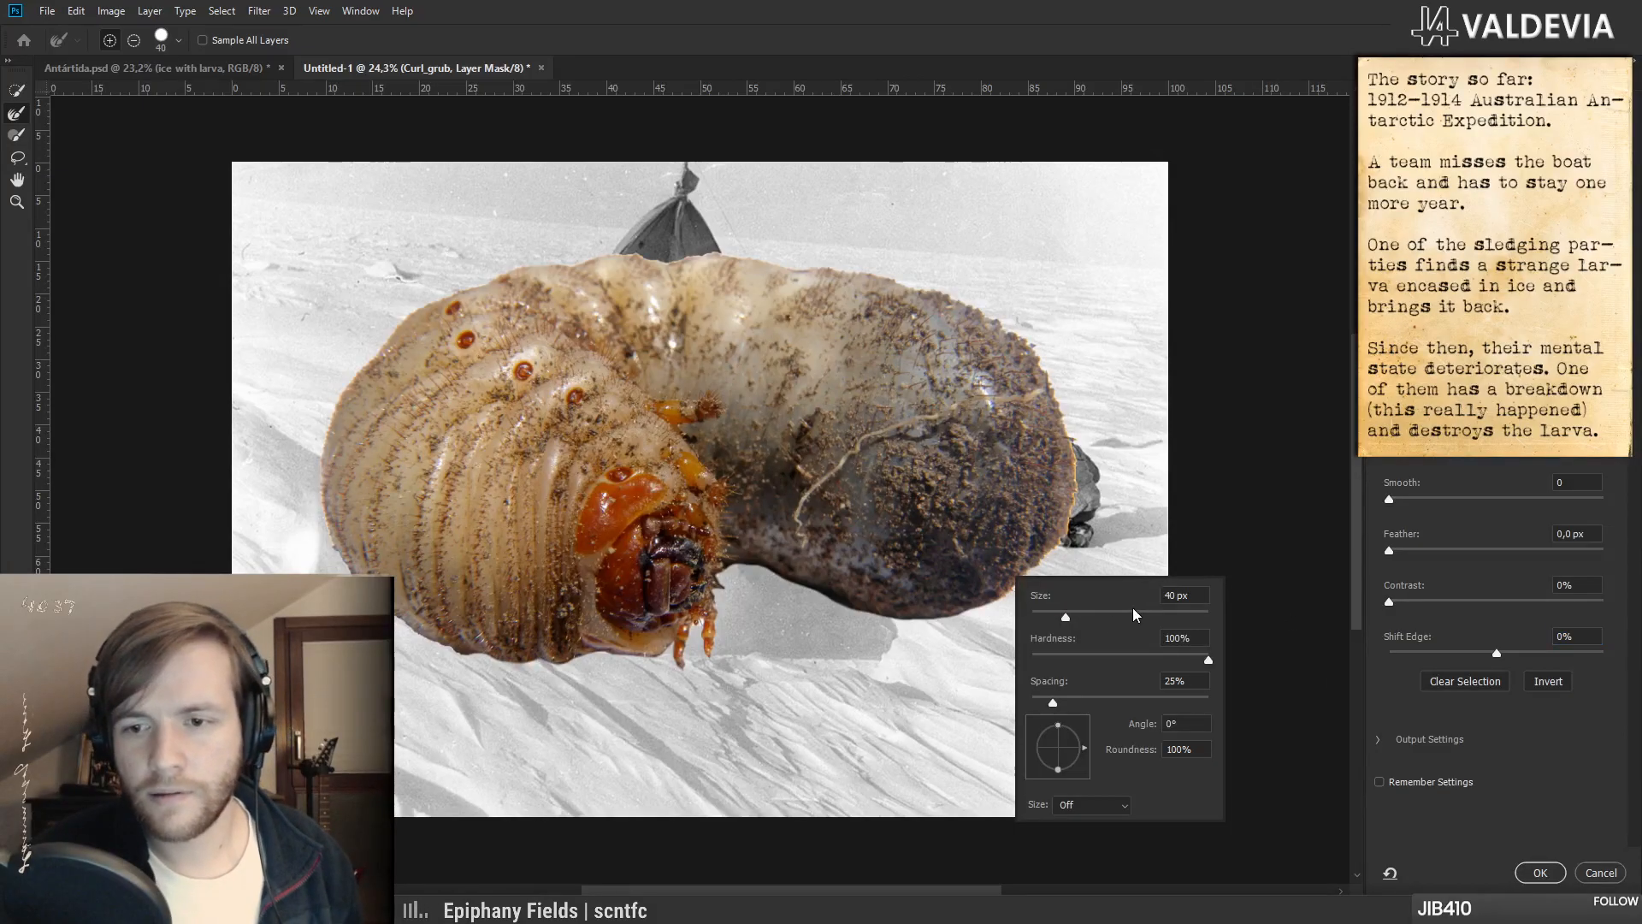
{"action": "mouse_move", "coordinate": [932, 614]}
{"action": "left_mouse_down"}
{"action": "mouse_move", "coordinate": [1009, 596]}
{"action": "mouse_move", "coordinate": [1052, 524]}
{"action": "left_mouse_up"}
{"action": "key", "text": "ctrl+z"}
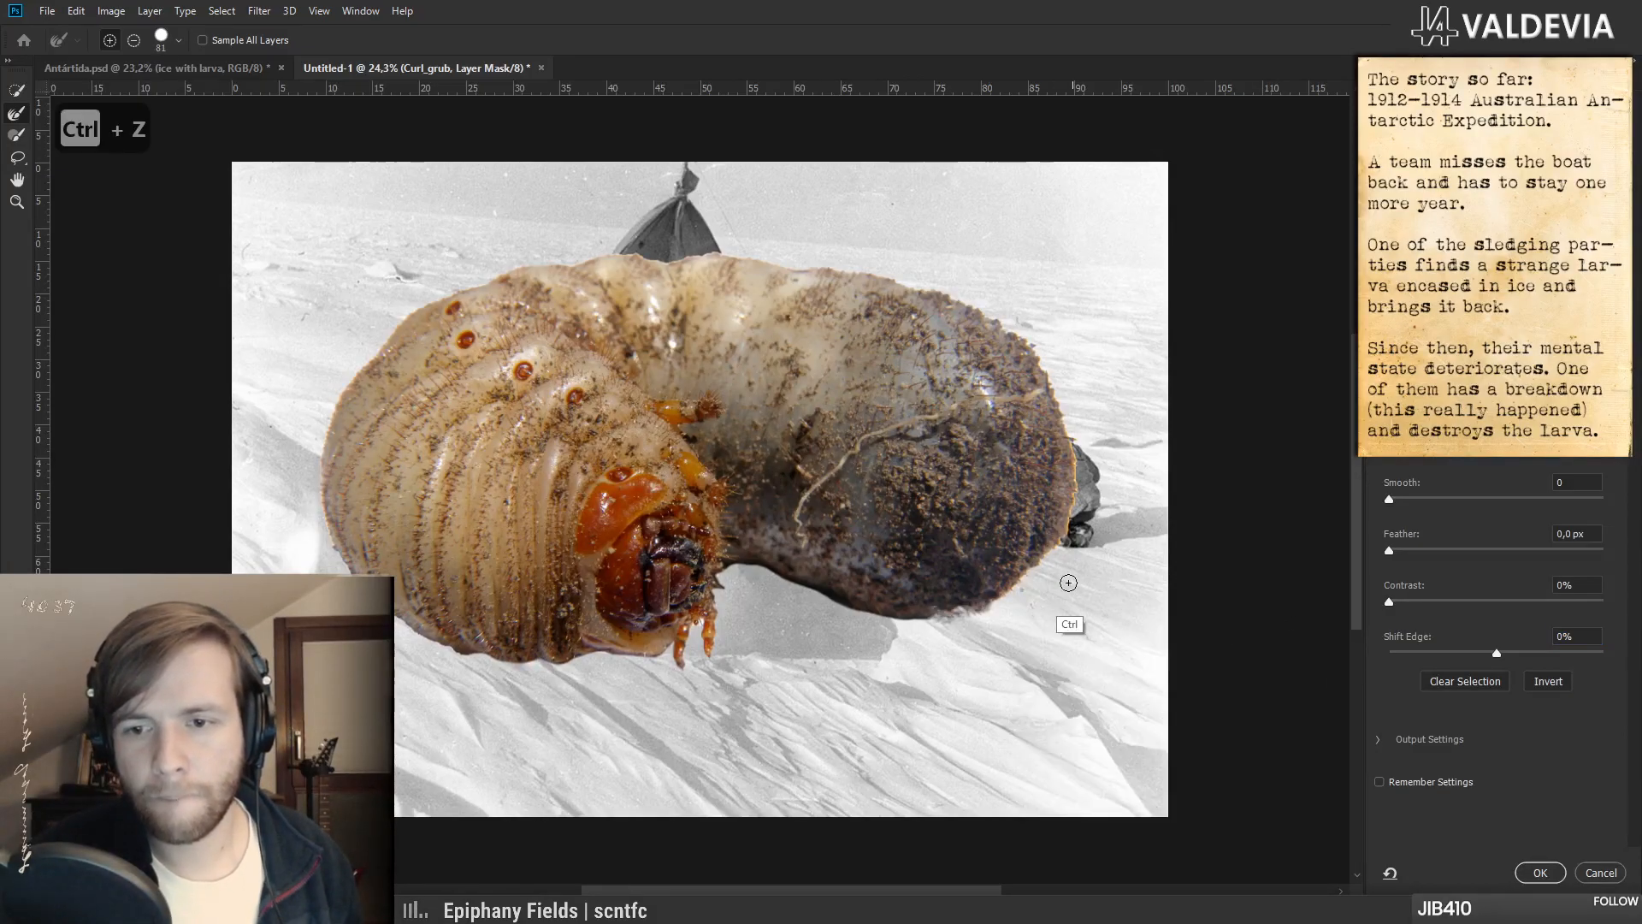
{"action": "mouse_move", "coordinate": [931, 615]}
{"action": "left_mouse_down"}
{"action": "mouse_move", "coordinate": [1000, 602]}
{"action": "mouse_move", "coordinate": [929, 619]}
{"action": "mouse_move", "coordinate": [774, 570]}
{"action": "mouse_move", "coordinate": [721, 600]}
{"action": "left_mouse_up"}
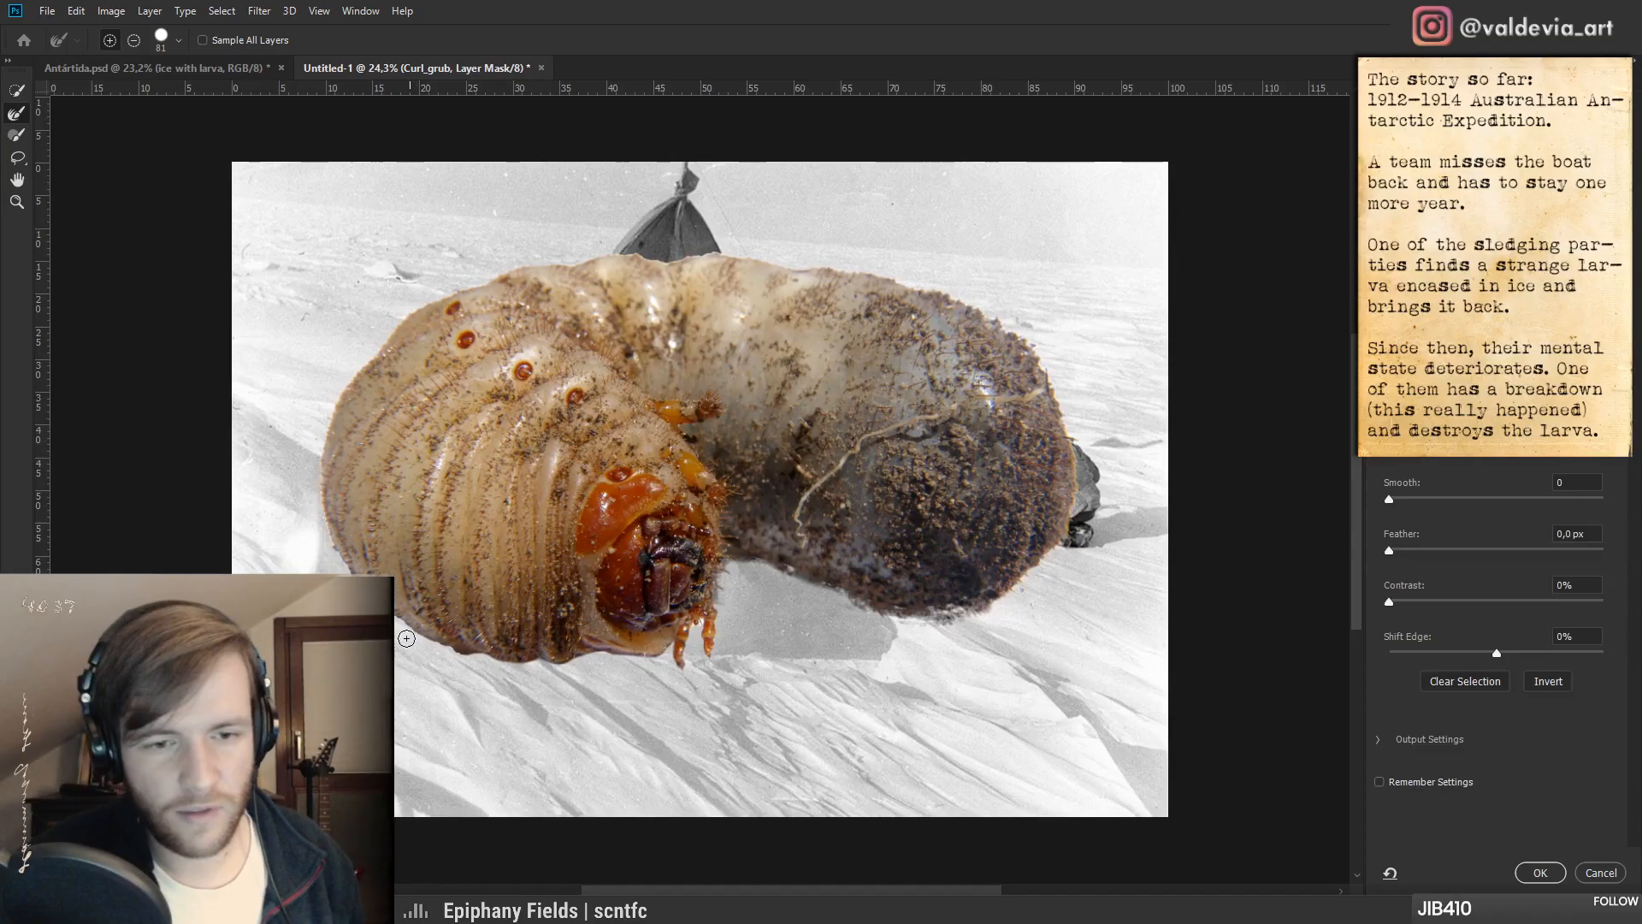
{"action": "mouse_move", "coordinate": [575, 662]}
{"action": "left_mouse_down"}
{"action": "mouse_move", "coordinate": [449, 658]}
{"action": "mouse_move", "coordinate": [535, 681]}
{"action": "mouse_move", "coordinate": [470, 670]}
{"action": "left_mouse_up"}
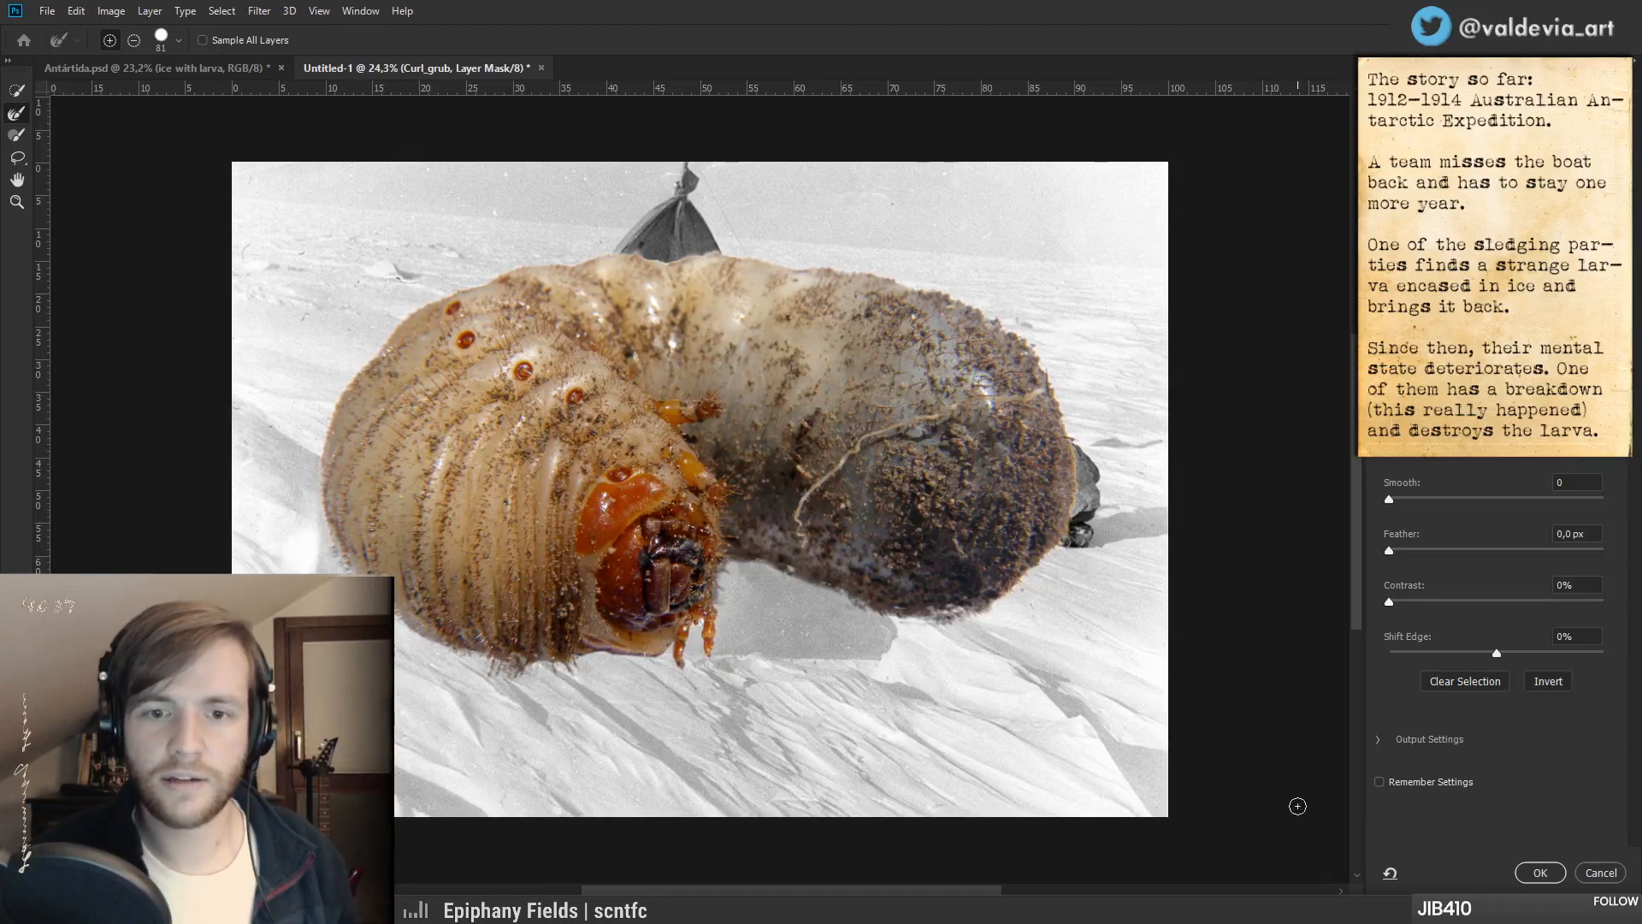
{"action": "left_click", "coordinate": [1535, 871]}
- Accept the mask refinement and brush black on the Curl_grub mask to clean the leftover fringe beneath the grub's body
{"action": "mouse_move", "coordinate": [840, 591]}
{"action": "left_mouse_down"}
{"action": "mouse_move", "coordinate": [804, 592]}
{"action": "mouse_move", "coordinate": [859, 595]}
{"action": "left_mouse_up"}
{"action": "key", "text": "b"}
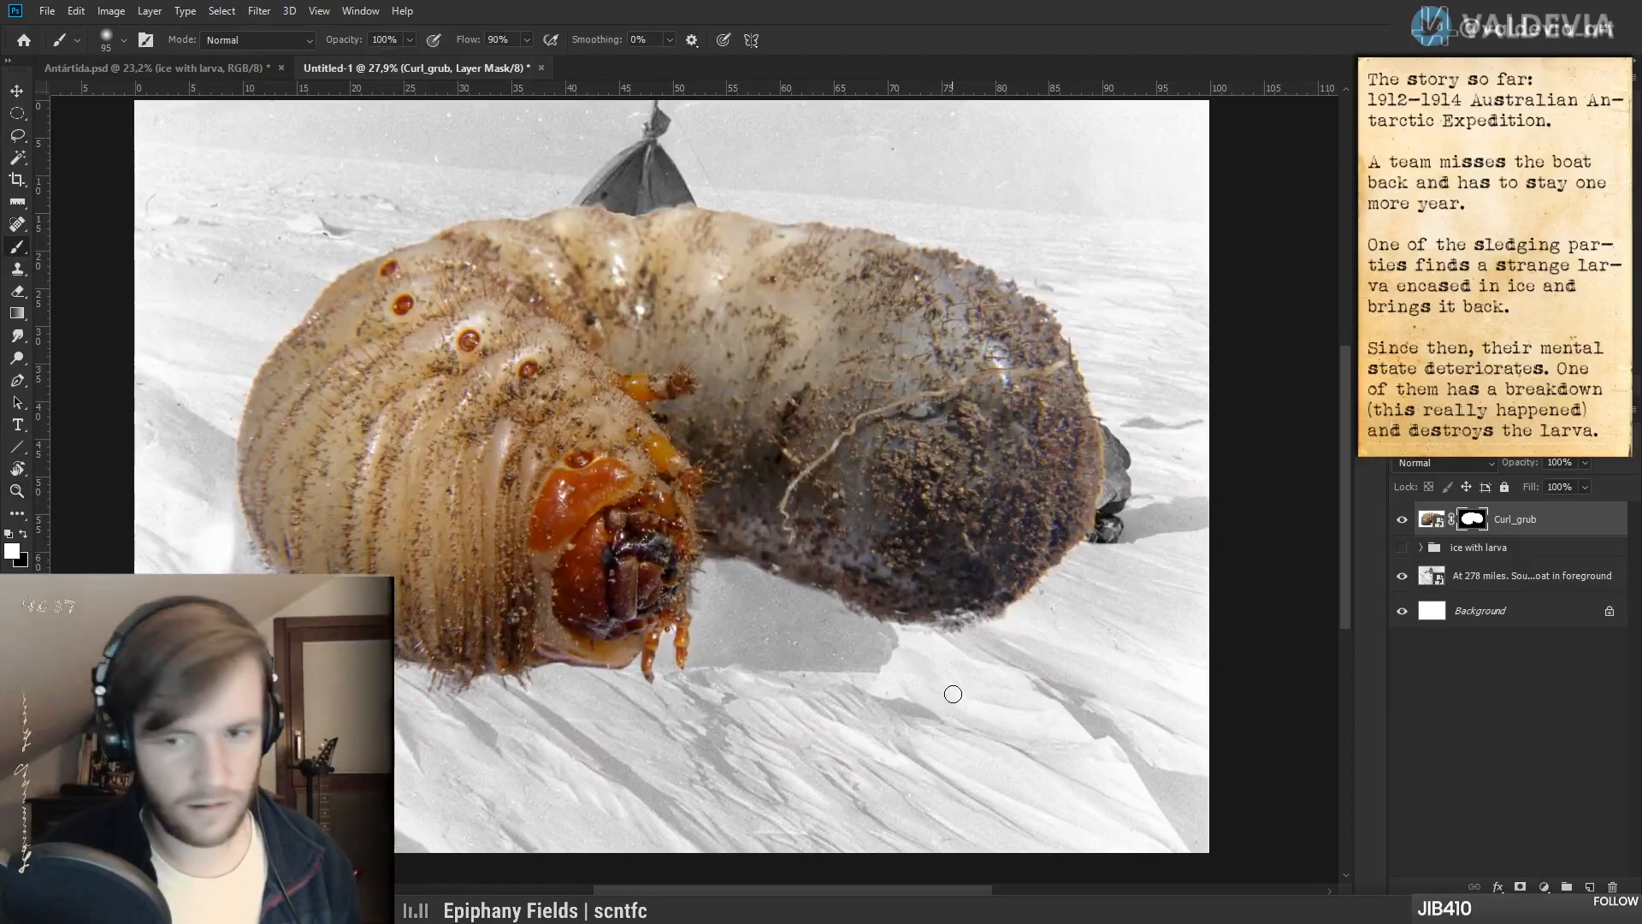
{"action": "scroll", "coordinate": [950, 694], "scroll_direction": "up", "scroll_amount": 3}
{"action": "key", "text": "ctrl+z"}
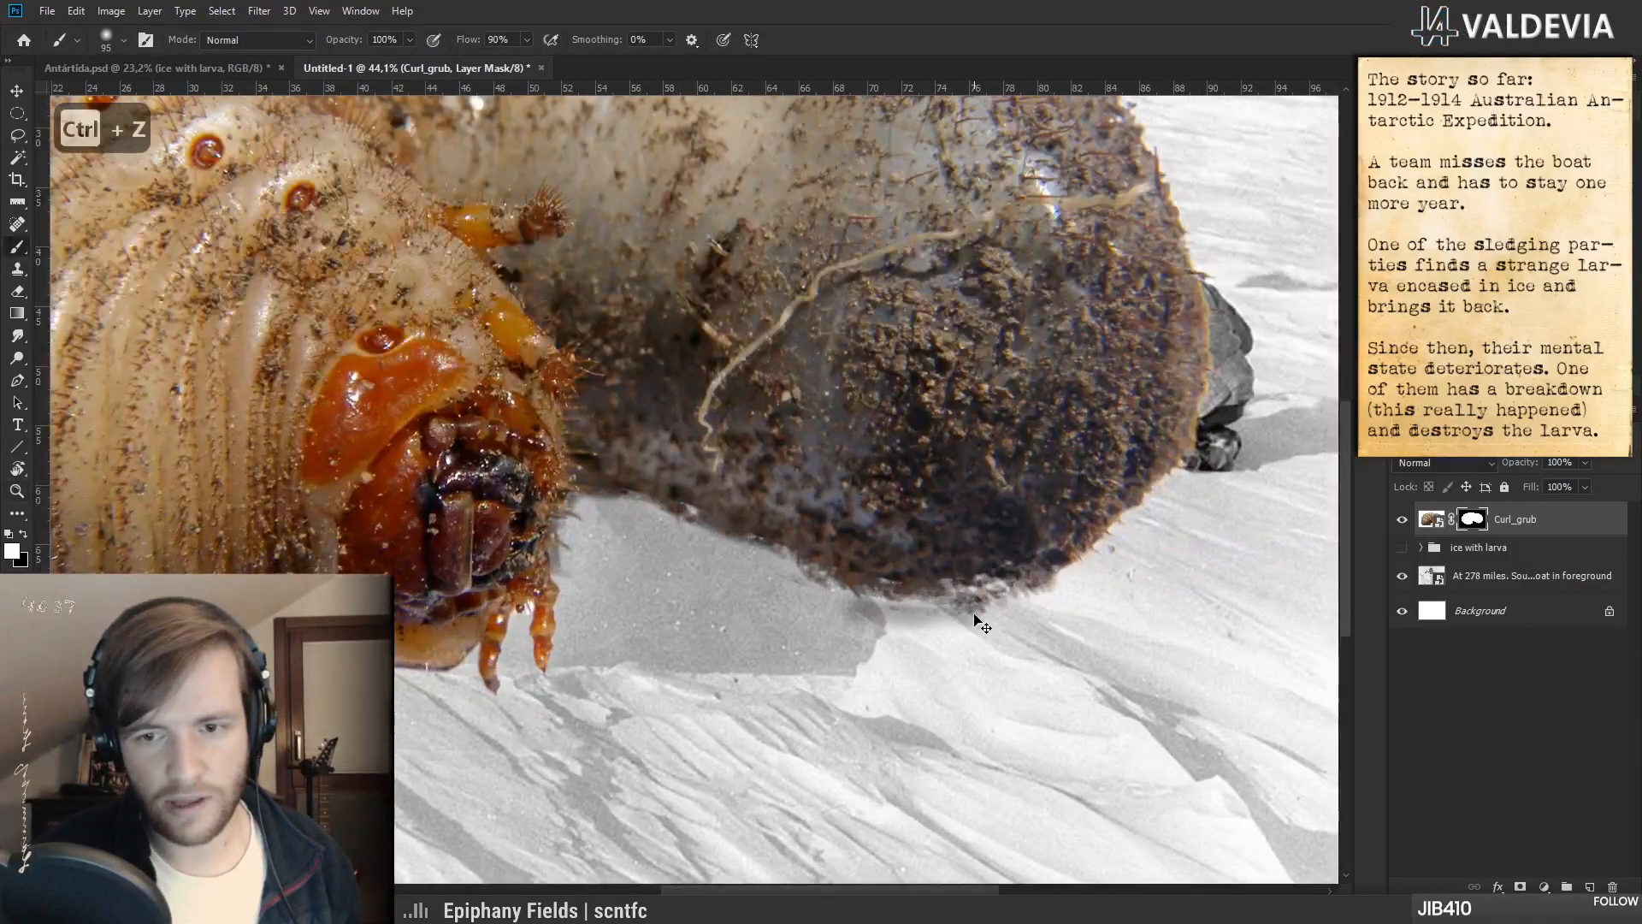
{"action": "key", "text": "x"}
{"action": "mouse_move", "coordinate": [959, 623]}
{"action": "left_mouse_down"}
{"action": "mouse_move", "coordinate": [864, 599]}
{"action": "mouse_move", "coordinate": [1005, 596]}
{"action": "mouse_move", "coordinate": [976, 602]}
{"action": "left_mouse_up"}
{"action": "mouse_move", "coordinate": [680, 525]}
{"action": "left_mouse_down"}
{"action": "mouse_move", "coordinate": [728, 532]}
{"action": "mouse_move", "coordinate": [743, 573]}
{"action": "left_mouse_up"}
{"action": "mouse_move", "coordinate": [603, 511]}
{"action": "left_mouse_down"}
{"action": "mouse_move", "coordinate": [761, 537]}
{"action": "mouse_move", "coordinate": [603, 508]}
{"action": "left_mouse_up"}
- Scale the masked grub down with Free Transform and position it on the snow in front of the tent
{"action": "scroll", "coordinate": [603, 508], "scroll_direction": "down", "scroll_amount": 5}
{"action": "key", "text": "ctrl+t"}
{"action": "left_click_drag", "start_coordinate": [882, 528], "coordinate": [735, 549]}
{"action": "left_click", "coordinate": [880, 39]}
{"action": "left_click_drag", "start_coordinate": [590, 547], "coordinate": [811, 534]}
{"action": "left_click_drag", "start_coordinate": [929, 467], "coordinate": [1018, 476]}
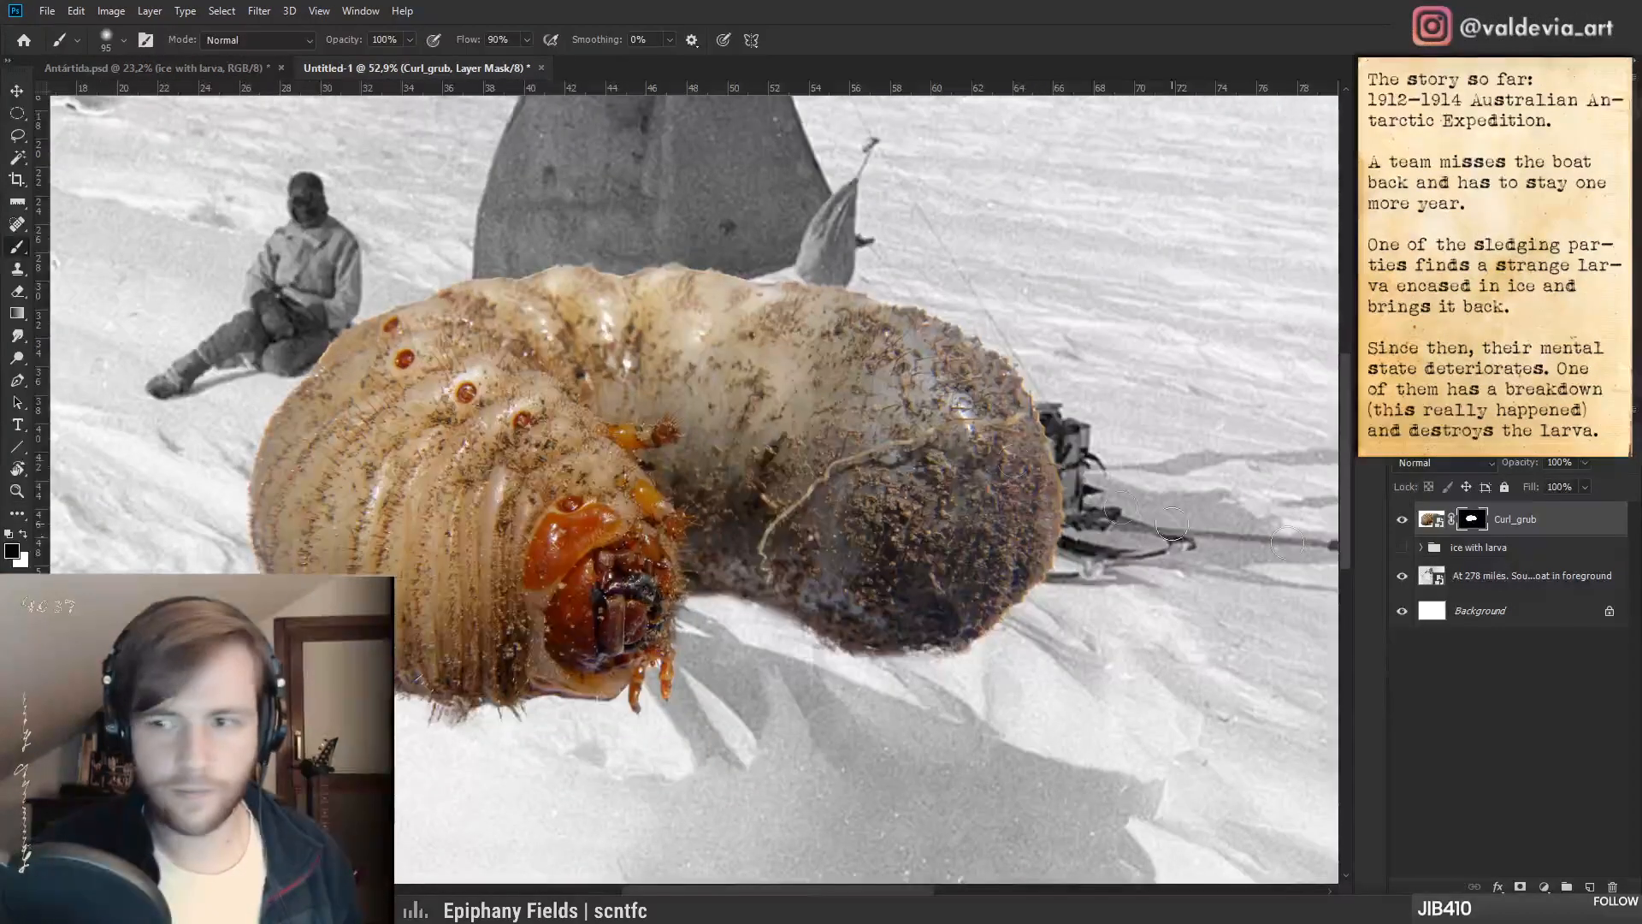
- Target the Curl_grub image instead of its mask and outline the pale root strand across the grub's body with the Lasso
{"action": "left_click", "coordinate": [1431, 519]}
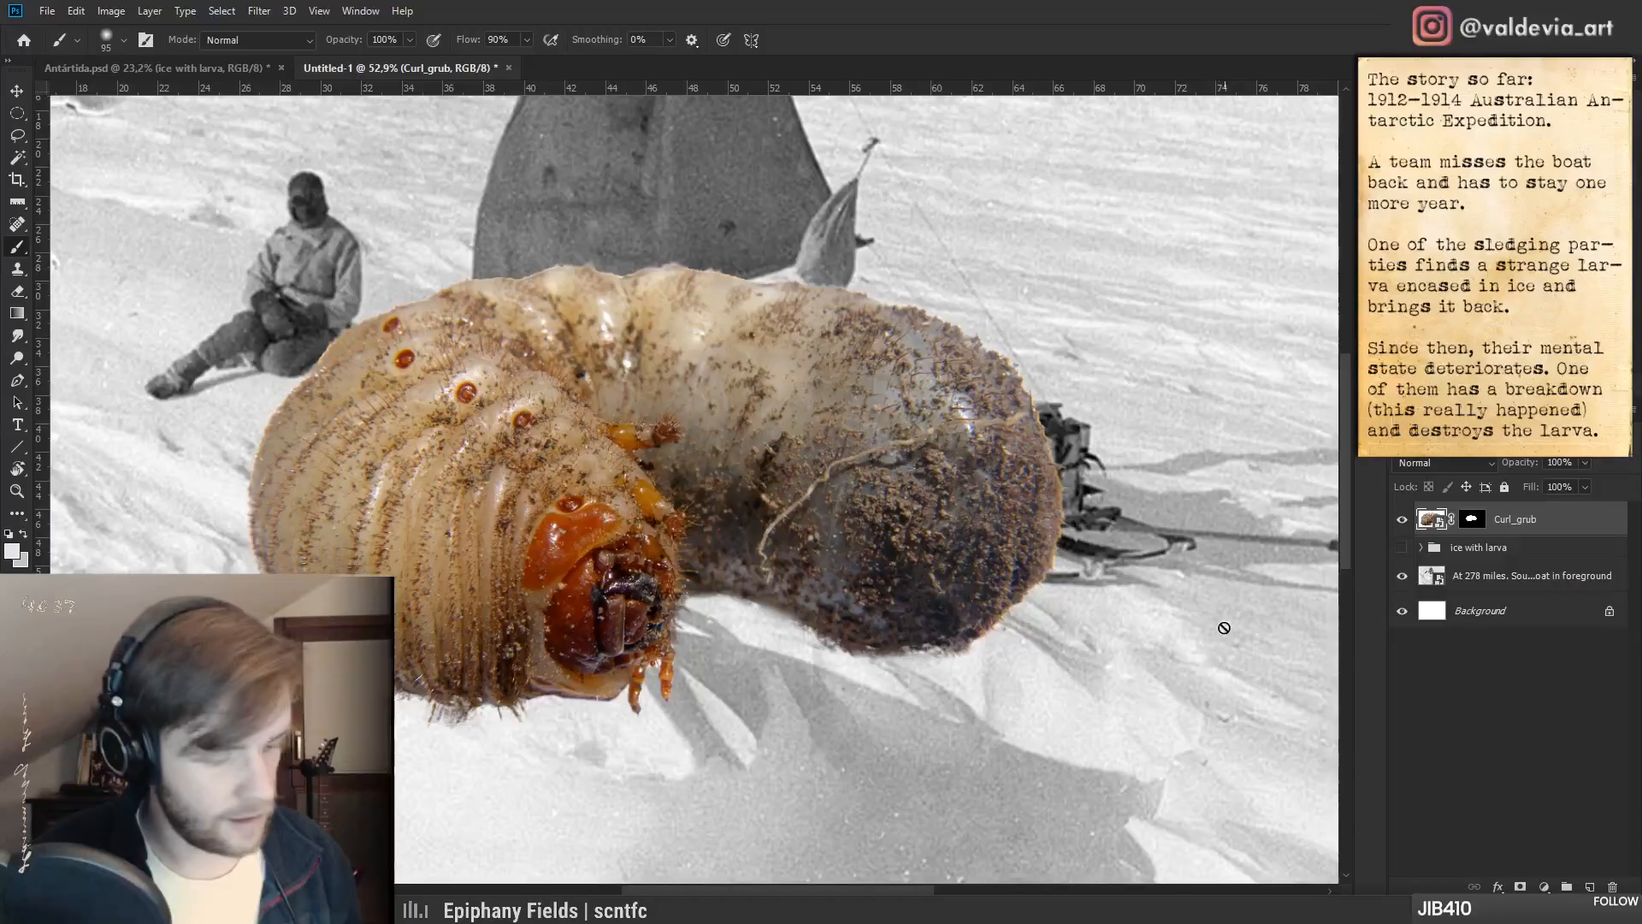
{"action": "key", "text": "ctrl+shift+backslash"}
{"action": "key", "text": "s"}
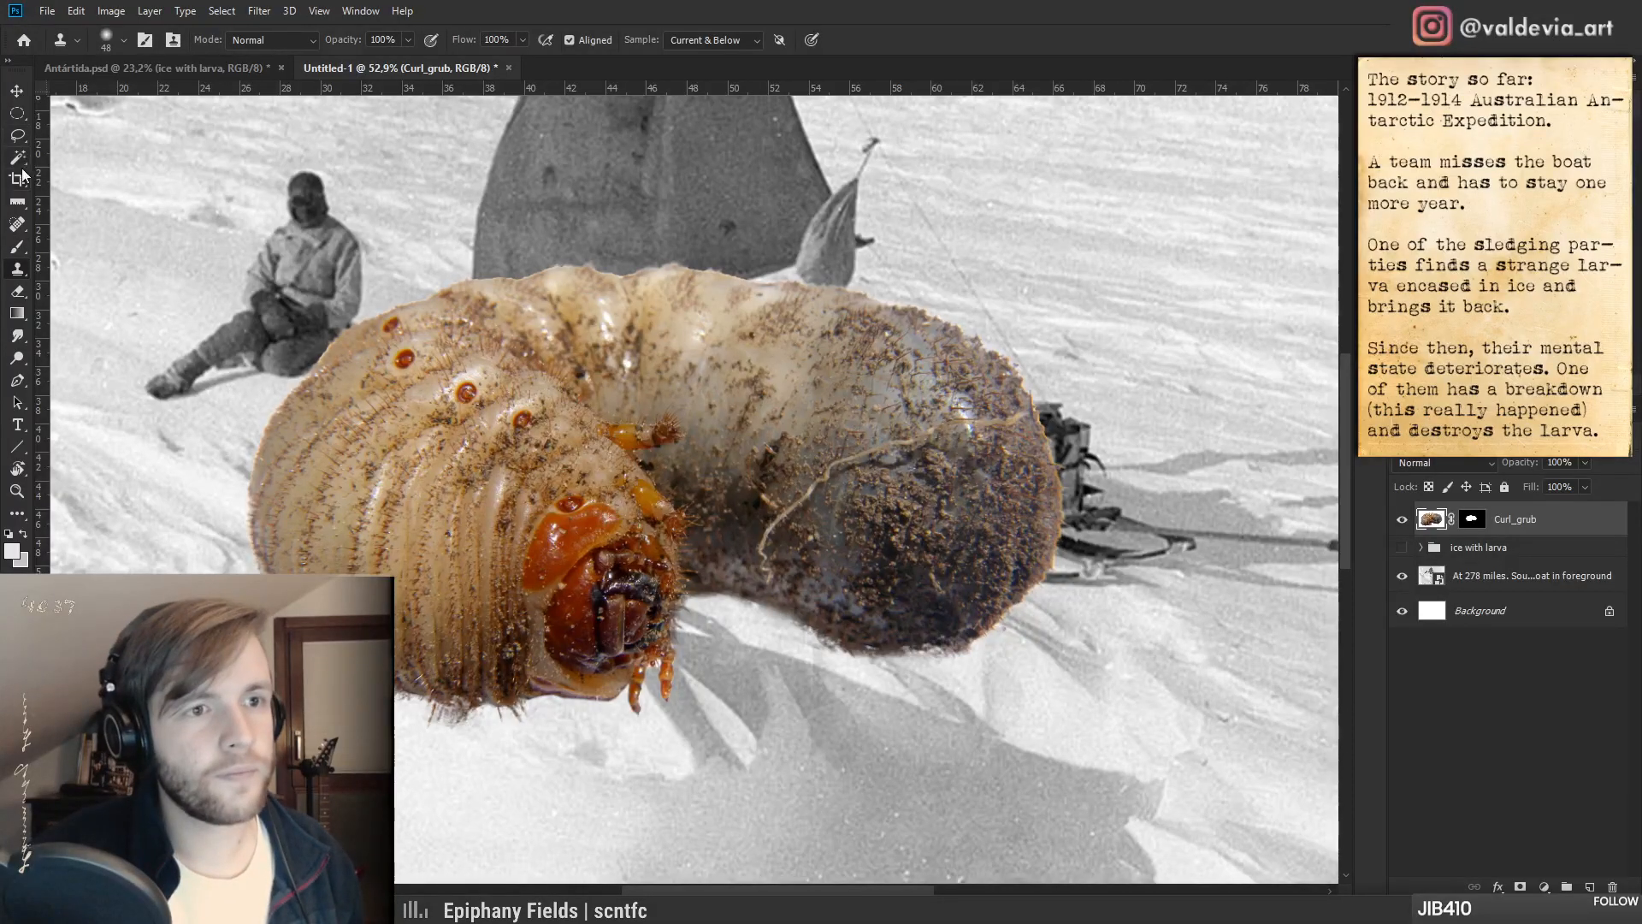
{"action": "left_click", "coordinate": [18, 138]}
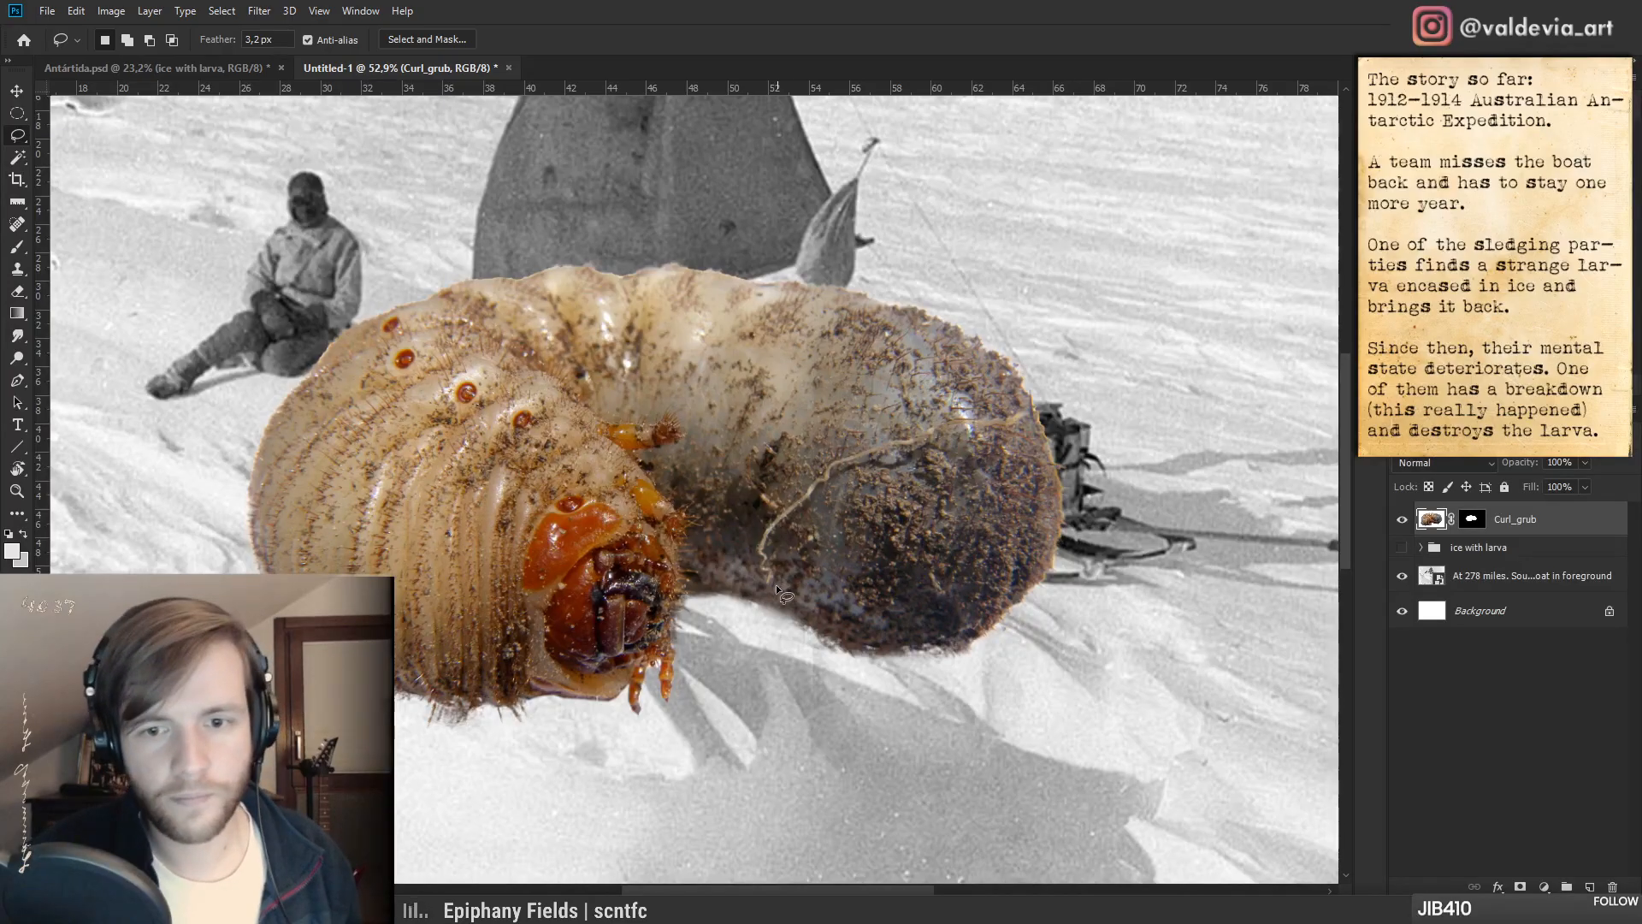
{"action": "left_click_drag", "start_coordinate": [810, 506], "coordinate": [883, 460]}
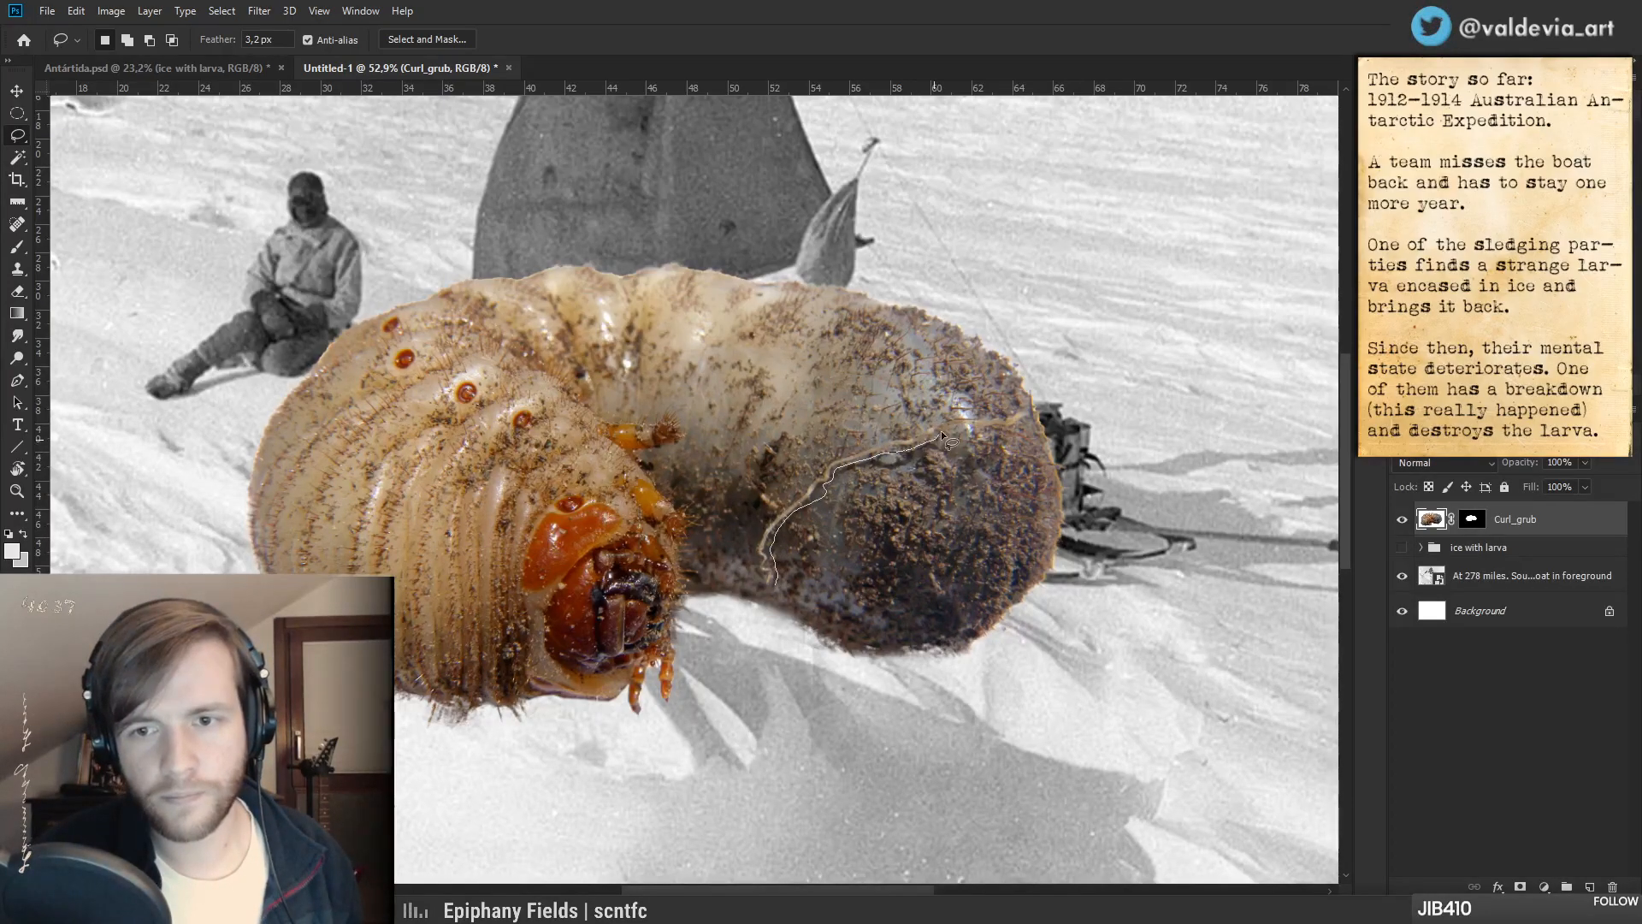
{"action": "left_click_drag", "start_coordinate": [1035, 414], "coordinate": [989, 419]}
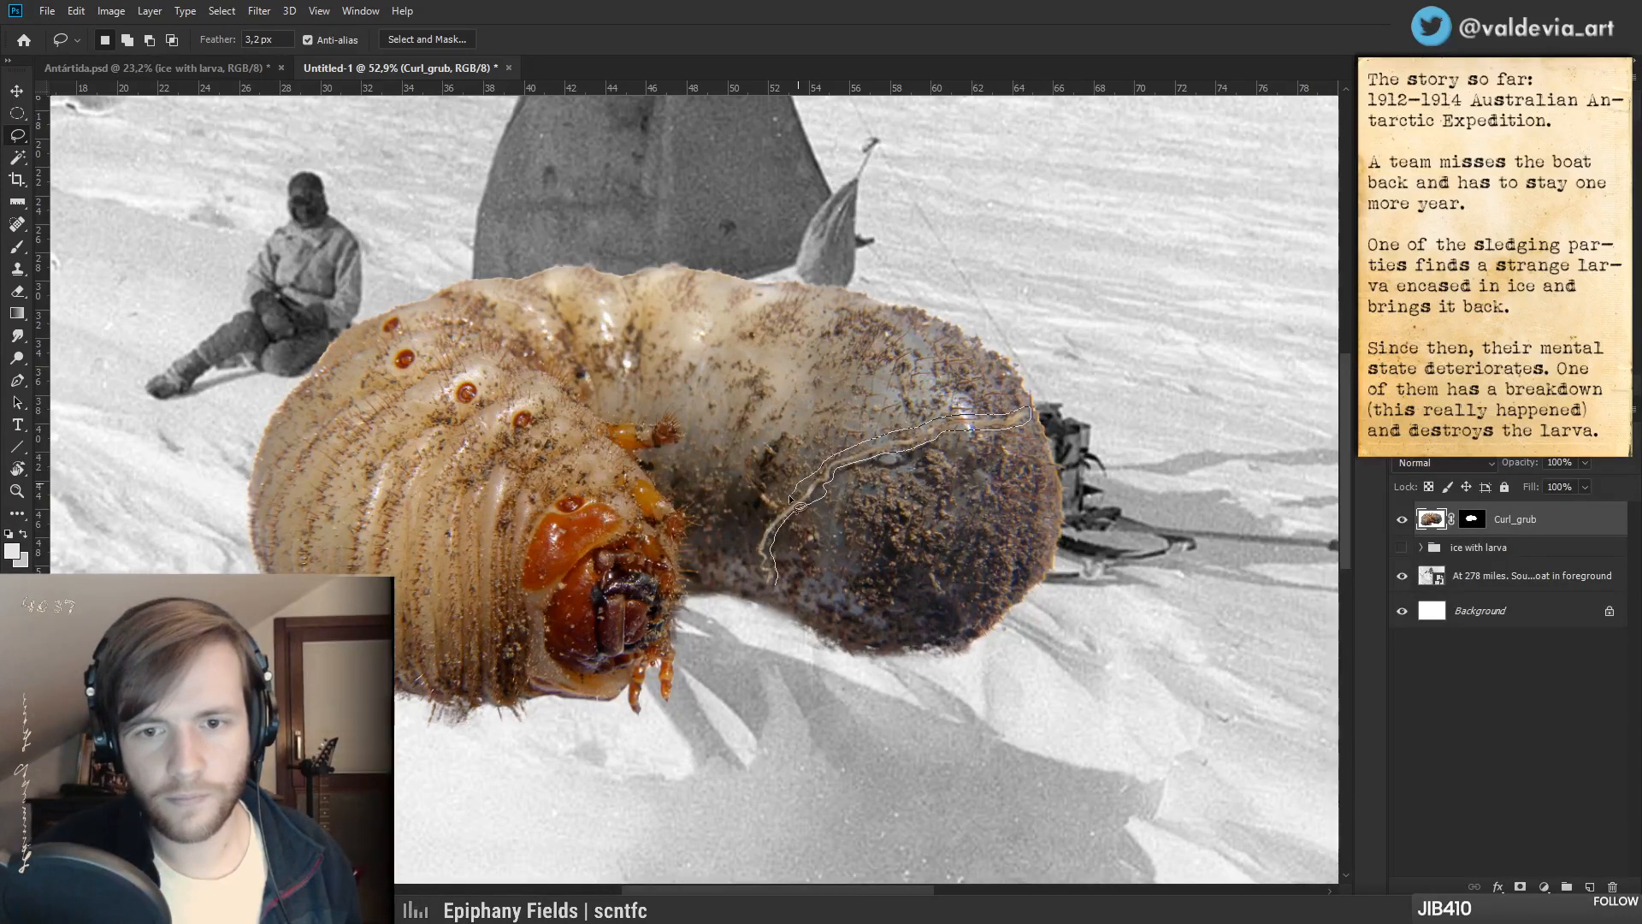
{"action": "left_click_drag", "start_coordinate": [764, 589], "coordinate": [767, 590]}
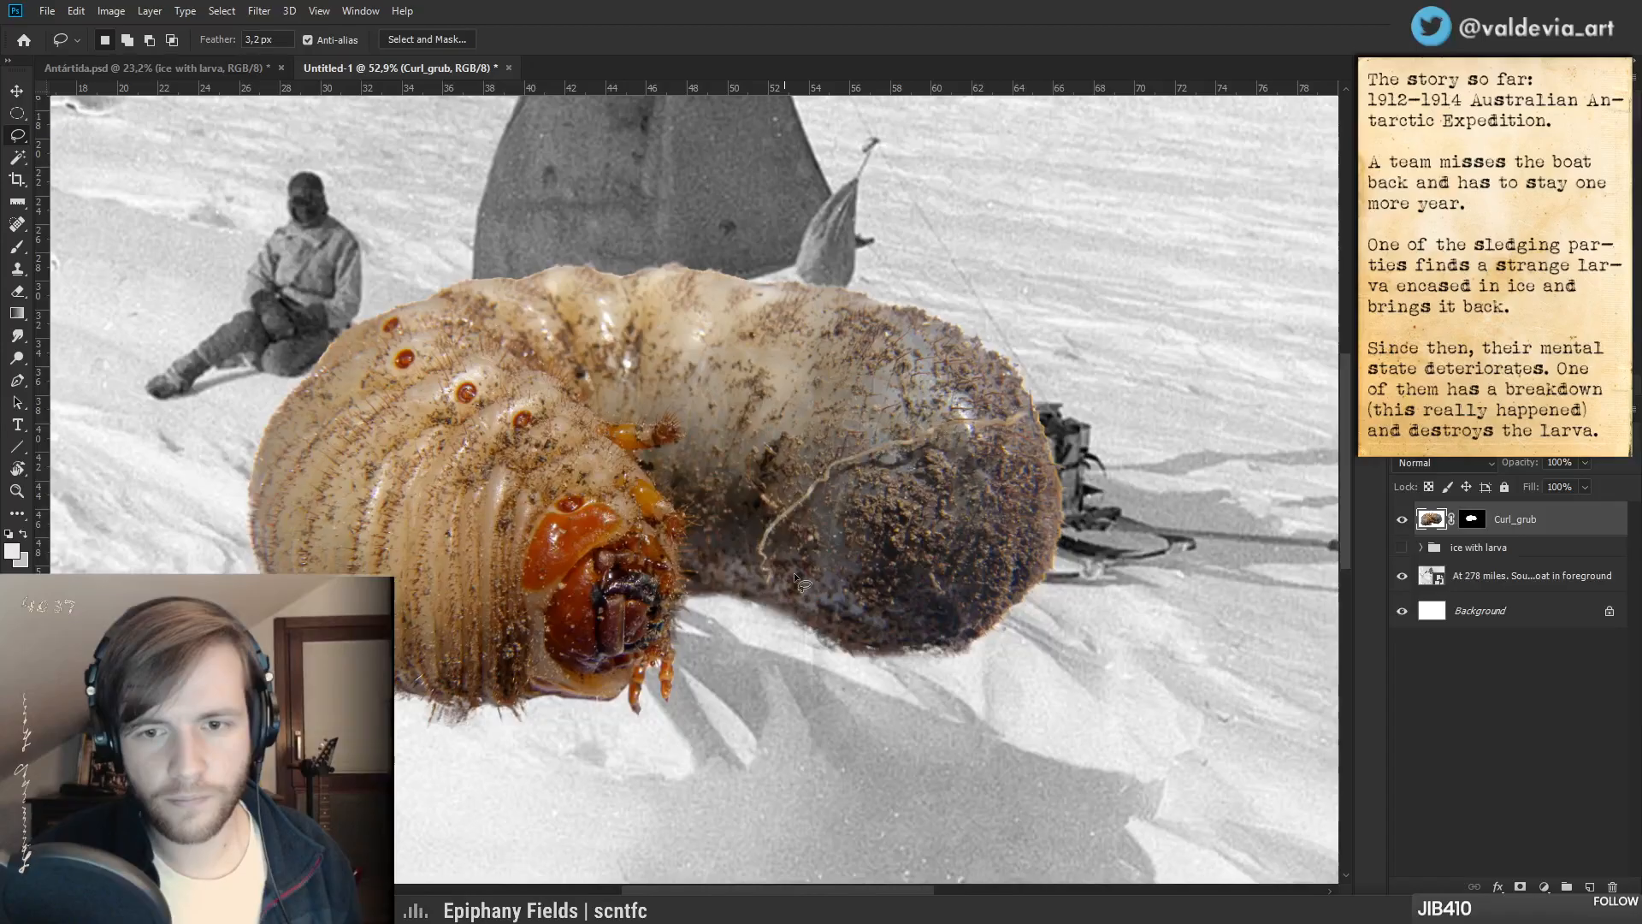
{"action": "mouse_move", "coordinate": [855, 462]}
{"action": "left_mouse_down"}
{"action": "mouse_move", "coordinate": [909, 468]}
{"action": "mouse_move", "coordinate": [917, 441]}
{"action": "mouse_move", "coordinate": [884, 460]}
{"action": "left_mouse_up"}
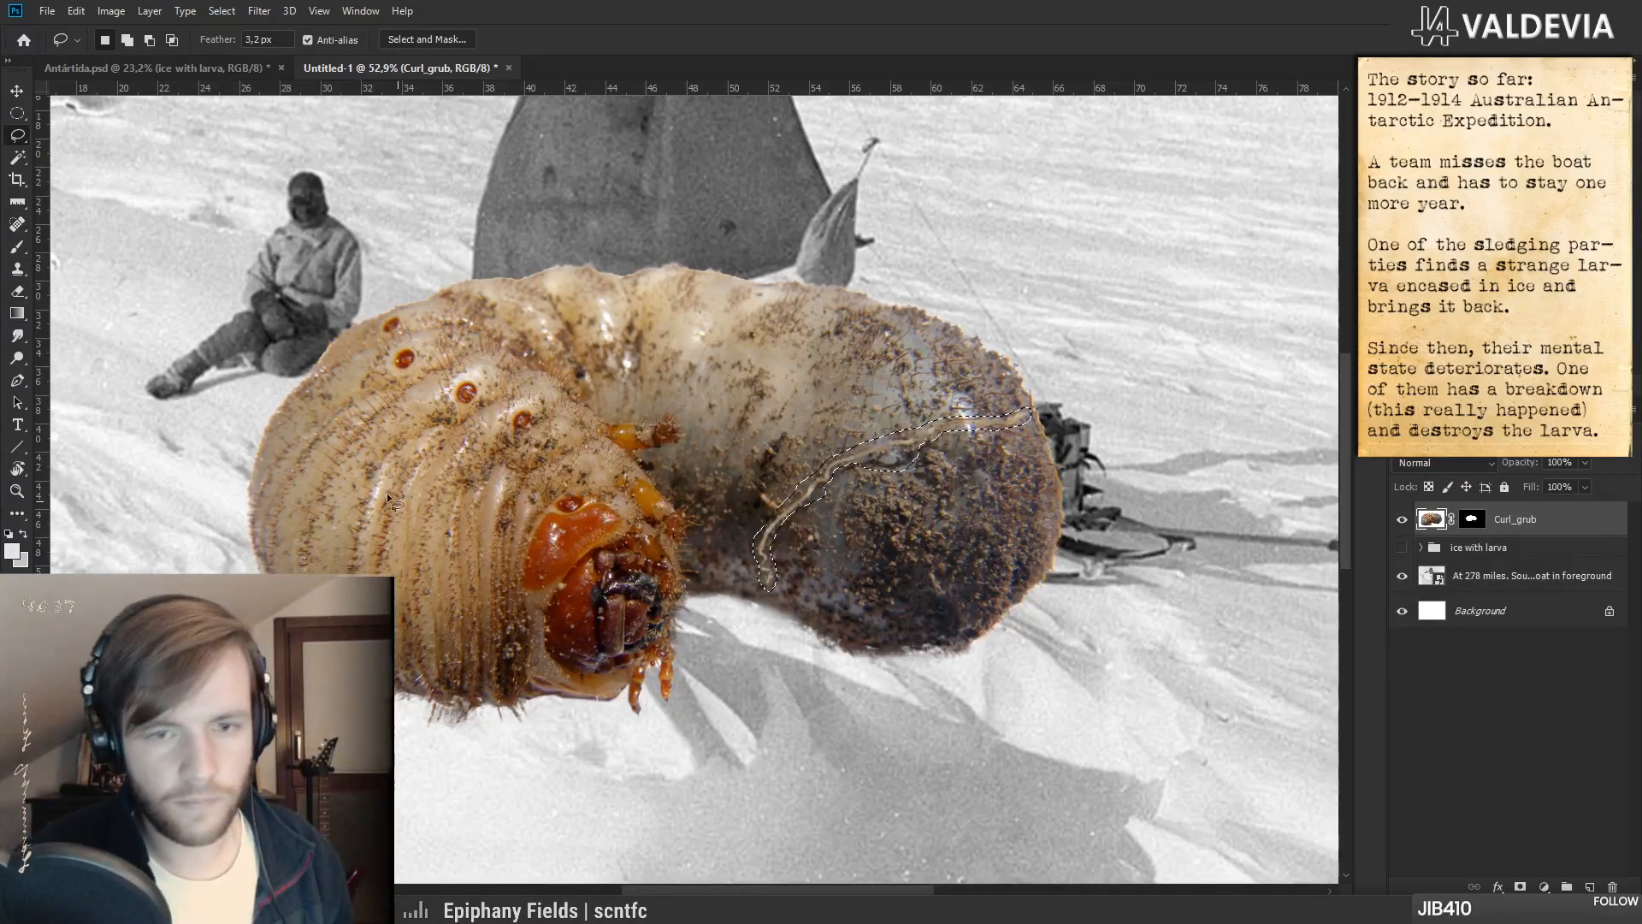
- Remove the root strand from the grub by patching it with nearby skin using the Patch tool, then deselect
{"action": "left_click", "coordinate": [17, 224]}
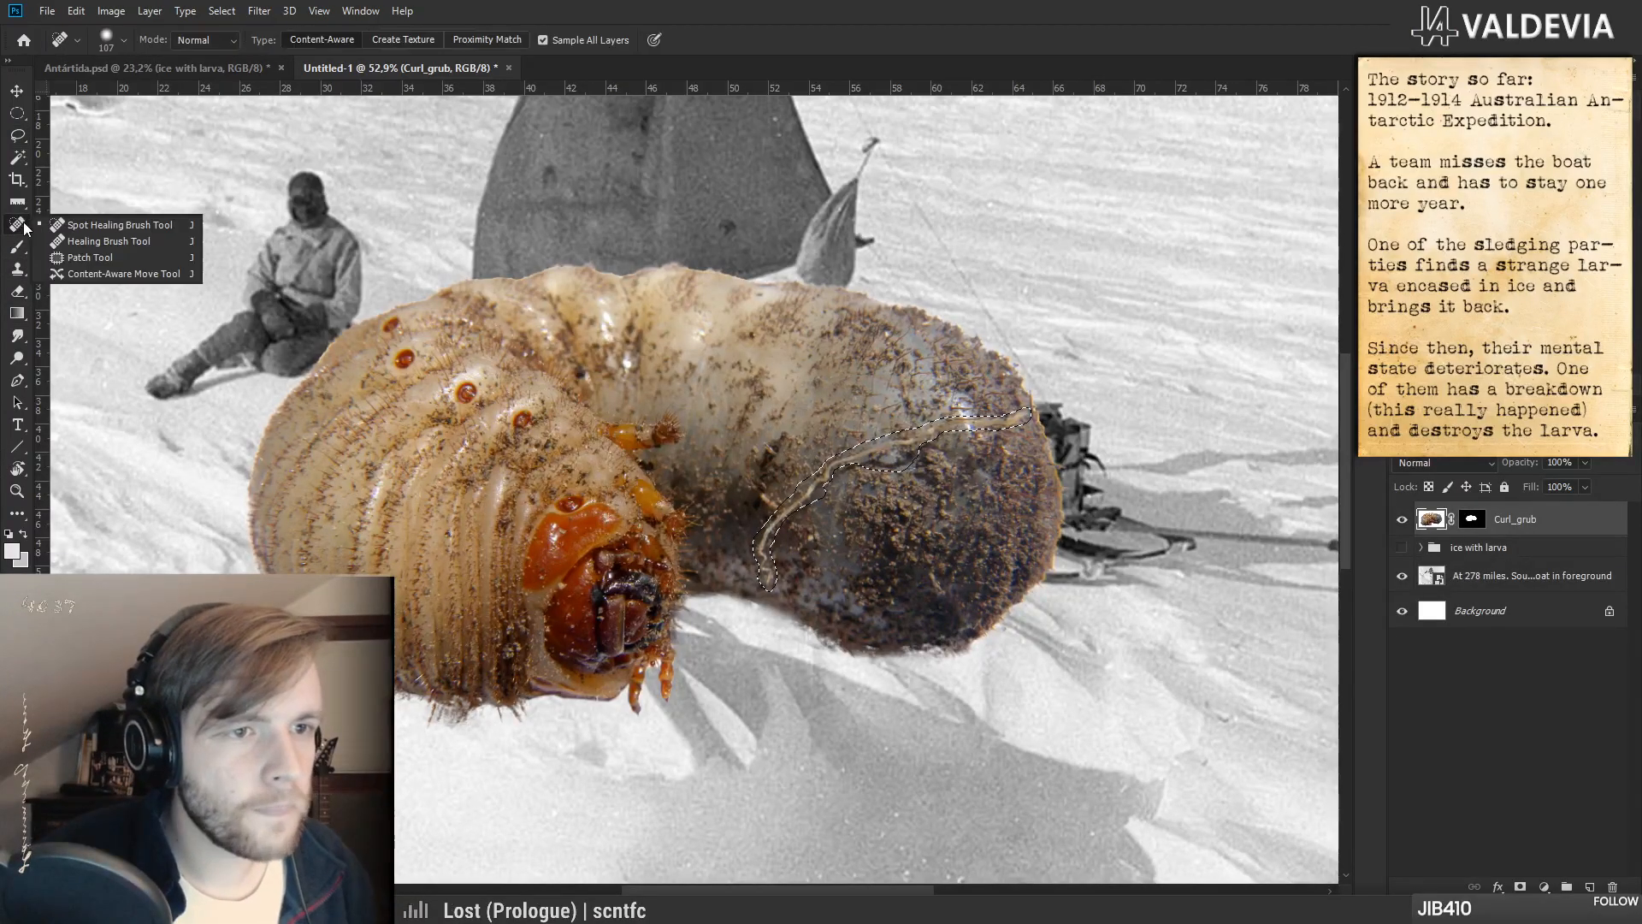
{"action": "left_click", "coordinate": [65, 257]}
{"action": "left_click_drag", "start_coordinate": [855, 468], "coordinate": [808, 451]}
{"action": "key", "text": "ctrl+d"}
{"action": "key", "text": "ctrl+z"}
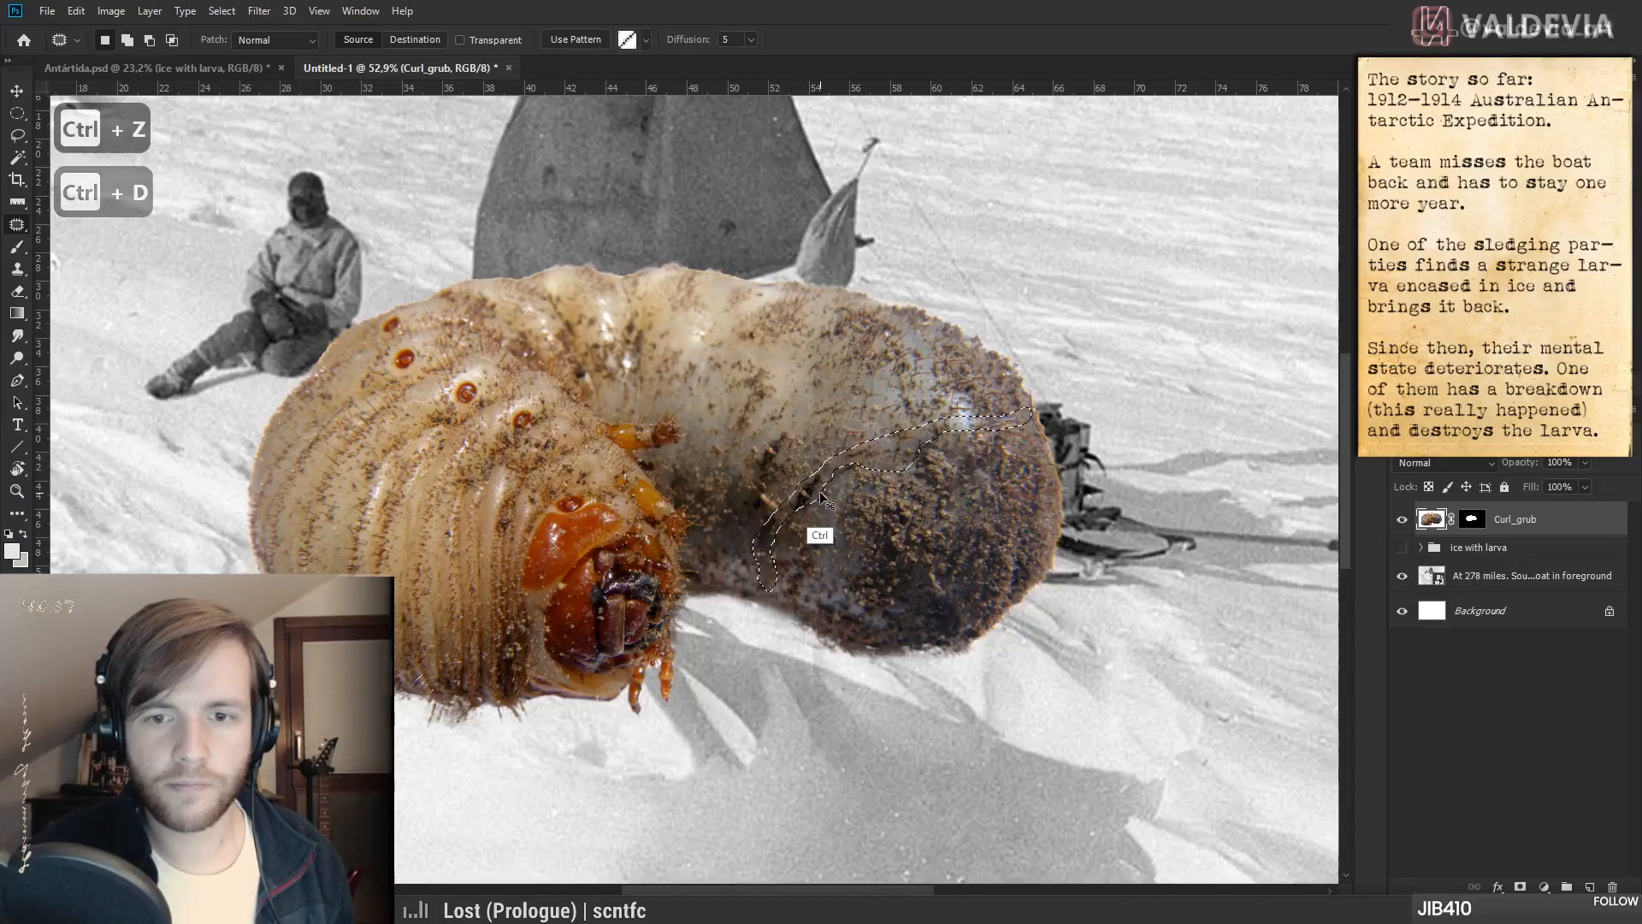
{"action": "key", "text": "ctrl+z"}
{"action": "left_click_drag", "start_coordinate": [864, 463], "coordinate": [874, 476]}
{"action": "key", "text": "ctrl+d"}
- Patch two leftover blemishes on the grub's middle section where the root strand began, deselecting after each
{"action": "key", "text": "z"}
{"action": "left_click", "coordinate": [804, 492]}
{"action": "key", "text": "j"}
{"action": "mouse_move", "coordinate": [708, 505]}
{"action": "left_mouse_down"}
{"action": "mouse_move", "coordinate": [767, 504]}
{"action": "mouse_move", "coordinate": [818, 440]}
{"action": "mouse_move", "coordinate": [753, 435]}
{"action": "mouse_move", "coordinate": [751, 394]}
{"action": "left_mouse_up"}
{"action": "key", "text": "ctrl+d"}
{"action": "left_click_drag", "start_coordinate": [753, 412], "coordinate": [815, 341]}
{"action": "key", "text": "ctrl+d"}
- Add a Black & White adjustment layer and clip it to Curl_grub
{"action": "key", "text": "z"}
{"action": "mouse_move", "coordinate": [813, 491]}
{"action": "left_mouse_down"}
{"action": "mouse_move", "coordinate": [748, 490]}
{"action": "mouse_move", "coordinate": [785, 526]}
{"action": "left_mouse_up"}
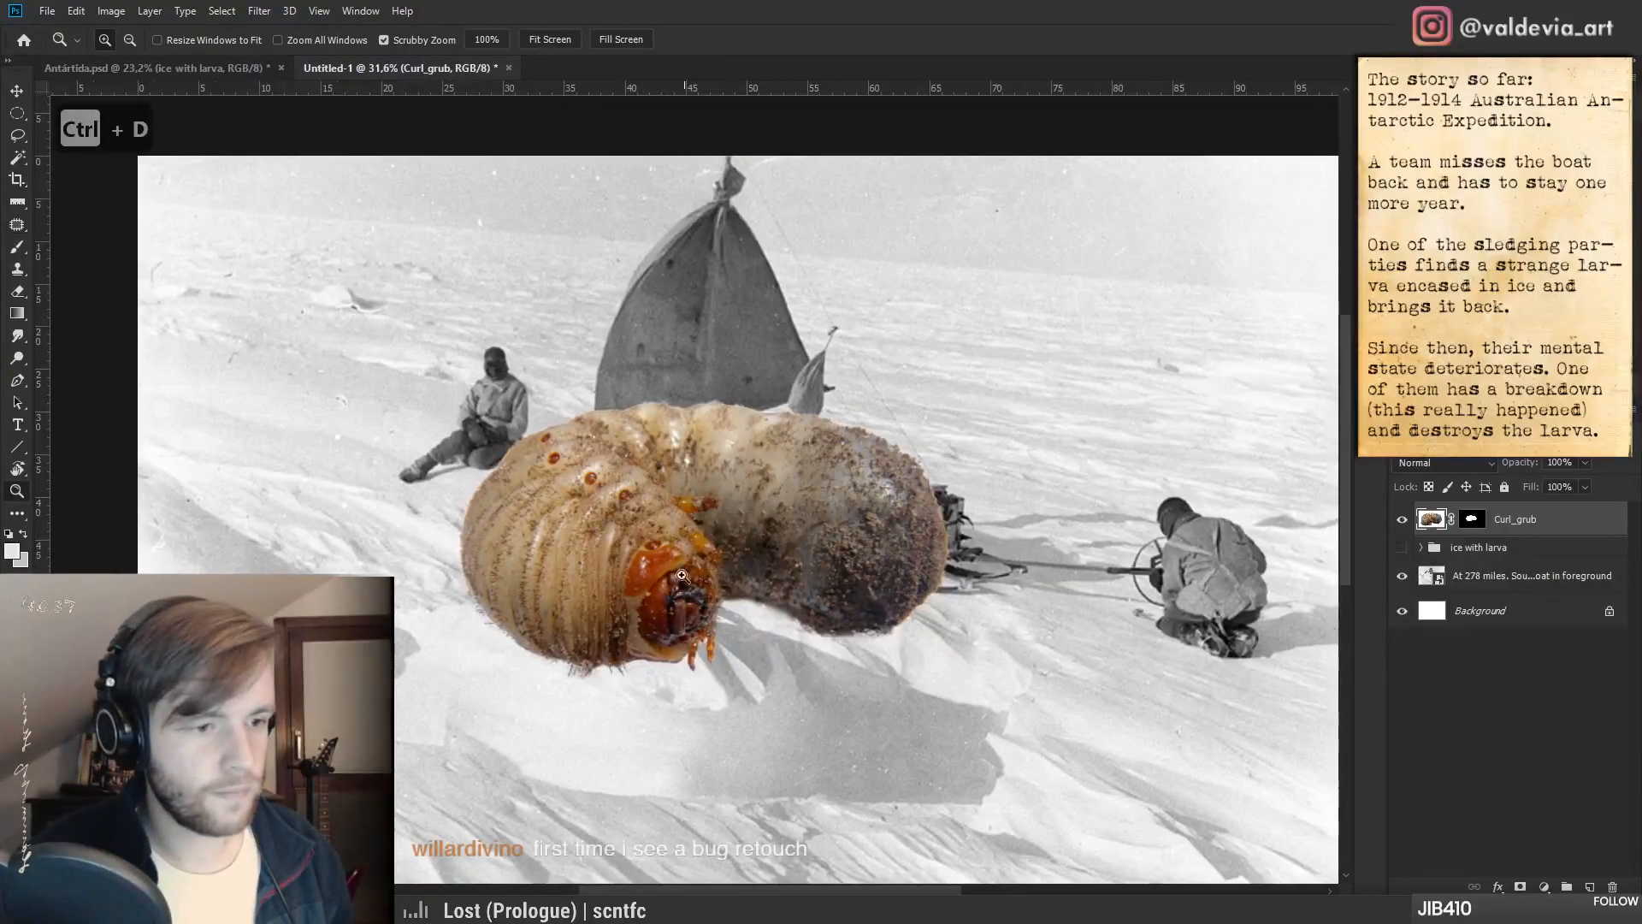
{"action": "scroll", "coordinate": [640, 544], "scroll_direction": "down", "scroll_amount": 1}
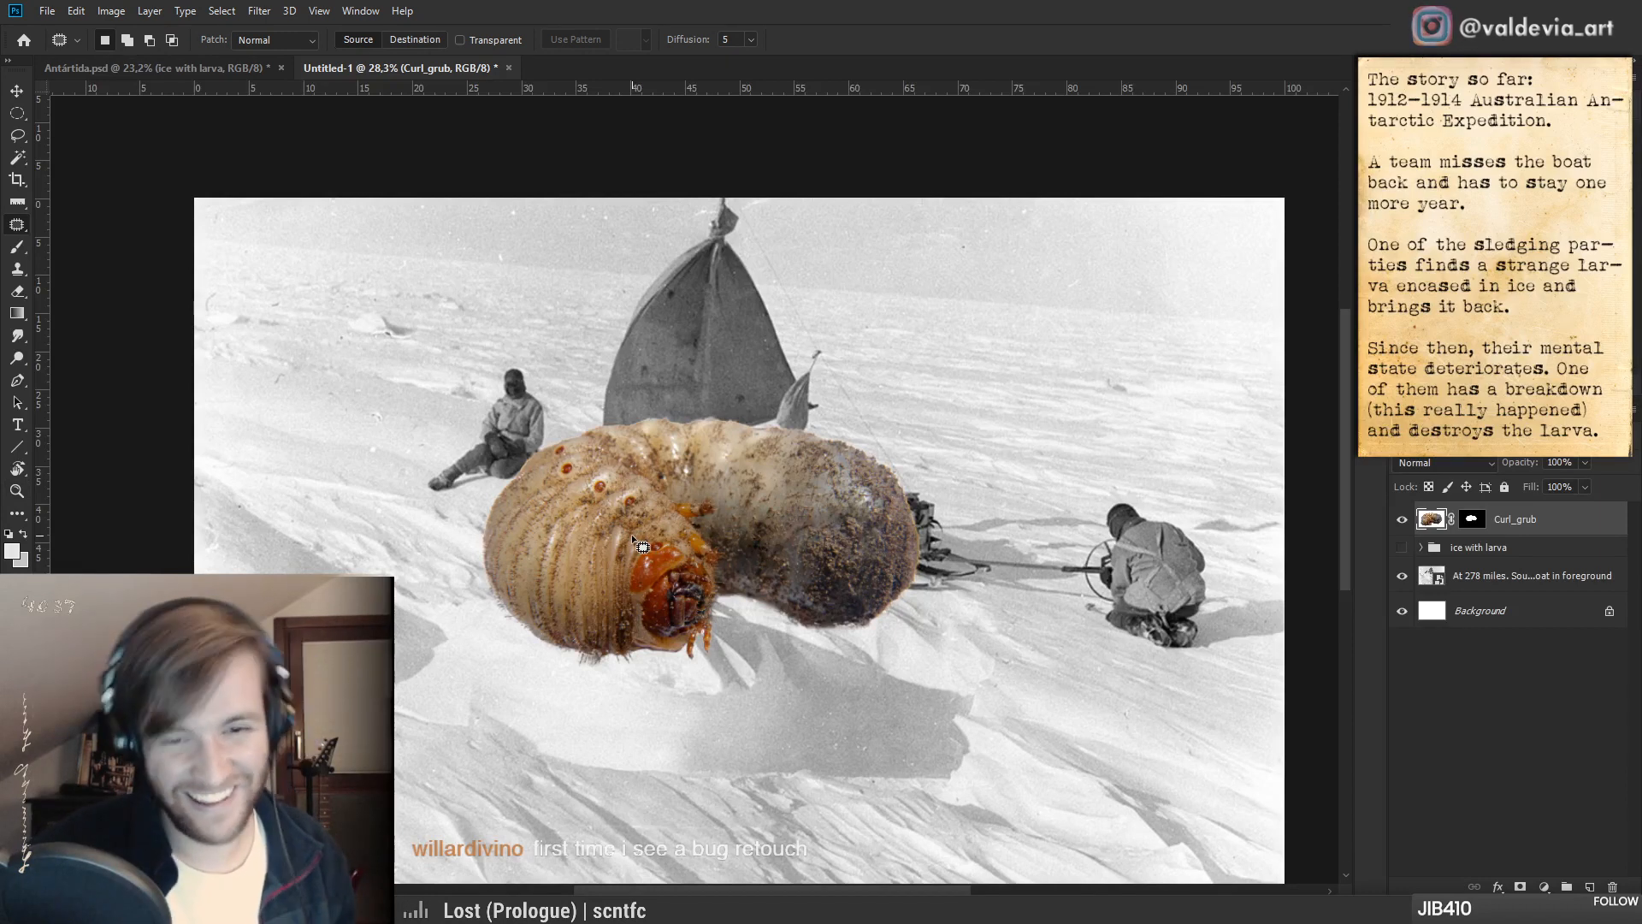
{"action": "scroll", "coordinate": [631, 534], "scroll_direction": "up", "scroll_amount": 5}
{"action": "left_click_drag", "start_coordinate": [1110, 549], "coordinate": [955, 506]}
{"action": "scroll", "coordinate": [955, 505], "scroll_direction": "down", "scroll_amount": 6}
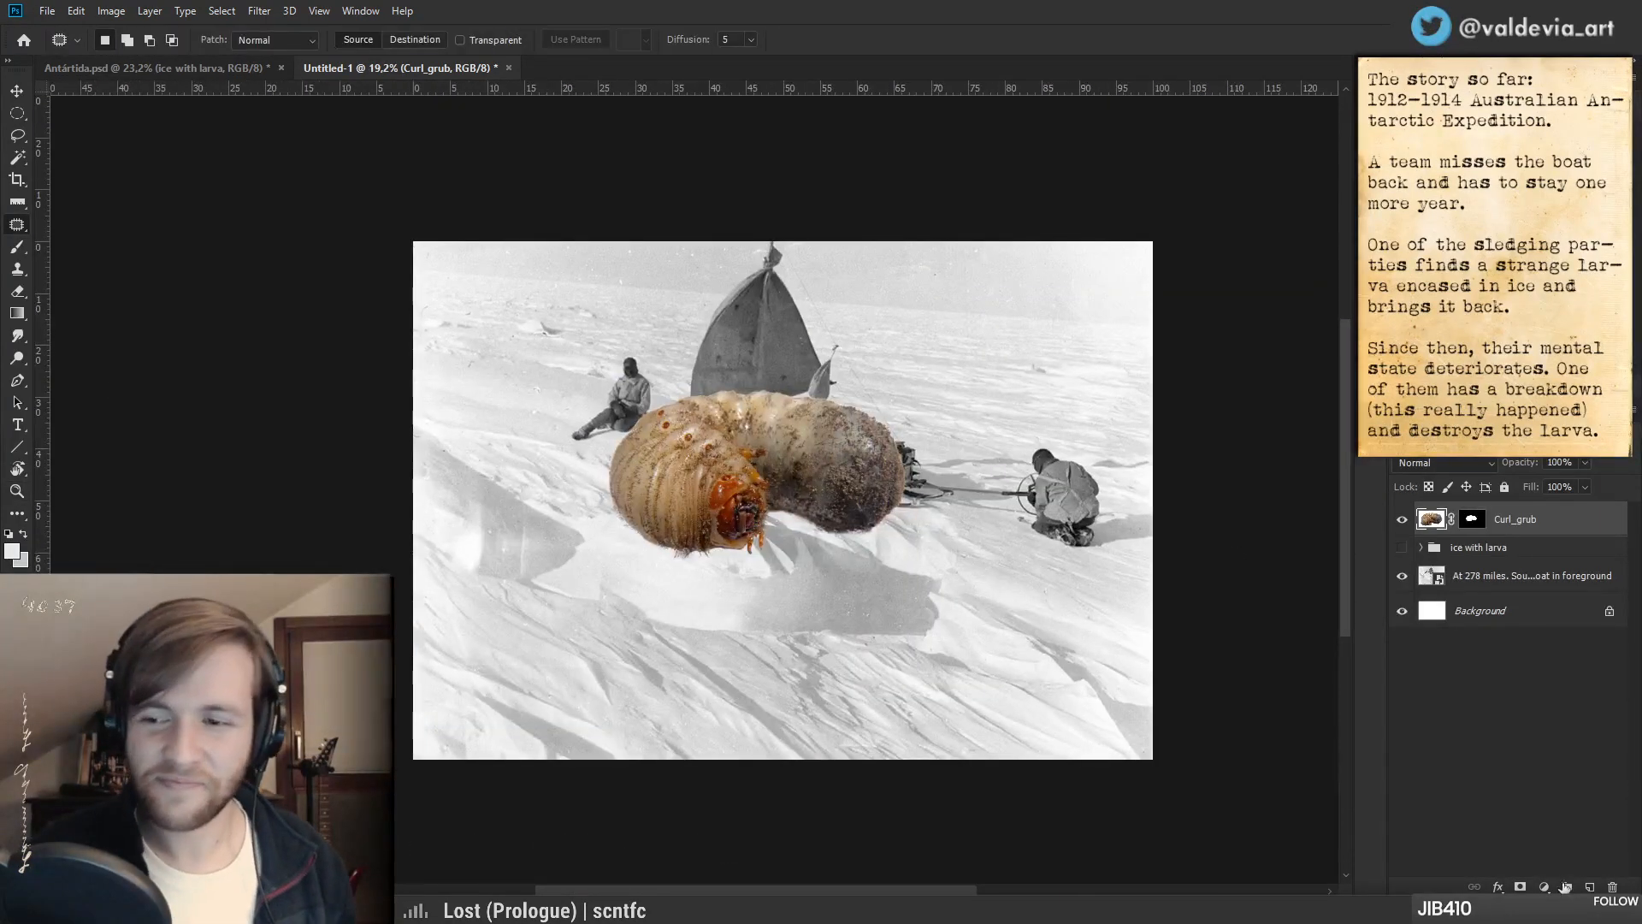
{"action": "left_click", "coordinate": [1543, 887]}
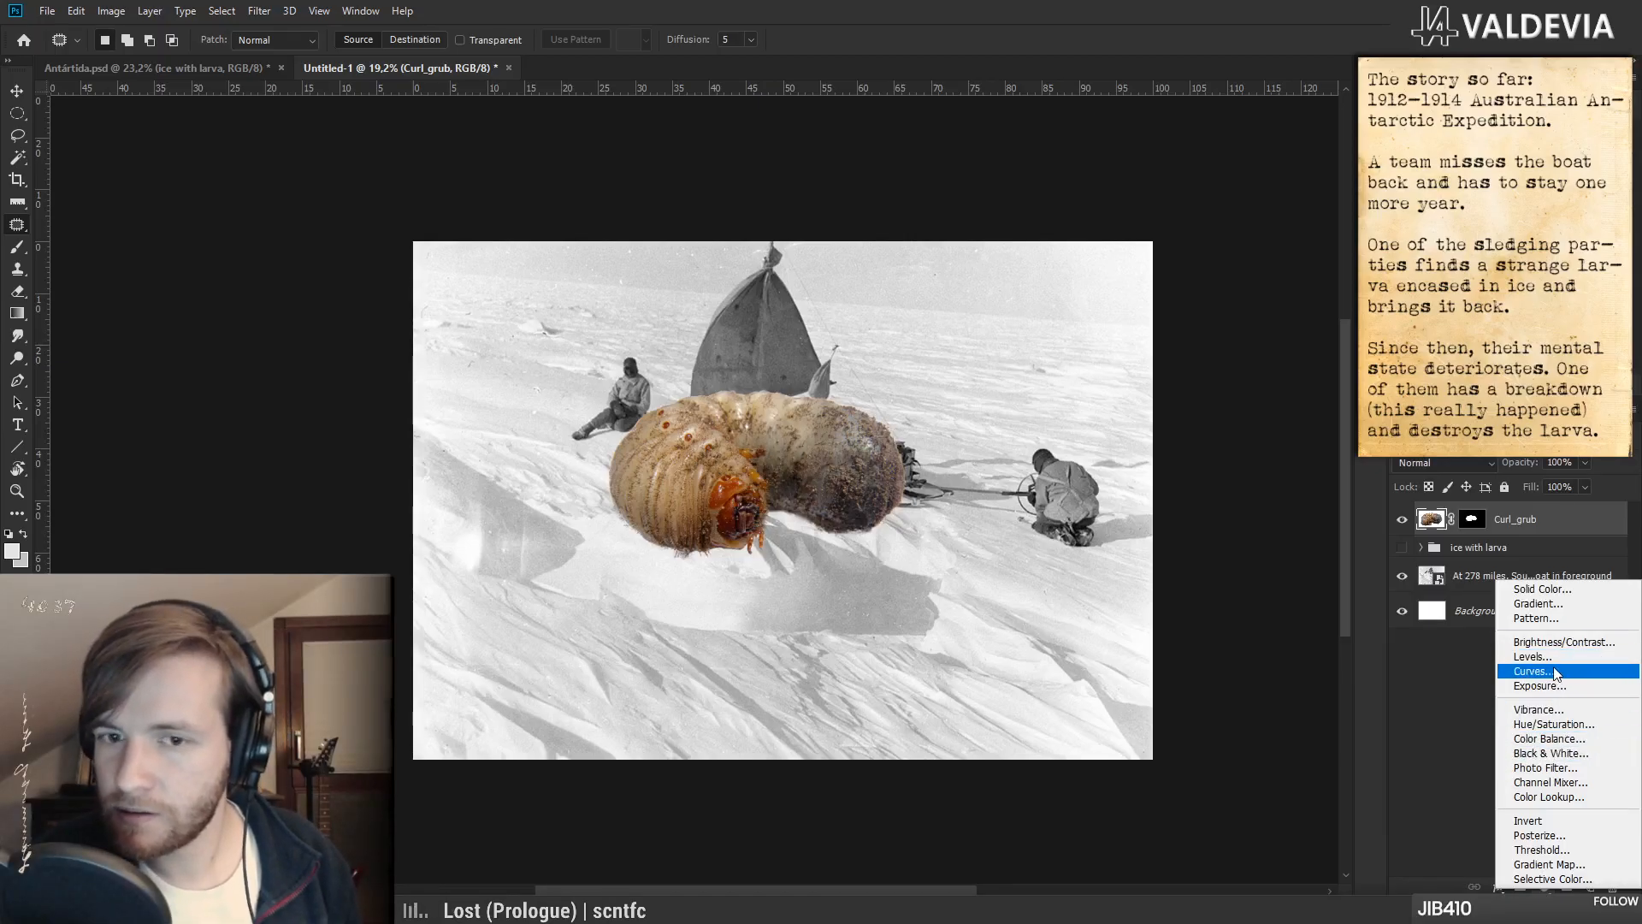
{"action": "left_click", "coordinate": [1556, 757]}
{"action": "left_click", "coordinate": [1558, 523], "text": "alt"}
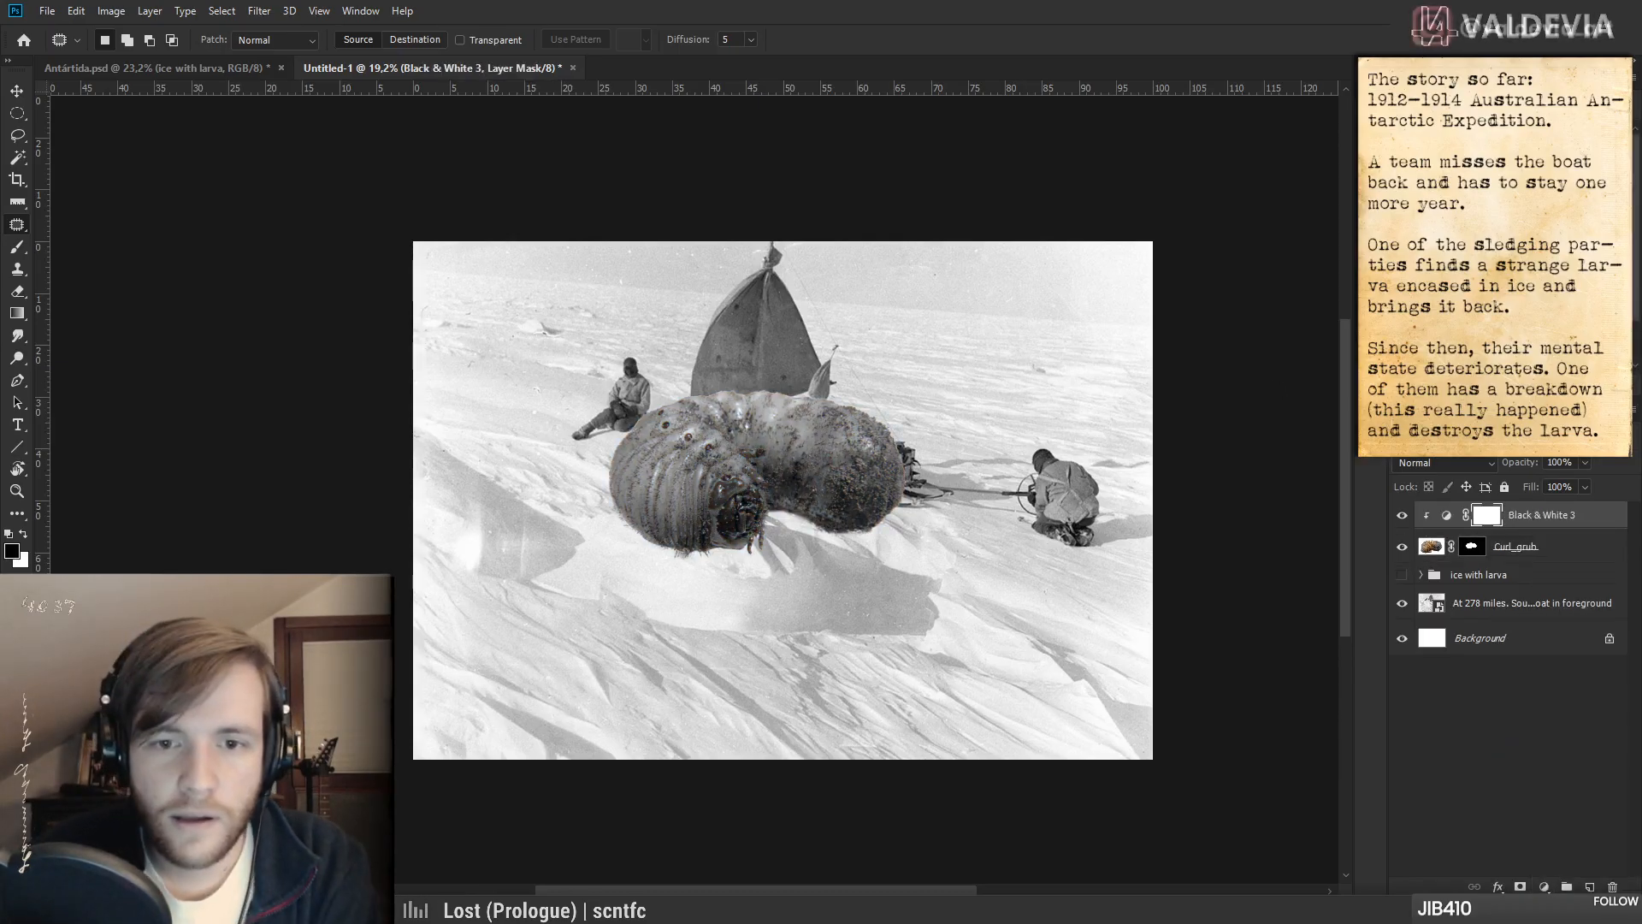
- Switch to Antártida.psd and hide the CSIRO curl grub larvae photo layer covering the ice picture
{"action": "left_click", "coordinate": [252, 72]}
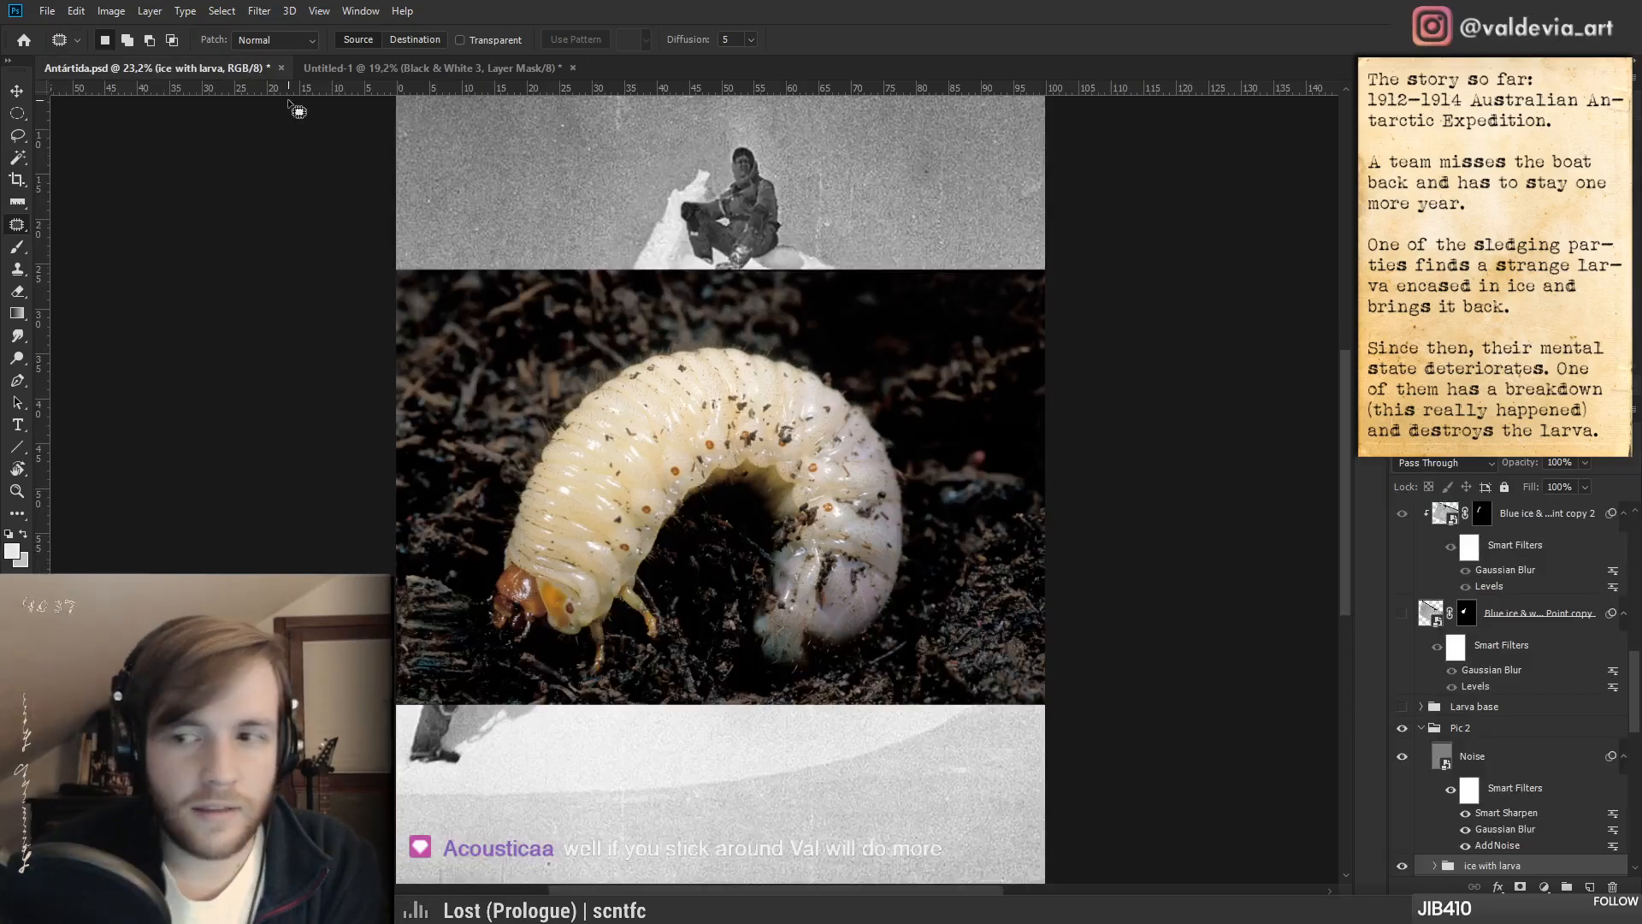
{"action": "left_click_drag", "start_coordinate": [1636, 681], "coordinate": [1632, 586]}
{"action": "left_click", "coordinate": [1402, 653]}
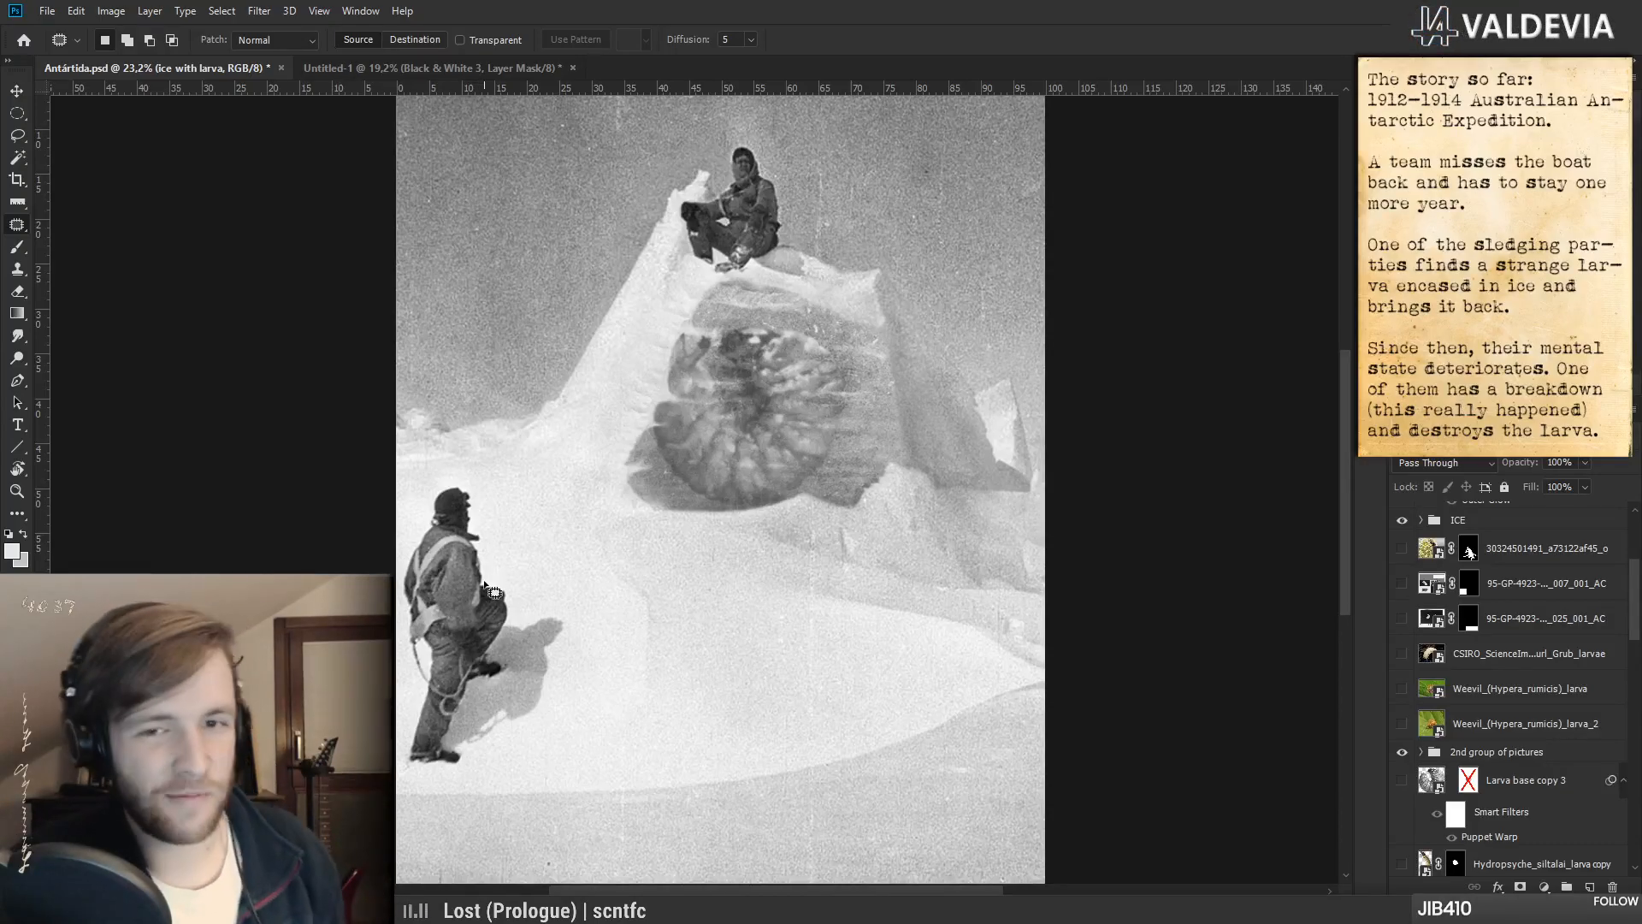
- Compare the grub in Untitled-1 with the larva encased in ice in Antártida.psd
{"action": "left_click", "coordinate": [369, 69]}
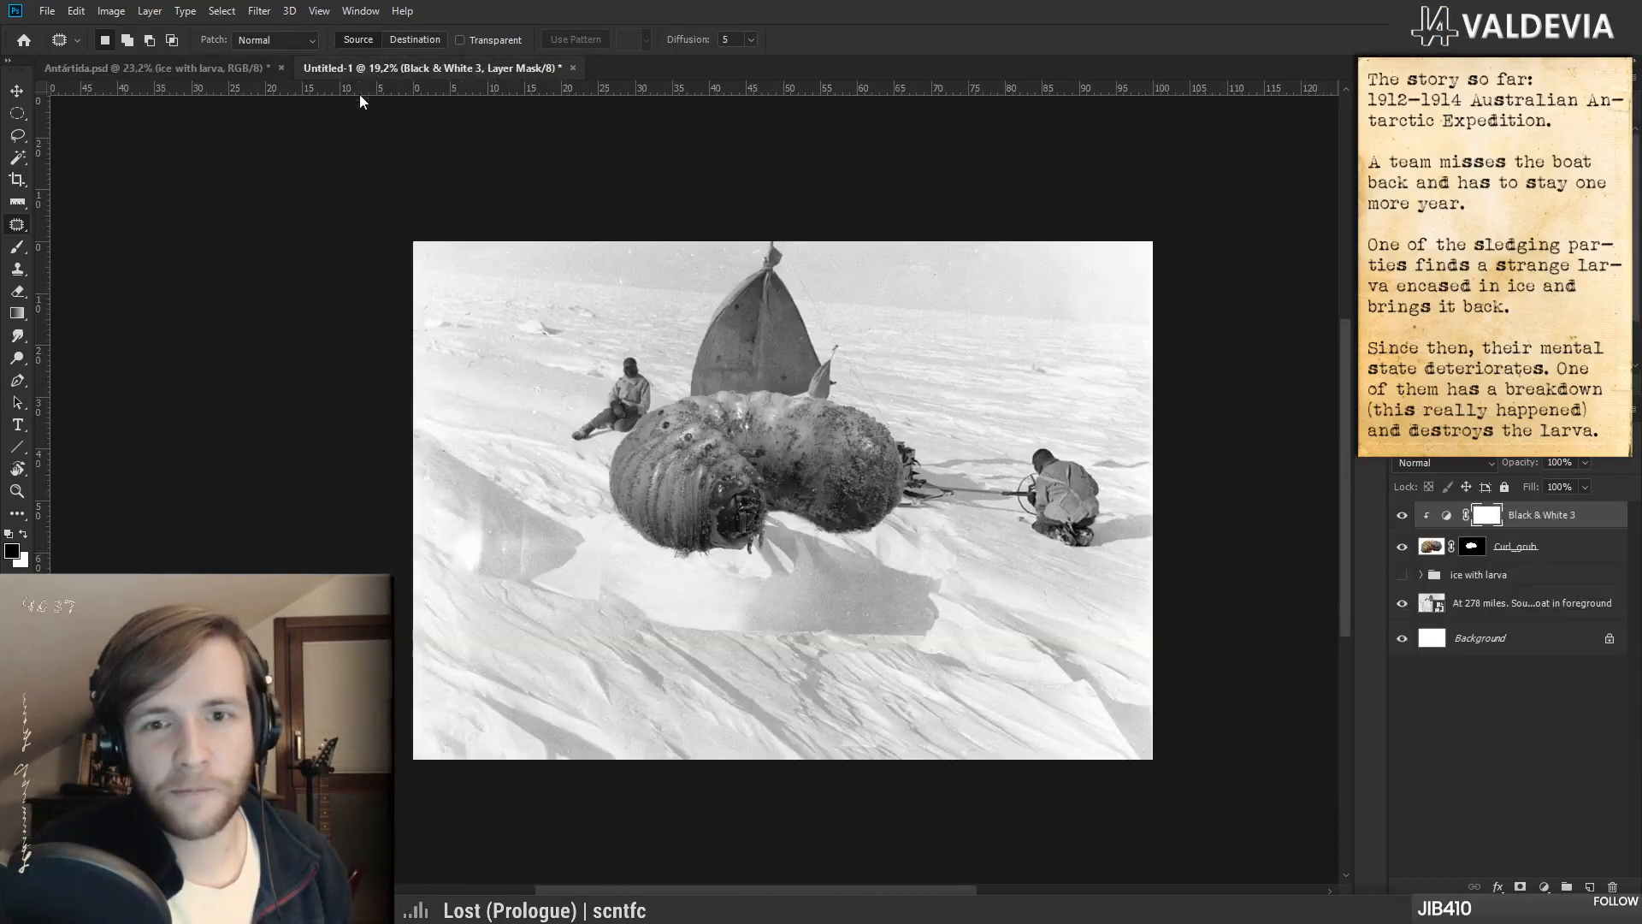
{"action": "scroll", "coordinate": [688, 456], "scroll_direction": "up", "scroll_amount": 2}
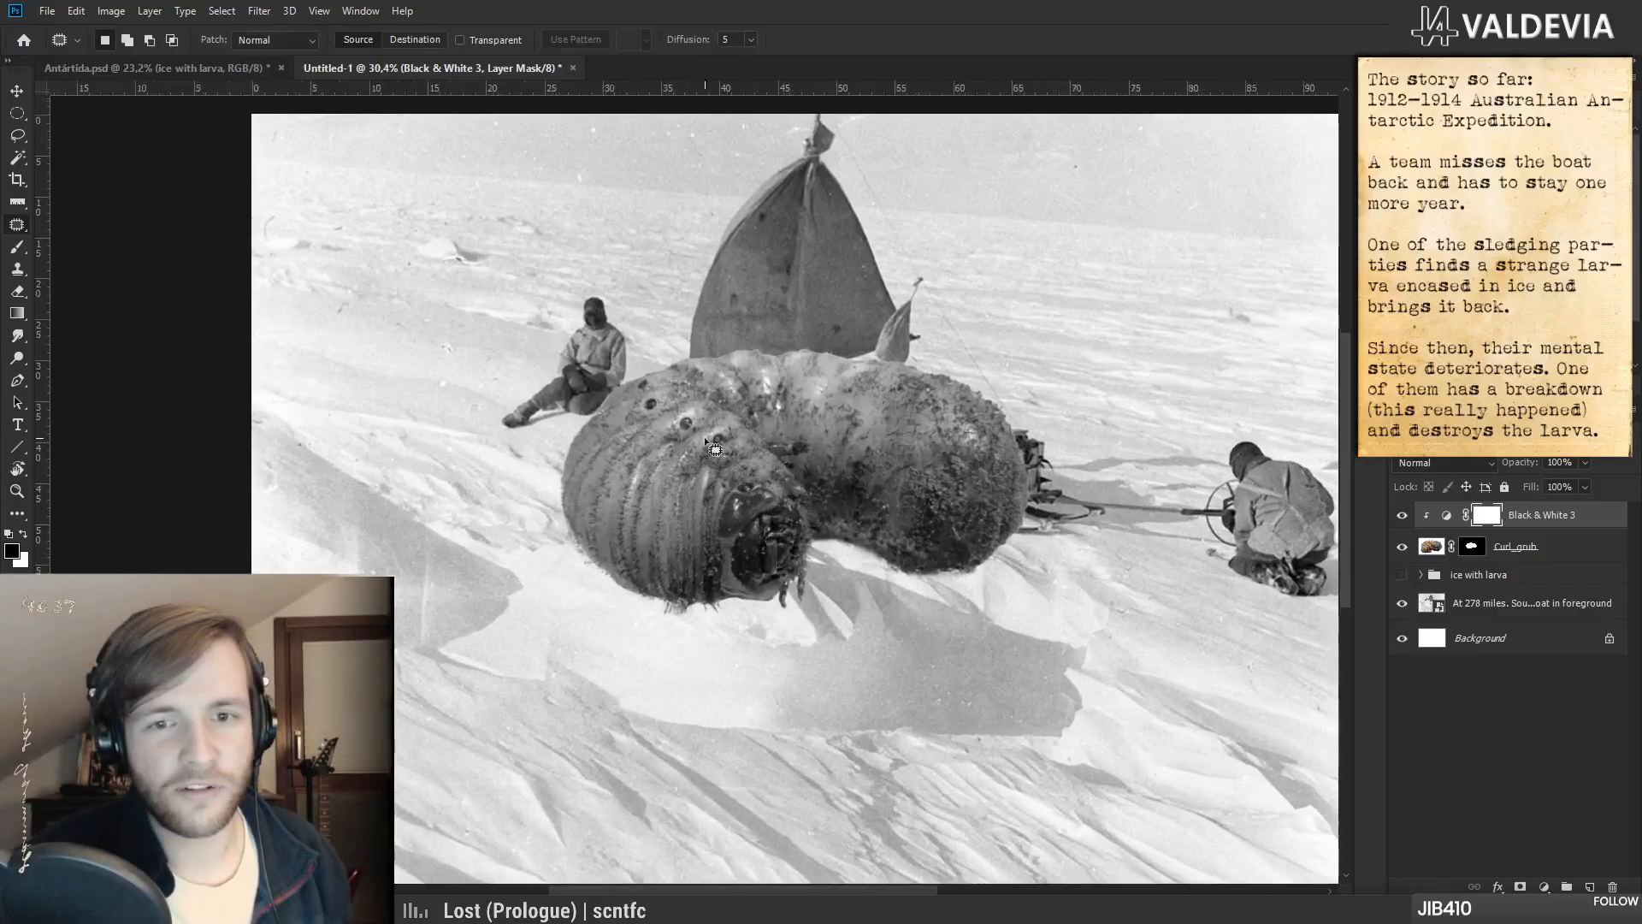
{"action": "left_click", "coordinate": [202, 77]}
{"action": "left_click", "coordinate": [400, 69]}
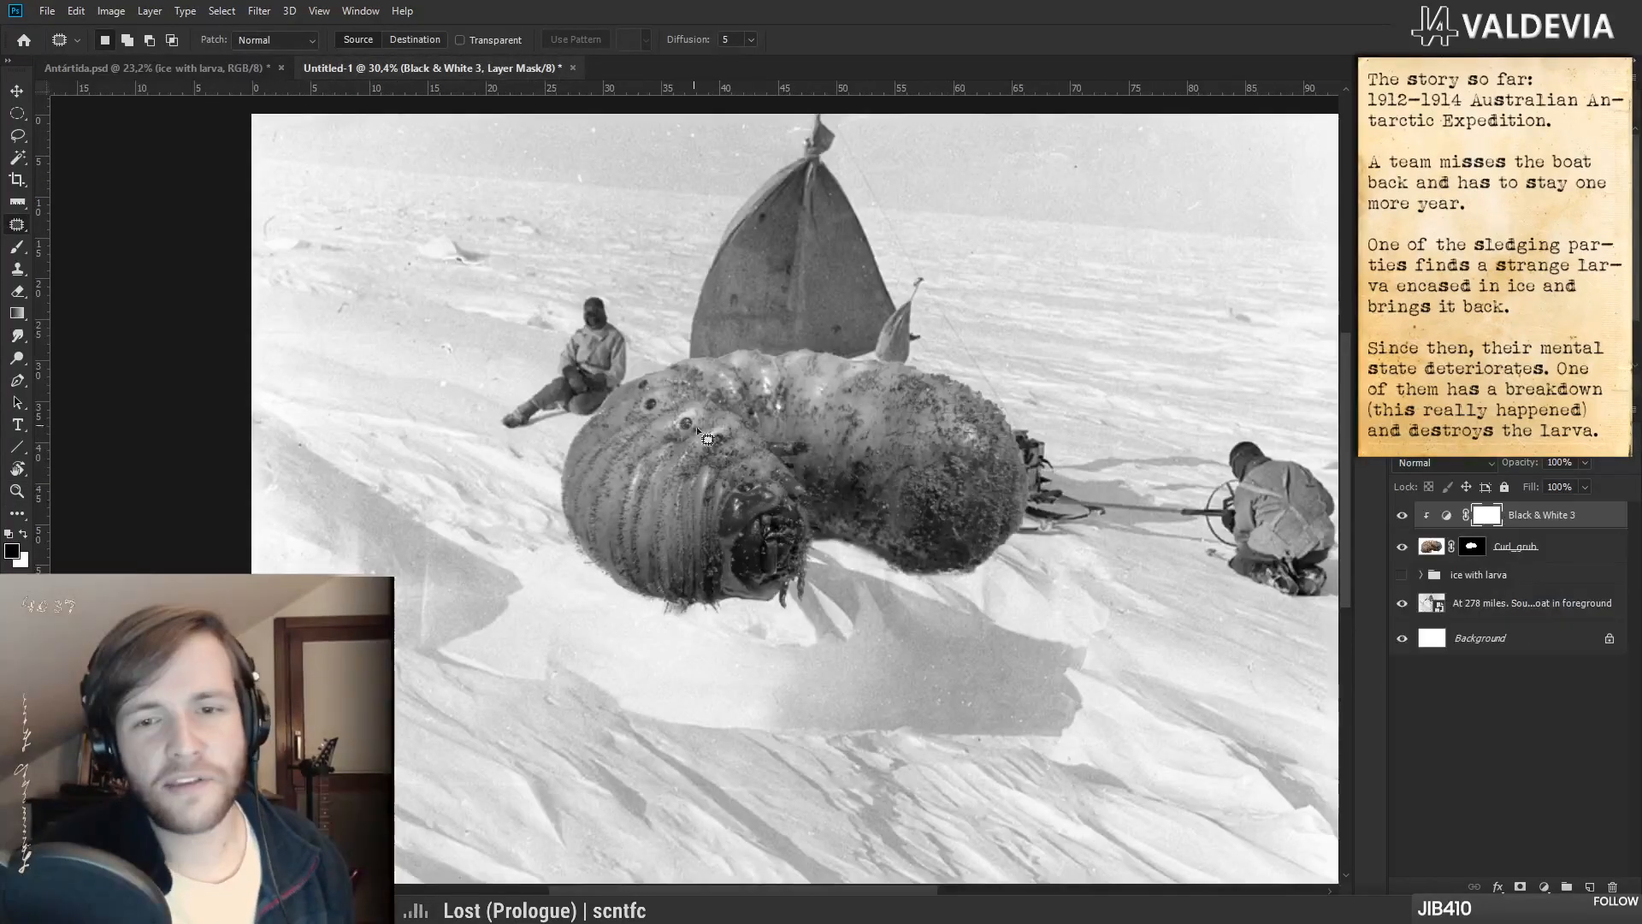
{"action": "scroll", "coordinate": [502, 224], "scroll_direction": "up", "scroll_amount": 1}
{"action": "left_click", "coordinate": [142, 67]}
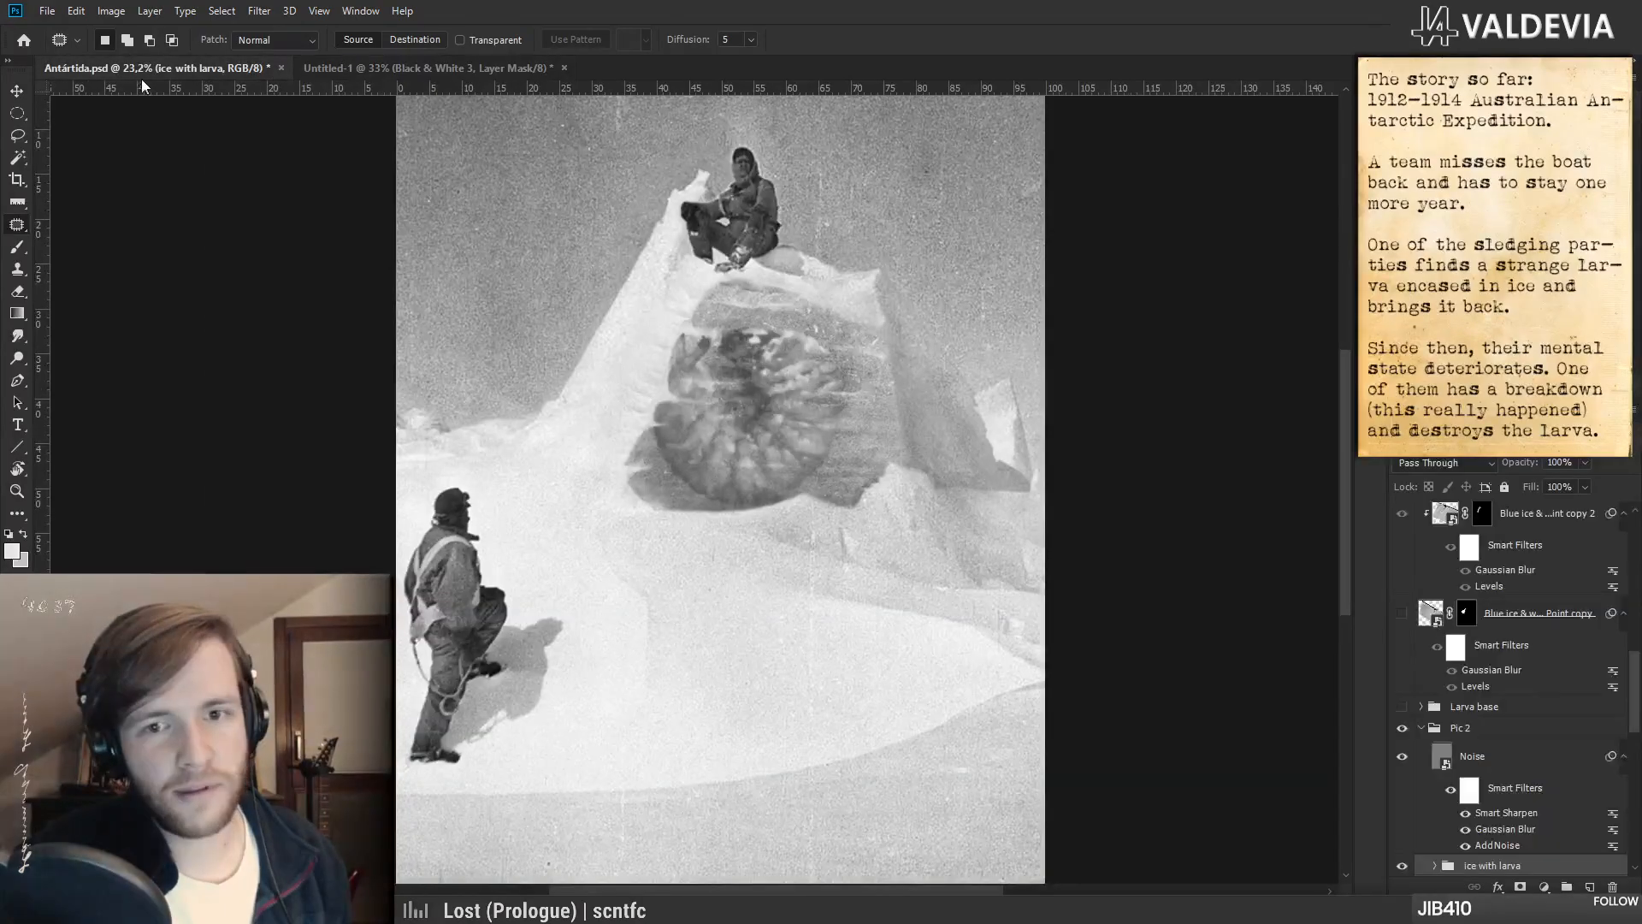
{"action": "left_click", "coordinate": [429, 69]}
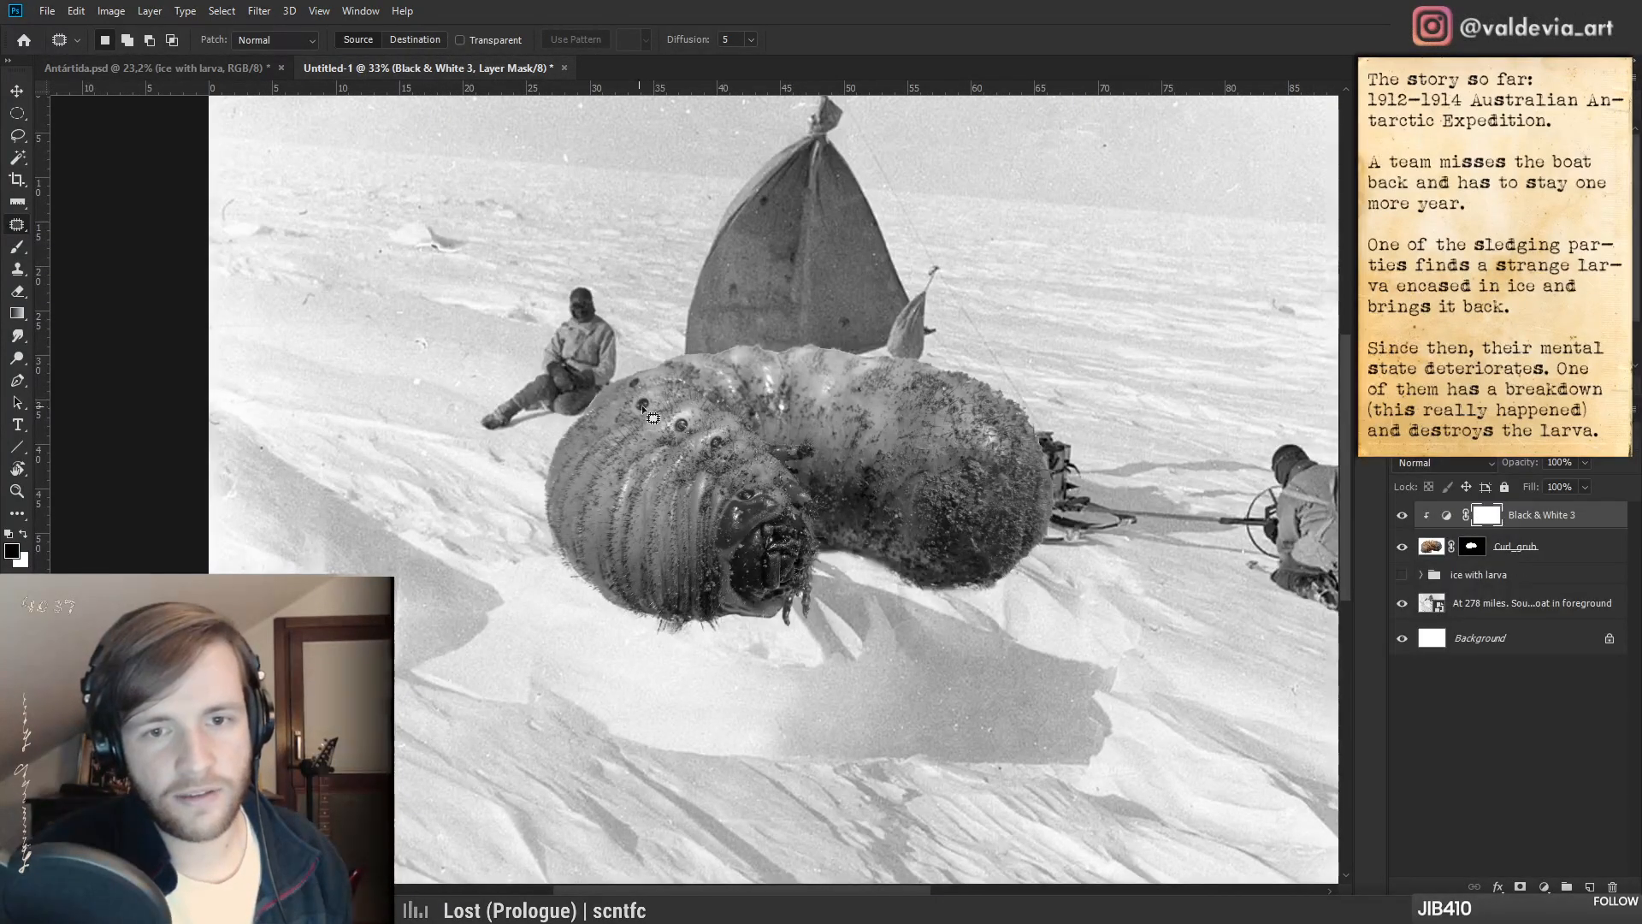
{"action": "left_click", "coordinate": [154, 68]}
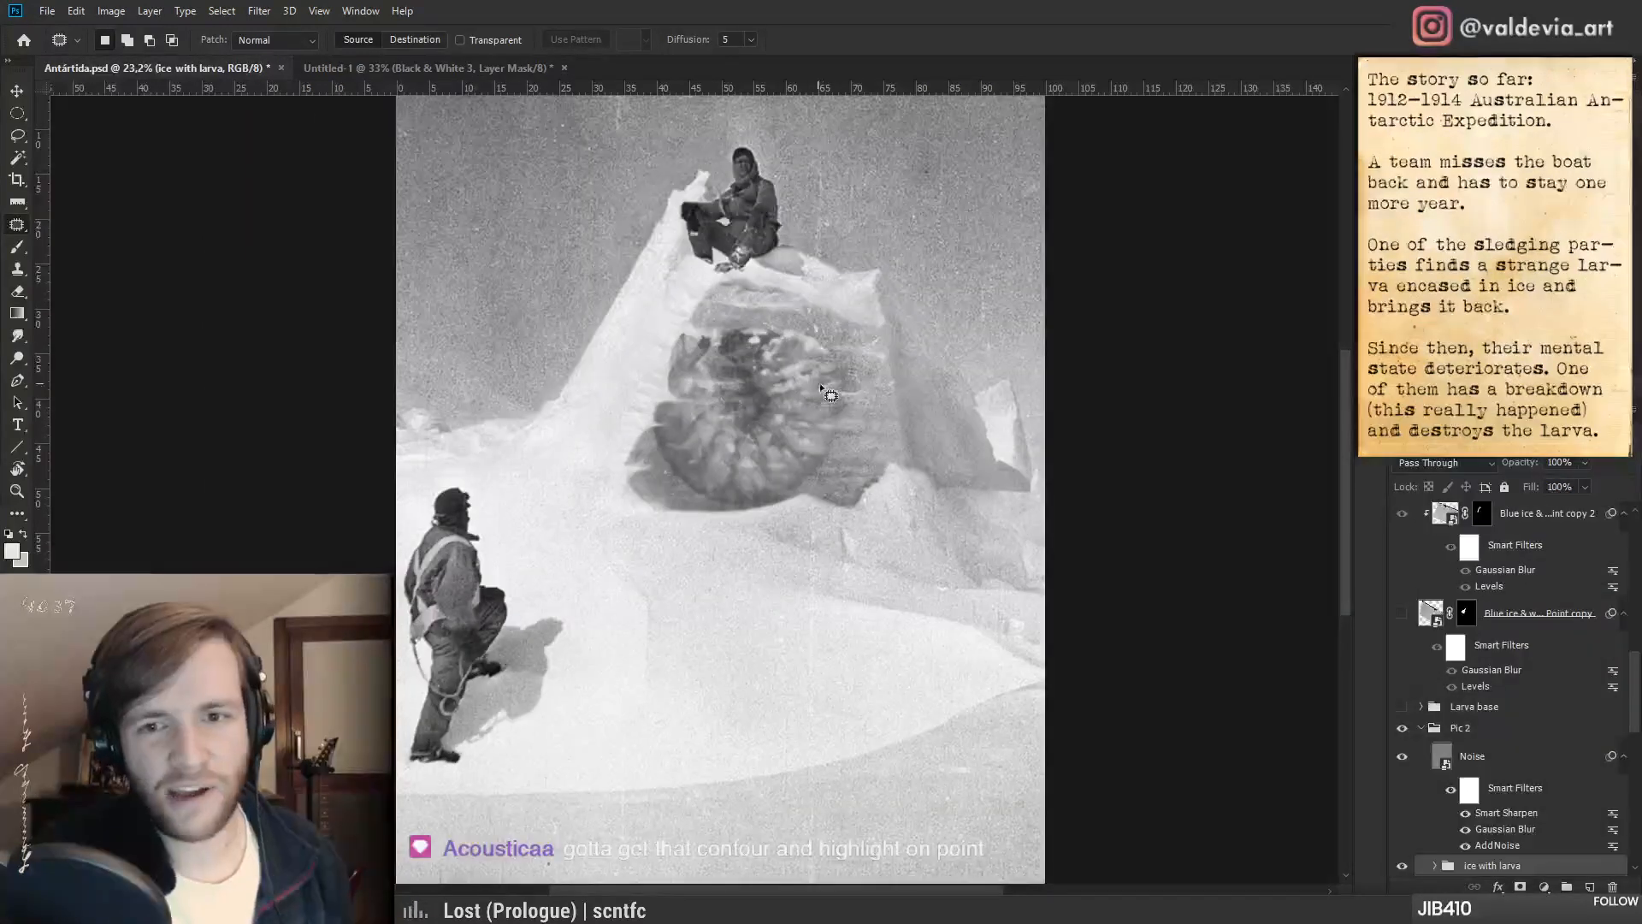
{"action": "left_click", "coordinate": [326, 70]}
- Patch out the small round spots above the head and along the front folds on the Curl_grub image
{"action": "key", "text": "z"}
{"action": "left_click_drag", "start_coordinate": [724, 426], "coordinate": [777, 415]}
{"action": "key", "text": "j"}
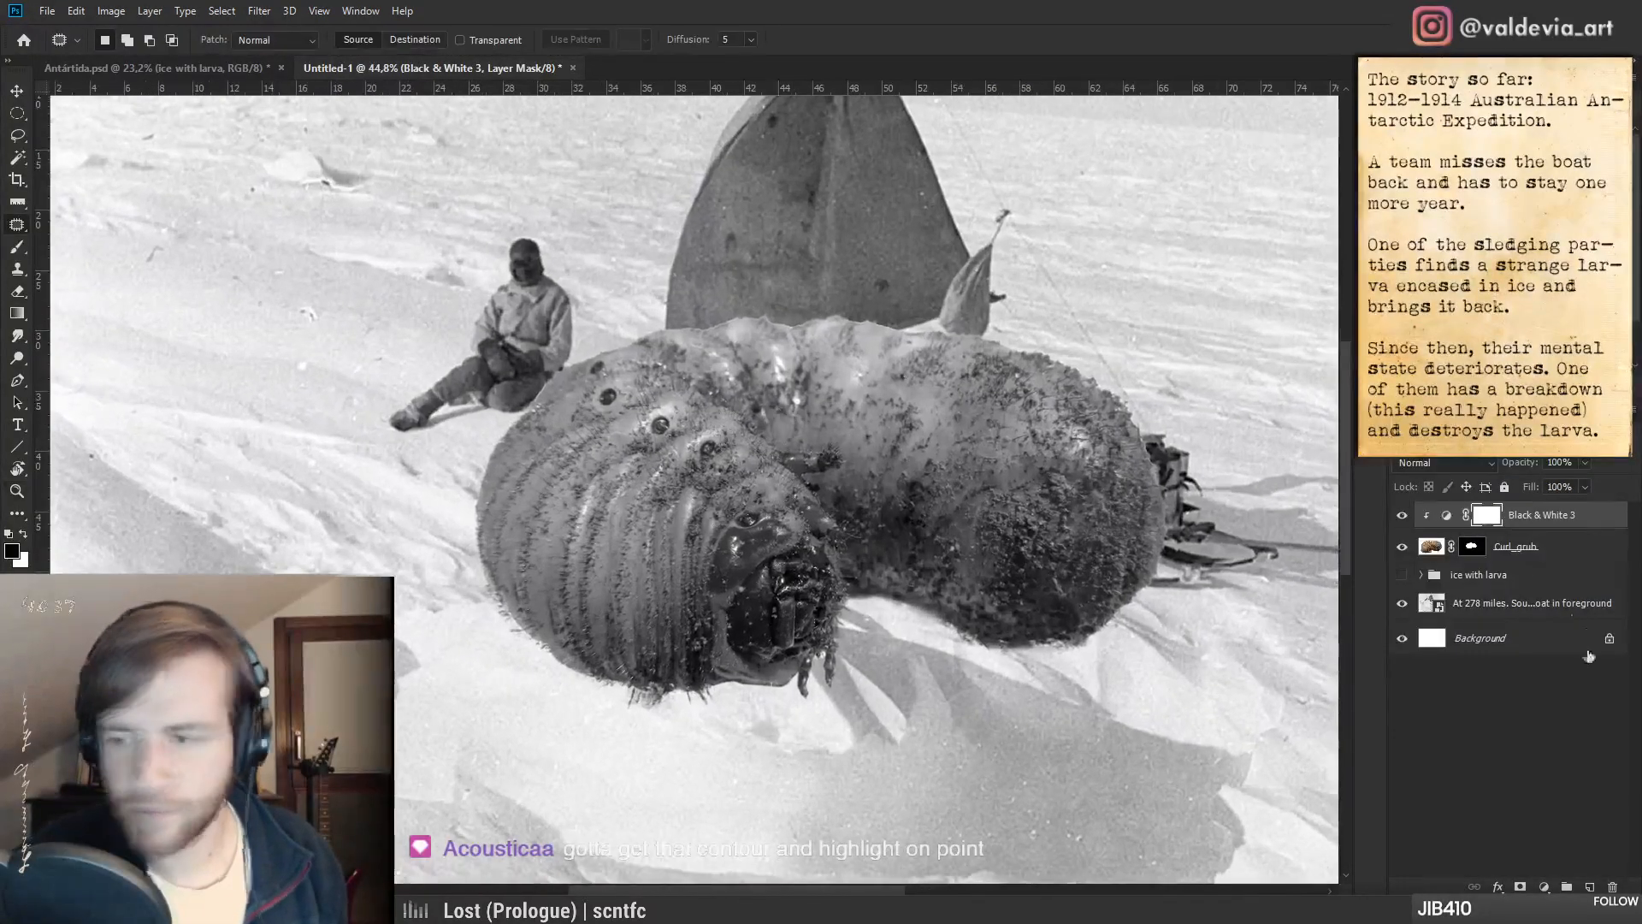
{"action": "left_click", "coordinate": [1432, 549]}
{"action": "left_click_drag", "start_coordinate": [762, 512], "coordinate": [762, 516]}
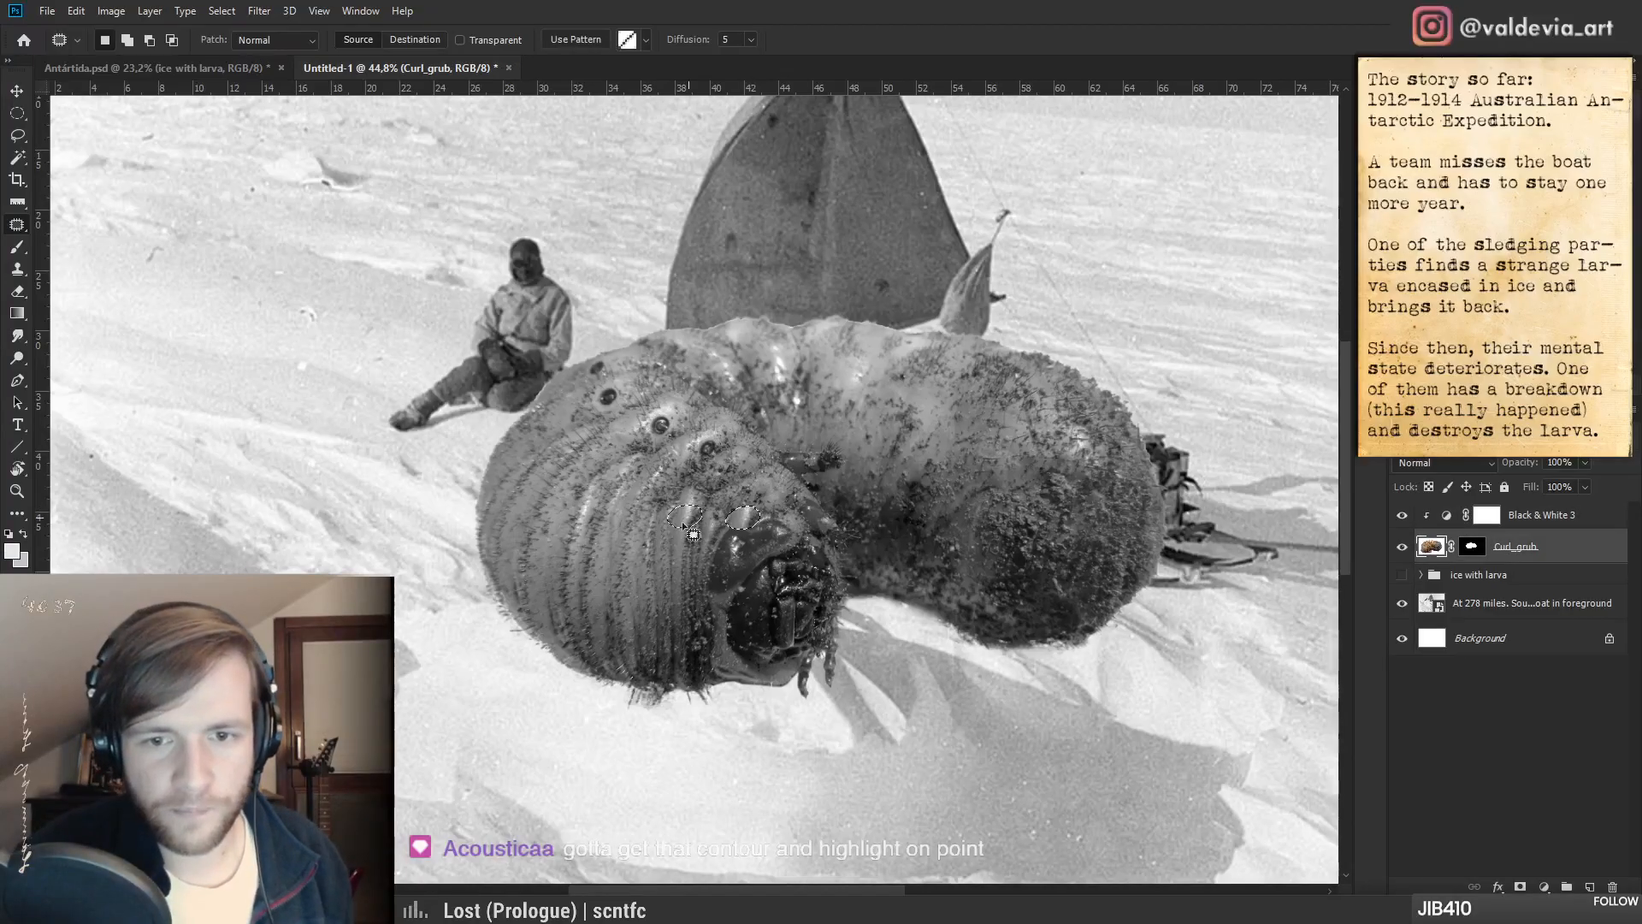
{"action": "key", "text": "ctrl+z"}
{"action": "key", "text": "ctrl+z"}
{"action": "key", "text": "ctrl+d"}
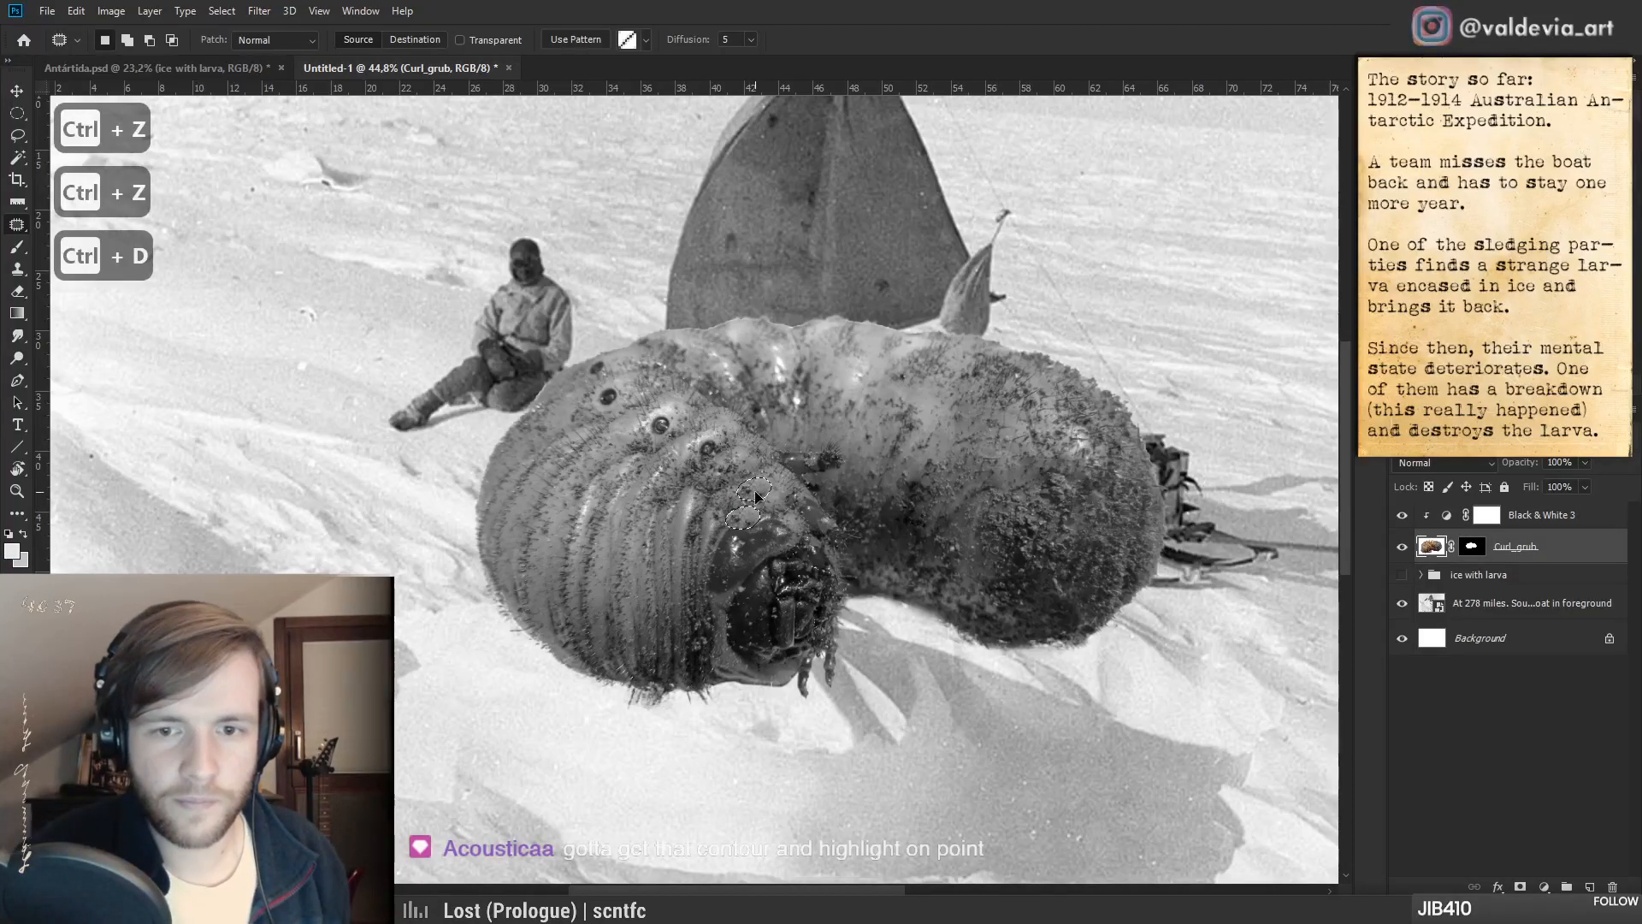
{"action": "left_click_drag", "start_coordinate": [719, 437], "coordinate": [723, 446]}
{"action": "mouse_move", "coordinate": [715, 448]}
{"action": "left_mouse_down"}
{"action": "mouse_move", "coordinate": [670, 465]}
{"action": "mouse_move", "coordinate": [672, 415]}
{"action": "mouse_move", "coordinate": [627, 440]}
{"action": "left_mouse_up"}
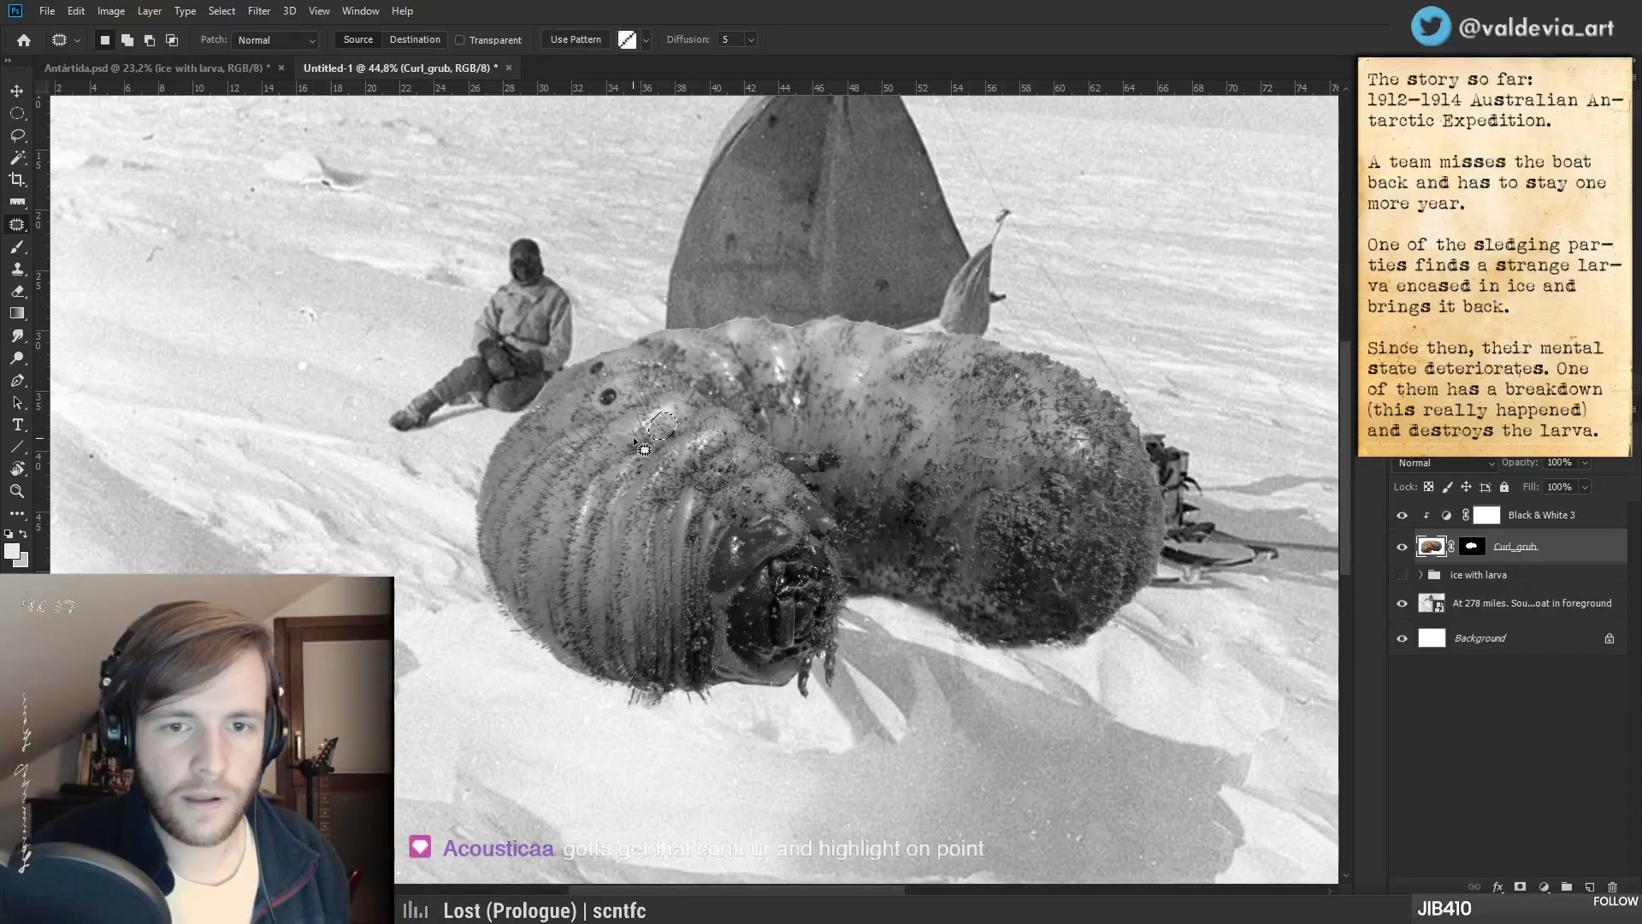
{"action": "key", "text": "ctrl+d"}
- Patch out the two remaining dark round spots near the upper edge of the grub's front segments
{"action": "left_click_drag", "start_coordinate": [603, 408], "coordinate": [604, 408]}
{"action": "left_click_drag", "start_coordinate": [607, 403], "coordinate": [585, 414]}
{"action": "key", "text": "ctrl+d"}
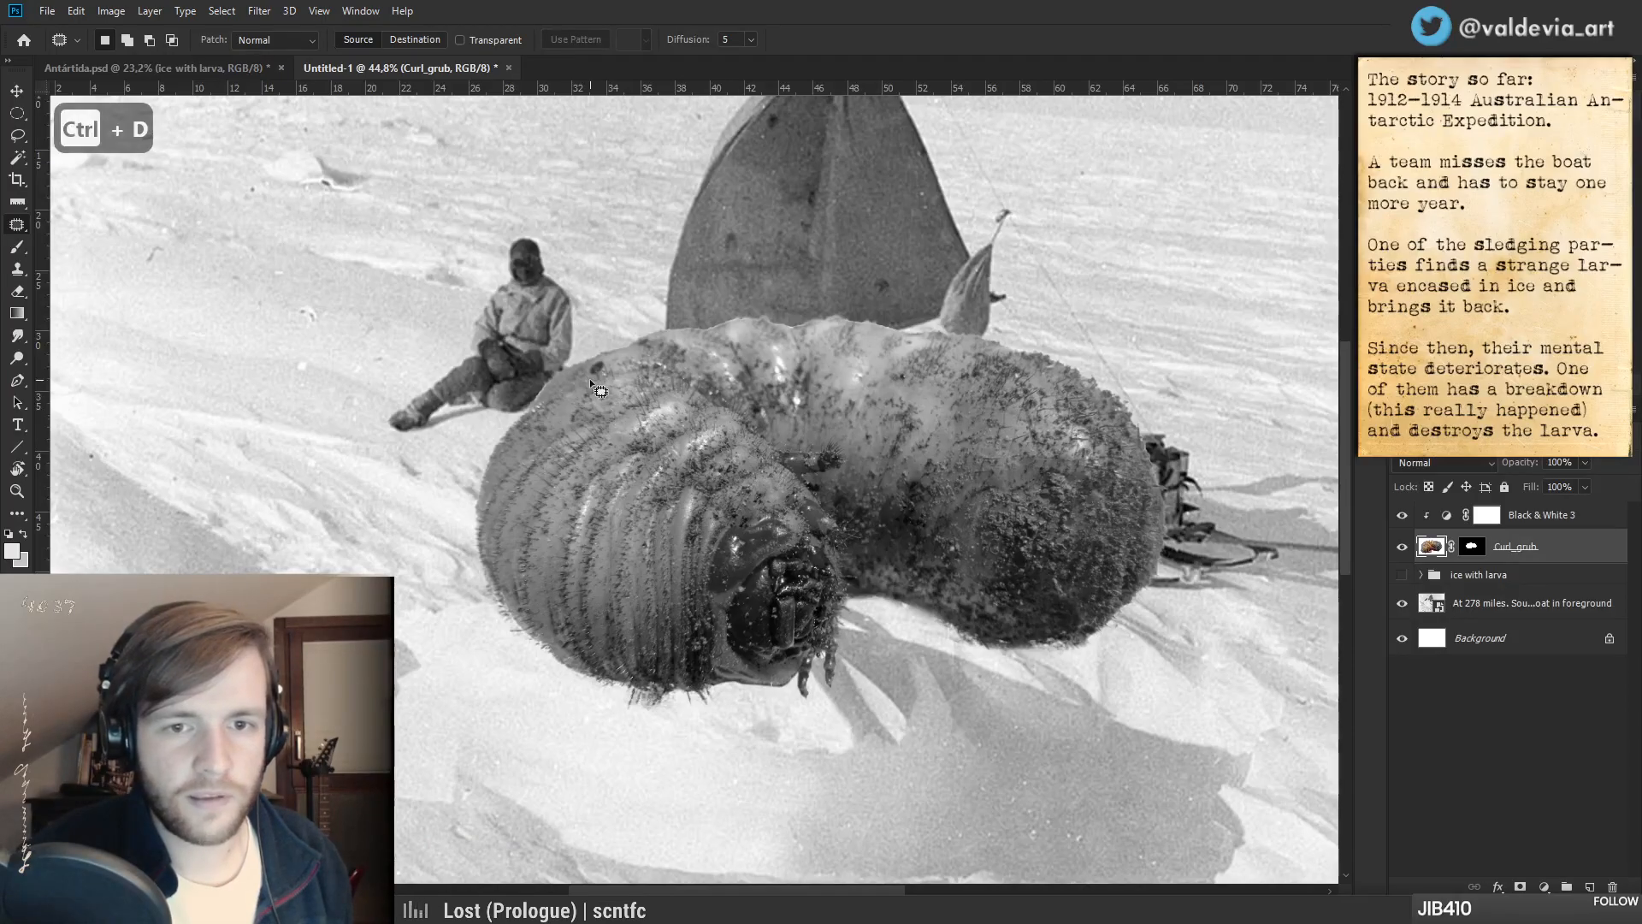
{"action": "left_click_drag", "start_coordinate": [613, 381], "coordinate": [616, 405]}
{"action": "key", "text": "ctrl+d"}
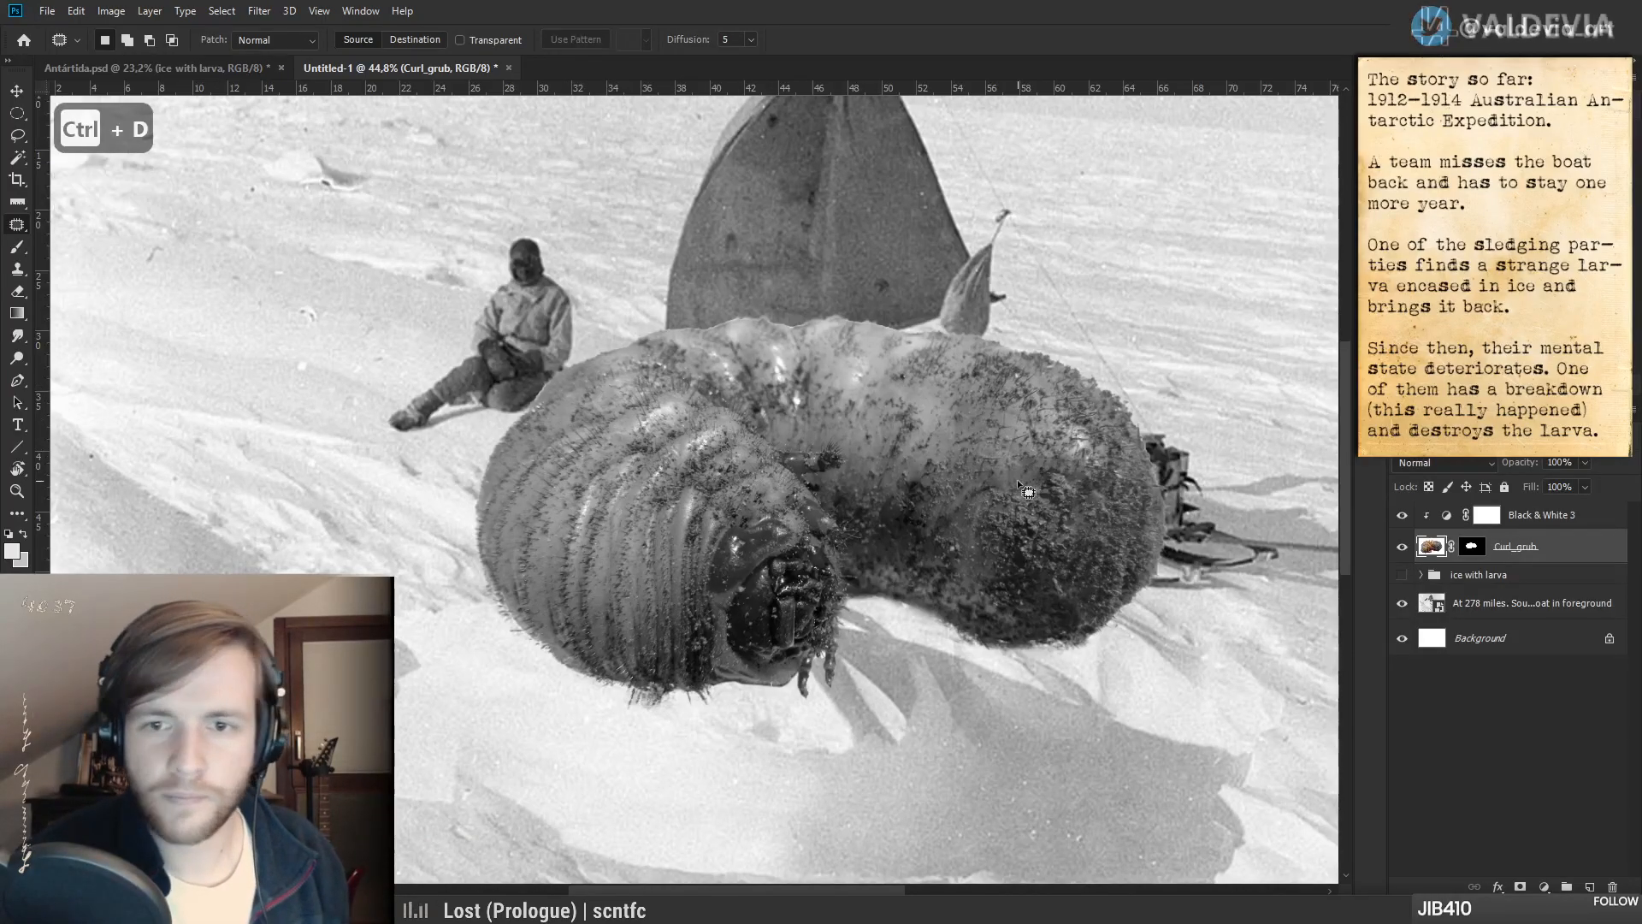
- Patch small skin blemishes on the grub's upper back and front folds, deselecting after each
{"action": "key", "text": "z"}
{"action": "mouse_move", "coordinate": [868, 355]}
{"action": "left_mouse_down"}
{"action": "mouse_move", "coordinate": [939, 360]}
{"action": "mouse_move", "coordinate": [922, 386]}
{"action": "left_mouse_up"}
{"action": "key", "text": "j"}
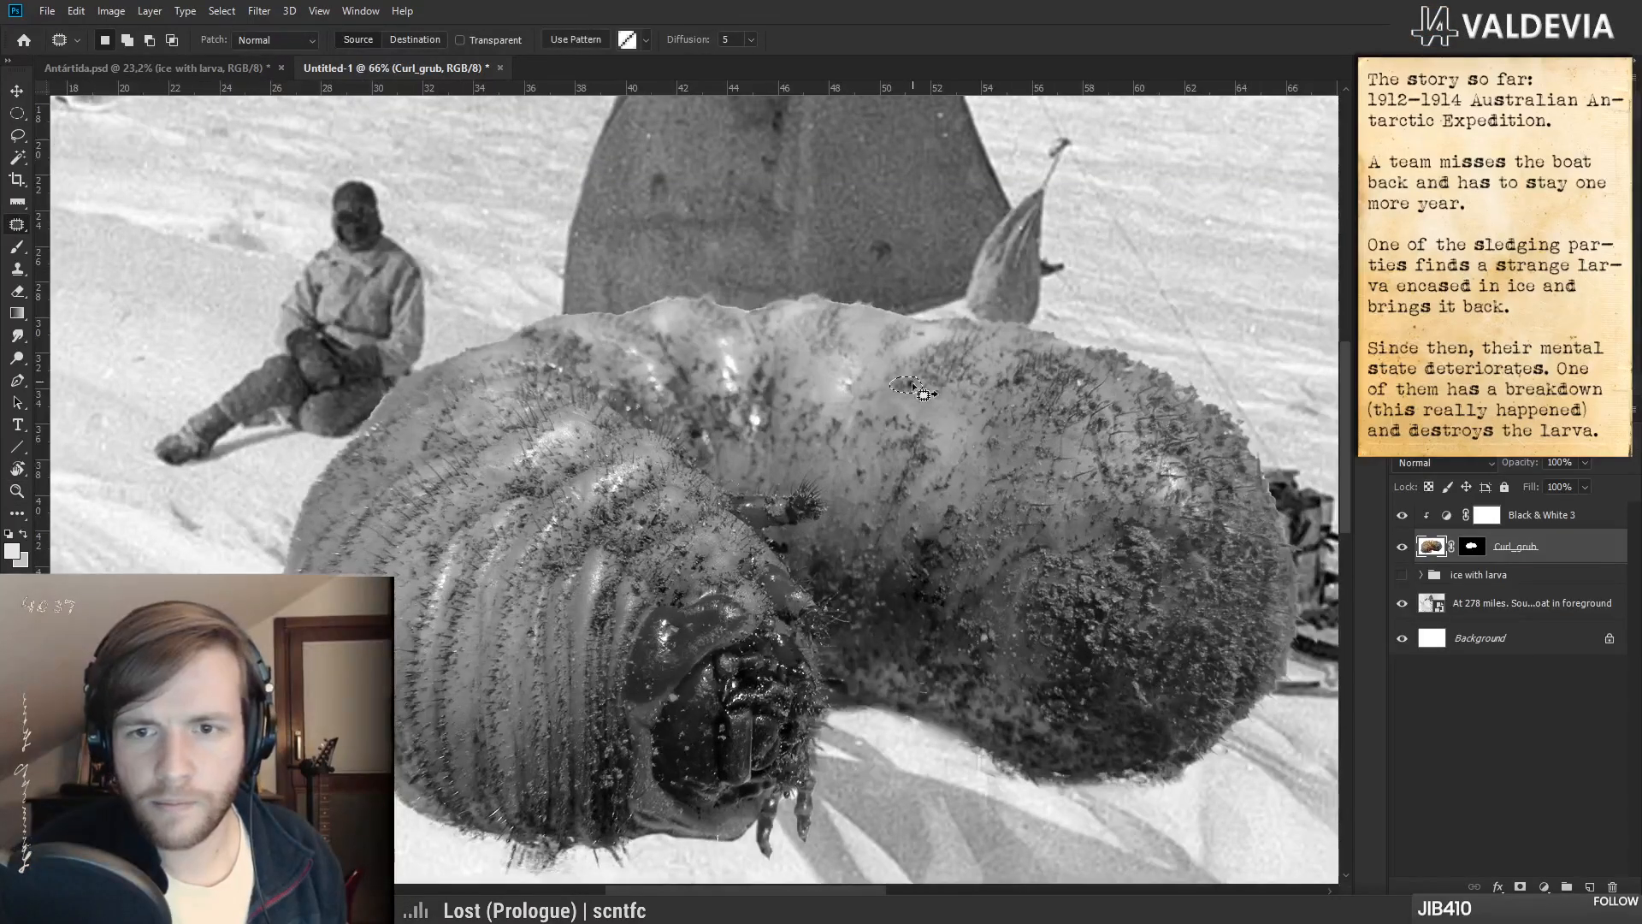
{"action": "key", "text": "ctrl+d"}
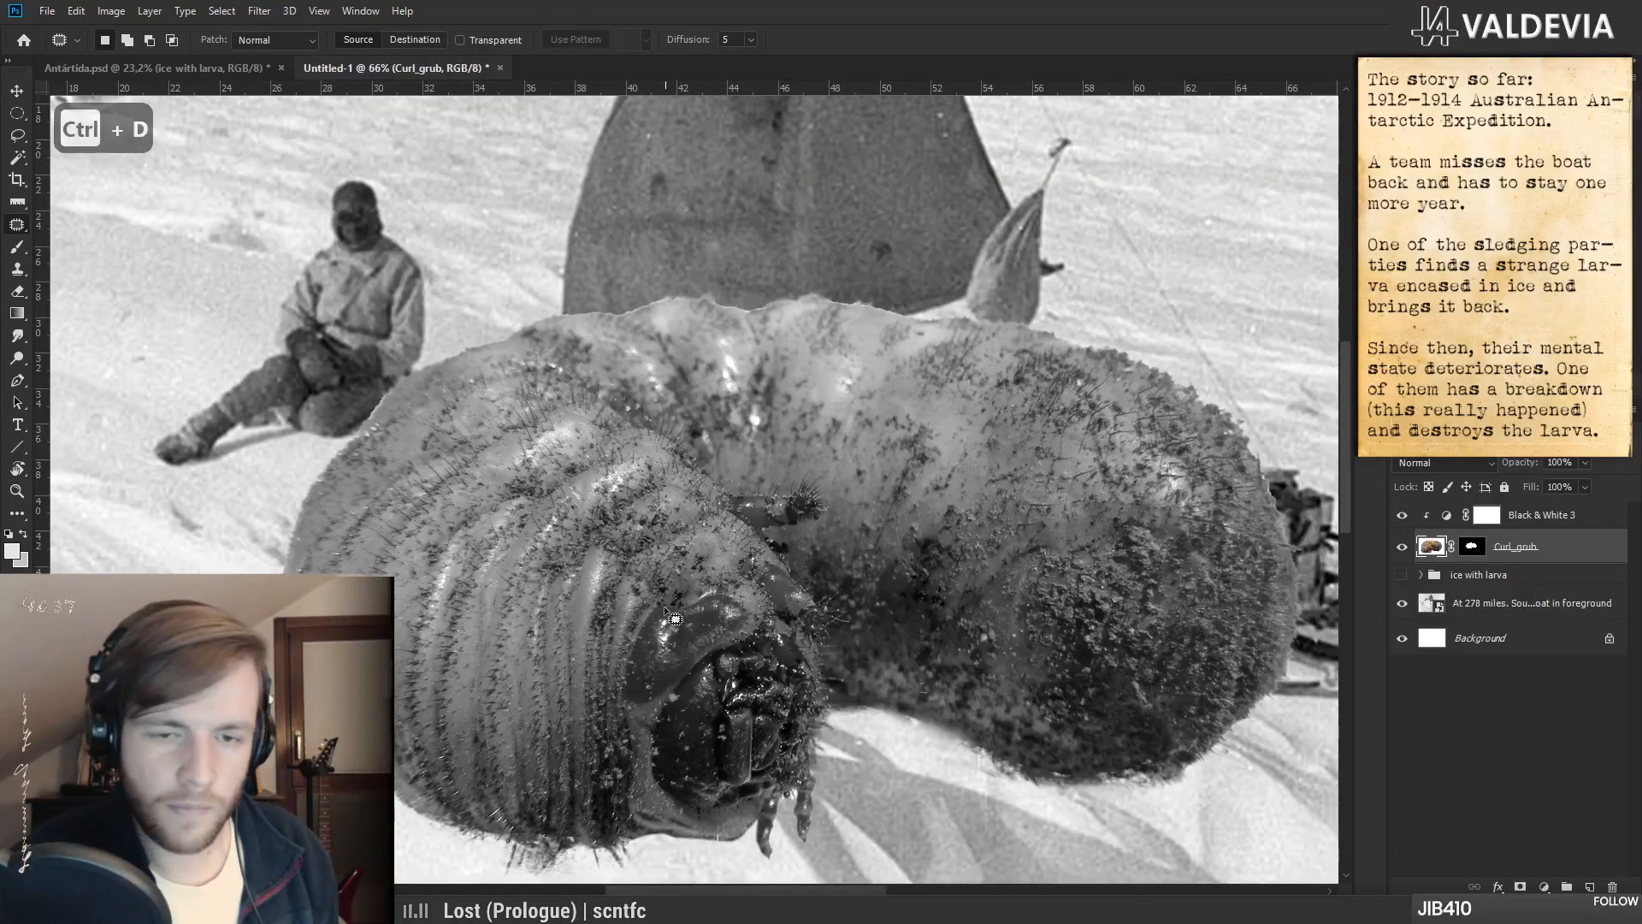
{"action": "key", "text": "z"}
{"action": "left_click_drag", "start_coordinate": [629, 625], "coordinate": [670, 614]}
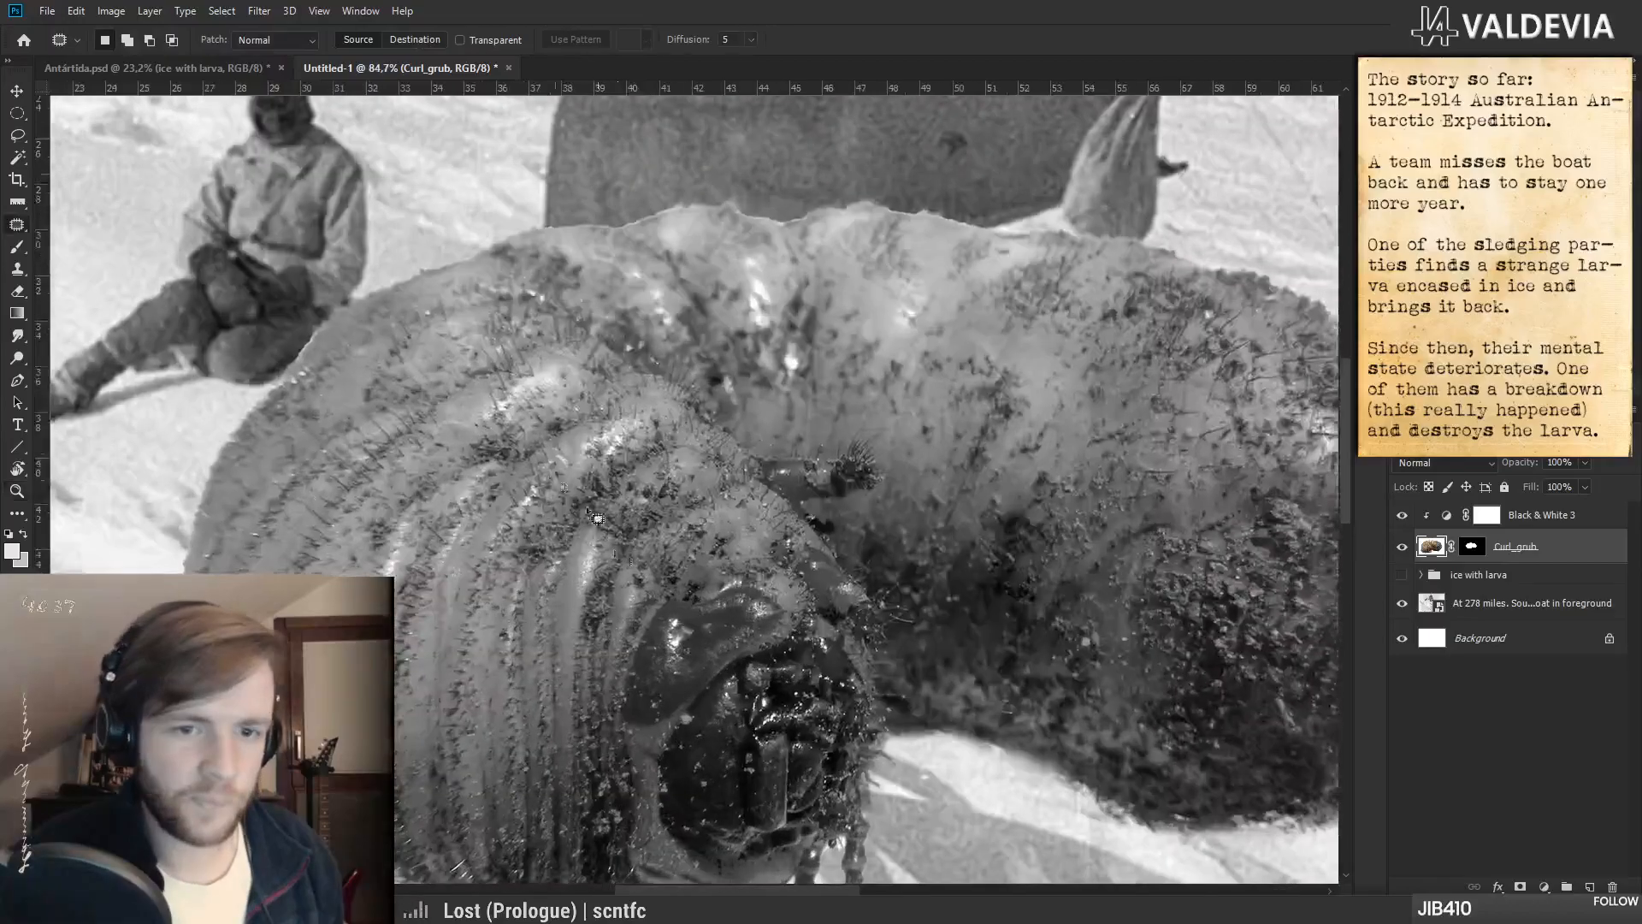
{"action": "left_click_drag", "start_coordinate": [506, 438], "coordinate": [466, 401]}
{"action": "key", "text": "ctrl+d"}
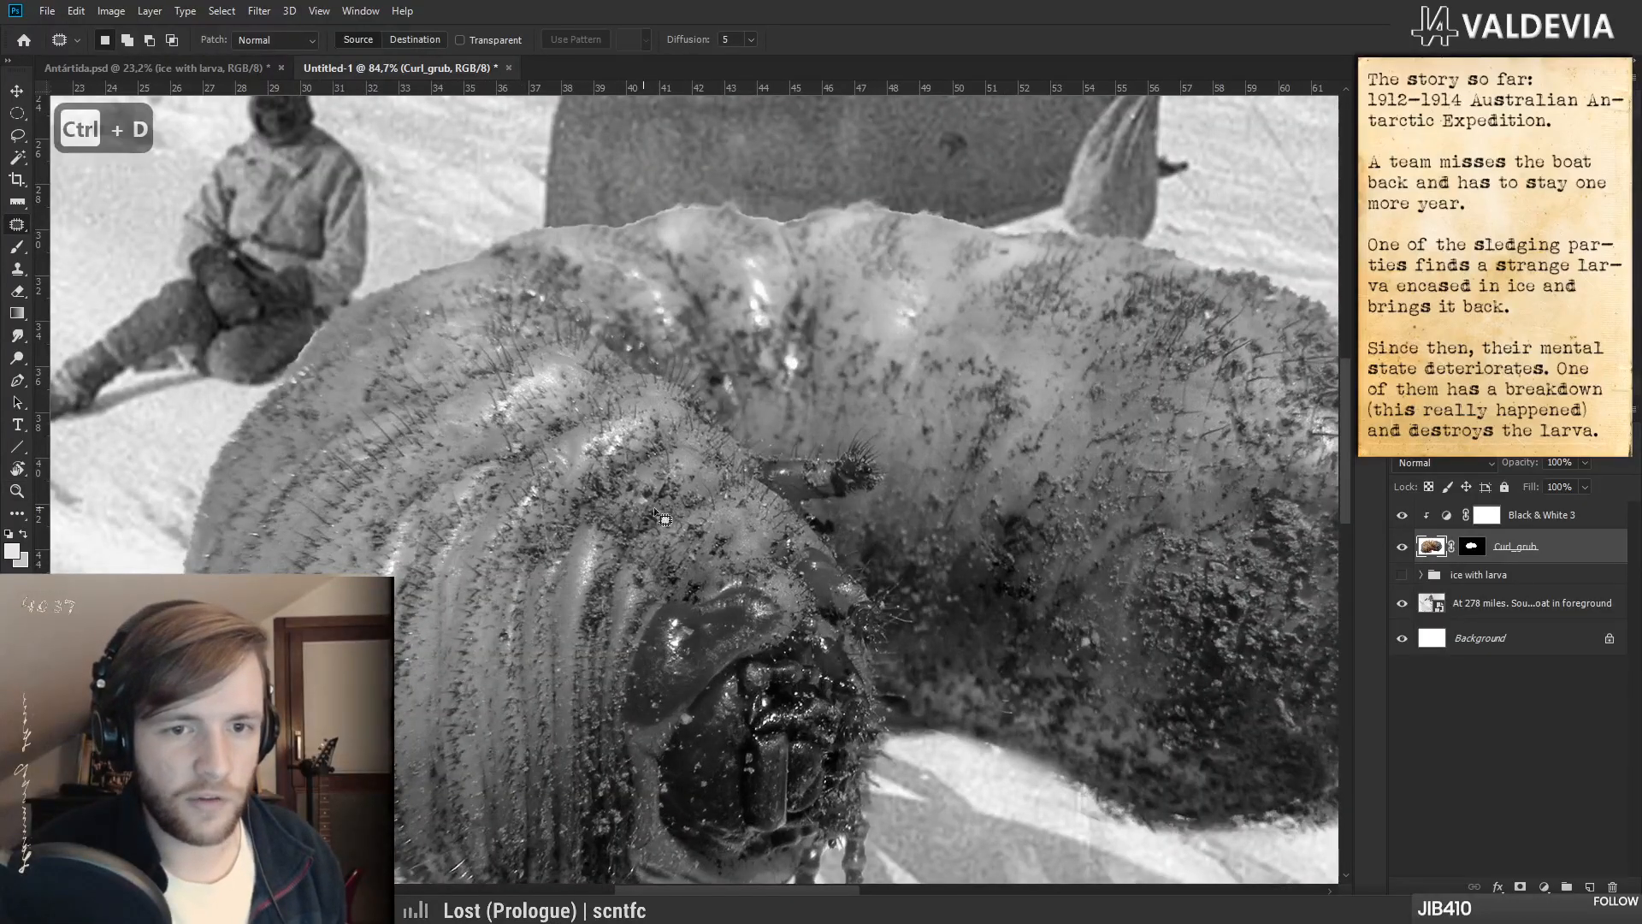
- Patch skin blemishes on the grub's front folds above the head, redoing the bright fold area and deselecting between patches
{"action": "left_click_drag", "start_coordinate": [615, 536], "coordinate": [617, 533]}
{"action": "key", "text": "ctrl+d"}
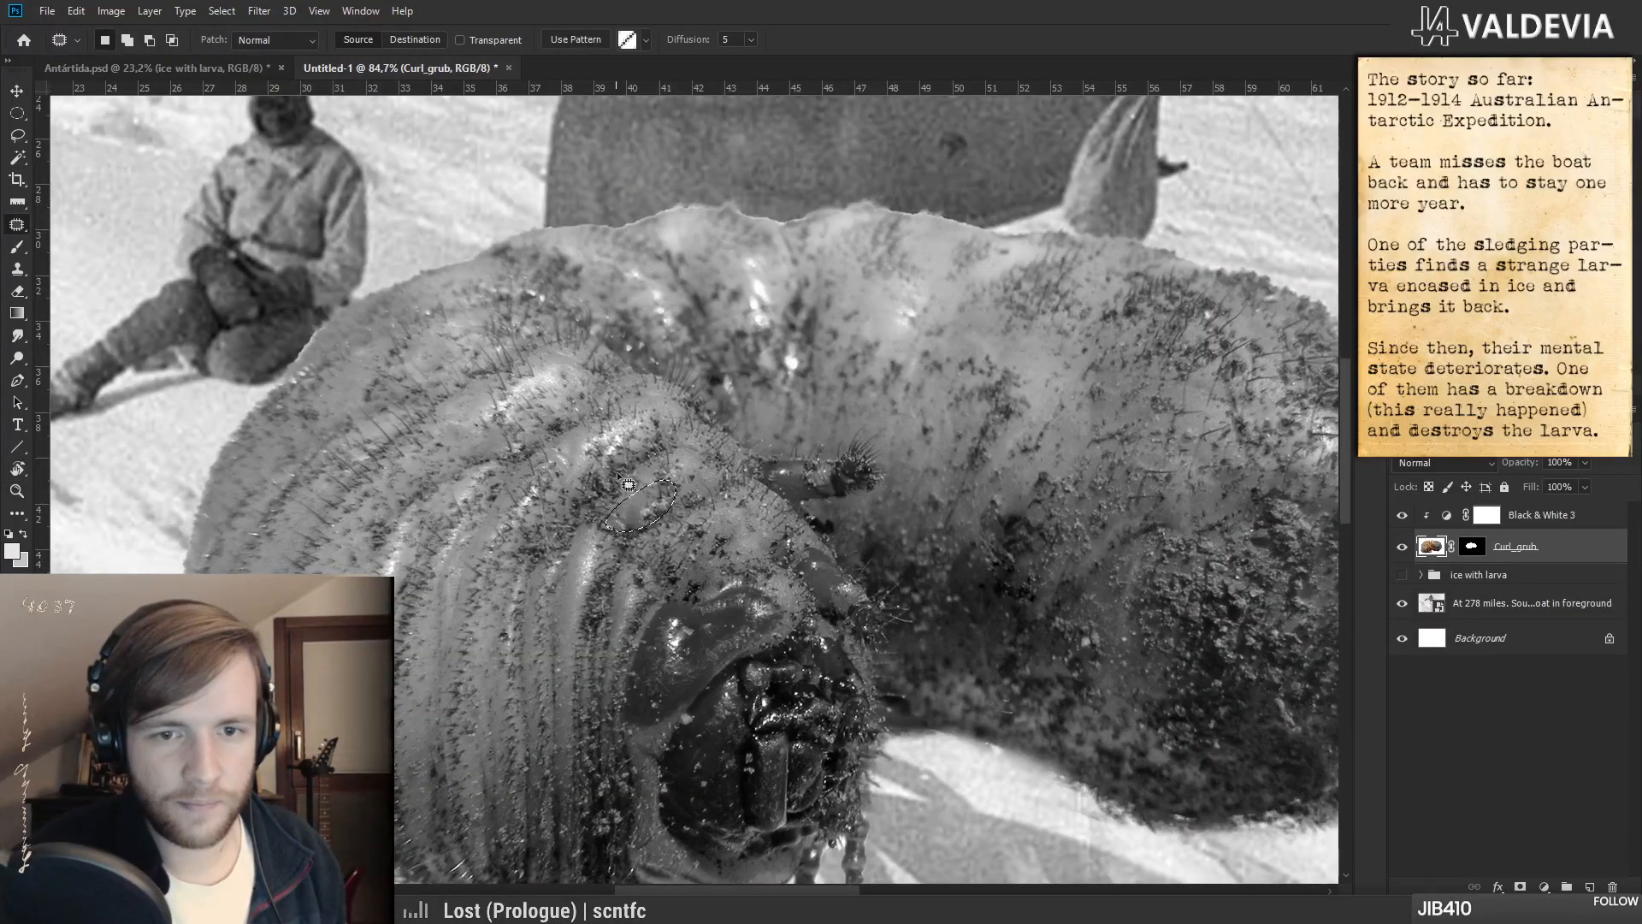
{"action": "mouse_move", "coordinate": [599, 475]}
{"action": "left_mouse_down"}
{"action": "mouse_move", "coordinate": [663, 447]}
{"action": "mouse_move", "coordinate": [612, 445]}
{"action": "mouse_move", "coordinate": [646, 456]}
{"action": "left_mouse_up"}
{"action": "key", "text": "ctrl+d"}
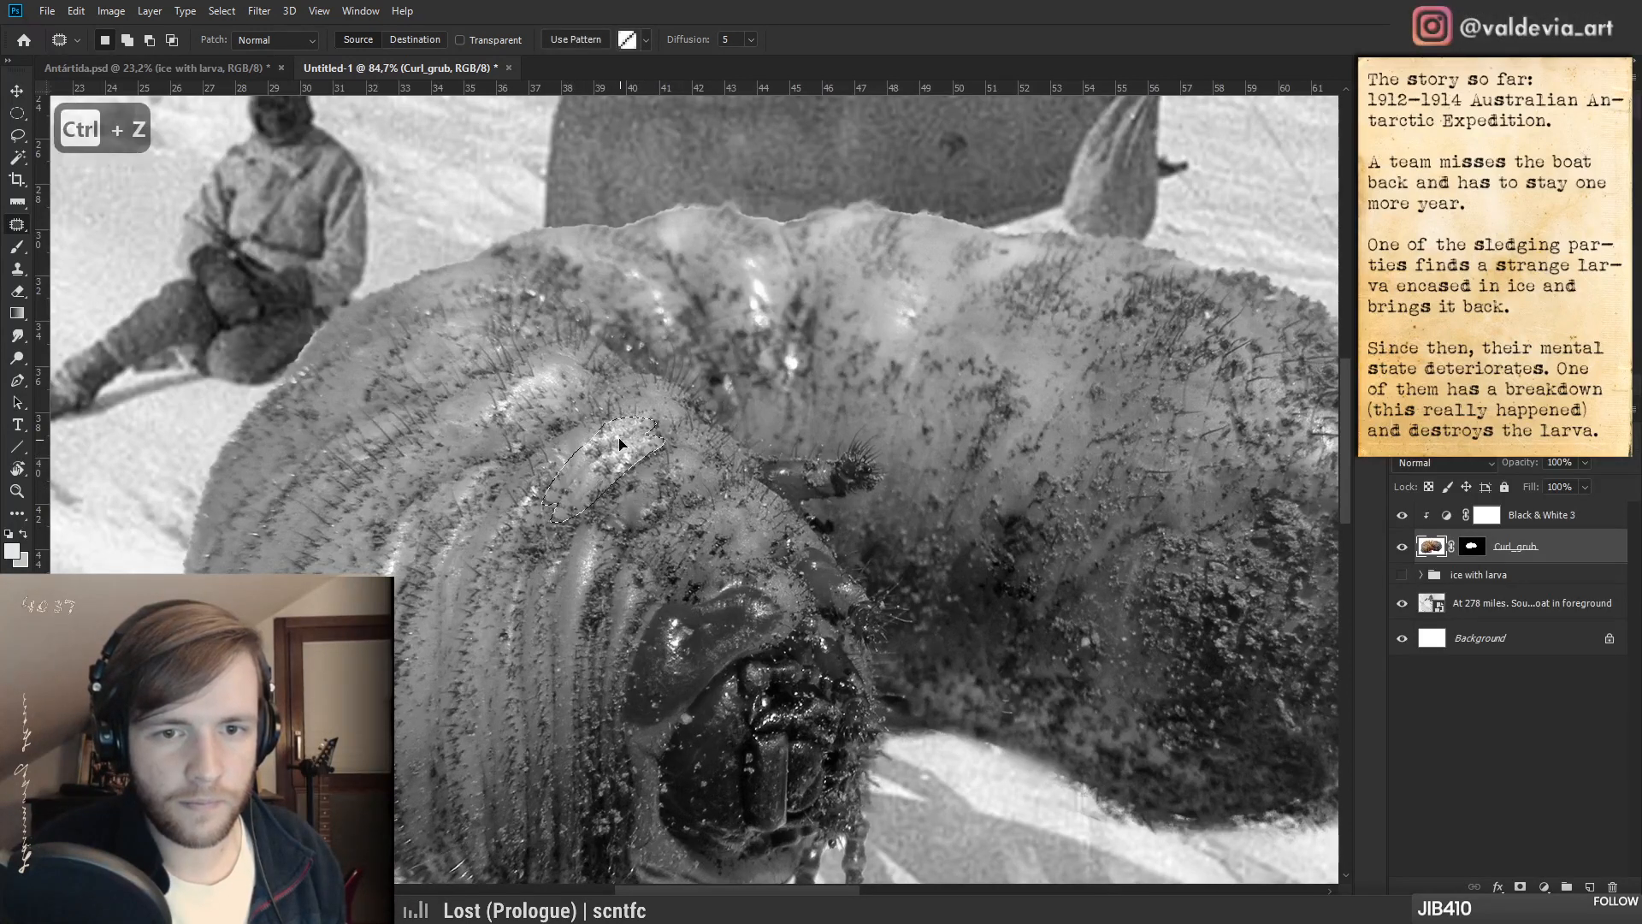
{"action": "key", "text": "z"}
{"action": "left_click_drag", "start_coordinate": [612, 552], "coordinate": [637, 550]}
{"action": "mouse_move", "coordinate": [649, 423]}
{"action": "left_mouse_down"}
{"action": "mouse_move", "coordinate": [619, 463]}
{"action": "mouse_move", "coordinate": [647, 423]}
{"action": "mouse_move", "coordinate": [578, 424]}
{"action": "left_mouse_up"}
{"action": "key", "text": "ctrl+d"}
{"action": "left_click_drag", "start_coordinate": [611, 574], "coordinate": [595, 506]}
- Patch the dark speckled patches on the bright folds beside the grub's head, undoing and redoing the first attempt
{"action": "key", "text": "z"}
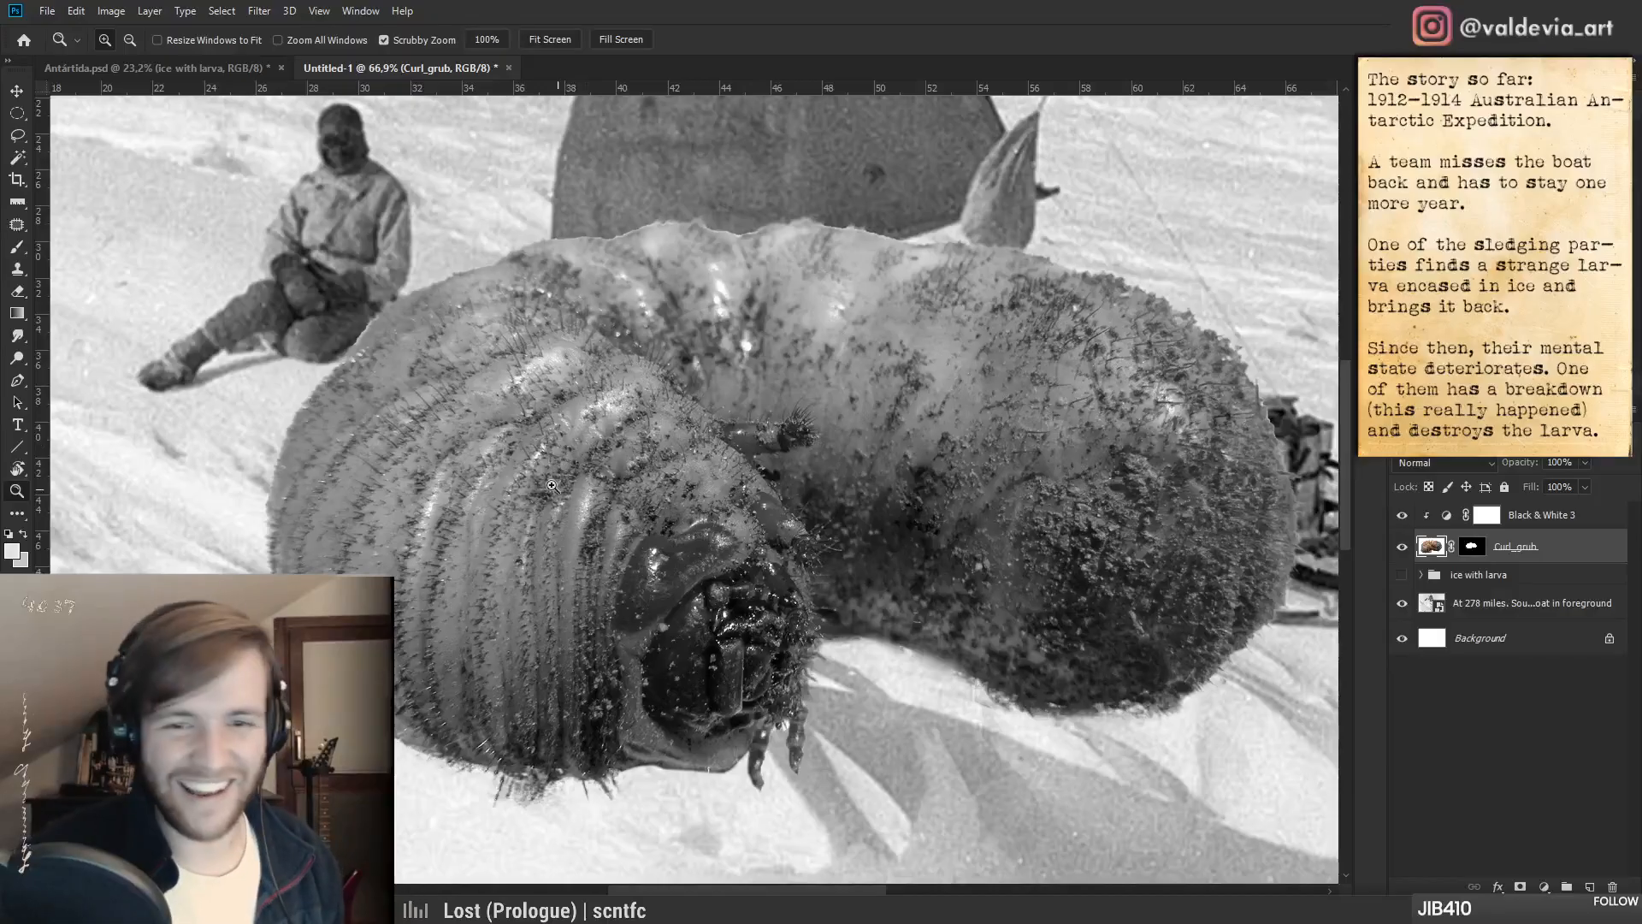
{"action": "left_click_drag", "start_coordinate": [555, 466], "coordinate": [645, 486]}
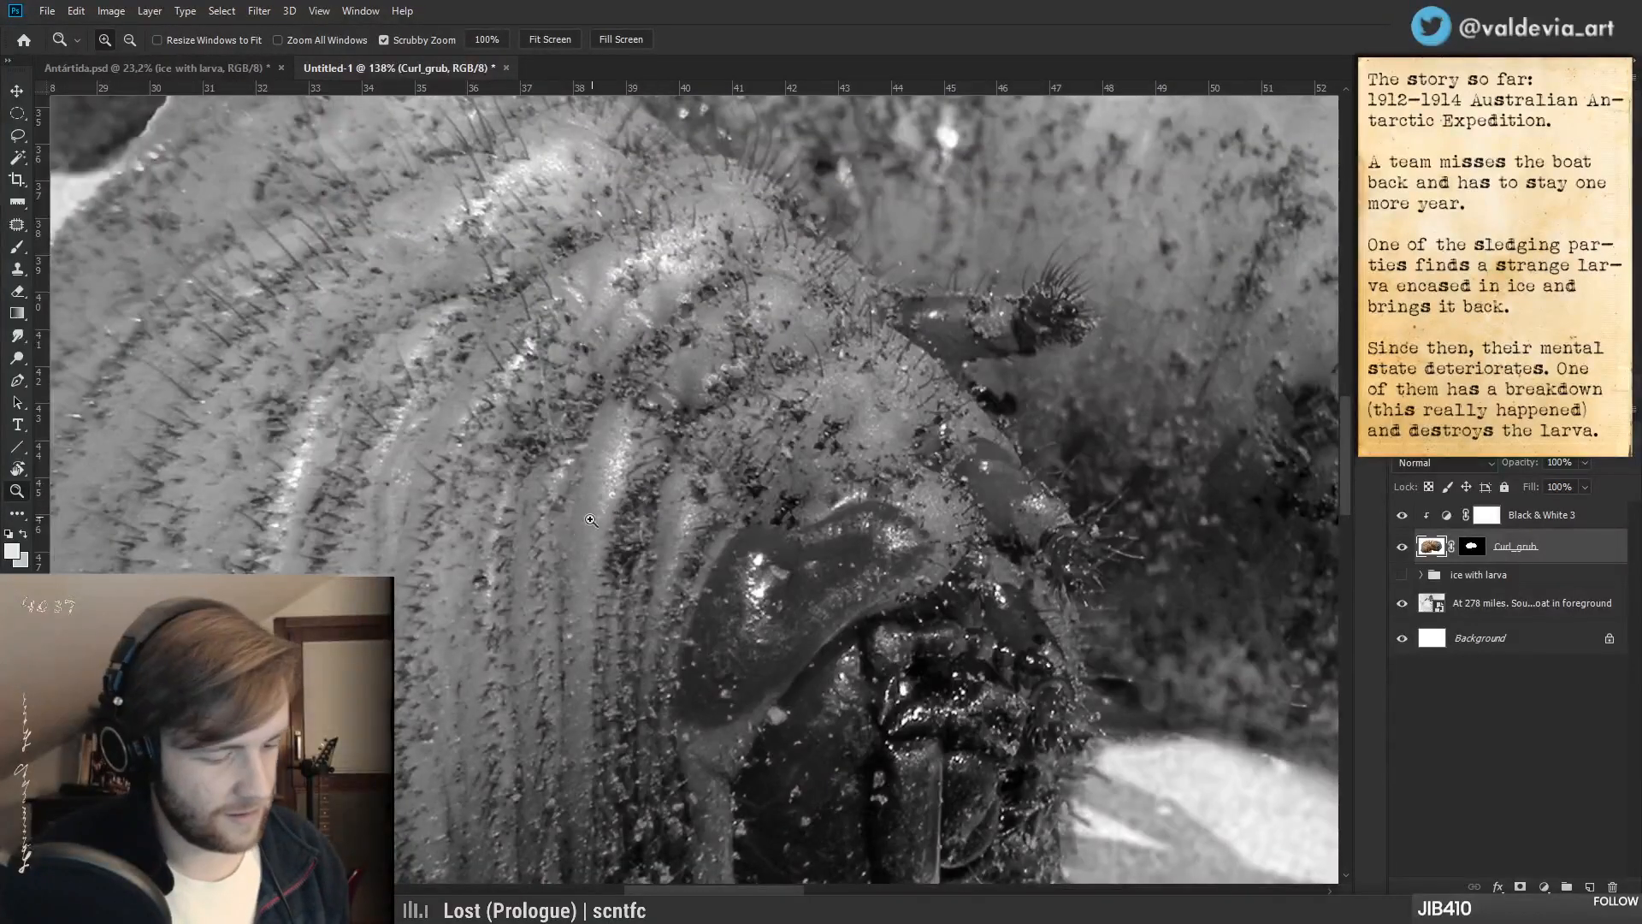
{"action": "left_click", "coordinate": [17, 225]}
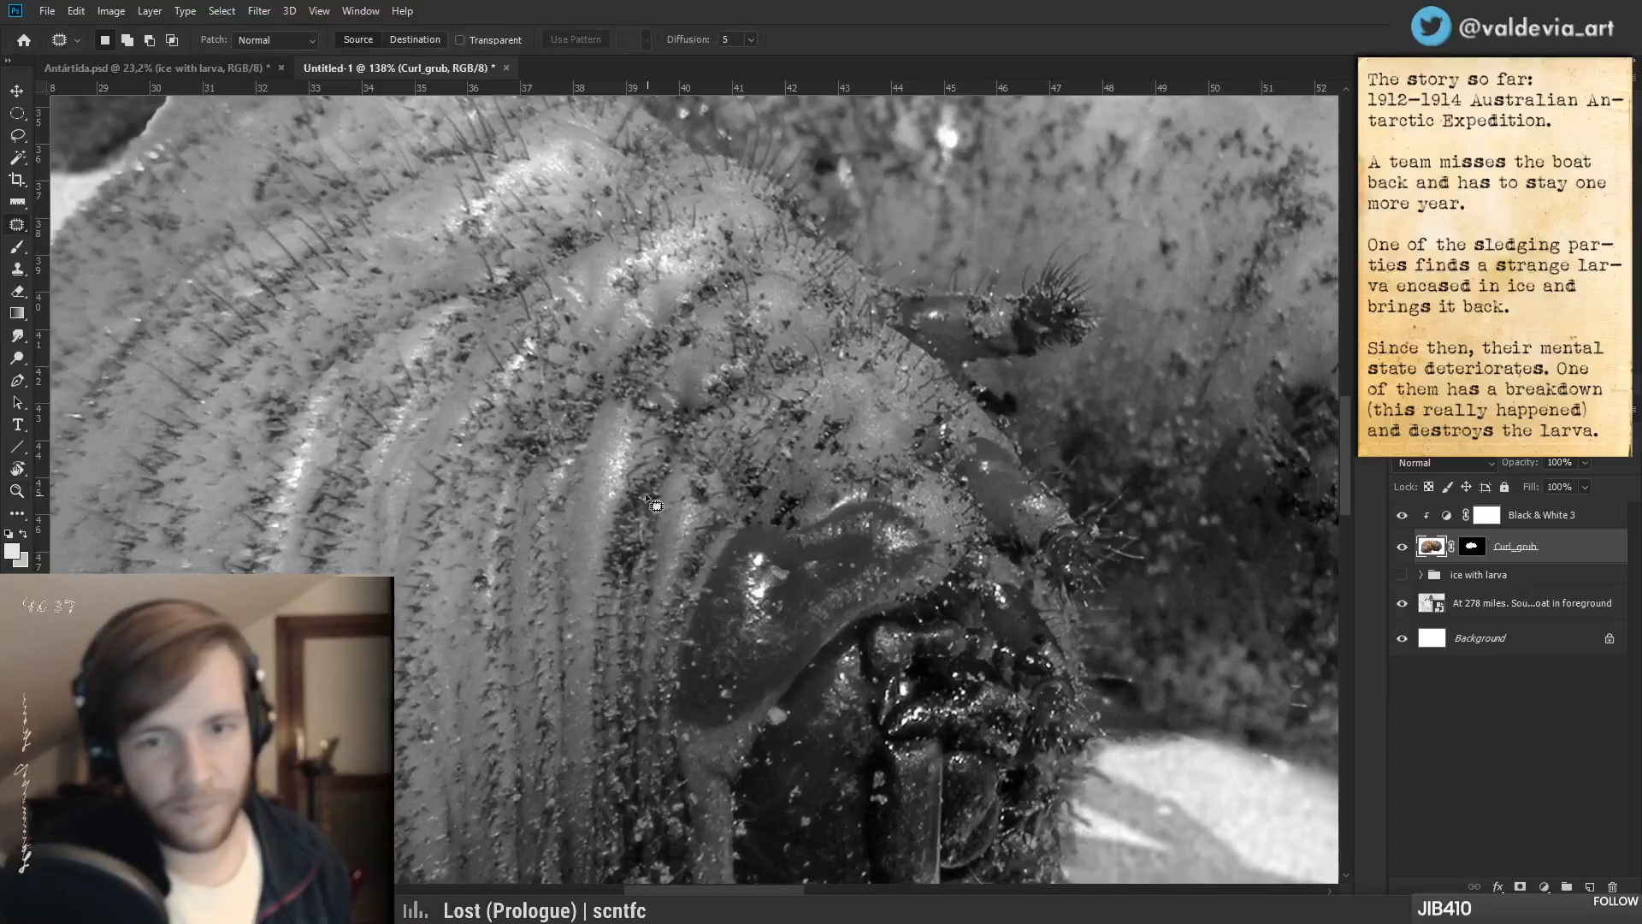
{"action": "left_click_drag", "start_coordinate": [657, 543], "coordinate": [690, 537]}
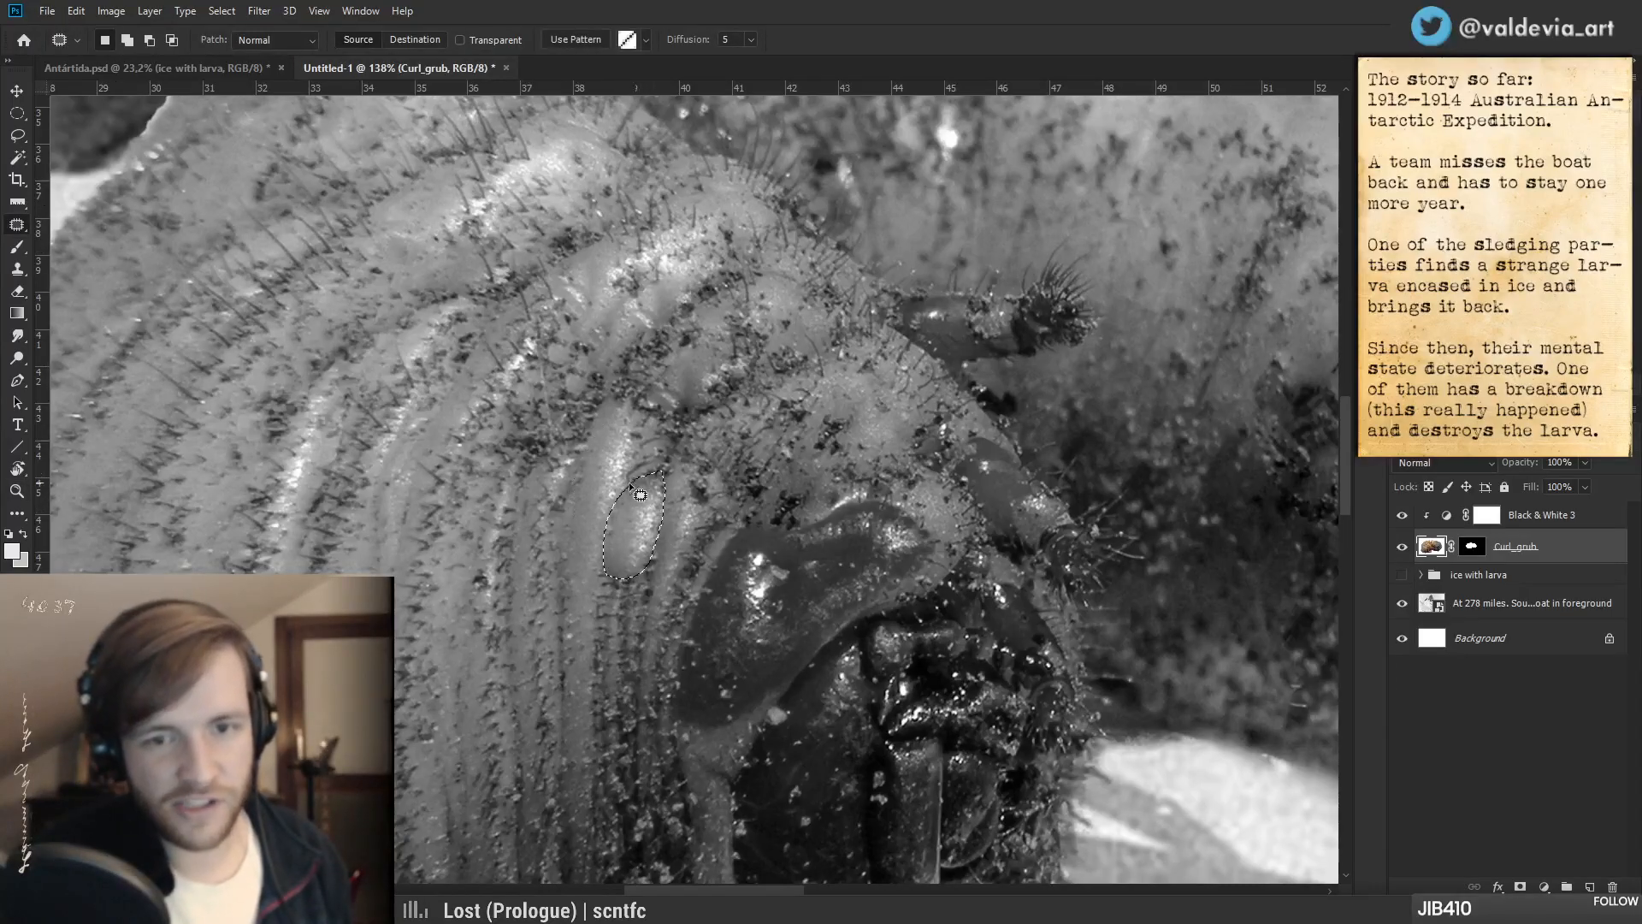
{"action": "key", "text": "ctrl+d"}
{"action": "key", "text": "ctrl+z"}
{"action": "key", "text": "ctrl+z"}
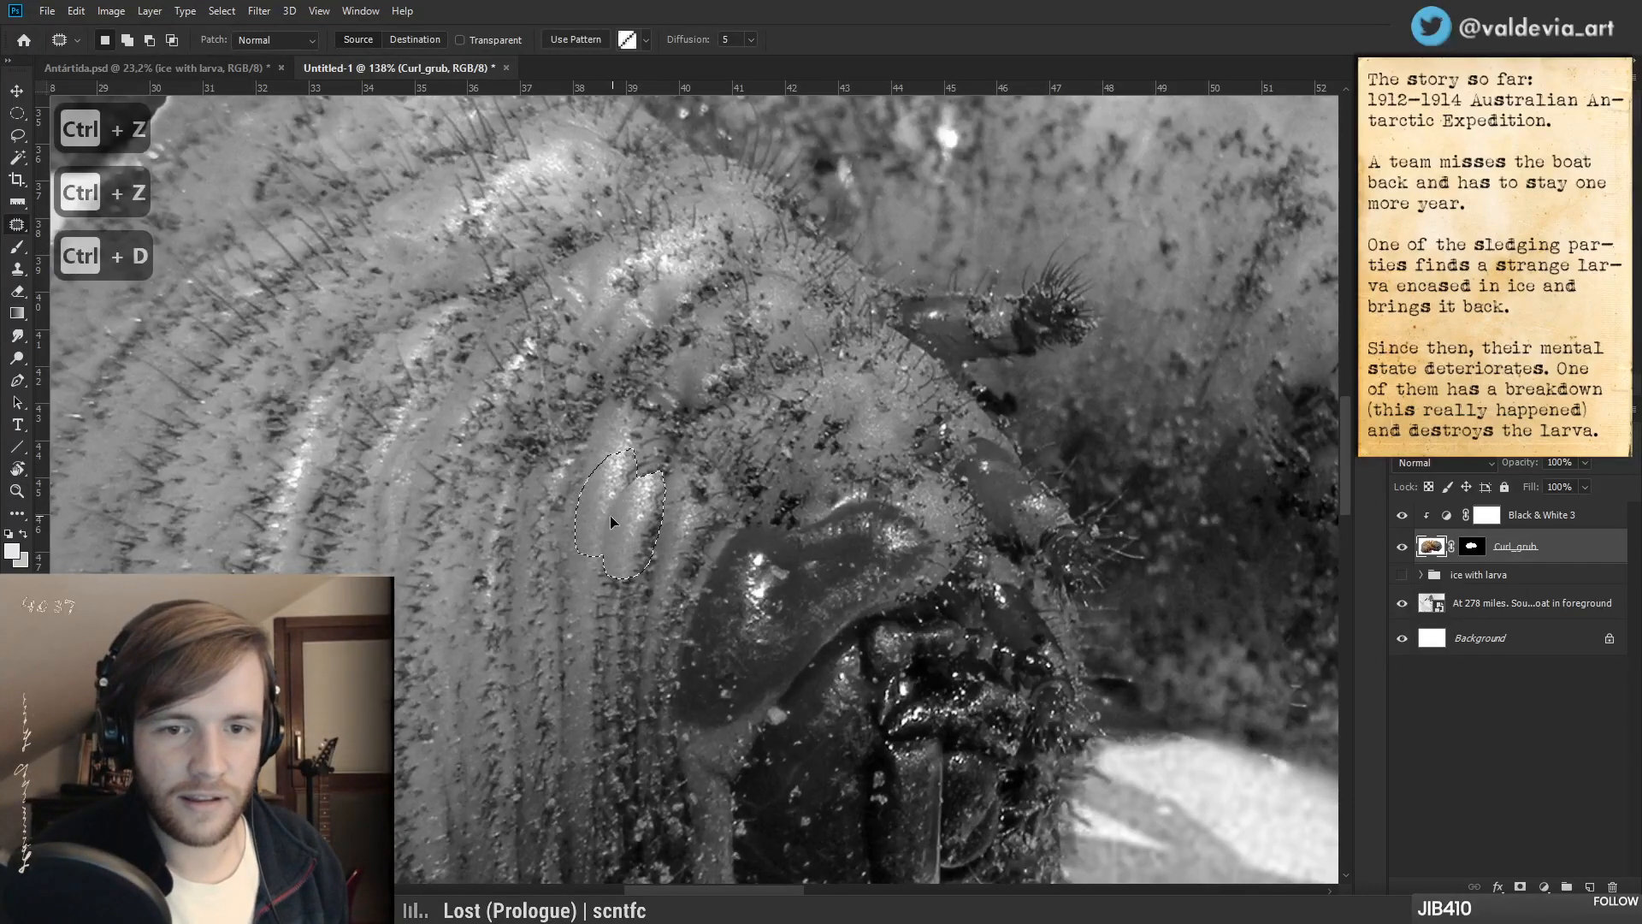
{"action": "left_click_drag", "start_coordinate": [682, 545], "coordinate": [693, 535]}
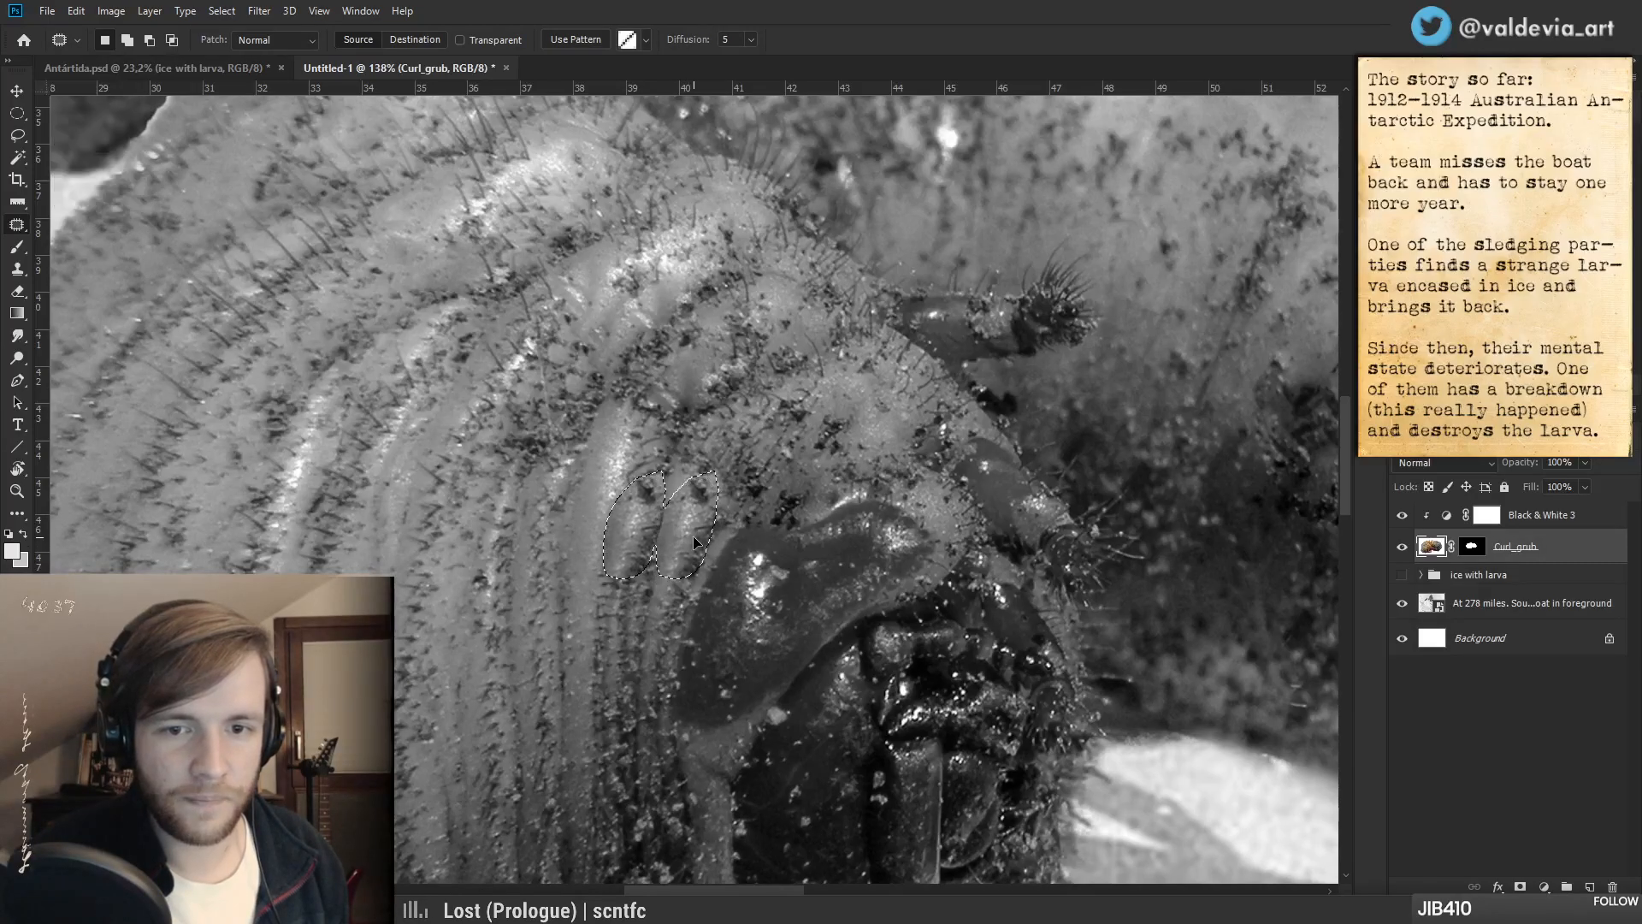
{"action": "key", "text": "ctrl+d"}
{"action": "key", "text": "z"}
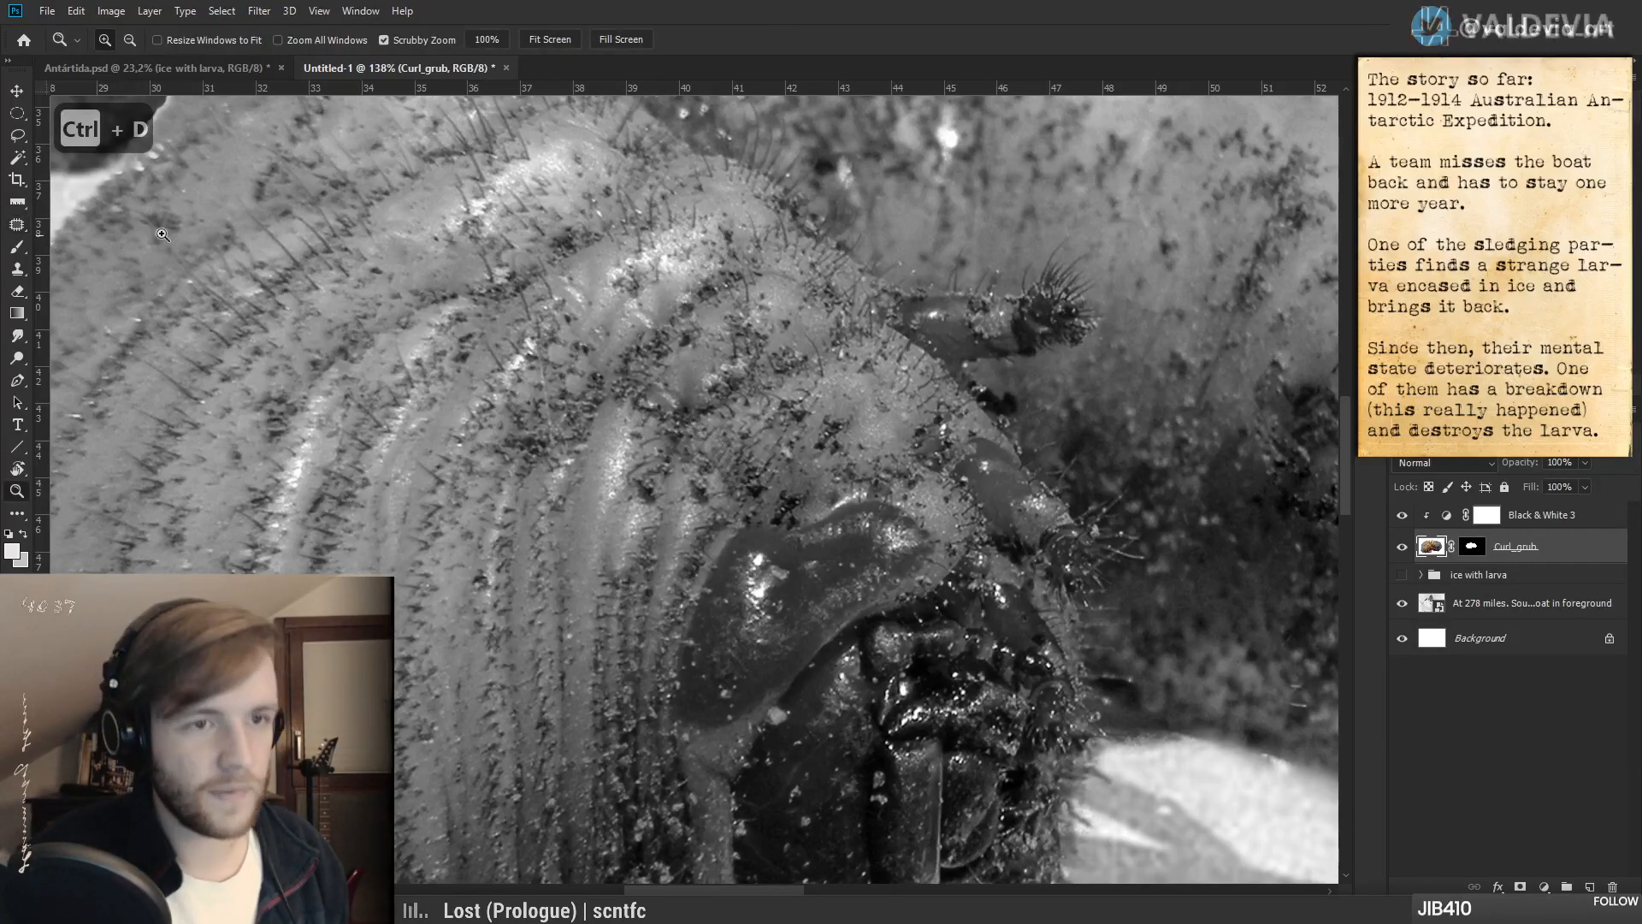
{"action": "left_click_drag", "start_coordinate": [652, 482], "coordinate": [644, 517]}
{"action": "left_click_drag", "start_coordinate": [849, 618], "coordinate": [685, 619]}
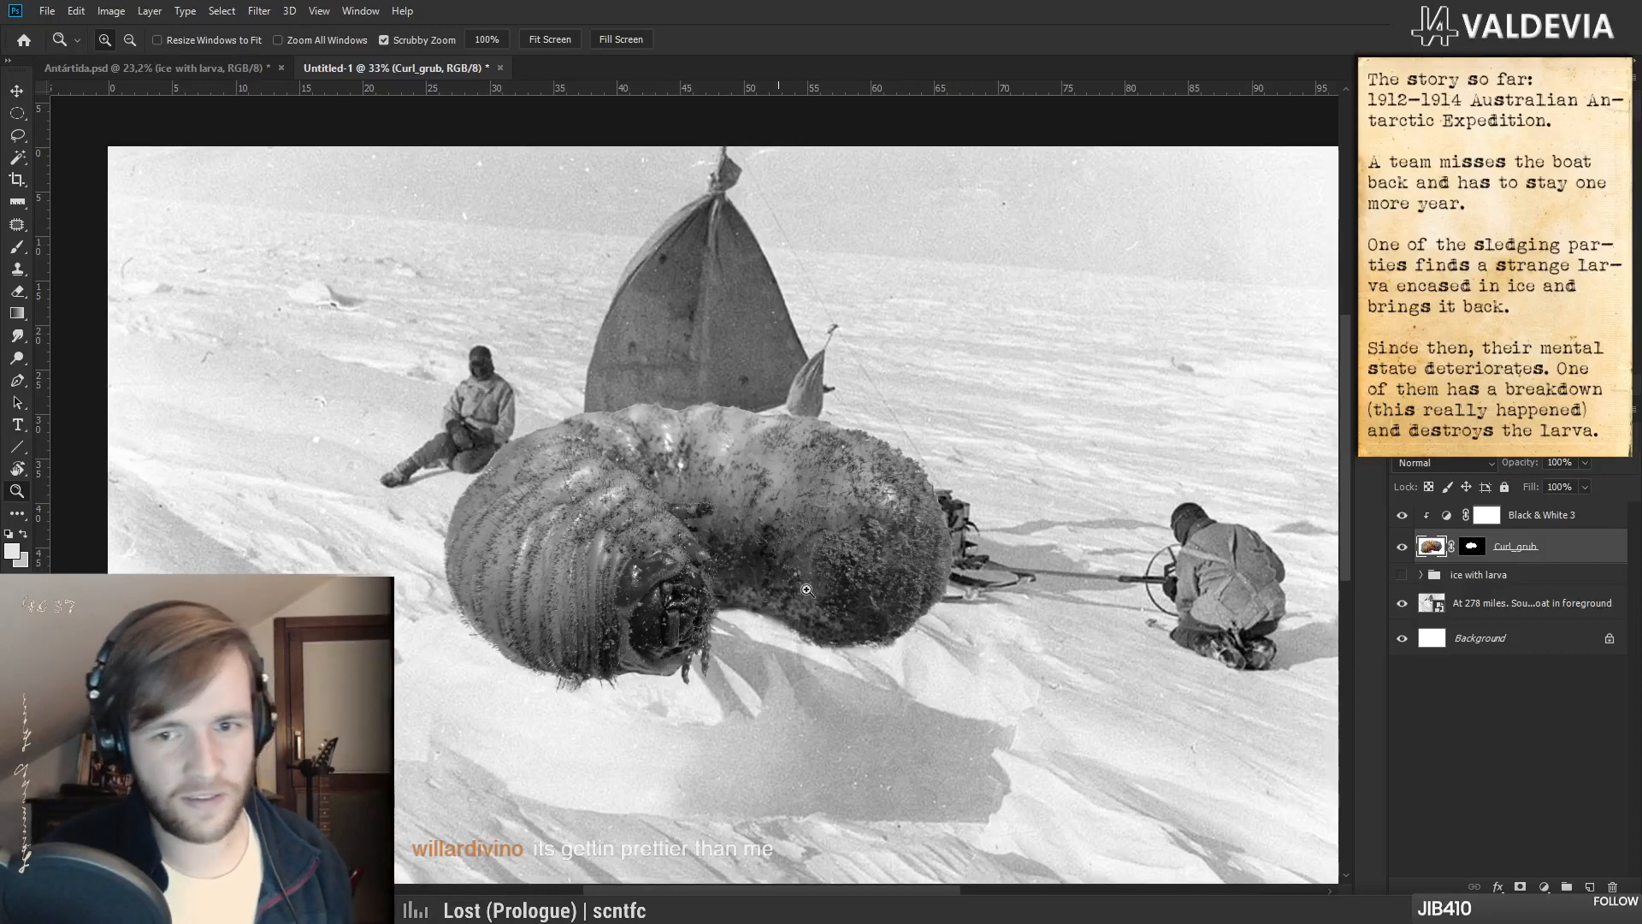
{"action": "key", "text": "ctrl+t"}
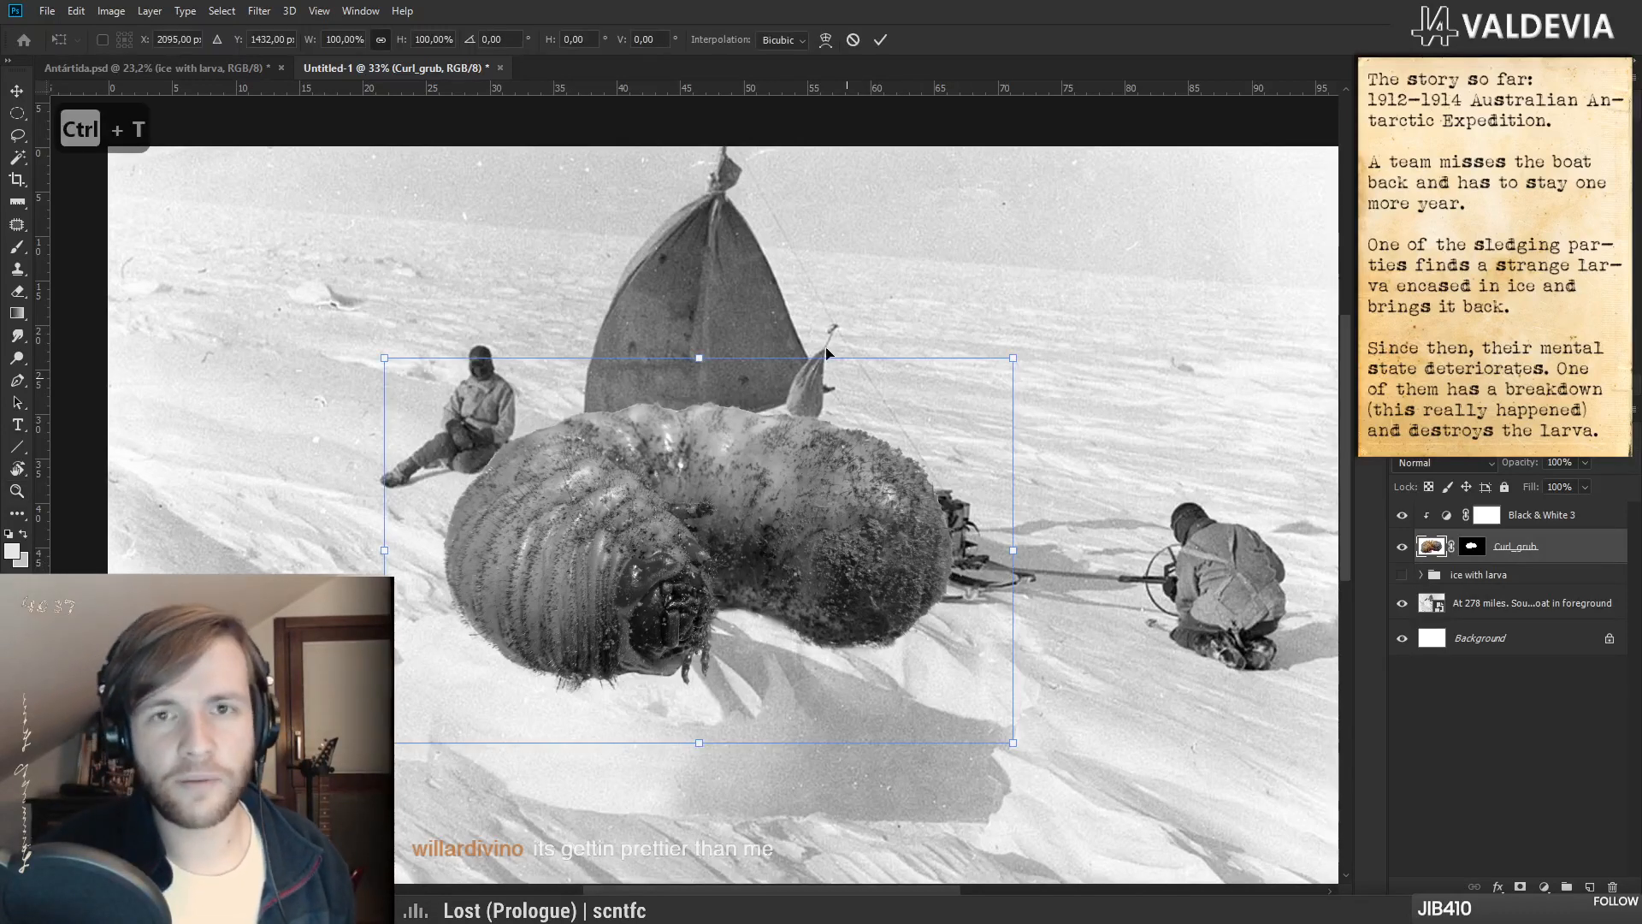
{"action": "left_click", "coordinate": [877, 40]}
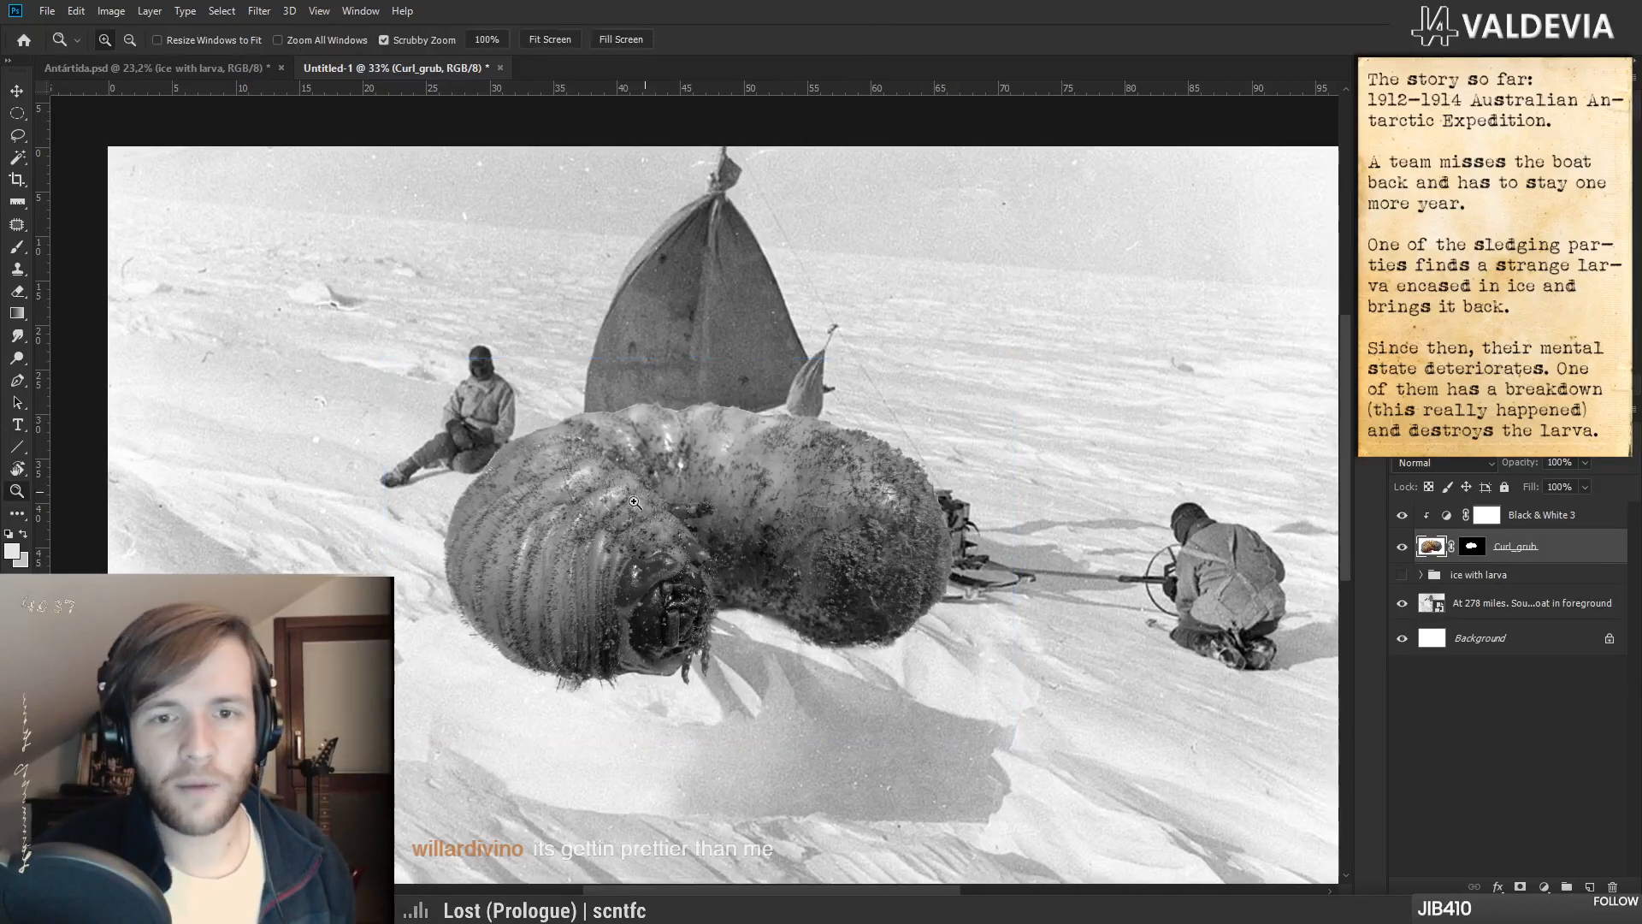
- In Antártida.psd, measure the heights of the seated man and the larva encased in ice with the Ruler tool
{"action": "left_click", "coordinate": [130, 68]}
{"action": "left_click_drag", "start_coordinate": [804, 240], "coordinate": [843, 319]}
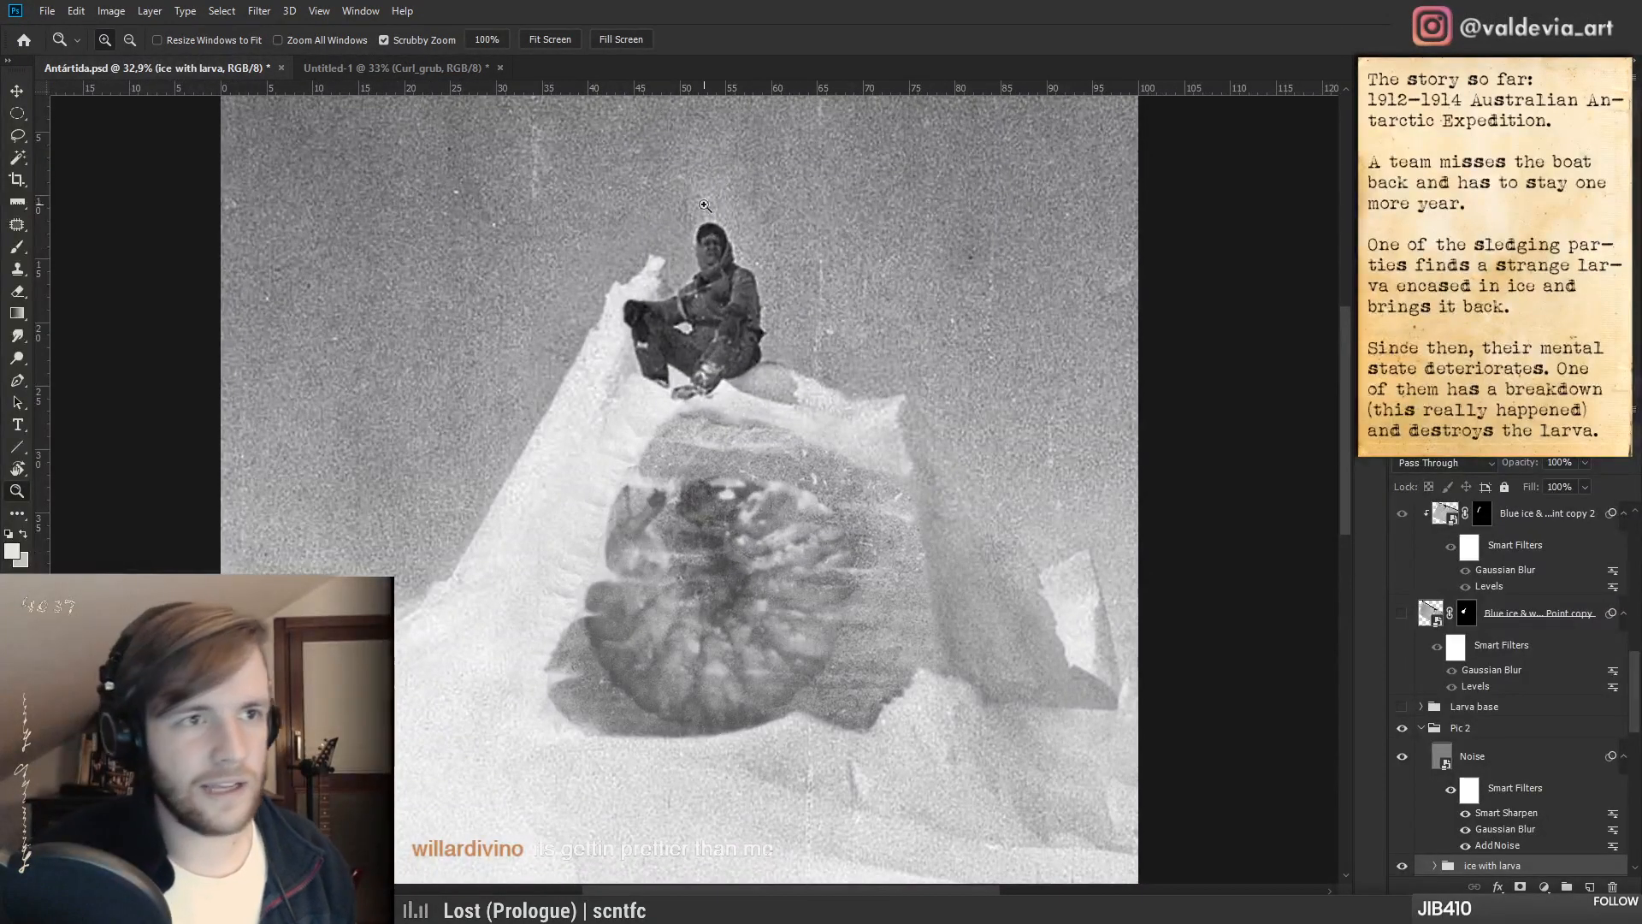
{"action": "left_click", "coordinate": [17, 202]}
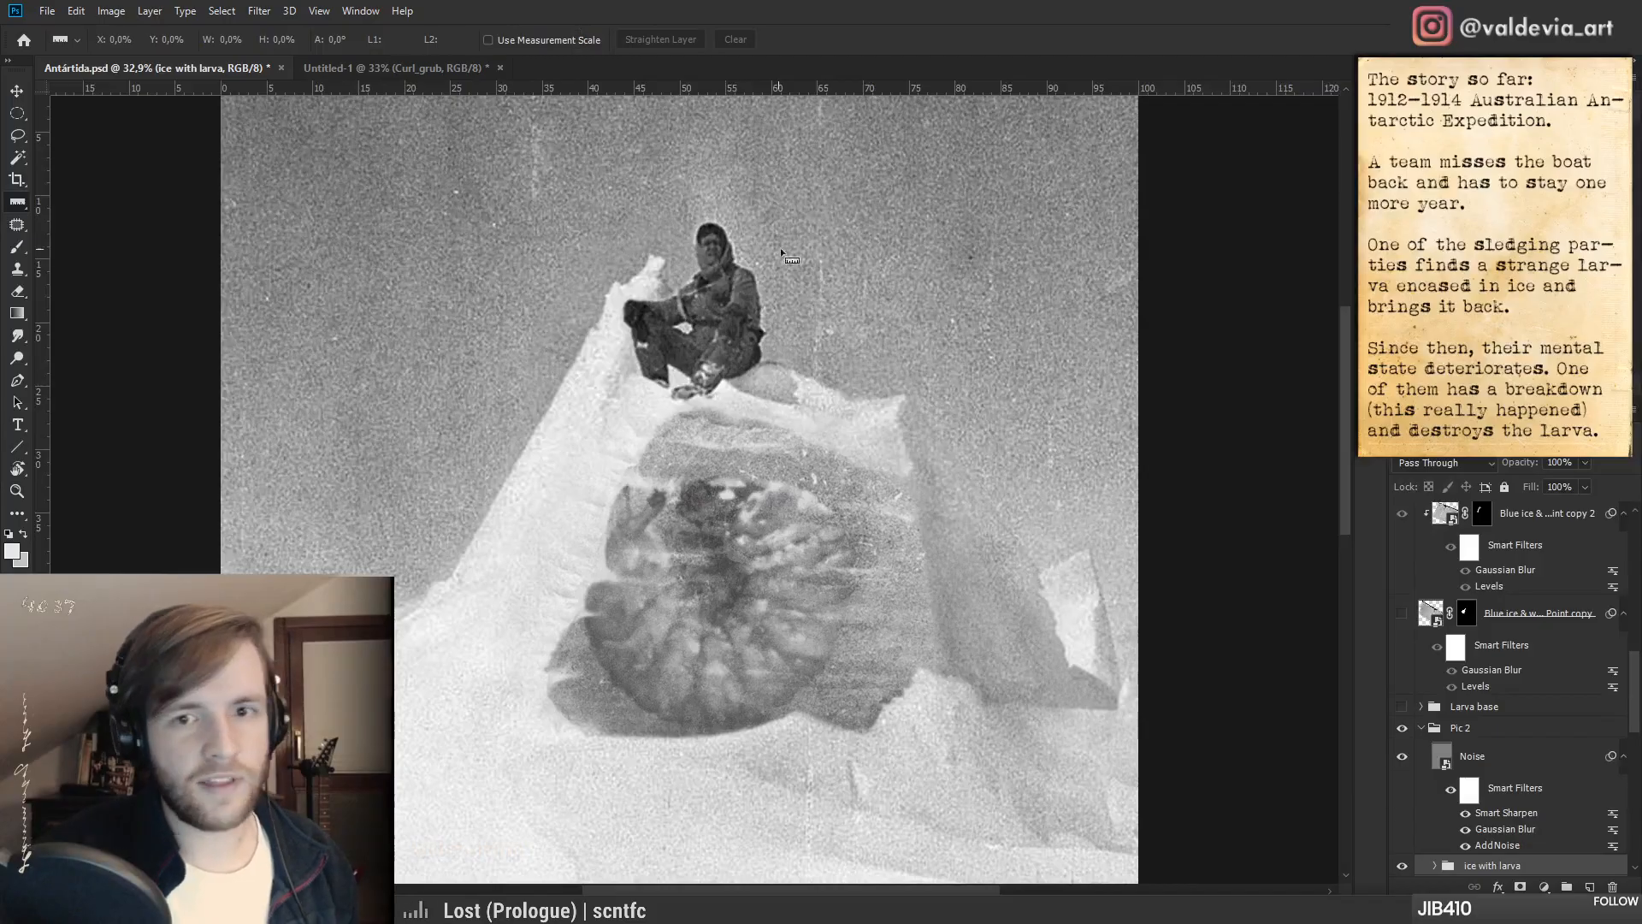
{"action": "left_click_drag", "start_coordinate": [711, 227], "coordinate": [719, 381]}
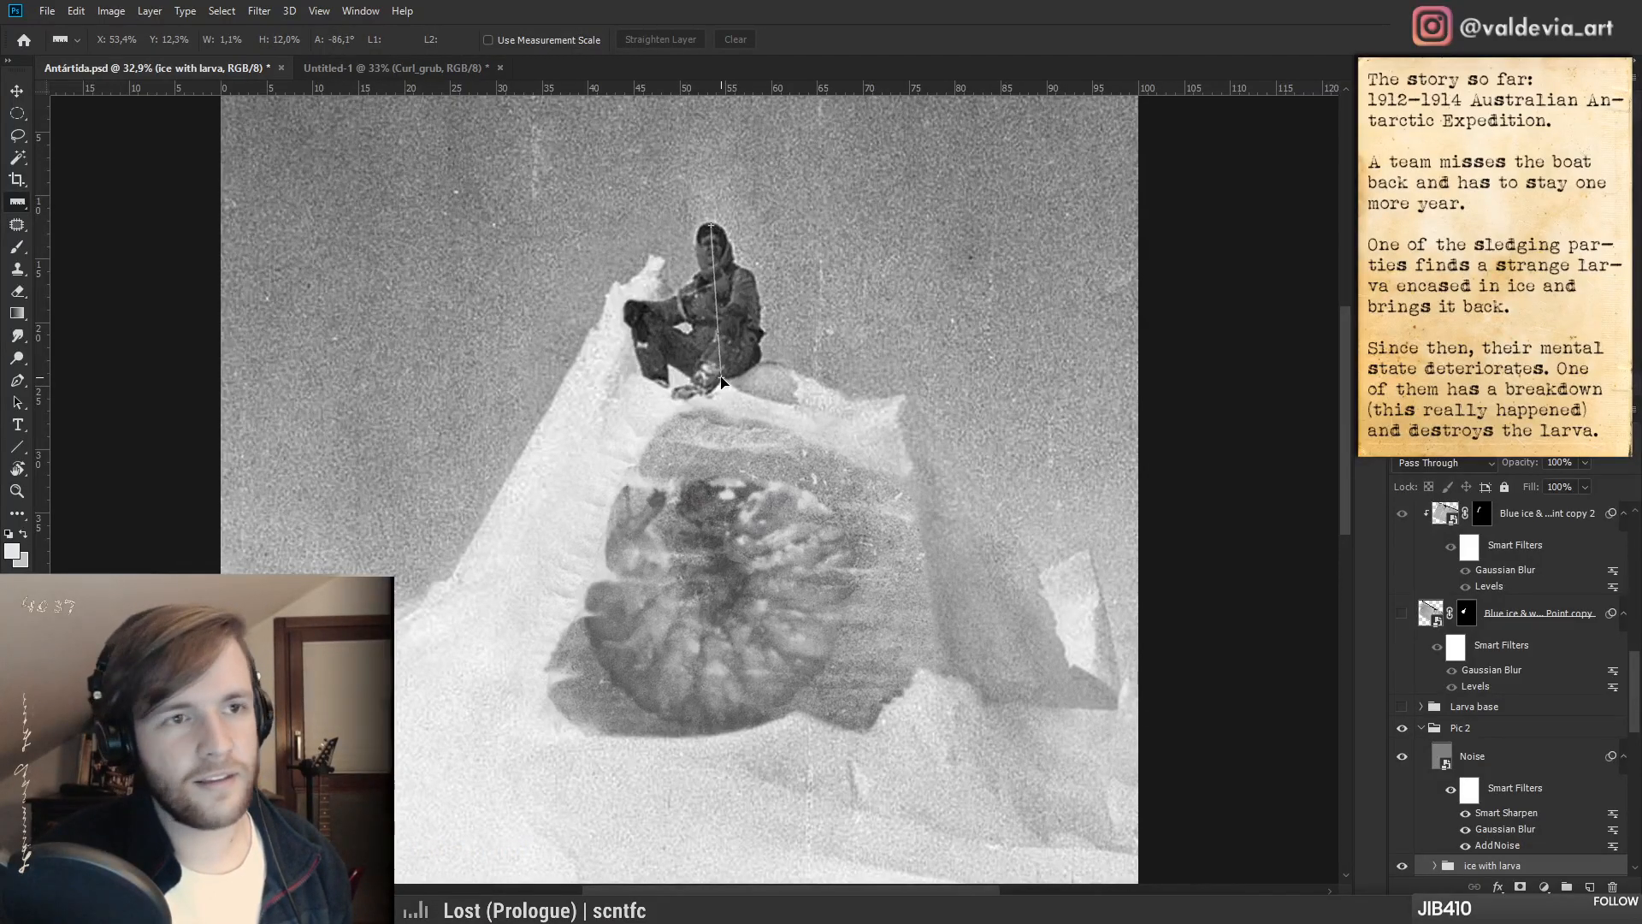
{"action": "mouse_move", "coordinate": [721, 382]}
{"action": "left_mouse_down"}
{"action": "mouse_move", "coordinate": [757, 342]}
{"action": "mouse_move", "coordinate": [774, 359]}
{"action": "mouse_move", "coordinate": [725, 380]}
{"action": "mouse_move", "coordinate": [740, 368]}
{"action": "mouse_move", "coordinate": [717, 359]}
{"action": "mouse_move", "coordinate": [718, 379]}
{"action": "left_mouse_up"}
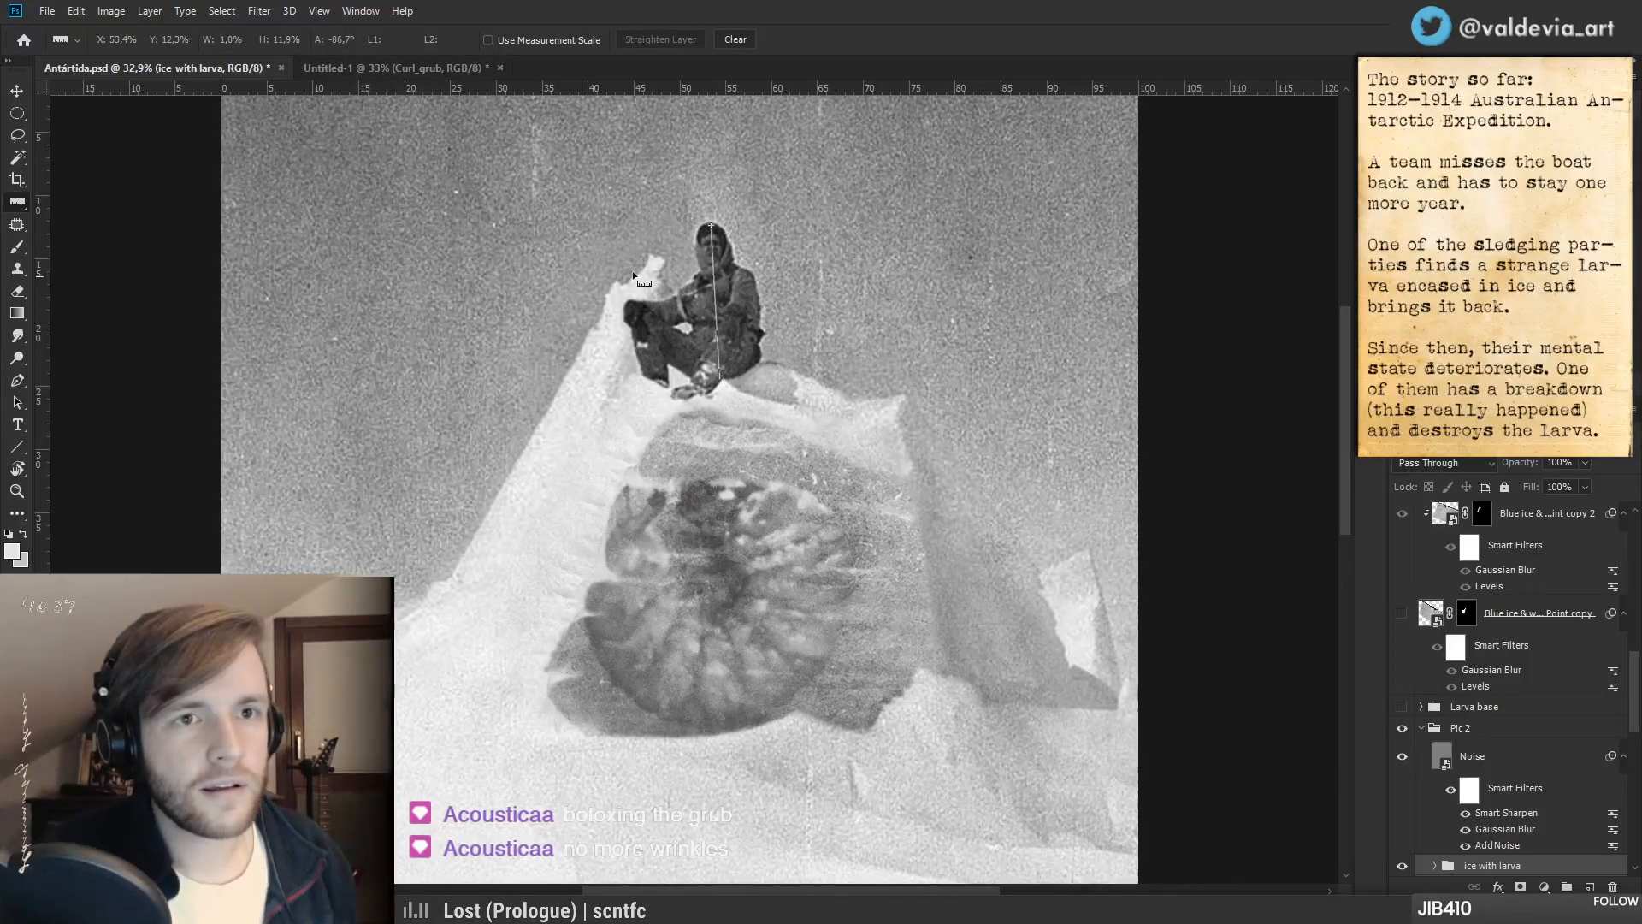
{"action": "left_click_drag", "start_coordinate": [723, 226], "coordinate": [732, 383]}
{"action": "left_click_drag", "start_coordinate": [723, 479], "coordinate": [731, 719]}
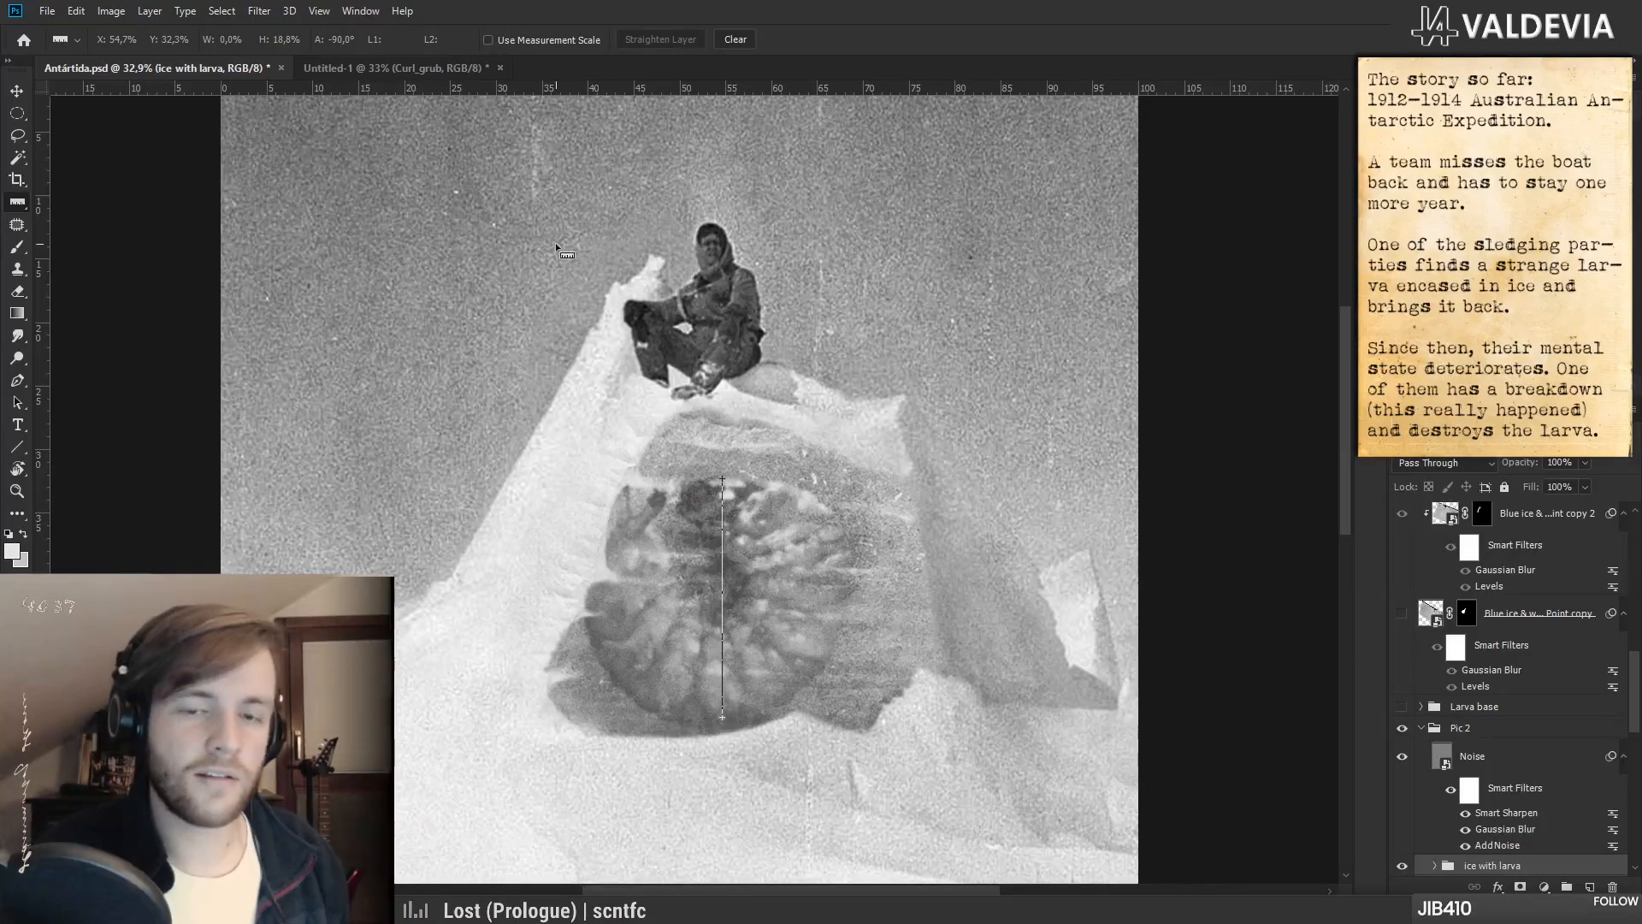
- Scale the Curl_grub layer in Untitled-1 down proportionally until it is only slightly wider than the seated man, placing it beside him
{"action": "left_click", "coordinate": [375, 68]}
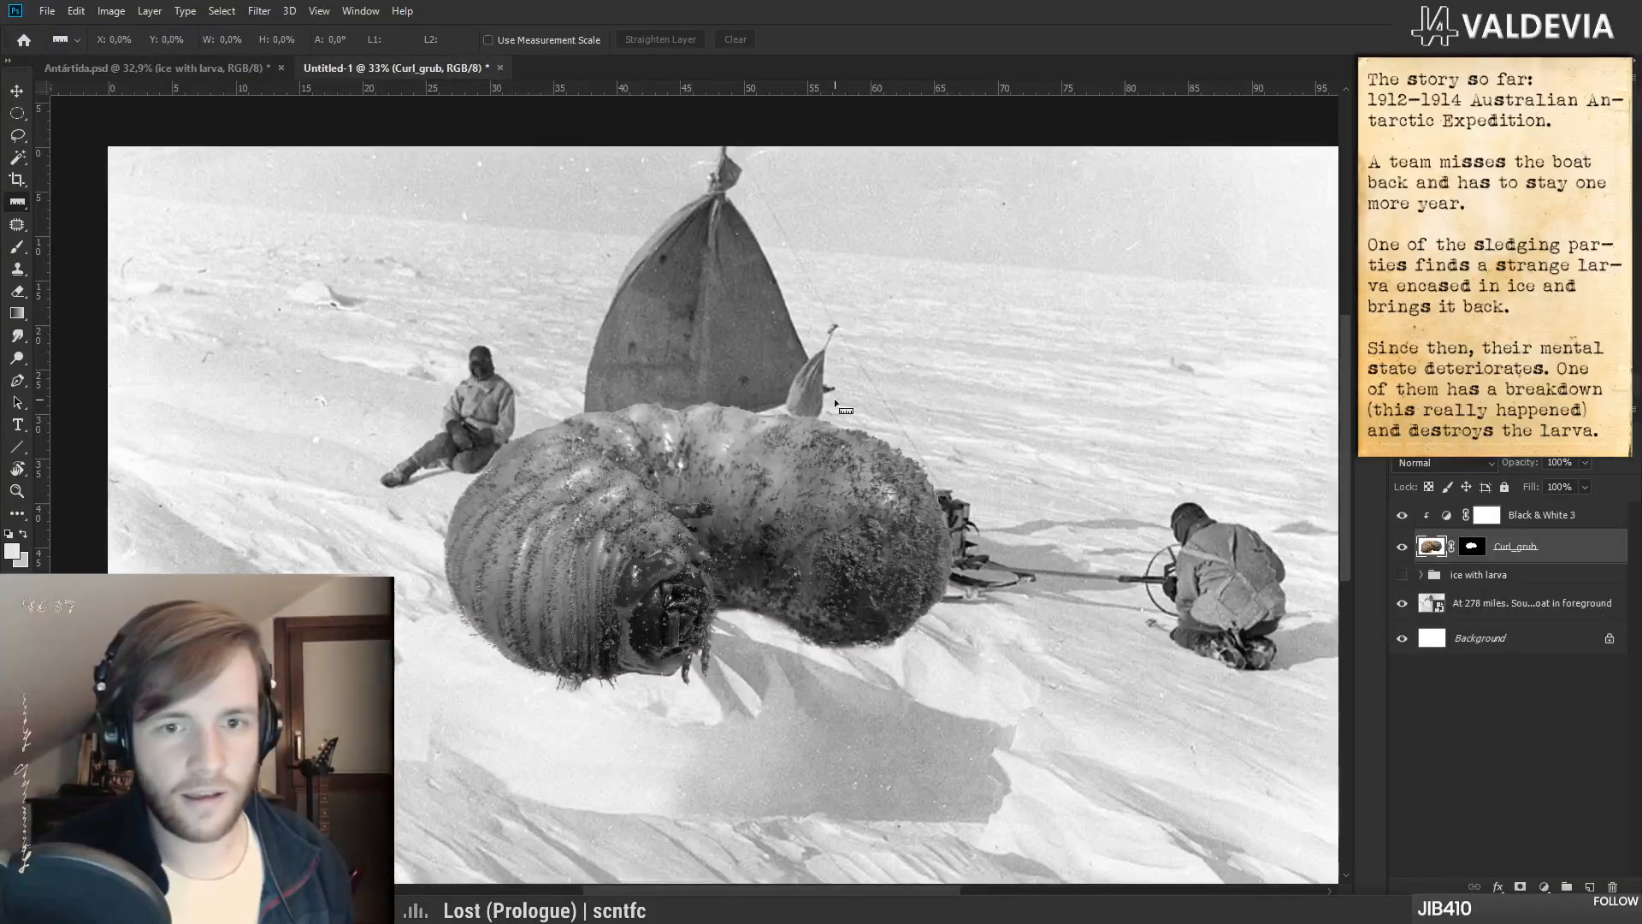
{"action": "key", "text": "ctrl+t"}
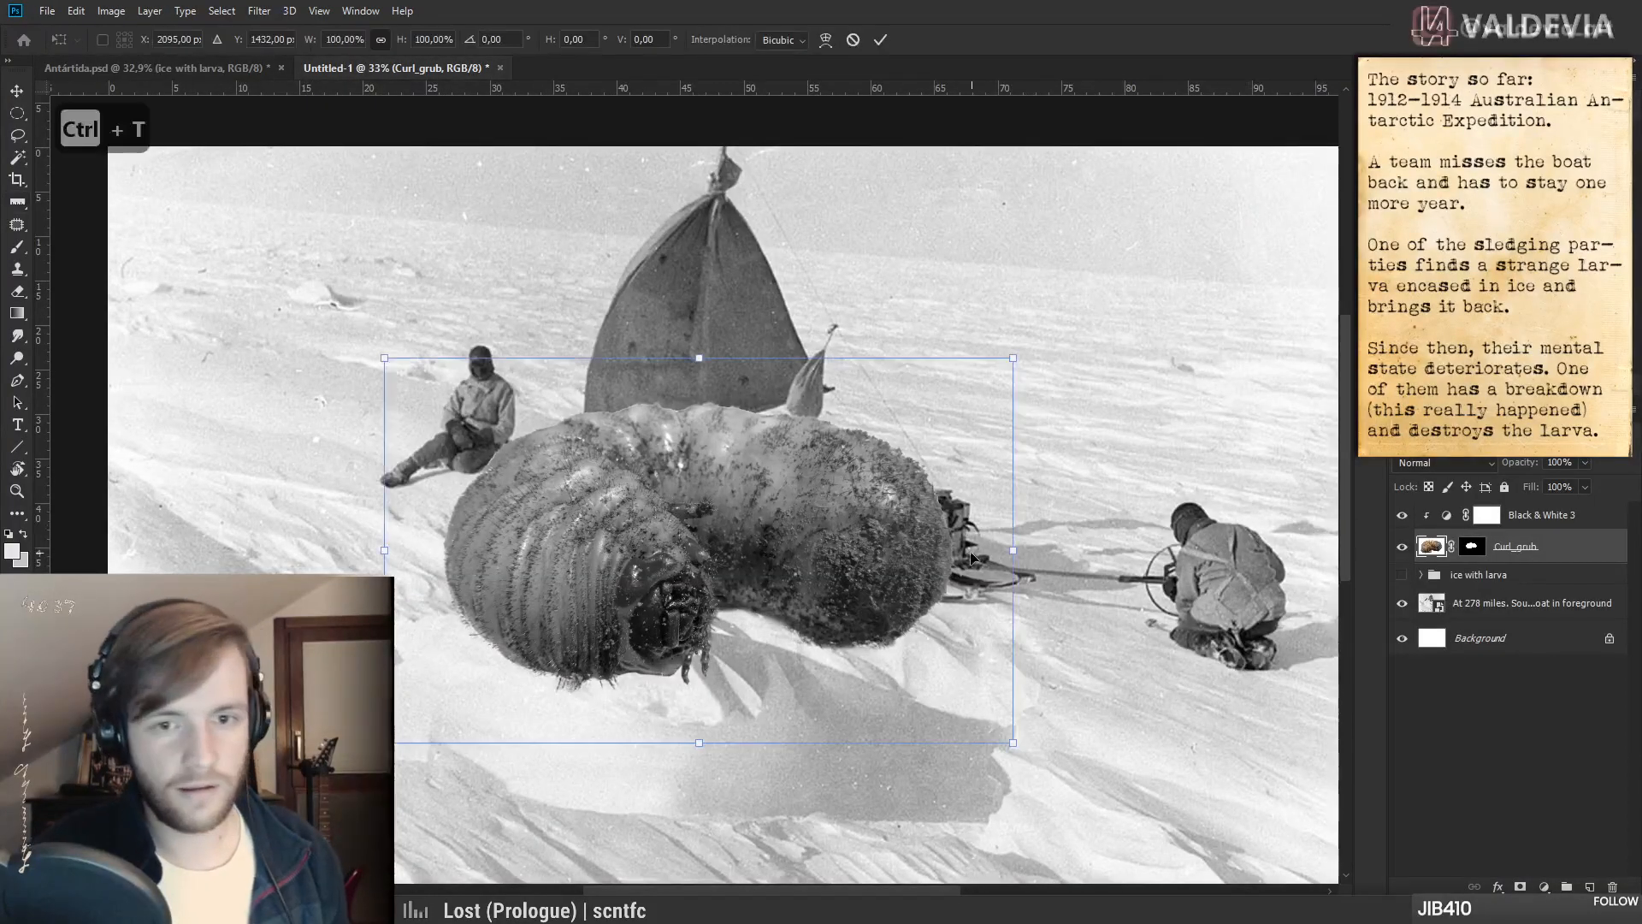
{"action": "left_click_drag", "start_coordinate": [1012, 550], "coordinate": [686, 478]}
{"action": "left_click", "coordinate": [880, 39]}
- Check the larva in Antártida.psd again and measure the reduced grub's length and the seated man's height in Untitled-1
{"action": "left_click", "coordinate": [187, 68]}
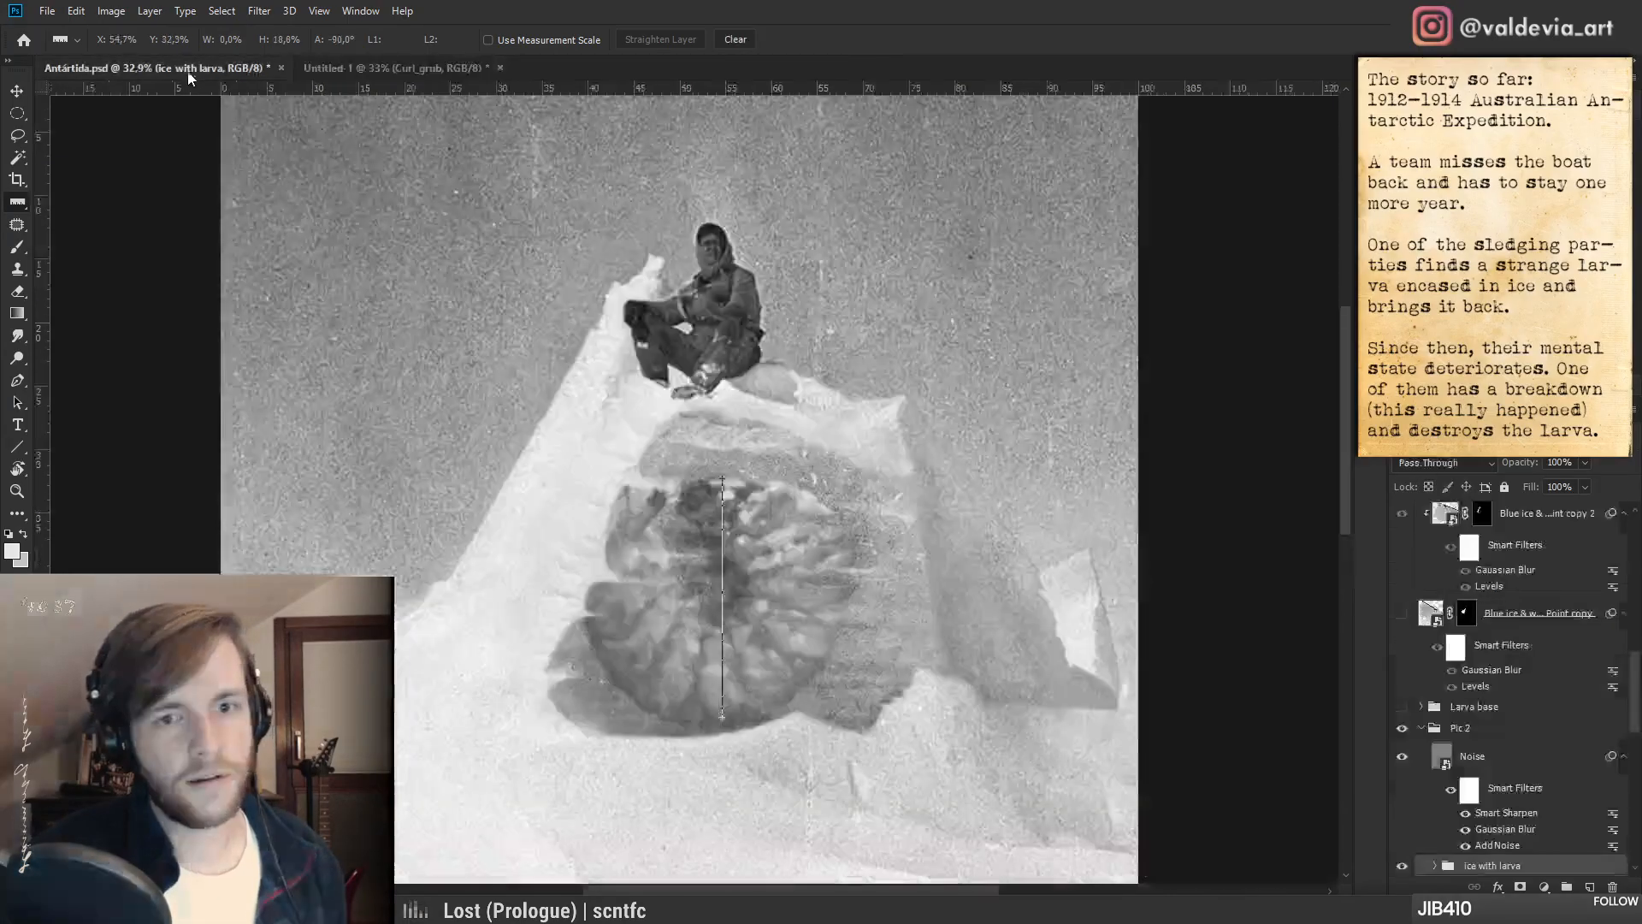
{"action": "left_click", "coordinate": [377, 68]}
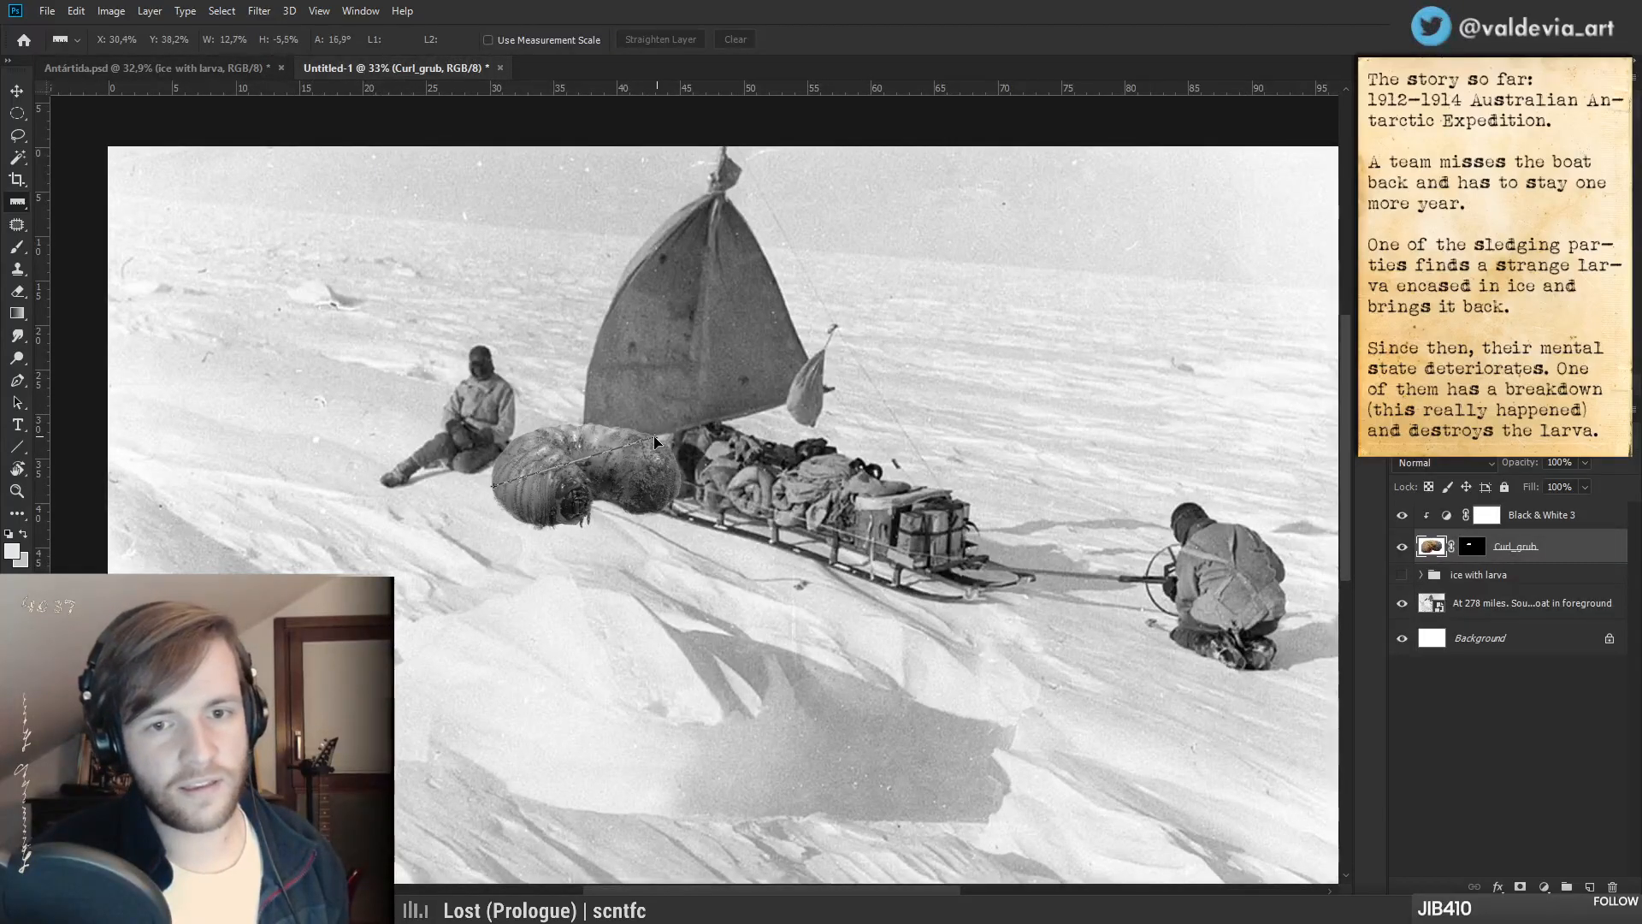
{"action": "left_click_drag", "start_coordinate": [660, 450], "coordinate": [662, 453]}
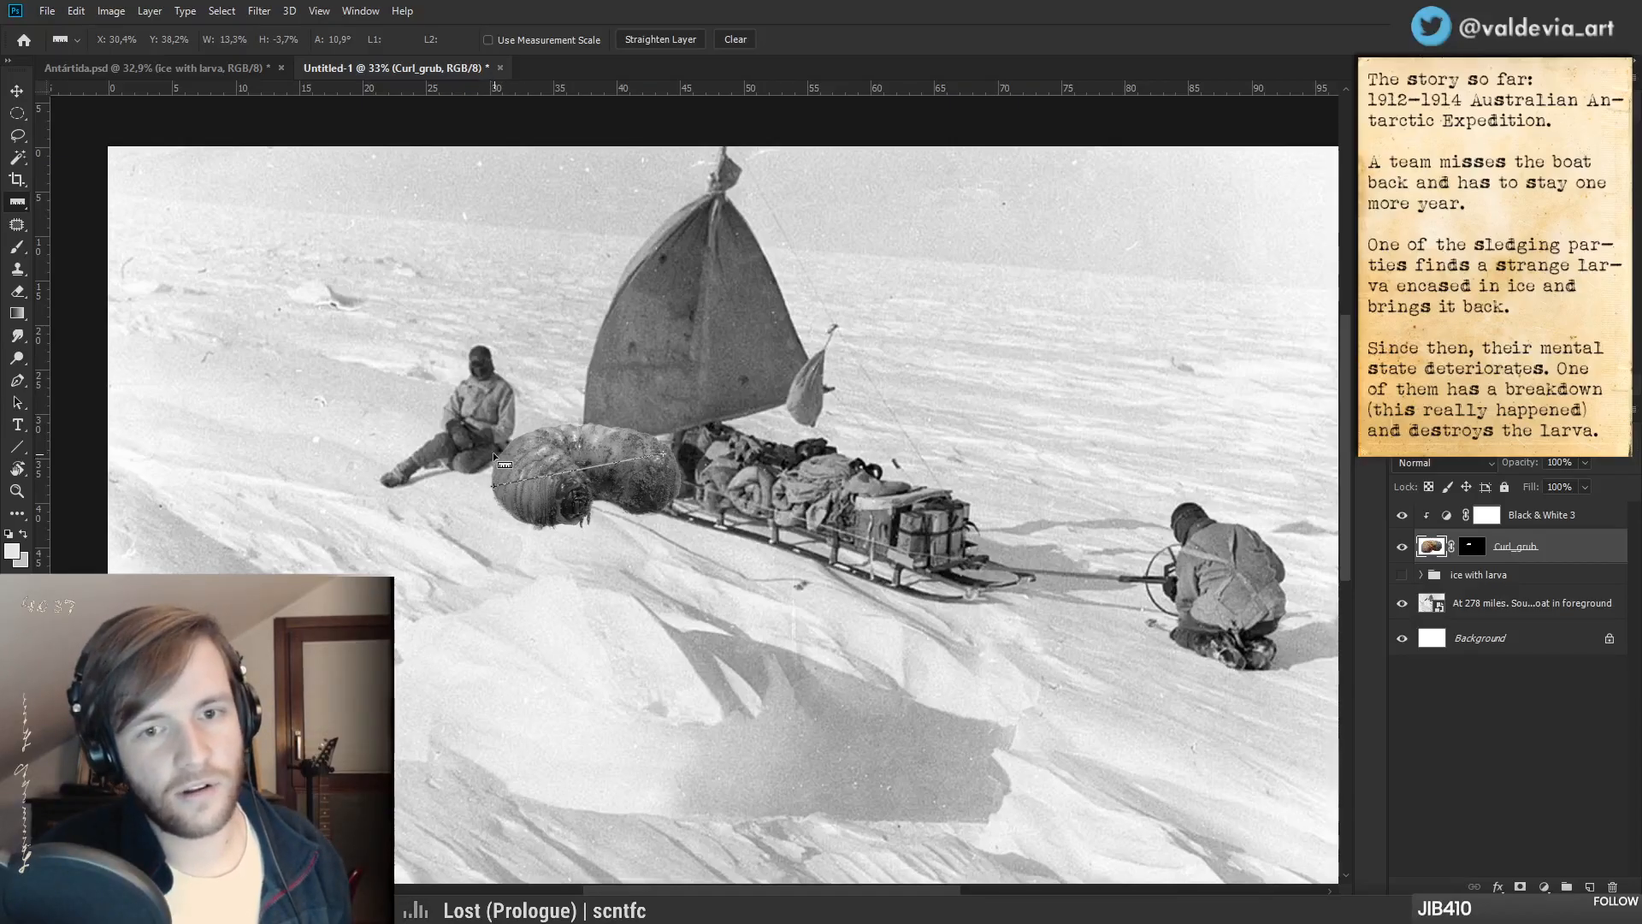
{"action": "left_click_drag", "start_coordinate": [492, 455], "coordinate": [486, 325]}
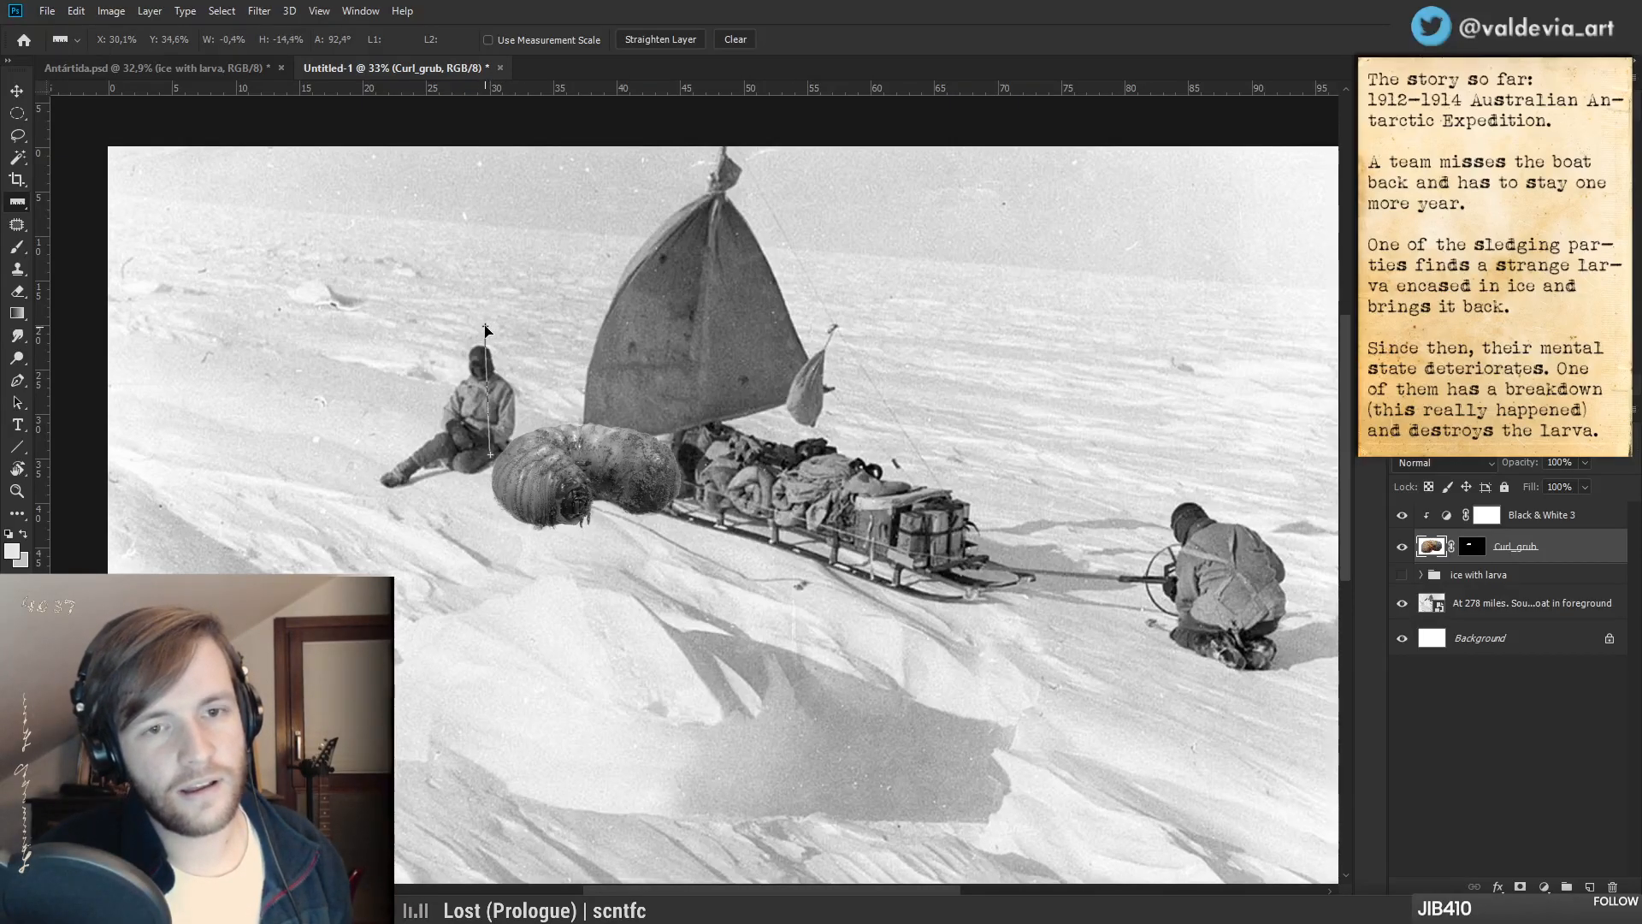
{"action": "key", "text": "ctrl+d"}
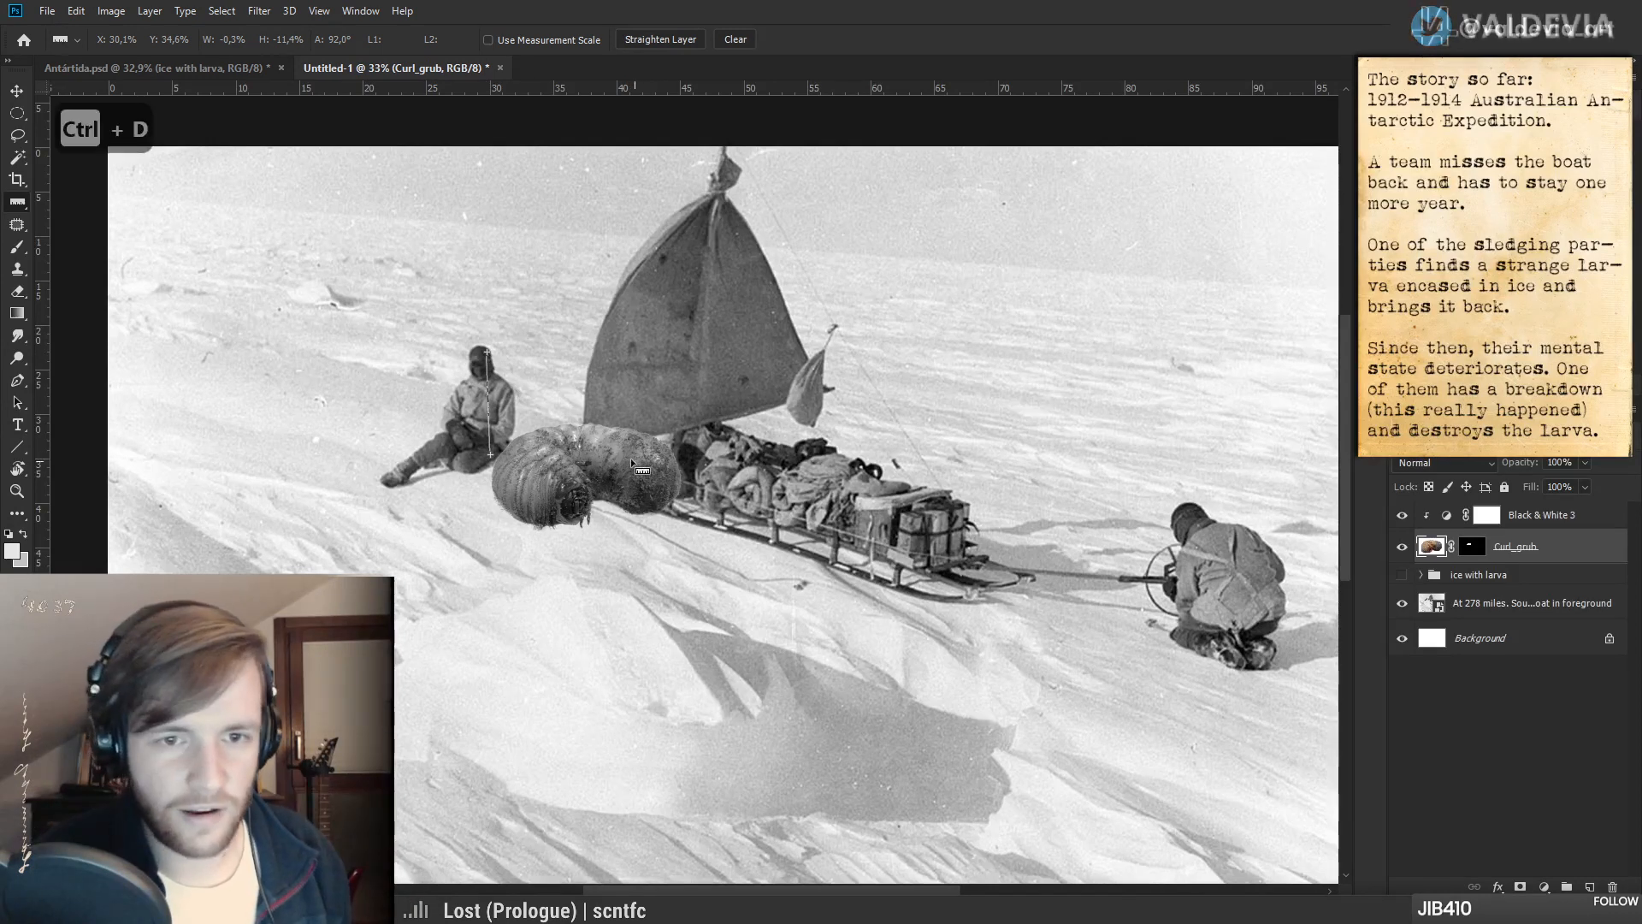
- Examine the reduced grub's scale against the seated man and the sledge, near and far, and against Antártida.psd
{"action": "key", "text": "v"}
{"action": "key", "text": "ctrl+space"}
{"action": "mouse_move", "coordinate": [618, 438]}
{"action": "left_mouse_down"}
{"action": "mouse_move", "coordinate": [479, 438]}
{"action": "mouse_move", "coordinate": [591, 441]}
{"action": "left_mouse_up"}
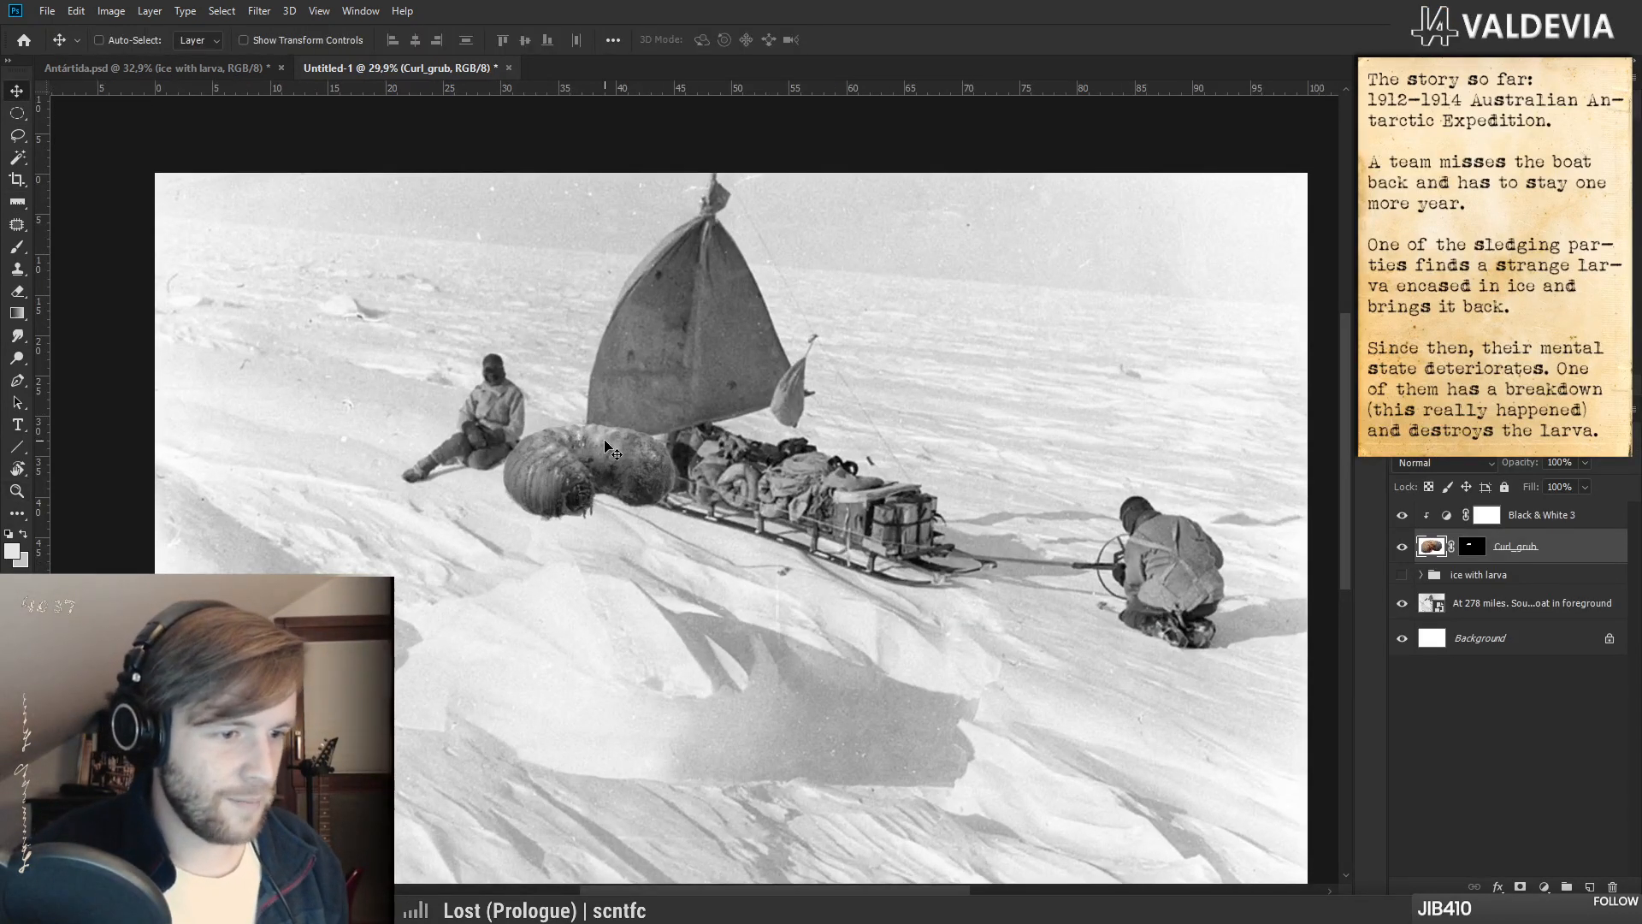
{"action": "key", "text": "ctrl+space"}
{"action": "left_click_drag", "start_coordinate": [599, 344], "coordinate": [544, 402]}
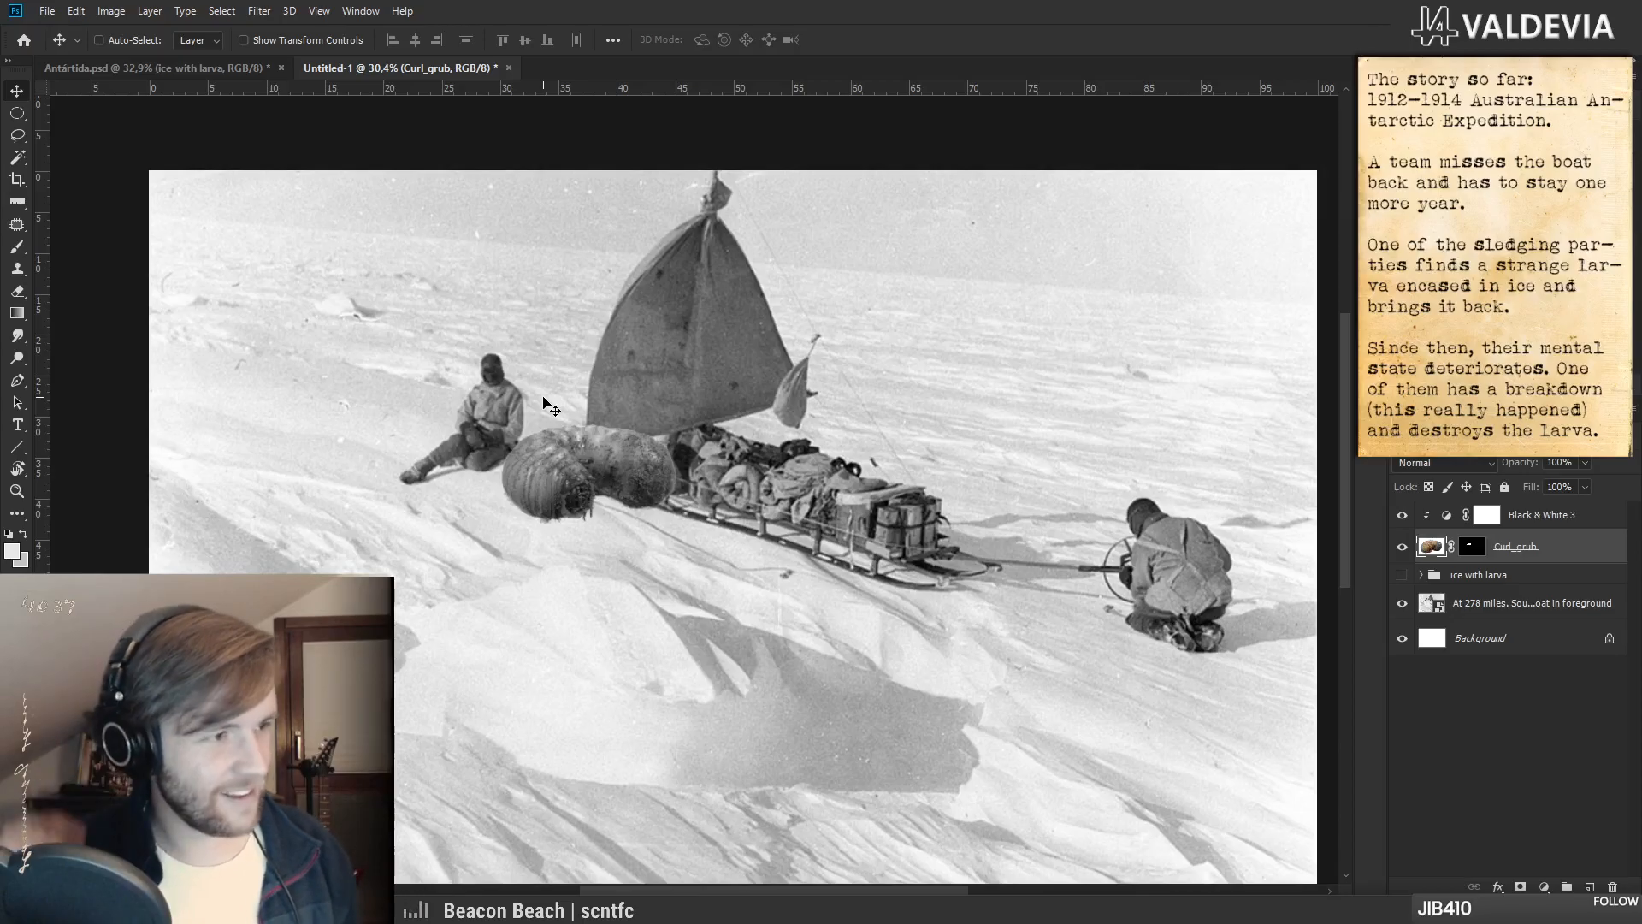
{"action": "key", "text": "ctrl+space"}
{"action": "left_click_drag", "start_coordinate": [514, 532], "coordinate": [658, 435]}
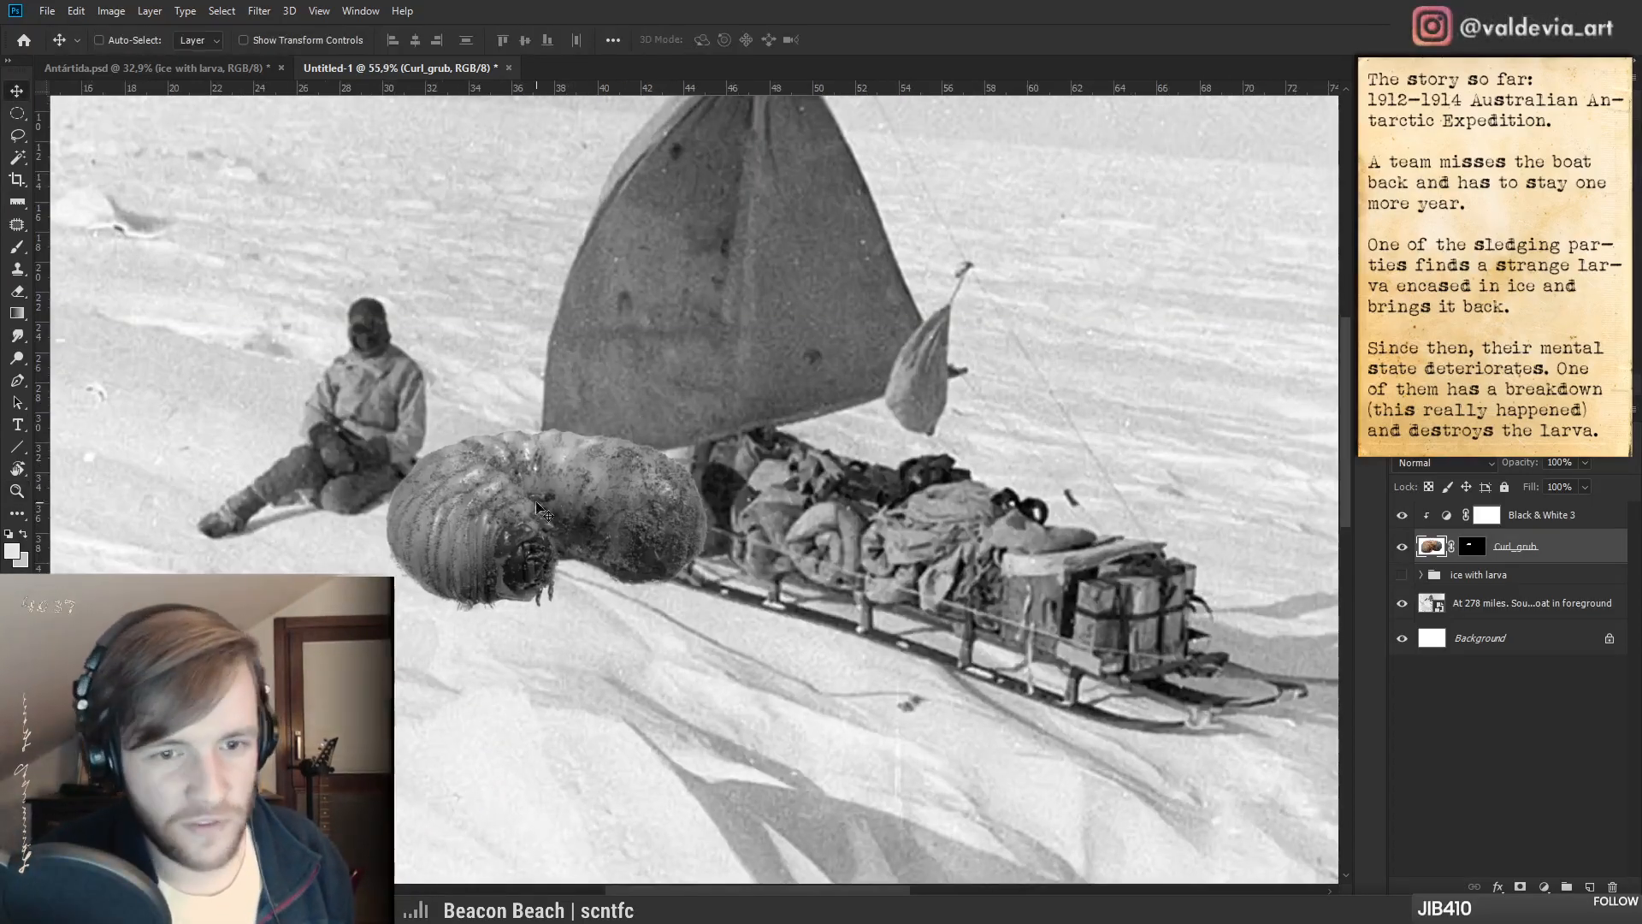
{"action": "left_click_drag", "start_coordinate": [501, 484], "coordinate": [563, 472]}
{"action": "key", "text": "ctrl+space"}
{"action": "key", "text": "ctrl+space"}
{"action": "left_click_drag", "start_coordinate": [604, 554], "coordinate": [580, 486]}
{"action": "left_click_drag", "start_coordinate": [654, 532], "coordinate": [639, 498]}
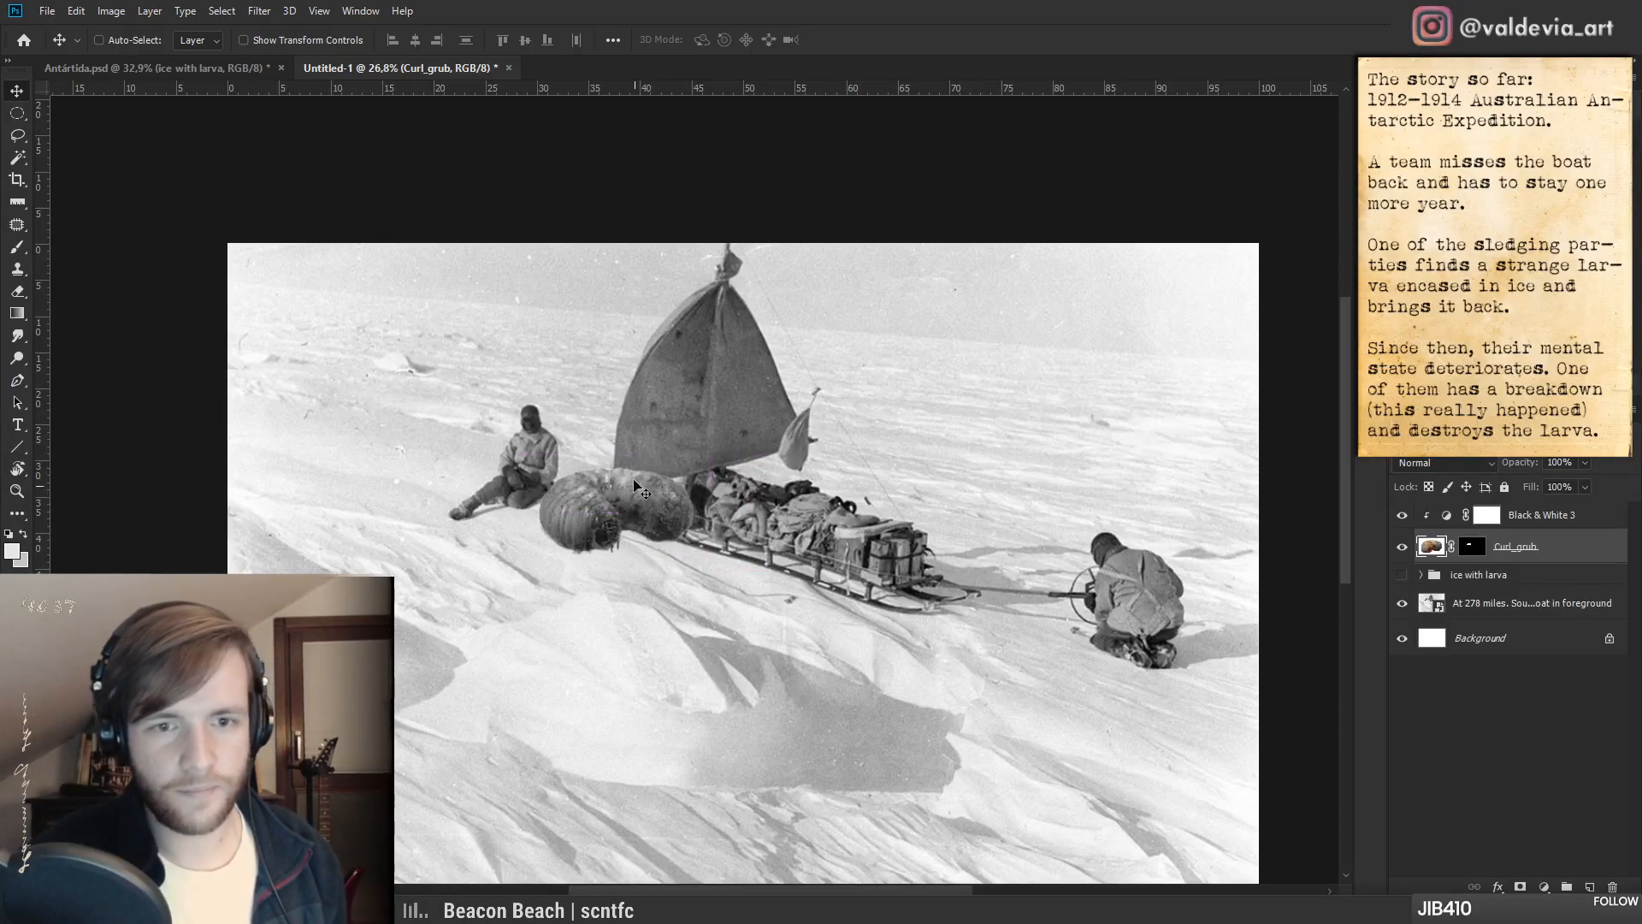
{"action": "left_click", "coordinate": [245, 74]}
{"action": "left_click", "coordinate": [318, 70]}
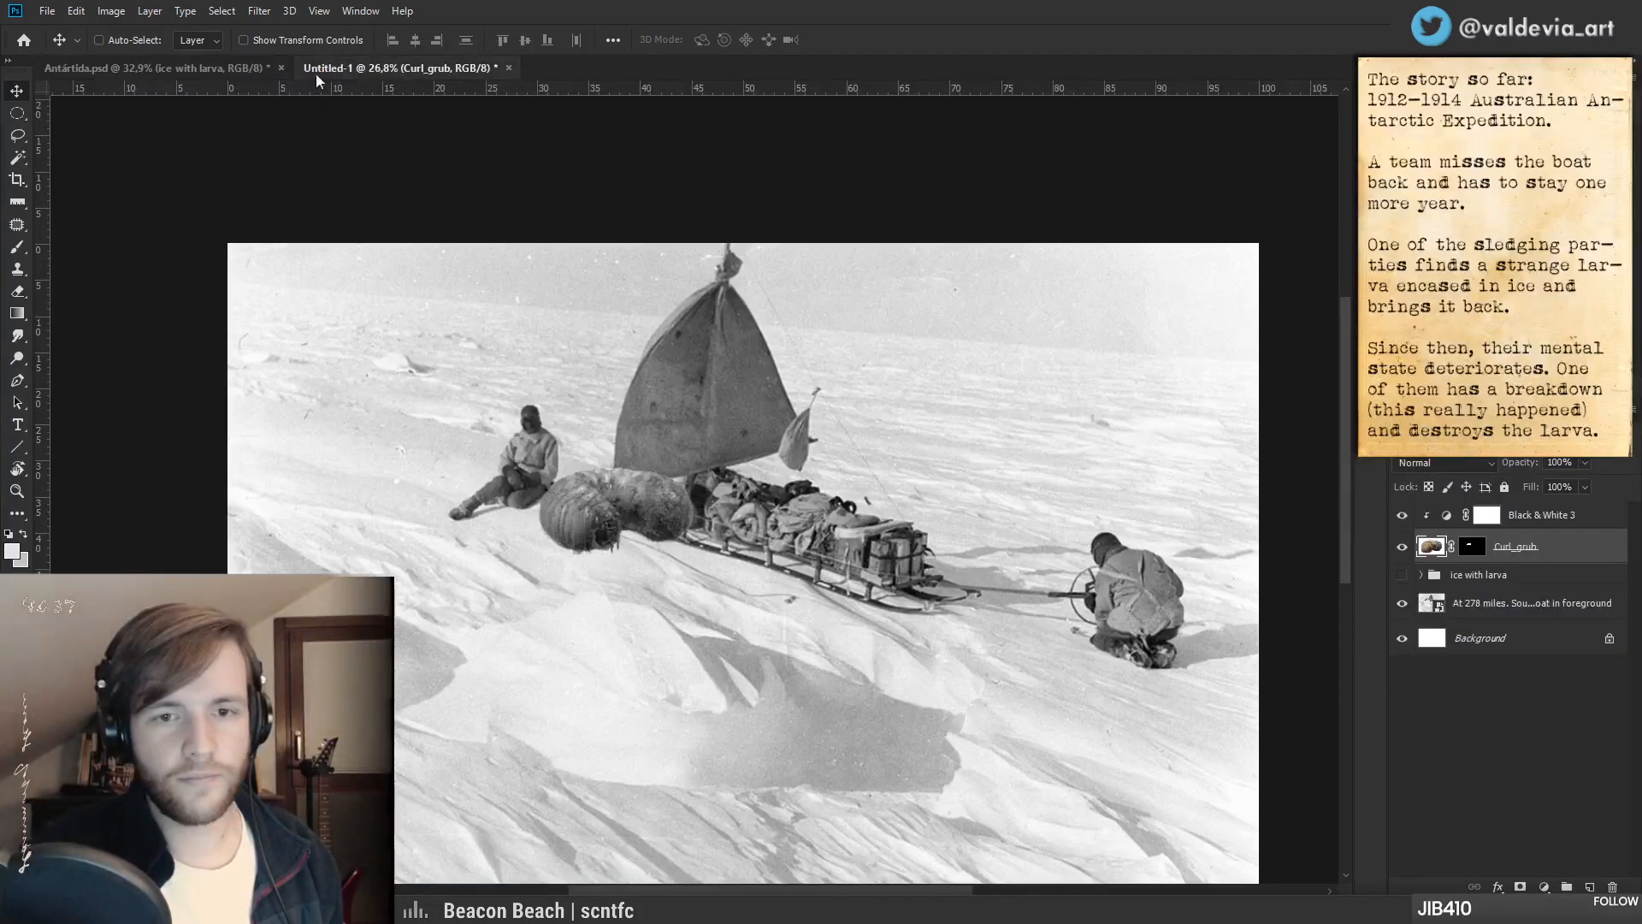
- Enlarge the Curl_grub layer proportionally to 105.11%
{"action": "key", "text": "ctrl+t"}
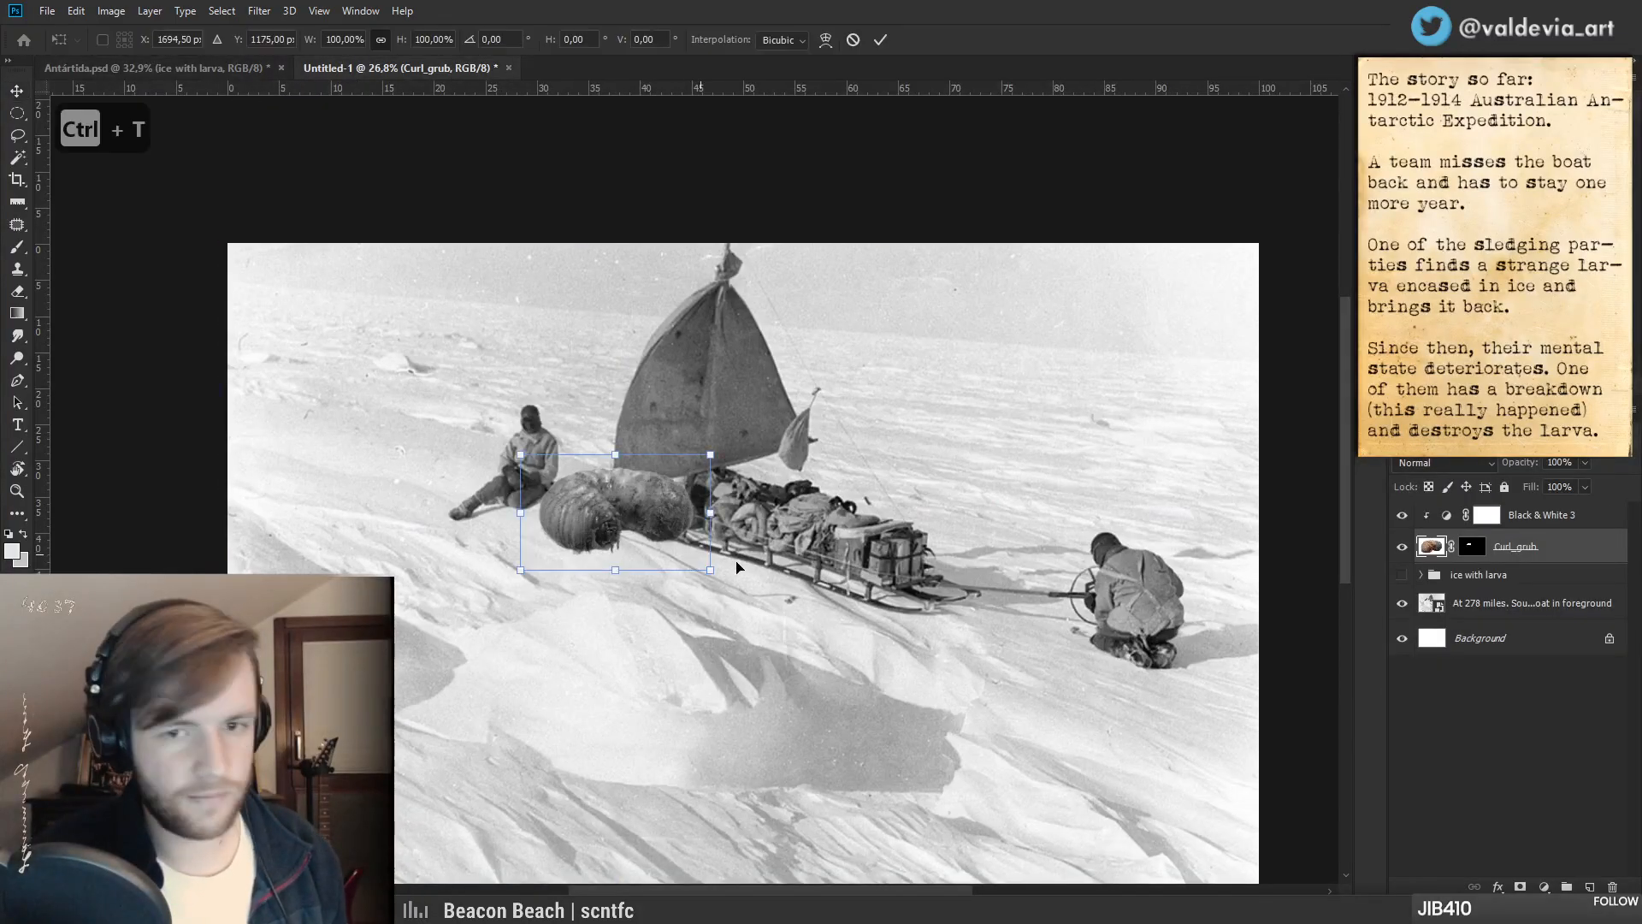
{"action": "left_click_drag", "start_coordinate": [713, 570], "coordinate": [720, 578]}
{"action": "key", "text": "Return"}
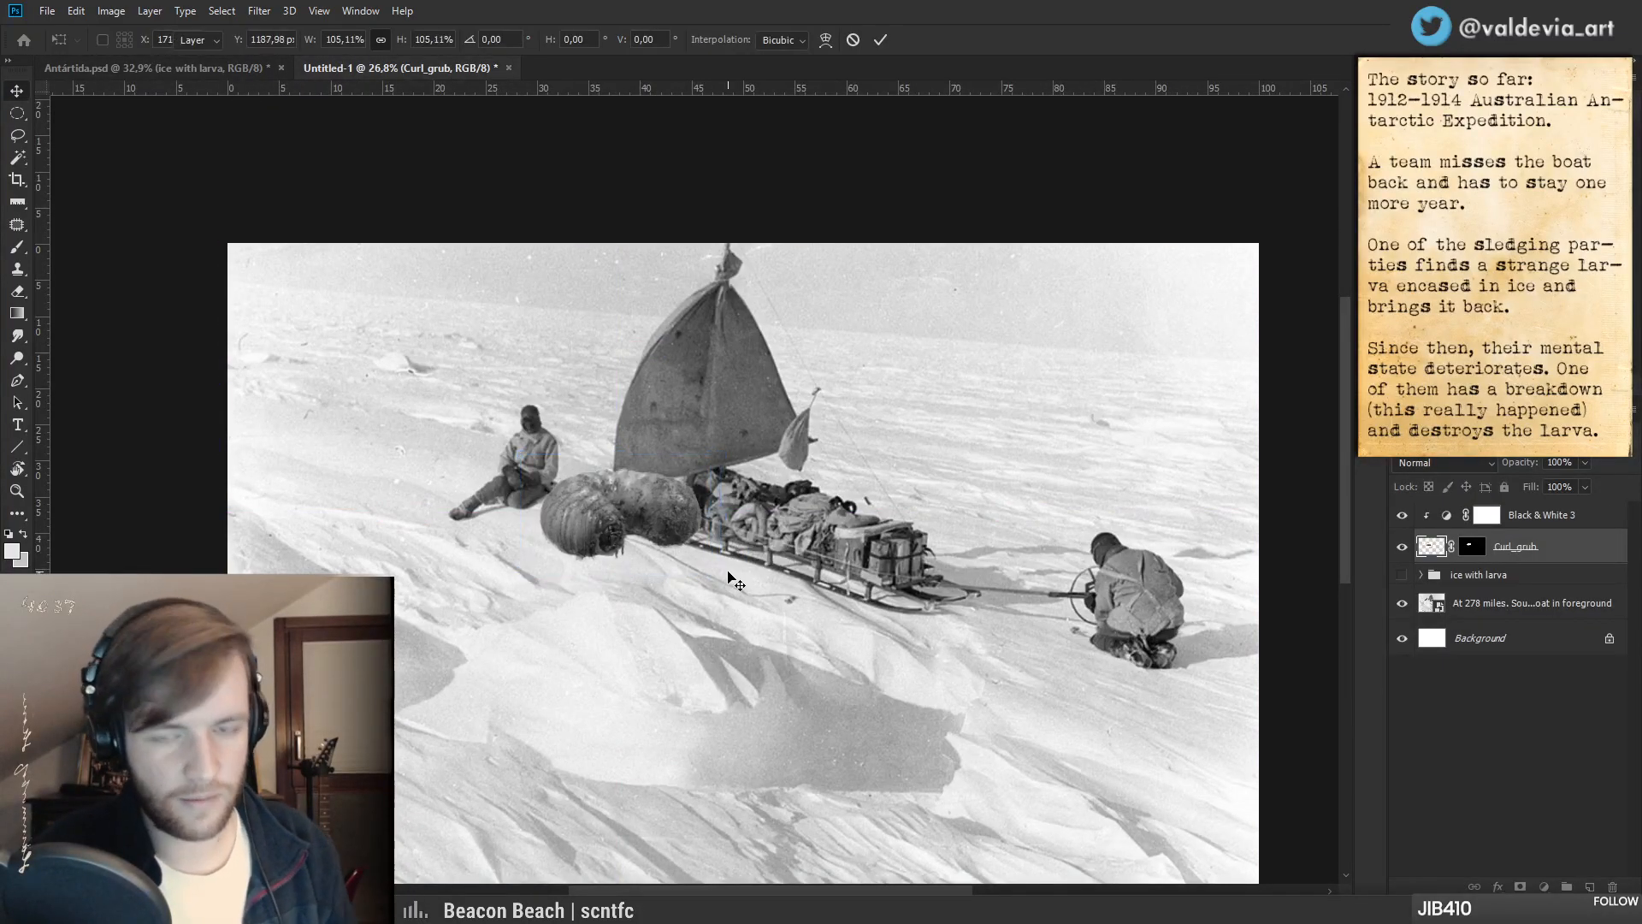
- Try the grub on top of the sledge's load, and place it on the snow in front of the sledge
{"action": "left_click_drag", "start_coordinate": [650, 524], "coordinate": [802, 477]}
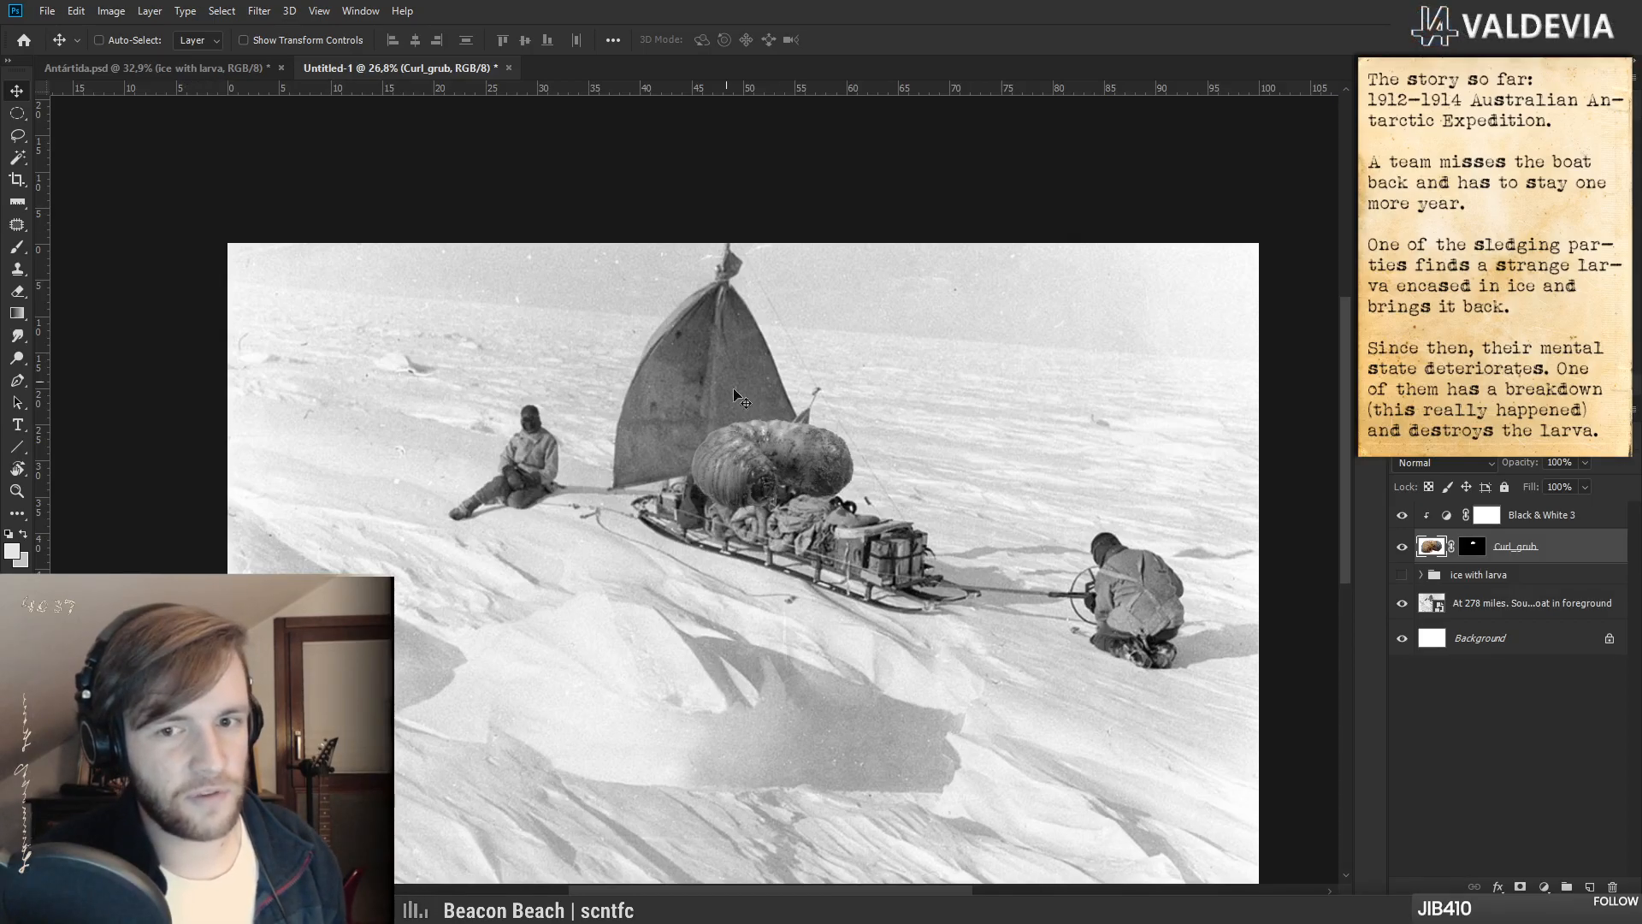
{"action": "left_click_drag", "start_coordinate": [795, 464], "coordinate": [685, 589]}
{"action": "key", "text": "z"}
{"action": "left_click", "coordinate": [777, 660], "text": "alt"}
{"action": "key", "text": "v"}
- Compare the grub's new size and placement in Untitled-1 with the ice-encased larva in Antártida.psd
{"action": "left_click", "coordinate": [158, 69]}
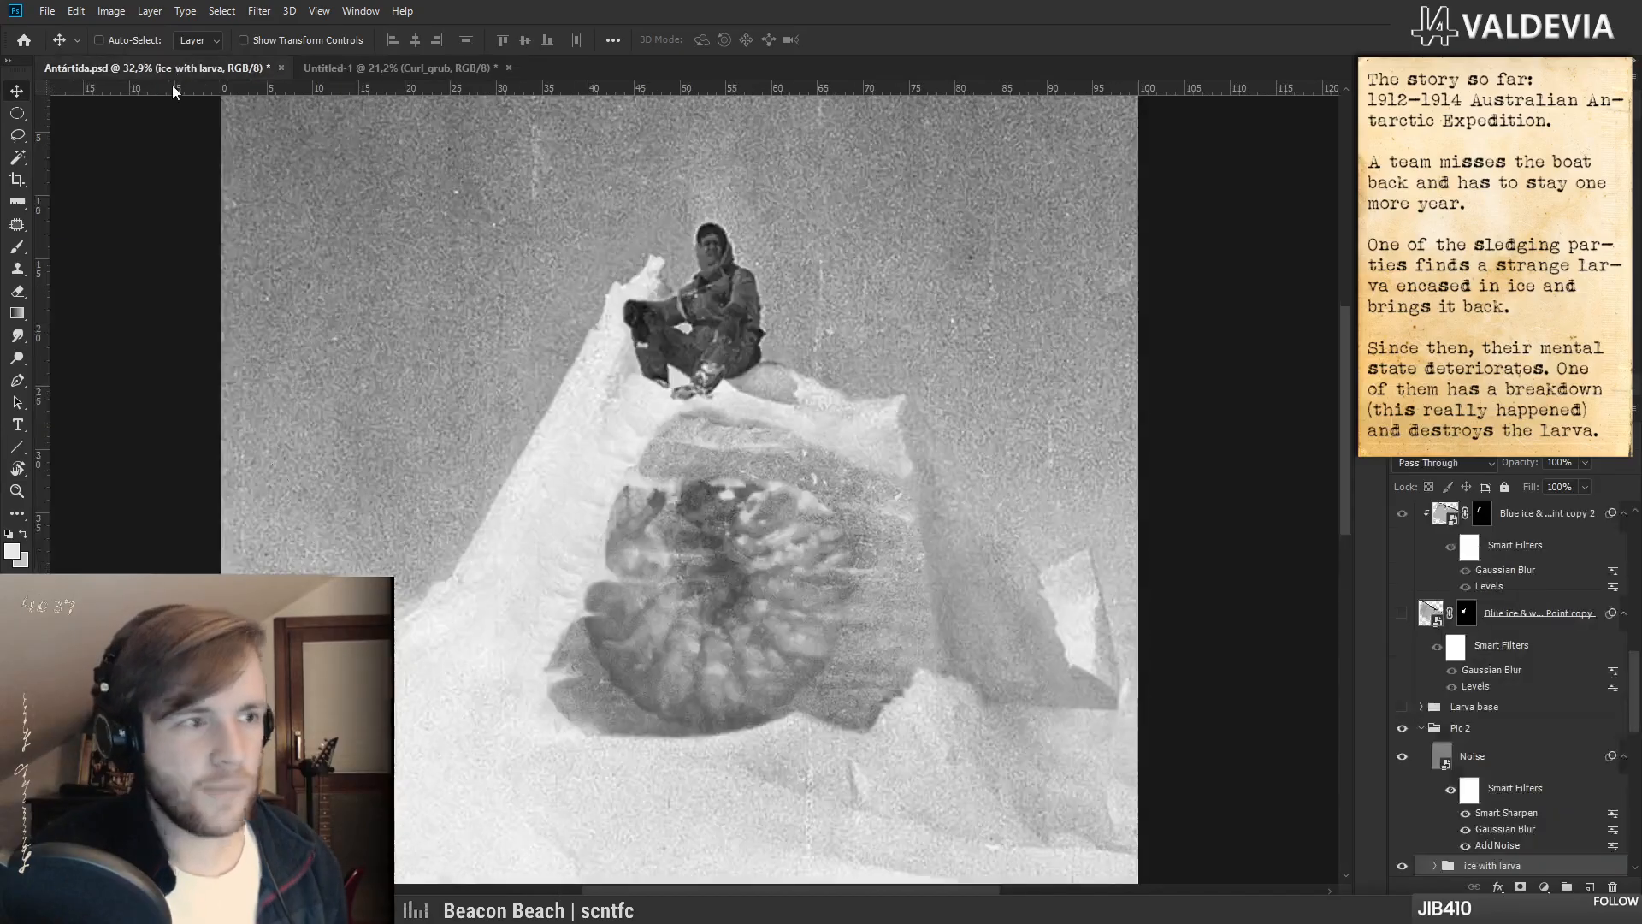
{"action": "left_click", "coordinate": [402, 72]}
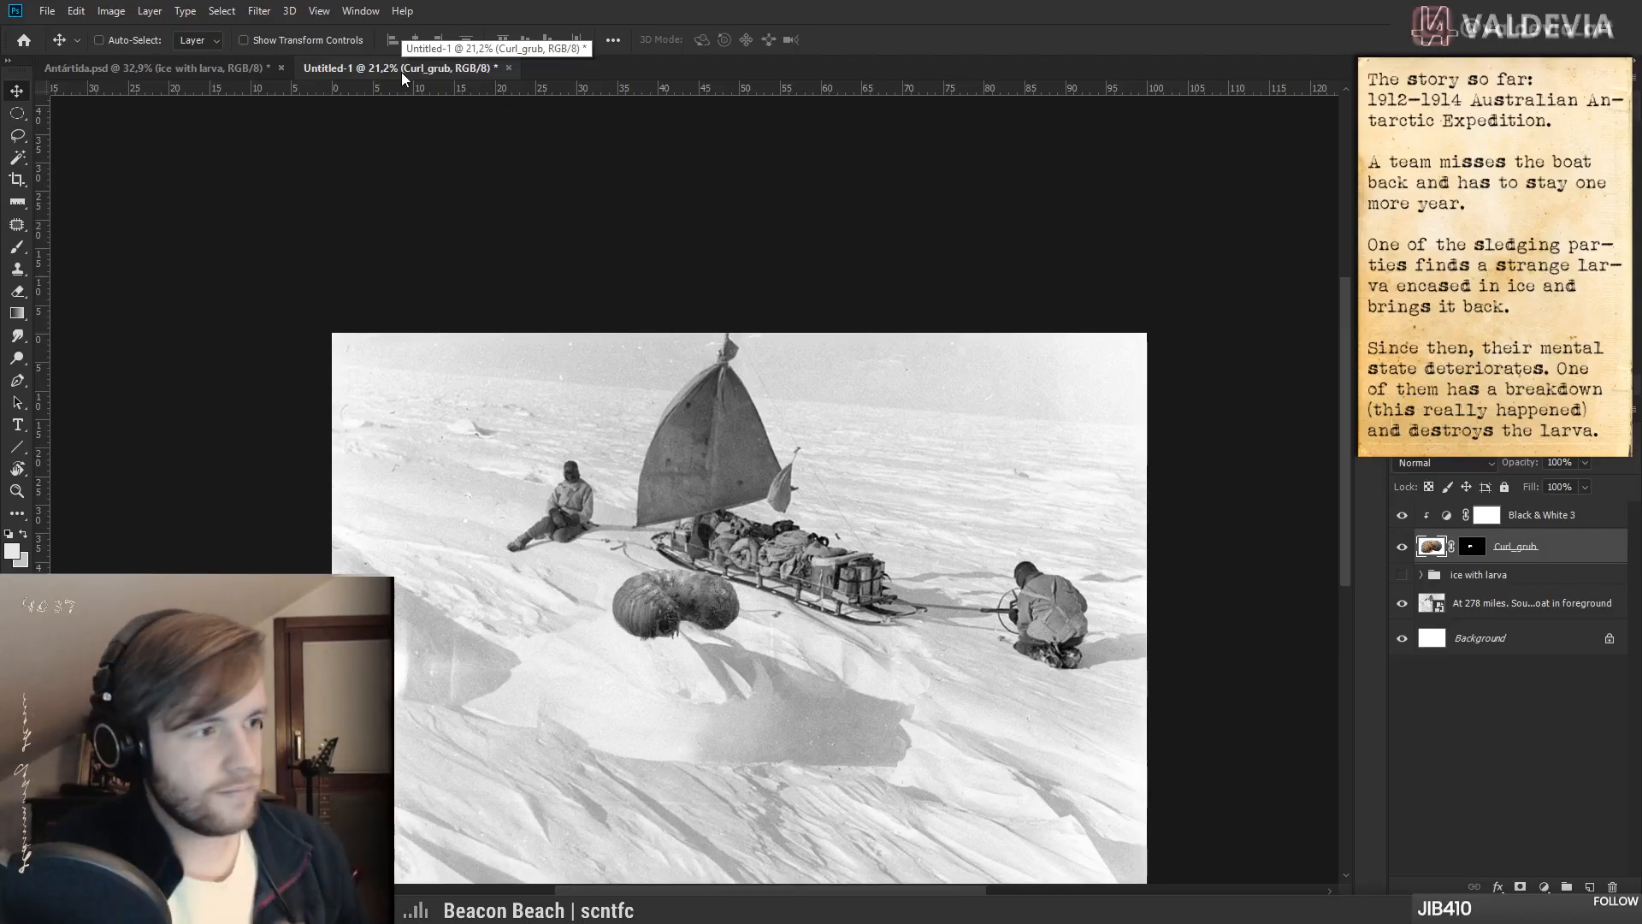
{"action": "left_click", "coordinate": [198, 67]}
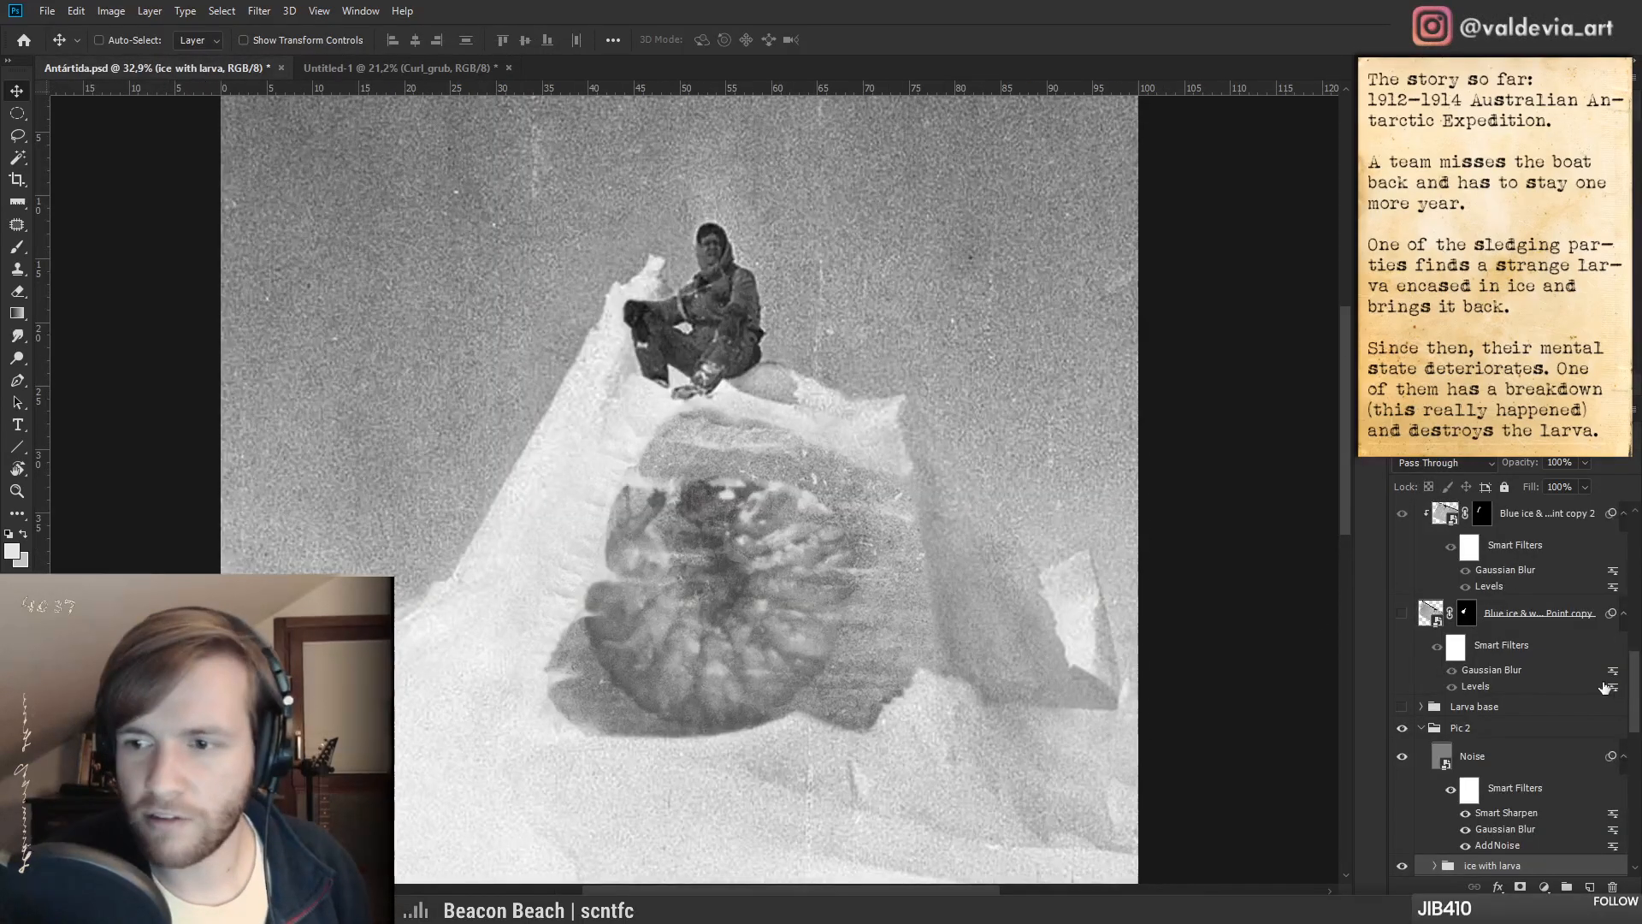
- Bring the "Blue ice & white neve bands at Icy Point" layer from Antártida.psd into Untitled-1 and place it above Black & White 3
{"action": "scroll", "coordinate": [1523, 683], "scroll_direction": "up", "scroll_amount": 10}
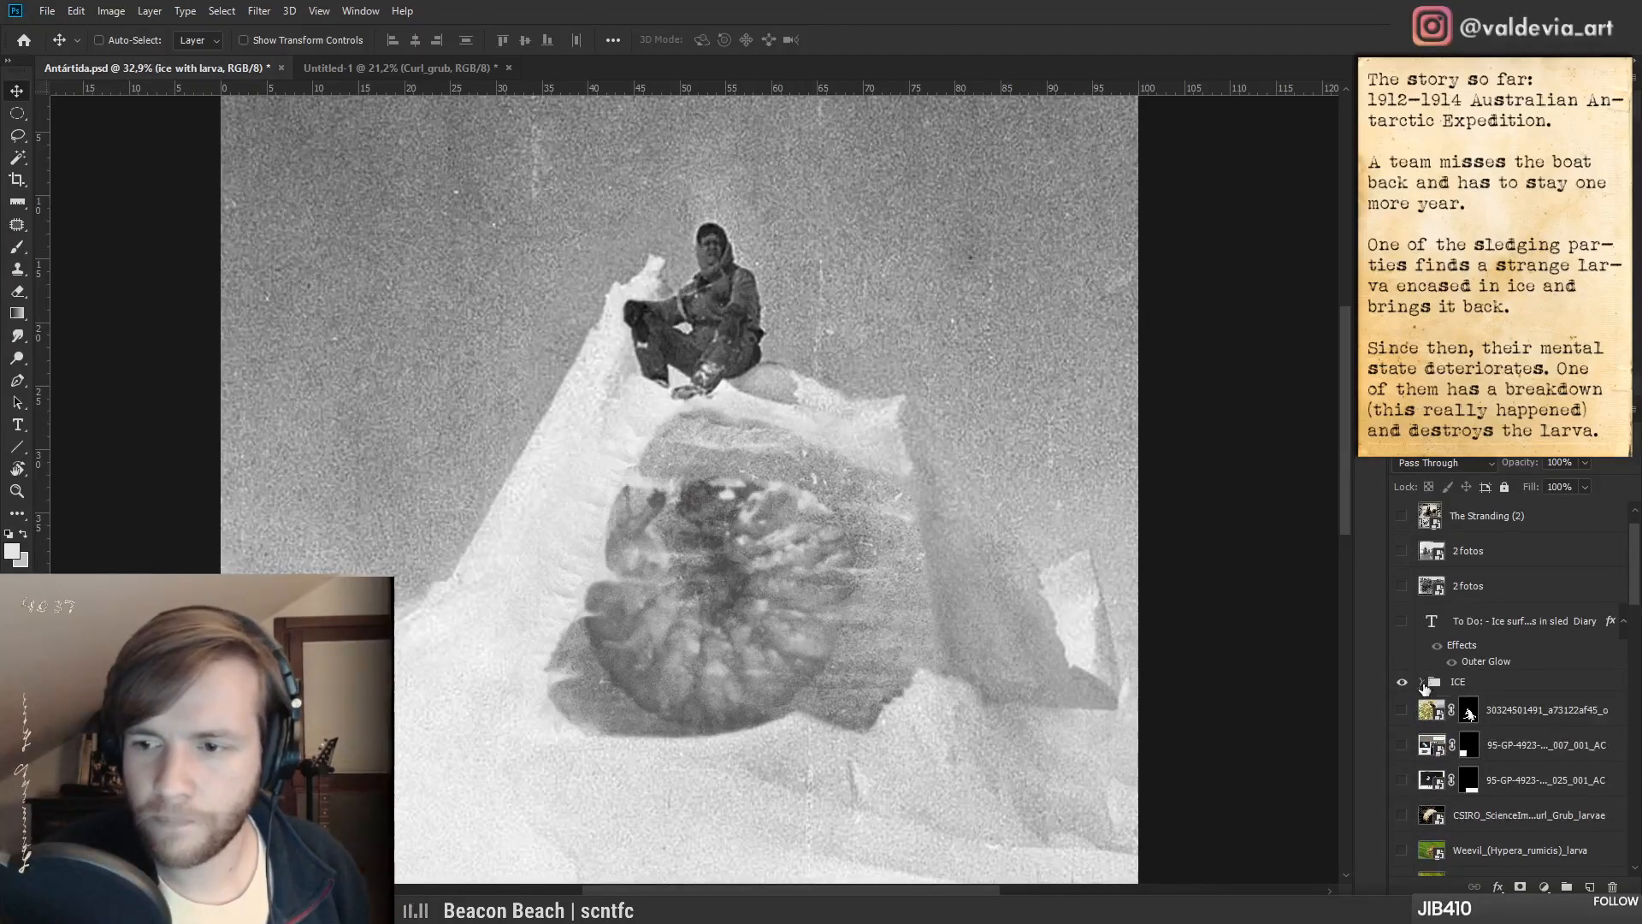
{"action": "left_click", "coordinate": [1423, 682]}
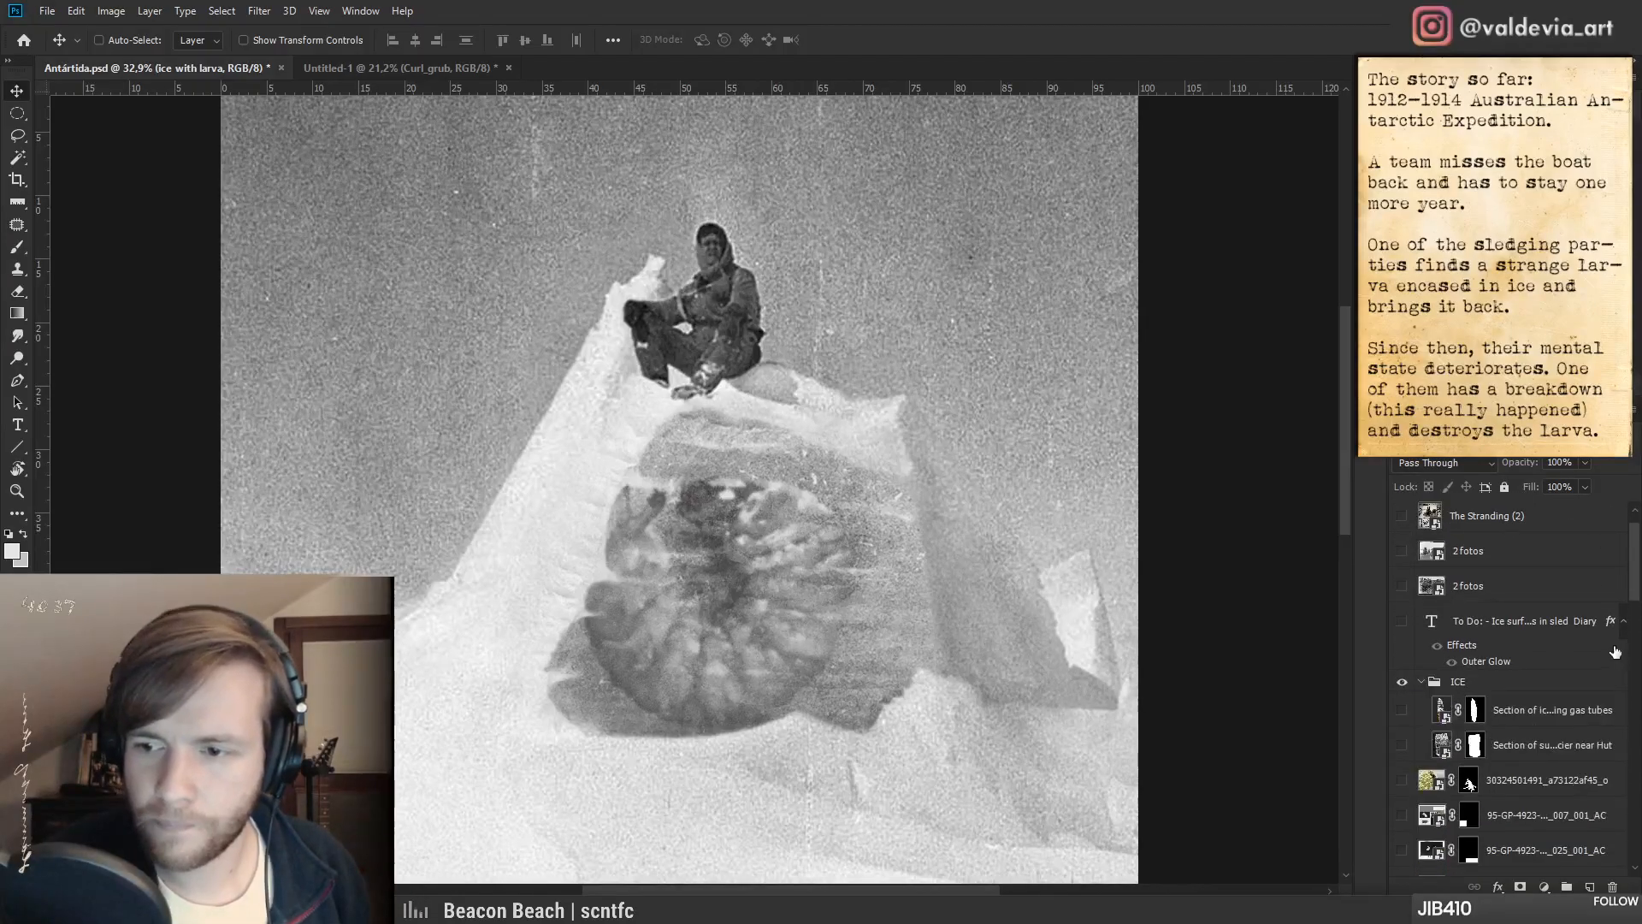
{"action": "left_click", "coordinate": [1423, 681]}
{"action": "left_click", "coordinate": [435, 70]}
{"action": "left_click_drag", "start_coordinate": [635, 663], "coordinate": [692, 673]}
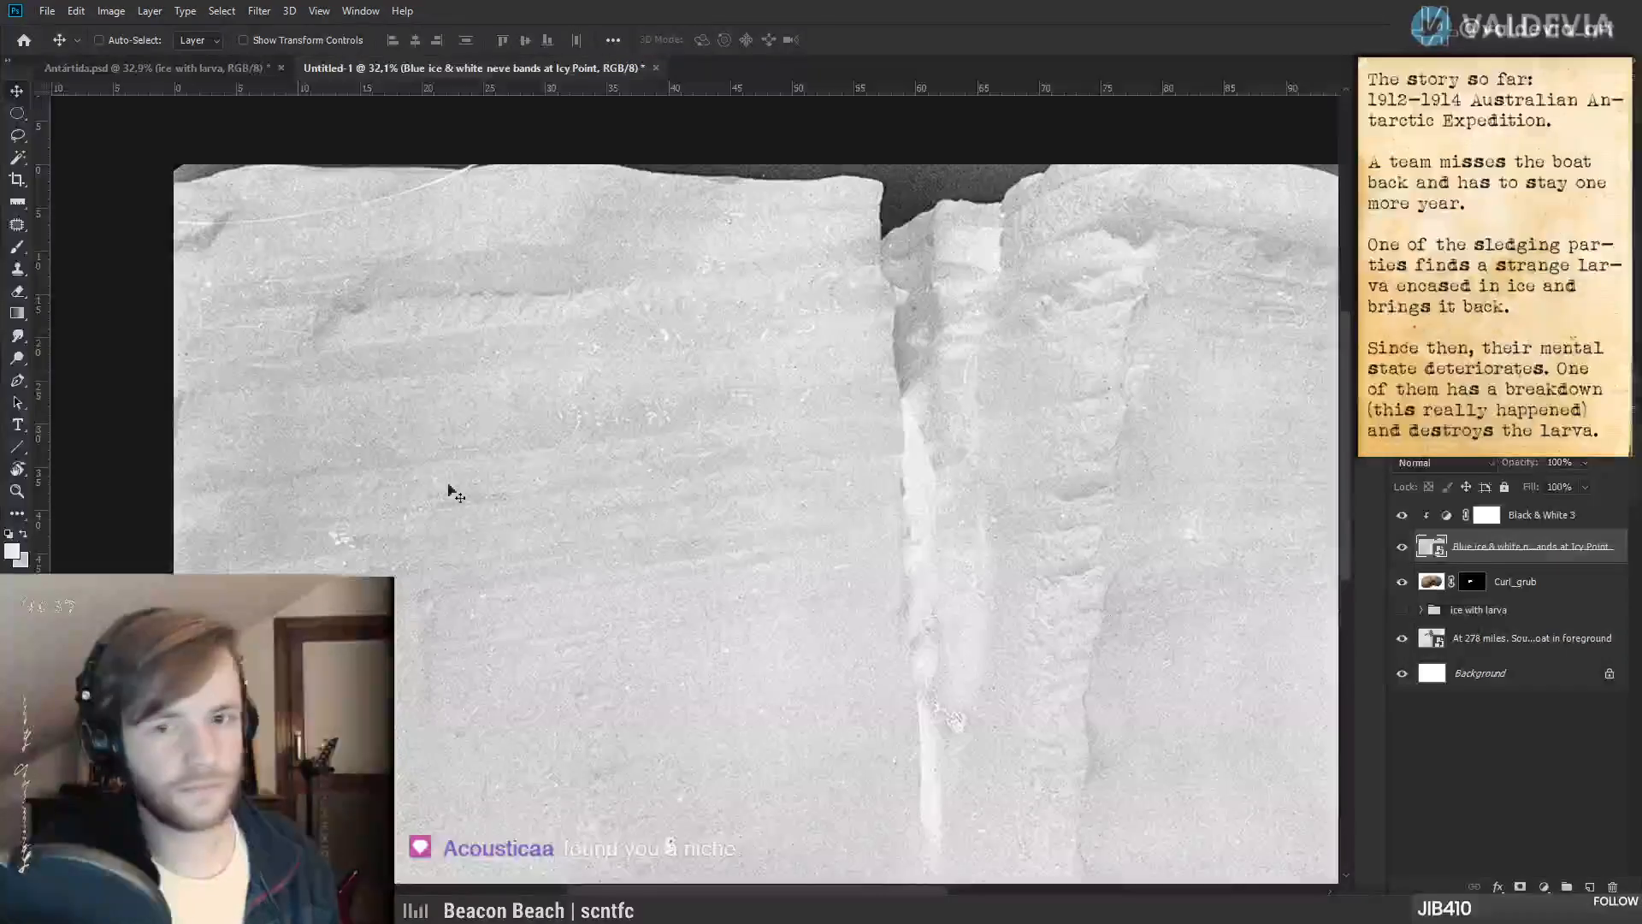
{"action": "left_click_drag", "start_coordinate": [1515, 546], "coordinate": [1514, 519]}
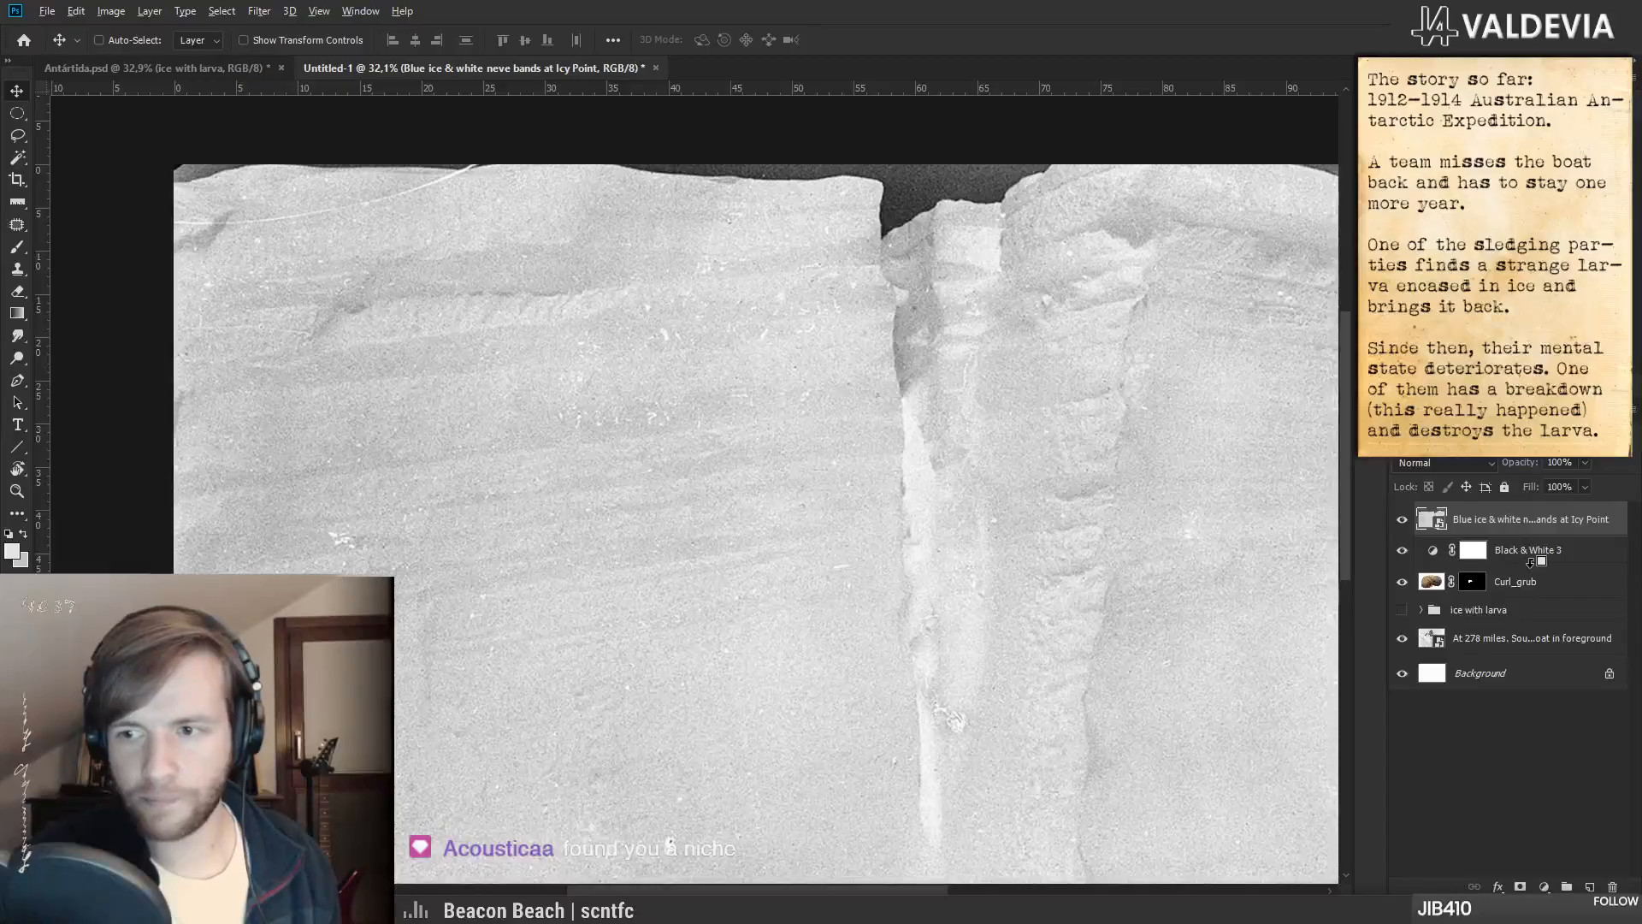
- Scale the ice layer down proportionally to 30.15% and tilt it −3.67° over the grub
{"action": "left_click_drag", "start_coordinate": [958, 601], "coordinate": [923, 597]}
{"action": "left_click_drag", "start_coordinate": [895, 689], "coordinate": [805, 602]}
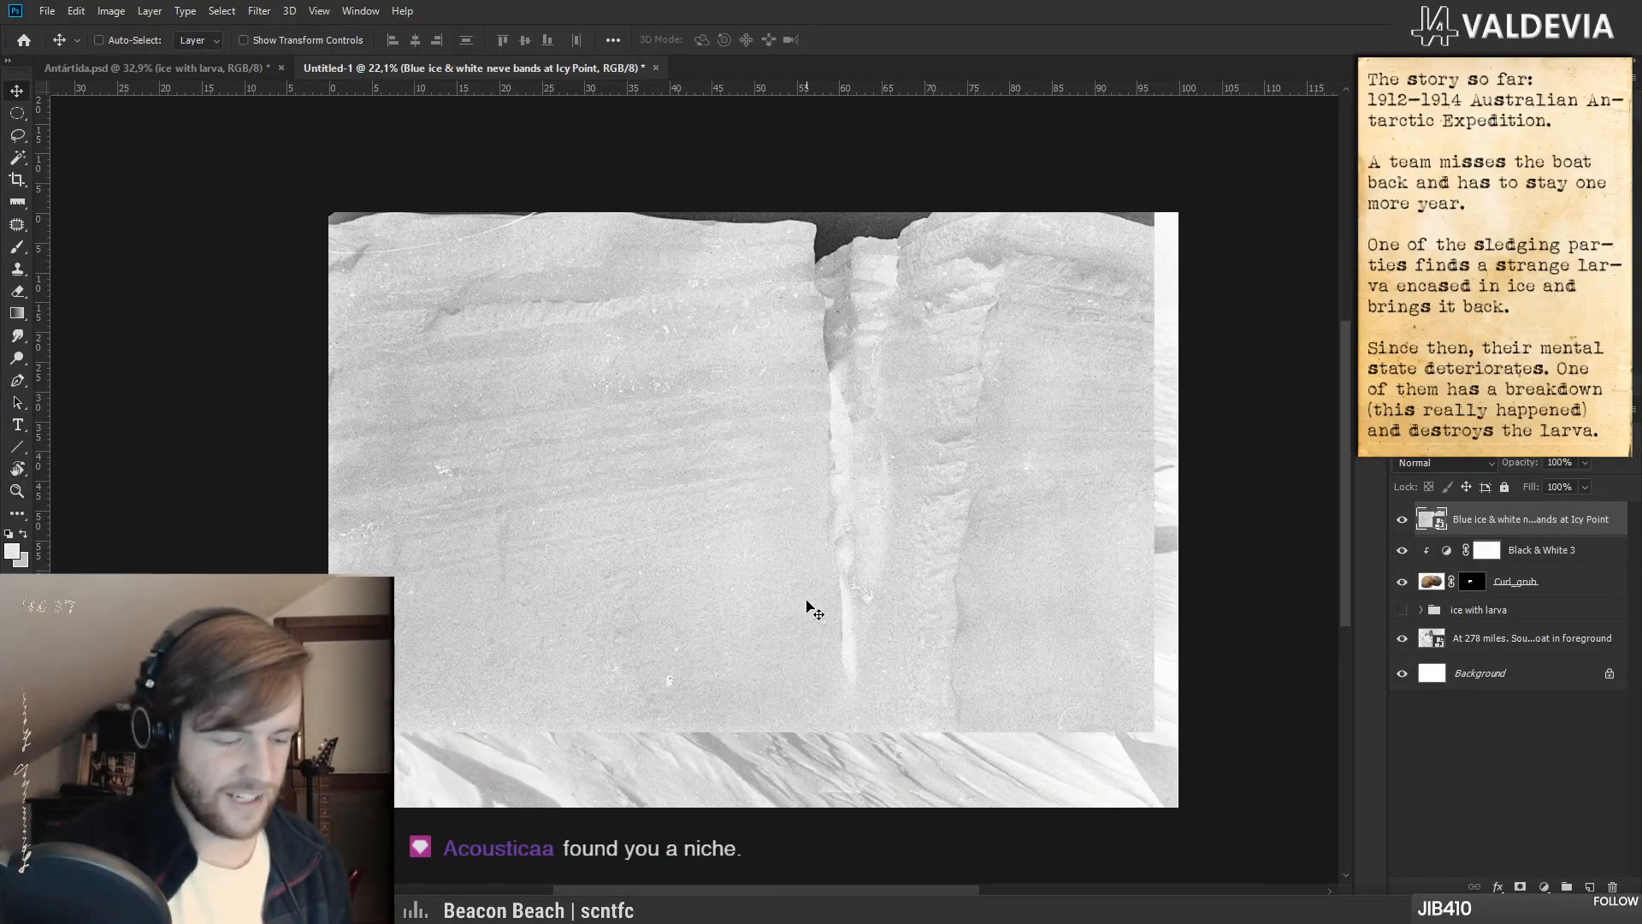
{"action": "key", "text": "ctrl+t"}
{"action": "left_click_drag", "start_coordinate": [1159, 471], "coordinate": [929, 510]}
{"action": "left_click_drag", "start_coordinate": [990, 597], "coordinate": [1009, 556]}
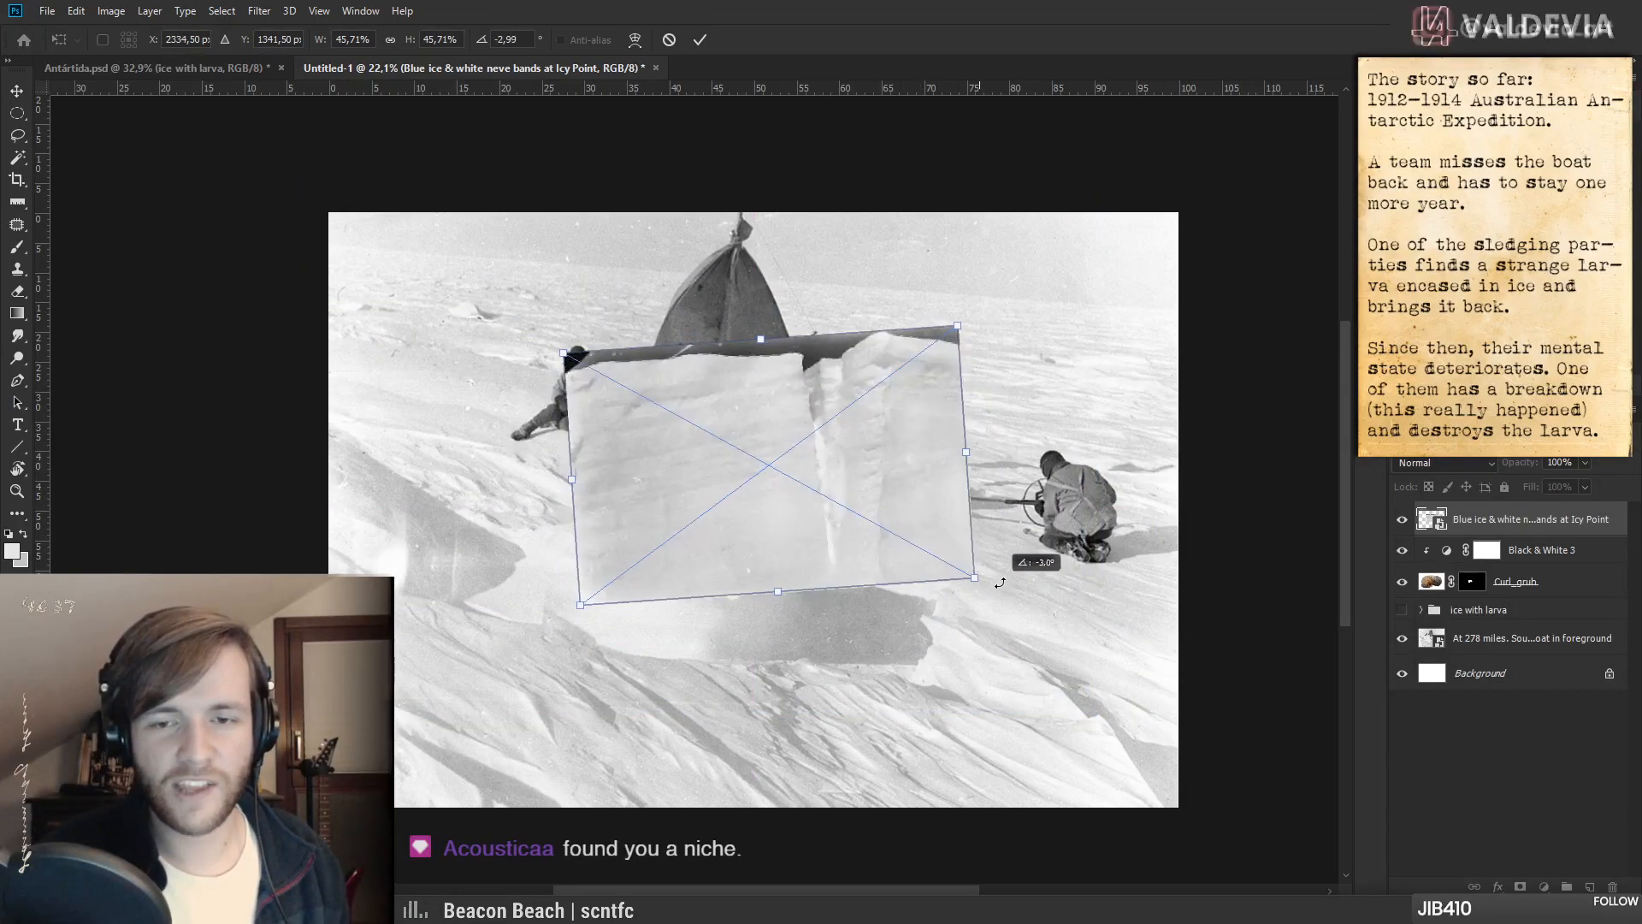
{"action": "left_click_drag", "start_coordinate": [965, 453], "coordinate": [828, 464]}
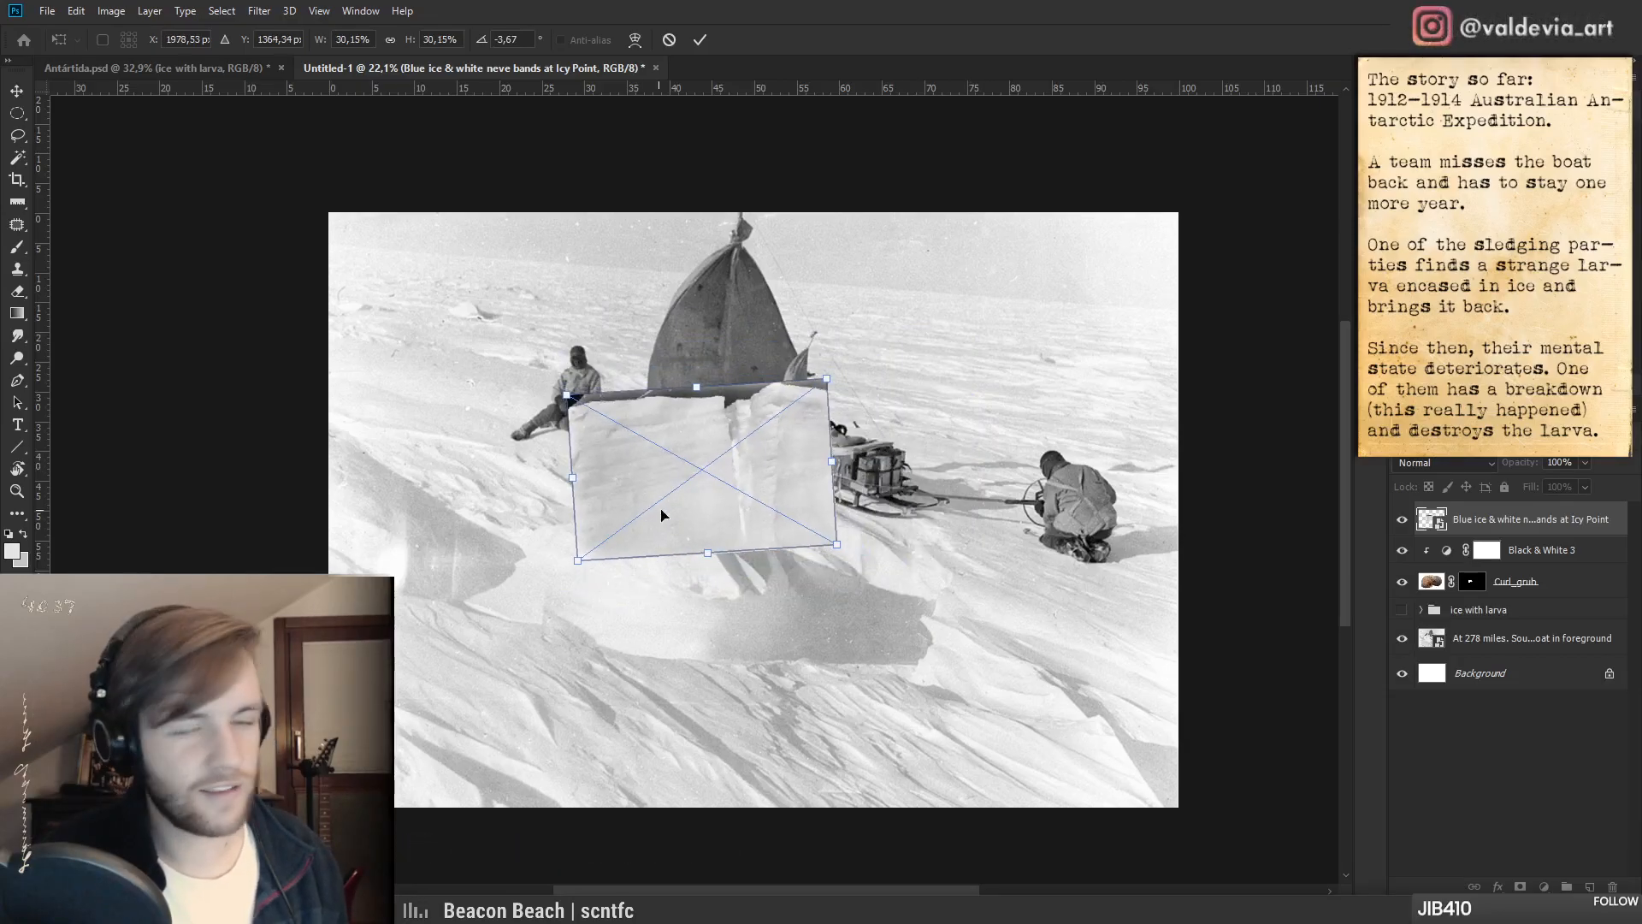
- Rotate and flatten the ice layer into a slanted plane of 19.17% by 20.72% at −33.90° above the grub
{"action": "left_click_drag", "start_coordinate": [698, 517], "coordinate": [781, 520]}
{"action": "left_click_drag", "start_coordinate": [964, 482], "coordinate": [859, 437]}
{"action": "left_click_drag", "start_coordinate": [855, 559], "coordinate": [747, 481]}
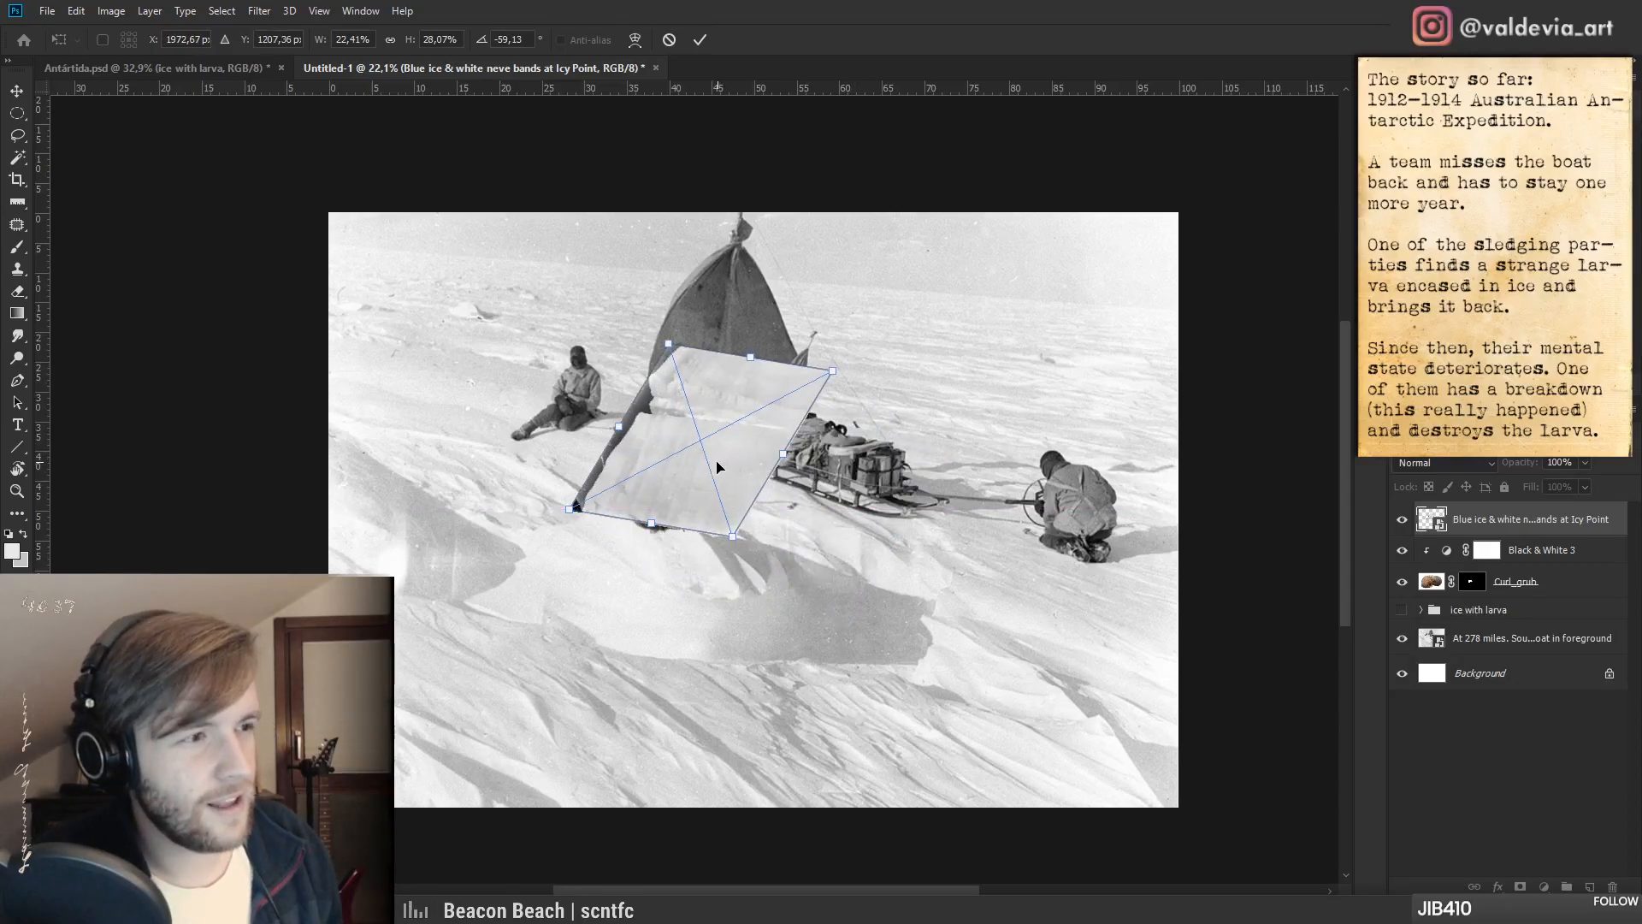
{"action": "left_click_drag", "start_coordinate": [750, 357], "coordinate": [787, 434]}
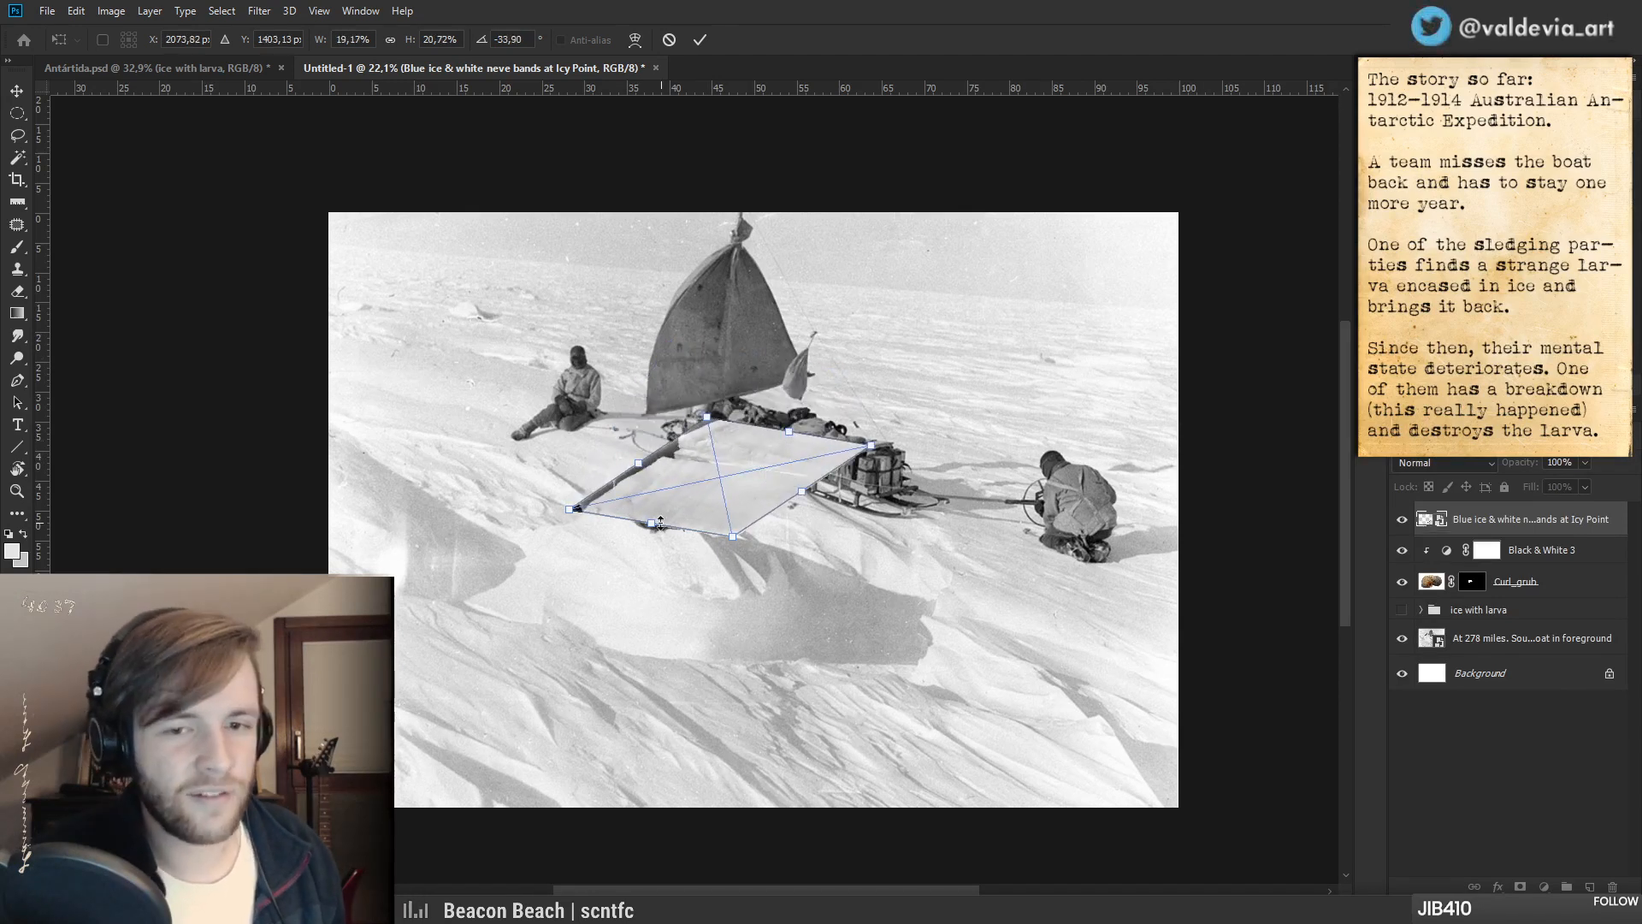
{"action": "left_click_drag", "start_coordinate": [744, 503], "coordinate": [724, 475]}
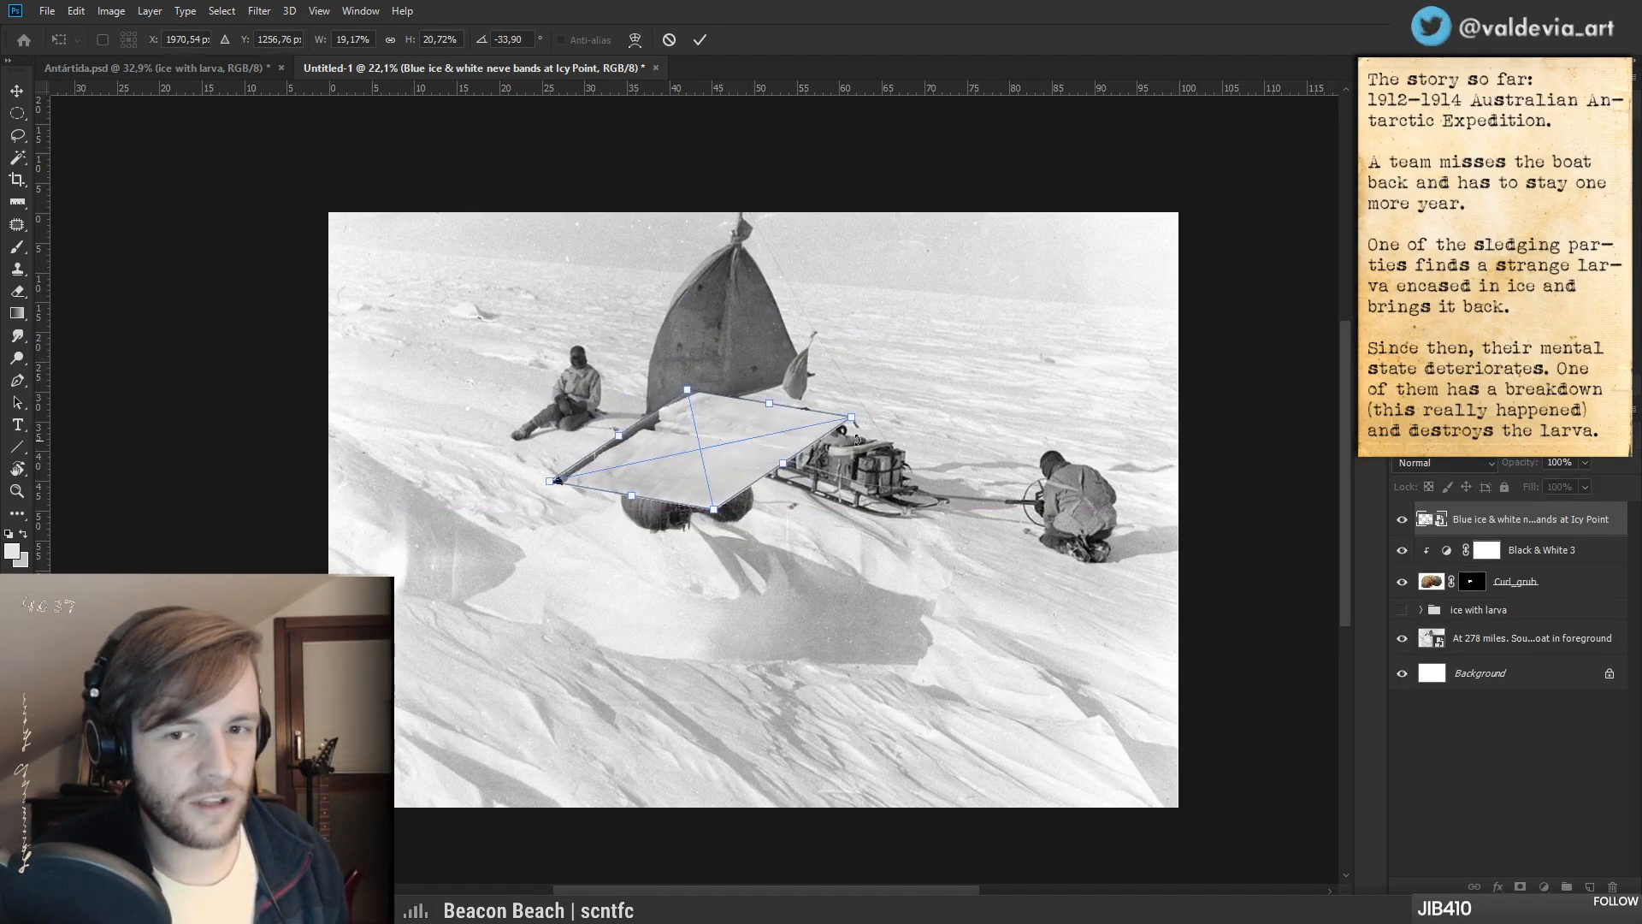
- Distort the ice plane's corners to follow the snow's perspective as a block's top face, about 23.27% by 24.37%, and apply the transform
{"action": "left_click_drag", "start_coordinate": [882, 460], "coordinate": [869, 515]}
{"action": "left_click_drag", "start_coordinate": [703, 388], "coordinate": [707, 404]}
{"action": "left_click_drag", "start_coordinate": [697, 519], "coordinate": [684, 531]}
{"action": "left_click_drag", "start_coordinate": [611, 490], "coordinate": [595, 500]}
{"action": "mouse_move", "coordinate": [715, 492]}
{"action": "left_mouse_down"}
{"action": "mouse_move", "coordinate": [734, 484]}
{"action": "mouse_move", "coordinate": [860, 556]}
{"action": "mouse_move", "coordinate": [732, 510]}
{"action": "left_mouse_up"}
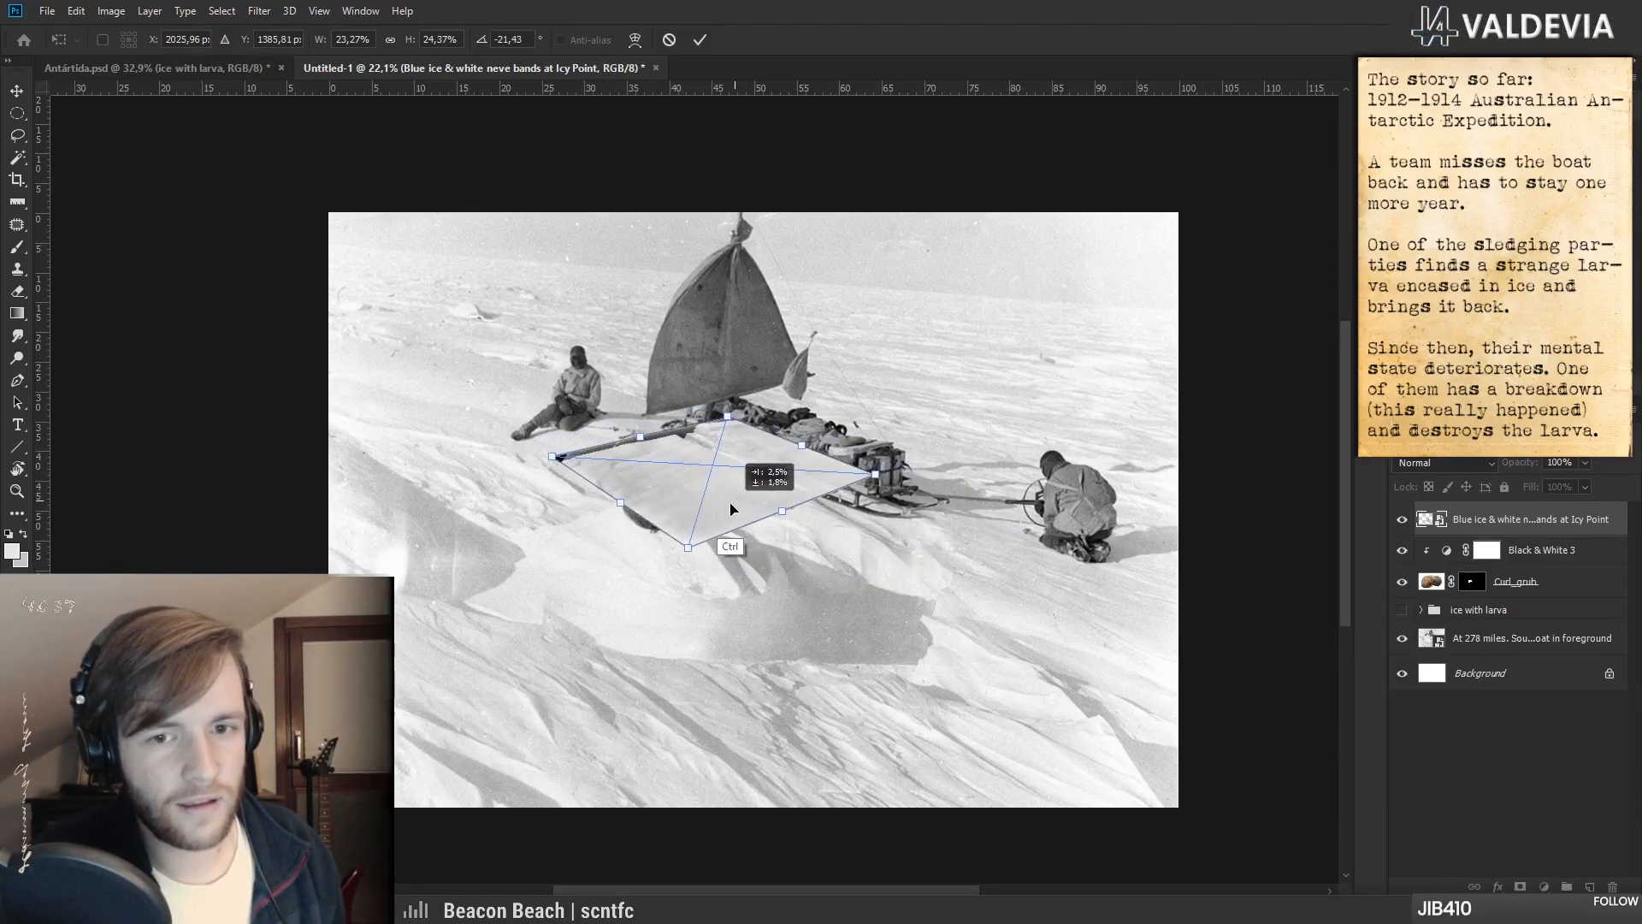
{"action": "left_click", "coordinate": [700, 39]}
- Add a mask to the ice layer and paint out its dark rim and the part covering the sledge with a 95 px brush at 100% hardness
{"action": "key", "text": "z"}
{"action": "left_click", "coordinate": [783, 437]}
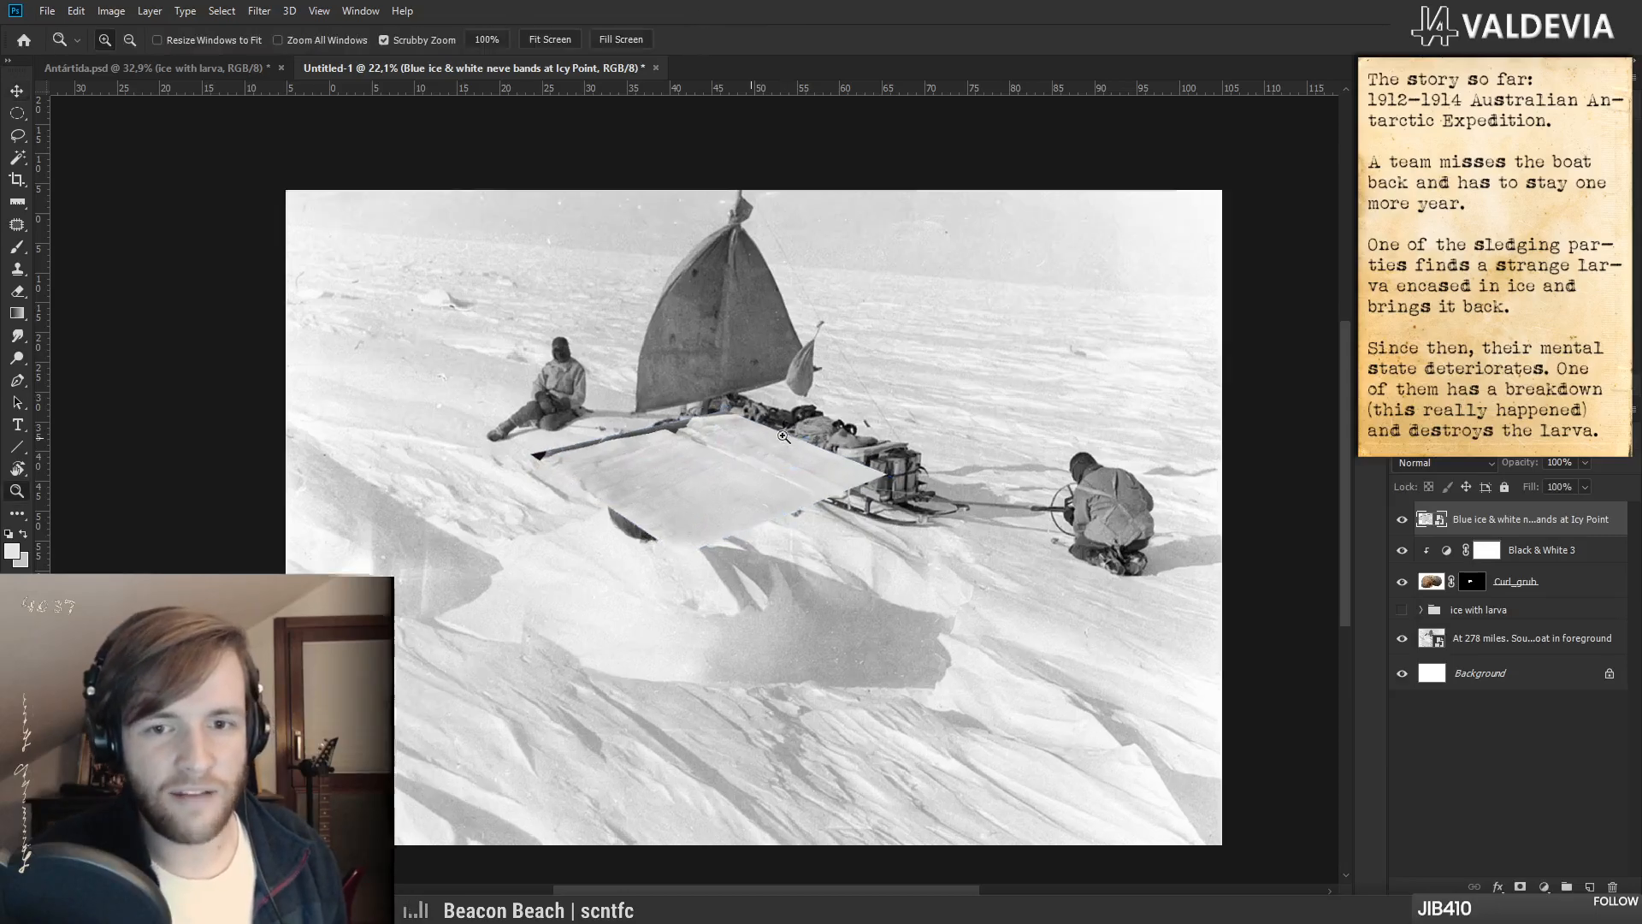
{"action": "key", "text": "v"}
{"action": "key", "text": "b"}
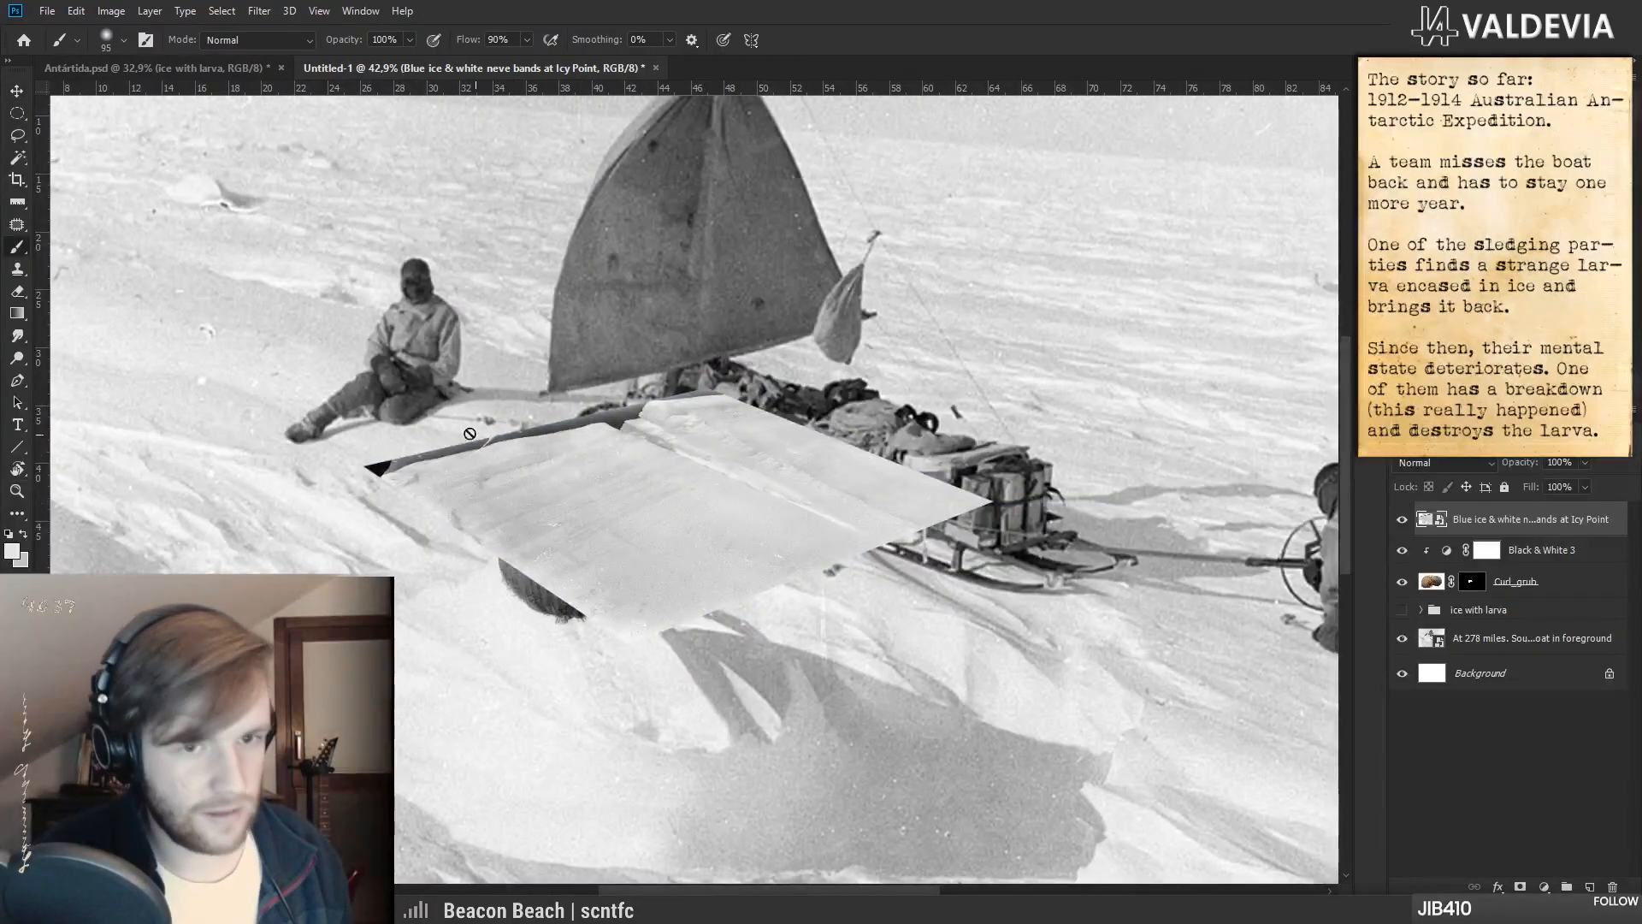
{"action": "left_click", "coordinate": [1520, 887]}
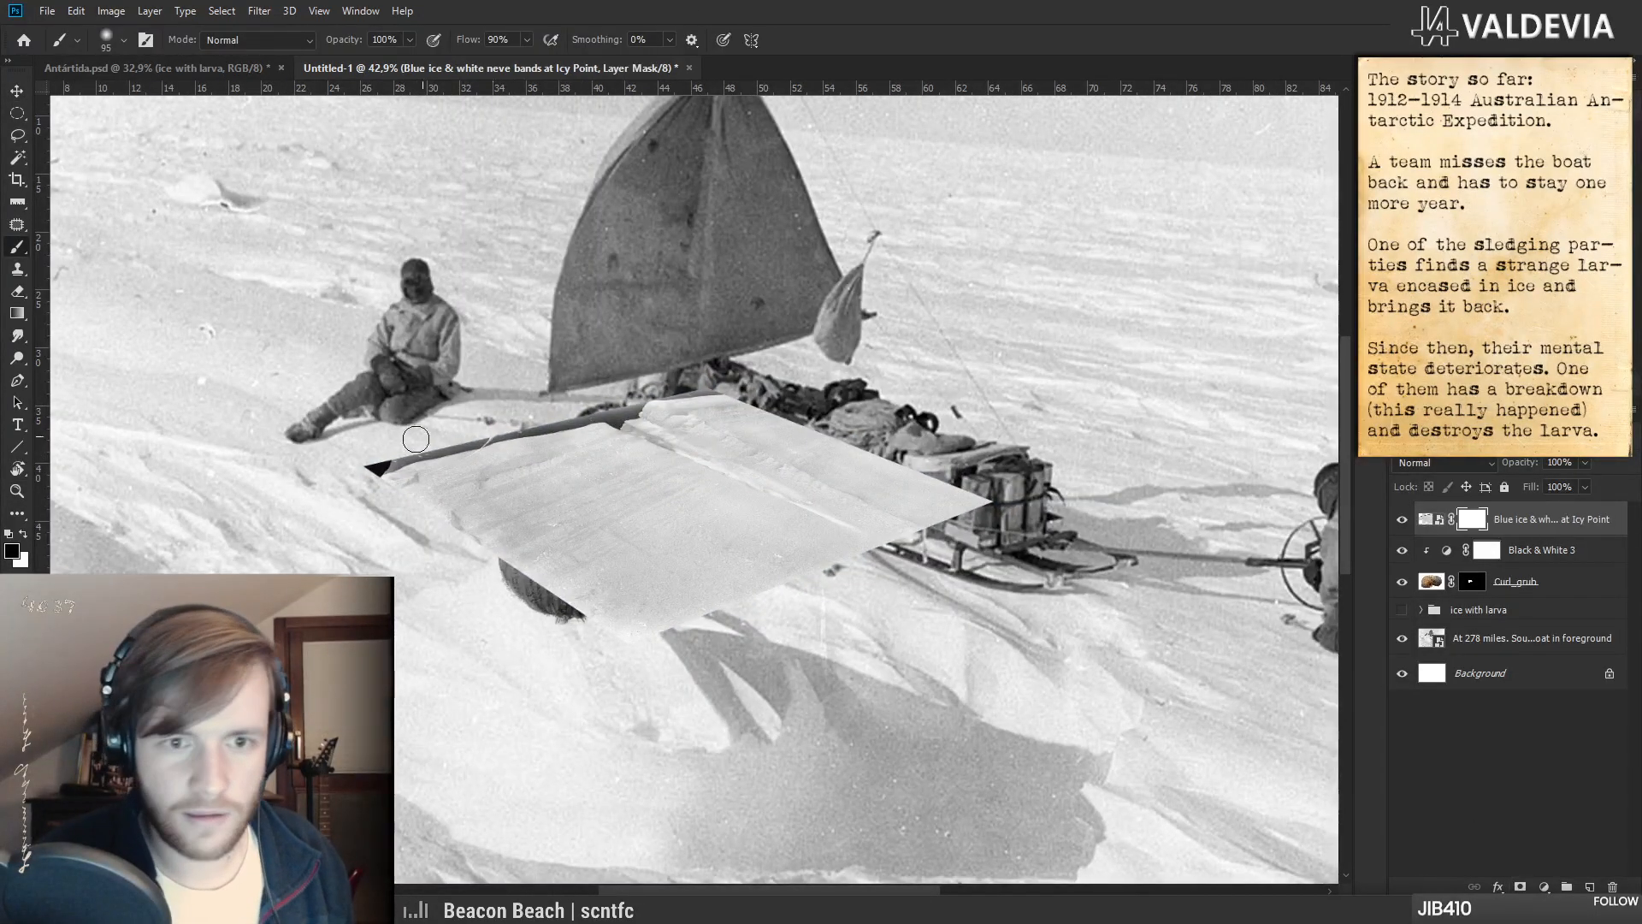
{"action": "right_click", "coordinate": [364, 493]}
{"action": "left_click", "coordinate": [525, 667]}
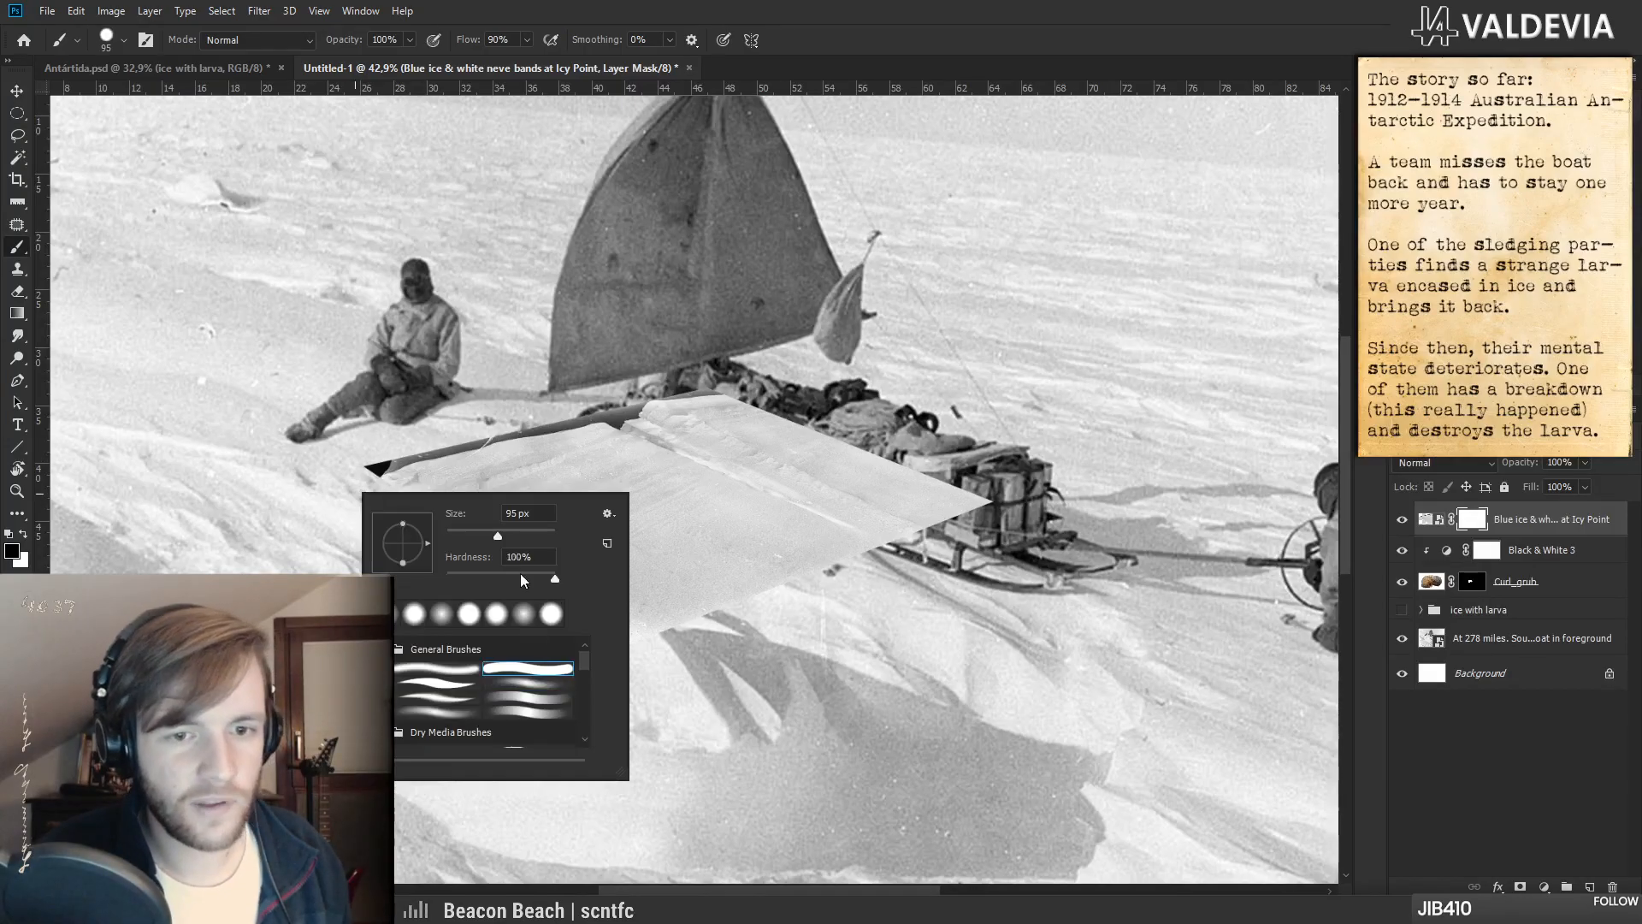
{"action": "left_click", "coordinate": [339, 463]}
{"action": "mouse_move", "coordinate": [339, 463]}
{"action": "left_mouse_down"}
{"action": "mouse_move", "coordinate": [607, 402]}
{"action": "mouse_move", "coordinate": [615, 380]}
{"action": "mouse_move", "coordinate": [648, 389]}
{"action": "mouse_move", "coordinate": [621, 406]}
{"action": "mouse_move", "coordinate": [739, 453]}
{"action": "mouse_move", "coordinate": [911, 571]}
{"action": "mouse_move", "coordinate": [745, 411]}
{"action": "mouse_move", "coordinate": [1039, 545]}
{"action": "mouse_move", "coordinate": [680, 368]}
{"action": "mouse_move", "coordinate": [1061, 531]}
{"action": "mouse_move", "coordinate": [958, 539]}
{"action": "left_mouse_up"}
- Examine the masked ice plane near and far, and compare the picture with and without it over the grub
{"action": "key", "text": "z"}
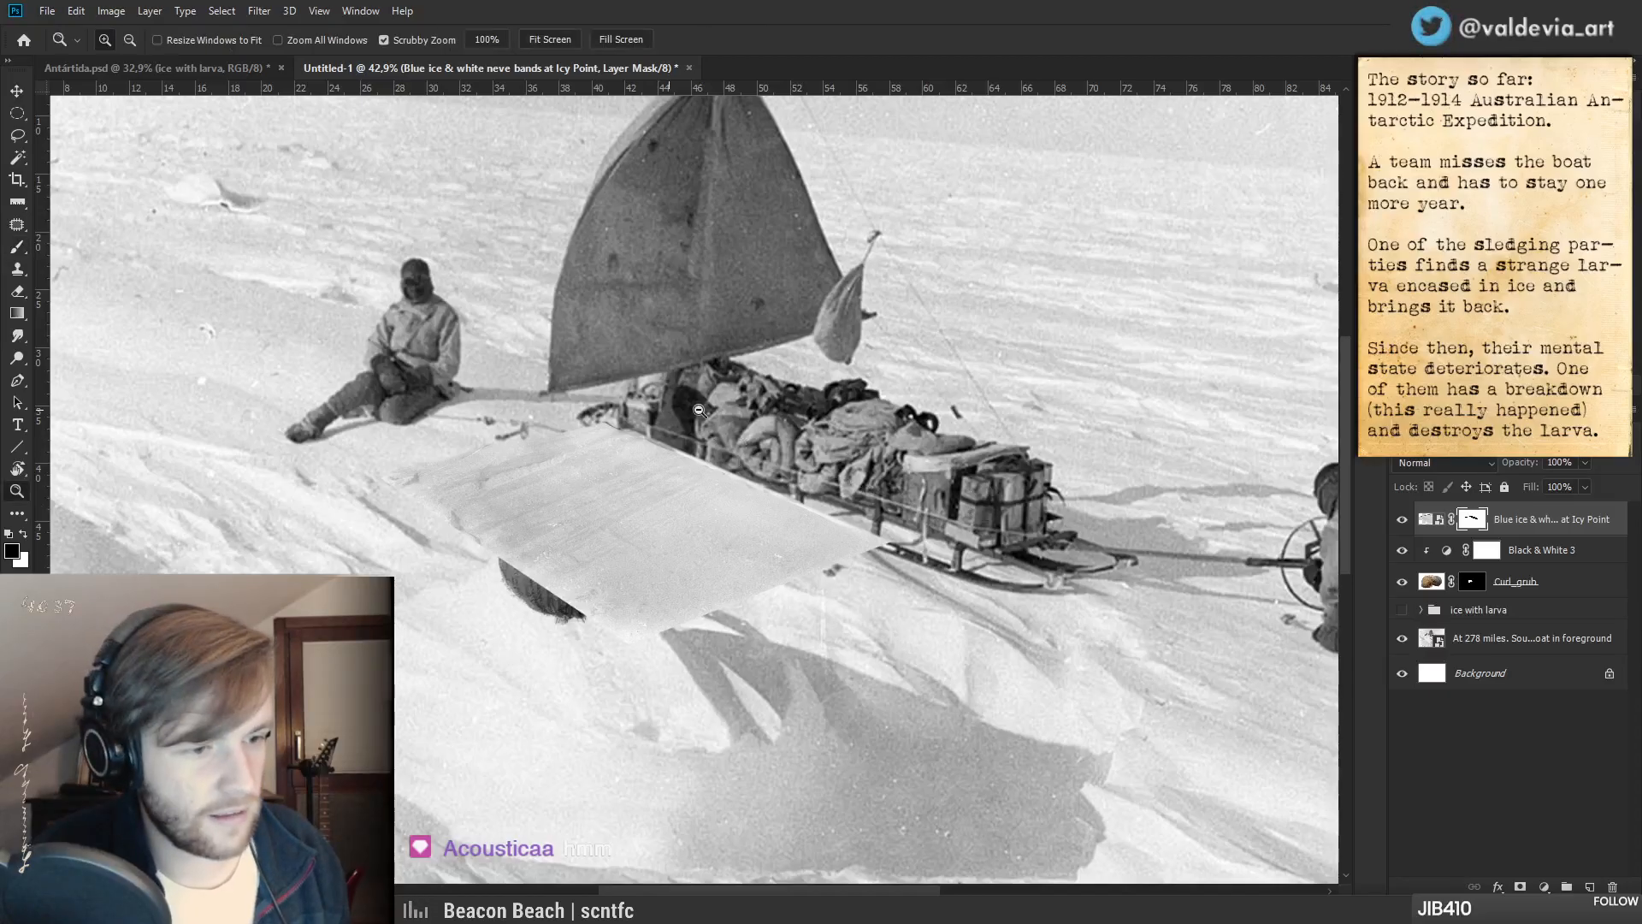
{"action": "left_click_drag", "start_coordinate": [674, 403], "coordinate": [731, 377]}
{"action": "mouse_move", "coordinate": [603, 399]}
{"action": "left_mouse_down"}
{"action": "mouse_move", "coordinate": [920, 545]}
{"action": "mouse_move", "coordinate": [886, 534]}
{"action": "mouse_move", "coordinate": [951, 564]}
{"action": "mouse_move", "coordinate": [948, 606]}
{"action": "left_mouse_up"}
{"action": "mouse_move", "coordinate": [836, 682]}
{"action": "left_mouse_down"}
{"action": "mouse_move", "coordinate": [733, 643]}
{"action": "mouse_move", "coordinate": [782, 516]}
{"action": "mouse_move", "coordinate": [762, 615]}
{"action": "mouse_move", "coordinate": [600, 621]}
{"action": "left_mouse_up"}
{"action": "key", "text": "b"}
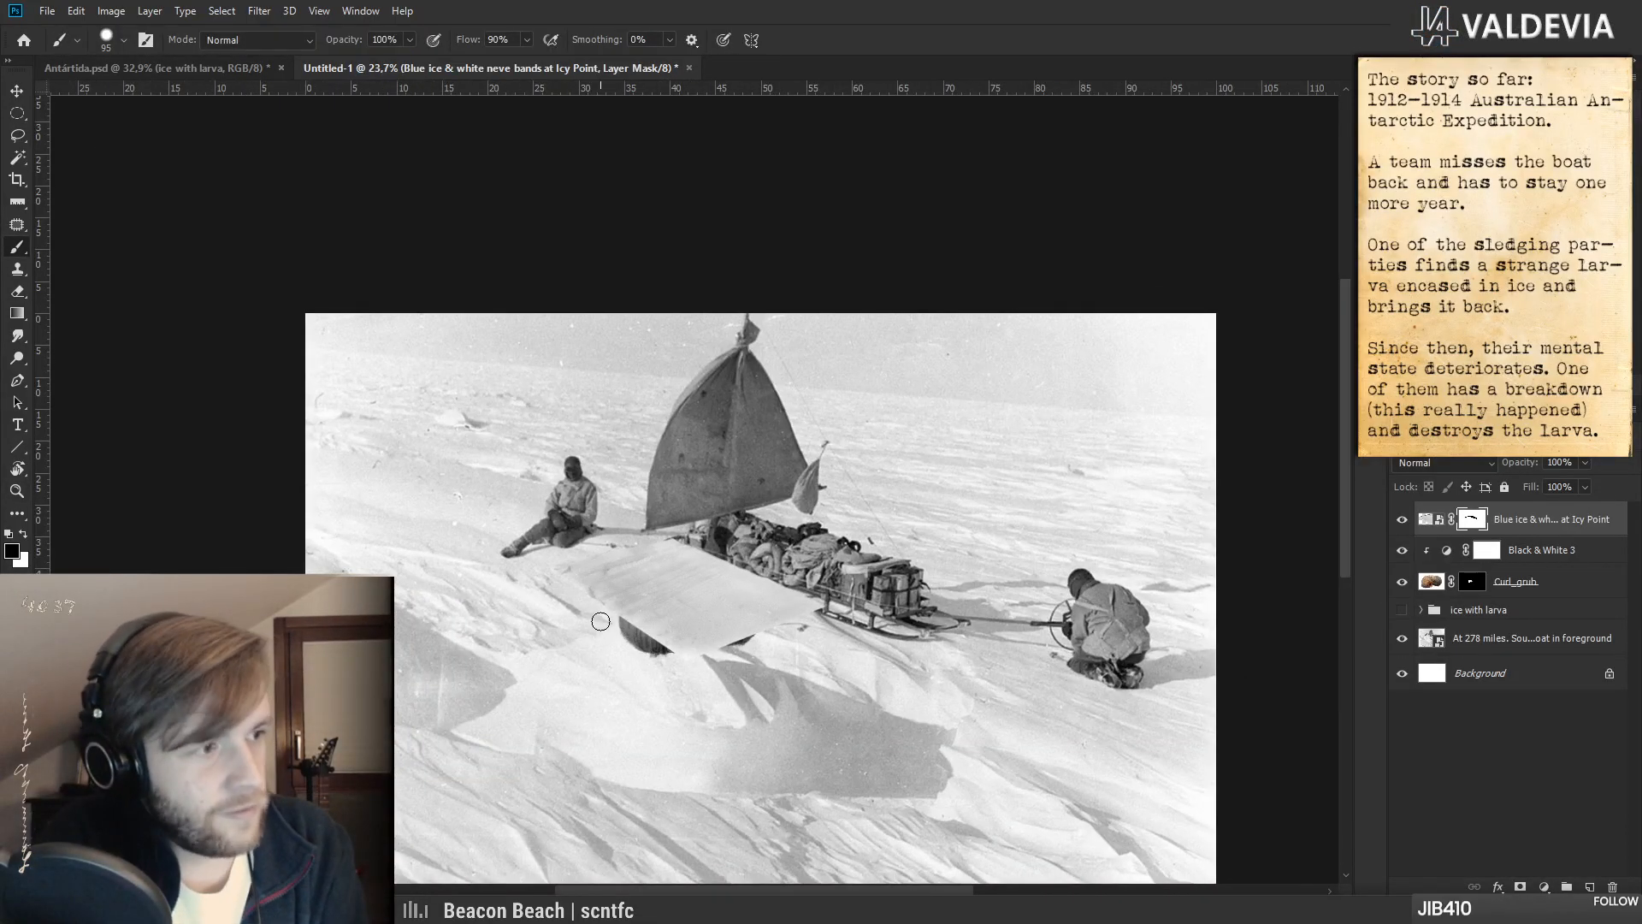
{"action": "mouse_move", "coordinate": [682, 631]}
{"action": "left_mouse_down"}
{"action": "mouse_move", "coordinate": [817, 631]}
{"action": "mouse_move", "coordinate": [745, 629]}
{"action": "left_mouse_up"}
{"action": "left_click", "coordinate": [1402, 519]}
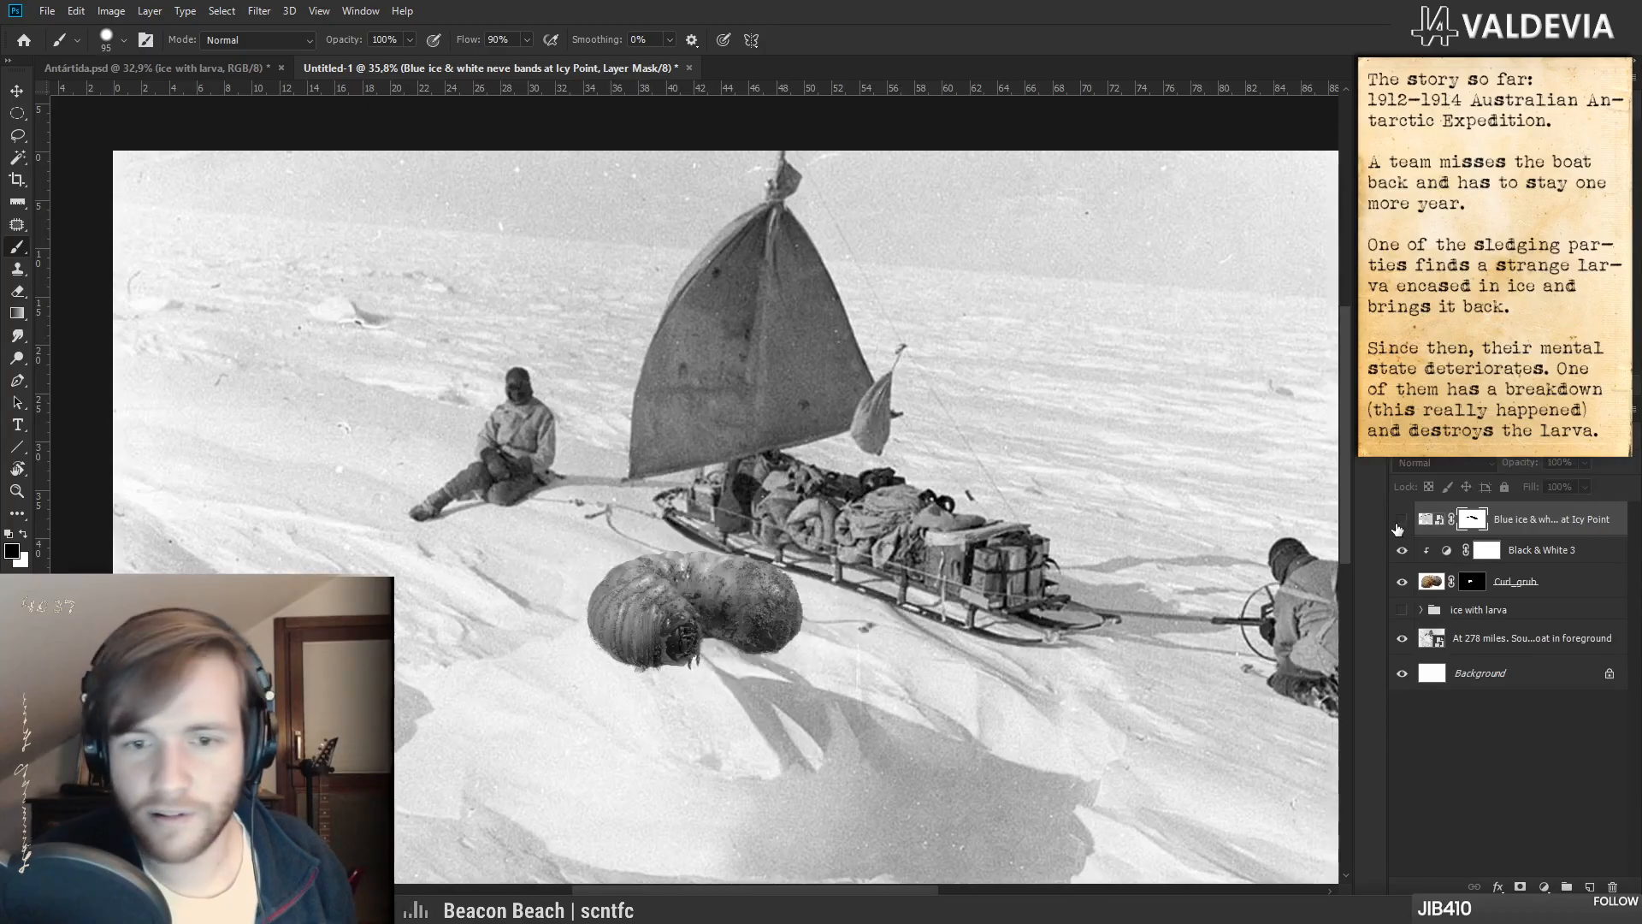
{"action": "left_click", "coordinate": [1402, 520]}
- Lower the ice layer's opacity to 75% and reposition it over the grub's upper part
{"action": "left_click_drag", "start_coordinate": [760, 671], "coordinate": [770, 606]}
{"action": "left_click_drag", "start_coordinate": [1530, 463], "coordinate": [1508, 463]}
{"action": "mouse_move", "coordinate": [792, 589]}
{"action": "left_mouse_down"}
{"action": "mouse_move", "coordinate": [772, 625]}
{"action": "mouse_move", "coordinate": [799, 604]}
{"action": "mouse_move", "coordinate": [832, 650]}
{"action": "mouse_move", "coordinate": [799, 653]}
{"action": "left_mouse_up"}
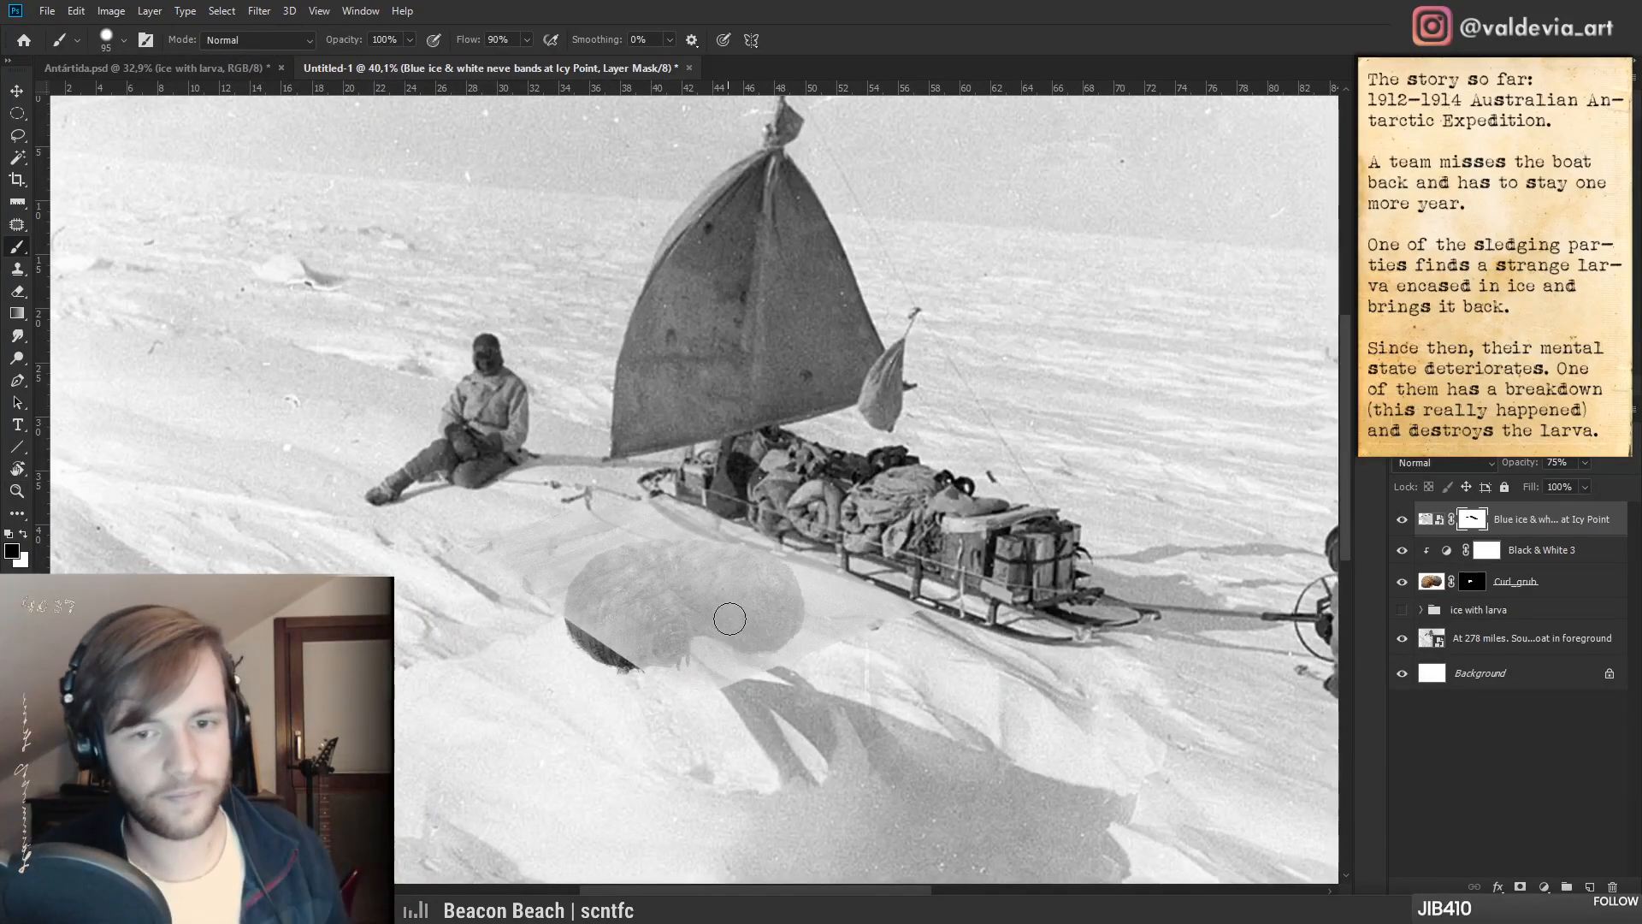
{"action": "left_click_drag", "start_coordinate": [783, 659], "coordinate": [775, 634]}
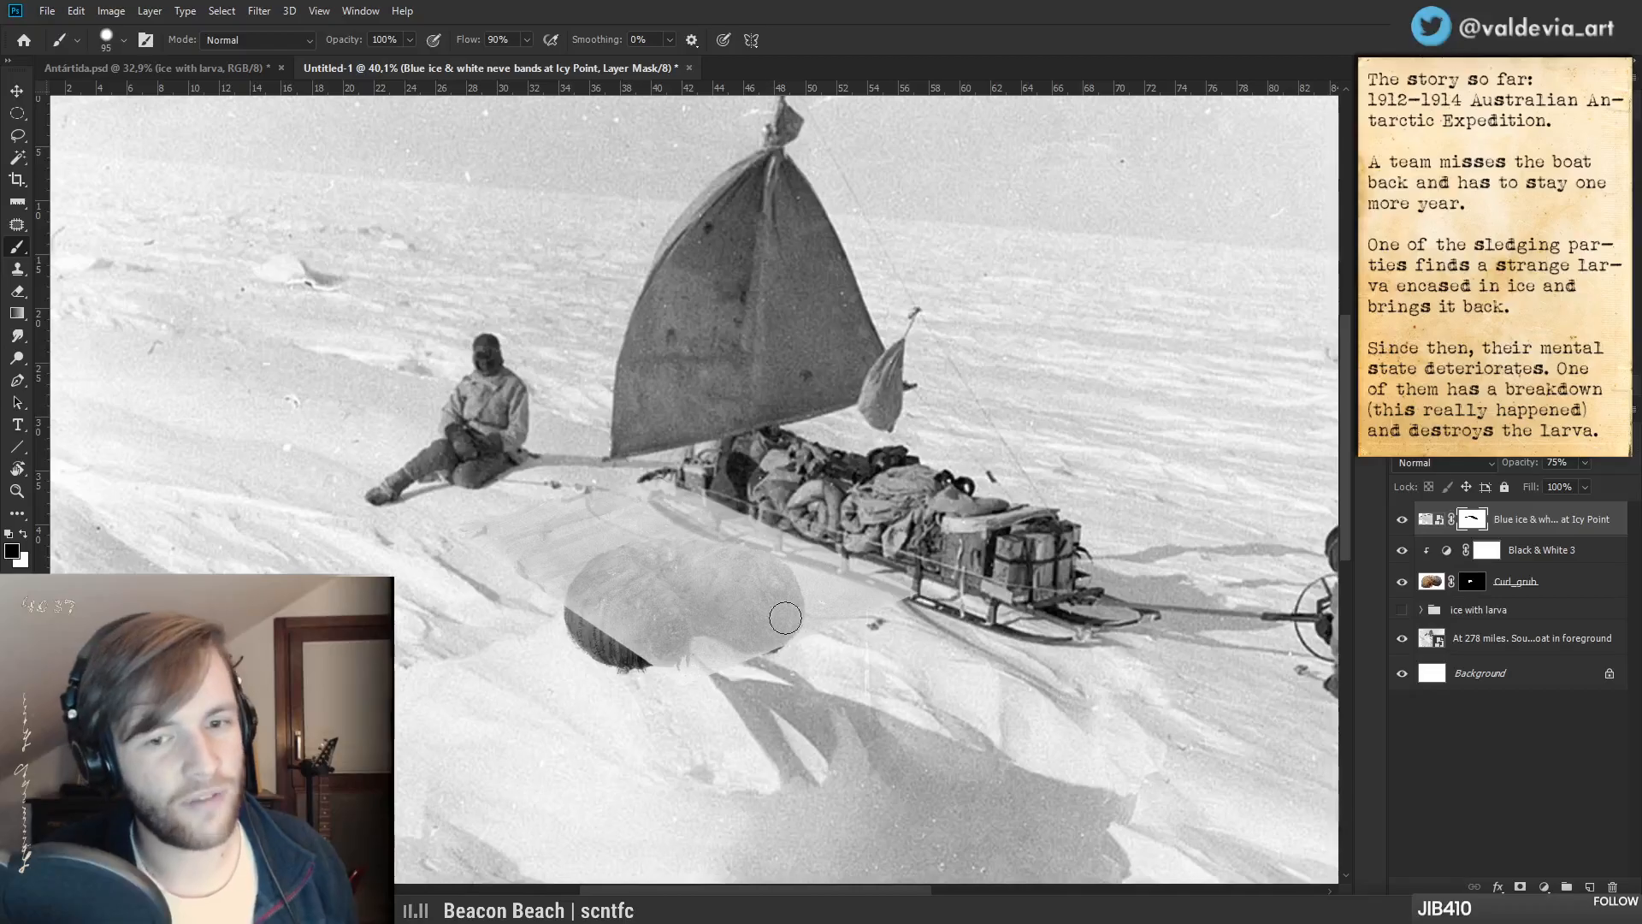
{"action": "left_click_drag", "start_coordinate": [749, 591], "coordinate": [753, 573]}
- Check the ice-encased larva in Antártida.psd and shift the ice plane in Untitled-1 over the grub to match
{"action": "left_click", "coordinate": [226, 70]}
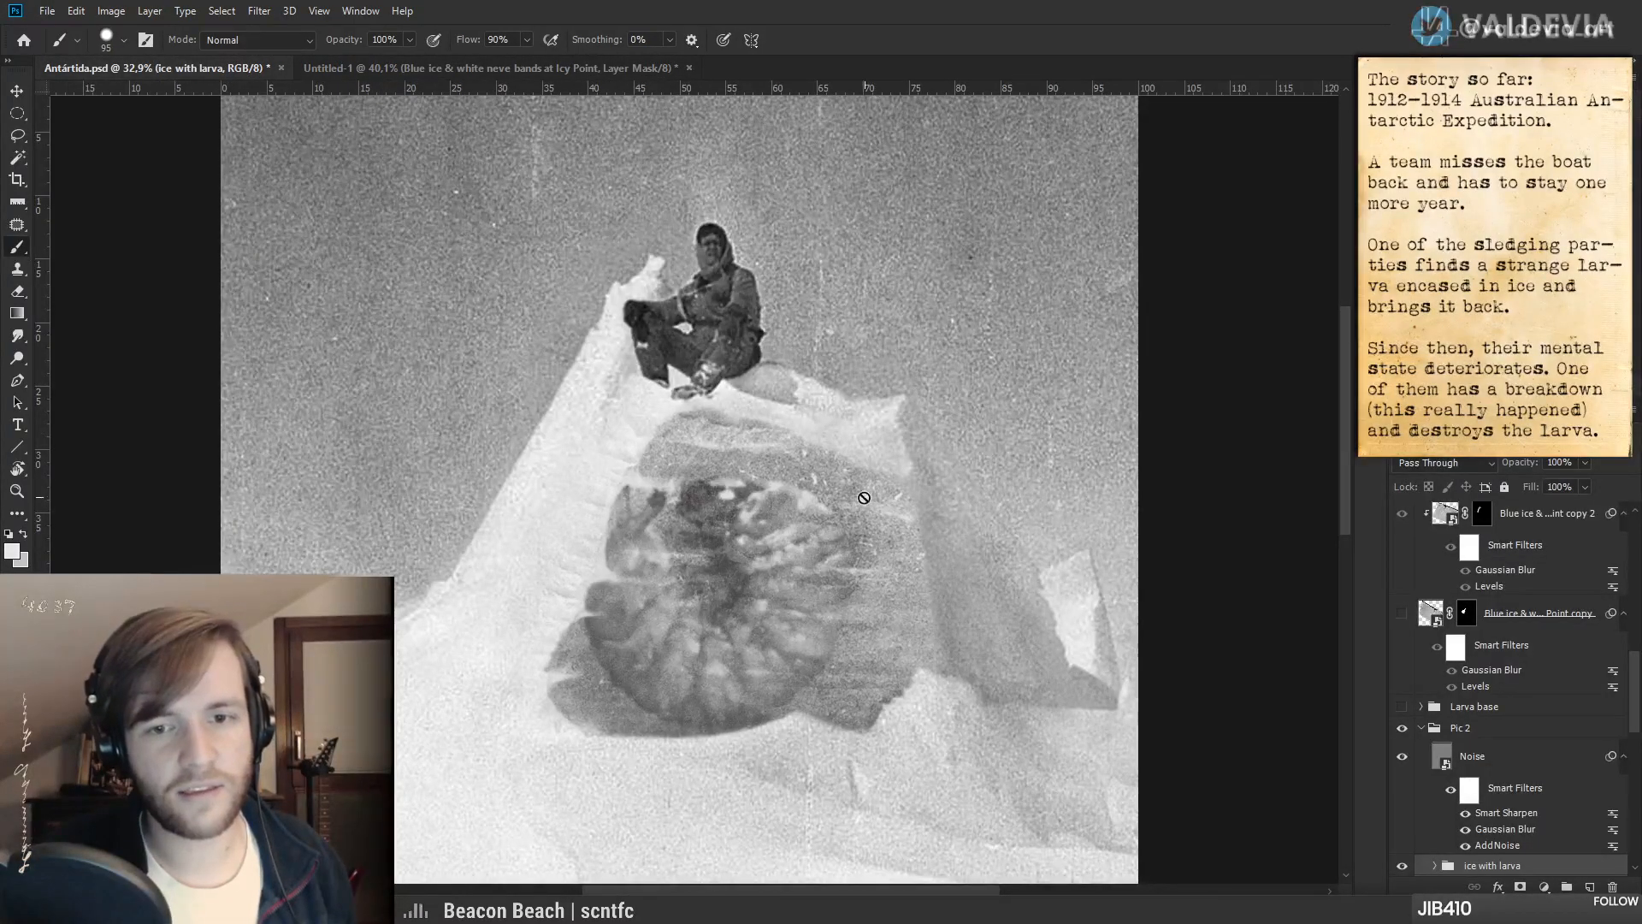
{"action": "left_click", "coordinate": [421, 70]}
{"action": "key", "text": "x"}
{"action": "left_click_drag", "start_coordinate": [786, 637], "coordinate": [752, 626]}
- Resize the masked ice plane to 87.72% by 76.55%, skew its corners to fit over the grub, and apply the transform
{"action": "key", "text": "ctrl+t"}
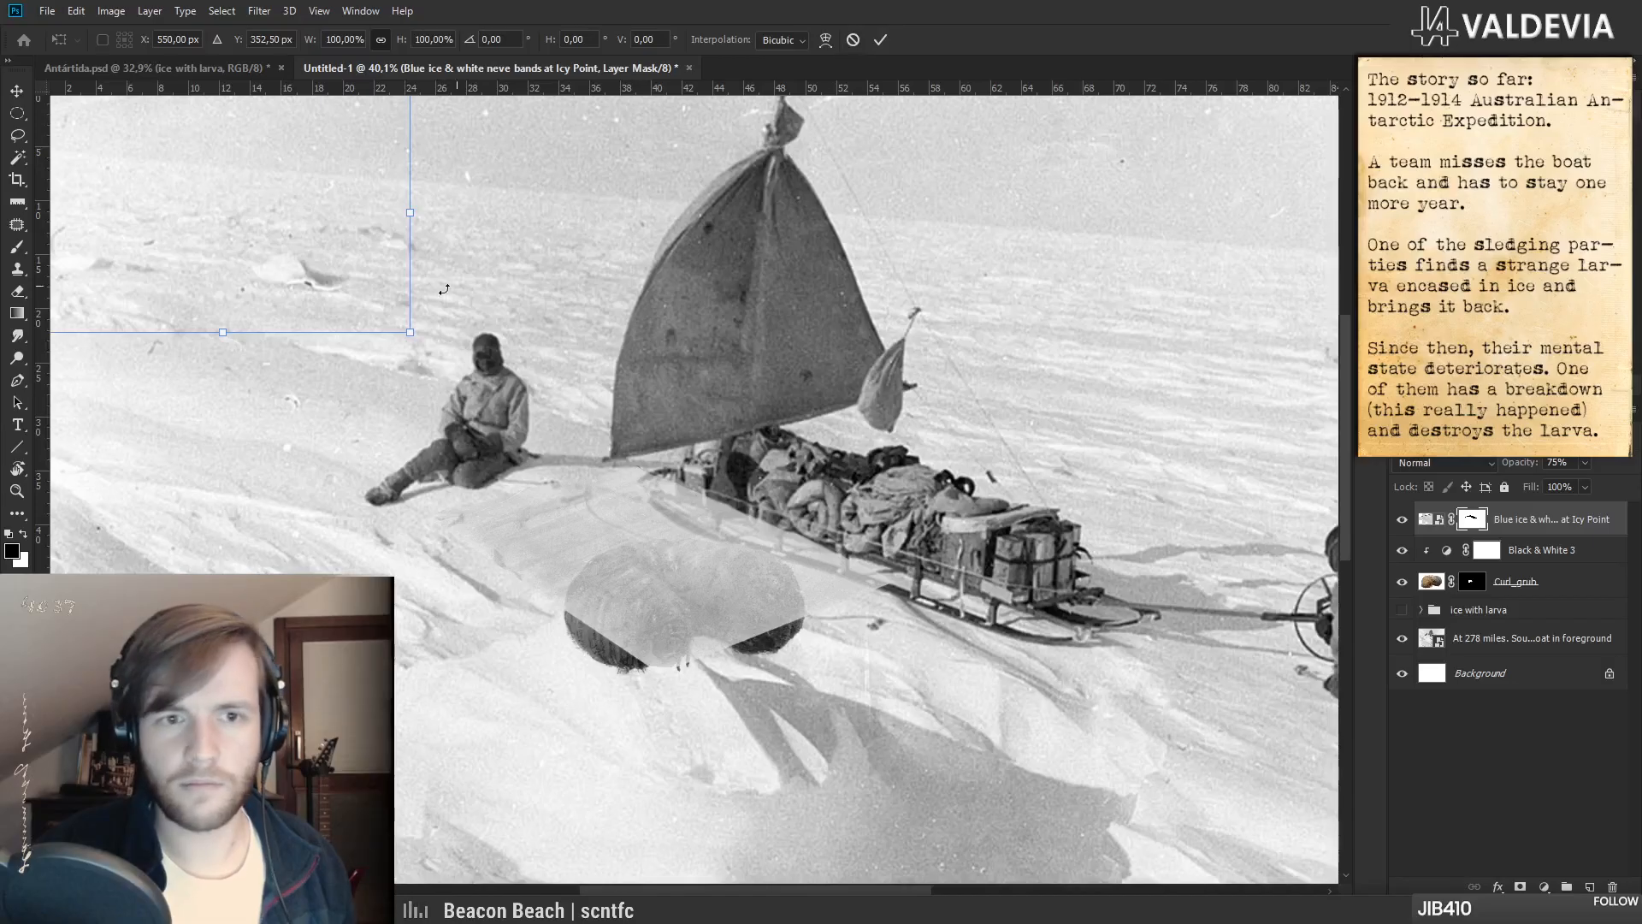
{"action": "left_click_drag", "start_coordinate": [415, 338], "coordinate": [339, 289]}
{"action": "left_click_drag", "start_coordinate": [234, 238], "coordinate": [337, 345]}
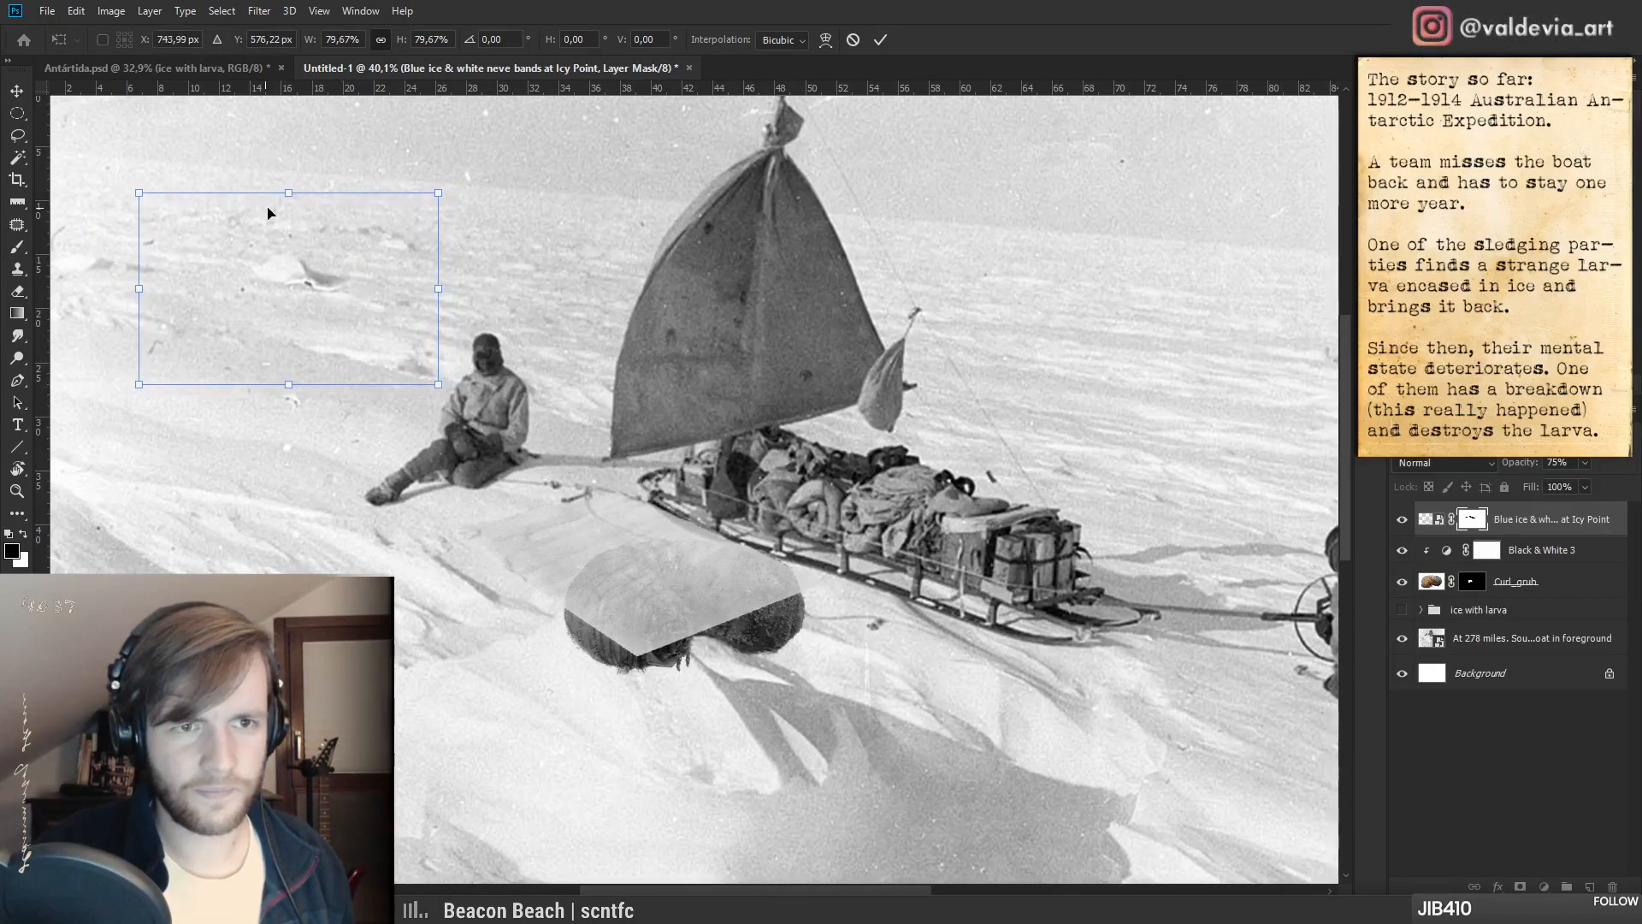
{"action": "mouse_move", "coordinate": [288, 196]}
{"action": "left_mouse_down"}
{"action": "mouse_move", "coordinate": [272, 196]}
{"action": "mouse_move", "coordinate": [289, 224]}
{"action": "left_mouse_up"}
{"action": "left_click_drag", "start_coordinate": [308, 291], "coordinate": [341, 316]}
{"action": "mouse_move", "coordinate": [470, 325]}
{"action": "left_mouse_down"}
{"action": "mouse_move", "coordinate": [506, 323]}
{"action": "mouse_move", "coordinate": [477, 326]}
{"action": "left_mouse_up"}
{"action": "mouse_move", "coordinate": [477, 411]}
{"action": "left_mouse_down"}
{"action": "mouse_move", "coordinate": [454, 419]}
{"action": "mouse_move", "coordinate": [481, 413]}
{"action": "left_mouse_up"}
{"action": "mouse_move", "coordinate": [480, 241]}
{"action": "left_mouse_down"}
{"action": "mouse_move", "coordinate": [513, 243]}
{"action": "mouse_move", "coordinate": [504, 226]}
{"action": "left_mouse_up"}
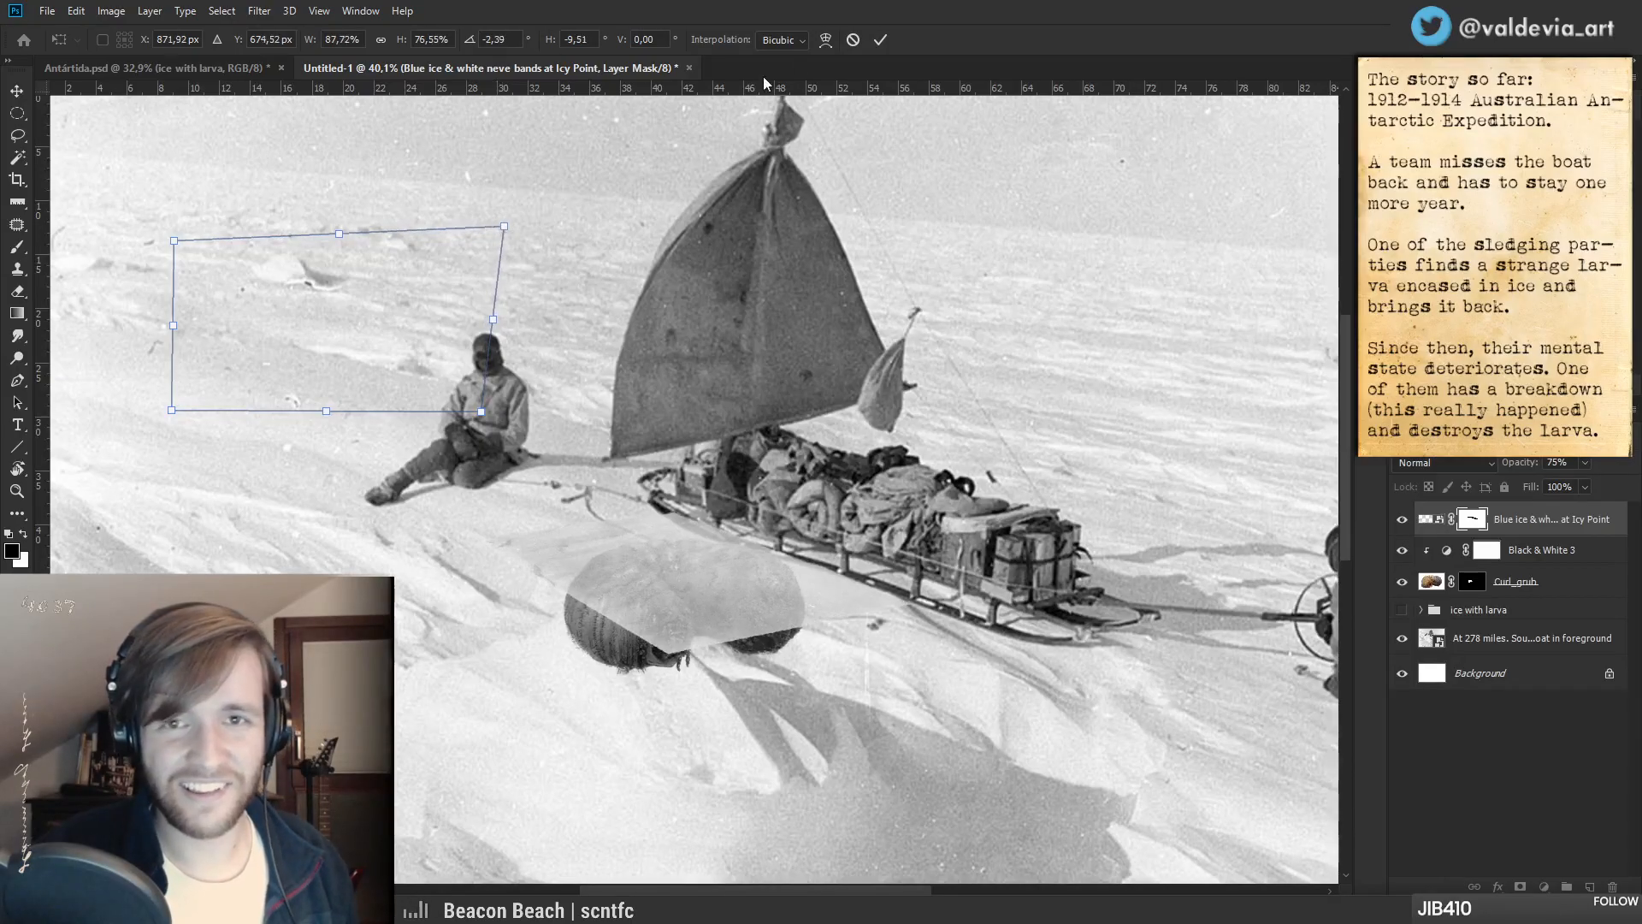
{"action": "left_click", "coordinate": [881, 40]}
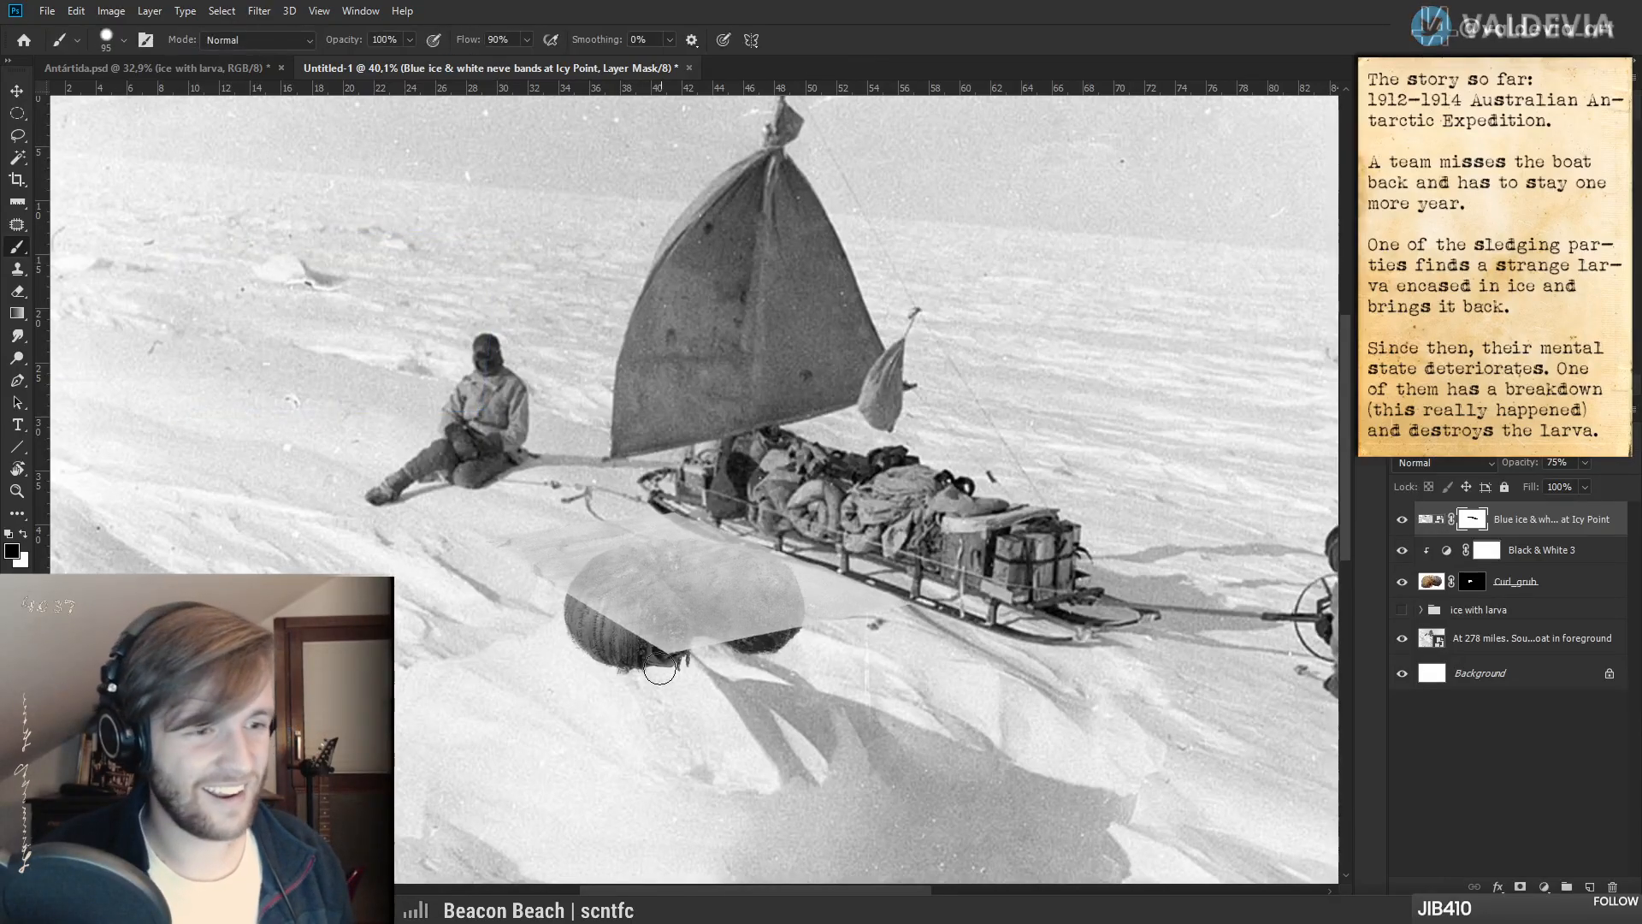
- Restore the ice layer's opacity to 100%
{"action": "key", "text": "z"}
{"action": "left_click_drag", "start_coordinate": [653, 652], "coordinate": [732, 640]}
{"action": "key", "text": "b"}
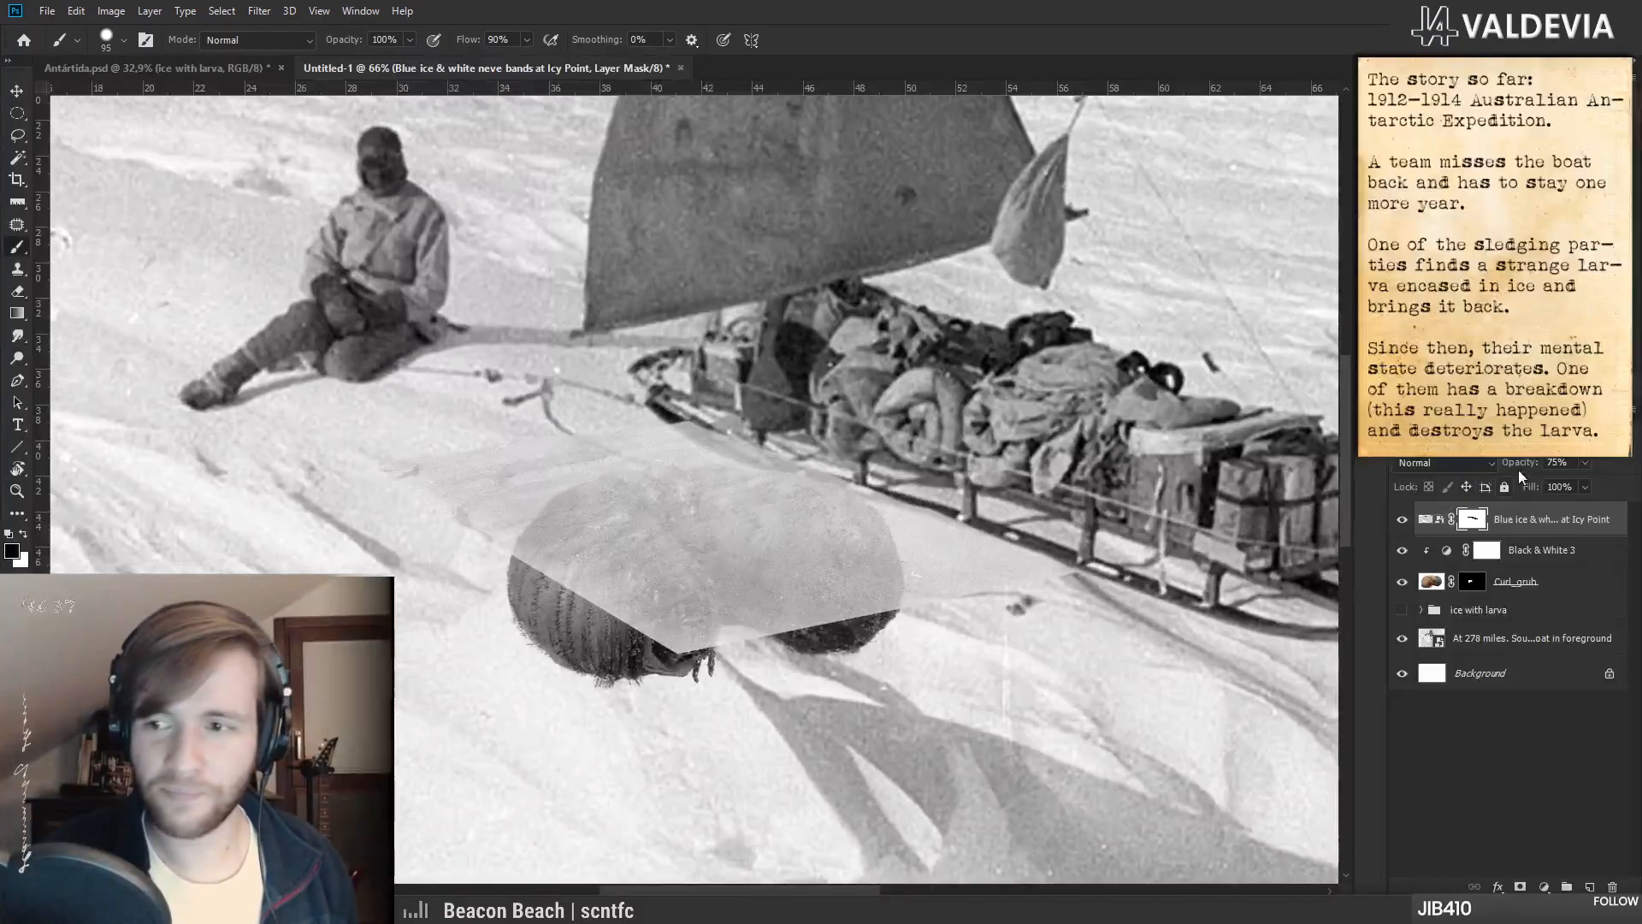
{"action": "left_click_drag", "start_coordinate": [1520, 465], "coordinate": [1632, 466]}
- Compare the scene with the ice plane hidden and shown to judge how the block would enclose the grub
{"action": "key", "text": "z"}
{"action": "left_click_drag", "start_coordinate": [833, 508], "coordinate": [793, 499]}
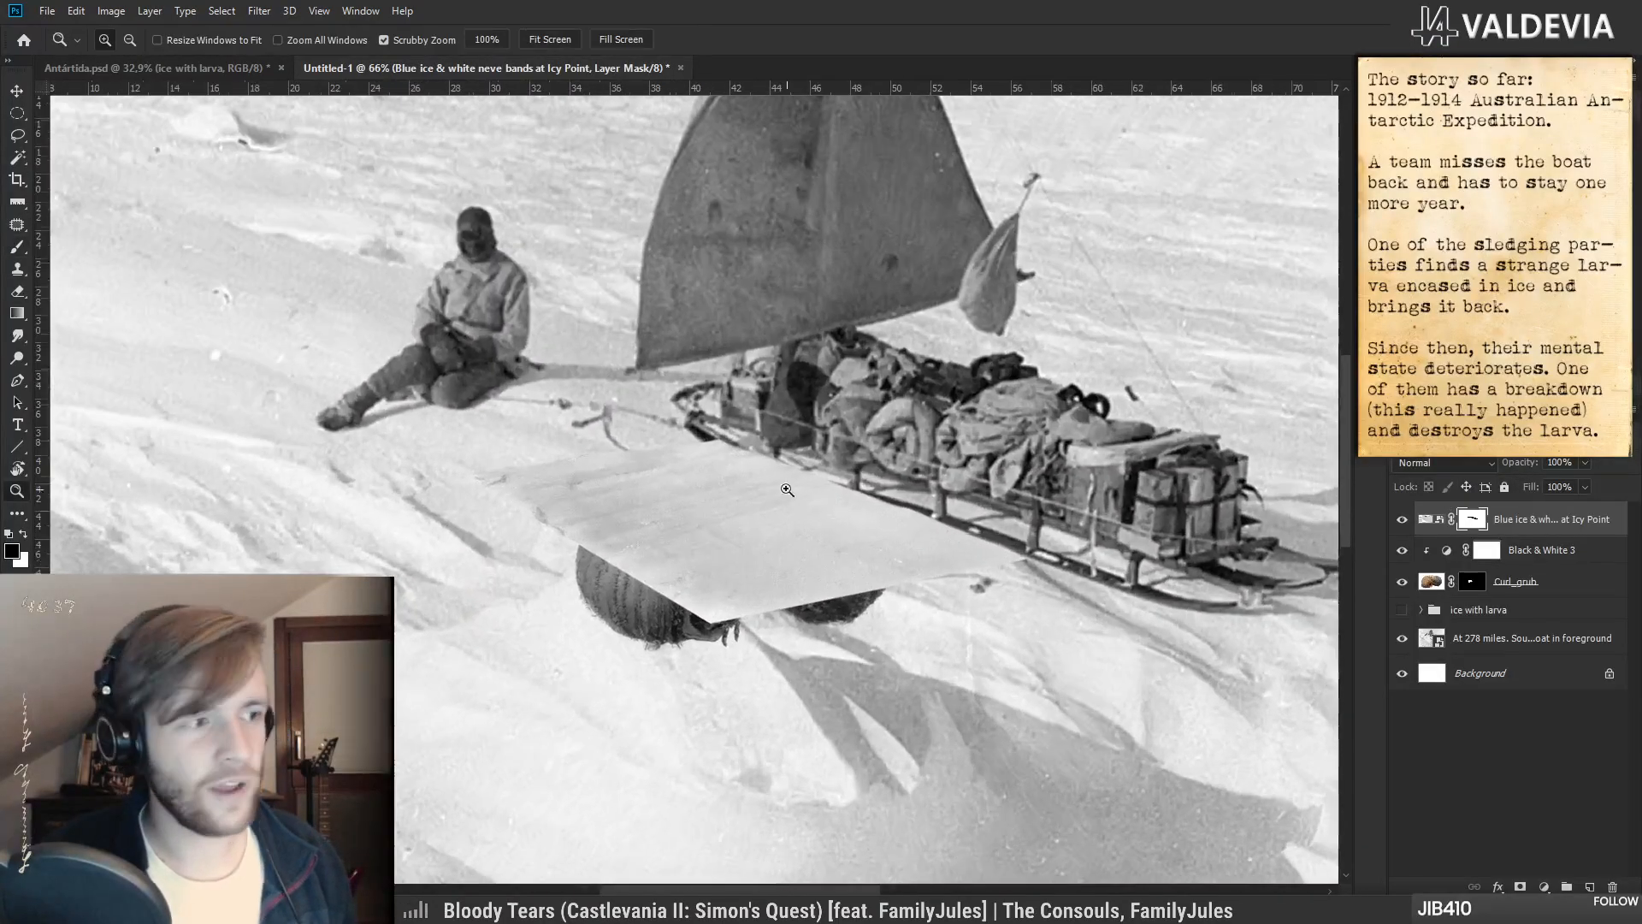
{"action": "key", "text": "b"}
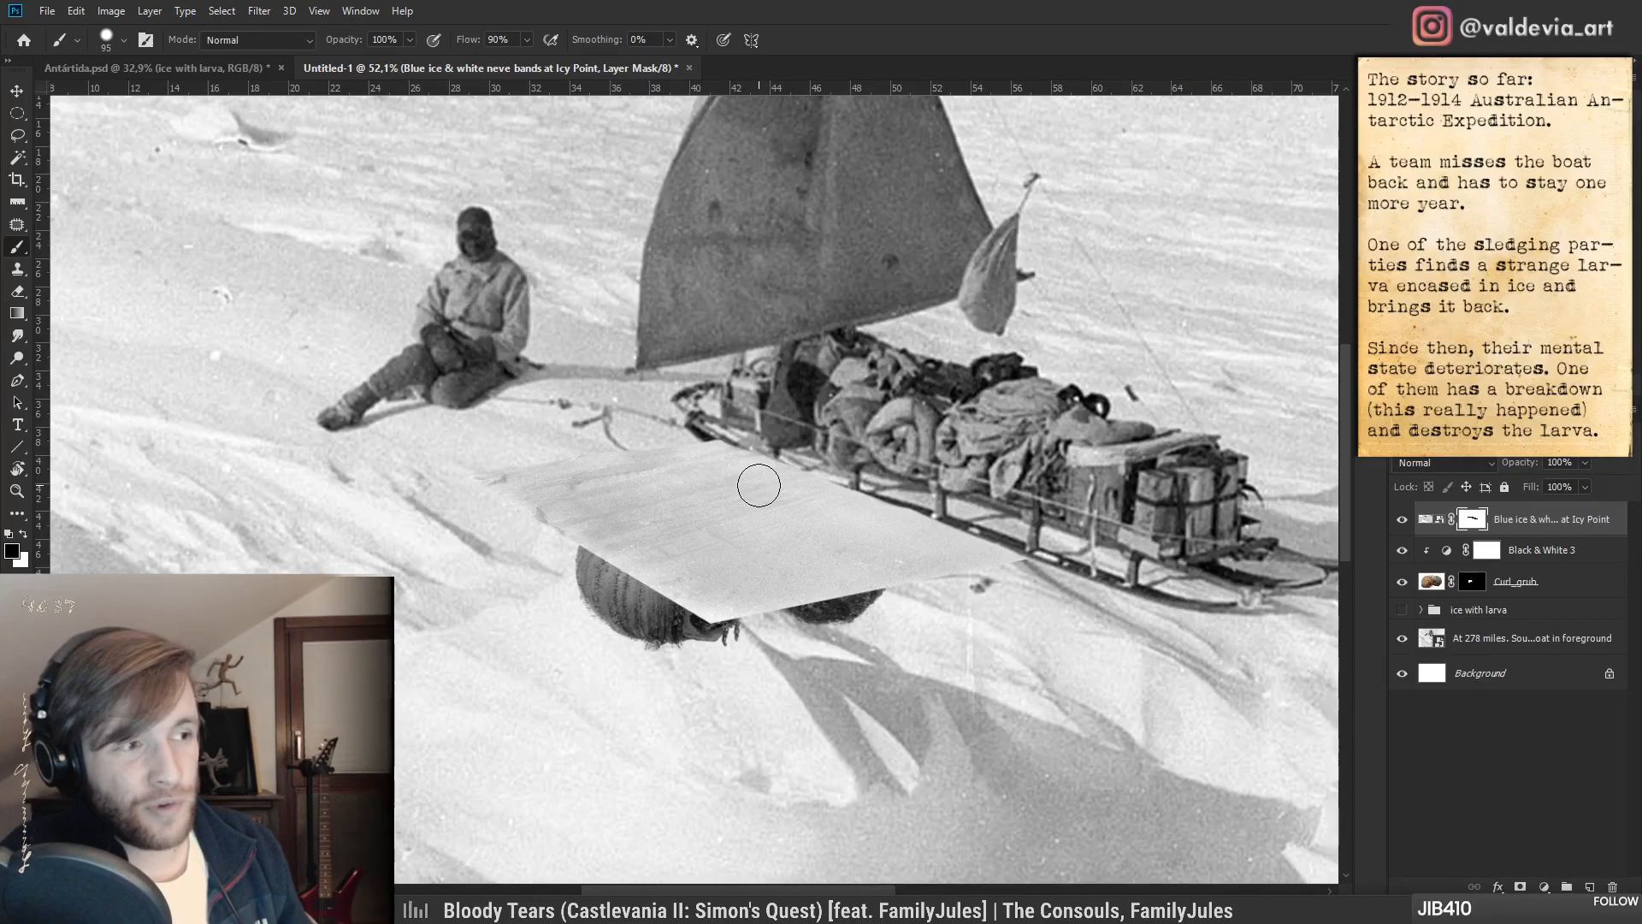
{"action": "left_click", "coordinate": [1402, 520]}
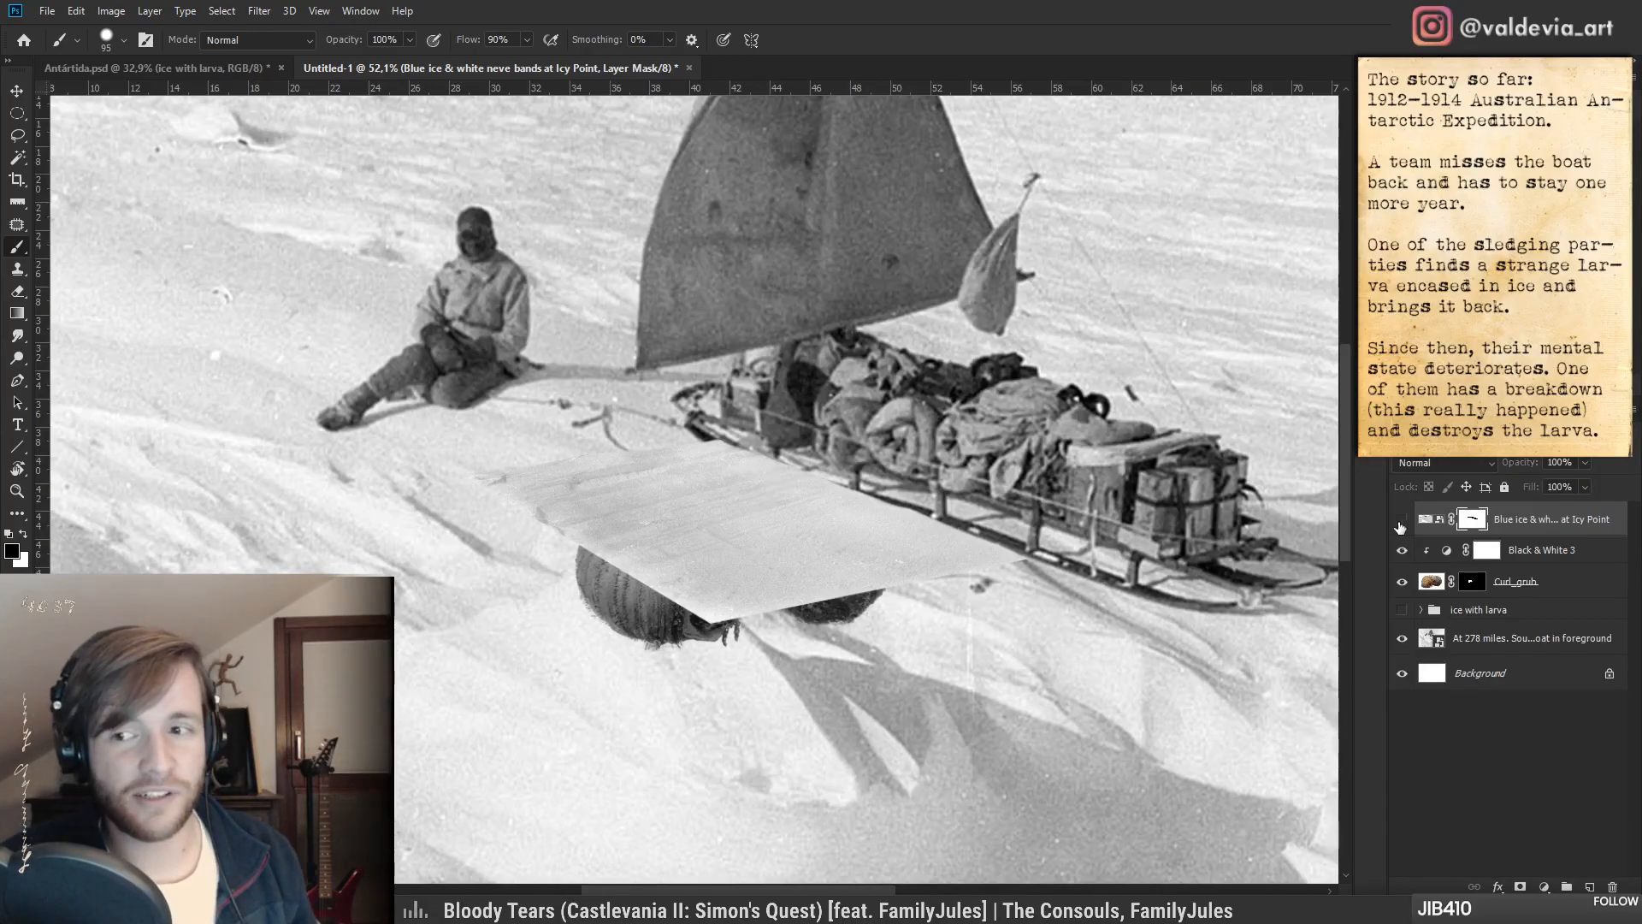
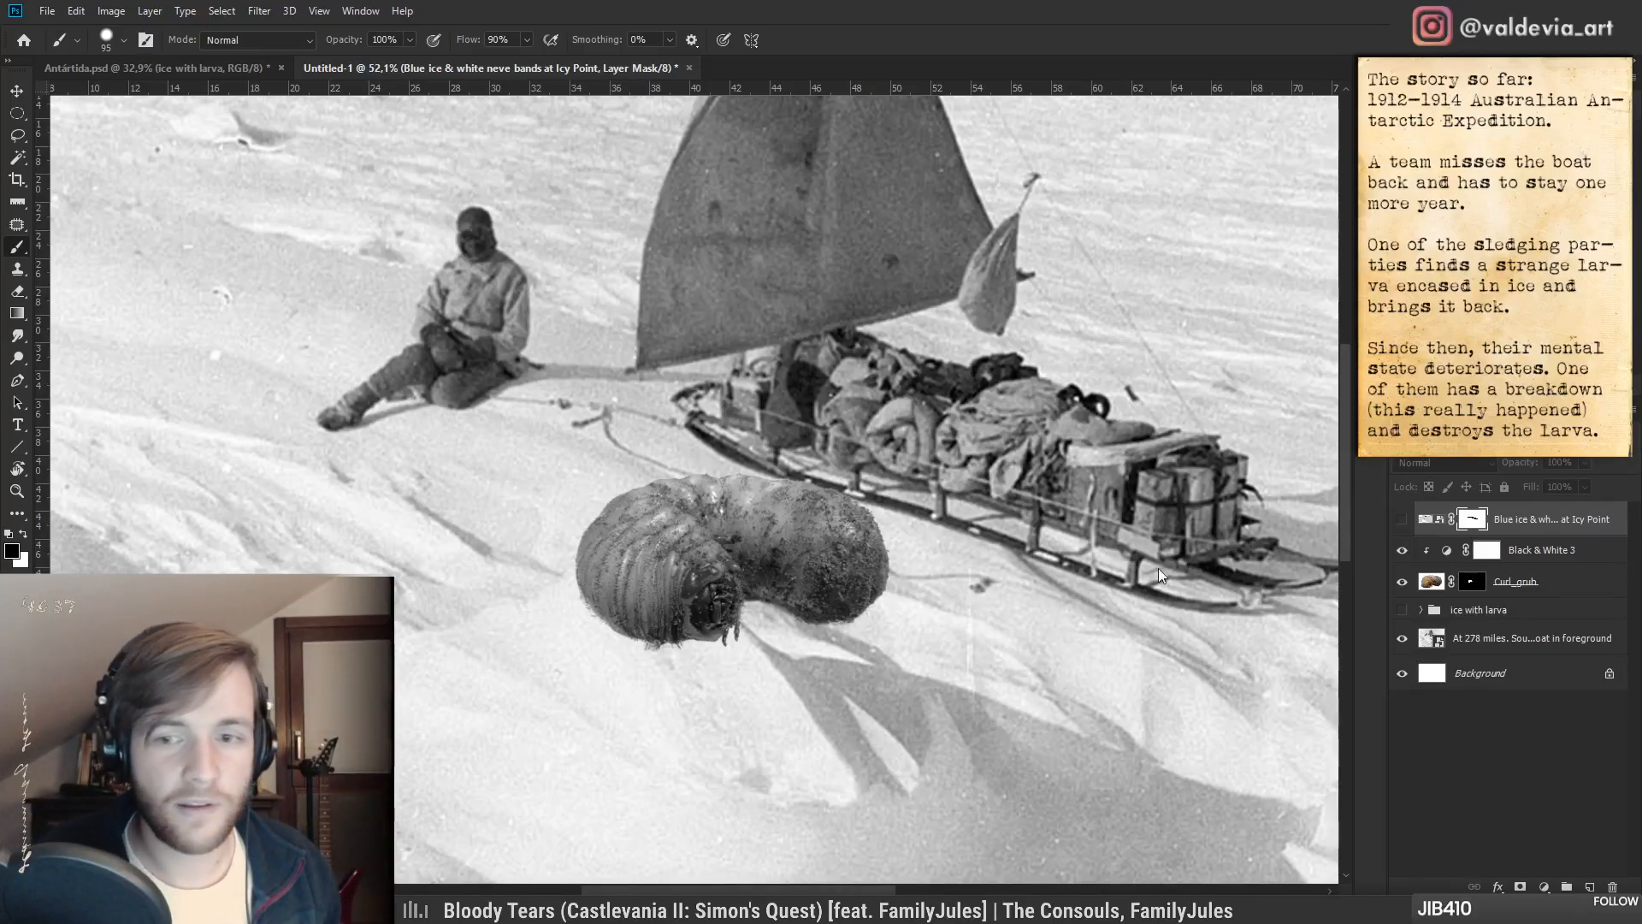
{"action": "left_click", "coordinate": [1401, 519]}
{"action": "left_click", "coordinate": [1401, 519]}
{"action": "left_click", "coordinate": [1400, 522]}
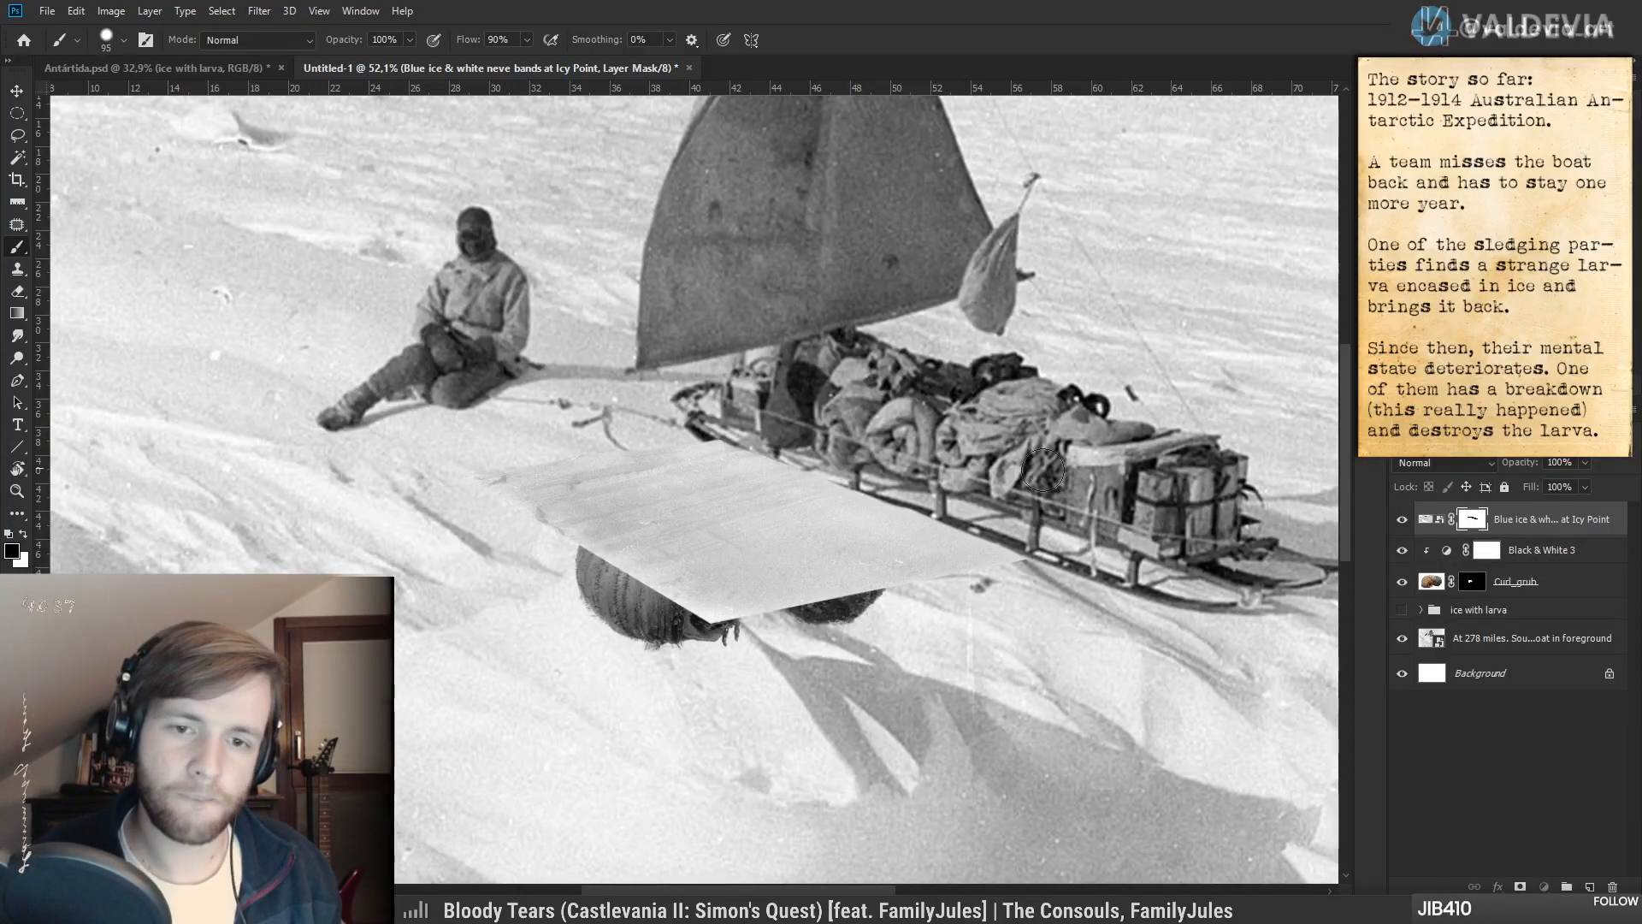
- Duplicate the masked ice layer, move the copy in front of the grub, and stretch its height to about 115%
{"action": "key", "text": "ctrl+j"}
{"action": "left_click_drag", "start_coordinate": [791, 539], "coordinate": [651, 647]}
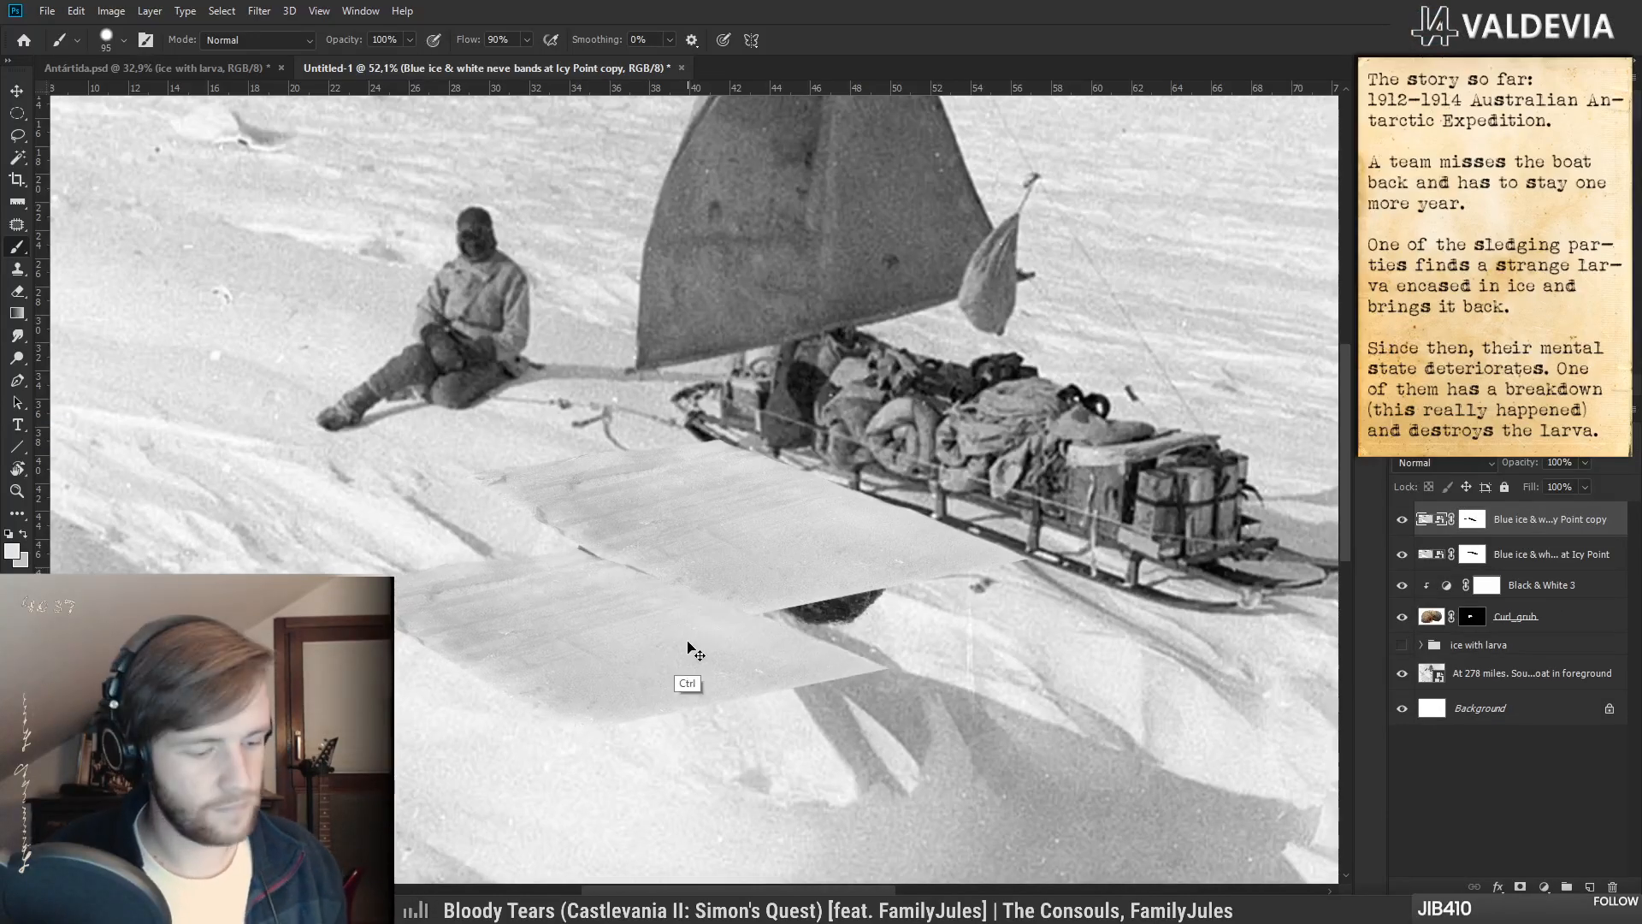
{"action": "key", "text": "ctrl+t"}
{"action": "left_click_drag", "start_coordinate": [685, 526], "coordinate": [652, 495]}
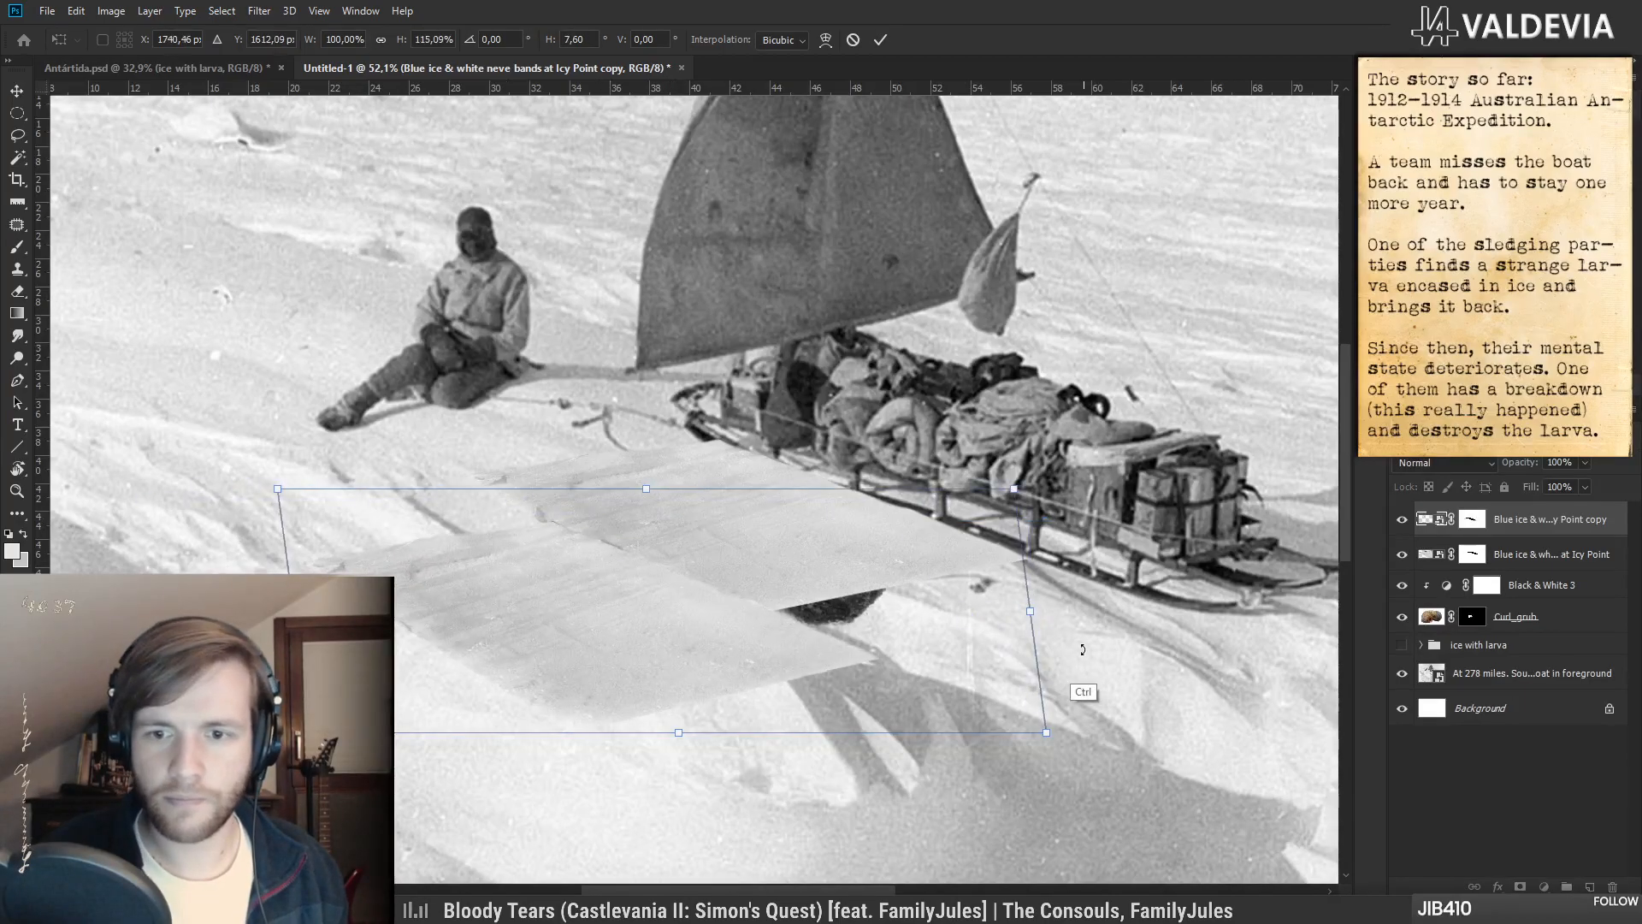
- Narrow the ice copy to 40.34% width, rotate it to −20.77°, and set it against the top plane's edge nearest the seated man
{"action": "left_click_drag", "start_coordinate": [1026, 652], "coordinate": [913, 548]}
{"action": "left_click_drag", "start_coordinate": [698, 528], "coordinate": [653, 524]}
{"action": "left_click_drag", "start_coordinate": [308, 734], "coordinate": [414, 755]}
{"action": "left_click_drag", "start_coordinate": [278, 492], "coordinate": [358, 514]}
{"action": "mouse_move", "coordinate": [506, 624]}
{"action": "left_mouse_down"}
{"action": "mouse_move", "coordinate": [526, 601]}
{"action": "mouse_move", "coordinate": [508, 598]}
{"action": "left_mouse_up"}
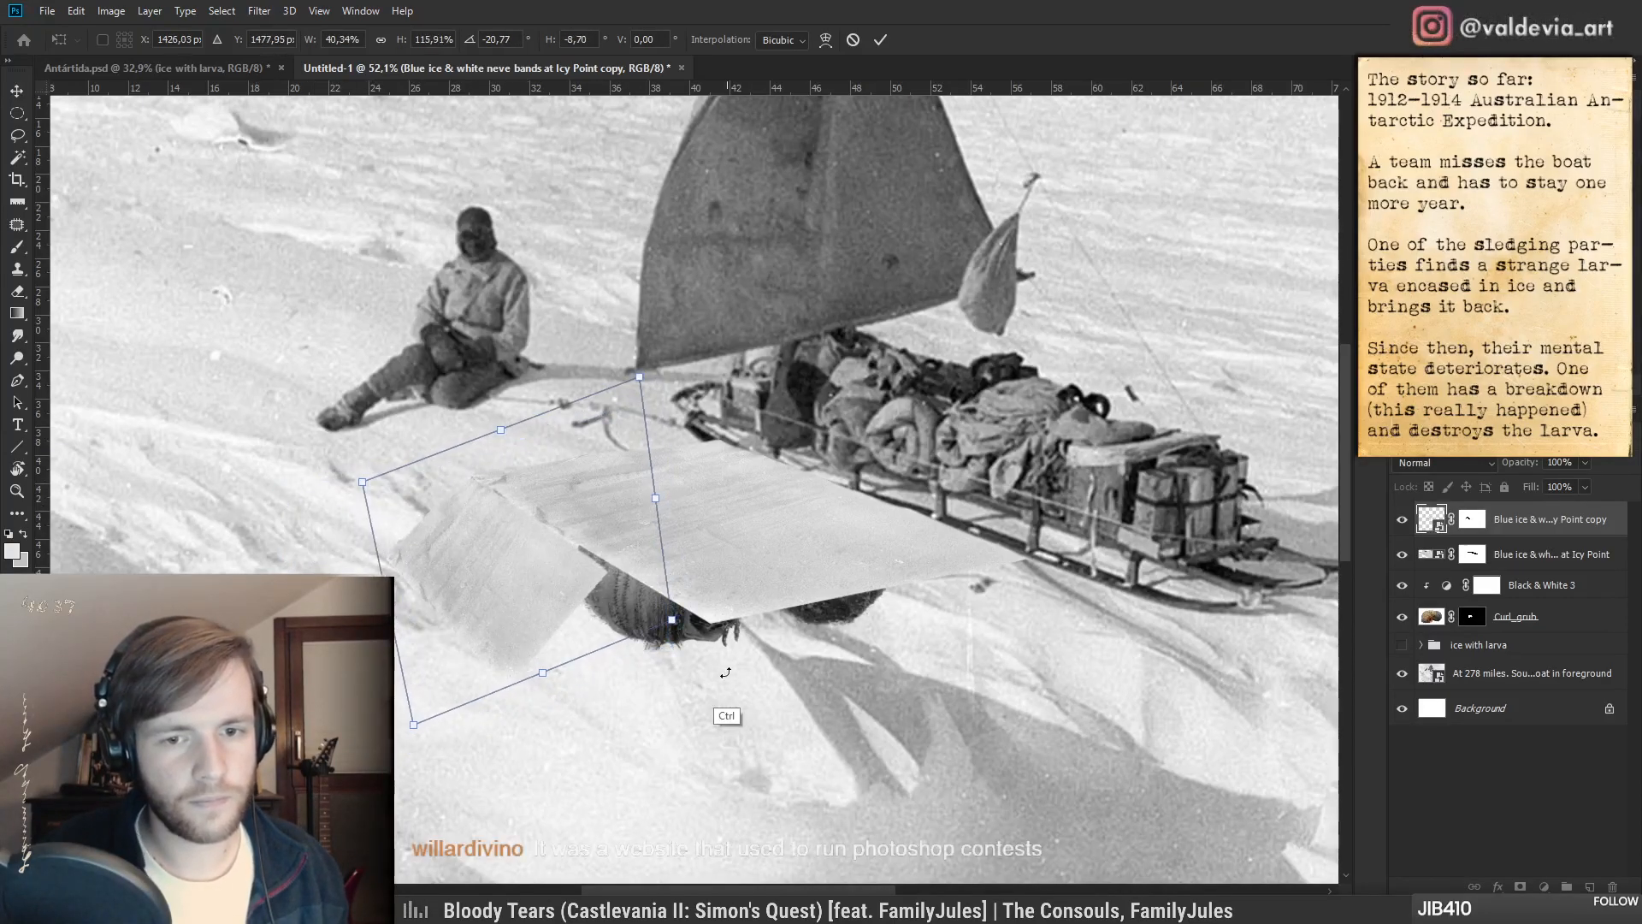
- Stretch and skew the ice copy to 44.69% width and 211.39% height so it spans the top plane's long edge and covers the grub's side
{"action": "left_click_drag", "start_coordinate": [672, 622], "coordinate": [770, 654]}
{"action": "left_click_drag", "start_coordinate": [592, 689], "coordinate": [692, 752]}
{"action": "left_click_drag", "start_coordinate": [439, 630], "coordinate": [485, 678]}
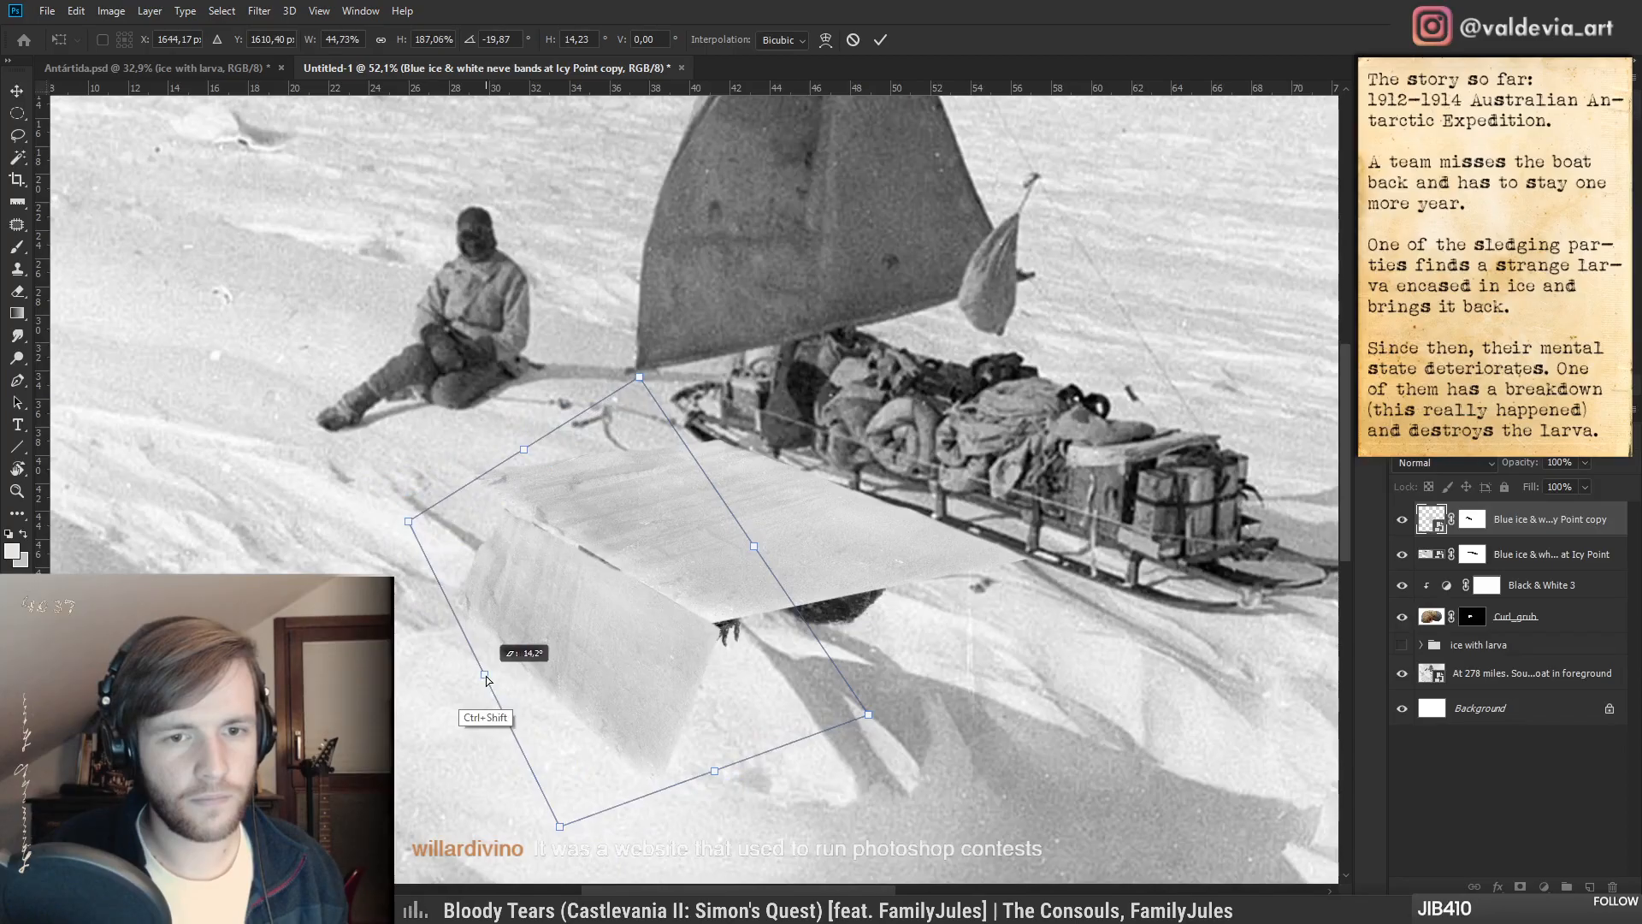
{"action": "left_click_drag", "start_coordinate": [524, 449], "coordinate": [478, 414]}
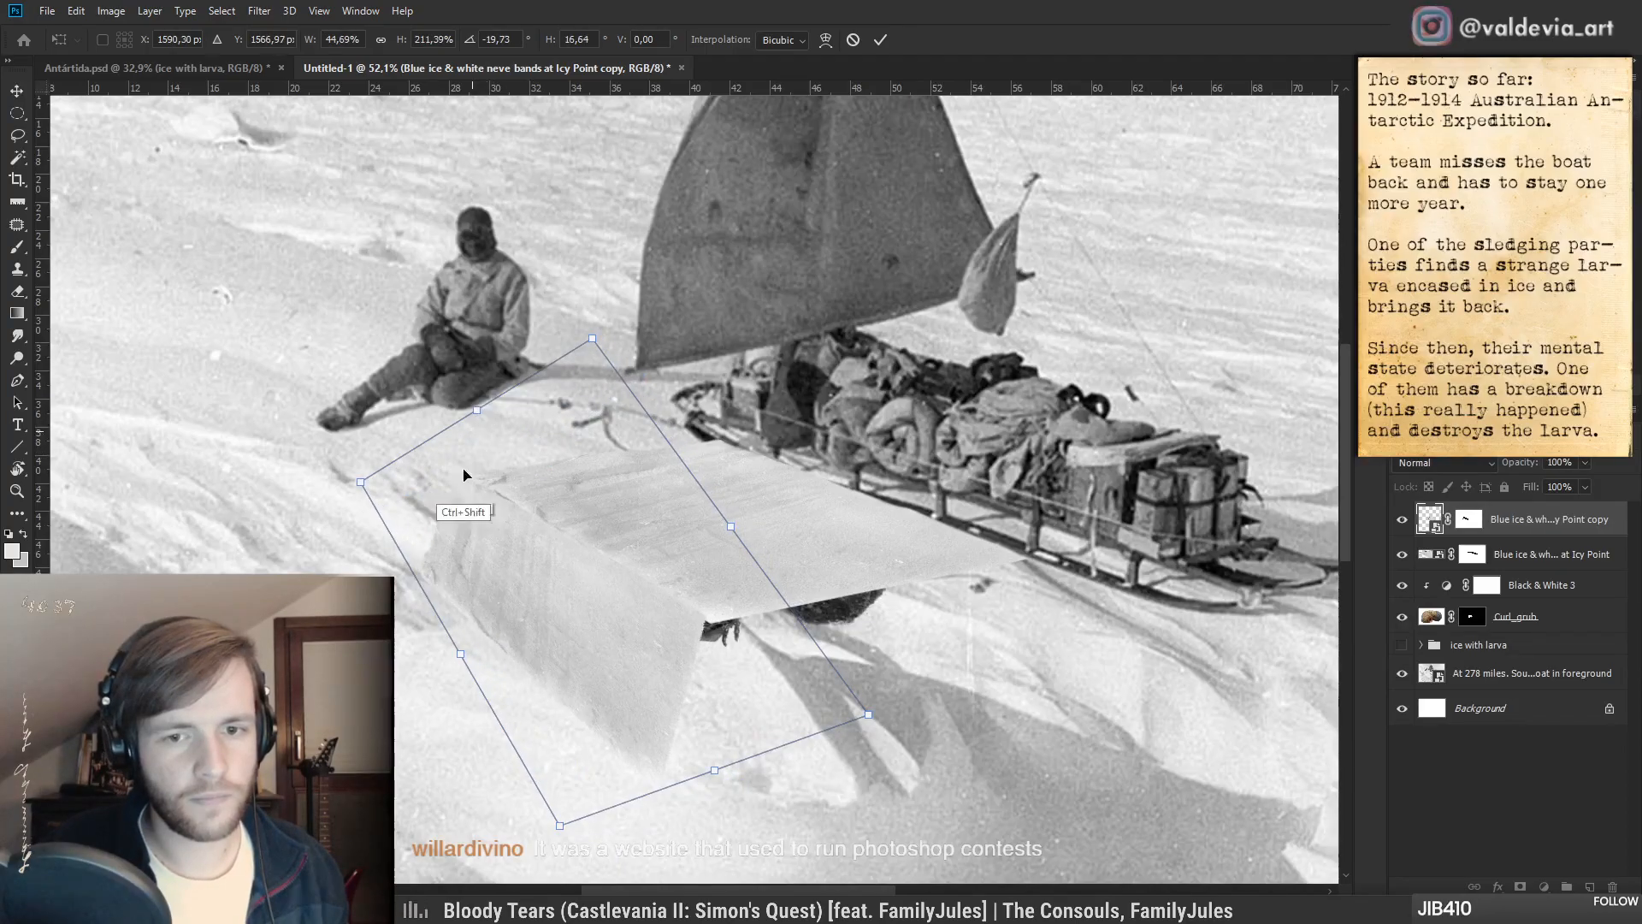
{"action": "left_click_drag", "start_coordinate": [360, 482], "coordinate": [379, 490]}
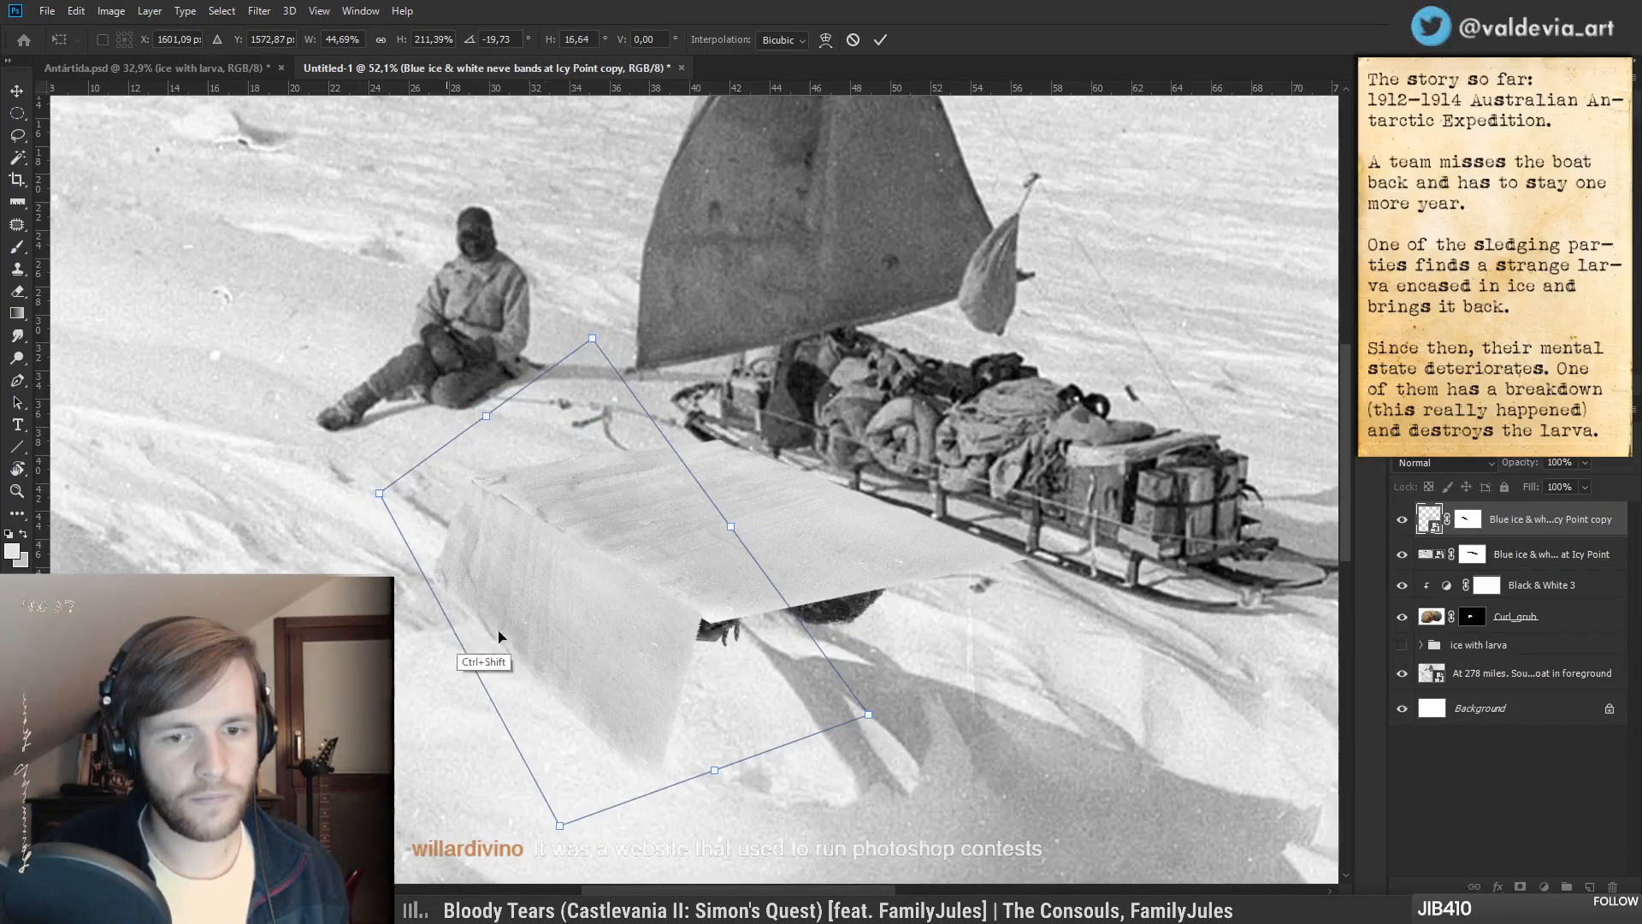
- Refine the ice side plane's corners and edges to 35.59% width, 209.89% height and −35.95° rotation, and apply the transform
{"action": "left_click_drag", "start_coordinate": [560, 826], "coordinate": [598, 800]}
{"action": "left_click_drag", "start_coordinate": [882, 703], "coordinate": [788, 637]}
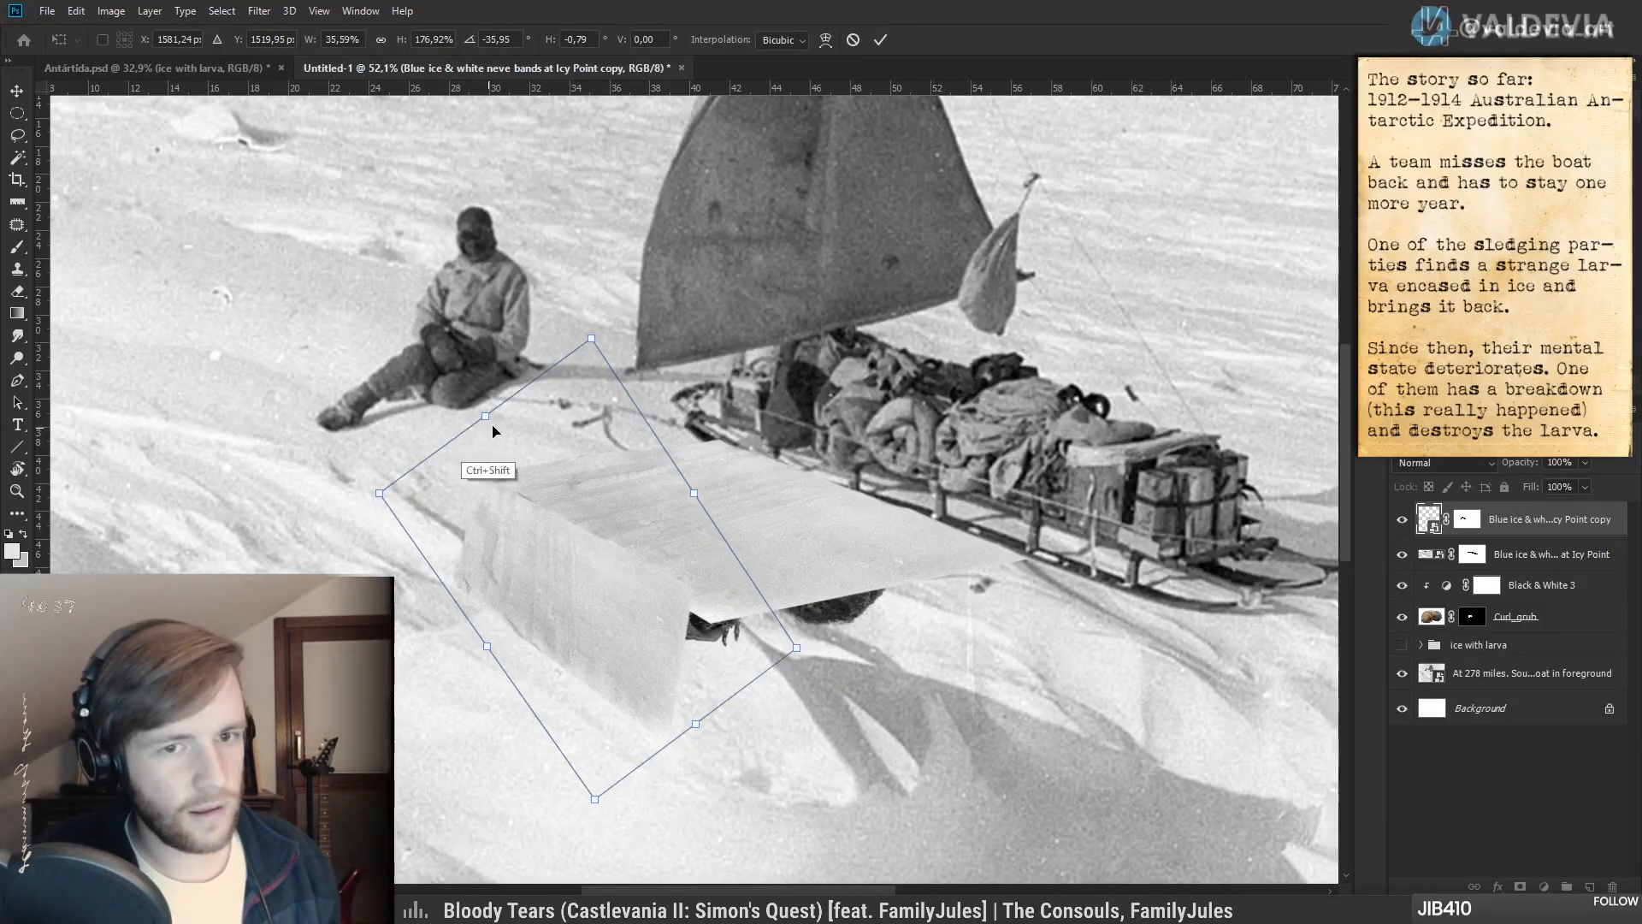
{"action": "left_click_drag", "start_coordinate": [486, 418], "coordinate": [461, 414]}
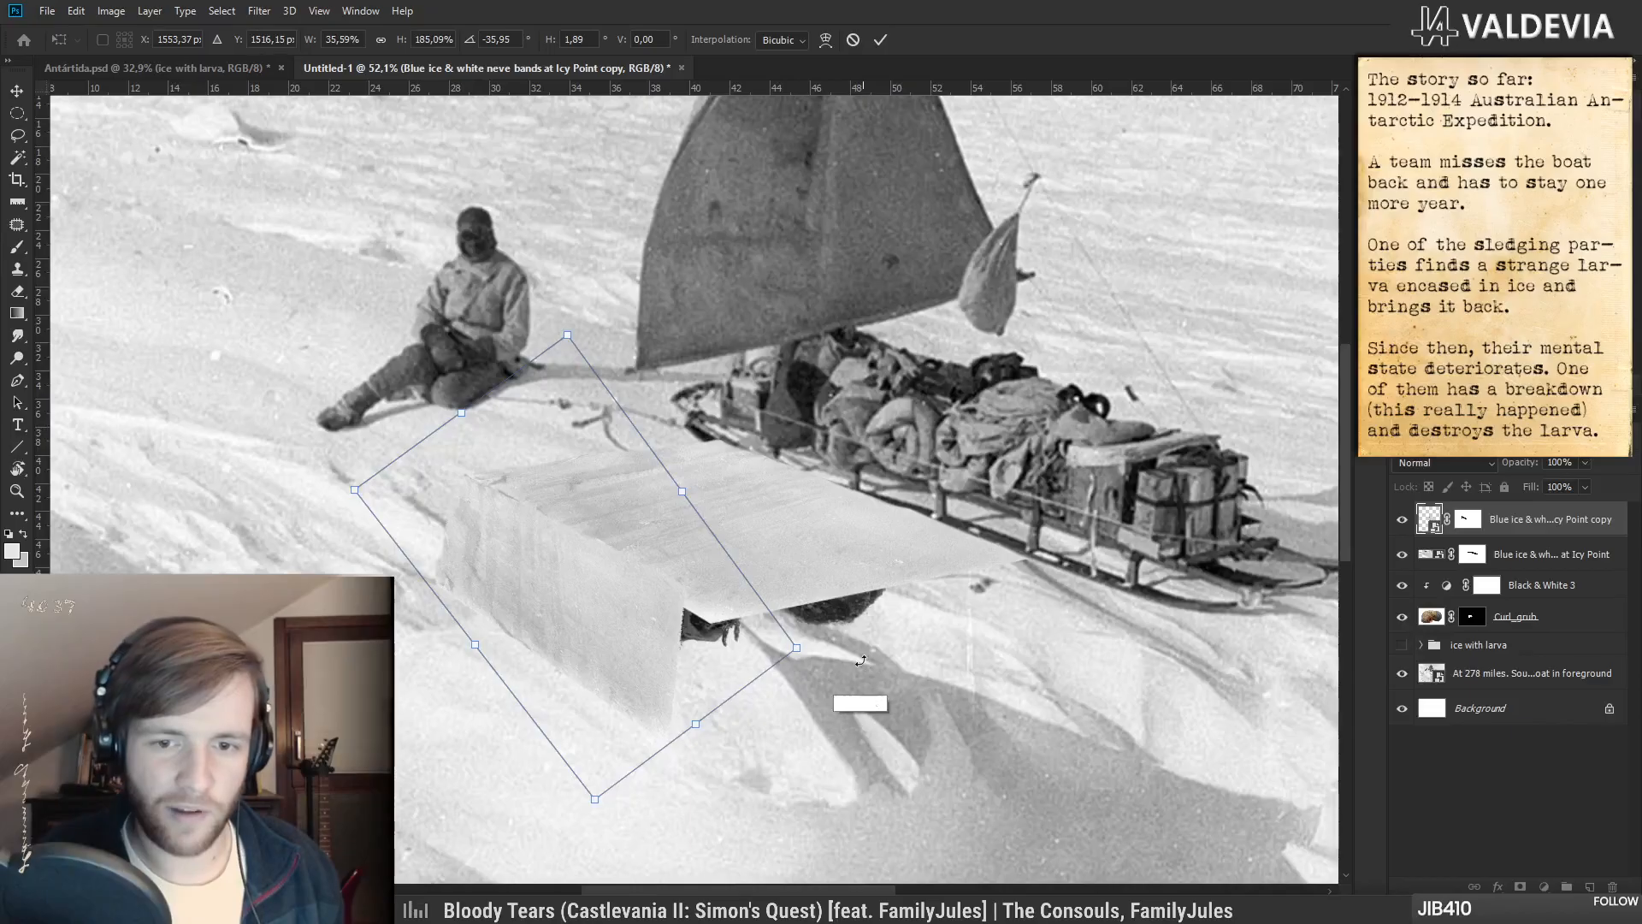
{"action": "left_click_drag", "start_coordinate": [695, 724], "coordinate": [720, 760]}
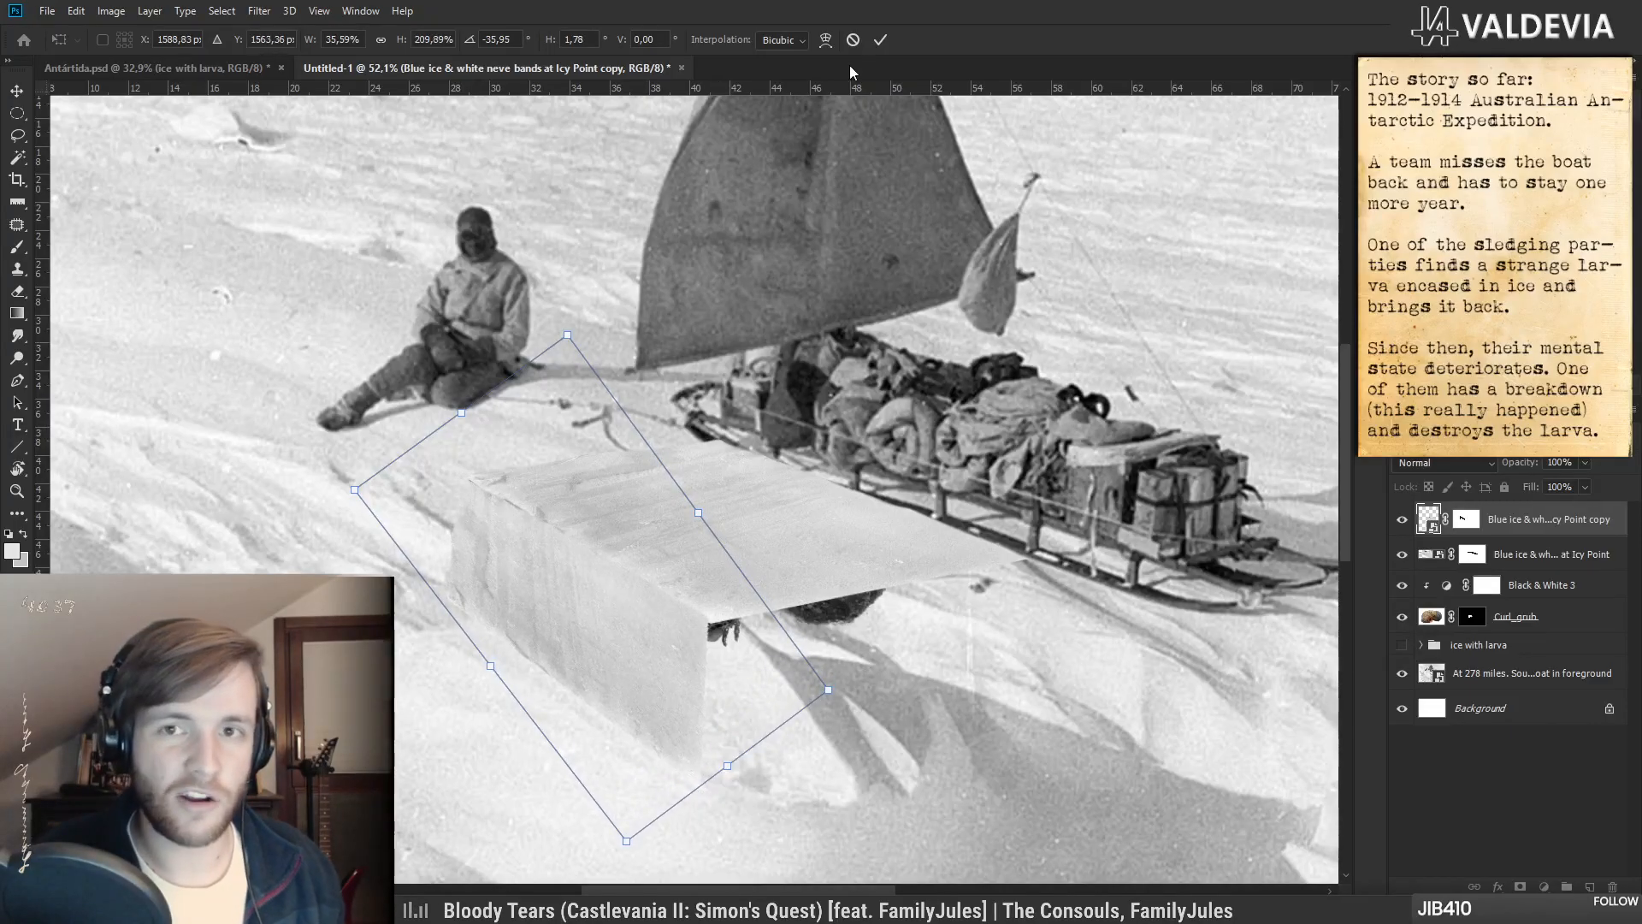
{"action": "left_click", "coordinate": [879, 40]}
- Review the two-plane ice block in the sledge picture, and locate the ICE layer group in the Antártida.psd document
{"action": "scroll", "coordinate": [697, 689], "scroll_direction": "down", "scroll_amount": 3}
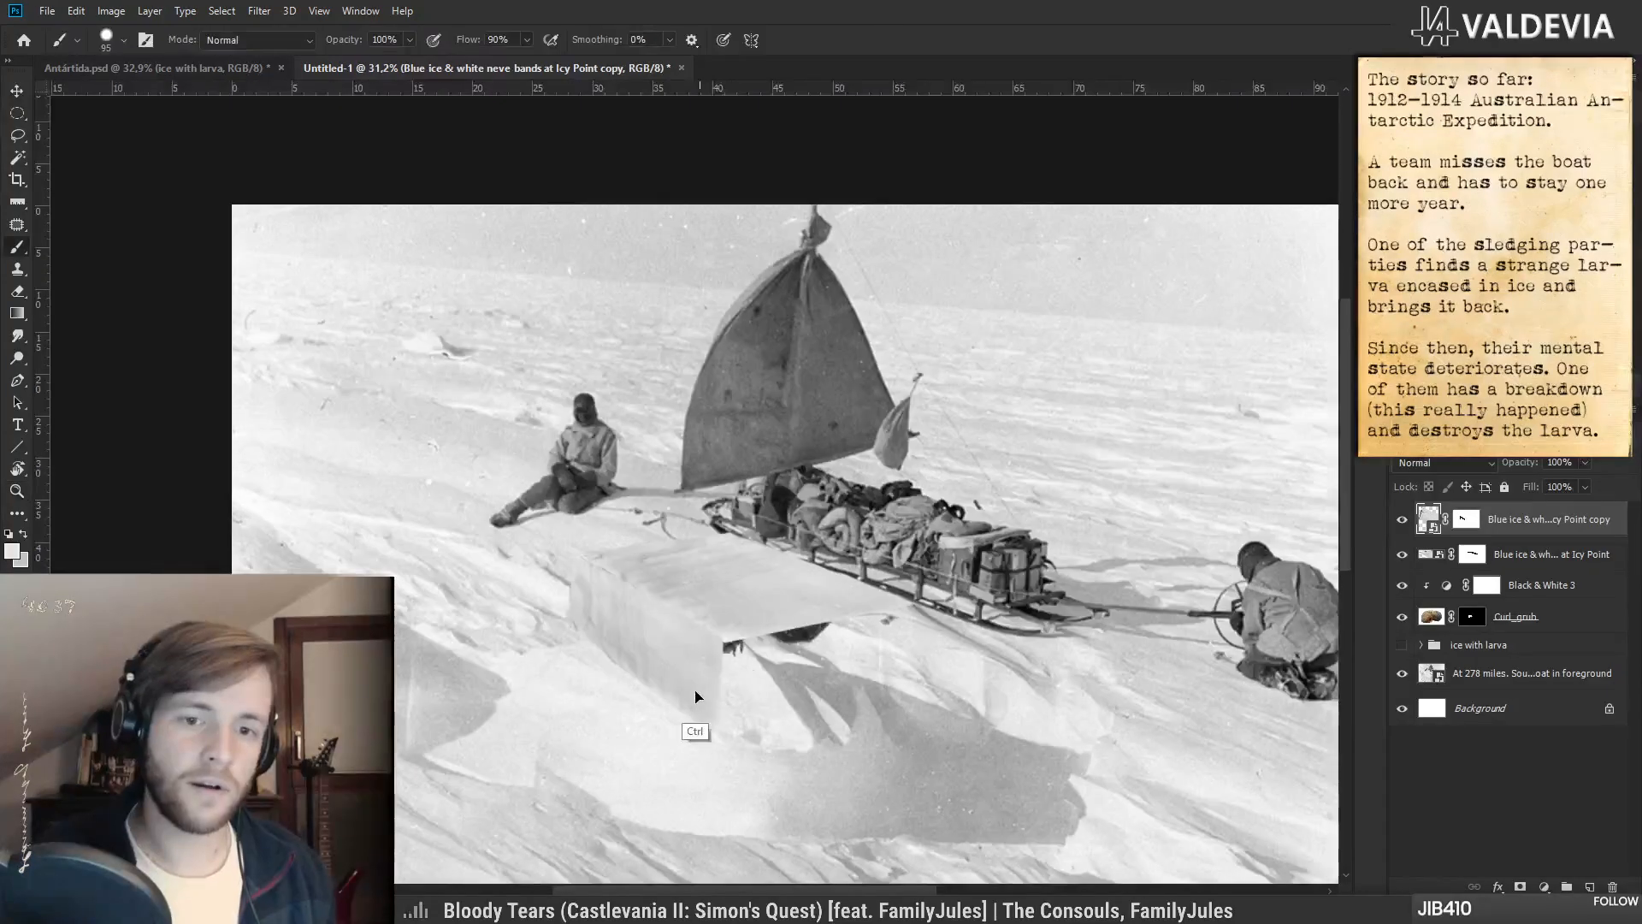
{"action": "scroll", "coordinate": [821, 701], "scroll_direction": "up", "scroll_amount": 2}
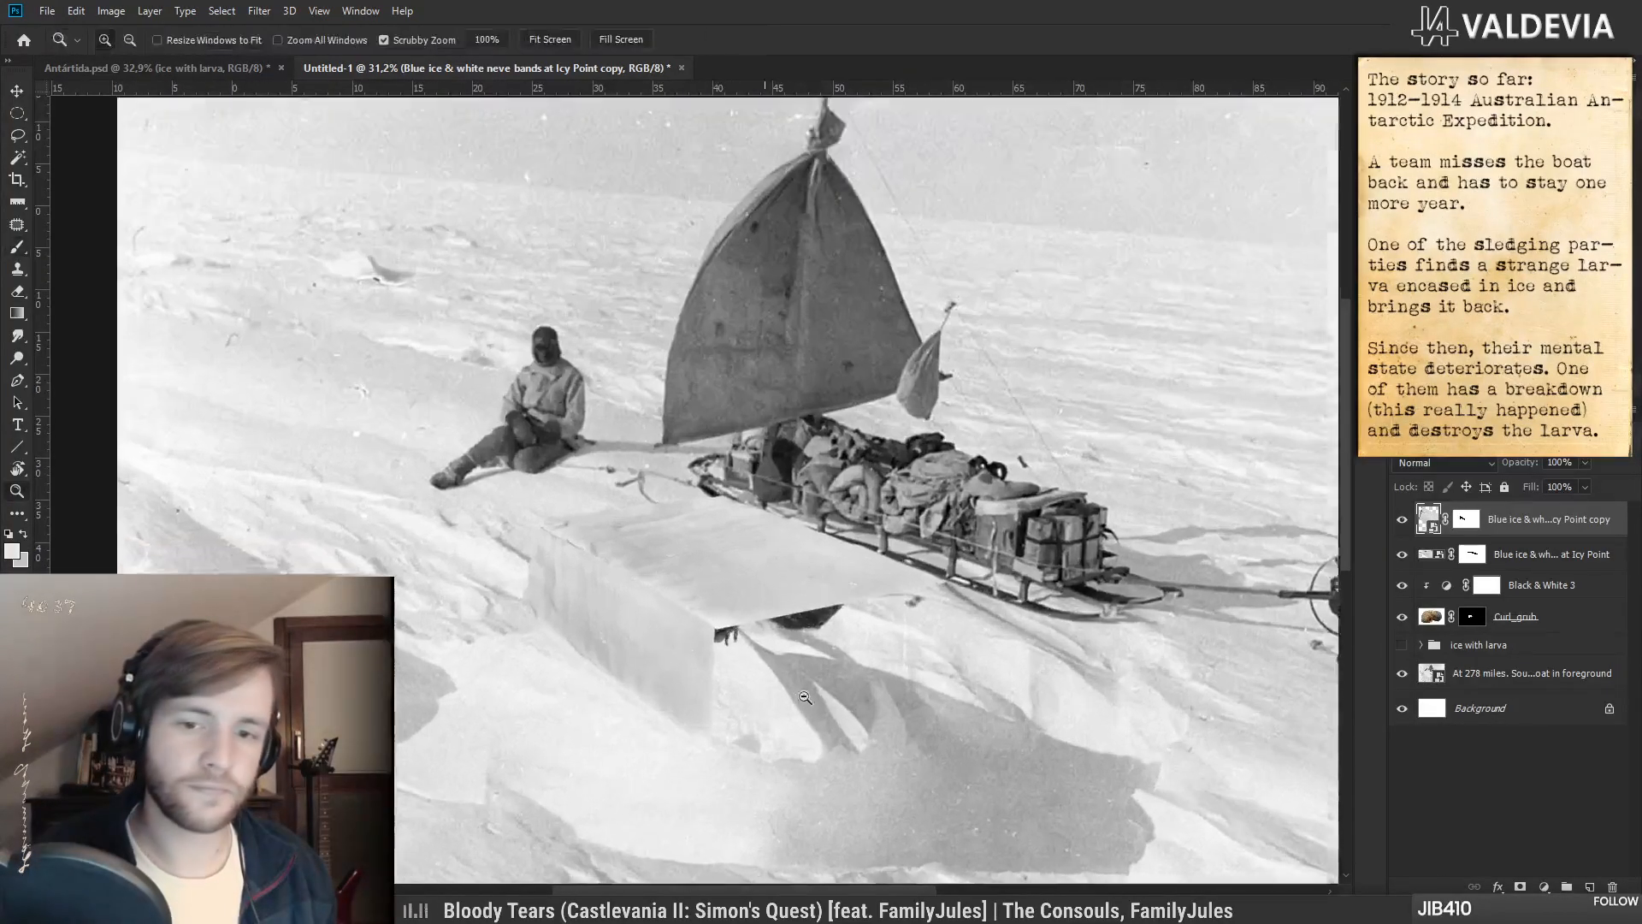
{"action": "left_click_drag", "start_coordinate": [842, 695], "coordinate": [781, 670]}
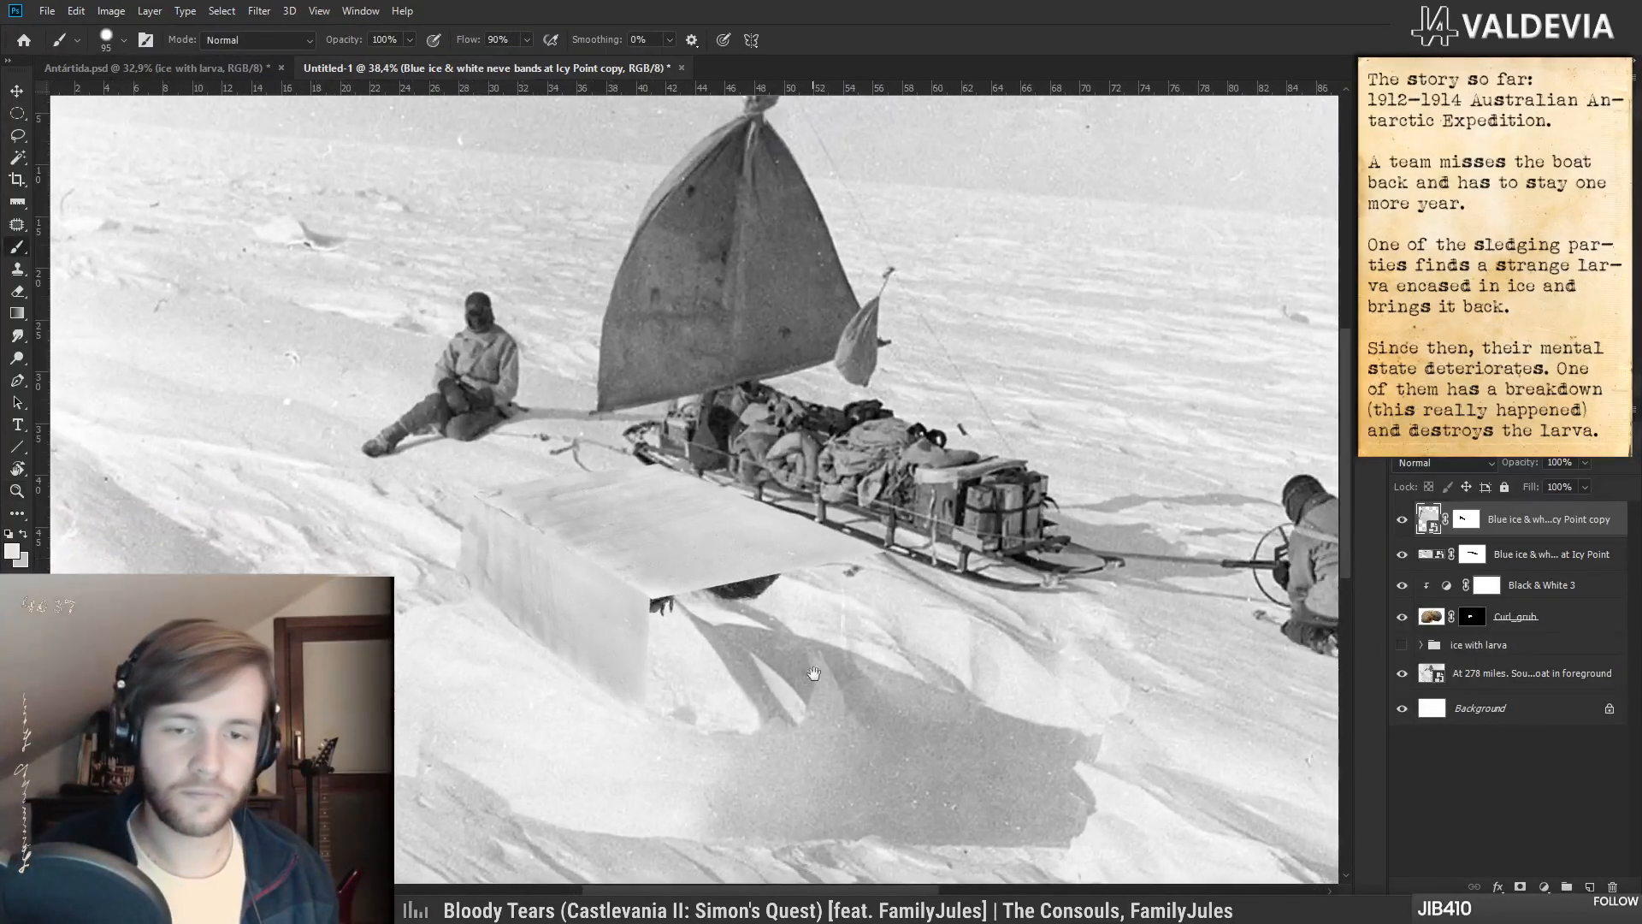
{"action": "left_click", "coordinate": [197, 69]}
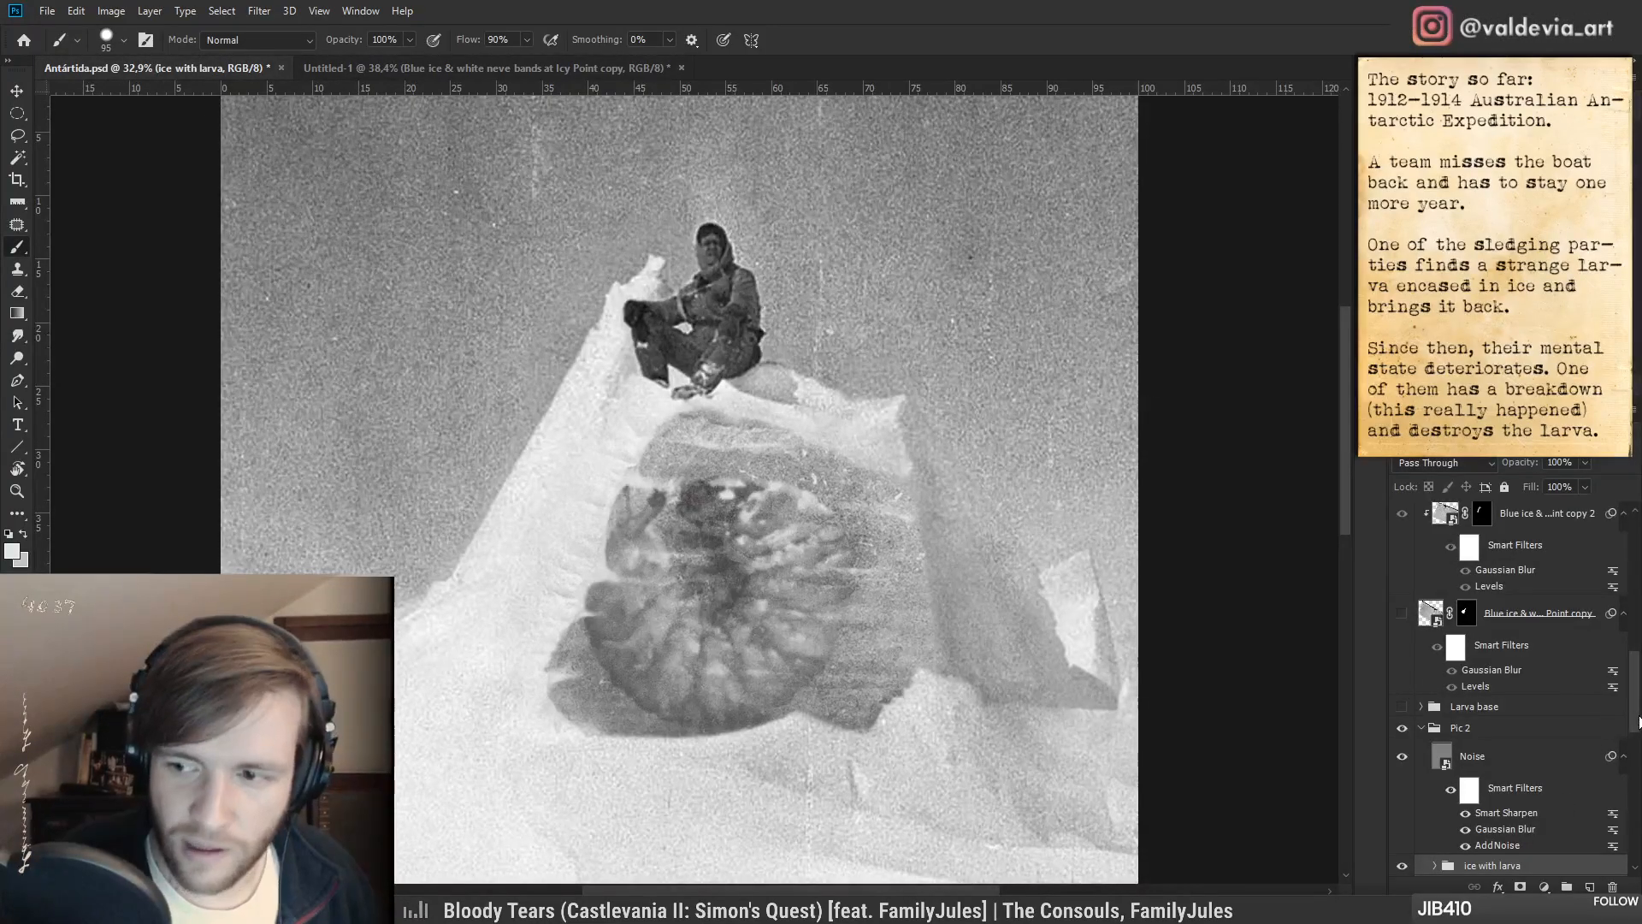
{"action": "scroll", "coordinate": [1604, 619], "scroll_direction": "up", "scroll_amount": 10}
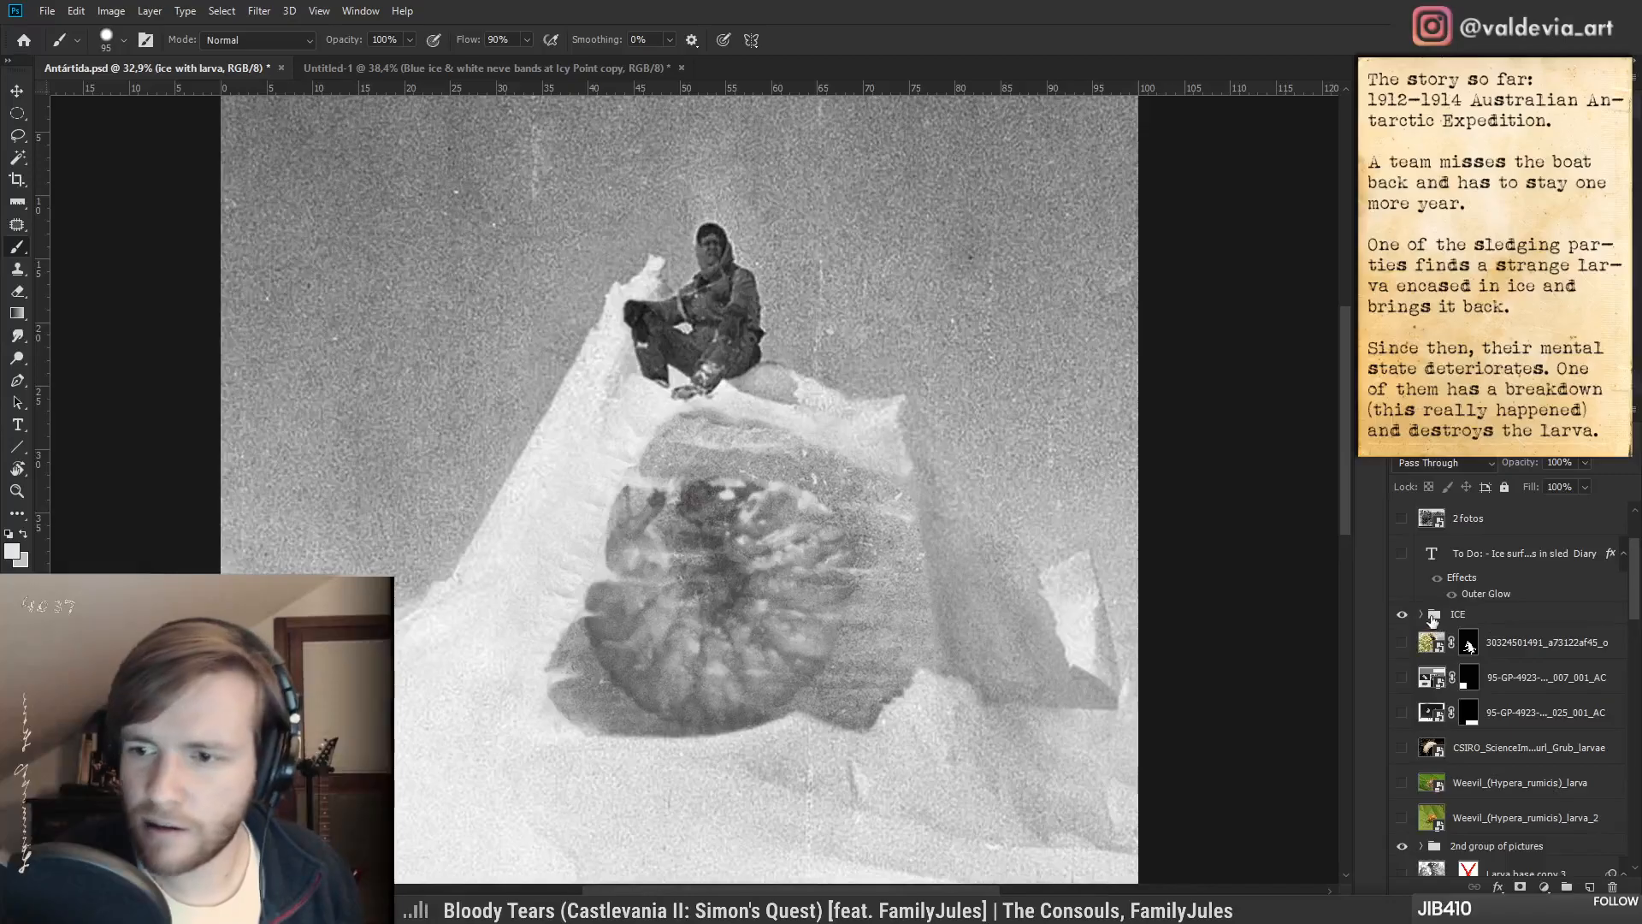
- Switch to the Untitled-1 document containing the sled composite
{"action": "left_click", "coordinate": [1421, 614]}
{"action": "left_click", "coordinate": [1421, 614]}
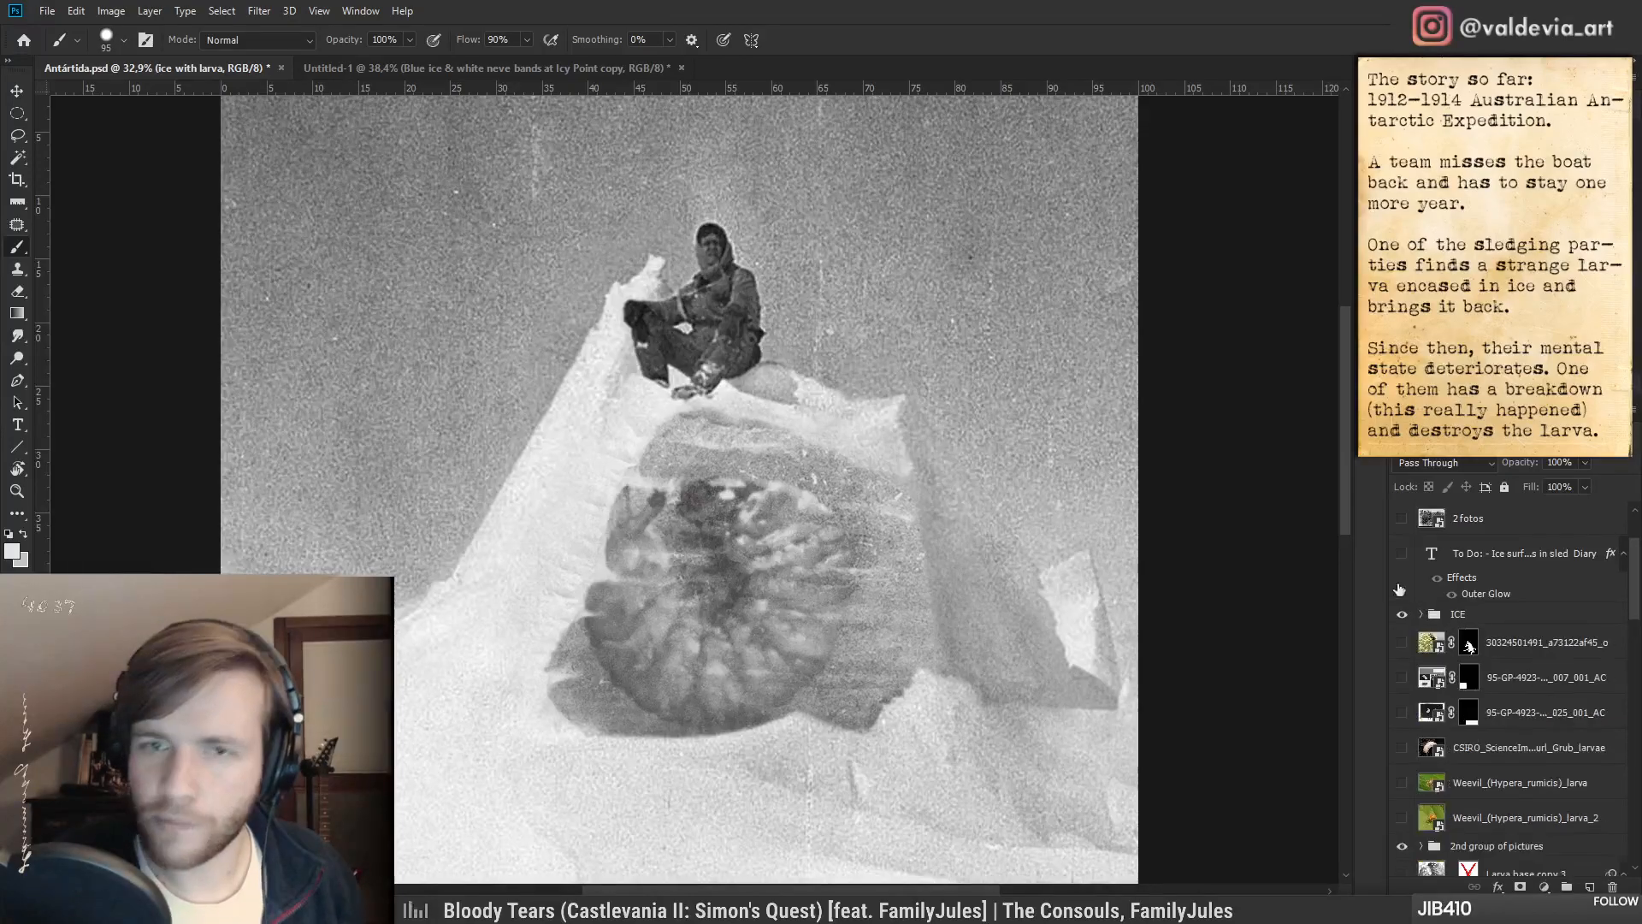
{"action": "left_click", "coordinate": [562, 69]}
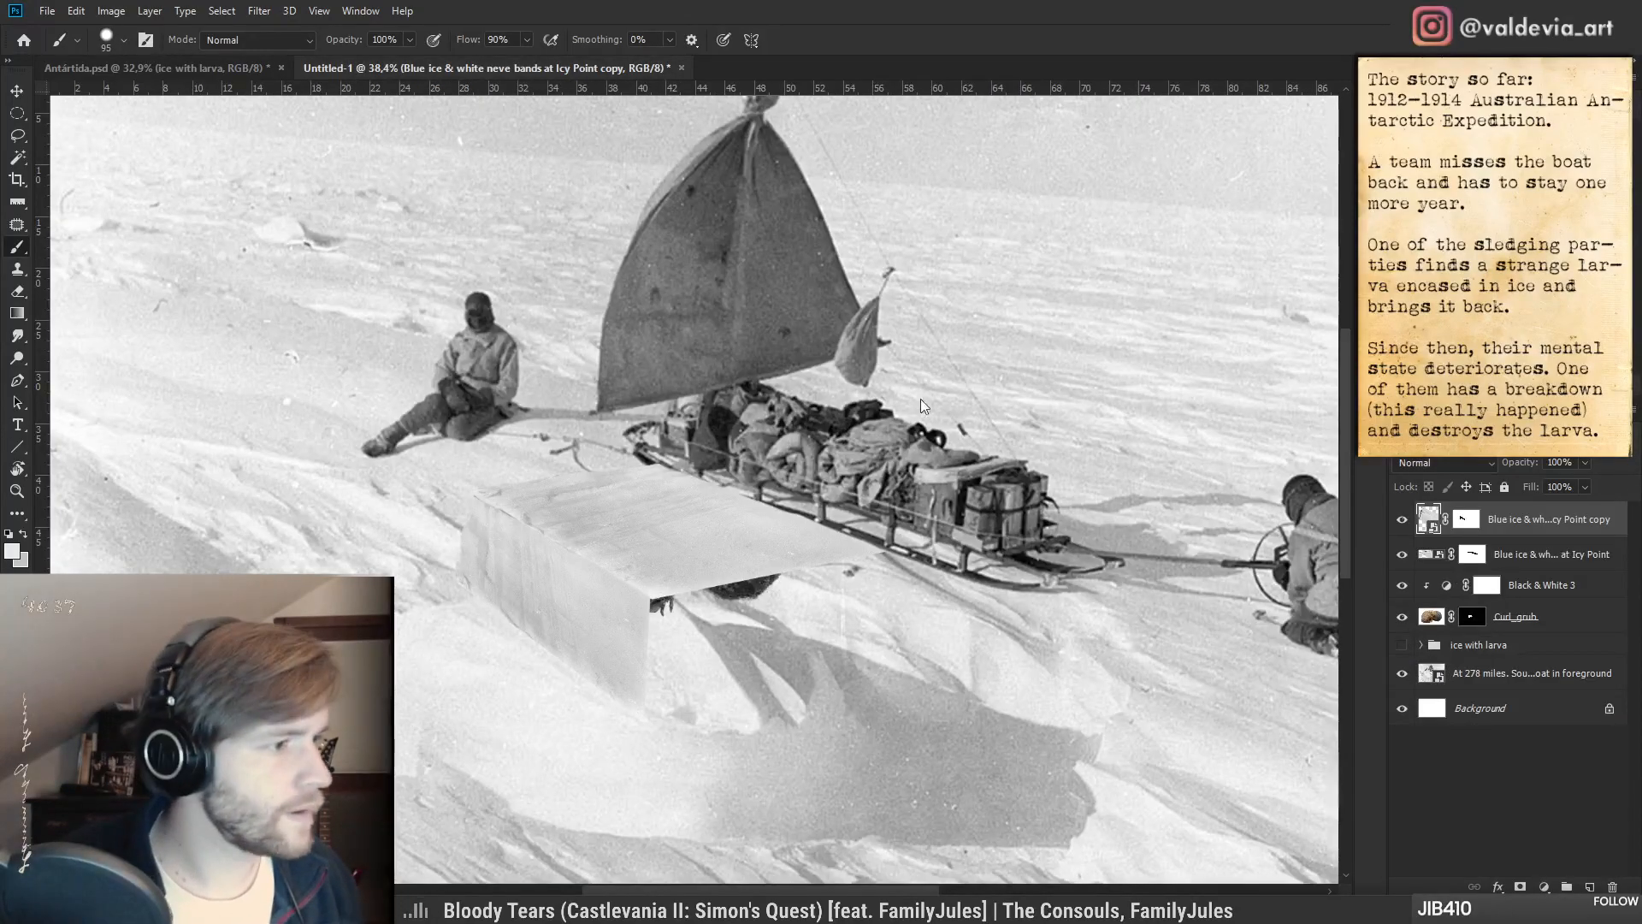
{"action": "key", "text": "m"}
{"action": "mouse_move", "coordinate": [61, 107]}
{"action": "left_mouse_down"}
{"action": "mouse_move", "coordinate": [497, 409]}
{"action": "mouse_move", "coordinate": [693, 520]}
{"action": "left_mouse_up"}
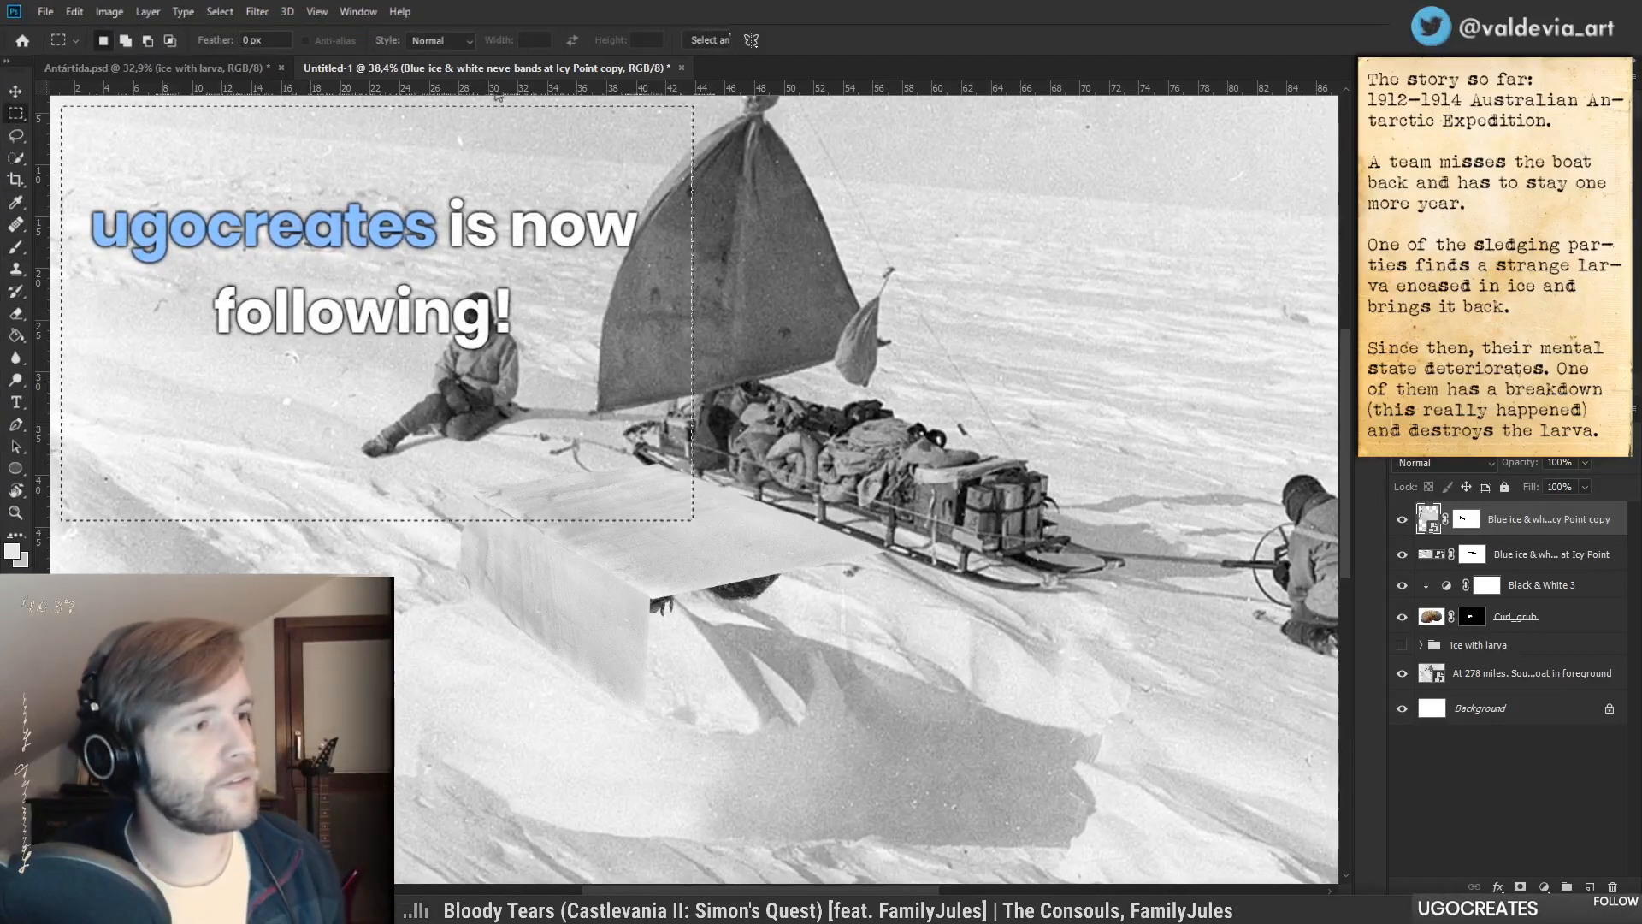
{"action": "left_click", "coordinate": [257, 12]}
{"action": "mouse_move", "coordinate": [457, 203]}
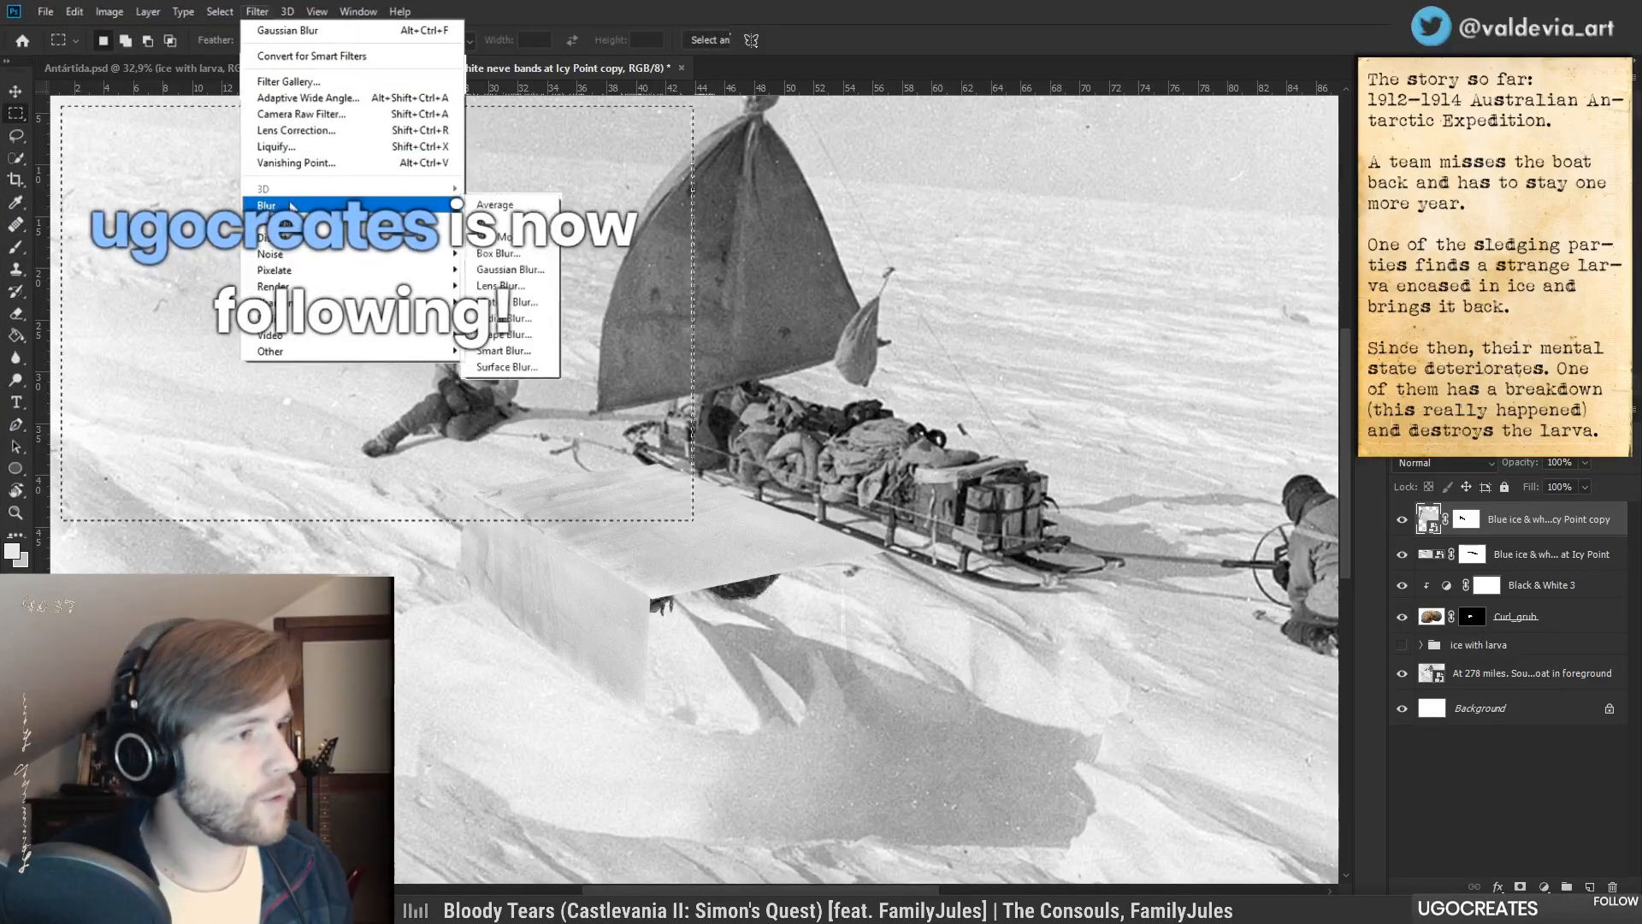
{"action": "left_click", "coordinate": [509, 269]}
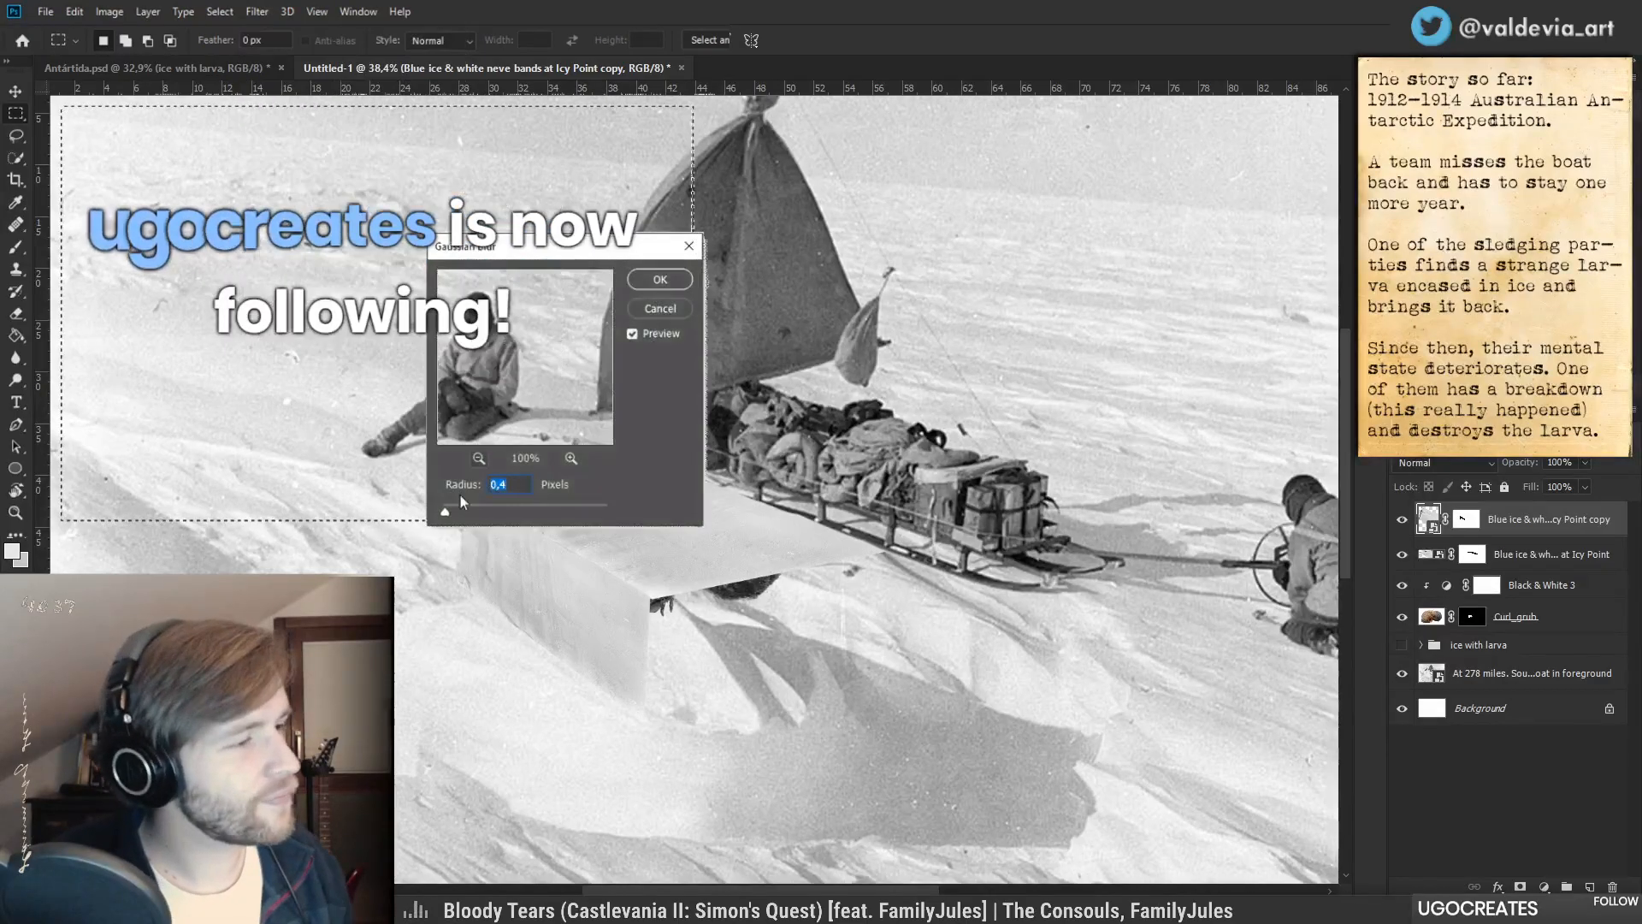
{"action": "left_click_drag", "start_coordinate": [444, 511], "coordinate": [531, 511]}
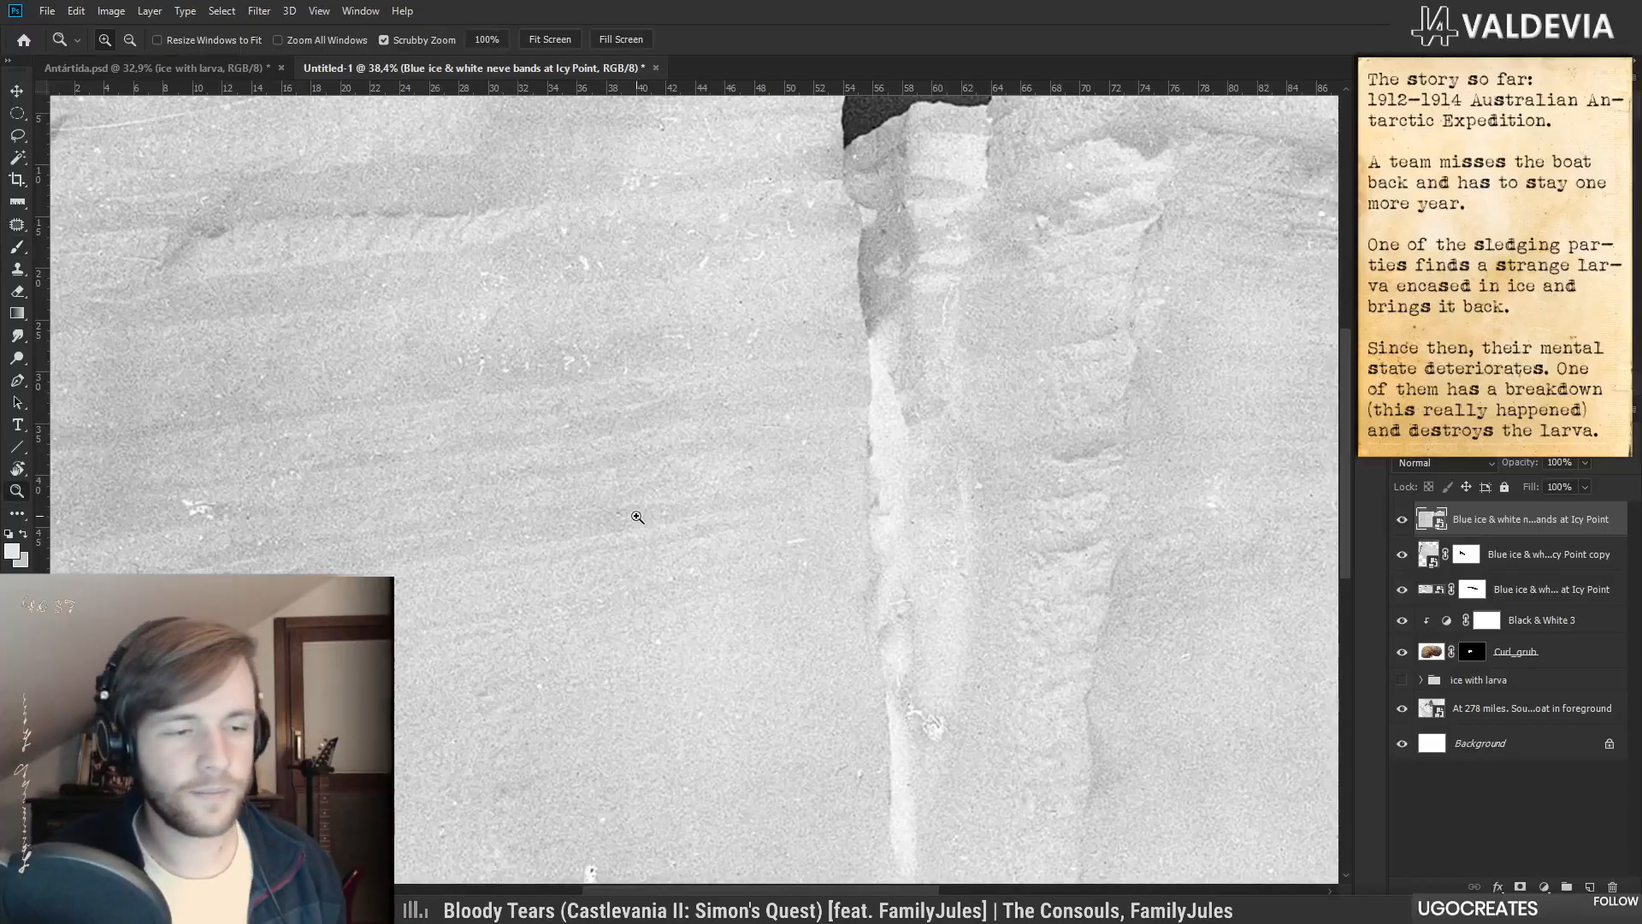
- Scale the topmost ice texture layer to about 24% width and 27% height, skewing it upward toward the right beside the ice block
{"action": "scroll", "coordinate": [586, 525], "scroll_direction": "down", "scroll_amount": 3}
{"action": "key", "text": "ctrl+t"}
{"action": "left_click_drag", "start_coordinate": [985, 512], "coordinate": [902, 535]}
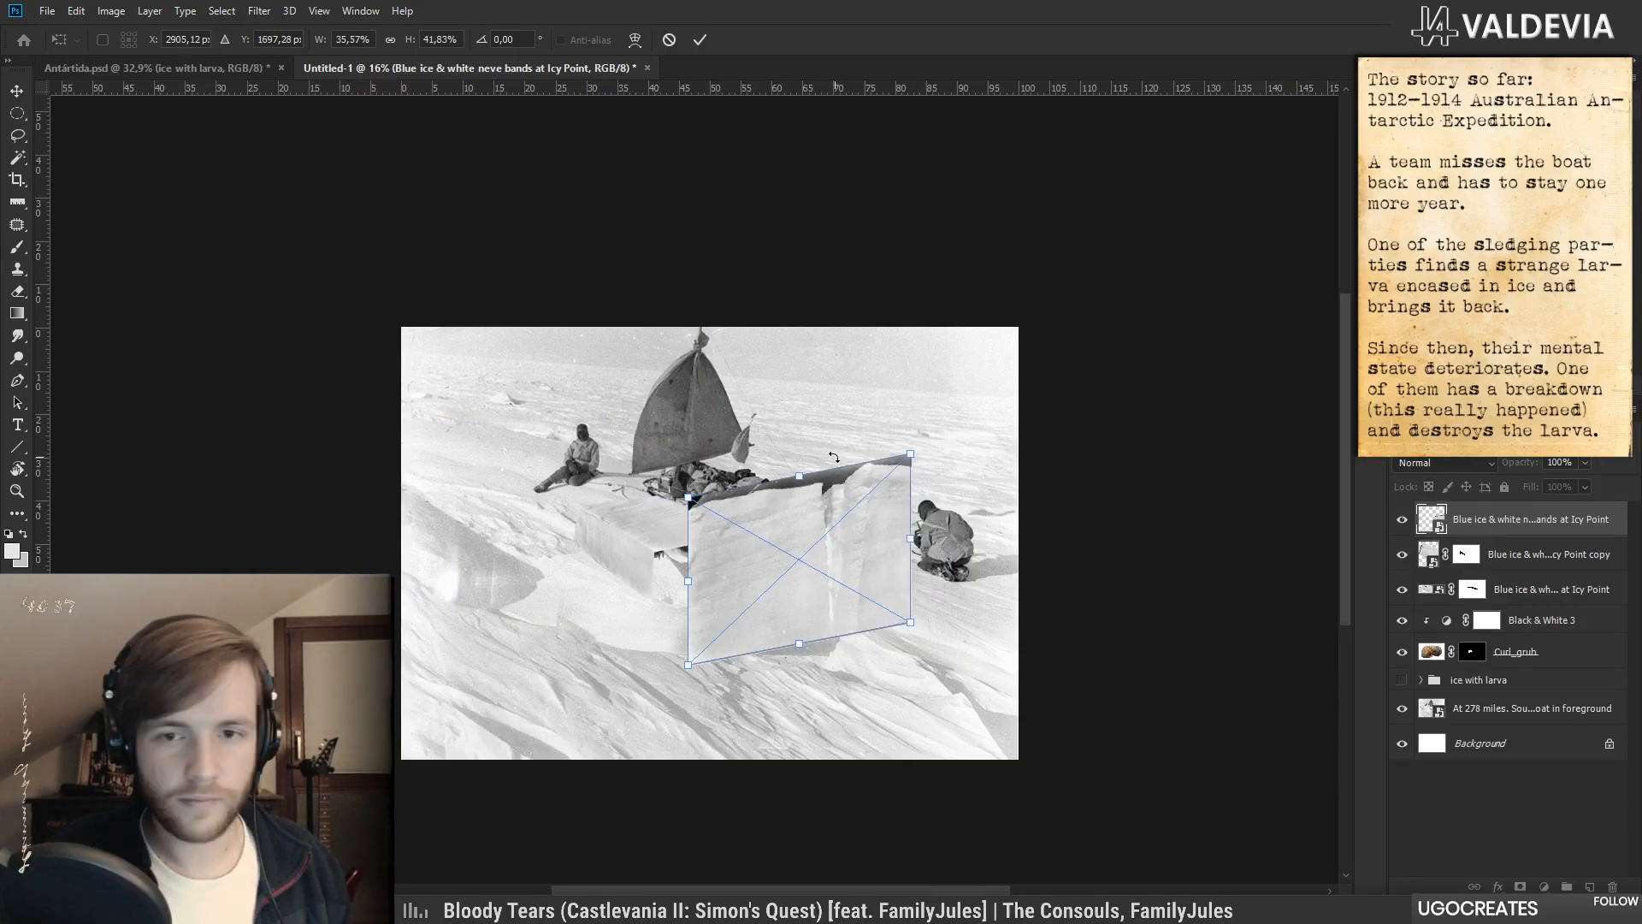
{"action": "left_click_drag", "start_coordinate": [795, 472], "coordinate": [807, 529]}
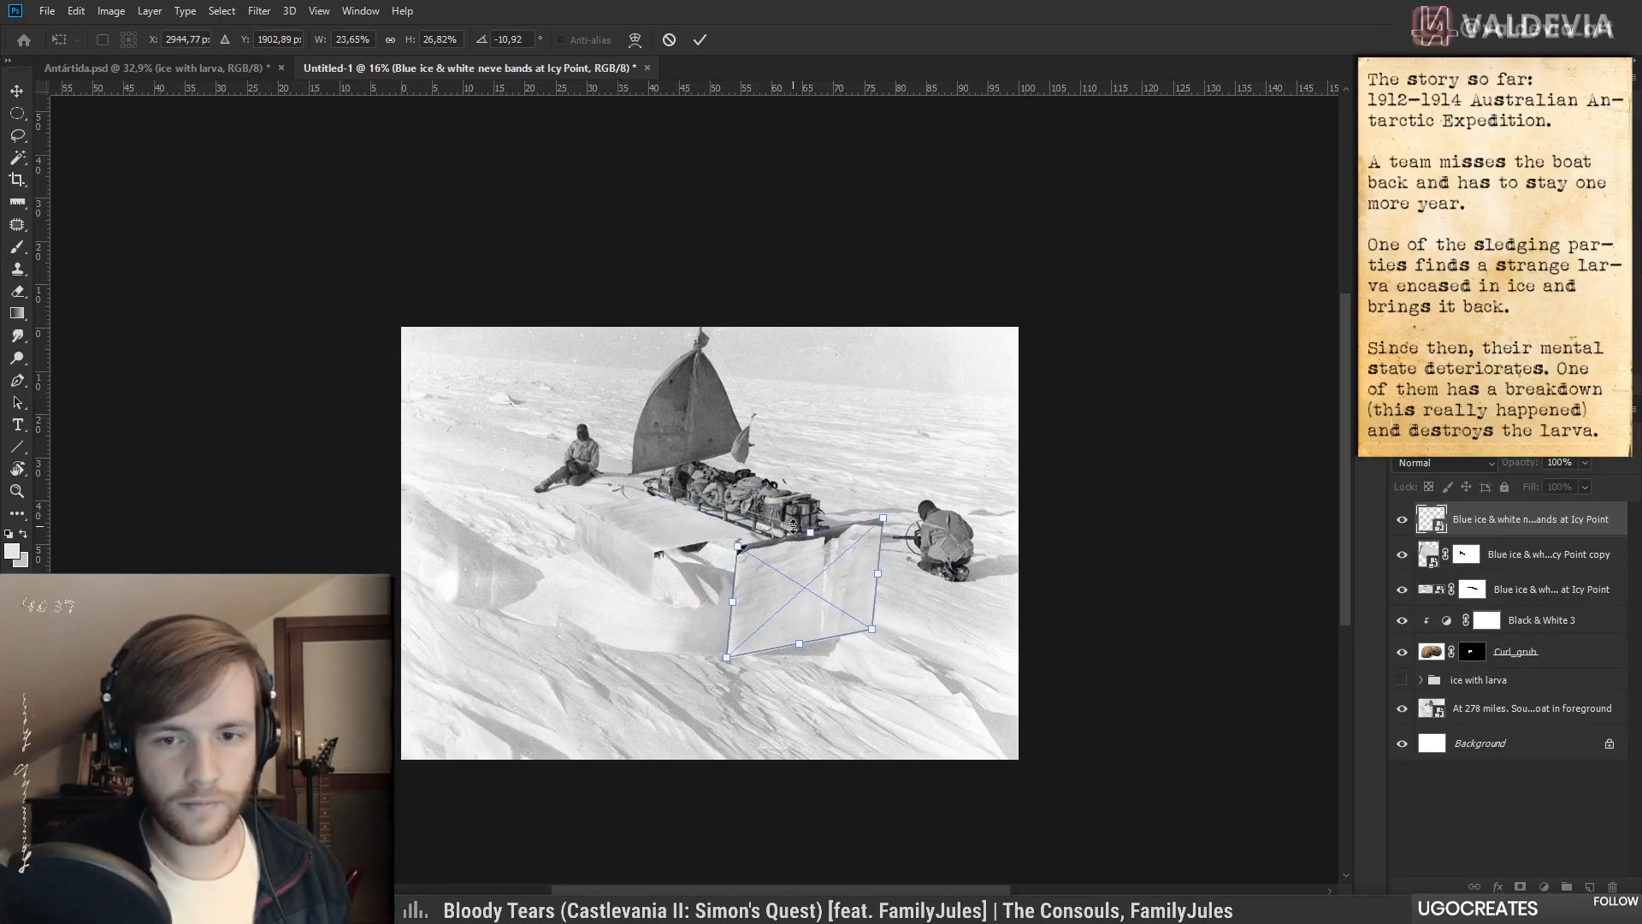
{"action": "left_click", "coordinate": [700, 40]}
- Skew the top ice texture further and move it over the block's open front-right side, aligned with its vertical corner
{"action": "left_click_drag", "start_coordinate": [833, 642], "coordinate": [928, 631]}
{"action": "left_click_drag", "start_coordinate": [721, 467], "coordinate": [605, 513]}
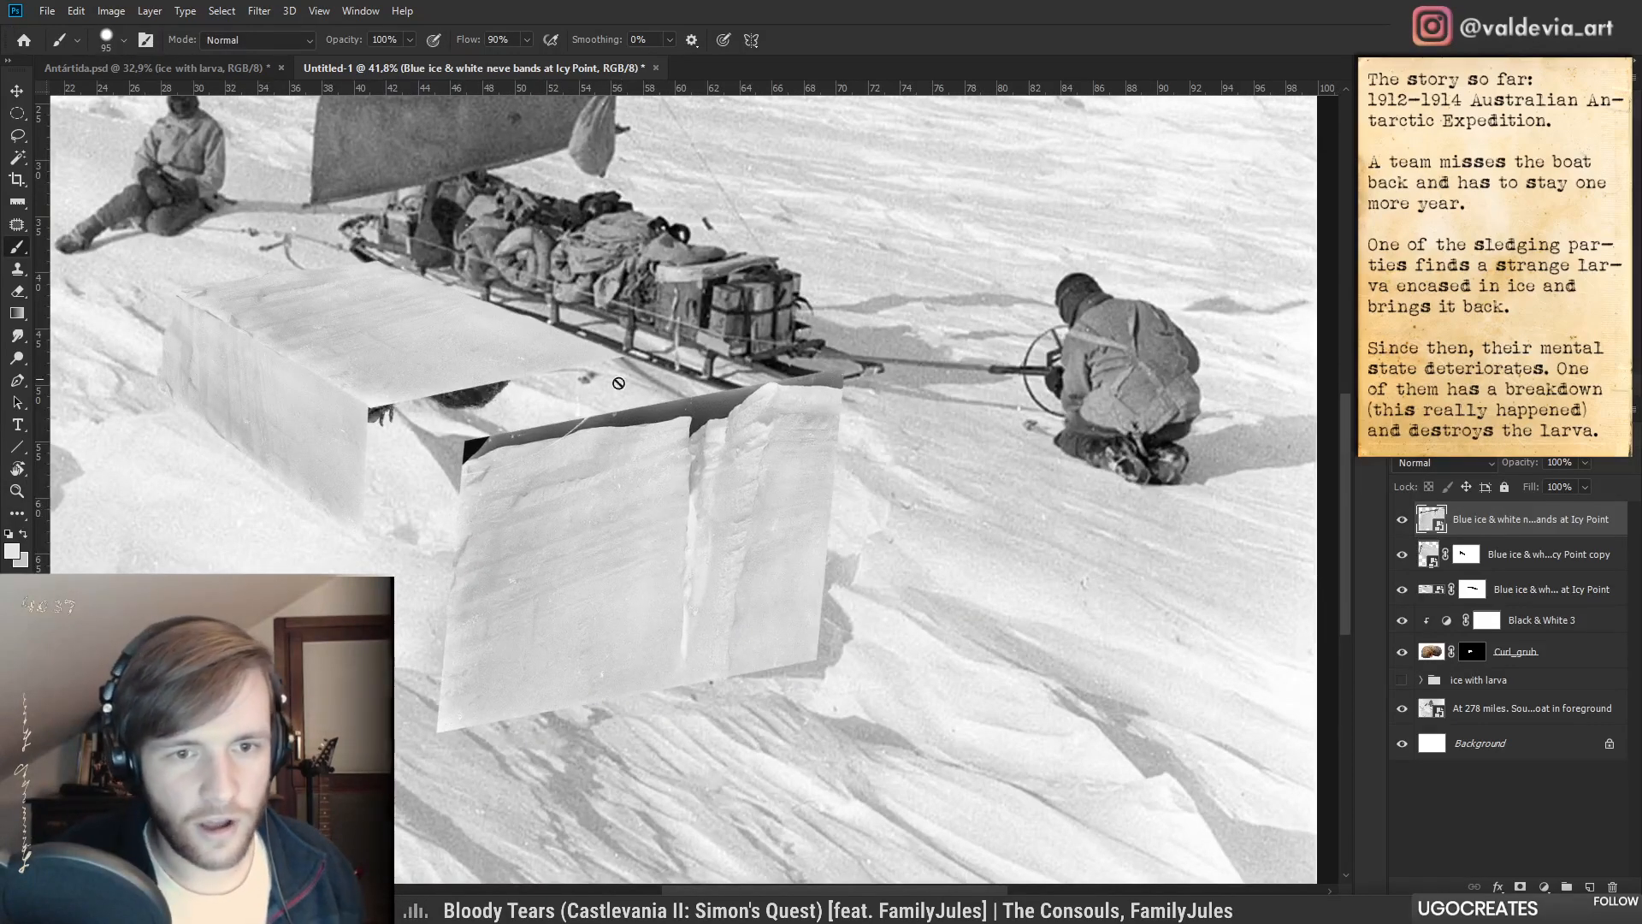
{"action": "key", "text": "ctrl+t"}
{"action": "left_click_drag", "start_coordinate": [833, 515], "coordinate": [887, 444]}
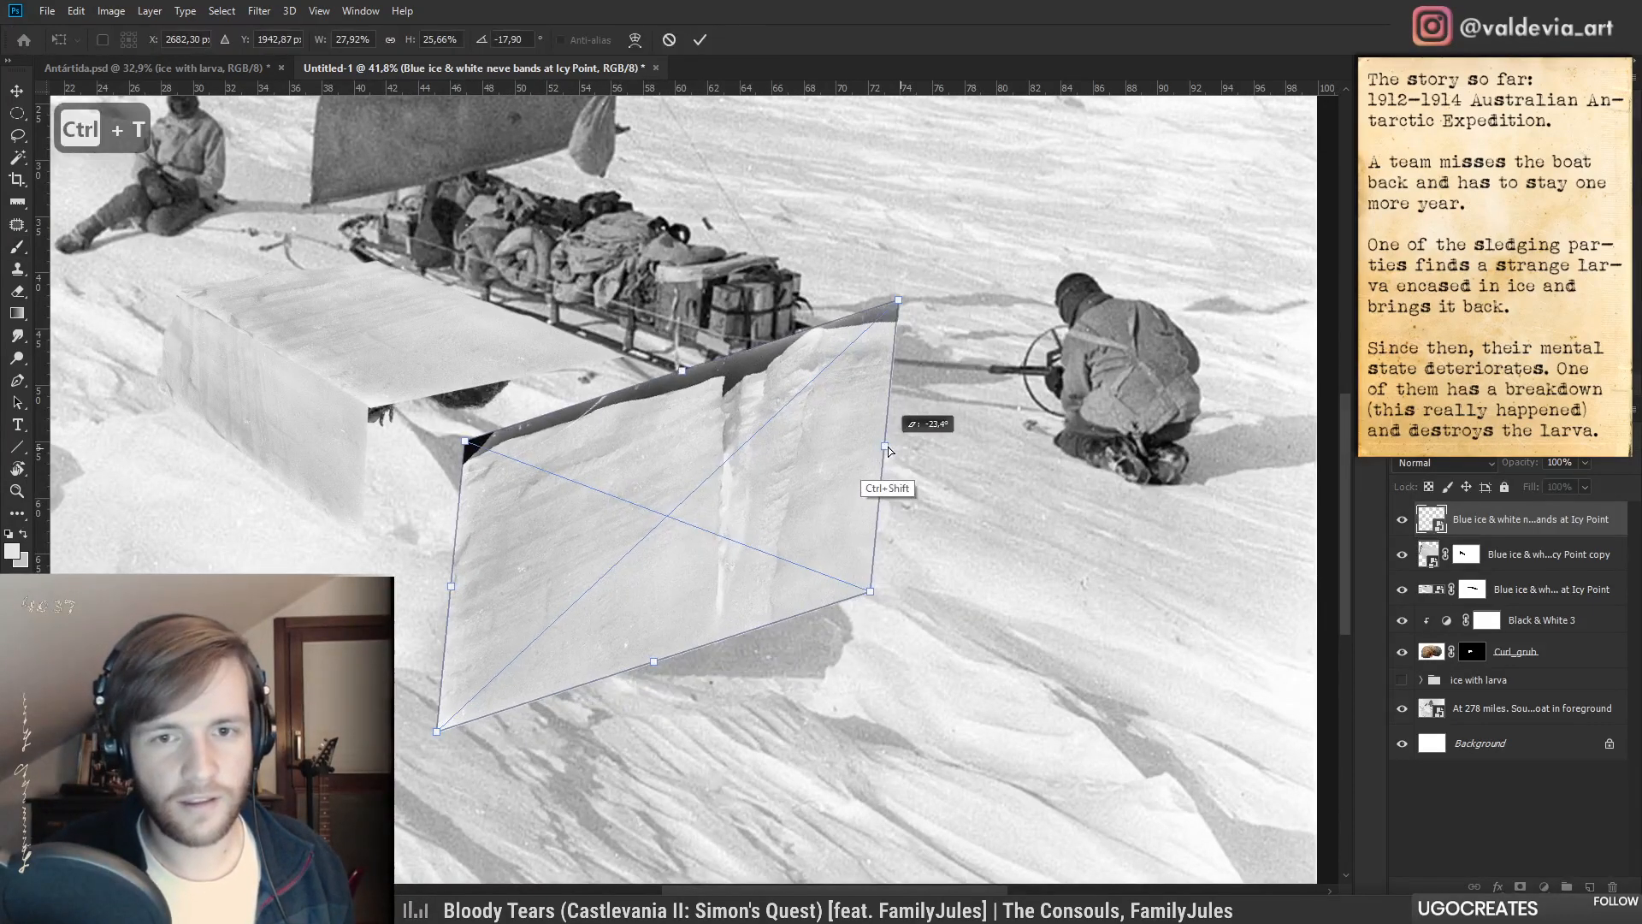
{"action": "left_click_drag", "start_coordinate": [654, 472], "coordinate": [550, 418]}
{"action": "mouse_move", "coordinate": [784, 394]}
{"action": "left_mouse_down"}
{"action": "mouse_move", "coordinate": [869, 526]}
{"action": "mouse_move", "coordinate": [840, 414]}
{"action": "mouse_move", "coordinate": [807, 390]}
{"action": "left_mouse_up"}
{"action": "mouse_move", "coordinate": [571, 397]}
{"action": "left_mouse_down"}
{"action": "mouse_move", "coordinate": [575, 425]}
{"action": "mouse_move", "coordinate": [563, 394]}
{"action": "left_mouse_up"}
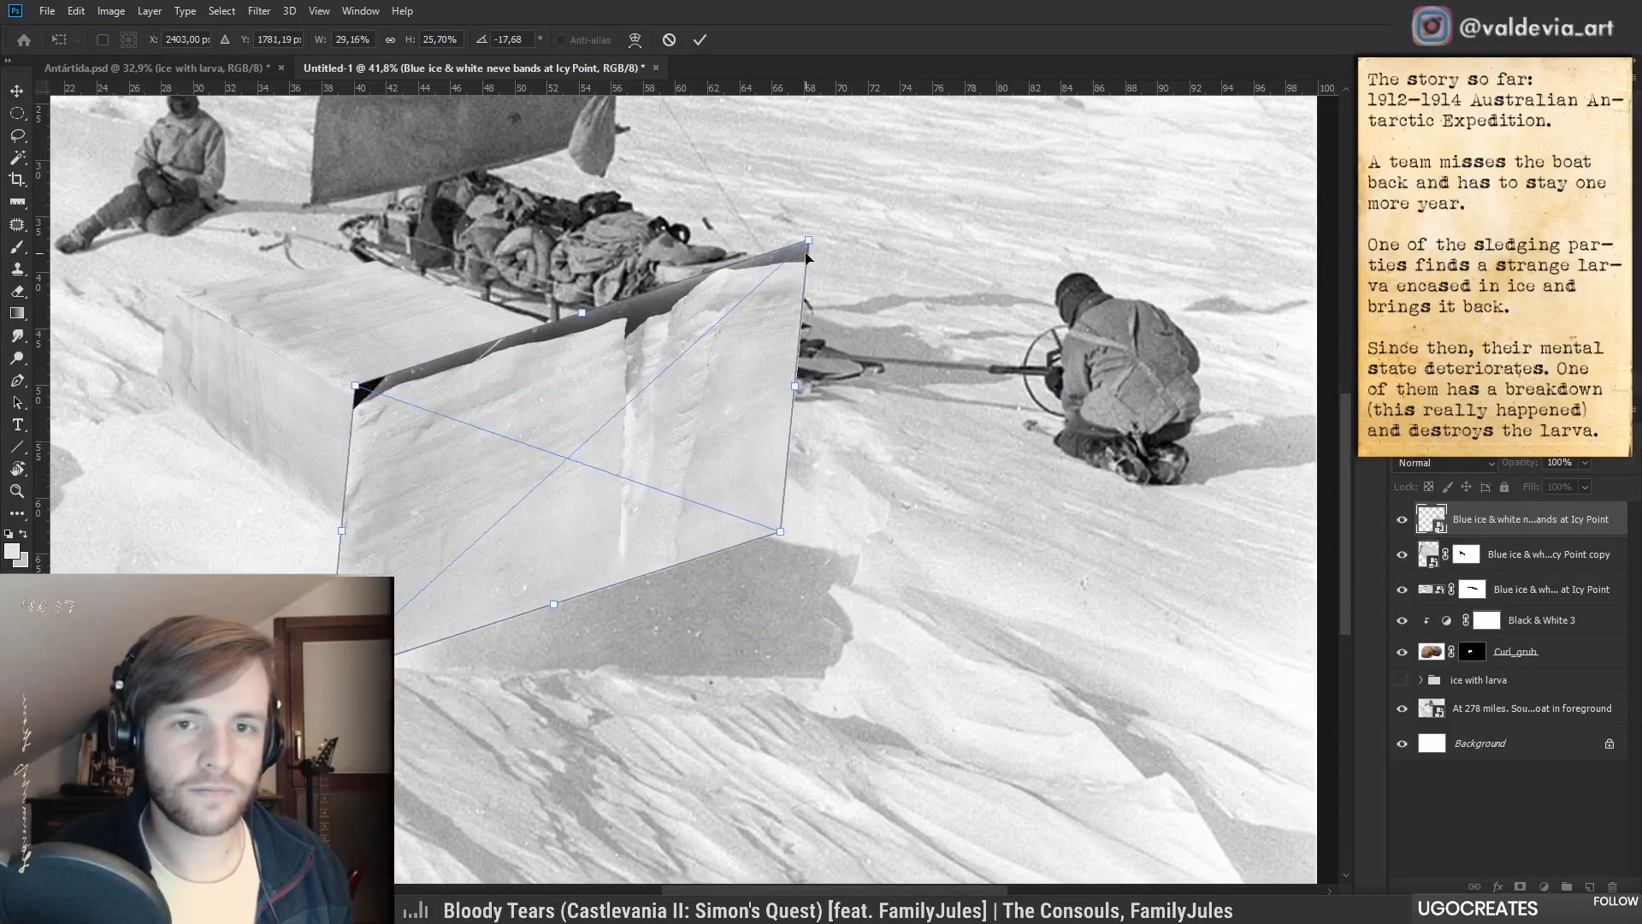
{"action": "left_click", "coordinate": [697, 40]}
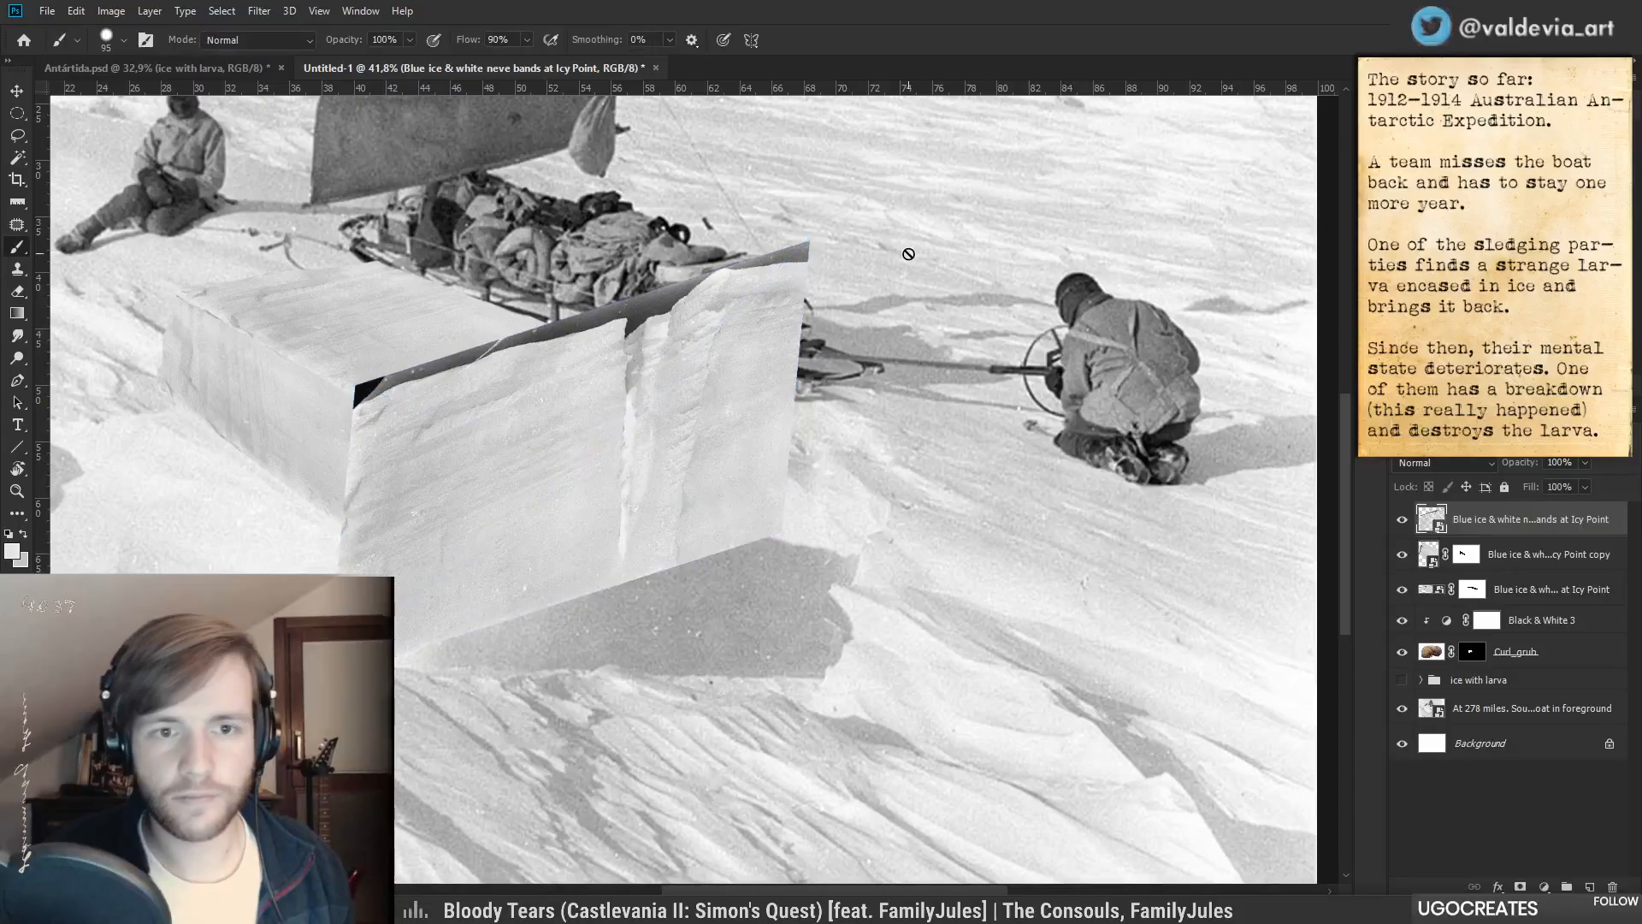
- Outline the block's front-right face with the Polygonal Lasso and mask the top ice texture layer to that face
{"action": "left_click", "coordinate": [1402, 520]}
{"action": "right_click", "coordinate": [15, 142]}
{"action": "left_click", "coordinate": [50, 147]}
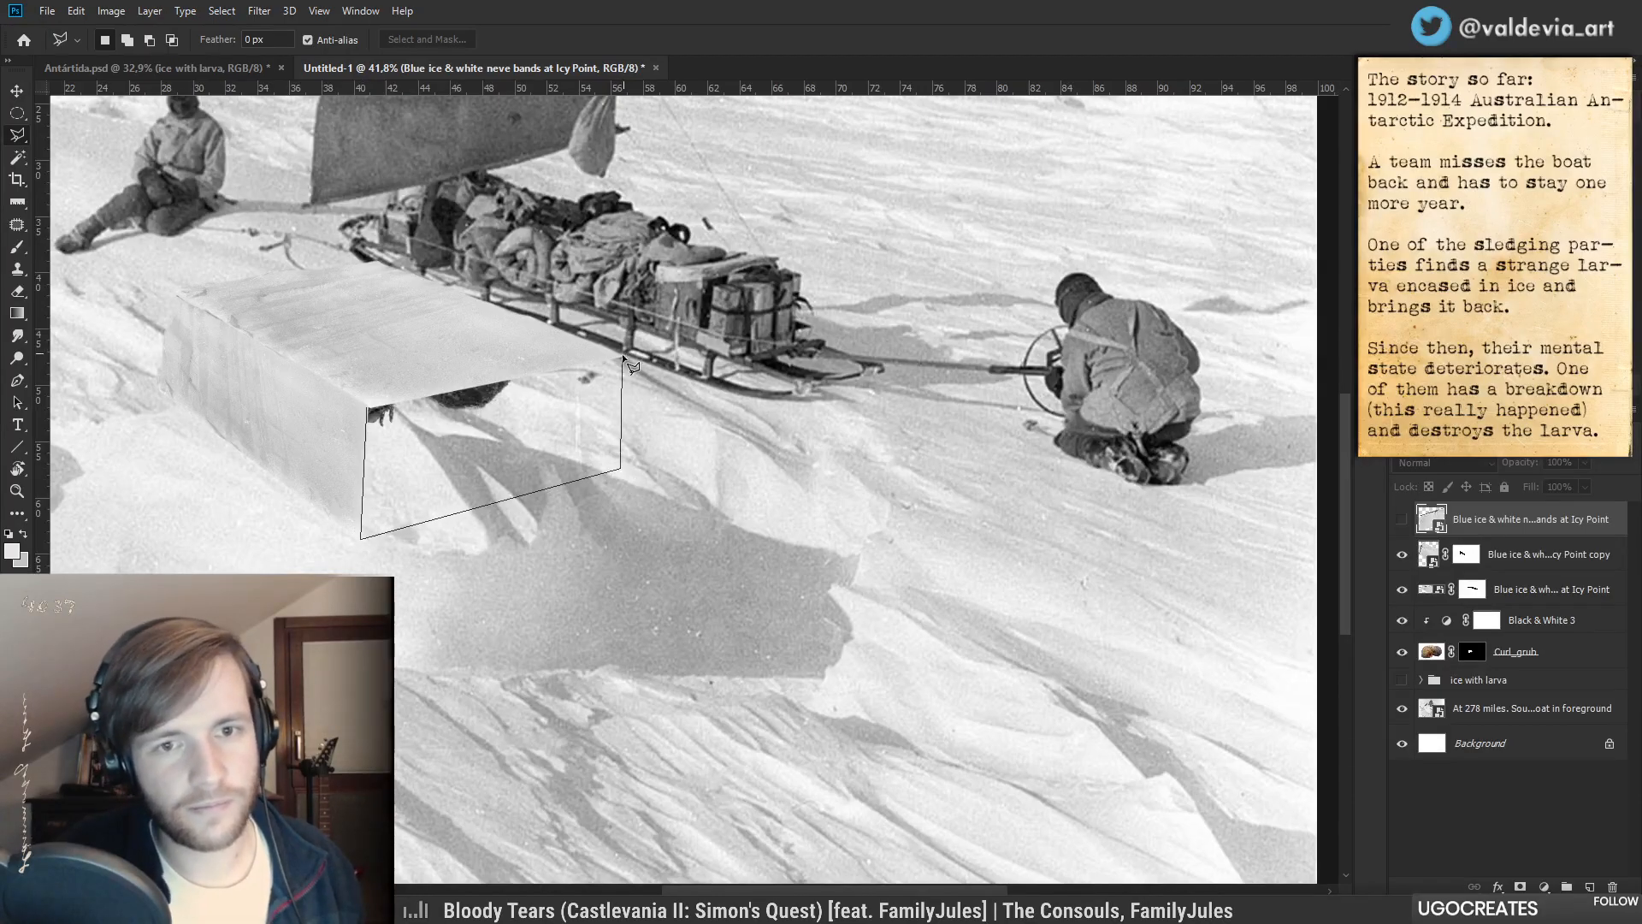
{"action": "left_click", "coordinate": [373, 415]}
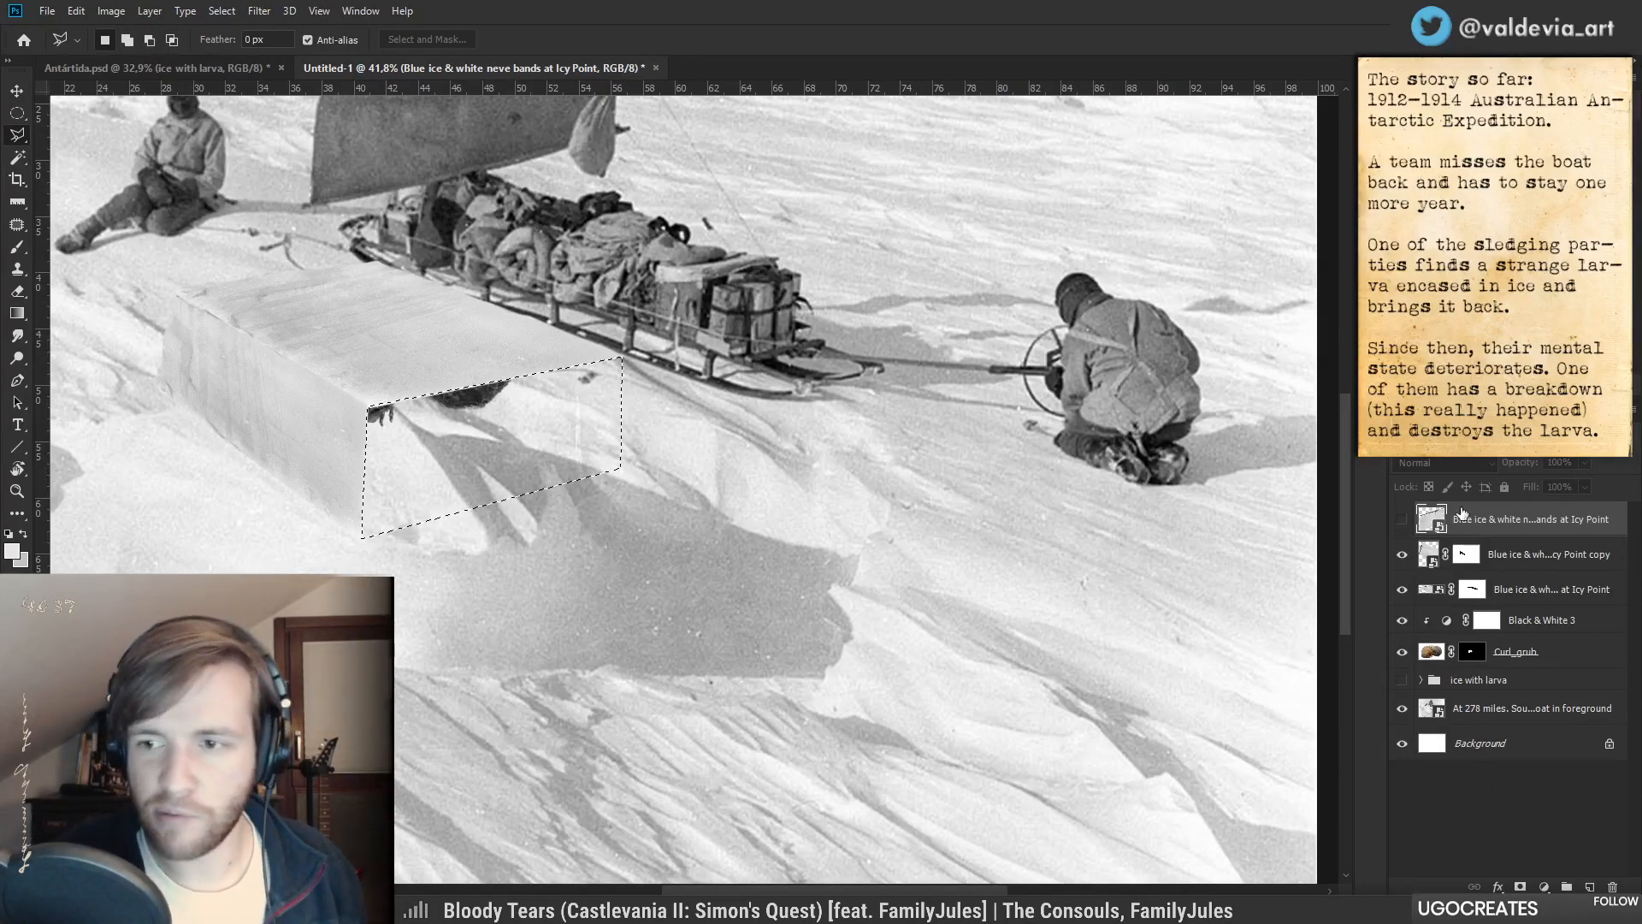
{"action": "left_click", "coordinate": [1521, 887]}
{"action": "left_click", "coordinate": [1401, 519]}
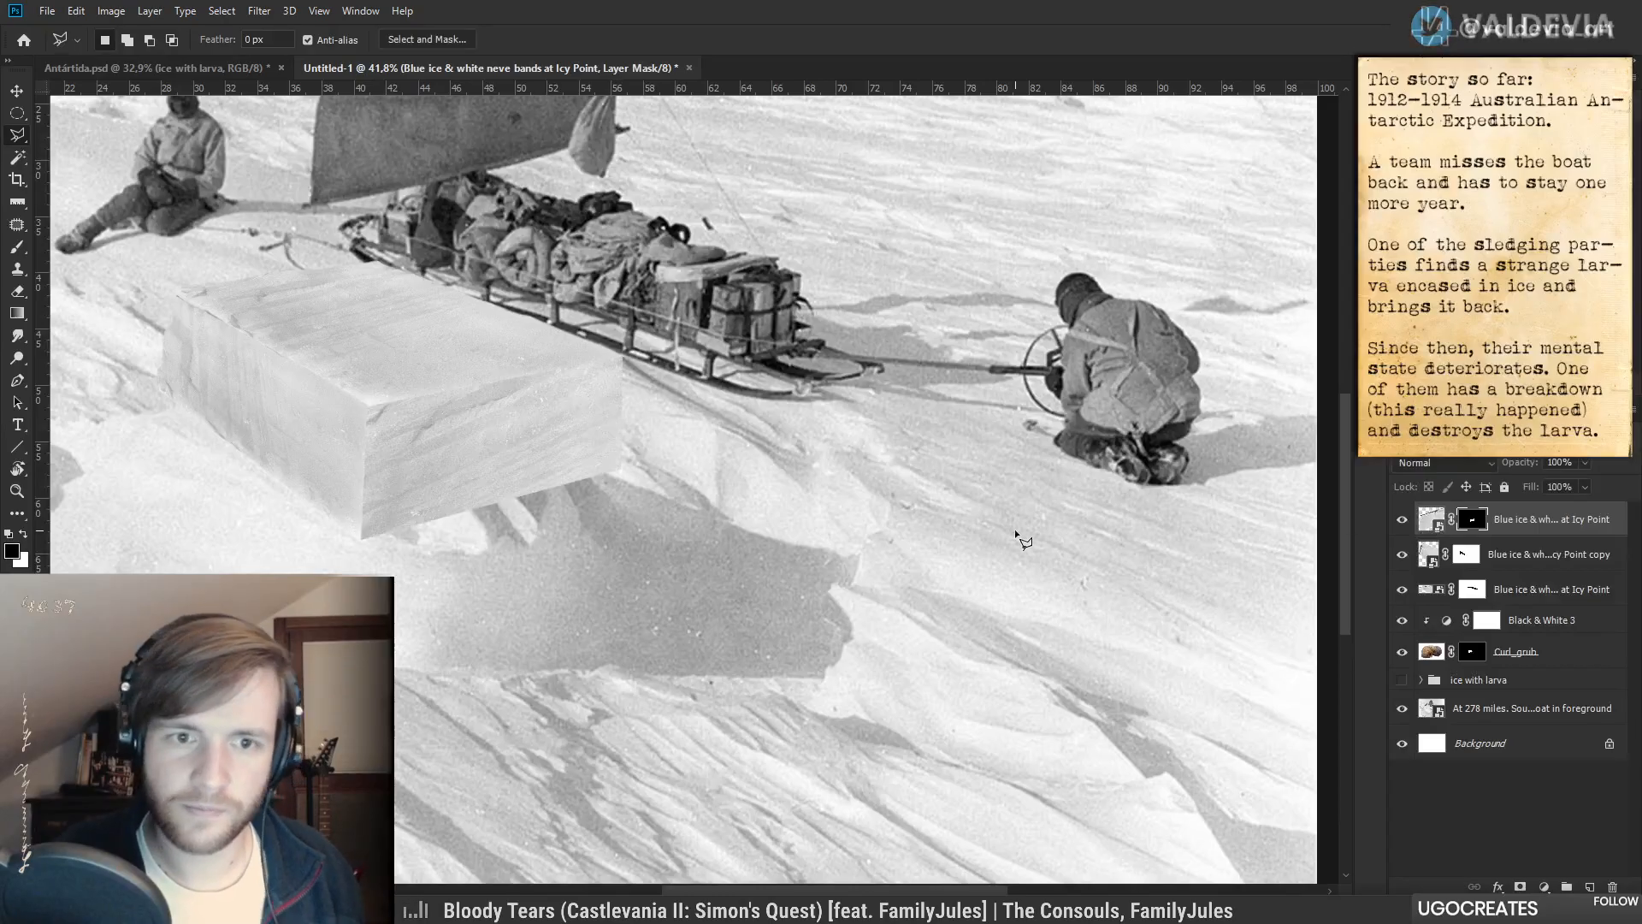
- Raise the Curl_grub layer above all ice texture layers and move the grub slightly down and left on the block
{"action": "left_click_drag", "start_coordinate": [609, 351], "coordinate": [513, 315]}
{"action": "key", "text": "z"}
{"action": "left_click", "coordinate": [664, 543]}
{"action": "left_click", "coordinate": [664, 542]}
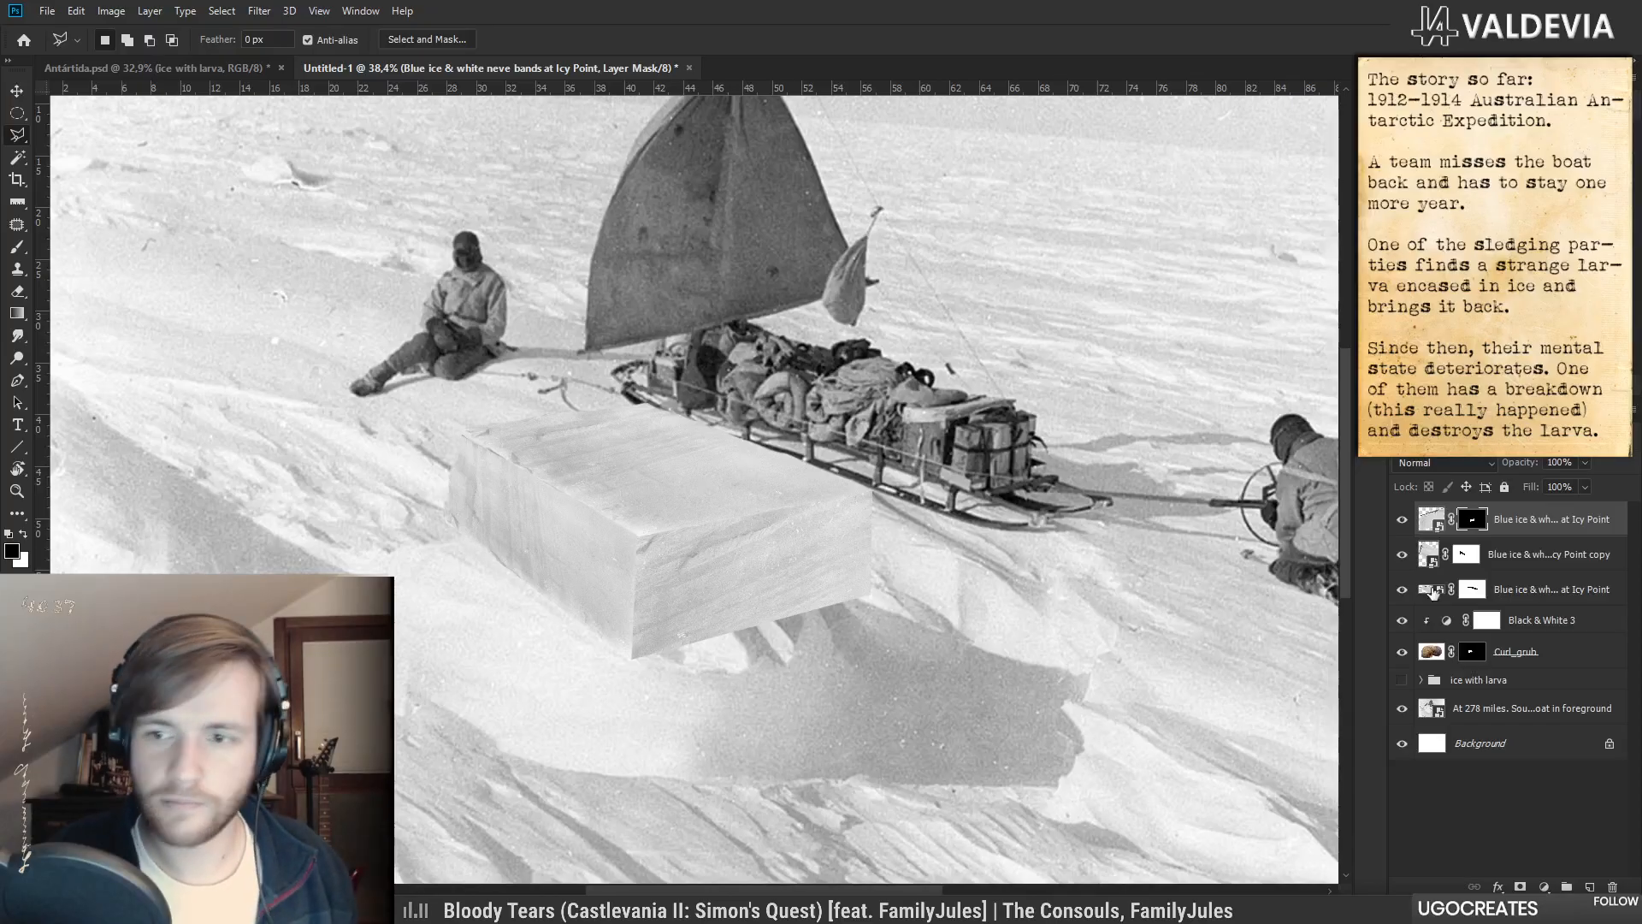
{"action": "left_click_drag", "start_coordinate": [1529, 650], "coordinate": [1487, 462]}
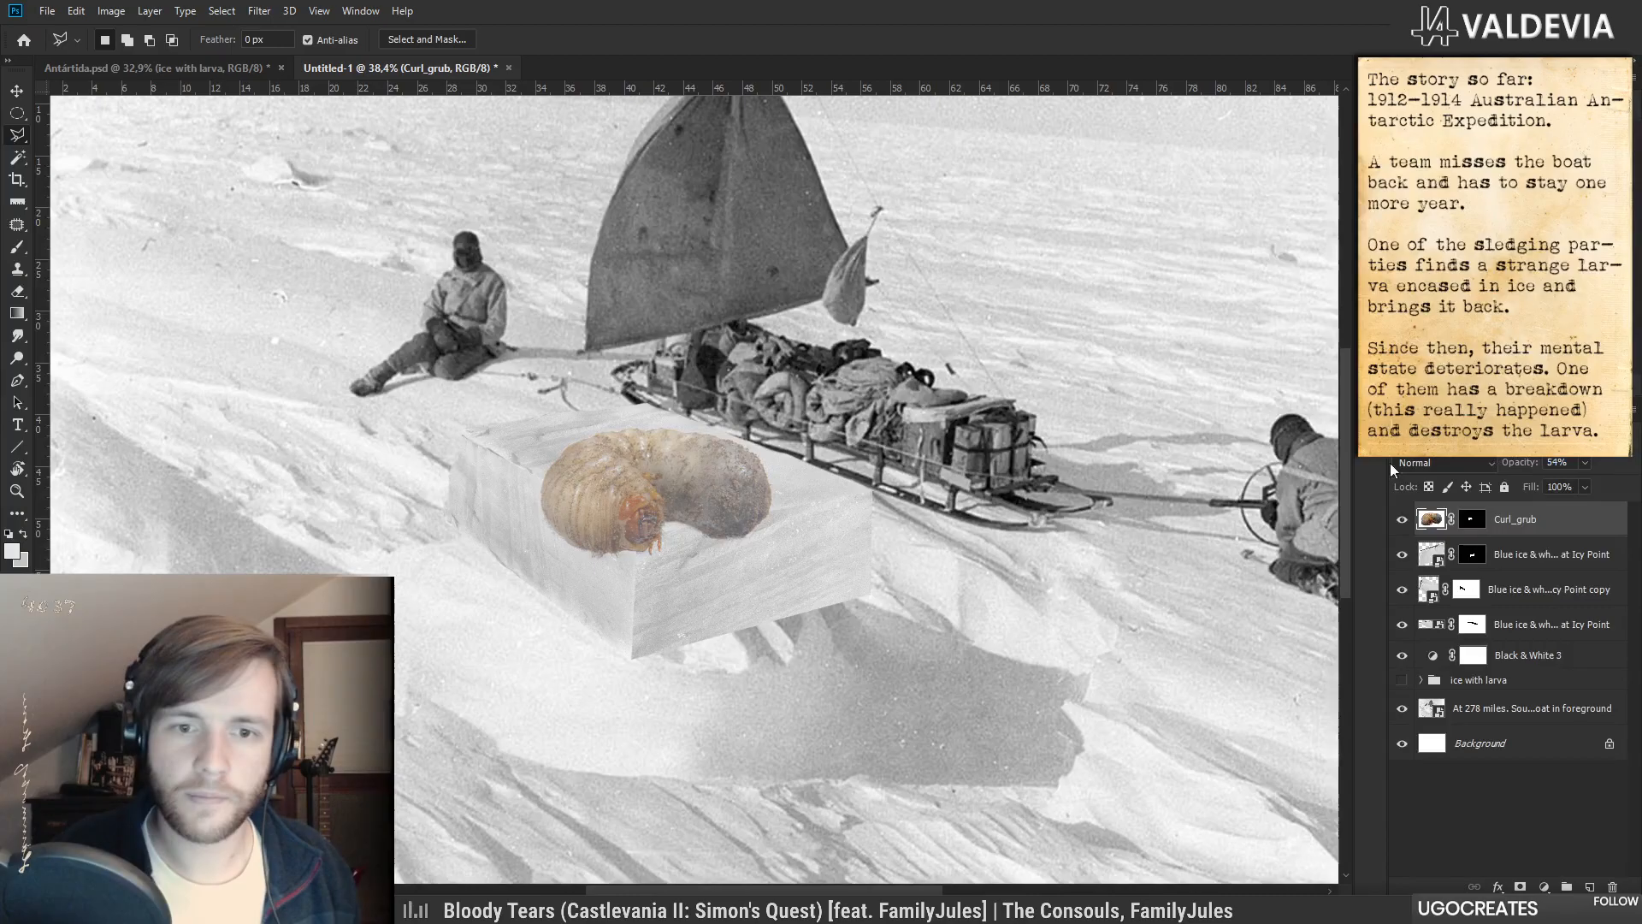
{"action": "left_click_drag", "start_coordinate": [736, 483], "coordinate": [723, 497]}
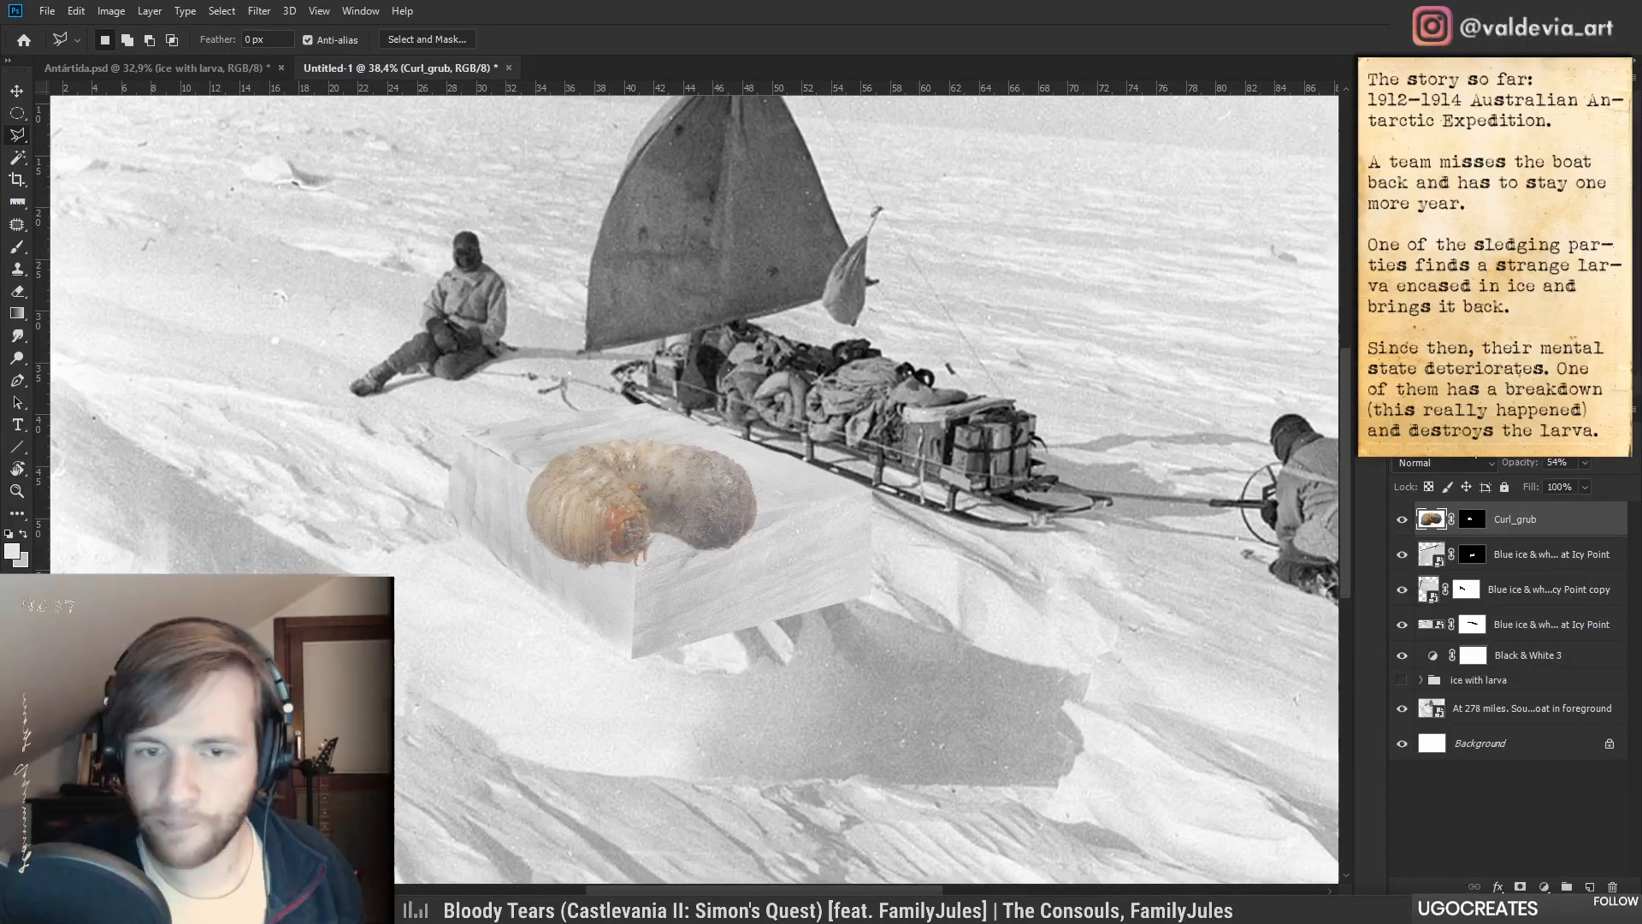
- Move the Black & White 3 adjustment above Curl_grub and clip it to the grub layer
{"action": "left_click", "coordinate": [1508, 566]}
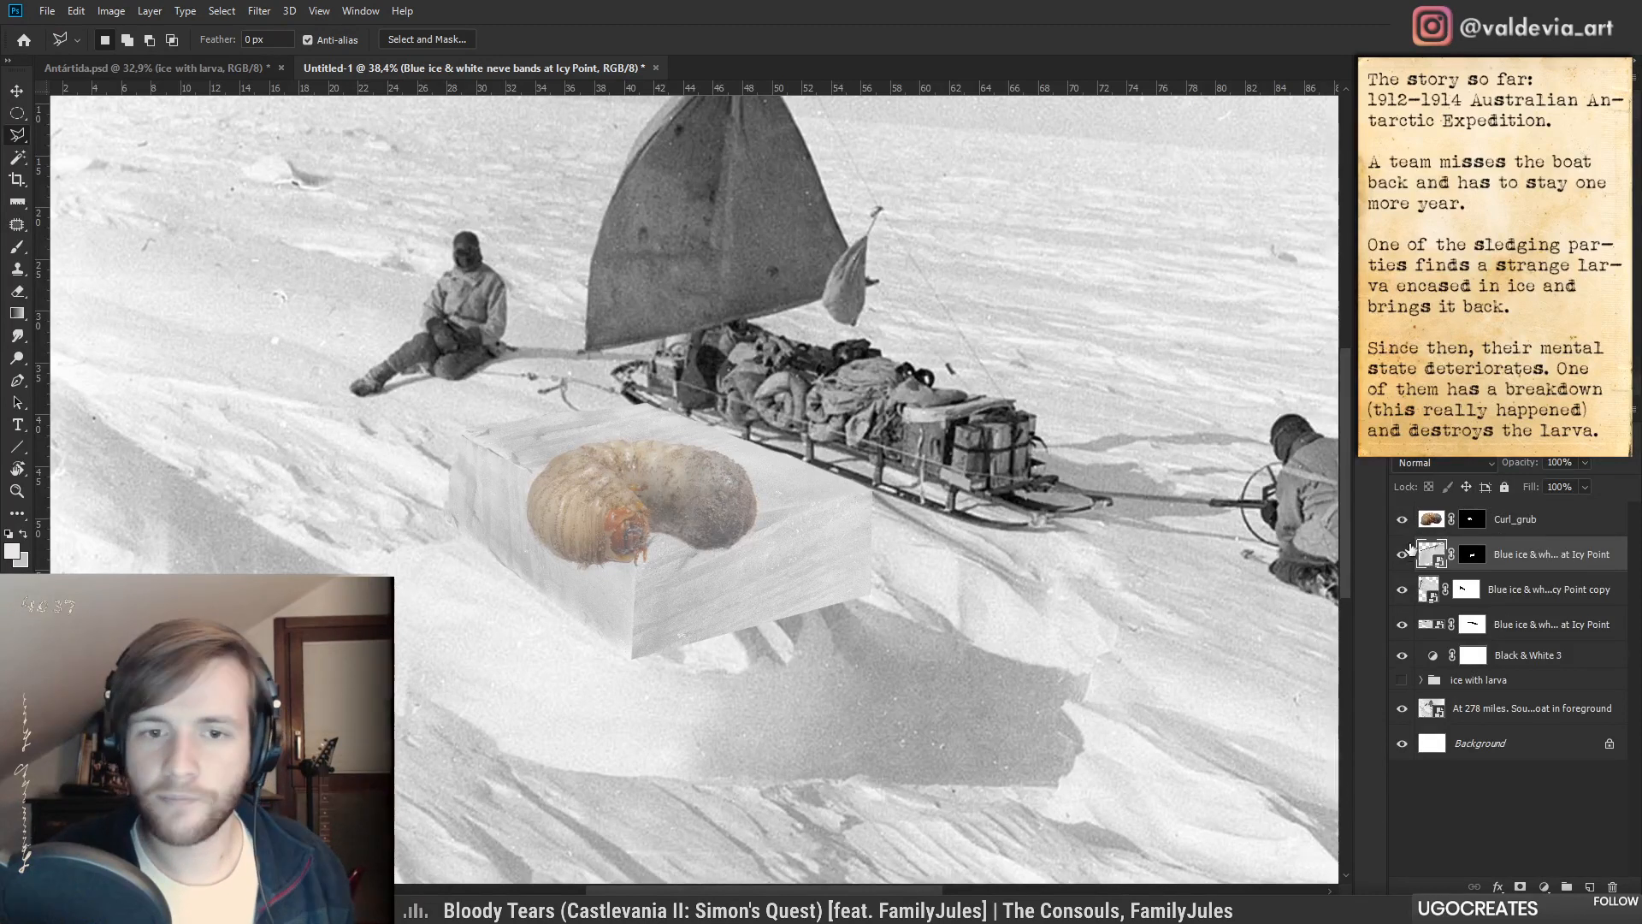
{"action": "scroll", "coordinate": [807, 498], "scroll_direction": "down", "scroll_amount": 2}
{"action": "left_click_drag", "start_coordinate": [1548, 661], "coordinate": [1535, 513]}
{"action": "left_click", "coordinate": [1529, 532], "text": "alt"}
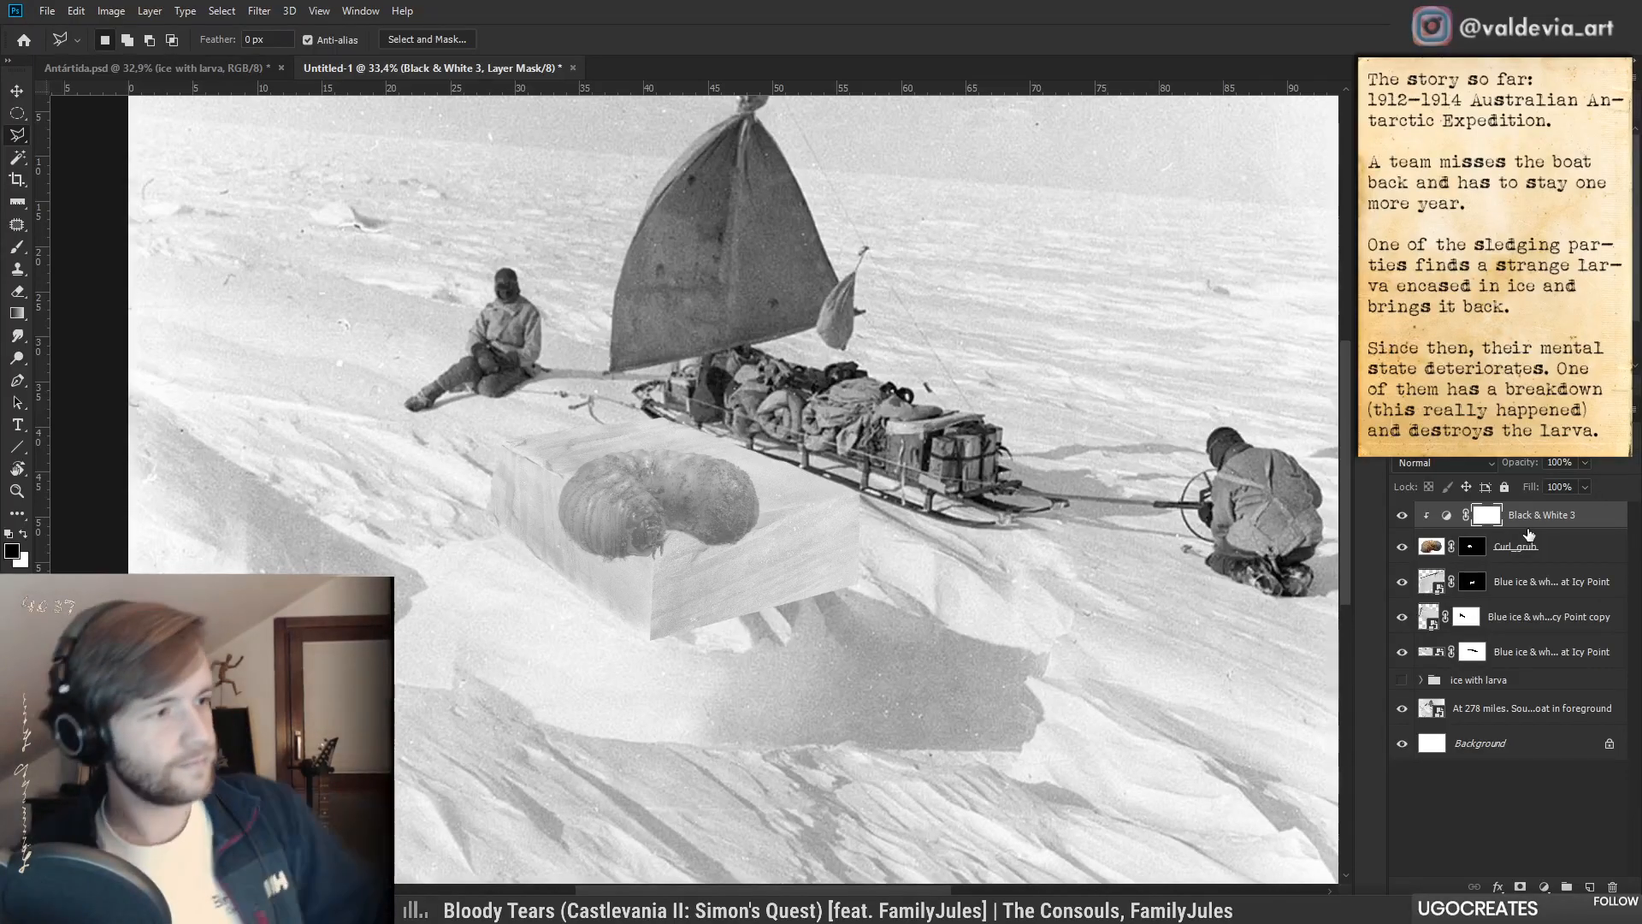
- Nudge the Curl_grub layer slightly downward within the ice block
{"action": "scroll", "coordinate": [666, 493], "scroll_direction": "up", "scroll_amount": 3}
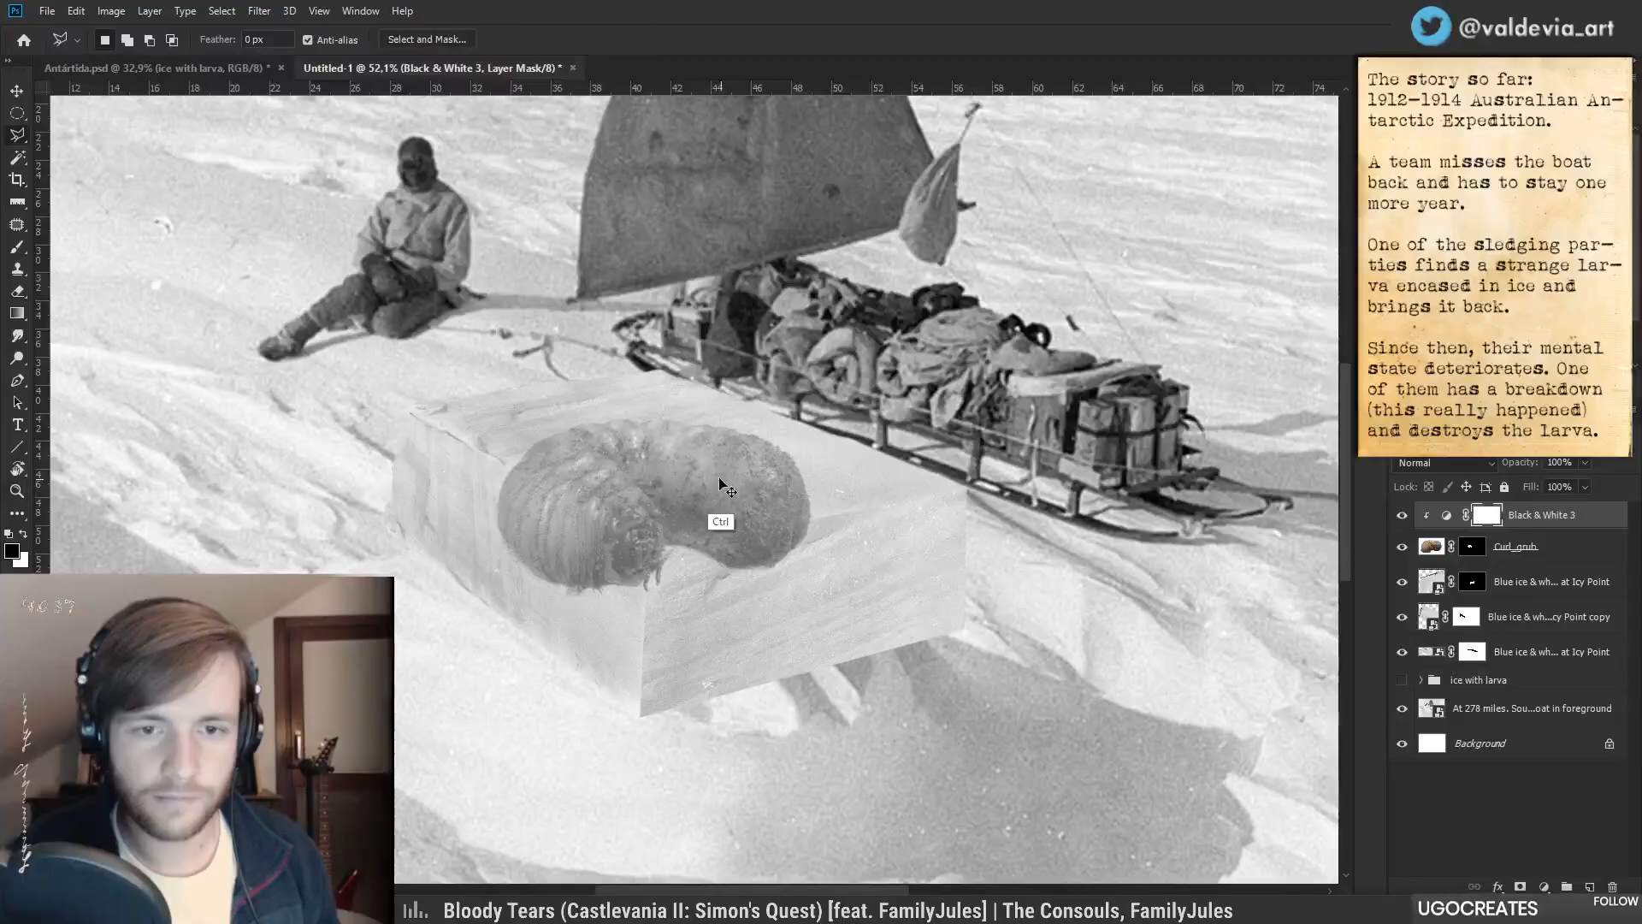
{"action": "left_click", "coordinate": [1533, 556]}
{"action": "left_click_drag", "start_coordinate": [736, 490], "coordinate": [735, 501]}
{"action": "left_click_drag", "start_coordinate": [757, 602], "coordinate": [643, 623]}
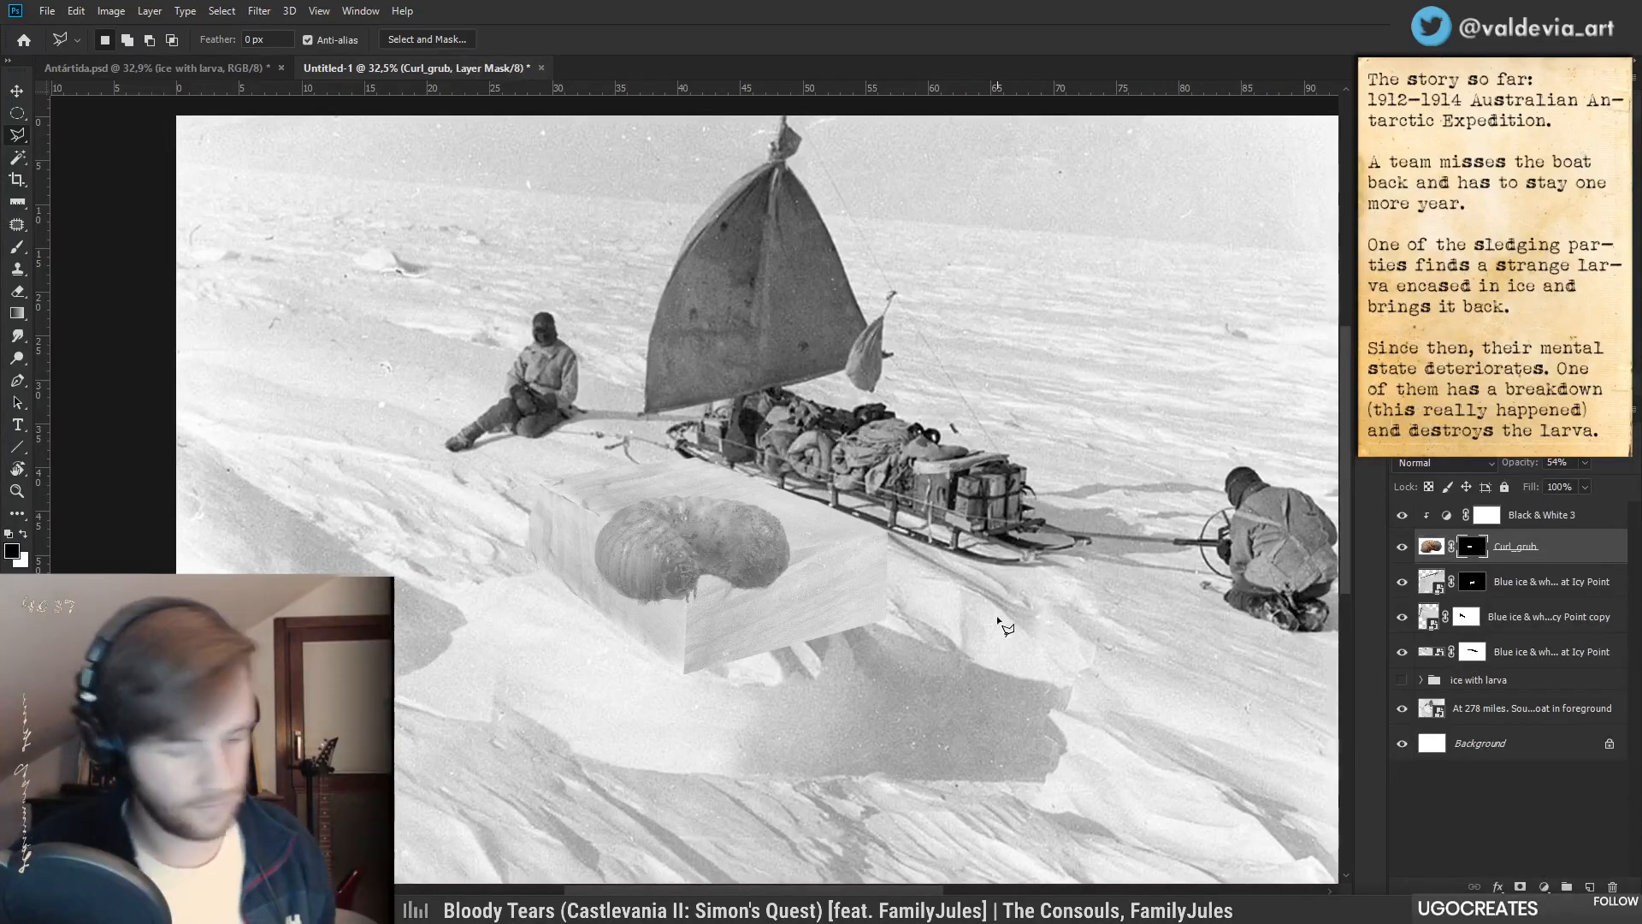
- Group the Black & White 3 and Curl_grub layers and add a layer mask to the group
{"action": "key", "text": "b"}
{"action": "left_click", "coordinate": [1545, 516]}
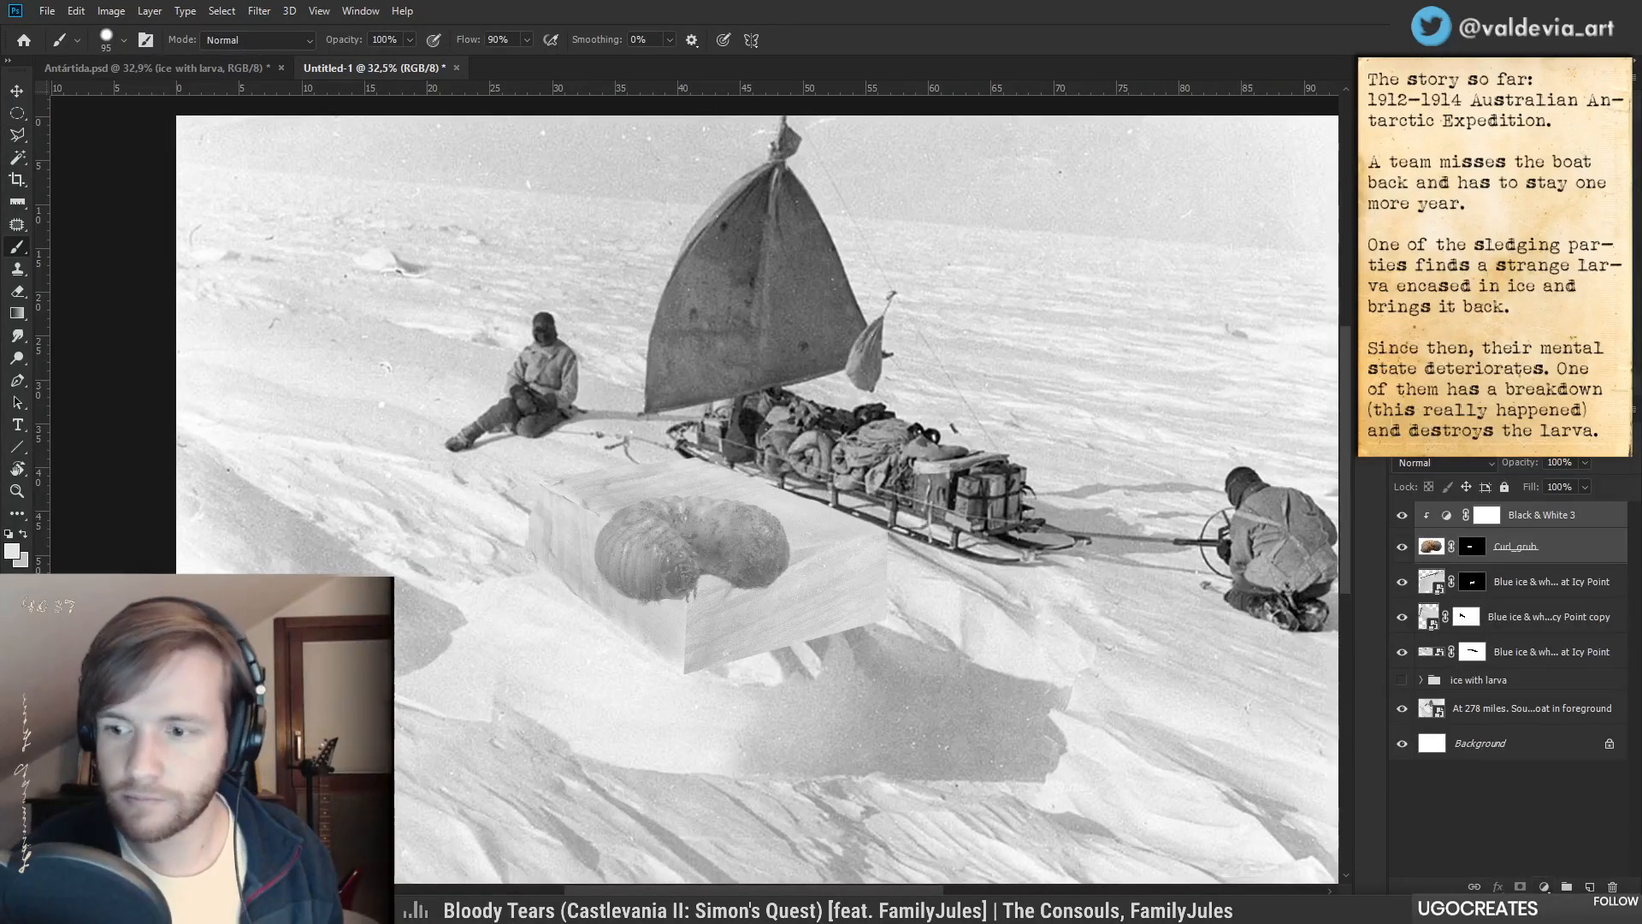
{"action": "left_click", "coordinate": [1564, 886]}
{"action": "left_click", "coordinate": [1519, 887]}
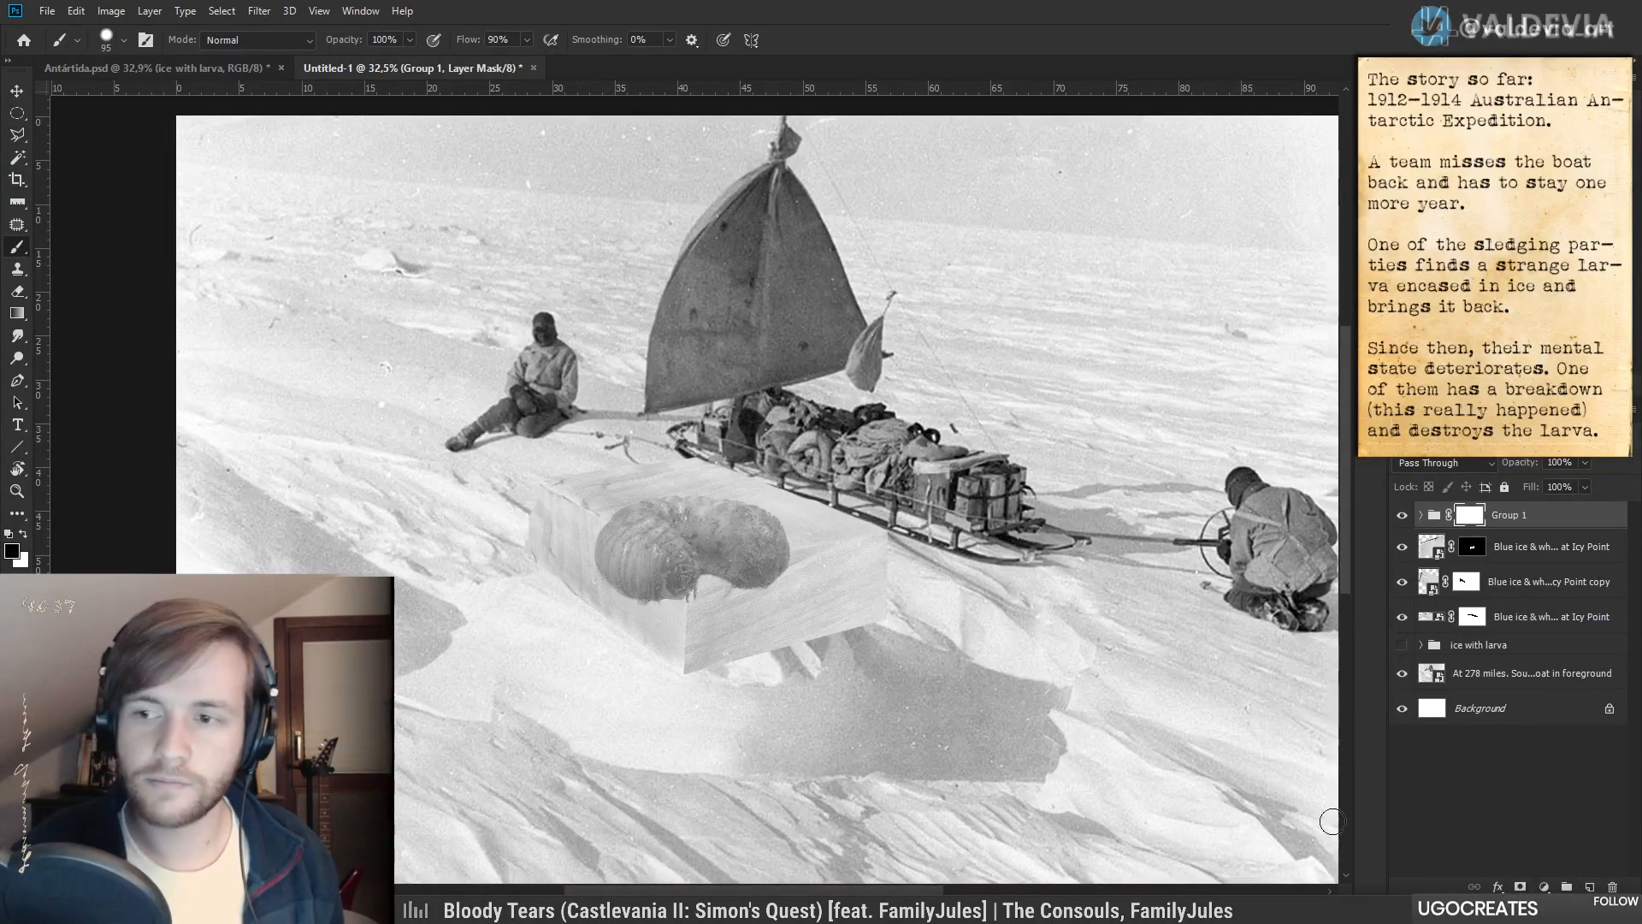
- Adjust the brush to a soft 62 px tip and paint on the group's mask to partly fade the grub along the block's edges
{"action": "right_click", "coordinate": [638, 496]}
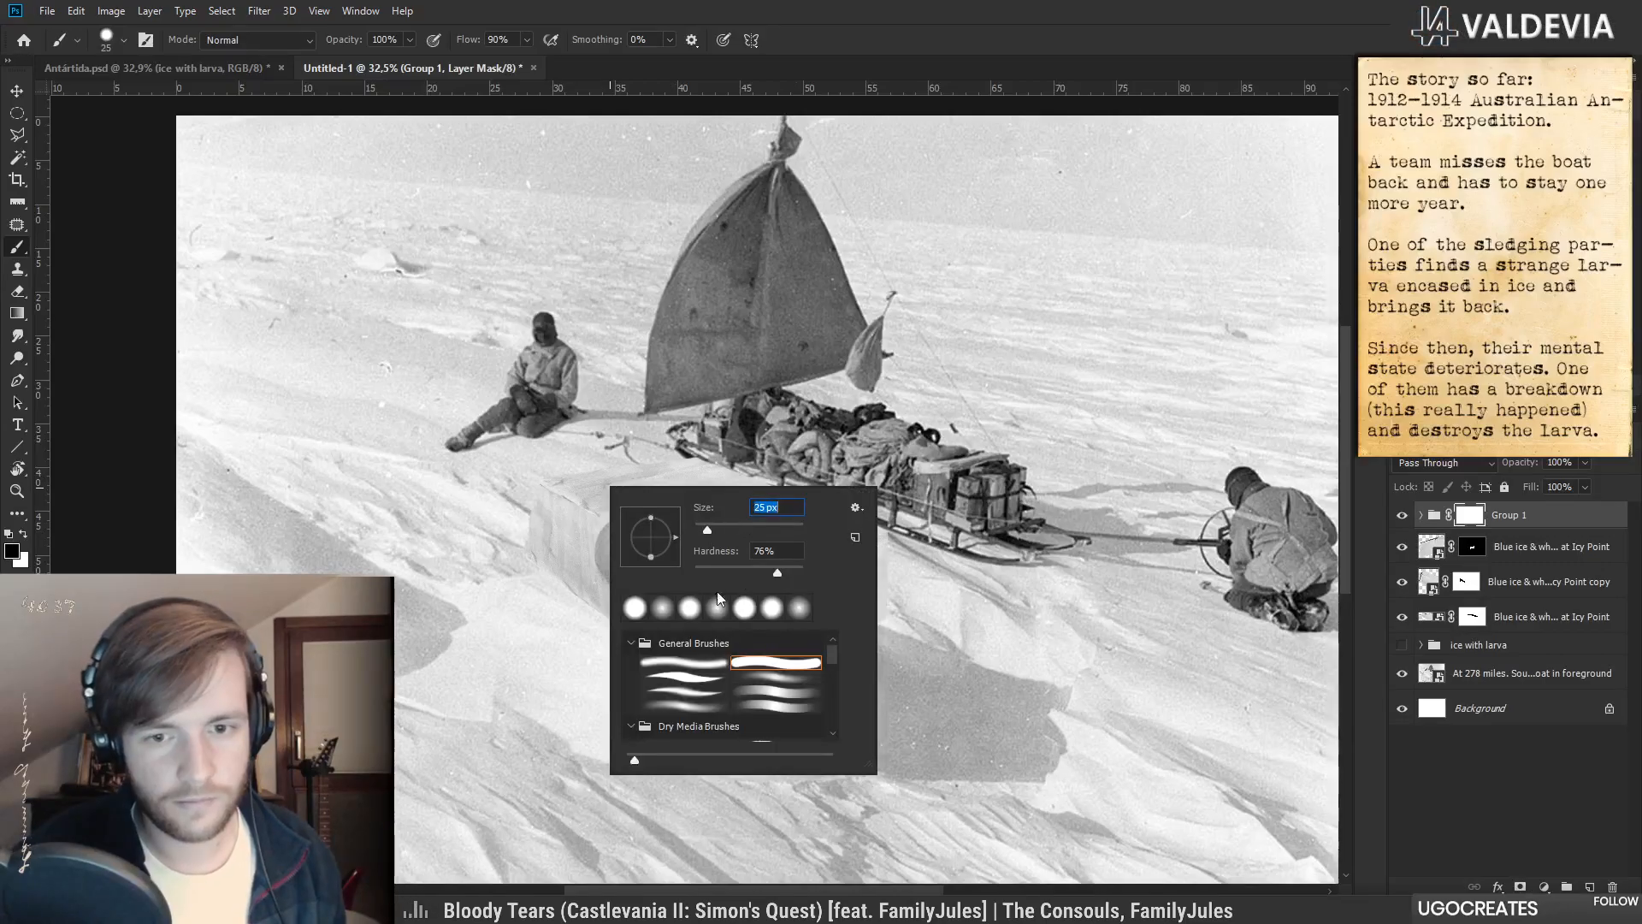
{"action": "key", "text": "Return"}
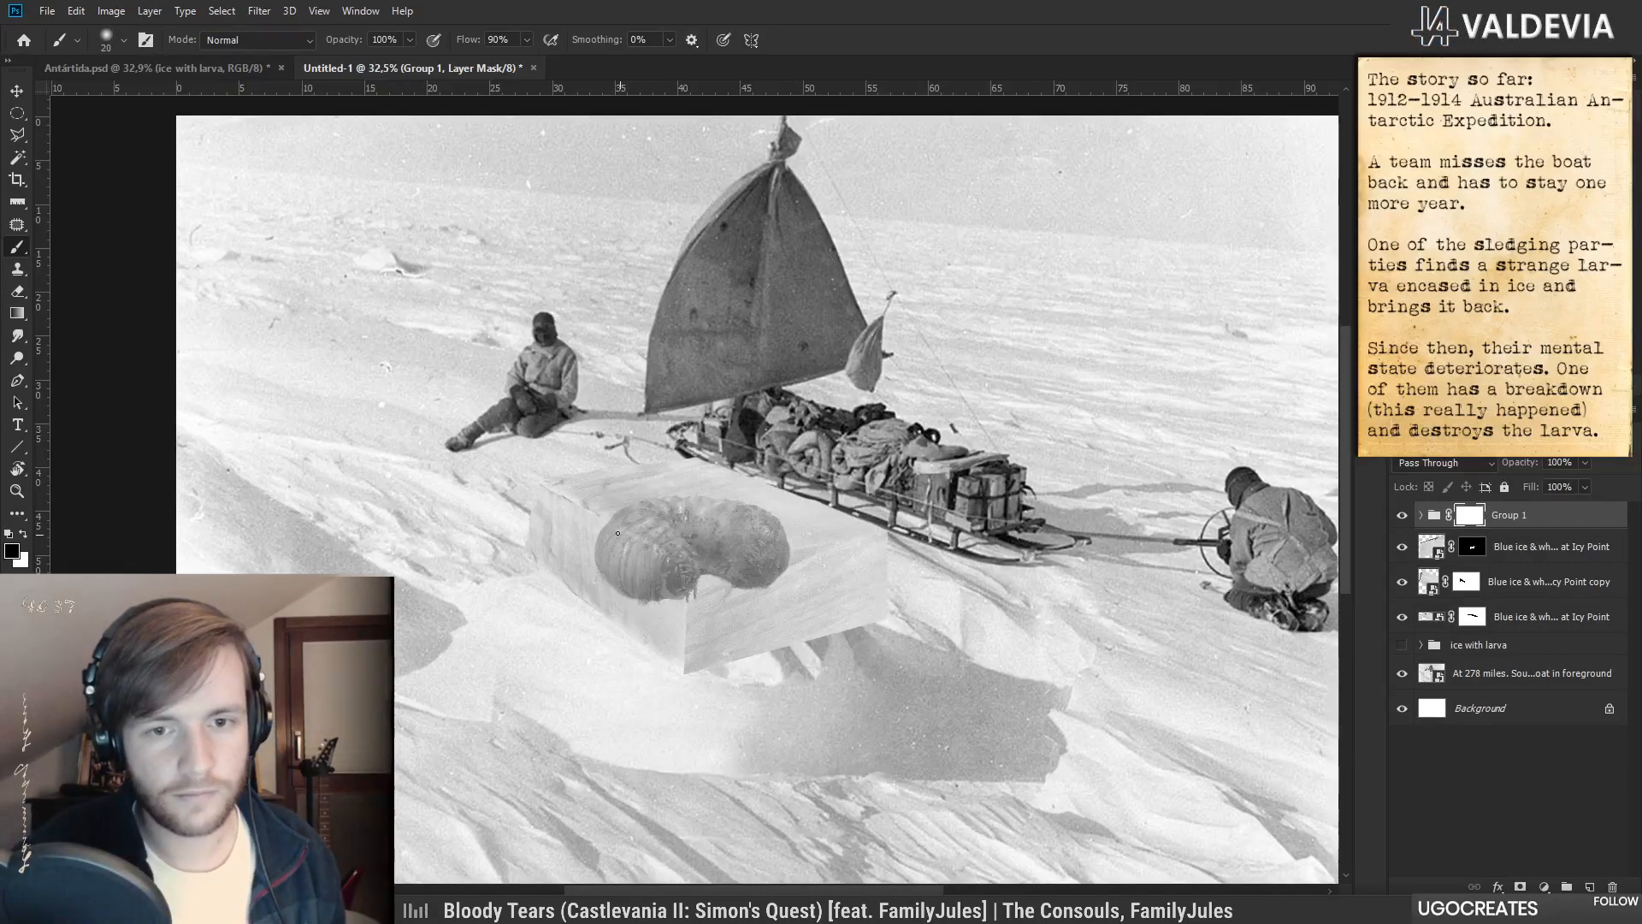
{"action": "key", "text": "ctrl+z"}
{"action": "right_click", "coordinate": [733, 564]}
{"action": "key", "text": "Return"}
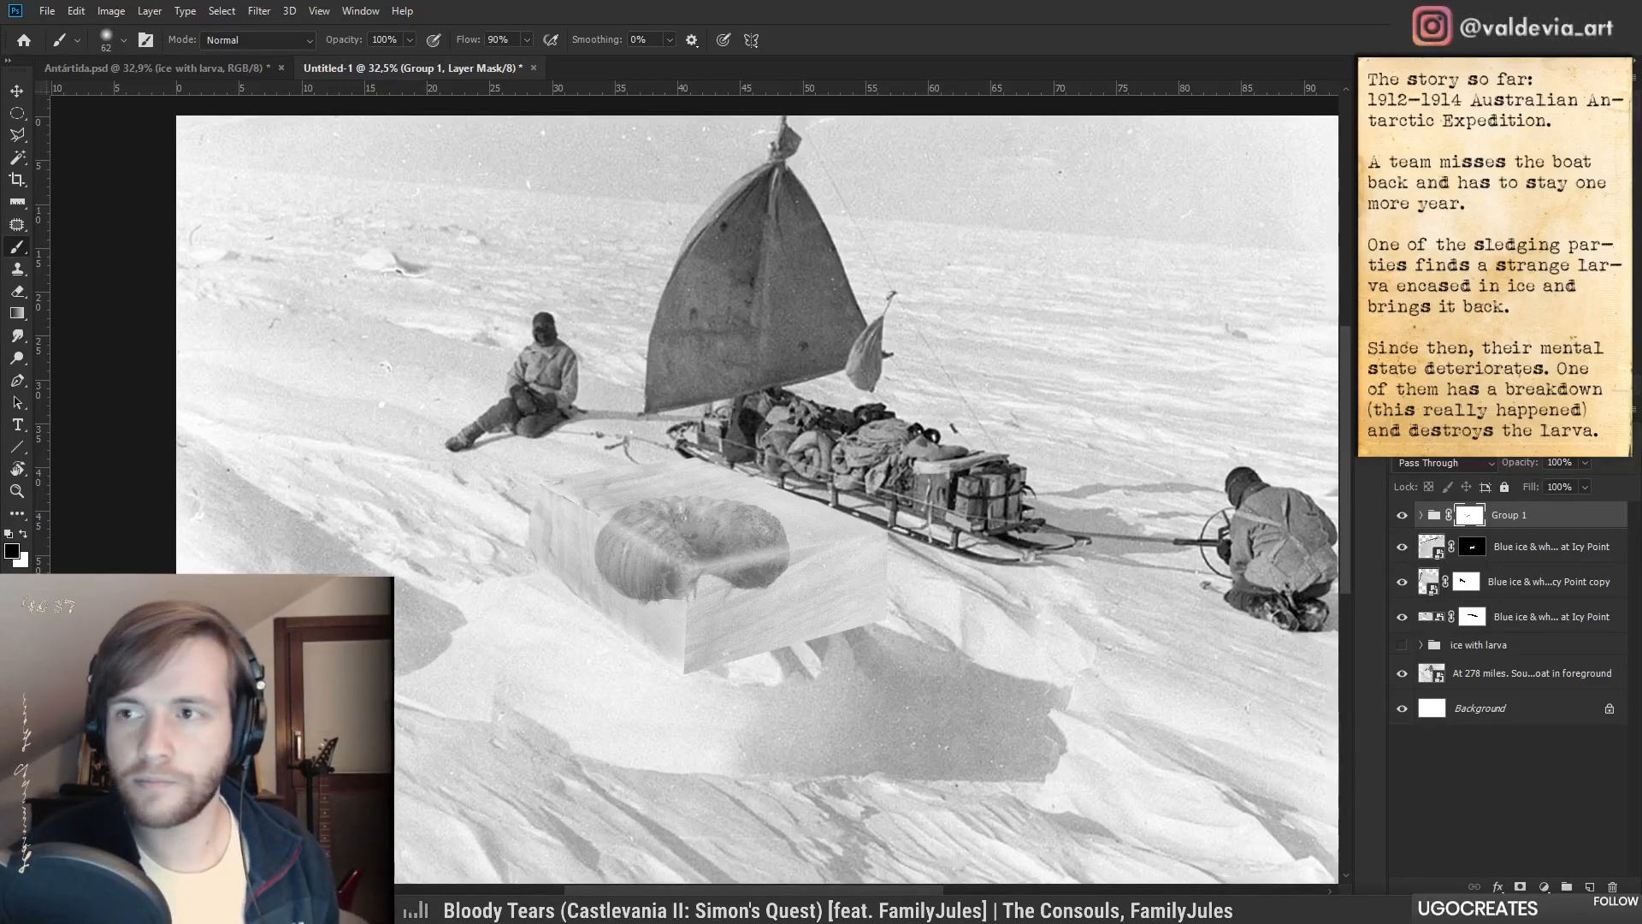
- Scale the three ice texture layers together to about 85% and position them around the grub
{"action": "left_click", "coordinate": [1525, 554]}
{"action": "left_click", "coordinate": [1539, 617], "text": "shift"}
{"action": "key", "text": "ctrl+t"}
{"action": "left_click_drag", "start_coordinate": [1033, 609], "coordinate": [978, 594]}
{"action": "mouse_move", "coordinate": [846, 582]}
{"action": "left_mouse_down"}
{"action": "mouse_move", "coordinate": [864, 606]}
{"action": "mouse_move", "coordinate": [841, 593]}
{"action": "left_mouse_up"}
{"action": "left_click_drag", "start_coordinate": [505, 605], "coordinate": [534, 611]}
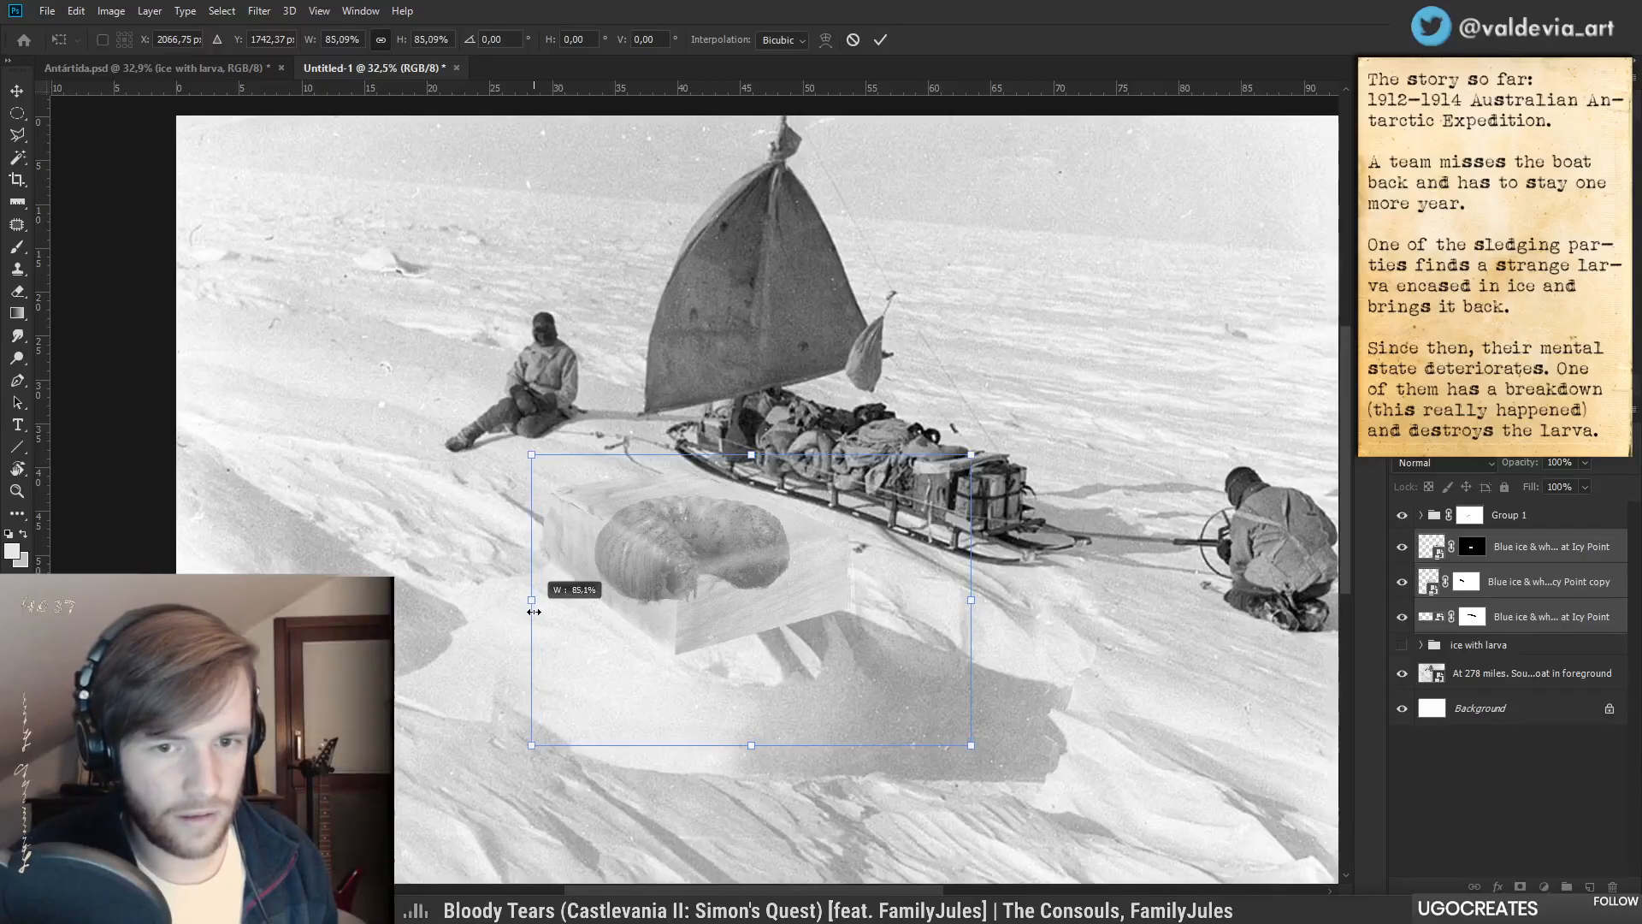
{"action": "left_click_drag", "start_coordinate": [788, 590], "coordinate": [788, 589]}
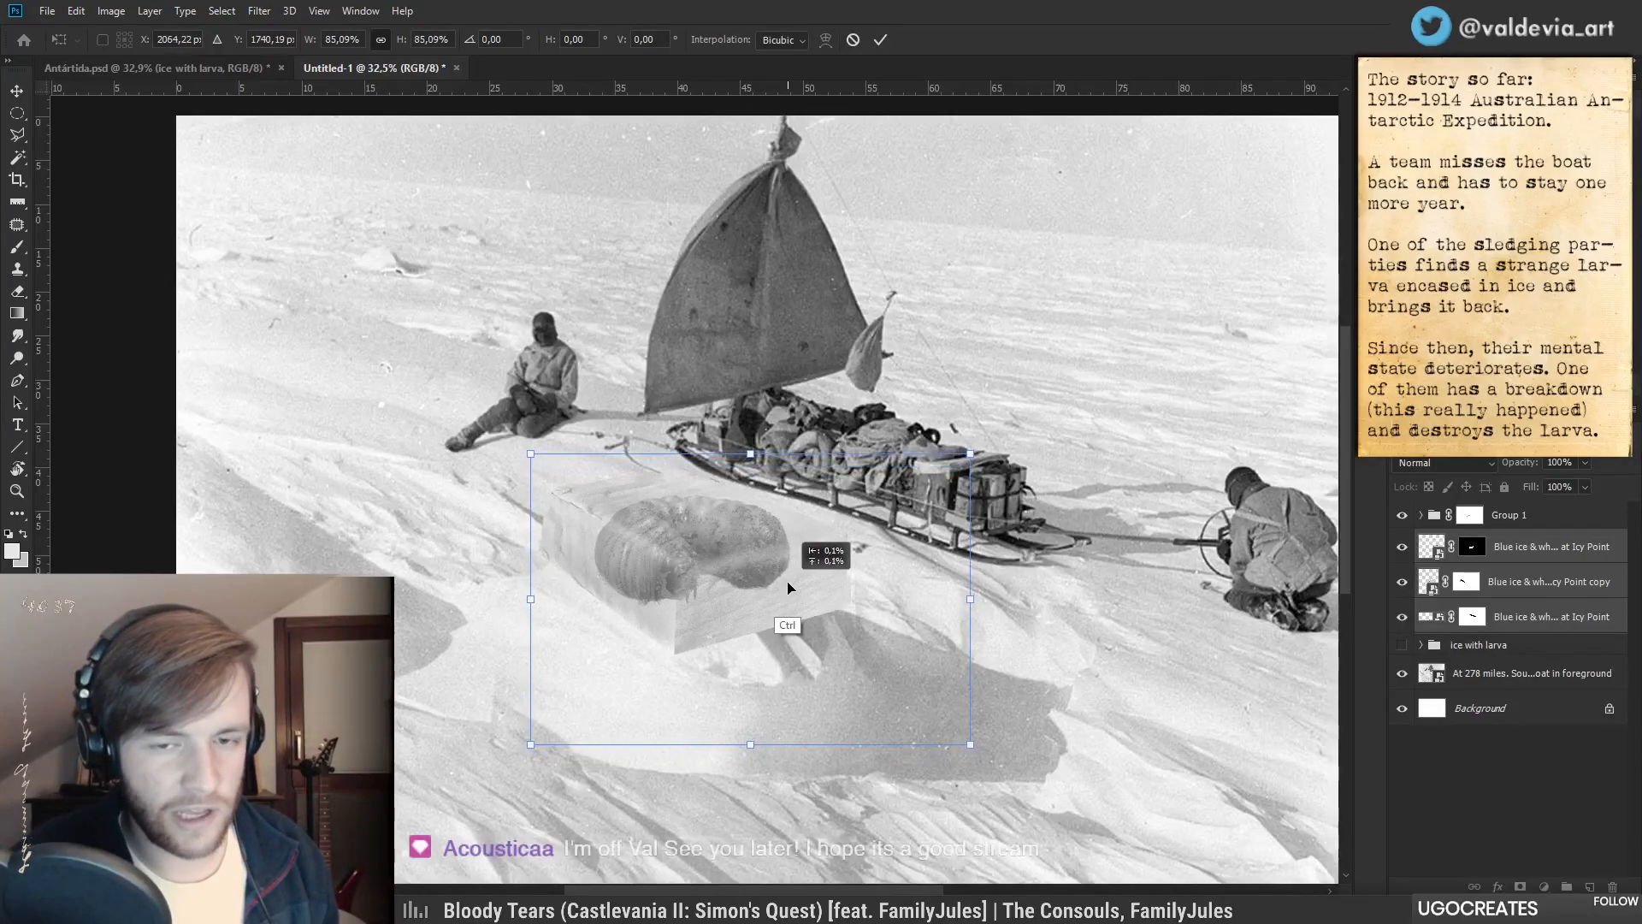
- Narrow the three ice texture layers to about 82% width and skew them slightly to refine the block's shape around the grub
{"action": "left_click_drag", "start_coordinate": [530, 455], "coordinate": [538, 468]}
{"action": "left_click_drag", "start_coordinate": [970, 601], "coordinate": [955, 602]}
{"action": "mouse_move", "coordinate": [745, 750]}
{"action": "left_mouse_down"}
{"action": "mouse_move", "coordinate": [773, 756]}
{"action": "mouse_move", "coordinate": [756, 756]}
{"action": "left_mouse_up"}
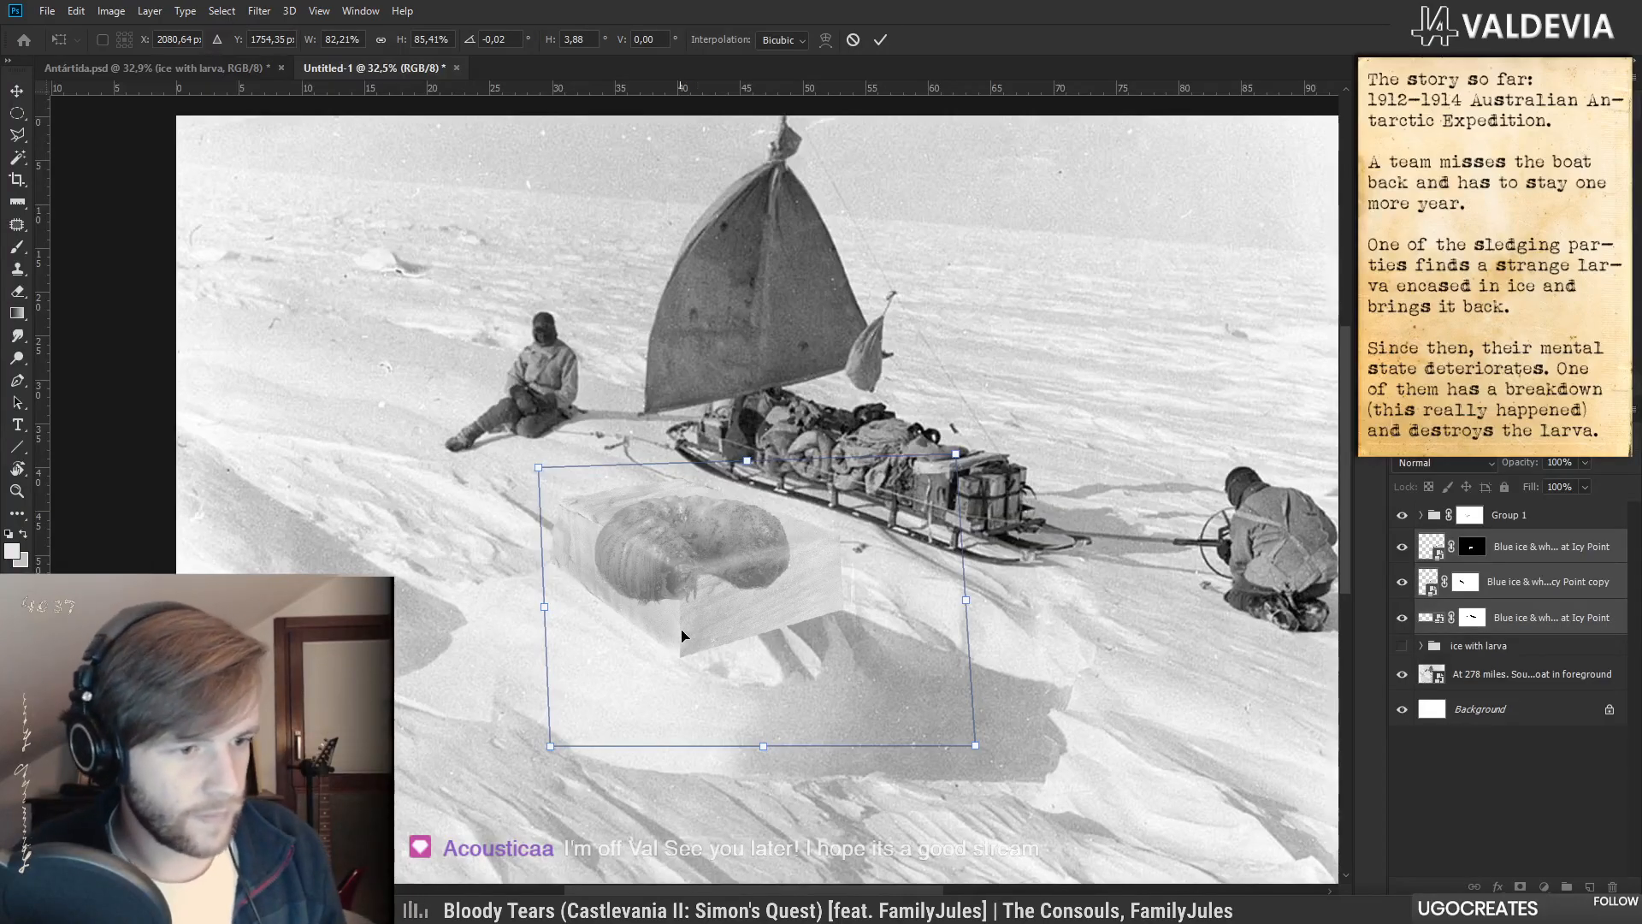
{"action": "key", "text": "Return"}
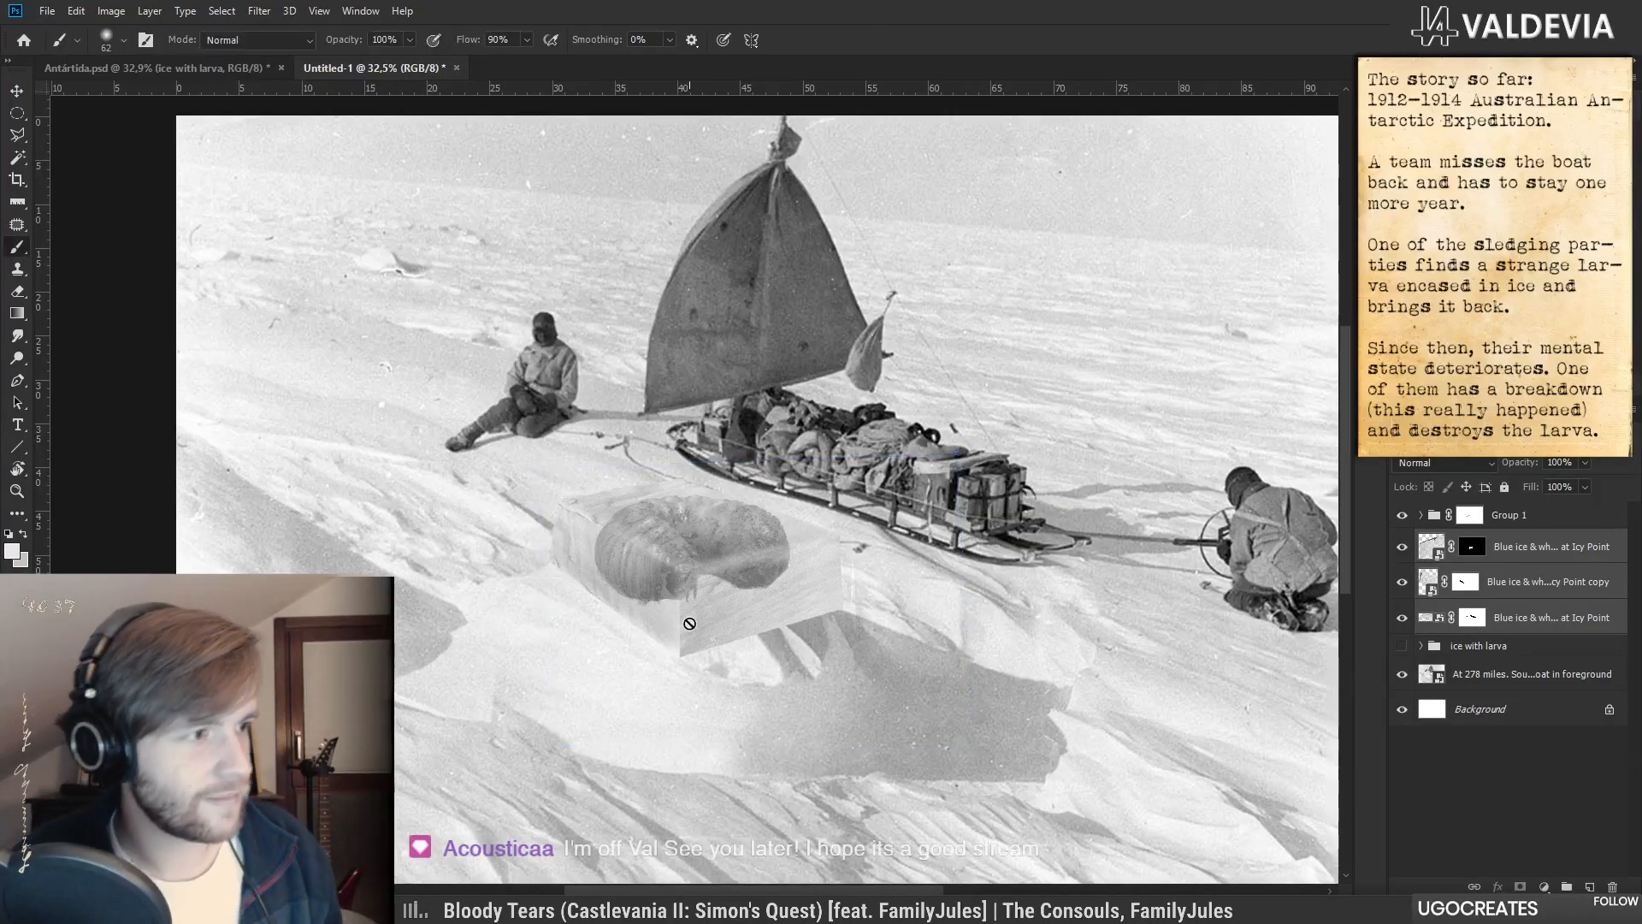
- Touch up Group 1's layer mask over the grub near the block's front corner
{"action": "mouse_move", "coordinate": [729, 606]}
{"action": "left_mouse_down"}
{"action": "mouse_move", "coordinate": [786, 607]}
{"action": "mouse_move", "coordinate": [690, 622]}
{"action": "mouse_move", "coordinate": [716, 617]}
{"action": "left_mouse_up"}
{"action": "left_click_drag", "start_coordinate": [779, 534], "coordinate": [727, 435]}
{"action": "left_click_drag", "start_coordinate": [854, 663], "coordinate": [839, 642]}
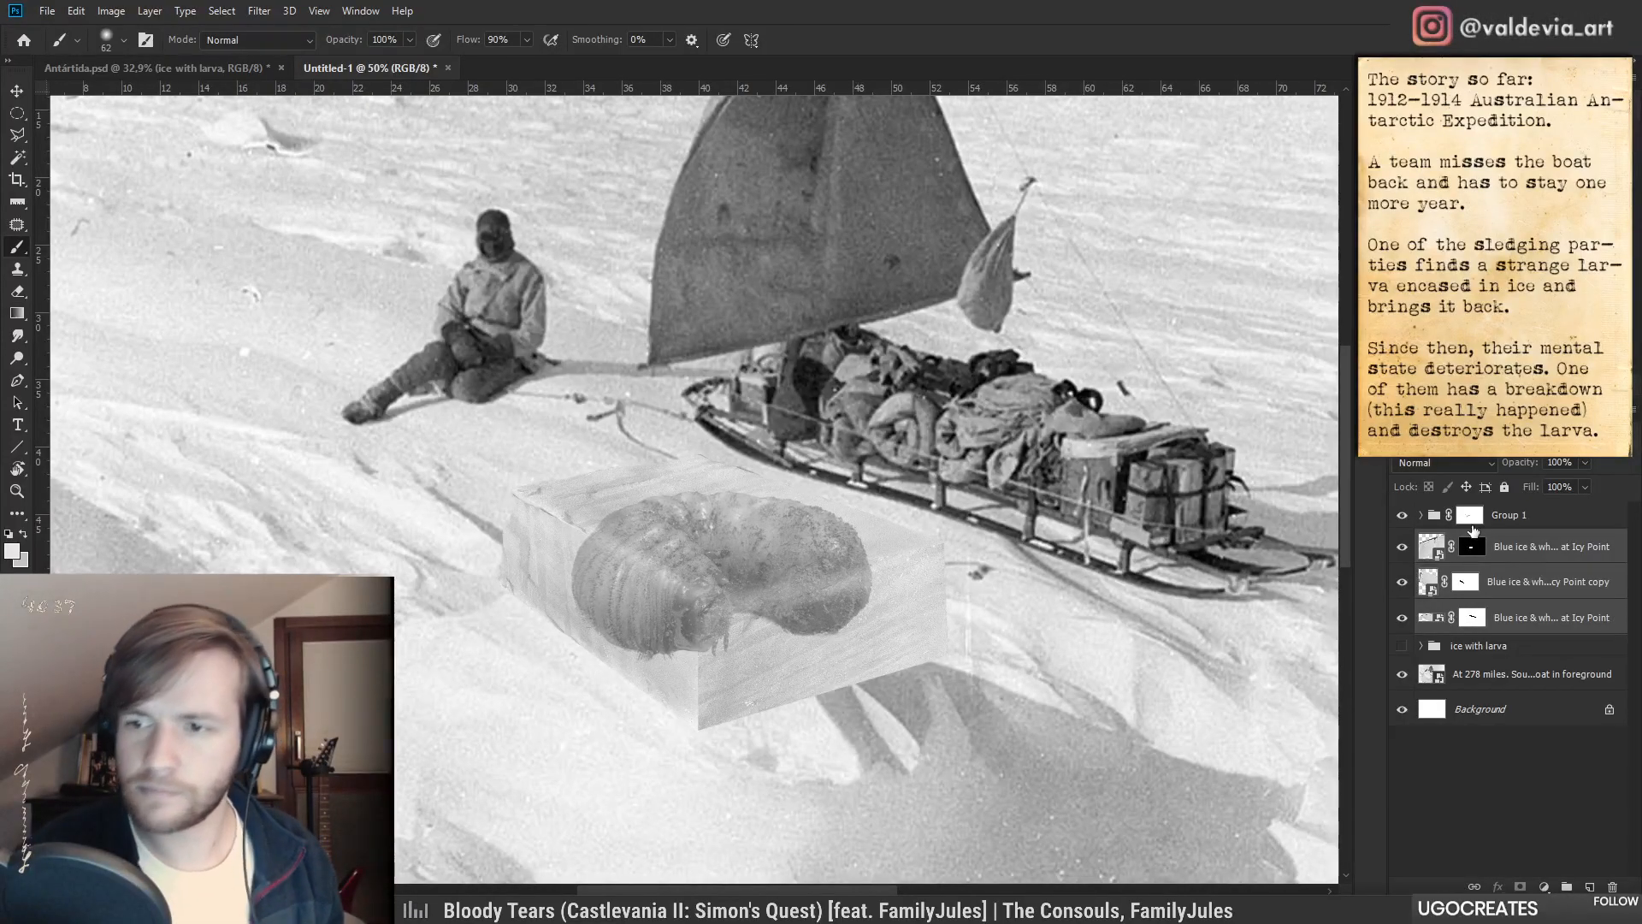
{"action": "left_click", "coordinate": [1469, 520]}
{"action": "mouse_move", "coordinate": [748, 607]}
{"action": "left_mouse_down"}
{"action": "mouse_move", "coordinate": [735, 753]}
{"action": "mouse_move", "coordinate": [732, 594]}
{"action": "left_mouse_up"}
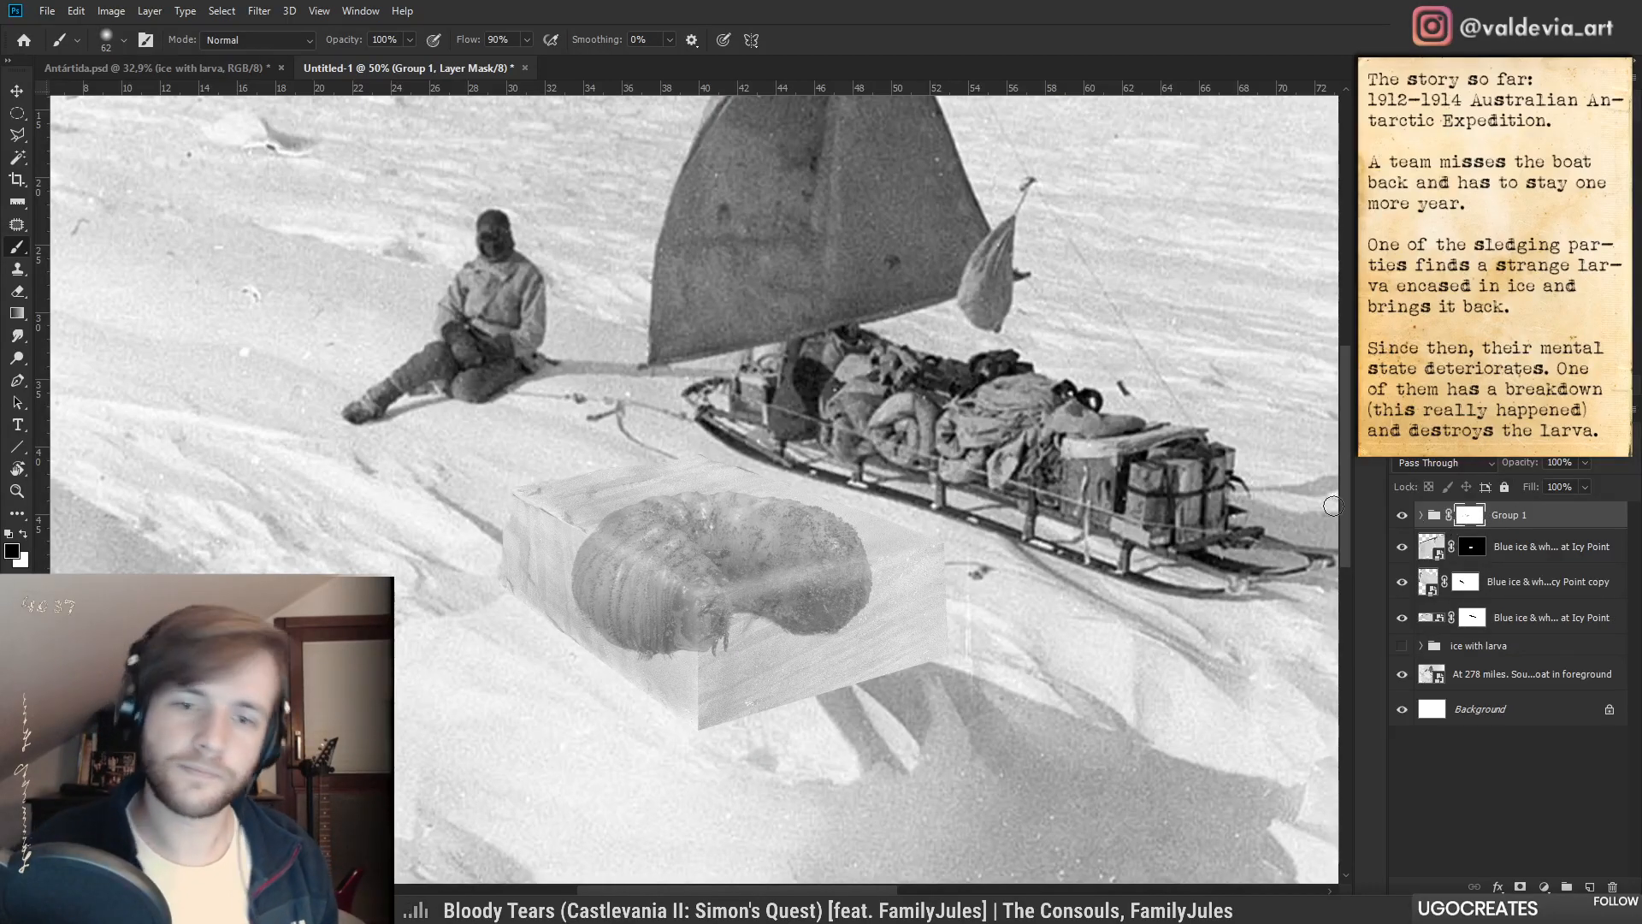
- Hide Group 1 and examine the bare ice block up close without the grub
{"action": "key", "text": "z"}
{"action": "mouse_move", "coordinate": [771, 537]}
{"action": "left_mouse_down"}
{"action": "mouse_move", "coordinate": [662, 537]}
{"action": "mouse_move", "coordinate": [725, 520]}
{"action": "mouse_move", "coordinate": [844, 551]}
{"action": "left_mouse_up"}
{"action": "left_click_drag", "start_coordinate": [753, 423], "coordinate": [782, 425]}
{"action": "key", "text": "b"}
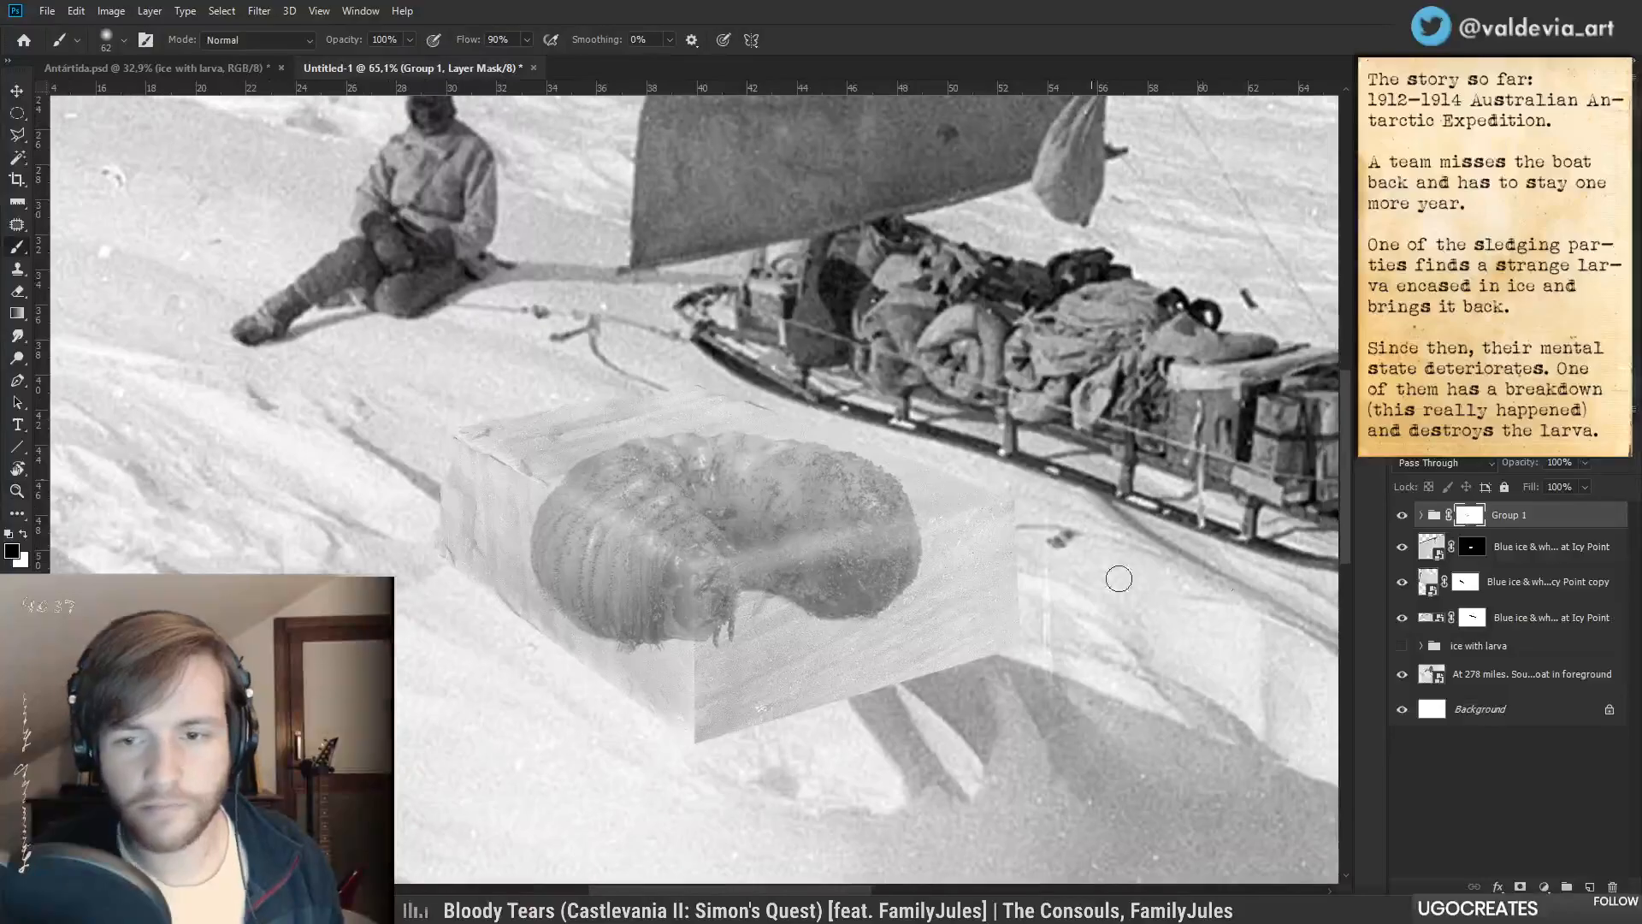
{"action": "left_click", "coordinate": [1403, 515]}
{"action": "key", "text": "z"}
{"action": "mouse_move", "coordinate": [926, 545]}
{"action": "left_mouse_down"}
{"action": "mouse_move", "coordinate": [600, 502]}
{"action": "mouse_move", "coordinate": [940, 548]}
{"action": "mouse_move", "coordinate": [873, 586]}
{"action": "left_mouse_up"}
{"action": "key", "text": "b"}
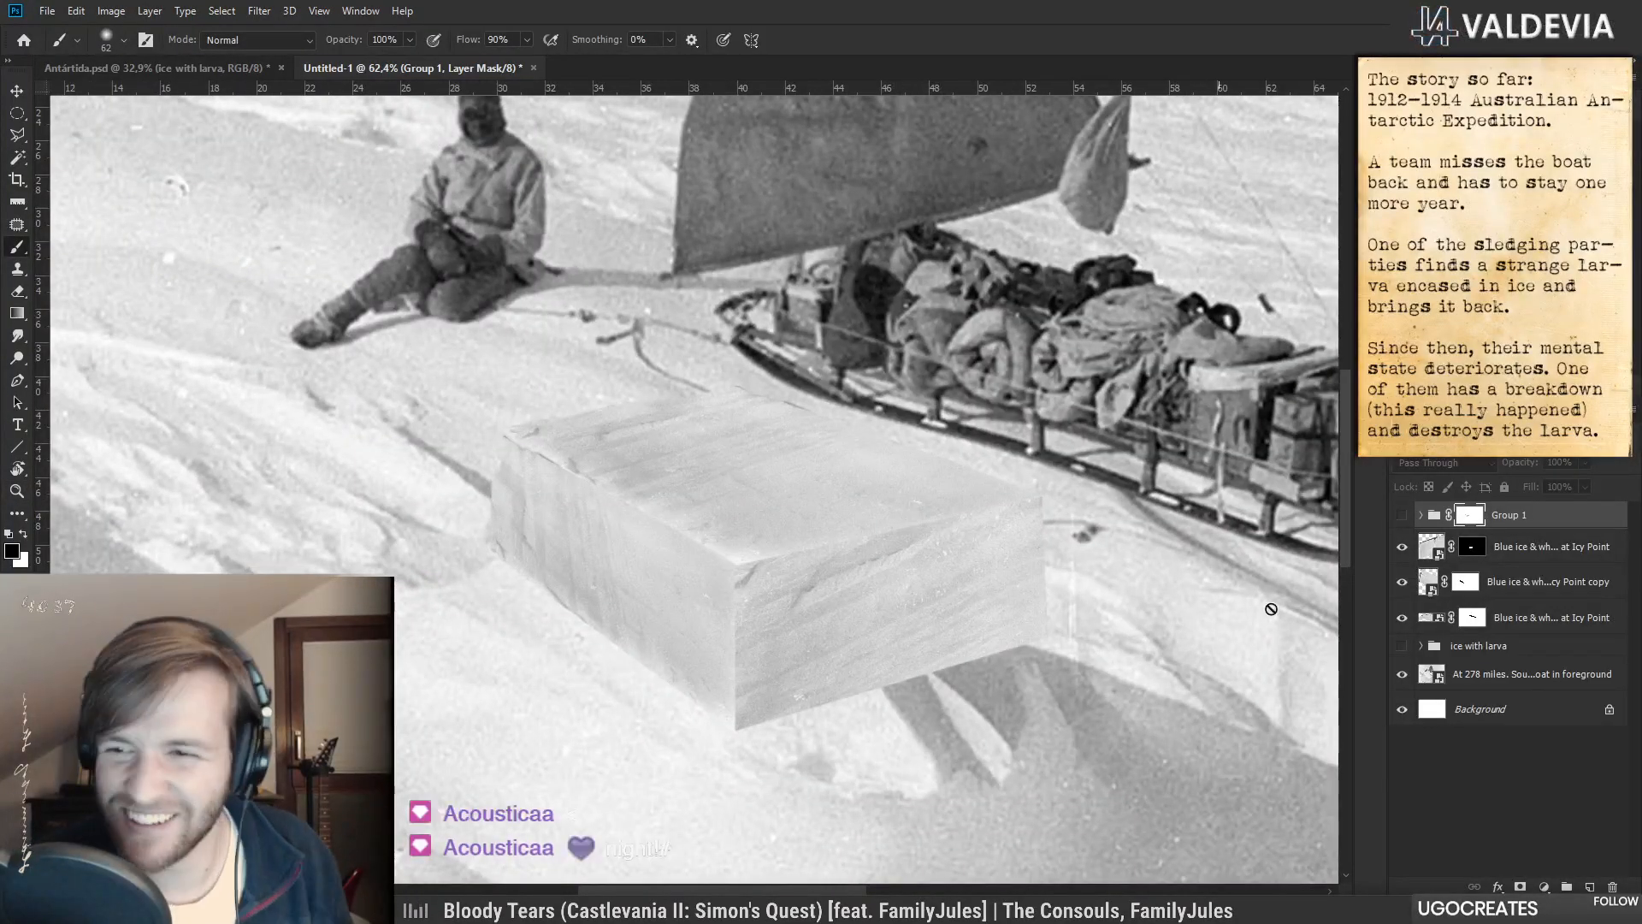
- Group the three ice texture layers into a single layer group
{"action": "left_click", "coordinate": [1509, 552]}
{"action": "key", "text": "z"}
{"action": "mouse_move", "coordinate": [1153, 571]}
{"action": "left_mouse_down"}
{"action": "mouse_move", "coordinate": [661, 548]}
{"action": "mouse_move", "coordinate": [1211, 588]}
{"action": "left_mouse_up"}
{"action": "key", "text": "b"}
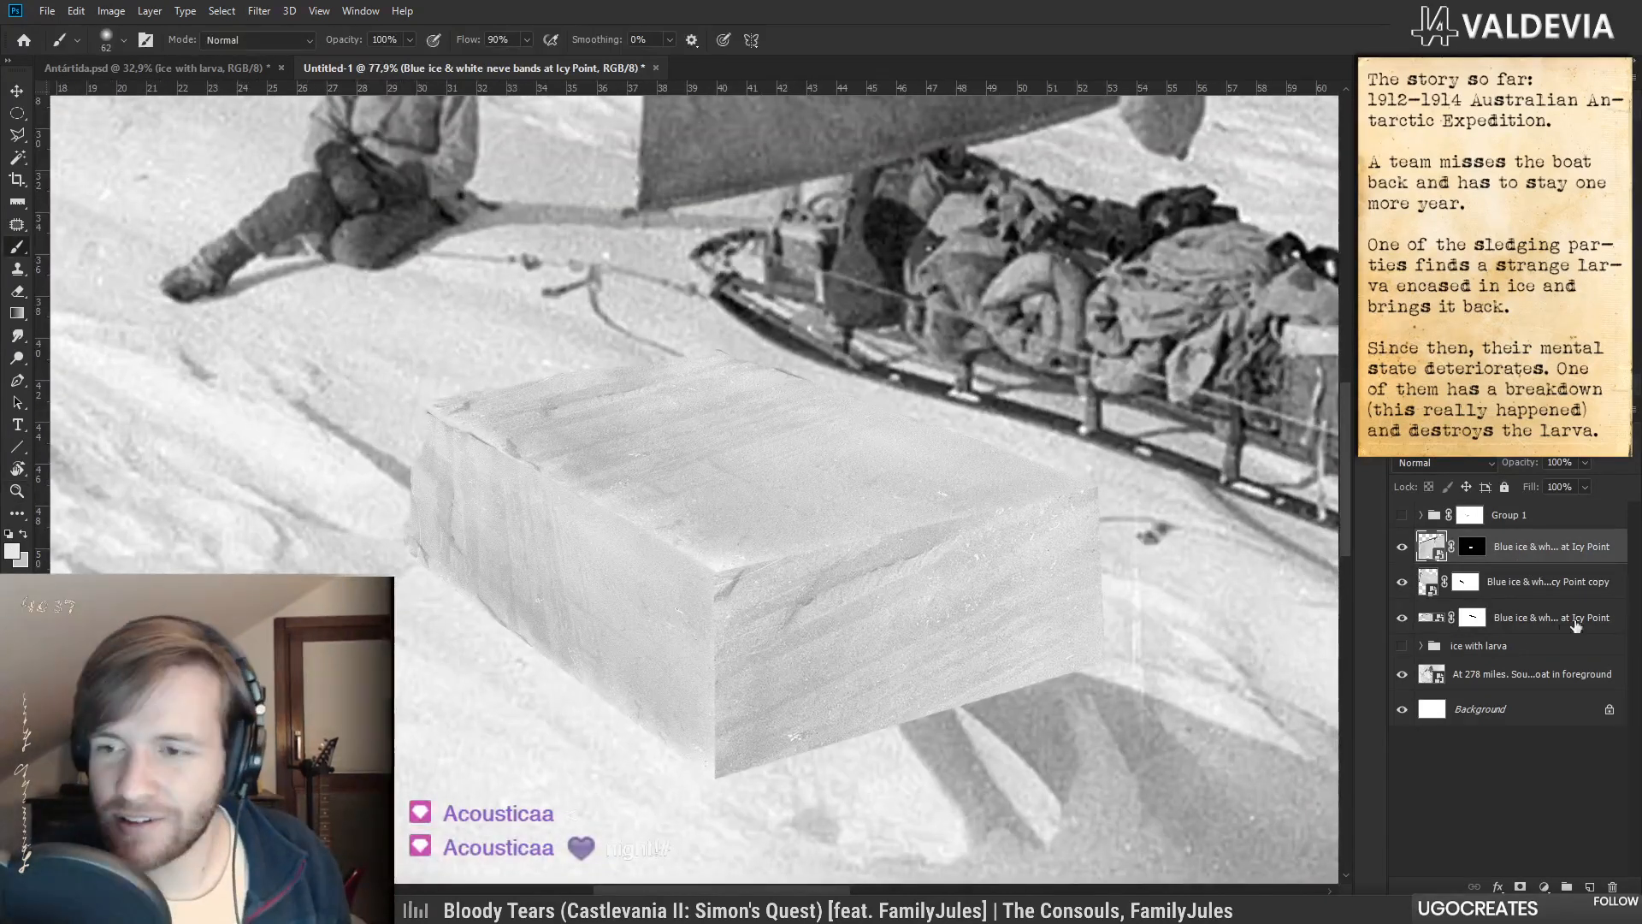
{"action": "left_click", "coordinate": [1537, 610], "text": "shift"}
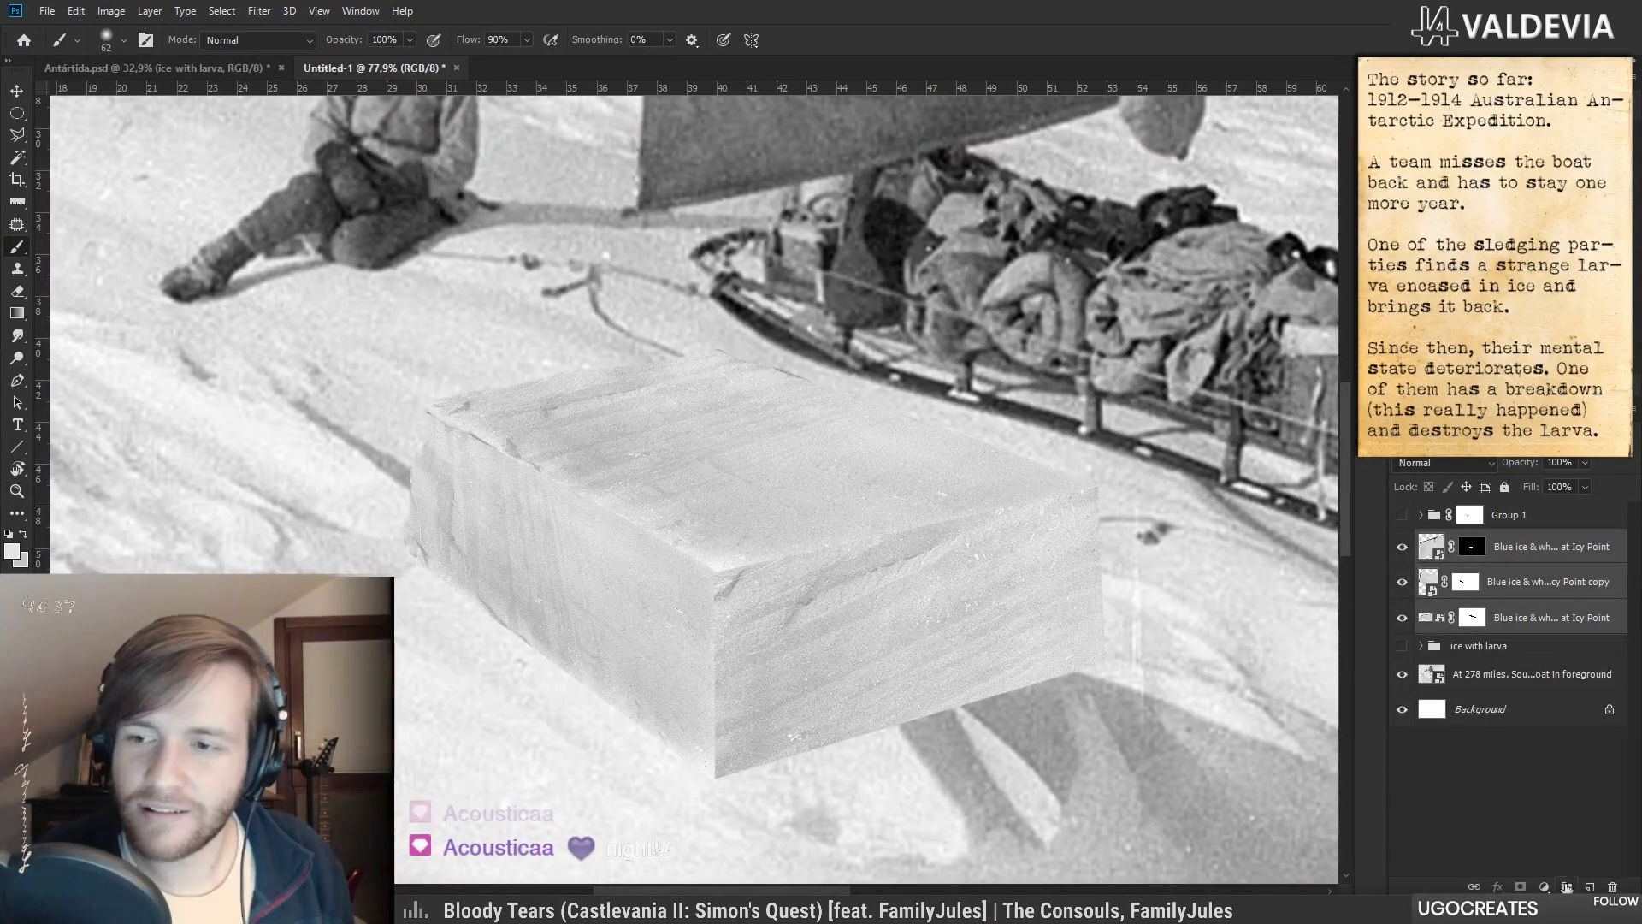
{"action": "key", "text": "ctrl+g"}
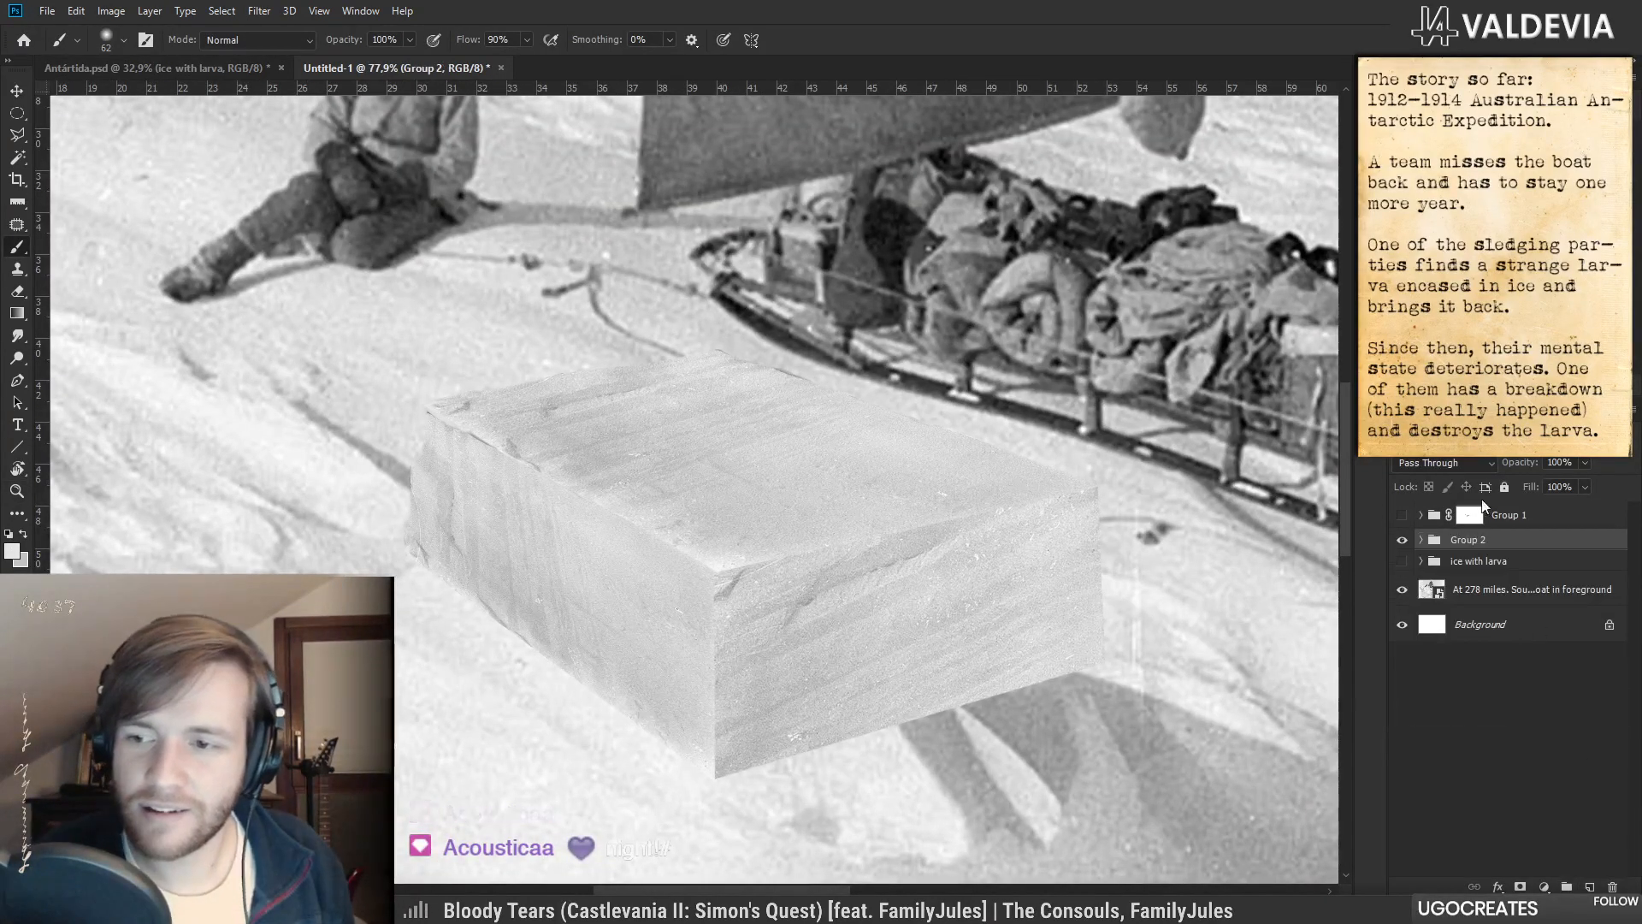
- Darken the left-face ice layer with a Levels midtone of about 0.48 and copy that smart filter to the other two ice layers
{"action": "left_click", "coordinate": [1420, 539]}
{"action": "left_click", "coordinate": [1563, 604]}
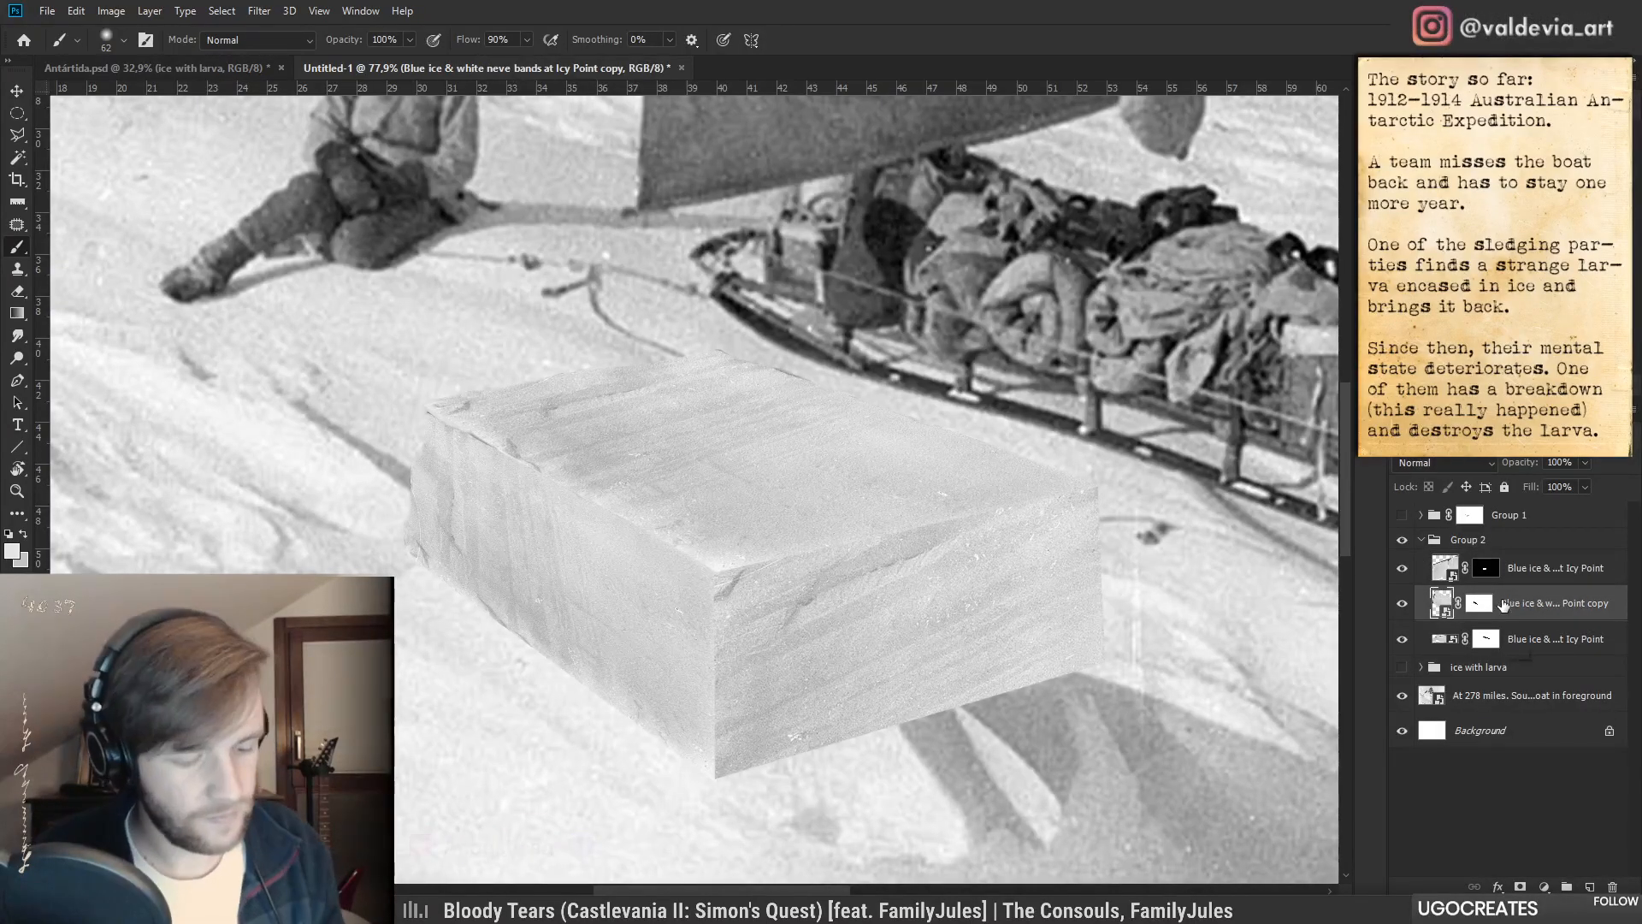
{"action": "key", "text": "ctrl+l"}
{"action": "left_click_drag", "start_coordinate": [1194, 484], "coordinate": [1239, 481]}
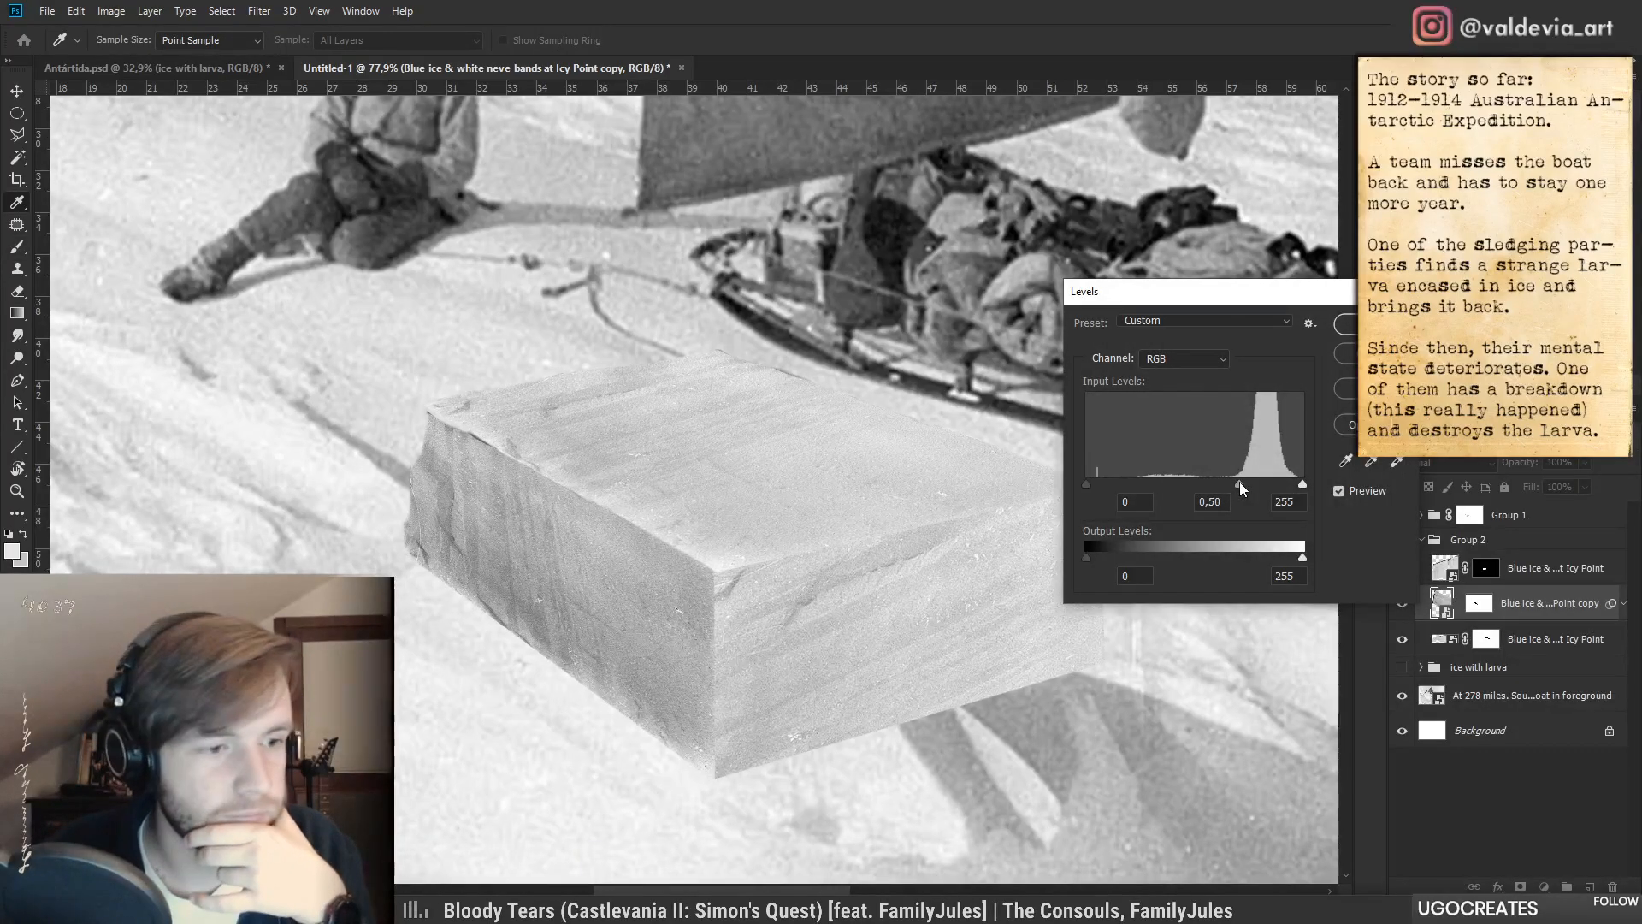
{"action": "left_click", "coordinate": [1211, 502]}
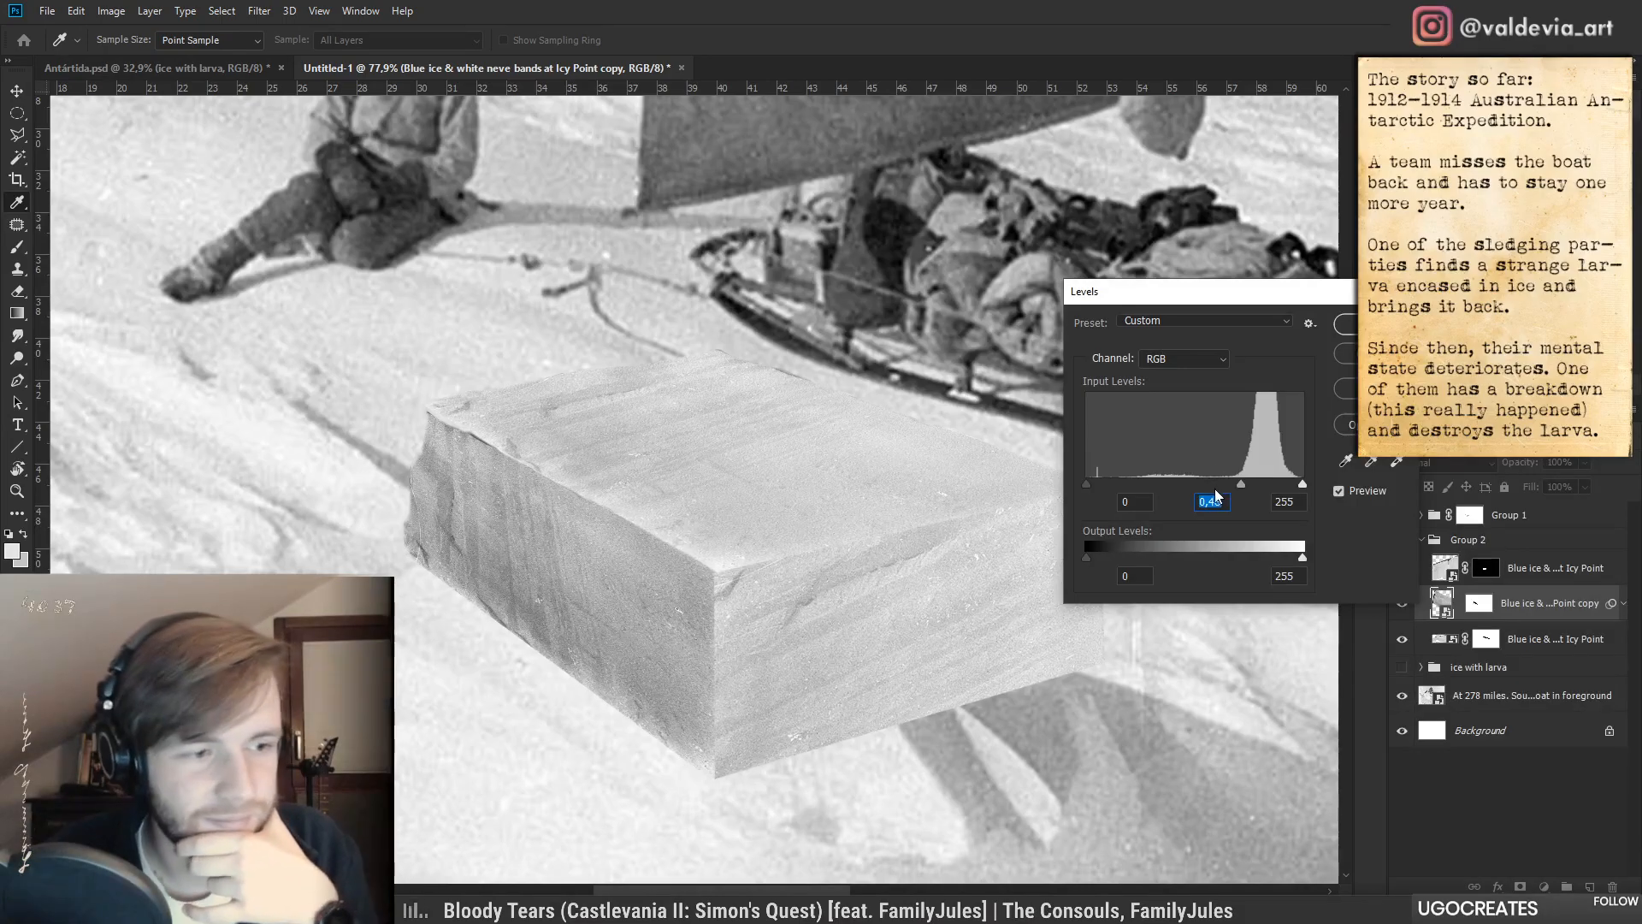
{"action": "key", "text": "Return"}
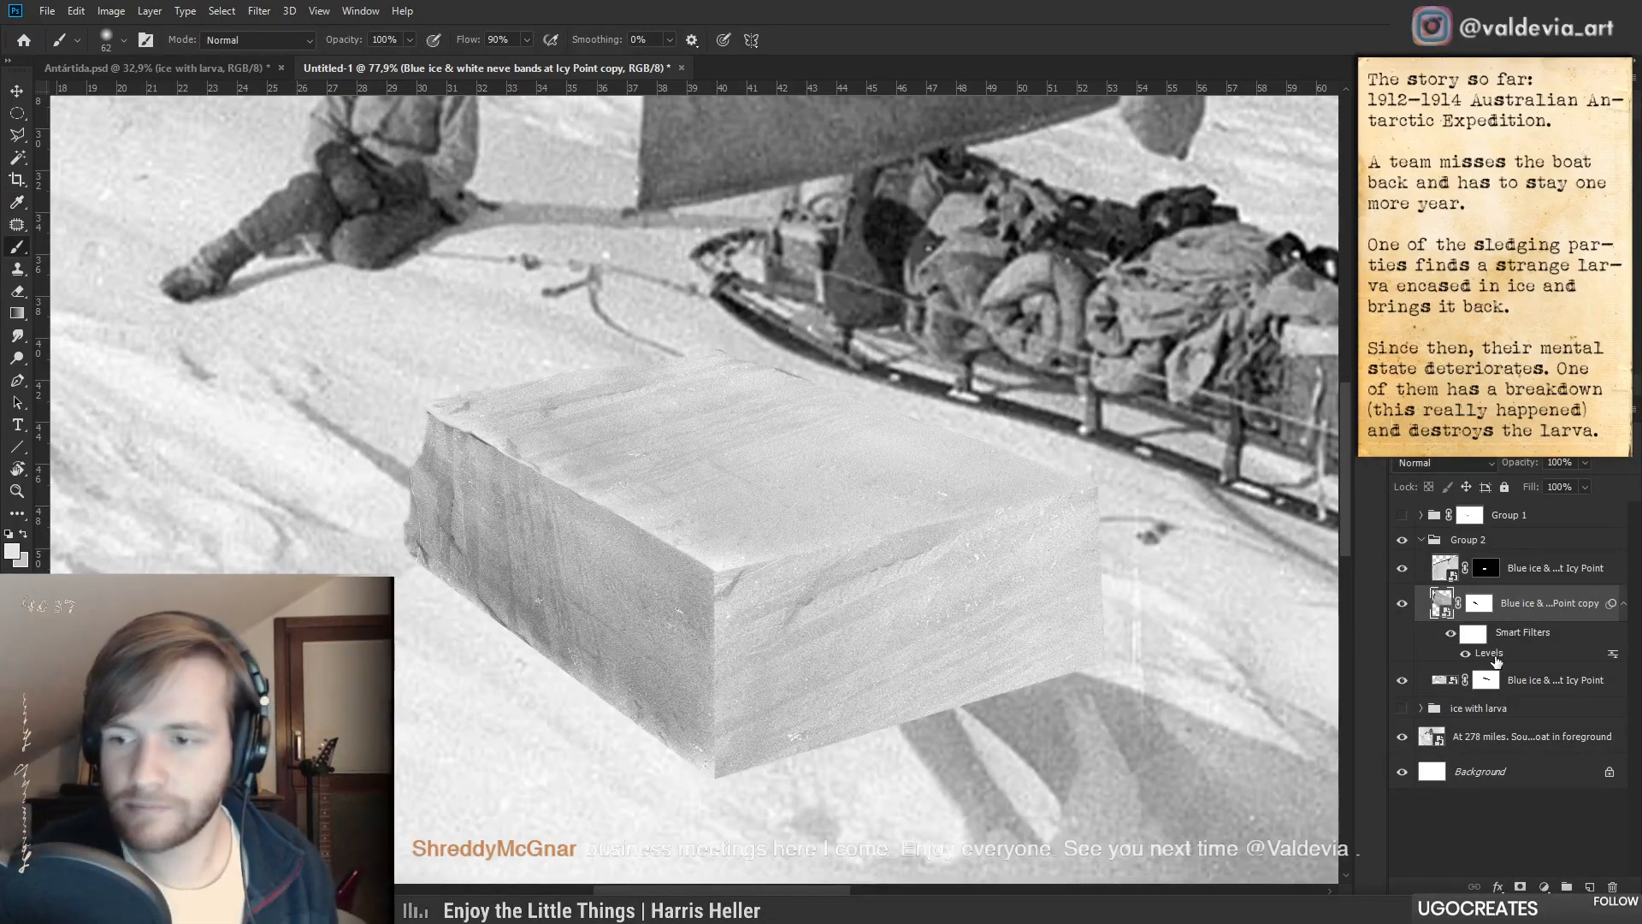
{"action": "left_click_drag", "start_coordinate": [1490, 654], "coordinate": [1527, 571]}
{"action": "left_click_drag", "start_coordinate": [1492, 648], "coordinate": [1522, 695]}
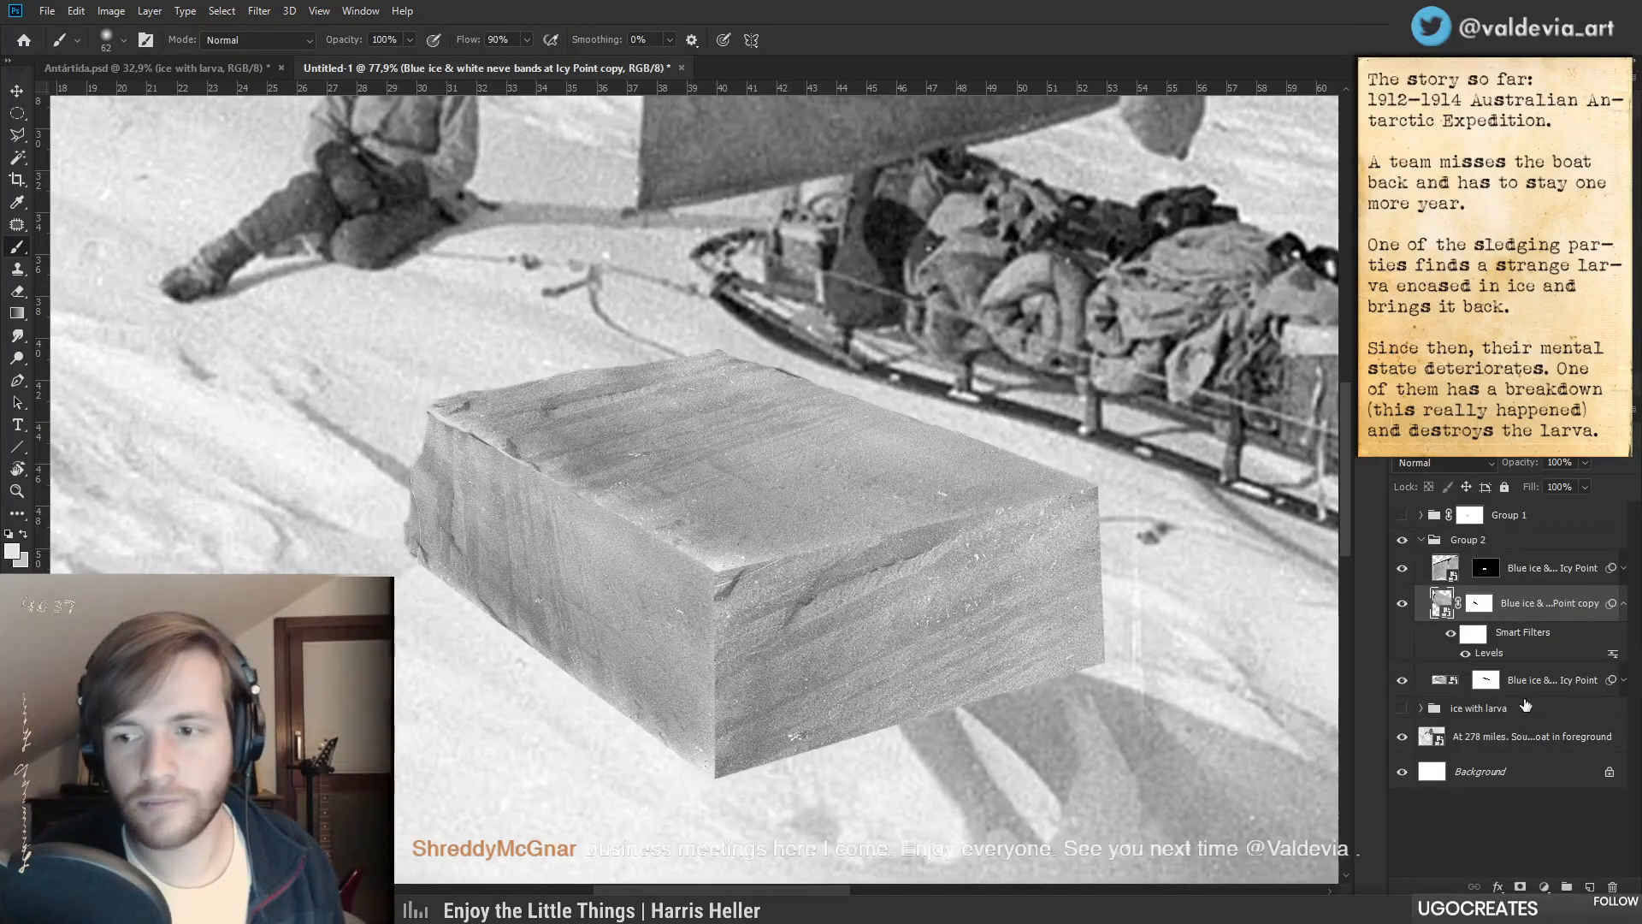
- Set the Levels midtone of the top-face ice layer to 0.72
{"action": "left_click", "coordinate": [1623, 688]}
{"action": "double_click", "coordinate": [1492, 720]}
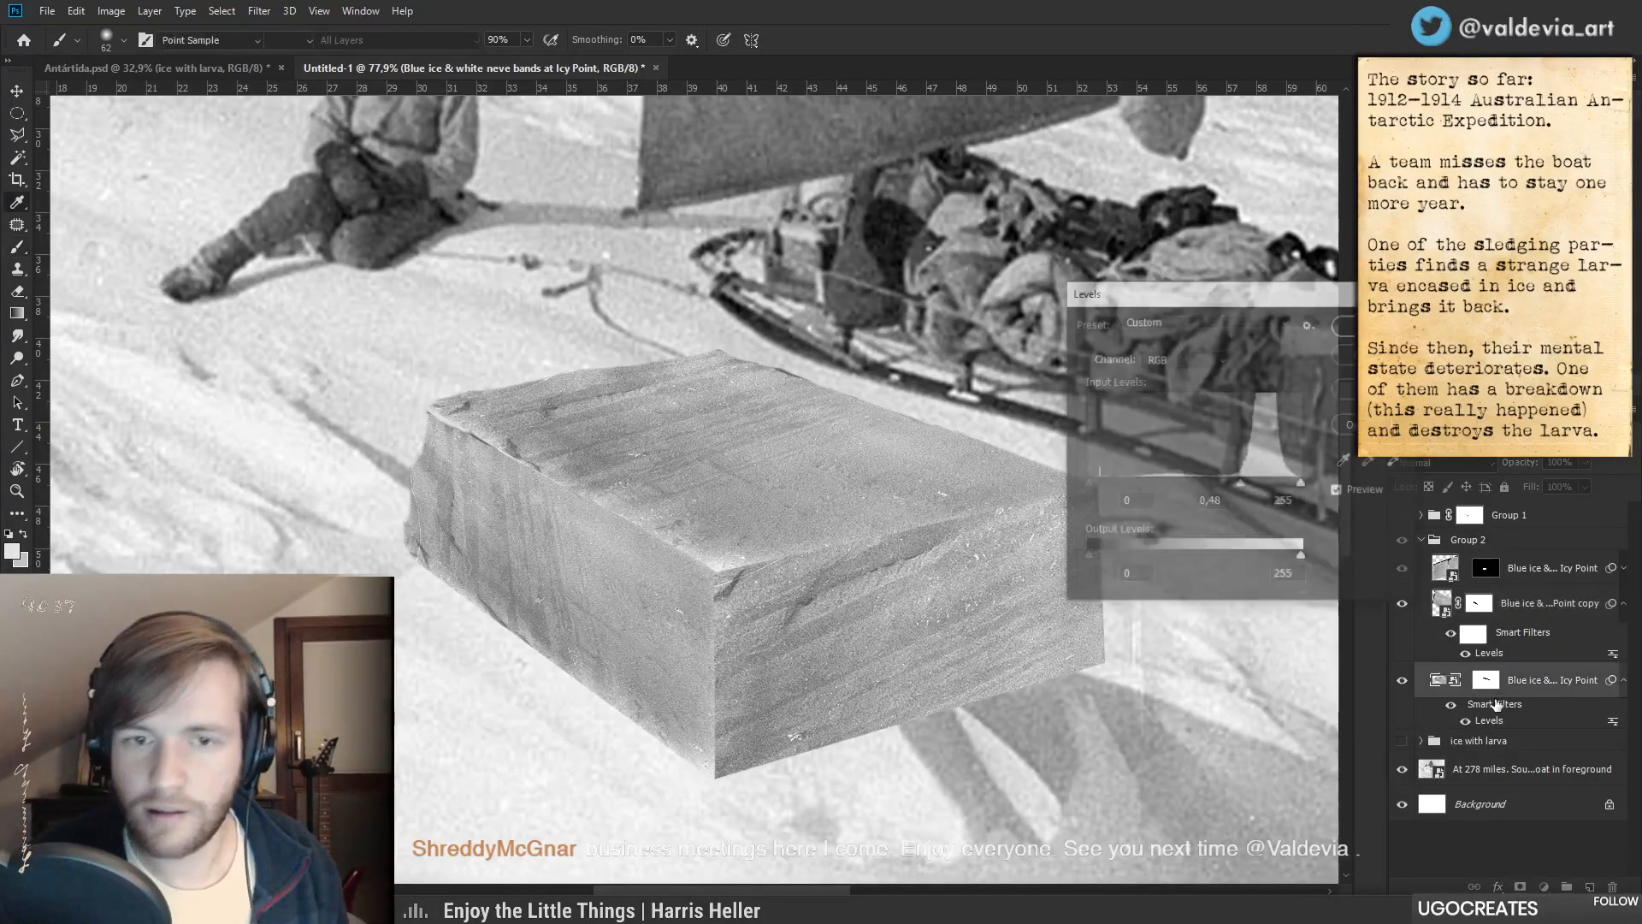
{"action": "left_click_drag", "start_coordinate": [1244, 488], "coordinate": [1218, 485]}
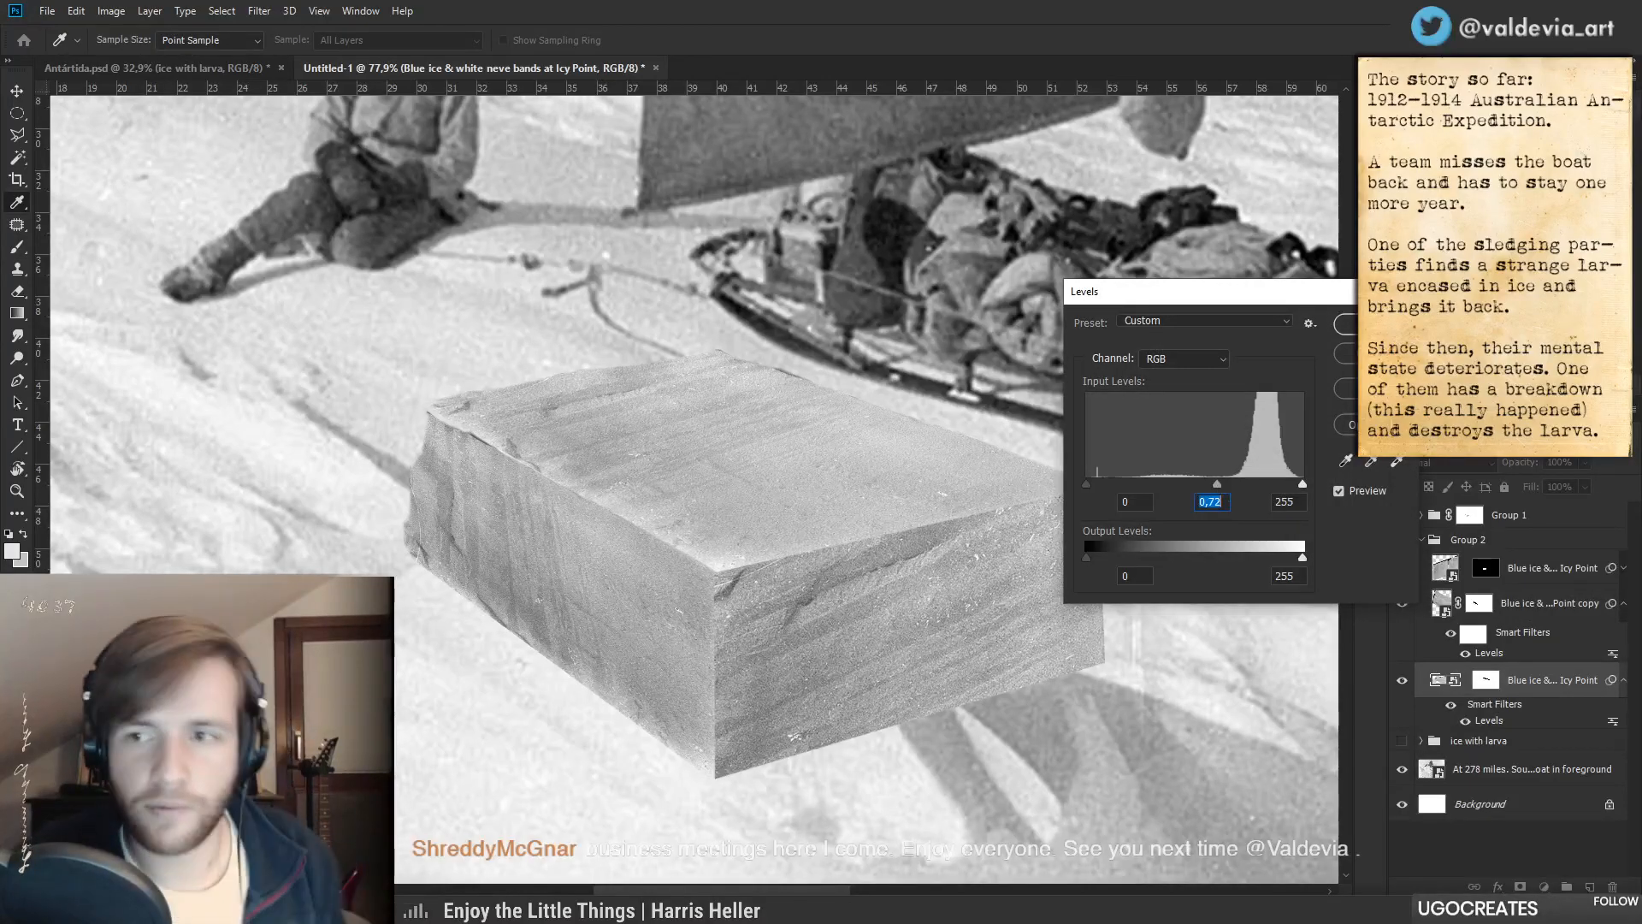
{"action": "left_click", "coordinate": [1369, 324]}
- Trim the far edges of the top face on its layer mask with a 23 px brush at 87% hardness
{"action": "key", "text": "z"}
{"action": "left_click_drag", "start_coordinate": [938, 404], "coordinate": [815, 423]}
{"action": "left_click_drag", "start_coordinate": [933, 376], "coordinate": [934, 370]}
{"action": "key", "text": "b"}
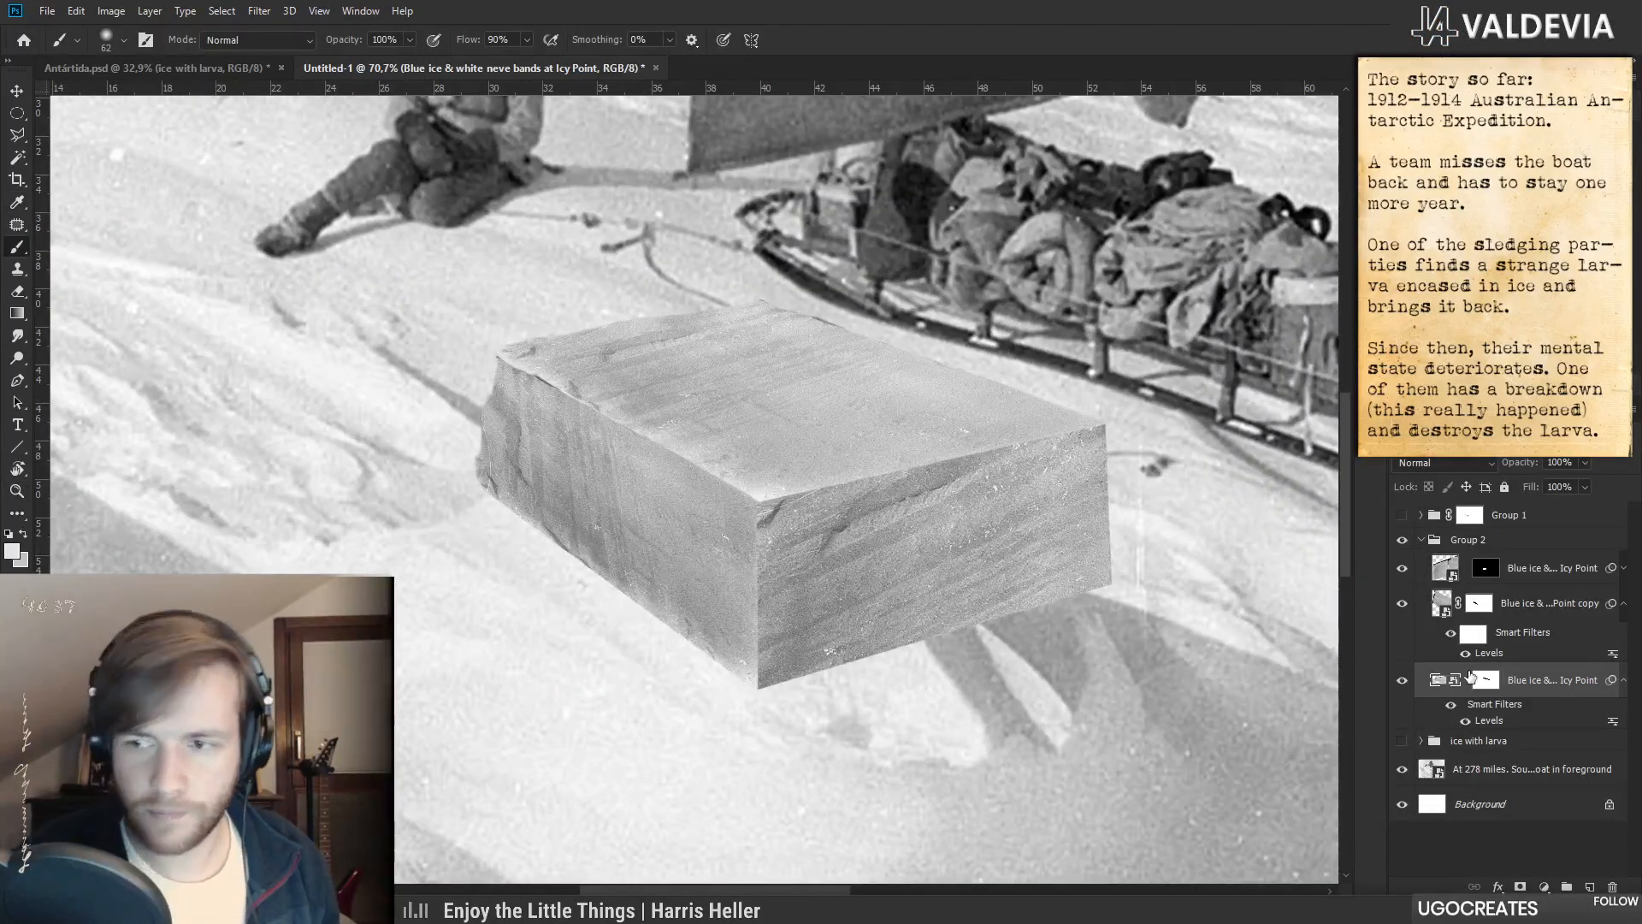
{"action": "left_click", "coordinate": [1488, 681]}
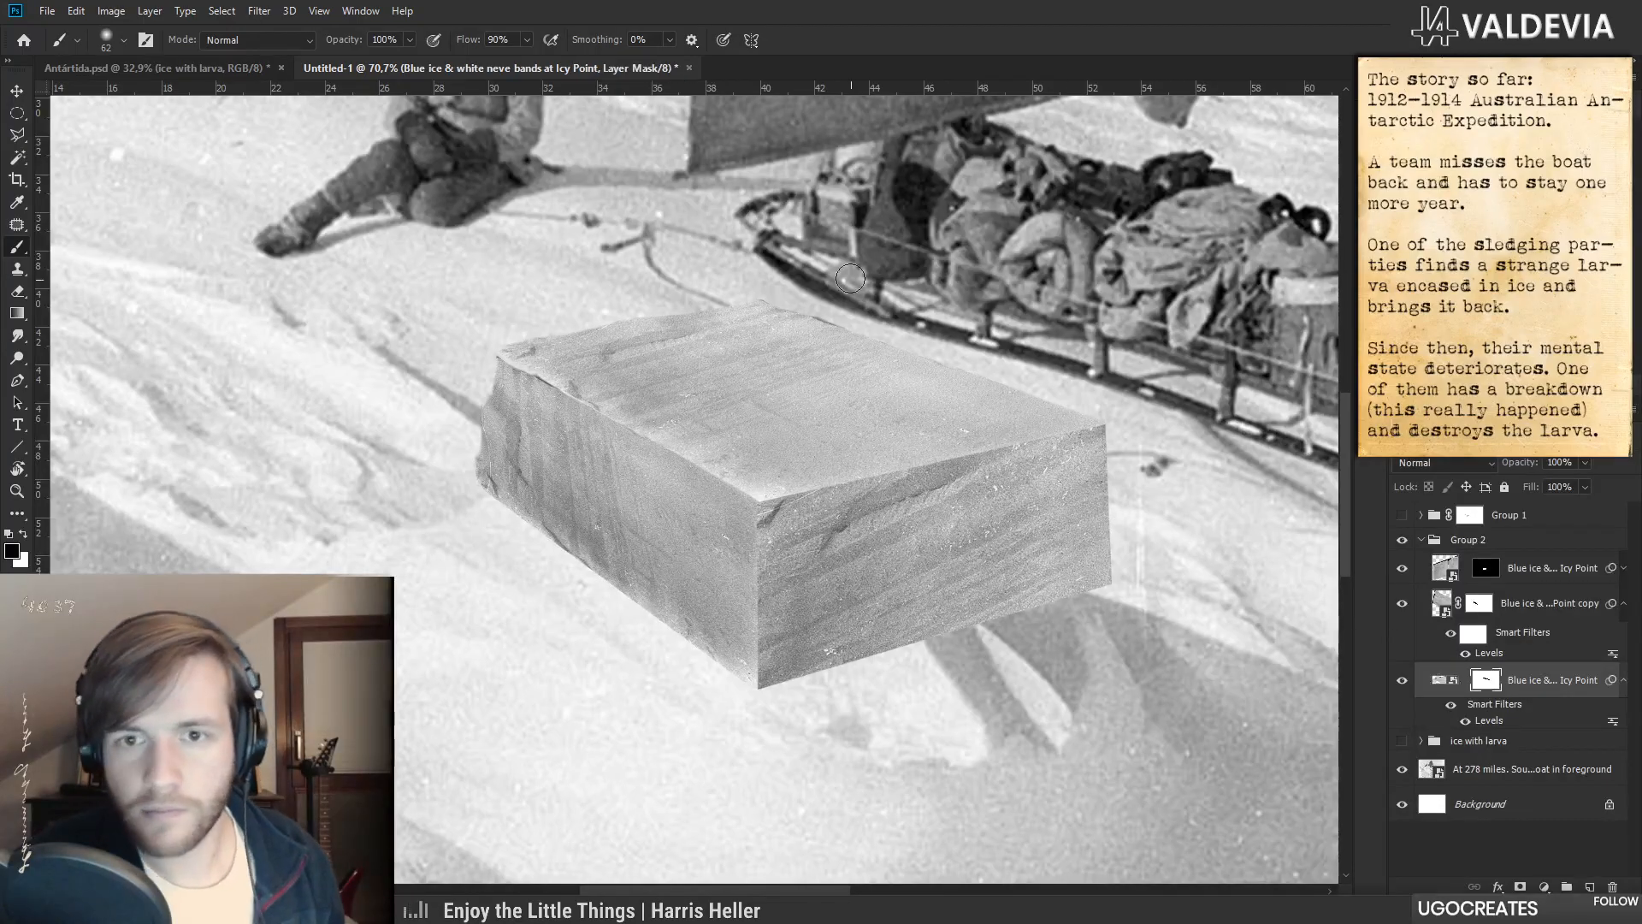
{"action": "right_click", "coordinate": [872, 332]}
{"action": "left_click", "coordinate": [999, 458]}
{"action": "left_click", "coordinate": [1015, 360]}
{"action": "left_click_drag", "start_coordinate": [928, 323], "coordinate": [932, 324]}
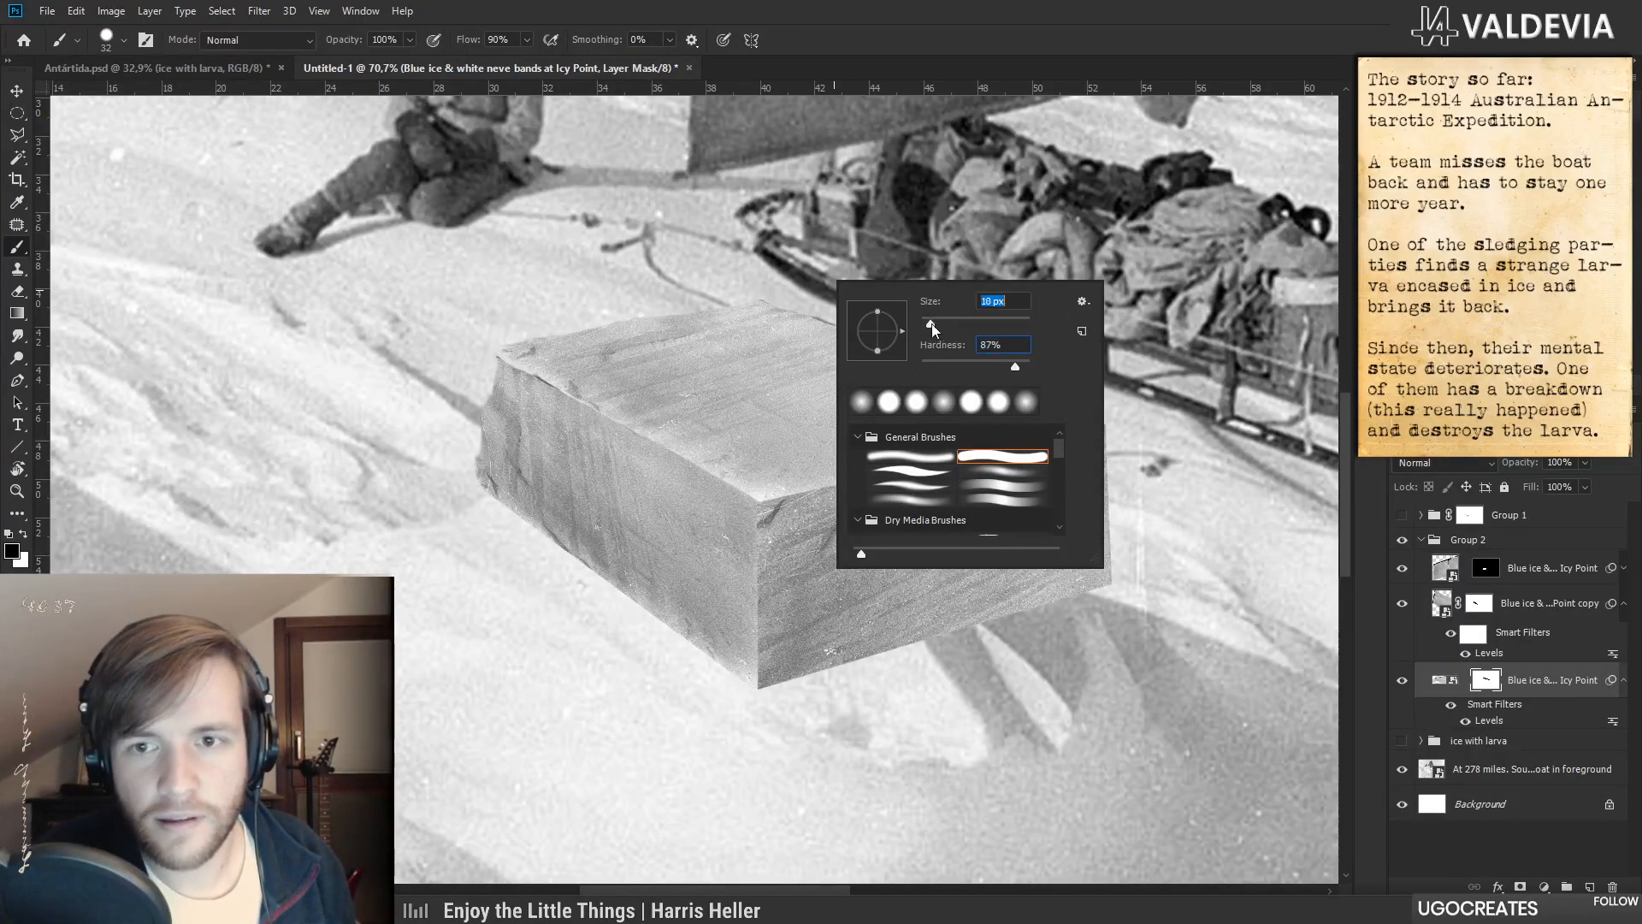
{"action": "left_click", "coordinate": [762, 295]}
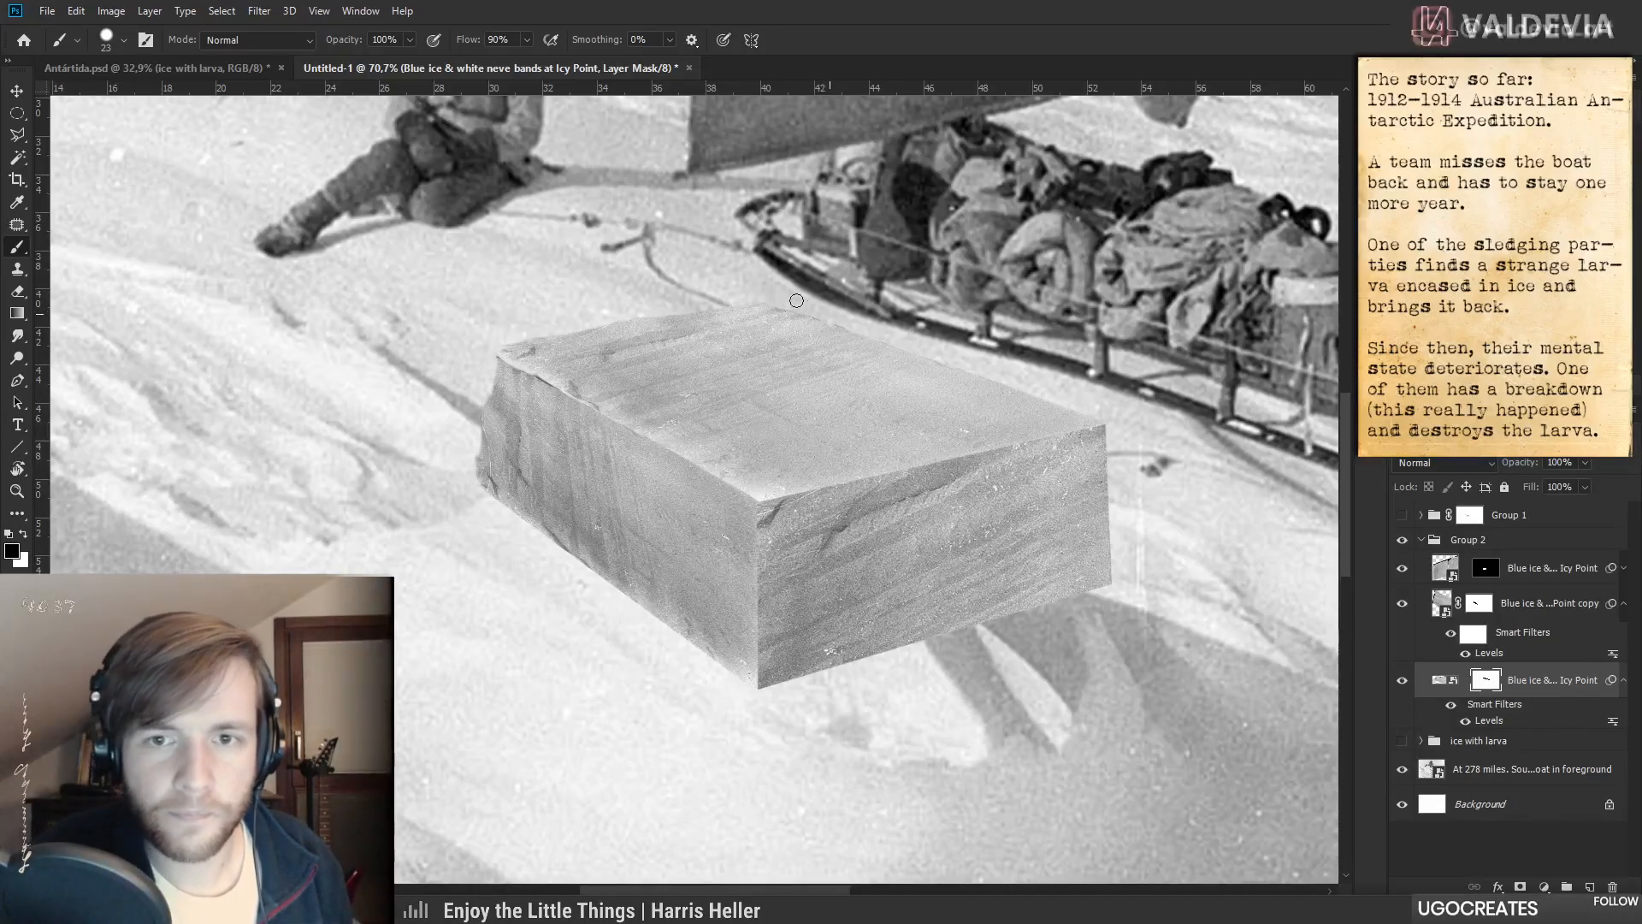
{"action": "left_click_drag", "start_coordinate": [1004, 463], "coordinate": [923, 502]}
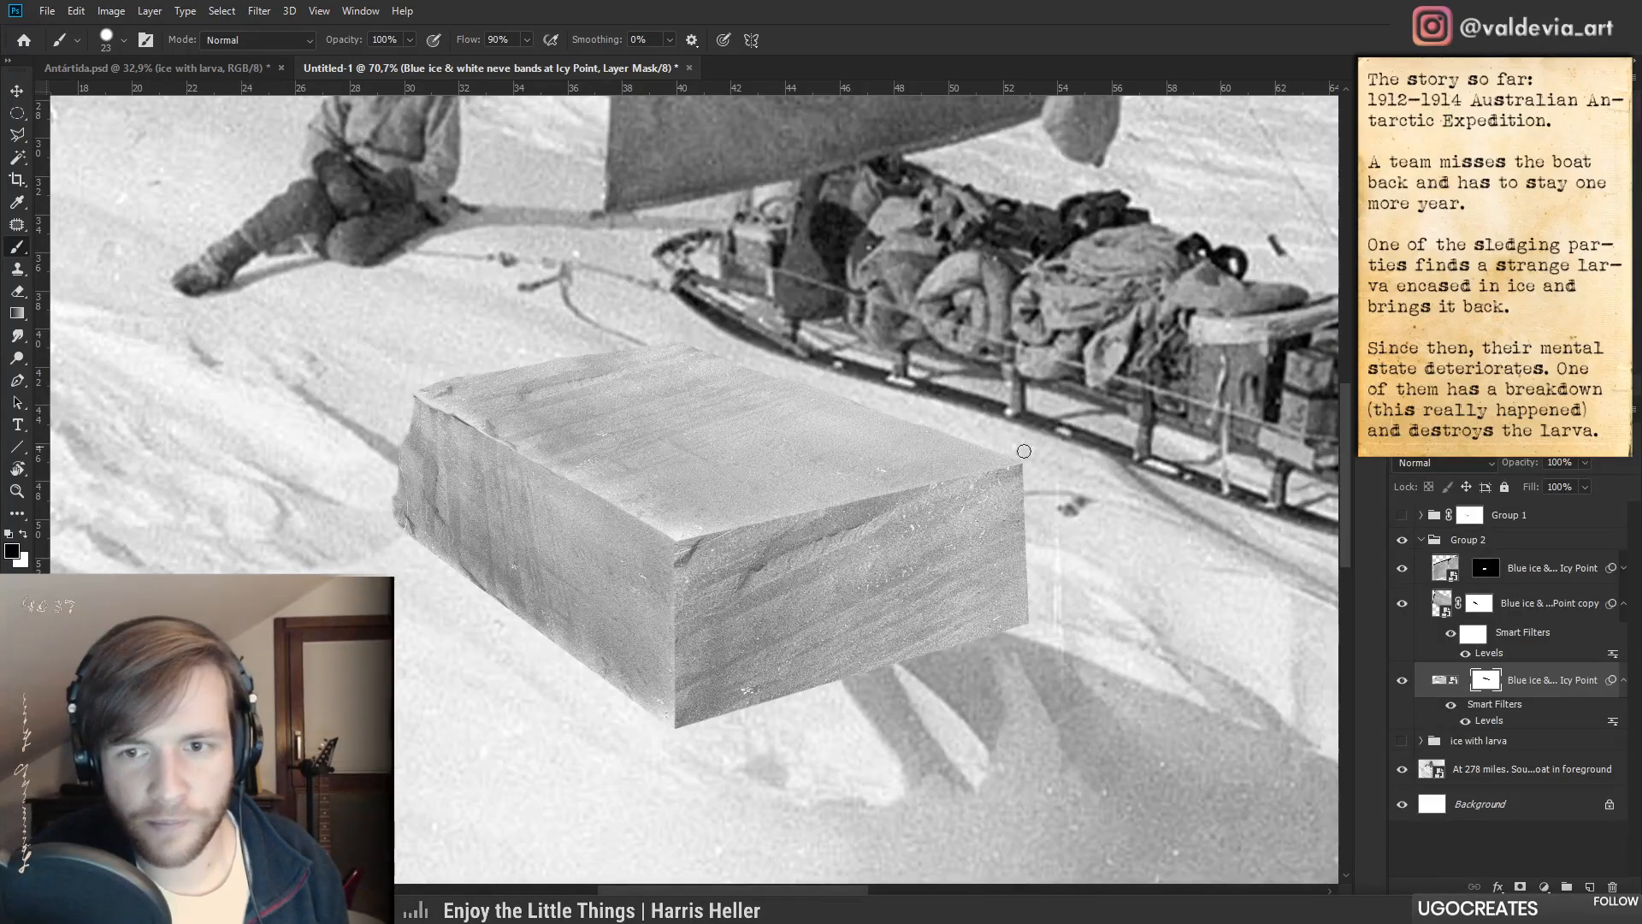
- Paint an irregular upper edge on the right-face layer's mask and undo the stroke along its lower edge
{"action": "left_click", "coordinate": [1486, 569]}
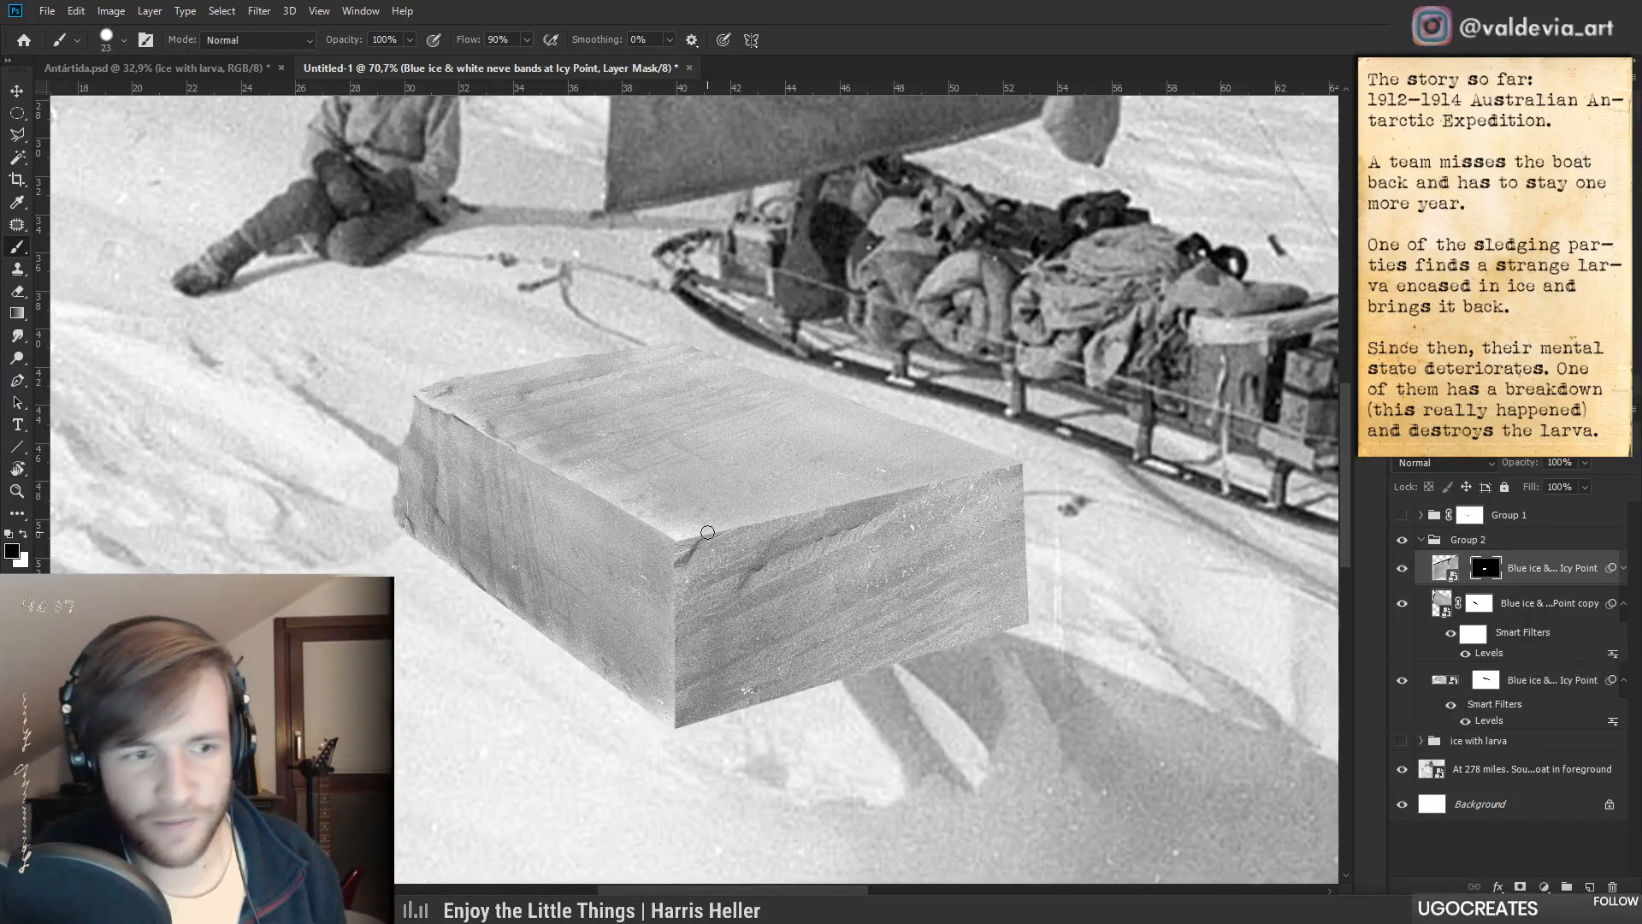
{"action": "key", "text": "x"}
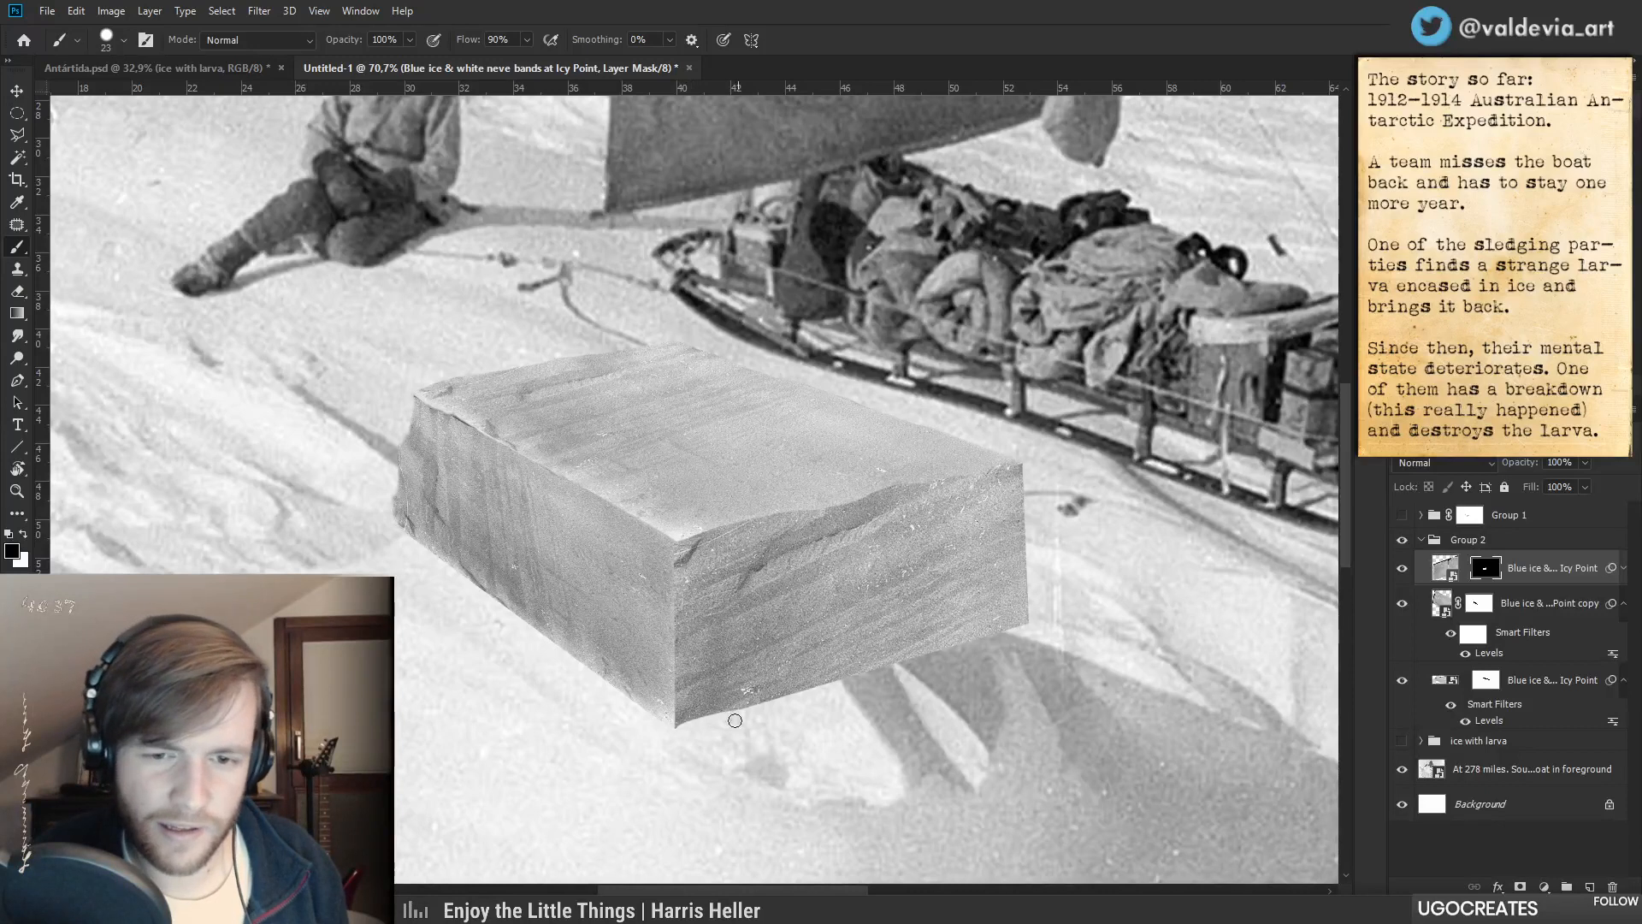
{"action": "key", "text": "ctrl+z"}
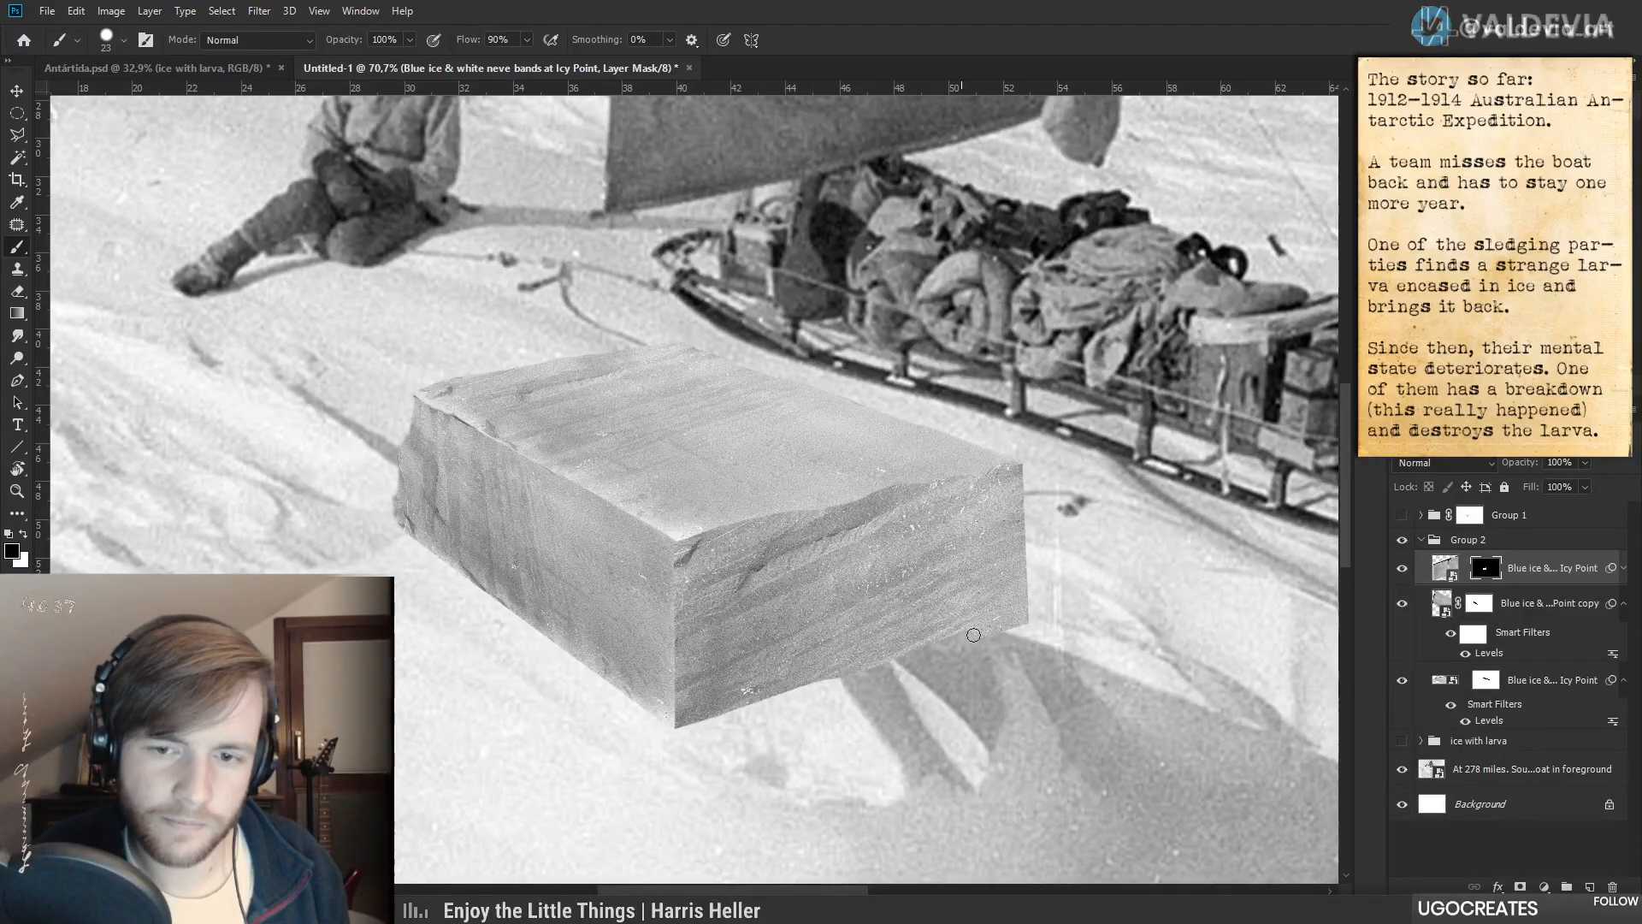
- Paint on the left-face layer's mask to smooth its outer edge and make its lower edge irregular
{"action": "left_click_drag", "start_coordinate": [975, 635], "coordinate": [736, 637]}
{"action": "left_click_drag", "start_coordinate": [791, 637], "coordinate": [1190, 597]}
{"action": "left_click", "coordinate": [1486, 603]}
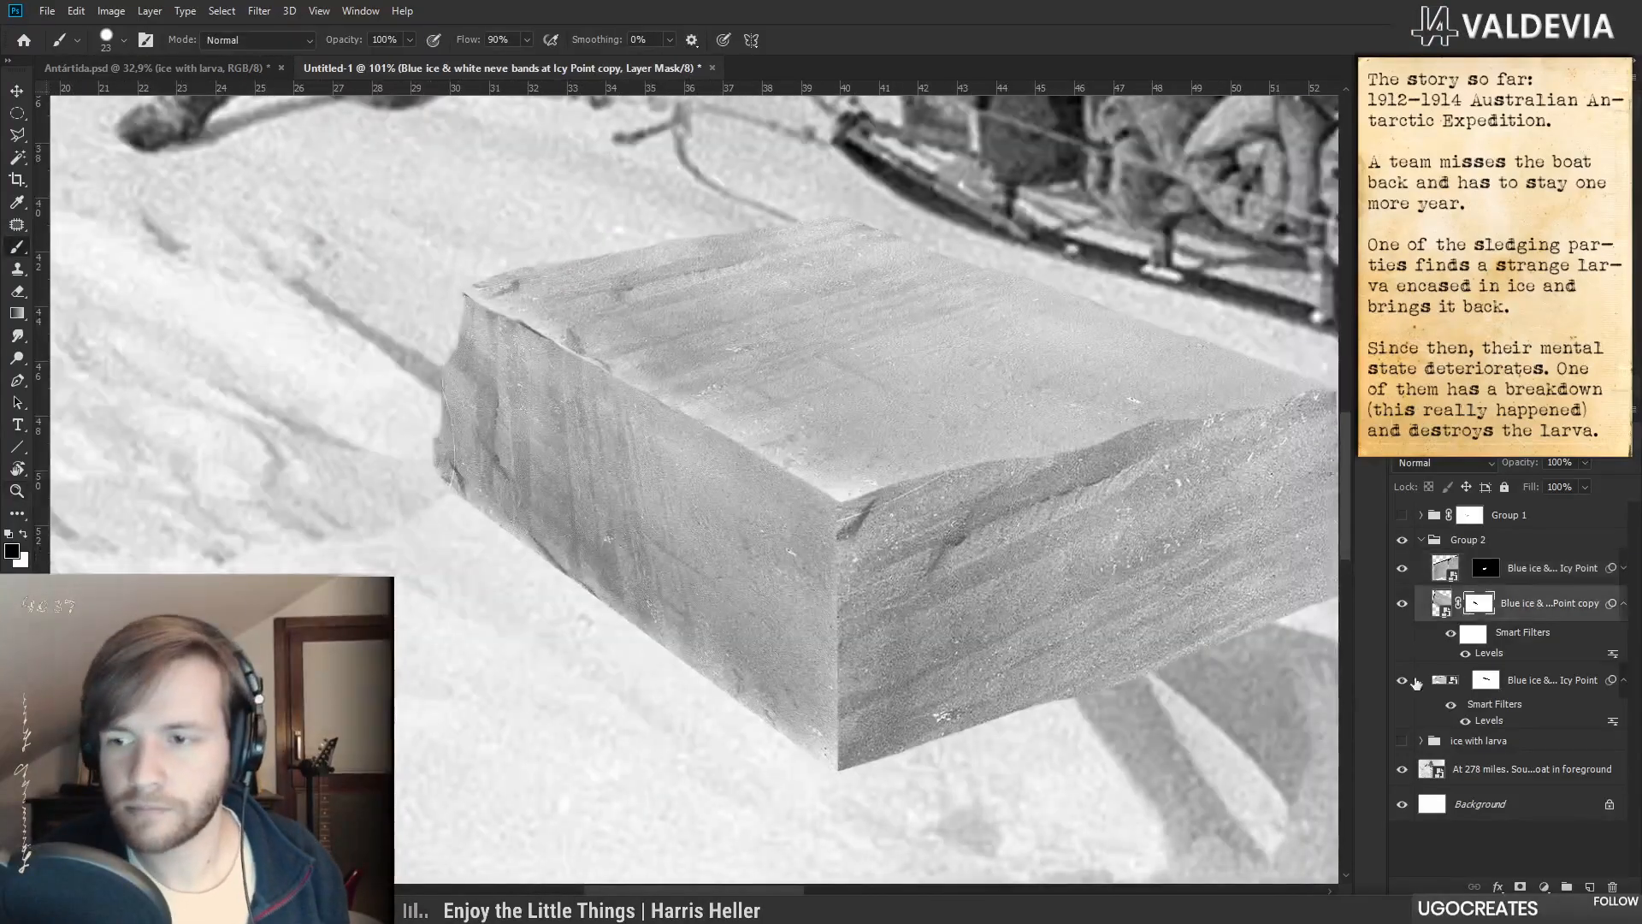
{"action": "key", "text": "x"}
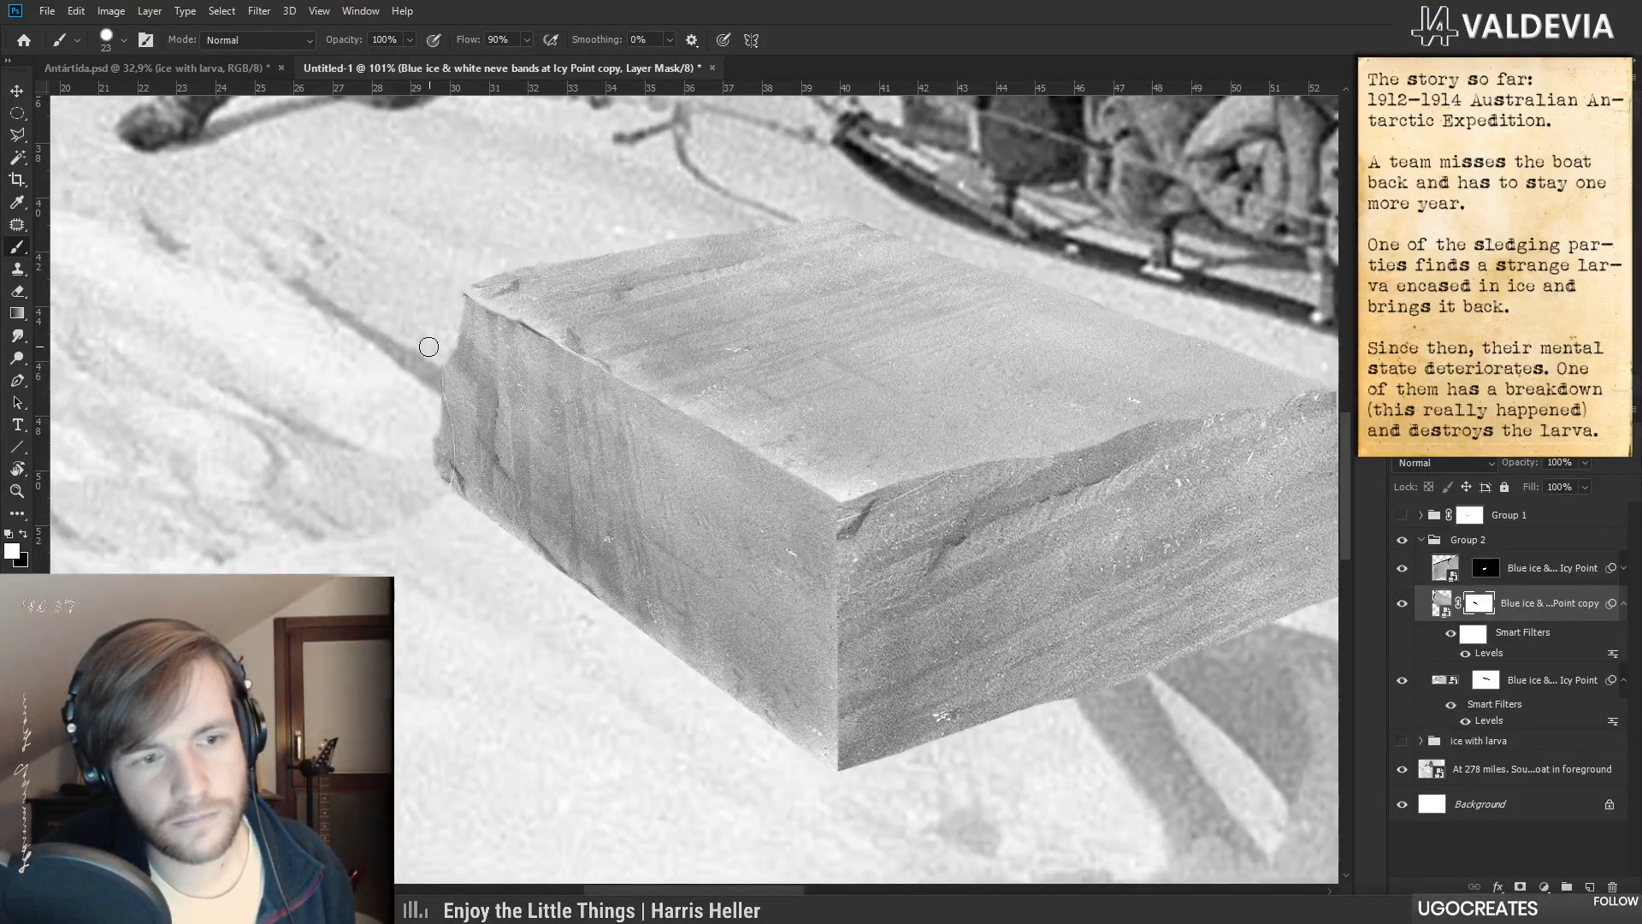
{"action": "key", "text": "x"}
{"action": "key", "text": "z"}
{"action": "left_click", "coordinate": [433, 438], "text": "alt"}
{"action": "left_click_drag", "start_coordinate": [433, 439], "coordinate": [438, 385]}
{"action": "key", "text": "b"}
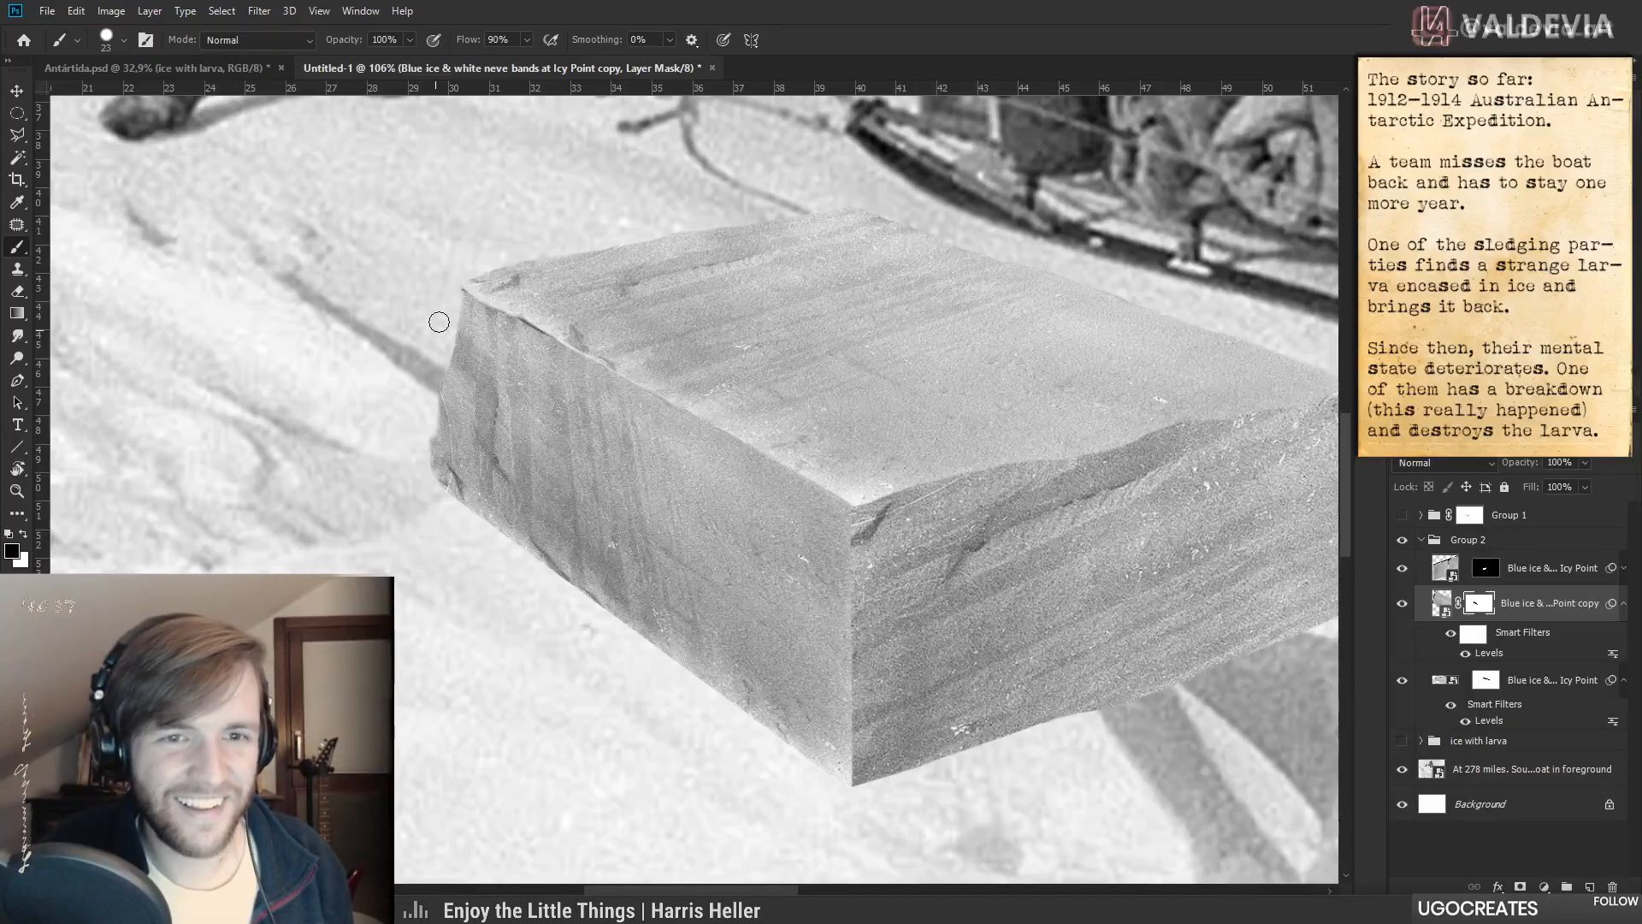
{"action": "key", "text": "z"}
{"action": "mouse_move", "coordinate": [439, 308]}
{"action": "left_mouse_down"}
{"action": "mouse_move", "coordinate": [411, 329]}
{"action": "mouse_move", "coordinate": [432, 369]}
{"action": "left_mouse_up"}
{"action": "key", "text": "b"}
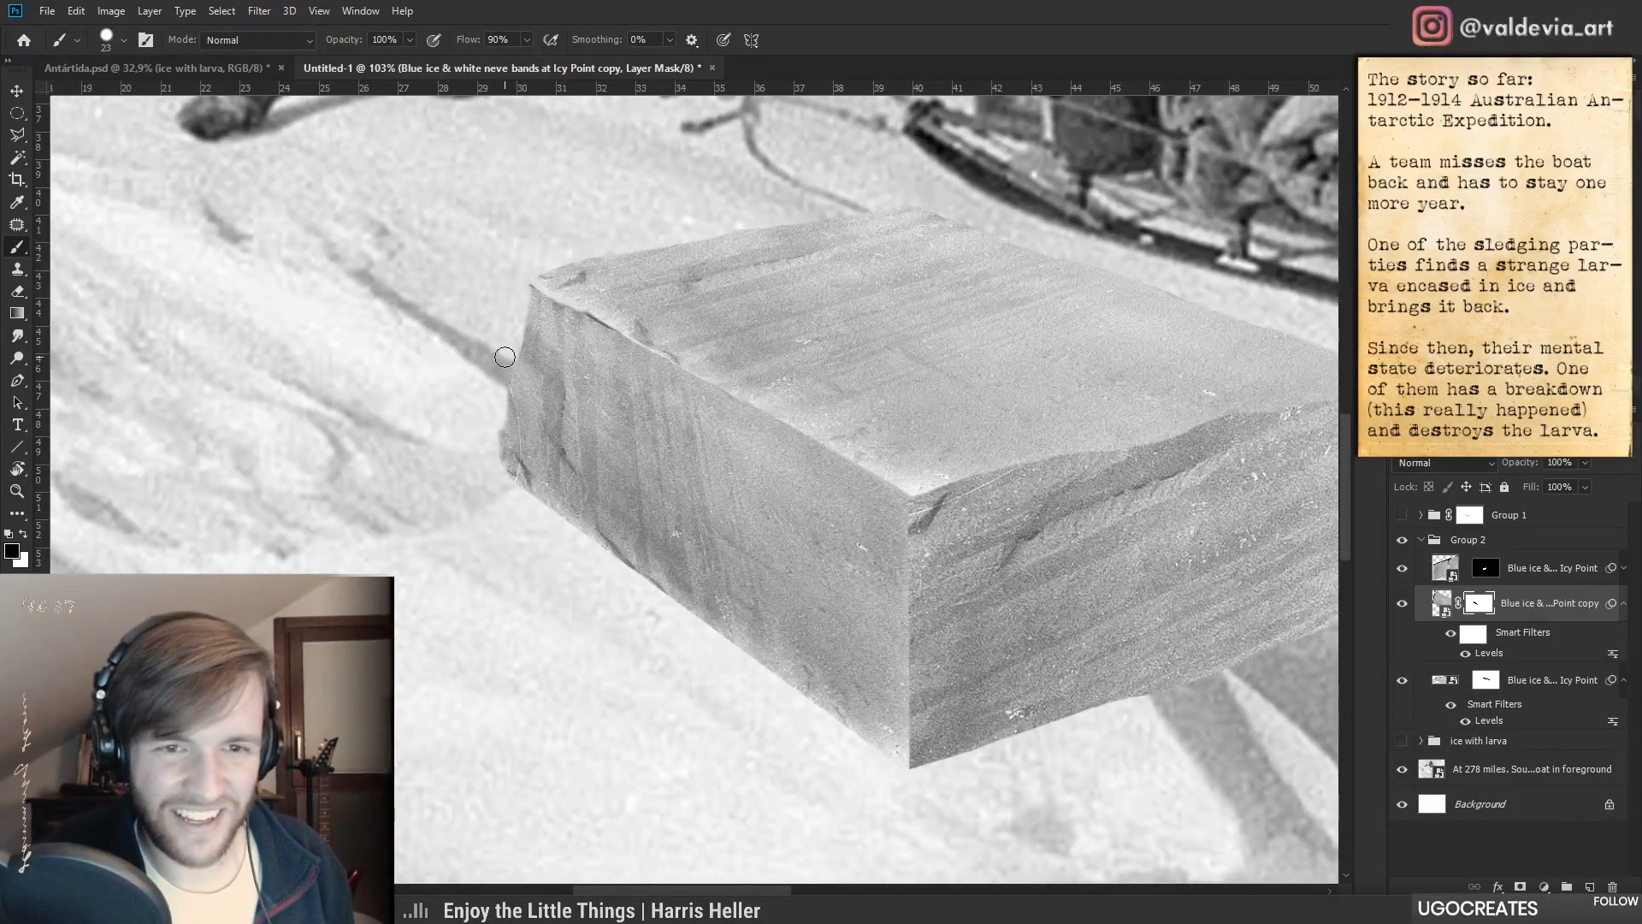
{"action": "left_click_drag", "start_coordinate": [490, 426], "coordinate": [499, 519]}
{"action": "left_click_drag", "start_coordinate": [492, 408], "coordinate": [488, 485]}
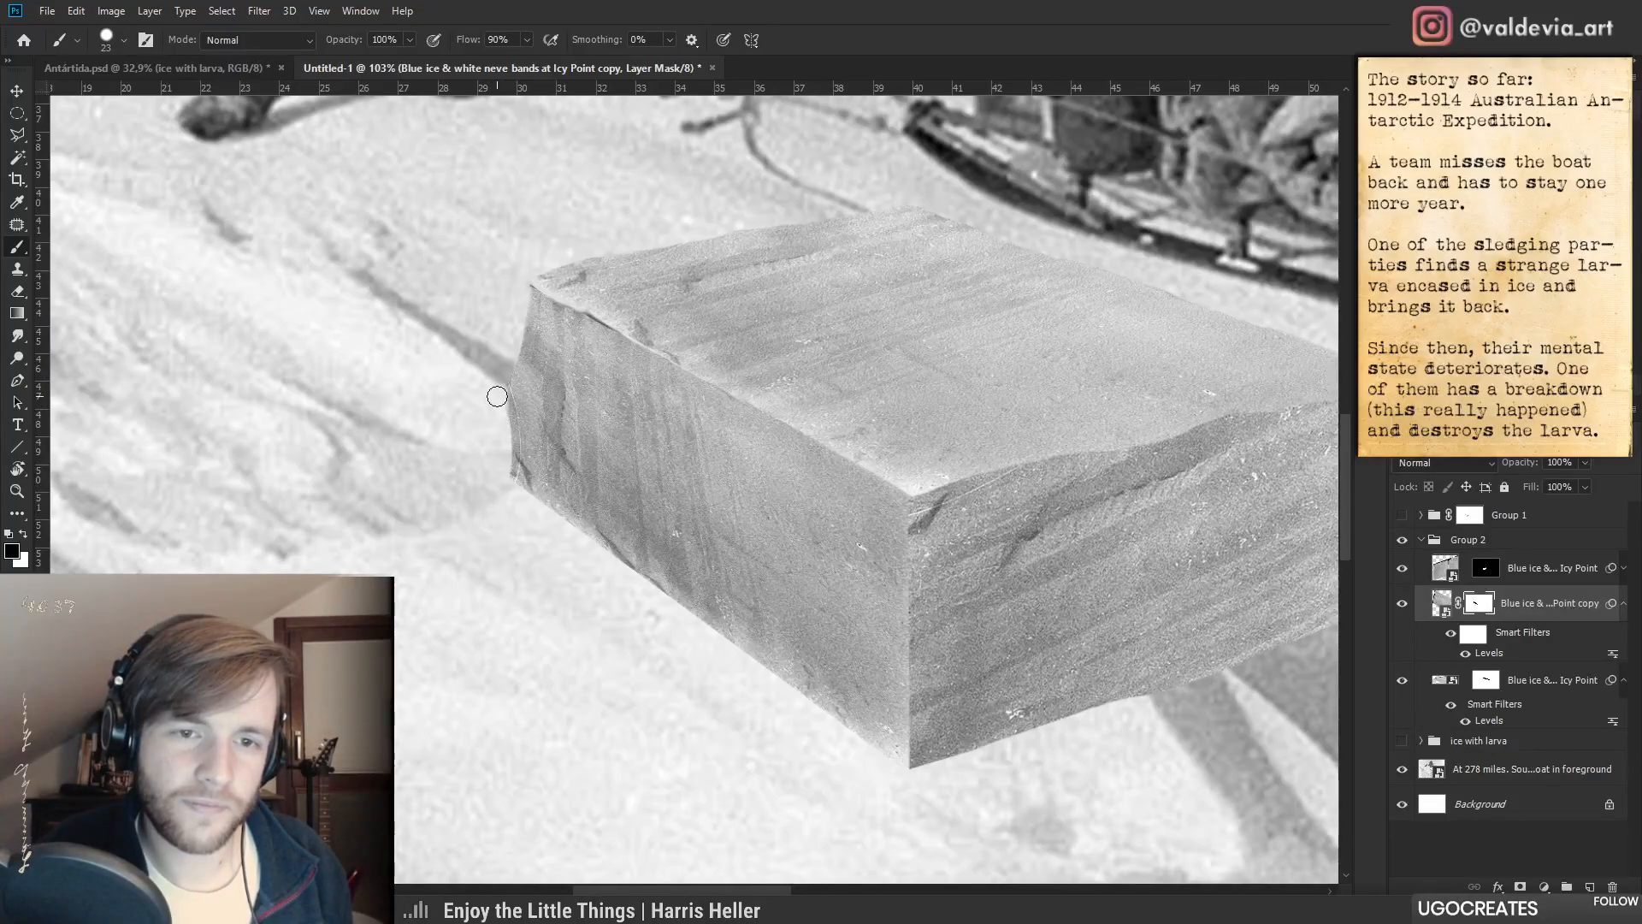
{"action": "mouse_move", "coordinate": [502, 385]}
{"action": "left_mouse_down"}
{"action": "mouse_move", "coordinate": [507, 486]}
{"action": "mouse_move", "coordinate": [854, 758]}
{"action": "mouse_move", "coordinate": [855, 735]}
{"action": "mouse_move", "coordinate": [850, 773]}
{"action": "mouse_move", "coordinate": [693, 763]}
{"action": "left_mouse_up"}
{"action": "mouse_move", "coordinate": [695, 525]}
{"action": "left_mouse_down"}
{"action": "mouse_move", "coordinate": [626, 533]}
{"action": "mouse_move", "coordinate": [672, 519]}
{"action": "left_mouse_up"}
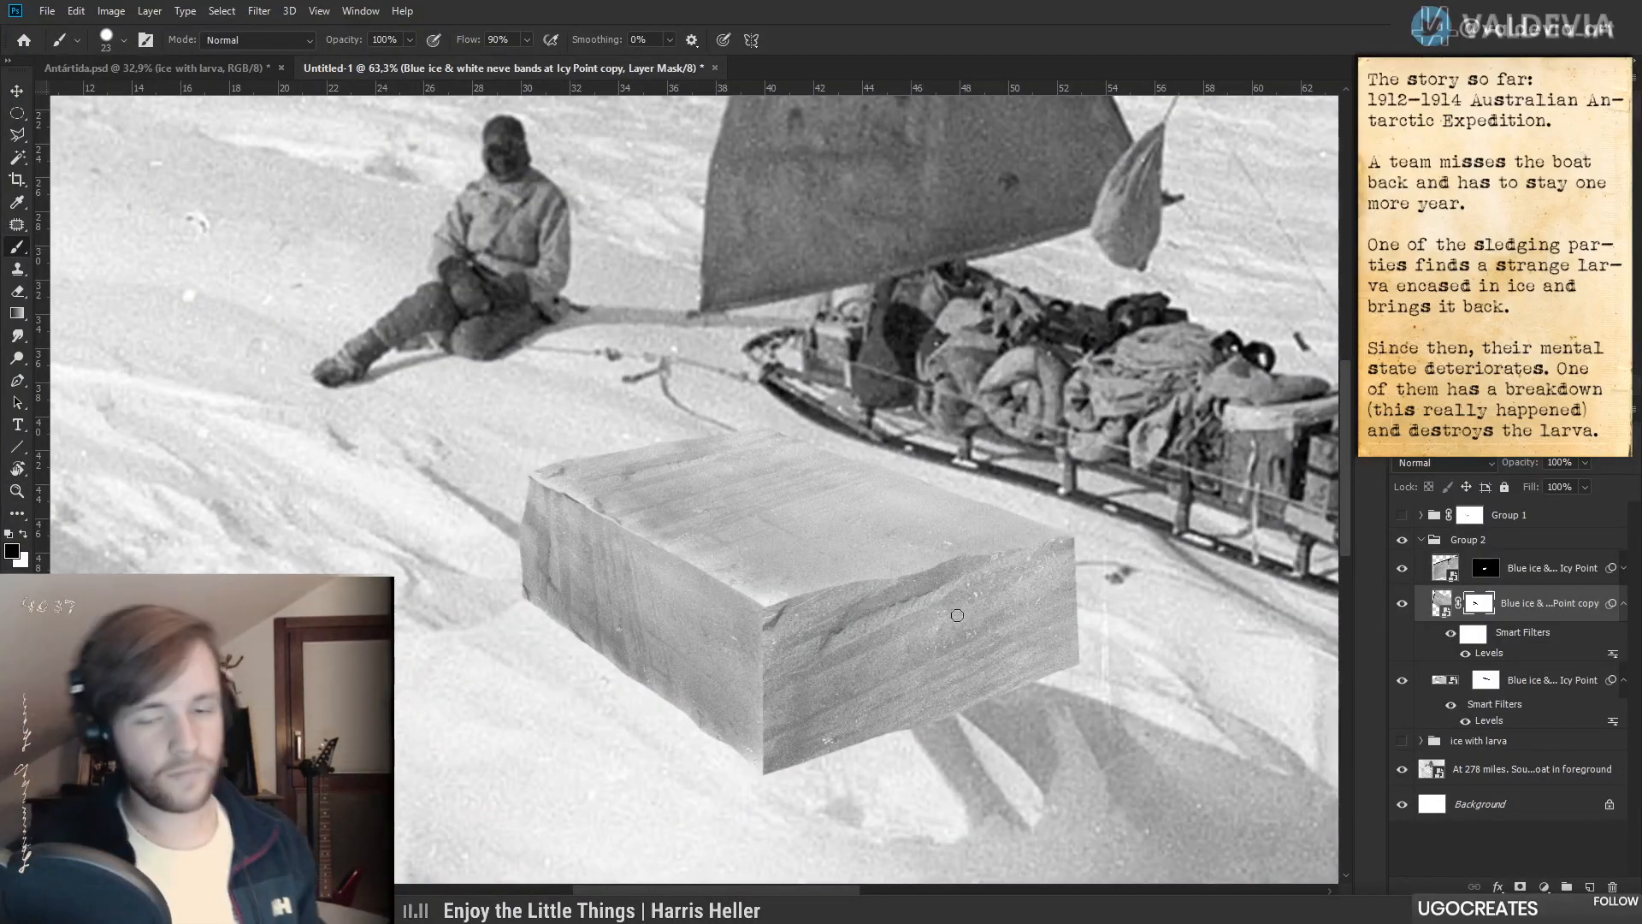
- Examine the edge shared by the top and left faces up close, toggling the visibility of both ice layers
{"action": "key", "text": "ctrl+space"}
{"action": "left_click_drag", "start_coordinate": [725, 599], "coordinate": [712, 569]}
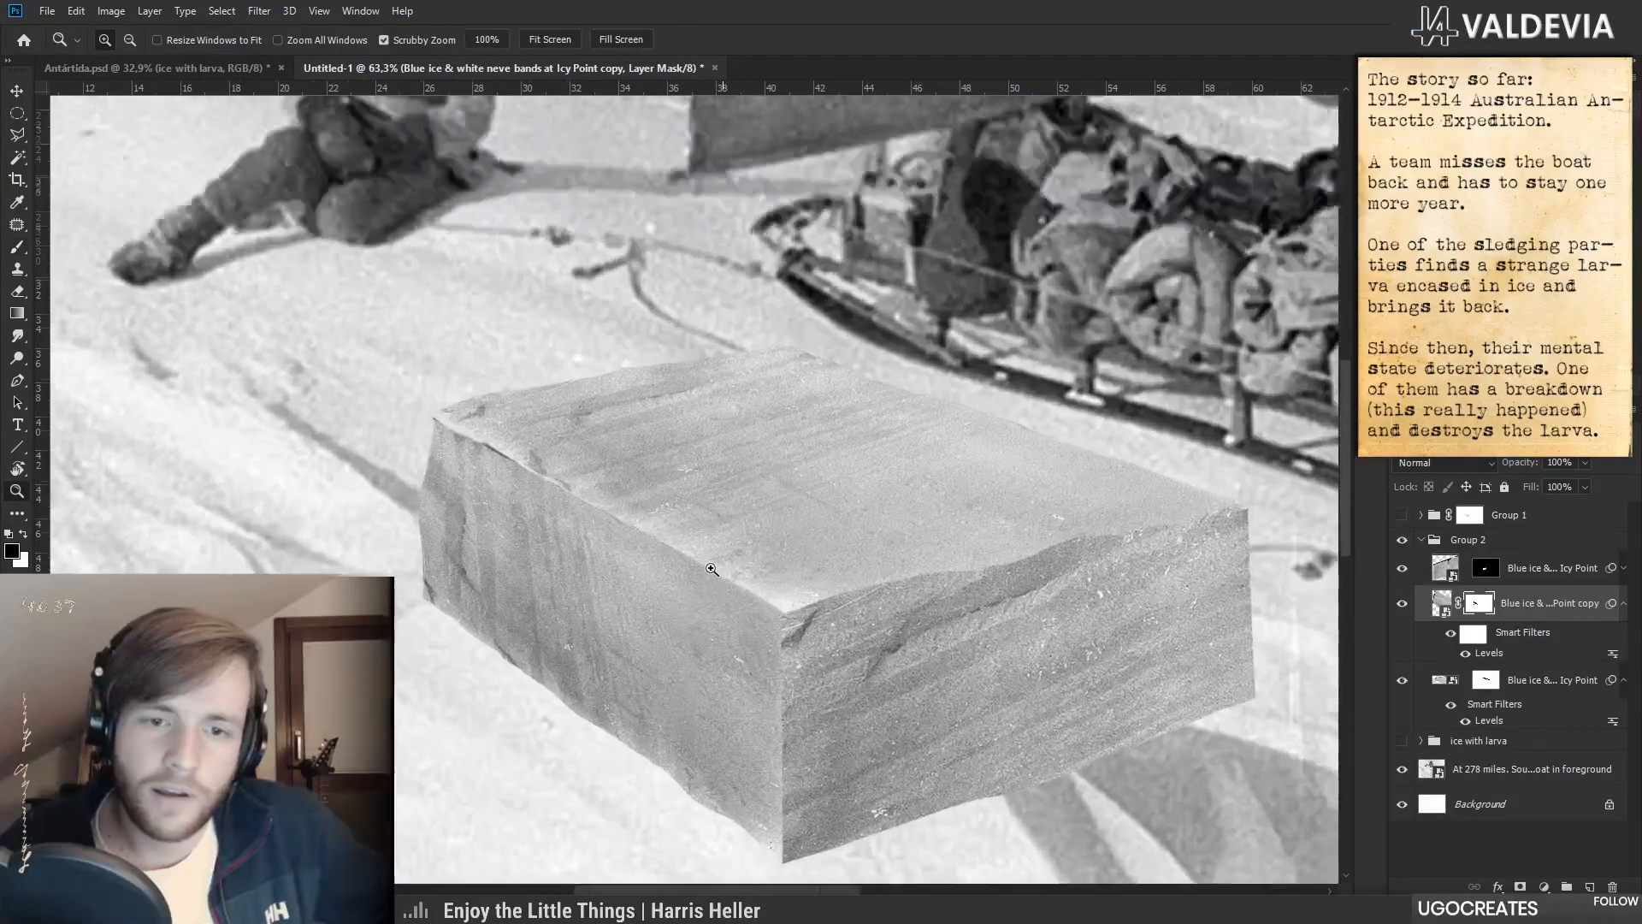
{"action": "key", "text": "space"}
{"action": "mouse_move", "coordinate": [812, 577]}
{"action": "left_mouse_down"}
{"action": "mouse_move", "coordinate": [747, 533]}
{"action": "mouse_move", "coordinate": [798, 525]}
{"action": "left_mouse_up"}
{"action": "key", "text": "ctrl+space"}
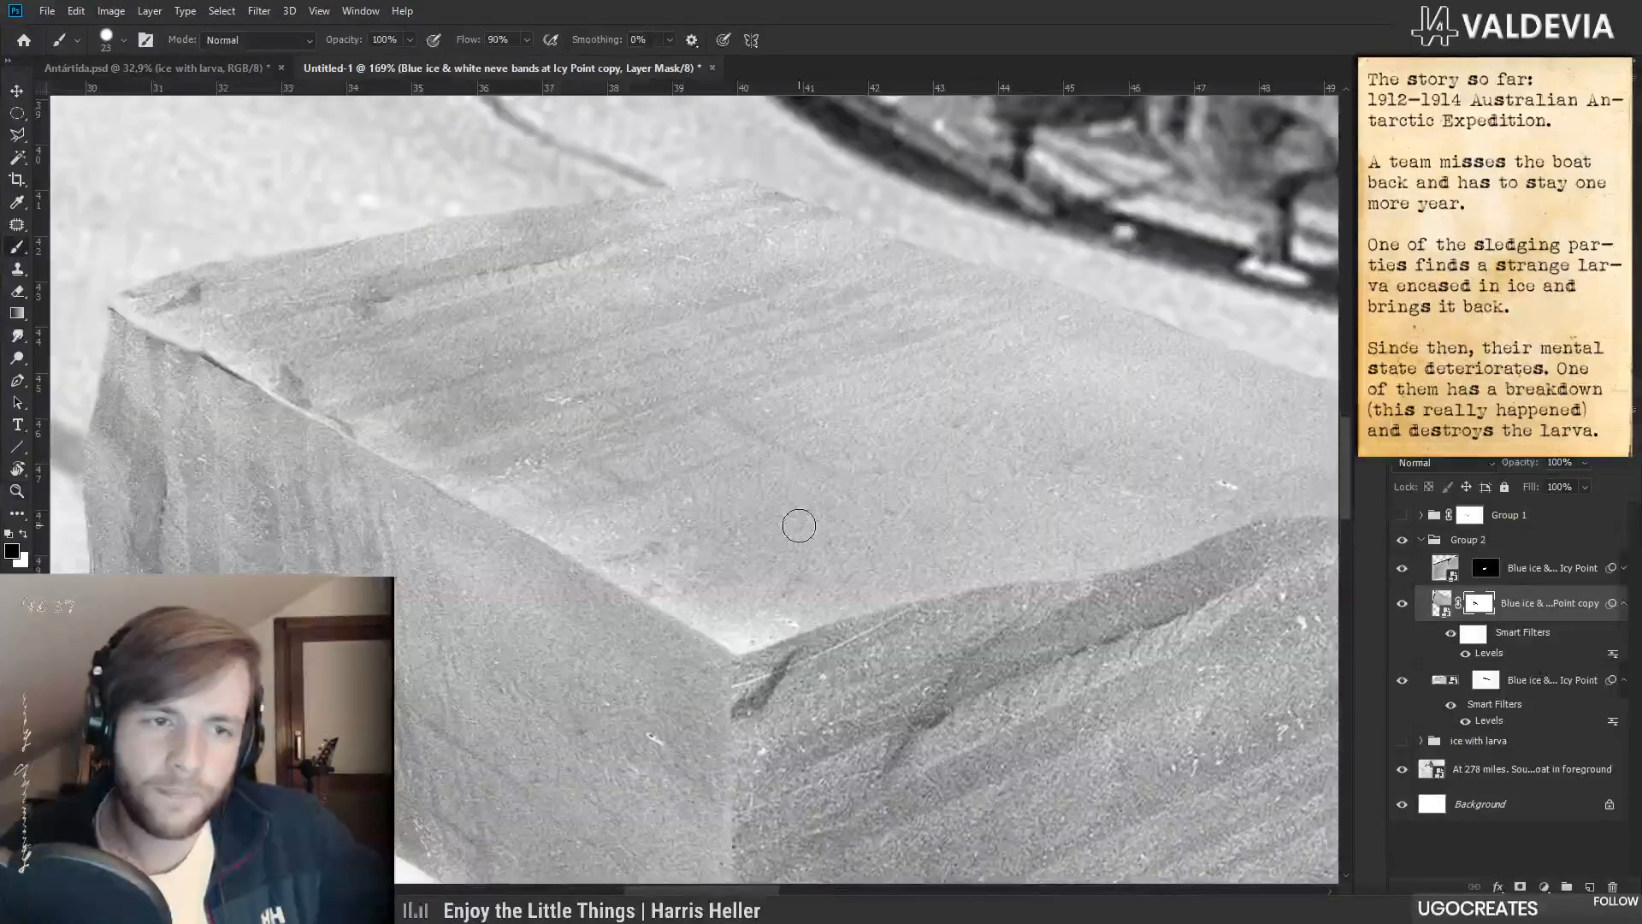
{"action": "left_click", "coordinate": [1486, 683]}
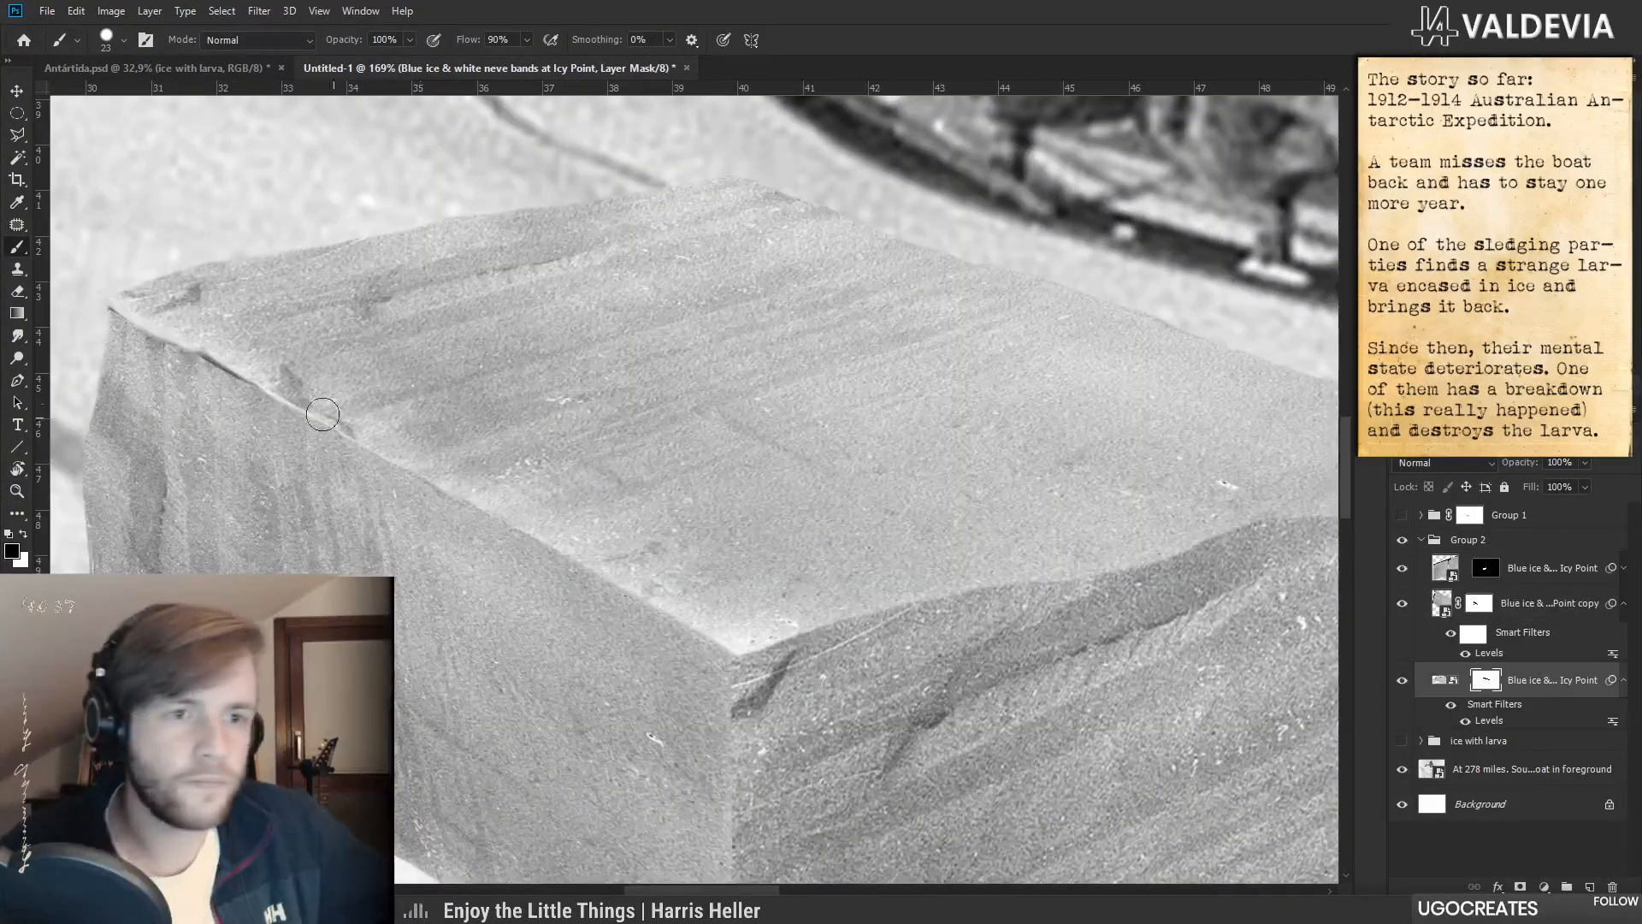
{"action": "key", "text": "x"}
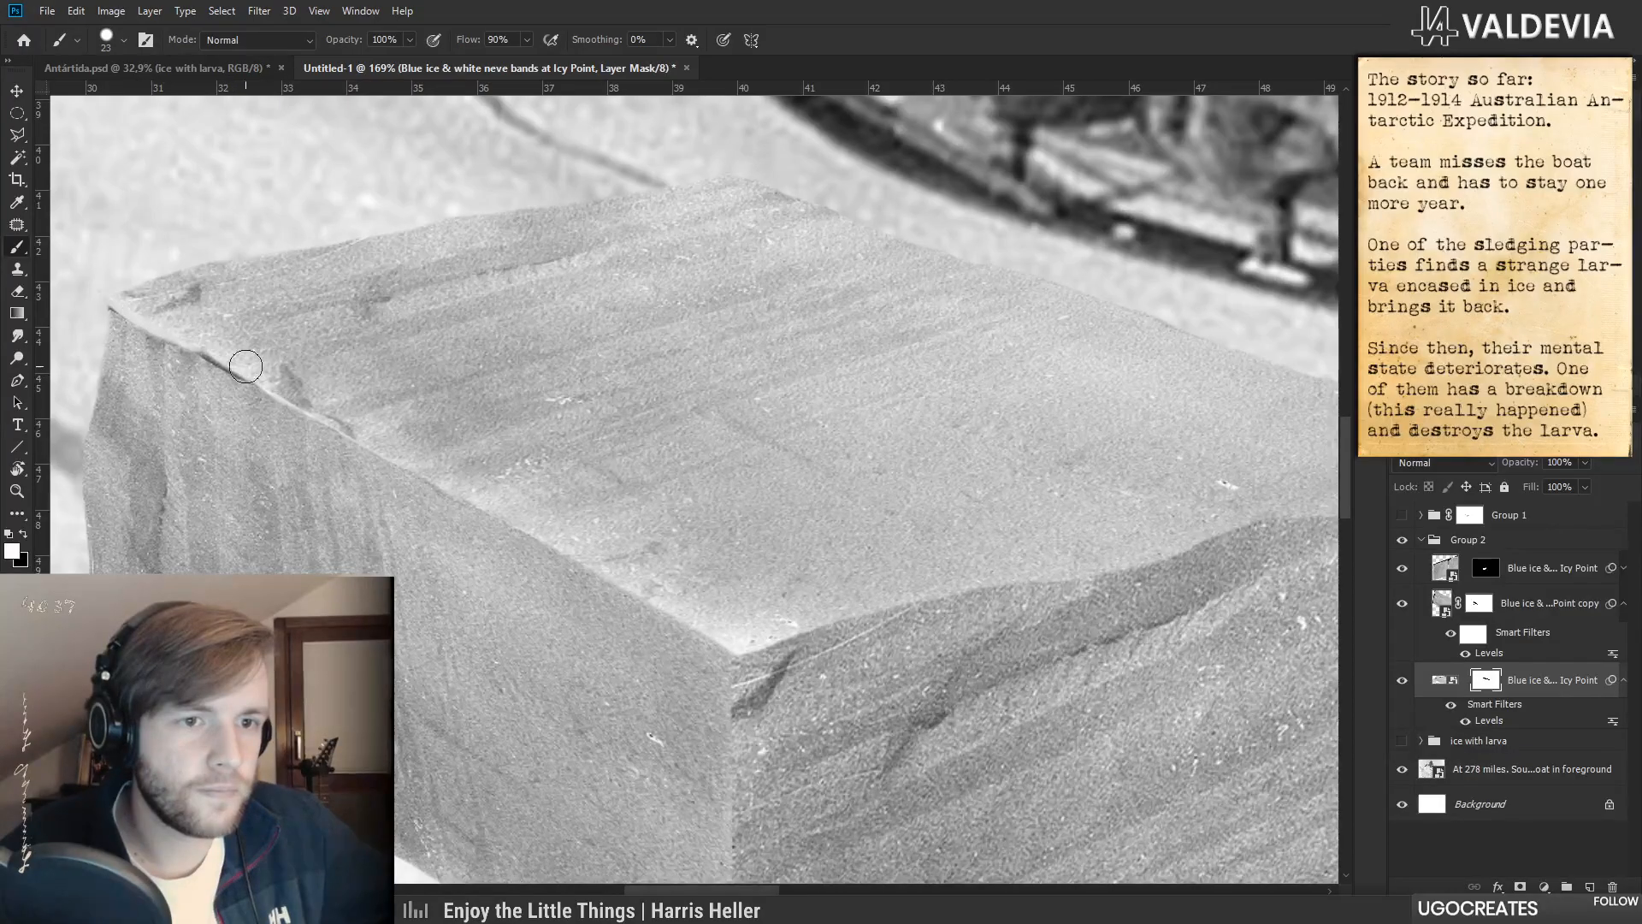
{"action": "left_click_drag", "start_coordinate": [256, 395], "coordinate": [470, 487]}
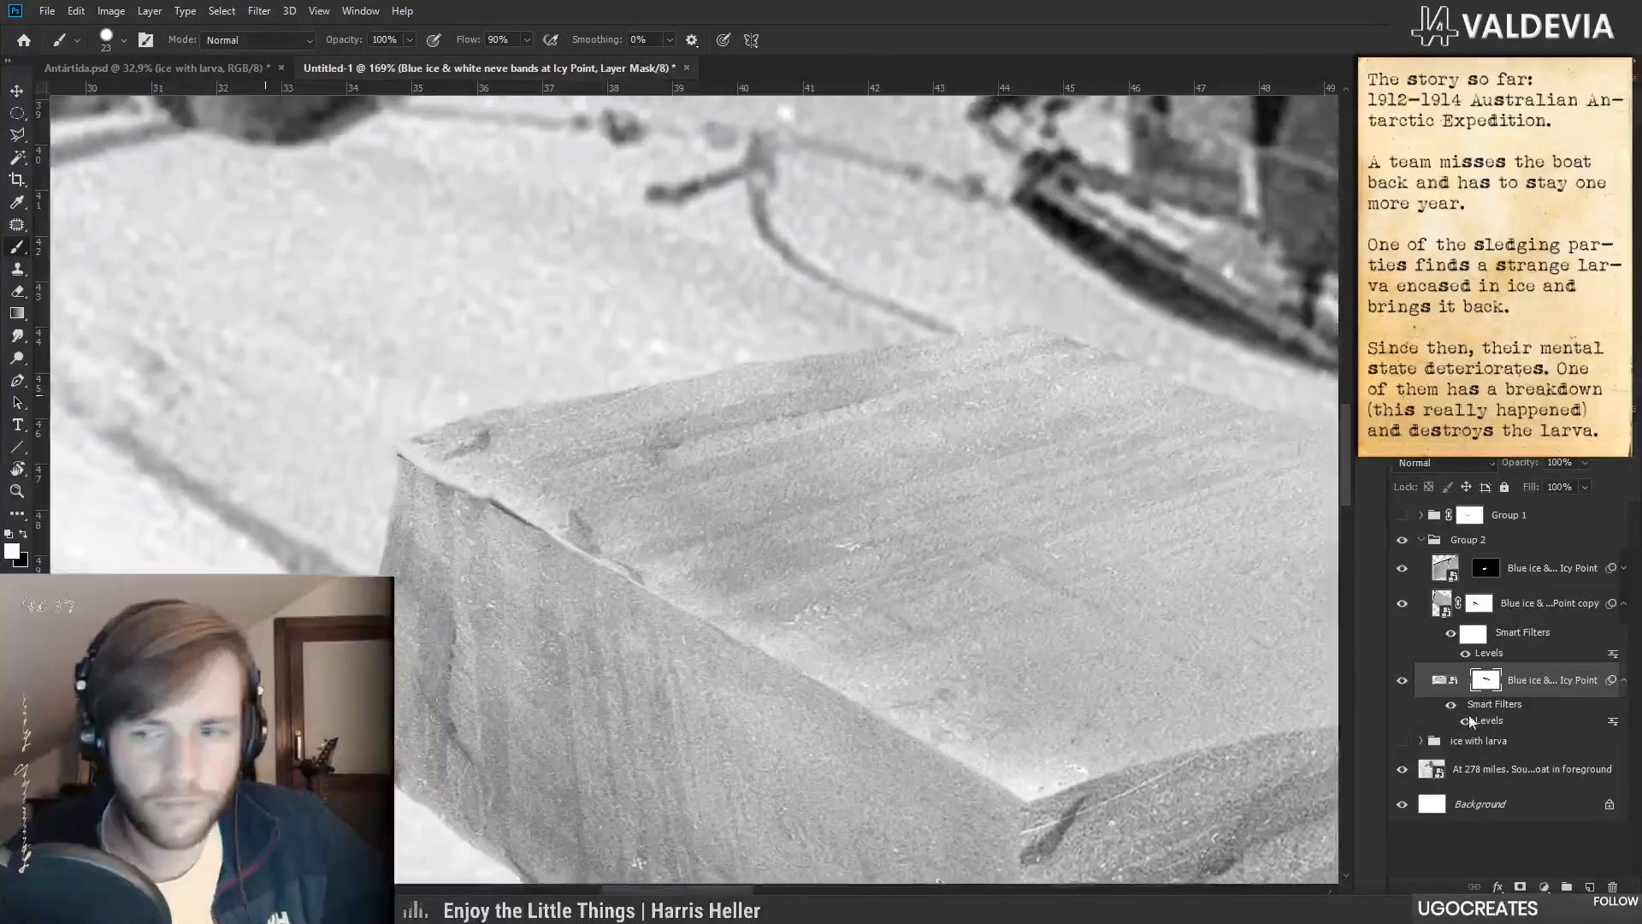
{"action": "left_click", "coordinate": [1401, 687]}
{"action": "left_click", "coordinate": [1401, 684]}
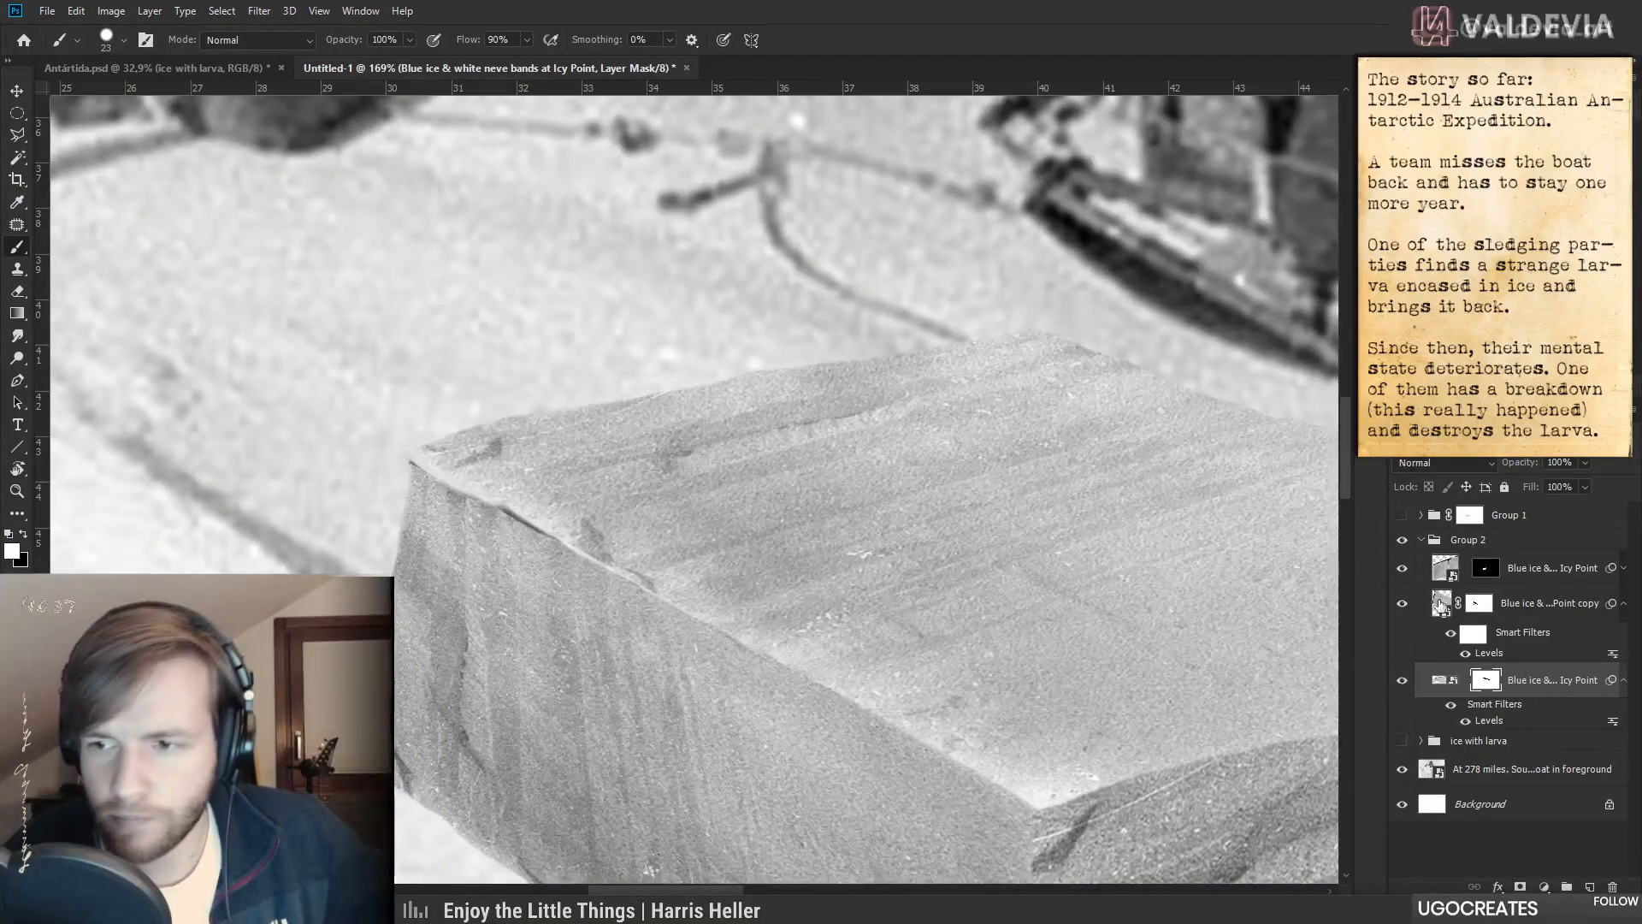
{"action": "left_click", "coordinate": [1403, 604]}
{"action": "left_click", "coordinate": [1403, 605]}
- Mask out the dark crack on the left-face layer along its upper edge near the block's rear corner
{"action": "left_click", "coordinate": [1477, 603]}
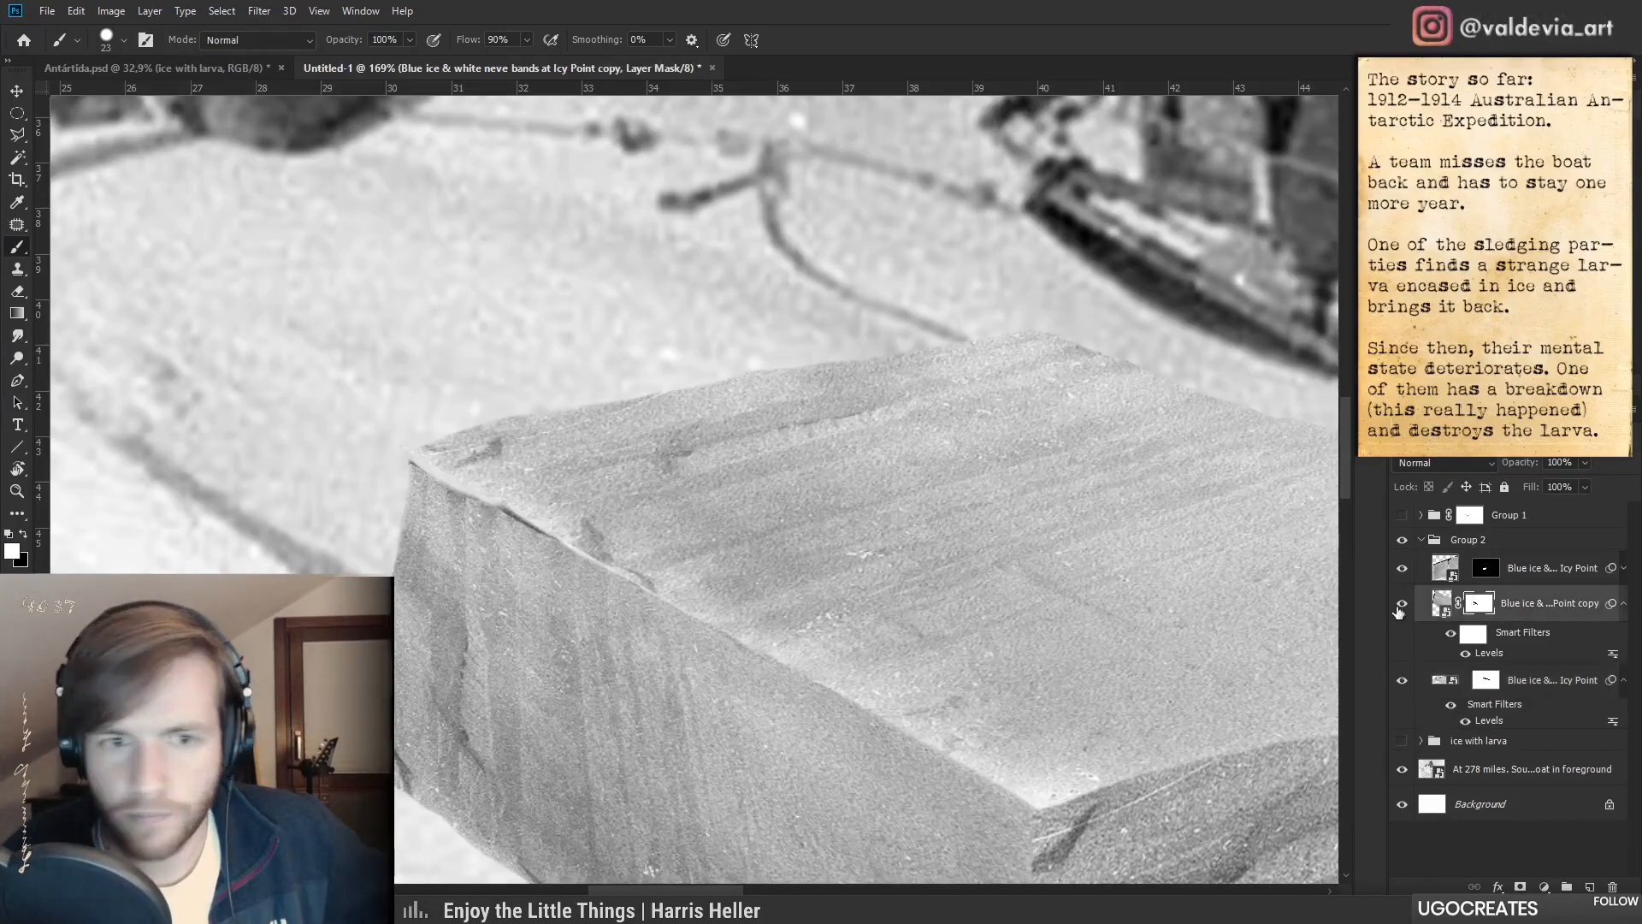
{"action": "key", "text": "x"}
{"action": "key", "text": "ctrl+z"}
{"action": "left_click_drag", "start_coordinate": [428, 478], "coordinate": [471, 502]}
{"action": "key", "text": "x"}
{"action": "key", "text": "ctrl+z"}
{"action": "key", "text": "x"}
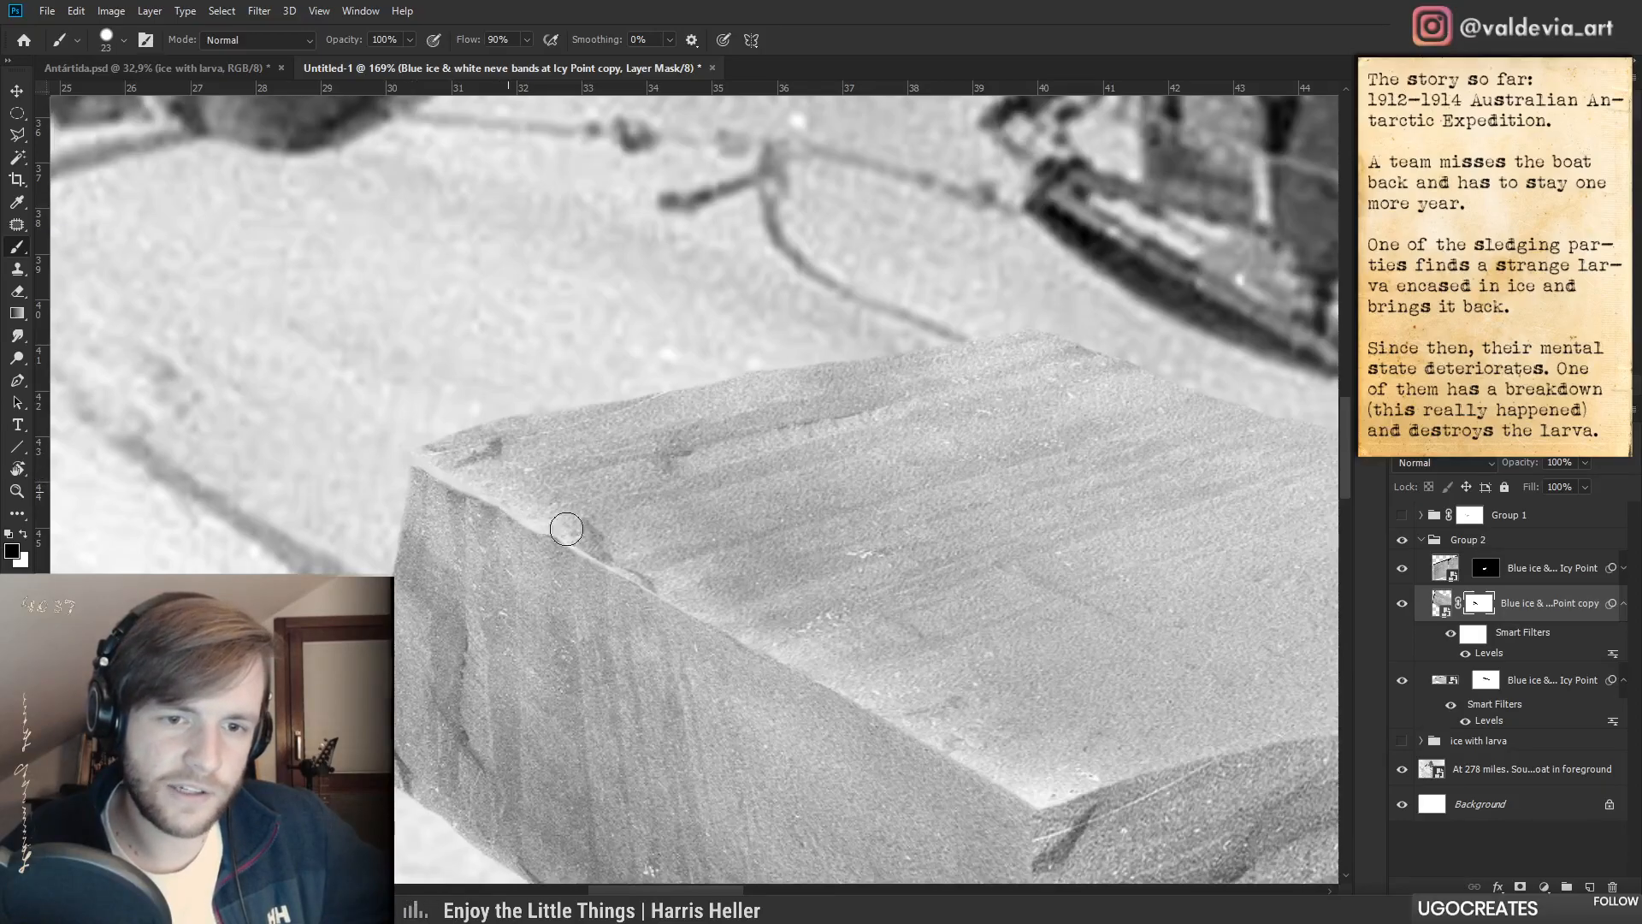
- Select the two side-face ice layers, undo the last change, and link the right-face layer to its mask
{"action": "left_click_drag", "start_coordinate": [1032, 715], "coordinate": [767, 279]}
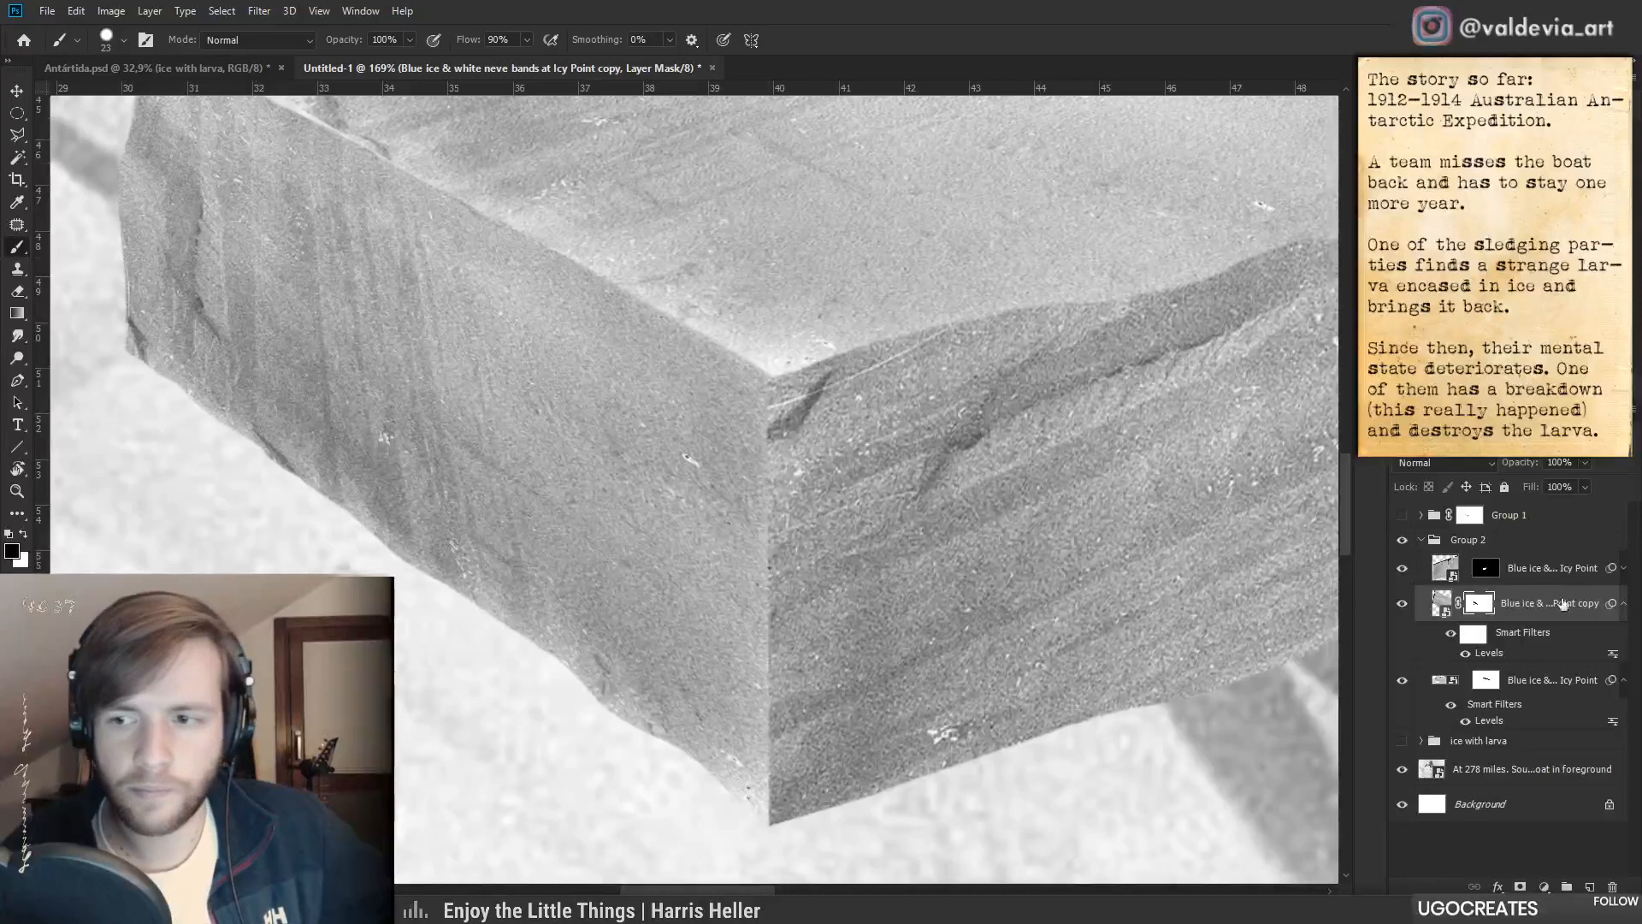
{"action": "left_click", "coordinate": [1548, 568], "text": "ctrl"}
{"action": "left_click_drag", "start_coordinate": [696, 376], "coordinate": [787, 668]}
{"action": "left_click_drag", "start_coordinate": [650, 635], "coordinate": [646, 627]}
{"action": "left_click_drag", "start_coordinate": [746, 631], "coordinate": [629, 633]}
{"action": "left_click_drag", "start_coordinate": [934, 741], "coordinate": [876, 679]}
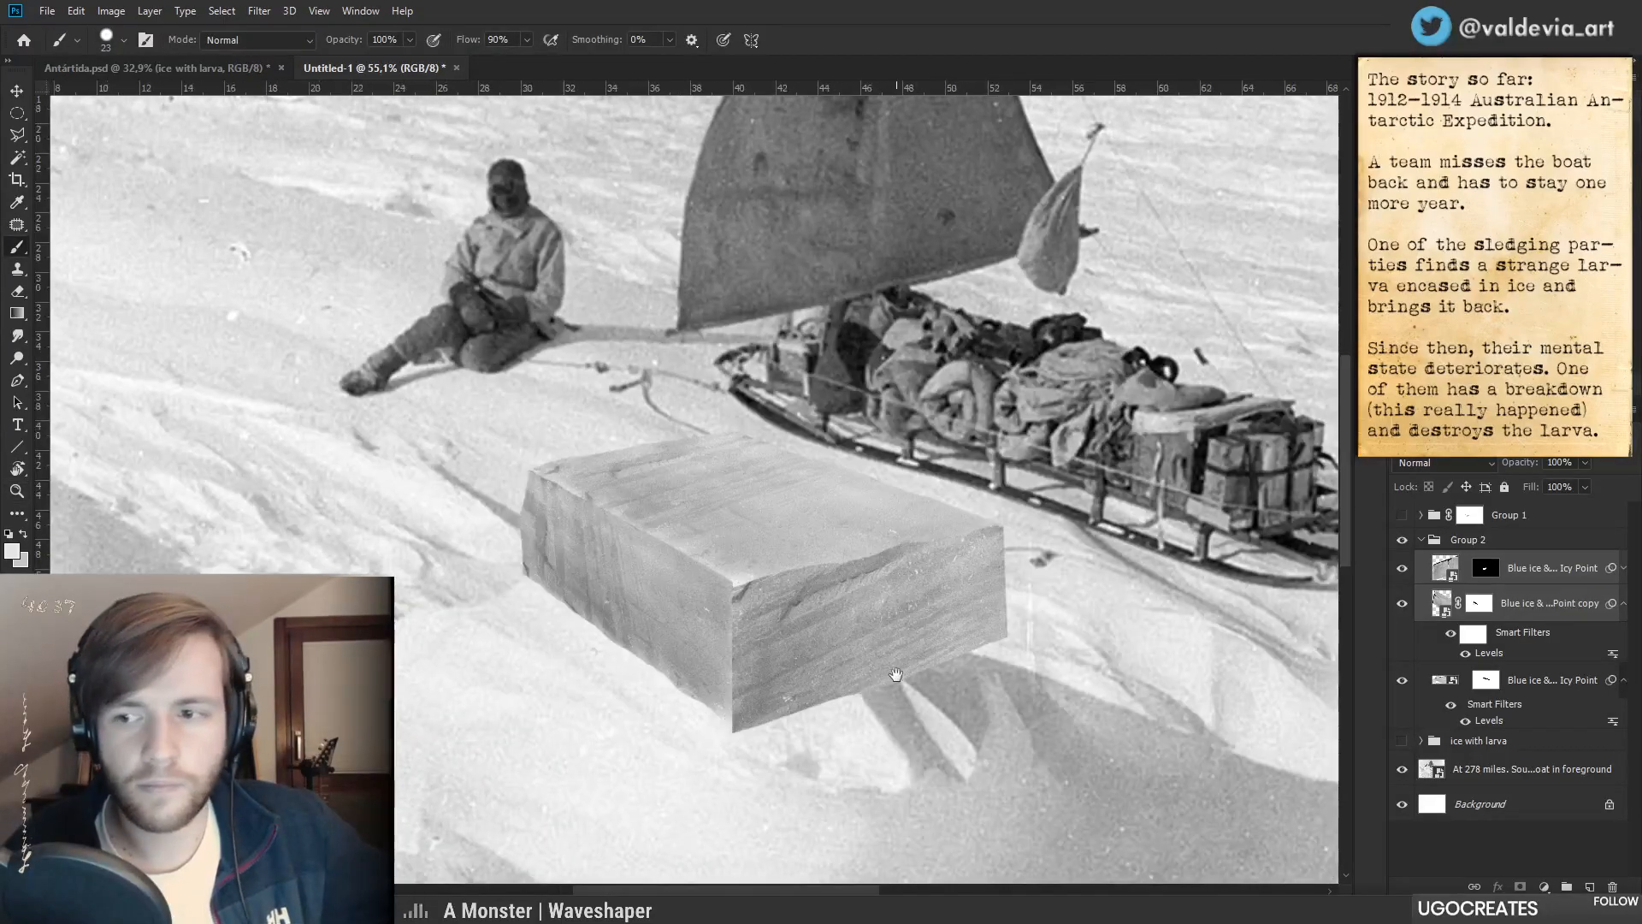
{"action": "key", "text": "ctrl+z"}
{"action": "left_click", "coordinate": [1464, 569]}
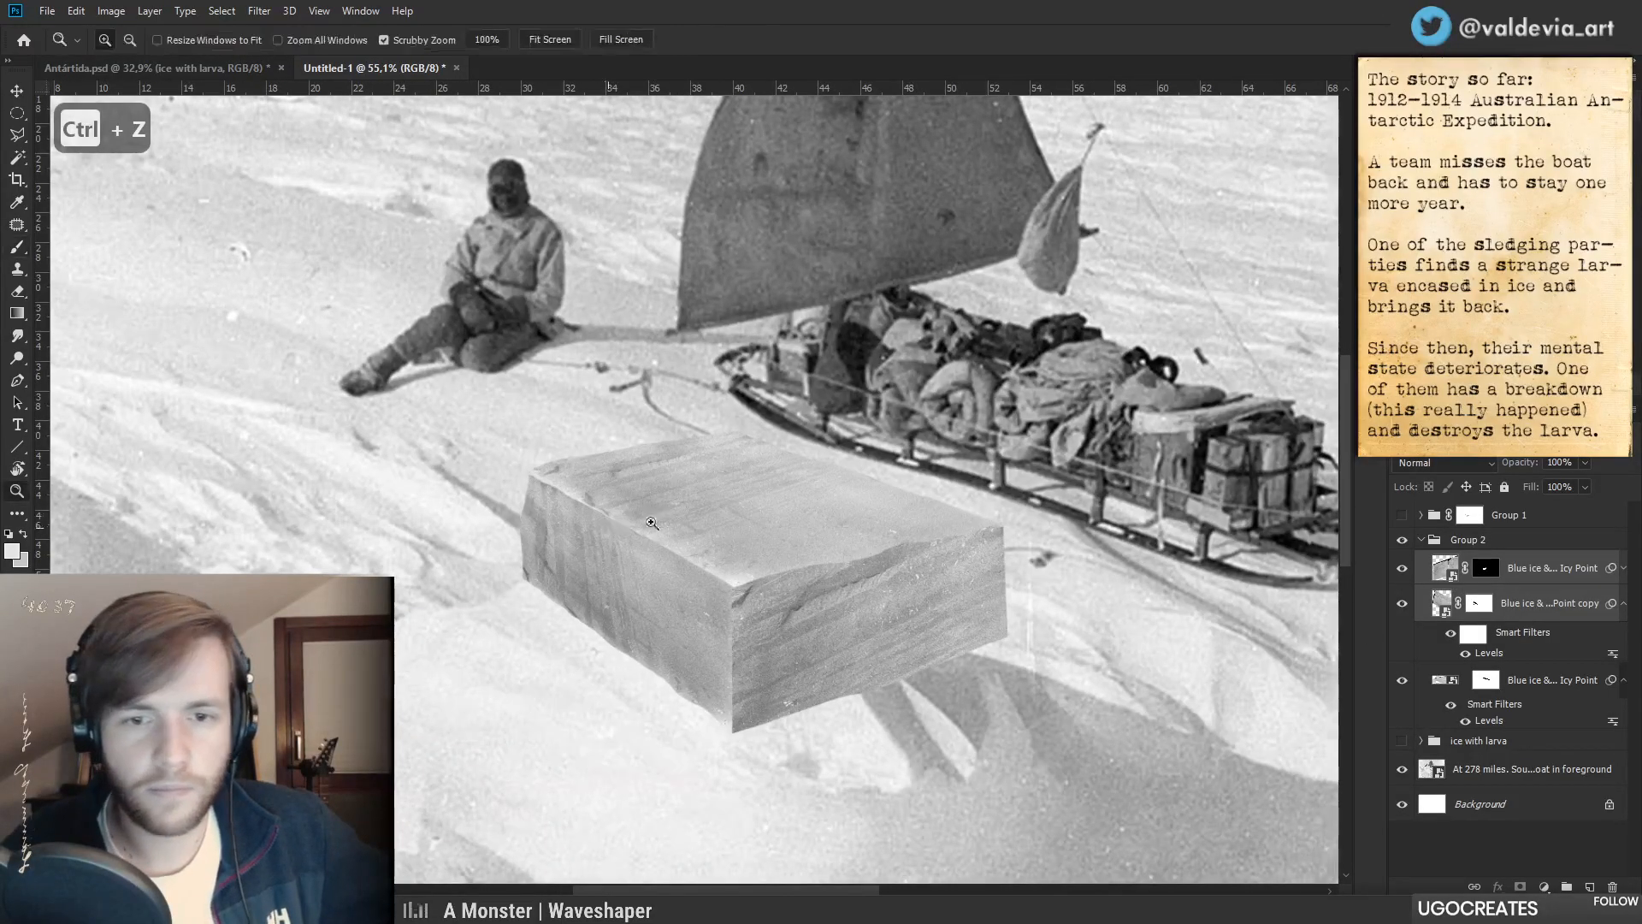
- Try retouching the top-face layer's mask along the block's rear edge, near the far right corner
{"action": "left_click_drag", "start_coordinate": [609, 523], "coordinate": [718, 526]}
{"action": "left_click_drag", "start_coordinate": [566, 575], "coordinate": [565, 563]}
{"action": "left_click_drag", "start_coordinate": [702, 640], "coordinate": [603, 655]}
{"action": "left_click_drag", "start_coordinate": [879, 749], "coordinate": [754, 694]}
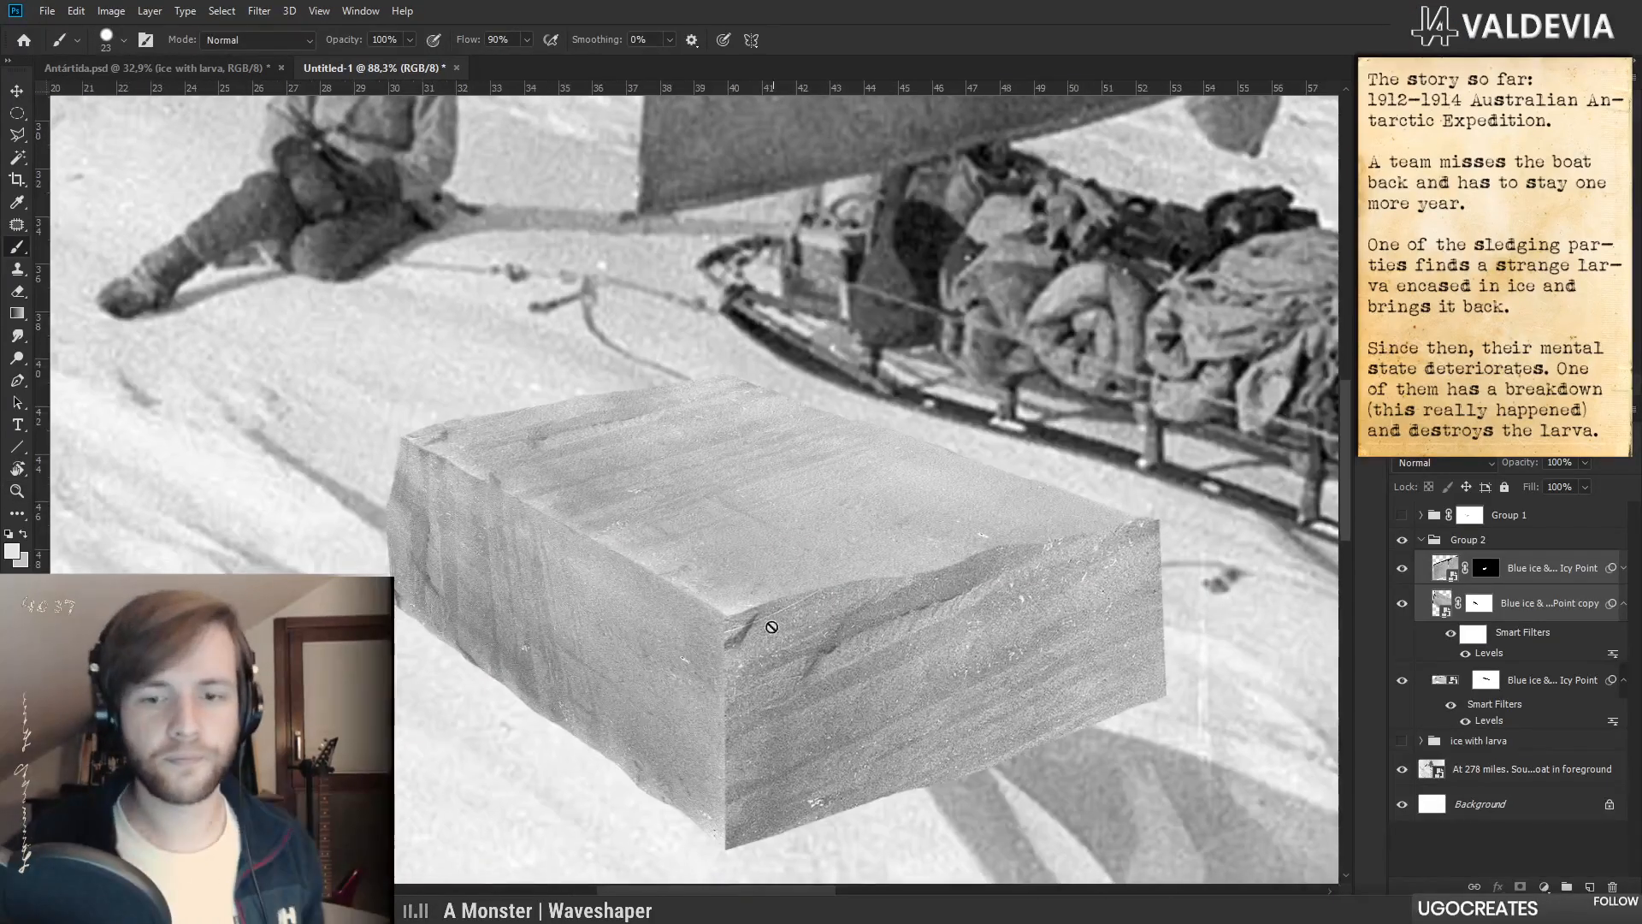
{"action": "left_click_drag", "start_coordinate": [1184, 521], "coordinate": [1280, 524]}
{"action": "left_click", "coordinate": [1485, 678]}
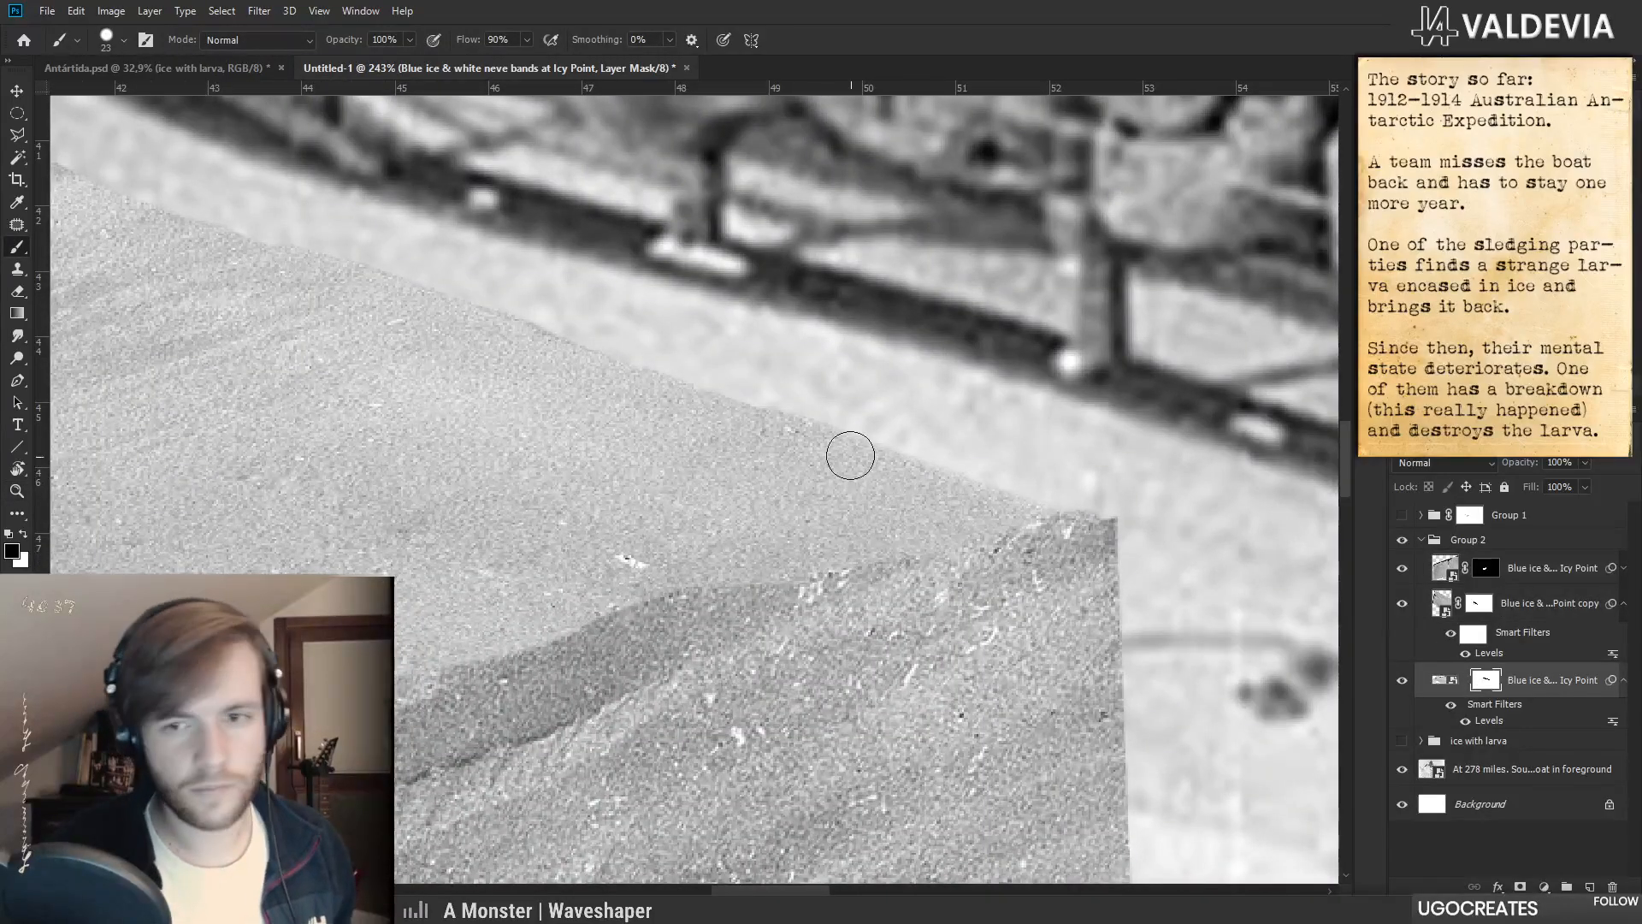
{"action": "key", "text": "x"}
{"action": "key", "text": "ctrl+z"}
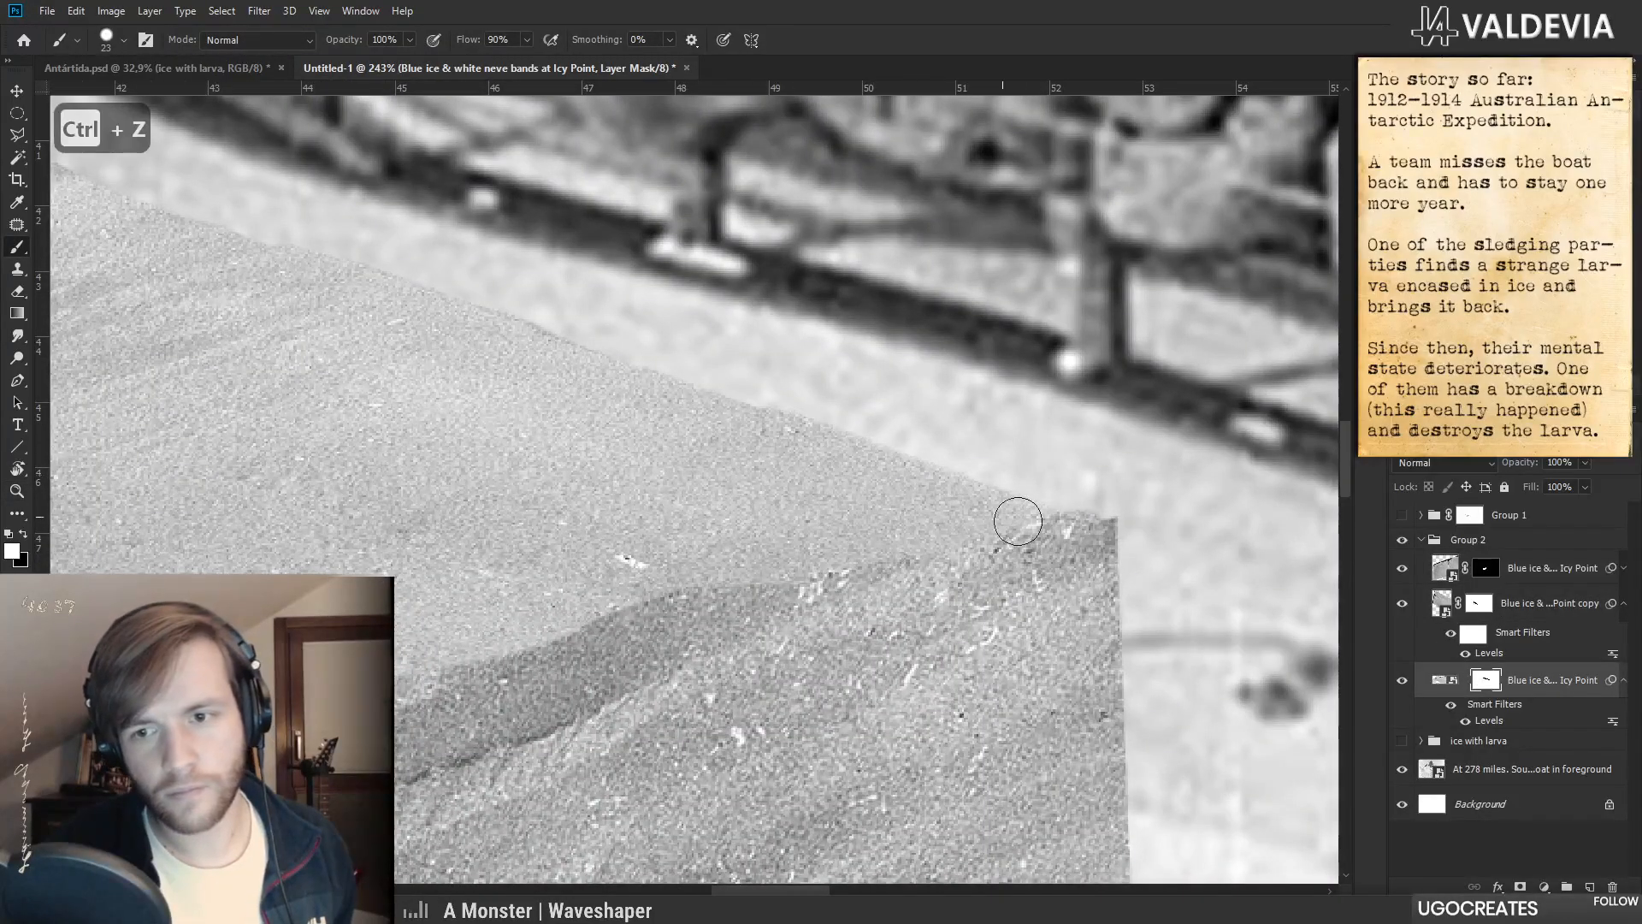
- Examine the ice block's edges and shading up close and within the whole photograph
{"action": "left_click_drag", "start_coordinate": [866, 590], "coordinate": [785, 521]}
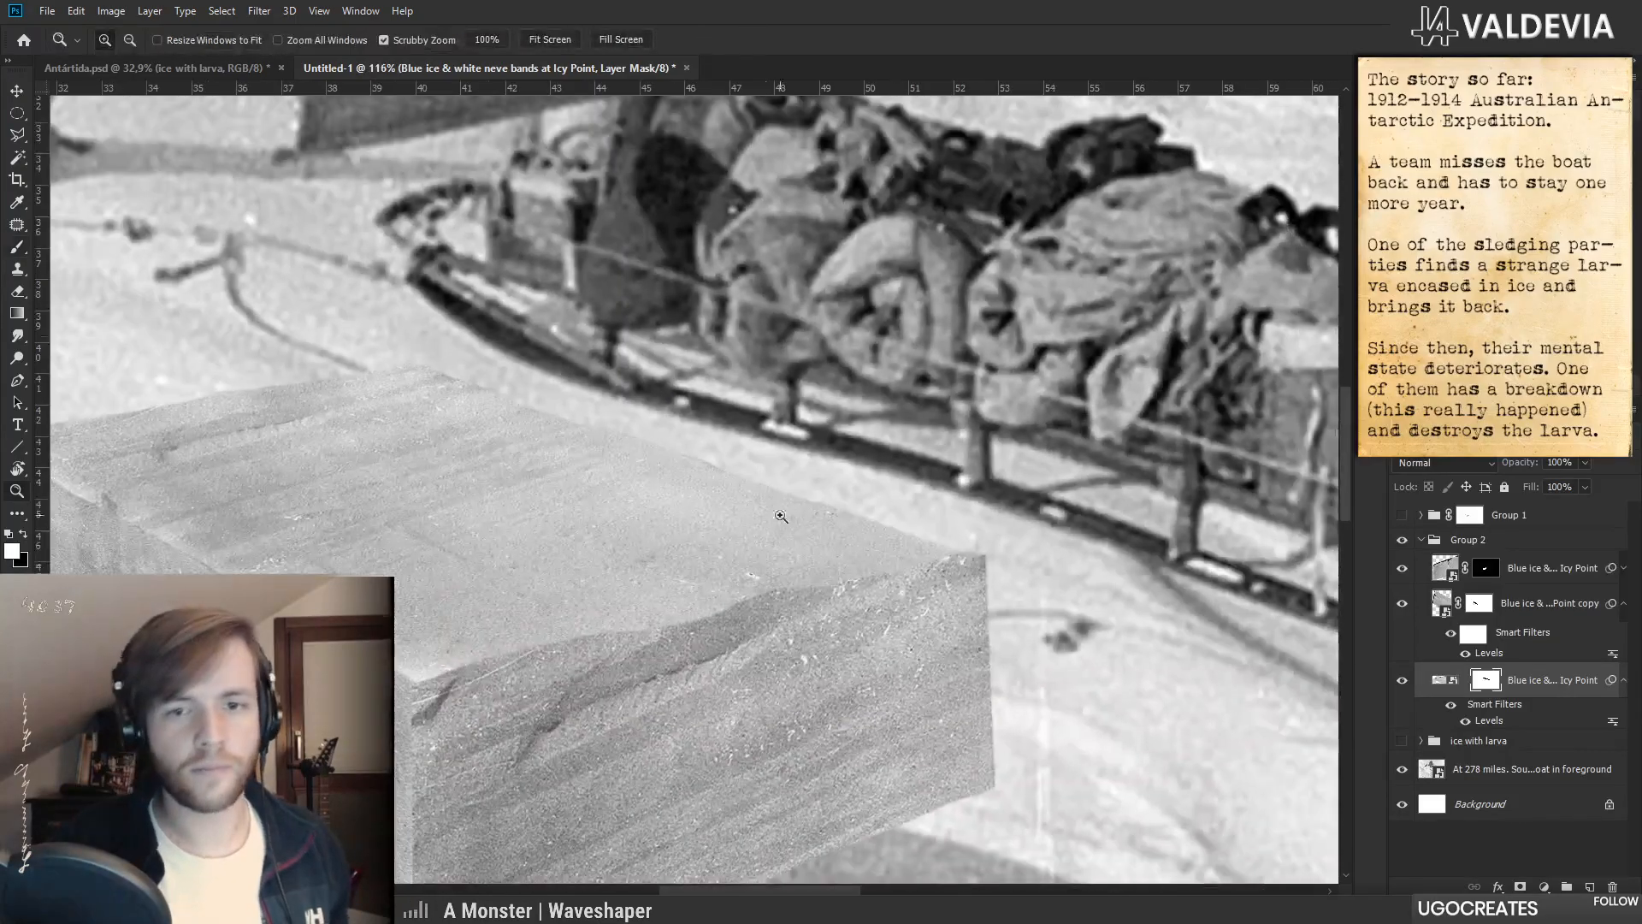
{"action": "key", "text": "x"}
{"action": "key", "text": "x"}
{"action": "key", "text": "x"}
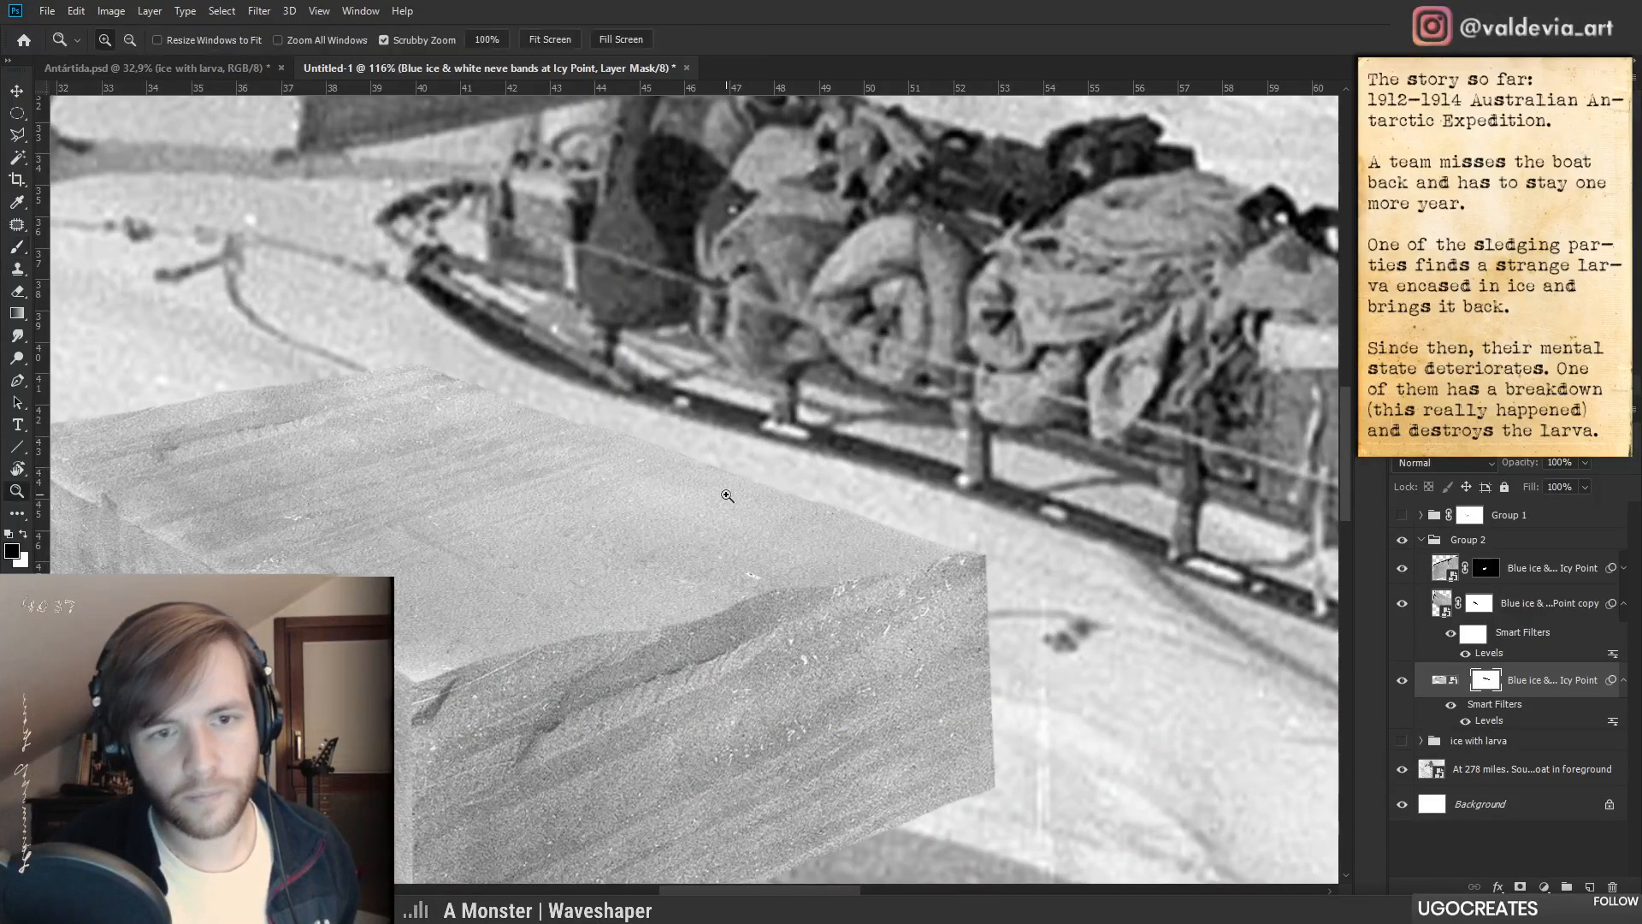
{"action": "left_click_drag", "start_coordinate": [744, 486], "coordinate": [663, 453]}
{"action": "left_click_drag", "start_coordinate": [616, 655], "coordinate": [685, 616]}
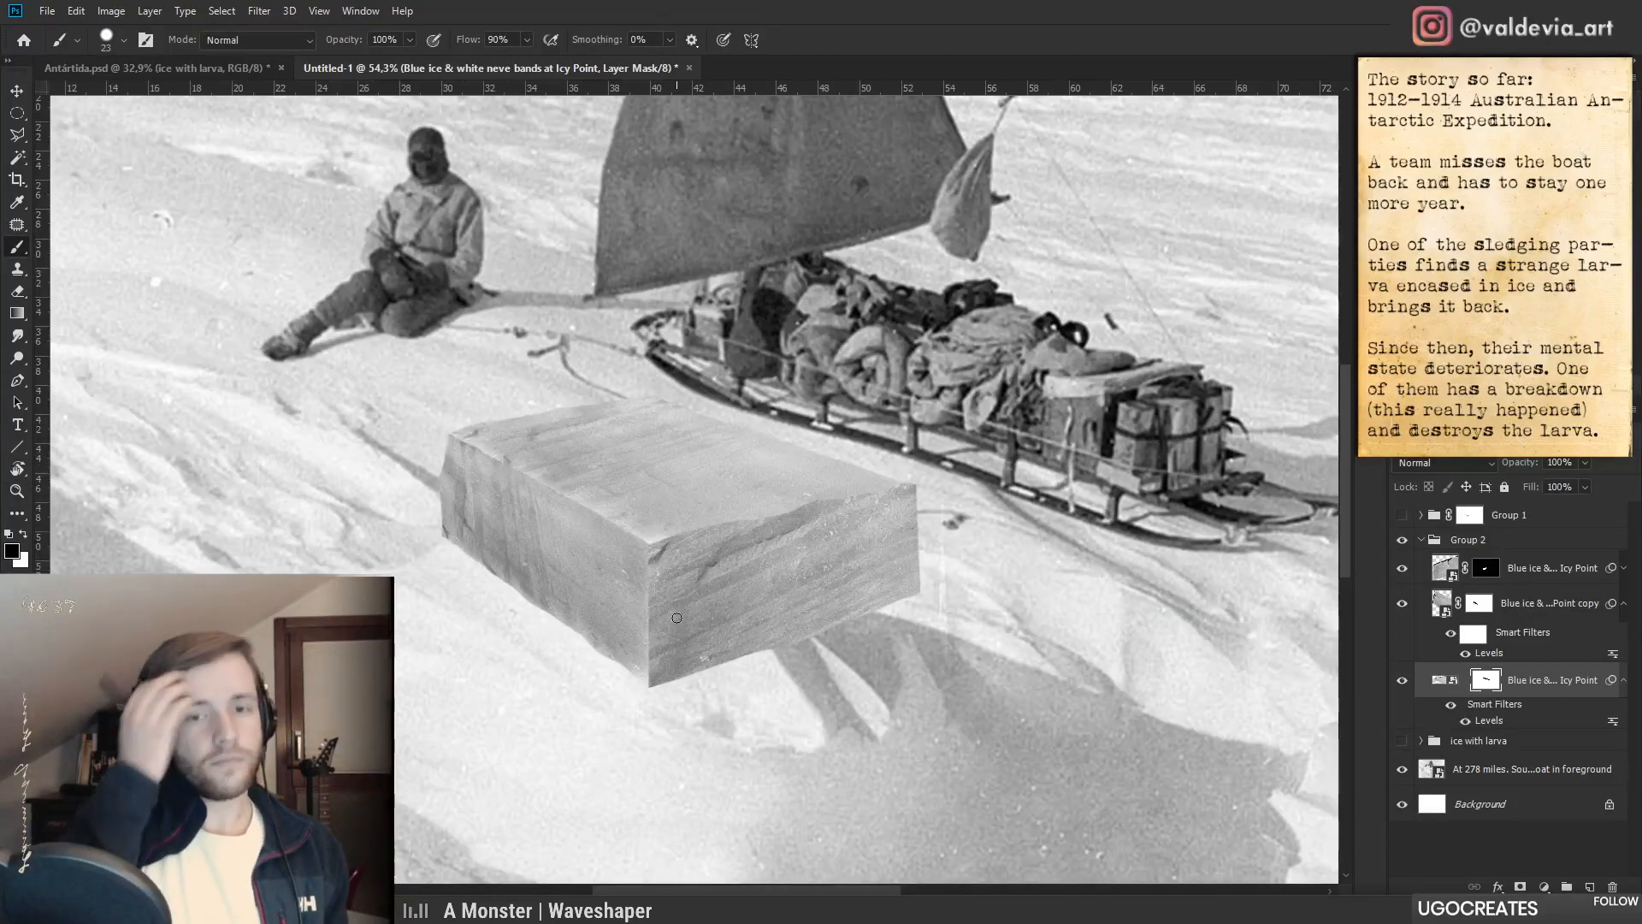
{"action": "left_click_drag", "start_coordinate": [717, 461], "coordinate": [746, 479]}
{"action": "mouse_move", "coordinate": [616, 817]}
{"action": "left_mouse_down"}
{"action": "mouse_move", "coordinate": [671, 792]}
{"action": "mouse_move", "coordinate": [639, 796]}
{"action": "left_mouse_up"}
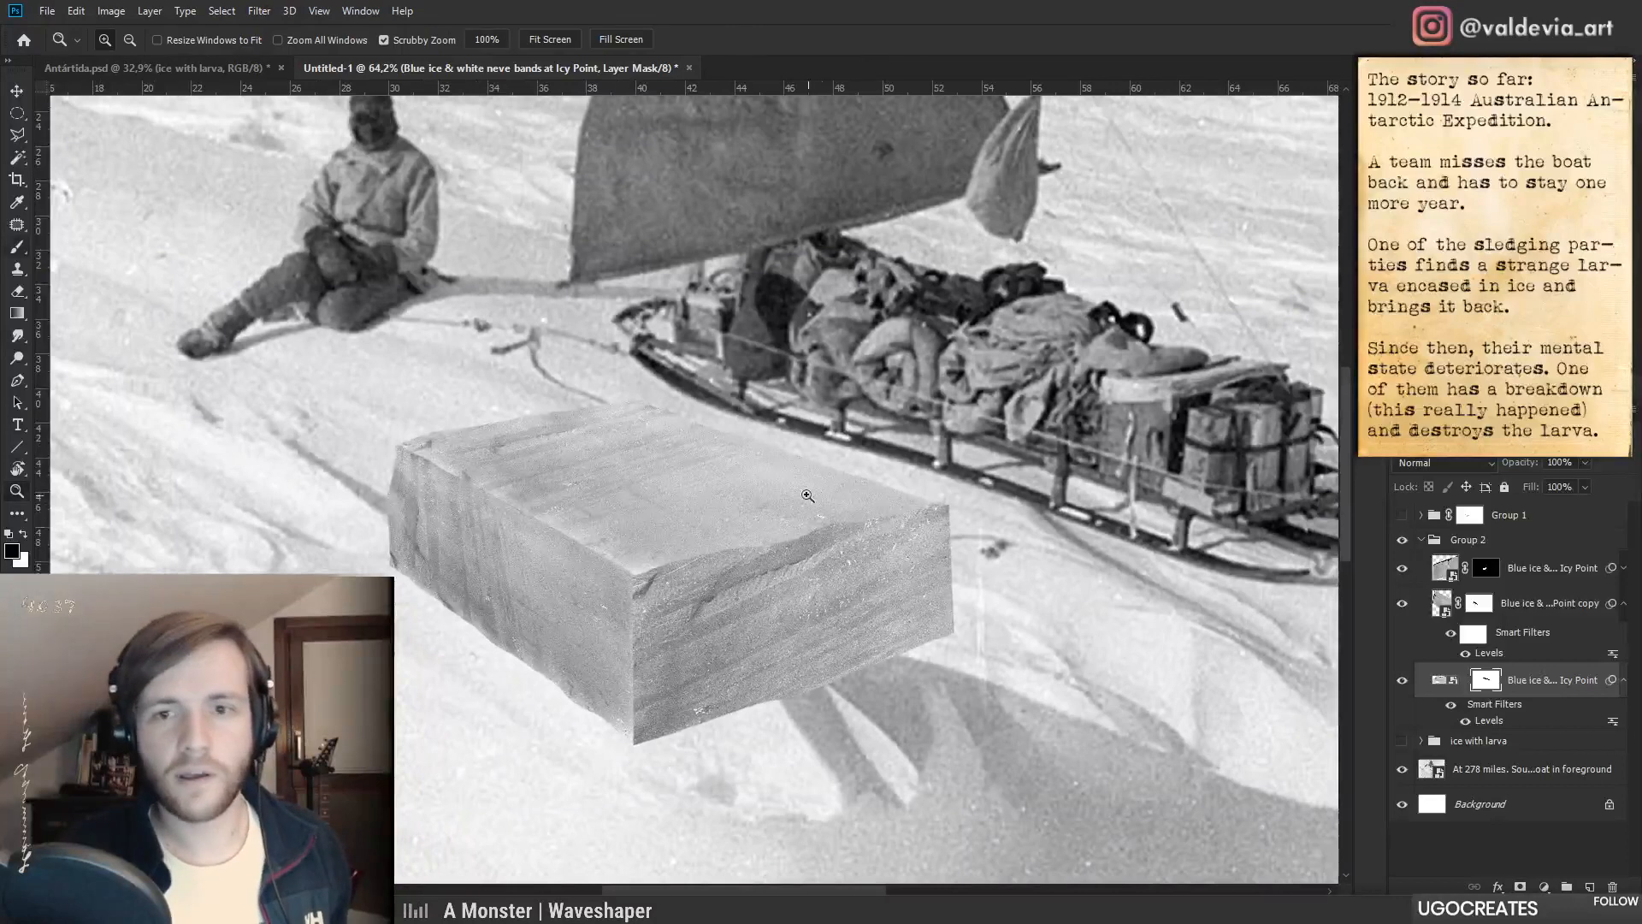
{"action": "left_click_drag", "start_coordinate": [801, 485], "coordinate": [750, 501]}
{"action": "left_click_drag", "start_coordinate": [854, 529], "coordinate": [745, 576]}
{"action": "key", "text": "z"}
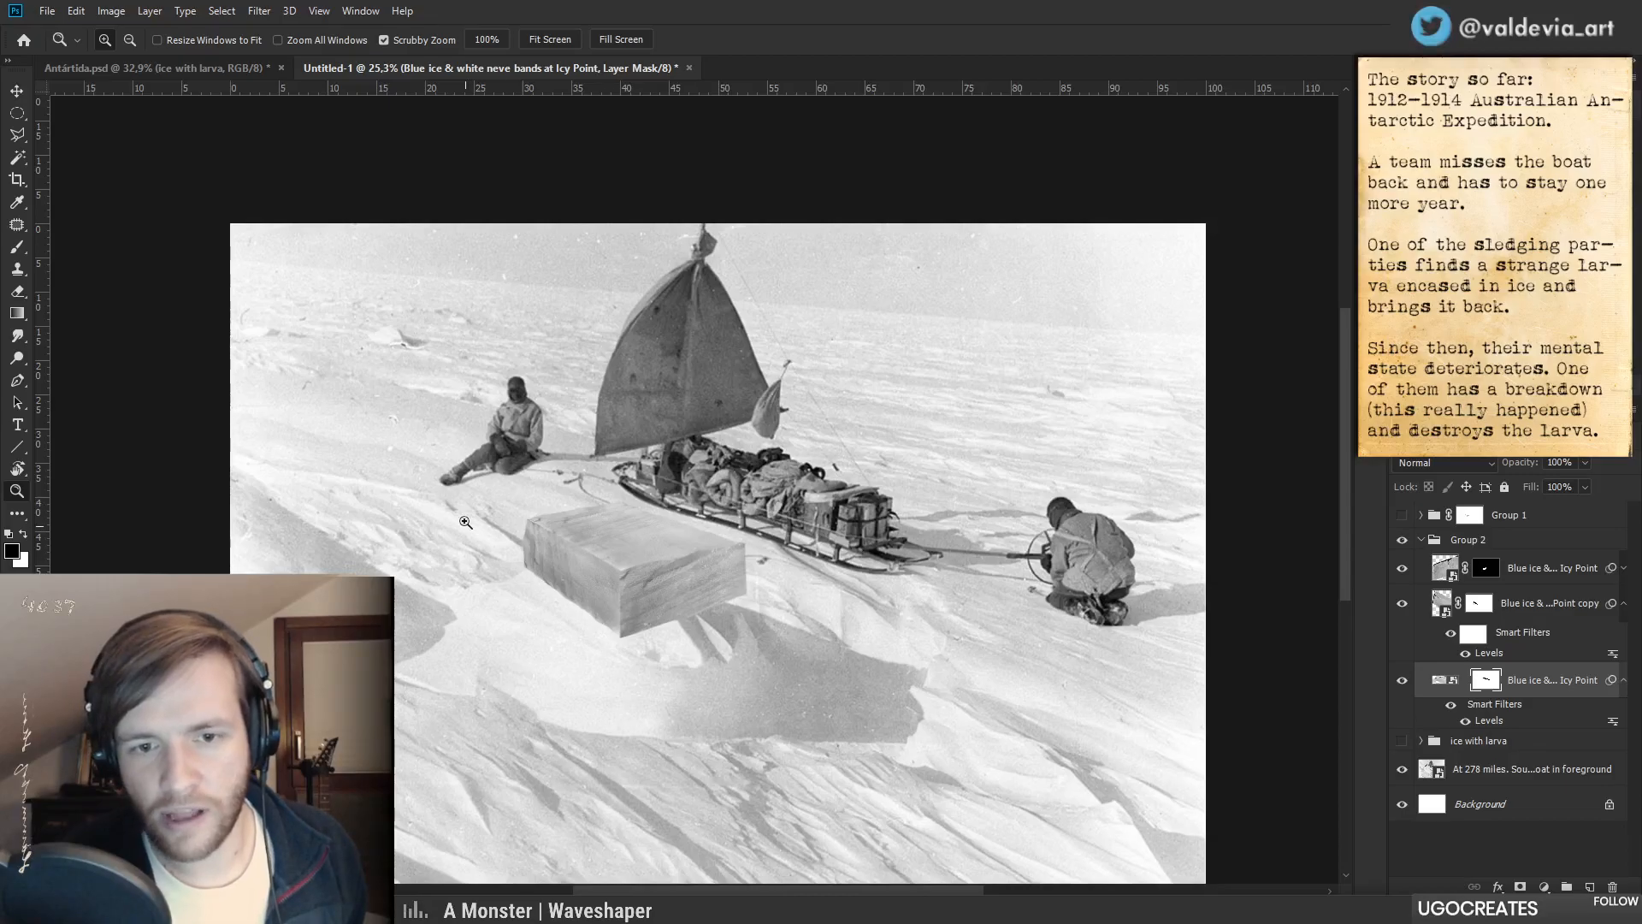
- Increase the contrast of the copied ice layer's Levels smart filter, raising the black input to about 70 and readjusting the midtones
{"action": "left_click", "coordinate": [1403, 605]}
{"action": "left_click", "coordinate": [1402, 605]}
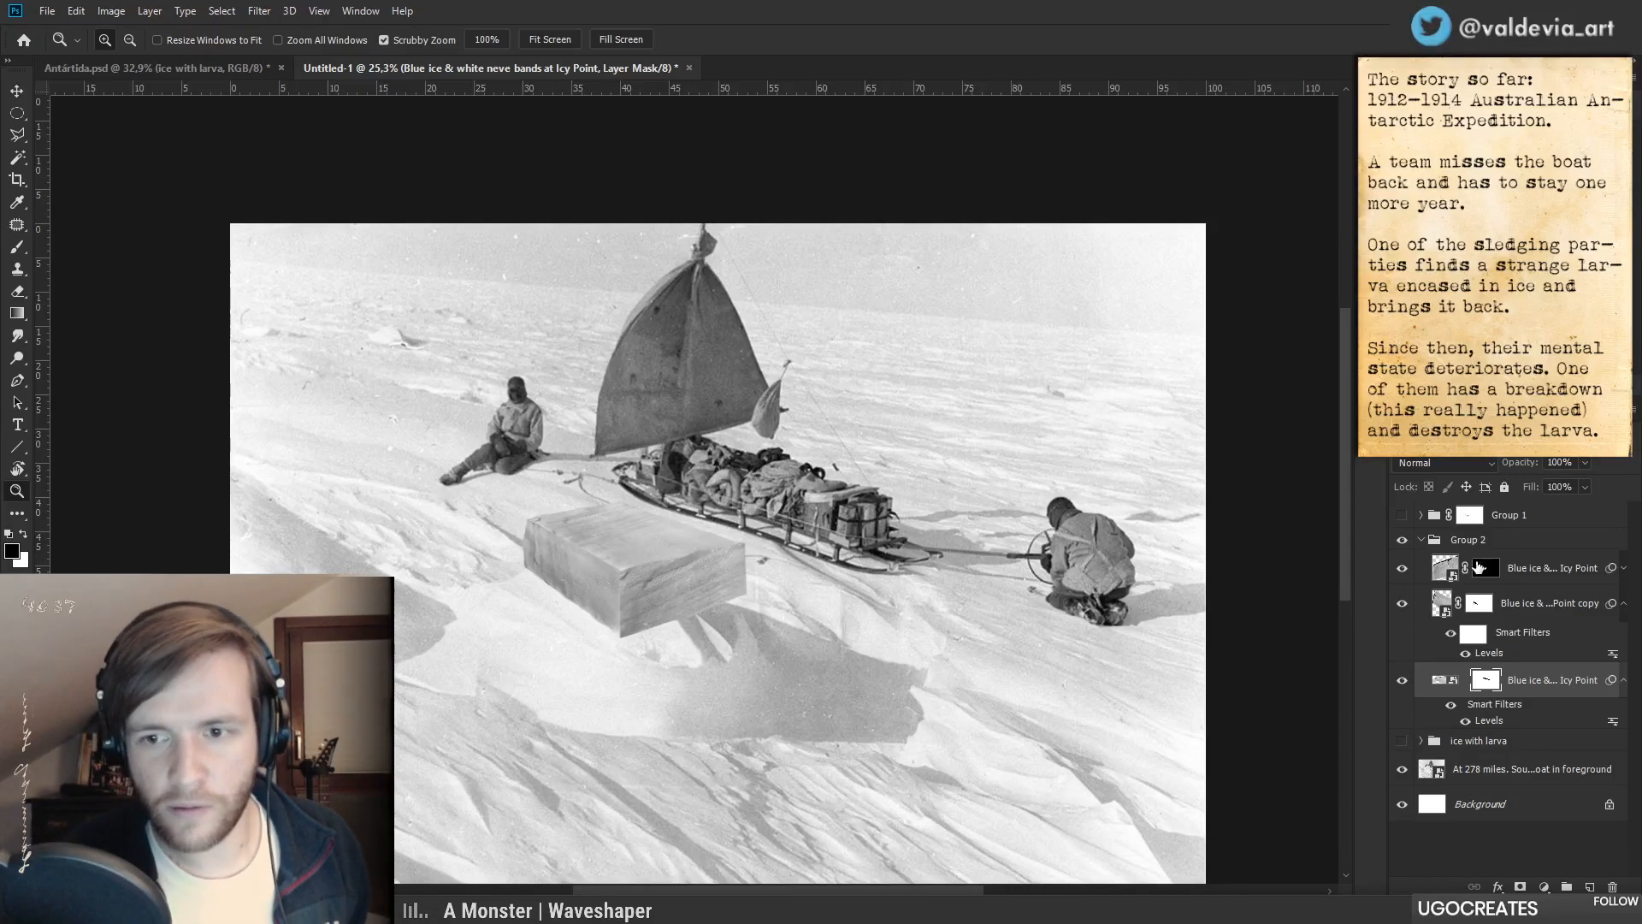
{"action": "double_click", "coordinate": [1488, 653]}
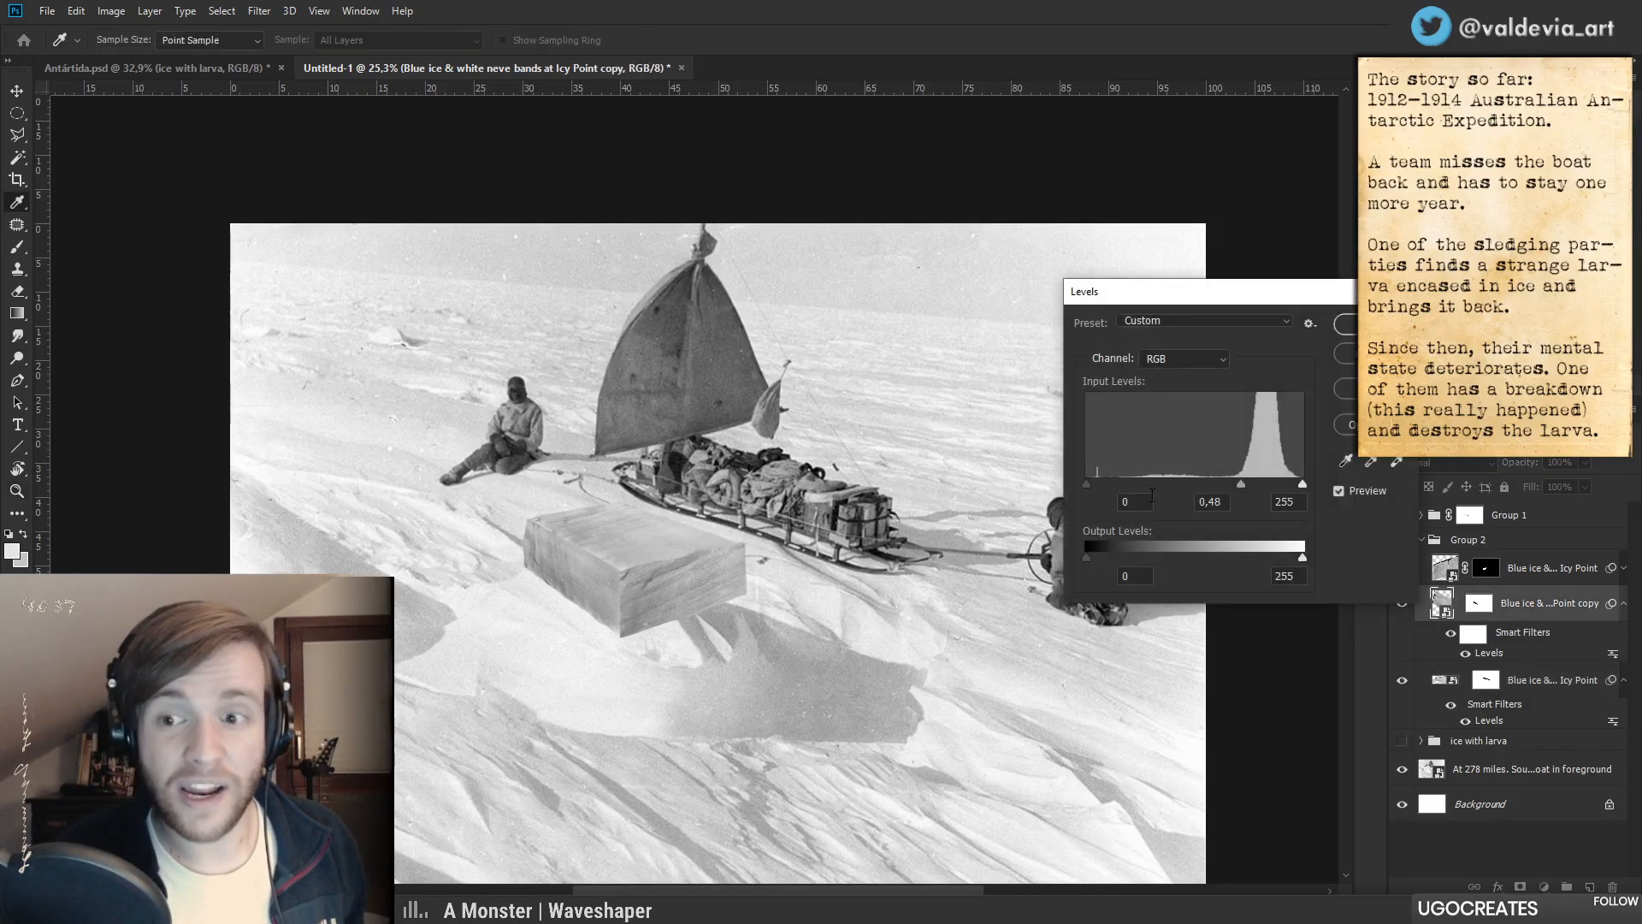
{"action": "left_click_drag", "start_coordinate": [1239, 481], "coordinate": [1218, 484]}
{"action": "left_click_drag", "start_coordinate": [1087, 485], "coordinate": [1102, 484]}
{"action": "left_click_drag", "start_coordinate": [1223, 490], "coordinate": [1146, 480]}
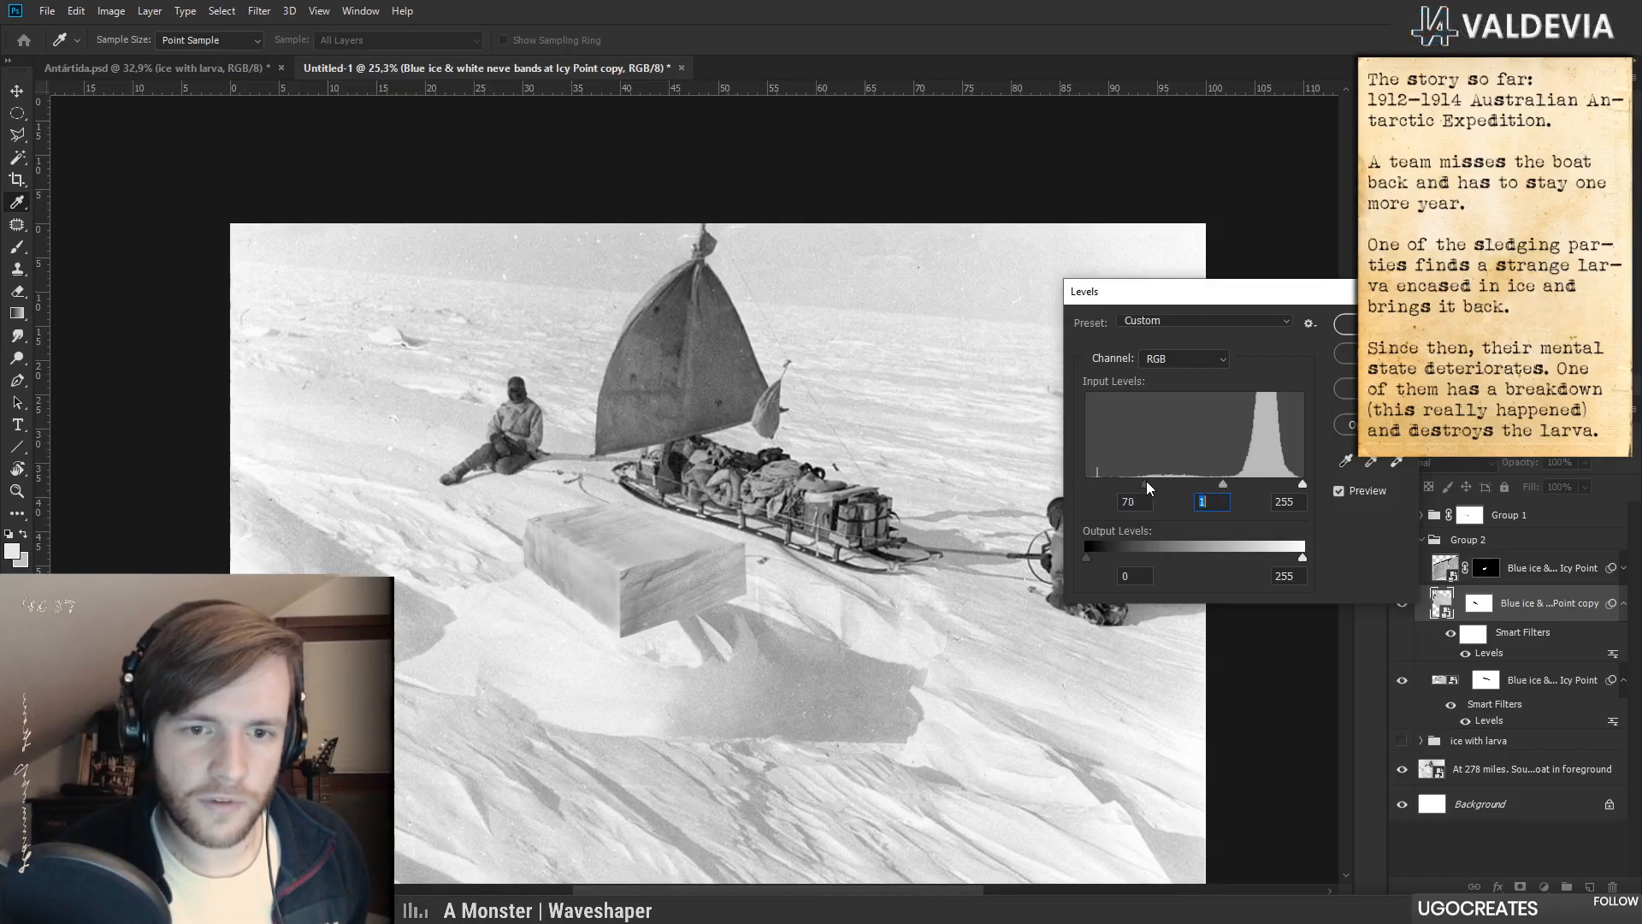
{"action": "left_click_drag", "start_coordinate": [1230, 484], "coordinate": [1227, 486]}
{"action": "left_click", "coordinate": [1350, 327]}
{"action": "key", "text": "z"}
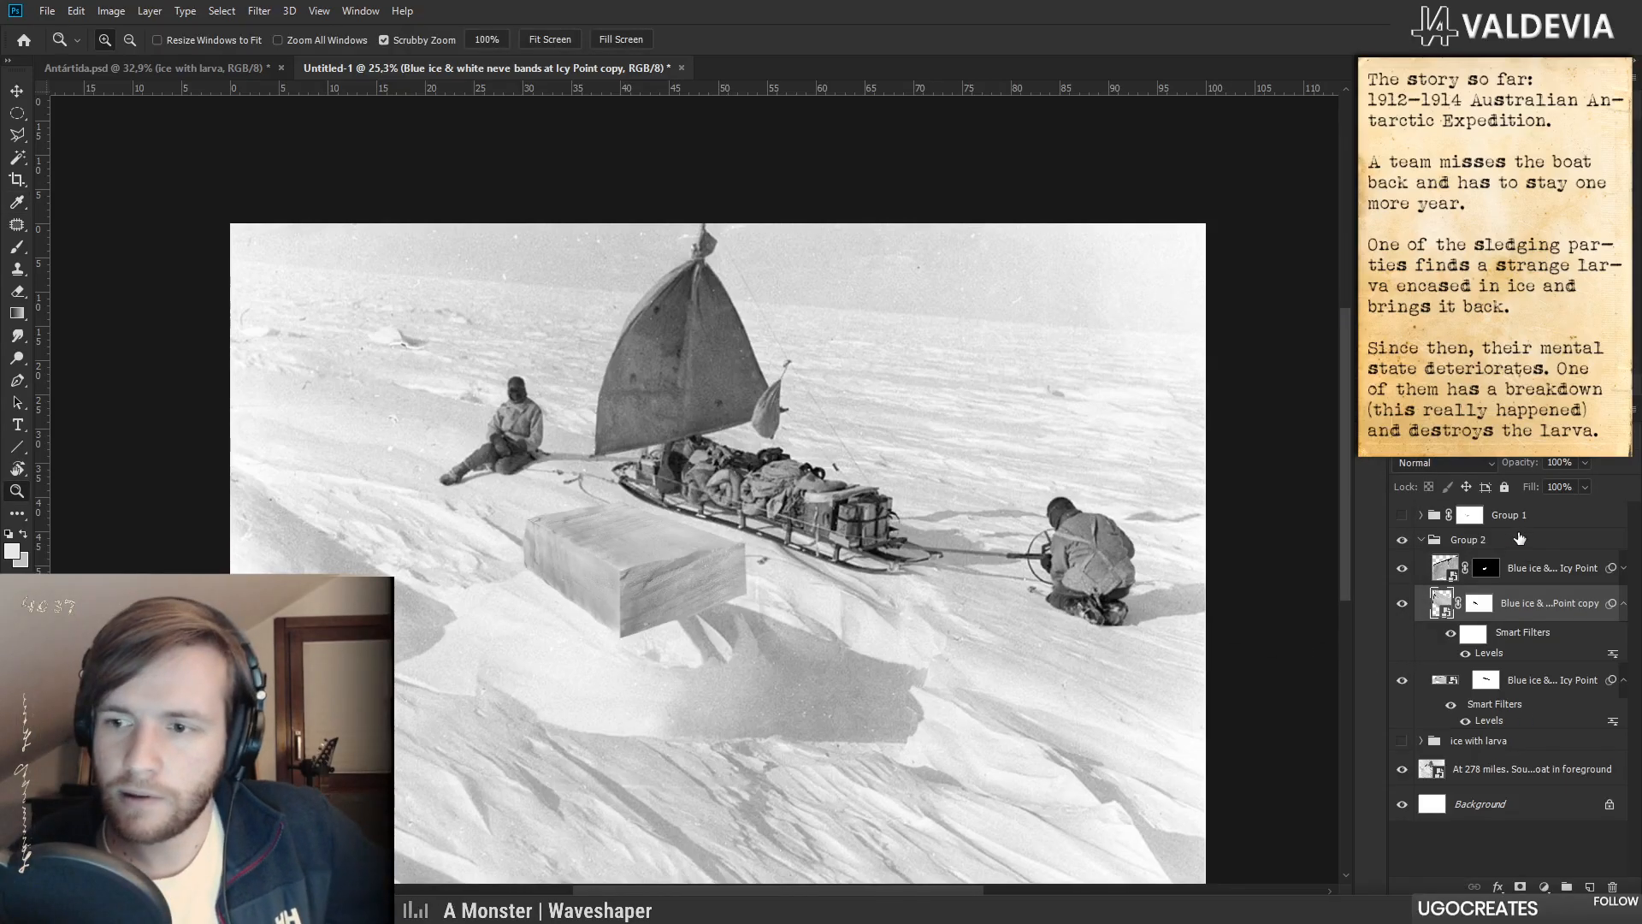
- Create a new layer above Group 2, clip it to the group, and set its blend mode to Overlay
{"action": "left_click", "coordinate": [1519, 538]}
{"action": "left_click", "coordinate": [1589, 887]}
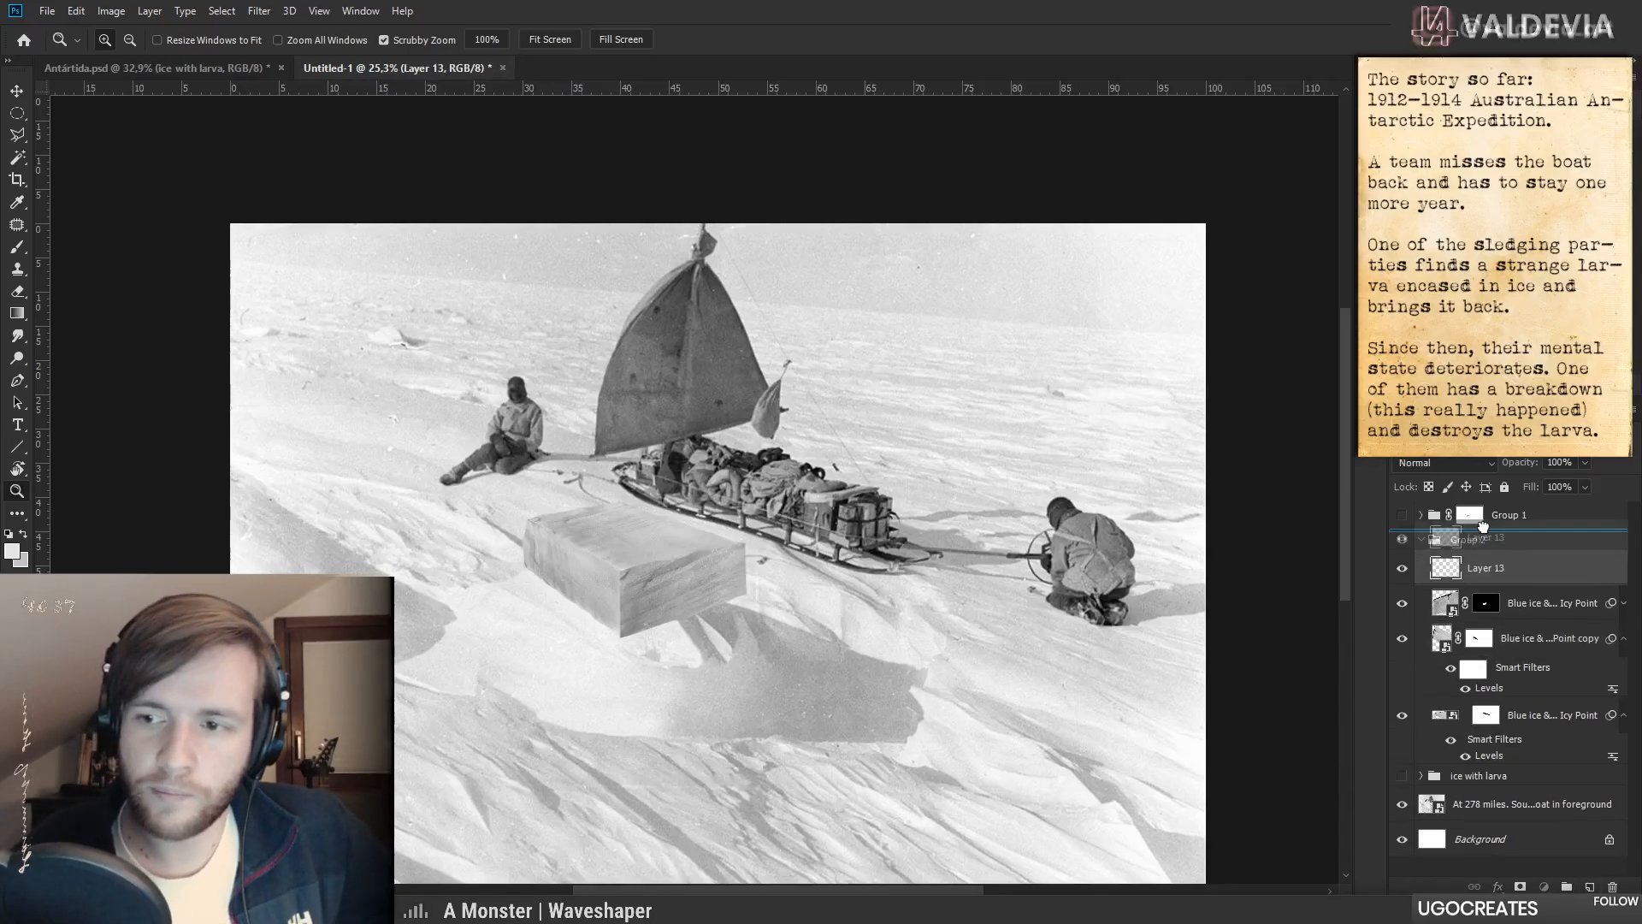
{"action": "left_click", "coordinate": [1525, 560], "text": "alt"}
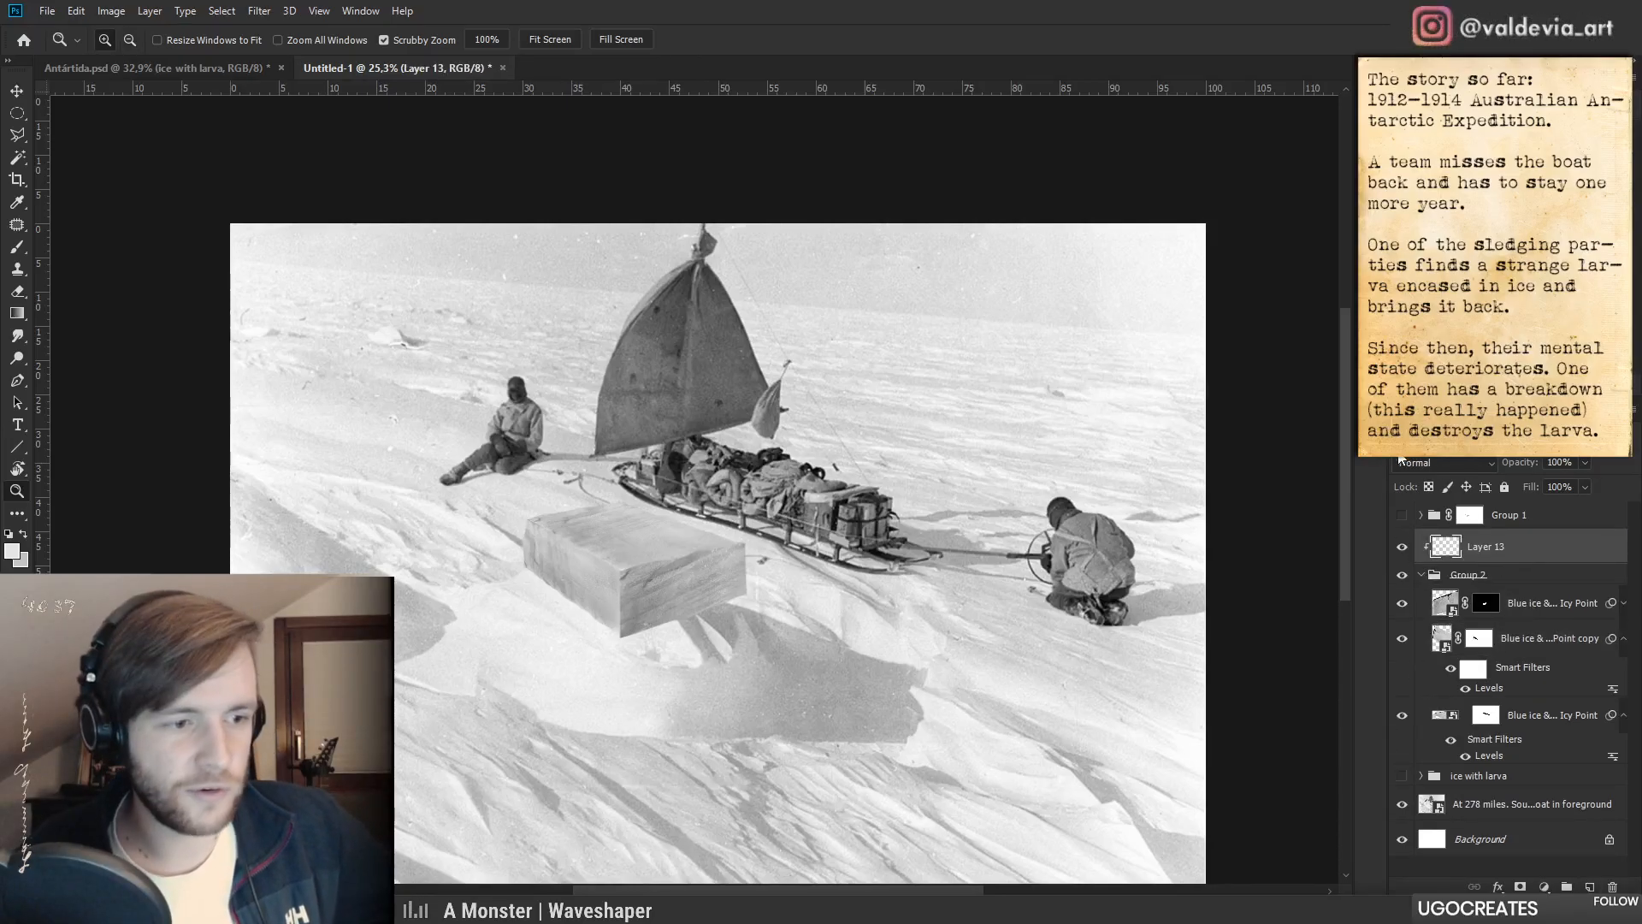
{"action": "left_click", "coordinate": [1426, 463]}
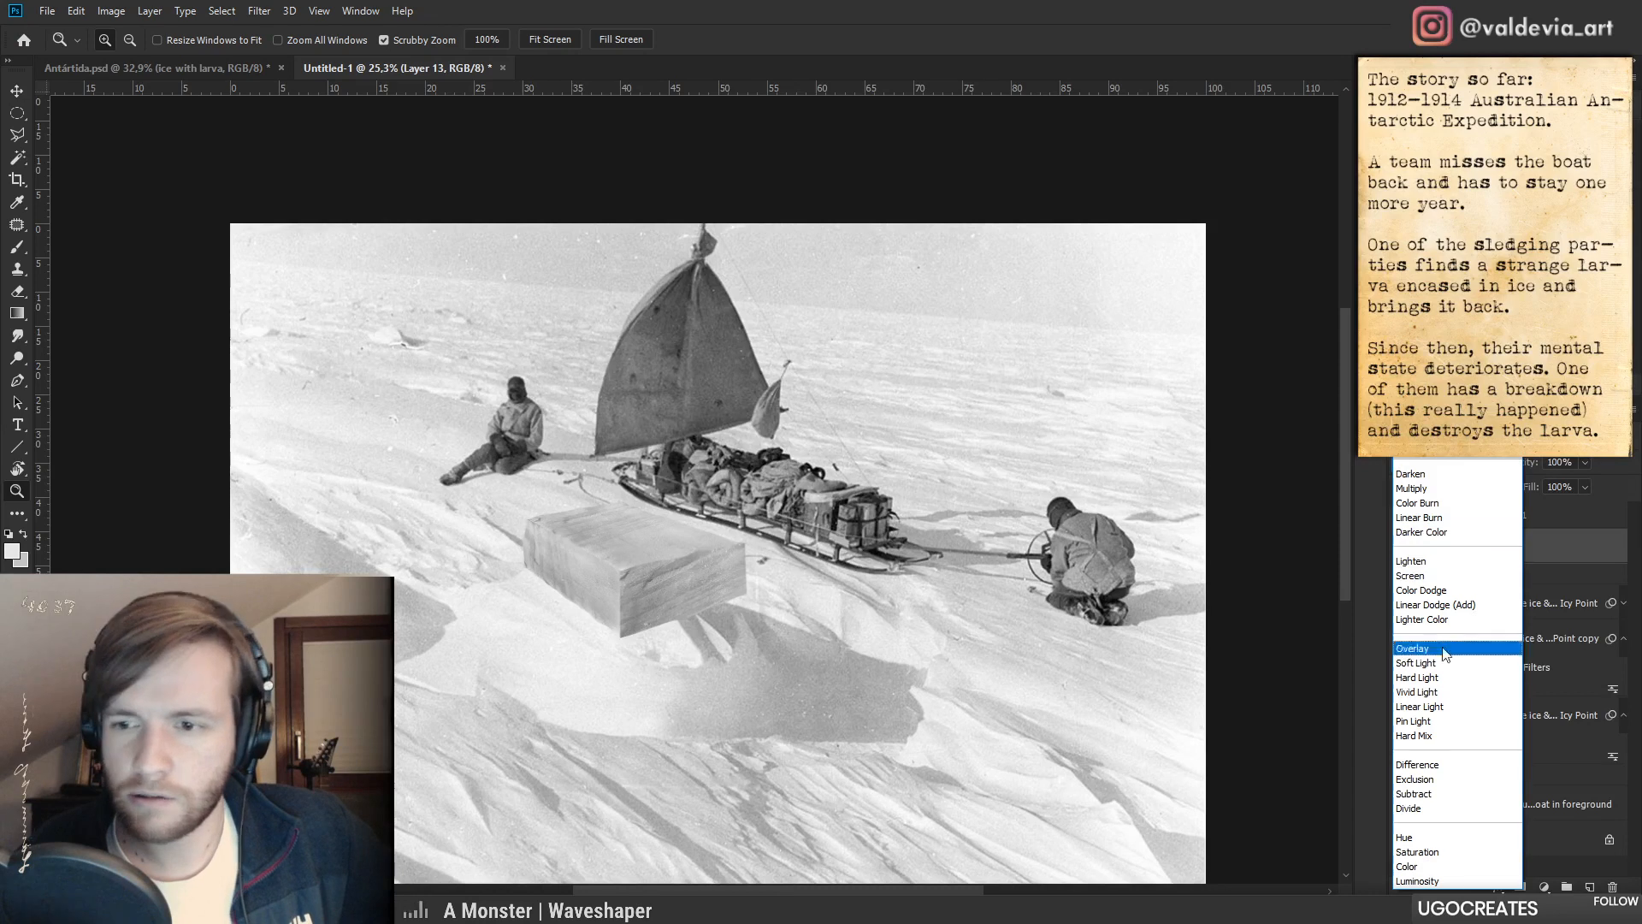
{"action": "left_click", "coordinate": [1454, 661]}
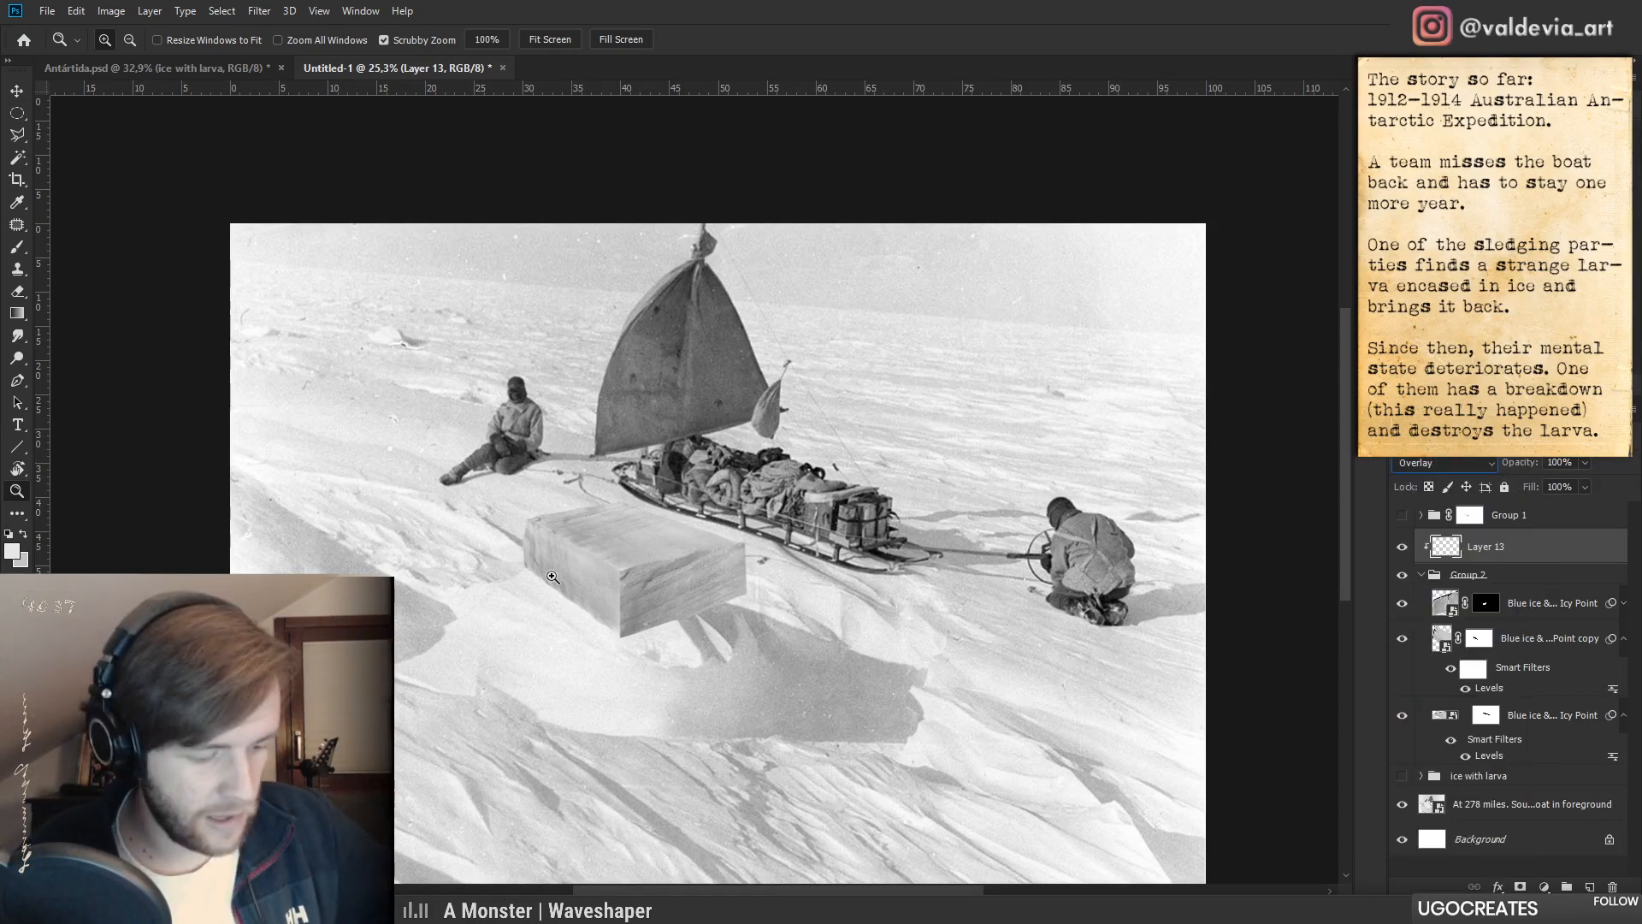
- Brighten the block's left face with a soft white brush on the overlay layer and set the layer's opacity to 60%
{"action": "left_click", "coordinate": [17, 247]}
{"action": "right_click", "coordinate": [578, 534]}
{"action": "left_click", "coordinate": [746, 720]}
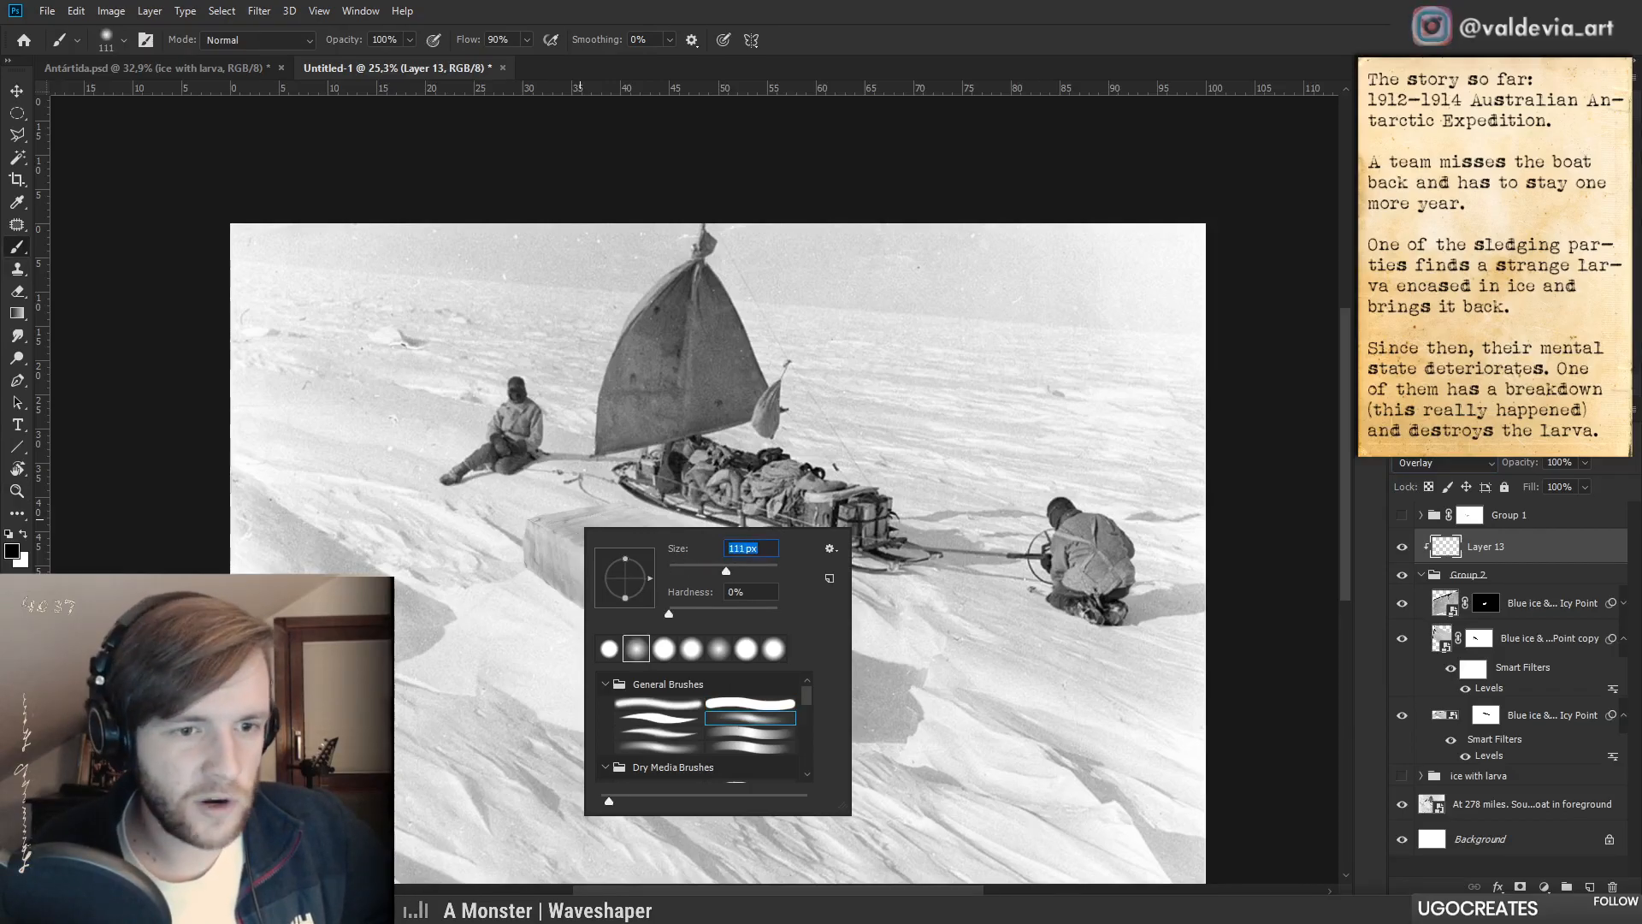
{"action": "left_click", "coordinate": [261, 650]}
{"action": "mouse_move", "coordinate": [502, 550]}
{"action": "left_mouse_down"}
{"action": "mouse_move", "coordinate": [645, 640]}
{"action": "mouse_move", "coordinate": [496, 525]}
{"action": "mouse_move", "coordinate": [602, 582]}
{"action": "mouse_move", "coordinate": [603, 561]}
{"action": "mouse_move", "coordinate": [622, 621]}
{"action": "left_mouse_up"}
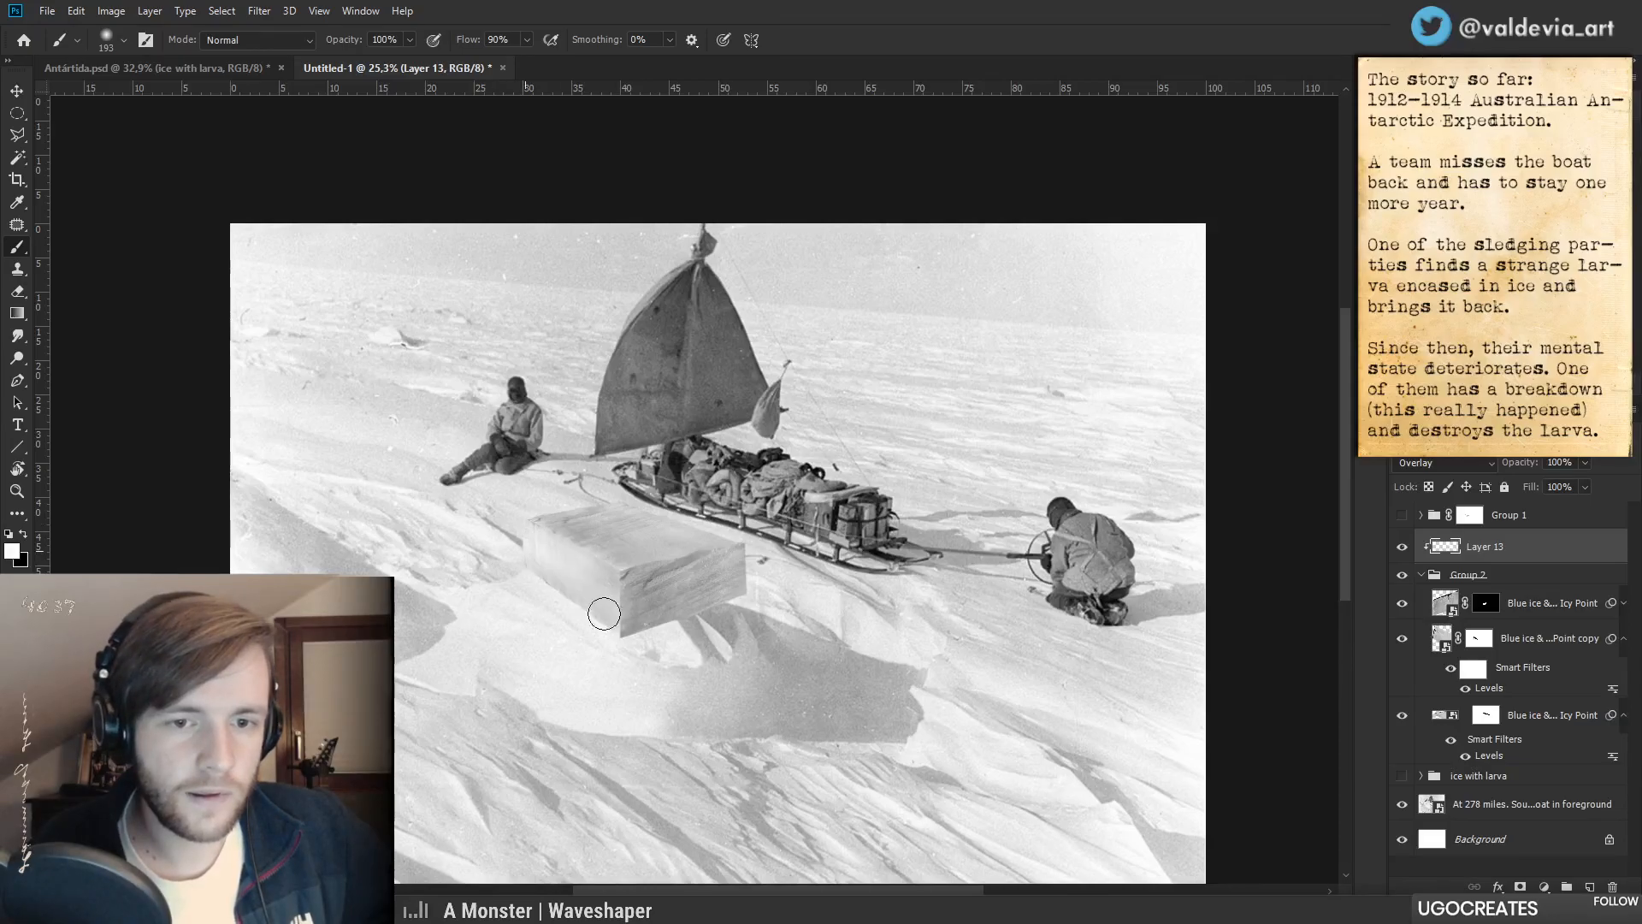
{"action": "left_click_drag", "start_coordinate": [1527, 467], "coordinate": [1511, 462]}
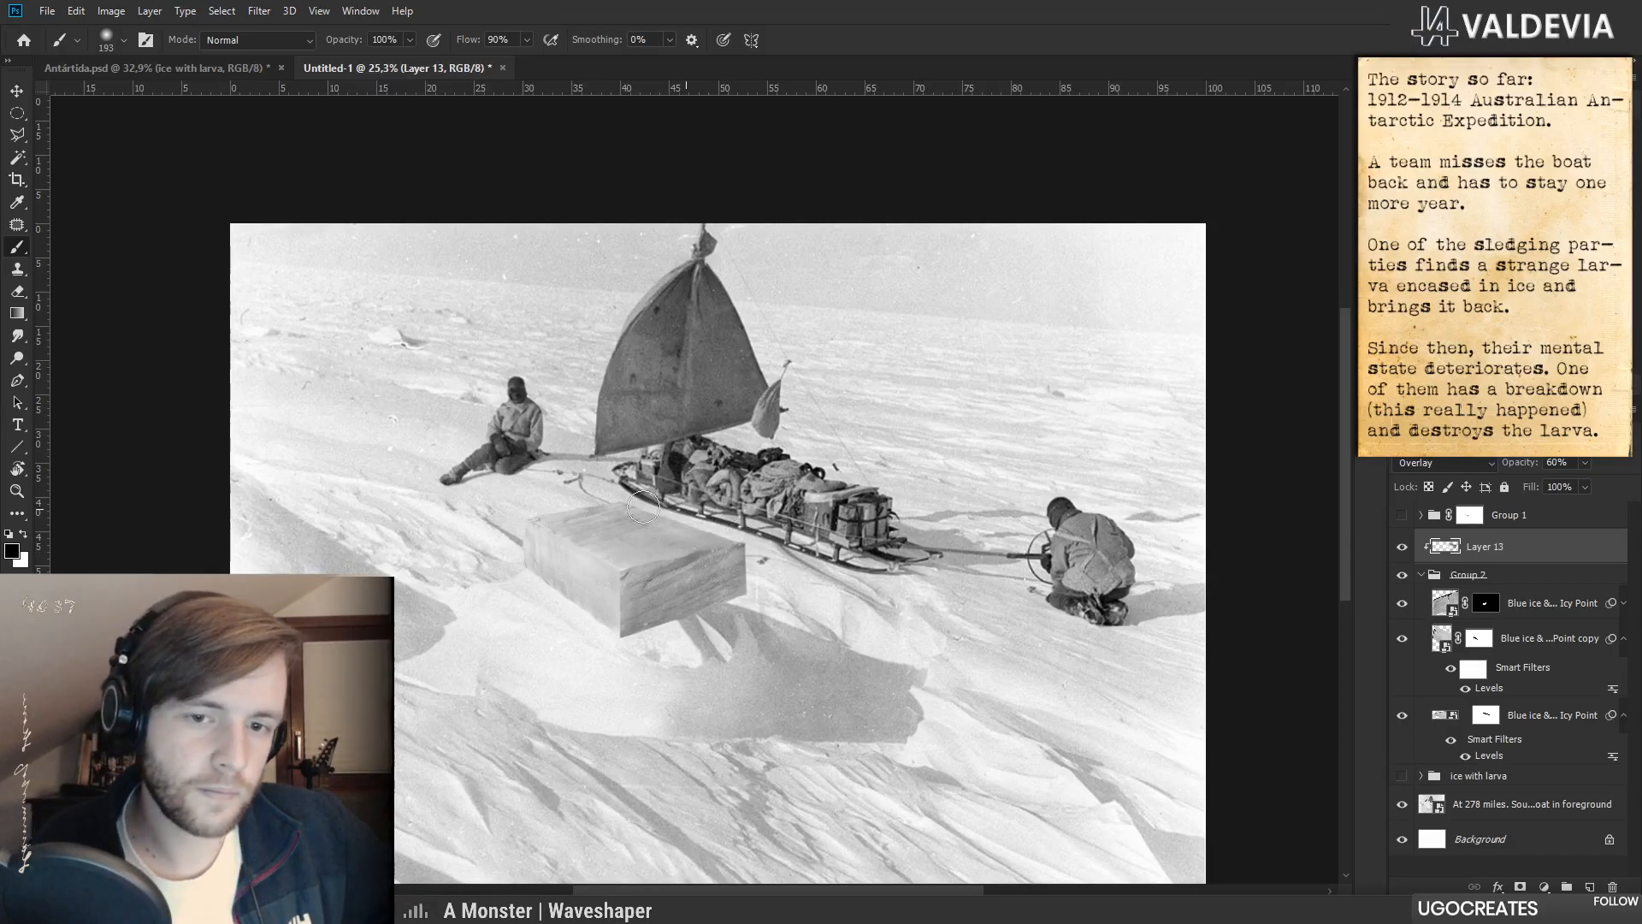
- Paint a soft white highlight along the block's front vertical edge with a 51 px brush
{"action": "key", "text": "ctrl+space"}
{"action": "mouse_move", "coordinate": [703, 571]}
{"action": "left_mouse_down"}
{"action": "mouse_move", "coordinate": [641, 571]}
{"action": "mouse_move", "coordinate": [779, 571]}
{"action": "left_mouse_up"}
{"action": "key", "text": "ctrl+space"}
{"action": "left_click_drag", "start_coordinate": [497, 749], "coordinate": [587, 742]}
{"action": "key", "text": "x"}
{"action": "right_click", "coordinate": [626, 698]}
{"action": "left_click", "coordinate": [742, 654]}
{"action": "left_click_drag", "start_coordinate": [592, 523], "coordinate": [571, 712]}
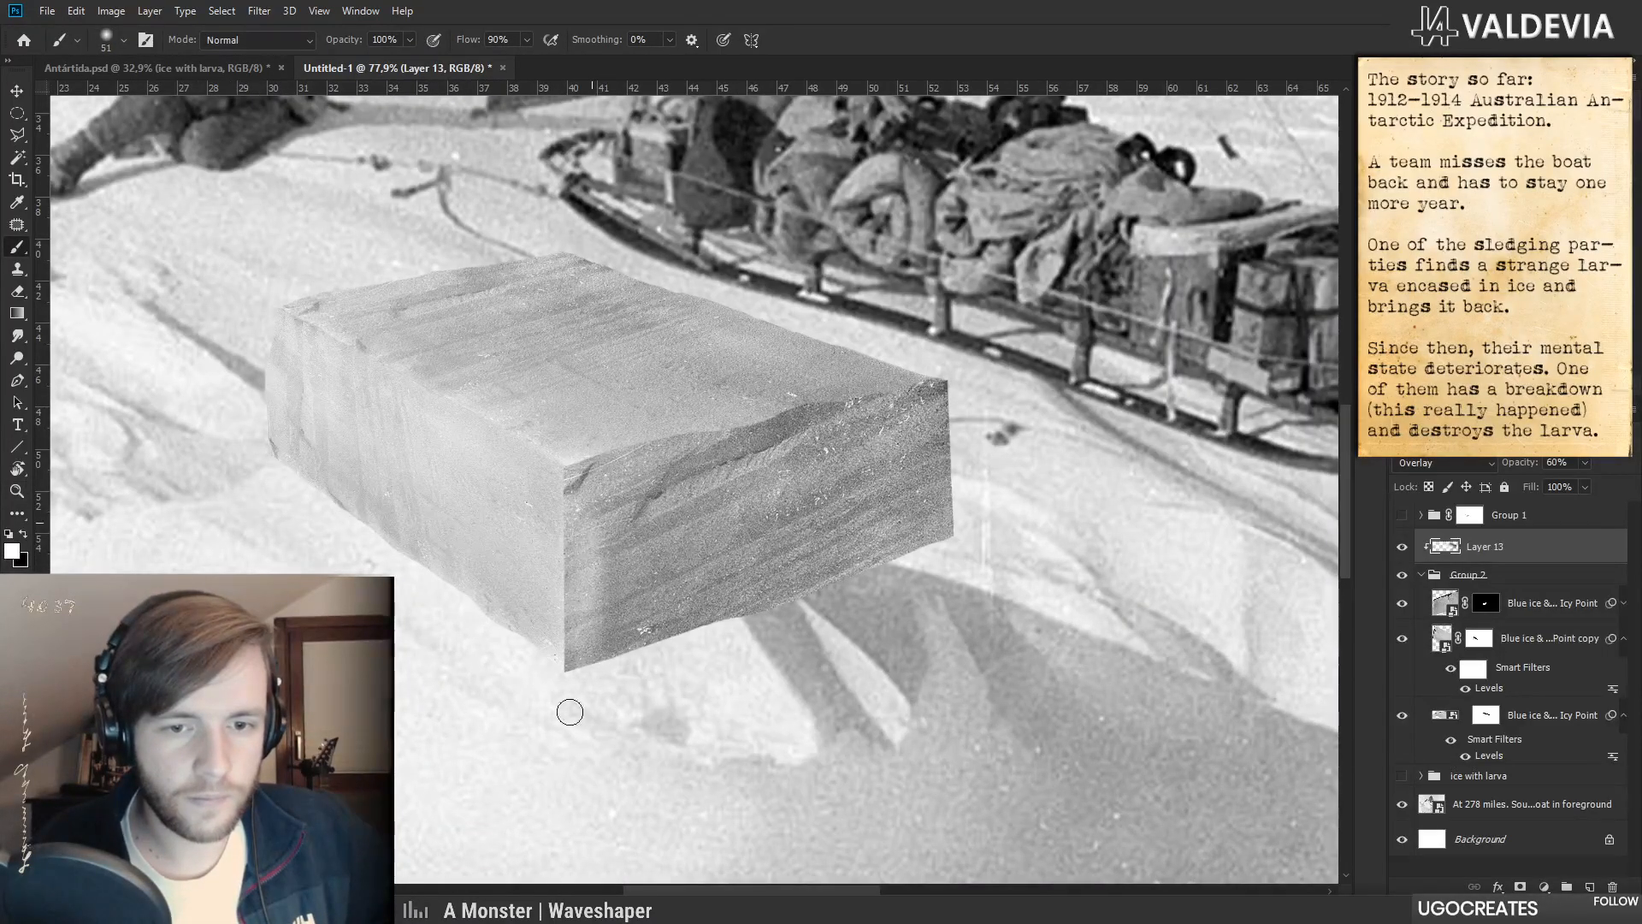
{"action": "mouse_move", "coordinate": [601, 592]}
{"action": "left_mouse_down"}
{"action": "mouse_move", "coordinate": [627, 702]}
{"action": "mouse_move", "coordinate": [633, 682]}
{"action": "mouse_move", "coordinate": [567, 681]}
{"action": "mouse_move", "coordinate": [638, 636]}
{"action": "mouse_move", "coordinate": [556, 635]}
{"action": "mouse_move", "coordinate": [763, 517]}
{"action": "mouse_move", "coordinate": [641, 483]}
{"action": "mouse_move", "coordinate": [558, 490]}
{"action": "left_mouse_up"}
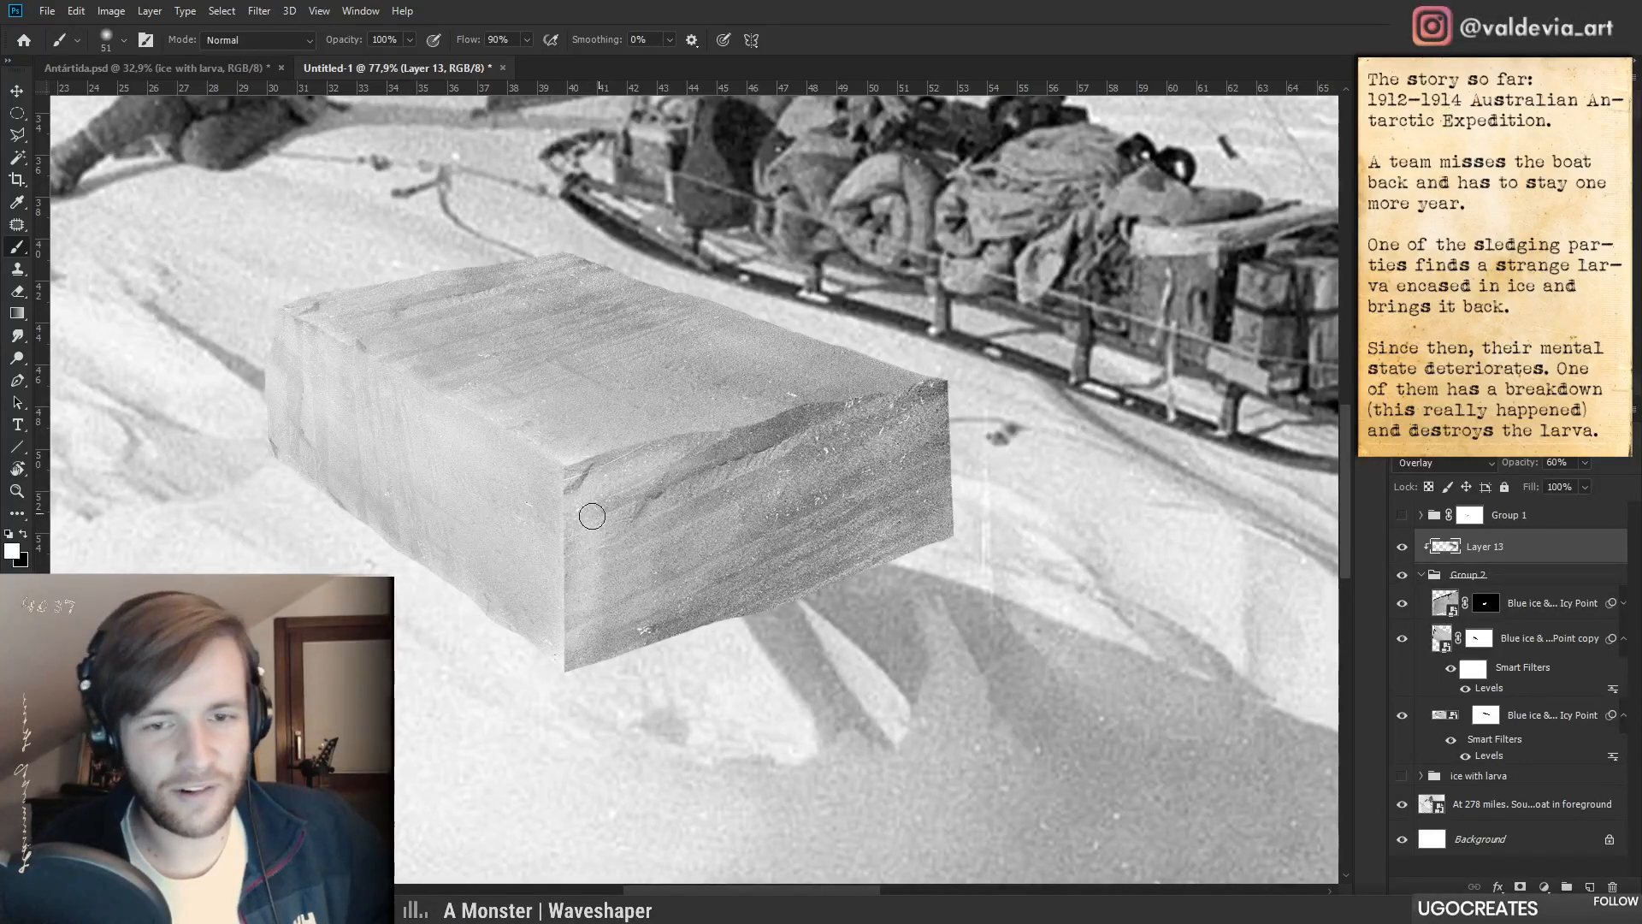
{"action": "mouse_move", "coordinate": [565, 596]}
{"action": "left_mouse_down"}
{"action": "mouse_move", "coordinate": [462, 596]}
{"action": "mouse_move", "coordinate": [607, 591]}
{"action": "left_mouse_up"}
- Undo the last brush stroke and touch up the shading beside the block's front corner with a 78 px soft brush
{"action": "mouse_move", "coordinate": [510, 460]}
{"action": "left_mouse_down"}
{"action": "mouse_move", "coordinate": [521, 687]}
{"action": "mouse_move", "coordinate": [775, 633]}
{"action": "left_mouse_up"}
{"action": "mouse_move", "coordinate": [488, 701]}
{"action": "left_mouse_down"}
{"action": "mouse_move", "coordinate": [769, 603]}
{"action": "mouse_move", "coordinate": [743, 604]}
{"action": "left_mouse_up"}
{"action": "mouse_move", "coordinate": [601, 697]}
{"action": "left_mouse_down"}
{"action": "mouse_move", "coordinate": [312, 706]}
{"action": "mouse_move", "coordinate": [493, 701]}
{"action": "left_mouse_up"}
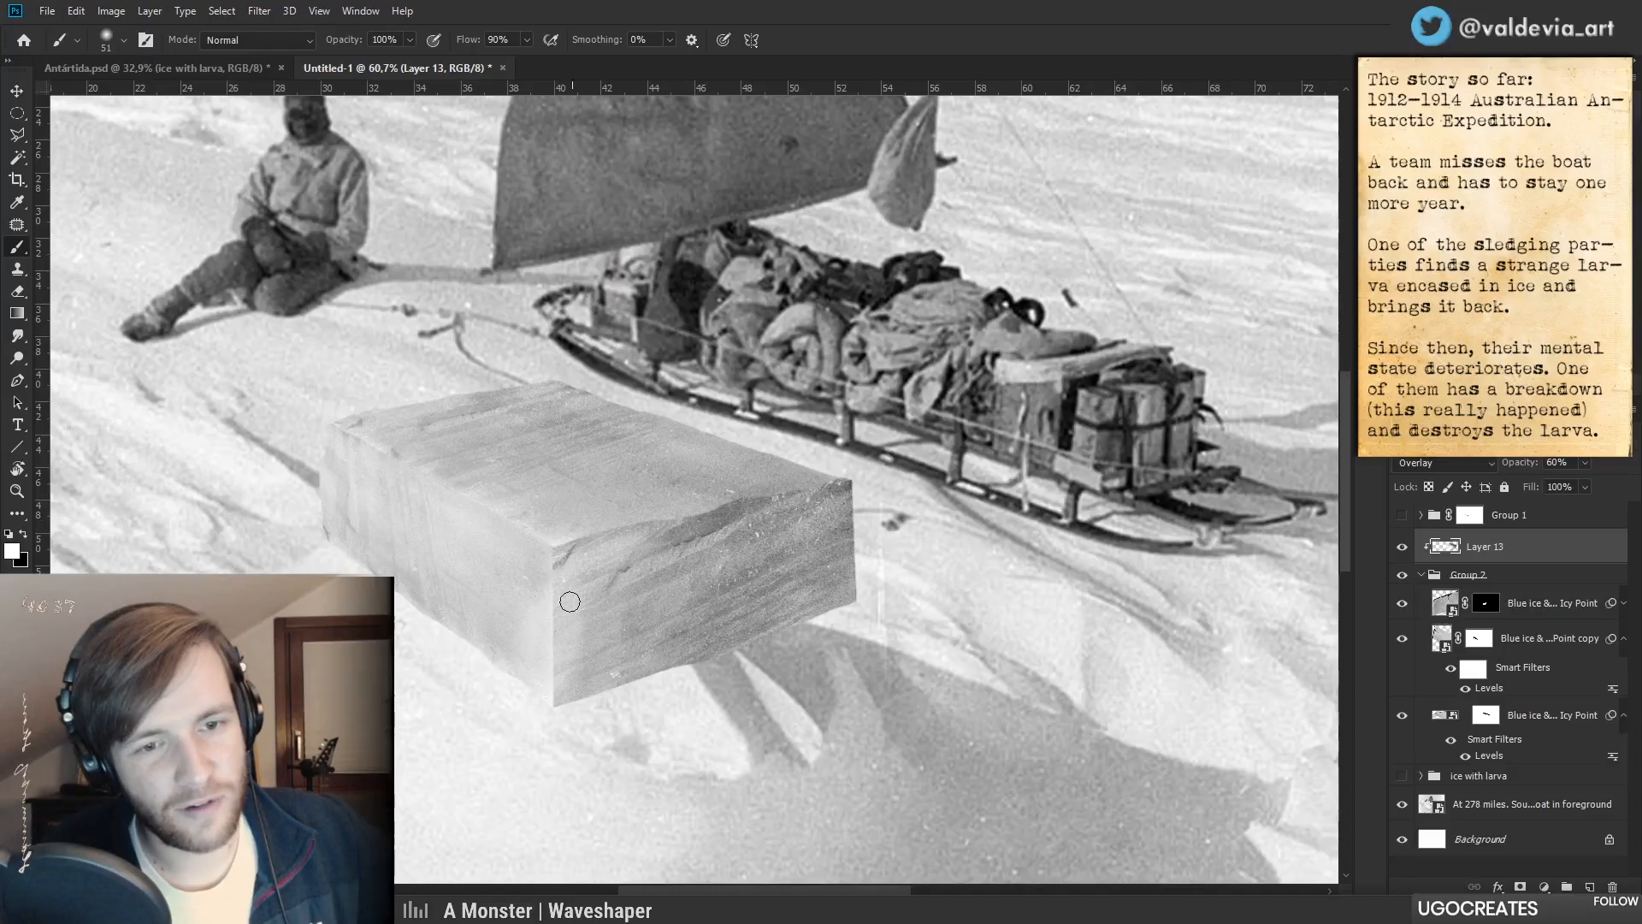
{"action": "key", "text": "ctrl+z"}
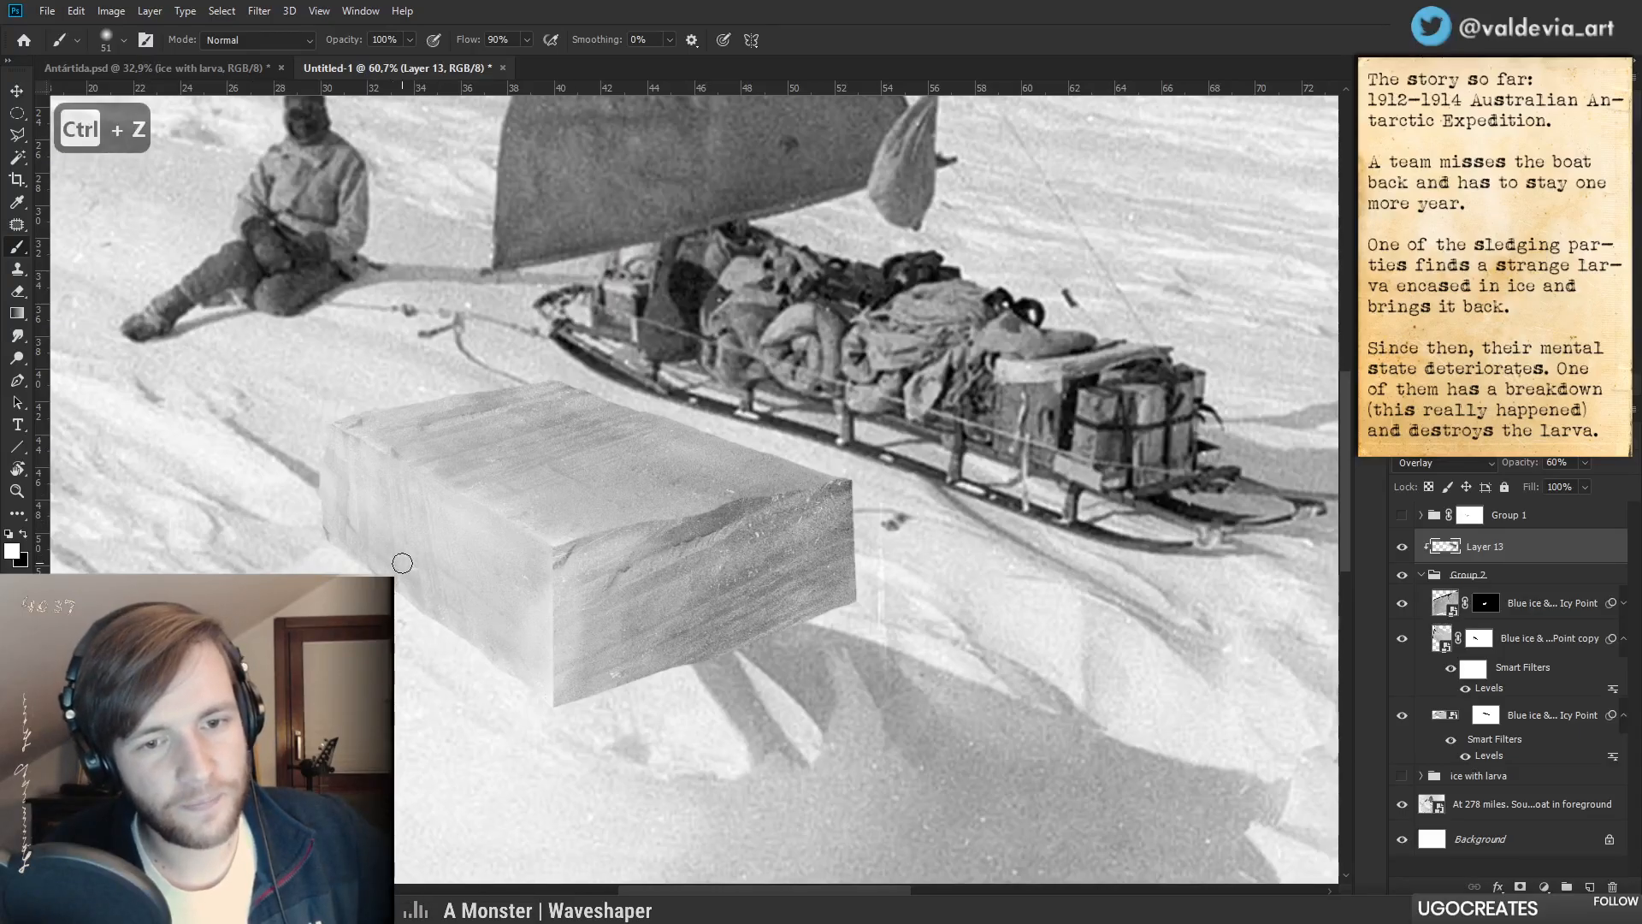
{"action": "right_click", "coordinate": [584, 587]}
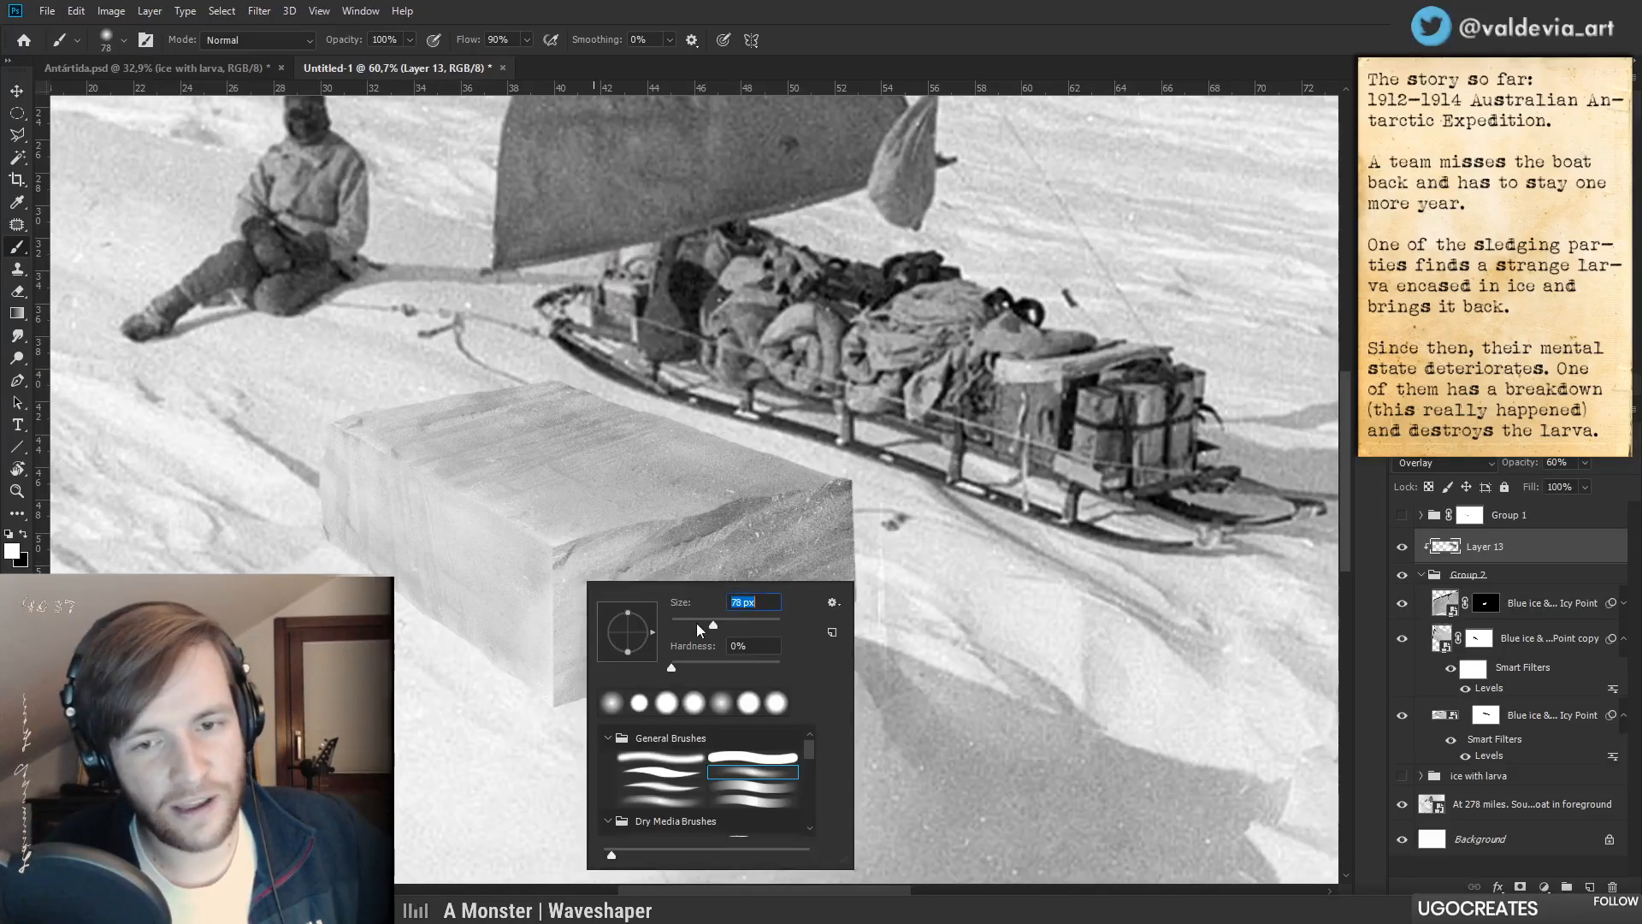
{"action": "left_click", "coordinate": [576, 569]}
{"action": "left_click_drag", "start_coordinate": [634, 571], "coordinate": [643, 574]}
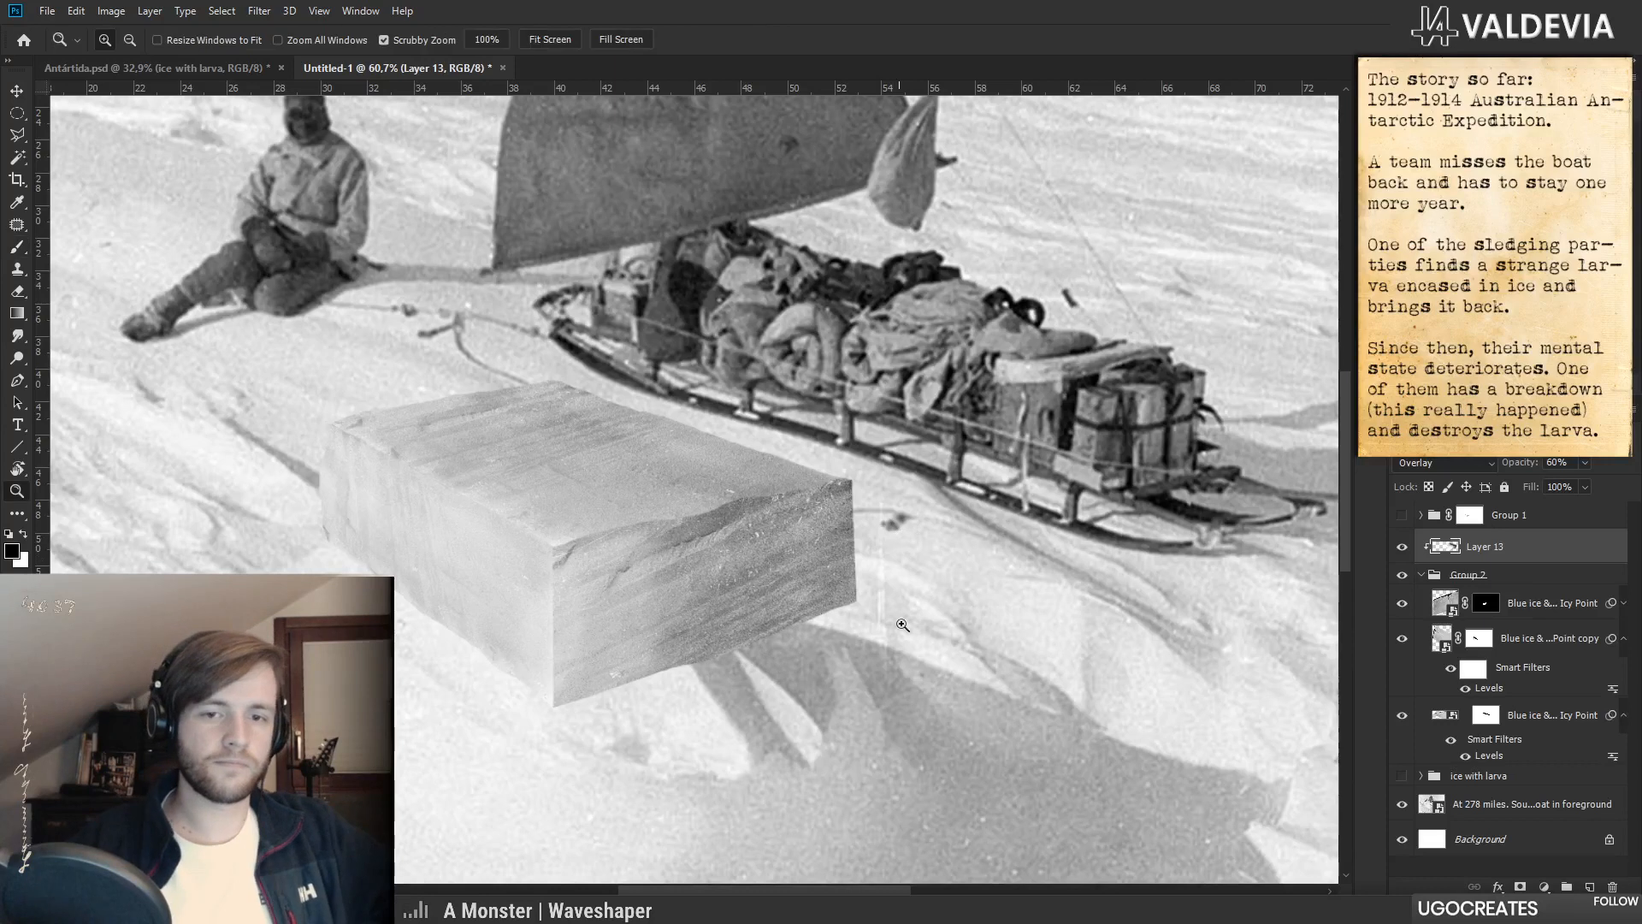
- Lower the overlay shading layer's opacity to 39%
{"action": "scroll", "coordinate": [745, 656], "scroll_direction": "down", "scroll_amount": 6}
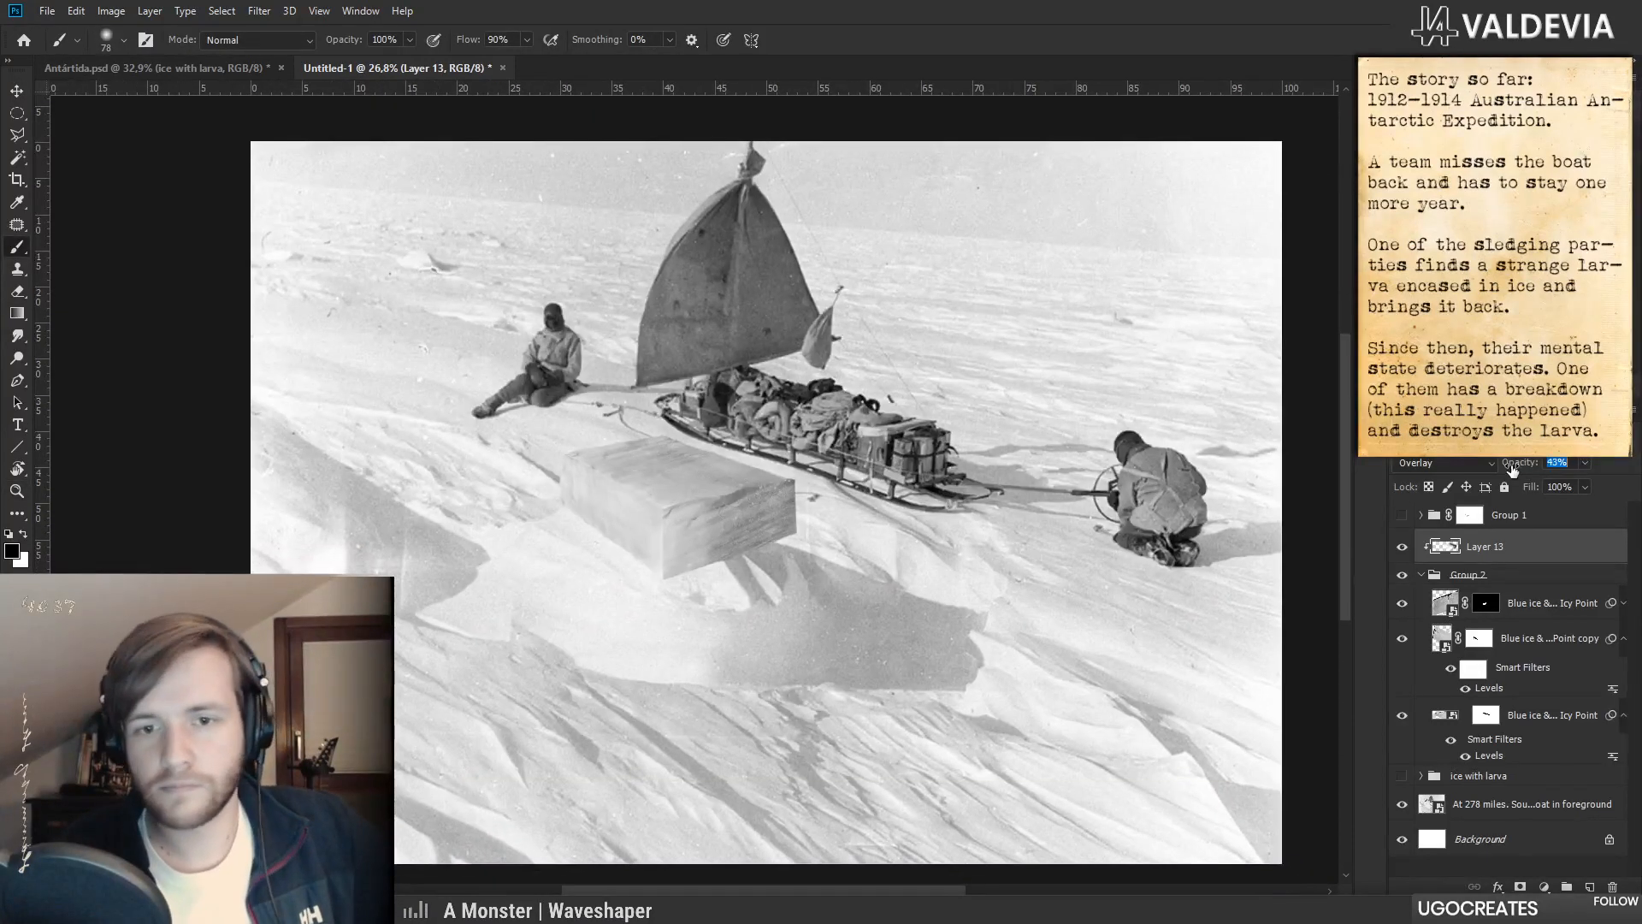
{"action": "left_click_drag", "start_coordinate": [1513, 469], "coordinate": [1526, 466]}
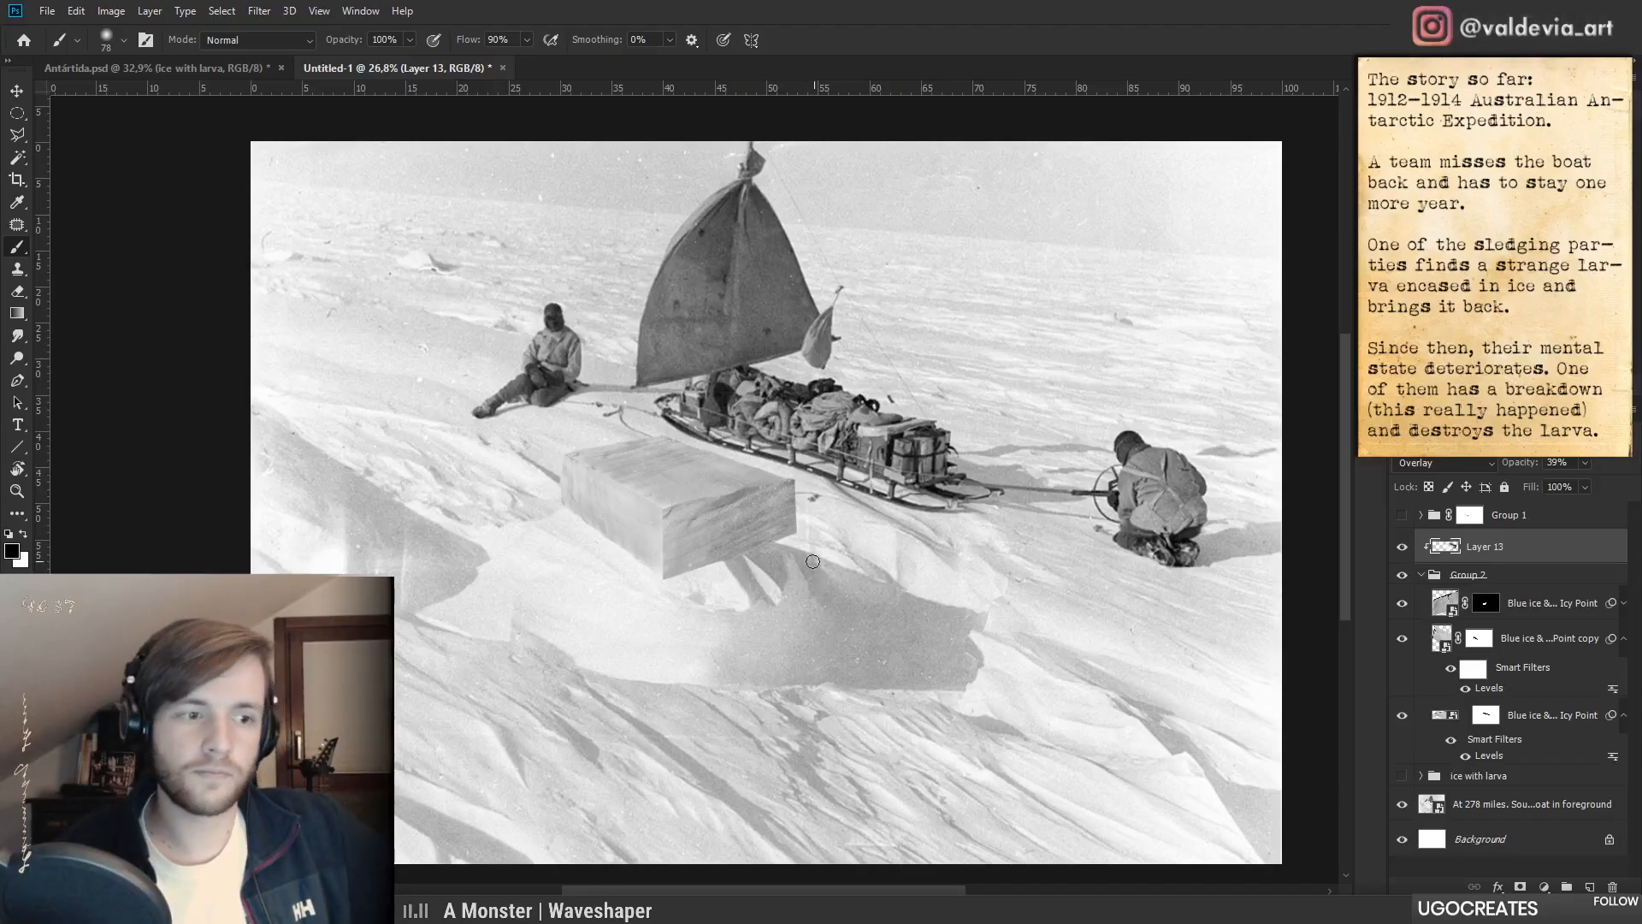
{"action": "mouse_move", "coordinate": [722, 541]}
{"action": "left_mouse_down"}
{"action": "mouse_move", "coordinate": [638, 542]}
{"action": "mouse_move", "coordinate": [716, 543]}
{"action": "left_mouse_up"}
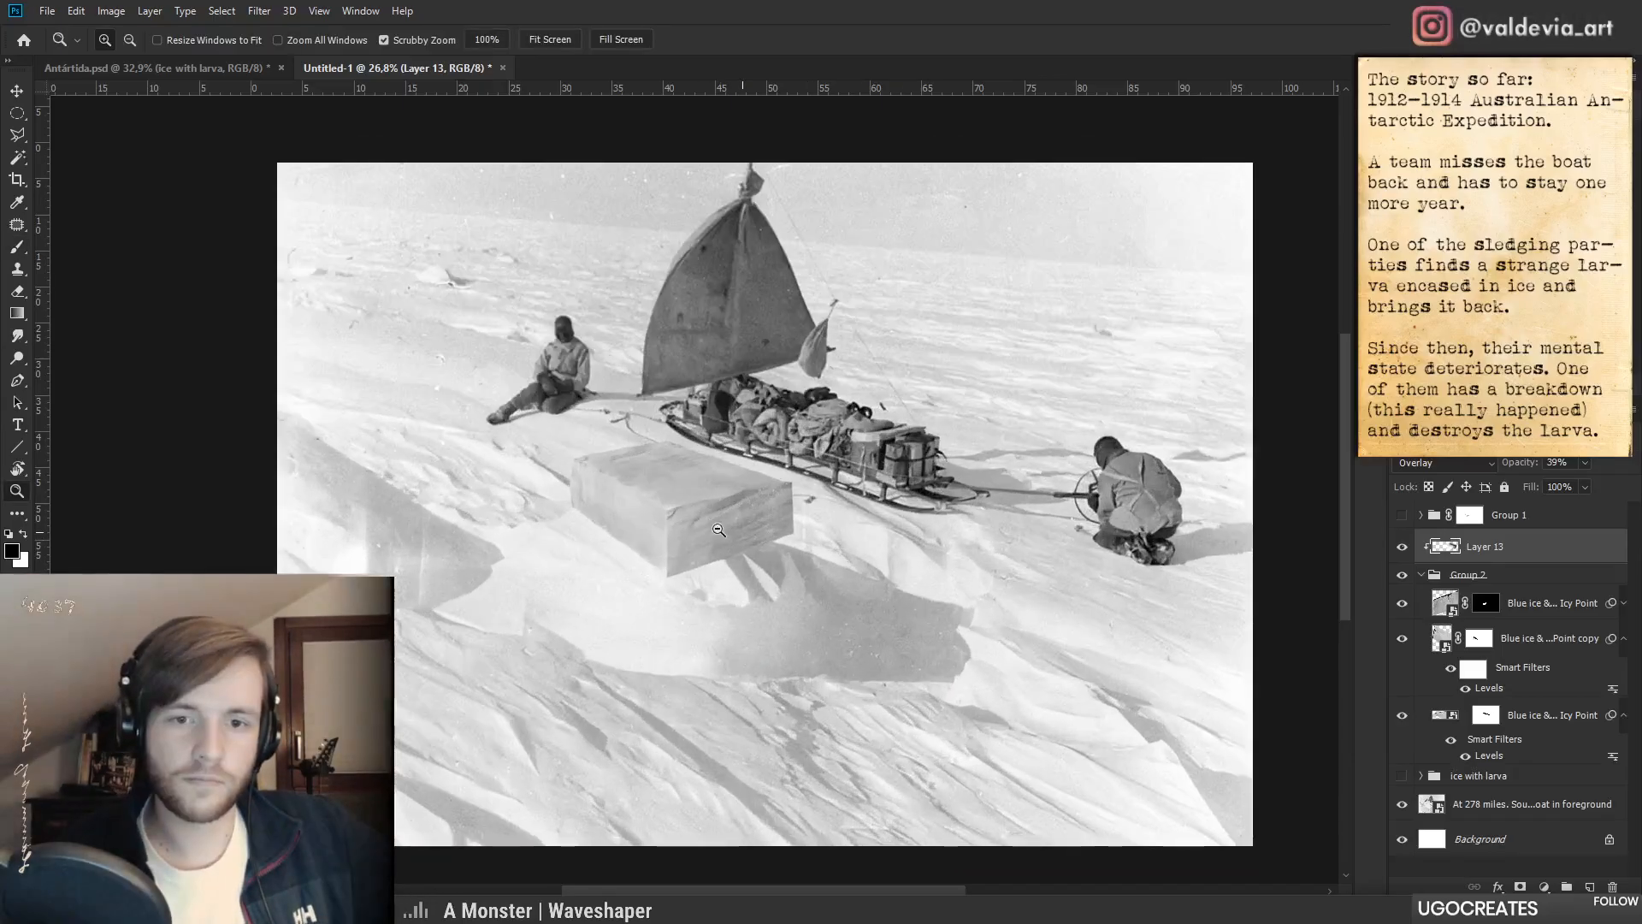
- Select the shading layer together with Group 2, undo the trial moves, and link the top-face layer to its mask
{"action": "left_click_drag", "start_coordinate": [734, 547], "coordinate": [787, 535]}
{"action": "key", "text": "ctrl+z"}
{"action": "left_click", "coordinate": [1531, 579]}
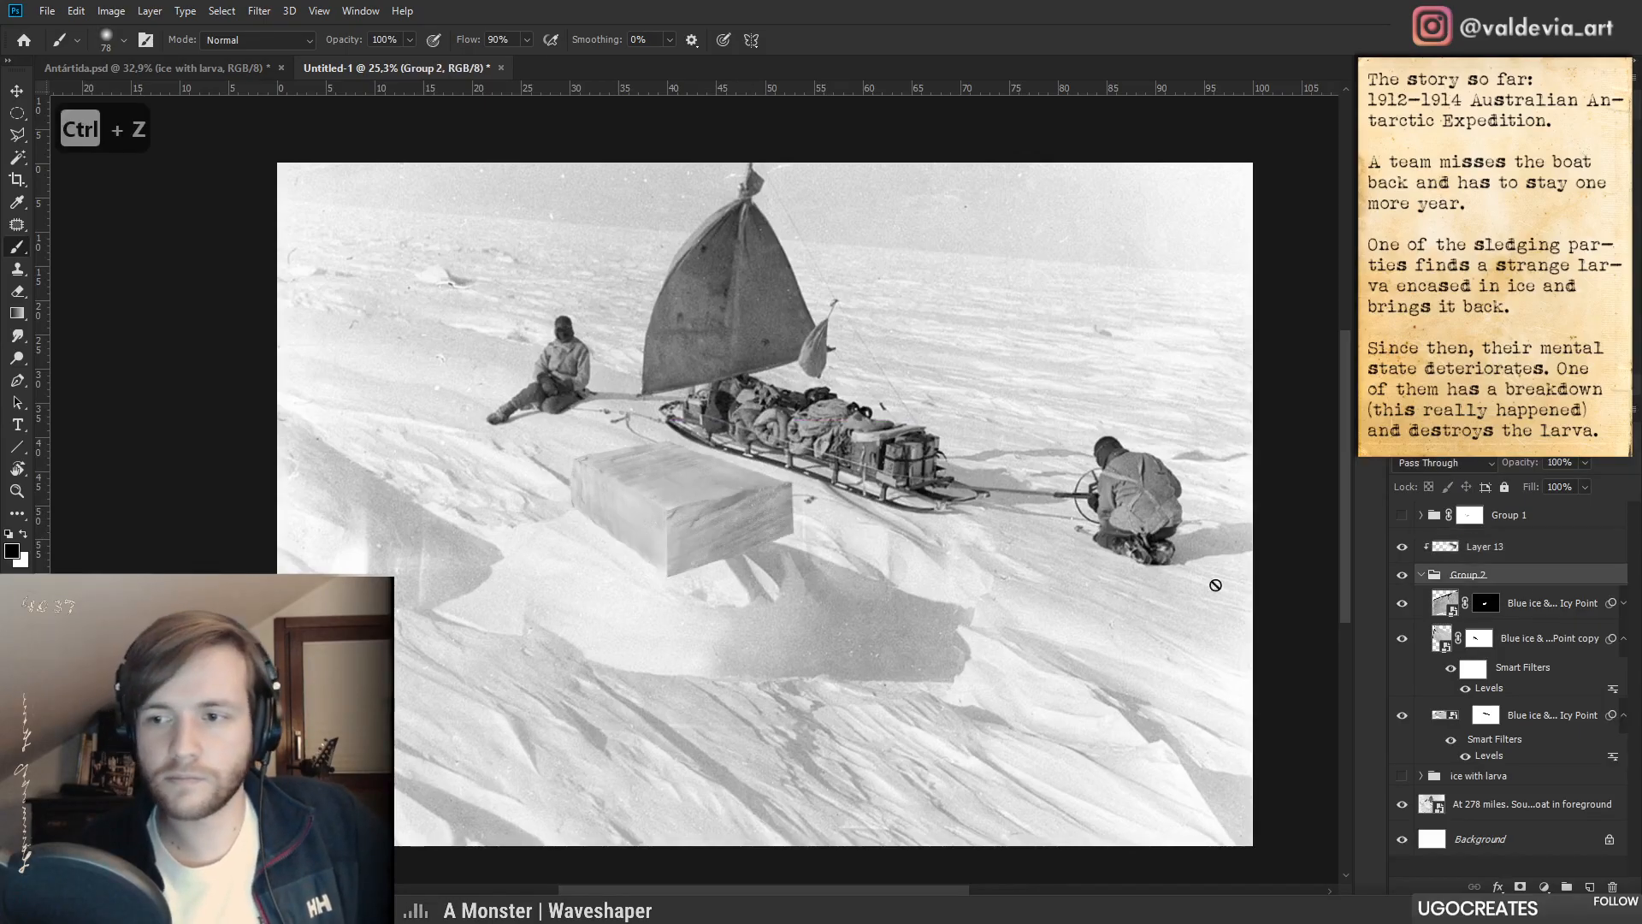
{"action": "left_click", "coordinate": [1488, 551]}
{"action": "mouse_move", "coordinate": [688, 545]}
{"action": "left_mouse_down"}
{"action": "mouse_move", "coordinate": [539, 479]}
{"action": "mouse_move", "coordinate": [670, 556]}
{"action": "left_mouse_up"}
{"action": "key", "text": "ctrl+z"}
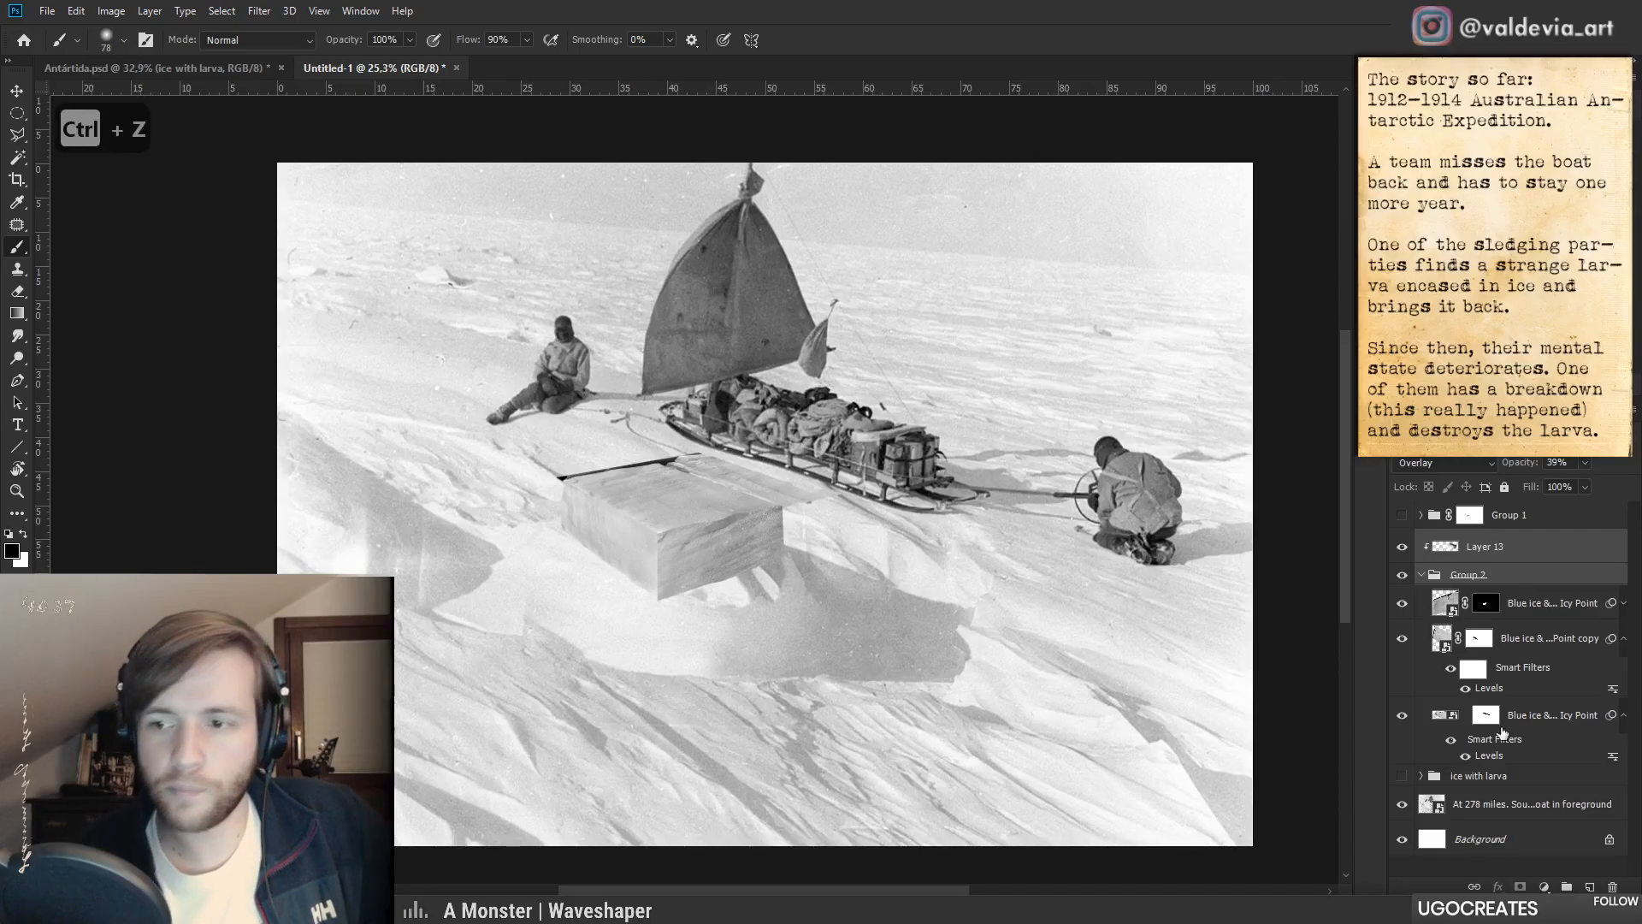
{"action": "key", "text": "ctrl+z"}
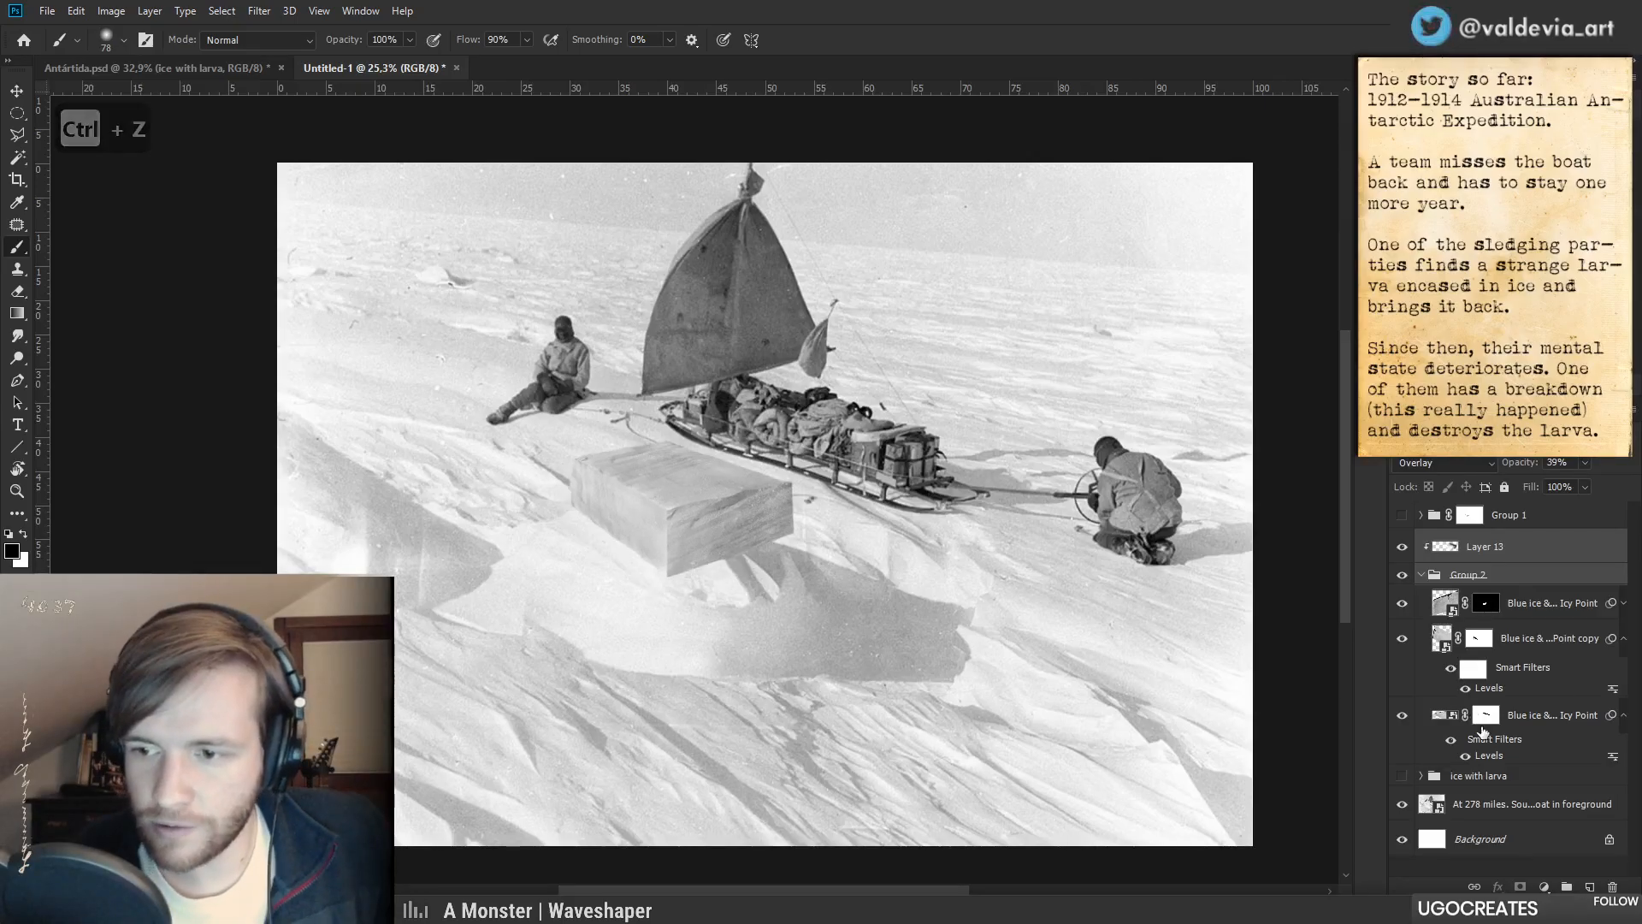
- Move the ice block and its shading onto the sledge and try free-transforming its width, height and right-hand corners to fit the load
{"action": "left_click_drag", "start_coordinate": [710, 509], "coordinate": [847, 429]}
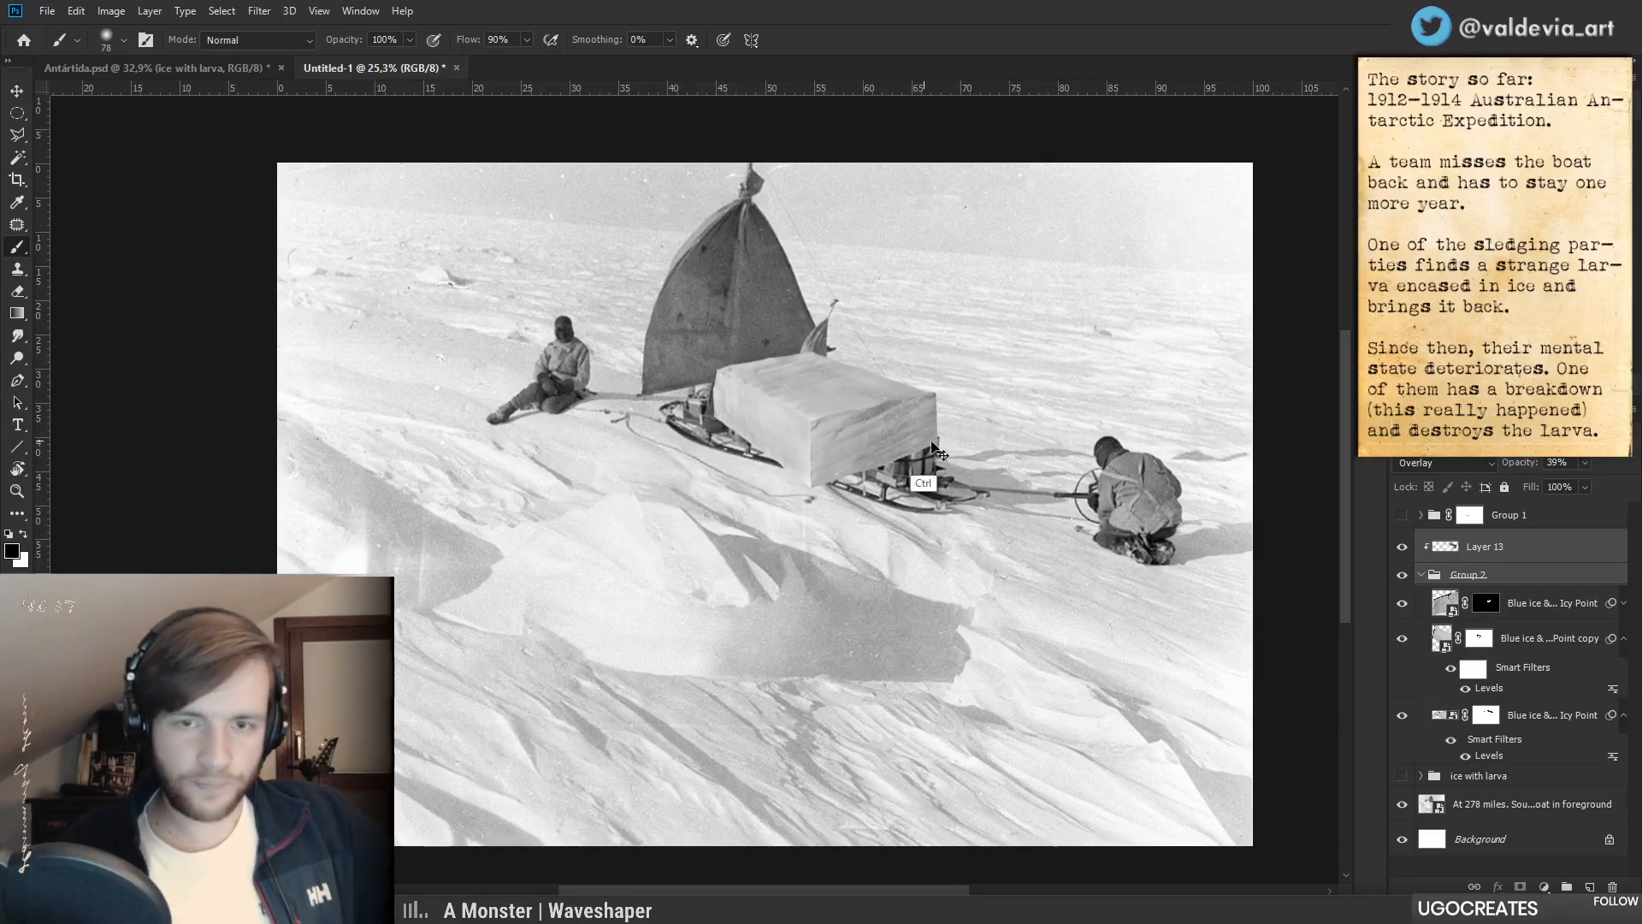
{"action": "key", "text": "ctrl+t"}
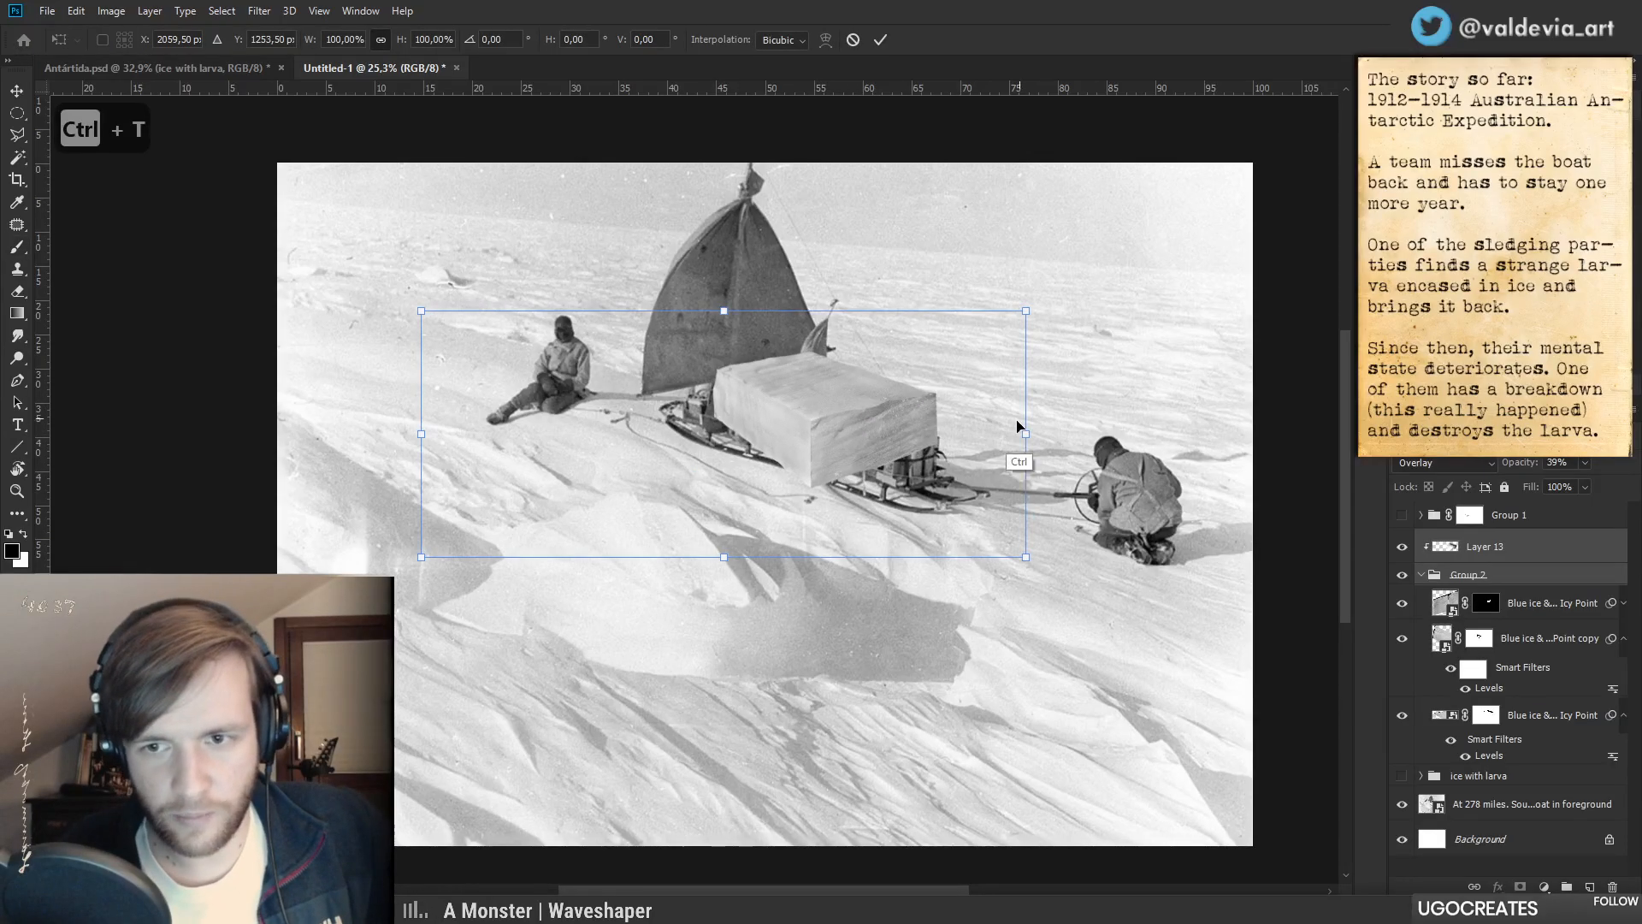
{"action": "left_click_drag", "start_coordinate": [723, 312], "coordinate": [720, 322]}
{"action": "left_click_drag", "start_coordinate": [1027, 440], "coordinate": [1002, 411]}
{"action": "left_click_drag", "start_coordinate": [420, 459], "coordinate": [428, 480]}
{"action": "left_click_drag", "start_coordinate": [999, 293], "coordinate": [979, 306]}
{"action": "mouse_move", "coordinate": [883, 445]}
{"action": "left_mouse_down"}
{"action": "mouse_move", "coordinate": [802, 587]}
{"action": "mouse_move", "coordinate": [873, 434]}
{"action": "left_mouse_up"}
{"action": "left_click_drag", "start_coordinate": [981, 409], "coordinate": [976, 459]}
{"action": "mouse_move", "coordinate": [827, 444]}
{"action": "left_mouse_down"}
{"action": "mouse_move", "coordinate": [844, 413]}
{"action": "mouse_move", "coordinate": [846, 427]}
{"action": "left_mouse_up"}
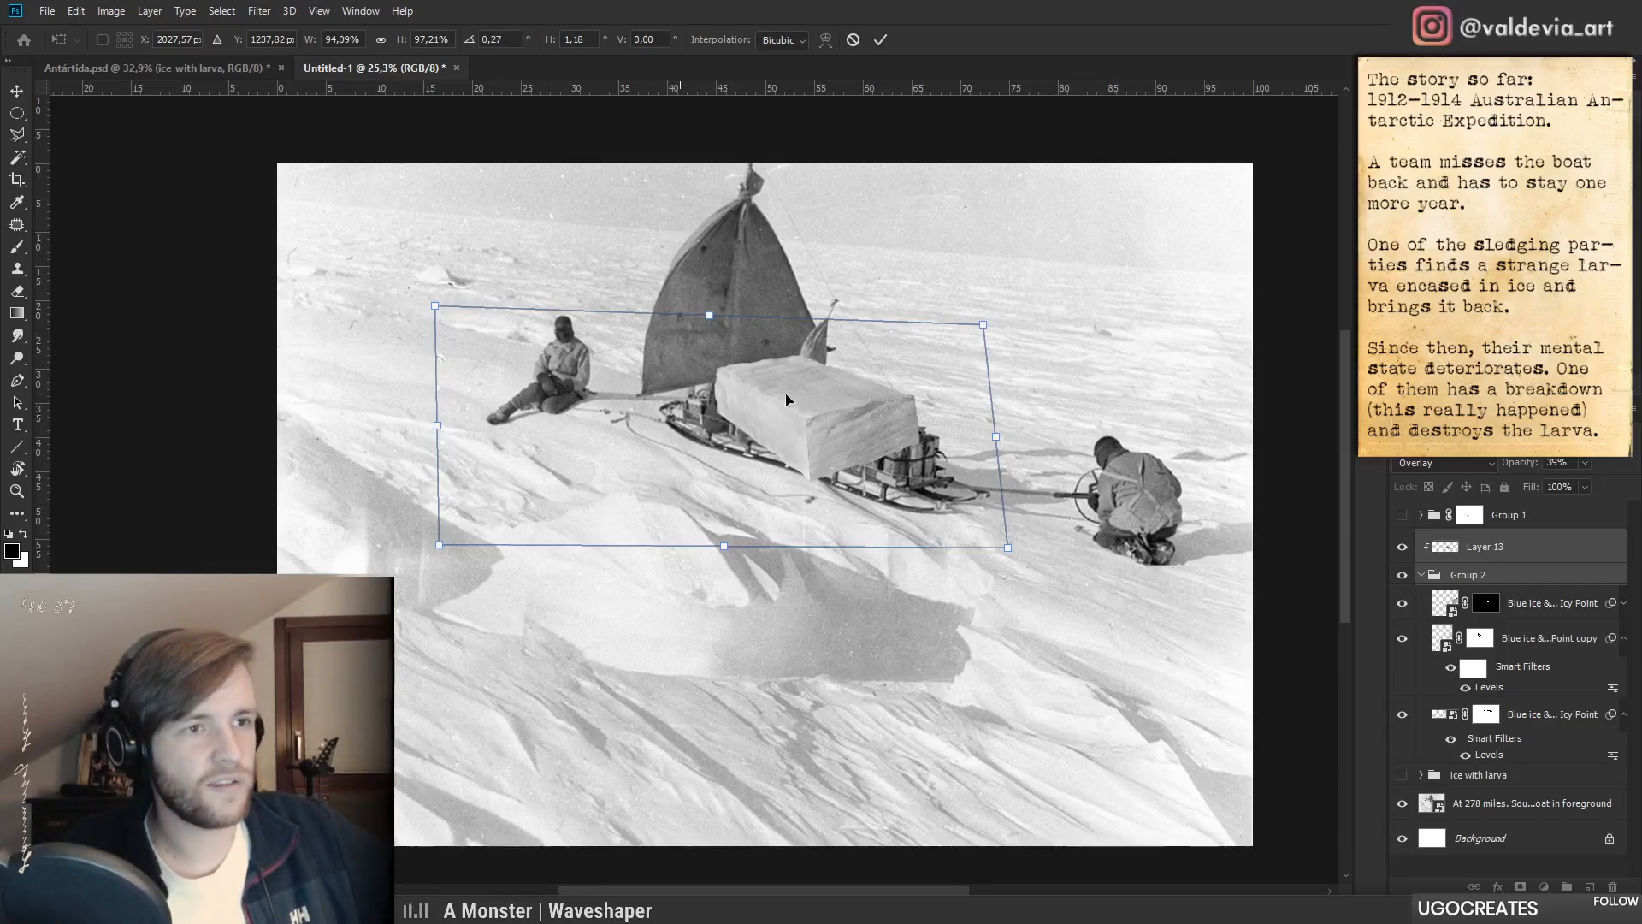
{"action": "left_click_drag", "start_coordinate": [1012, 556], "coordinate": [1007, 524]}
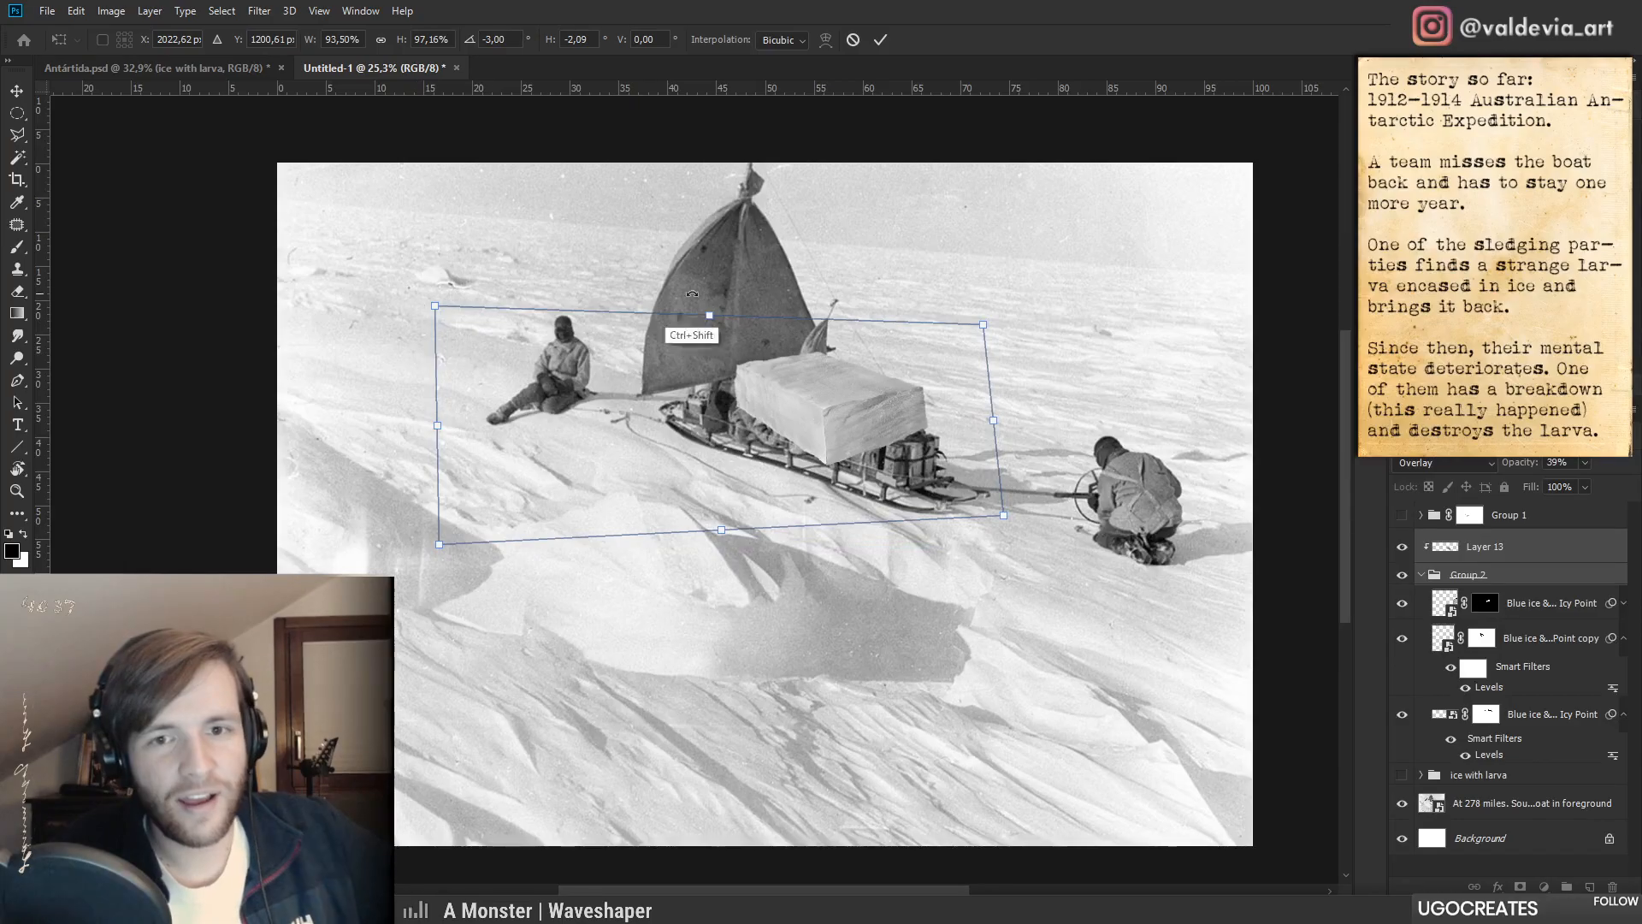
- Try skewing the block's right side, repositioning it on the sledge and adjusting its upper edge to match the sledge's perspective
{"action": "left_click_drag", "start_coordinate": [983, 325], "coordinate": [966, 297]}
{"action": "left_click_drag", "start_coordinate": [842, 409], "coordinate": [800, 451]}
{"action": "left_click_drag", "start_coordinate": [948, 446], "coordinate": [941, 525]}
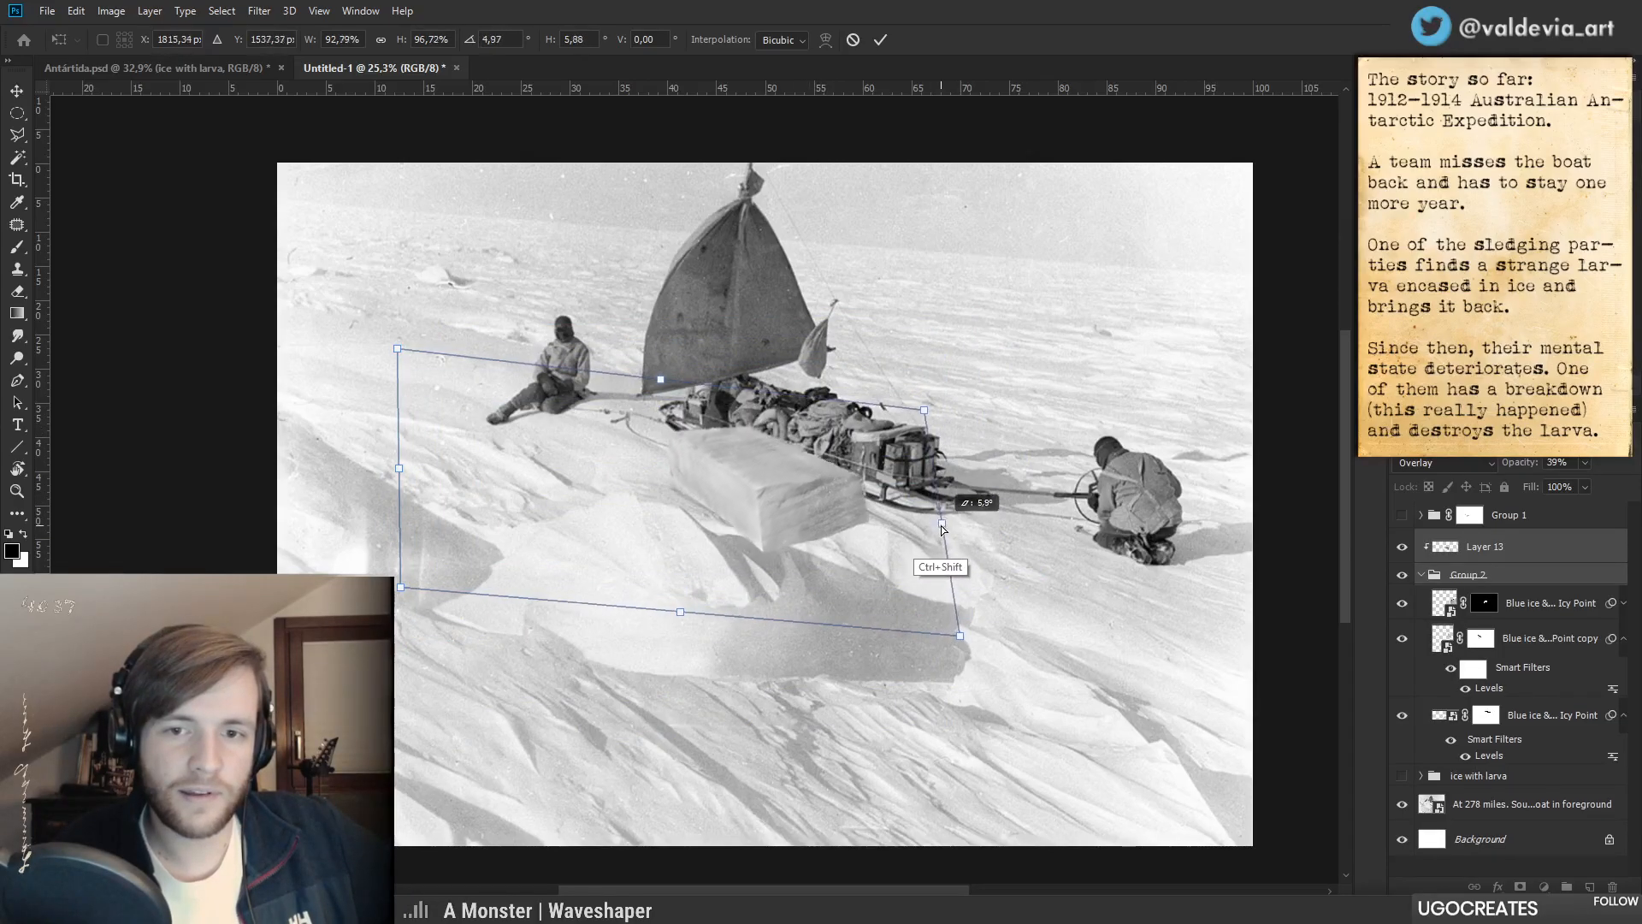
{"action": "left_click_drag", "start_coordinate": [821, 500], "coordinate": [872, 428]}
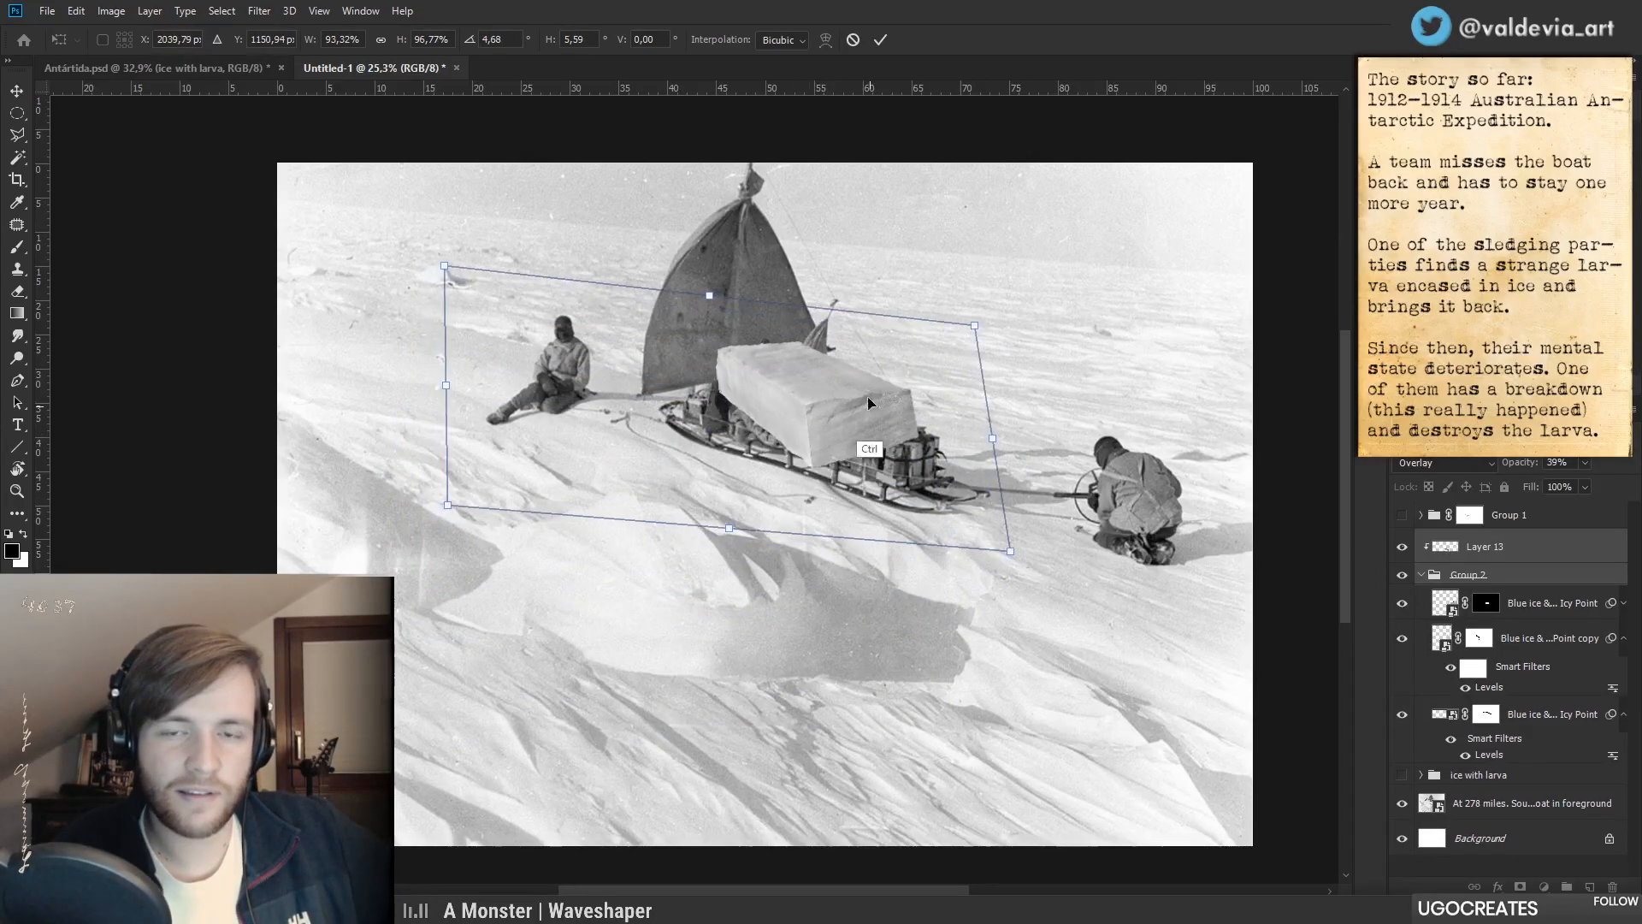
{"action": "left_click_drag", "start_coordinate": [444, 265], "coordinate": [447, 321]}
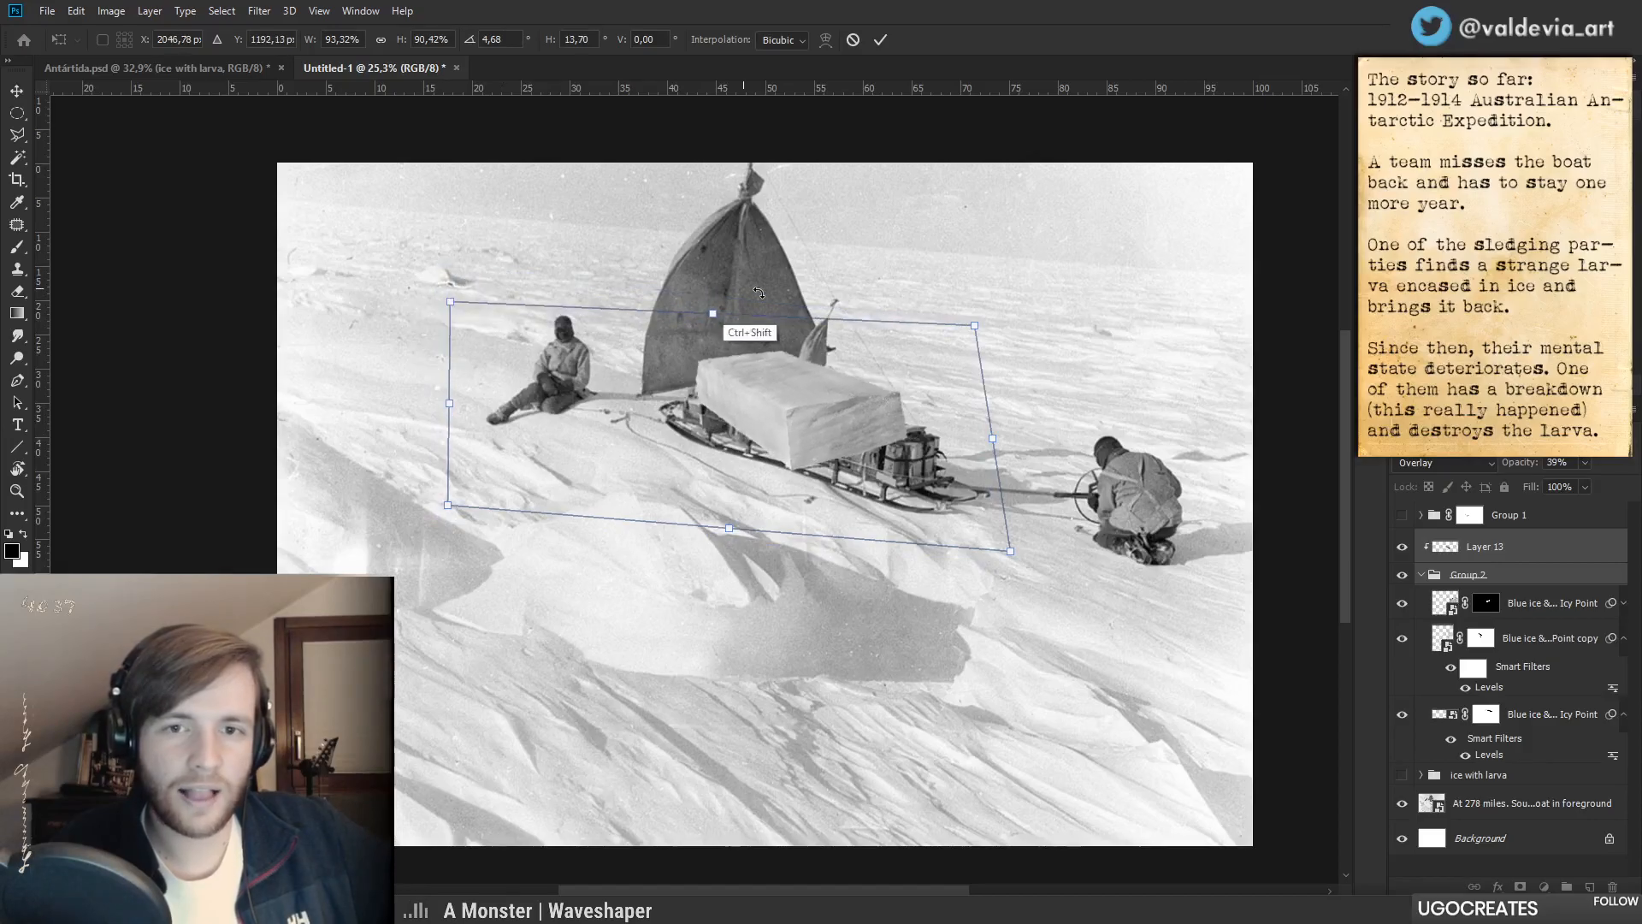
{"action": "left_click_drag", "start_coordinate": [711, 322], "coordinate": [717, 279]}
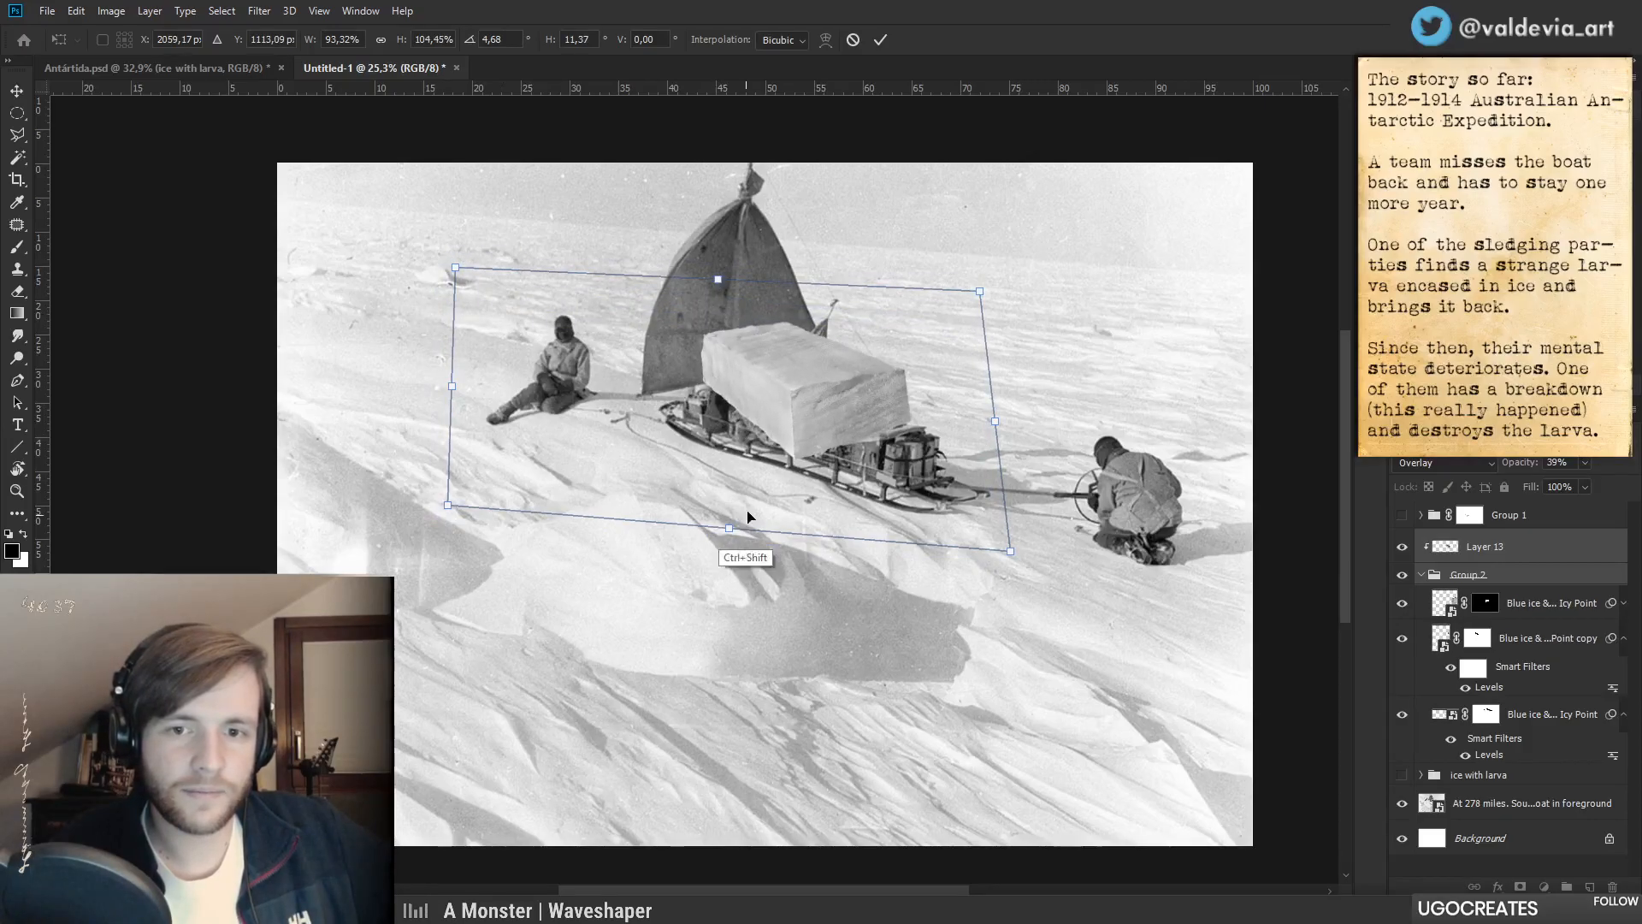
- Try rotating and repositioning the distorted block, cancel the transformation, and move the block back onto the snow in front of the sledge
{"action": "left_click_drag", "start_coordinate": [788, 439], "coordinate": [799, 475]}
{"action": "left_click_drag", "start_coordinate": [1019, 649], "coordinate": [1048, 630]}
{"action": "left_click_drag", "start_coordinate": [846, 434], "coordinate": [773, 523]}
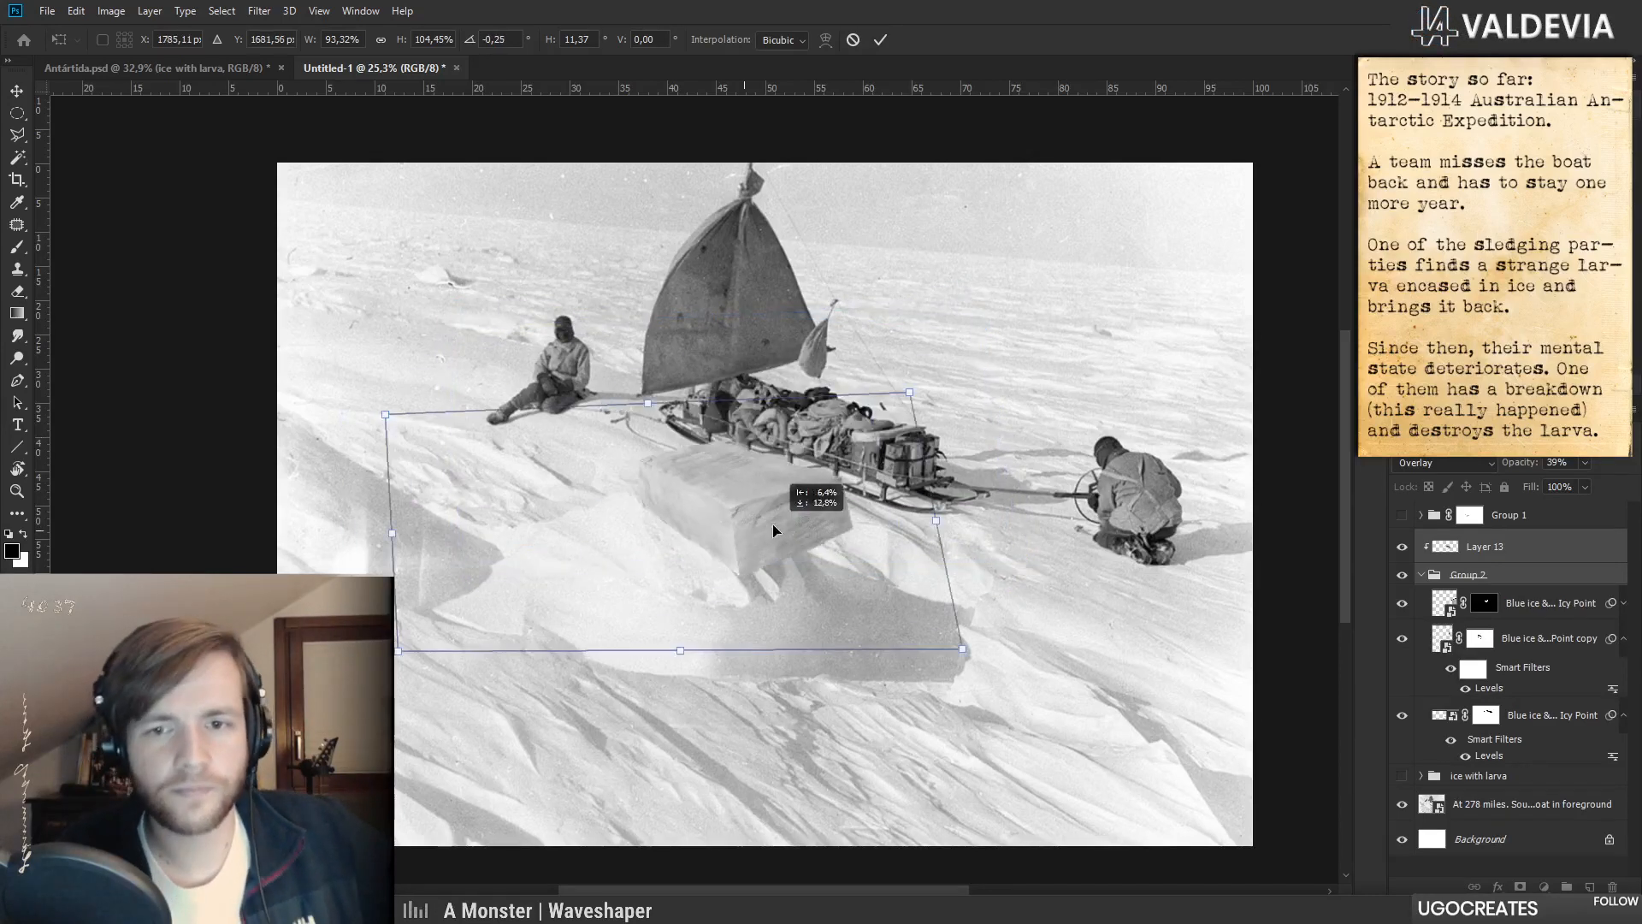
{"action": "left_click_drag", "start_coordinate": [652, 416], "coordinate": [687, 396]}
{"action": "left_click", "coordinate": [853, 40]}
{"action": "left_click_drag", "start_coordinate": [846, 439], "coordinate": [679, 568]}
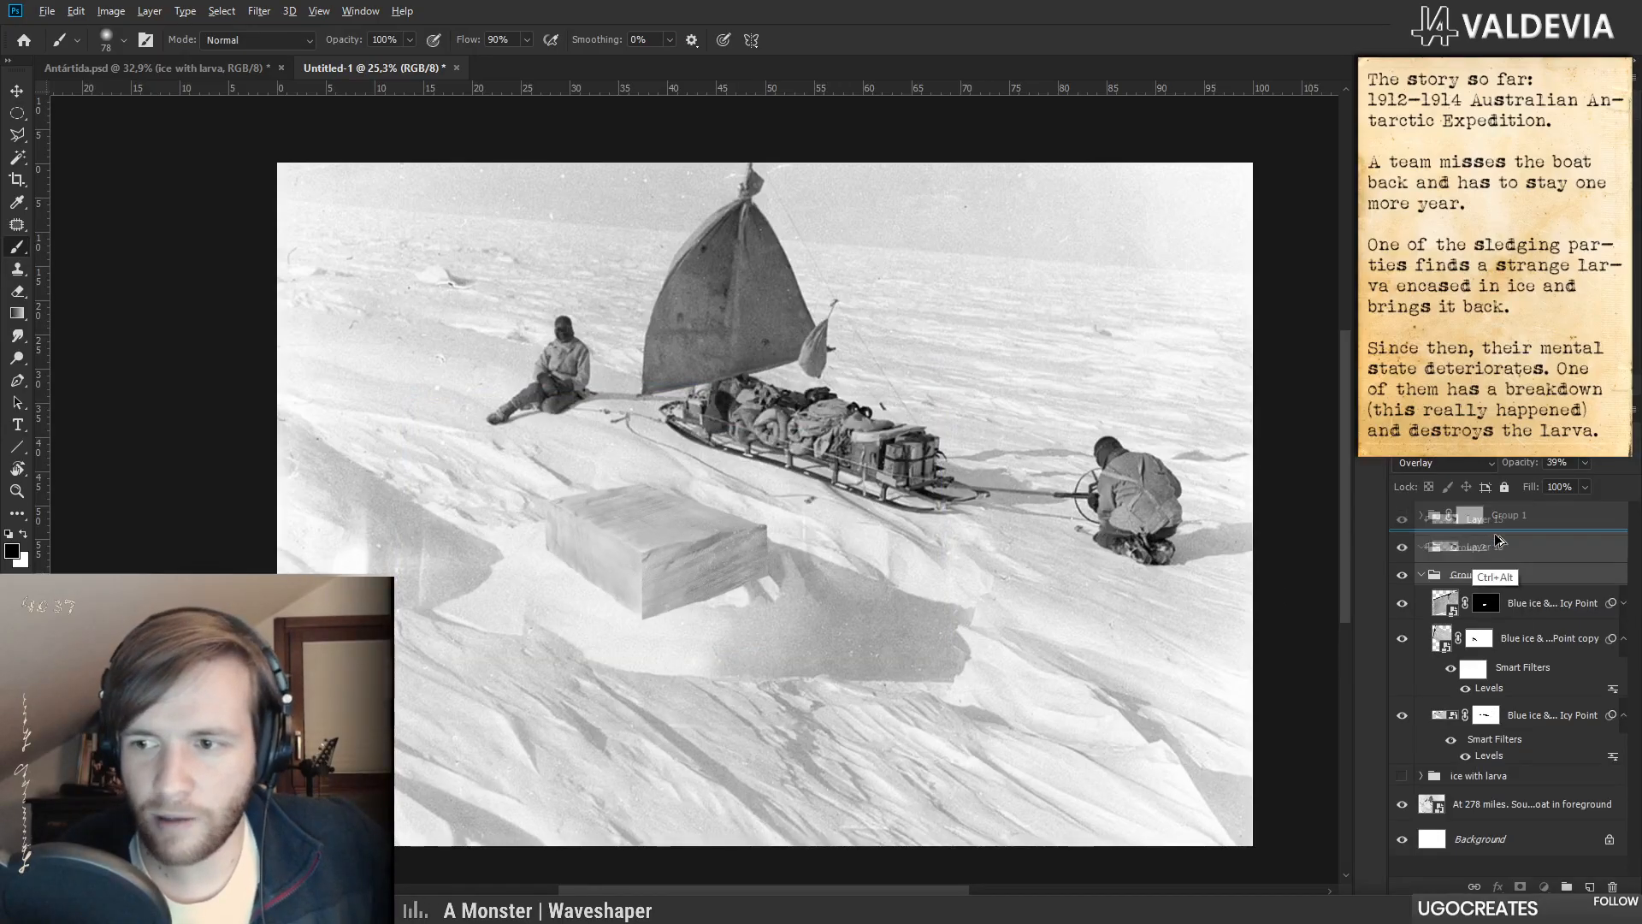
- Duplicate Layer 13 and Group 2, hide the original group, merge the copies into one layer, and move it onto the sledge
{"action": "key", "text": "ctrl+j"}
{"action": "left_click", "coordinate": [1422, 811]}
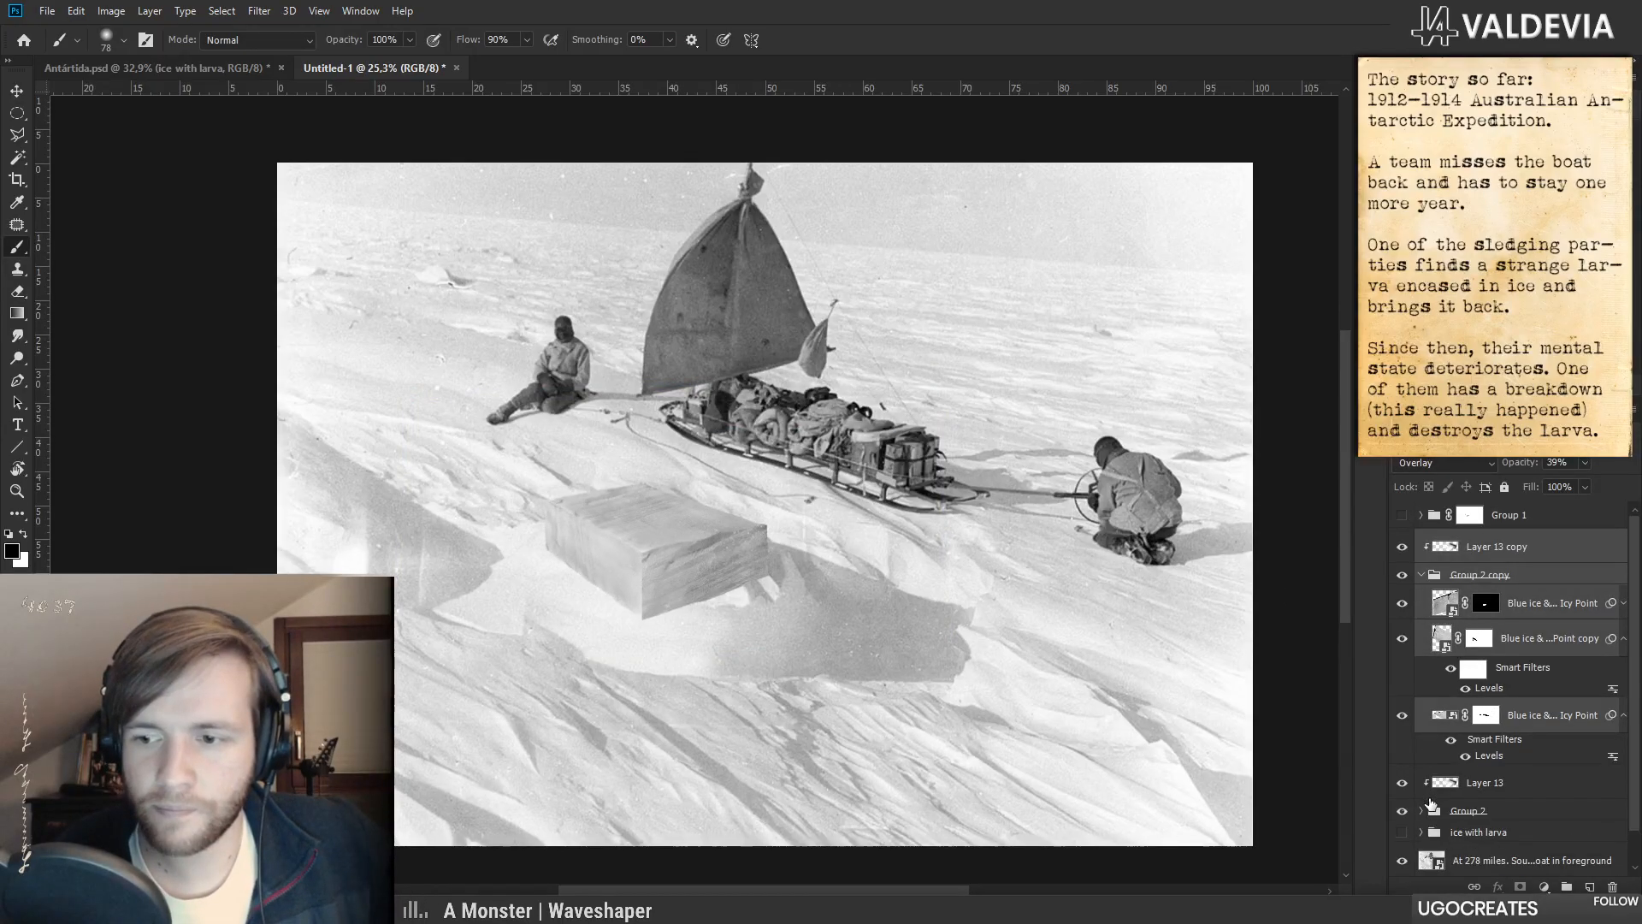
{"action": "right_click", "coordinate": [1505, 715]}
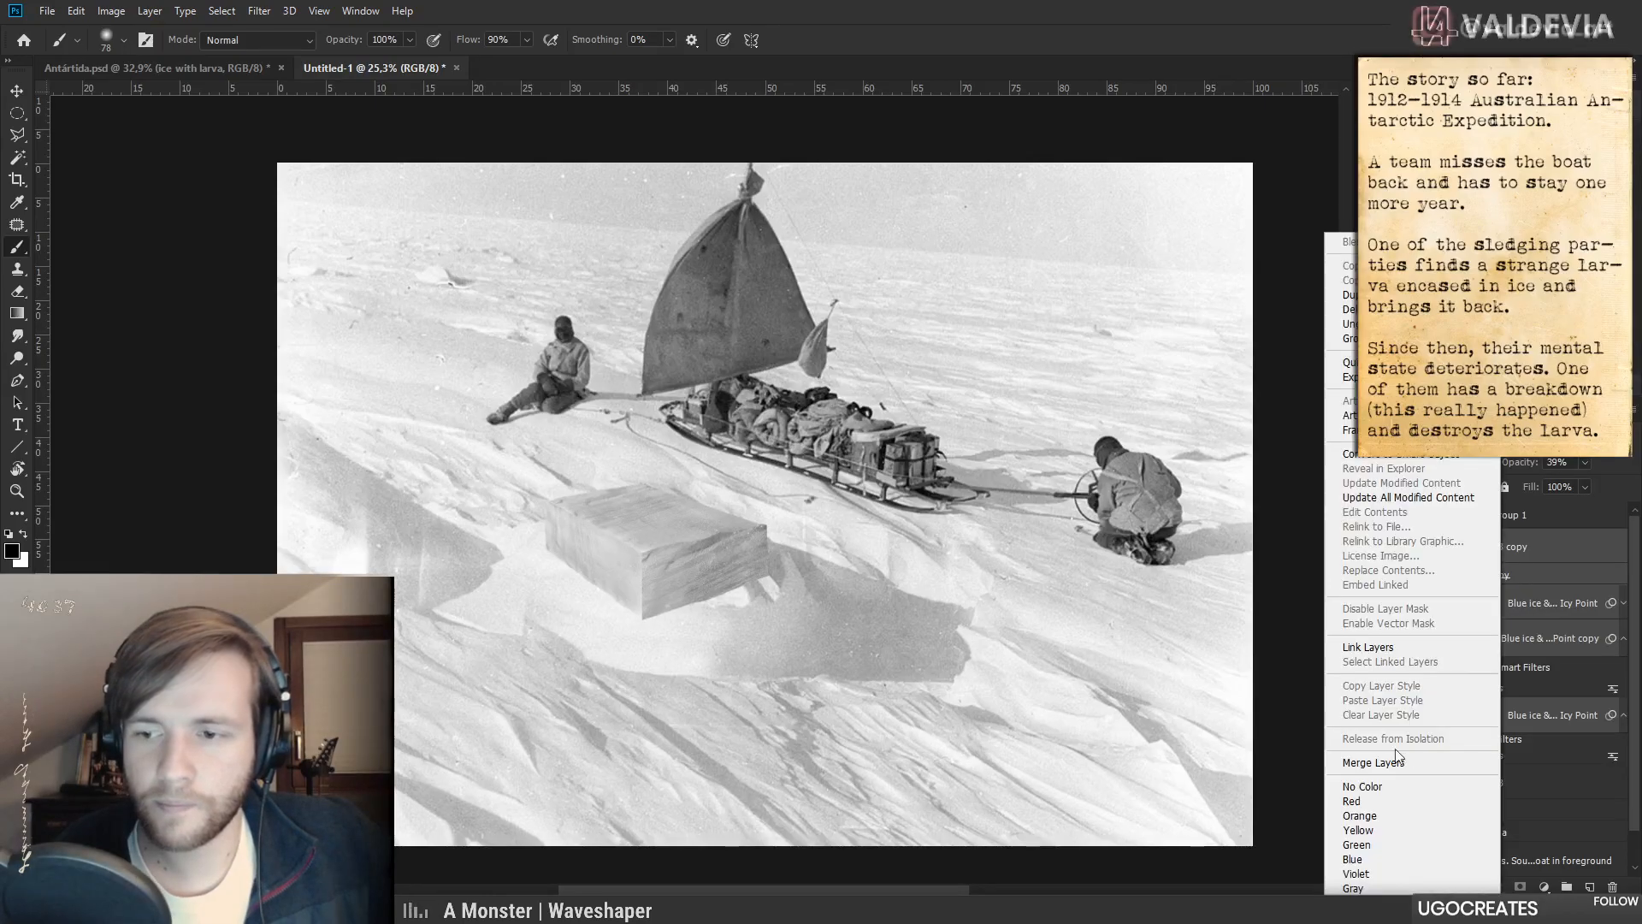
{"action": "left_click", "coordinate": [1377, 762]}
{"action": "left_click_drag", "start_coordinate": [695, 573], "coordinate": [883, 396]}
- Try to skew and distort the merged block copy to follow the sledge's perspective, then cancel the transformation
{"action": "key", "text": "ctrl+t"}
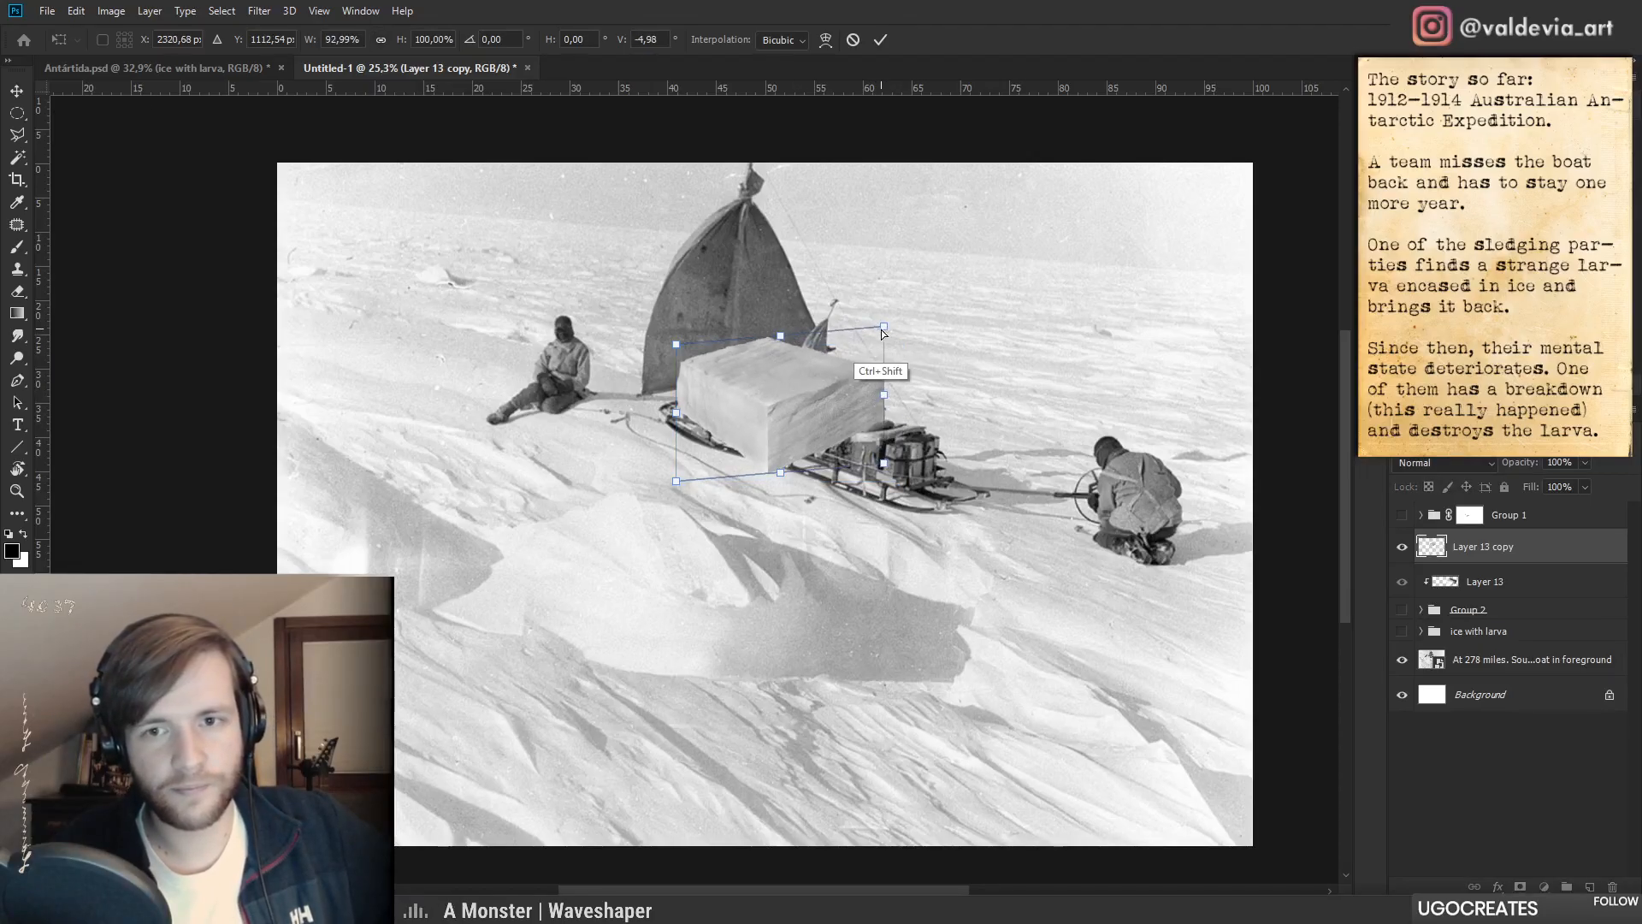
{"action": "left_click_drag", "start_coordinate": [885, 331], "coordinate": [886, 343]}
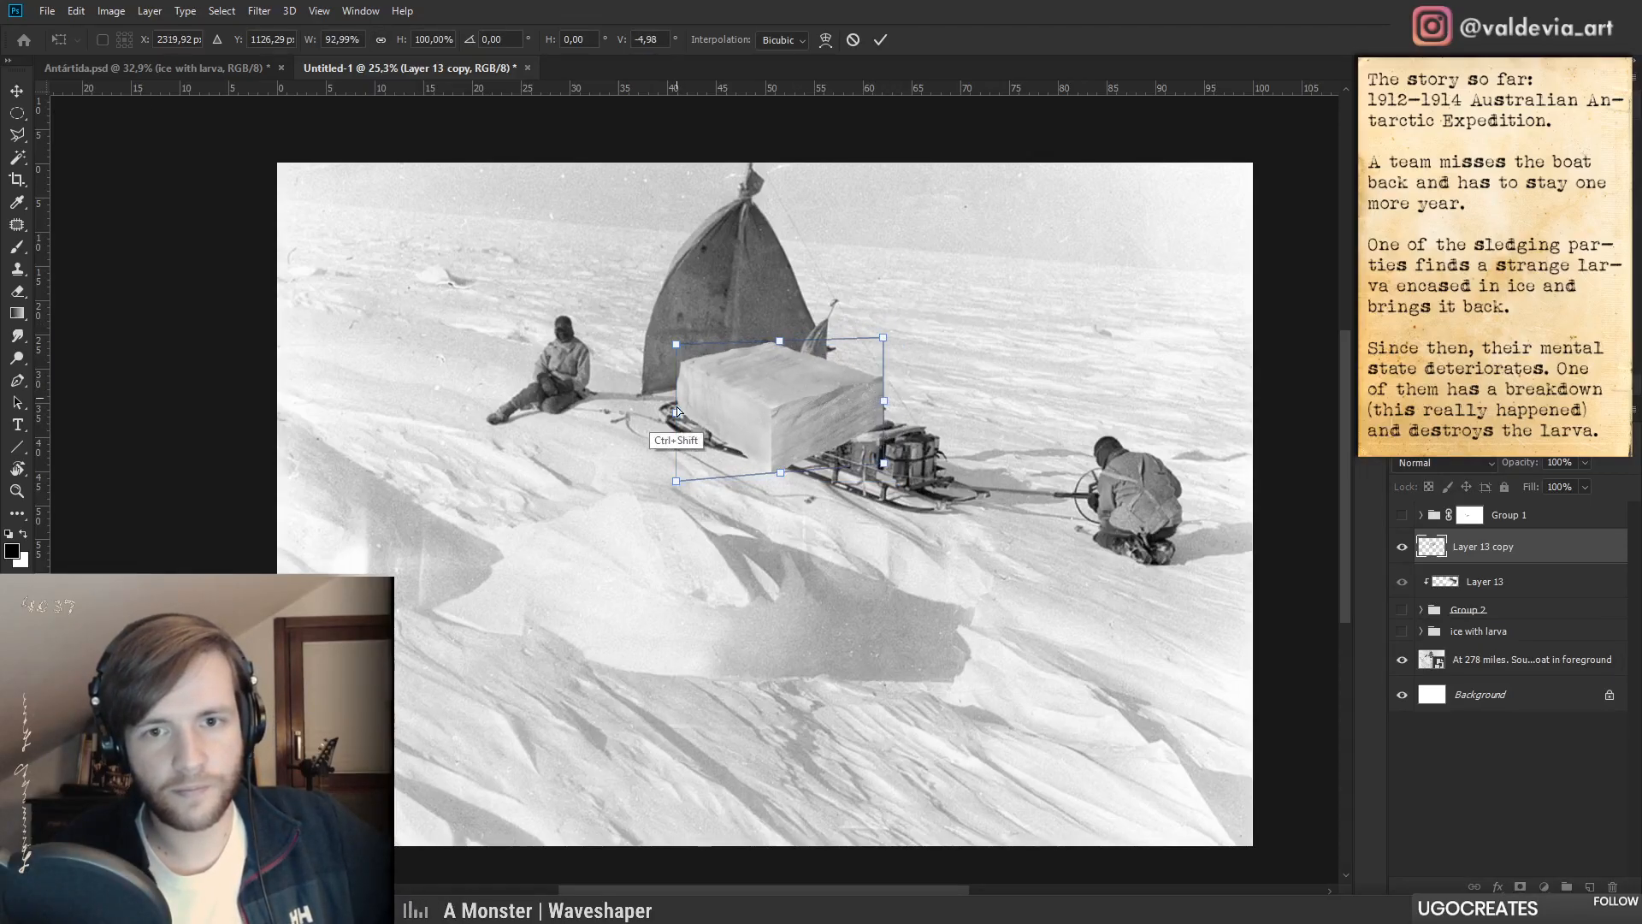
{"action": "left_click_drag", "start_coordinate": [675, 417], "coordinate": [684, 416]}
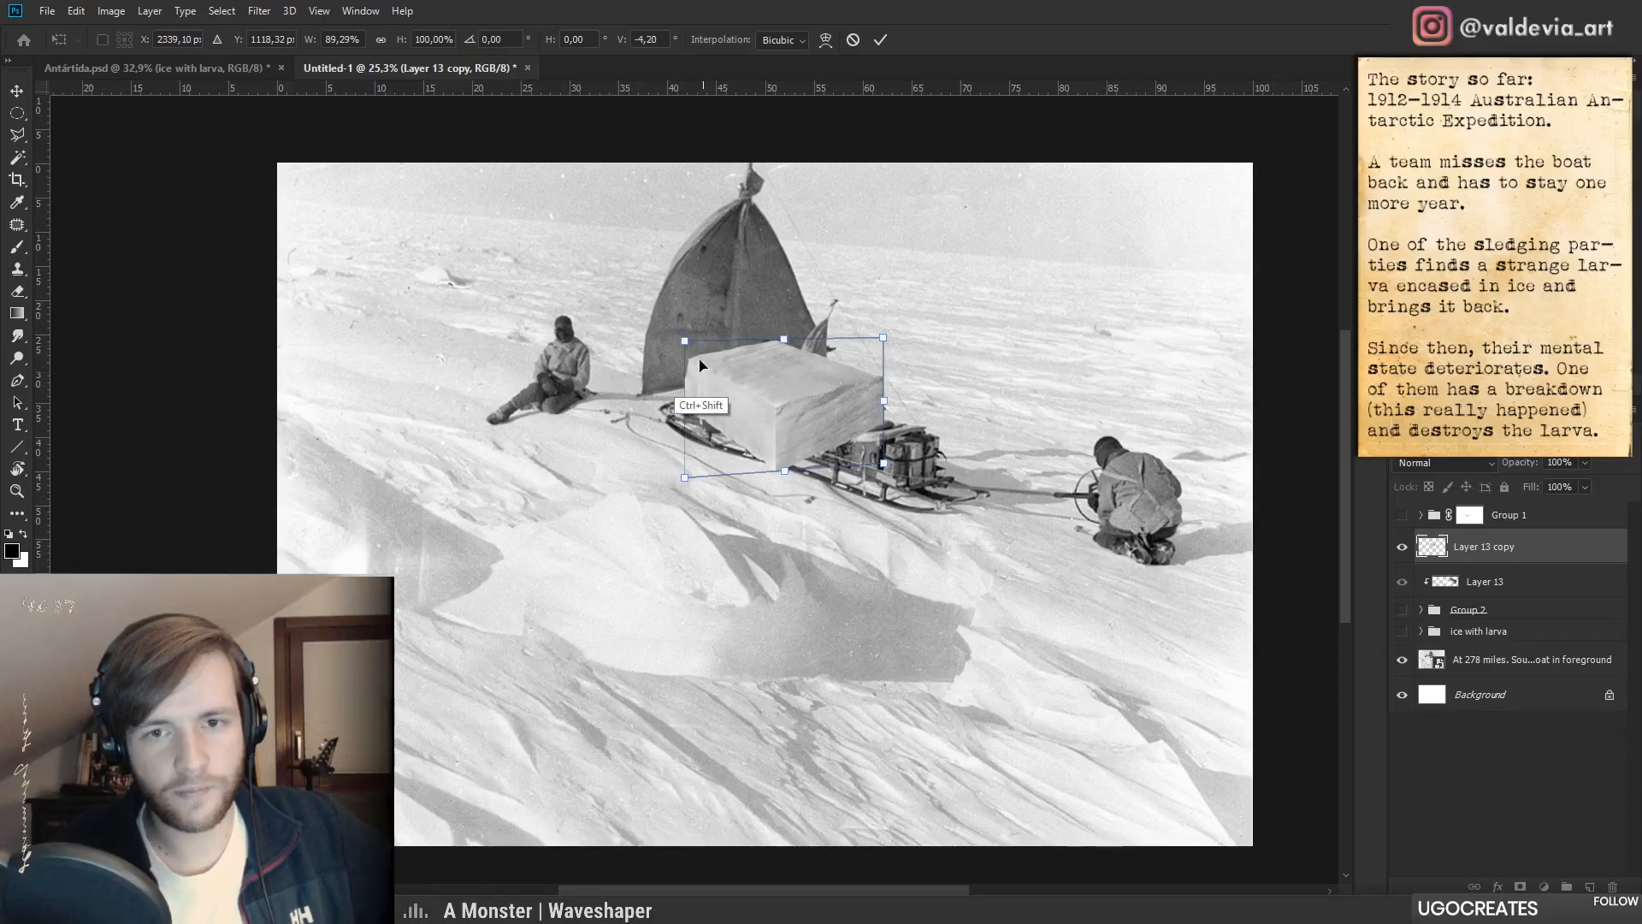
{"action": "left_click_drag", "start_coordinate": [684, 342], "coordinate": [686, 350]}
{"action": "mouse_move", "coordinate": [886, 402]}
{"action": "left_mouse_down"}
{"action": "mouse_move", "coordinate": [889, 432]}
{"action": "mouse_move", "coordinate": [865, 416]}
{"action": "left_mouse_up"}
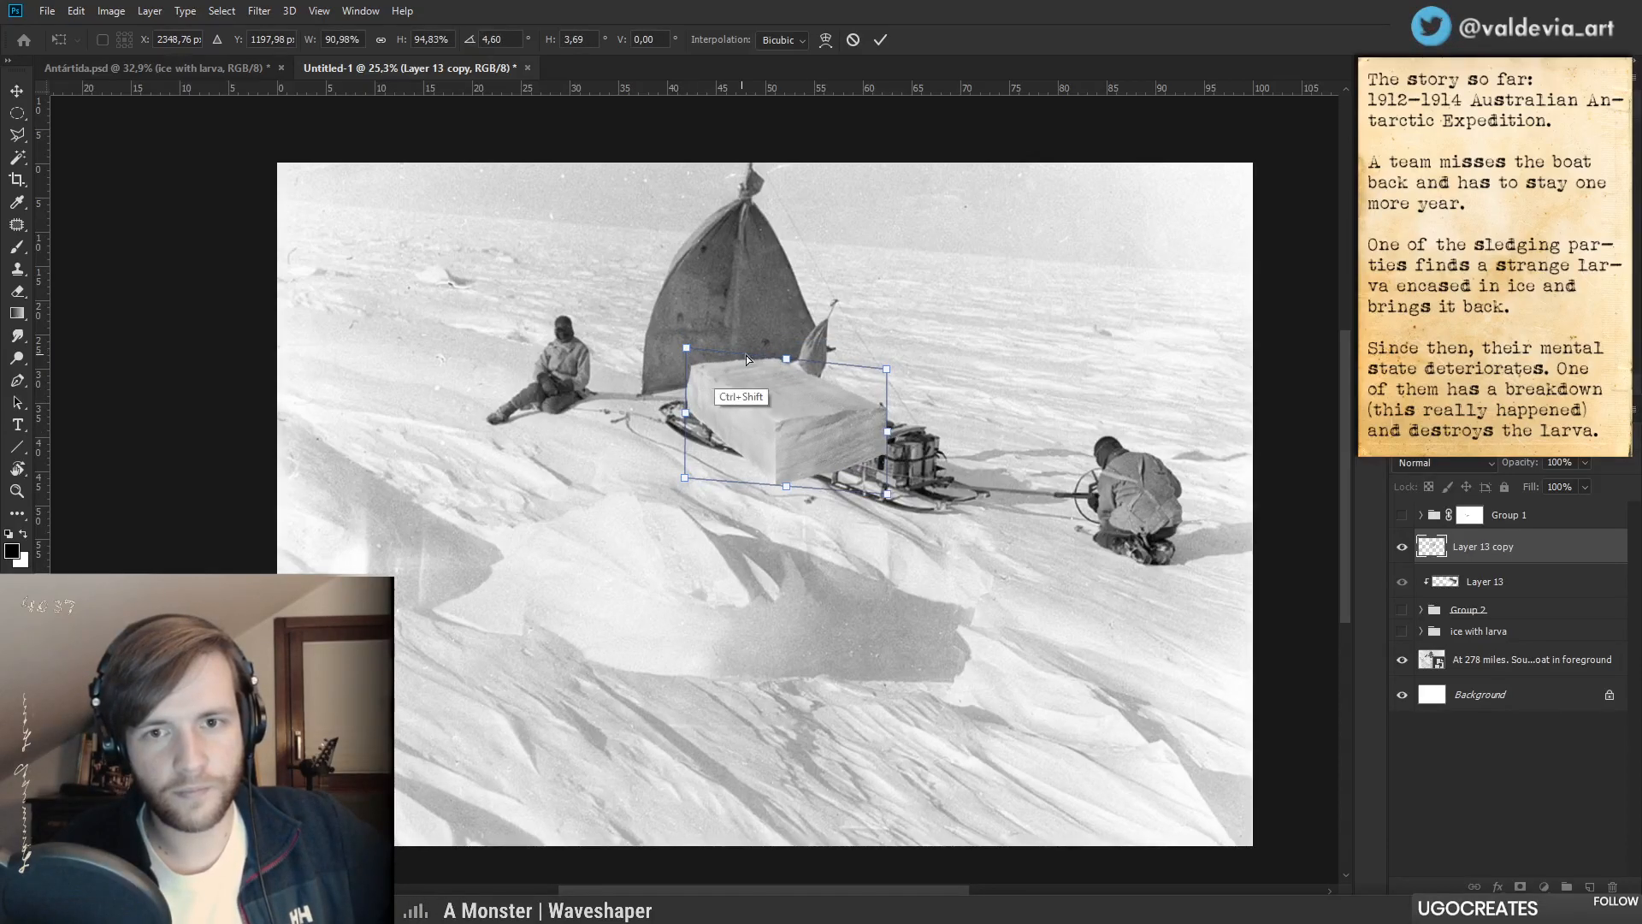
{"action": "left_click_drag", "start_coordinate": [786, 360], "coordinate": [682, 368]}
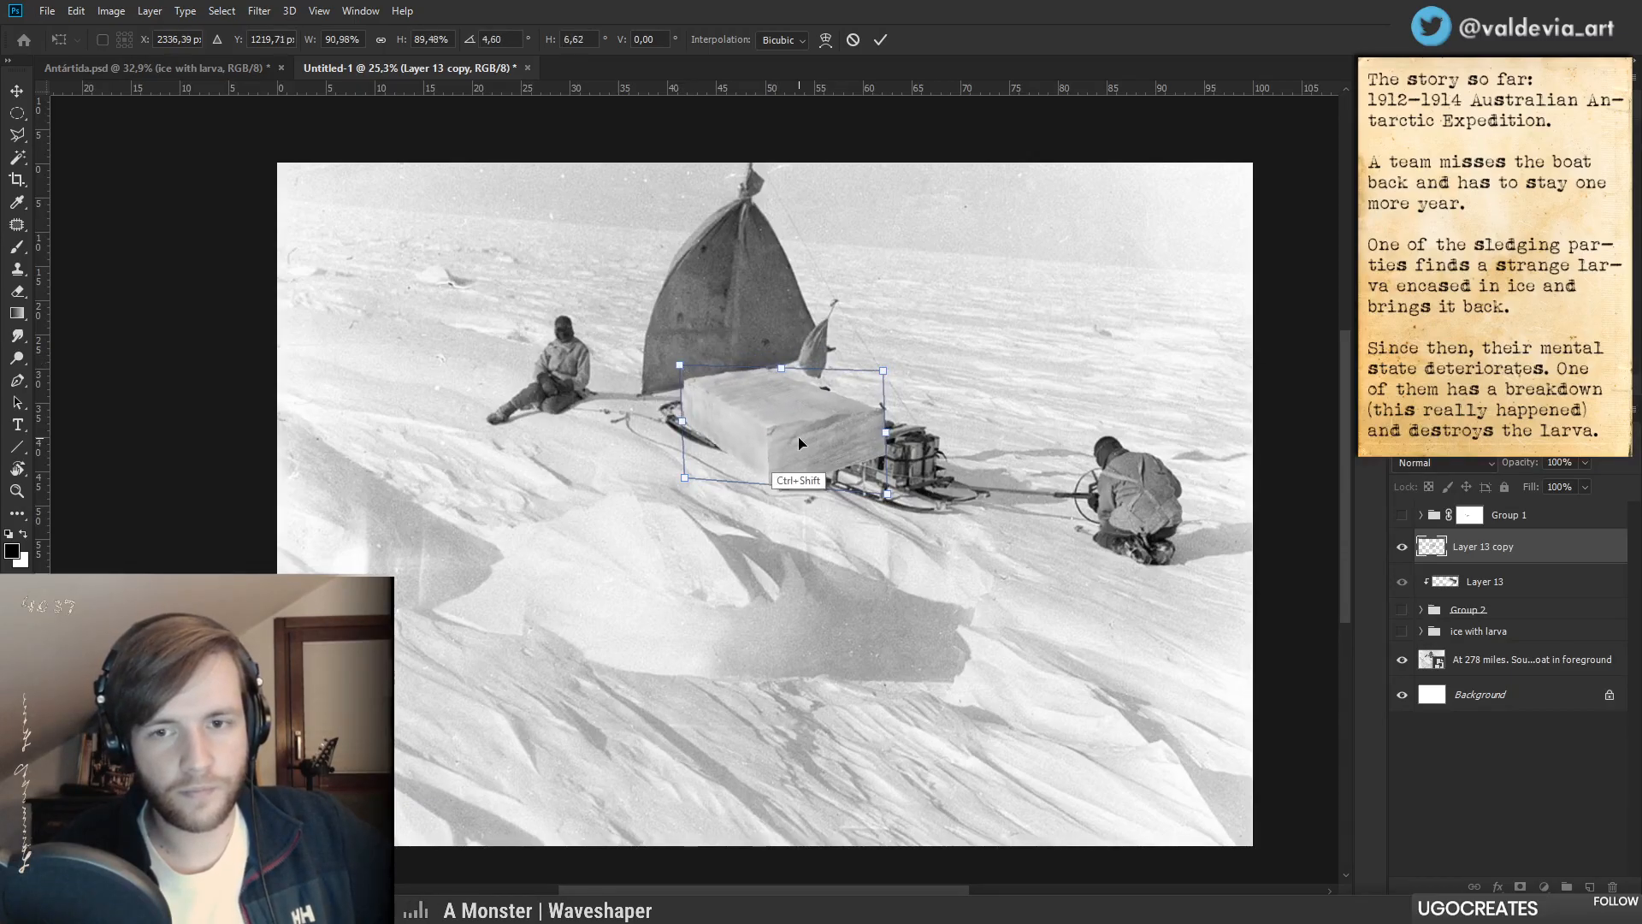
{"action": "left_click_drag", "start_coordinate": [798, 436], "coordinate": [830, 418]}
{"action": "left_click_drag", "start_coordinate": [813, 474], "coordinate": [862, 463]}
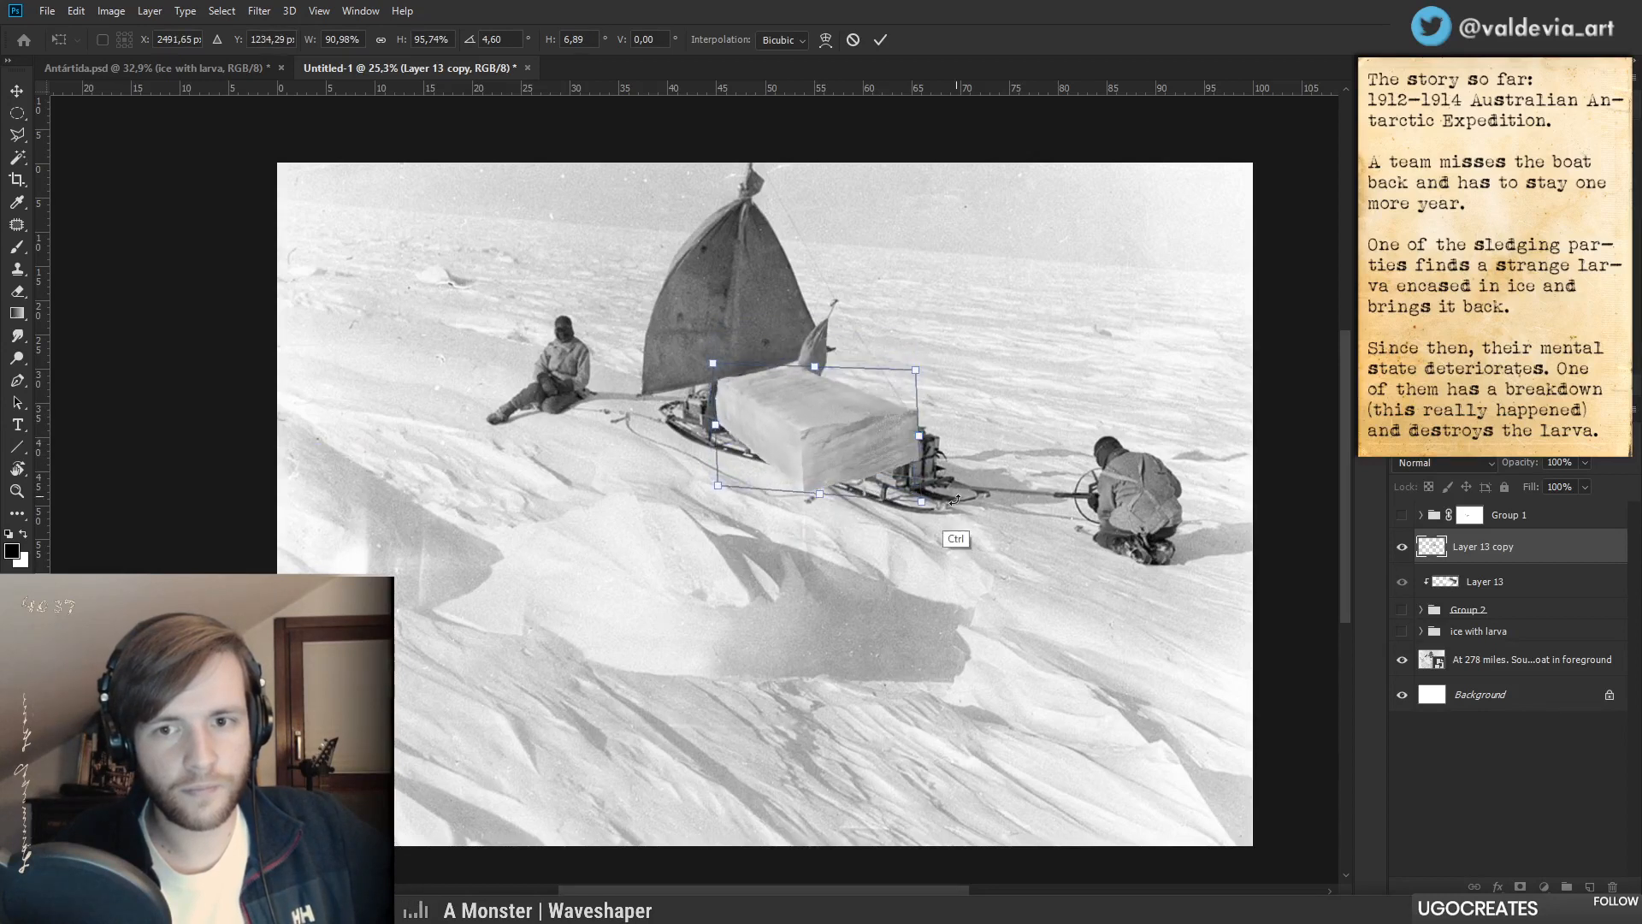
{"action": "mouse_move", "coordinate": [920, 536]}
{"action": "left_mouse_down"}
{"action": "mouse_move", "coordinate": [890, 561]}
{"action": "mouse_move", "coordinate": [934, 530]}
{"action": "mouse_move", "coordinate": [913, 543]}
{"action": "left_mouse_up"}
{"action": "left_click_drag", "start_coordinate": [816, 445], "coordinate": [664, 577]}
{"action": "left_click", "coordinate": [852, 40]}
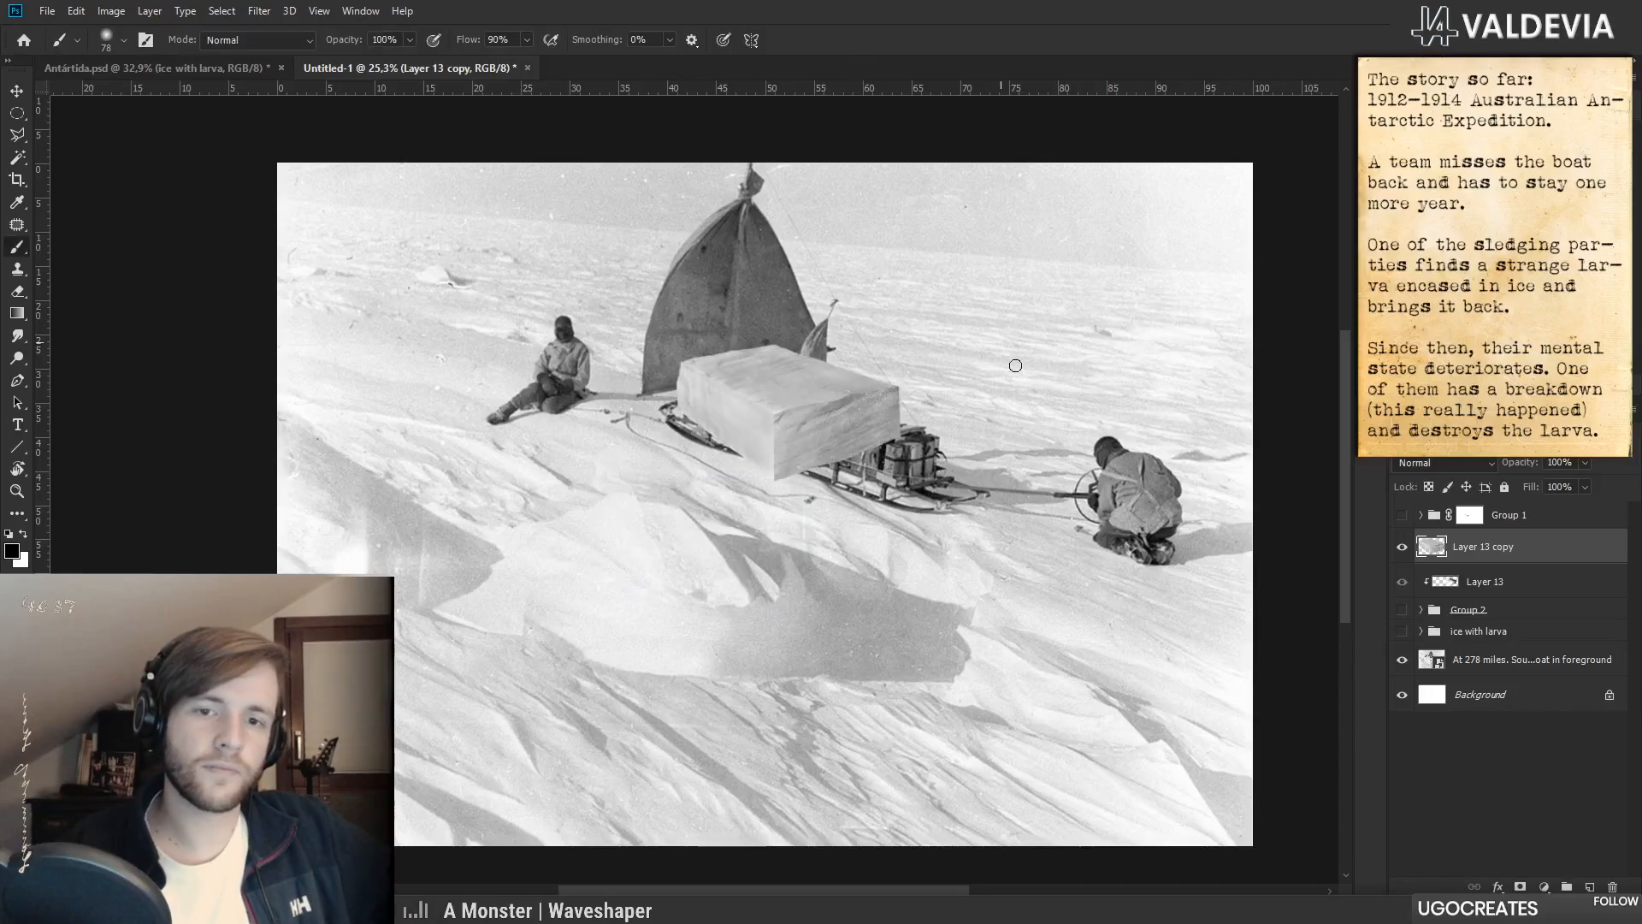
- Delete the merged block copy, show the original Group 2 again and expand it
{"action": "left_click", "coordinate": [1612, 887]}
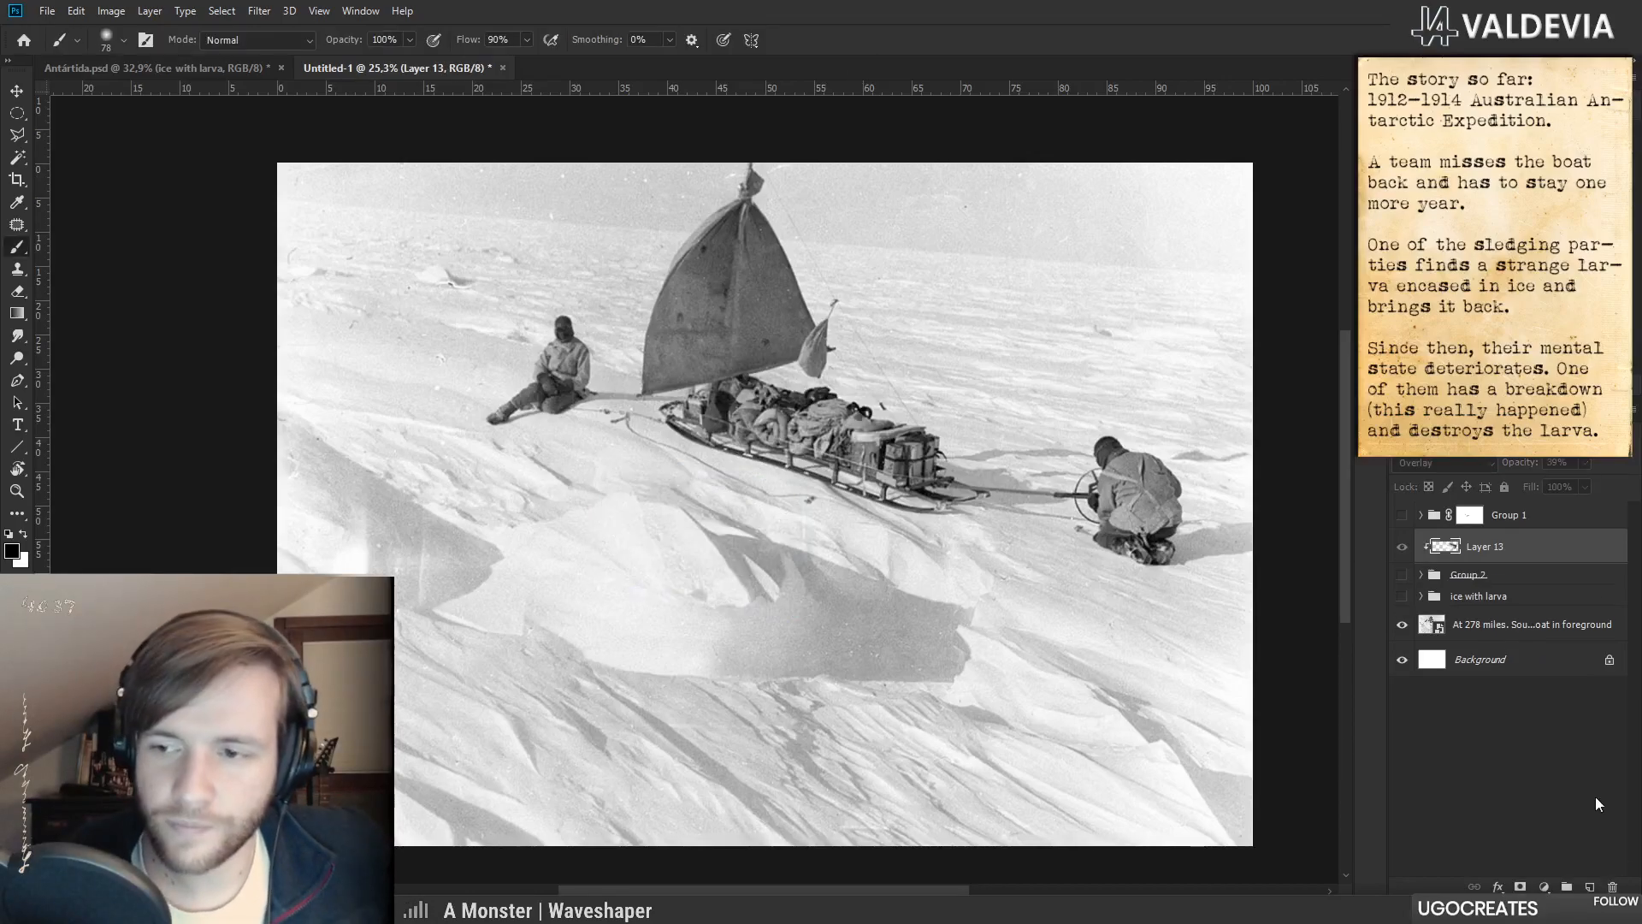
{"action": "left_click", "coordinate": [1402, 575]}
{"action": "left_click", "coordinate": [1455, 575]}
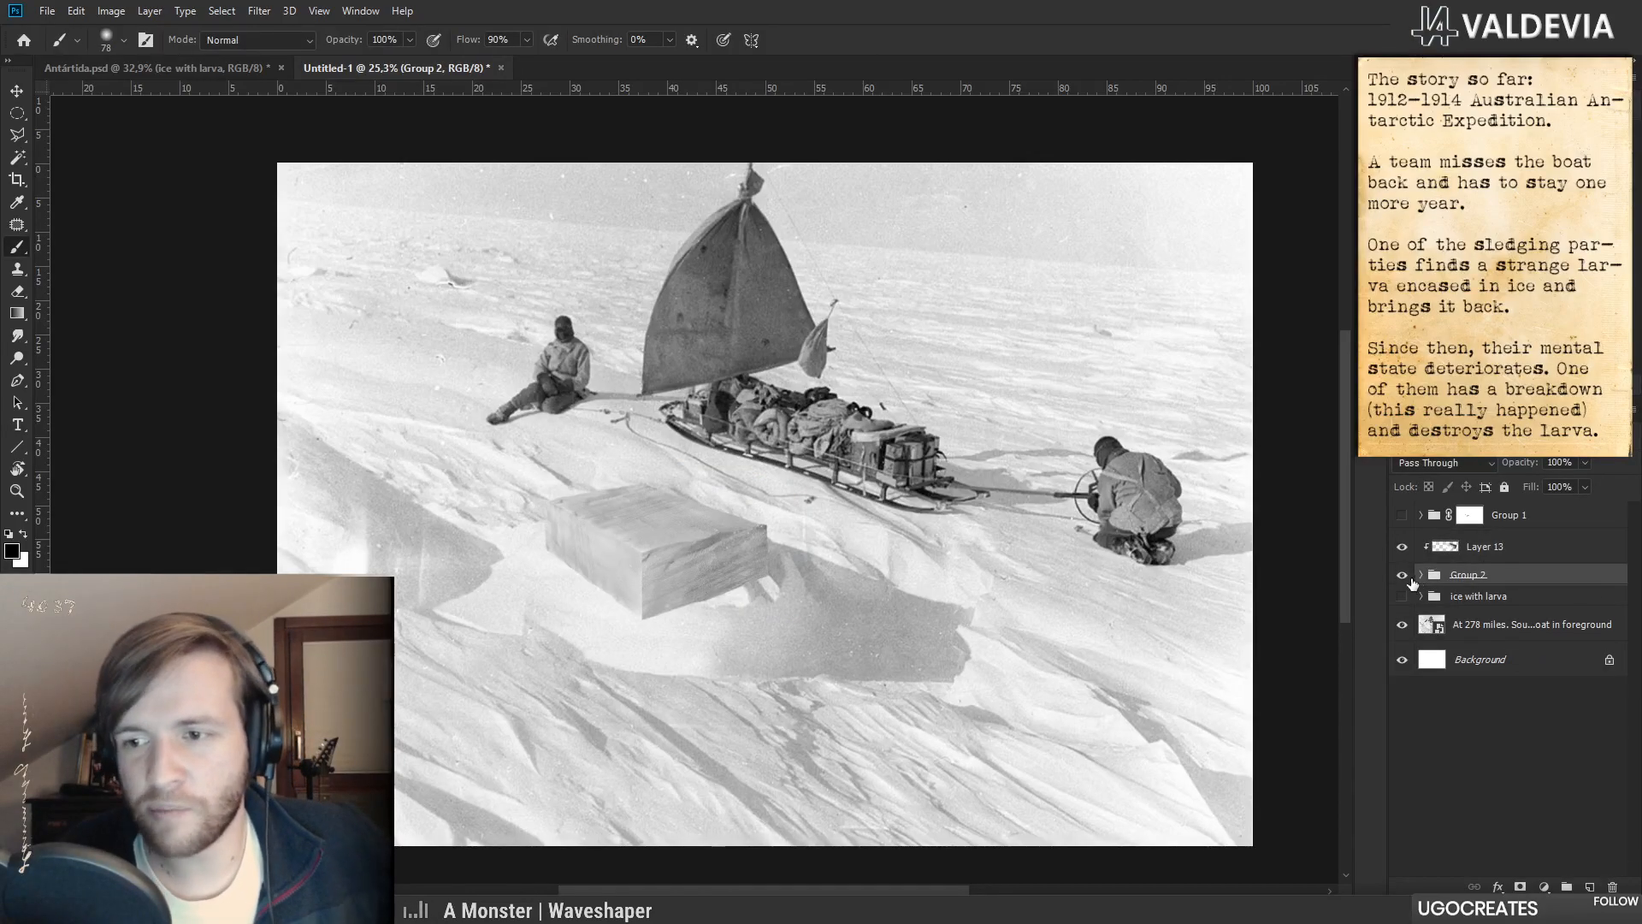
{"action": "left_click", "coordinate": [1421, 576]}
- Select Layer 13 together with Group 2 and move the ice block onto the sledge
{"action": "left_click_drag", "start_coordinate": [690, 620], "coordinate": [935, 620]}
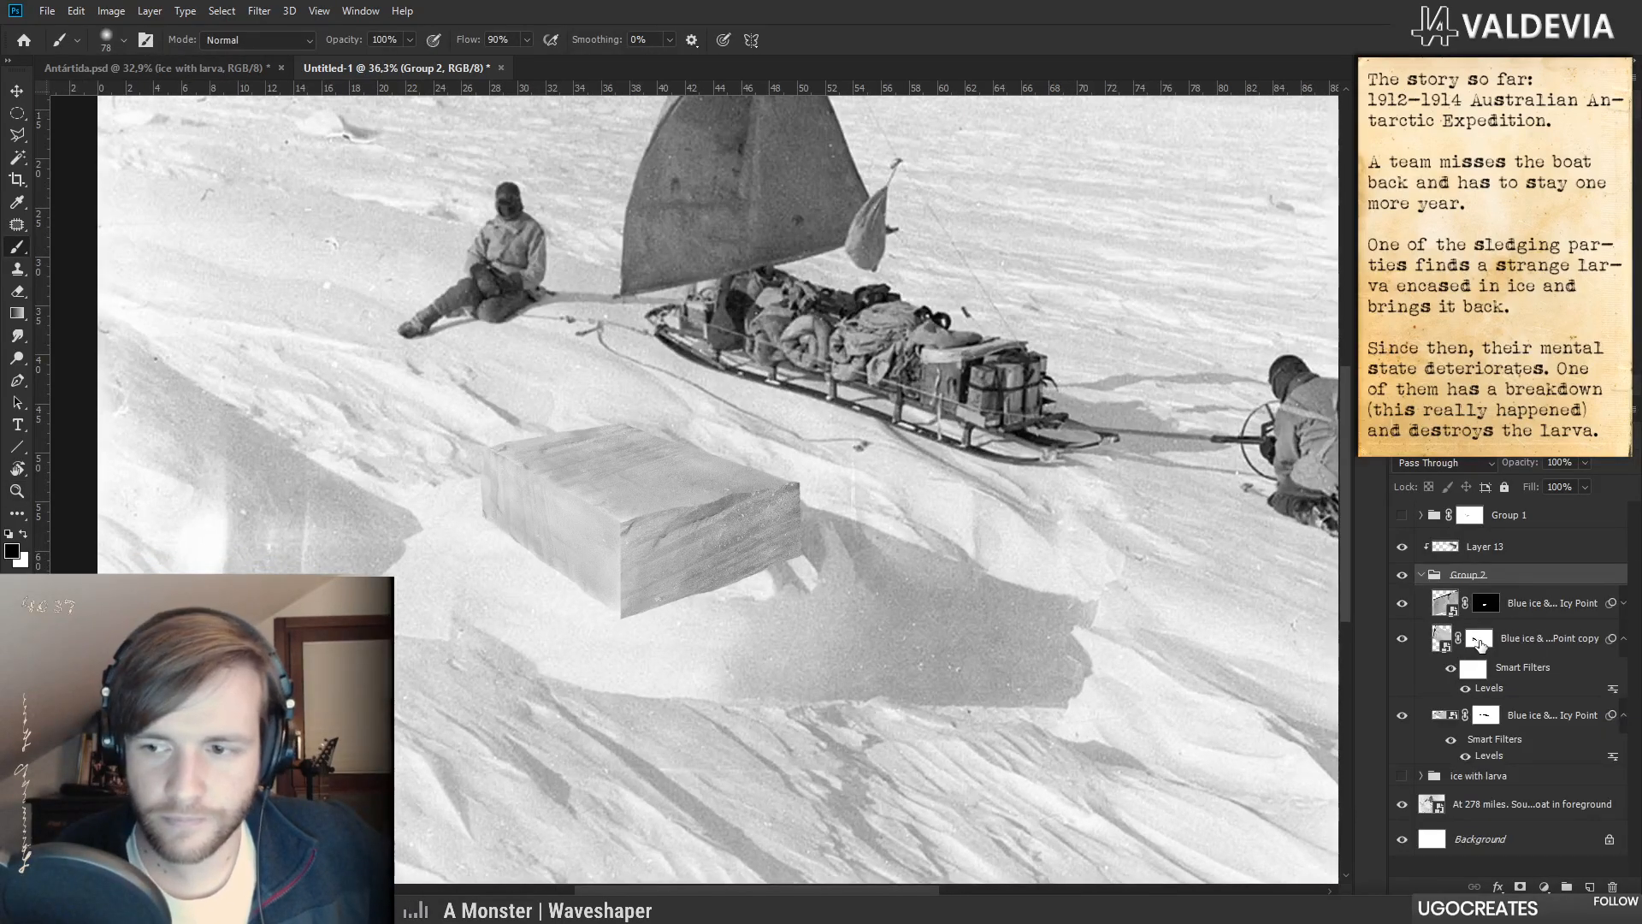
{"action": "left_click", "coordinate": [1403, 639]}
{"action": "left_click", "coordinate": [1403, 639]}
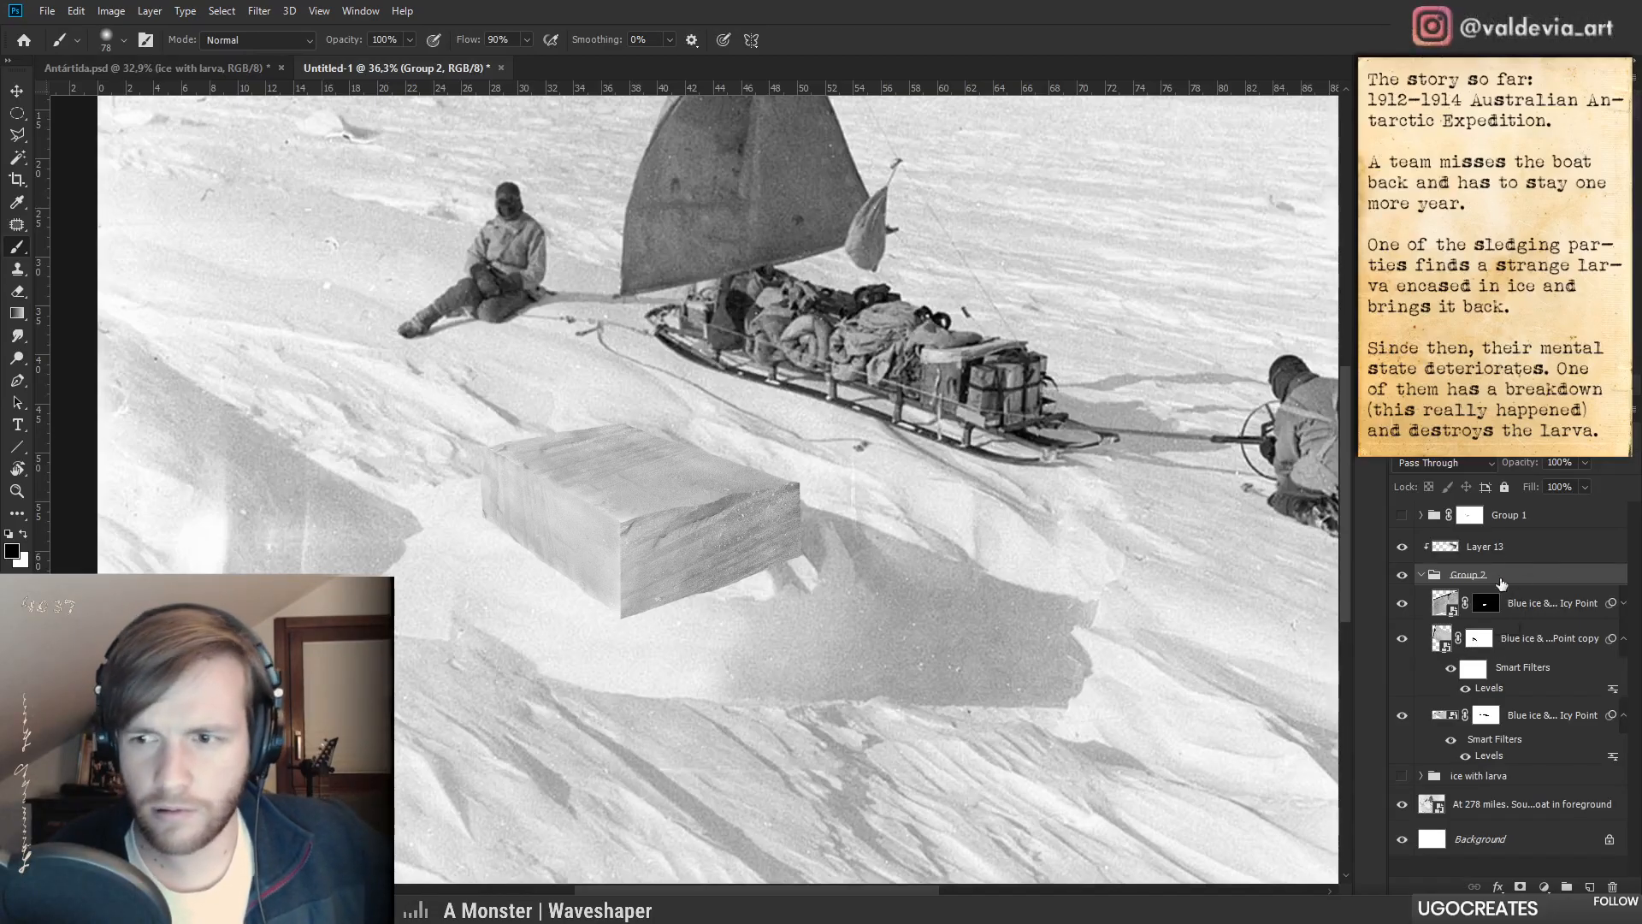
{"action": "left_click", "coordinate": [1499, 552], "text": "ctrl"}
{"action": "left_click_drag", "start_coordinate": [681, 561], "coordinate": [922, 363]}
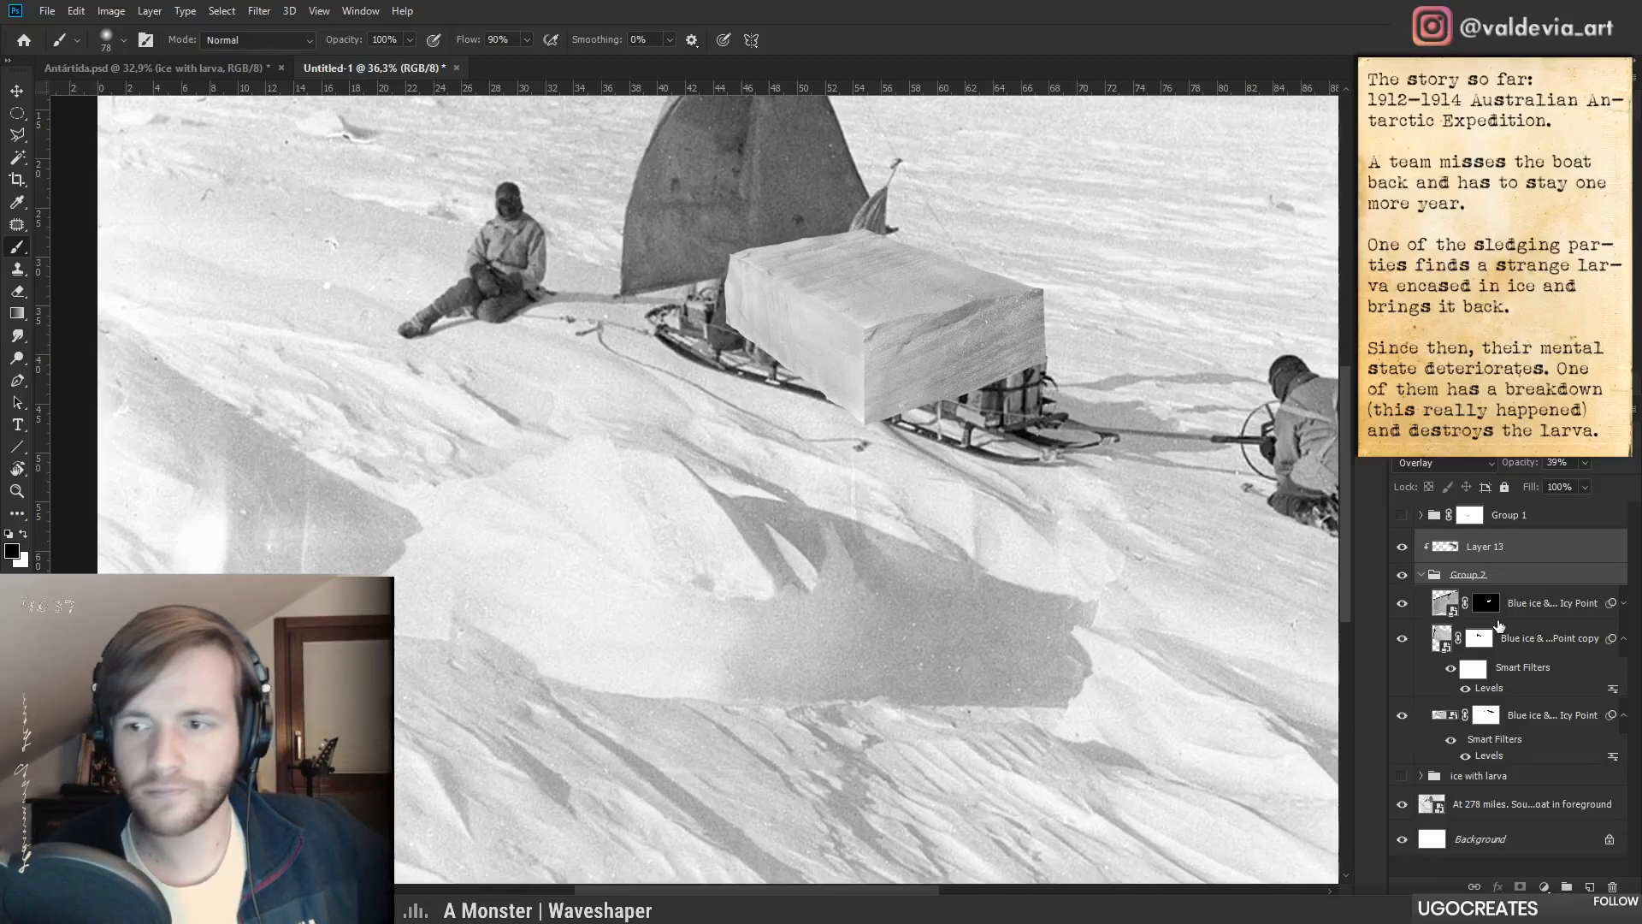
- Skew the block's right end face so that its outer edge drops and moves slightly inward
{"action": "left_click", "coordinate": [1486, 607]}
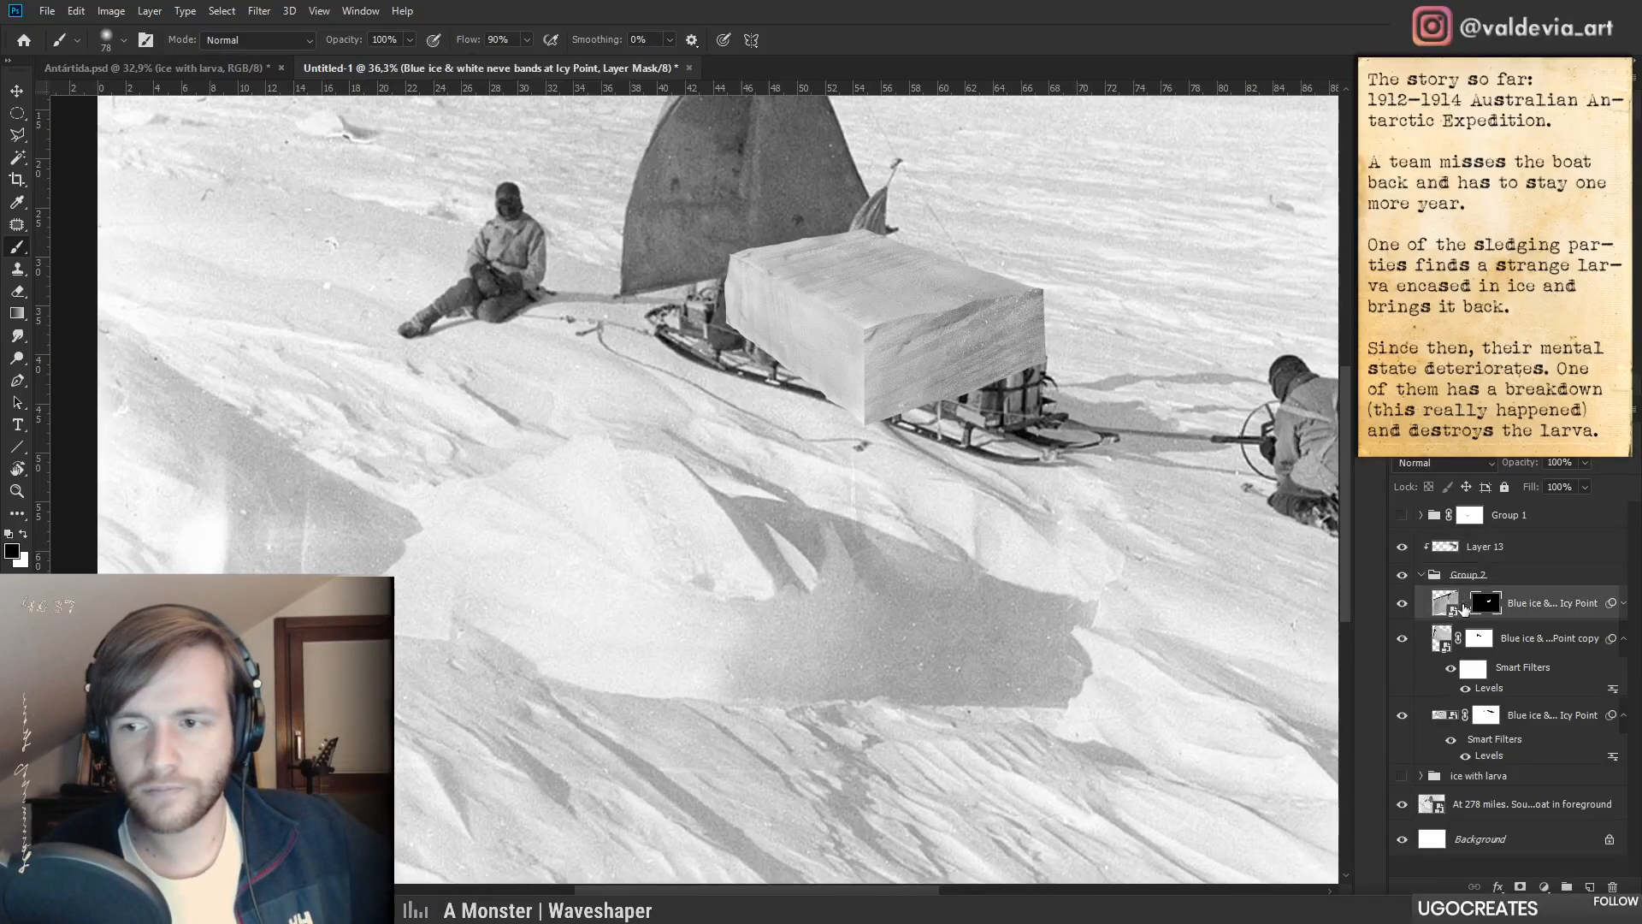
{"action": "key", "text": "ctrl+t"}
{"action": "mouse_move", "coordinate": [1185, 358]}
{"action": "left_mouse_down"}
{"action": "mouse_move", "coordinate": [1171, 479]}
{"action": "mouse_move", "coordinate": [1170, 421]}
{"action": "left_mouse_up"}
{"action": "left_click", "coordinate": [880, 40]}
{"action": "key", "text": "b"}
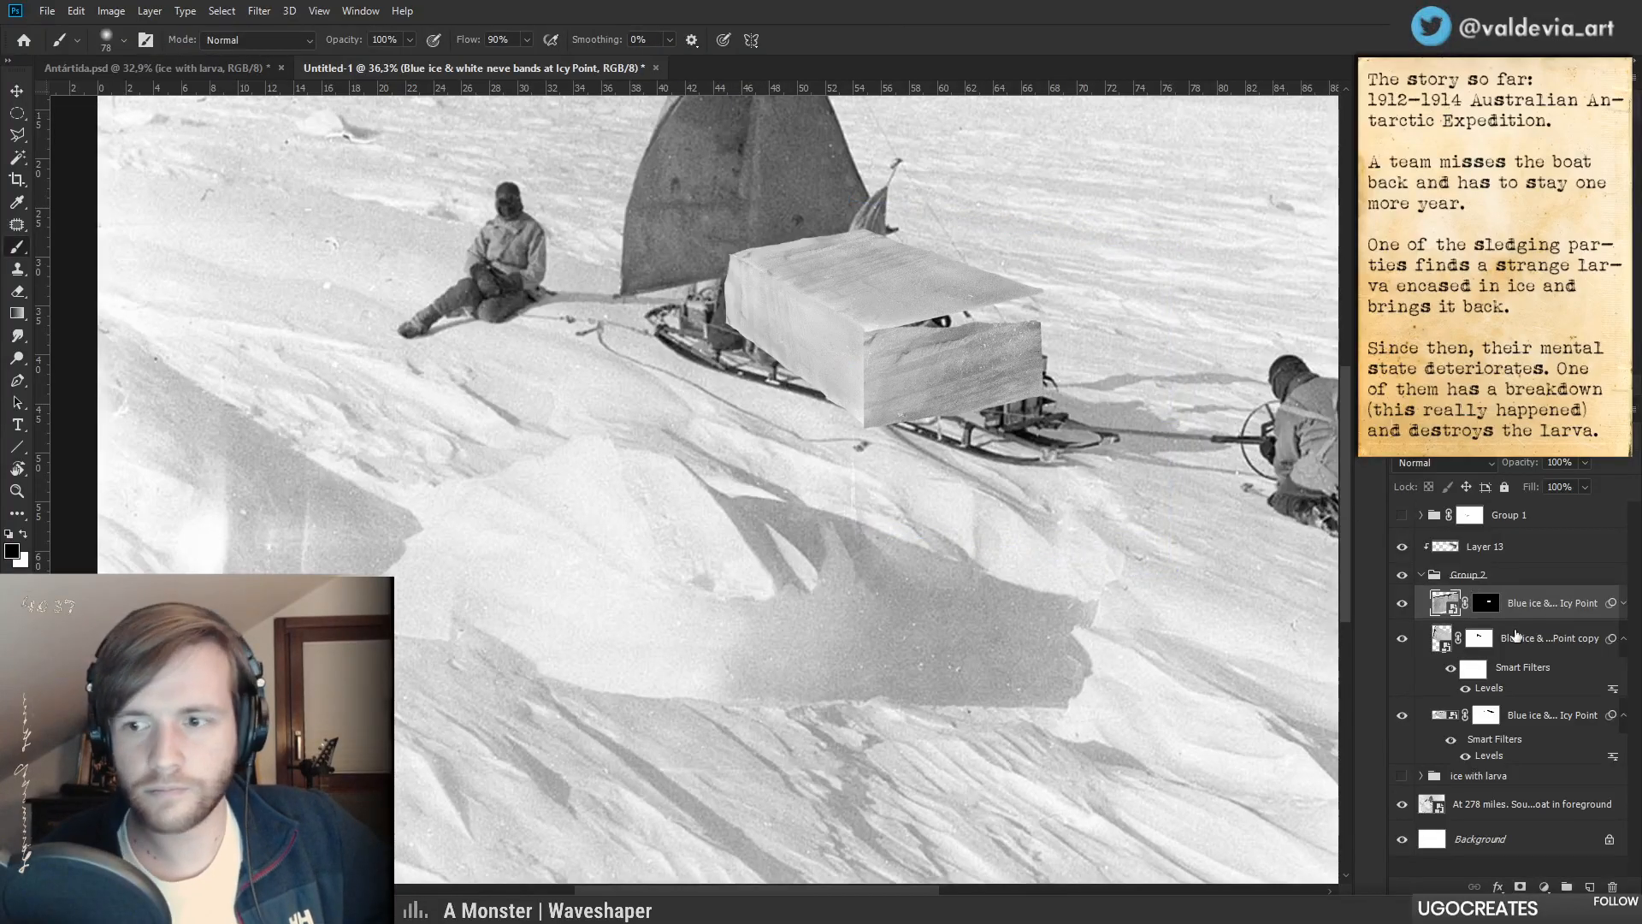
- Skew the block's long side face along the sledge, widening it to about 121% with a vertical skew of about -9.6°
{"action": "left_click", "coordinate": [1403, 639]}
{"action": "left_click", "coordinate": [1402, 639]}
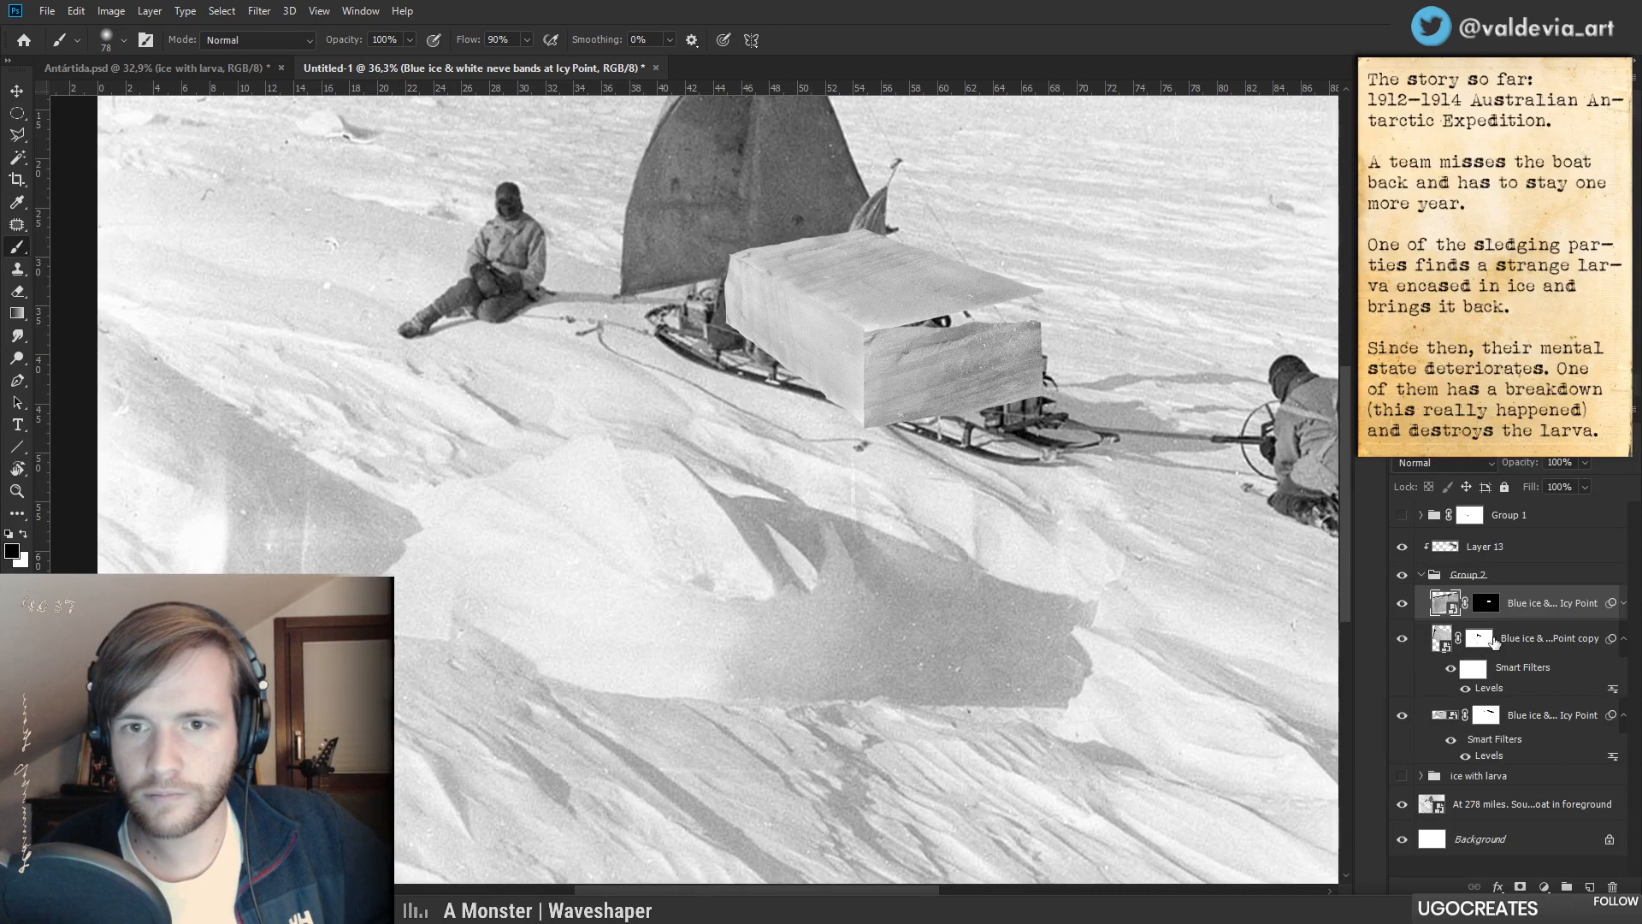
{"action": "left_click", "coordinate": [1445, 638]}
{"action": "key", "text": "ctrl+t"}
{"action": "left_click_drag", "start_coordinate": [712, 325], "coordinate": [680, 357]}
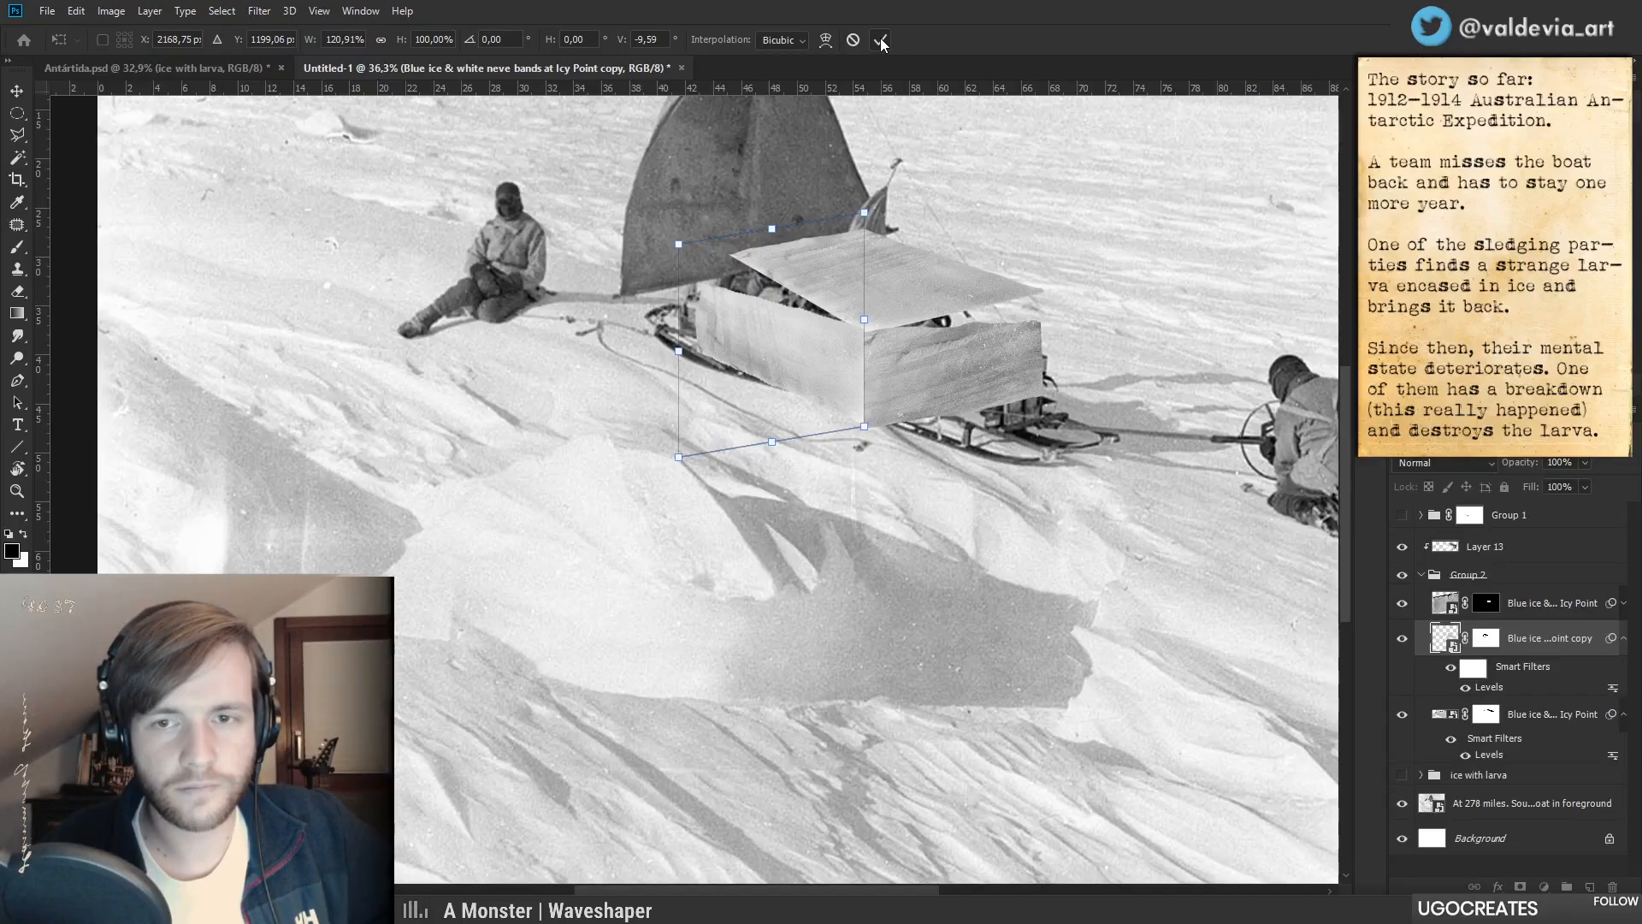
{"action": "left_click", "coordinate": [880, 41]}
{"action": "key", "text": "b"}
- Distort the right end face again, raising its upper outer corner and stretching its height to about 119%
{"action": "left_click", "coordinate": [1486, 603]}
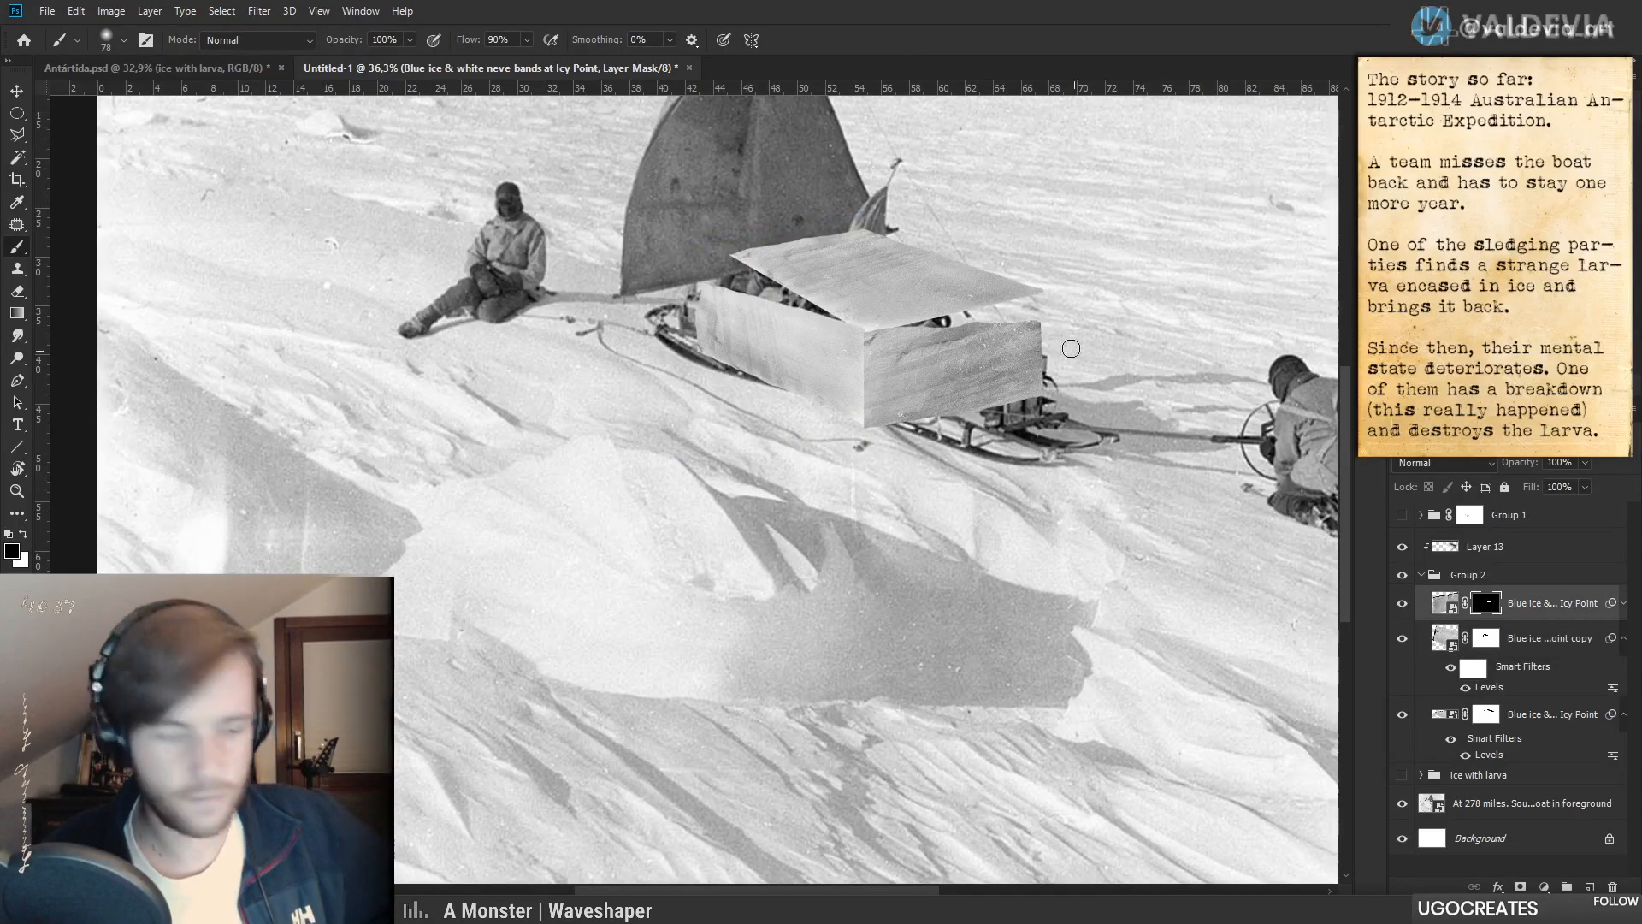
{"action": "key", "text": "ctrl+t"}
{"action": "left_click_drag", "start_coordinate": [1169, 256], "coordinate": [1169, 211]}
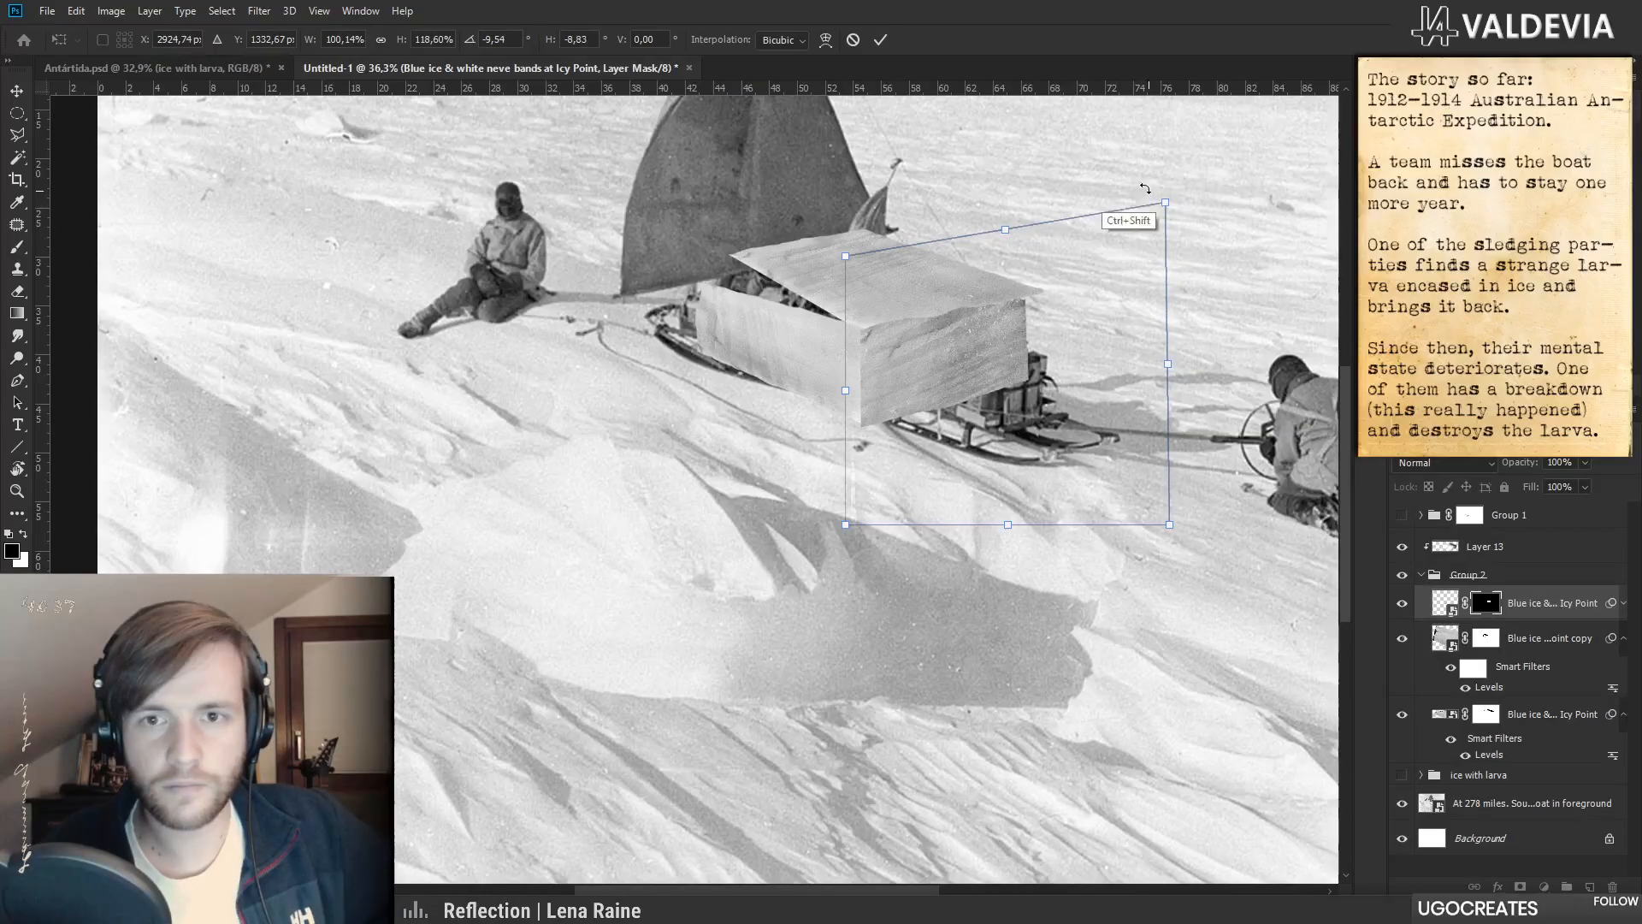
{"action": "left_click", "coordinate": [881, 41]}
- Move the top face down to meet the side faces and skew its right edge upward, with its width at about 98%
{"action": "left_click", "coordinate": [1550, 715]}
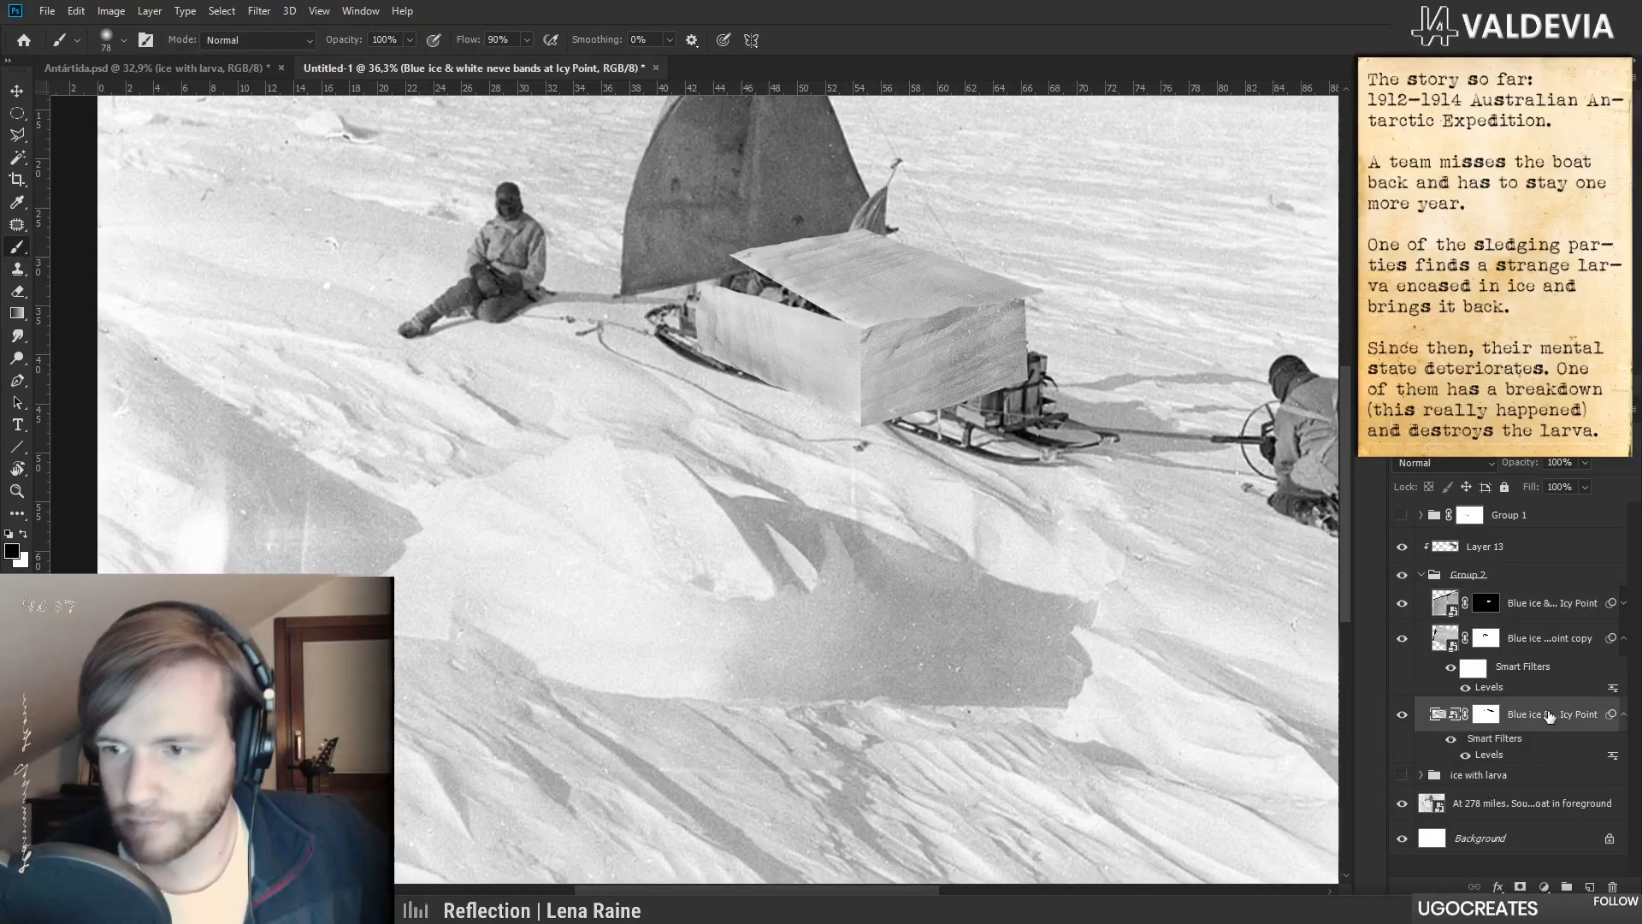
{"action": "key", "text": "ctrl+t"}
{"action": "left_click_drag", "start_coordinate": [901, 240], "coordinate": [882, 310]}
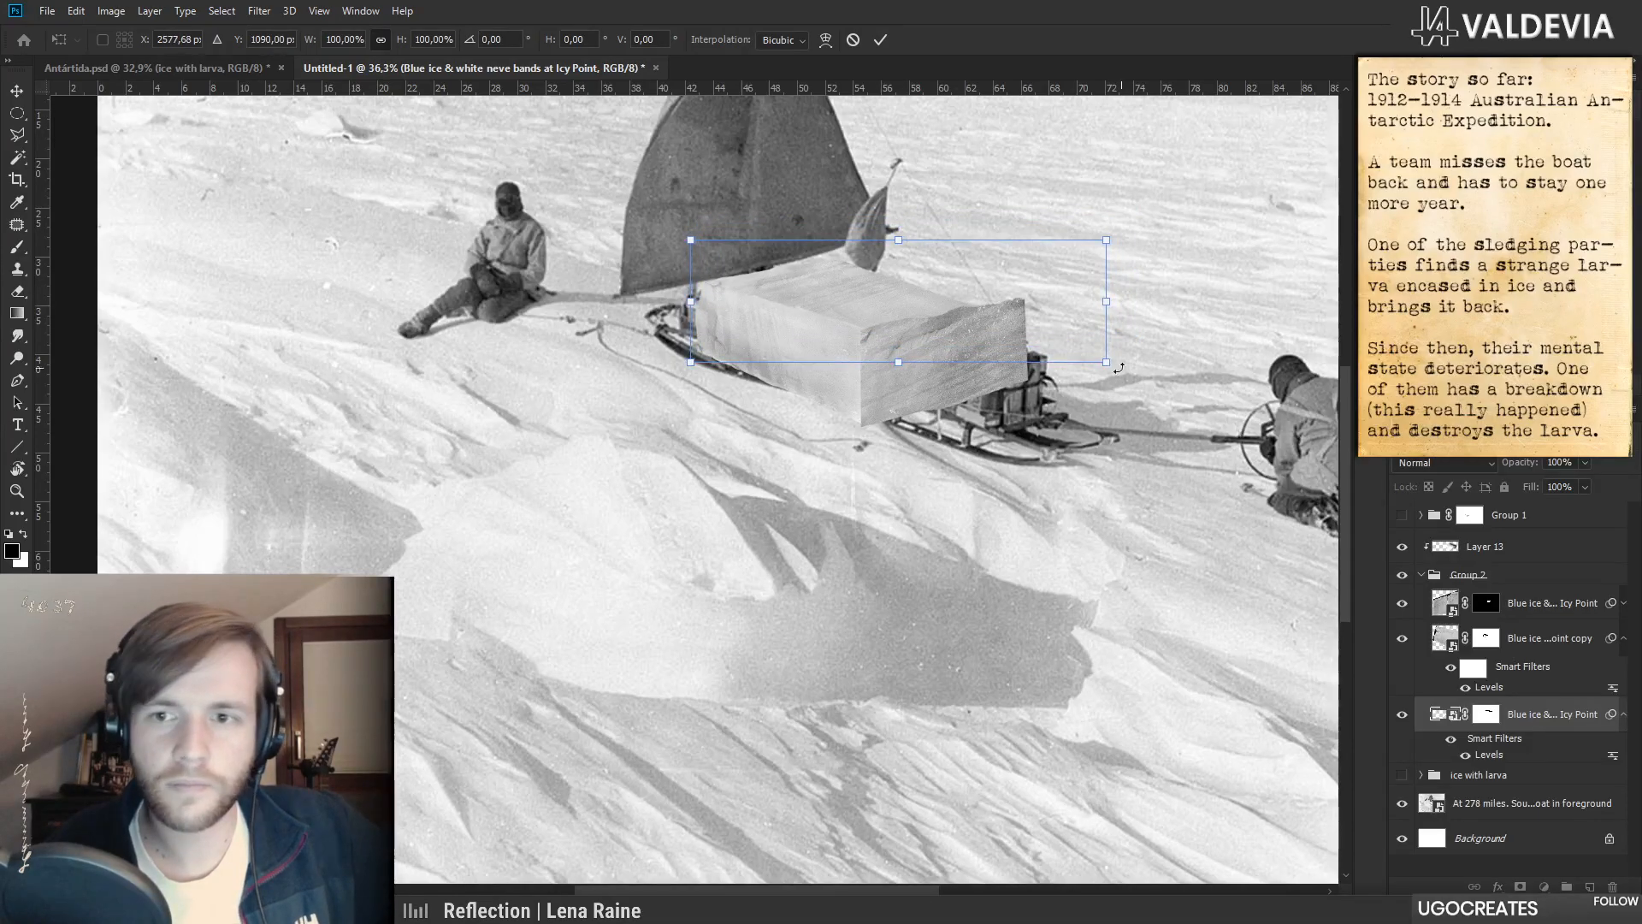
{"action": "left_click_drag", "start_coordinate": [1109, 369], "coordinate": [1095, 278]}
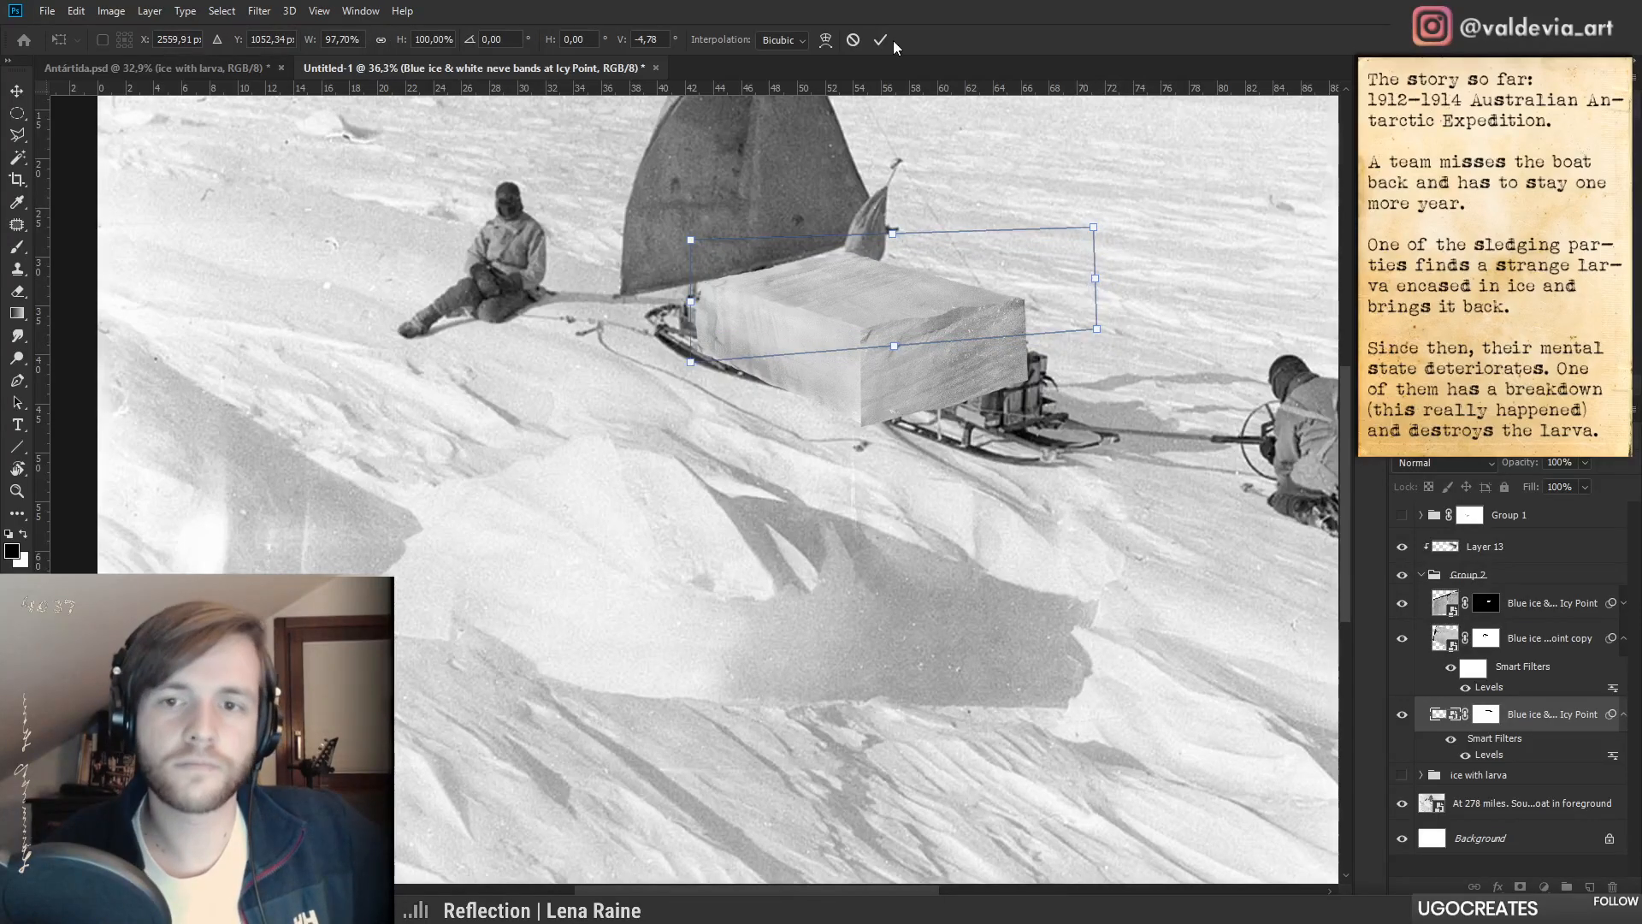
{"action": "left_click", "coordinate": [879, 40]}
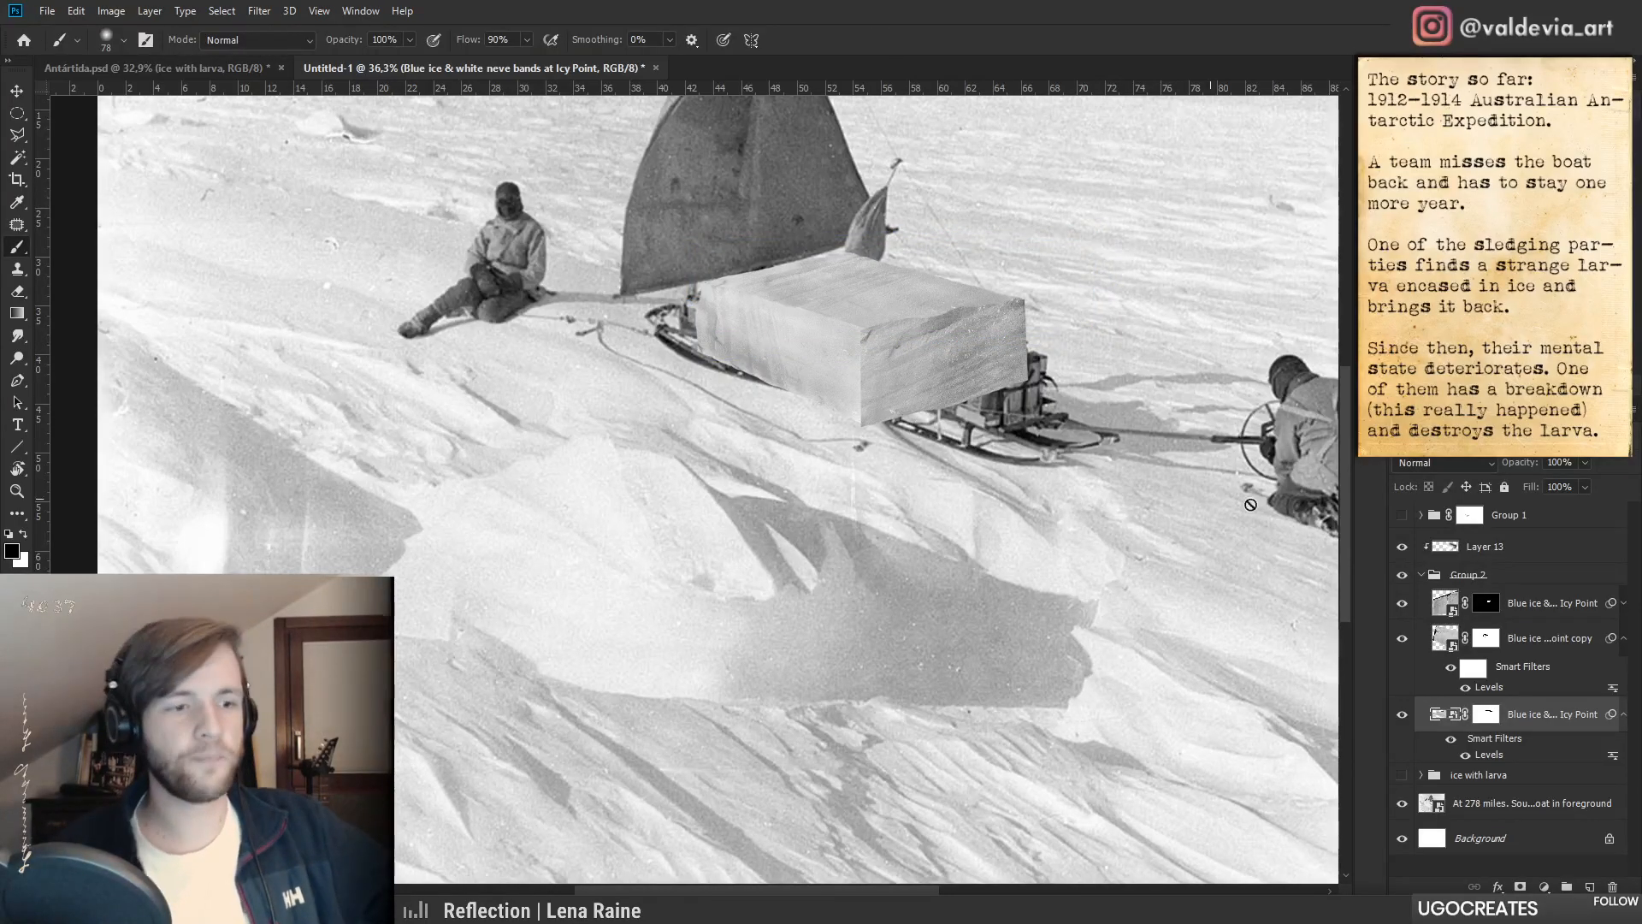
- Select the overlay shading in Layer 13 and nudge it to line up with the reshaped block
{"action": "left_click", "coordinate": [1518, 547]}
{"action": "left_click_drag", "start_coordinate": [880, 376], "coordinate": [883, 372]}
{"action": "key", "text": "z"}
{"action": "mouse_move", "coordinate": [968, 425]}
{"action": "left_mouse_down"}
{"action": "mouse_move", "coordinate": [905, 425]}
{"action": "mouse_move", "coordinate": [966, 425]}
{"action": "left_mouse_up"}
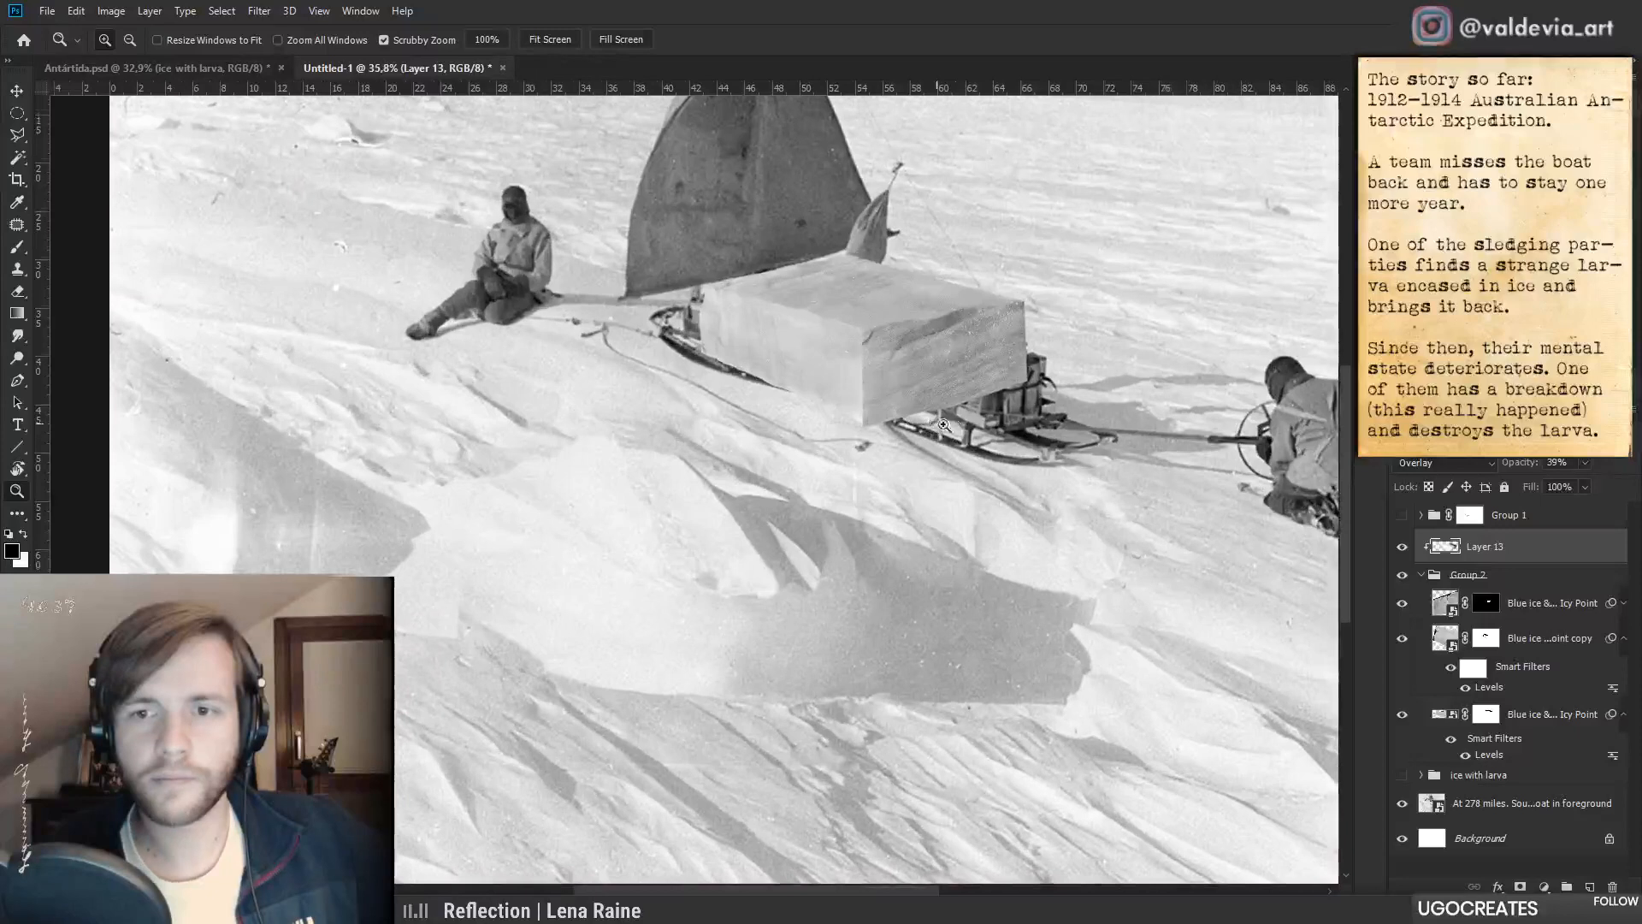
- Distort the block's right end face by raising its lower outer corner and pulling its side edges inward
{"action": "left_click", "coordinate": [1482, 607]}
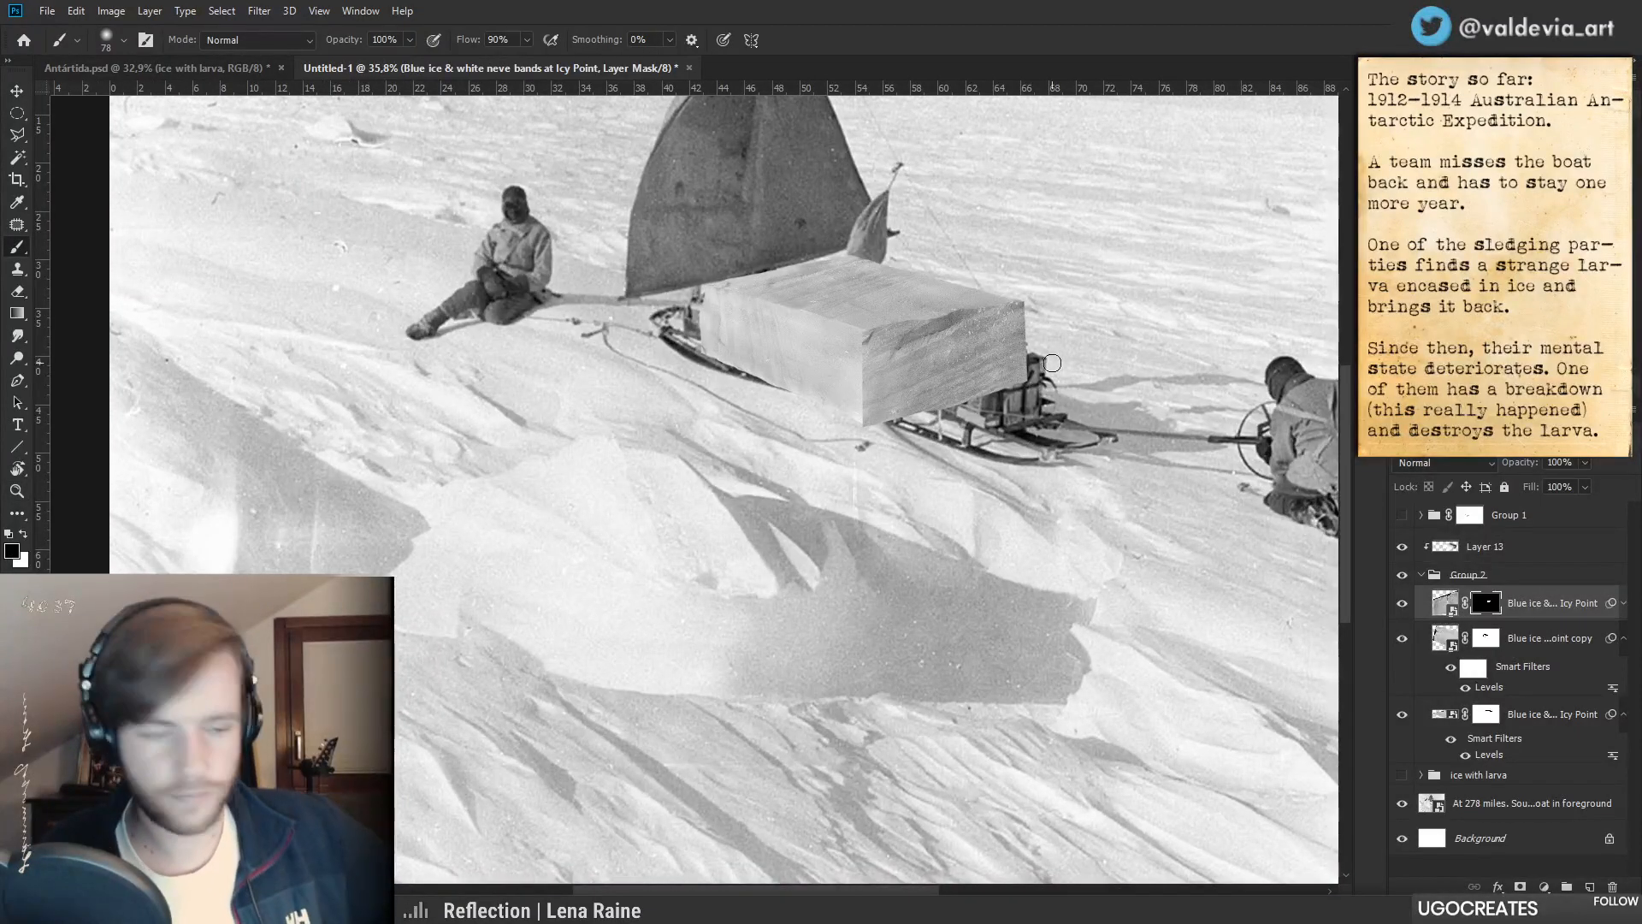
{"action": "key", "text": "ctrl+t"}
{"action": "mouse_move", "coordinate": [1164, 524]}
{"action": "left_mouse_down"}
{"action": "mouse_move", "coordinate": [1134, 499]}
{"action": "mouse_move", "coordinate": [1158, 499]}
{"action": "left_mouse_up"}
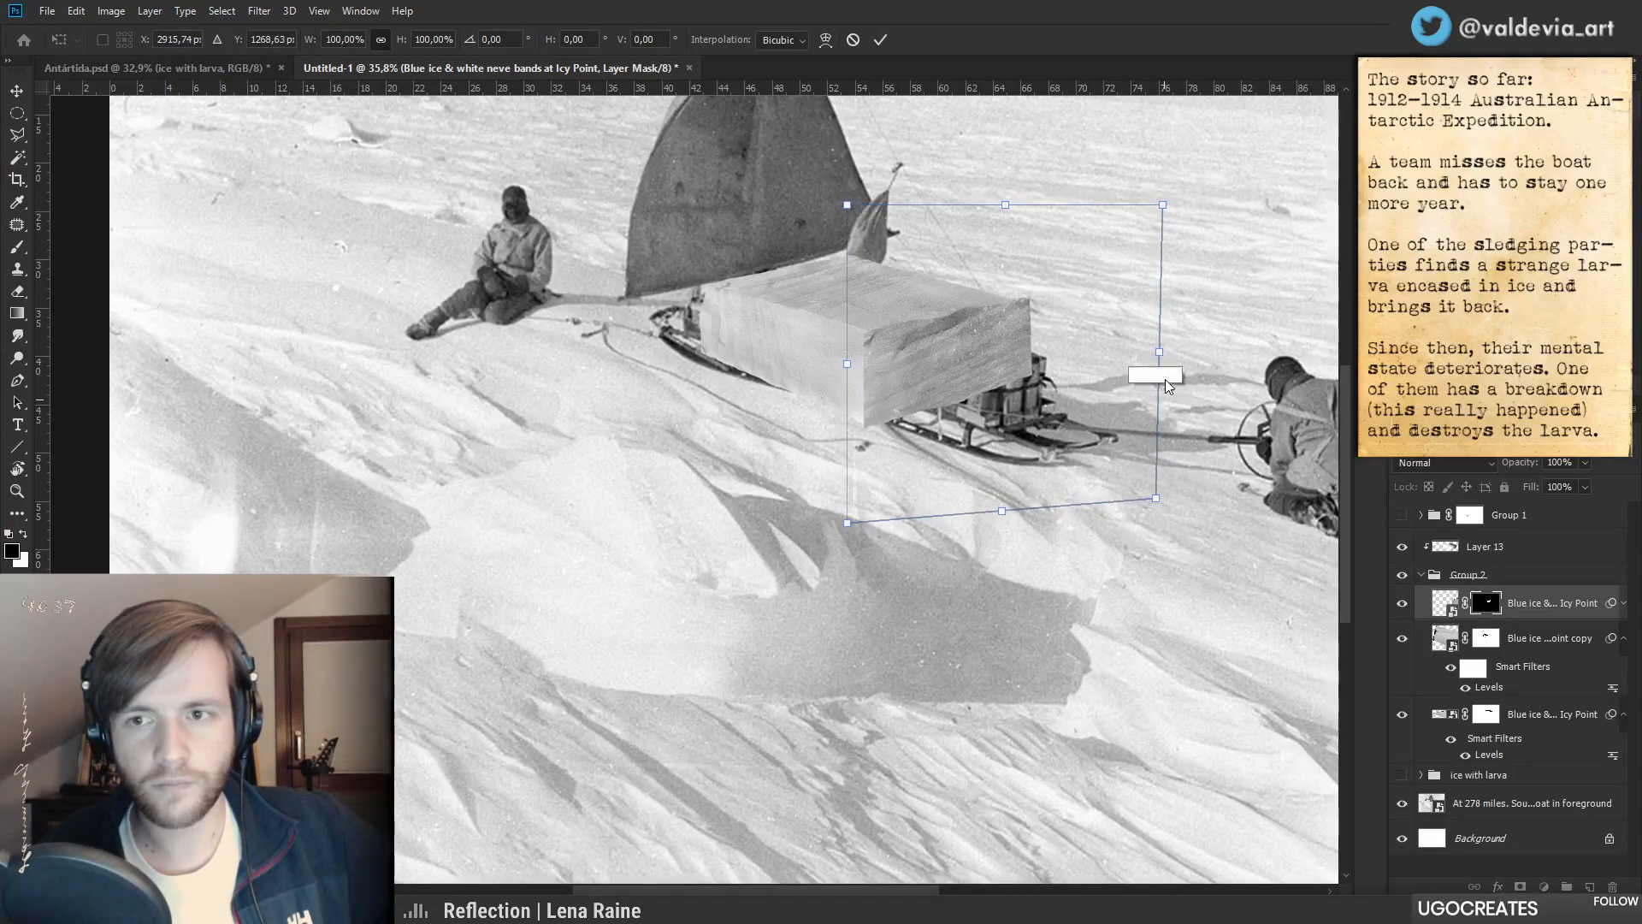
{"action": "mouse_move", "coordinate": [1160, 352]}
{"action": "left_mouse_down"}
{"action": "mouse_move", "coordinate": [1113, 351]}
{"action": "mouse_move", "coordinate": [1133, 352]}
{"action": "left_mouse_up"}
{"action": "mouse_move", "coordinate": [847, 363]}
{"action": "left_mouse_down"}
{"action": "mouse_move", "coordinate": [742, 352]}
{"action": "mouse_move", "coordinate": [855, 355]}
{"action": "left_mouse_up"}
{"action": "left_click", "coordinate": [883, 43]}
{"action": "key", "text": "z"}
{"action": "key", "text": "b"}
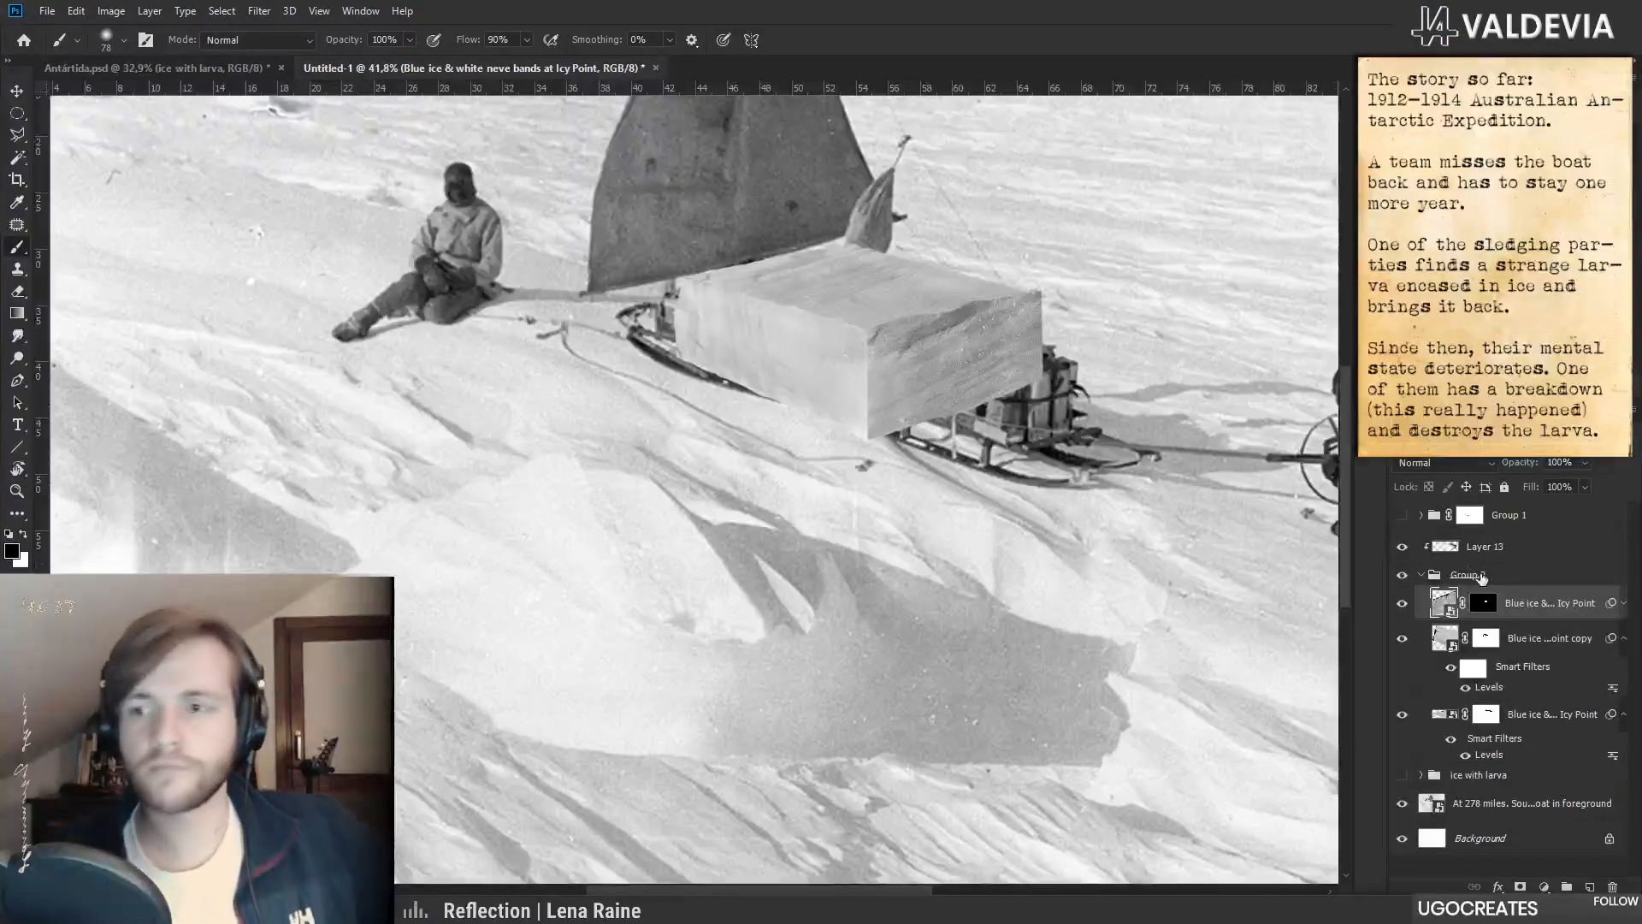
- Select Group 2 together with Layer 13 and move the whole ice block up so it sits on the sledge
{"action": "left_click", "coordinate": [1448, 580]}
{"action": "left_click", "coordinate": [1484, 547], "text": "ctrl"}
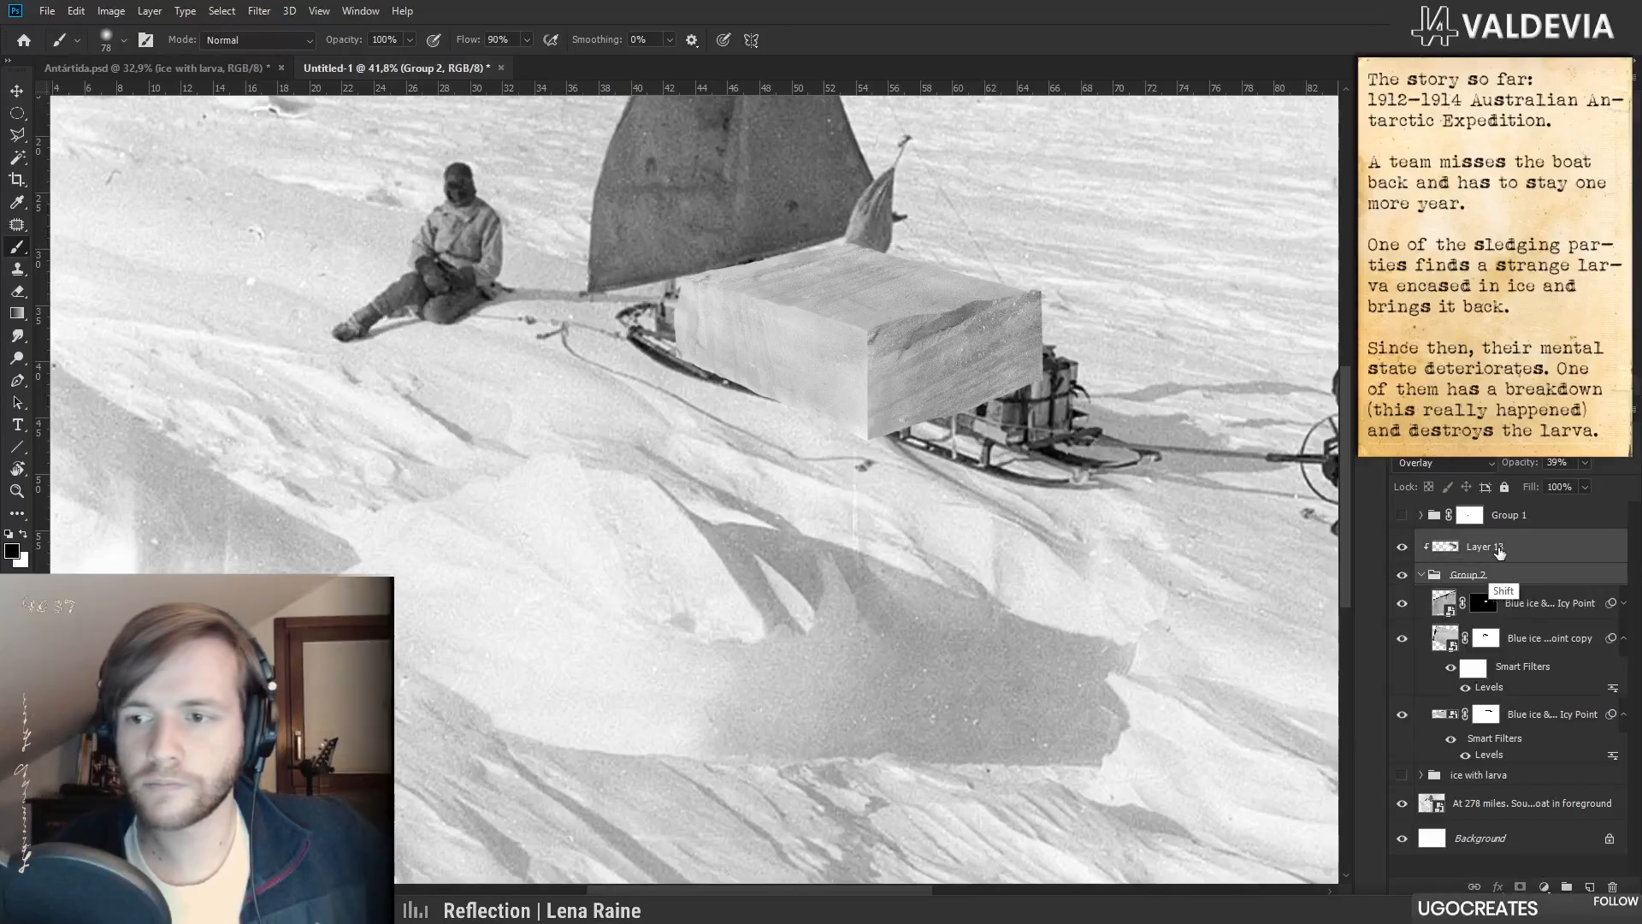
{"action": "mouse_move", "coordinate": [892, 338]}
{"action": "left_mouse_down"}
{"action": "mouse_move", "coordinate": [704, 479]}
{"action": "mouse_move", "coordinate": [897, 315]}
{"action": "left_mouse_up"}
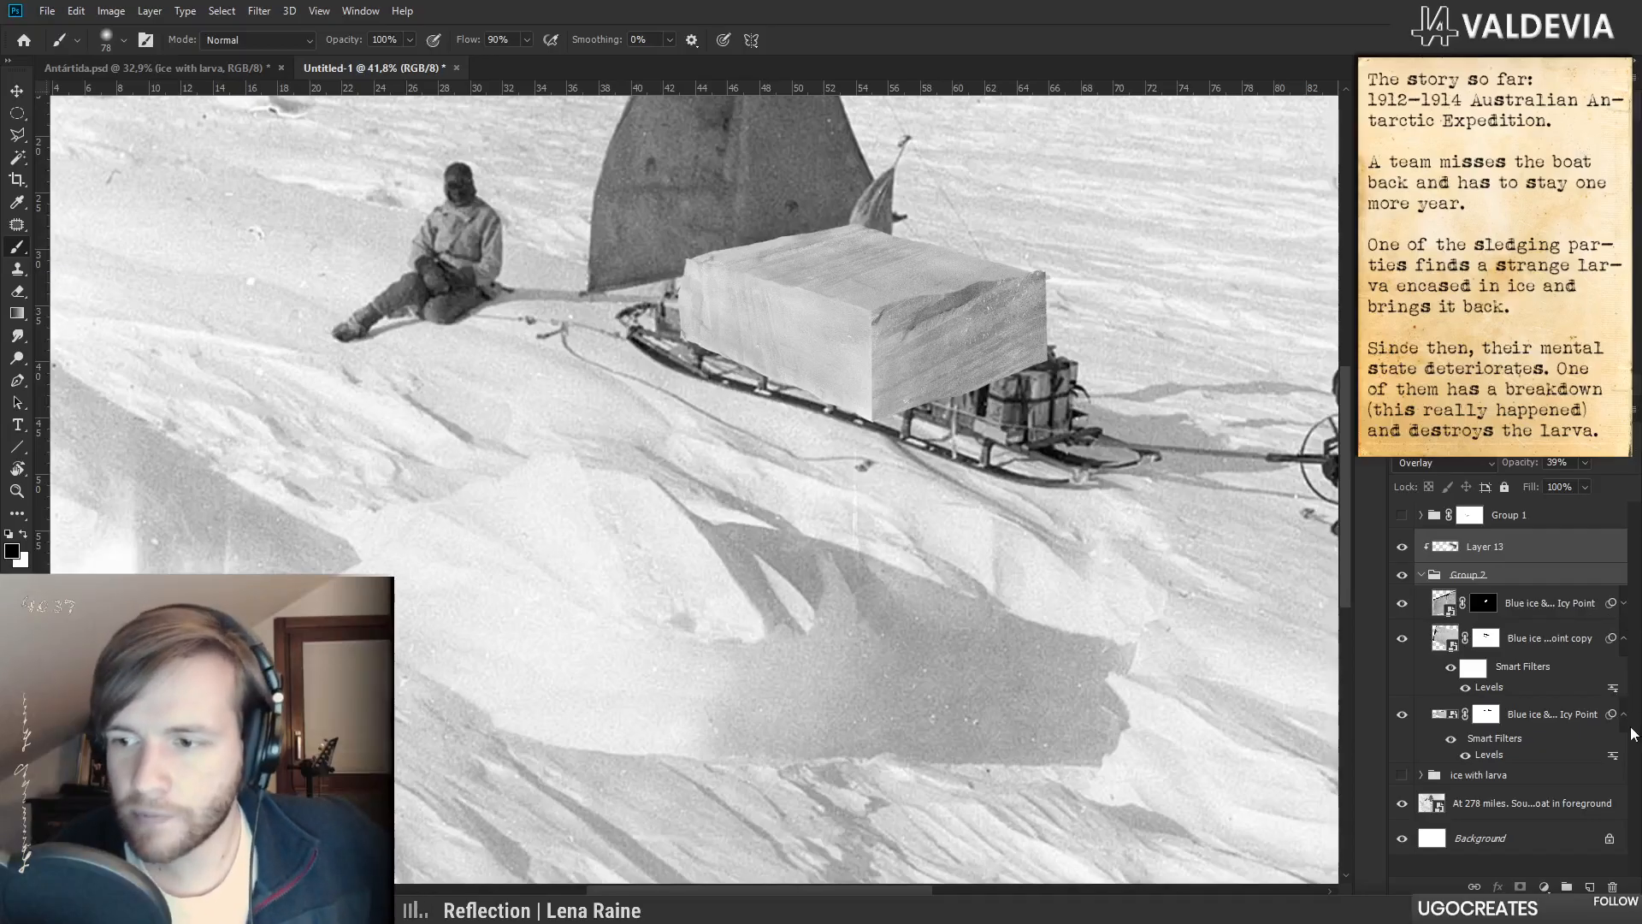
- Show the larva in Group 1, move it onto the ice block and delete the group's layer mask
{"action": "left_click", "coordinate": [1400, 515]}
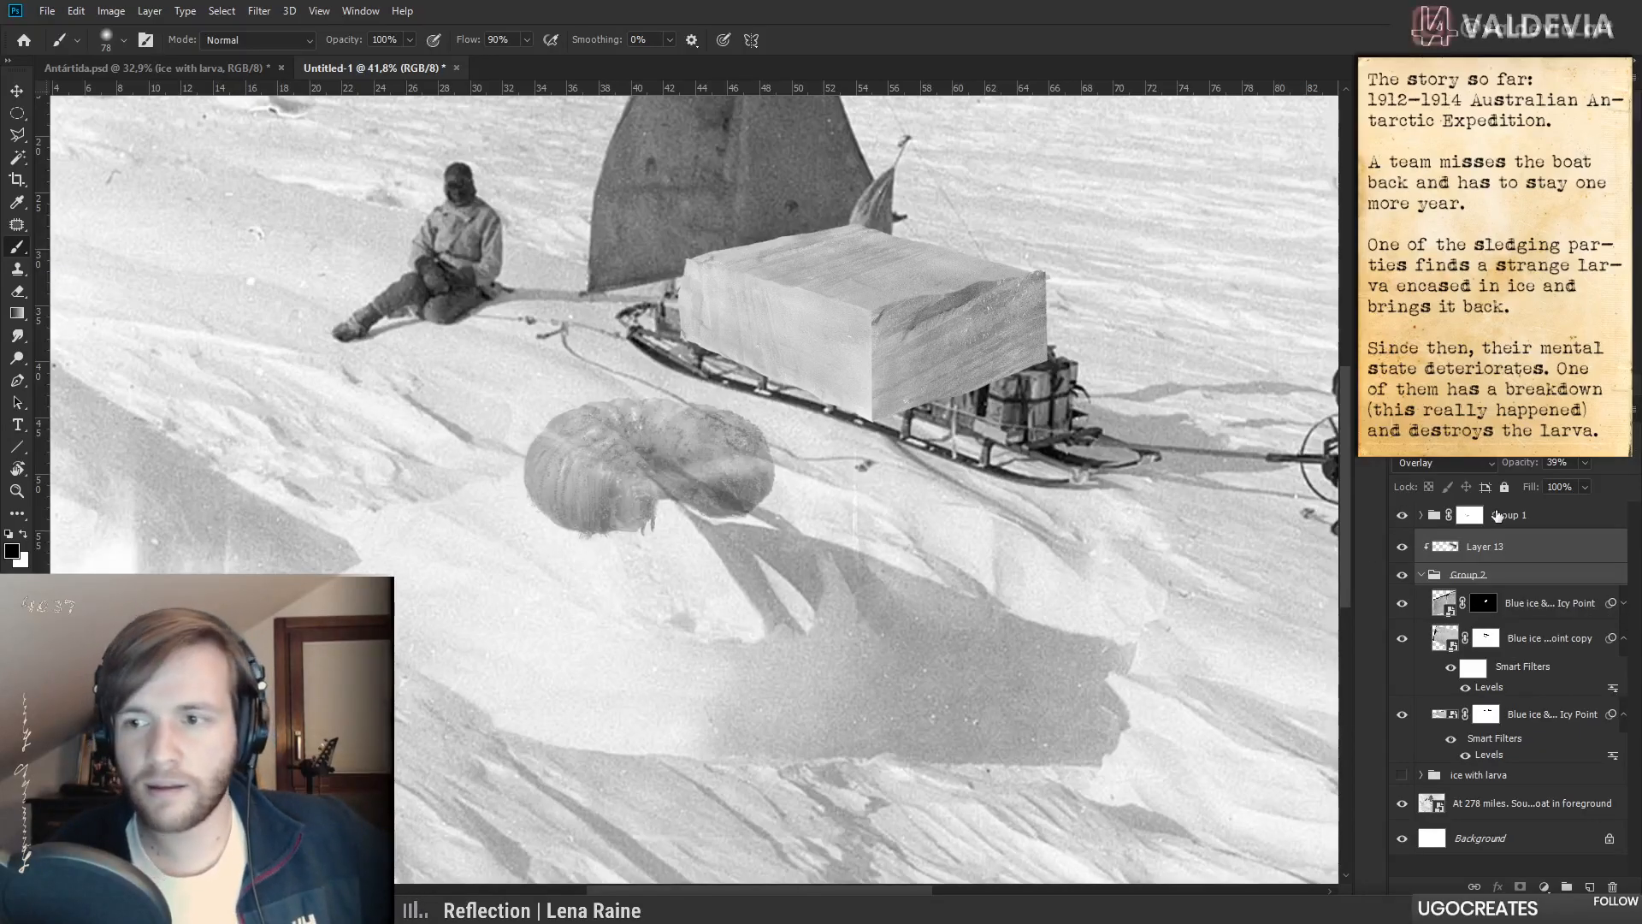
{"action": "left_click", "coordinate": [1470, 514]}
{"action": "left_click_drag", "start_coordinate": [718, 453], "coordinate": [934, 313]}
{"action": "left_click", "coordinate": [1468, 516]}
{"action": "right_click", "coordinate": [1467, 516]}
{"action": "left_click", "coordinate": [1493, 542]}
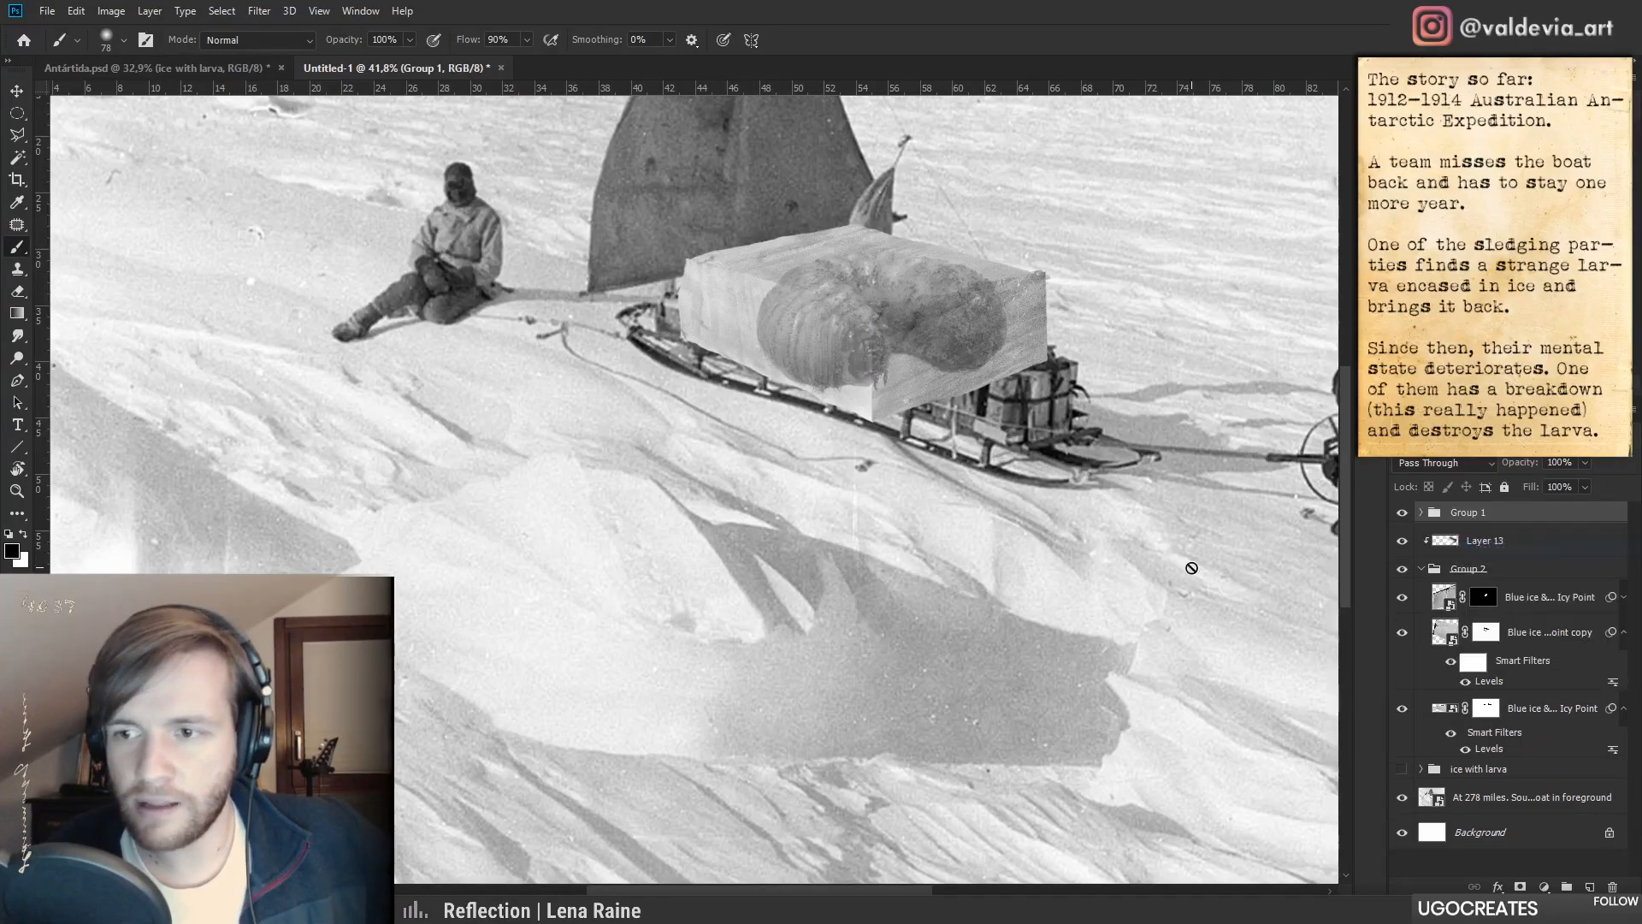
- Nudge the larva slightly up and toward the block's far left end
{"action": "key", "text": "z"}
{"action": "left_click", "coordinate": [938, 312]}
{"action": "left_click_drag", "start_coordinate": [972, 332], "coordinate": [961, 322]}
- Mask out the bulging outer edge of the block's long side face with a 48 px brush at 78% hardness
{"action": "key", "text": "z"}
{"action": "mouse_move", "coordinate": [1063, 332]}
{"action": "left_mouse_down"}
{"action": "mouse_move", "coordinate": [884, 331]}
{"action": "mouse_move", "coordinate": [1009, 319]}
{"action": "mouse_move", "coordinate": [776, 447]}
{"action": "left_mouse_up"}
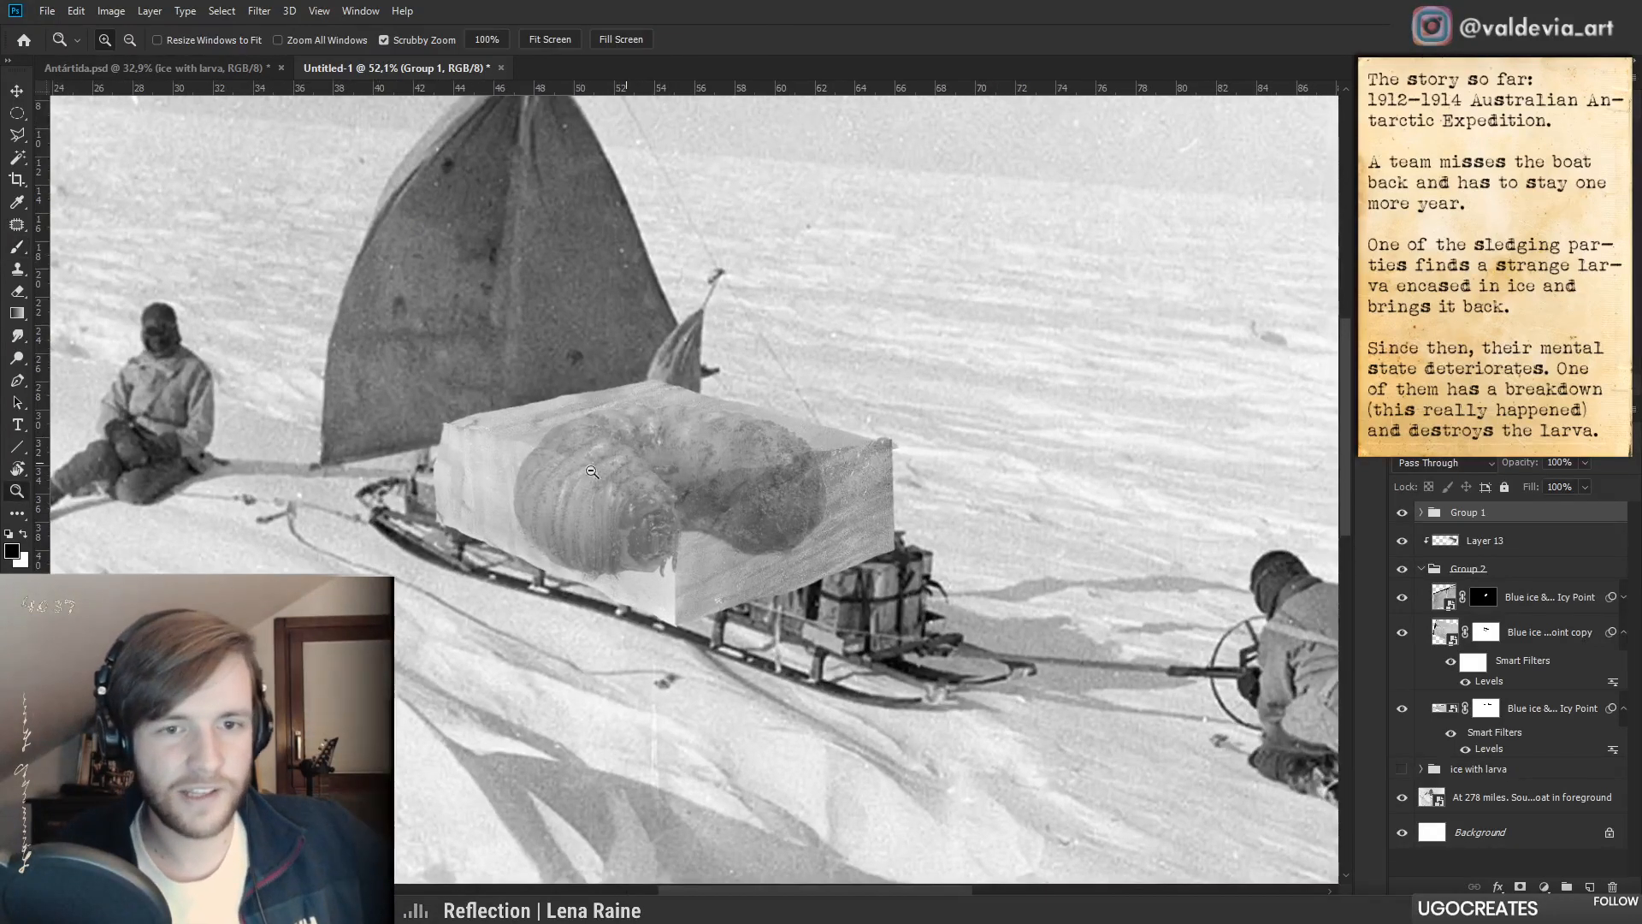
{"action": "left_click_drag", "start_coordinate": [635, 451], "coordinate": [597, 470]}
{"action": "left_click_drag", "start_coordinate": [436, 447], "coordinate": [643, 448]}
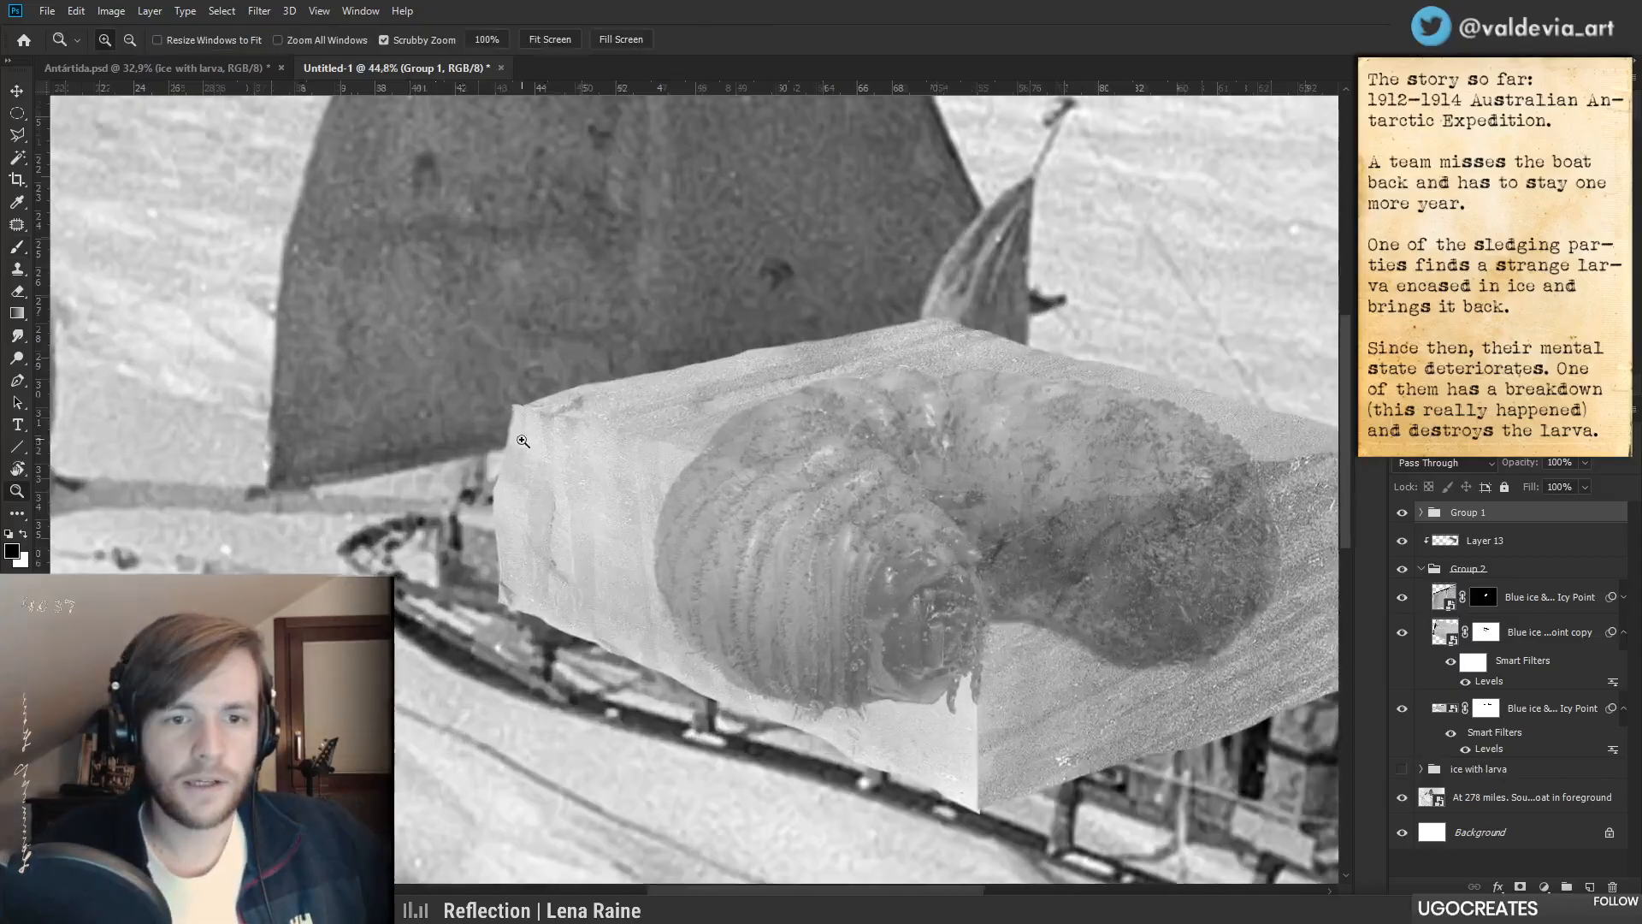
{"action": "left_click", "coordinate": [1402, 633]}
{"action": "left_click", "coordinate": [1402, 633]}
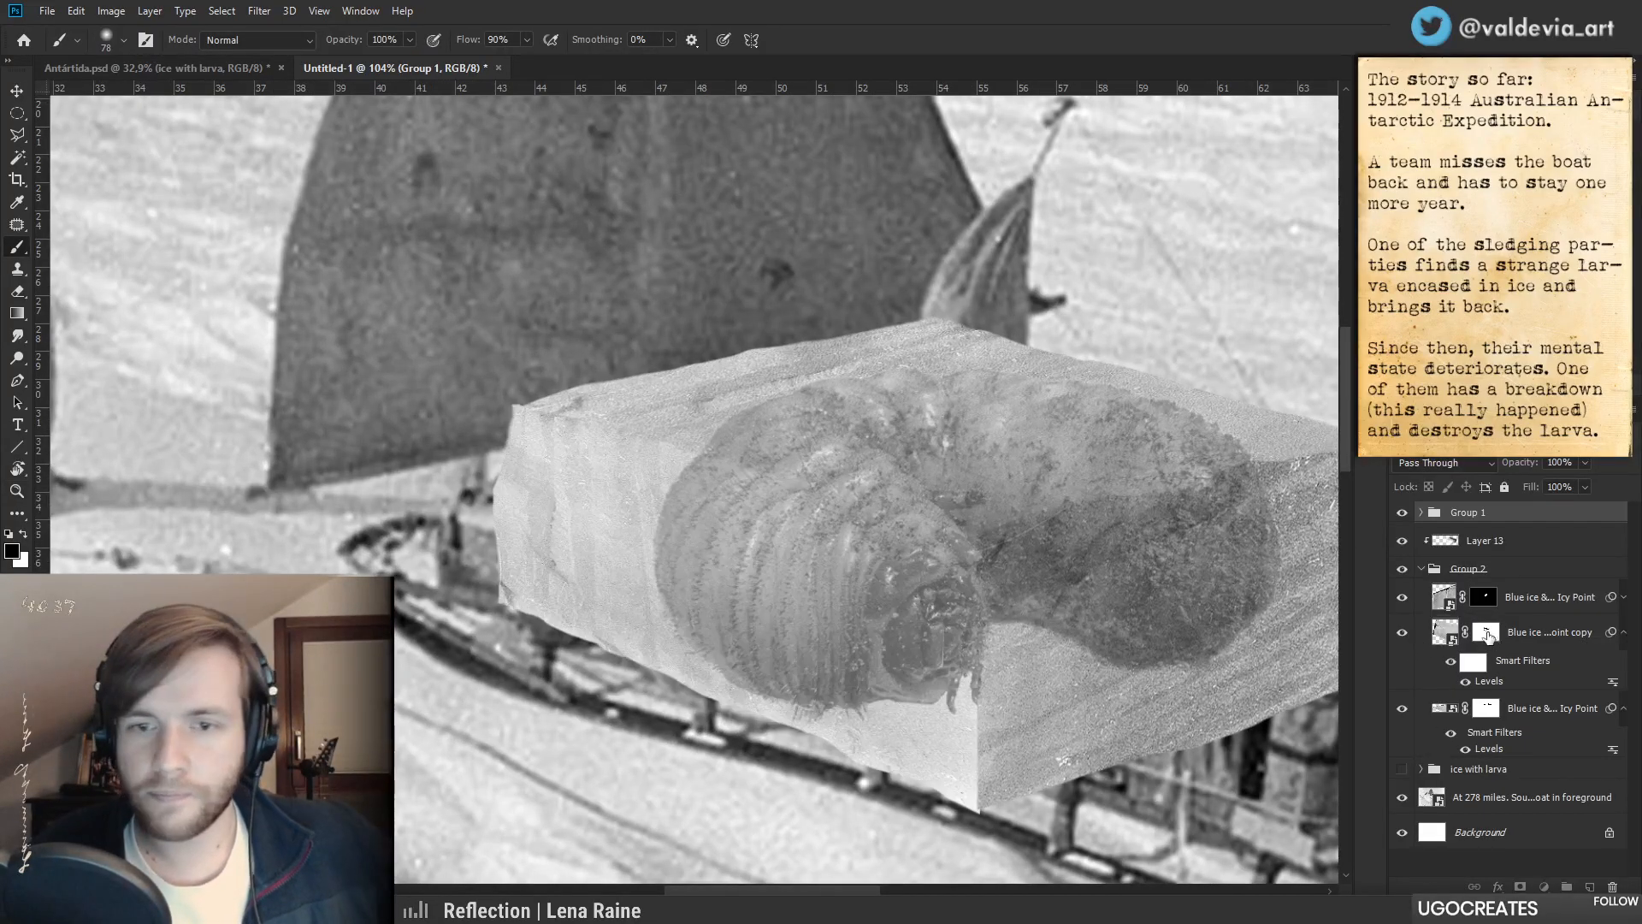
{"action": "left_click", "coordinate": [1488, 633]}
{"action": "right_click", "coordinate": [536, 423]}
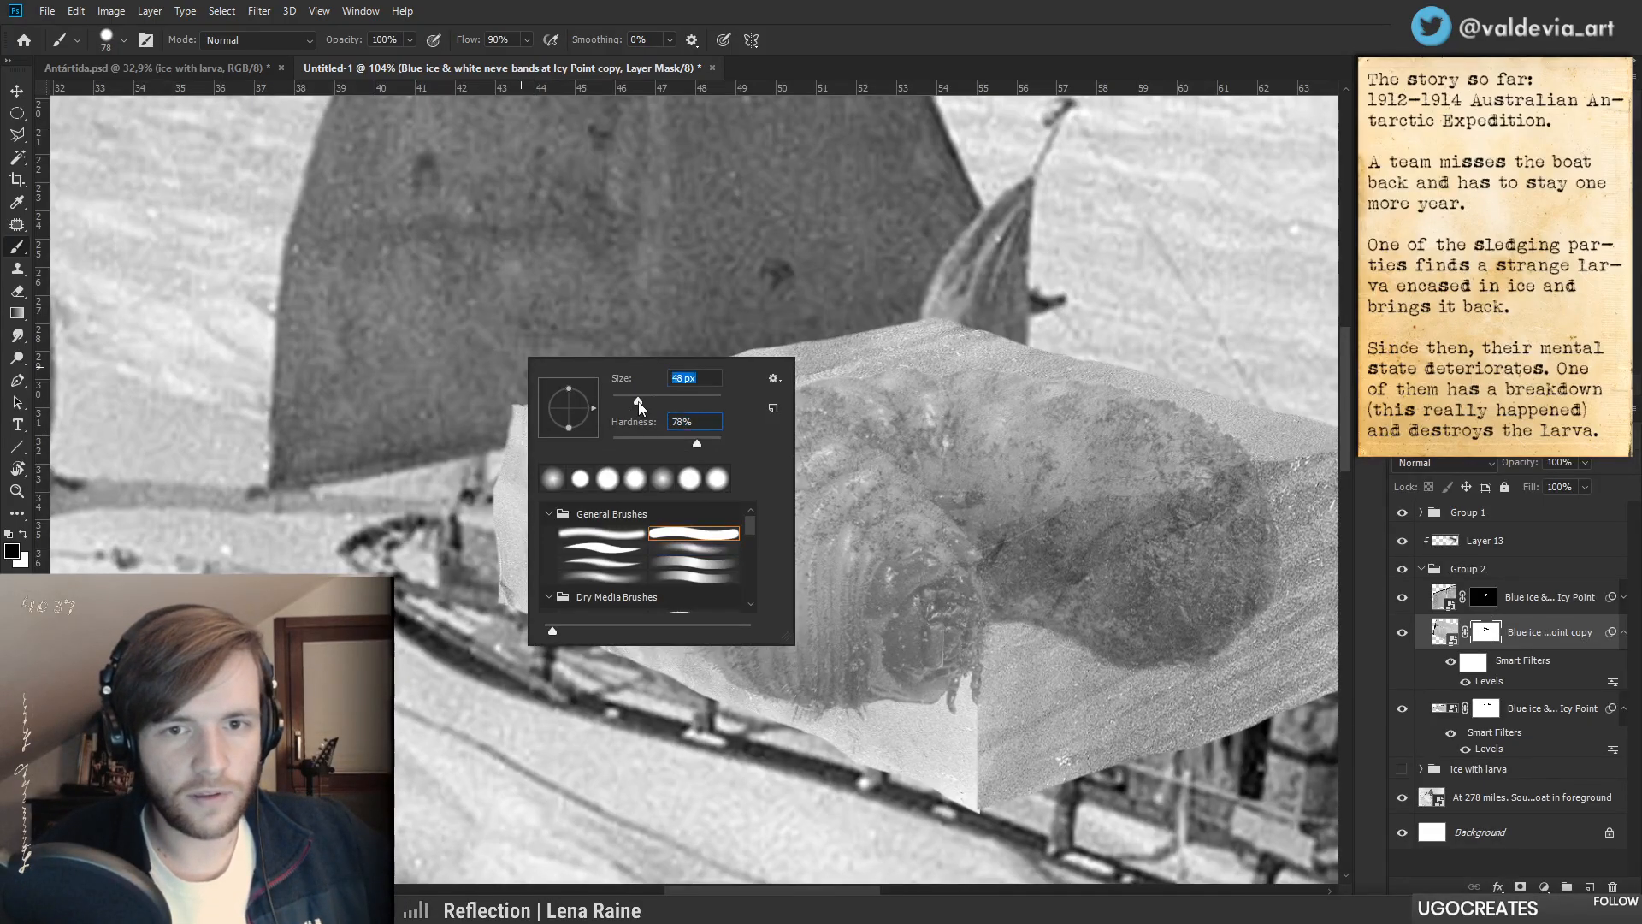
{"action": "key", "text": "Return"}
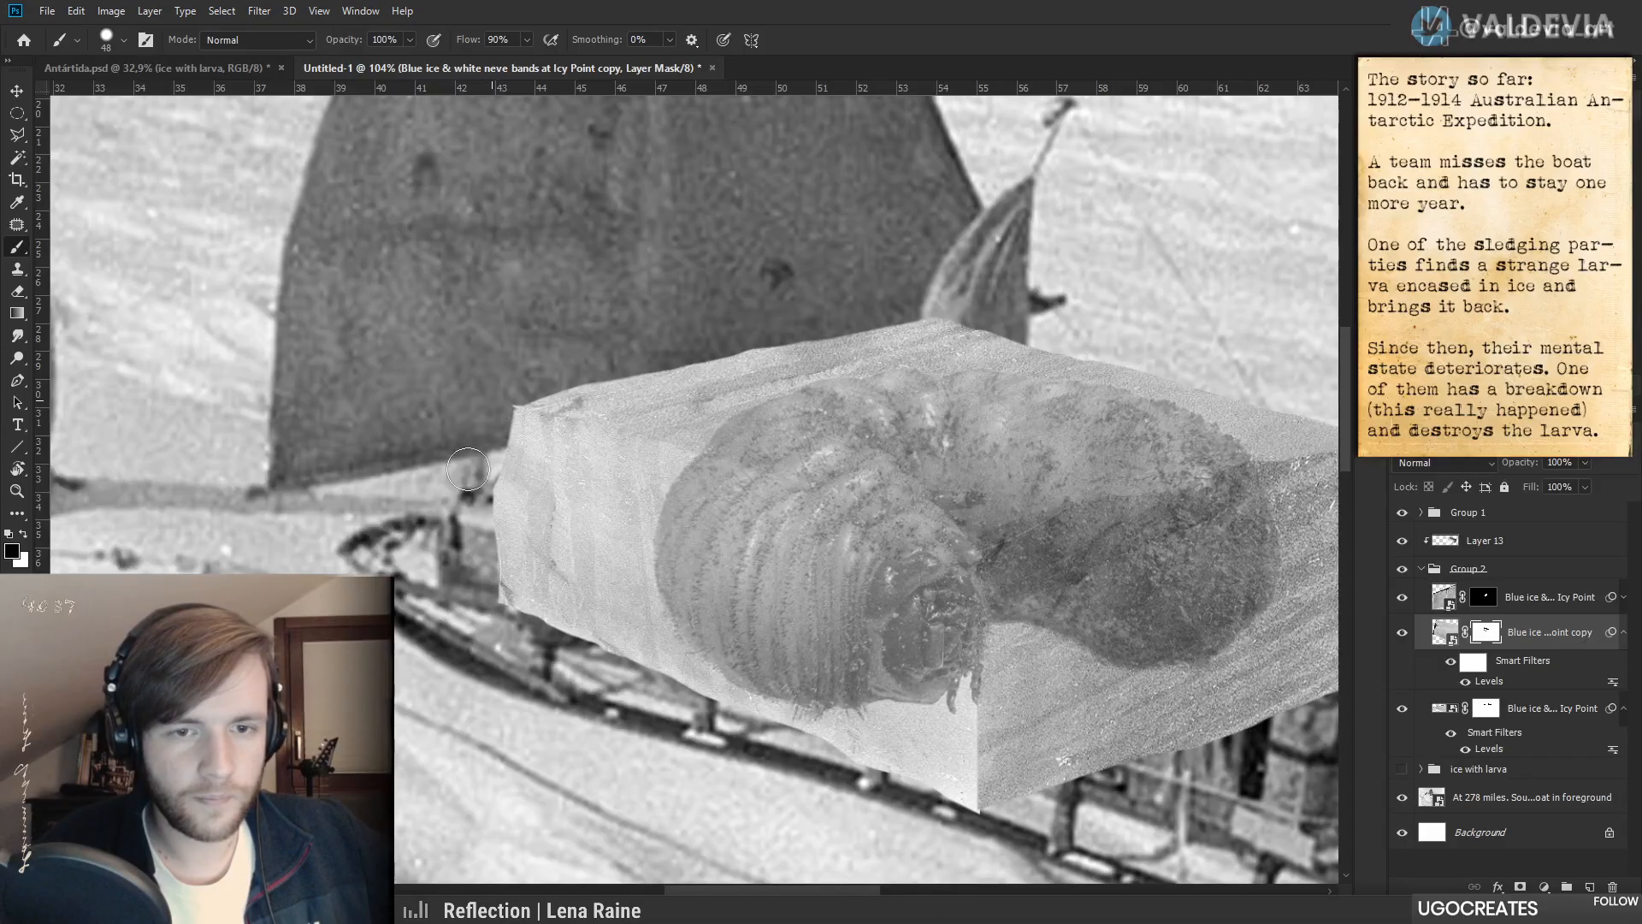
{"action": "left_click_drag", "start_coordinate": [495, 476], "coordinate": [465, 524]}
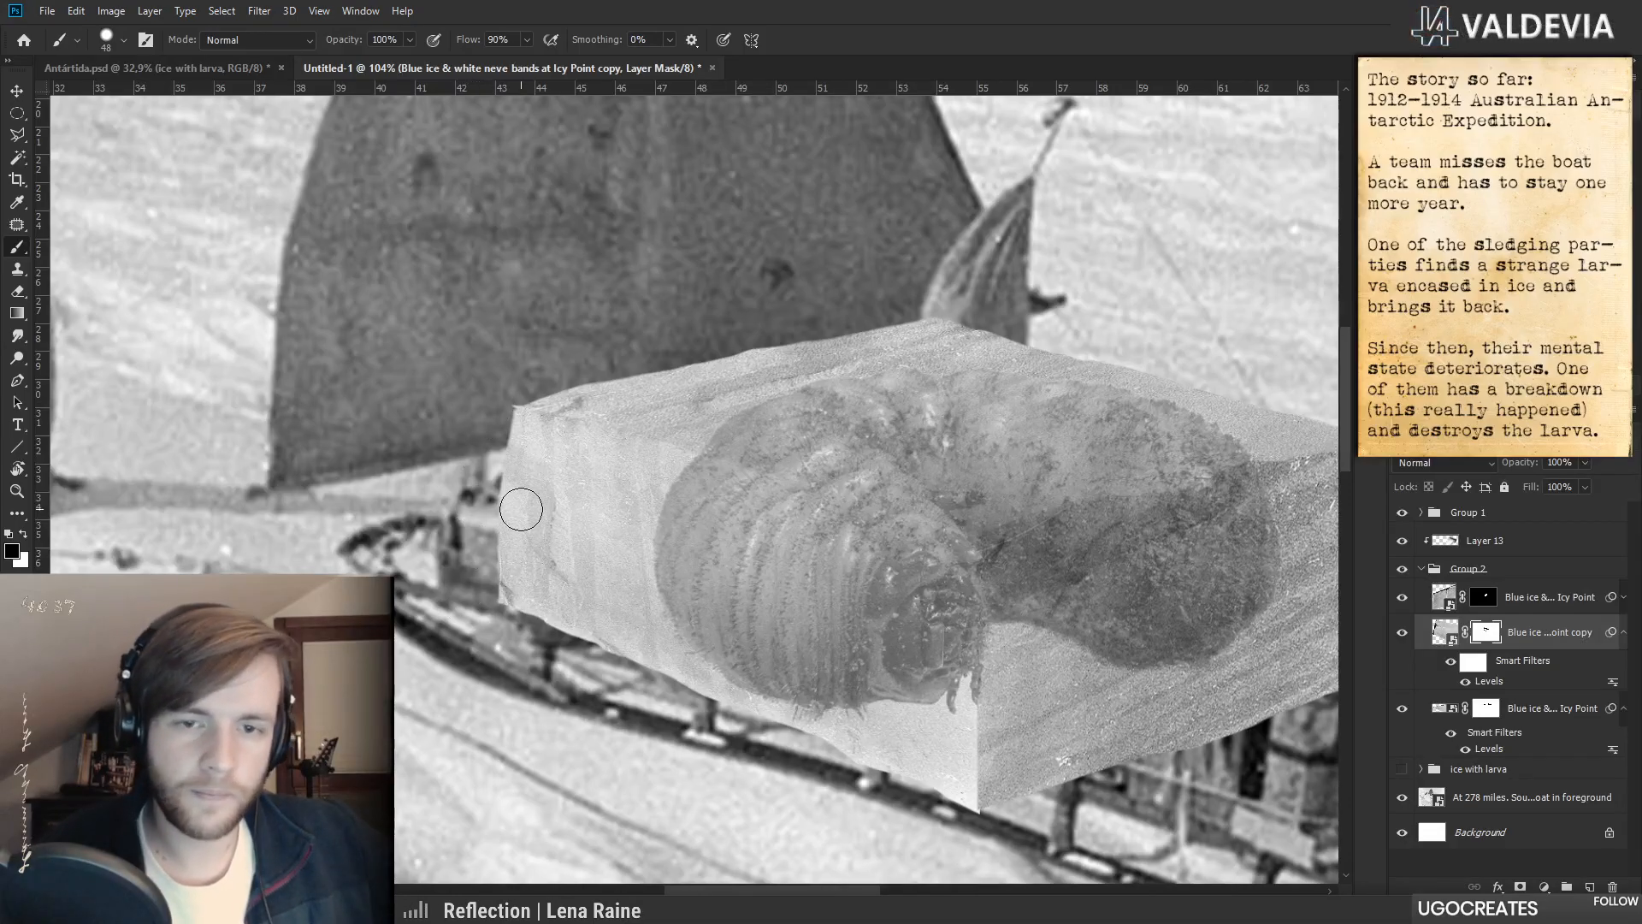
- Compare the larva and ice in the sledge composite with the earlier ice-wall picture in Antártida.psd
{"action": "left_click", "coordinate": [1483, 599]}
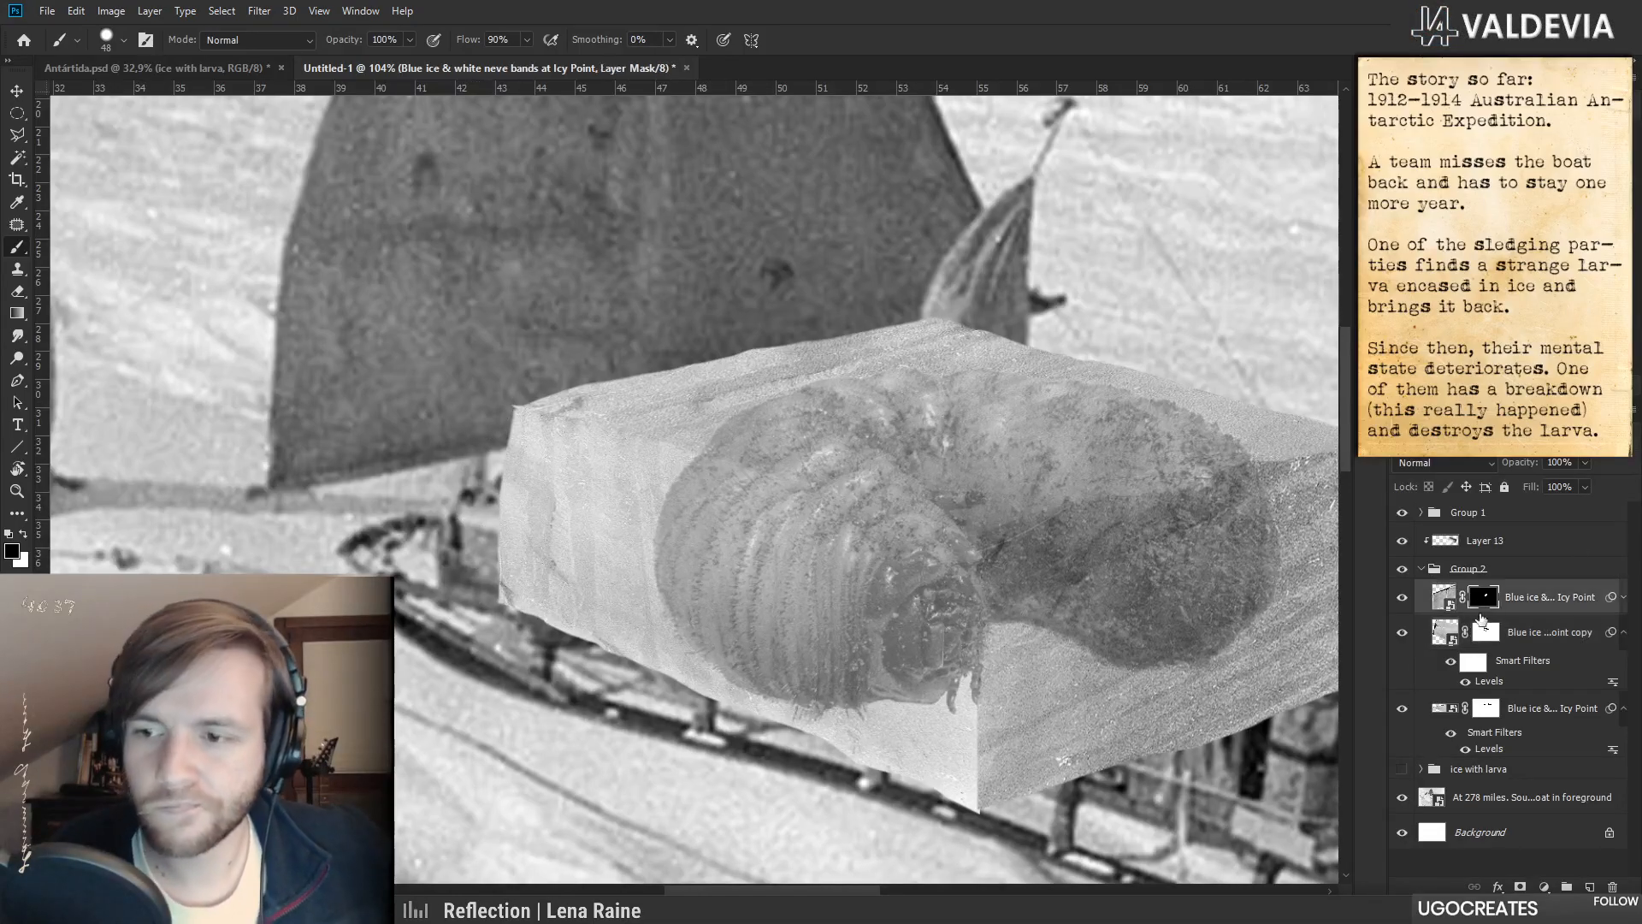
{"action": "left_click", "coordinate": [1481, 709]}
{"action": "left_click_drag", "start_coordinate": [597, 381], "coordinate": [520, 382]}
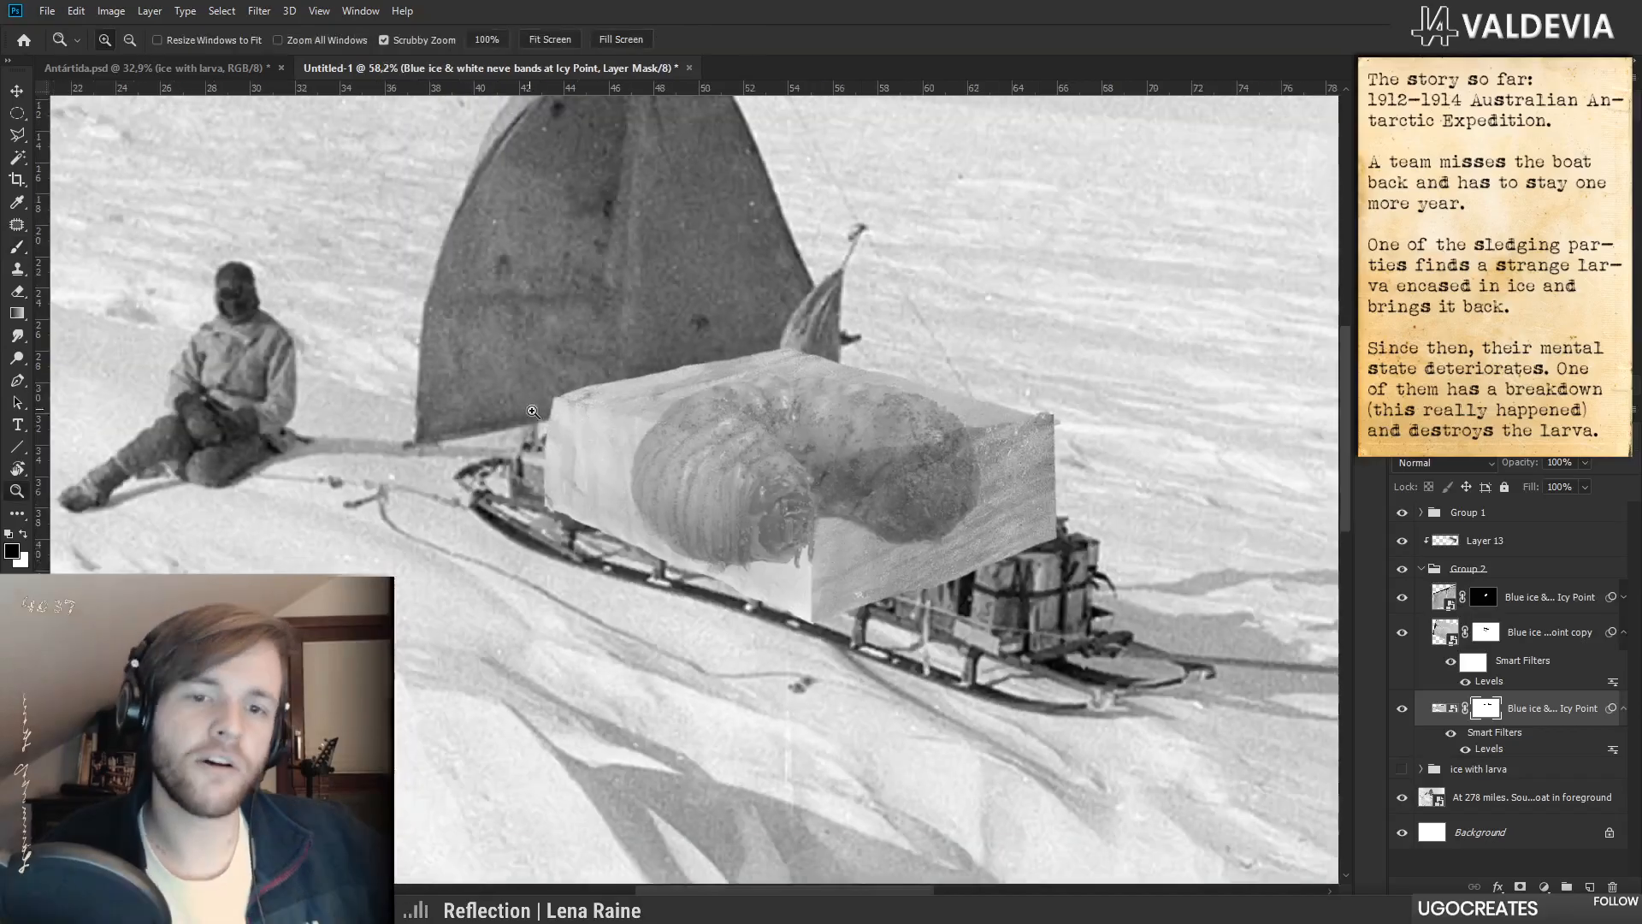
{"action": "left_click_drag", "start_coordinate": [619, 548], "coordinate": [664, 545]}
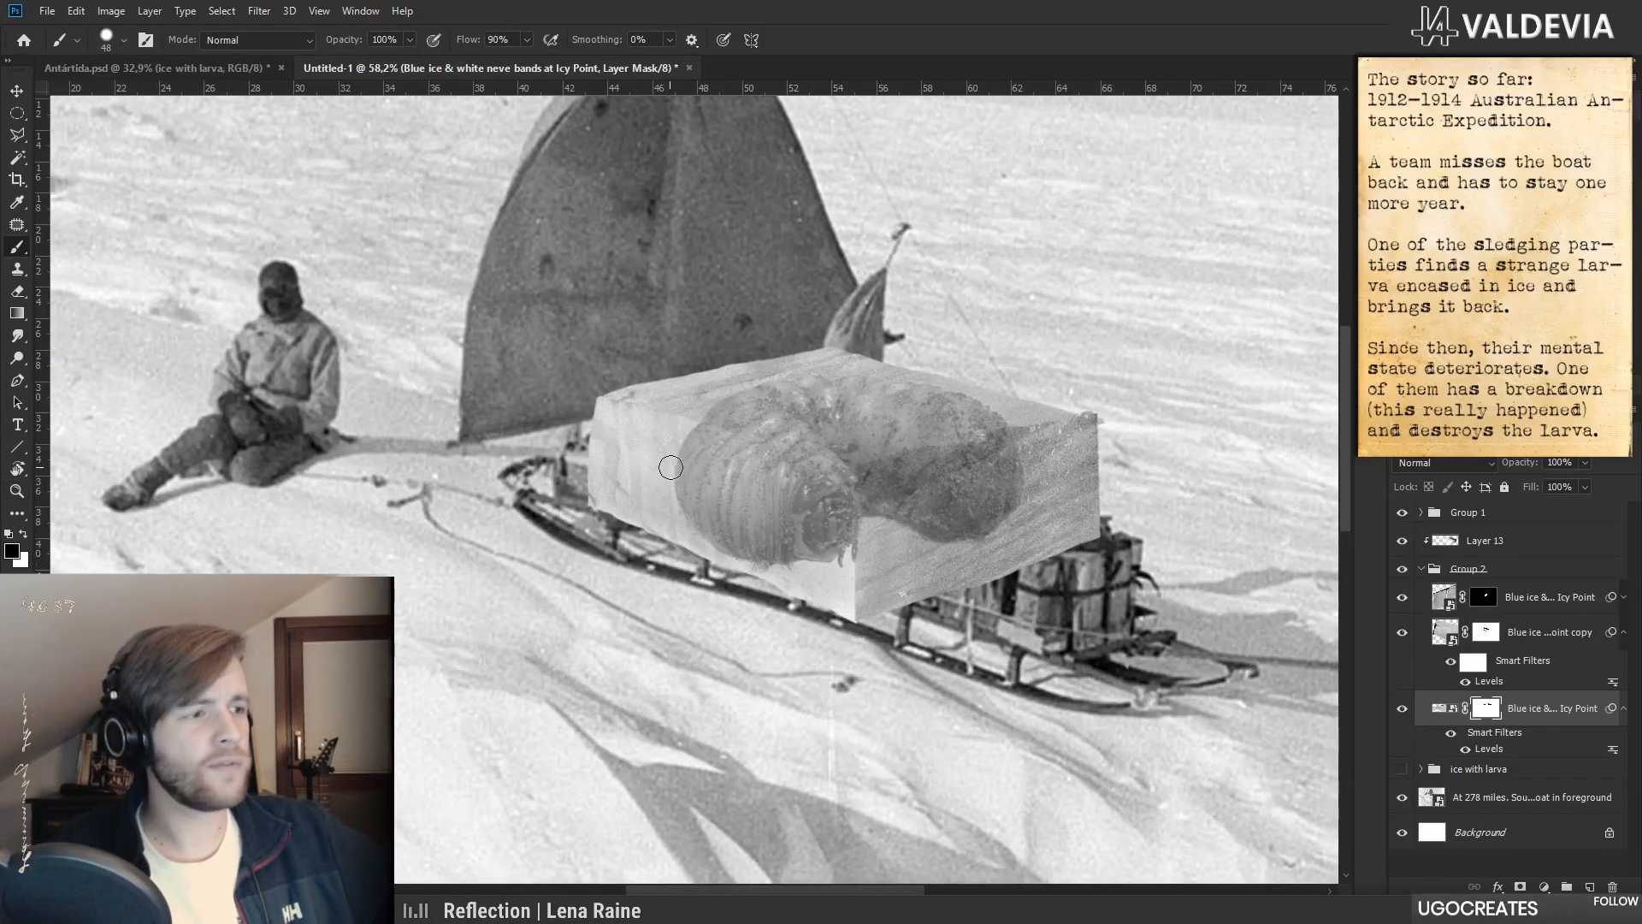
{"action": "mouse_move", "coordinate": [761, 460]}
{"action": "left_mouse_down"}
{"action": "mouse_move", "coordinate": [693, 461]}
{"action": "mouse_move", "coordinate": [725, 459]}
{"action": "mouse_move", "coordinate": [681, 503]}
{"action": "mouse_move", "coordinate": [601, 529]}
{"action": "mouse_move", "coordinate": [710, 513]}
{"action": "mouse_move", "coordinate": [628, 507]}
{"action": "left_mouse_up"}
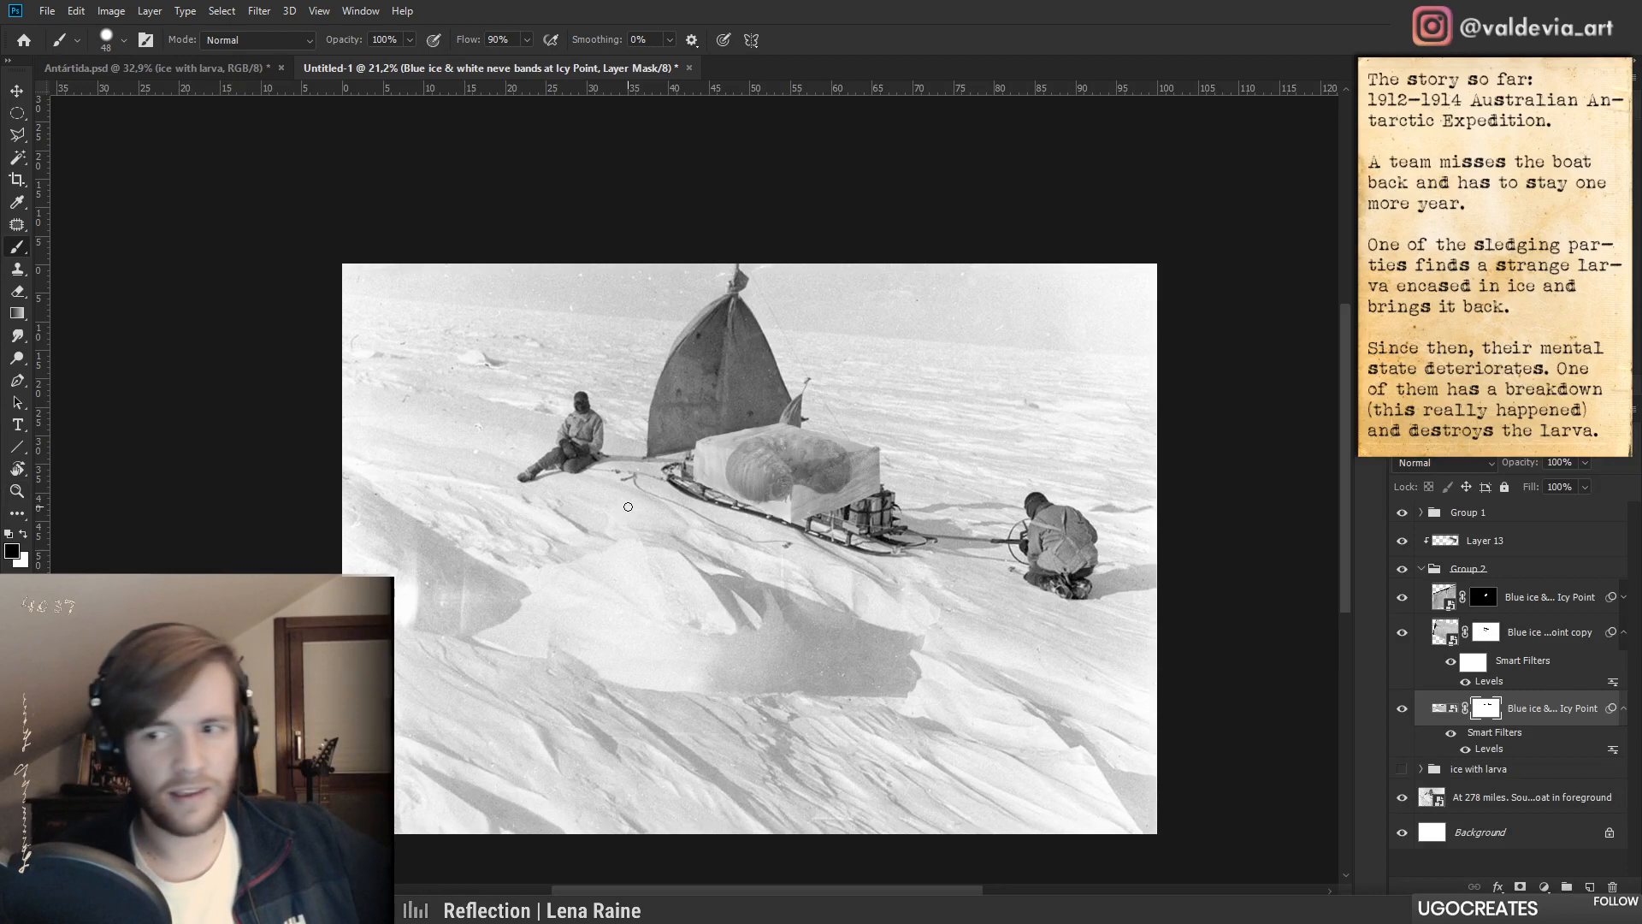
{"action": "key", "text": "ctrl+Tab"}
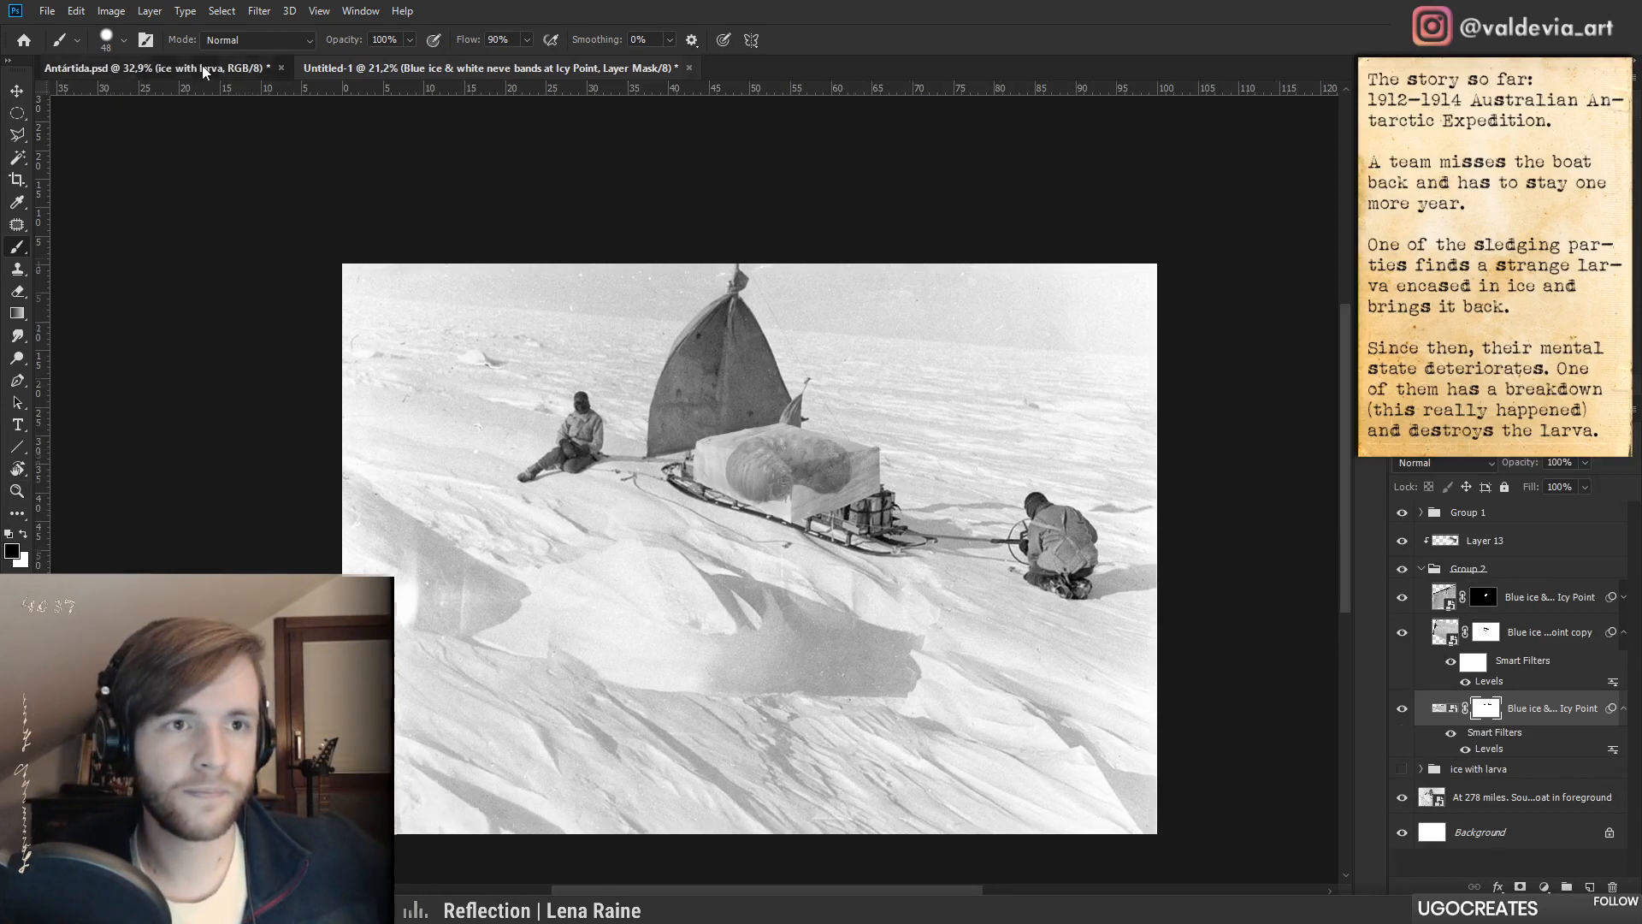
{"action": "left_click_drag", "start_coordinate": [706, 511], "coordinate": [659, 513]}
{"action": "mouse_move", "coordinate": [677, 713]}
{"action": "left_mouse_down"}
{"action": "mouse_move", "coordinate": [661, 545]}
{"action": "mouse_move", "coordinate": [699, 506]}
{"action": "left_mouse_up"}
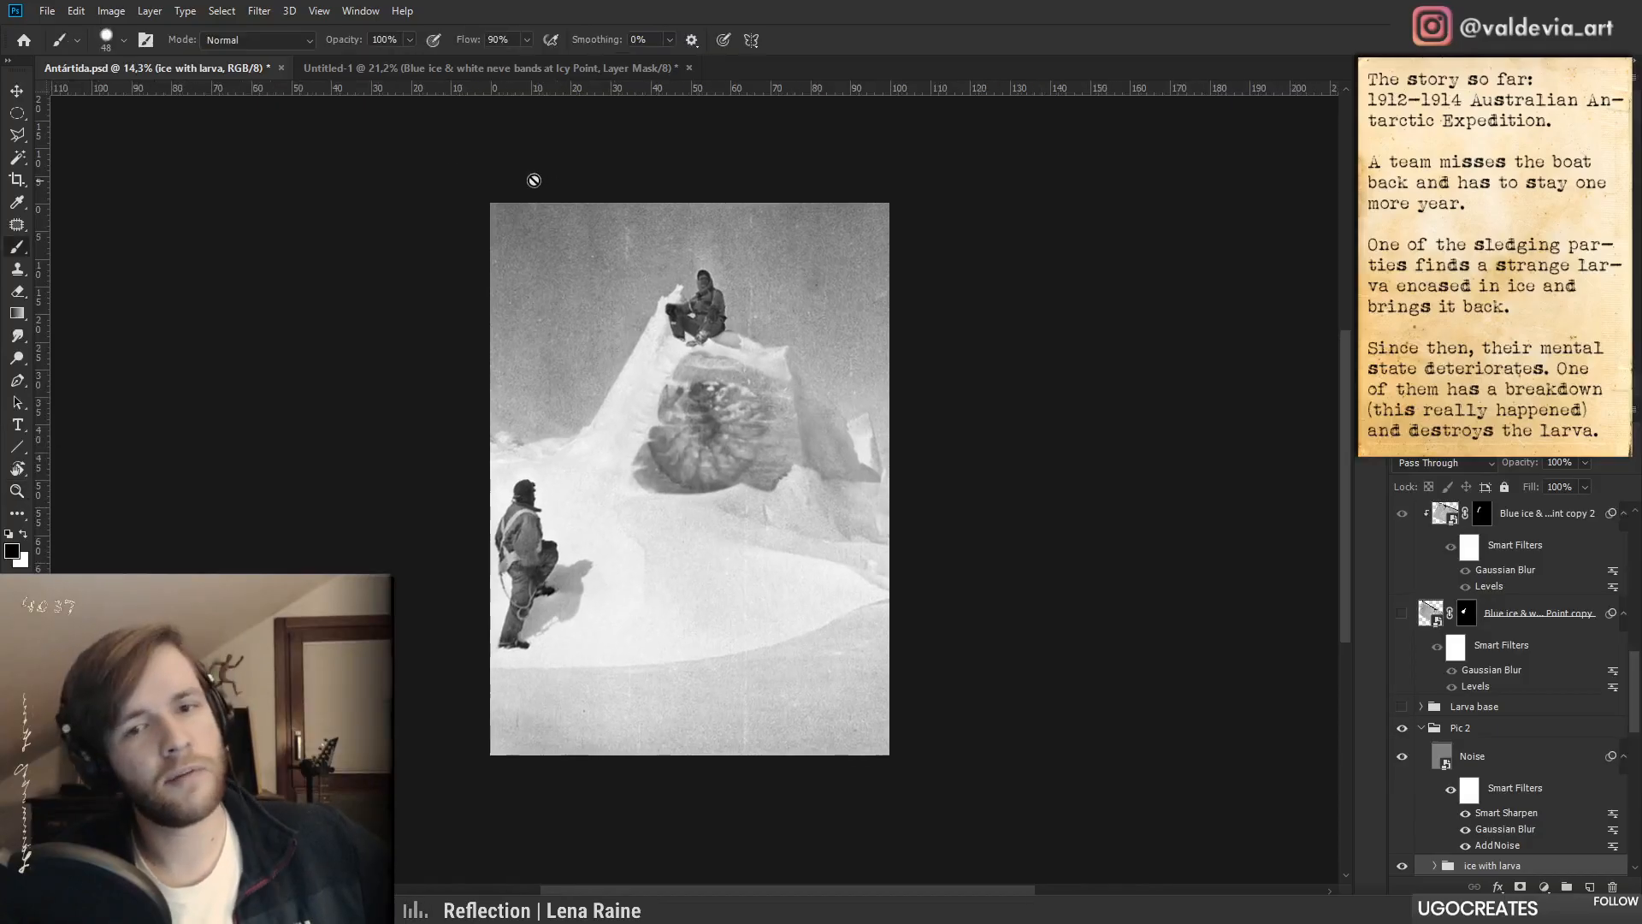
{"action": "left_click", "coordinate": [396, 69]}
{"action": "left_click_drag", "start_coordinate": [744, 452], "coordinate": [822, 456]}
{"action": "left_click_drag", "start_coordinate": [953, 543], "coordinate": [826, 542]}
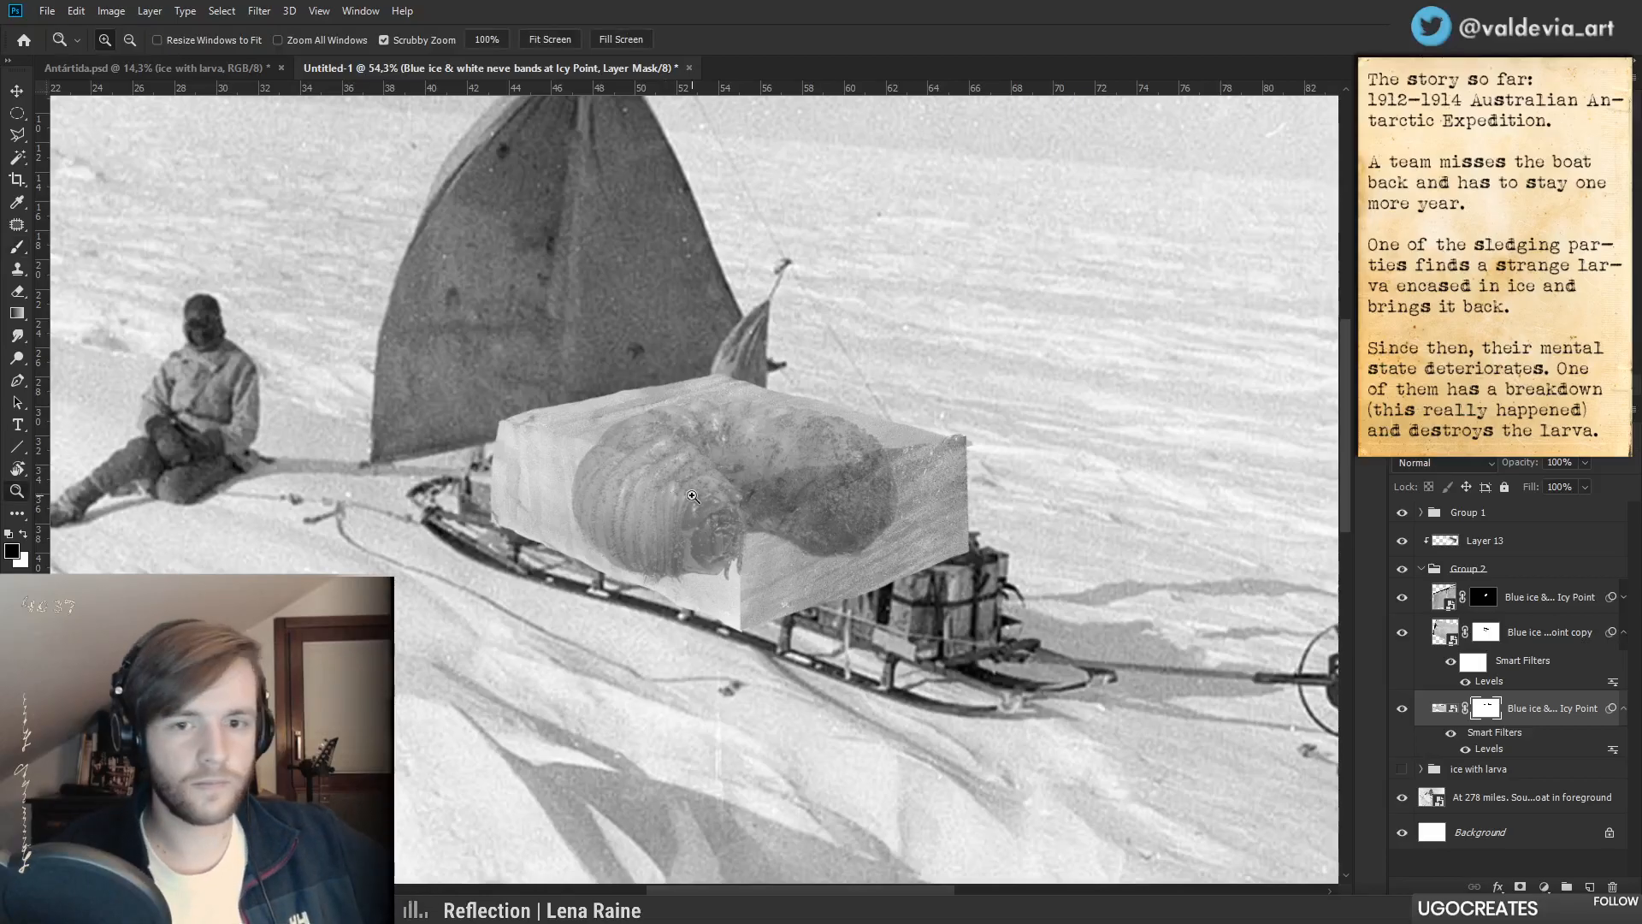
{"action": "left_click_drag", "start_coordinate": [691, 494], "coordinate": [668, 494]}
{"action": "left_click", "coordinate": [214, 69]}
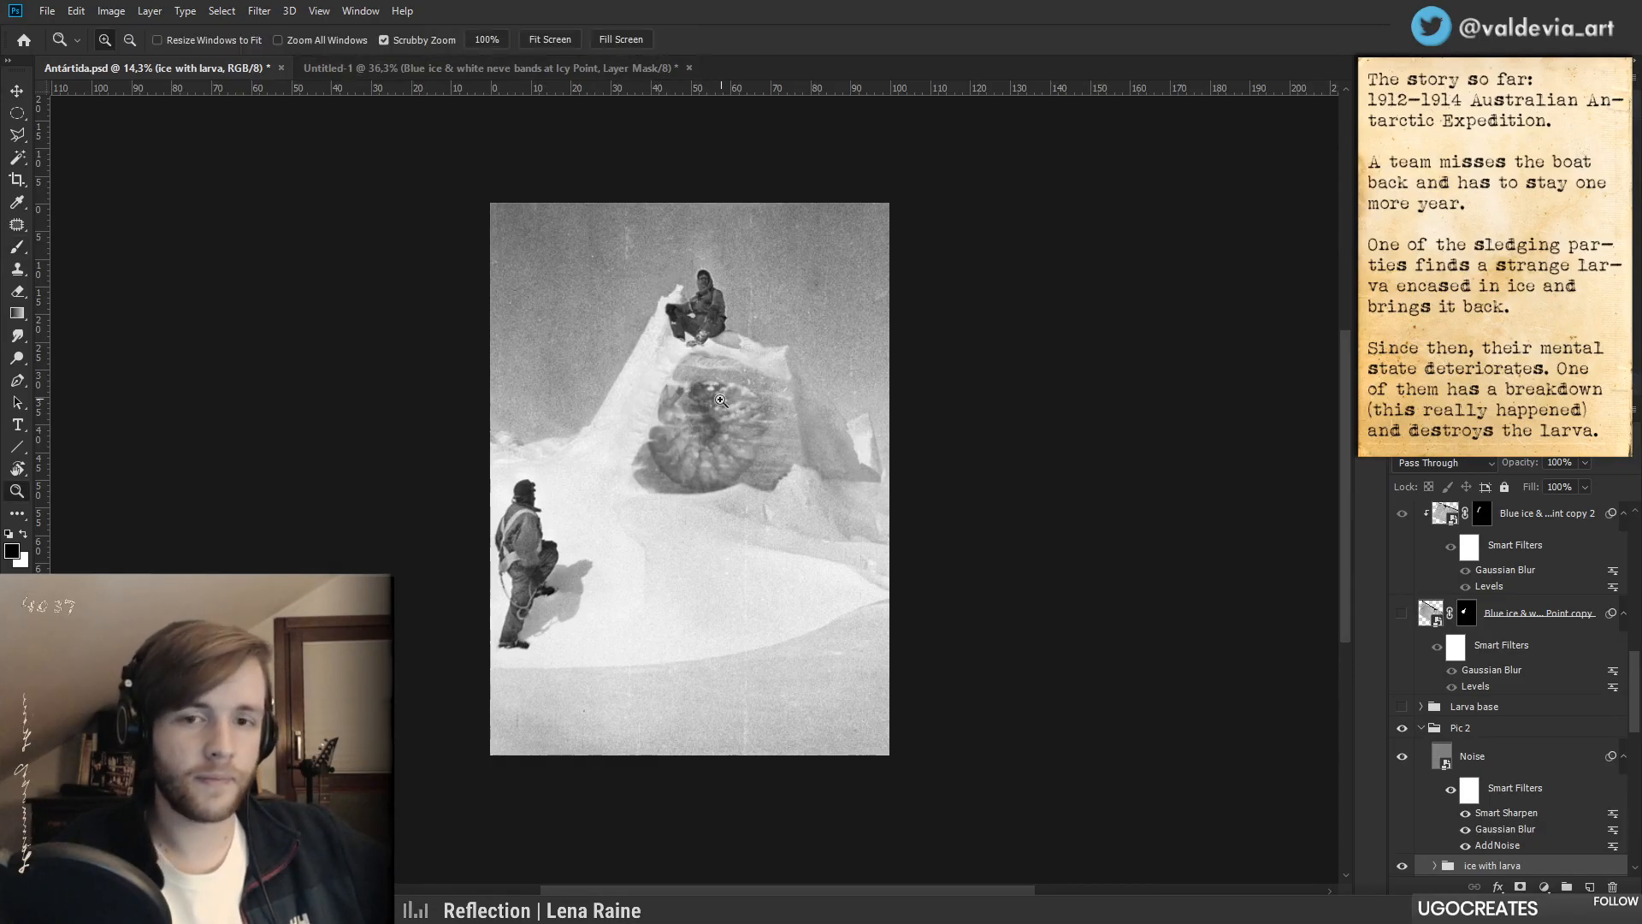
{"action": "left_click_drag", "start_coordinate": [720, 402], "coordinate": [760, 402]}
{"action": "left_click", "coordinate": [443, 69]}
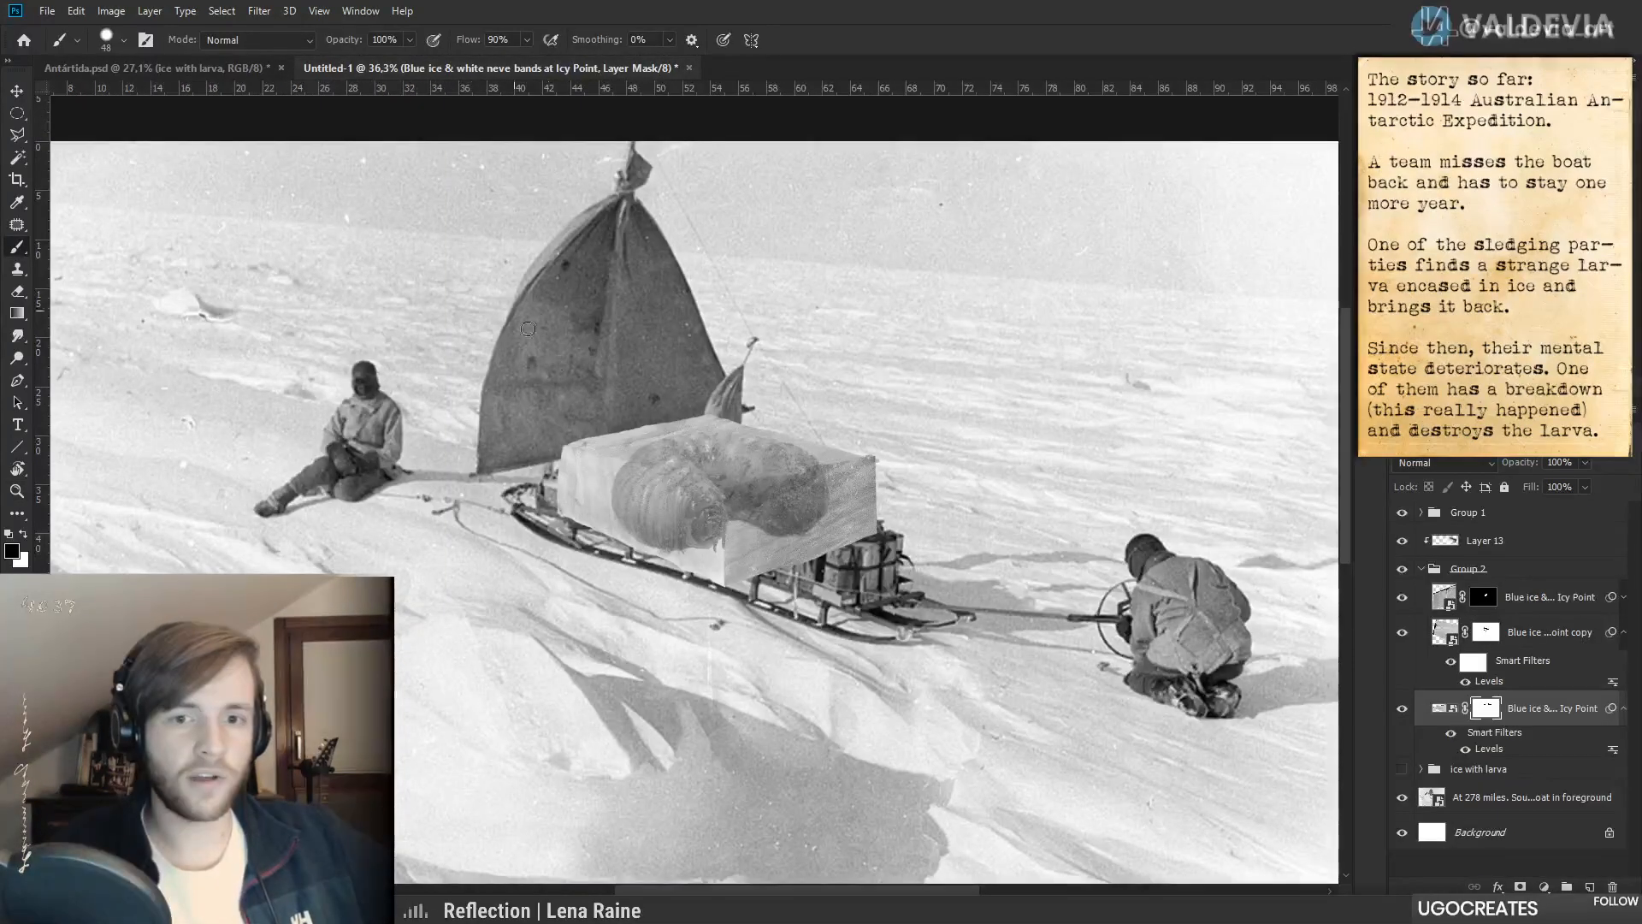
{"action": "mouse_move", "coordinate": [727, 503]}
{"action": "left_mouse_down"}
{"action": "mouse_move", "coordinate": [779, 504]}
{"action": "mouse_move", "coordinate": [736, 505]}
{"action": "left_mouse_up"}
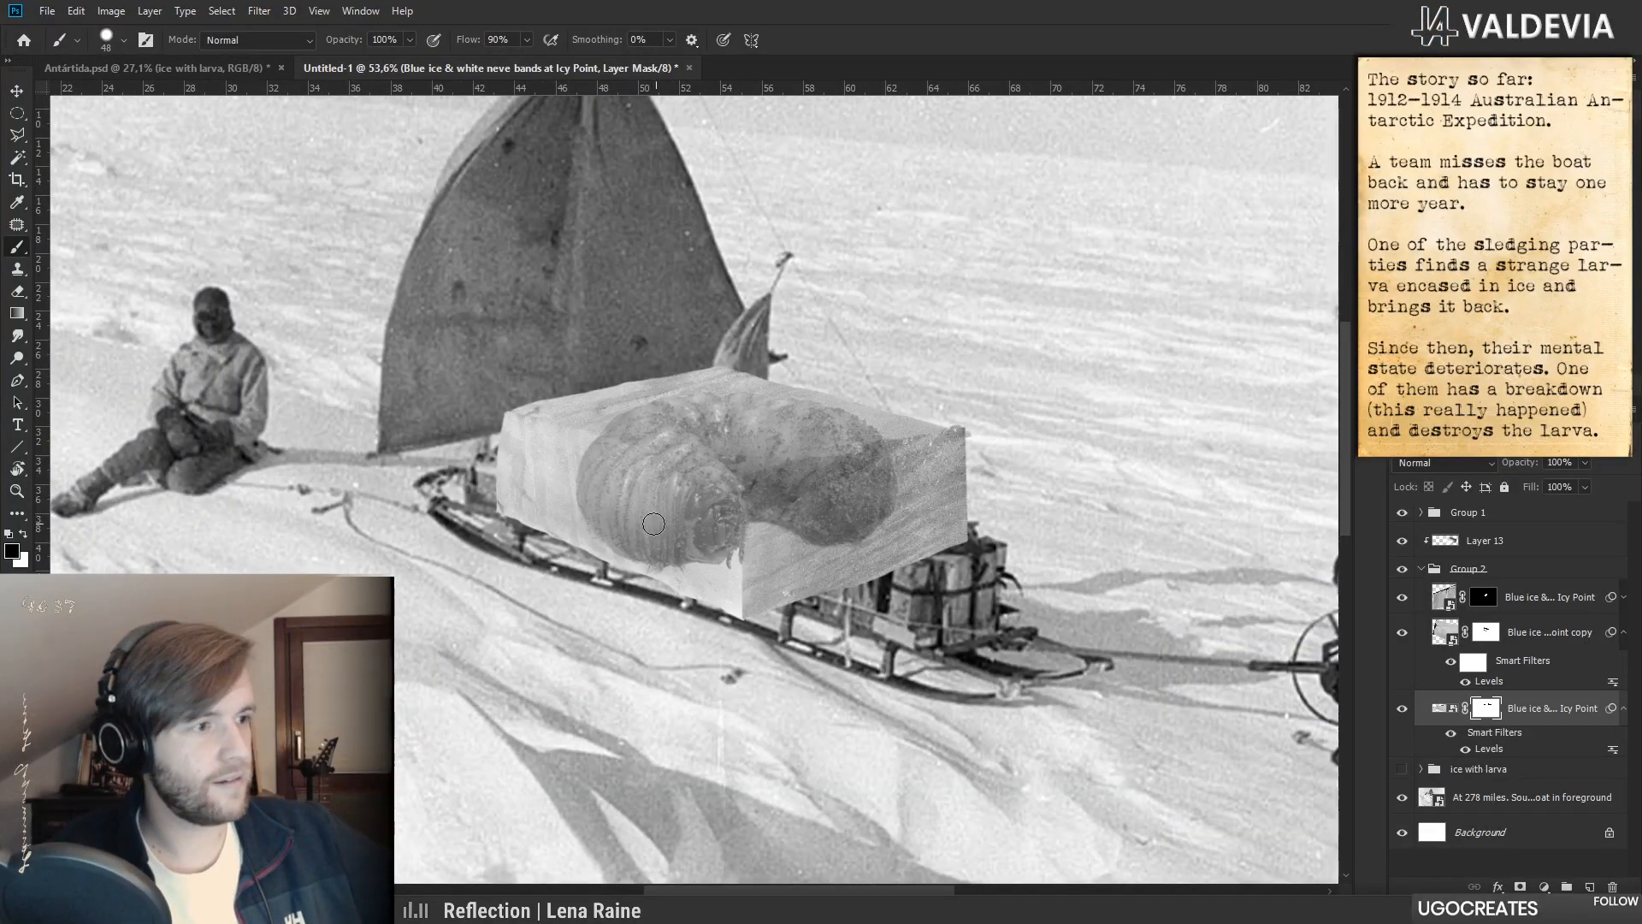
{"action": "left_click", "coordinate": [154, 68]}
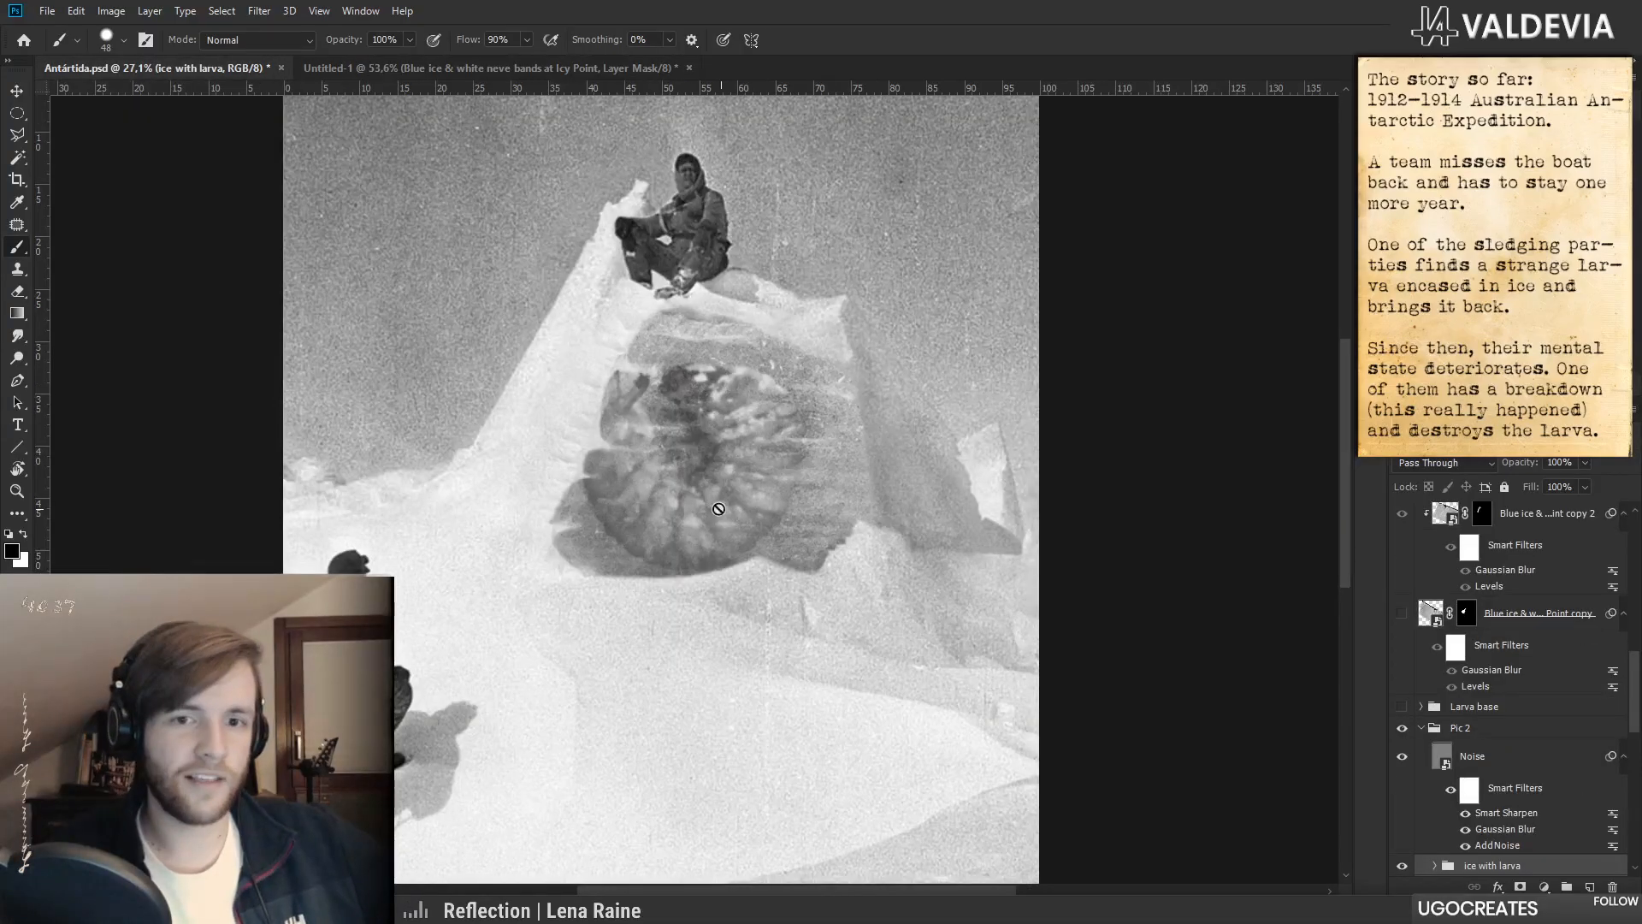
{"action": "left_click", "coordinate": [481, 67]}
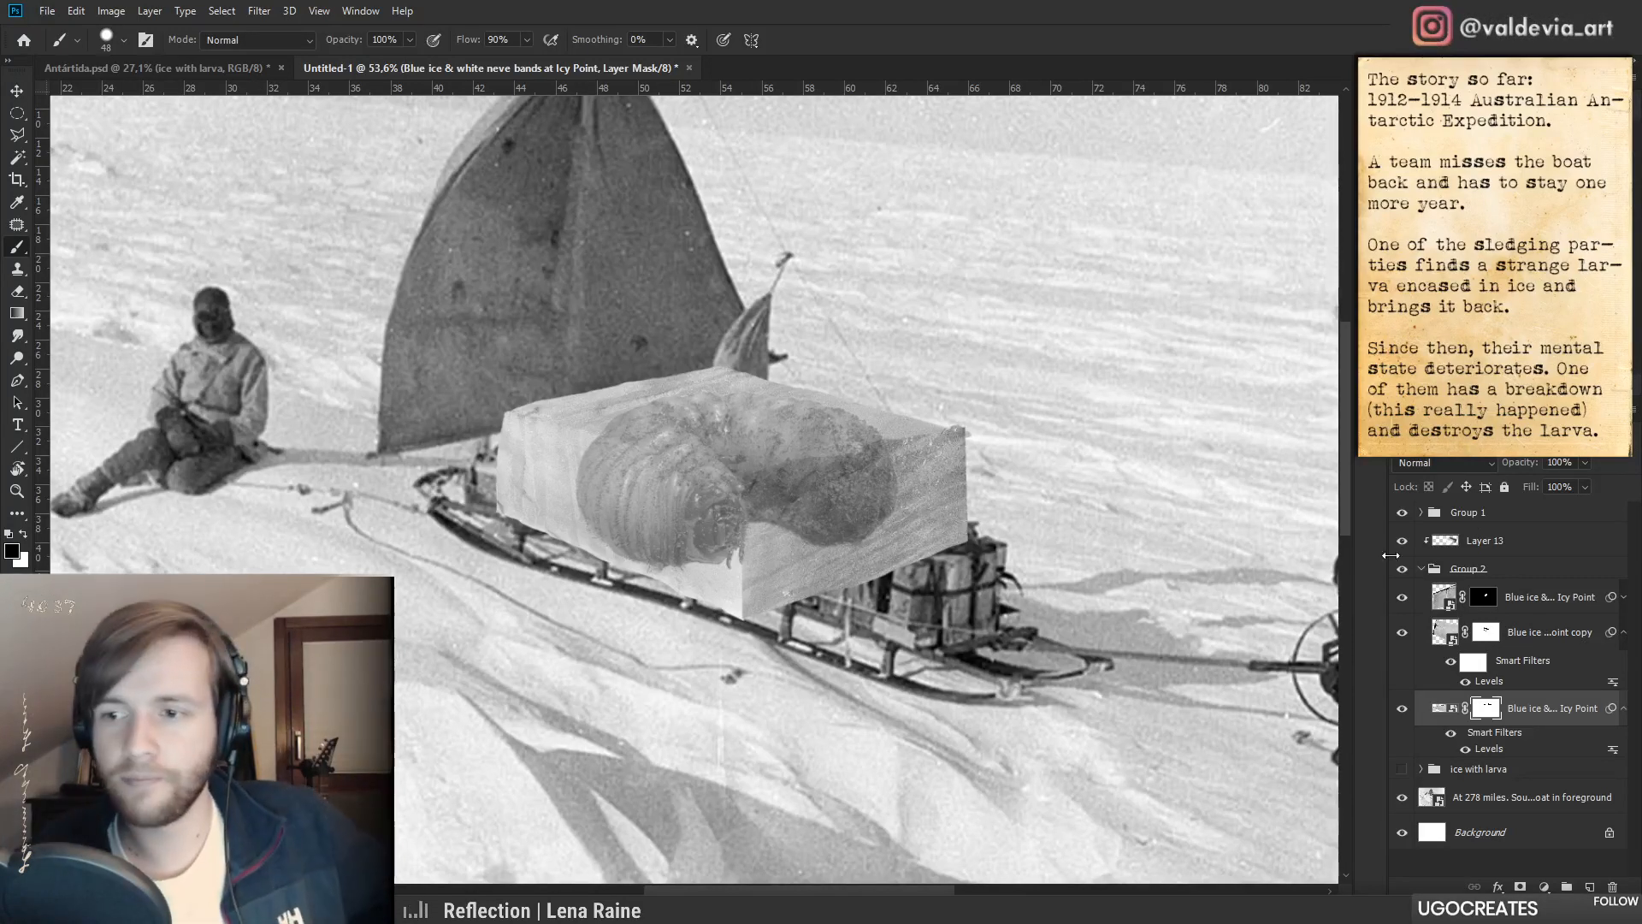
- Paste the Hydropsyche_siltalai_larva image above Group 1 and position it with its front legs beside the sledge's loaded end
{"action": "left_click", "coordinate": [1486, 517]}
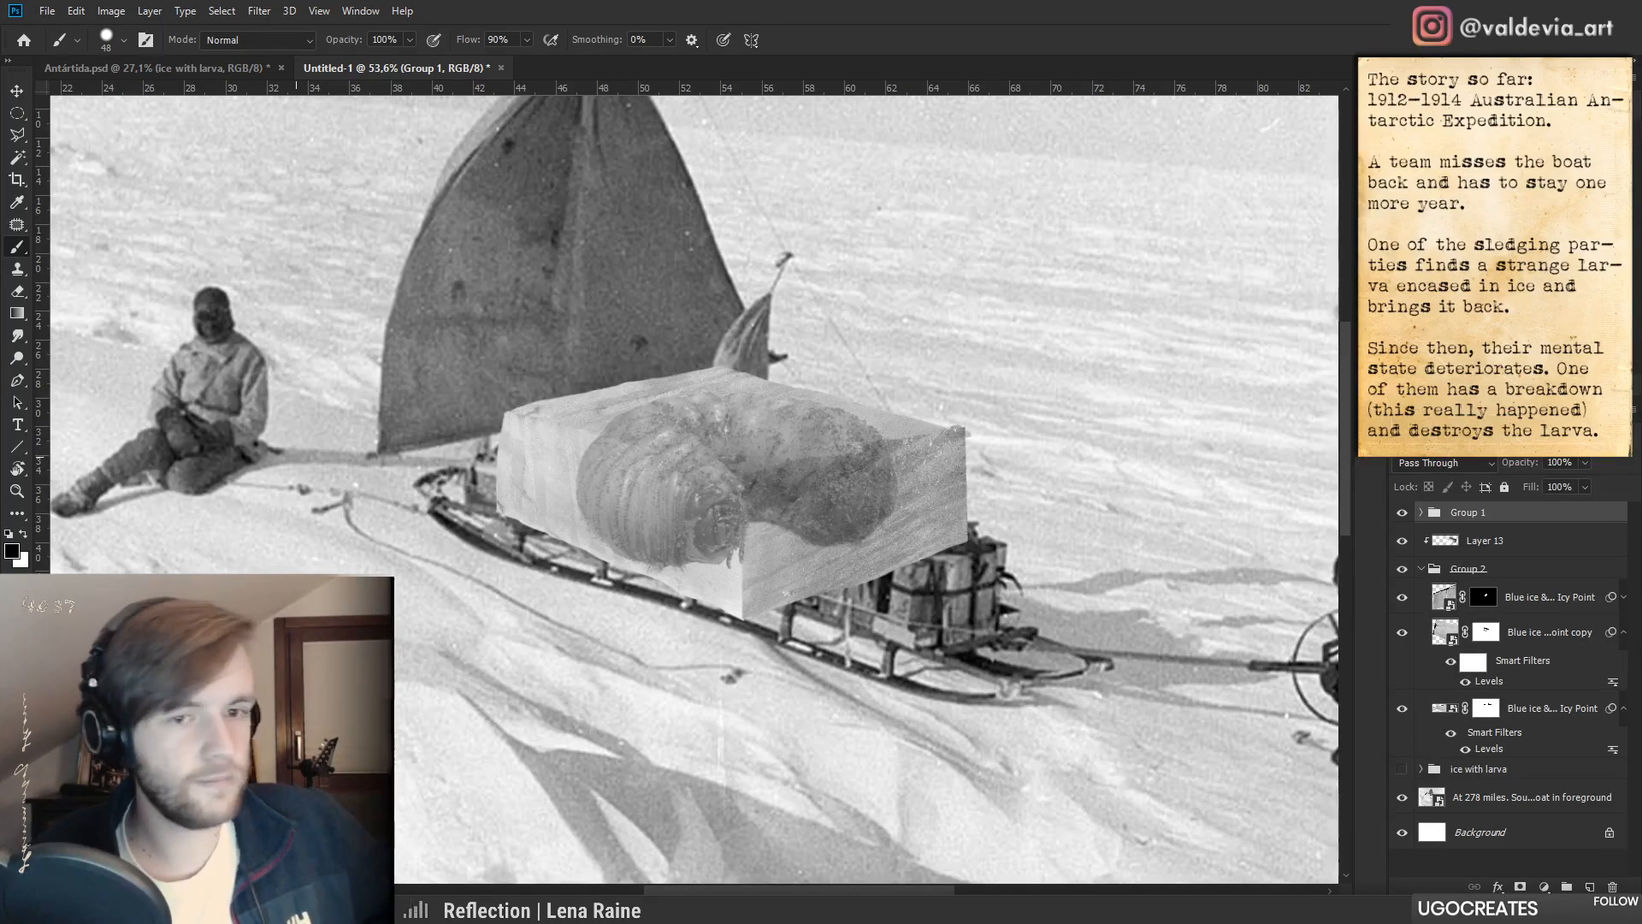
{"action": "key", "text": "ctrl+v"}
{"action": "left_click_drag", "start_coordinate": [364, 453], "coordinate": [261, 460]}
{"action": "left_click_drag", "start_coordinate": [203, 524], "coordinate": [851, 534]}
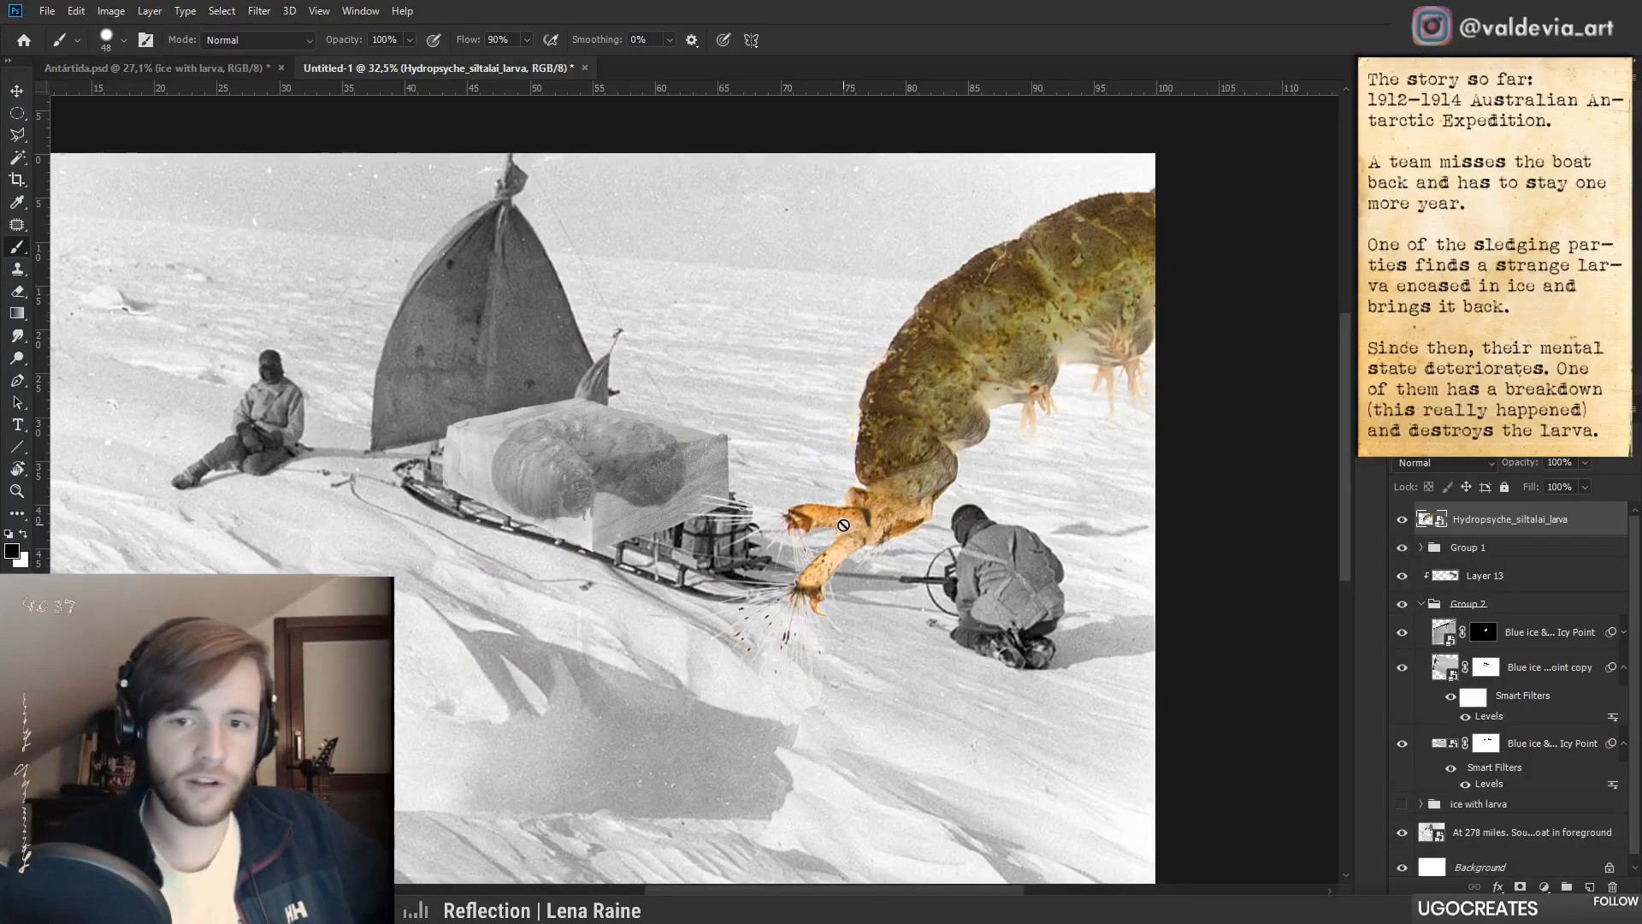
- Lasso the pasted larva's front legs with a 3.2 px feather and mask out the rest of its body
{"action": "right_click", "coordinate": [17, 137]}
{"action": "left_click", "coordinate": [73, 138]}
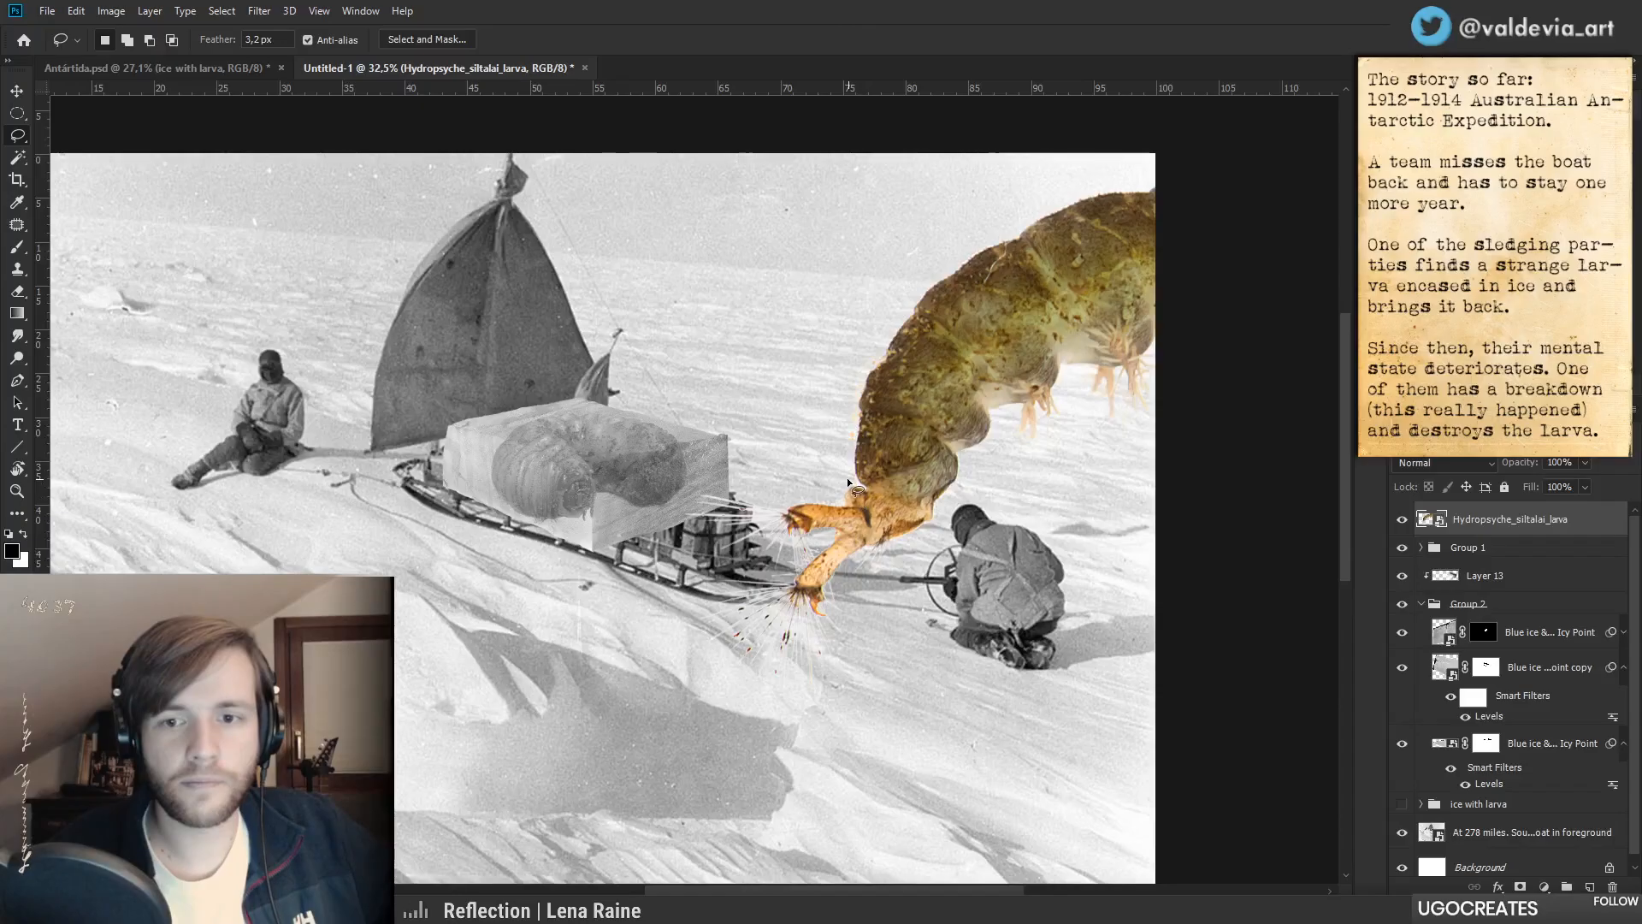
{"action": "mouse_move", "coordinate": [774, 473]}
{"action": "left_mouse_down"}
{"action": "mouse_move", "coordinate": [868, 675]}
{"action": "mouse_move", "coordinate": [846, 722]}
{"action": "mouse_move", "coordinate": [735, 700]}
{"action": "left_mouse_up"}
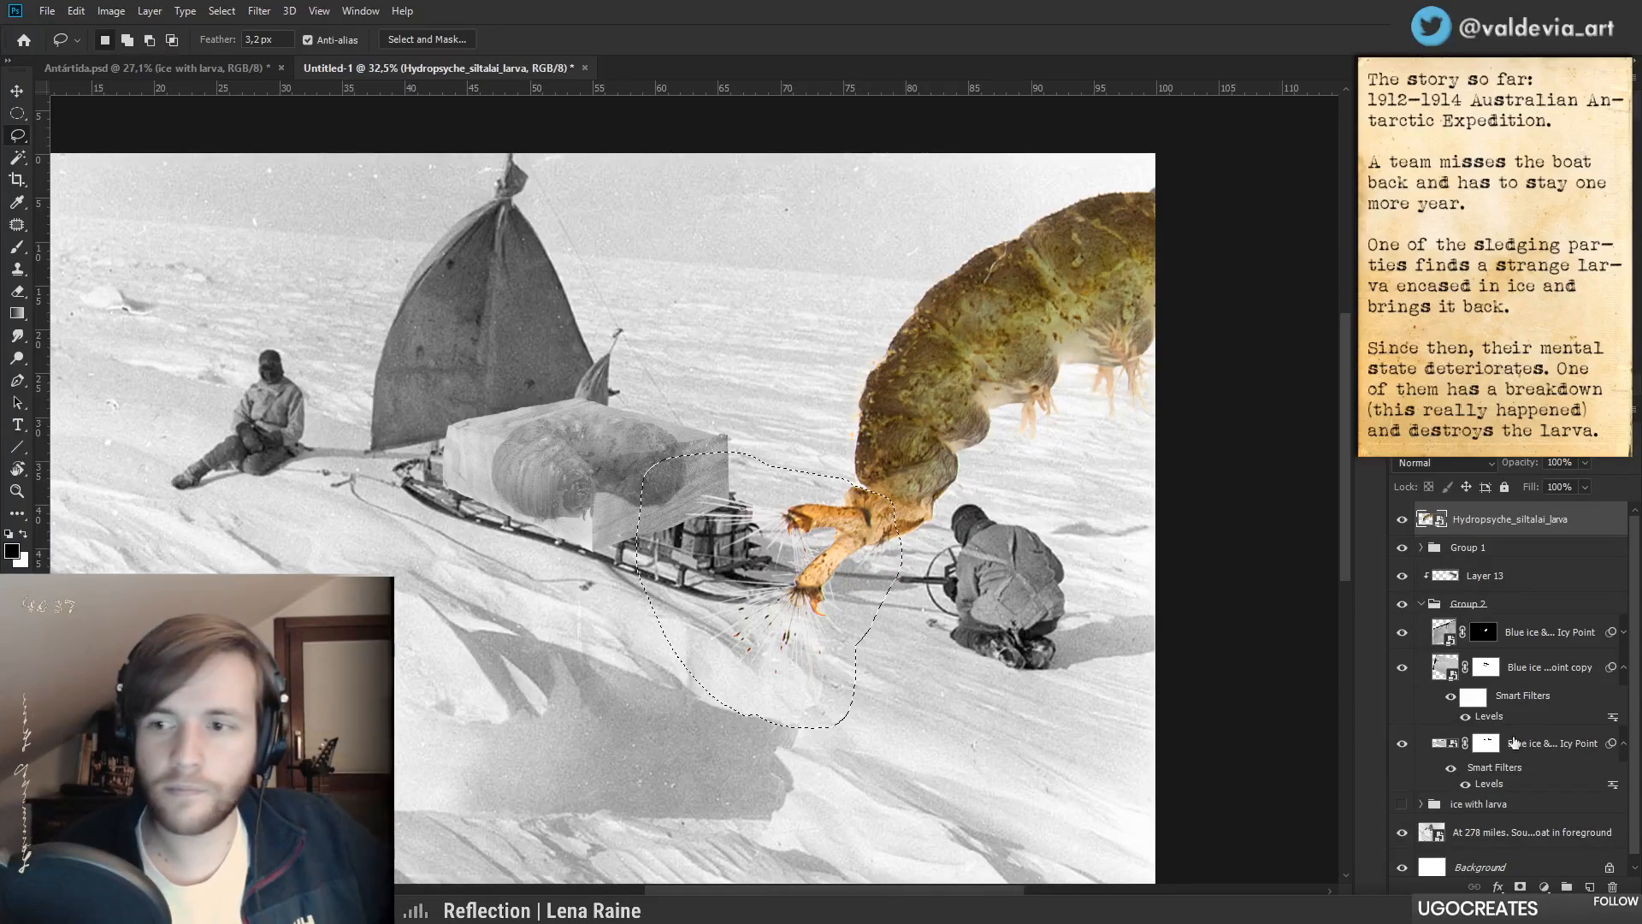
{"action": "left_click", "coordinate": [1520, 887]}
{"action": "key", "text": "ctrl+shift+backslash"}
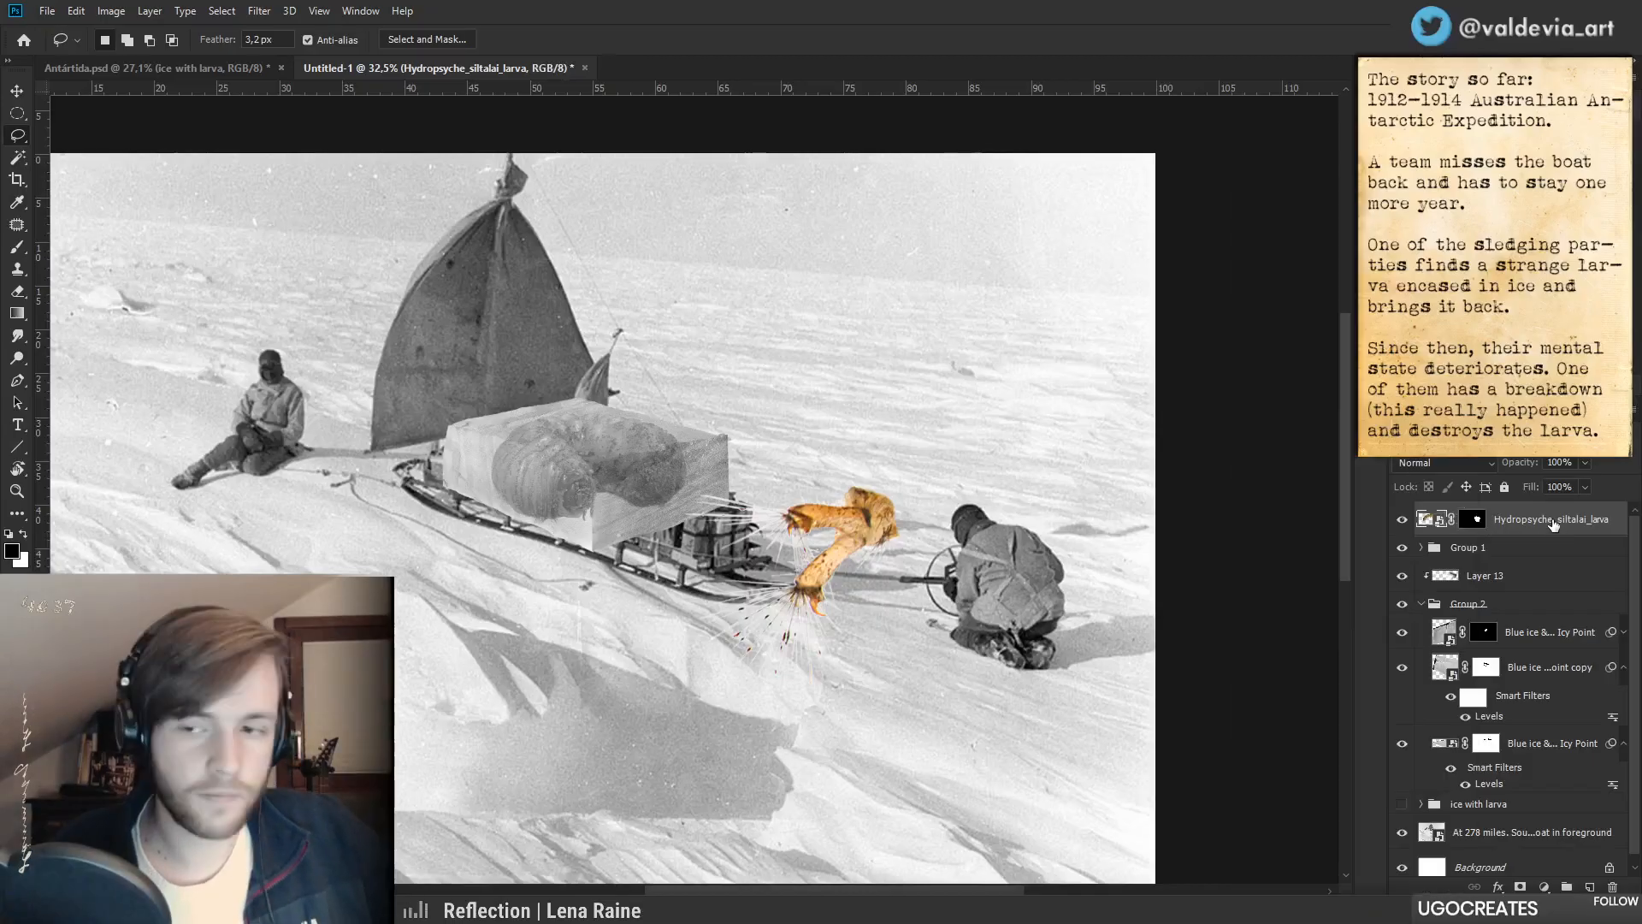
- Tighten the legs' layer mask to the larva's own outline by intersecting both selections and blacking out everything outside
{"action": "left_click", "coordinate": [1472, 519], "text": "ctrl"}
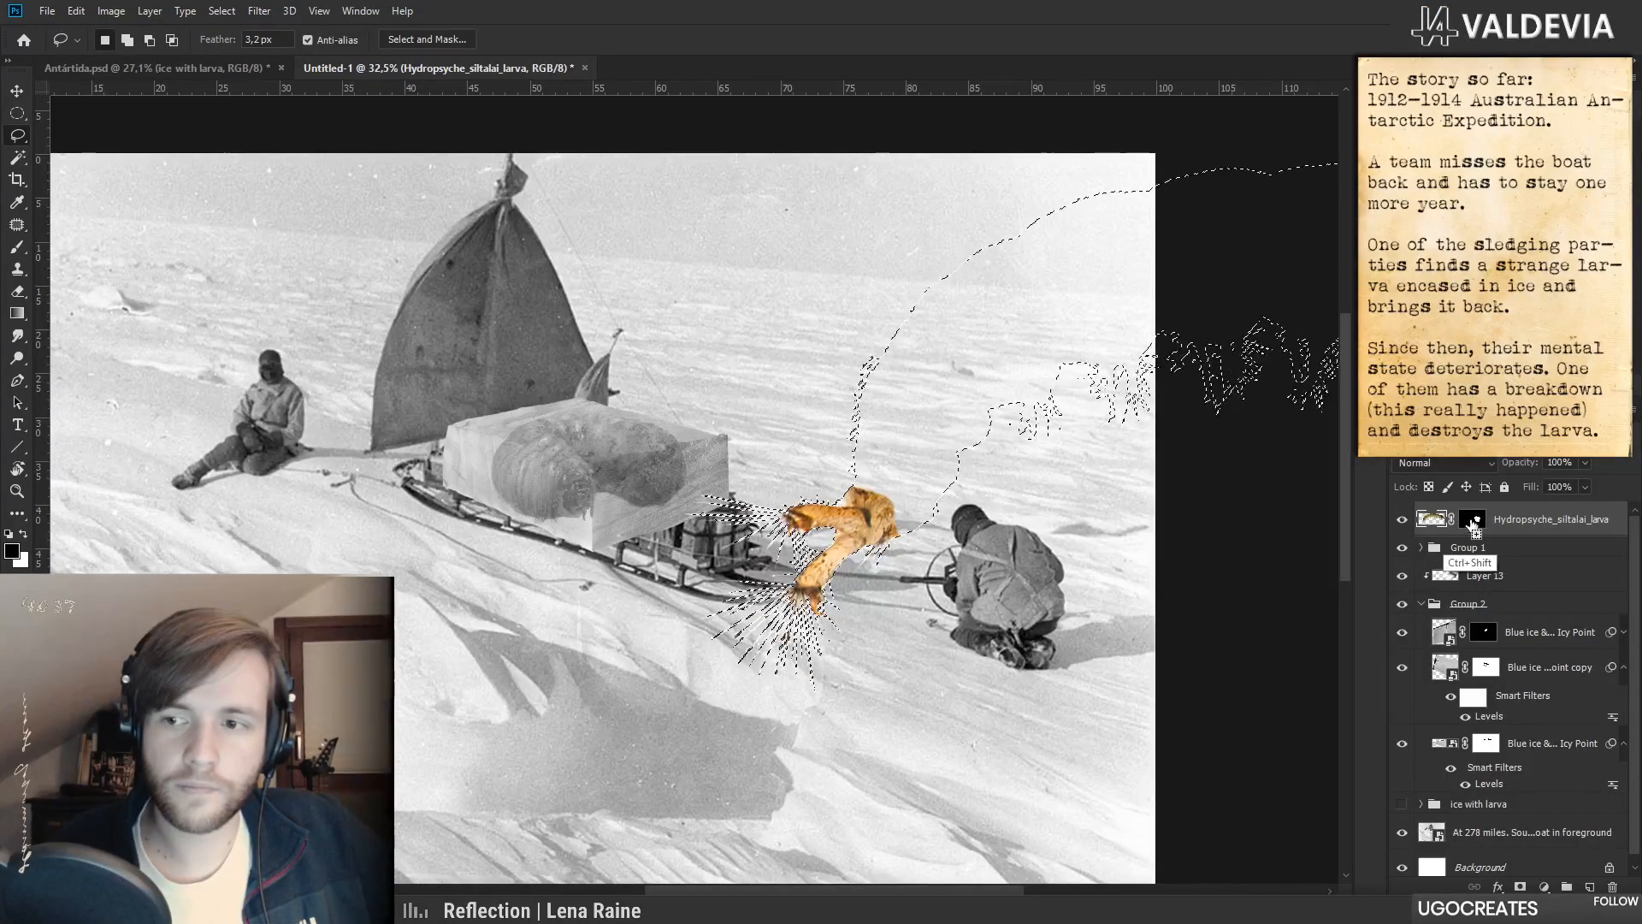
{"action": "left_click", "coordinate": [1473, 522], "text": "ctrl+alt+shift"}
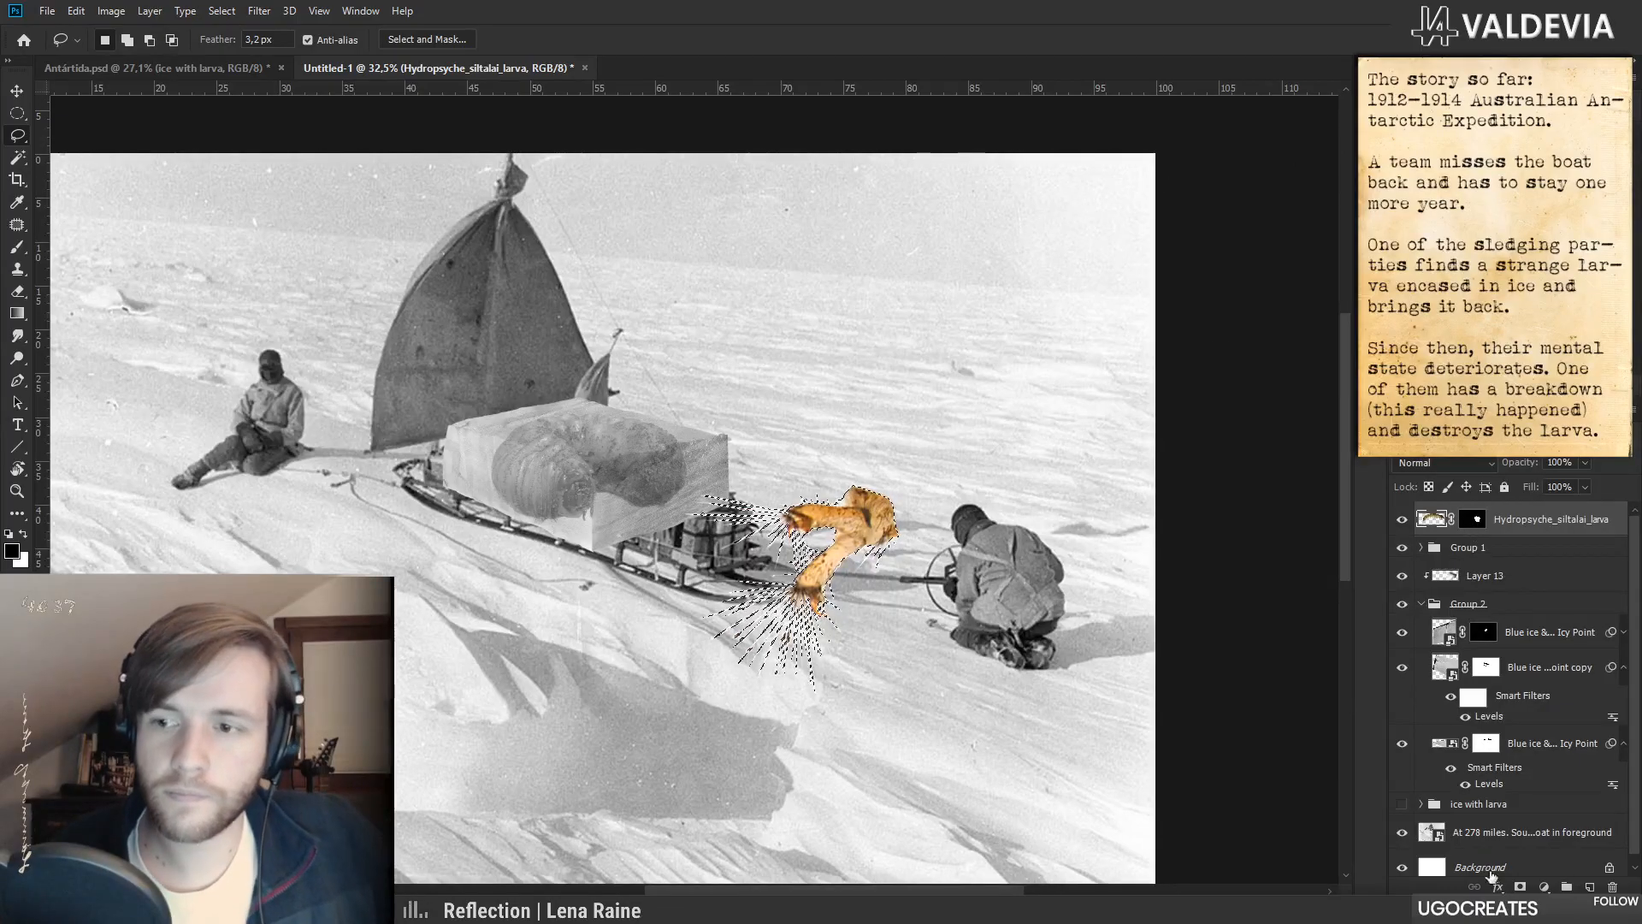
{"action": "left_click", "coordinate": [1473, 519]}
{"action": "key", "text": "x"}
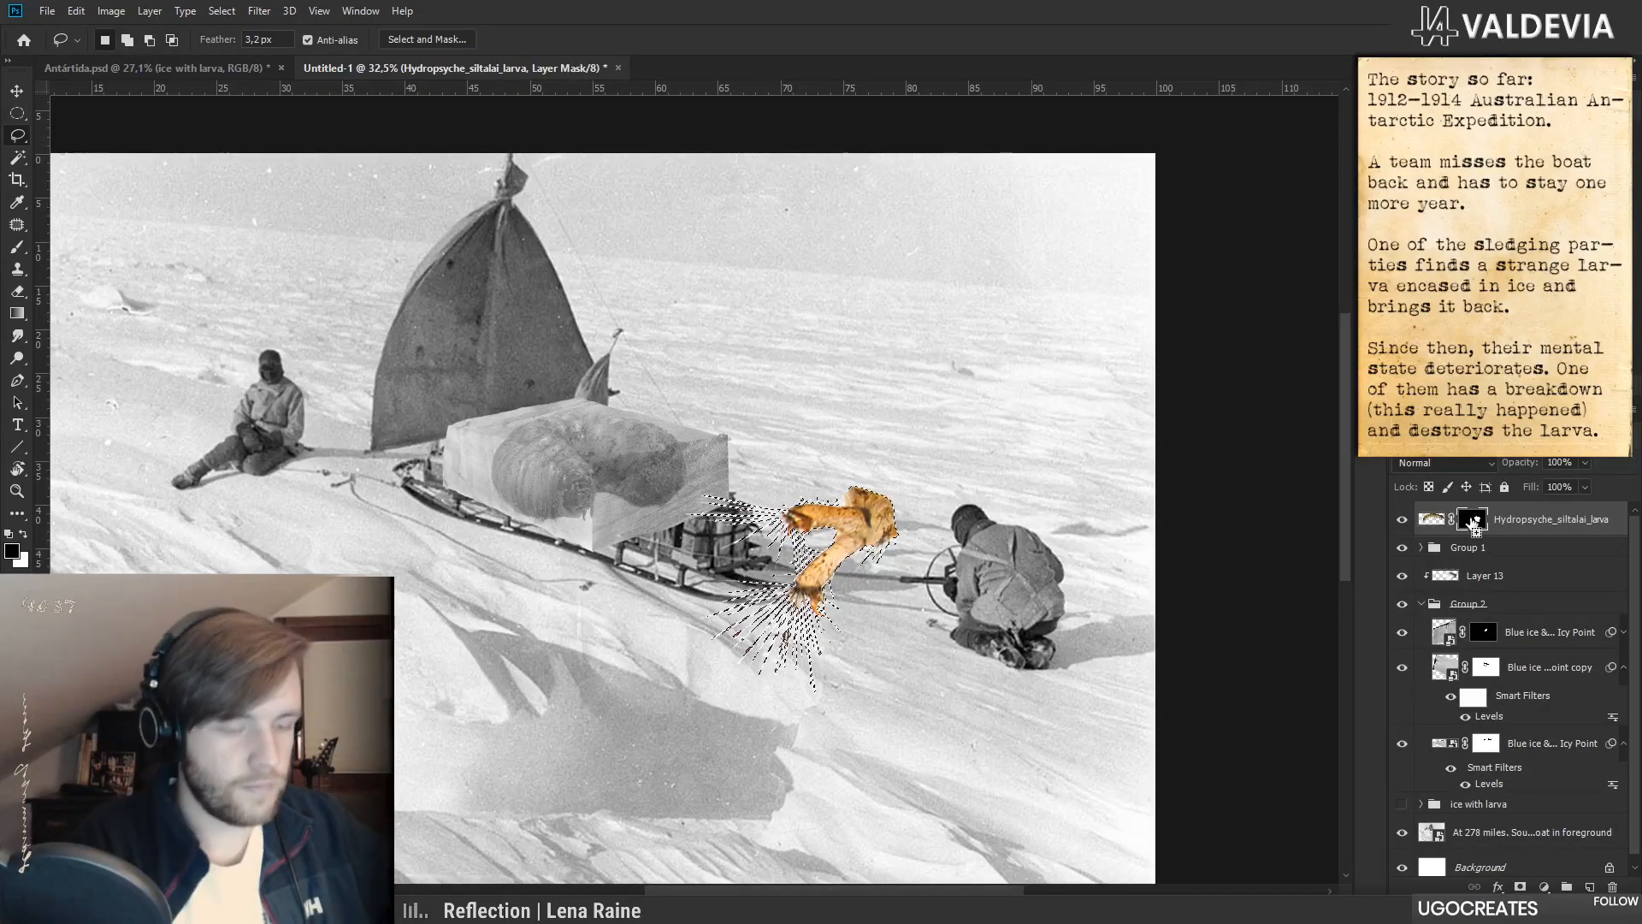
{"action": "key", "text": "ctrl+shift+i"}
{"action": "key", "text": "ctrl+d"}
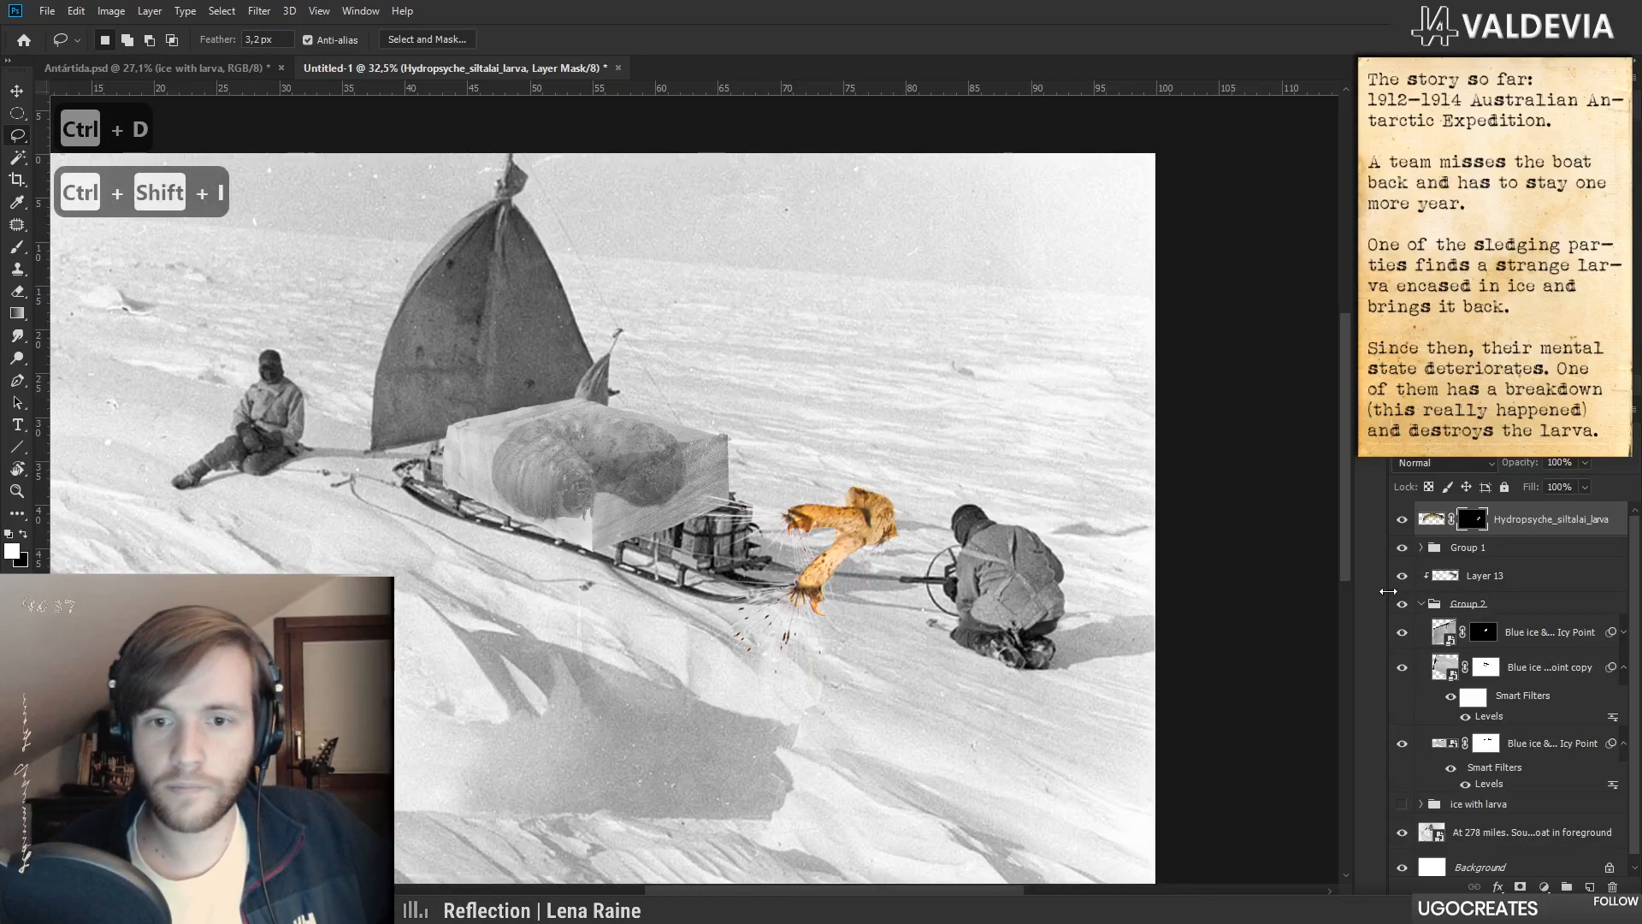
{"action": "left_click_drag", "start_coordinate": [796, 588], "coordinate": [928, 596]}
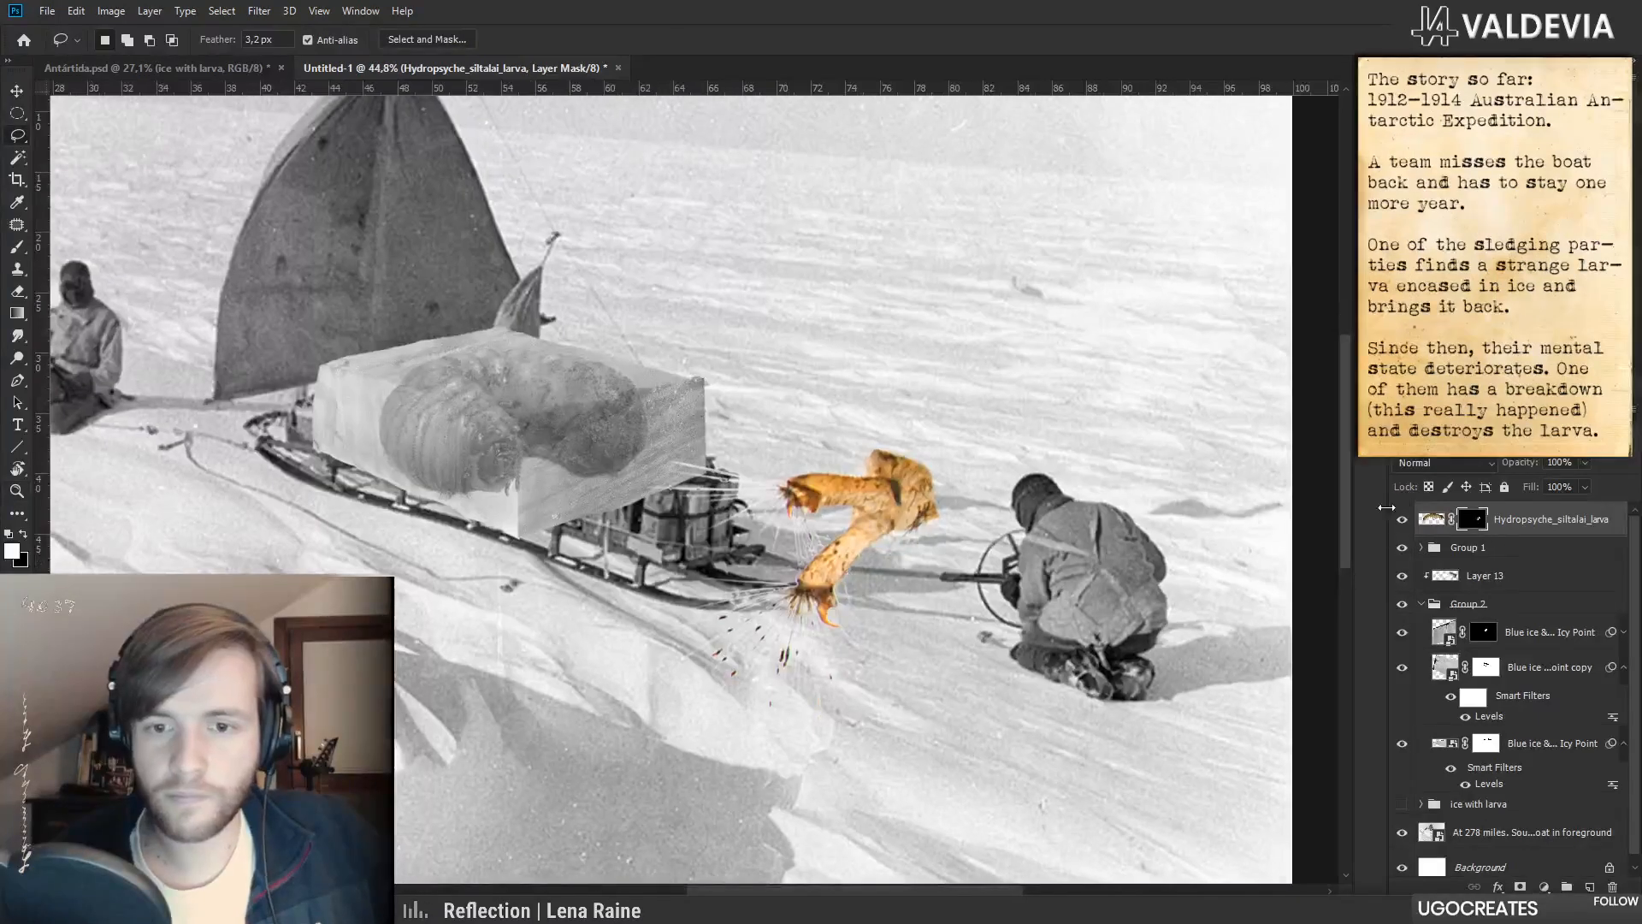
- Add a Black & White adjustment layer clipped to the Hydropsyche_siltalai_larva legs layer
{"action": "left_click", "coordinate": [1545, 887]}
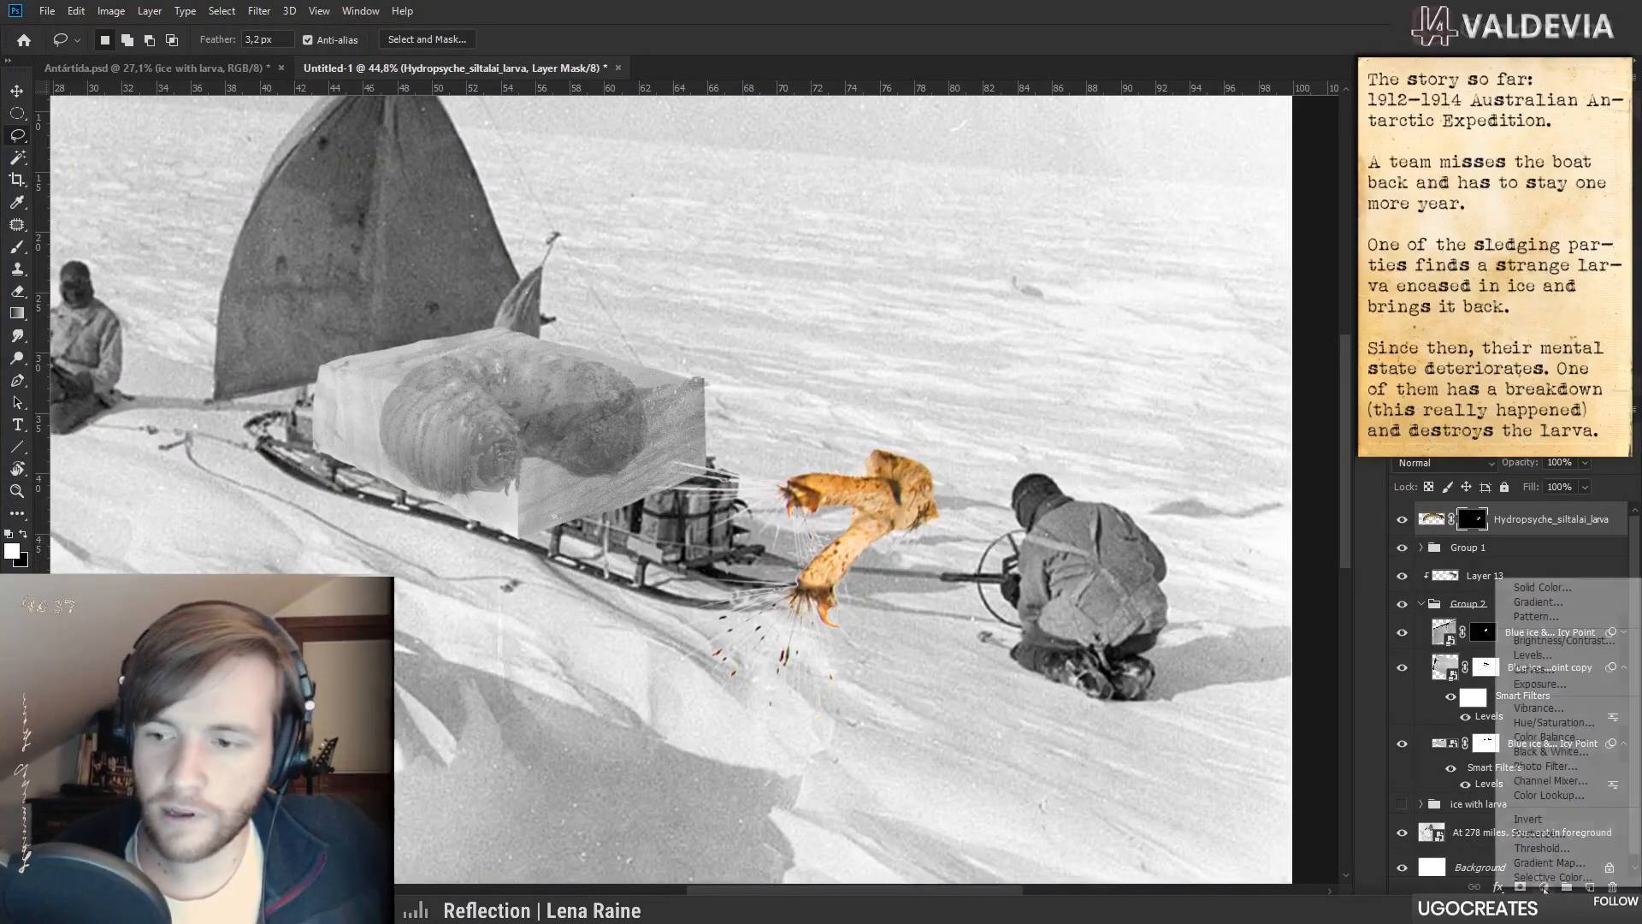
{"action": "left_click", "coordinate": [1539, 753]}
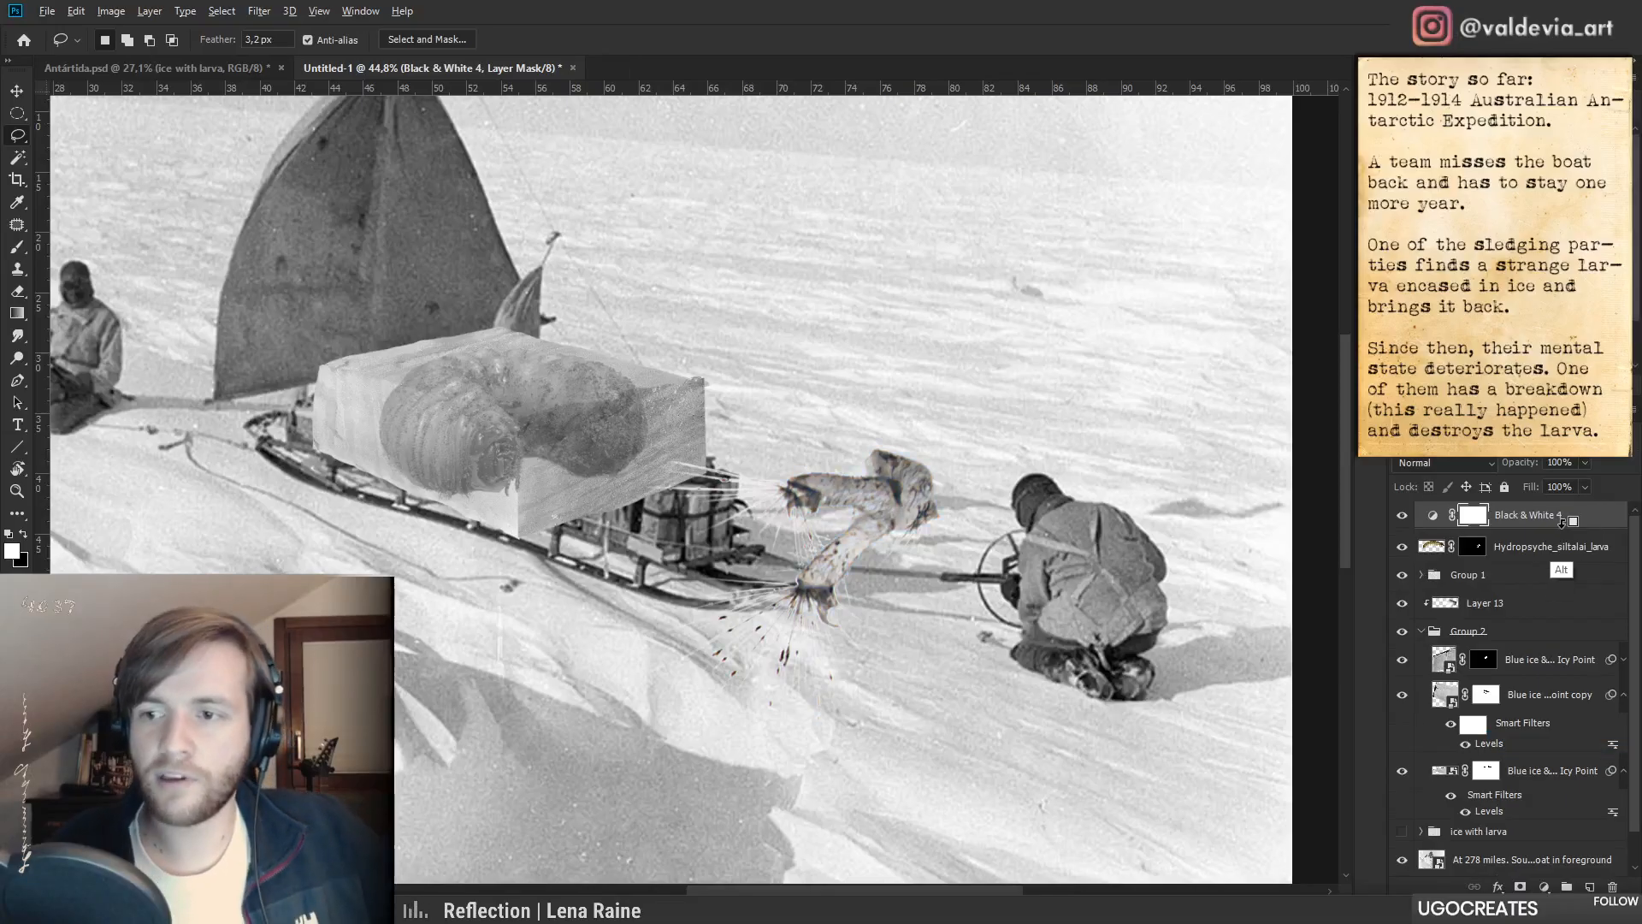
{"action": "left_click", "coordinate": [1562, 521], "text": "alt"}
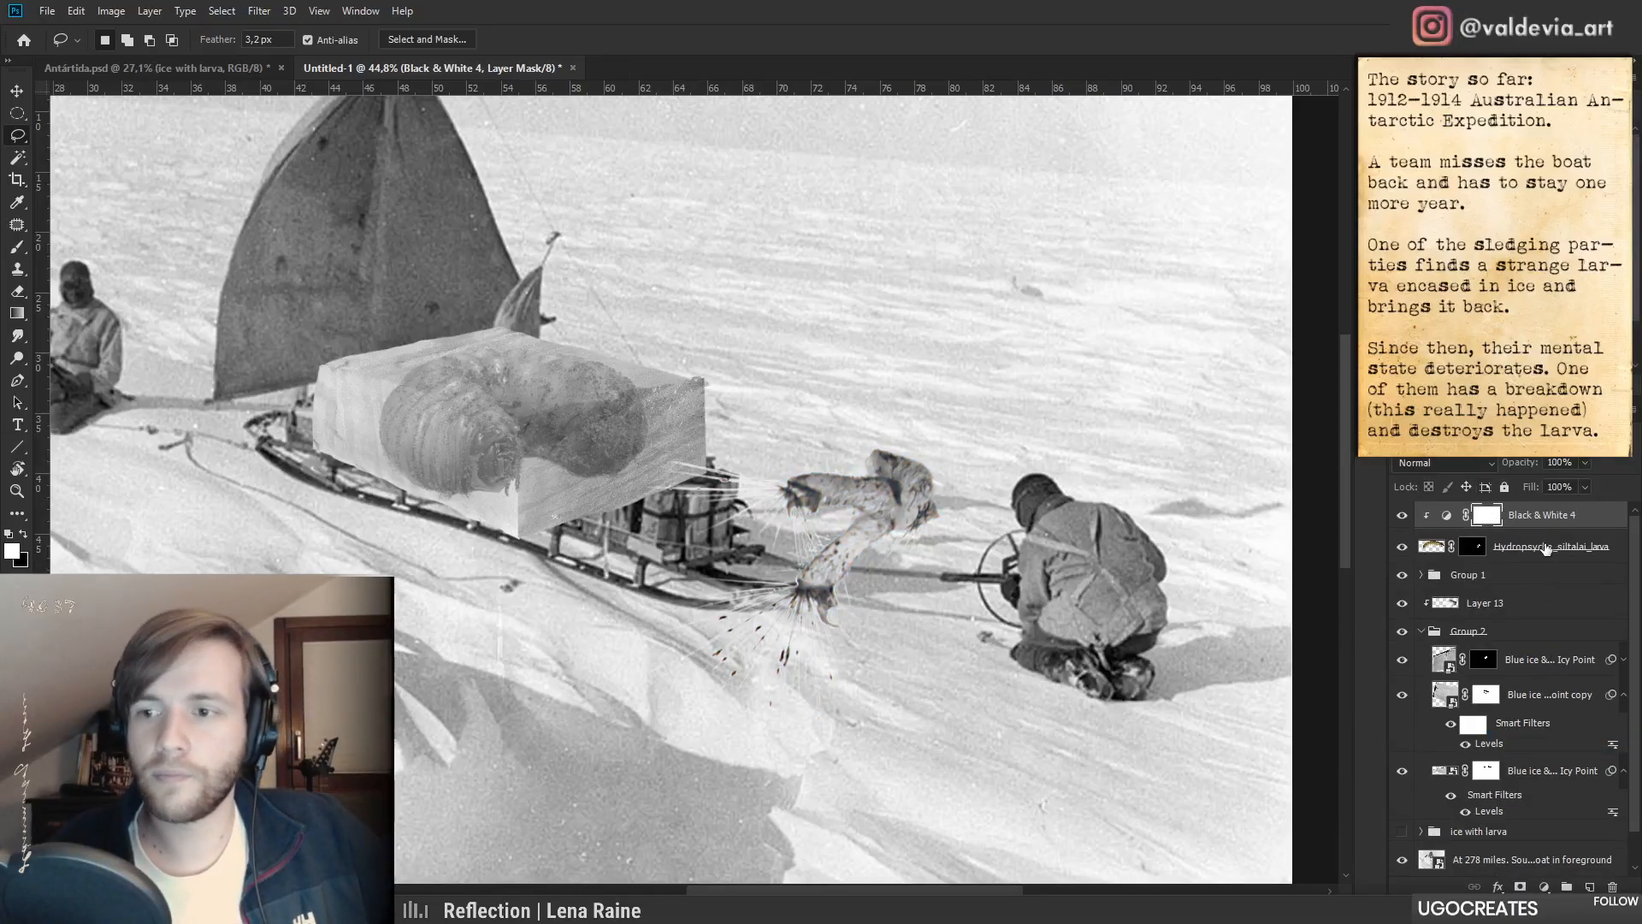
- Clip a Levels adjustment to the legs and tune its tones to mute the highlights and match the vintage photograph
{"action": "left_click", "coordinate": [1543, 887]}
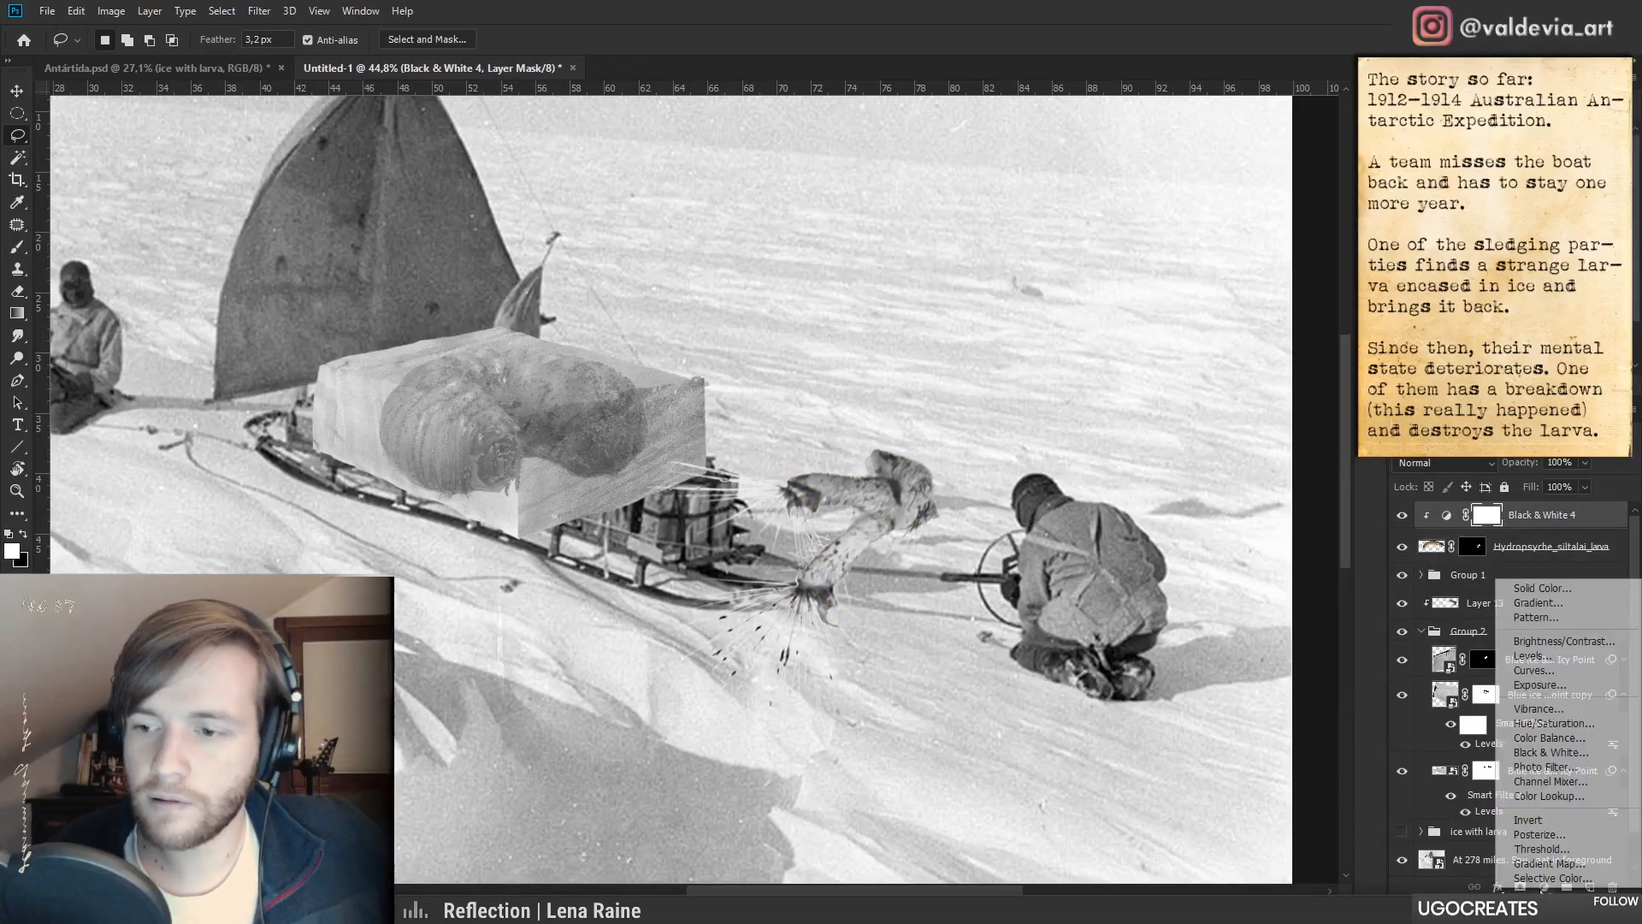
{"action": "left_click", "coordinate": [1531, 659]}
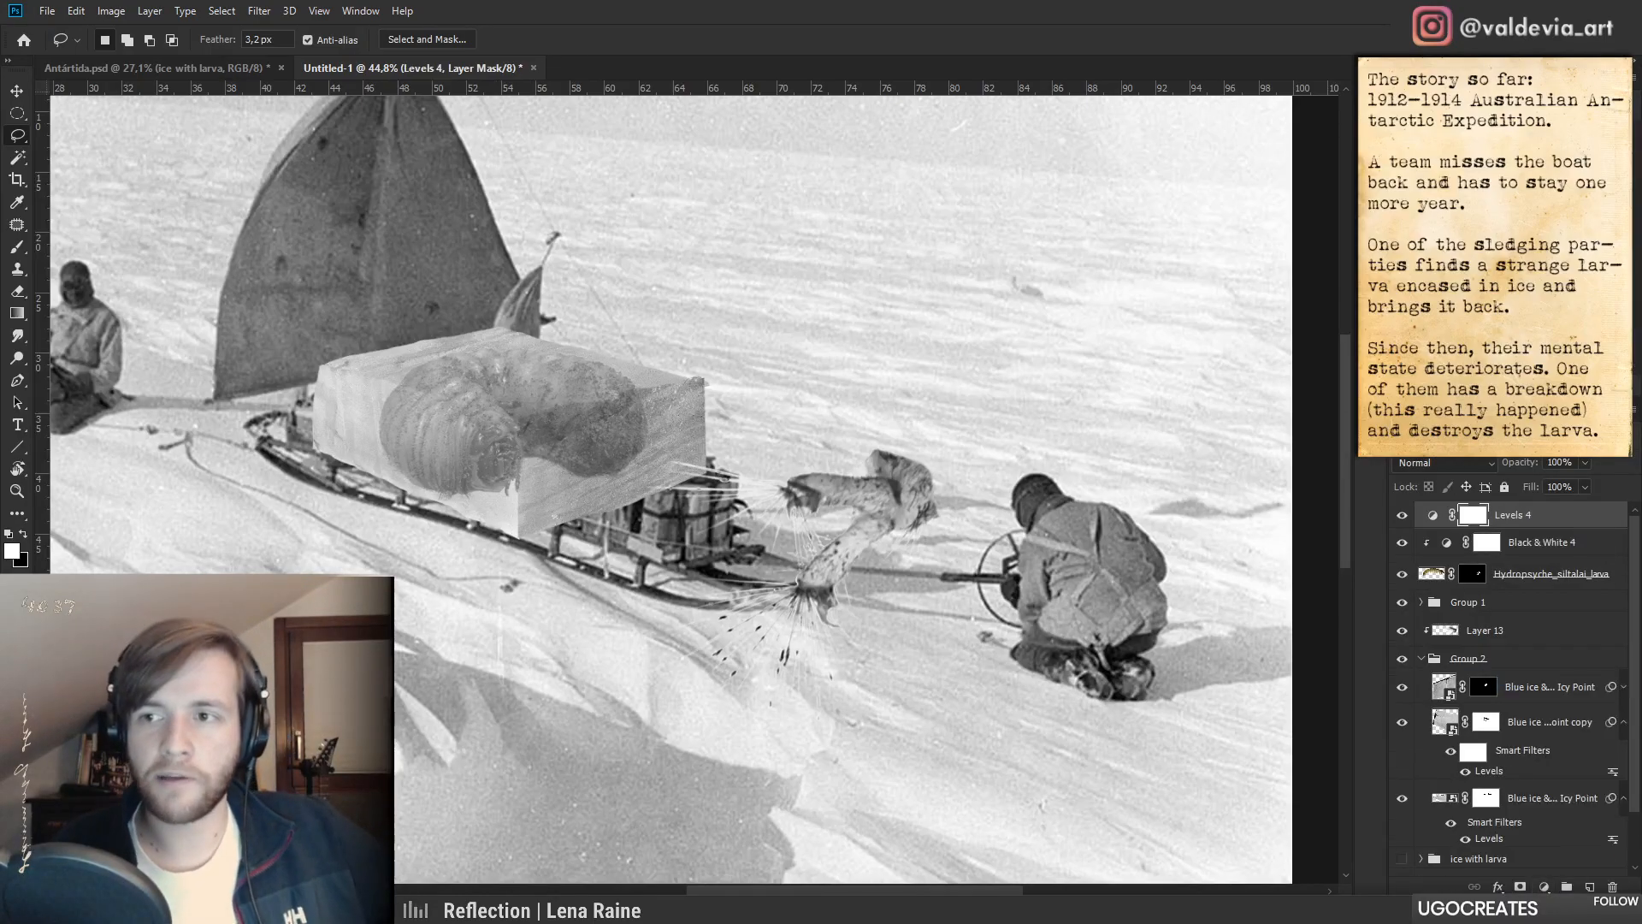
{"action": "left_click_drag", "start_coordinate": [1611, 244], "coordinate": [1592, 244]}
{"action": "left_click_drag", "start_coordinate": [1416, 244], "coordinate": [1424, 244]}
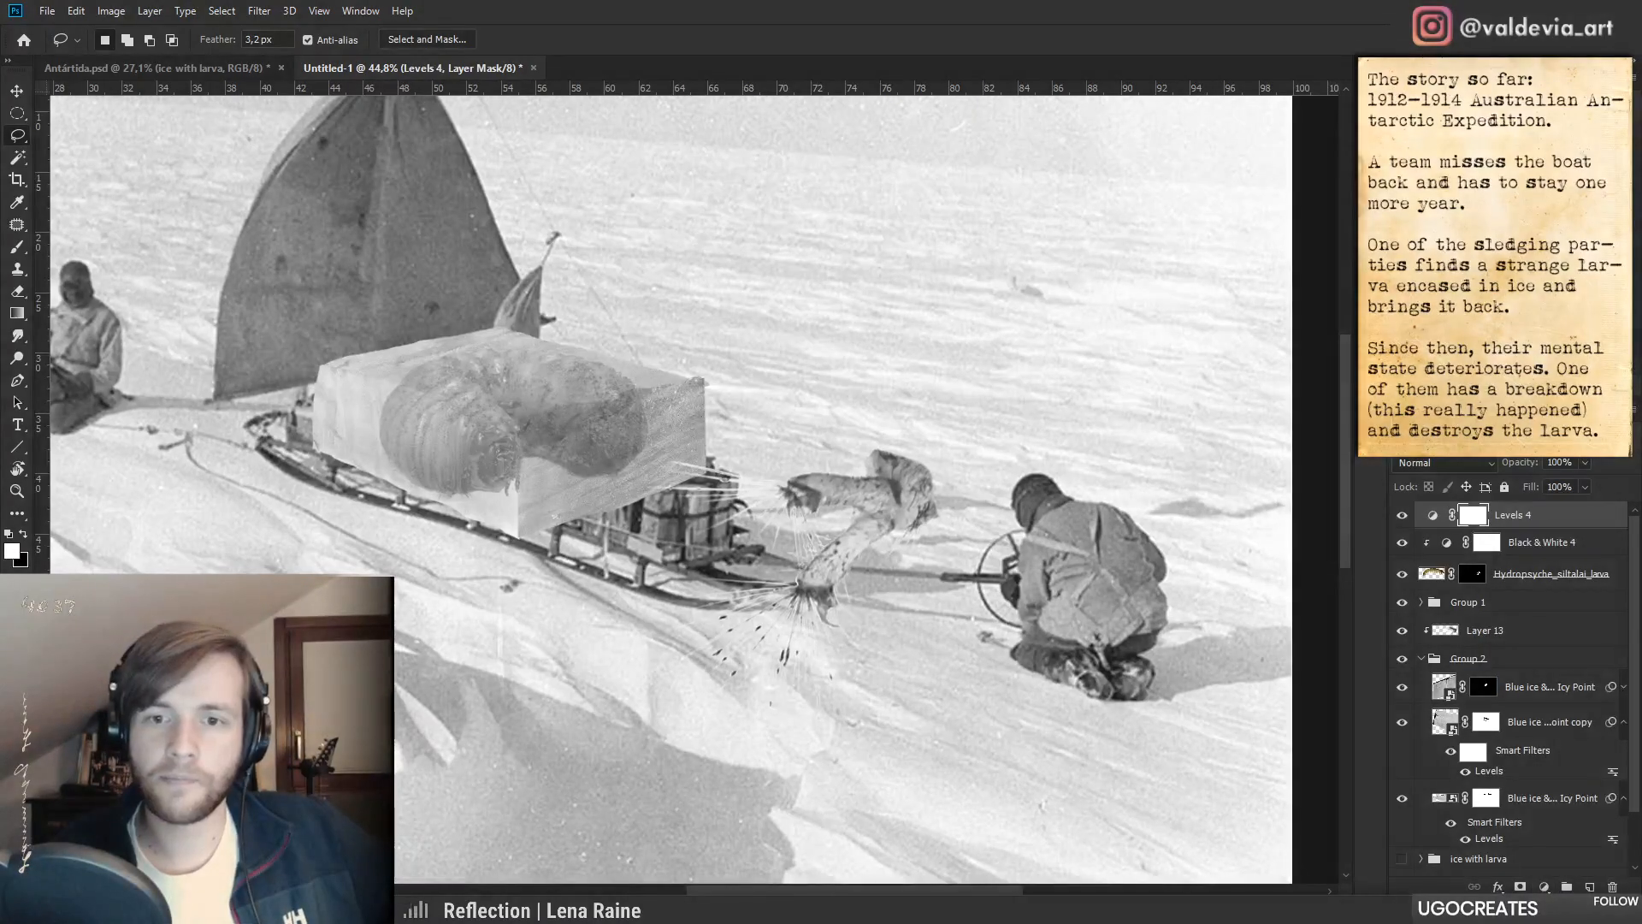
{"action": "left_click", "coordinate": [1546, 524], "text": "alt"}
{"action": "left_click_drag", "start_coordinate": [1508, 244], "coordinate": [1518, 244]}
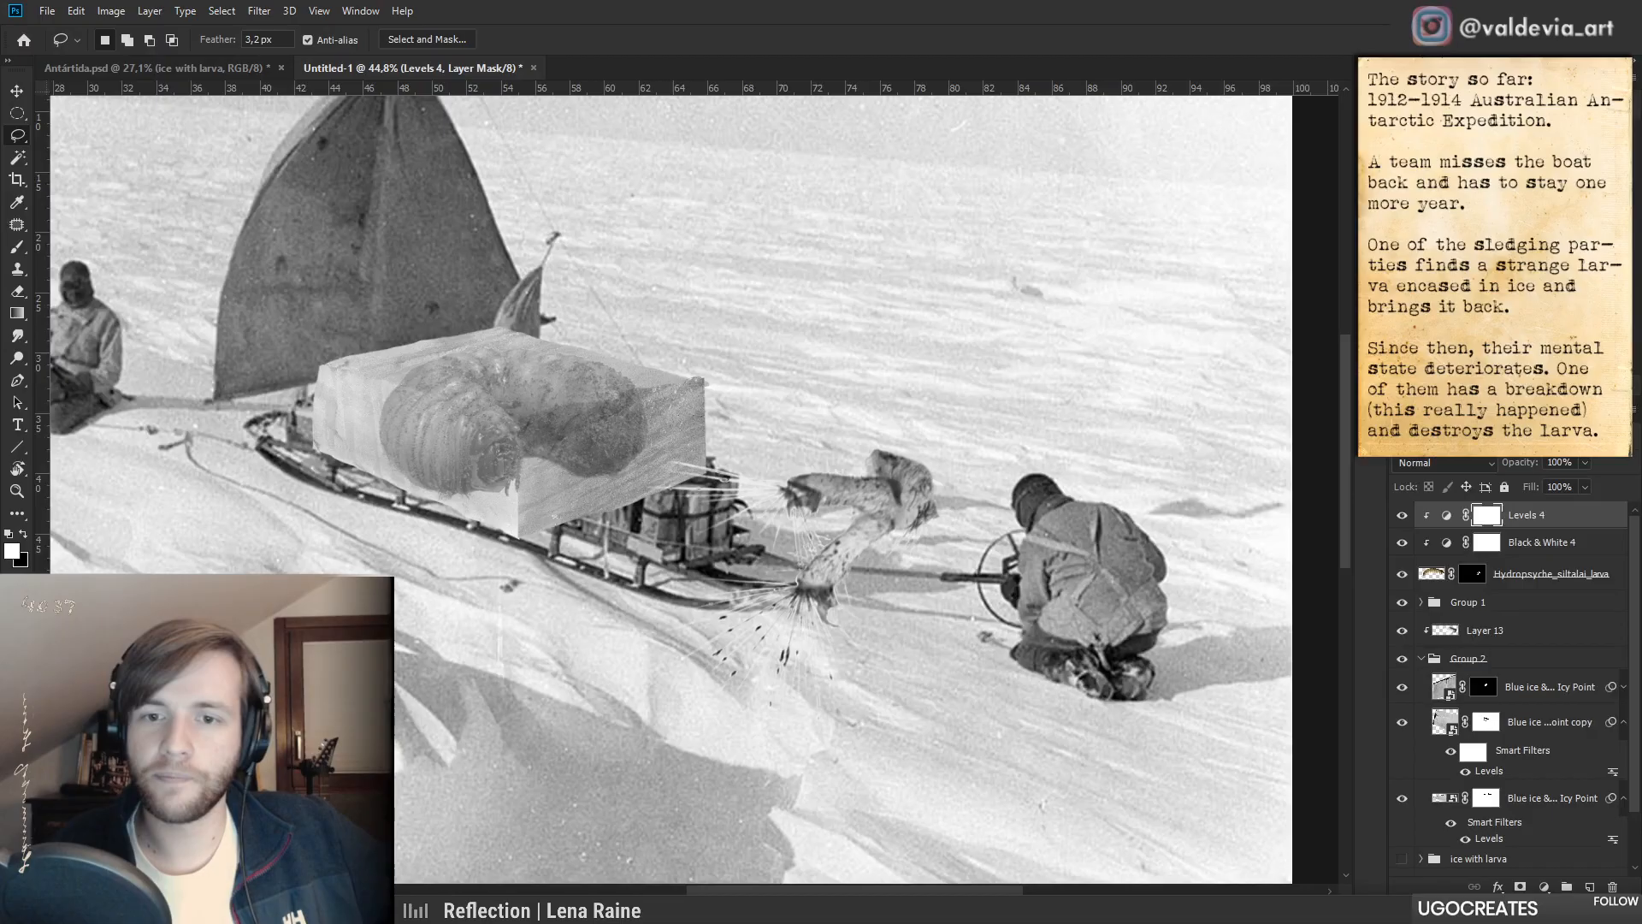
{"action": "left_click_drag", "start_coordinate": [1416, 244], "coordinate": [1459, 281]}
{"action": "left_click_drag", "start_coordinate": [1600, 280], "coordinate": [1583, 281]}
{"action": "left_click", "coordinate": [1593, 390]}
{"action": "left_click", "coordinate": [1593, 390]}
{"action": "left_click_drag", "start_coordinate": [1510, 252], "coordinate": [1519, 253]}
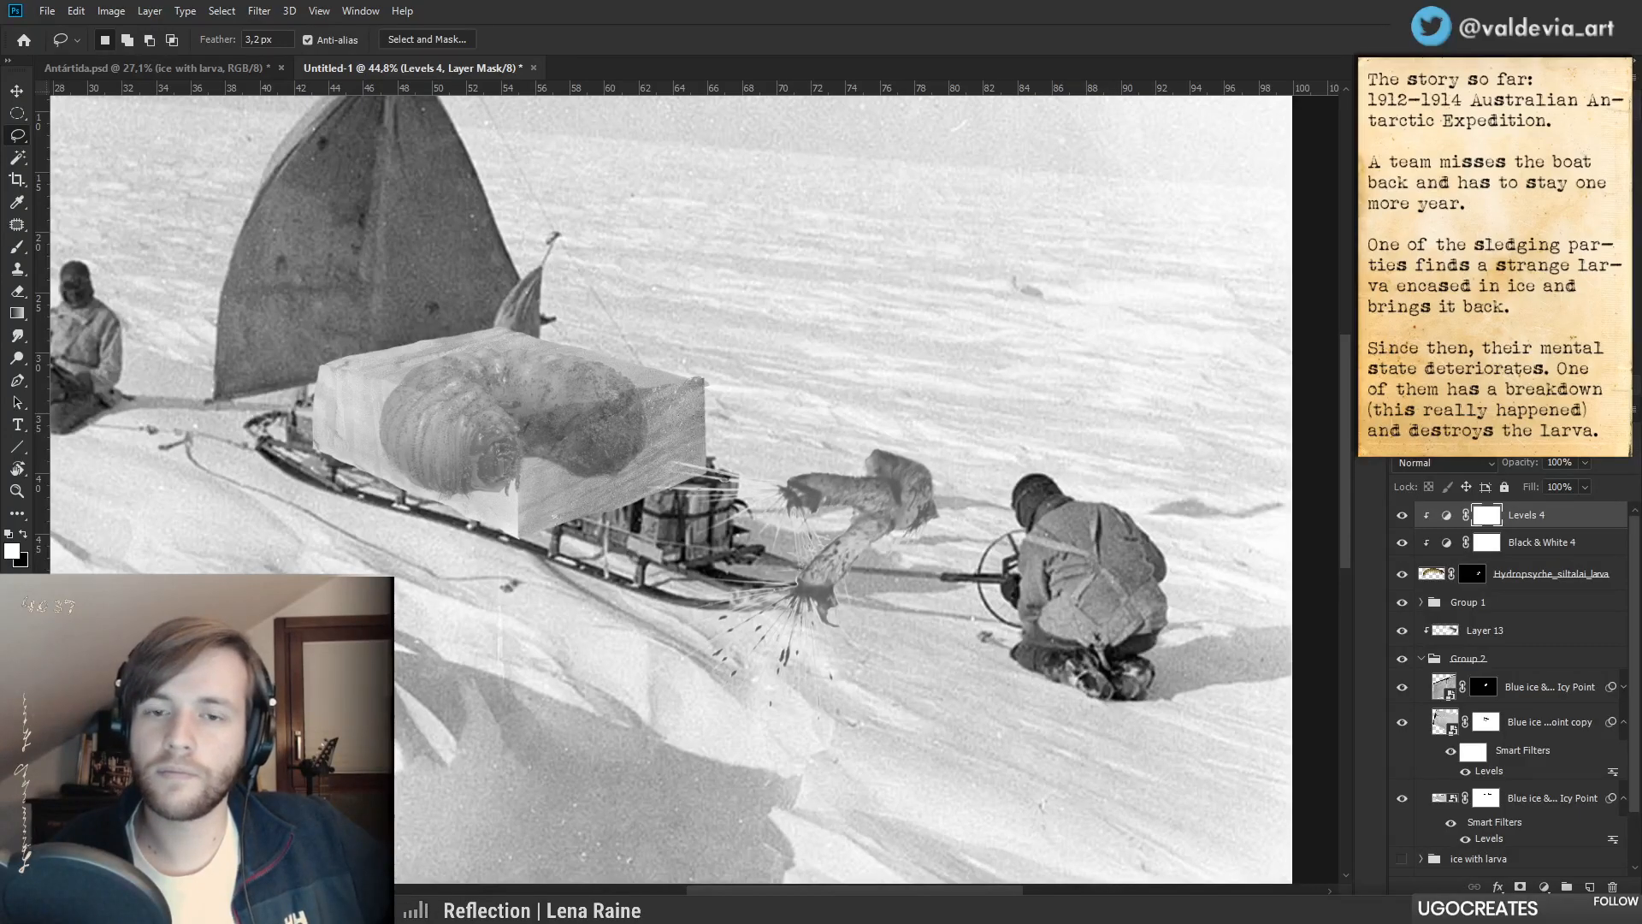
- Move the legs layer with its Black & White and Levels adjustments into Group 1 and place the legs over the larva in the ice
{"action": "left_click", "coordinate": [1542, 577], "text": "shift"}
{"action": "left_click_drag", "start_coordinate": [1542, 577], "coordinate": [1523, 614]}
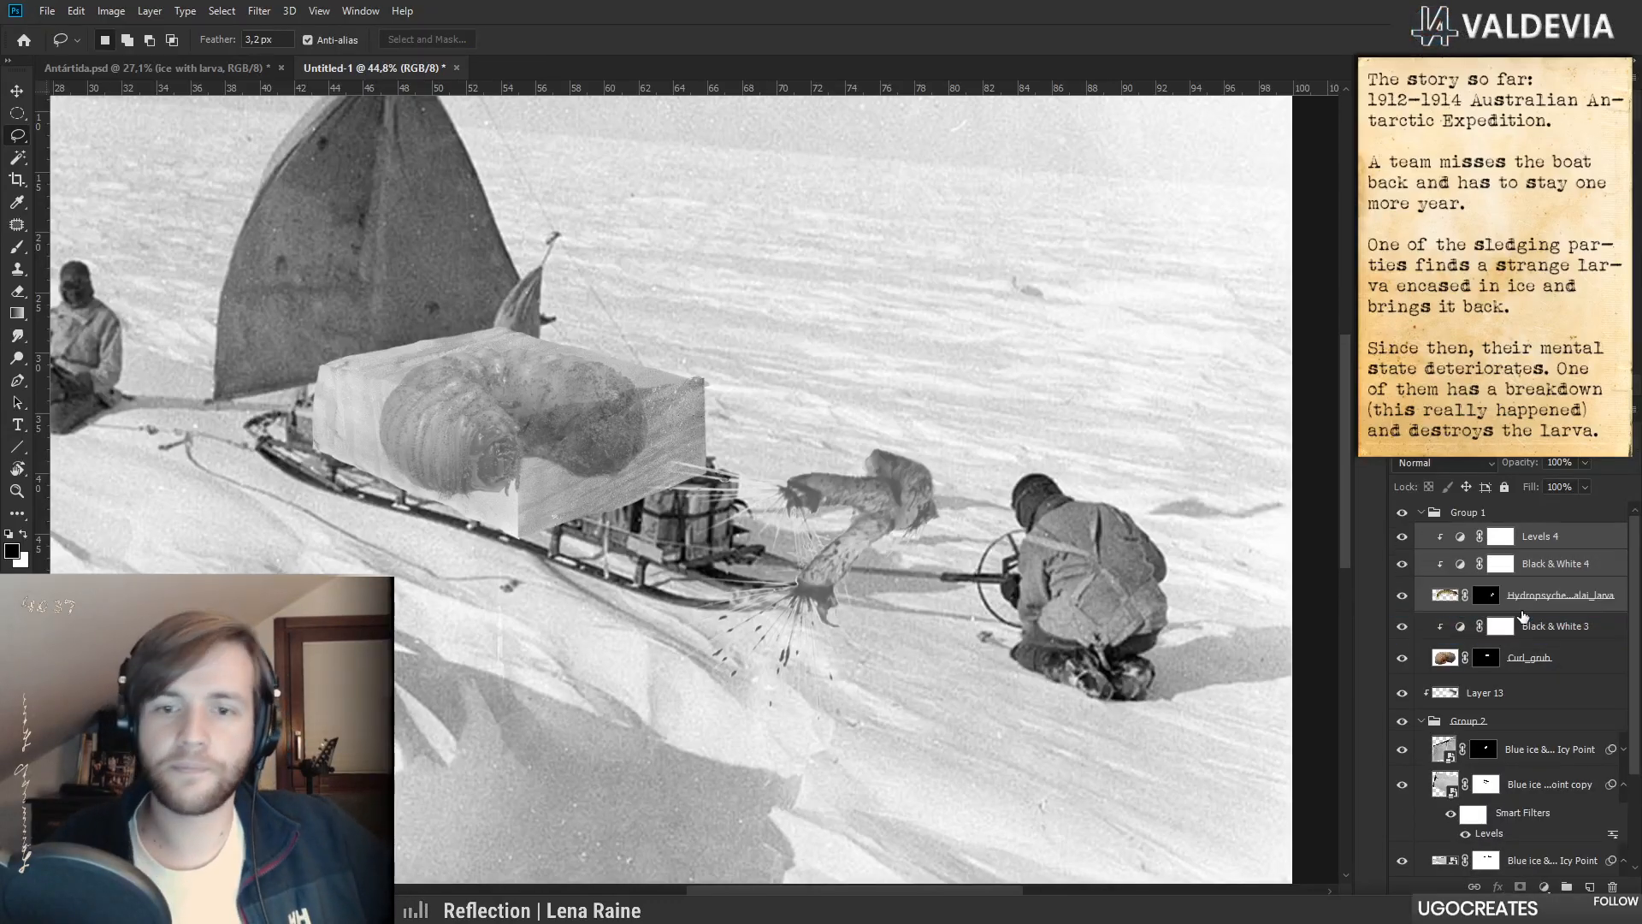
{"action": "mouse_move", "coordinate": [902, 543]}
{"action": "left_mouse_down"}
{"action": "mouse_move", "coordinate": [612, 488]}
{"action": "mouse_move", "coordinate": [646, 500]}
{"action": "left_mouse_up"}
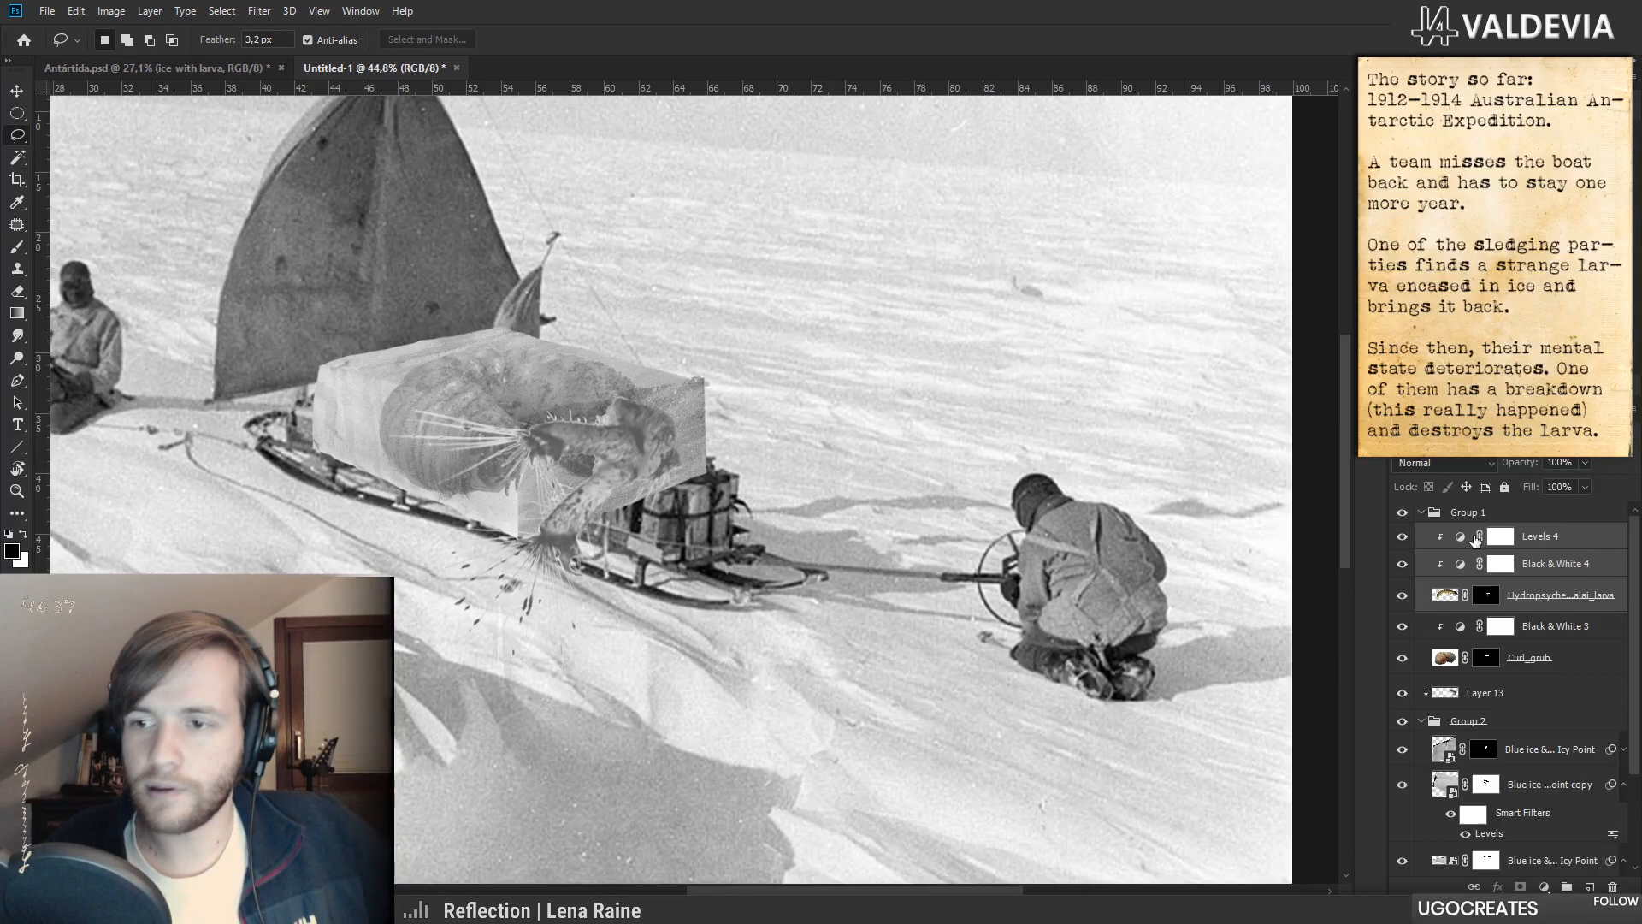
- Set the opacity of the Hydropsyche_siltalai_larva legs layer to 68%
{"action": "left_click", "coordinate": [1566, 604]}
{"action": "left_click", "coordinate": [1574, 655]}
{"action": "left_click", "coordinate": [1553, 600]}
{"action": "left_click_drag", "start_coordinate": [1529, 462], "coordinate": [1512, 465]}
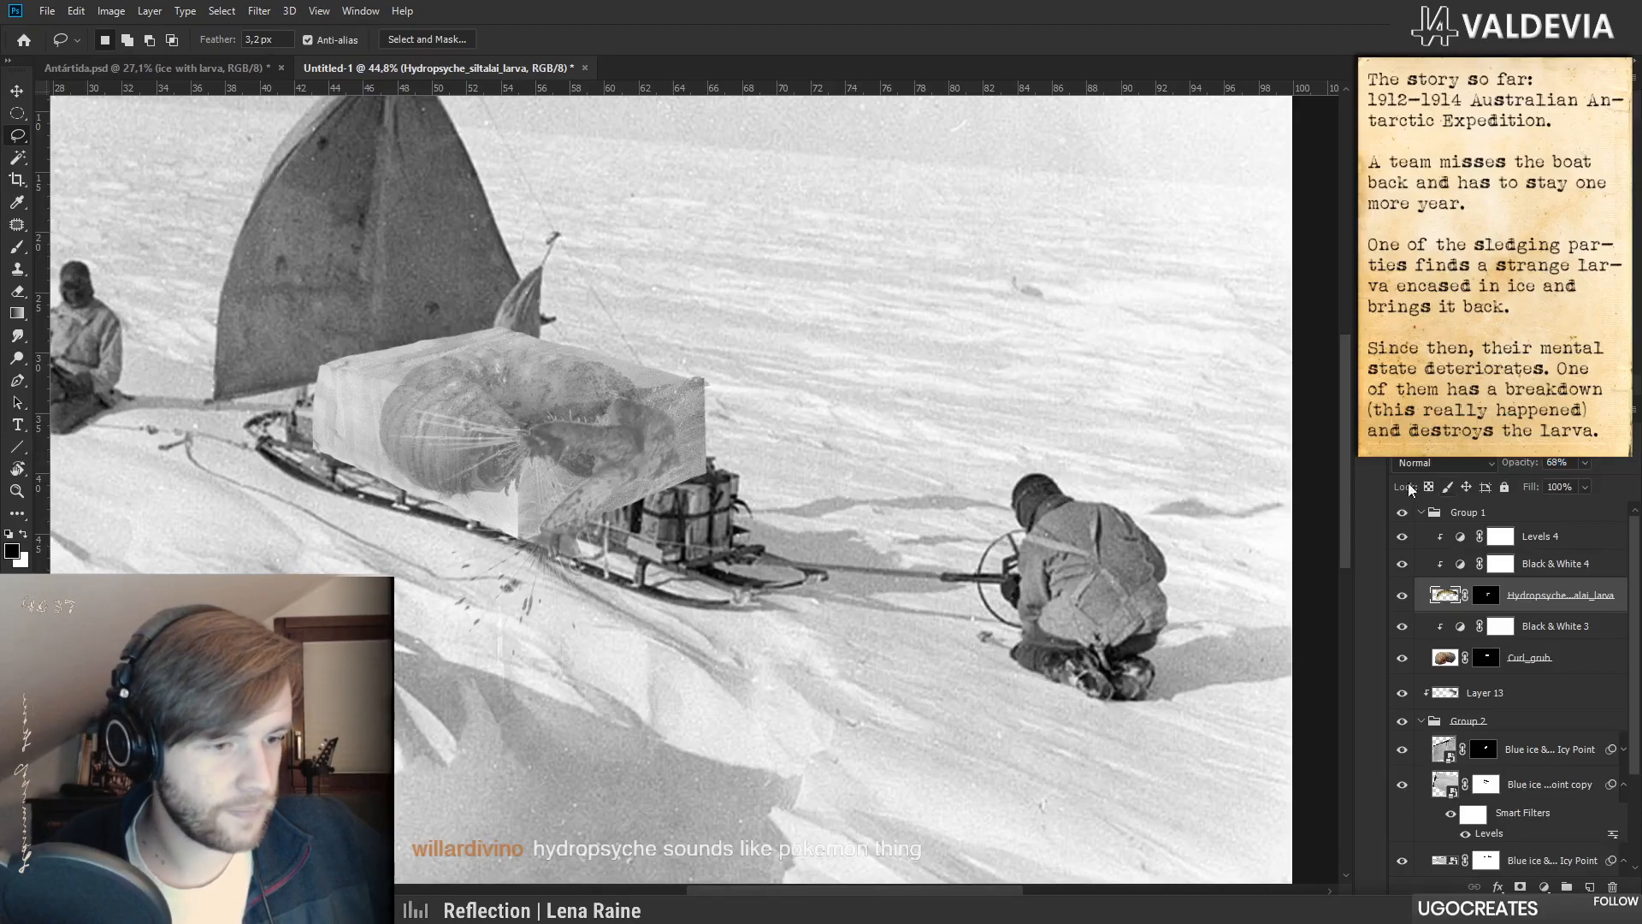
- Refine the legs' layer mask in Select and Mask to remove the long bristles around the legs
{"action": "key", "text": "z"}
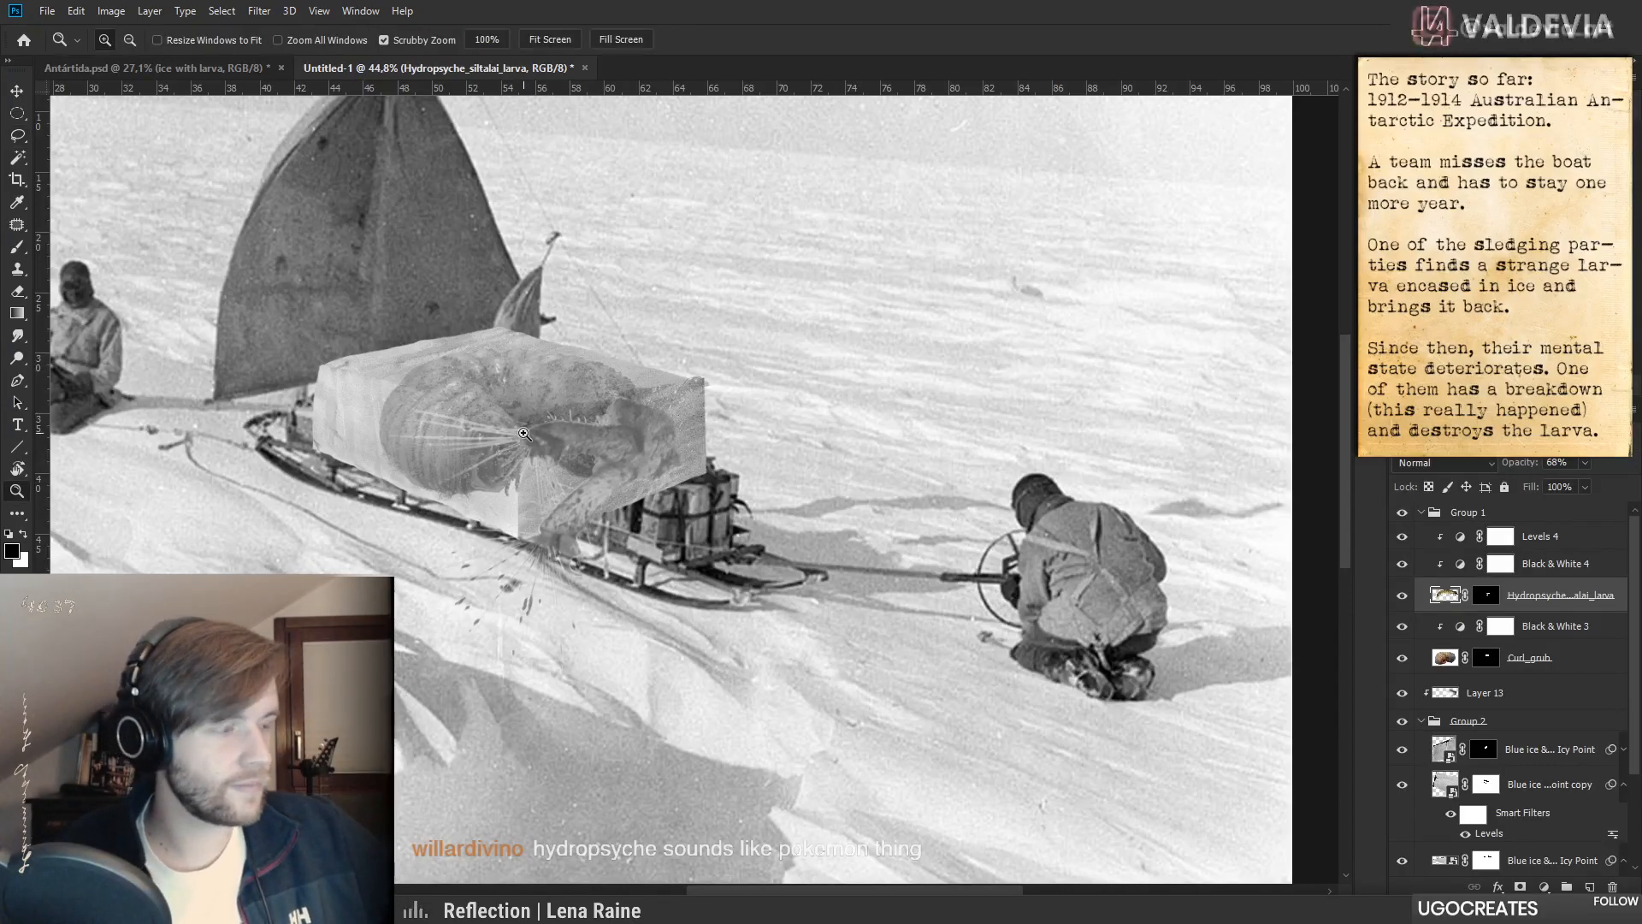
{"action": "key", "text": "l"}
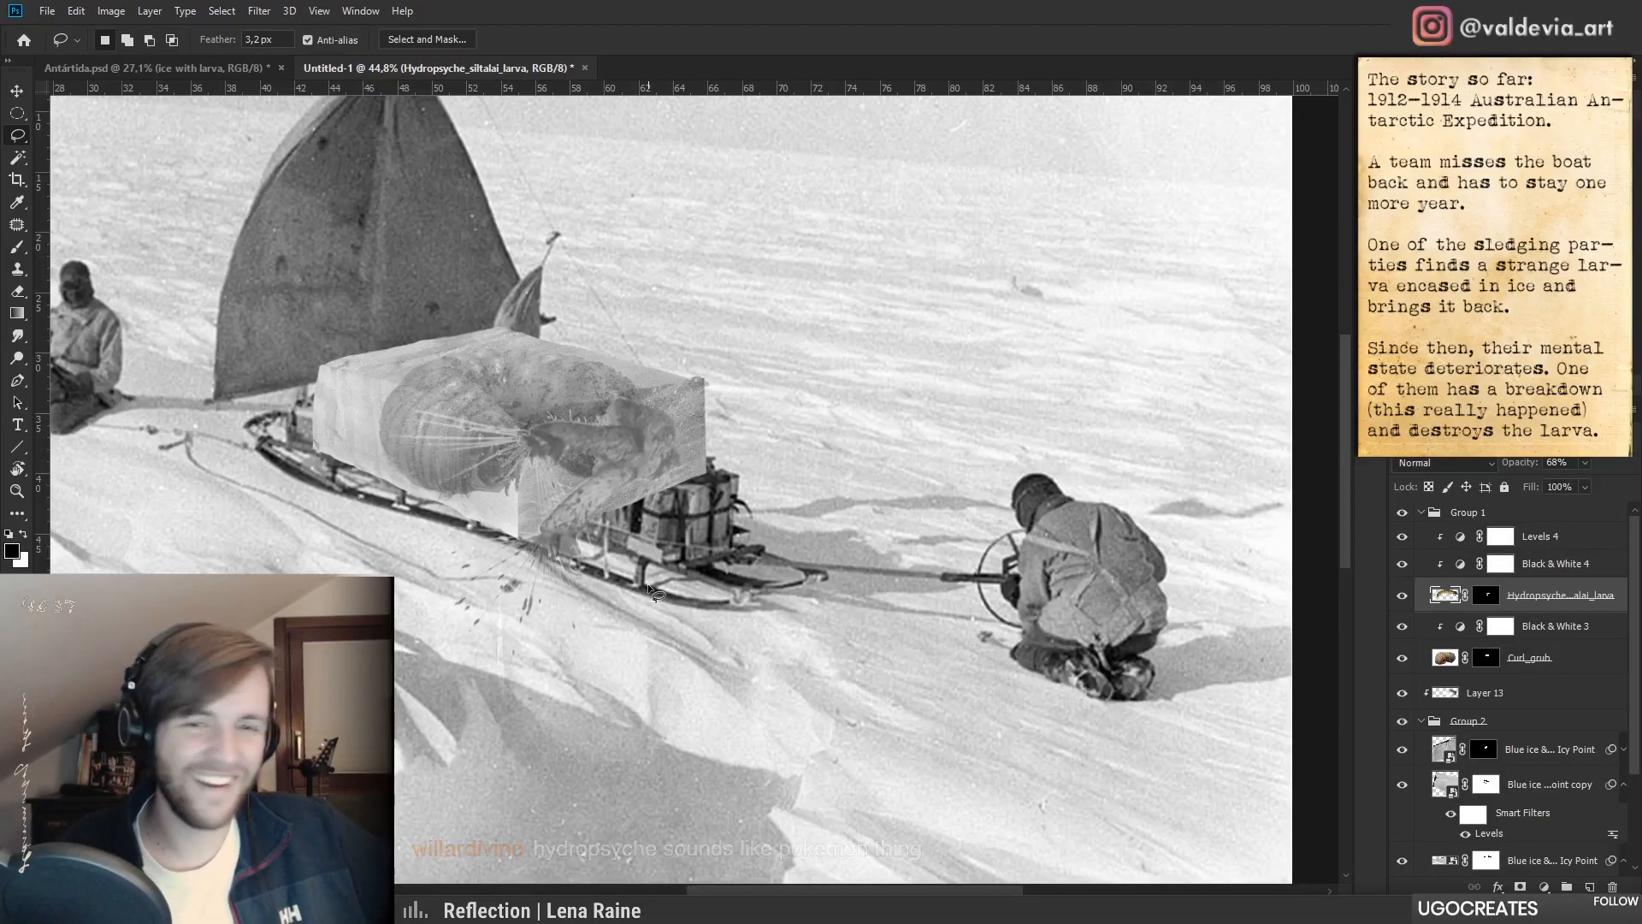
{"action": "double_click", "coordinate": [1489, 603]}
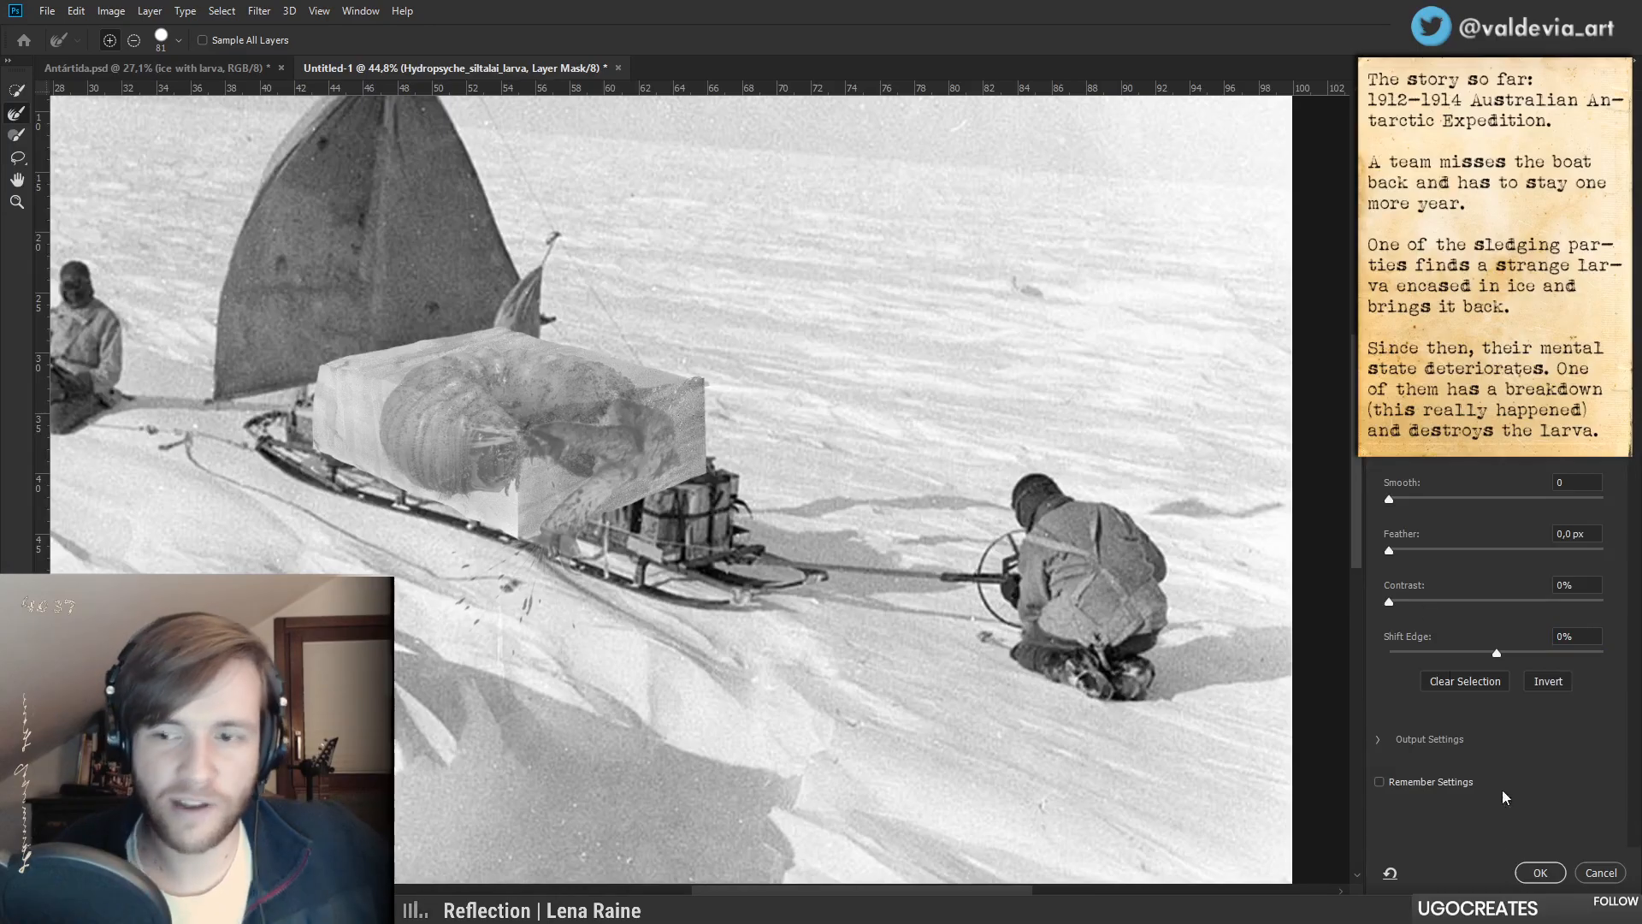
{"action": "left_click", "coordinate": [1537, 873]}
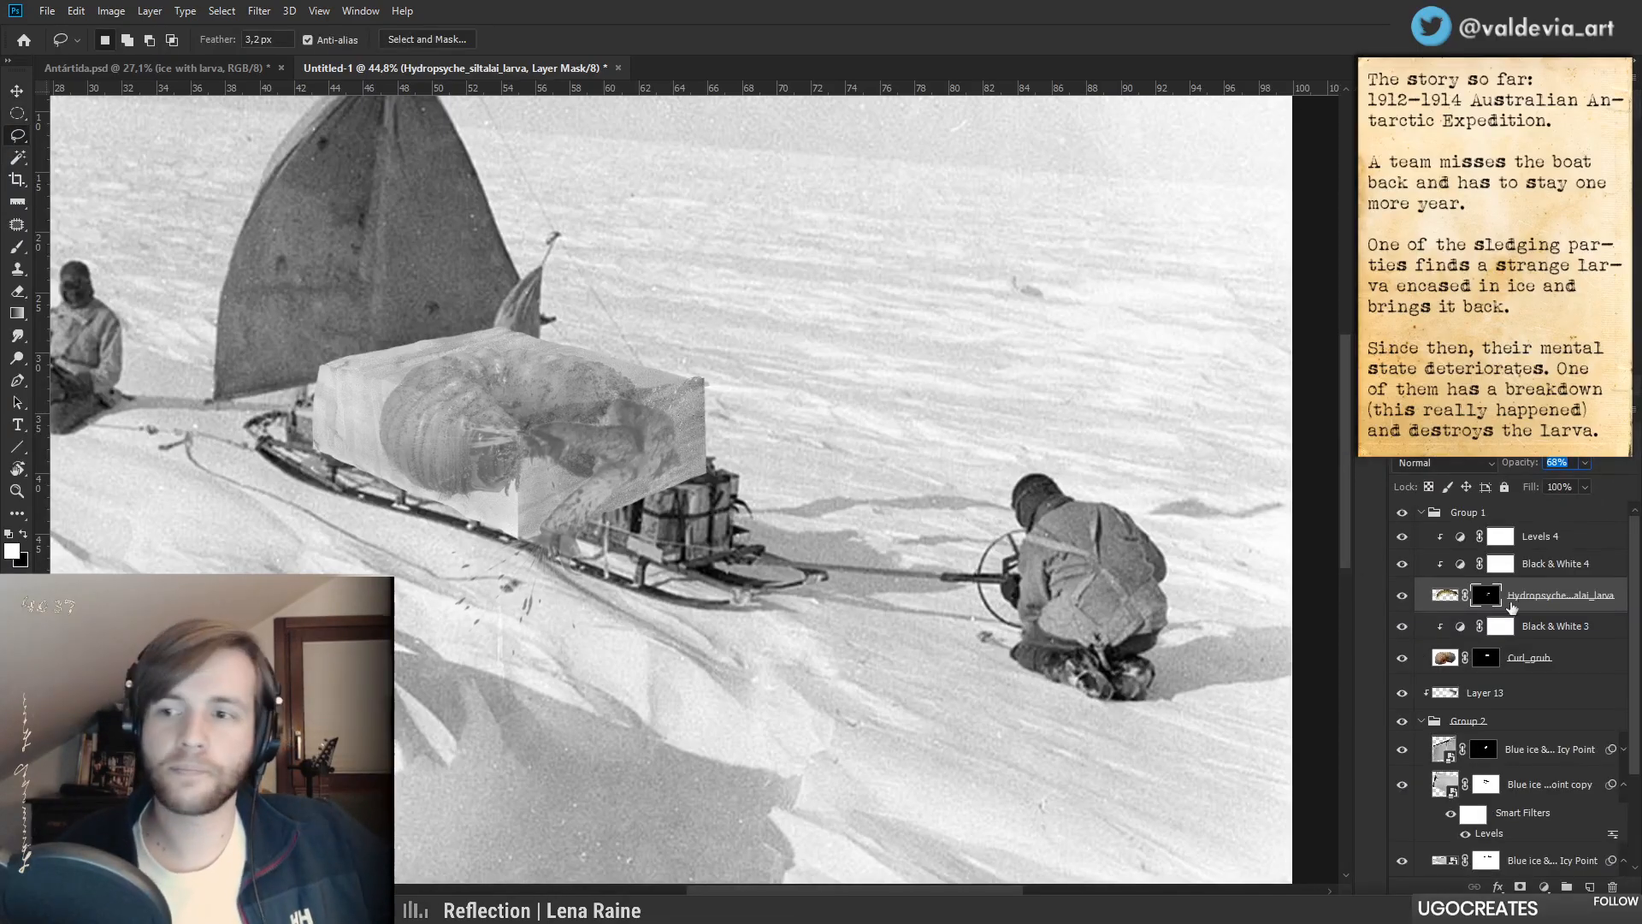
{"action": "key", "text": "ctrl+t"}
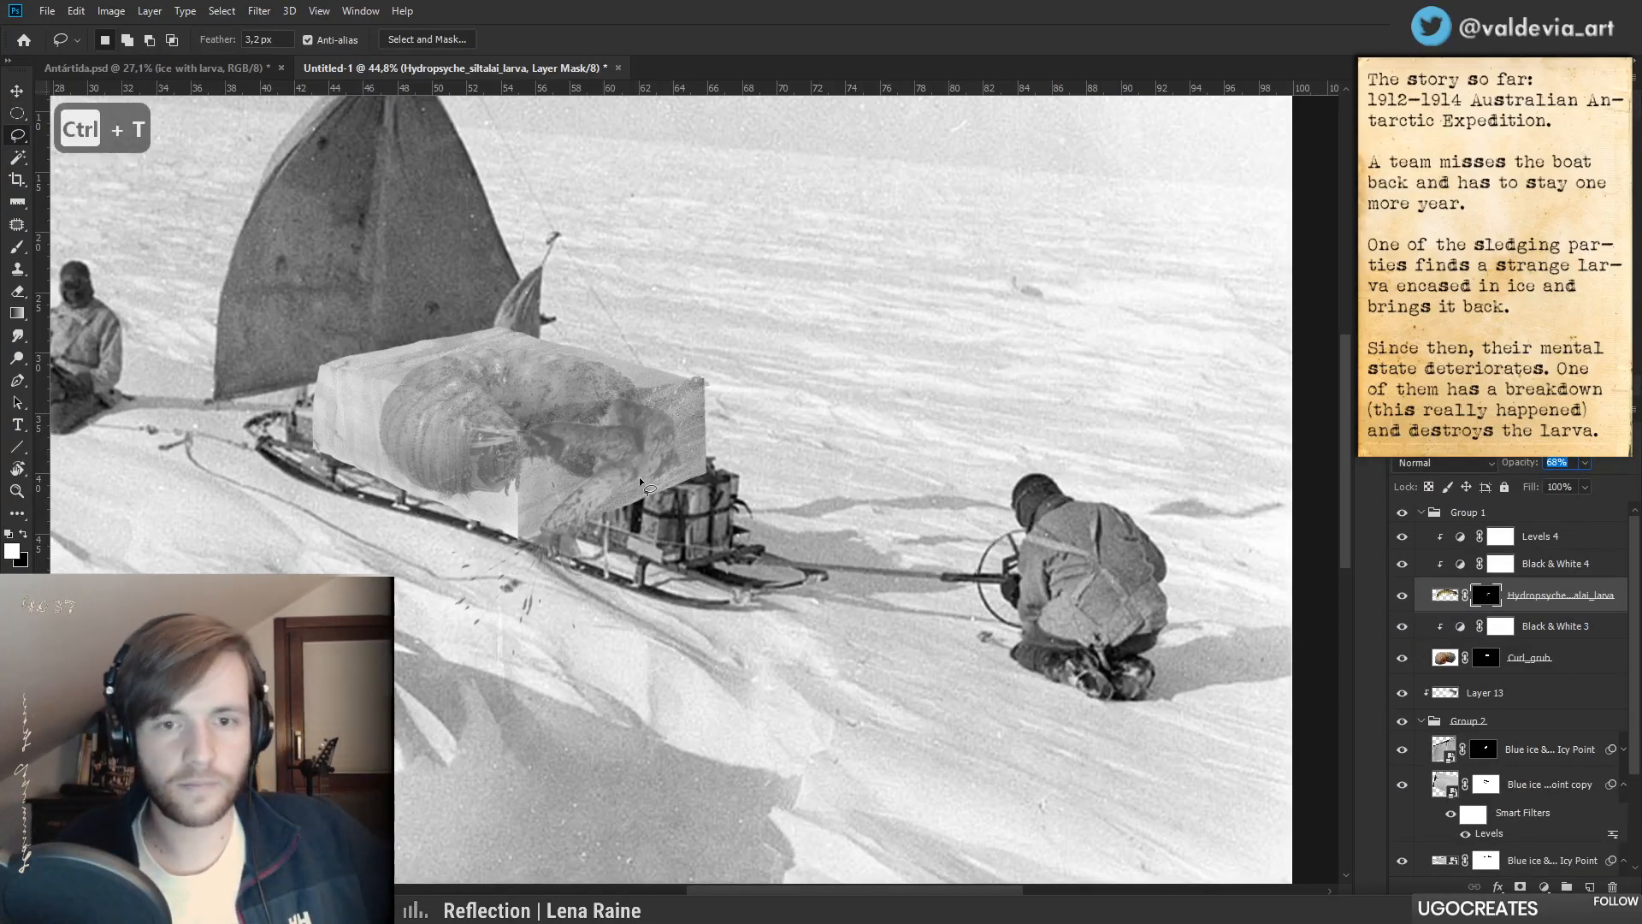
{"action": "key", "text": "ctrl+t"}
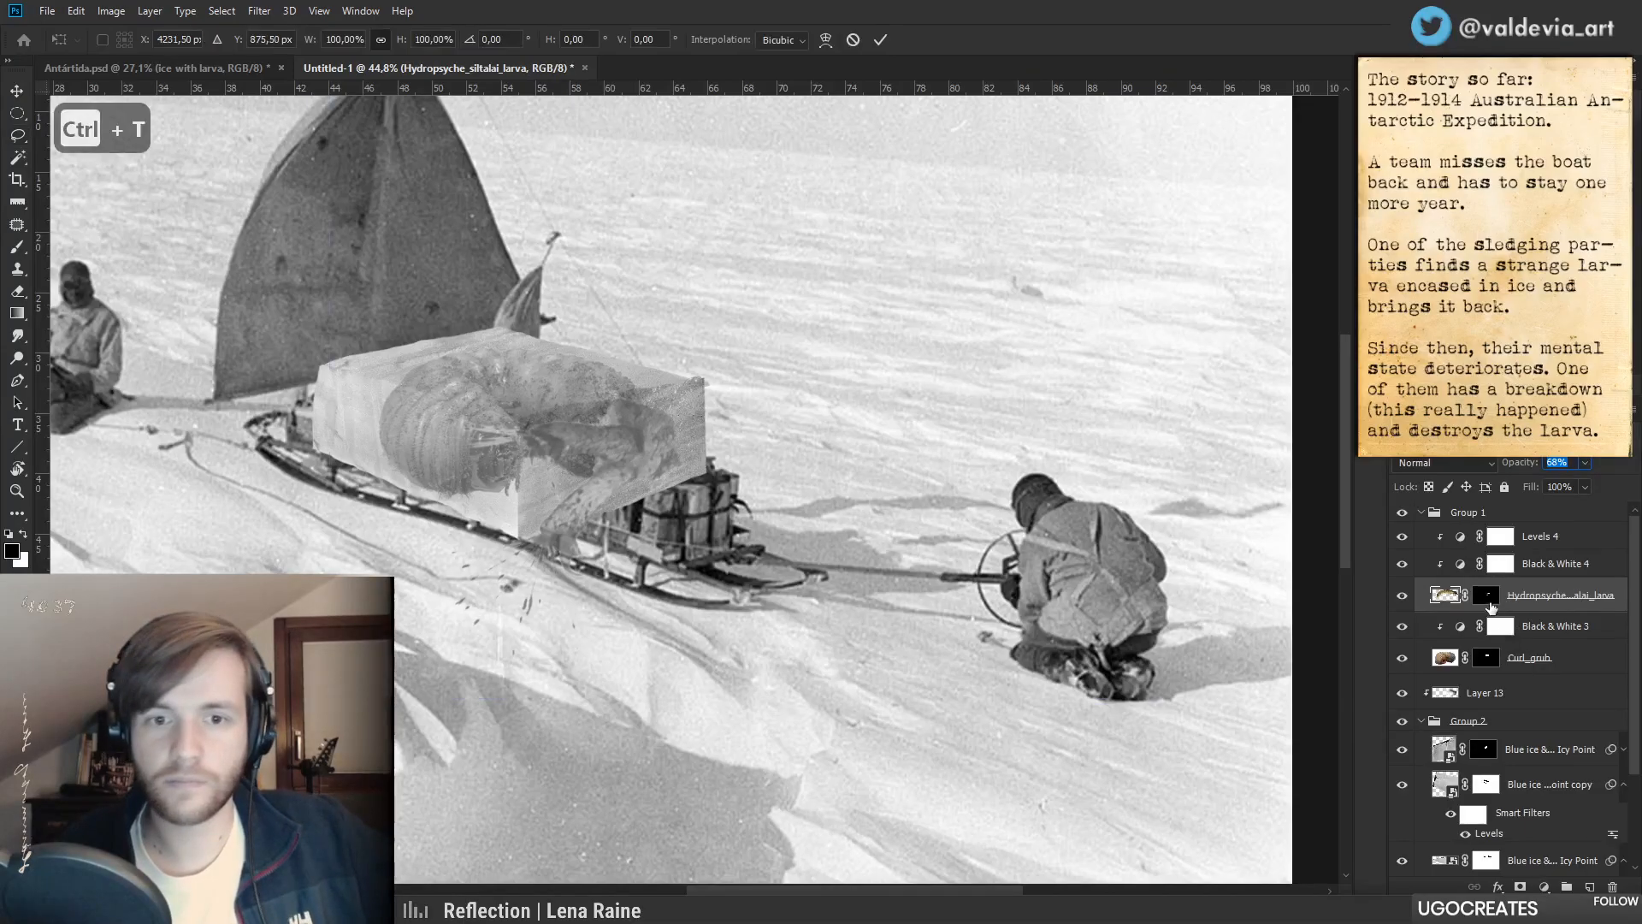
{"action": "left_click", "coordinate": [853, 40]}
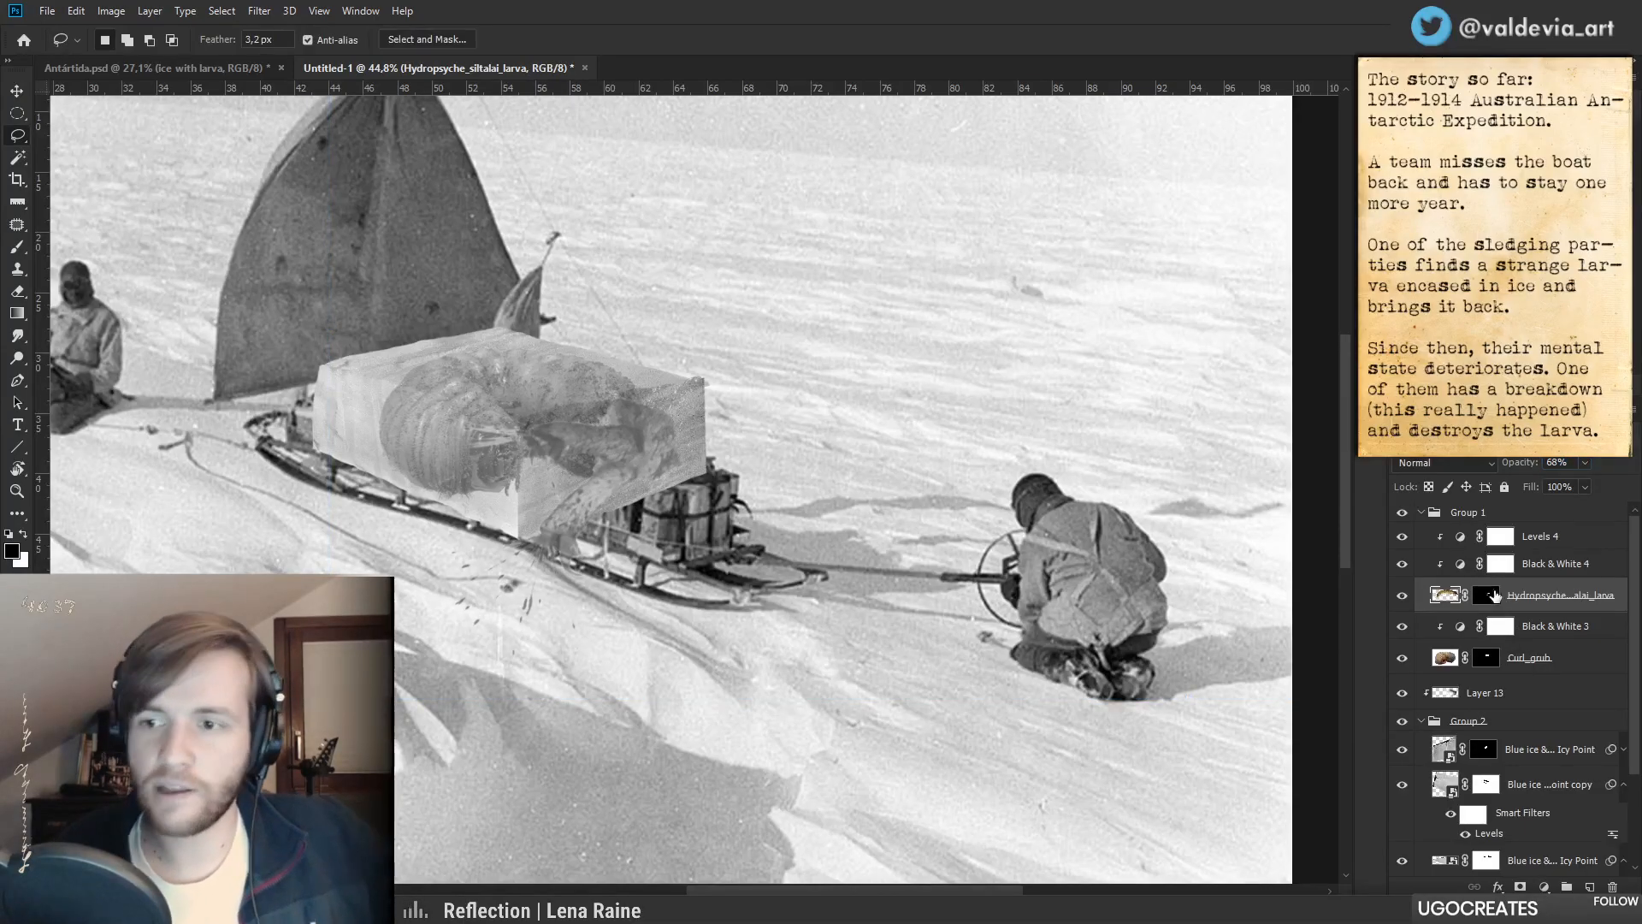
- Apply the legs' layer mask, then flip the legs vertically, scale them to about 46% and rotate them about 120° beside the larva's head
{"action": "right_click", "coordinate": [1487, 596]}
{"action": "left_click", "coordinate": [1505, 641]}
{"action": "key", "text": "ctrl+t"}
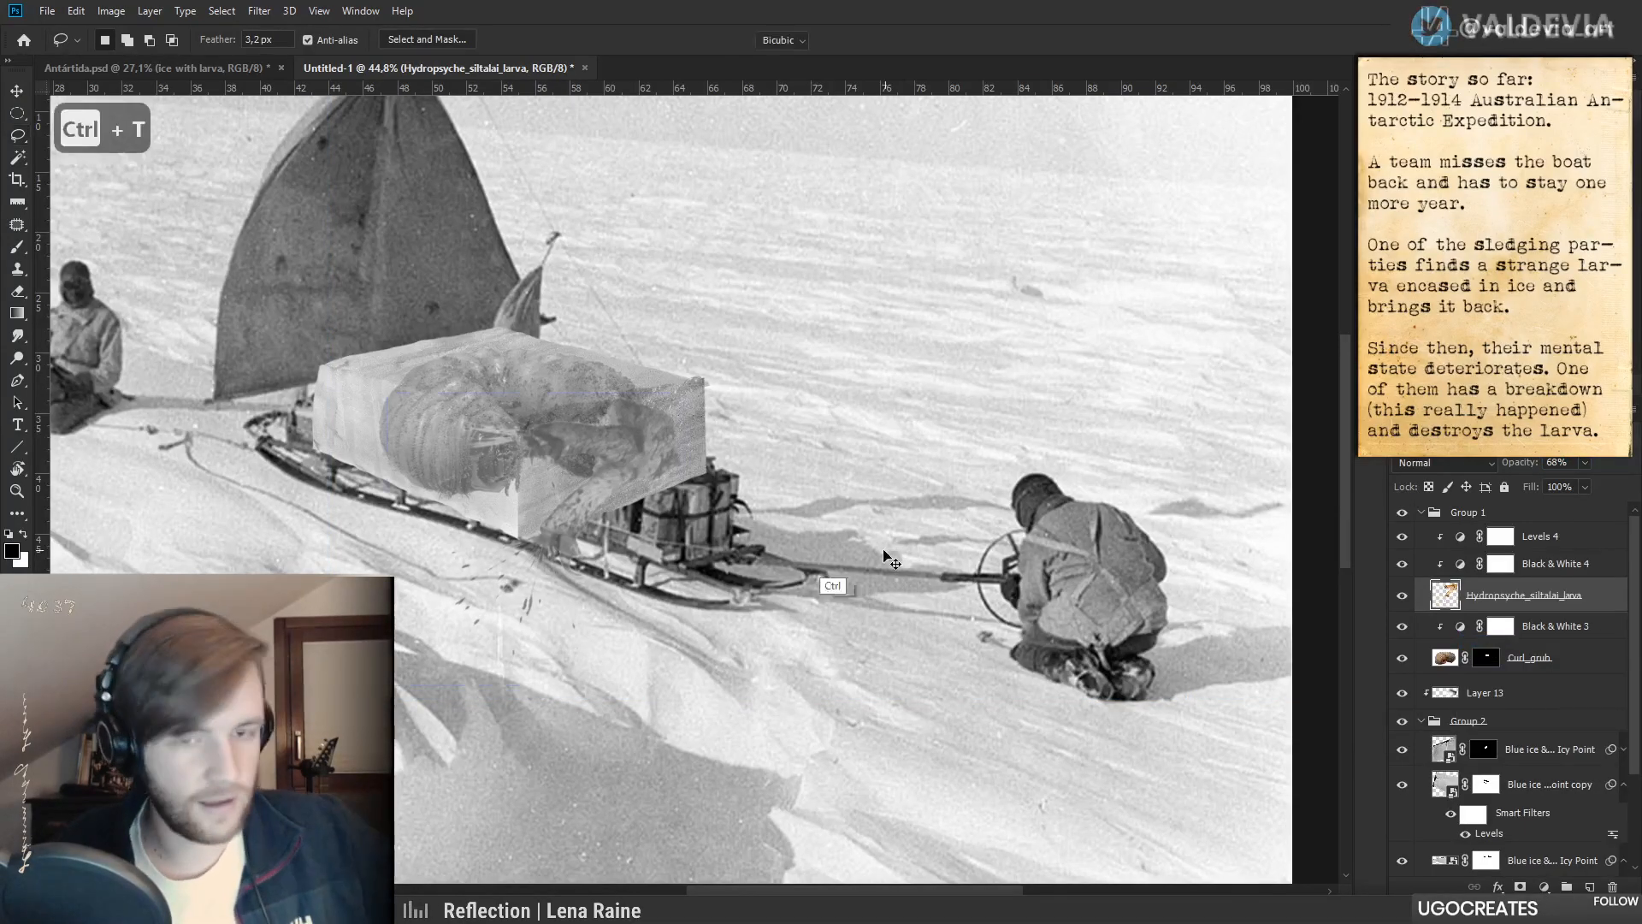
{"action": "right_click", "coordinate": [629, 476]}
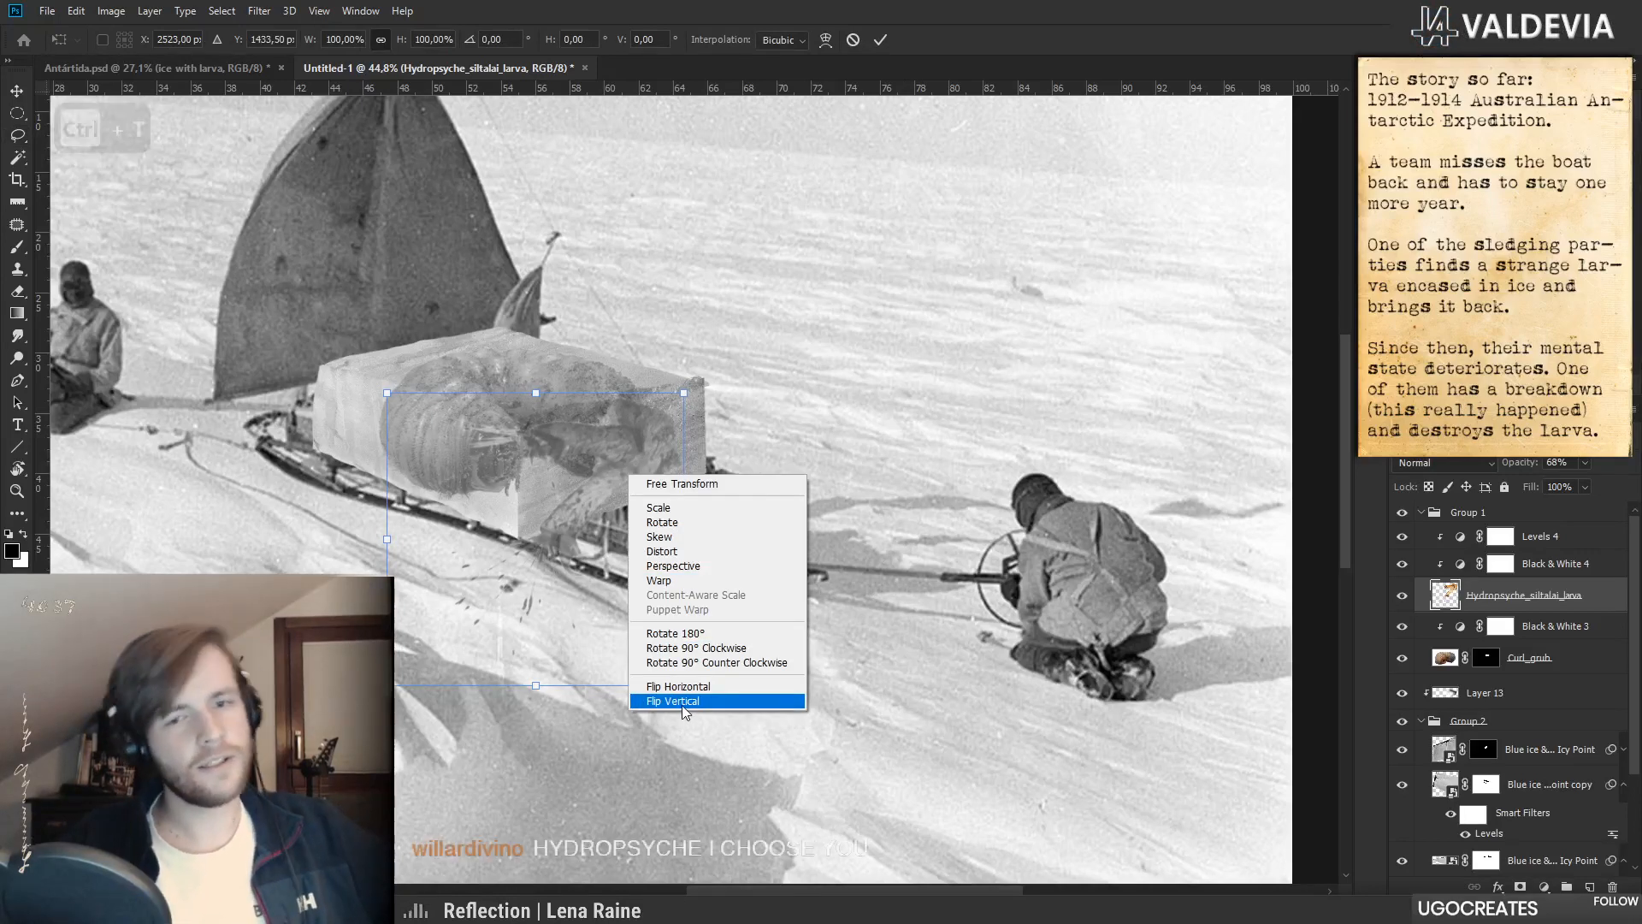
{"action": "left_click", "coordinate": [686, 700]}
{"action": "left_click_drag", "start_coordinate": [721, 694], "coordinate": [718, 538]}
{"action": "left_click_drag", "start_coordinate": [665, 467], "coordinate": [558, 496]}
{"action": "left_click_drag", "start_coordinate": [566, 575], "coordinate": [586, 448]}
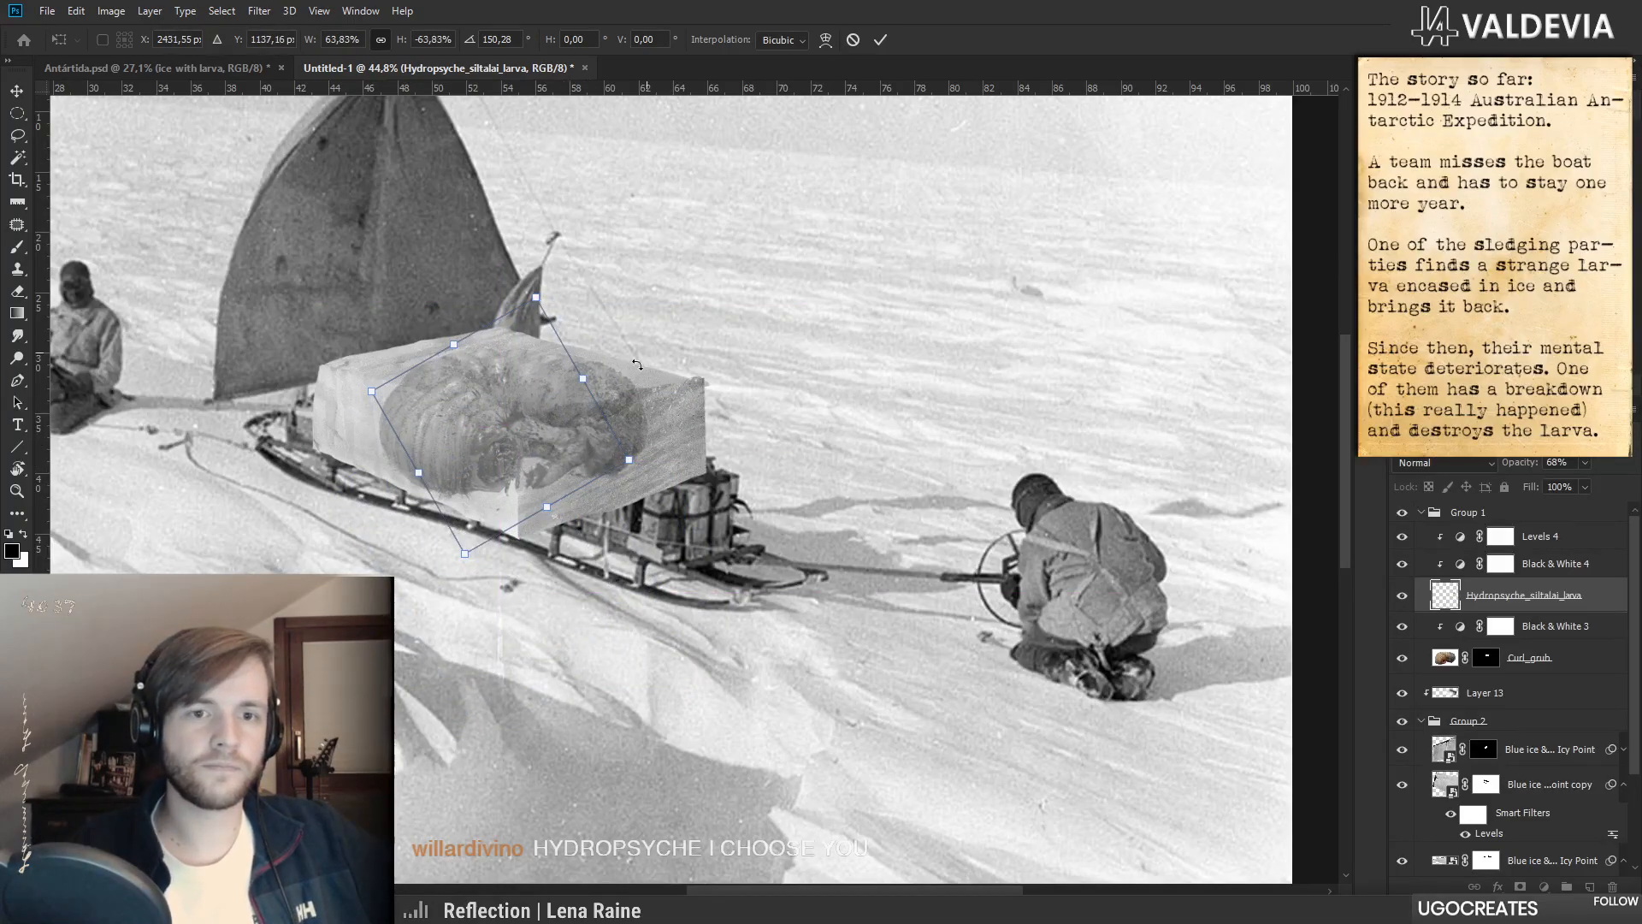
{"action": "left_click_drag", "start_coordinate": [420, 471], "coordinate": [480, 471]}
{"action": "left_click_drag", "start_coordinate": [574, 432], "coordinate": [650, 411]}
{"action": "left_click_drag", "start_coordinate": [577, 459], "coordinate": [584, 482]}
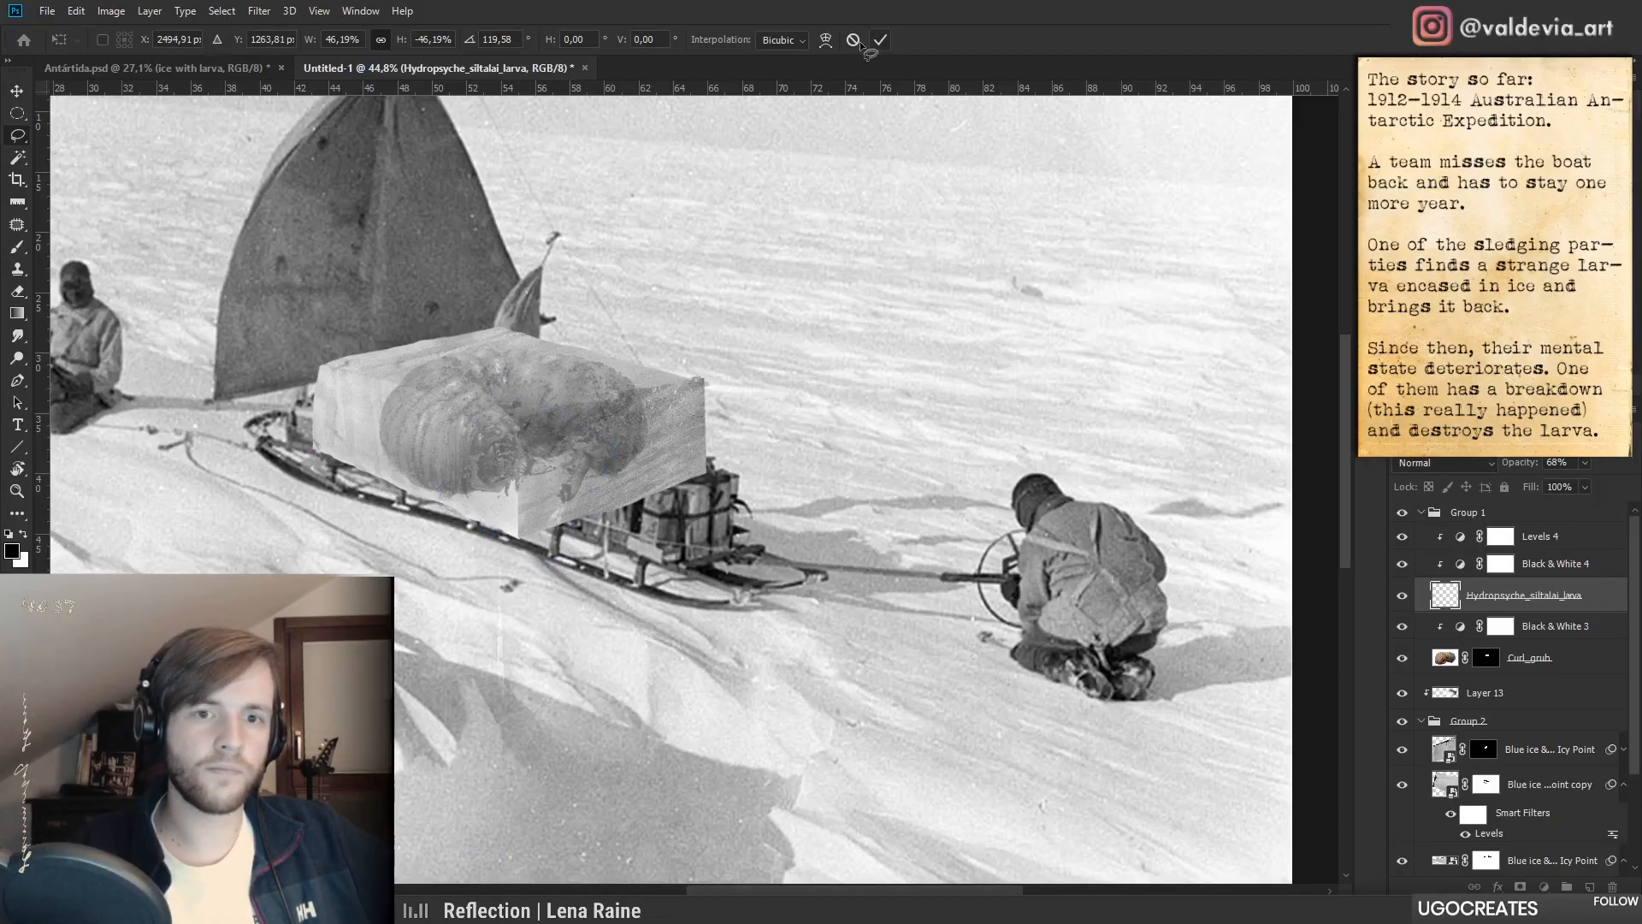
{"action": "left_click", "coordinate": [881, 41]}
- Compare with the ice-wall picture in Antártida.psd, then skew and narrow the legs to fit the larva's underside
{"action": "left_click", "coordinate": [226, 69]}
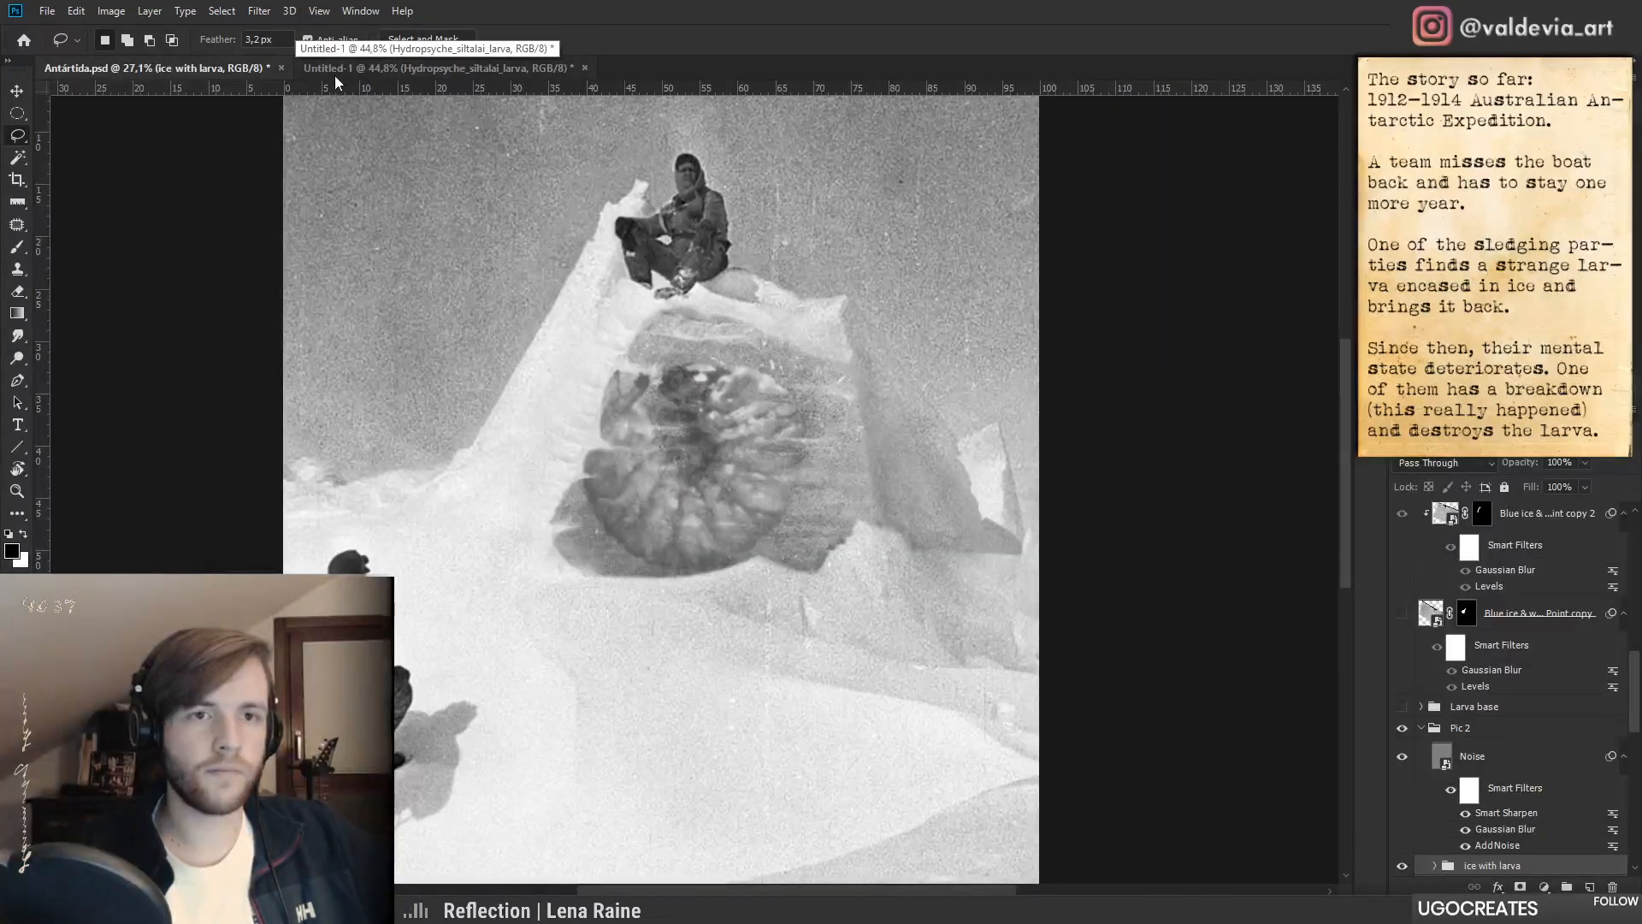
{"action": "left_click", "coordinate": [330, 75]}
{"action": "key", "text": "z"}
{"action": "left_click", "coordinate": [637, 440]}
{"action": "left_click_drag", "start_coordinate": [637, 441], "coordinate": [647, 505]}
{"action": "key", "text": "l"}
{"action": "key", "text": "ctrl+t"}
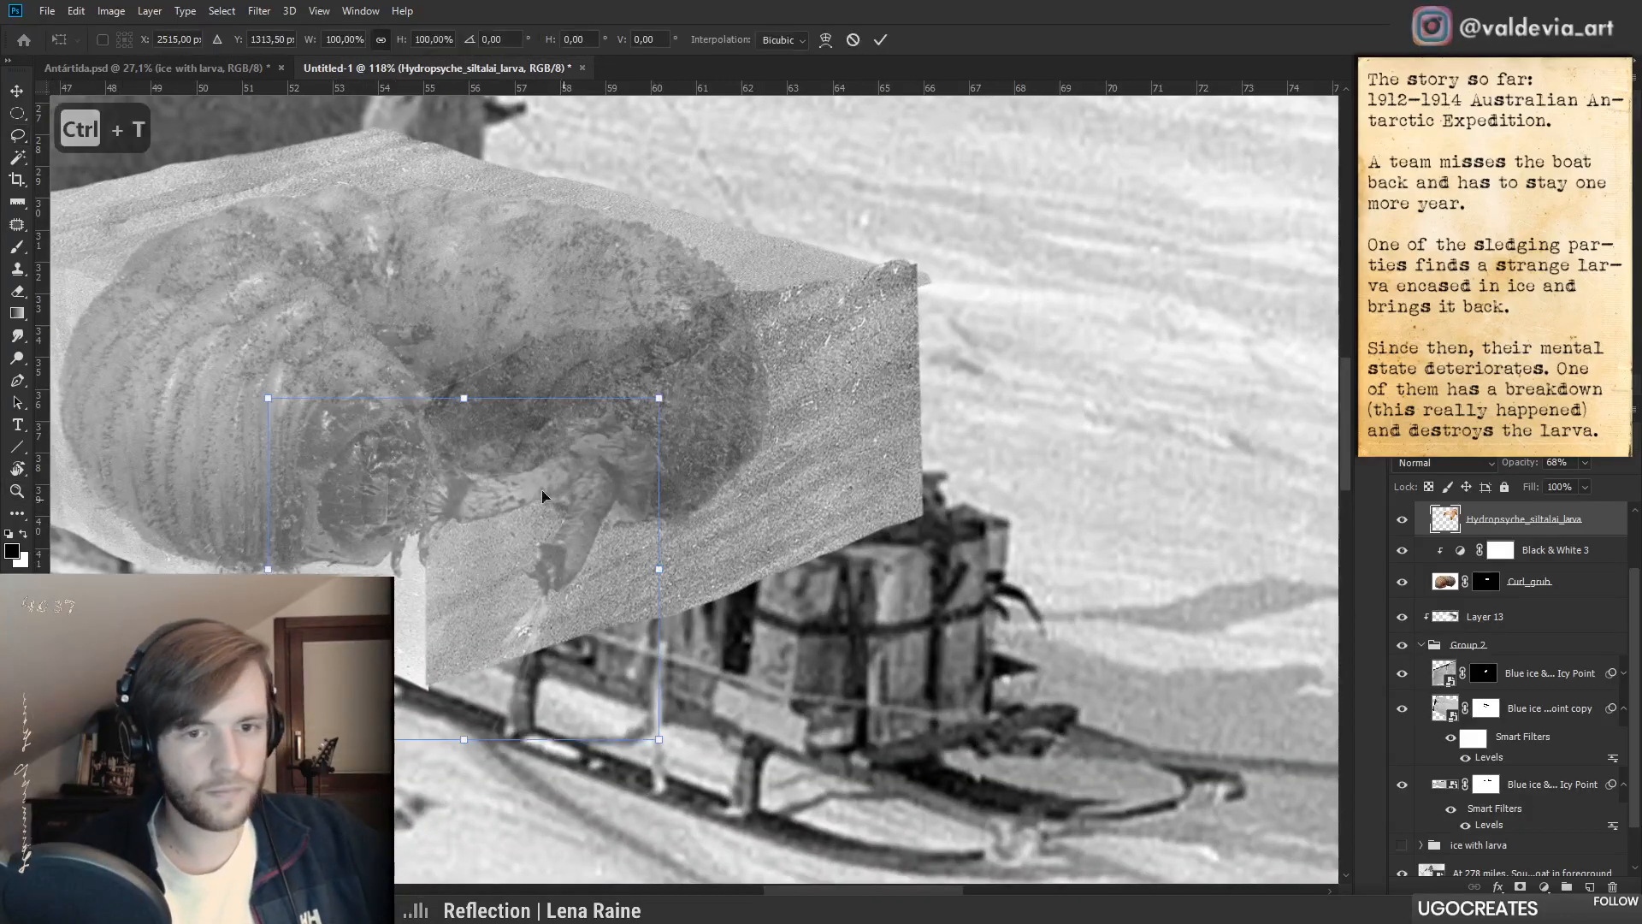
{"action": "left_click_drag", "start_coordinate": [267, 570], "coordinate": [284, 506]}
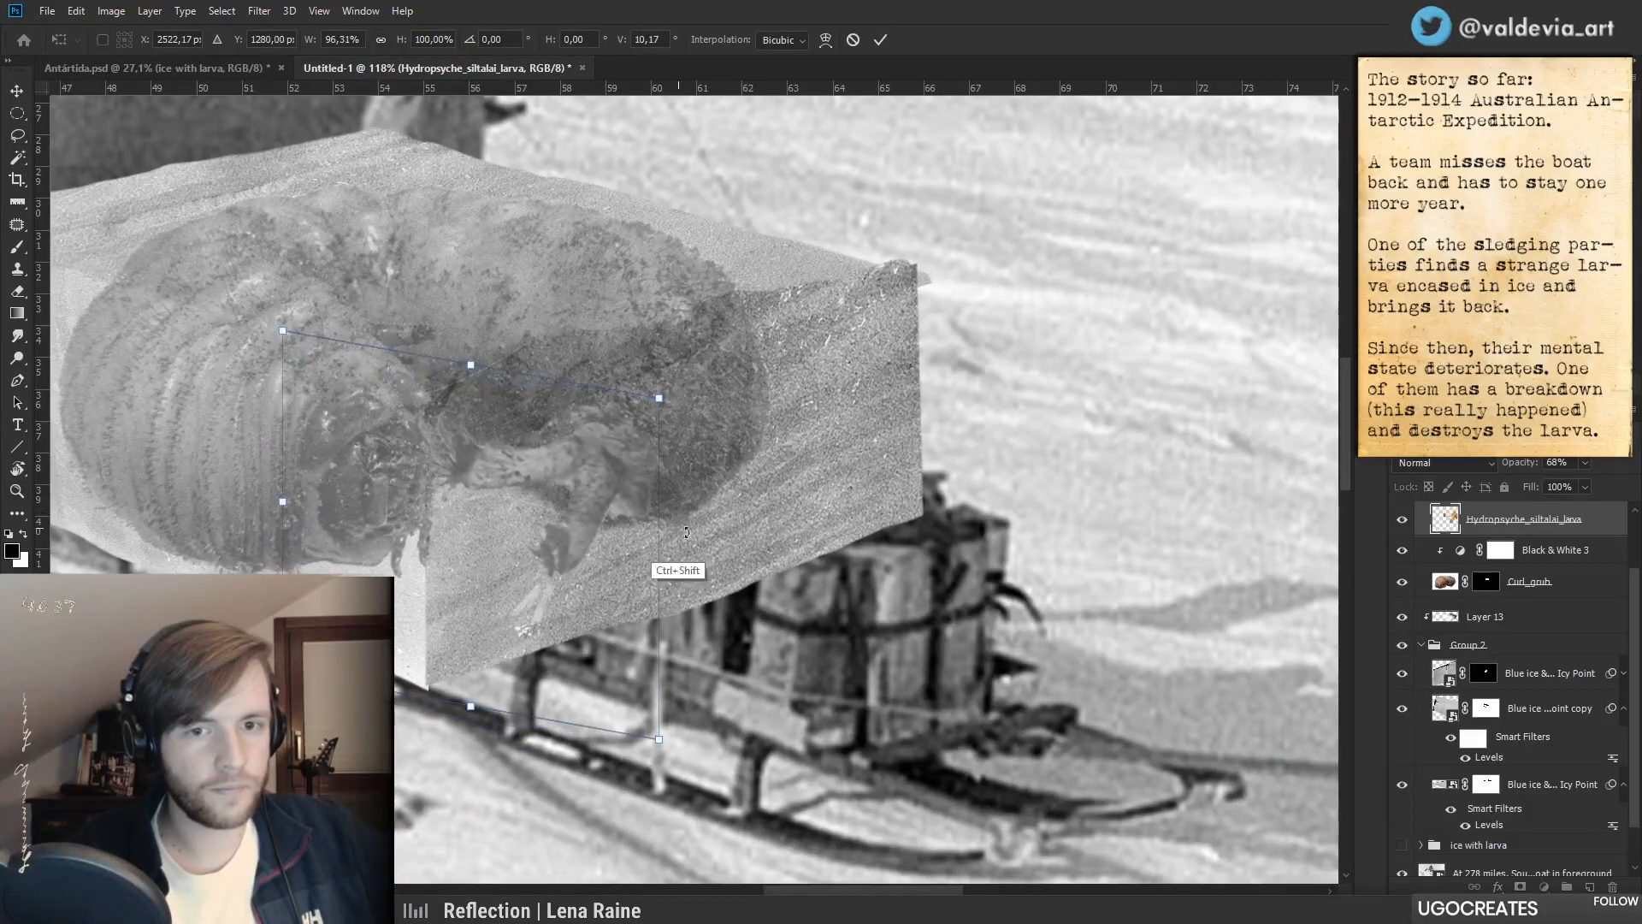
{"action": "left_click_drag", "start_coordinate": [659, 571], "coordinate": [618, 586]}
{"action": "left_click", "coordinate": [879, 39]}
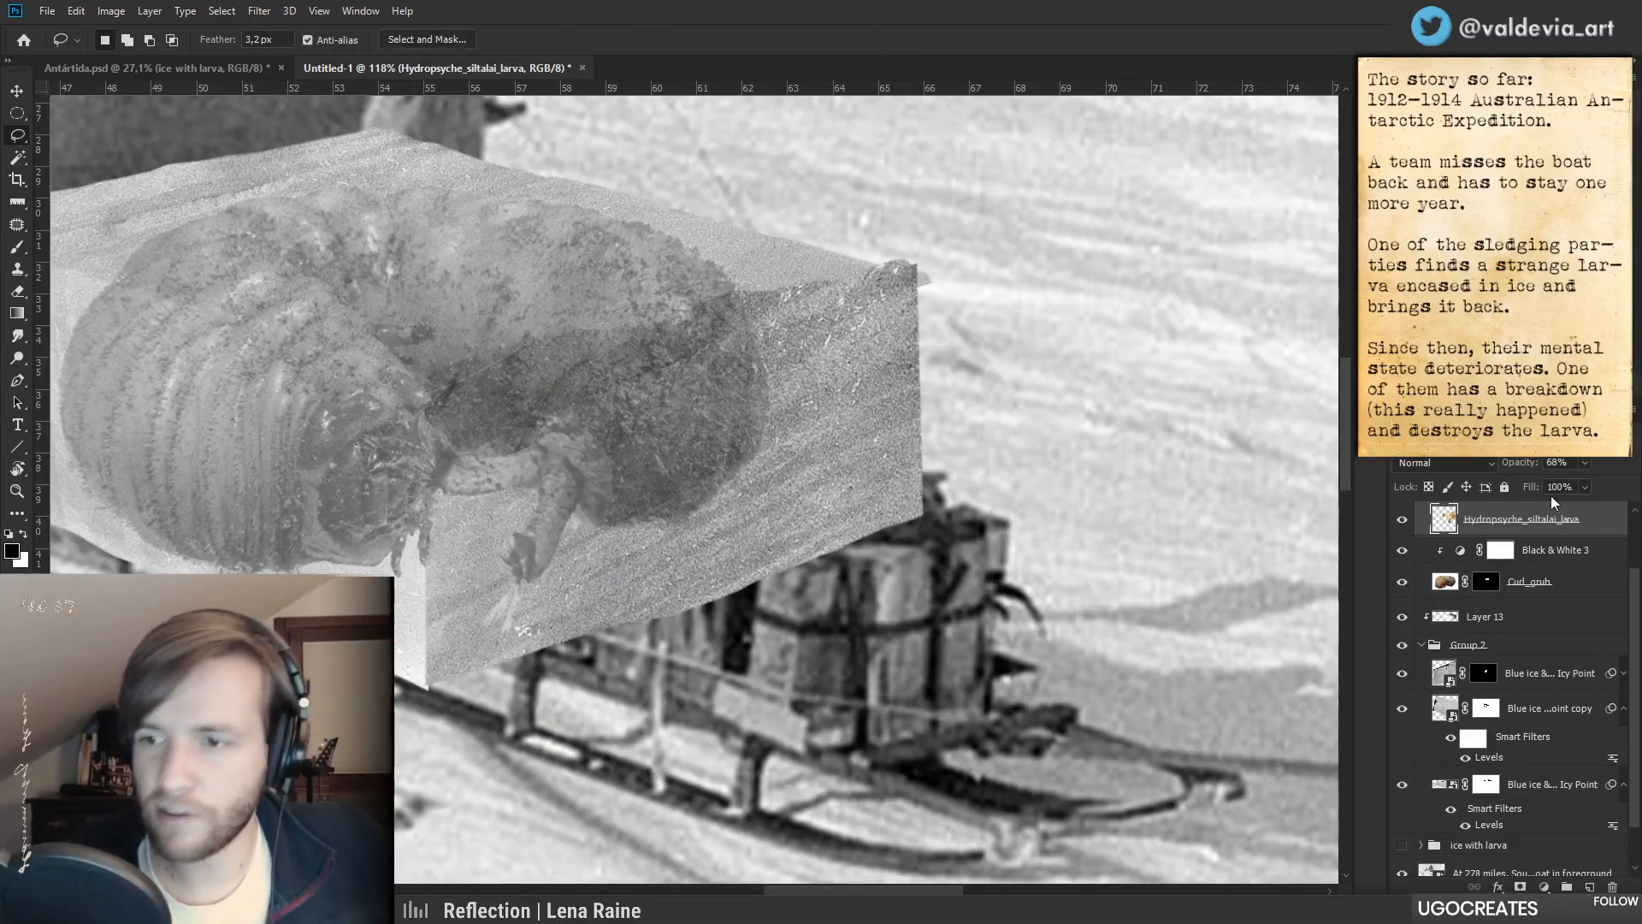
- Raise the opacity of the legs layer to 96% and of the Curl_grub layer to 100%
{"action": "left_click_drag", "start_coordinate": [1516, 463], "coordinate": [1612, 550]}
{"action": "left_click", "coordinate": [1565, 584]}
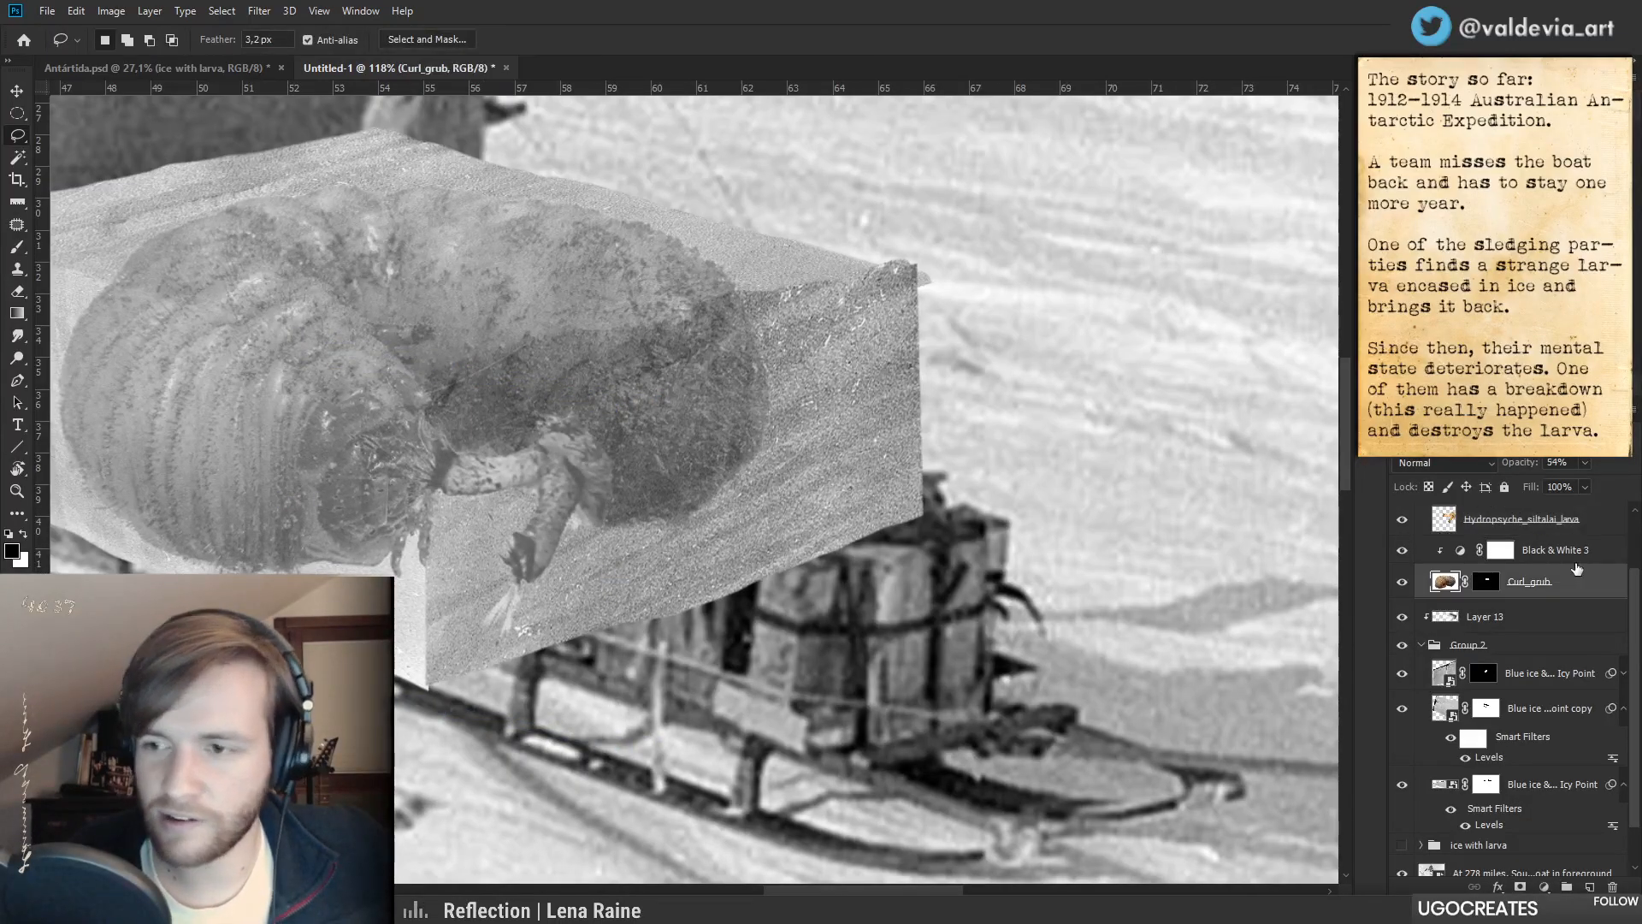
{"action": "left_click_drag", "start_coordinate": [1519, 466], "coordinate": [1608, 479]}
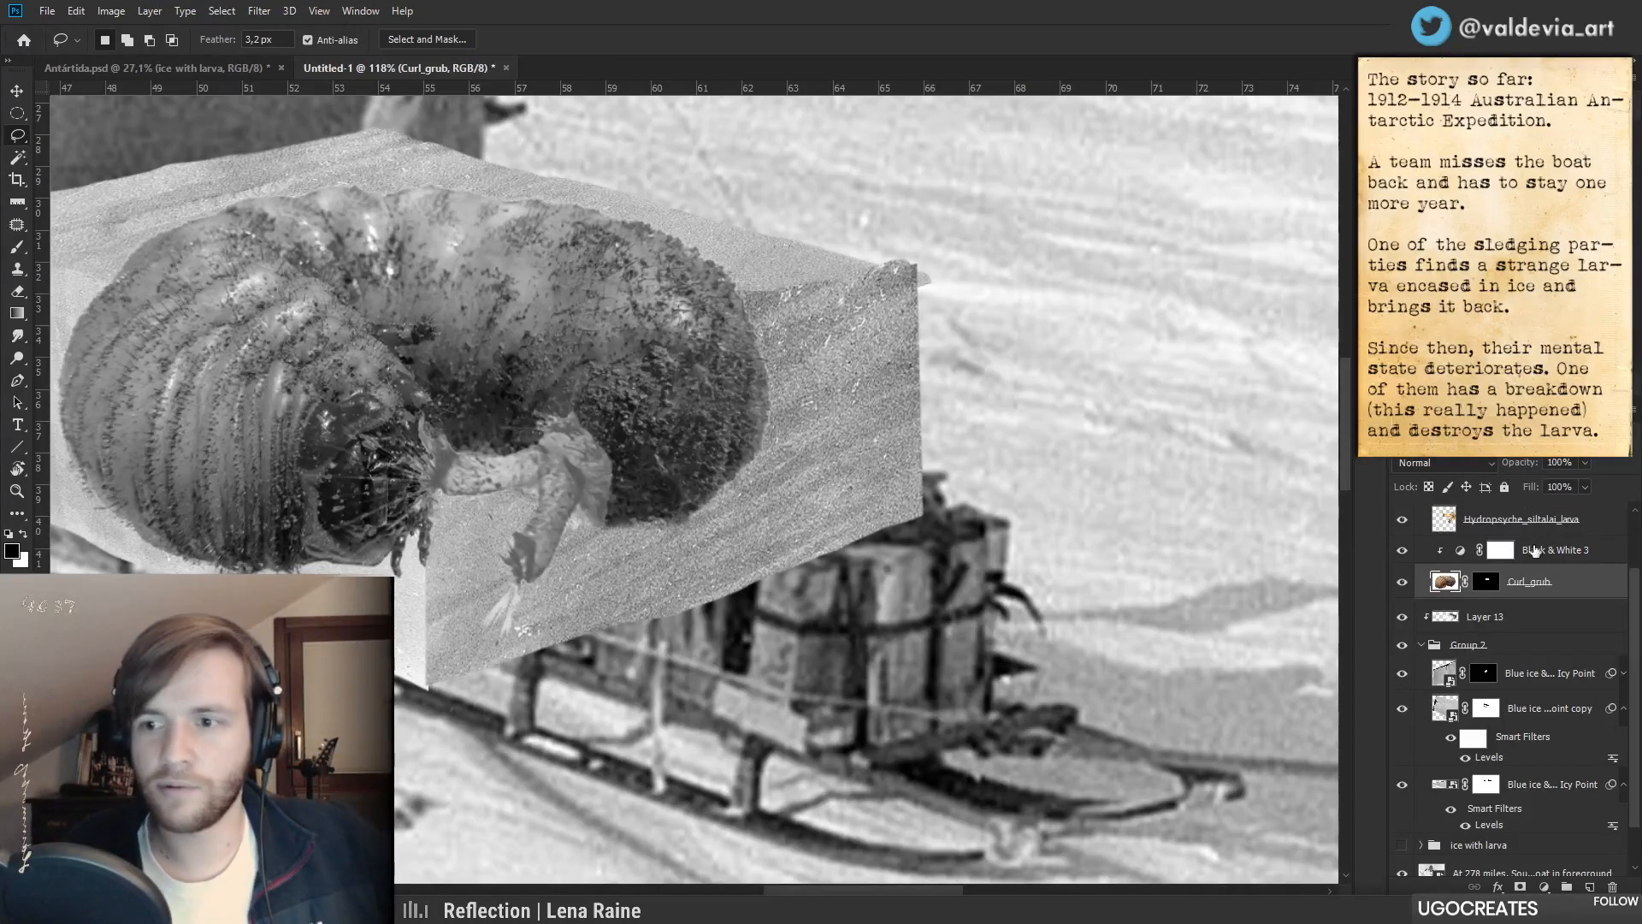
- Darken the legs with their clipped Levels 4 adjustment to match the larva's body
{"action": "left_click_drag", "start_coordinate": [1635, 613], "coordinate": [1635, 560]}
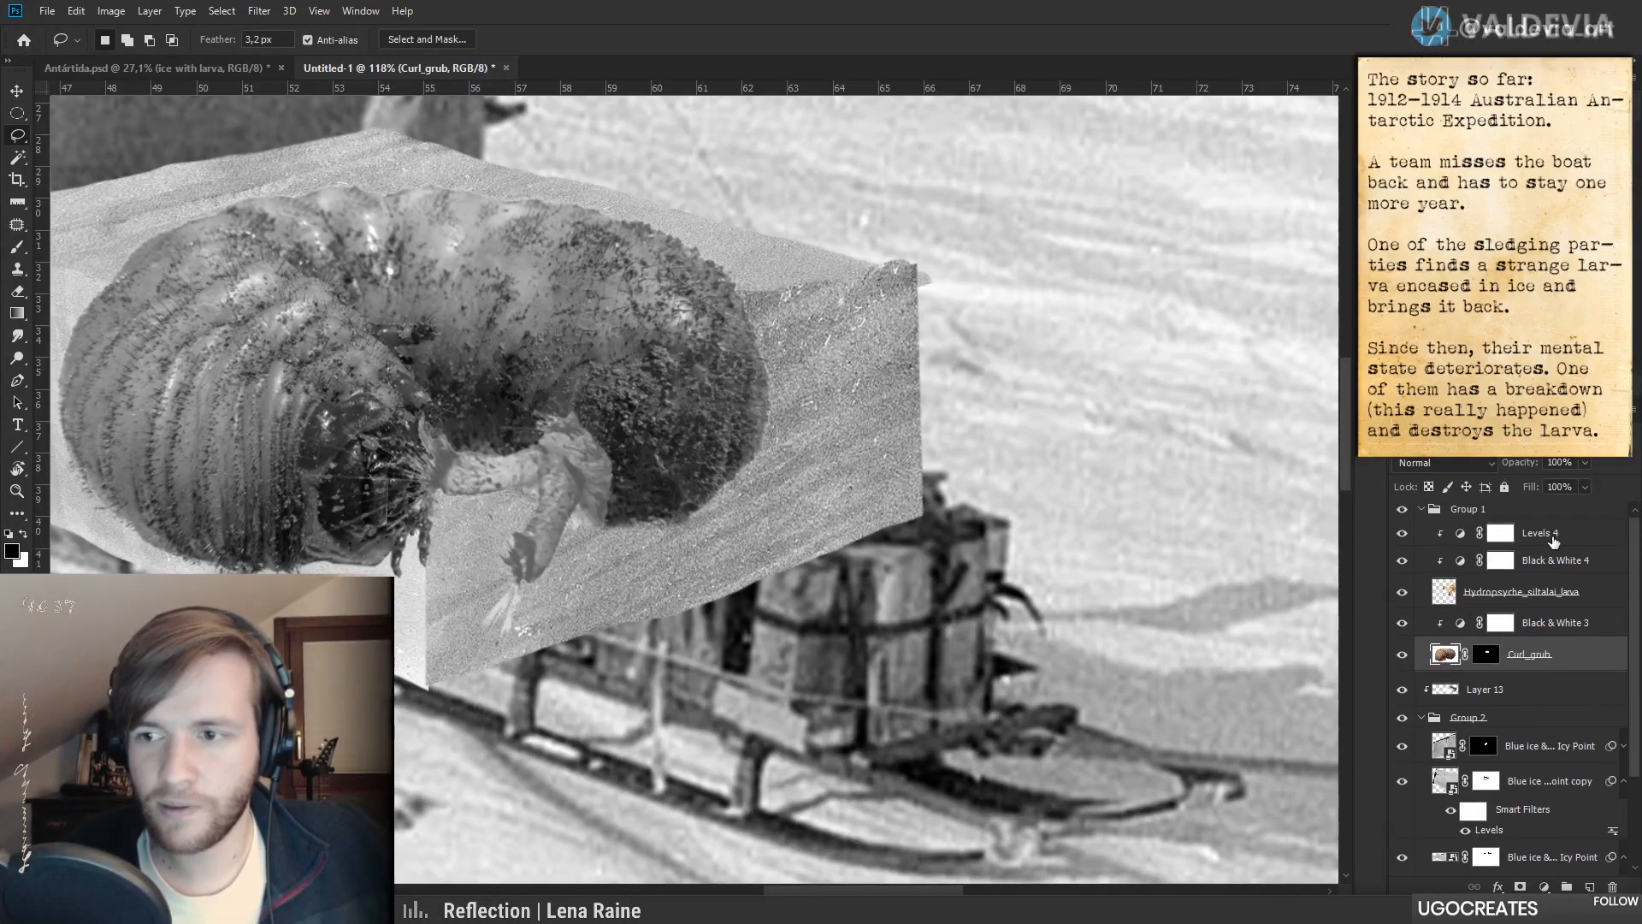
{"action": "left_click", "coordinate": [1544, 536]}
{"action": "left_click_drag", "start_coordinate": [1426, 257], "coordinate": [1499, 257]}
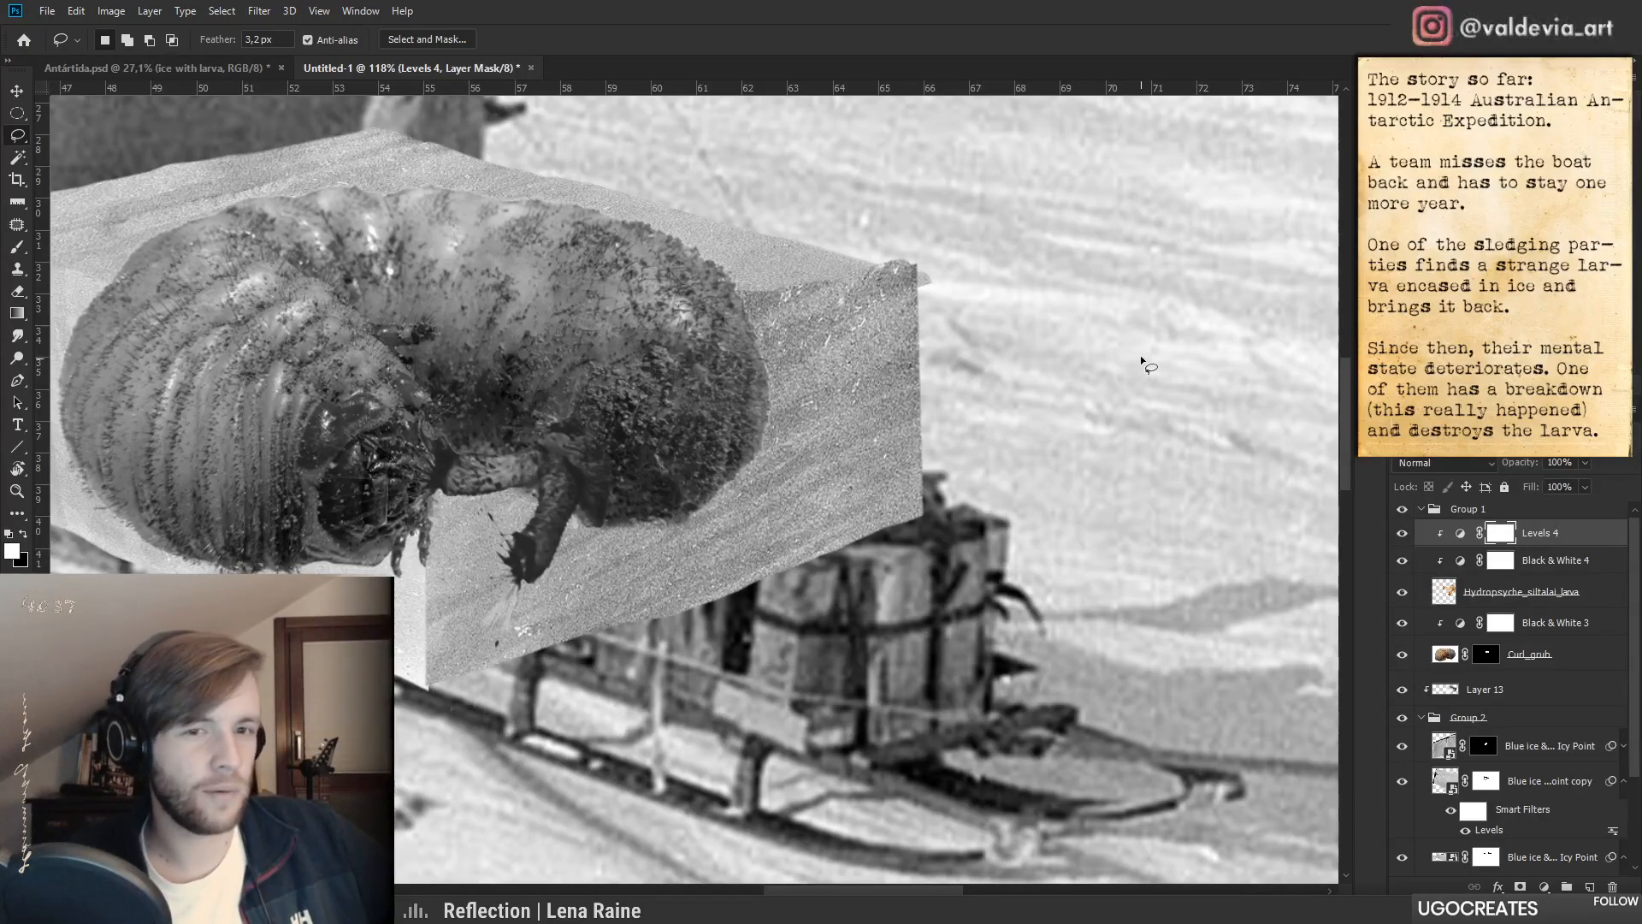
- Free-transform the legs, rotating and reshaping them so they reach from the larva's underside toward the ice block's front edge
{"action": "left_click", "coordinate": [1523, 591]}
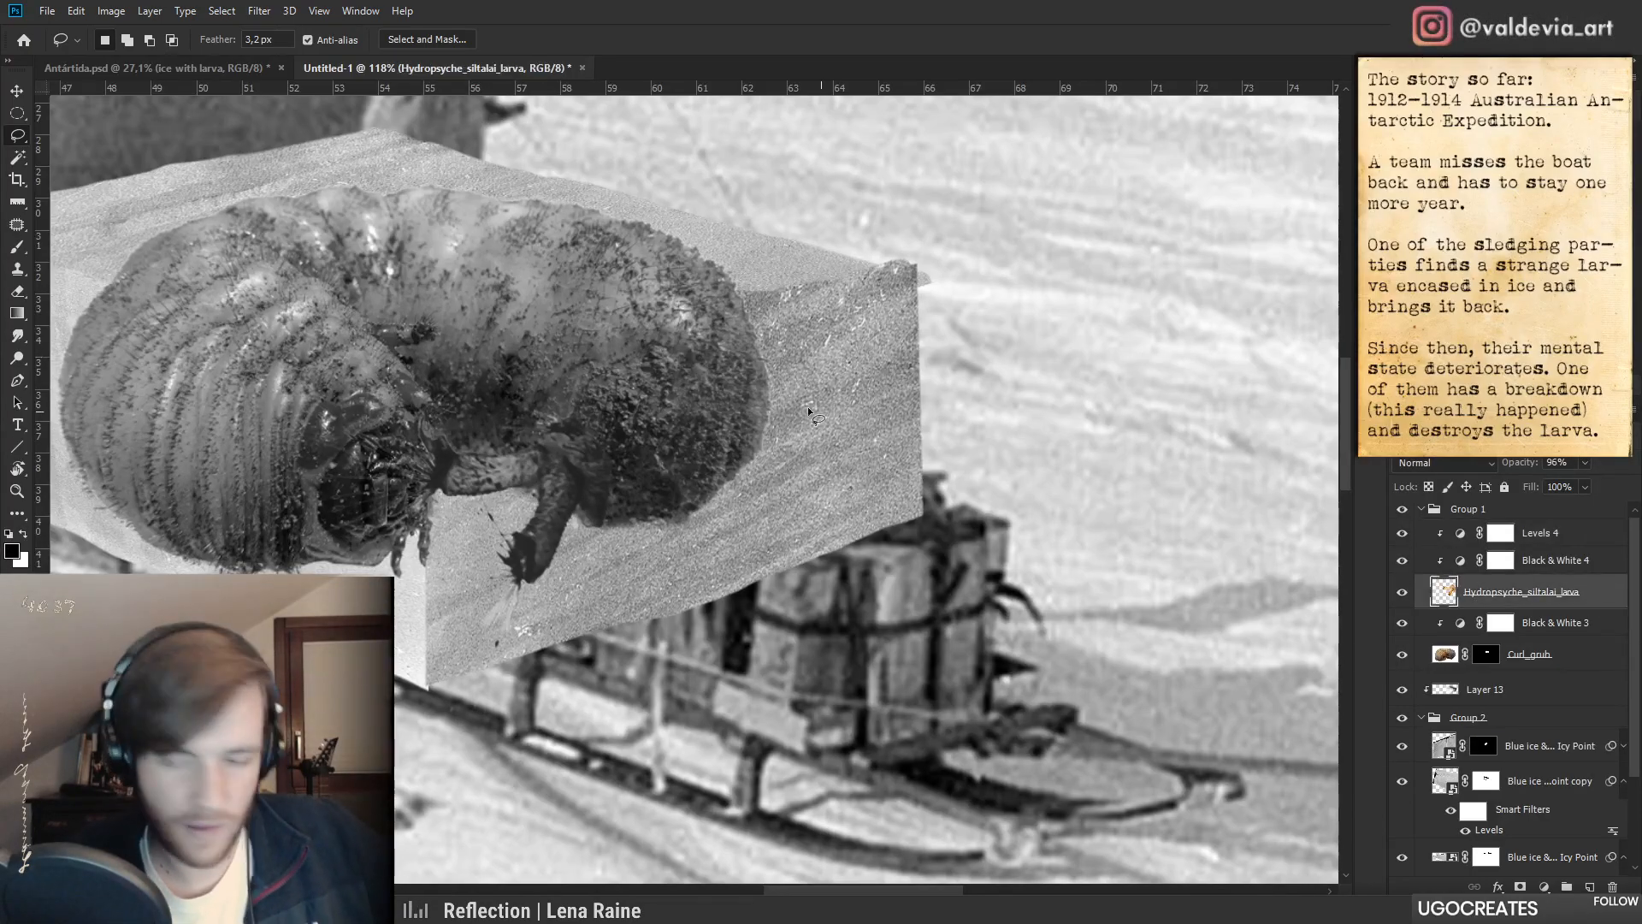
{"action": "key", "text": "ctrl+t"}
{"action": "left_click_drag", "start_coordinate": [662, 533], "coordinate": [602, 627]}
{"action": "left_click_drag", "start_coordinate": [561, 540], "coordinate": [570, 479]}
{"action": "left_click_drag", "start_coordinate": [421, 220], "coordinate": [373, 255]}
{"action": "left_click_drag", "start_coordinate": [635, 544], "coordinate": [568, 481]}
- Try flipping the legs vertically and shifting them slightly beneath the larva
{"action": "right_click", "coordinate": [582, 467]}
{"action": "left_click", "coordinate": [616, 689]}
{"action": "left_click_drag", "start_coordinate": [590, 547], "coordinate": [597, 513]}
{"action": "key", "text": "ctrl+z"}
{"action": "key", "text": "ctrl+z"}
- Flip the legs vertically, rotate and seat them below the larva's curled body, and compare with the picture in Antártida.psd
{"action": "right_click", "coordinate": [581, 527]}
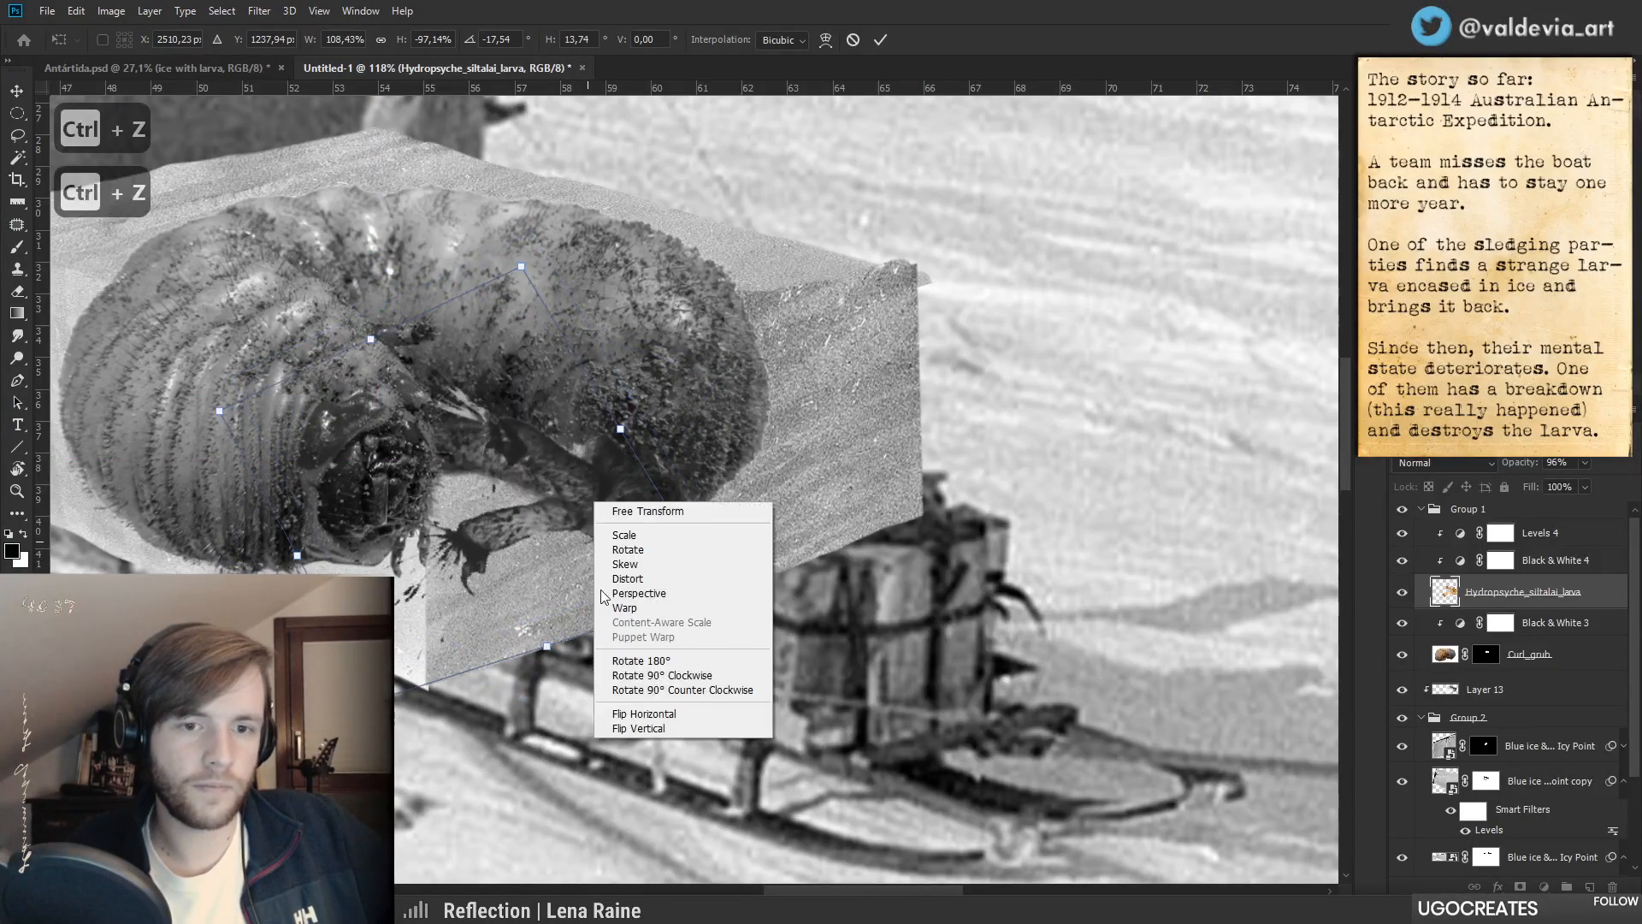
{"action": "left_click", "coordinate": [643, 732]}
{"action": "left_click_drag", "start_coordinate": [657, 582], "coordinate": [727, 462]}
{"action": "left_click_drag", "start_coordinate": [537, 404], "coordinate": [584, 510]}
{"action": "mouse_move", "coordinate": [719, 497]}
{"action": "left_mouse_down"}
{"action": "mouse_move", "coordinate": [720, 479]}
{"action": "mouse_move", "coordinate": [723, 500]}
{"action": "left_mouse_up"}
{"action": "left_click_drag", "start_coordinate": [590, 529], "coordinate": [589, 534]}
{"action": "left_click", "coordinate": [880, 40]}
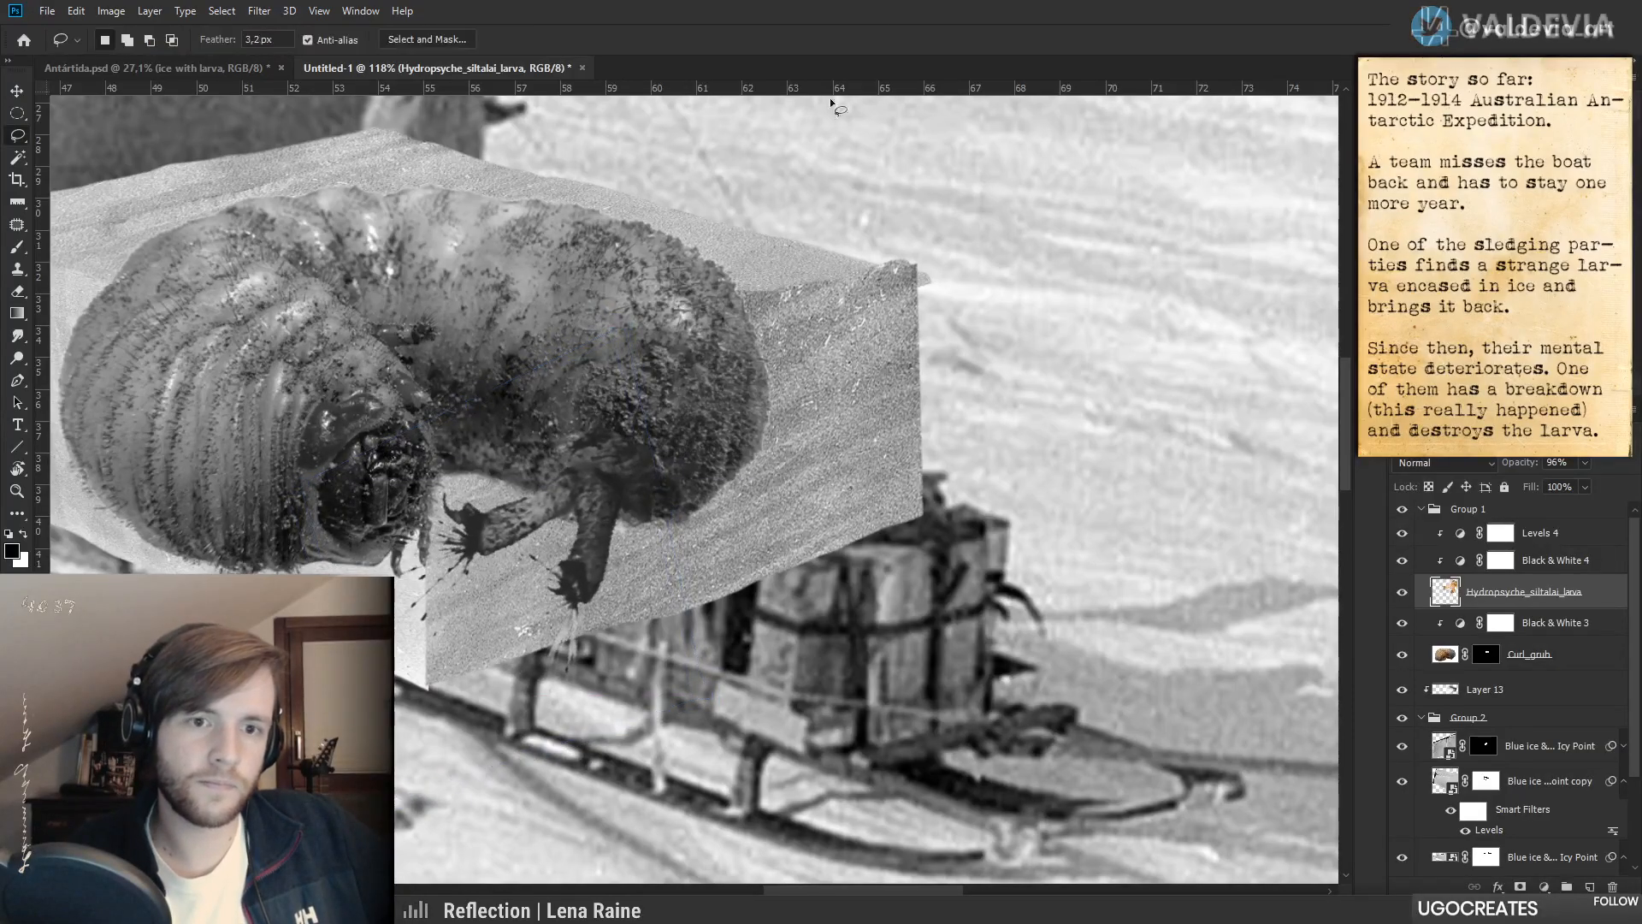
{"action": "left_click", "coordinate": [232, 67]}
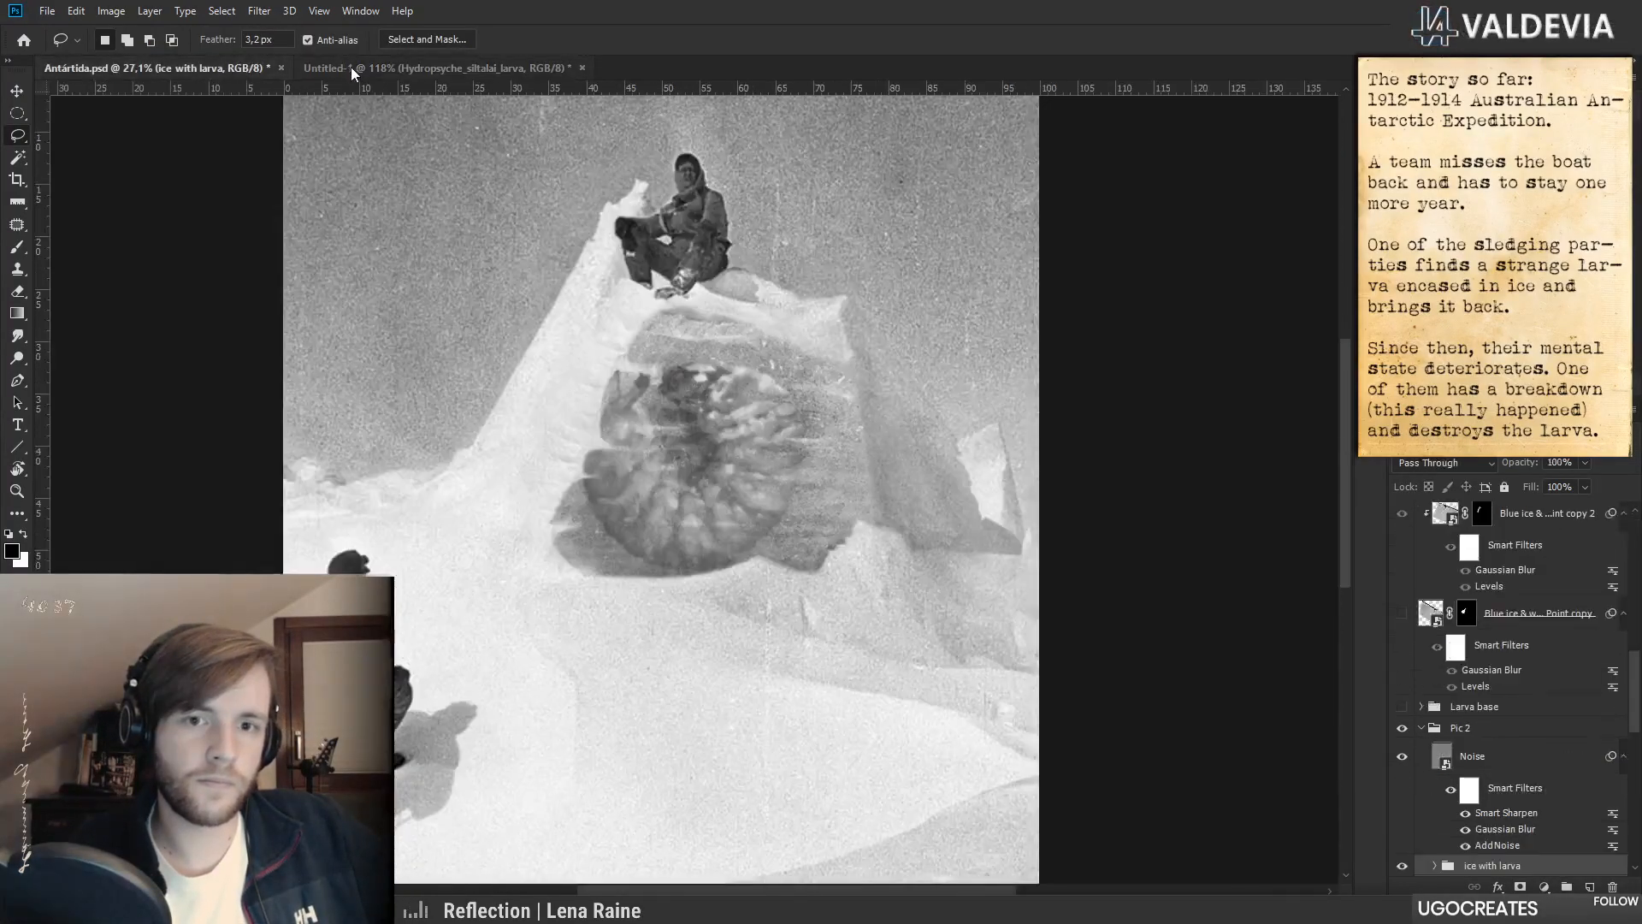
{"action": "left_click", "coordinate": [418, 72]}
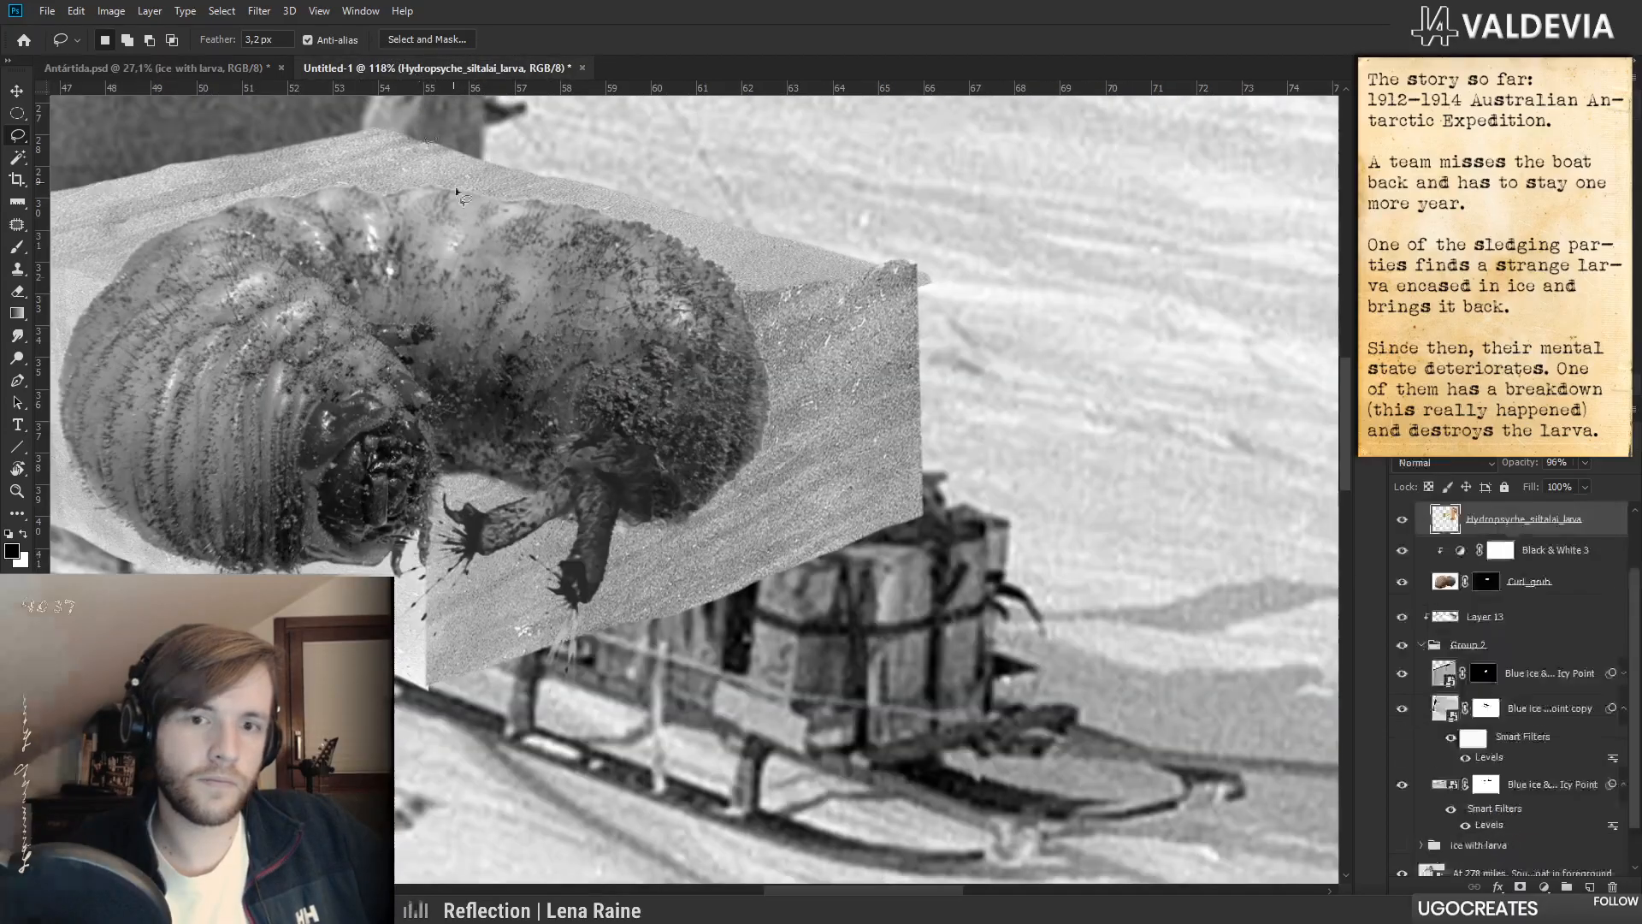
- Free-transform the legs again, rotating them, flipping them horizontally and seating them beneath the larva's curled rear end
{"action": "key", "text": "ctrl+t"}
{"action": "left_click_drag", "start_coordinate": [699, 567], "coordinate": [556, 299]}
{"action": "left_click_drag", "start_coordinate": [677, 524], "coordinate": [682, 508]}
{"action": "right_click", "coordinate": [583, 525]}
{"action": "left_click", "coordinate": [663, 751]}
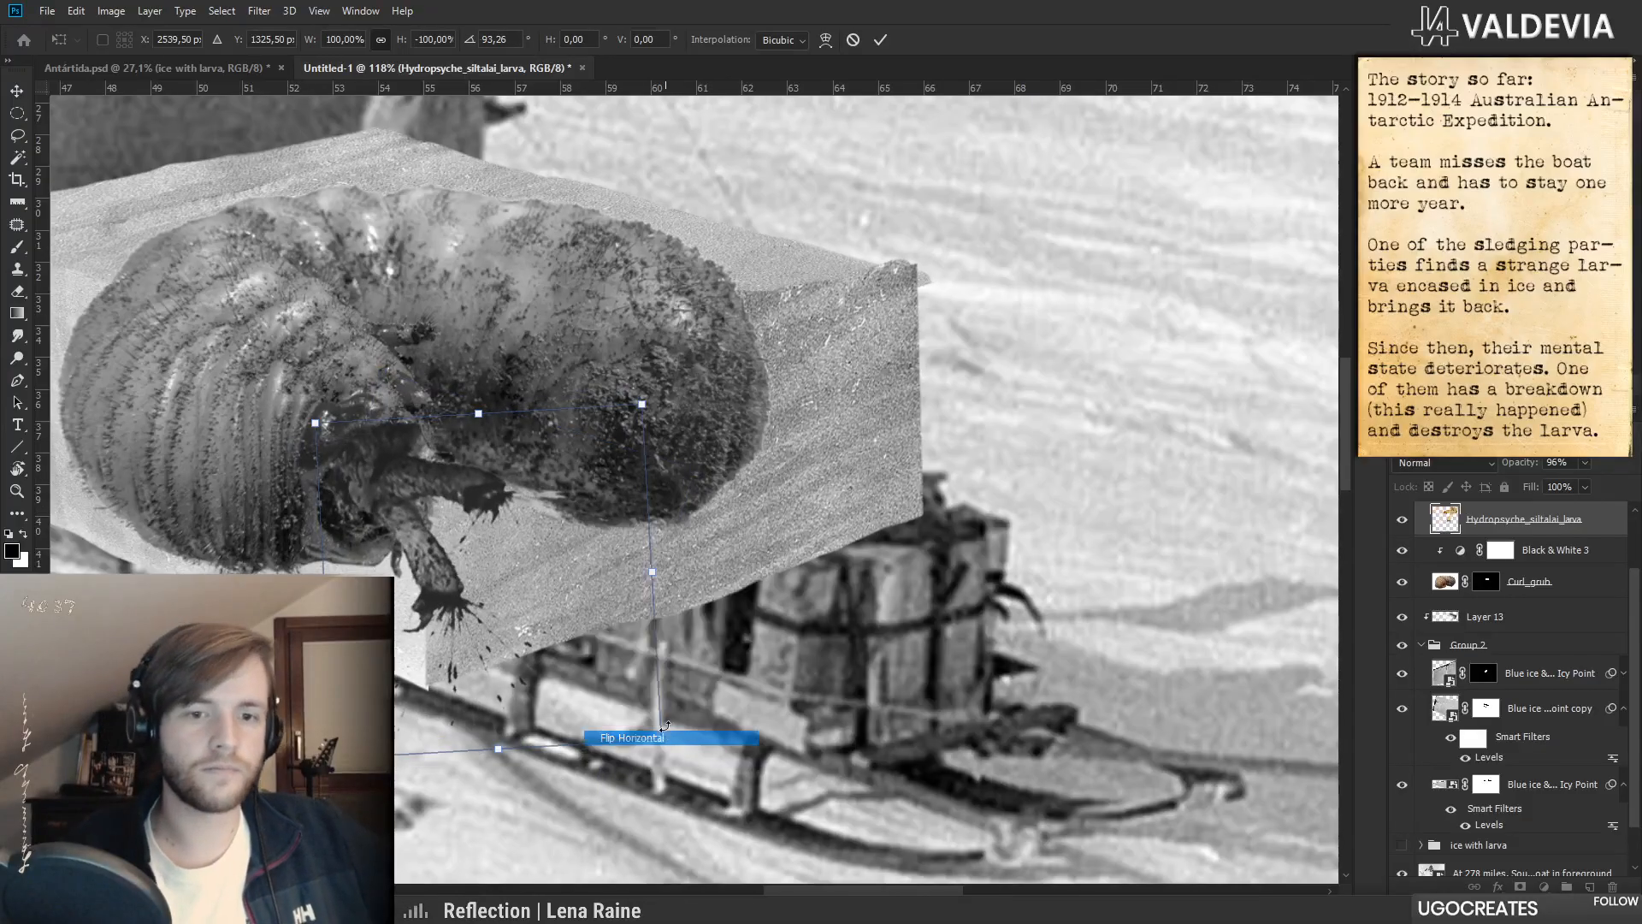
{"action": "mouse_move", "coordinate": [580, 535]}
{"action": "left_mouse_down"}
{"action": "mouse_move", "coordinate": [538, 524]}
{"action": "mouse_move", "coordinate": [585, 508]}
{"action": "mouse_move", "coordinate": [561, 496]}
{"action": "left_mouse_up"}
{"action": "left_click", "coordinate": [880, 39]}
{"action": "key", "text": "l"}
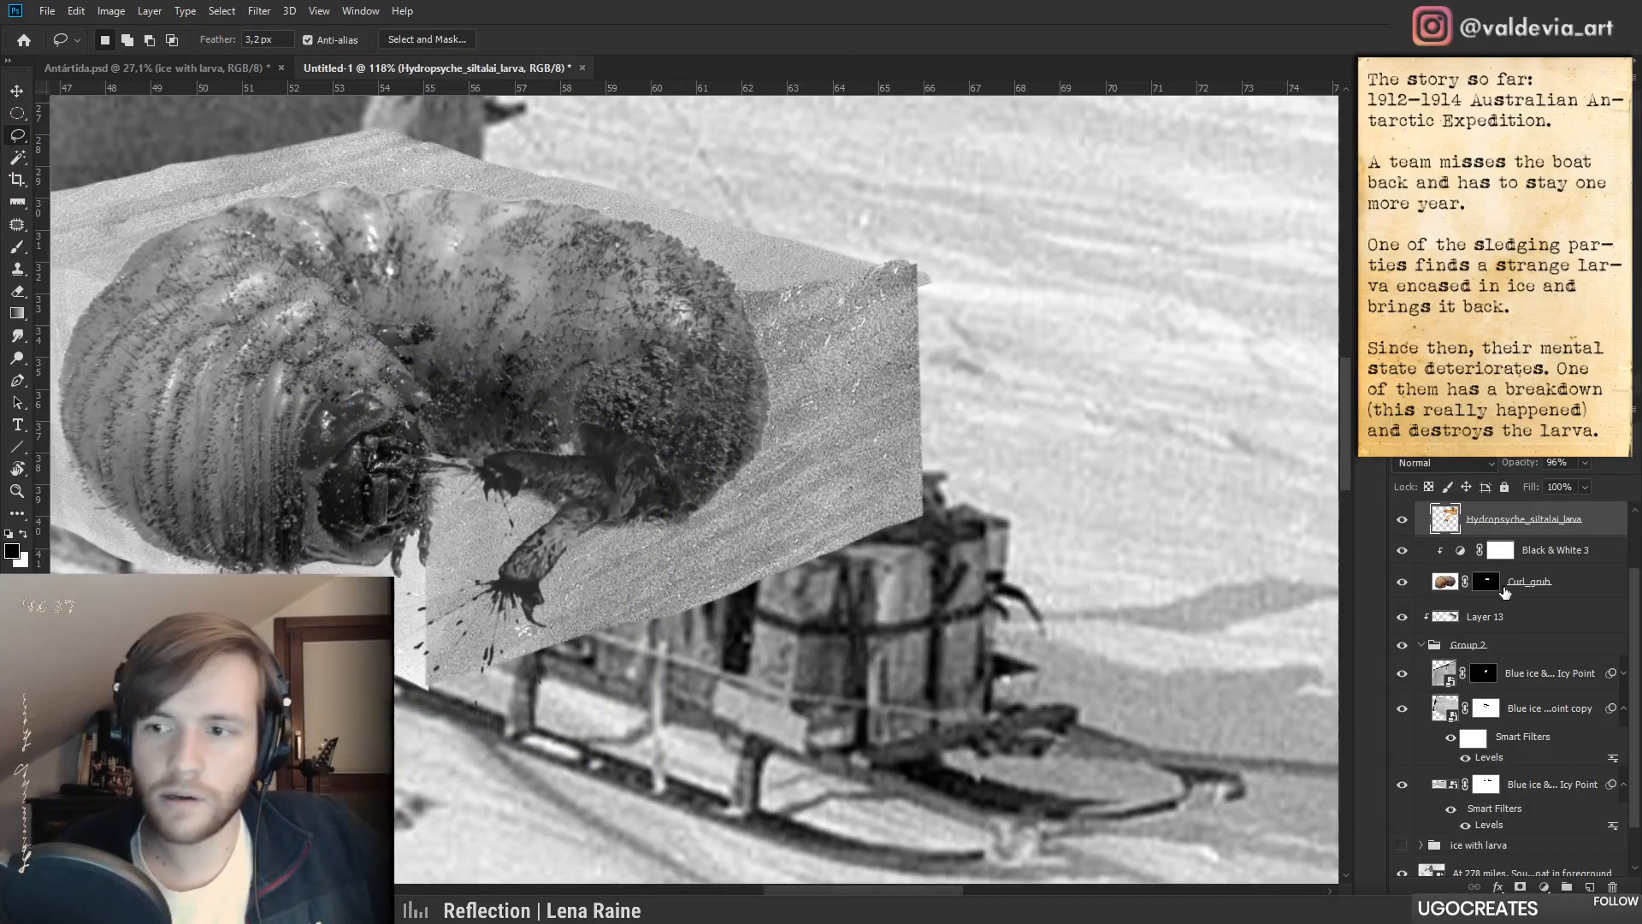
- Erase the legs' upper edge with a soft 29 px eraser to blend them into the larva's body
{"action": "key", "text": "e"}
{"action": "right_click", "coordinate": [592, 446]}
{"action": "left_click", "coordinate": [717, 494]}
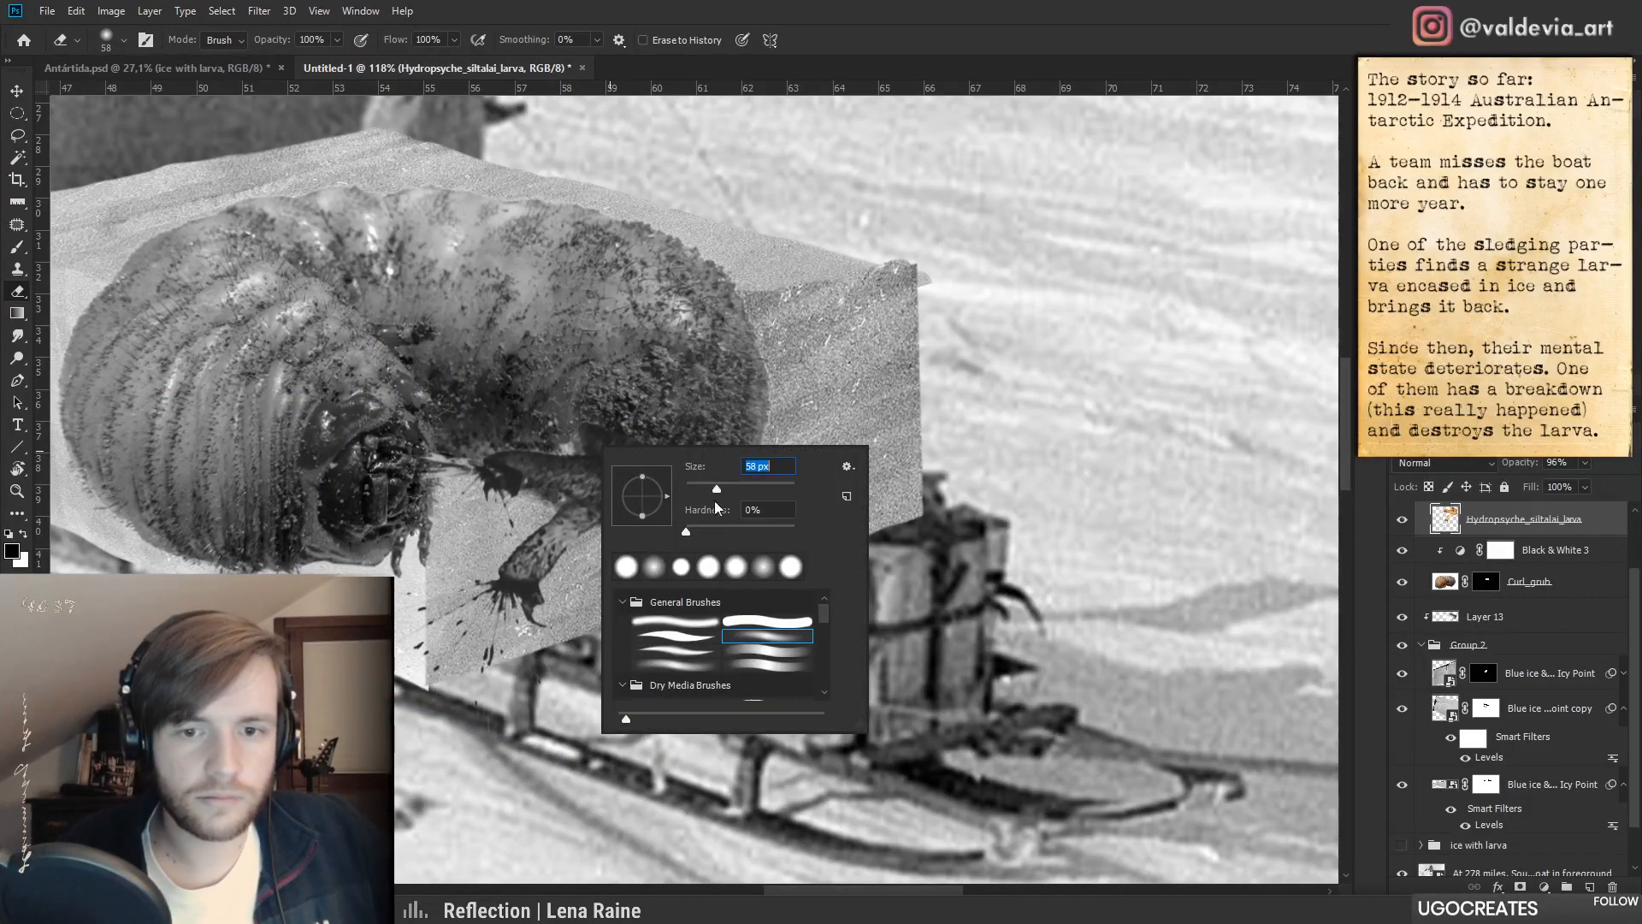
{"action": "left_click_drag", "start_coordinate": [565, 435], "coordinate": [569, 439]}
{"action": "key", "text": "ctrl+z"}
{"action": "scroll", "coordinate": [602, 427], "scroll_direction": "up", "scroll_amount": 3}
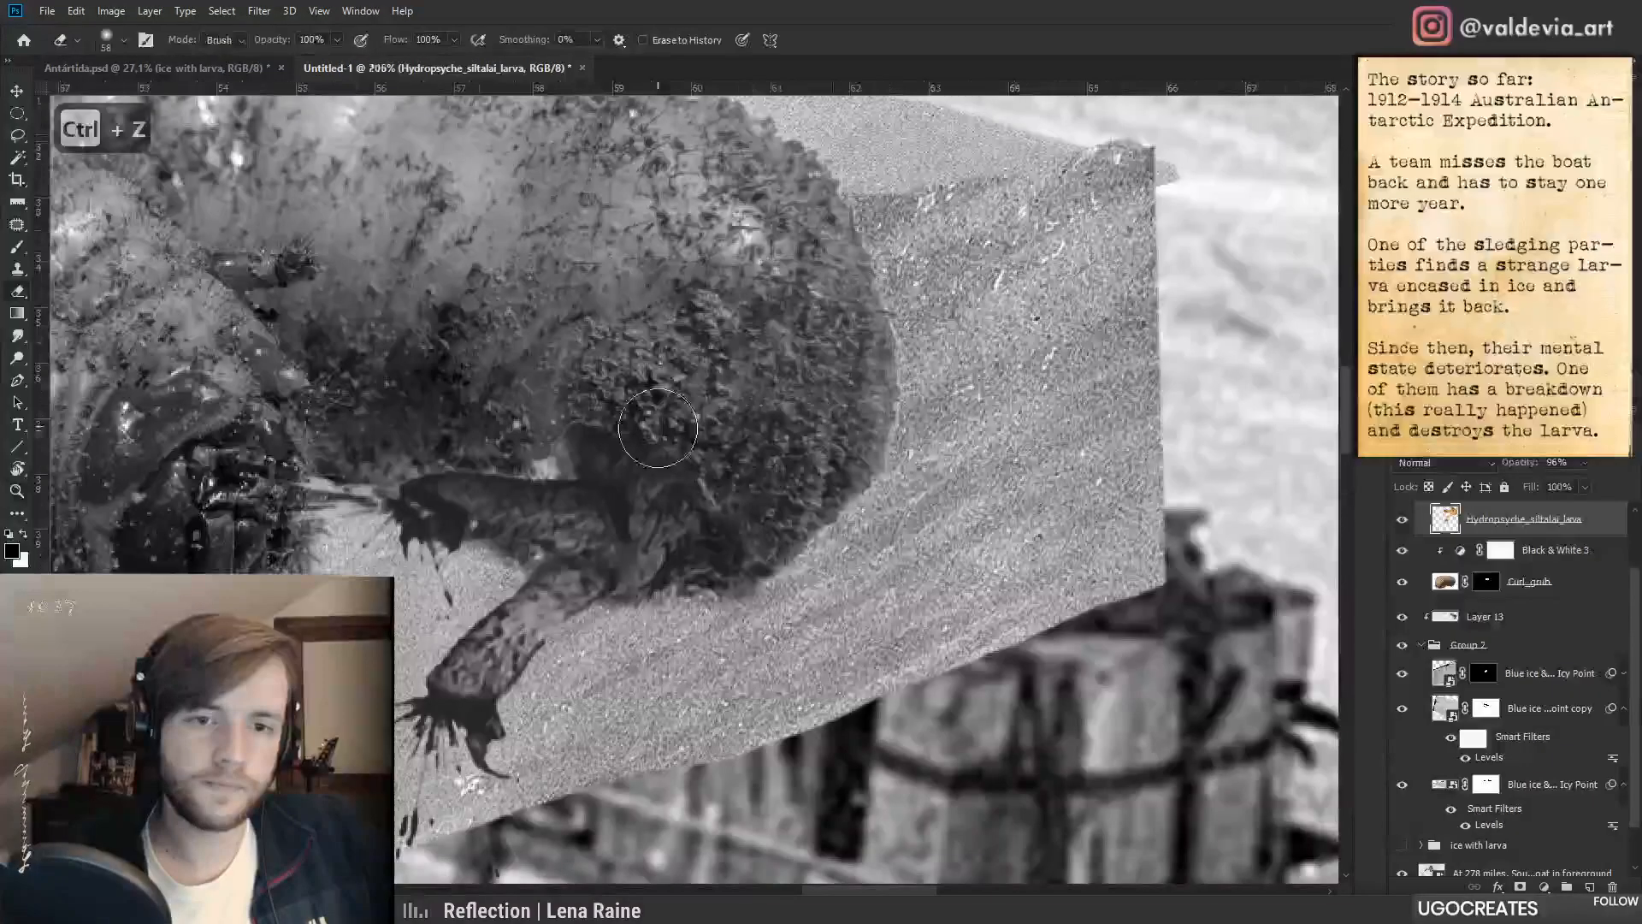
{"action": "right_click", "coordinate": [666, 432]}
{"action": "mouse_move", "coordinate": [507, 460]}
{"action": "left_mouse_down"}
{"action": "mouse_move", "coordinate": [519, 439]}
{"action": "mouse_move", "coordinate": [589, 446]}
{"action": "left_mouse_up"}
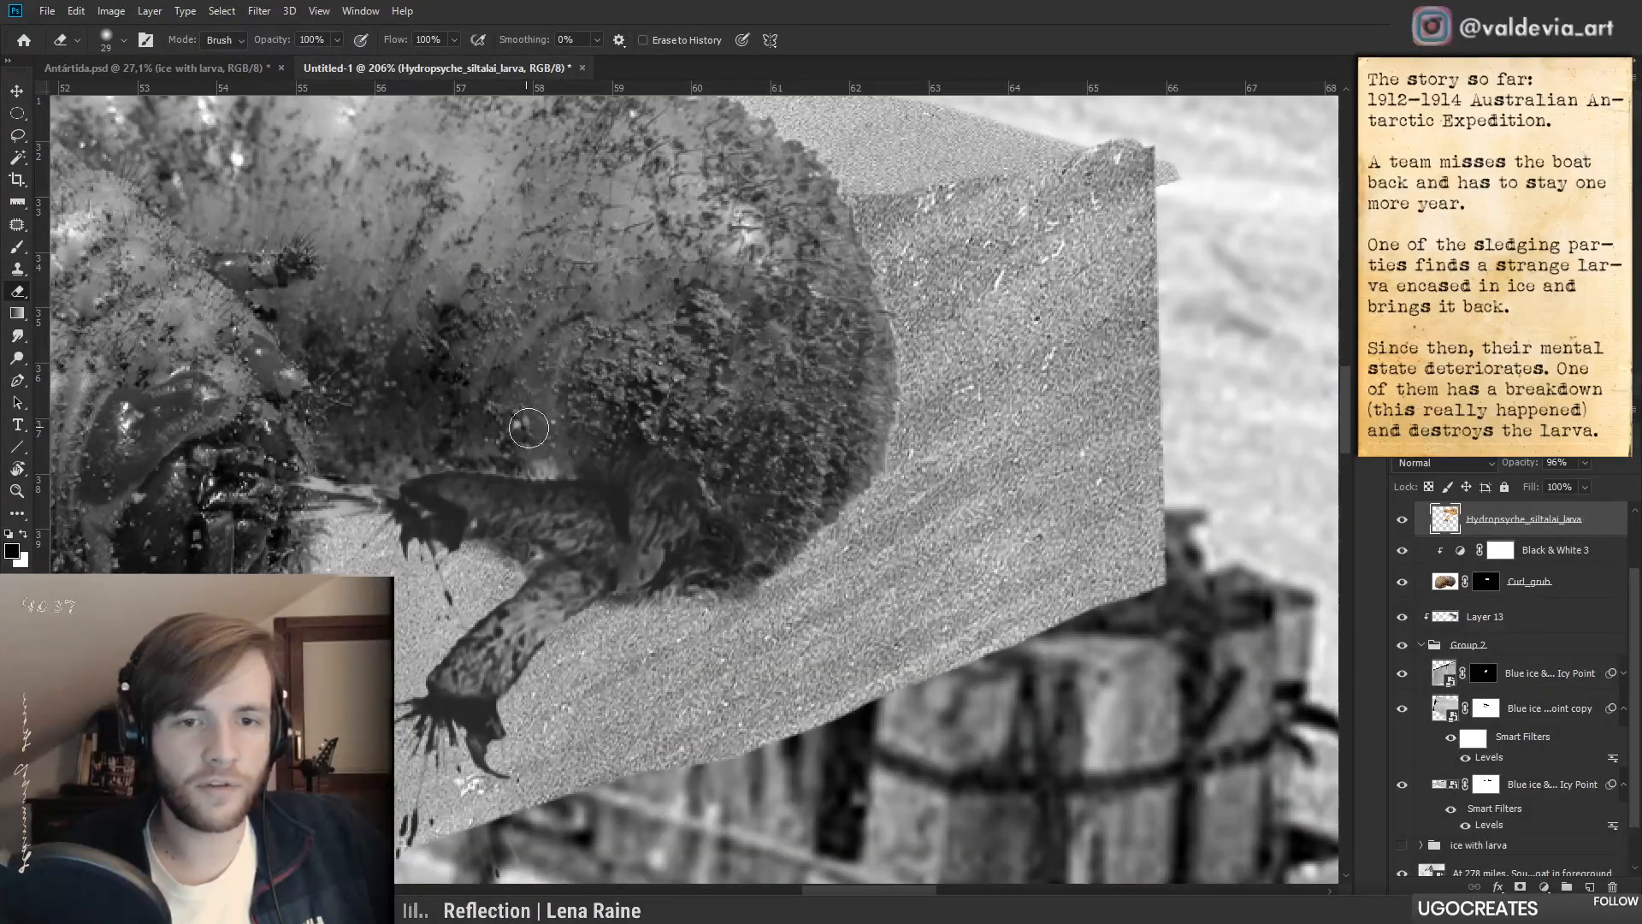
- Erase stray fringes and specks around the feet with a soft 14 px eraser
{"action": "mouse_move", "coordinate": [518, 604]}
{"action": "left_mouse_down"}
{"action": "mouse_move", "coordinate": [411, 598]}
{"action": "mouse_move", "coordinate": [505, 594]}
{"action": "left_mouse_up"}
{"action": "right_click", "coordinate": [367, 535]}
{"action": "mouse_move", "coordinate": [299, 526]}
{"action": "left_mouse_down"}
{"action": "mouse_move", "coordinate": [355, 526]}
{"action": "mouse_move", "coordinate": [318, 498]}
{"action": "left_mouse_up"}
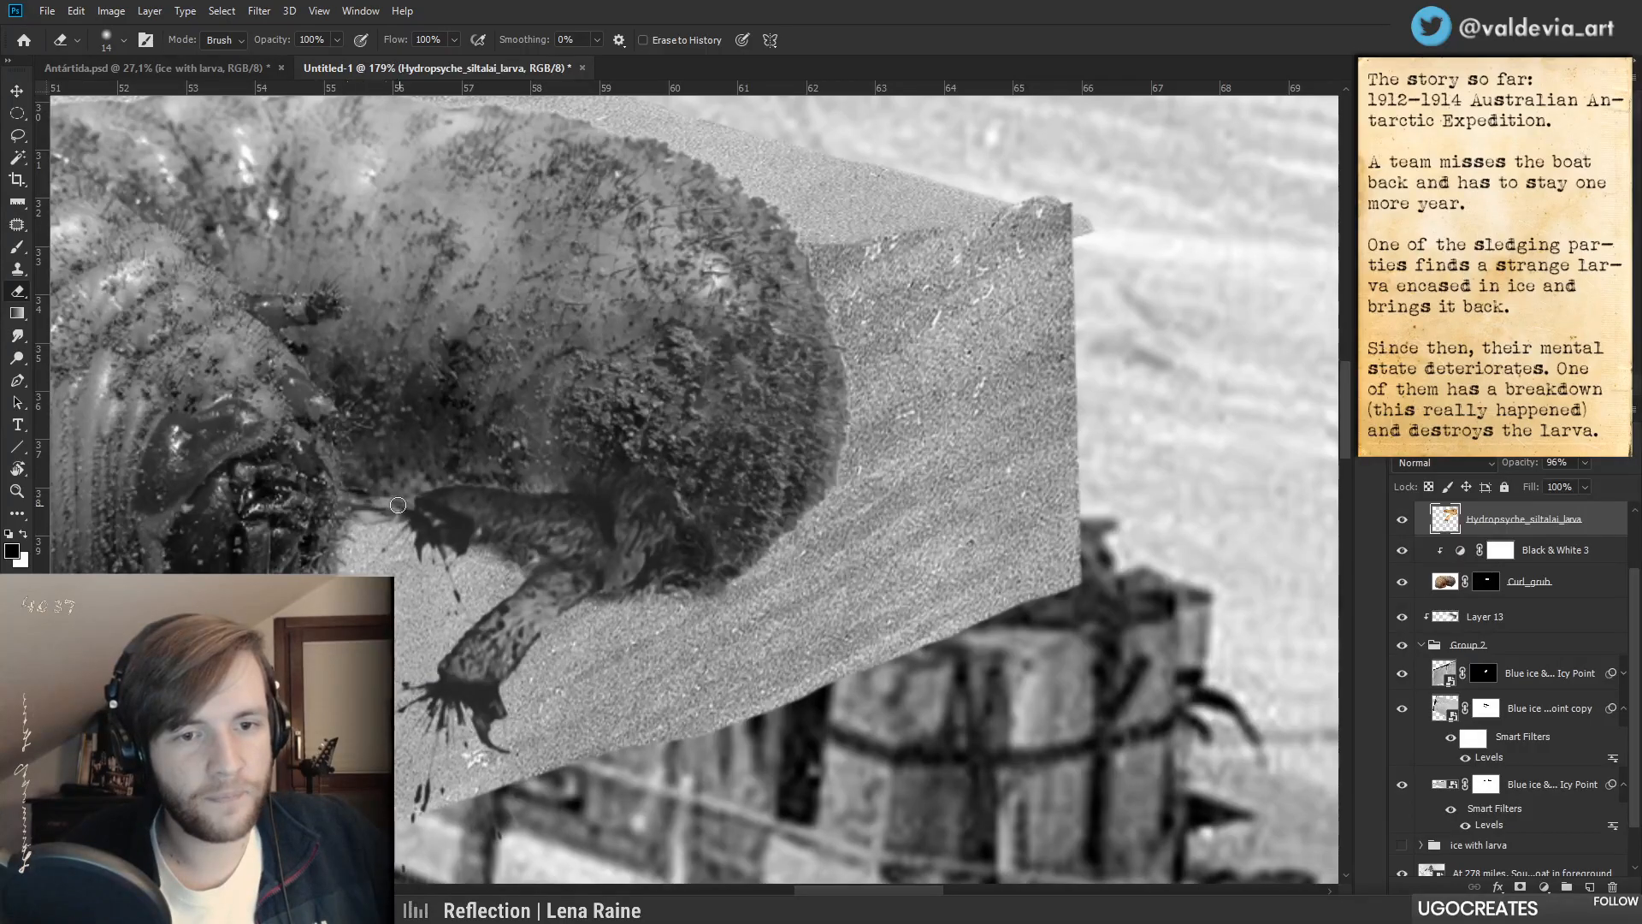
{"action": "left_click_drag", "start_coordinate": [336, 521], "coordinate": [380, 516]}
{"action": "left_click_drag", "start_coordinate": [556, 686], "coordinate": [468, 706]}
{"action": "left_click_drag", "start_coordinate": [504, 782], "coordinate": [594, 727]}
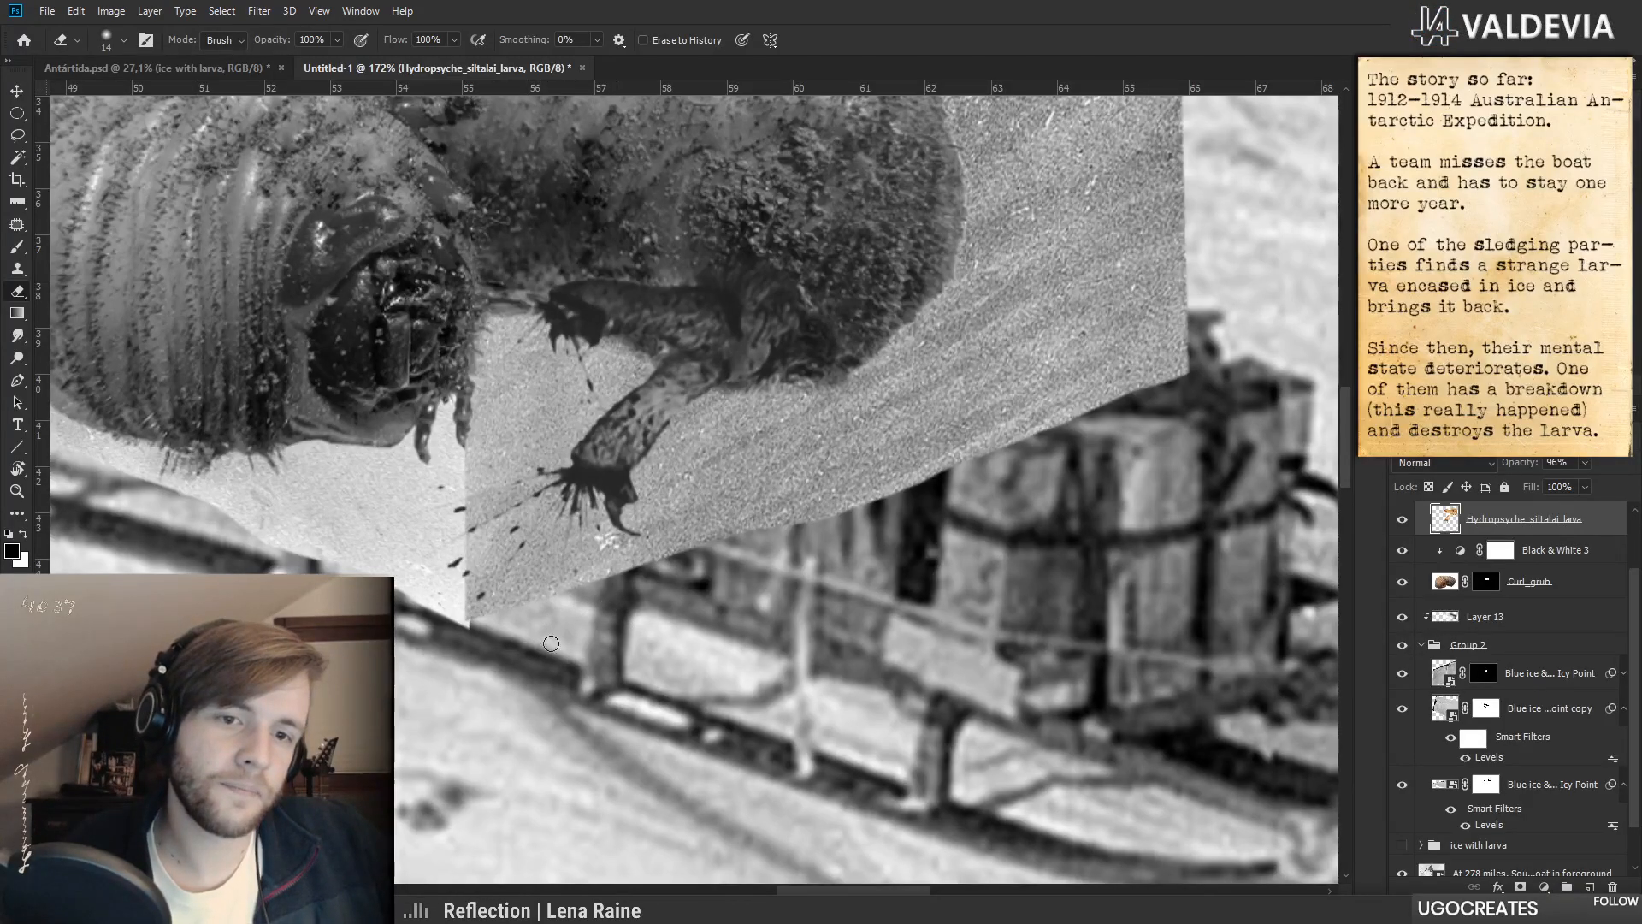
{"action": "left_click_drag", "start_coordinate": [656, 577], "coordinate": [556, 561]}
{"action": "left_click_drag", "start_coordinate": [698, 485], "coordinate": [671, 568]}
{"action": "left_click_drag", "start_coordinate": [715, 634], "coordinate": [658, 654]}
{"action": "left_click_drag", "start_coordinate": [644, 736], "coordinate": [654, 713]}
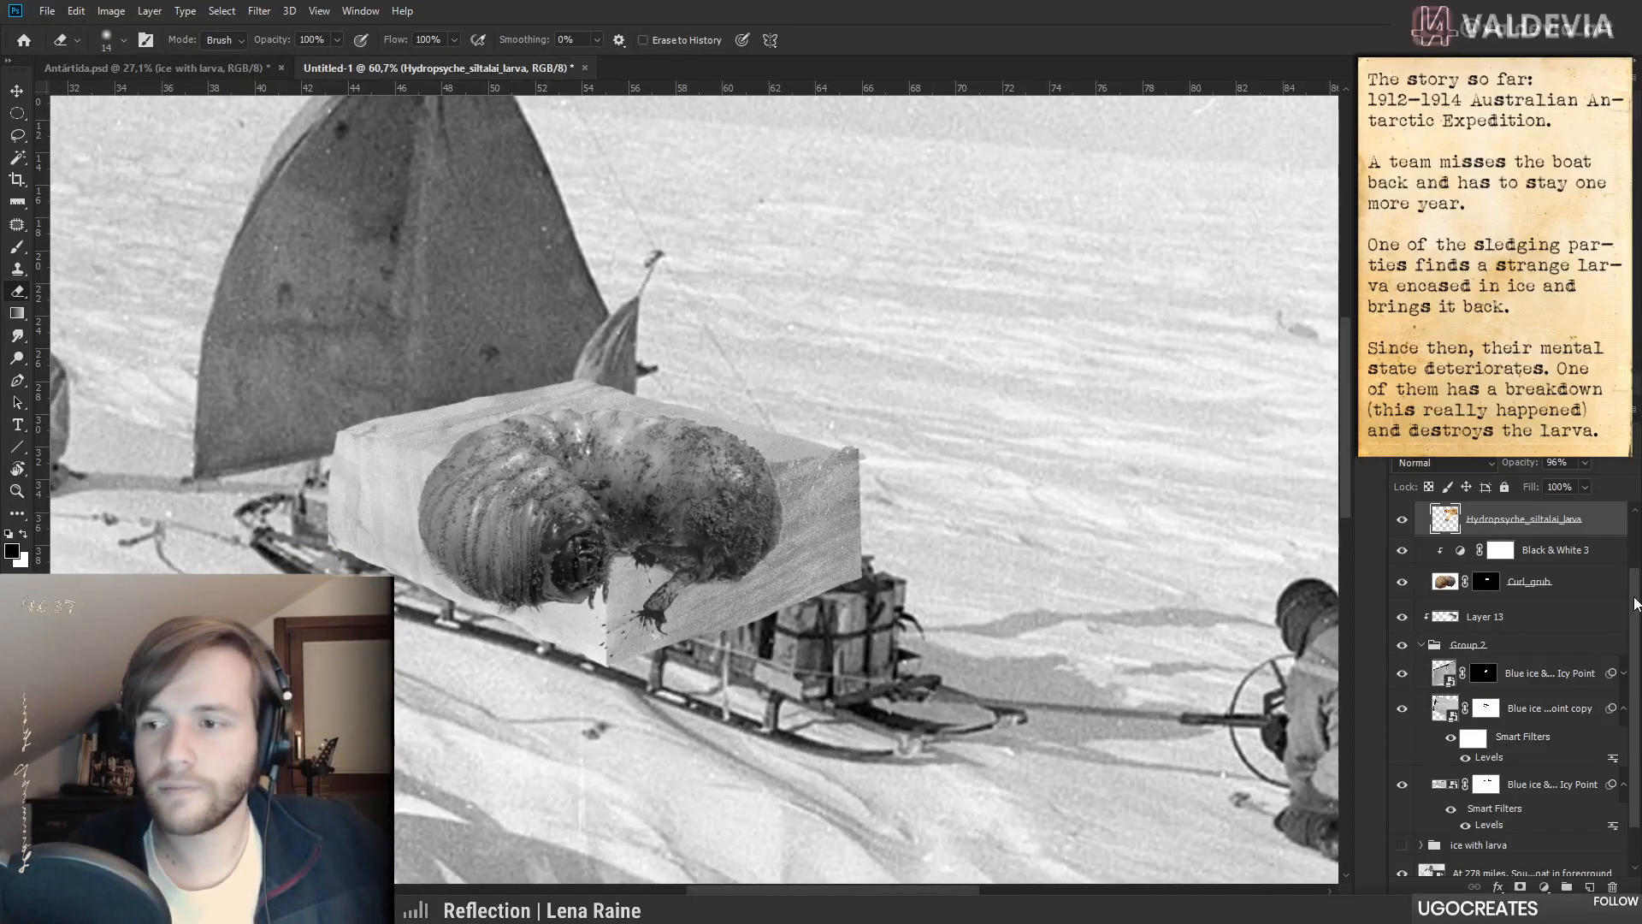
- Group the larva and leg layers with their adjustments and lower the group's opacity to 72%
{"action": "scroll", "coordinate": [1572, 551], "scroll_direction": "up", "scroll_amount": 2}
{"action": "key", "text": "ctrl+g"}
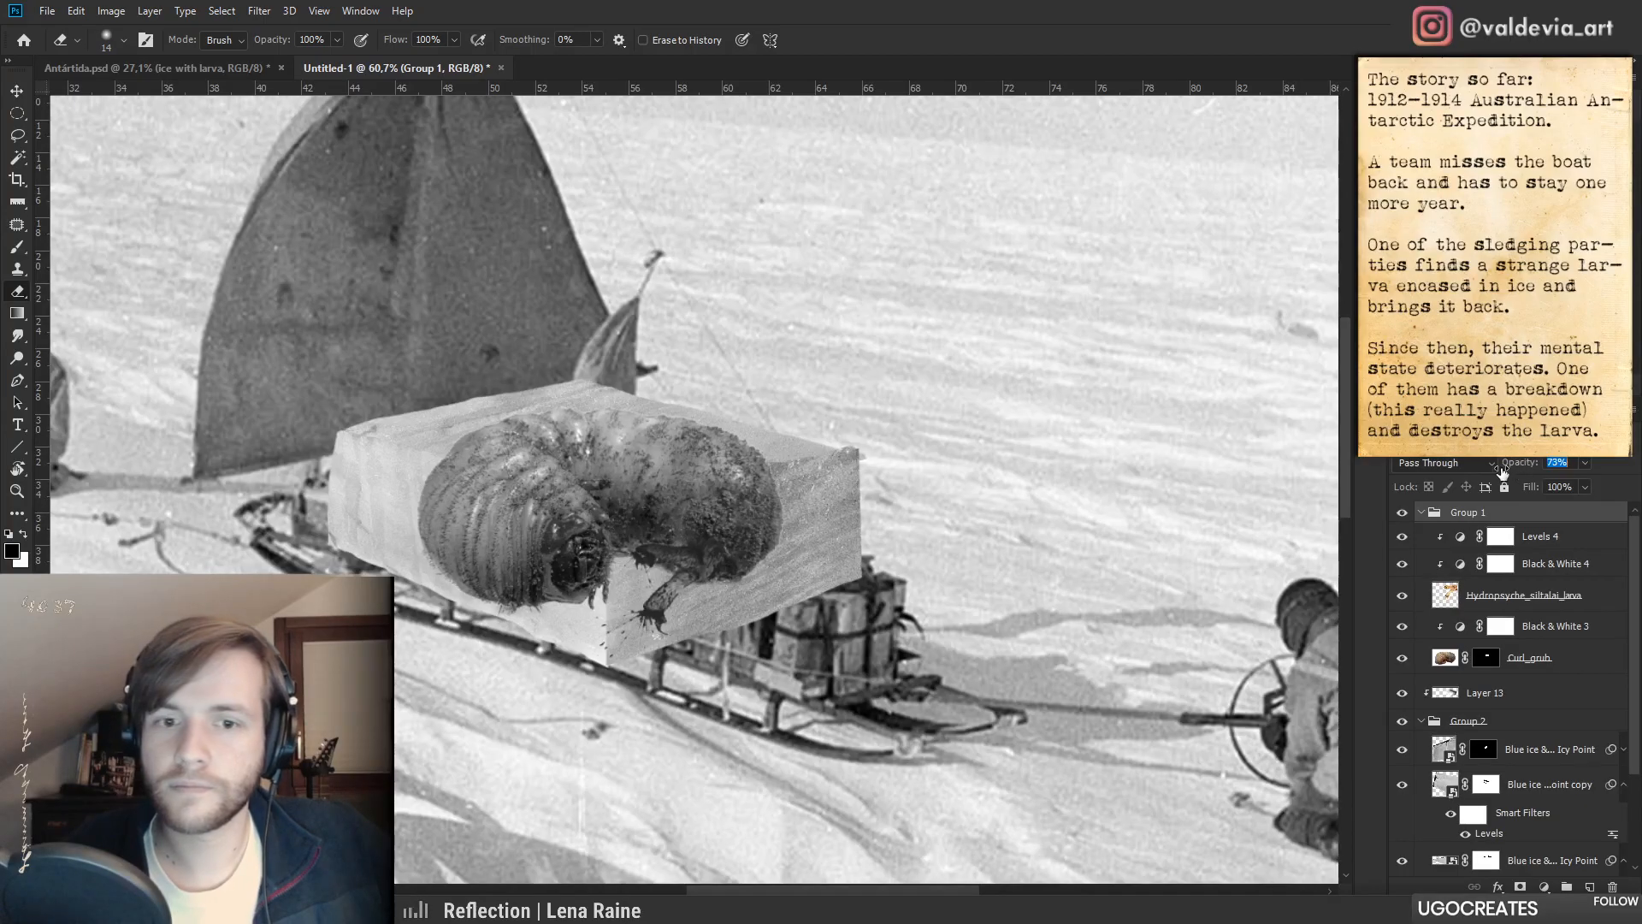
{"action": "left_click_drag", "start_coordinate": [1503, 471], "coordinate": [1501, 471]}
{"action": "left_click_drag", "start_coordinate": [638, 542], "coordinate": [653, 516]}
{"action": "mouse_move", "coordinate": [707, 566]}
{"action": "left_mouse_down"}
{"action": "mouse_move", "coordinate": [595, 566]}
{"action": "mouse_move", "coordinate": [715, 544]}
{"action": "mouse_move", "coordinate": [741, 566]}
{"action": "left_mouse_up"}
{"action": "key", "text": "e"}
- Check the photograph with the larva group hidden and shown, and save the document as Sled.psd
{"action": "left_click", "coordinate": [1402, 513]}
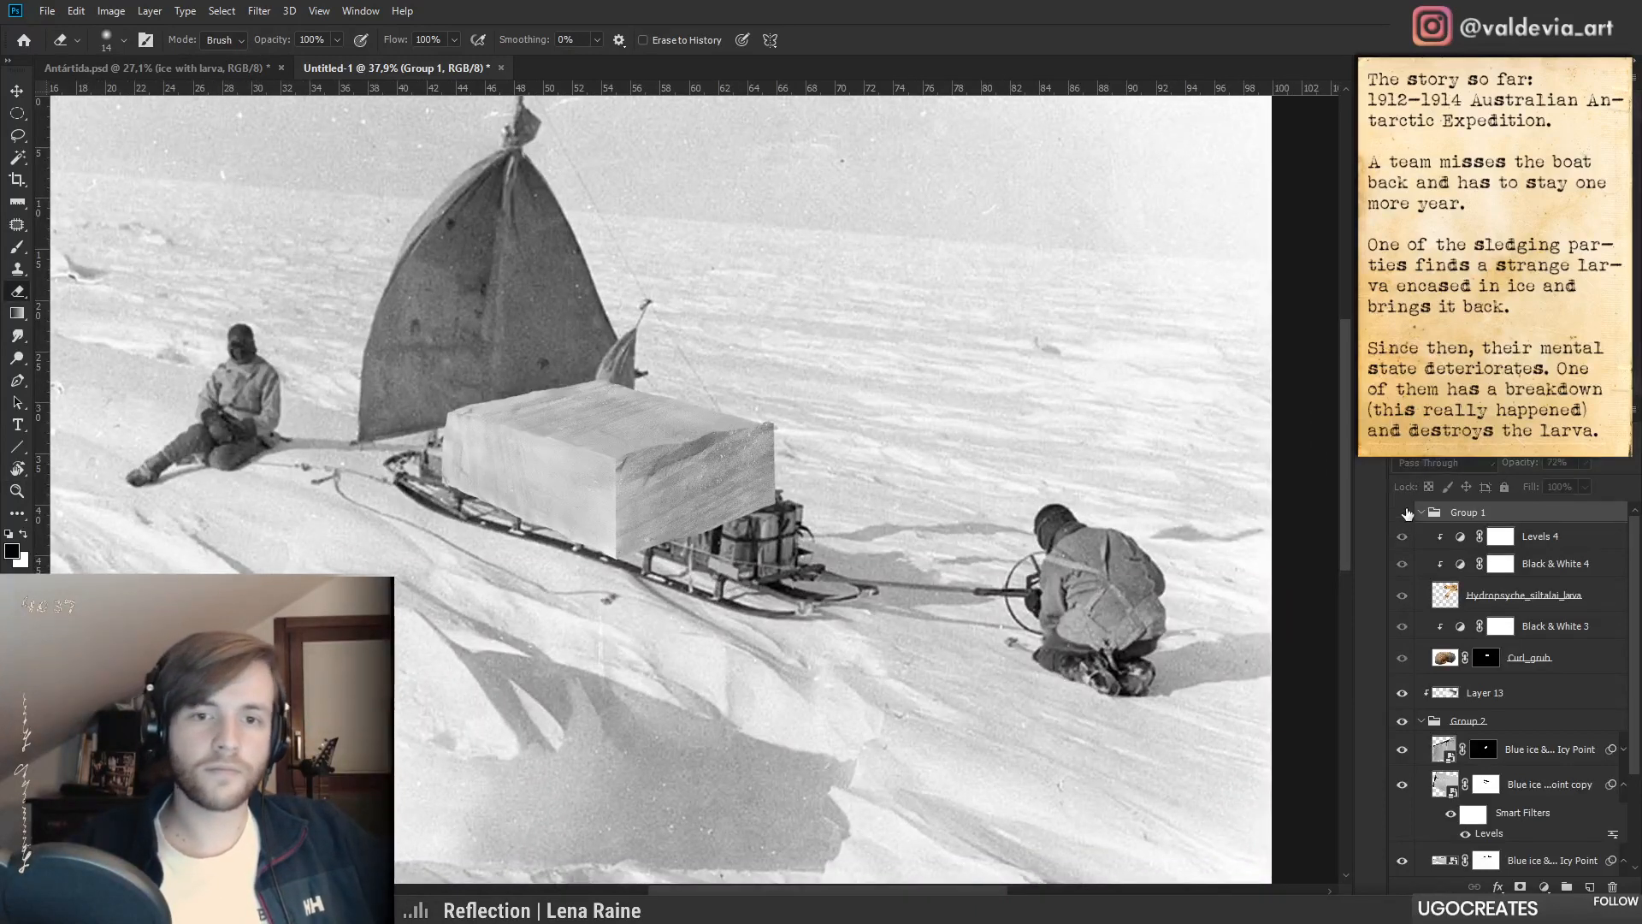
{"action": "left_click", "coordinate": [1403, 514]}
{"action": "key", "text": "z"}
{"action": "mouse_move", "coordinate": [593, 467]}
{"action": "left_mouse_down"}
{"action": "mouse_move", "coordinate": [513, 468]}
{"action": "mouse_move", "coordinate": [574, 466]}
{"action": "mouse_move", "coordinate": [435, 647]}
{"action": "left_mouse_up"}
{"action": "key", "text": "e"}
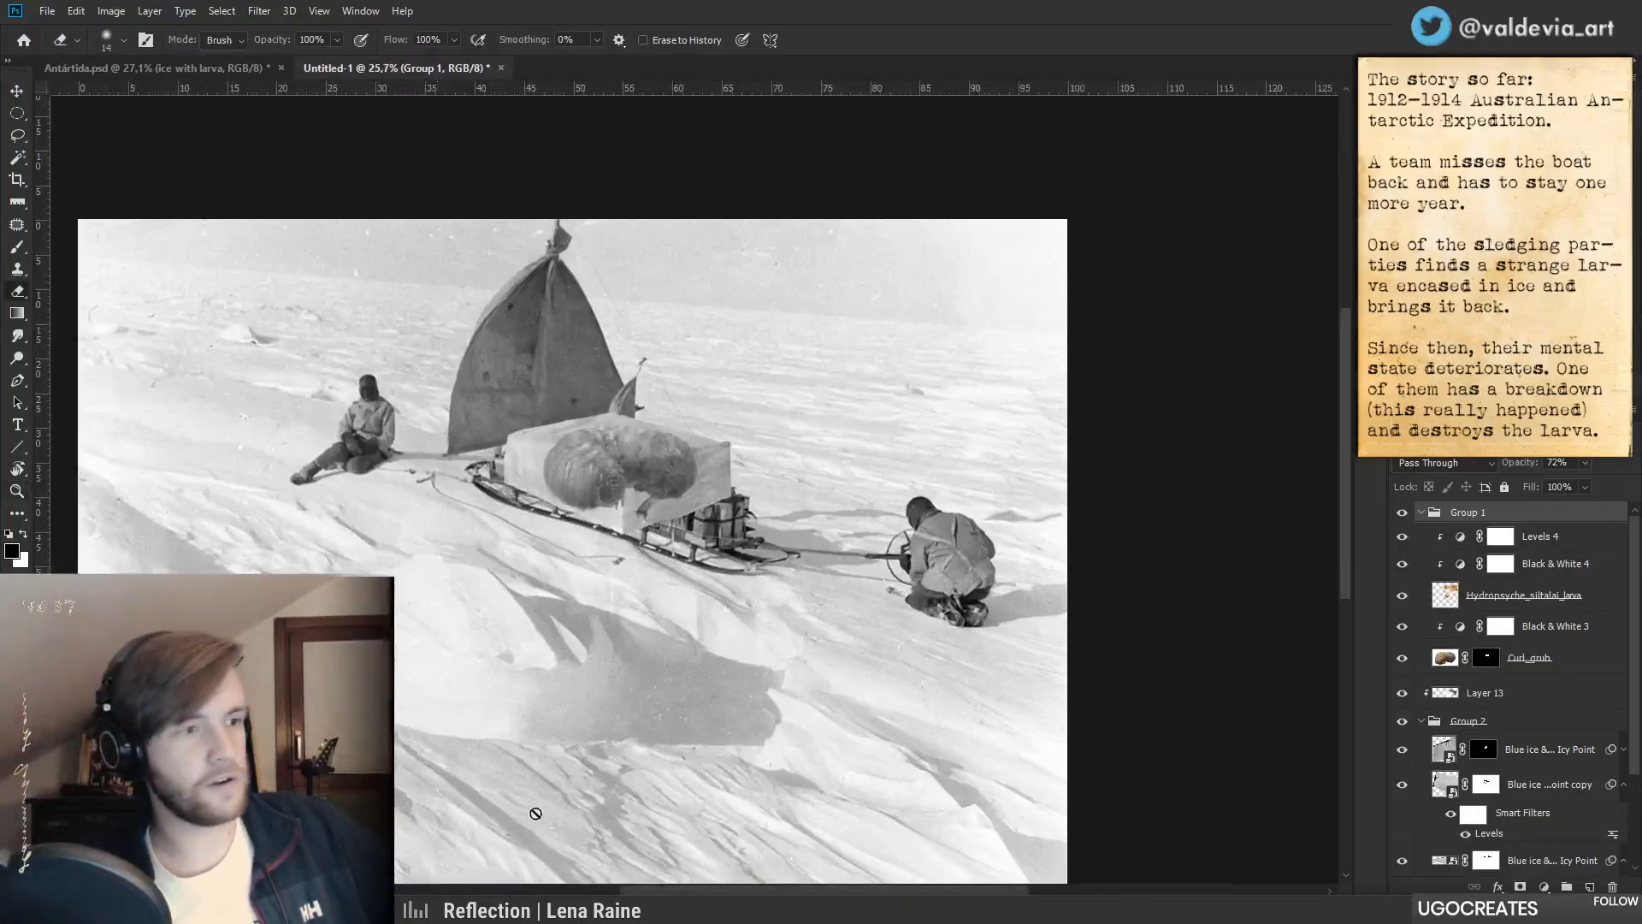
{"action": "key", "text": "ctrl+s"}
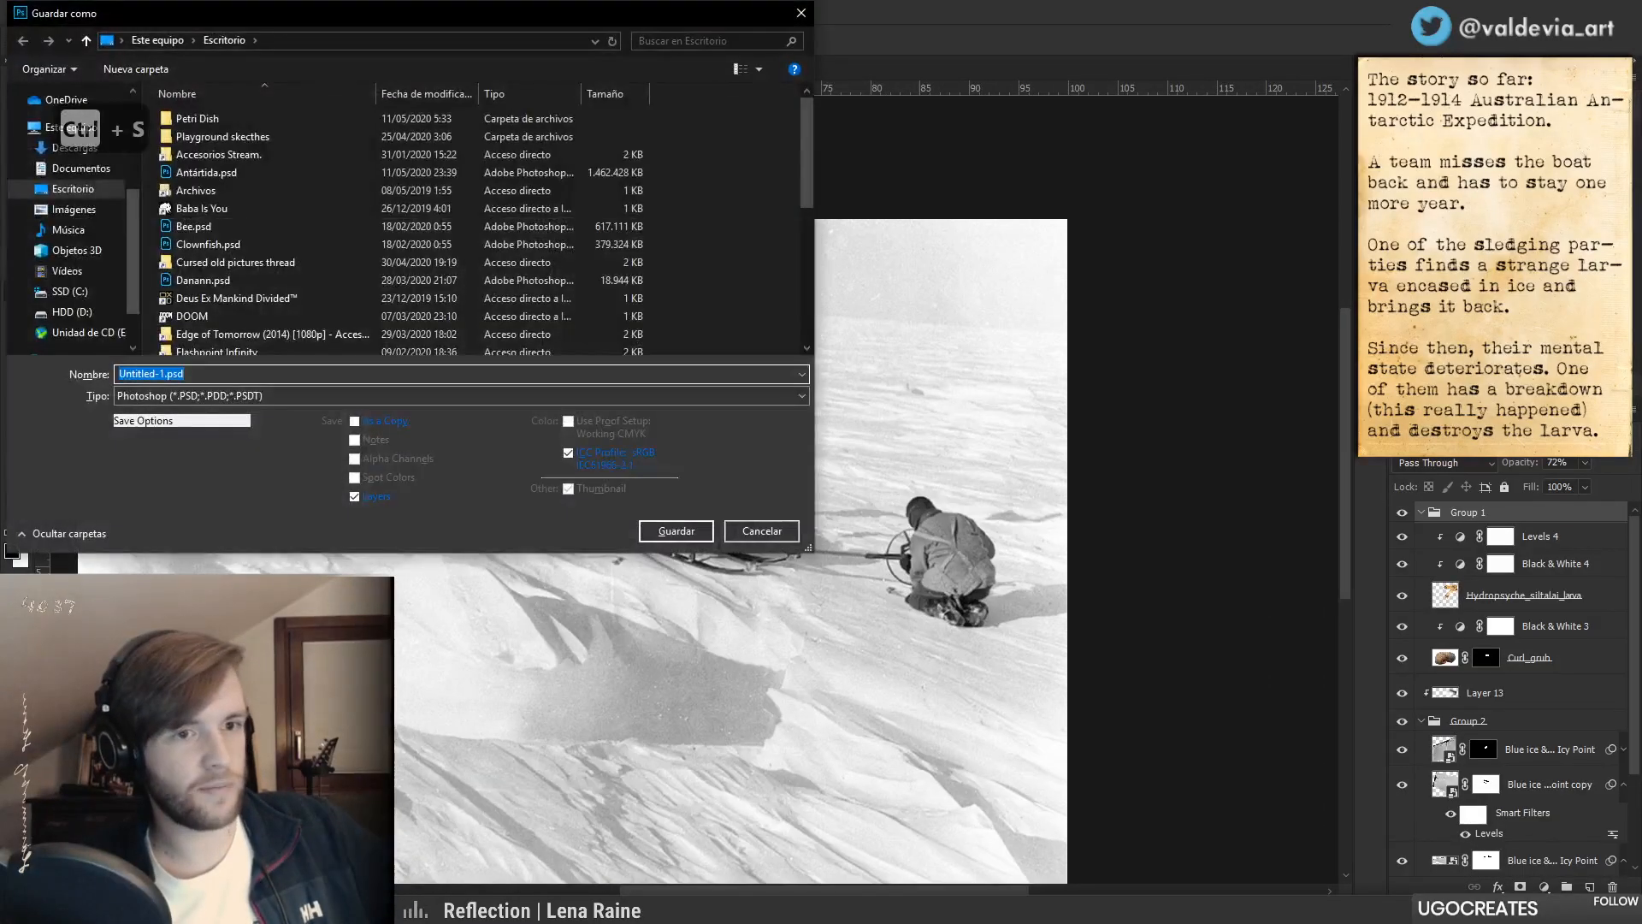
{"action": "key", "text": "Escape"}
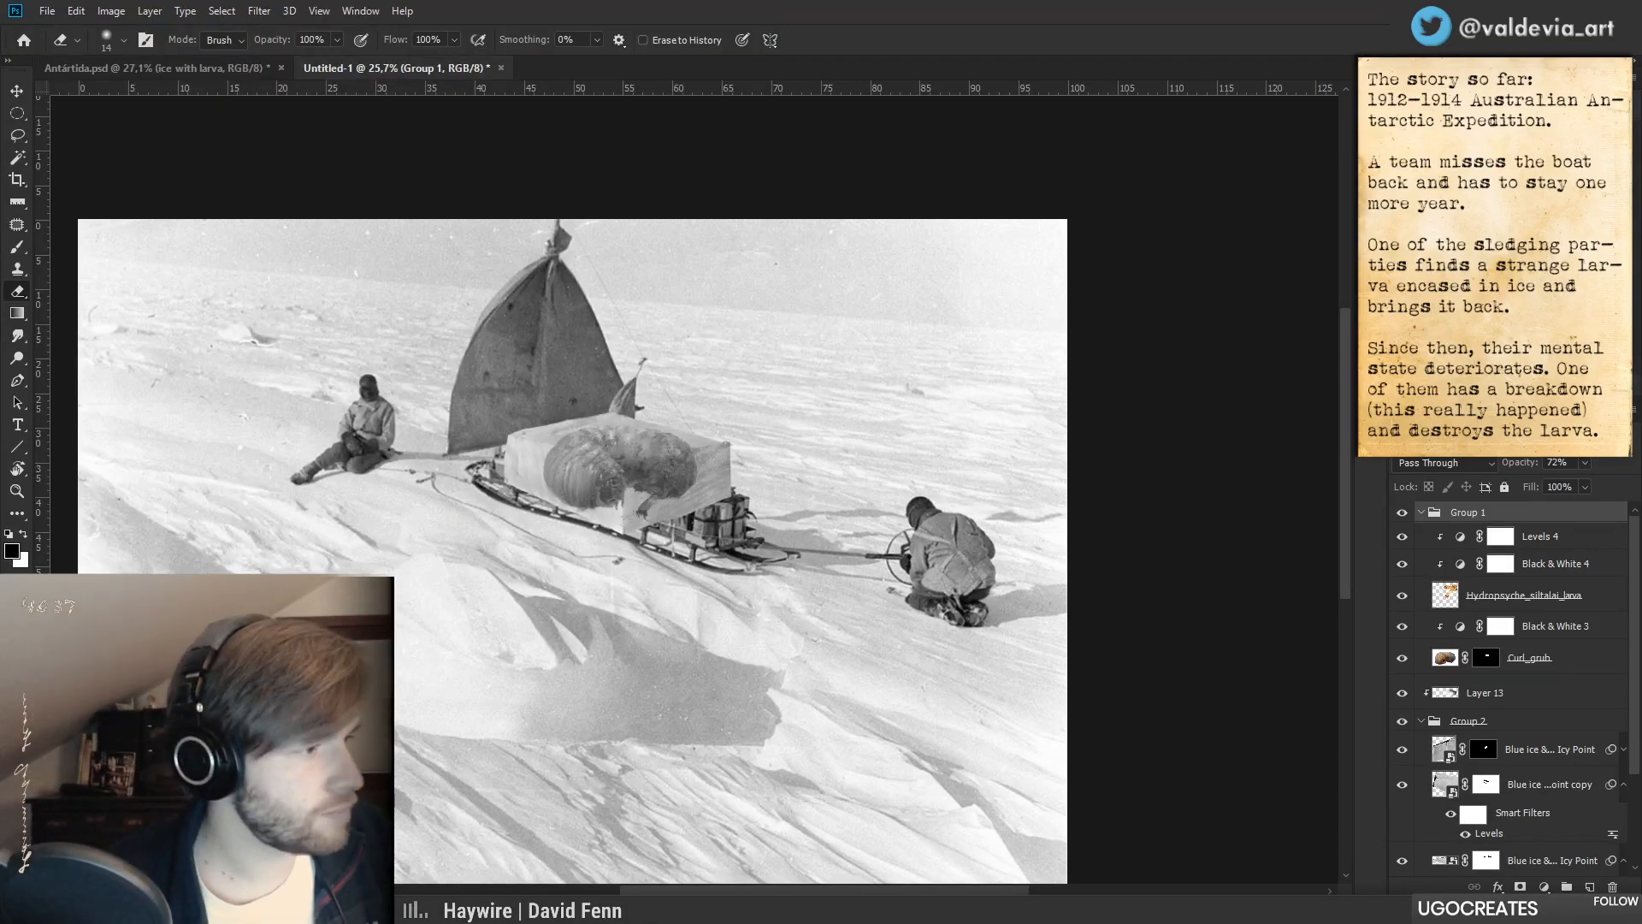
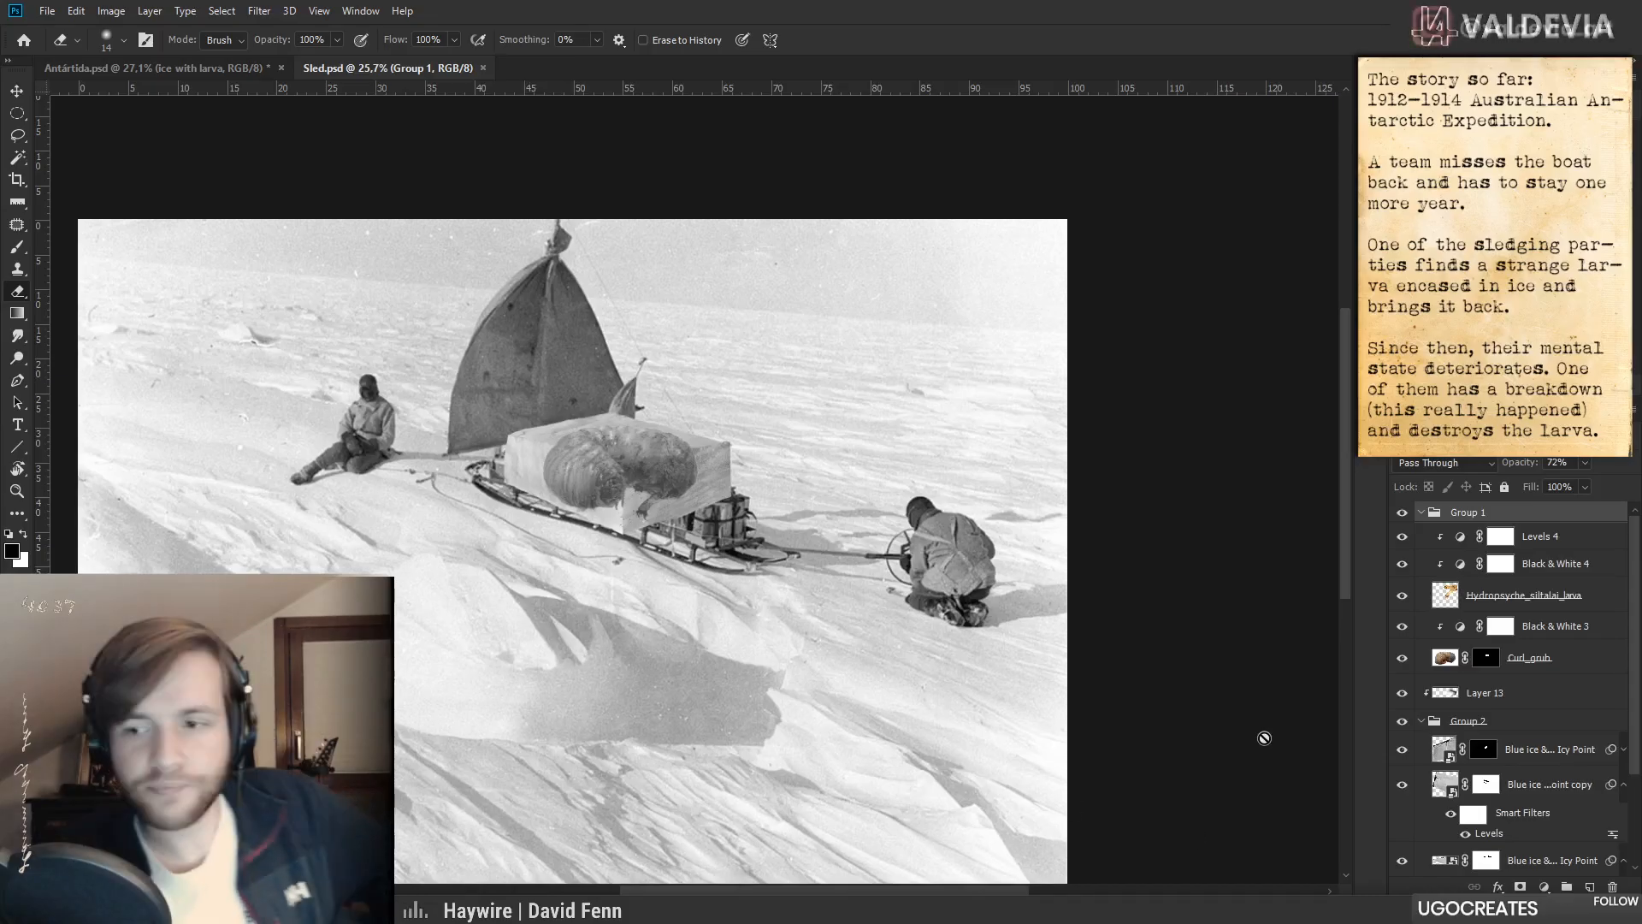
- Add a new empty layer above Group 1 and clip it to the group
{"action": "key", "text": "z"}
{"action": "mouse_move", "coordinate": [676, 488]}
{"action": "left_mouse_down"}
{"action": "mouse_move", "coordinate": [629, 455]}
{"action": "mouse_move", "coordinate": [658, 504]}
{"action": "left_mouse_up"}
{"action": "key", "text": "z"}
{"action": "mouse_move", "coordinate": [643, 577]}
{"action": "left_mouse_down"}
{"action": "mouse_move", "coordinate": [599, 578]}
{"action": "mouse_move", "coordinate": [650, 577]}
{"action": "left_mouse_up"}
{"action": "left_click_drag", "start_coordinate": [616, 501], "coordinate": [608, 539]}
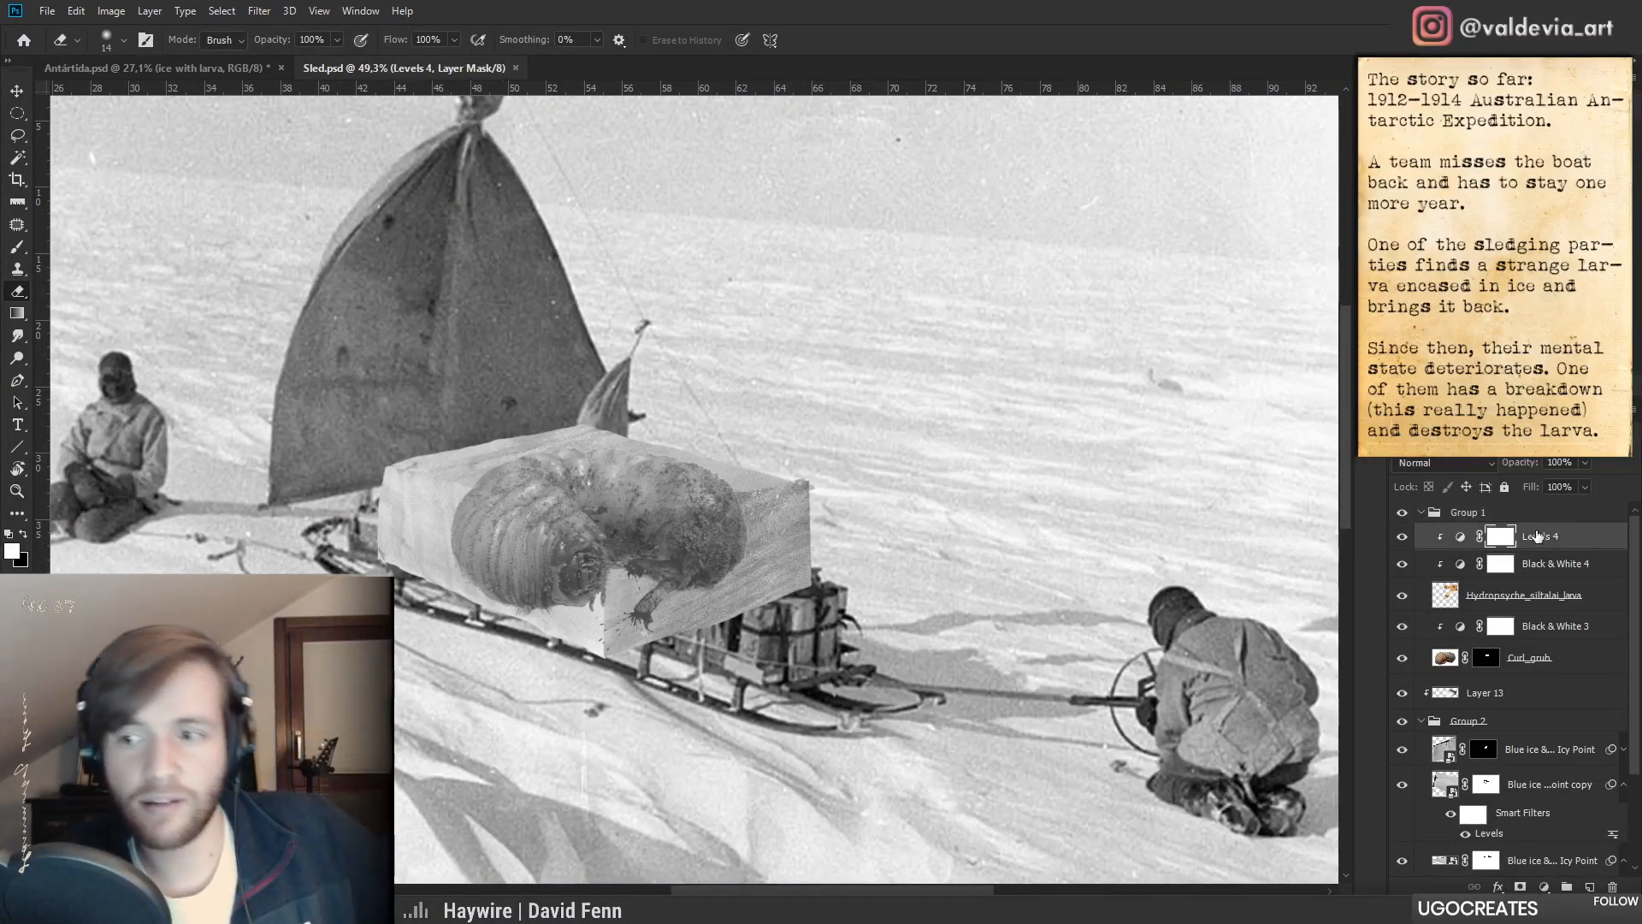
{"action": "key", "text": "ctrl+shift+alt+n"}
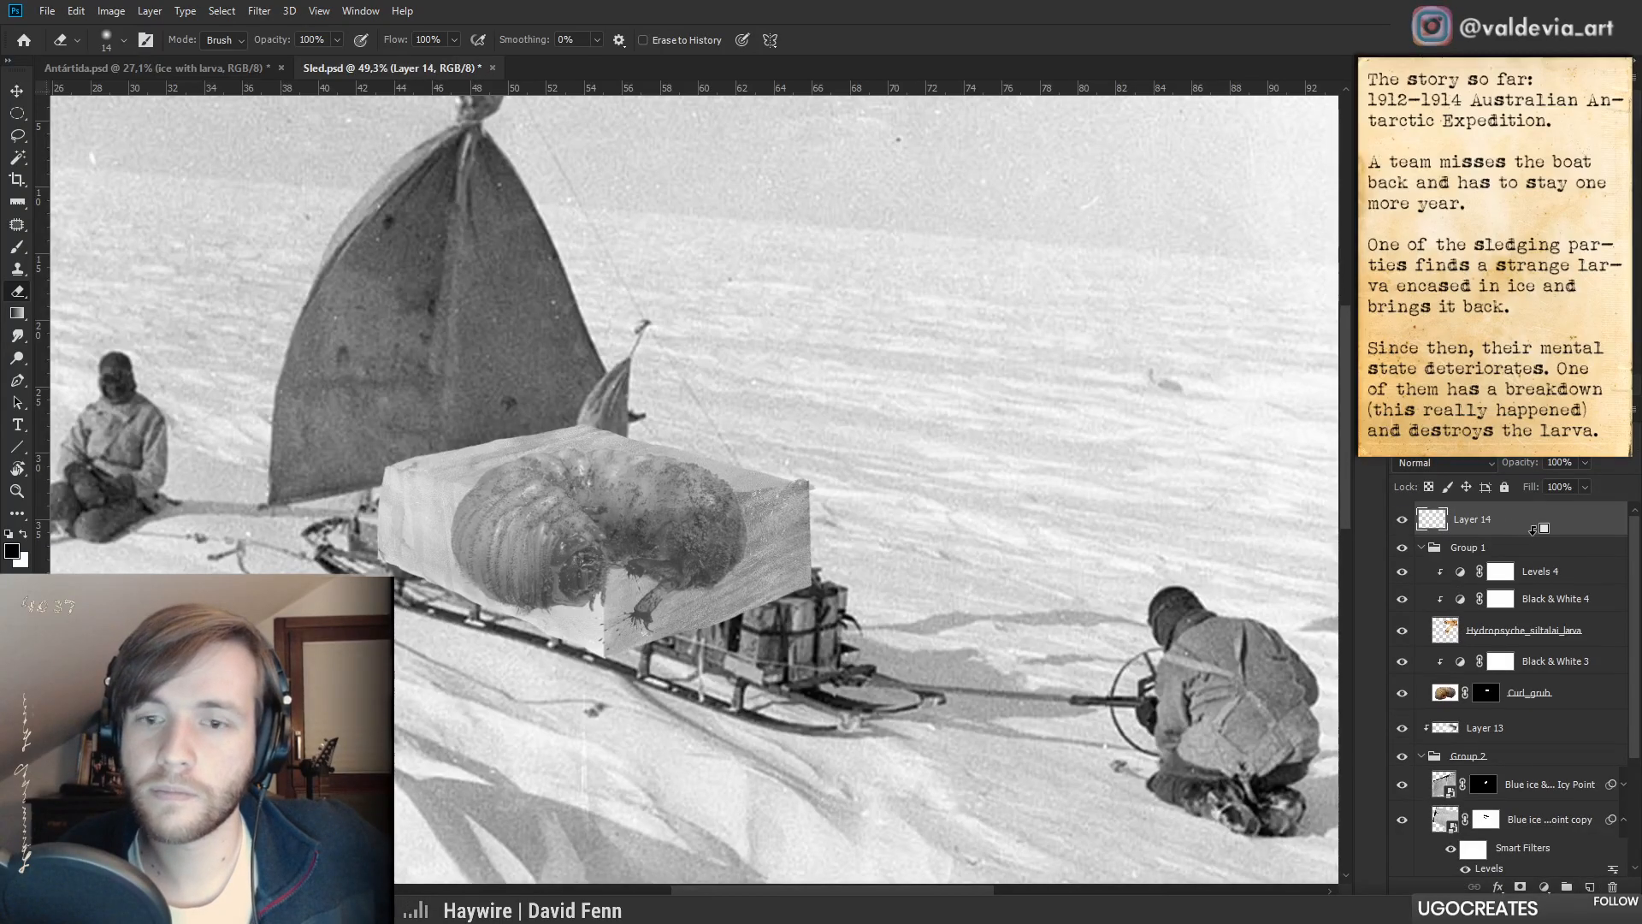
{"action": "left_click", "coordinate": [1528, 535], "text": "alt"}
- Paint black shading over the larva's body on the clipped layer with a soft 61 px brush
{"action": "key", "text": "b"}
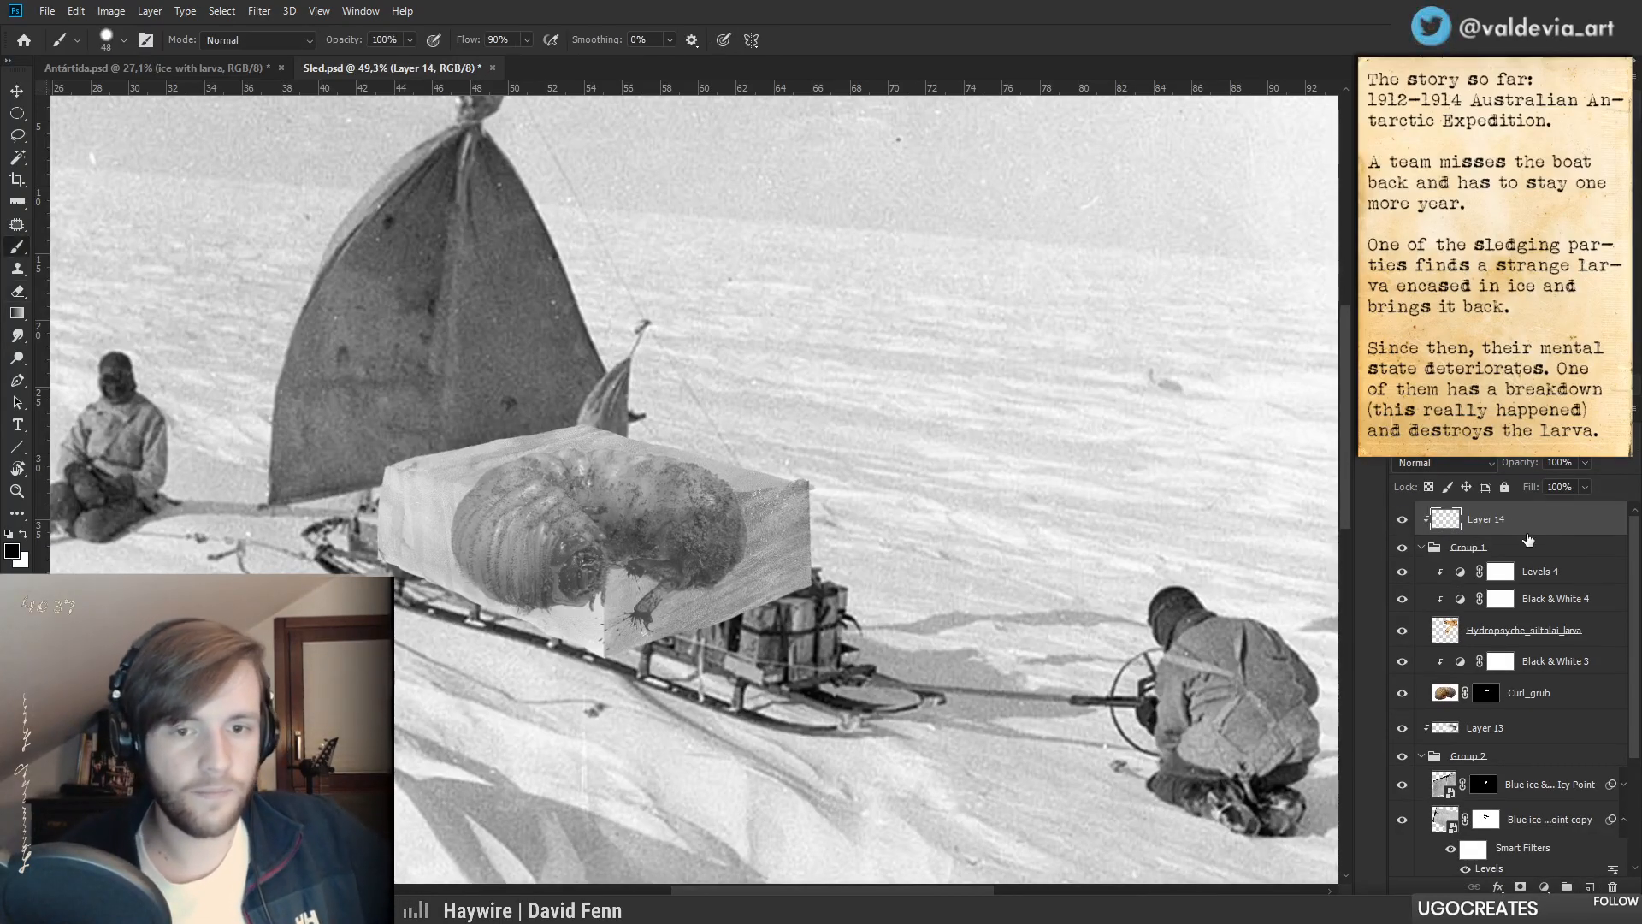
{"action": "scroll", "coordinate": [717, 518], "scroll_direction": "down", "scroll_amount": 3}
{"action": "right_click", "coordinate": [717, 518]}
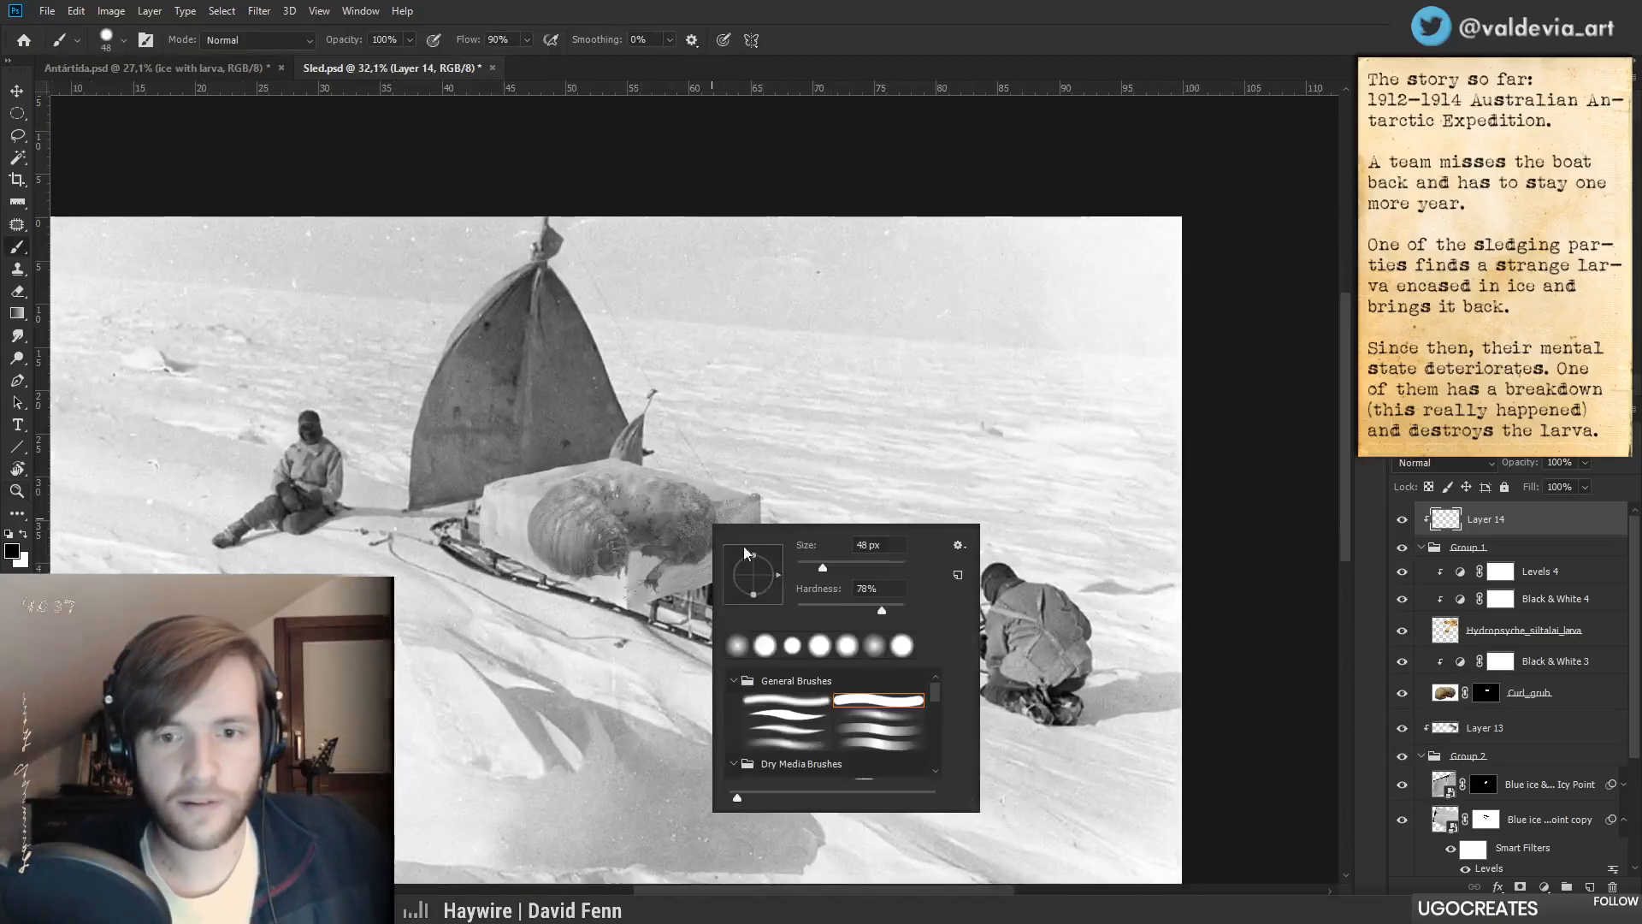
{"action": "left_click", "coordinate": [874, 714]}
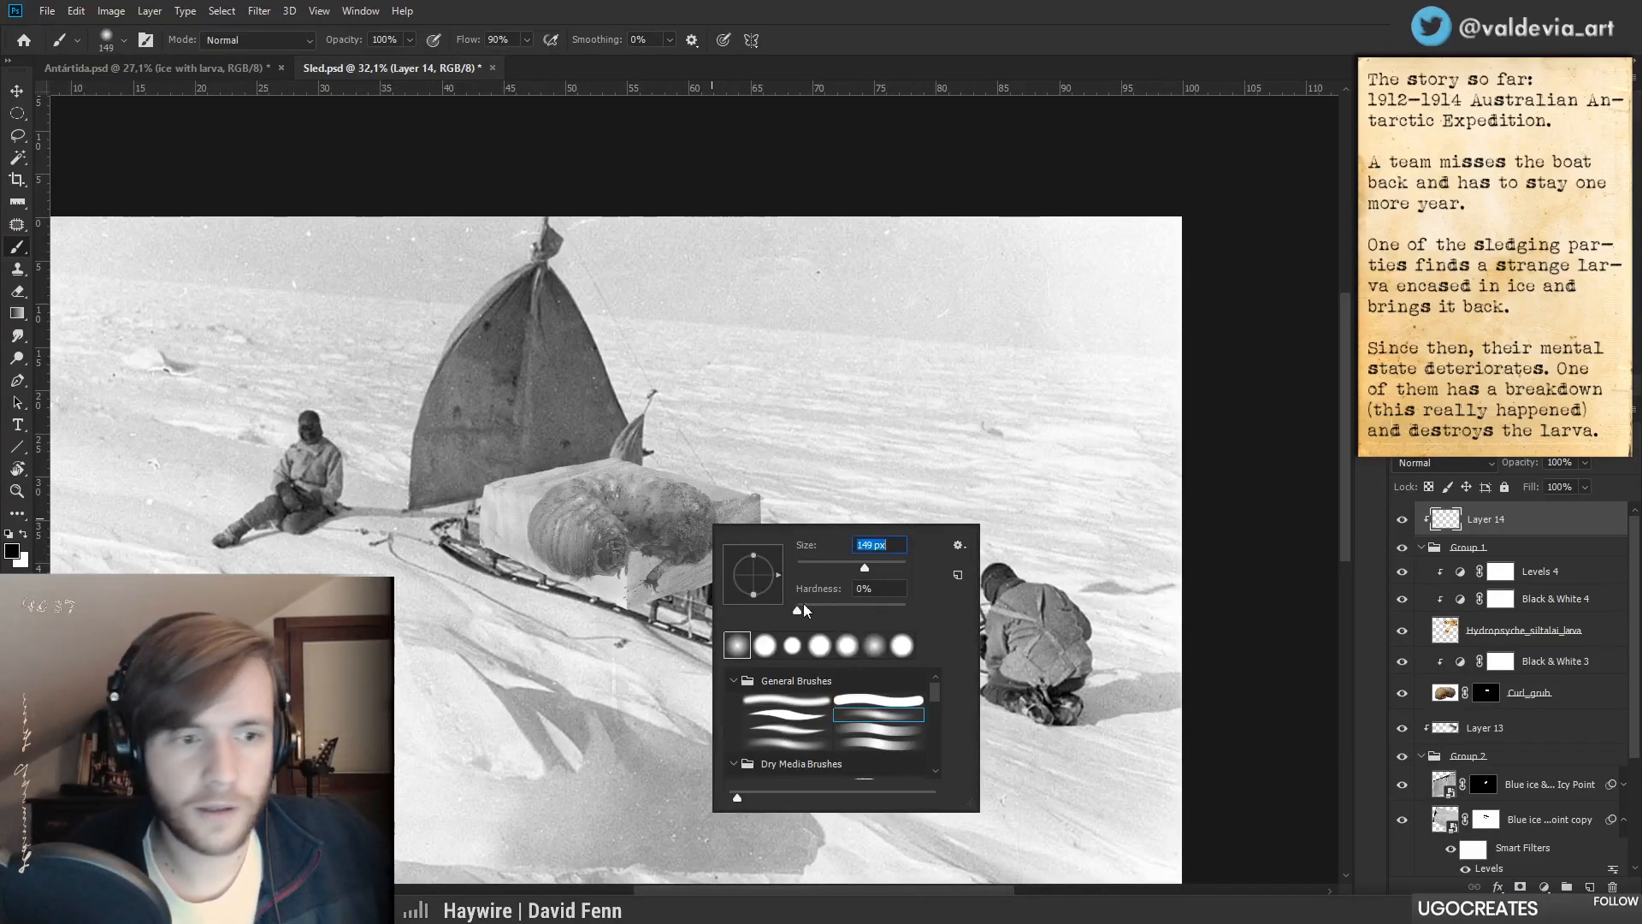
{"action": "left_click_drag", "start_coordinate": [706, 485], "coordinate": [699, 471]}
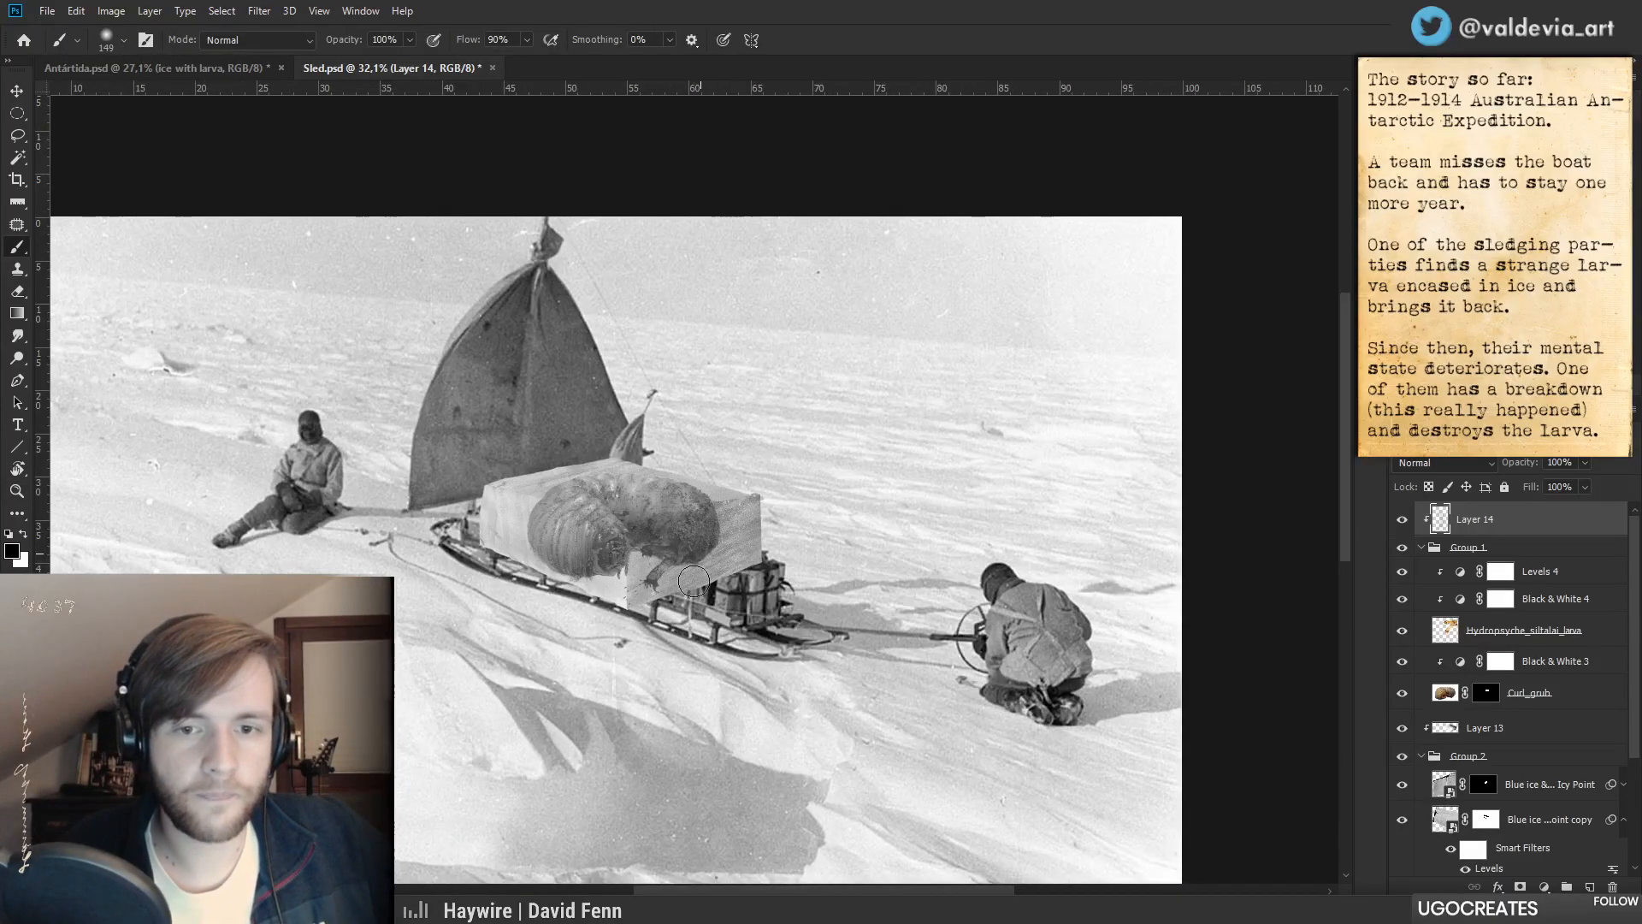
{"action": "key", "text": "ctrl+z"}
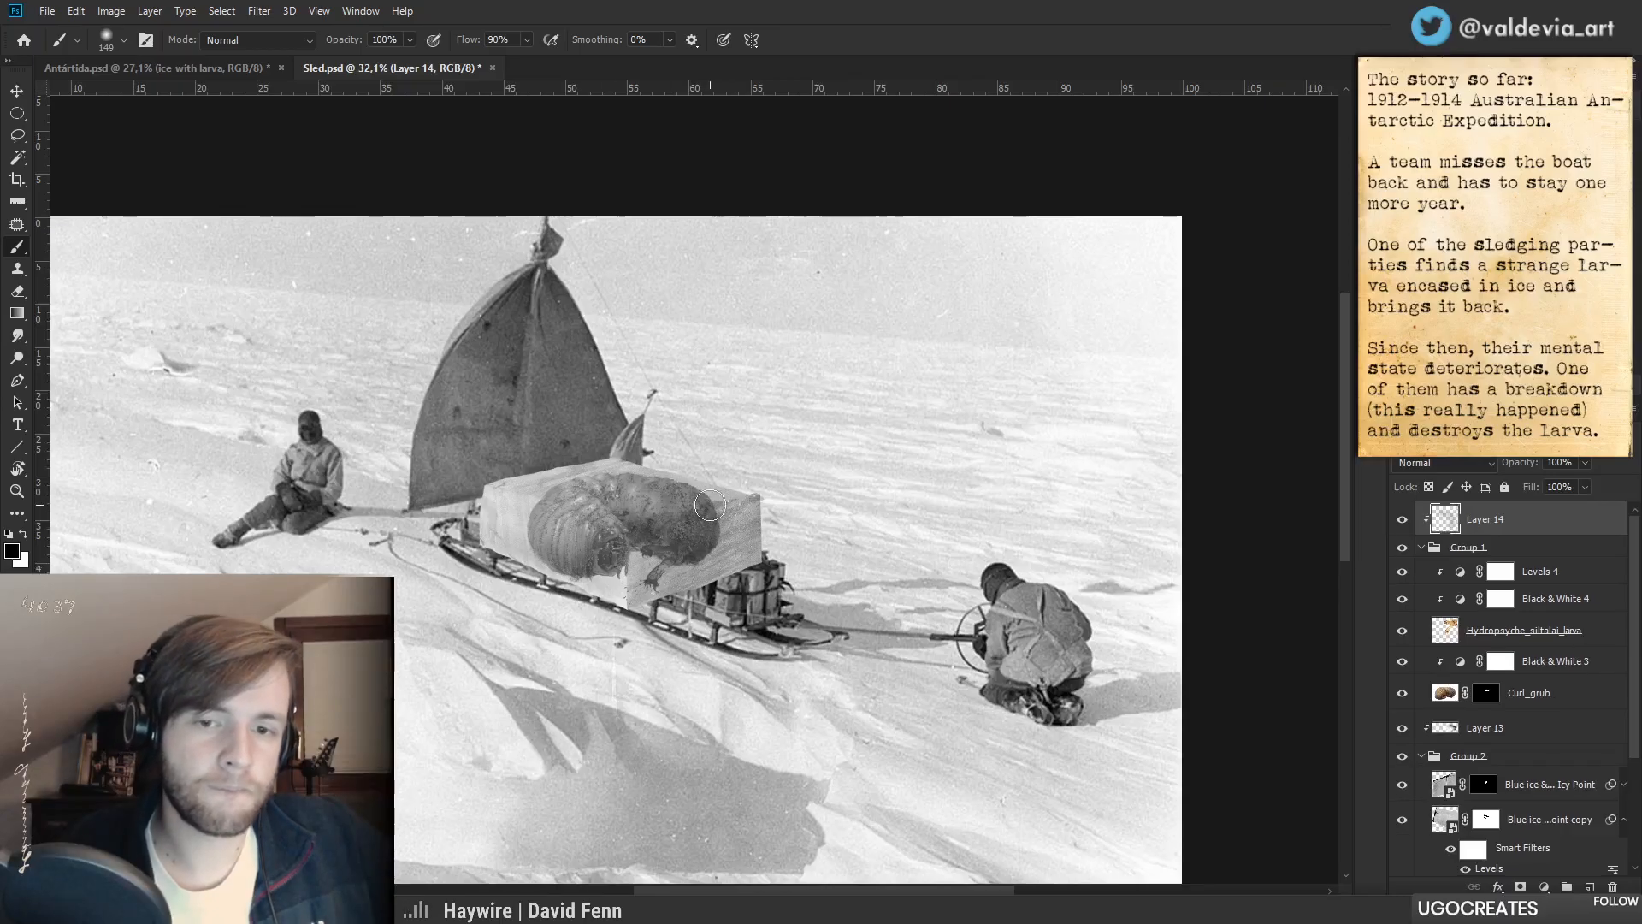
{"action": "right_click", "coordinate": [638, 521]}
{"action": "left_click_drag", "start_coordinate": [612, 525], "coordinate": [626, 564]}
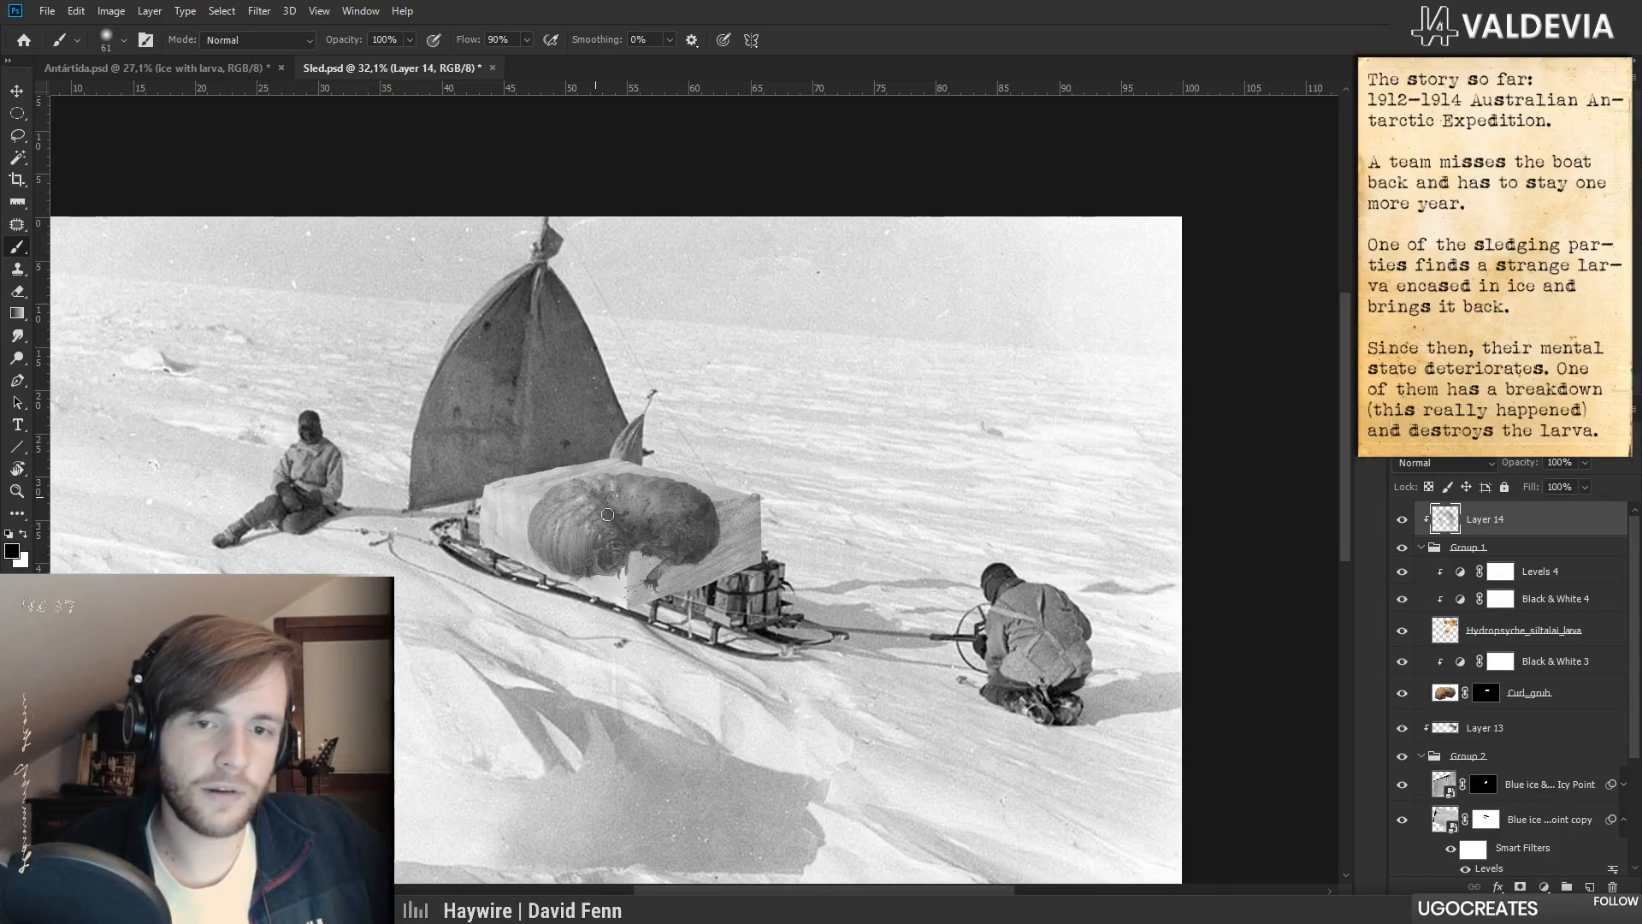
- Try the Overlay blend mode on the clipped shading layer and return it to Normal
{"action": "left_click", "coordinate": [1423, 462]}
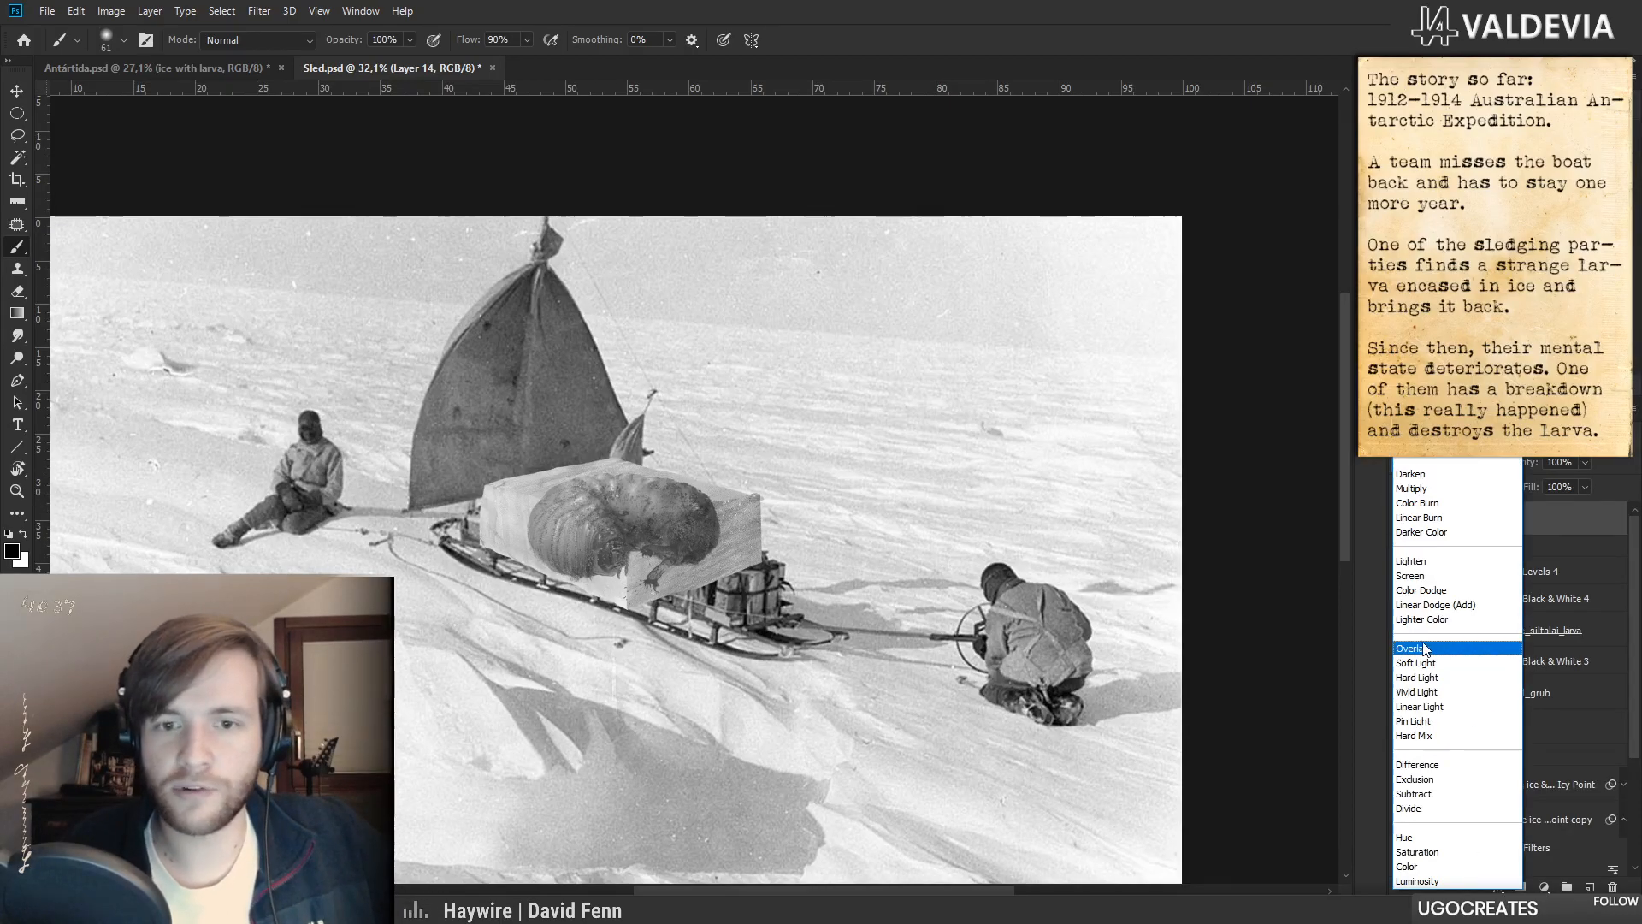
{"action": "left_click", "coordinate": [1424, 647]}
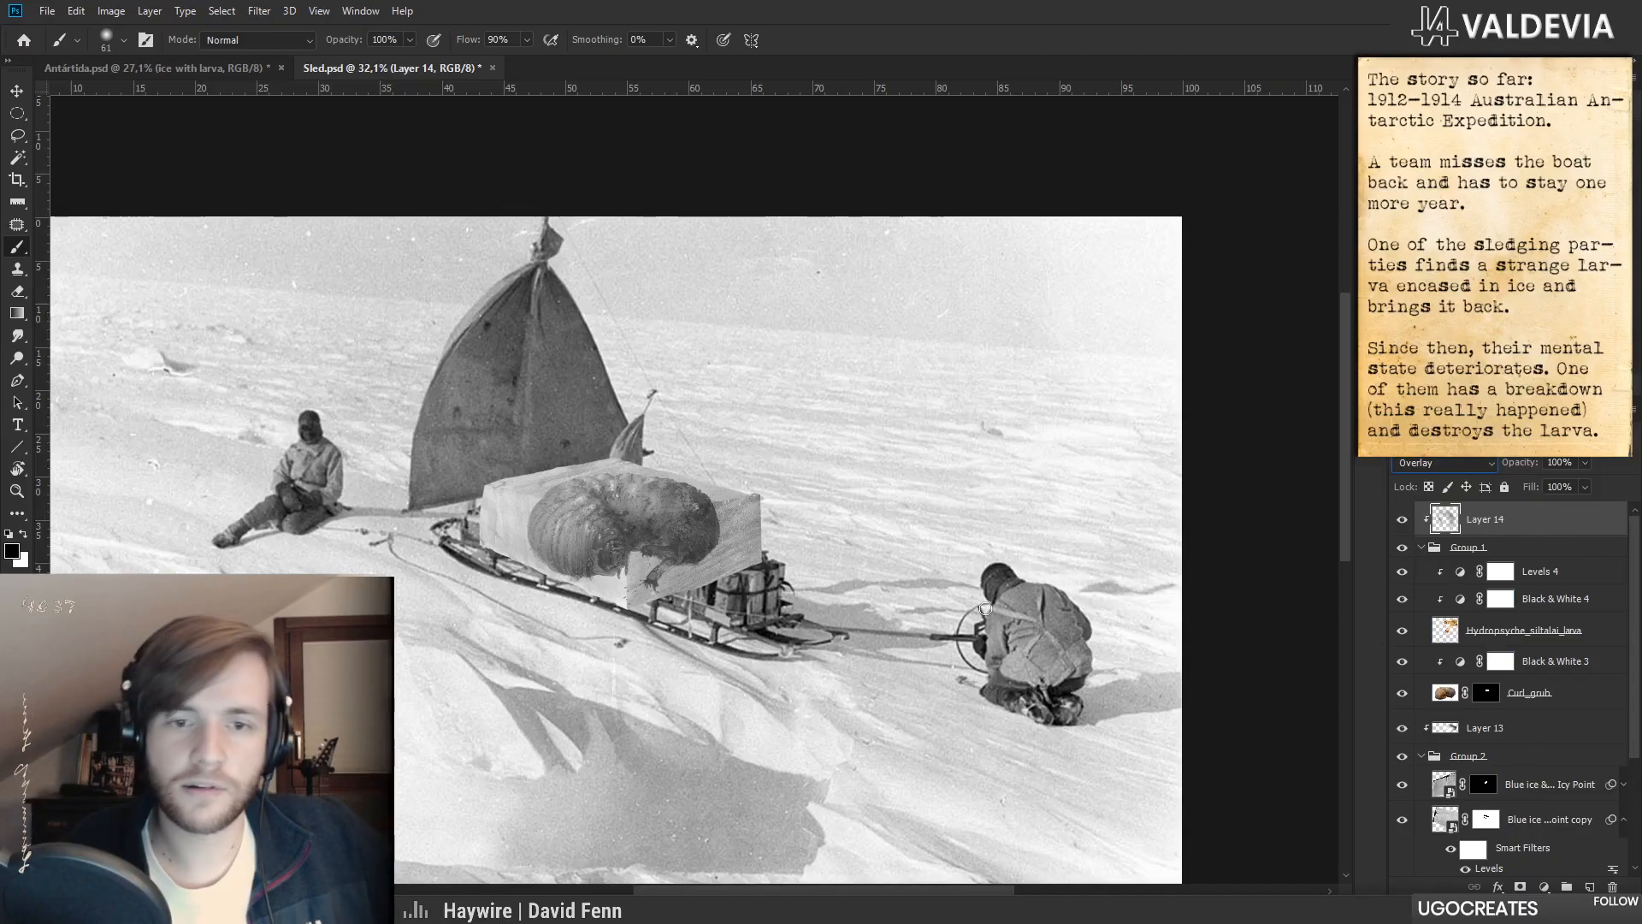
{"action": "left_click", "coordinate": [1447, 463]}
{"action": "left_click", "coordinate": [1416, 430]}
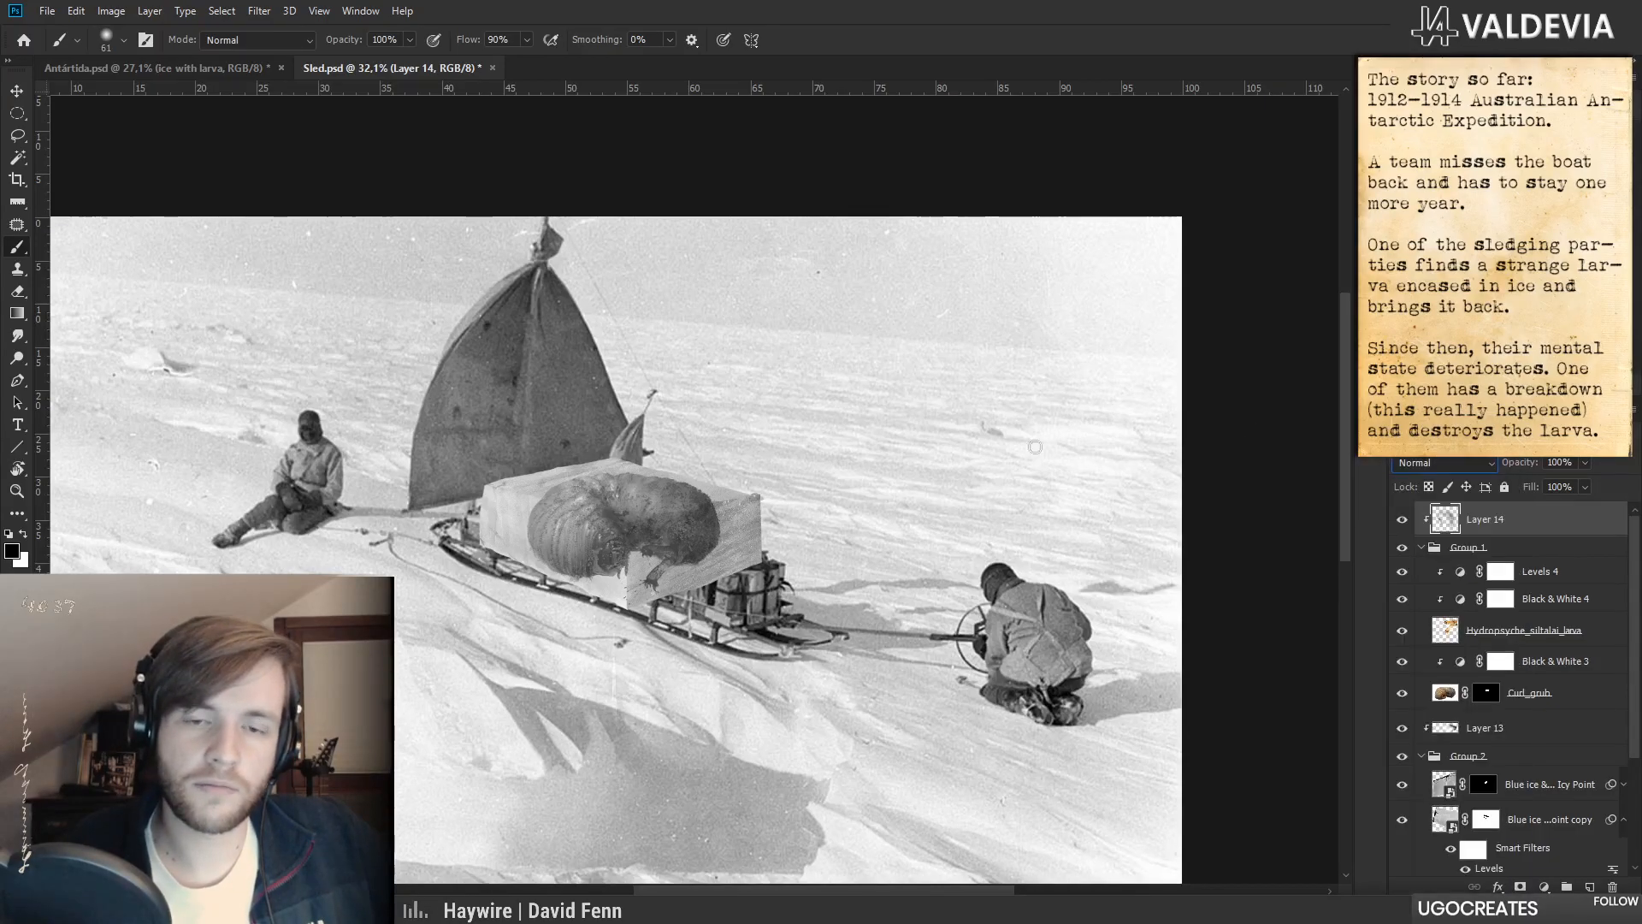
- Brush soft white light over the larva's front segments with a 174 px brush on the clipped shading layer
{"action": "mouse_move", "coordinate": [648, 540]}
{"action": "left_mouse_down"}
{"action": "mouse_move", "coordinate": [689, 582]}
{"action": "mouse_move", "coordinate": [744, 583]}
{"action": "left_mouse_up"}
{"action": "key", "text": "z"}
{"action": "key", "text": "b"}
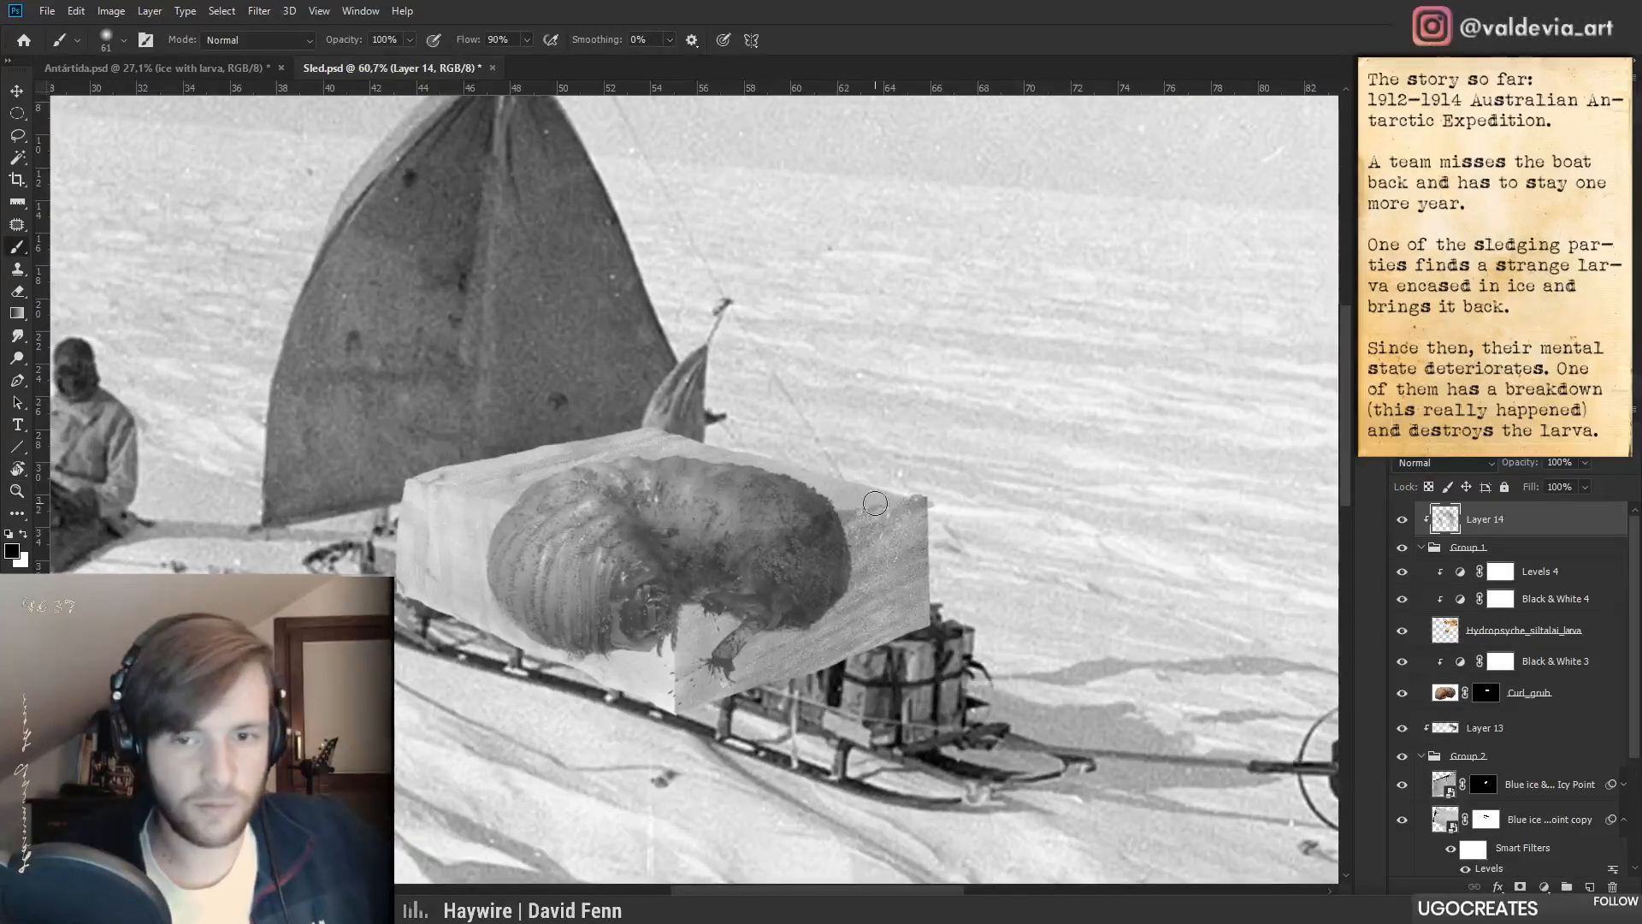
{"action": "key", "text": "x"}
{"action": "right_click", "coordinate": [532, 577]}
{"action": "left_click_drag", "start_coordinate": [667, 616], "coordinate": [686, 617]}
{"action": "left_click_drag", "start_coordinate": [550, 524], "coordinate": [530, 611]}
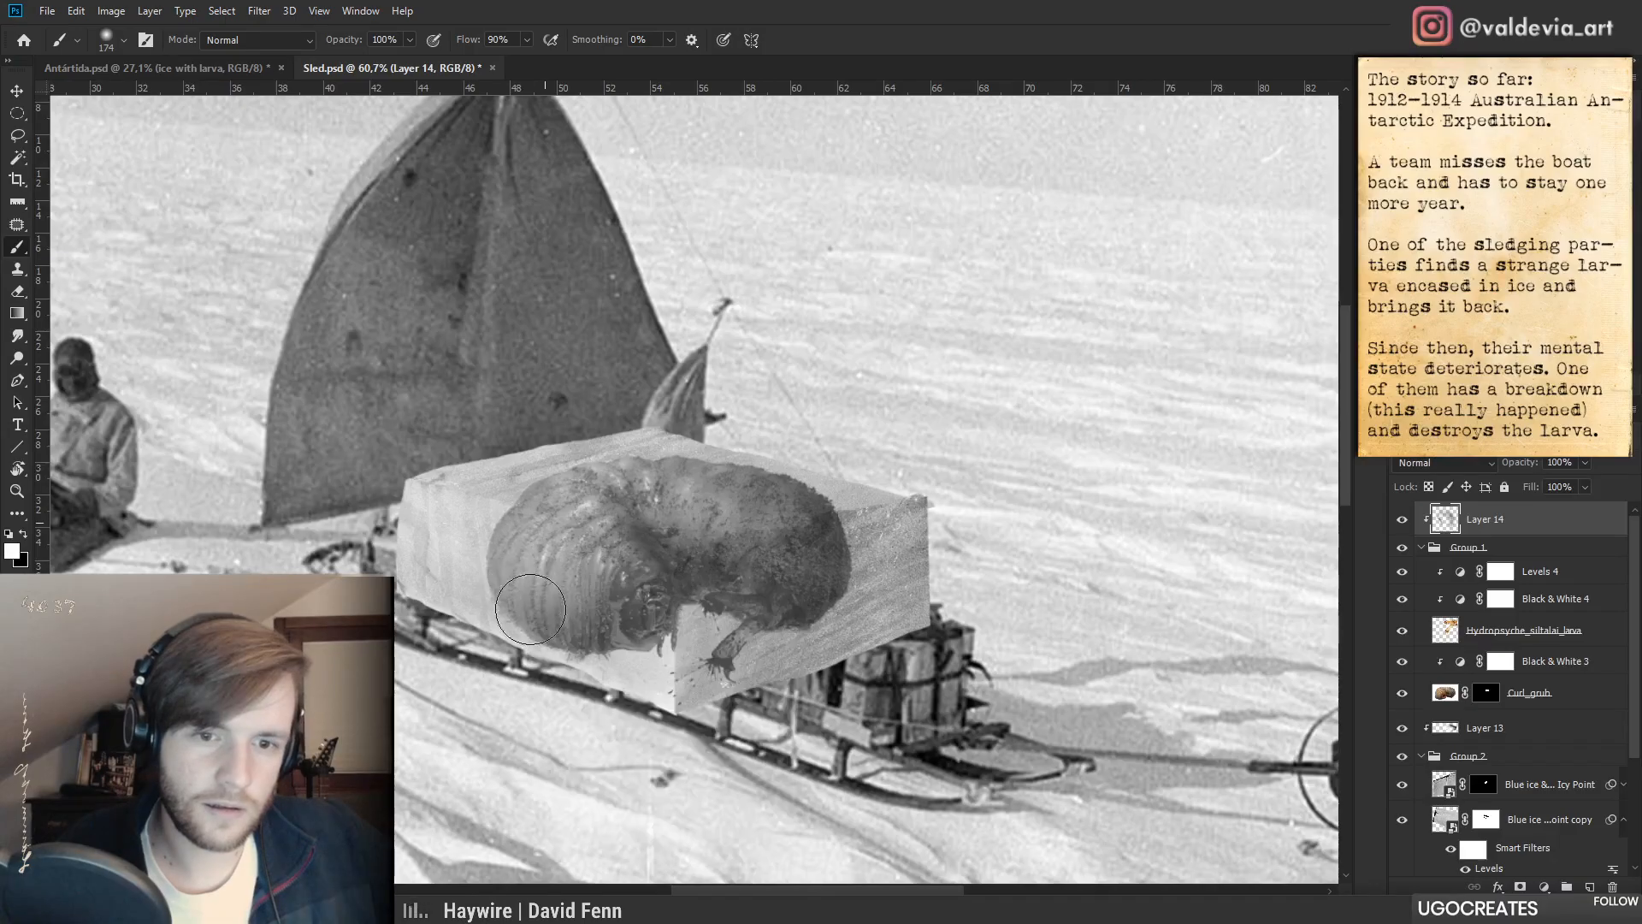
{"action": "mouse_move", "coordinate": [549, 512]}
{"action": "left_mouse_down"}
{"action": "mouse_move", "coordinate": [524, 591]}
{"action": "mouse_move", "coordinate": [514, 571]}
{"action": "mouse_move", "coordinate": [543, 567]}
{"action": "mouse_move", "coordinate": [585, 576]}
{"action": "mouse_move", "coordinate": [596, 609]}
{"action": "left_mouse_up"}
- Paint finer white highlights along the larva's segment ridges and rear body with a 34 px soft brush
{"action": "key", "text": "ctrl+space"}
{"action": "mouse_move", "coordinate": [724, 547]}
{"action": "left_mouse_down"}
{"action": "mouse_move", "coordinate": [590, 548]}
{"action": "mouse_move", "coordinate": [732, 548]}
{"action": "left_mouse_up"}
{"action": "right_click", "coordinate": [691, 513]}
{"action": "left_click_drag", "start_coordinate": [836, 558], "coordinate": [824, 557]}
{"action": "left_click_drag", "start_coordinate": [624, 554], "coordinate": [601, 598]}
{"action": "left_click_drag", "start_coordinate": [605, 521], "coordinate": [539, 613]}
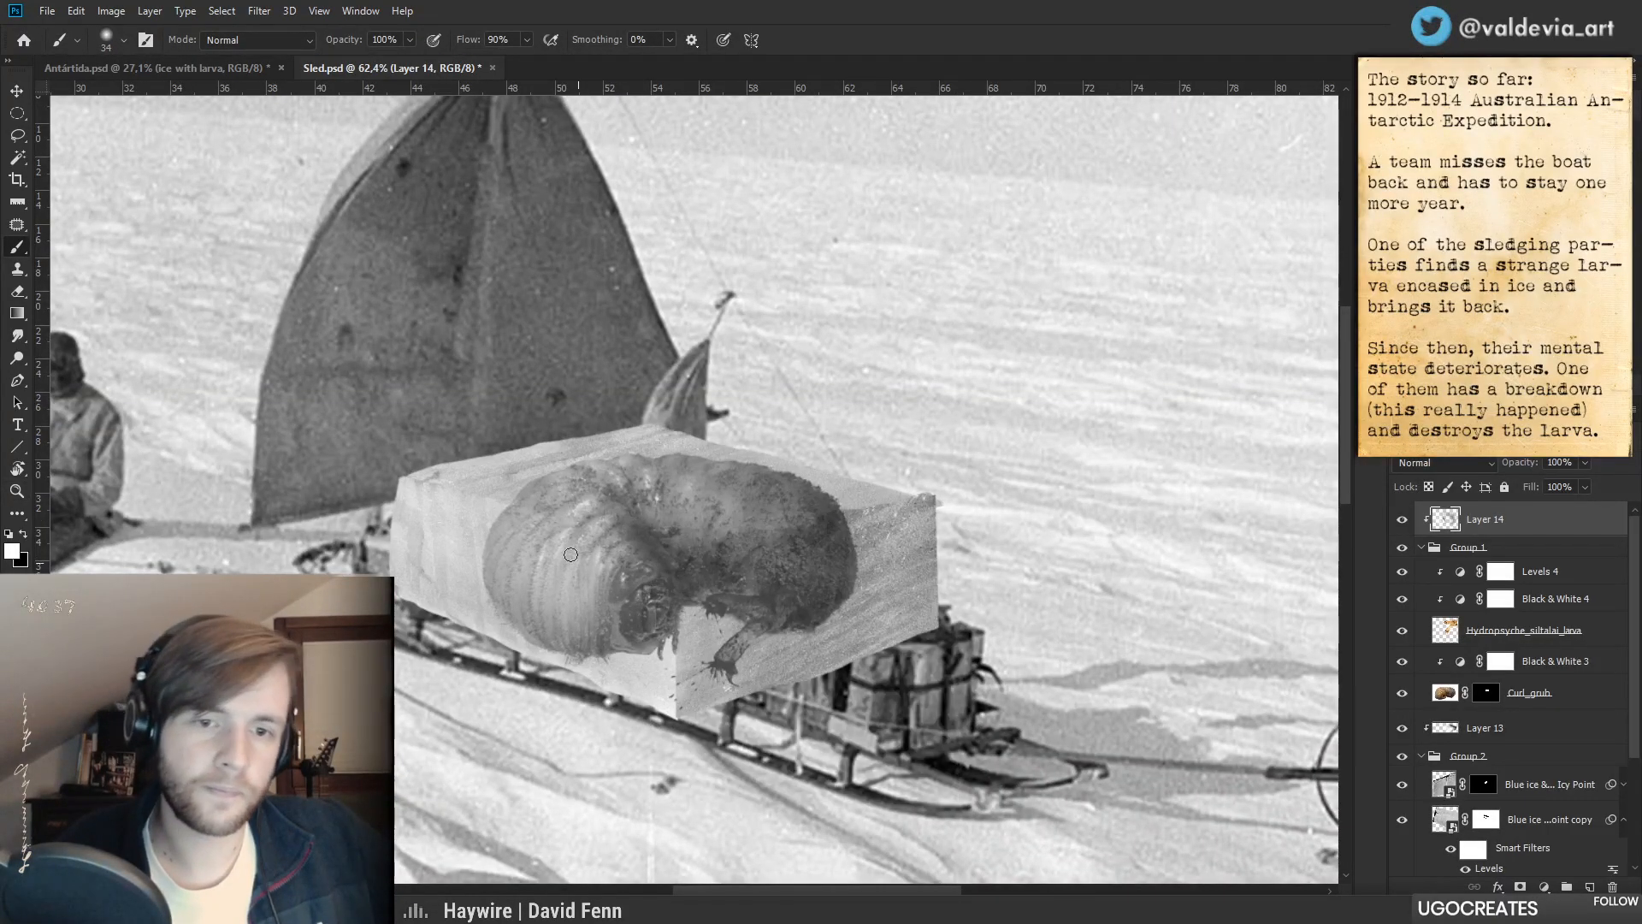
{"action": "key", "text": "ctrl+z"}
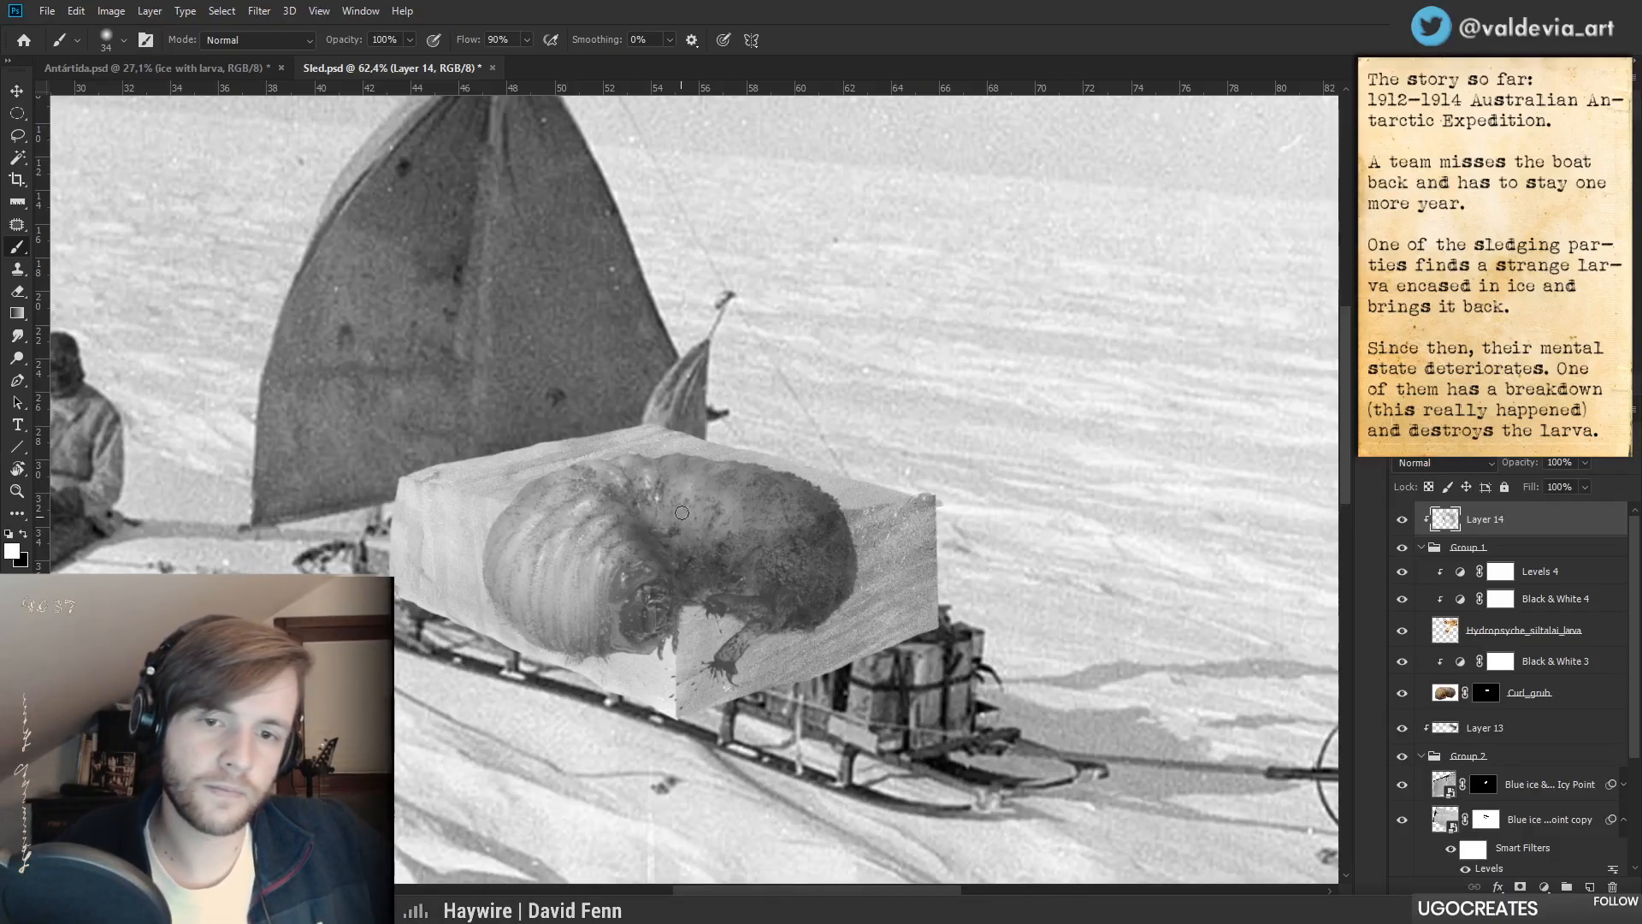
{"action": "left_click_drag", "start_coordinate": [757, 571], "coordinate": [769, 549]}
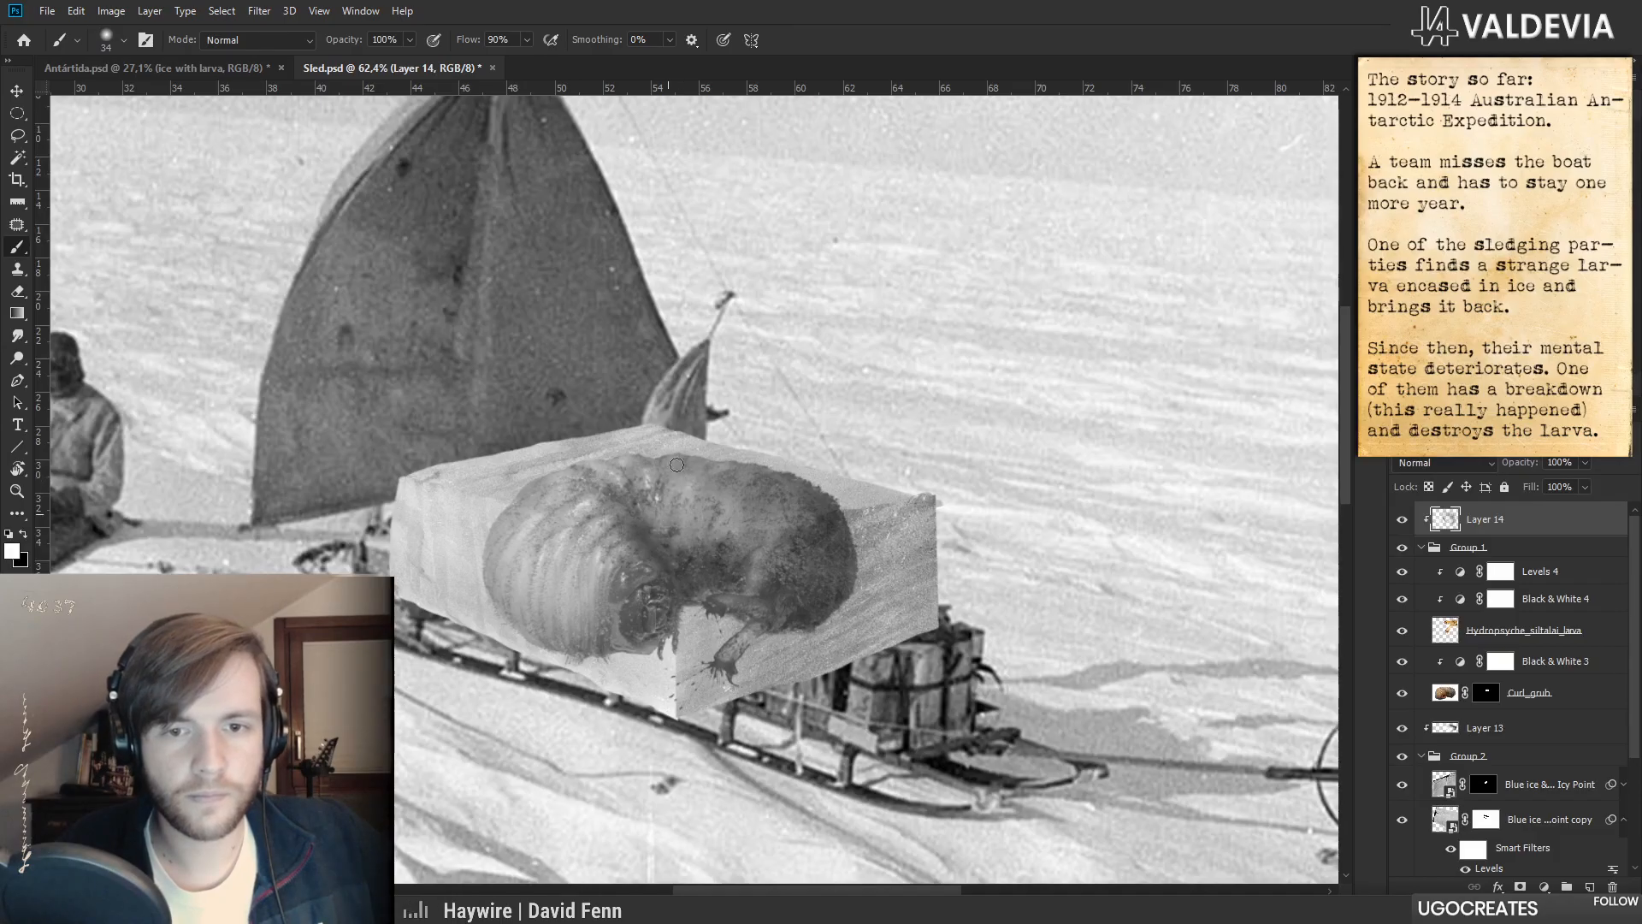
{"action": "mouse_move", "coordinate": [712, 480]}
{"action": "left_mouse_down"}
{"action": "mouse_move", "coordinate": [688, 526]}
{"action": "mouse_move", "coordinate": [710, 535]}
{"action": "mouse_move", "coordinate": [684, 558]}
{"action": "left_mouse_up"}
- Lower the clipped shading layer's opacity to 65% and compare the larva with the layer hidden and shown
{"action": "key", "text": "ctrl+space"}
{"action": "left_click_drag", "start_coordinate": [1530, 467], "coordinate": [1500, 464]}
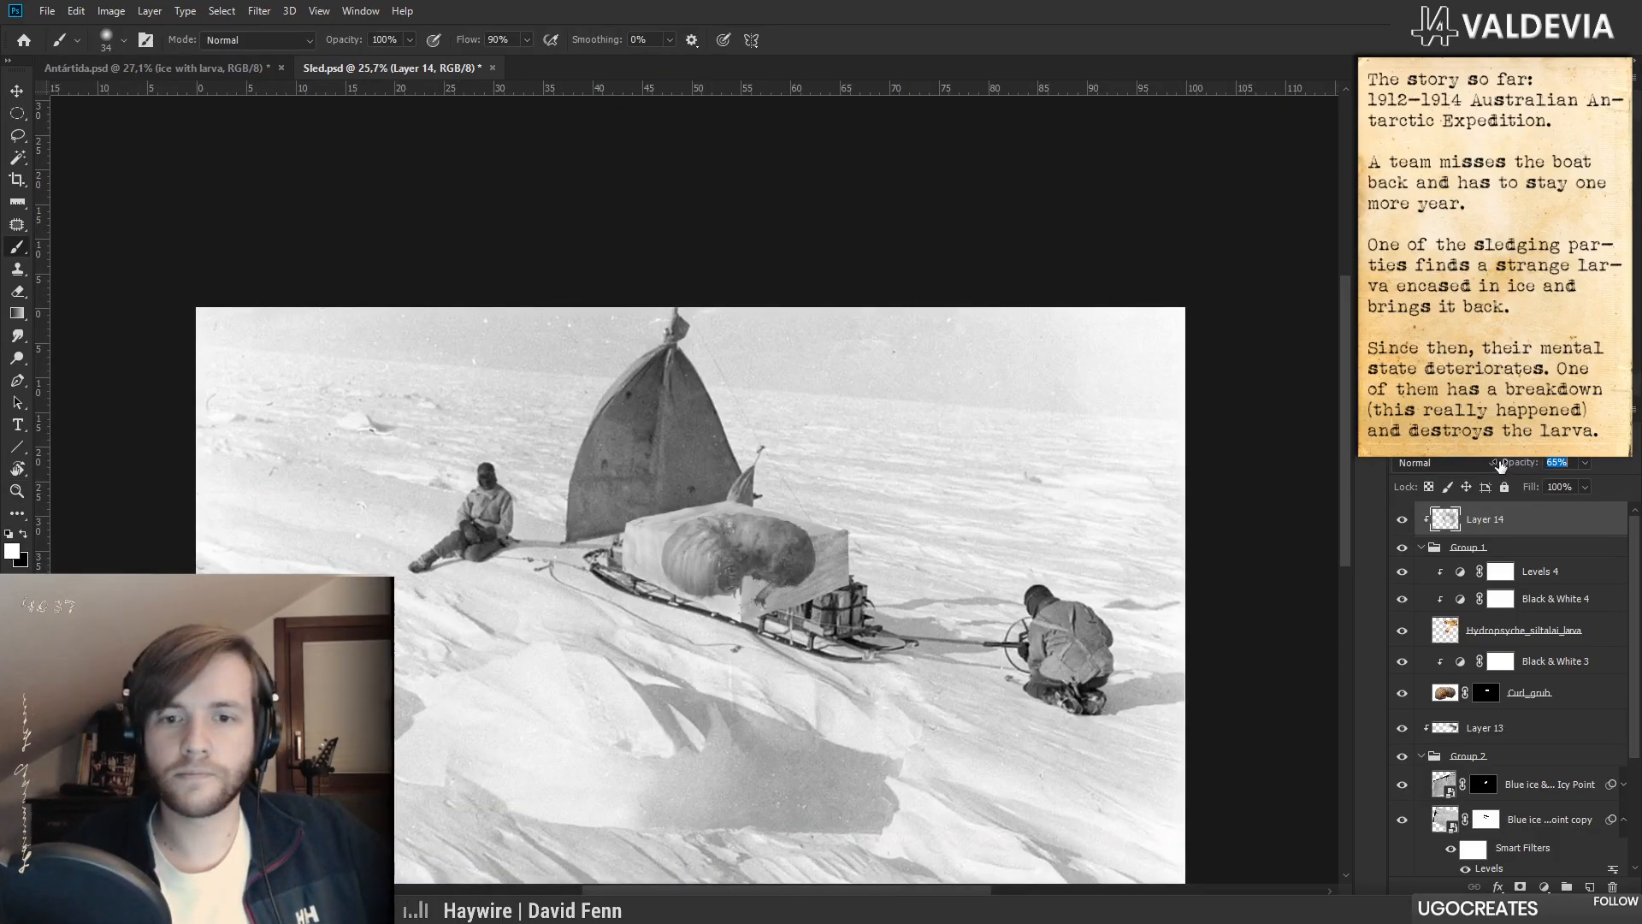
{"action": "left_click", "coordinate": [1402, 519]}
{"action": "left_click", "coordinate": [1402, 519]}
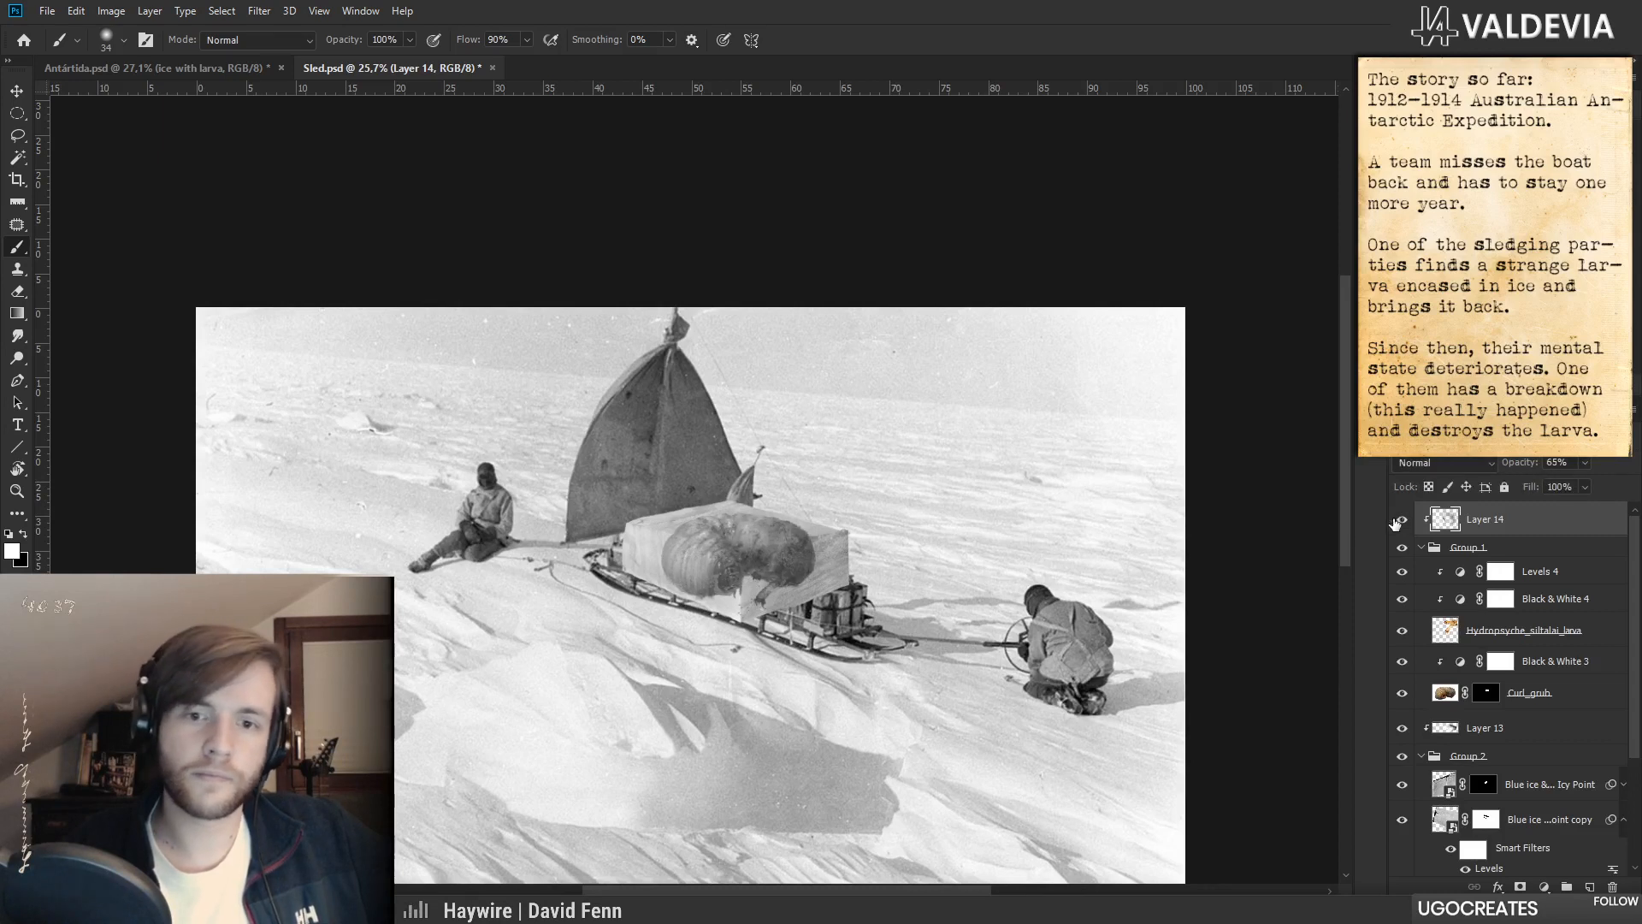
- Inspect the larva up close and in the whole photograph, and set the shading layer's blend mode to Overlay
{"action": "key", "text": "z"}
{"action": "mouse_move", "coordinate": [839, 542]}
{"action": "left_mouse_down"}
{"action": "mouse_move", "coordinate": [752, 544]}
{"action": "mouse_move", "coordinate": [902, 547]}
{"action": "left_mouse_up"}
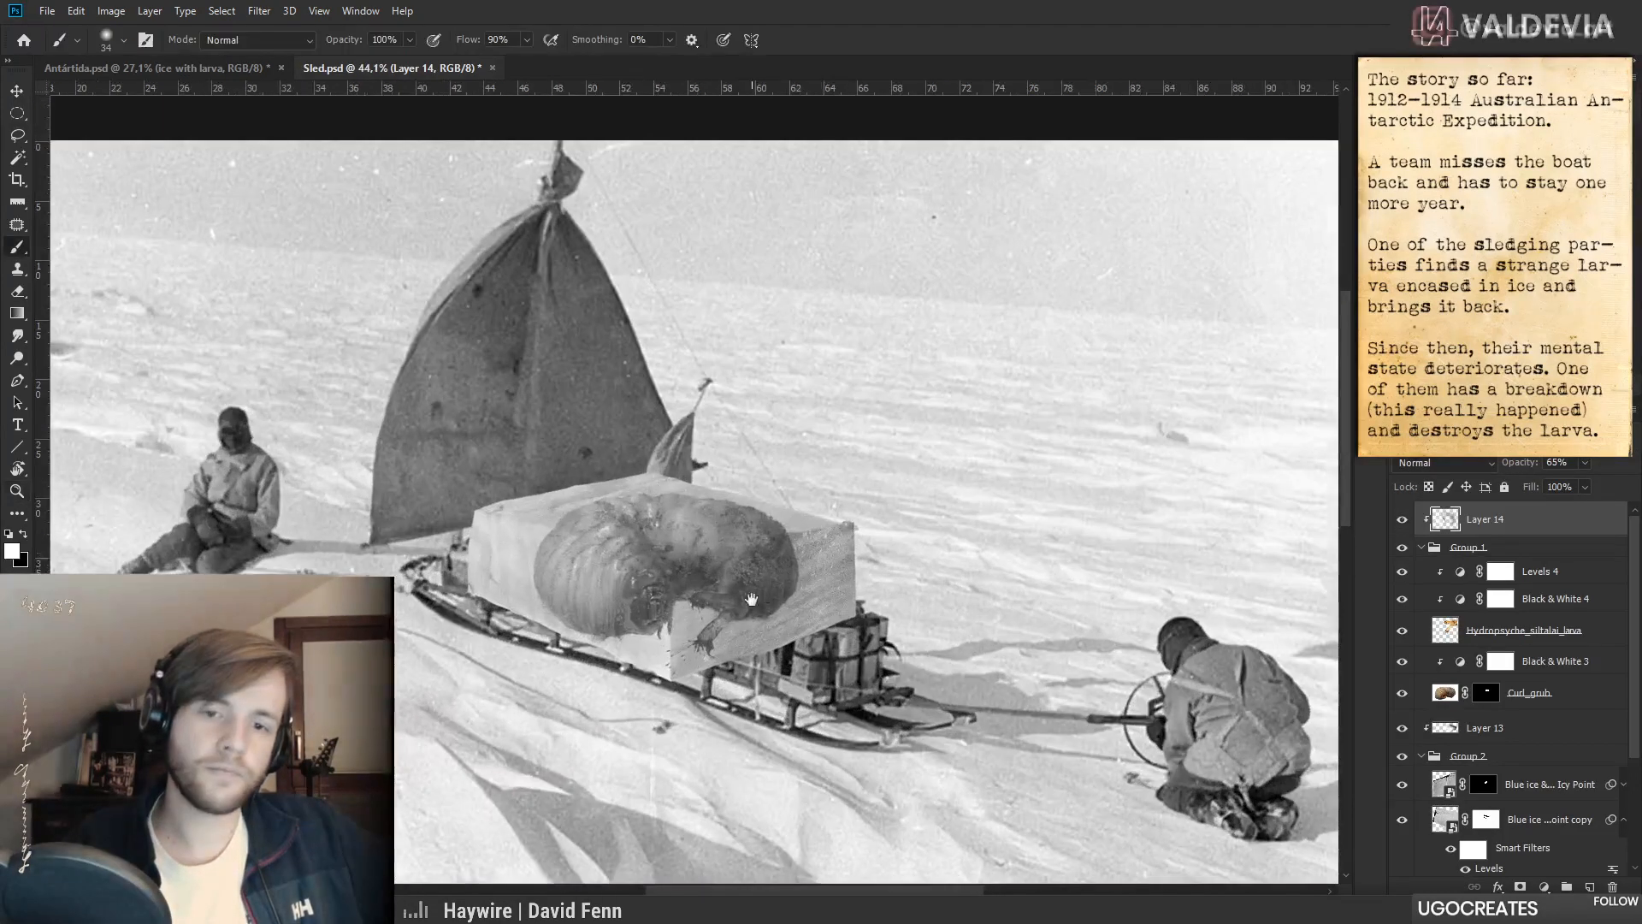
{"action": "left_click_drag", "start_coordinate": [752, 598], "coordinate": [690, 583]}
{"action": "left_click_drag", "start_coordinate": [439, 719], "coordinate": [535, 686]}
{"action": "left_click_drag", "start_coordinate": [816, 605], "coordinate": [756, 593]}
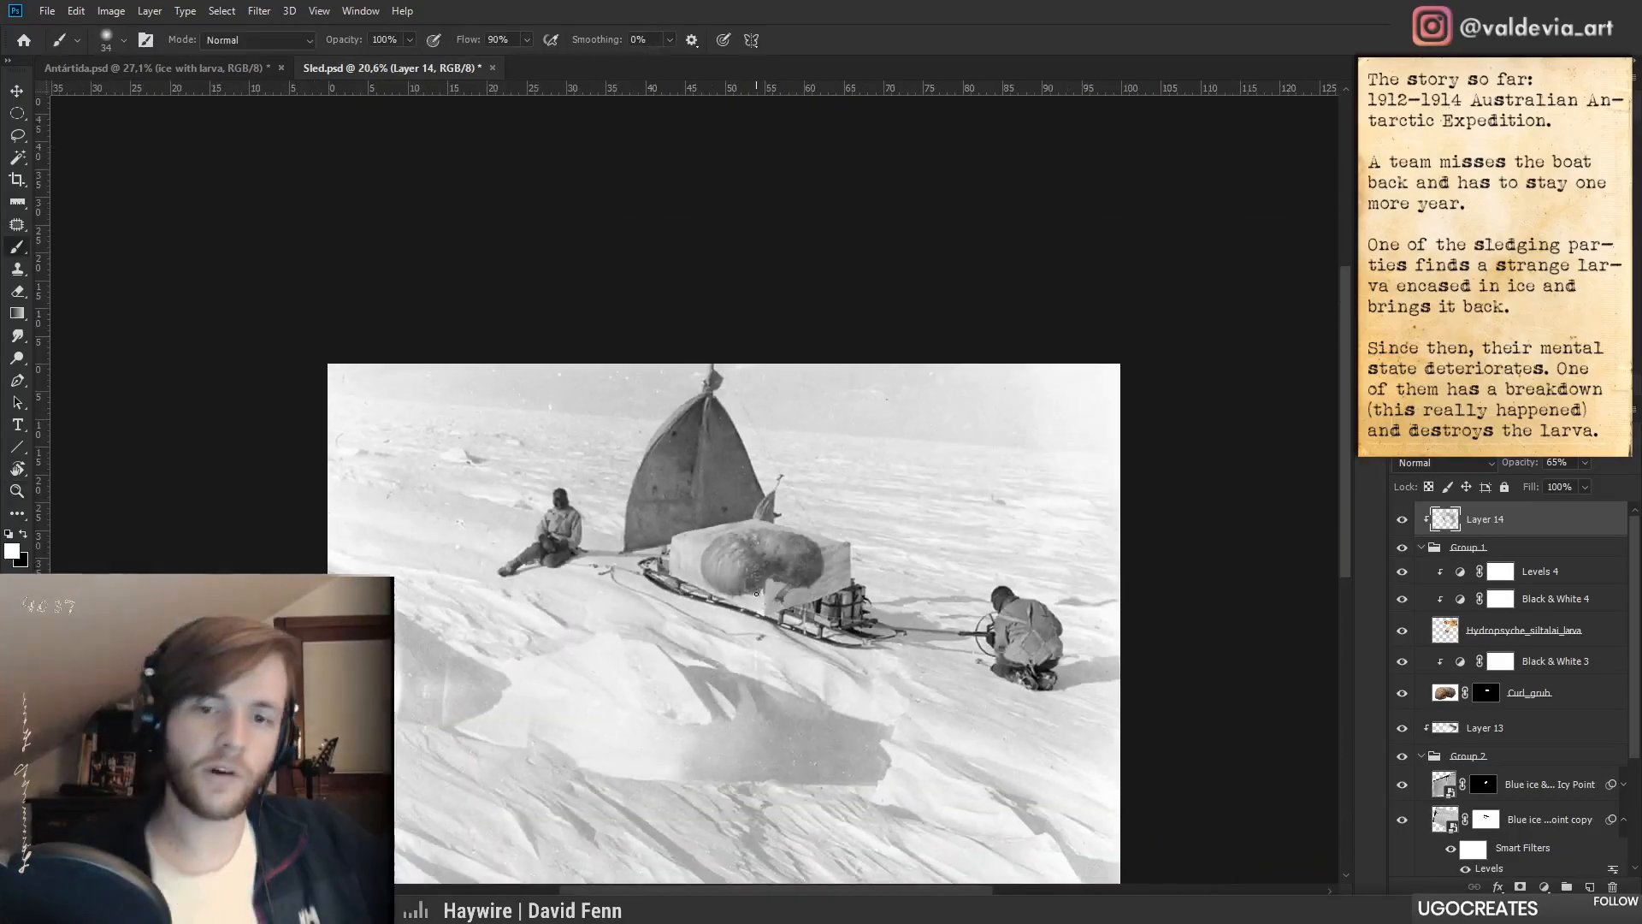
{"action": "left_click", "coordinate": [1464, 468]}
{"action": "left_click", "coordinate": [1448, 662]}
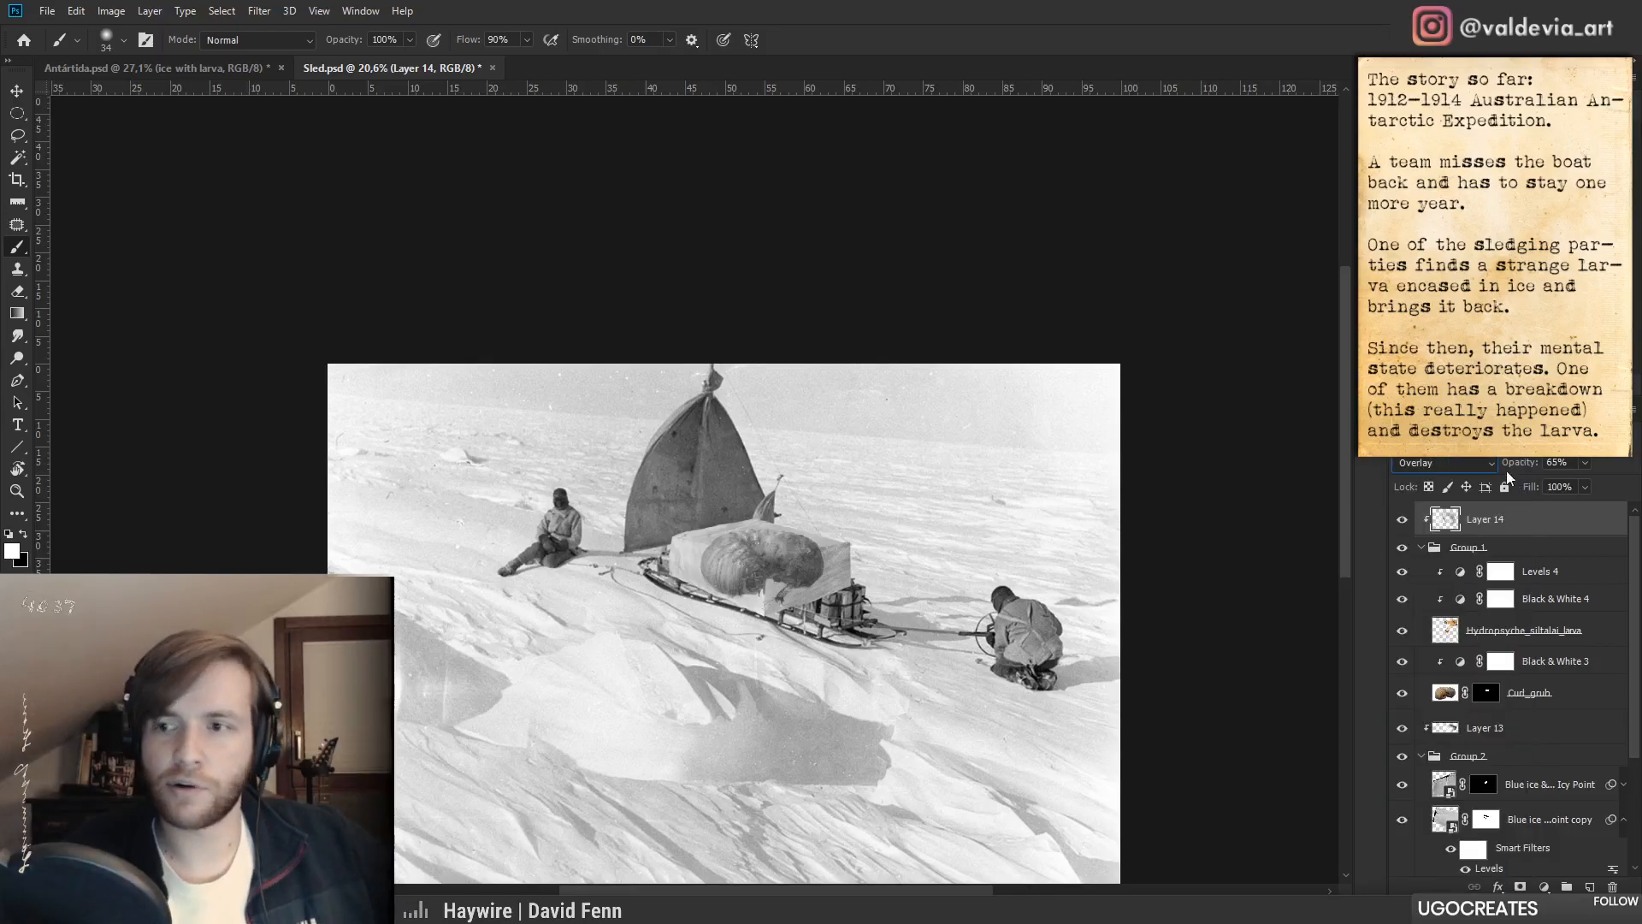
{"action": "left_click", "coordinate": [1531, 546]}
{"action": "left_click", "coordinate": [1401, 785]}
{"action": "left_click", "coordinate": [736, 571]}
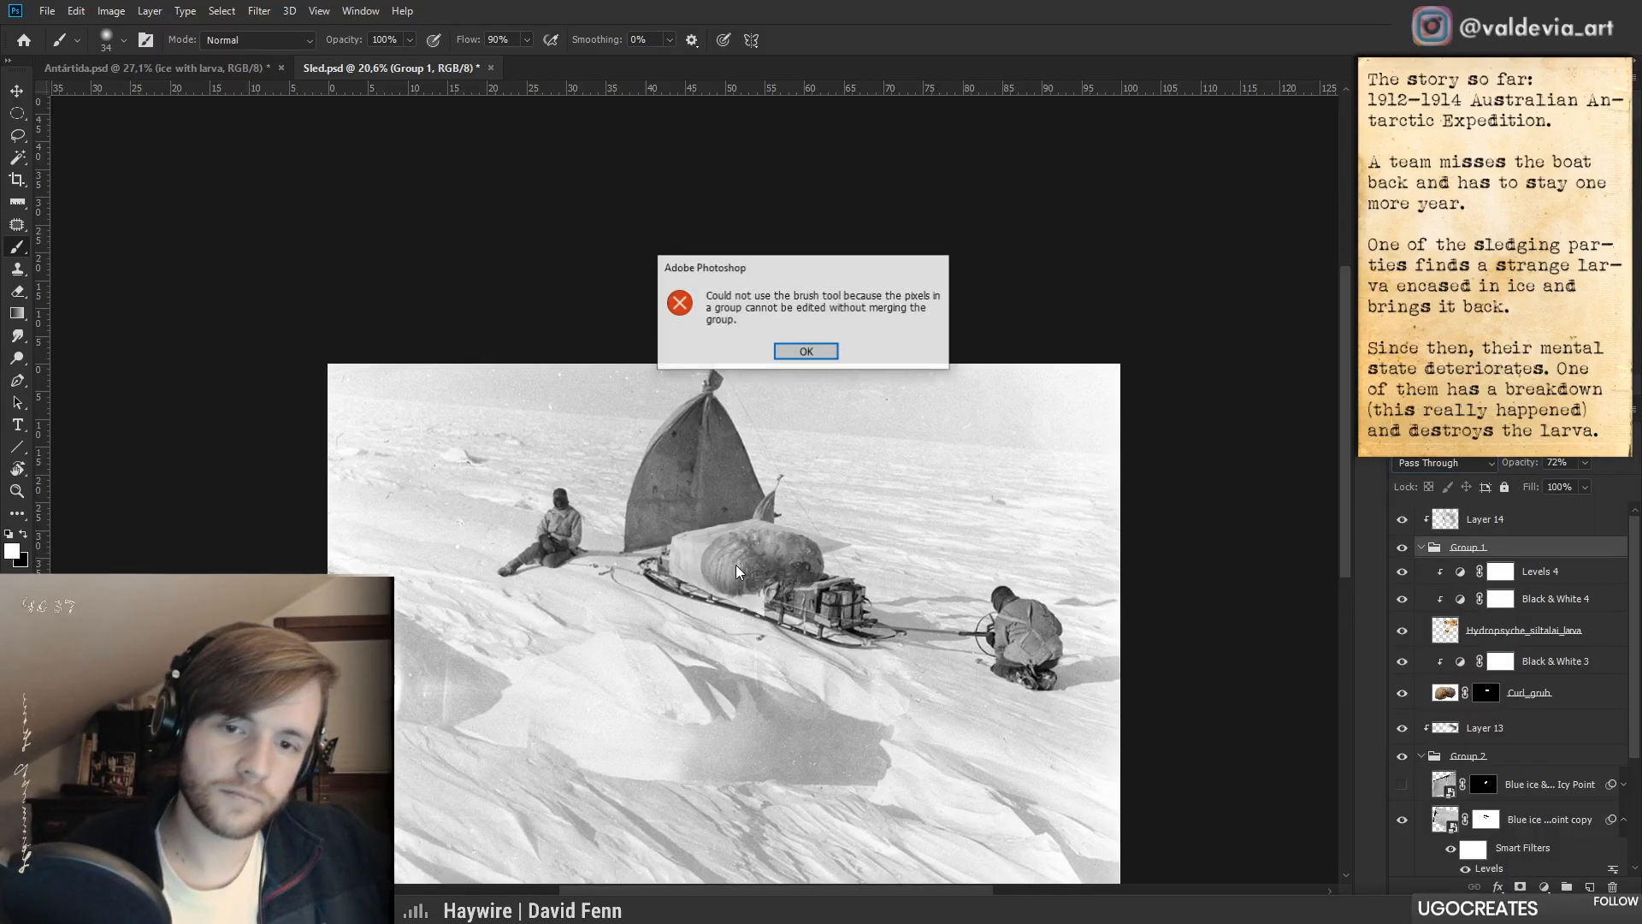
{"action": "left_click", "coordinate": [806, 351]}
{"action": "key", "text": "ctrl+z"}
- Examine how the larva and the ice block blend into the photograph, from the full scene down to a close view
{"action": "key", "text": "z"}
{"action": "mouse_move", "coordinate": [784, 590]}
{"action": "left_mouse_down"}
{"action": "mouse_move", "coordinate": [756, 588]}
{"action": "mouse_move", "coordinate": [814, 581]}
{"action": "left_mouse_up"}
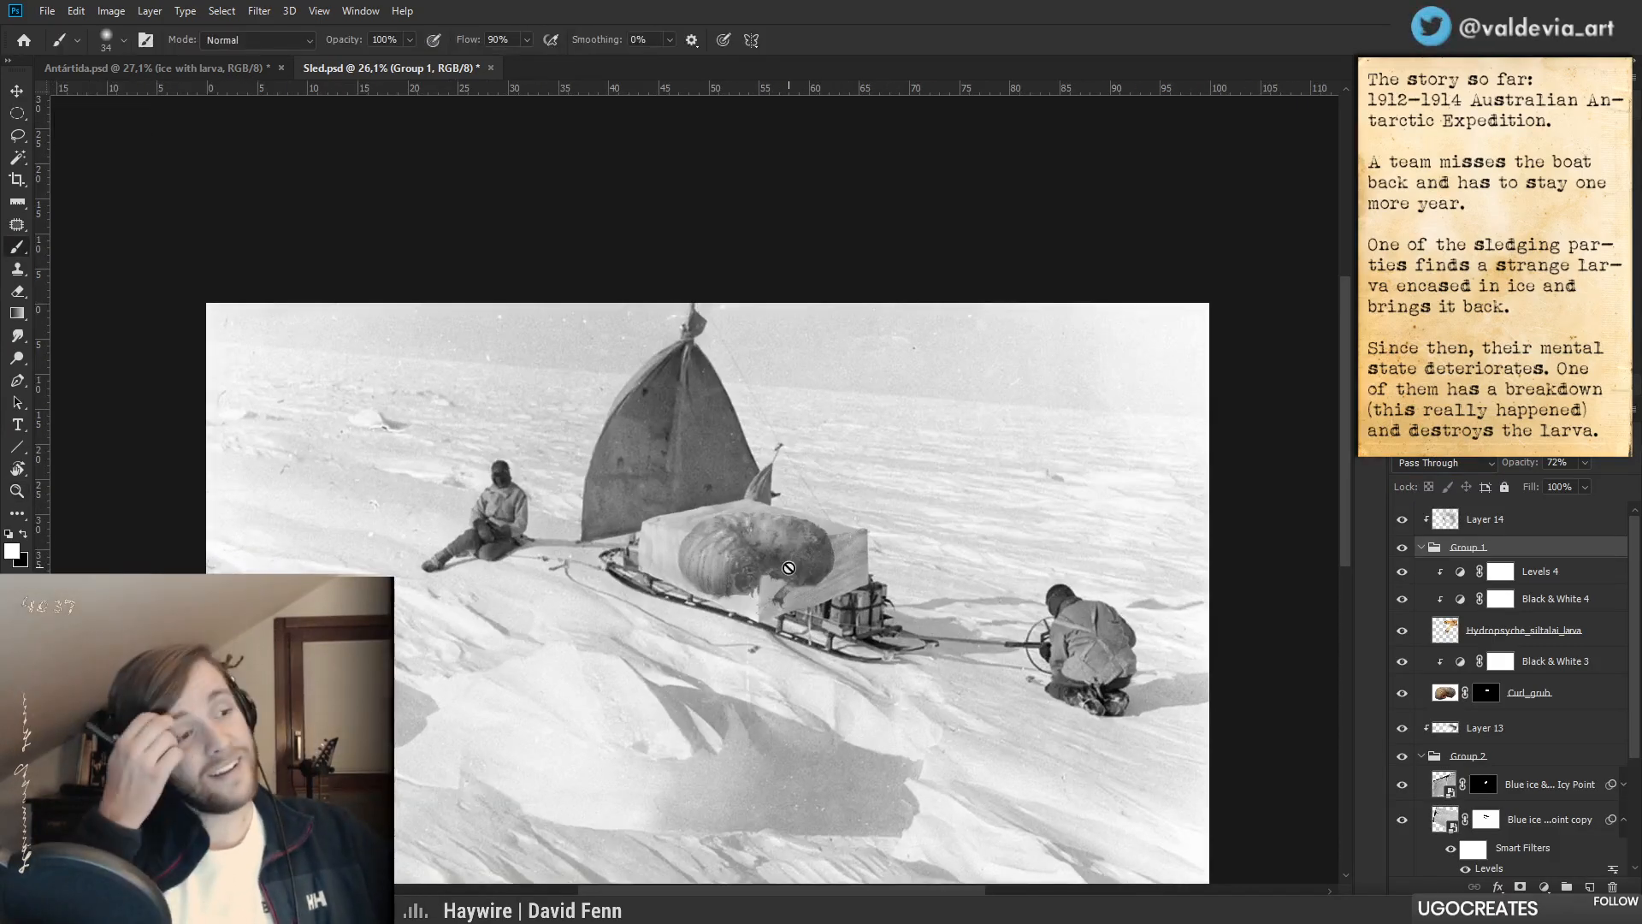
{"action": "key", "text": "z"}
{"action": "mouse_move", "coordinate": [828, 580]}
{"action": "left_mouse_down"}
{"action": "mouse_move", "coordinate": [766, 579]}
{"action": "mouse_move", "coordinate": [832, 572]}
{"action": "mouse_move", "coordinate": [866, 508]}
{"action": "left_mouse_up"}
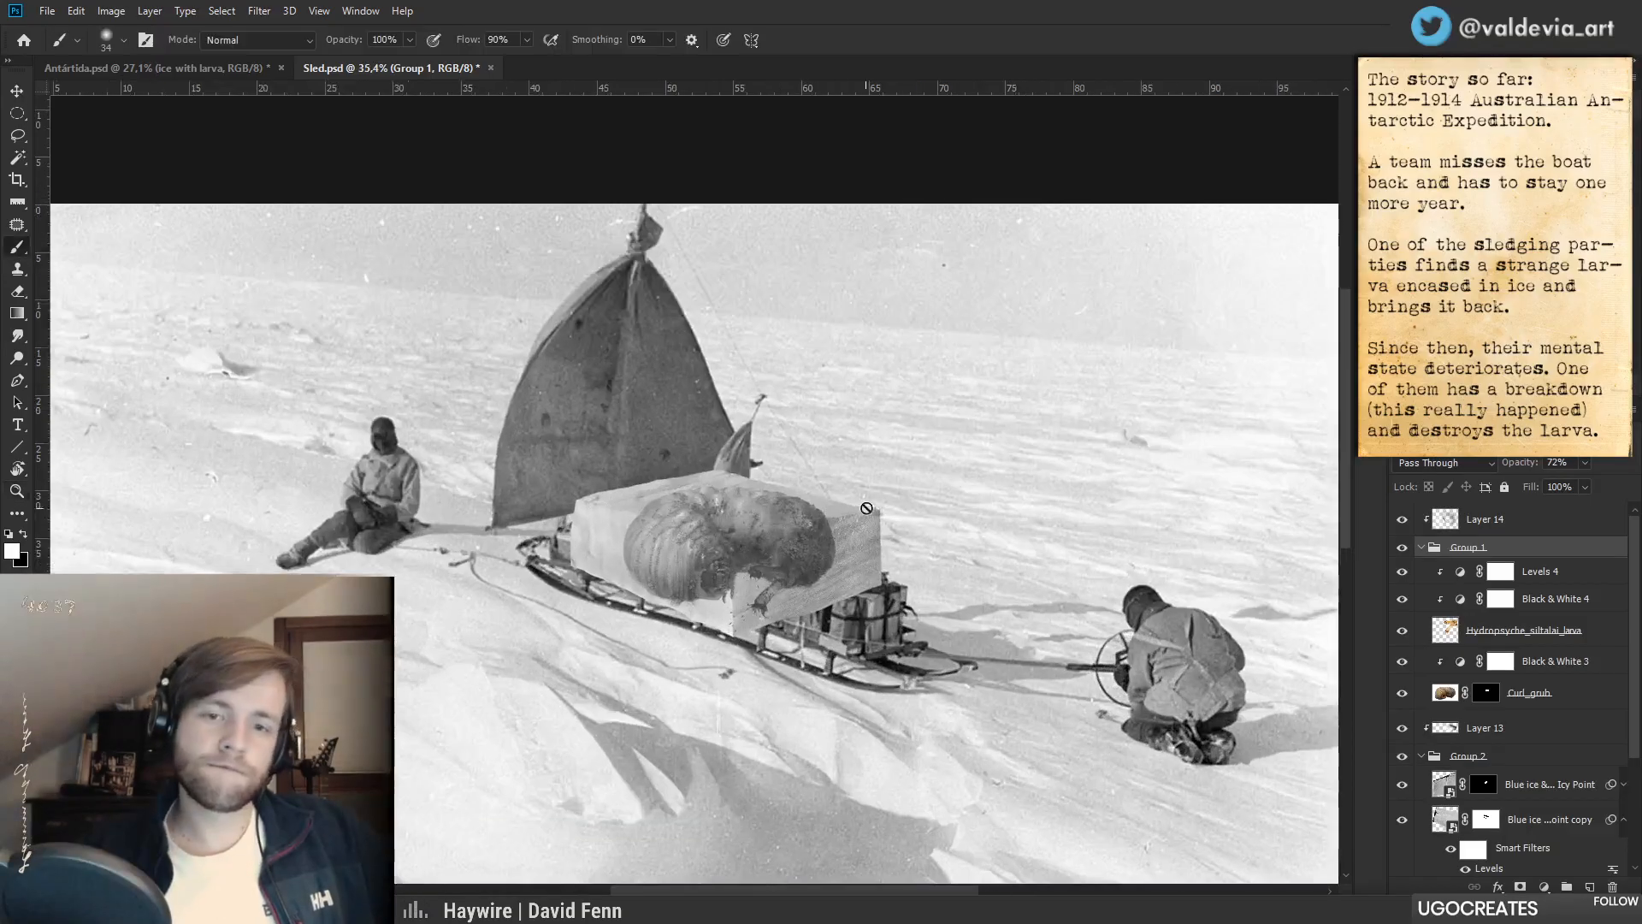
{"action": "key", "text": "z"}
{"action": "left_click_drag", "start_coordinate": [823, 581], "coordinate": [718, 605]}
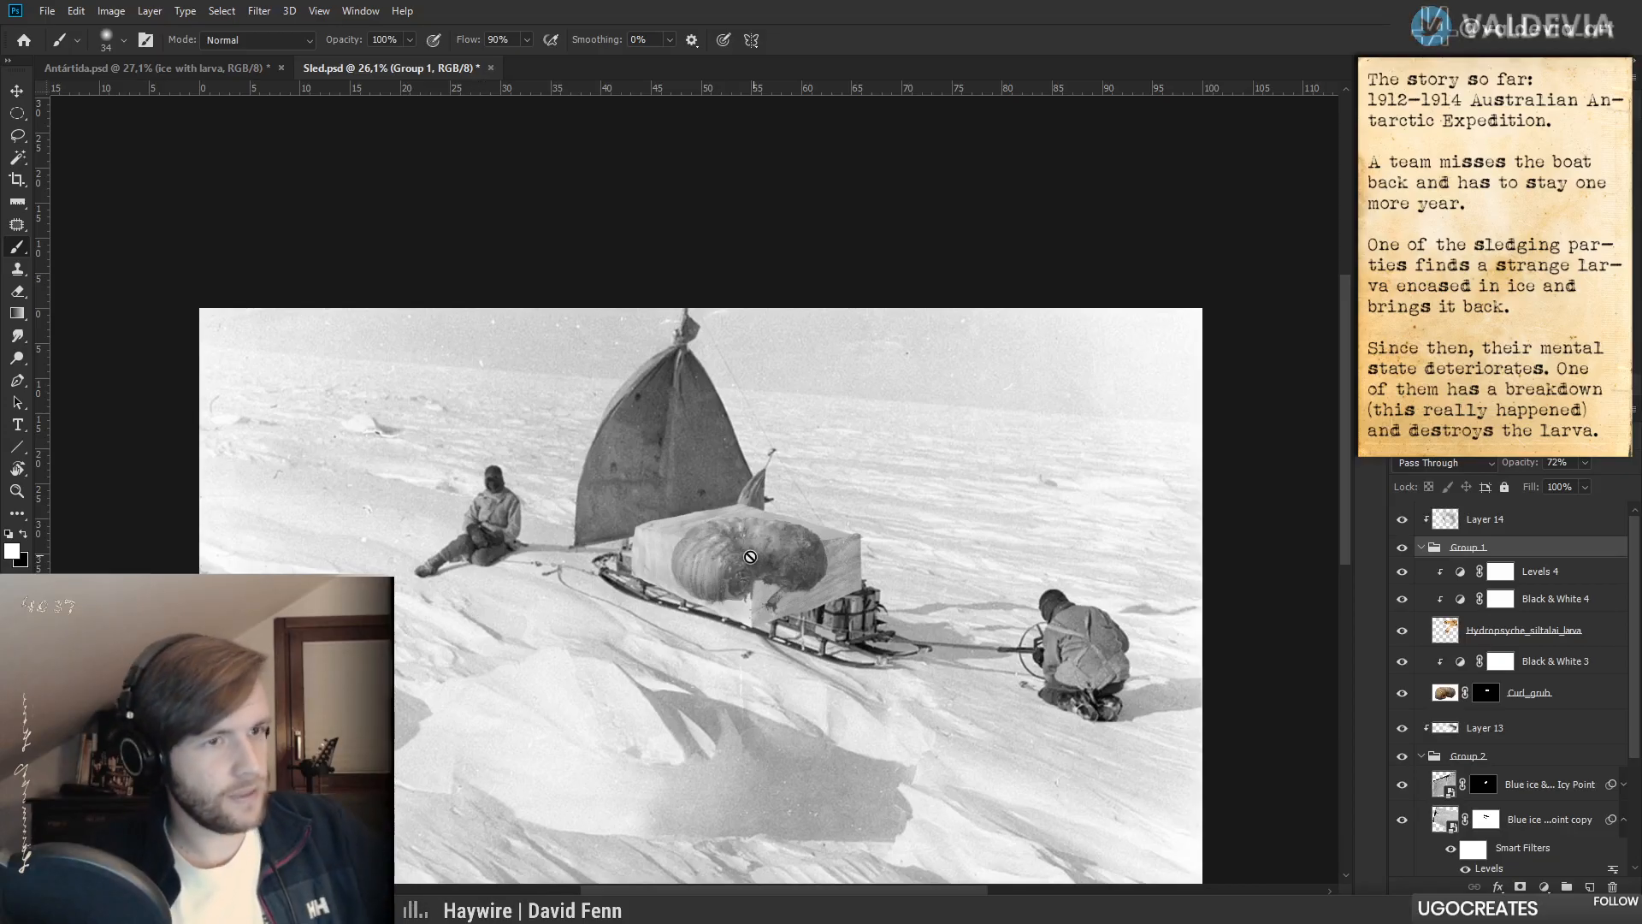
{"action": "key", "text": "z"}
{"action": "mouse_move", "coordinate": [698, 572]}
{"action": "left_mouse_down"}
{"action": "mouse_move", "coordinate": [676, 568]}
{"action": "mouse_move", "coordinate": [1061, 583]}
{"action": "left_mouse_up"}
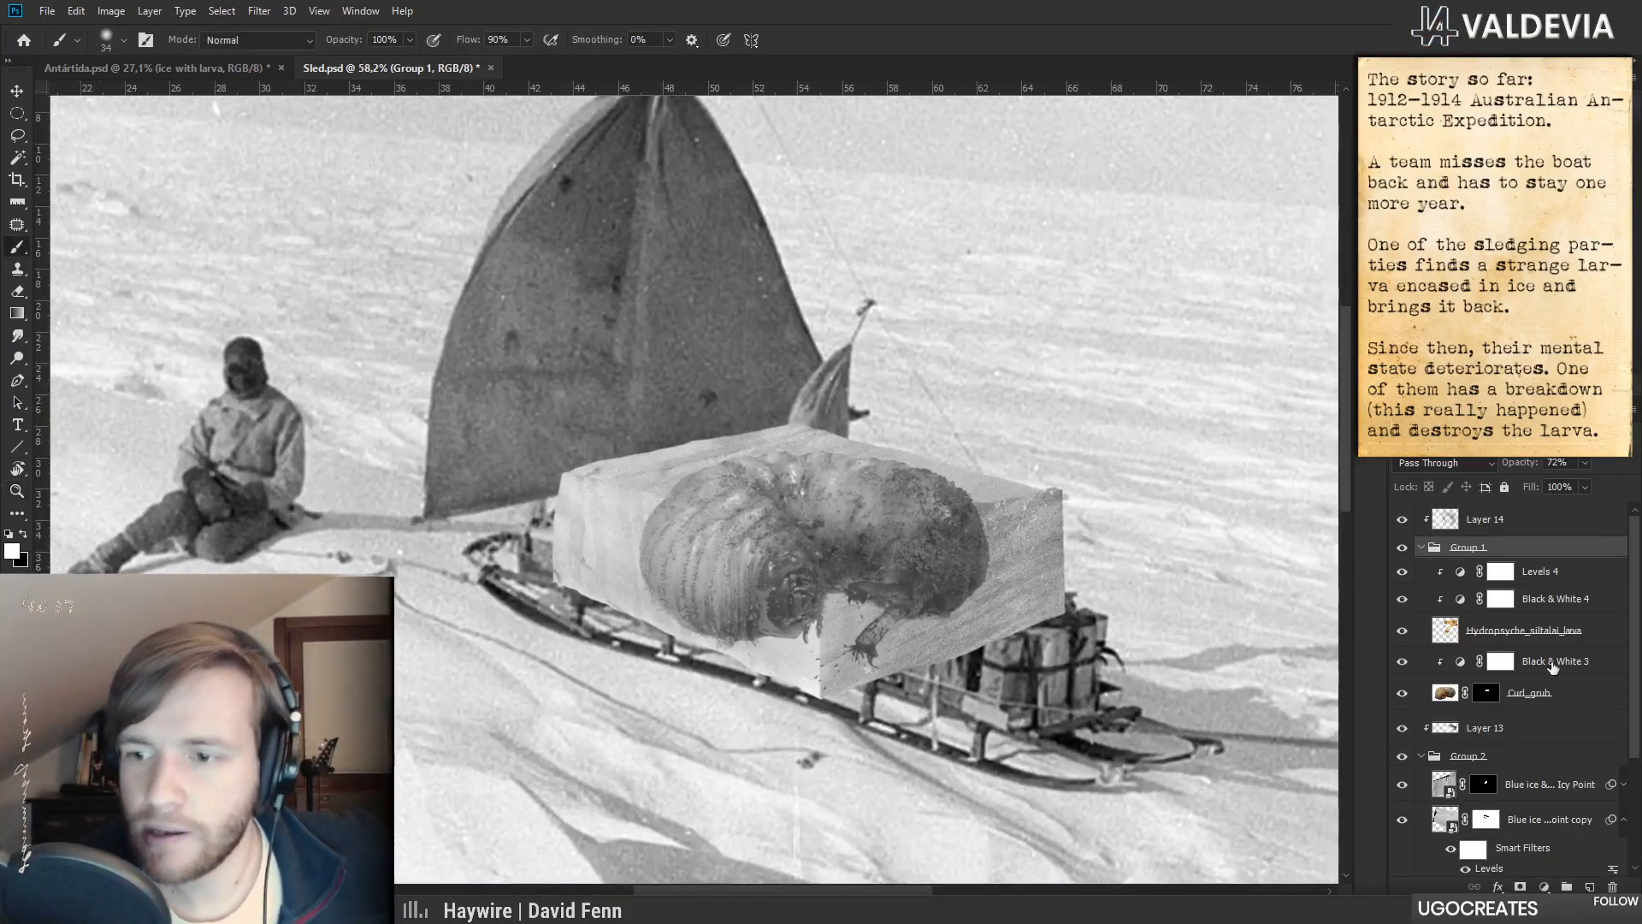
- Convert the Curl_grub larva layer and the Hydropsyche insect-legs layer into smart objects
{"action": "left_click", "coordinate": [1523, 694]}
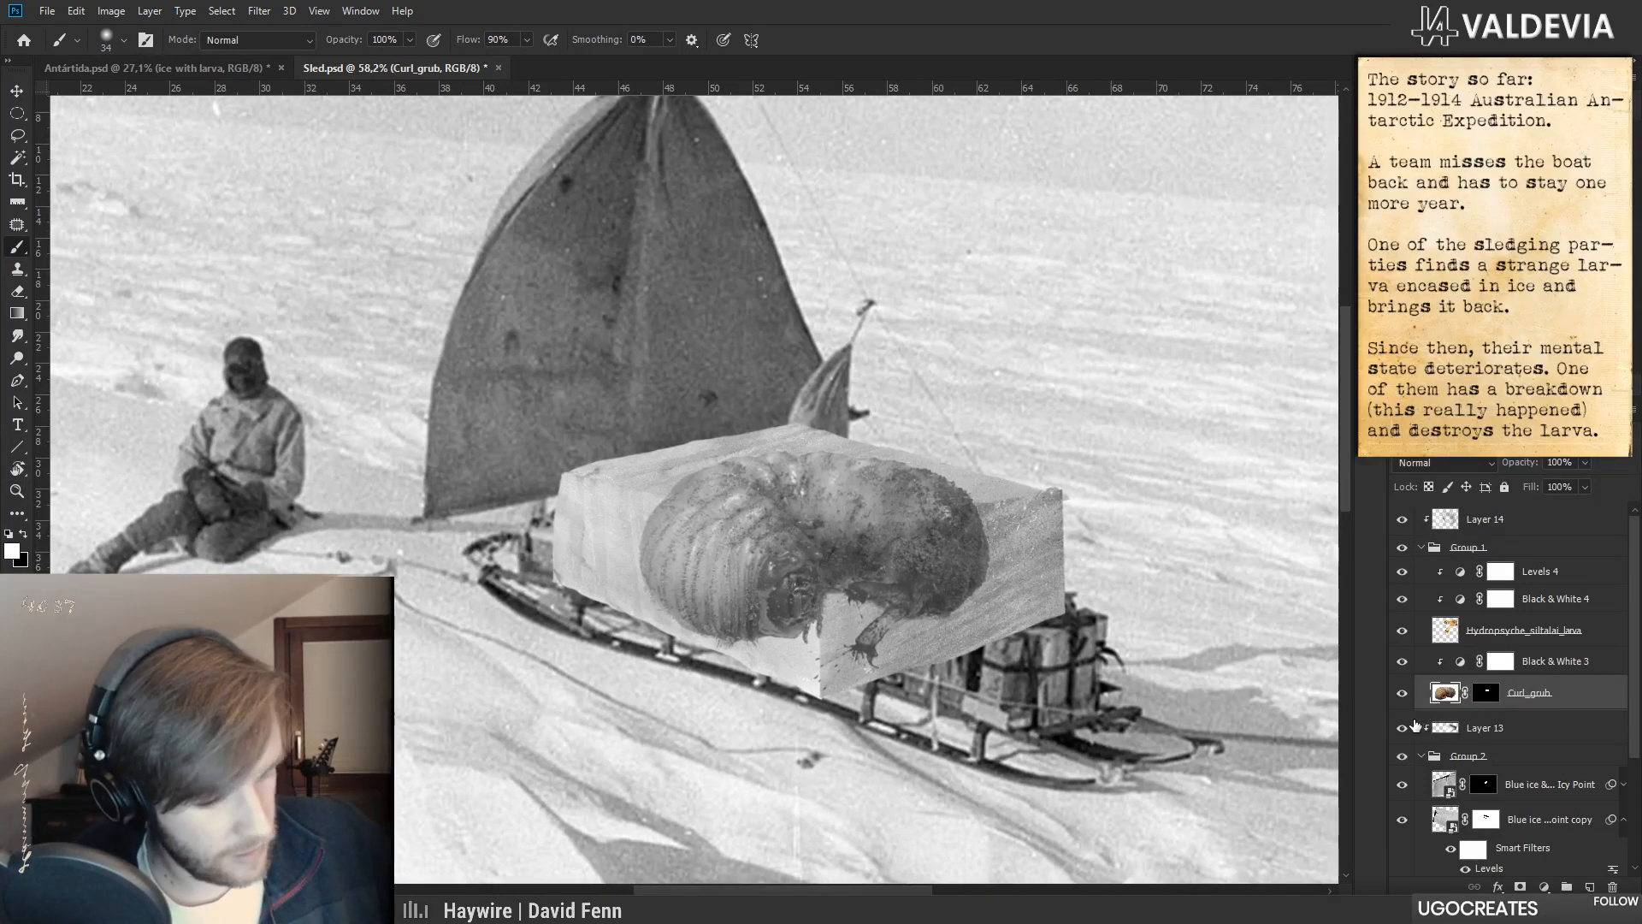
{"action": "key", "text": "ctrl+backslash"}
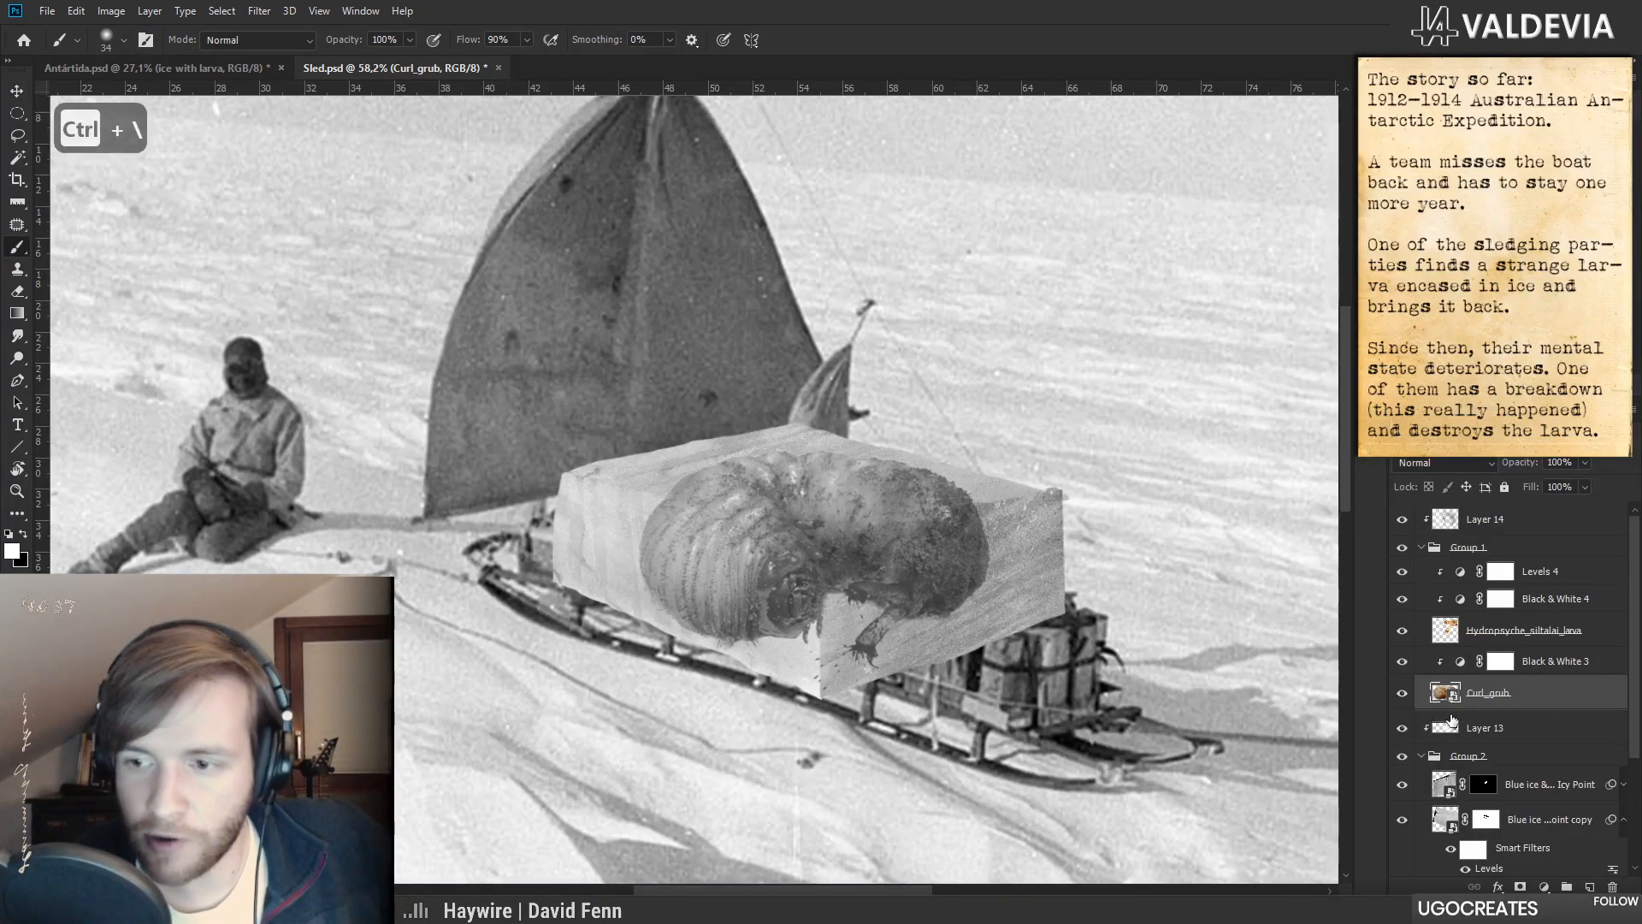
{"action": "left_click", "coordinate": [1512, 633]}
{"action": "key", "text": "ctrl+backslash"}
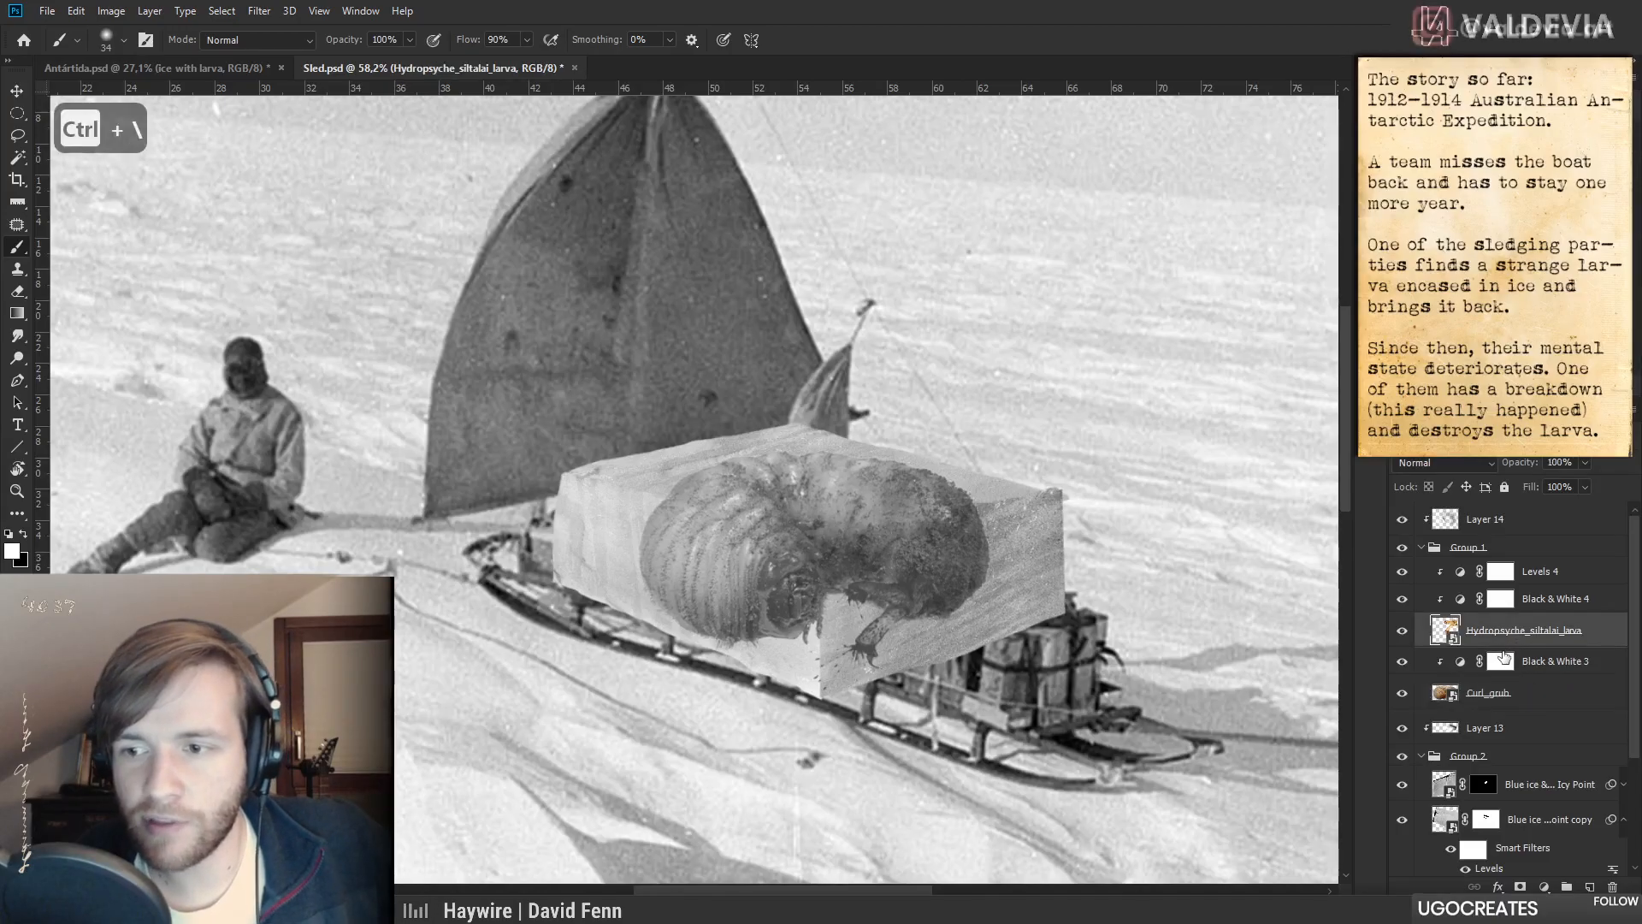
- Apply a Camera Raw Filter to the Curl_grub larva with grain amount 50, size 68 and roughness 50
{"action": "left_click", "coordinate": [1531, 692]}
{"action": "left_click_drag", "start_coordinate": [842, 621], "coordinate": [775, 643]}
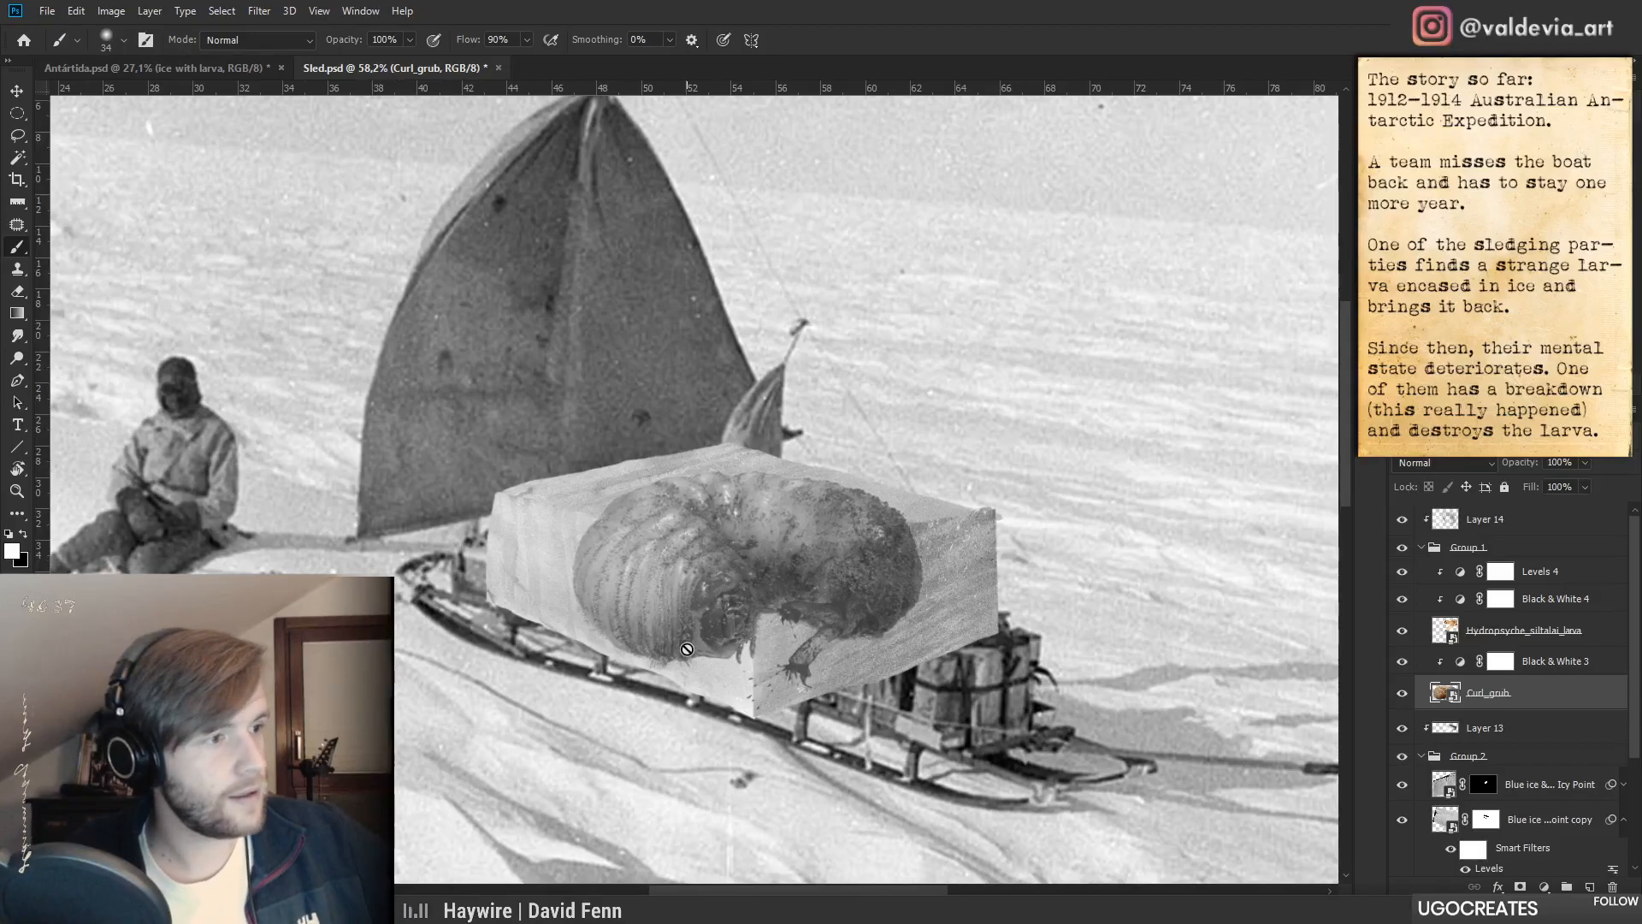
{"action": "key", "text": "ctrl+shift+a"}
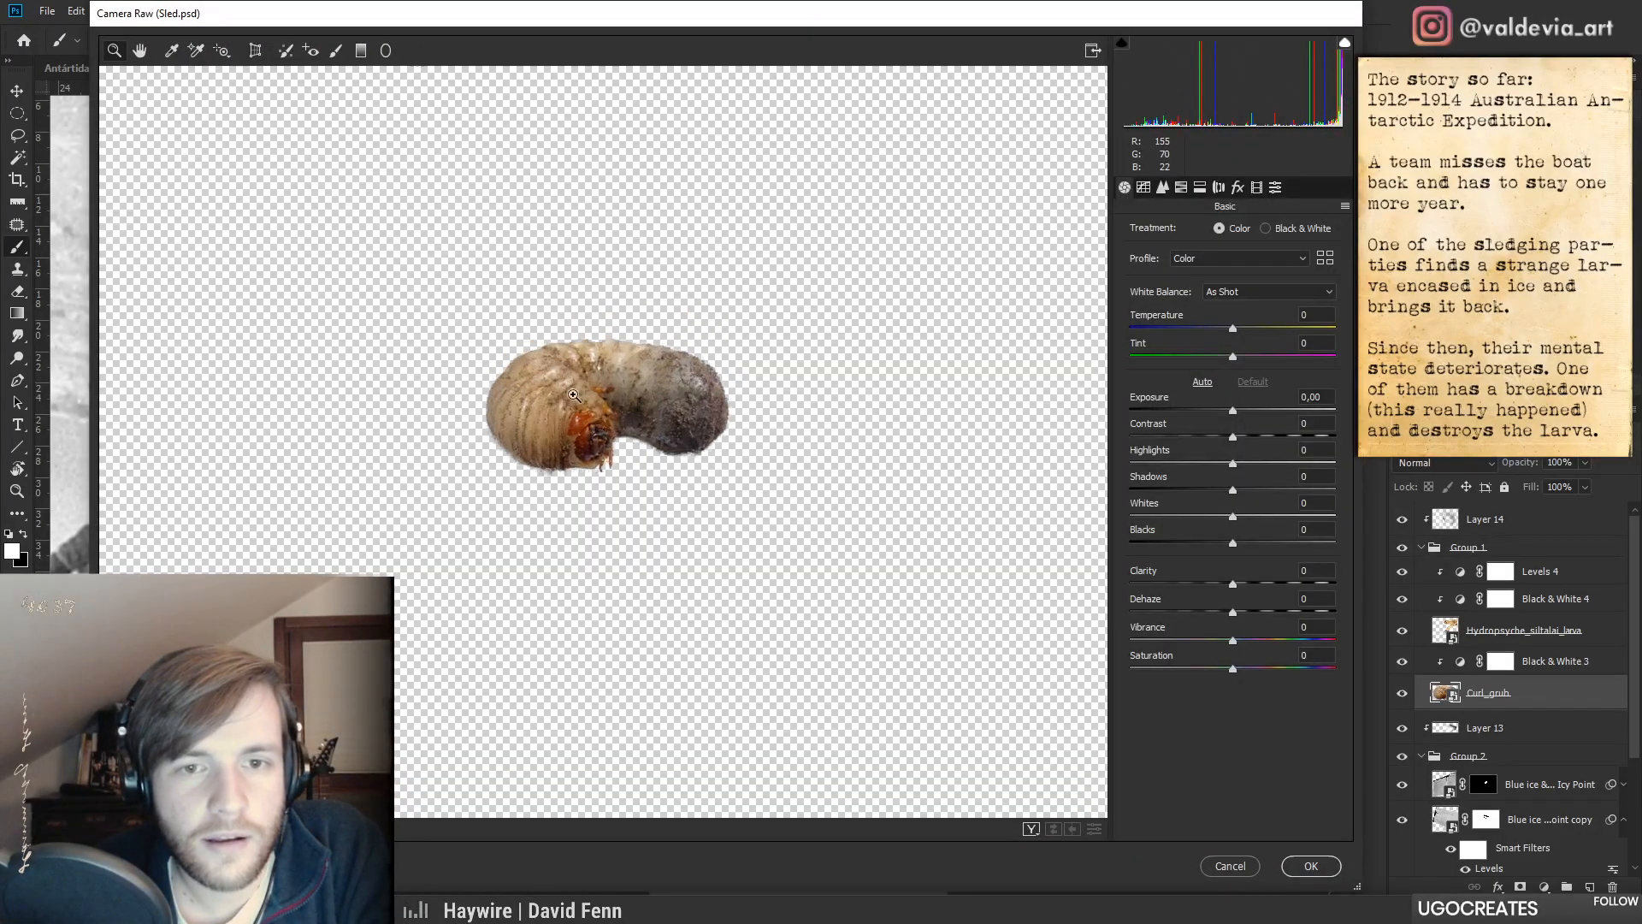
{"action": "left_click", "coordinate": [643, 437]}
{"action": "left_click", "coordinate": [581, 457]}
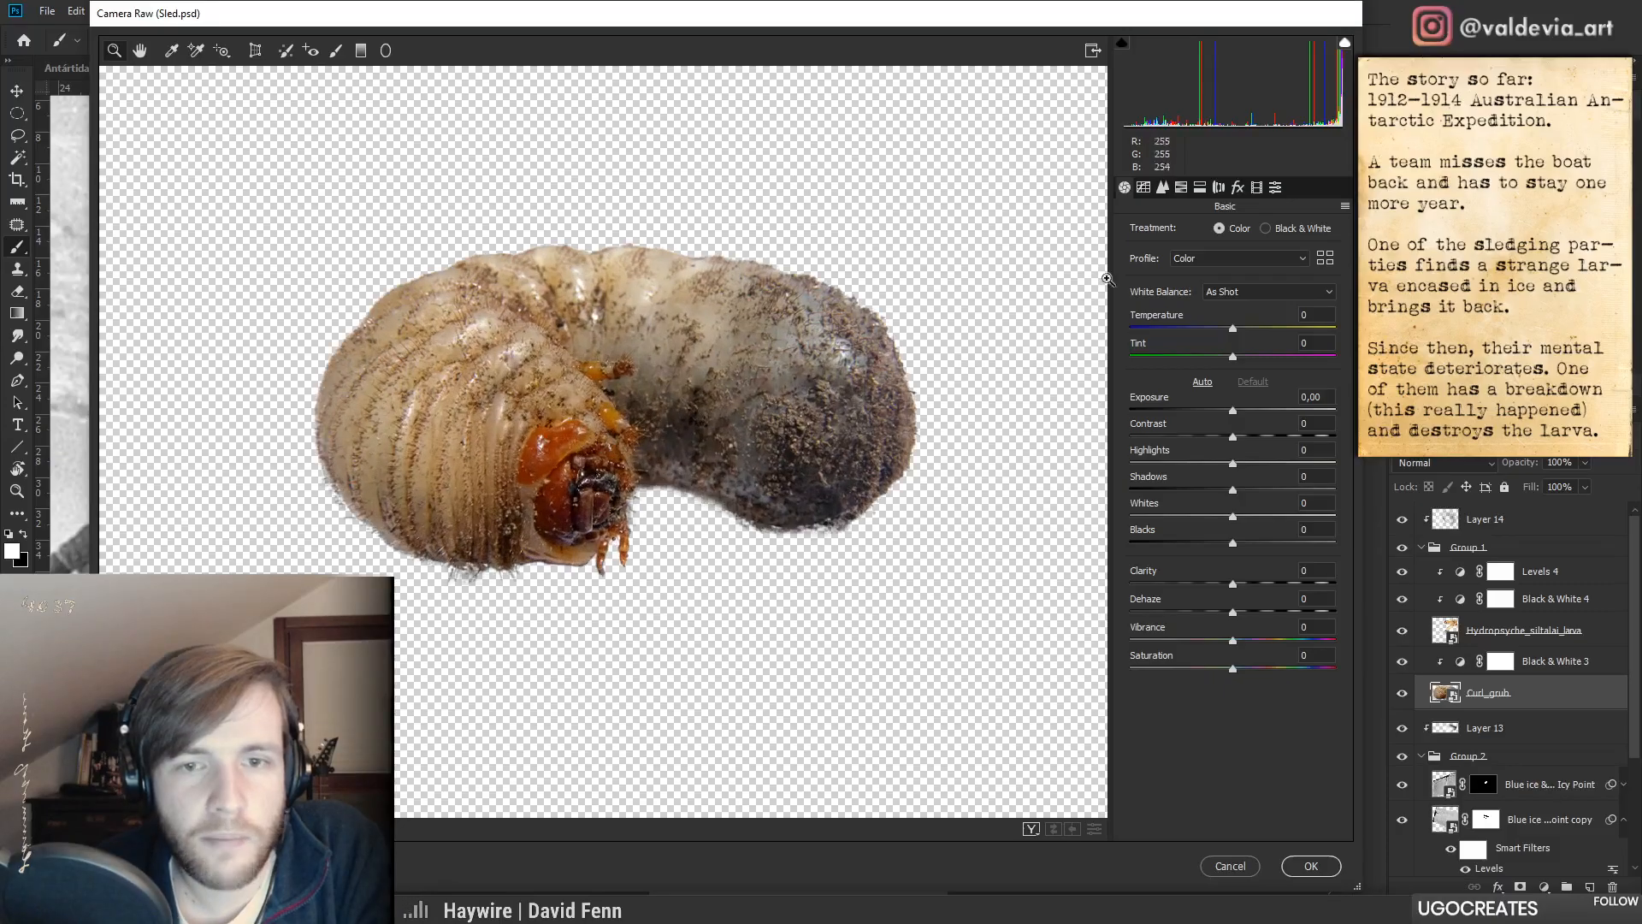
{"action": "left_click", "coordinate": [1237, 188]}
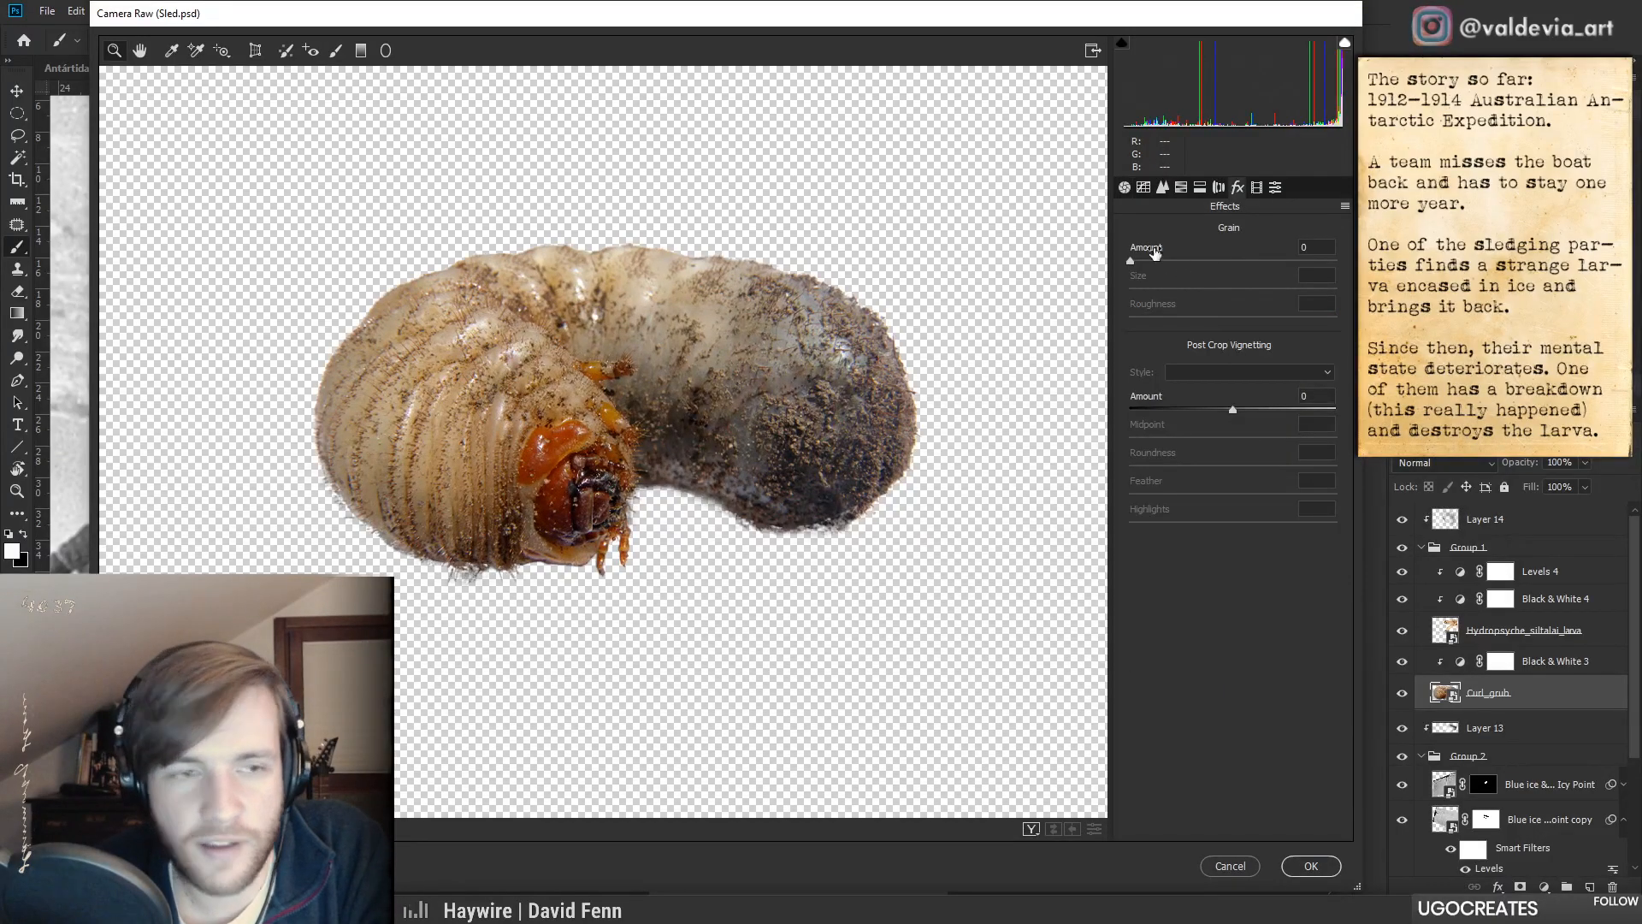
{"action": "left_click_drag", "start_coordinate": [1130, 262], "coordinate": [1285, 291]}
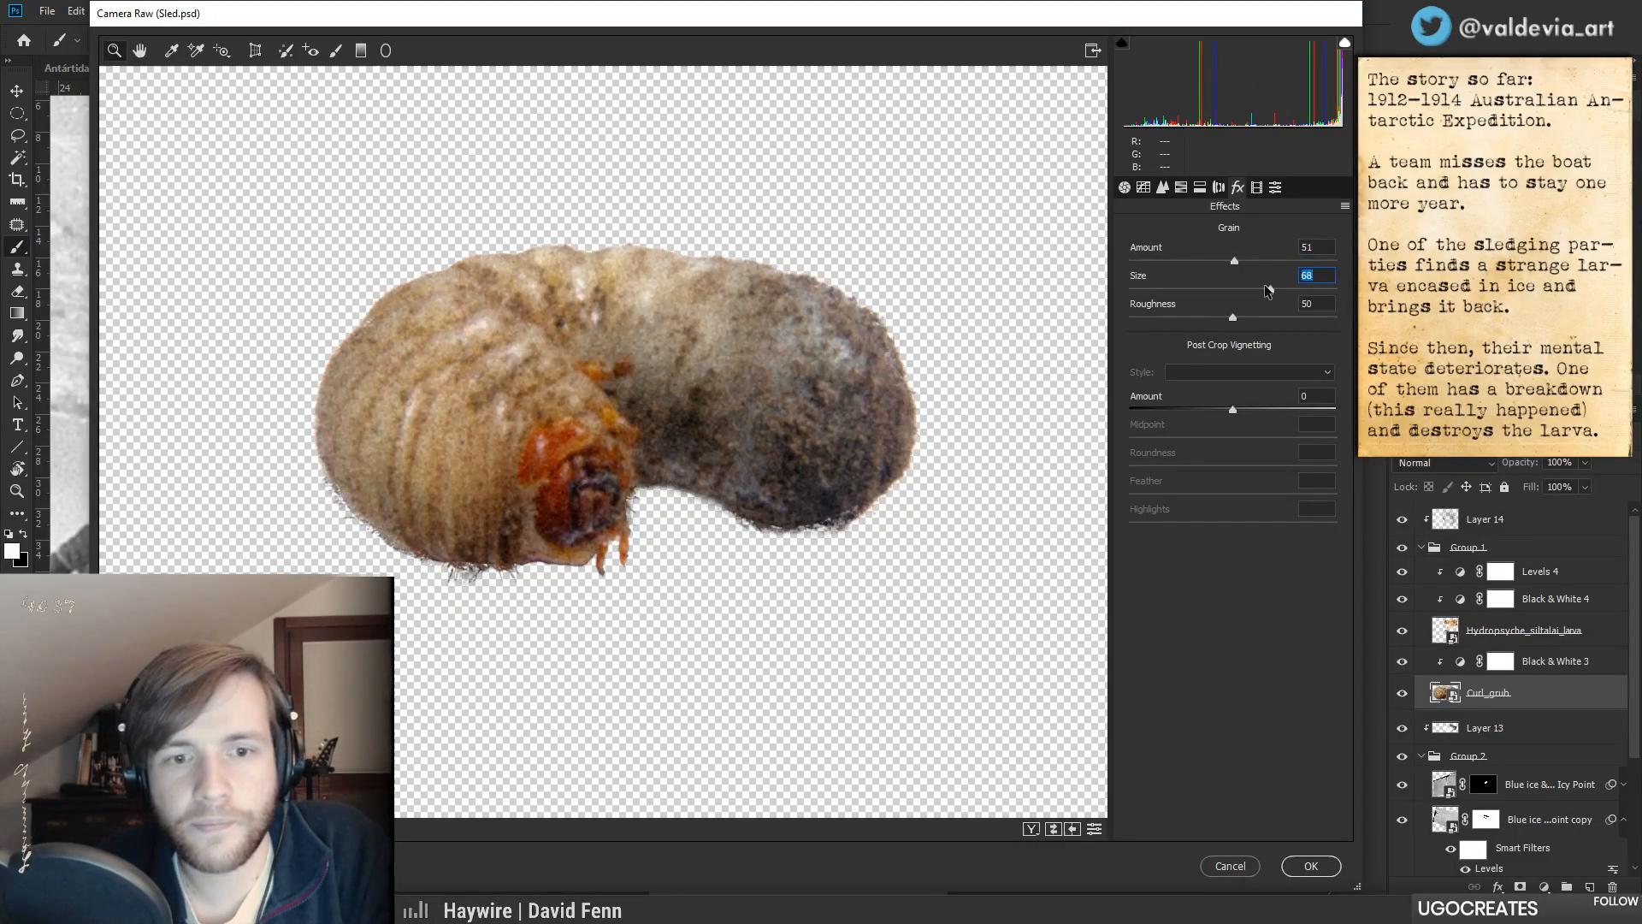
{"action": "left_click", "coordinate": [1229, 264]}
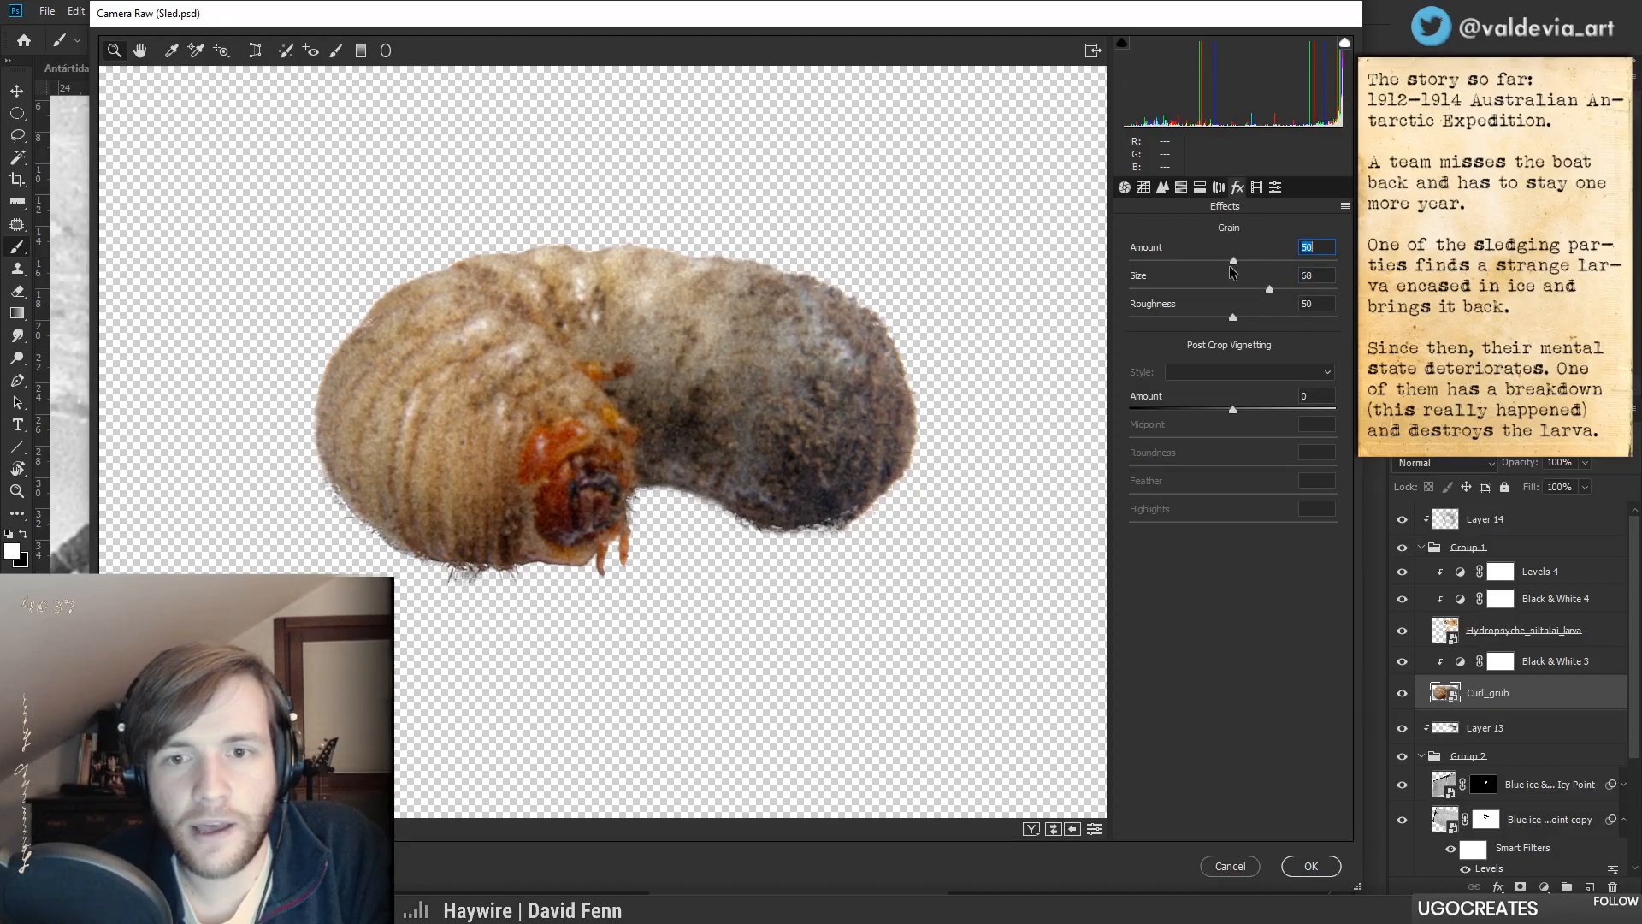
{"action": "left_click", "coordinate": [1301, 868]}
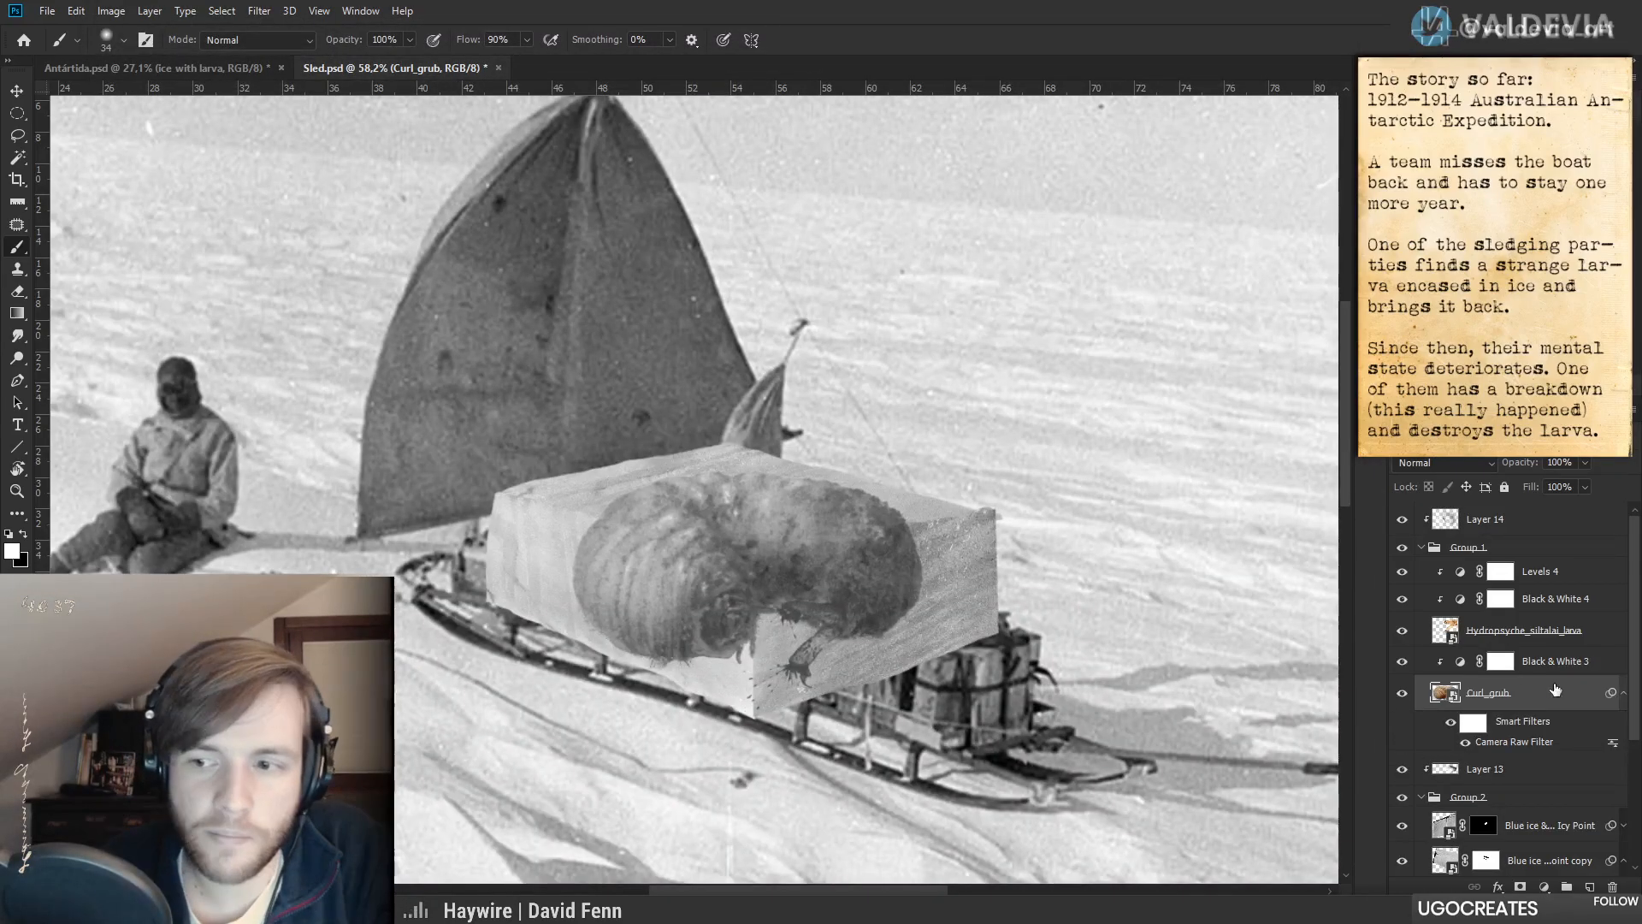
- Apply a Gaussian Blur with a 1.3-pixel radius to the Curl_grub larva as a smart filter
{"action": "left_click", "coordinate": [260, 10]}
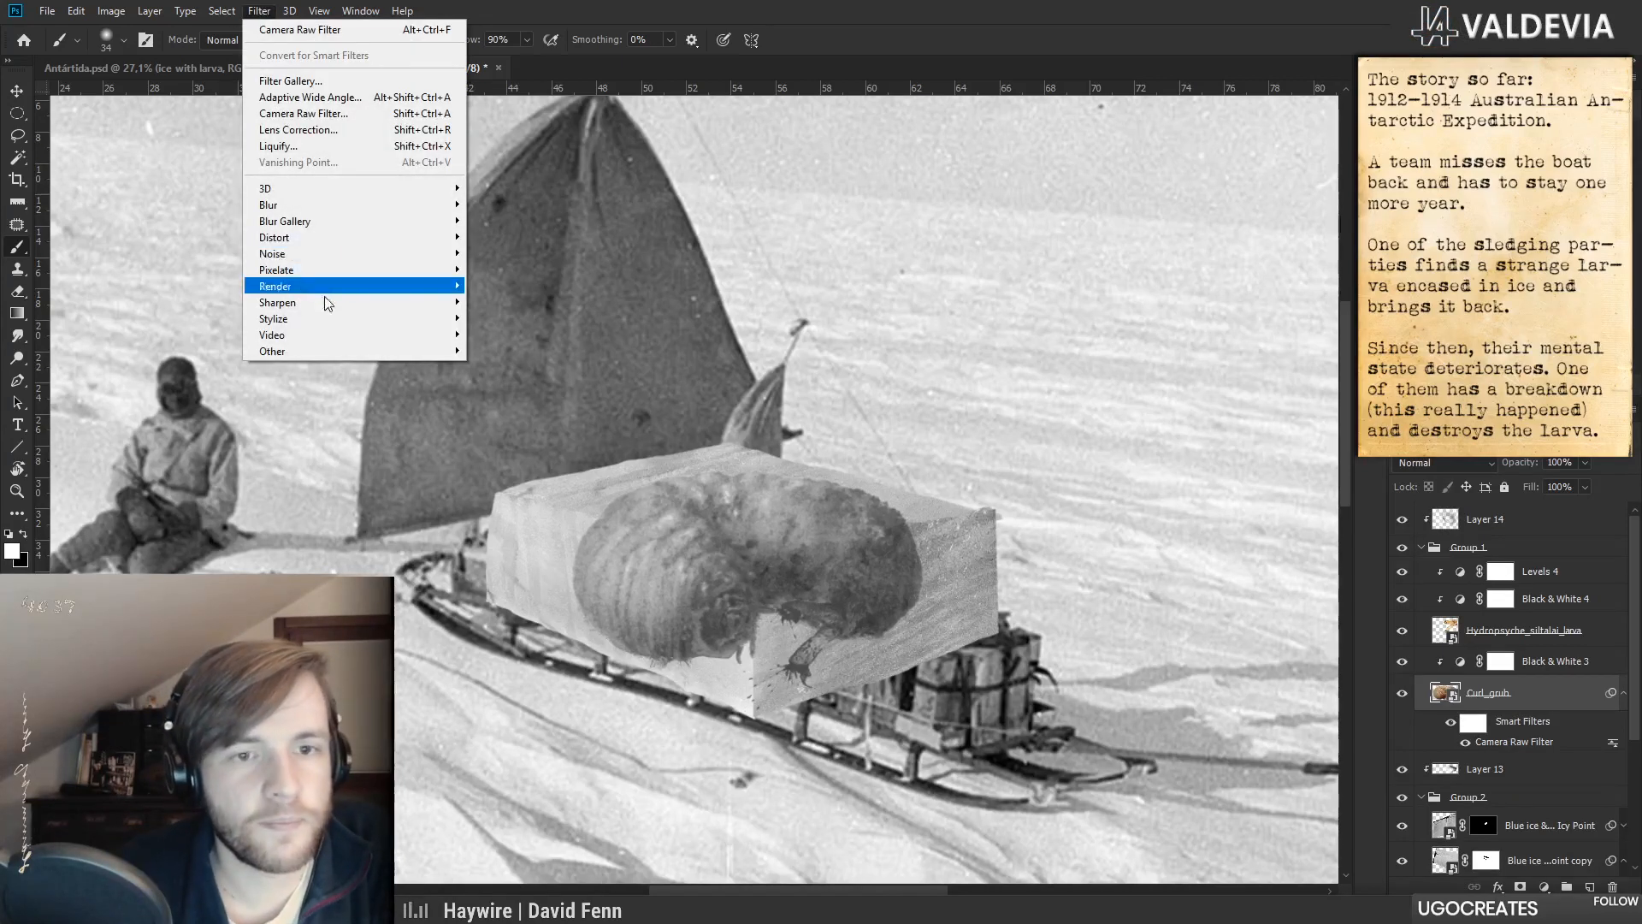
{"action": "mouse_move", "coordinate": [299, 209]}
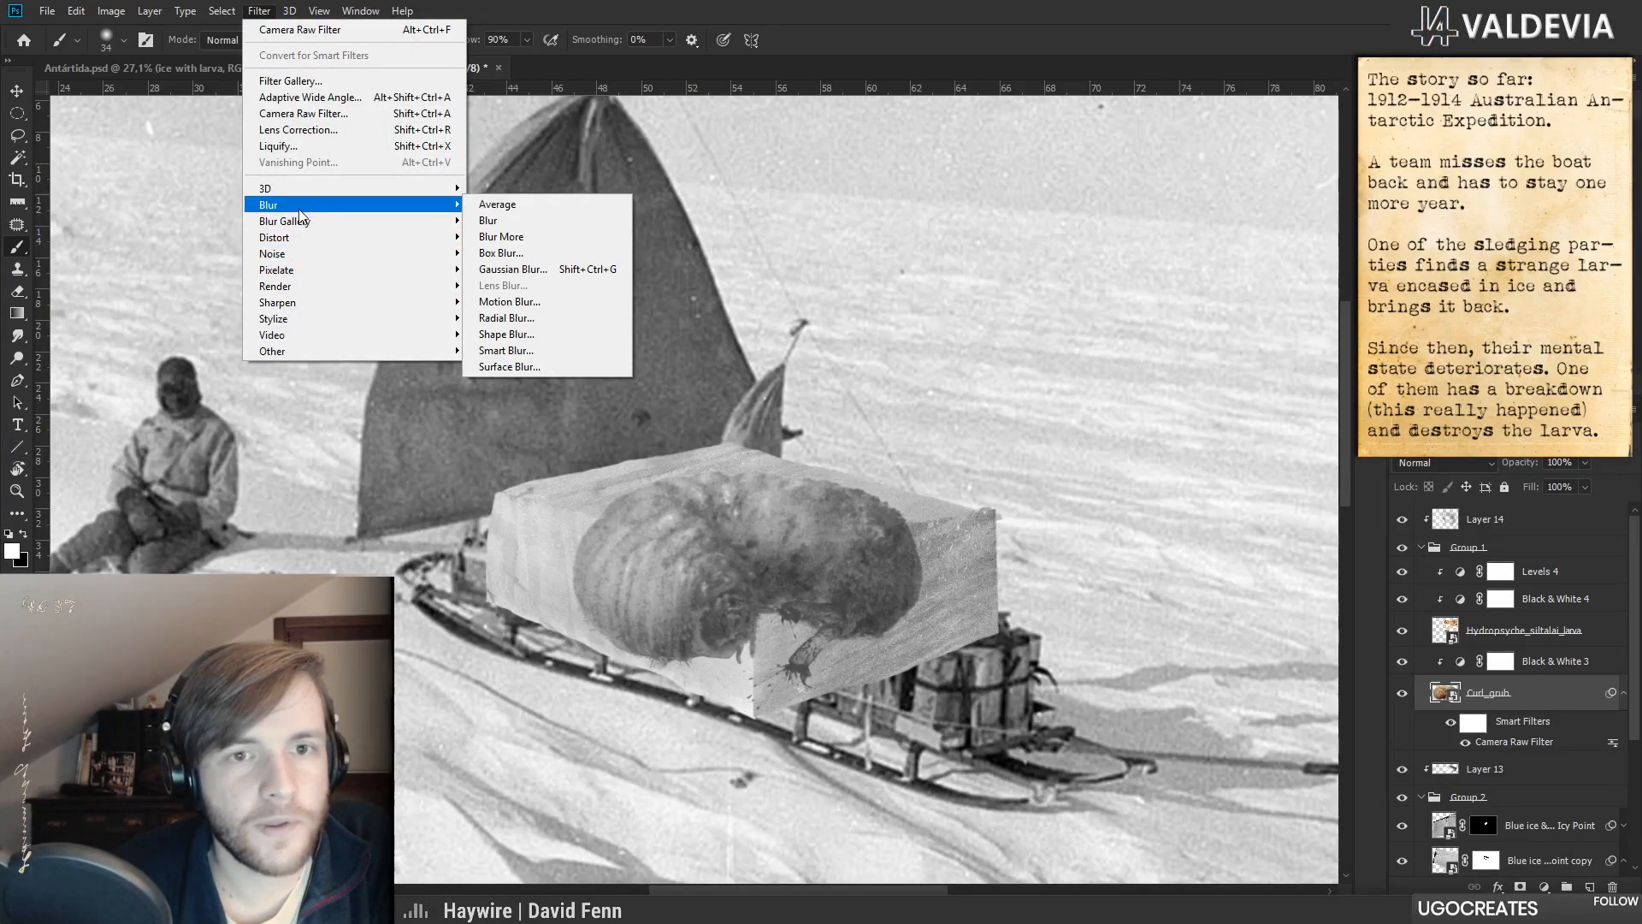
{"action": "left_click", "coordinate": [544, 270]}
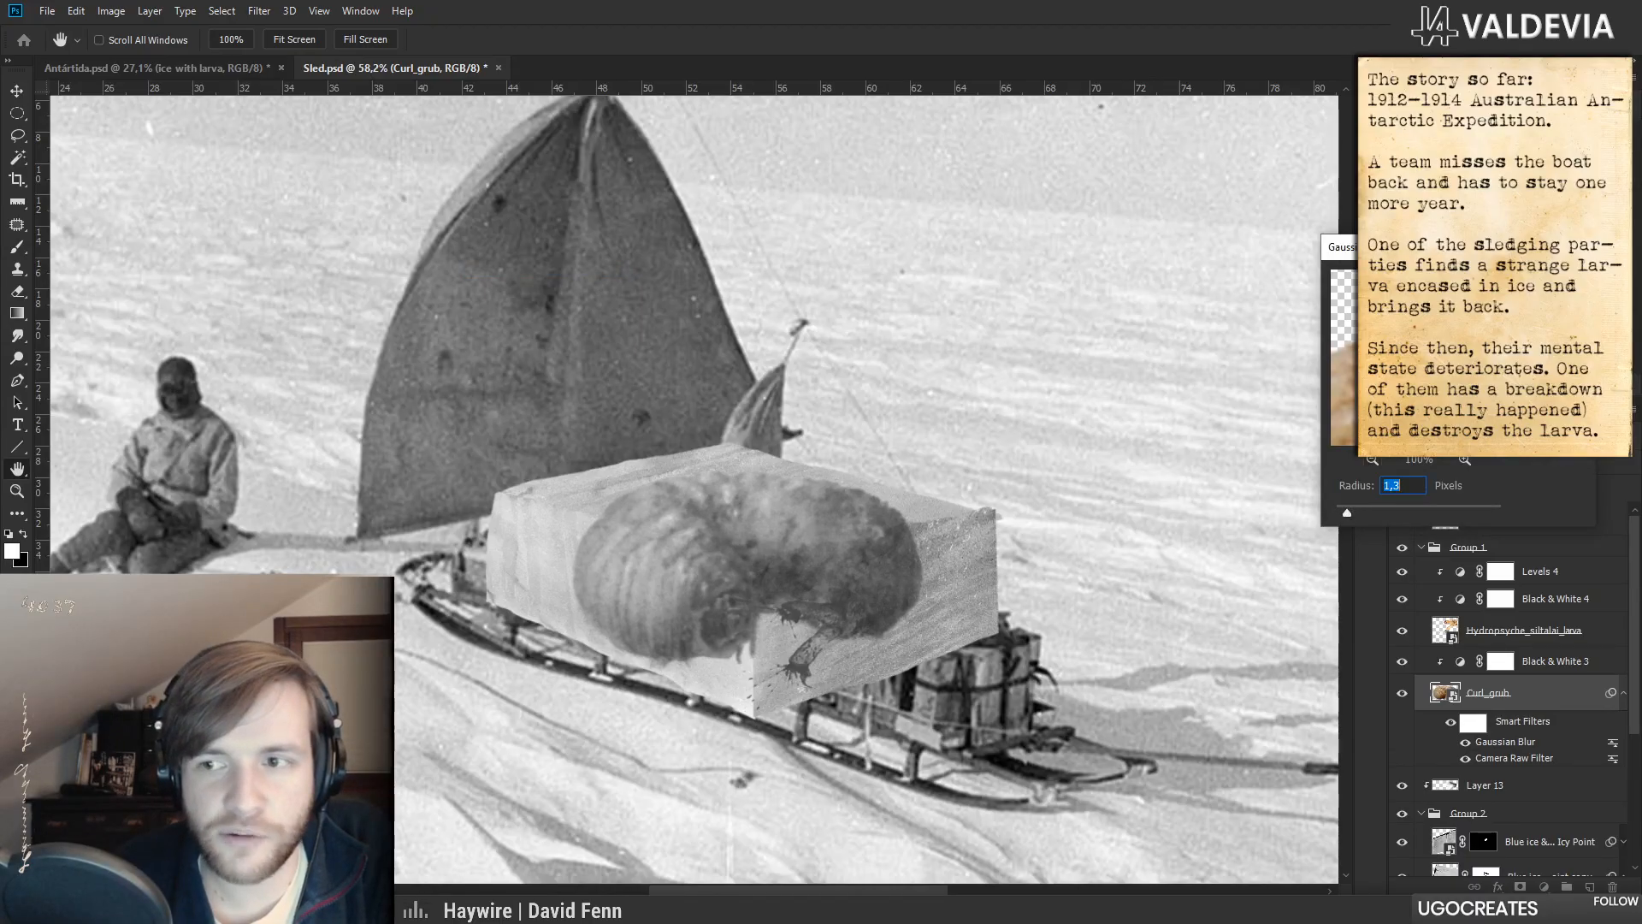
{"action": "key", "text": "Return"}
{"action": "key", "text": "b"}
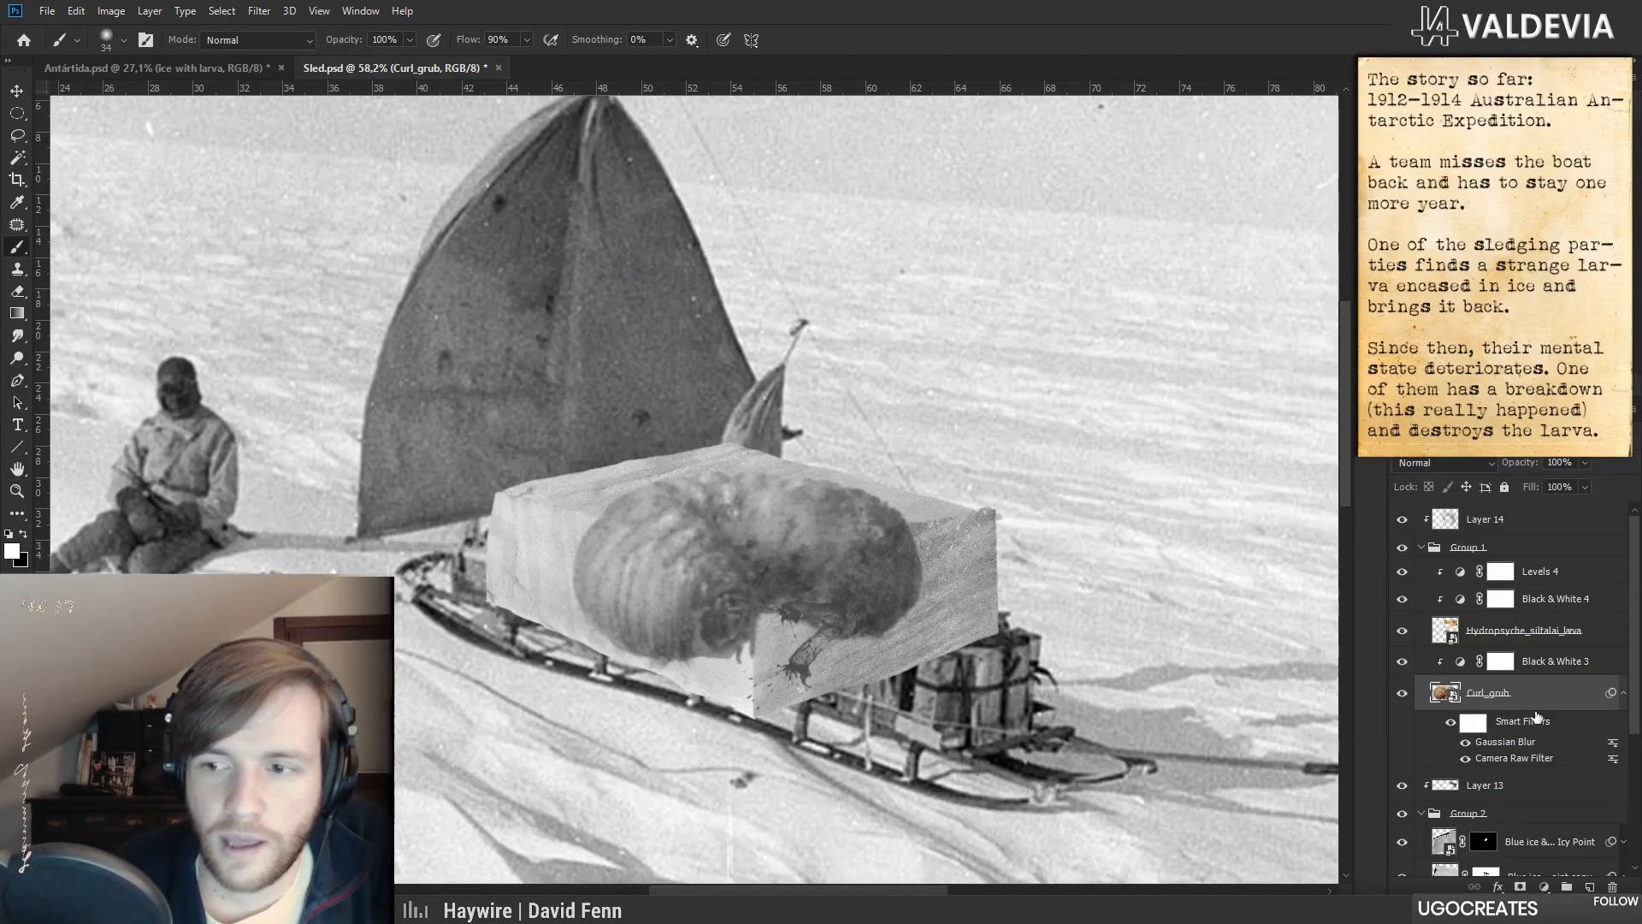
- Try adding Camera Raw grain with an amount of 31 and a larger grain size to the Hydropsyche insect-legs layer
{"action": "left_click", "coordinate": [1524, 633]}
{"action": "key", "text": "ctrl+shift+a"}
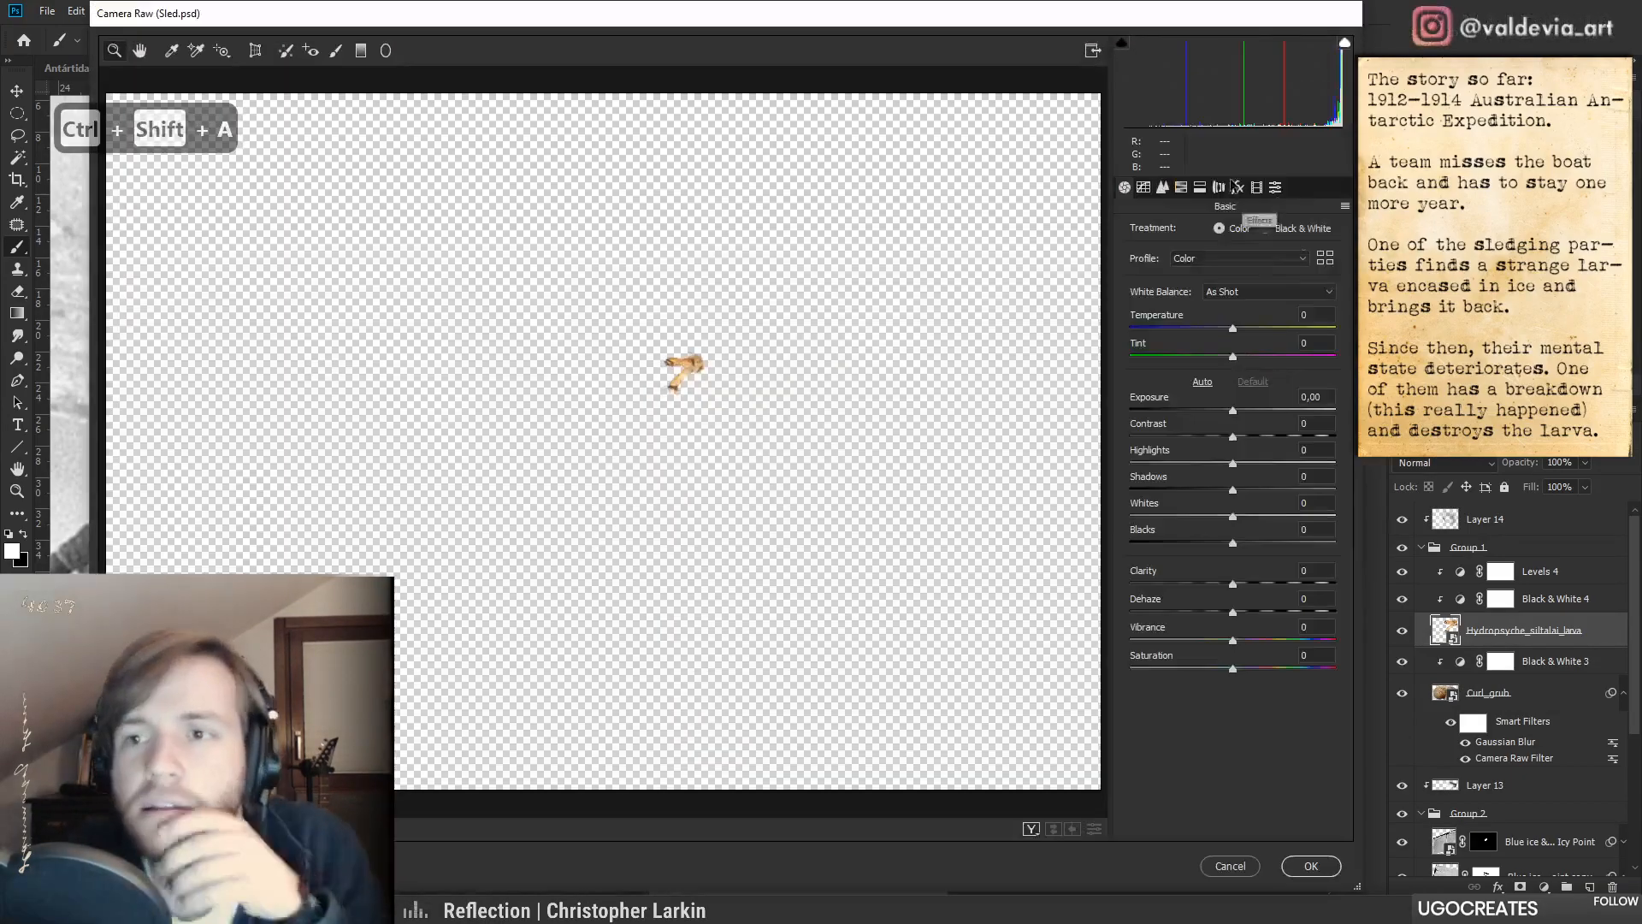
{"action": "left_click", "coordinate": [1237, 186]}
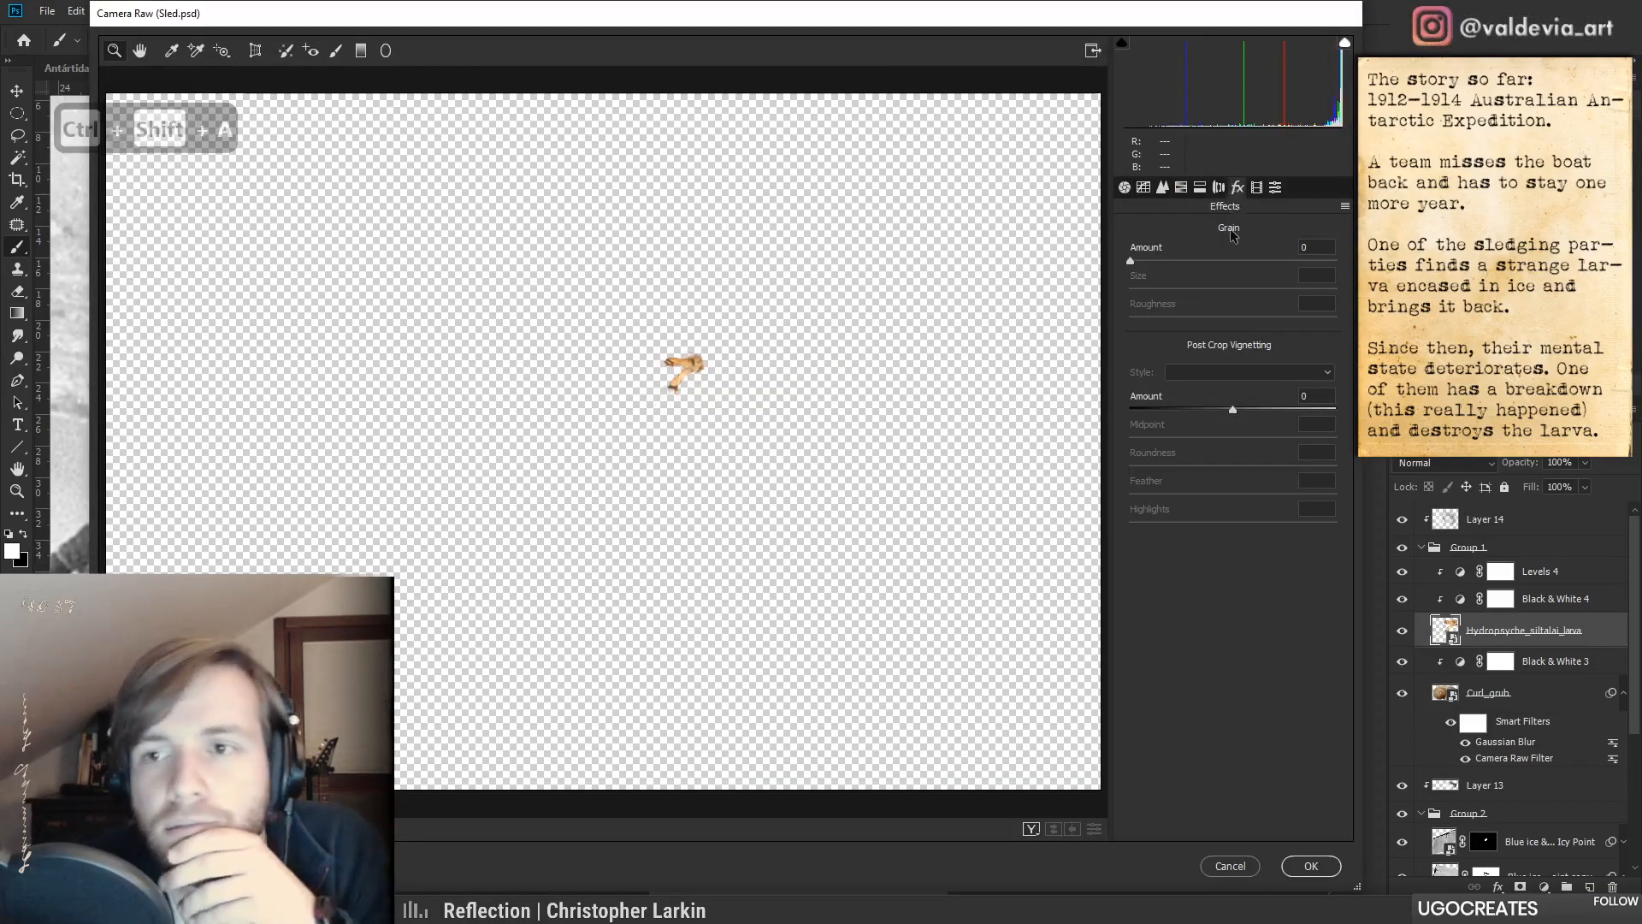
{"action": "left_click", "coordinate": [1194, 260]}
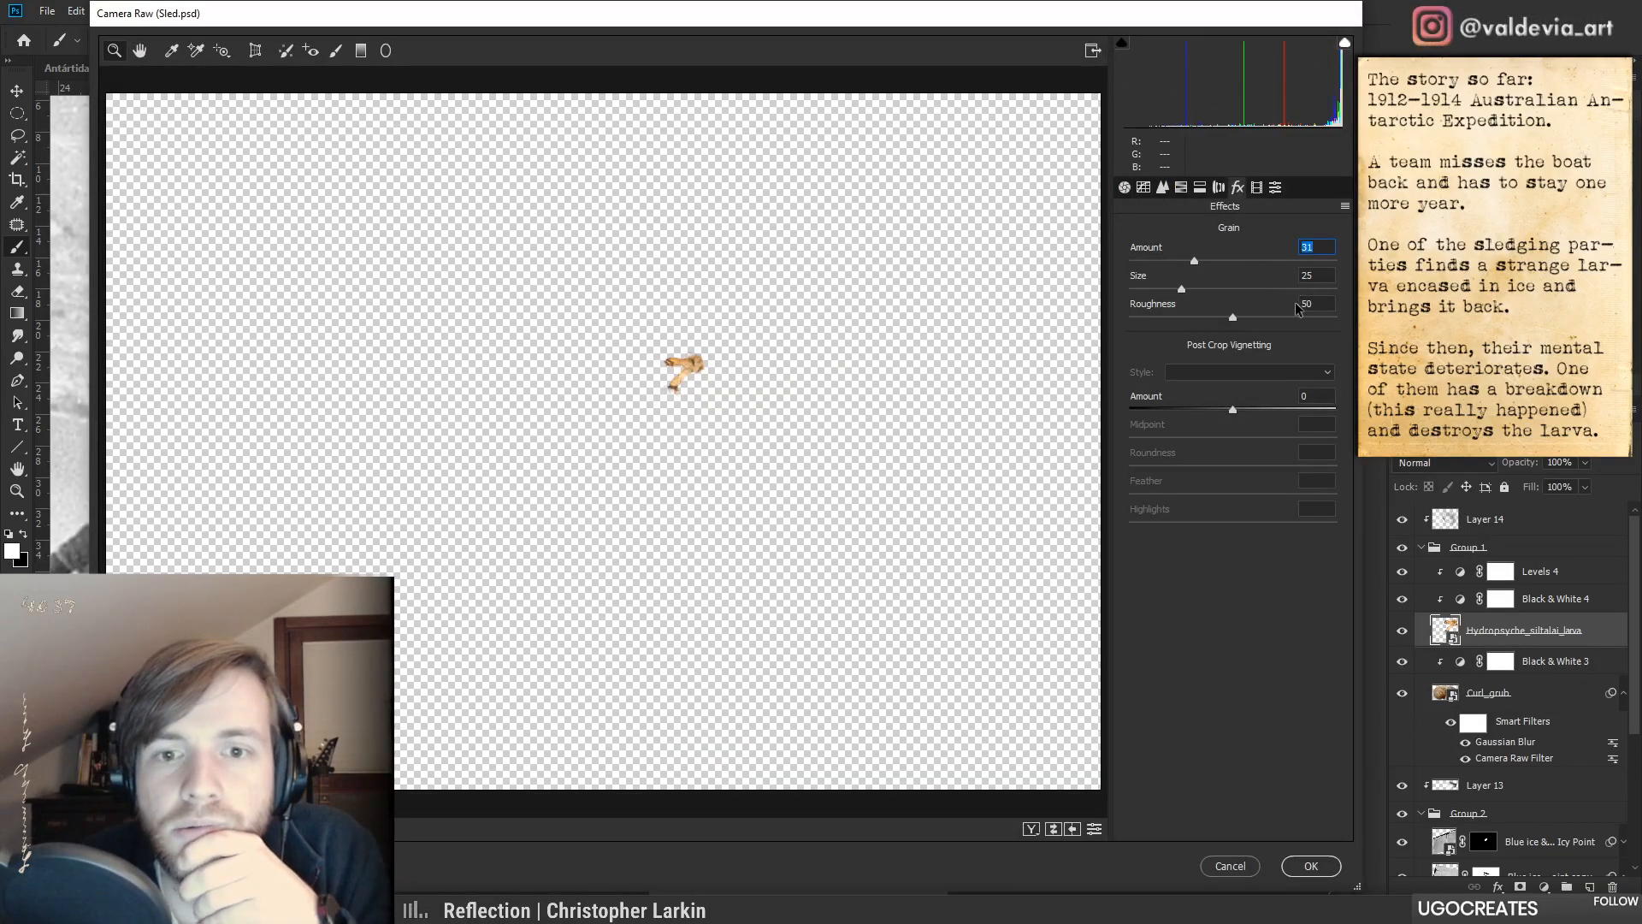
{"action": "left_click", "coordinate": [1272, 291]}
{"action": "left_click", "coordinate": [1310, 864]}
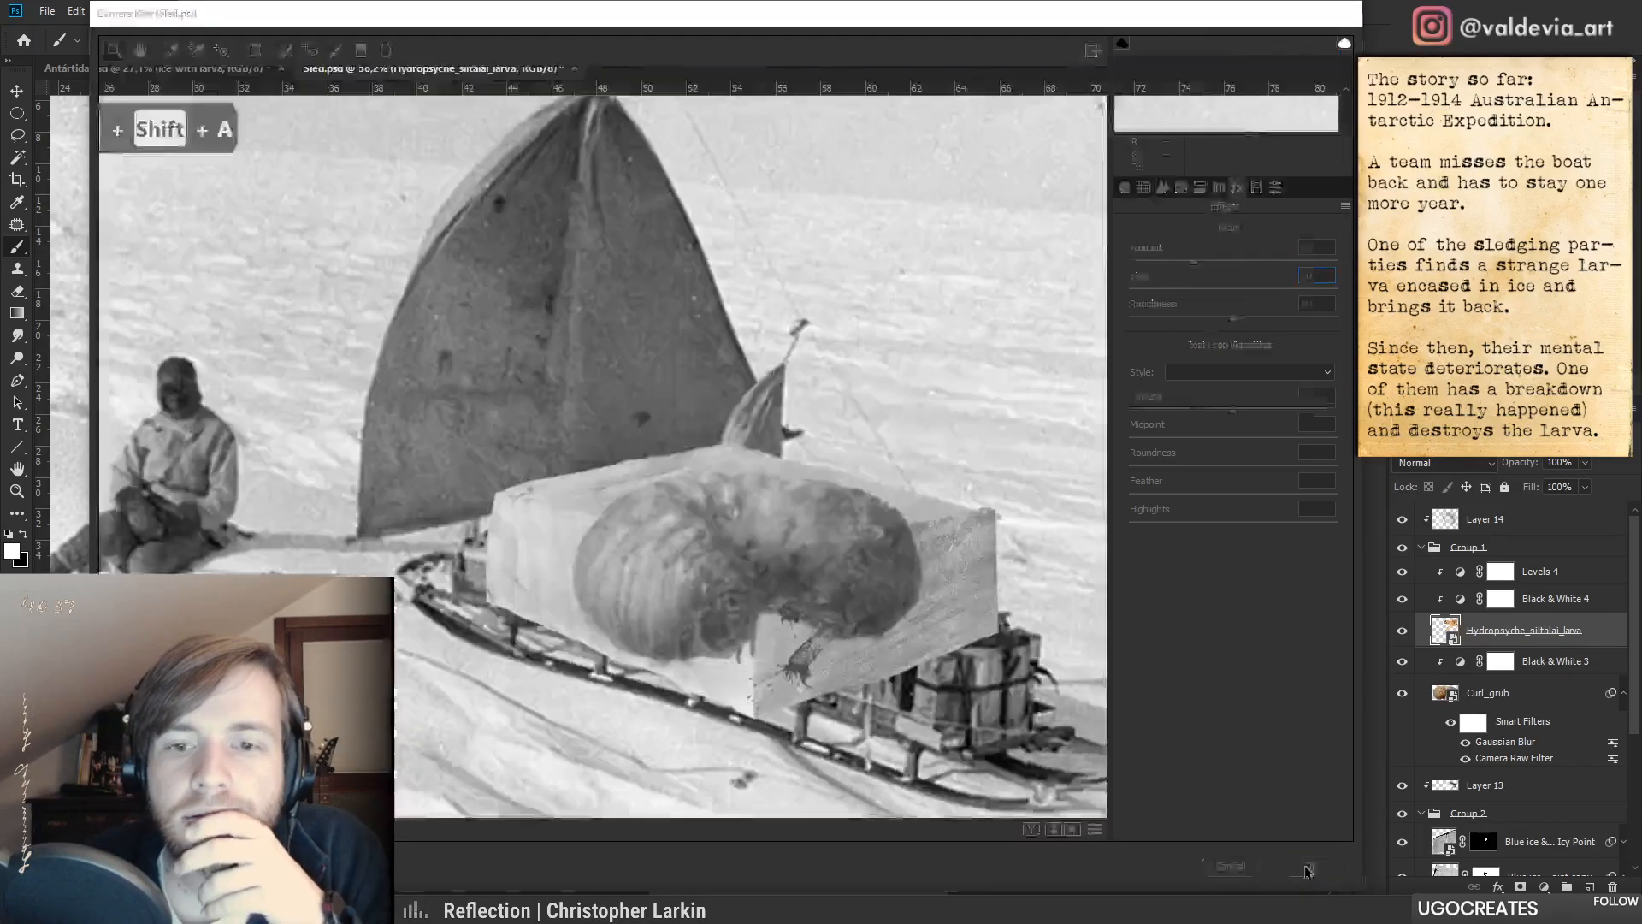
- Copy the larva's Gaussian Blur to the Hydropsyche insect-legs layer and add Camera Raw grain with a larger grain size to it
{"action": "left_click_drag", "start_coordinate": [1505, 782], "coordinate": [1510, 660]}
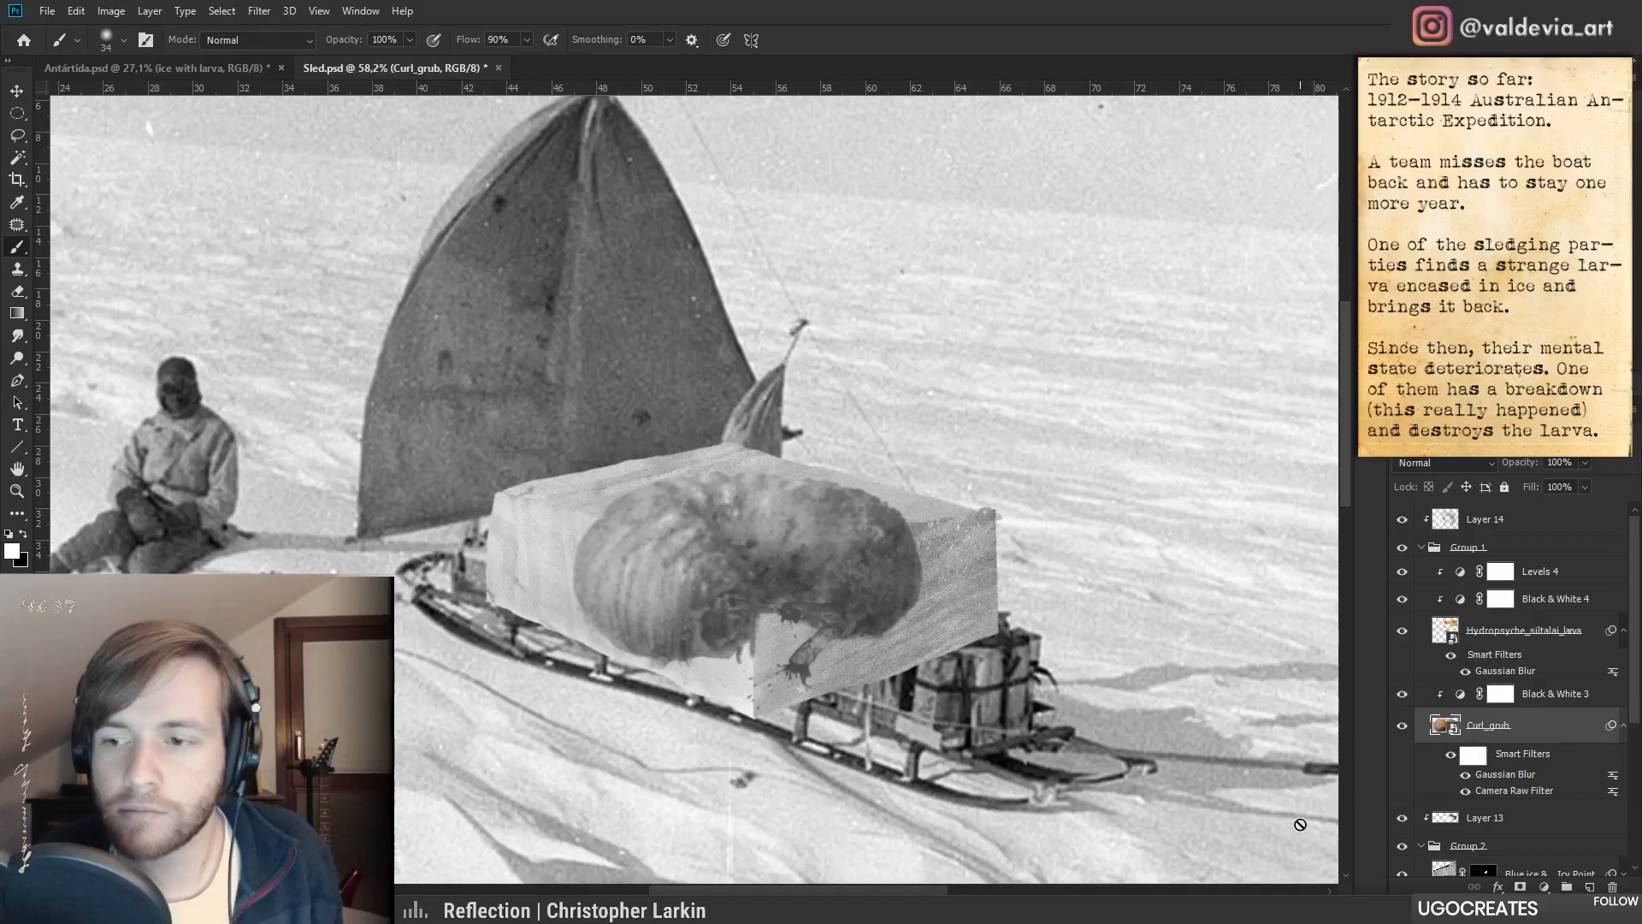
{"action": "left_click", "coordinate": [1516, 652]}
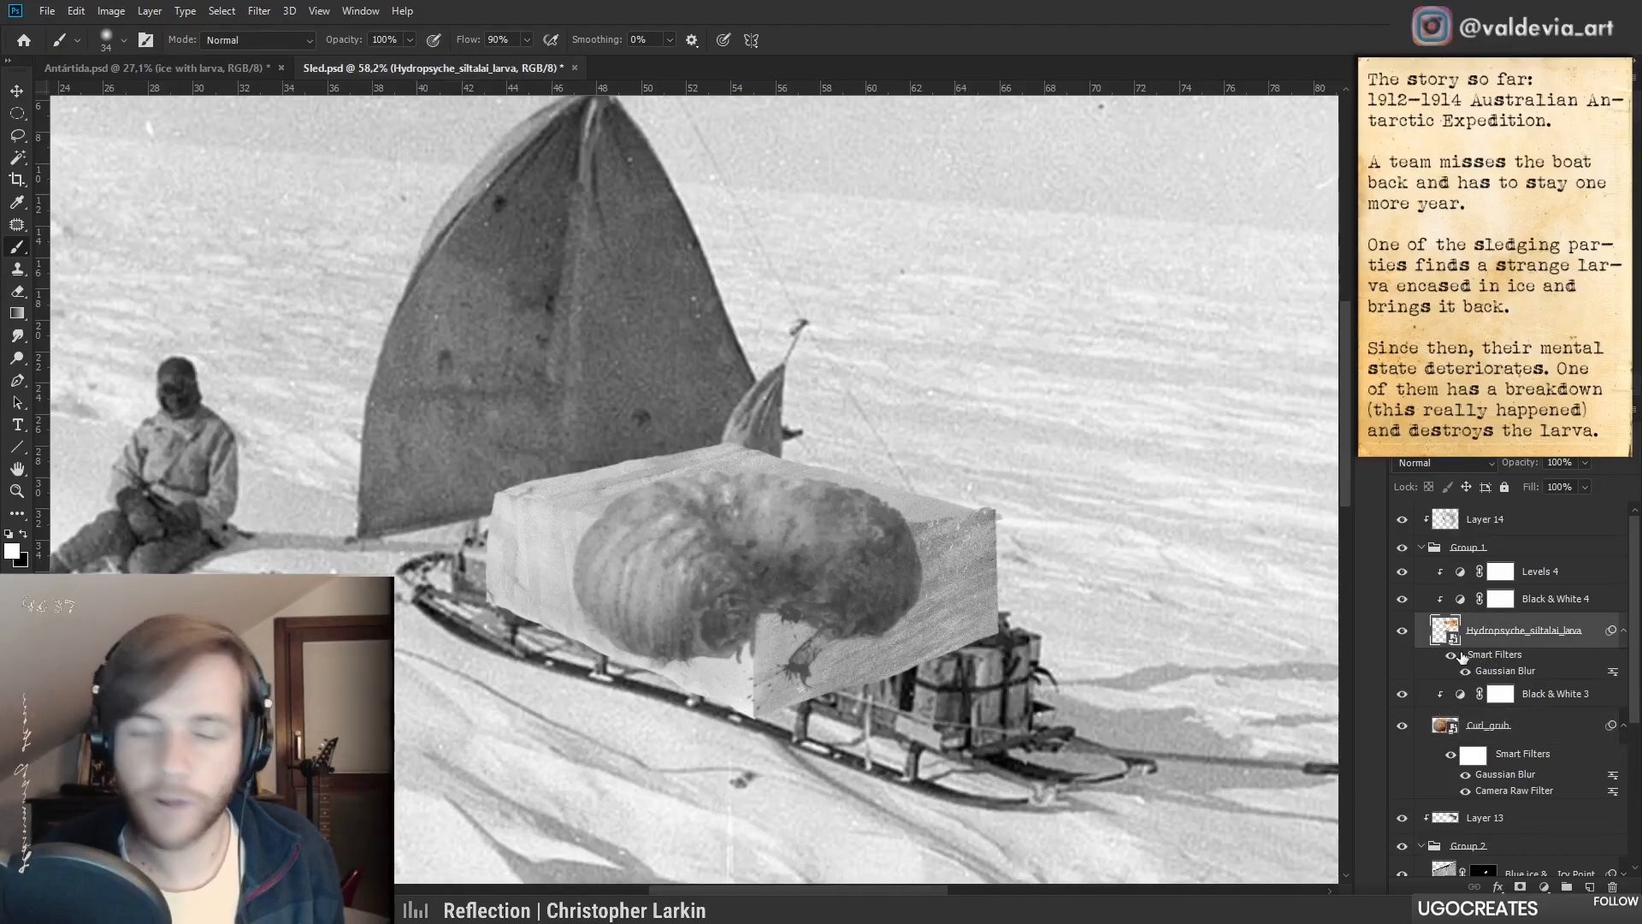
{"action": "key", "text": "ctrl+shift+a"}
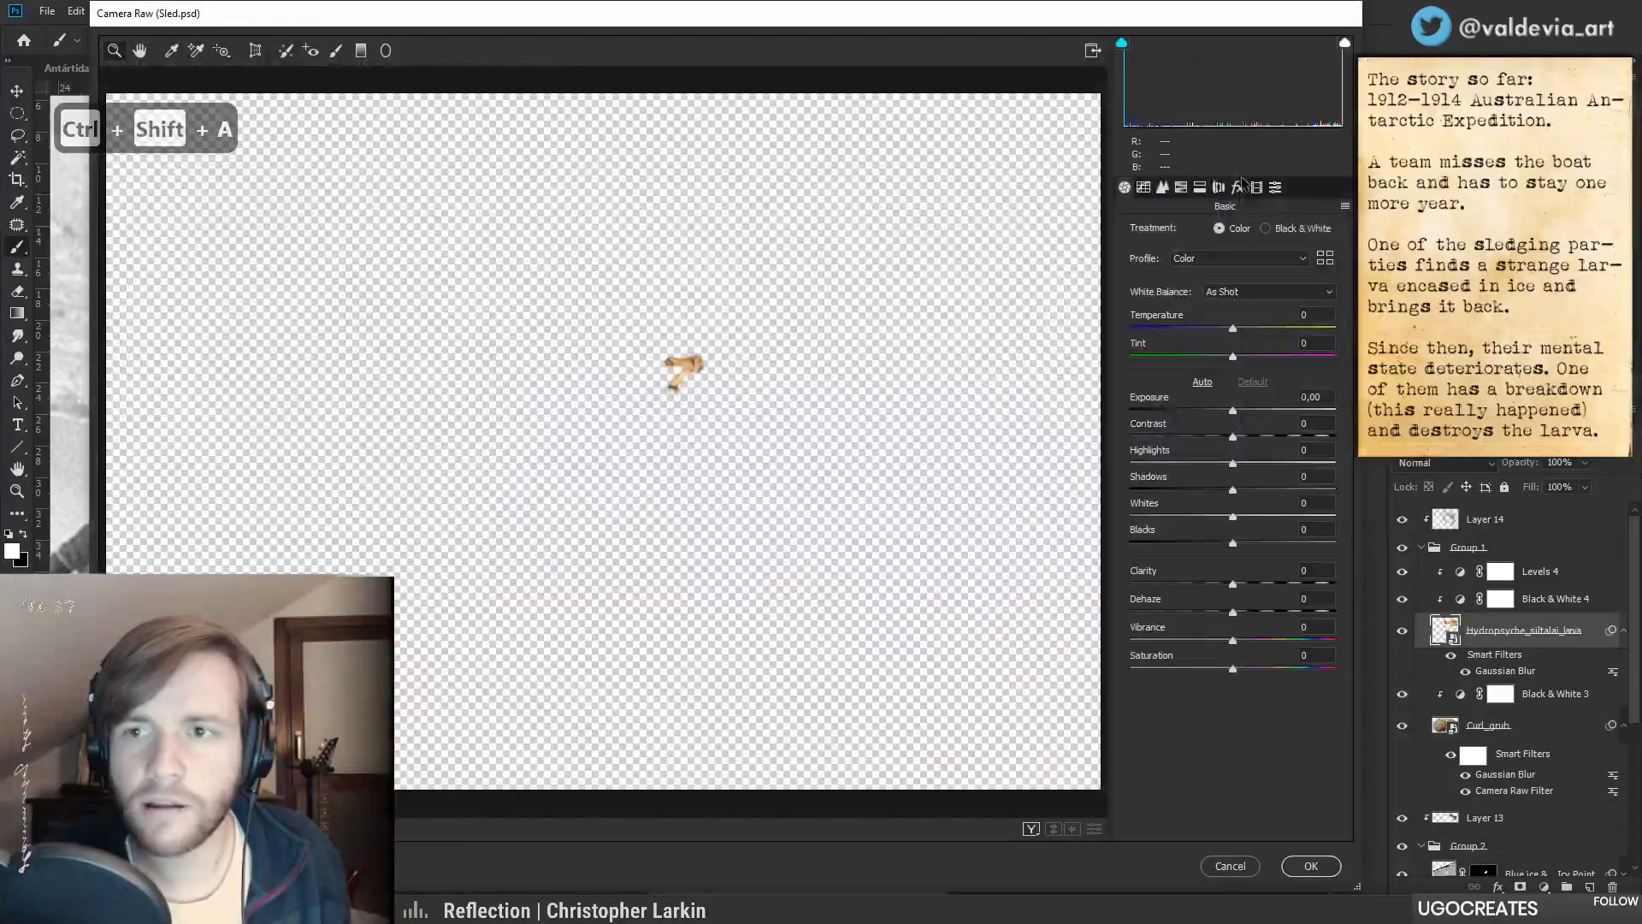
{"action": "left_click", "coordinate": [1237, 187]}
{"action": "left_click", "coordinate": [1207, 261]}
{"action": "left_click_drag", "start_coordinate": [1227, 289], "coordinate": [1289, 290]}
{"action": "left_click", "coordinate": [1310, 865]}
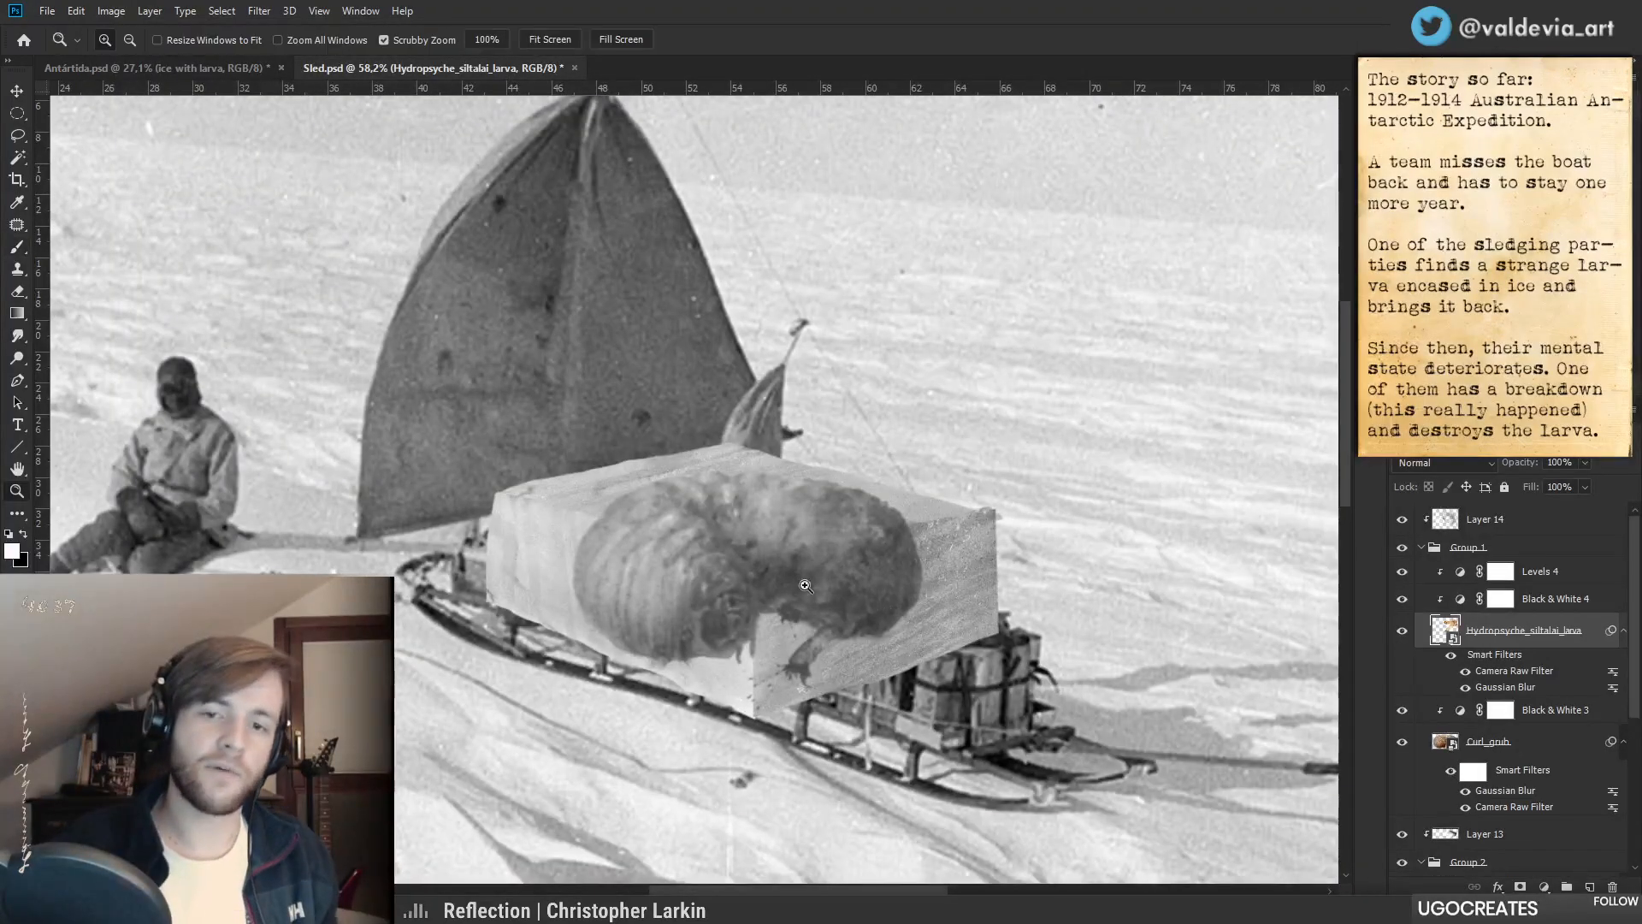
- Inspect the larva against the surrounding photograph, collapse Group 1, and check the ice block's Group 2
{"action": "mouse_move", "coordinate": [856, 581]}
{"action": "left_mouse_down"}
{"action": "mouse_move", "coordinate": [725, 580]}
{"action": "mouse_move", "coordinate": [795, 578]}
{"action": "left_mouse_up"}
{"action": "left_click_drag", "start_coordinate": [981, 667], "coordinate": [844, 597]}
{"action": "key", "text": "z"}
{"action": "mouse_move", "coordinate": [608, 548]}
{"action": "left_mouse_down"}
{"action": "mouse_move", "coordinate": [557, 553]}
{"action": "mouse_move", "coordinate": [637, 557]}
{"action": "left_mouse_up"}
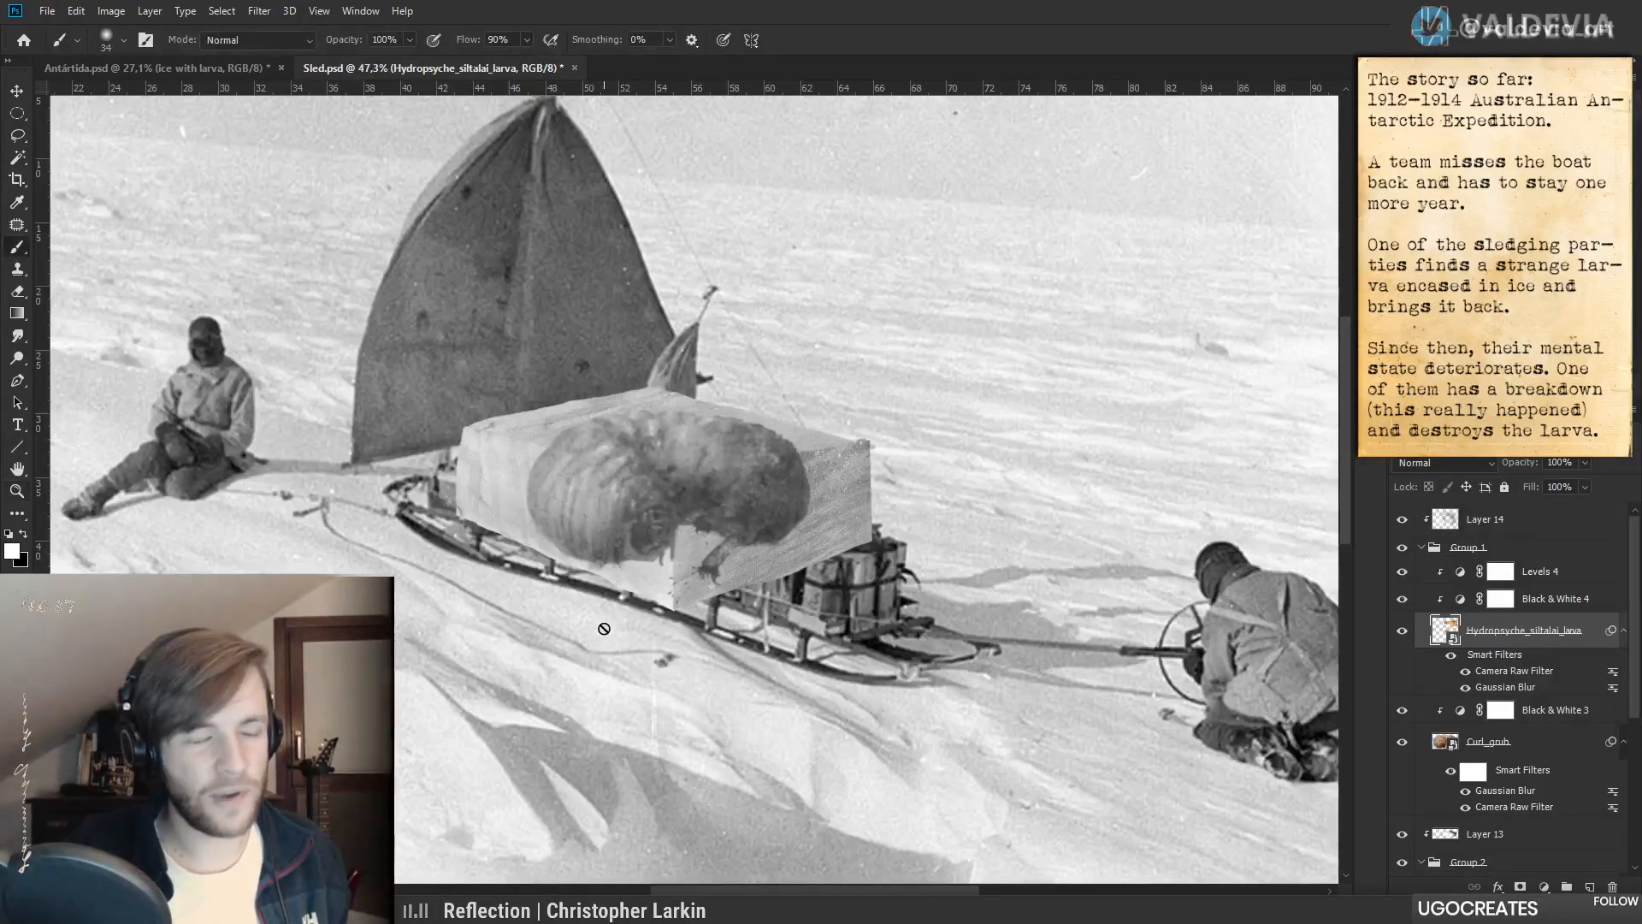
{"action": "scroll", "coordinate": [479, 547], "scroll_direction": "up", "scroll_amount": 2}
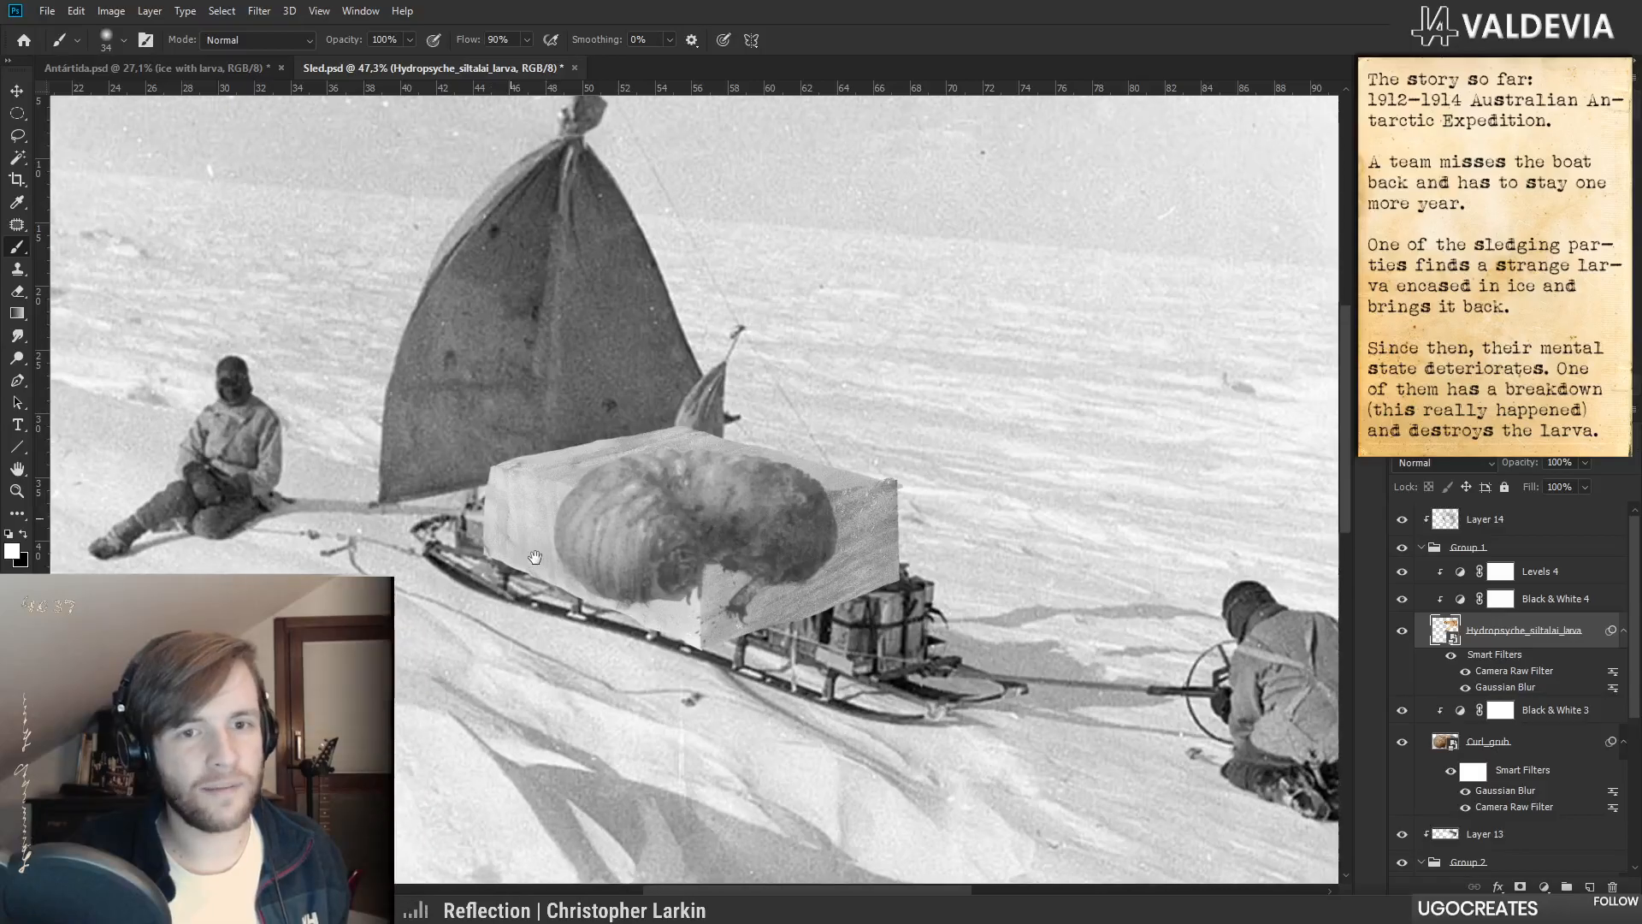
{"action": "left_click", "coordinate": [1423, 550]}
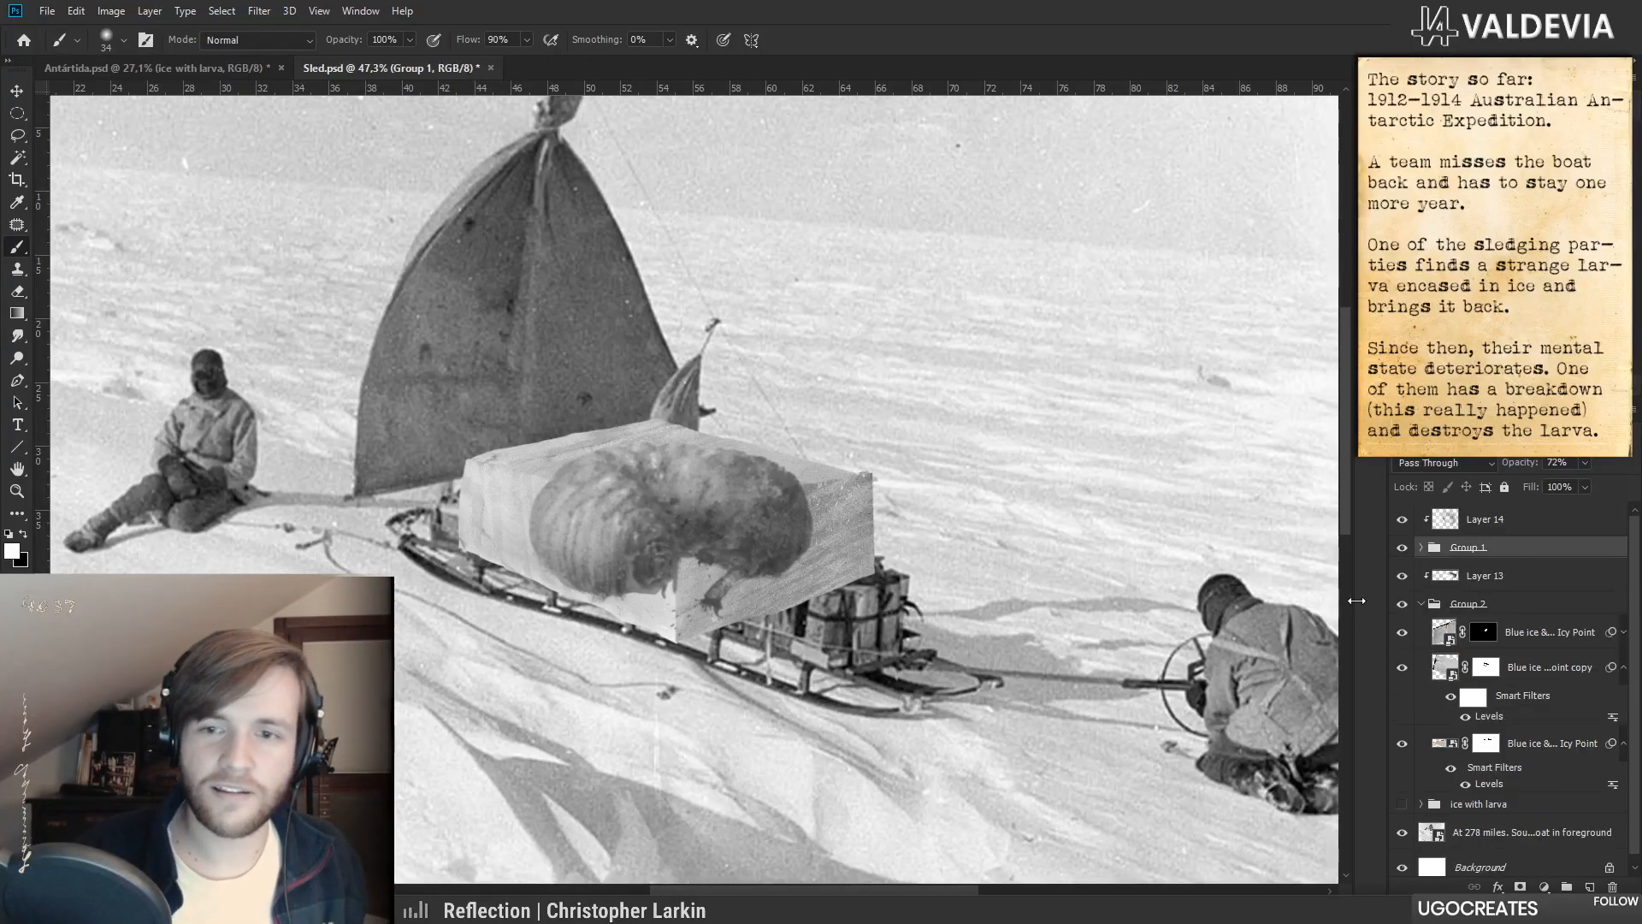
{"action": "left_click", "coordinate": [1404, 605]}
{"action": "left_click", "coordinate": [1403, 606]}
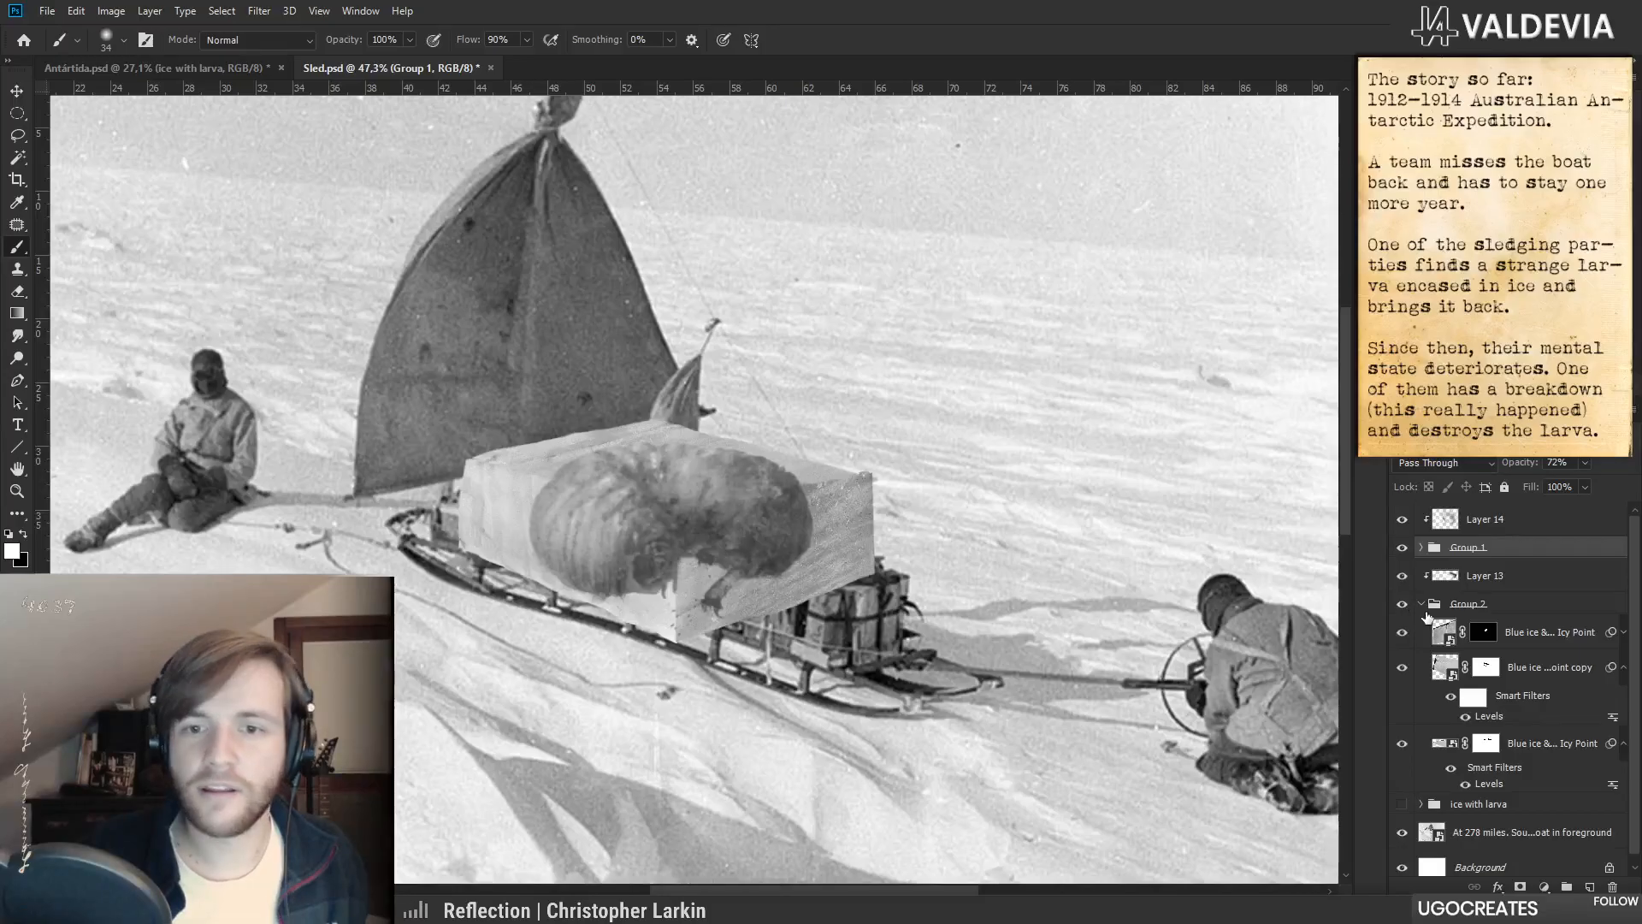
{"action": "left_click", "coordinate": [1422, 605]}
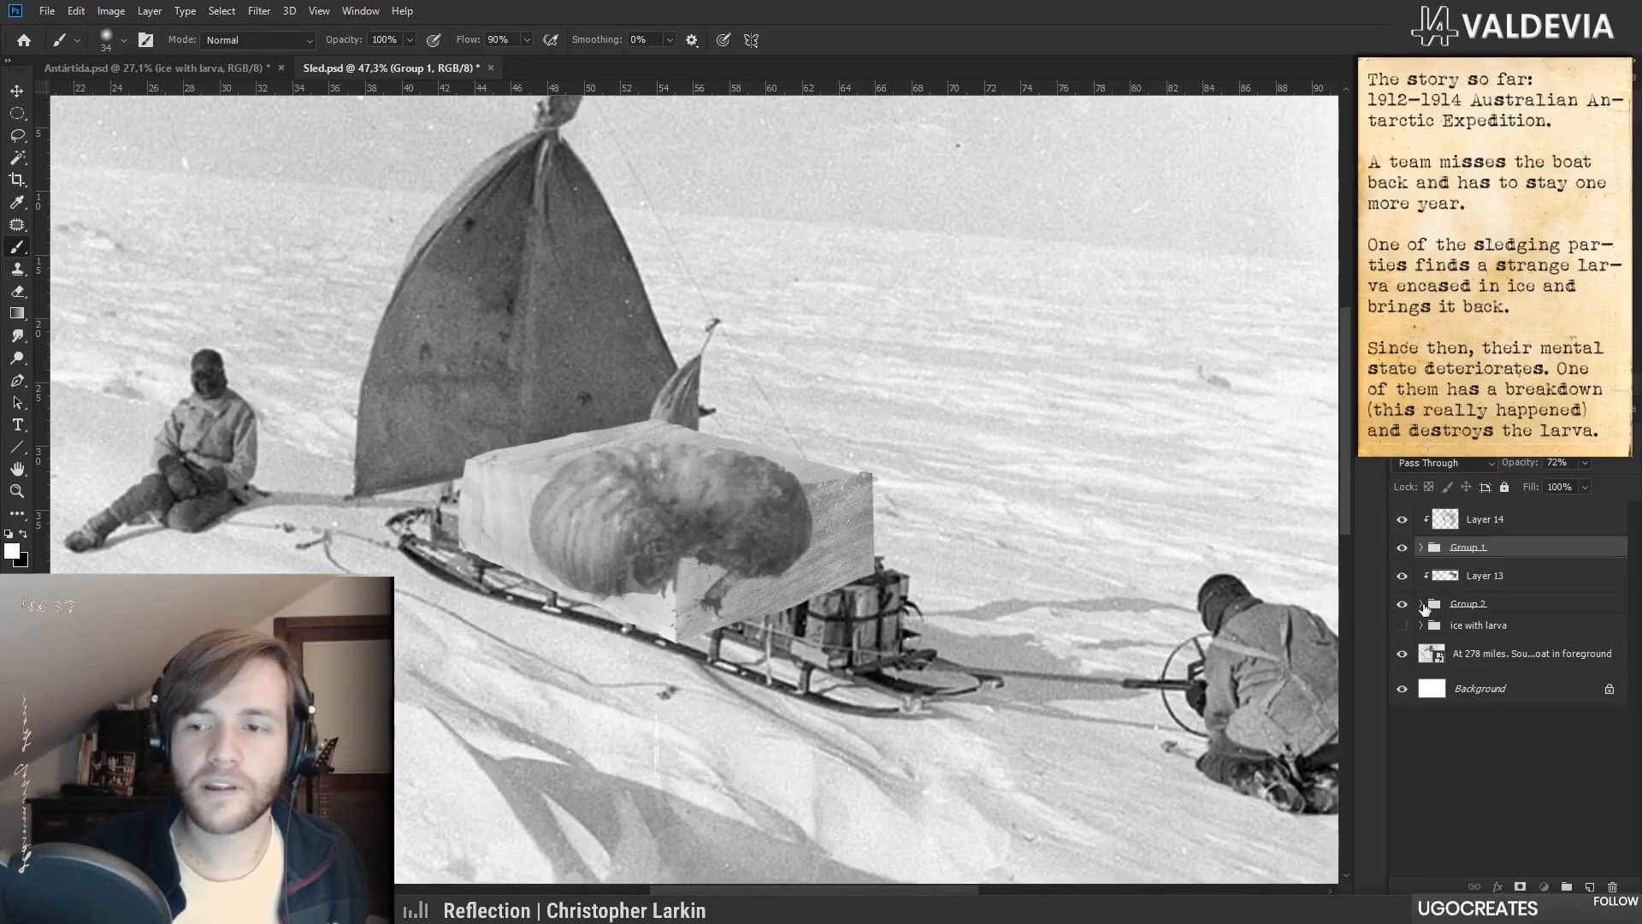
{"action": "left_click", "coordinate": [1423, 604]}
- Add Camera Raw grain to the top ice layer in Group 2, with amount 34, size 82 and roughness 70
{"action": "mouse_move", "coordinate": [866, 576]}
{"action": "left_mouse_down"}
{"action": "mouse_move", "coordinate": [850, 517]}
{"action": "mouse_move", "coordinate": [832, 516]}
{"action": "mouse_move", "coordinate": [872, 516]}
{"action": "left_mouse_up"}
{"action": "key", "text": "z"}
{"action": "key", "text": "b"}
{"action": "left_click", "coordinate": [1531, 637]}
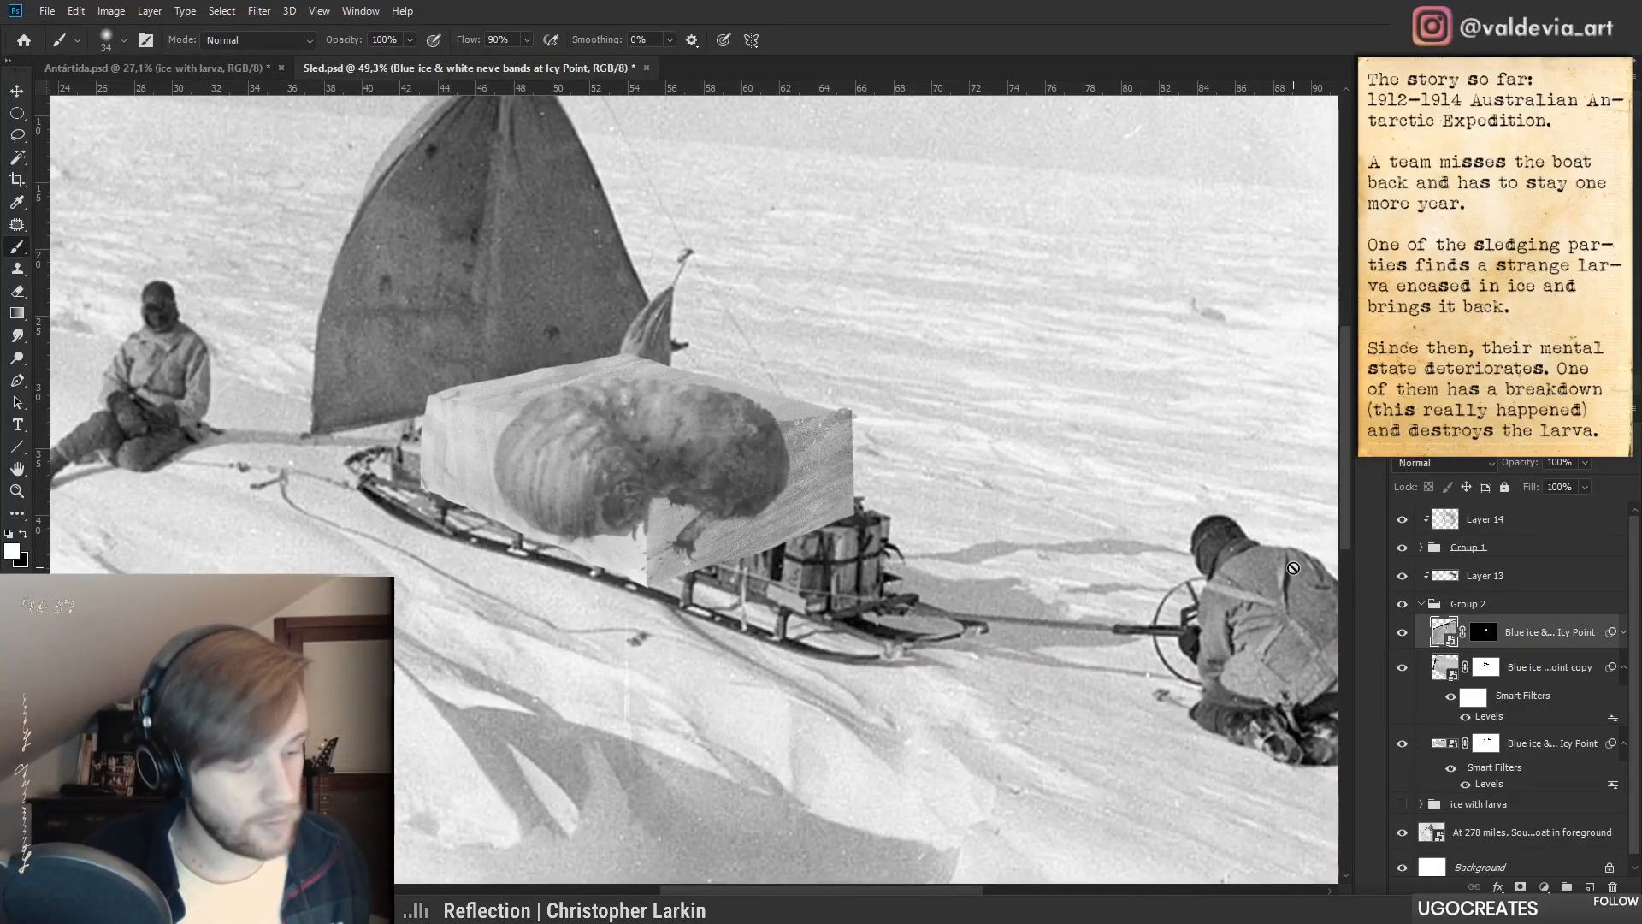
{"action": "key", "text": "ctrl+shift+a"}
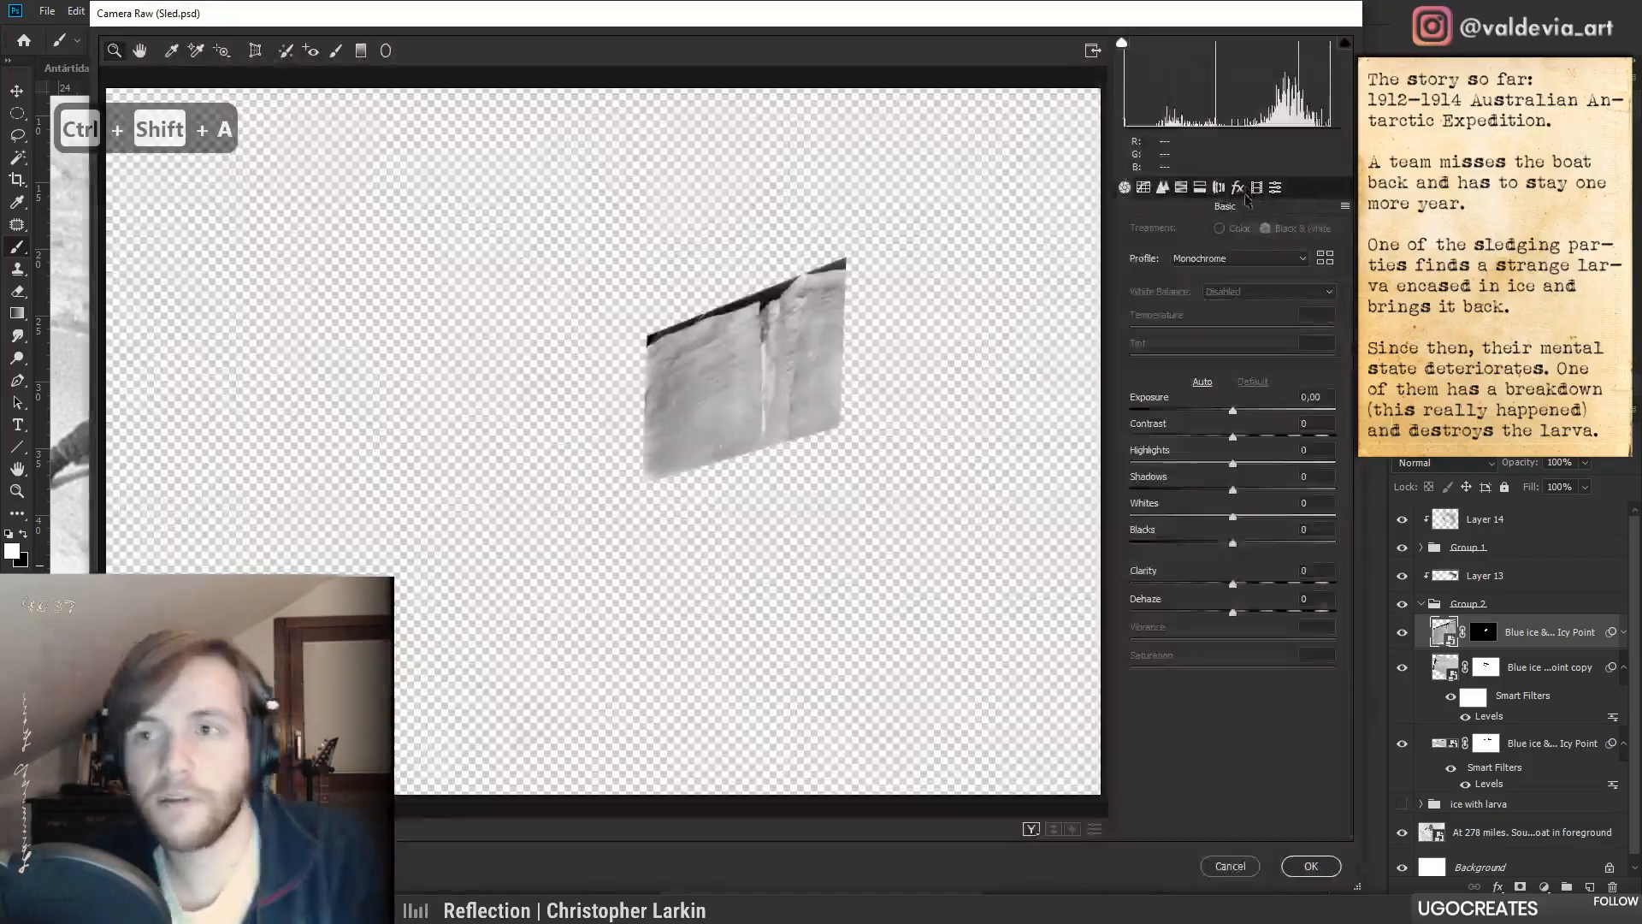
{"action": "left_click", "coordinate": [1240, 190]}
{"action": "left_click_drag", "start_coordinate": [1180, 265], "coordinate": [1300, 291]}
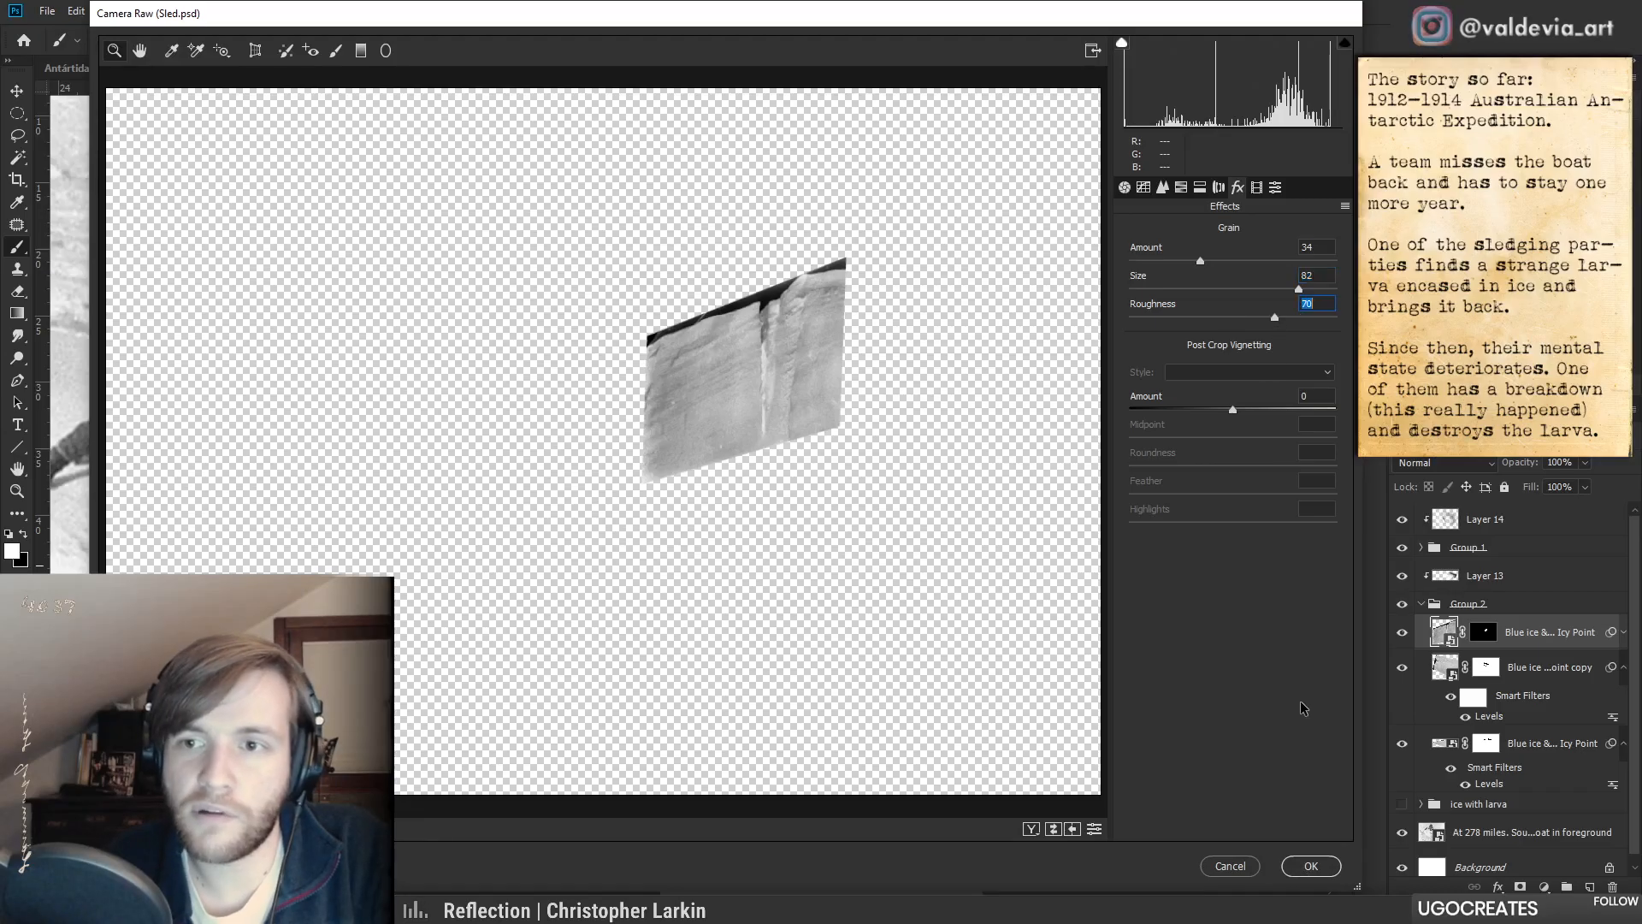
{"action": "left_click", "coordinate": [1296, 865]}
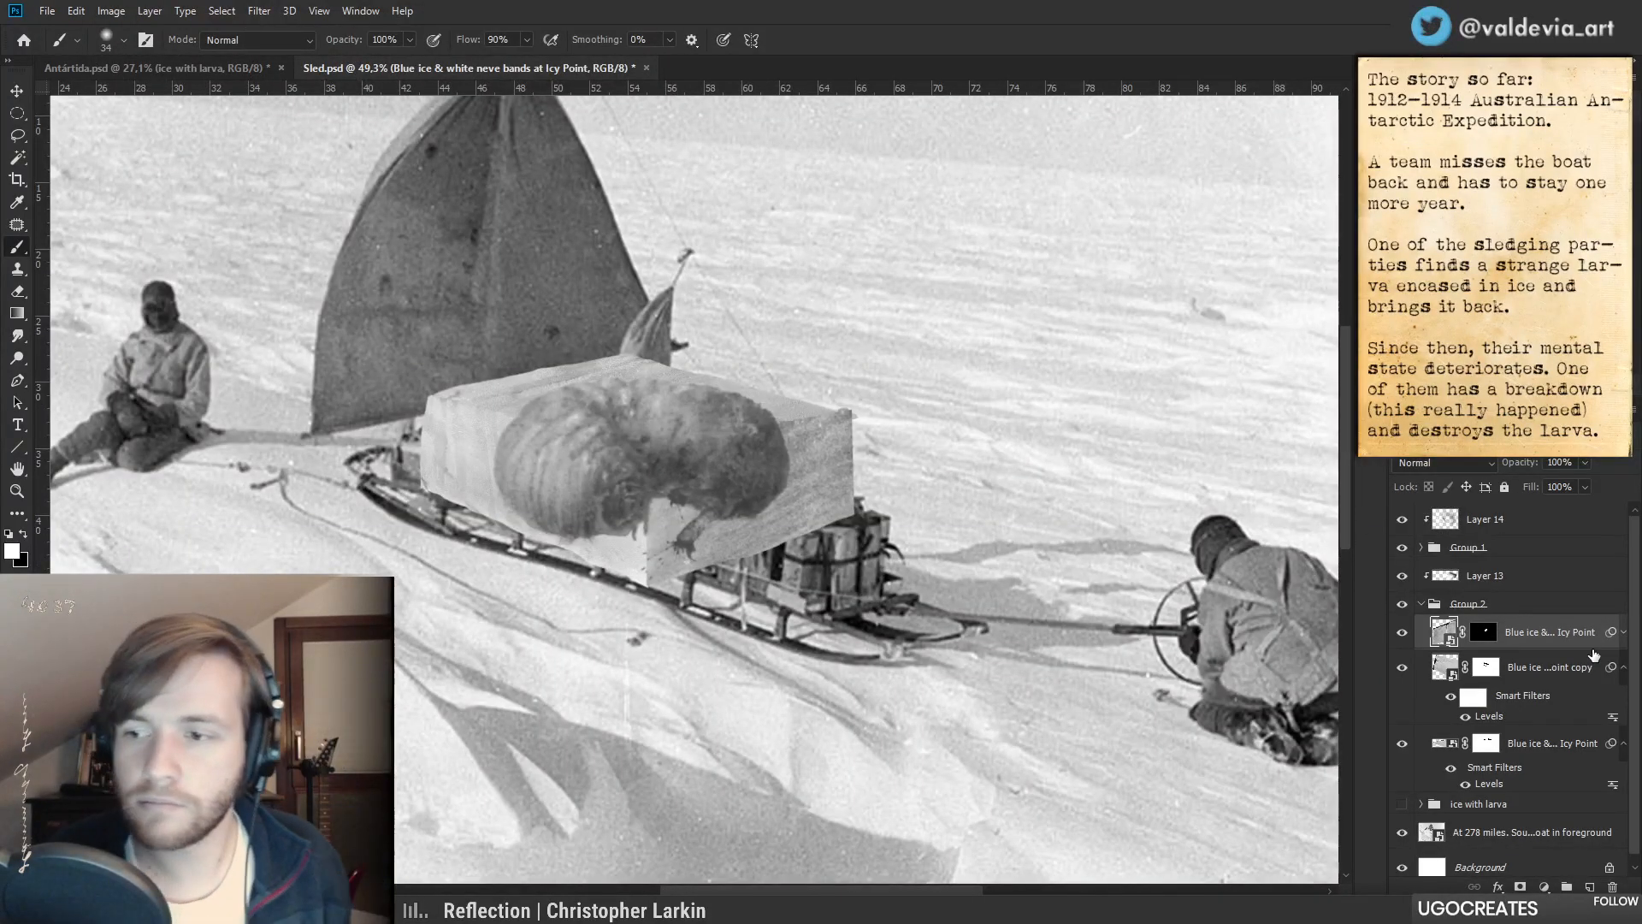
{"action": "left_click", "coordinate": [1623, 635]}
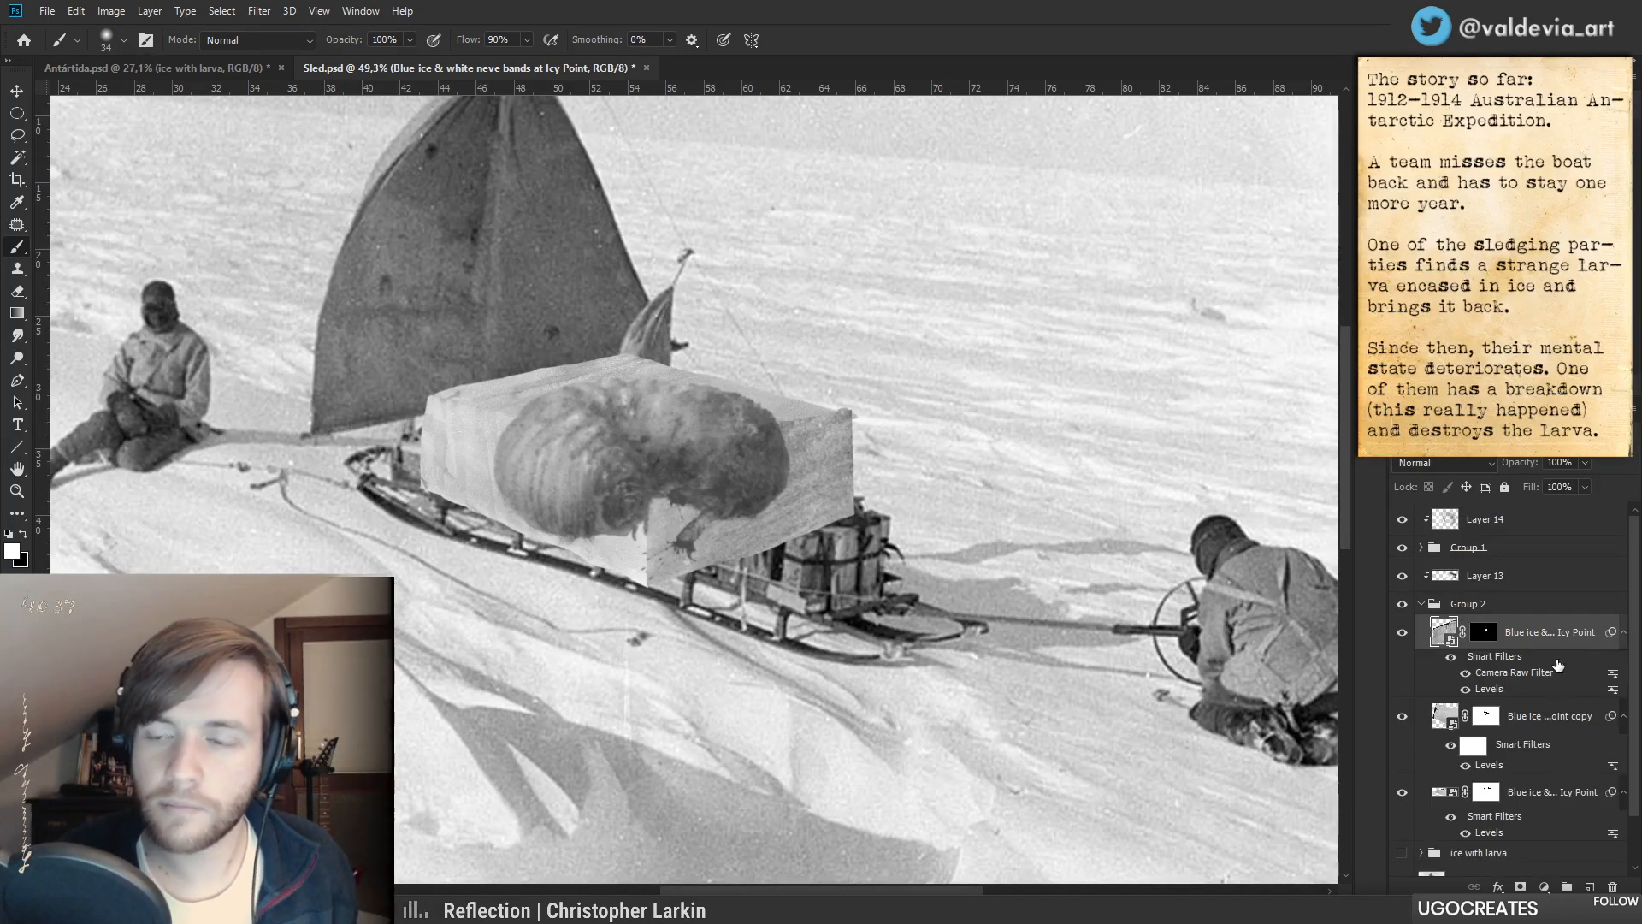
- Add Camera Raw grain with a larger grain size to the "Blue ice ... Icy Point copy" layer
{"action": "left_click", "coordinate": [1524, 727]}
{"action": "key", "text": "ctrl+shift+a"}
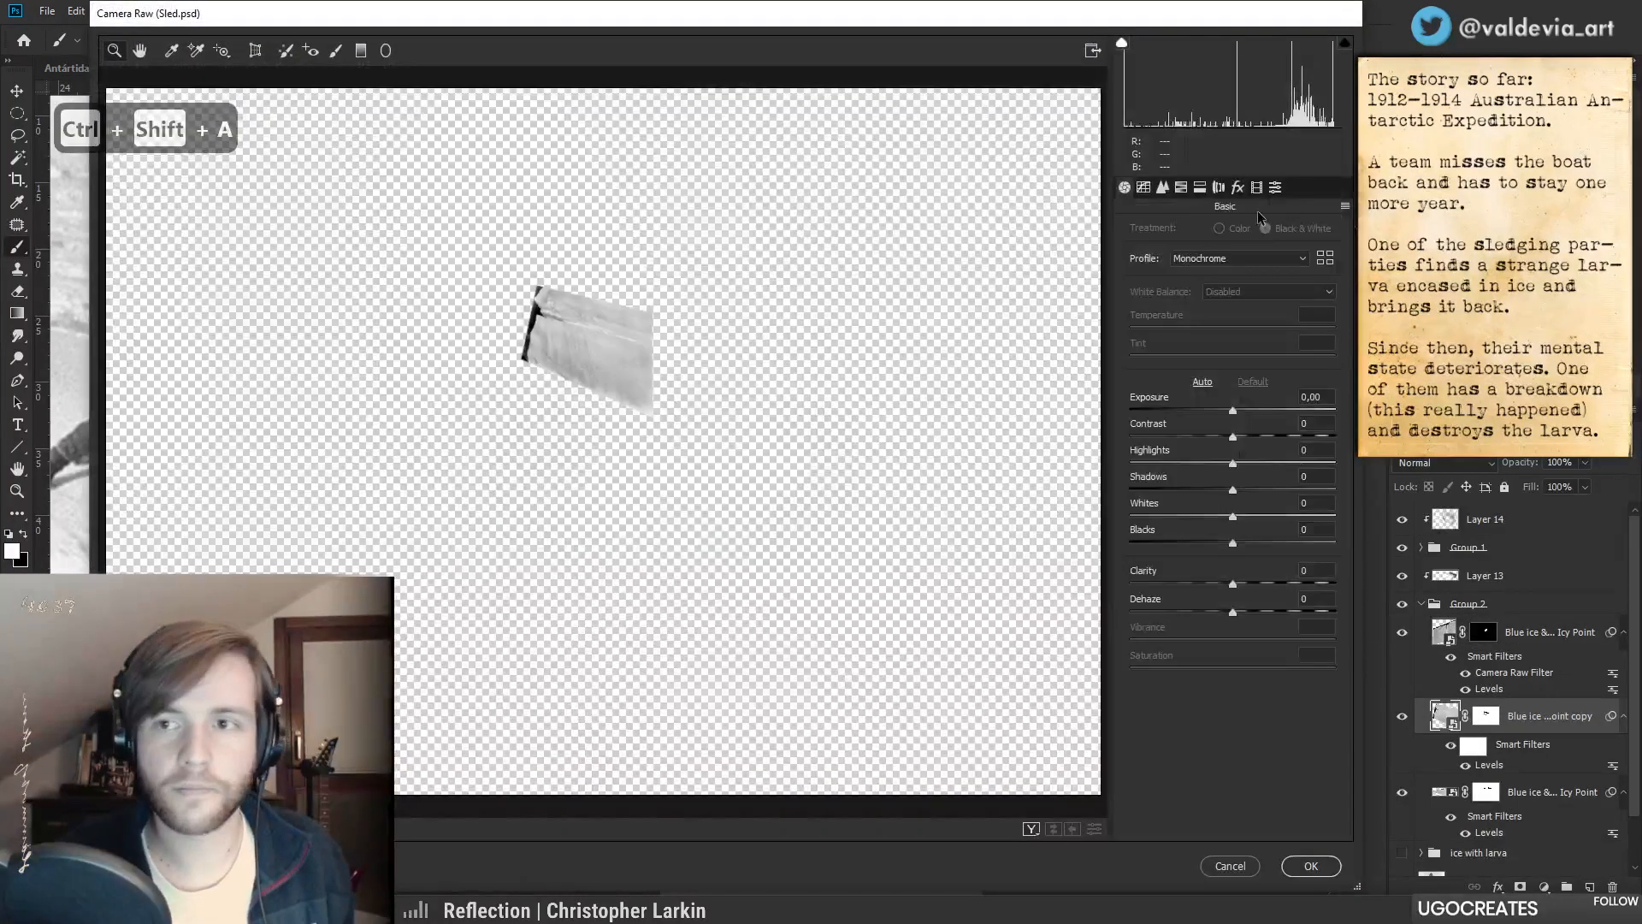
{"action": "left_click", "coordinate": [1235, 189]}
{"action": "left_click", "coordinate": [1228, 261]}
{"action": "left_click", "coordinate": [1308, 289]}
{"action": "left_click", "coordinate": [1311, 866]}
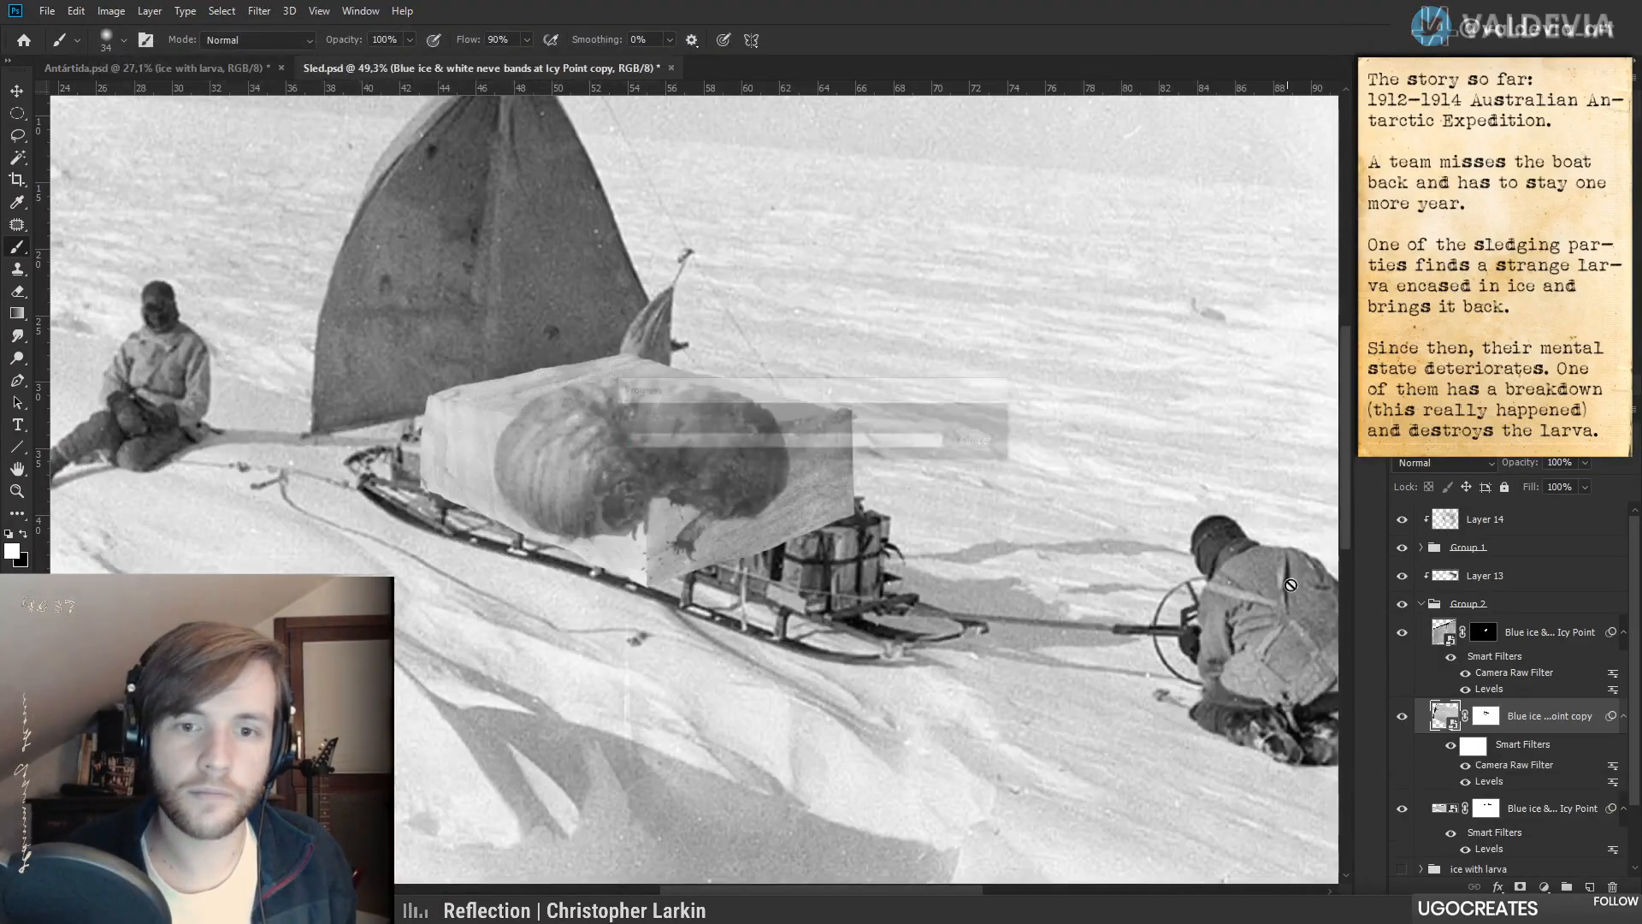
- Add Camera Raw grain with amount 52 and size 85 to the lowest ice layer in Group 2
{"action": "scroll", "coordinate": [1591, 701], "scroll_direction": "down", "scroll_amount": 3}
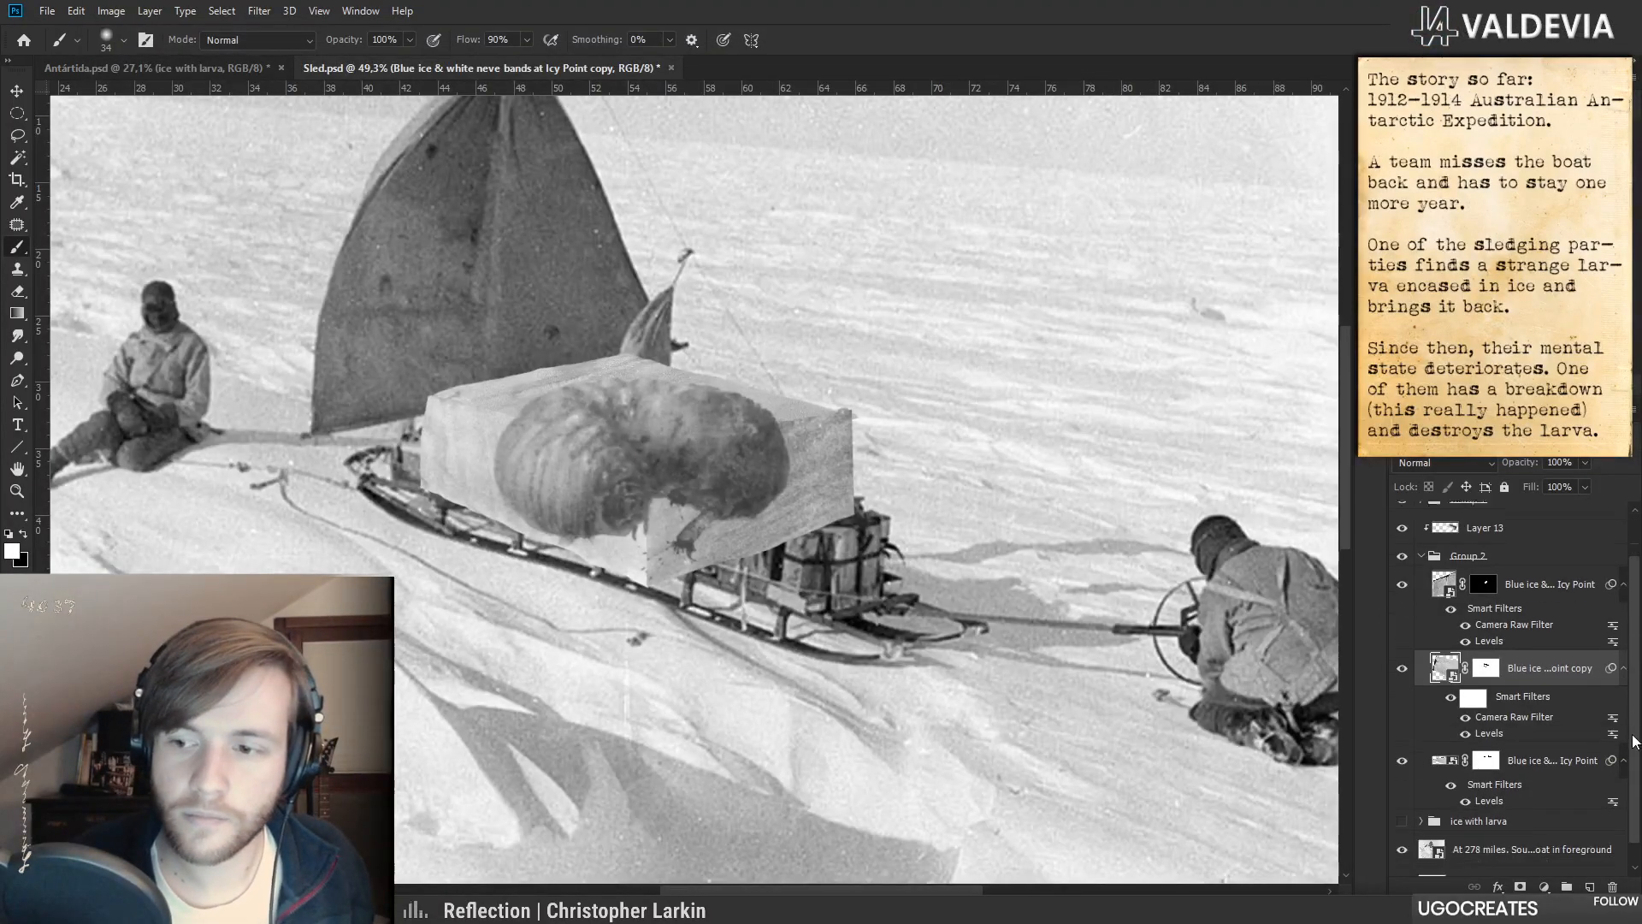
{"action": "left_click", "coordinate": [1501, 740]}
{"action": "key", "text": "ctrl+shift+a"}
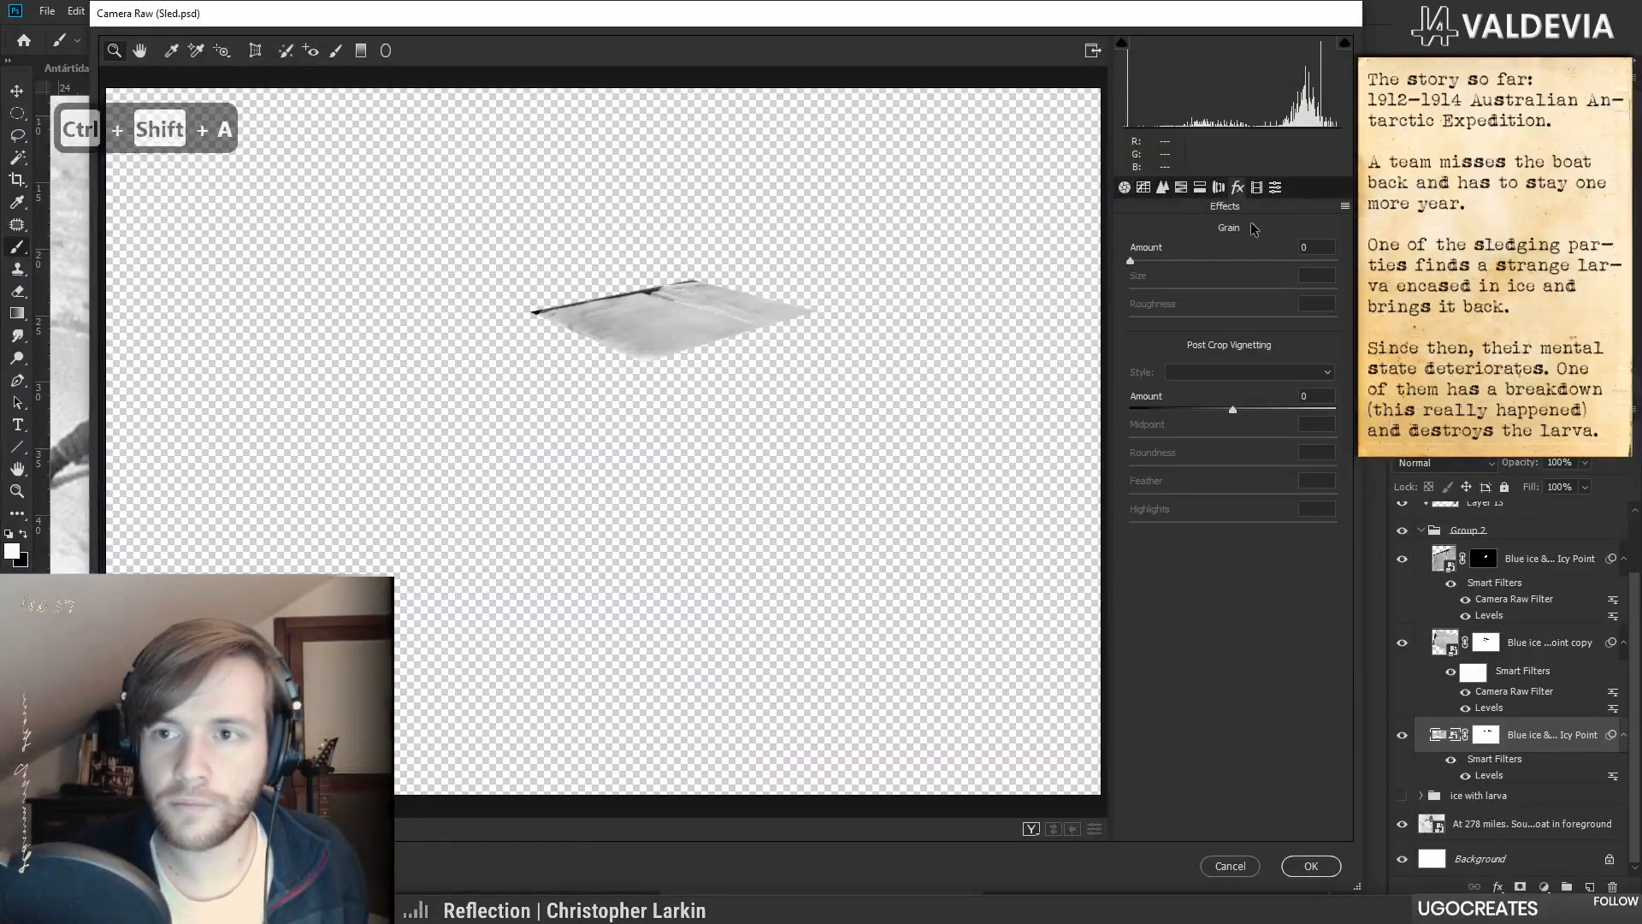
{"action": "left_click", "coordinate": [1218, 261]}
{"action": "left_click", "coordinate": [1304, 290]}
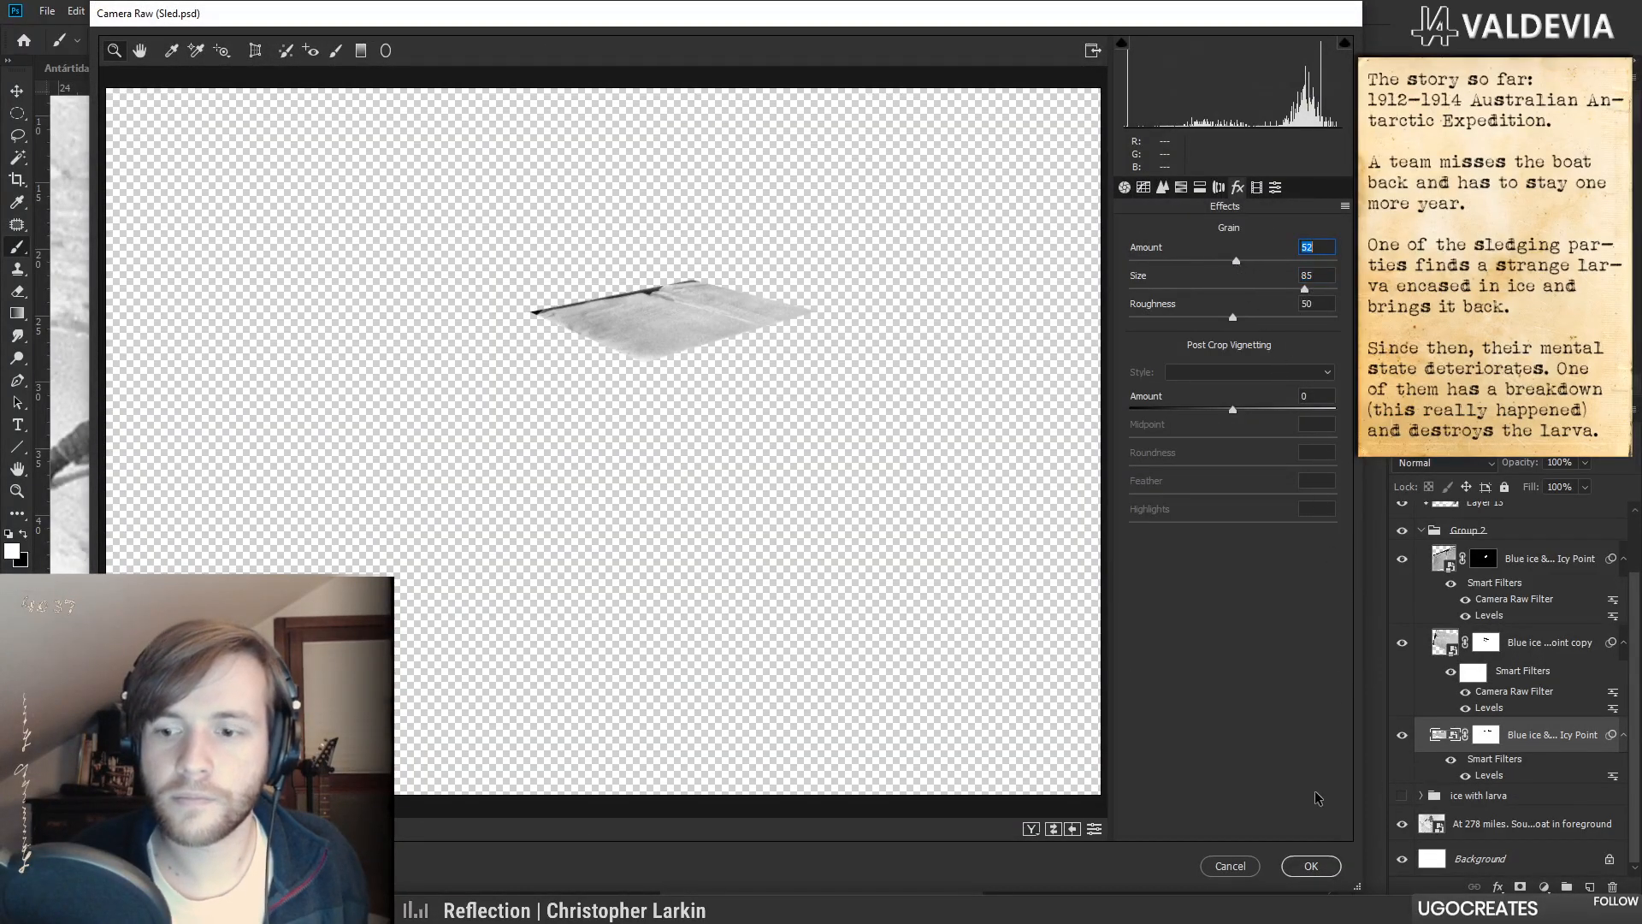
{"action": "left_click", "coordinate": [1311, 865]}
{"action": "key", "text": "z"}
{"action": "mouse_move", "coordinate": [697, 517]}
{"action": "left_mouse_down"}
{"action": "mouse_move", "coordinate": [600, 492]}
{"action": "mouse_move", "coordinate": [834, 517]}
{"action": "mouse_move", "coordinate": [718, 492]}
{"action": "left_mouse_up"}
{"action": "key", "text": "b"}
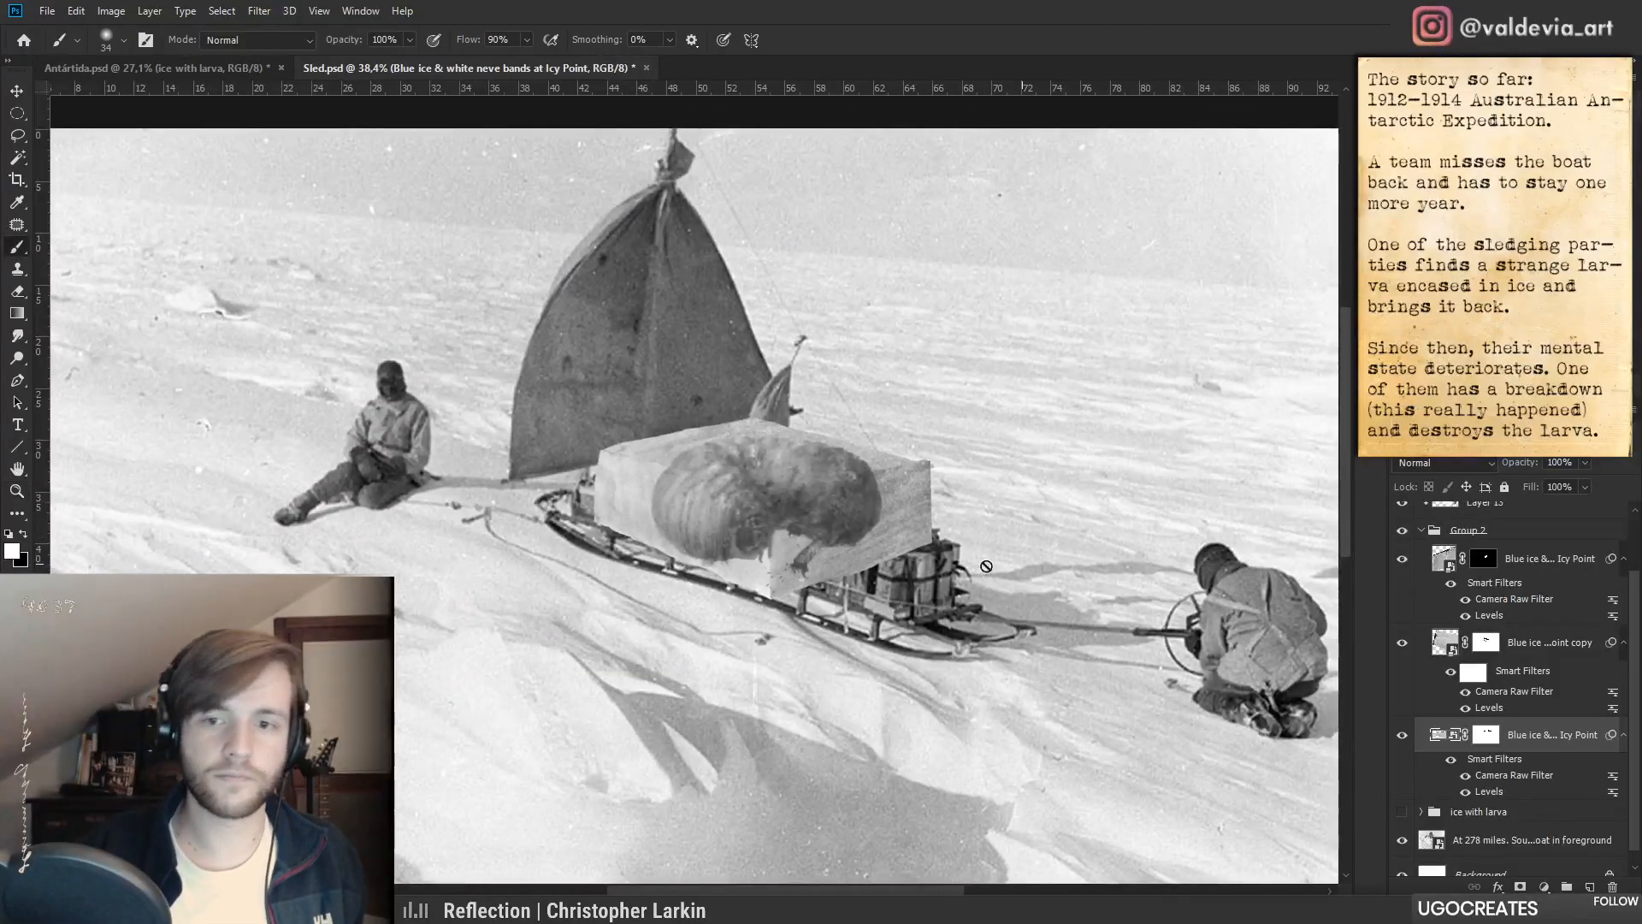
- Touch up the far right top corner of the ice block on the lowest ice layer's mask with a 10-pixel brush
{"action": "key", "text": "z"}
{"action": "left_click_drag", "start_coordinate": [962, 565], "coordinate": [958, 564]}
{"action": "key", "text": "b"}
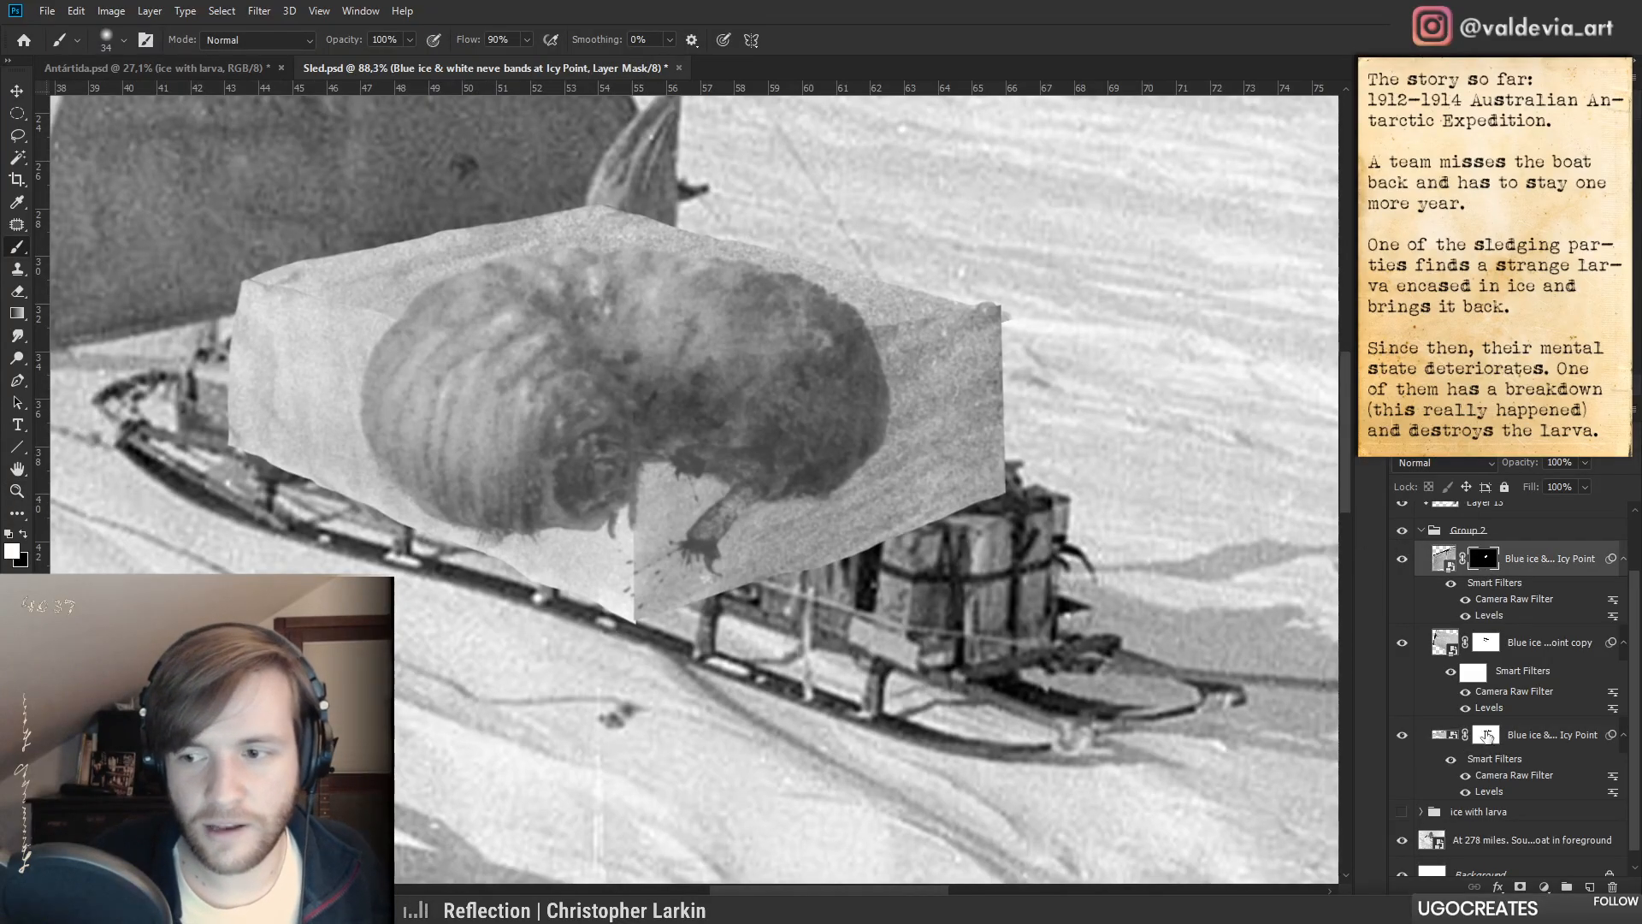
{"action": "left_click", "coordinate": [1488, 734]}
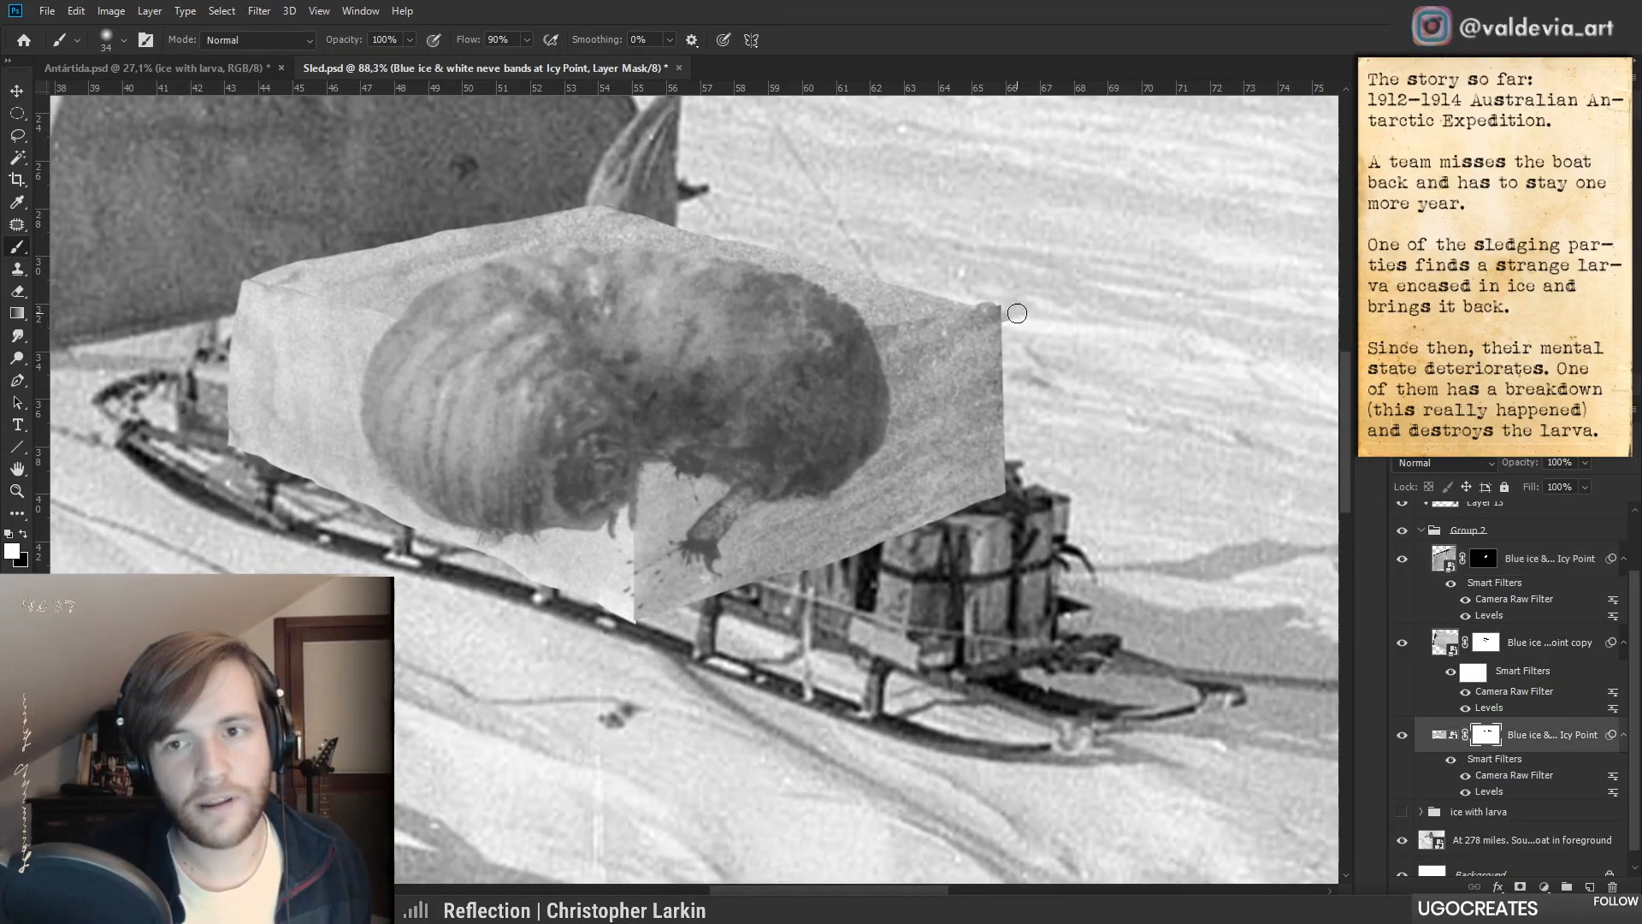
{"action": "key", "text": "ctrl+z"}
{"action": "key", "text": "x"}
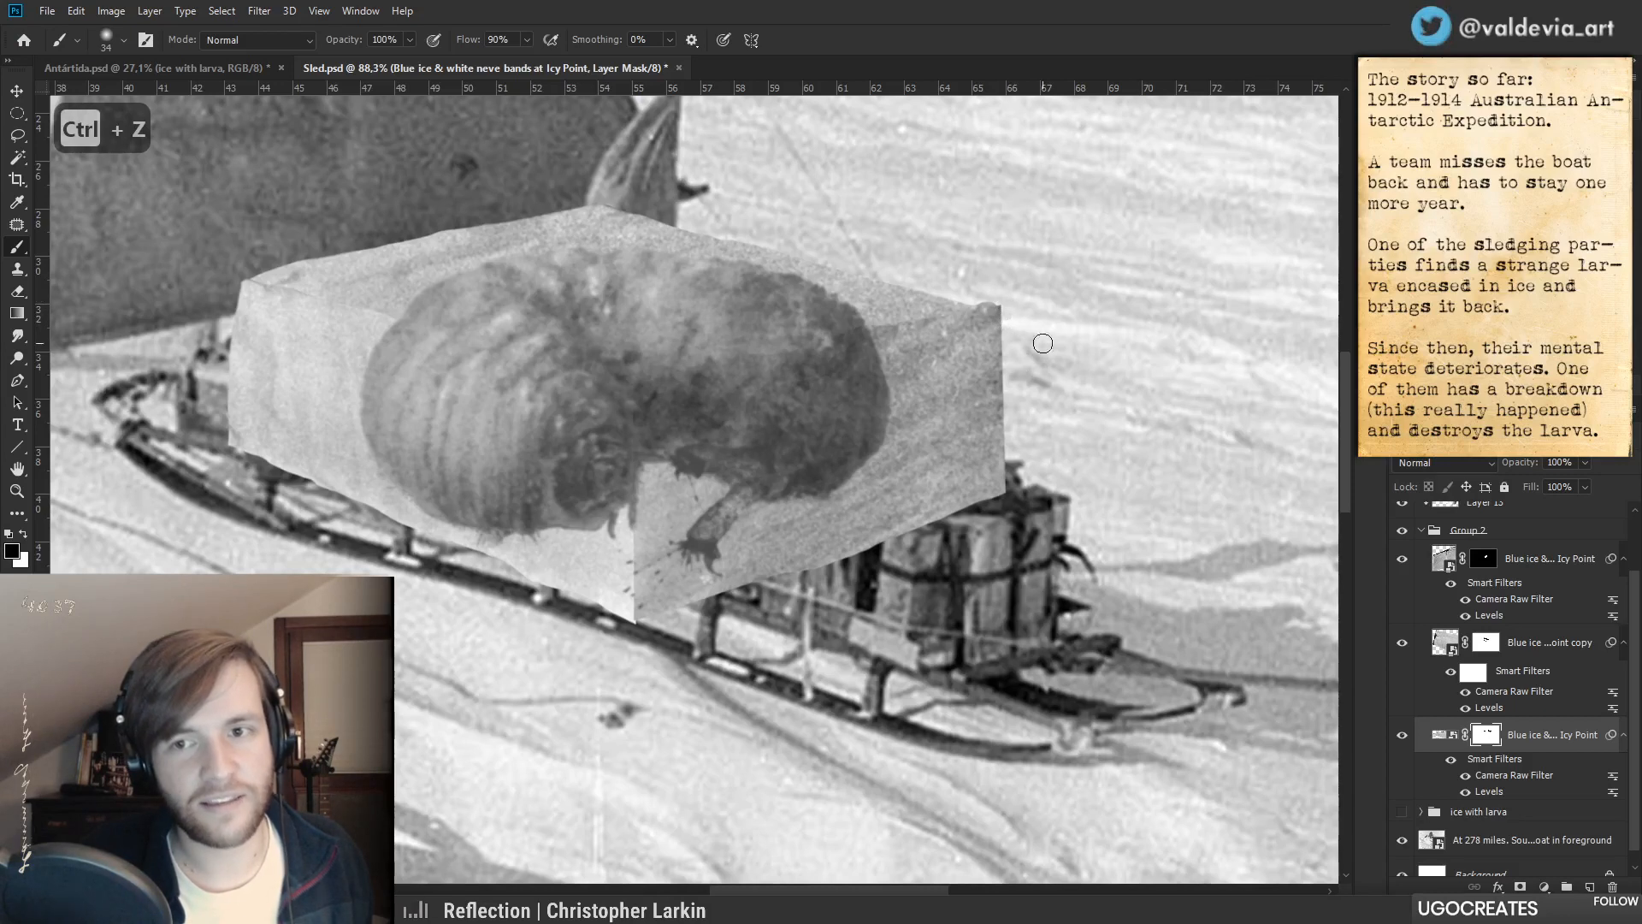
{"action": "right_click", "coordinate": [1035, 349]}
{"action": "left_click", "coordinate": [1012, 305]}
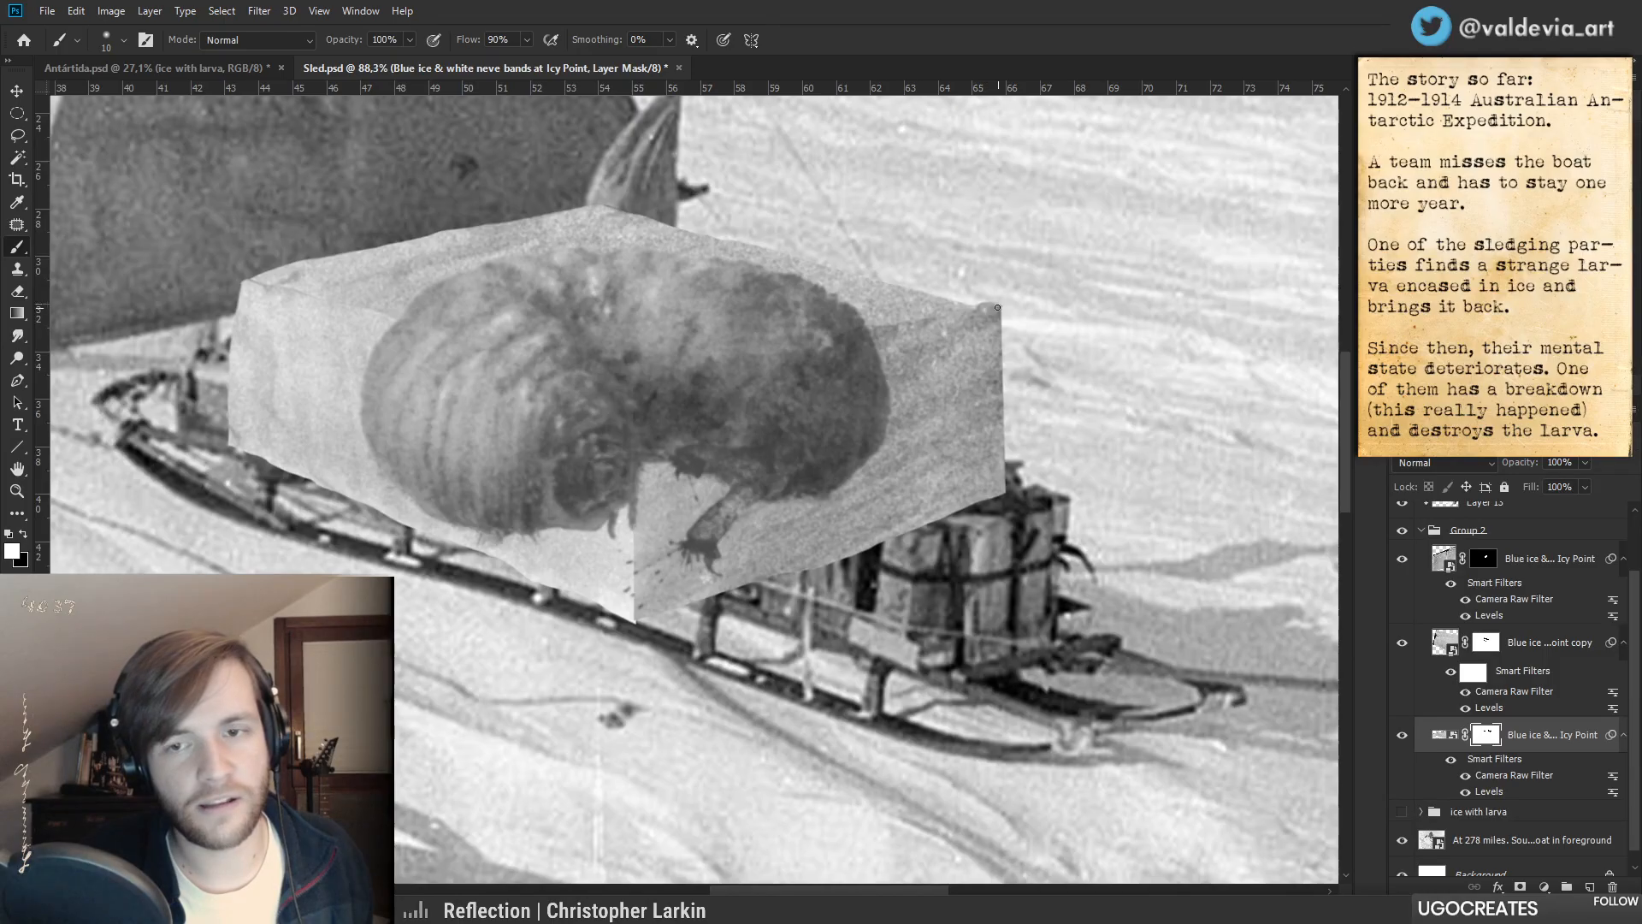
- Trim the ice block's front bottom corner on the layer mask of the "Blue ice ... Icy Point copy" layer
{"action": "key", "text": "z"}
{"action": "mouse_move", "coordinate": [1091, 365]}
{"action": "left_mouse_down"}
{"action": "mouse_move", "coordinate": [1001, 402]}
{"action": "mouse_move", "coordinate": [1108, 445]}
{"action": "left_mouse_up"}
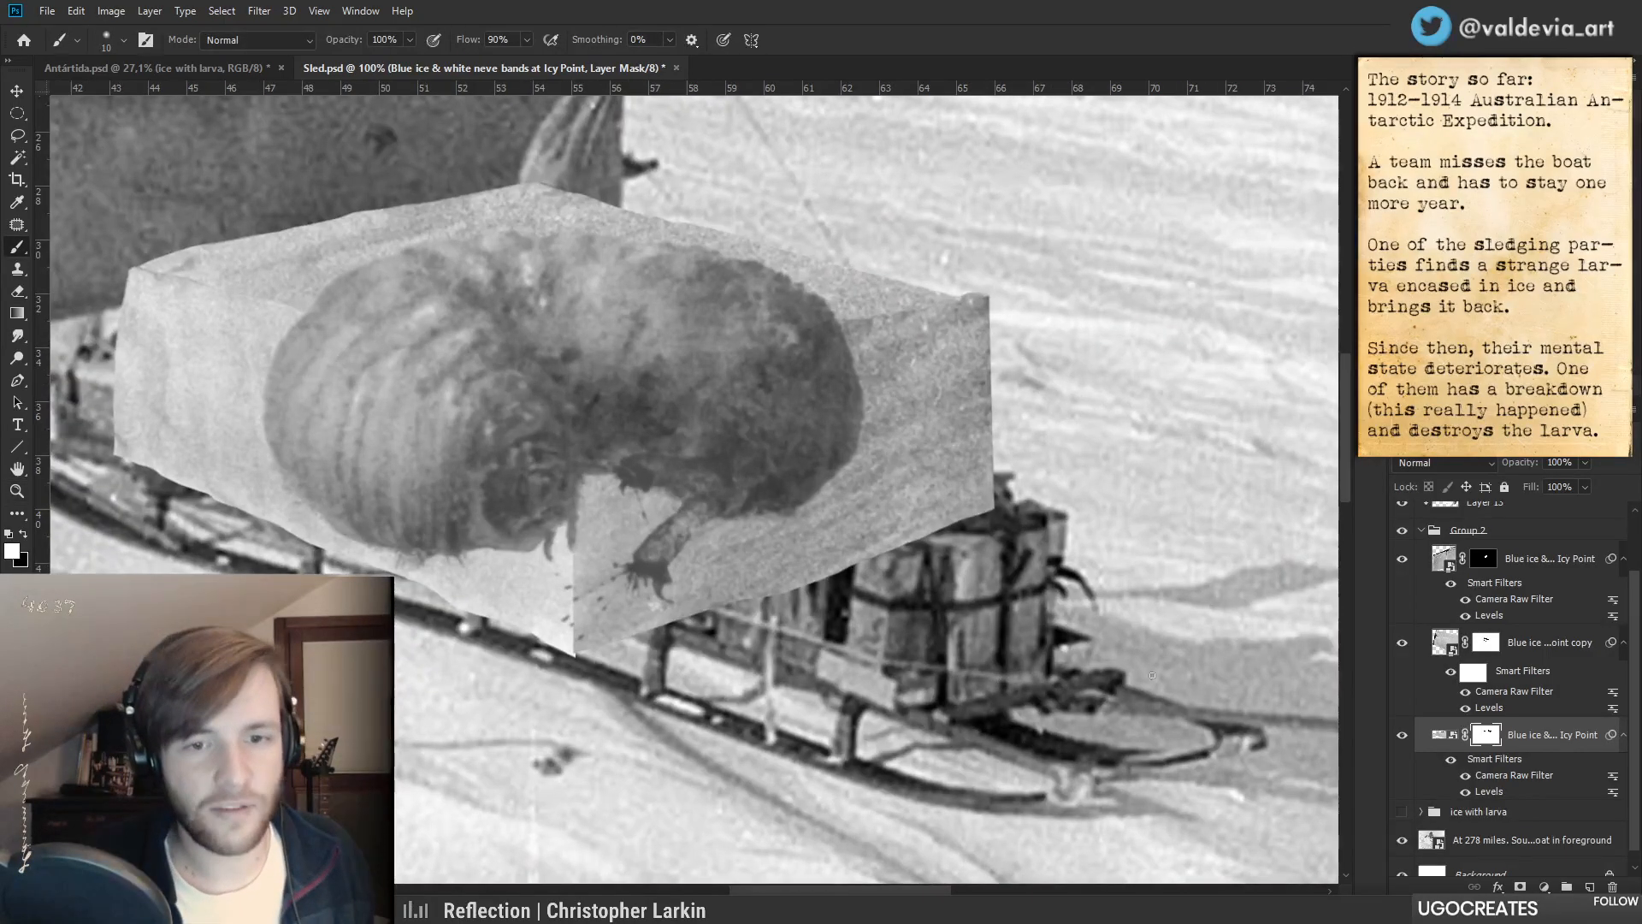
{"action": "left_click", "coordinate": [1402, 644]}
{"action": "left_click", "coordinate": [1472, 644]}
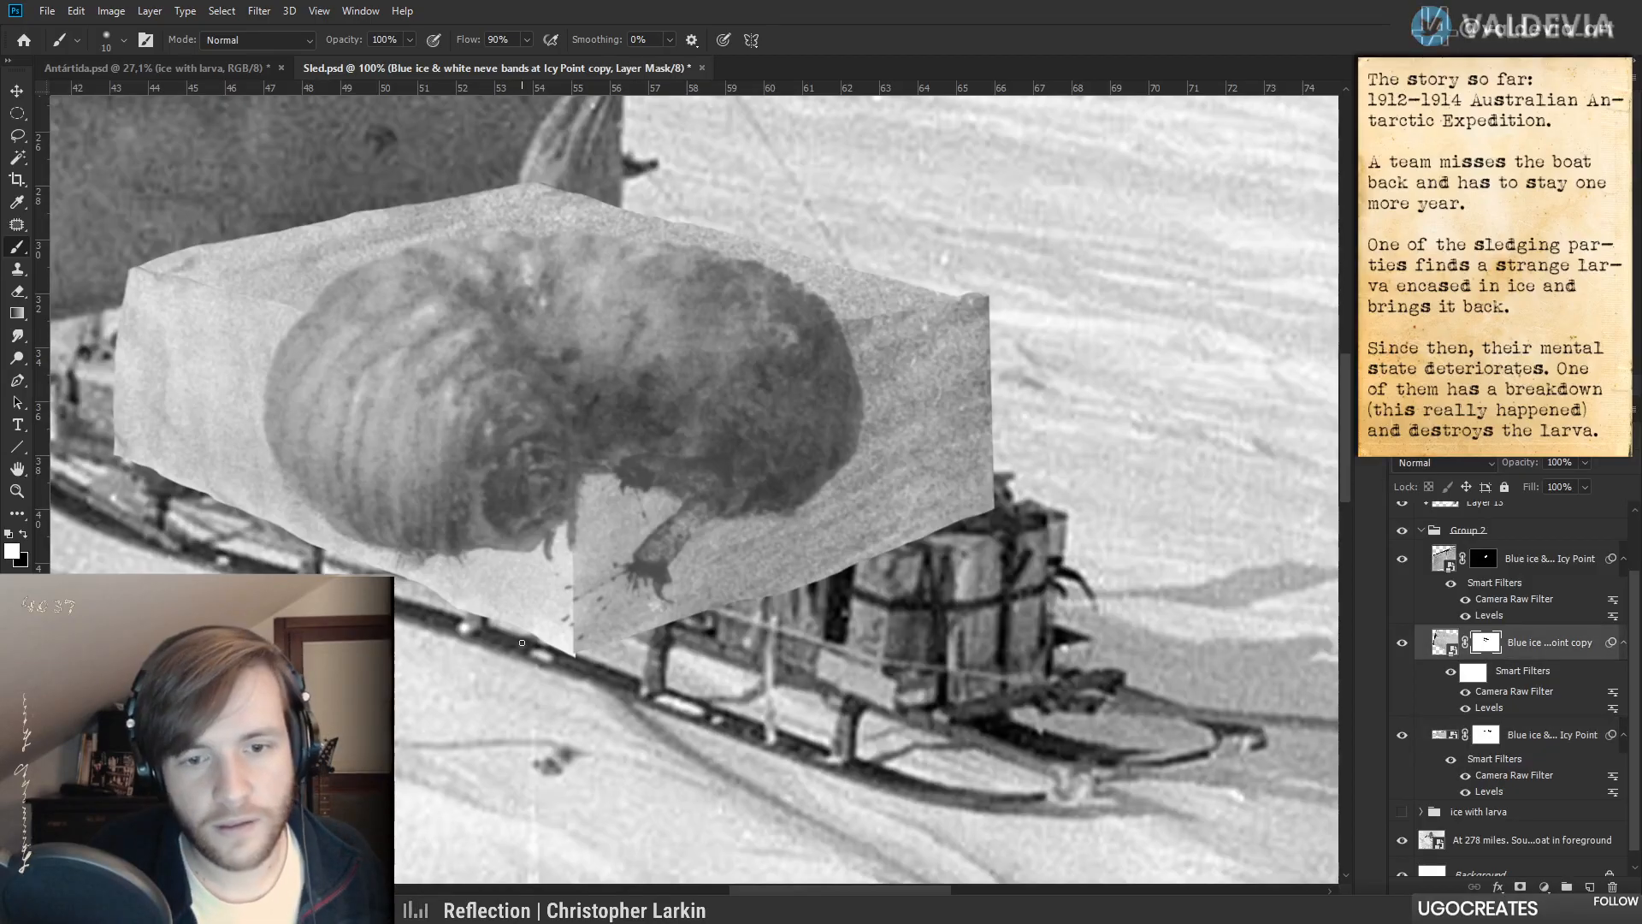
{"action": "key", "text": "ctrl+z"}
{"action": "key", "text": "ctrl+z"}
{"action": "left_click", "coordinate": [557, 649]}
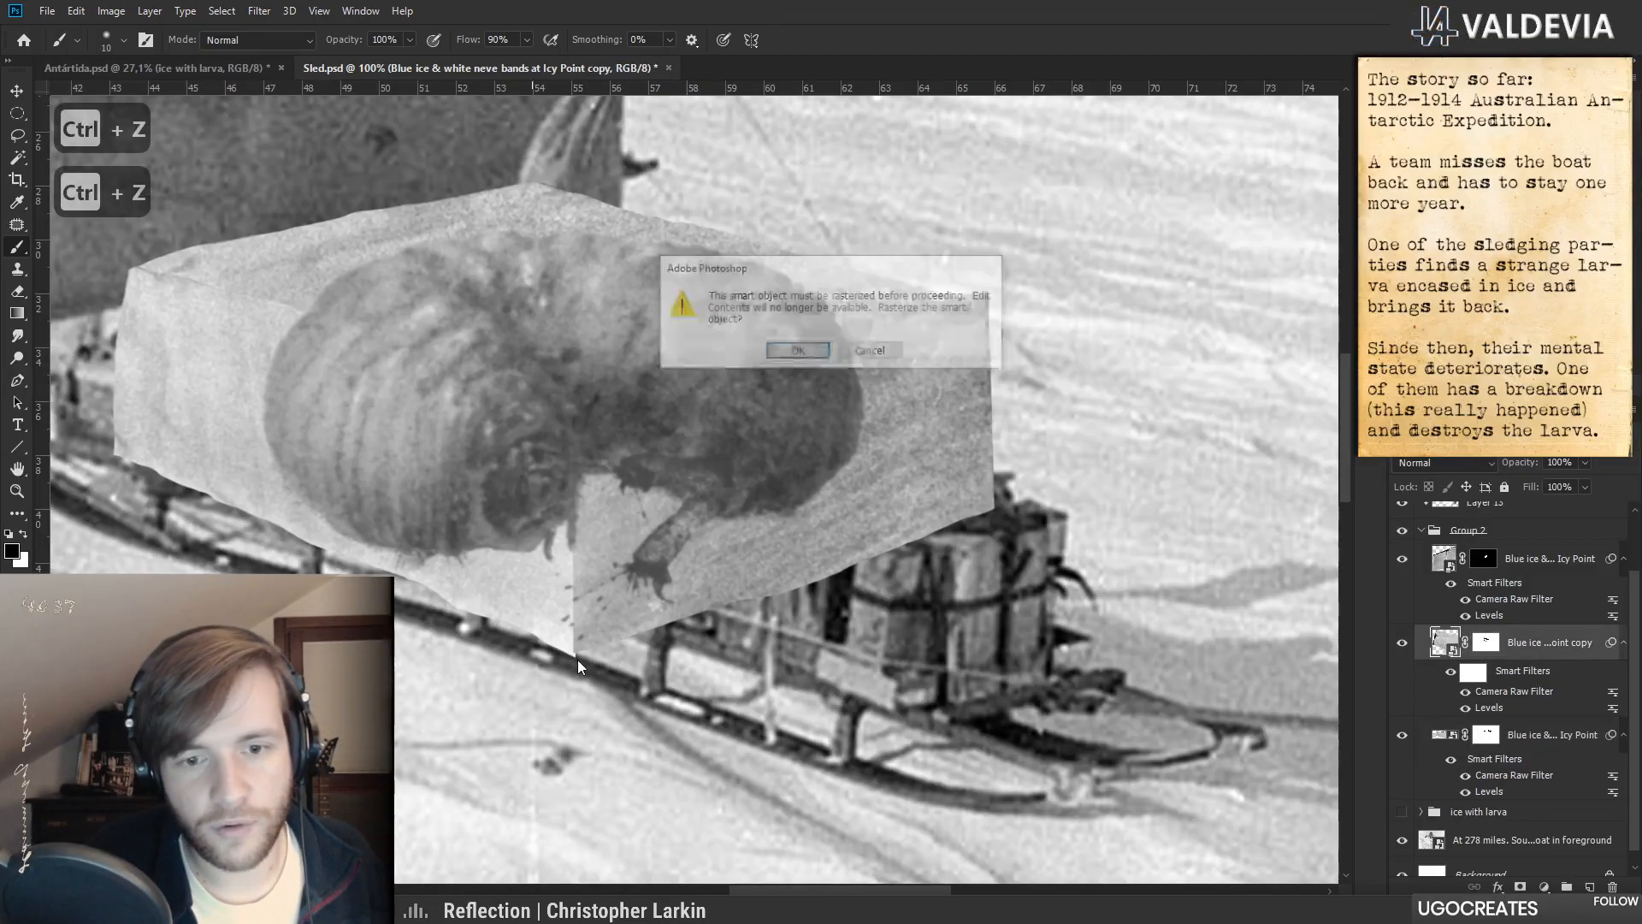
{"action": "left_click", "coordinate": [870, 350]}
{"action": "left_click", "coordinate": [1487, 641]}
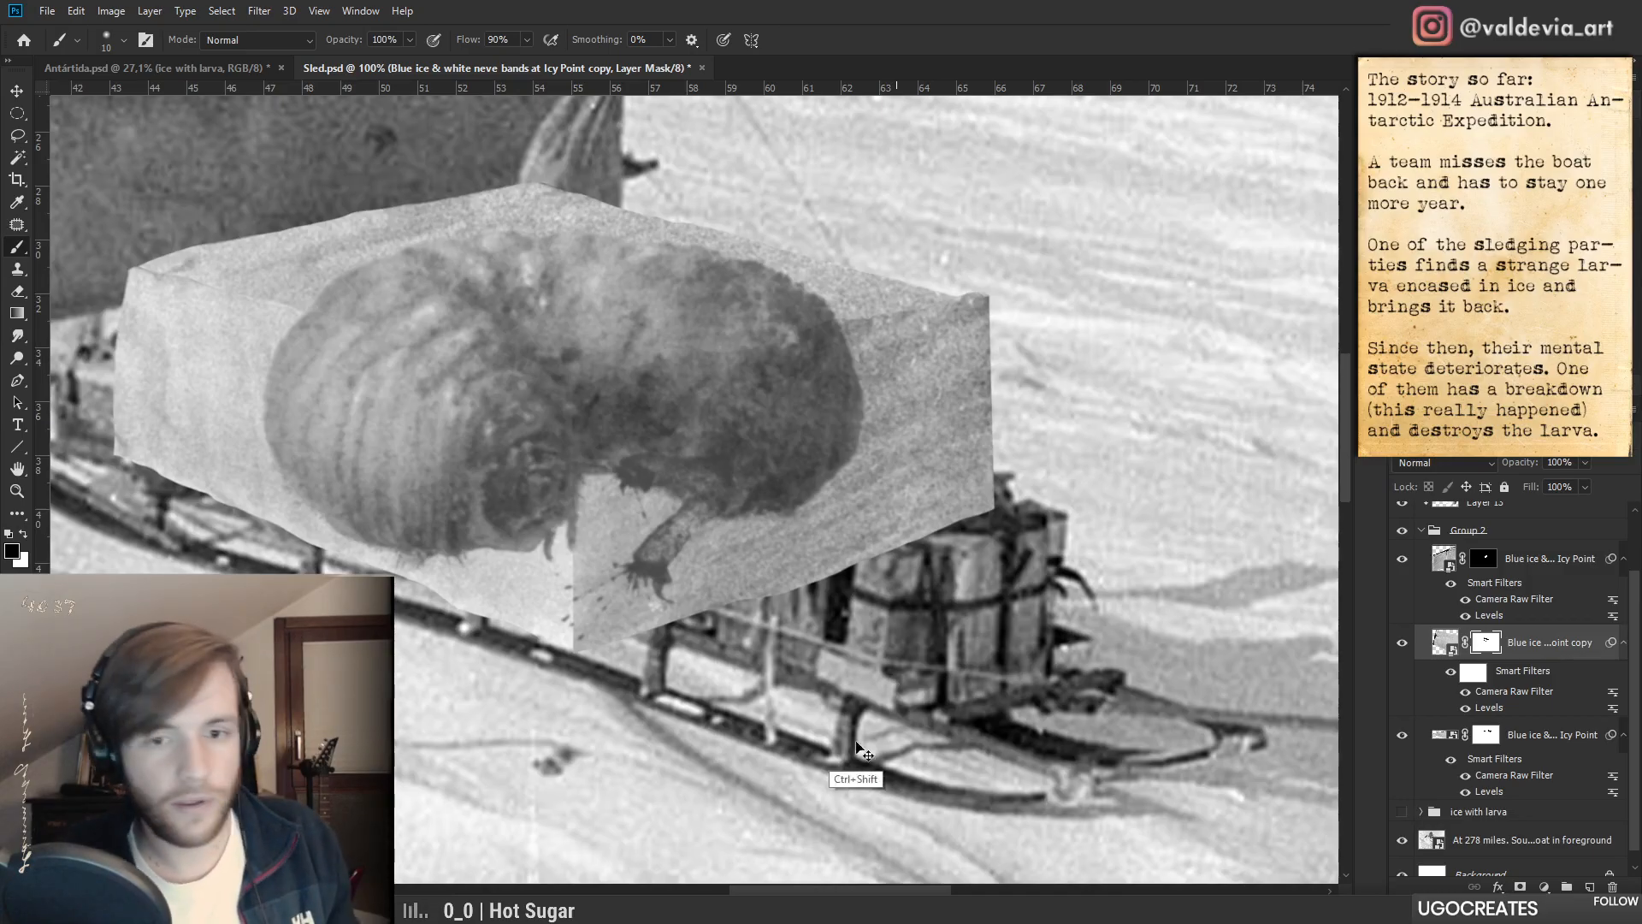
- Soften the mask of the "Blue ice ... Icy Point copy" layer with a 0.9-pixel Gaussian Blur
{"action": "key", "text": "ctrl+shift+g"}
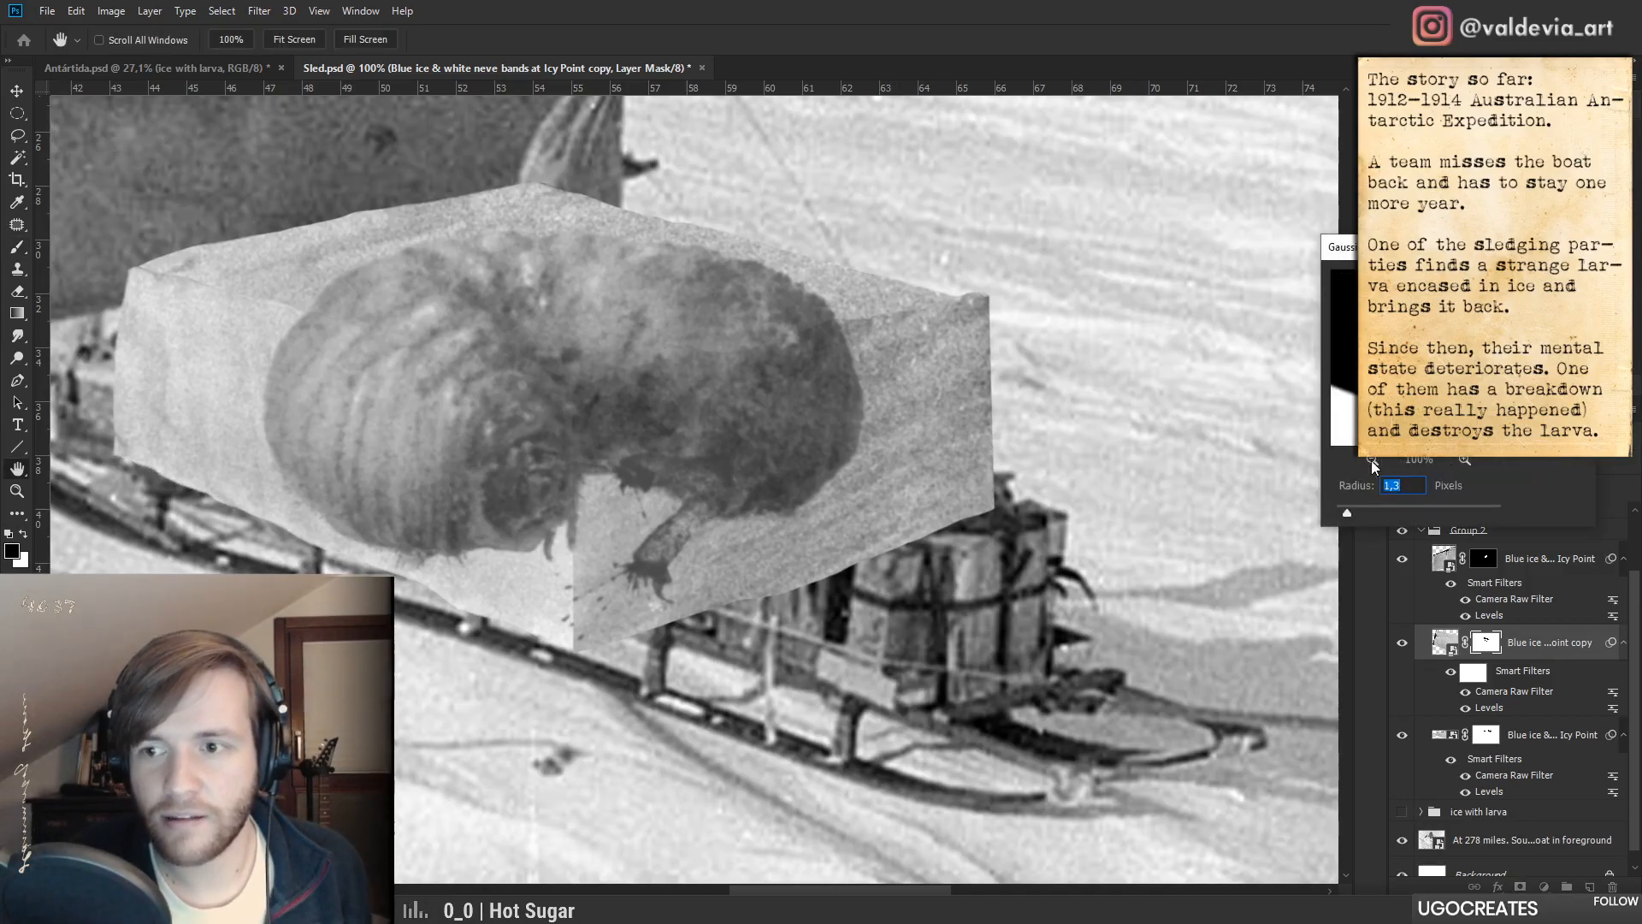
{"action": "left_click", "coordinate": [1371, 460]}
{"action": "left_click", "coordinate": [1367, 459]}
{"action": "left_click", "coordinate": [1368, 456]}
{"action": "left_click", "coordinate": [1372, 455]}
{"action": "left_click", "coordinate": [1372, 455]}
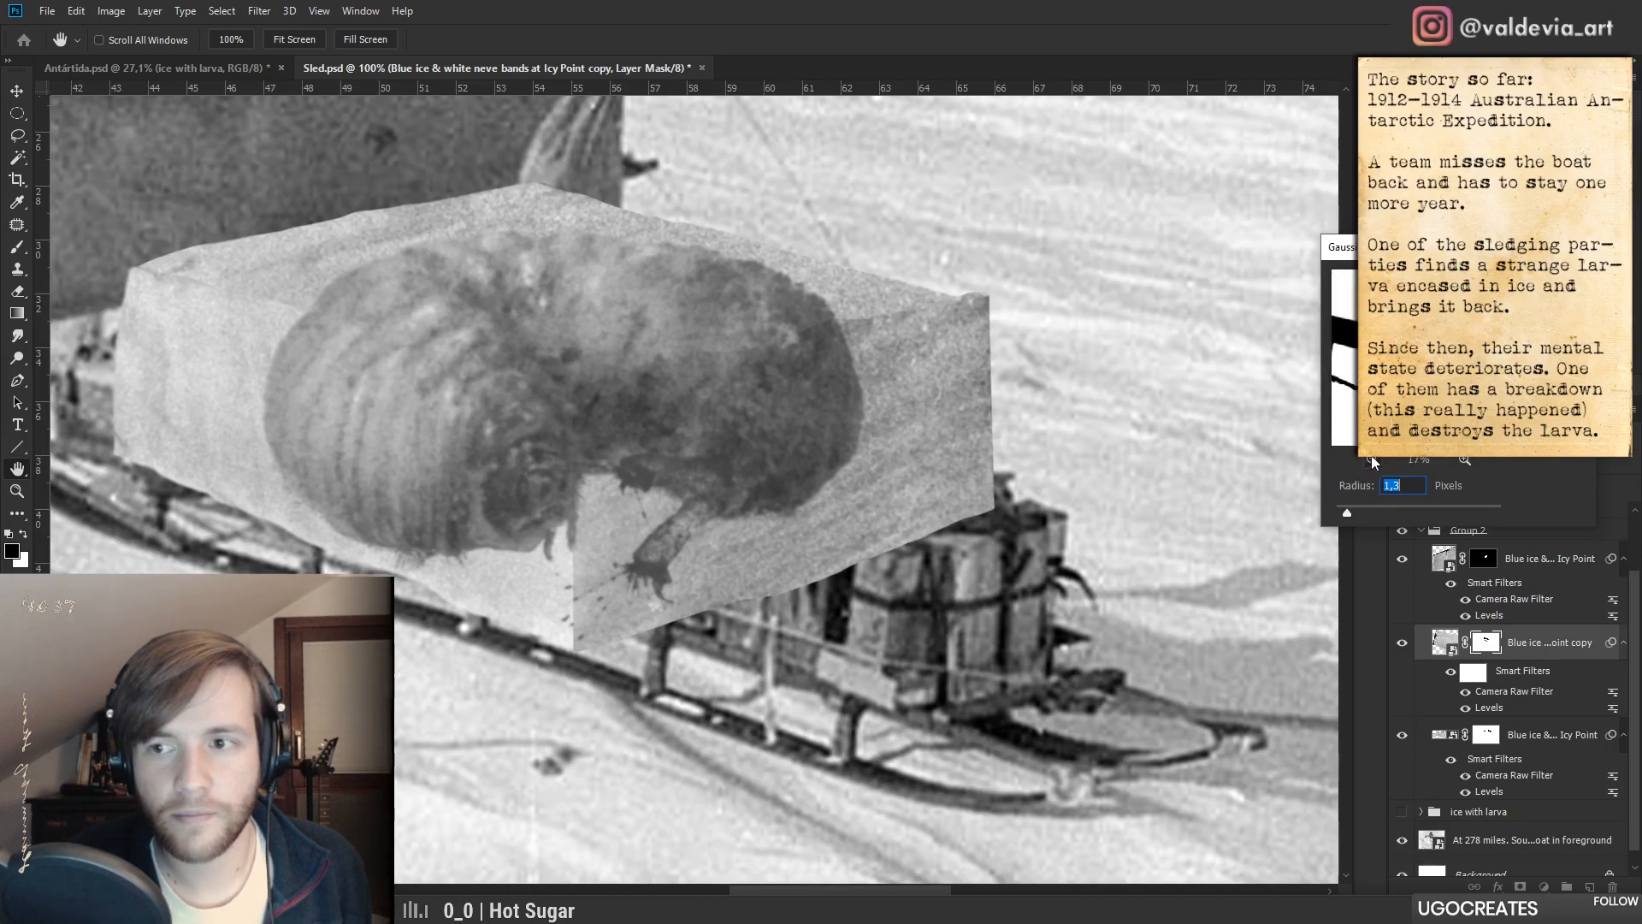
{"action": "mouse_move", "coordinate": [1348, 511]}
{"action": "left_mouse_down"}
{"action": "mouse_move", "coordinate": [1369, 513]}
{"action": "mouse_move", "coordinate": [1342, 511]}
{"action": "left_mouse_up"}
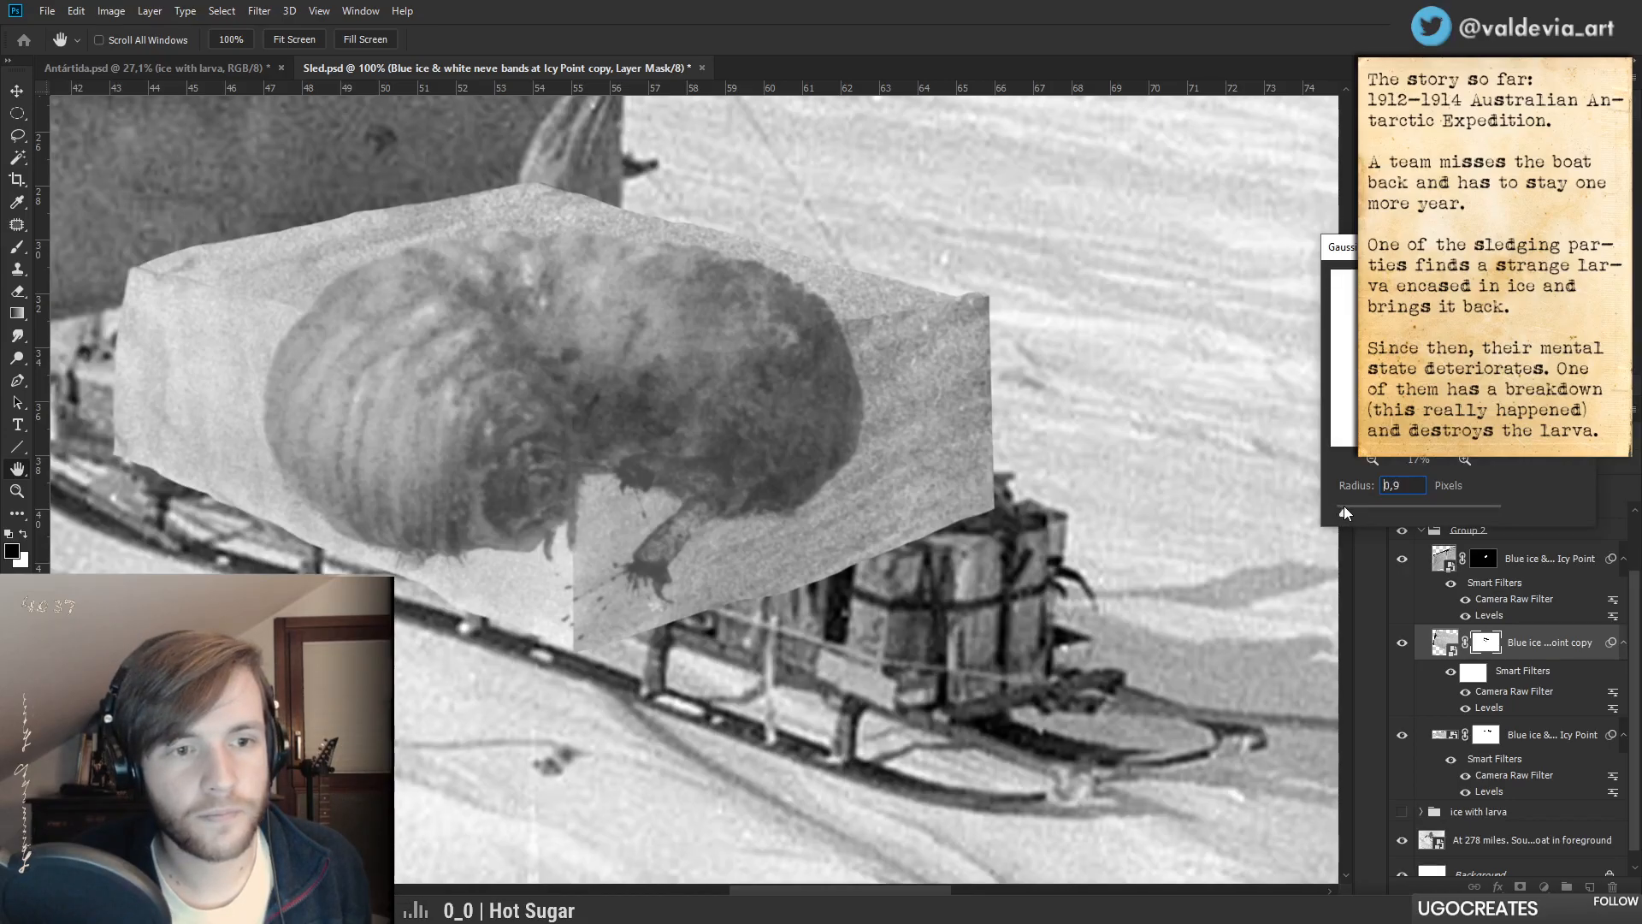
{"action": "key", "text": "Return"}
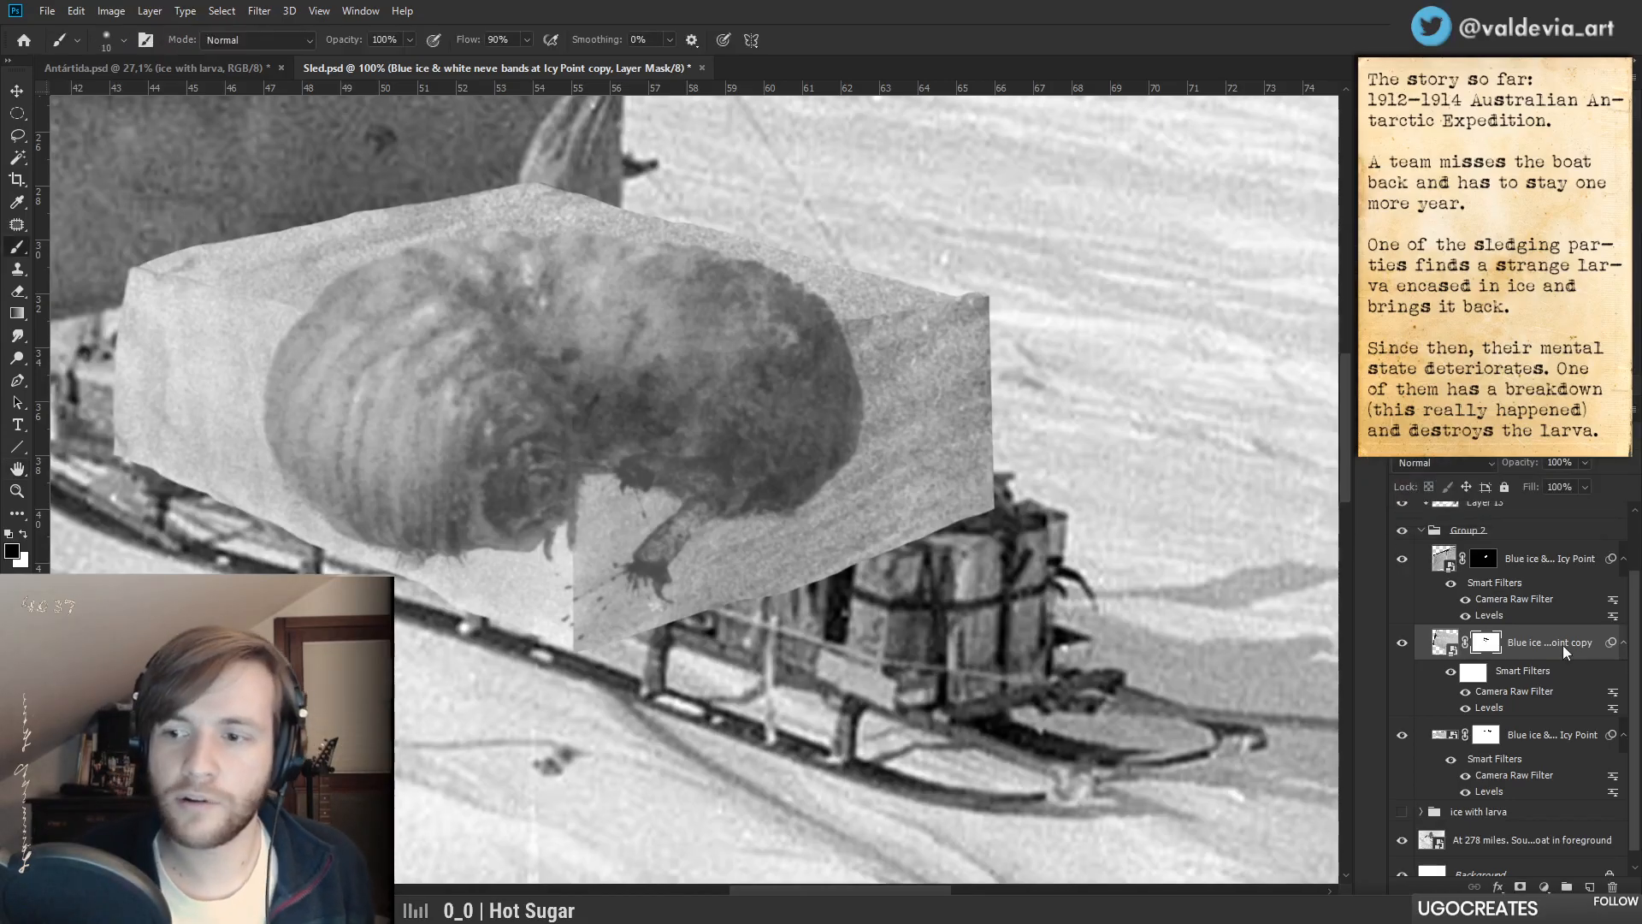
- Soften the mask of the lowest ice layer in Group 2 with a 2-pixel Gaussian Blur
{"action": "left_click", "coordinate": [1487, 736]}
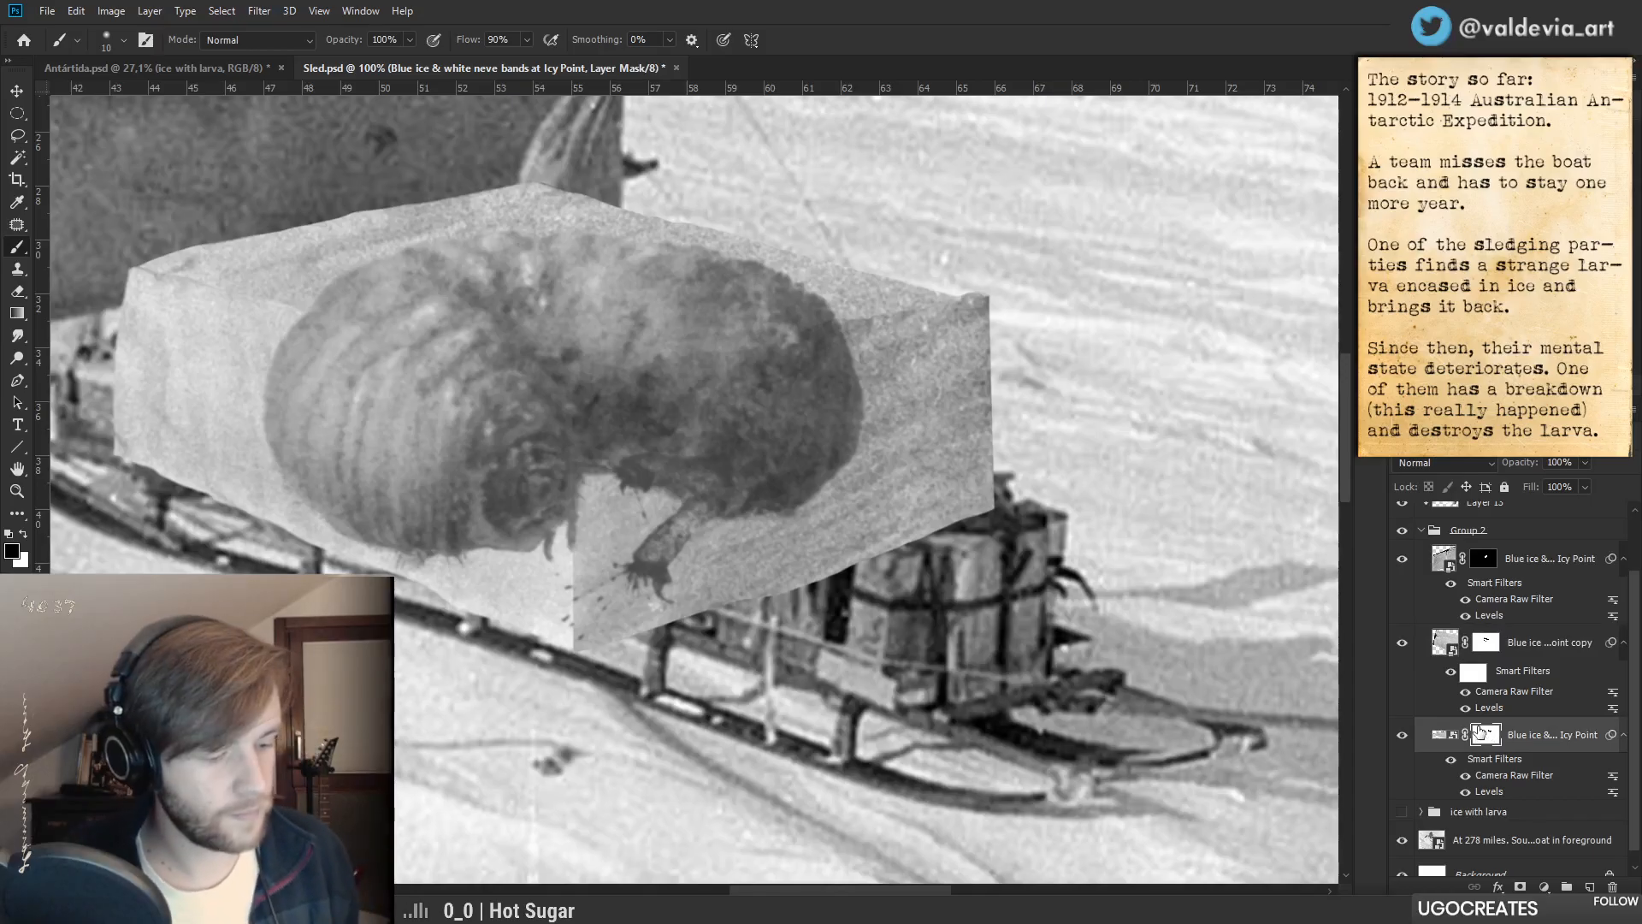
{"action": "key", "text": "ctrl+shift+g"}
{"action": "left_click_drag", "start_coordinate": [1344, 511], "coordinate": [1350, 512]}
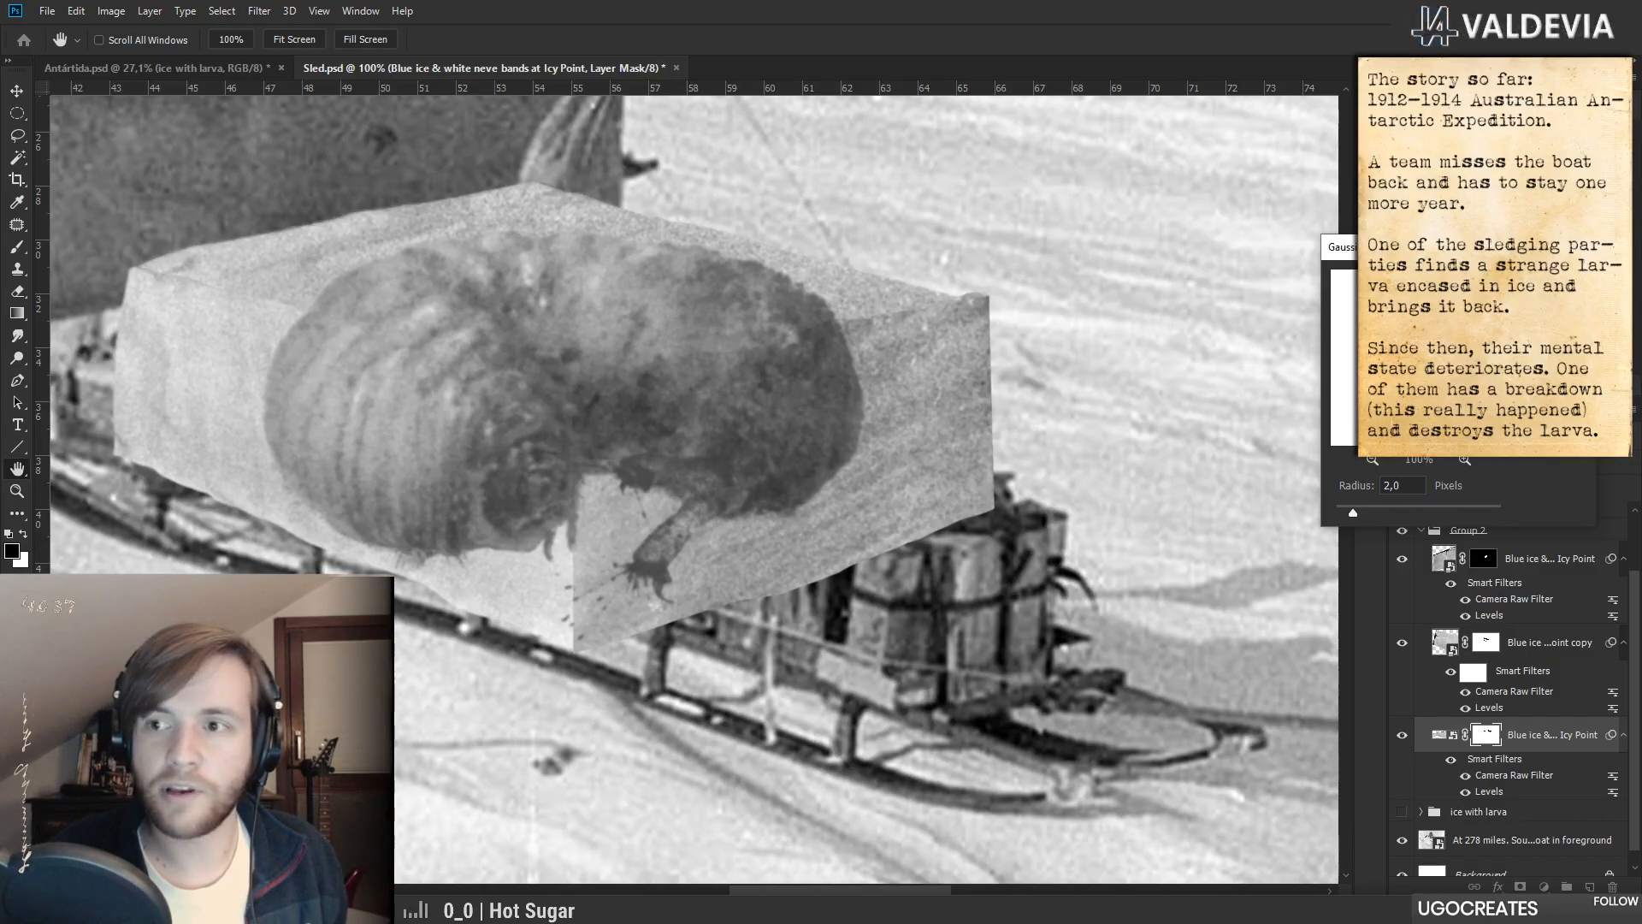
{"action": "key", "text": "Return"}
- Soften the mask of the top ice layer in Group 2 with a 1.1-pixel Gaussian Blur
{"action": "left_click", "coordinate": [1451, 563]}
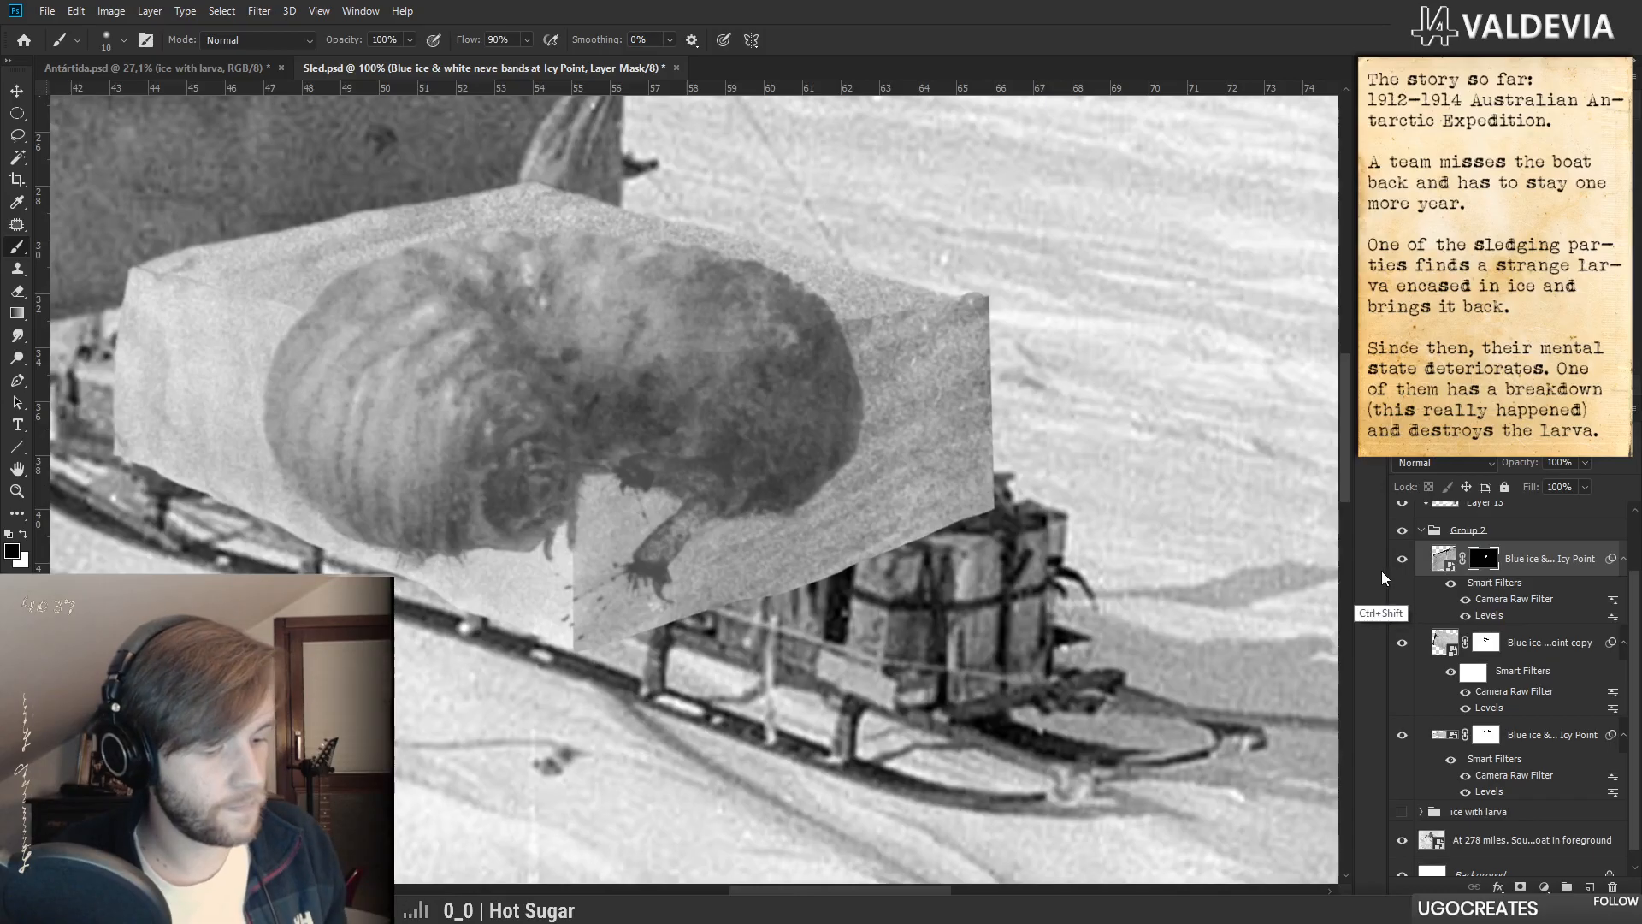
{"action": "key", "text": "ctrl+shift+g"}
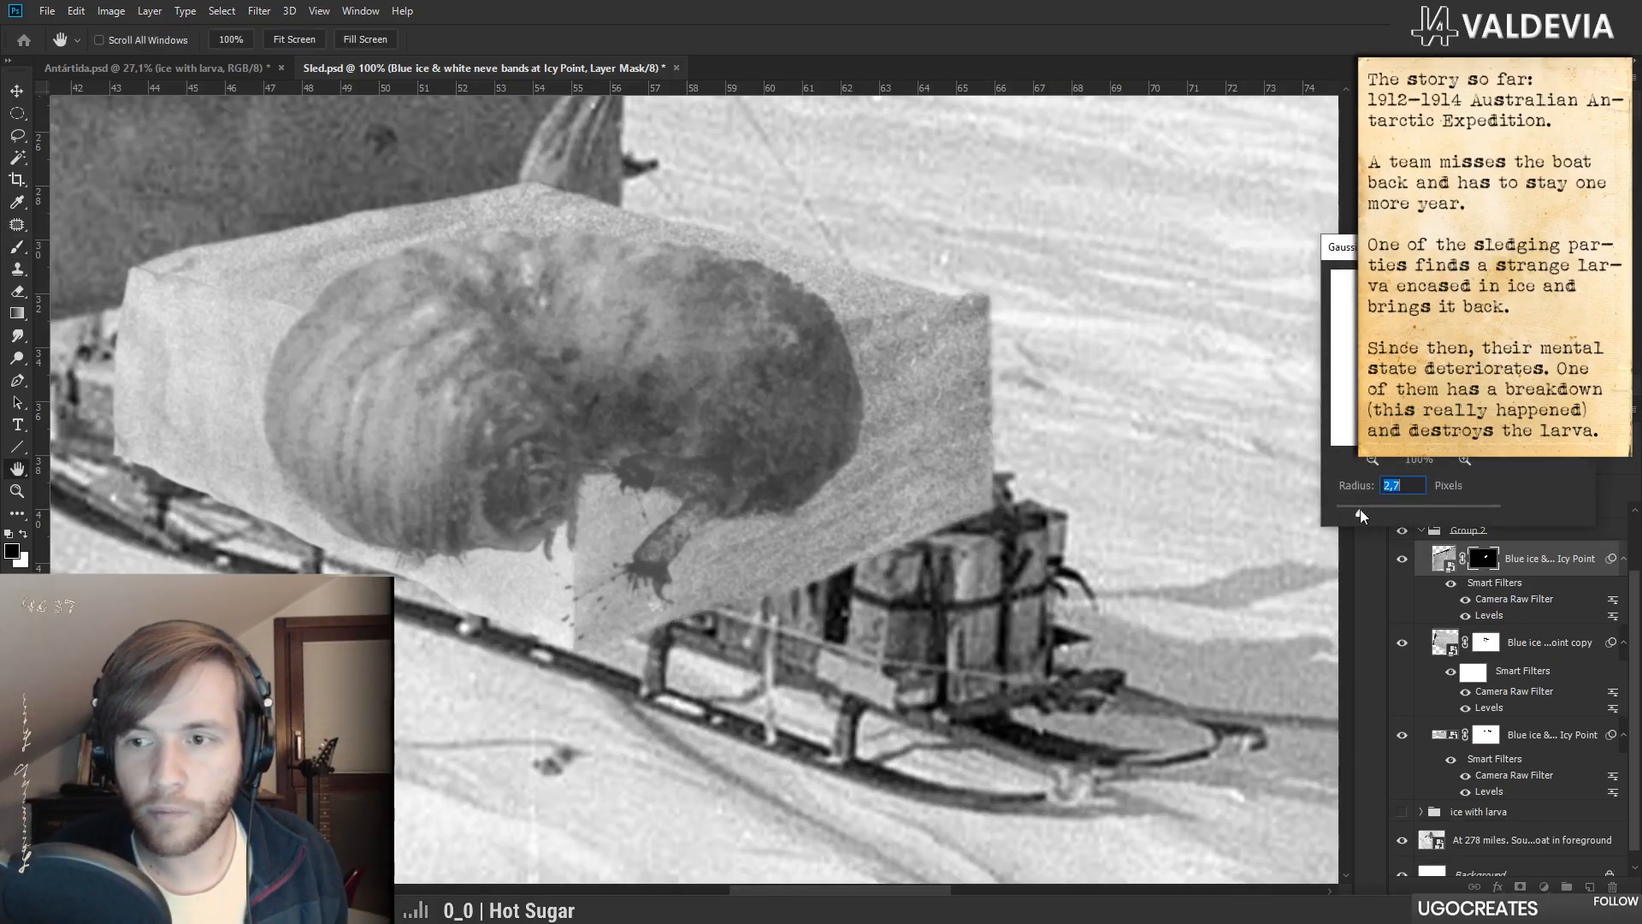
{"action": "left_click_drag", "start_coordinate": [1348, 511], "coordinate": [1347, 509]}
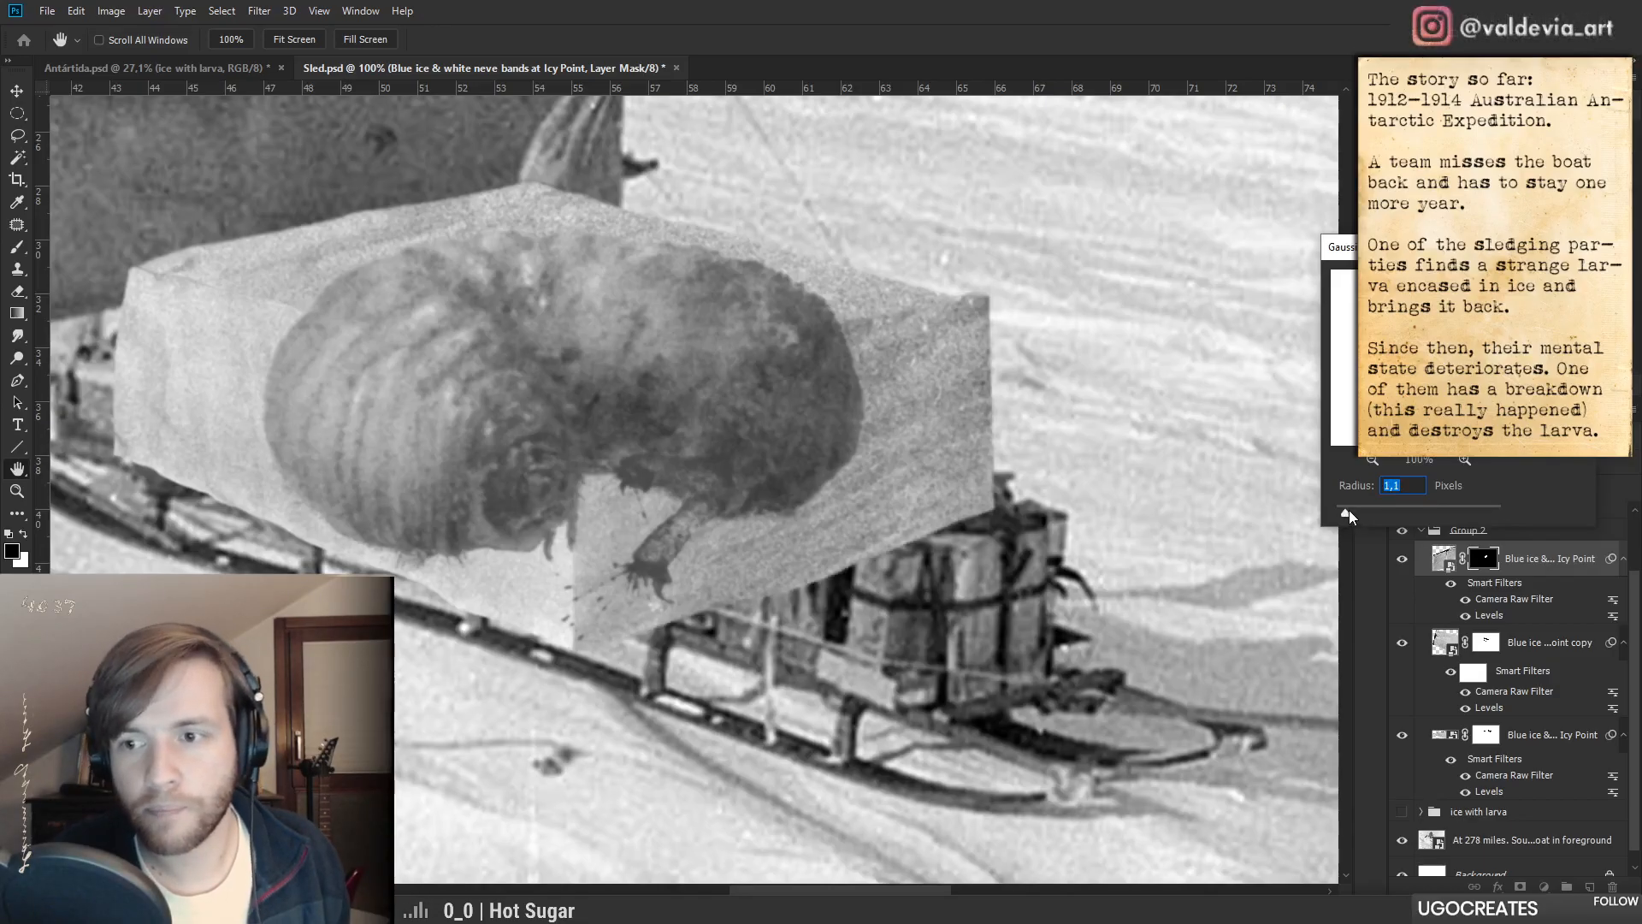
{"action": "key", "text": "Return"}
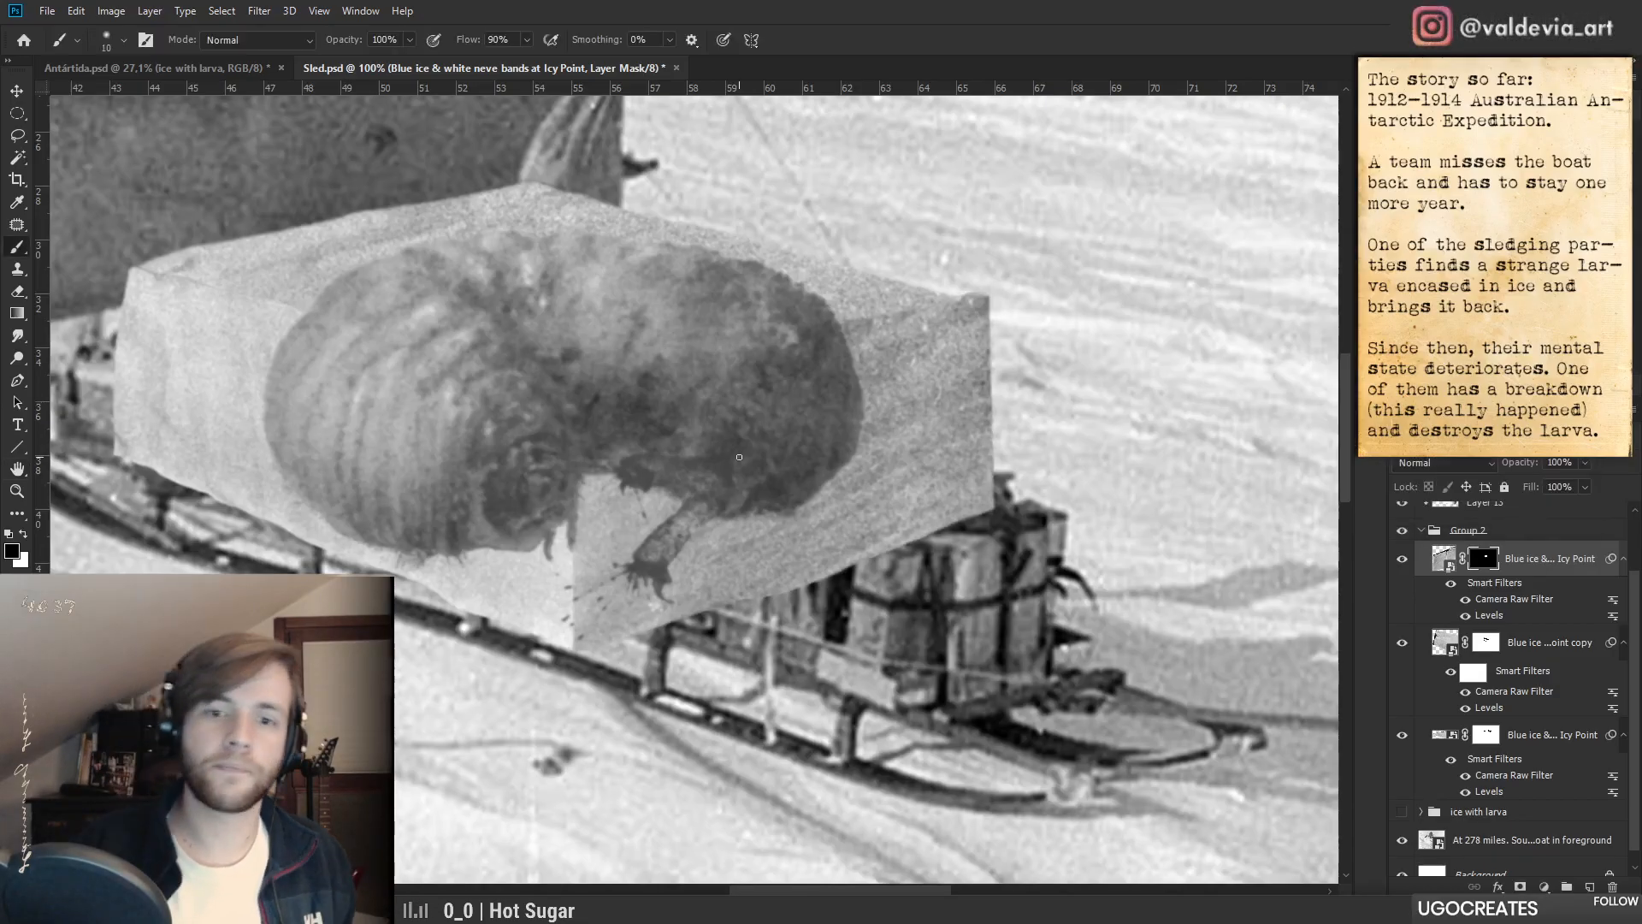
- Add a new layer above Layer 13, clip it to Group 2, and set the soft brush size to 180 px
{"action": "left_click_drag", "start_coordinate": [786, 447], "coordinate": [756, 498]}
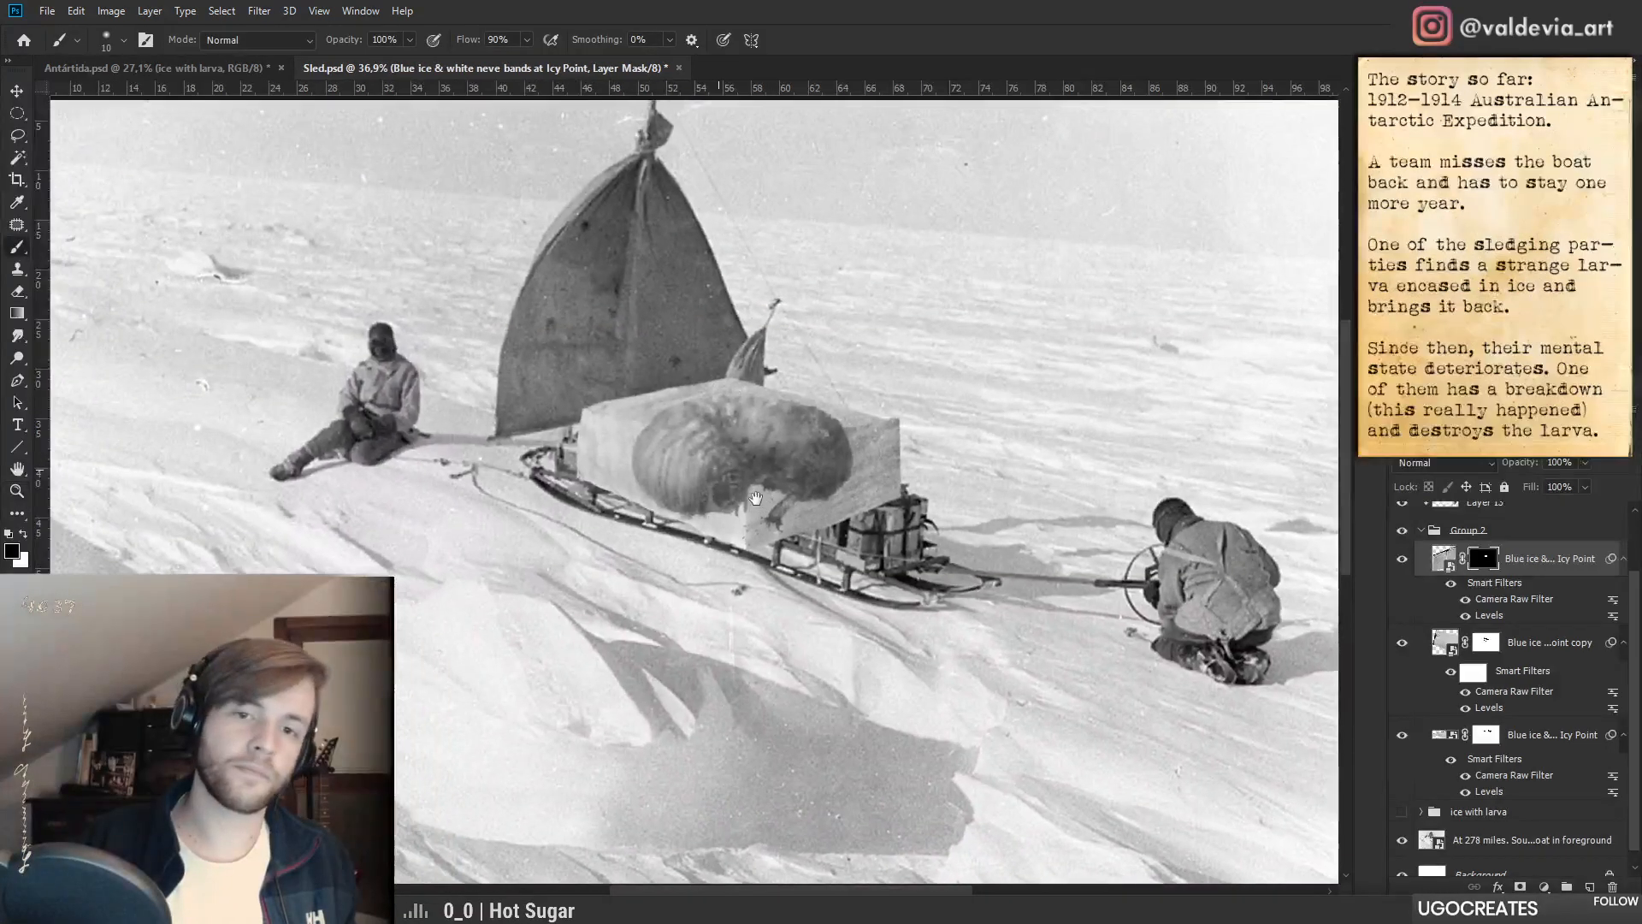
{"action": "left_click_drag", "start_coordinate": [605, 493], "coordinate": [534, 493]}
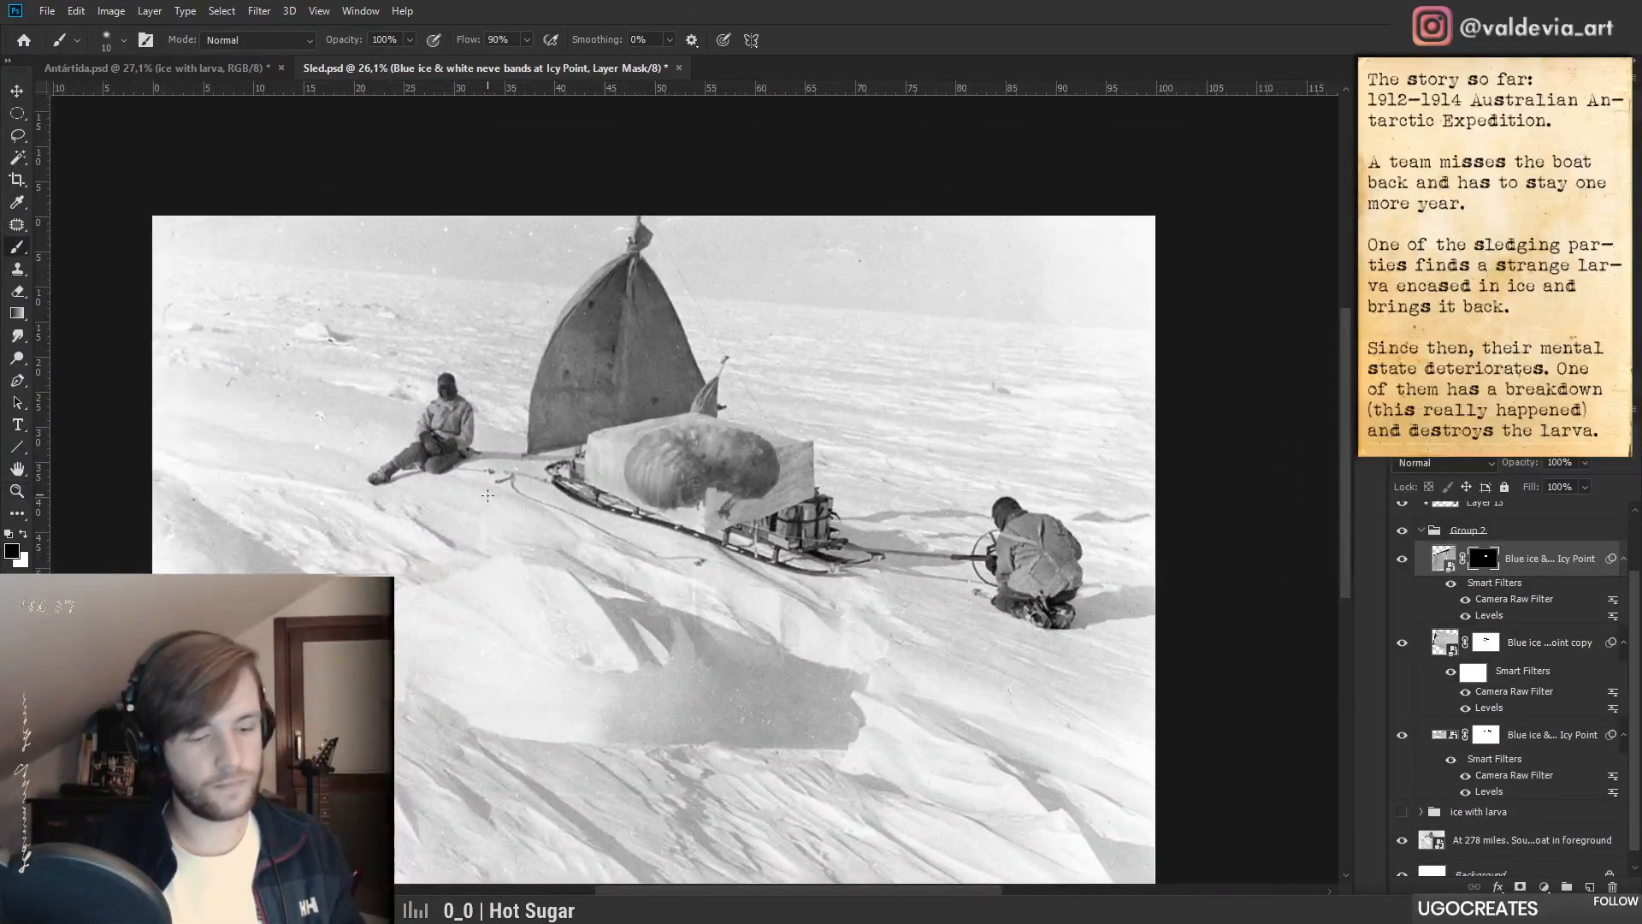
{"action": "mouse_move", "coordinate": [658, 481]}
{"action": "left_mouse_down"}
{"action": "mouse_move", "coordinate": [586, 476]}
{"action": "mouse_move", "coordinate": [837, 445]}
{"action": "mouse_move", "coordinate": [747, 526]}
{"action": "mouse_move", "coordinate": [661, 493]}
{"action": "mouse_move", "coordinate": [742, 488]}
{"action": "left_mouse_up"}
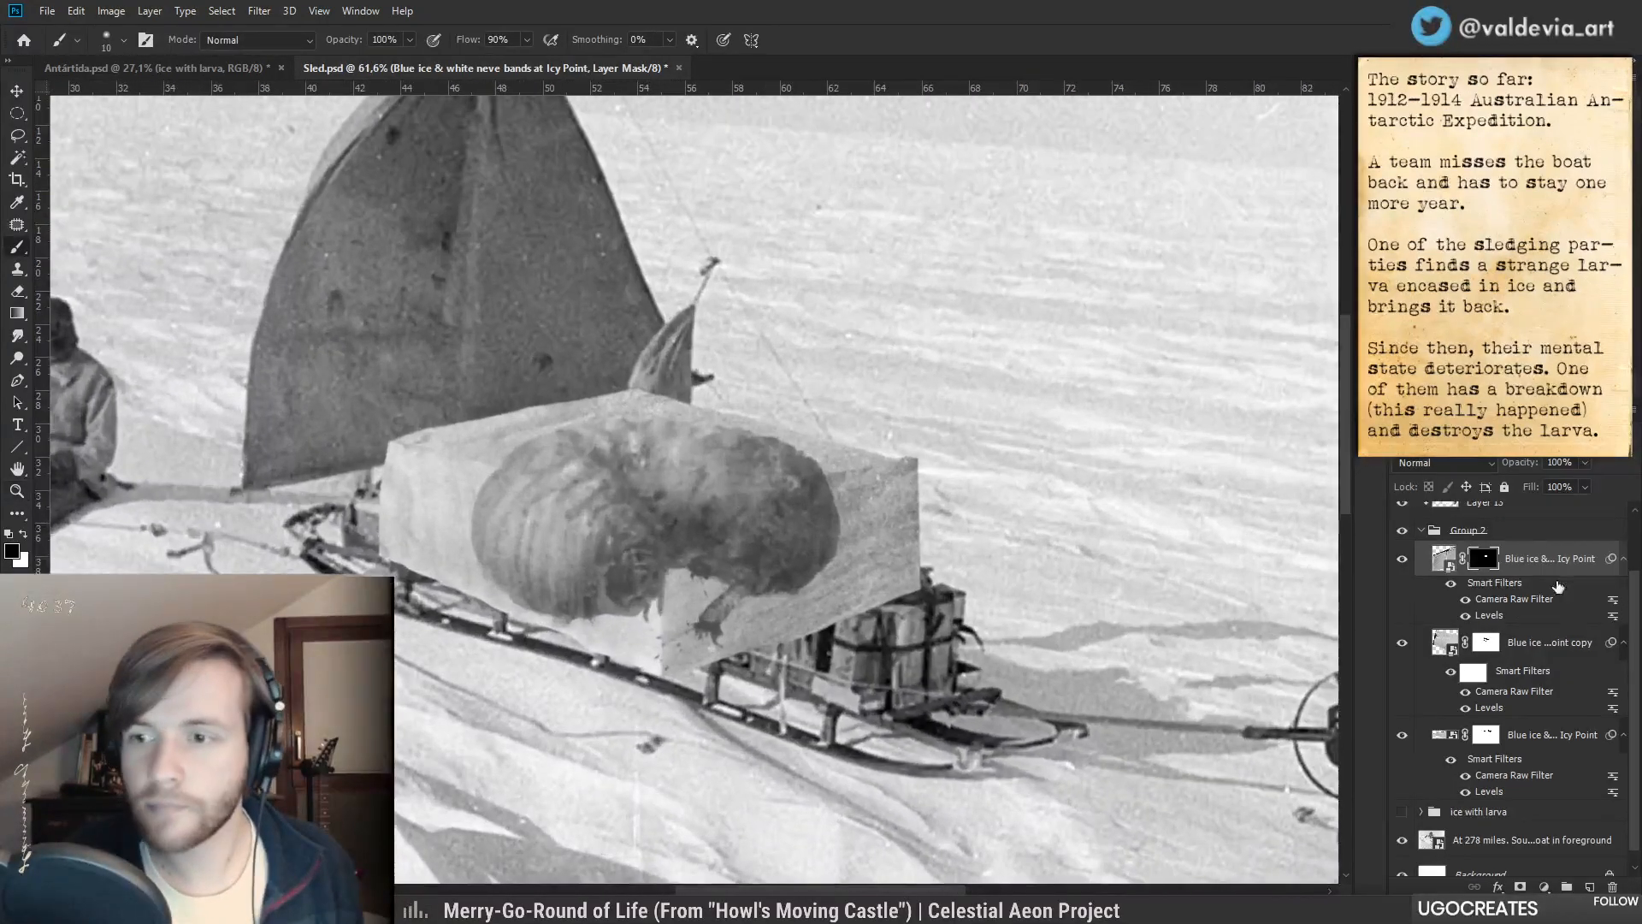
{"action": "left_click", "coordinate": [1507, 508]}
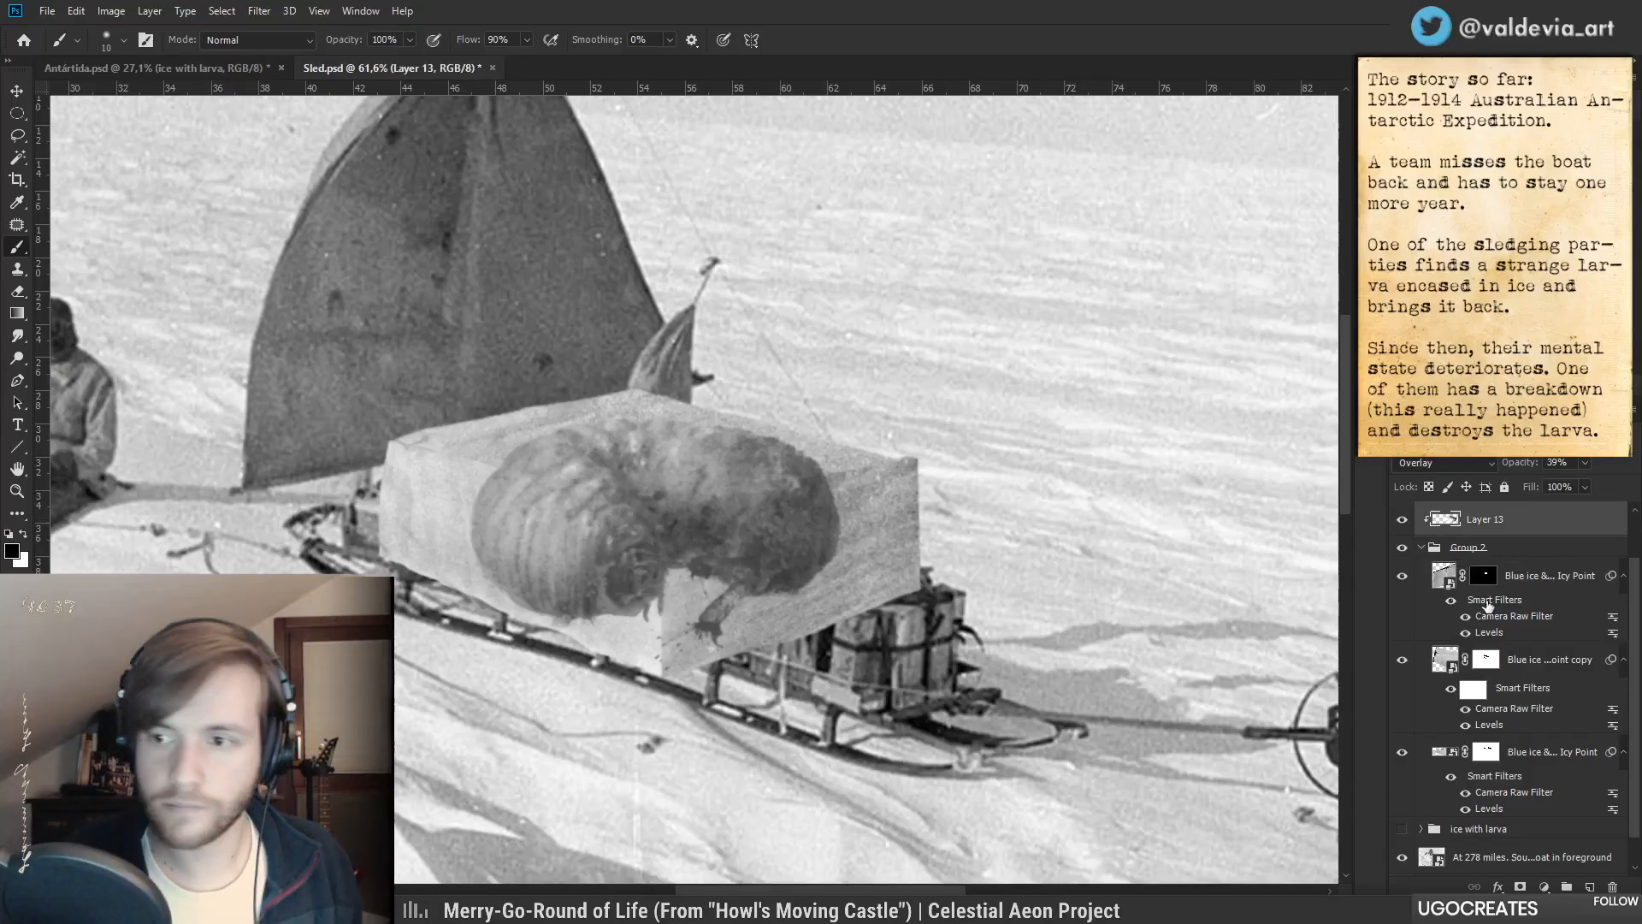
{"action": "right_click", "coordinate": [969, 547]}
{"action": "left_click_drag", "start_coordinate": [919, 499], "coordinate": [971, 499]}
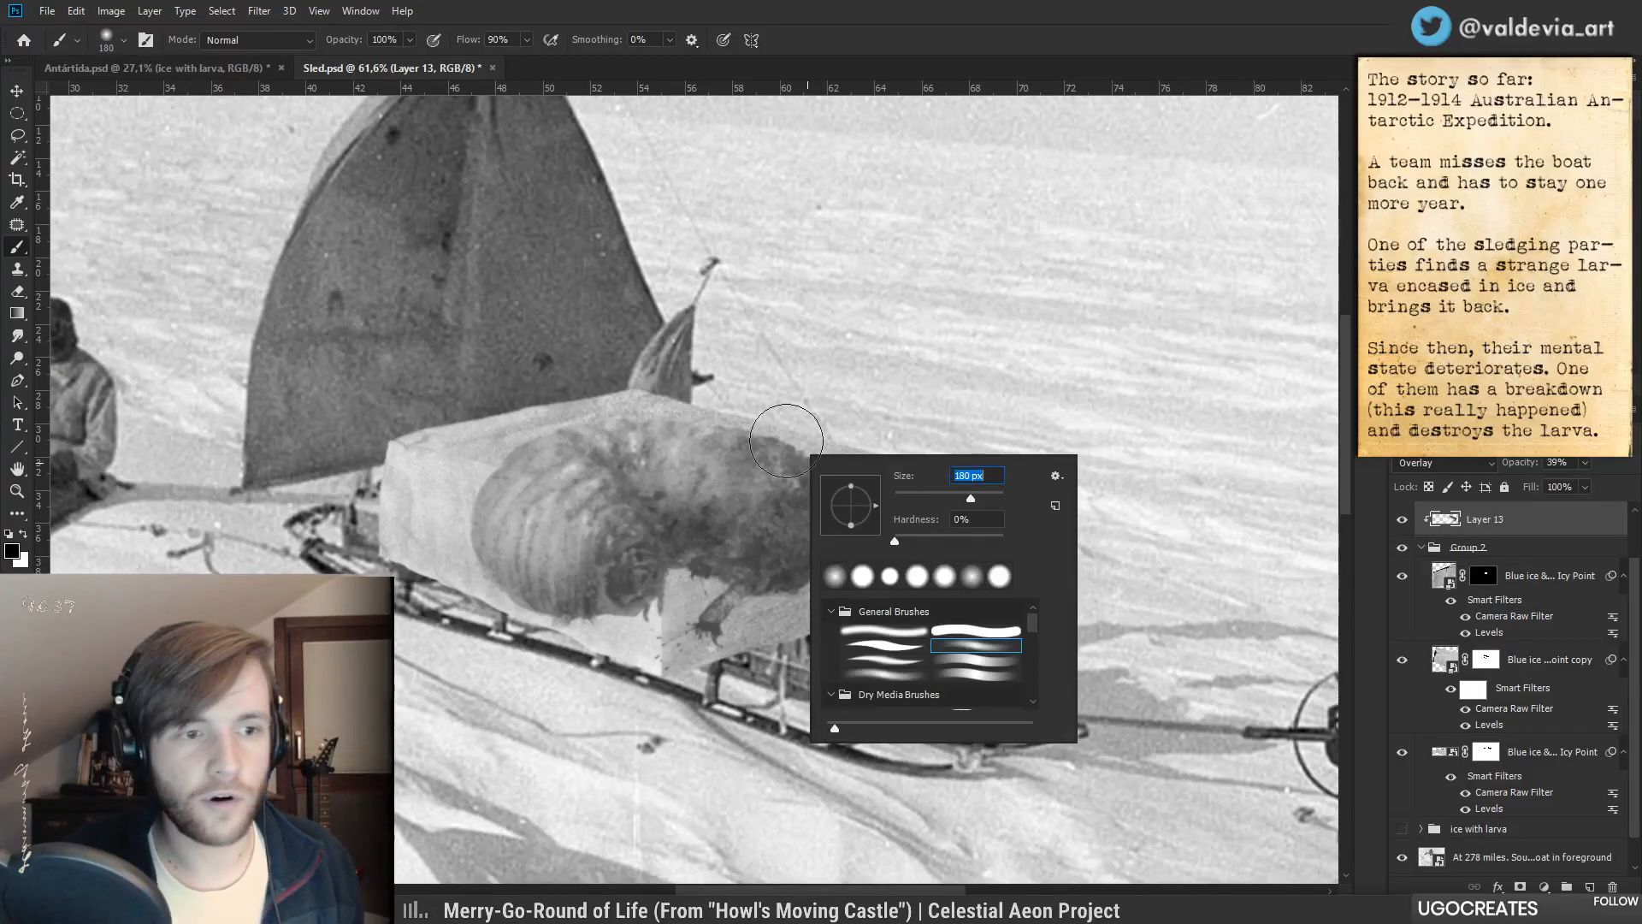
{"action": "key", "text": "Return"}
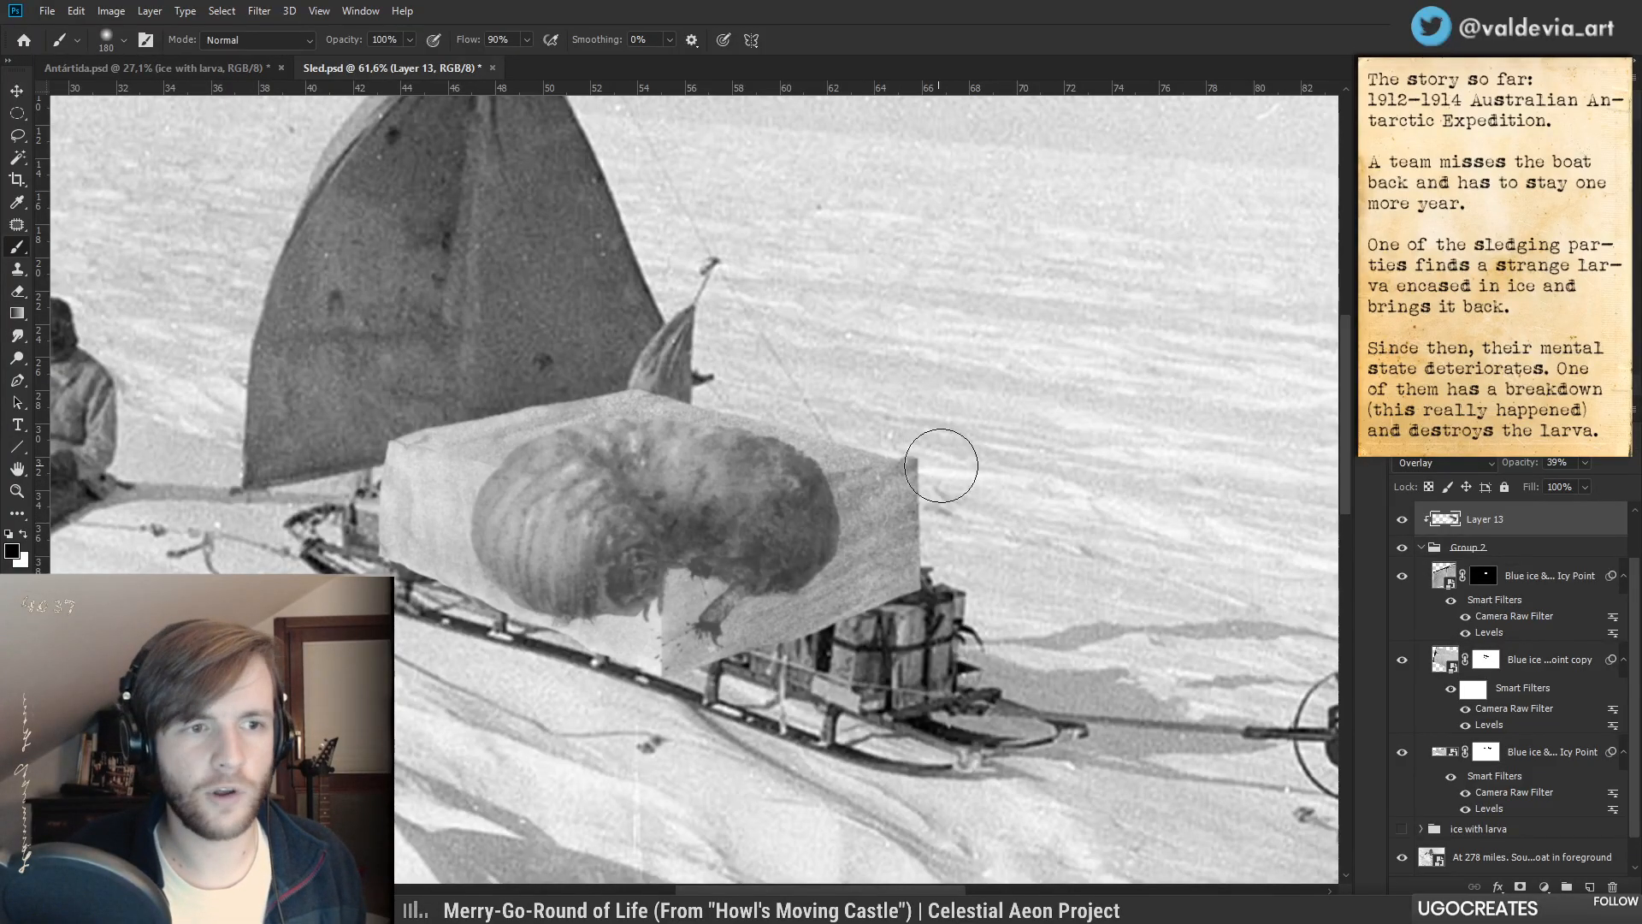
{"action": "left_click", "coordinate": [1587, 886]}
{"action": "left_click", "coordinate": [1518, 537], "text": "alt"}
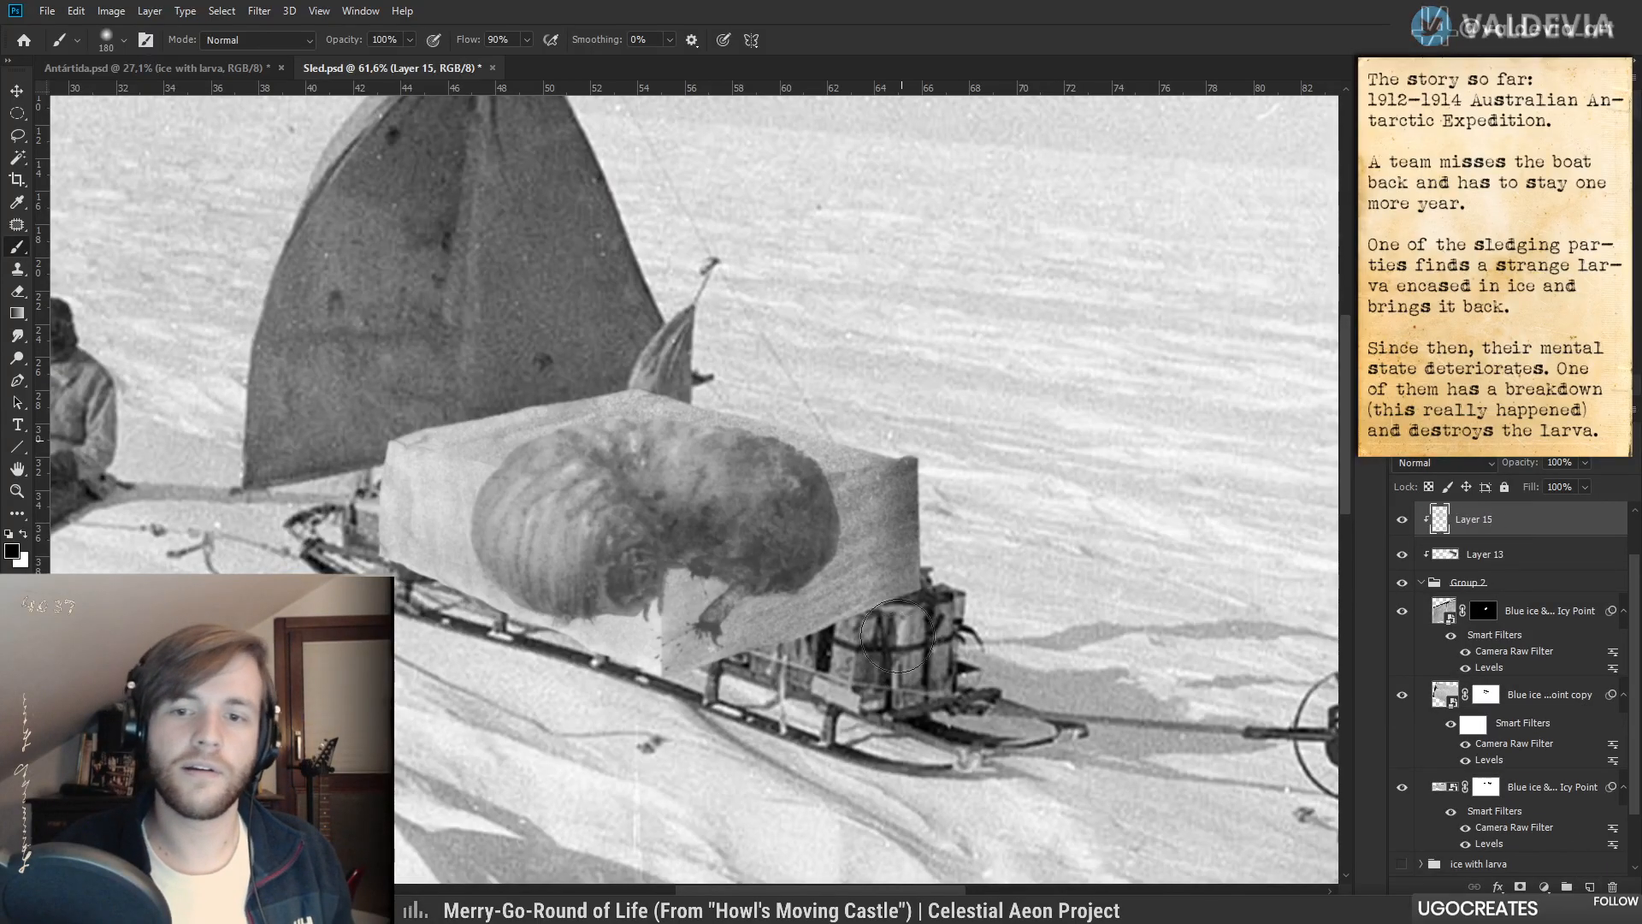
- Paint soft black shading over the ice block's top and right face with 180 px and 39 px brushes, undoing a stray stroke
{"action": "mouse_move", "coordinate": [824, 449]}
{"action": "left_mouse_down"}
{"action": "mouse_move", "coordinate": [657, 379]}
{"action": "mouse_move", "coordinate": [908, 496]}
{"action": "left_mouse_up"}
{"action": "left_click_drag", "start_coordinate": [760, 422], "coordinate": [879, 544]}
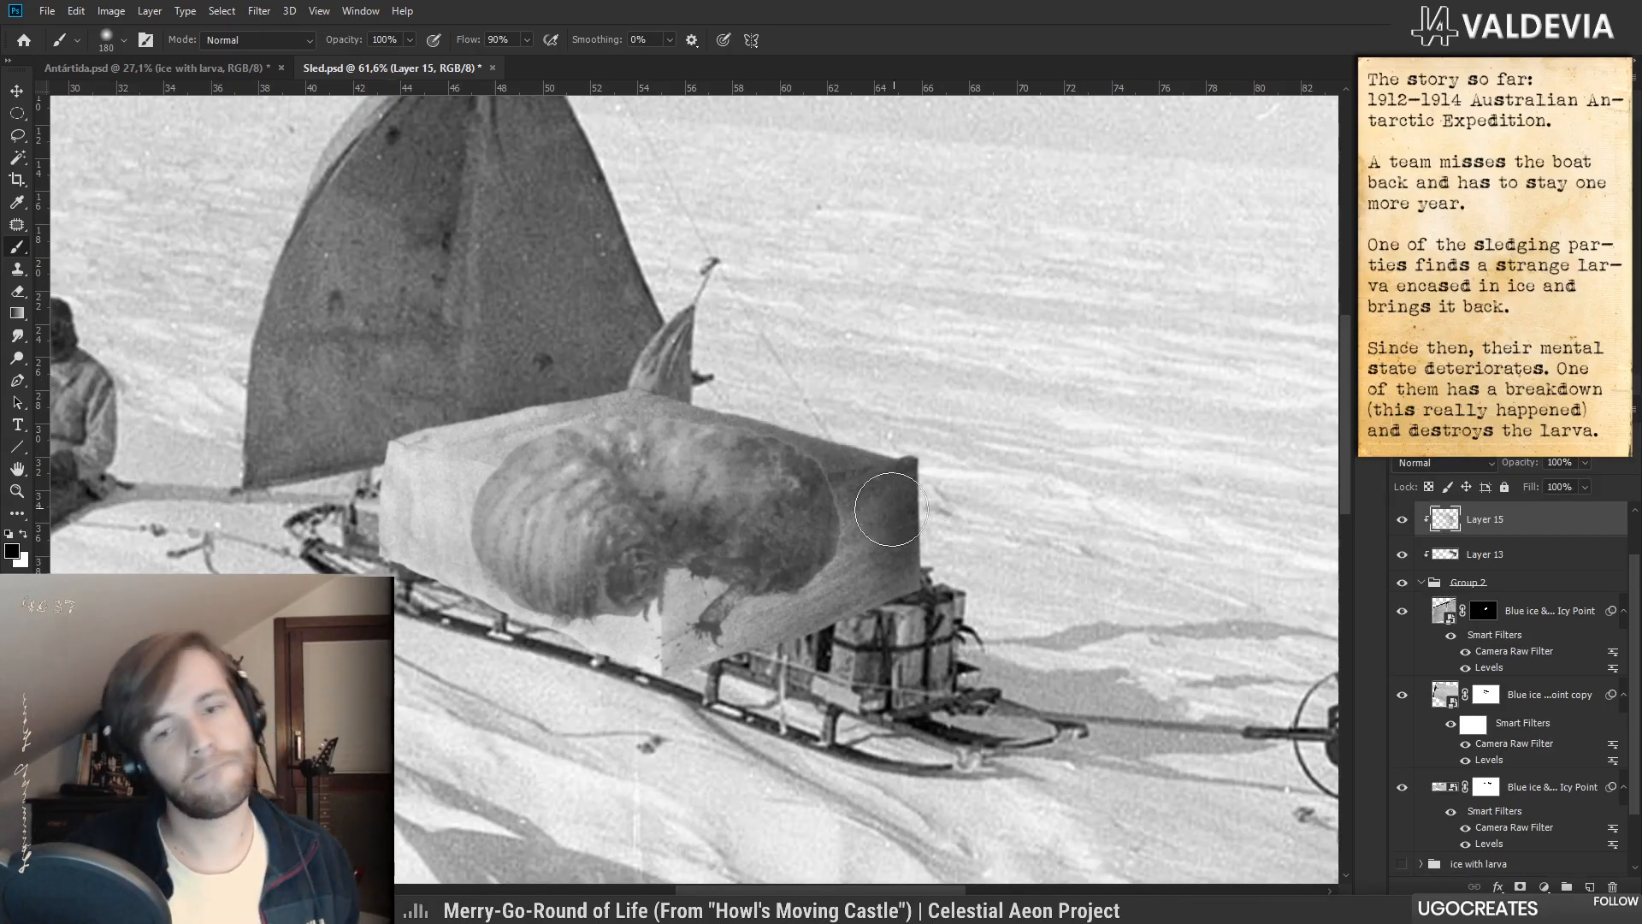
{"action": "right_click", "coordinate": [753, 530]}
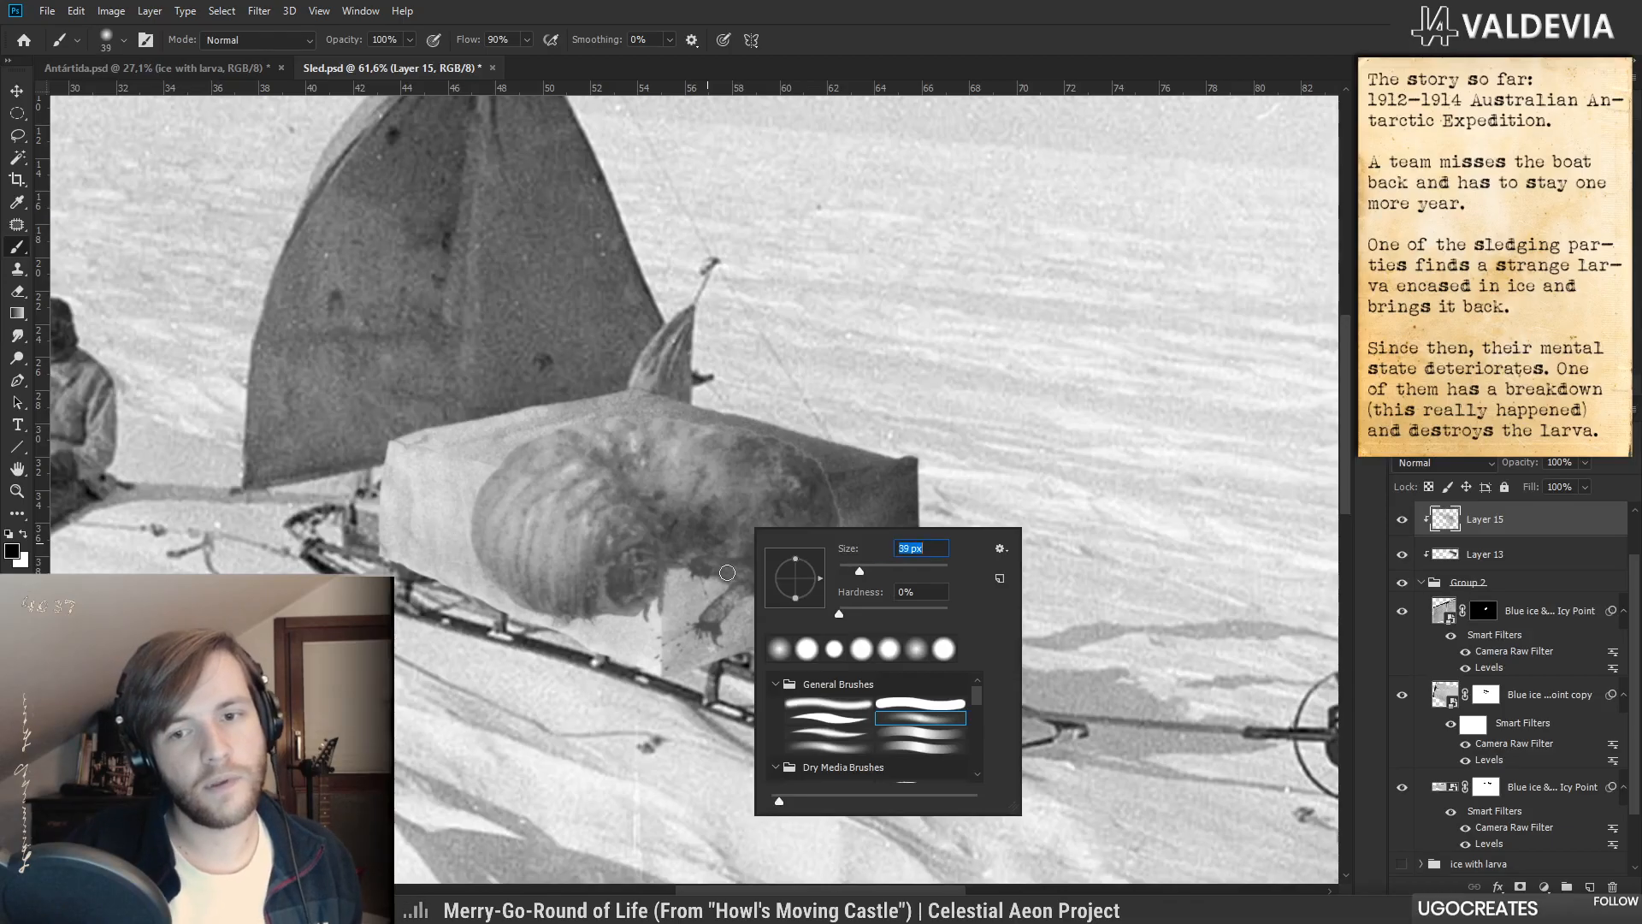
{"action": "key", "text": "ctrl+z"}
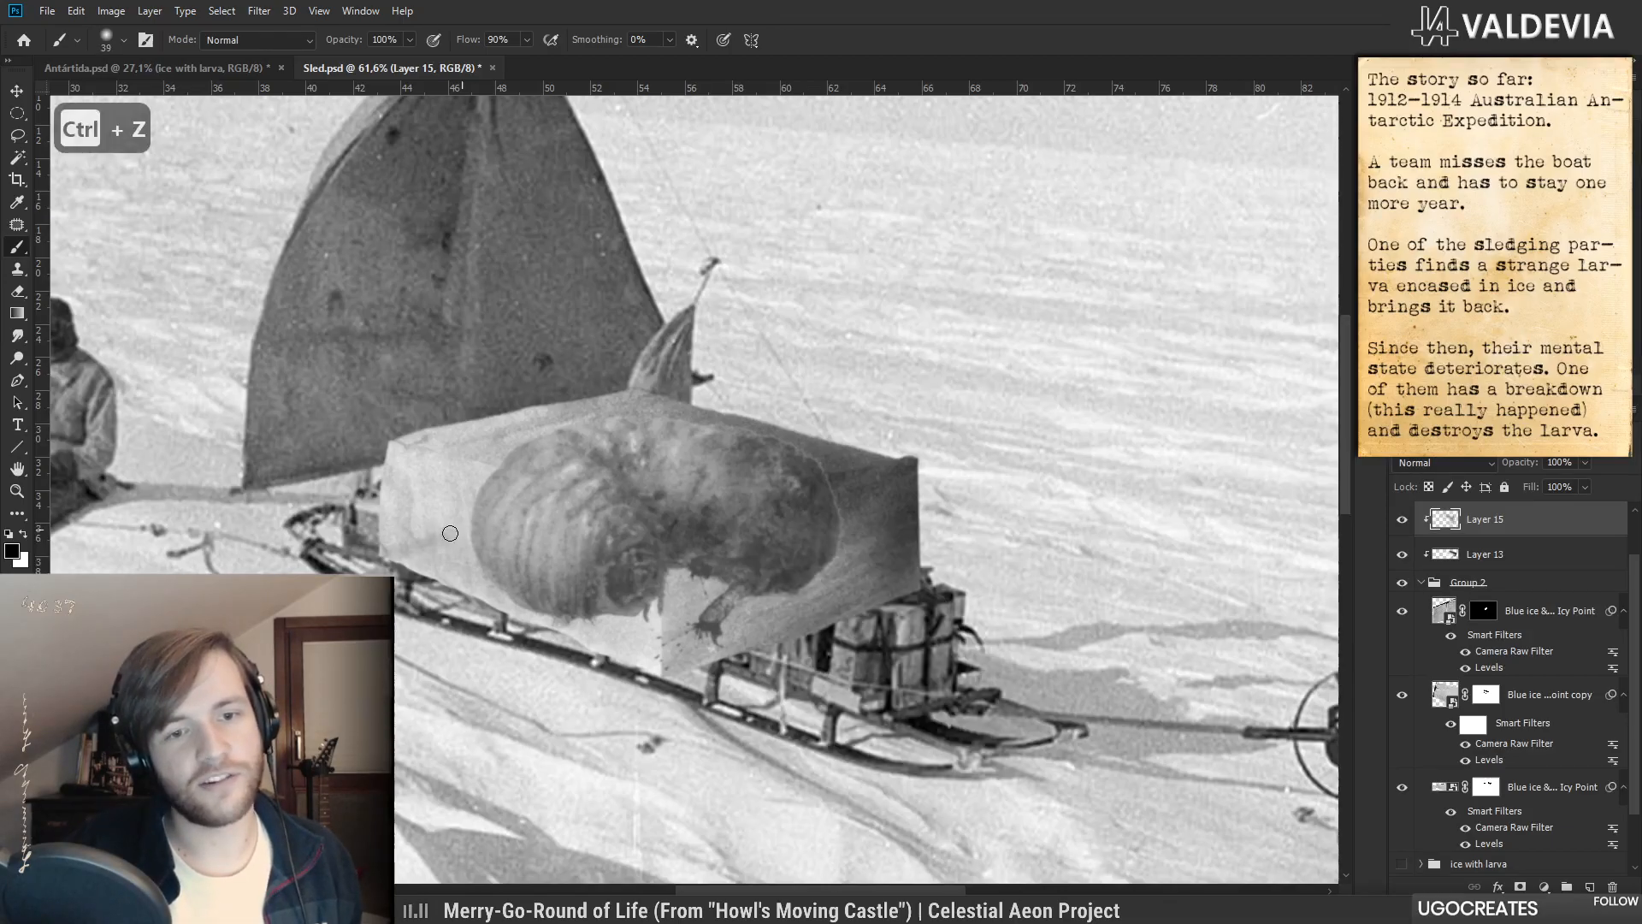
{"action": "mouse_move", "coordinate": [903, 584]}
{"action": "left_mouse_down"}
{"action": "mouse_move", "coordinate": [856, 561]}
{"action": "mouse_move", "coordinate": [868, 565]}
{"action": "mouse_move", "coordinate": [819, 575]}
{"action": "left_mouse_up"}
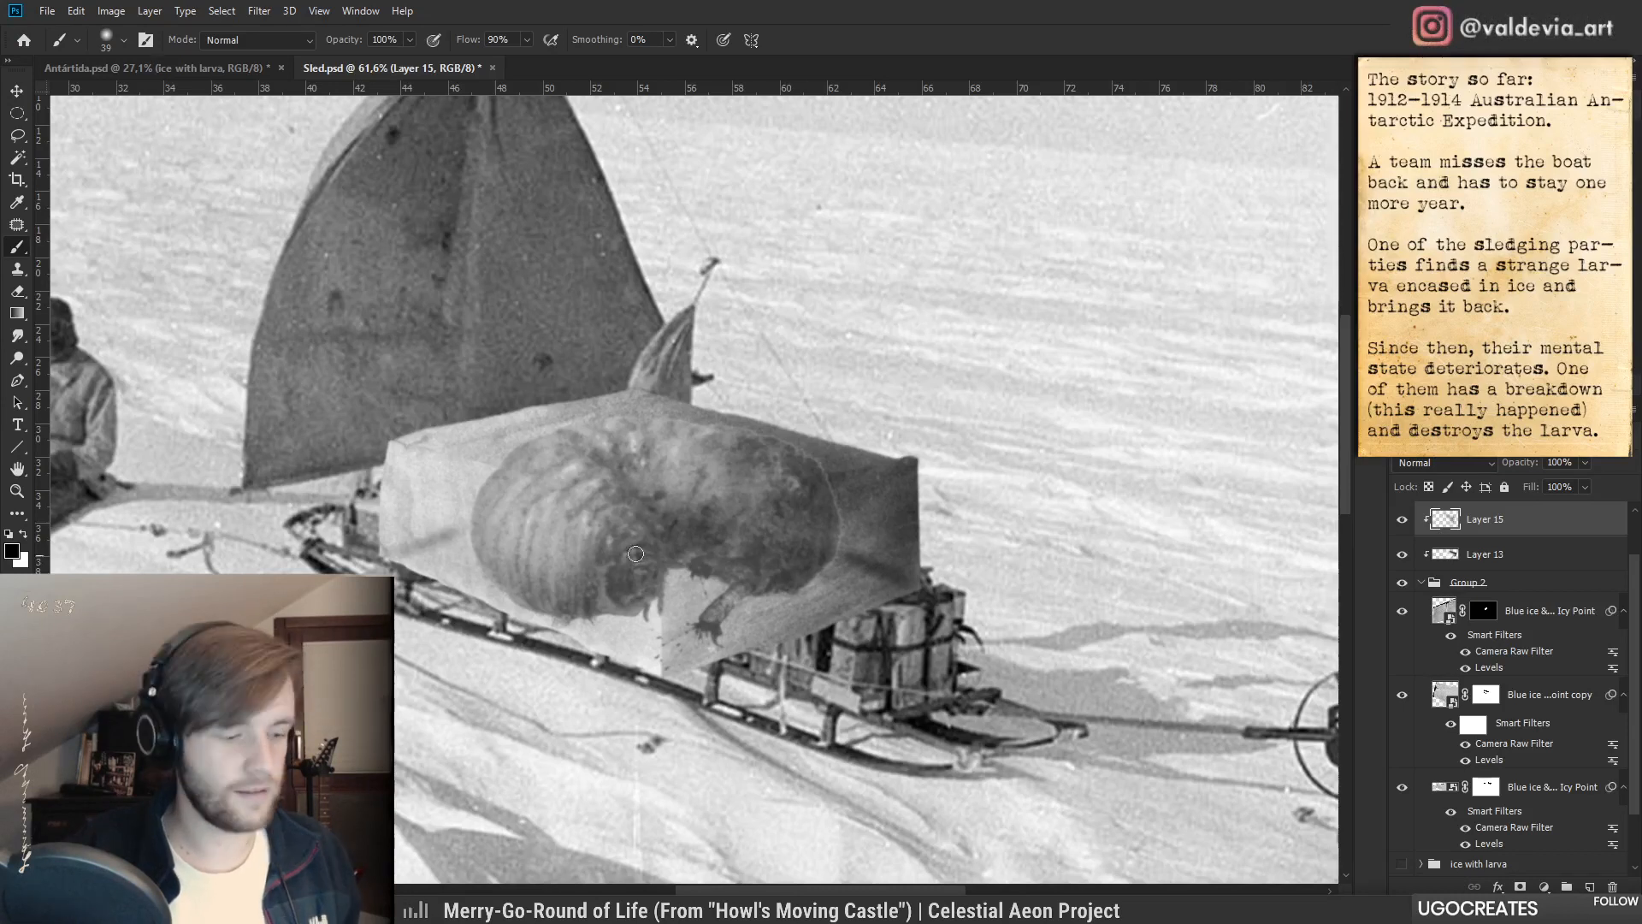
- Erase excess shading around the larva on Layer 15 with a soft 124 px eraser
{"action": "key", "text": "e"}
{"action": "right_click", "coordinate": [546, 570]}
{"action": "left_click_drag", "start_coordinate": [580, 555], "coordinate": [578, 554]}
{"action": "left_click", "coordinate": [397, 550]}
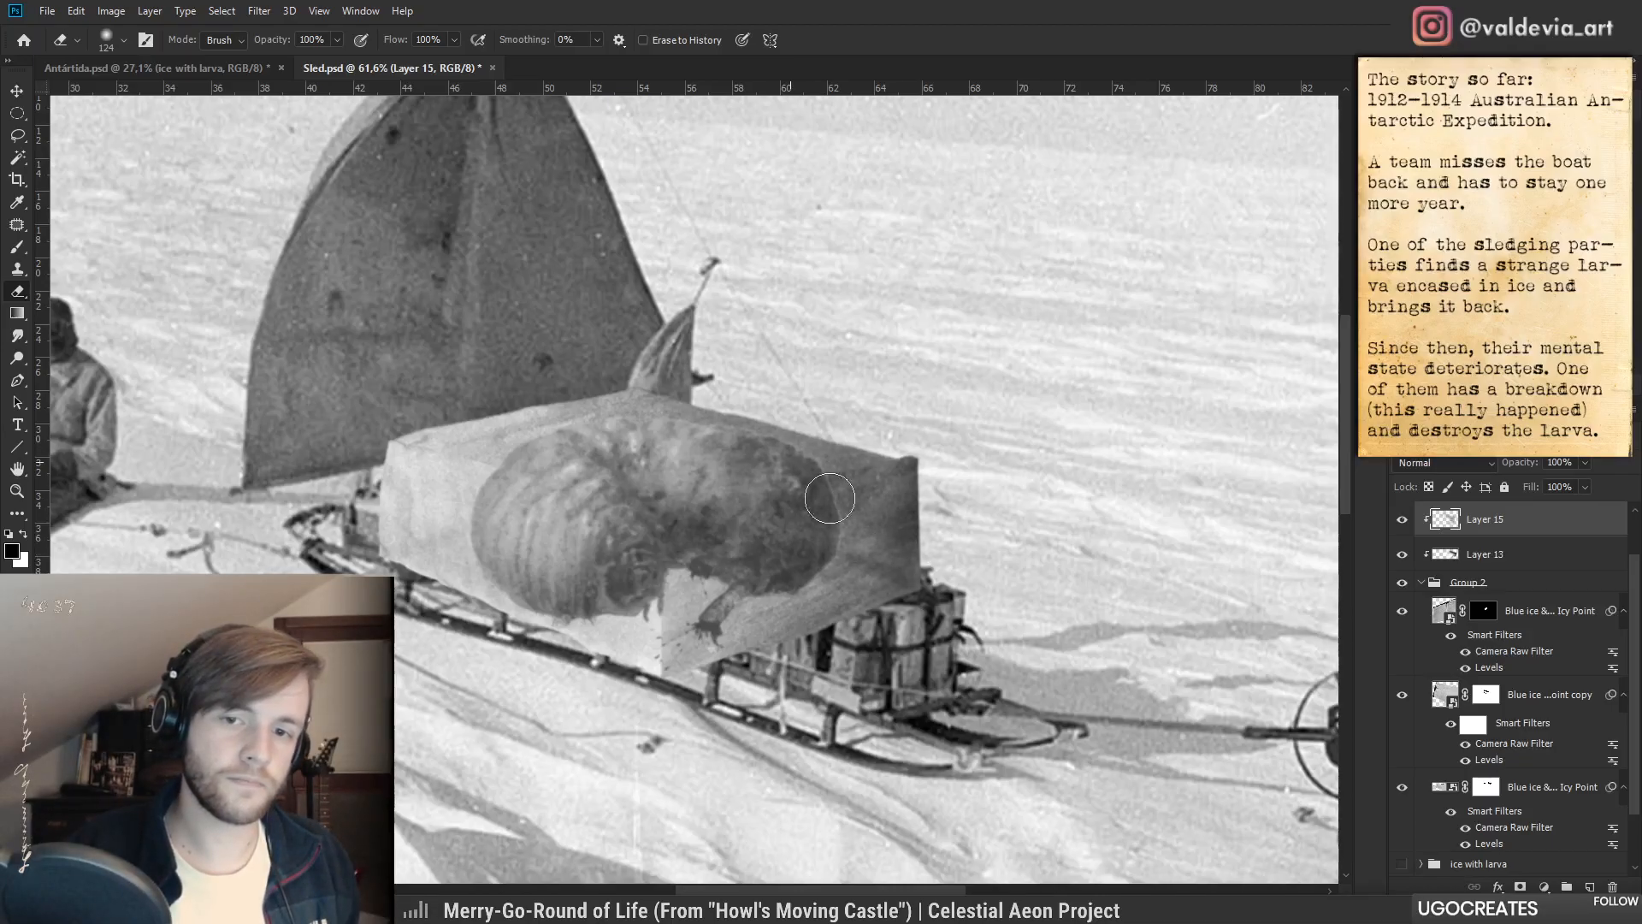
- Lower Layer 15's opacity to 46% and compare the ice block with and without its shading
{"action": "key", "text": "b"}
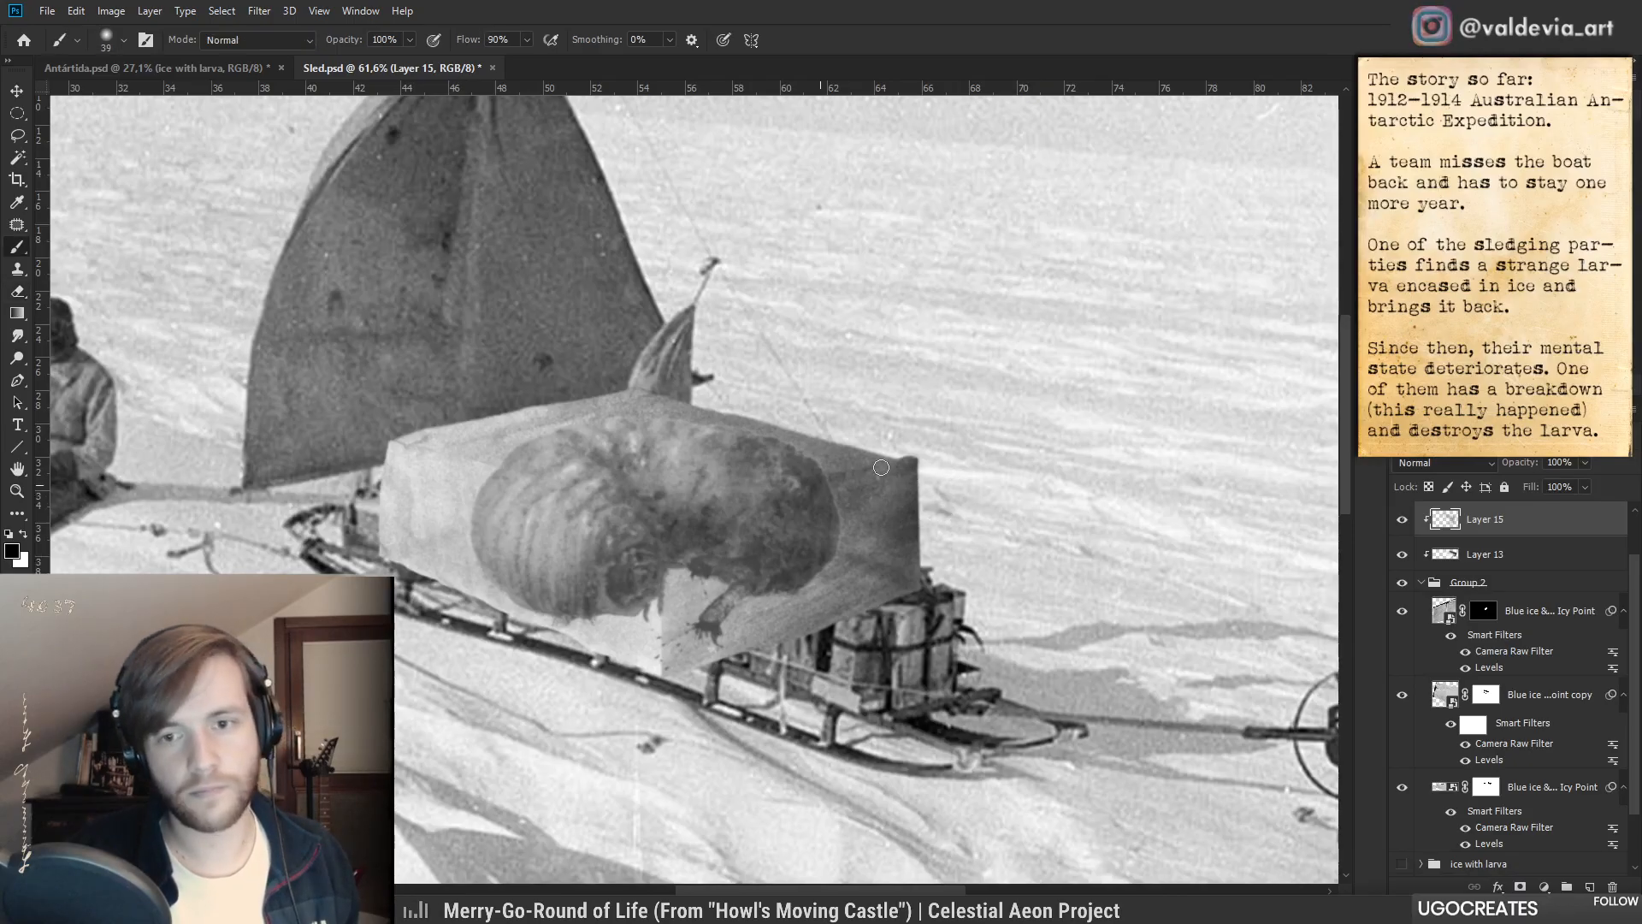
{"action": "key", "text": "z"}
{"action": "mouse_move", "coordinate": [1012, 491]}
{"action": "left_mouse_down"}
{"action": "mouse_move", "coordinate": [932, 498]}
{"action": "mouse_move", "coordinate": [975, 496]}
{"action": "left_mouse_up"}
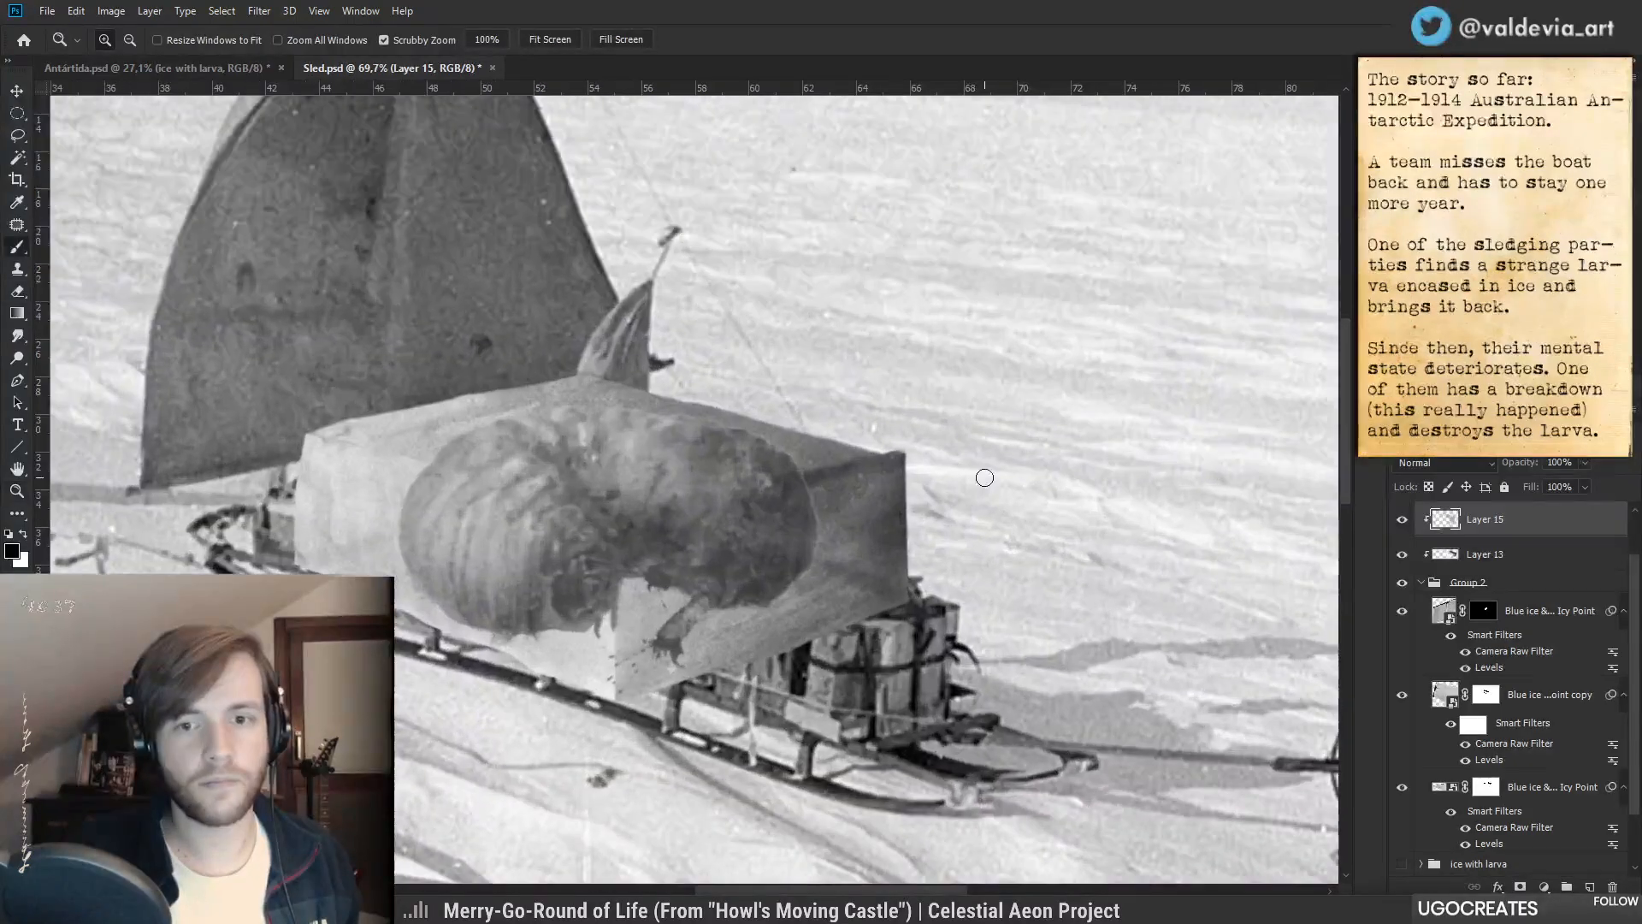
{"action": "key", "text": "b"}
{"action": "left_click_drag", "start_coordinate": [1531, 463], "coordinate": [1507, 465]}
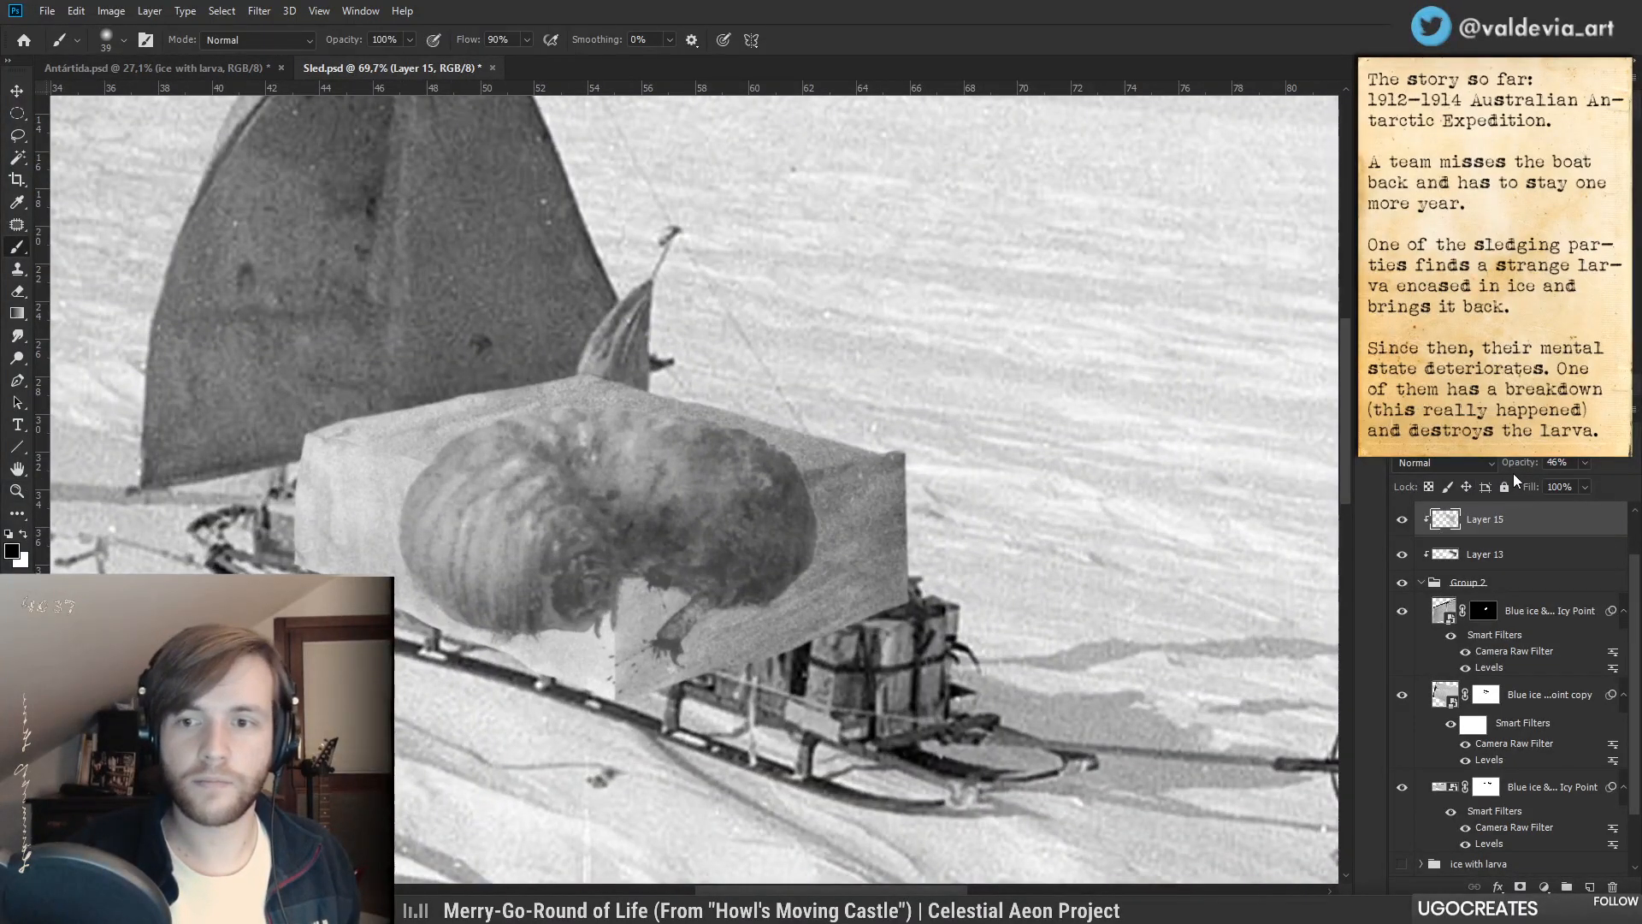
{"action": "left_click", "coordinate": [1402, 520]}
{"action": "left_click", "coordinate": [1402, 519]}
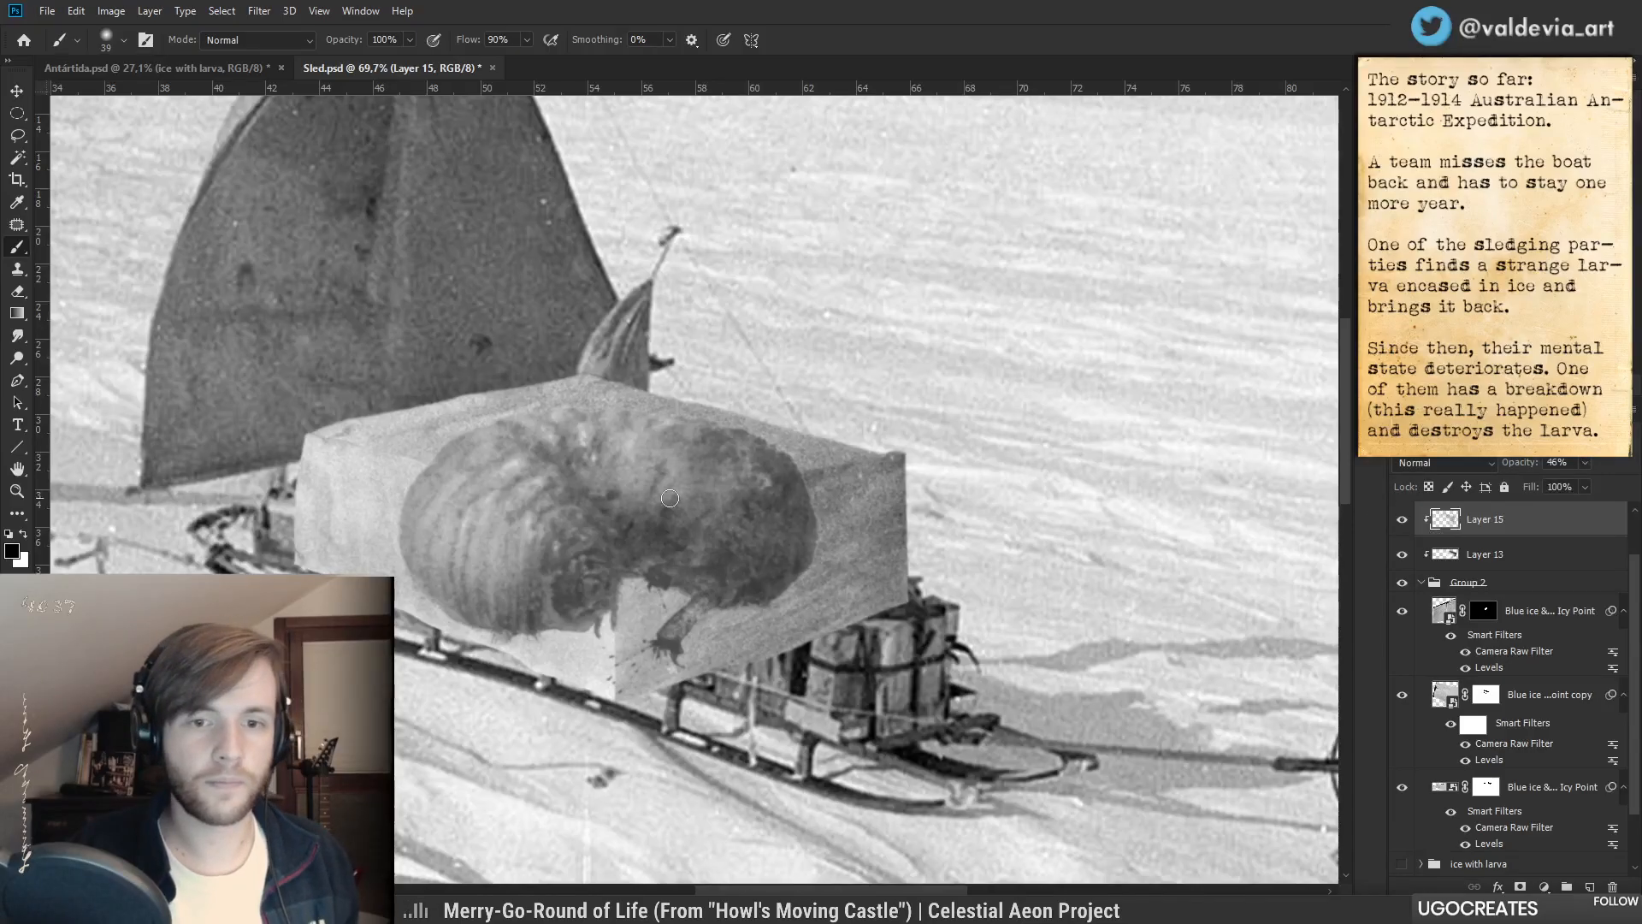
{"action": "key", "text": "z"}
{"action": "mouse_move", "coordinate": [723, 518]}
{"action": "left_mouse_down"}
{"action": "mouse_move", "coordinate": [581, 520]}
{"action": "mouse_move", "coordinate": [653, 521]}
{"action": "left_mouse_up"}
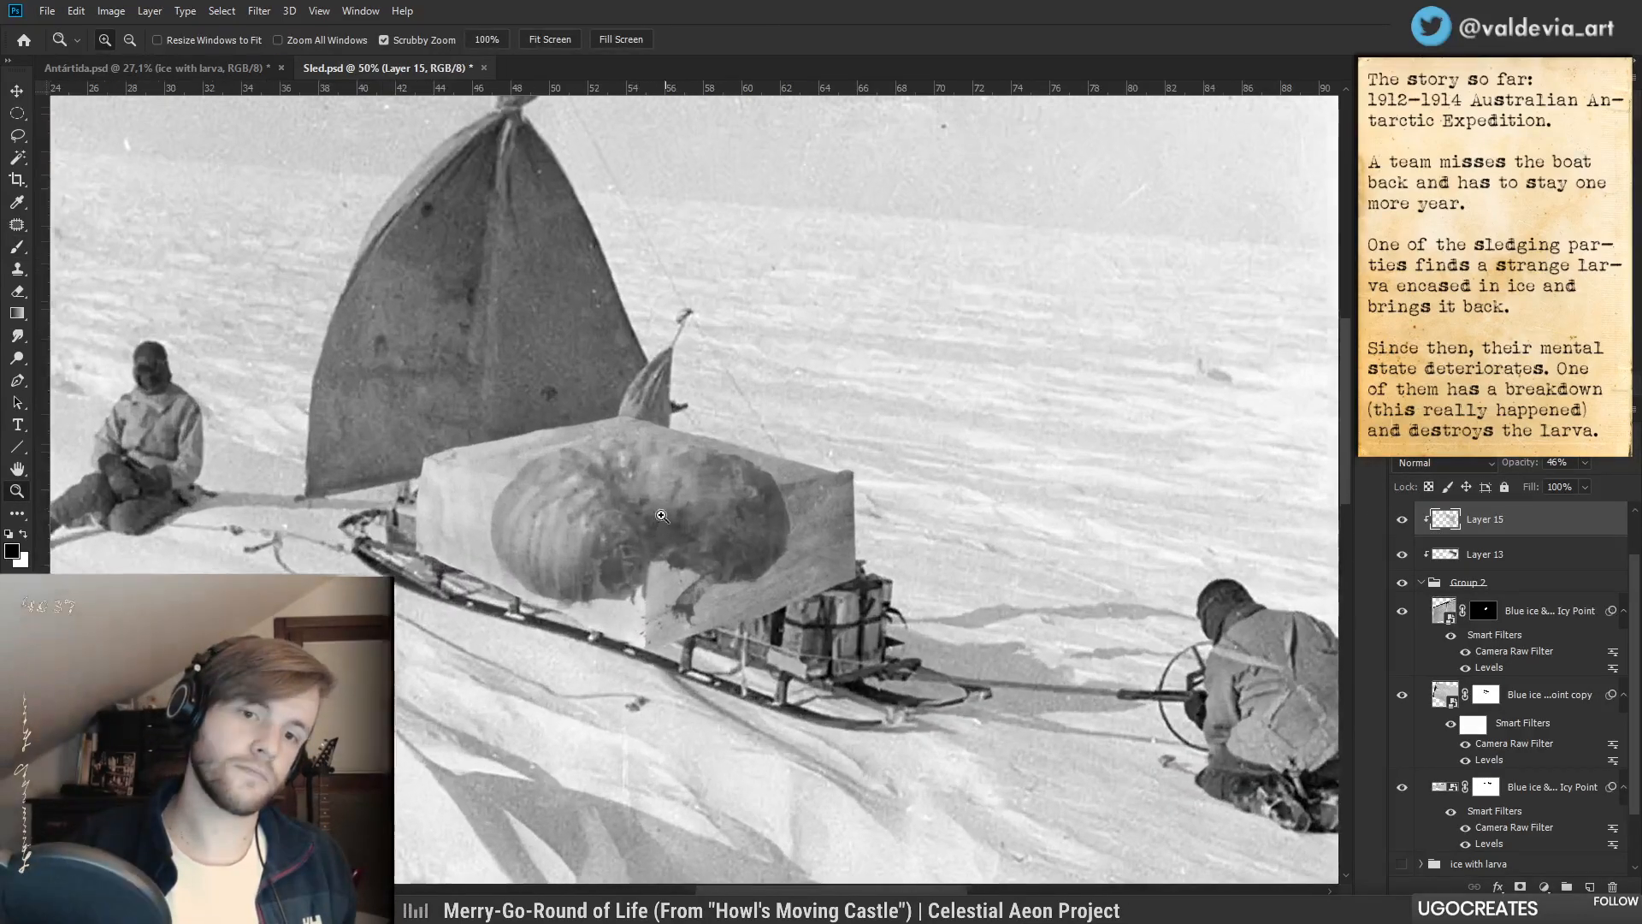
{"action": "key", "text": "b"}
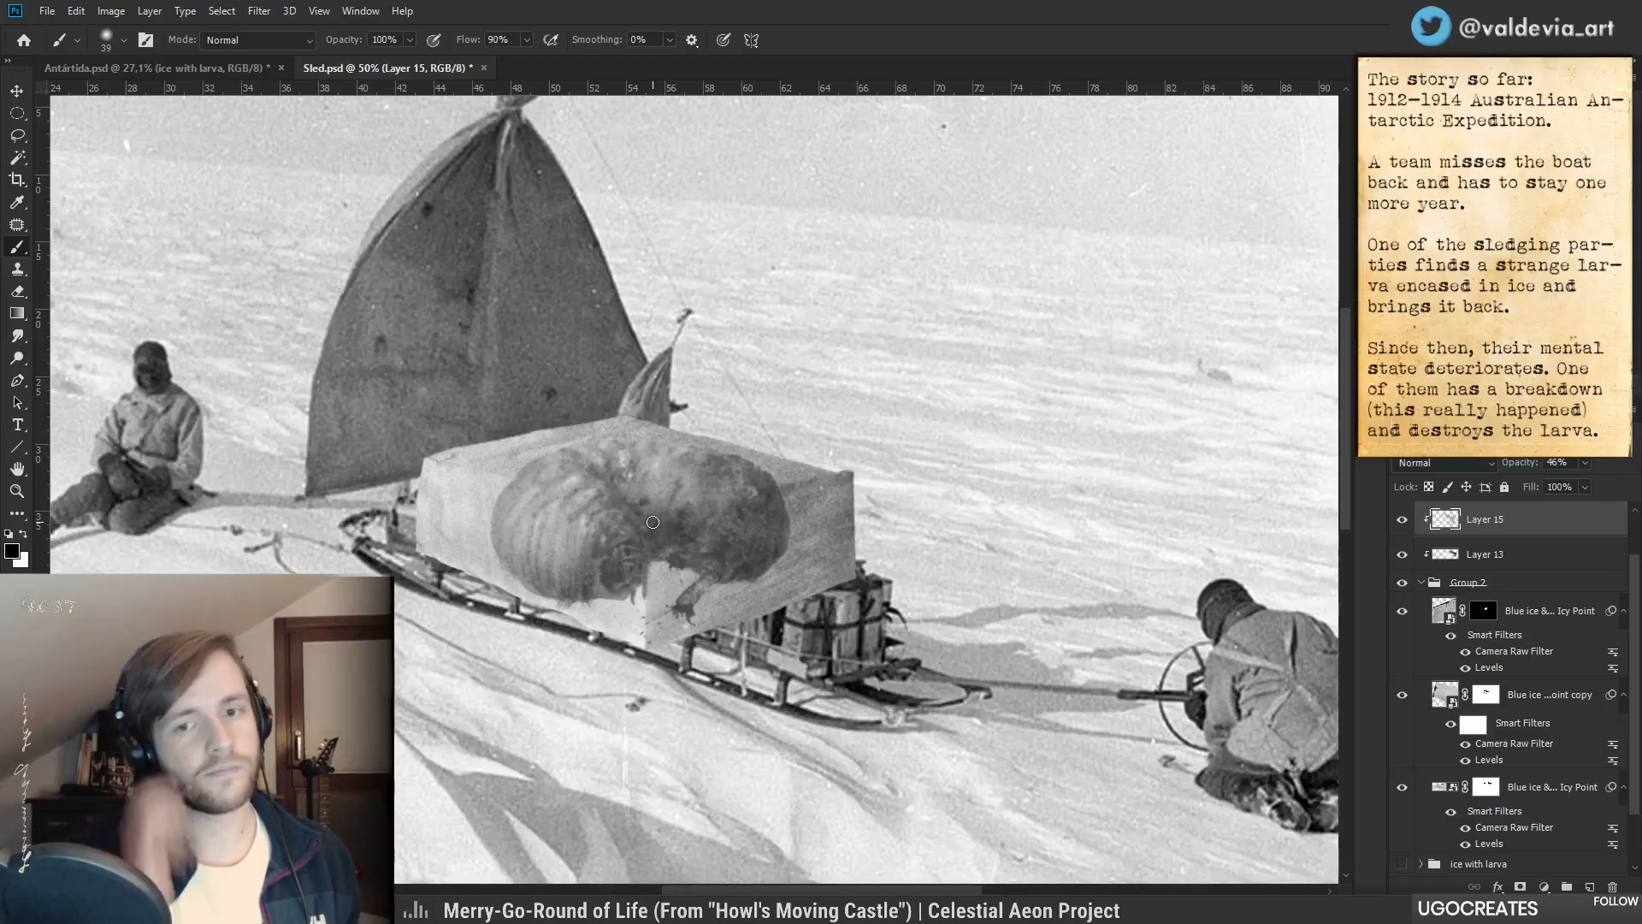
- Trim the ice block's protruding upper right corner on the top ice layer's mask with a soft 25 px brush
{"action": "key", "text": "z"}
{"action": "left_click_drag", "start_coordinate": [839, 476], "coordinate": [932, 477]}
{"action": "key", "text": "b"}
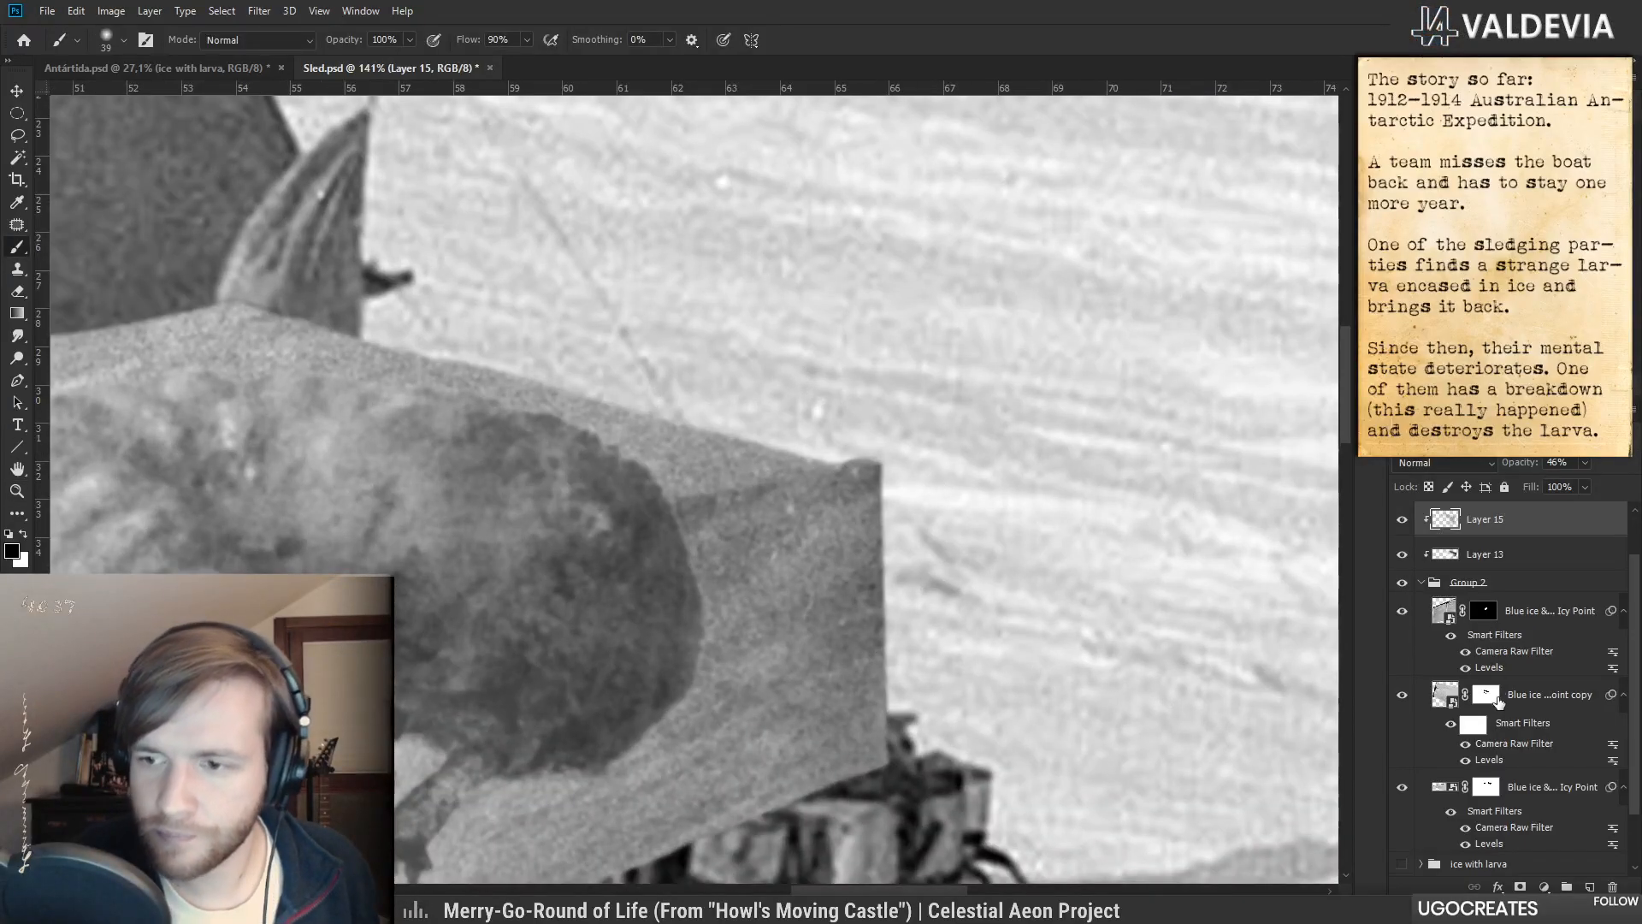
{"action": "left_click", "coordinate": [1476, 613]}
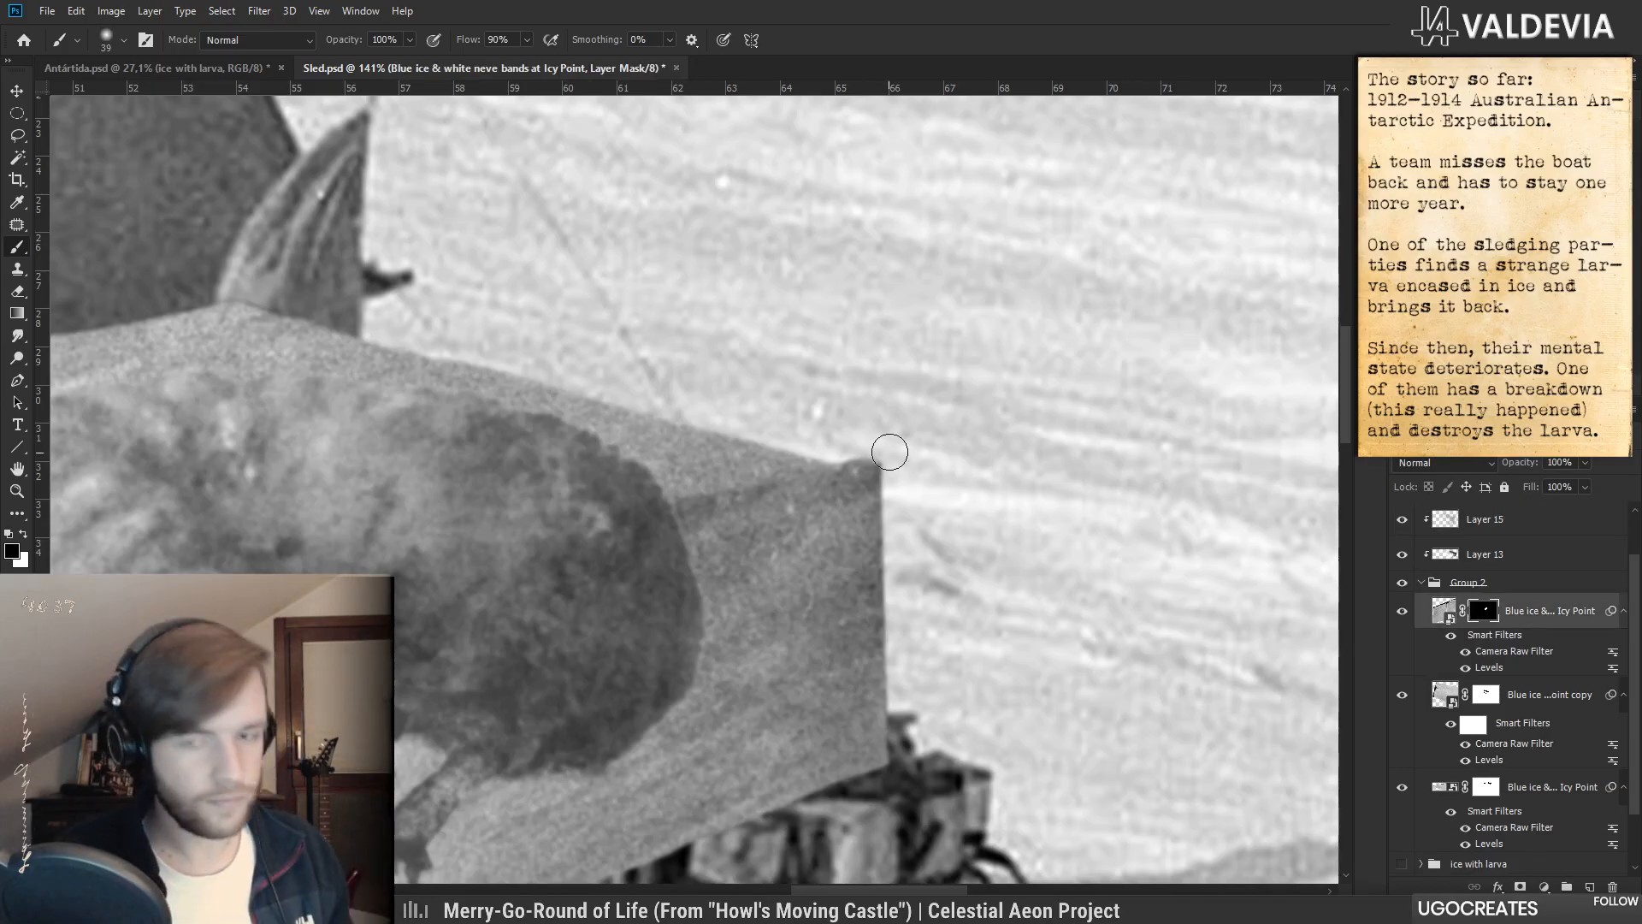
{"action": "right_click", "coordinate": [909, 455]}
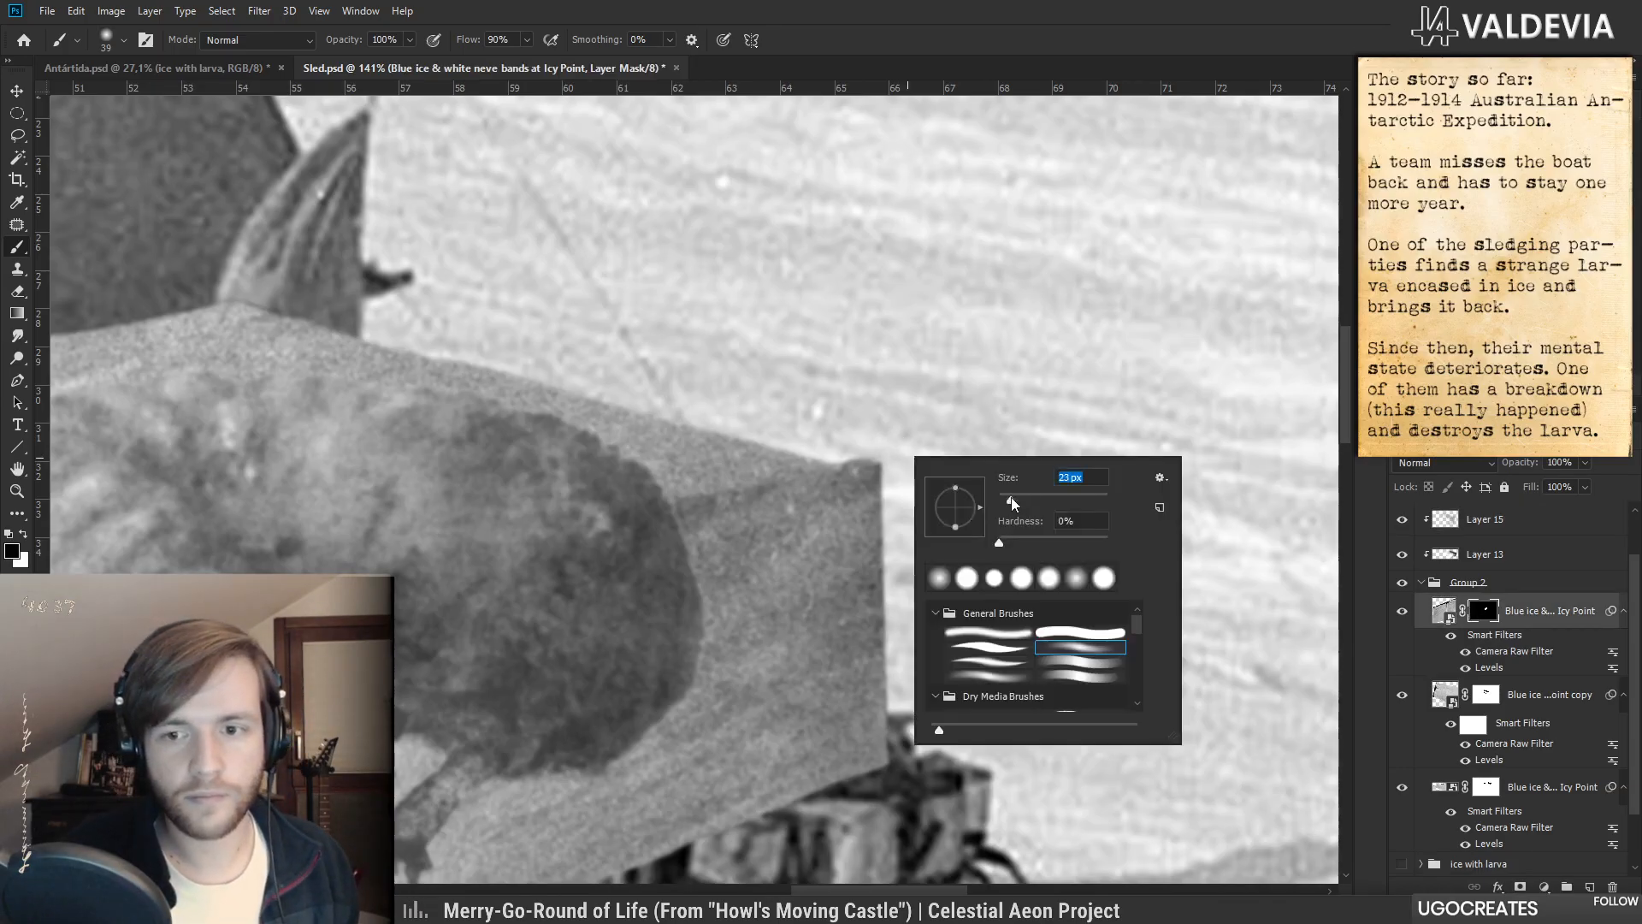
{"action": "left_click", "coordinate": [1012, 633]}
{"action": "left_click_drag", "start_coordinate": [849, 446], "coordinate": [907, 464]}
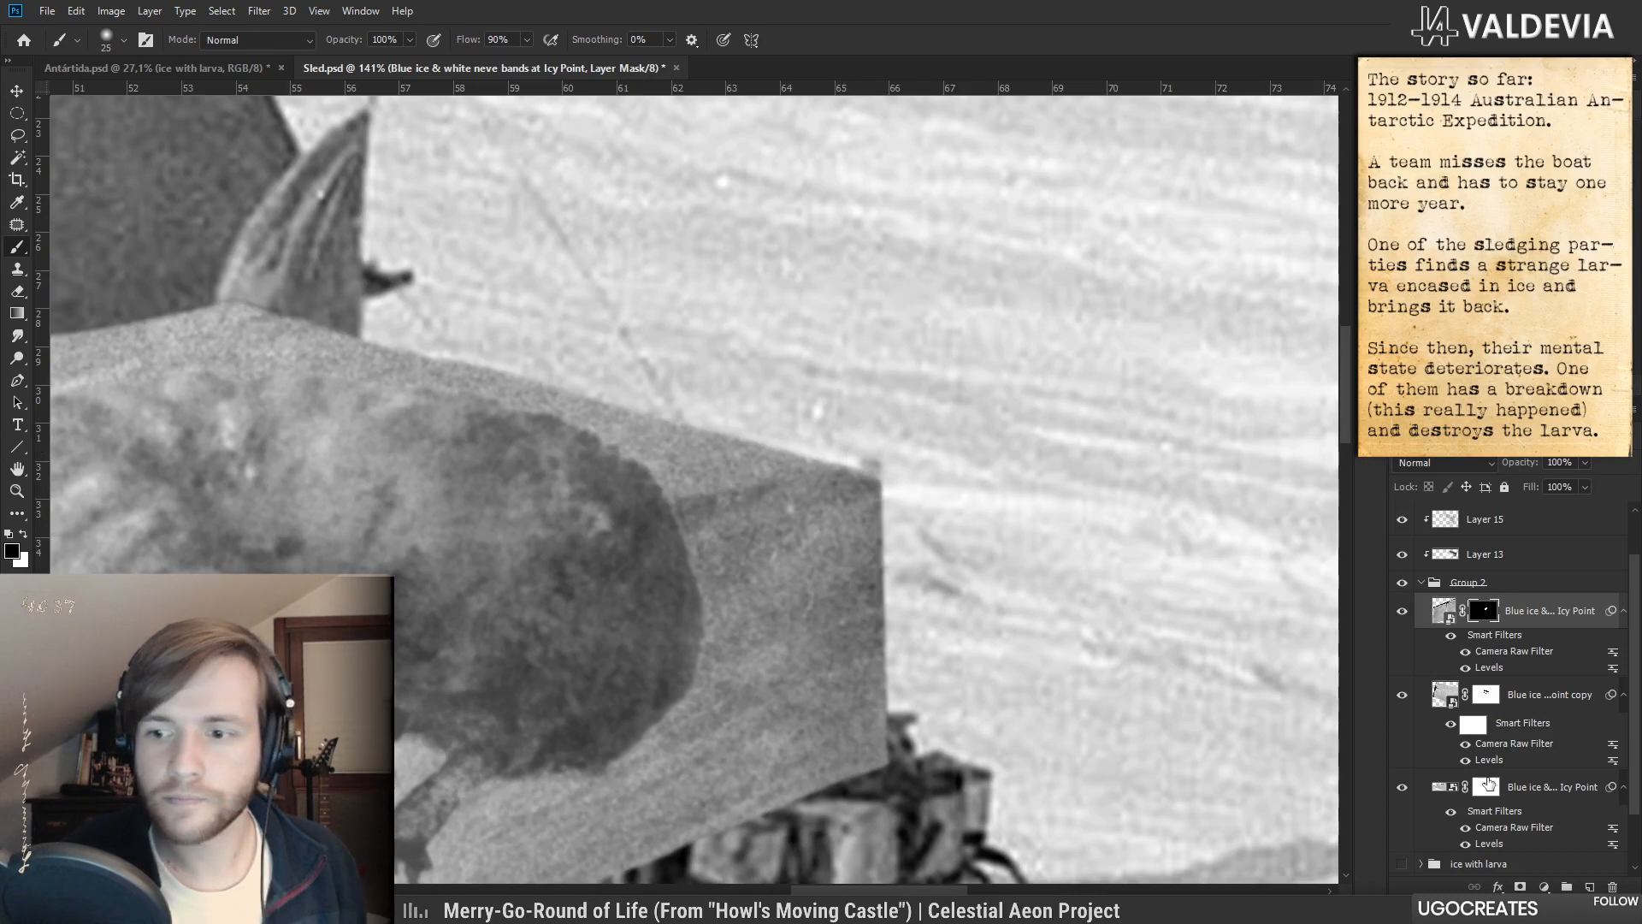
- Clean up the same upper right corner of the block on the lowest ice layer's mask
{"action": "left_click", "coordinate": [1485, 782]}
{"action": "mouse_move", "coordinate": [941, 494]}
{"action": "left_mouse_down"}
{"action": "mouse_move", "coordinate": [757, 513]}
{"action": "mouse_move", "coordinate": [778, 577]}
{"action": "mouse_move", "coordinate": [668, 569]}
{"action": "mouse_move", "coordinate": [773, 520]}
{"action": "left_mouse_up"}
{"action": "left_click_drag", "start_coordinate": [657, 573], "coordinate": [671, 568]}
{"action": "left_click_drag", "start_coordinate": [765, 588], "coordinate": [662, 533], "text": "space"}
- Add a clipped layer above Layer 13, set its blend mode to Overlay, and enlarge the soft brush to 88 px
{"action": "left_click", "coordinate": [1513, 547]}
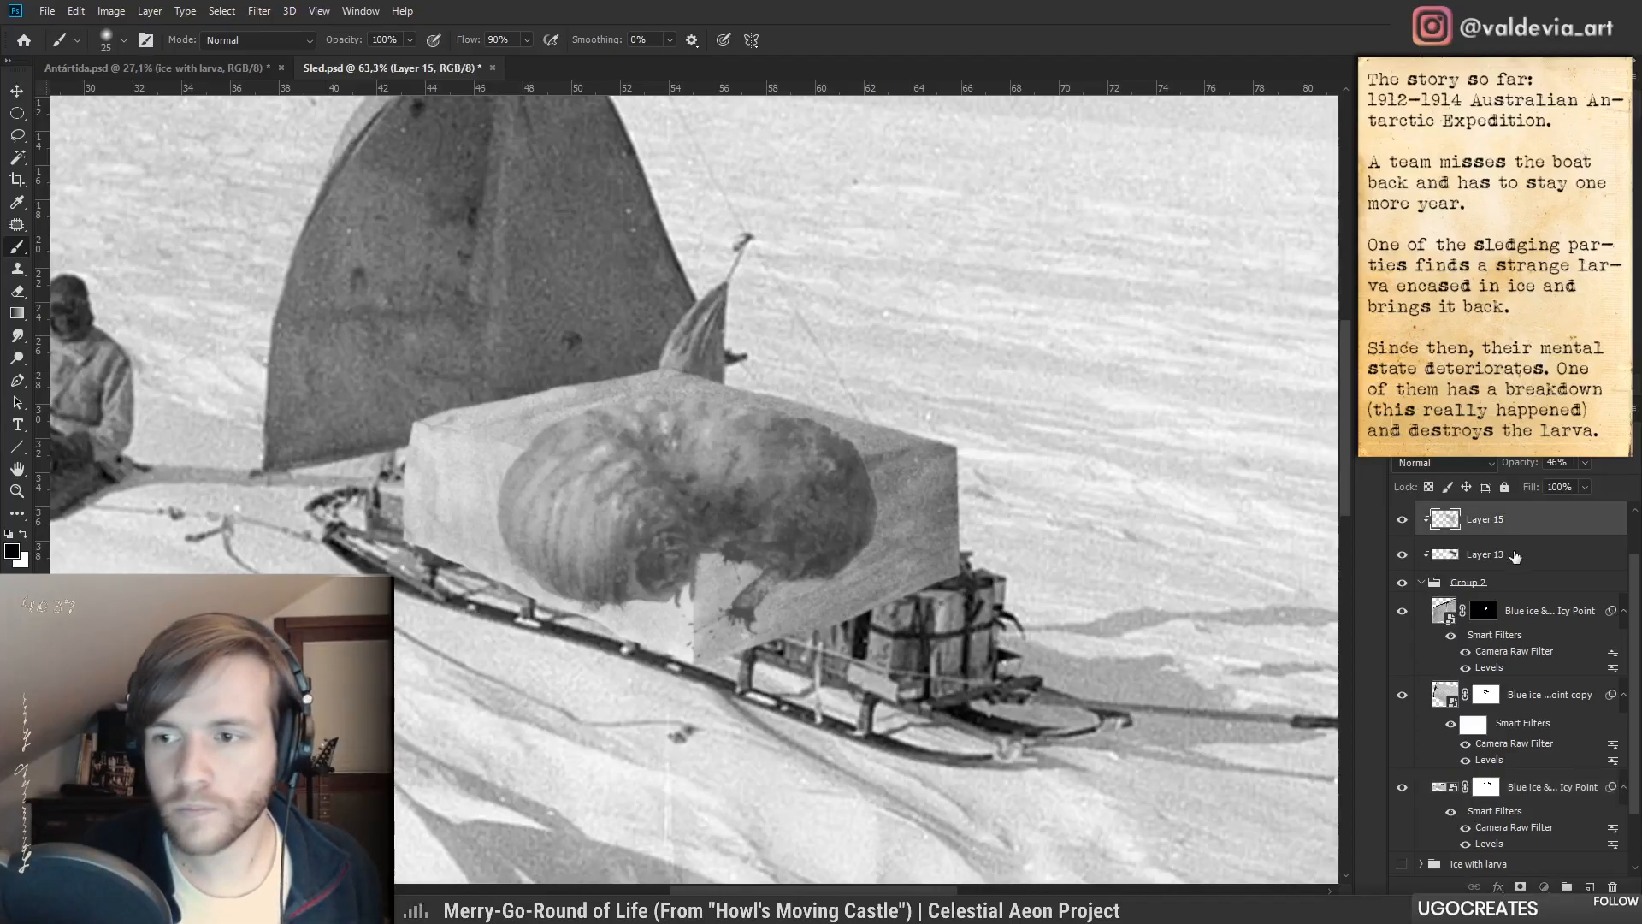
{"action": "left_click", "coordinate": [1589, 887]}
{"action": "left_click", "coordinate": [1445, 471]}
{"action": "left_click", "coordinate": [1459, 651]}
{"action": "right_click", "coordinate": [485, 575]}
{"action": "left_click_drag", "start_coordinate": [583, 614], "coordinate": [616, 613]}
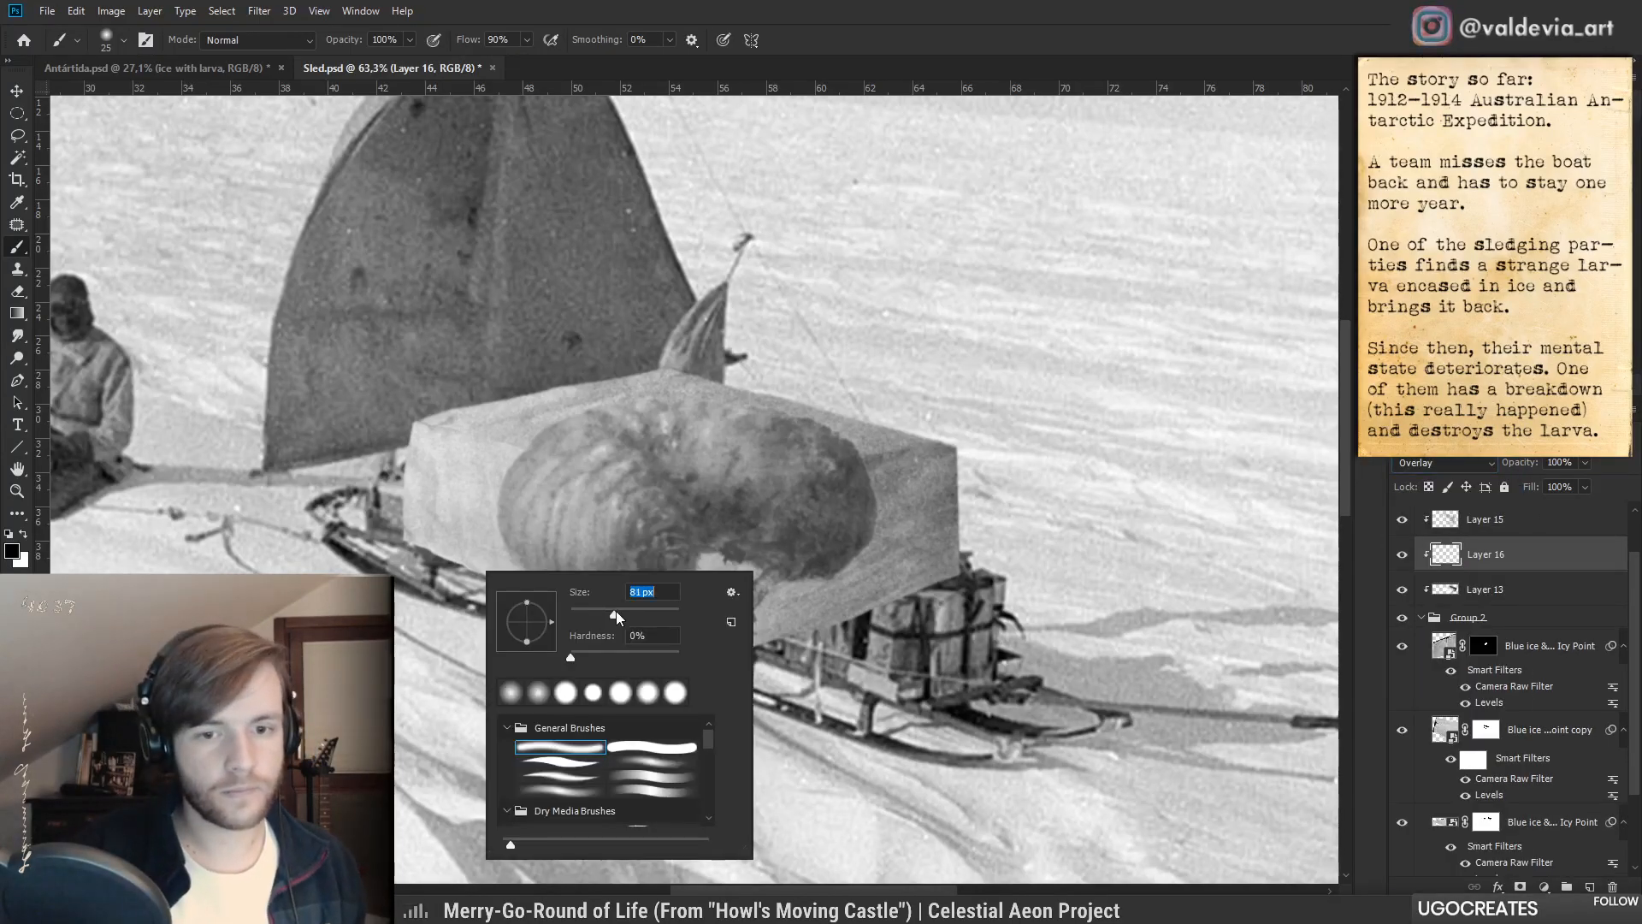
- Undo a first stroke and paint black Overlay shading along the lower edge of the ice block's left face
{"action": "left_click_drag", "start_coordinate": [416, 568], "coordinate": [622, 533]}
{"action": "key", "text": "ctrl+z"}
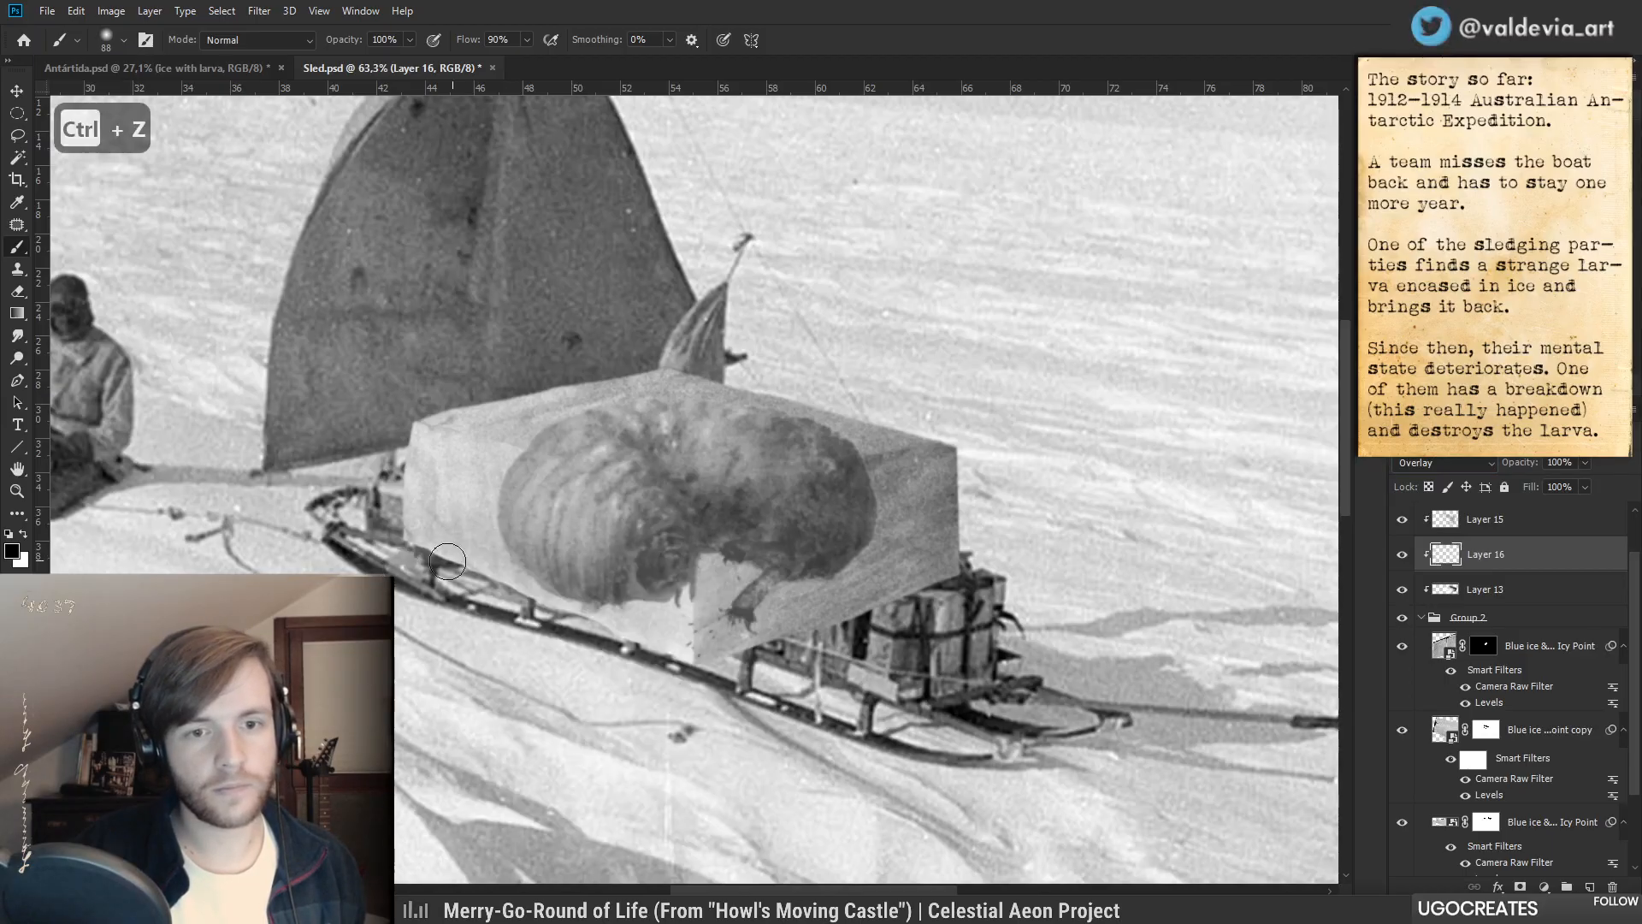
{"action": "mouse_move", "coordinate": [428, 552]}
{"action": "left_mouse_down"}
{"action": "mouse_move", "coordinate": [531, 602]}
{"action": "mouse_move", "coordinate": [703, 609]}
{"action": "mouse_move", "coordinate": [664, 665]}
{"action": "left_mouse_up"}
{"action": "mouse_move", "coordinate": [672, 600]}
{"action": "left_mouse_down"}
{"action": "mouse_move", "coordinate": [656, 668]}
{"action": "mouse_move", "coordinate": [657, 587]}
{"action": "mouse_move", "coordinate": [594, 621]}
{"action": "left_mouse_up"}
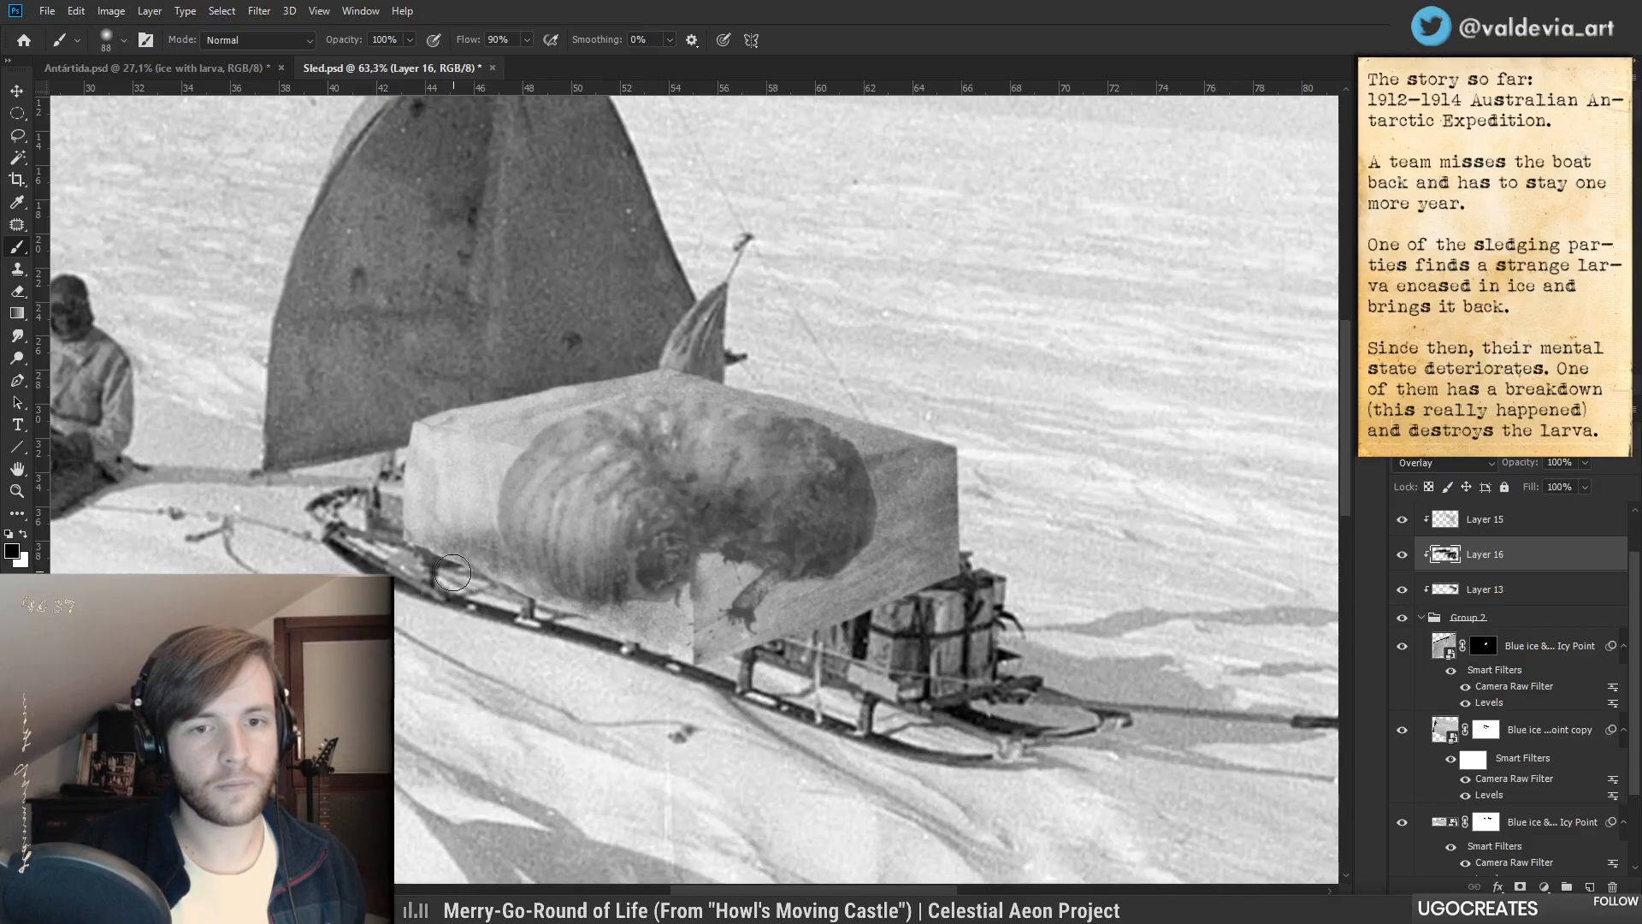
- Reduce Layer 16's opacity to 38% and compare the block with and without the layer
{"action": "left_click_drag", "start_coordinate": [1527, 462], "coordinate": [1507, 462]}
{"action": "left_click", "coordinate": [1403, 555]}
{"action": "left_click", "coordinate": [1402, 555]}
{"action": "key", "text": "z"}
{"action": "mouse_move", "coordinate": [632, 467]}
{"action": "left_mouse_down"}
{"action": "mouse_move", "coordinate": [545, 484]}
{"action": "mouse_move", "coordinate": [607, 481]}
{"action": "left_mouse_up"}
{"action": "key", "text": "b"}
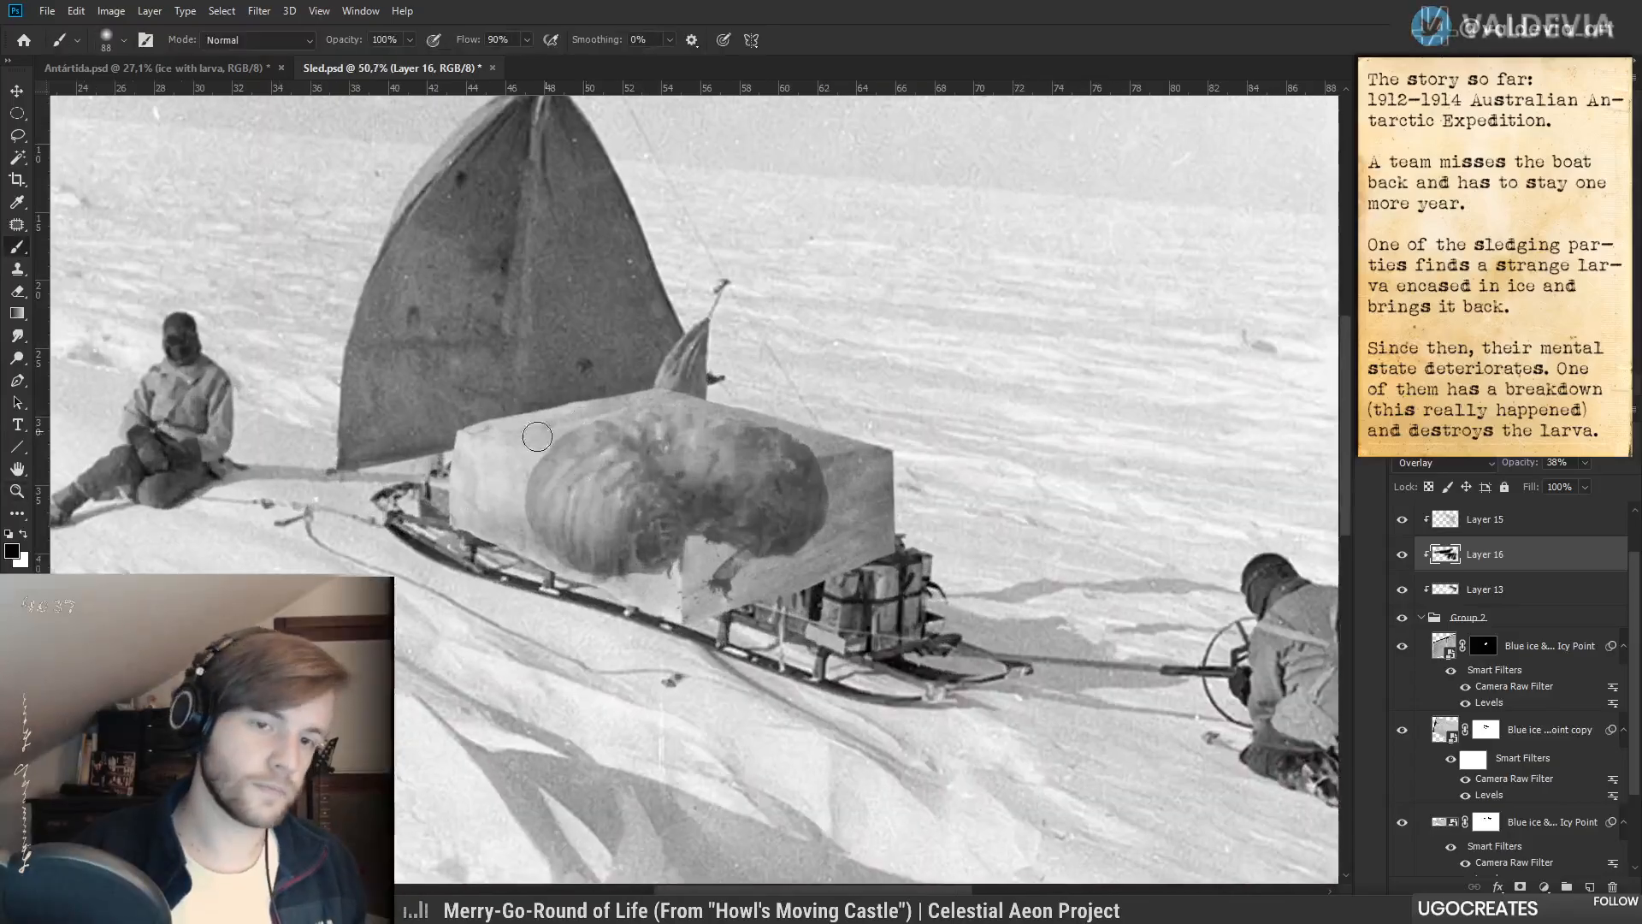
- Touch up the shading near the block's left edge and lower Layer 16's opacity to 24%
{"action": "mouse_move", "coordinate": [476, 497]}
{"action": "left_mouse_down"}
{"action": "mouse_move", "coordinate": [515, 510]}
{"action": "mouse_move", "coordinate": [455, 500]}
{"action": "left_mouse_up"}
{"action": "key", "text": "e"}
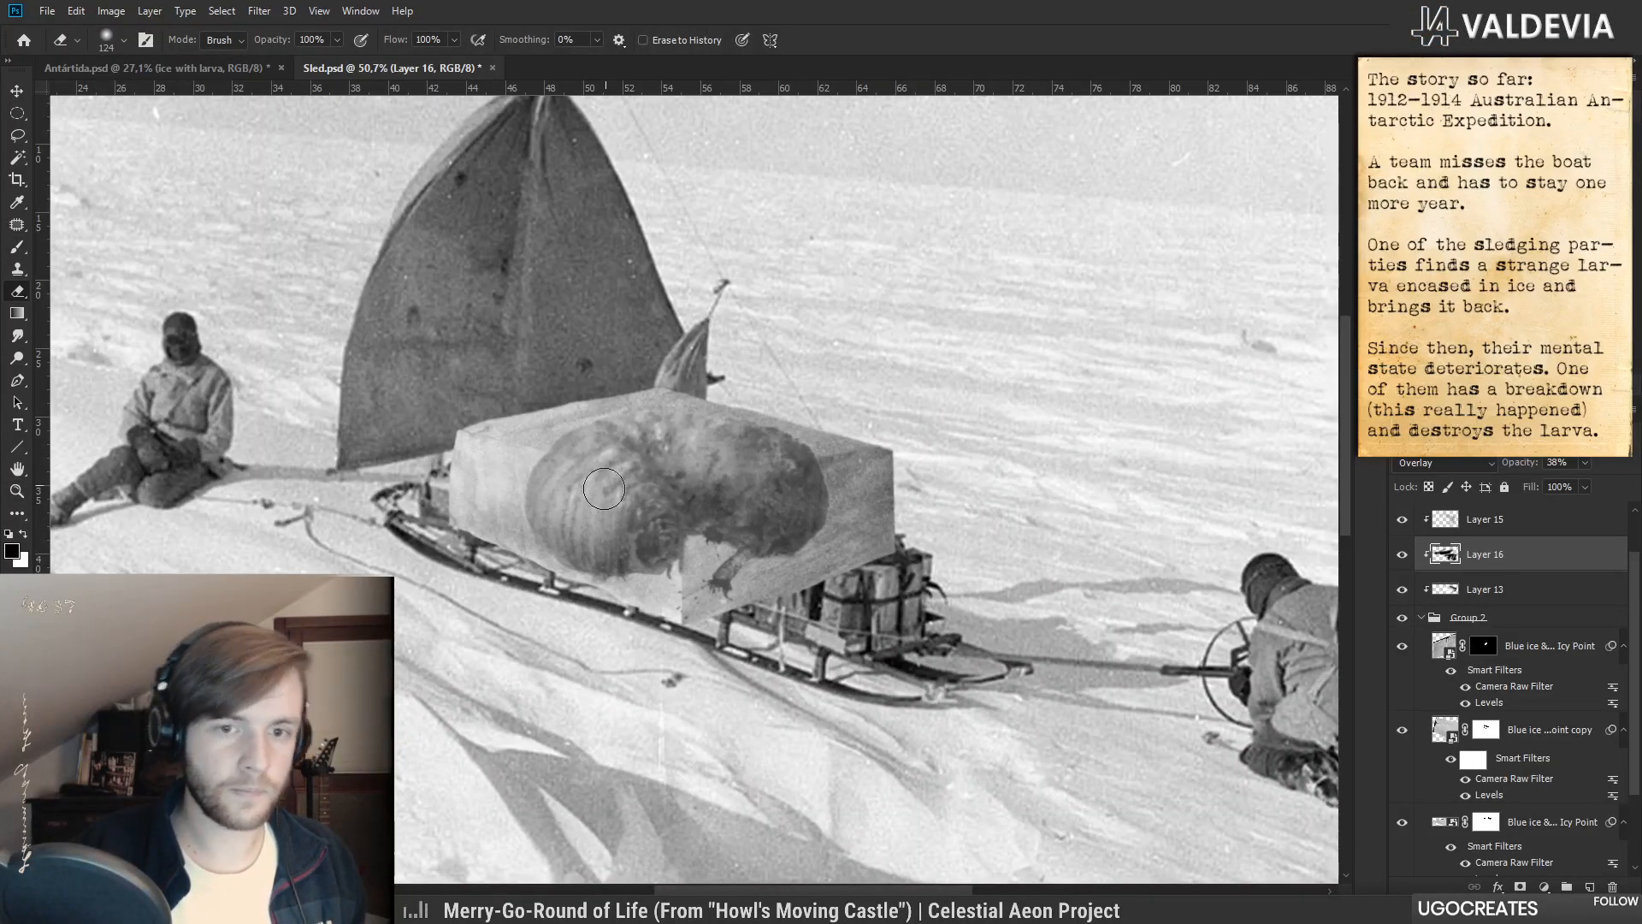
{"action": "key", "text": "b"}
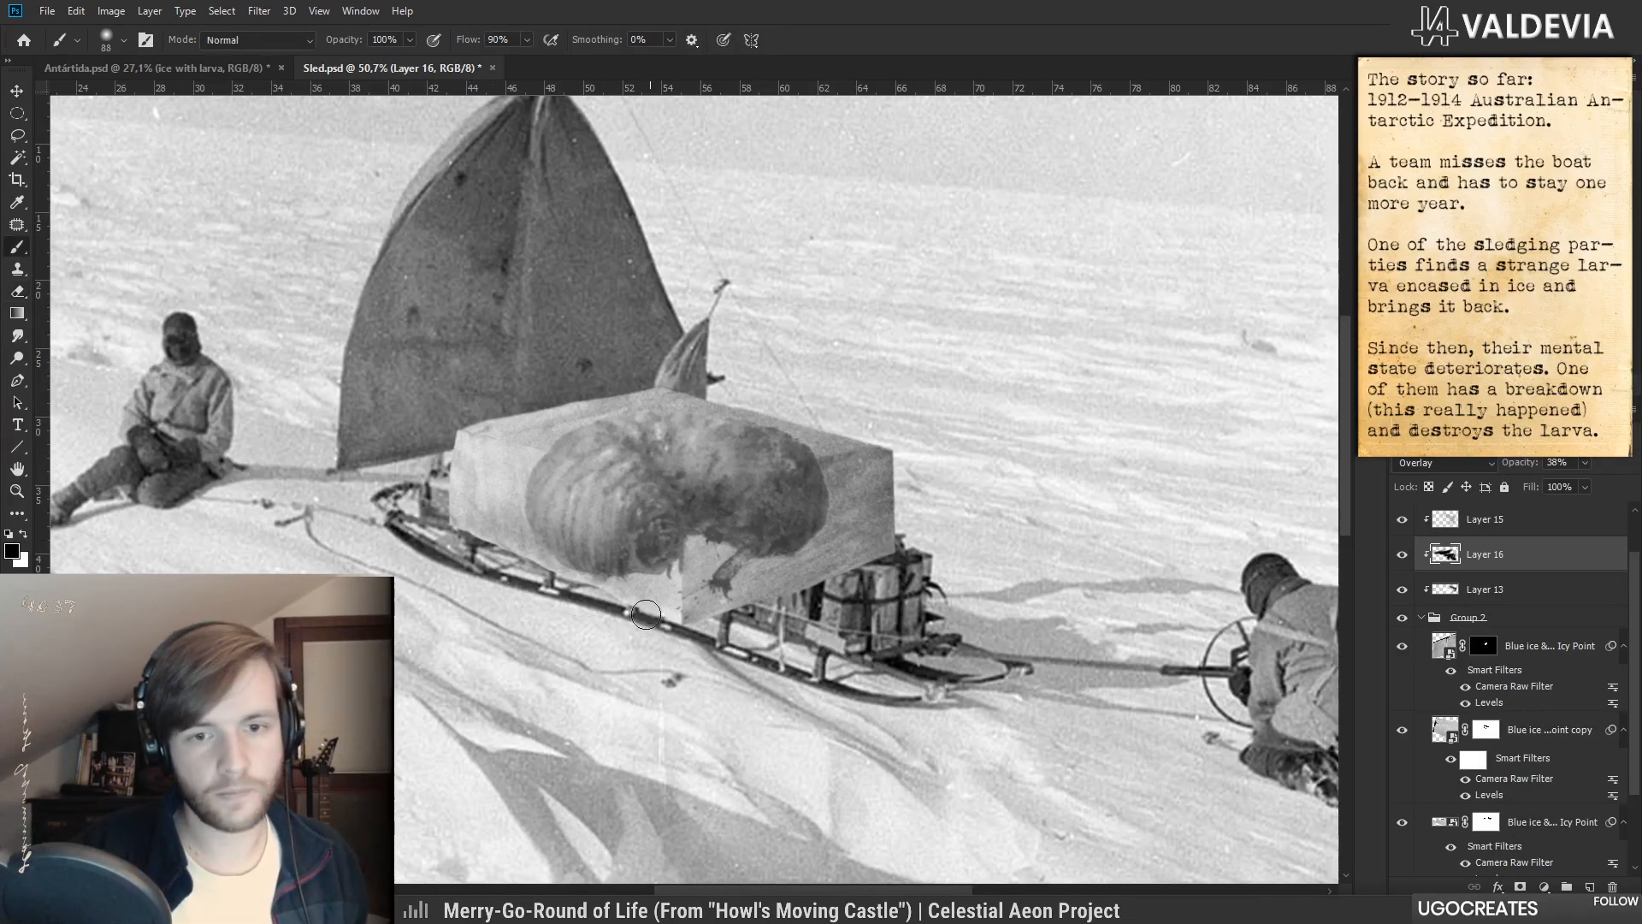
{"action": "left_click_drag", "start_coordinate": [1516, 463], "coordinate": [1521, 463]}
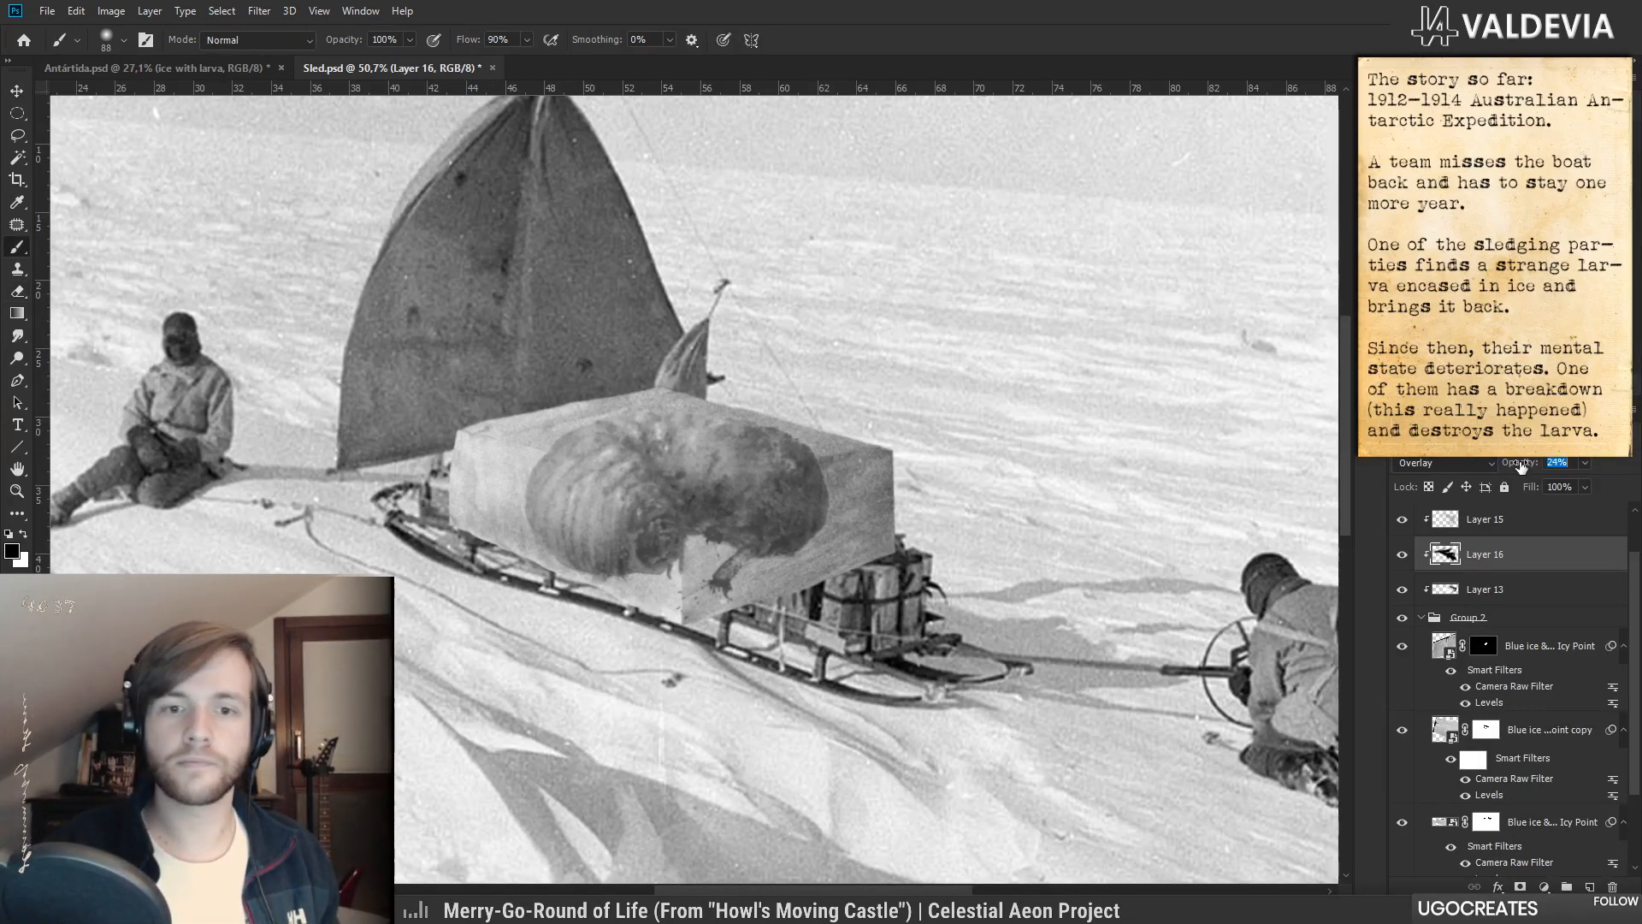
{"action": "mouse_move", "coordinate": [634, 526]}
{"action": "left_mouse_down"}
{"action": "mouse_move", "coordinate": [681, 540]}
{"action": "mouse_move", "coordinate": [582, 533]}
{"action": "mouse_move", "coordinate": [682, 523]}
{"action": "left_mouse_up"}
{"action": "key", "text": "z"}
{"action": "key", "text": "b"}
{"action": "left_click_drag", "start_coordinate": [1528, 464], "coordinate": [1509, 464]}
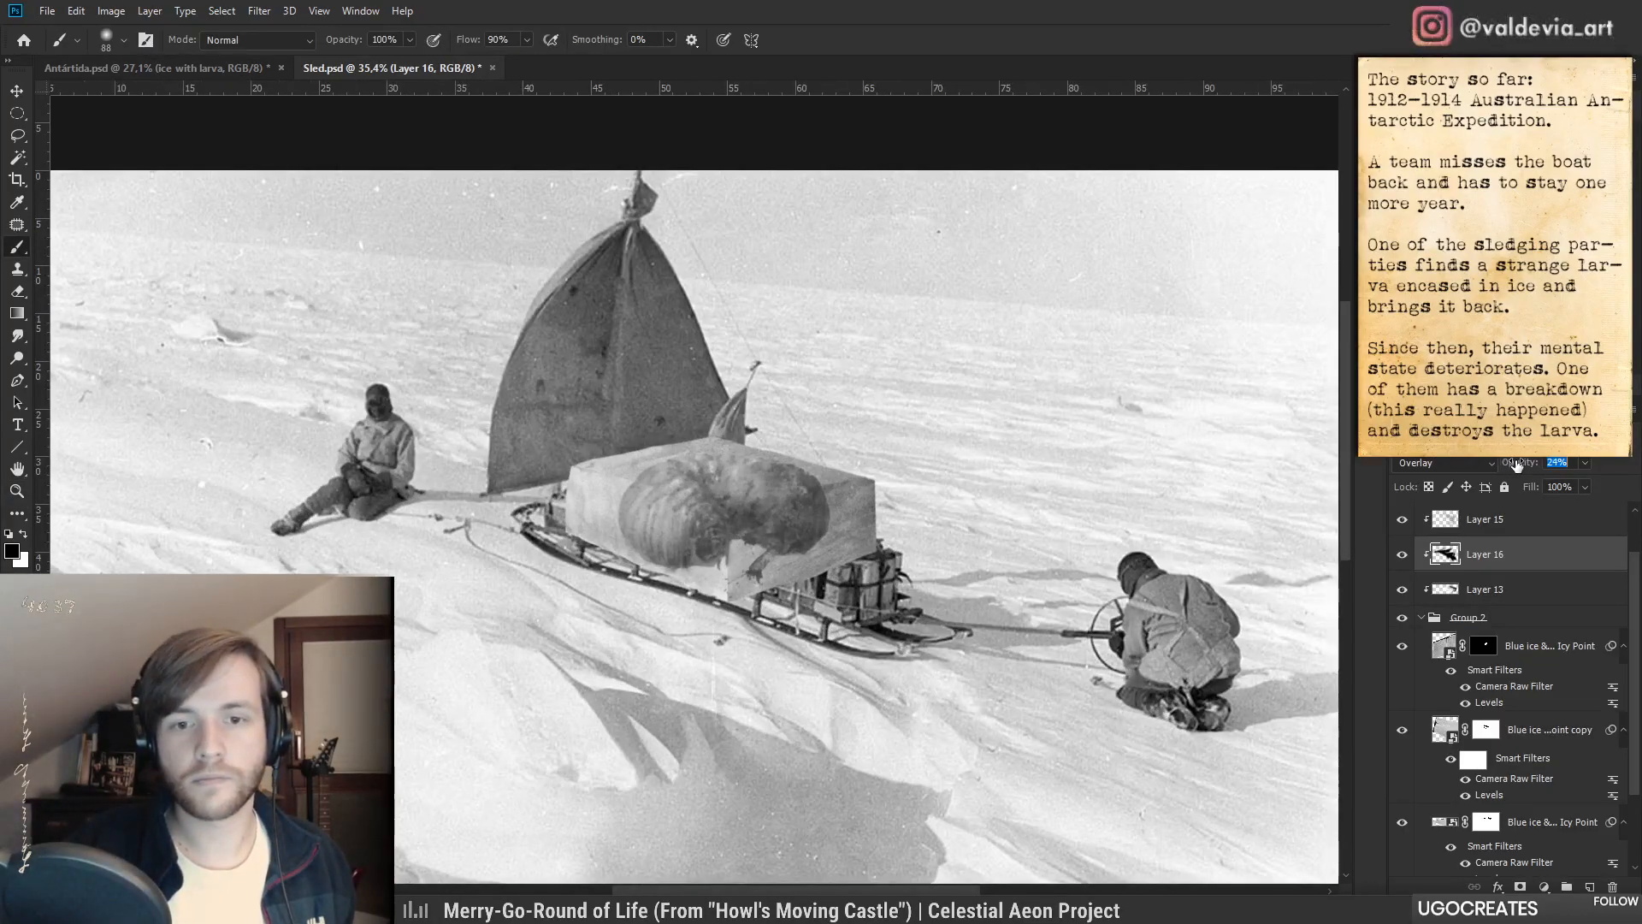
- Check the composite as a whole picture and save the sledge document
{"action": "left_click_drag", "start_coordinate": [691, 506], "coordinate": [673, 542]}
{"action": "key", "text": "z"}
{"action": "left_click_drag", "start_coordinate": [764, 590], "coordinate": [691, 594]}
{"action": "key", "text": "b"}
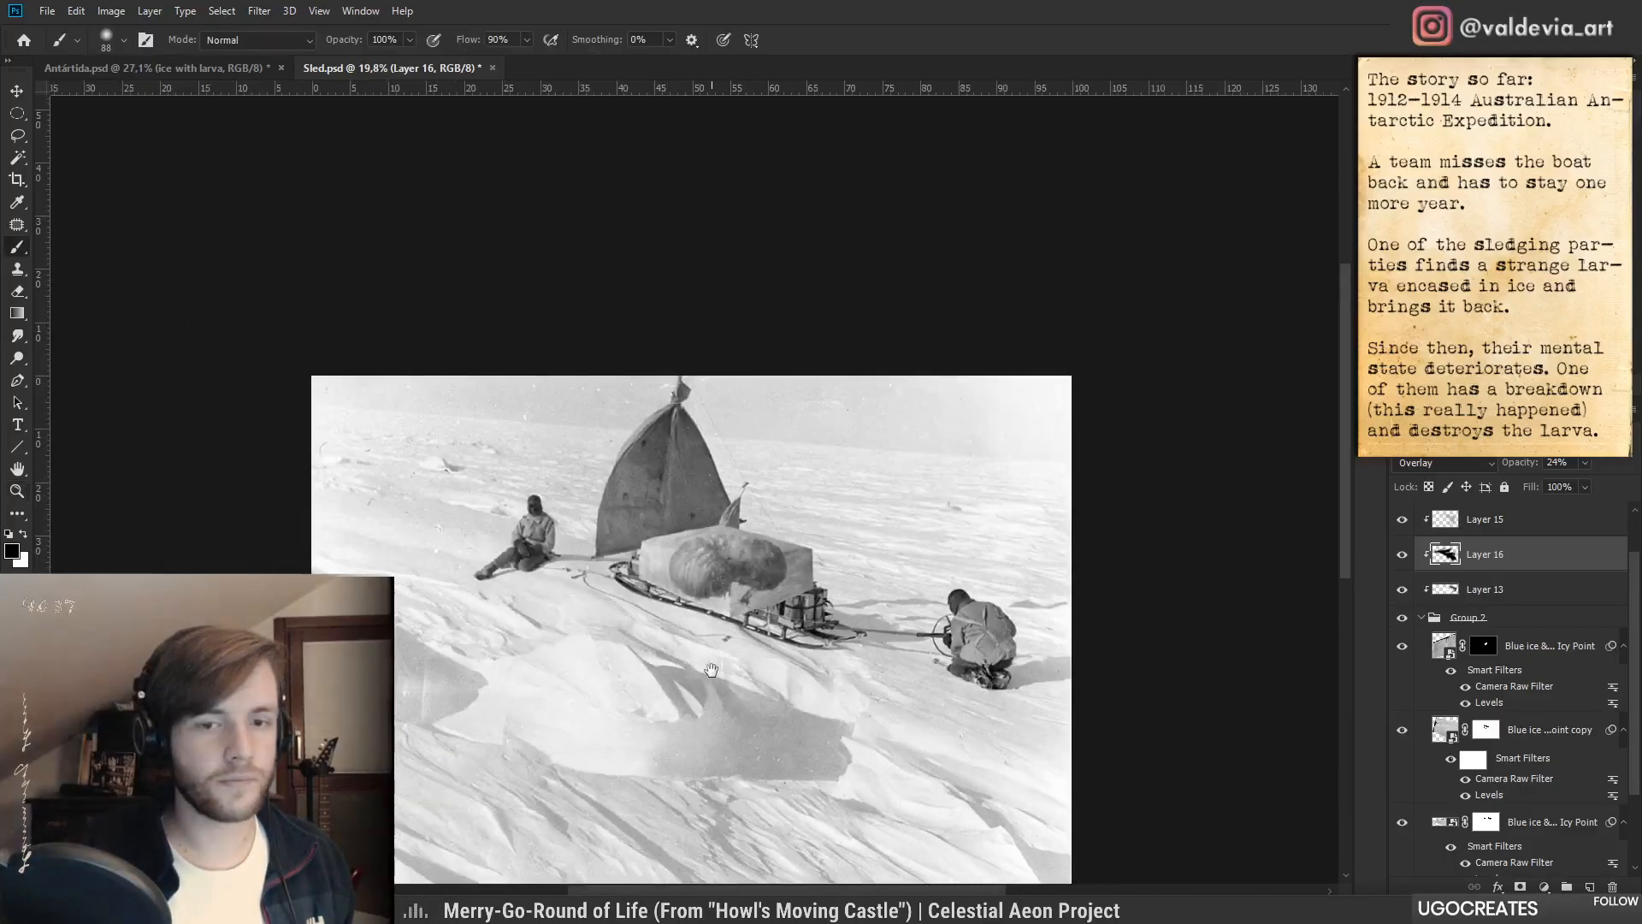
{"action": "left_click_drag", "start_coordinate": [718, 675], "coordinate": [632, 622]}
{"action": "key", "text": "ctrl+s"}
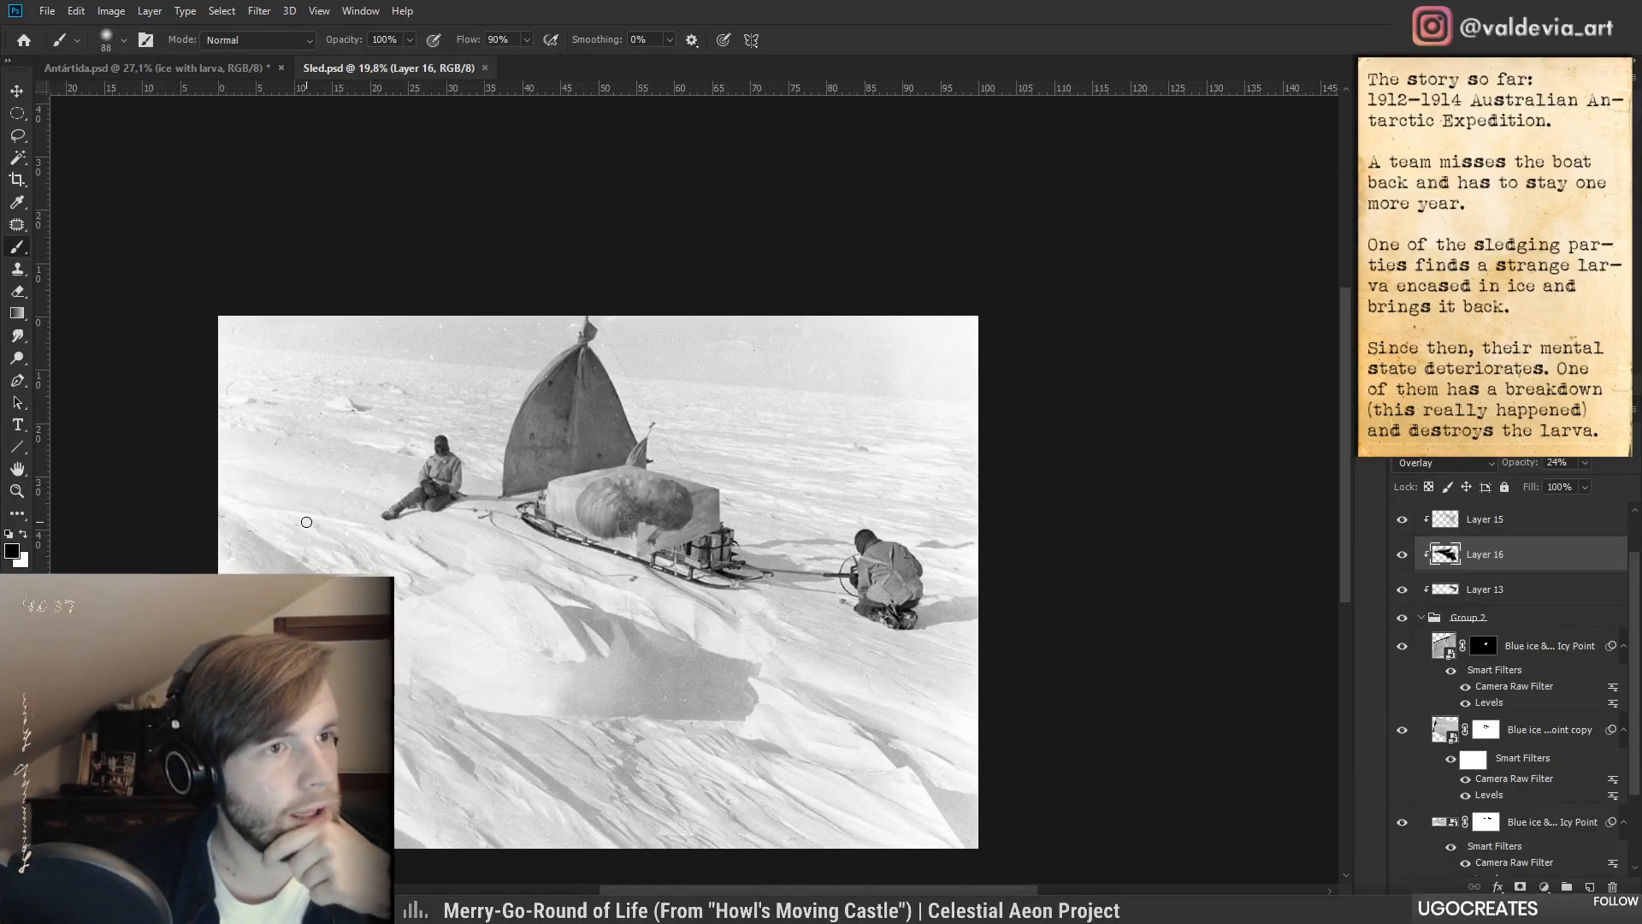
- Switch to the Antártida.psd document and view its whole picture for comparison
{"action": "left_click", "coordinate": [166, 70]}
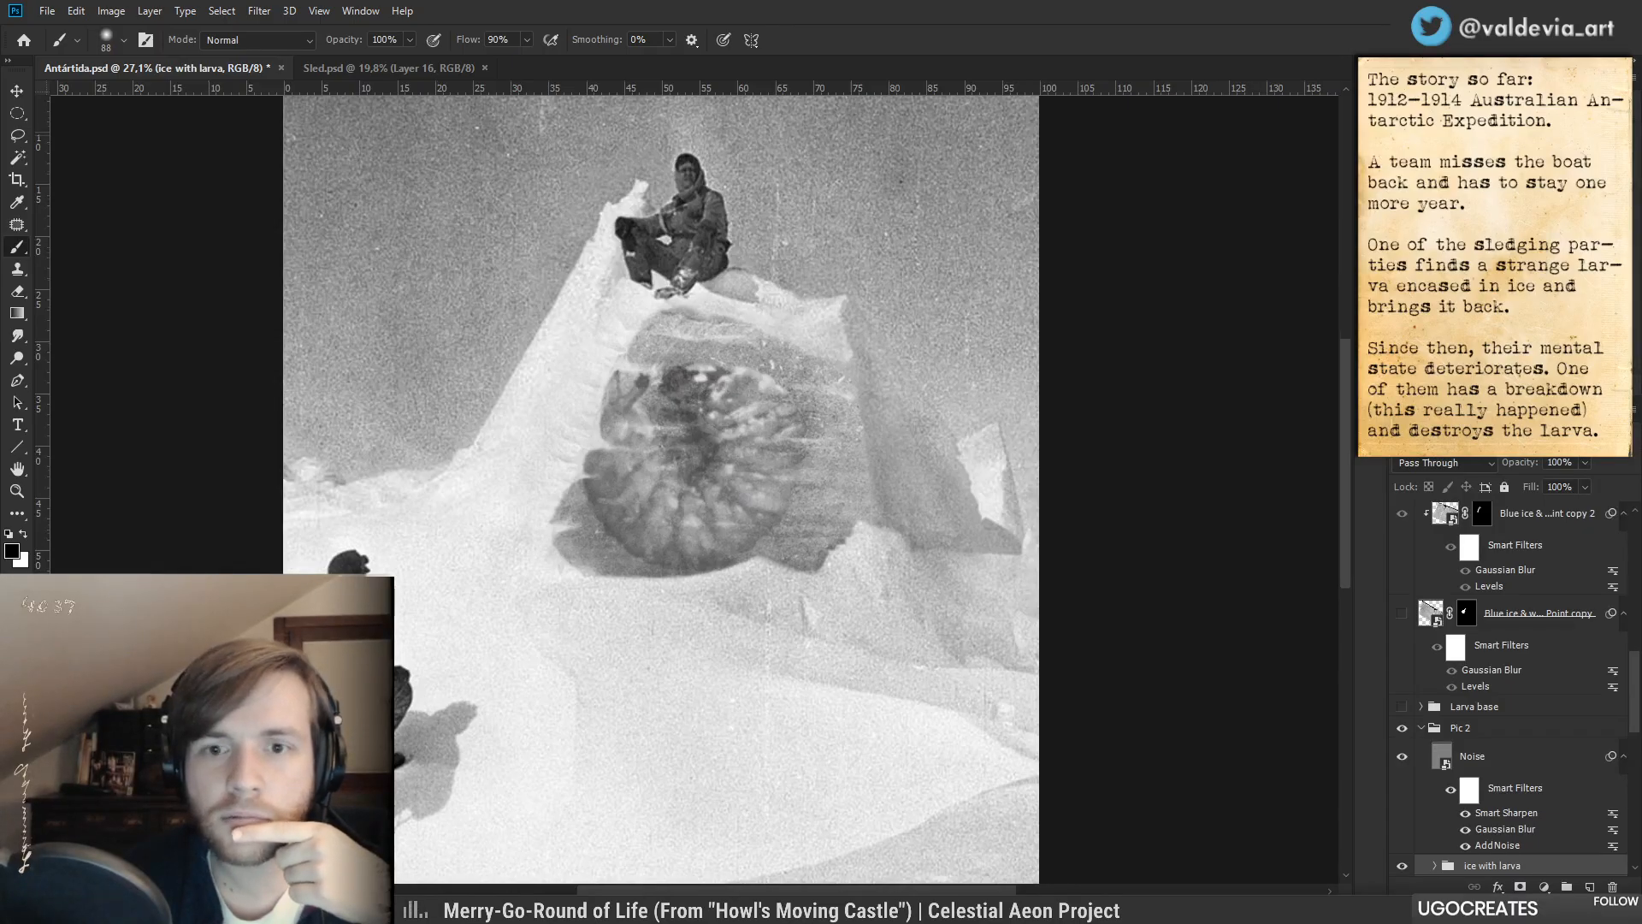
{"action": "scroll", "coordinate": [694, 488], "scroll_direction": "down", "scroll_amount": 3}
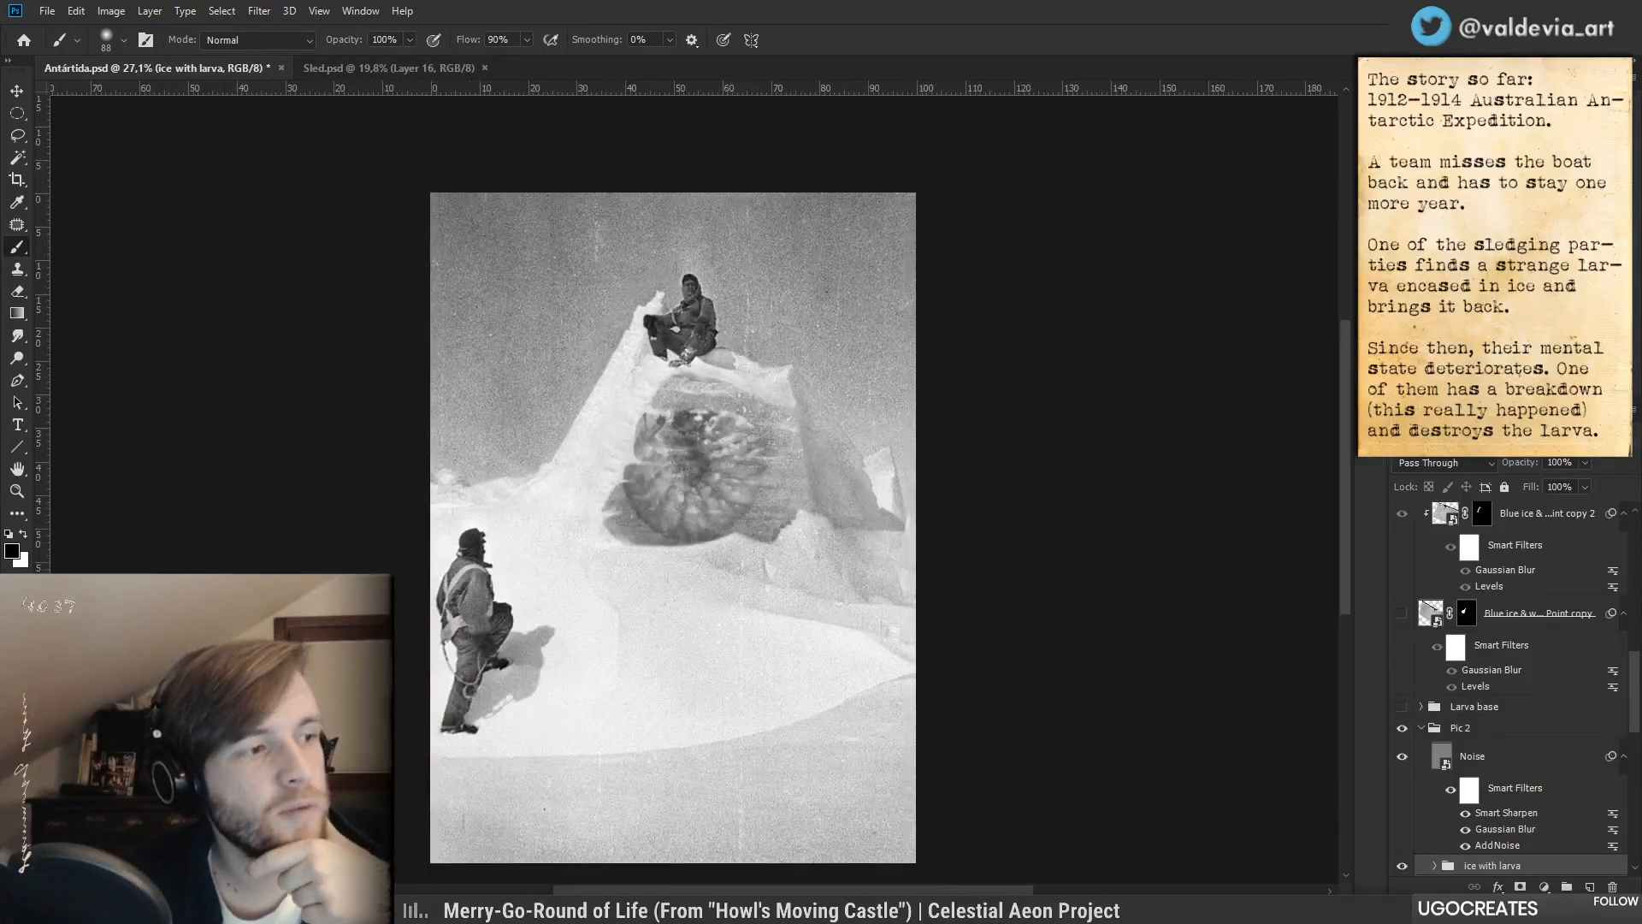
- Compare the ice pinnacle with and without the "ice with larva" group inside the Pic 2 group
{"action": "scroll", "coordinate": [1426, 727], "scroll_direction": "down", "scroll_amount": 5}
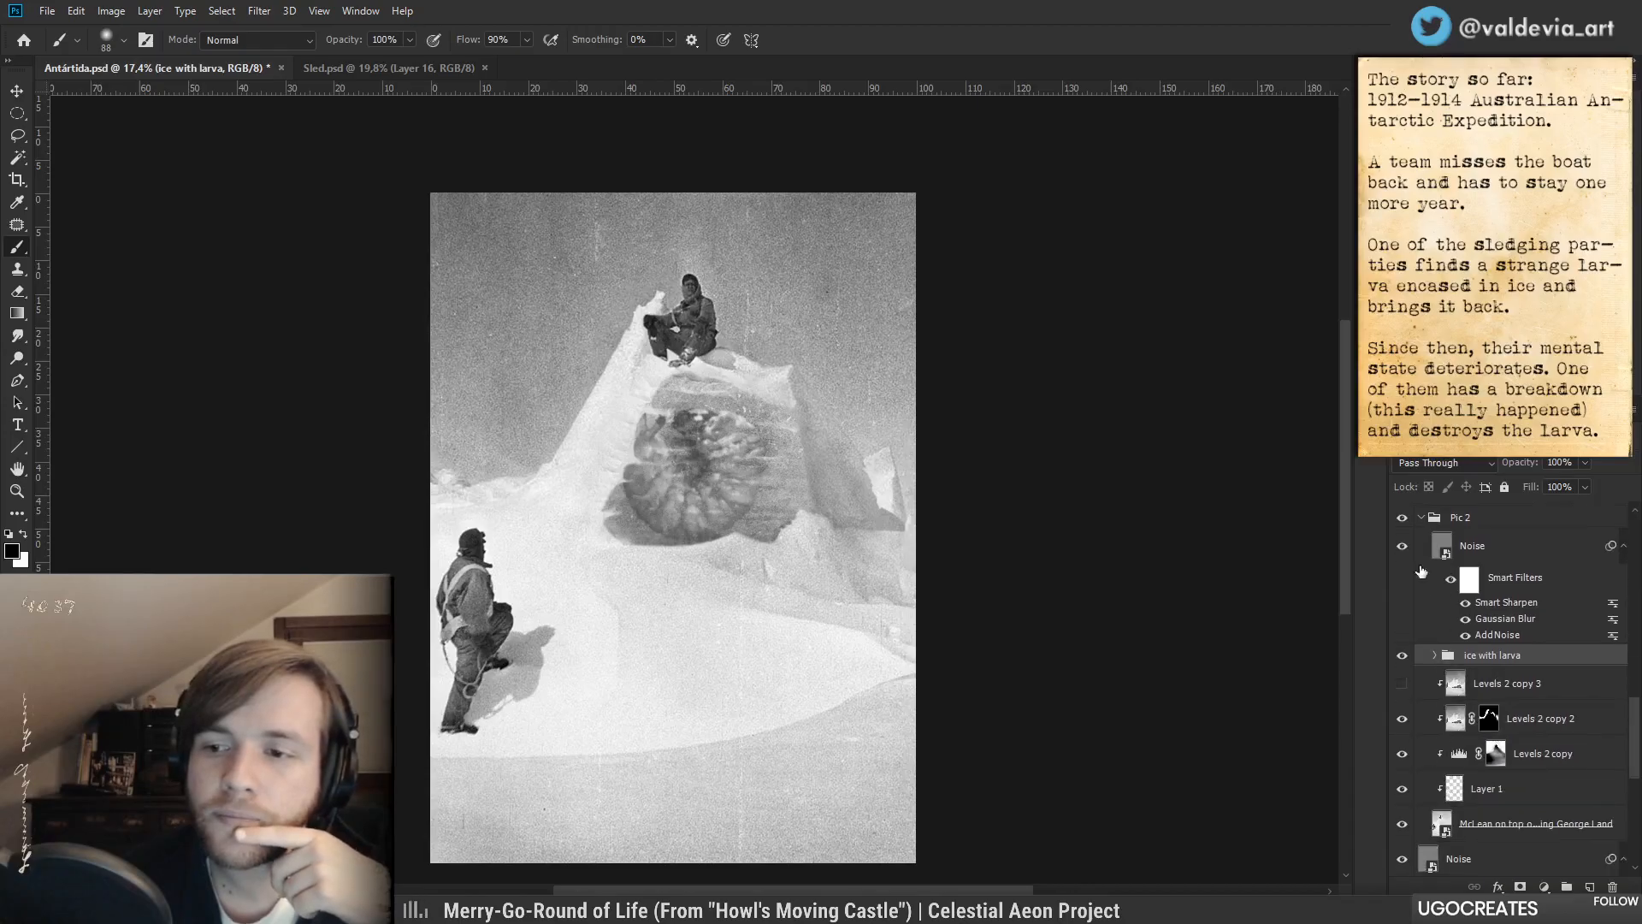
{"action": "left_click", "coordinate": [1422, 518]}
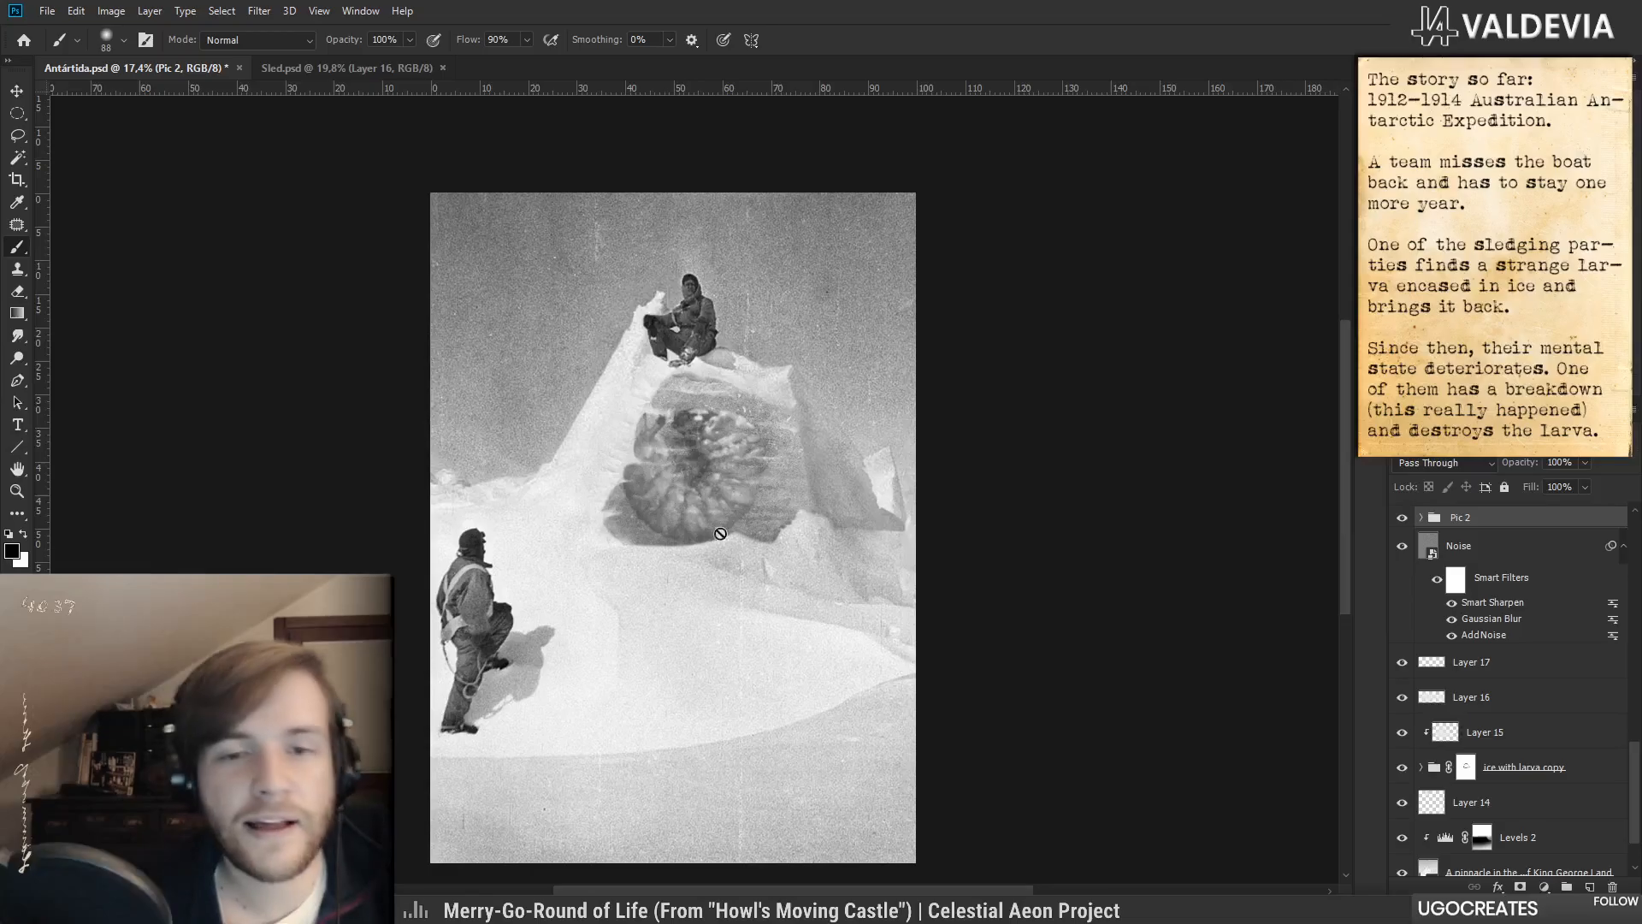
{"action": "left_click", "coordinate": [1421, 517]}
{"action": "left_click", "coordinate": [1402, 655]}
{"action": "left_click", "coordinate": [1401, 655]}
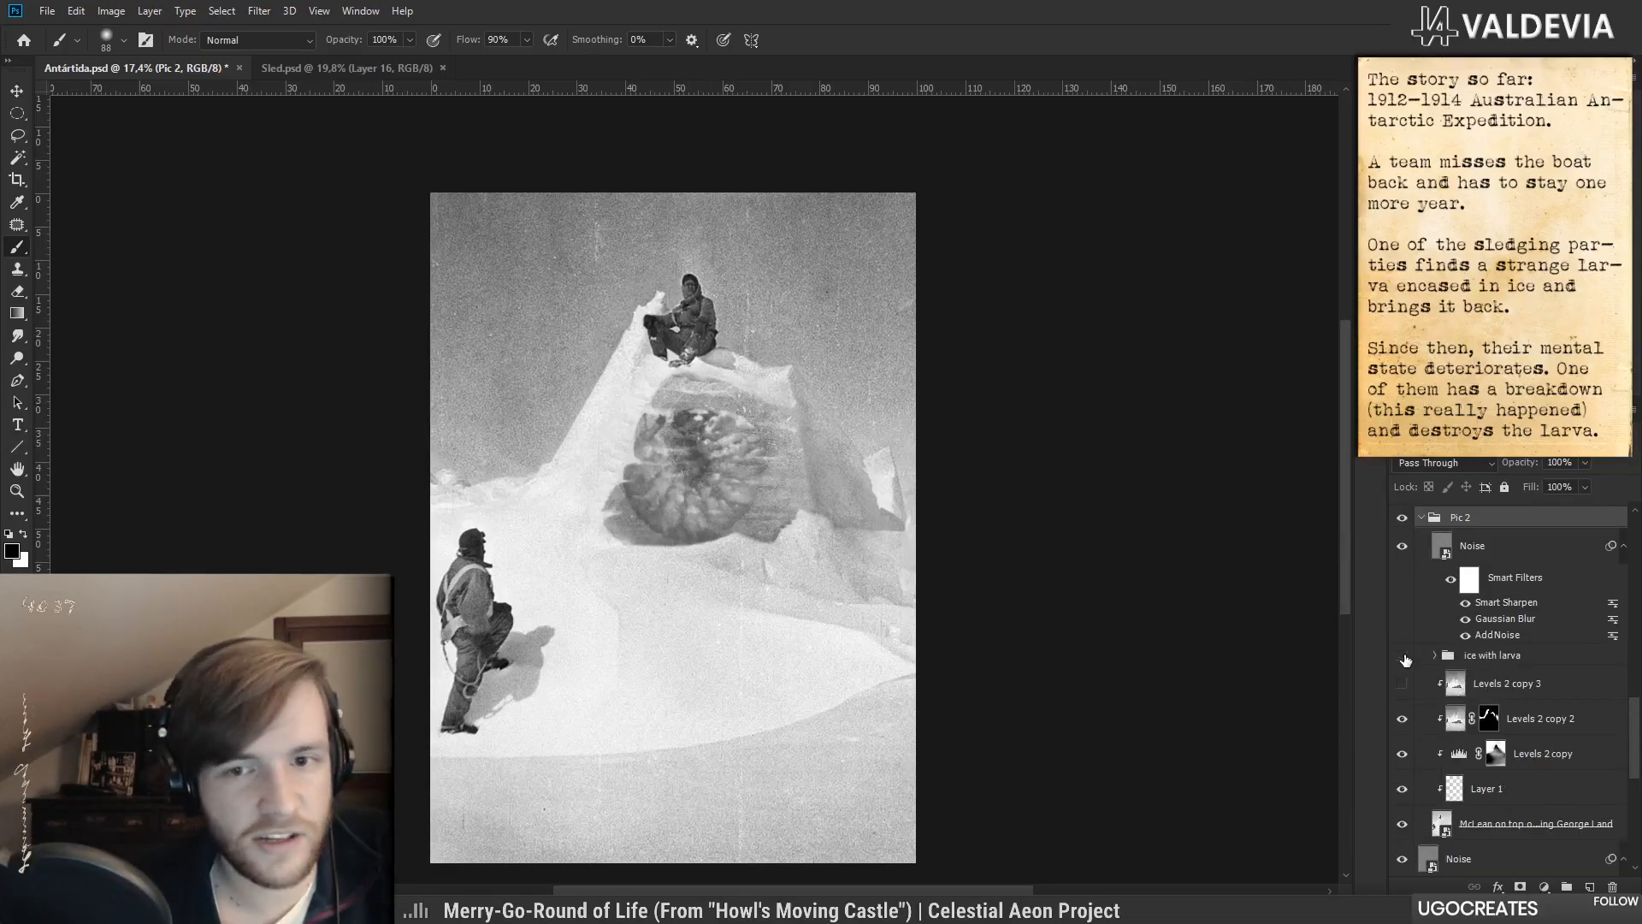
{"action": "left_click", "coordinate": [1402, 655]}
{"action": "left_click", "coordinate": [1402, 656]}
{"action": "left_click", "coordinate": [1405, 658]}
{"action": "left_click", "coordinate": [1405, 657]}
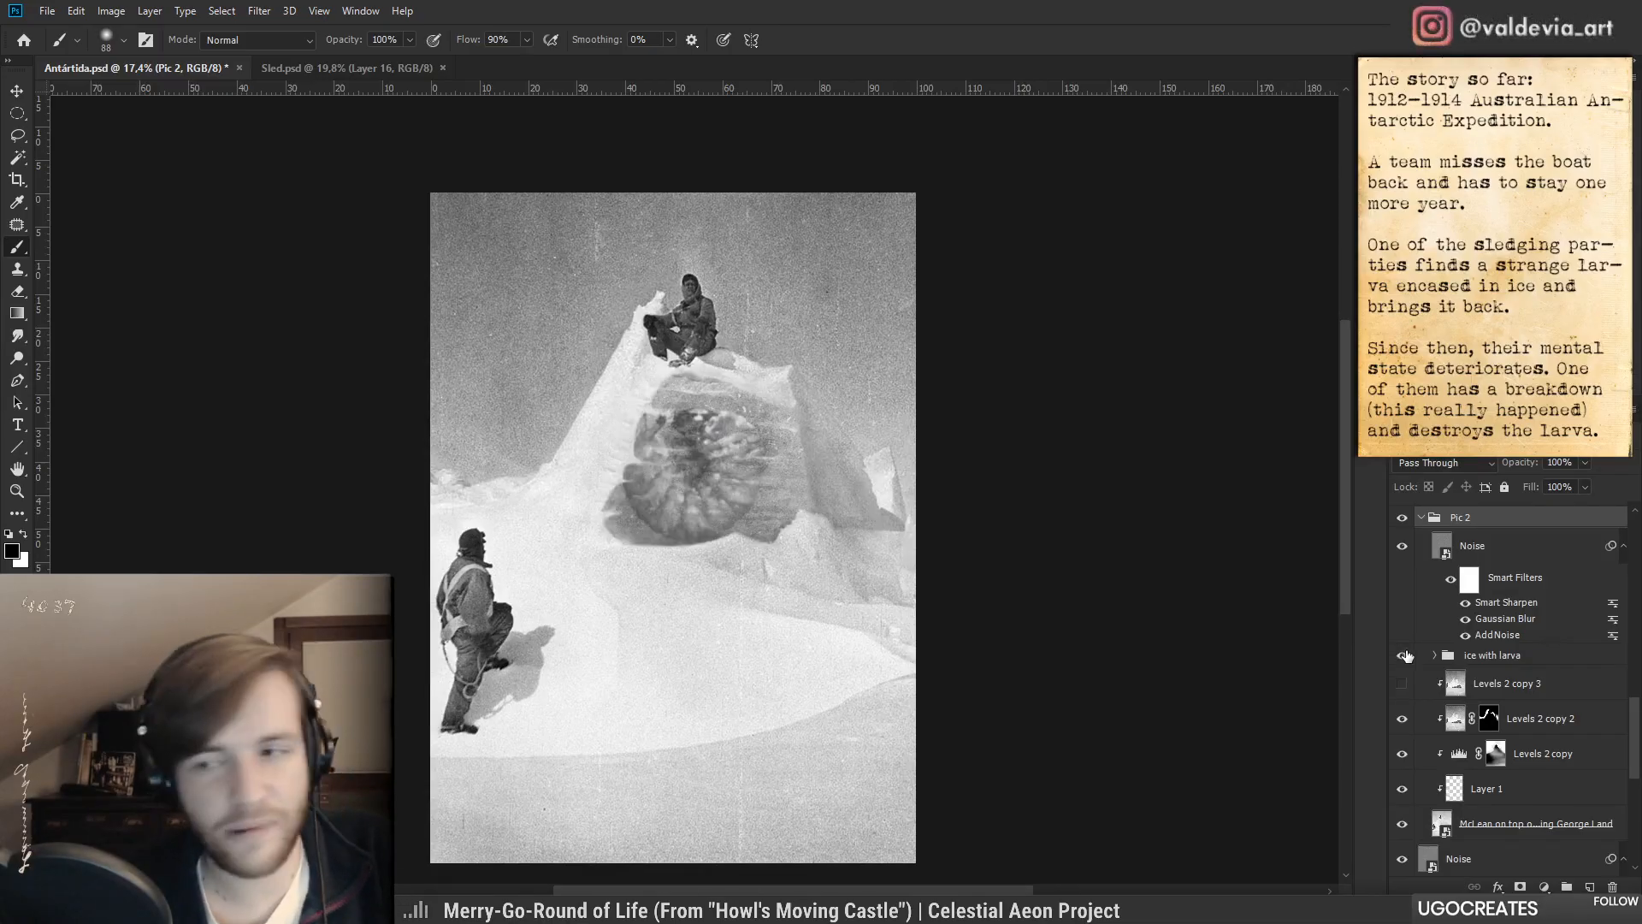
{"action": "left_click", "coordinate": [1408, 656]}
{"action": "left_click", "coordinate": [1409, 656]}
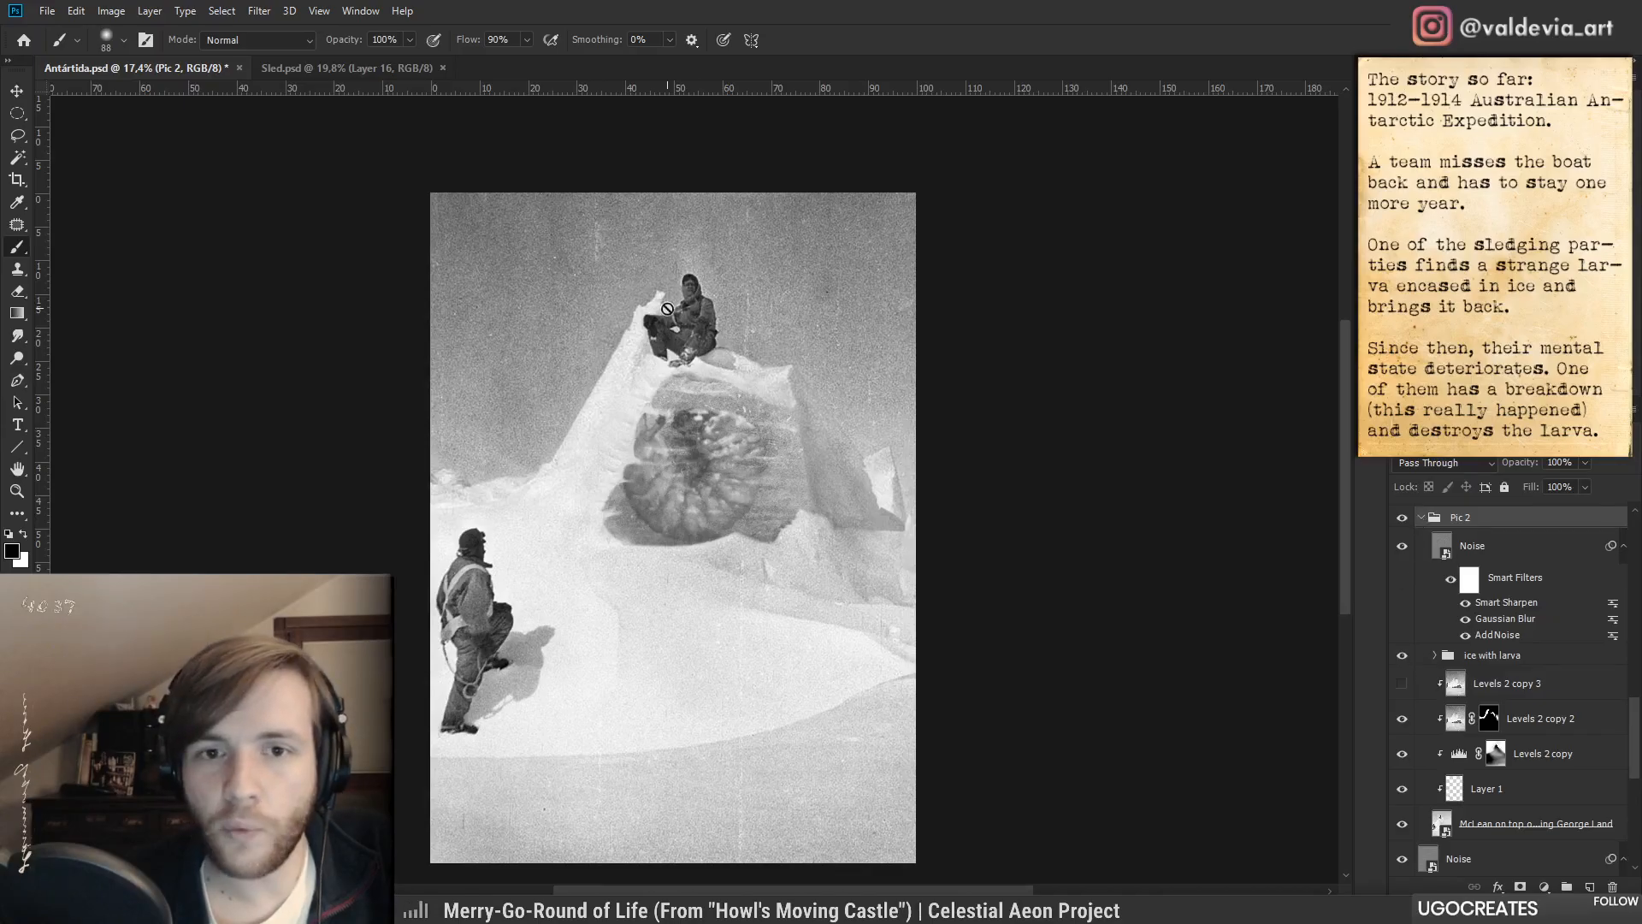
- Collapse the Pic 2 group and toggle its visibility to compare the two pinnacle pictures, leaving the group hidden
{"action": "left_click", "coordinate": [1421, 518]}
{"action": "left_click", "coordinate": [1402, 517]}
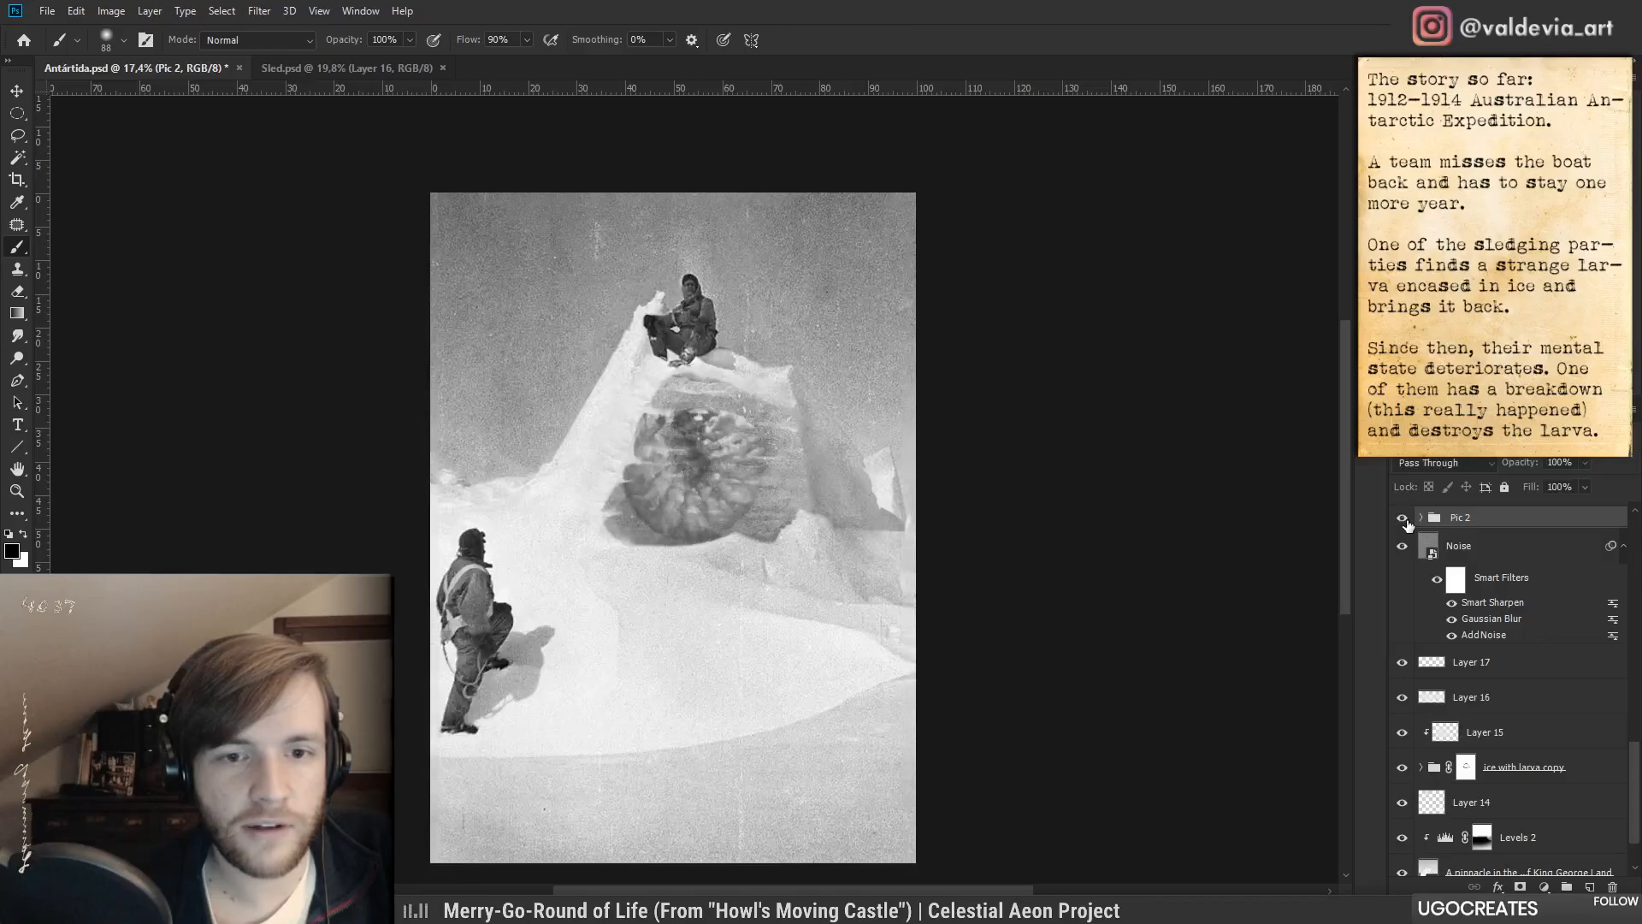
{"action": "left_click", "coordinate": [1403, 517]}
{"action": "left_click", "coordinate": [1403, 517]}
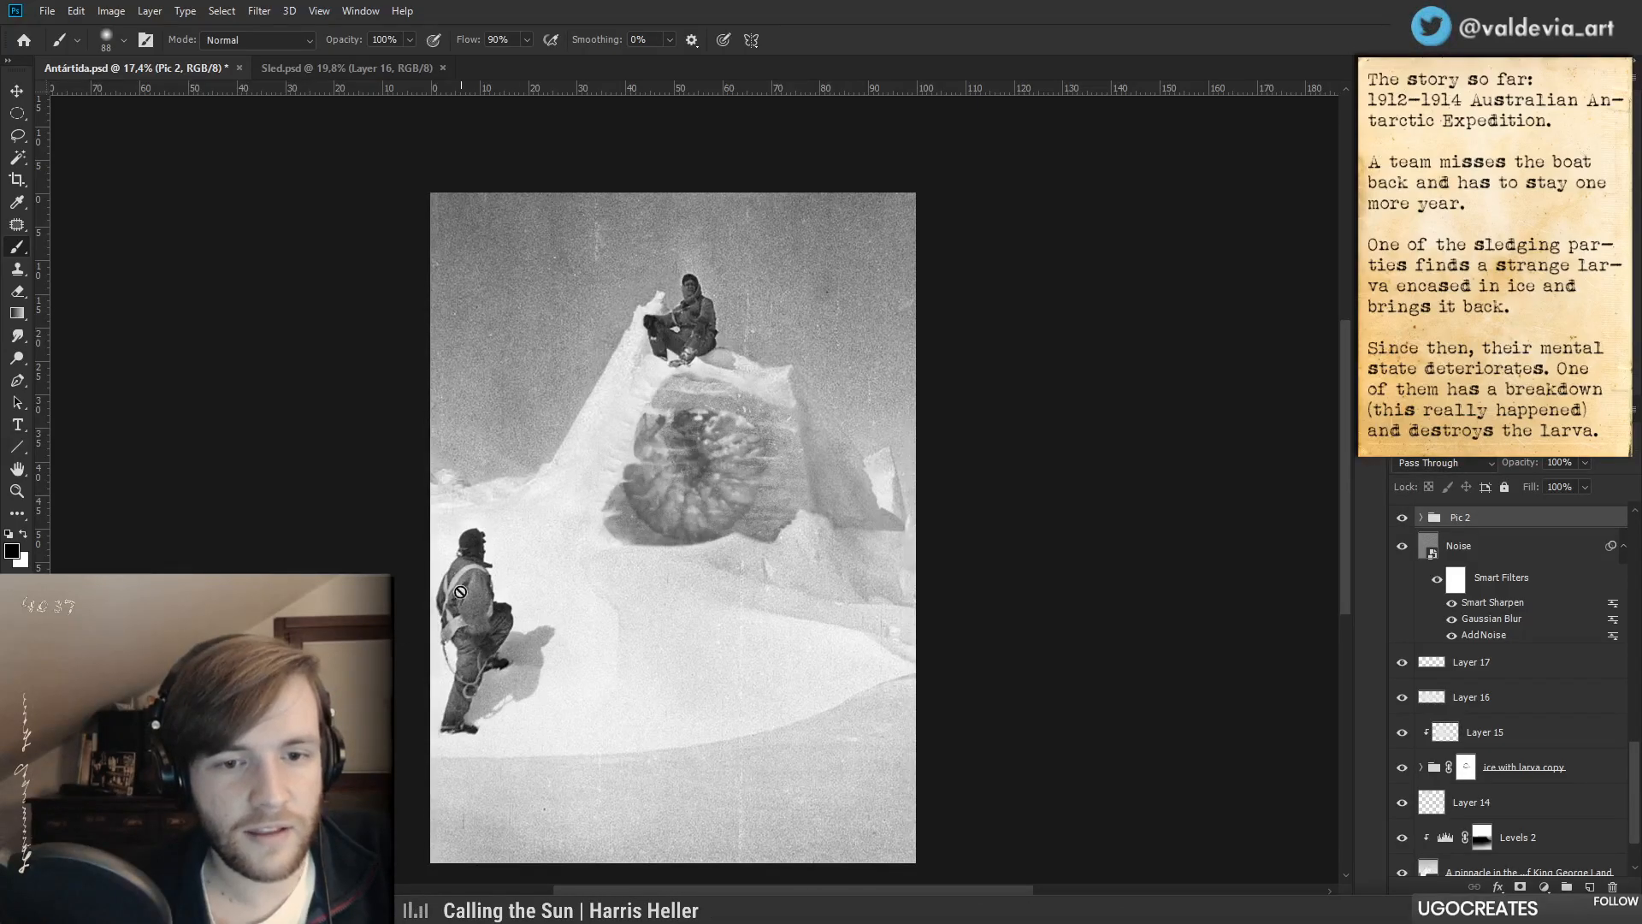
{"action": "left_click", "coordinate": [1403, 517]}
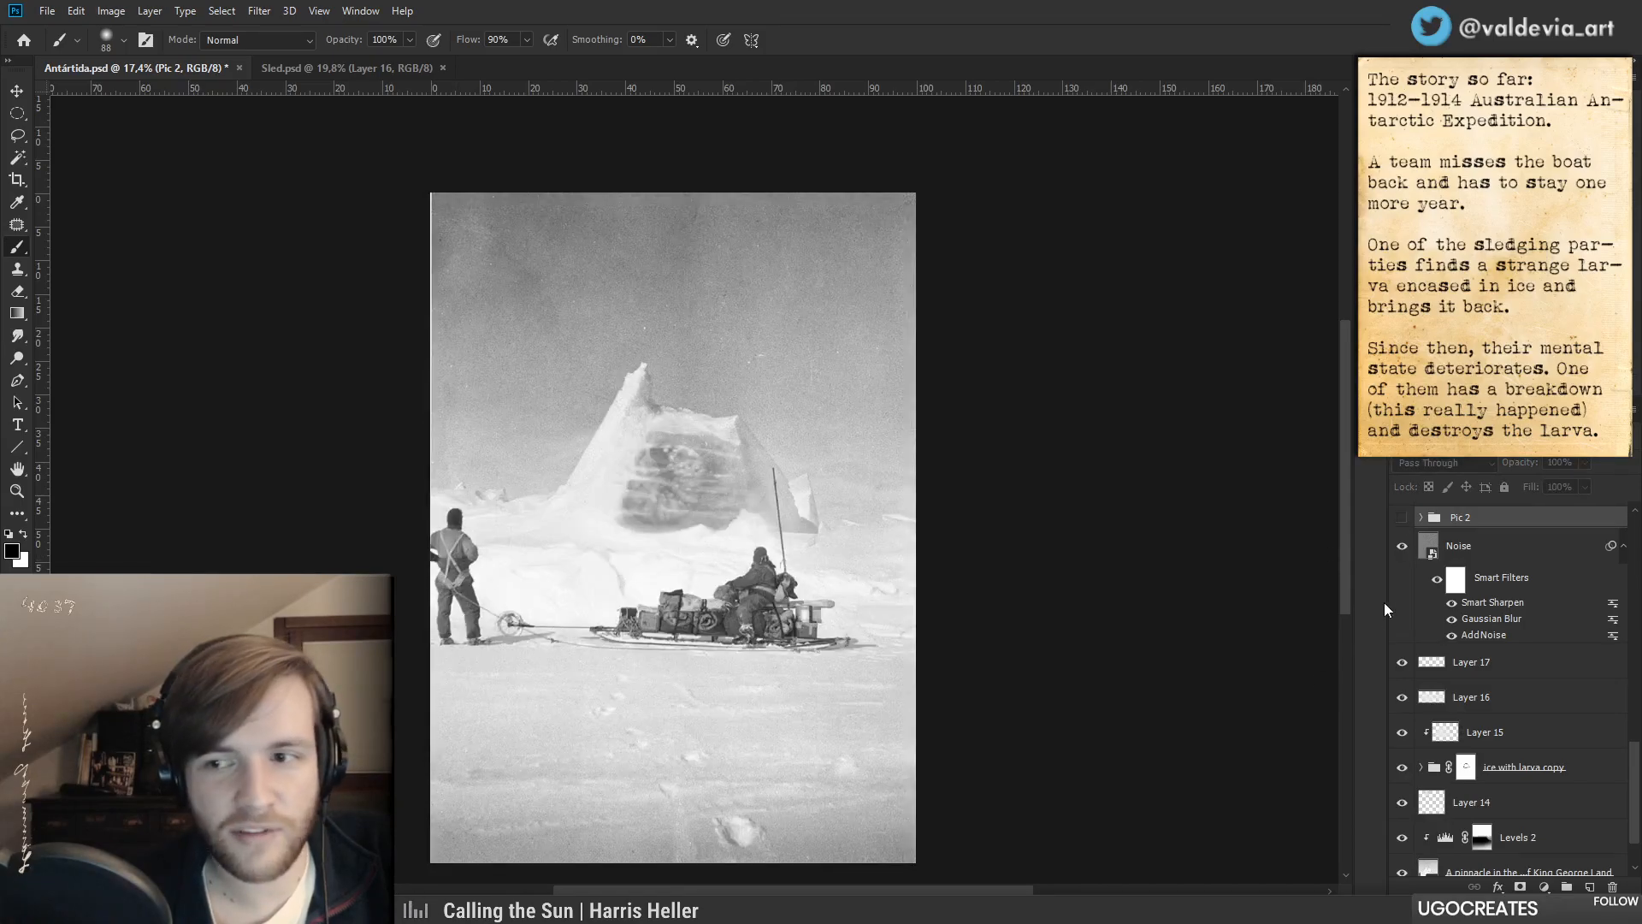
{"action": "left_click", "coordinate": [1400, 518]}
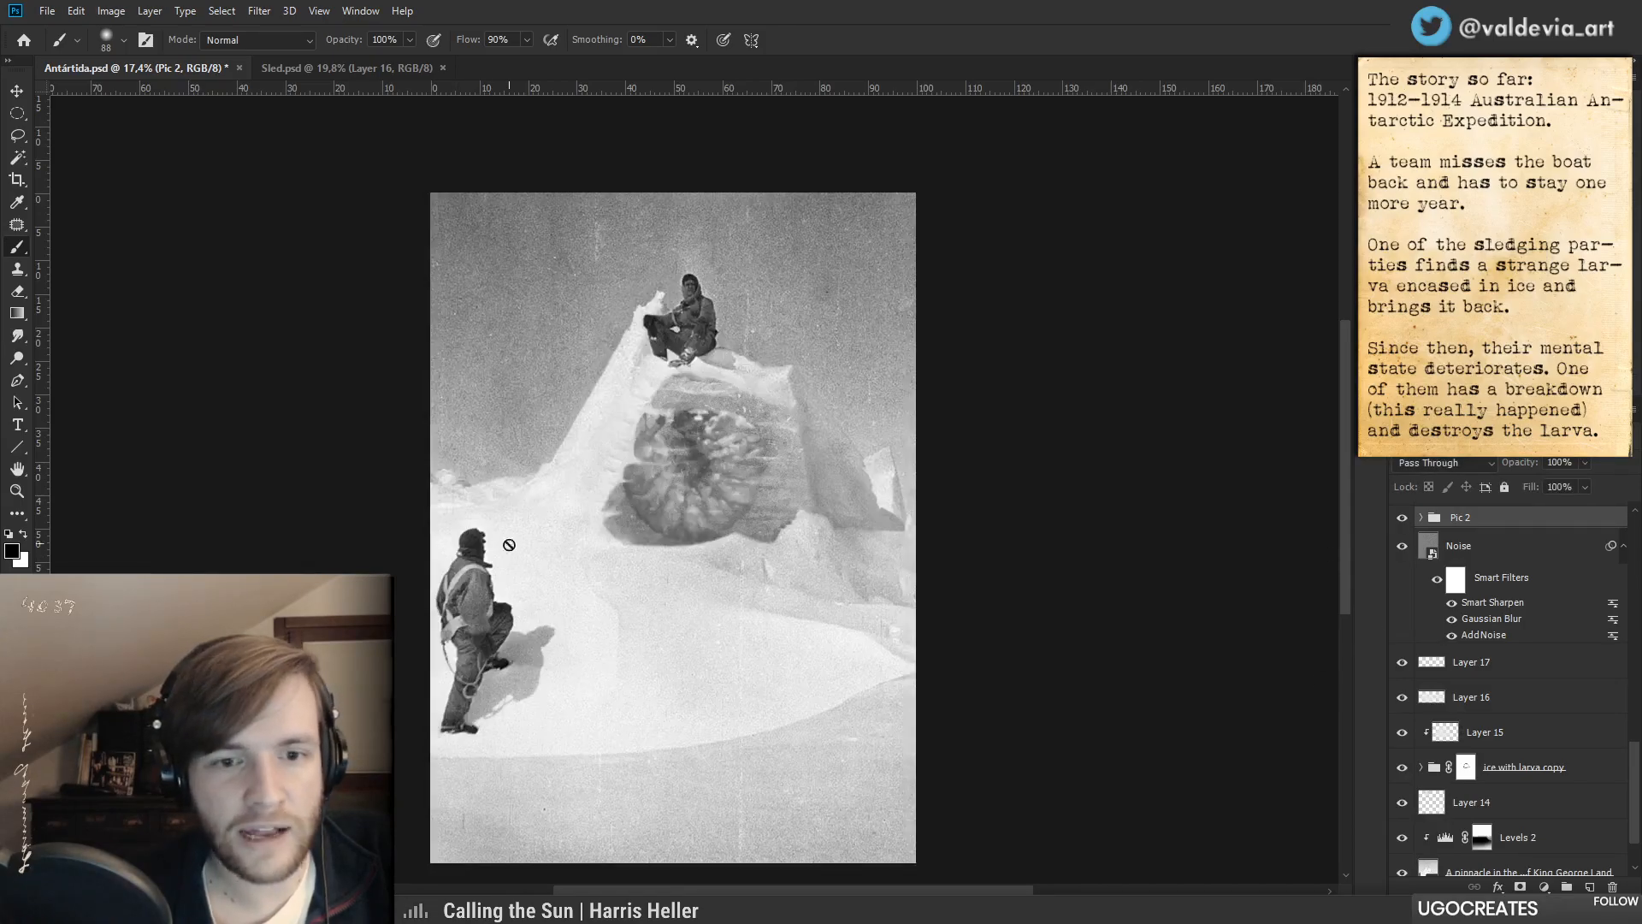
{"action": "left_click", "coordinate": [1400, 517]}
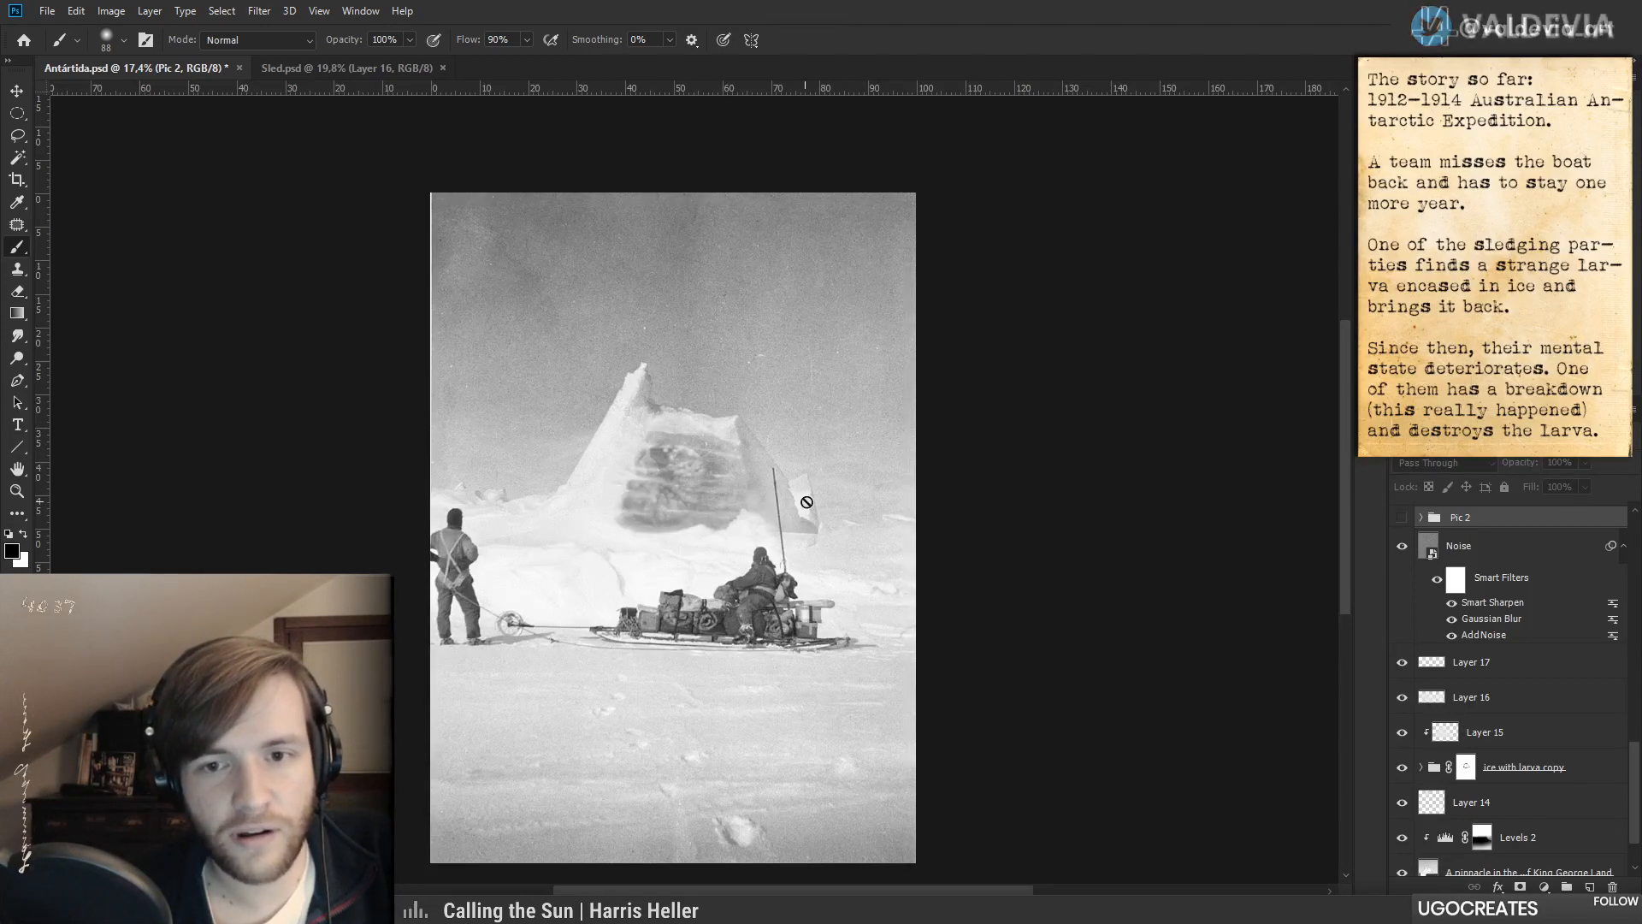
{"action": "left_click", "coordinate": [1401, 518]}
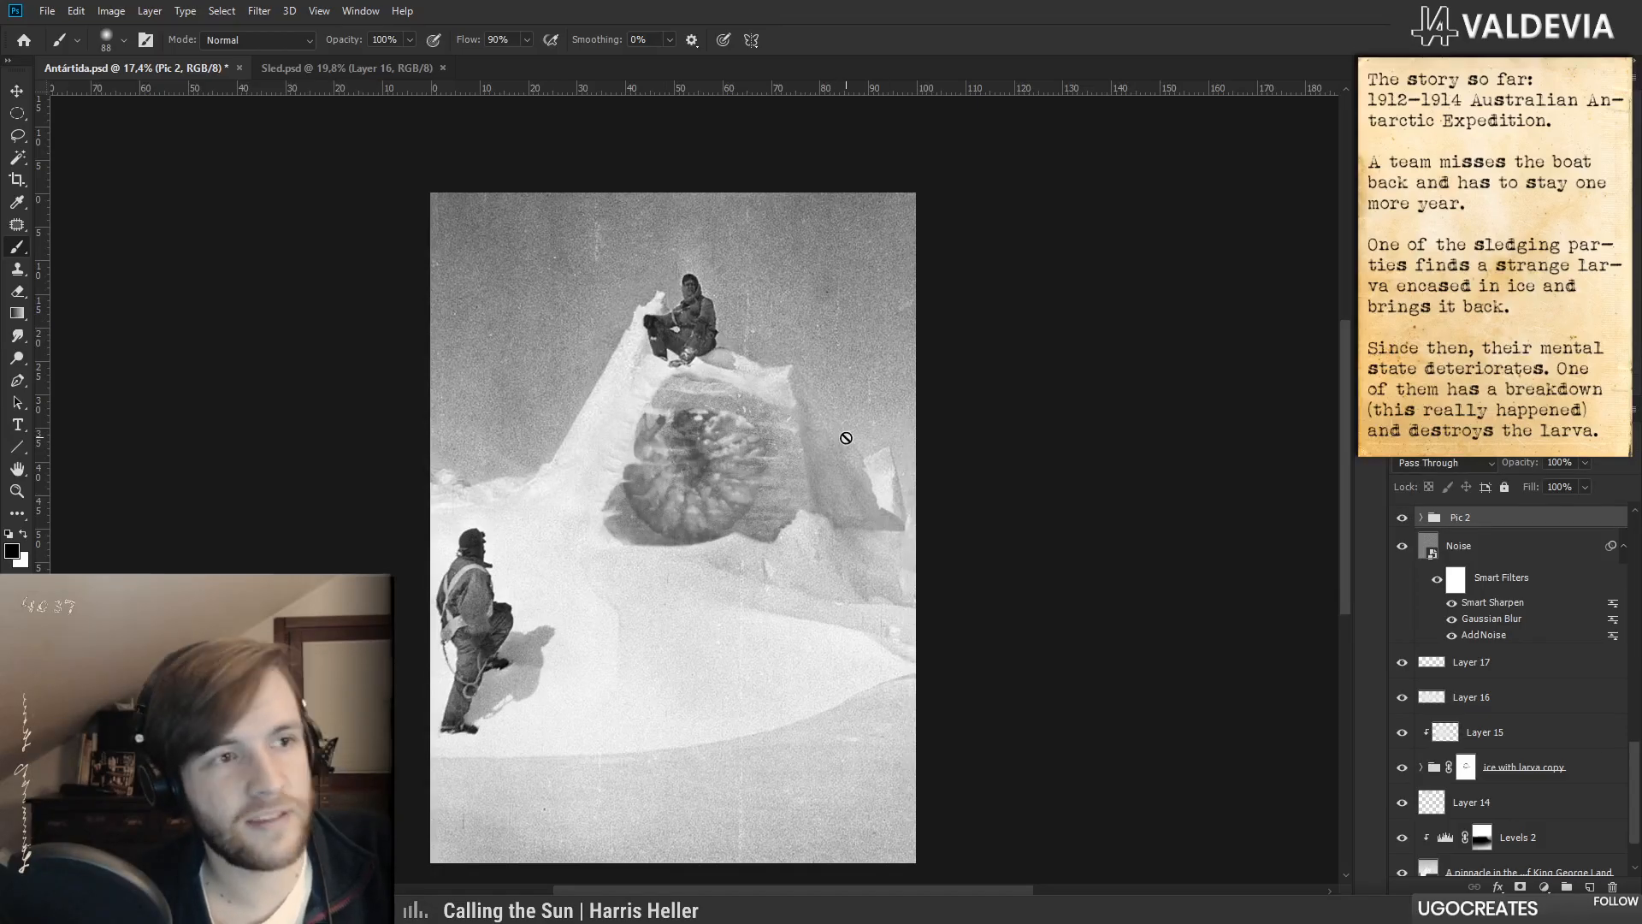
{"action": "left_click", "coordinate": [1401, 518]}
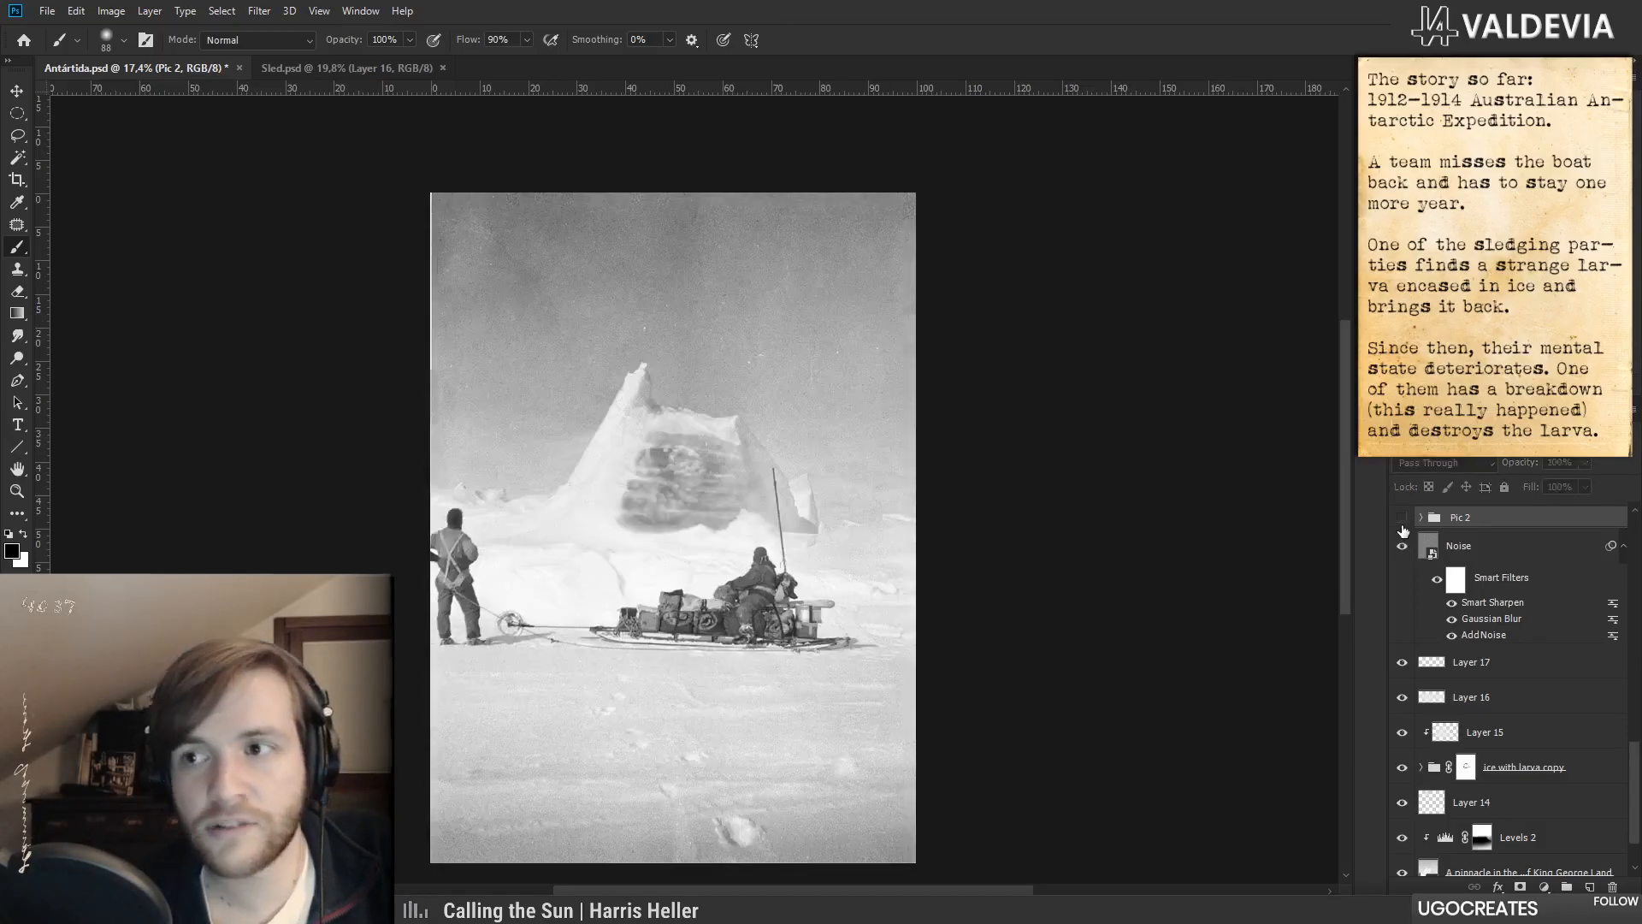
{"action": "left_click", "coordinate": [1401, 519]}
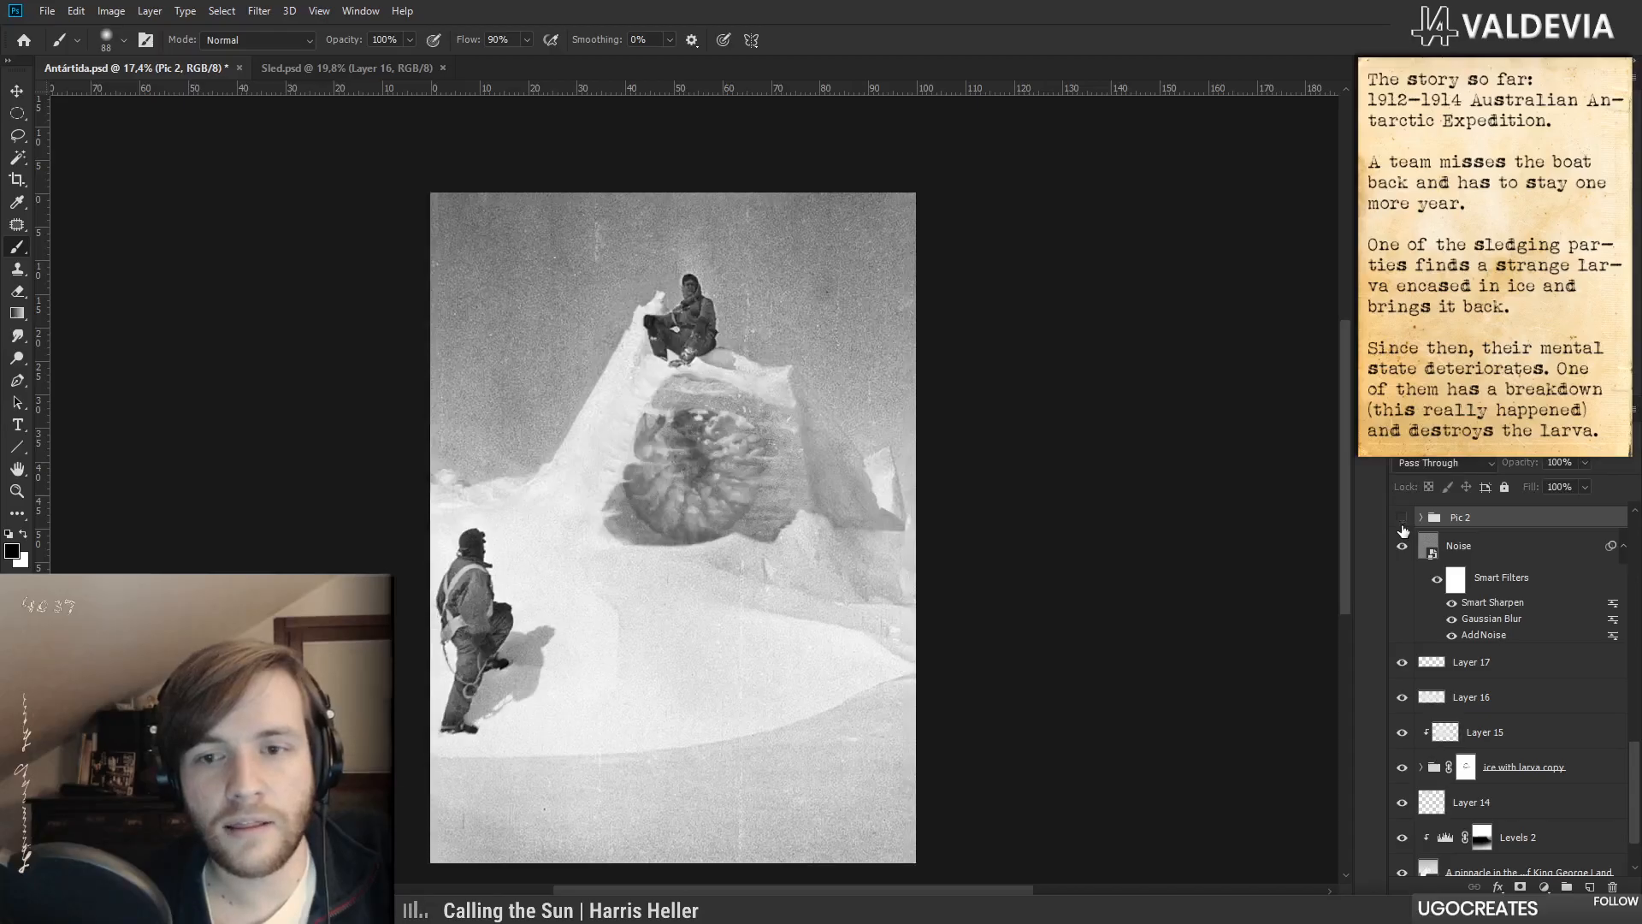
{"action": "left_click", "coordinate": [1401, 520]}
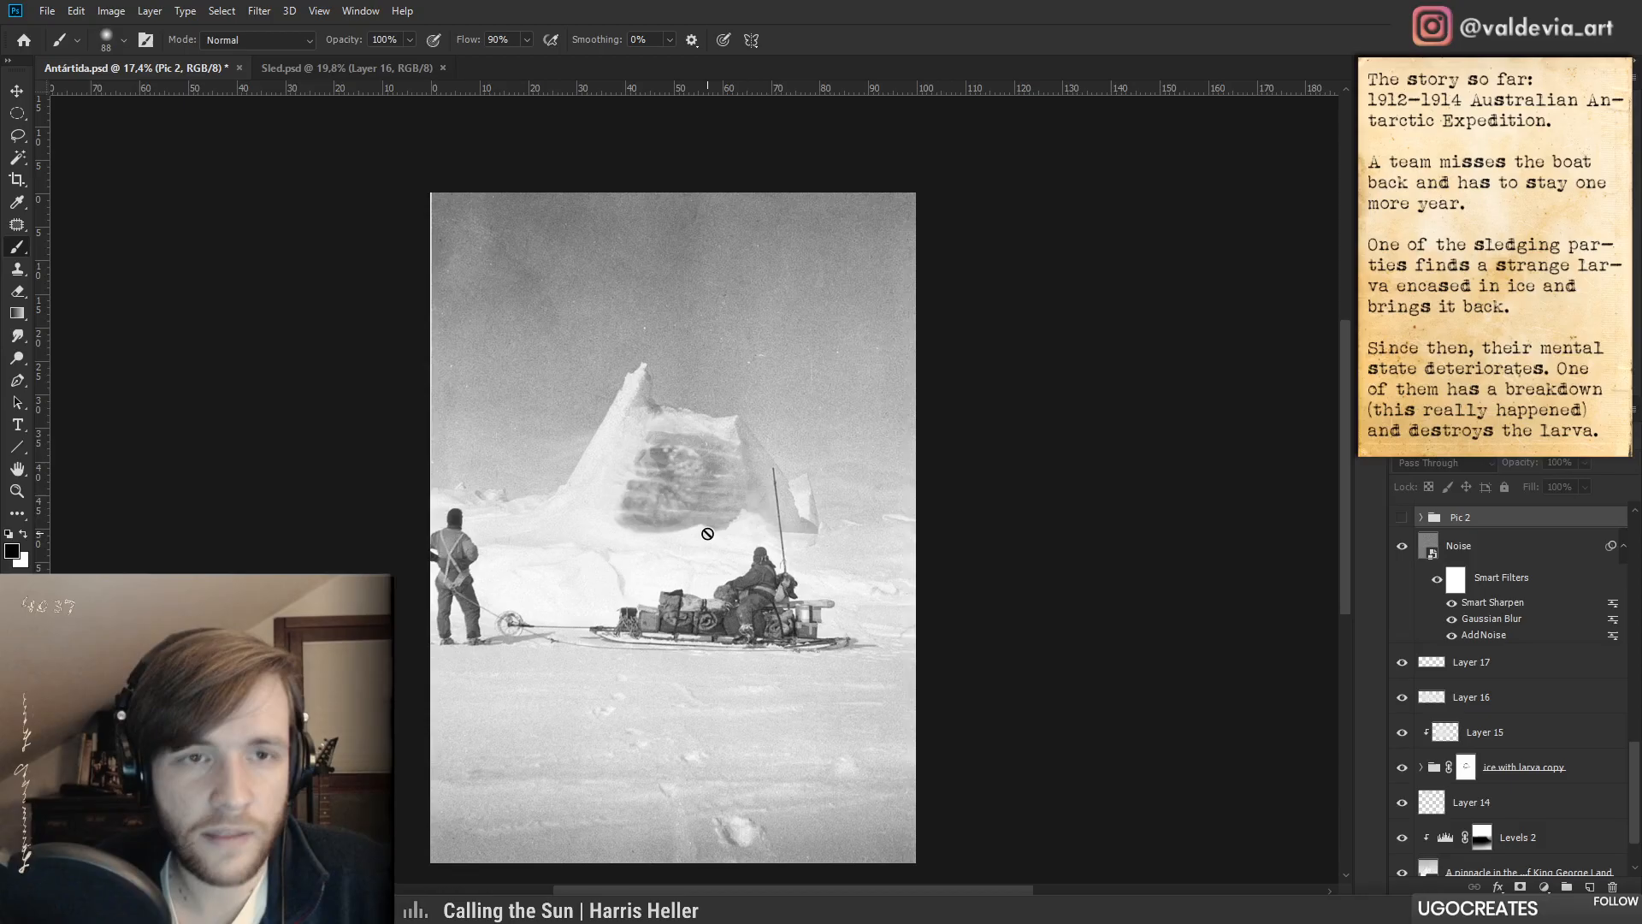
- Check the Sled.psd picture, return to Antártida.psd and briefly show the upper 2fotos reference layer for comparison
{"action": "left_click", "coordinate": [326, 64]}
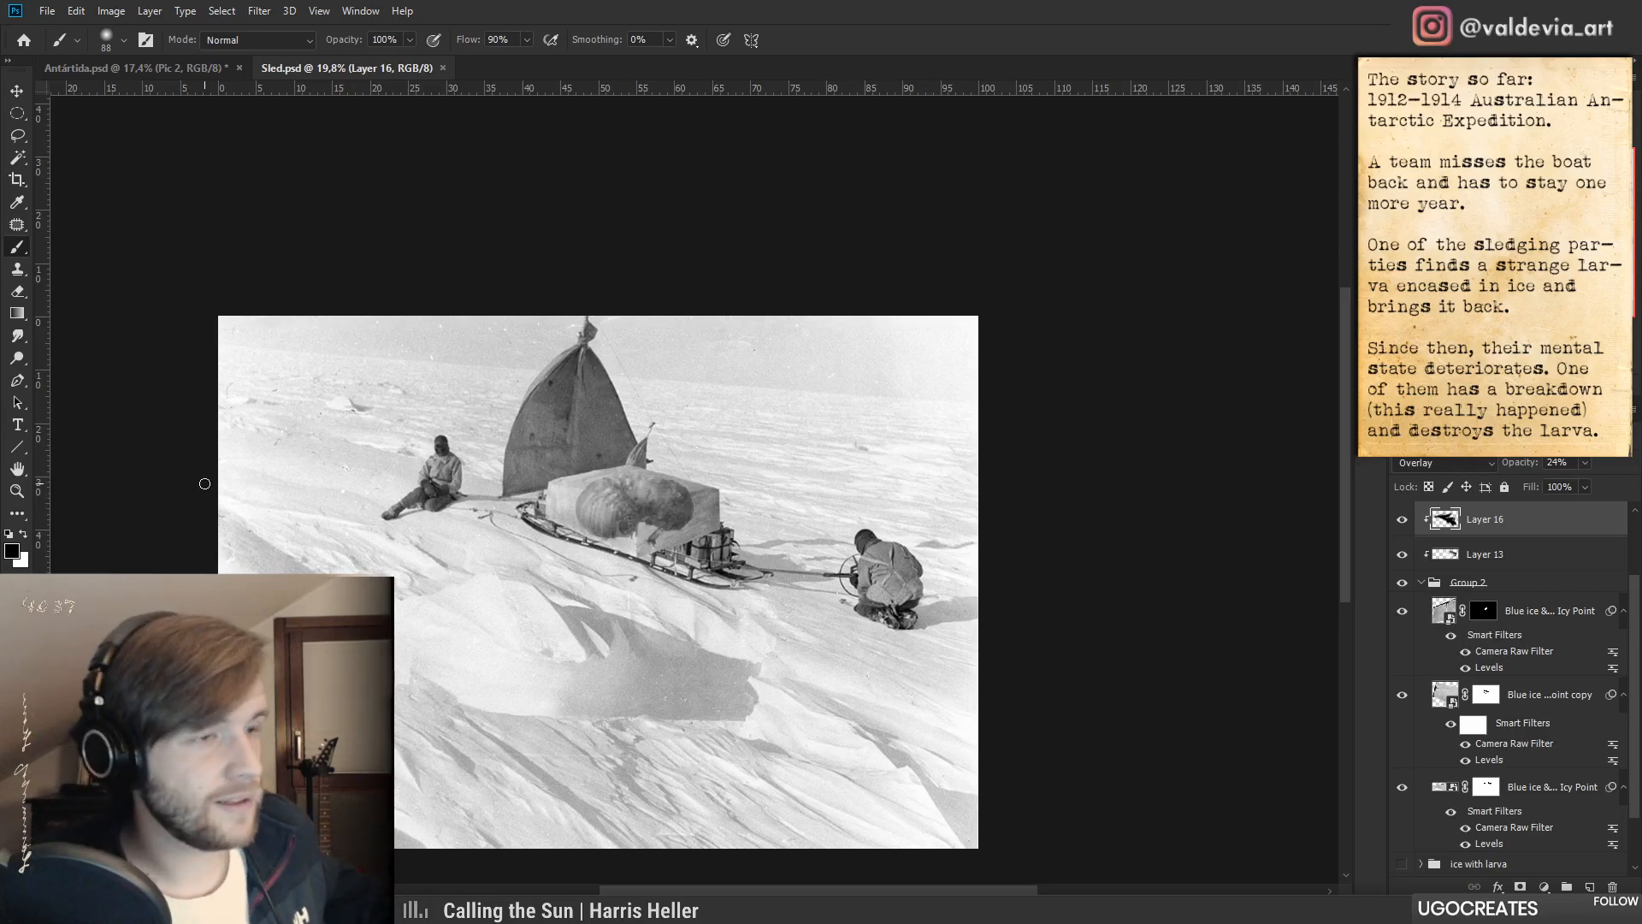
{"action": "left_click", "coordinate": [111, 70]}
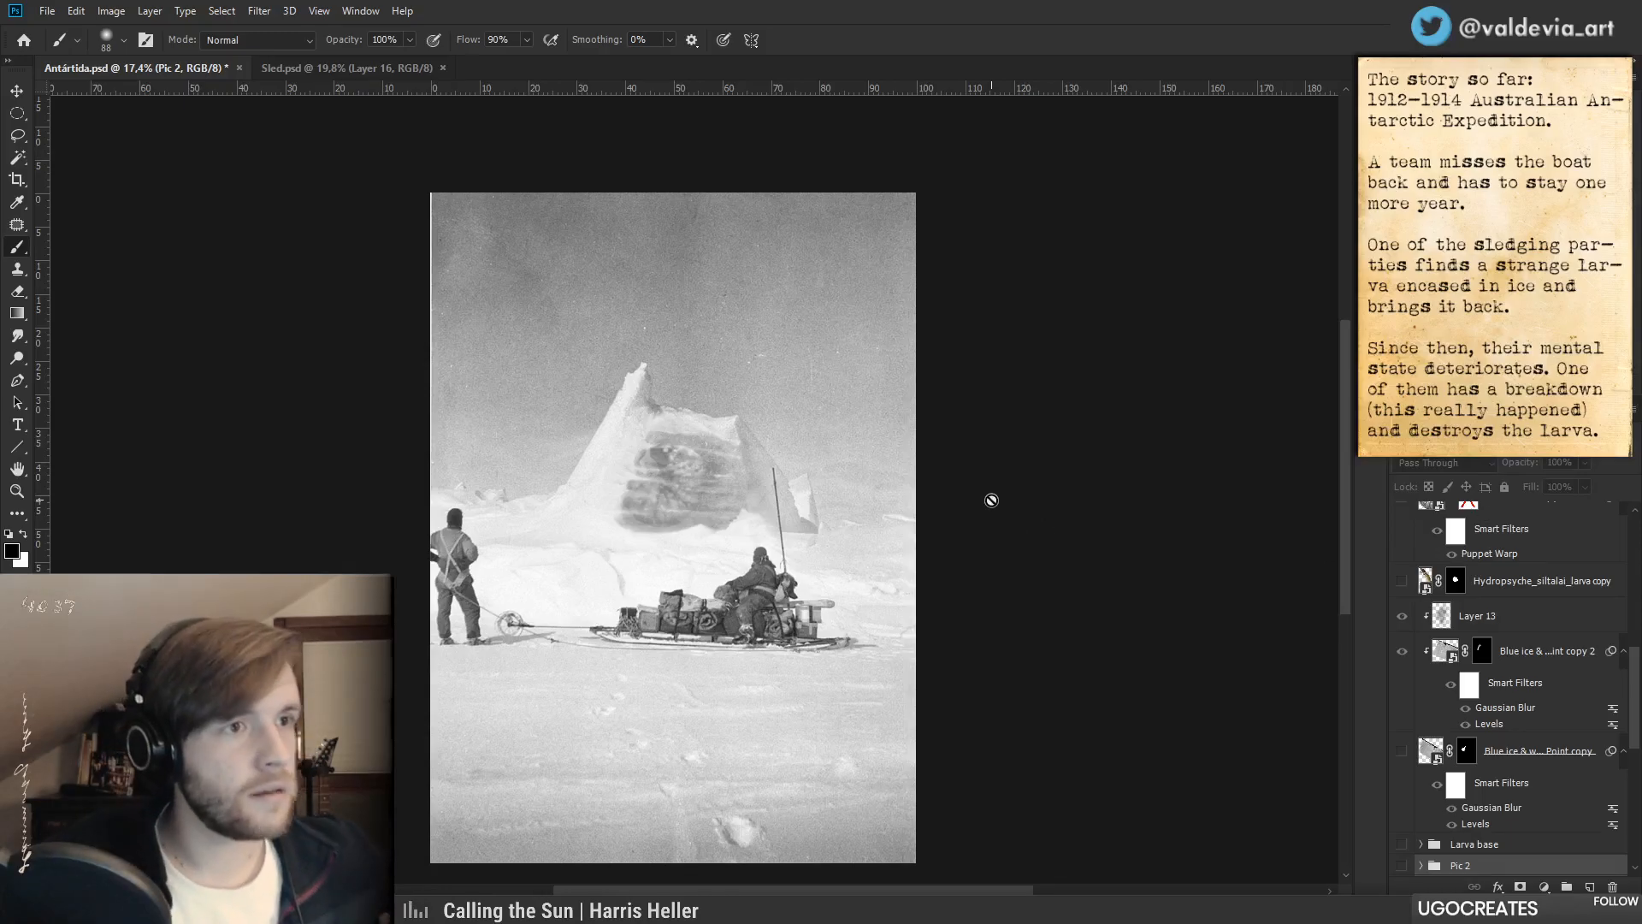
{"action": "scroll", "coordinate": [1452, 590], "scroll_direction": "up", "scroll_amount": 10}
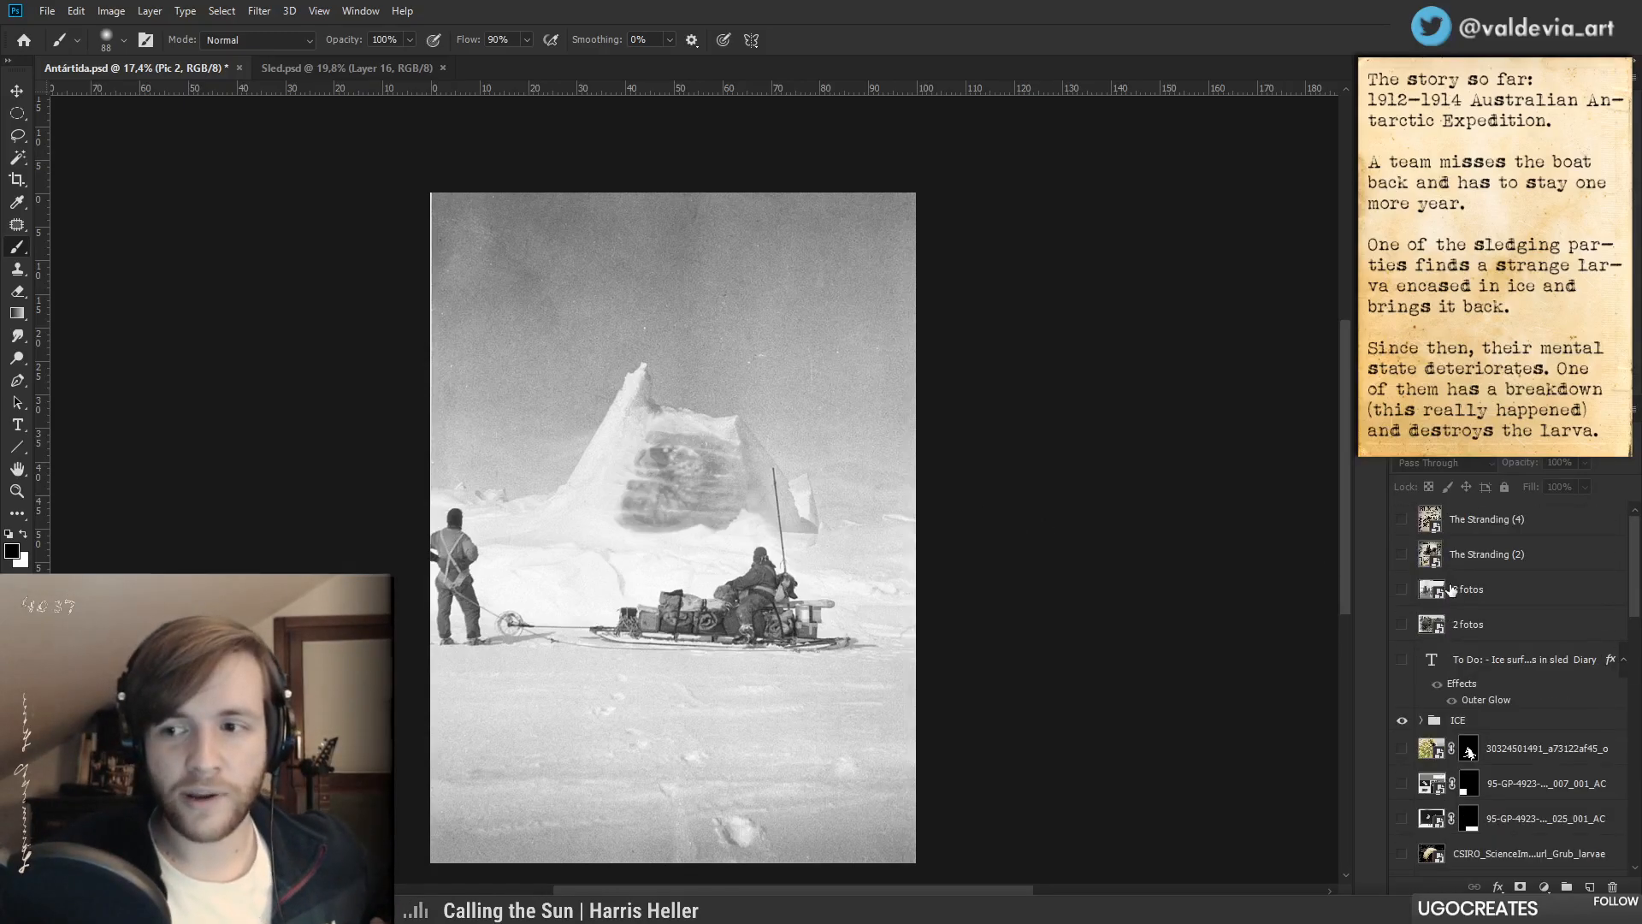
{"action": "left_click", "coordinate": [1403, 590]}
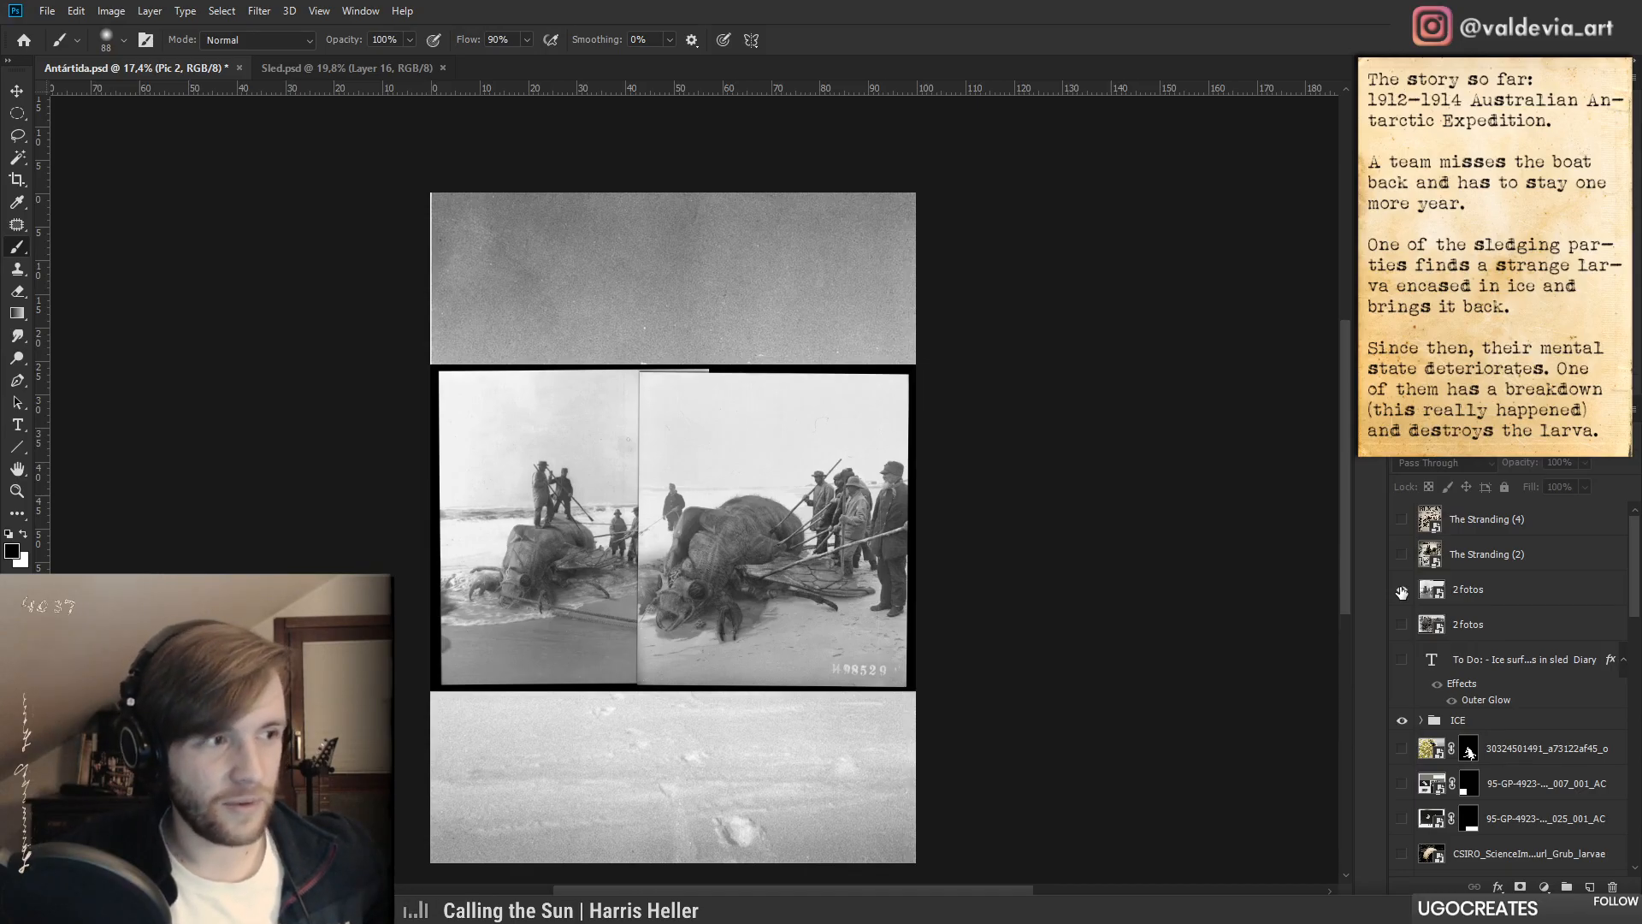
{"action": "left_click", "coordinate": [1401, 591]}
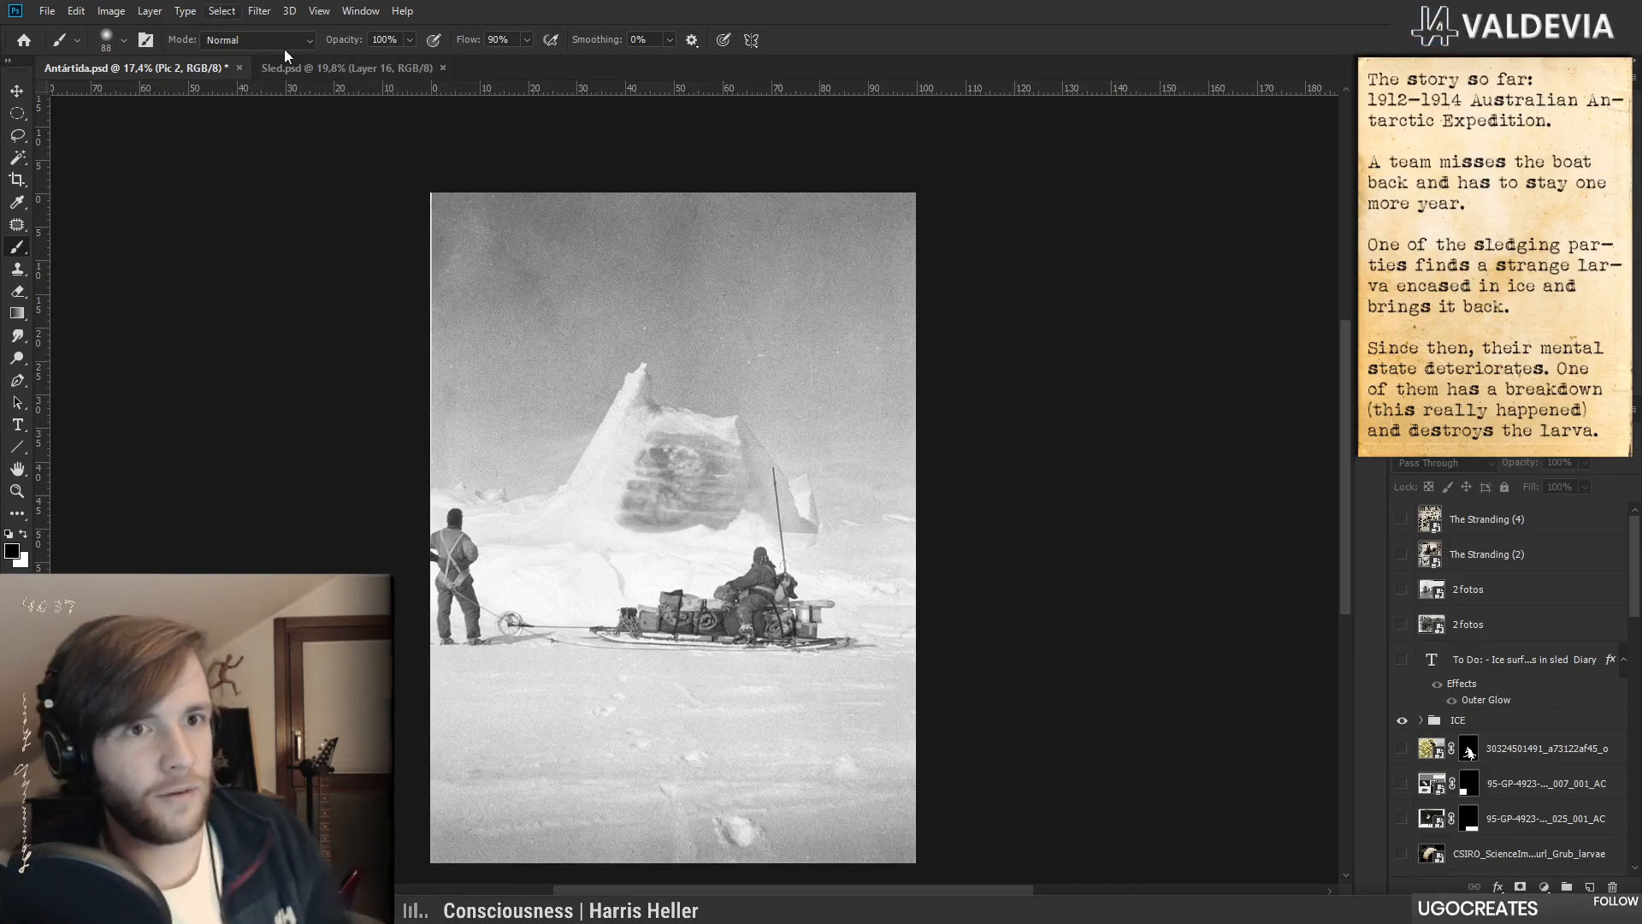
- Save both the Sled.psd and Antártida.psd documents
{"action": "left_click", "coordinate": [328, 72]}
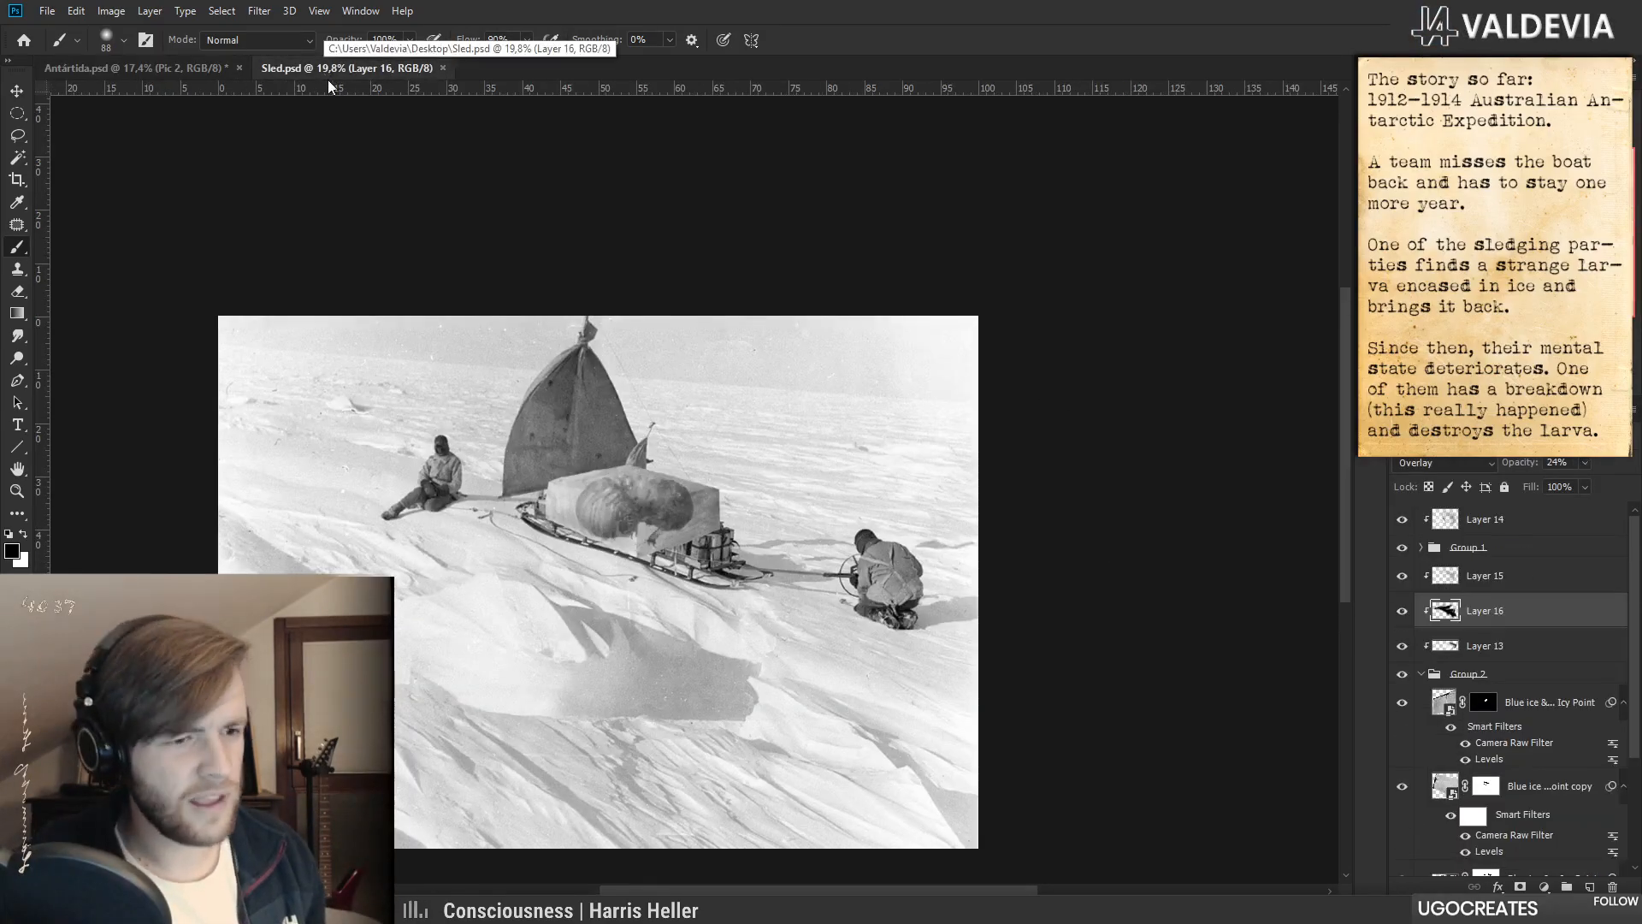
{"action": "mouse_move", "coordinate": [460, 461]}
{"action": "left_mouse_down"}
{"action": "mouse_move", "coordinate": [509, 433]}
{"action": "mouse_move", "coordinate": [540, 440]}
{"action": "left_mouse_up"}
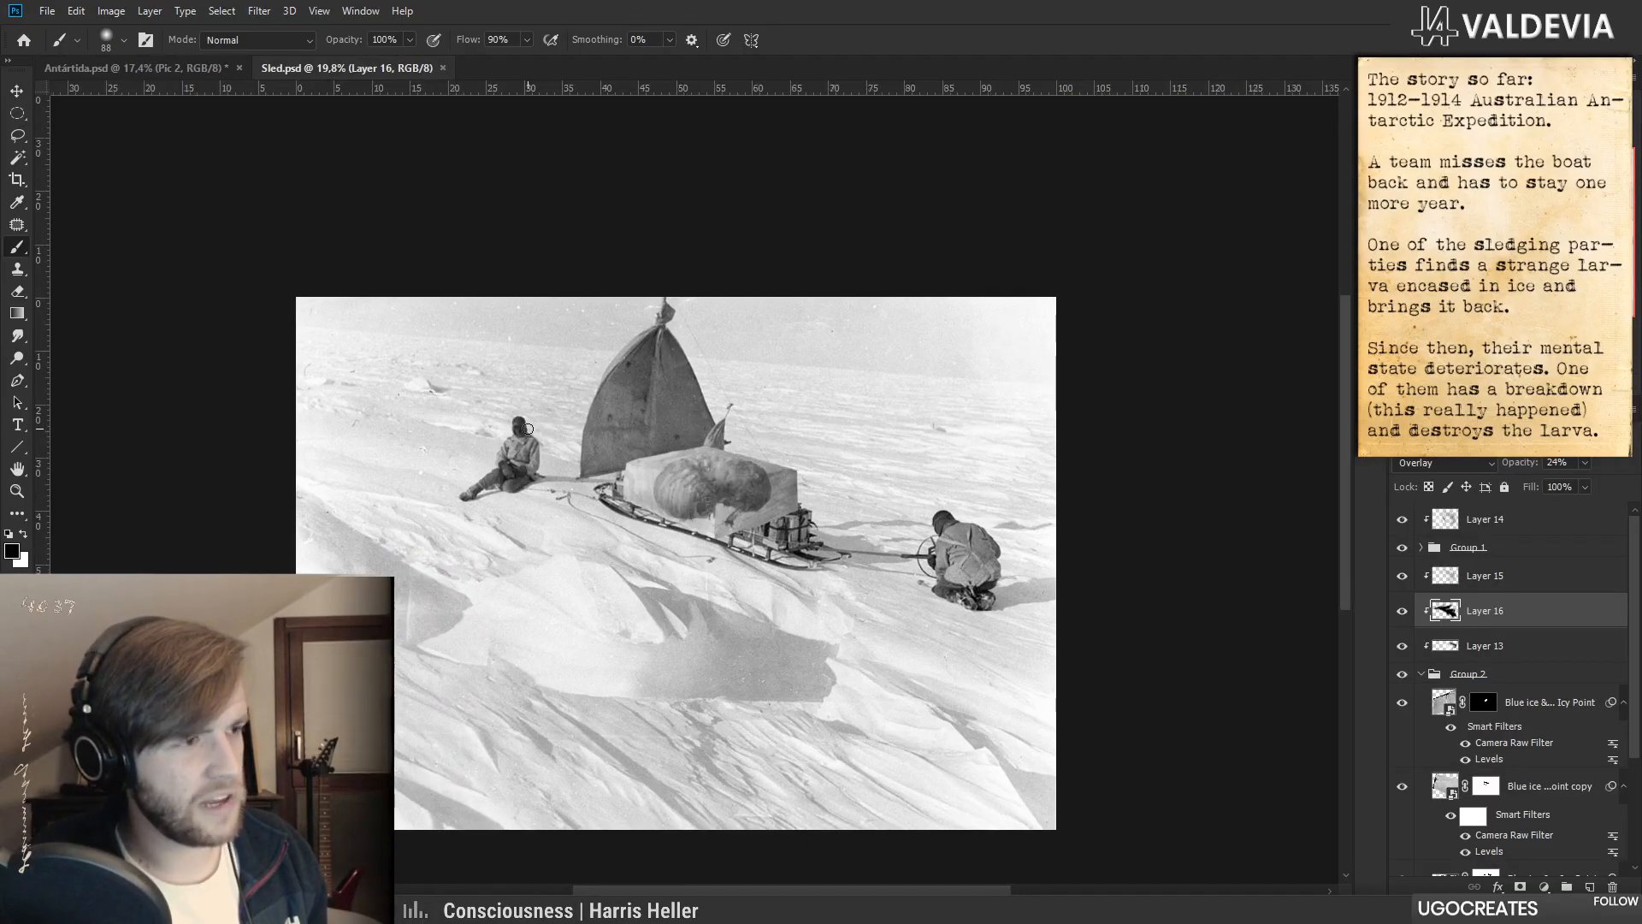
{"action": "key", "text": "ctrl+s"}
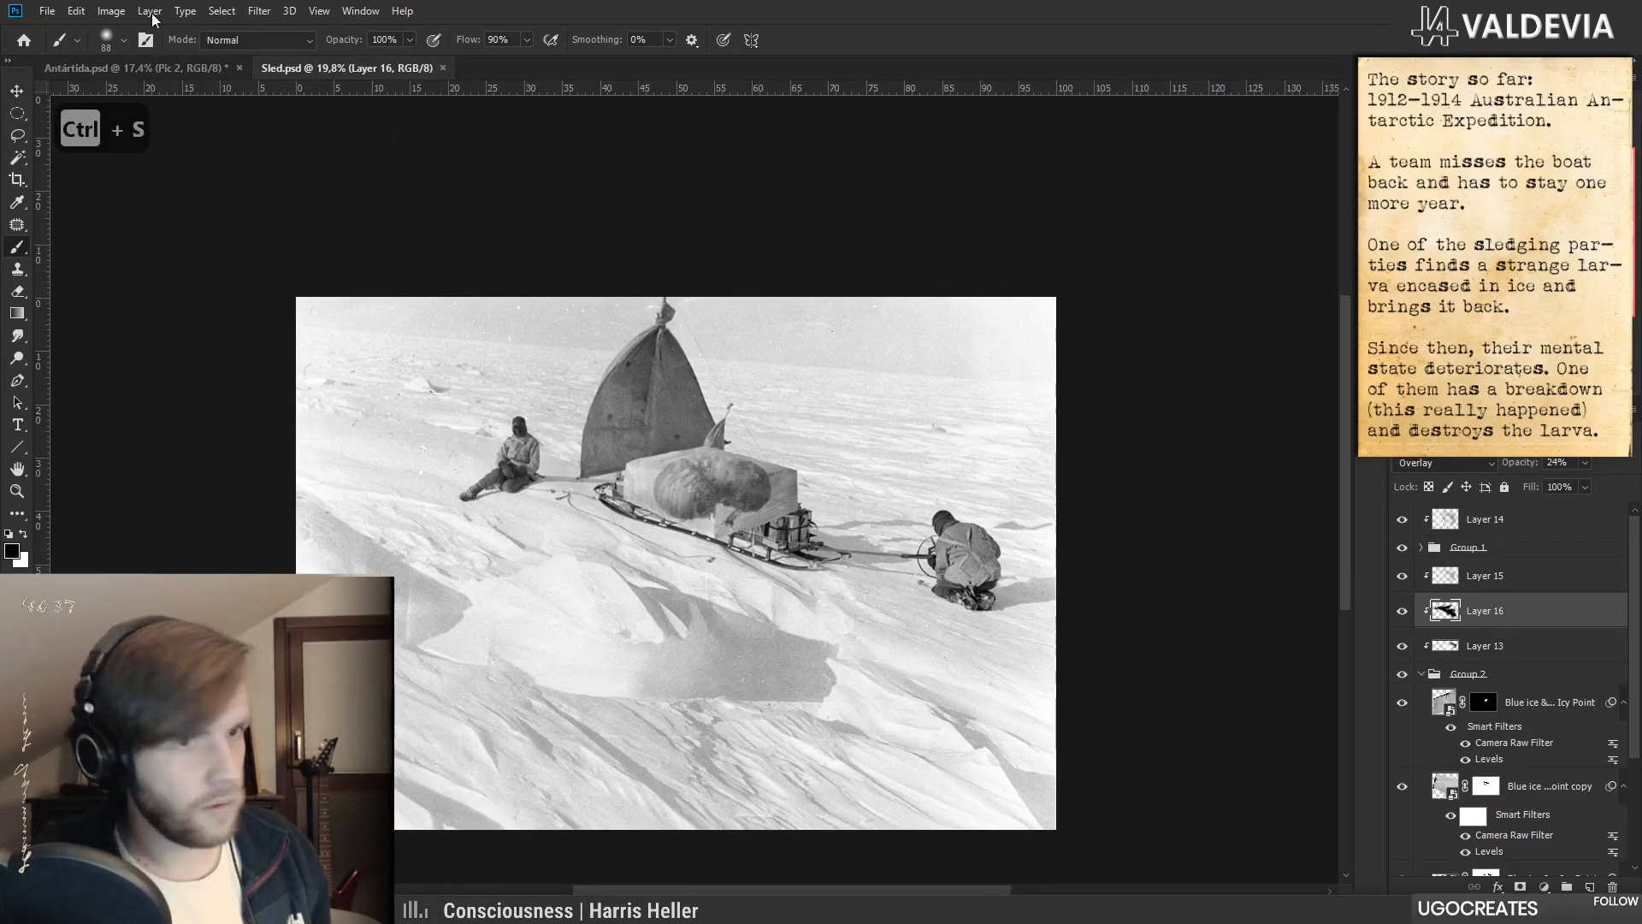
{"action": "left_click", "coordinate": [112, 63]}
{"action": "key", "text": "ctrl+s"}
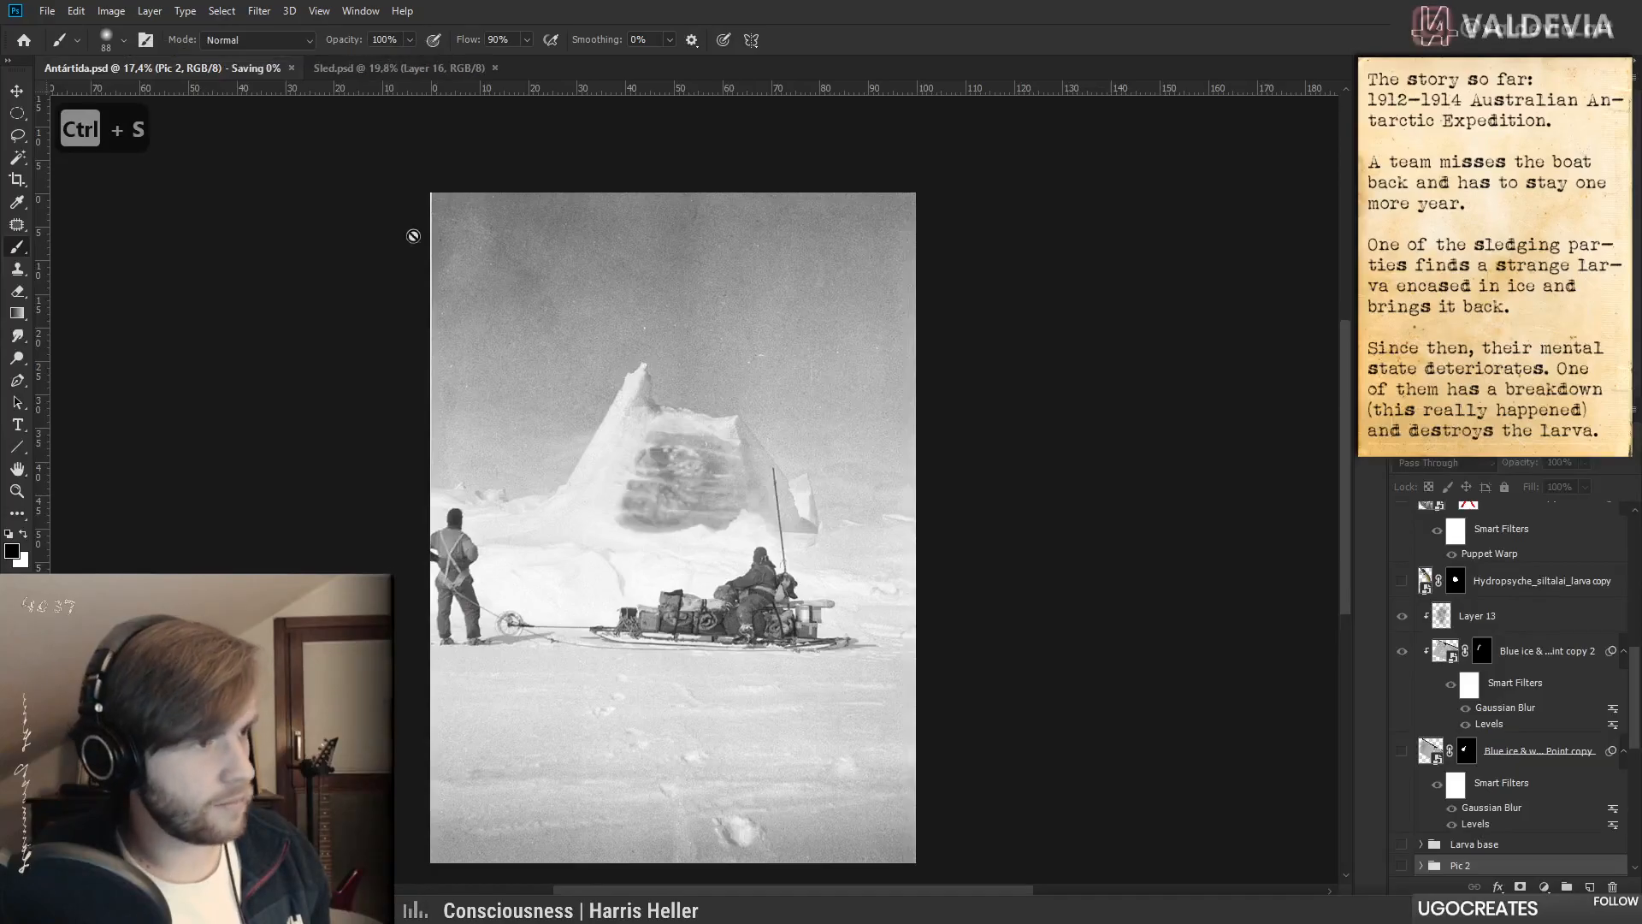